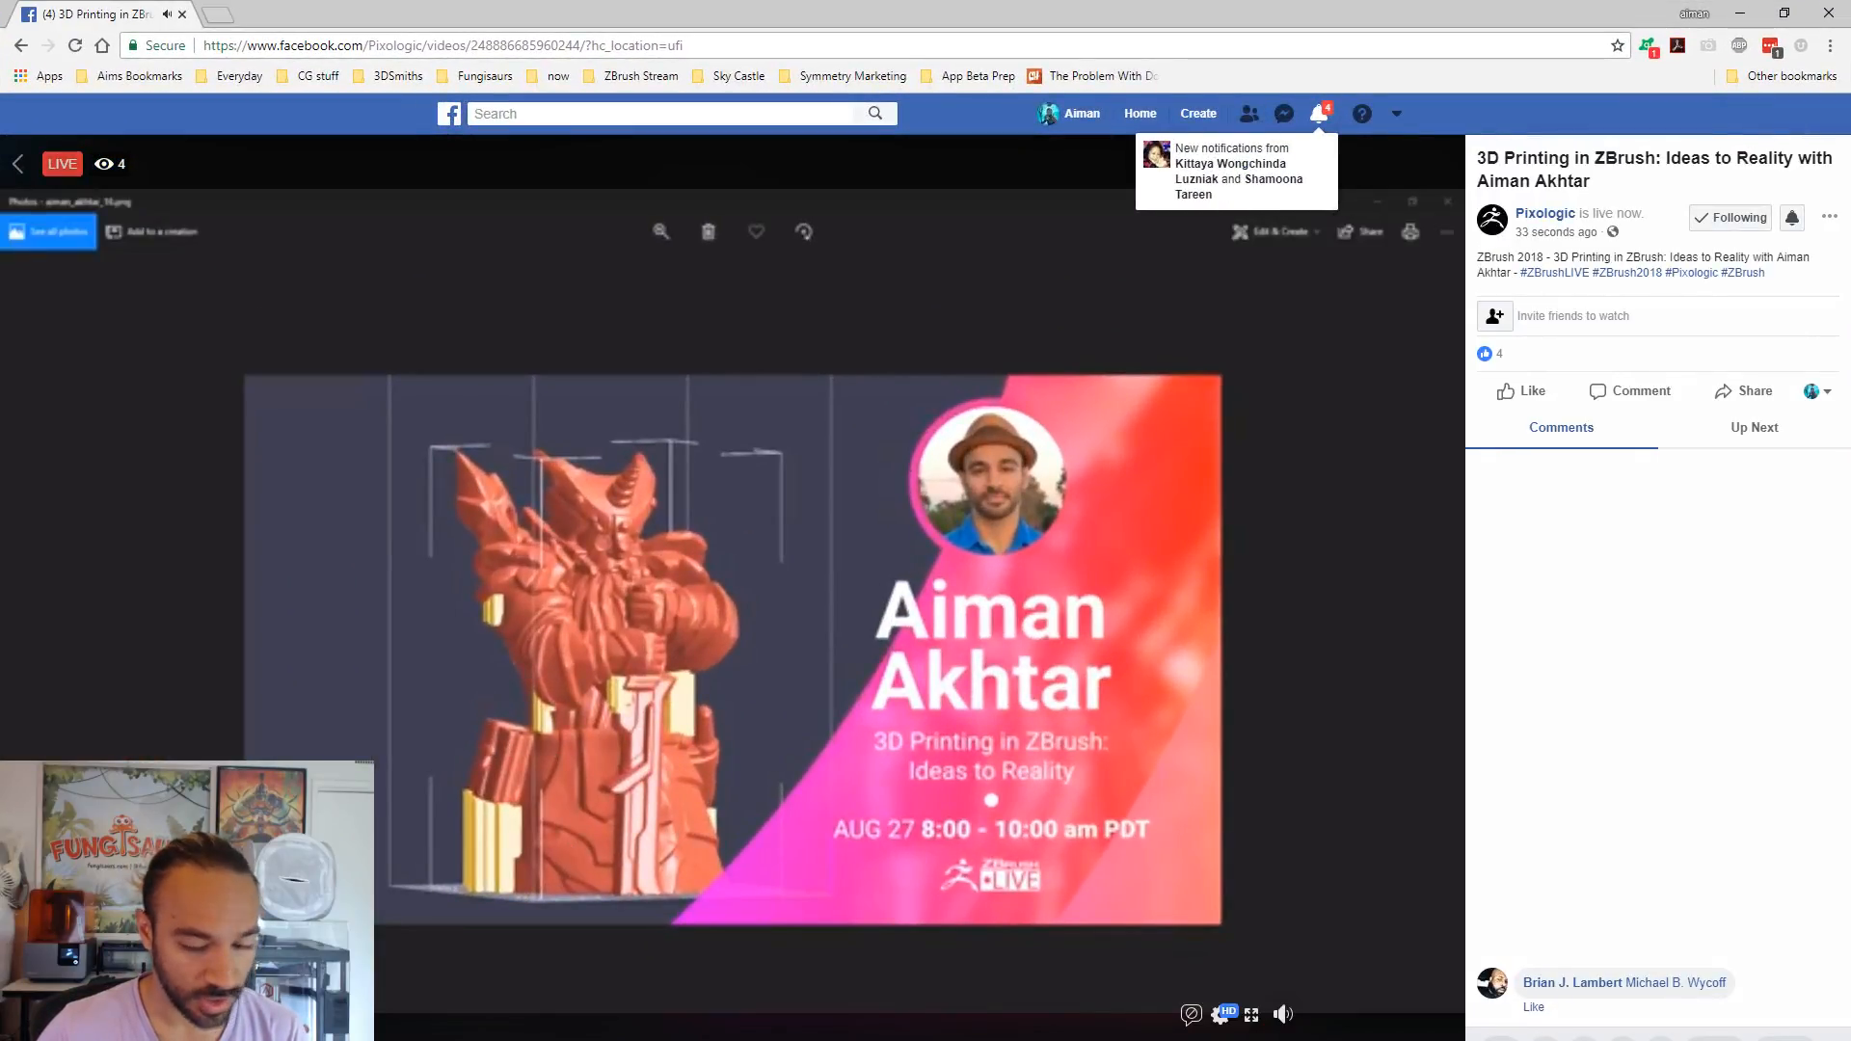
- Move the browser window with the Facebook live video off this screen, leaving the event image in view
left_click_drag(619, 19, 690, 28)
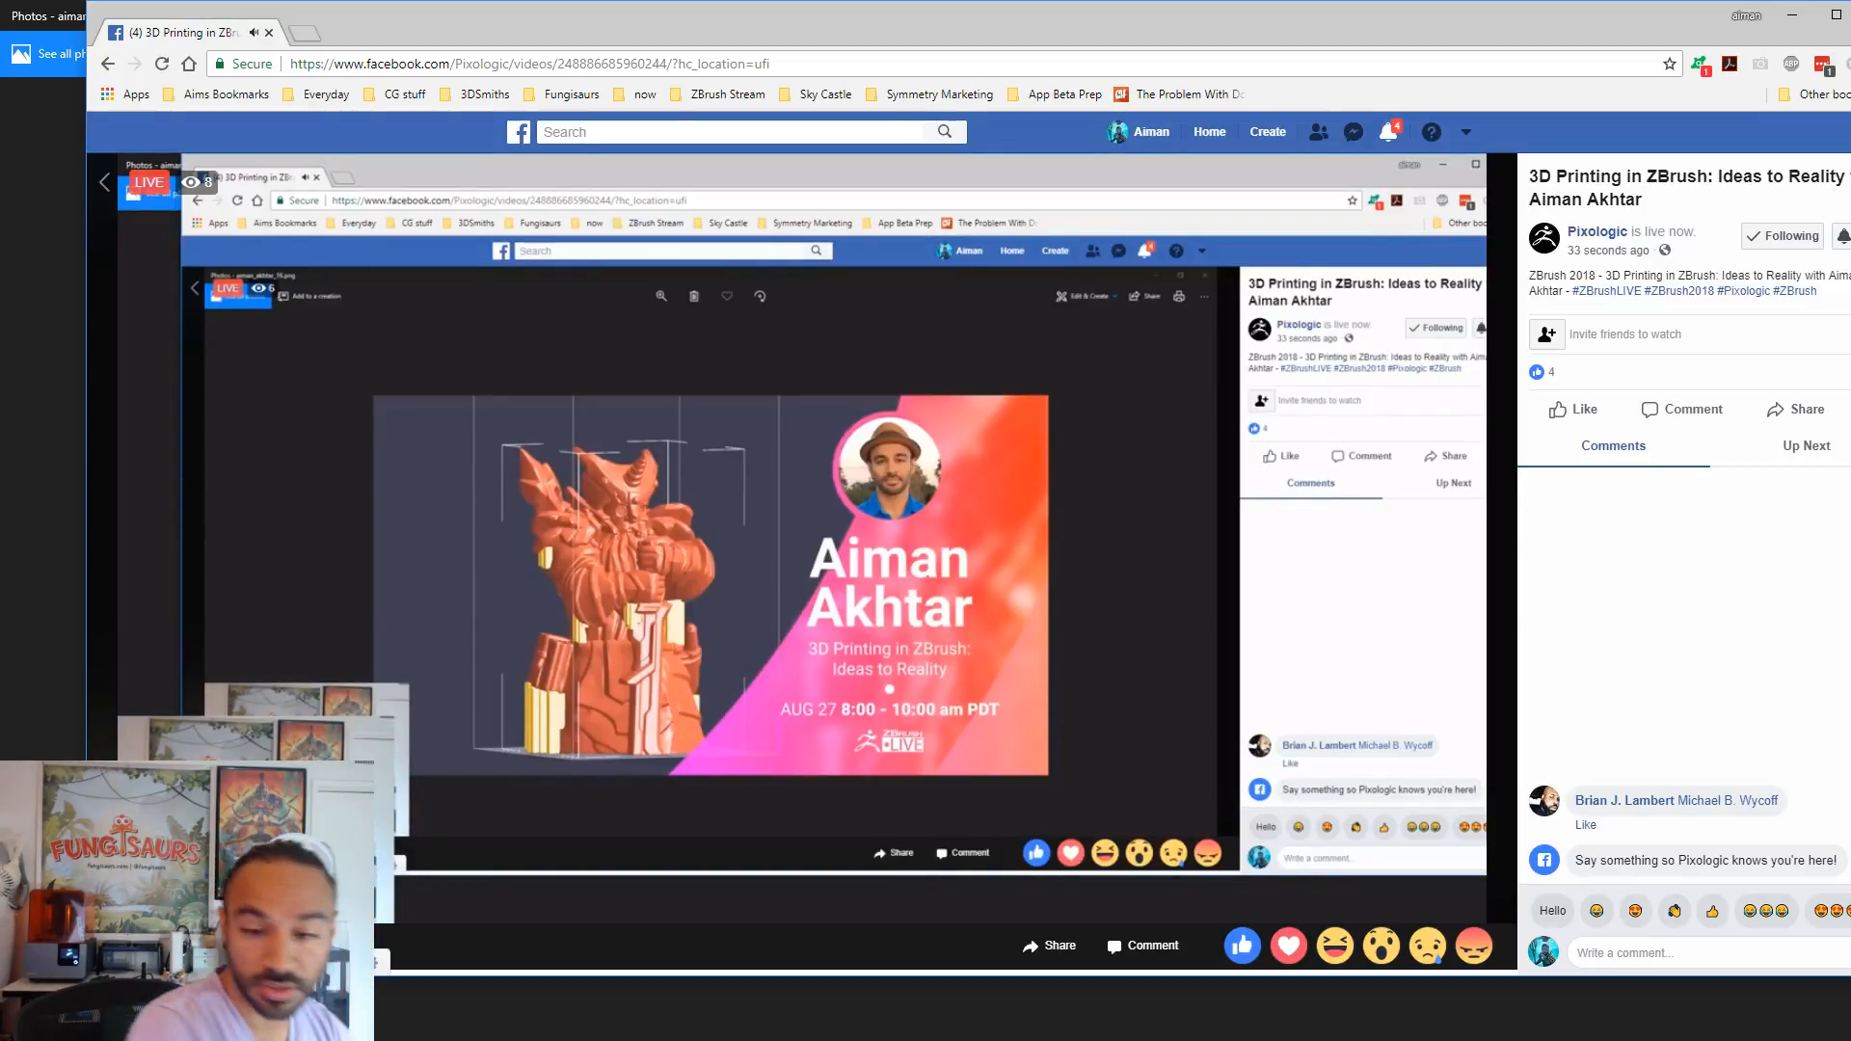
left_click_drag(462, 19, 1849, 135)
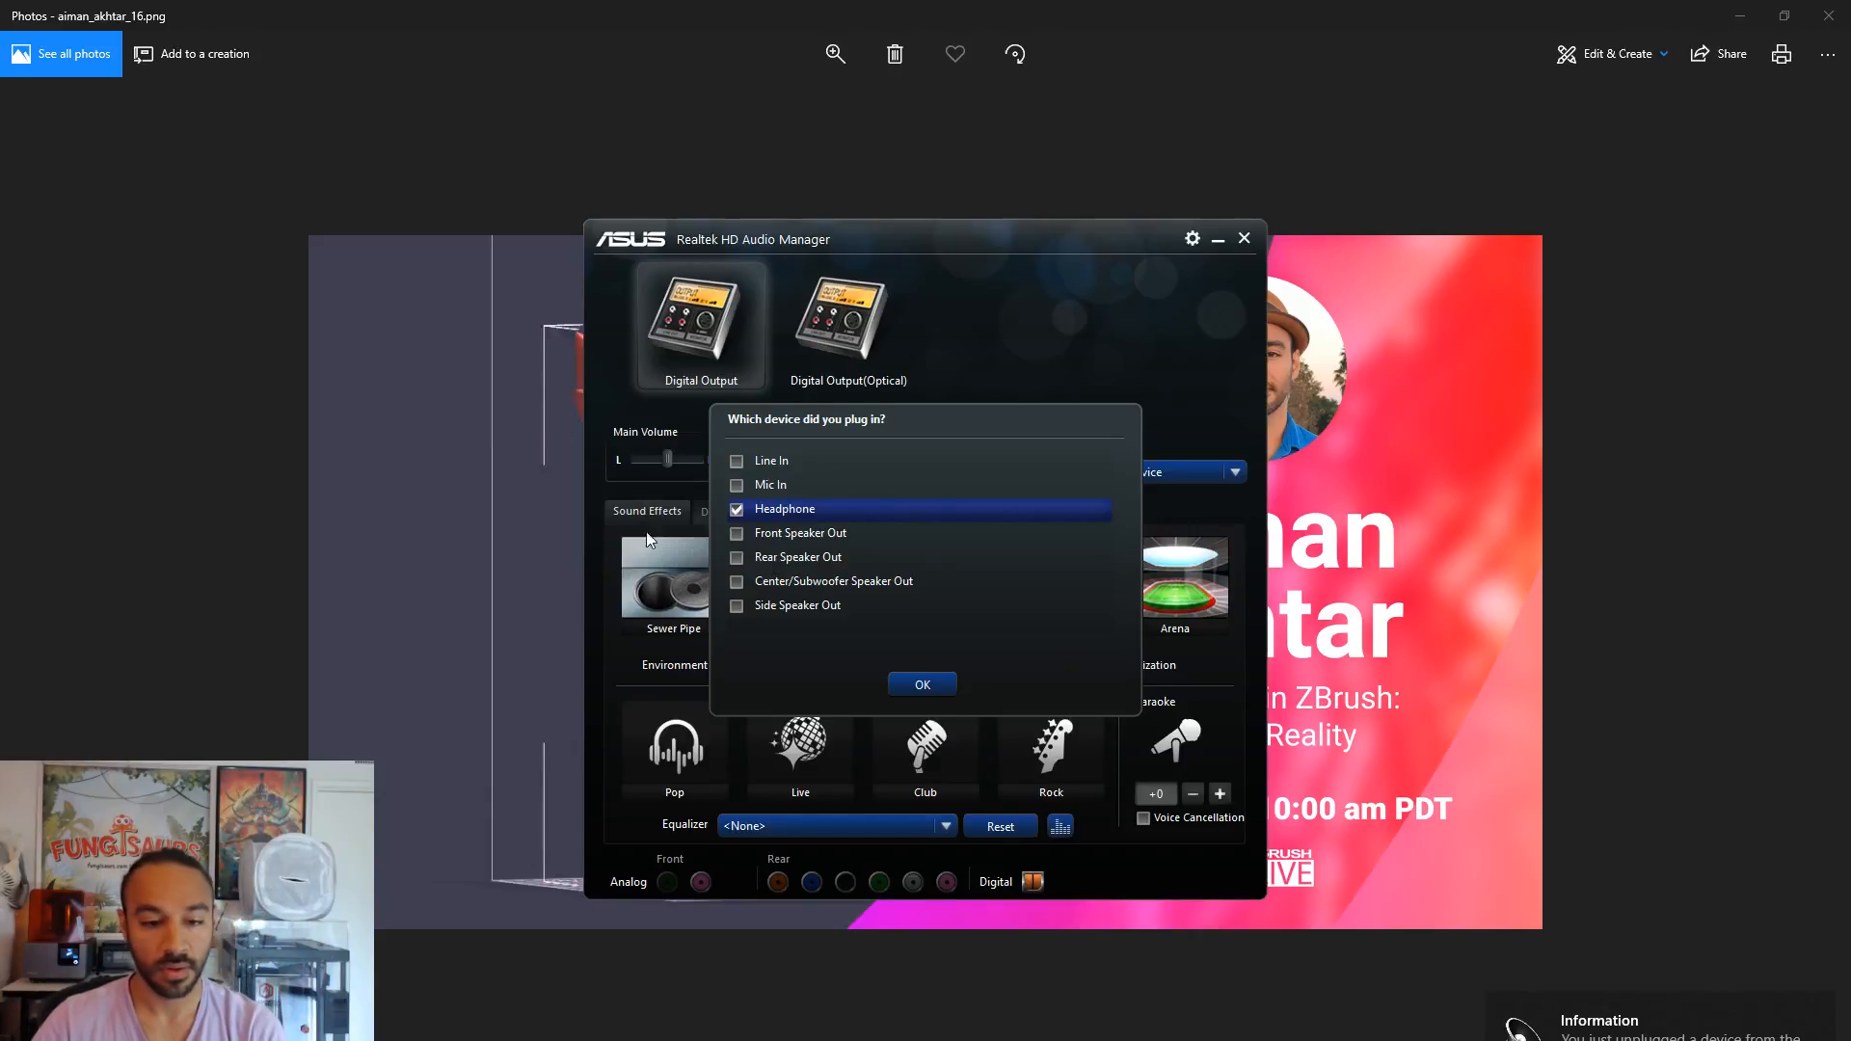
- Confirm Headphone as the plugged-in device and close the Realtek HD Audio Manager
left_click(923, 684)
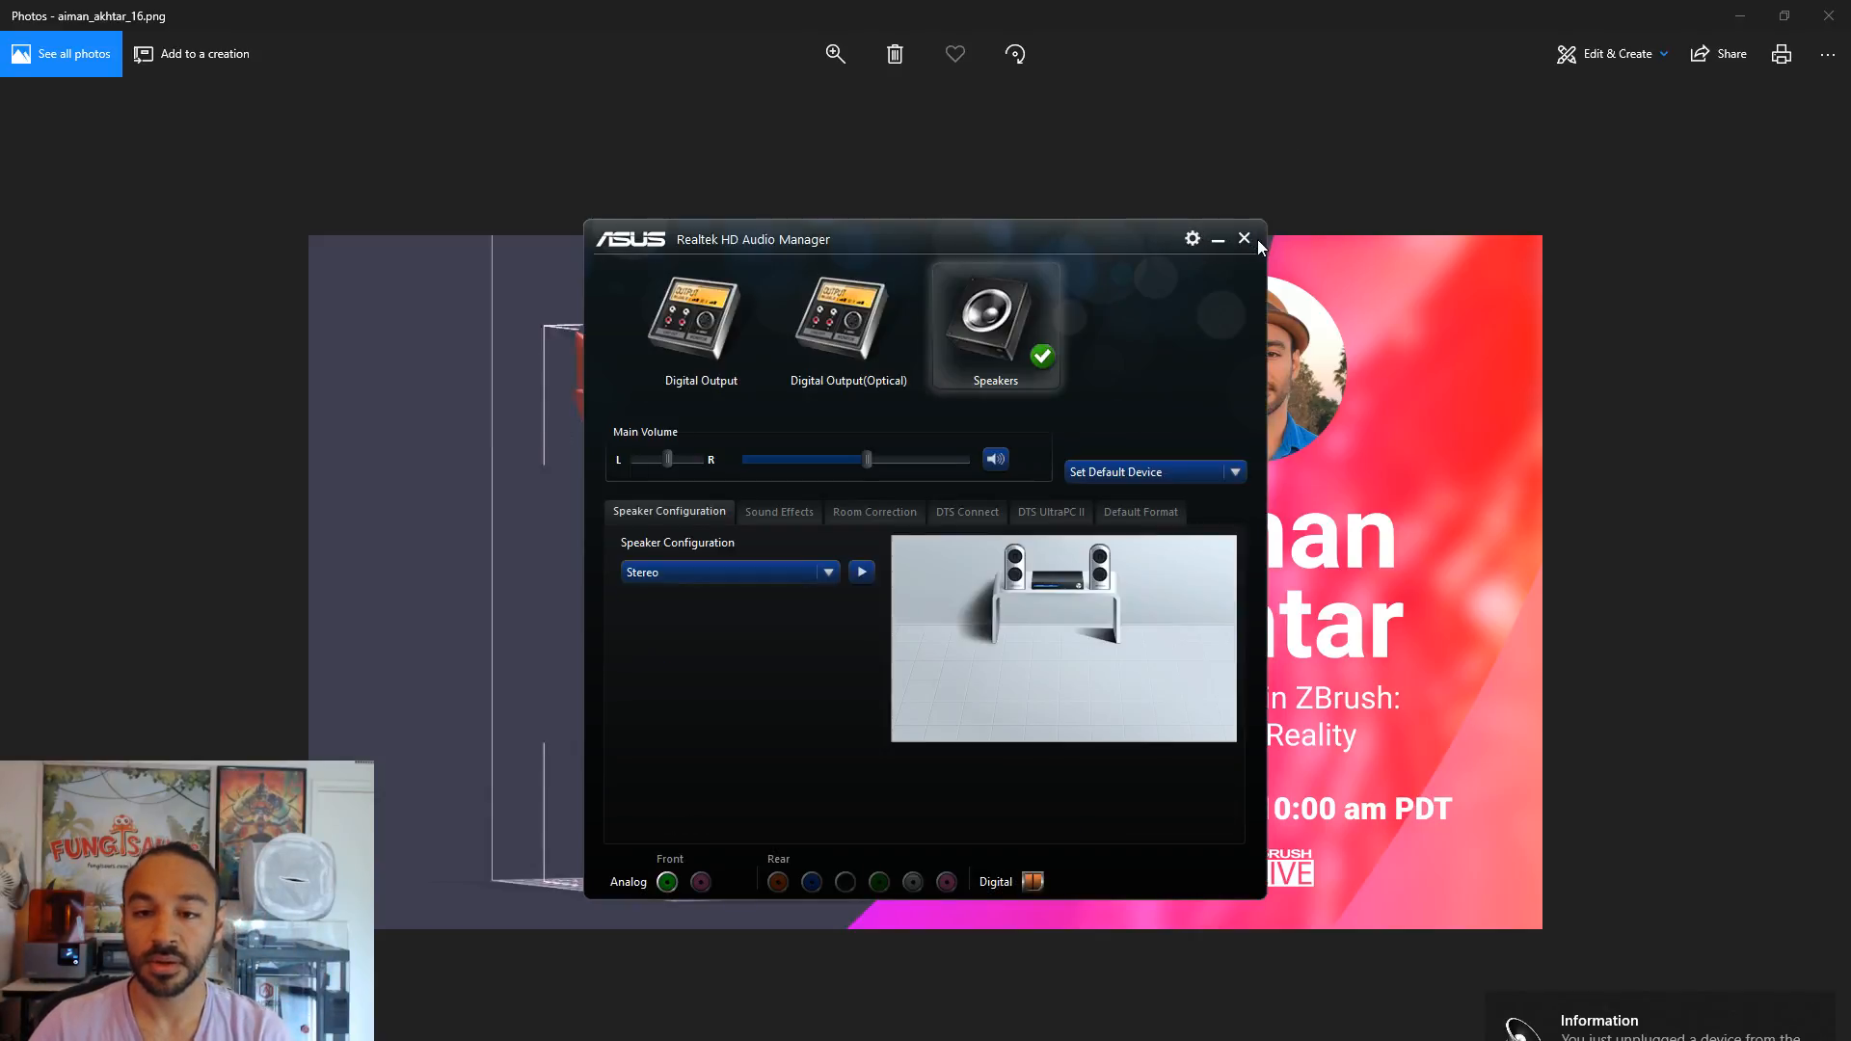
left_click(1244, 239)
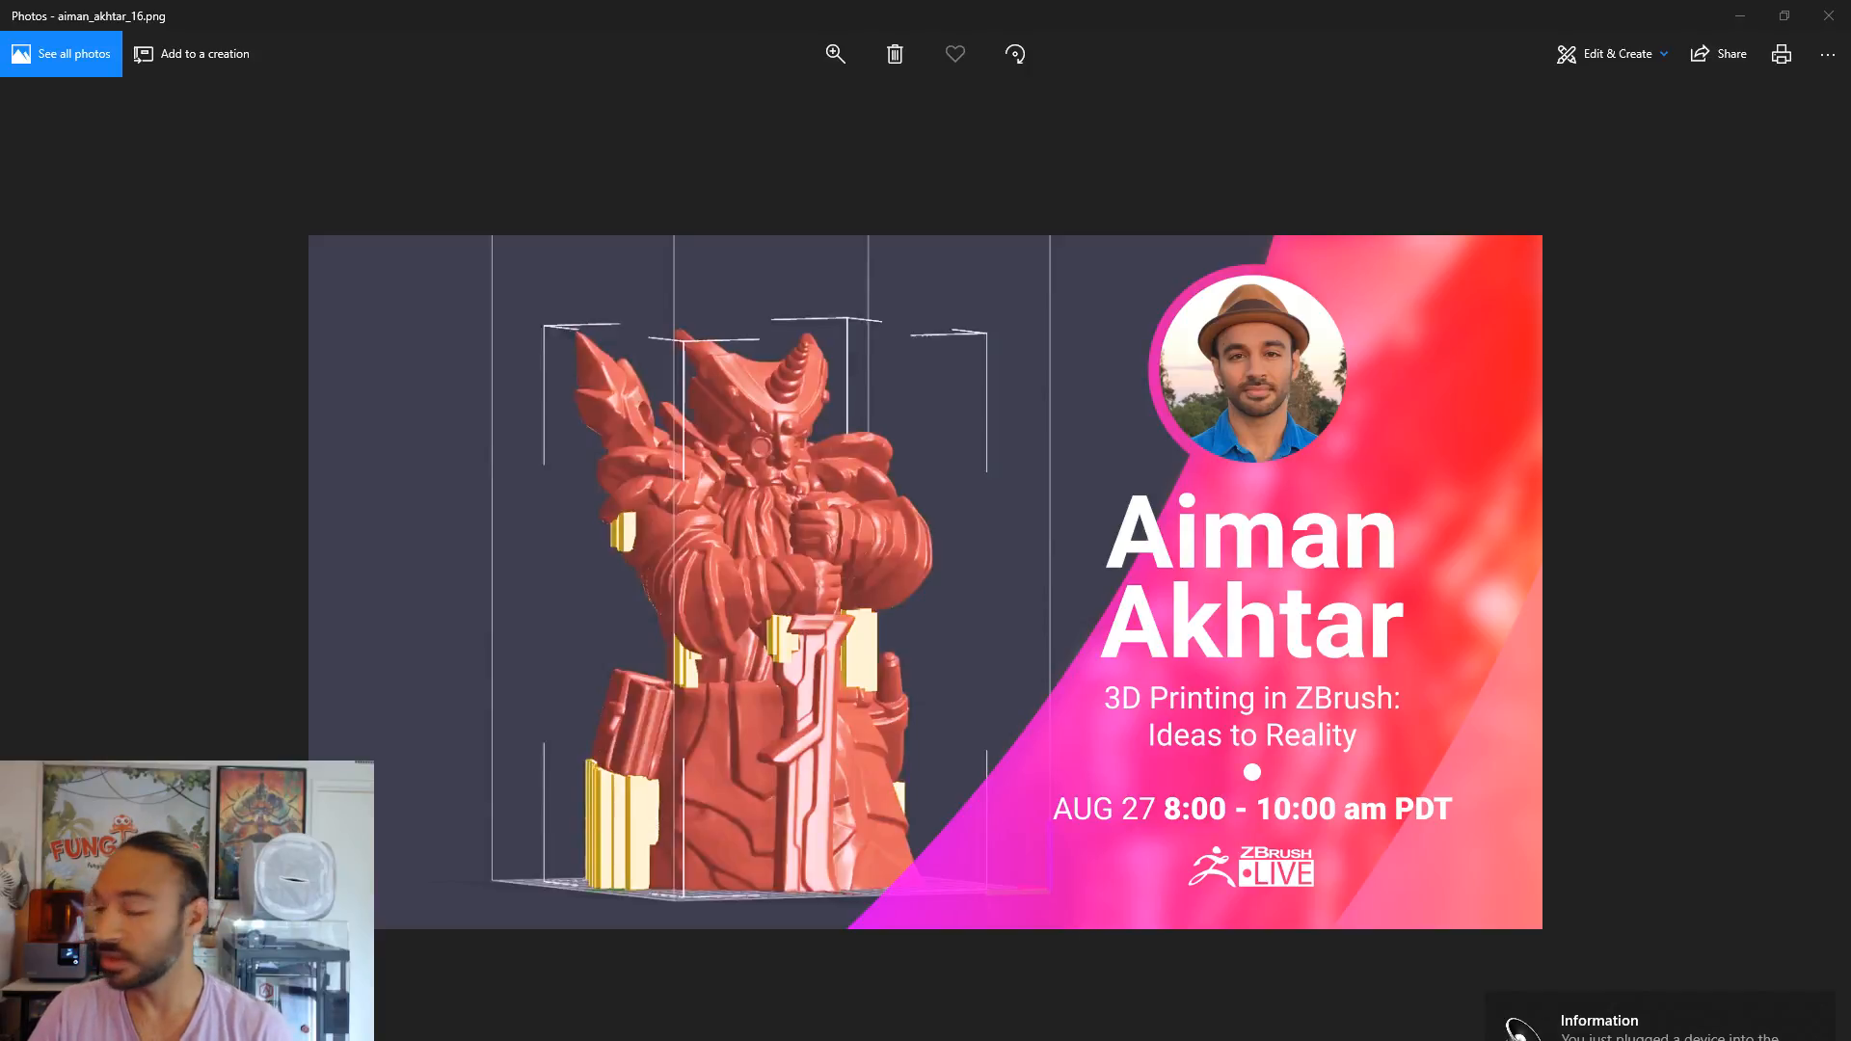
left_click(1180, 234)
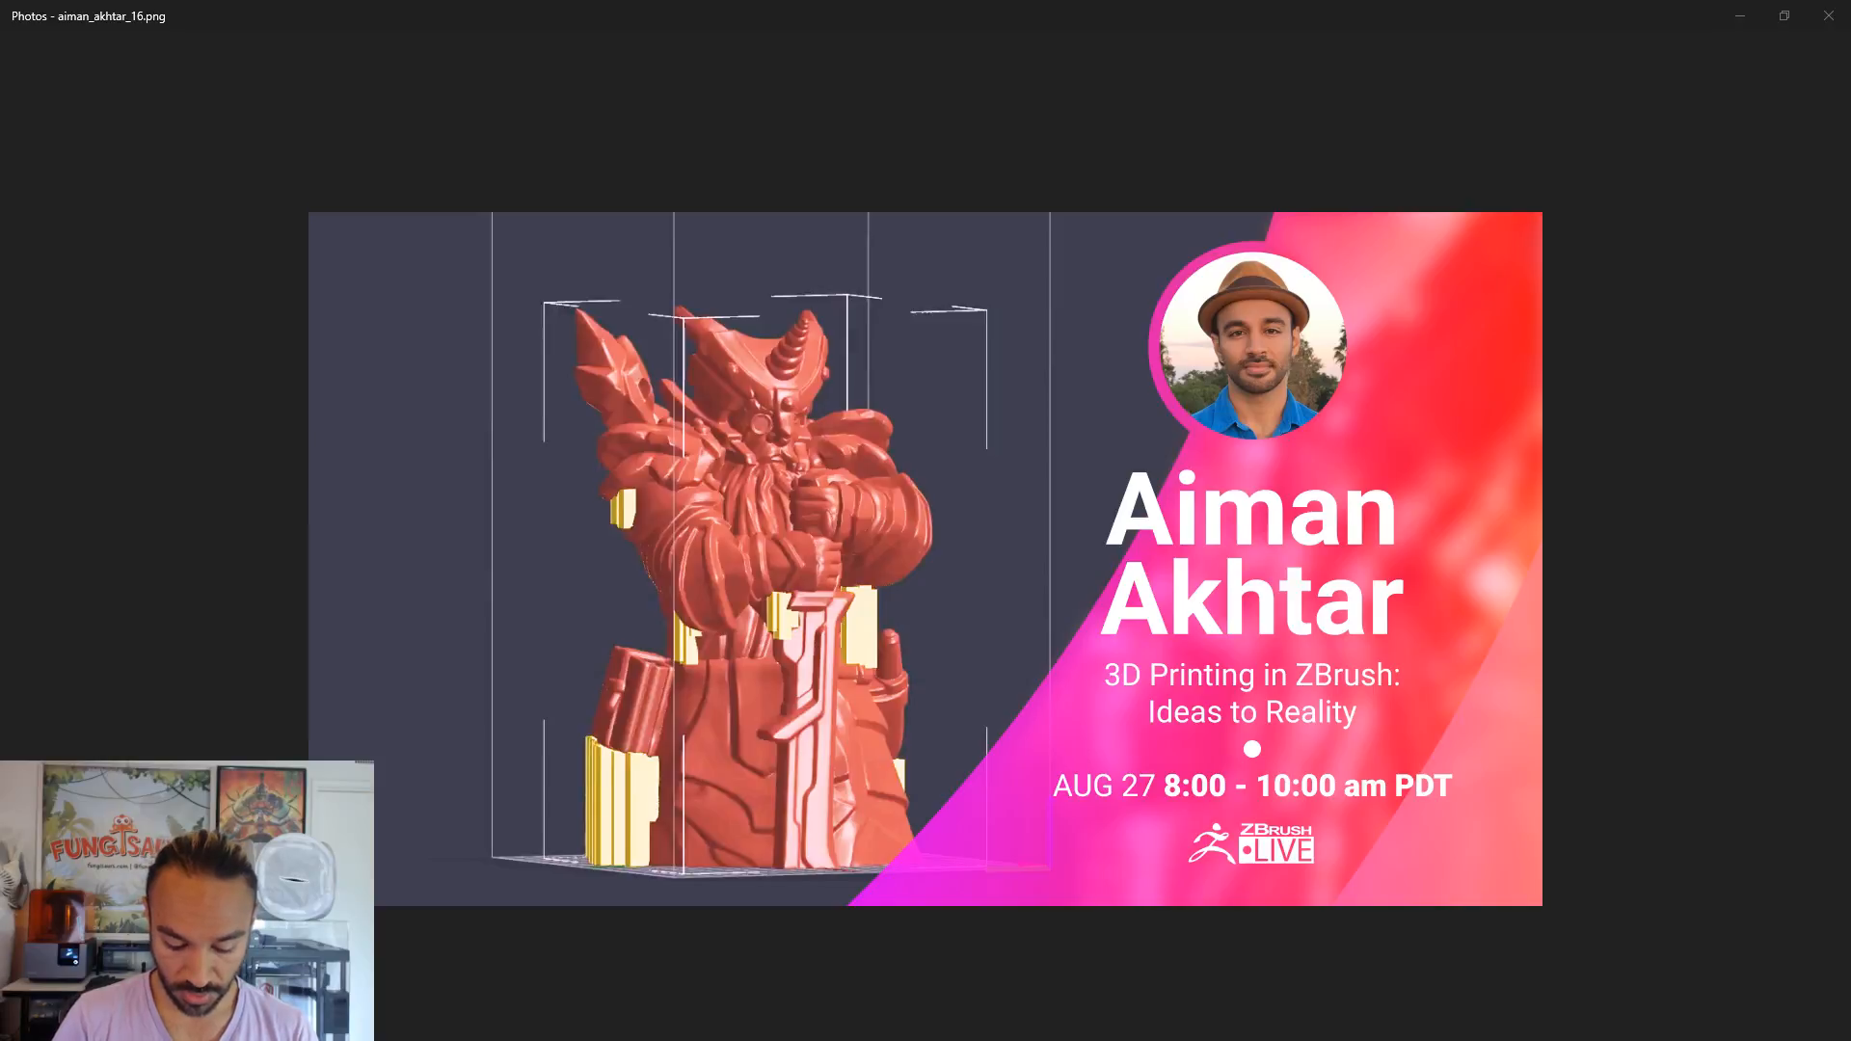
- Switch to the browser with the artist's portfolio site, look through its 3D Print/Sculpture gallery and view the Fungisaurs display box photo enlarged
left_click_drag(0, 8, 964, 0)
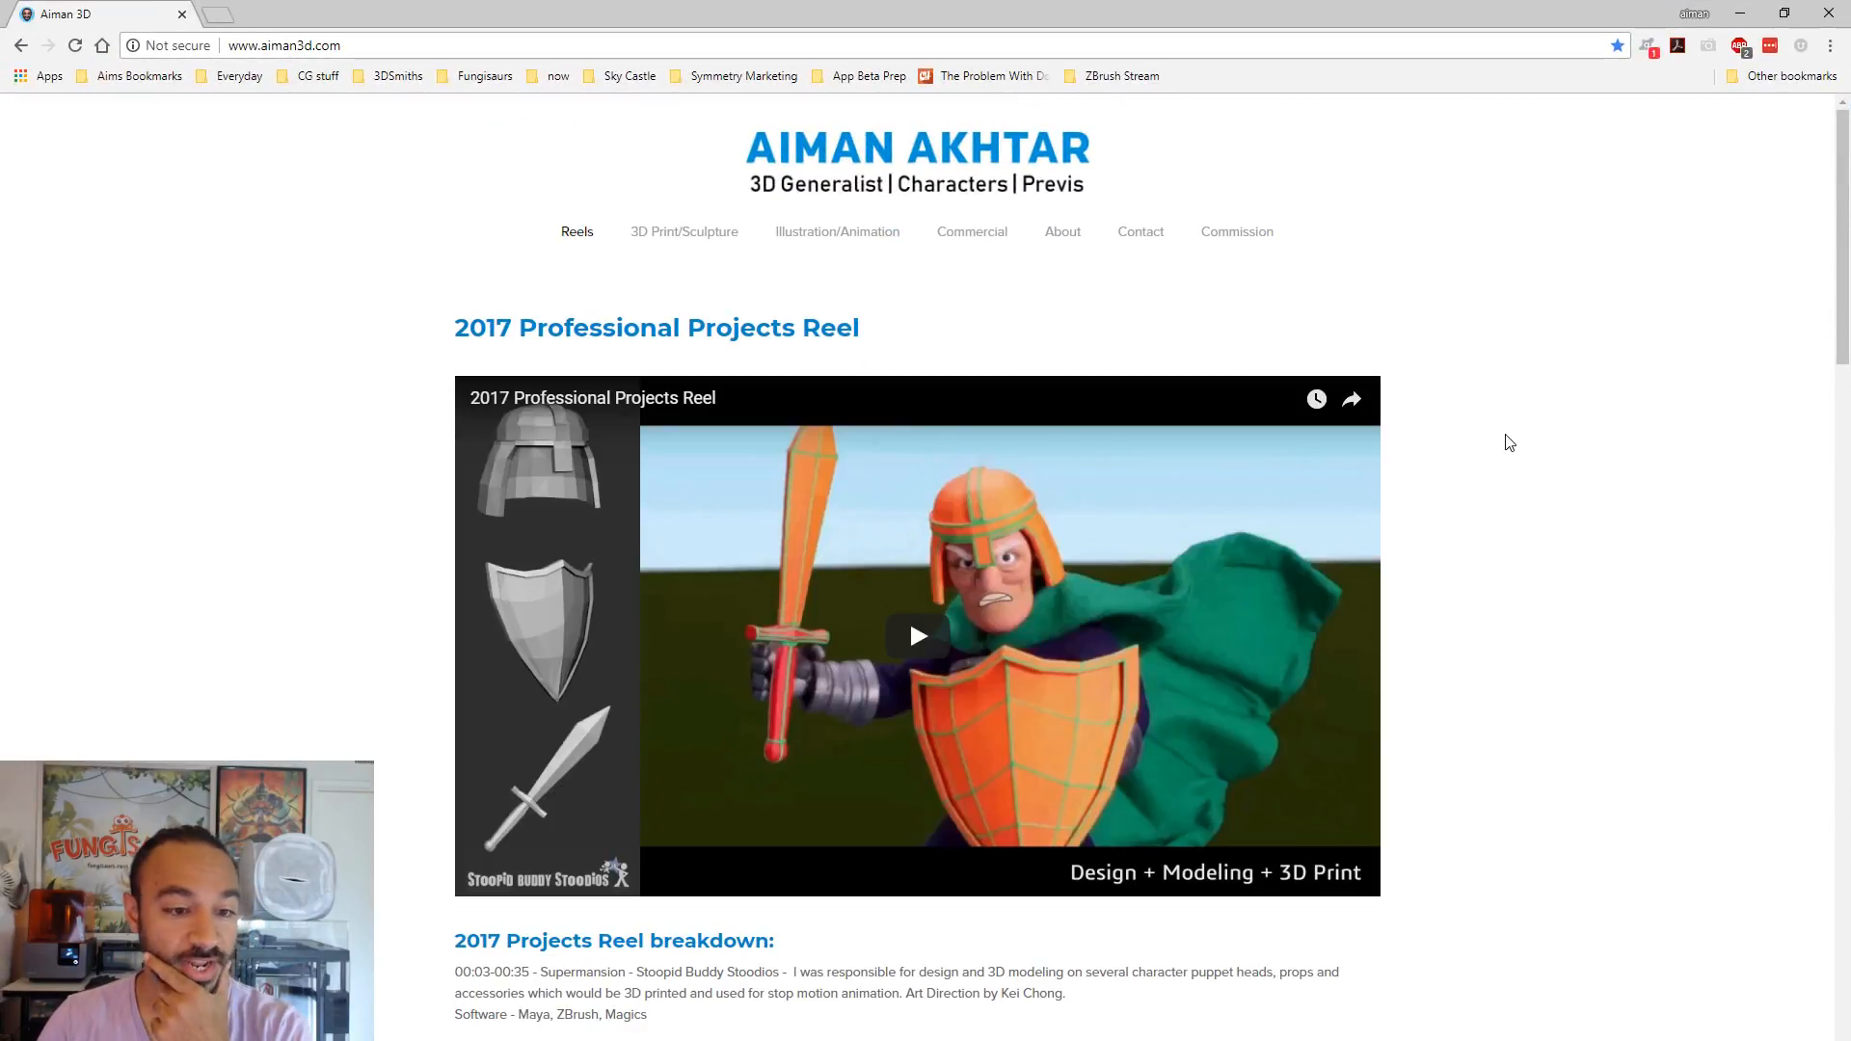
left_click(675, 234)
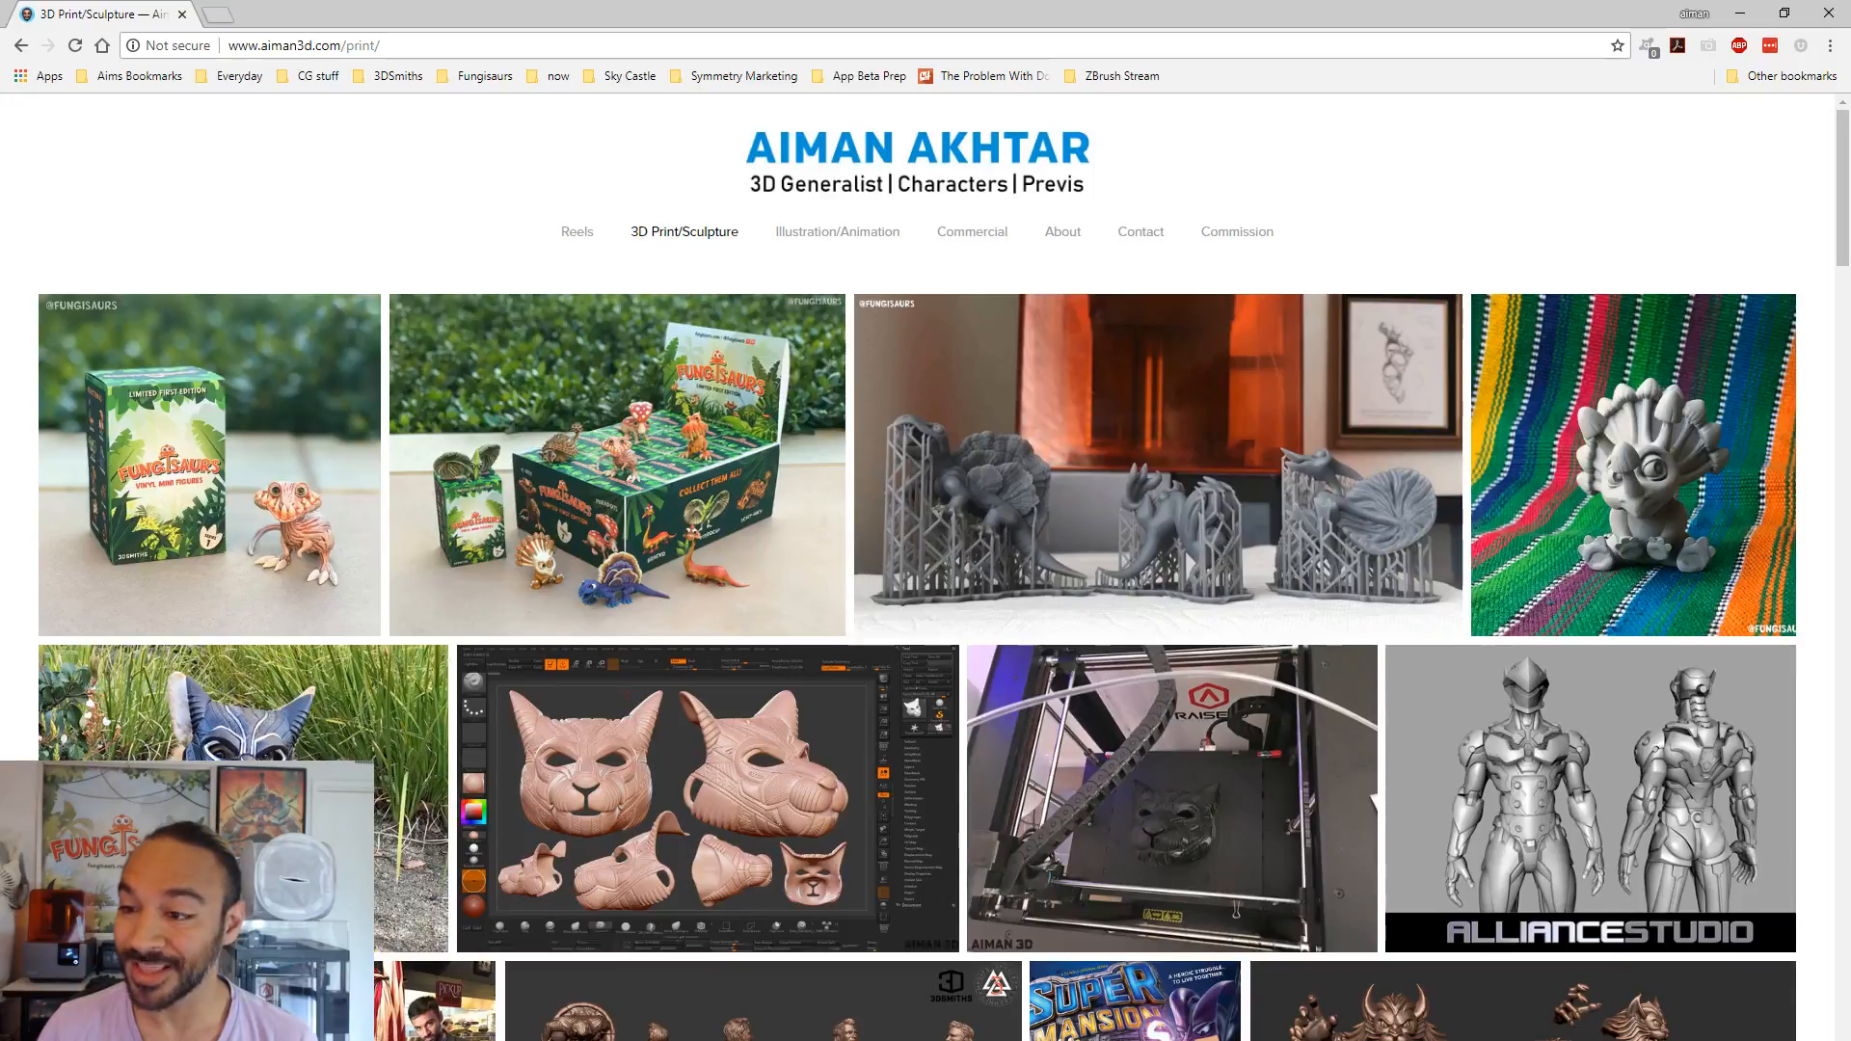
scroll(1836, 243, "down", 1)
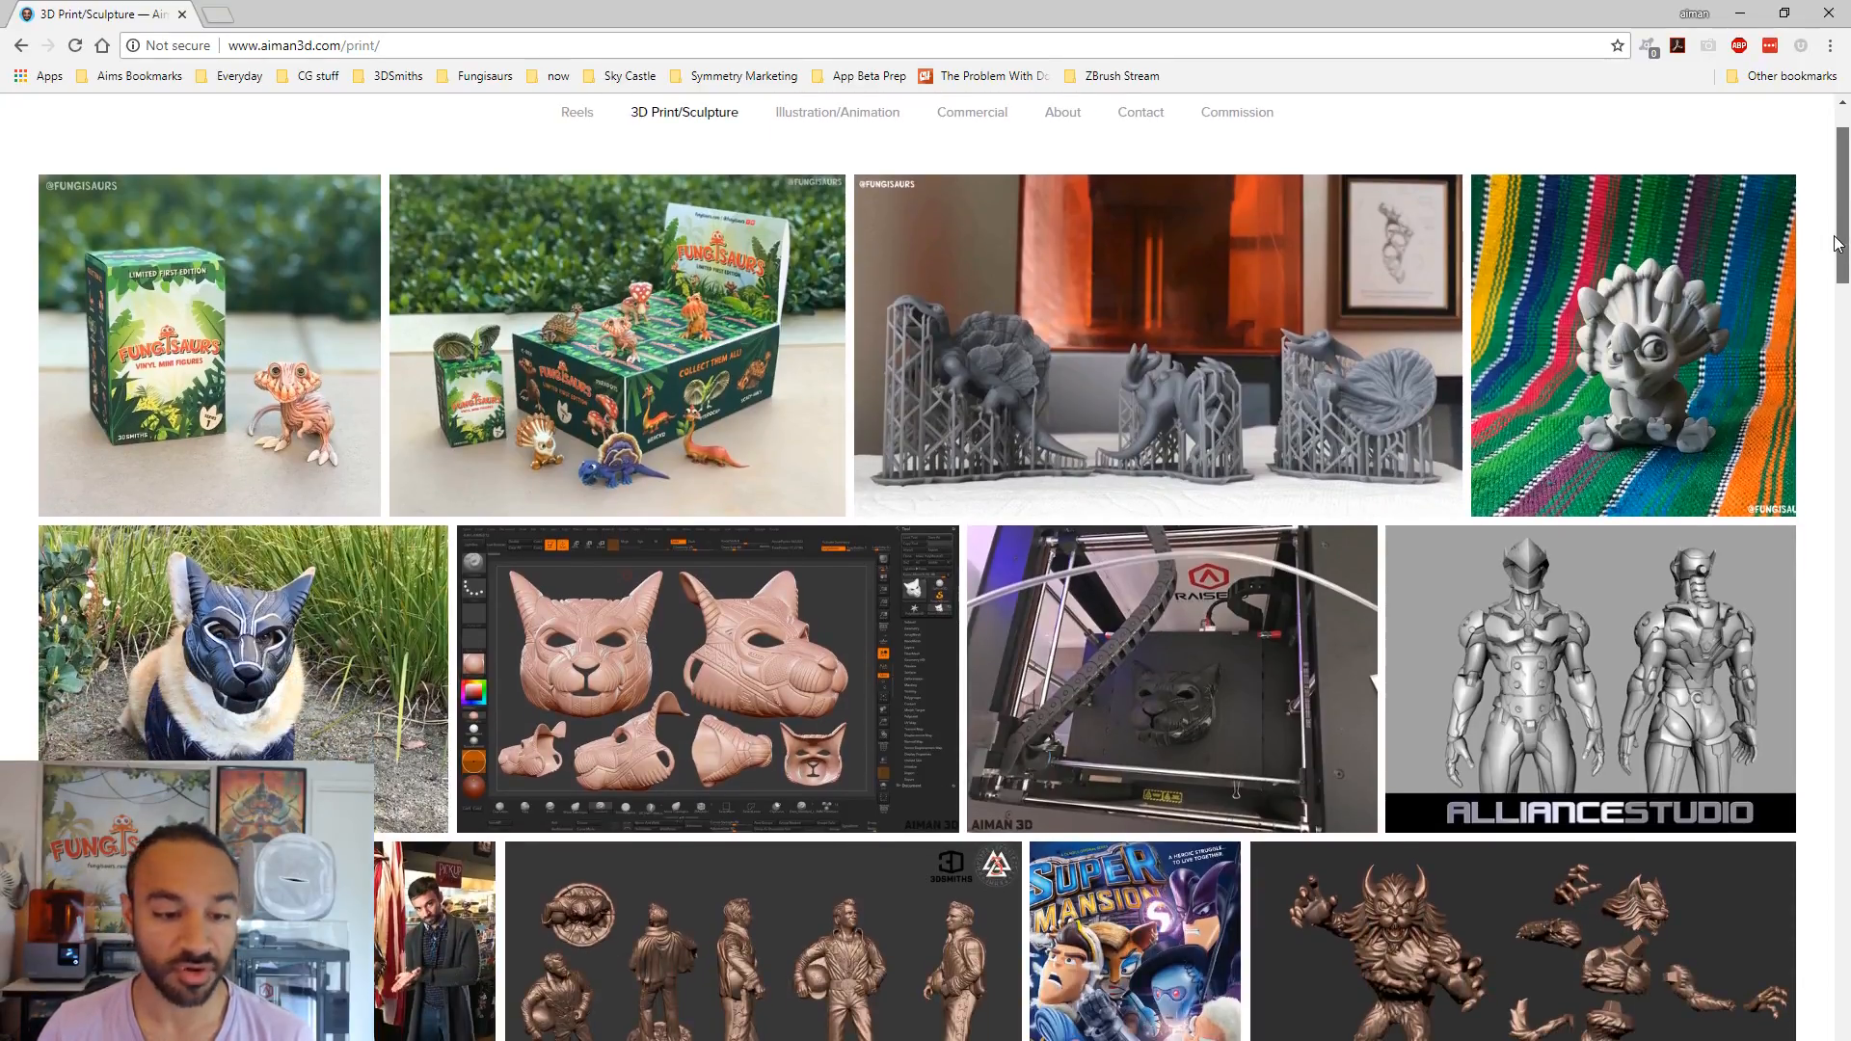
scroll(1834, 260, "down", 2)
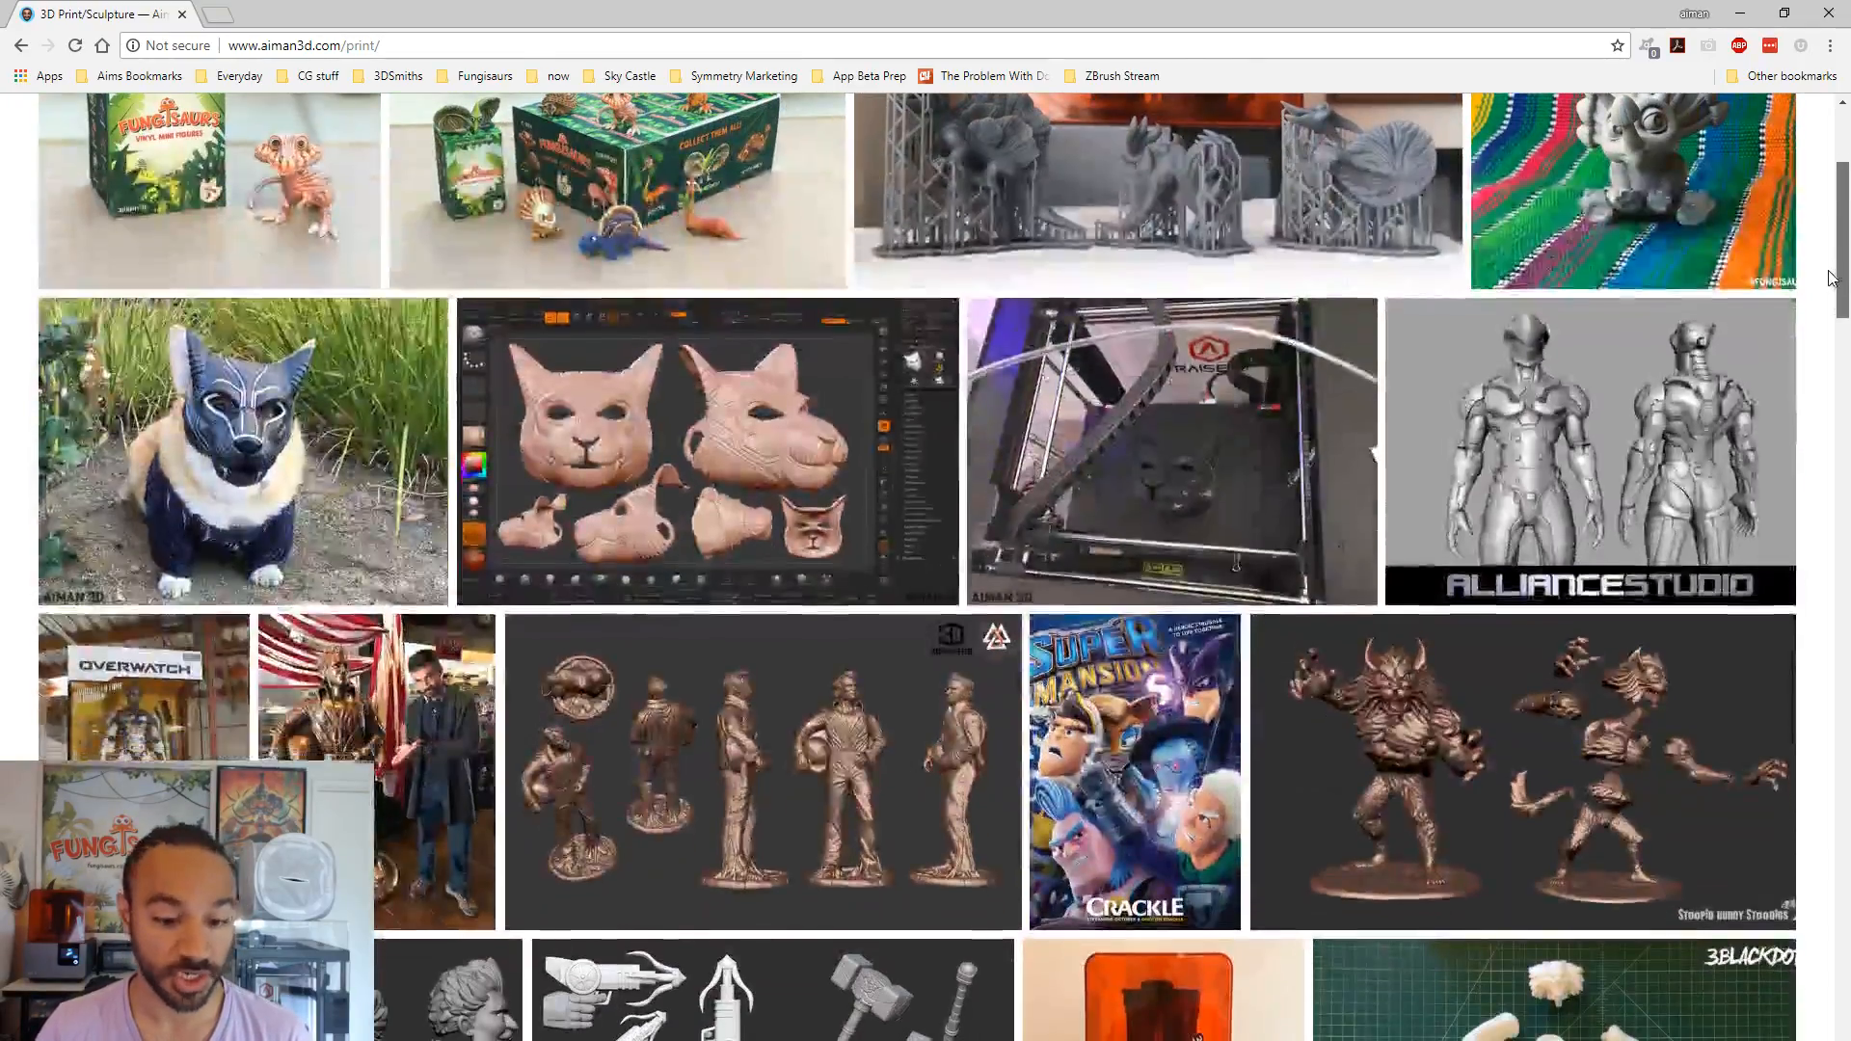
scroll(1832, 279, "down", 3)
scroll(1831, 278, "up", 3)
left_click_drag(1843, 276, 1819, 224)
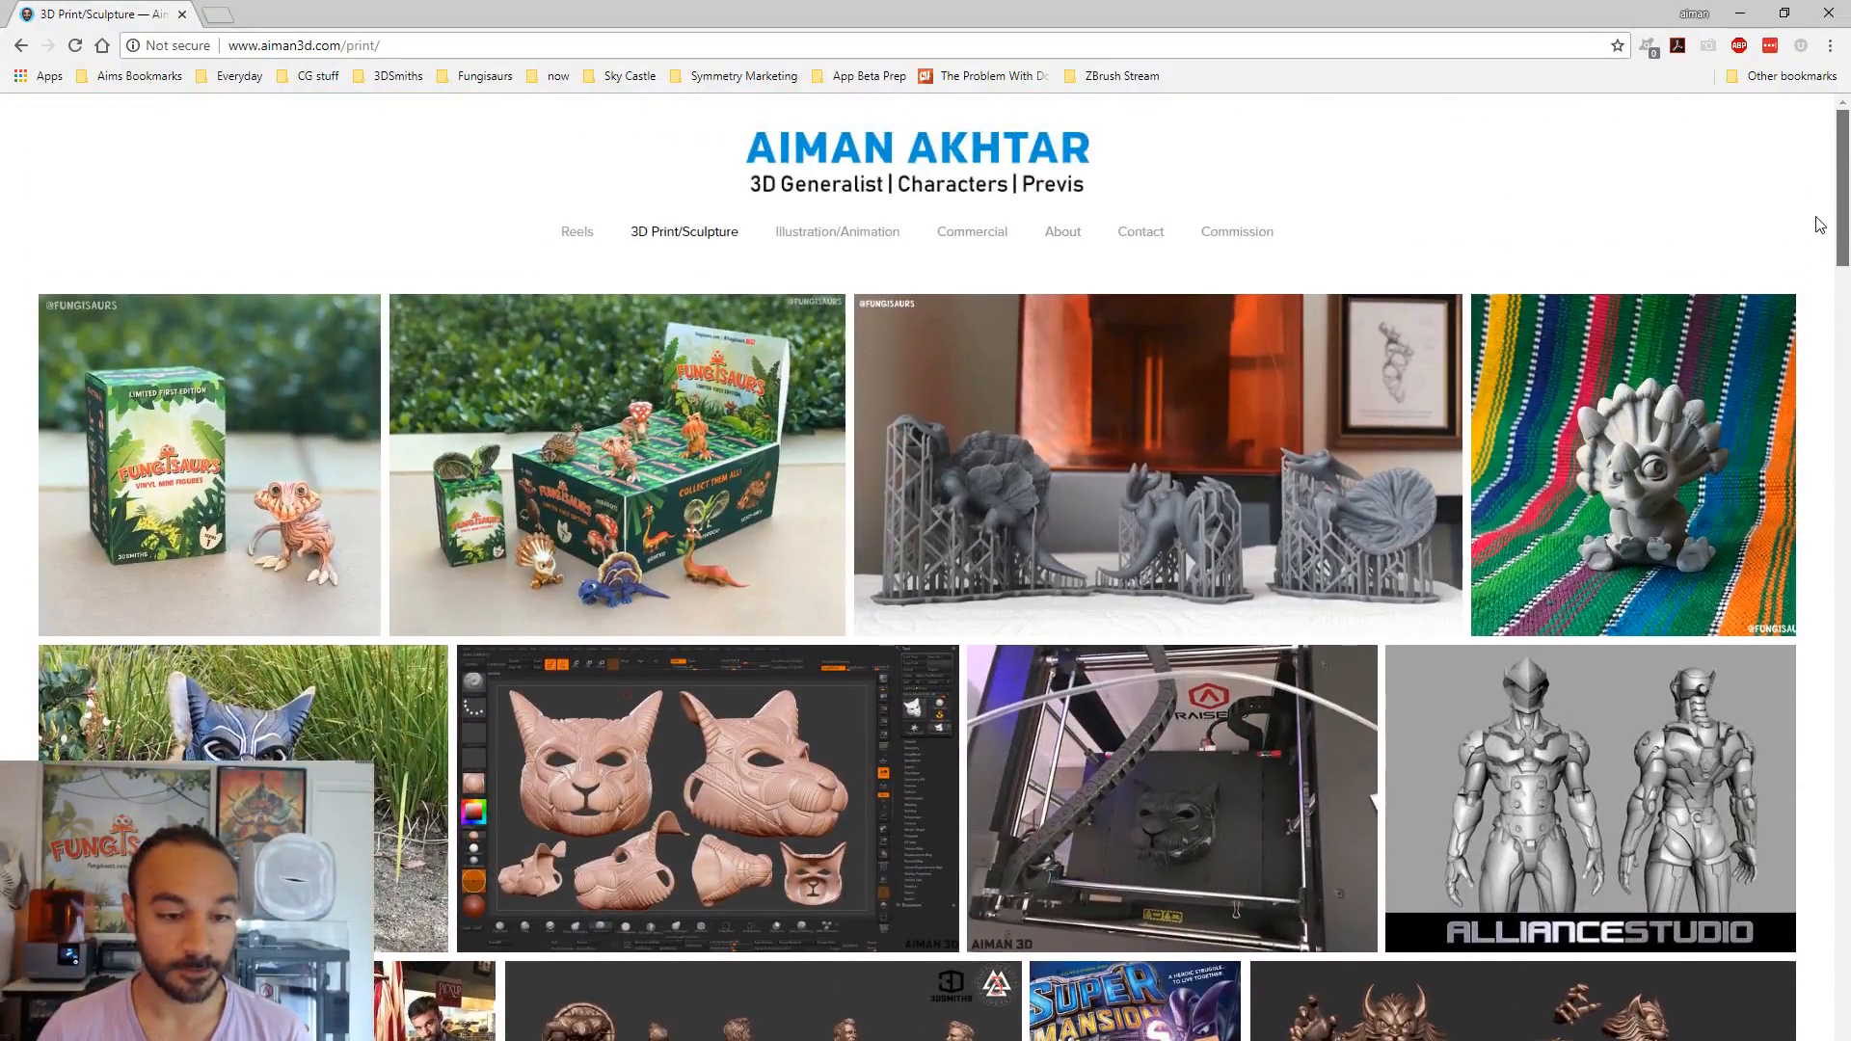
left_click(745, 402)
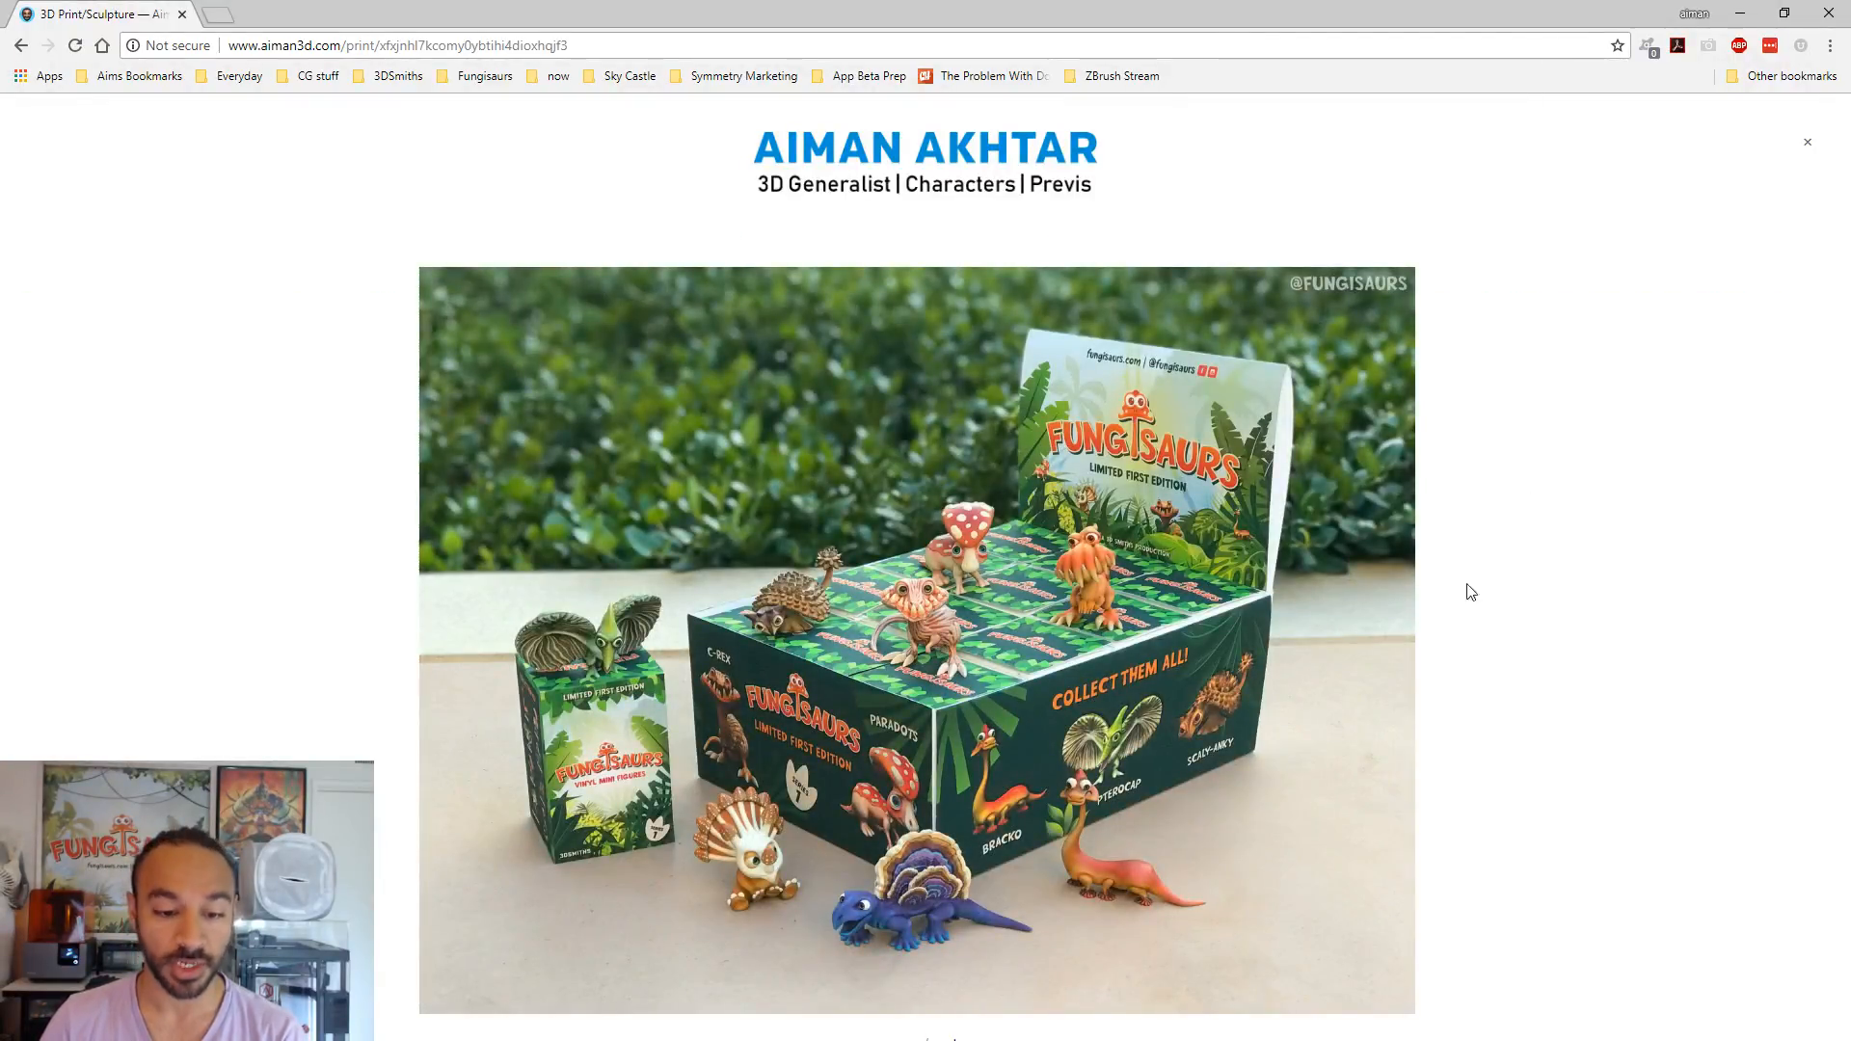
left_click(1807, 146)
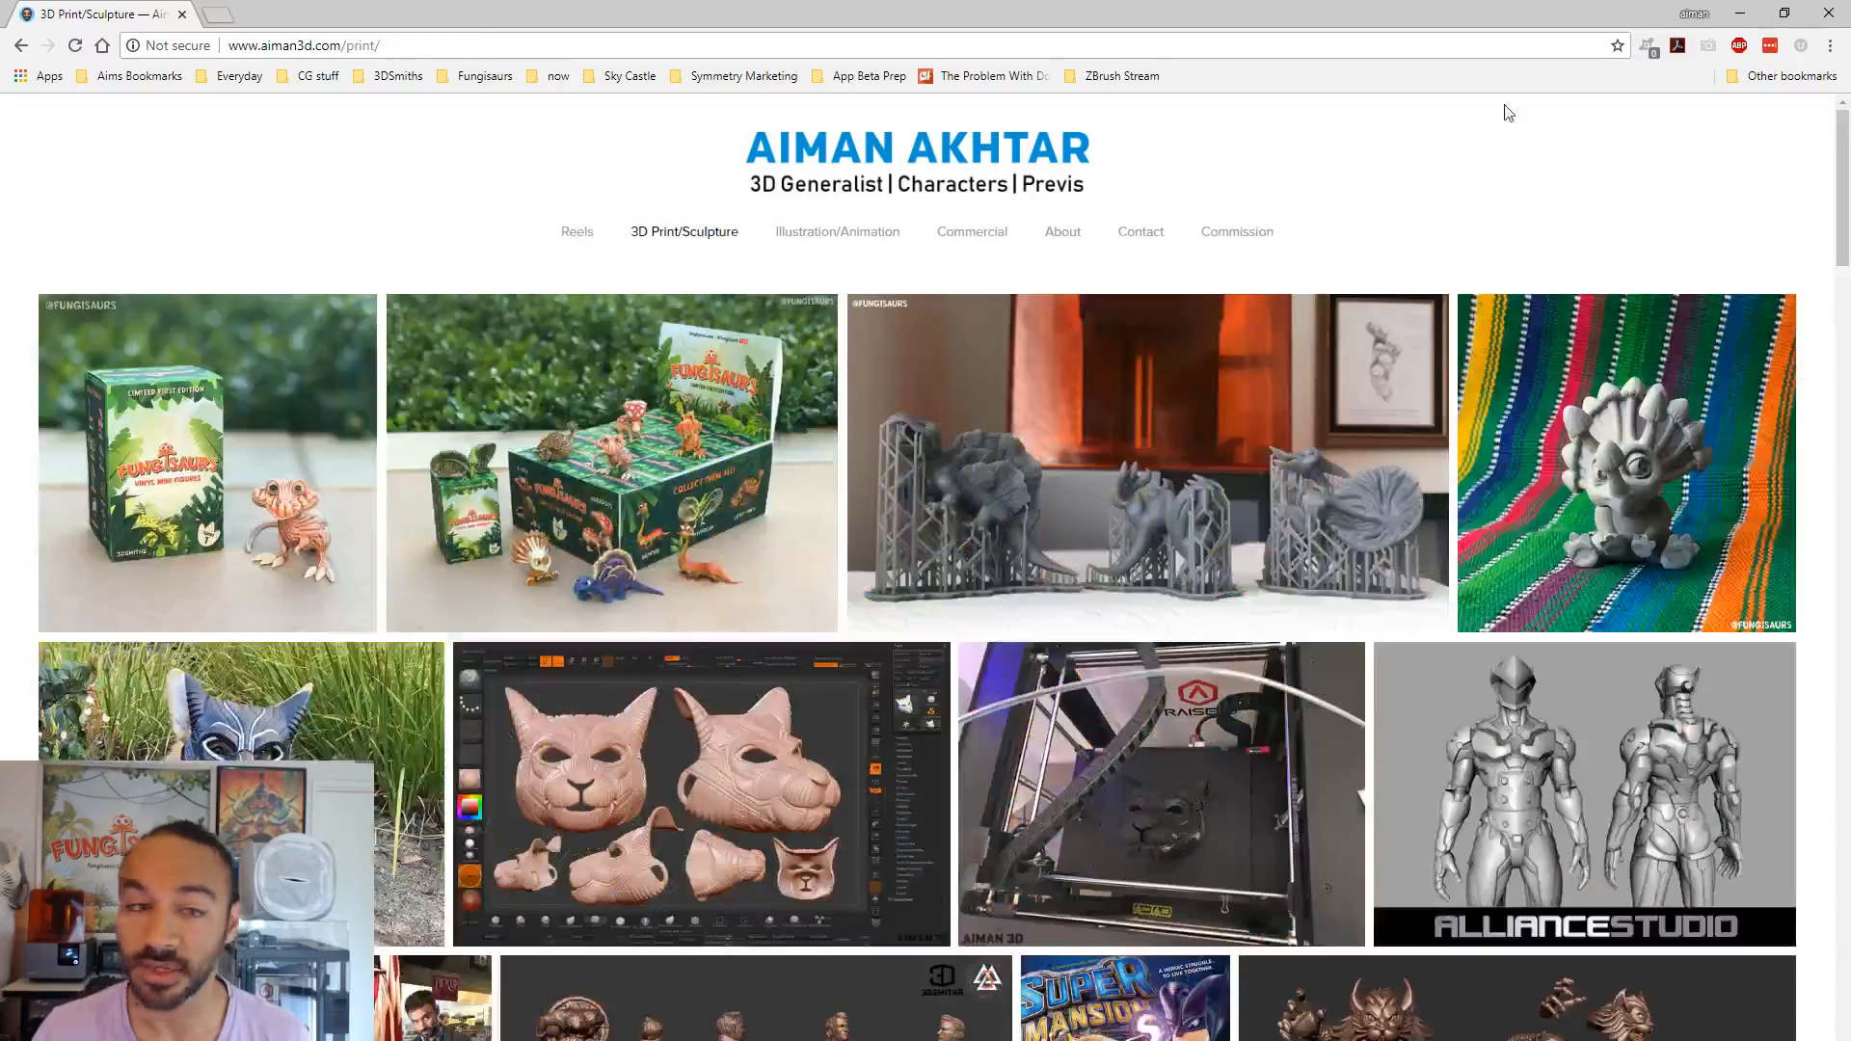
- Open the bookmarked ZBrushLIVE Presenters page in a new tab and go to the "3D Printing in ZBrush: Ideas to Reality" presenter's page
left_click(218, 15)
left_click(1118, 75)
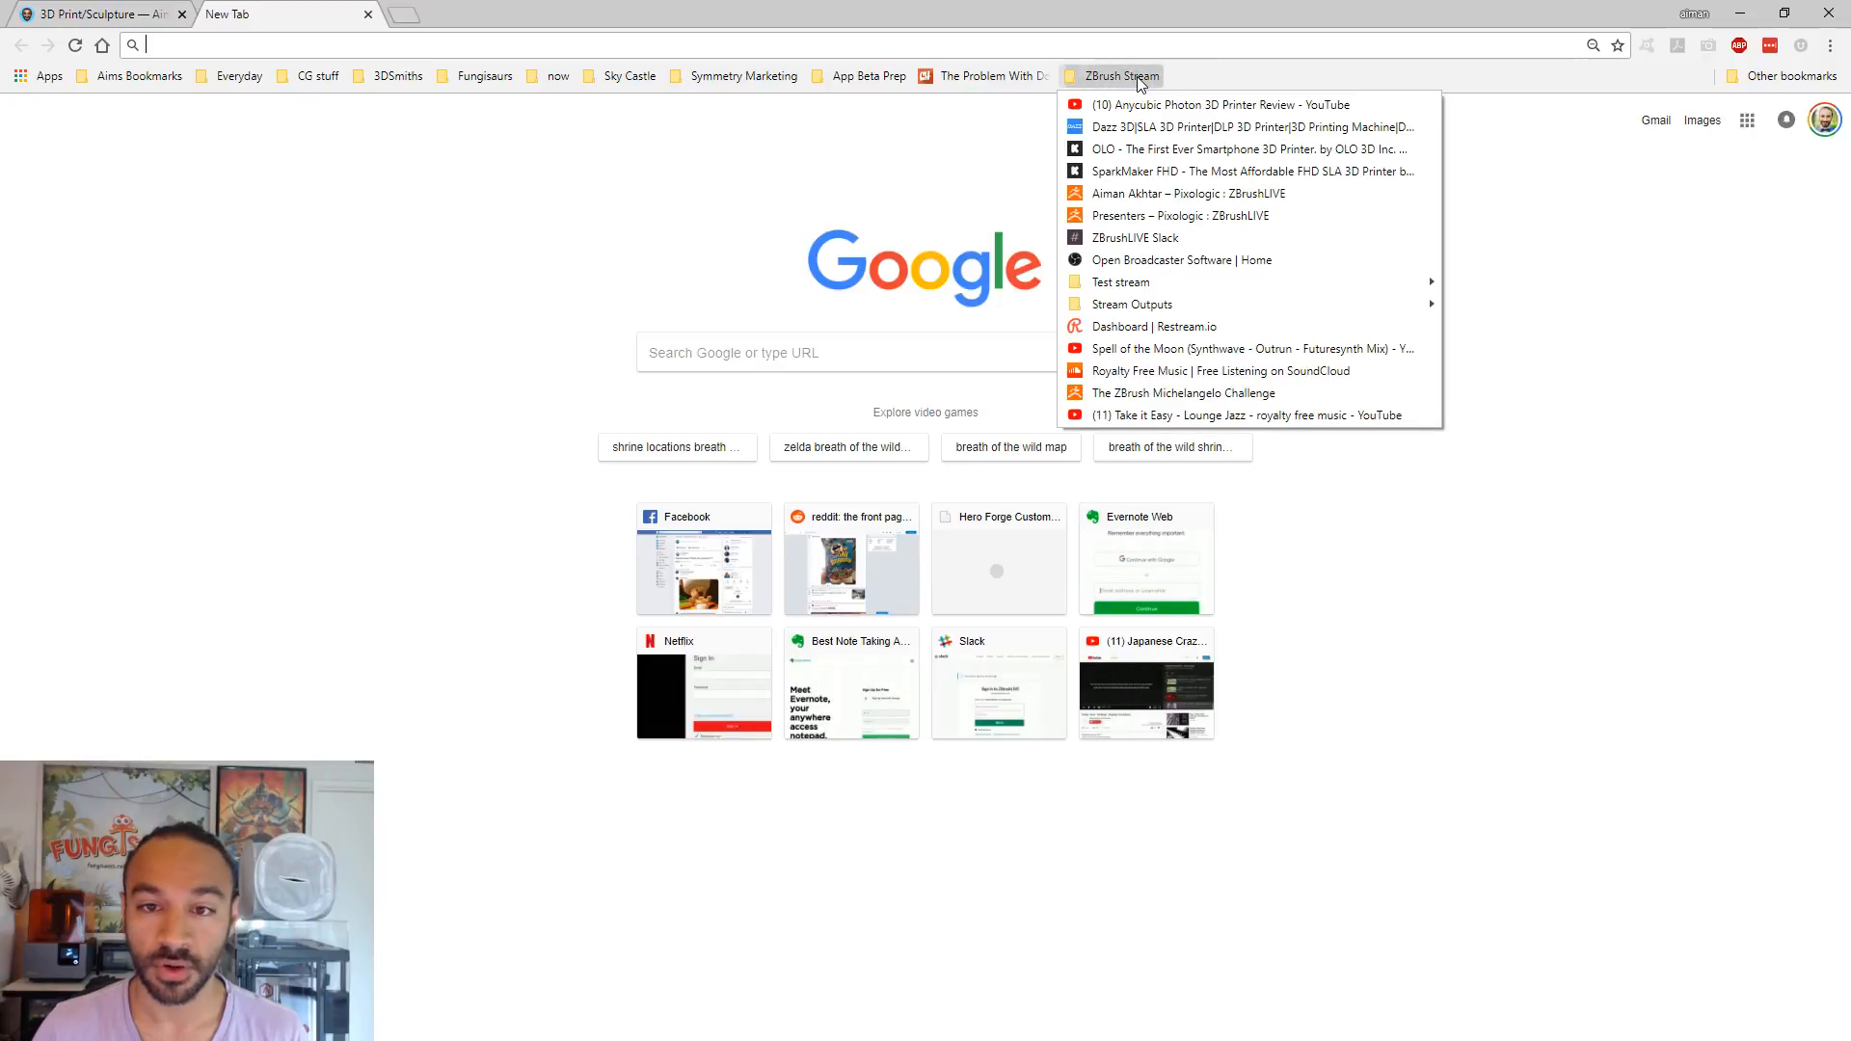
left_click(1327, 230)
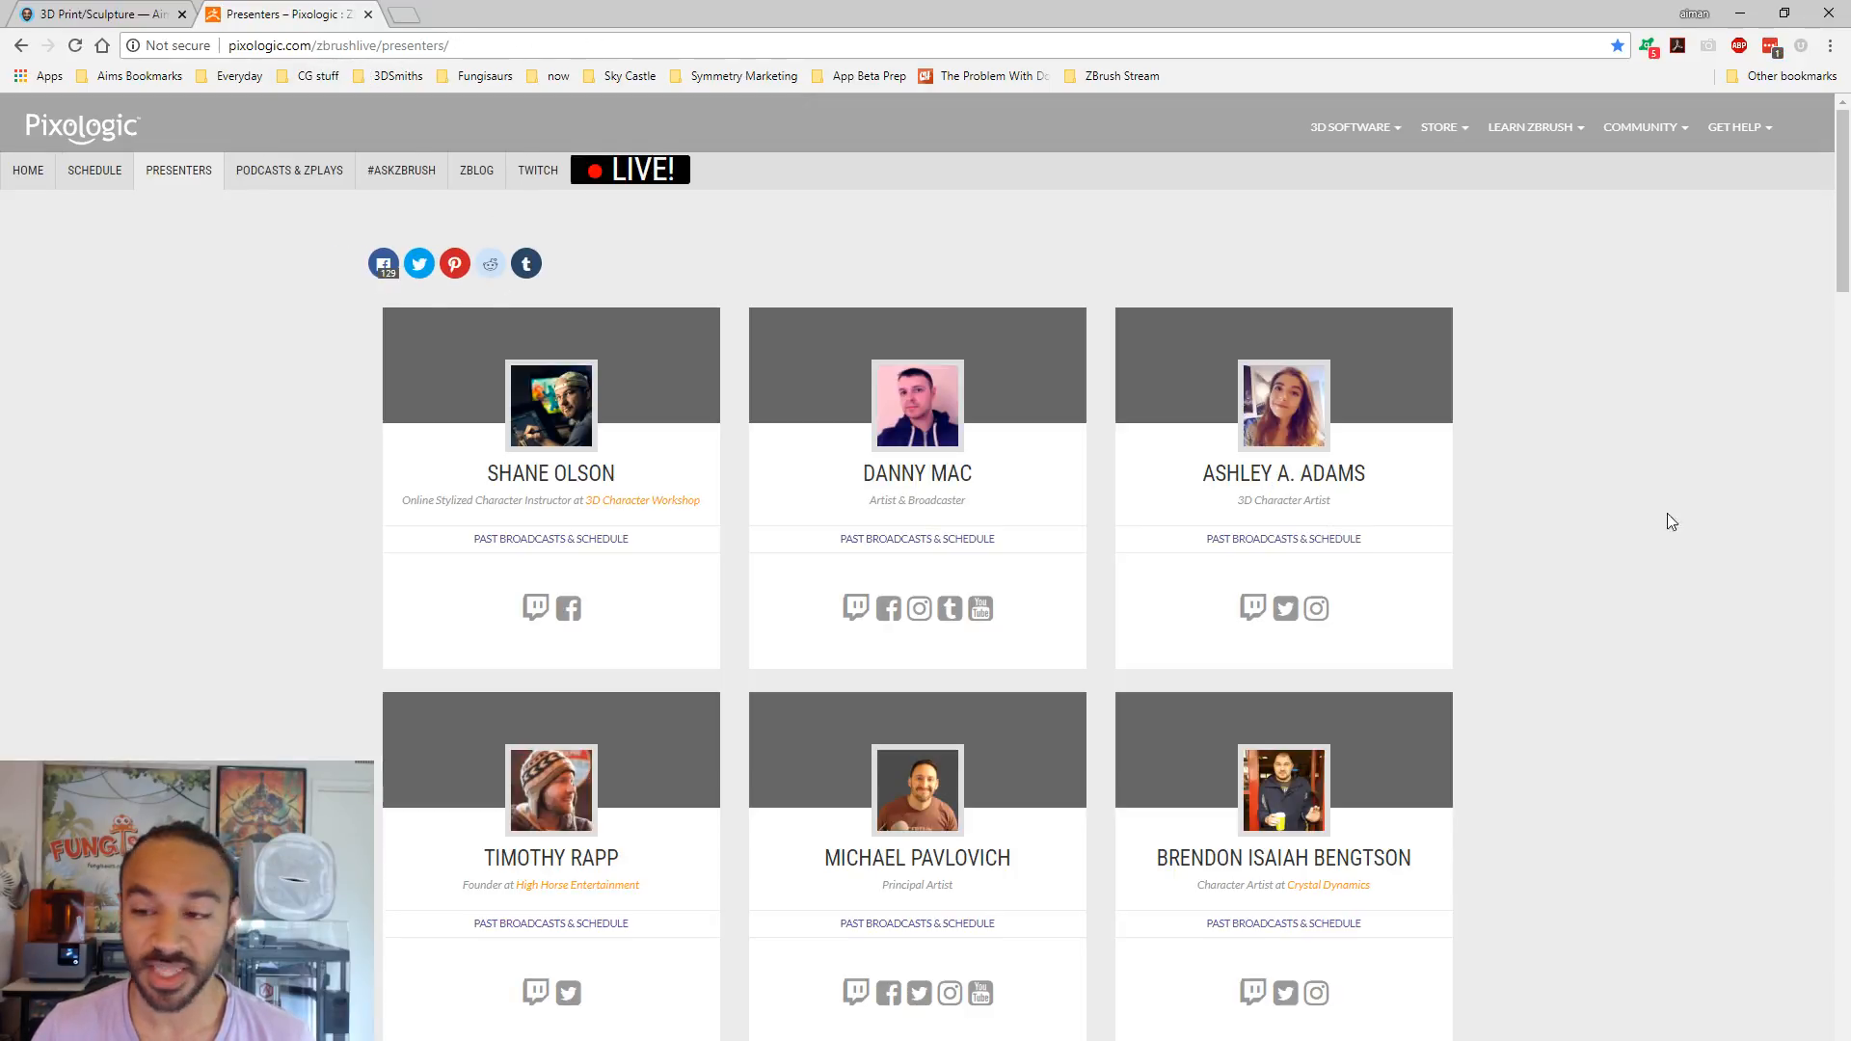
left_click_drag(1843, 273, 1801, 669)
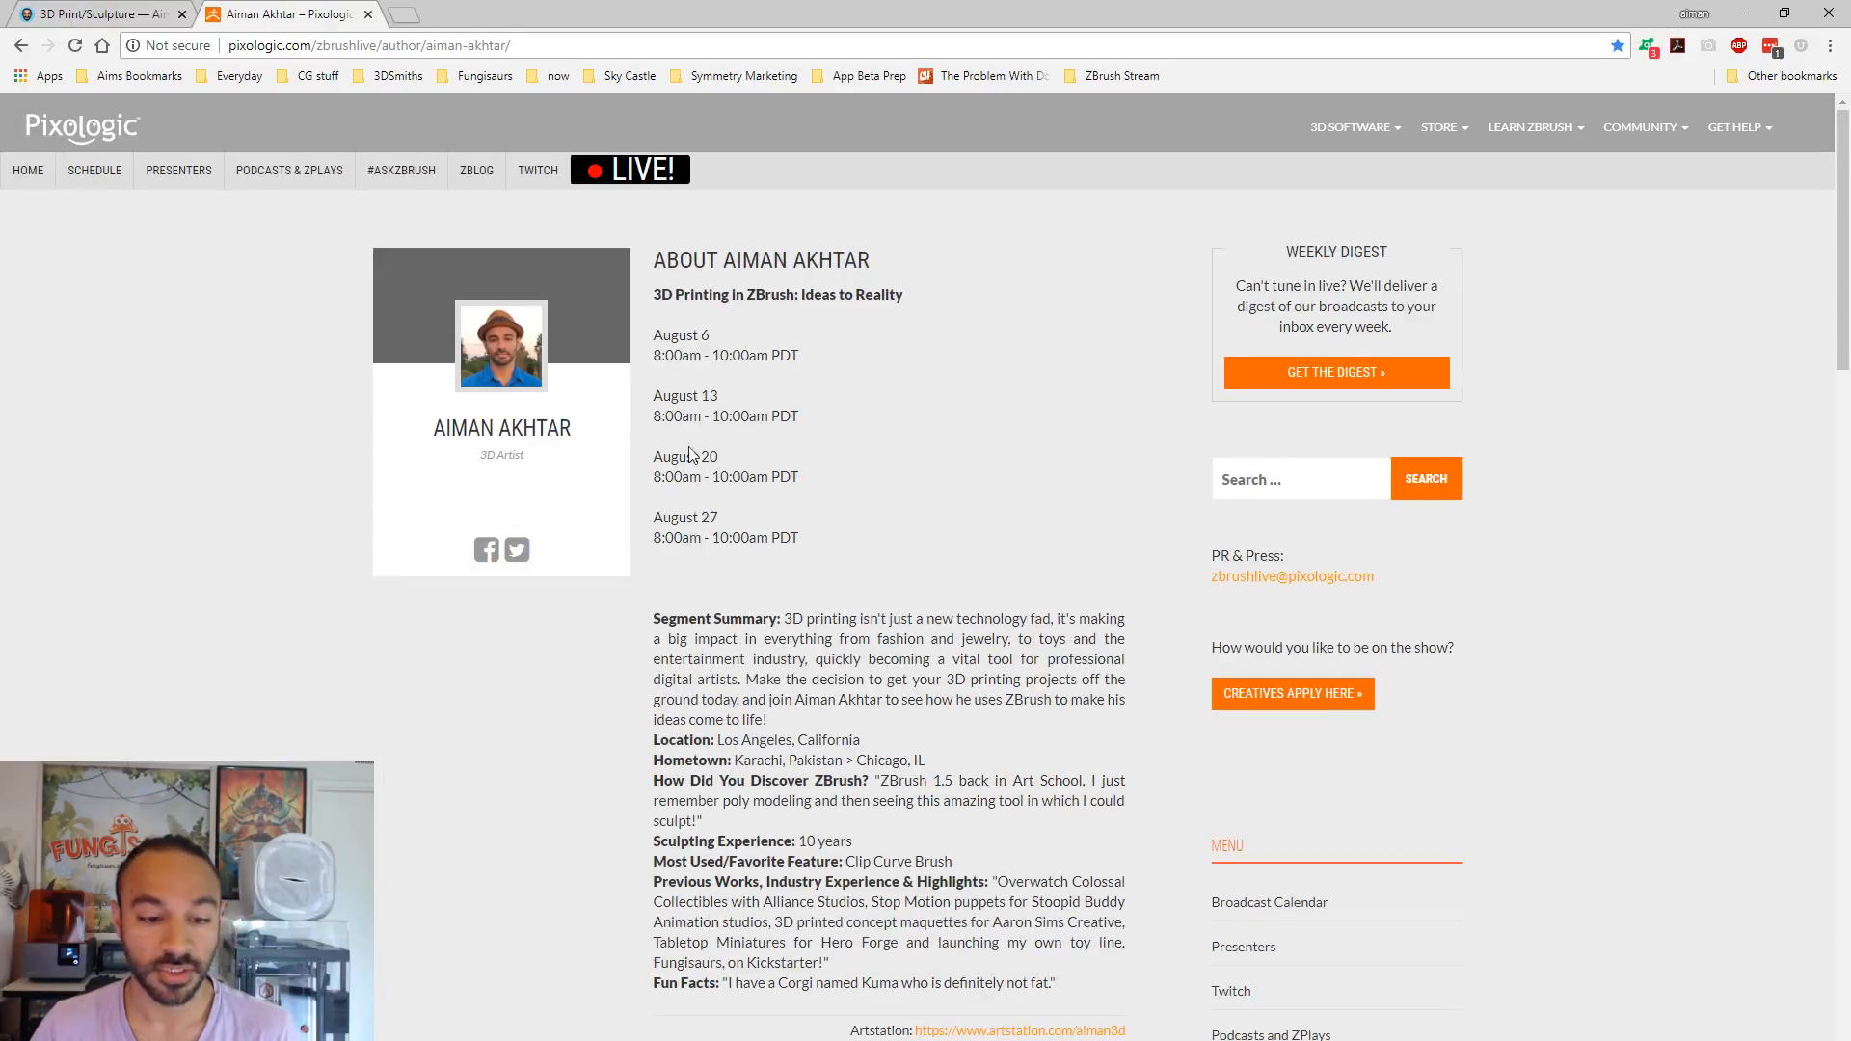
- Examine the presenter's biography, artwork and list of featured episode posts down to Episode 3
scroll(630, 503, "down", 8)
scroll(1227, 475, "down", 4)
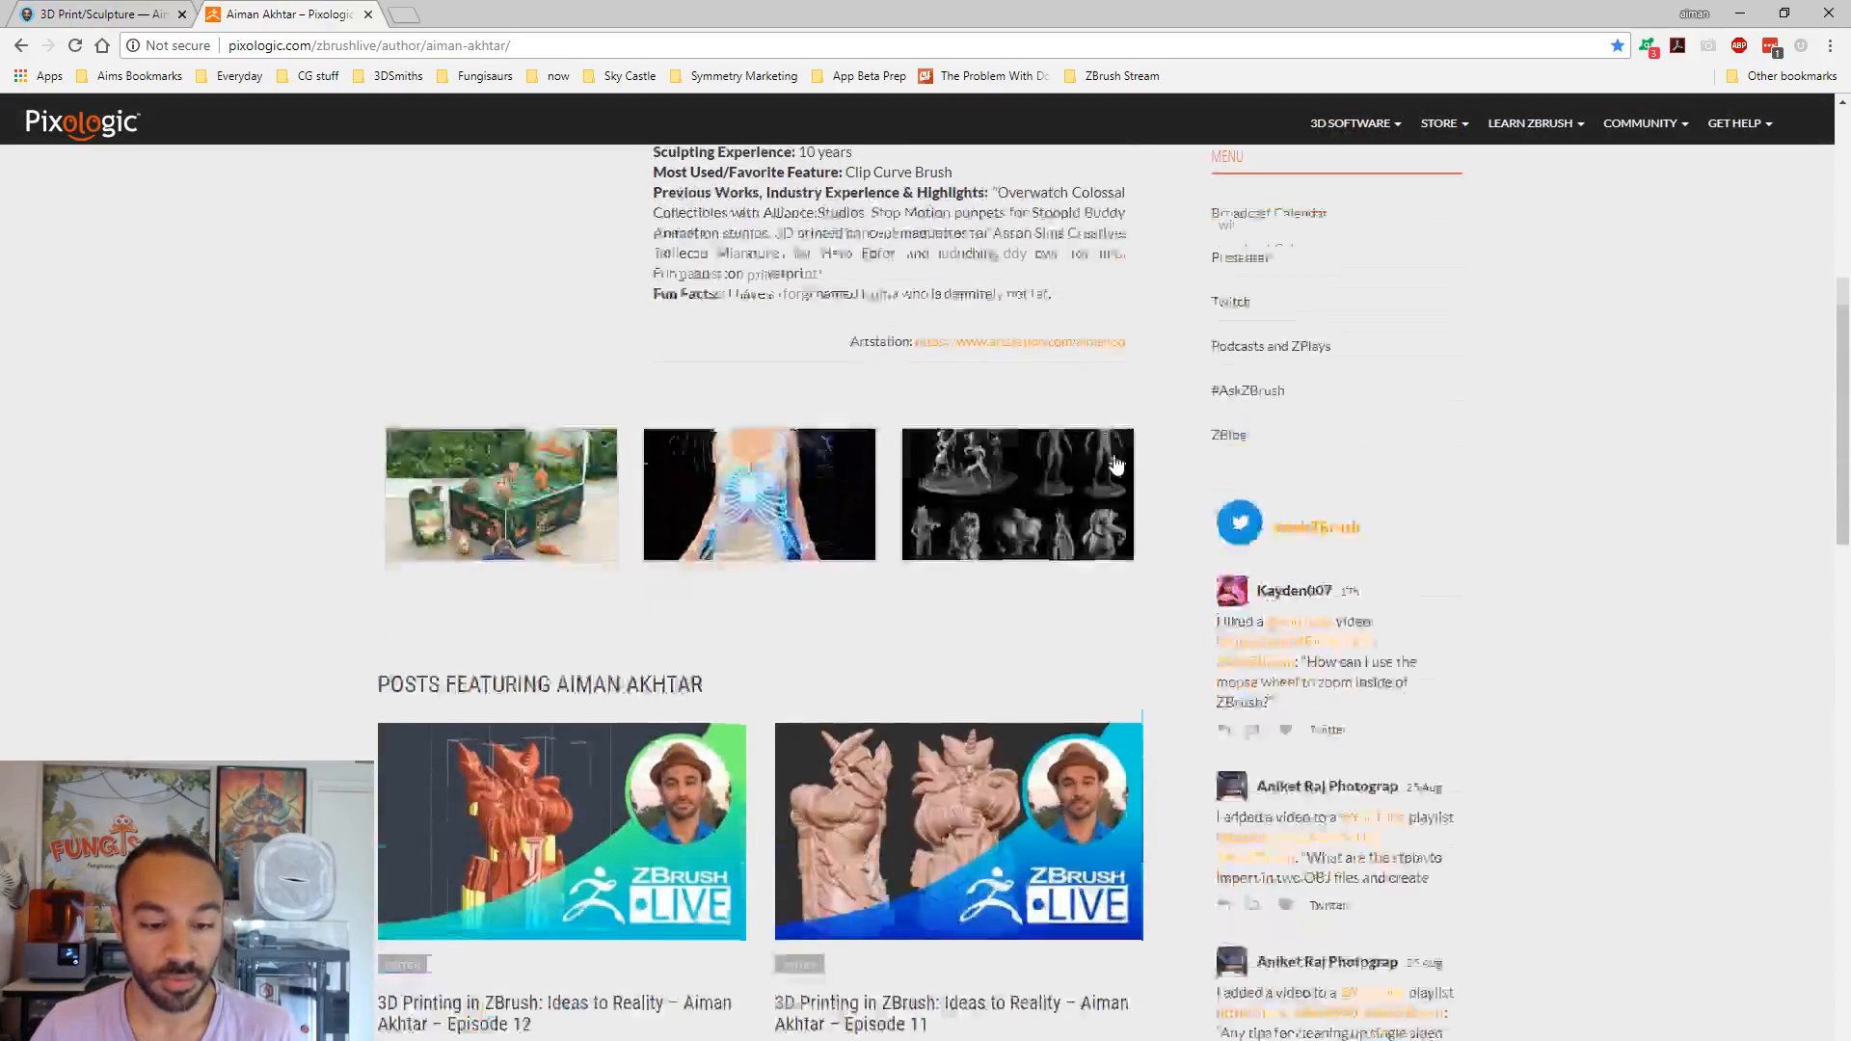
scroll(1223, 475, "down", 3)
scroll(1134, 484, "down", 9)
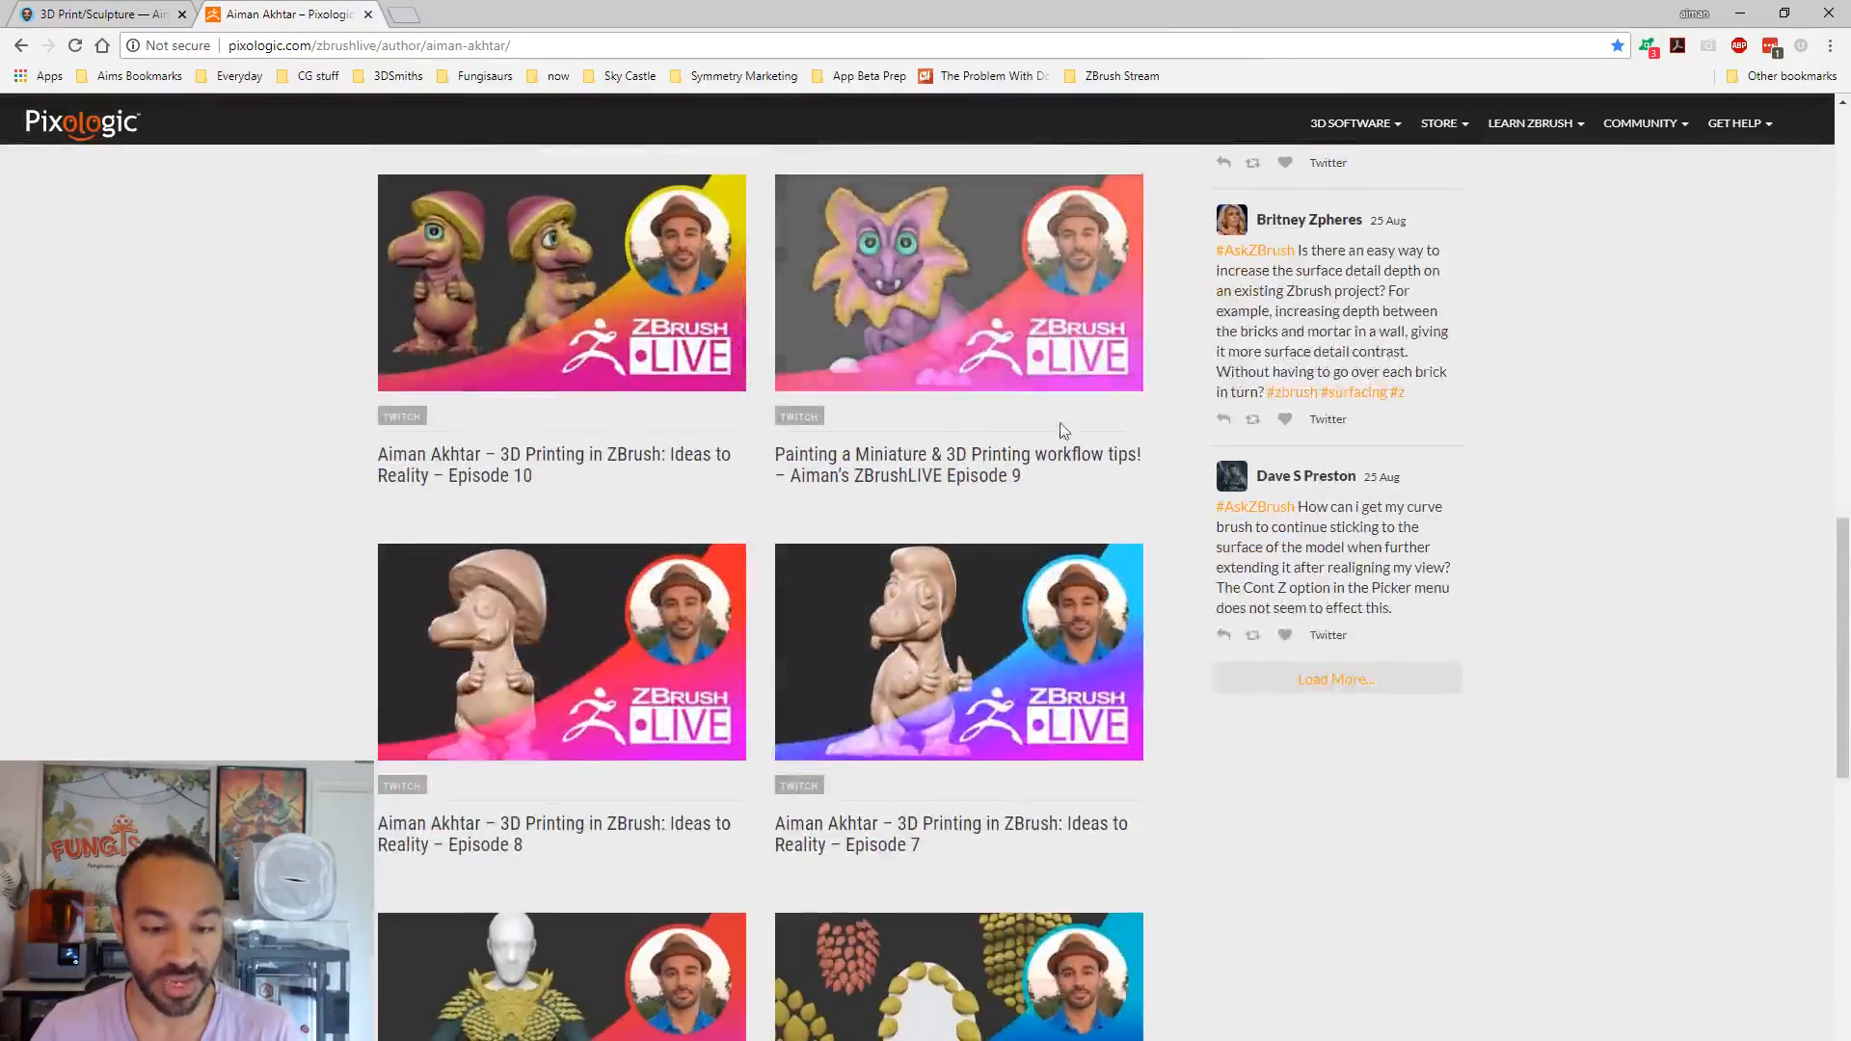
scroll(1089, 799, "up", 6)
scroll(1090, 799, "down", 8)
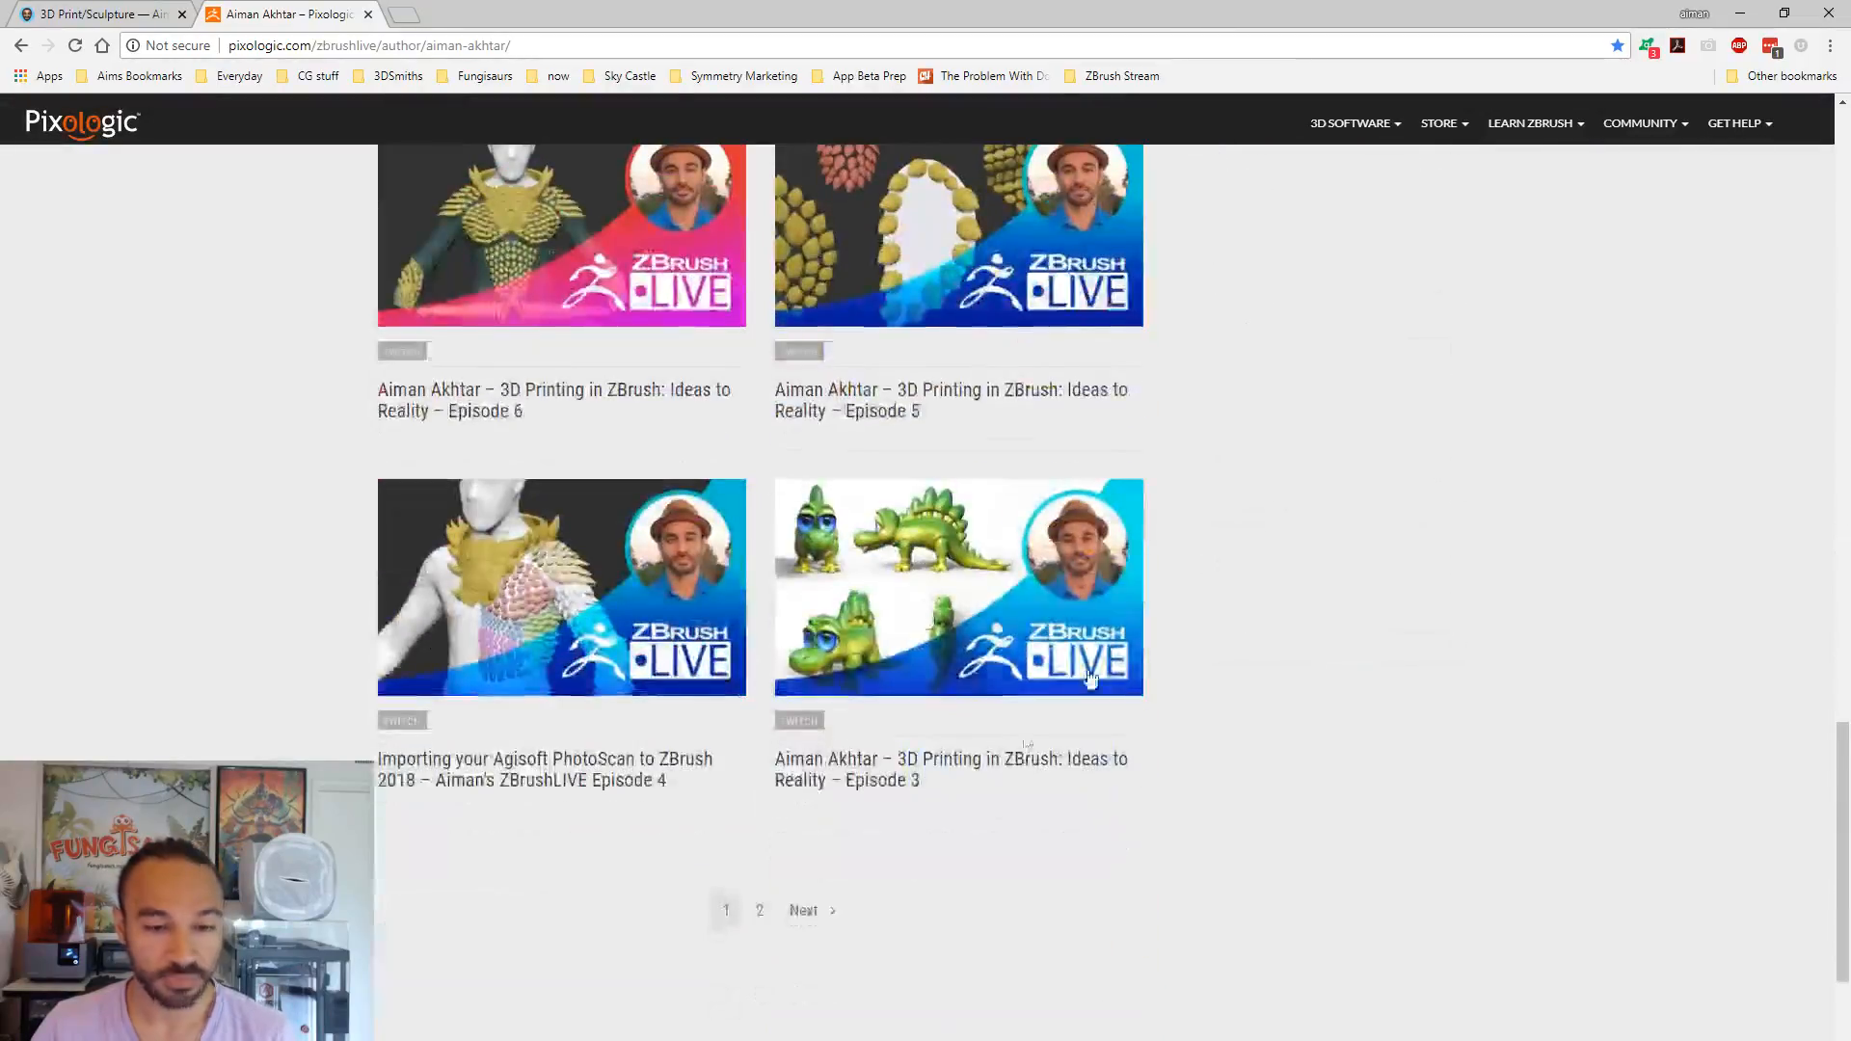
scroll(771, 704, "up", 7)
scroll(733, 486, "up", 2)
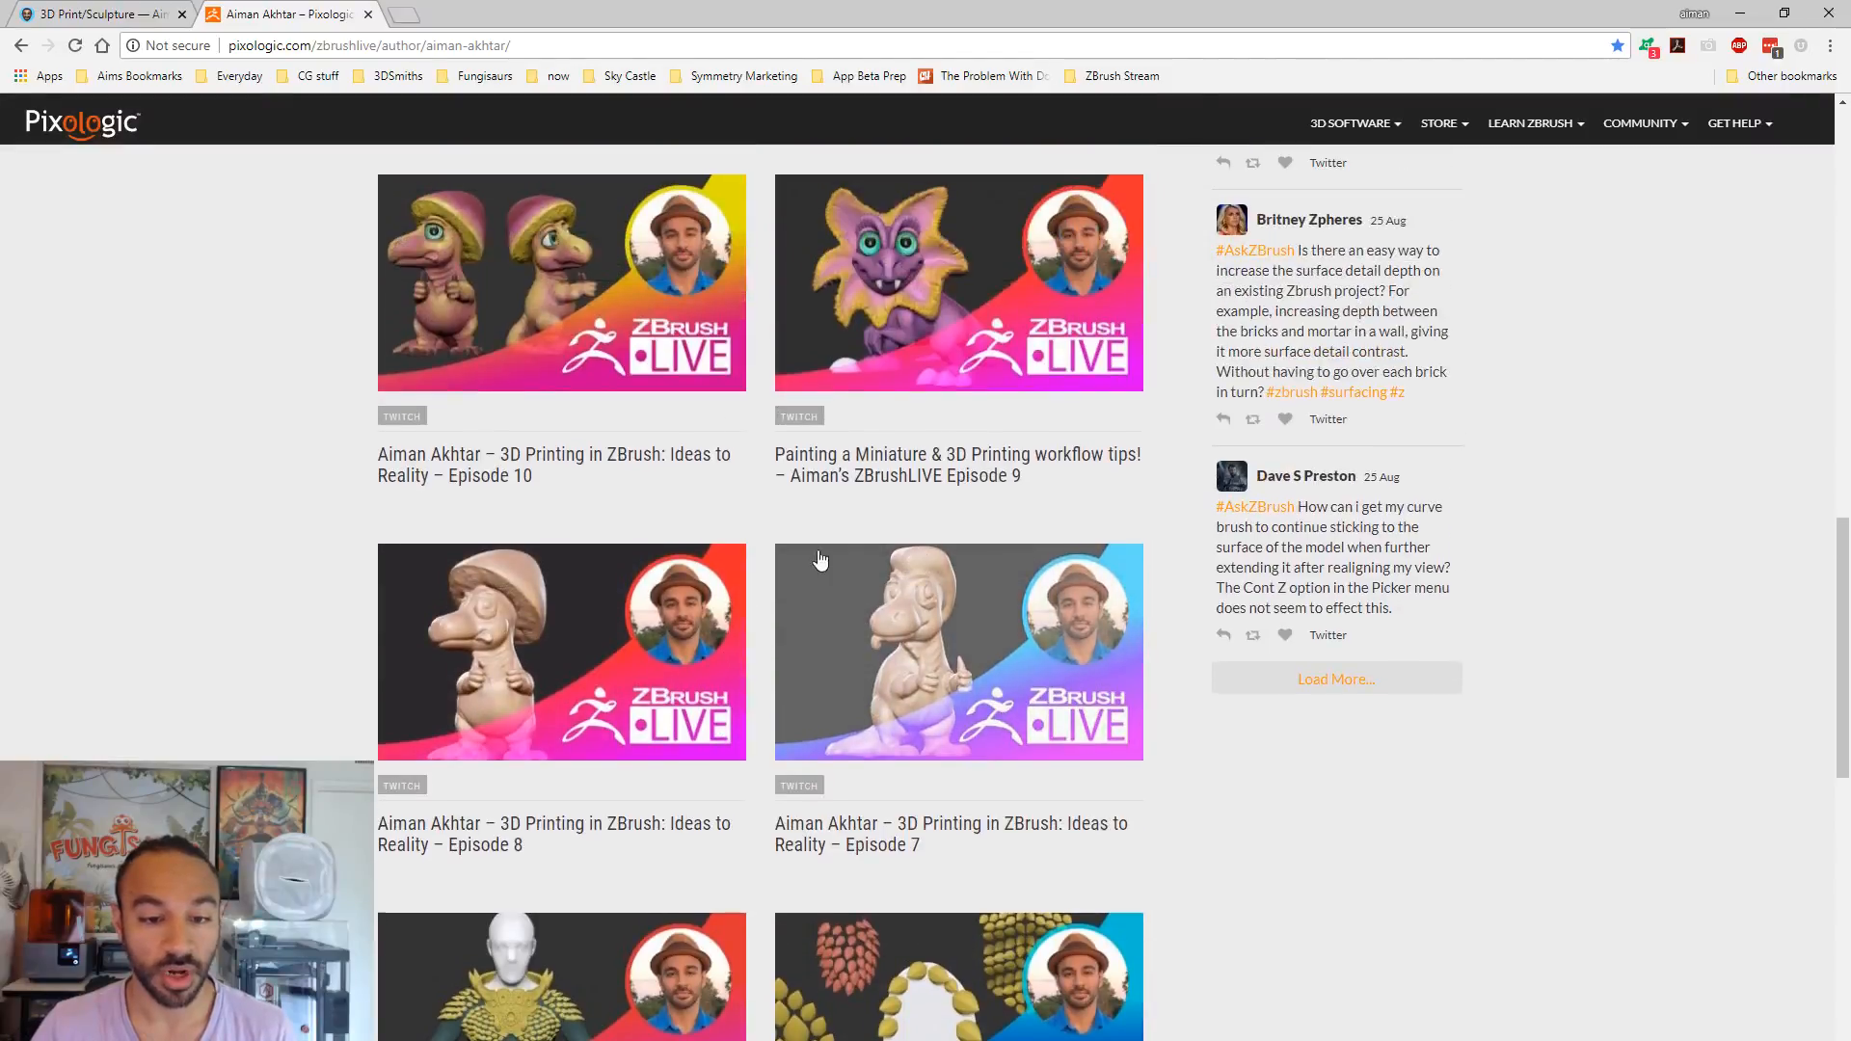
scroll(877, 482, "down", 7)
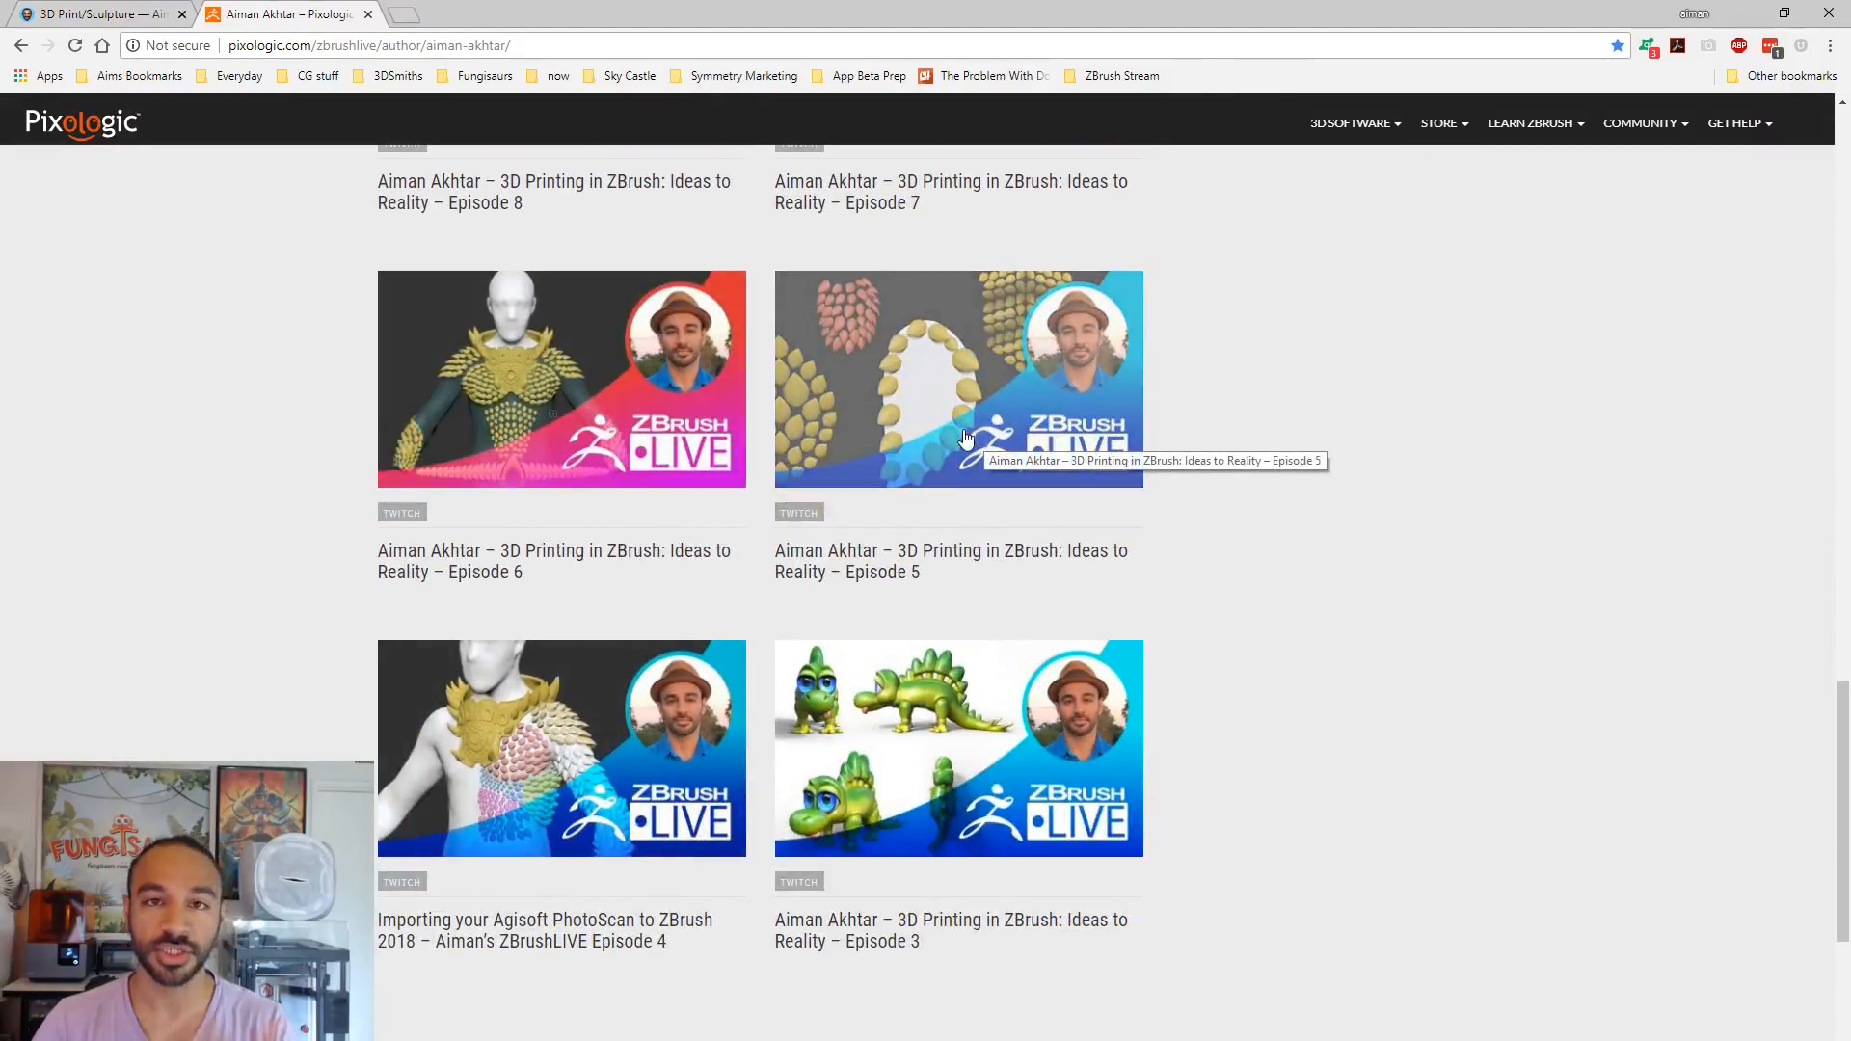
scroll(1162, 448, "up", 9)
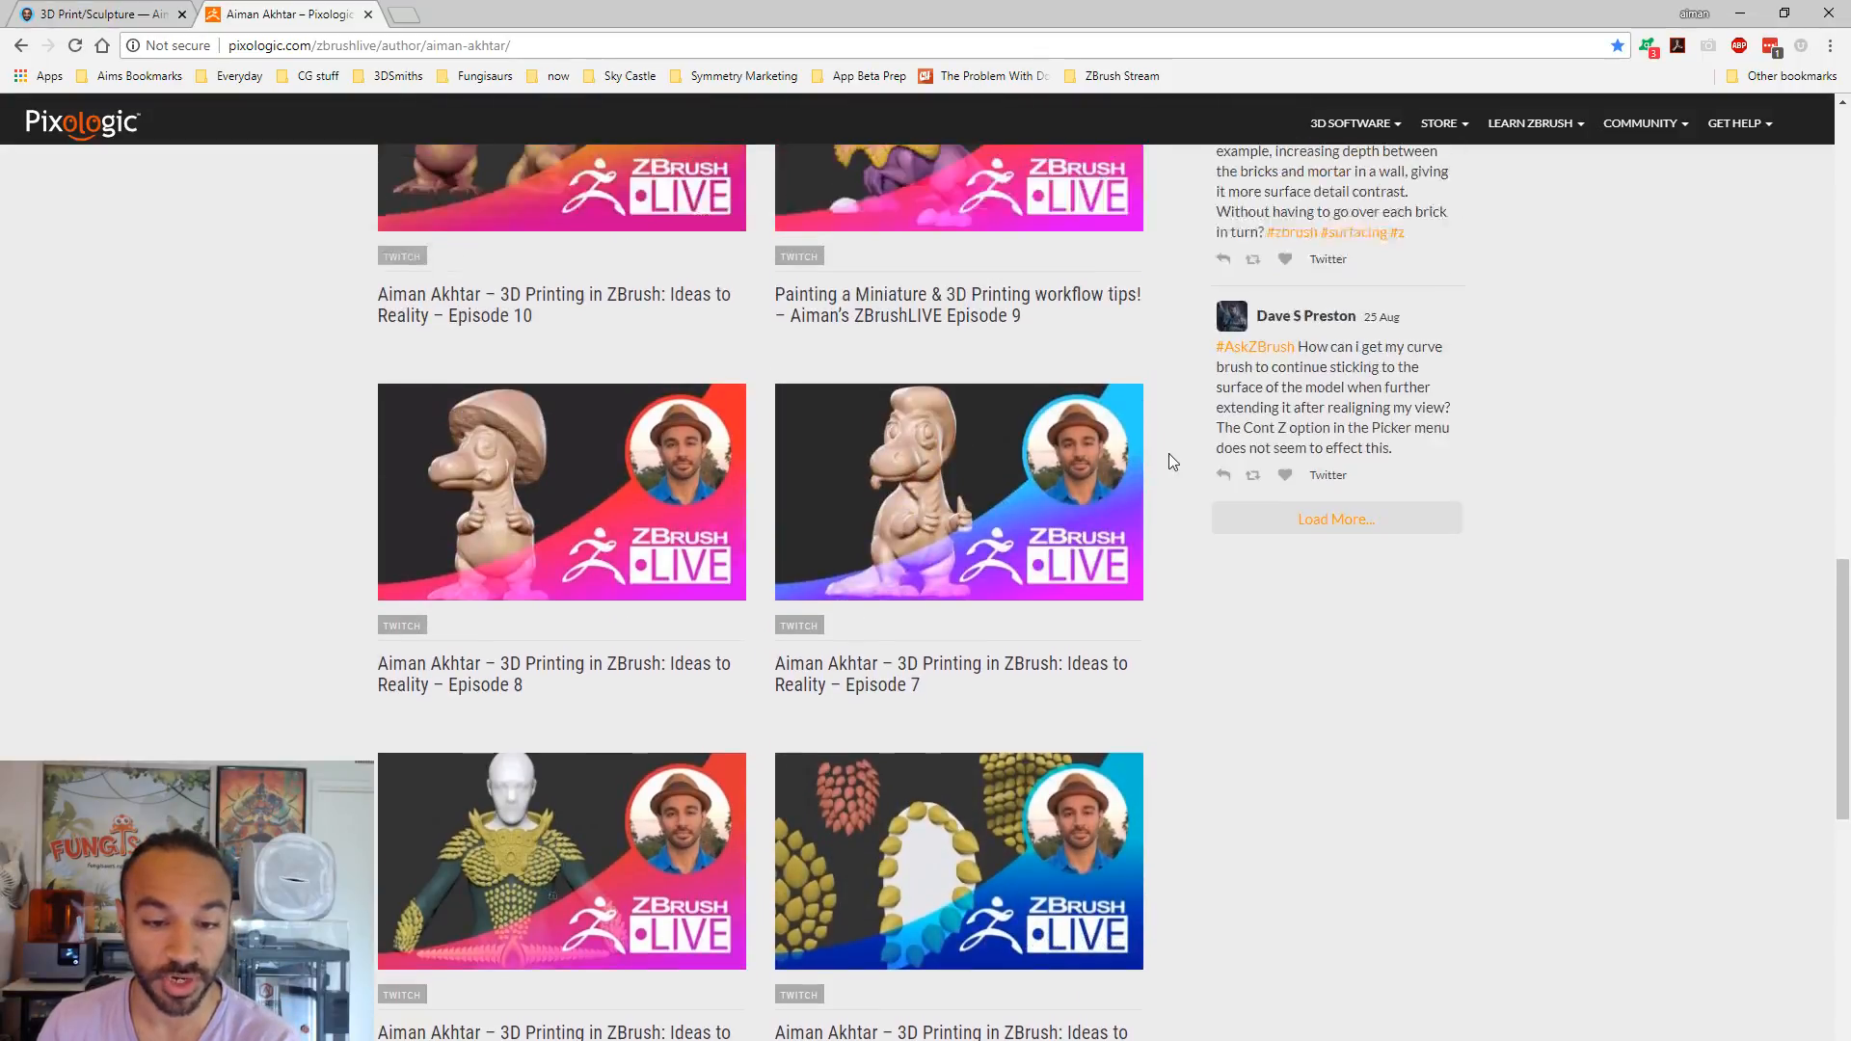
- Open the Episode 11 post and play its video muted, skipping forward to about 1:58:40
scroll(1167, 474, "up", 4)
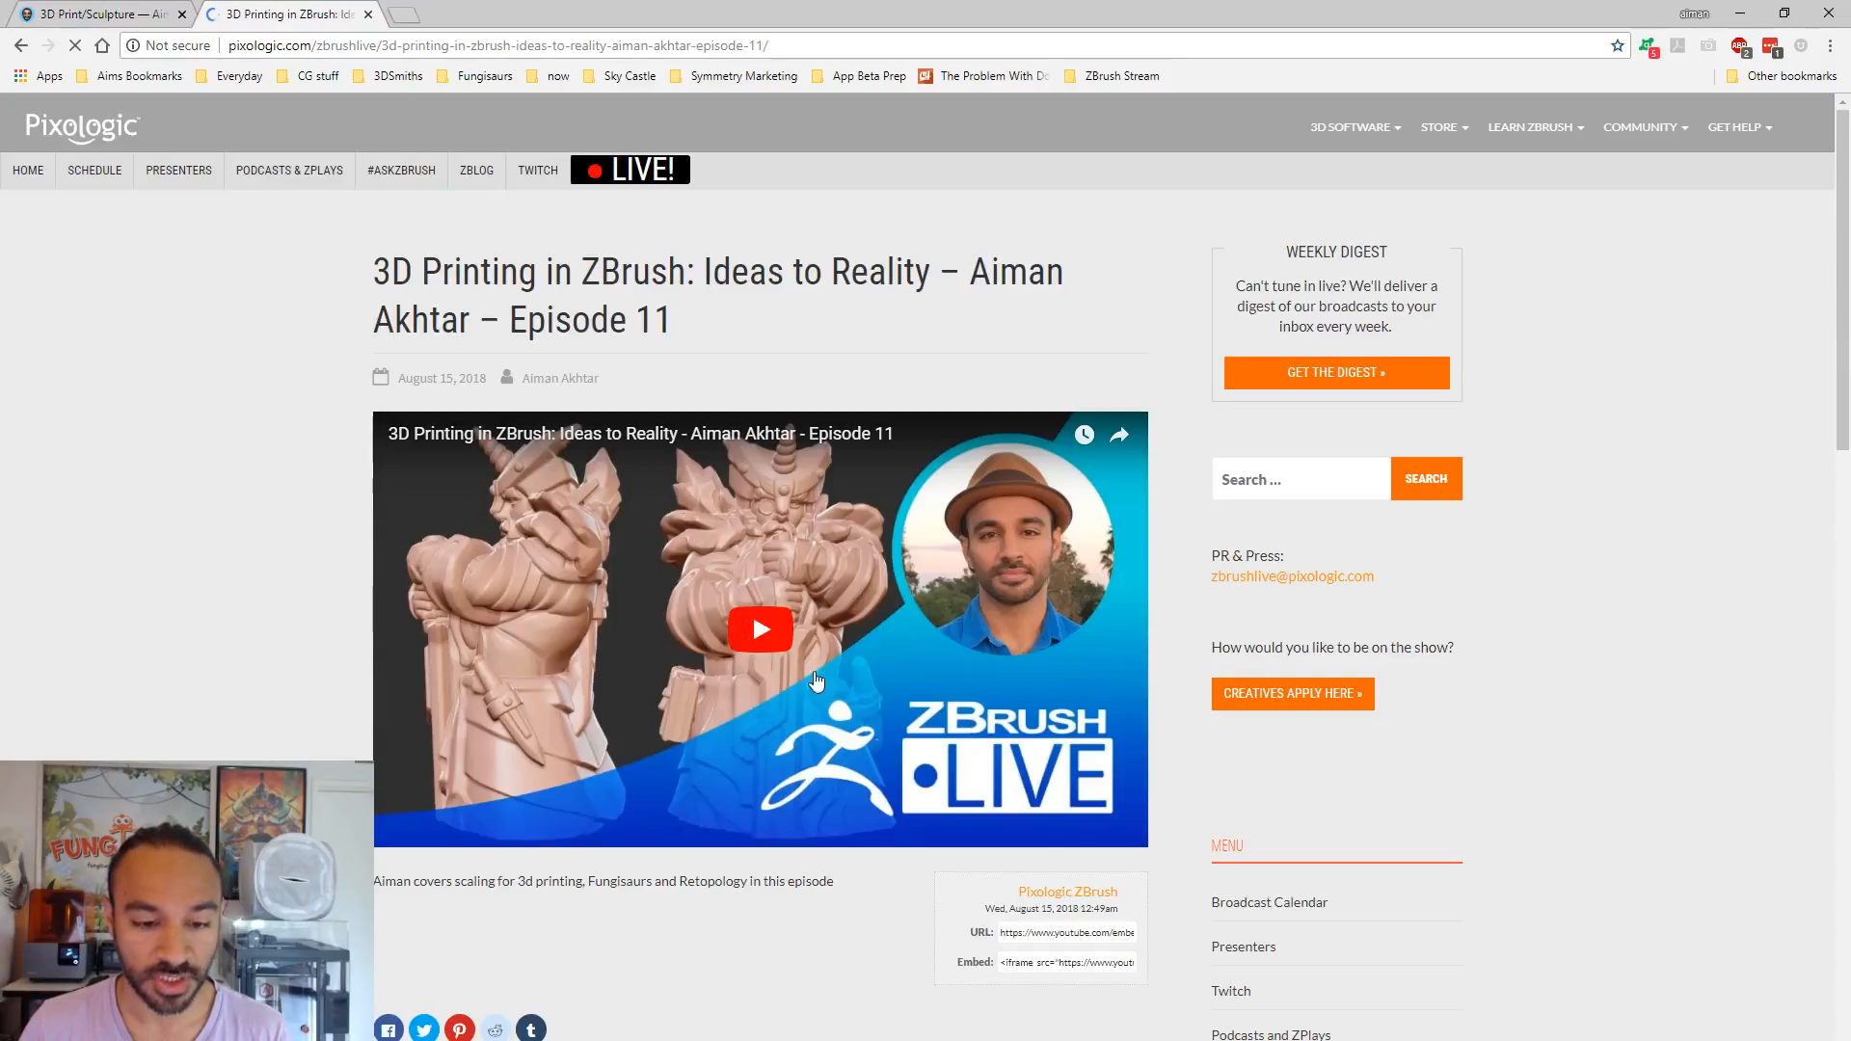
left_click(768, 648)
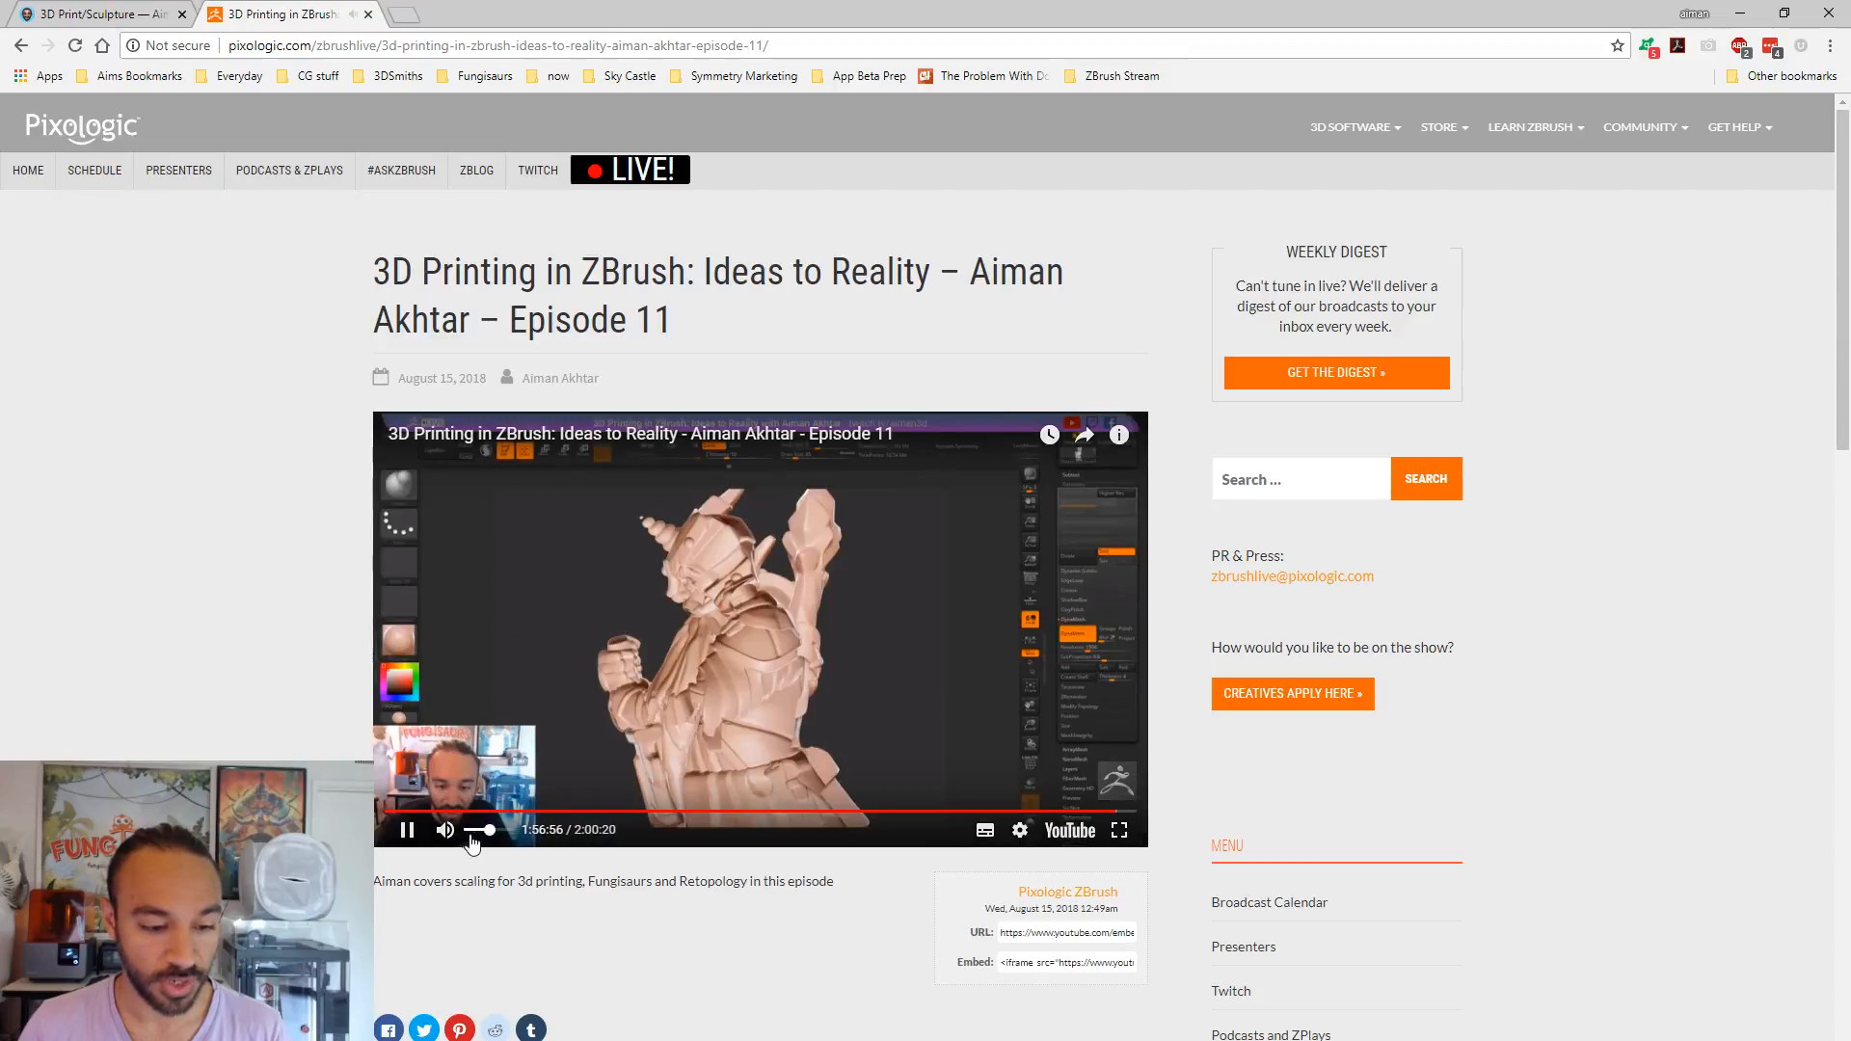
left_click(1053, 810)
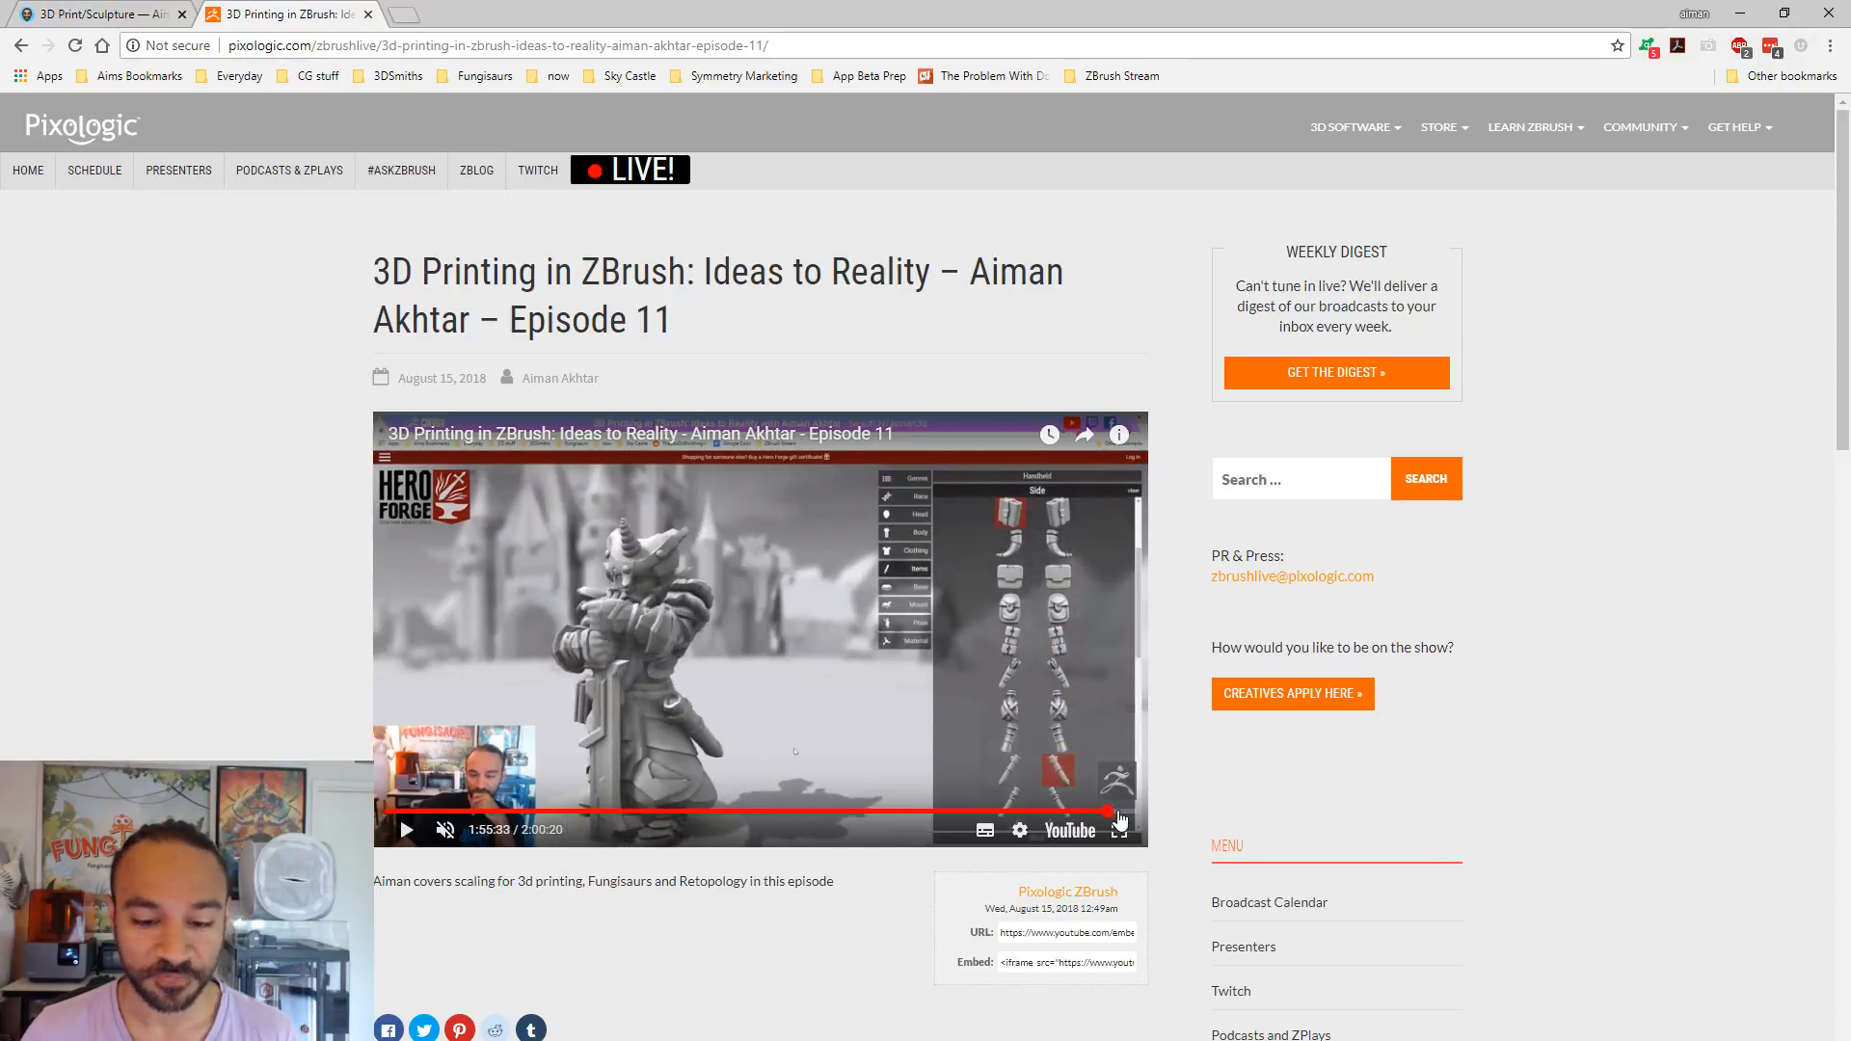
left_click(1118, 812)
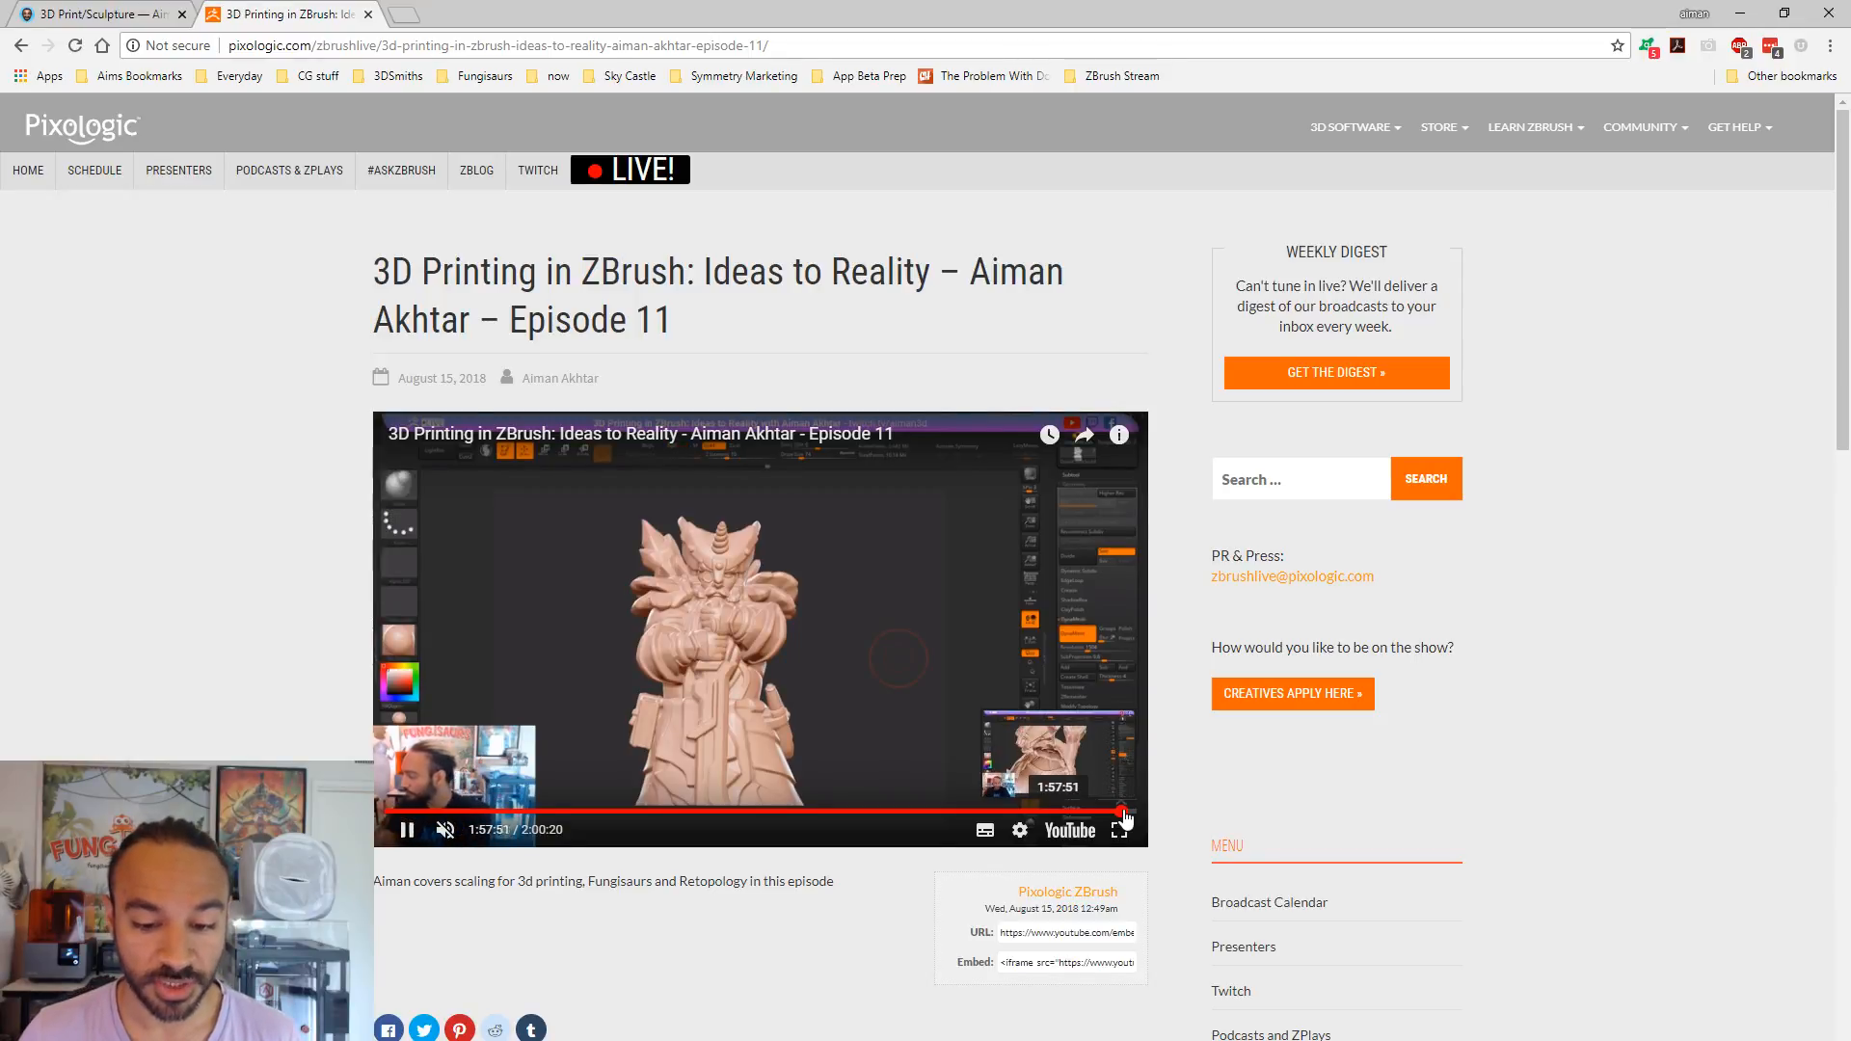
left_click(1125, 813)
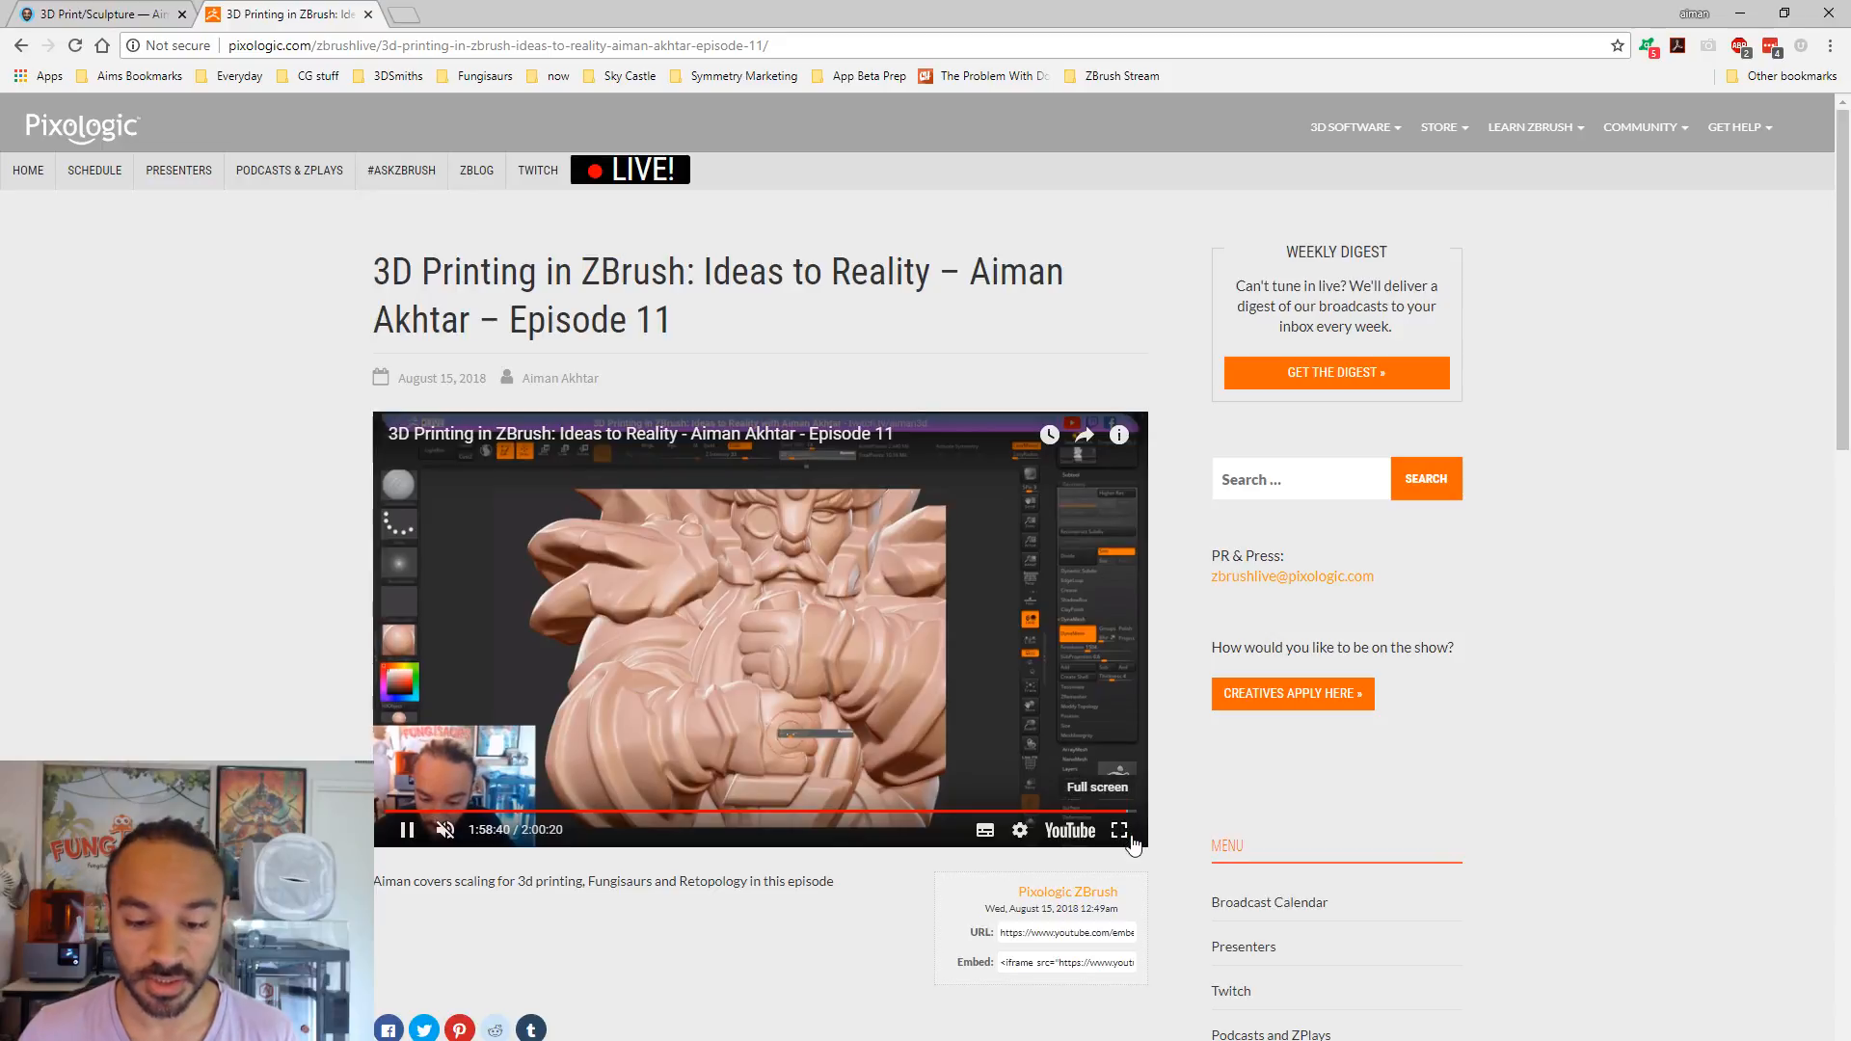
- Go back to the presenter's page and open the Episode 12 post
right_click(20, 48)
left_click(19, 45)
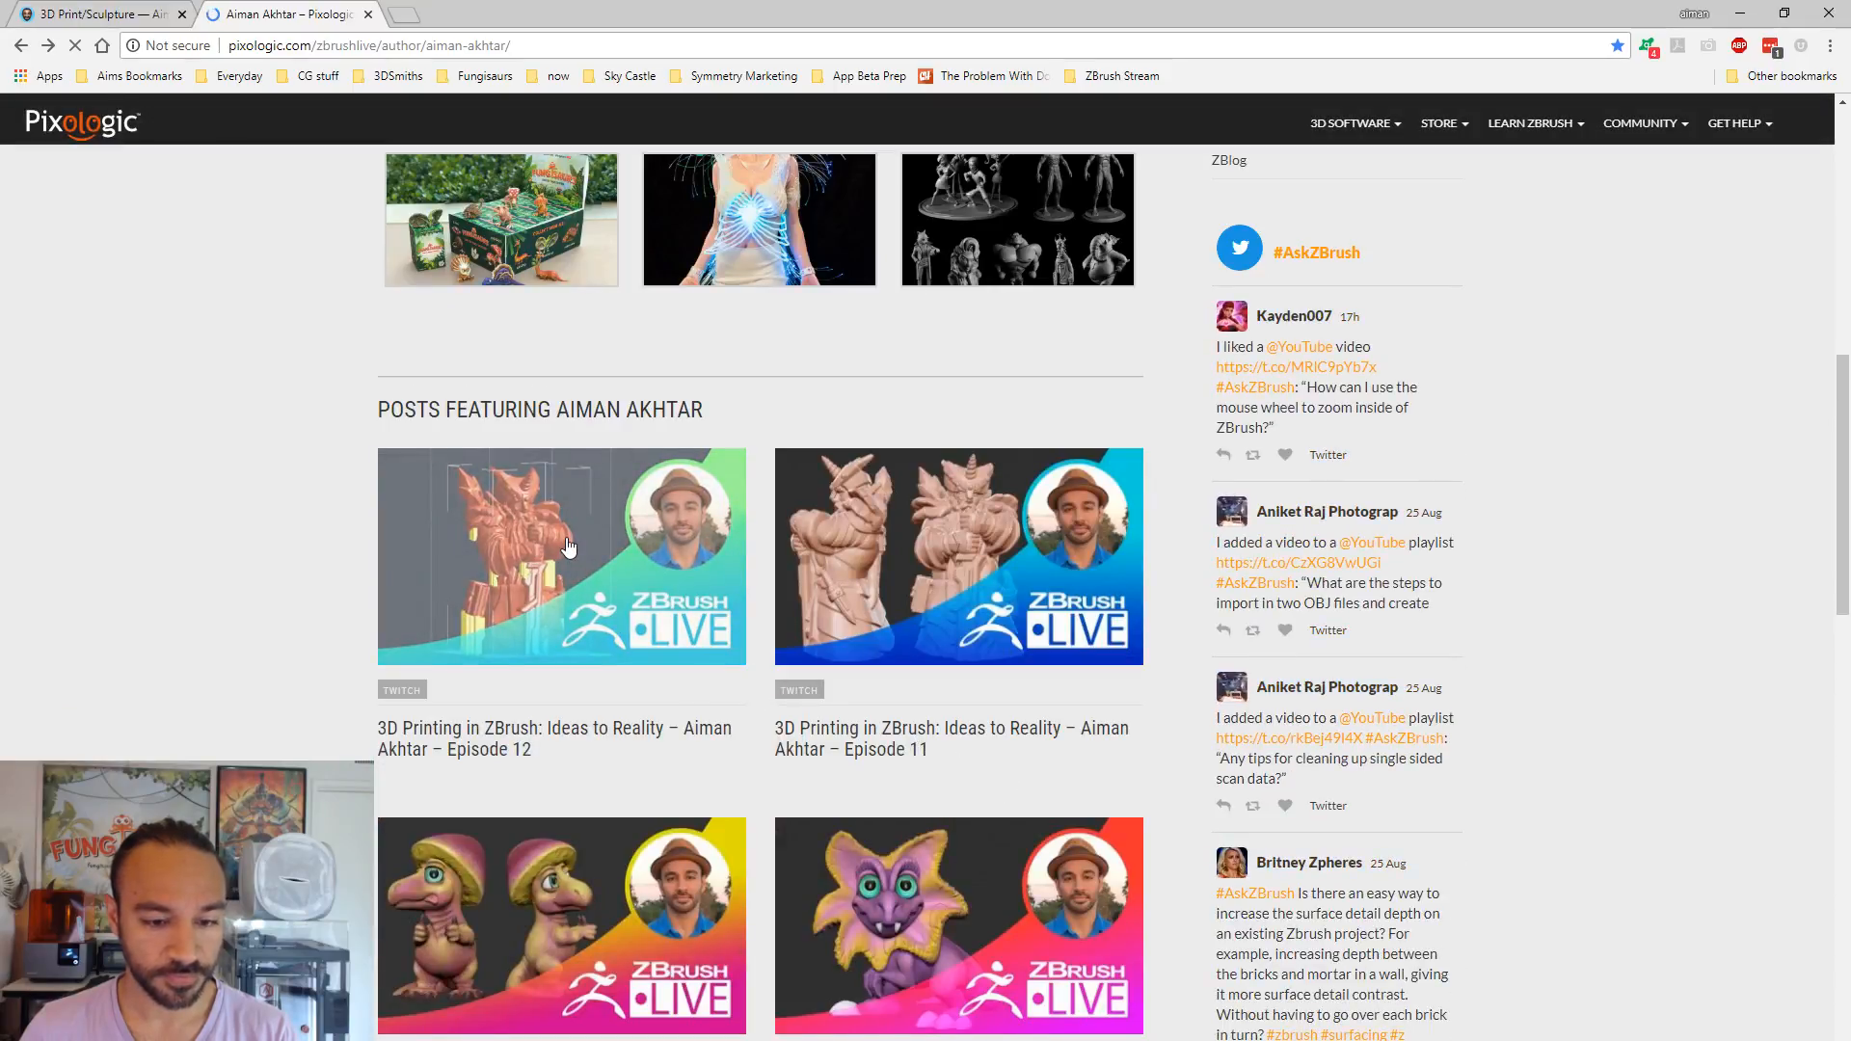
left_click(569, 546)
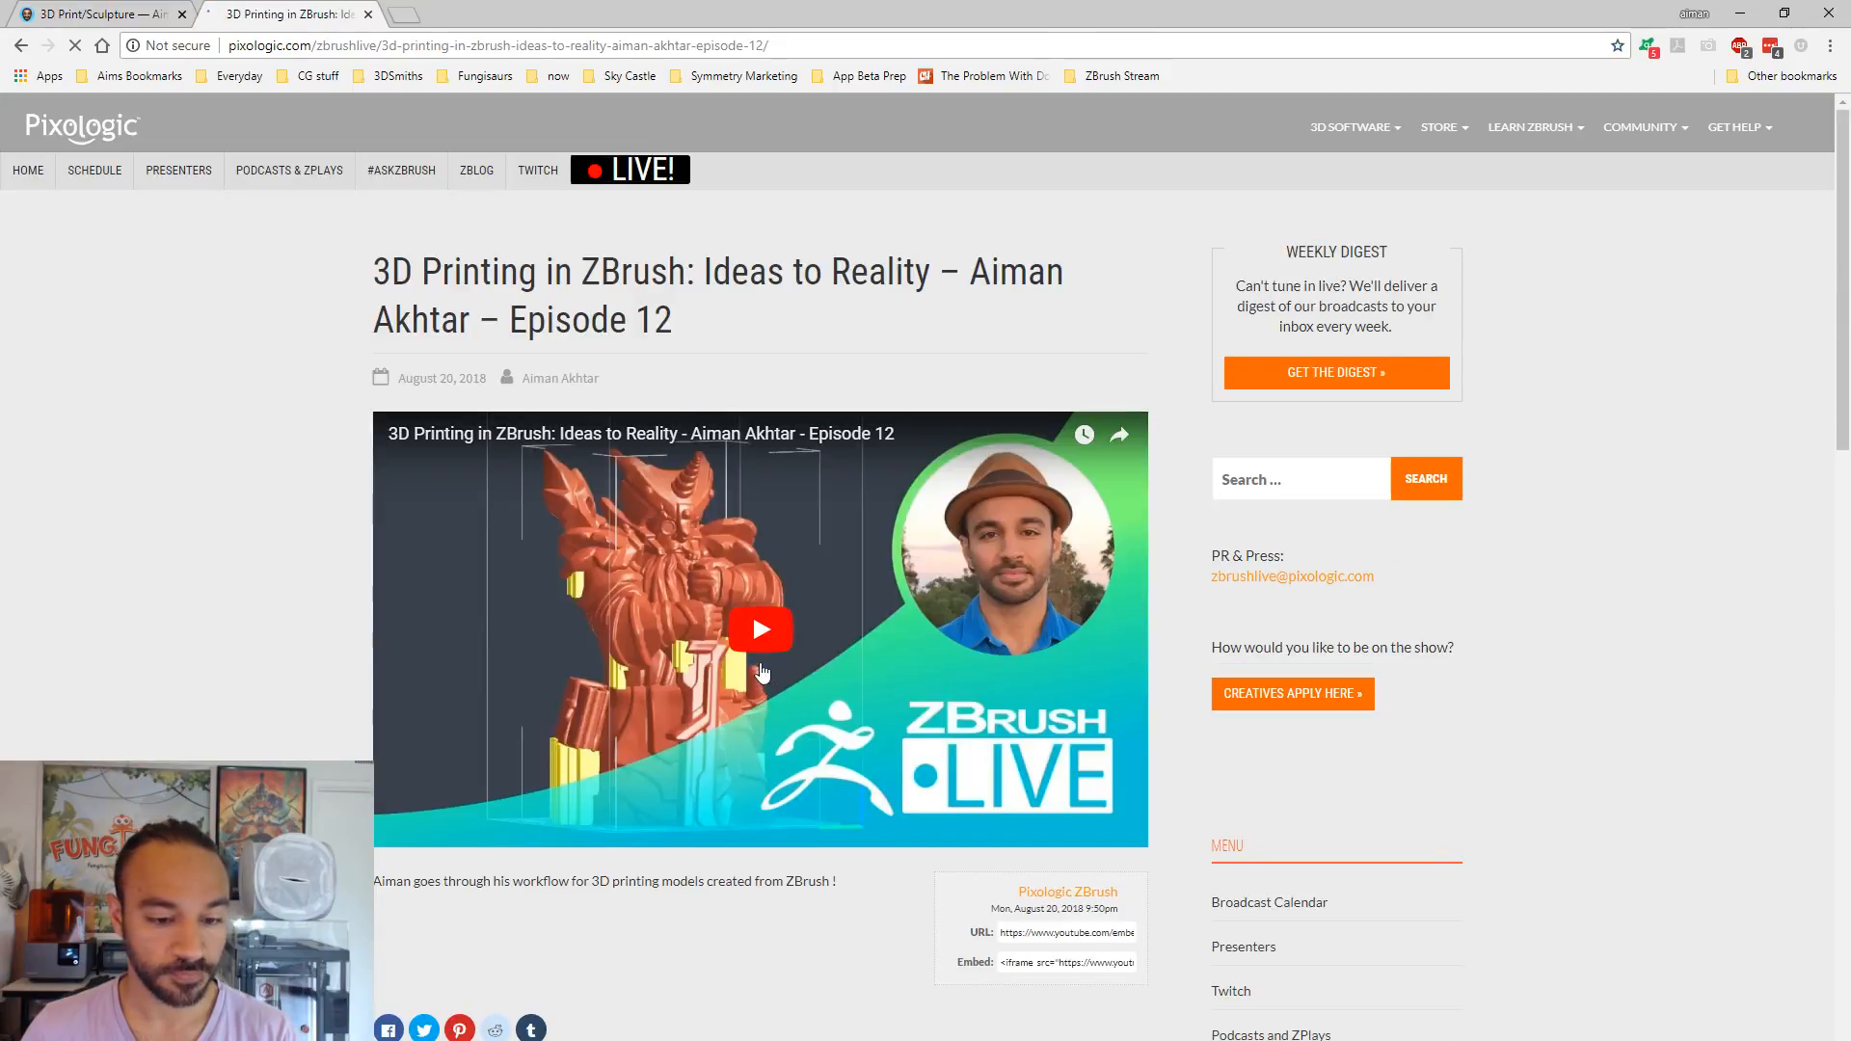
- Play the Episode 12 video and skip through the 3D printing workflow to about 1:51:00
left_click(761, 672)
left_click_drag(454, 820, 617, 818)
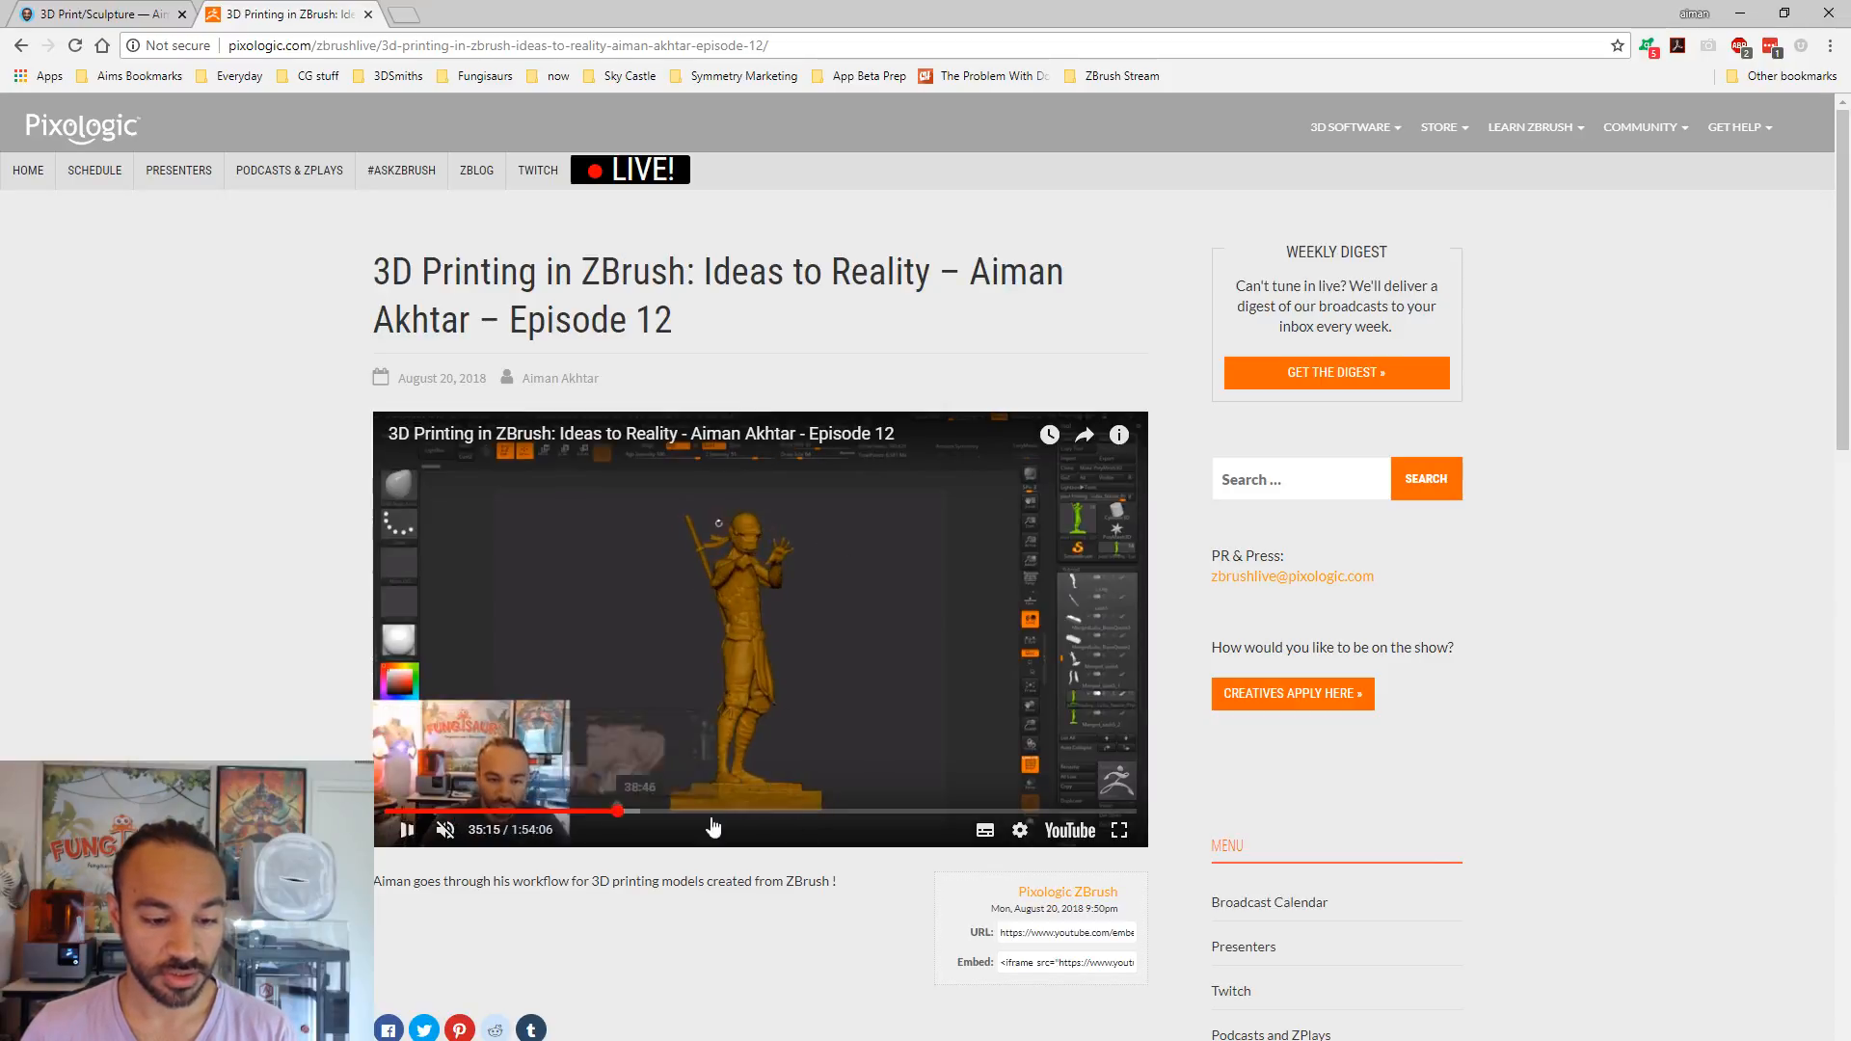
left_click(806, 817)
left_click(884, 817)
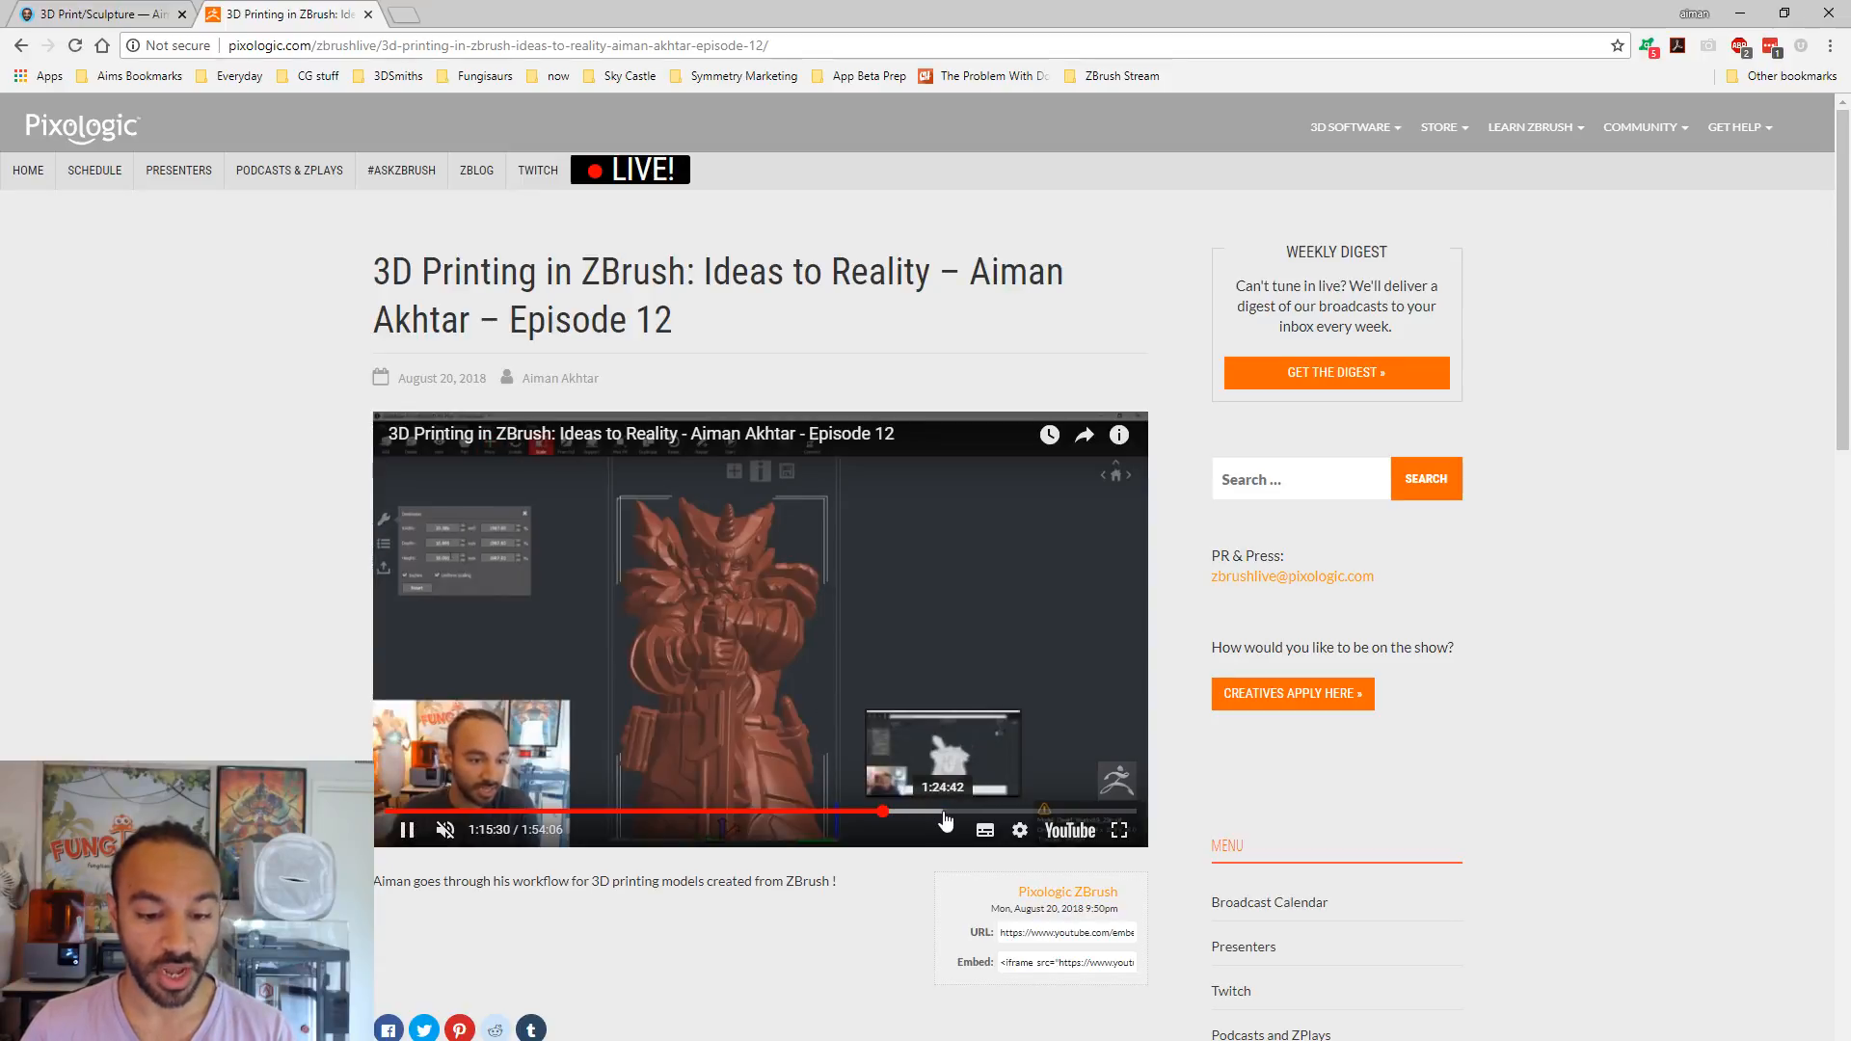
left_click(945, 817)
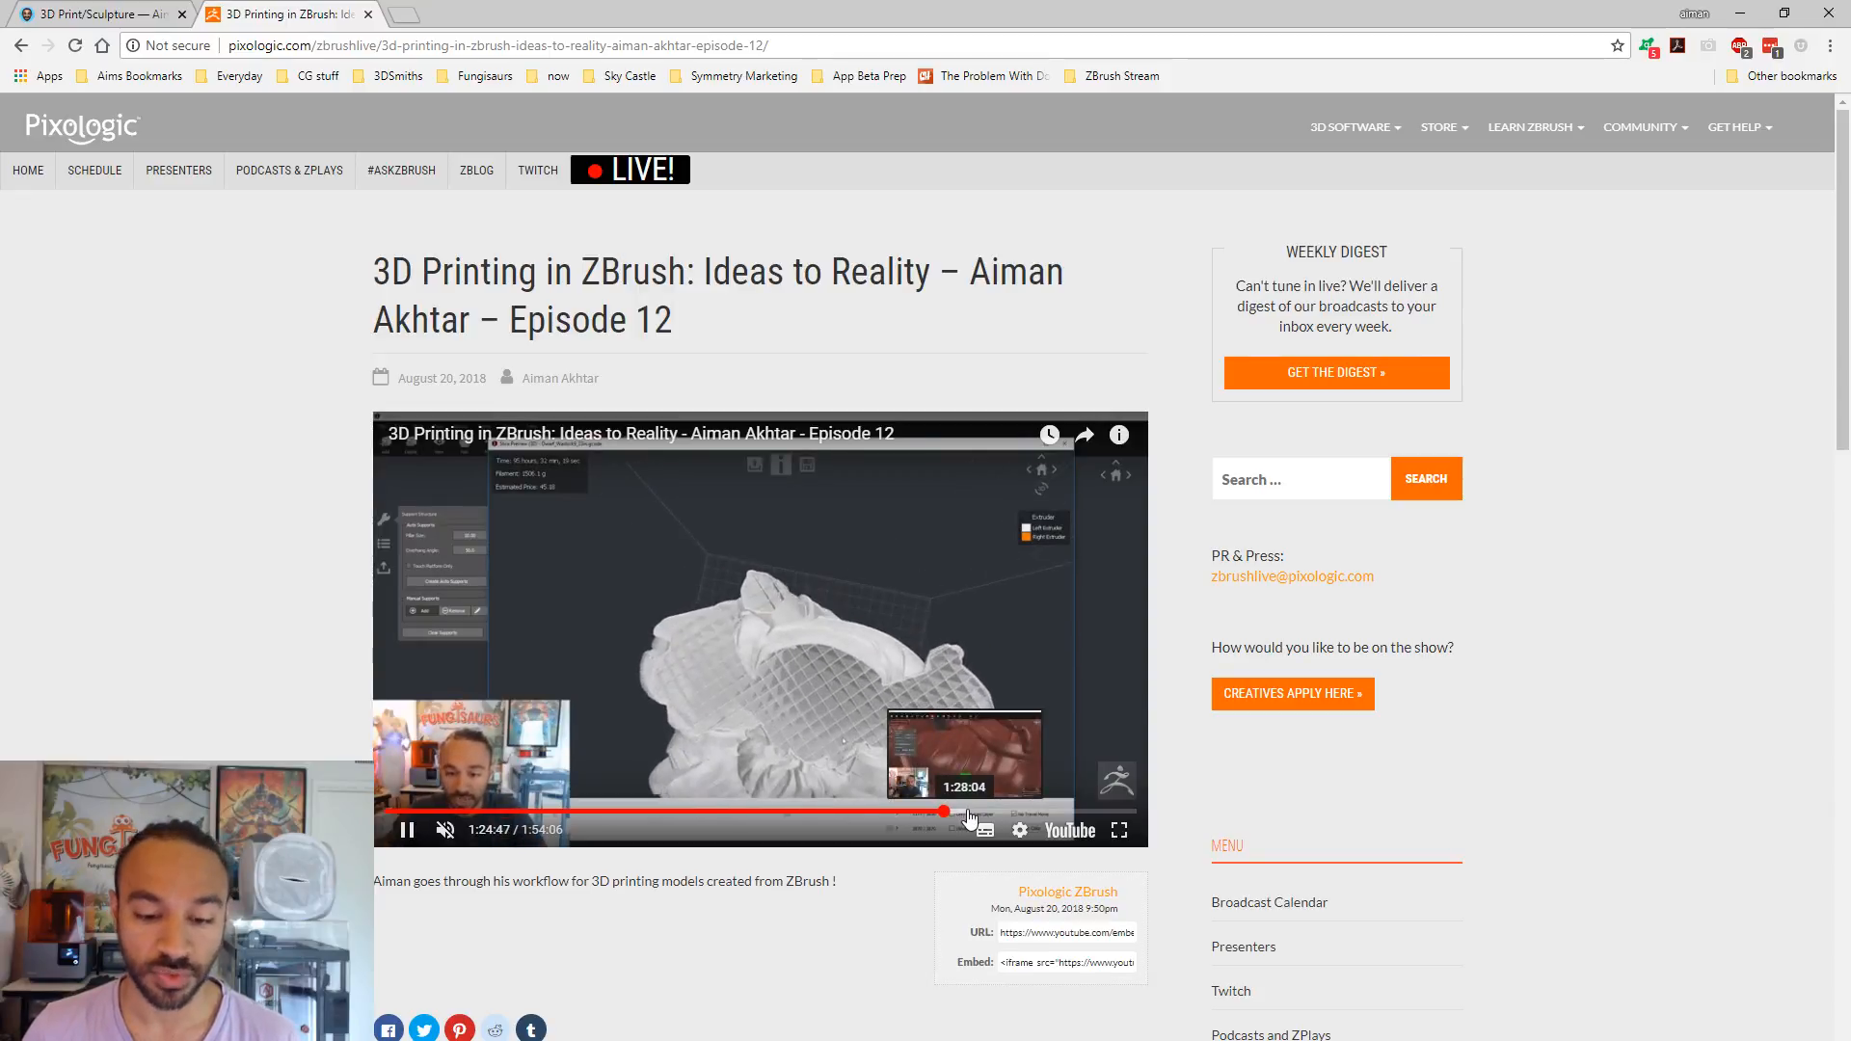
left_click(1027, 818)
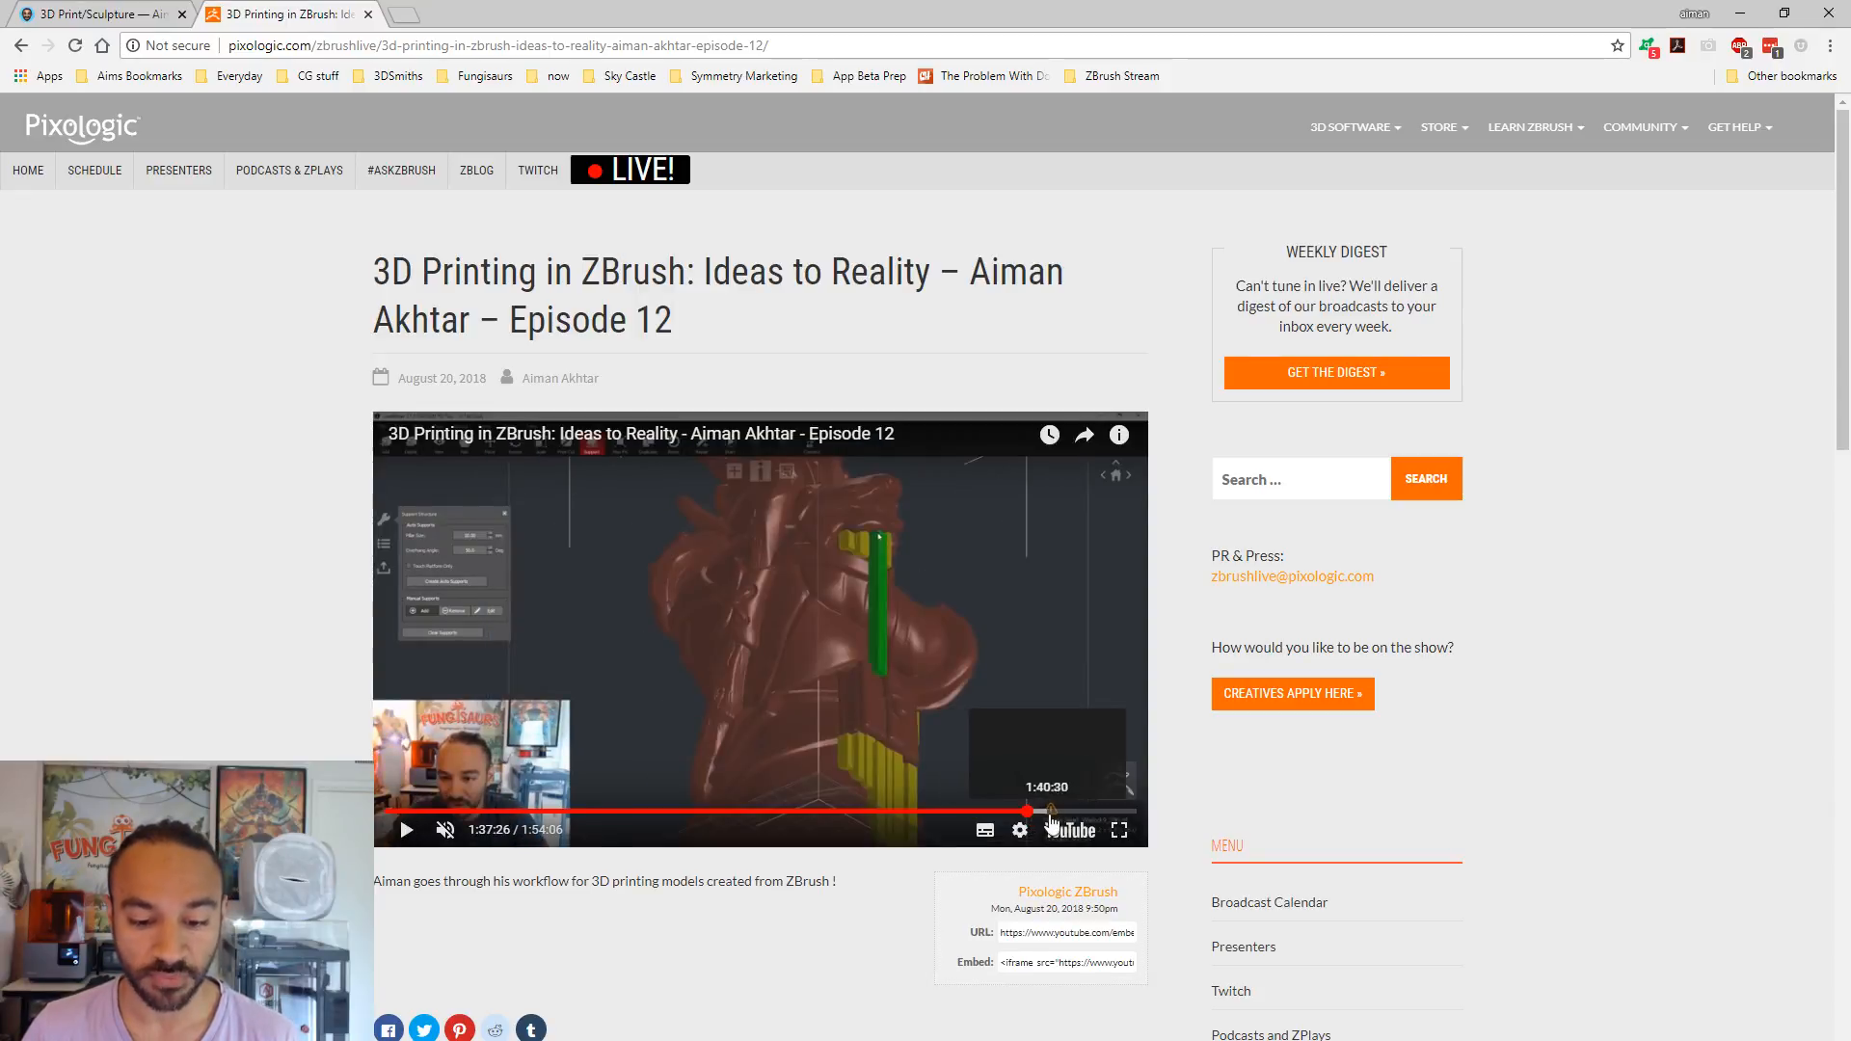
left_click(1059, 818)
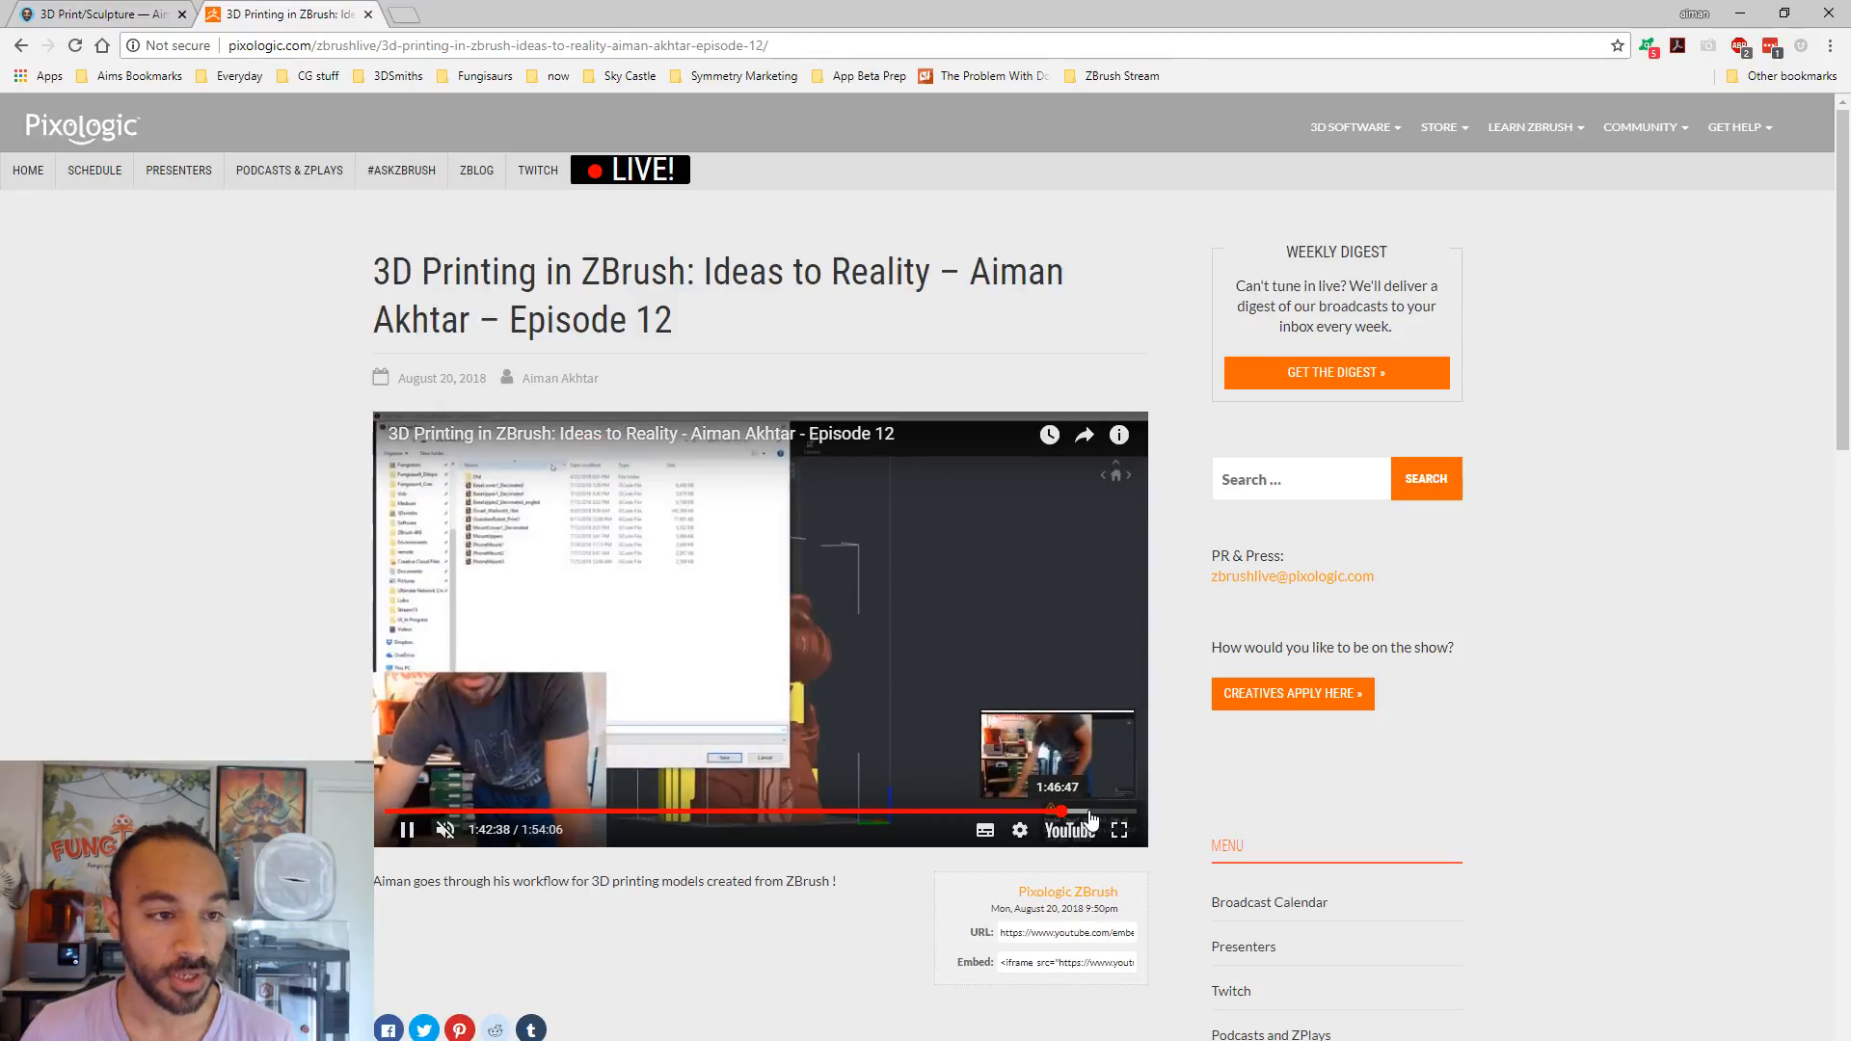
left_click(1092, 815)
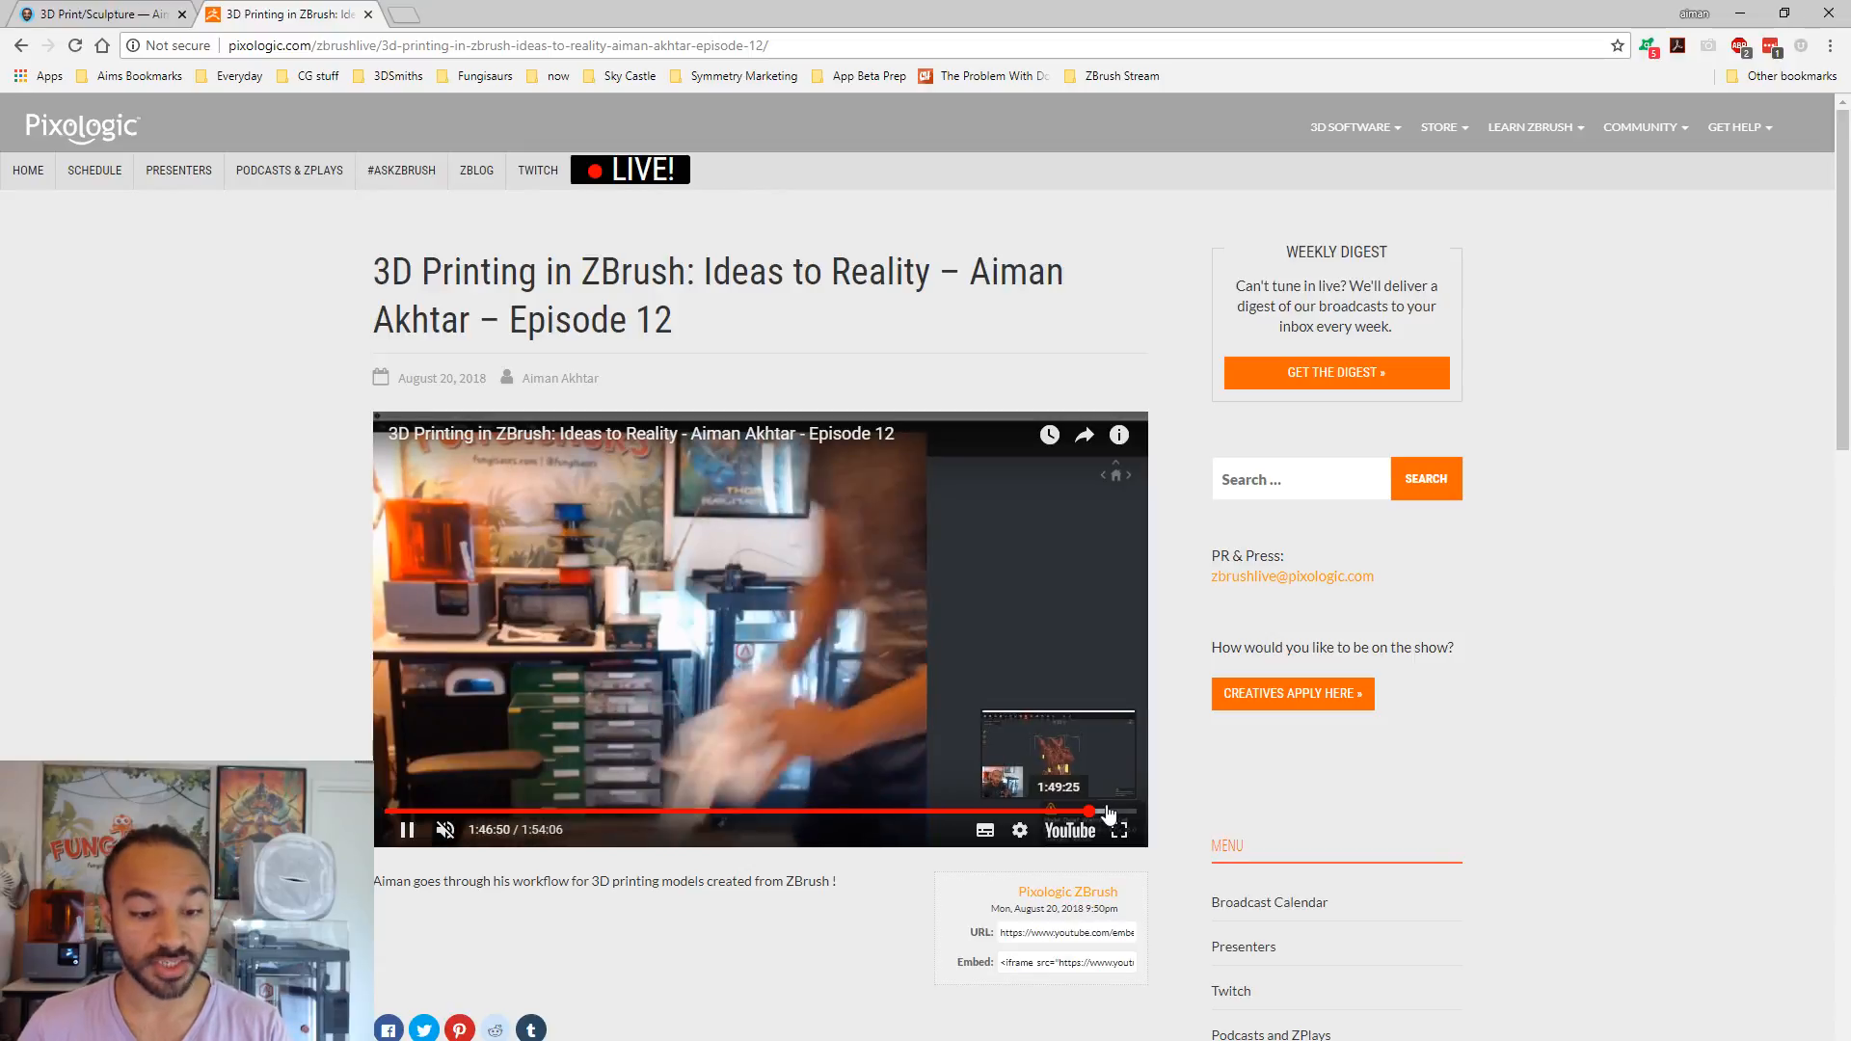
left_click(1107, 812)
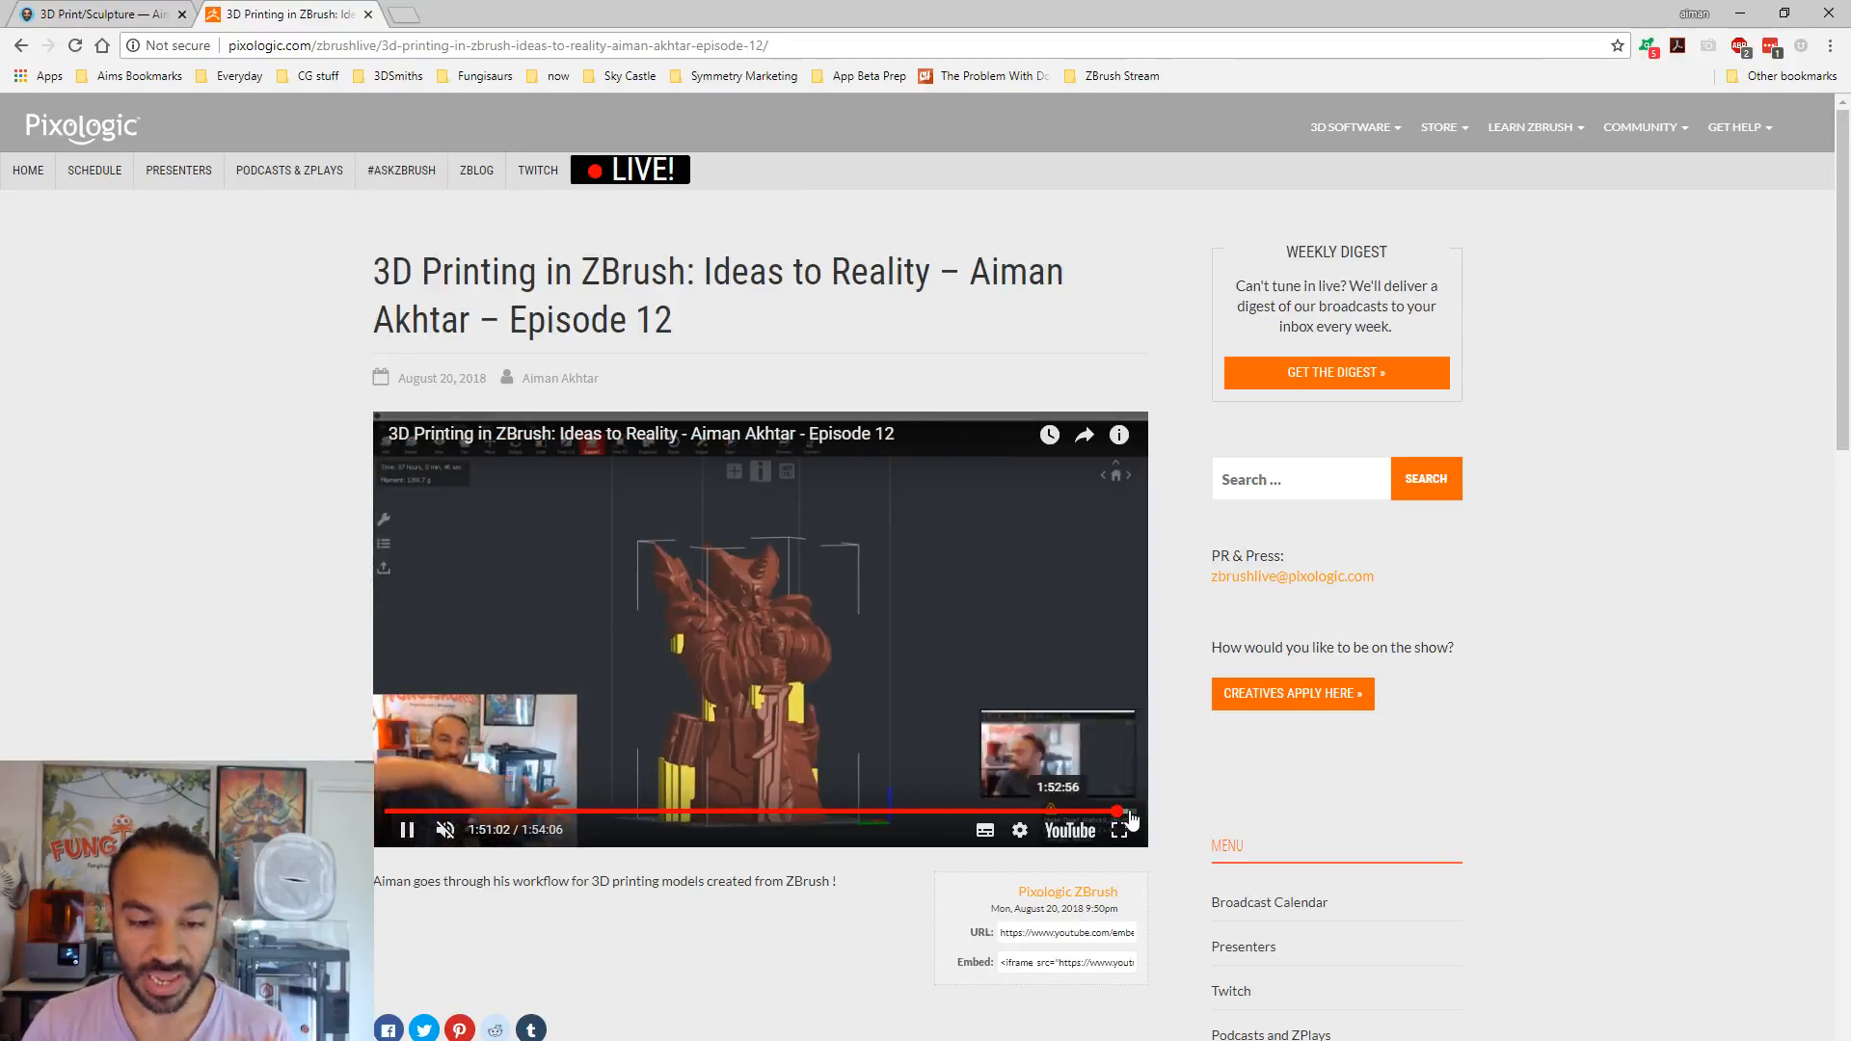
- Skip ahead to the end of the Episode 12 video, pause it at about 1:52:05 and close the browser
left_click(1118, 813)
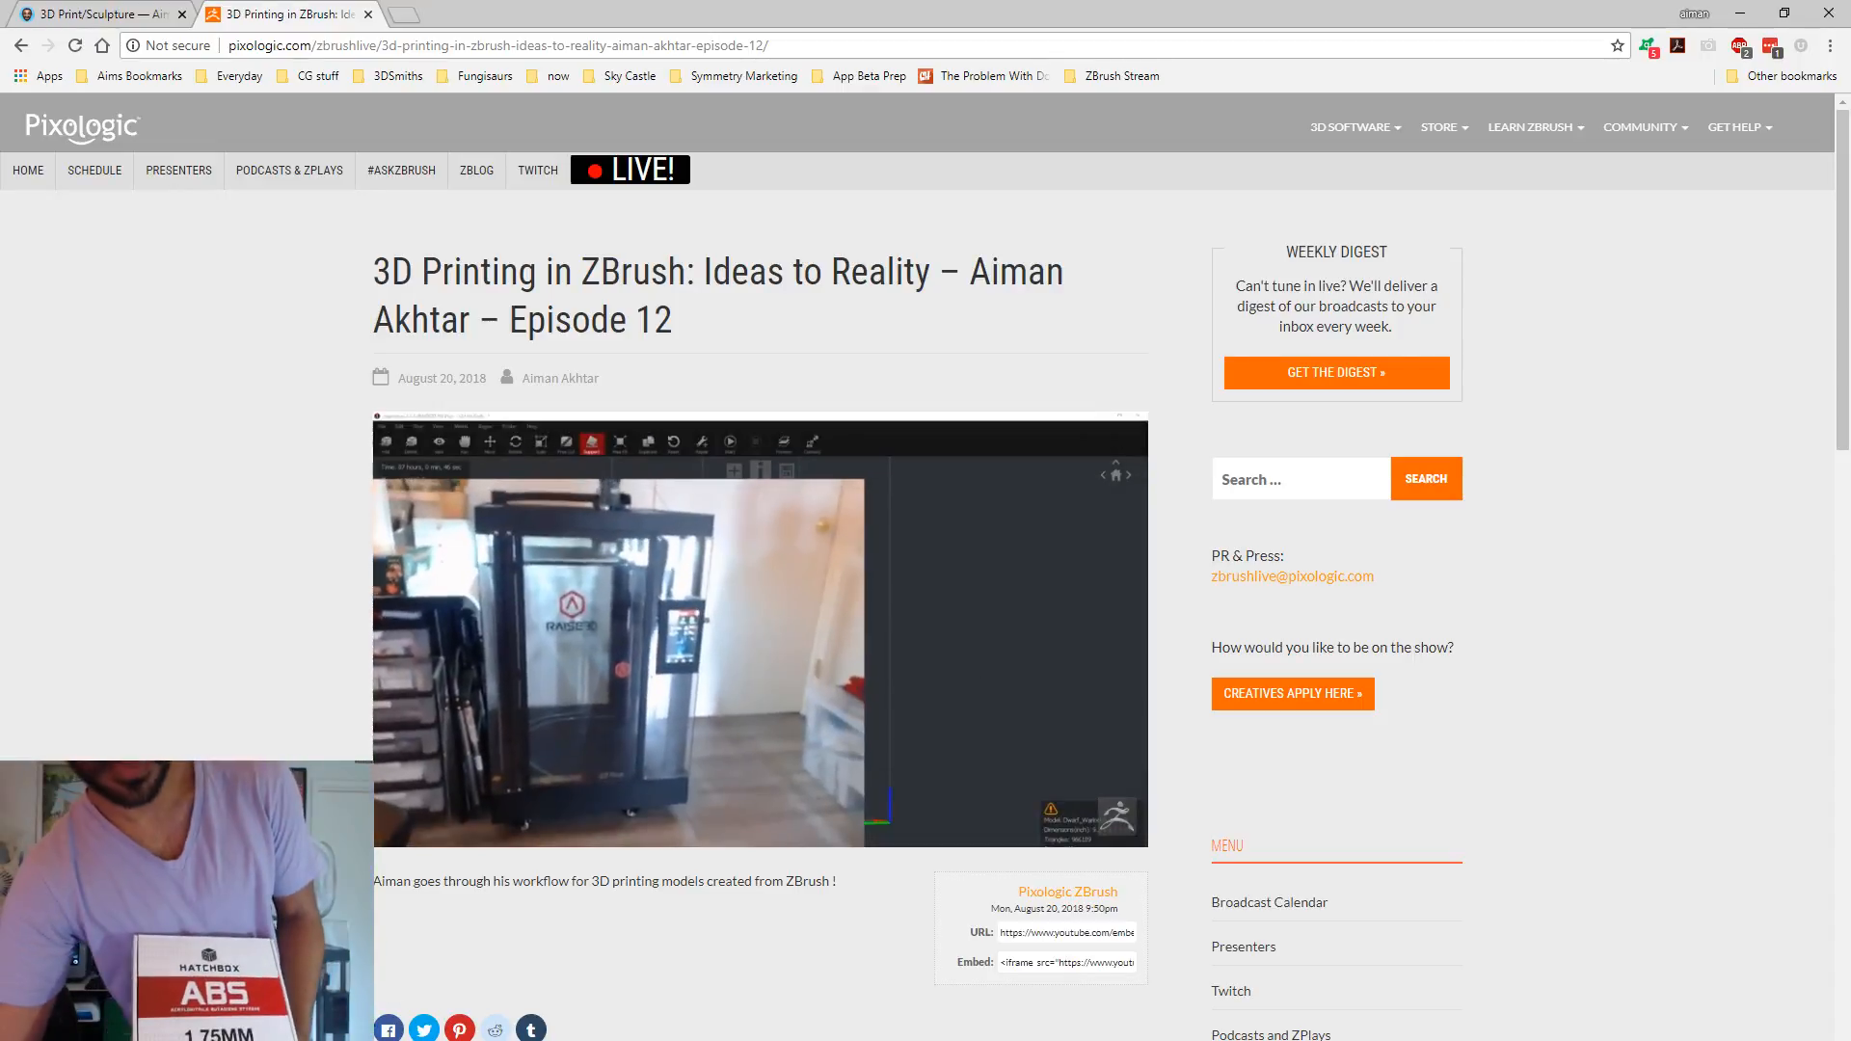
left_click(408, 832)
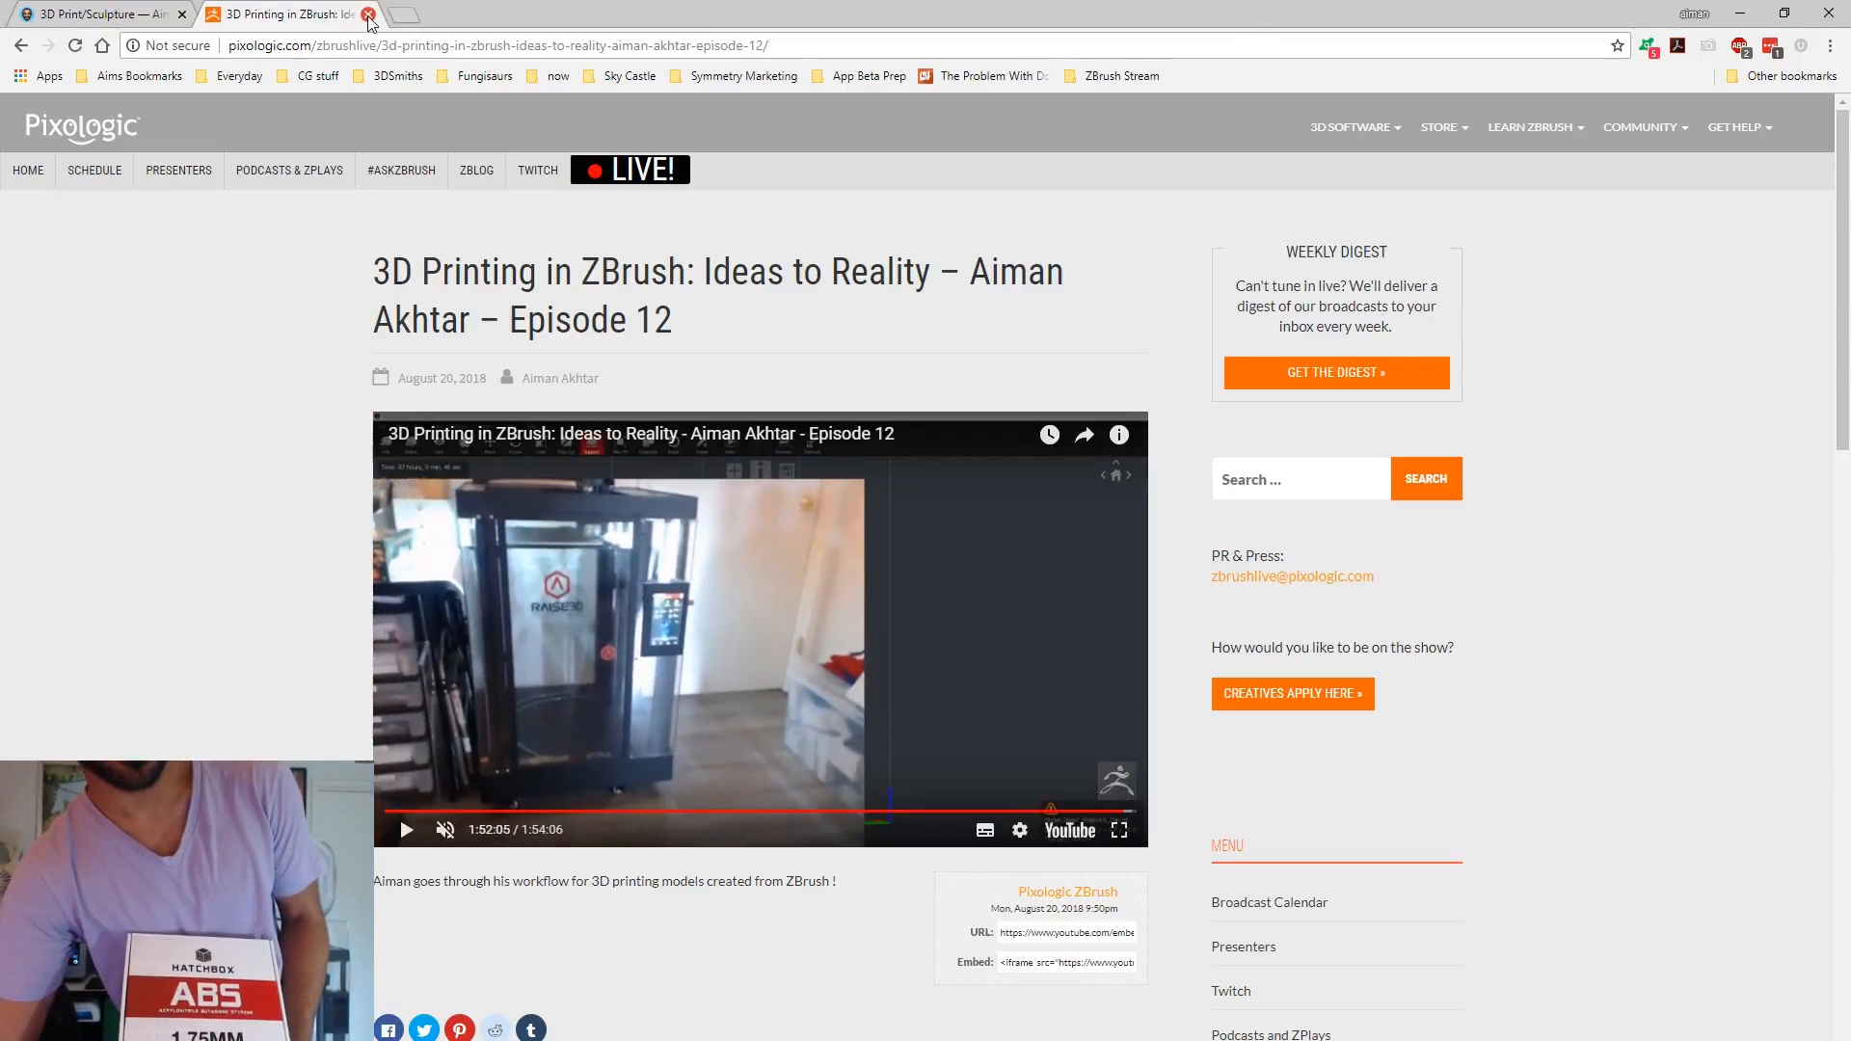
left_click(1829, 14)
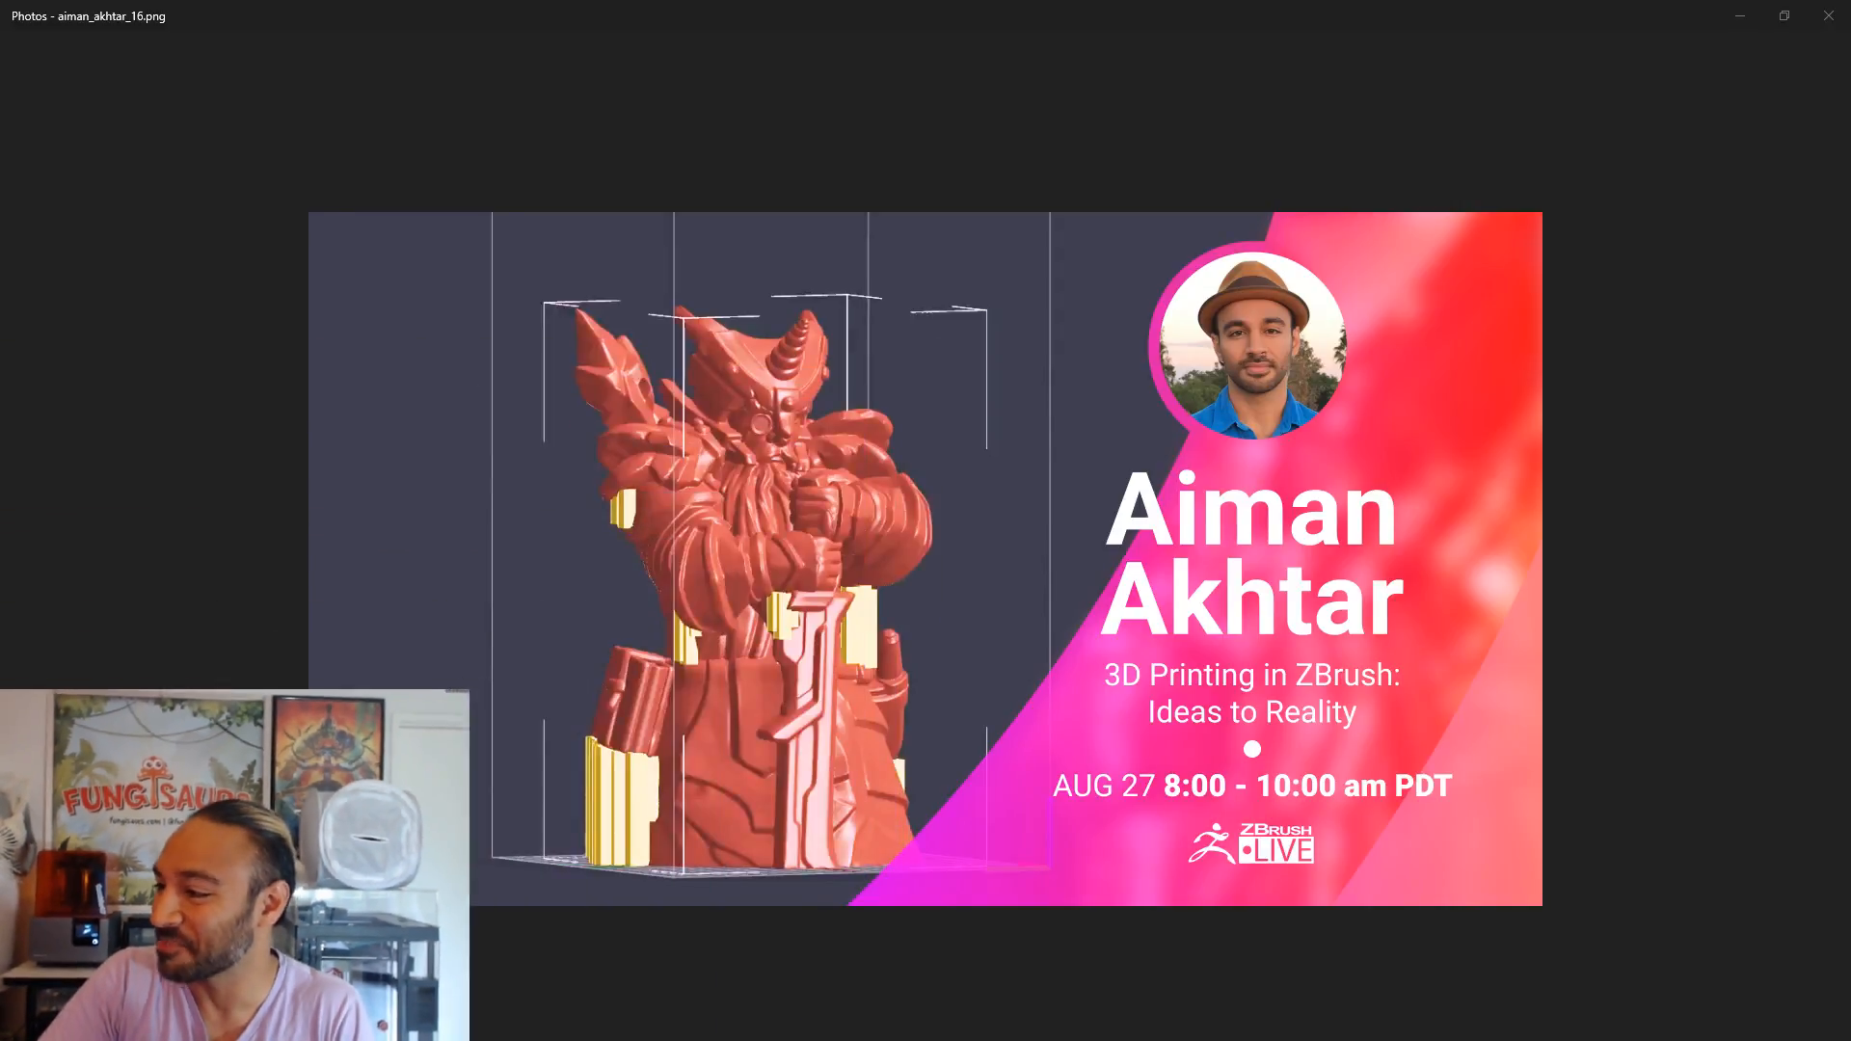
- Reduce the Photos window showing the stream's title image, move it and close it
left_click(1581, 468)
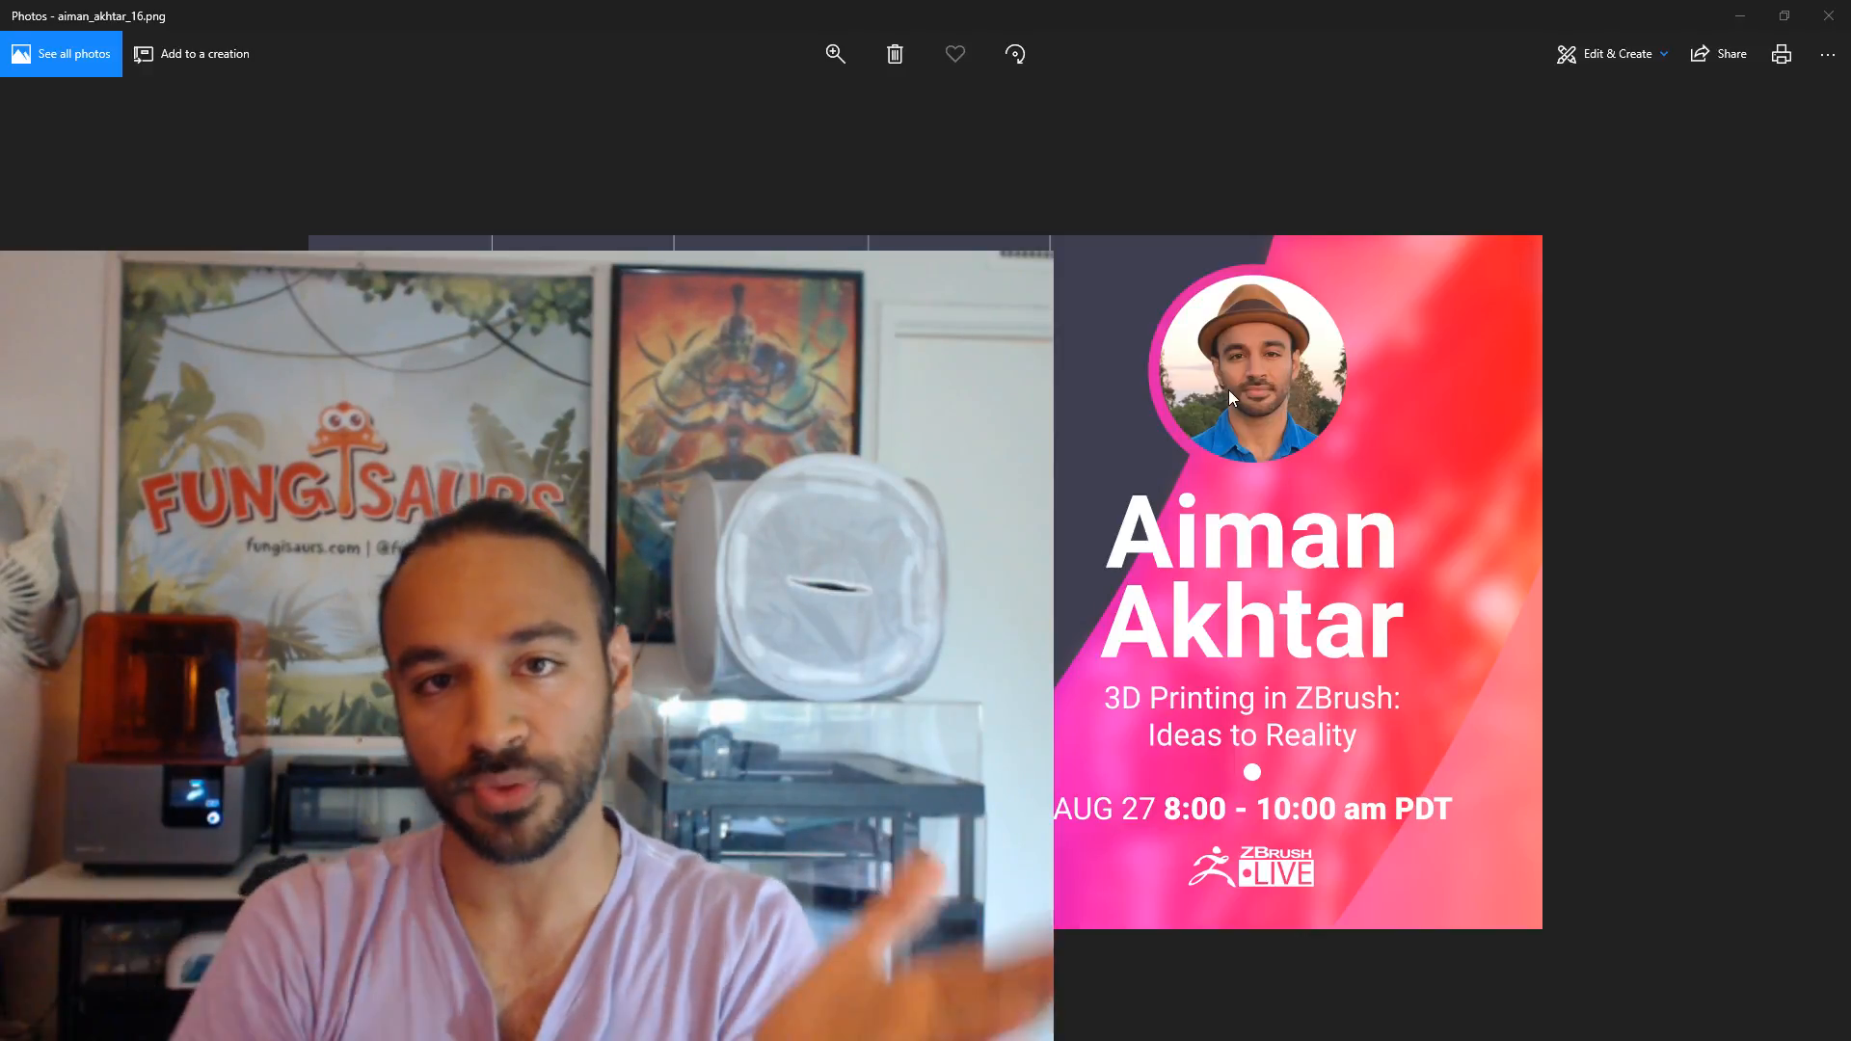
left_click(1784, 16)
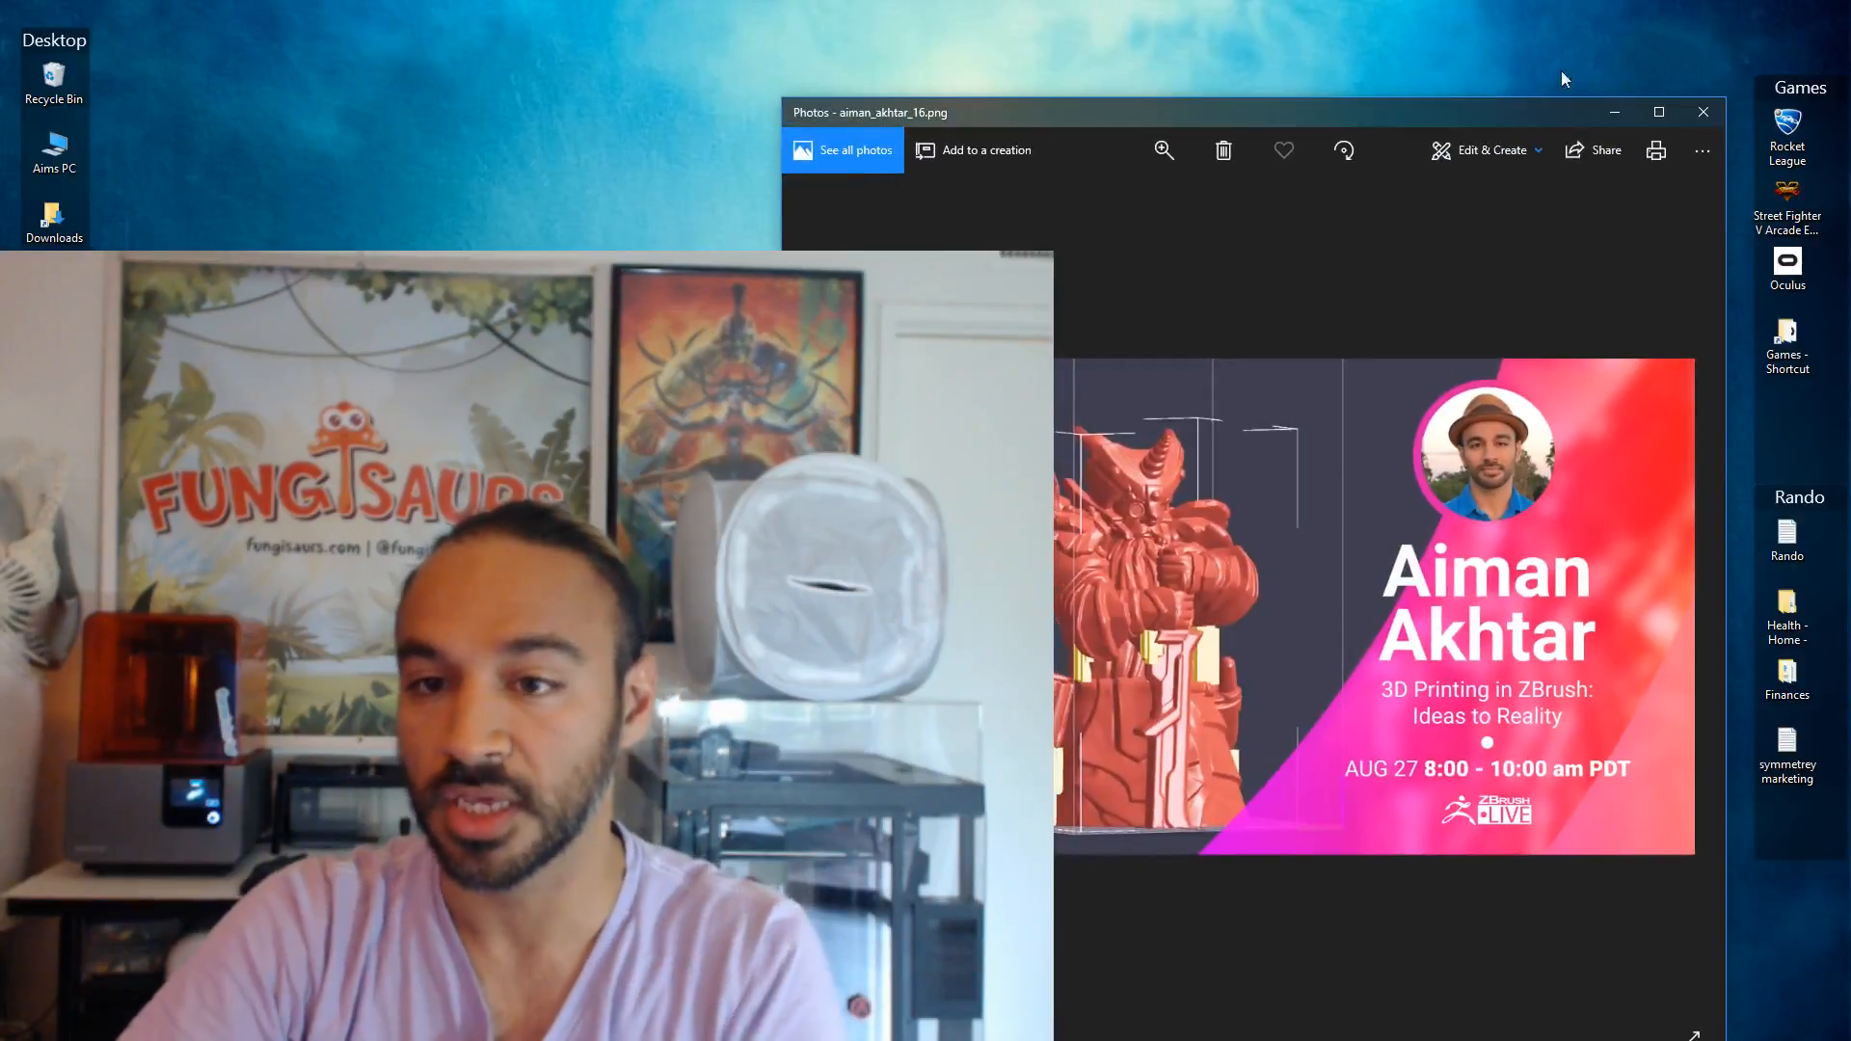
left_click_drag(1384, 112, 1122, 74)
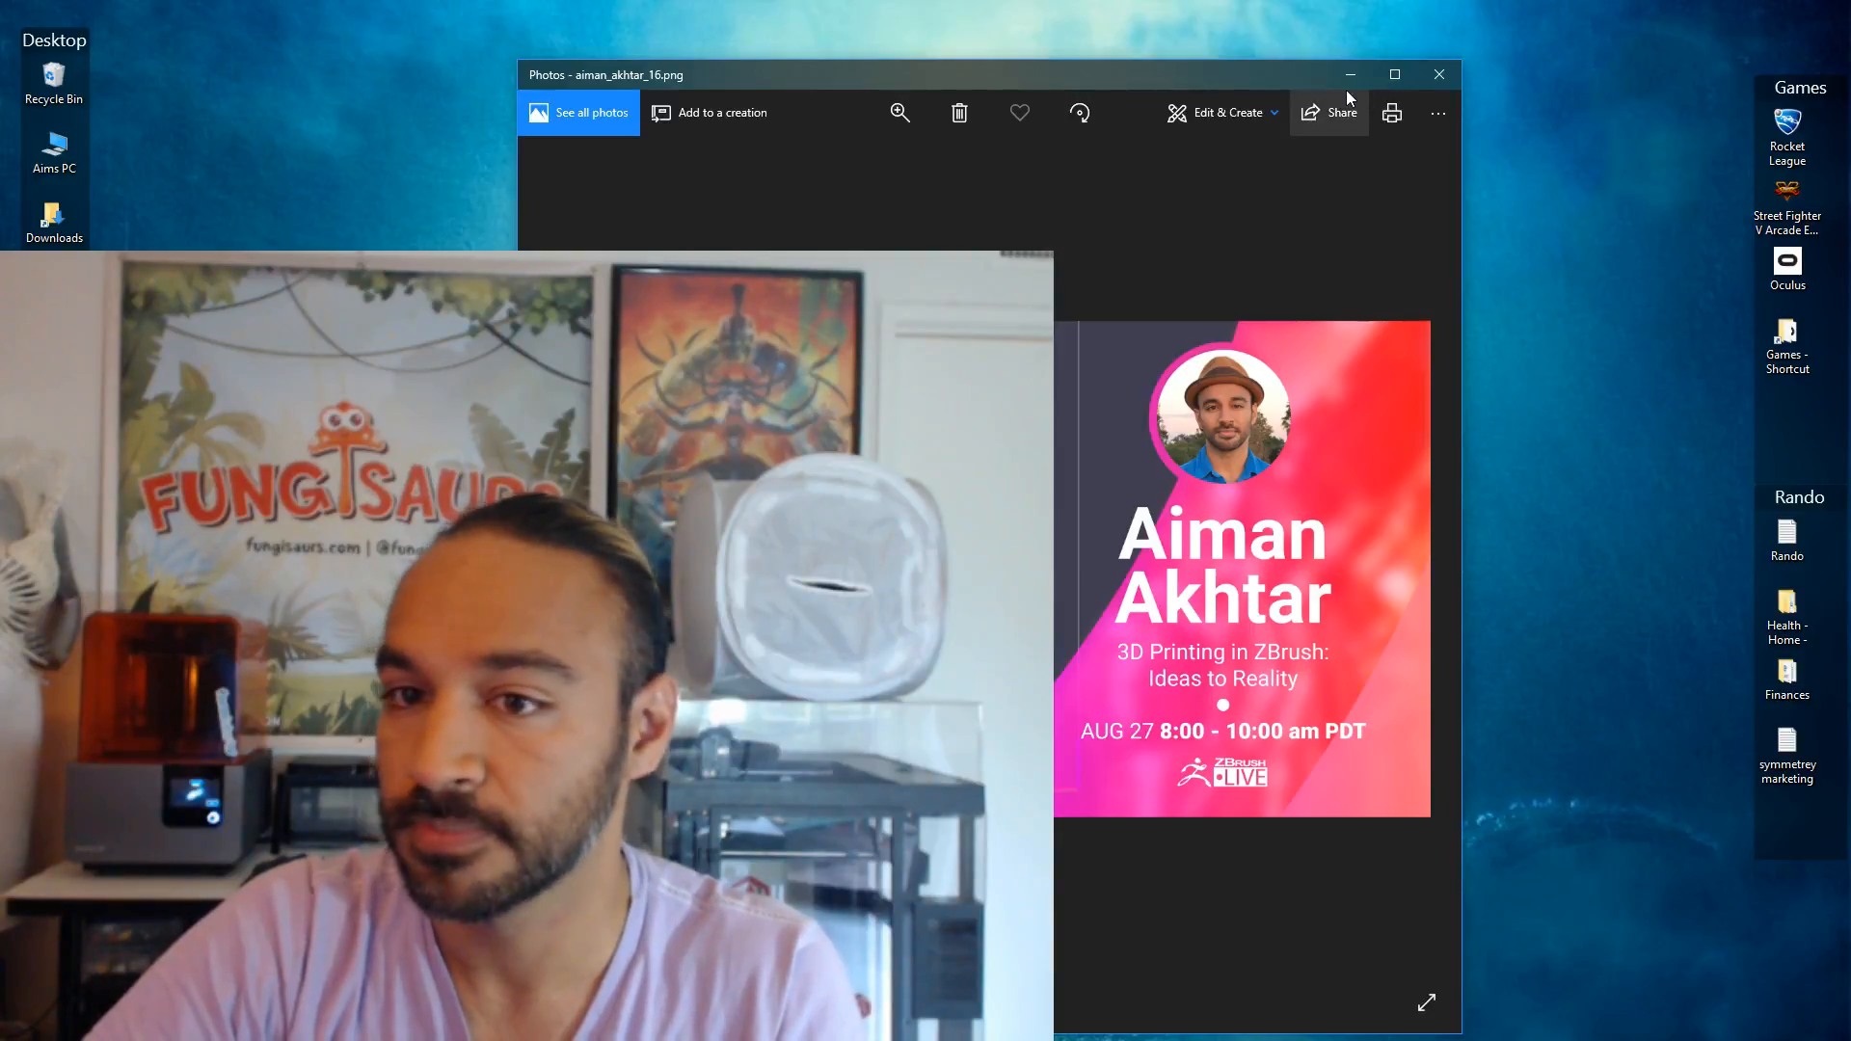
left_click(1438, 76)
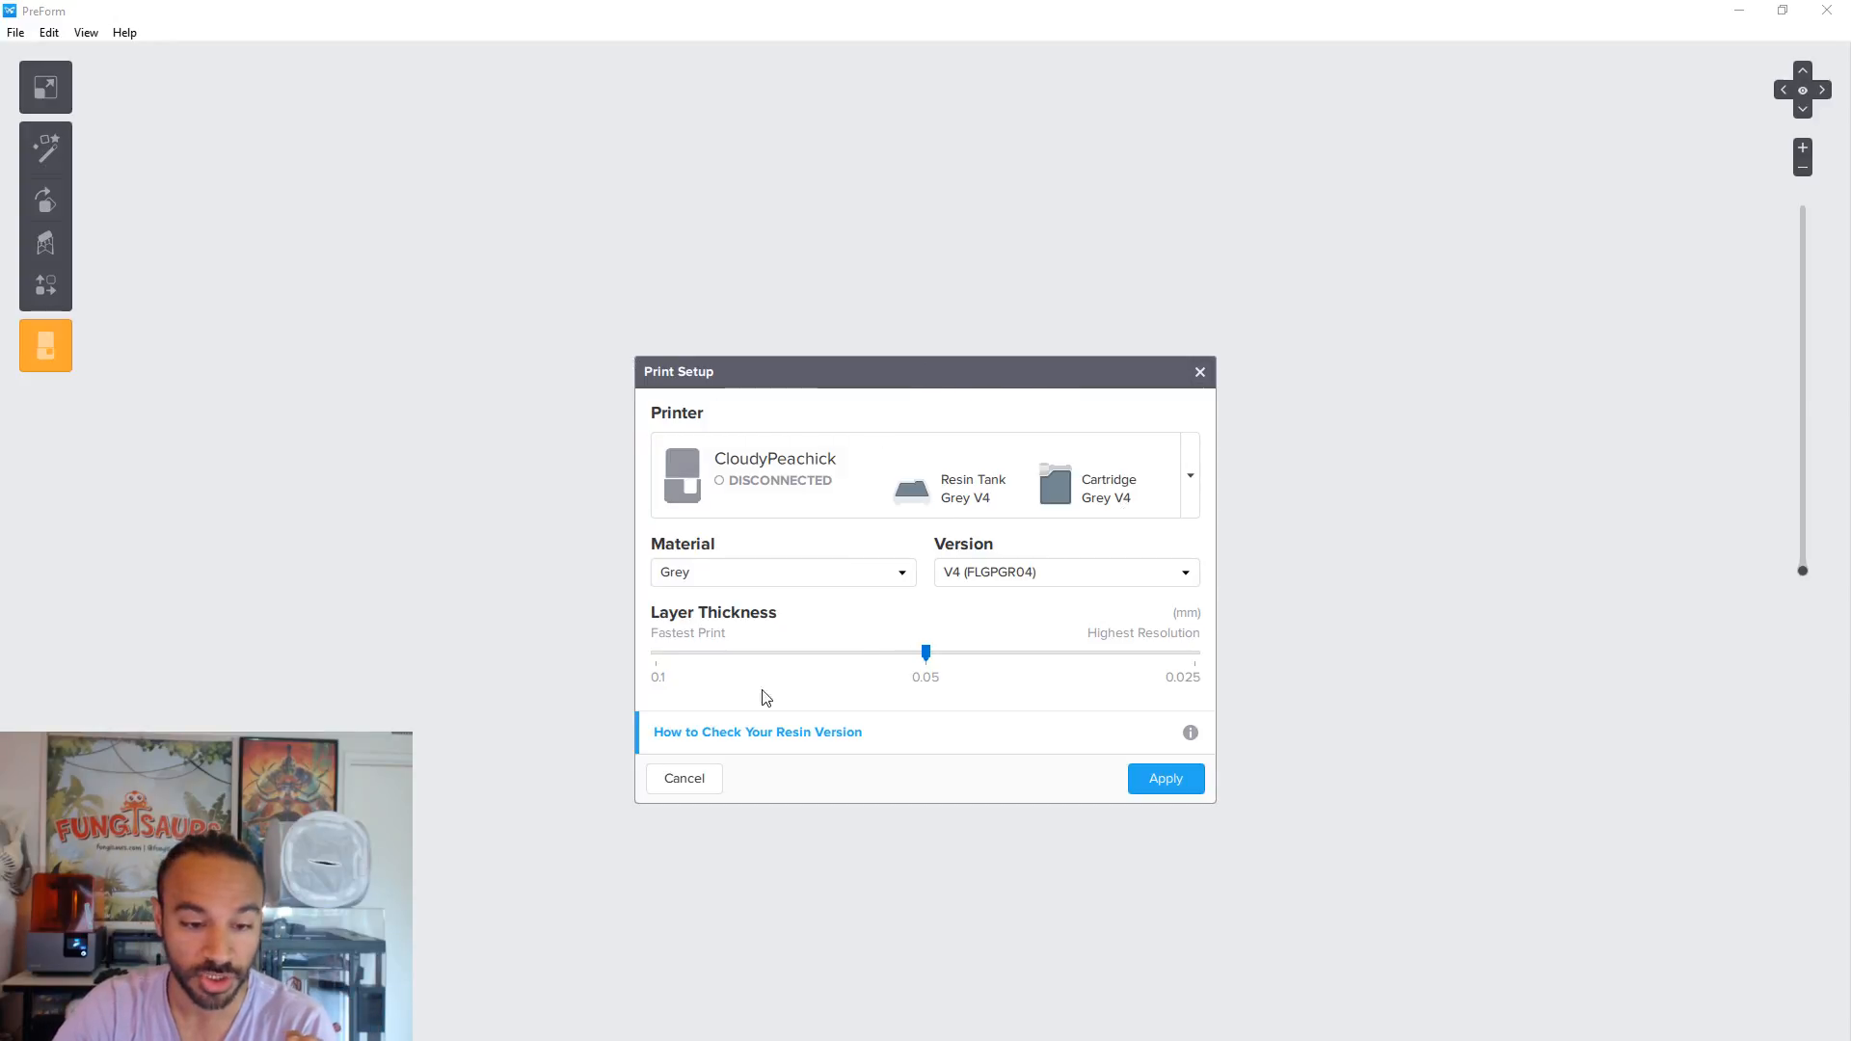
- Apply the PreForm print setup with Grey V4 material and a layer thickness of 0.05 mm
left_click_drag(922, 650, 876, 661)
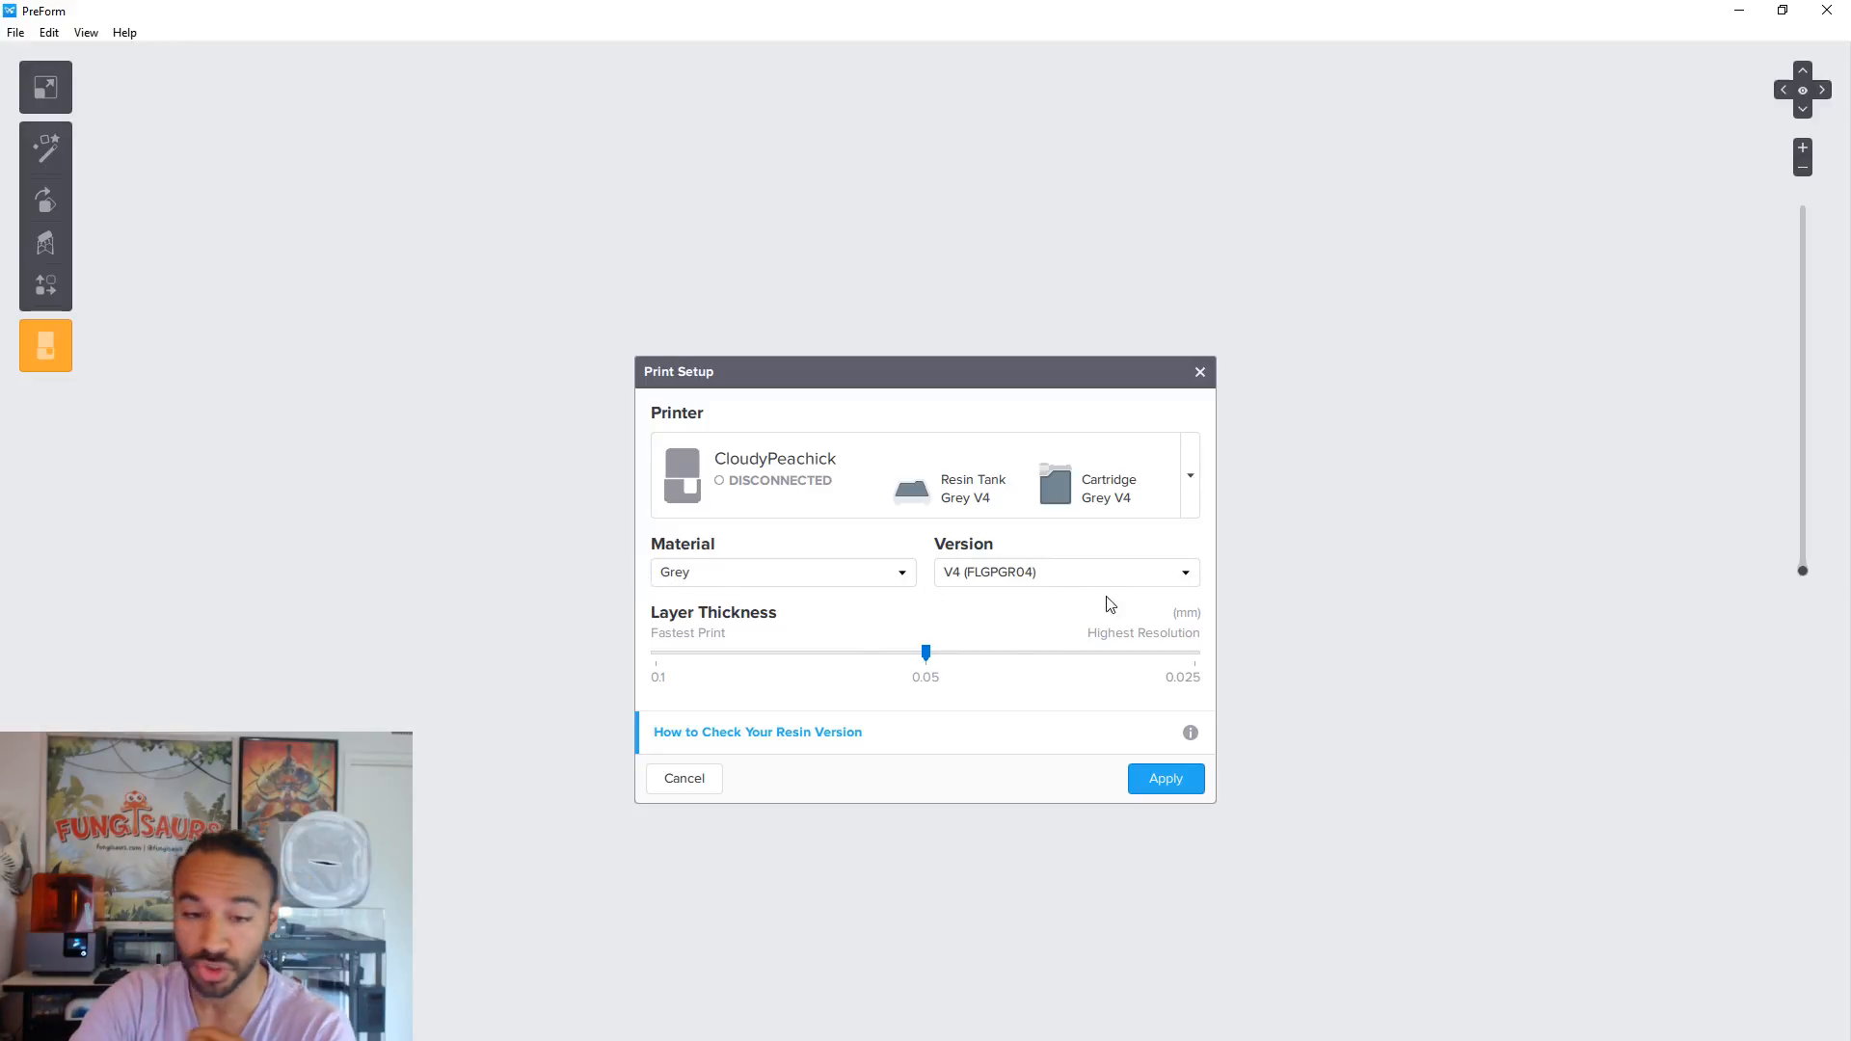
left_click_drag(662, 661, 923, 665)
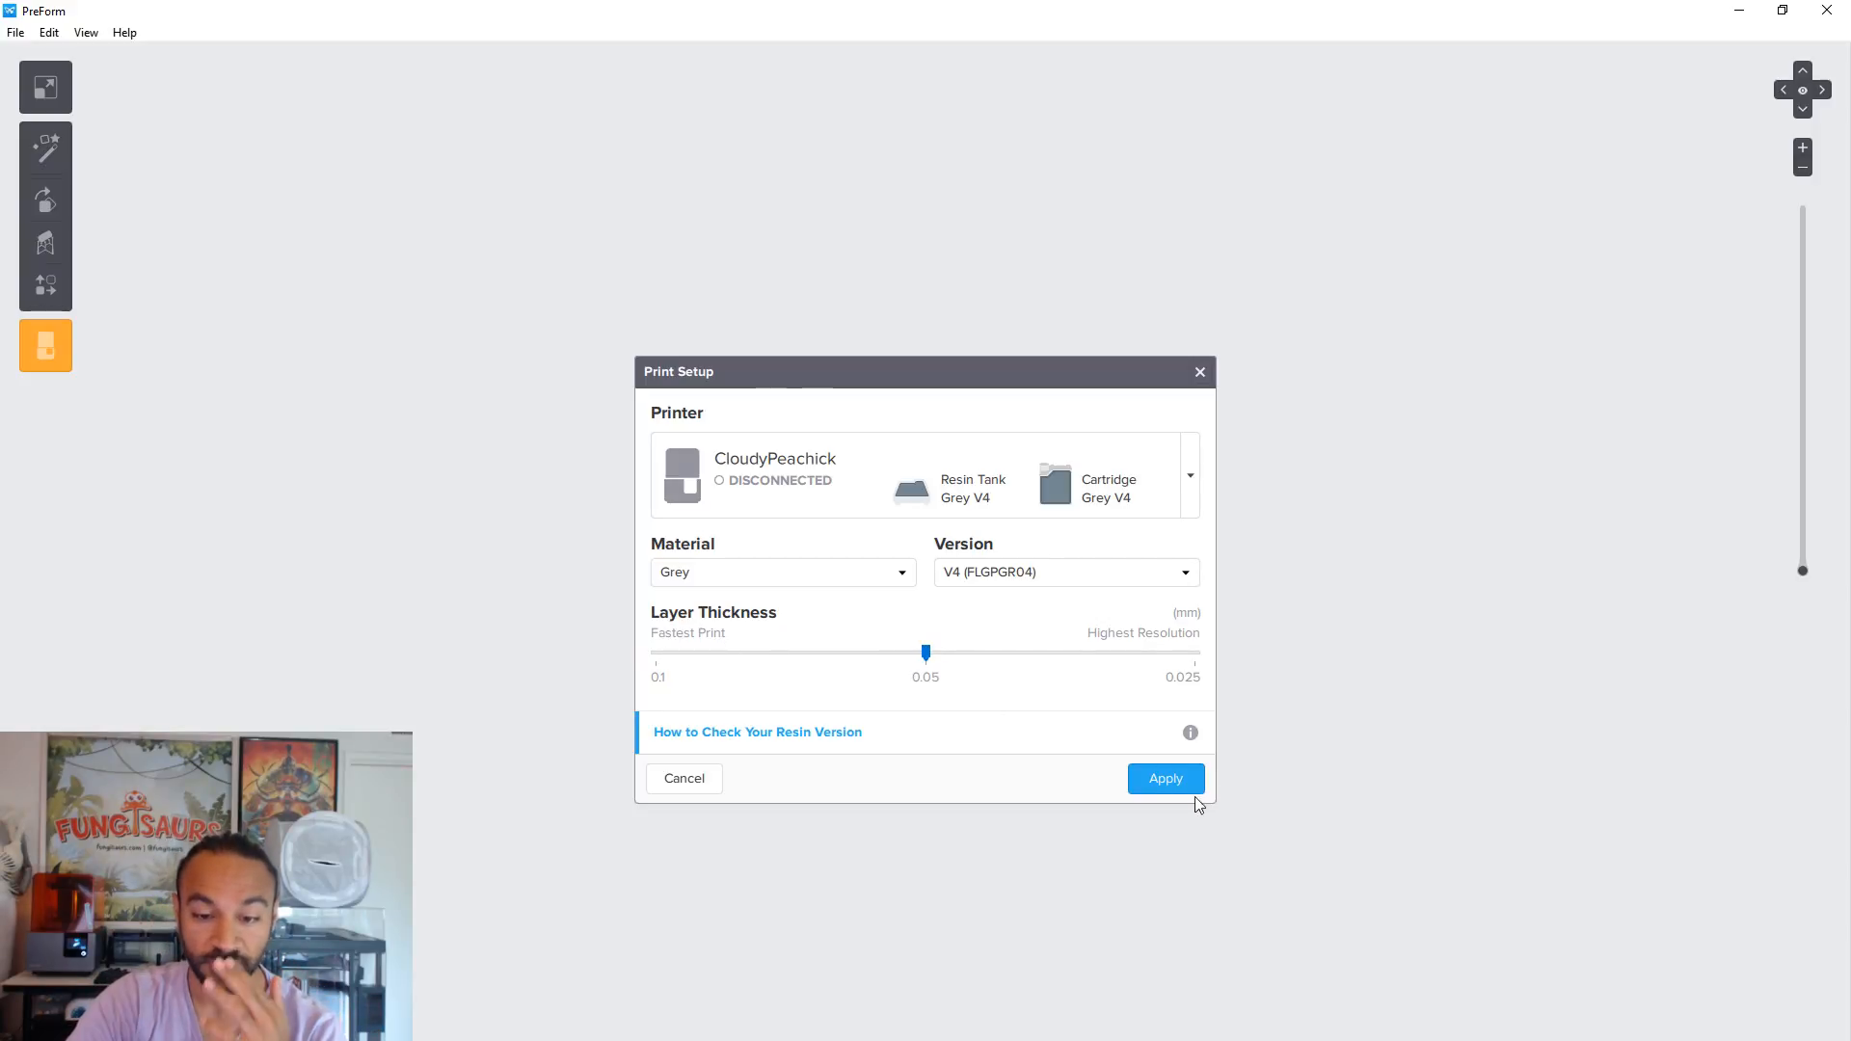
left_click(1161, 776)
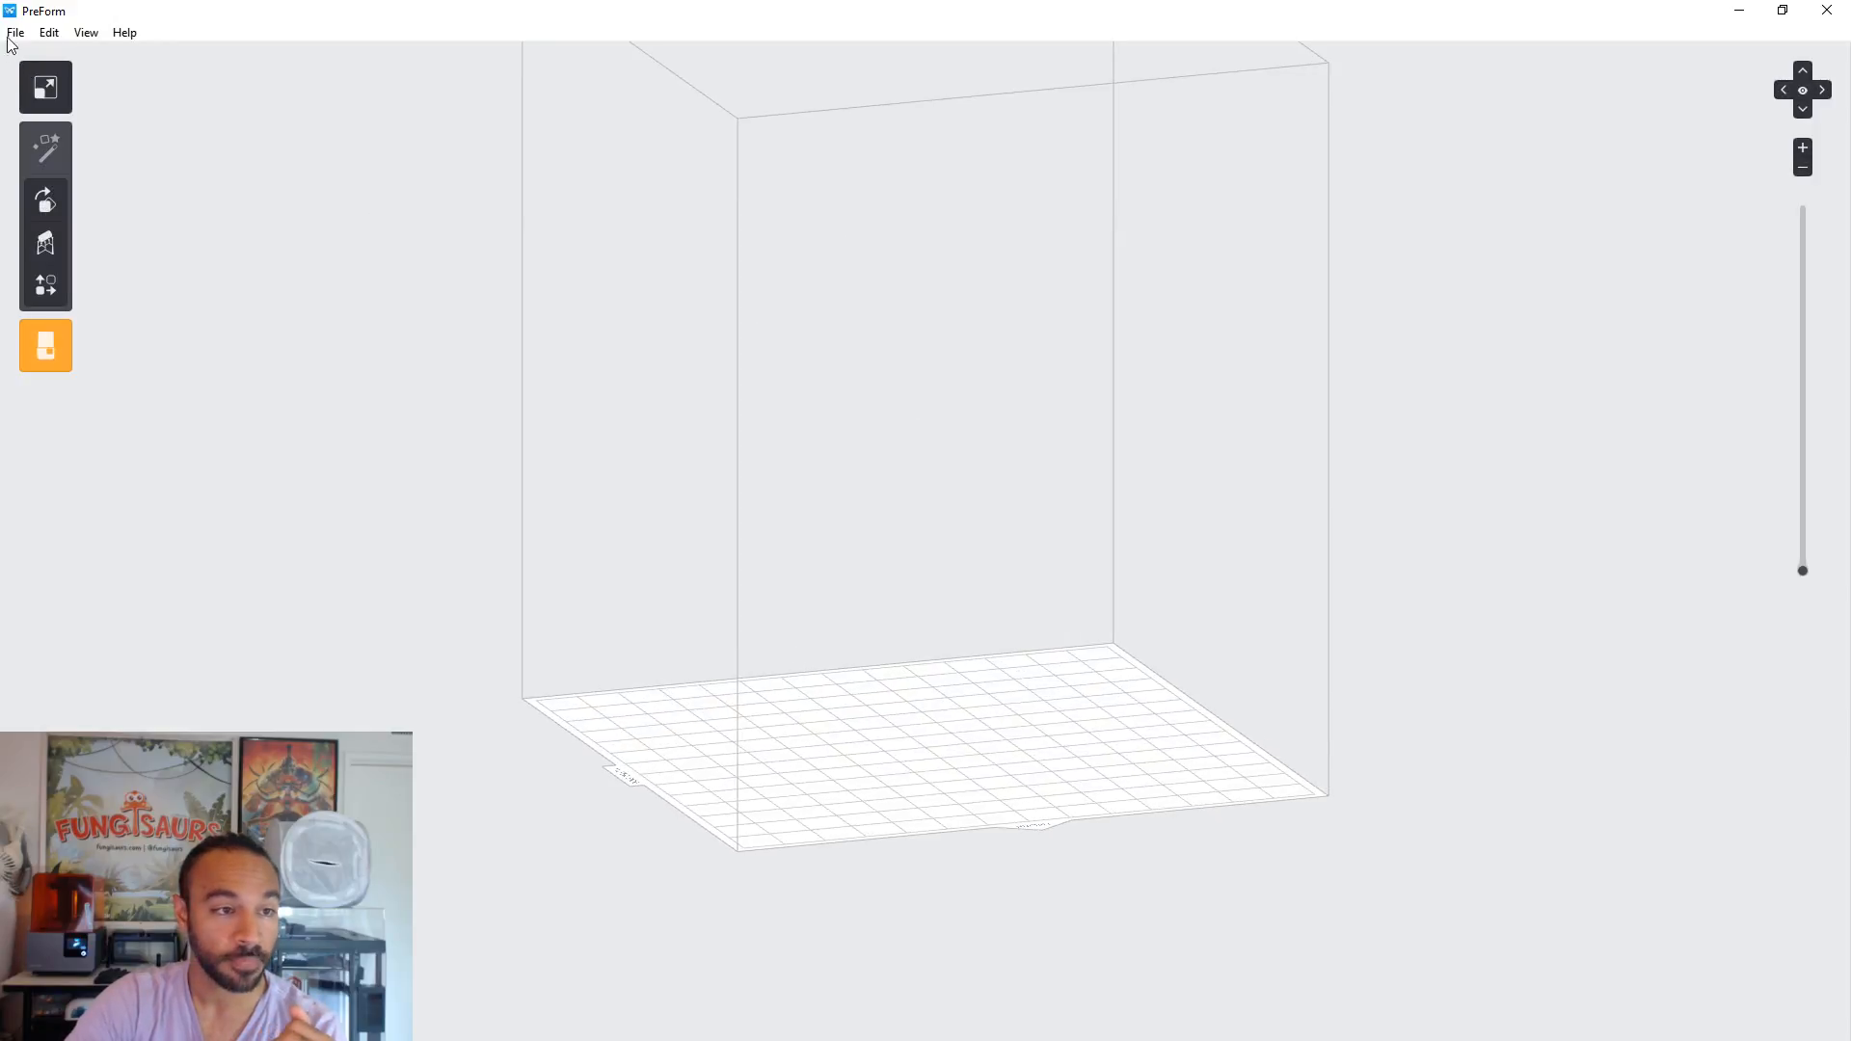
- Start opening a model file and browse from the Desktop to the ZB Streaming folder
double_click(256, 17)
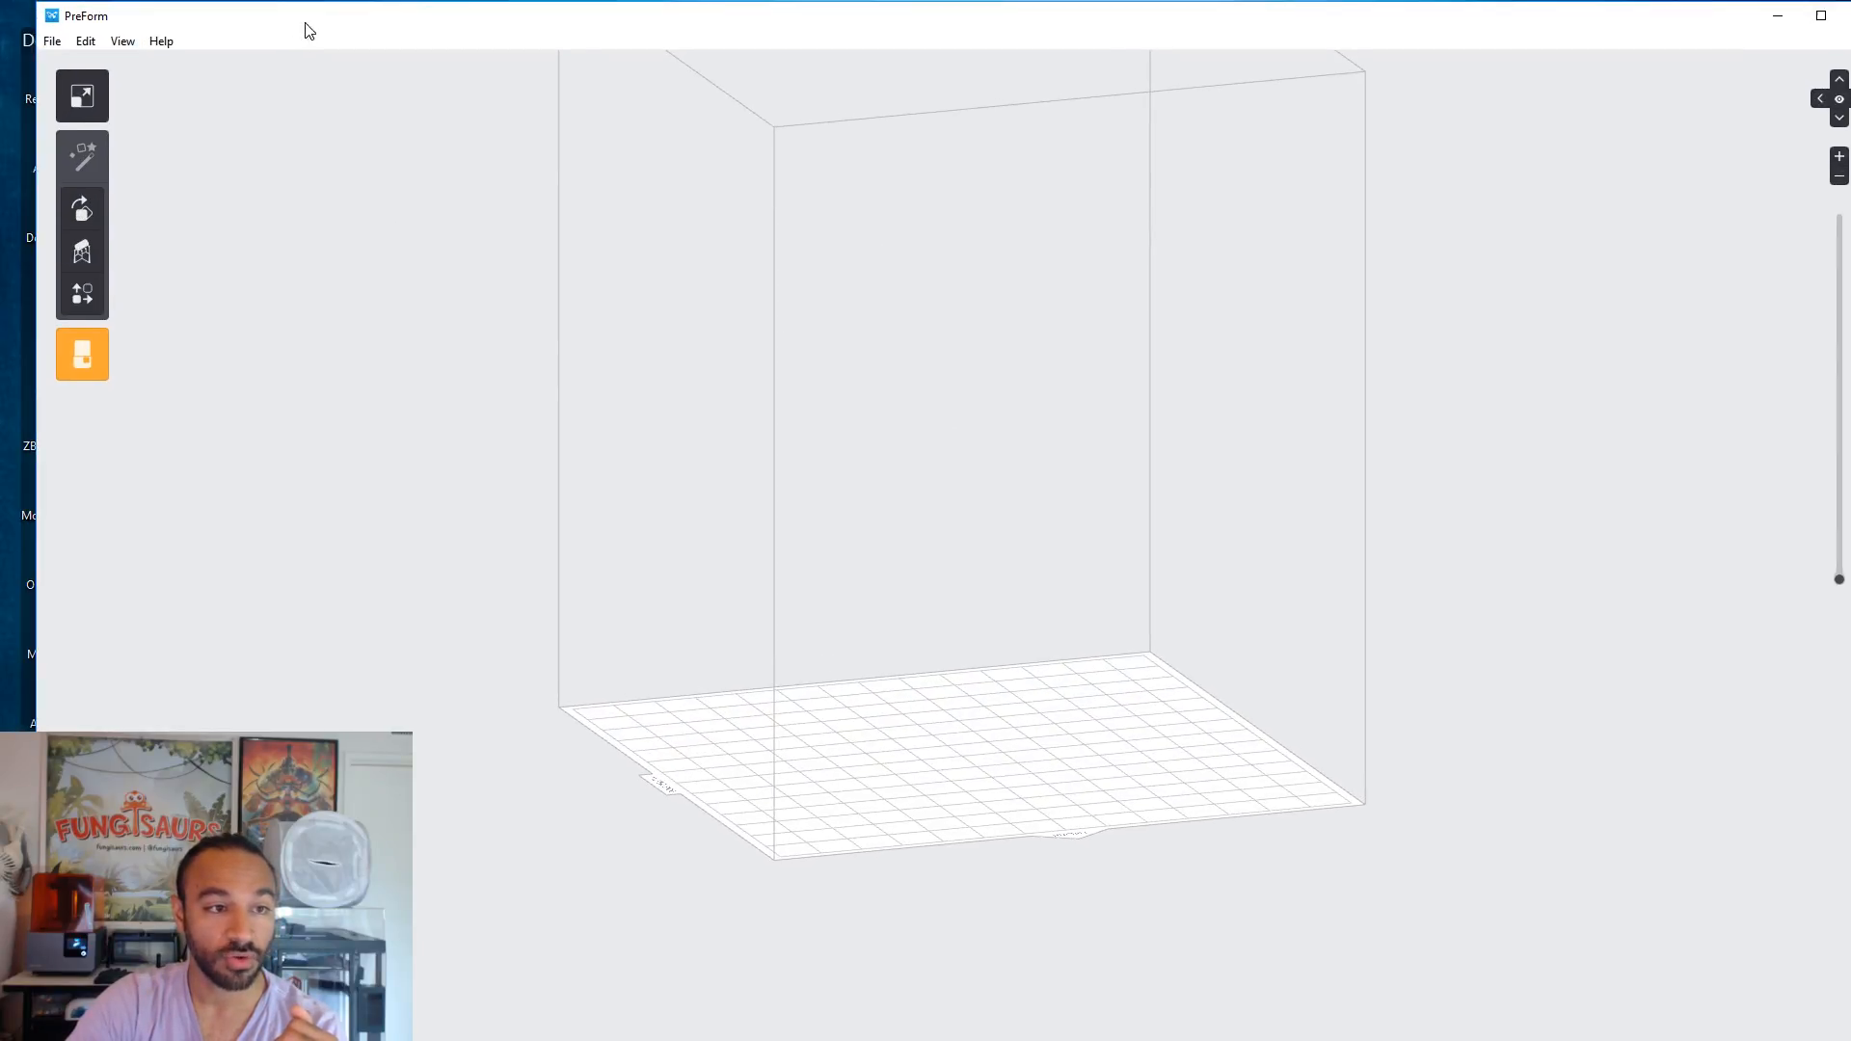
left_click(52, 40)
left_click(94, 114)
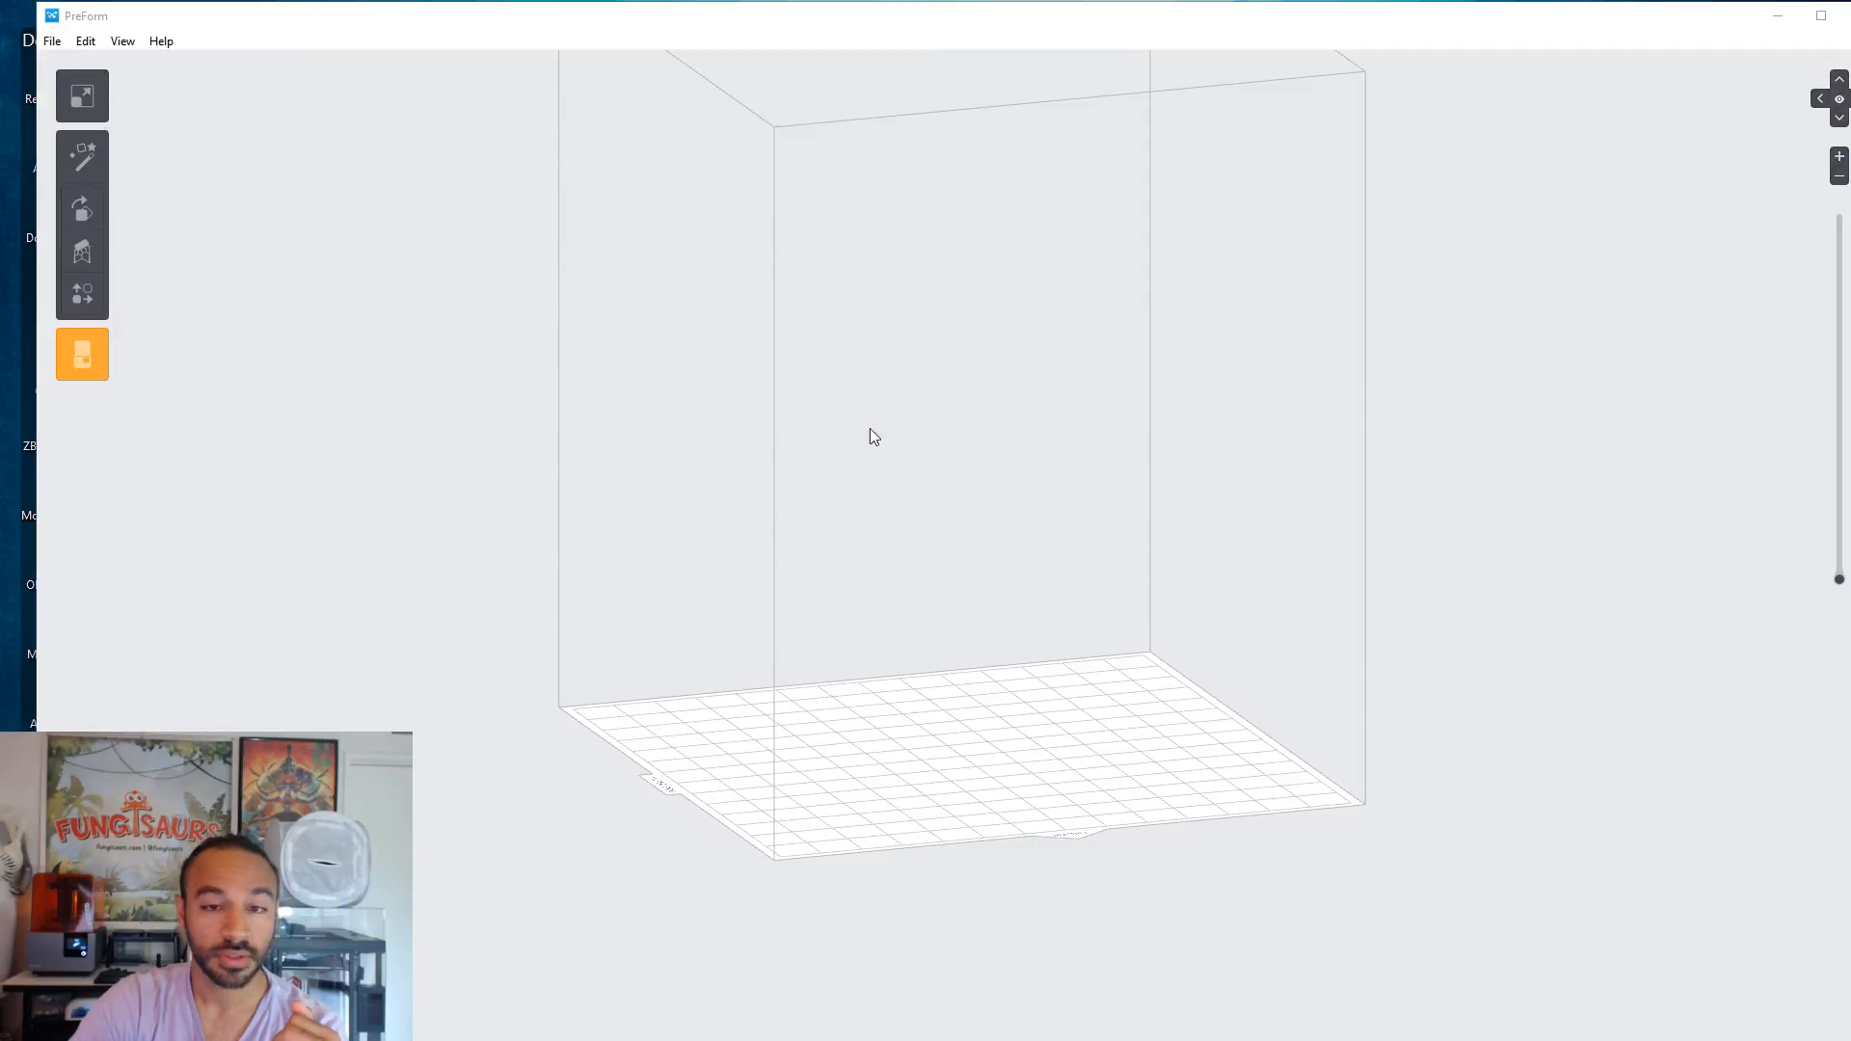
left_click_drag(245, 320, 240, 183)
left_click(191, 300)
left_click(143, 196)
left_click(425, 261)
key("z")
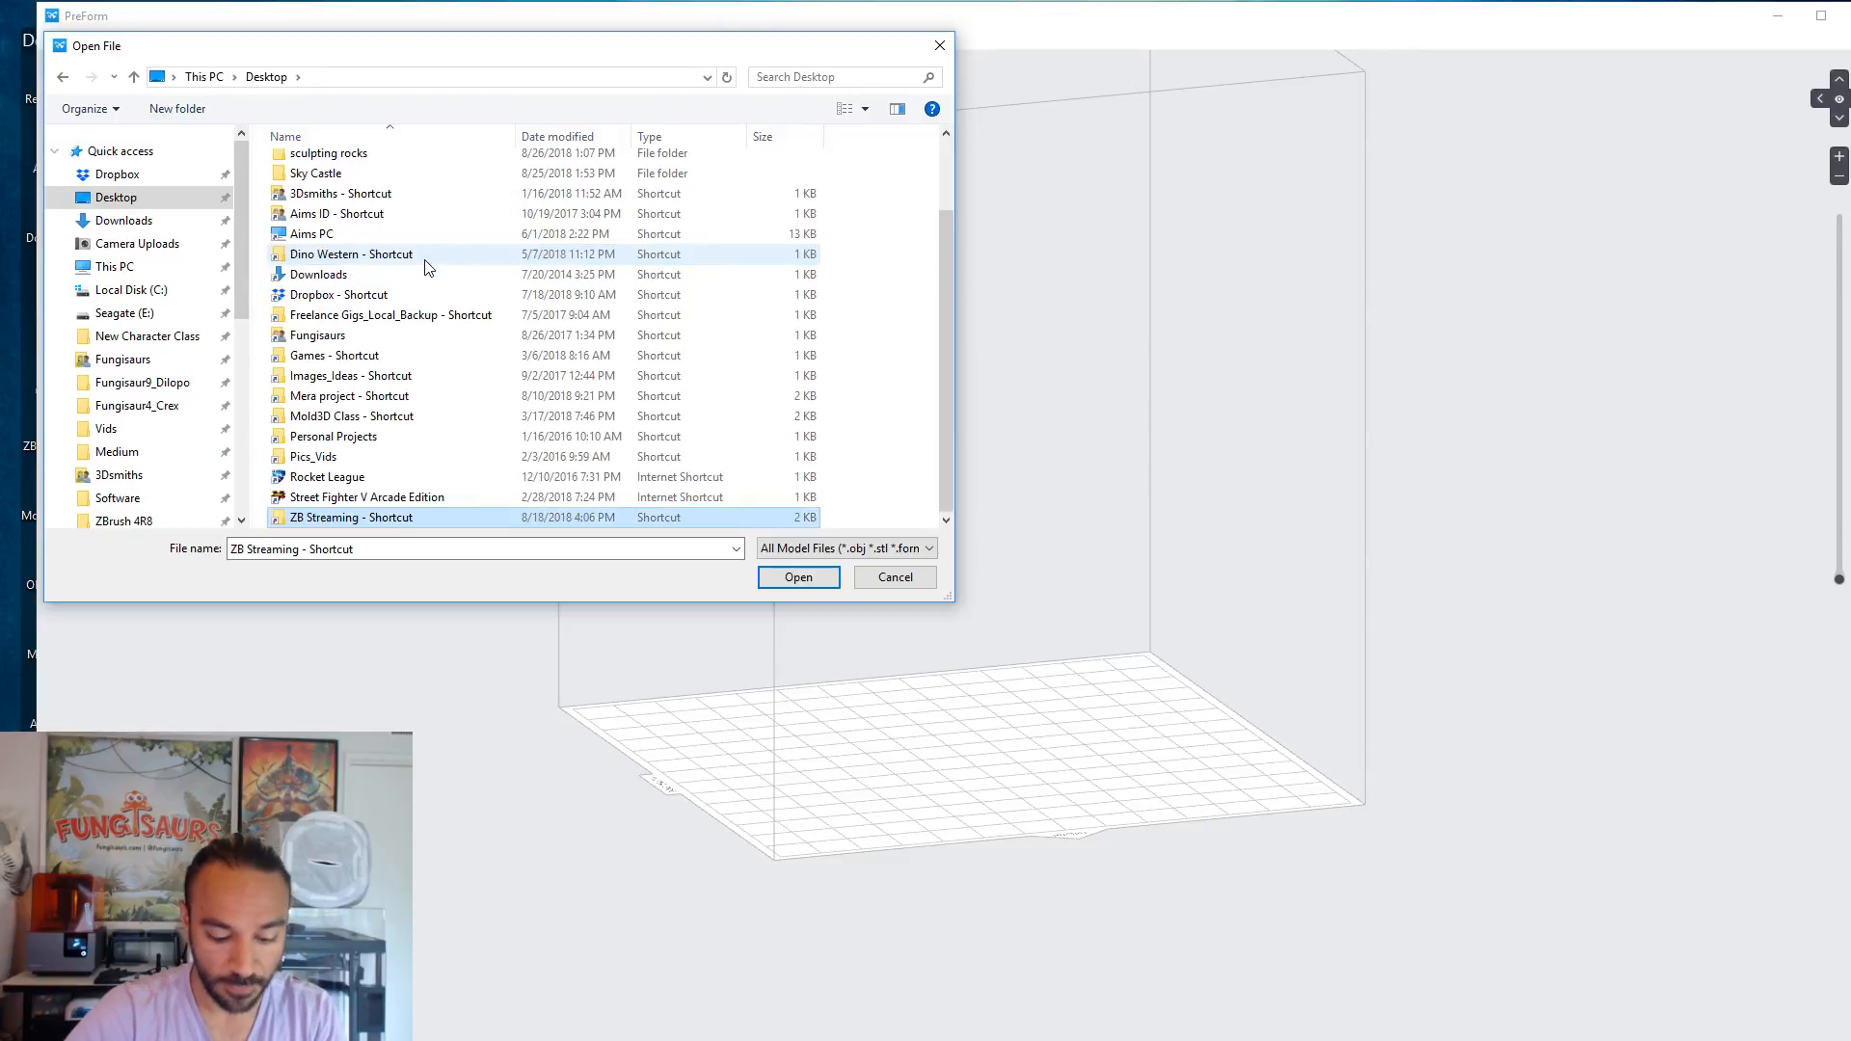
double_click(372, 518)
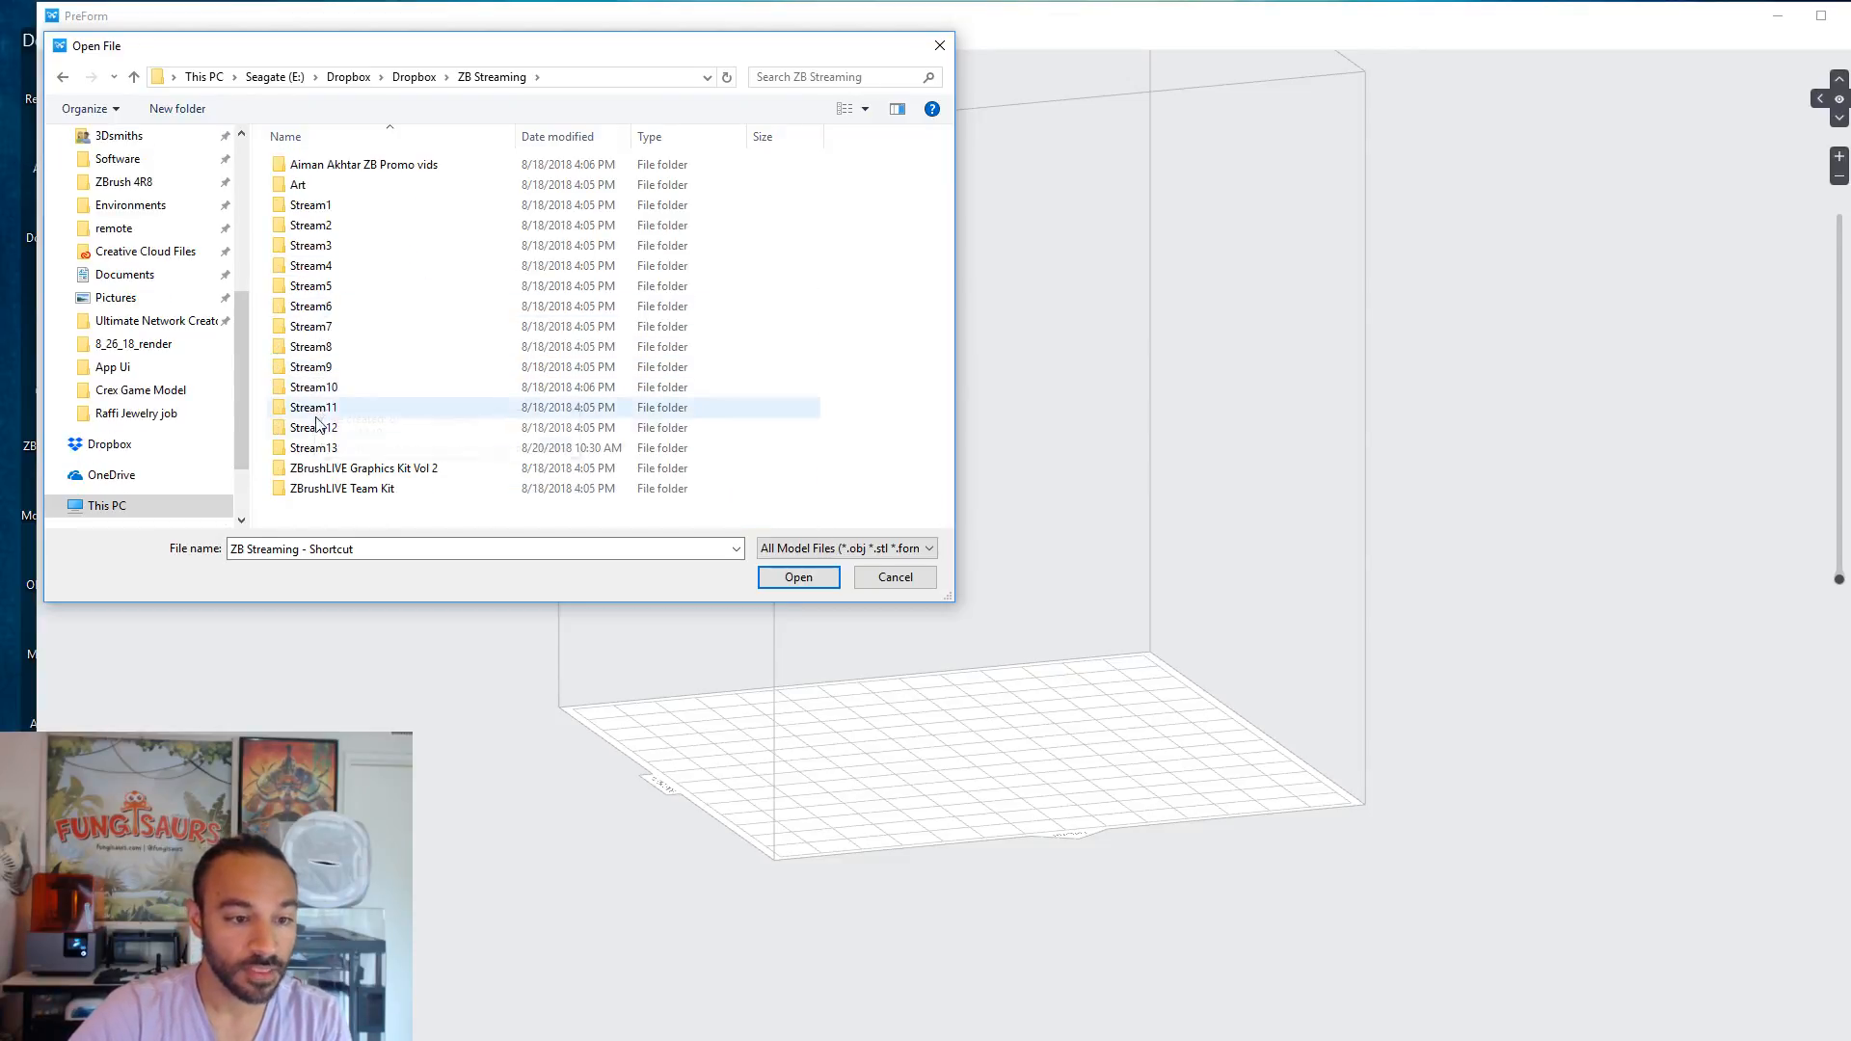
- Open Dwarf_Warlock9_23in from the Stream13 folder and let PreForm repair the damaged model
left_click(326, 448)
double_click(325, 449)
left_click(333, 183)
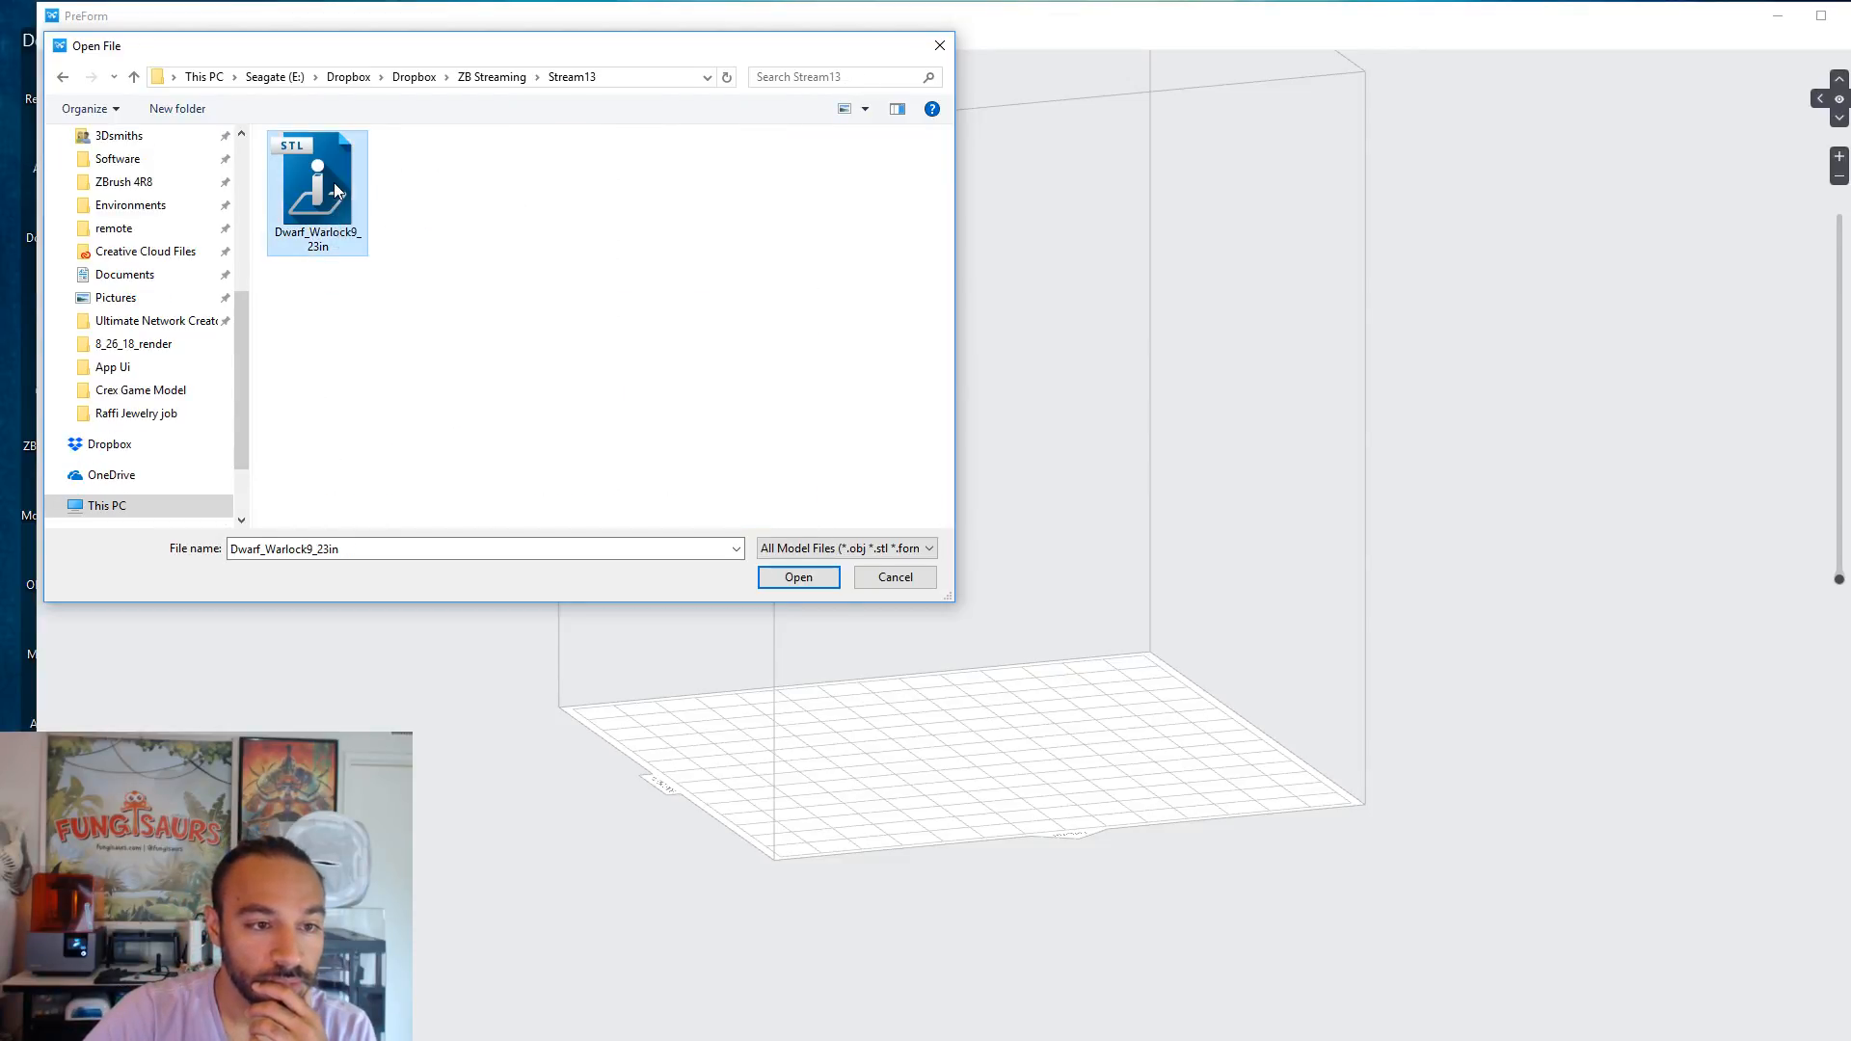
left_click(829, 577)
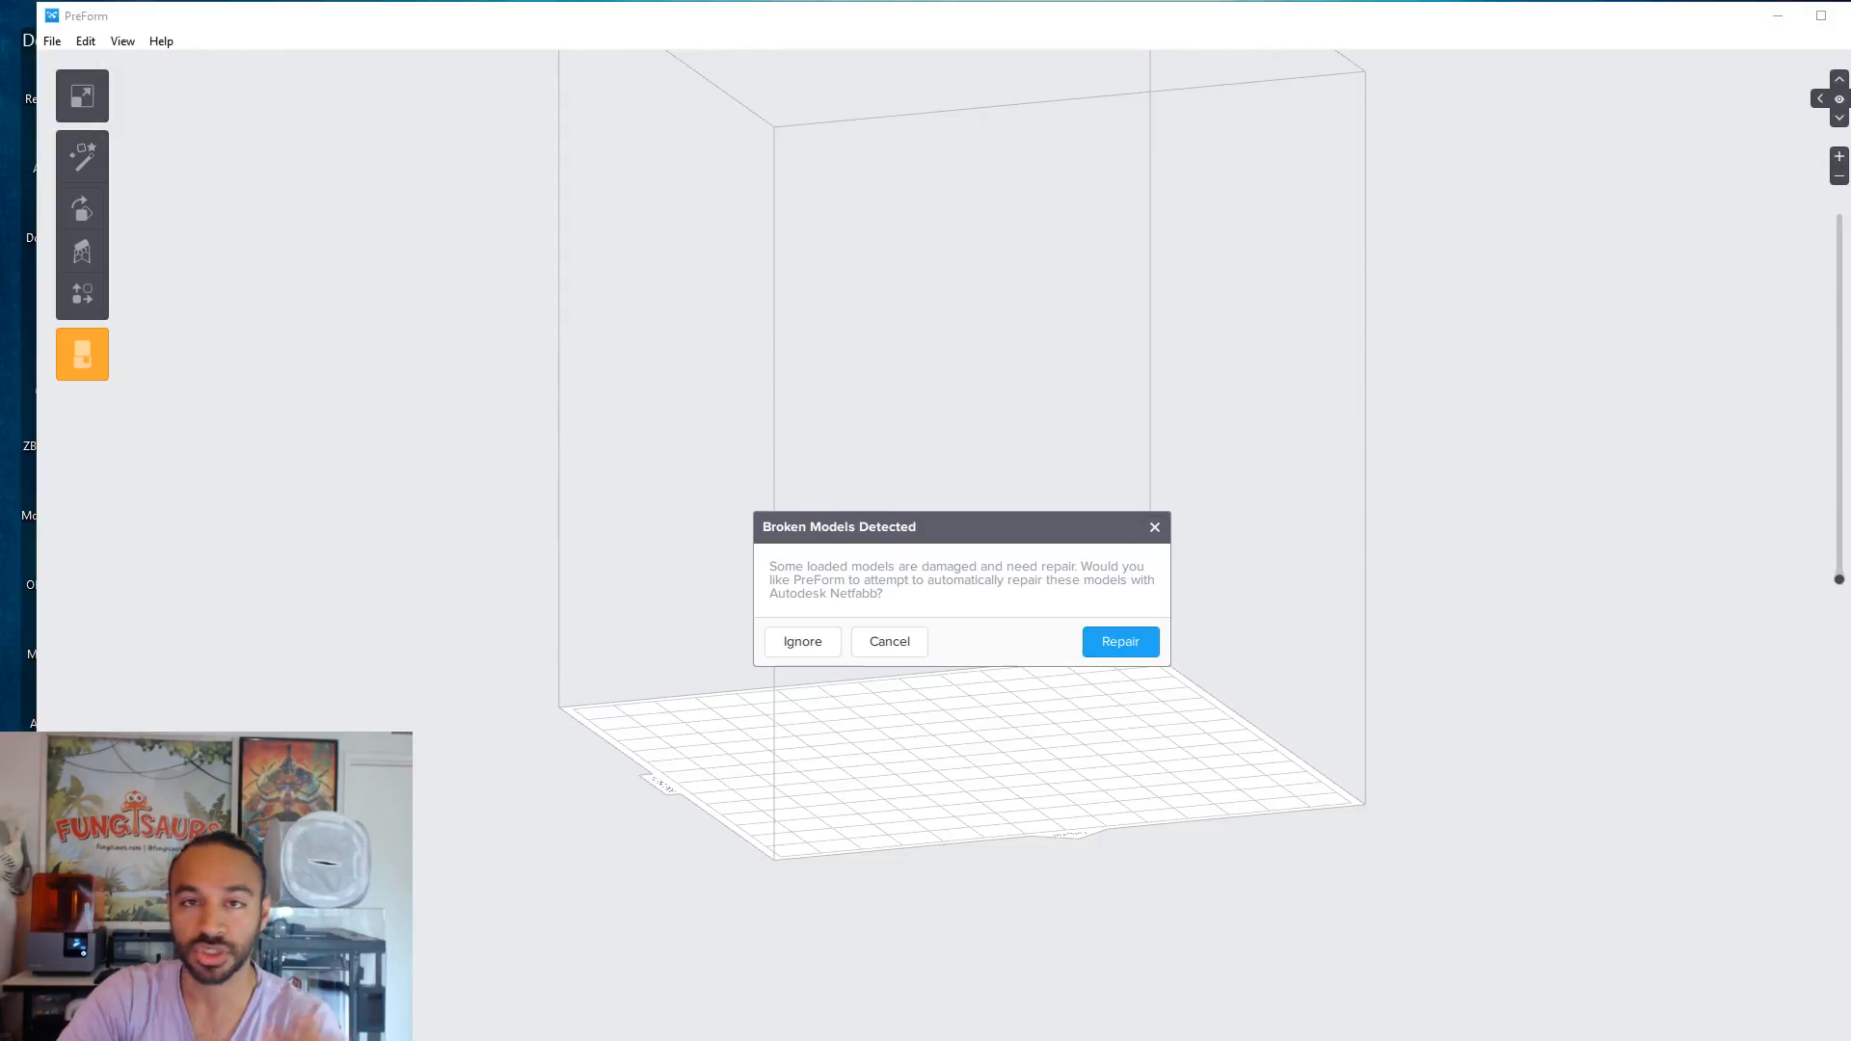
left_click(1120, 638)
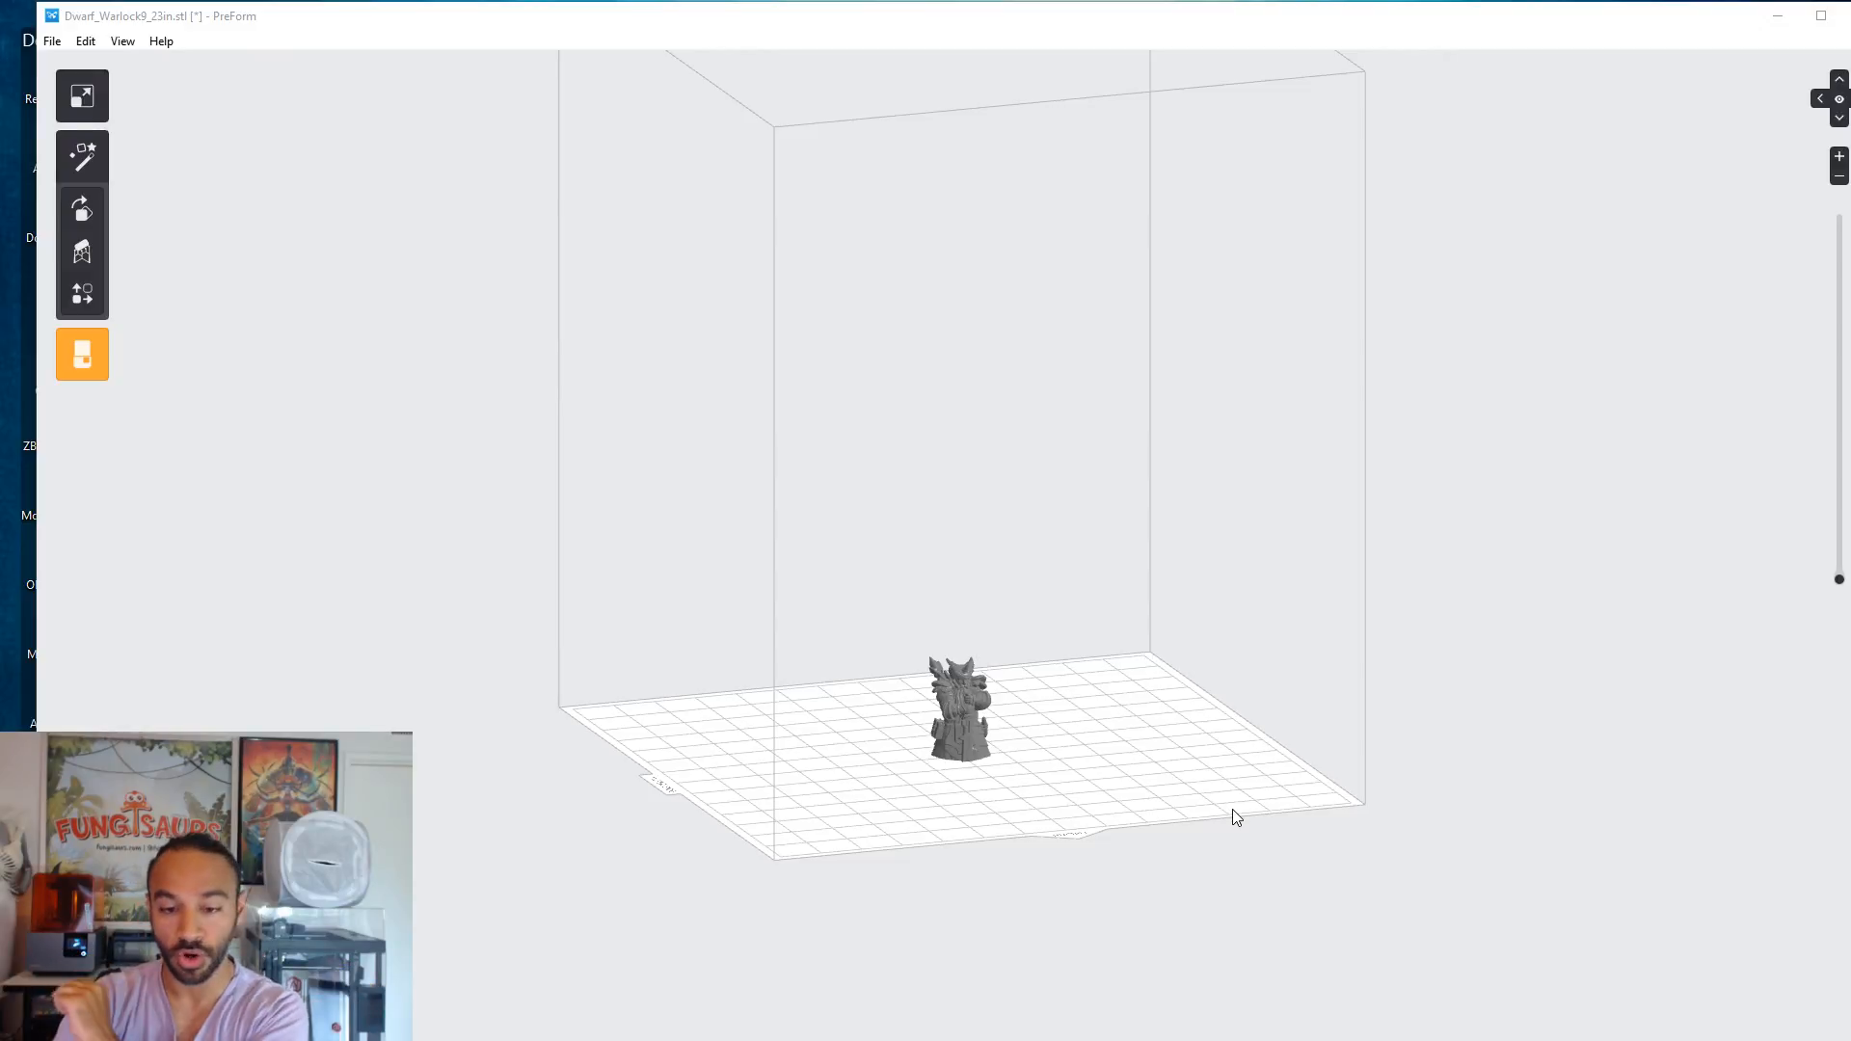
- Examine the imported dwarf on the build plate from several sides, both close up and from farther away
right_click_drag(1115, 826, 976, 744)
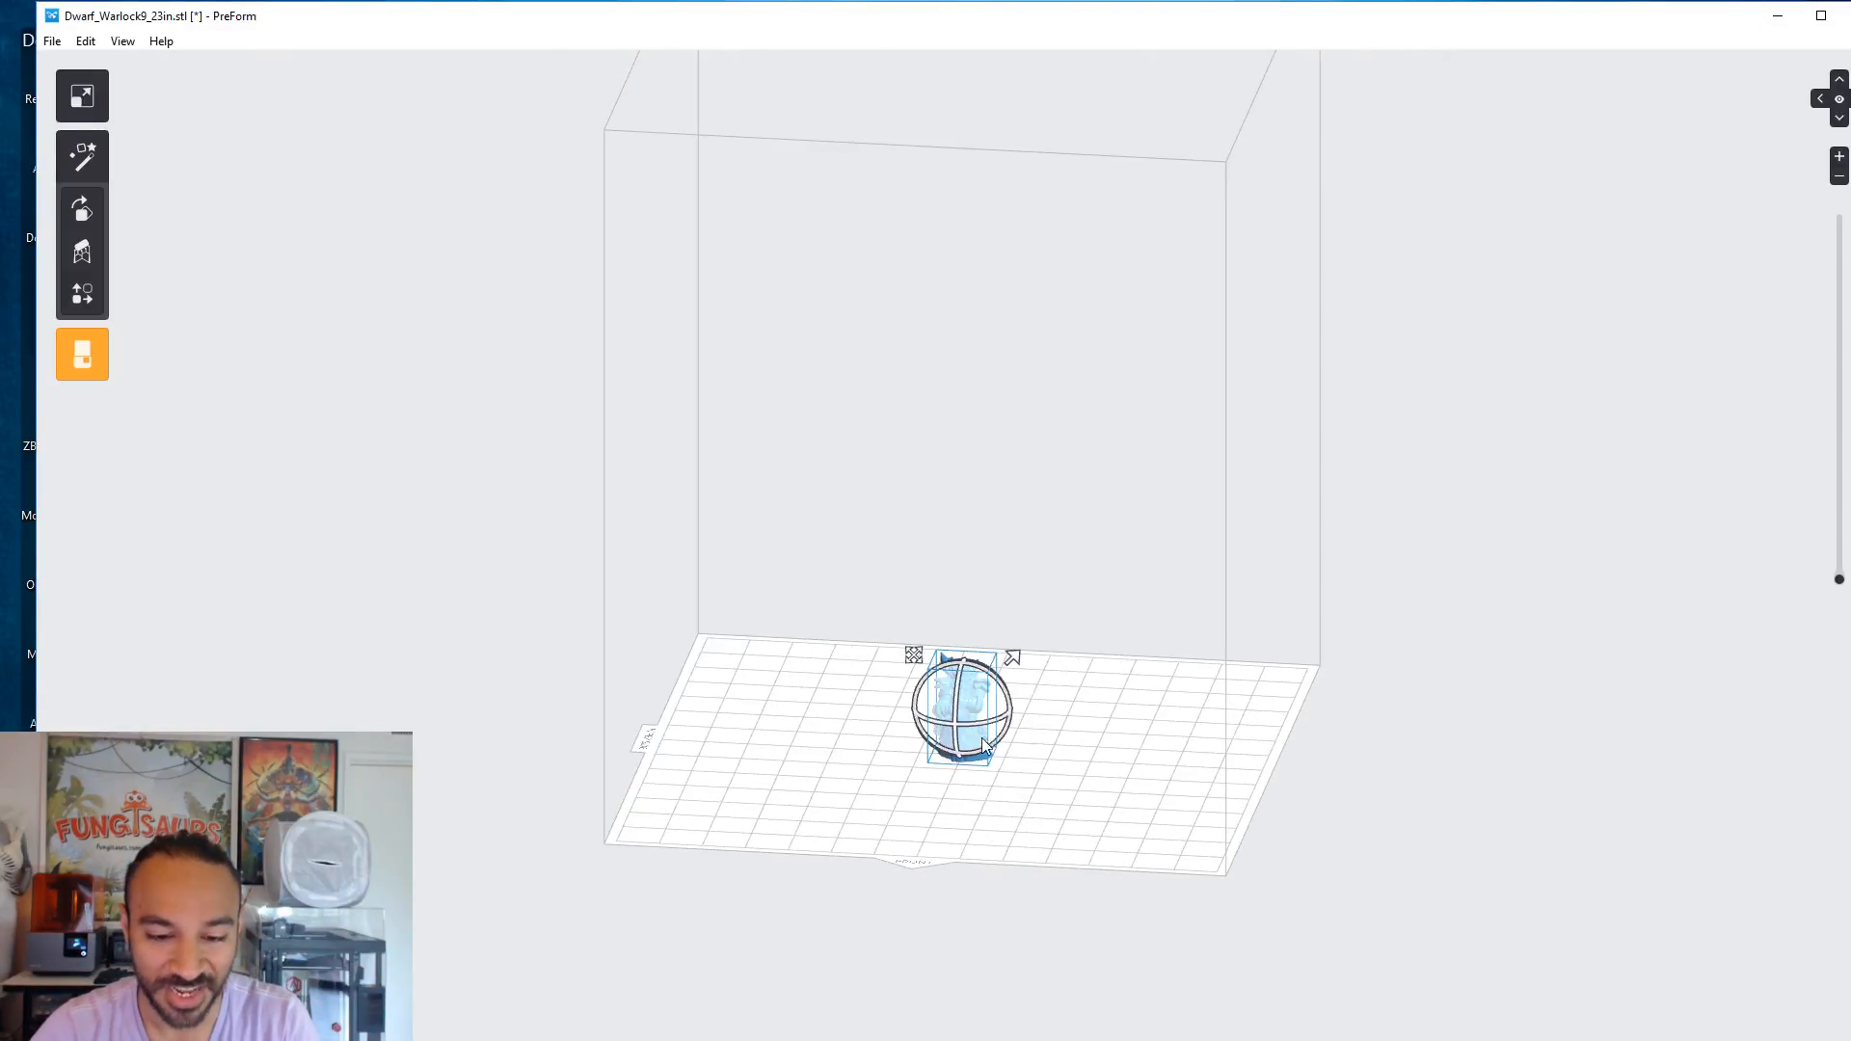
left_click(976, 744)
scroll(975, 744, "up", 5)
right_click_drag(1111, 855, 1294, 785)
scroll(1203, 776, "up", 5)
right_click_drag(1415, 800, 1228, 775)
scroll(969, 727, "down", 1)
scroll(1154, 708, "down", 4)
scroll(1160, 708, "down", 5)
scroll(1229, 775, "up", 7)
left_click(1253, 661)
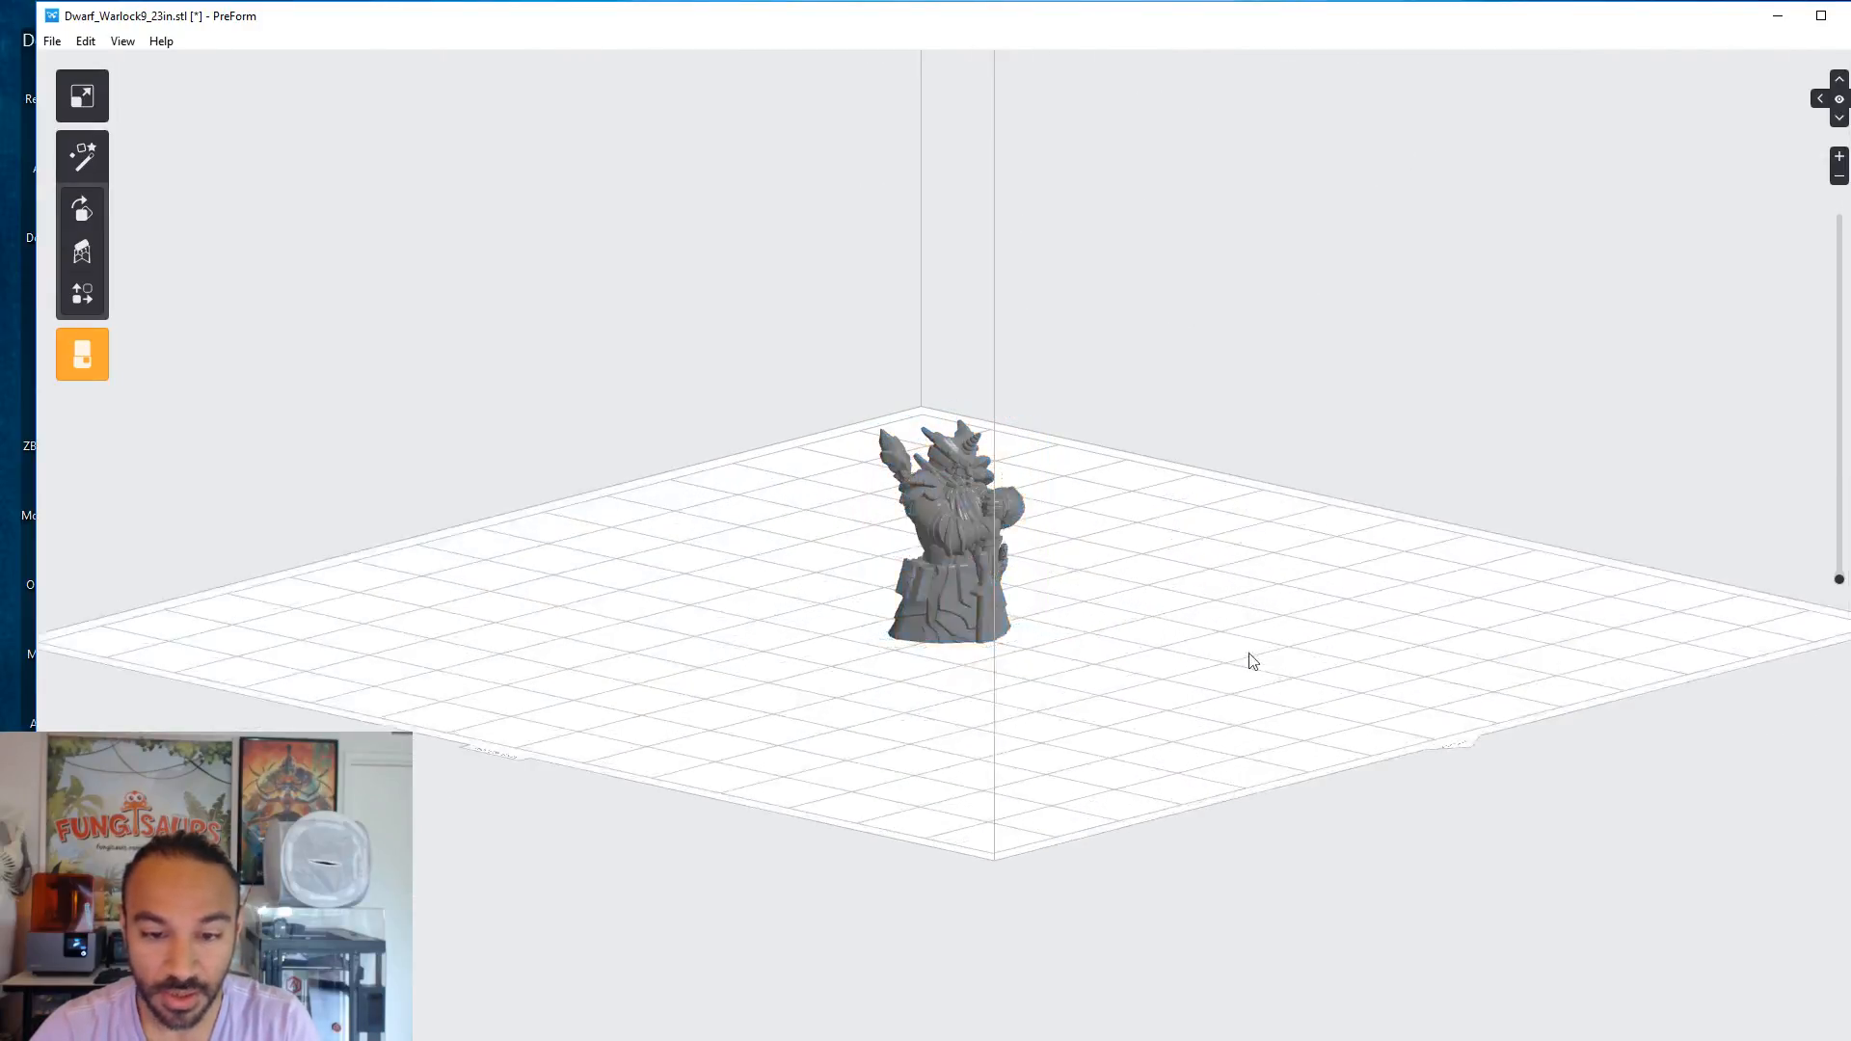
- Compare the dwarf's size with the printer's whole build volume from different angles
middle_click_drag(1256, 668, 1274, 778)
right_click_drag(1257, 730, 1107, 723)
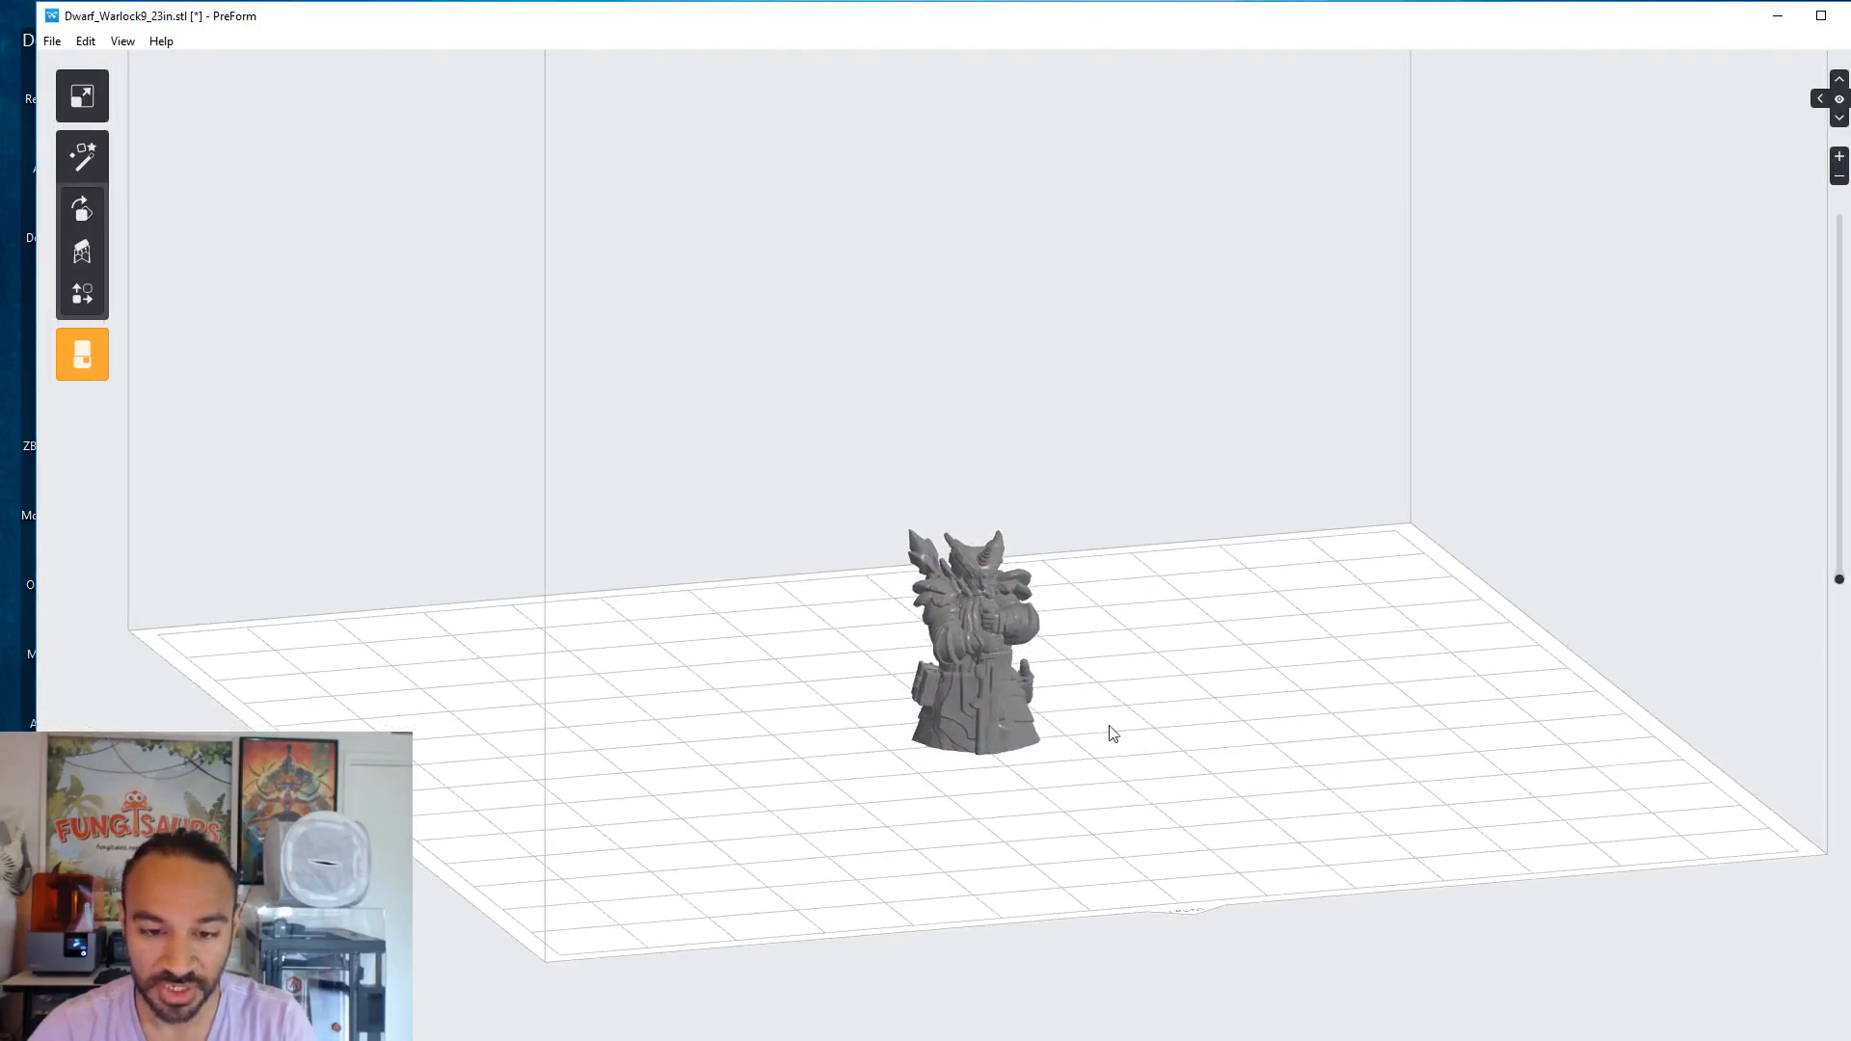
scroll(998, 703, "down", 3)
left_click(998, 703)
middle_click_drag(1241, 702, 1245, 772)
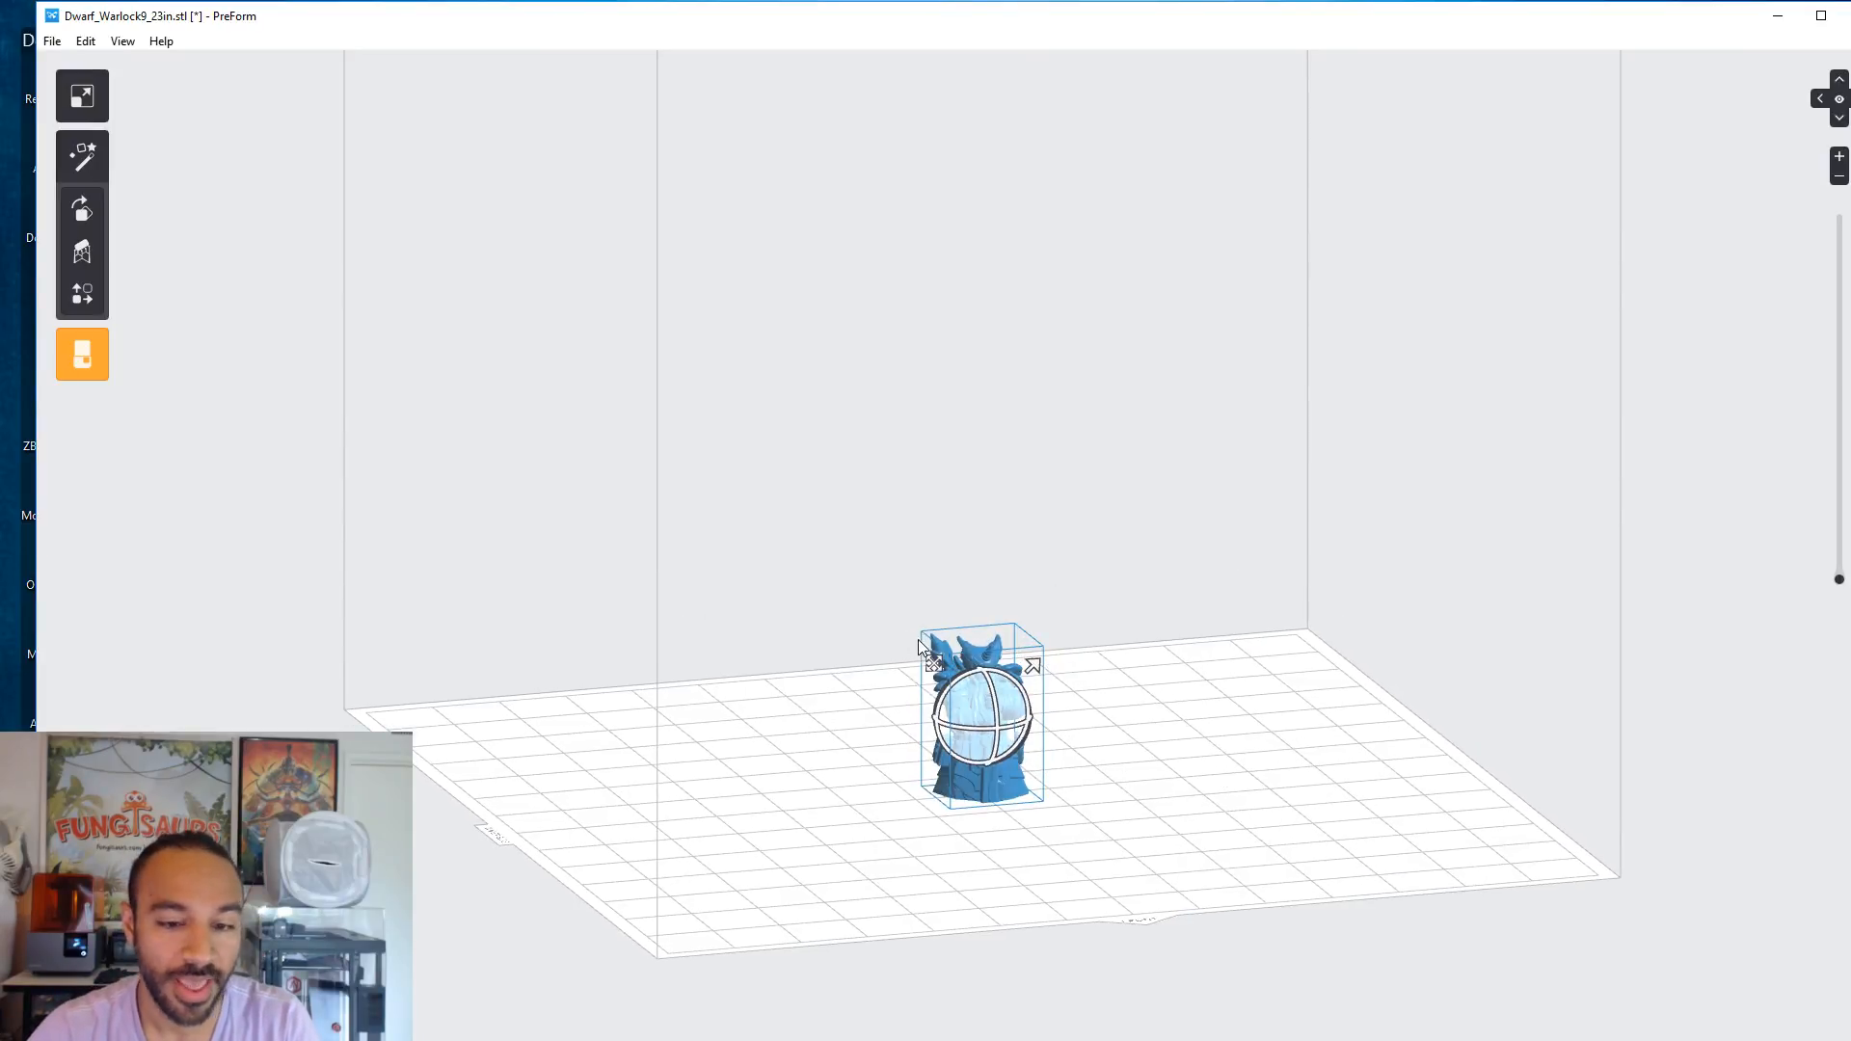
scroll(1091, 747, "down", 7)
middle_click_drag(1124, 721, 1113, 759)
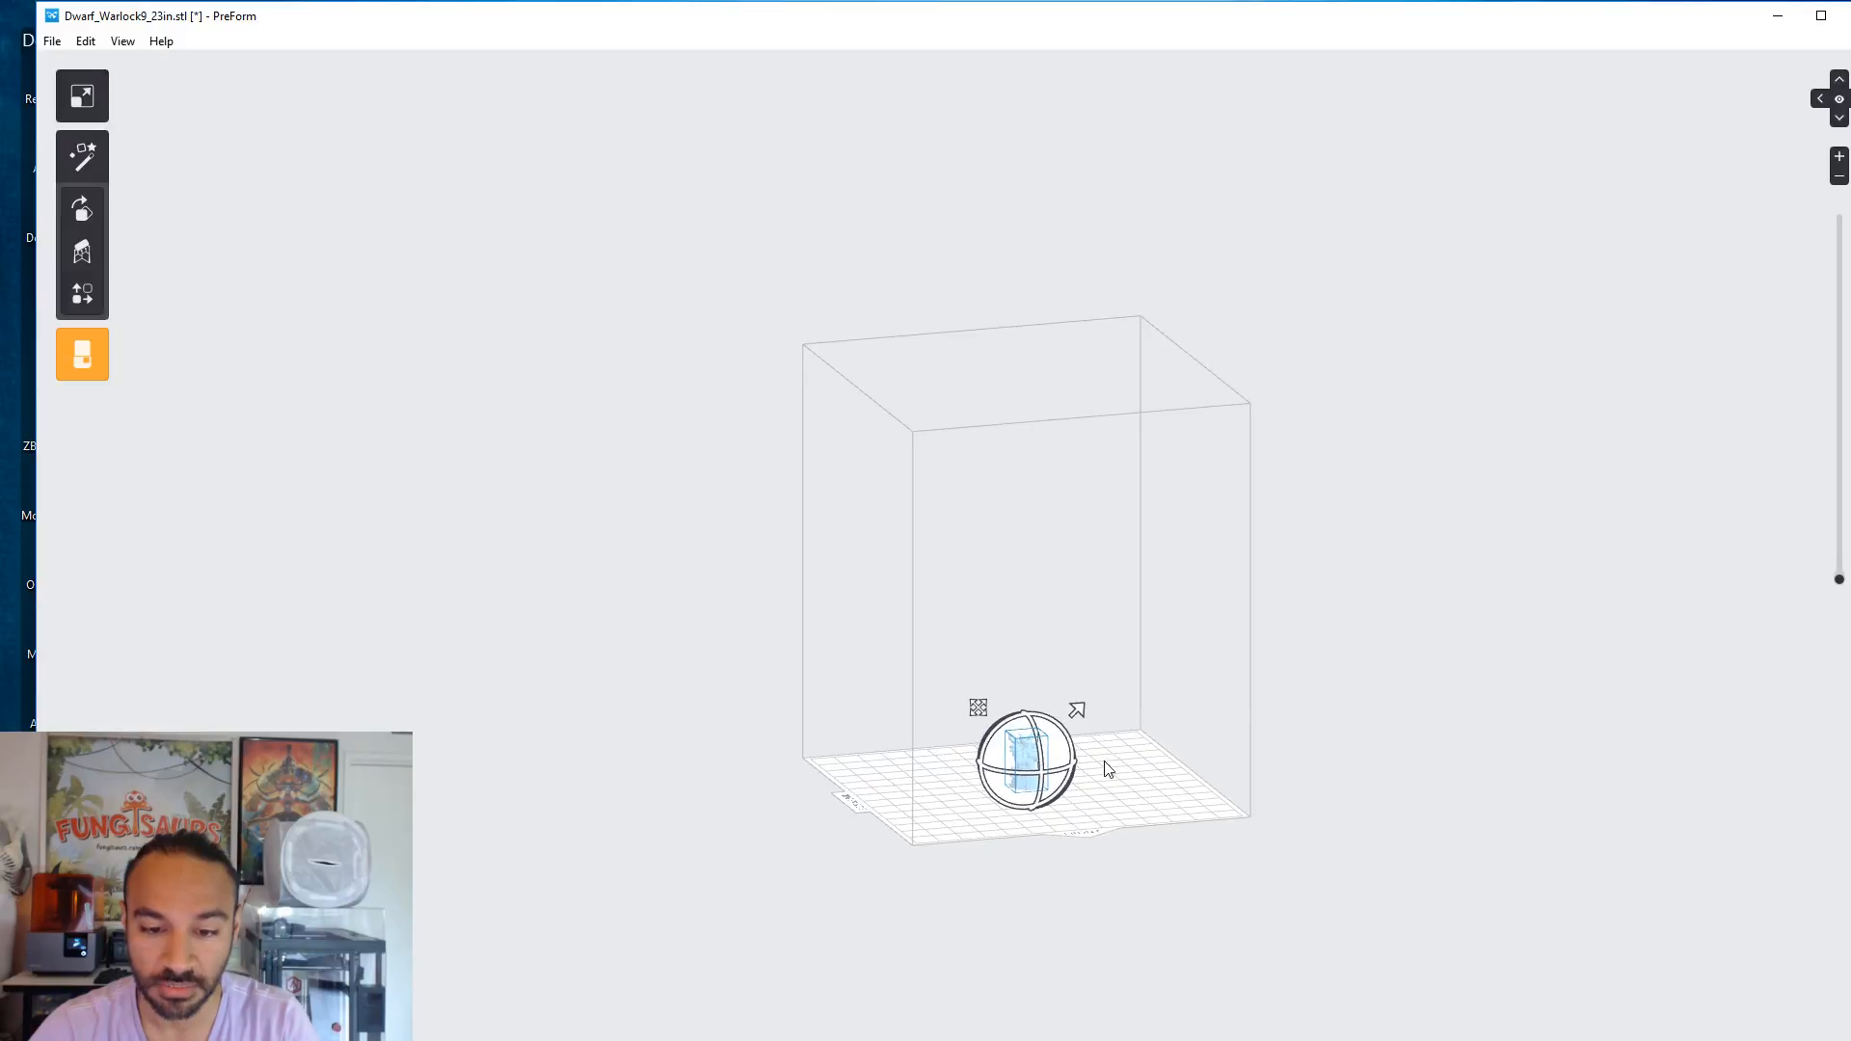
scroll(1096, 768, "up", 3)
scroll(1088, 760, "down", 2)
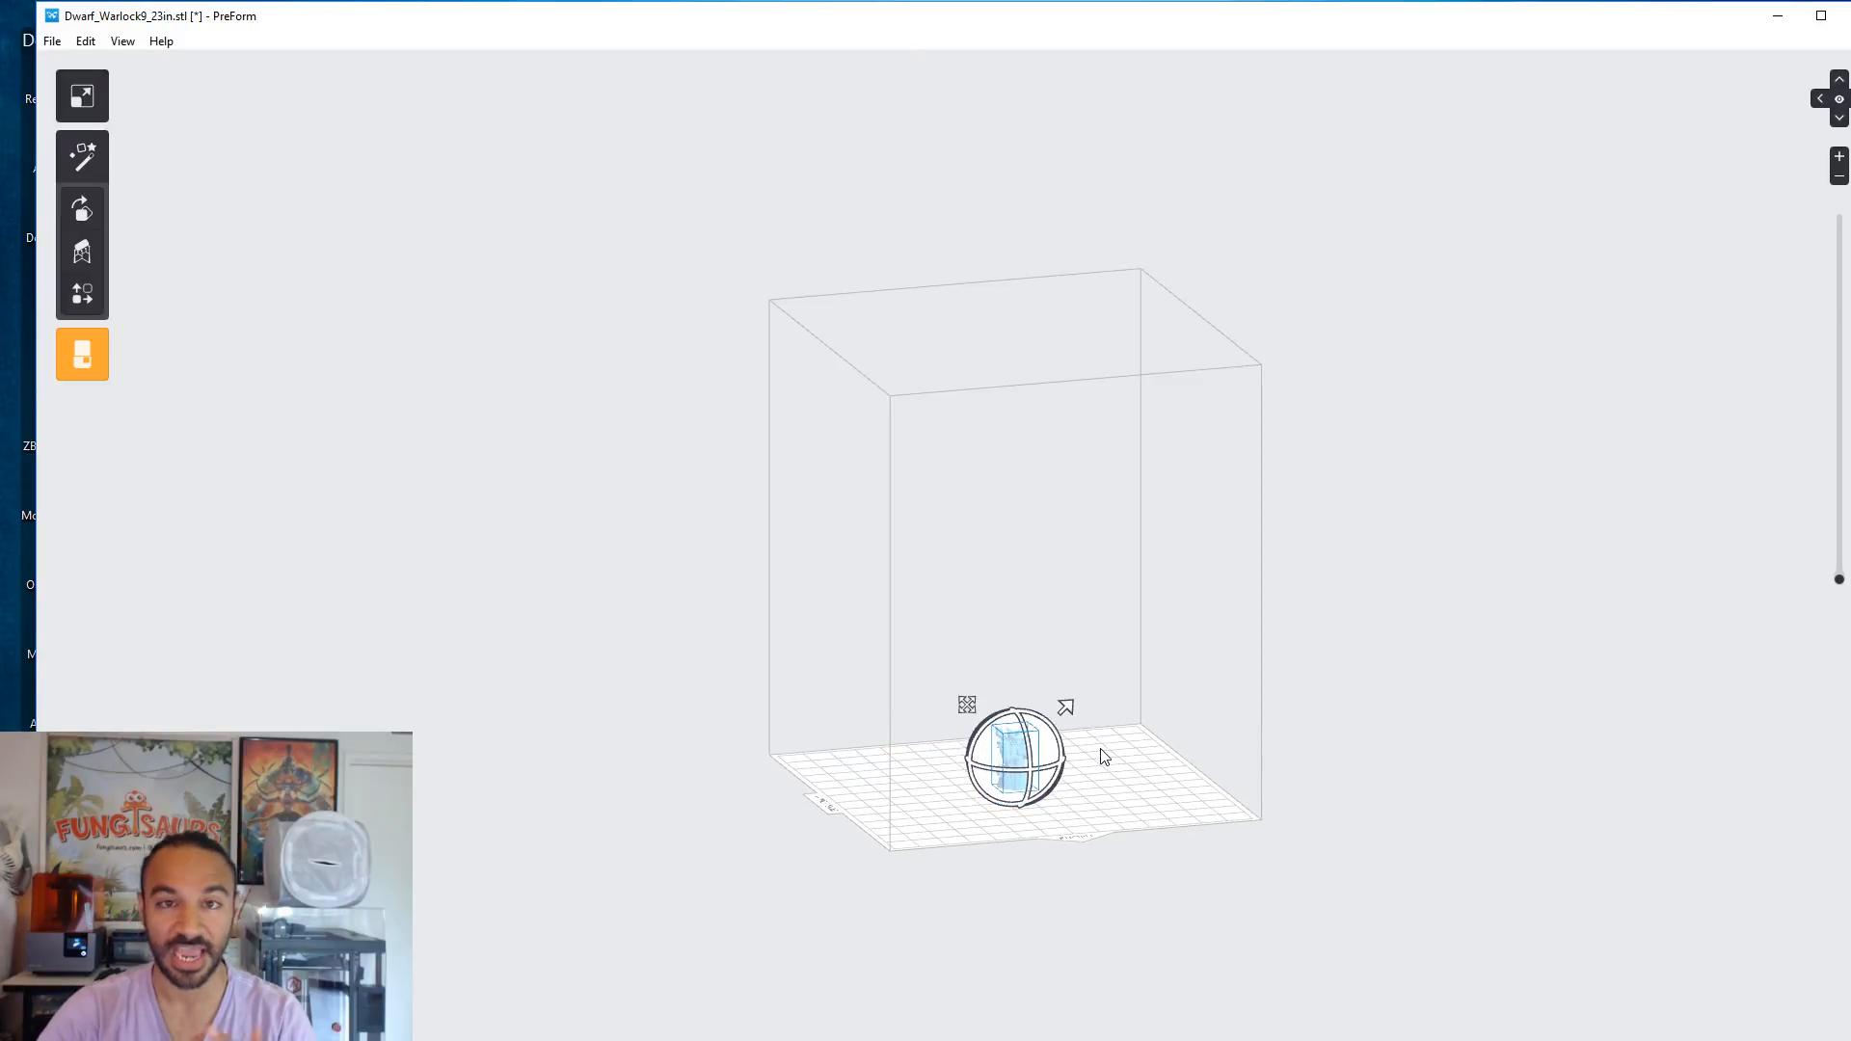
right_click_drag(1150, 755, 1330, 740)
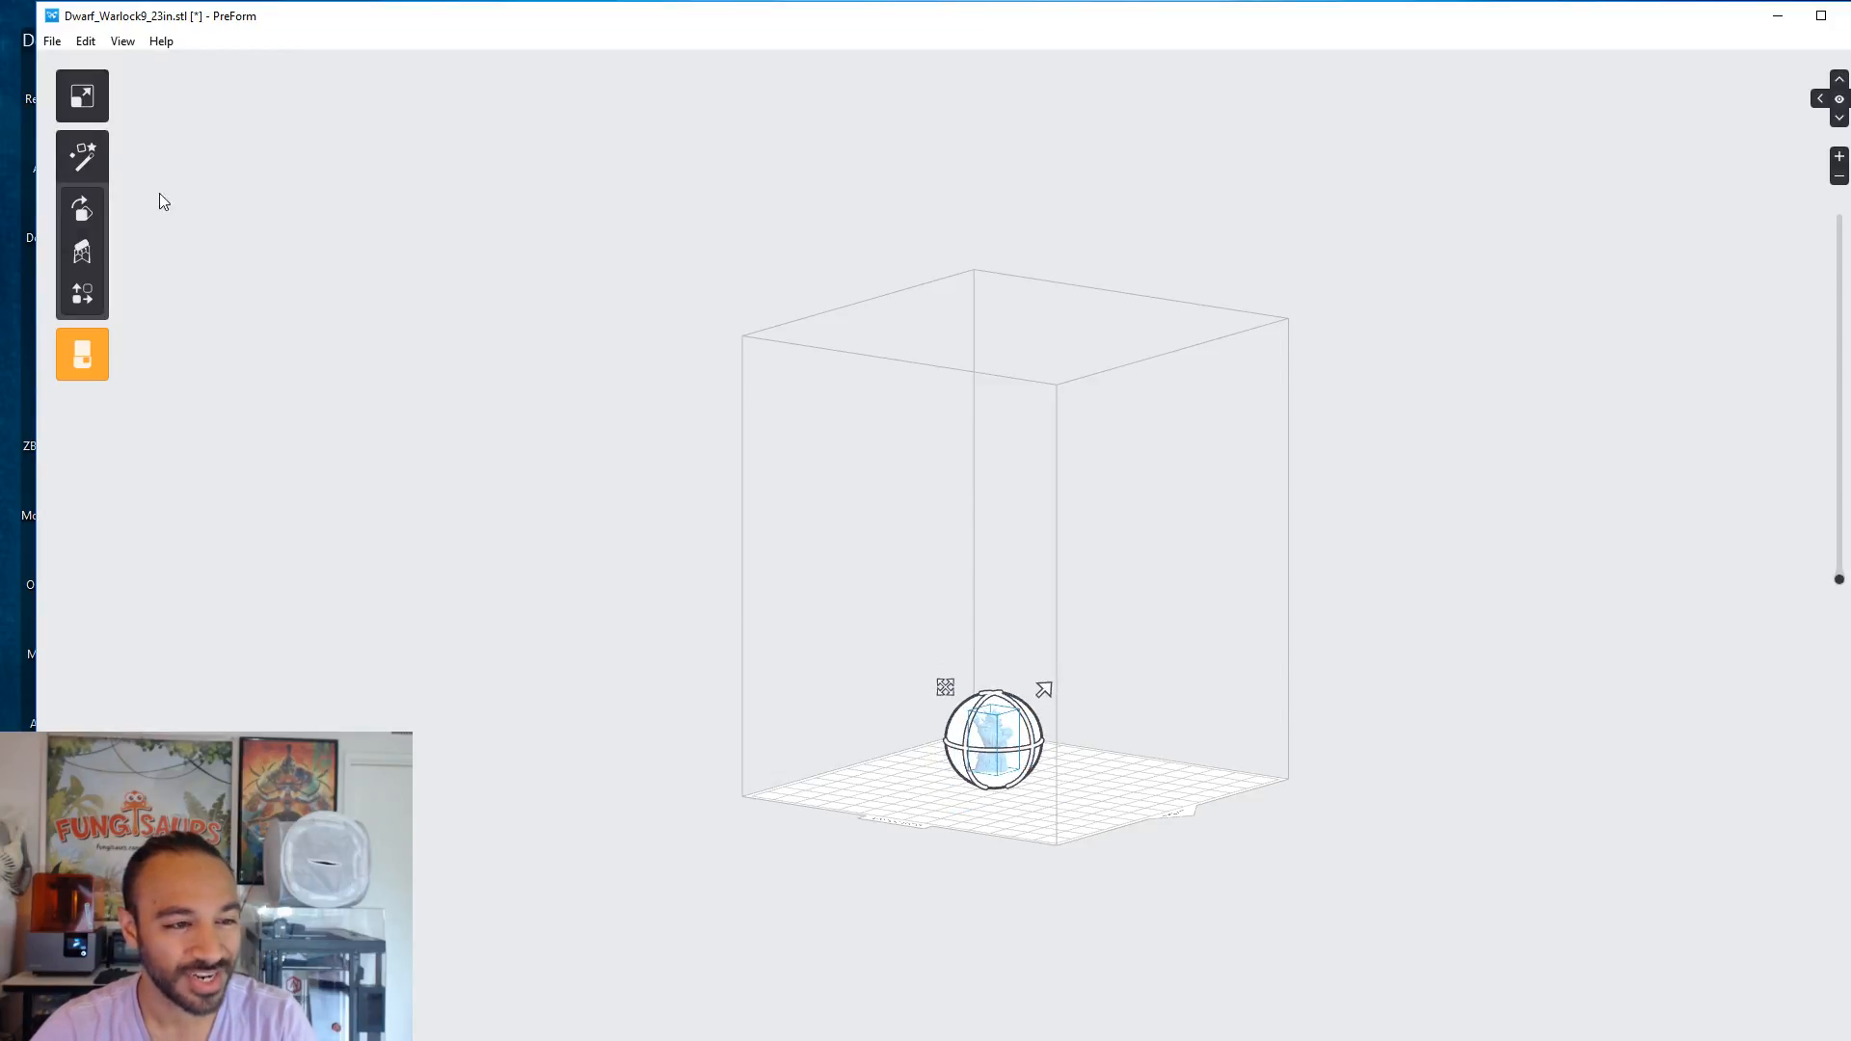
- Open the Size settings and enlarge the dwarf proportionally in increments to a scale of 2.795
left_click(85, 95)
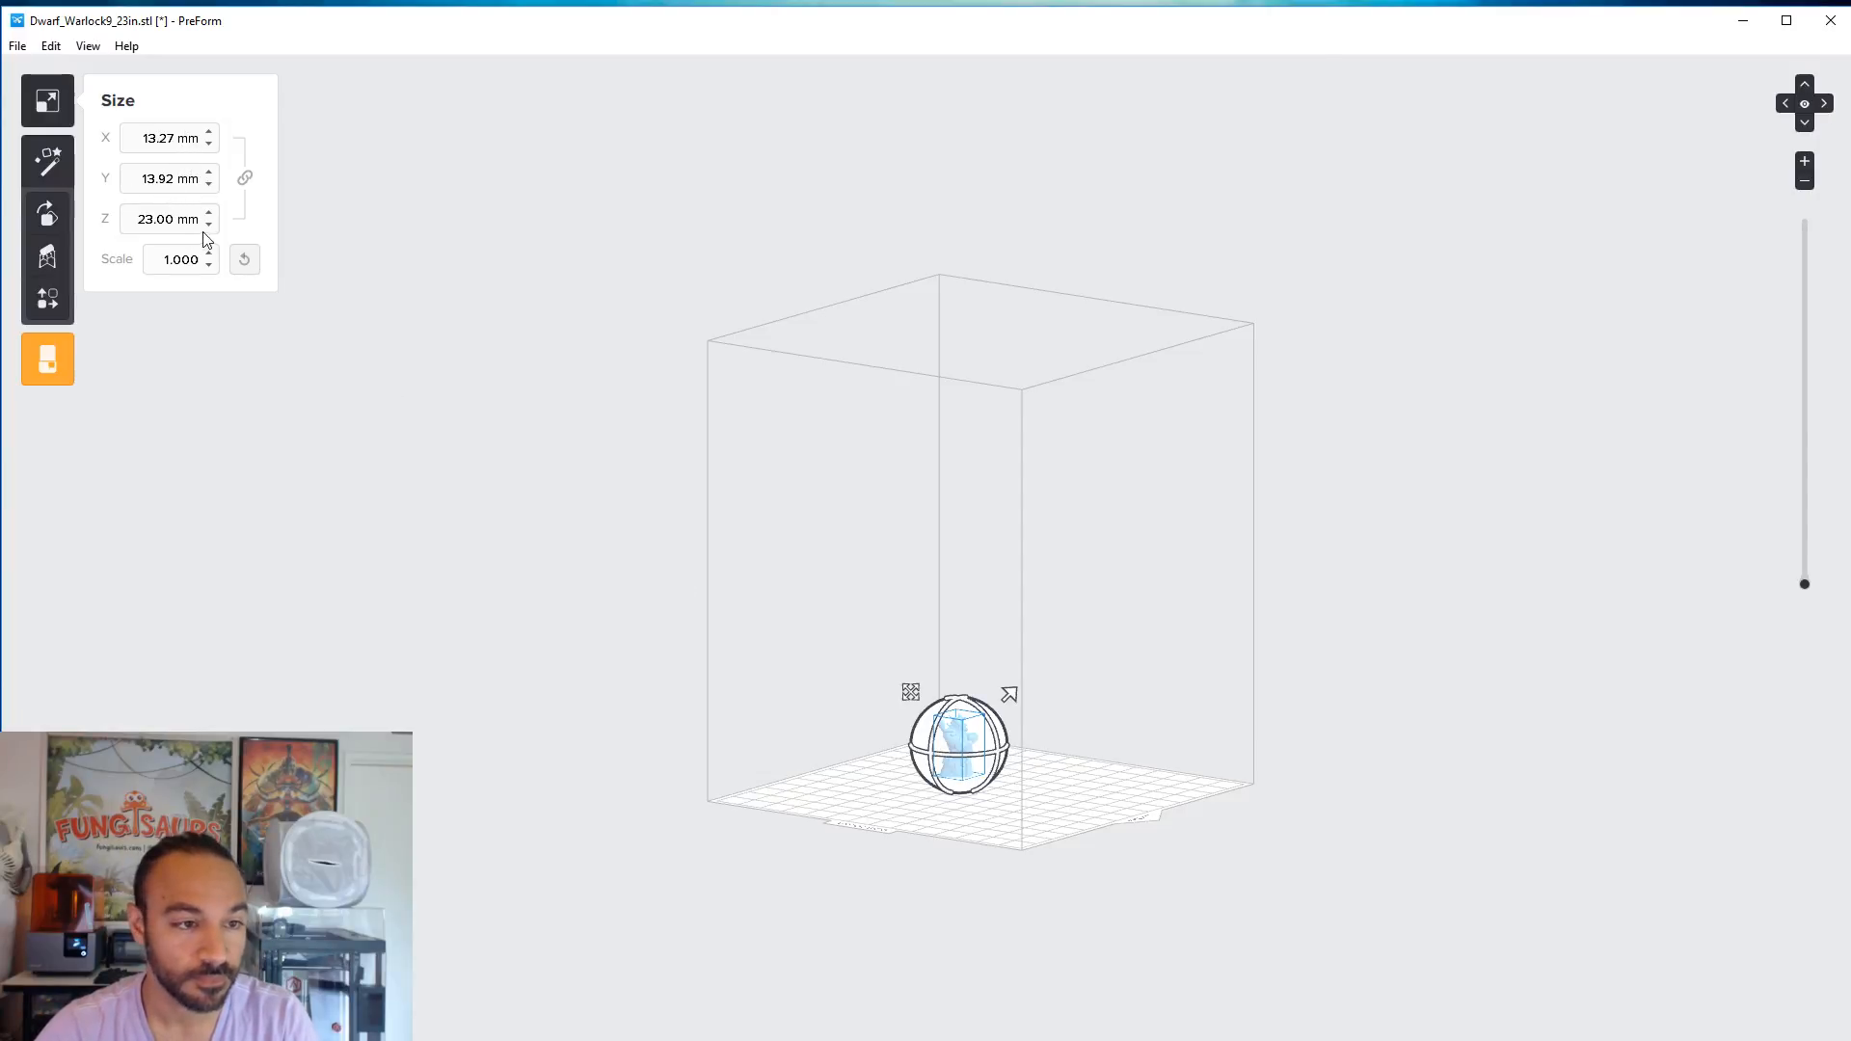
triple_click(211, 174)
left_click(211, 172)
double_click(211, 172)
triple_click(211, 173)
double_click(211, 173)
triple_click(211, 173)
triple_click(211, 173)
triple_click(211, 172)
triple_click(211, 172)
left_click(211, 173)
scroll(184, 186, "up", 1)
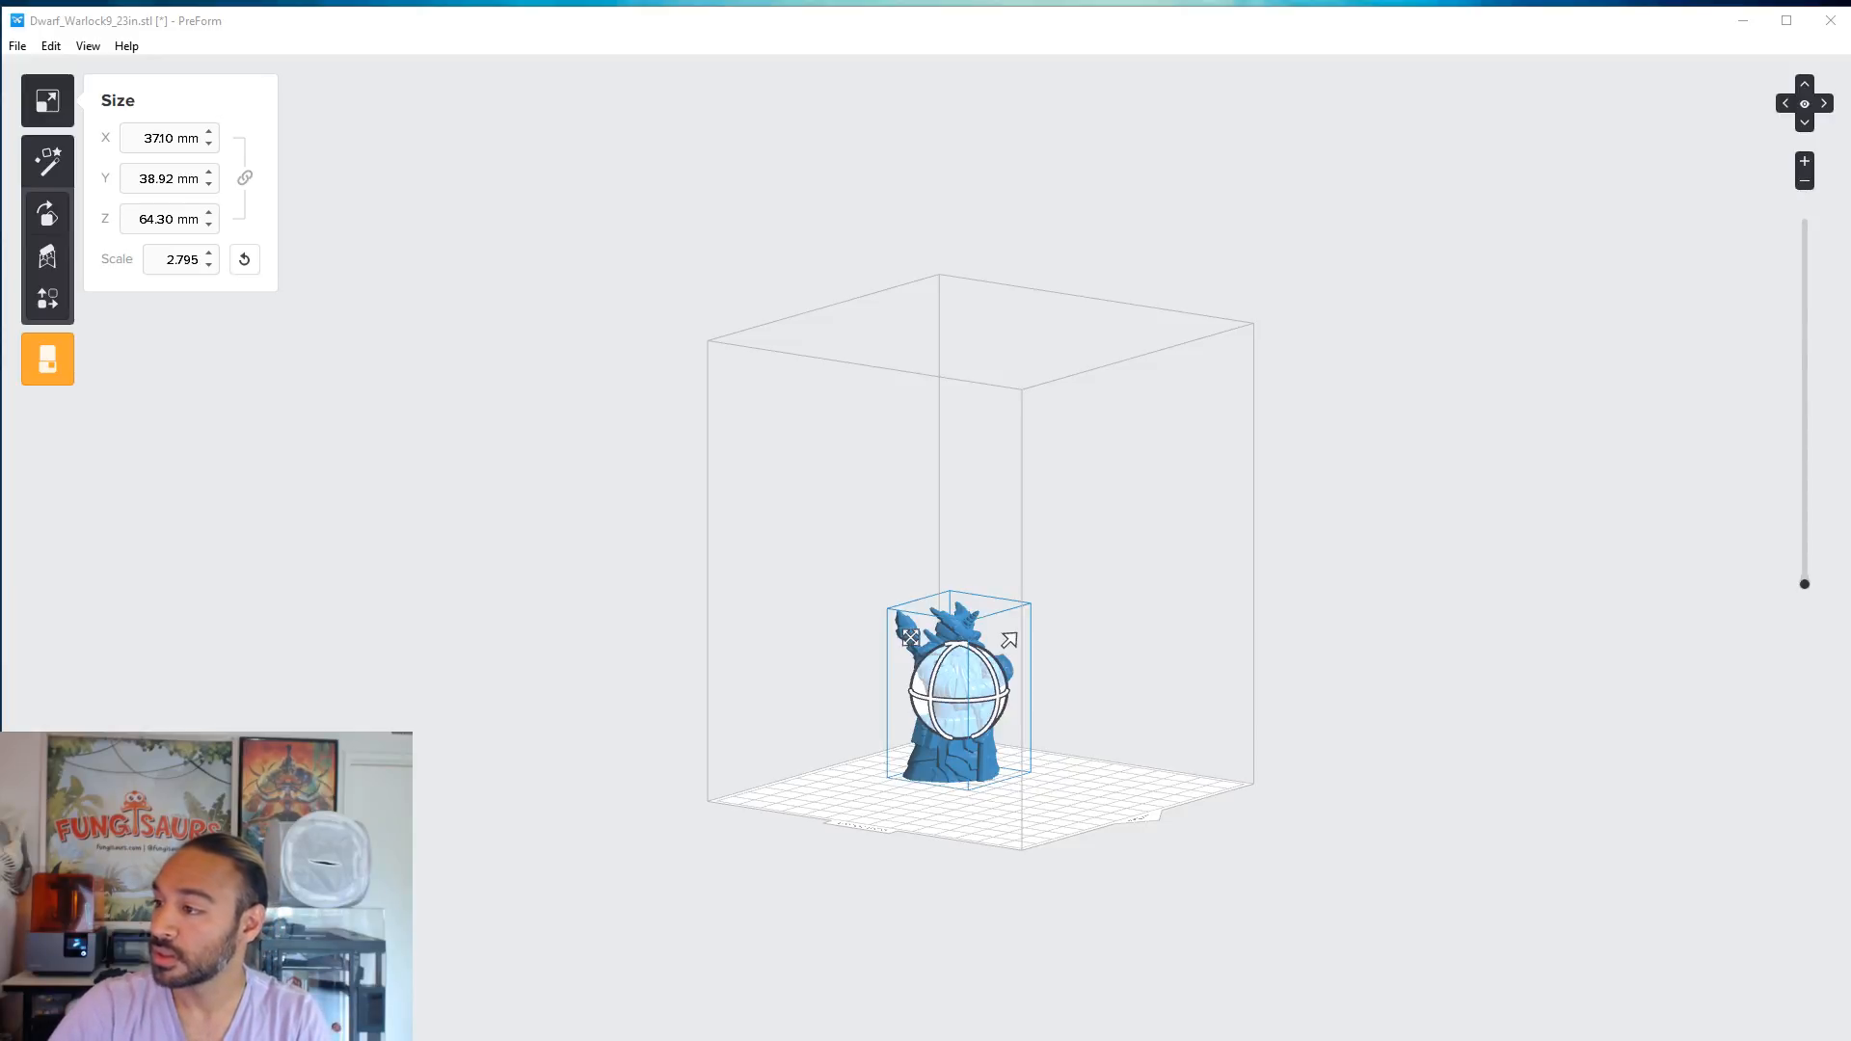
- Set the dwarf's Y size to 152.4 mm and check its fit in the build volume
left_click(141, 187)
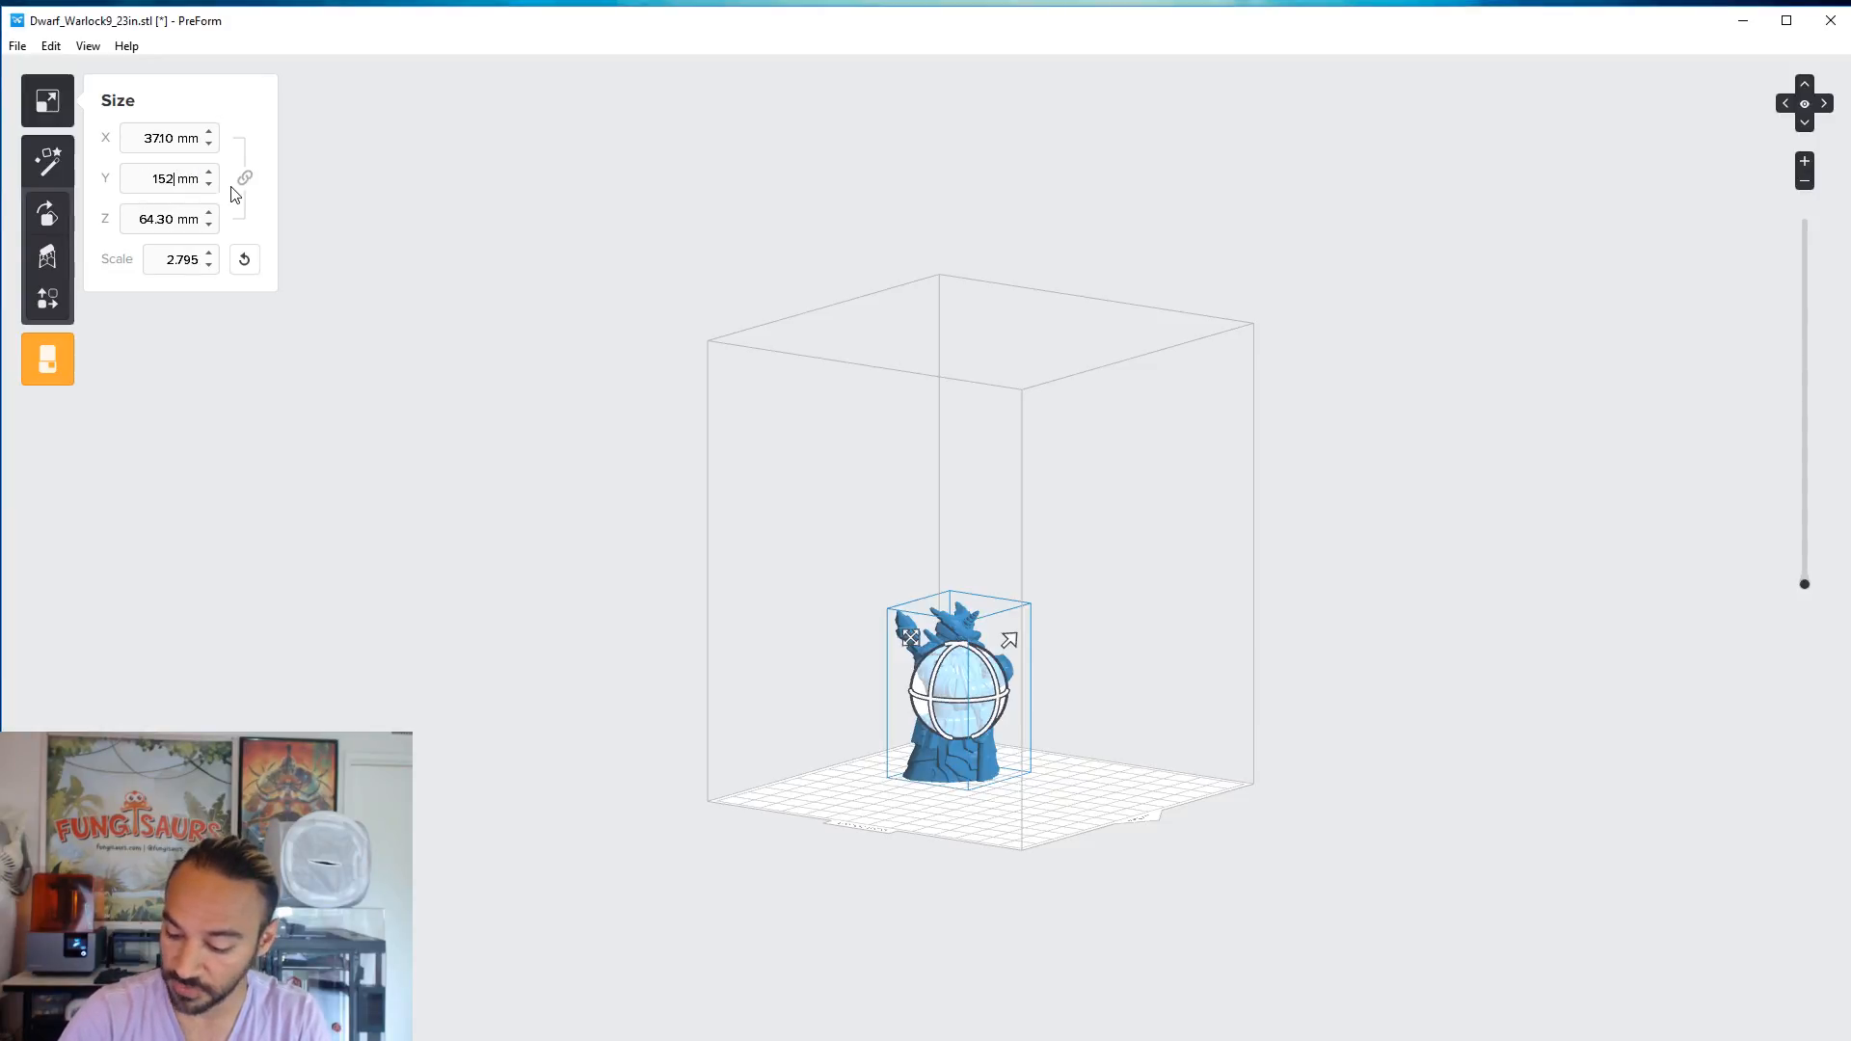
type("152.4")
key("Return")
scroll(969, 431, "down", 2)
mouse_move(1229, 511)
right_mouse_down()
mouse_move(1107, 524)
mouse_move(1229, 509)
right_mouse_up()
right_click_drag(1291, 687, 982, 685)
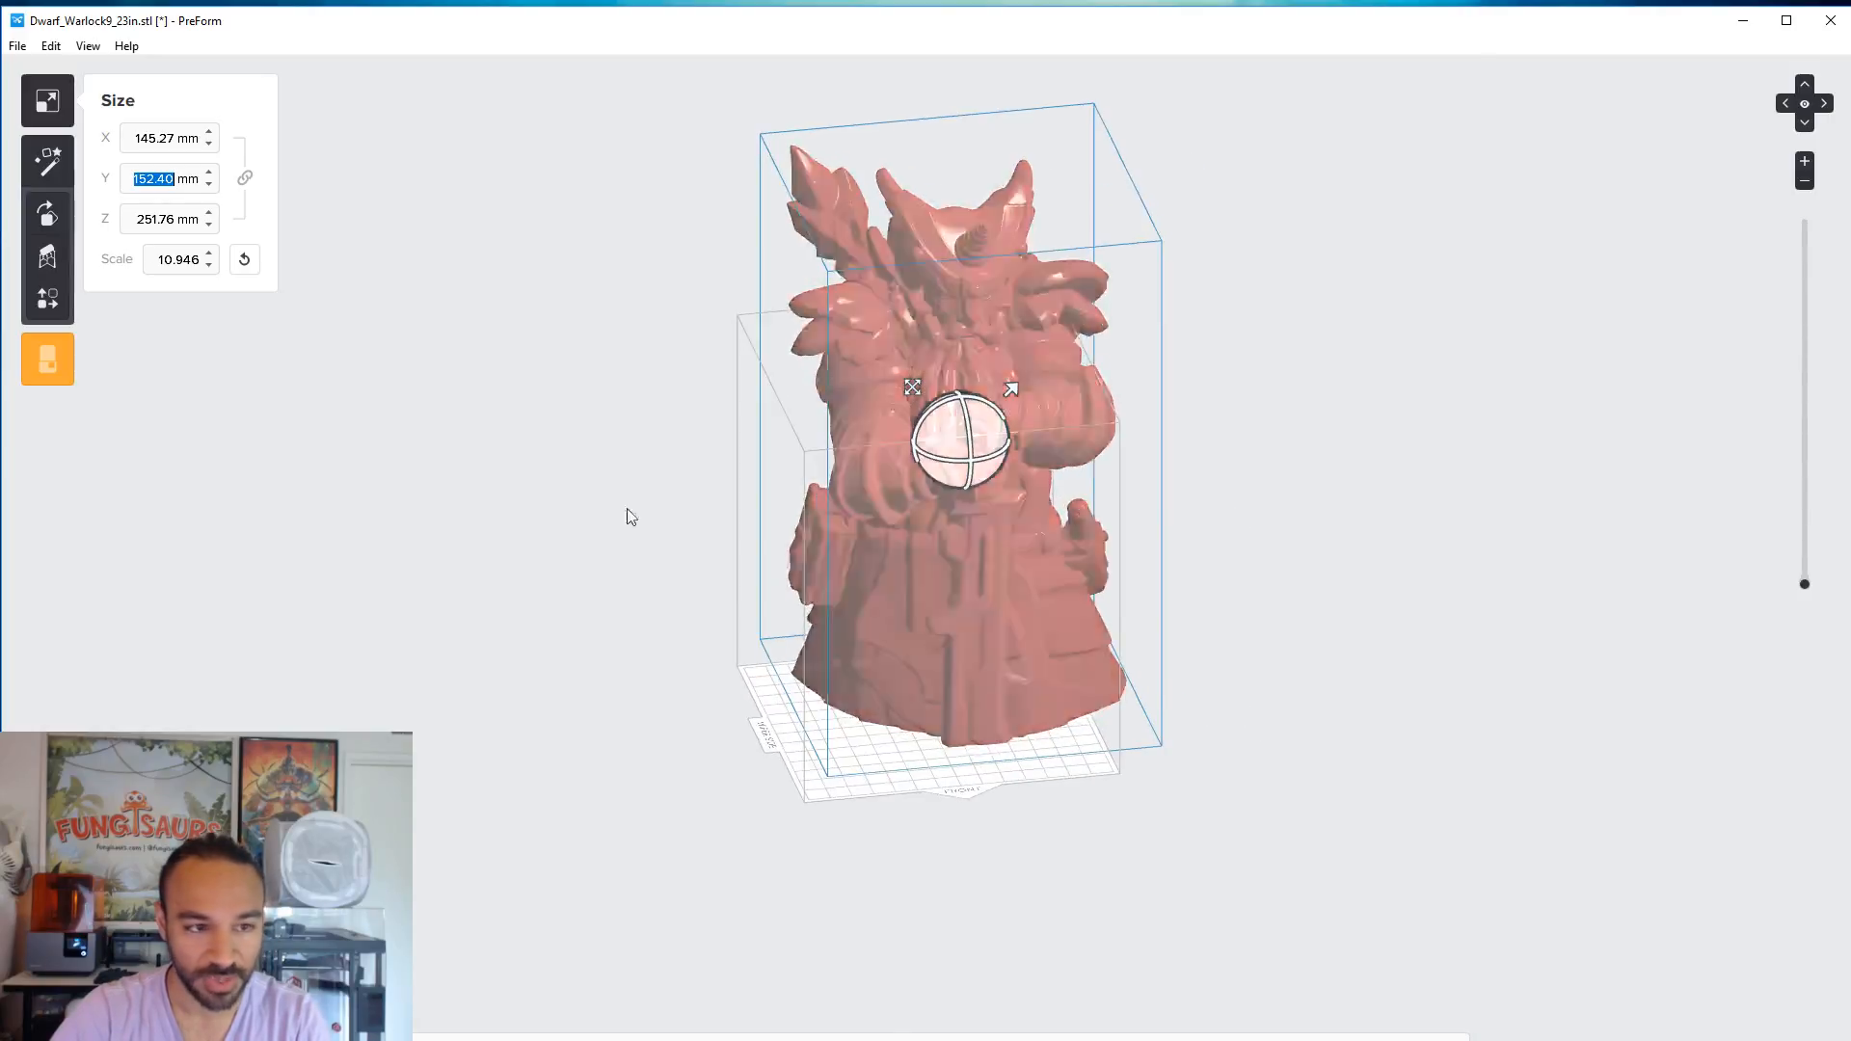
right_click_drag(421, 272, 838, 653)
right_click_drag(719, 562, 1106, 680)
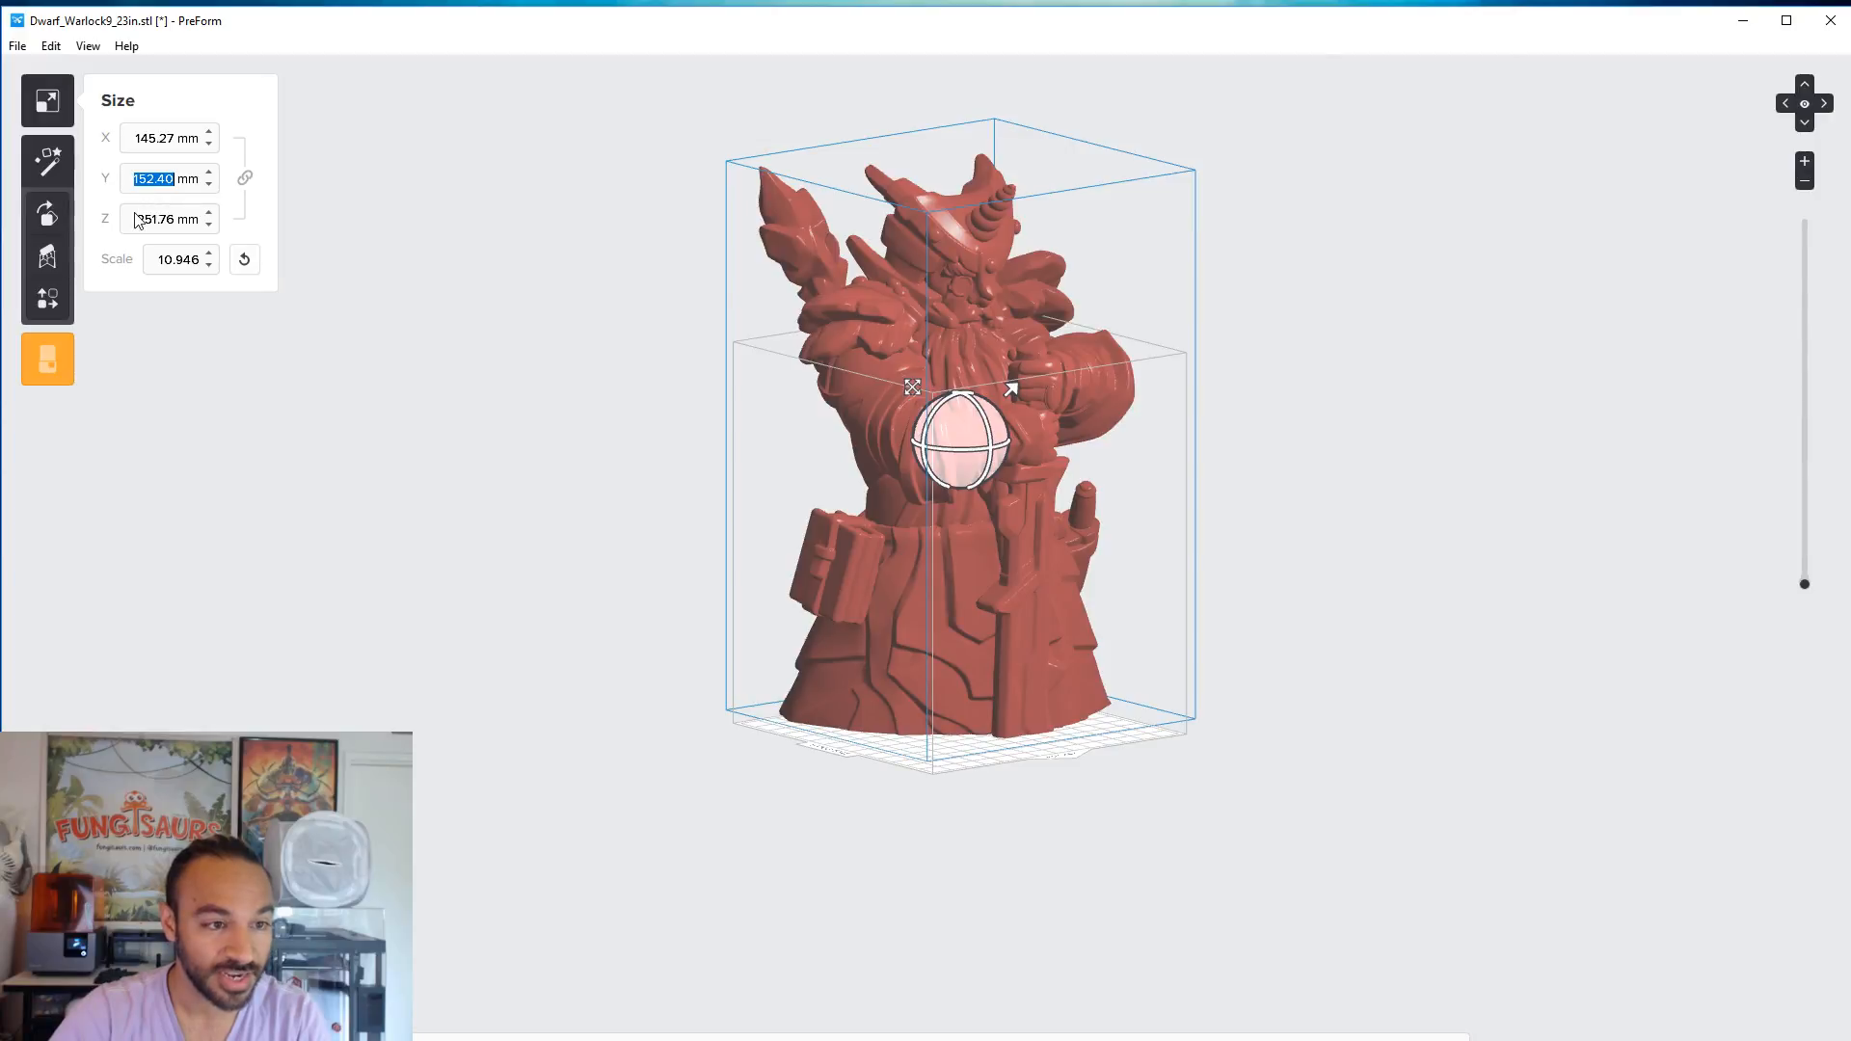
- Set the dwarf's Z size to 152.4 mm and check its fit in the build volume from all sides
type("152.4")
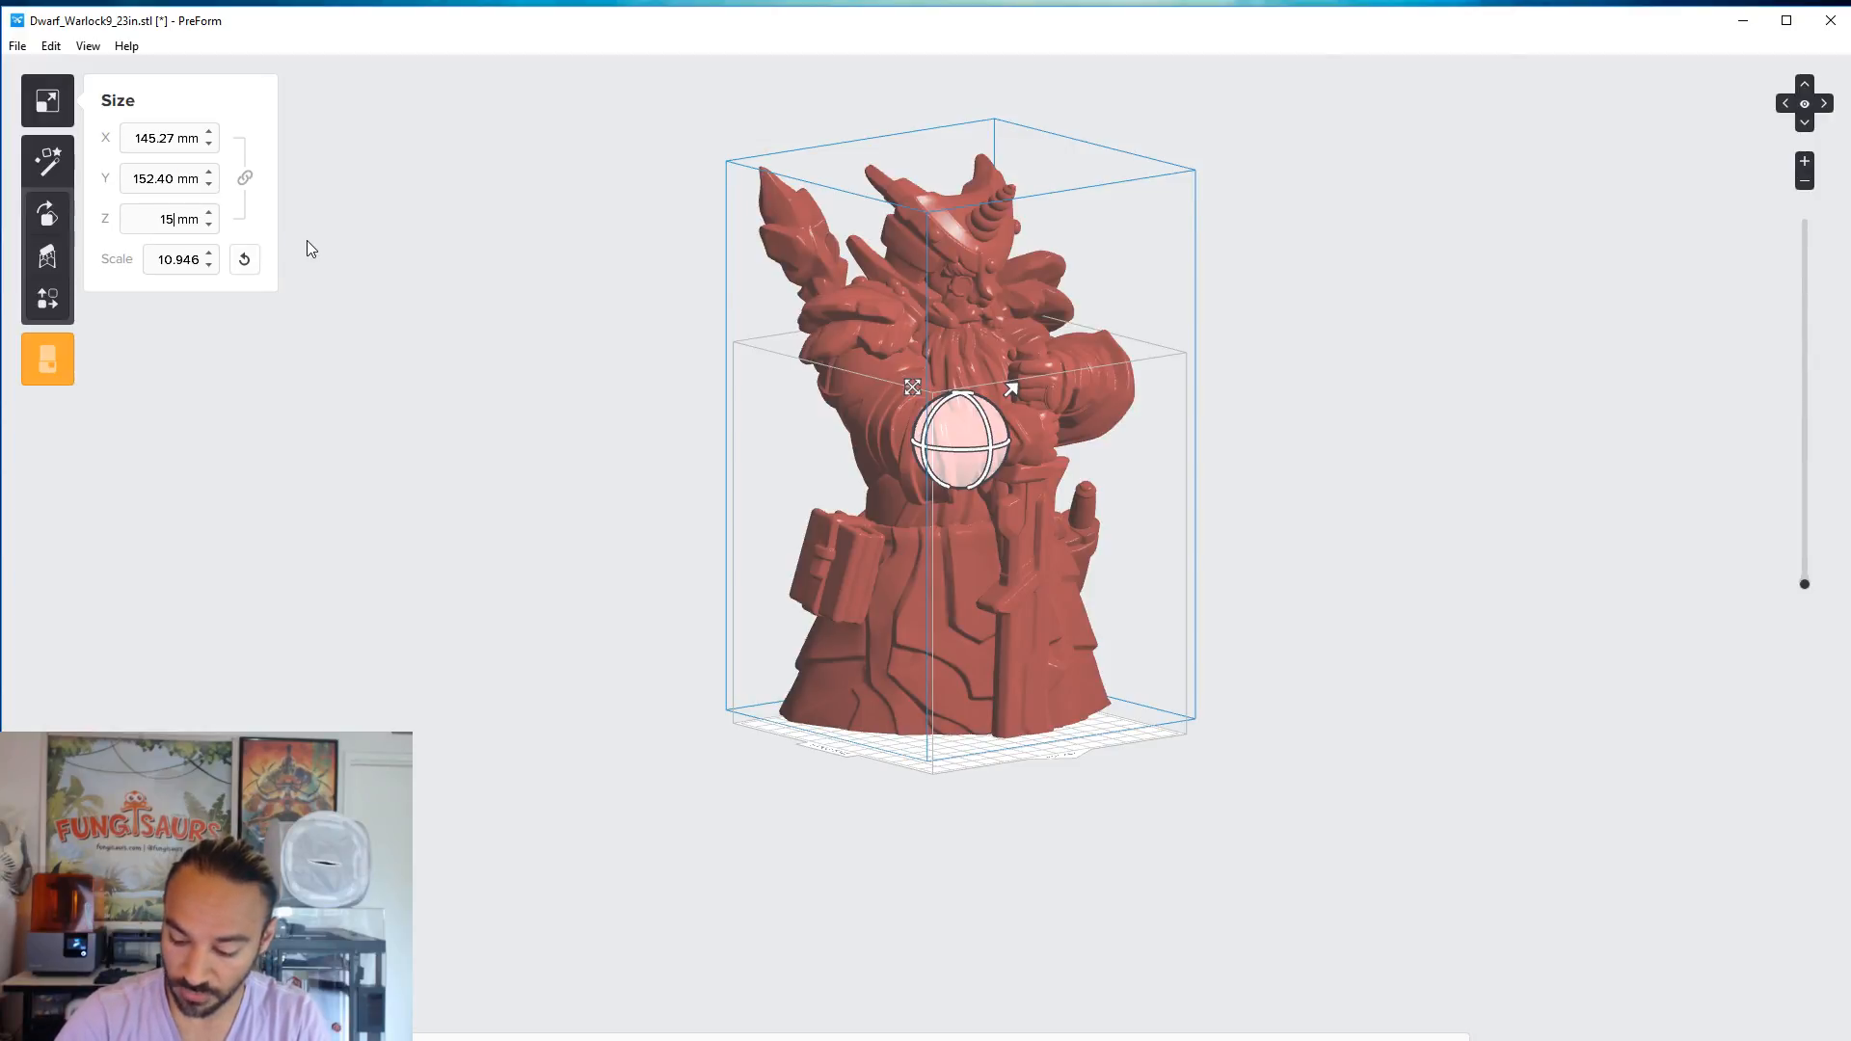
key("Return")
scroll(1177, 509, "up", 5)
right_click_drag(1178, 523, 983, 647)
middle_click_drag(984, 647, 1234, 640)
scroll(1225, 647, "down", 3)
right_click_drag(1211, 662, 757, 397)
scroll(1127, 366, "down", 3)
right_click_drag(1099, 311, 1217, 300)
right_click_drag(1097, 404, 1145, 382)
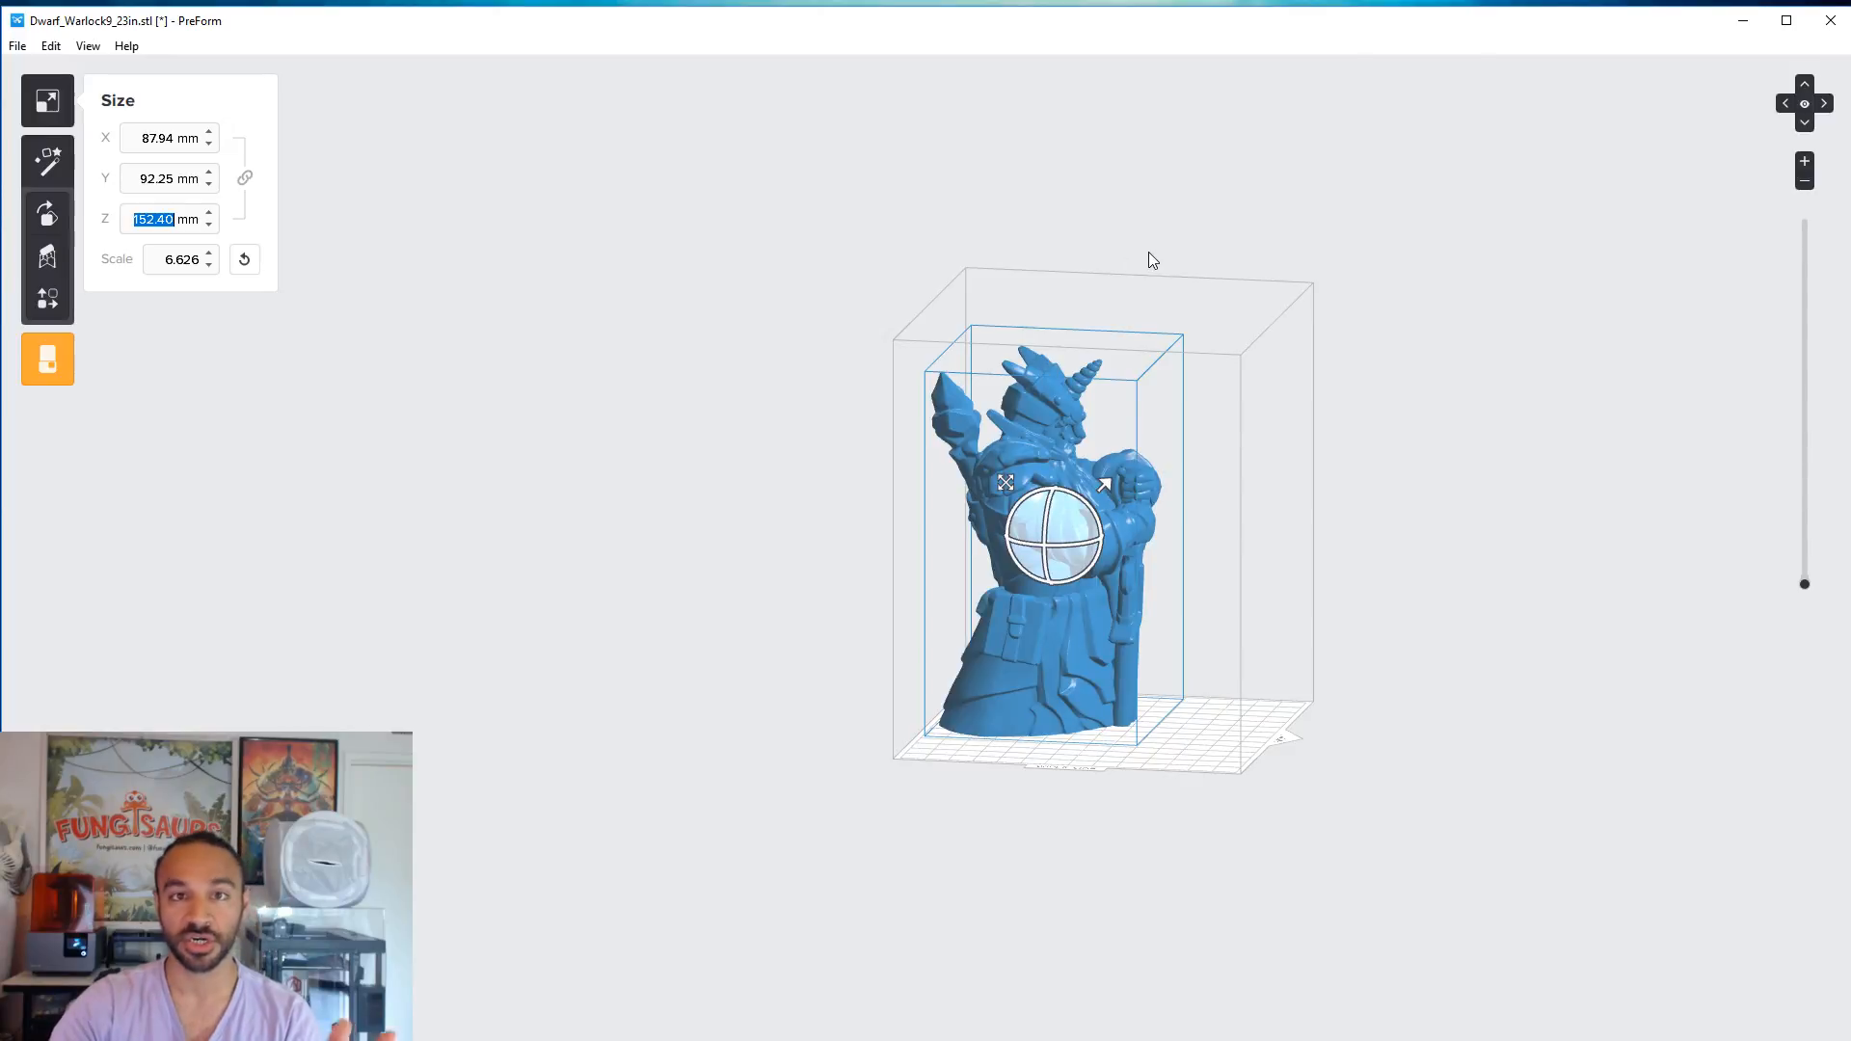
- Examine the resized dwarf's front, the underside of its base and how it rests on the build plate
right_click_drag(1199, 273, 1130, 567)
left_click_drag(981, 476, 1044, 550)
right_click_drag(1226, 600, 933, 654)
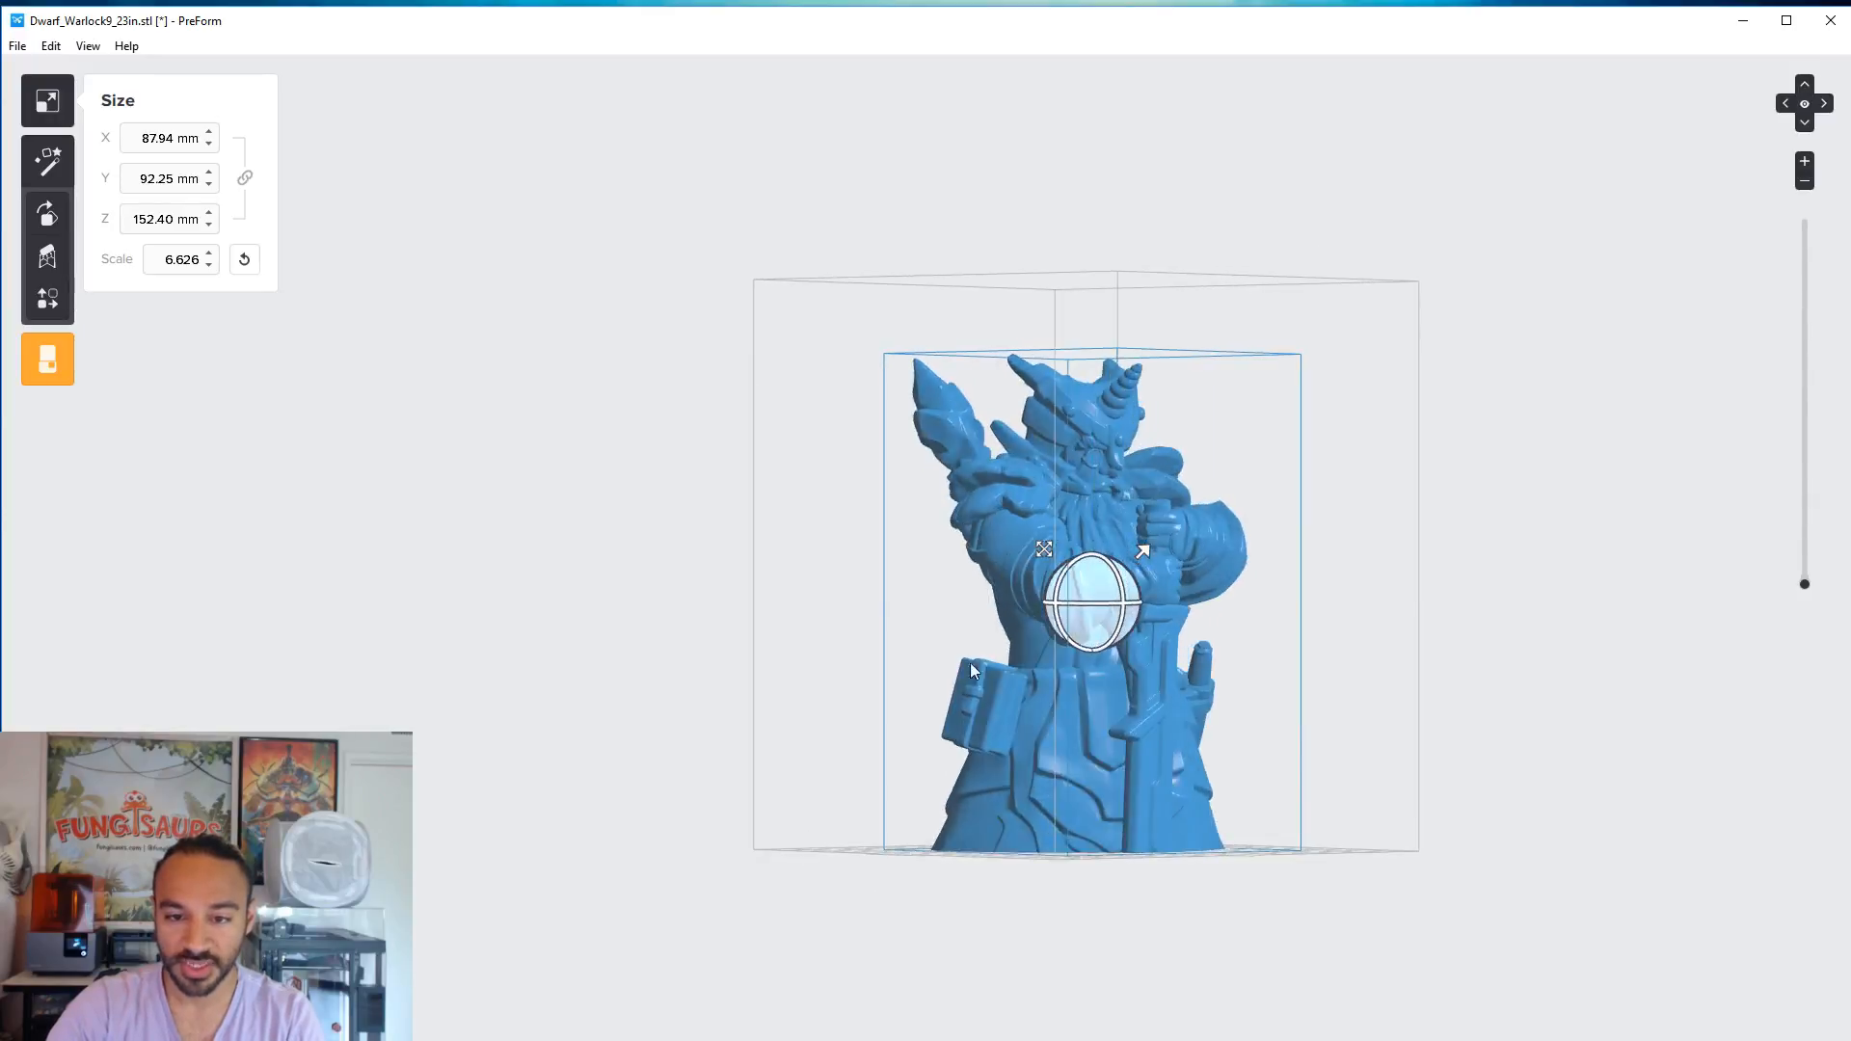
scroll(1070, 686, "up", 5)
mouse_move(1502, 788)
right_mouse_down()
mouse_move(1172, 769)
mouse_move(1135, 478)
mouse_move(1149, 728)
right_mouse_up()
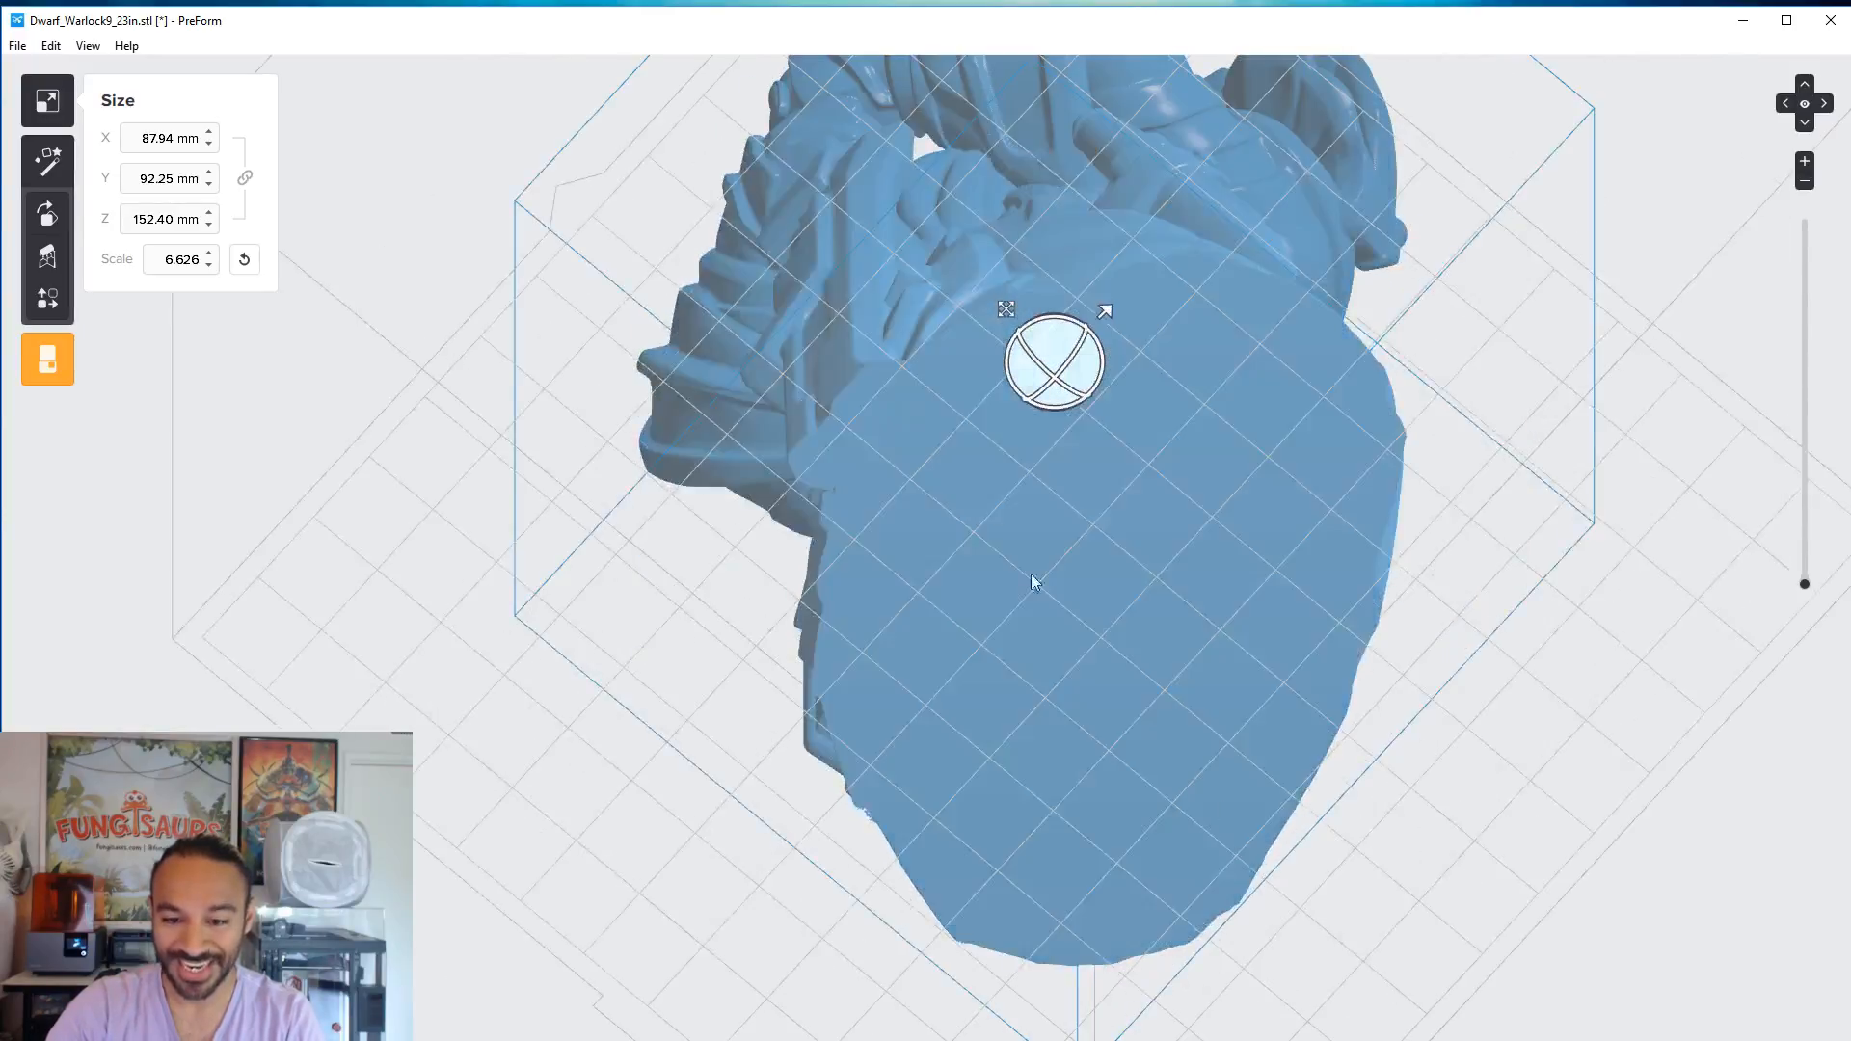
right_click_drag(1094, 579, 1392, 932)
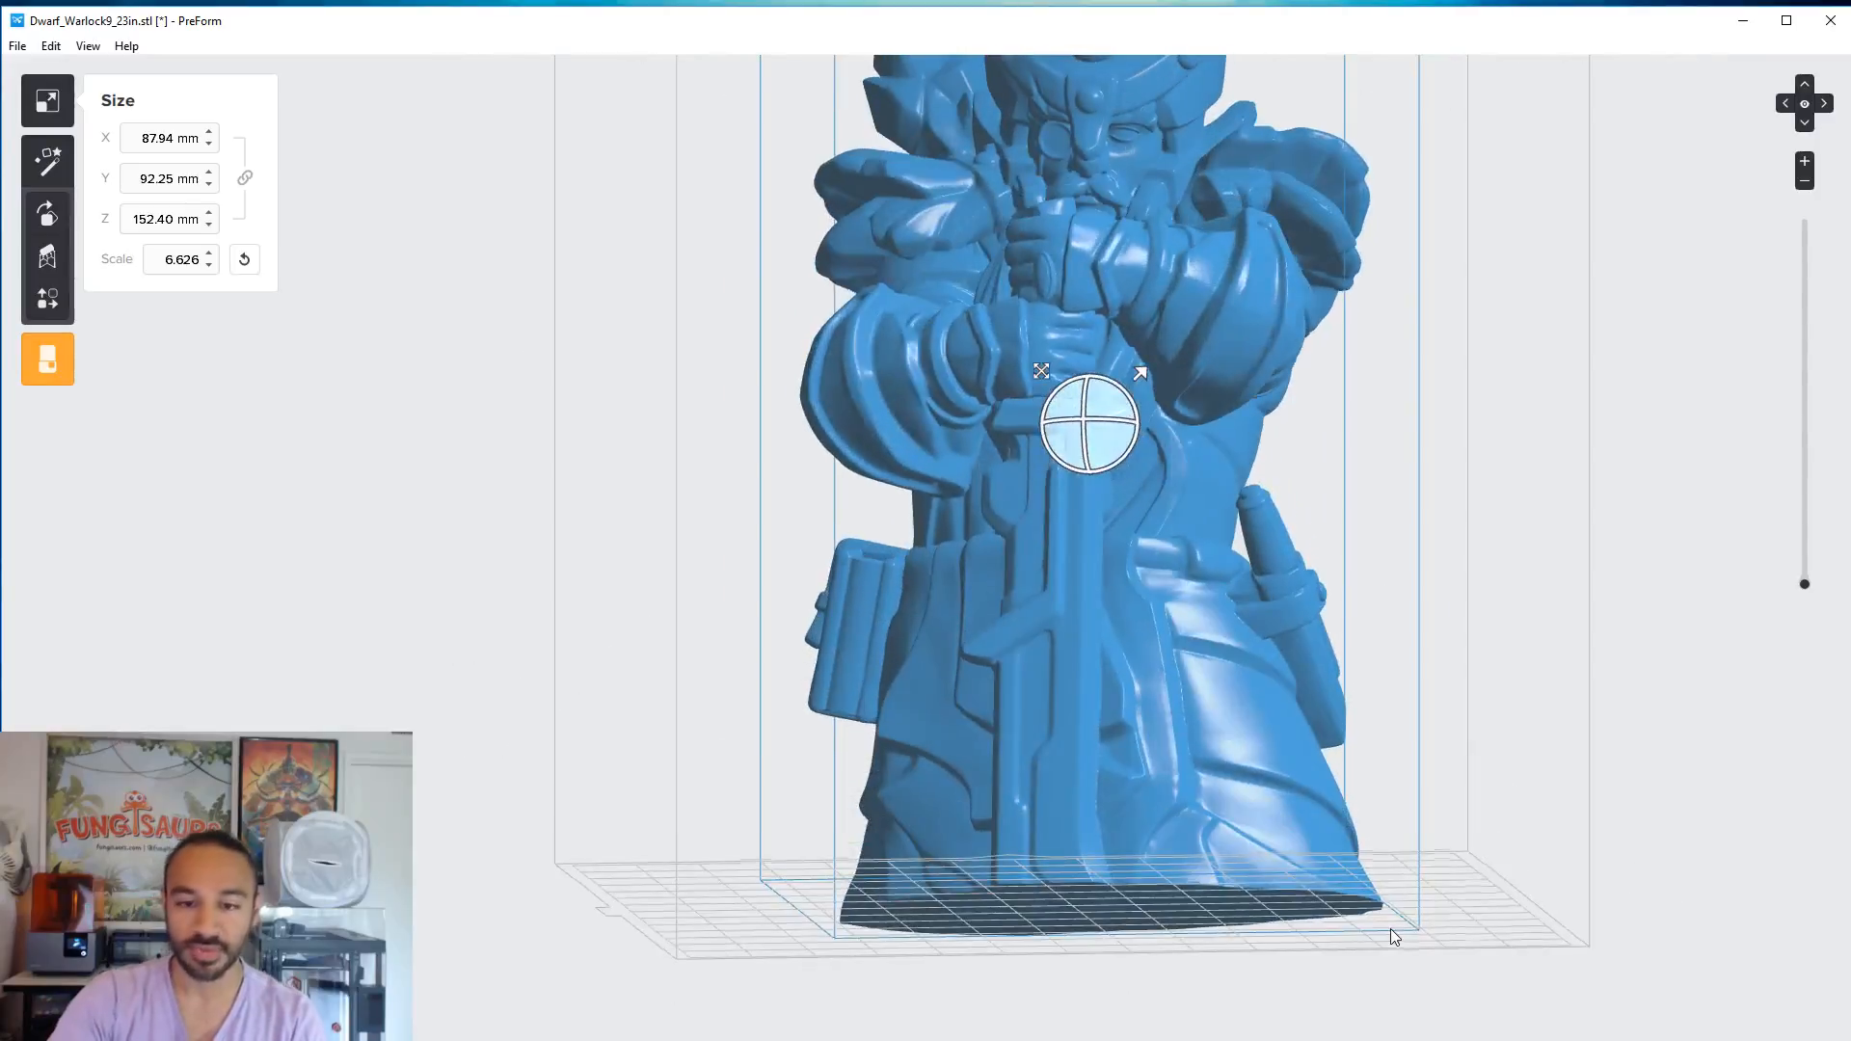
right_click_drag(1171, 827, 1230, 894)
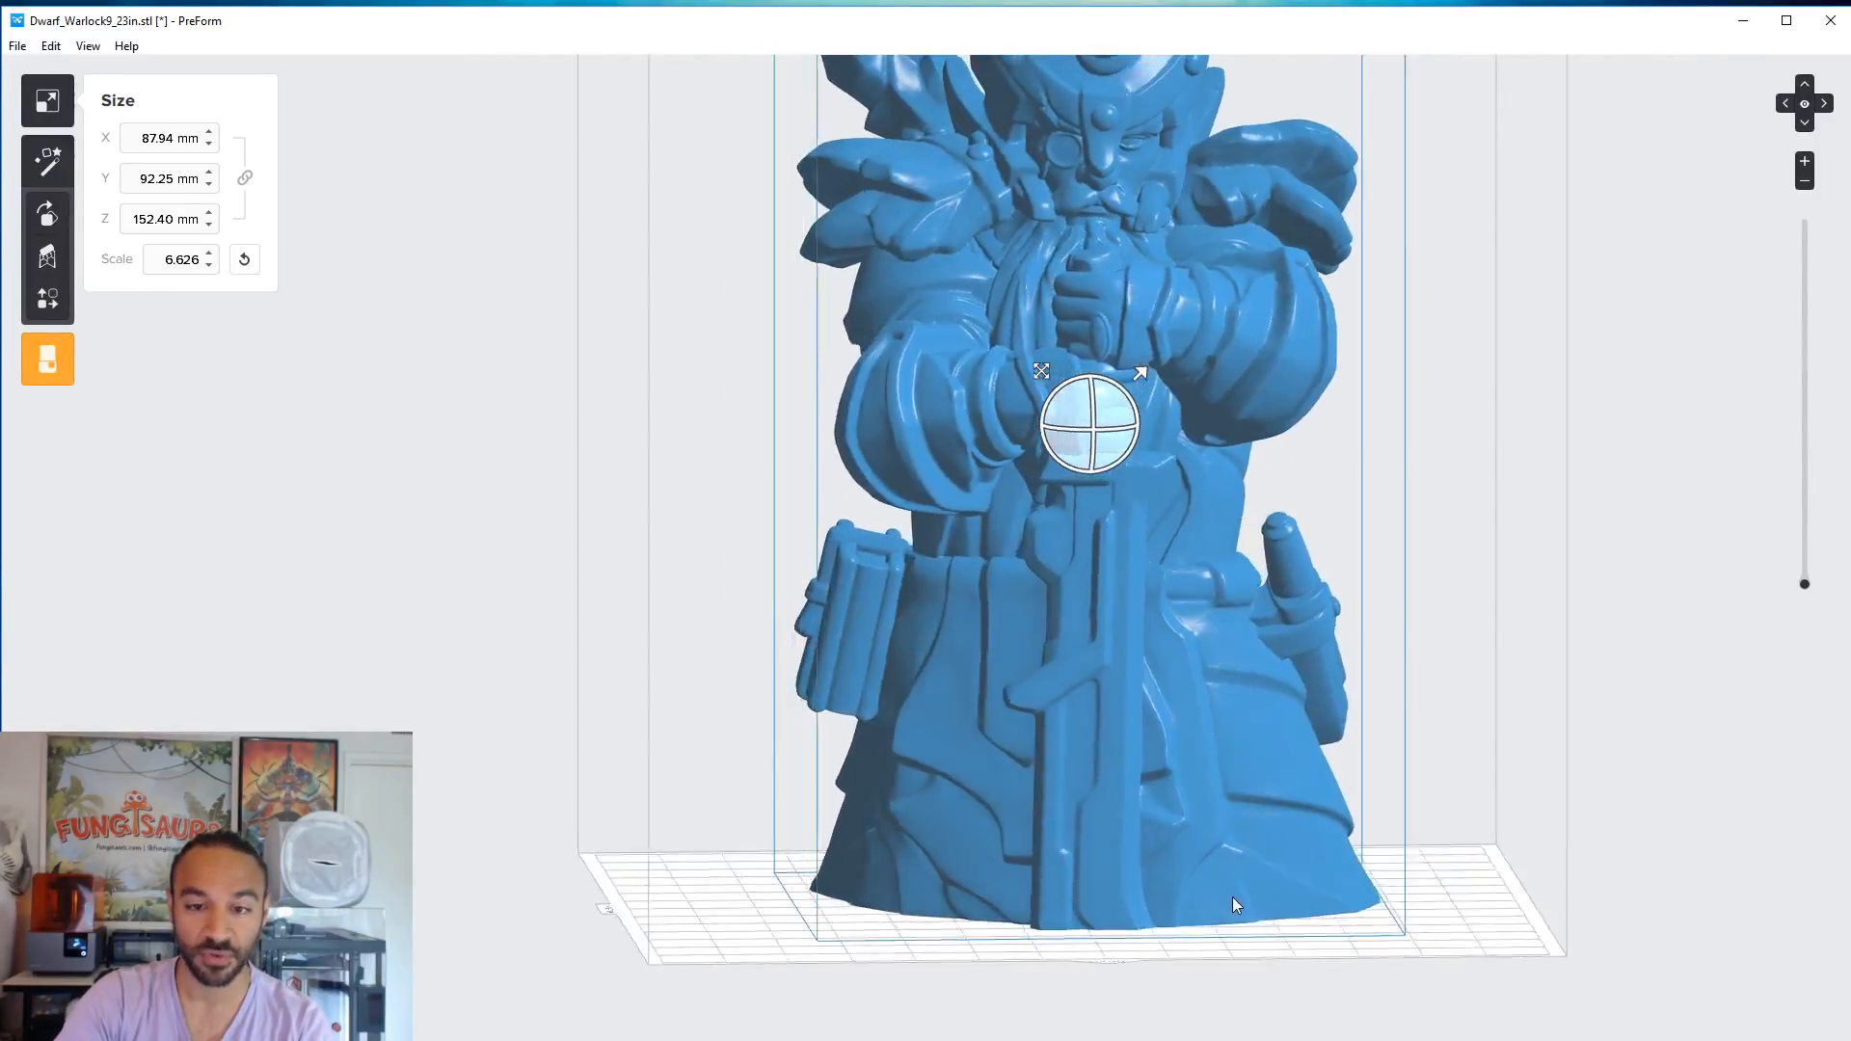
- Examine the resized dwarf inside the build volume from the front and side, with and without it selected
scroll(1233, 772, "down", 4)
right_click_drag(1164, 783, 1189, 815)
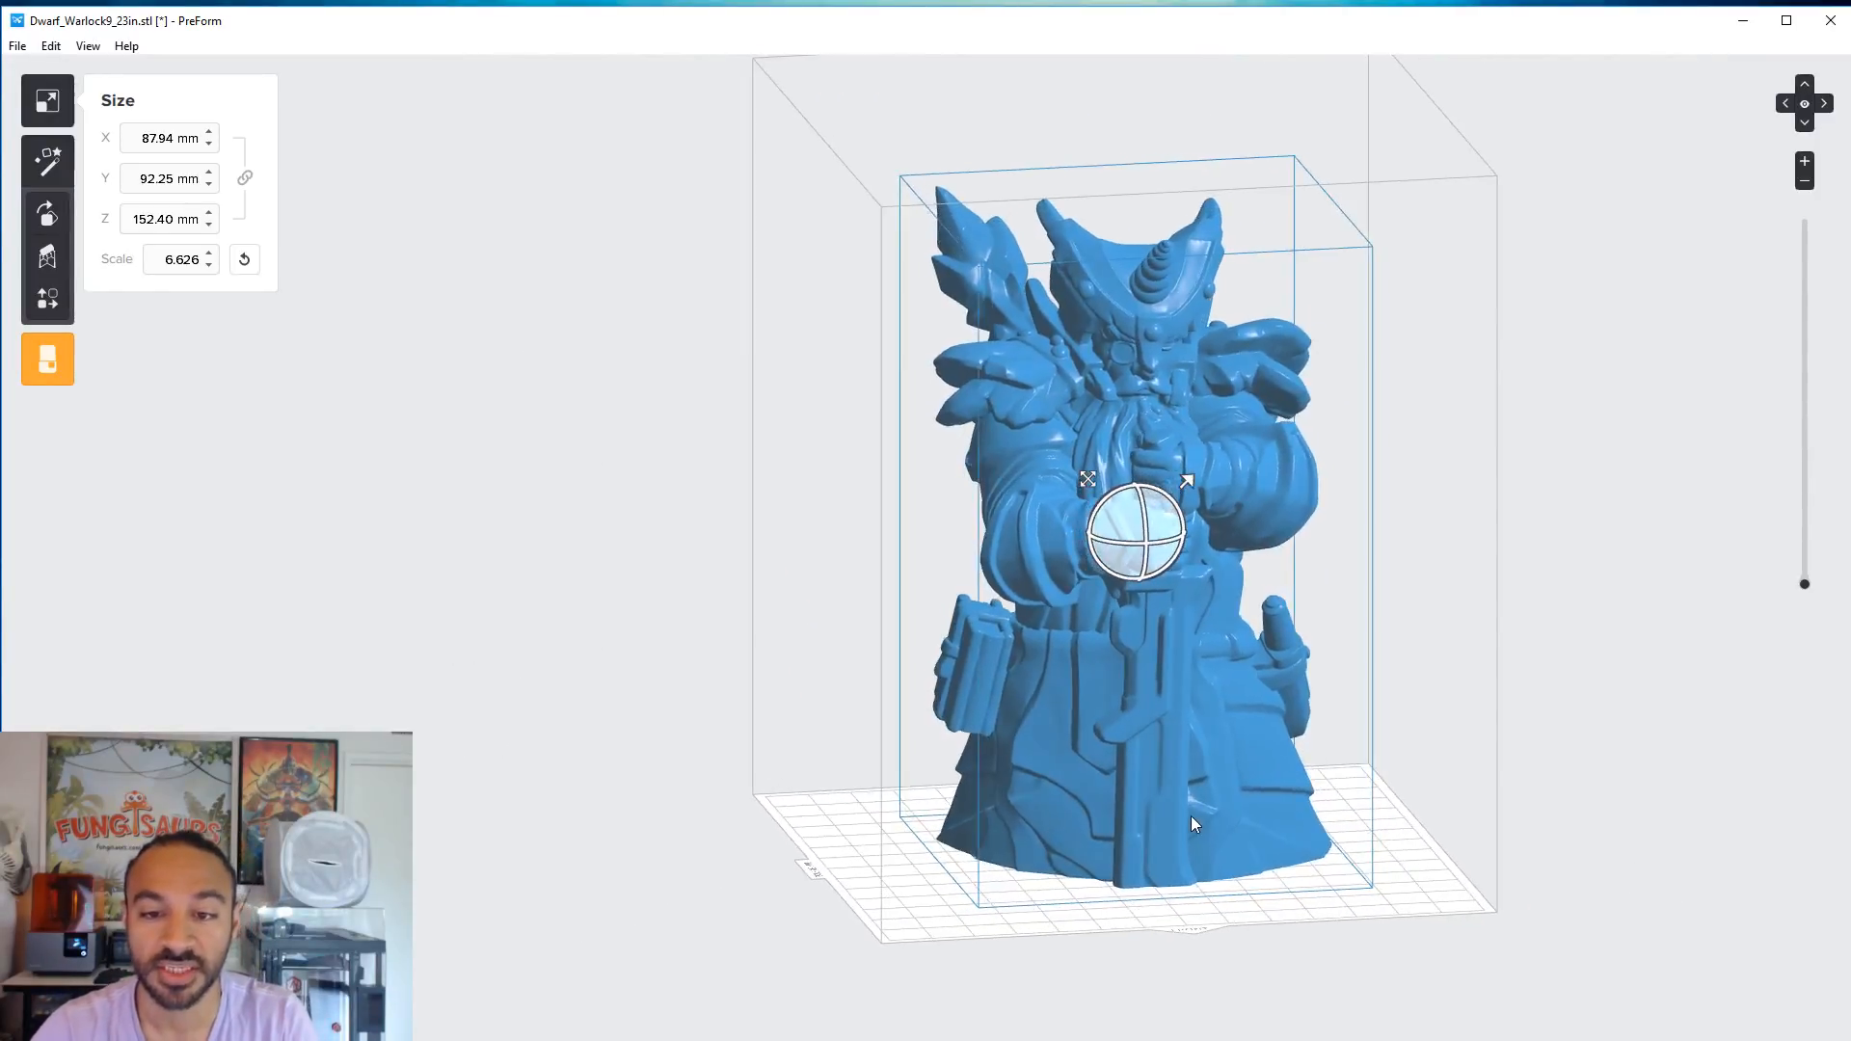
right_click_drag(1102, 632, 1253, 621)
left_click(1429, 620)
right_click_drag(922, 648, 1189, 713)
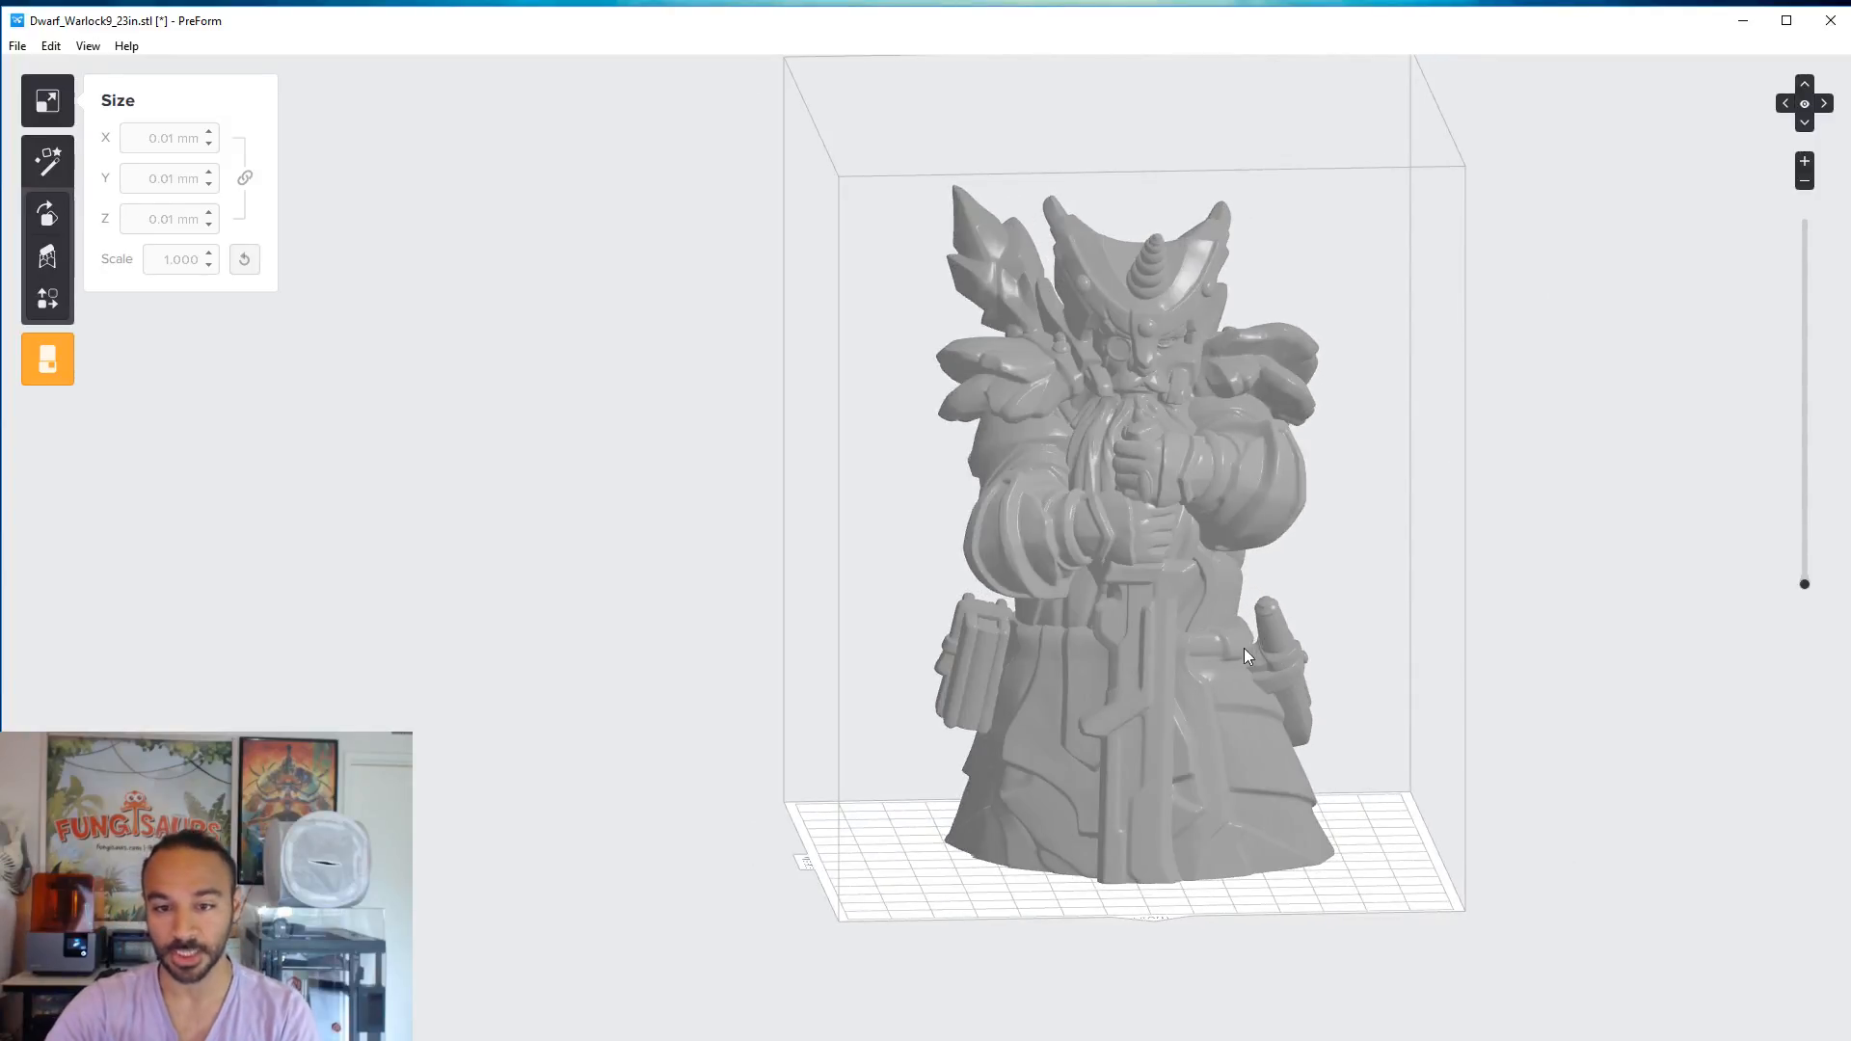
left_click(1137, 677)
left_click(1389, 696)
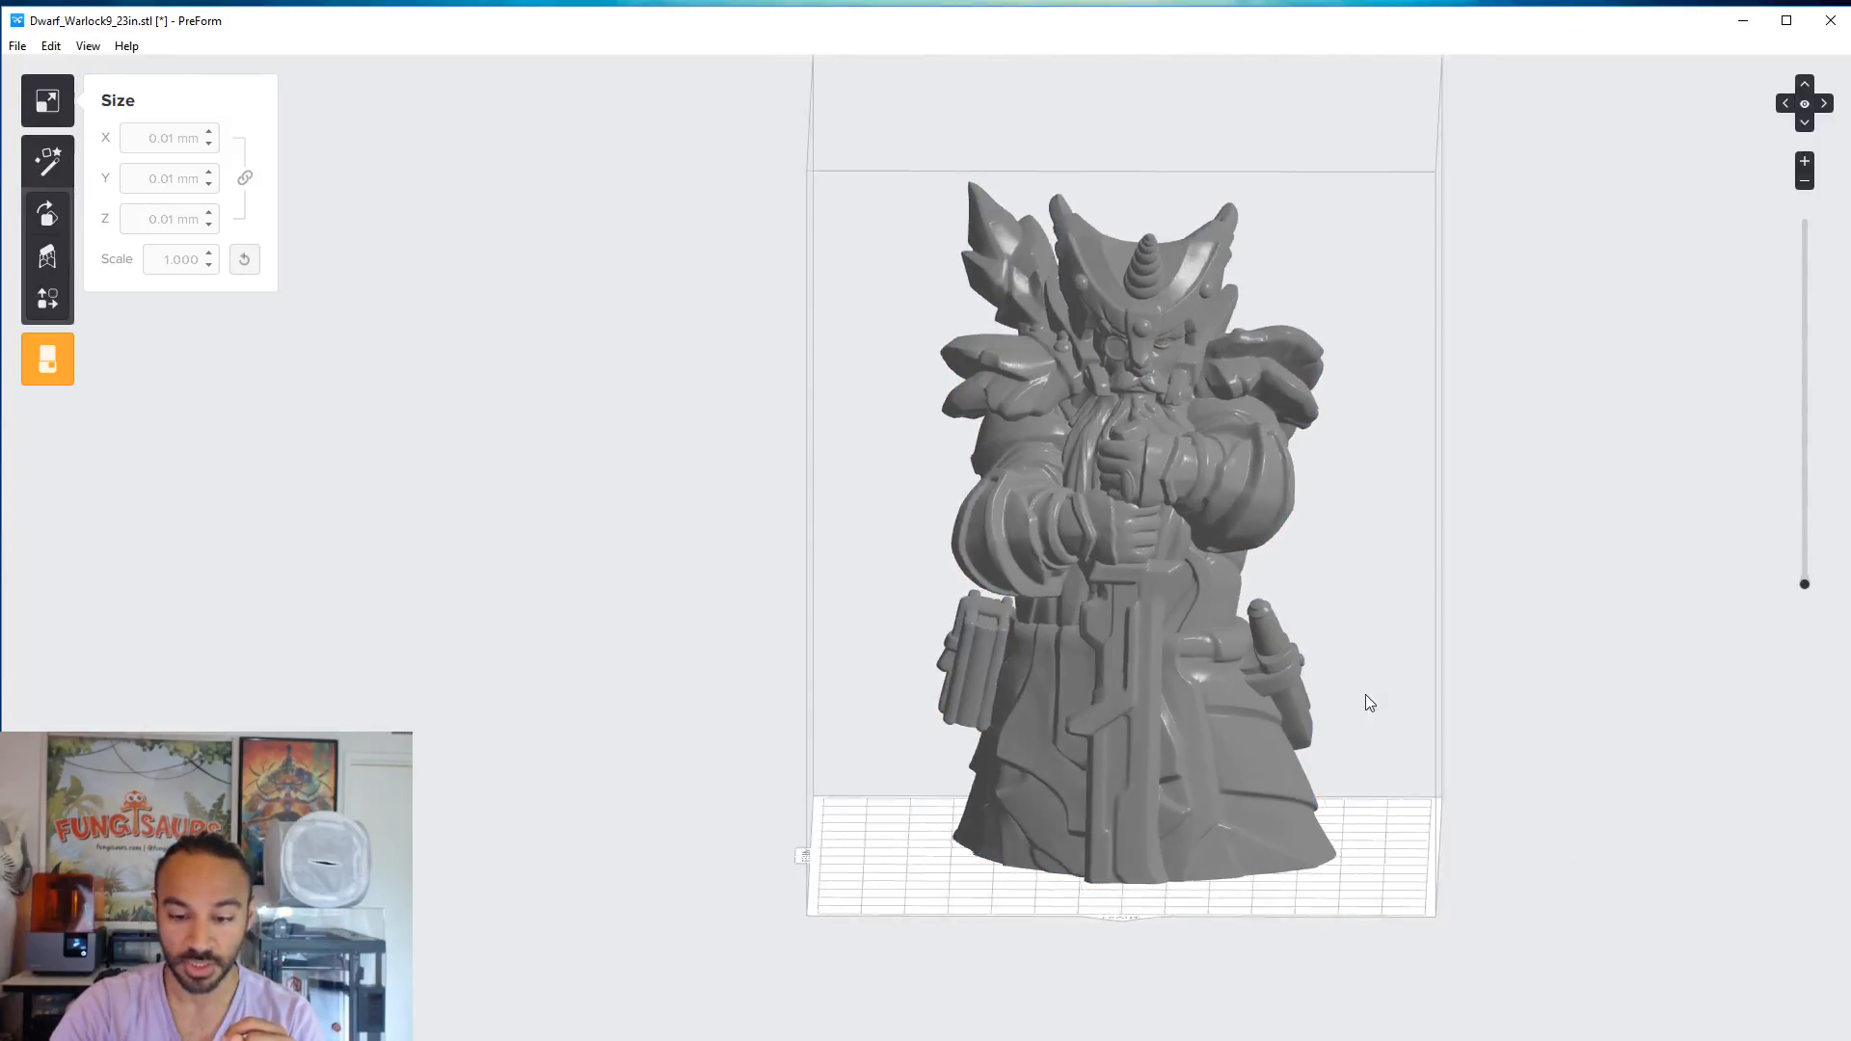
scroll(1433, 726, "up", 3)
middle_click_drag(1148, 730, 1064, 816)
left_click(1066, 817)
right_click_drag(1099, 820, 1419, 839)
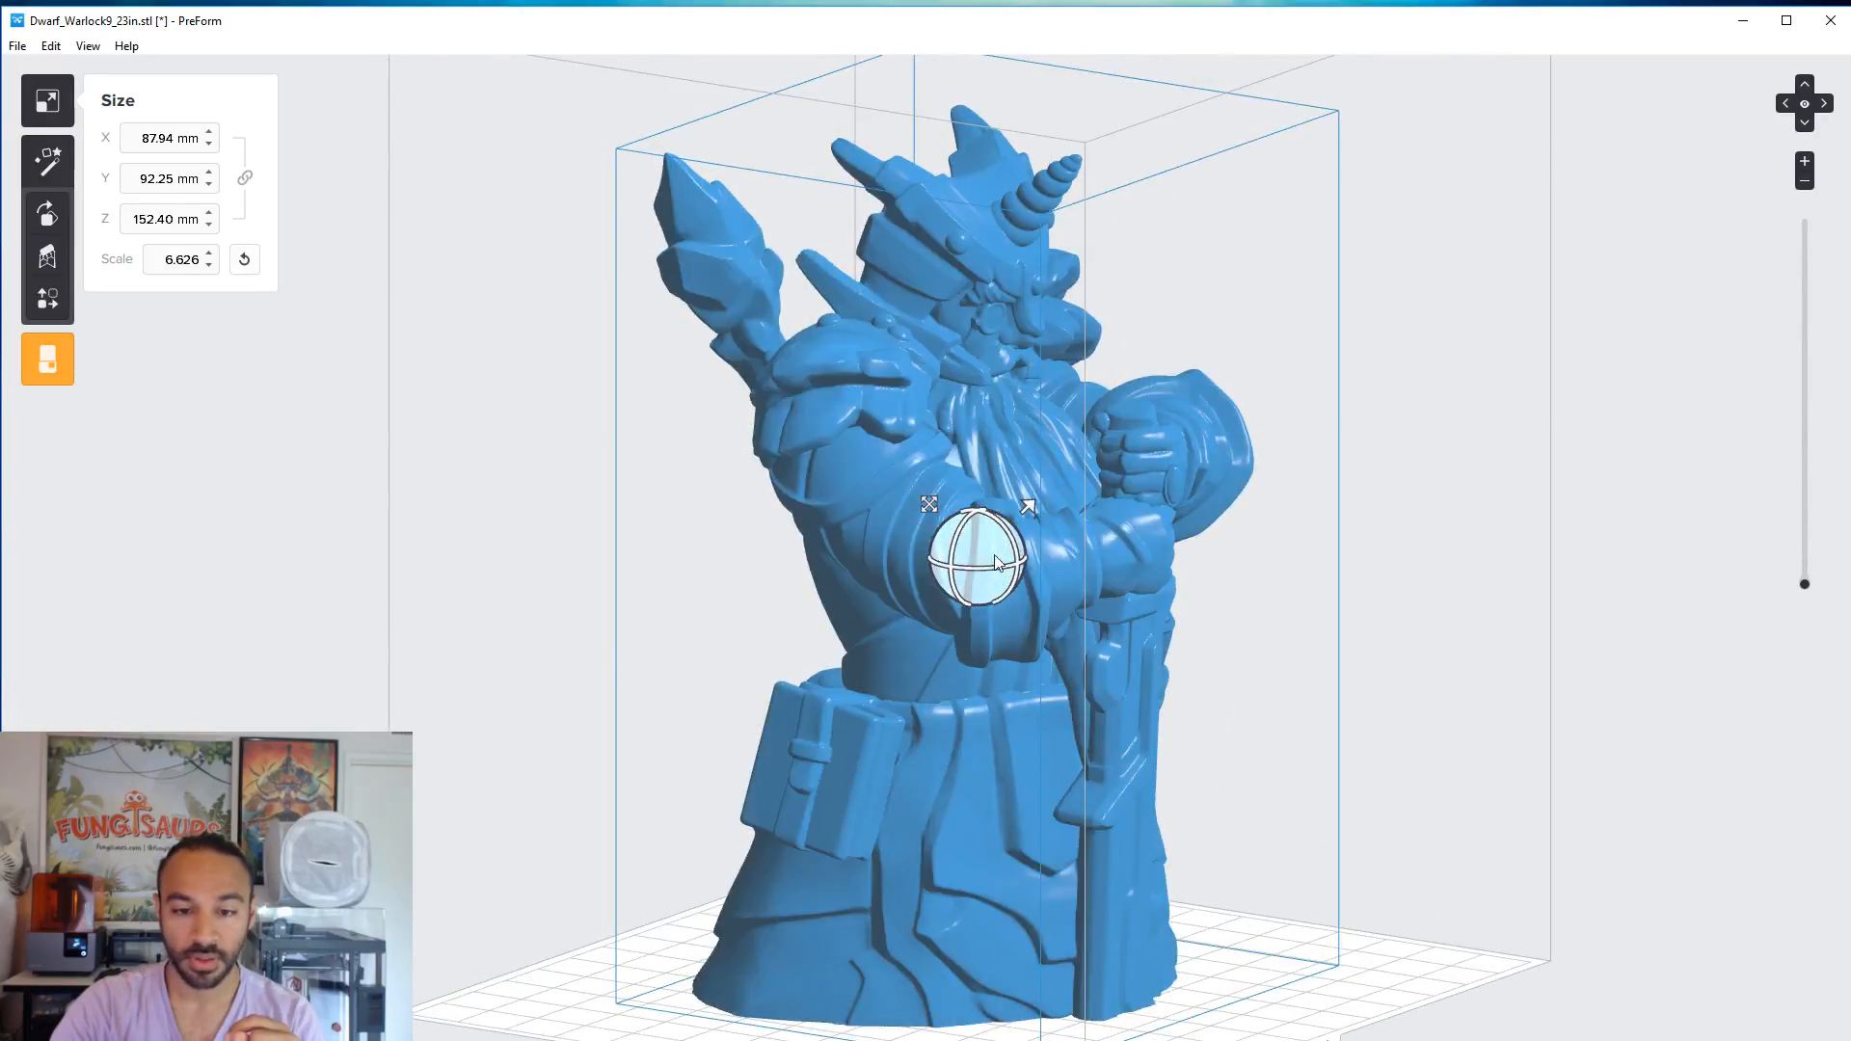
right_click_drag(1241, 650, 1048, 661)
left_click(1805, 103)
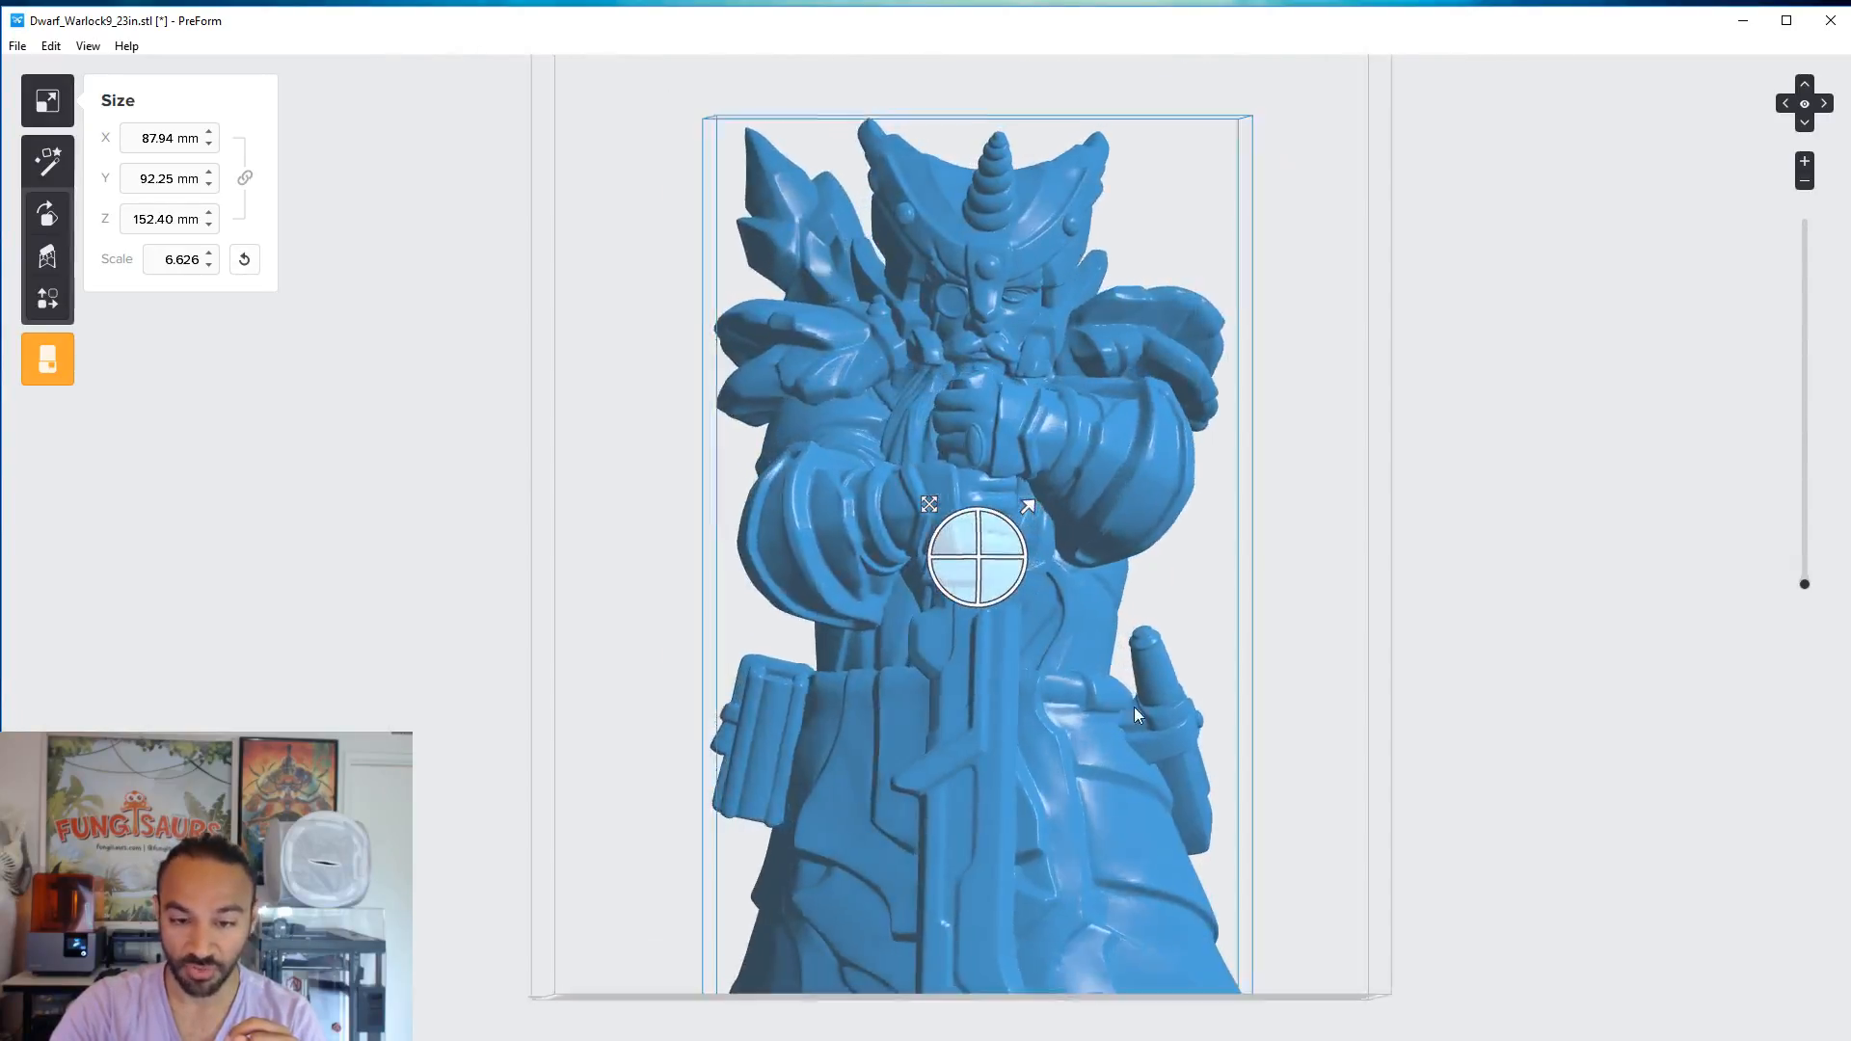
- Step the layer preview up through the upright dwarf to about layer 1317 and inspect the cross-sections around its waist
left_click_drag(1804, 583, 1804, 480)
right_click_drag(1279, 548, 1285, 830)
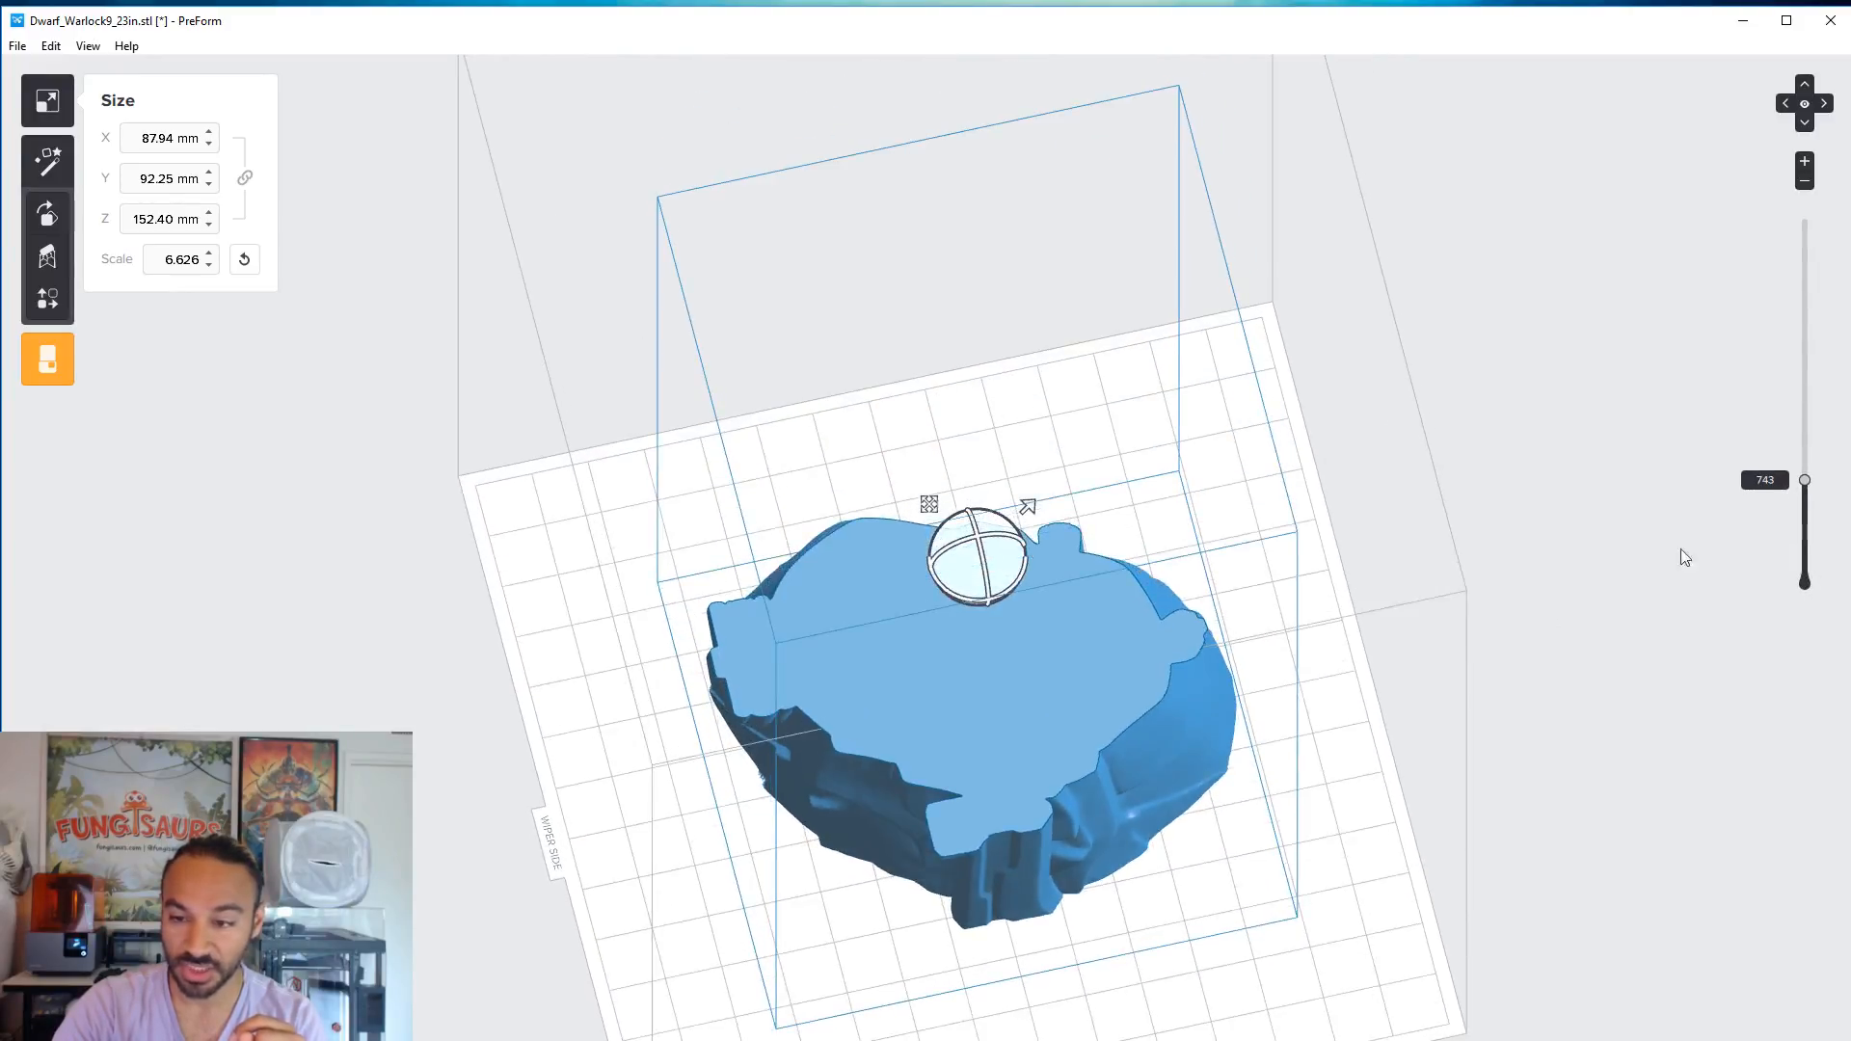
left_click_drag(1803, 487, 1825, 437)
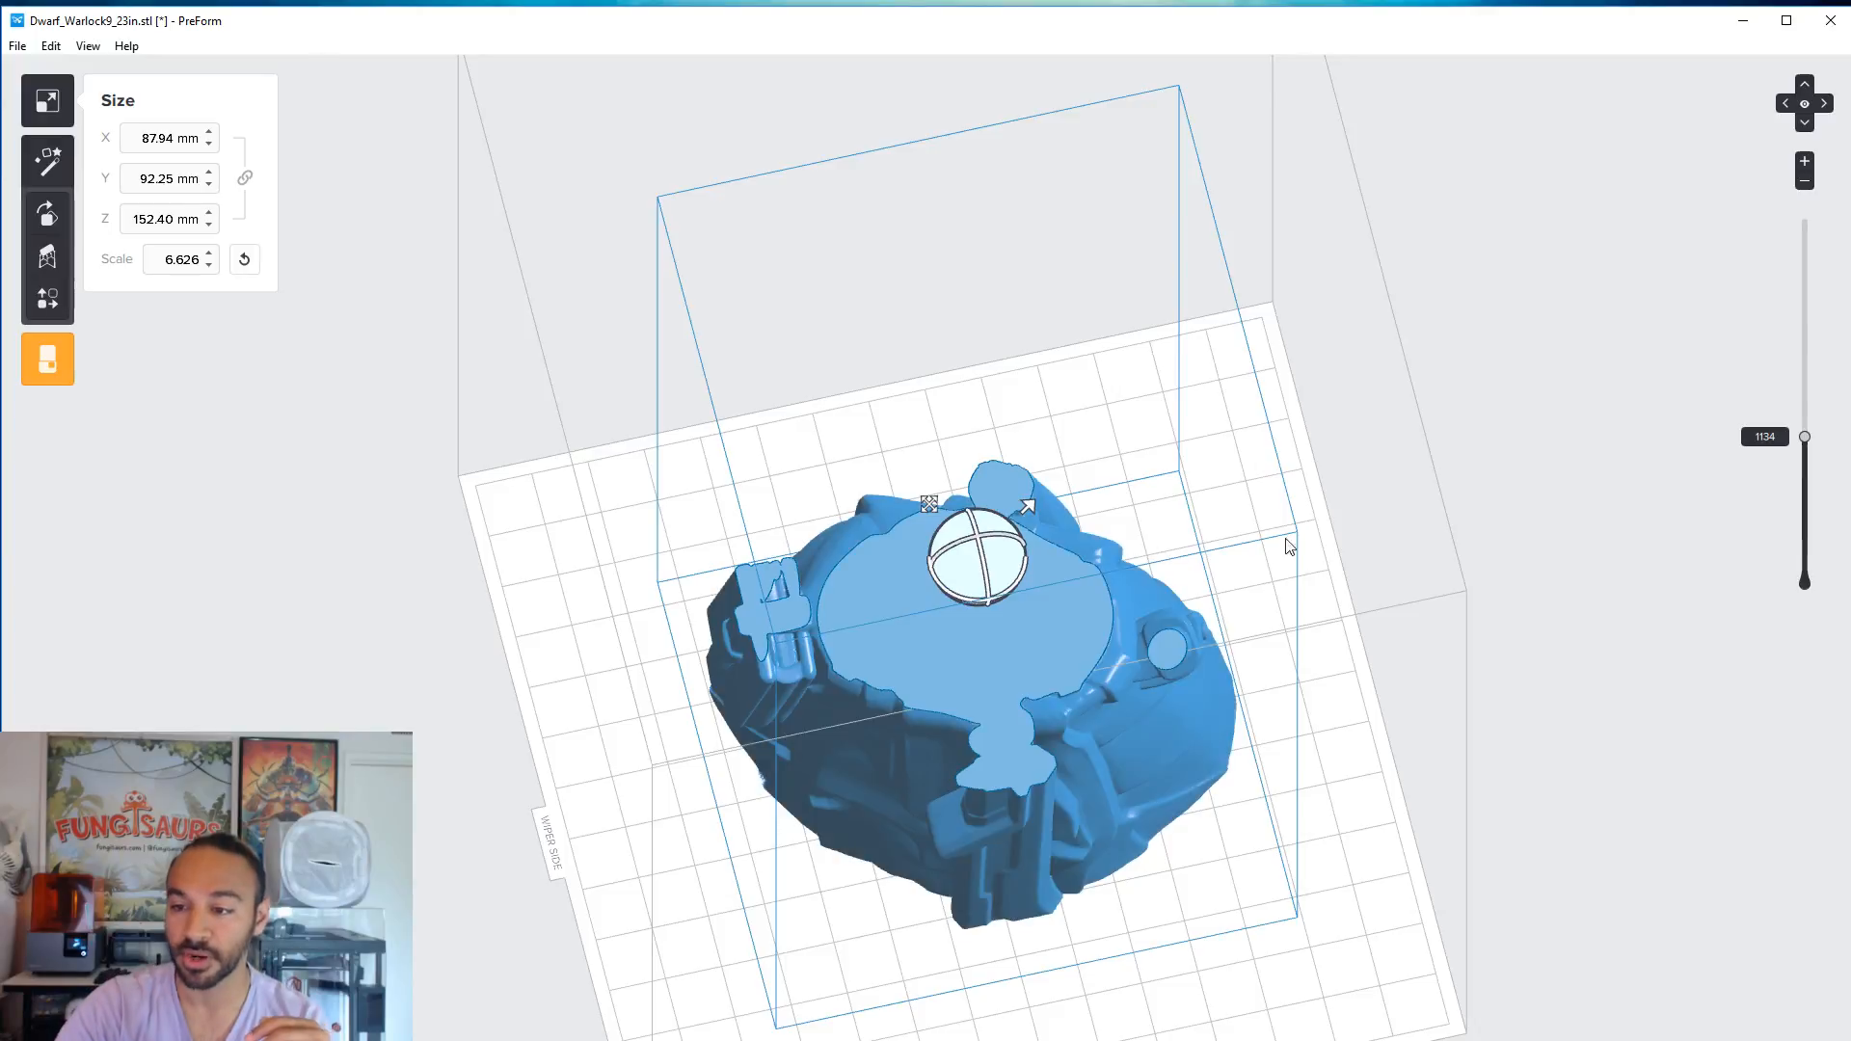
mouse_move(1819, 440)
left_mouse_down()
mouse_move(1807, 245)
mouse_move(1803, 418)
left_mouse_up()
scroll(952, 800, "up", 5)
right_click_drag(951, 816, 1301, 419)
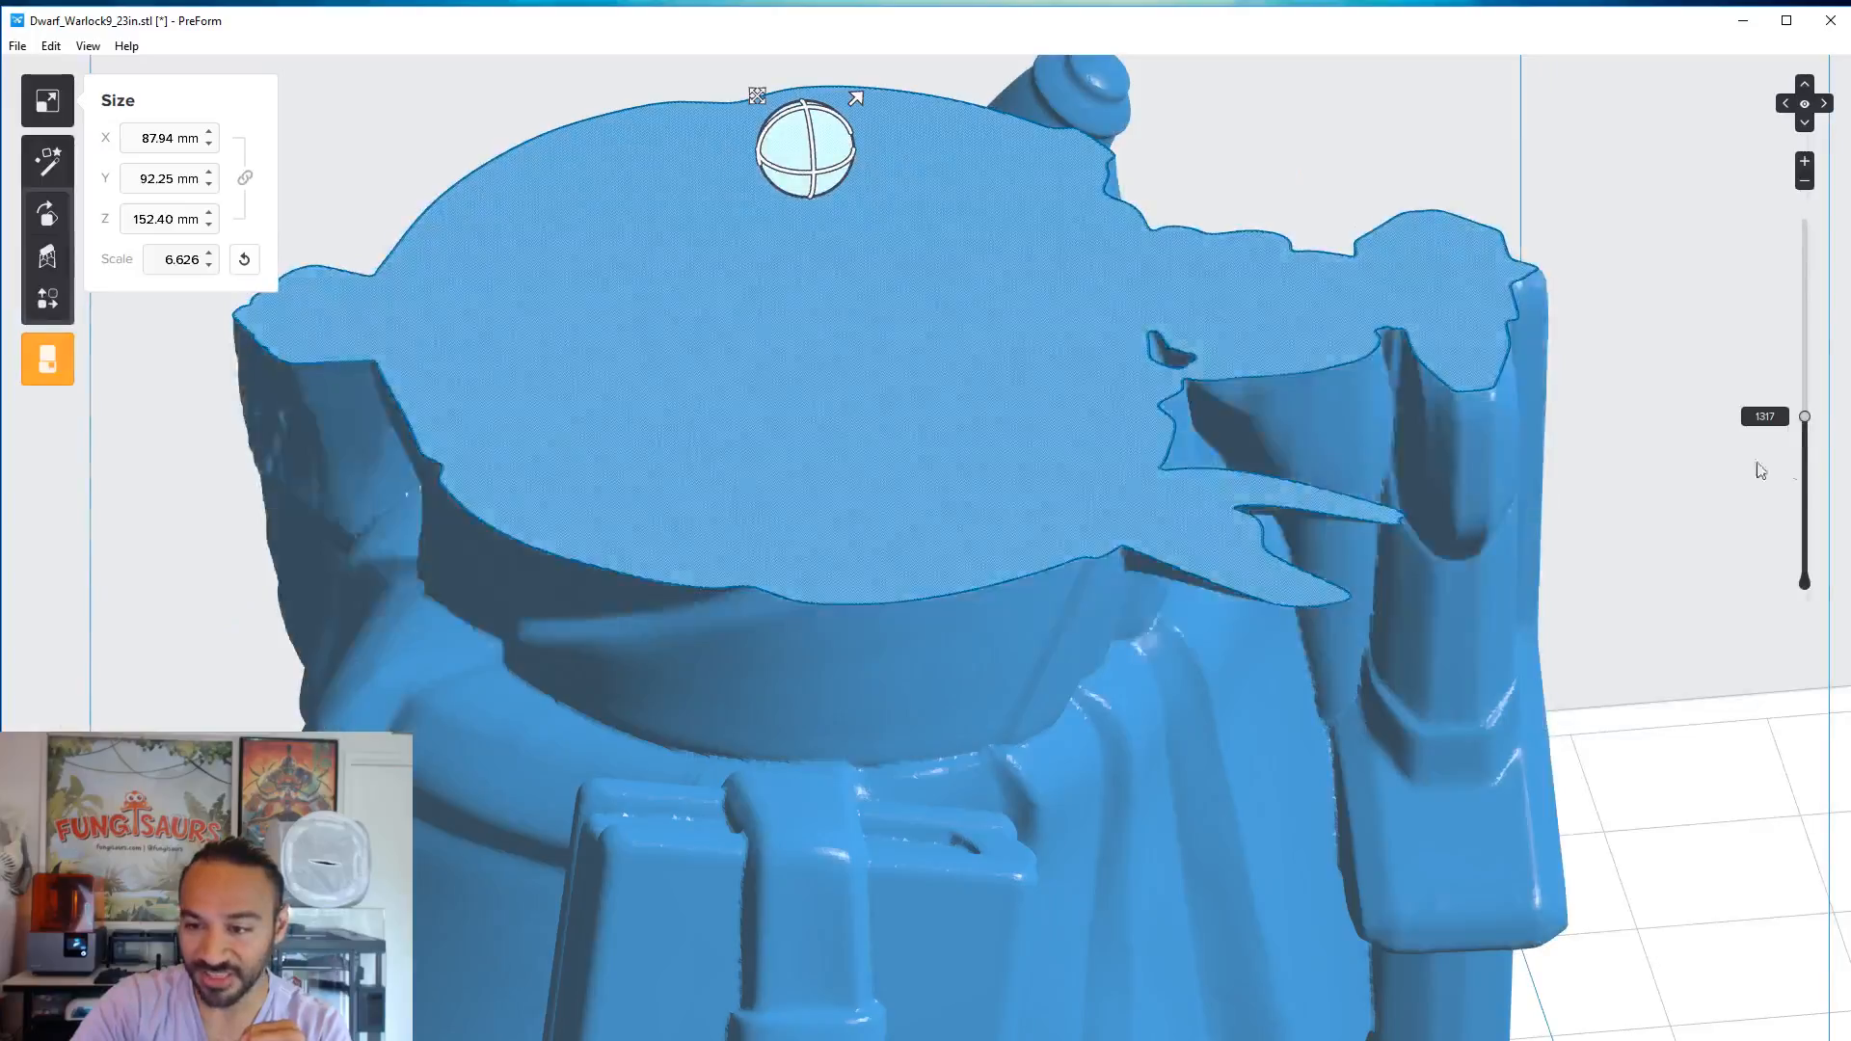
left_click_drag(1805, 420, 1809, 422)
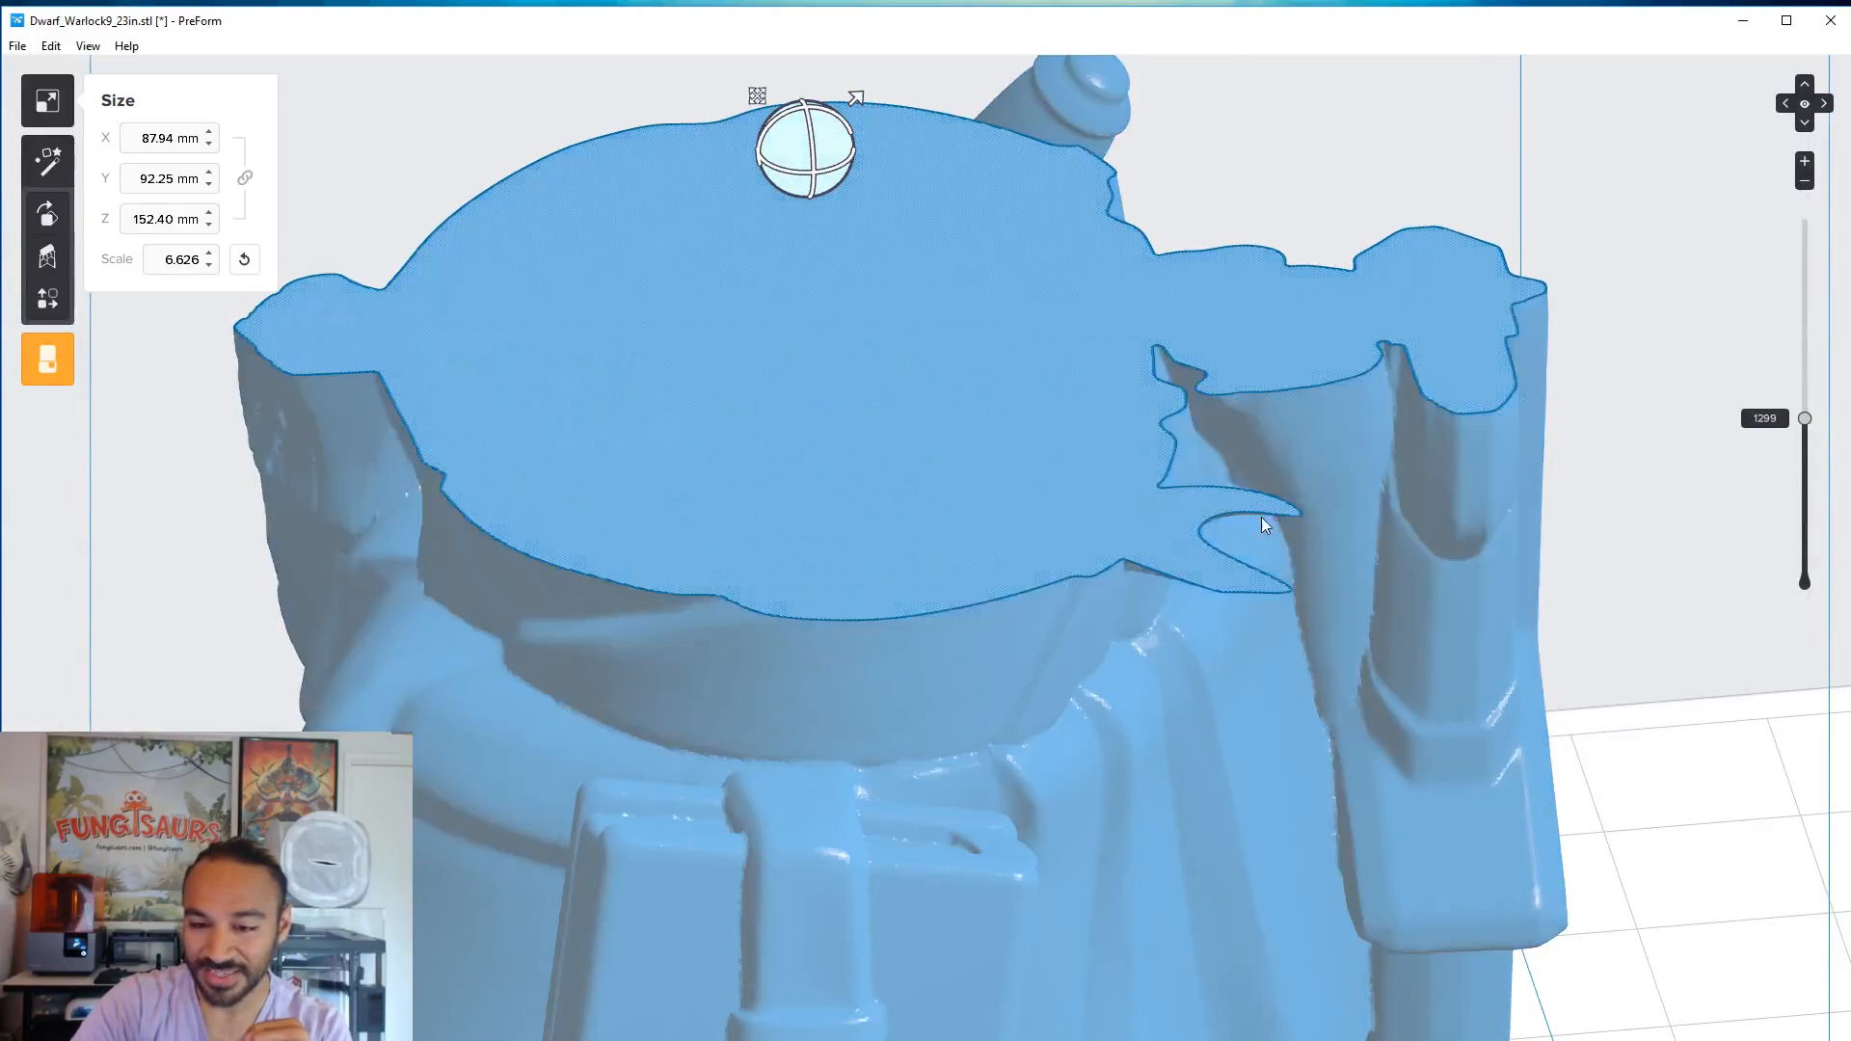
right_click_drag(1260, 517, 344, 604)
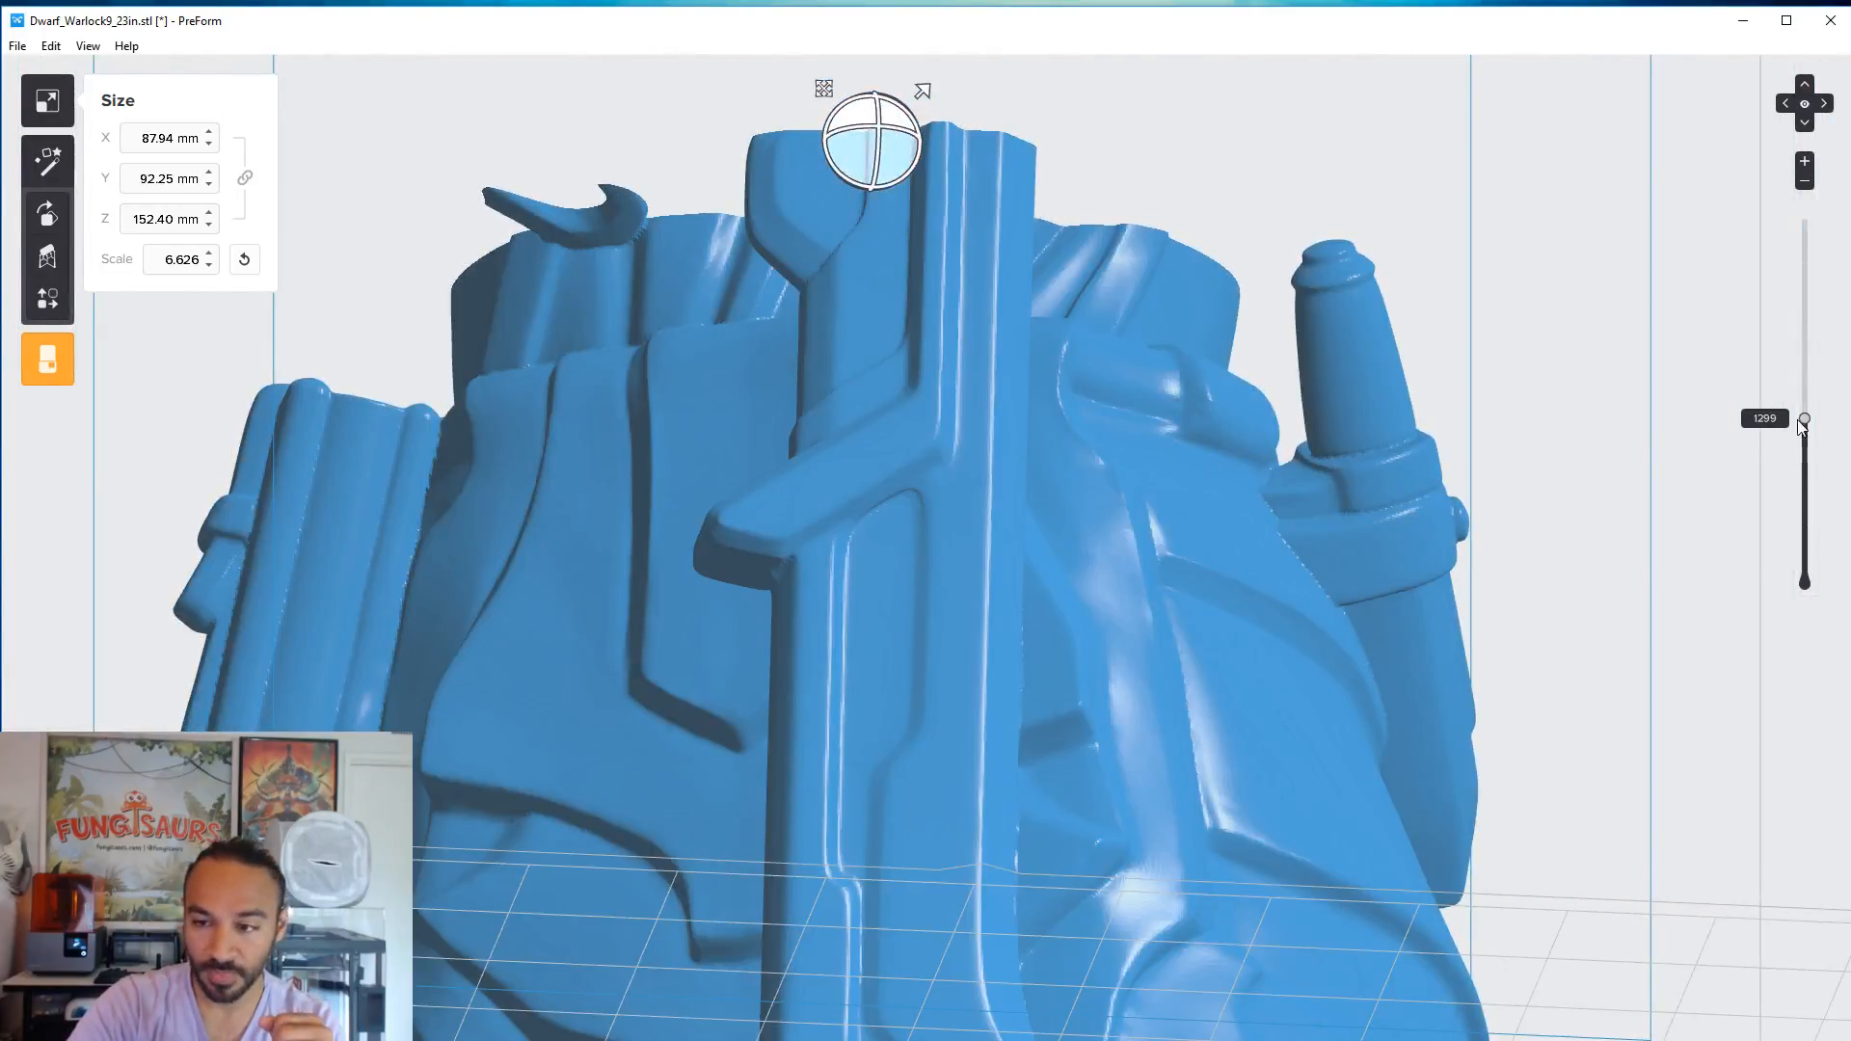
- Lower the layer preview to layer 595, inspect where the hanging book pouch starts, and follow it up to layer 760
left_click_drag(1800, 427, 1796, 495)
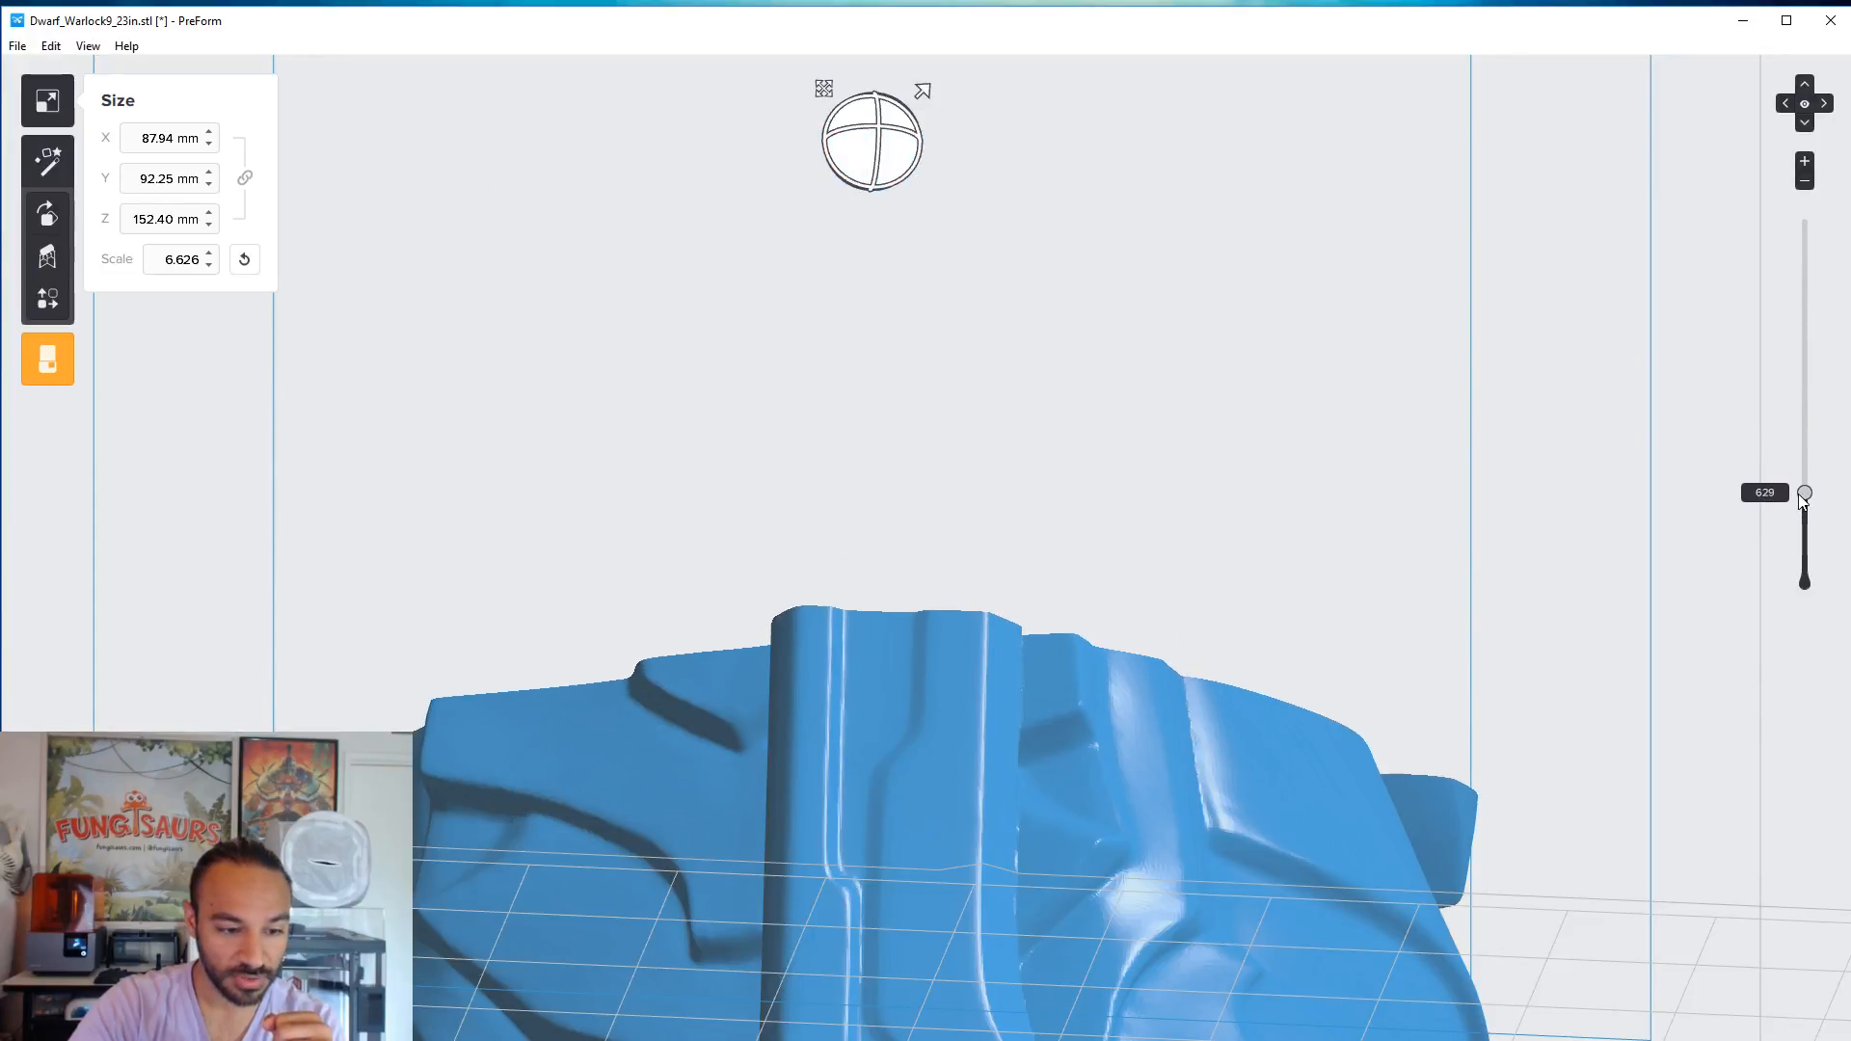
middle_click_drag(656, 721, 1143, 522)
scroll(940, 539, "up", 5)
mouse_move(939, 538)
right_mouse_down()
mouse_move(626, 823)
mouse_move(631, 926)
right_mouse_up()
mouse_move(699, 582)
middle_mouse_down()
mouse_move(613, 246)
mouse_move(541, 565)
middle_mouse_up()
right_click_drag(542, 567, 341, 607)
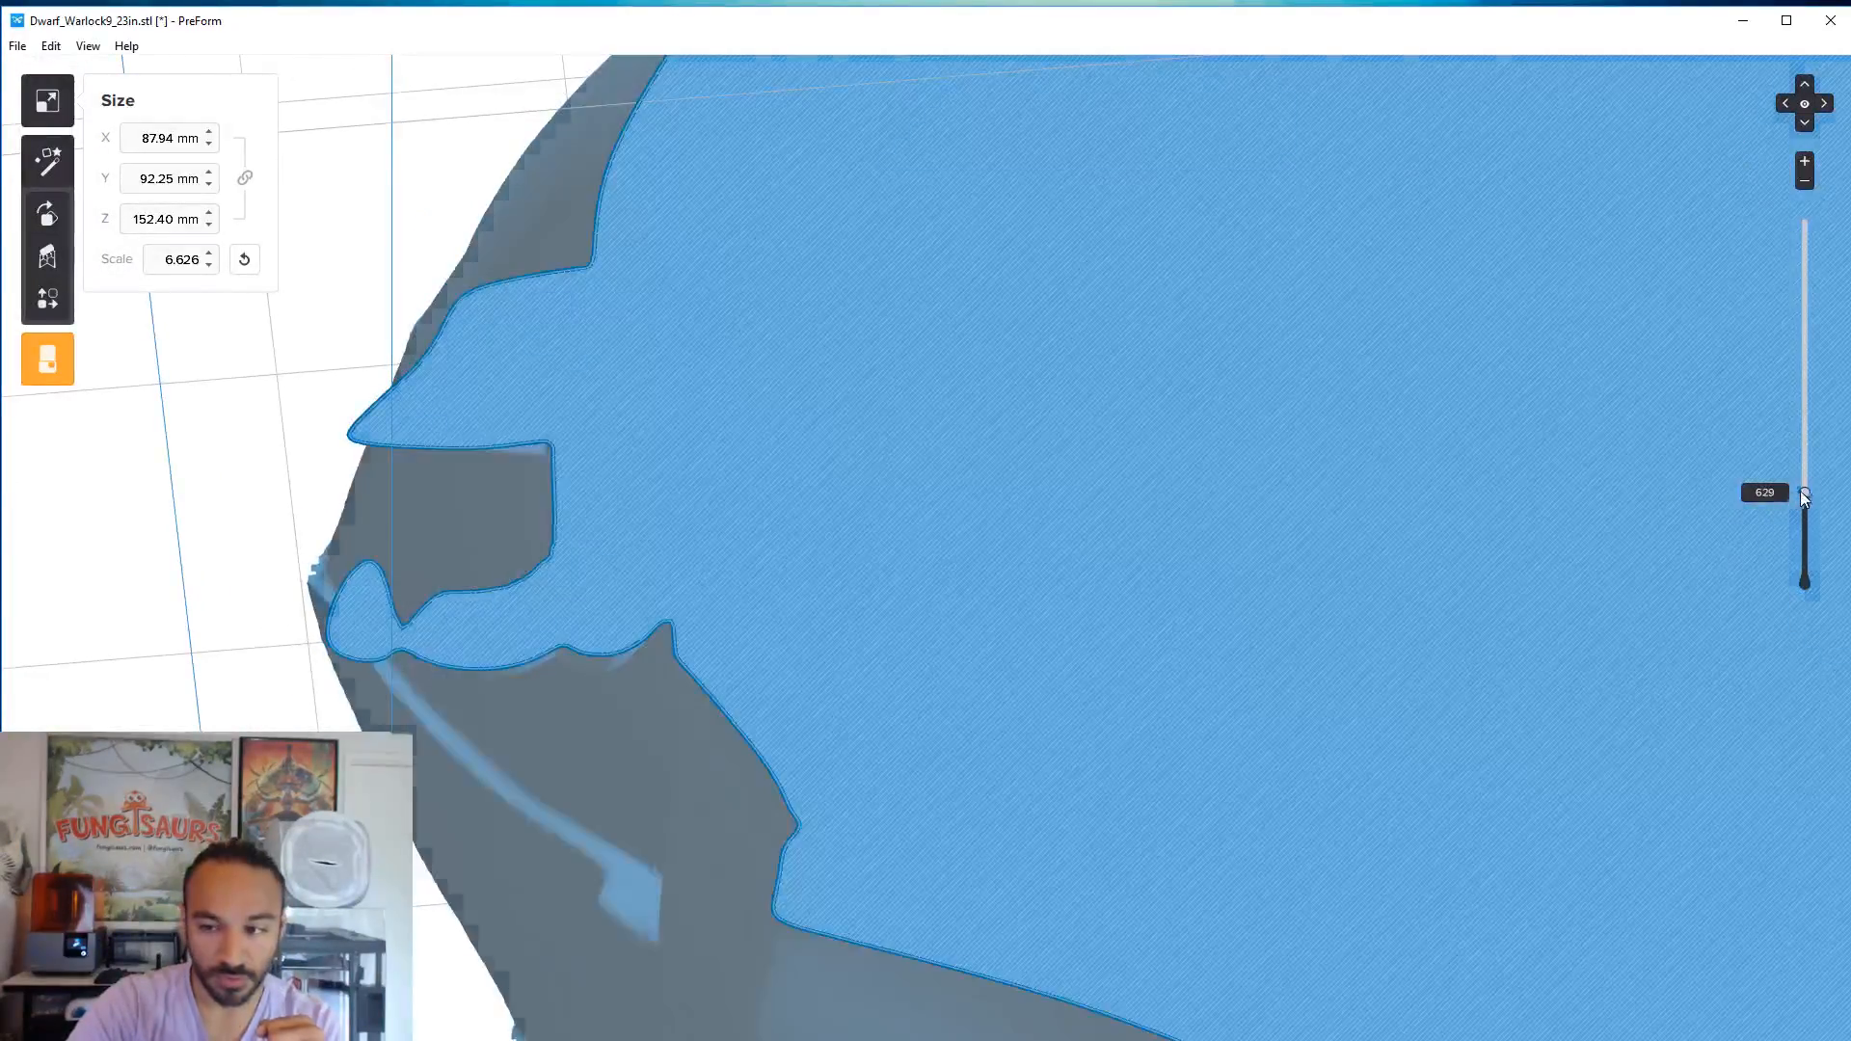
left_click_drag(1804, 494, 1802, 502)
right_click_drag(579, 665, 641, 427)
right_click_drag(793, 335, 1003, 649)
scroll(826, 723, "up", 10)
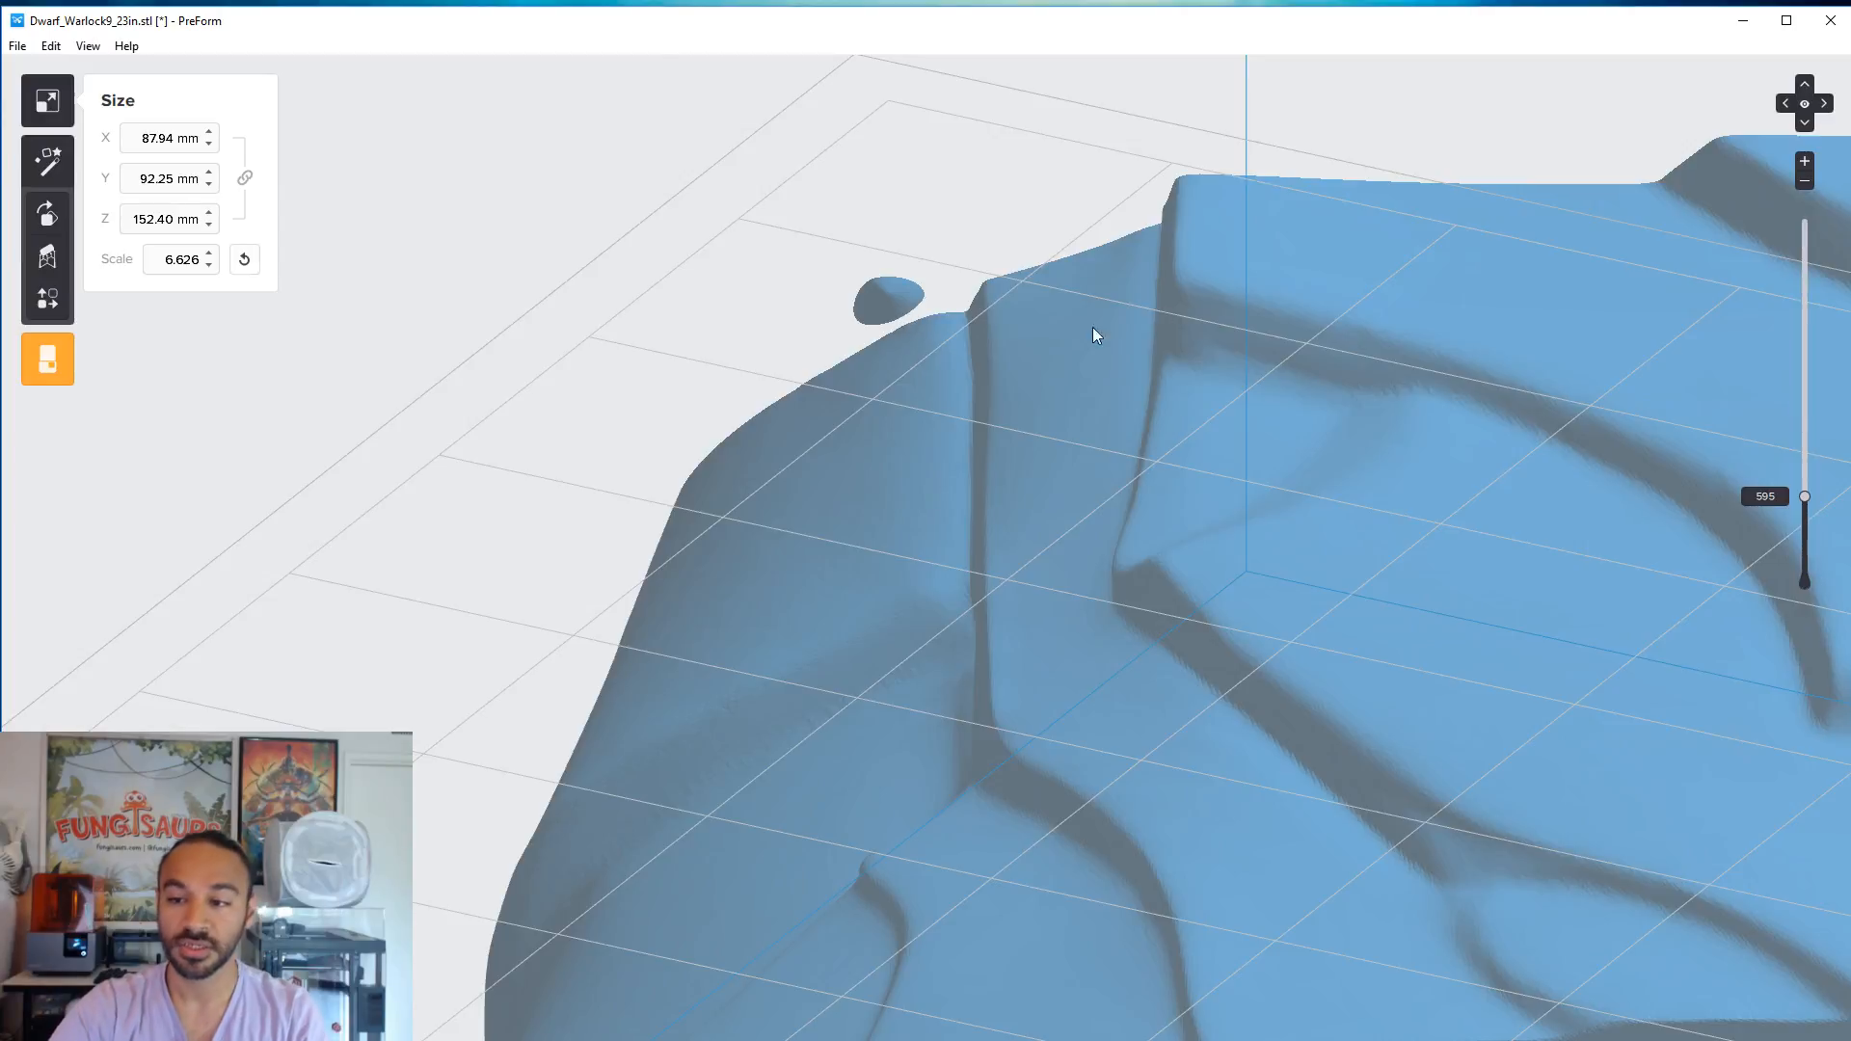
left_click_drag(1804, 496, 1810, 476)
scroll(752, 270, "down", 1)
scroll(917, 383, "down", 5)
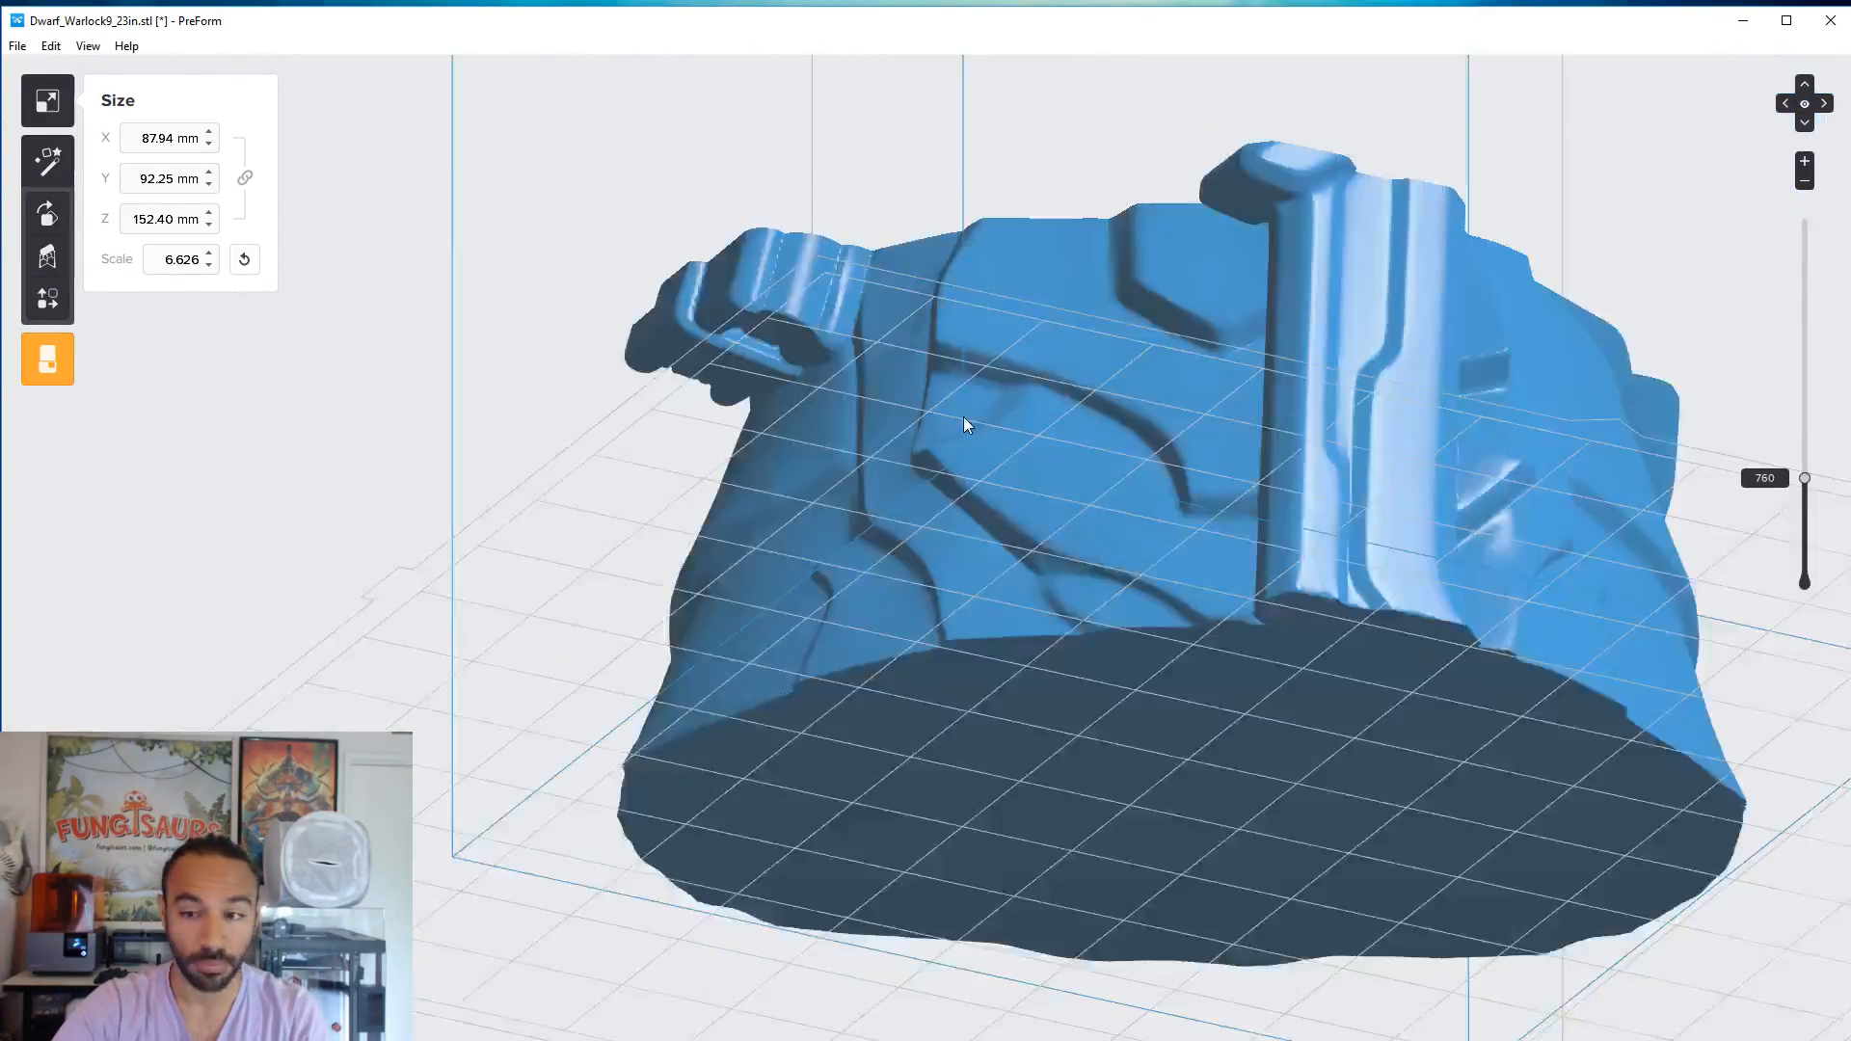
- Restore the full layer preview and tilt the dwarf backward so the front edge of its base lifts off the build plate
left_click_drag(1804, 478, 1817, 206)
scroll(1144, 497, "down", 3)
right_click_drag(1144, 497, 1255, 482)
middle_click_drag(1255, 482, 1165, 974)
right_click_drag(1164, 975, 1374, 1021)
middle_click_drag(1371, 1015, 1372, 974)
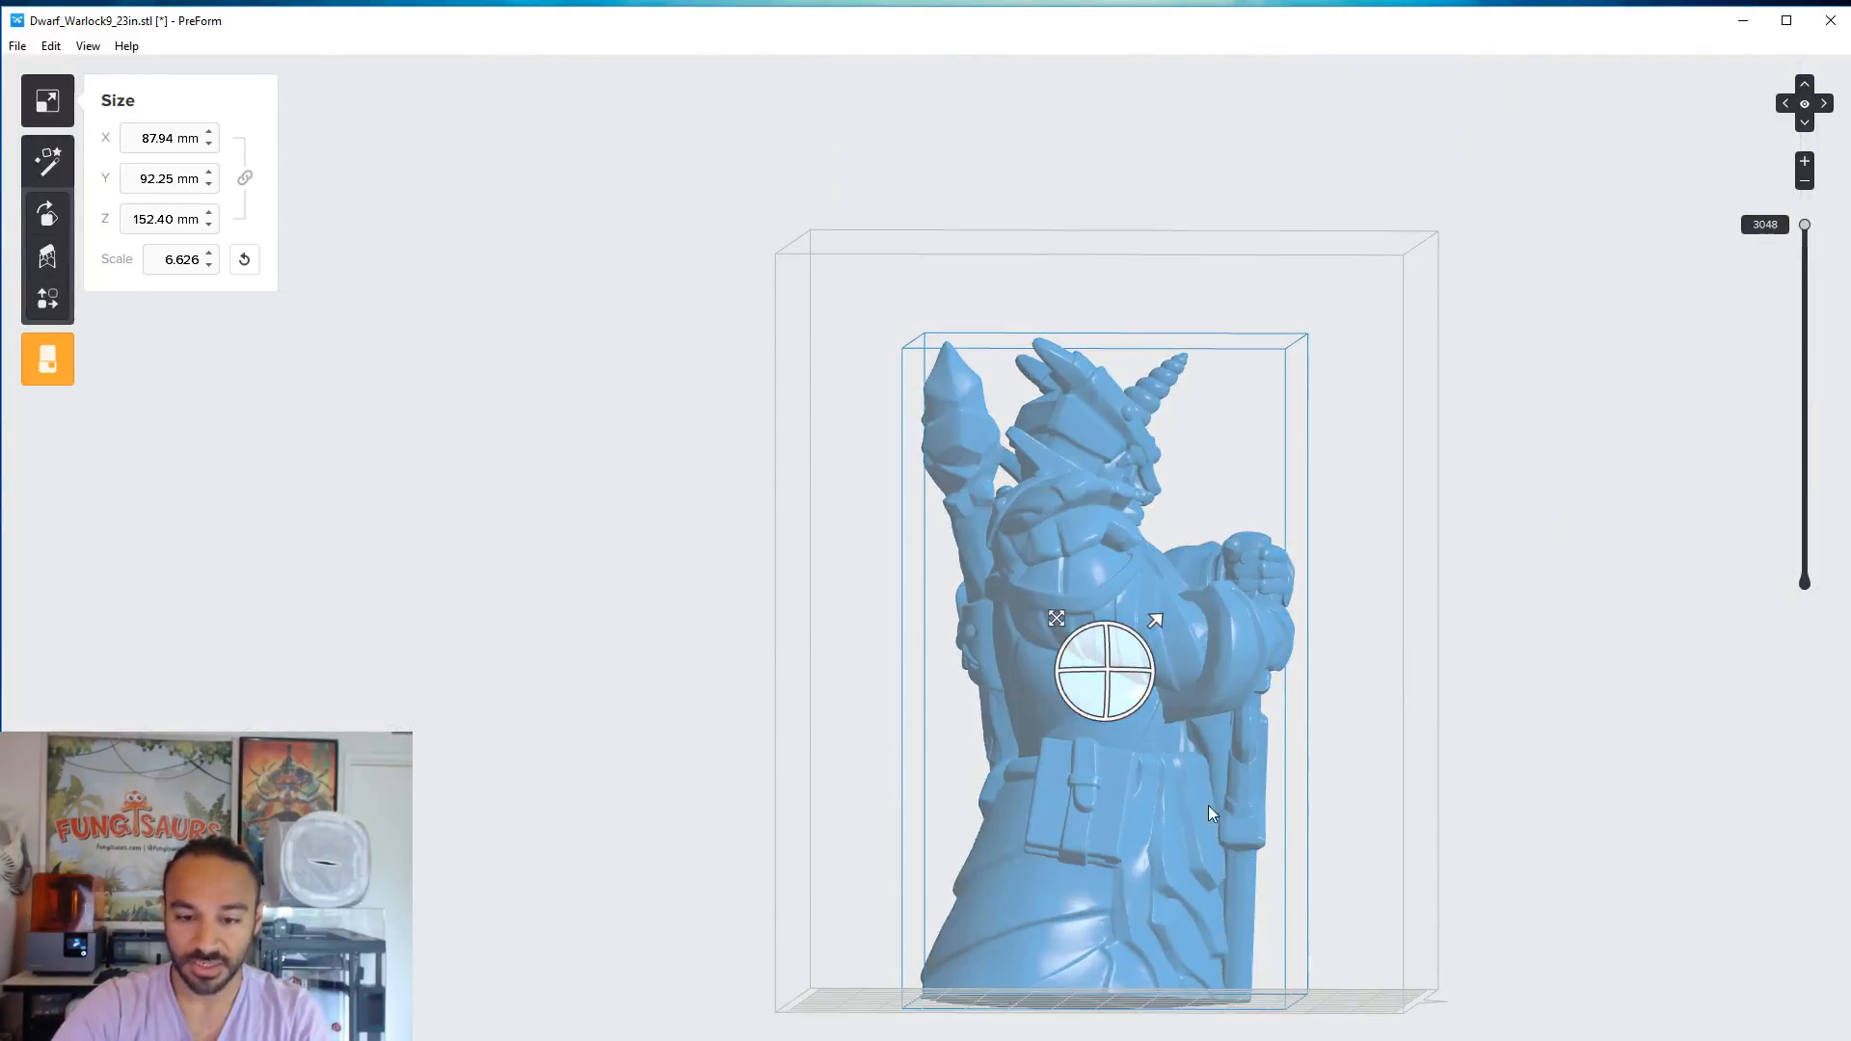
right_click_drag(1126, 688, 1137, 646)
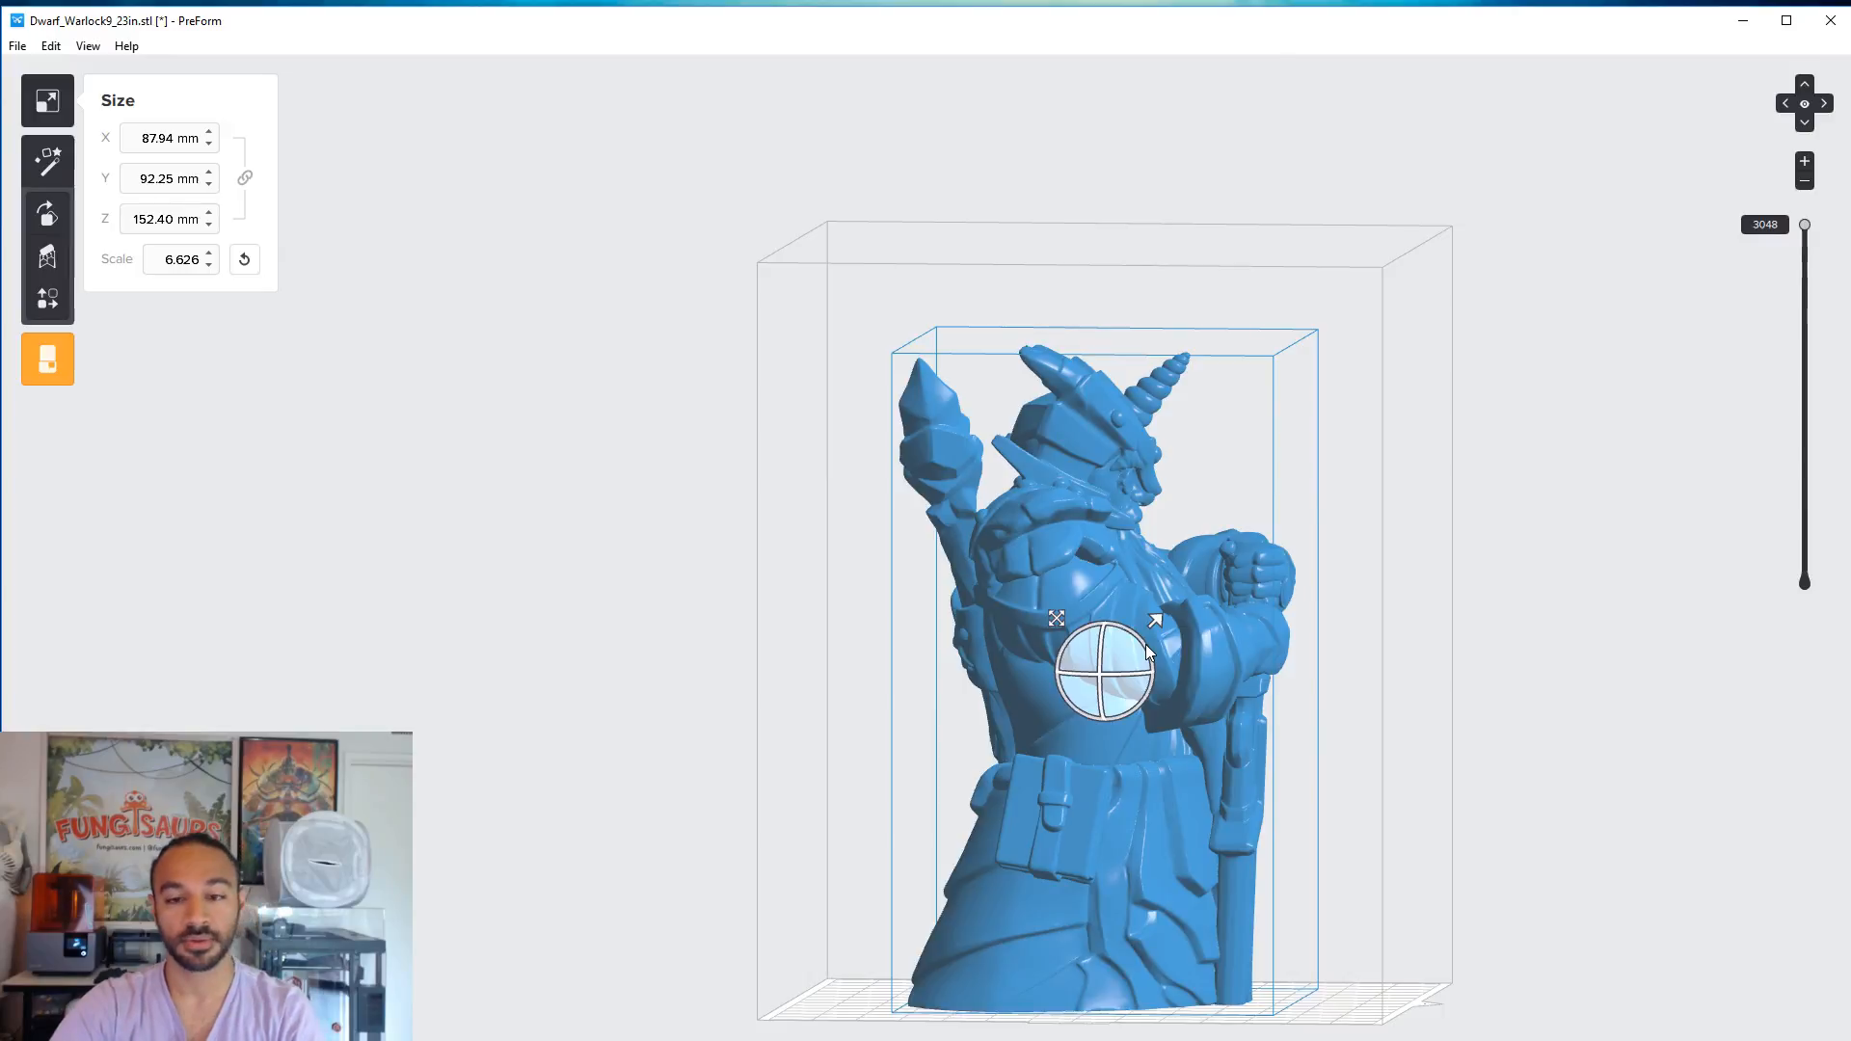
left_click_drag(1136, 638, 1258, 713)
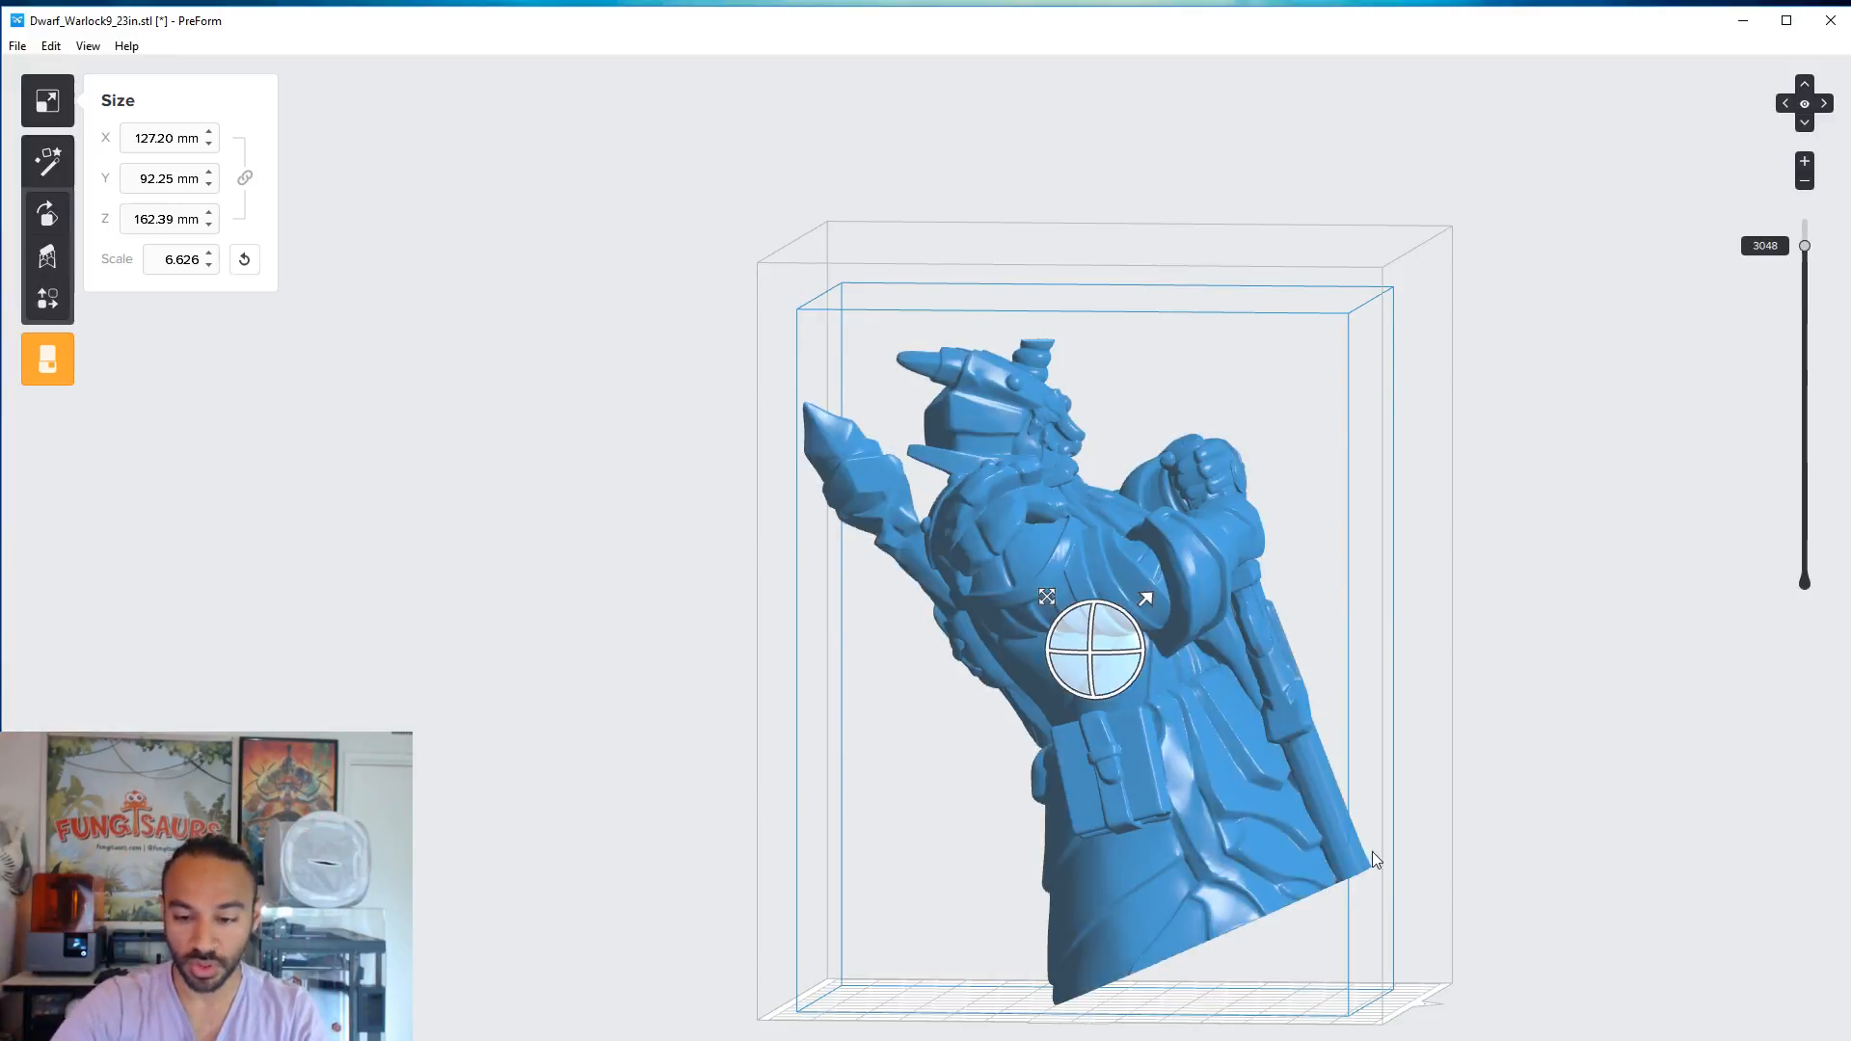
- Slice through the tilted dwarf from layer 263 up to about layer 1820 and inspect its cross-sections
left_click_drag(1808, 245, 1805, 535)
right_click_drag(1579, 696, 1429, 929)
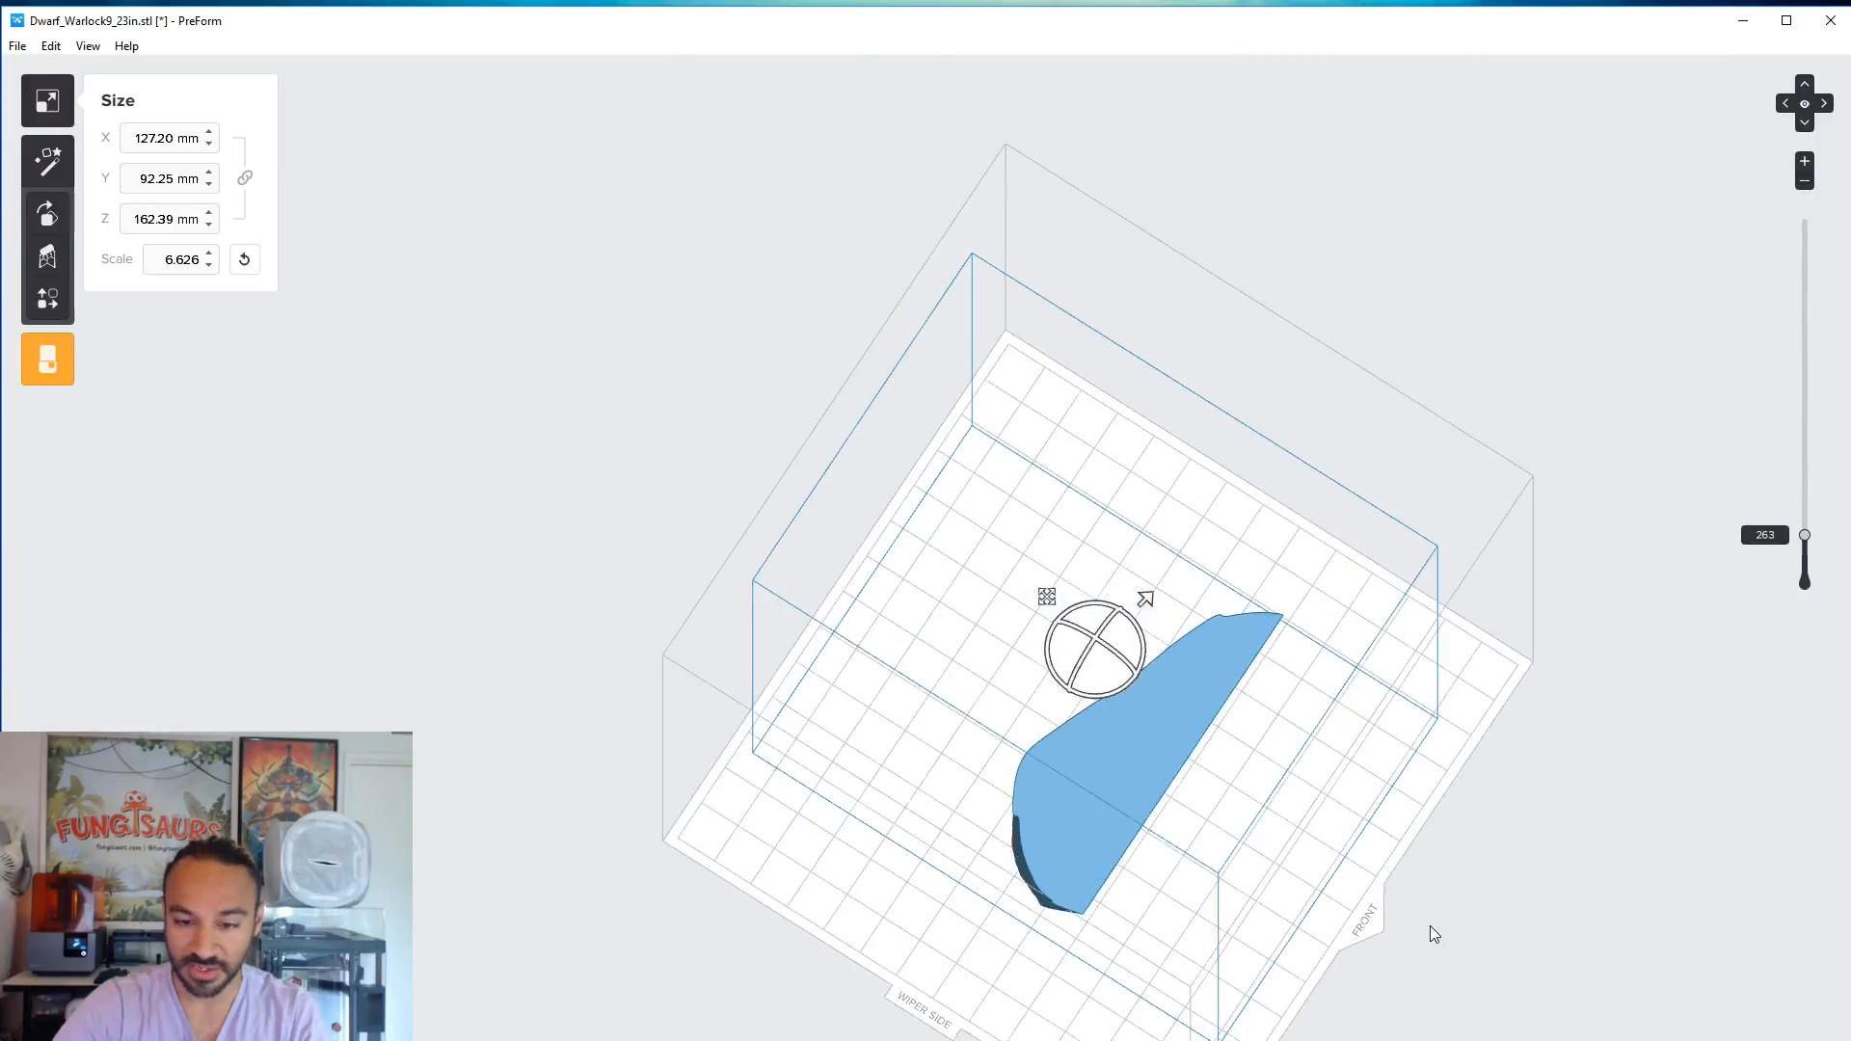
scroll(1429, 929, "up", 3)
left_click_drag(1806, 539, 1819, 383)
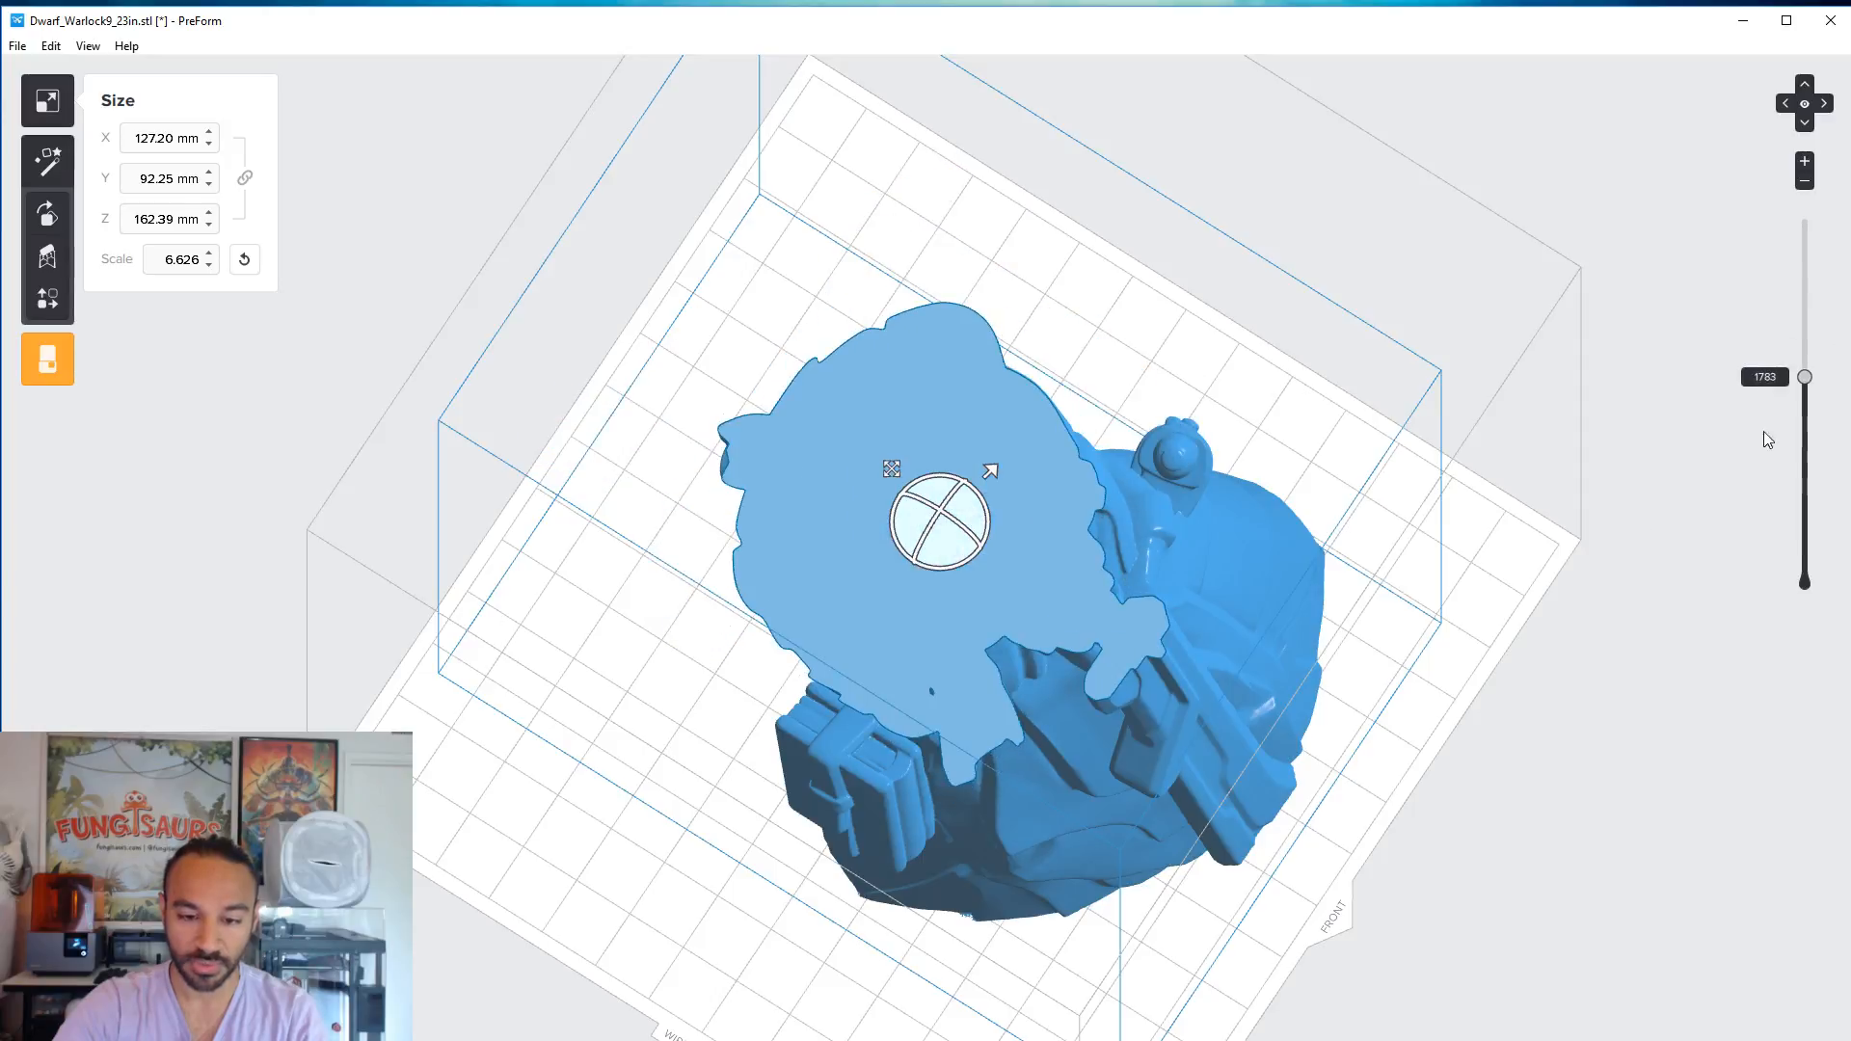
right_click_drag(1515, 626, 1614, 247)
scroll(1119, 366, "up", 5)
right_click_drag(1022, 540, 1078, 487)
left_click_drag(1803, 376, 1802, 378)
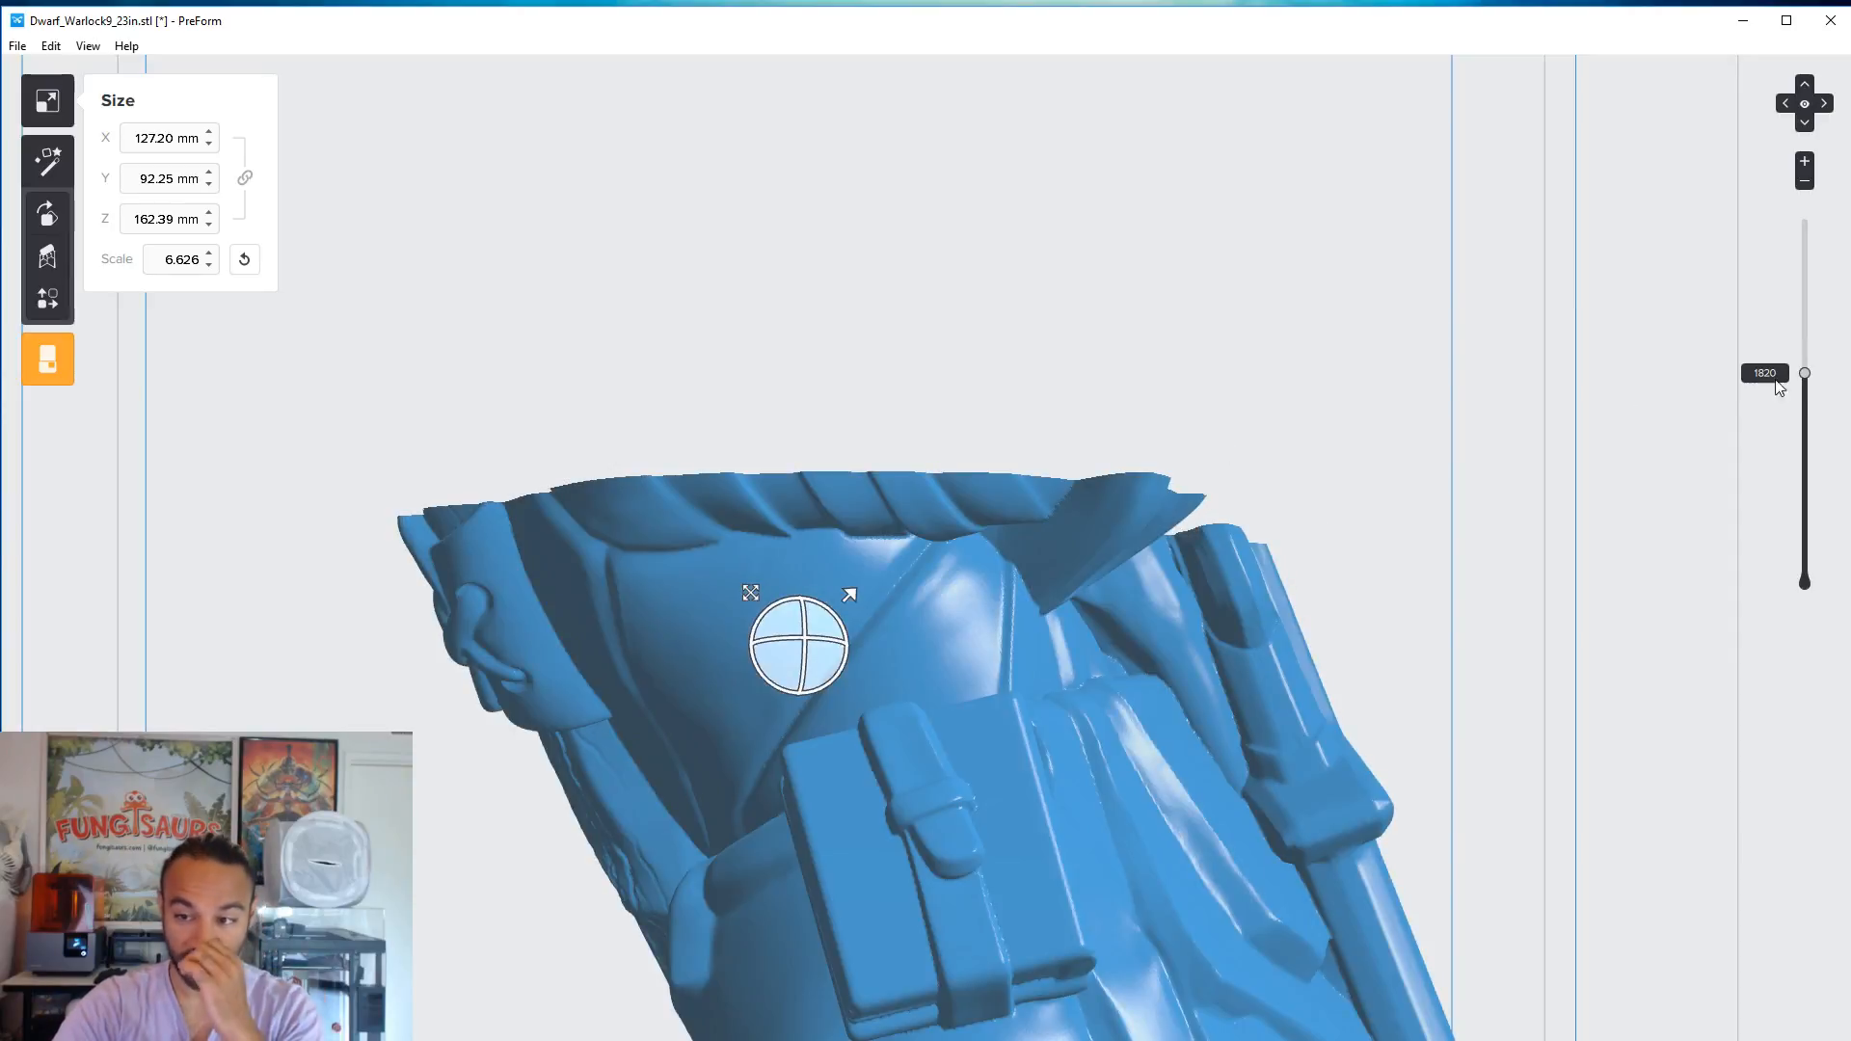
- Show all layers again and examine the tilted dwarf's back, book pouch and raised base from the front and side
left_click_drag(1805, 376, 1832, 219)
scroll(1014, 715, "down", 3)
middle_click_drag(940, 882, 956, 554)
scroll(956, 553, "up", 4)
right_click_drag(957, 554, 1226, 509)
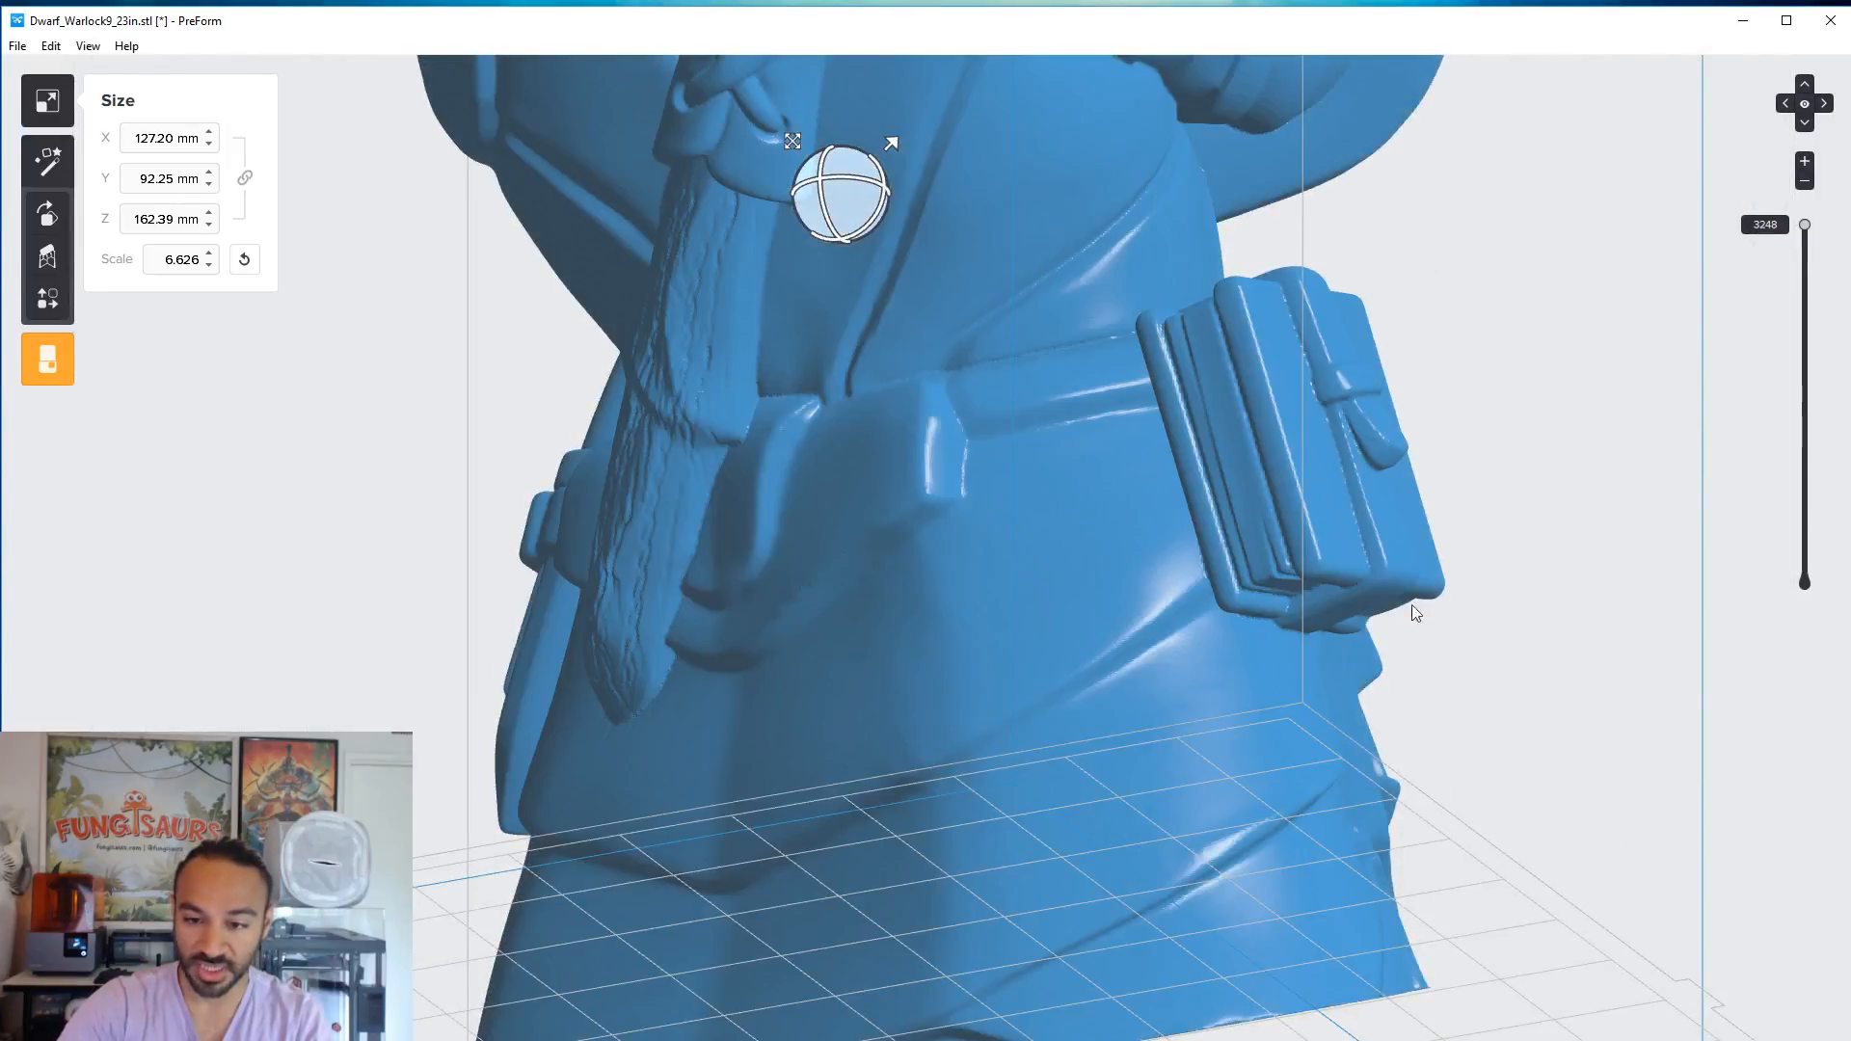
right_click_drag(1373, 617, 1006, 663)
scroll(1006, 663, "down", 5)
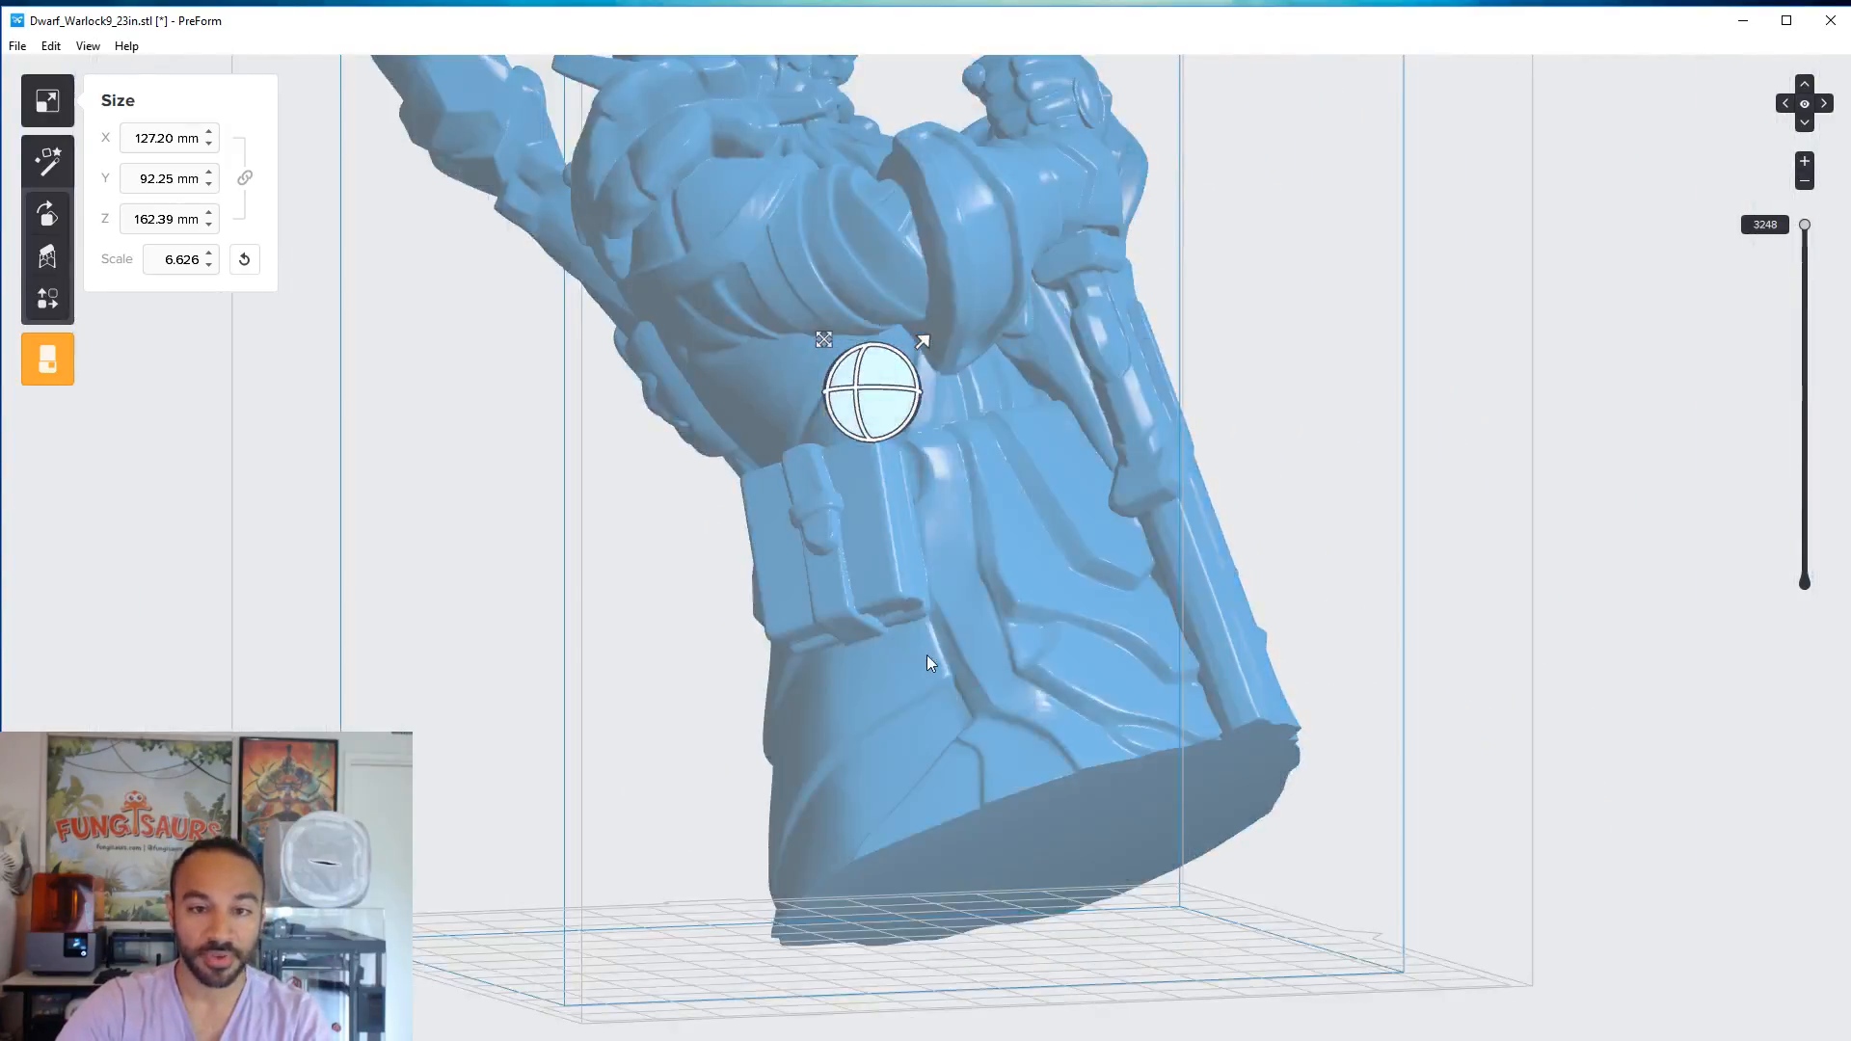
right_click_drag(807, 693, 1130, 713)
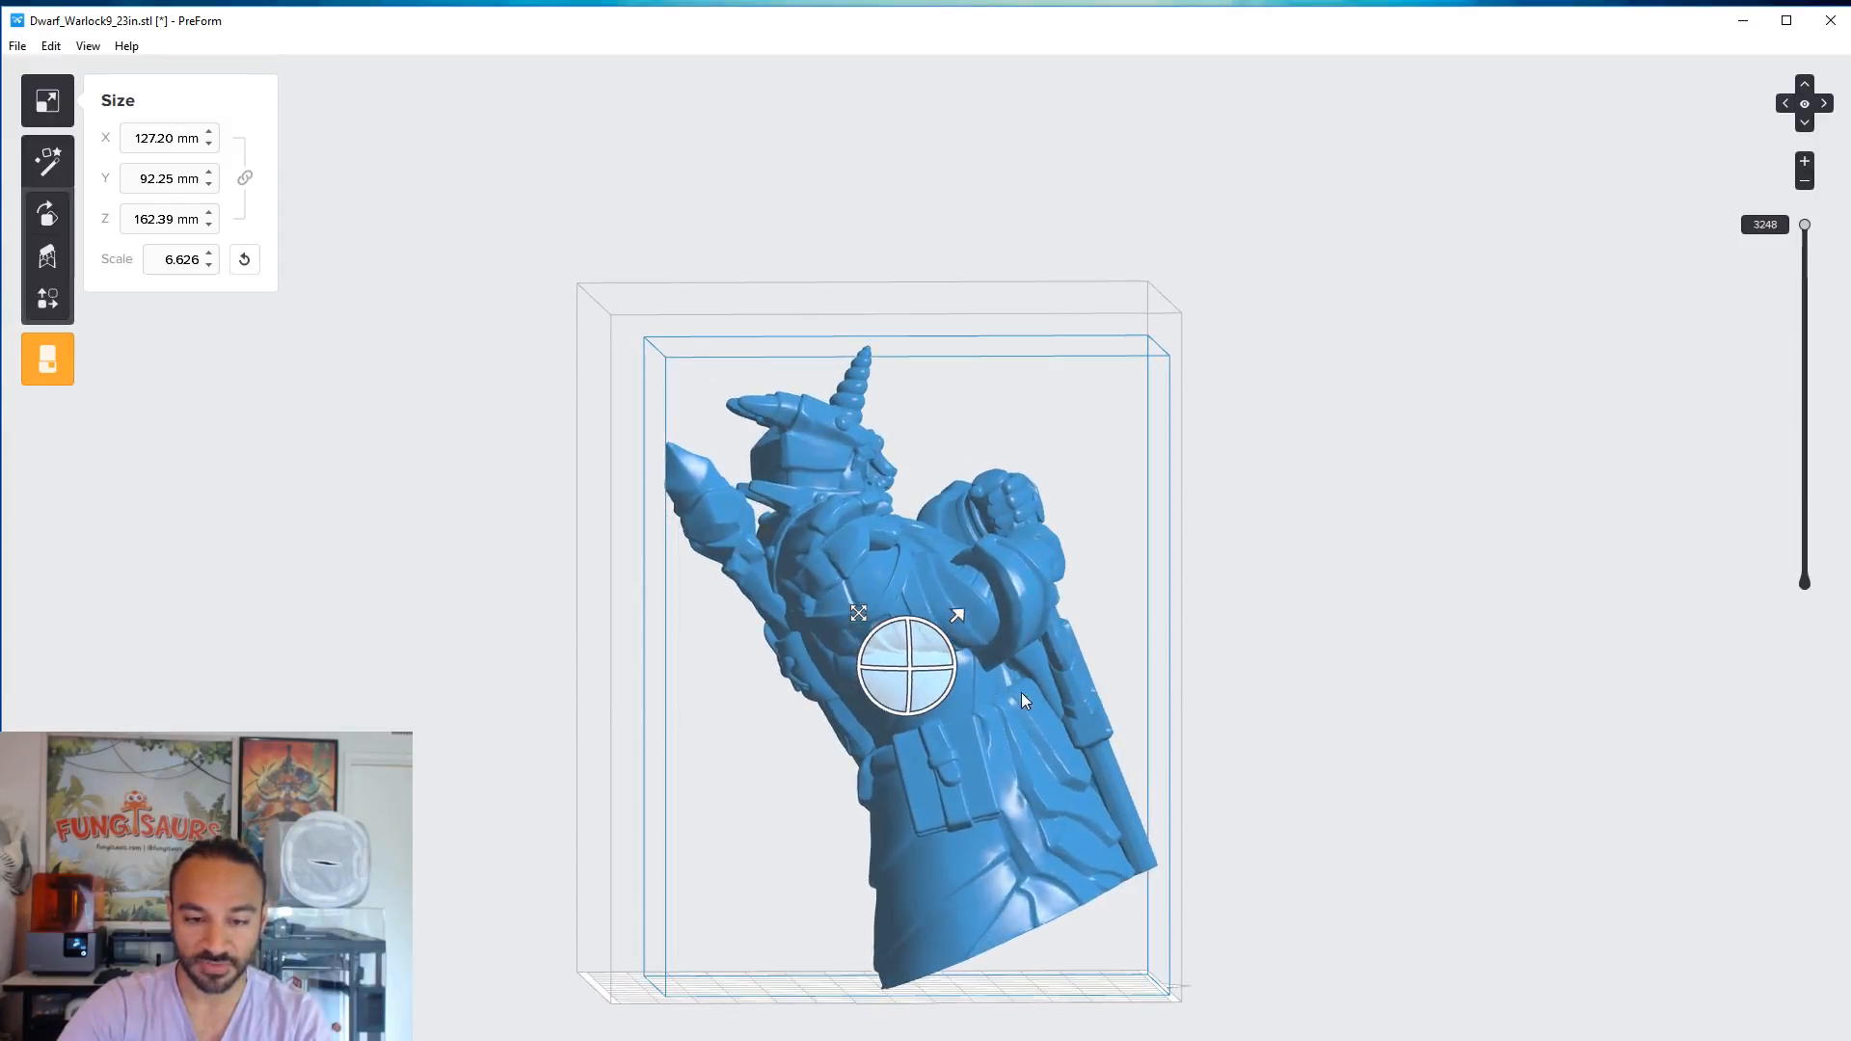
left_click(1784, 105)
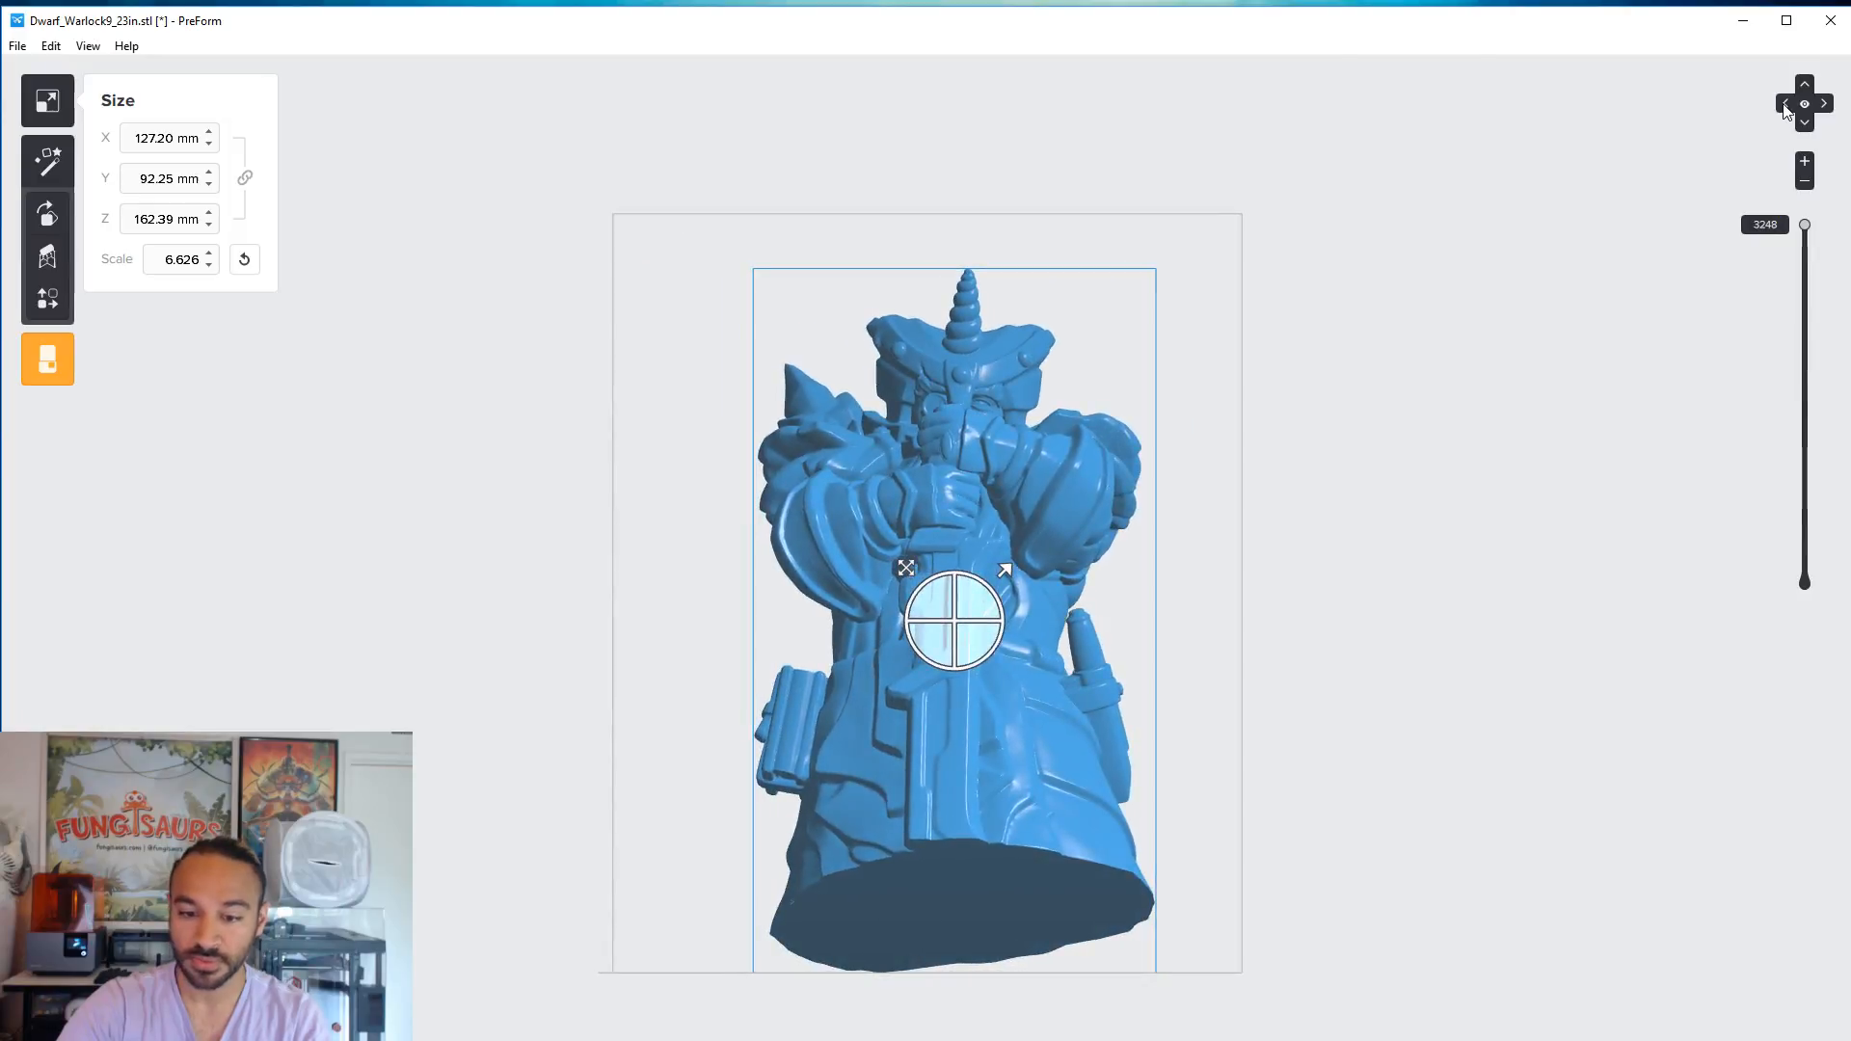
left_click(1784, 105)
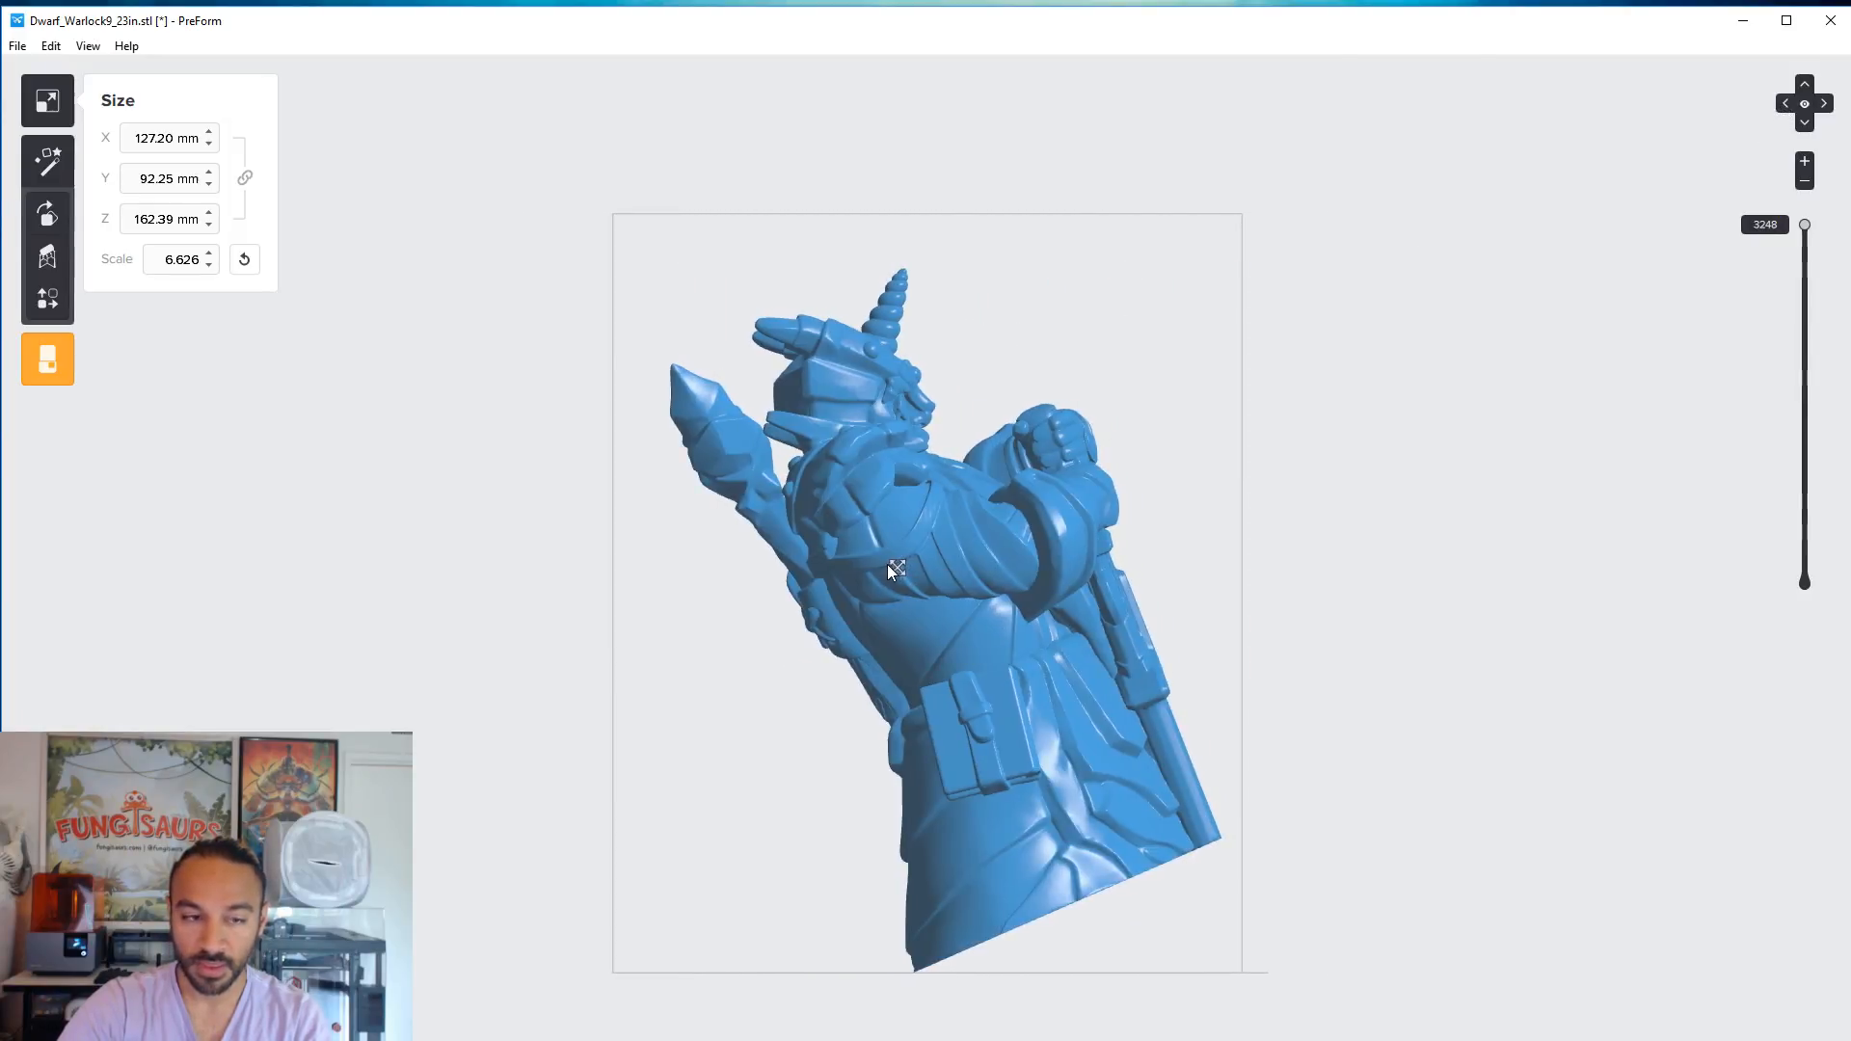
- Generate supports for the dwarf with a density of 1.07 and a point size of 0.71 mm
left_click(50, 257)
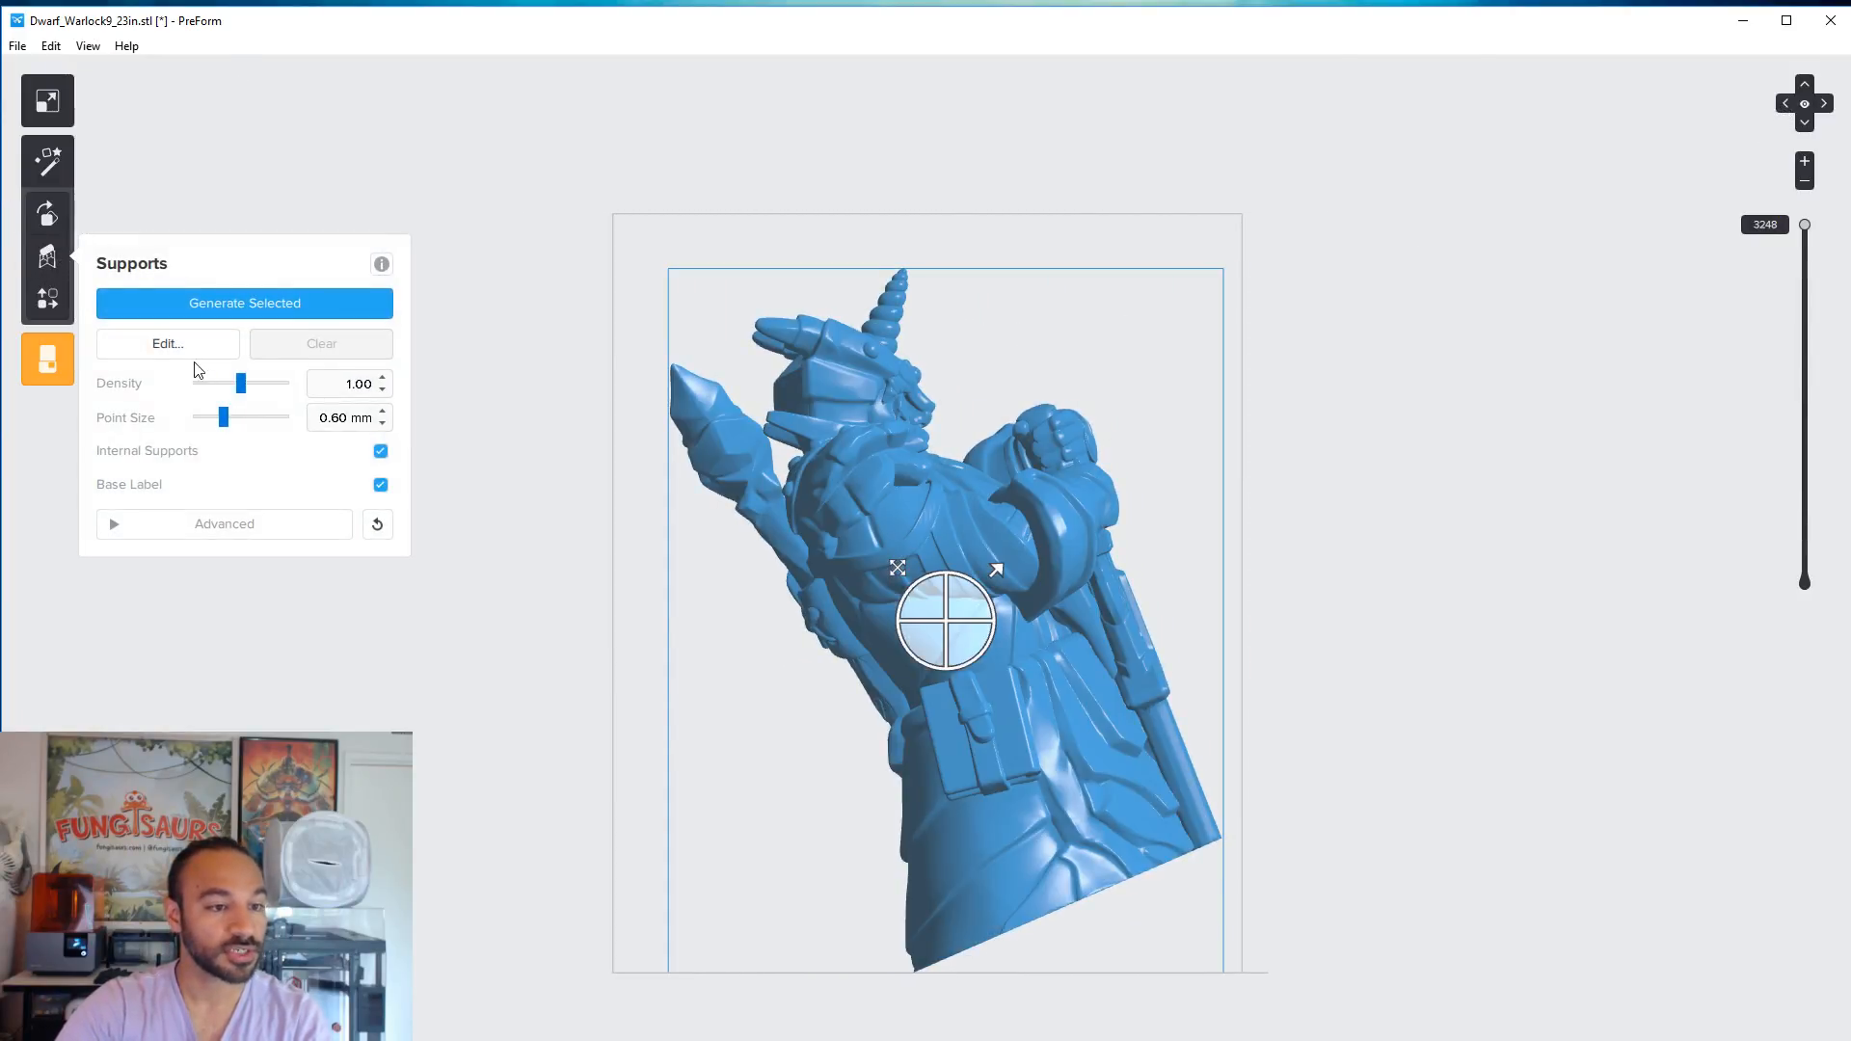
mouse_move(225, 419)
left_mouse_down()
mouse_move(252, 429)
mouse_move(237, 434)
mouse_move(292, 390)
mouse_move(247, 399)
left_mouse_up()
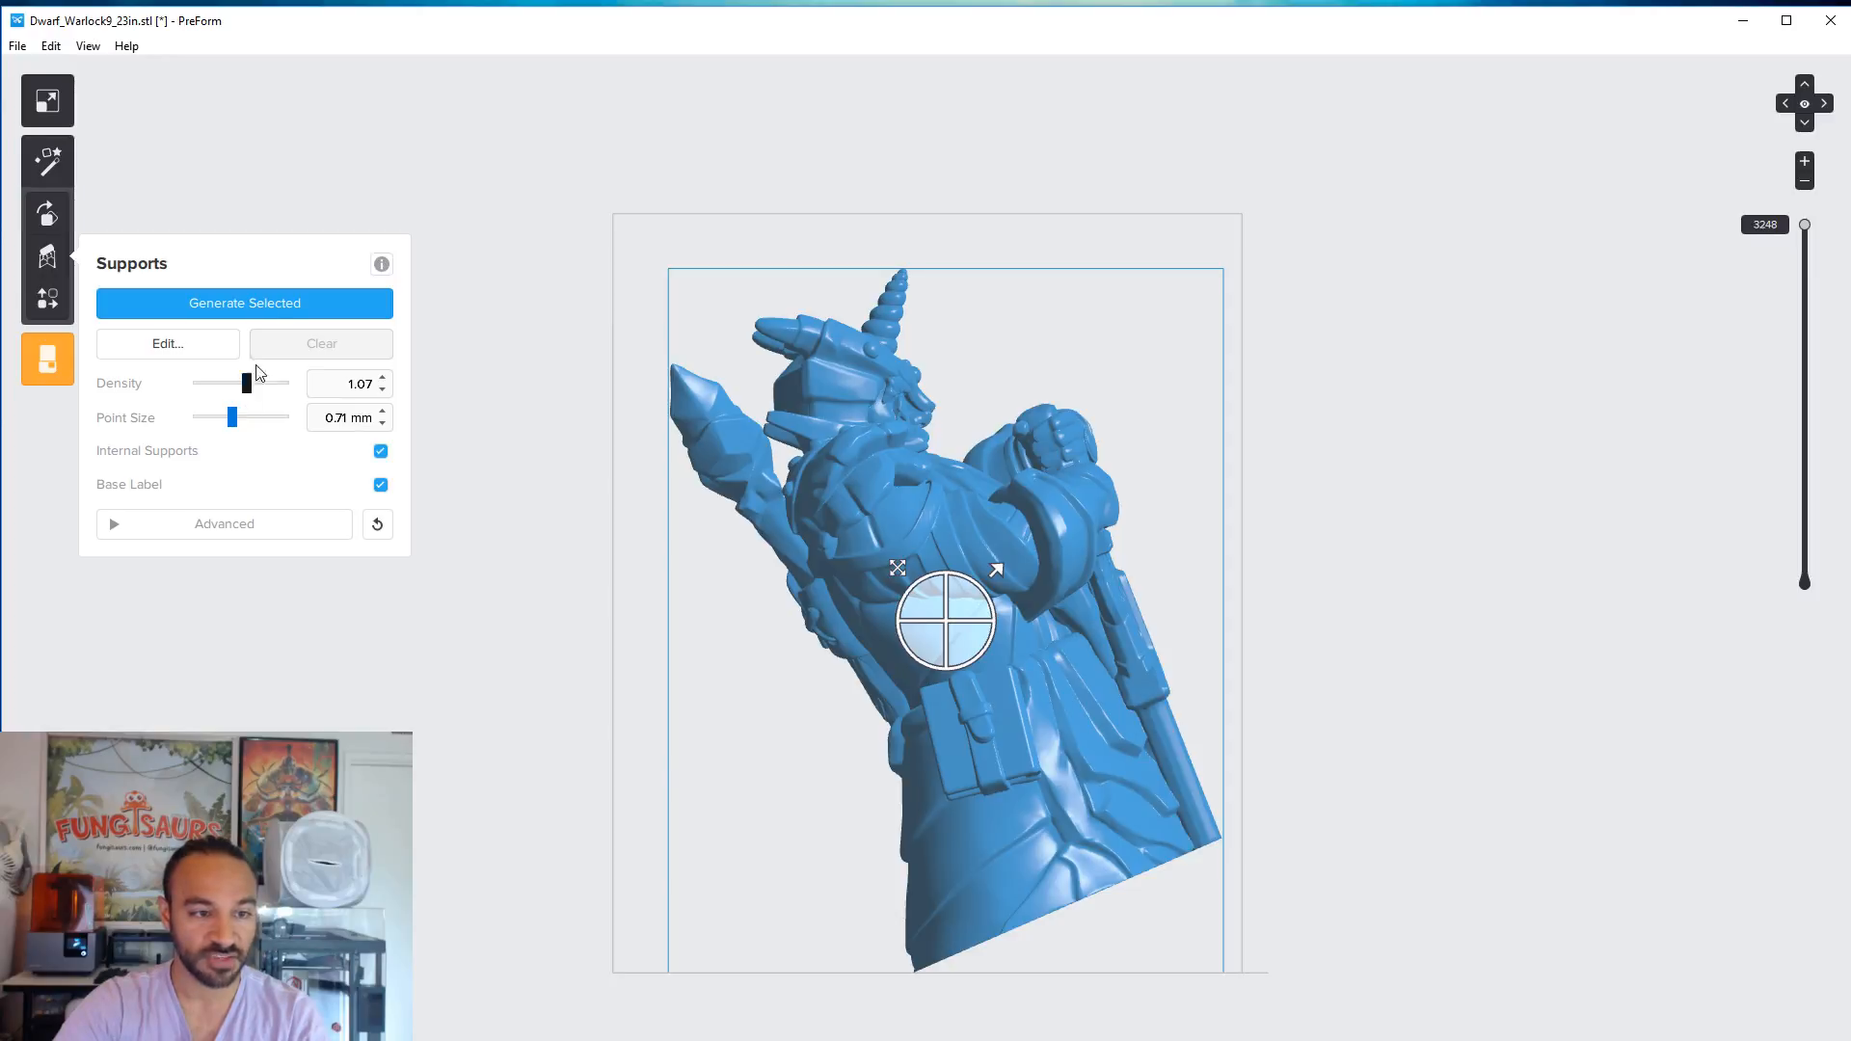
left_click(301, 304)
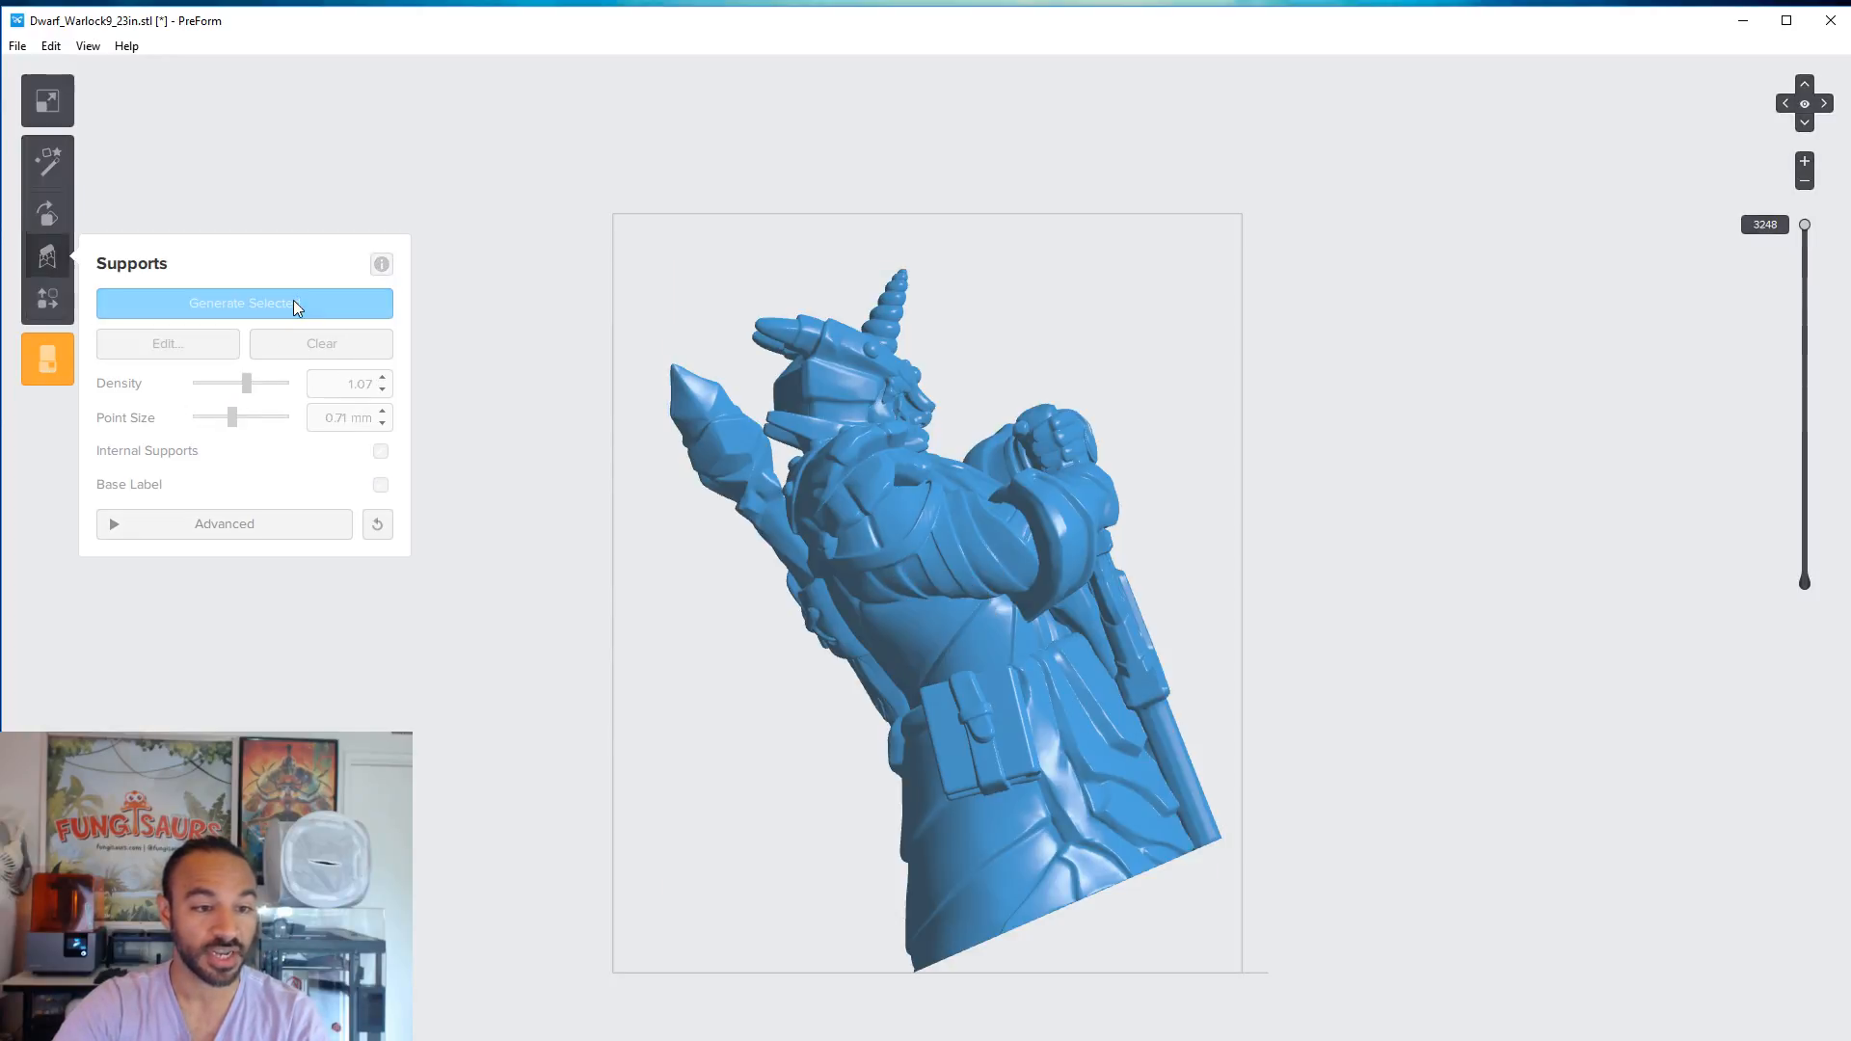
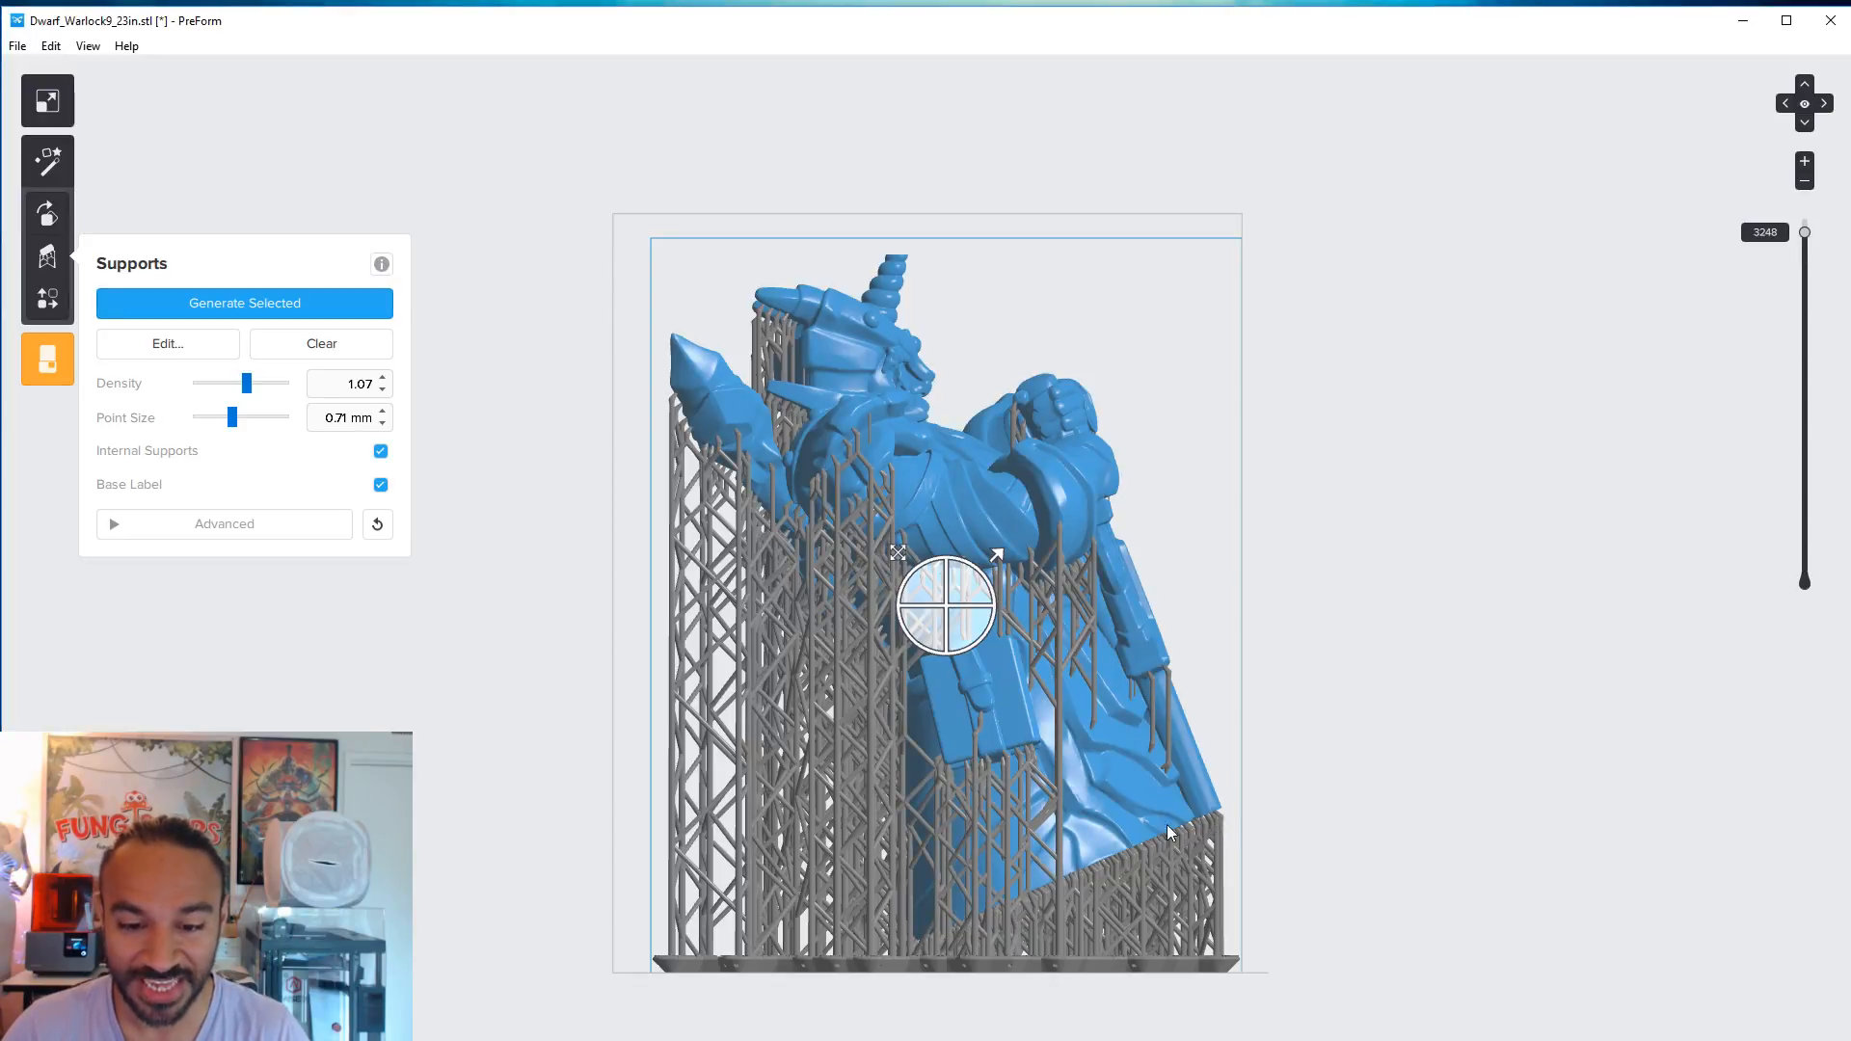
- Examine the generated supports around the dwarf and their cross-section from above at layer 762
right_click_drag(1212, 824, 1118, 854)
left_click_drag(1319, 744, 858, 739)
left_click(1096, 709)
mouse_move(1375, 700)
right_mouse_down()
mouse_move(788, 700)
mouse_move(1395, 717)
right_mouse_up()
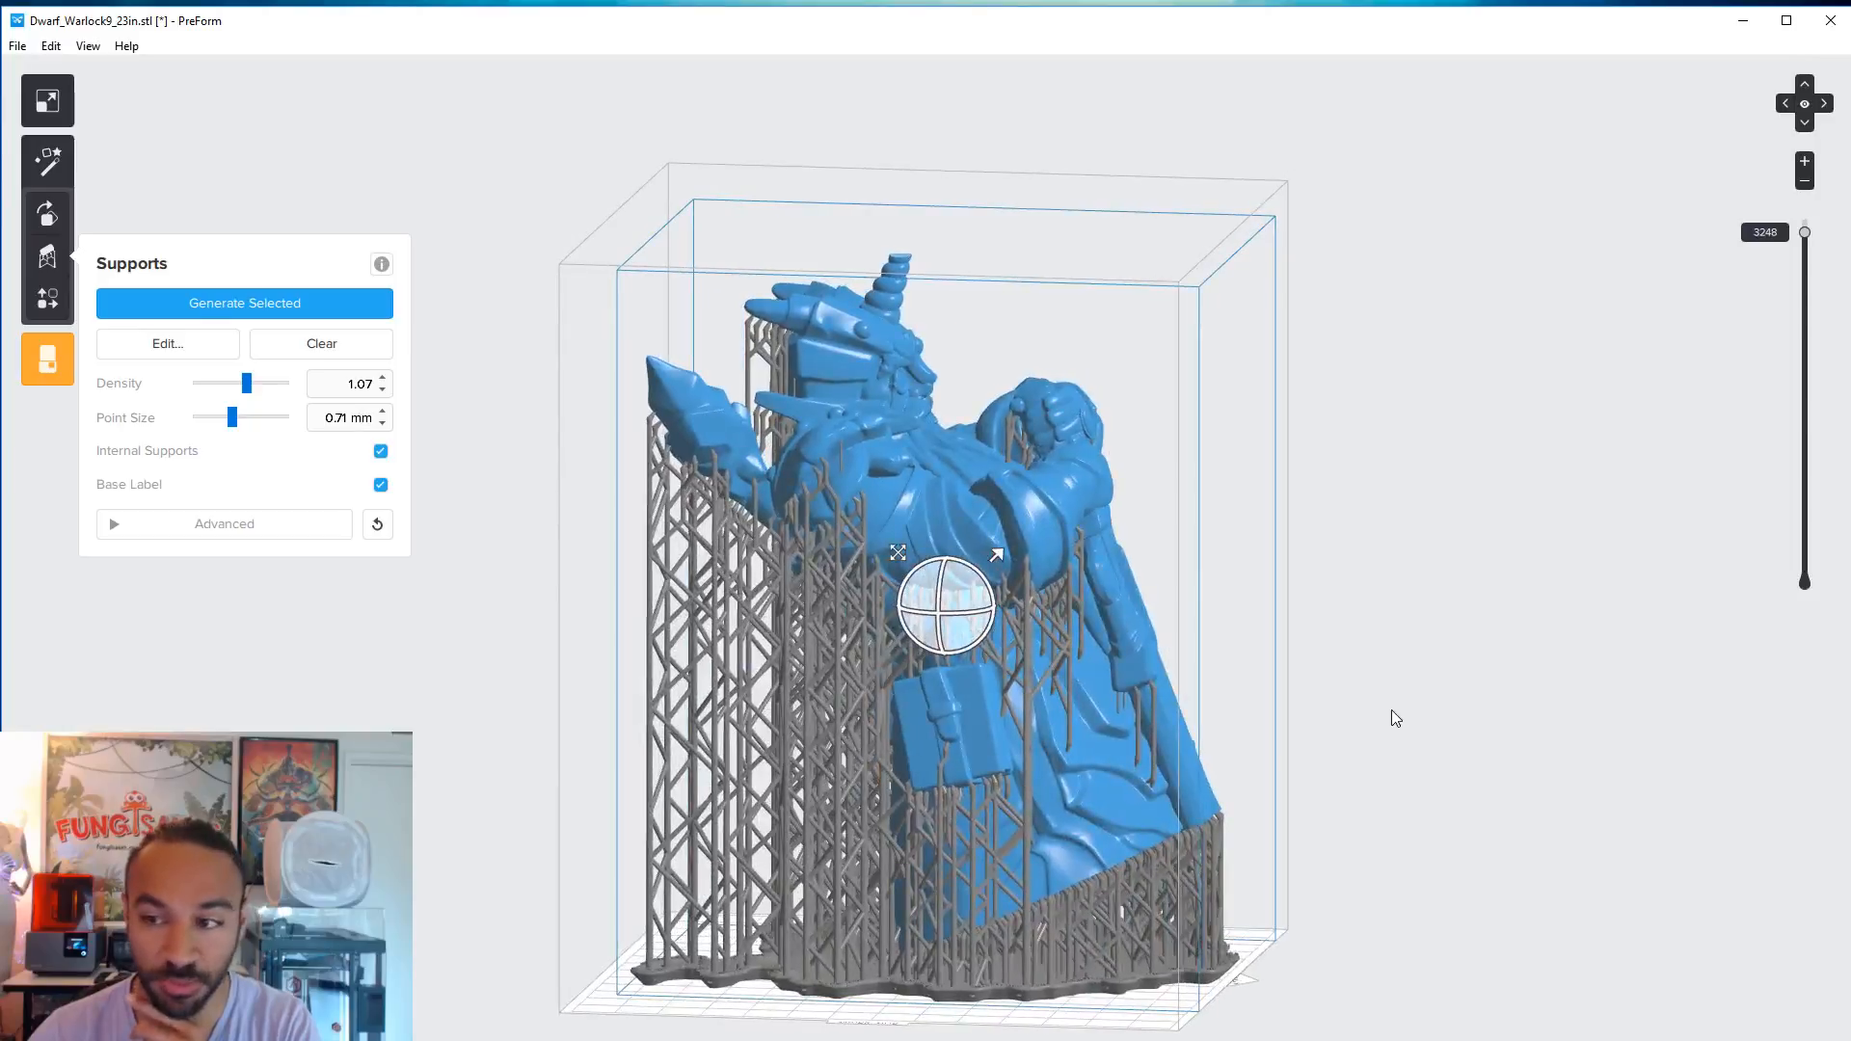
left_click_drag(1804, 232, 1783, 485)
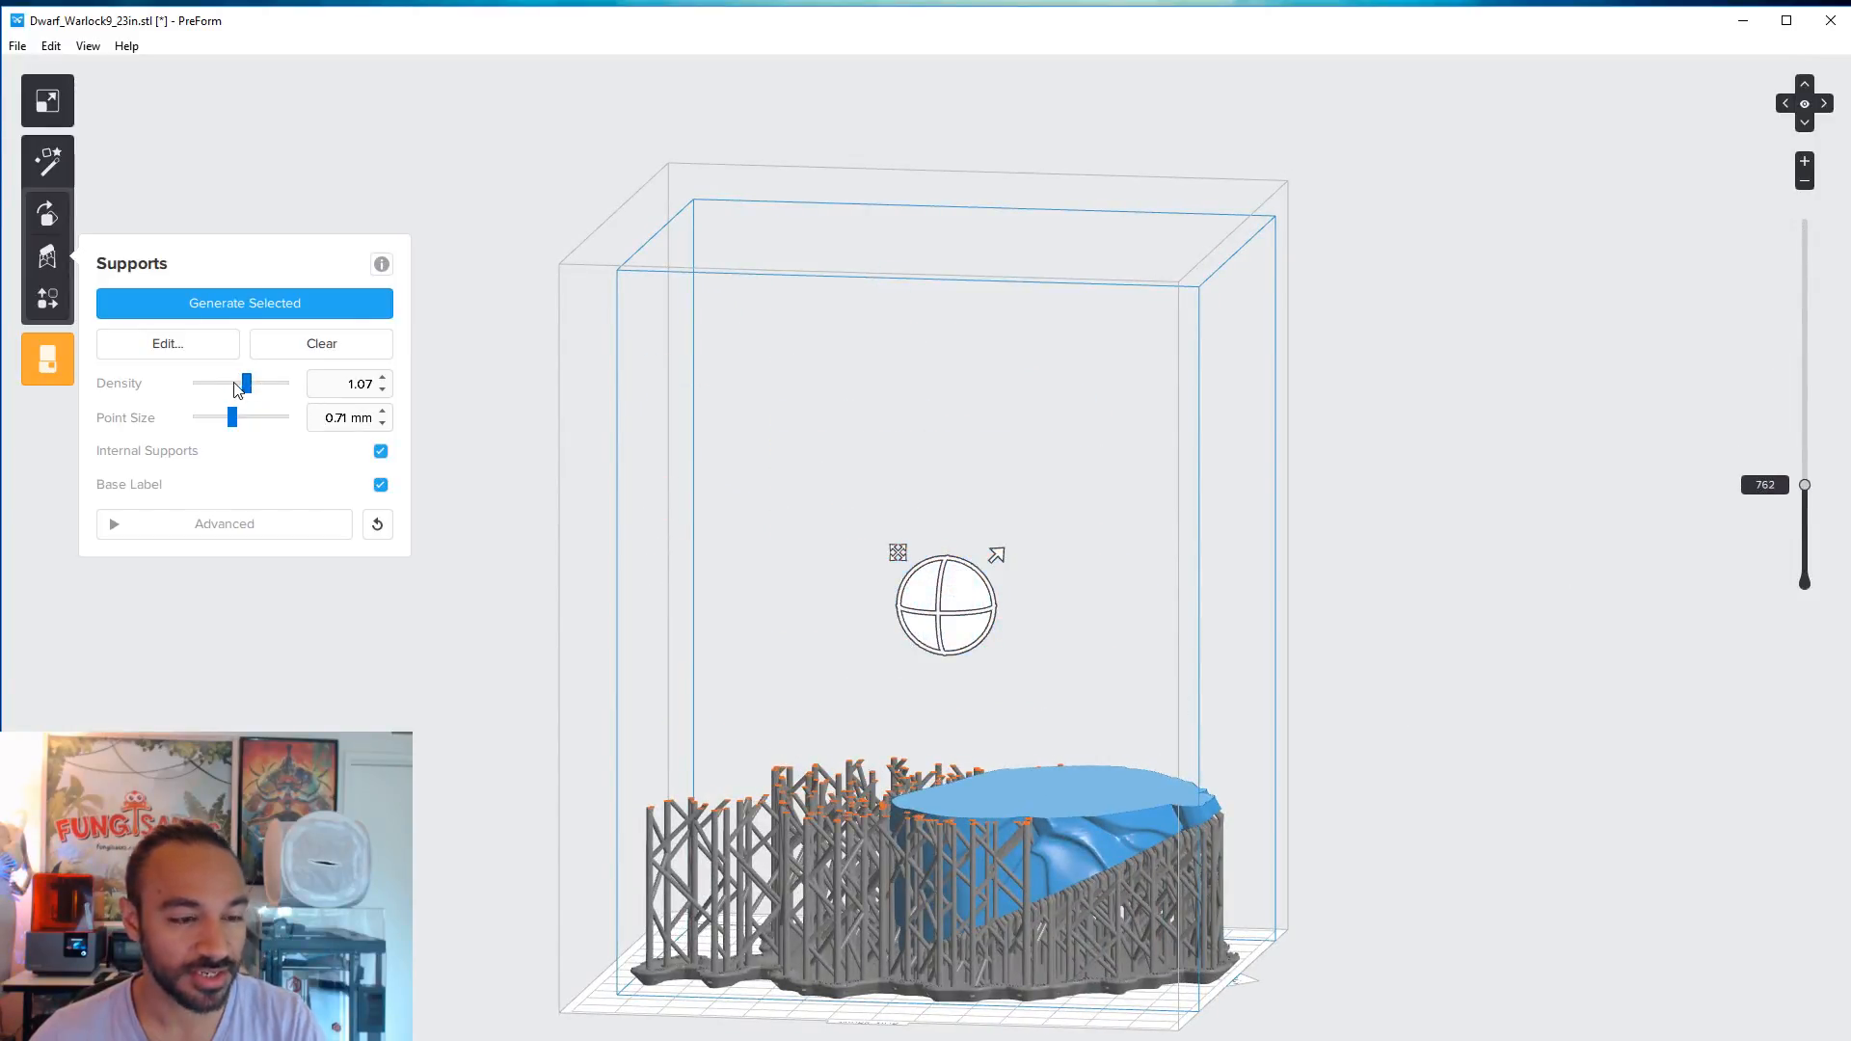
right_click_drag(994, 679, 1301, 949)
scroll(1140, 853, "up", 5)
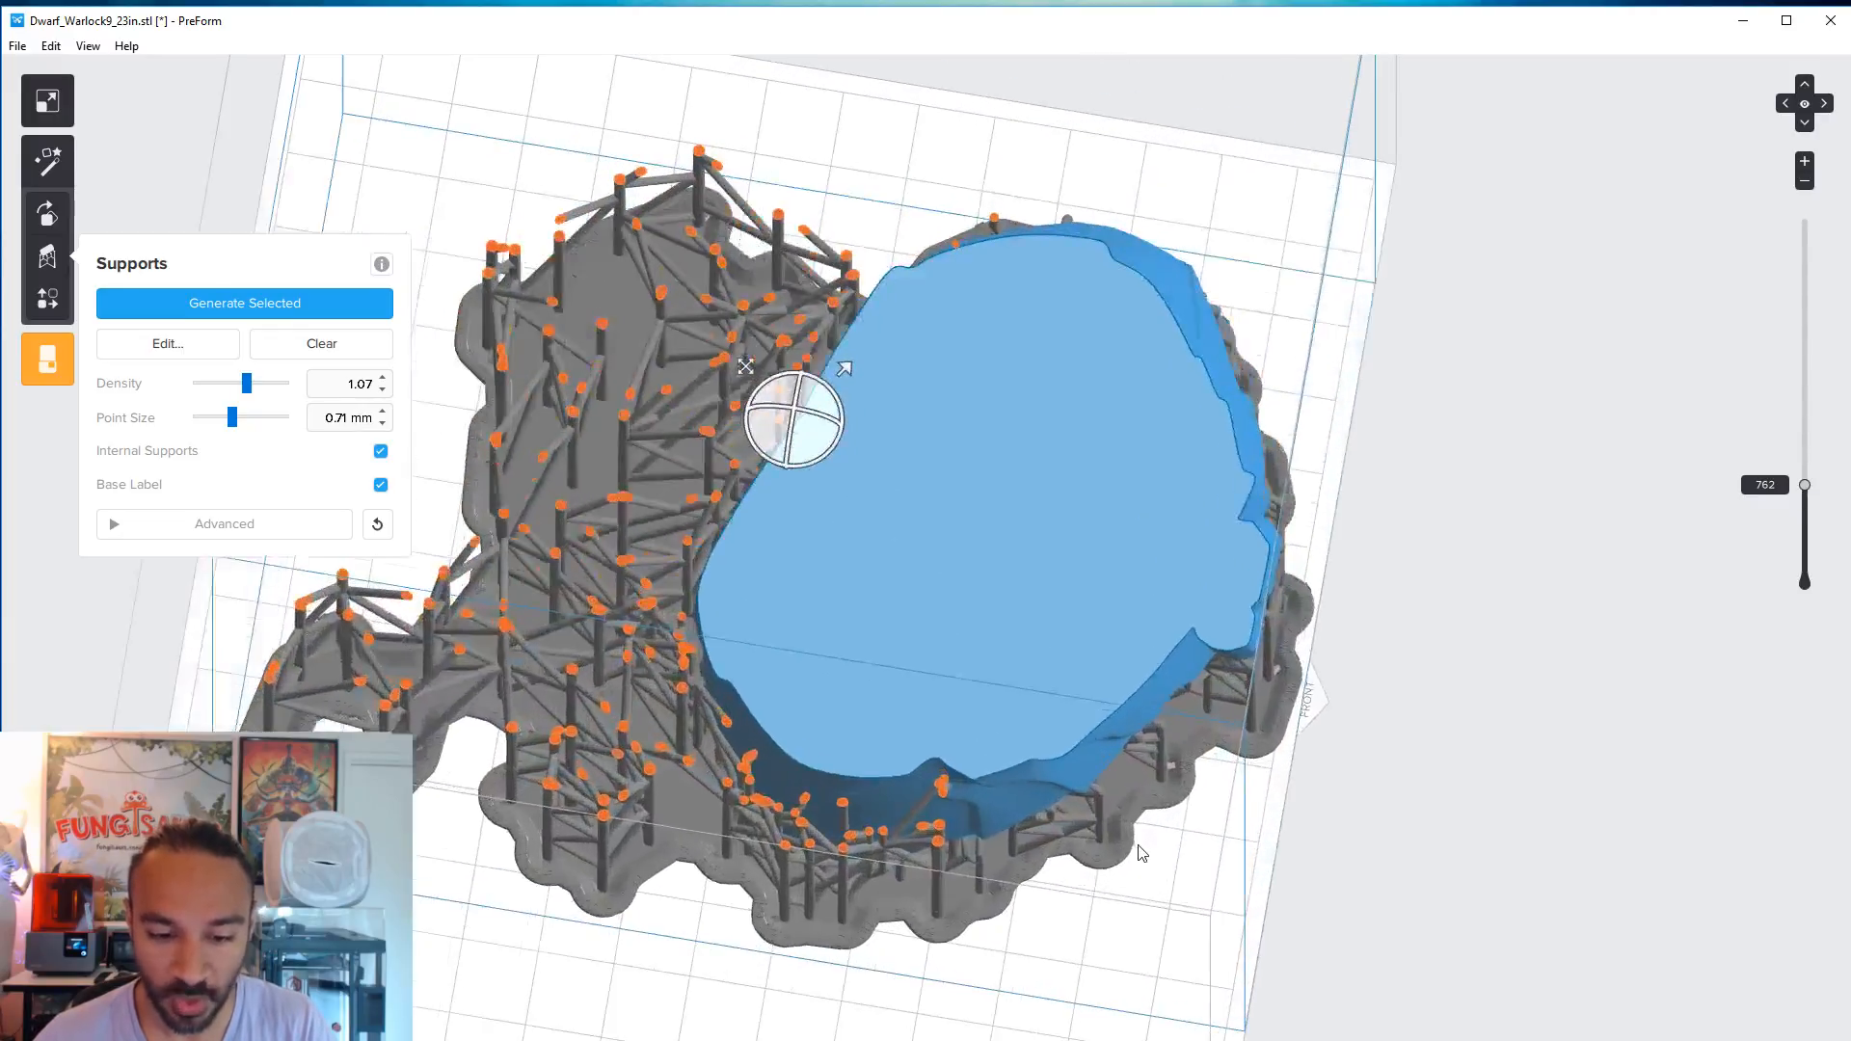
right_click_drag(1138, 845, 1209, 933)
- Raise the layer preview to layer 2972 and inspect up close the supports that land on the dwarf's robe
left_click_drag(1802, 485, 1751, 262)
scroll(997, 788, "up", 4)
right_click_drag(997, 789, 778, 455)
scroll(1169, 640, "up", 4)
right_click_drag(1095, 696, 1253, 698)
middle_click_drag(1254, 698, 881, 655)
scroll(881, 656, "up", 3)
right_click_drag(1099, 767, 1265, 733)
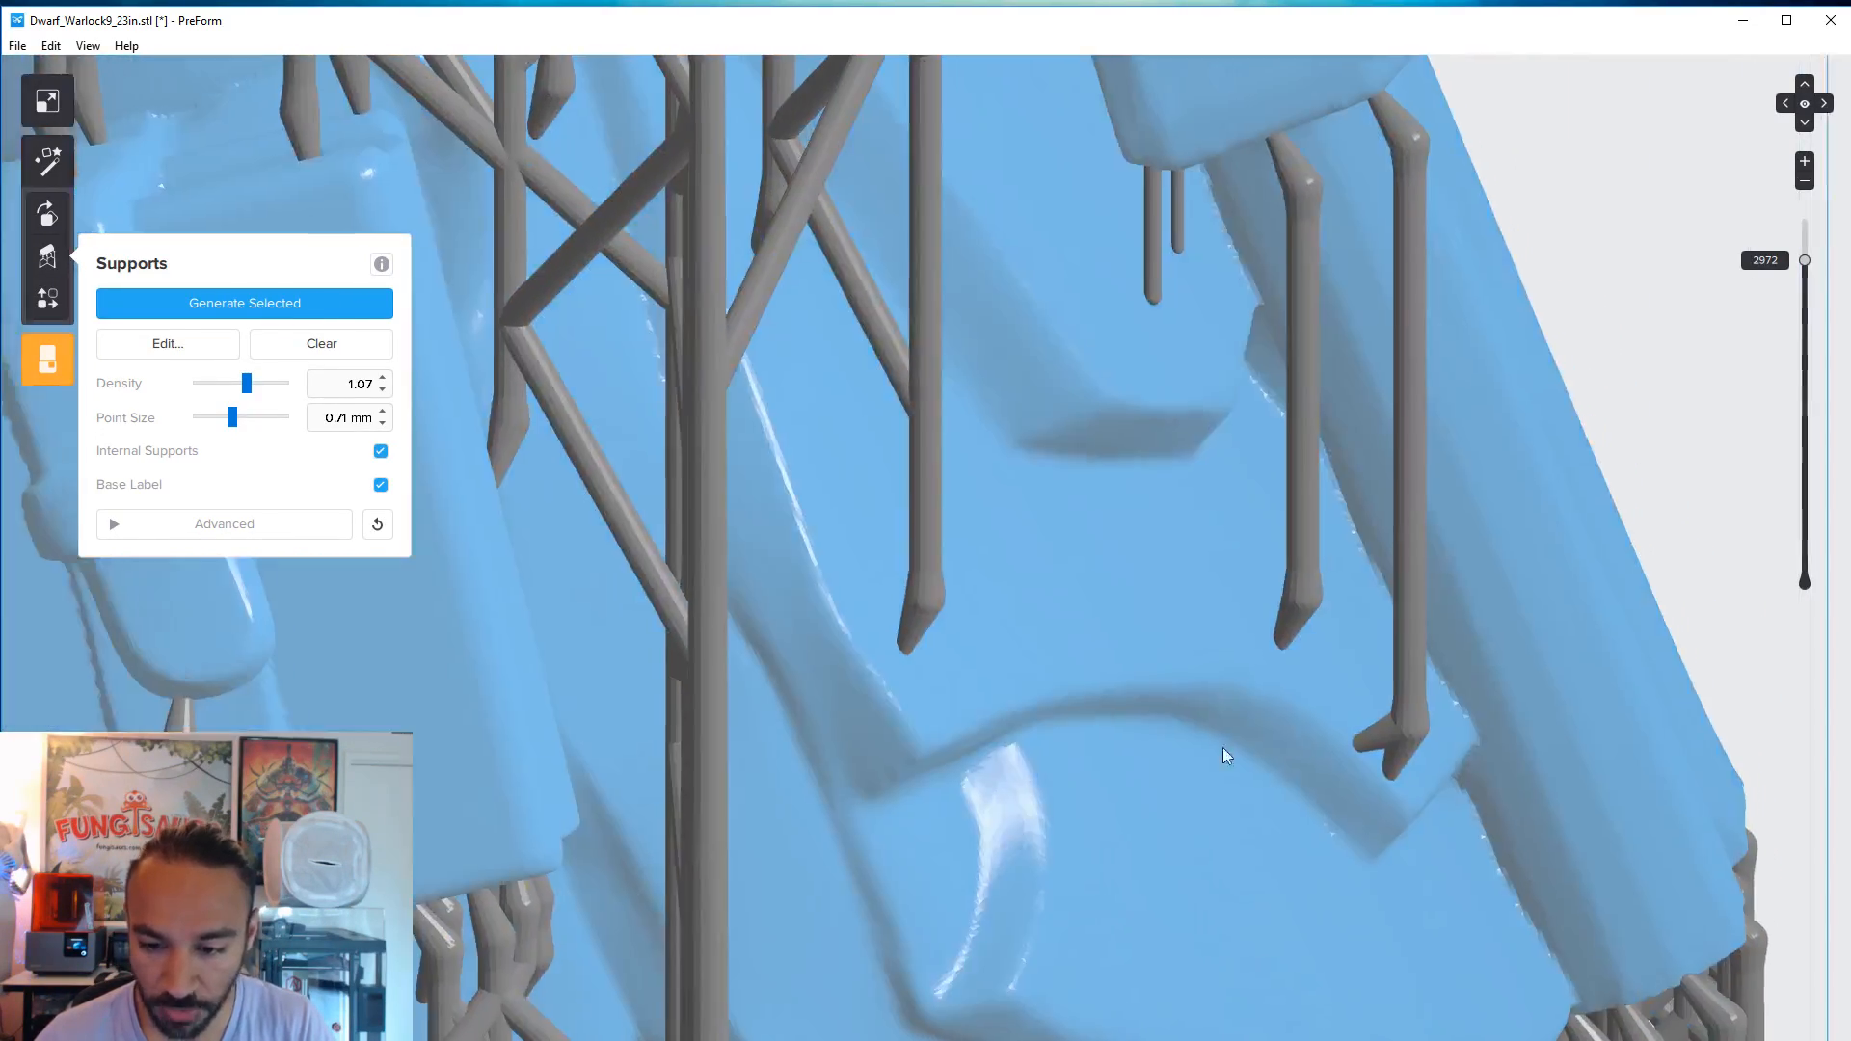
middle_click_drag(1264, 733, 1082, 812)
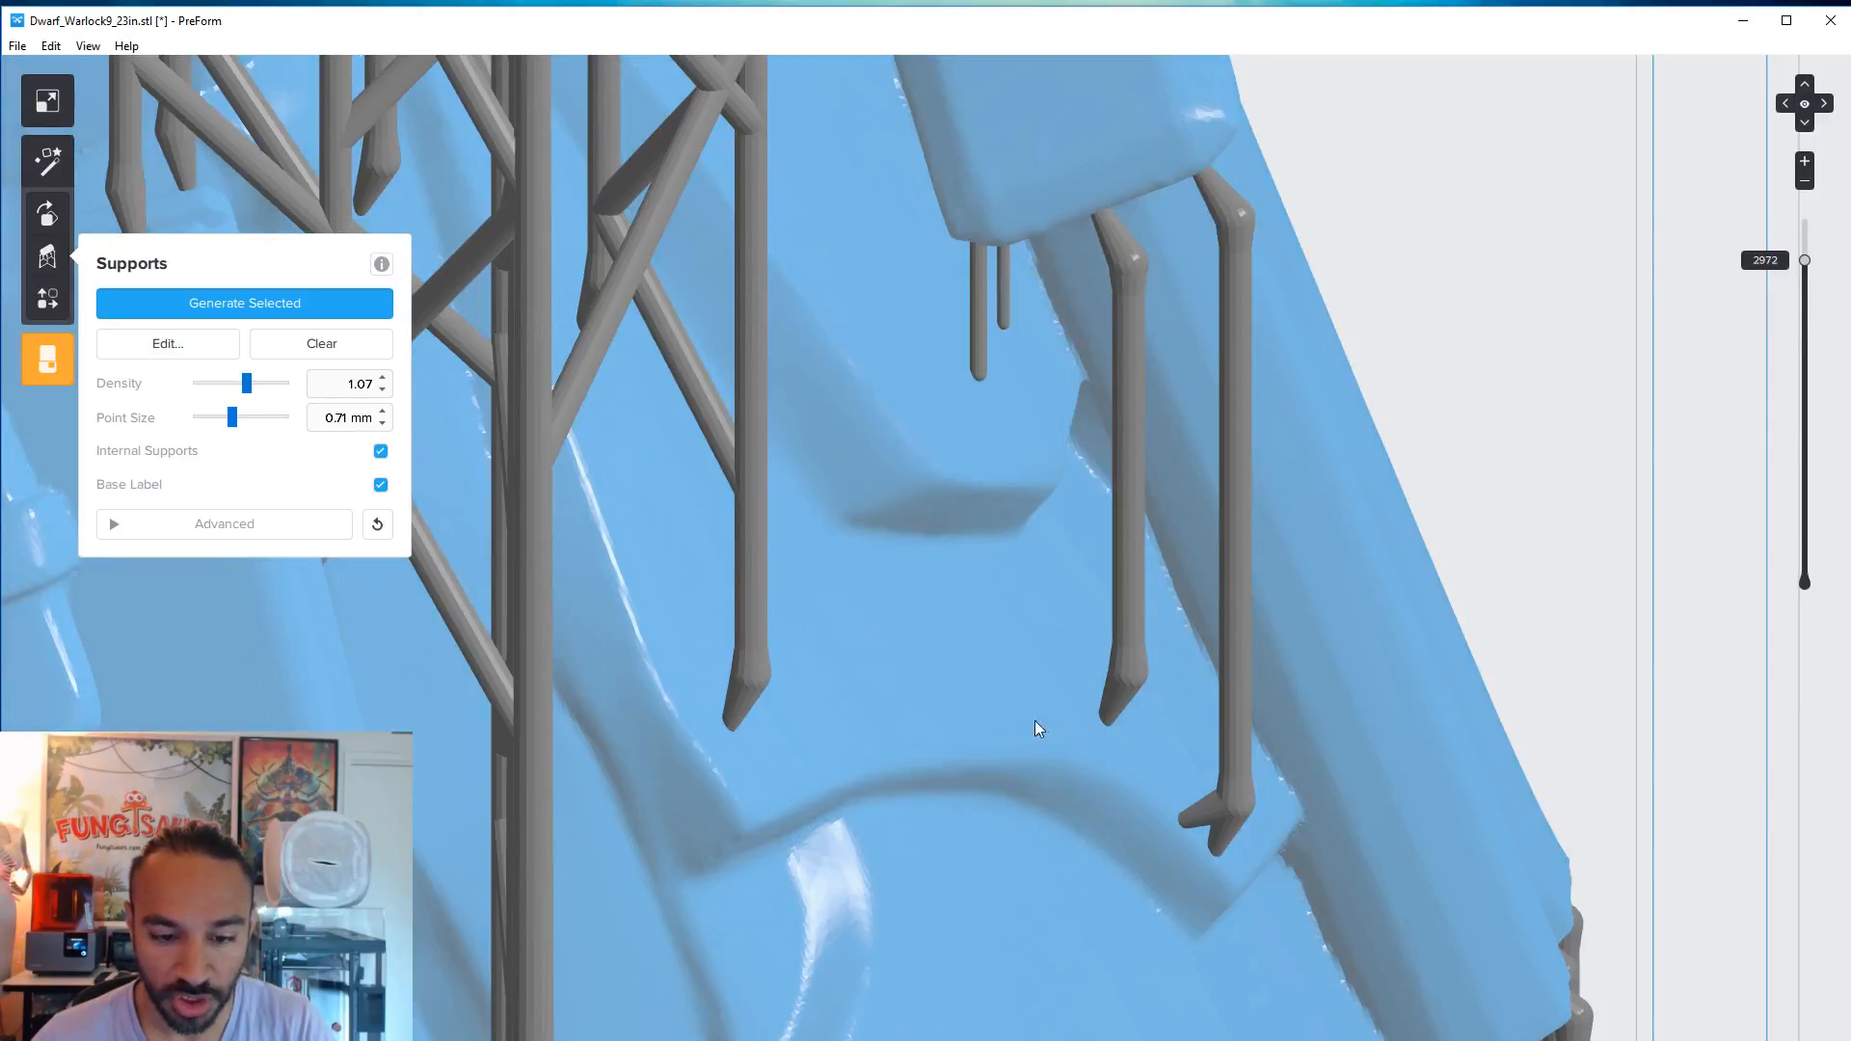
right_click_drag(1095, 778, 941, 717)
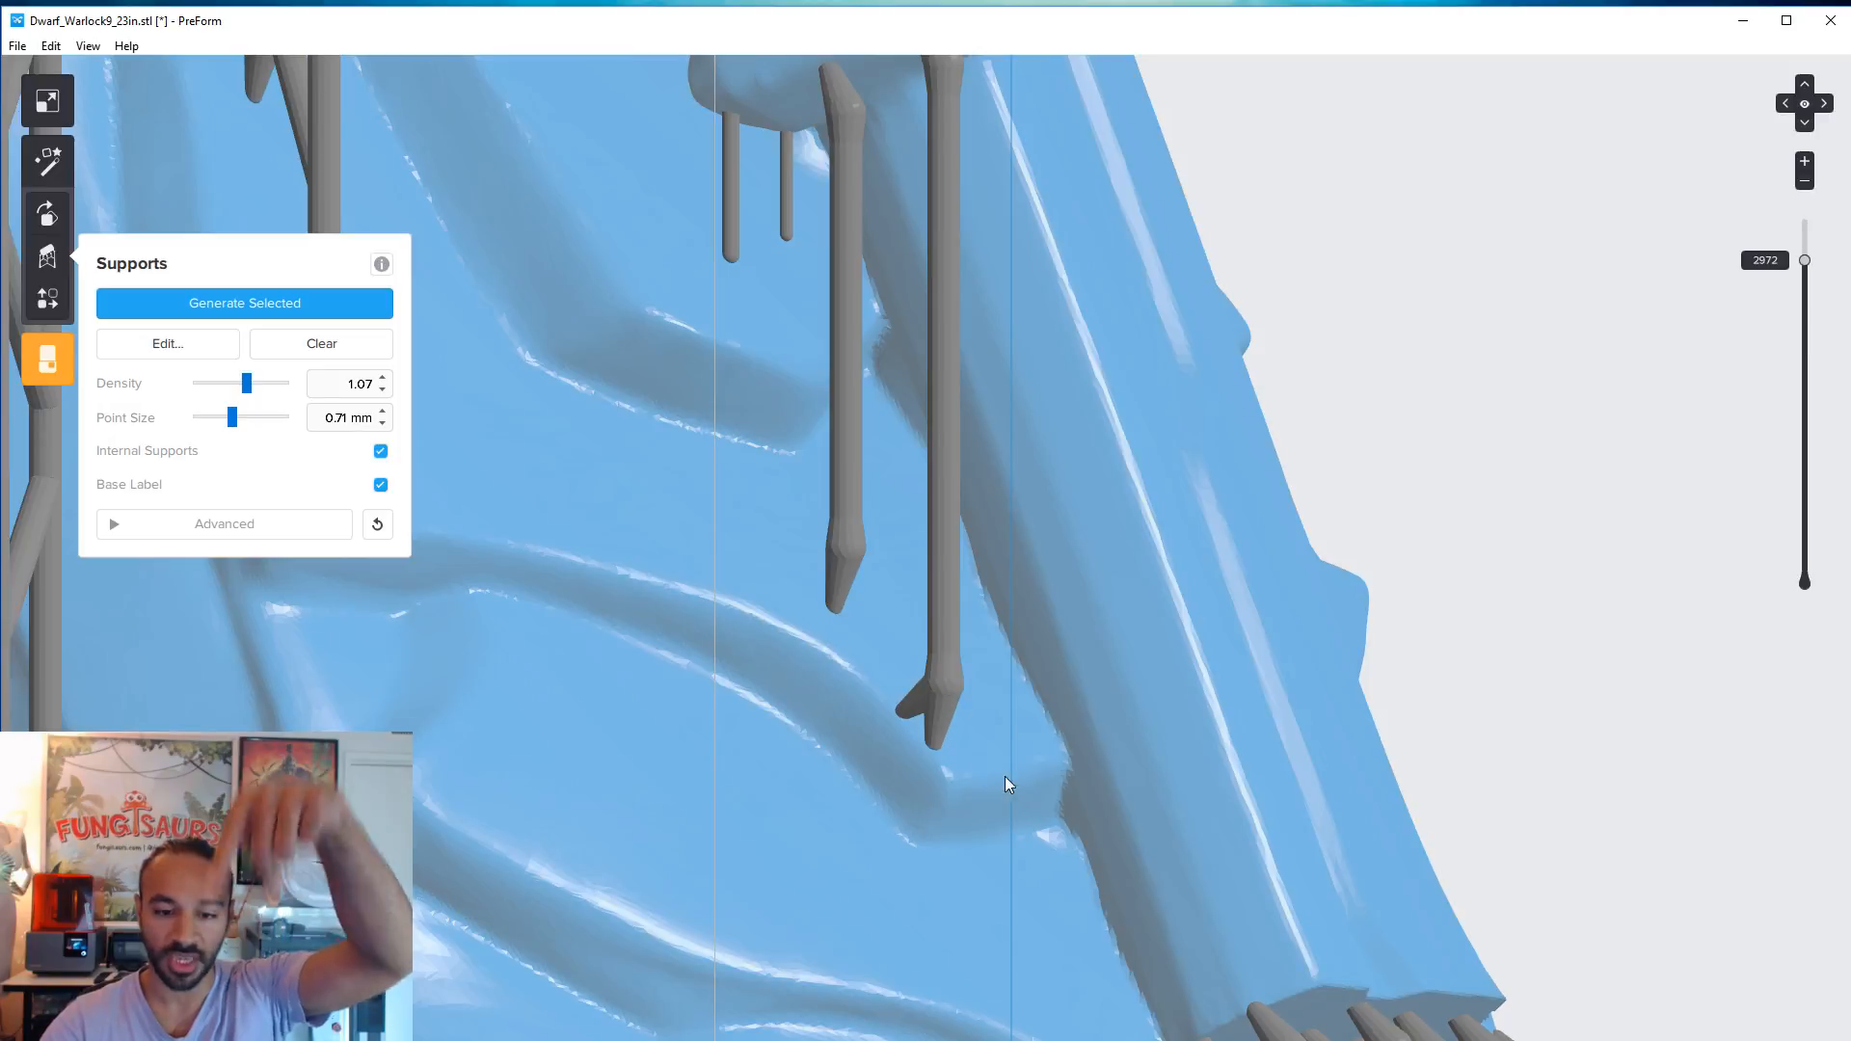
- Examine the supports landing on the robe and below the staff hand, and the whole supported dwarf from the side
right_click_drag(957, 656, 1050, 79)
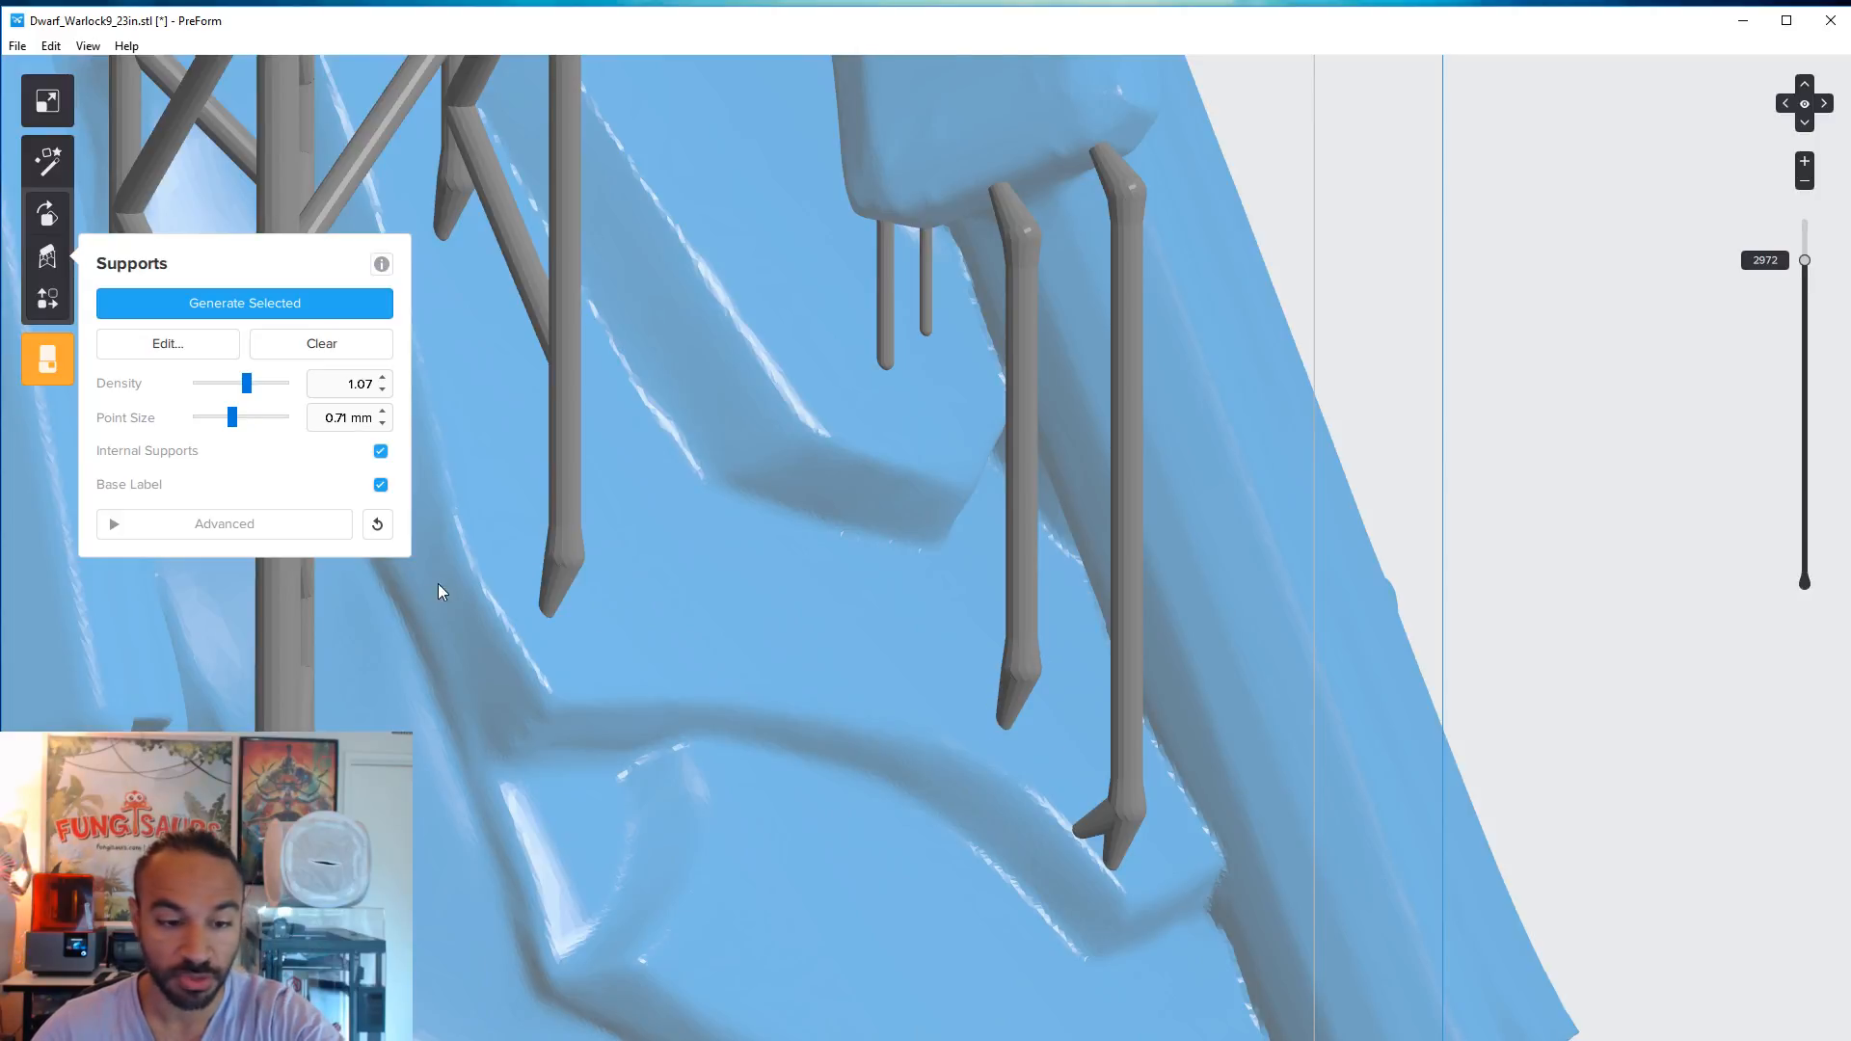
right_click_drag(602, 564, 1101, 667)
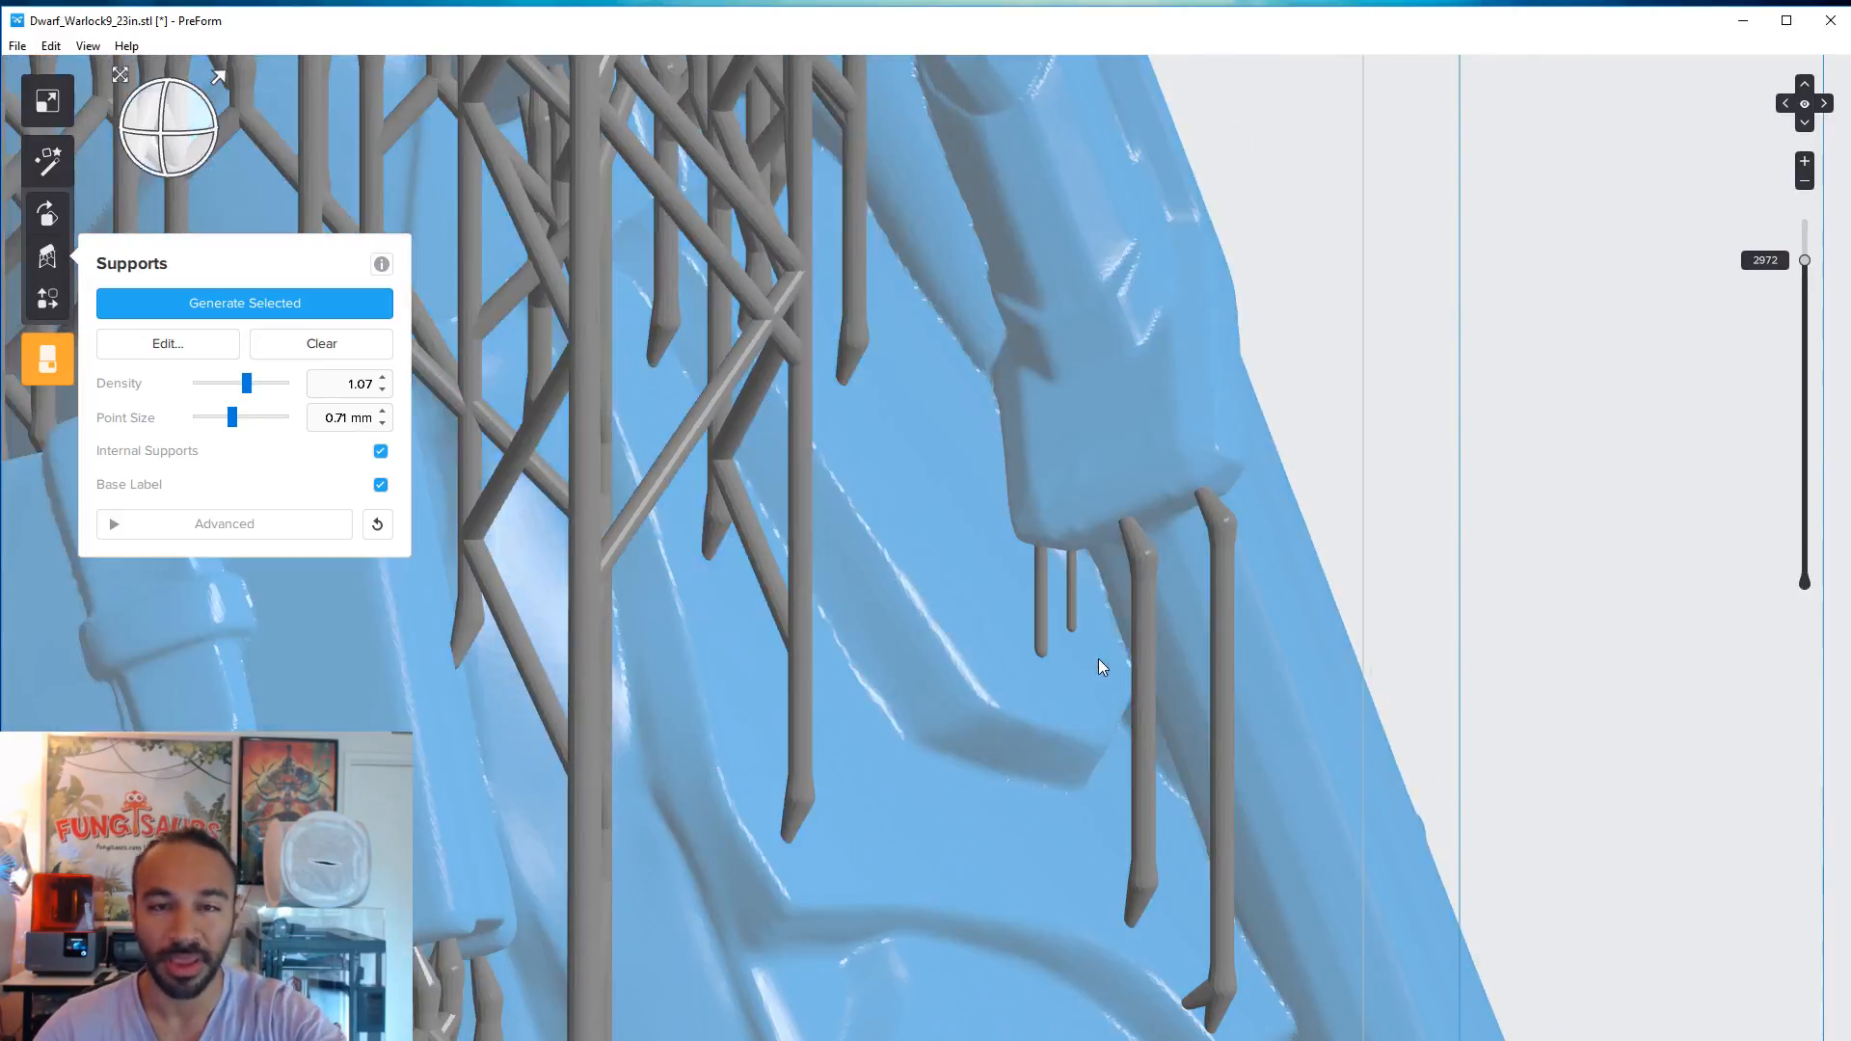
scroll(803, 596, "down", 5)
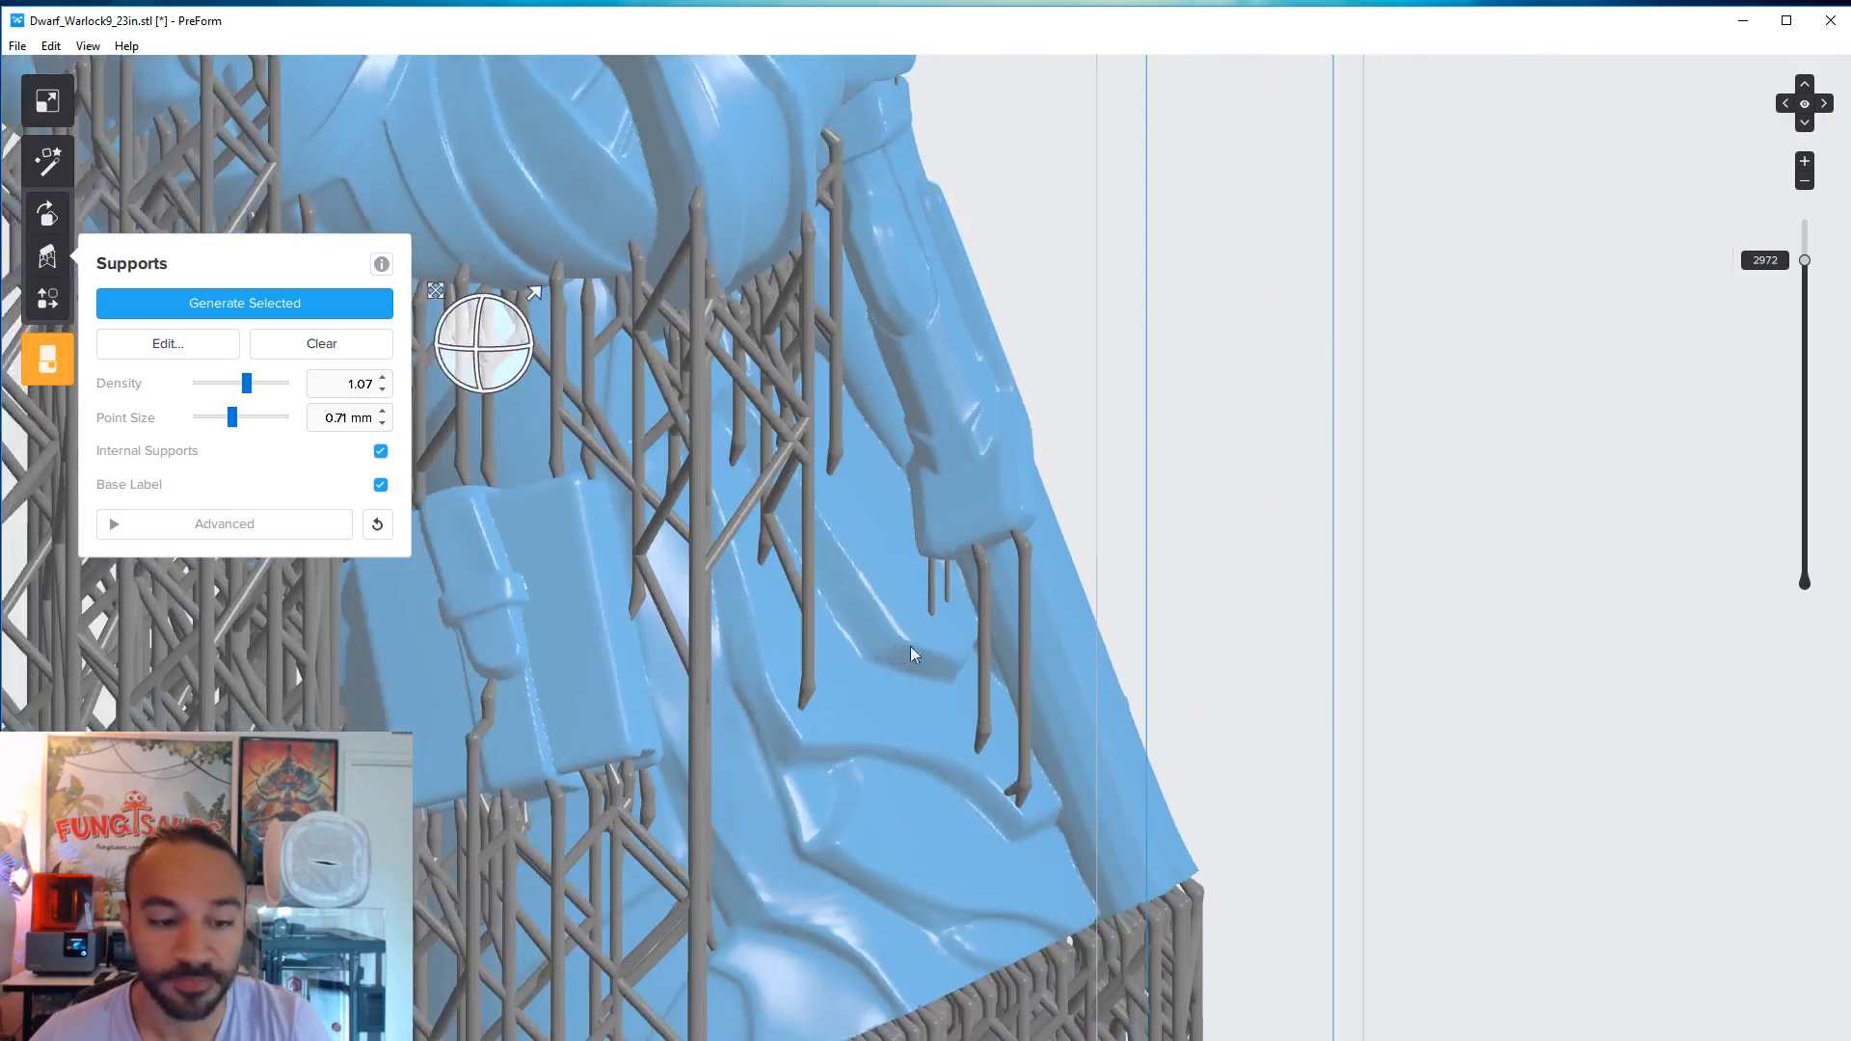
middle_click_drag(898, 648, 1234, 710)
scroll(1096, 547, "down", 5)
right_click_drag(1095, 592, 145, 637)
mouse_move(934, 615)
right_mouse_down()
mouse_move(760, 621)
mouse_move(939, 625)
right_mouse_up()
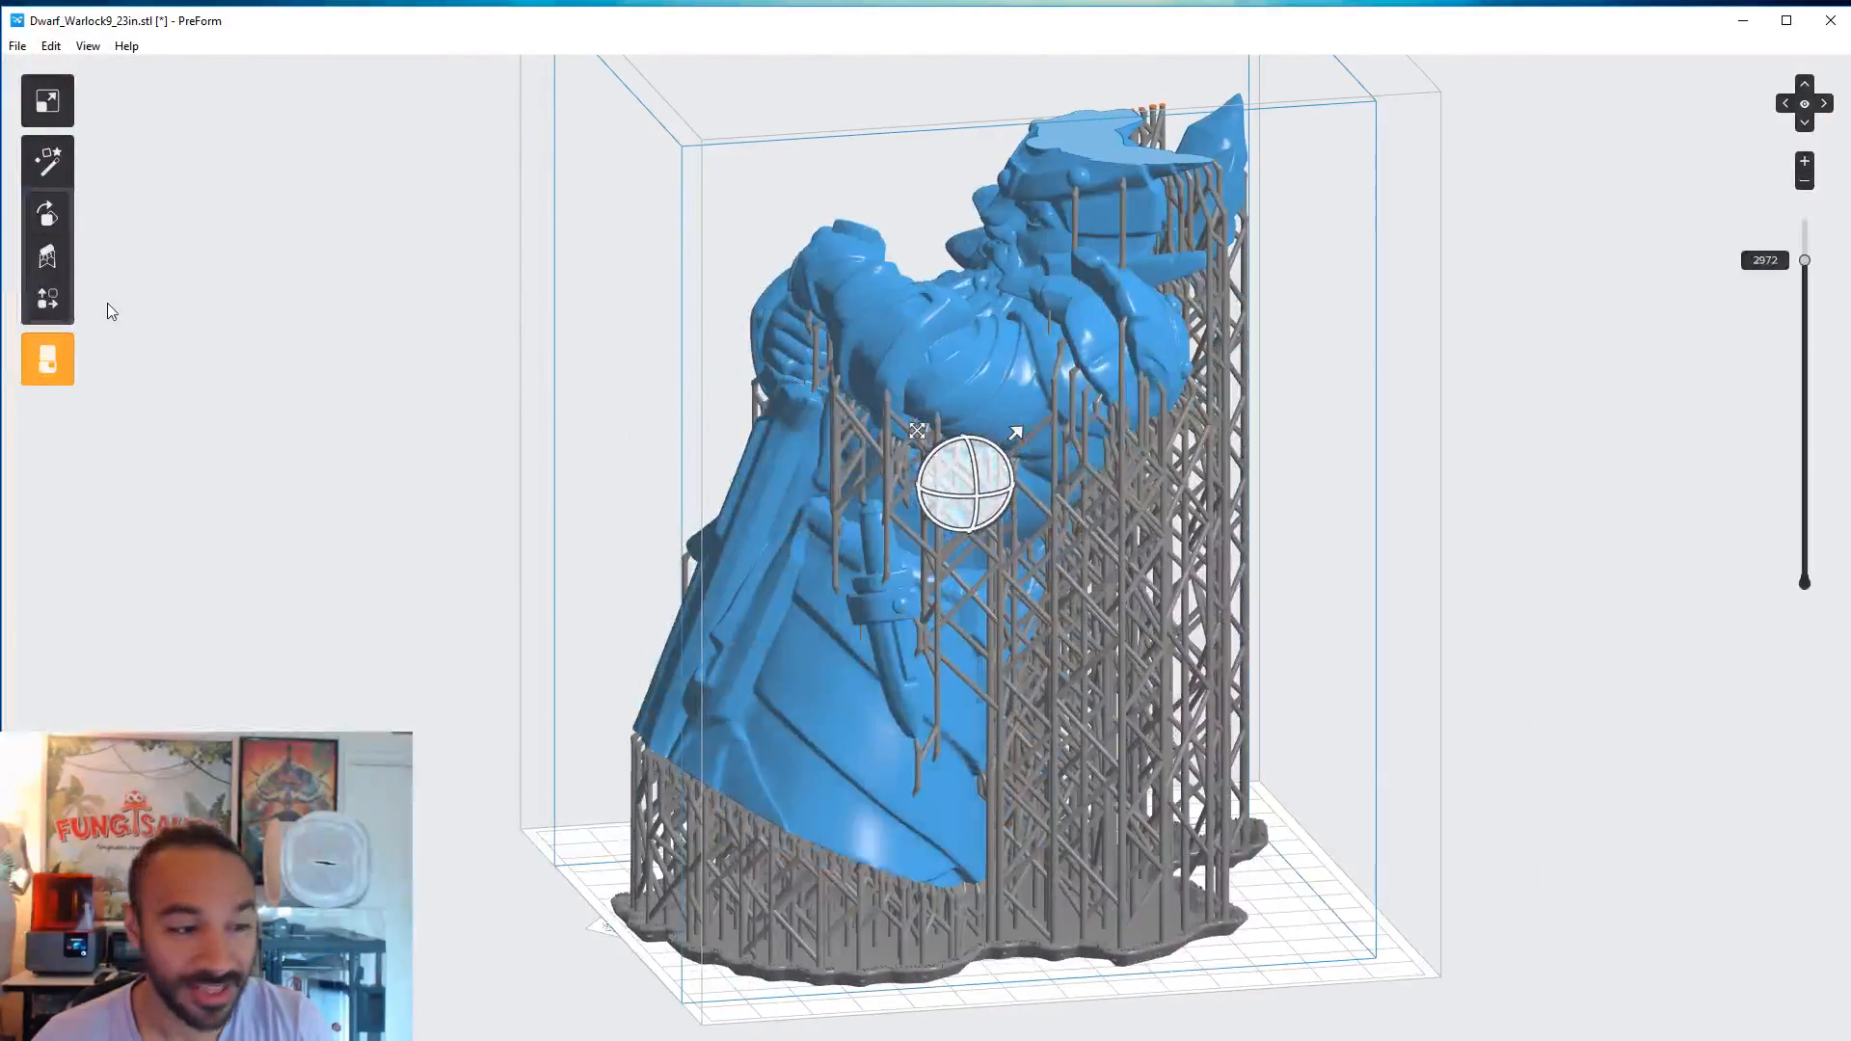
- Start manually editing the dwarf's support points and show all layers of the model
mouse_move(47, 258)
left_click(223, 345)
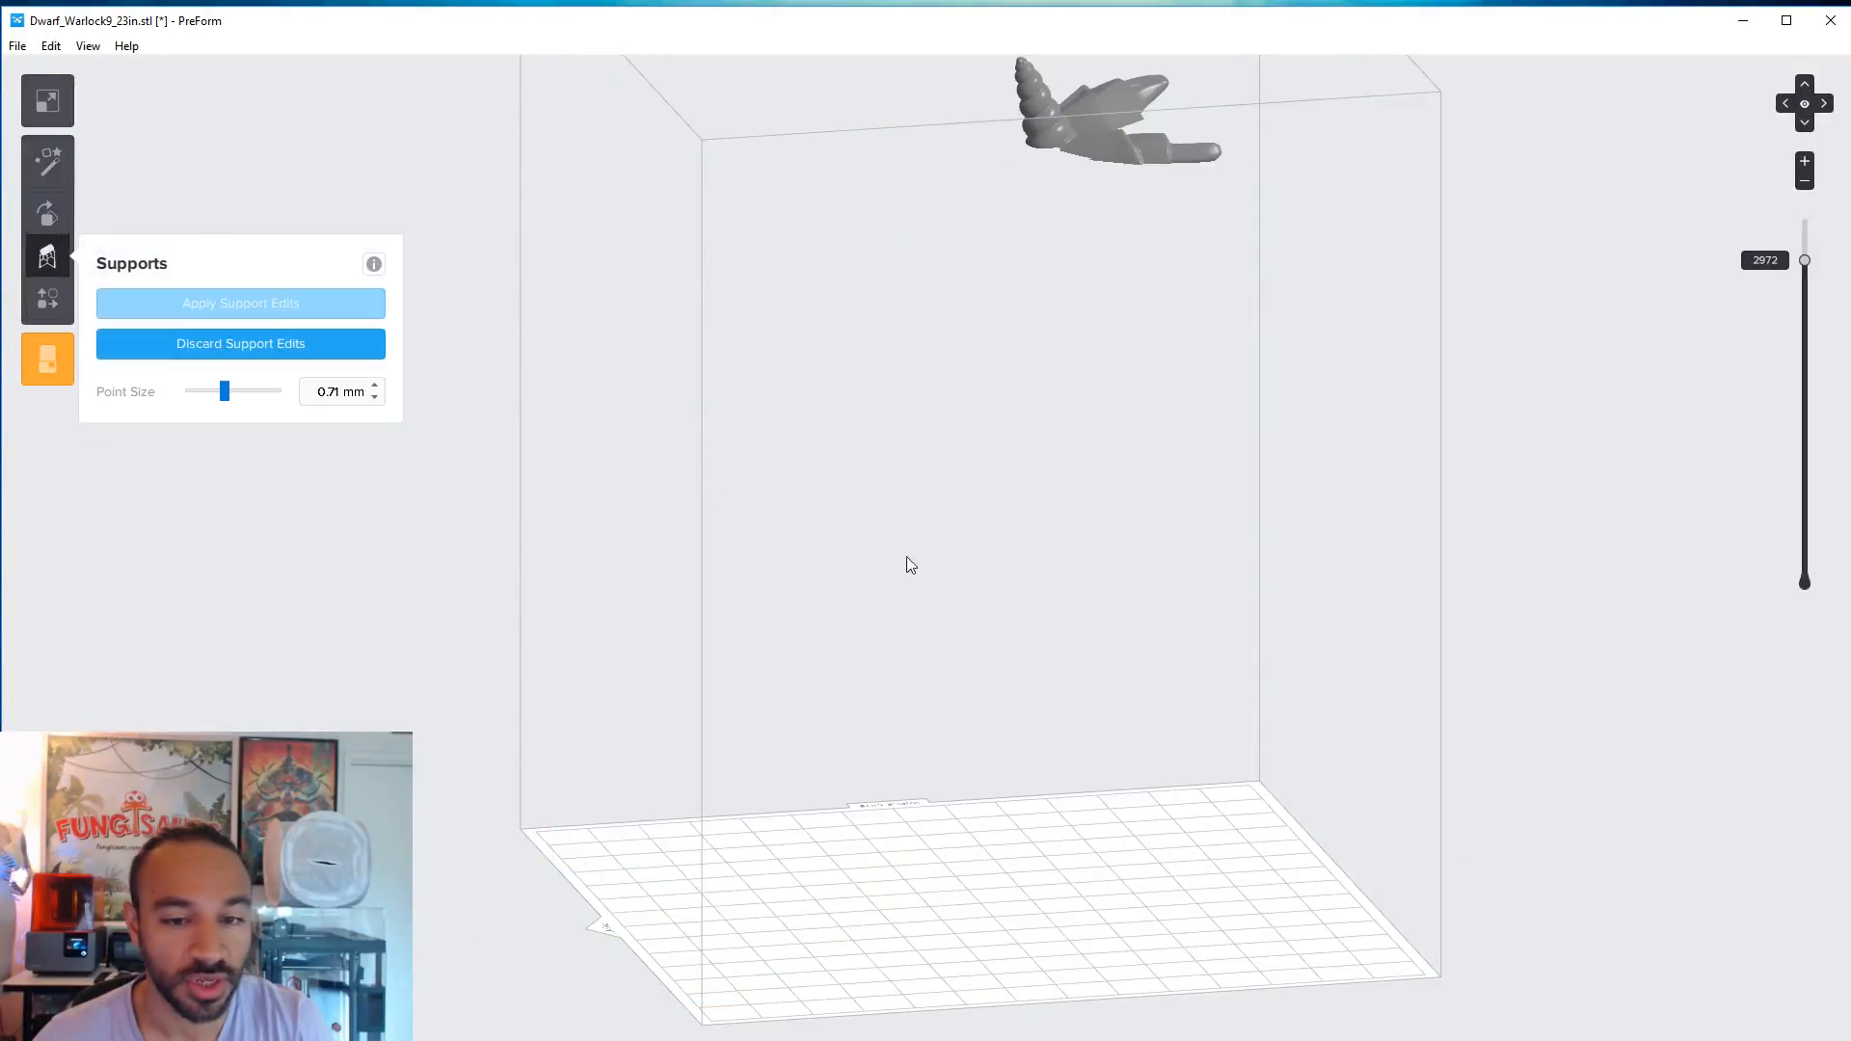
left_click_drag(1800, 263, 1841, 658)
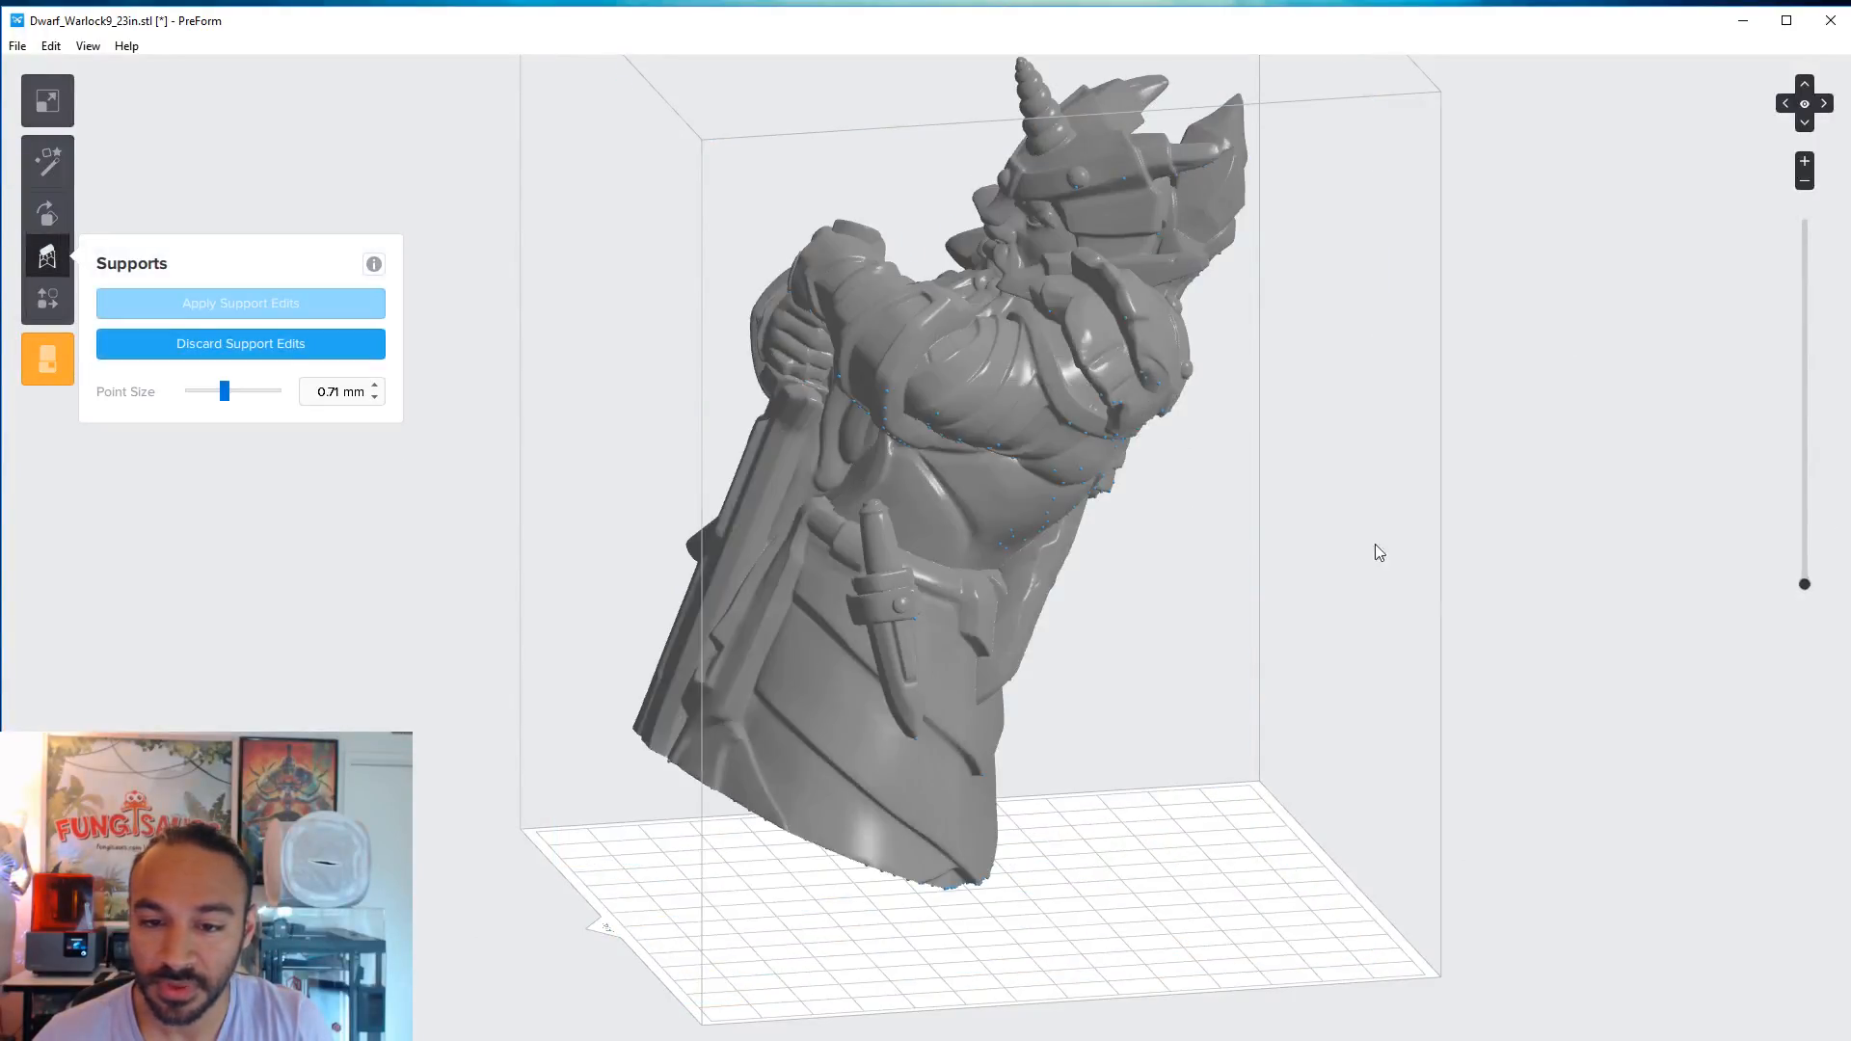
- Set the point size to 1.30 mm and place a support point on the dwarf's upper back, beside the hanging strap
right_click_drag(1442, 560, 966, 386)
scroll(926, 422, "up", 5)
scroll(925, 422, "up", 5)
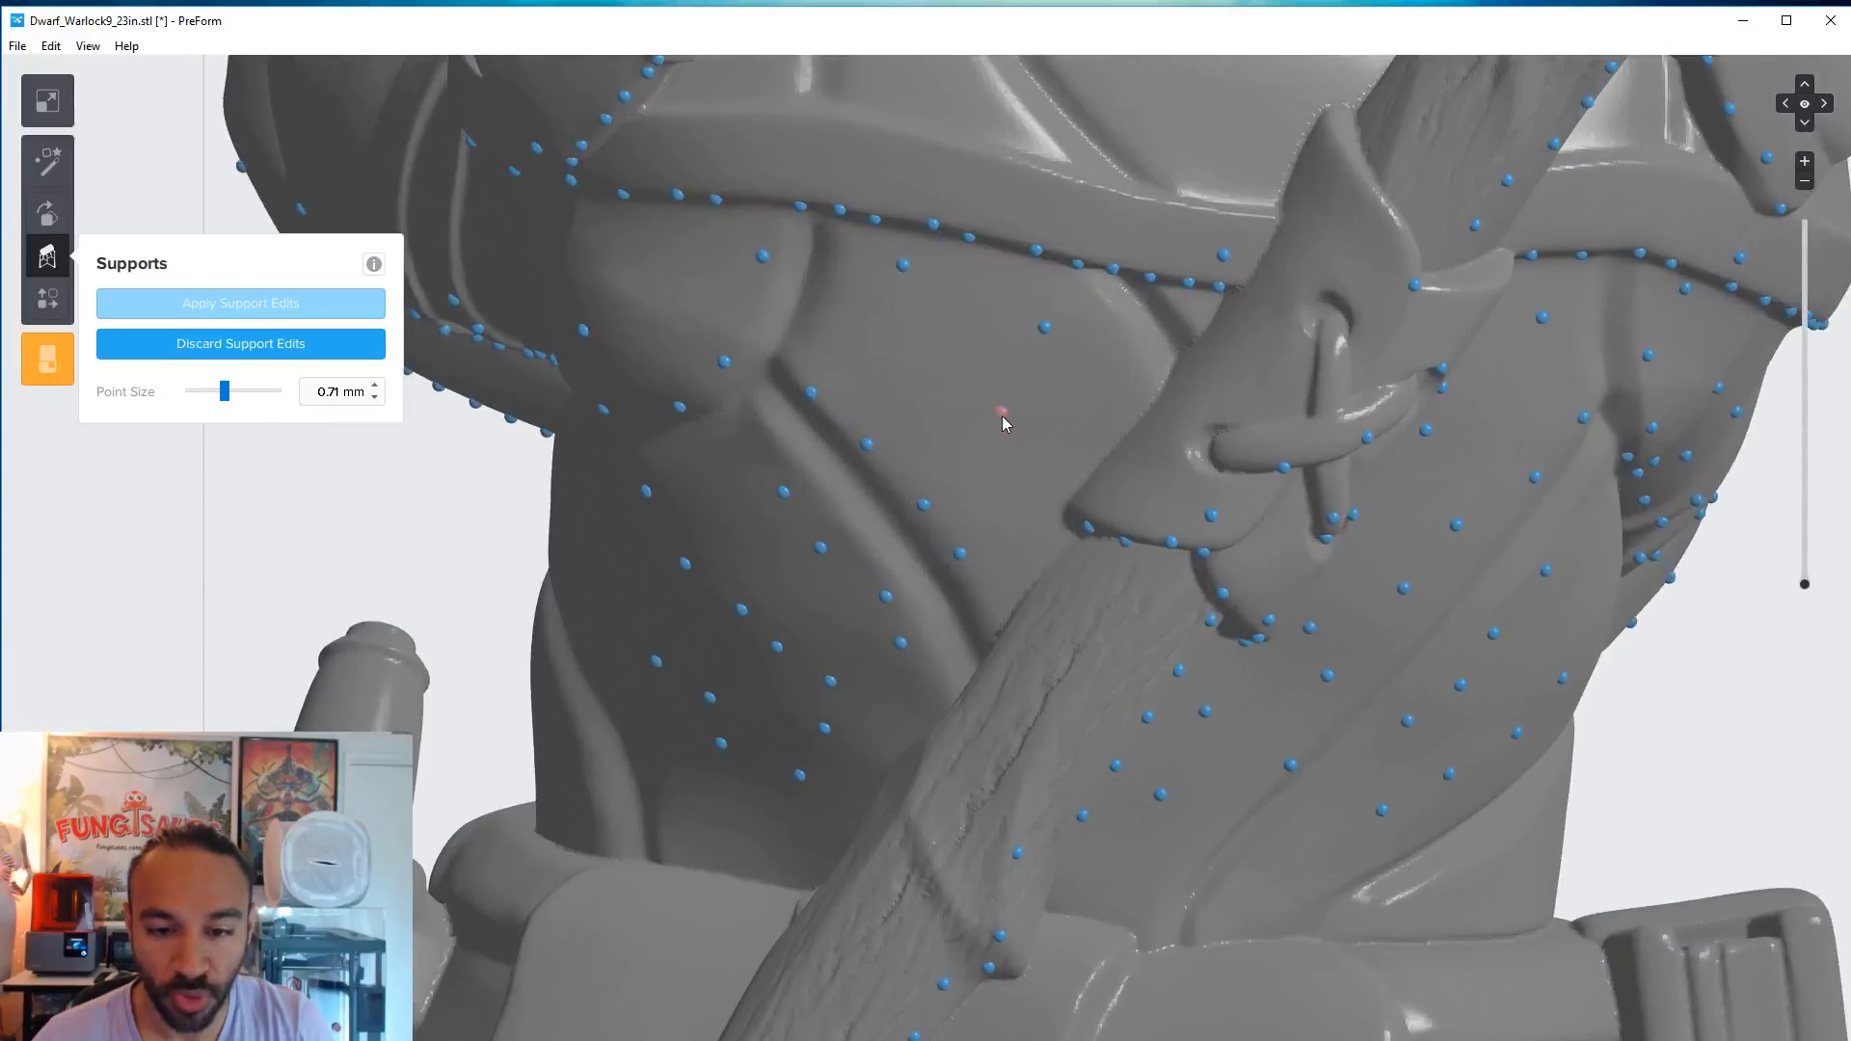
scroll(1003, 417, "up", 5)
left_click_drag(225, 391, 276, 391)
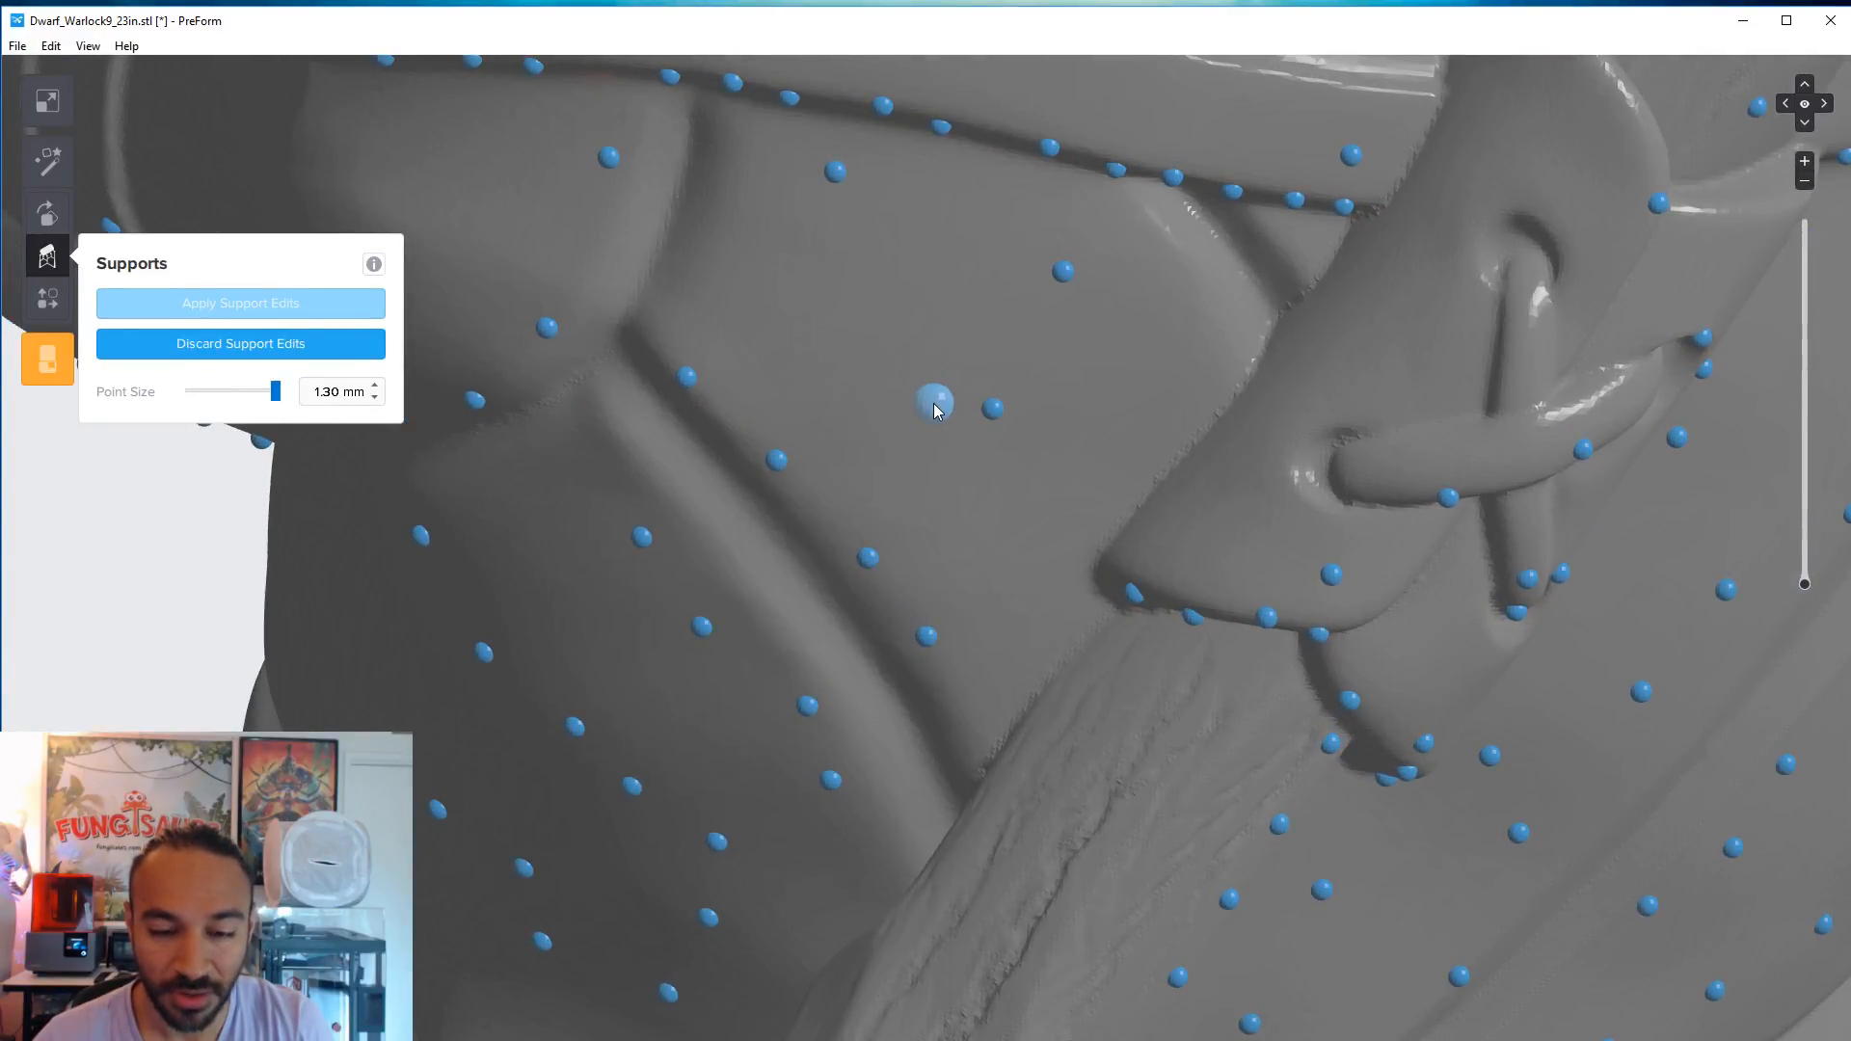
left_click(933, 403)
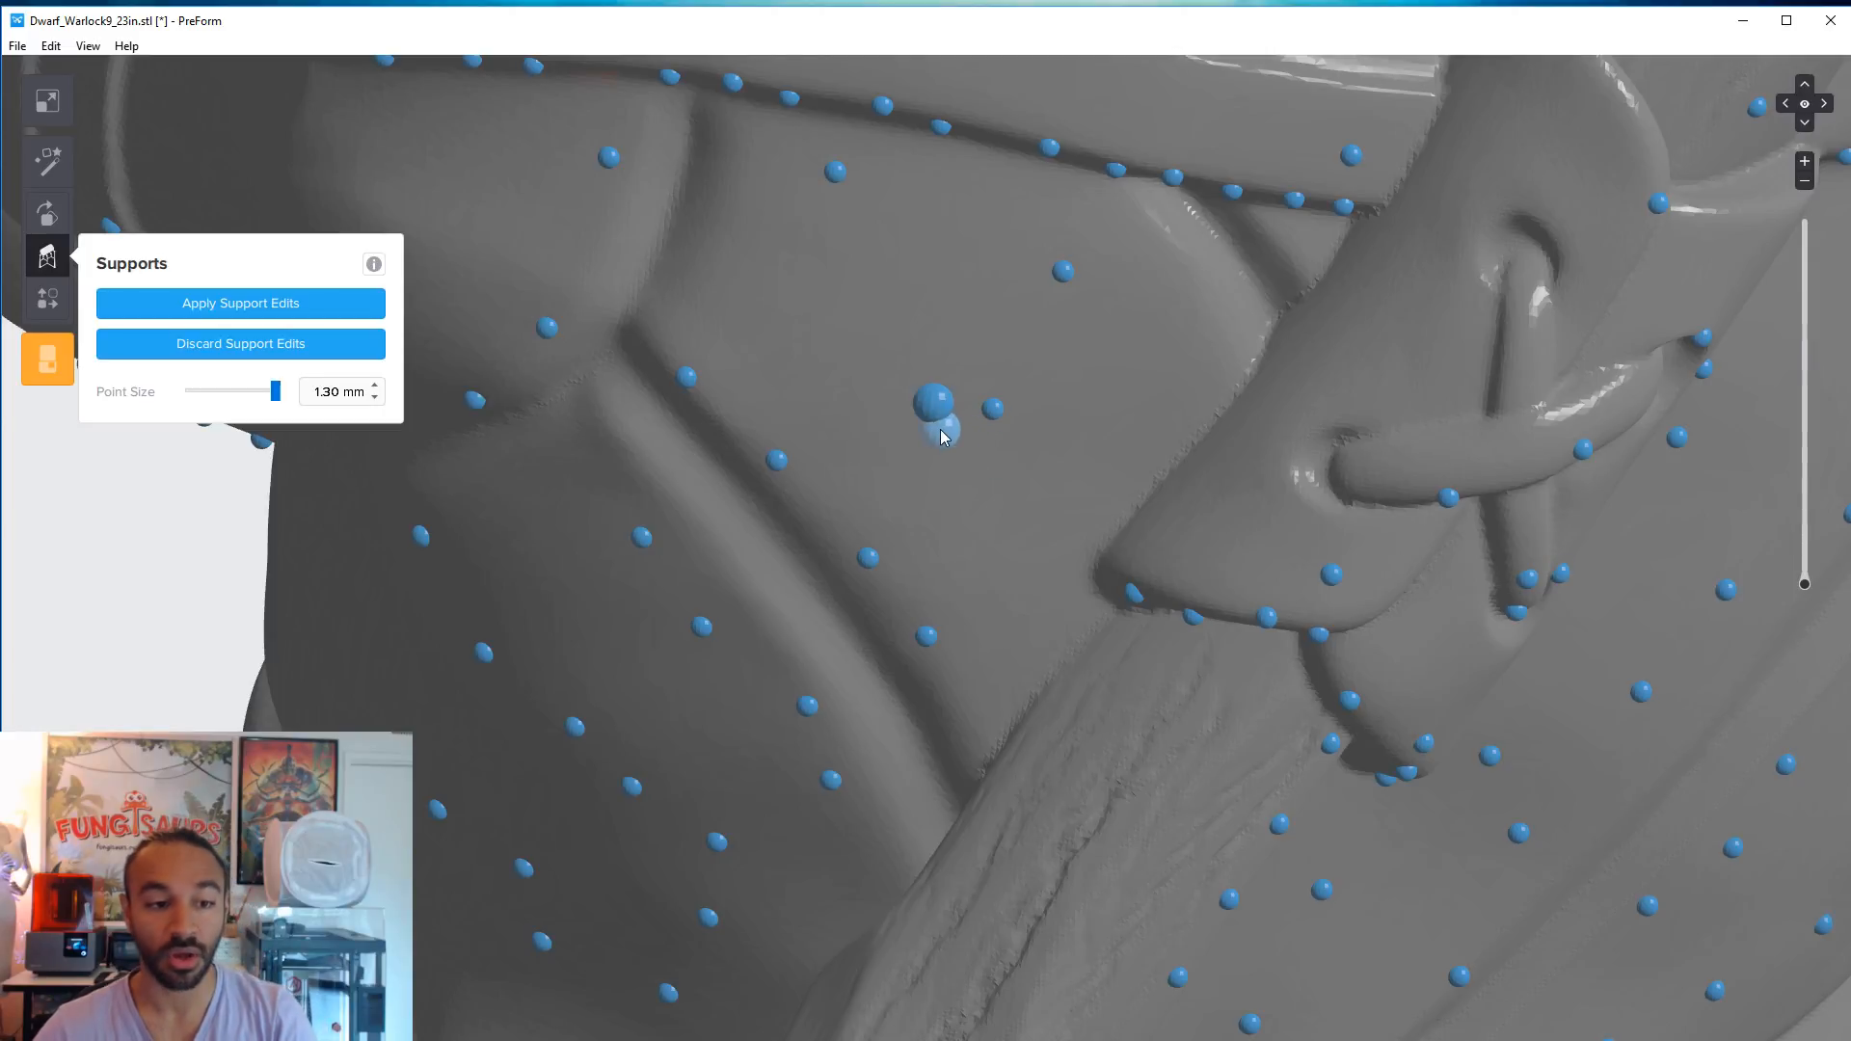
- Try a 0.30 mm point size, return to 1.30 mm, and place a support point at the tip of the lower robe fold
left_click_drag(275, 392, 189, 391)
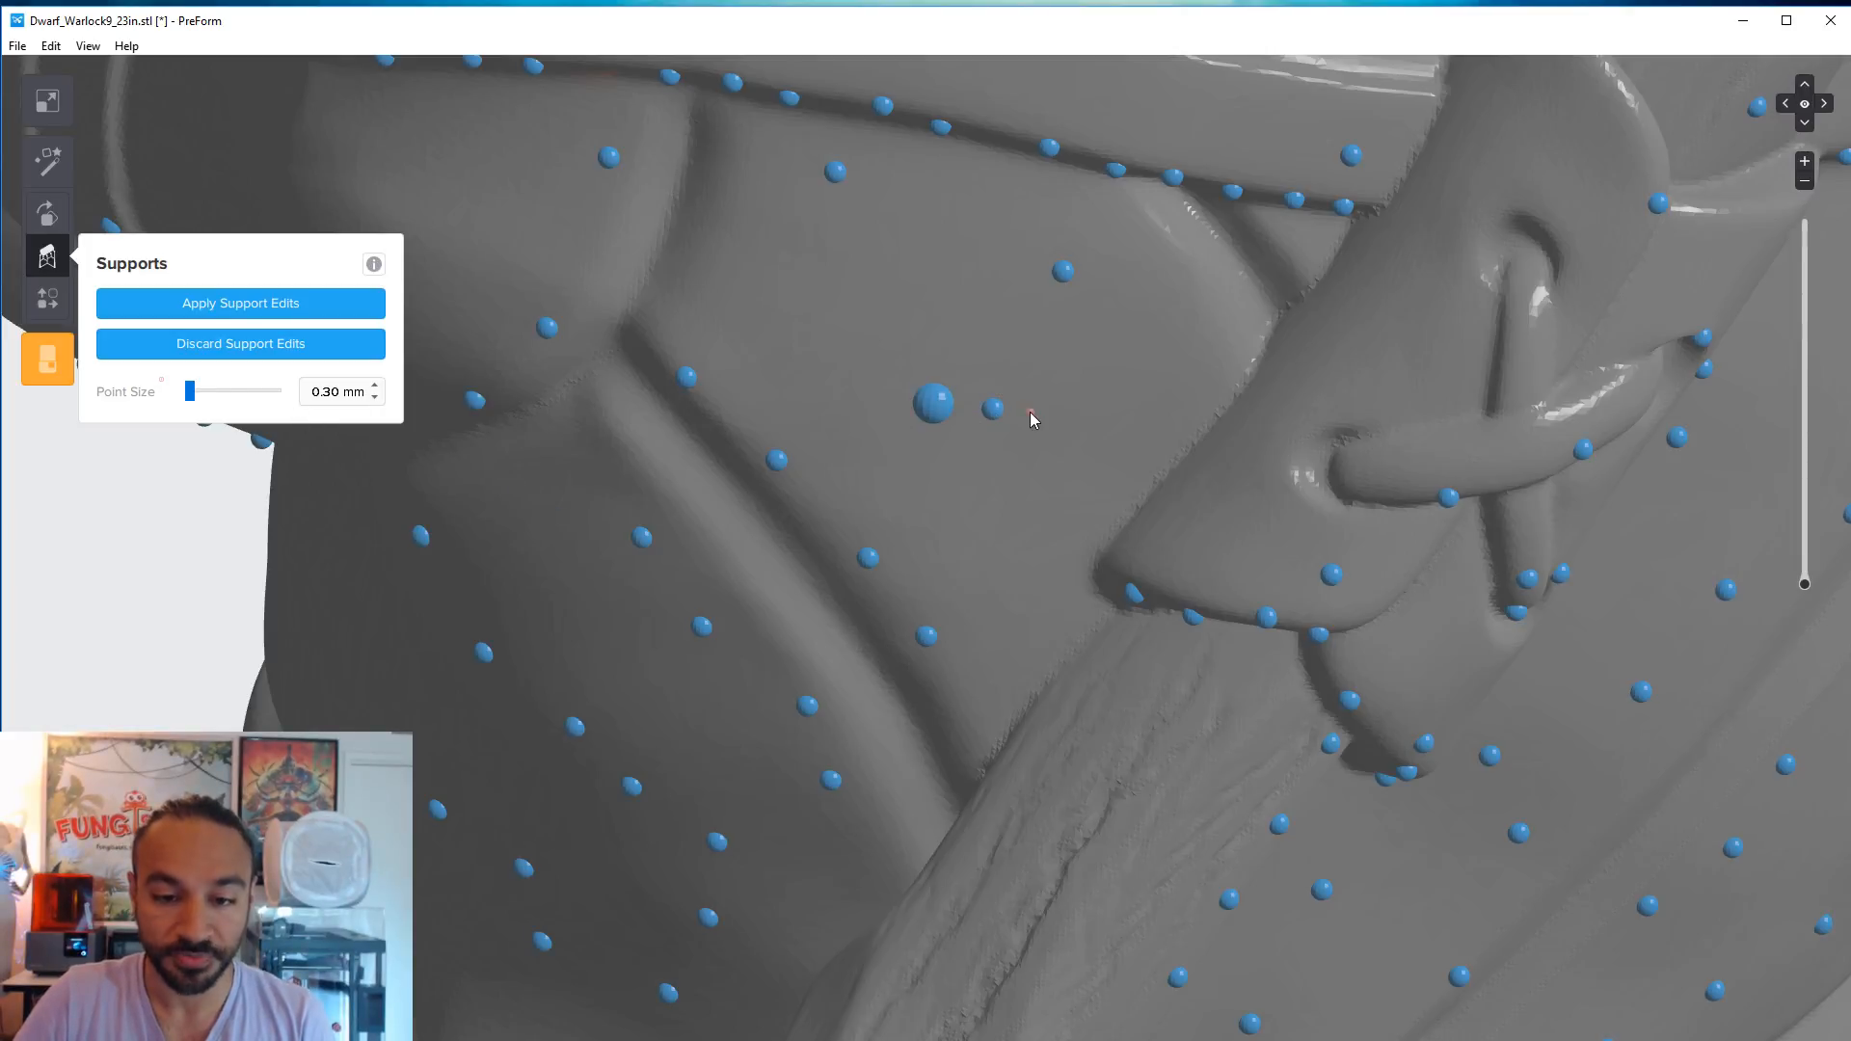
left_click(274, 391)
scroll(1091, 753, "down", 5)
middle_click_drag(1168, 949, 1145, 59)
middle_click_drag(1108, 849, 1095, 204)
scroll(934, 540, "up", 5)
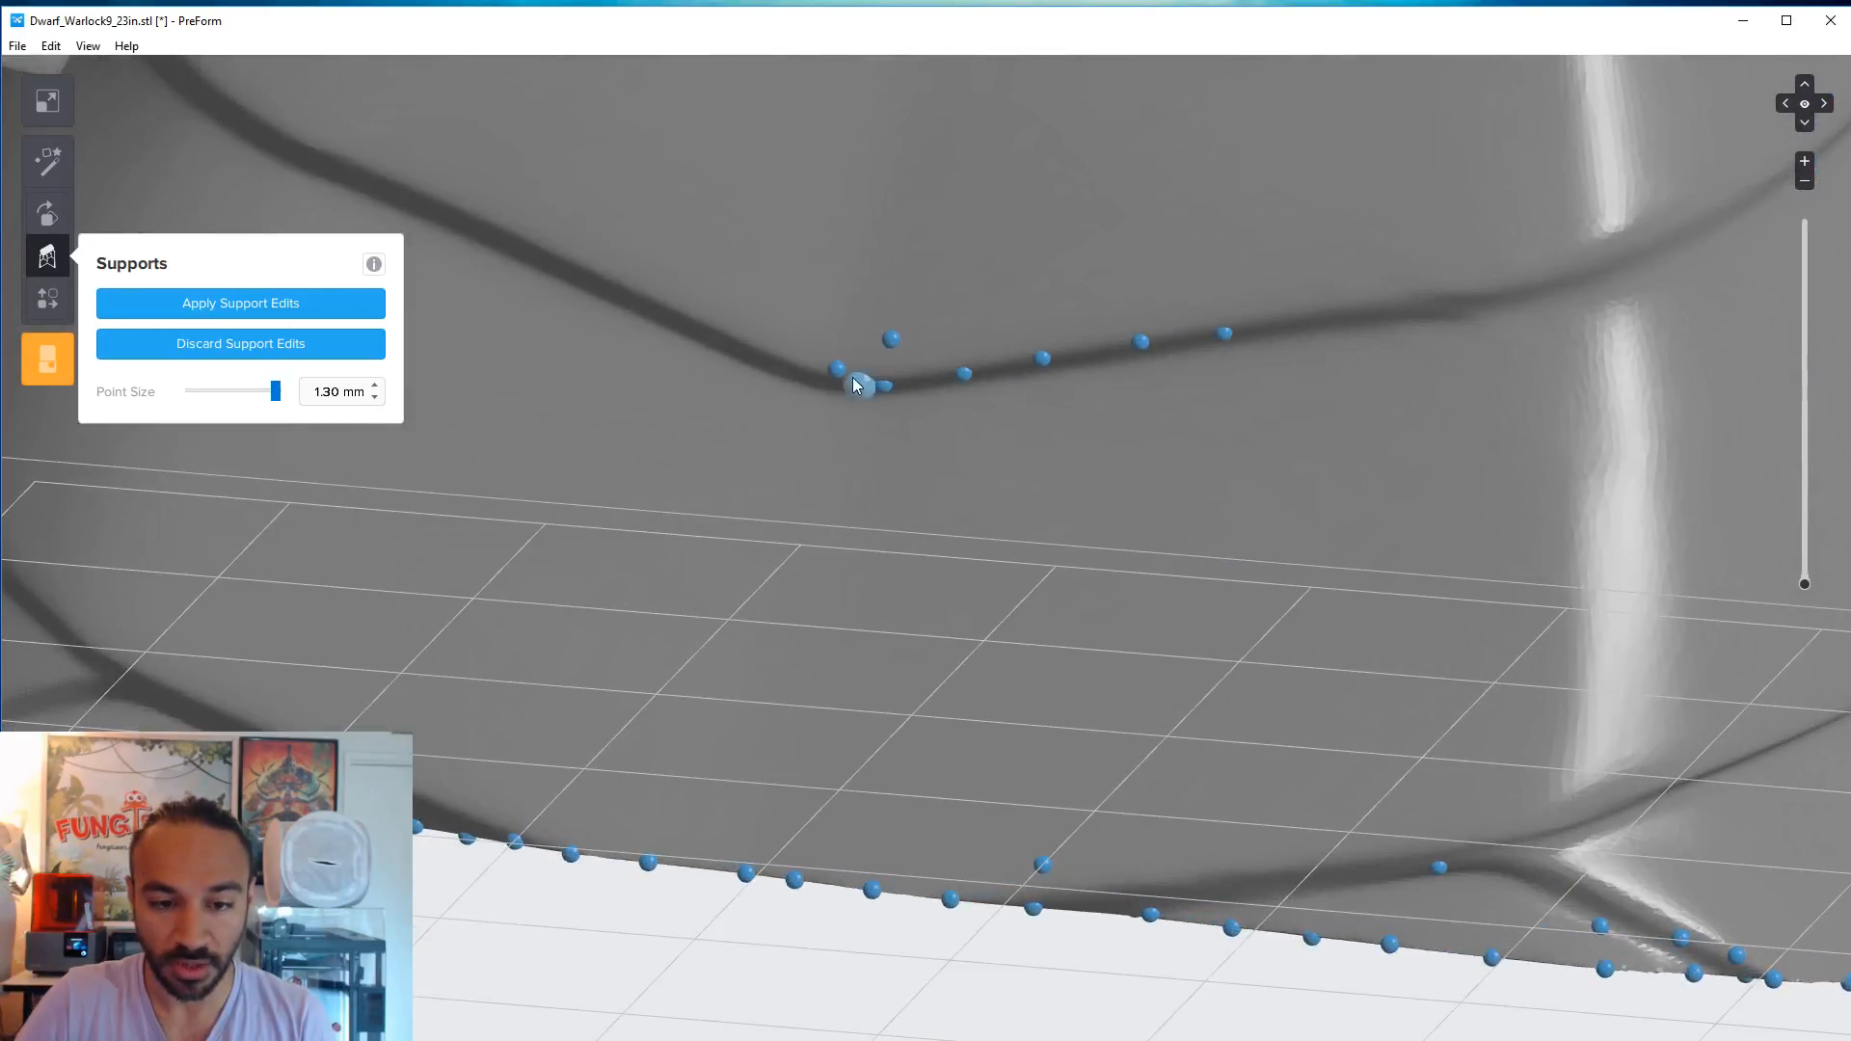
scroll(962, 534, "down", 5)
mouse_move(1052, 540)
right_mouse_down()
mouse_move(1057, 500)
mouse_move(1049, 515)
right_mouse_up()
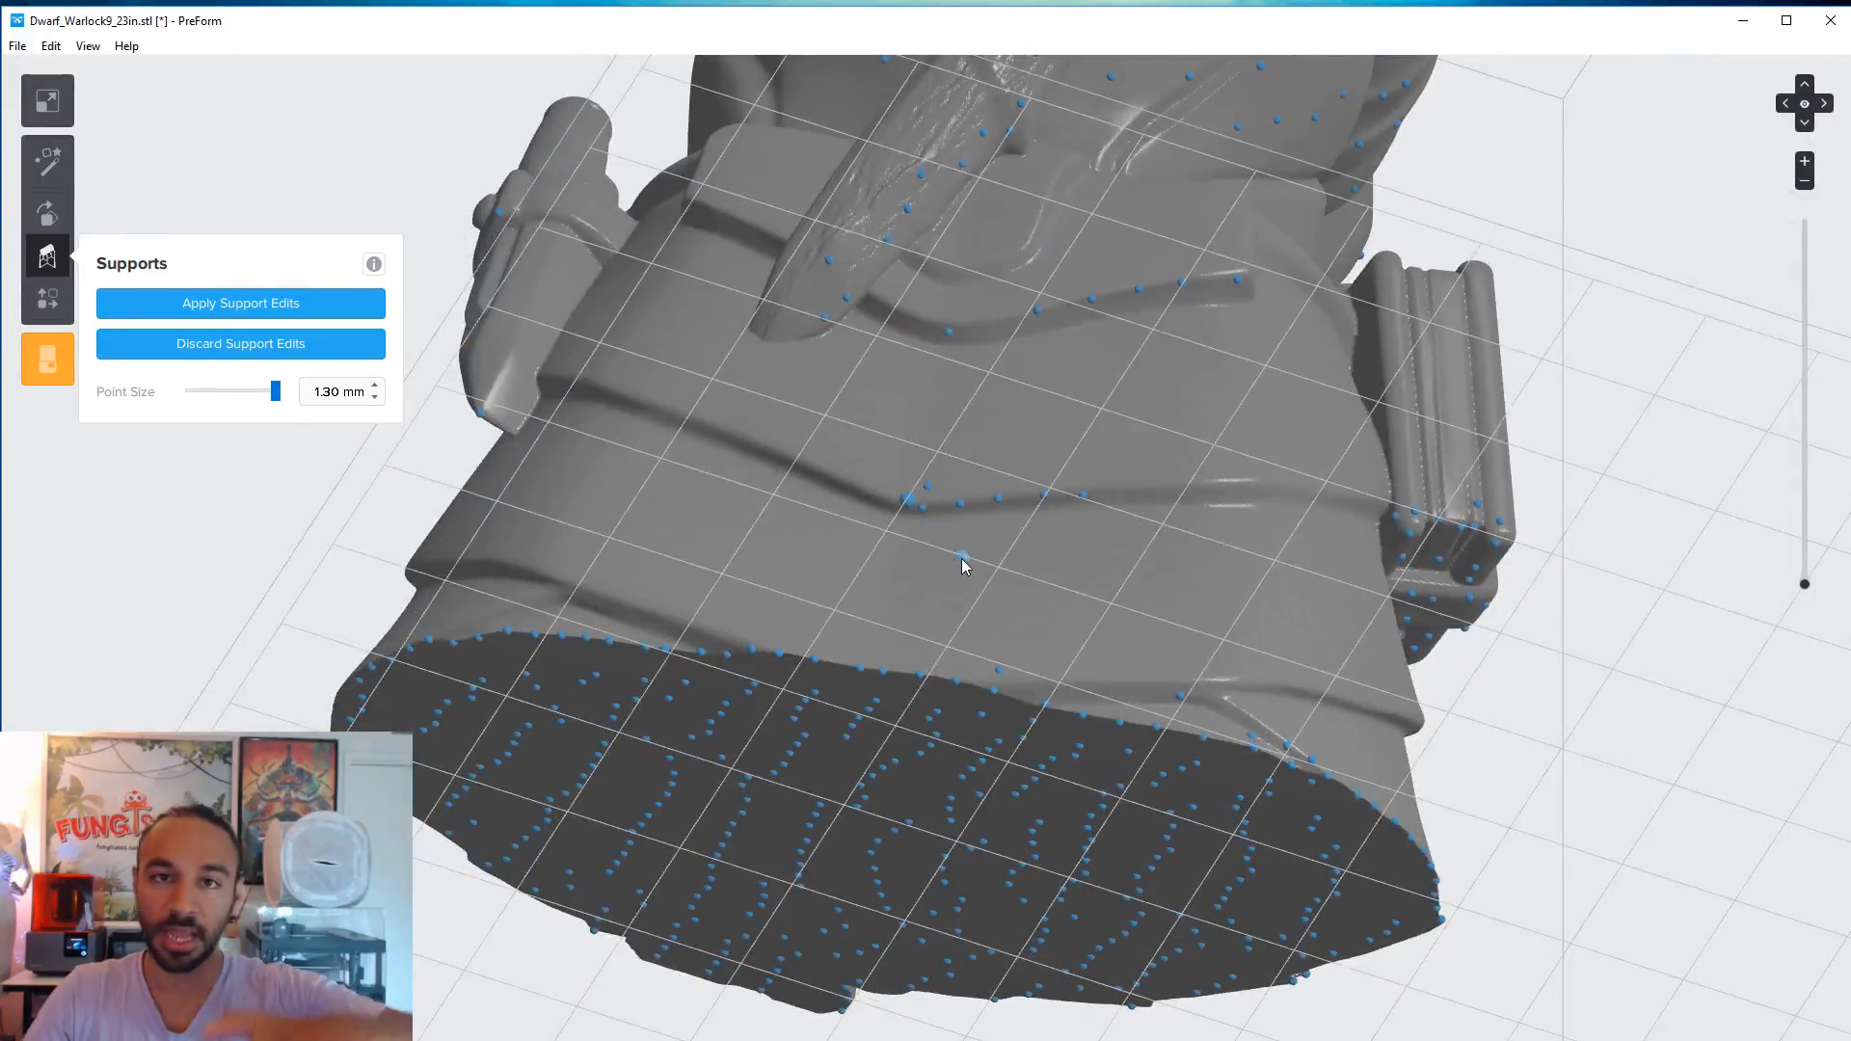
- Place three 1.30 mm support points spaced along the lowest edge of the dwarf's flat base
scroll(942, 715, "up", 2)
scroll(942, 715, "up", 5)
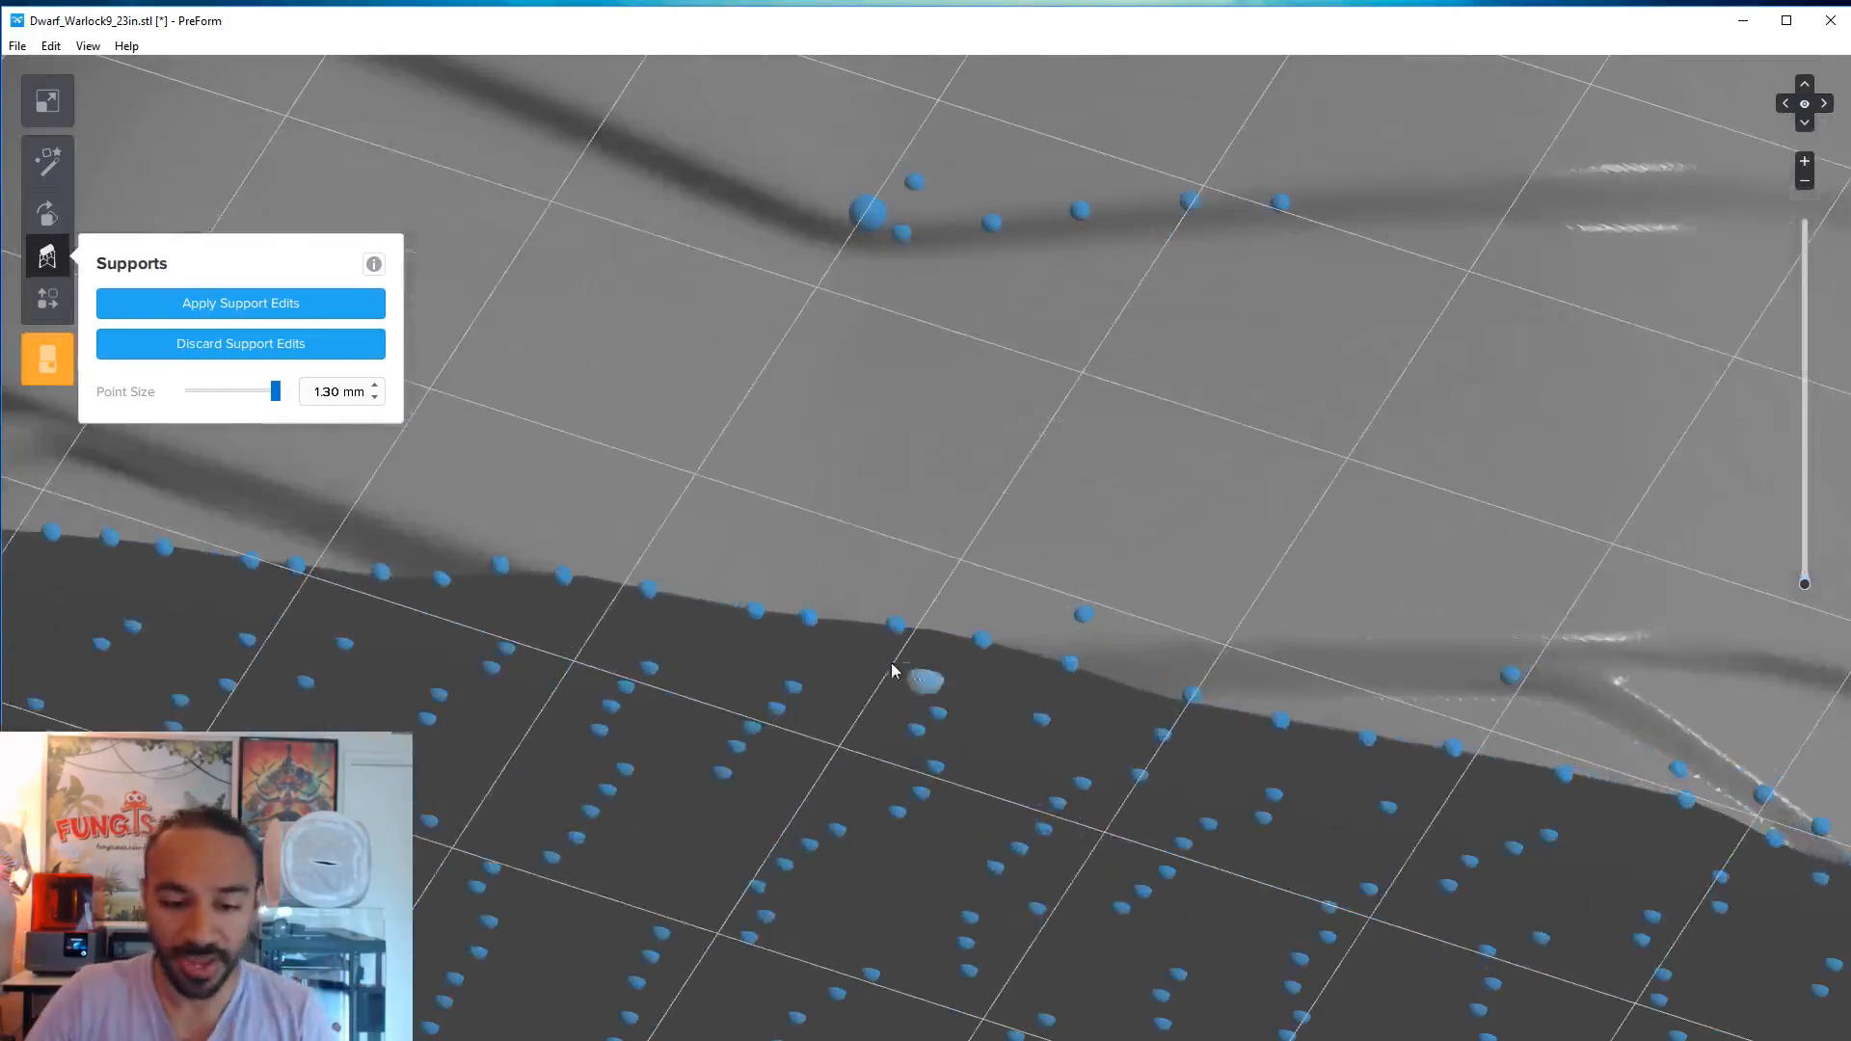
left_click(898, 628)
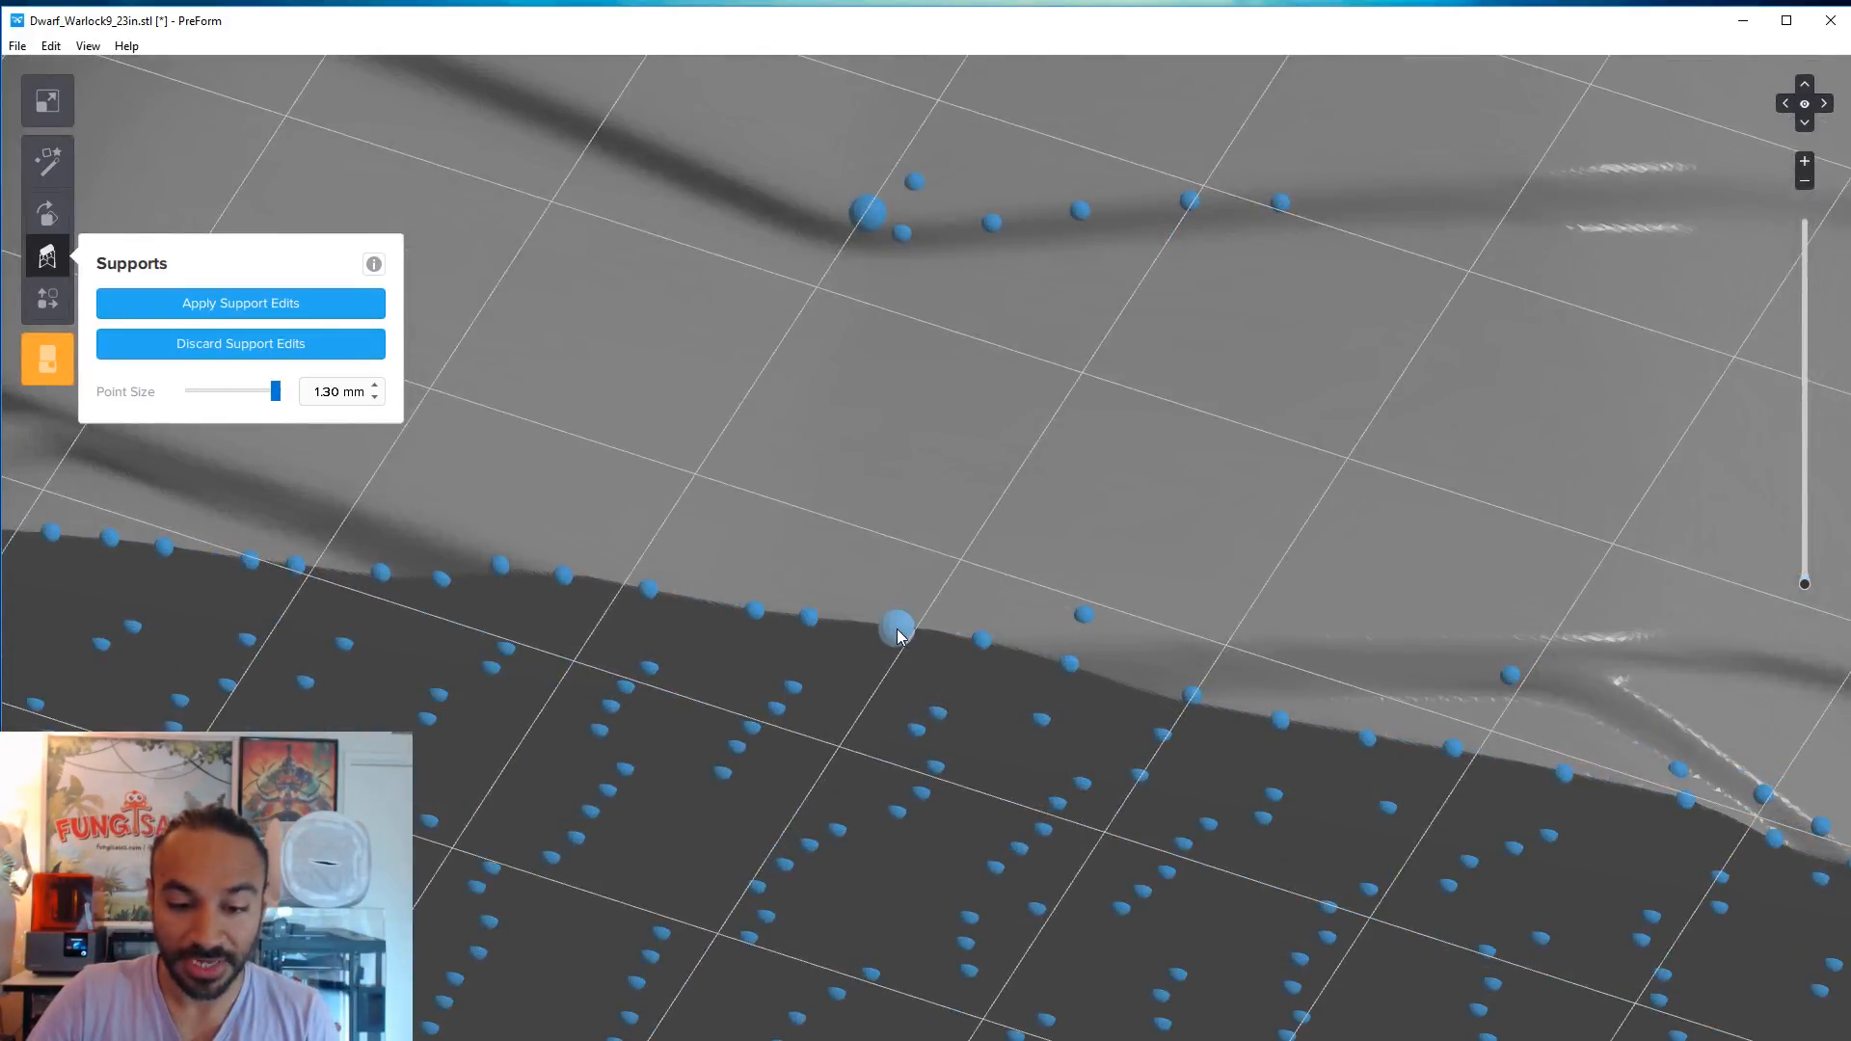
left_click(1195, 700)
left_click(565, 575)
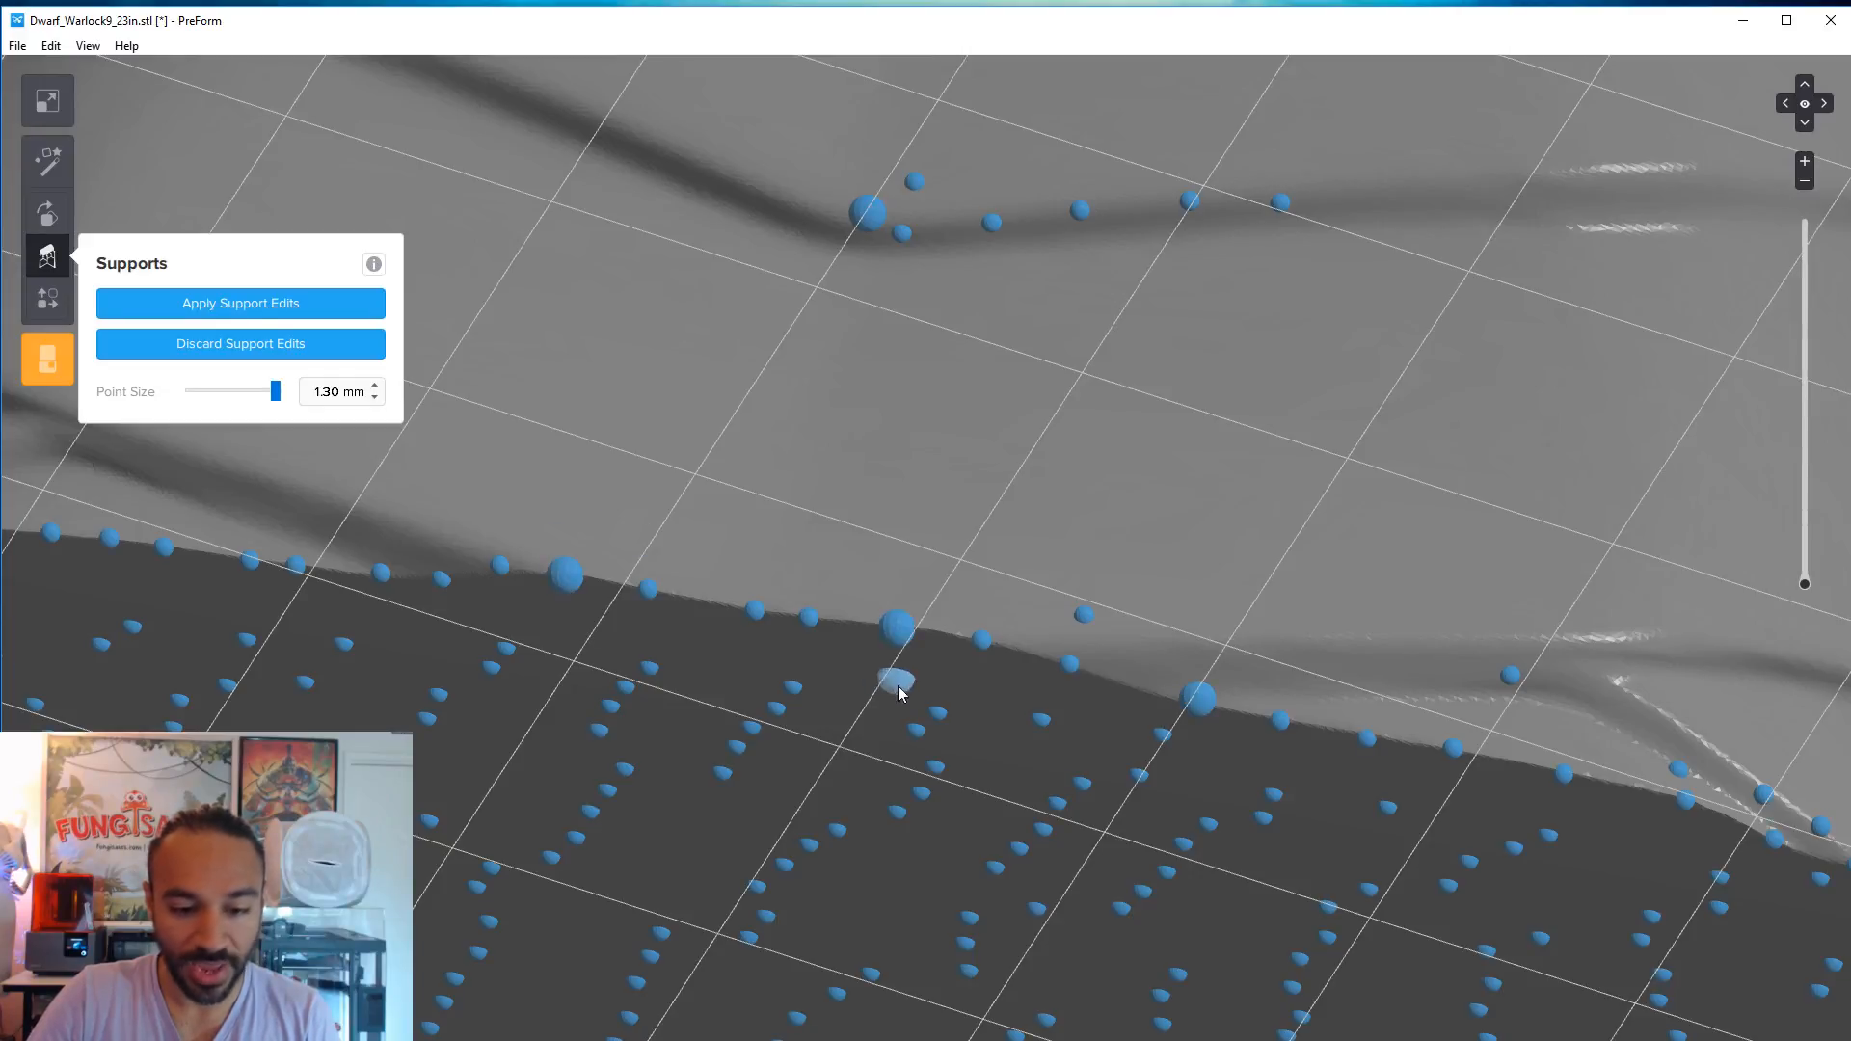
- Distribute more 1.30 mm support points across the underside of the base, just inside its lowest edge
left_click(946, 716)
scroll(1002, 718, "down", 3)
right_click_drag(1062, 761, 1504, 747)
left_click(1221, 609)
left_click(1213, 374)
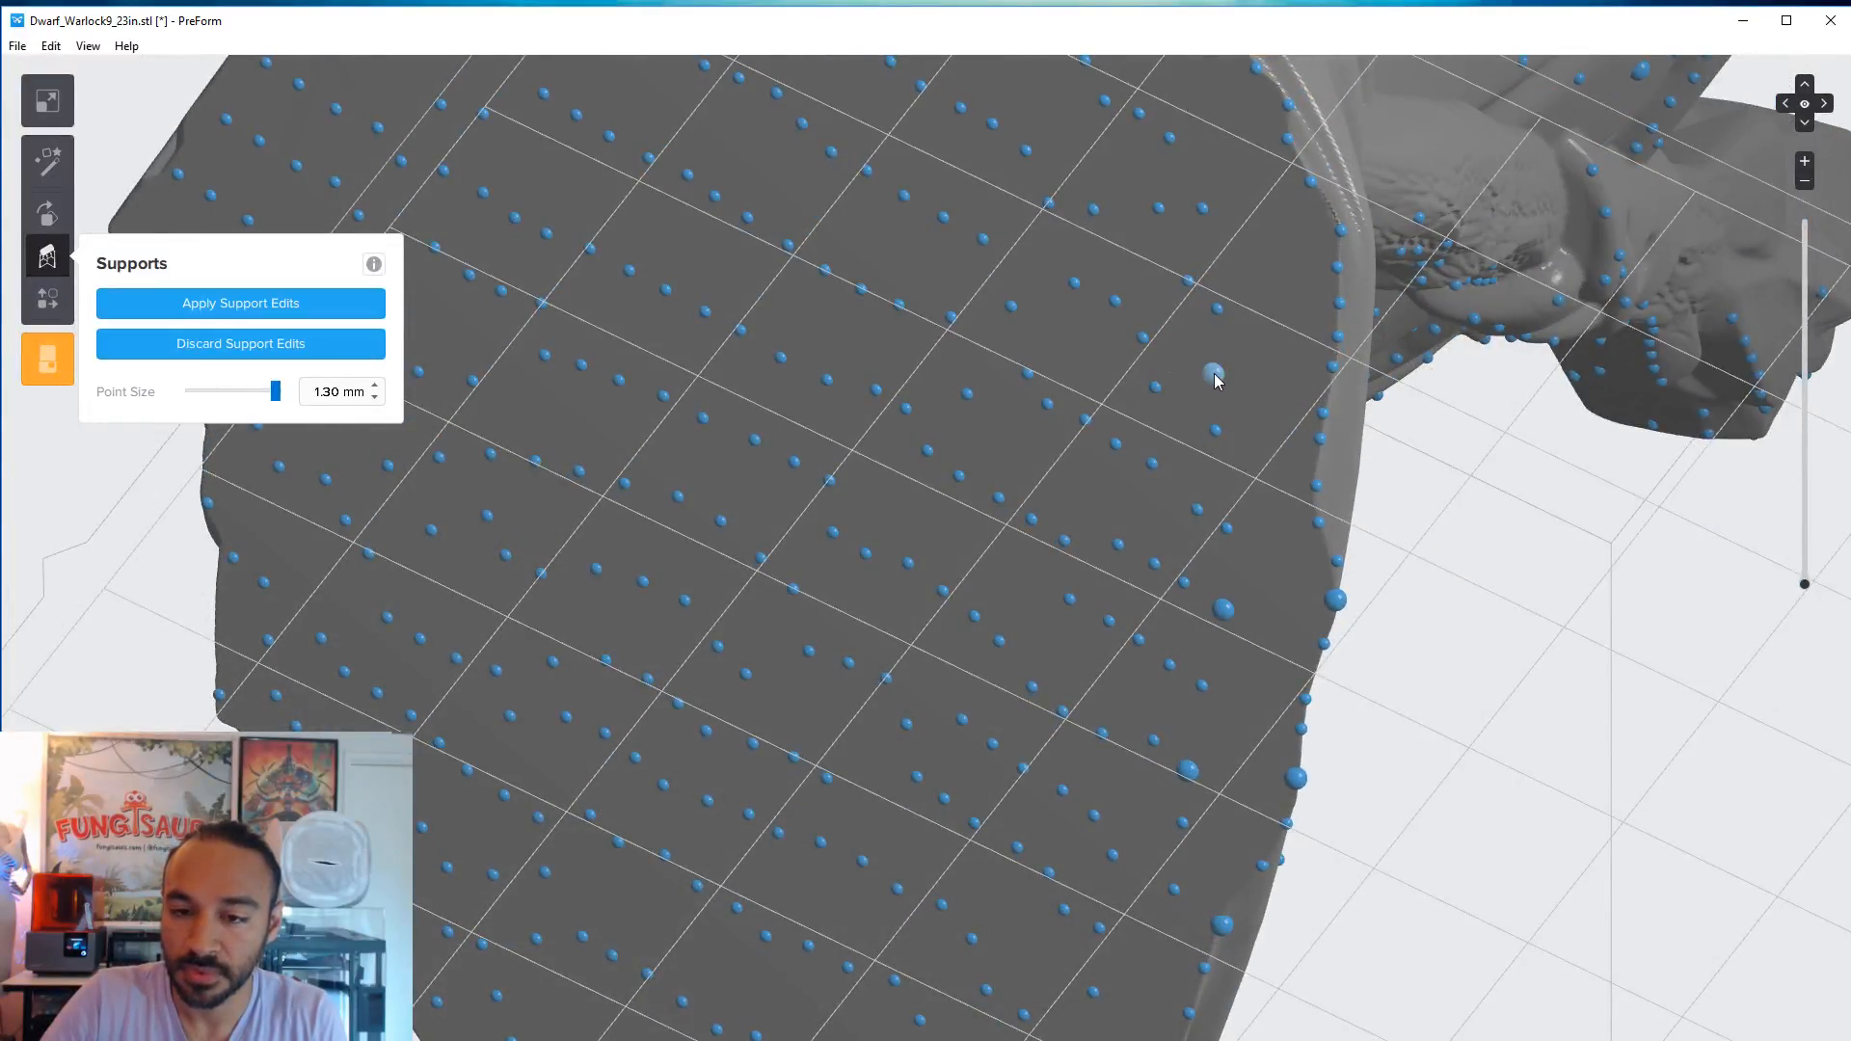
right_click_drag(1205, 214, 1224, 243)
left_click(1217, 304)
middle_click_drag(1274, 747, 1304, 390)
scroll(1210, 467, "up", 4)
left_click(1222, 444)
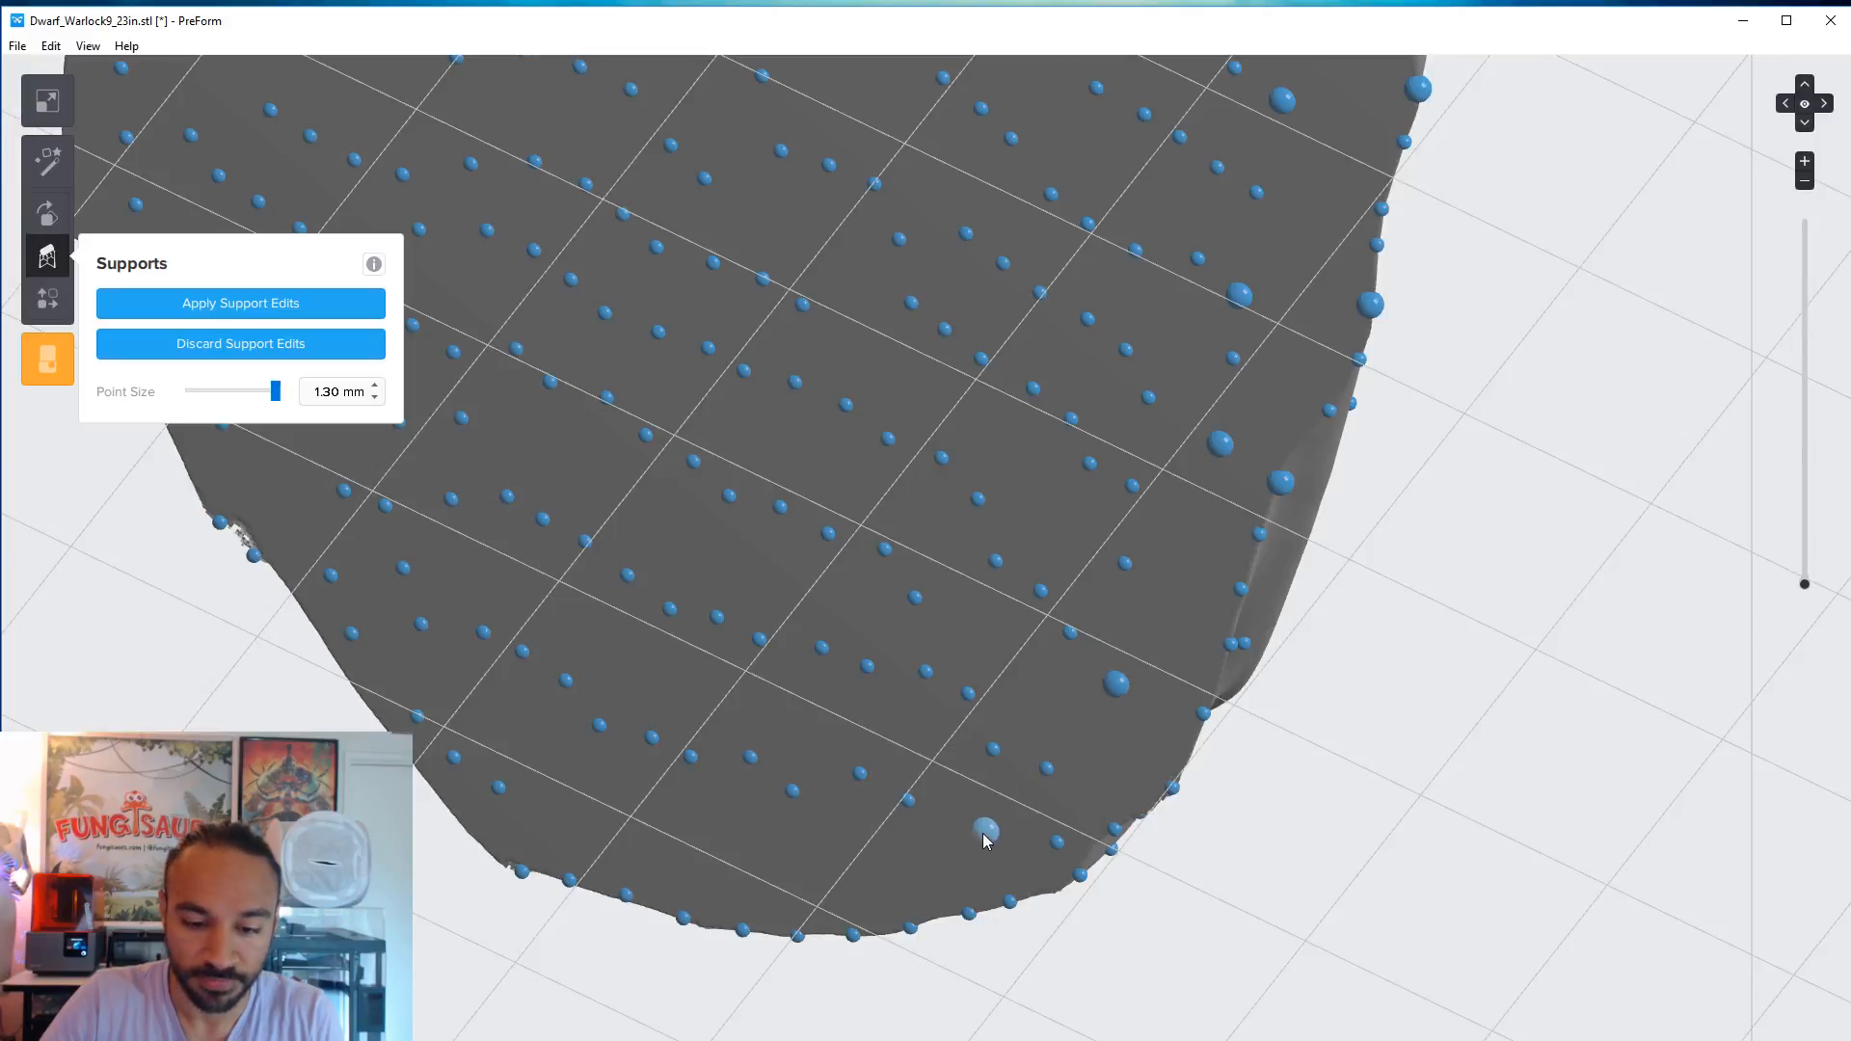
left_click(902, 821)
- Set the point size to 0.64 mm and adjust the support points on the underside of the book pouch
right_click_drag(595, 831, 1259, 570)
right_click_drag(1356, 686, 1038, 454)
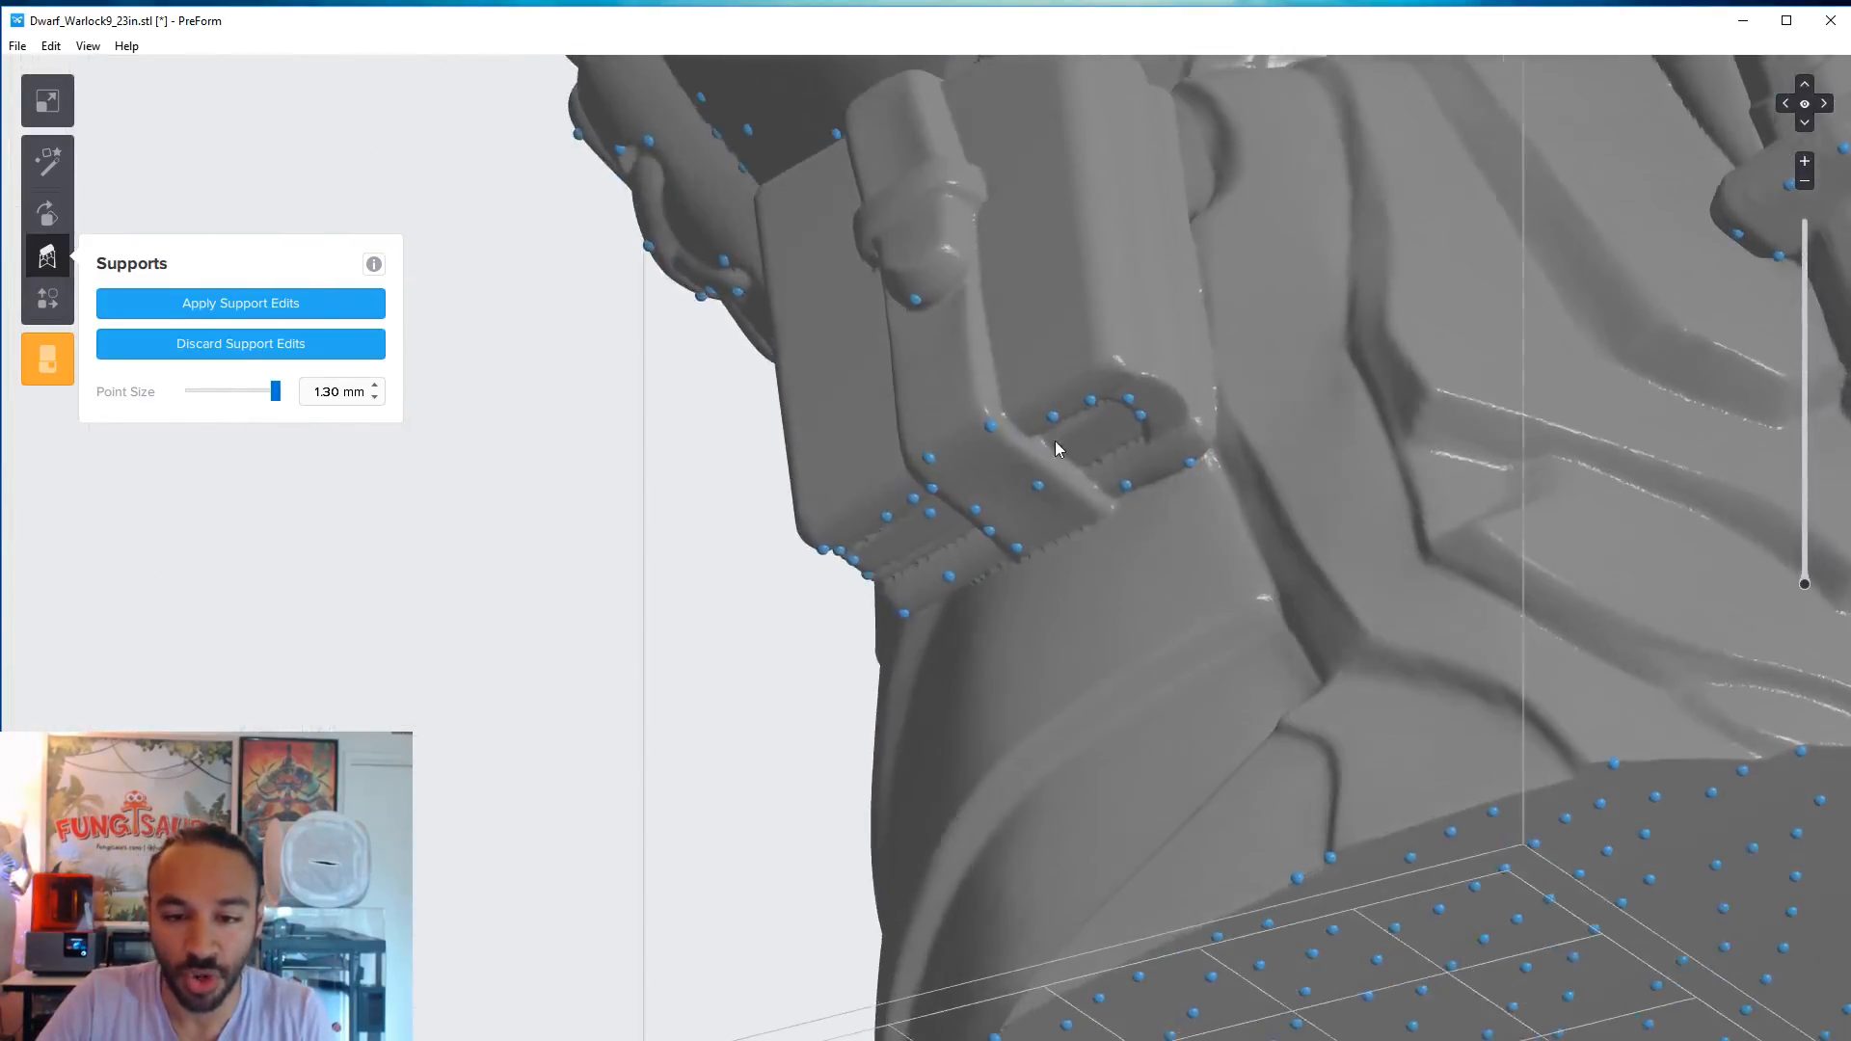
scroll(1066, 496, "down", 5)
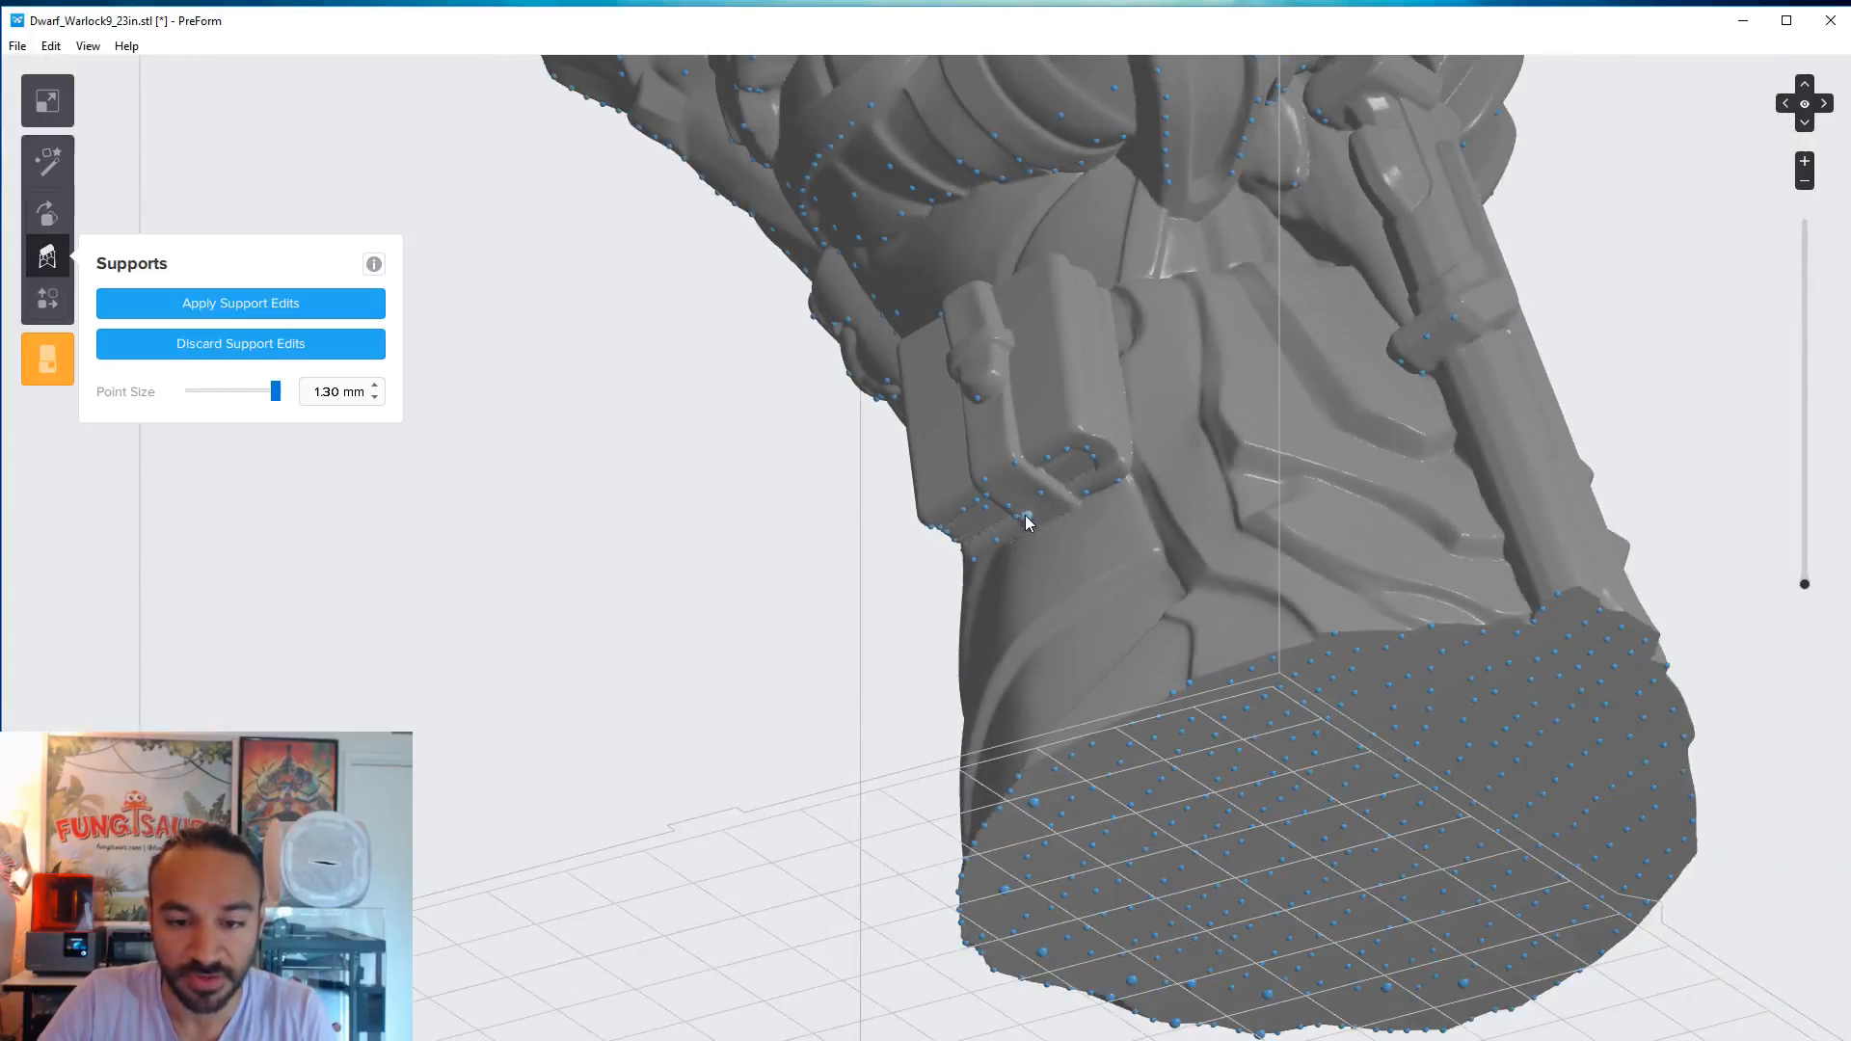
scroll(1026, 520, "up", 5)
left_click(197, 395)
left_click_drag(199, 403, 221, 397)
left_click(1086, 471)
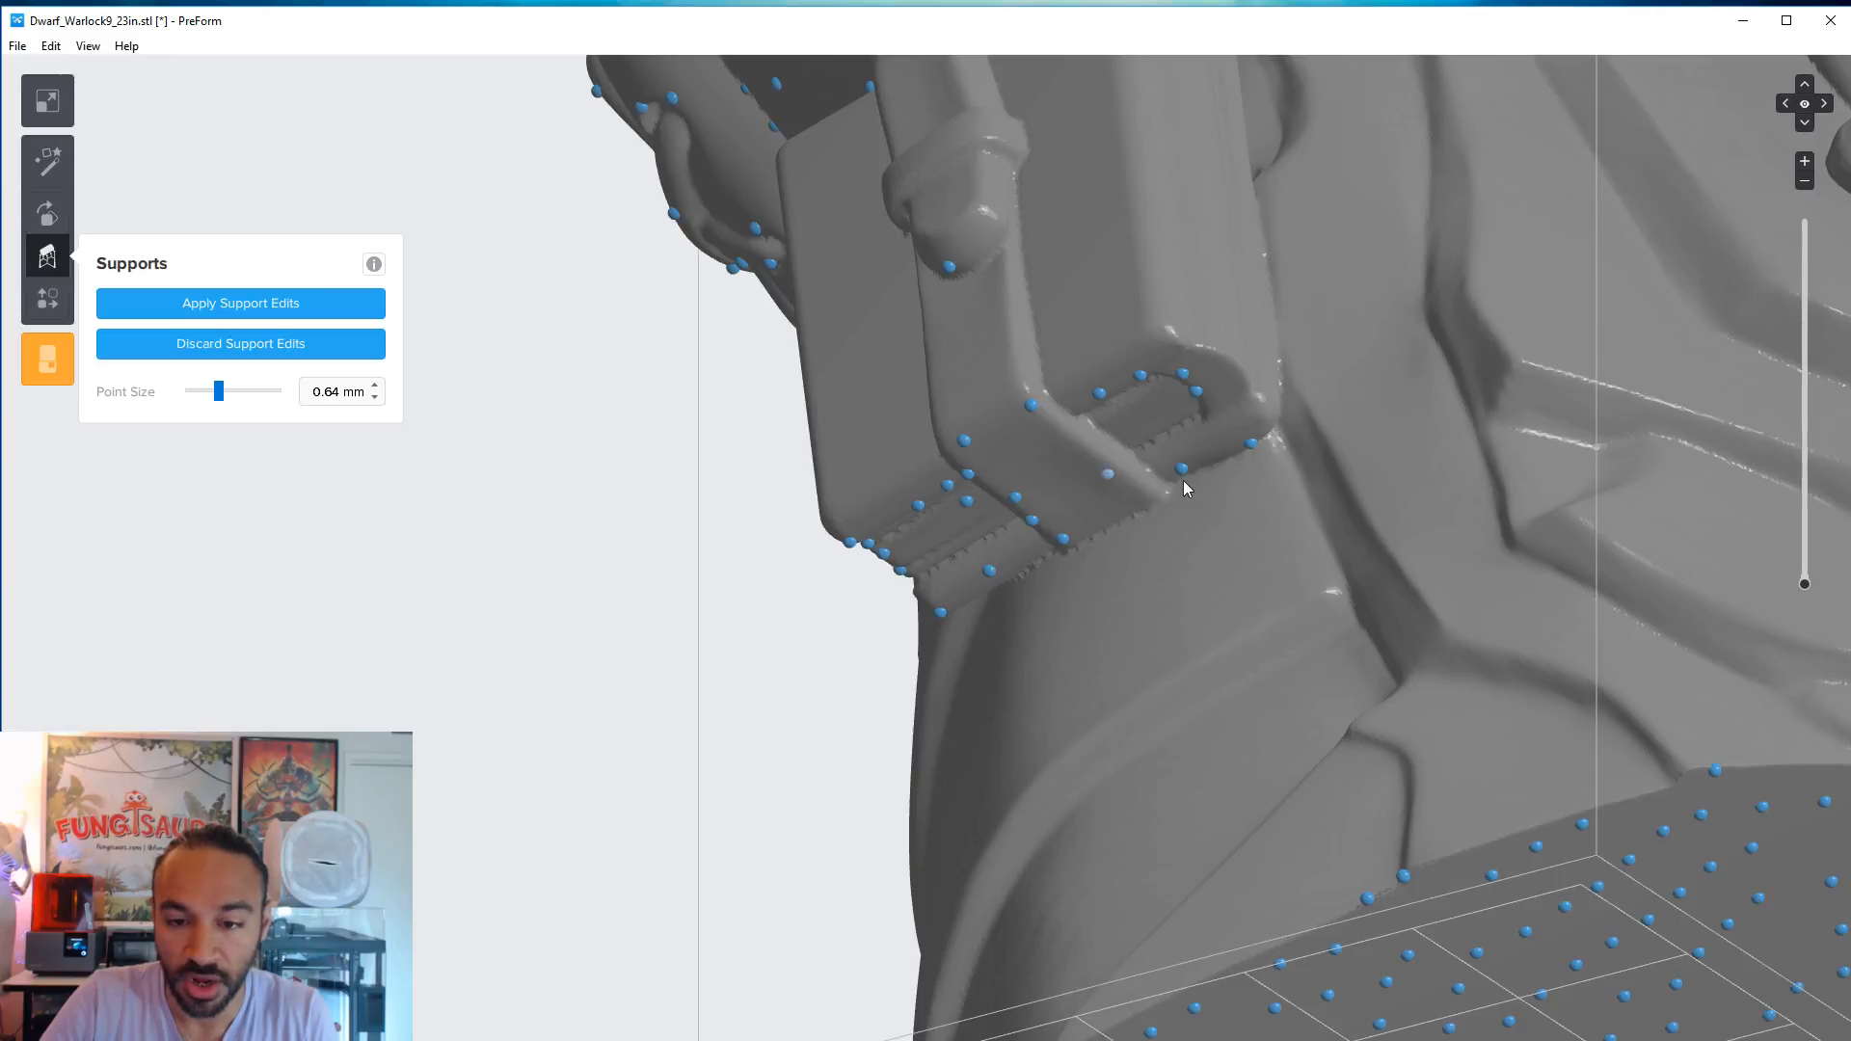
left_click(1248, 445)
mouse_move(1248, 445)
right_mouse_down()
mouse_move(1433, 355)
mouse_move(1230, 420)
mouse_move(1235, 435)
right_mouse_up()
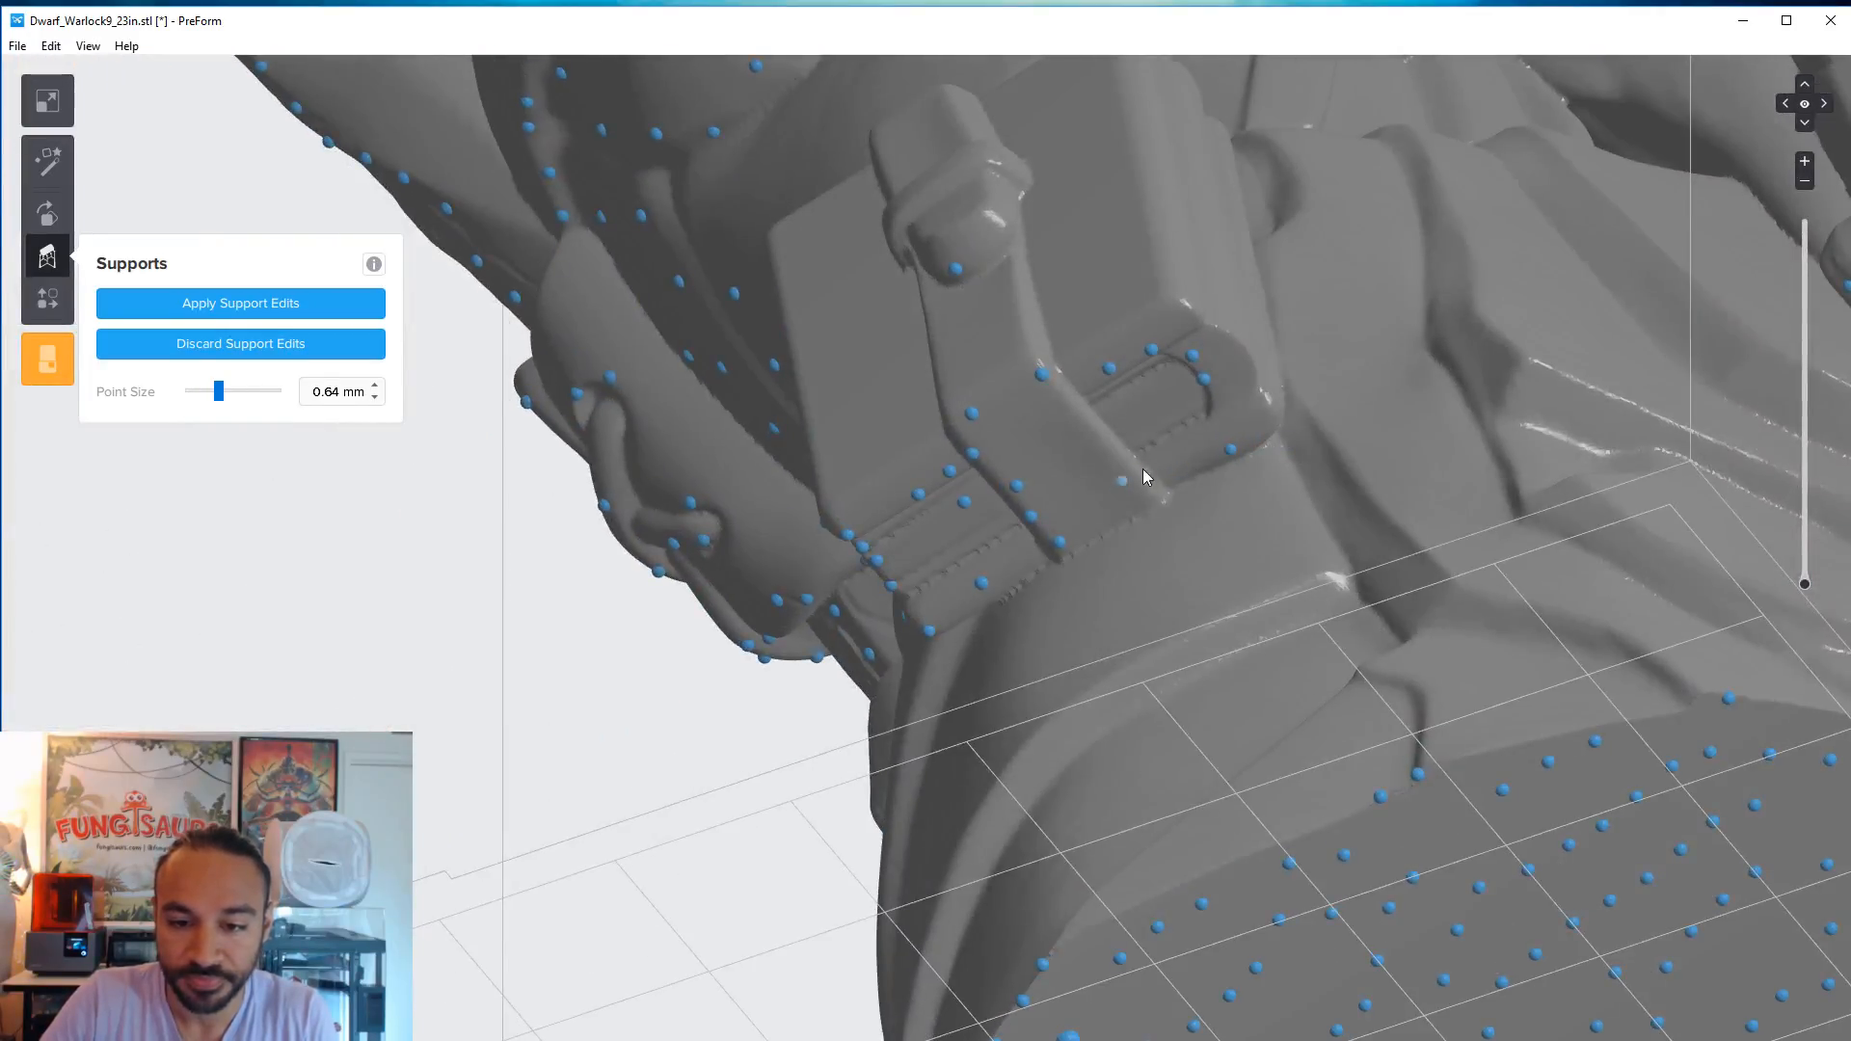
right_click_drag(1128, 476, 1102, 487)
- Place a 0.64 mm support point on the red-marked unsupported area beneath the sleeve, above the weapon's top end
scroll(1258, 431, "down", 3)
middle_click_drag(1259, 431, 735, 794)
scroll(1160, 622, "down", 2)
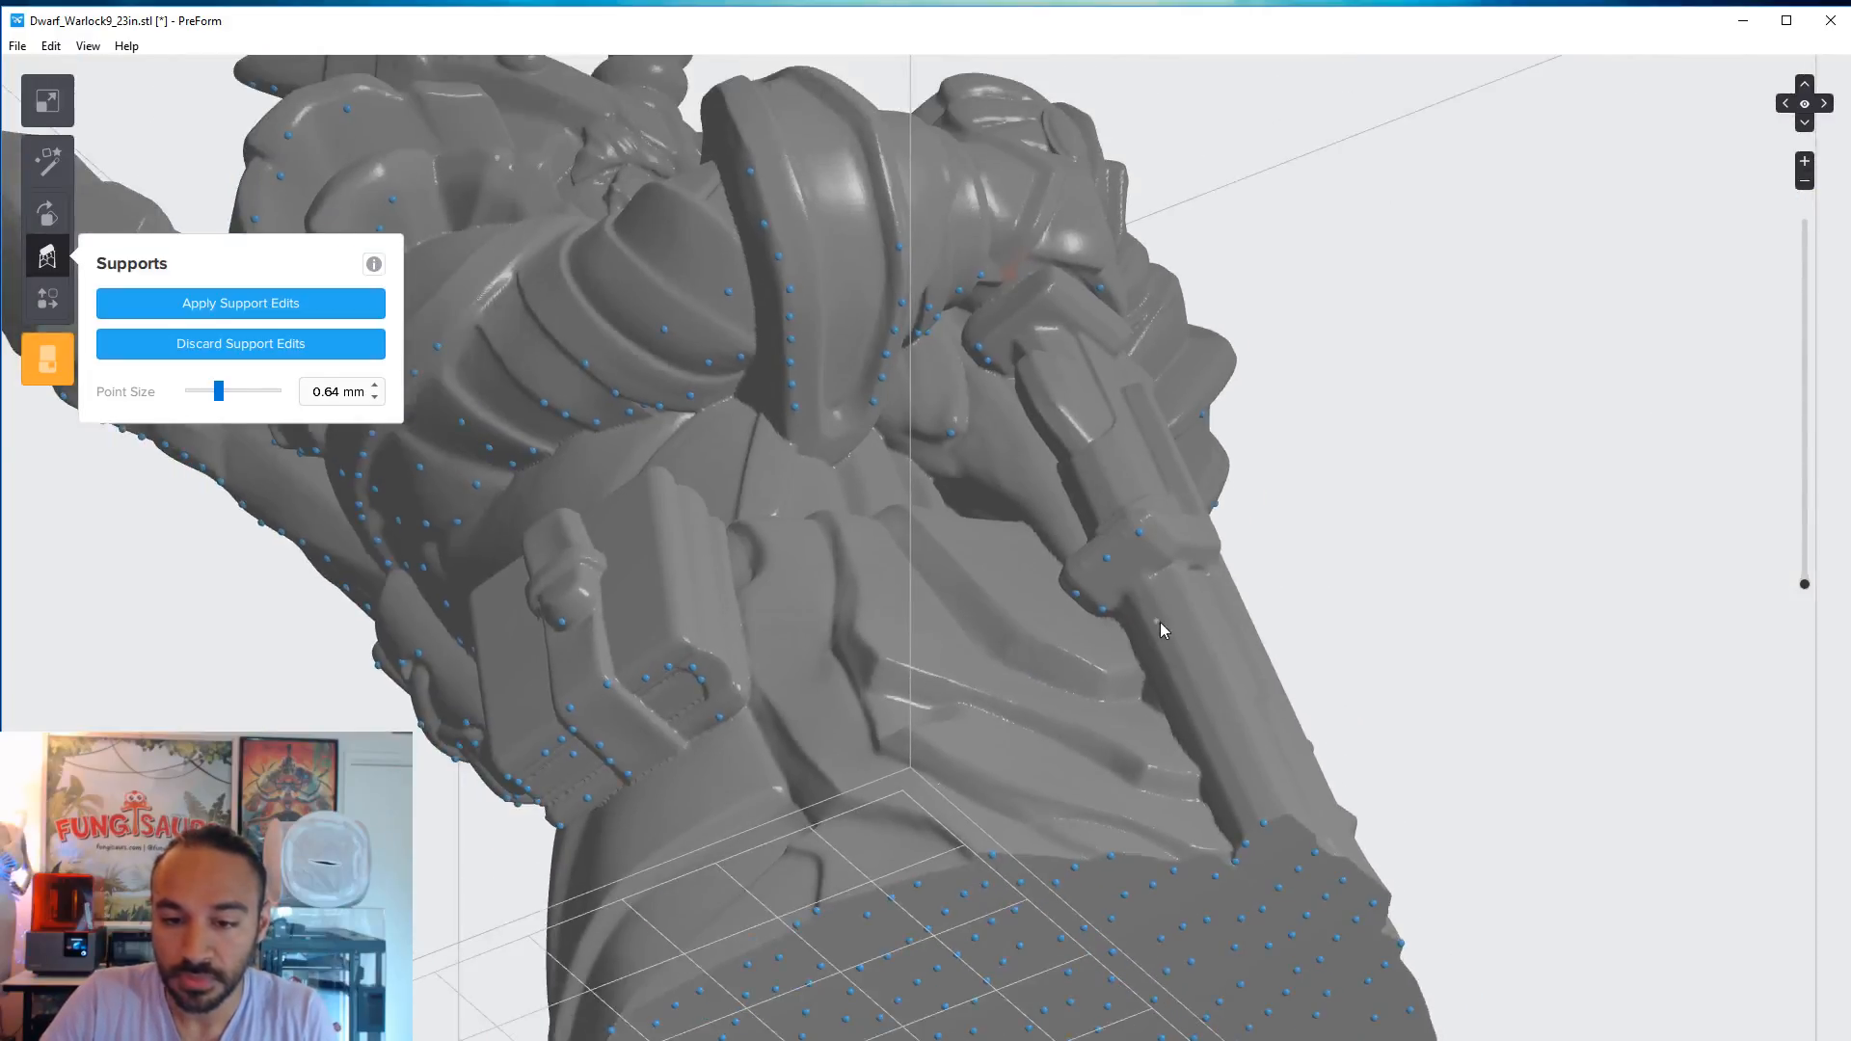
scroll(1161, 620, "up", 3)
right_click_drag(1078, 626, 1096, 505)
middle_click_drag(1096, 505, 992, 738)
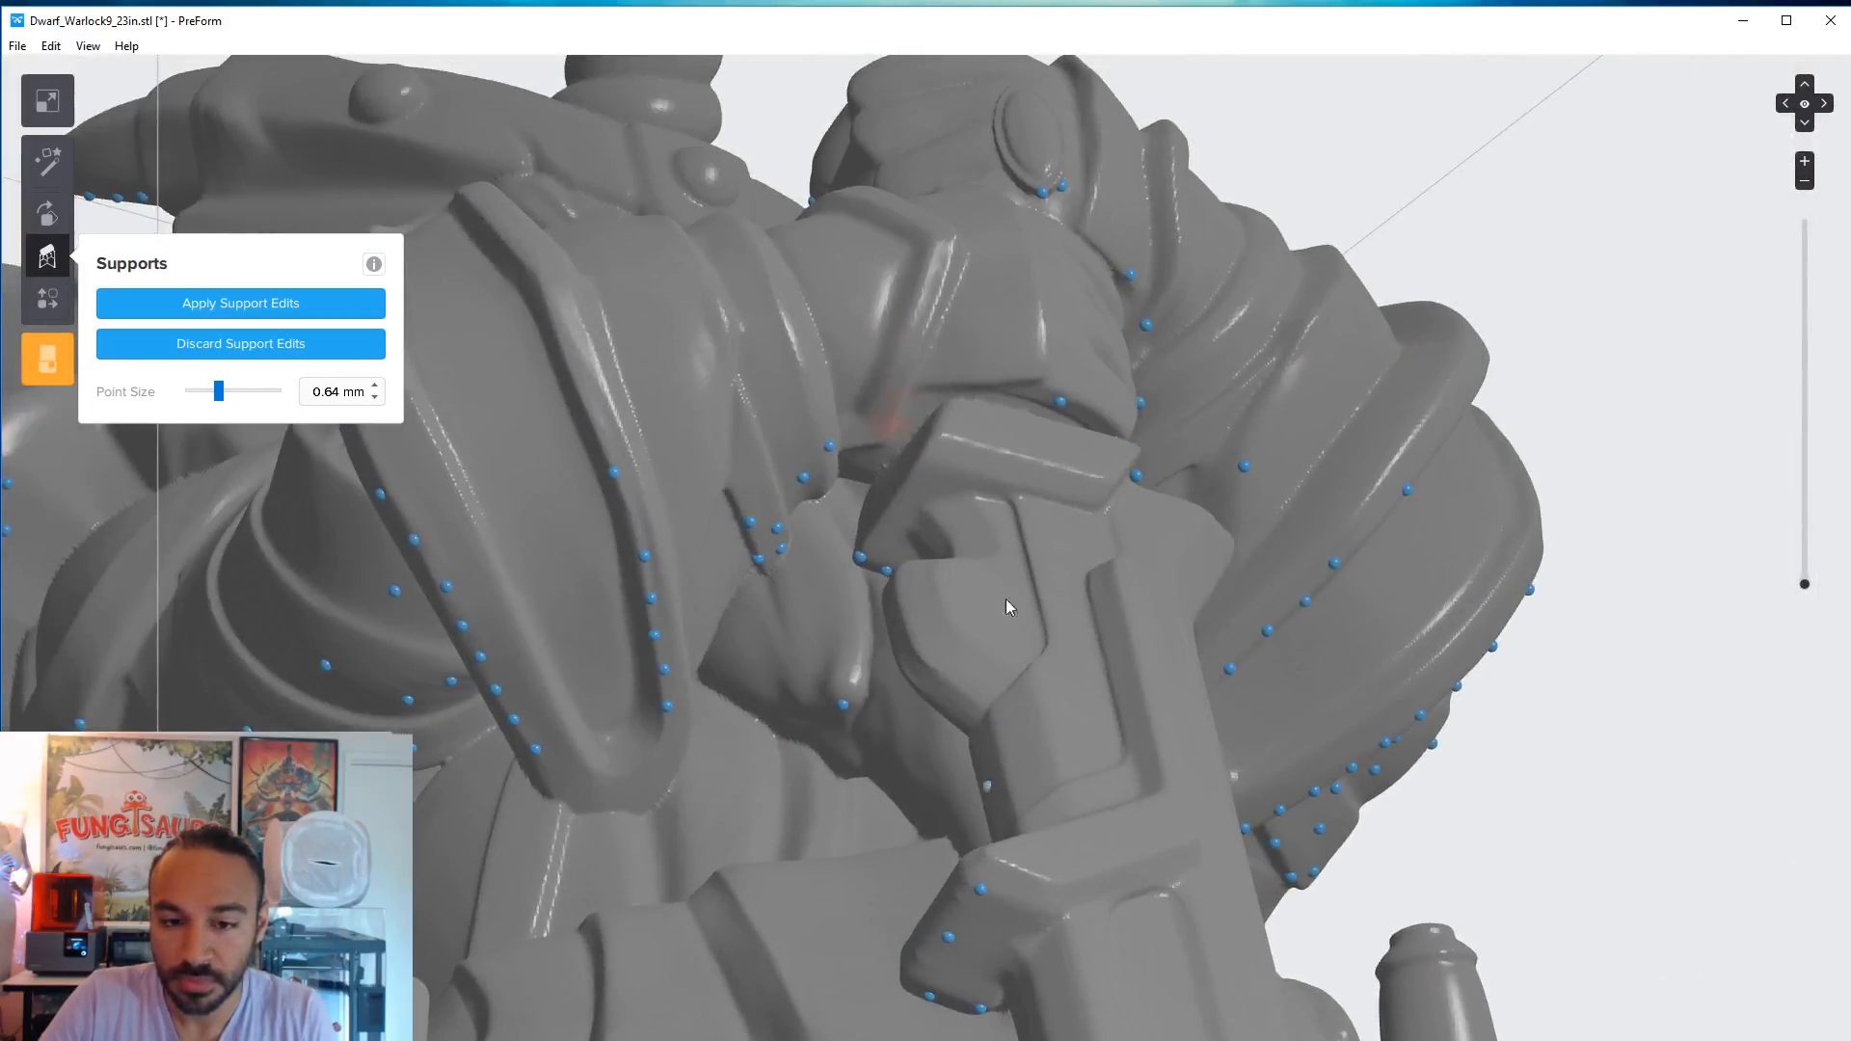
scroll(928, 479, "up", 5)
left_click(897, 397)
middle_click_drag(933, 536, 1054, 632)
left_click(1079, 637)
left_click_drag(1083, 639, 1050, 641)
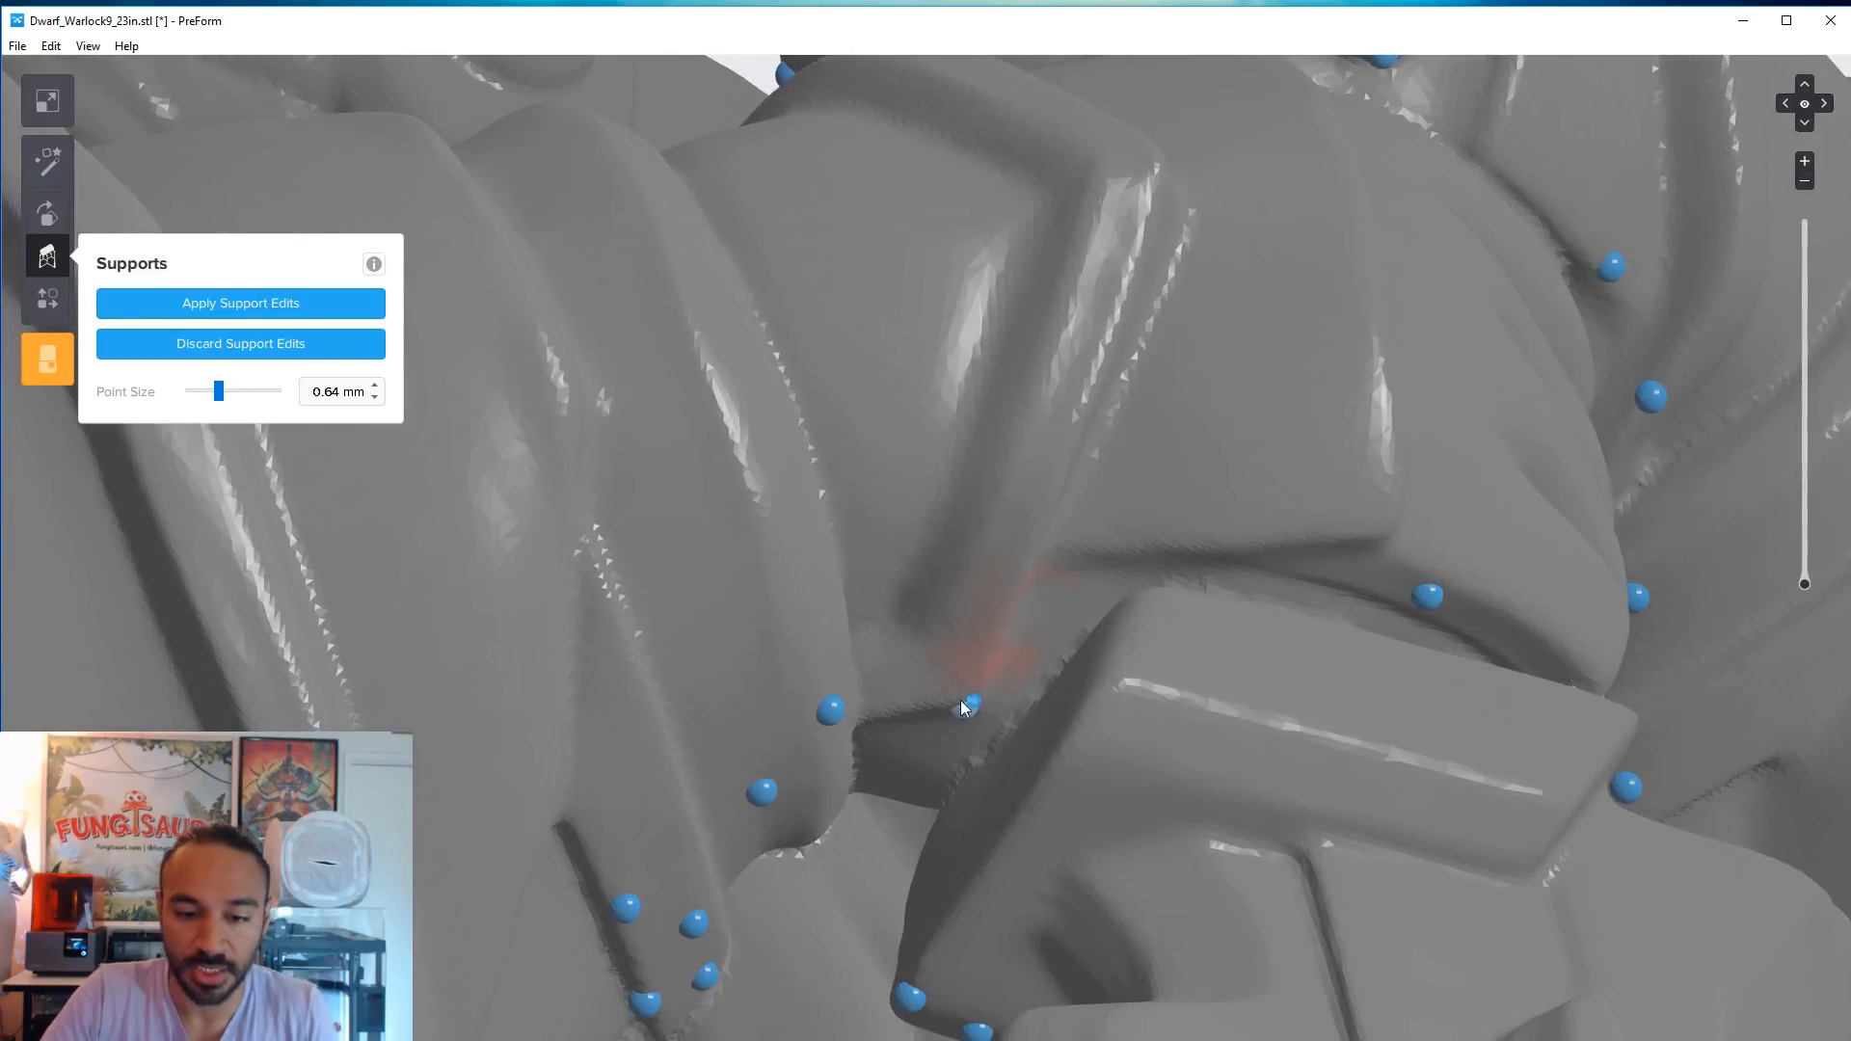
right_click_drag(995, 686, 956, 678)
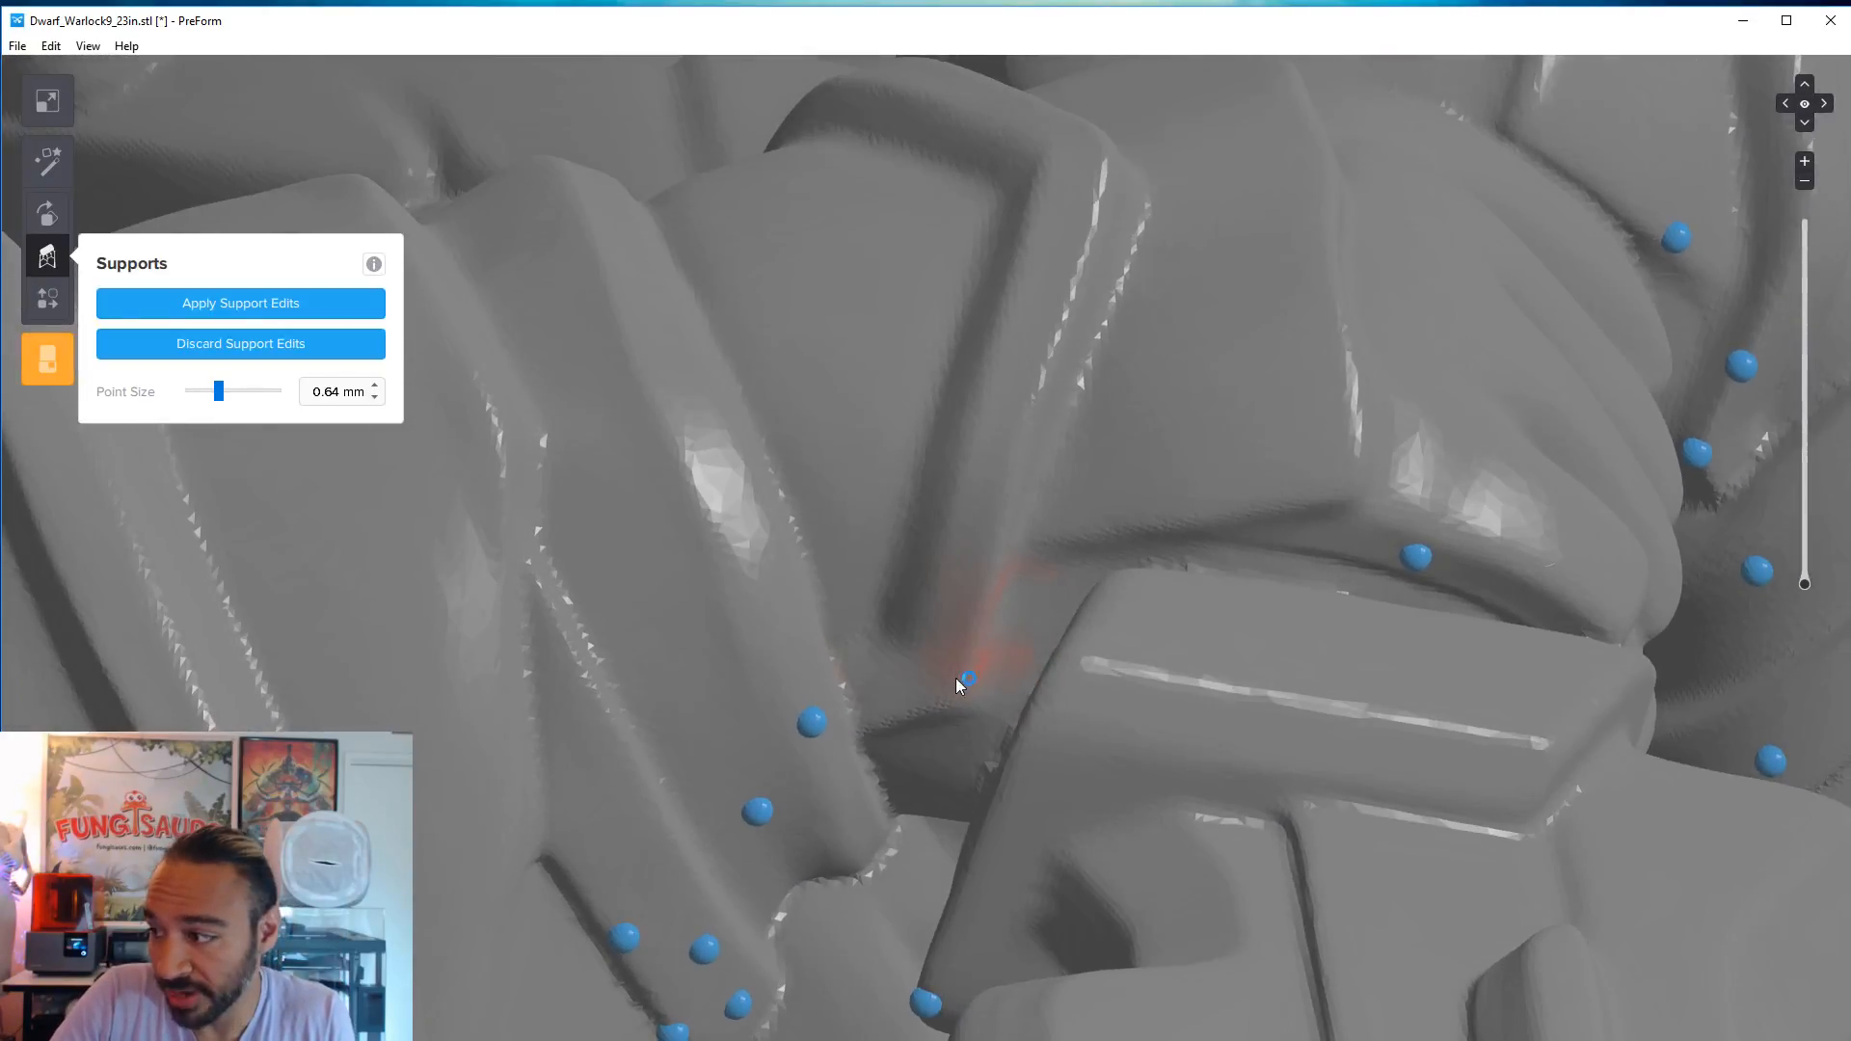
right_click_drag(1085, 730, 1212, 744)
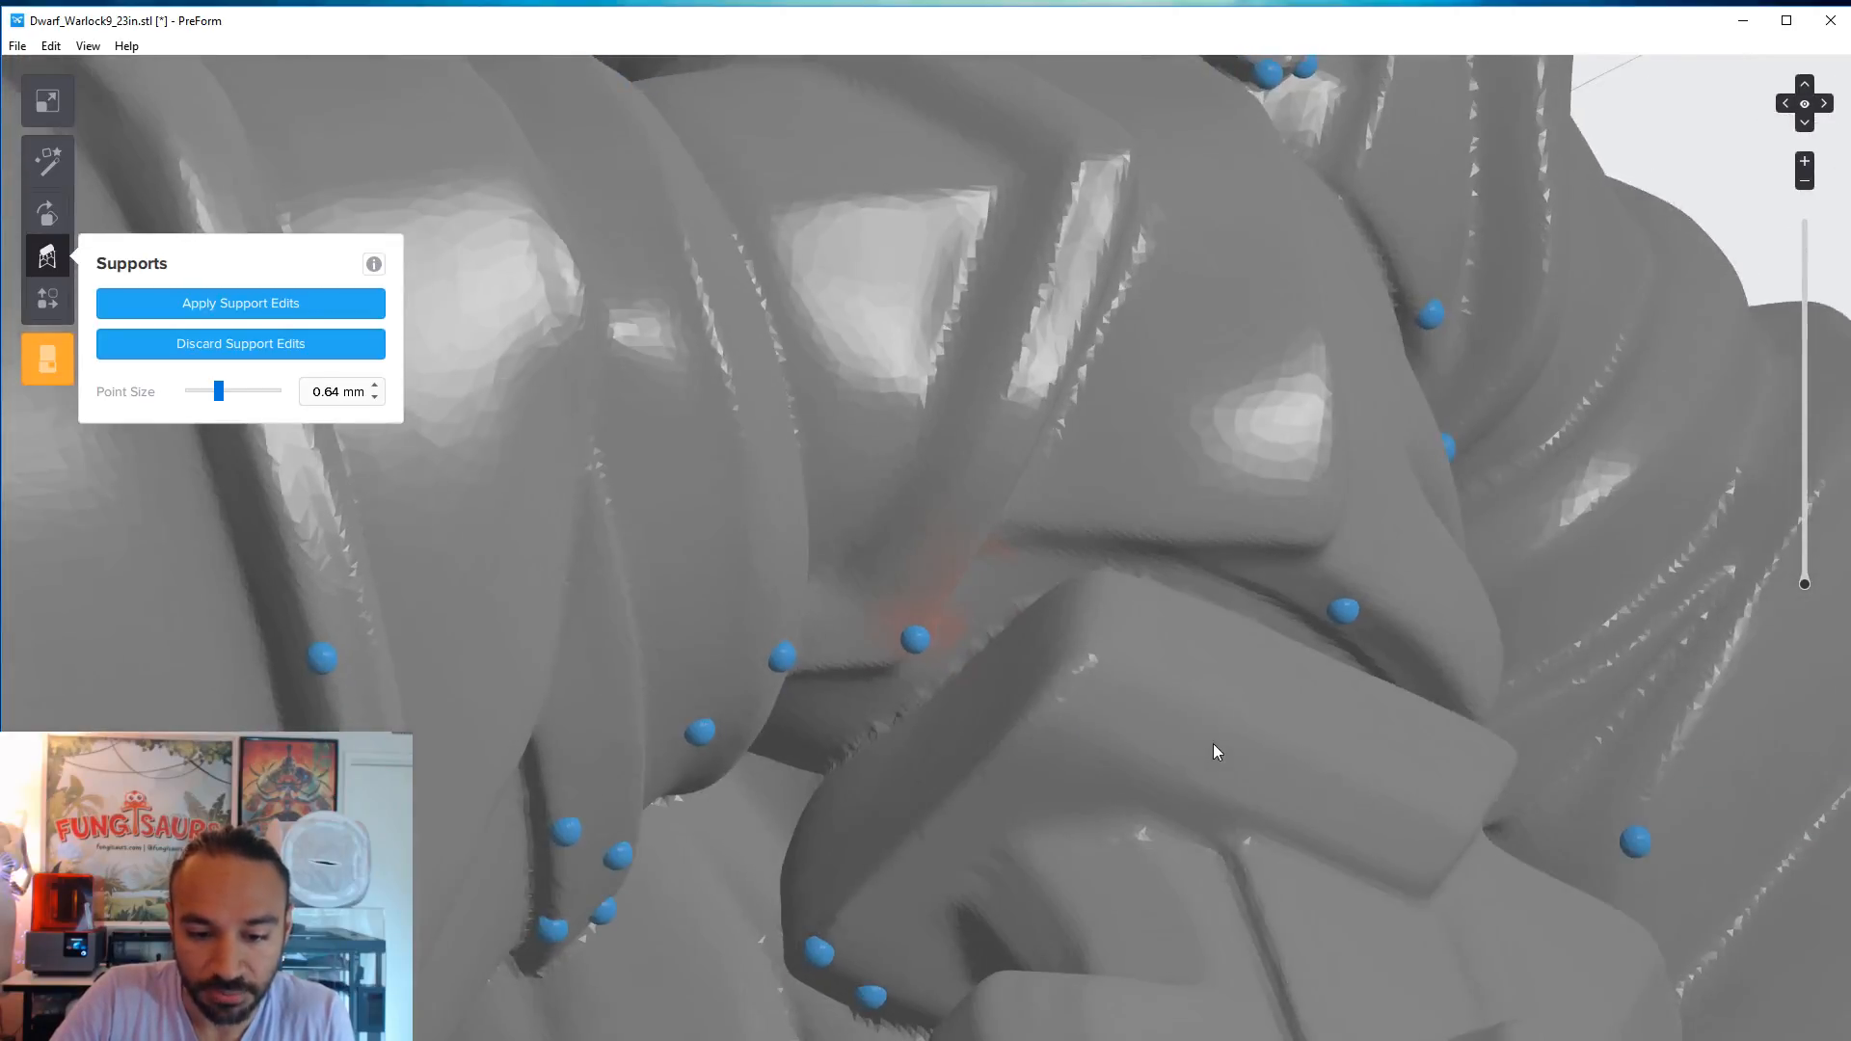
- Apply the support edits and review the whole supported dwarf from the front
scroll(1097, 686, "down", 2)
right_click_drag(1097, 685, 1043, 761)
scroll(1073, 742, "down", 1)
scroll(1095, 578, "down", 5)
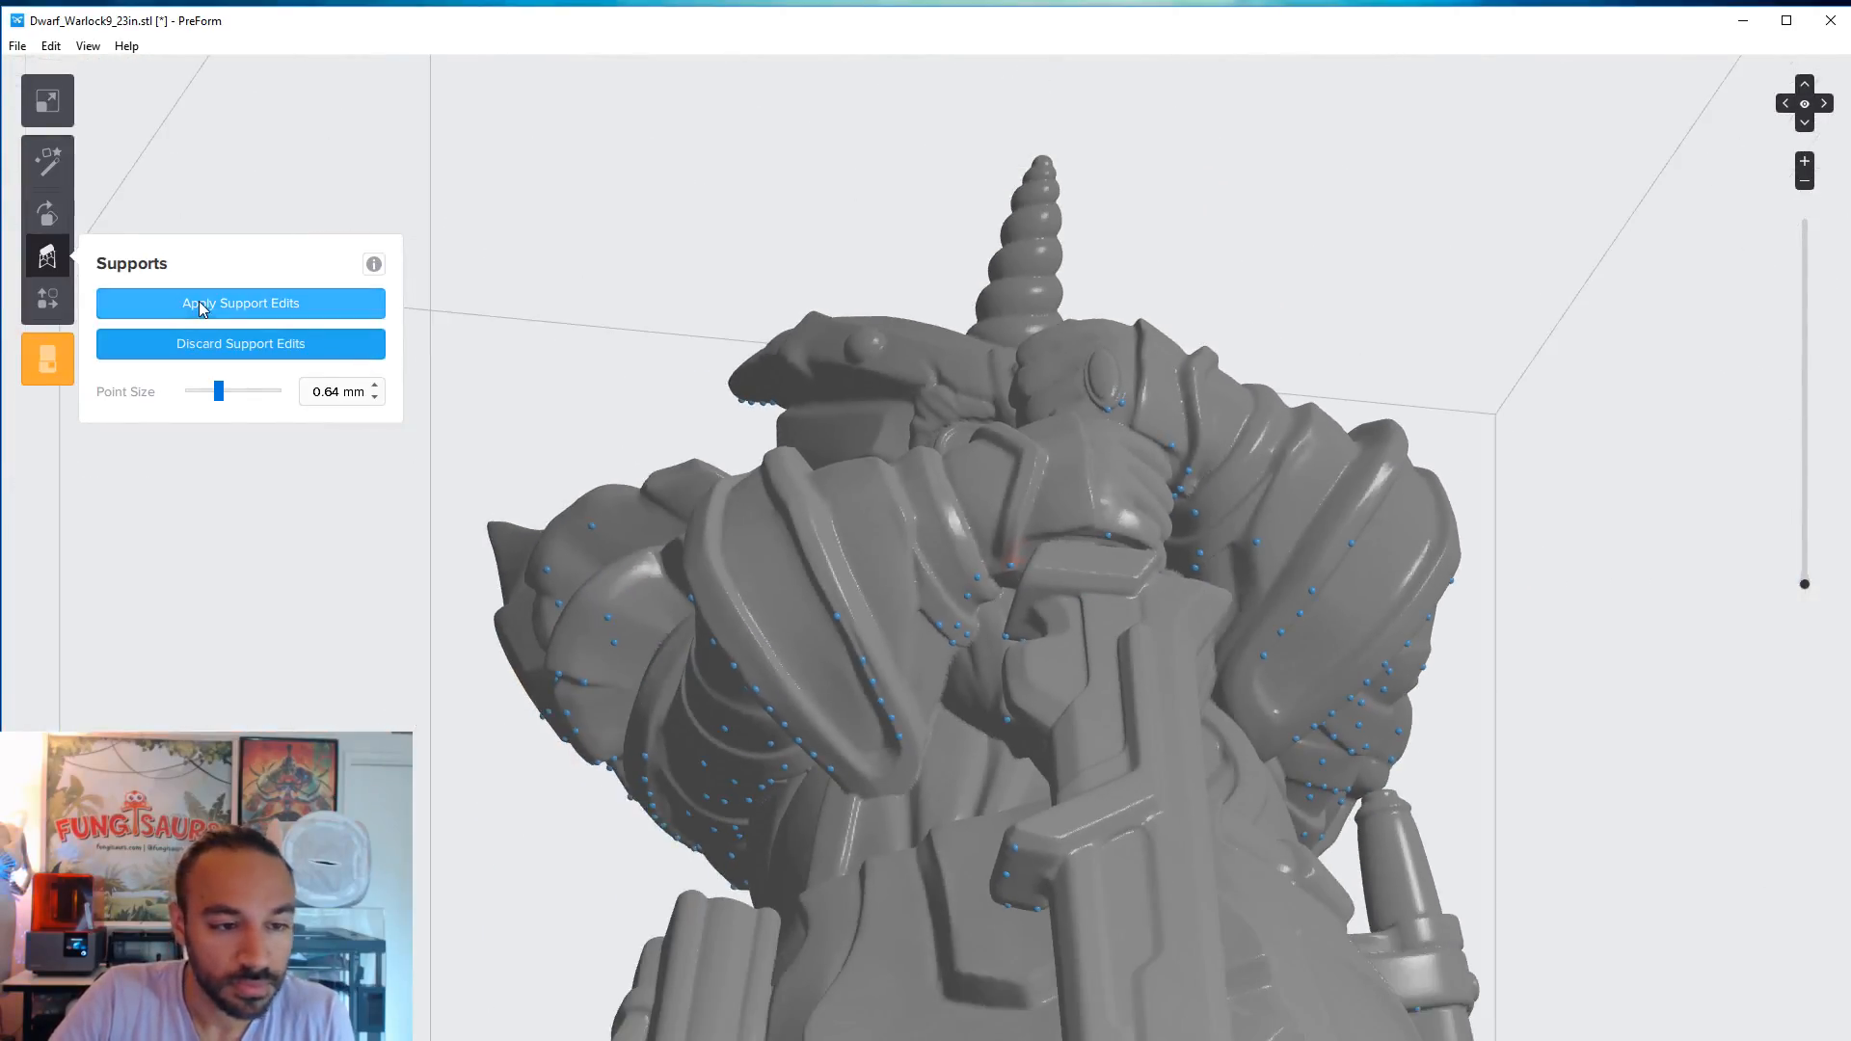
left_click(203, 305)
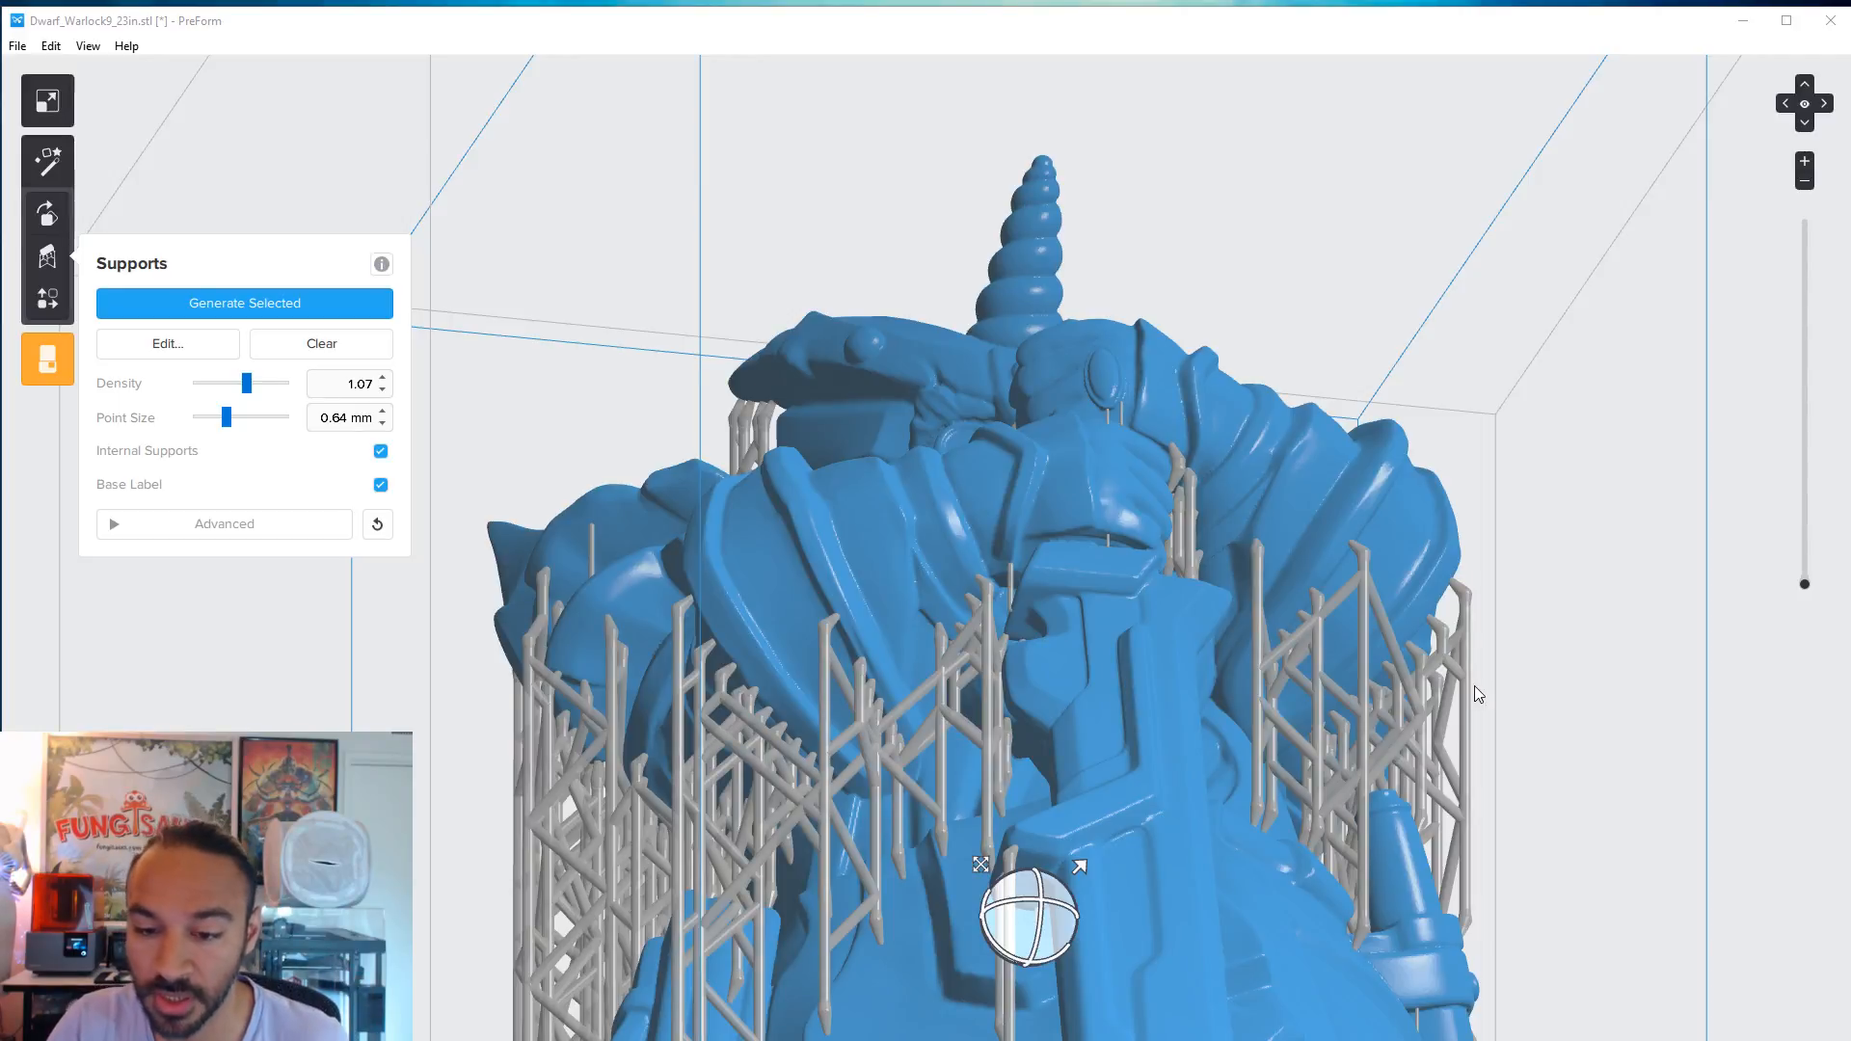
scroll(1478, 692, "down", 4)
right_click_drag(1479, 693, 1434, 785)
middle_click_drag(1434, 785, 1321, 471)
scroll(1322, 470, "down", 5)
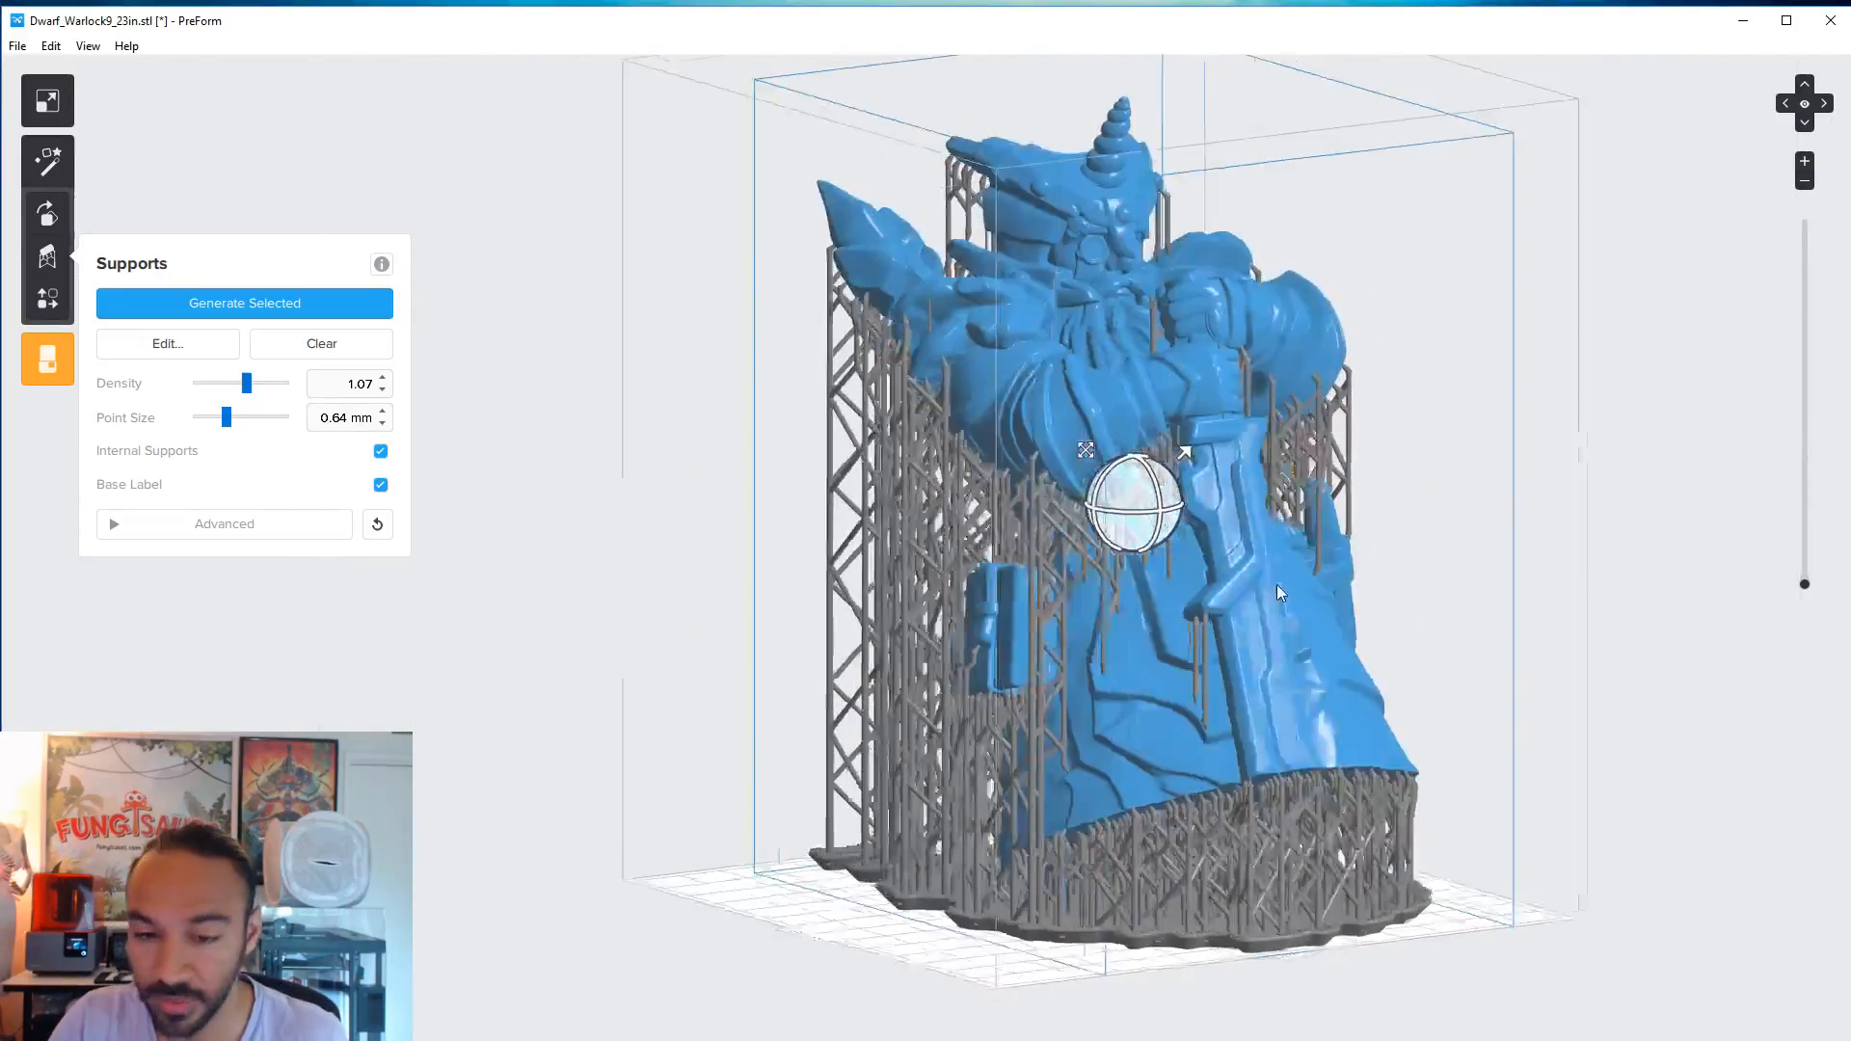
- Reposition and shorten the PreForm window to reveal the print settings, volume and print time, with the support options closed
double_click(1536, 21)
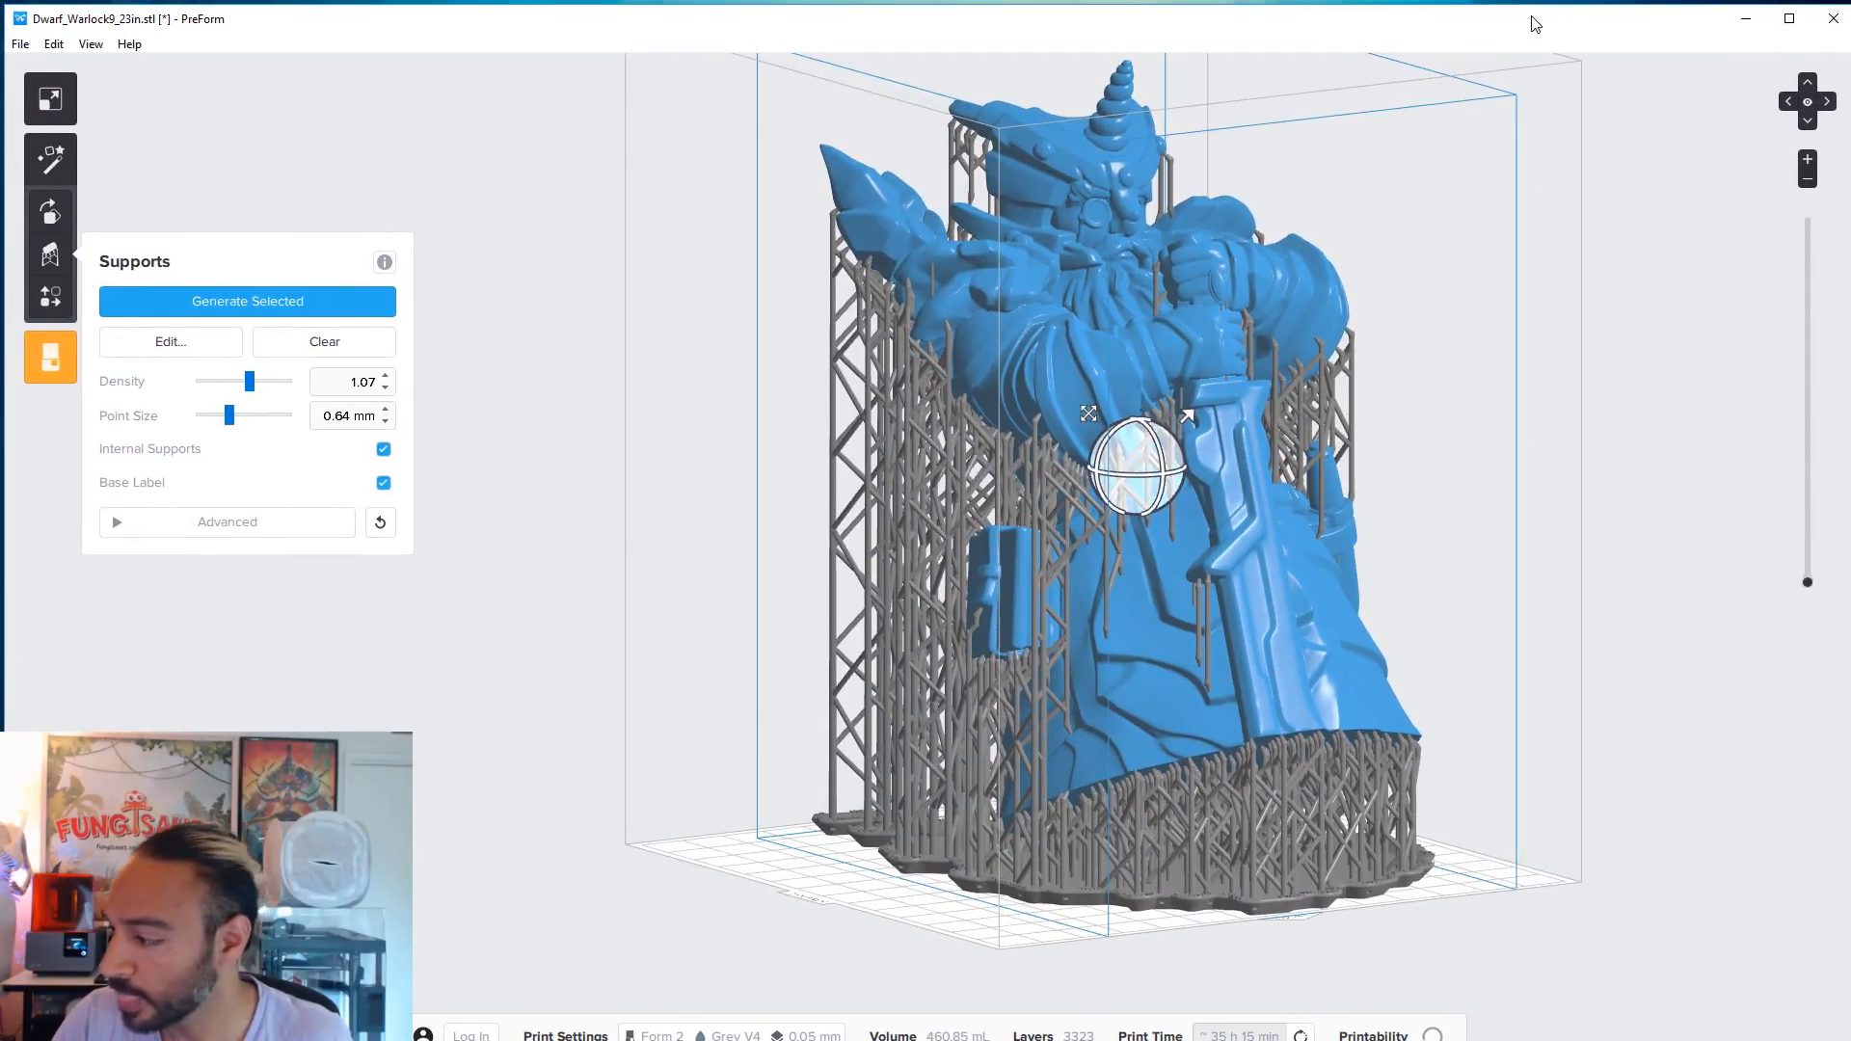
double_click(1540, 23)
left_click_drag(1544, 40, 1542, 19)
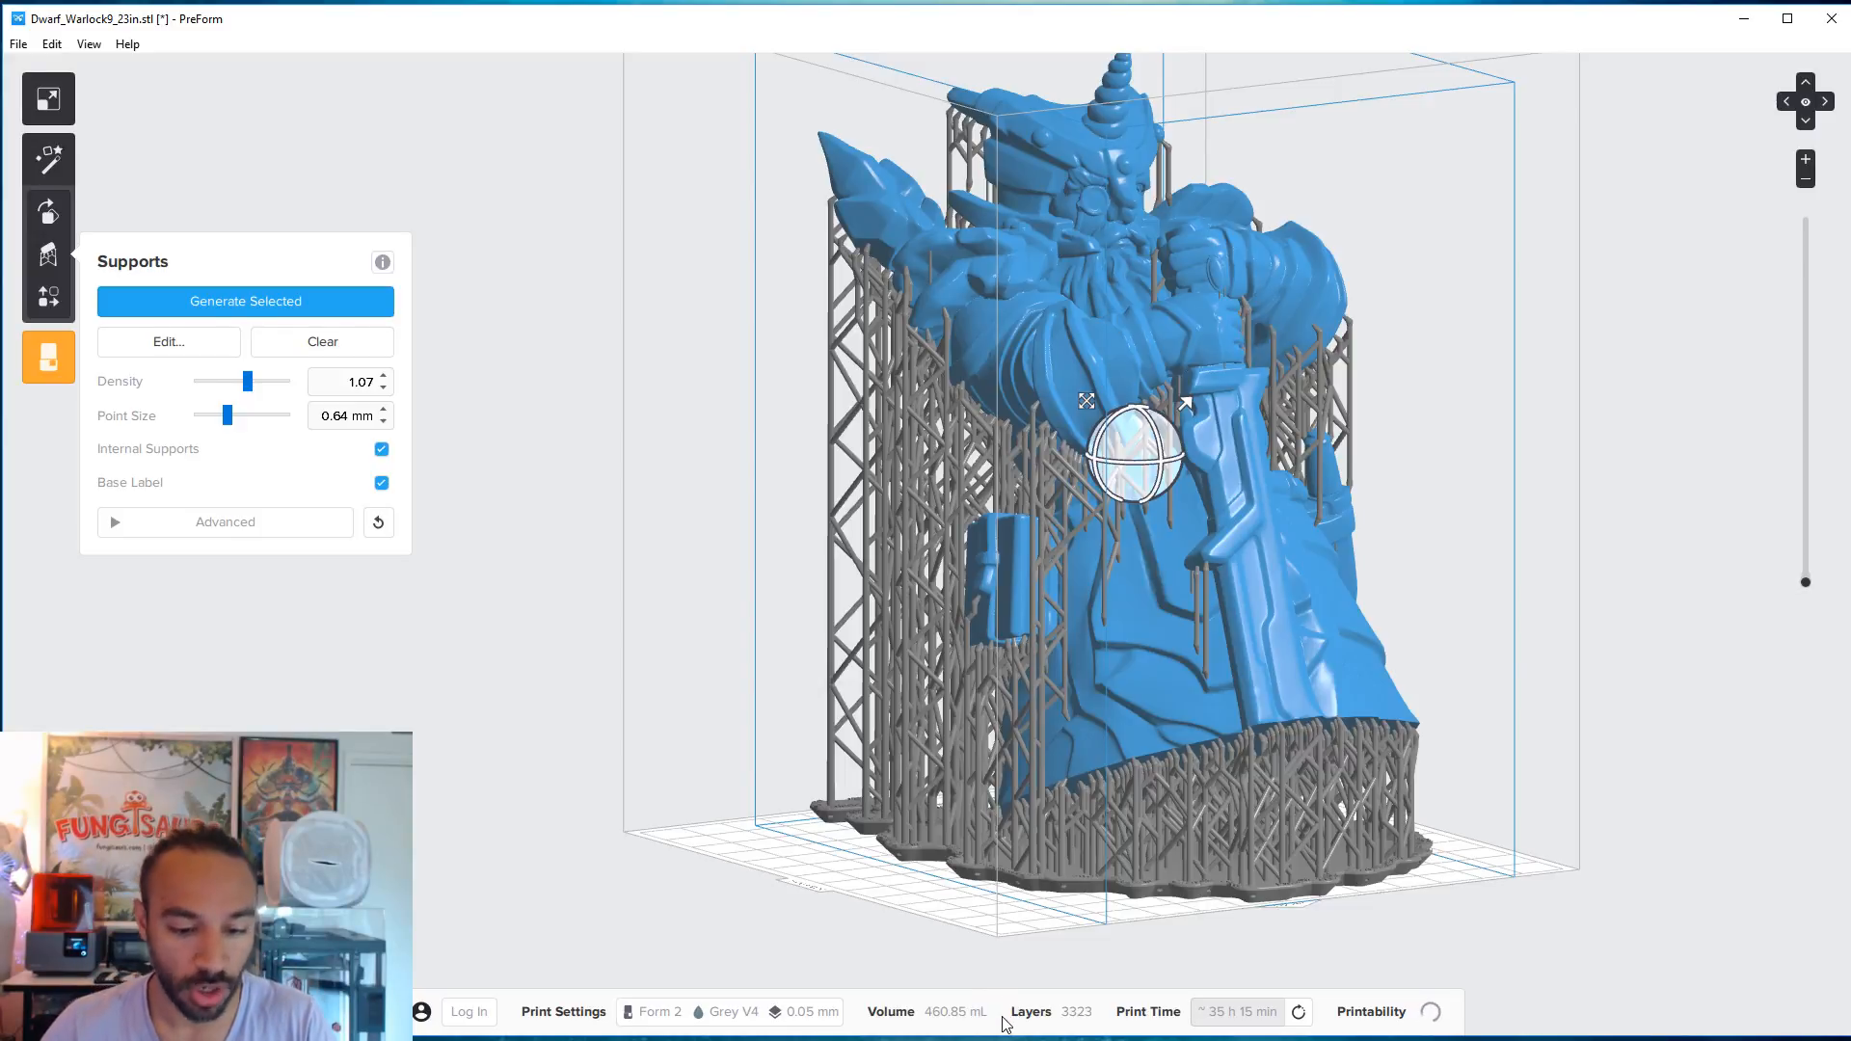
left_click(48, 255)
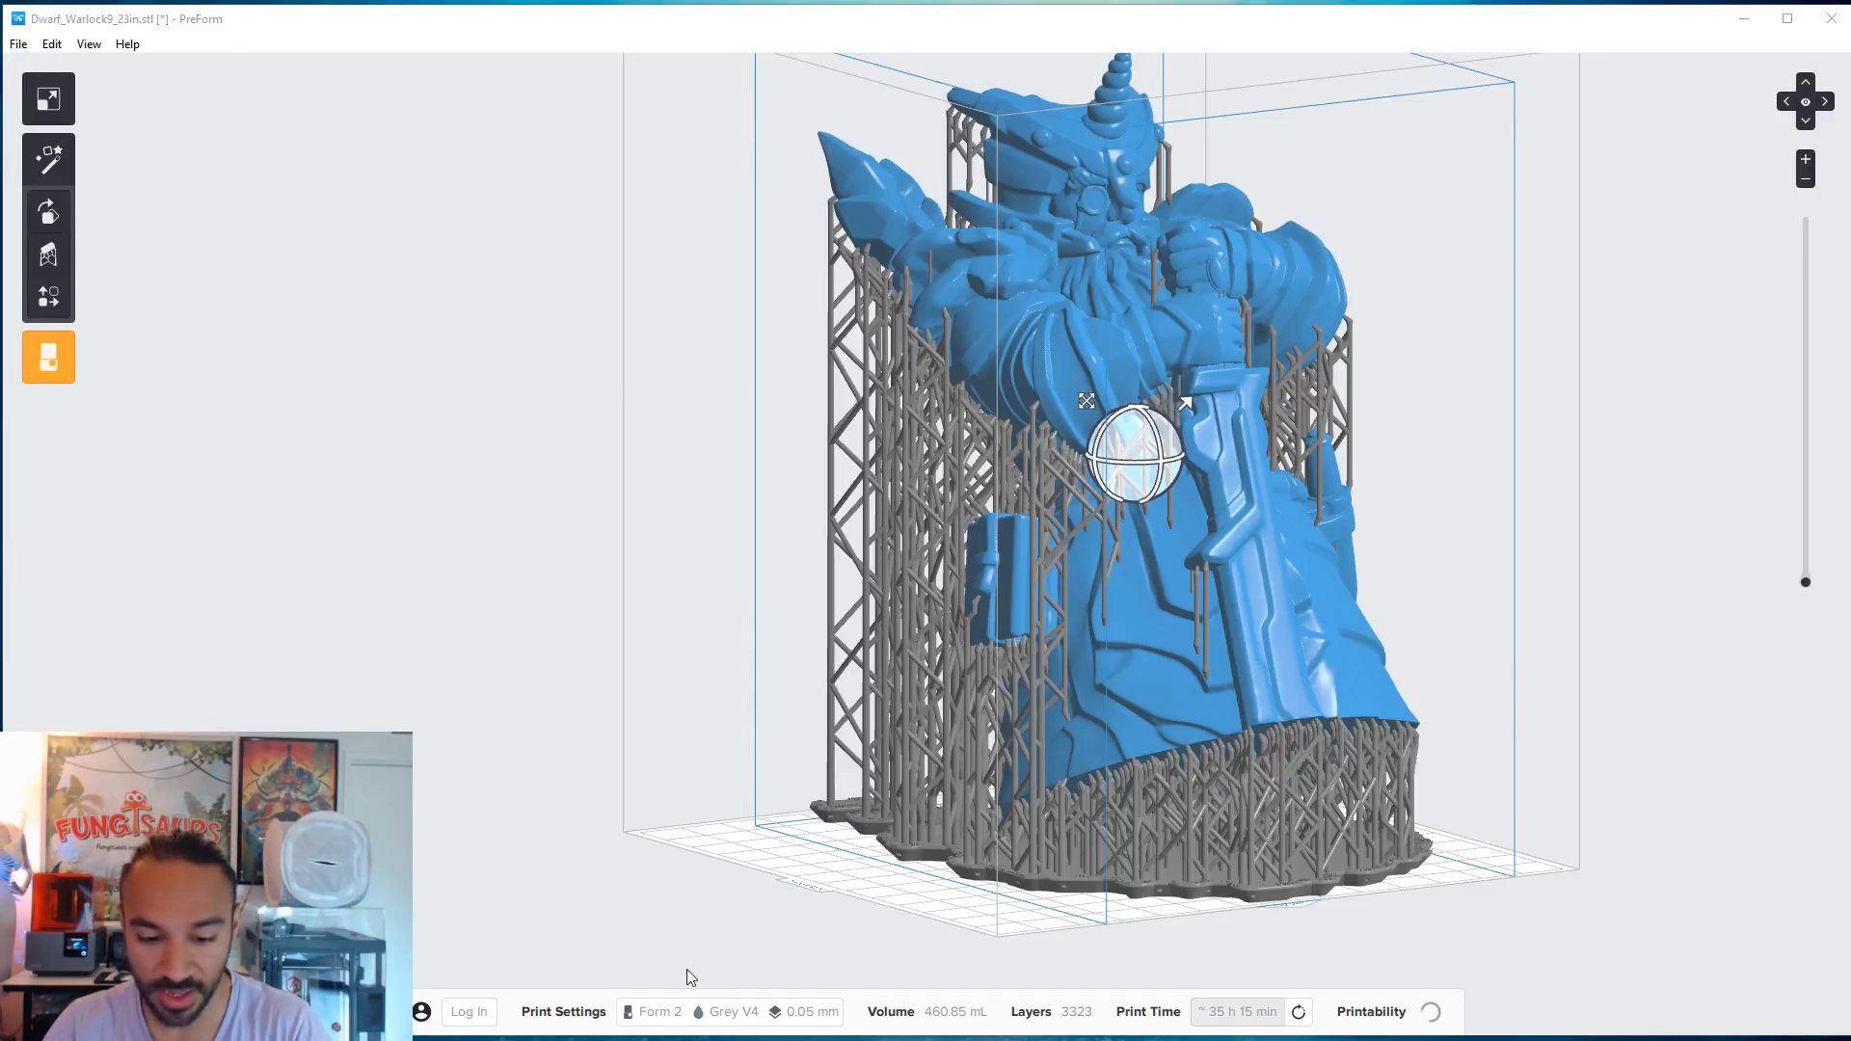
left_click_drag(1629, 1036, 1540, 792)
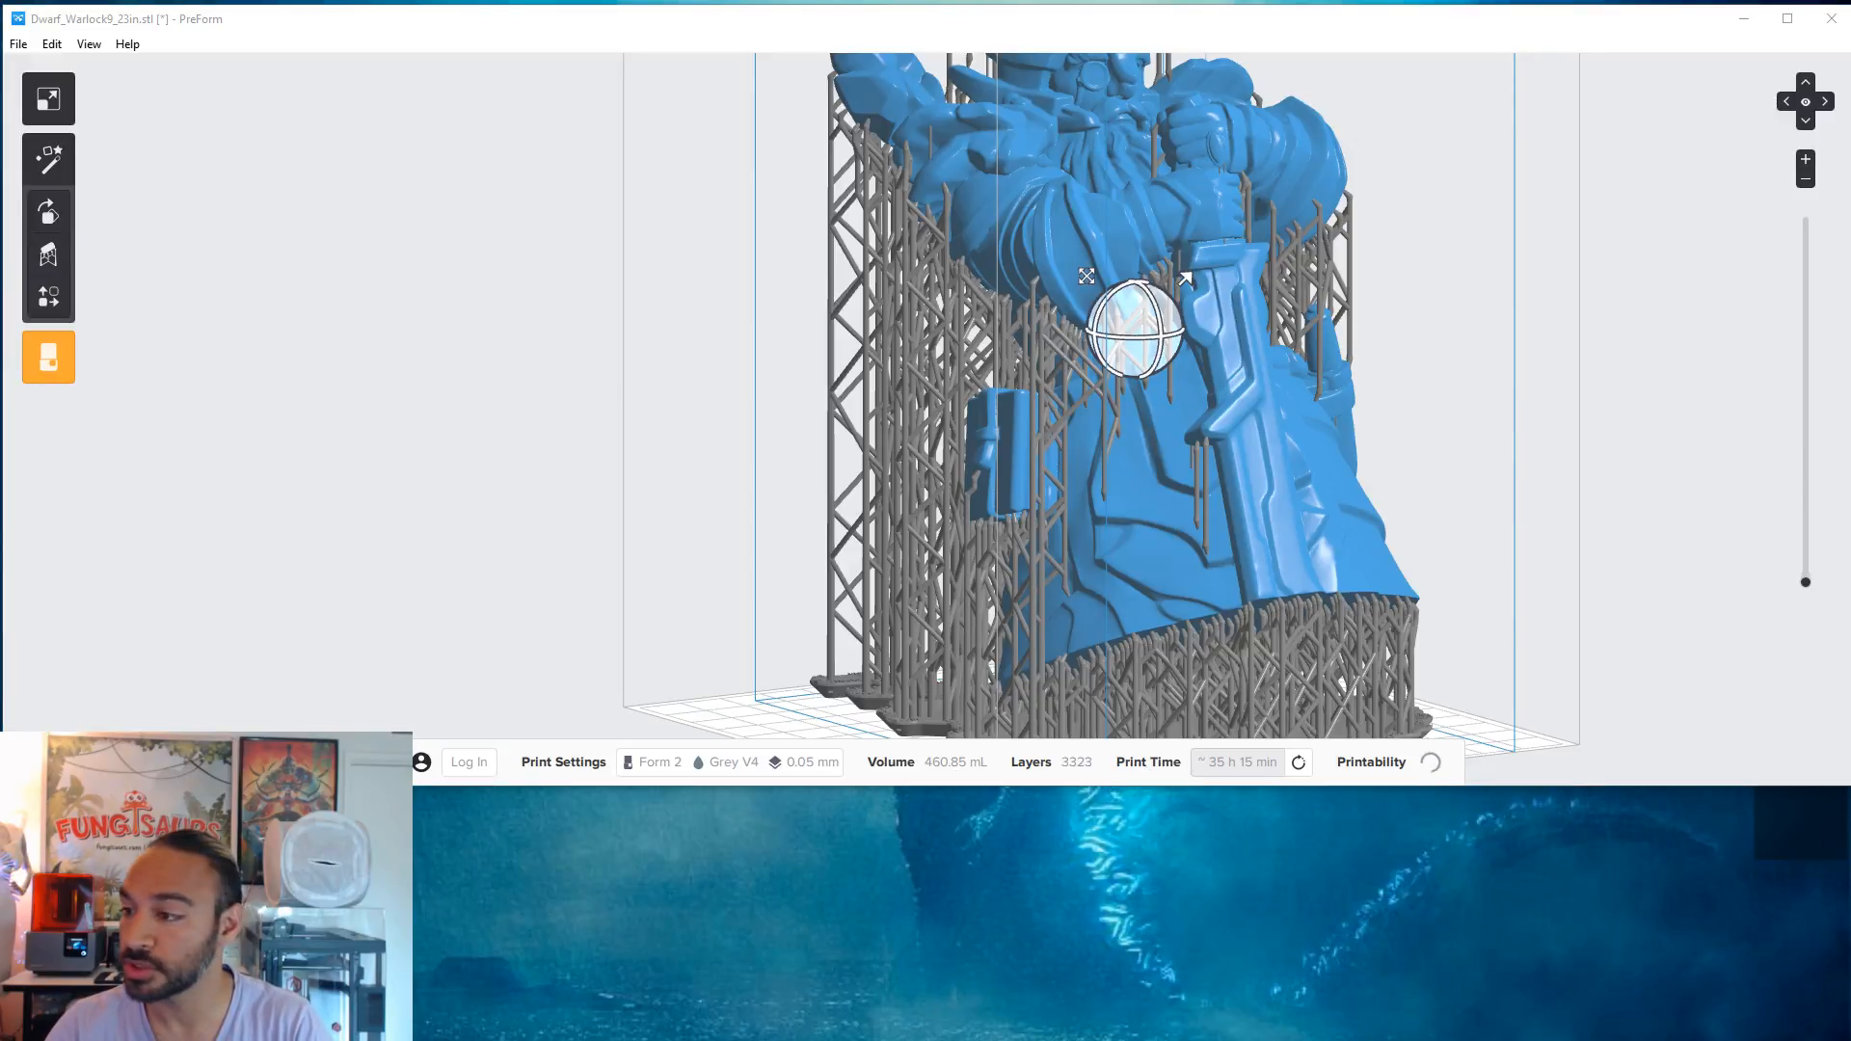
- Divide 150 by 1000 in Calculator to work out the resin cost per millilitre
left_click_drag(1738, 369, 402, 393)
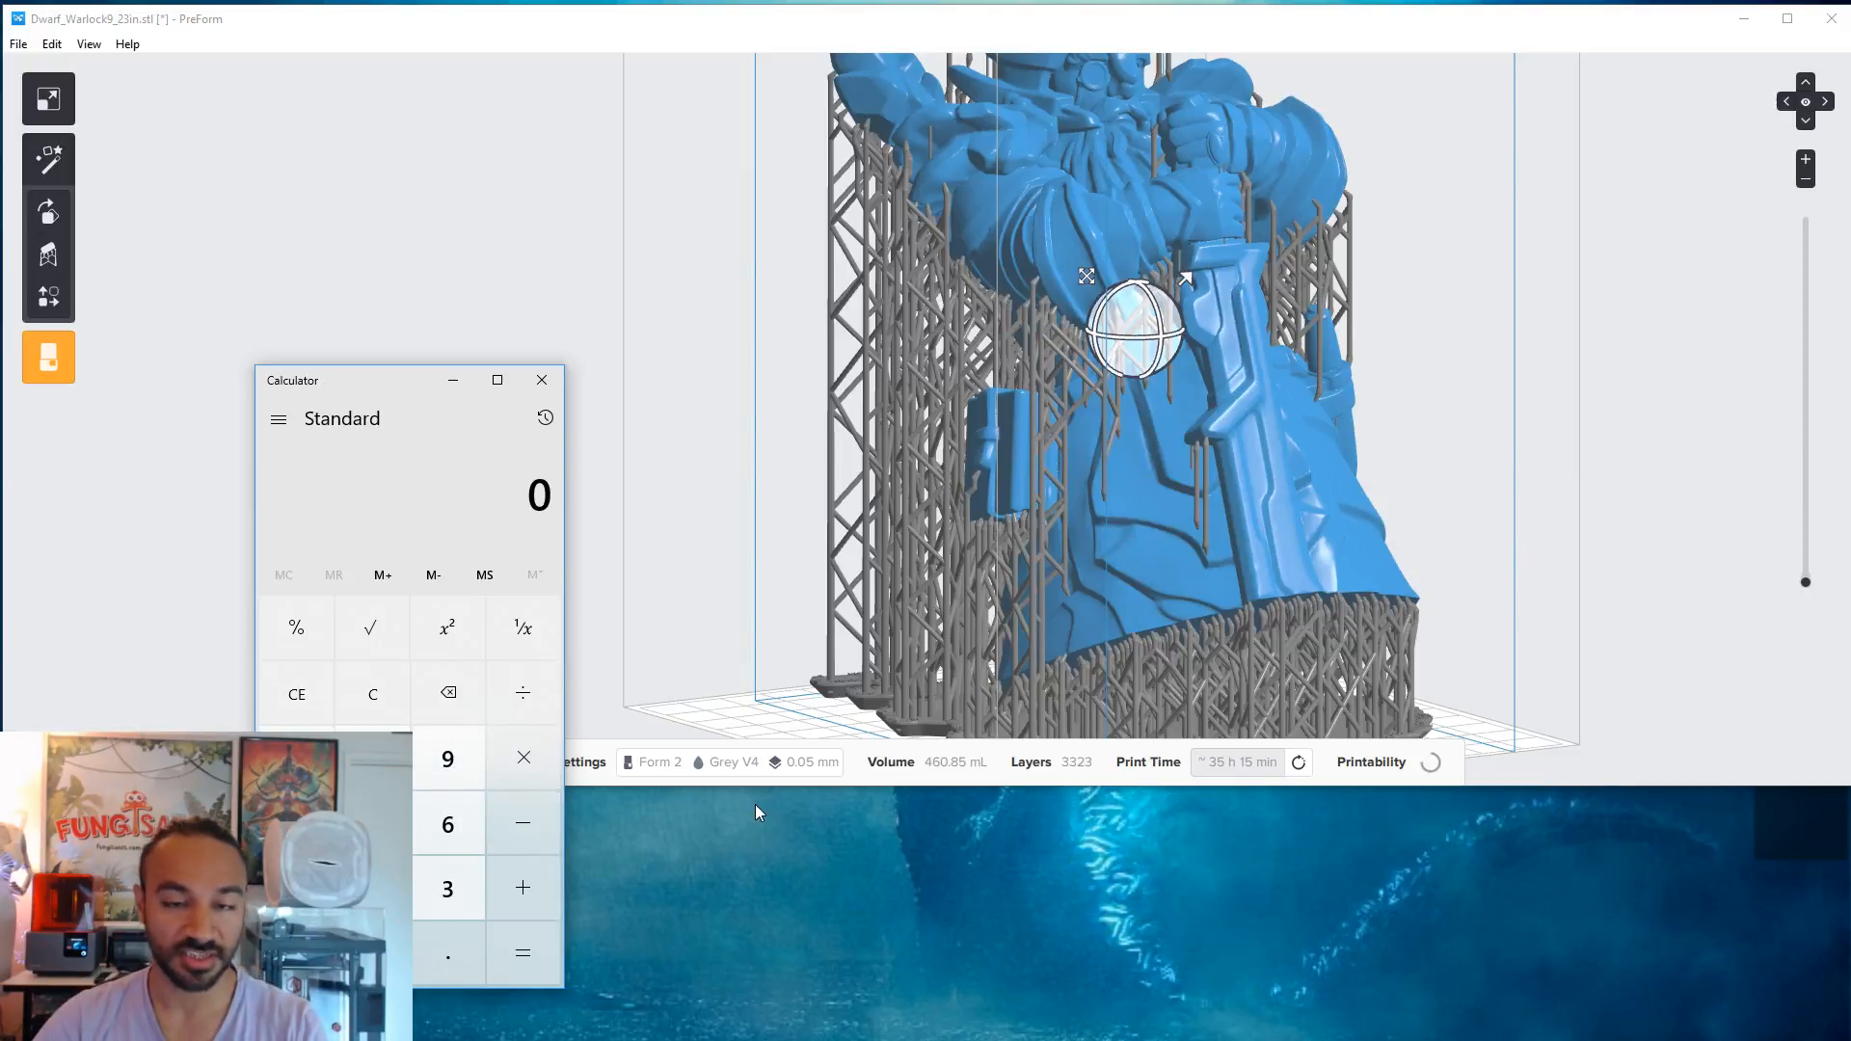
type("150")
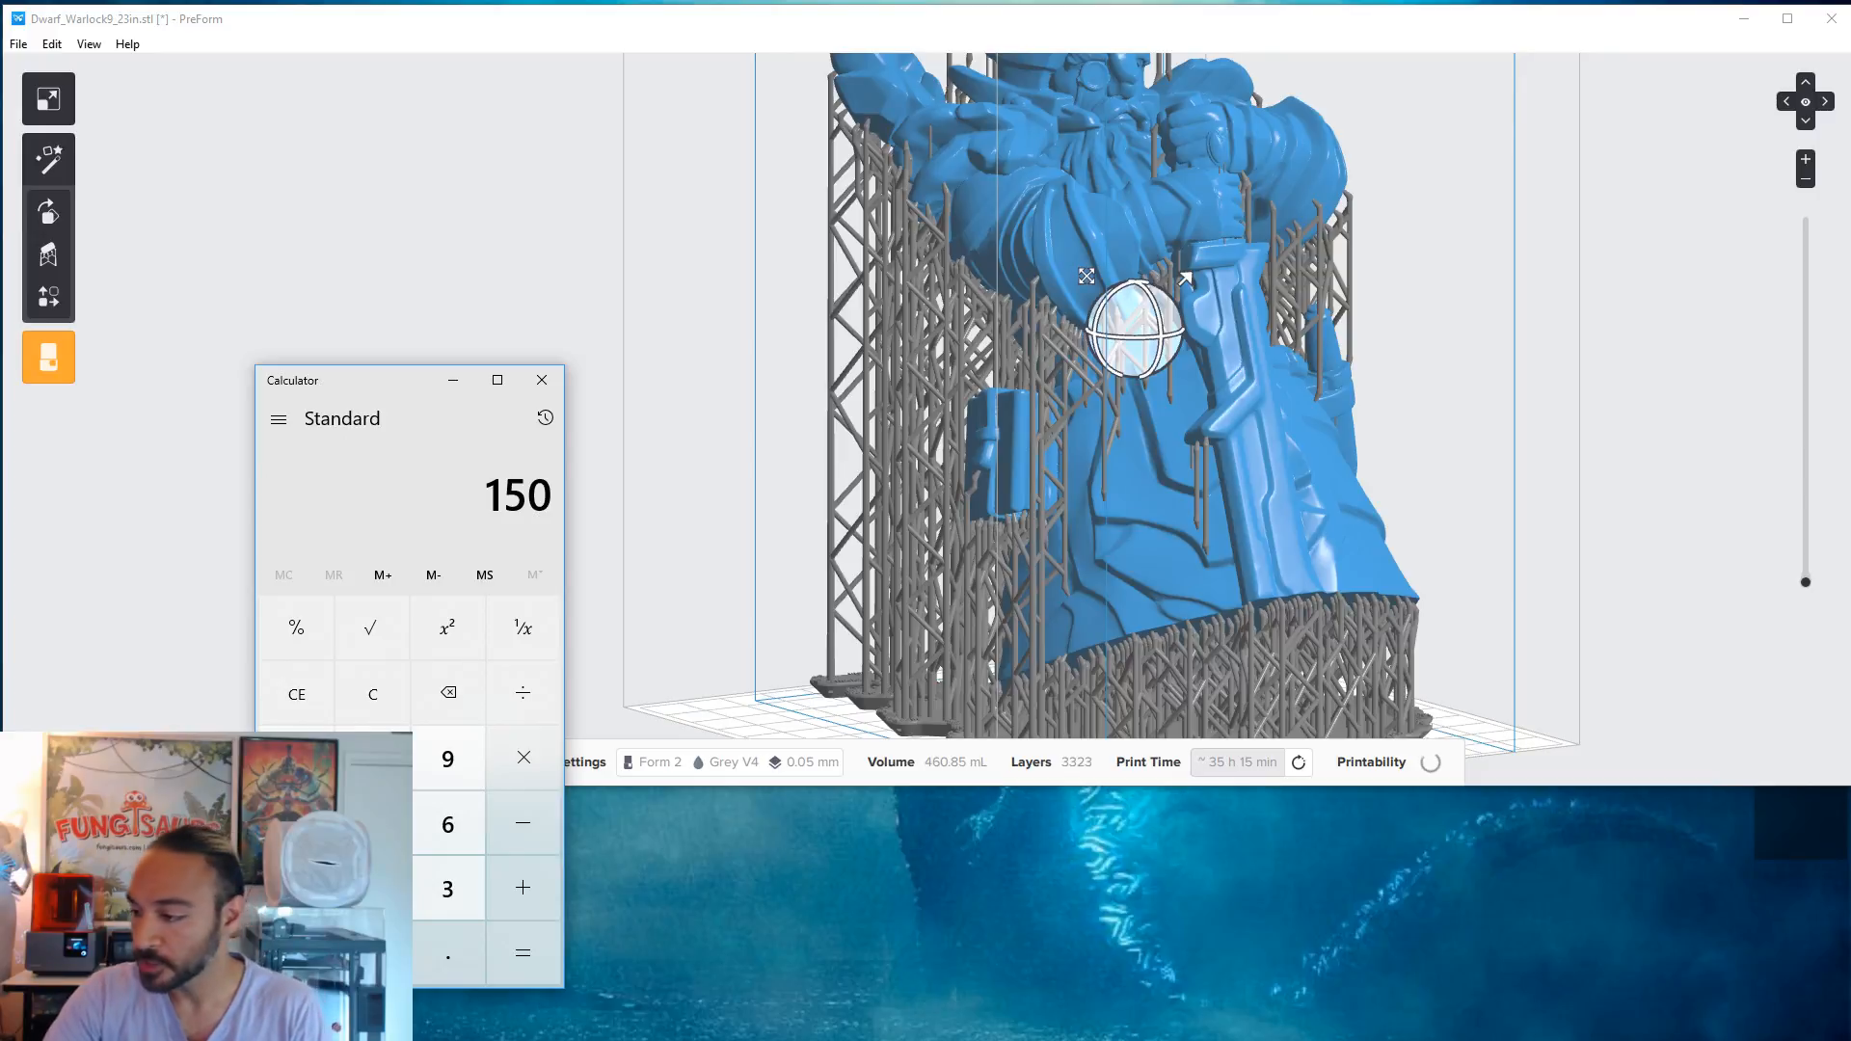
left_click(525, 696)
type("1000")
left_click(522, 952)
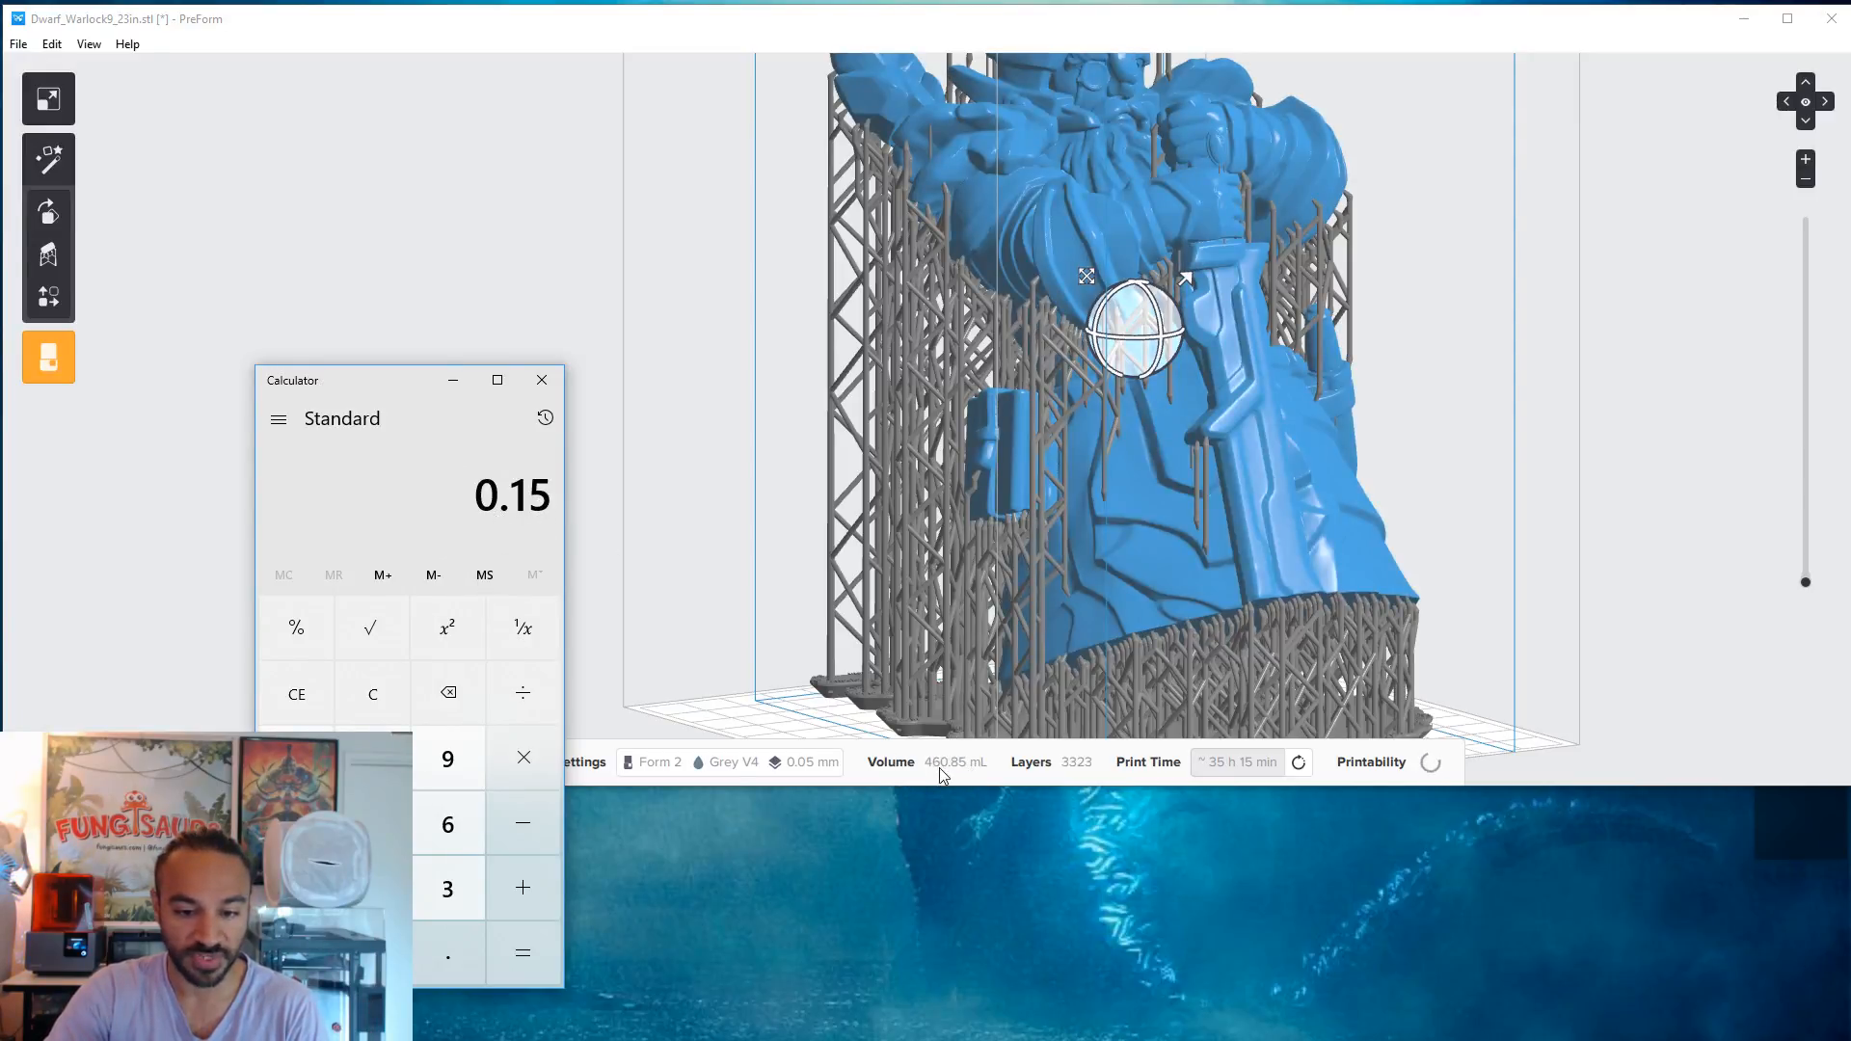
- Multiply the per-millilitre resin cost by the print volume of 460.85 and move Calculator clear of the model
left_click(523, 757)
left_click(295, 824)
left_click(448, 824)
left_click(373, 955)
left_click(448, 954)
left_click(373, 759)
left_click(373, 824)
left_click(538, 965)
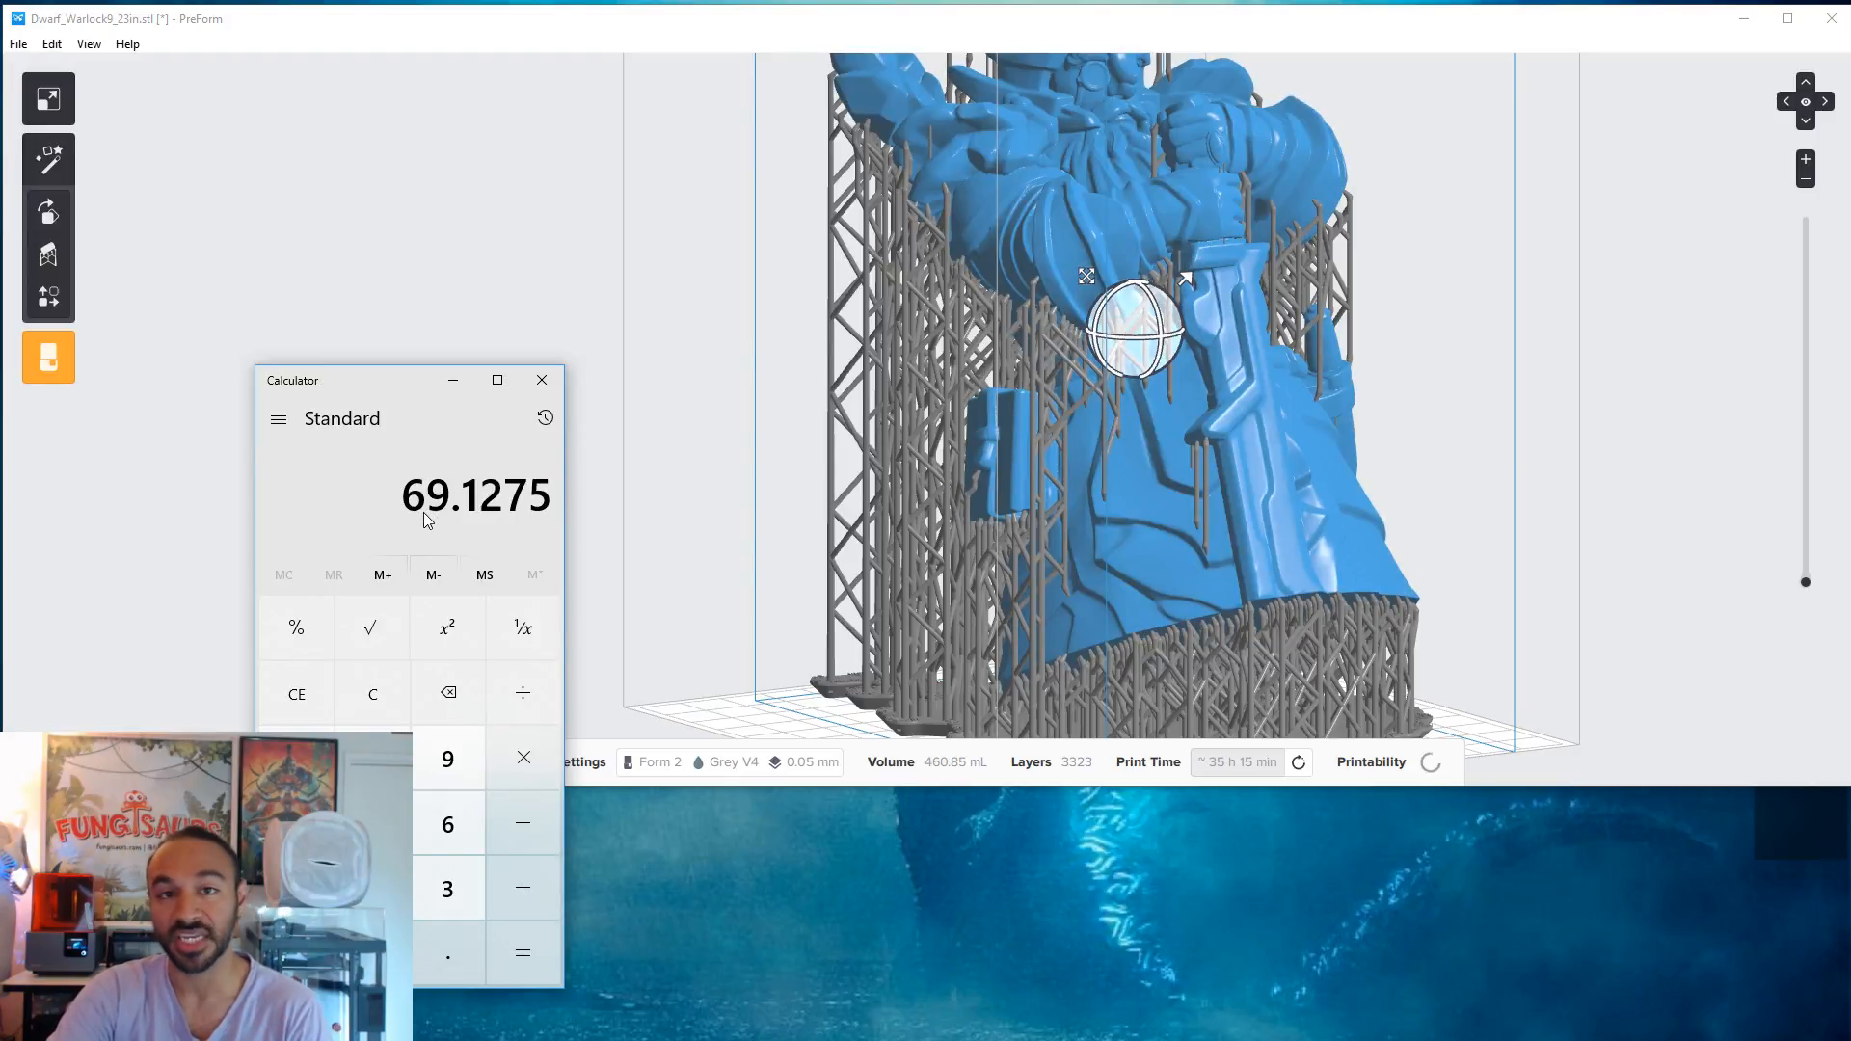
left_click_drag(380, 397, 1393, 934)
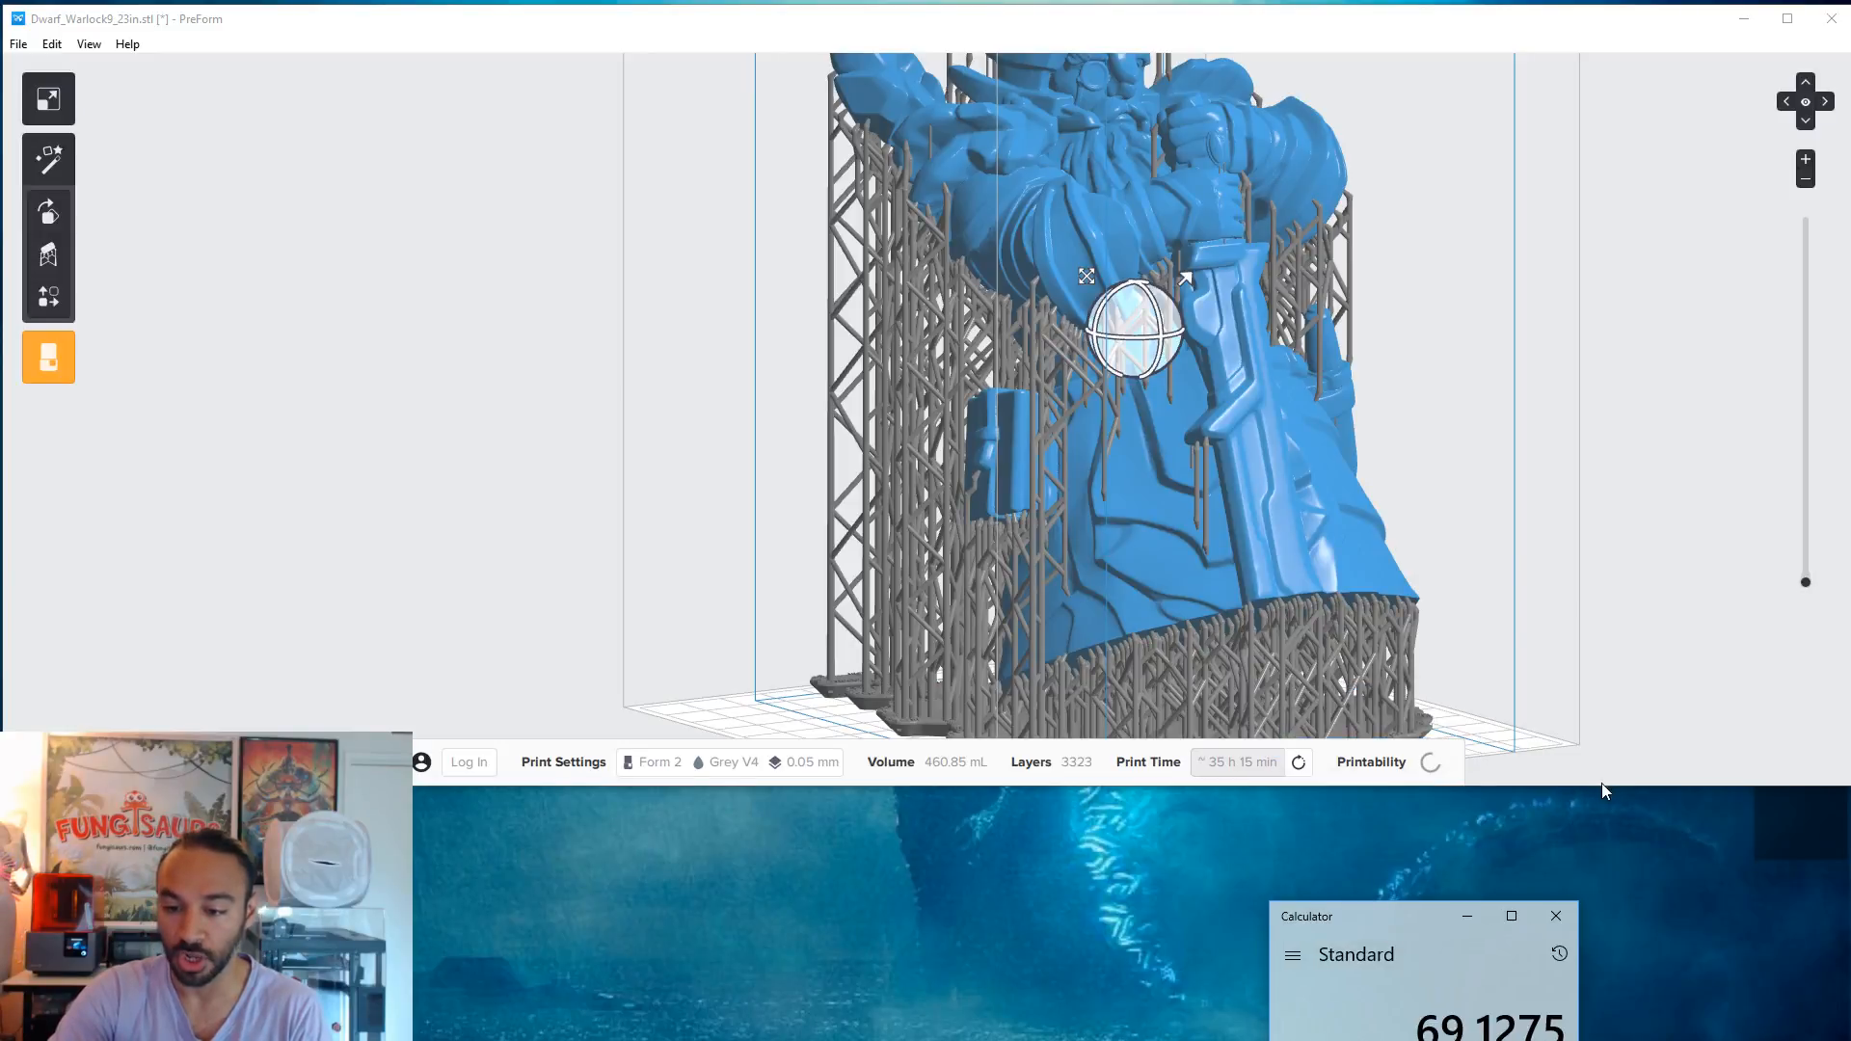
- Enlarge the PreForm window and review the whole supported dwarf from the front and side
left_click_drag(1603, 789, 1603, 1040)
scroll(1195, 337, "down", 4)
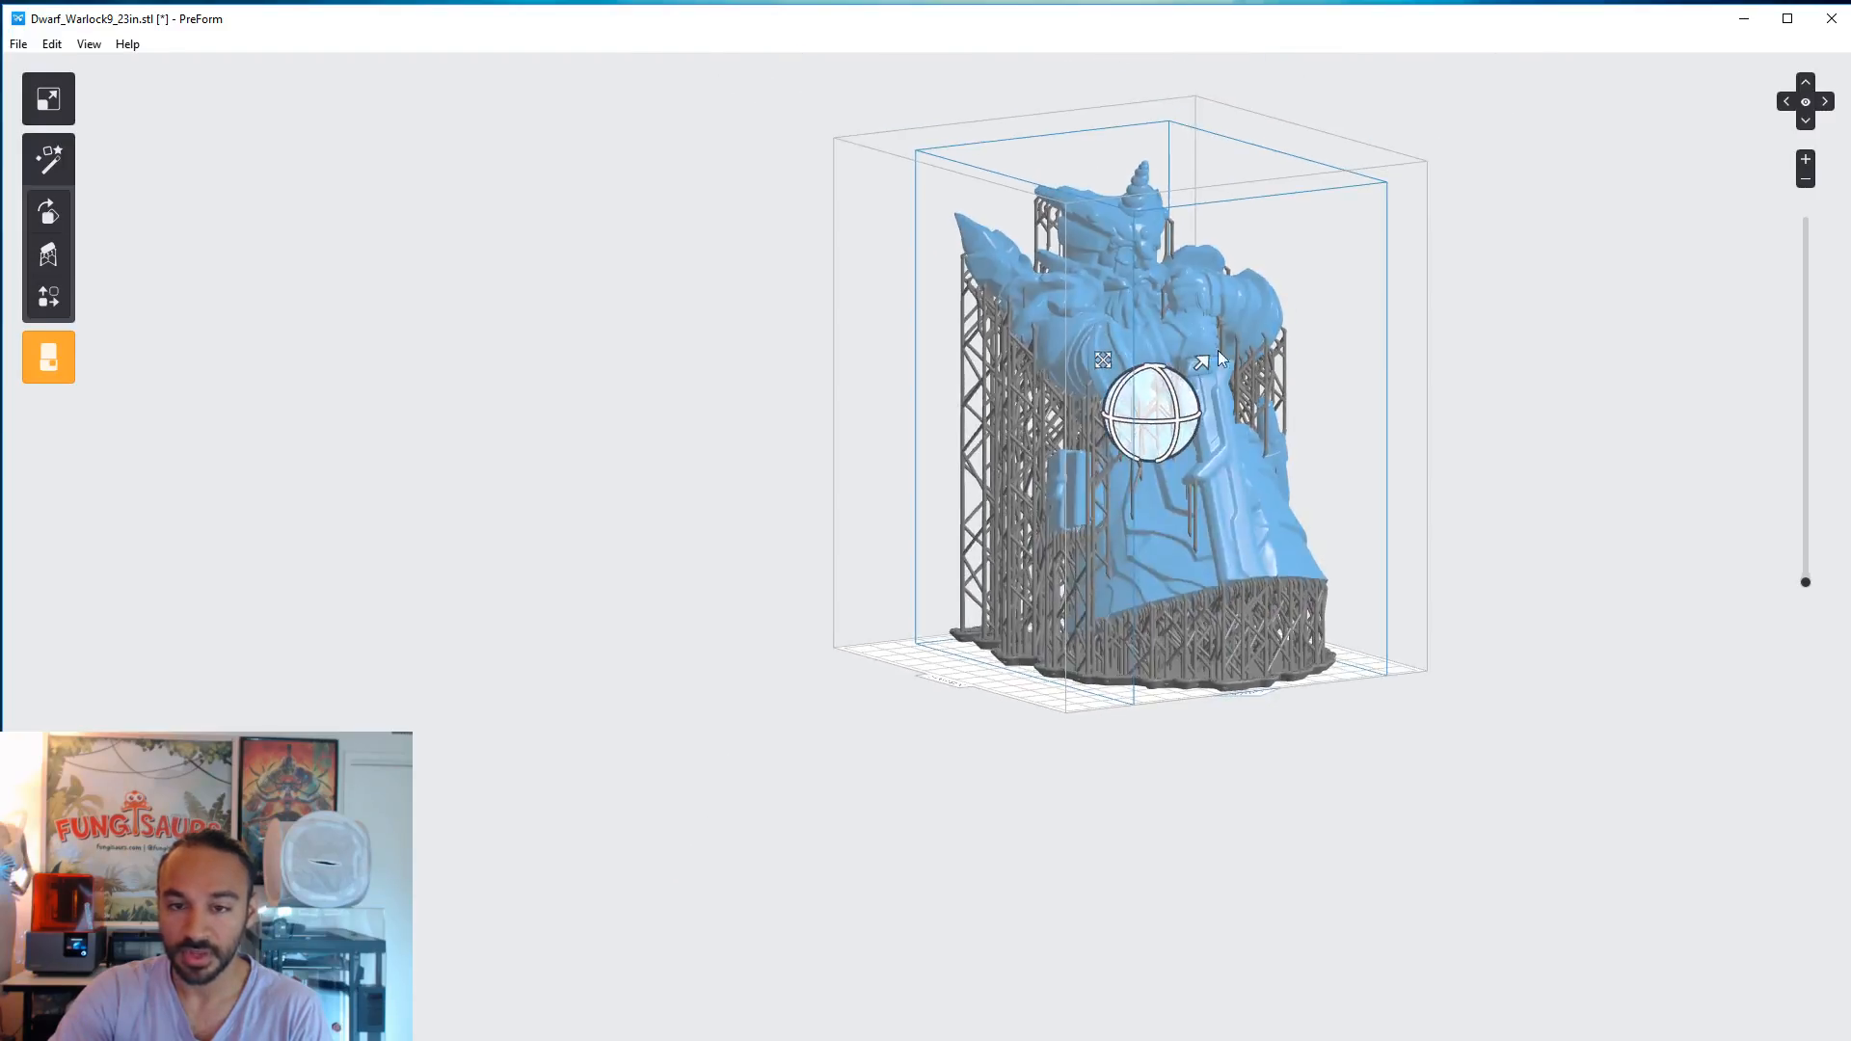
right_click_drag(1199, 343, 1483, 462)
right_click_drag(900, 492, 1137, 419)
right_click_drag(1191, 609, 1107, 552)
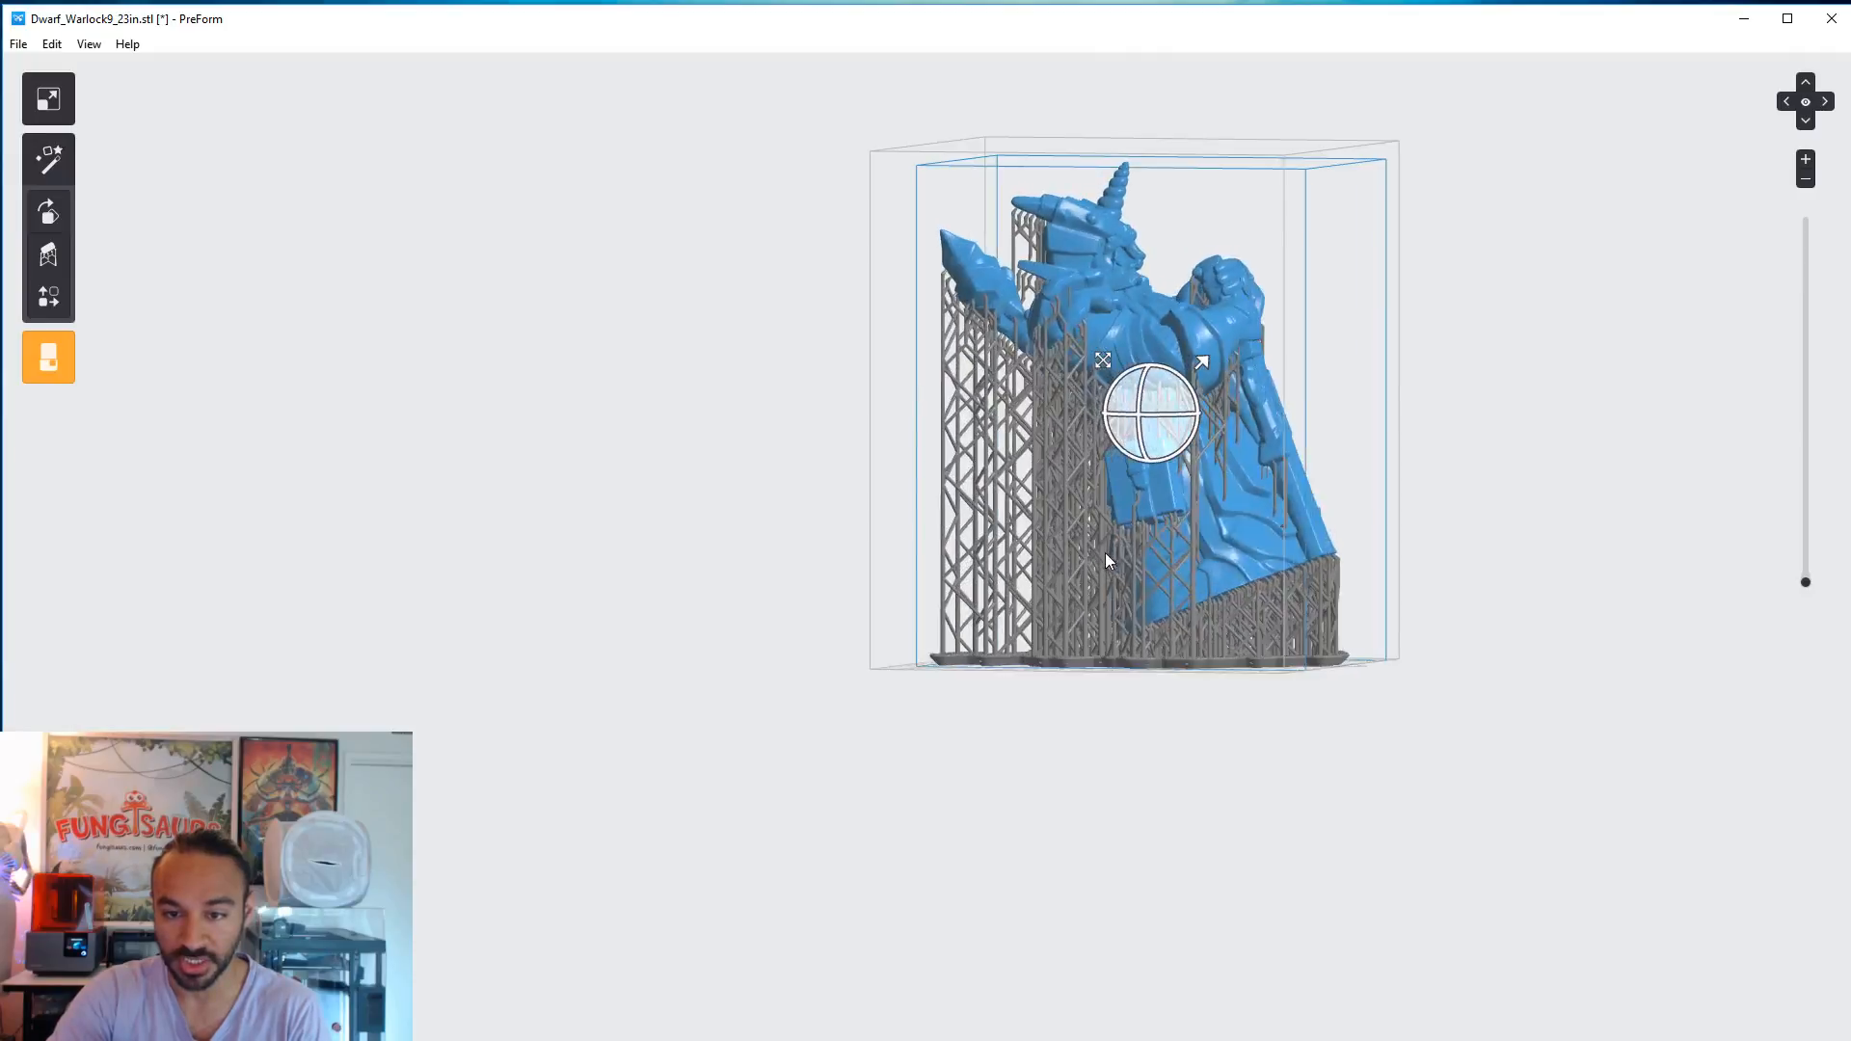
right_click_drag(1454, 655, 1233, 743)
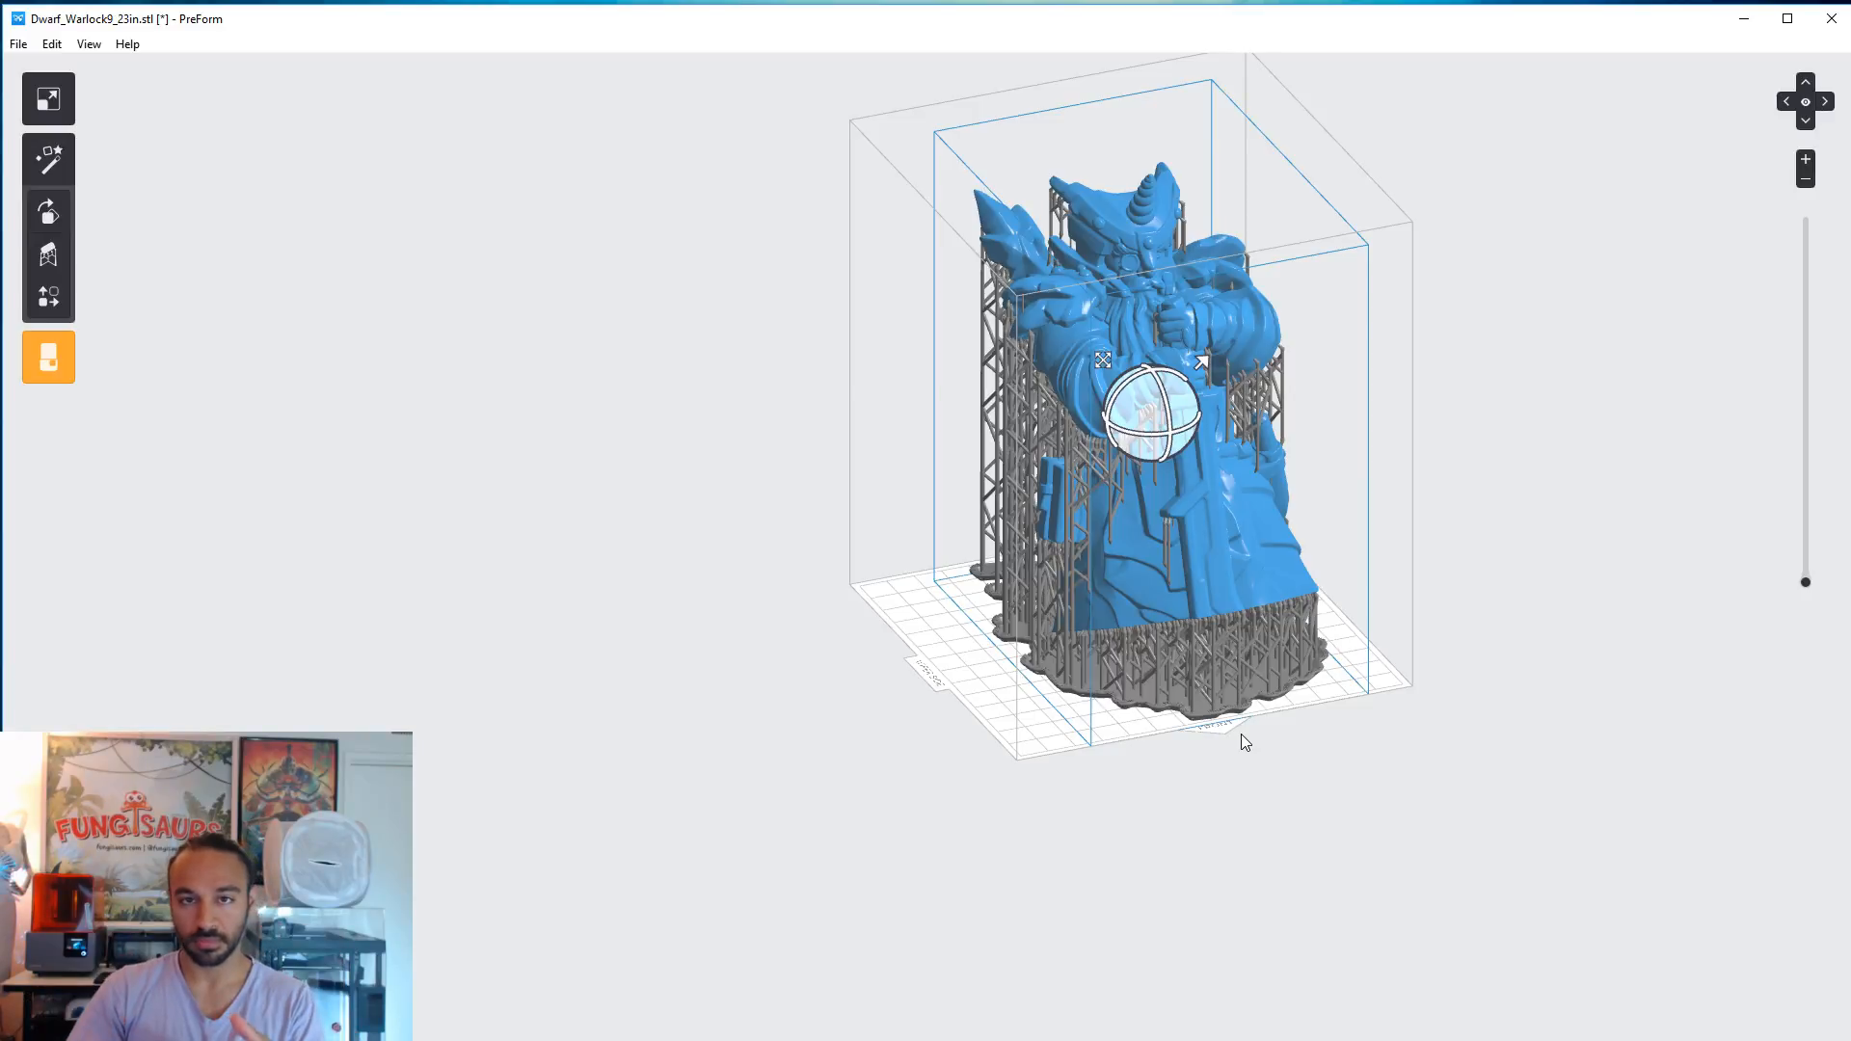
right_click_drag(1344, 771, 1541, 628)
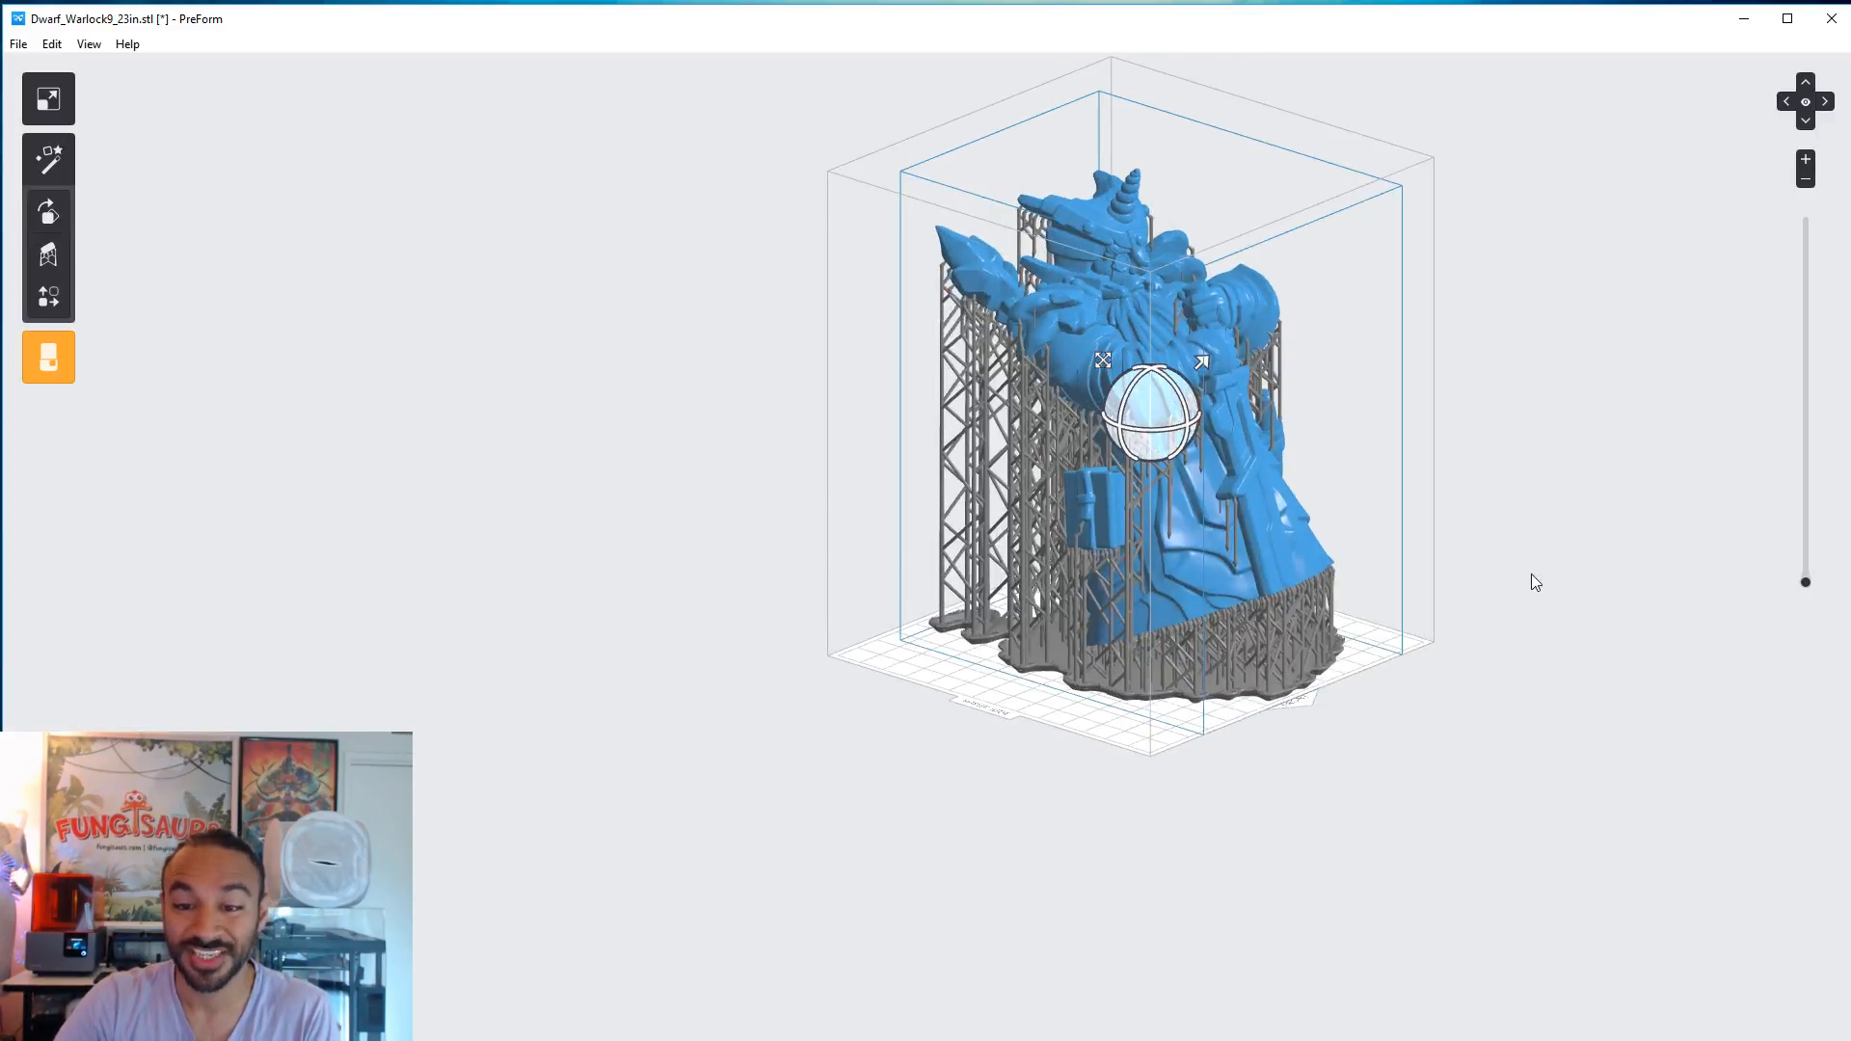
middle_click_drag(1530, 570, 1477, 712)
scroll(1367, 751, "up", 2)
scroll(1366, 750, "up", 2)
right_click_drag(1367, 750, 1269, 840)
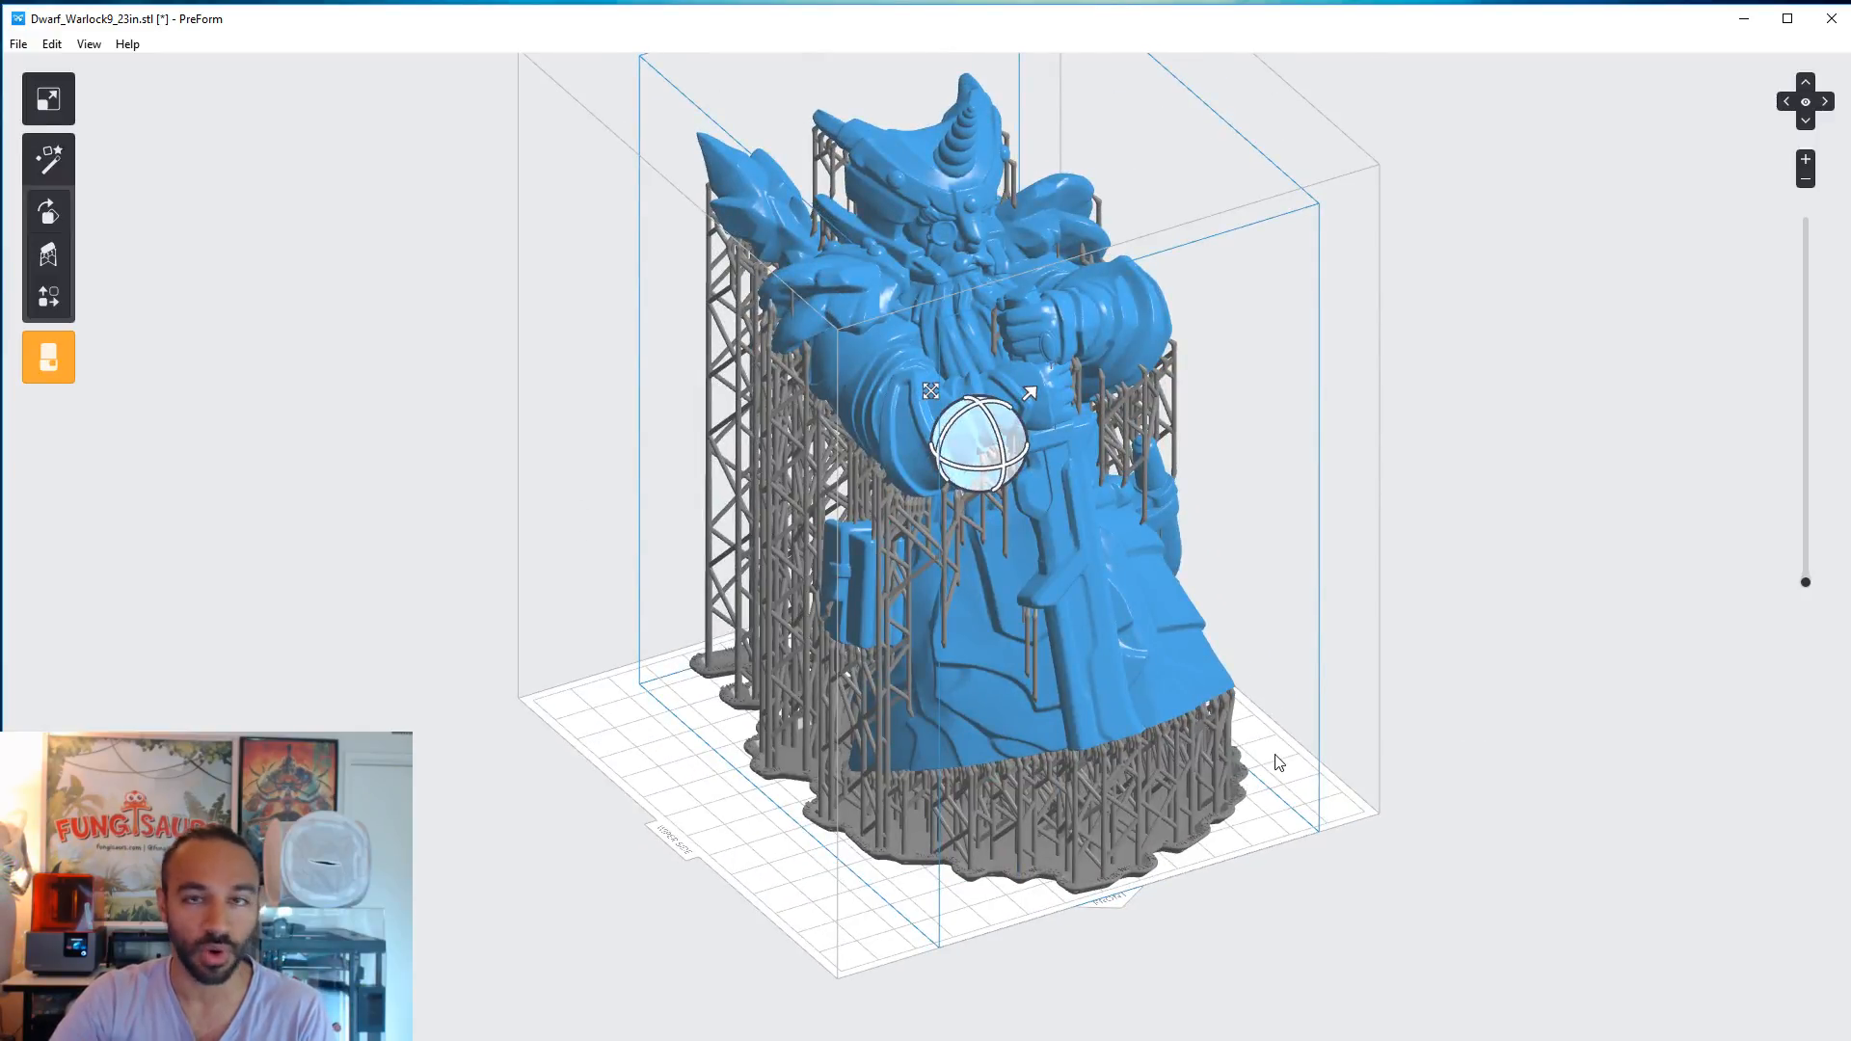
- Examine the supports and their base beneath the robe from below and from the front corner
right_click_drag(1338, 634, 1090, 777)
scroll(987, 732, "up", 3)
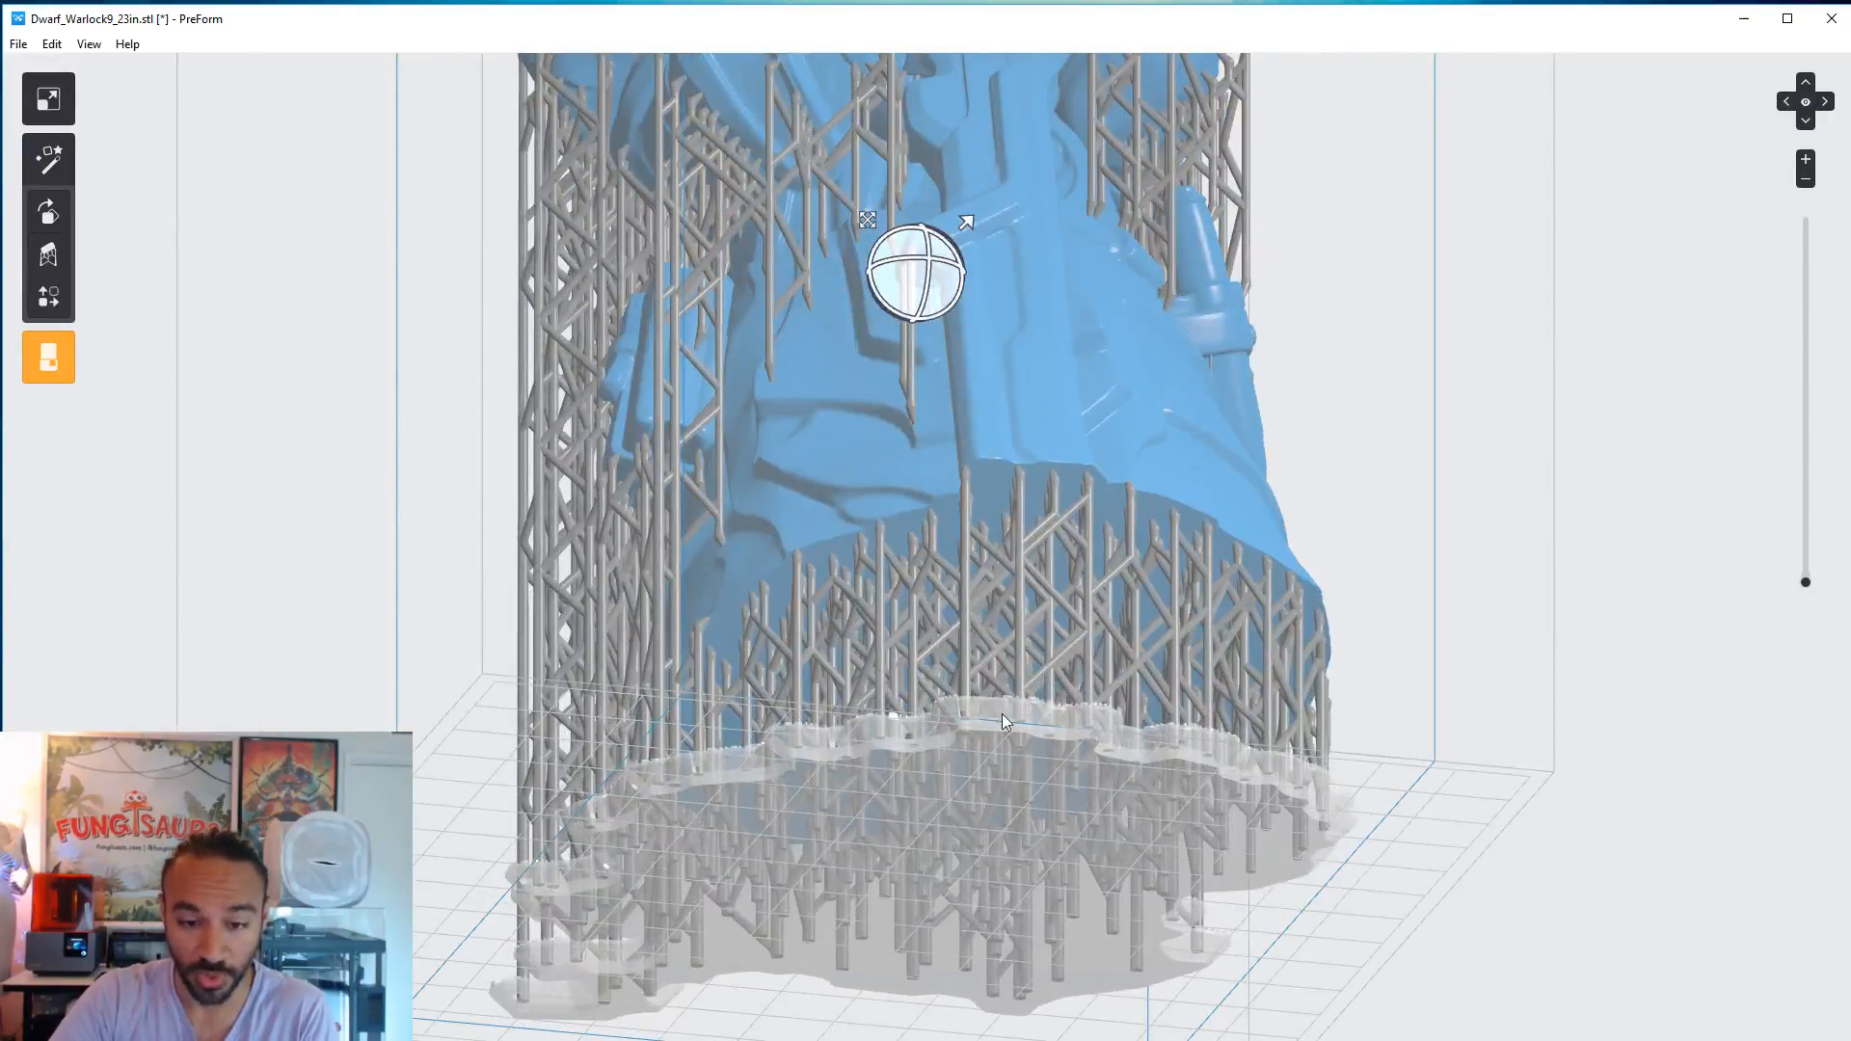
scroll(991, 717, "down", 3)
right_click_drag(999, 384, 1155, 599)
middle_click_drag(1154, 600, 1171, 733)
right_click_drag(1170, 733, 1126, 869)
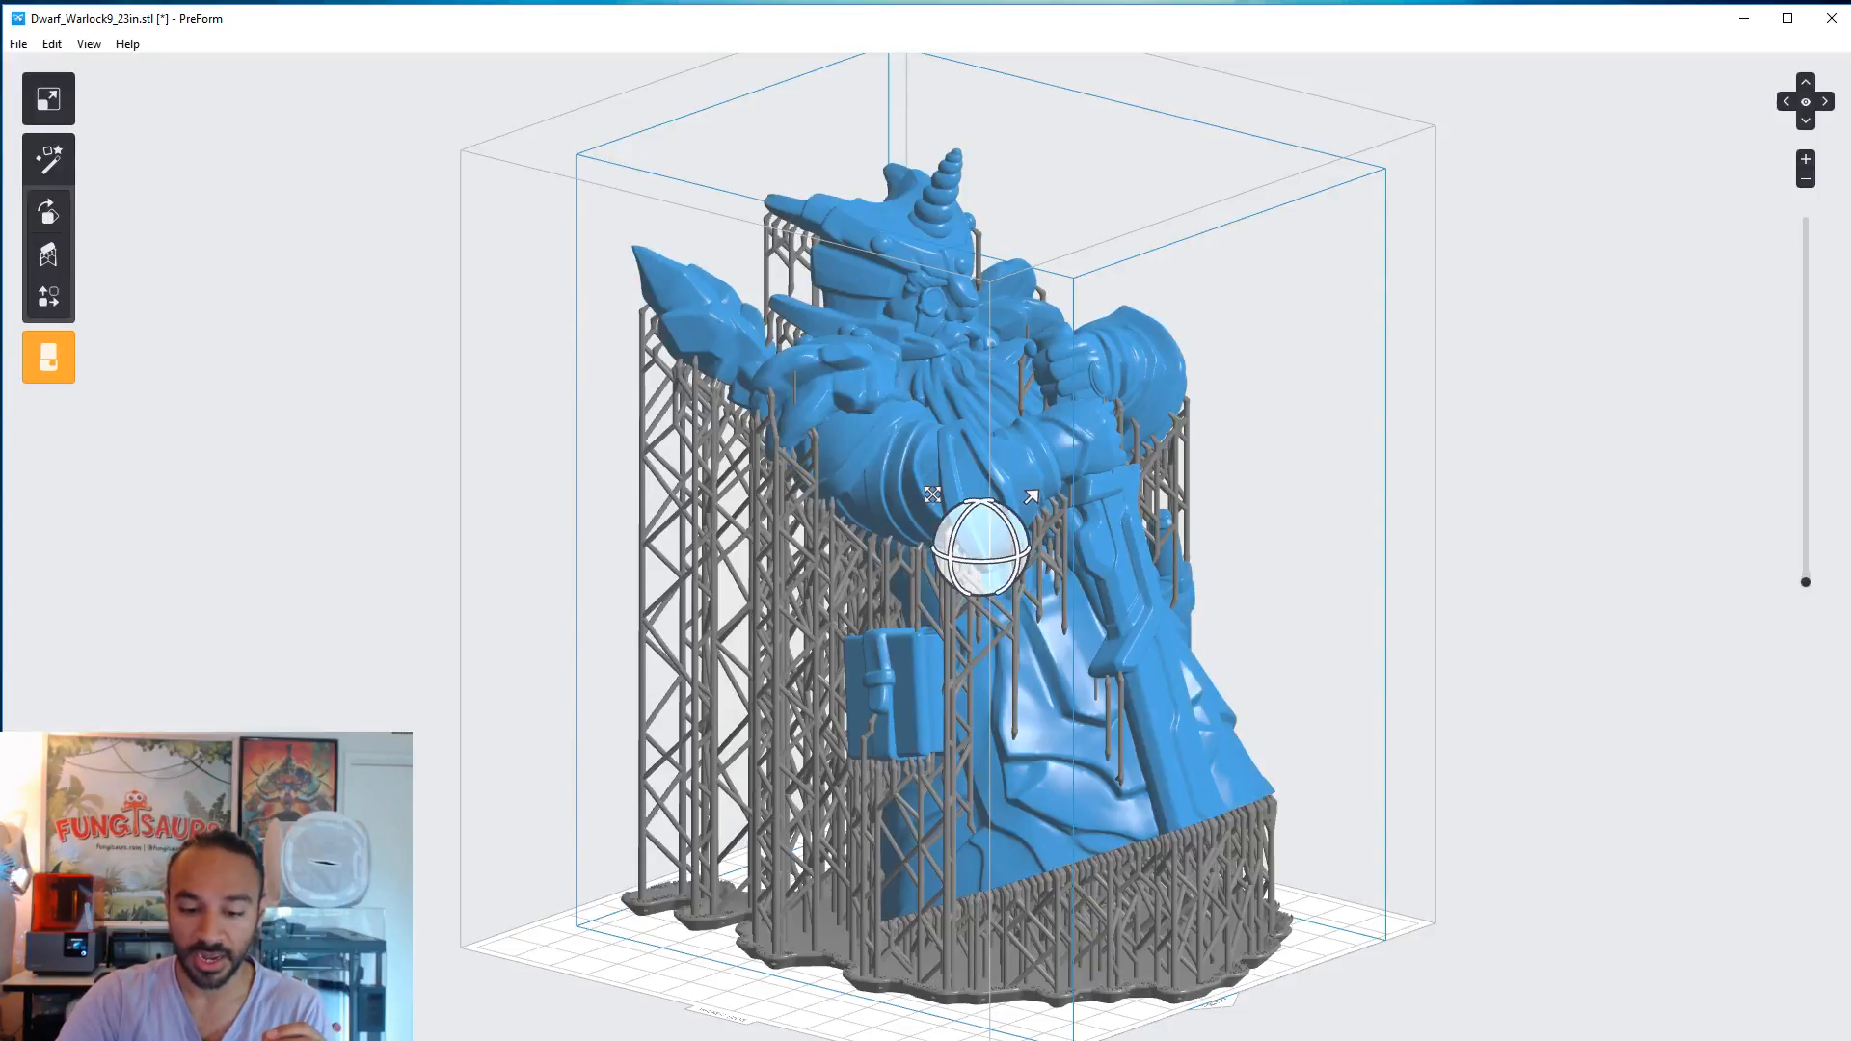
- Resize the PreForm window to keep the print details in view and inspect the model sliced at layer 610
left_click_drag(1007, 1040, 1003, 806)
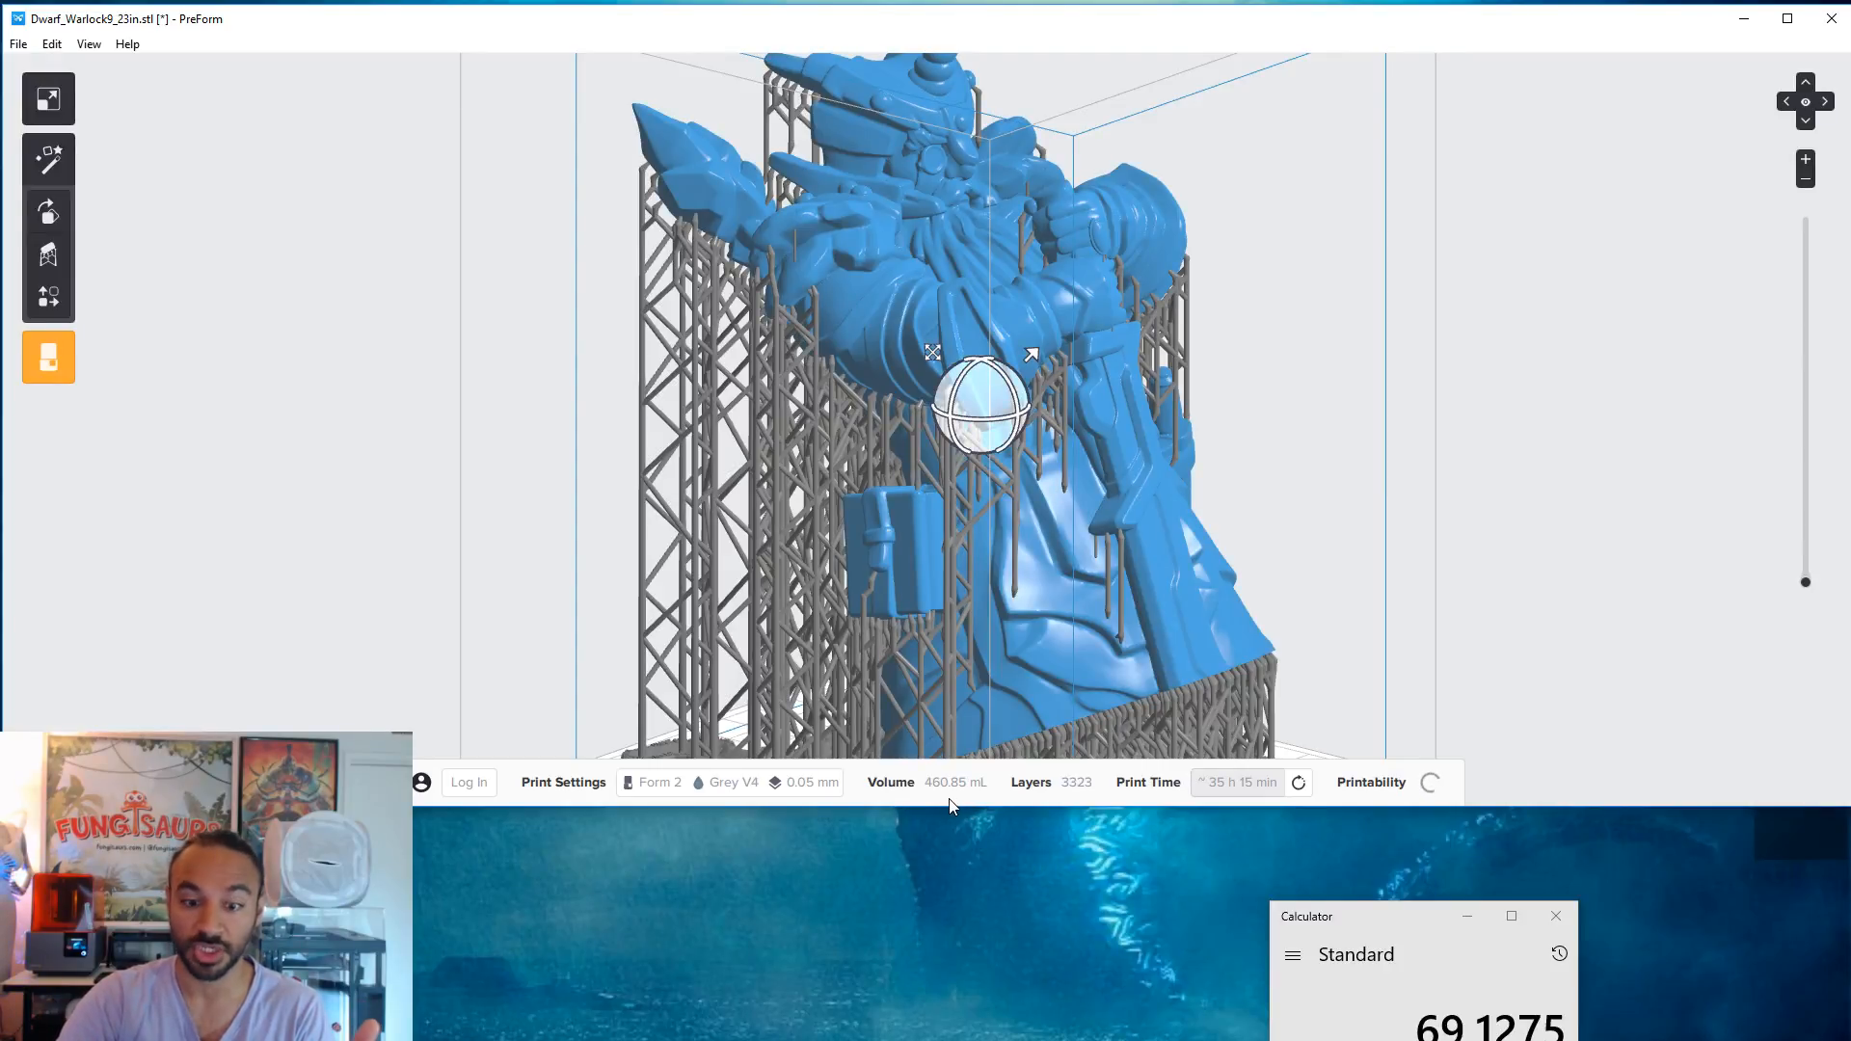
left_click_drag(959, 808, 923, 1015)
right_click_drag(1242, 737, 1242, 872)
left_click_drag(1805, 583, 1810, 491)
scroll(1153, 764, "up", 4)
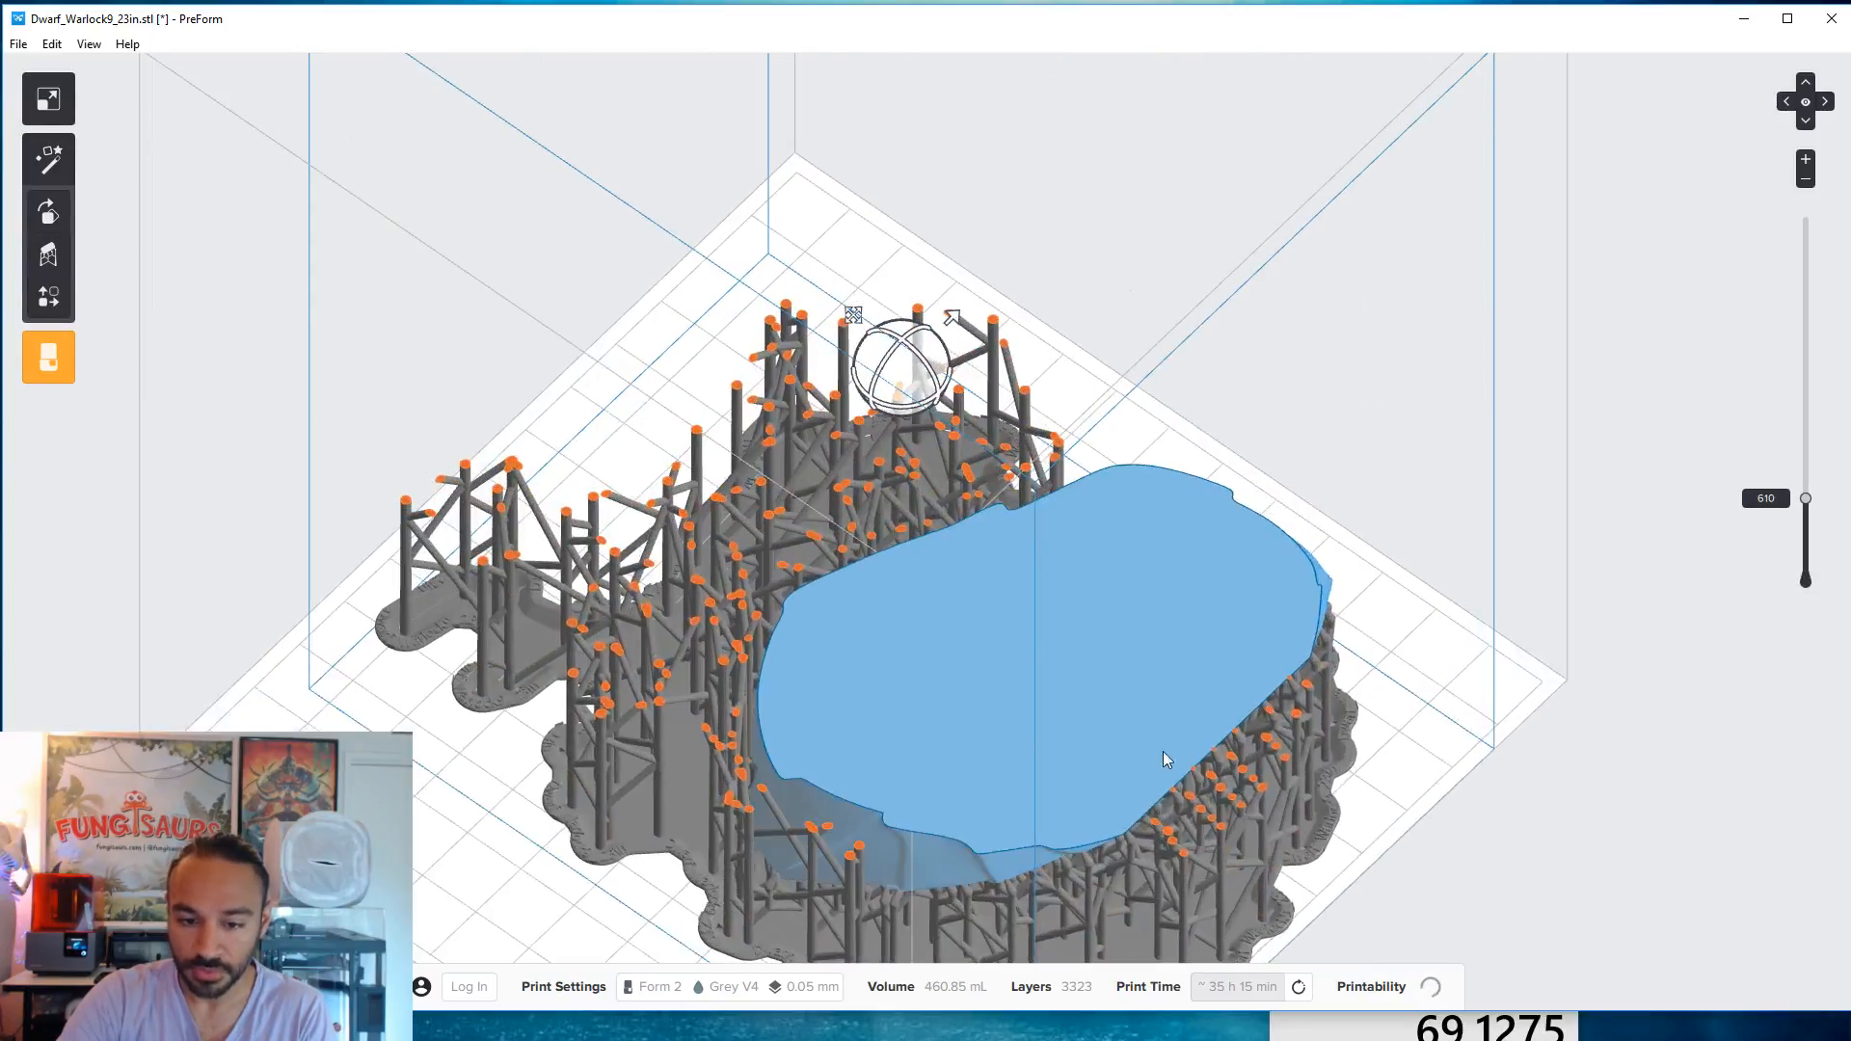
right_click_drag(1032, 526, 1014, 605)
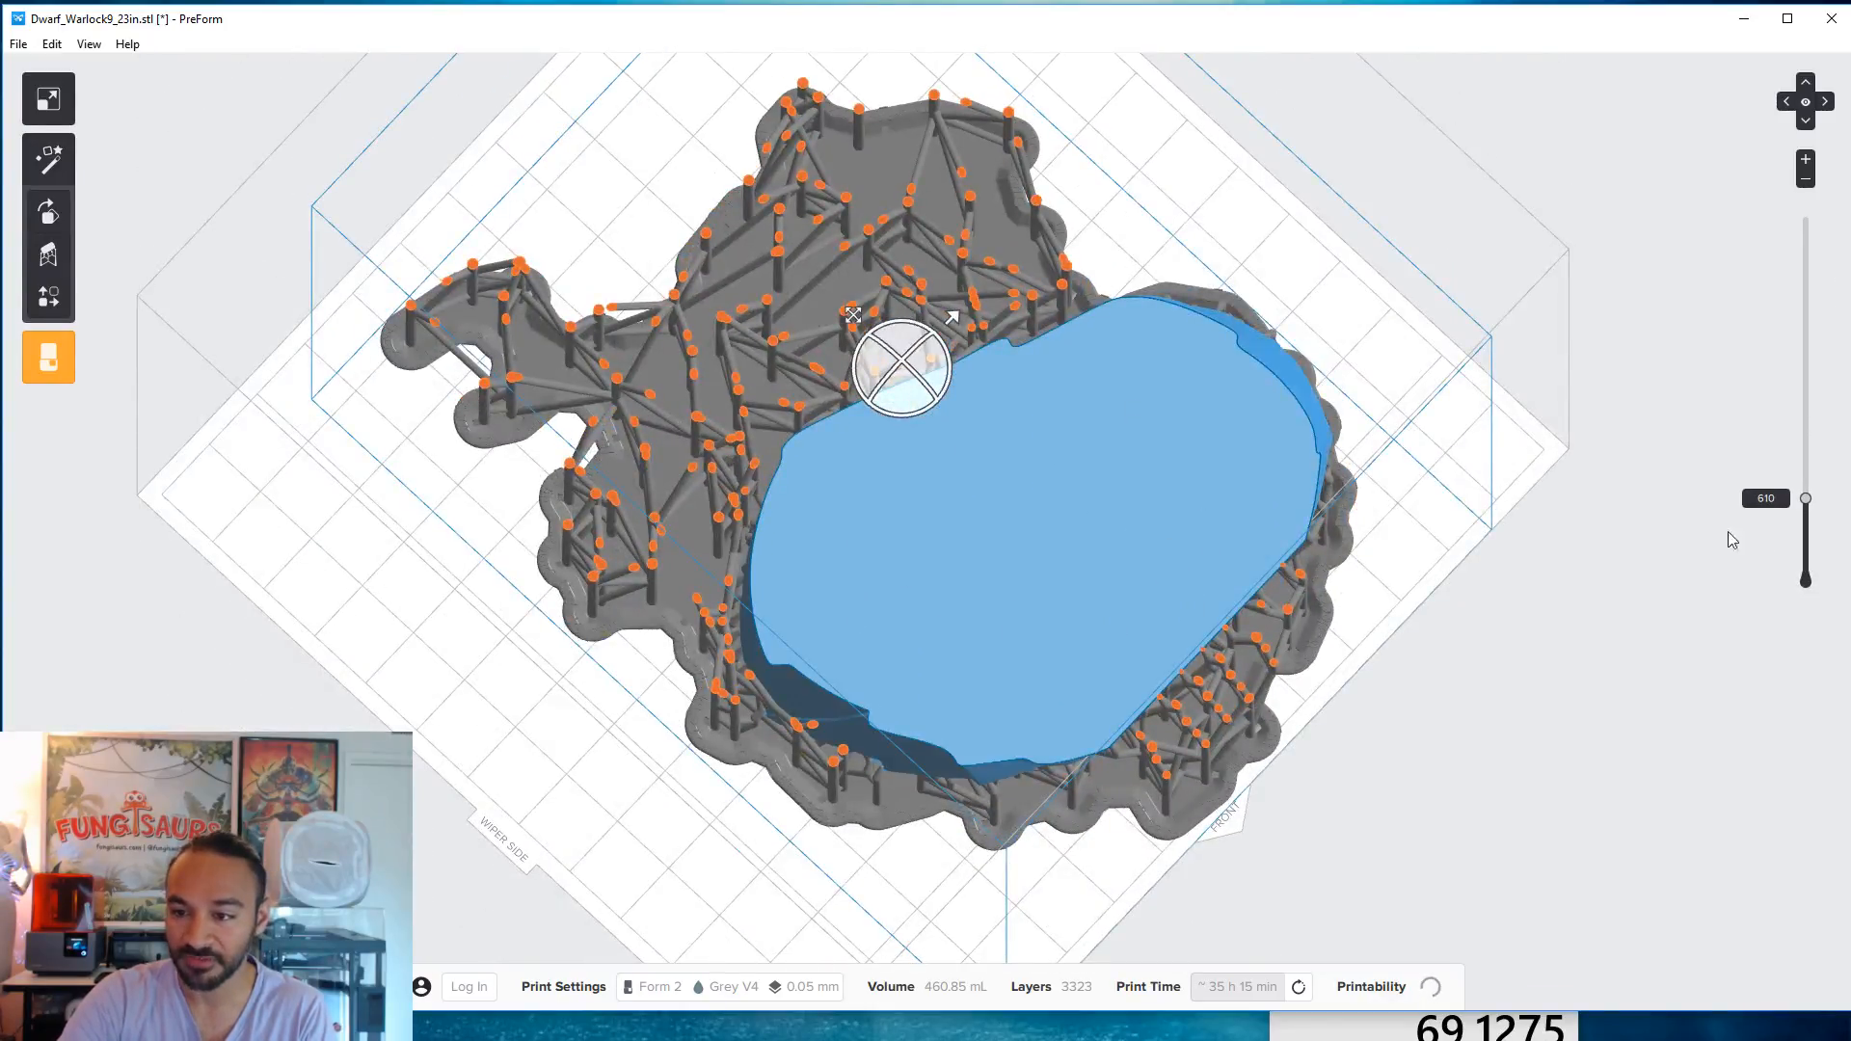
- Inspect the model sliced at layer 1692, and return to the complete model at layer 3323
left_click_drag(1806, 493, 1810, 387)
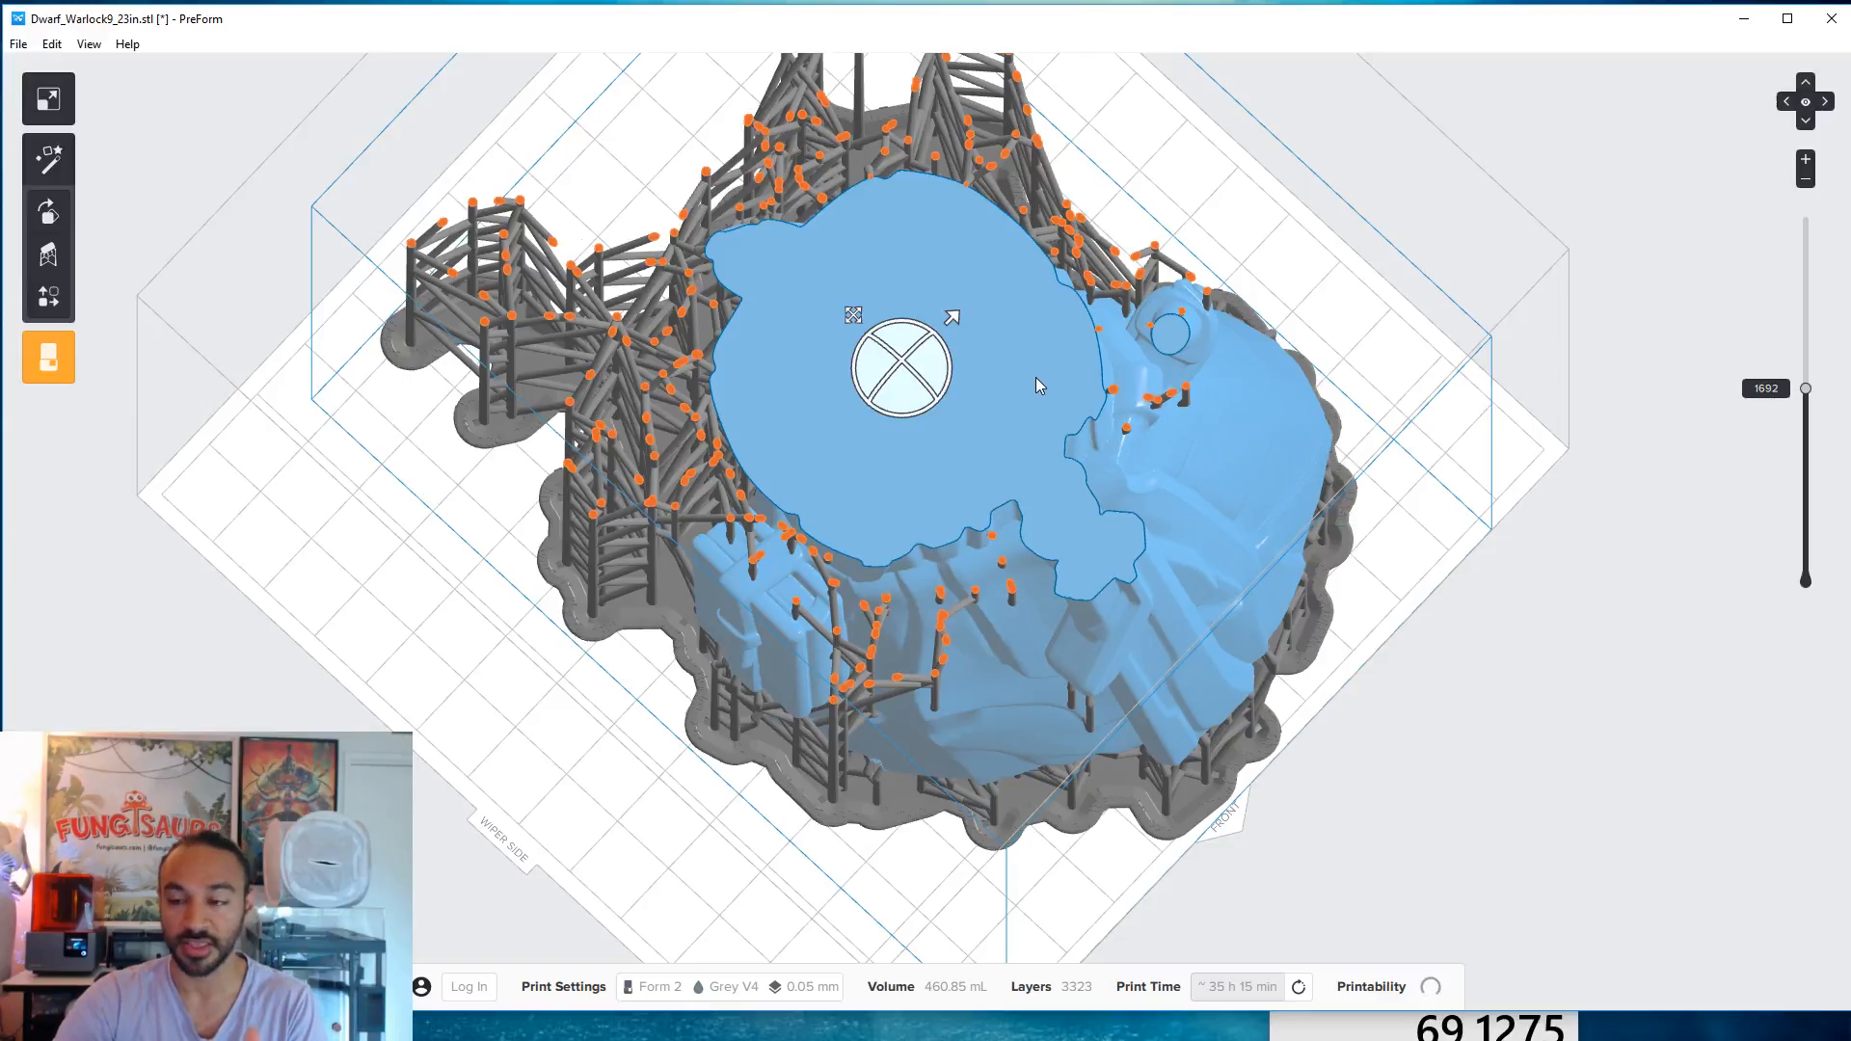
right_click_drag(783, 442, 943, 484)
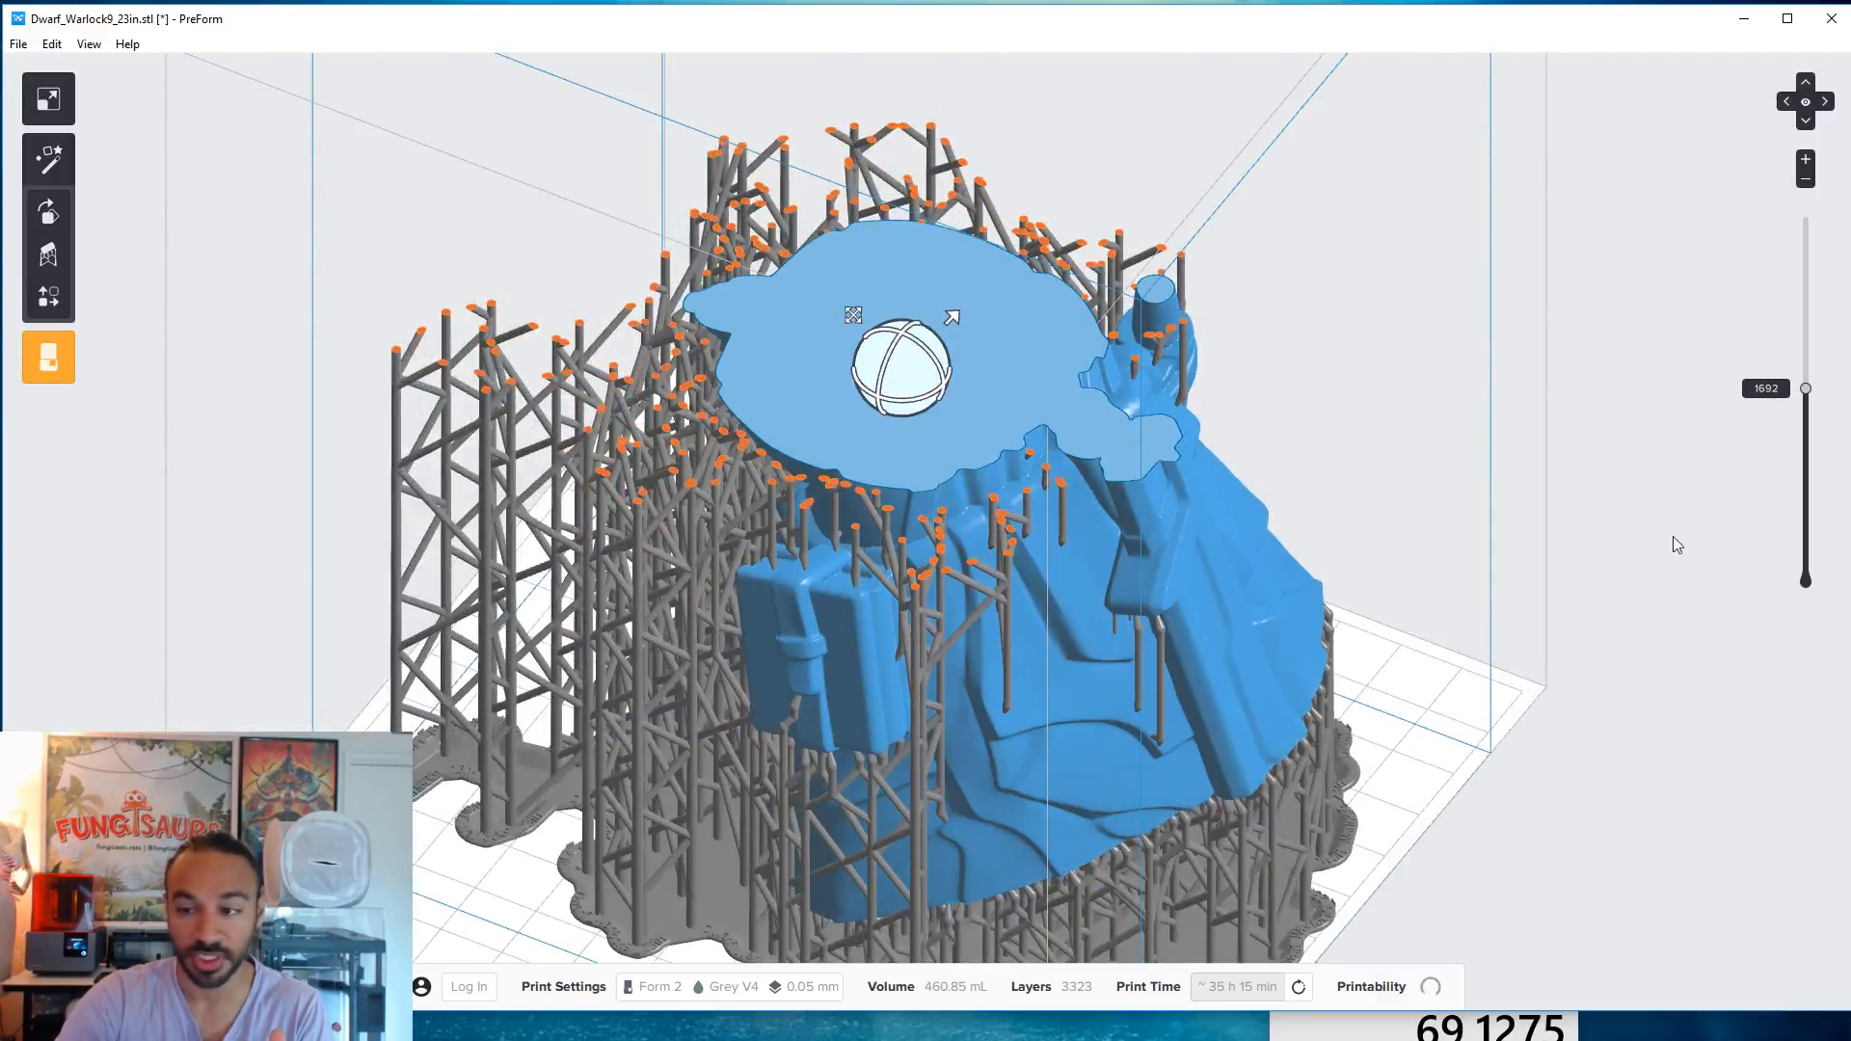
left_click_drag(1808, 389, 1817, 200)
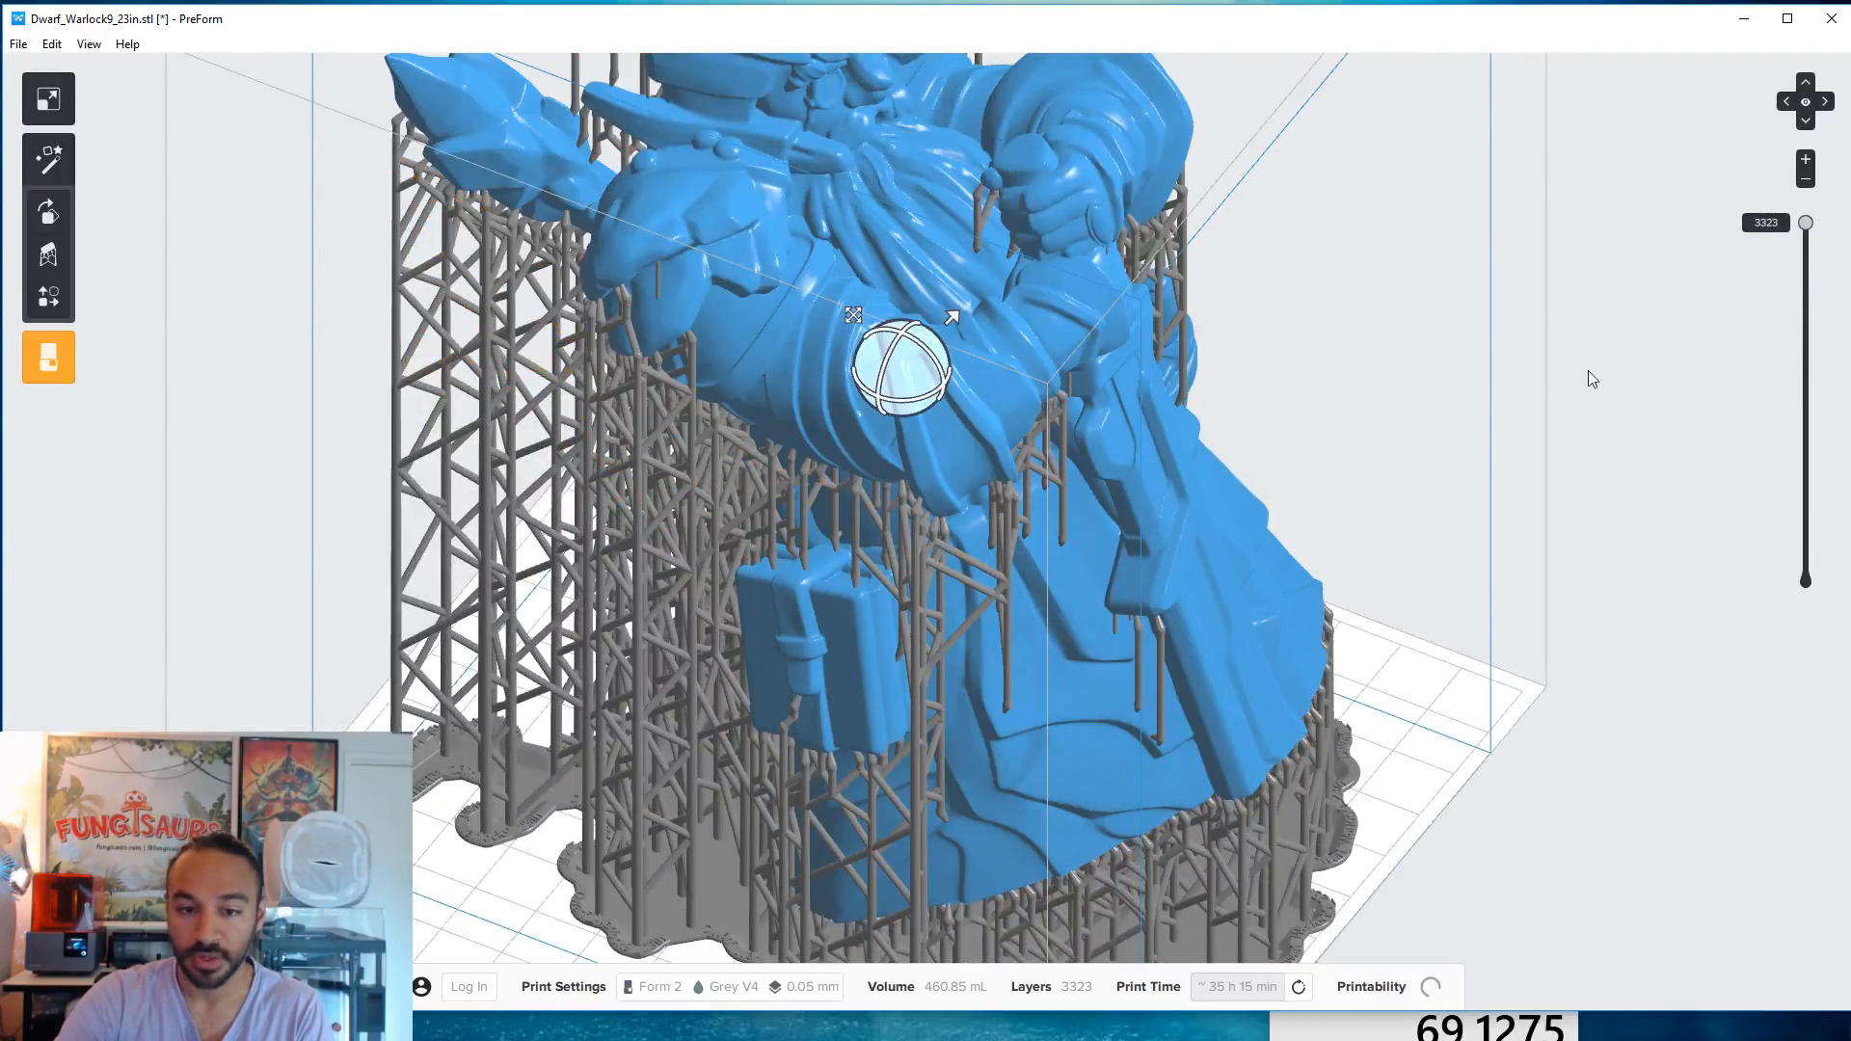
scroll(1334, 501, "down", 5)
right_click_drag(1334, 511, 1422, 625)
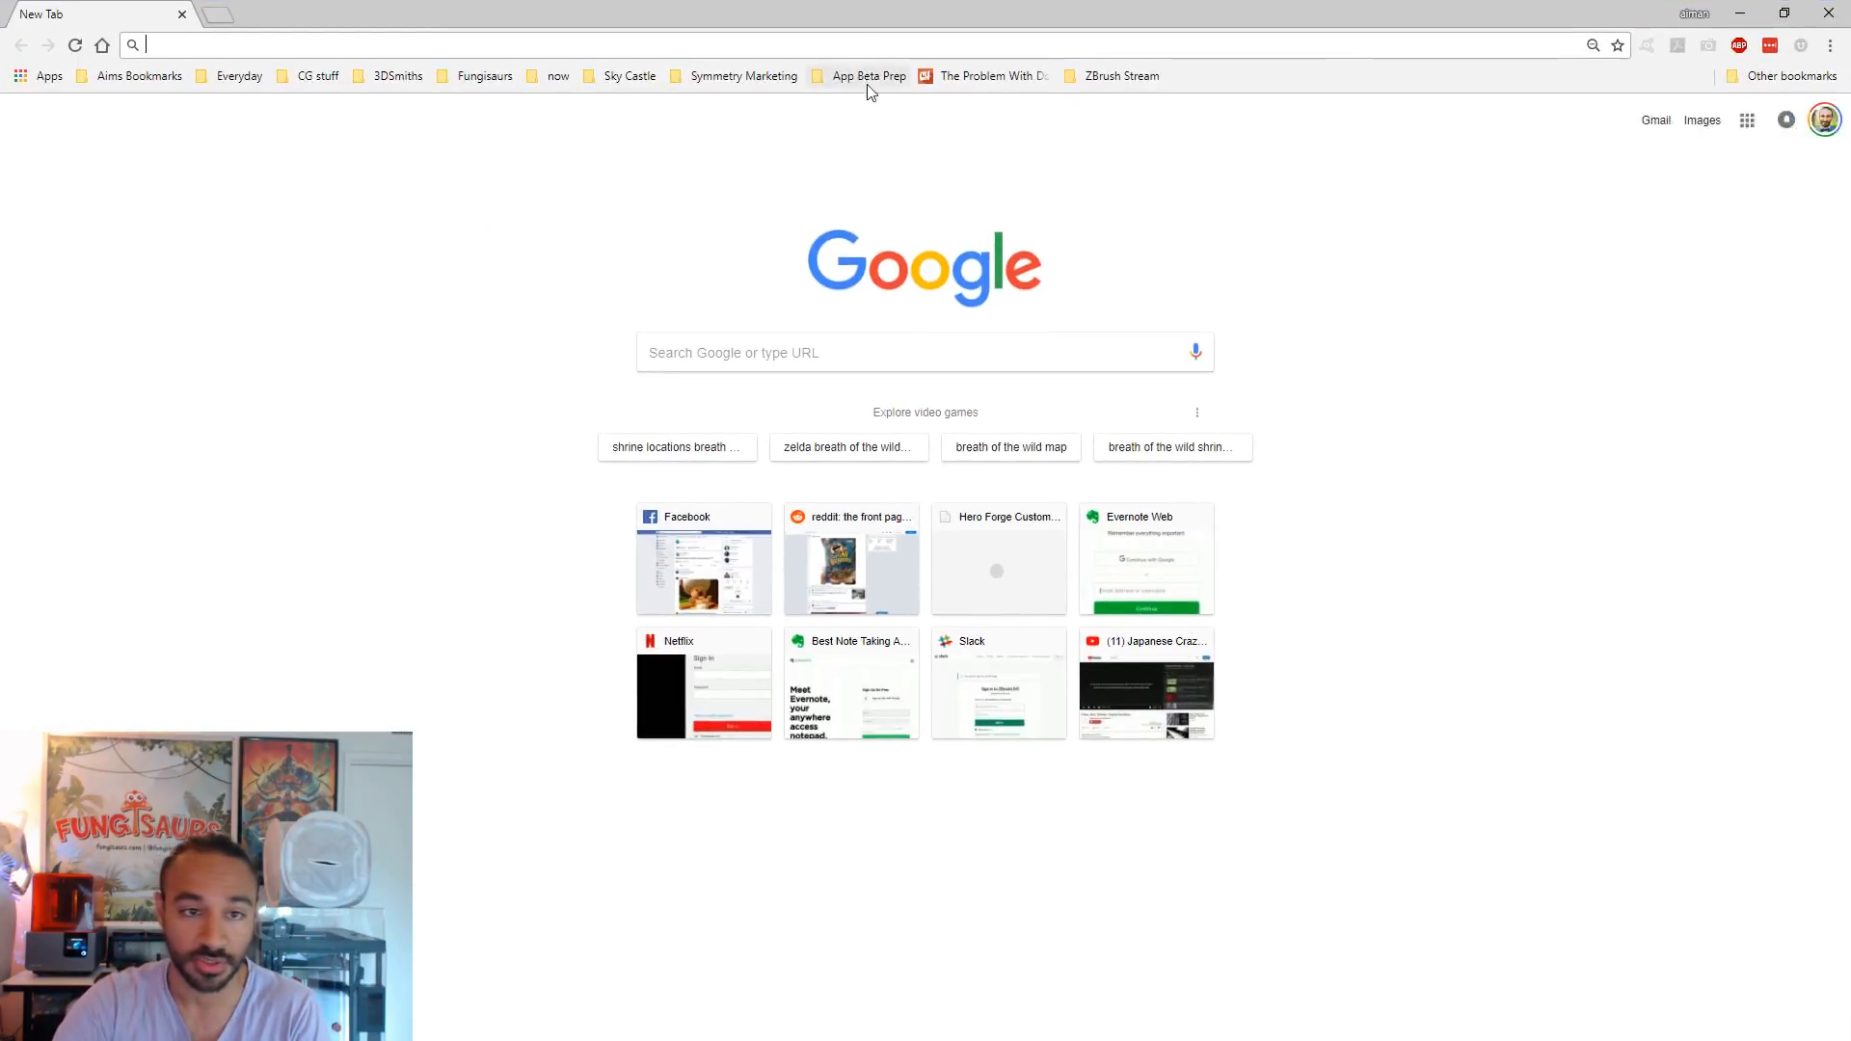
- Search the web for "form 2 materials" in Chrome and bring up the Formlabs store's Form 2 Materials page
type("form 2 materials")
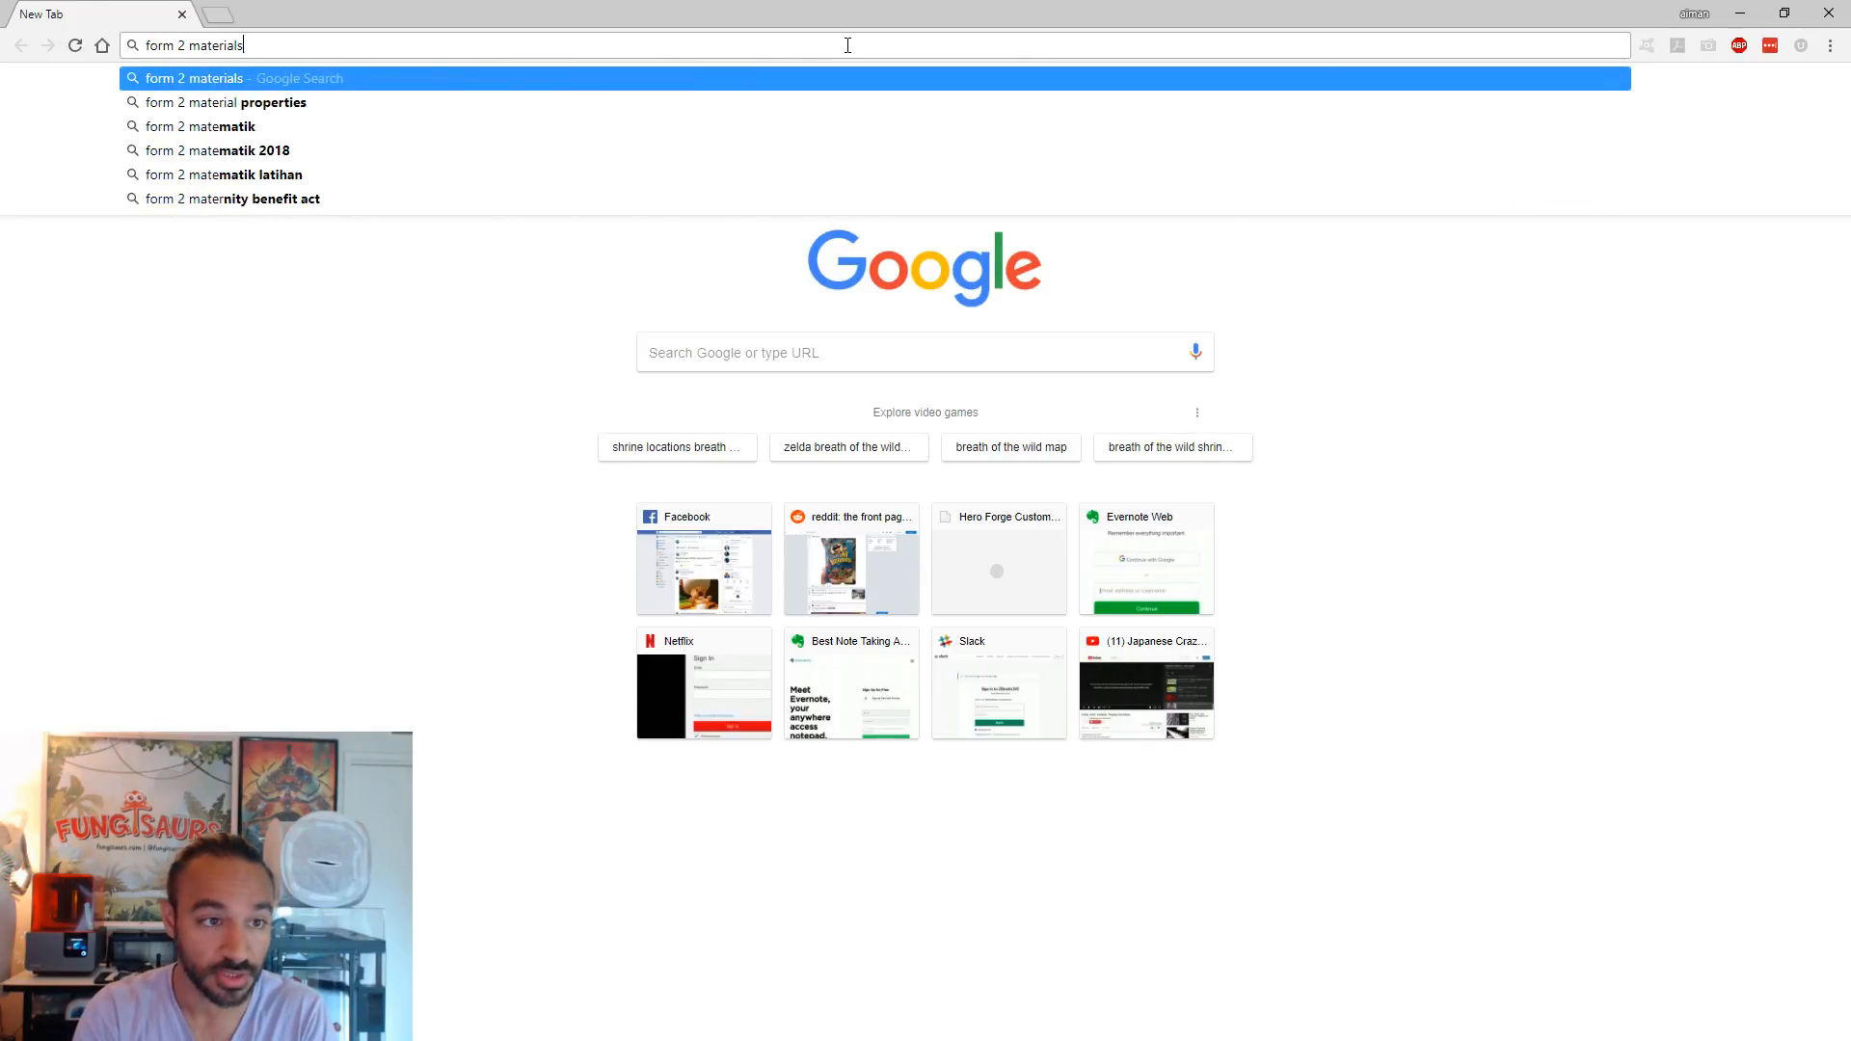
key("Return")
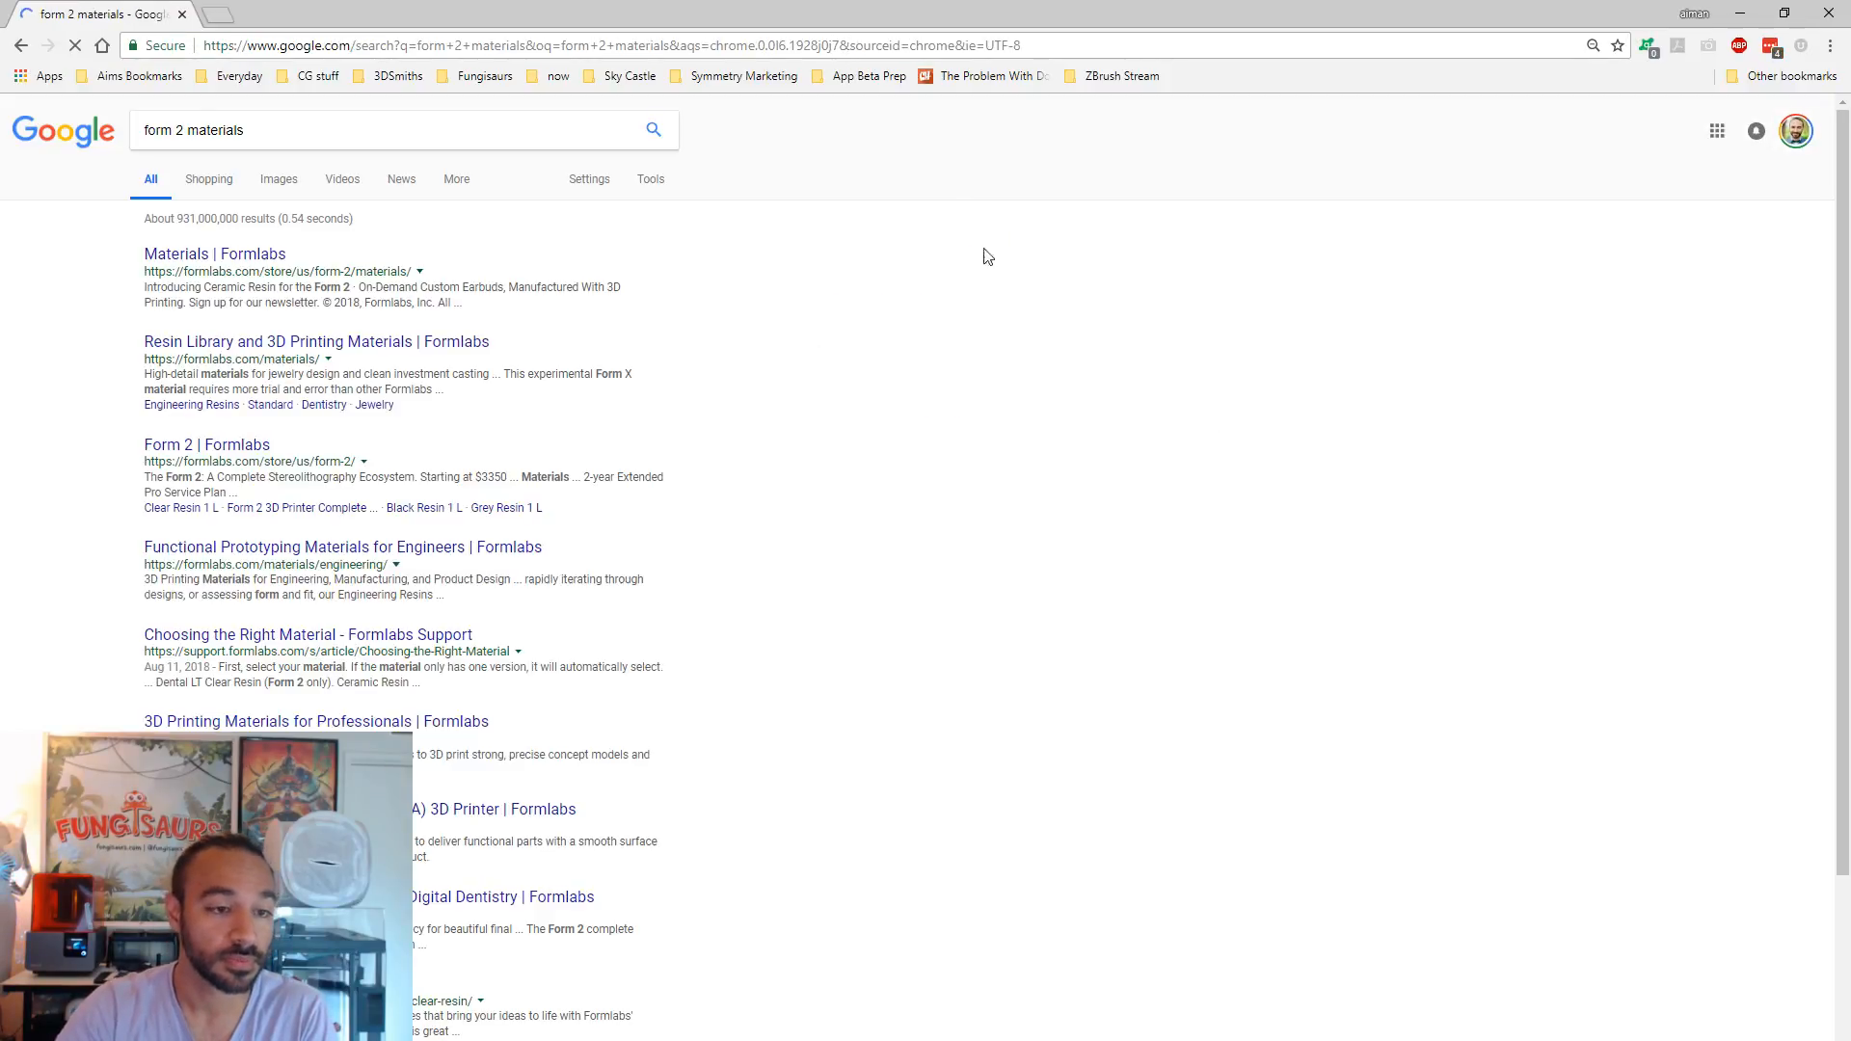
left_click(209, 261)
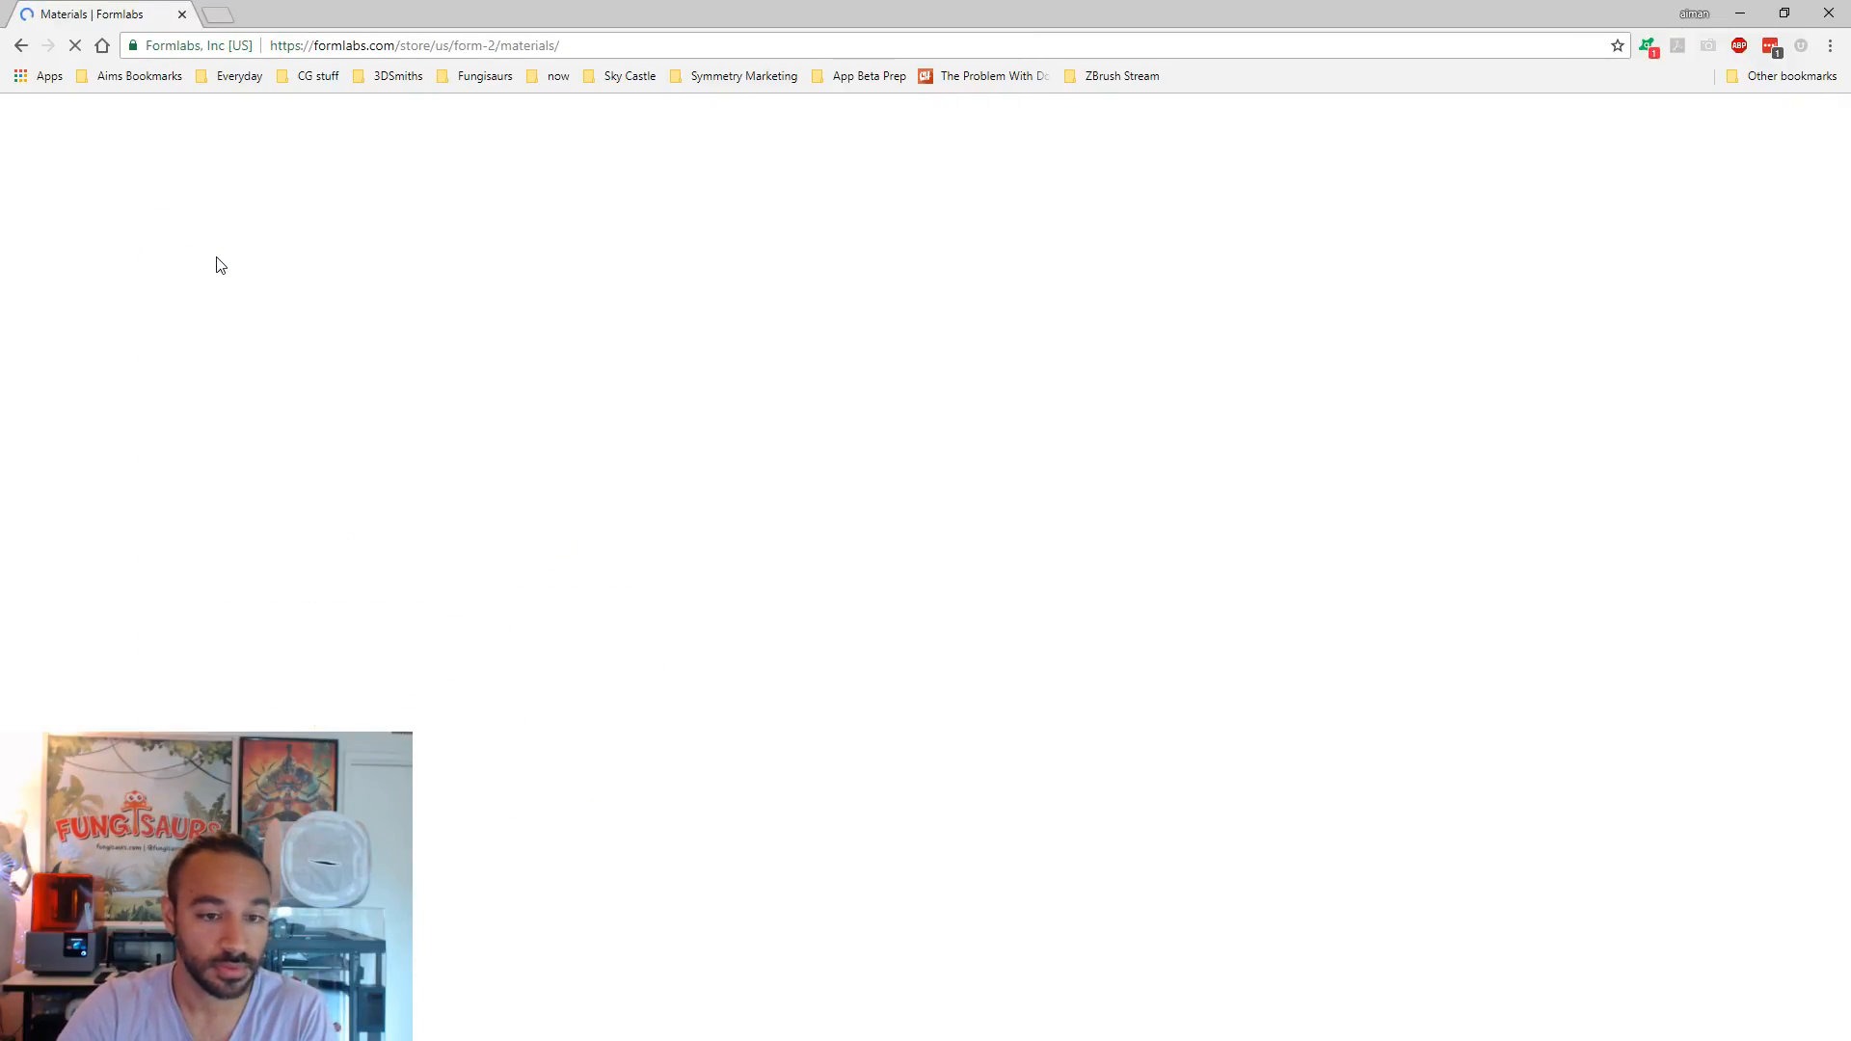
left_click(509, 506)
left_click(21, 46)
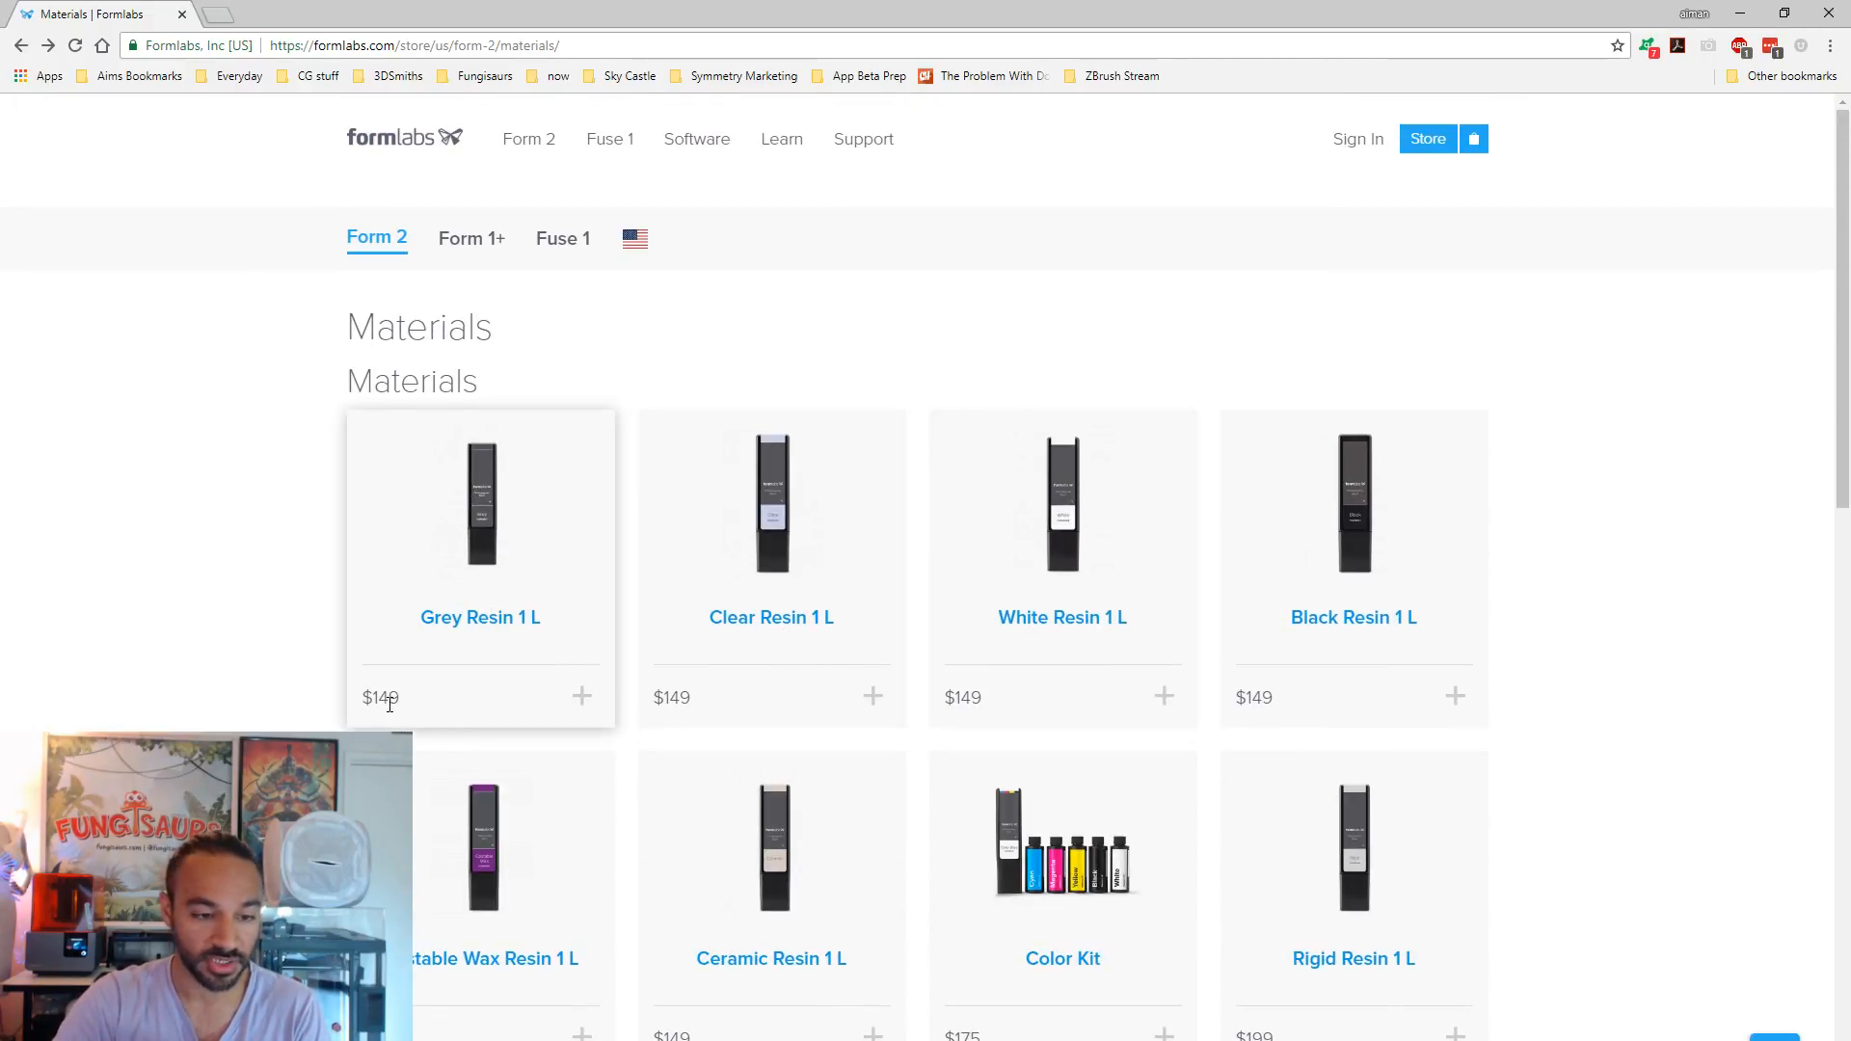
- Compare the prices of the Form 2 resins on the Materials page and move the browser window off the model
scroll(559, 684, "down", 2)
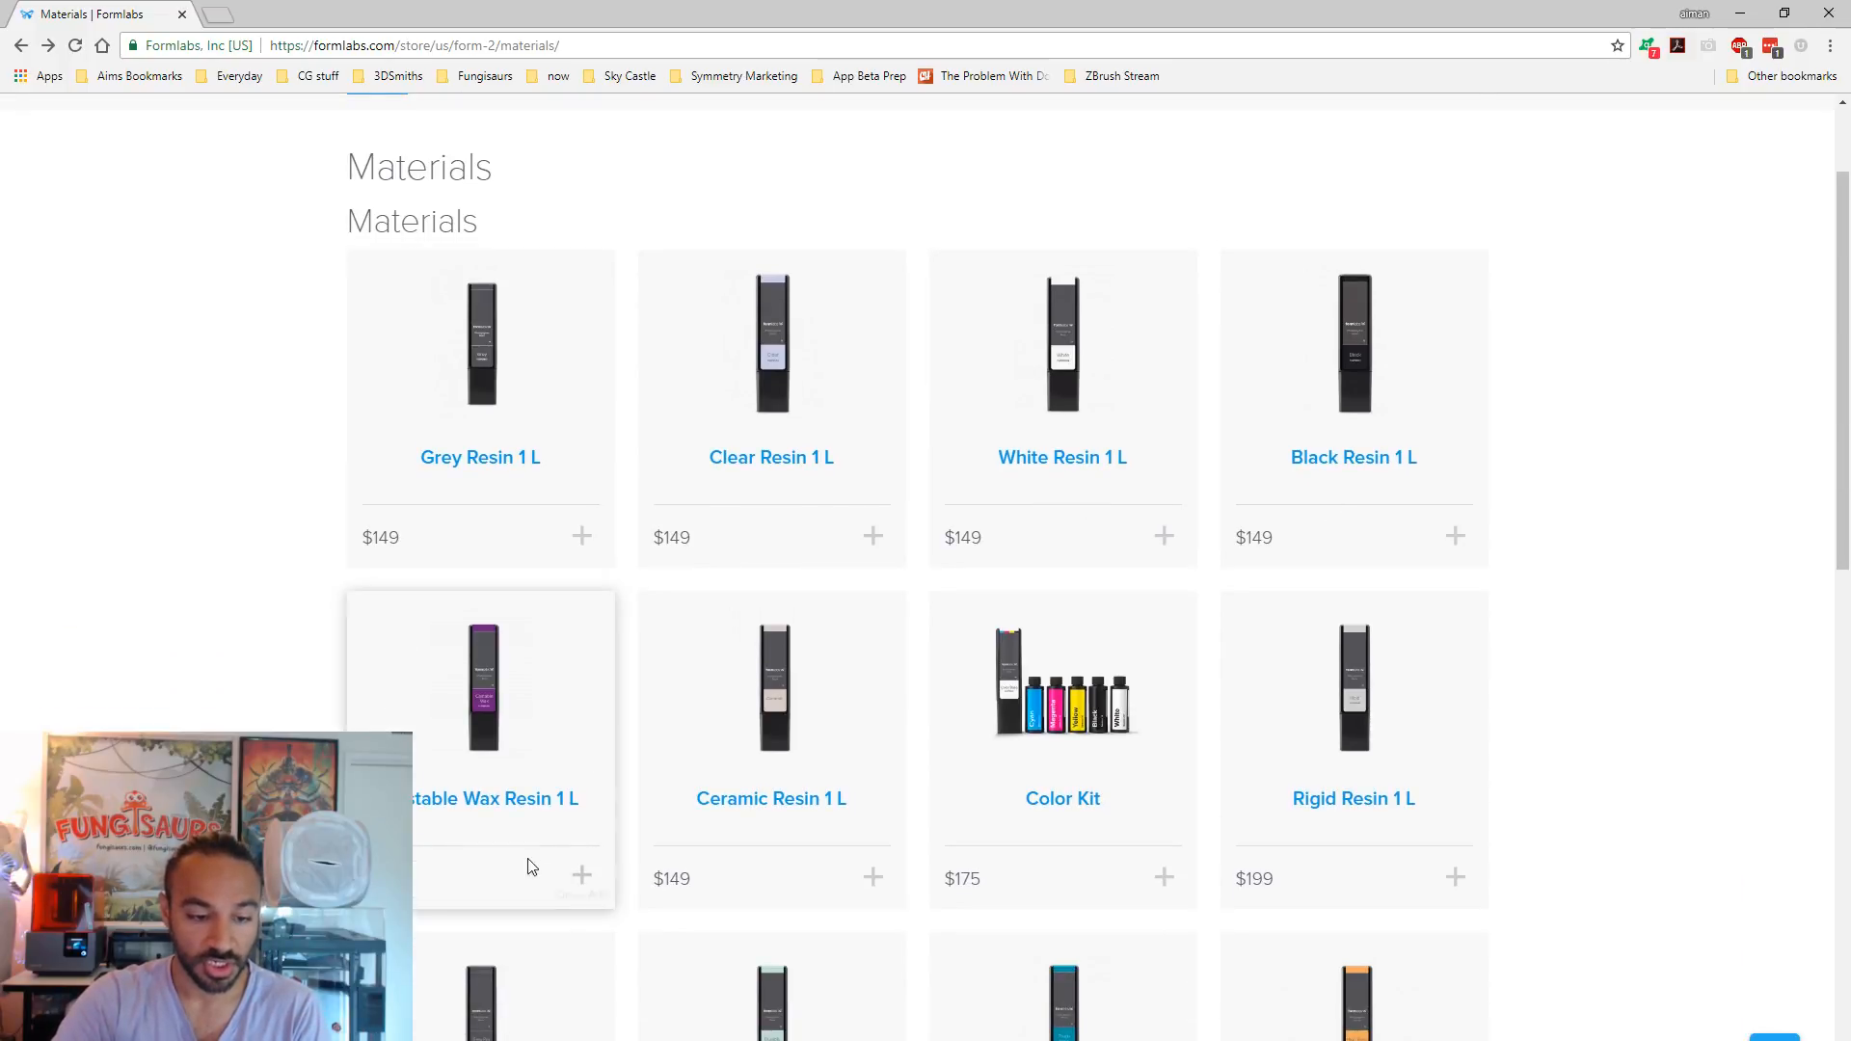
scroll(540, 865, "down", 2)
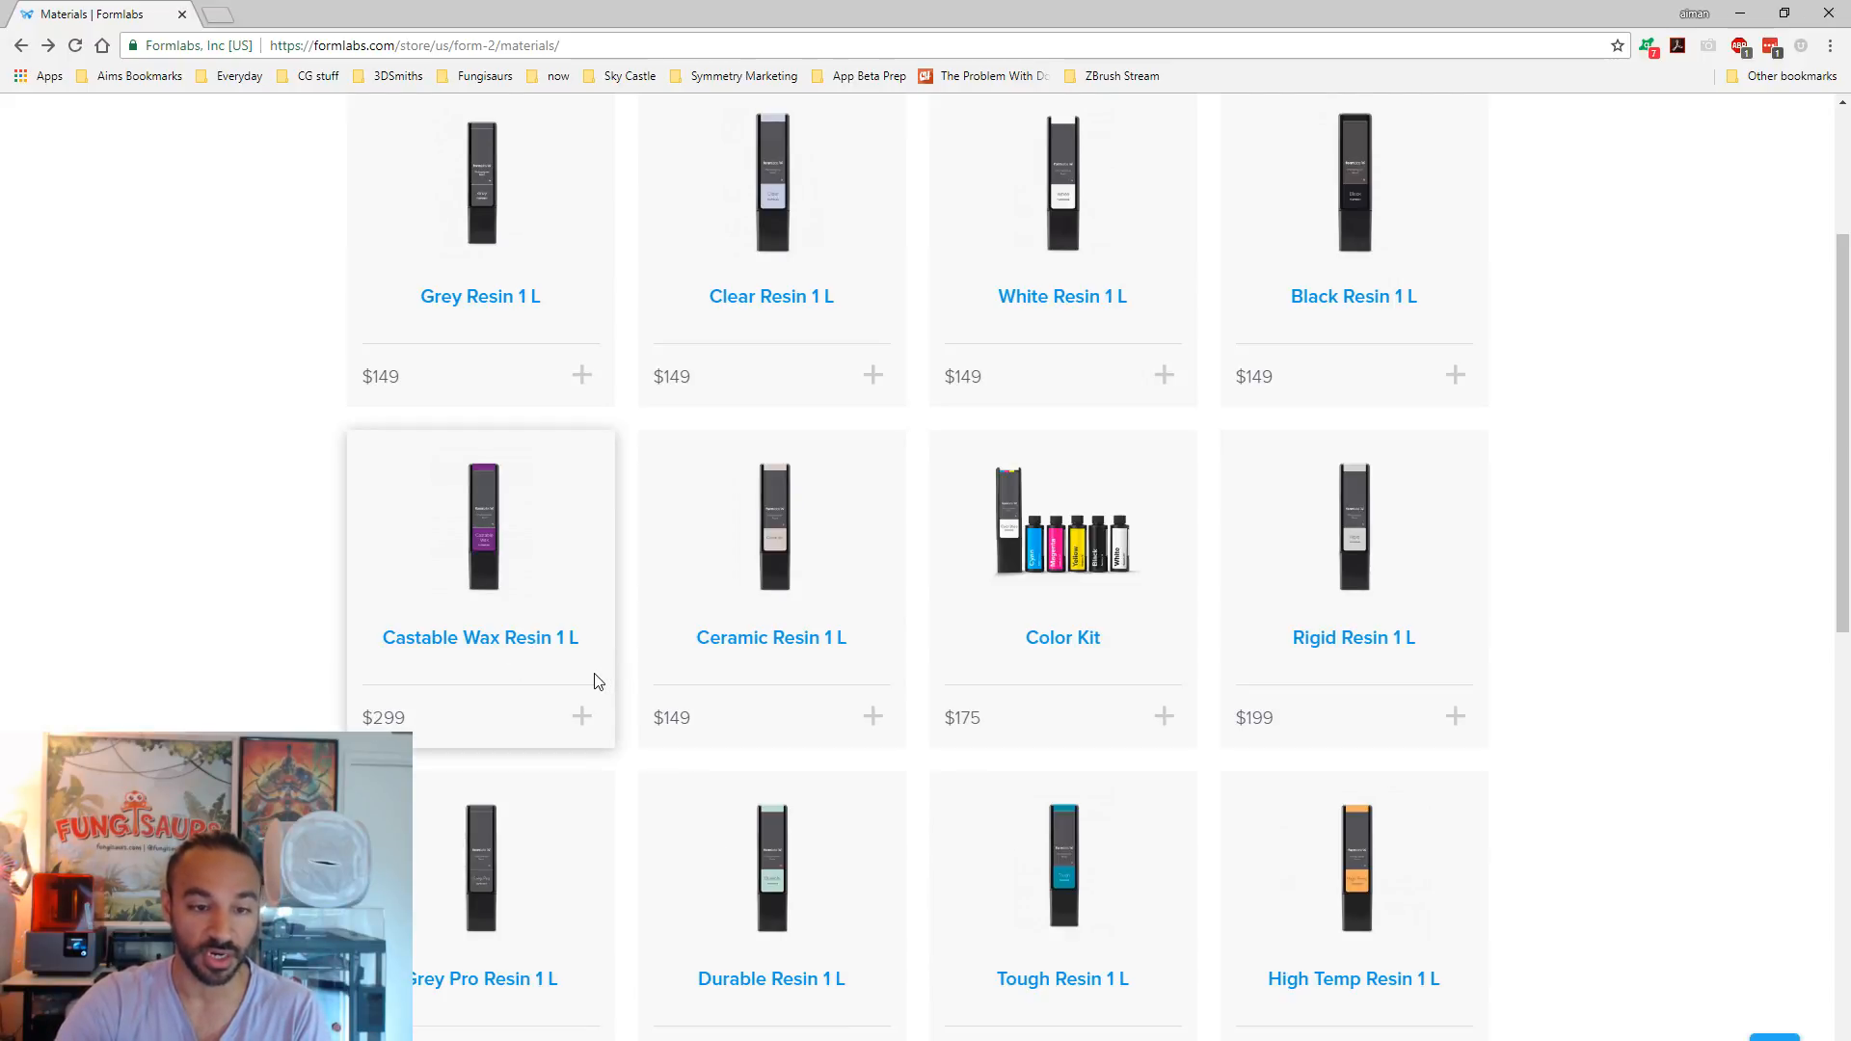
scroll(1140, 627, "up", 3)
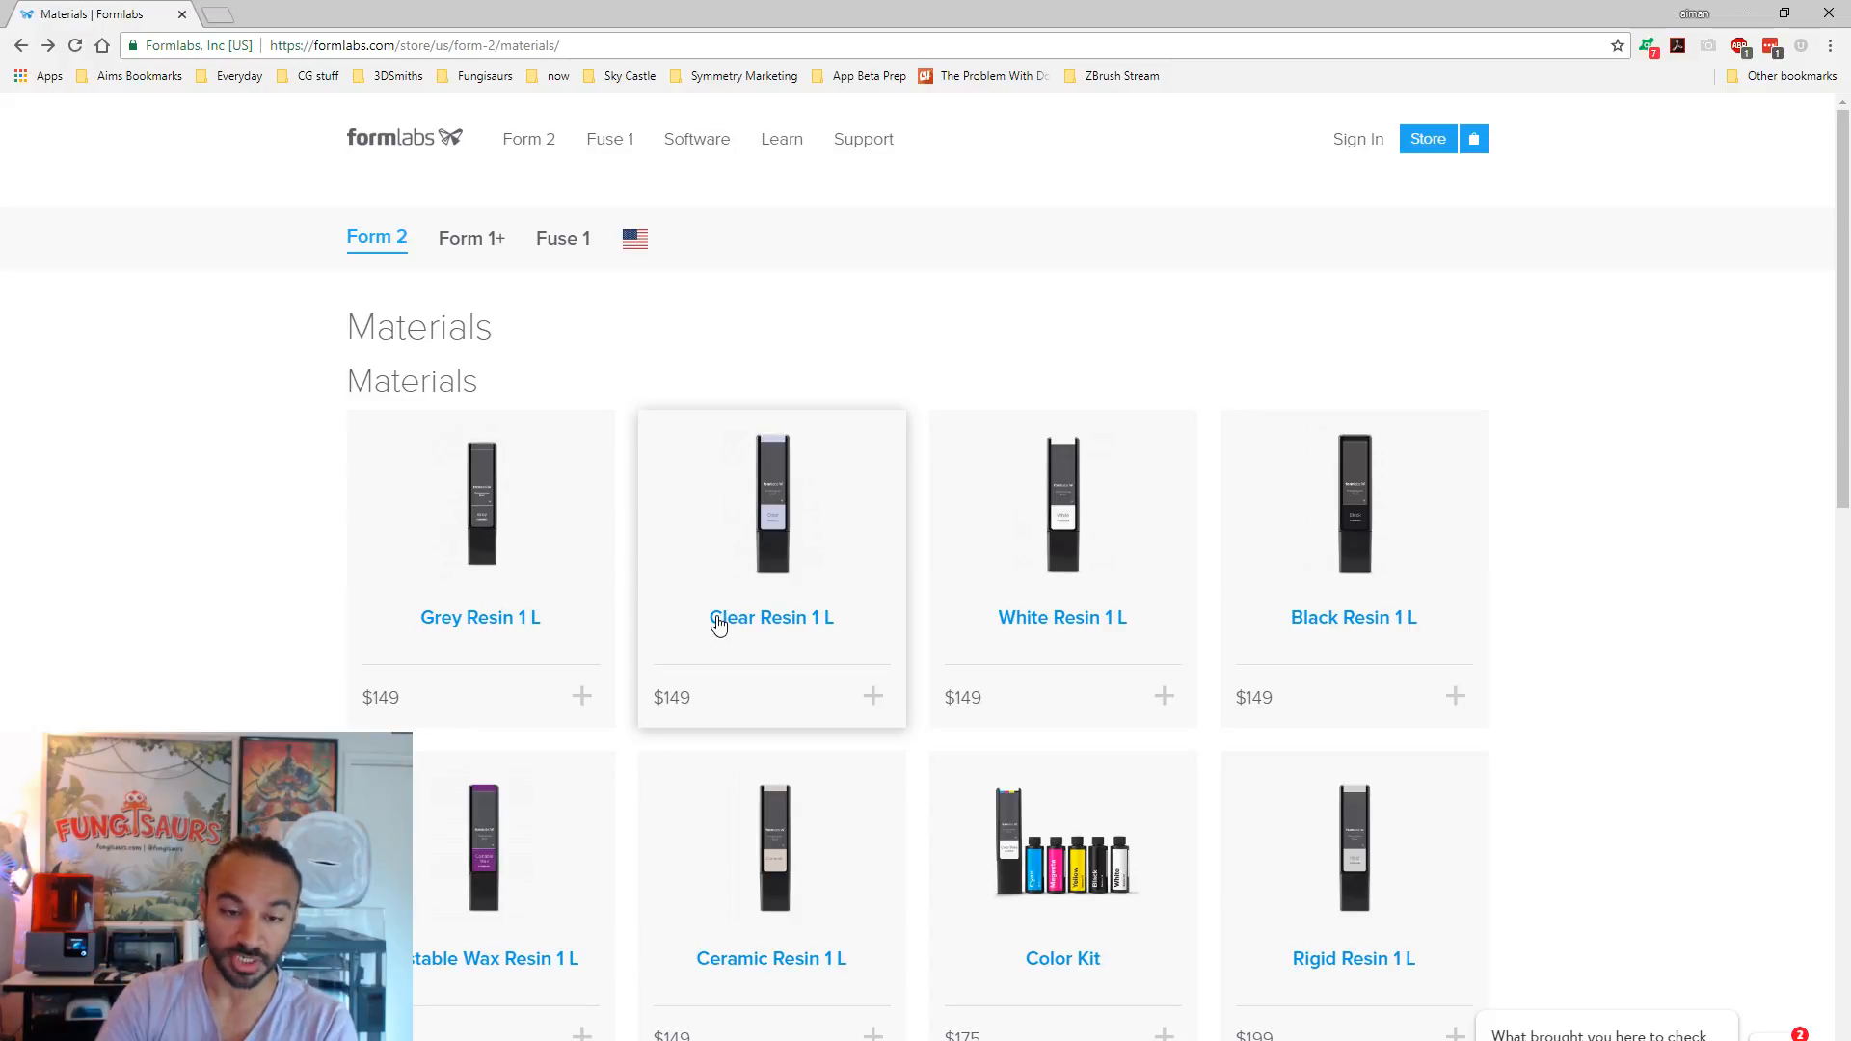
left_click_drag(1001, 13, 1133, 47)
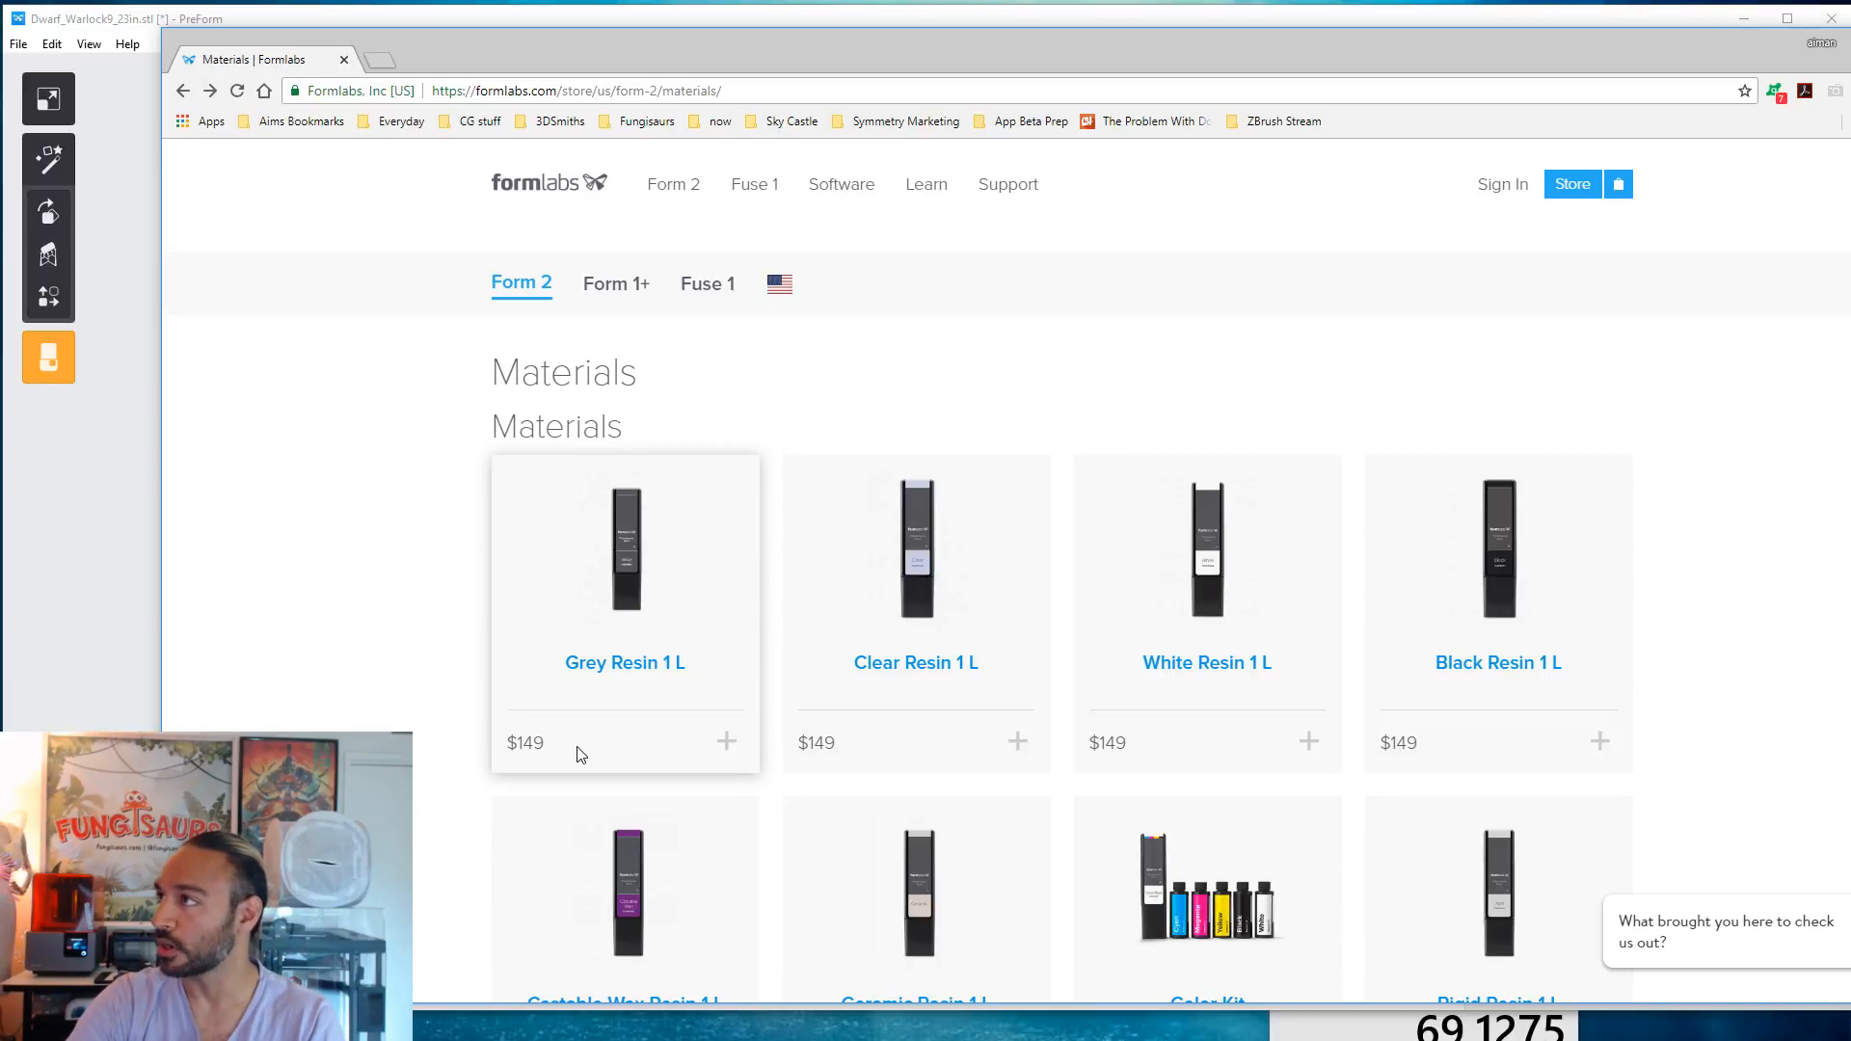
left_click_drag(800, 60, 1850, 60)
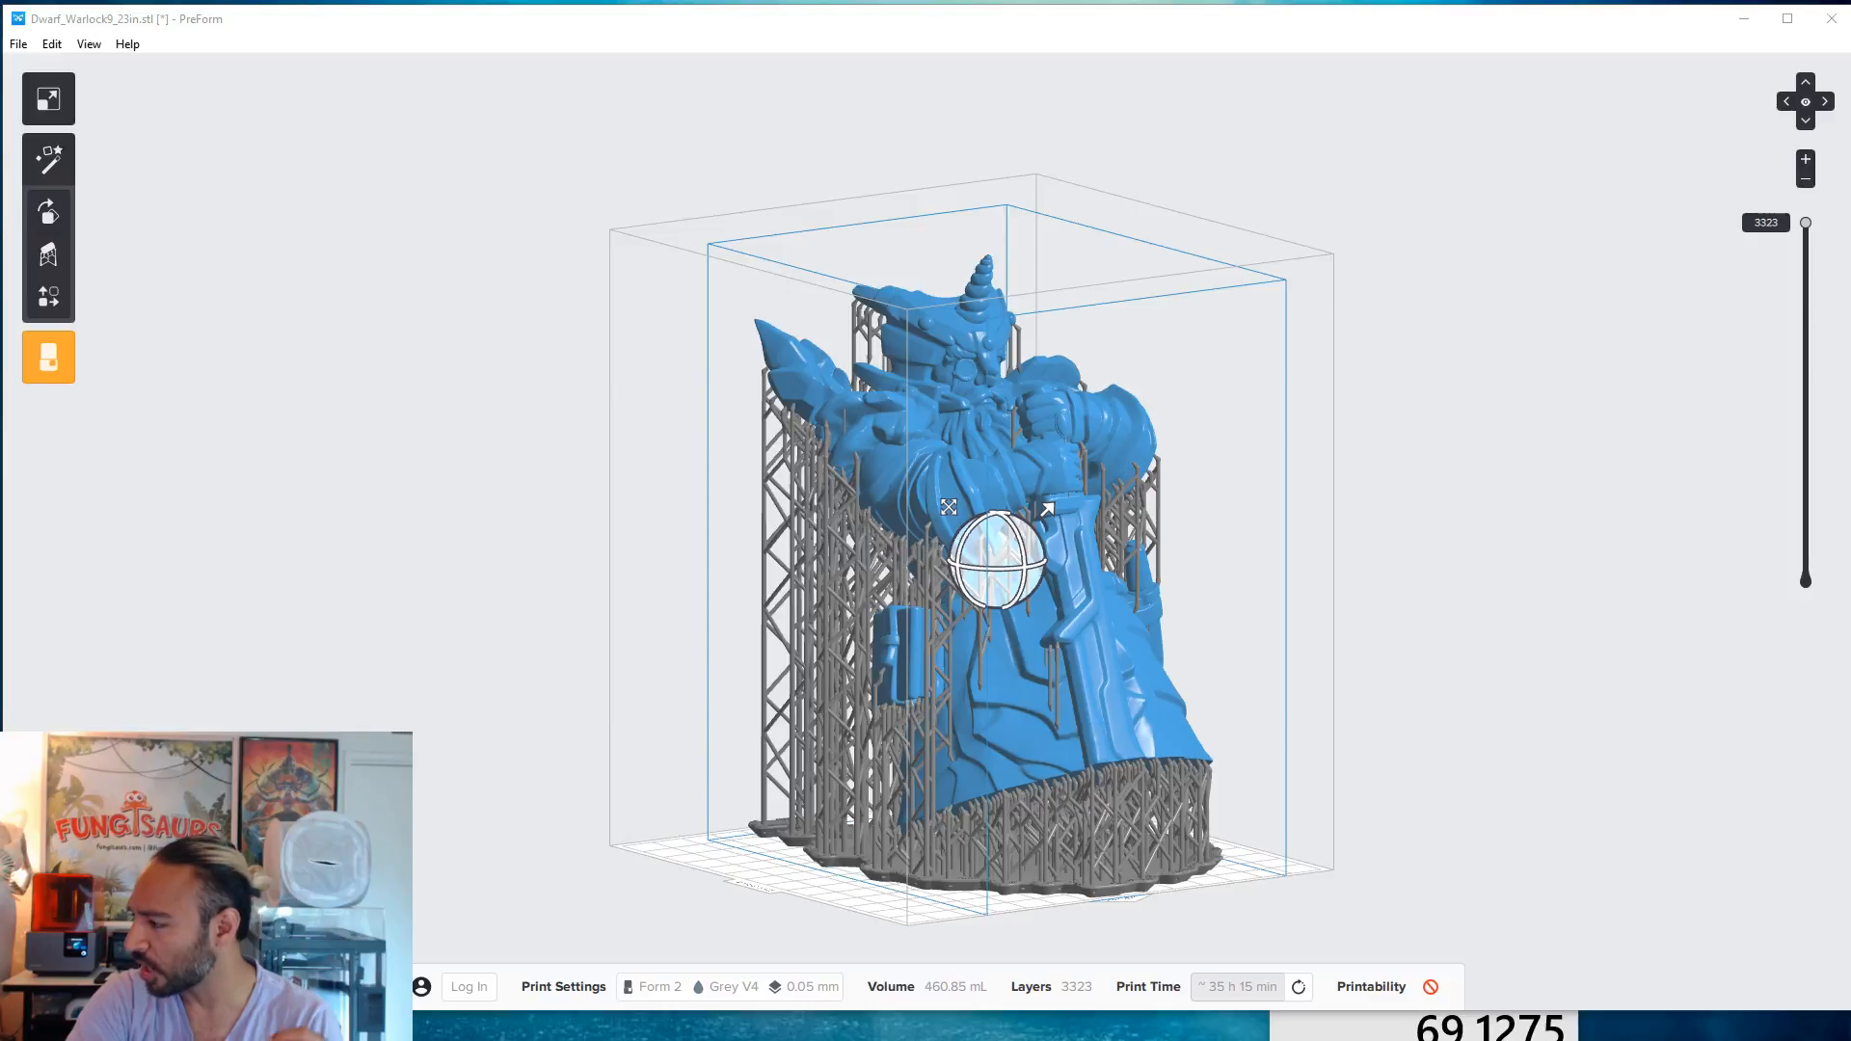
- Review the complete supported dwarf from the front in PreForm
right_click_drag(1380, 804, 1292, 802)
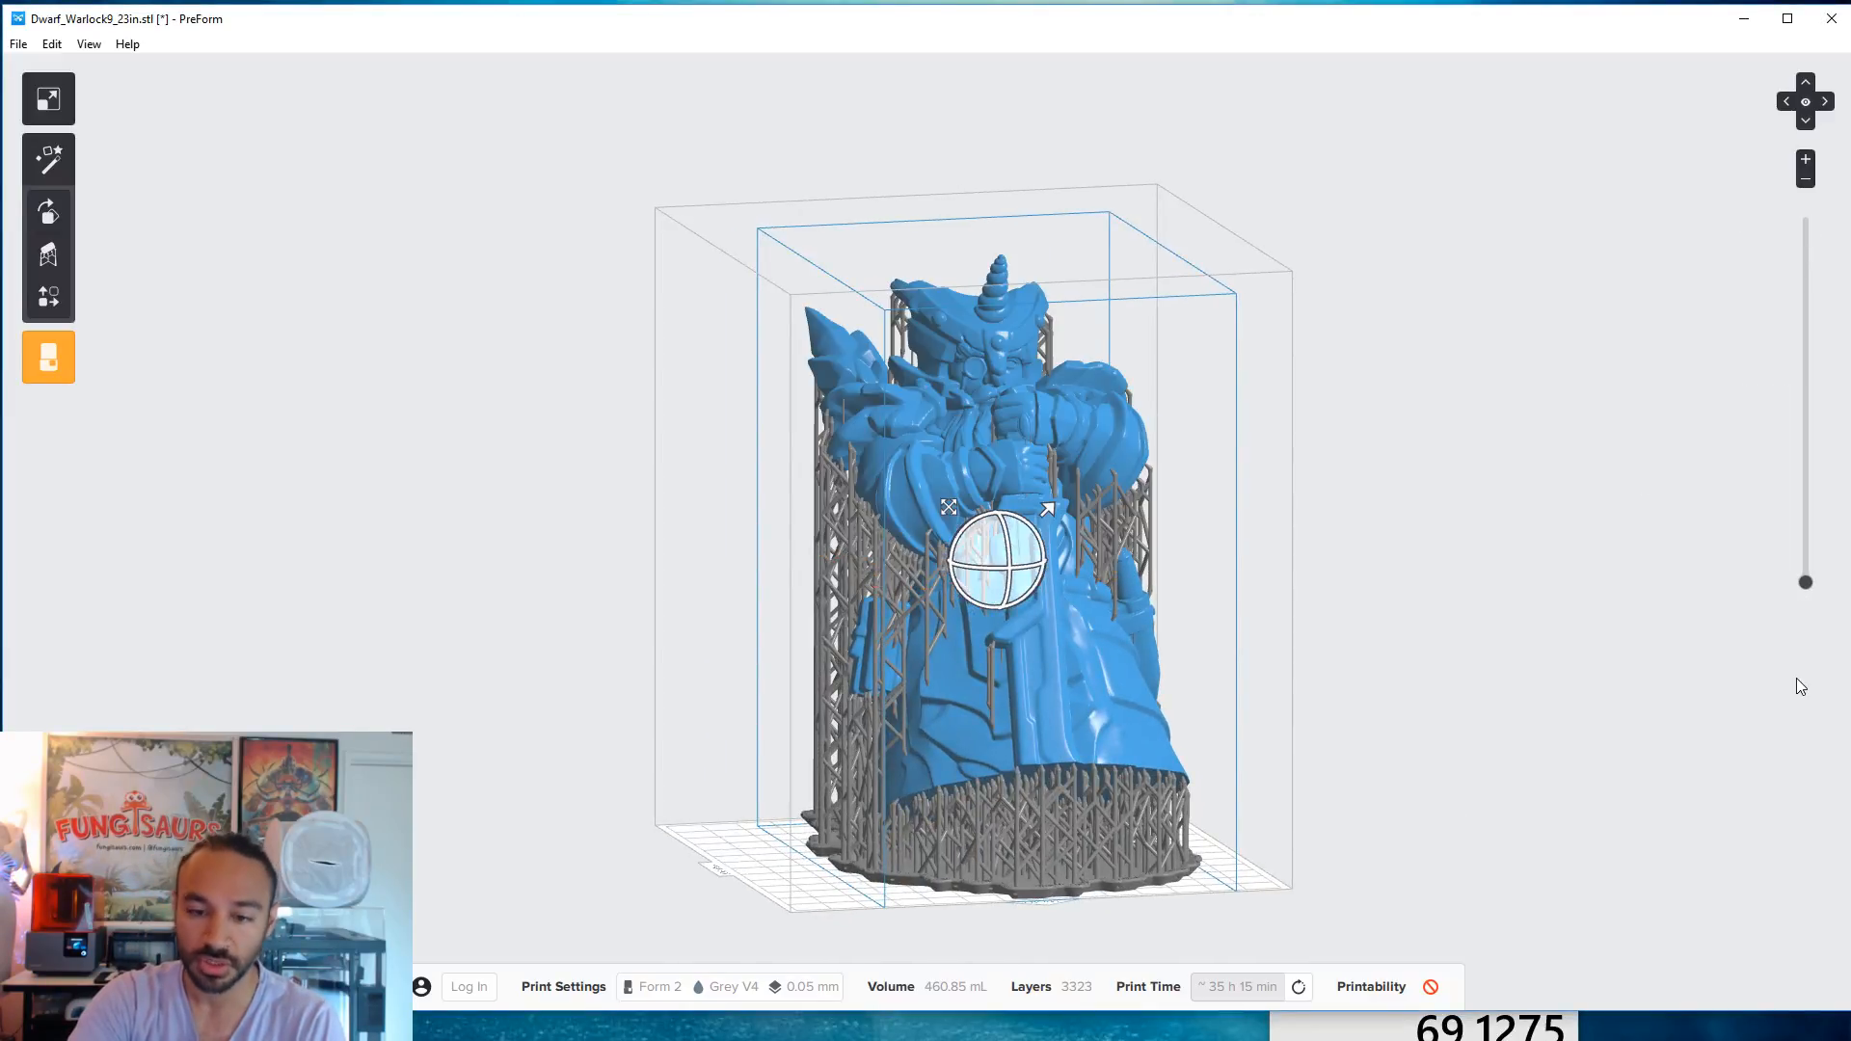
scroll(1091, 821, "up", 5)
scroll(958, 683, "down", 3)
middle_click_drag(1395, 612, 1318, 635)
scroll(1378, 665, "down", 2)
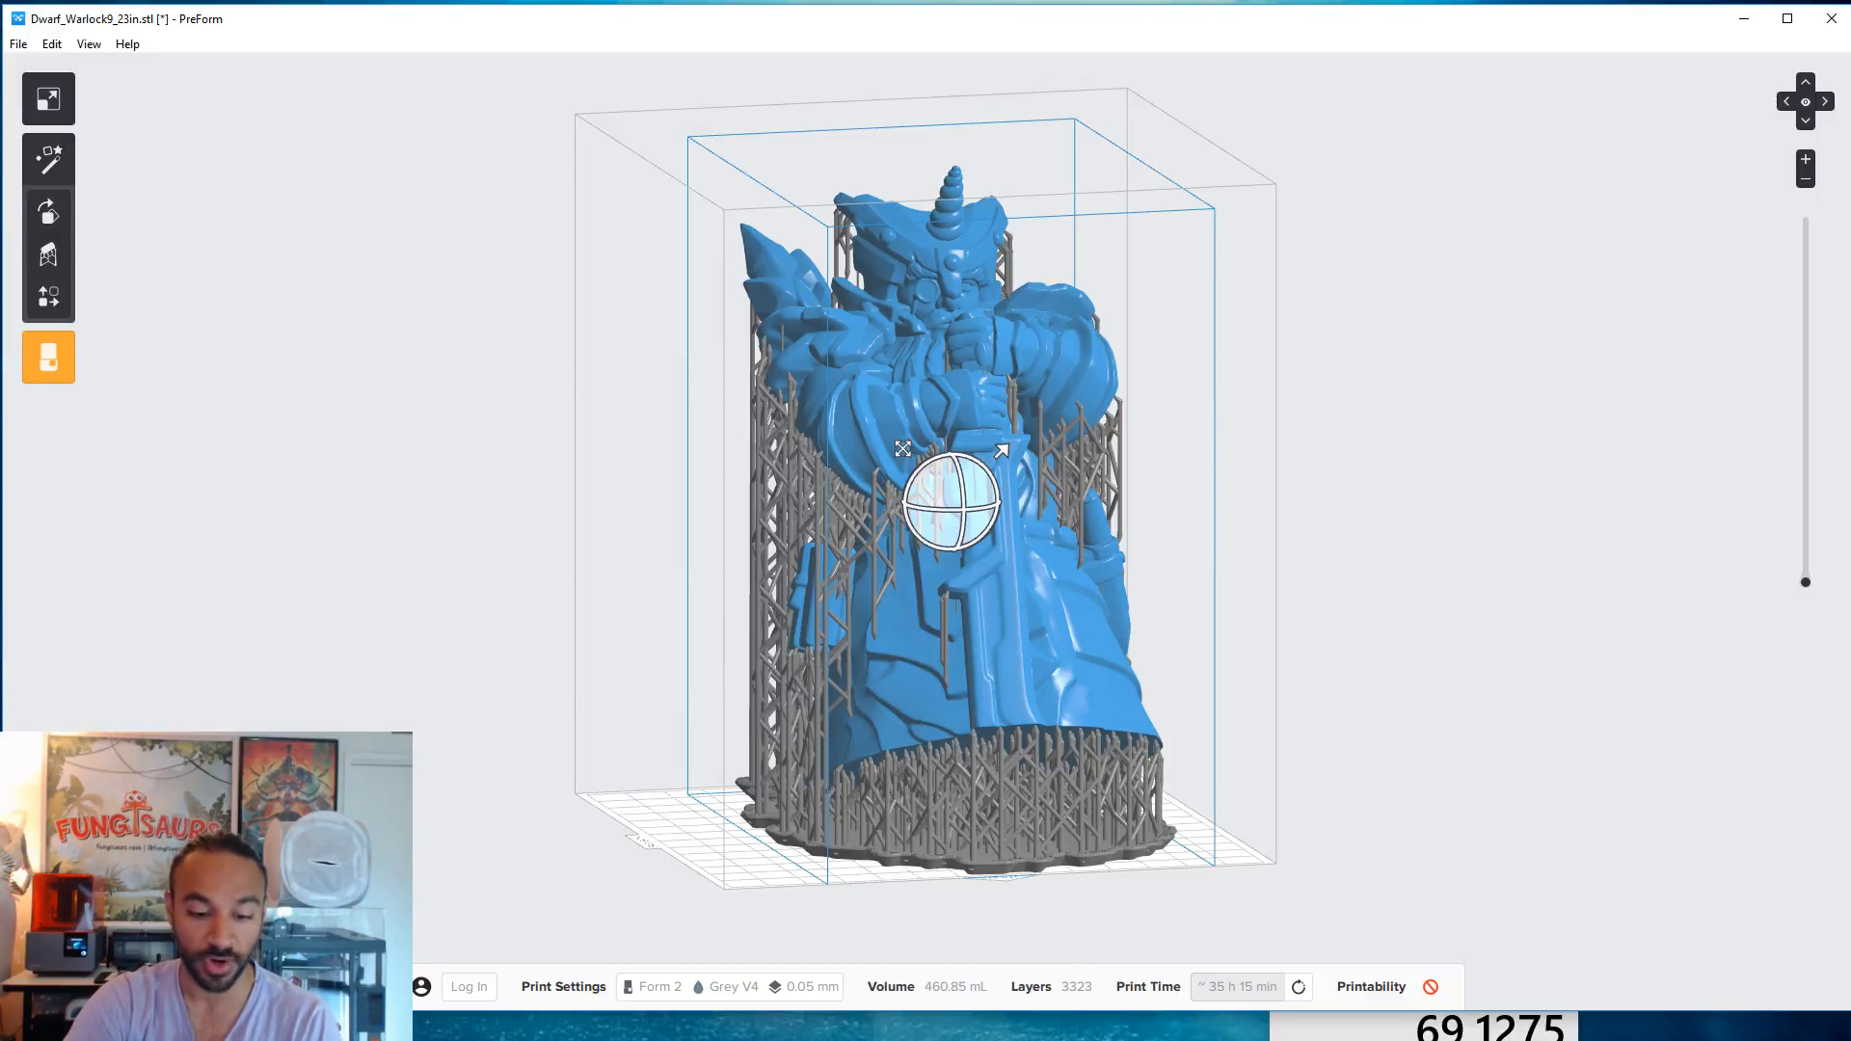
- Switch to ZBrush, dismiss the Load Tool dialog and show the options of the 3D Print Hub plugin
mouse_move(882, 1028)
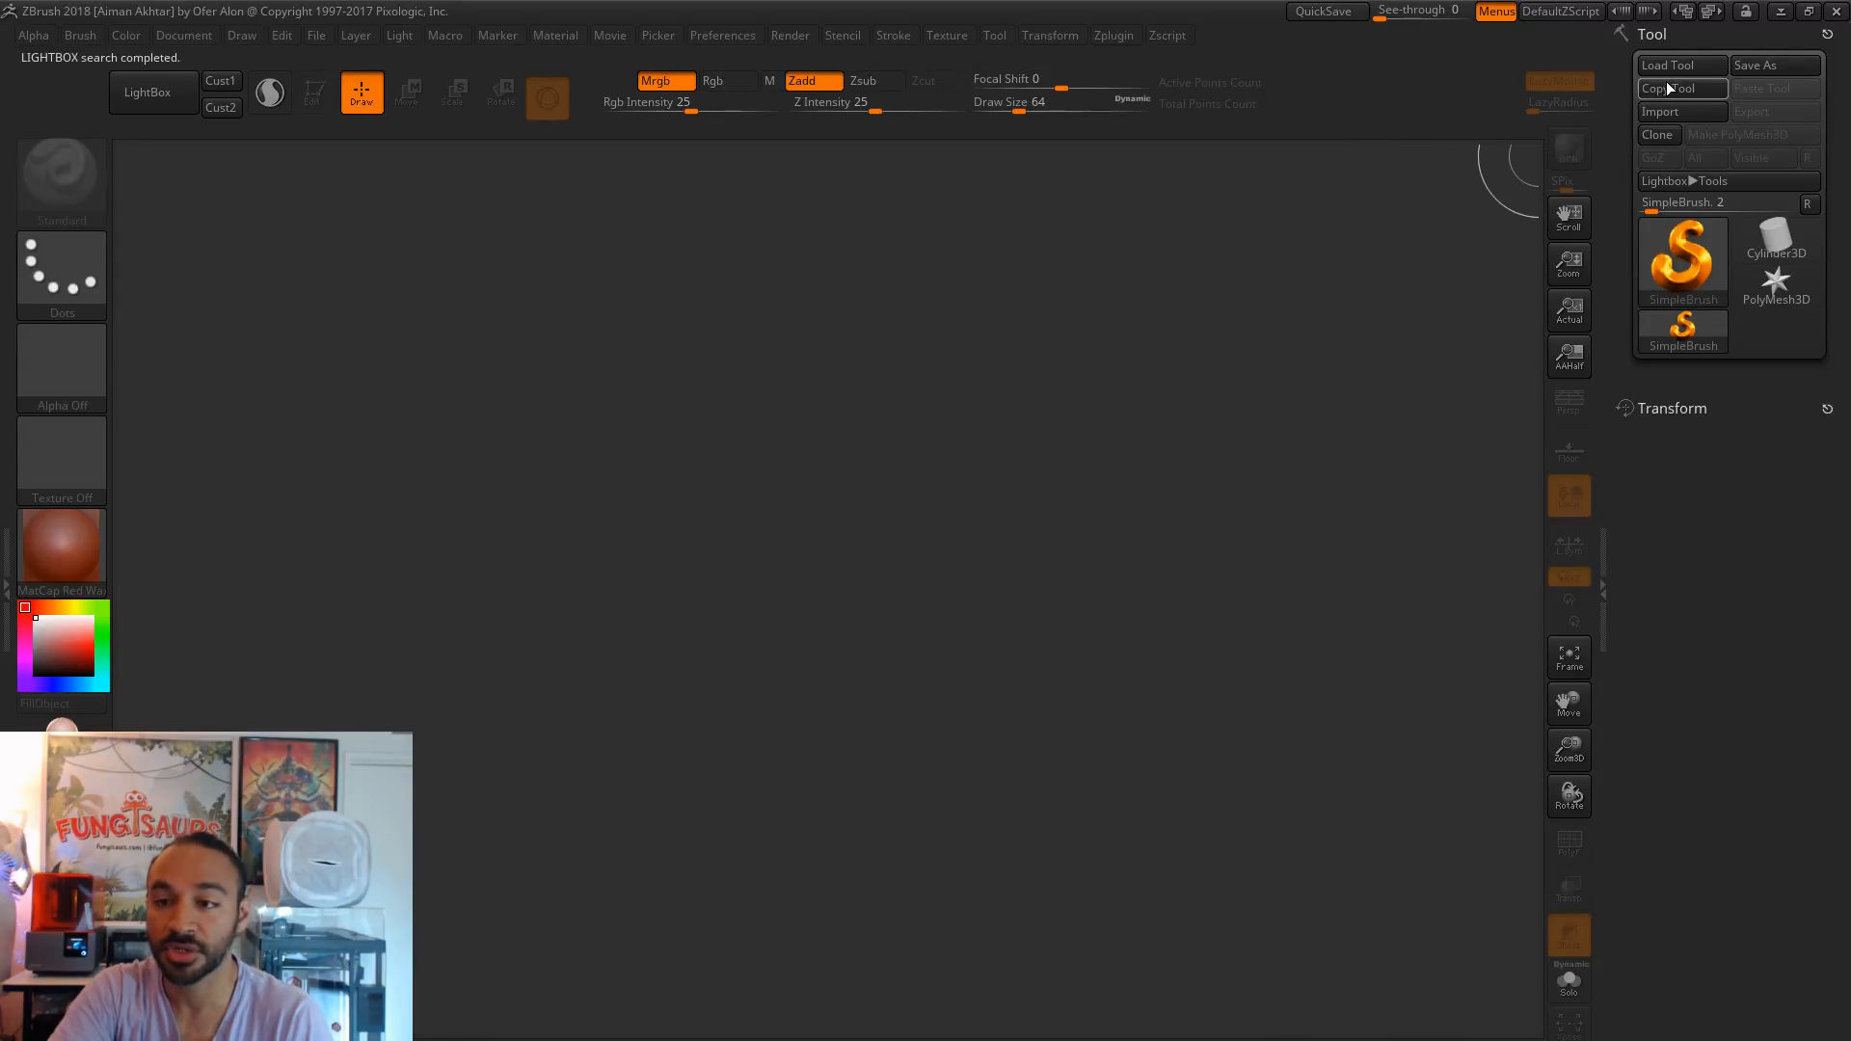
left_click(1669, 67)
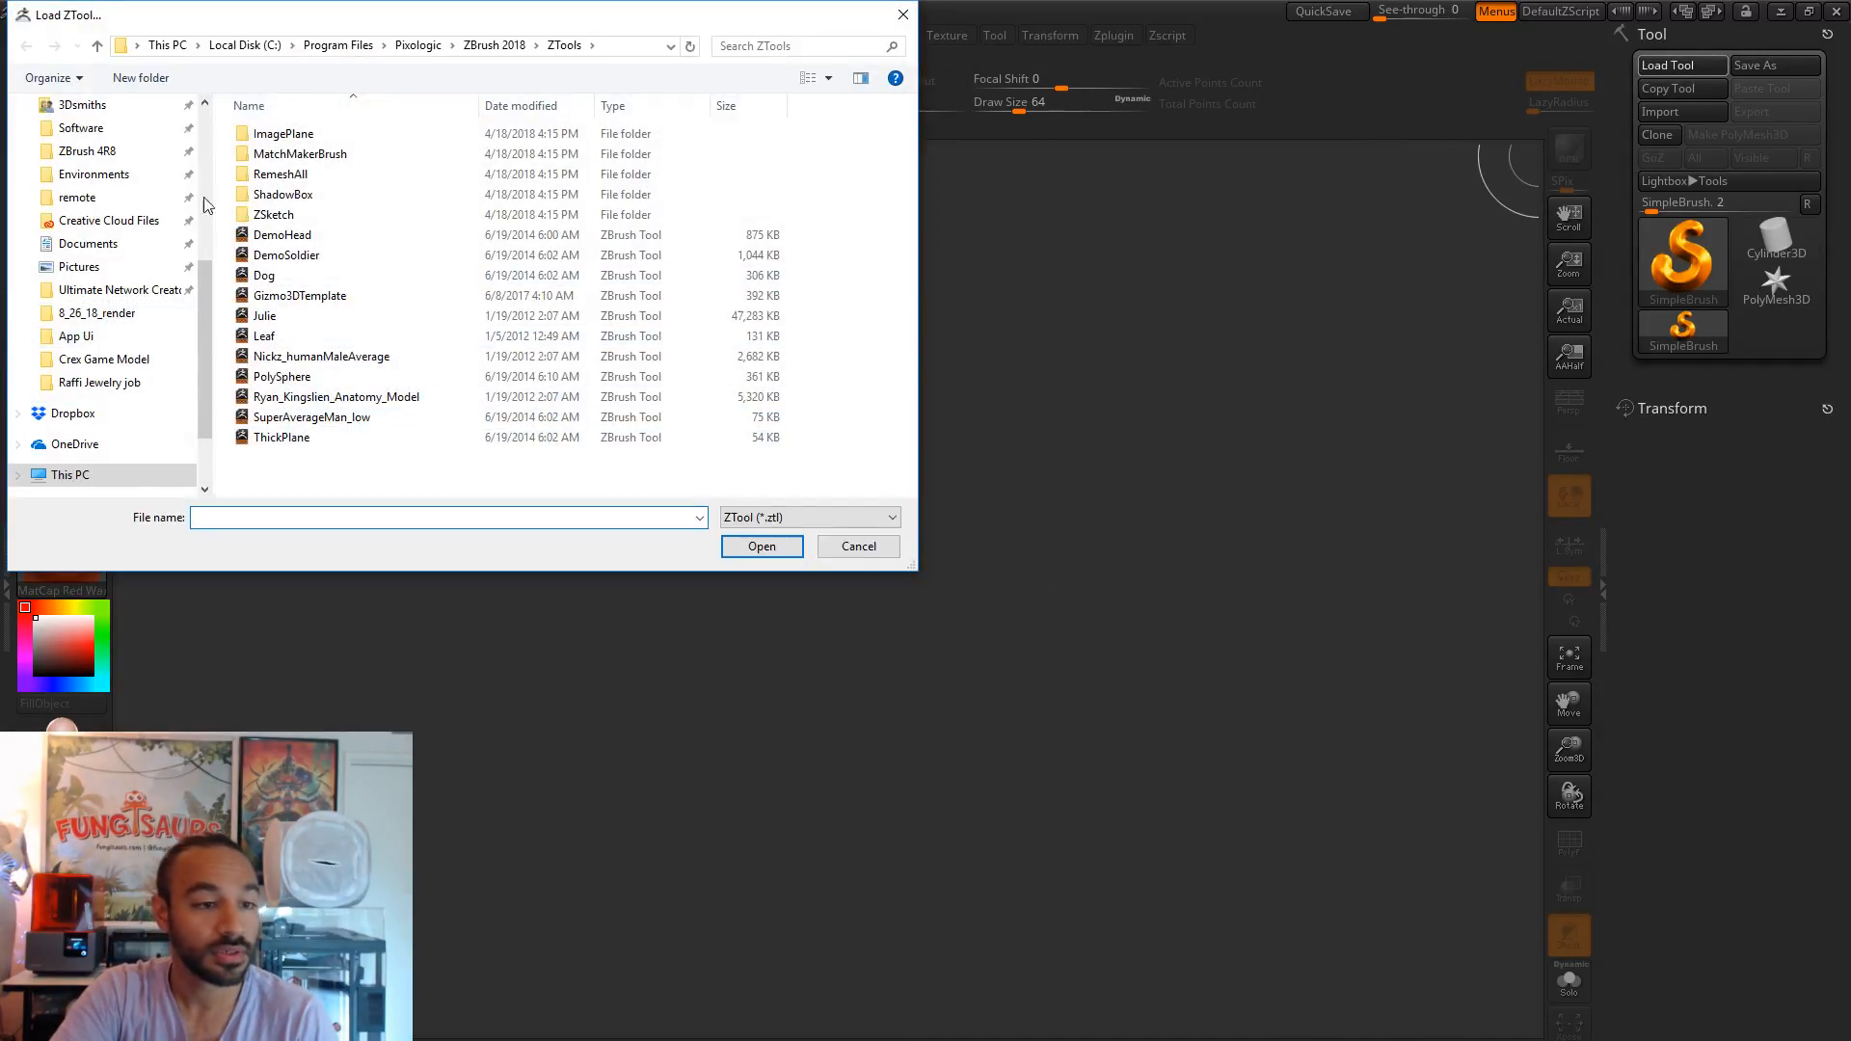
left_click(858, 546)
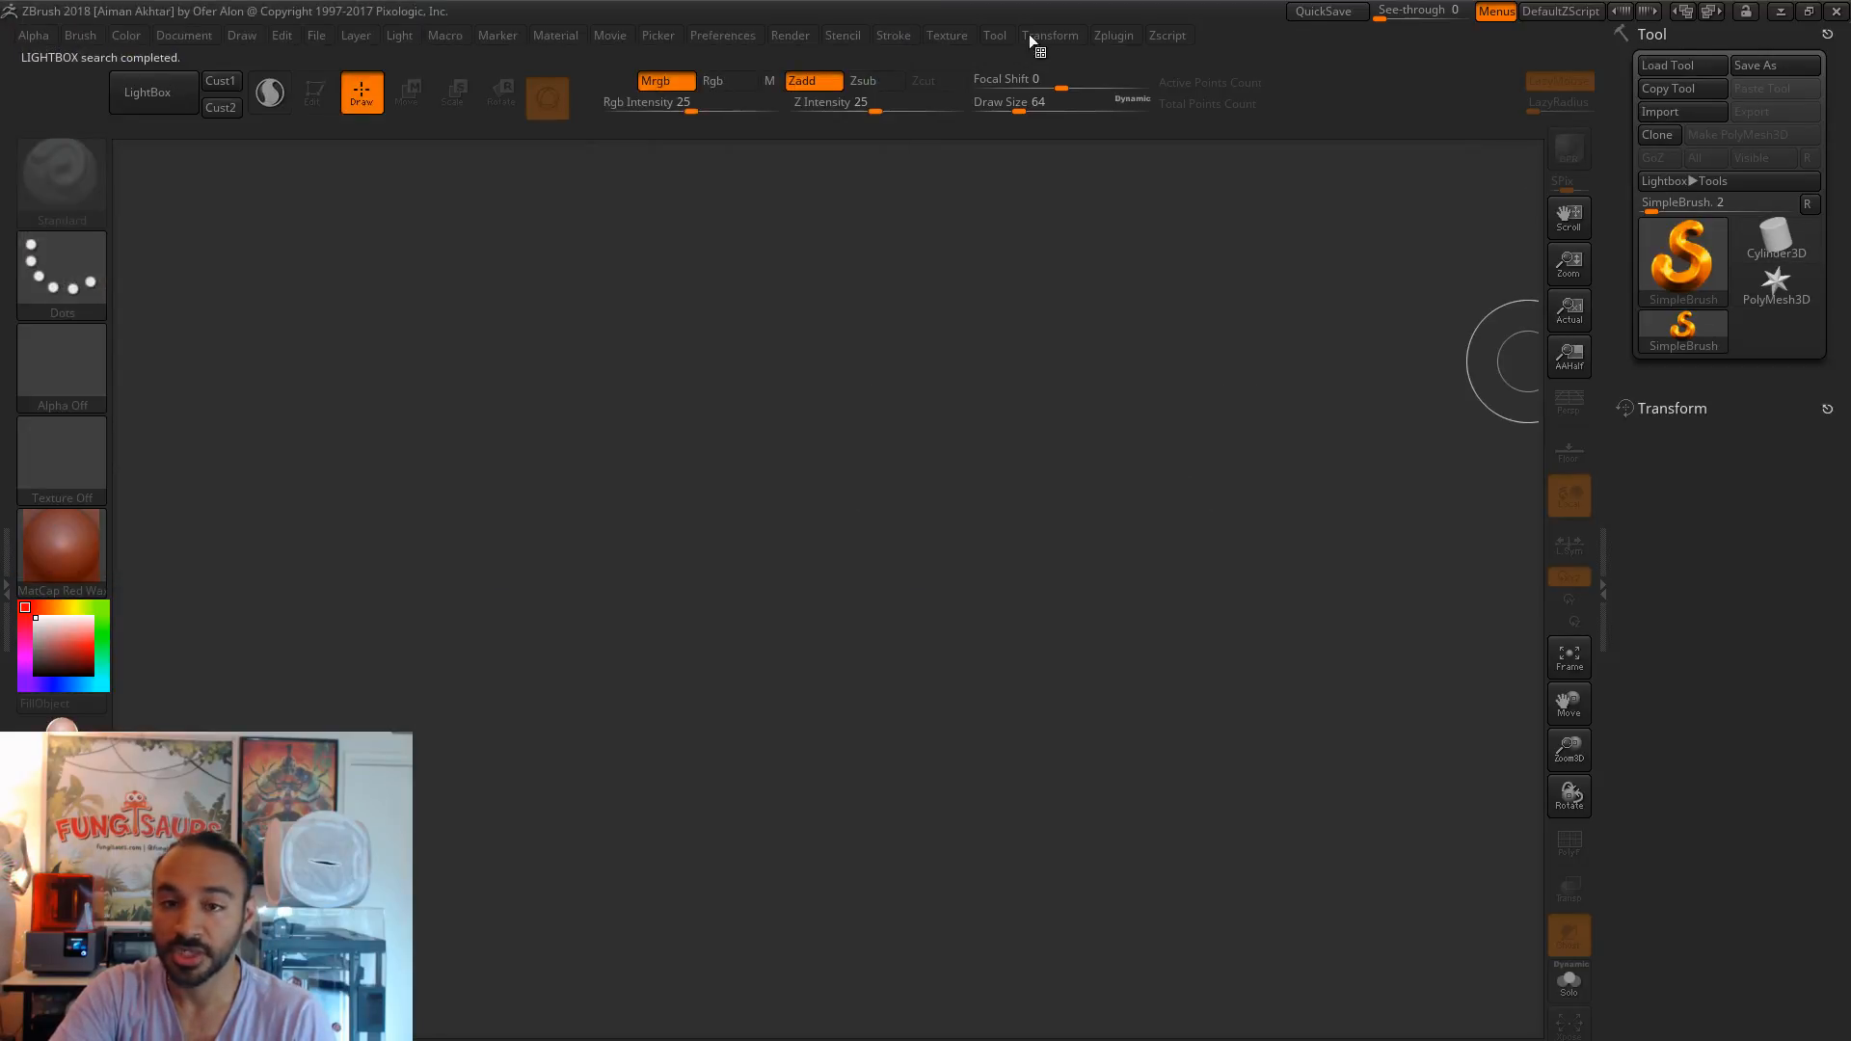
left_click(1120, 38)
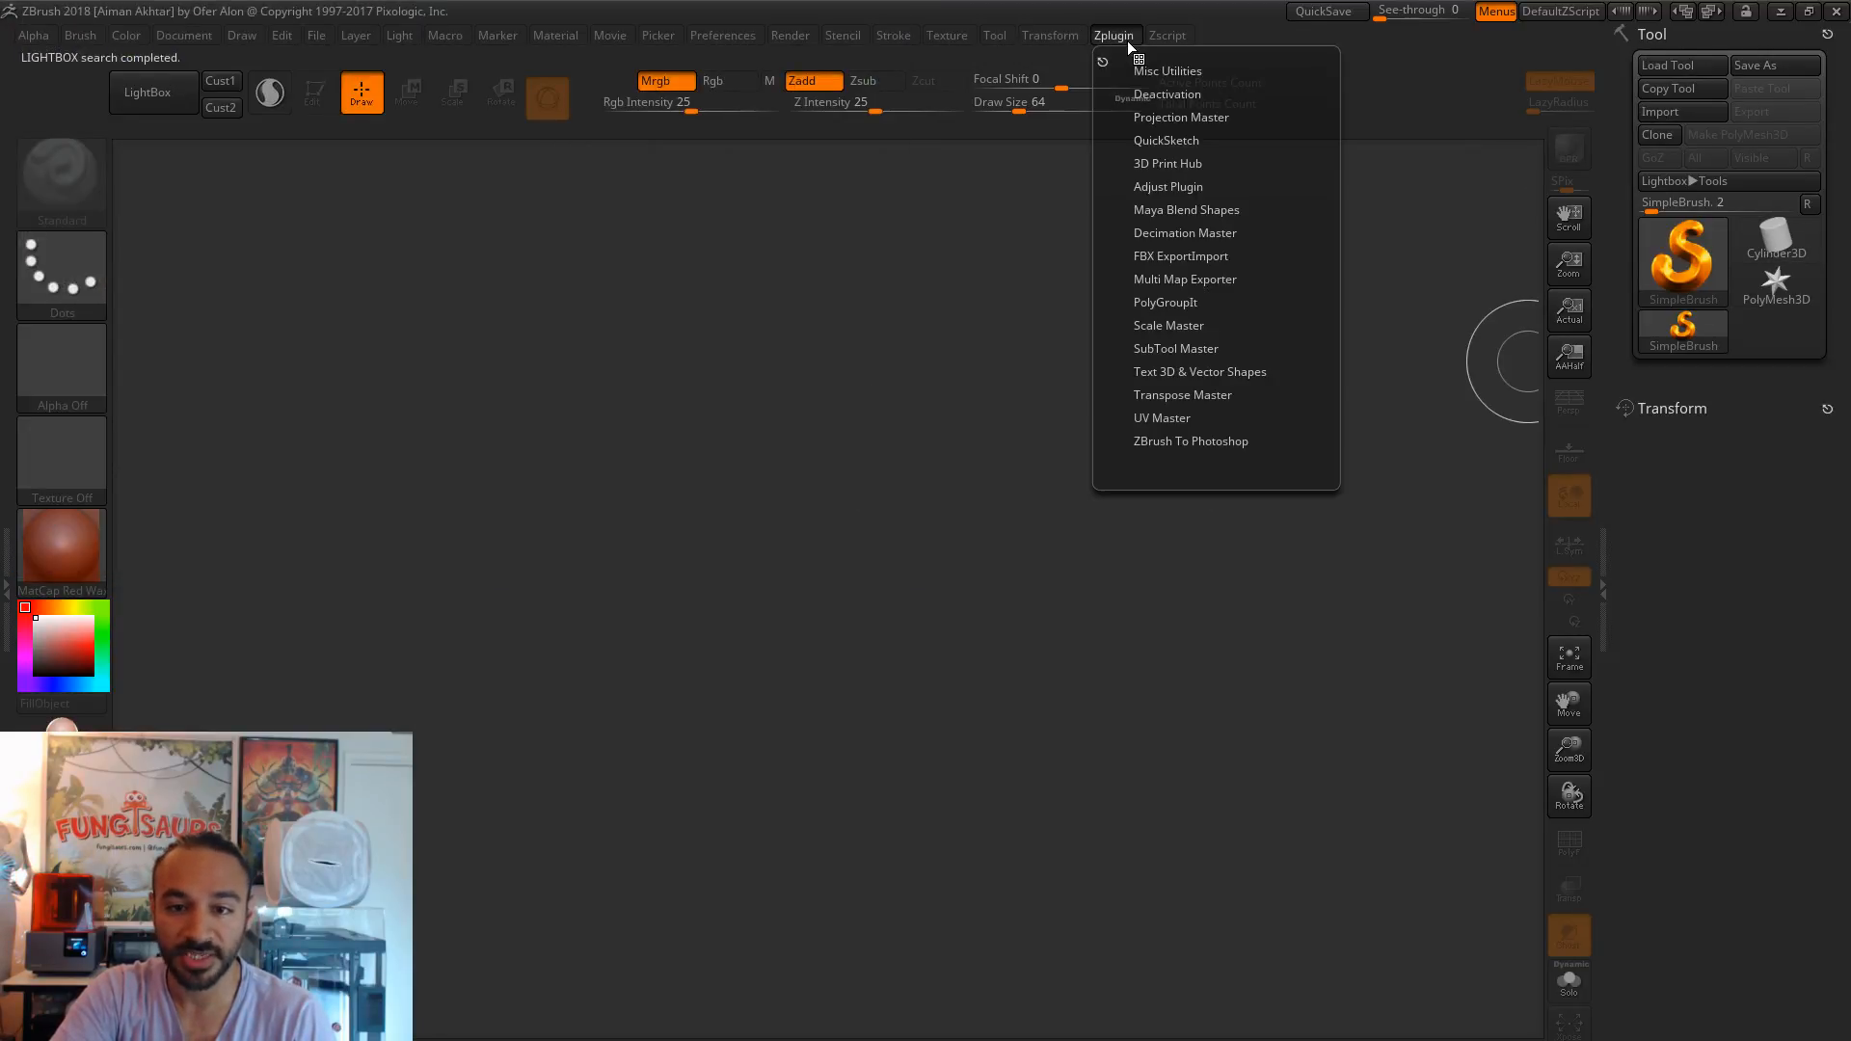
left_click(1169, 163)
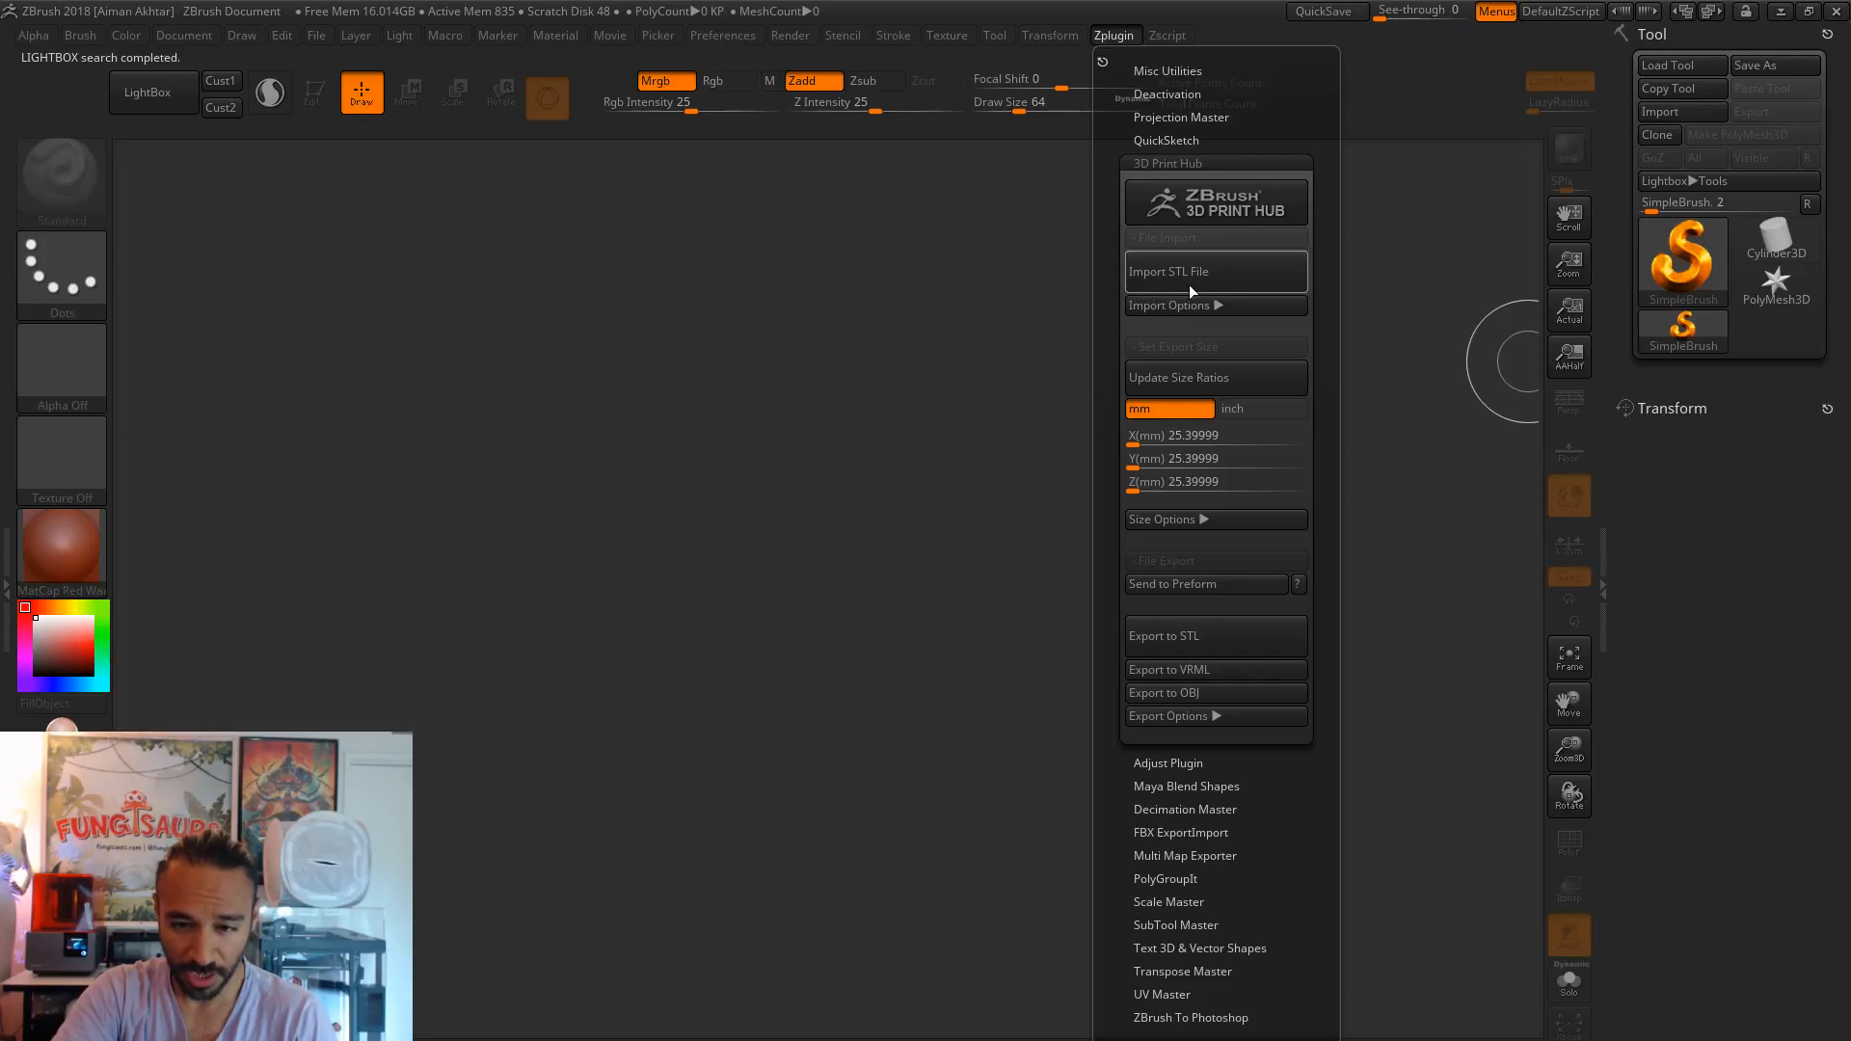
- Import the STL file Dwarf_Warlock9_23in from the Stream13 folder inside ZB Streaming using 3D Print Hub
left_click(1242, 288)
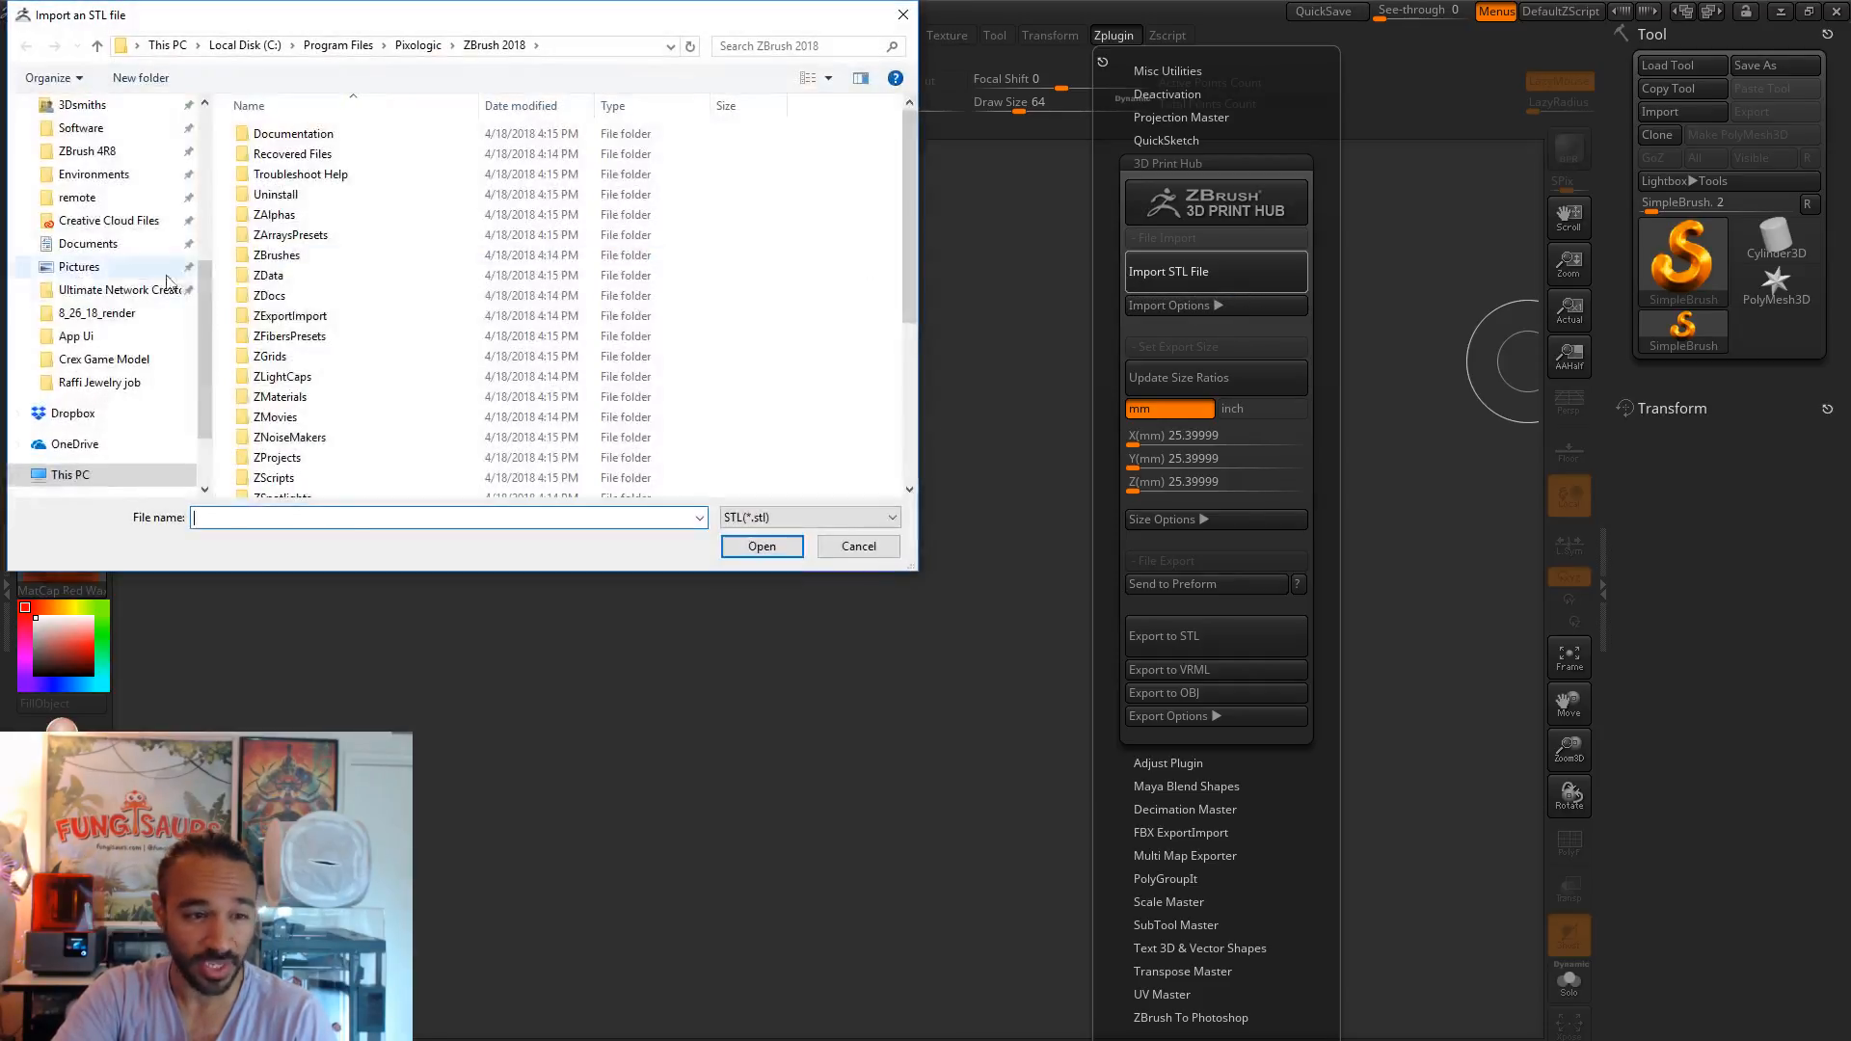
scroll(134, 302, "up", 5)
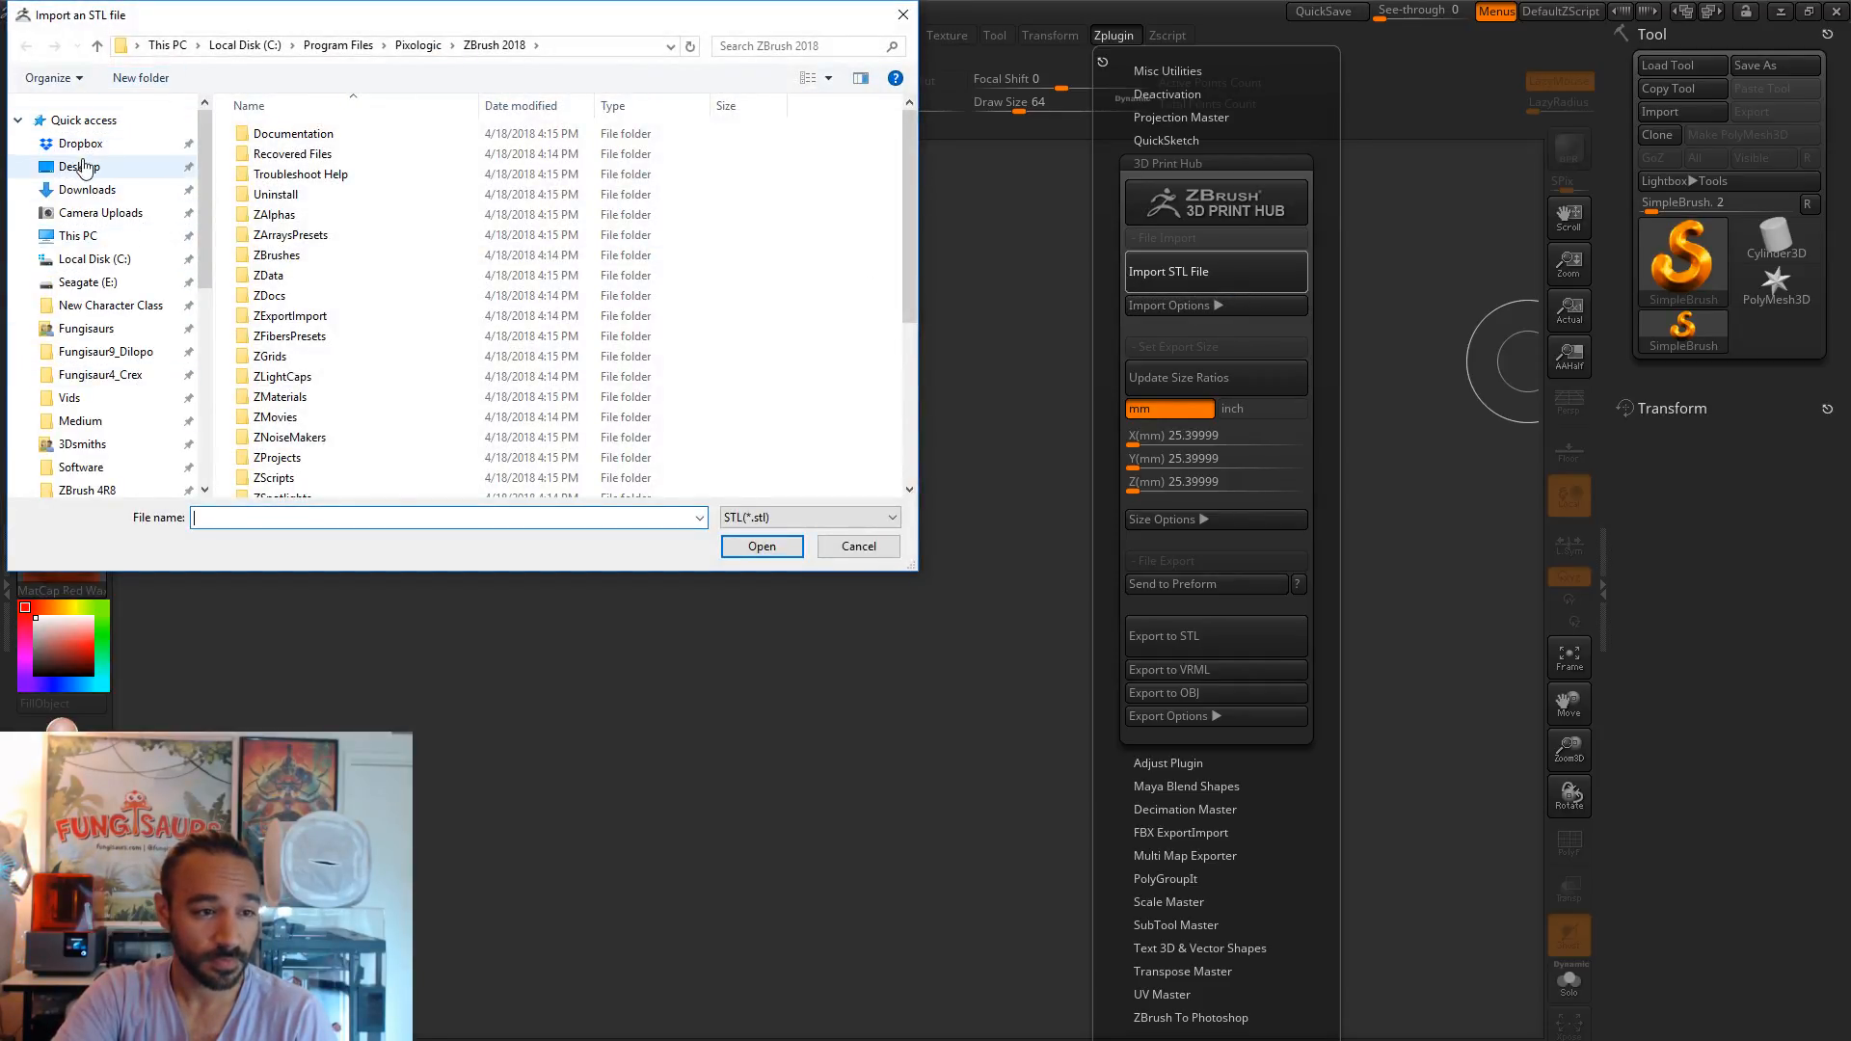
left_click(115, 166)
scroll(256, 281, "down", 3)
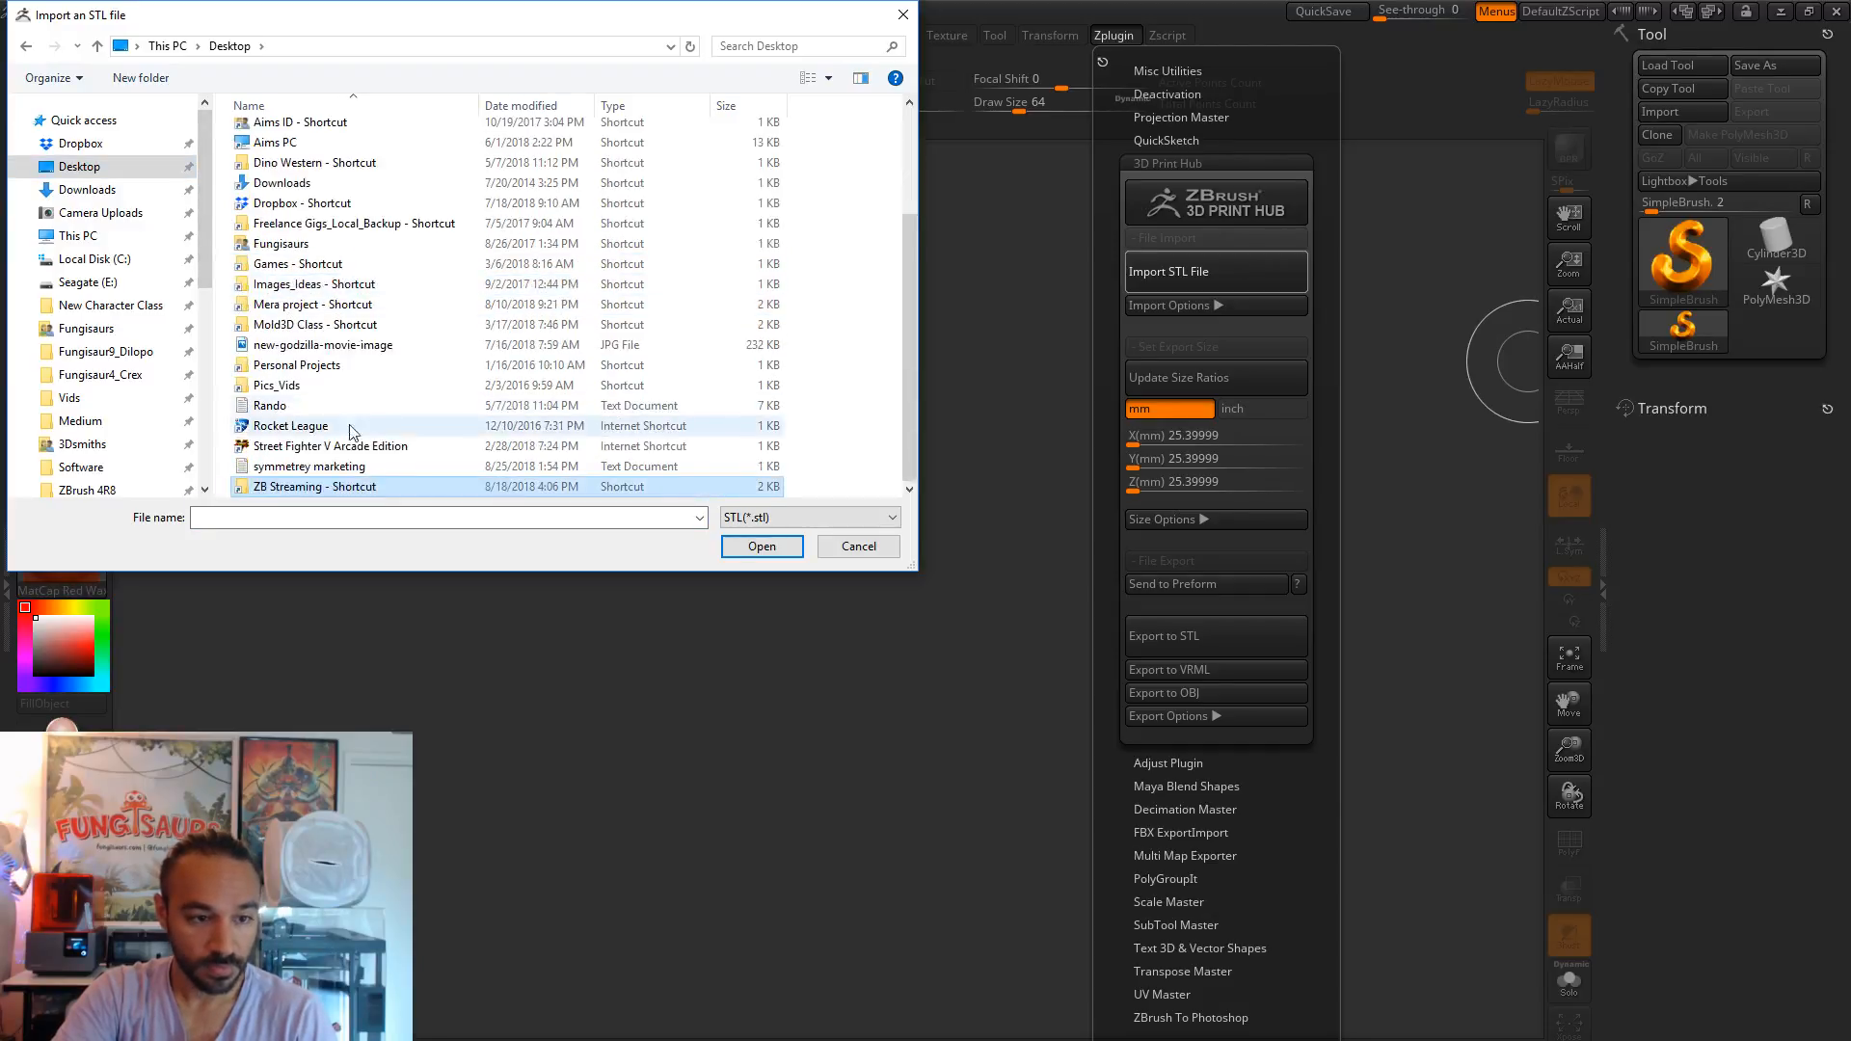
double_click(332, 489)
double_click(292, 425)
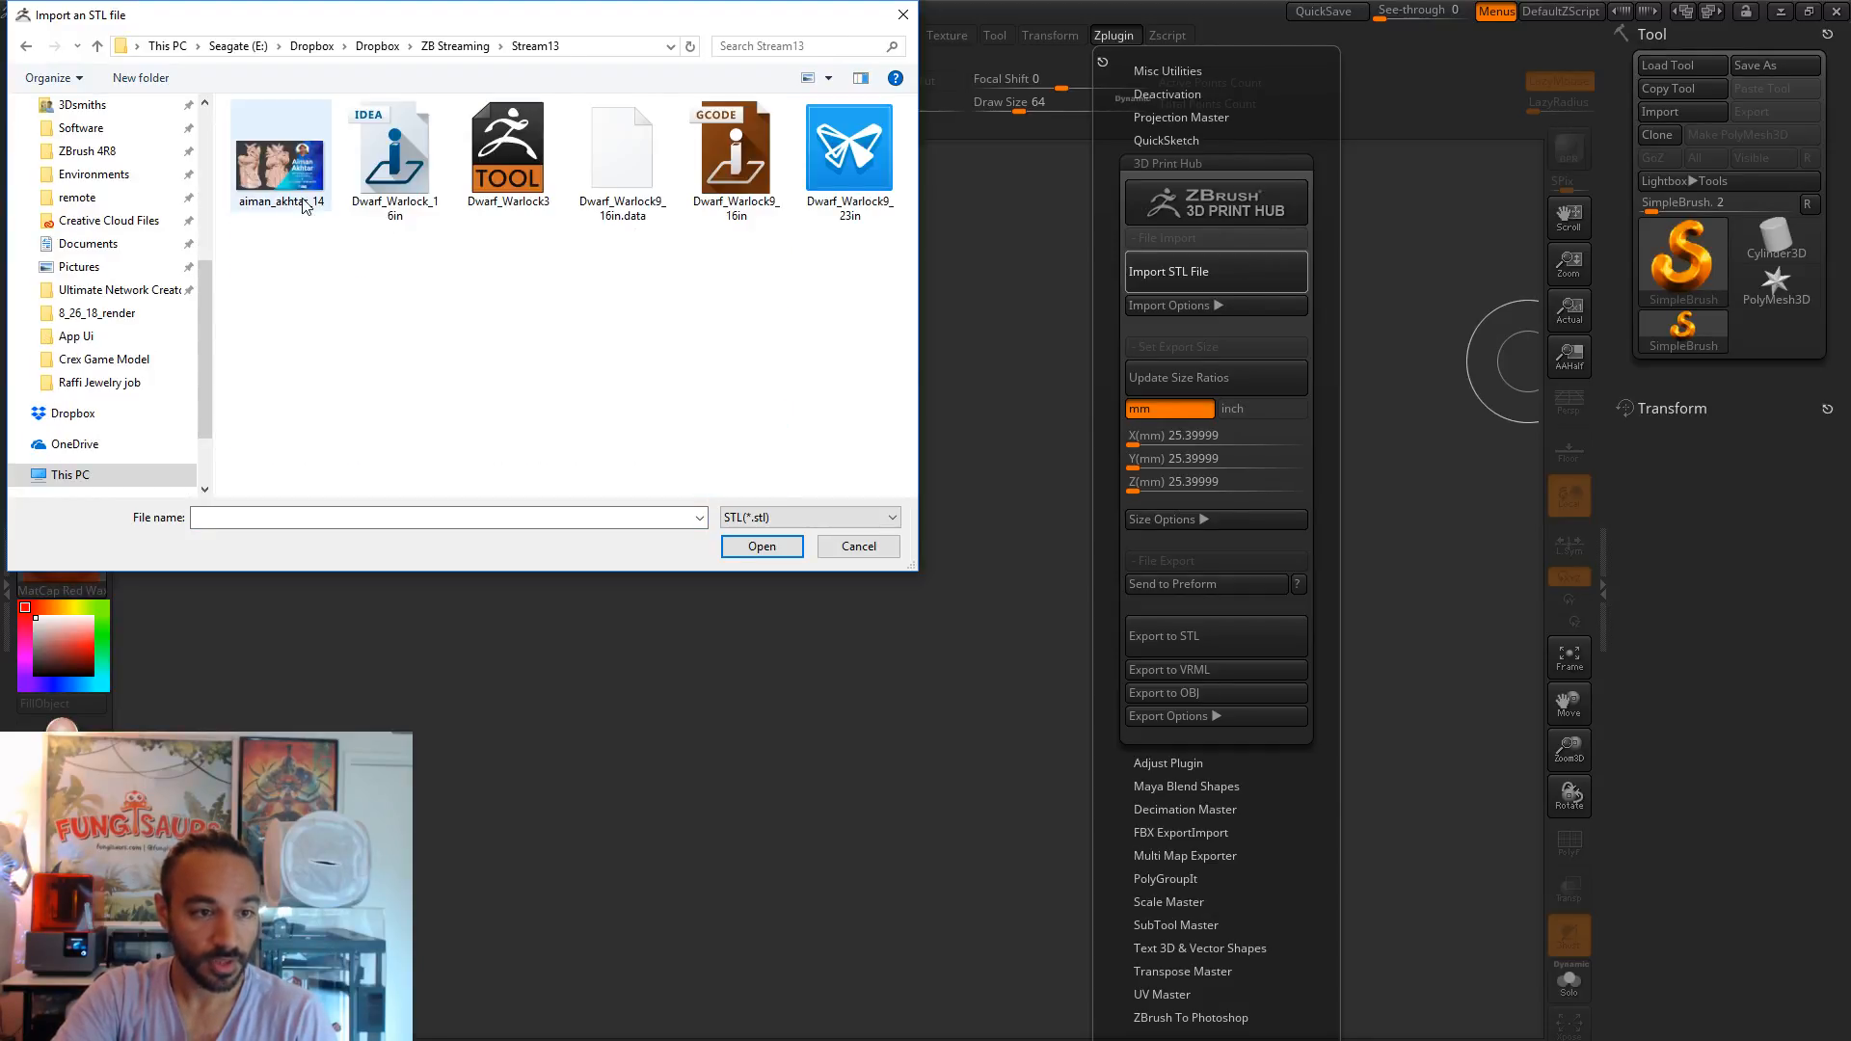
left_click(831, 188)
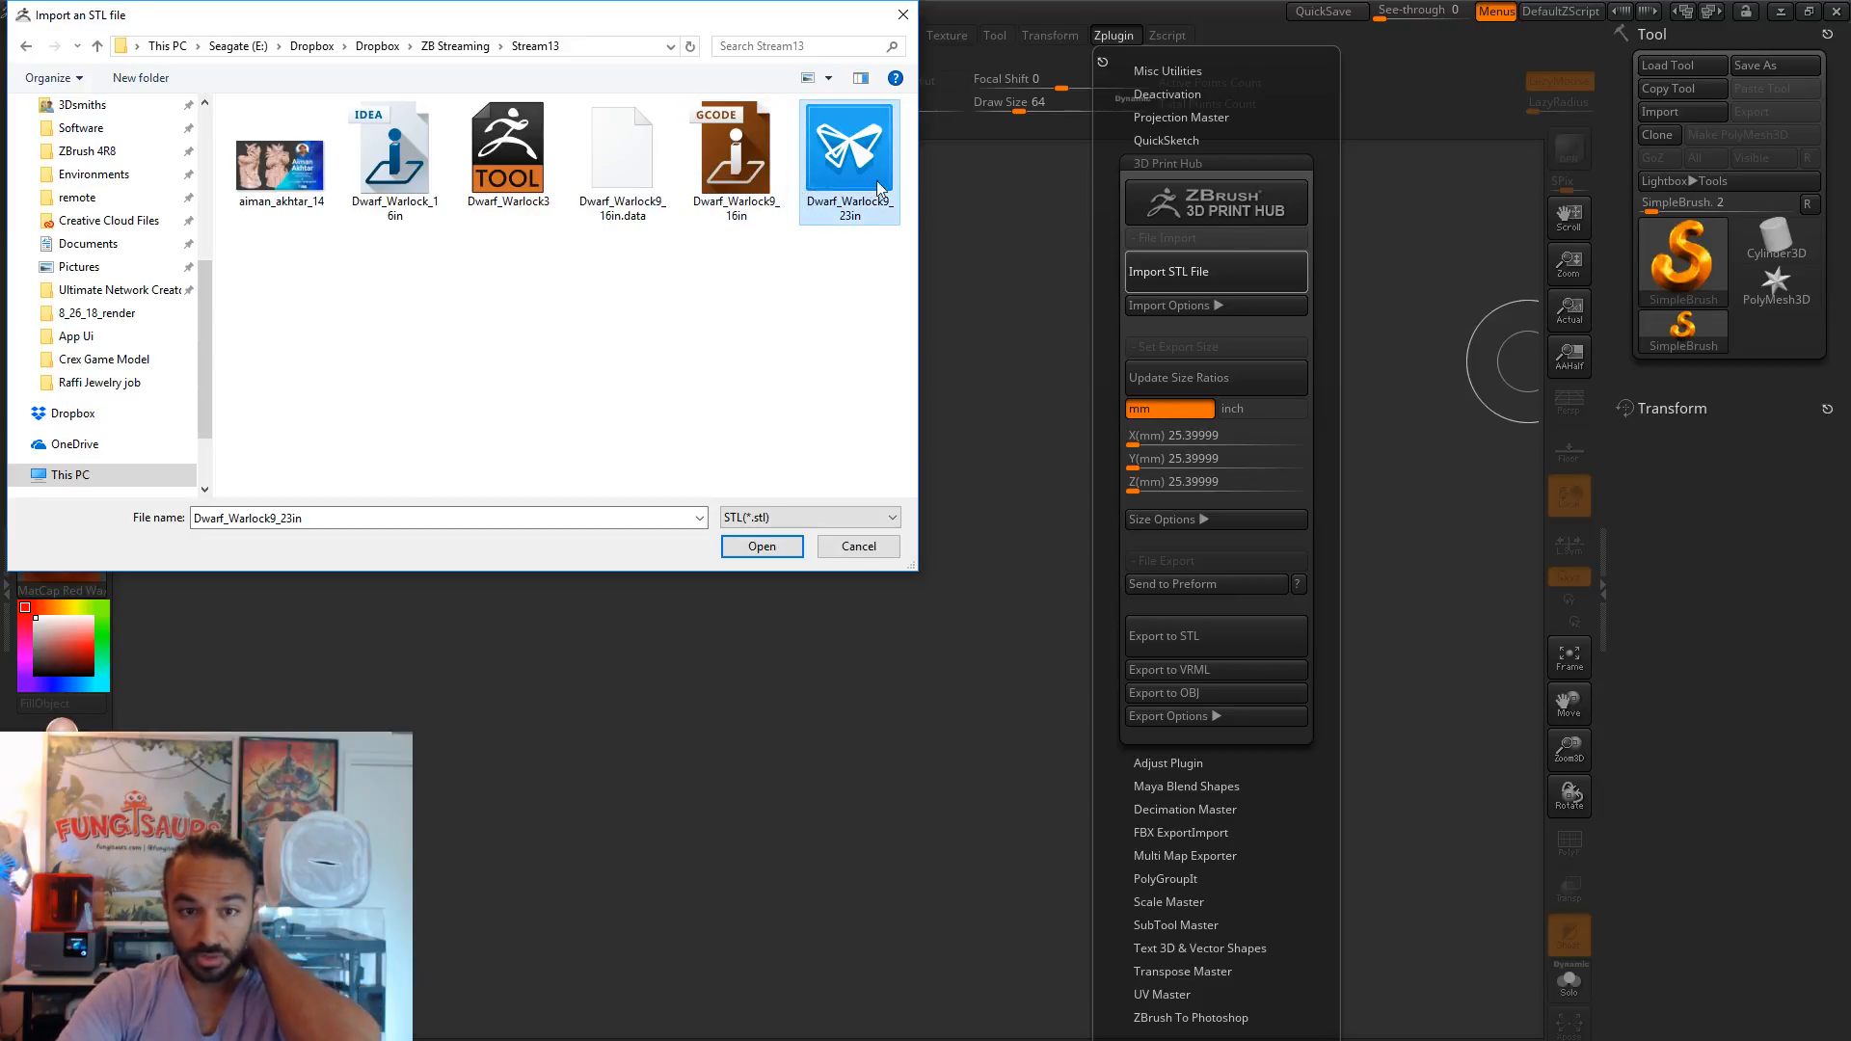
left_click(761, 546)
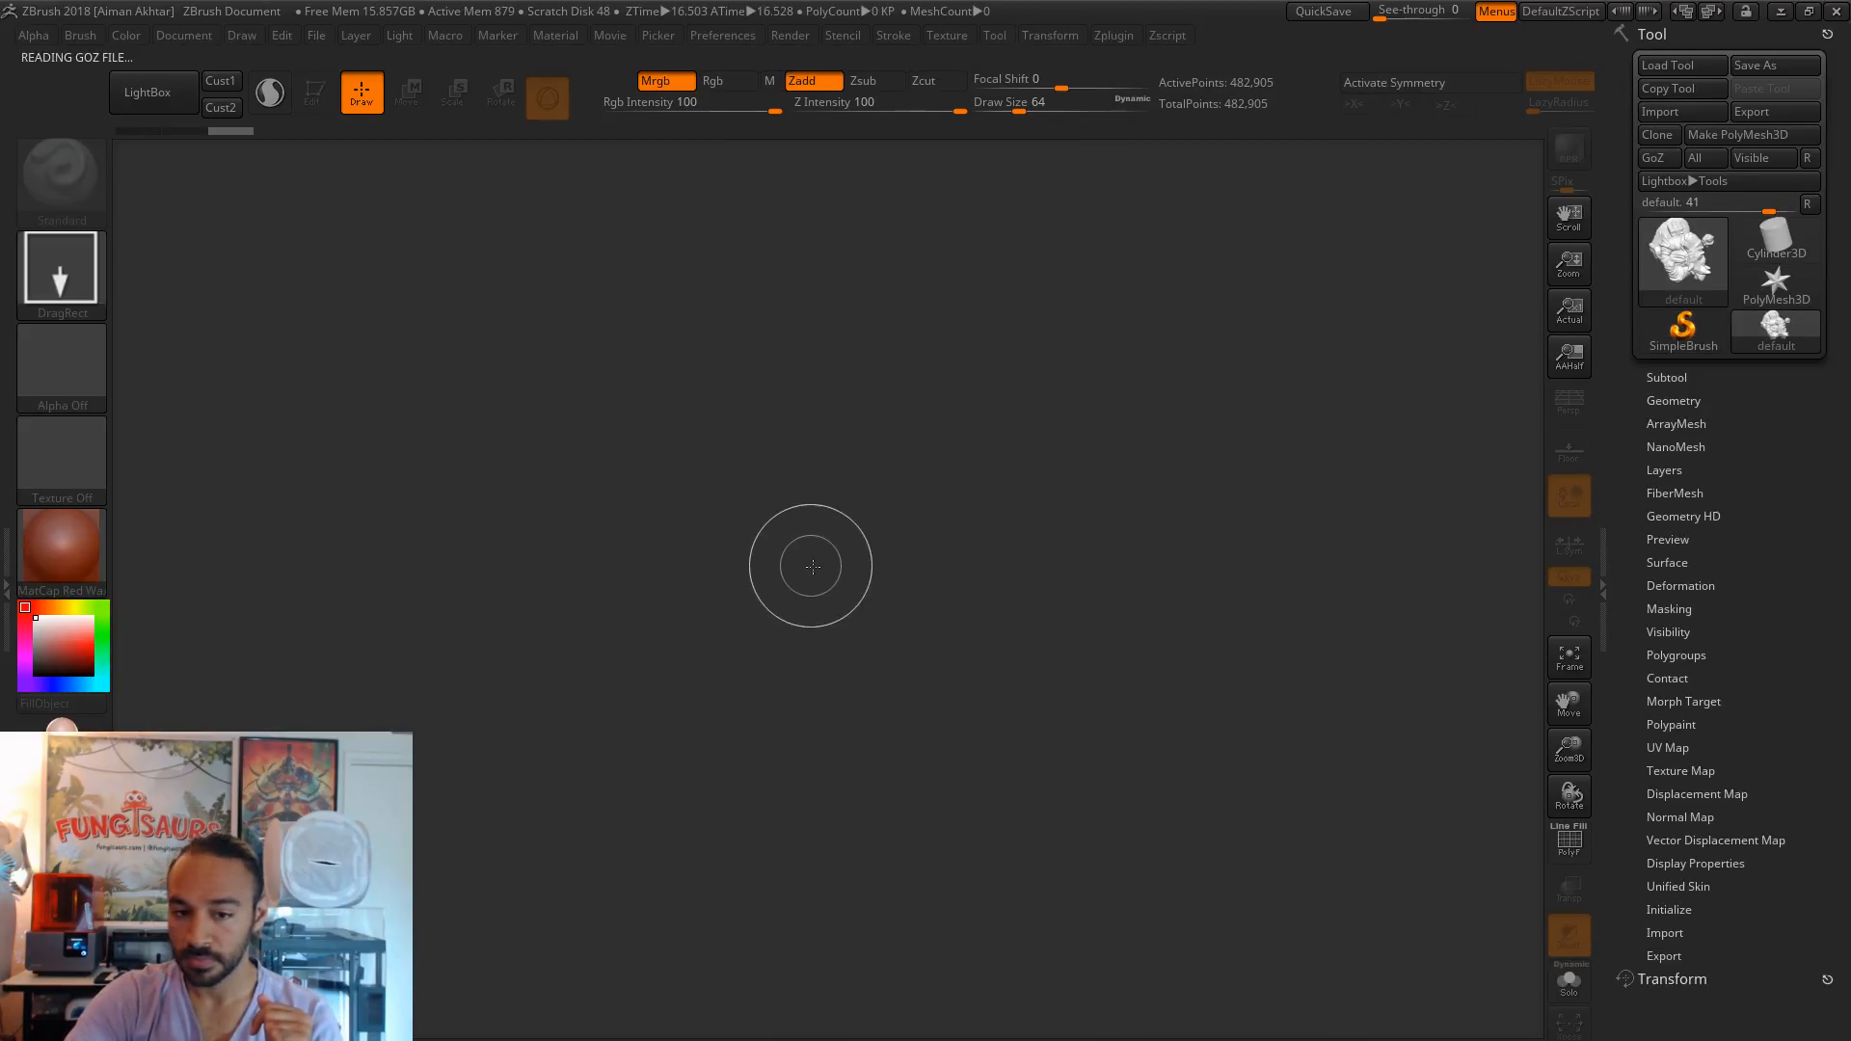
- Place the imported dwarf warlock on the canvas, enter Edit mode and turn it upright to face the front
left_click_drag(814, 557, 858, 853)
key("t")
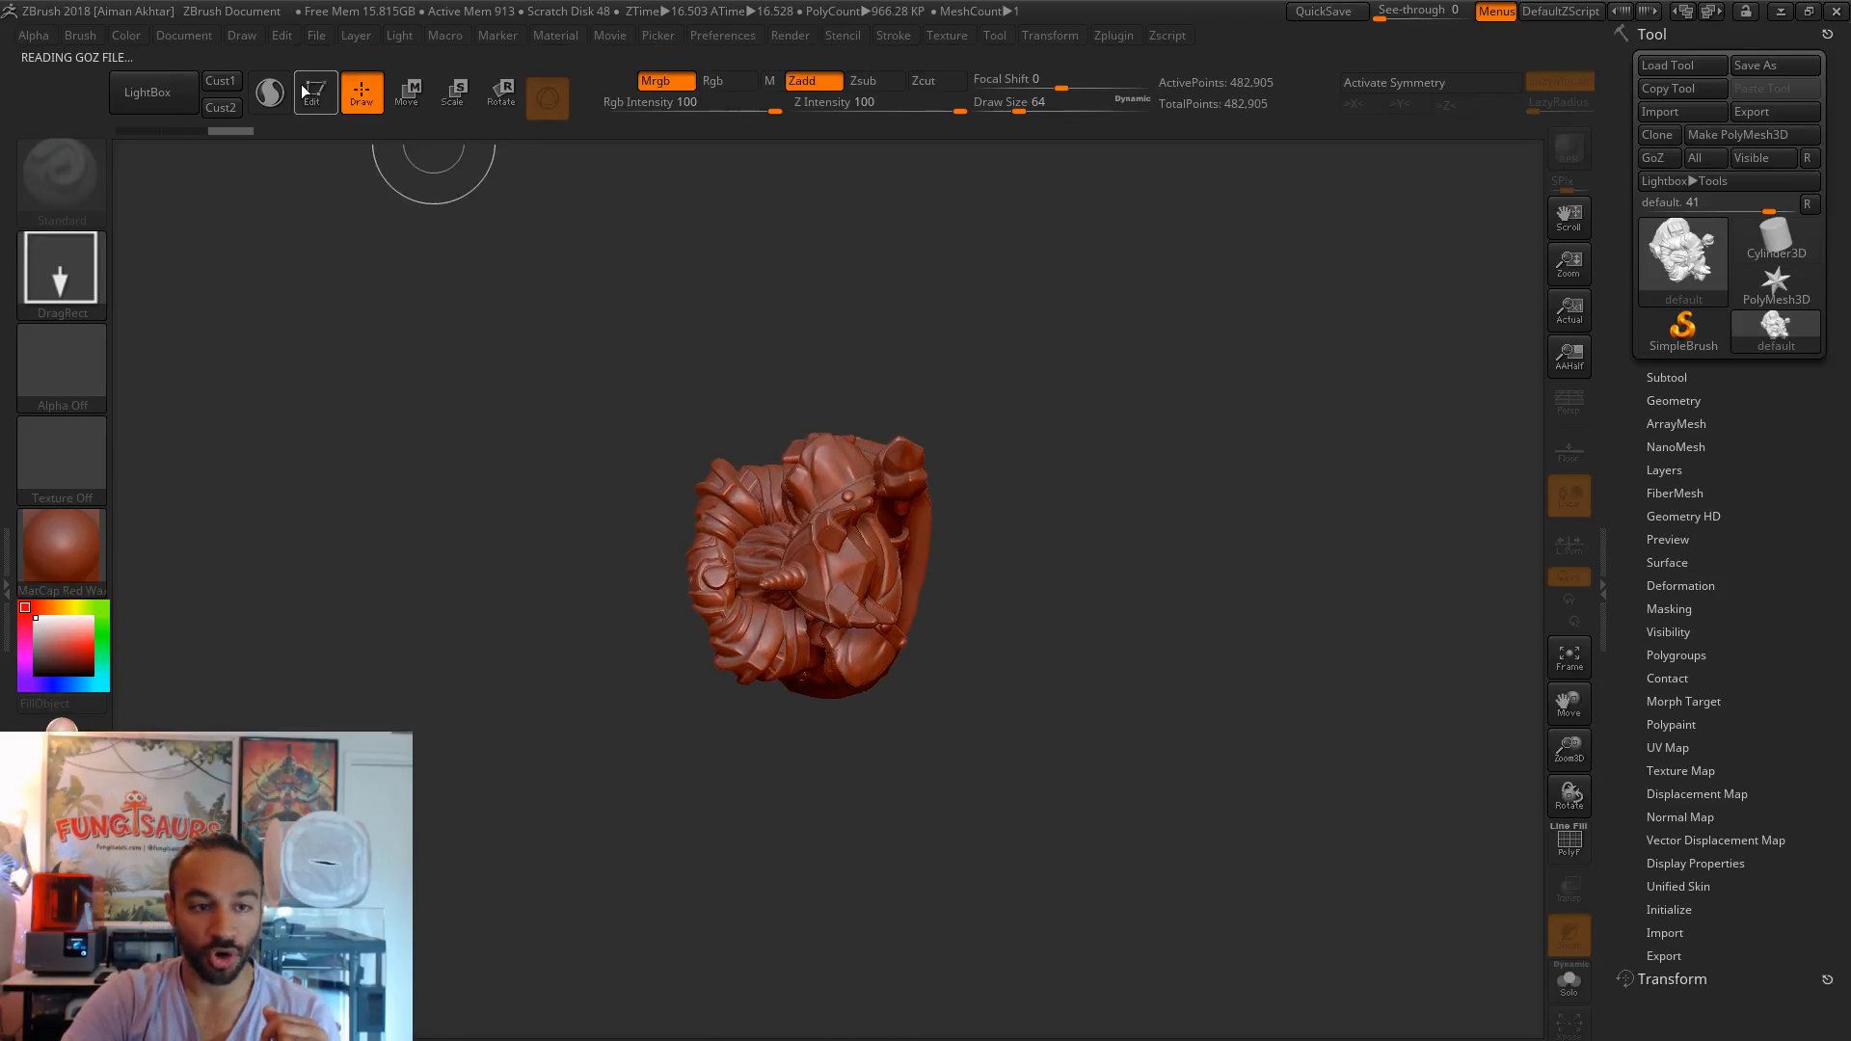
mouse_move(1120, 921)
left_mouse_down()
mouse_move(1164, 641)
mouse_move(1215, 656)
mouse_move(1198, 739)
mouse_move(1215, 768)
left_mouse_up()
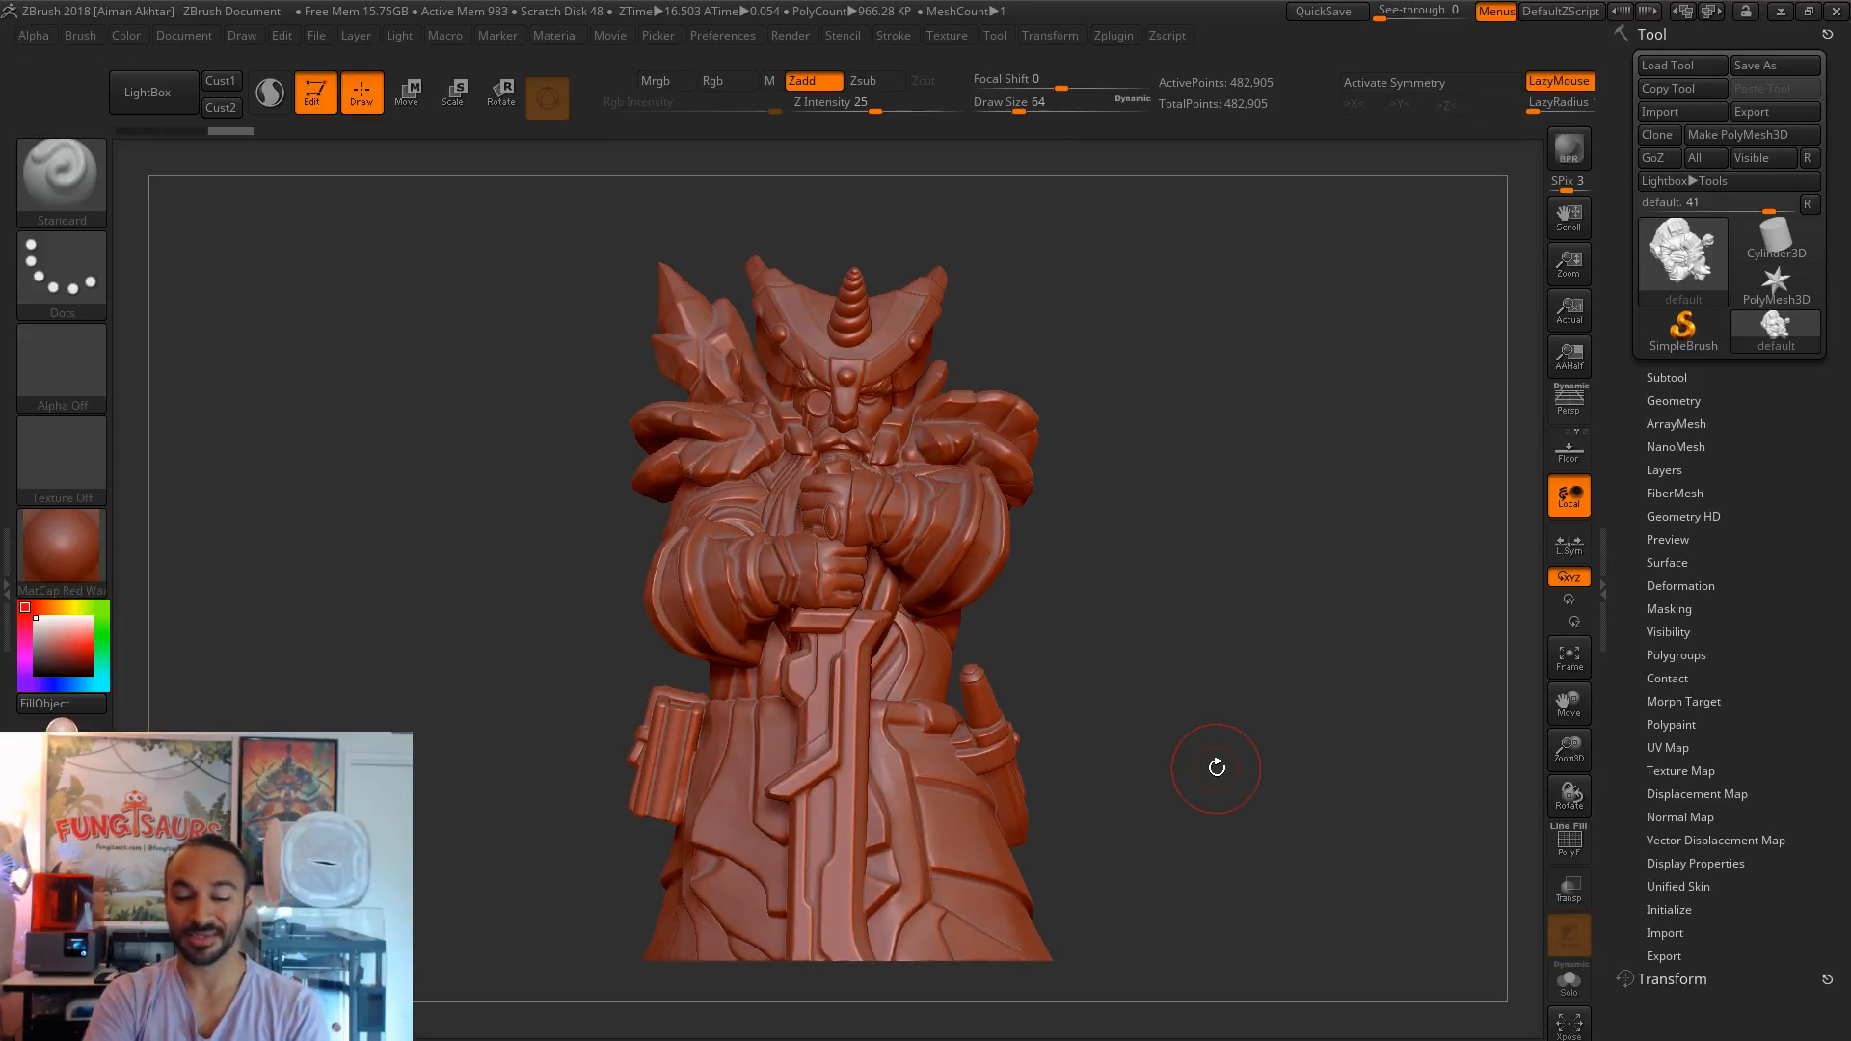
- Change the dwarf's display material to RS_Sculpy
left_click_drag(1328, 830, 1319, 772)
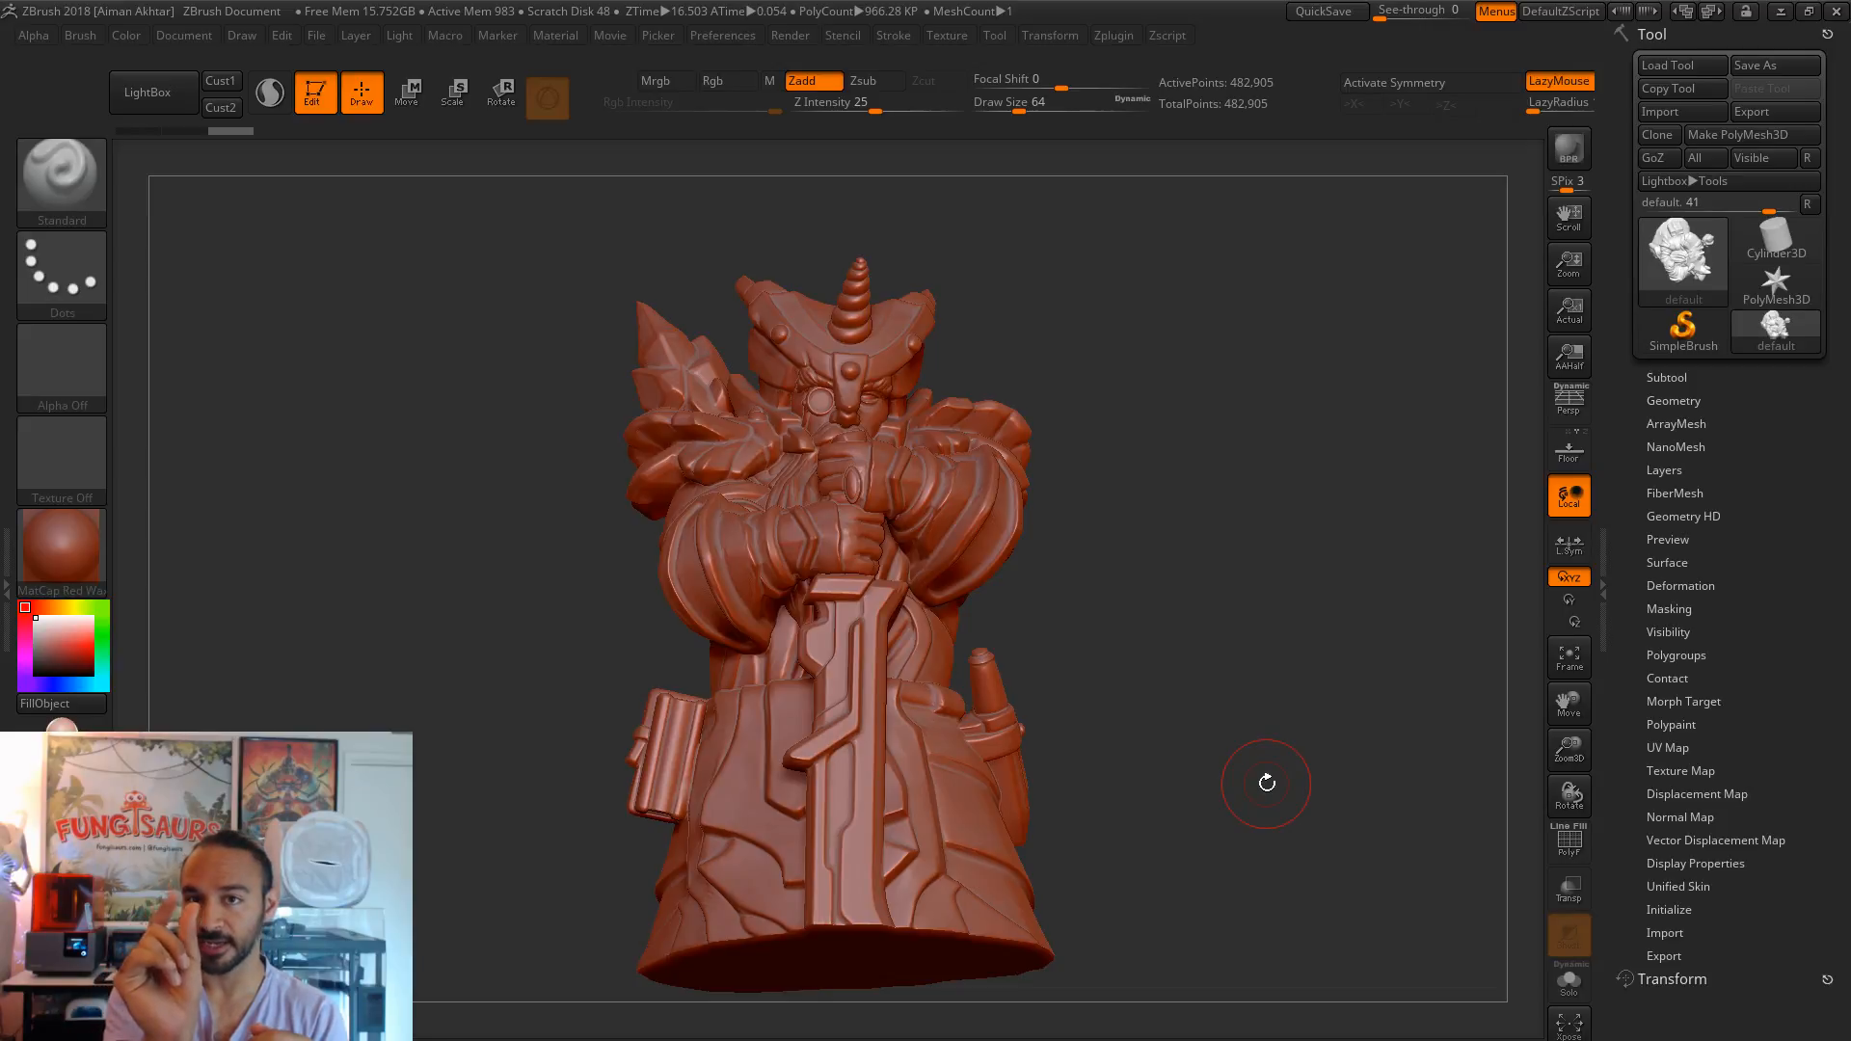
left_click_drag(1285, 773, 1256, 654)
mouse_move(1217, 736)
left_mouse_down()
mouse_move(1222, 674)
mouse_move(1301, 797)
left_mouse_up()
left_click(62, 736)
mouse_move(1265, 927)
left_mouse_down()
mouse_move(1278, 898)
mouse_move(1297, 911)
left_mouse_up()
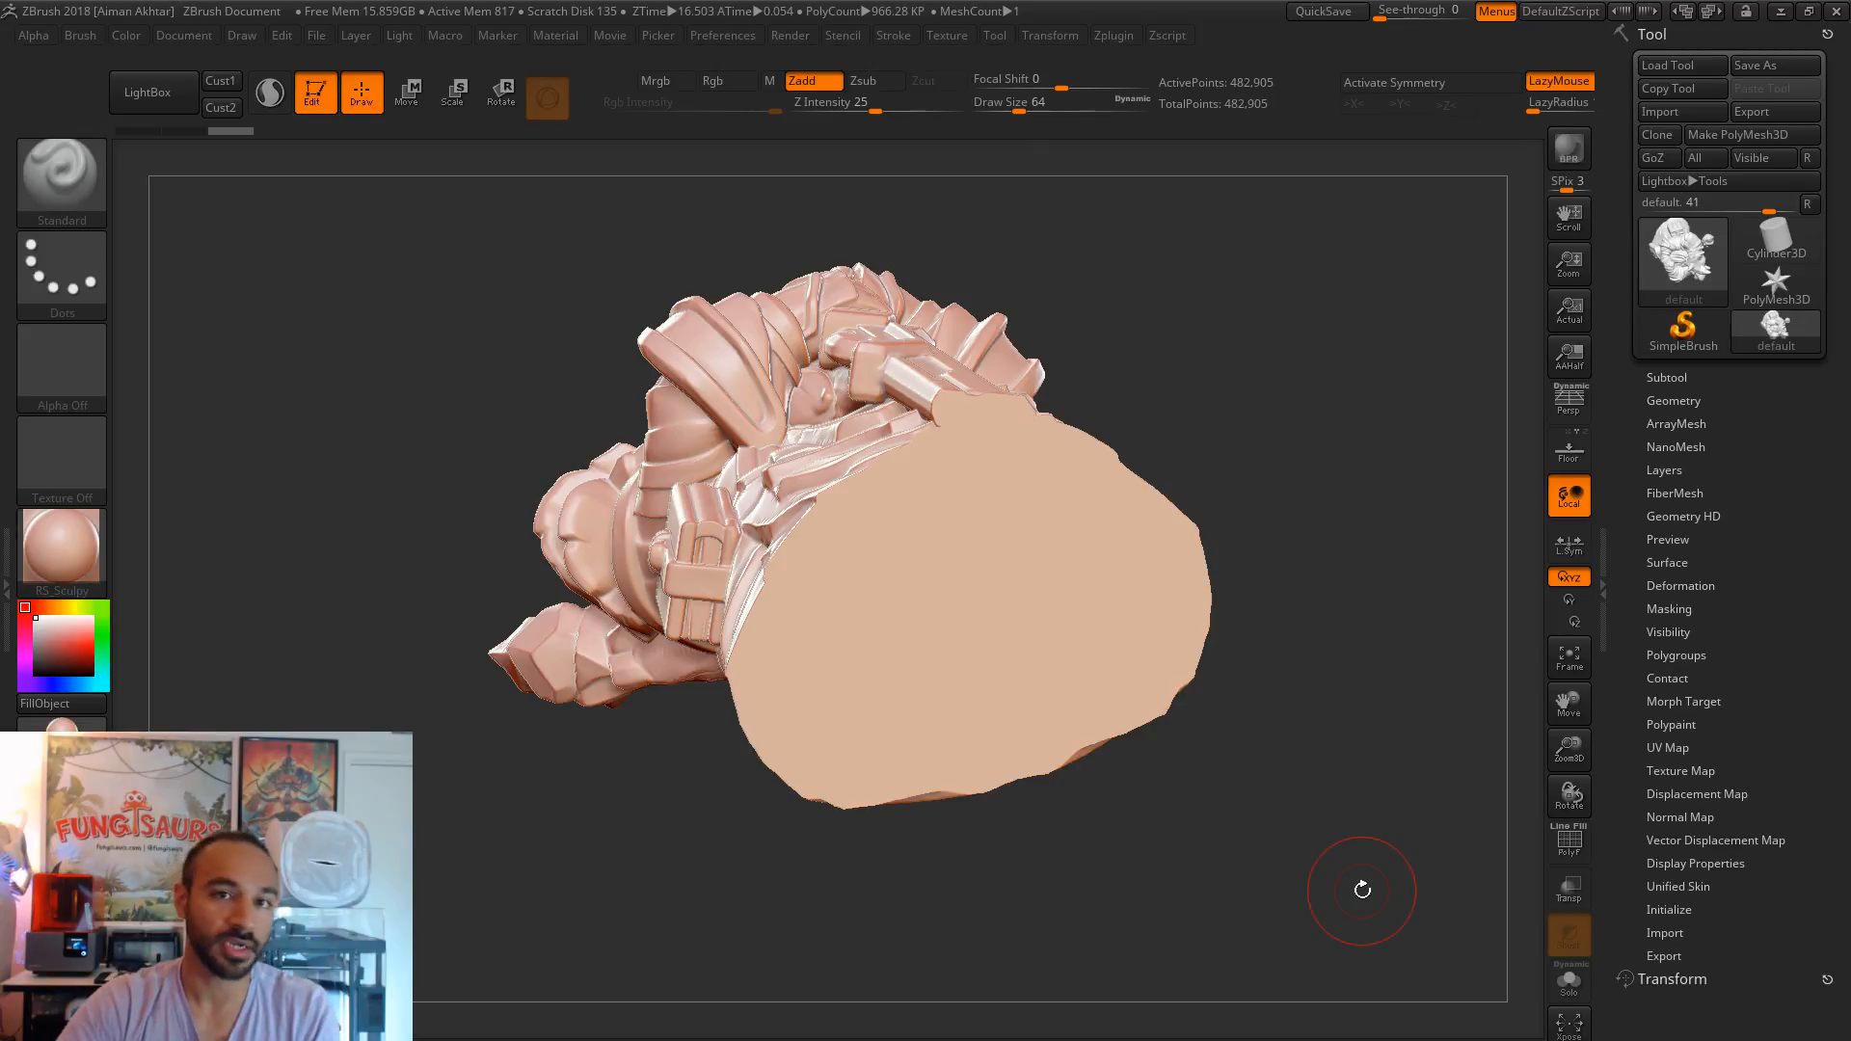
- Examine the dwarf's flat underside and its surface topology, showing the polygon wireframe briefly
left_click_drag(1385, 680, 1293, 699)
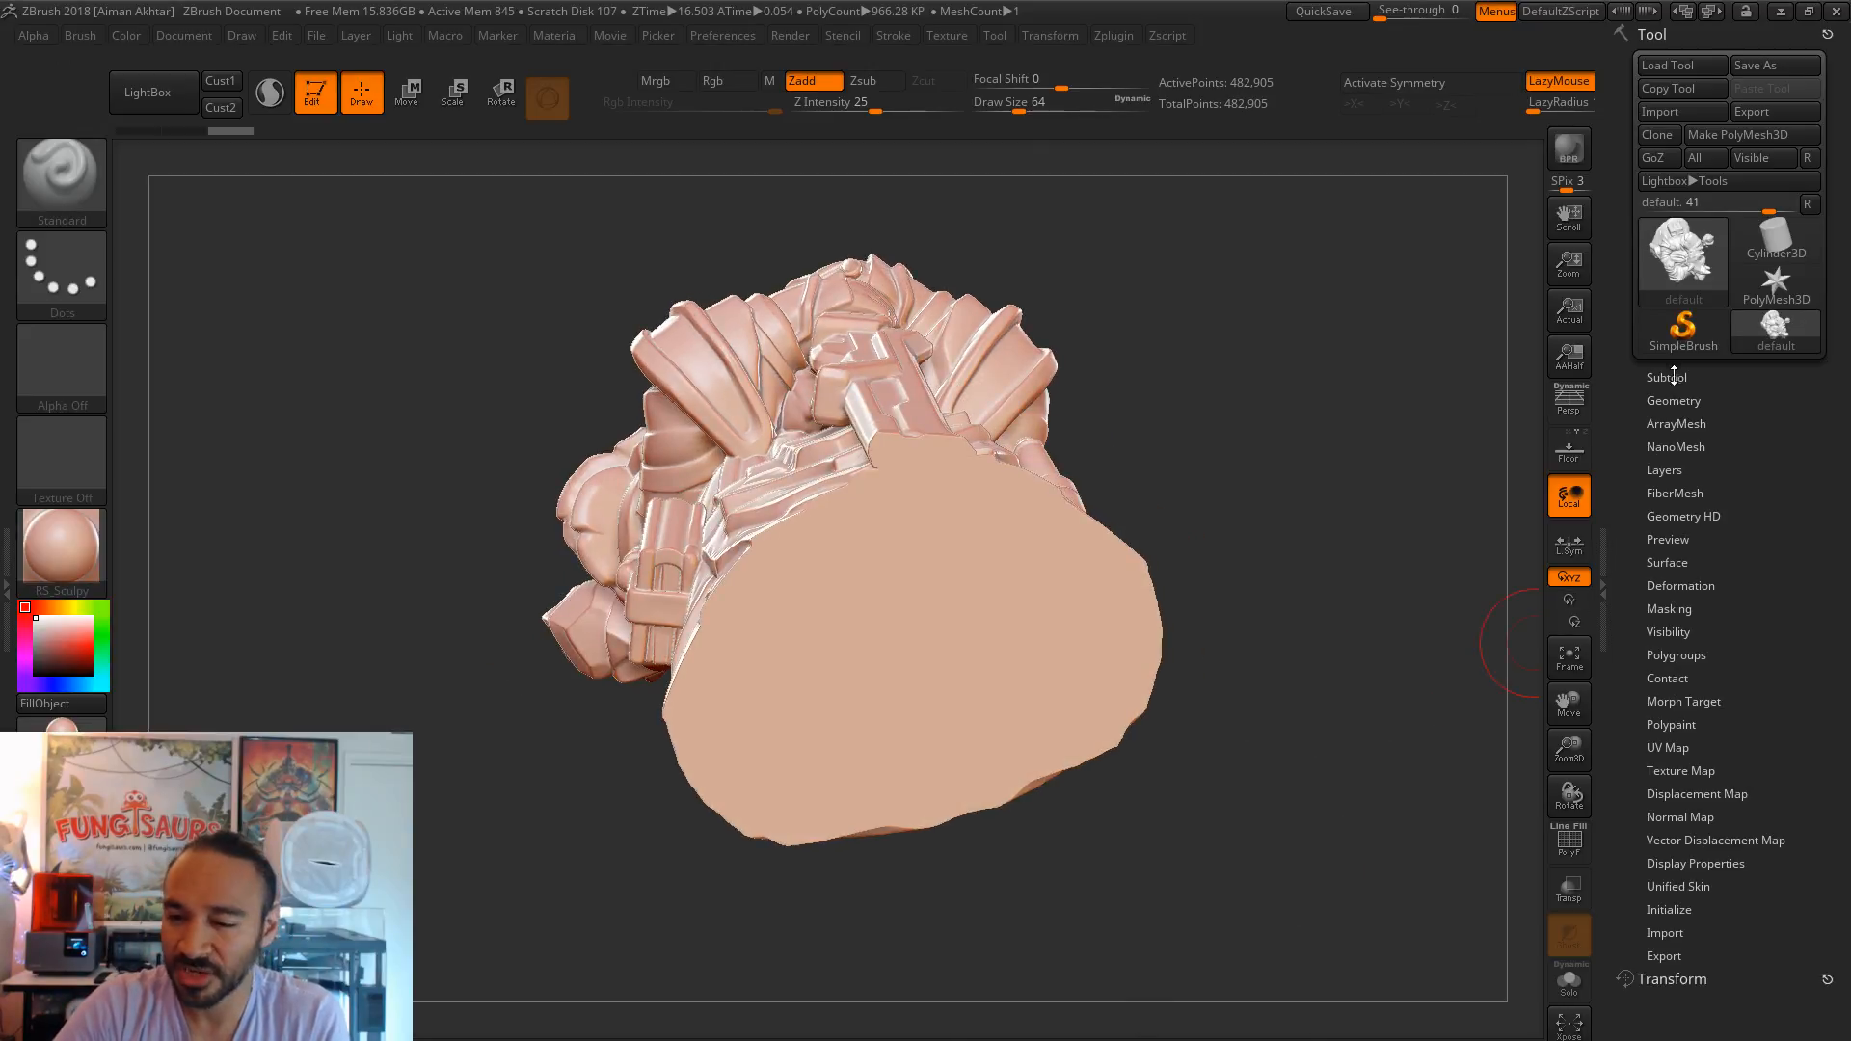
mouse_move(1315, 612)
left_mouse_down()
mouse_move(1287, 692)
mouse_move(1244, 641)
mouse_move(1252, 566)
left_mouse_up()
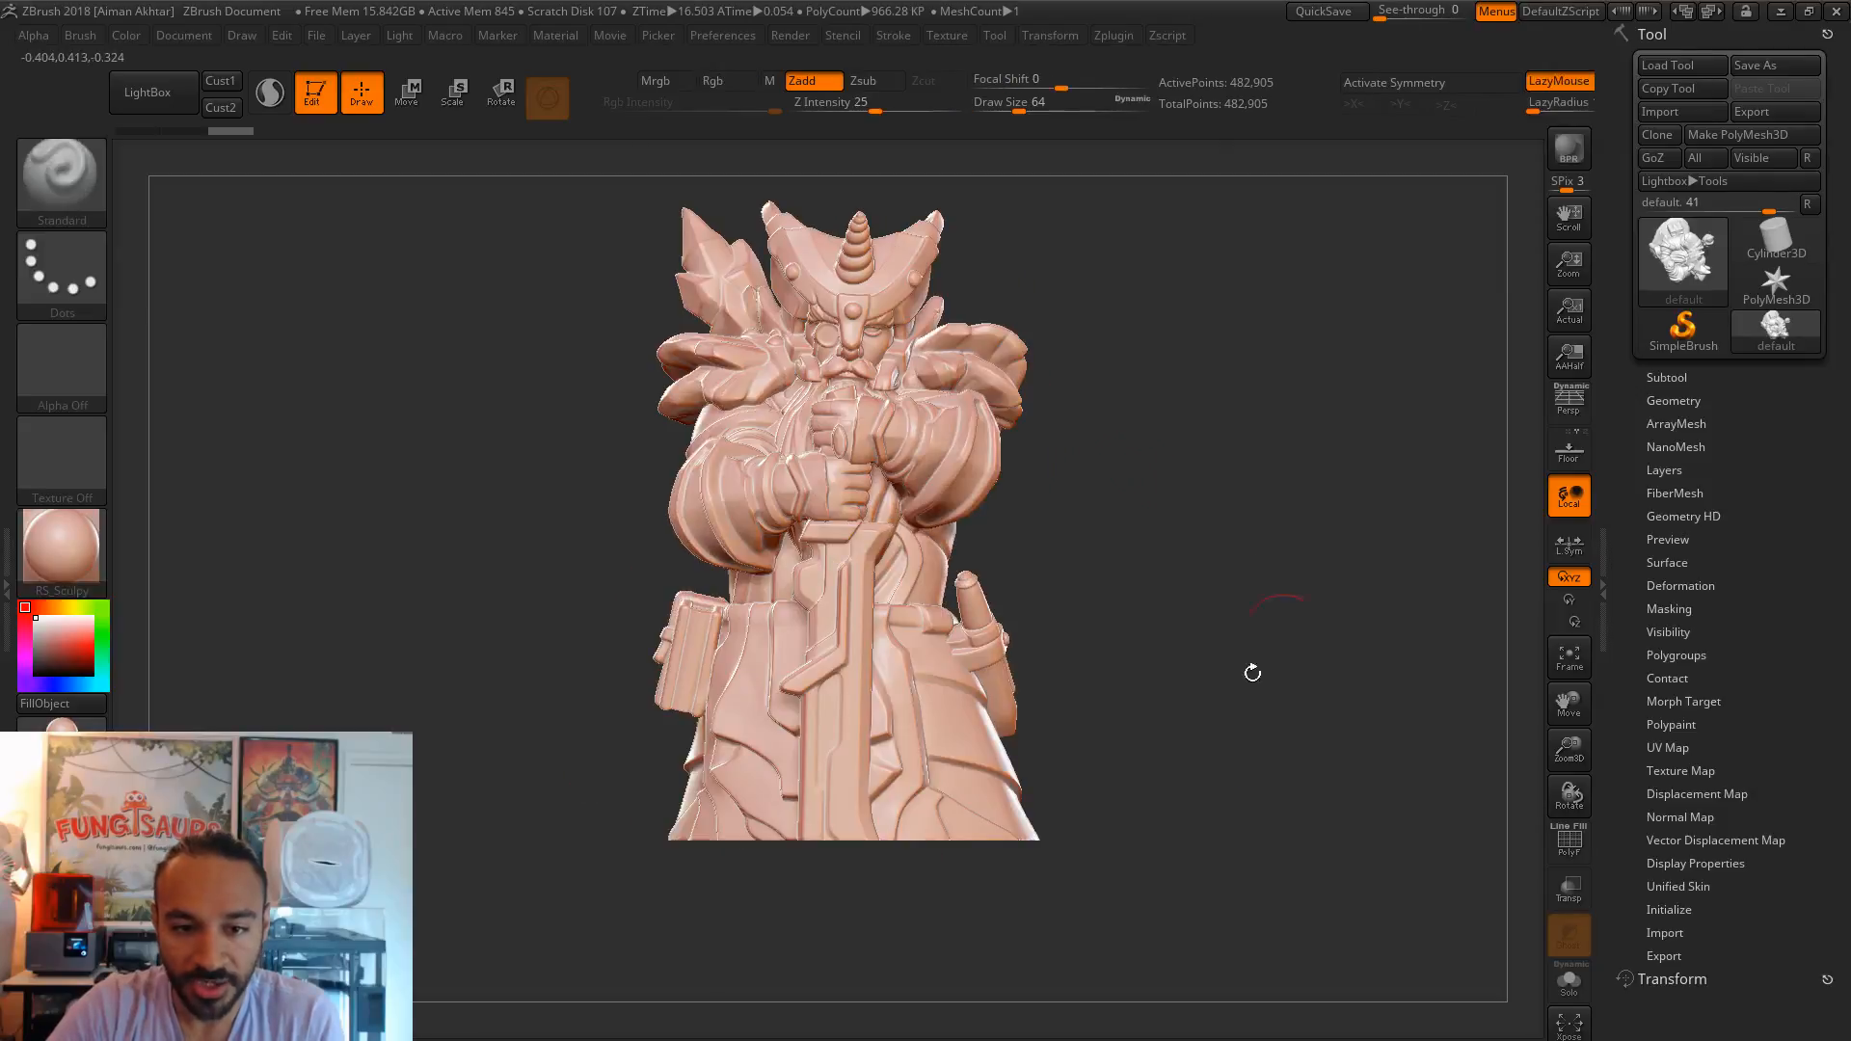
mouse_move(1157, 682)
left_mouse_down()
mouse_move(974, 679)
mouse_move(1210, 661)
mouse_move(1242, 728)
left_mouse_up()
mouse_move(1427, 737)
left_mouse_down()
mouse_move(1572, 779)
mouse_move(1359, 797)
mouse_move(1515, 771)
left_mouse_up()
left_click(1555, 841)
left_click_drag(1489, 853, 1570, 962, "alt")
mouse_move(1446, 949)
left_mouse_down("alt")
mouse_move(1268, 850)
mouse_move(1253, 820)
mouse_move(1543, 844)
mouse_move(1298, 690)
left_mouse_up("alt")
left_click(1552, 845)
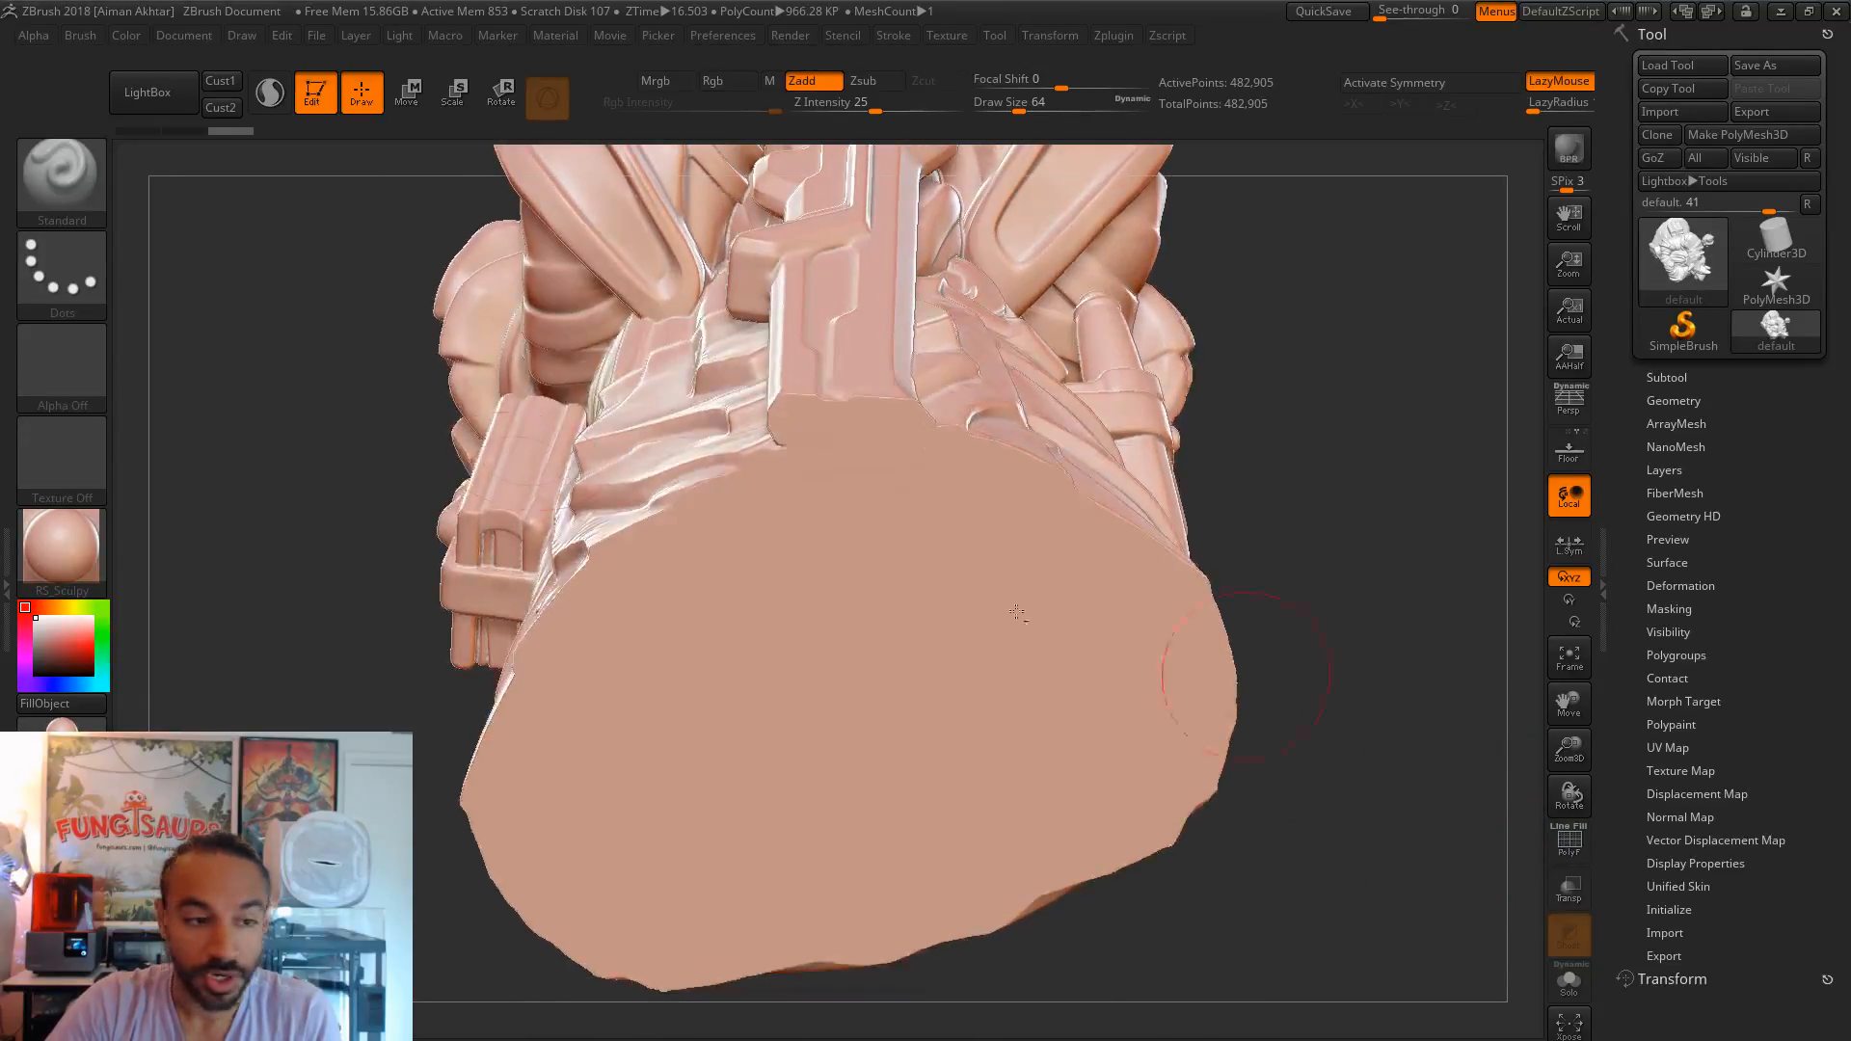
- Choose Insert Cylinder from the IMM Primitives brush, try a cylinder on the dwarf's underside and undo the insertion
left_click(62, 178)
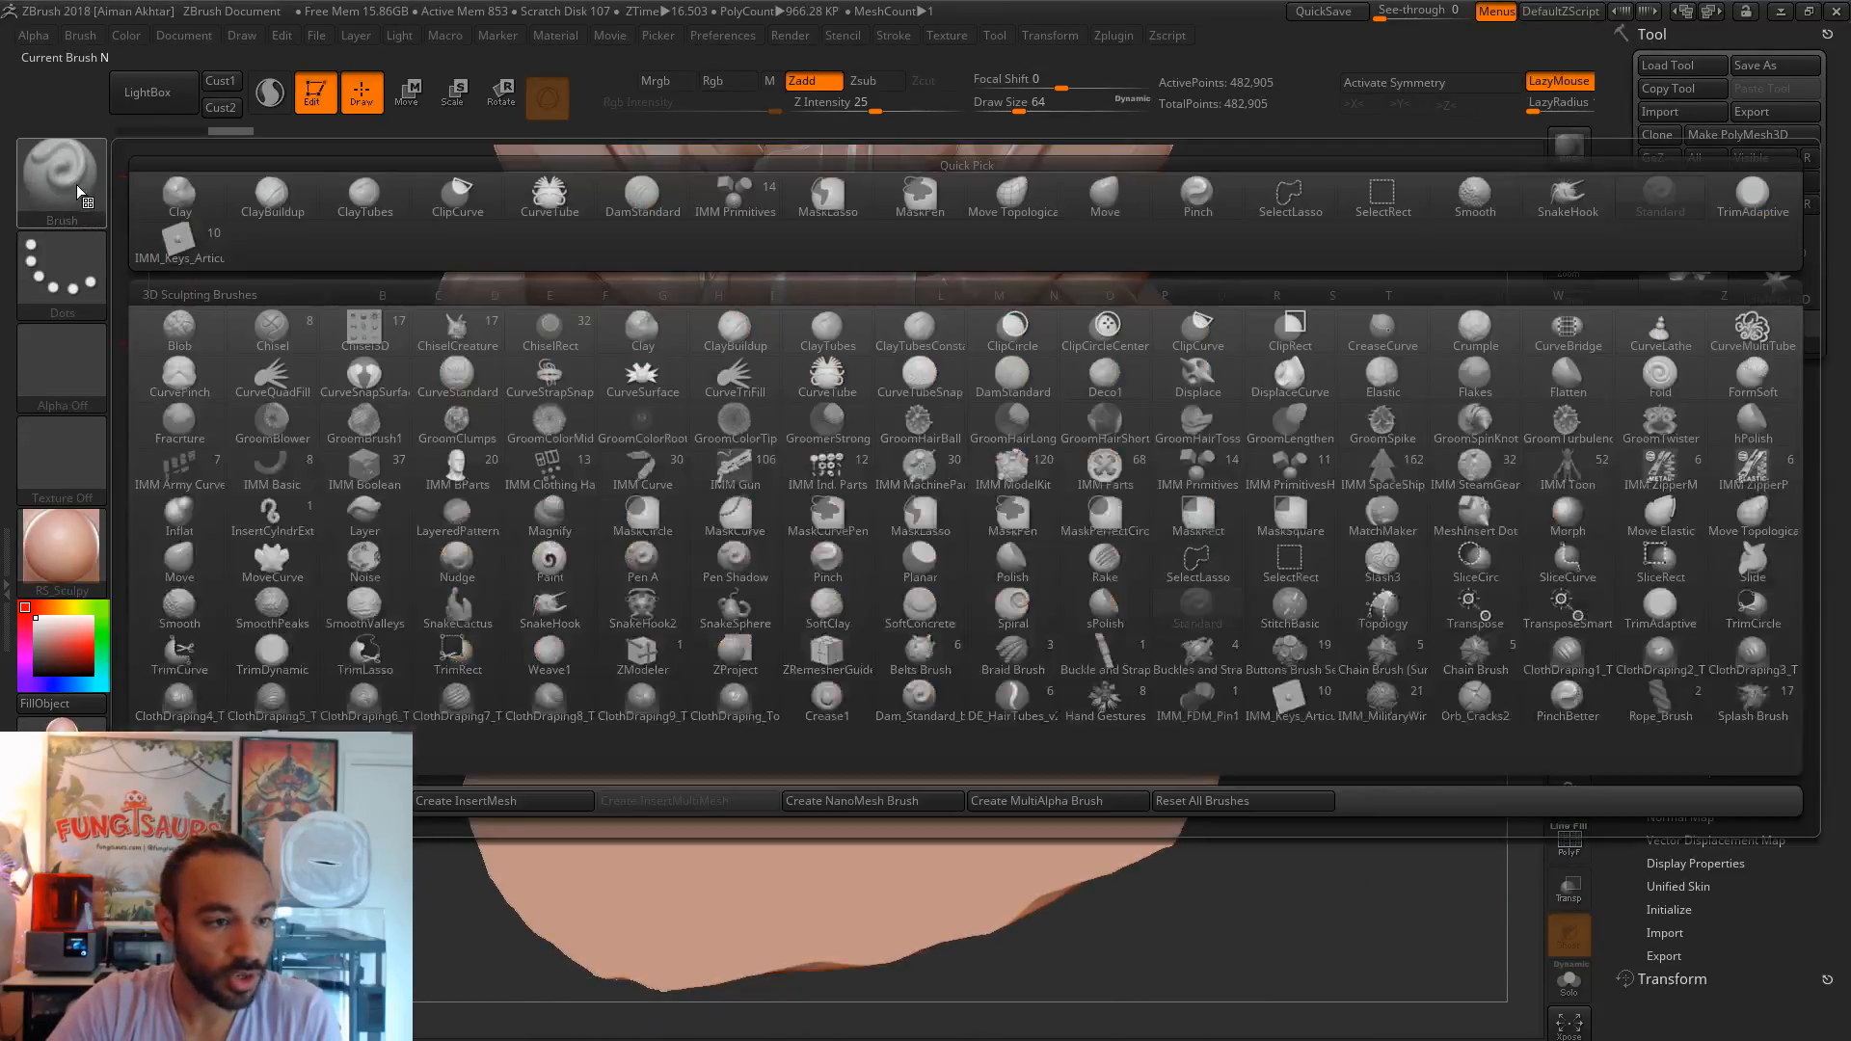
left_click(1226, 477)
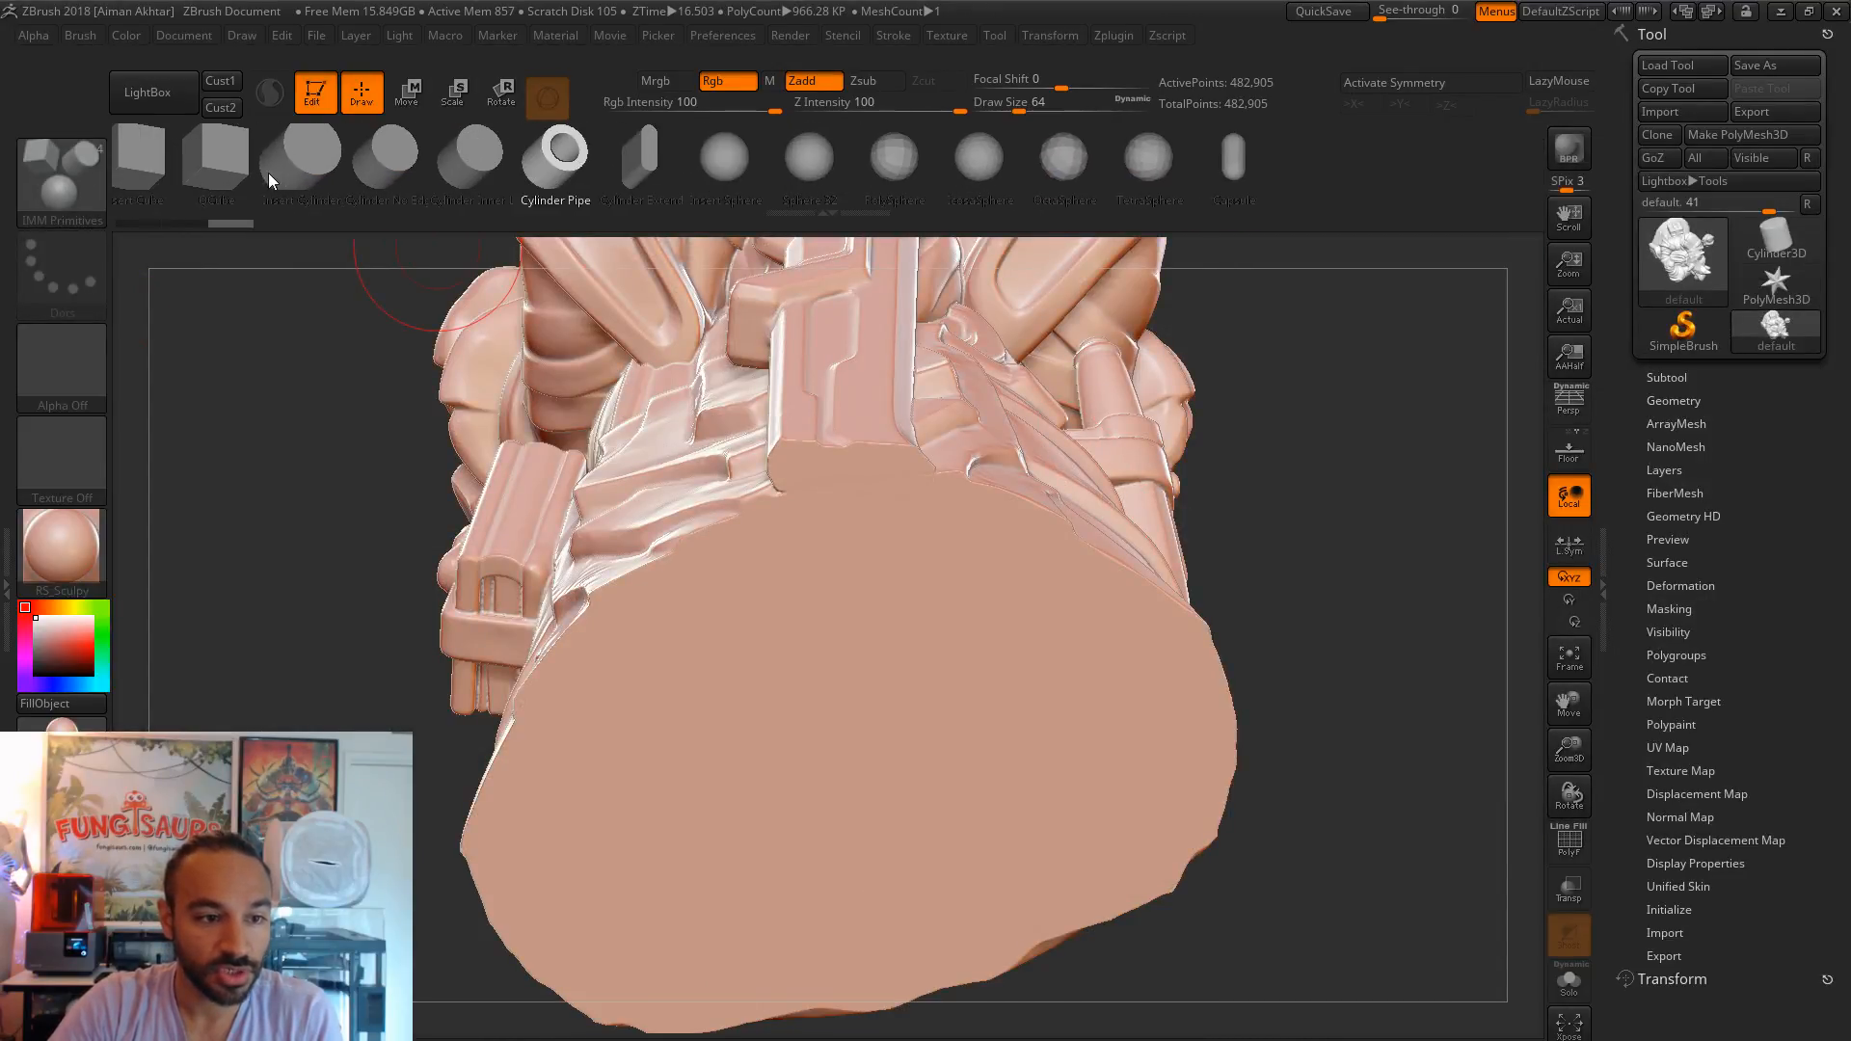
left_click(297, 159)
left_click_drag(871, 655, 952, 687)
left_click_drag(1305, 609, 1282, 754)
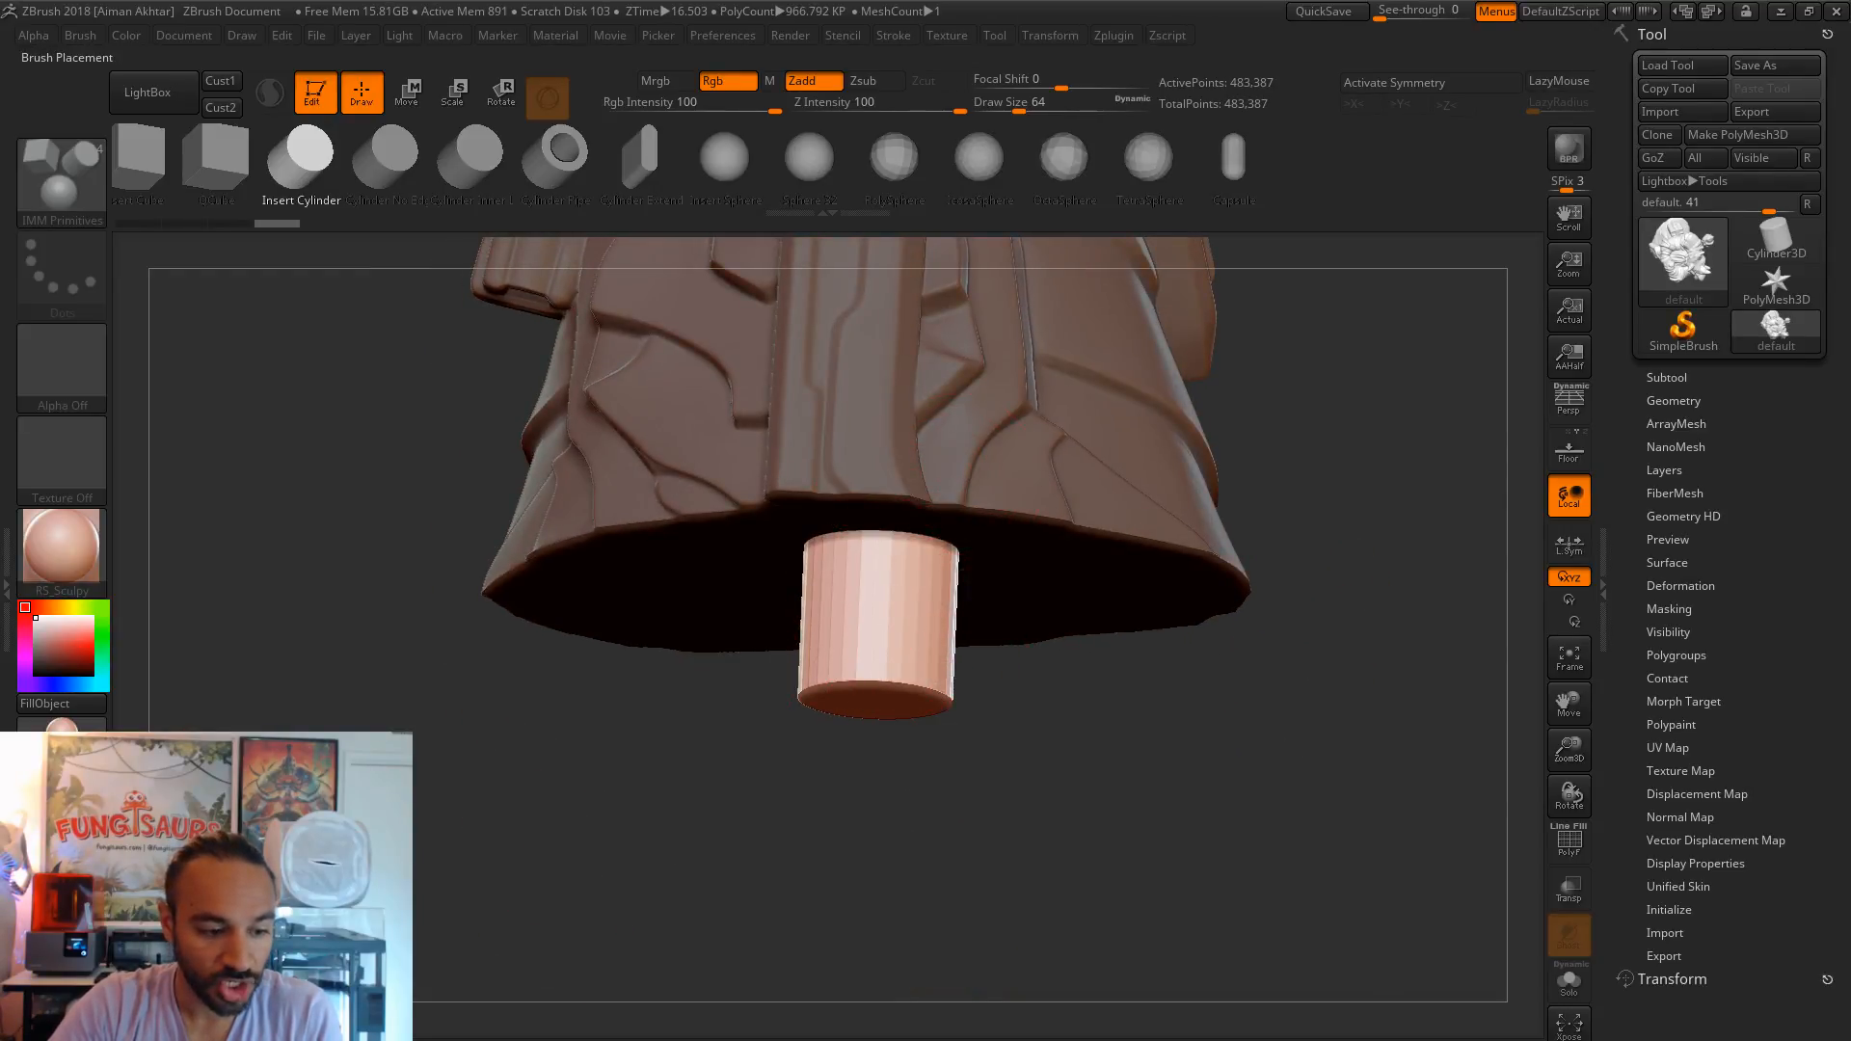
key("ctrl+z")
- Try a shorter cylinder near the middle of the dwarf's underside and undo it
left_click_drag(900, 926, 921, 783)
left_click_drag(793, 682, 854, 738)
left_click_drag(1251, 813, 1229, 921)
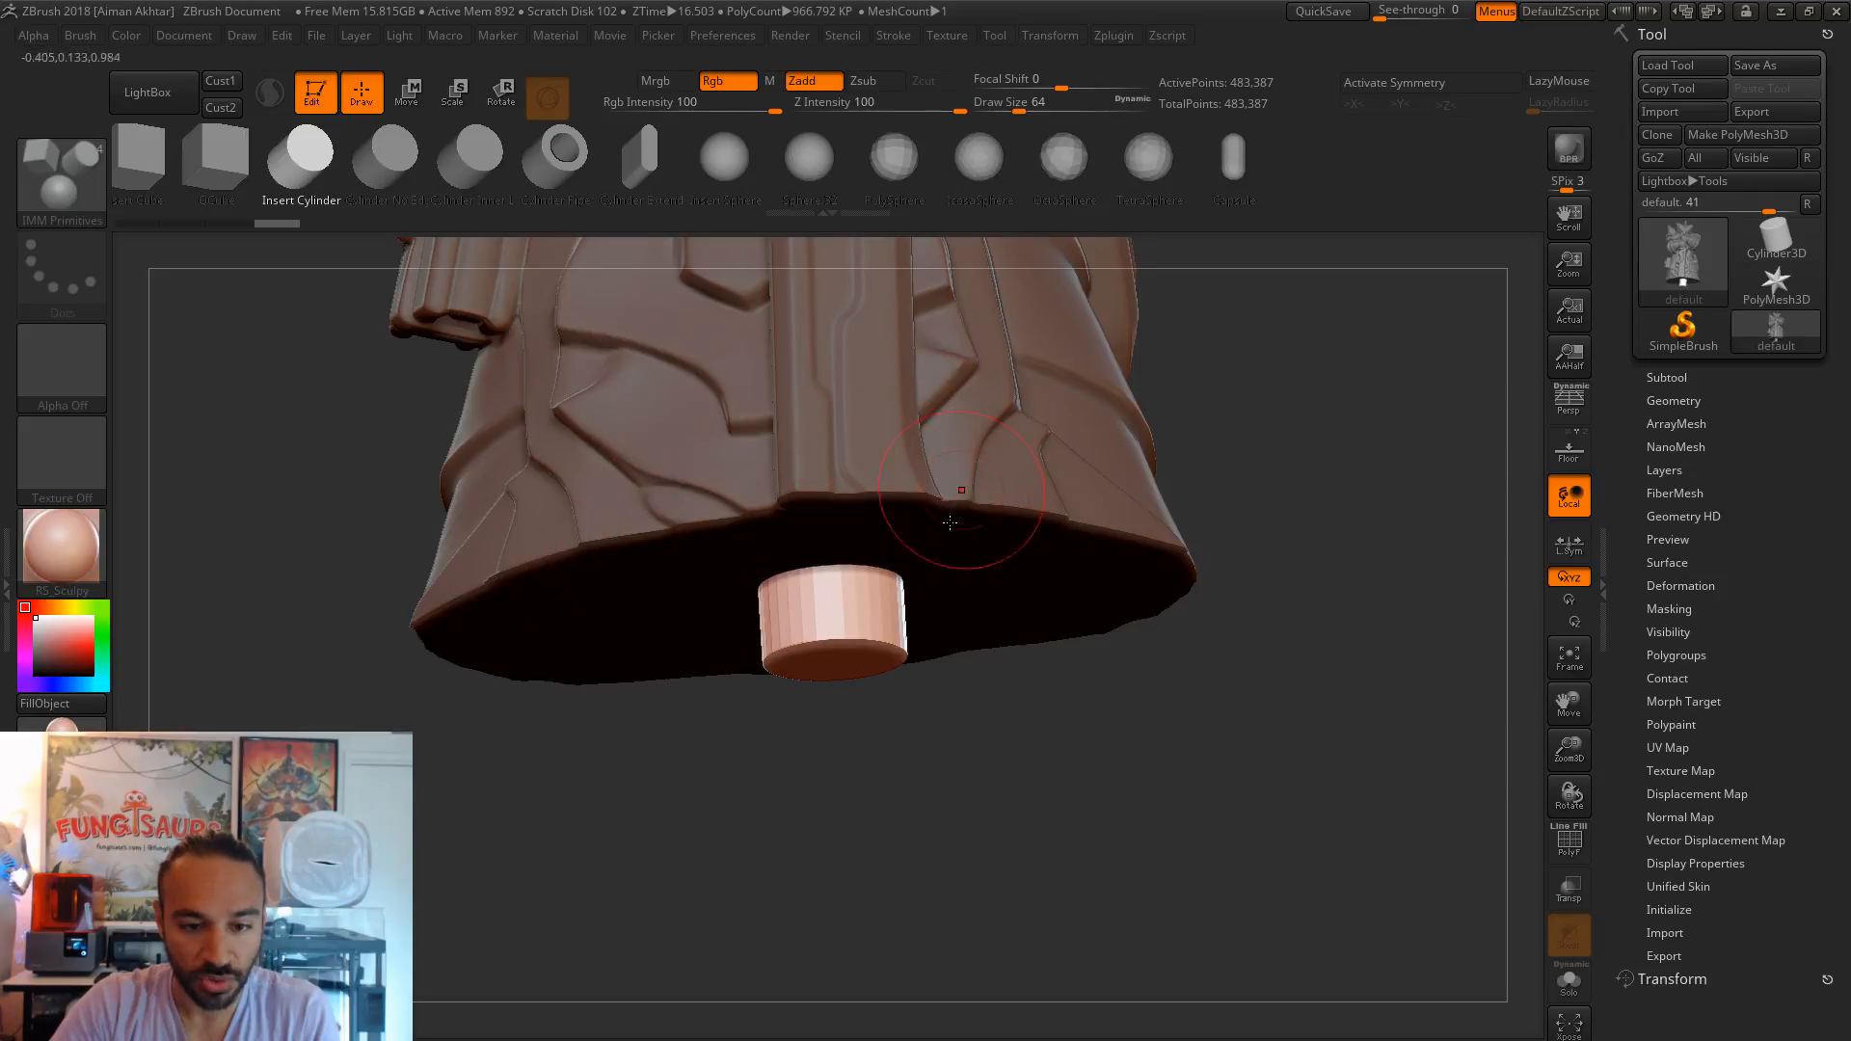
key("ctrl+z")
- Check the brush options, try a cylinder peg at the centre of the base, clear the mask and undo the insertion
left_click(65, 35)
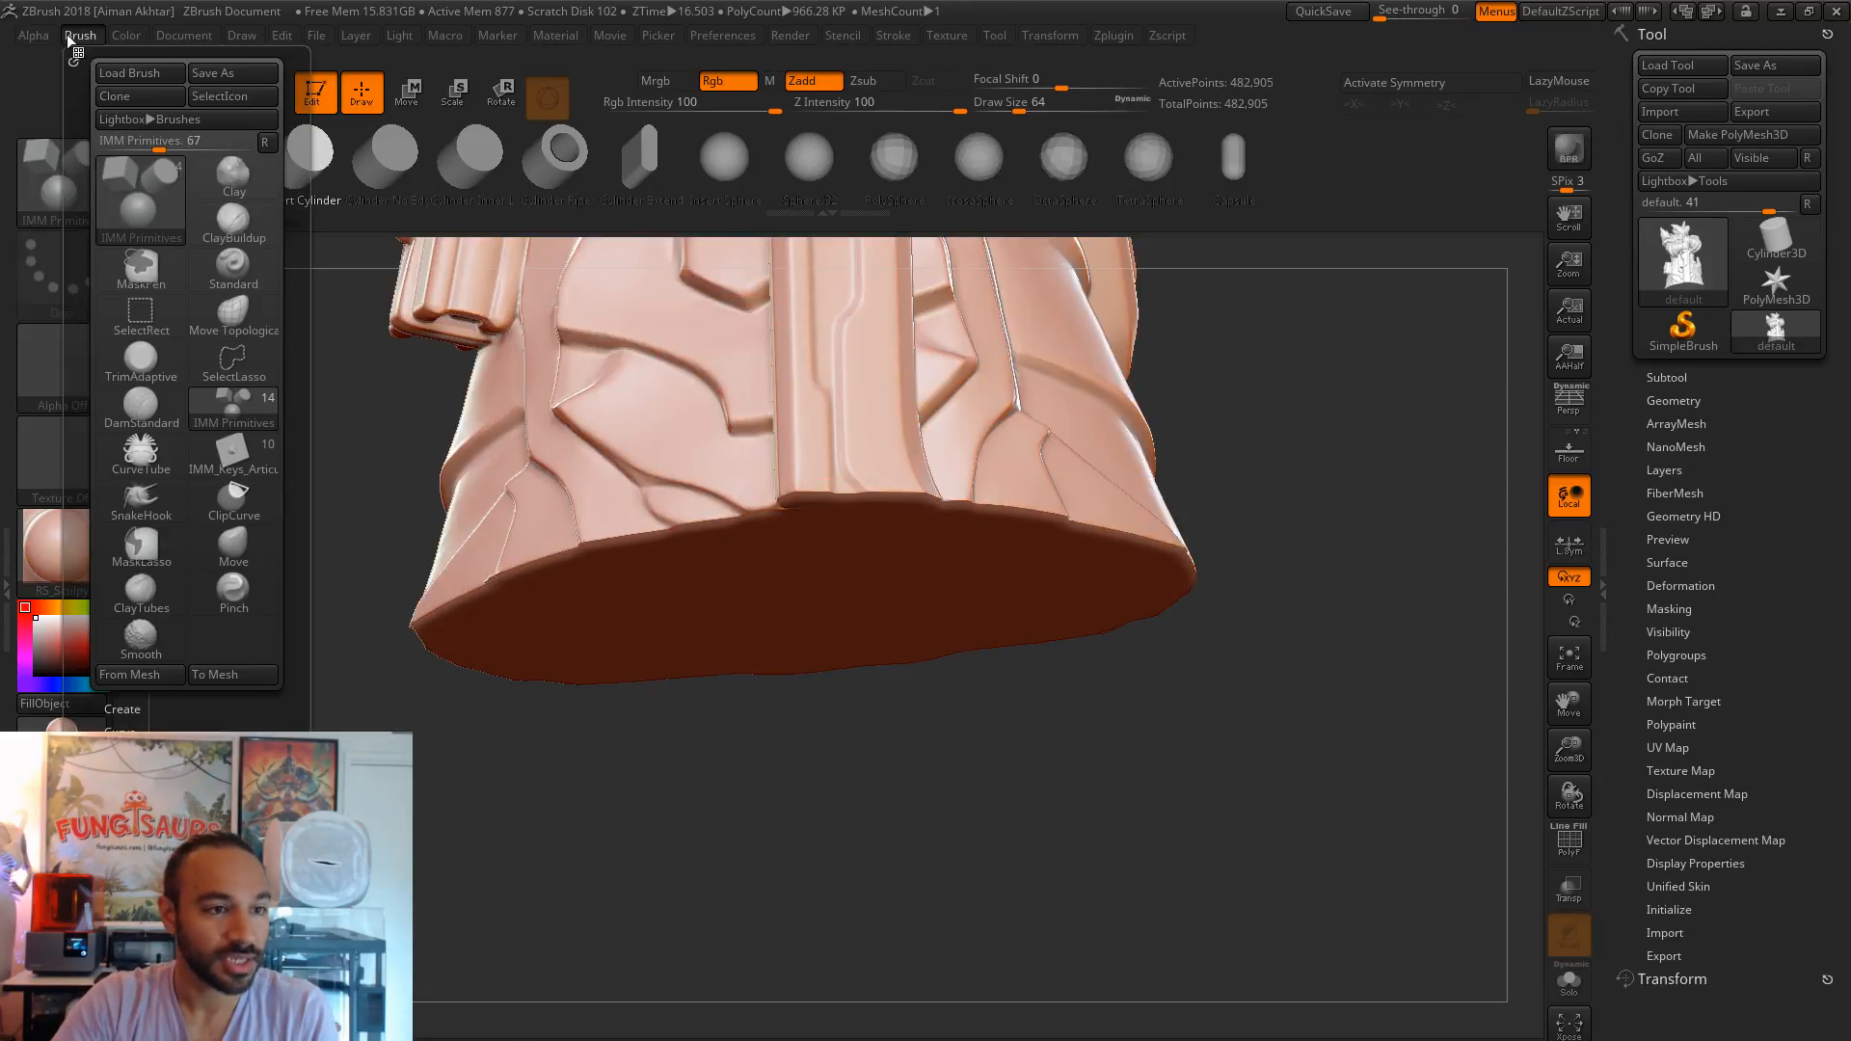
scroll(187, 386, "down", 1)
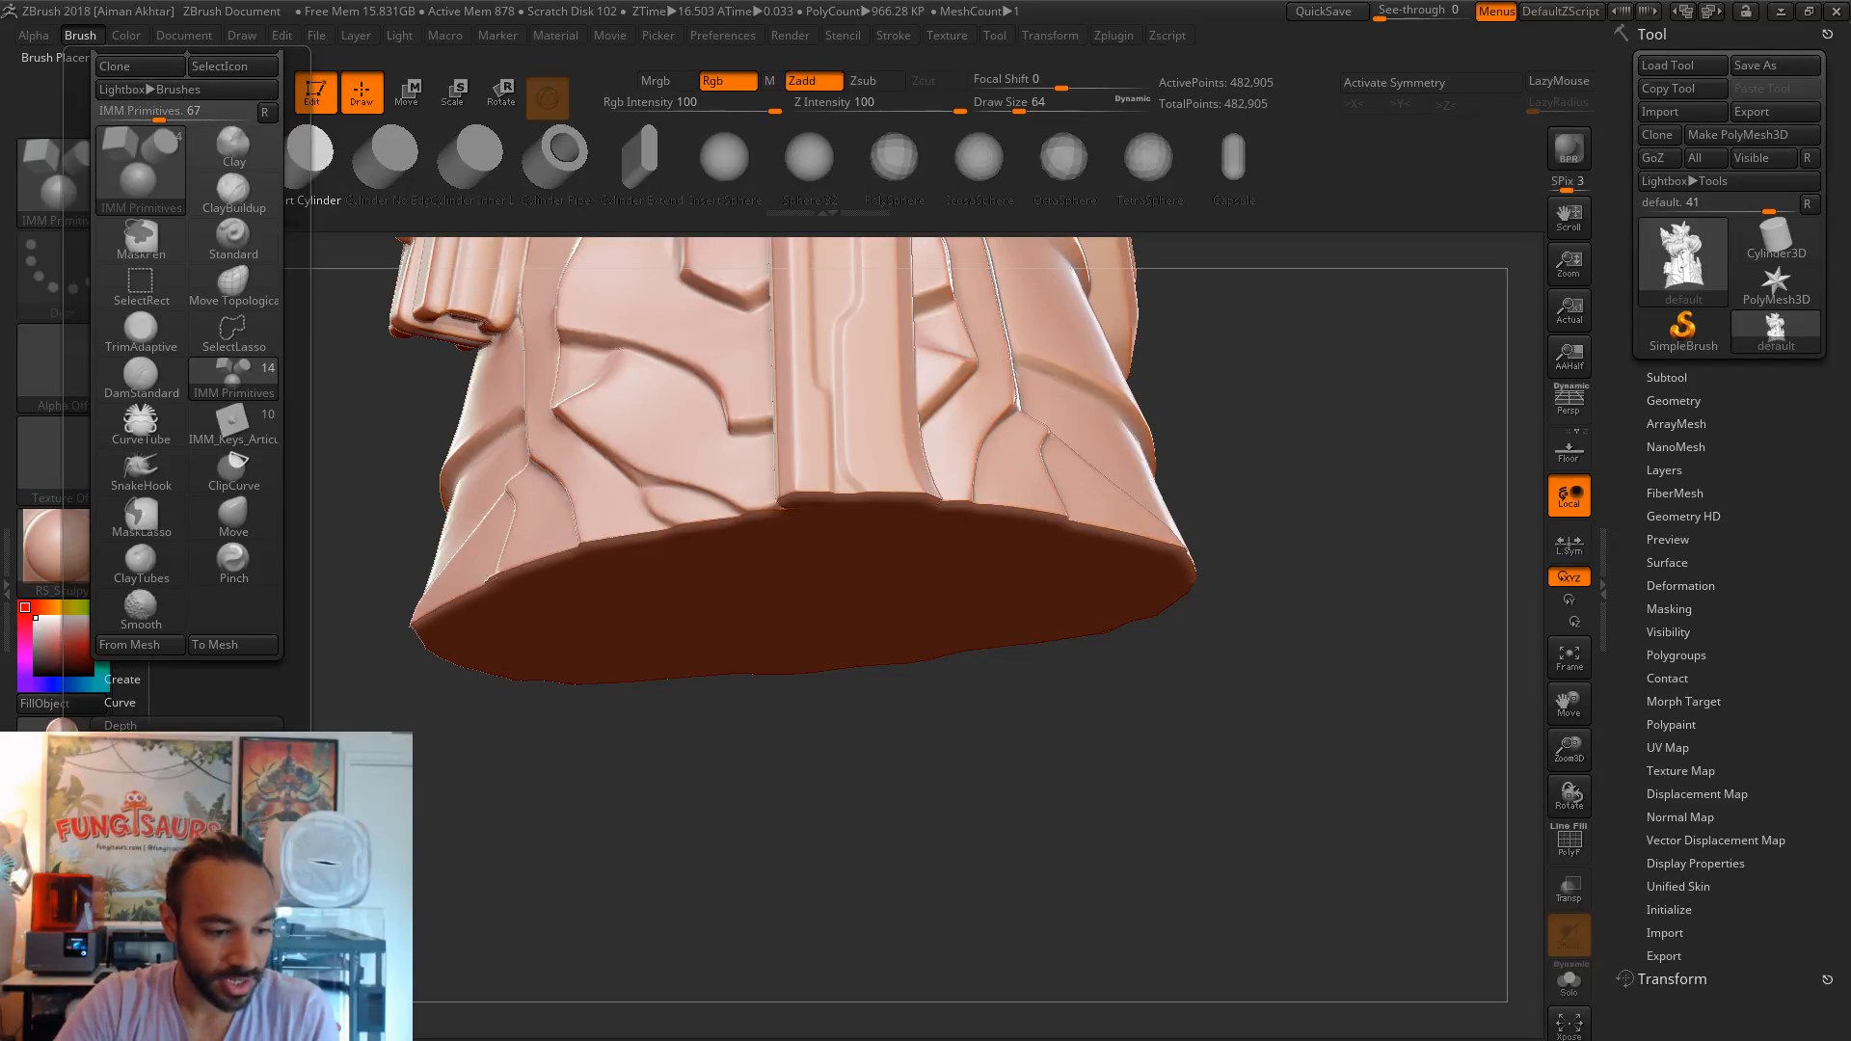
mouse_move(1096, 950)
left_mouse_down()
mouse_move(996, 719)
mouse_move(932, 737)
left_mouse_up()
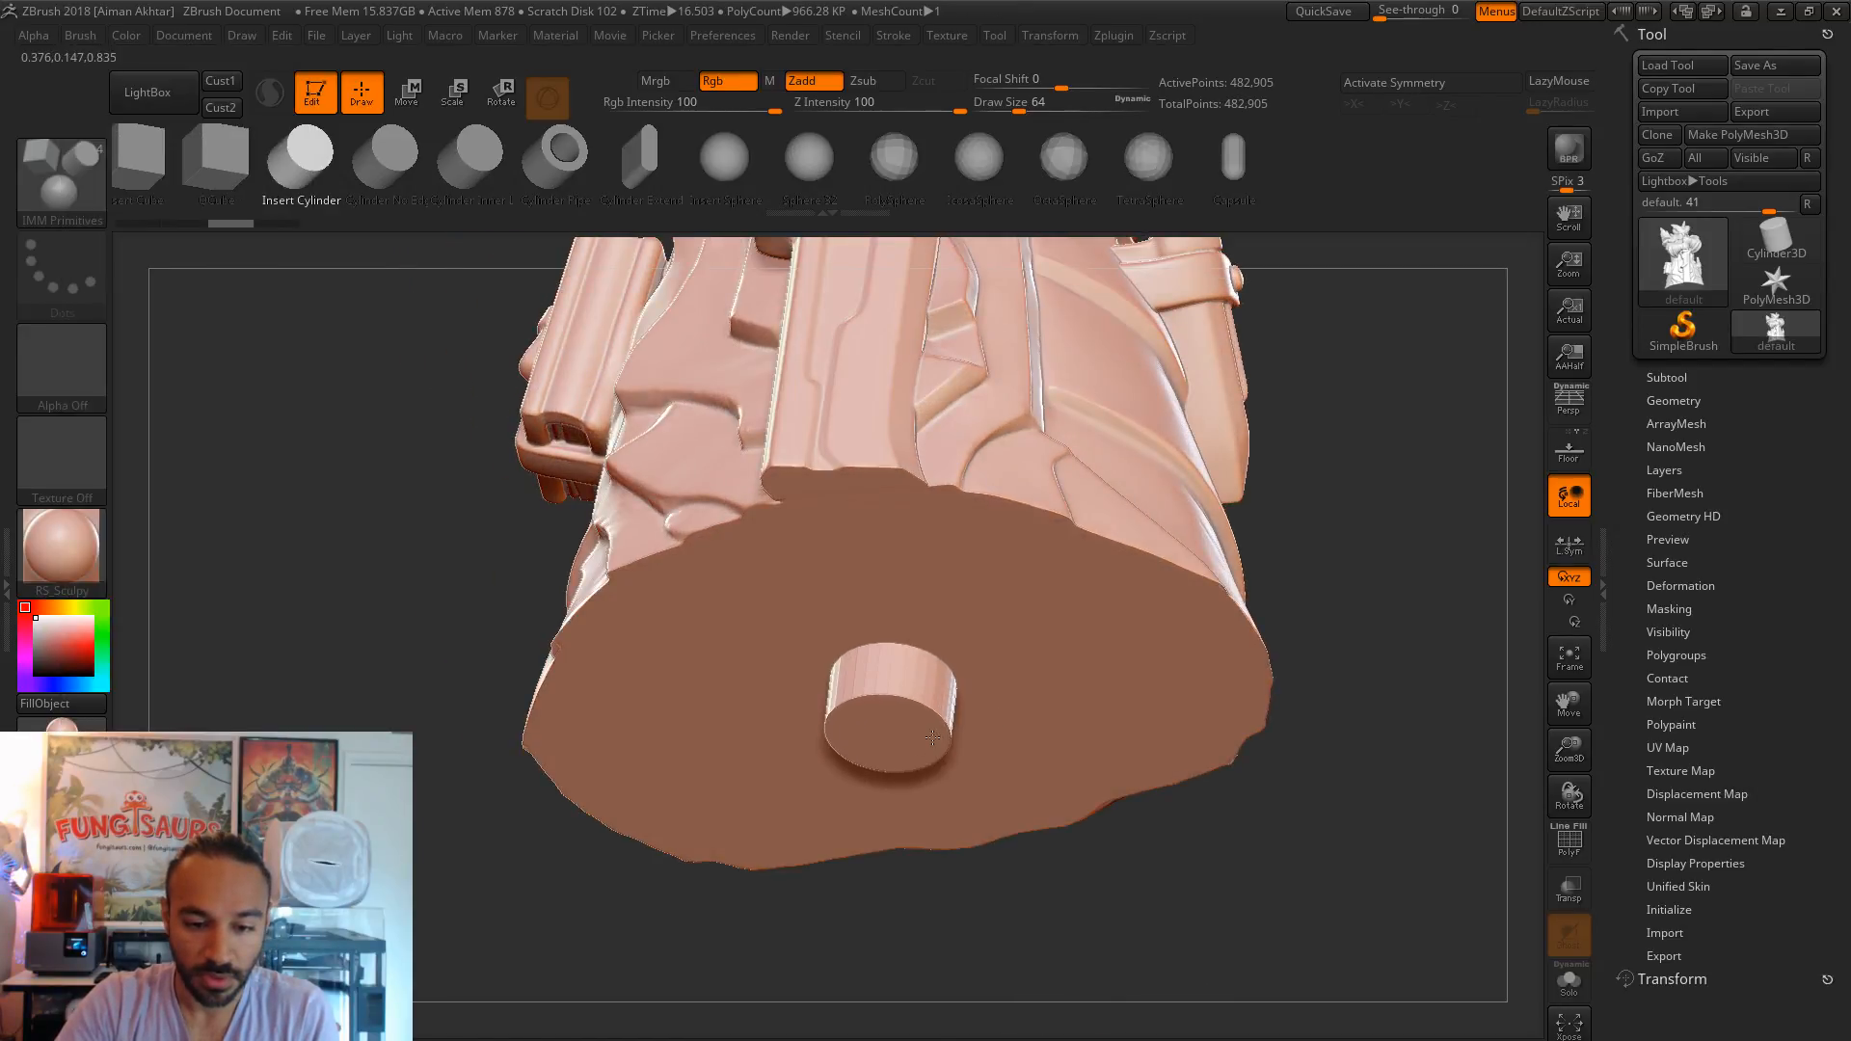
left_click_drag(1247, 859, 1119, 819)
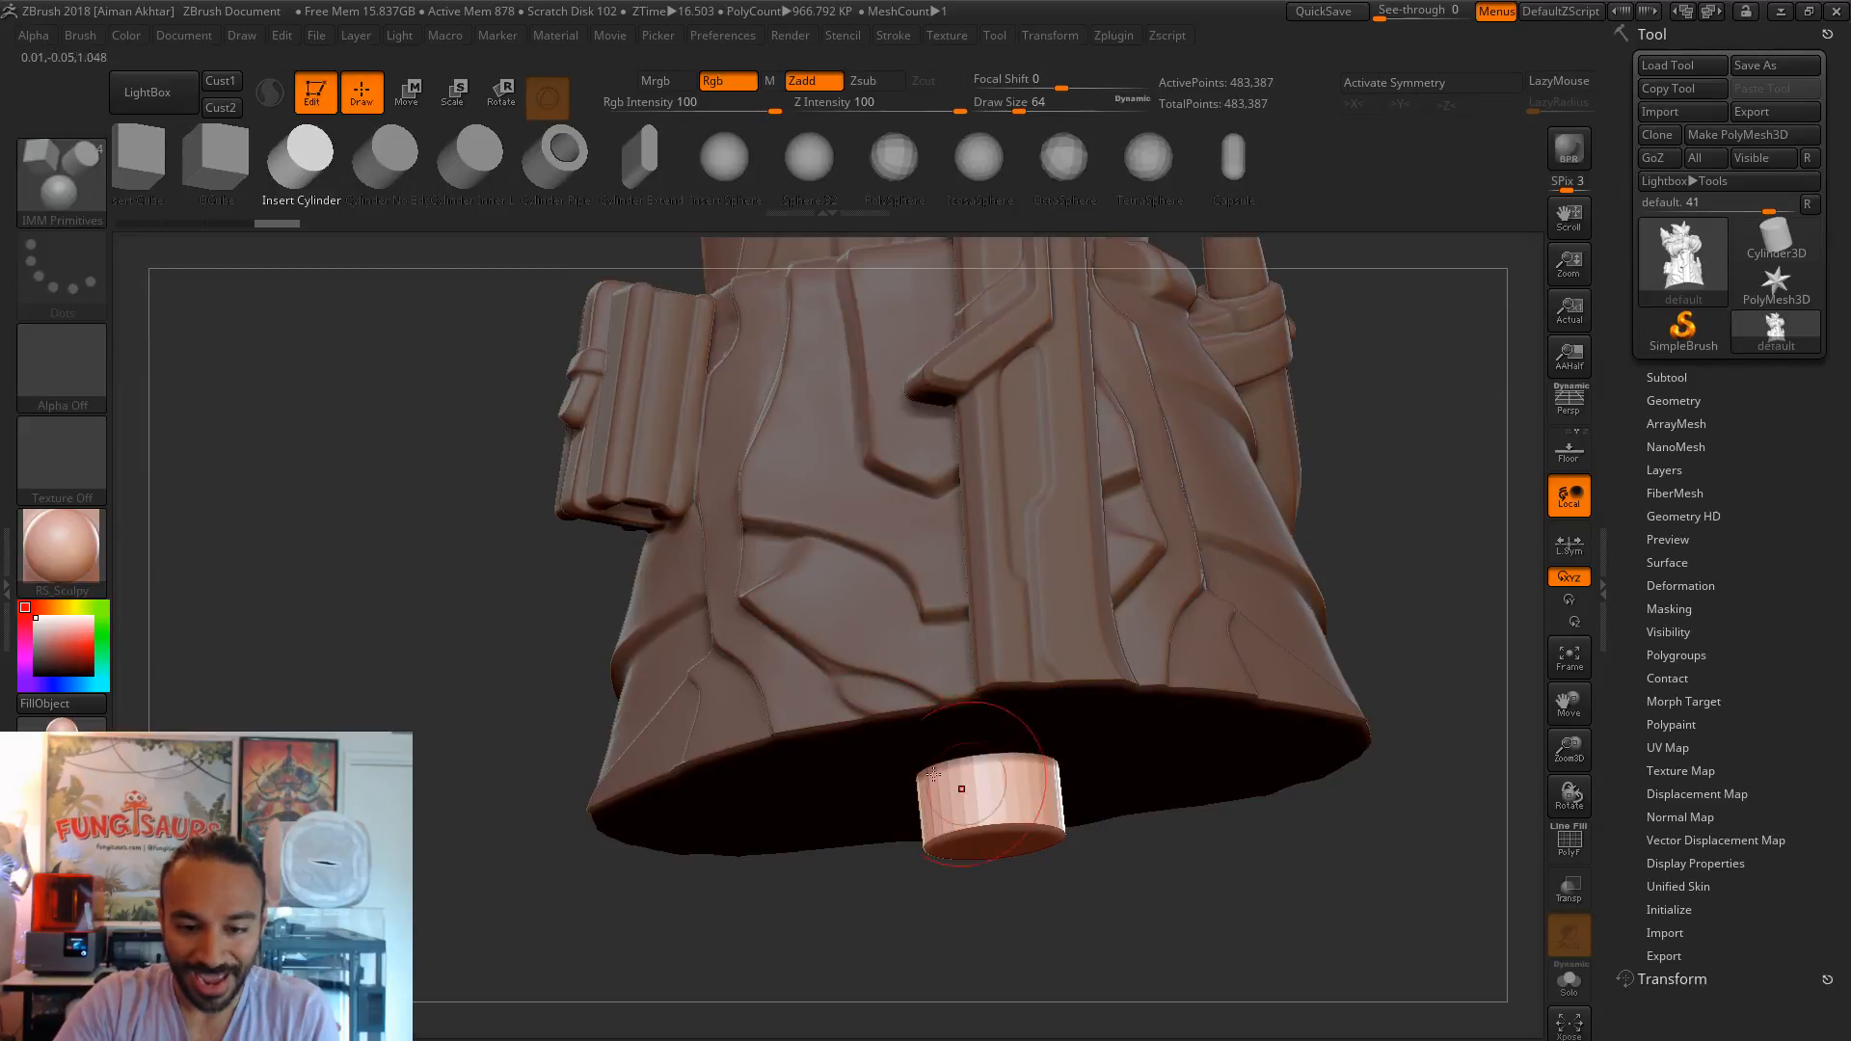
mouse_move(1239, 888)
left_mouse_down()
mouse_move(1054, 871)
mouse_move(1046, 849)
left_mouse_up()
left_click_drag(1118, 757, 1189, 794, "ctrl")
left_click_drag(1341, 811, 1000, 761, "alt")
left_click_drag(1137, 798, 1025, 846, "alt")
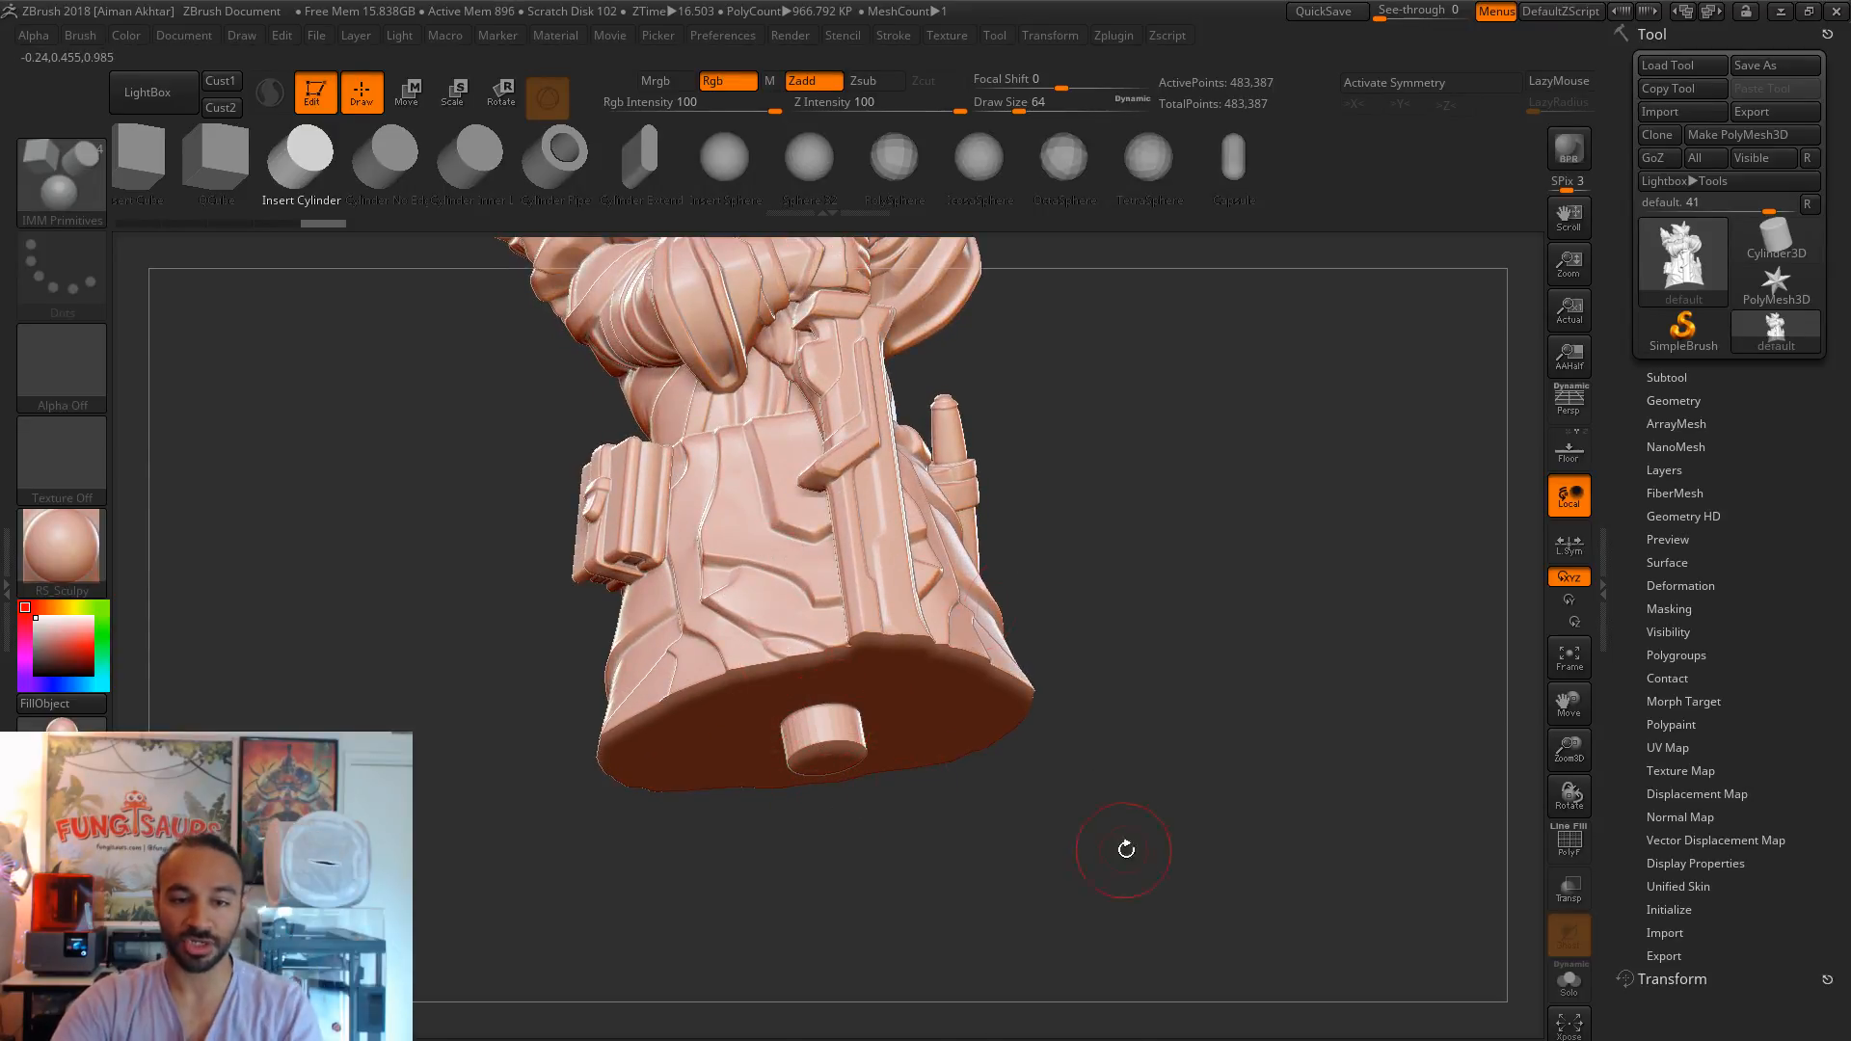
key("ctrl+z")
left_click_drag(1082, 896, 1102, 967, "alt")
key("ctrl+z")
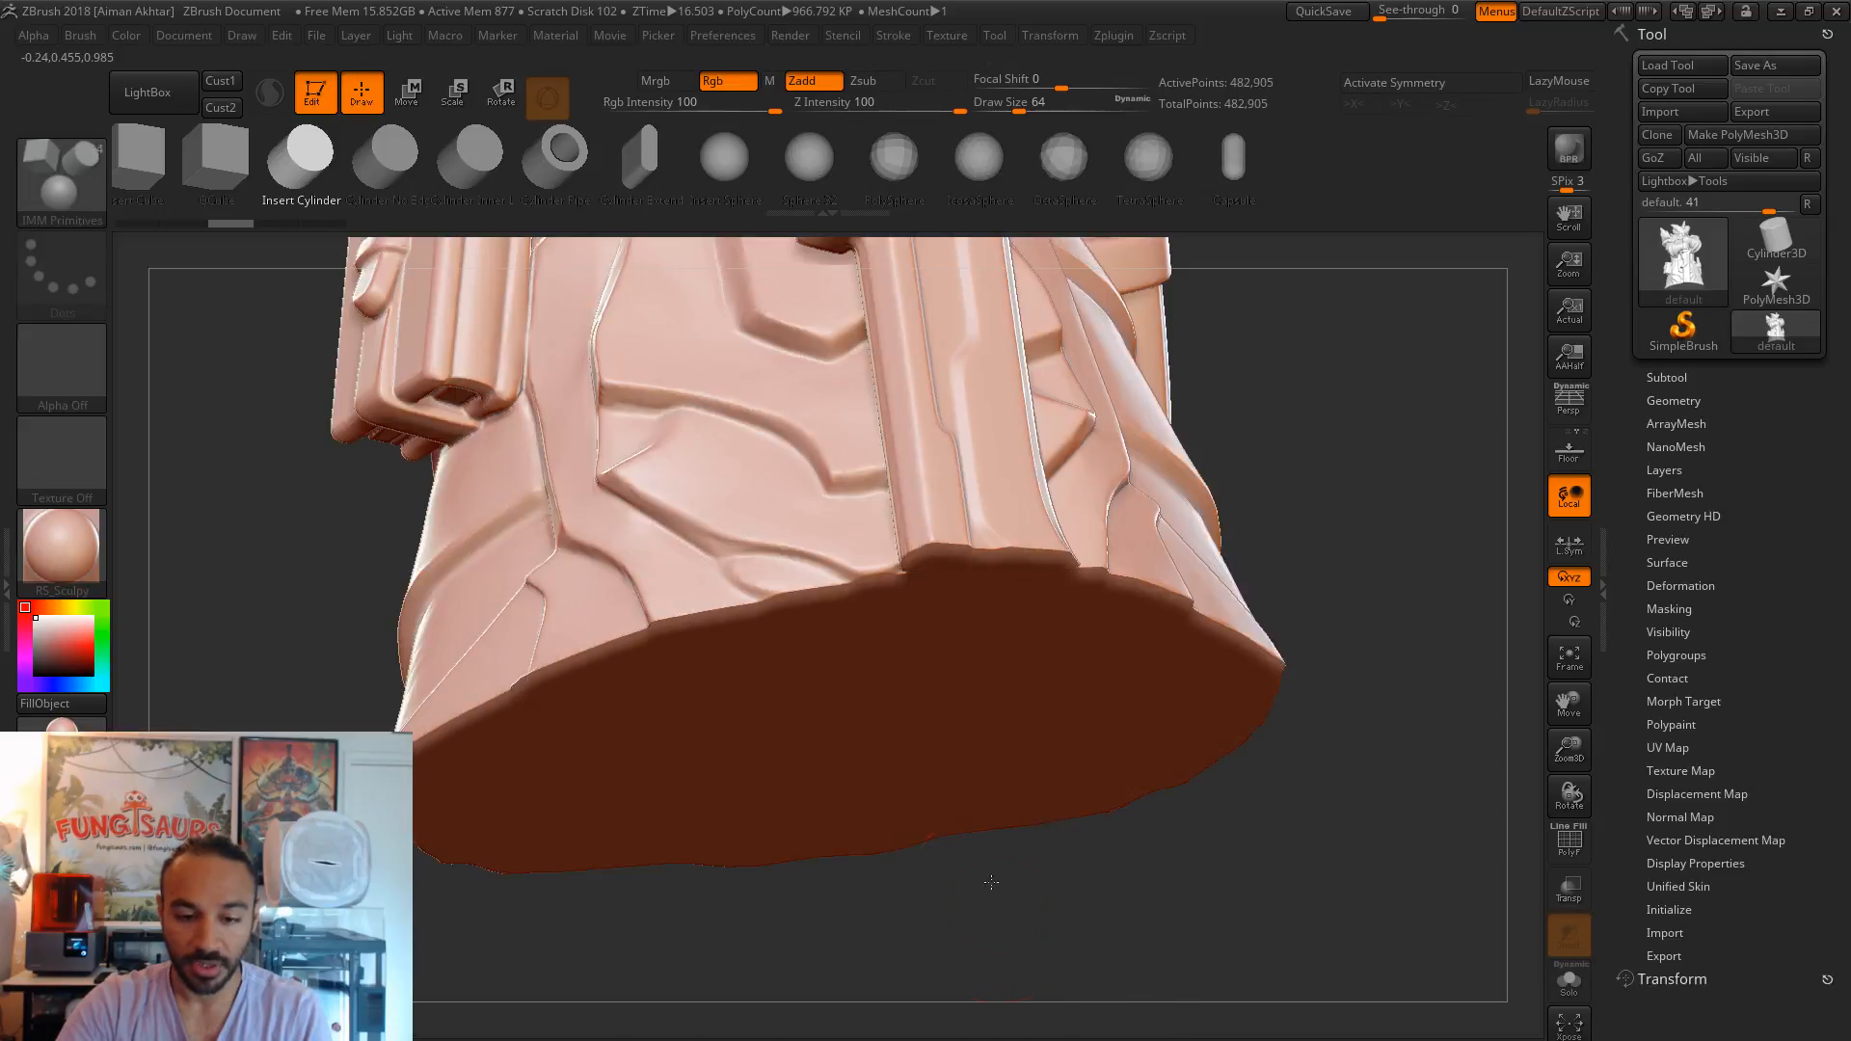
- Insert an inverted cylinder near the centre of the dwarf's underside as a drain hole cutter
left_click_drag(997, 893, 964, 819)
left_click_drag(810, 586, 864, 631)
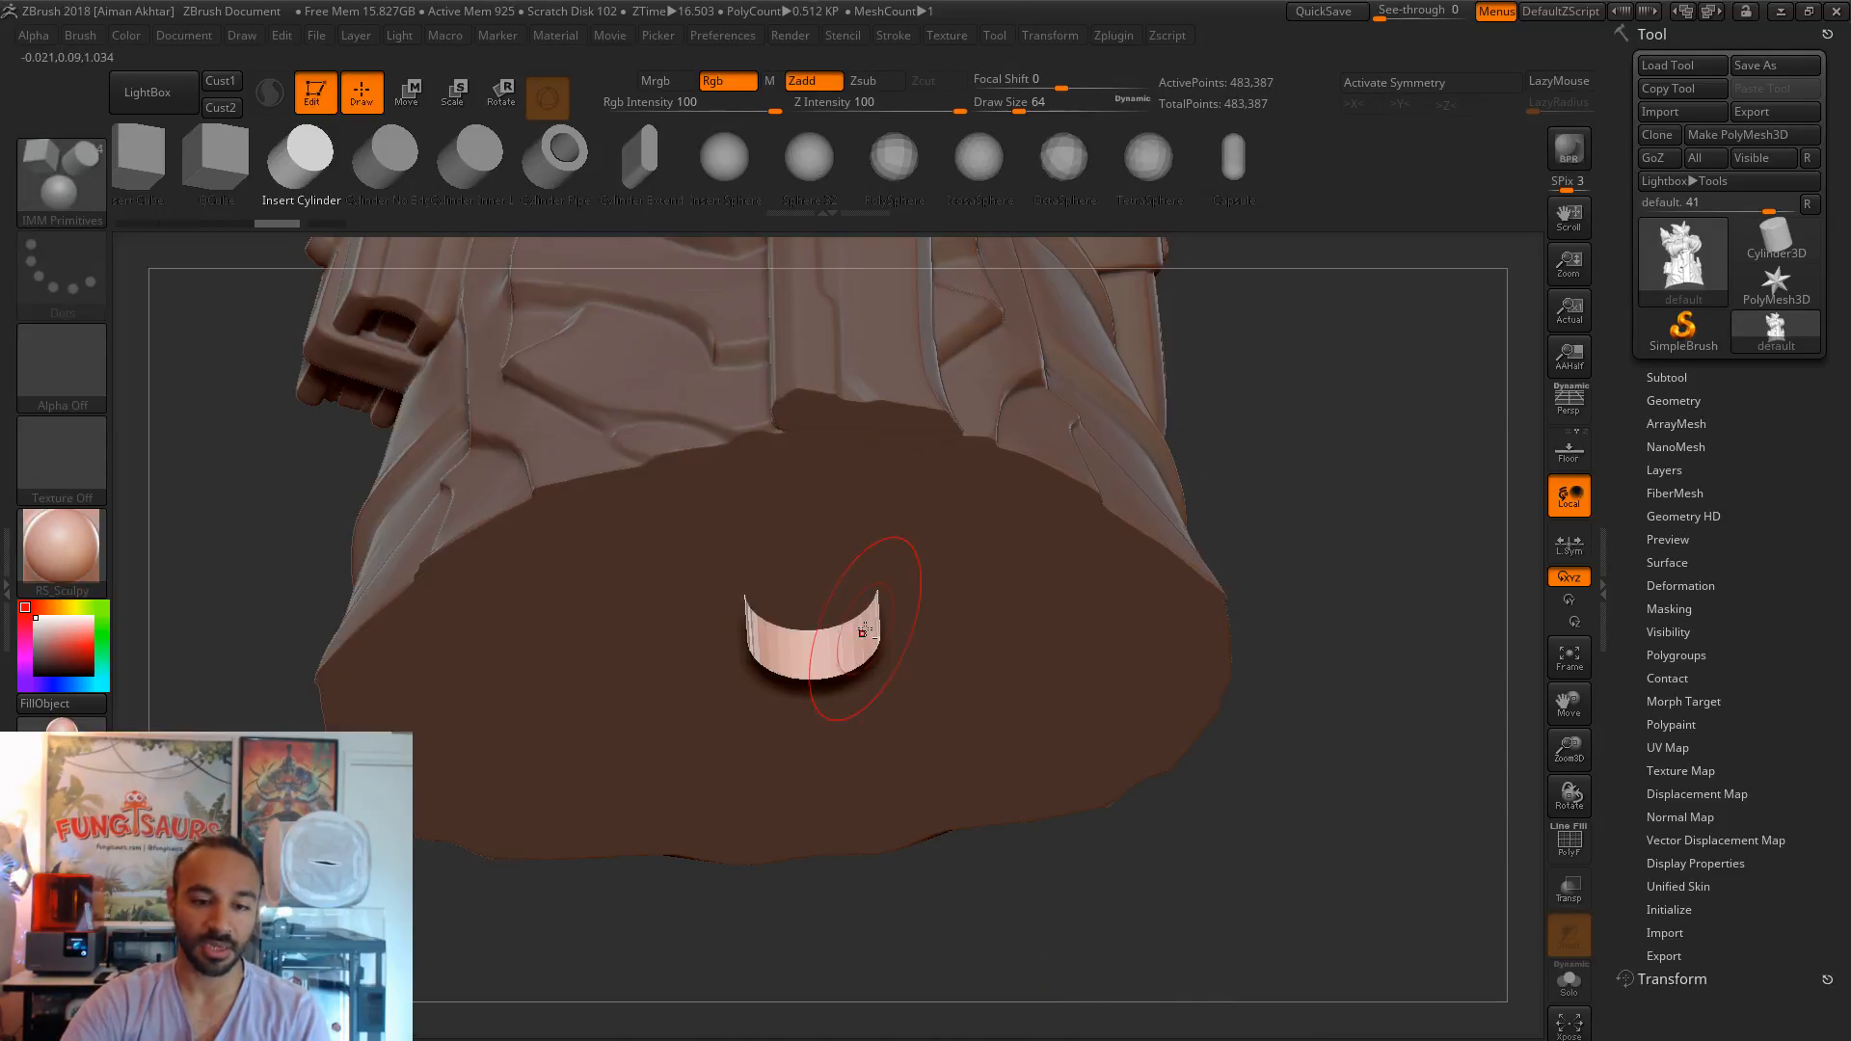
mouse_move(1334, 661)
left_mouse_down()
mouse_move(1362, 757)
mouse_move(1343, 681)
left_mouse_up()
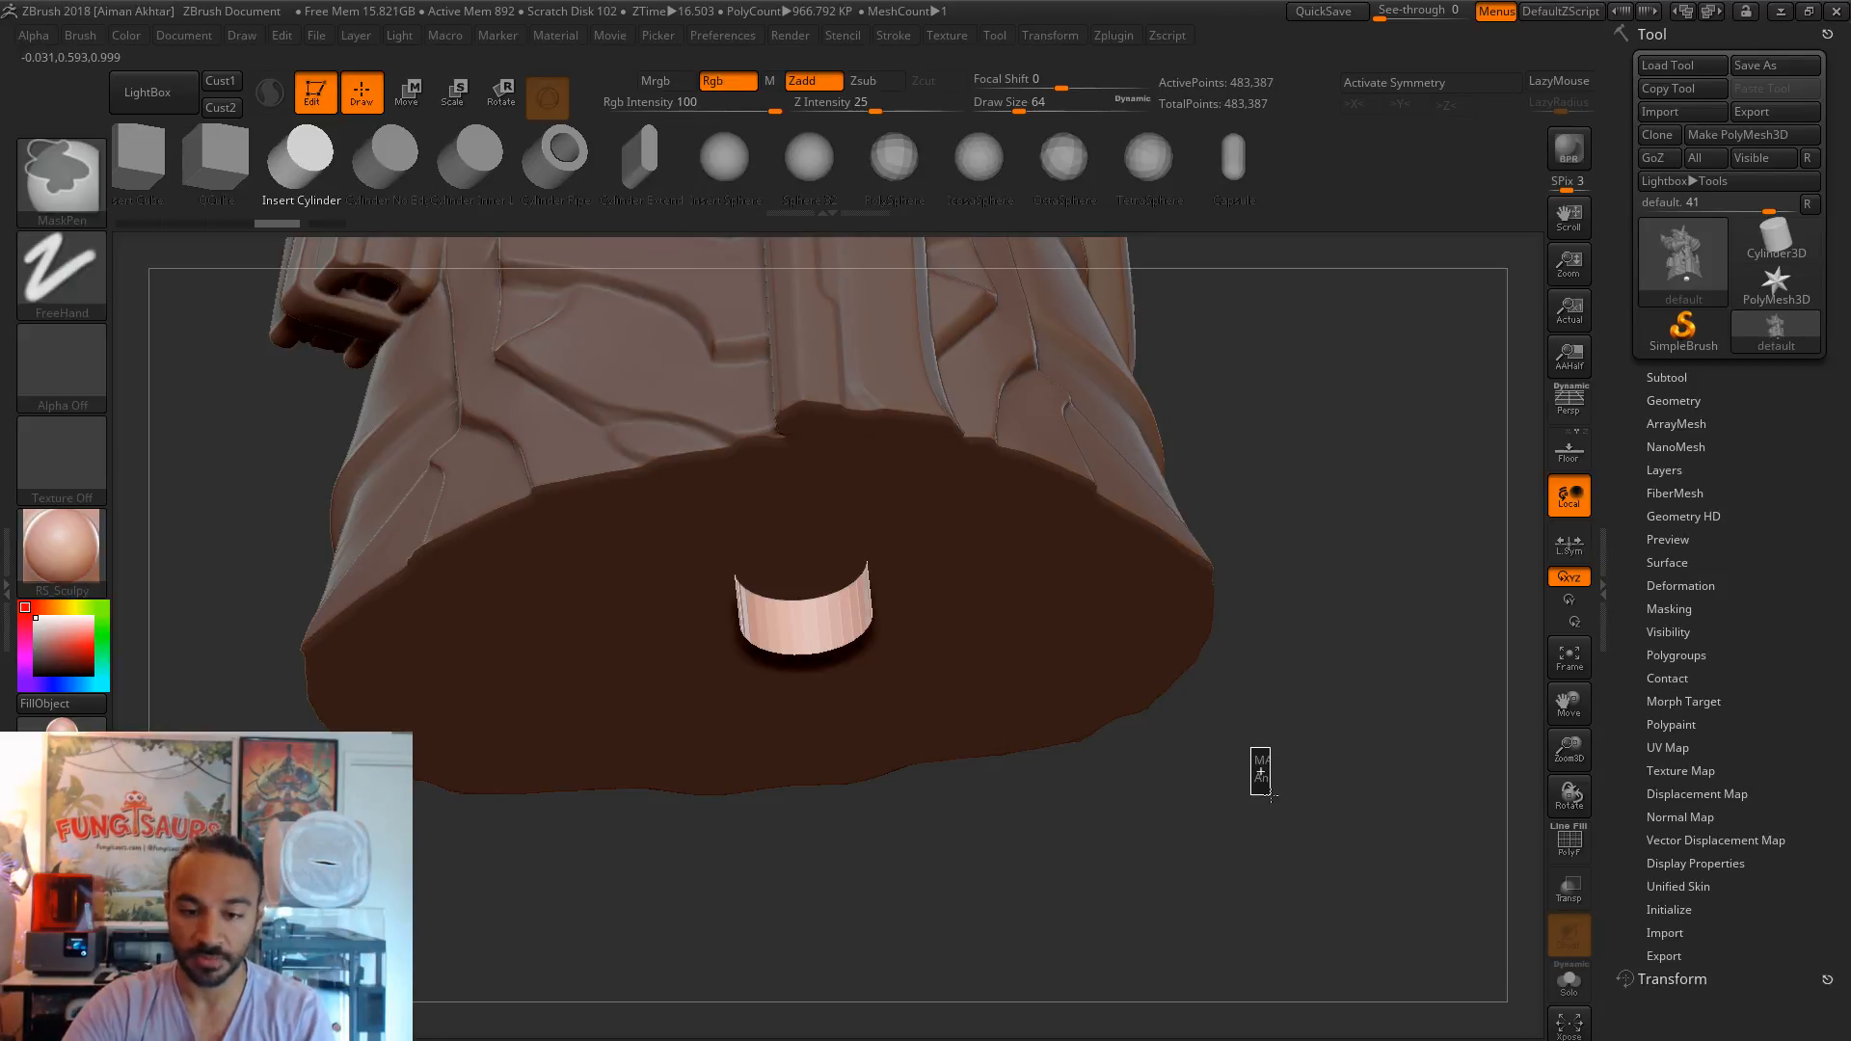
- In the DynaMesh geometry settings, set the shell thickness to 10 and the resolution to 104
left_click(1675, 401)
left_click_drag(1836, 735, 1836, 612)
left_click_drag(1845, 688, 1844, 640)
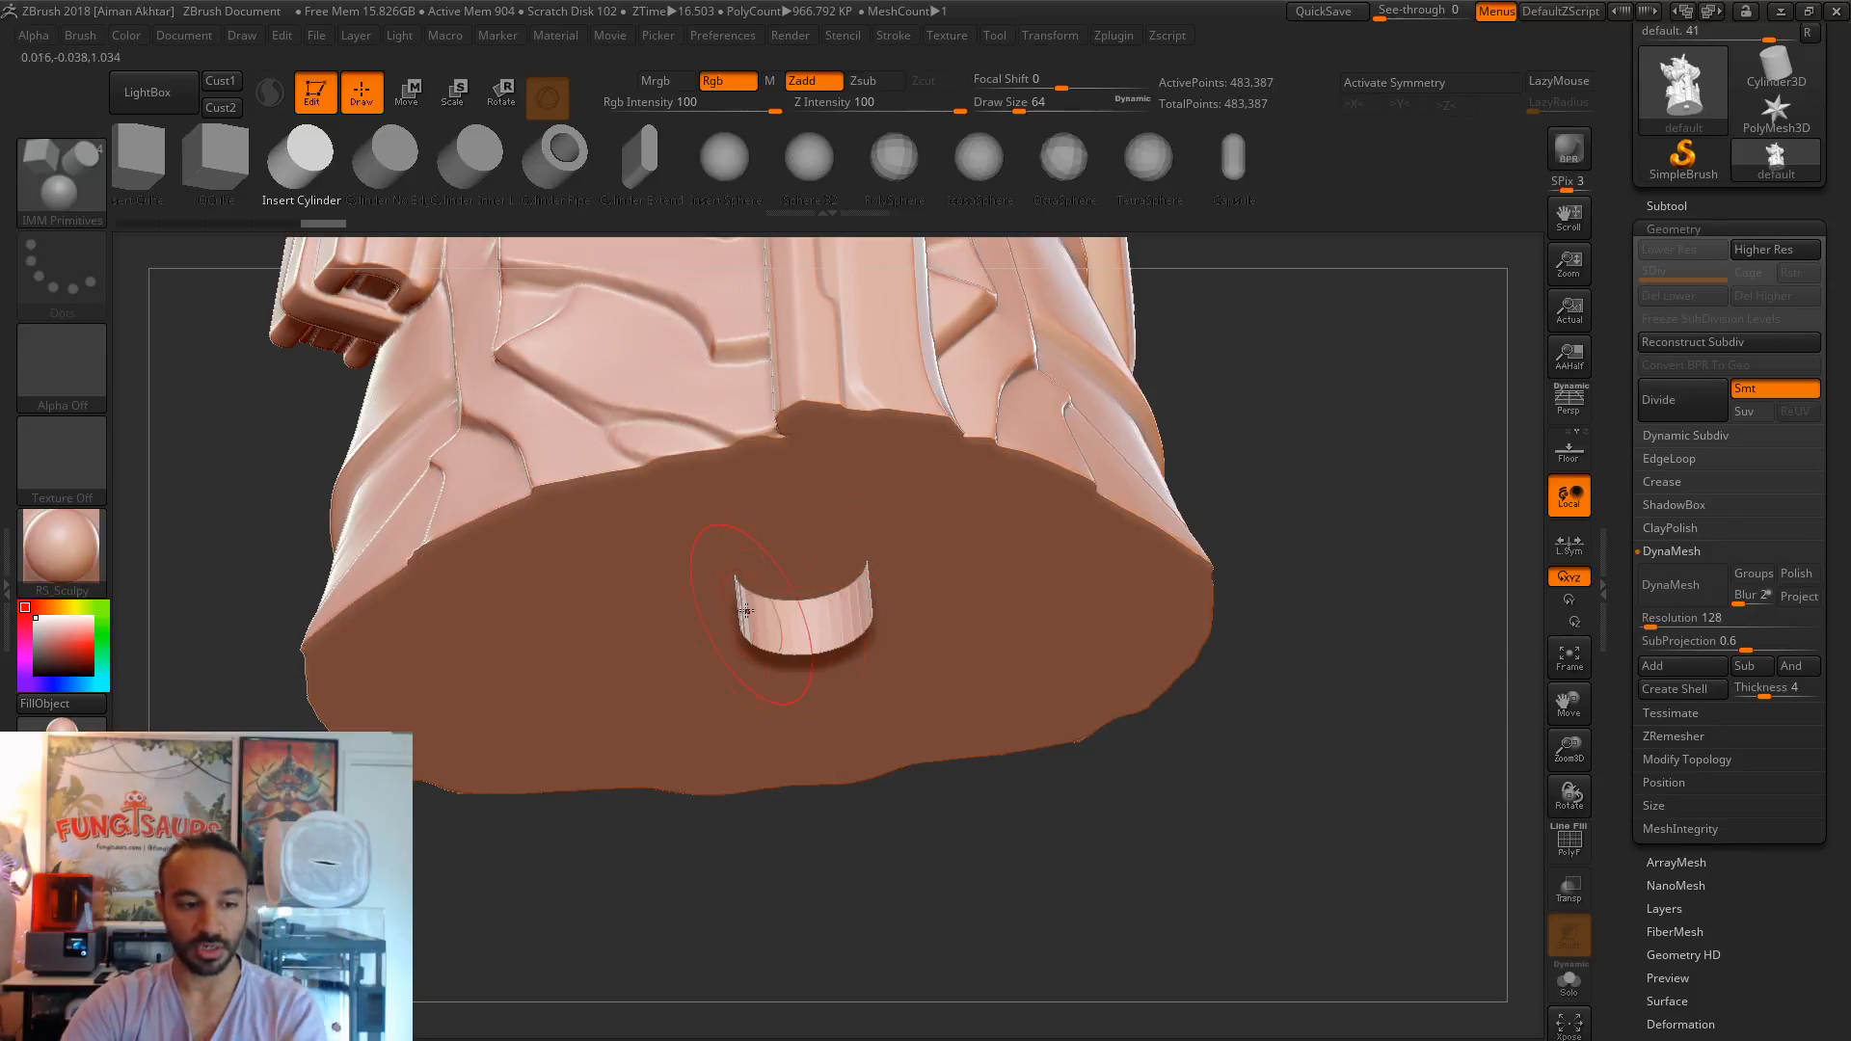
left_click(1755, 692)
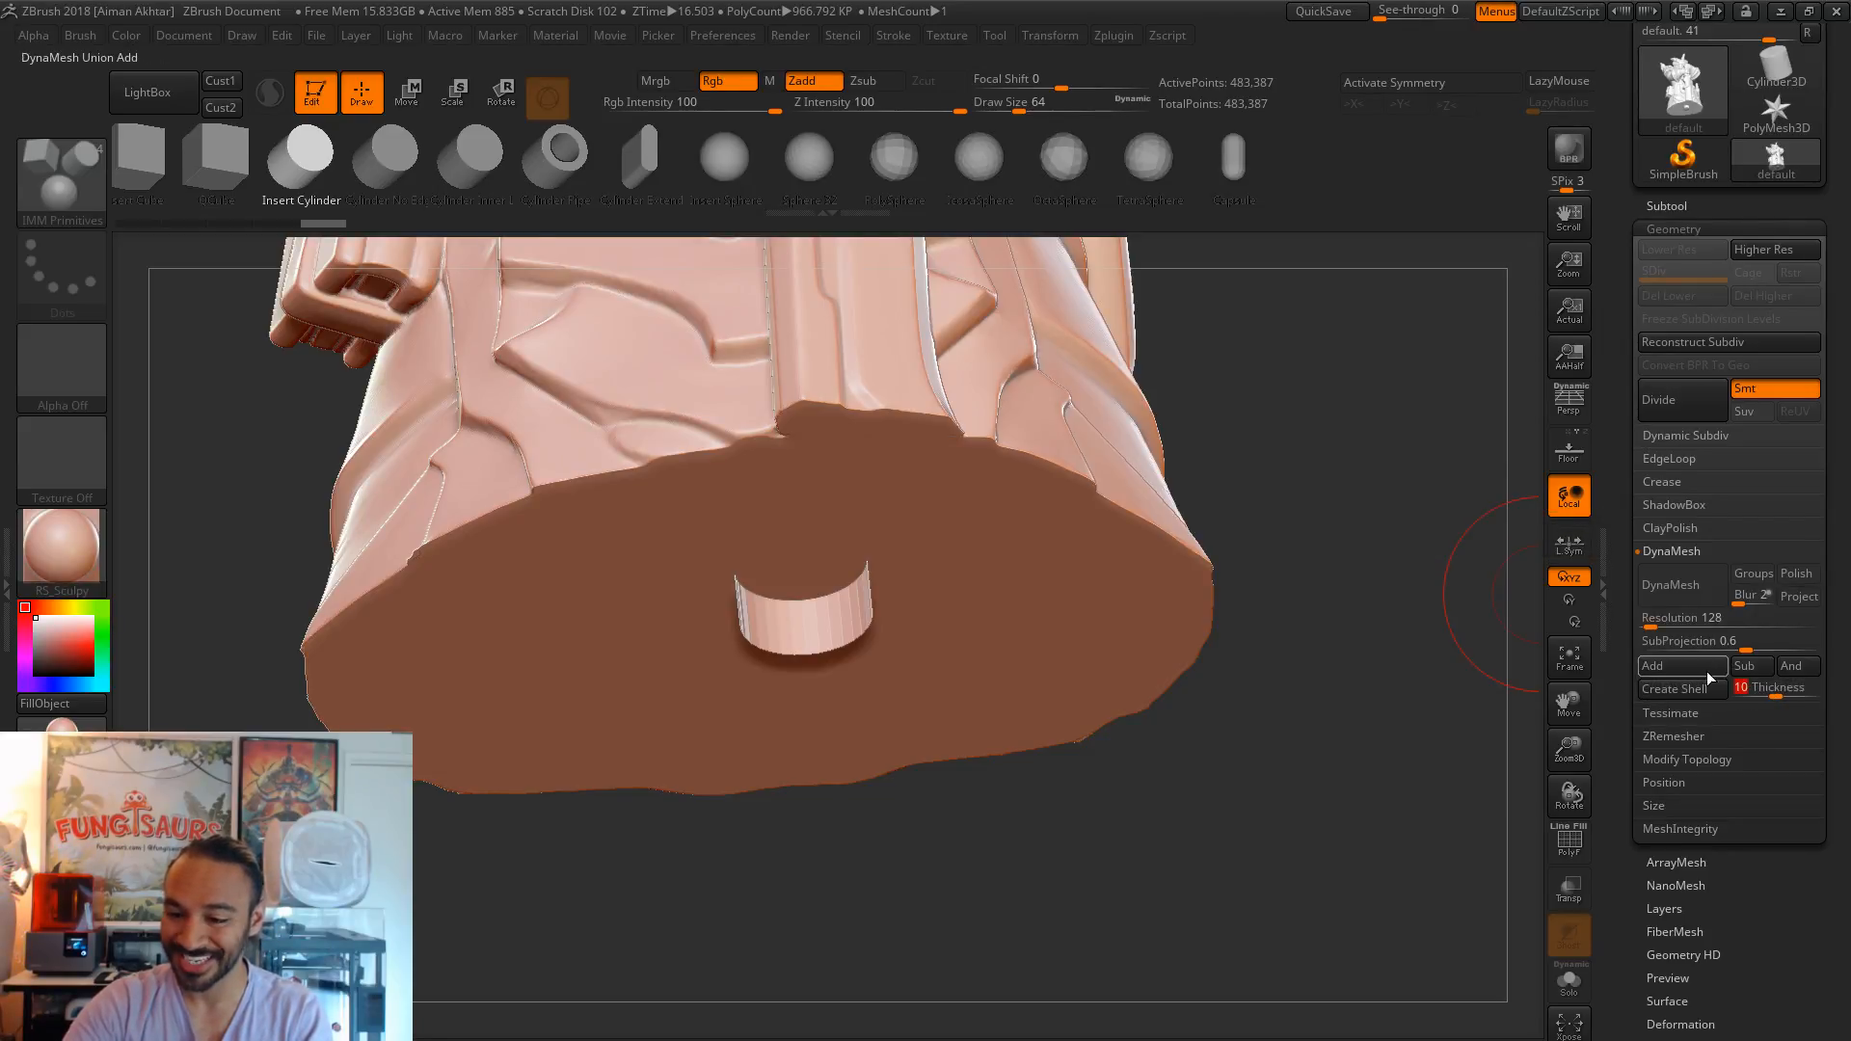
left_click(1654, 618)
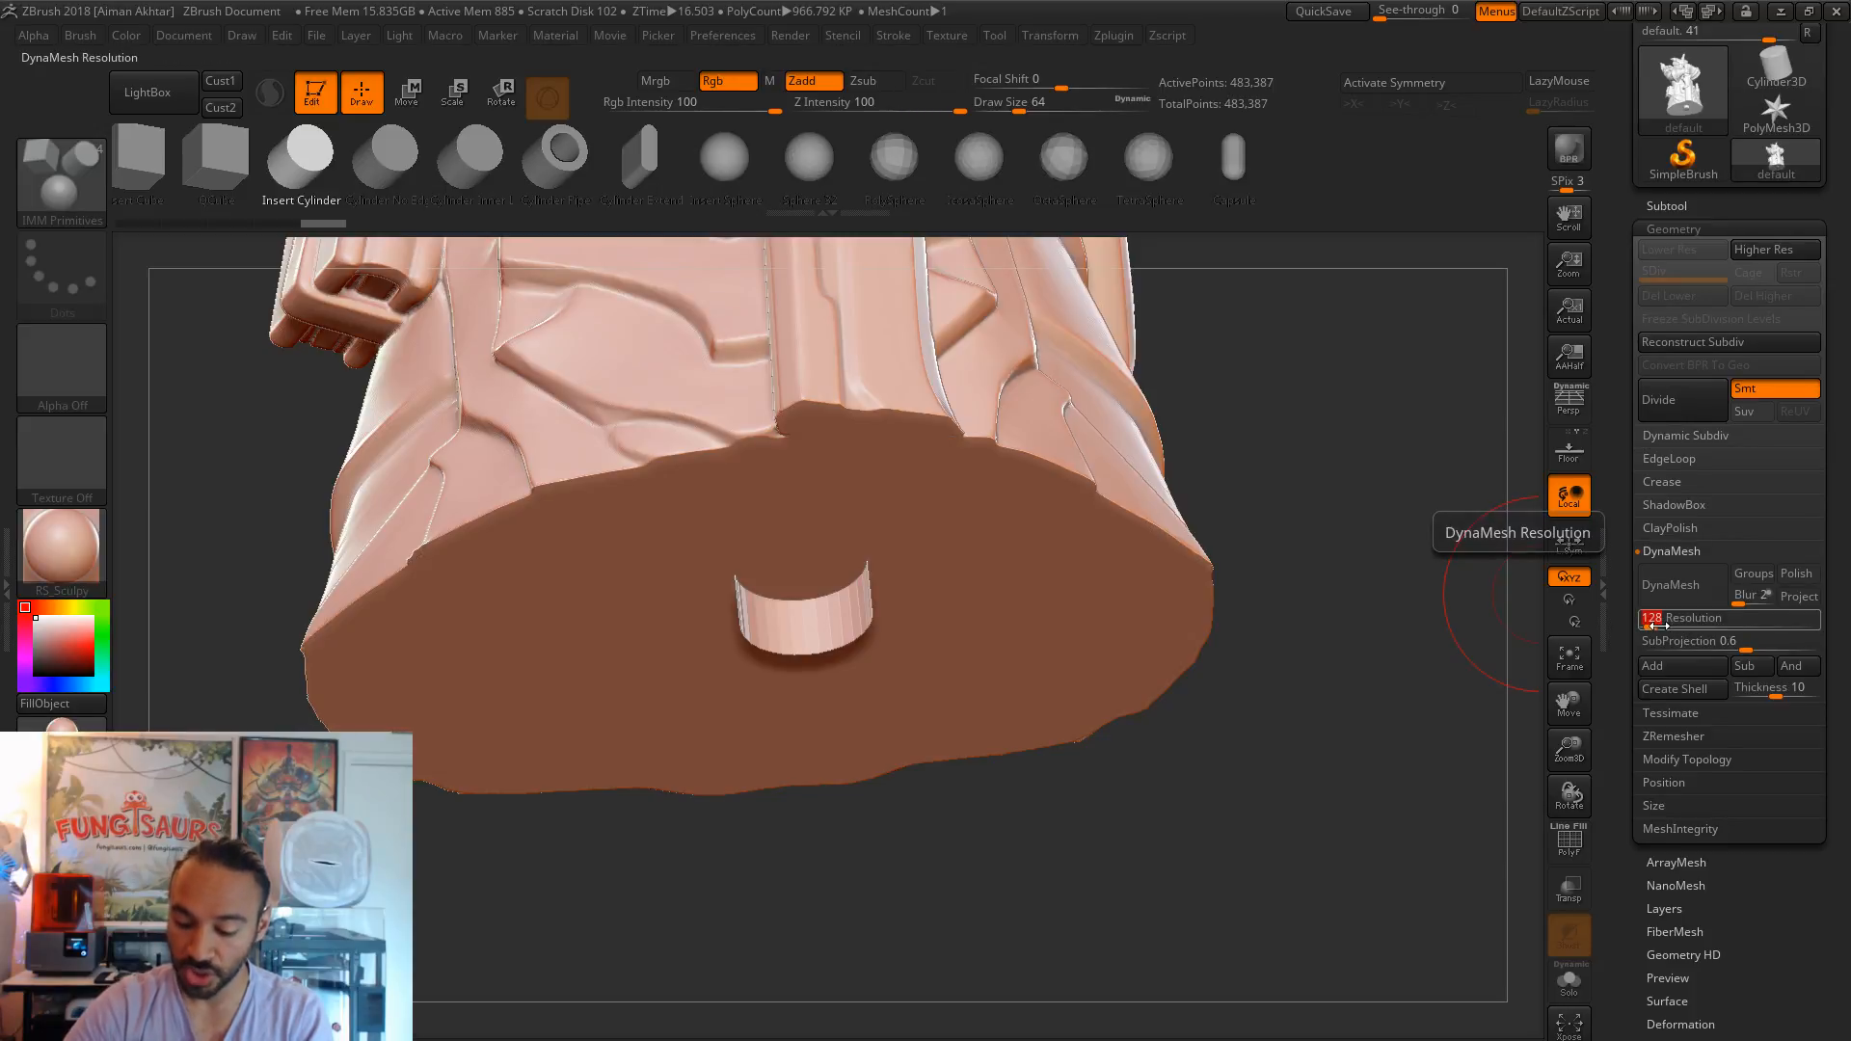
key("Return")
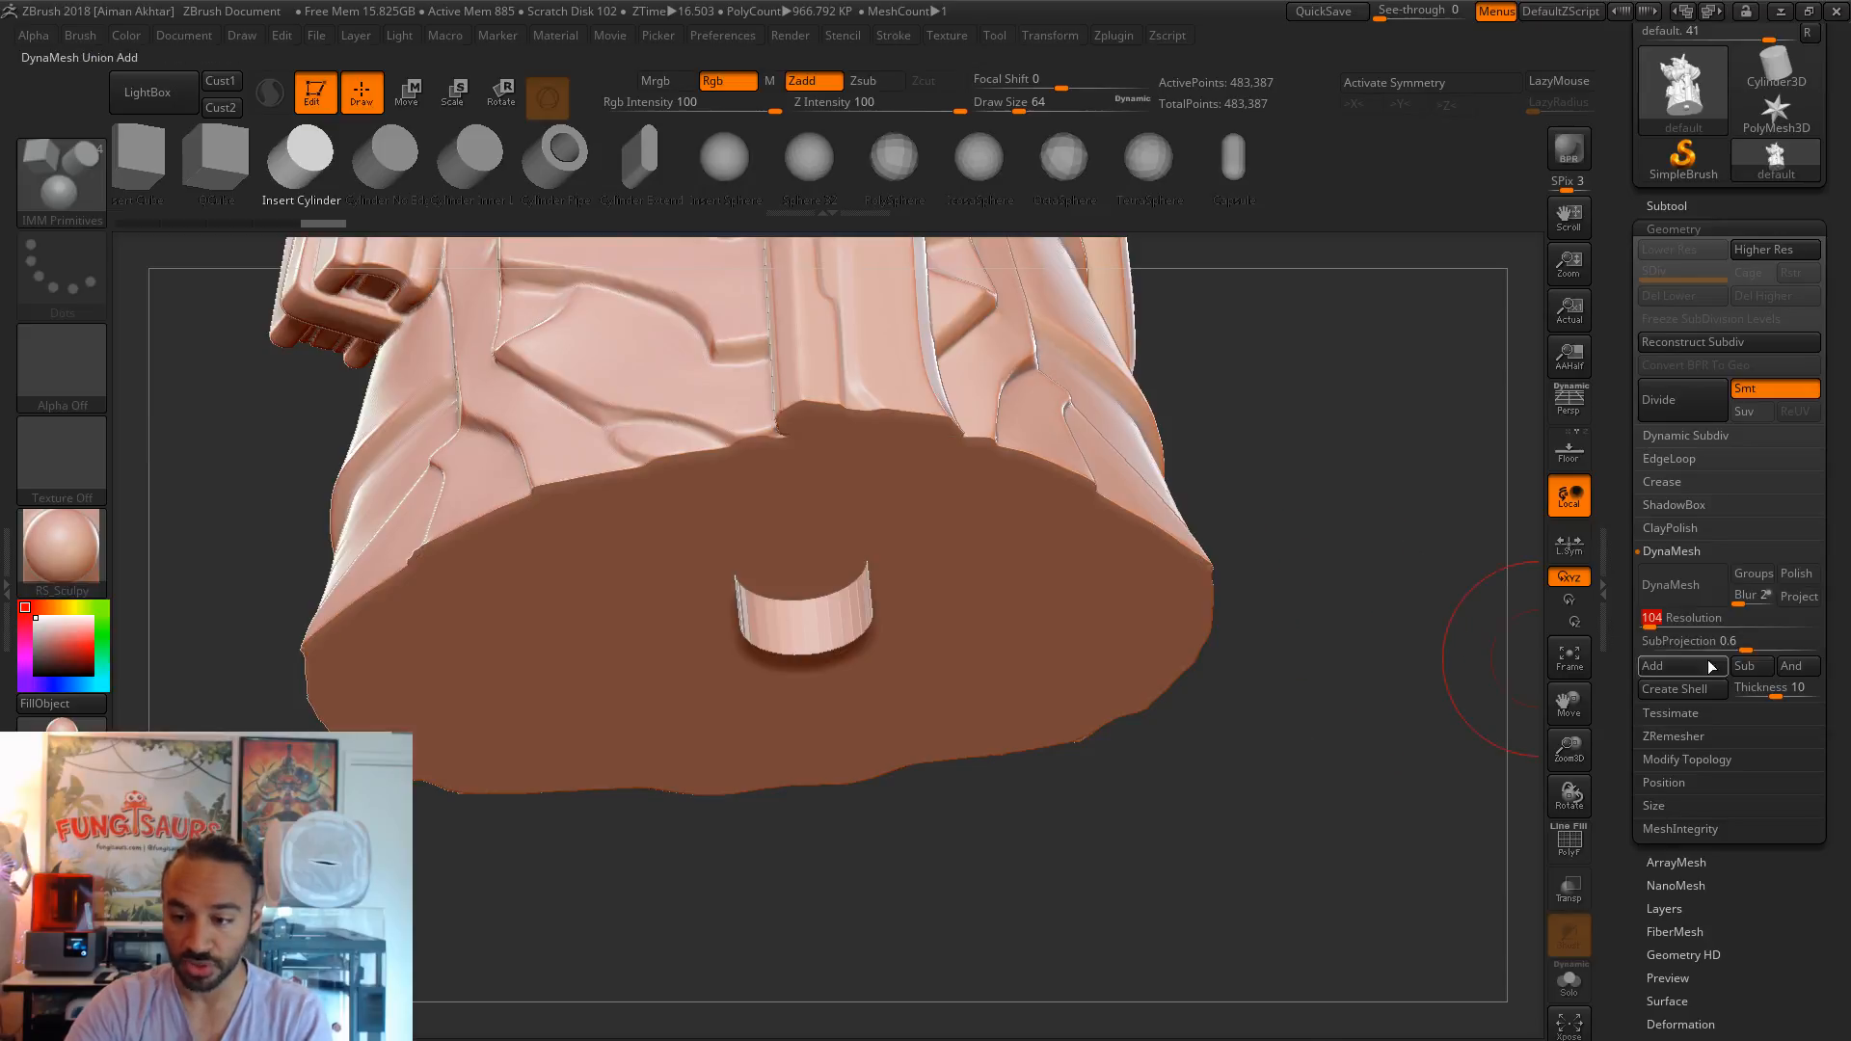
- Show the polygon wireframe on the dwarf and its cylinder, and DynaMesh the model at resolution 128
left_click_drag(1351, 682, 1347, 777)
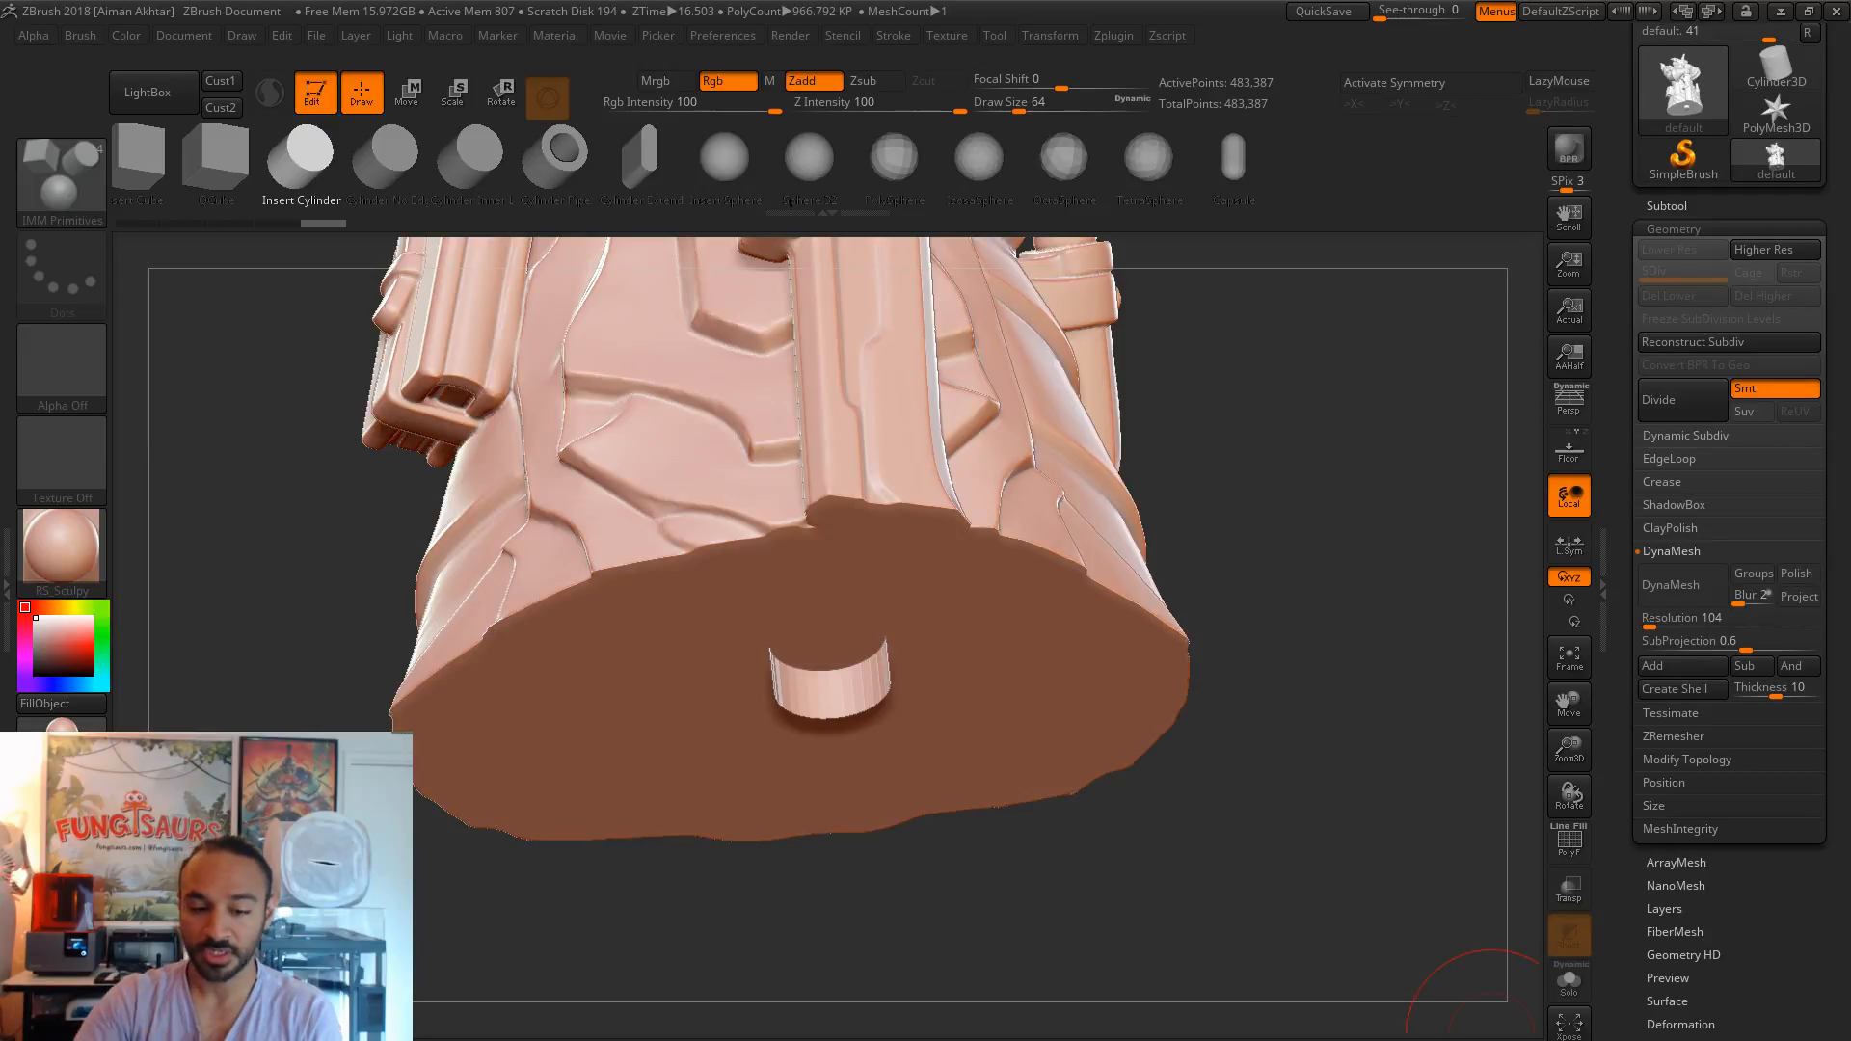
mouse_move(1227, 907)
left_mouse_down()
mouse_move(1343, 798)
mouse_move(1292, 717)
mouse_move(1405, 742)
left_mouse_up()
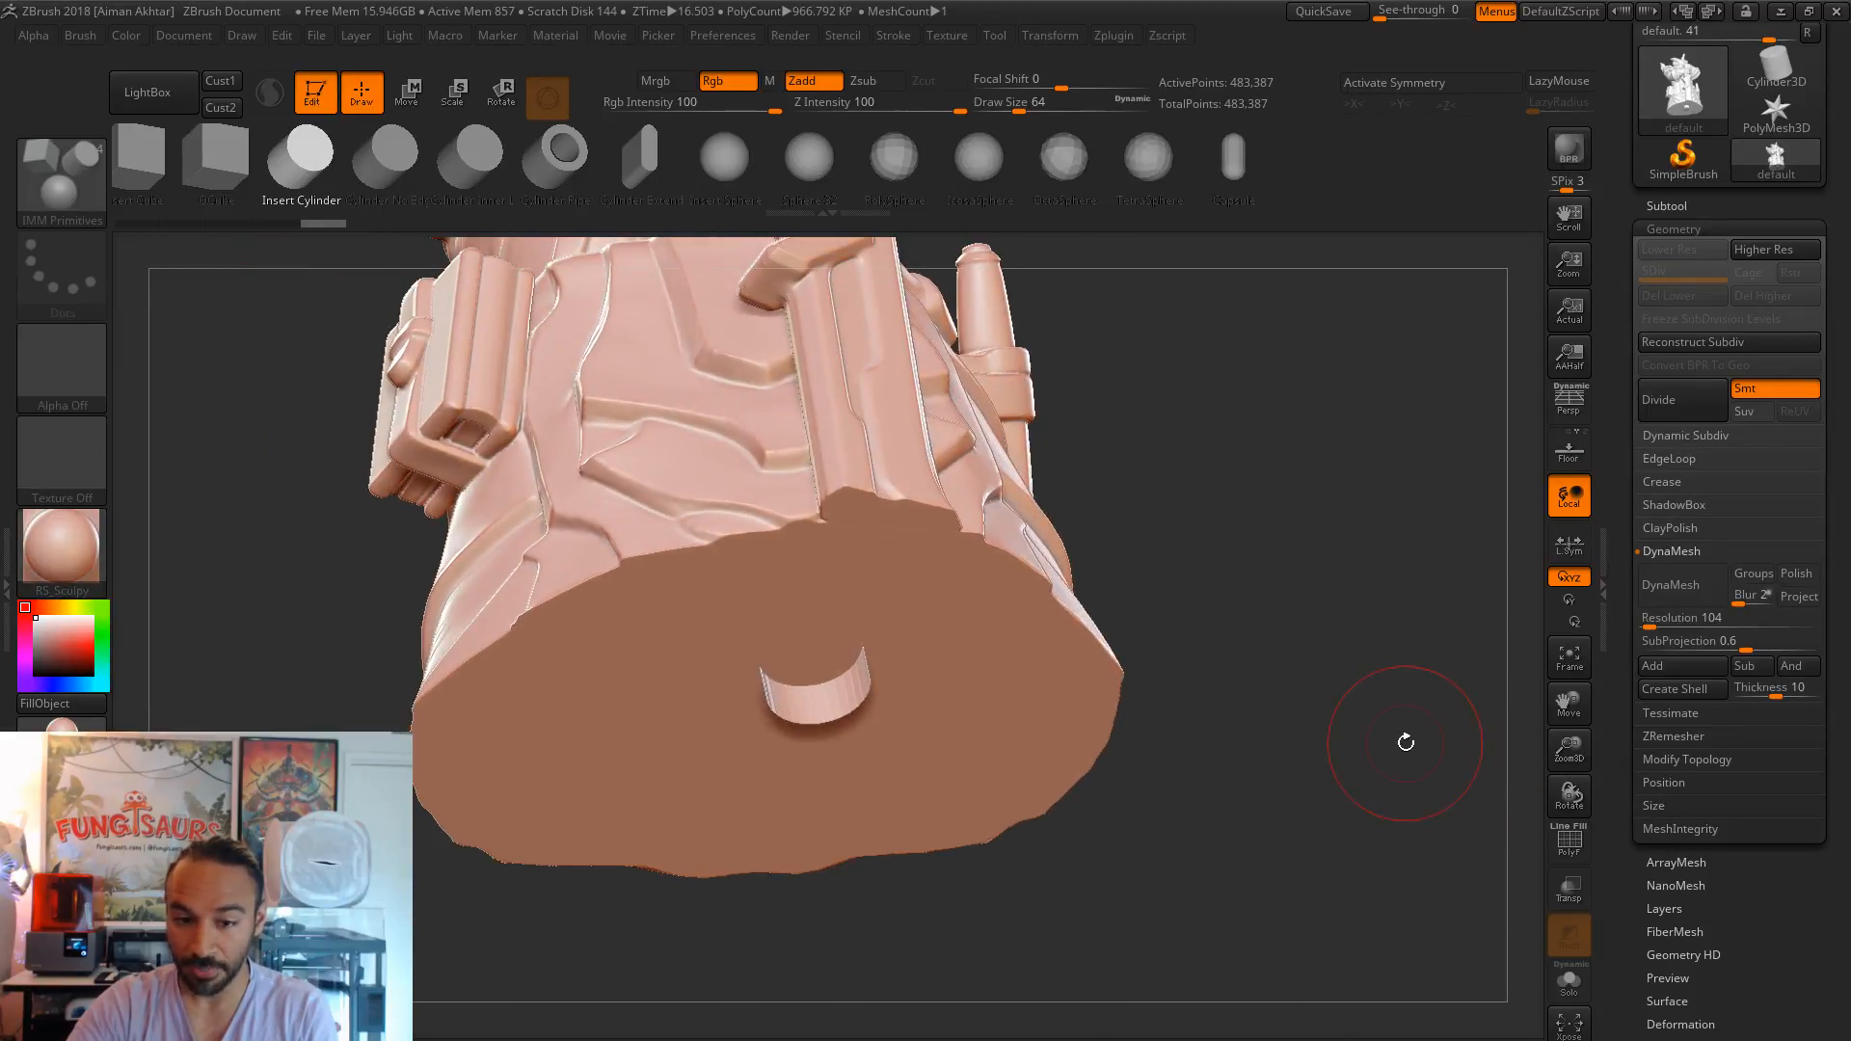
left_click(1553, 853)
left_click(1556, 855)
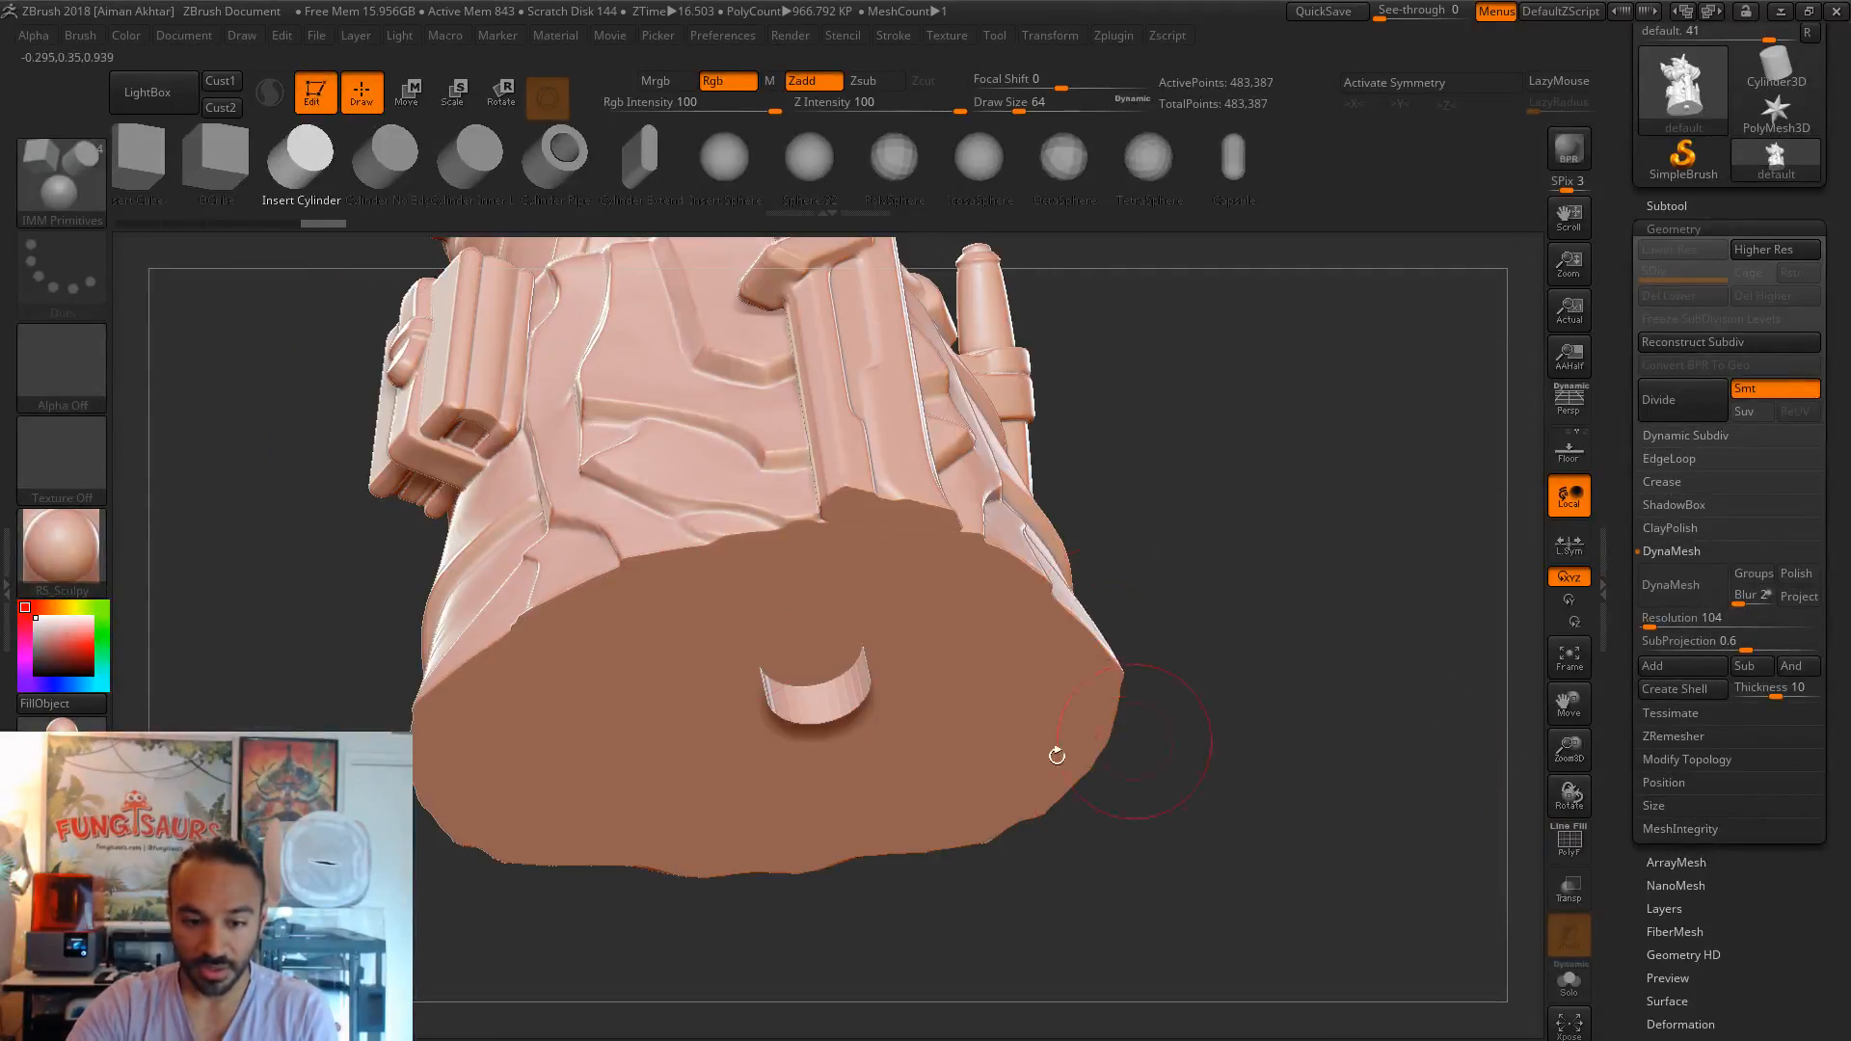
left_click(1568, 841)
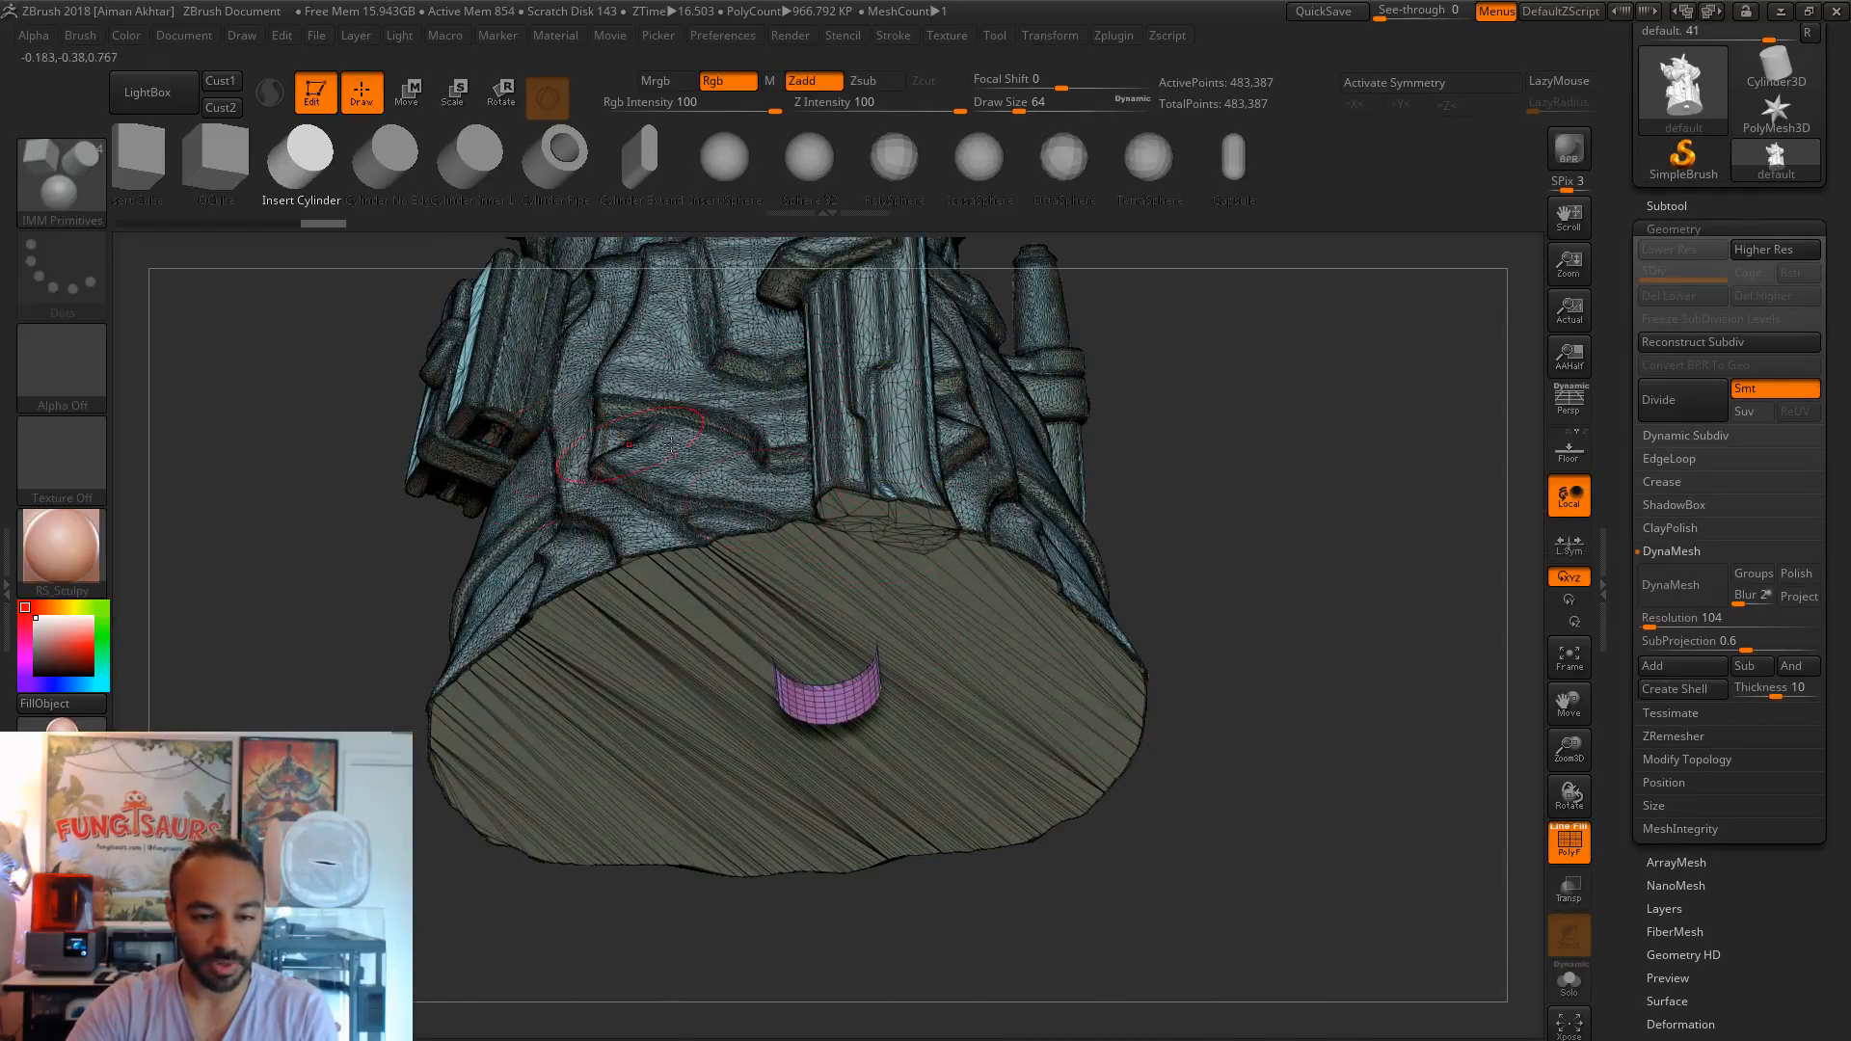
key("ctrl+z")
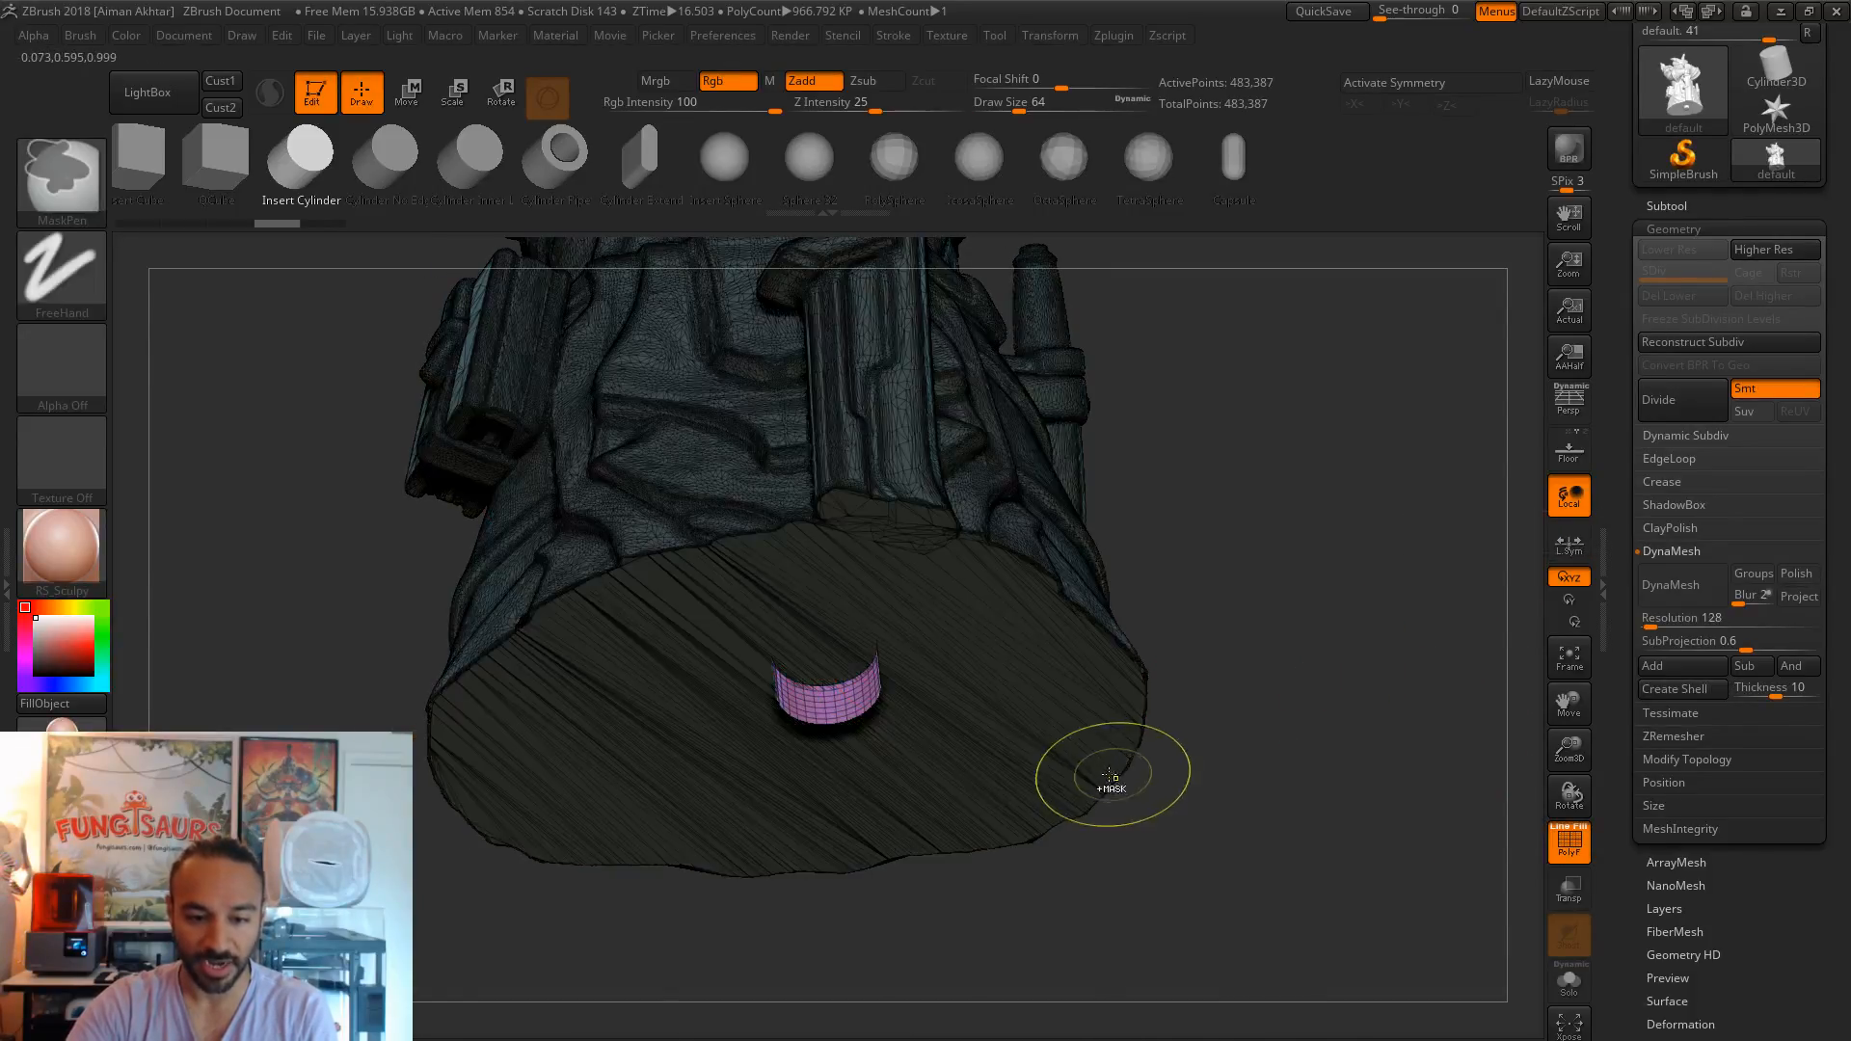
key("ctrl+z")
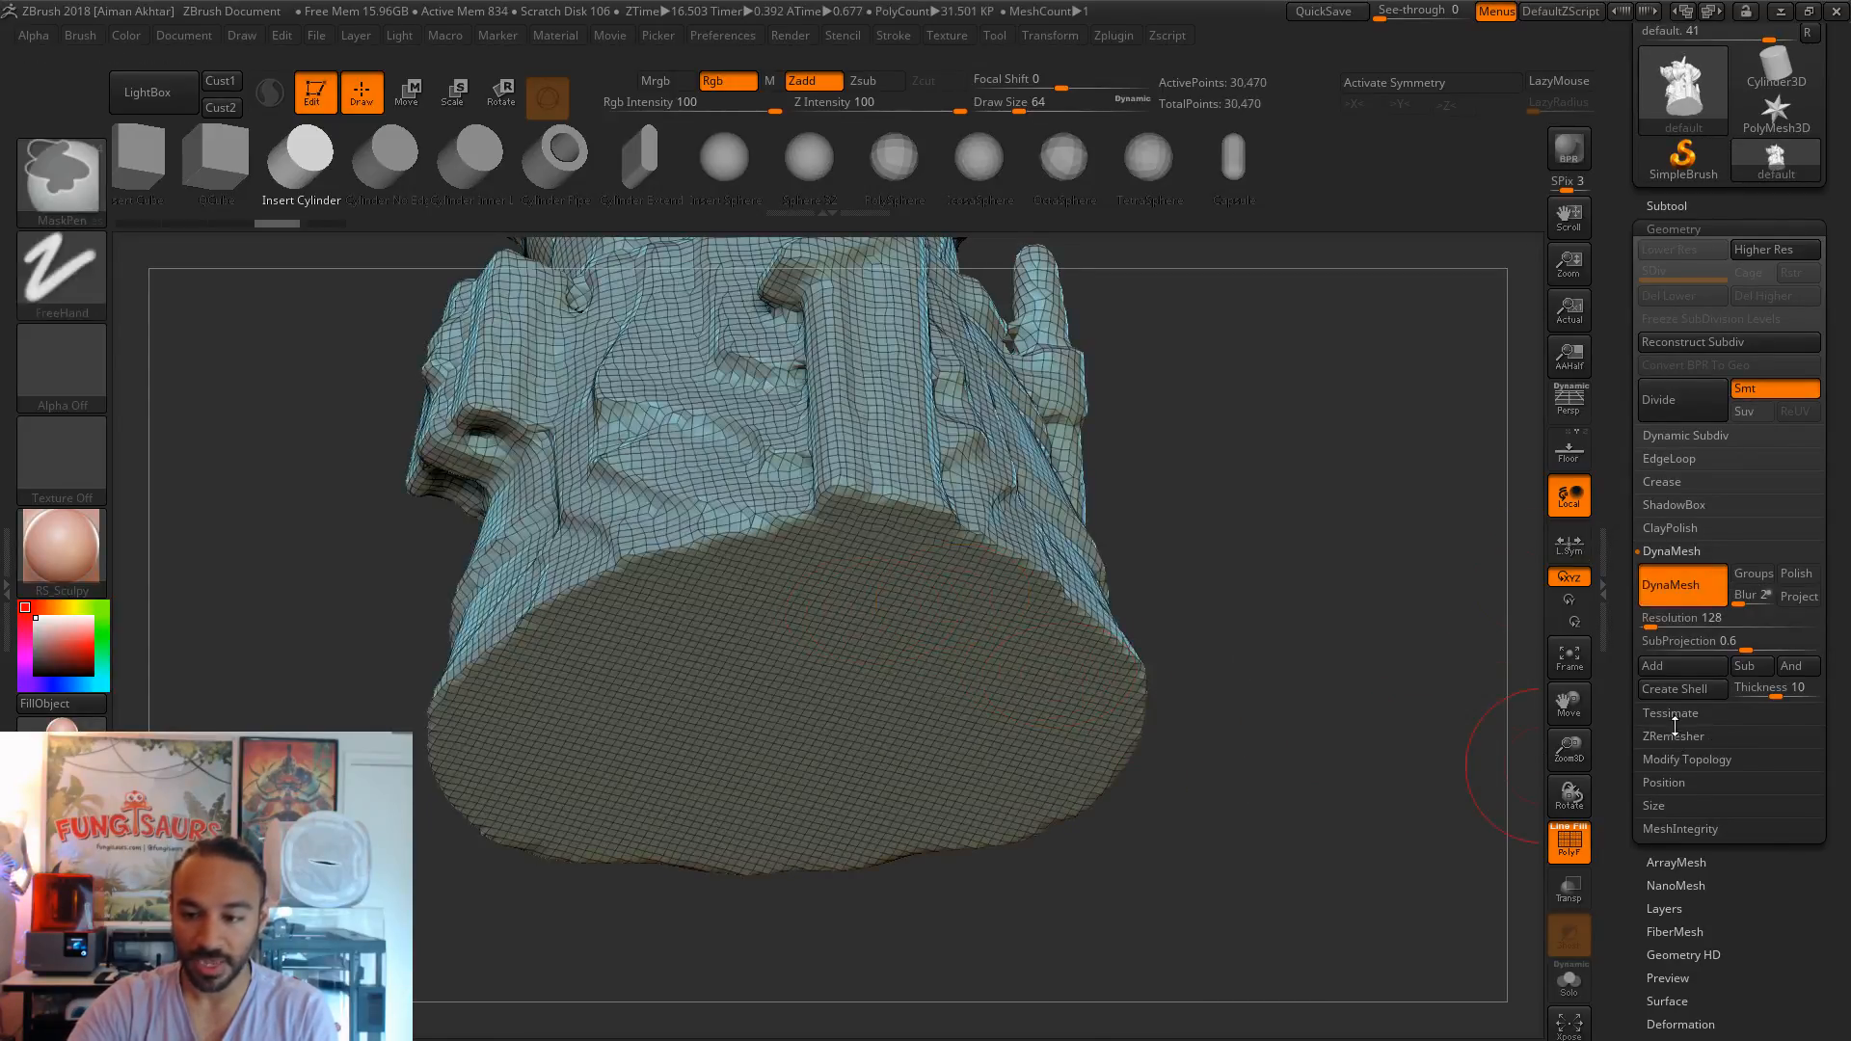
- Undo the last DynaMesh, try remeshing the dwarf at resolution 200 with the wireframe hidden, and undo that attempt
key("ctrl+z")
type("20")
key("Return")
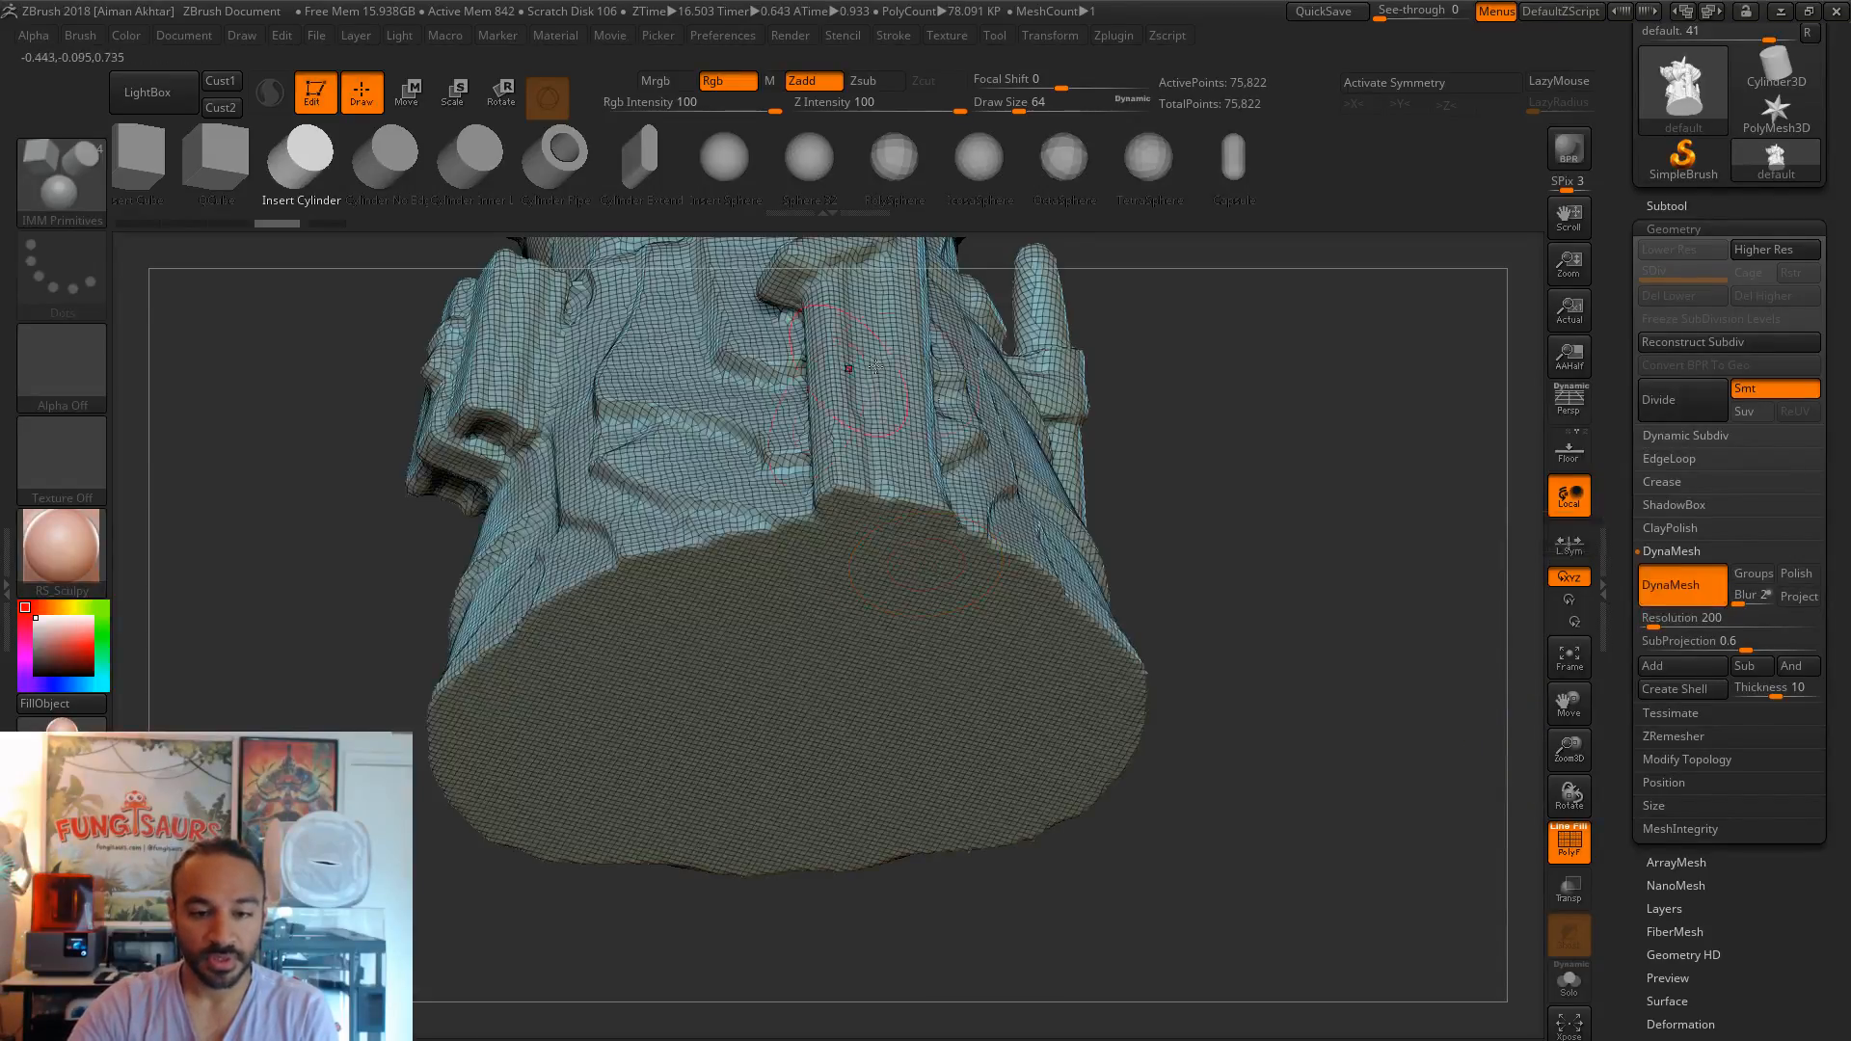
left_click(1538, 835)
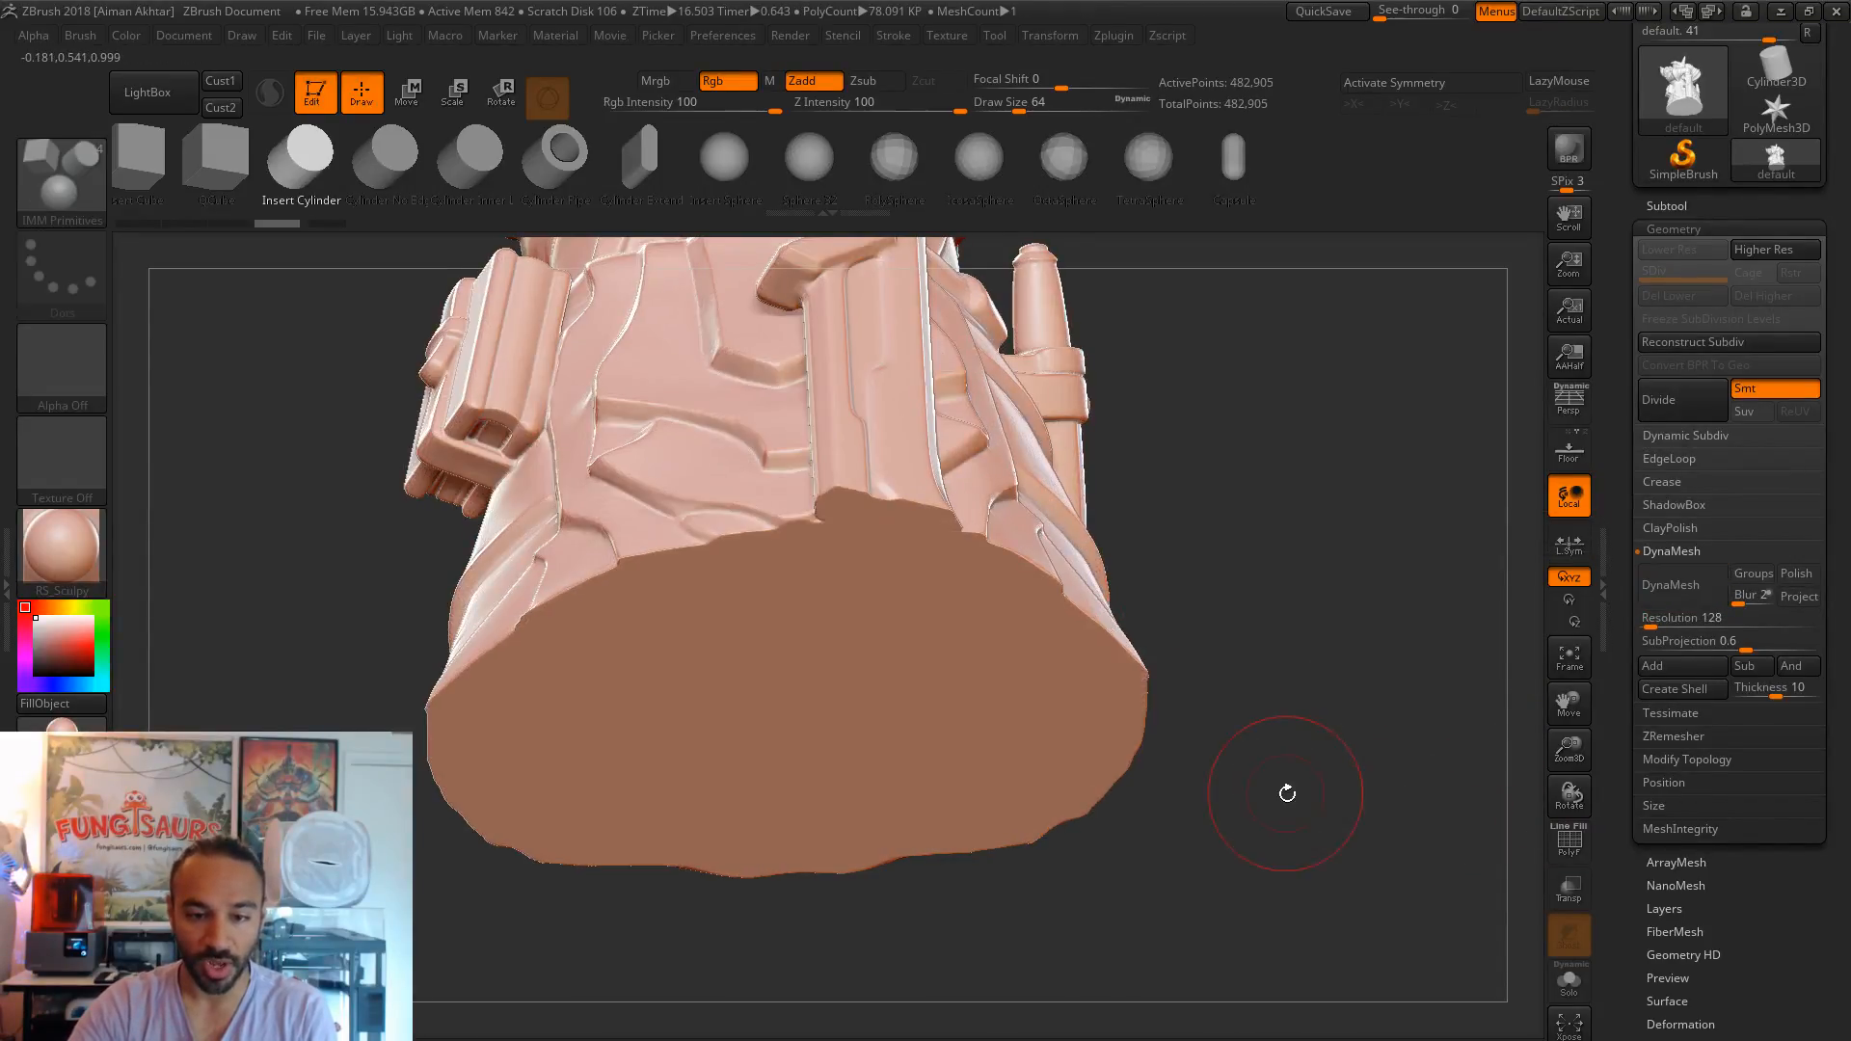
key("ctrl+z")
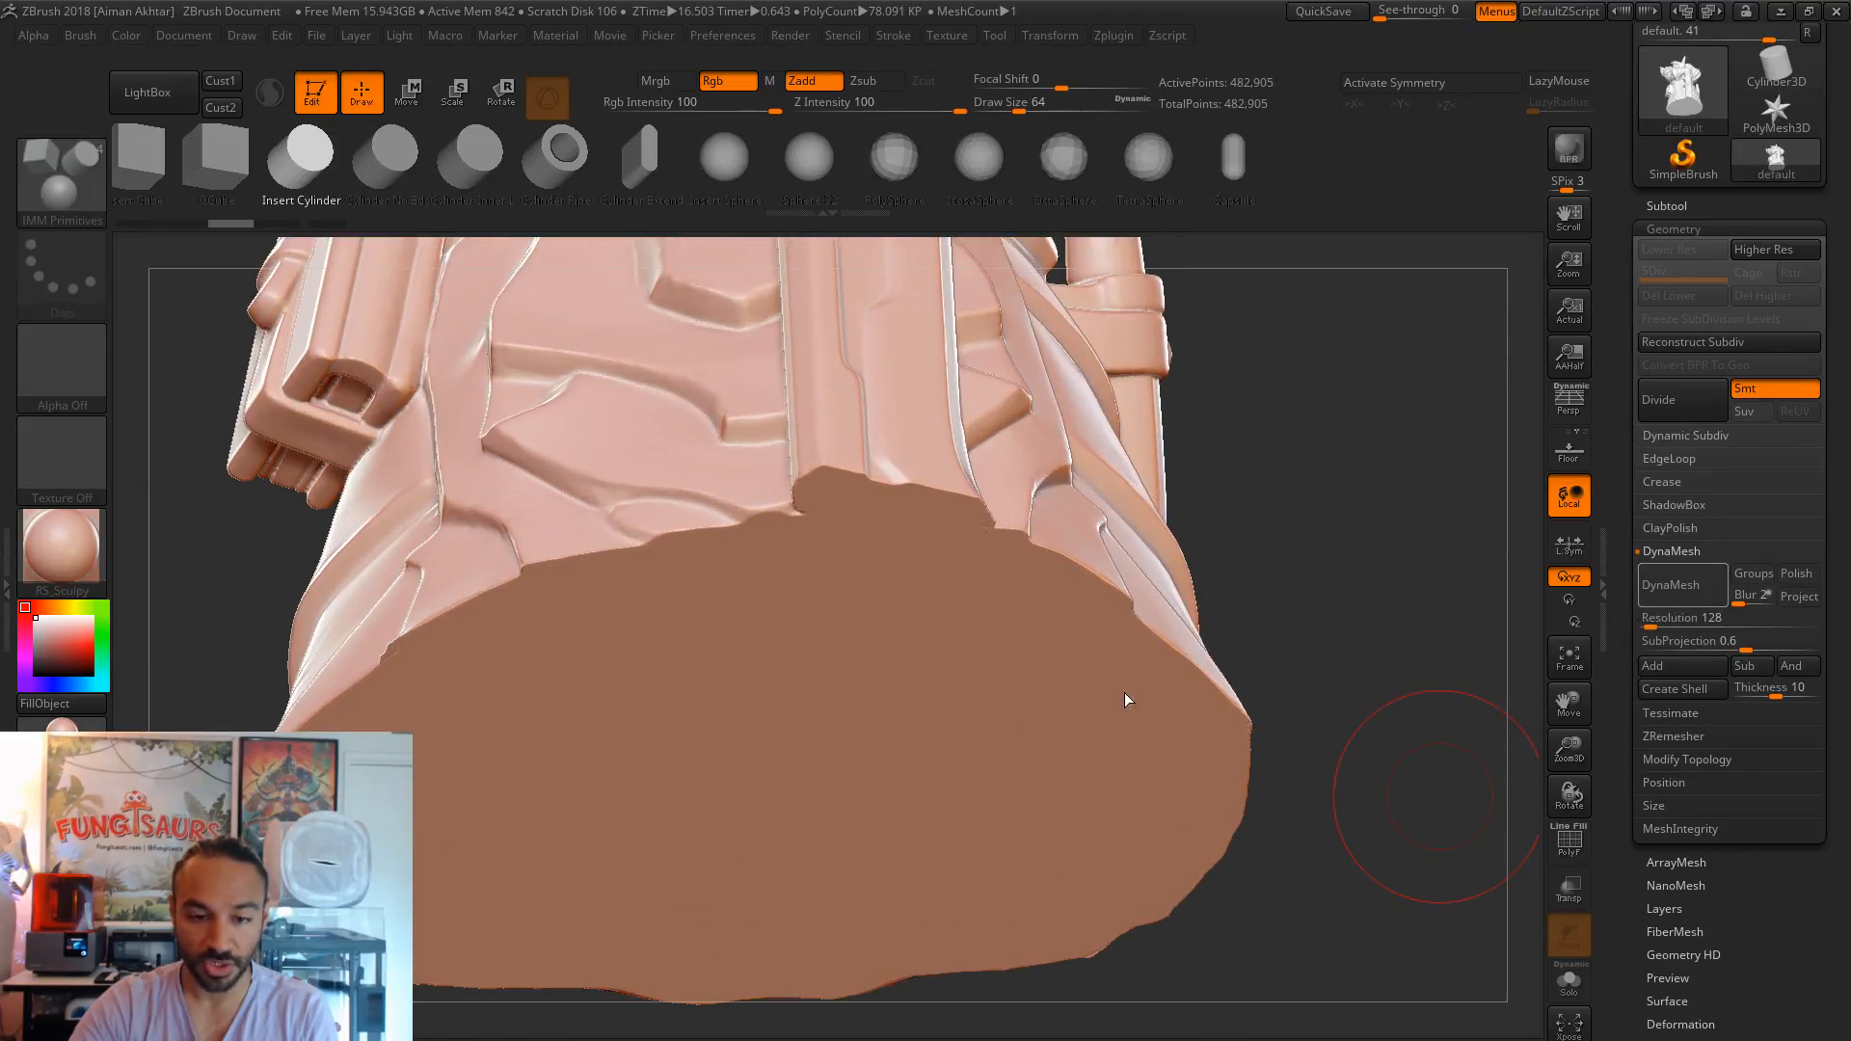
- Set the DynaMesh resolution to 304 and DynaMesh the dwarf
left_click(1663, 617)
type("304")
key("Return")
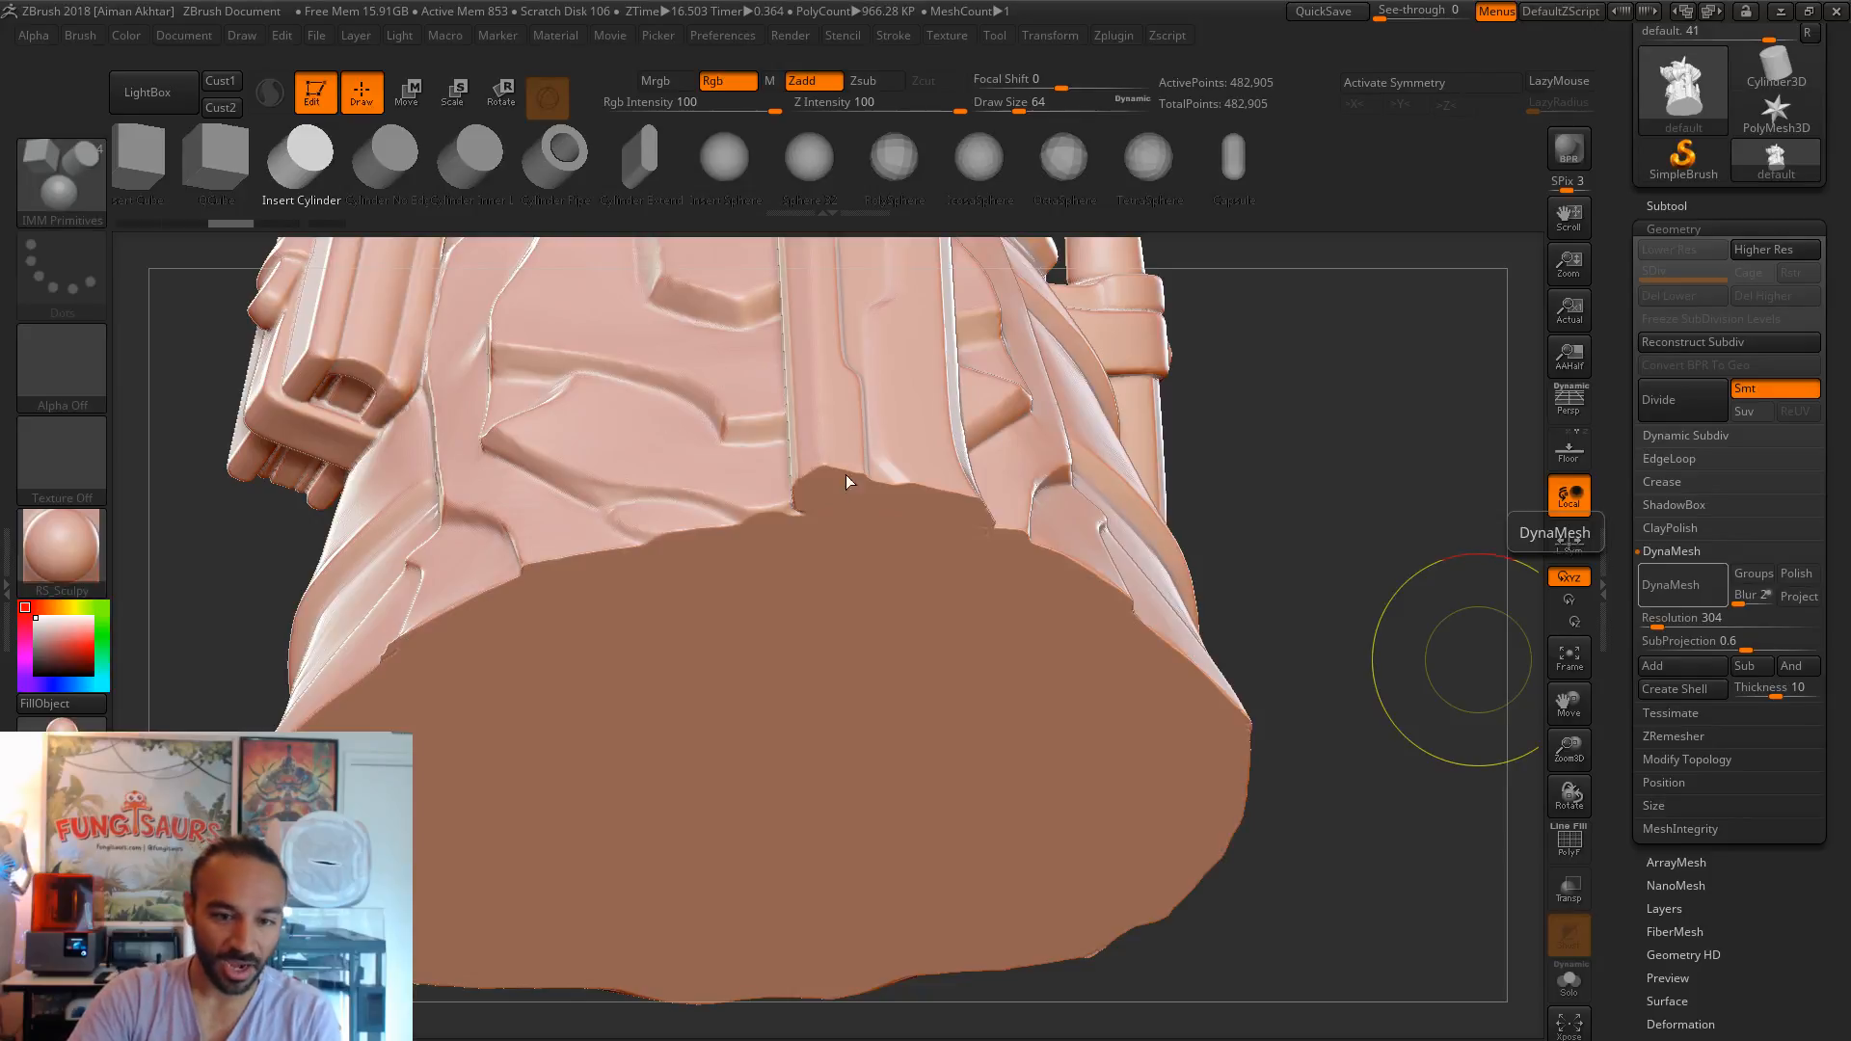
- Insert an inverted cylinder near the centre of the dwarf's underside as the drain hole cutter and clear the mask
left_click_drag(1335, 680, 1292, 588)
left_click_drag(865, 677, 790, 601)
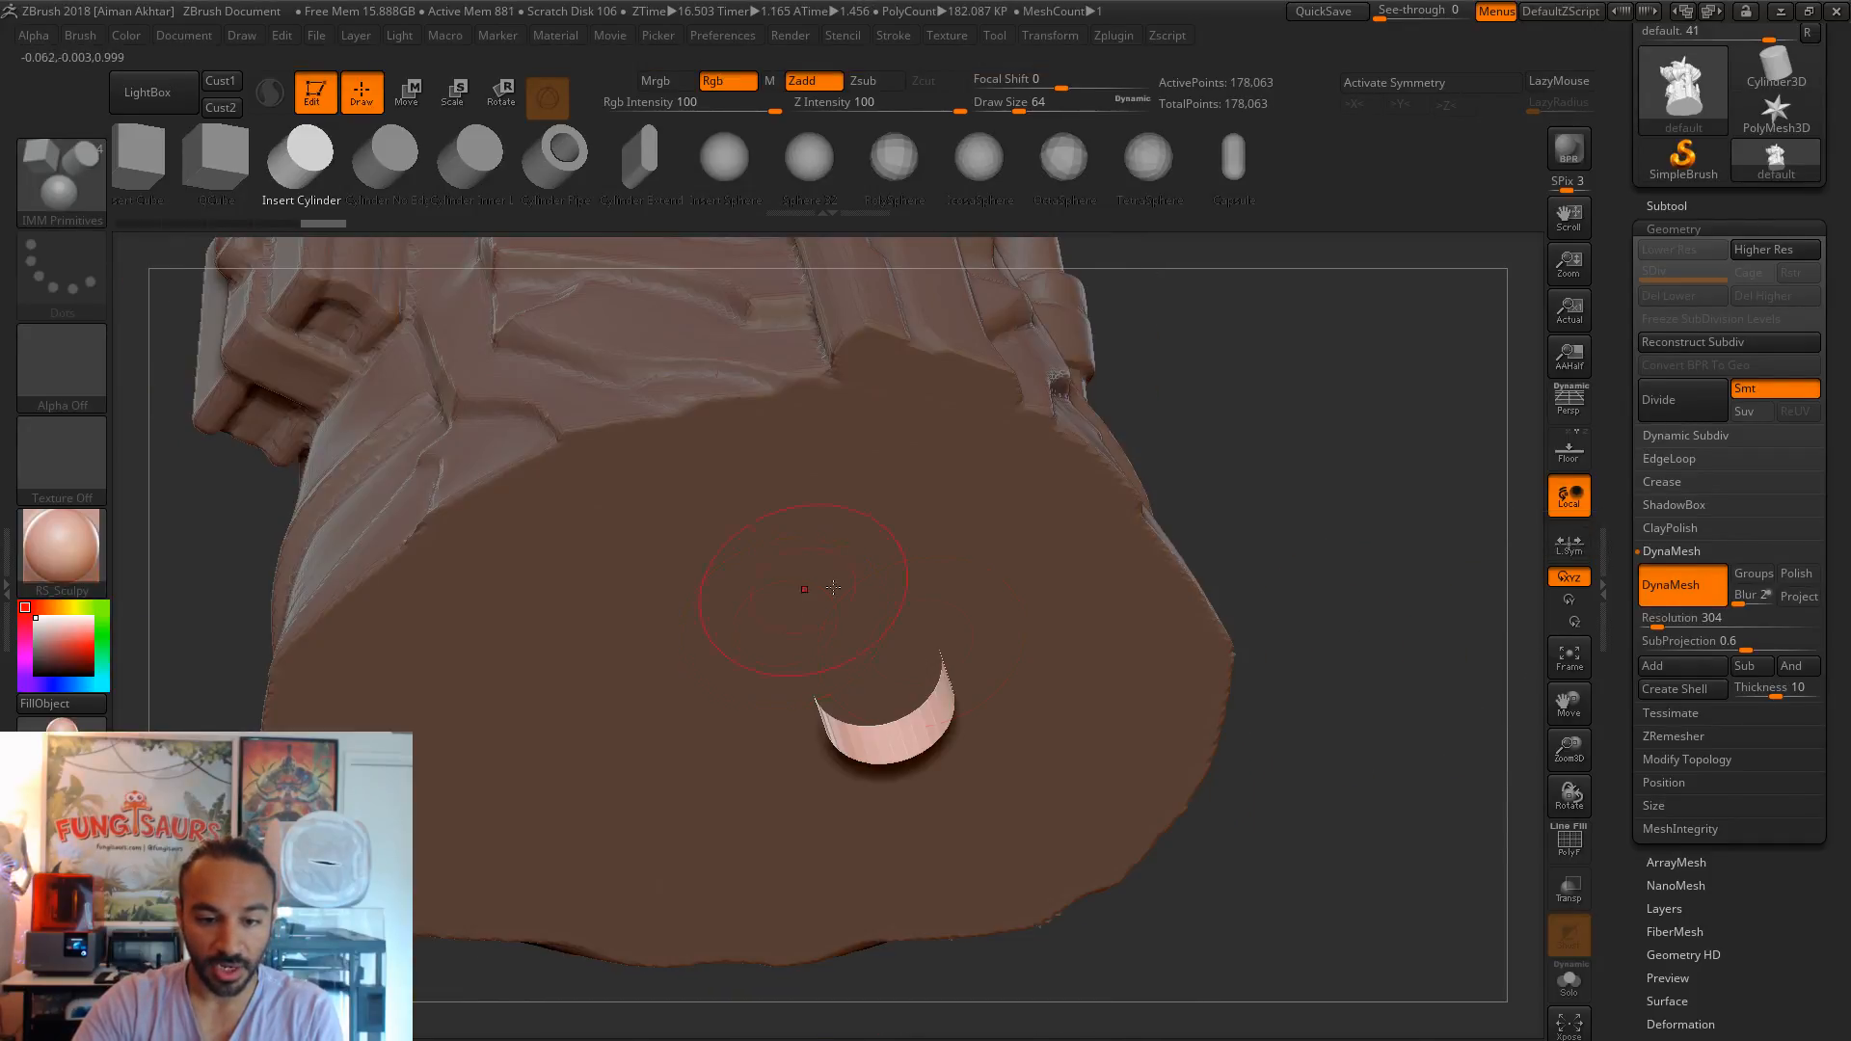
left_click_drag(1335, 757, 1369, 761, "ctrl")
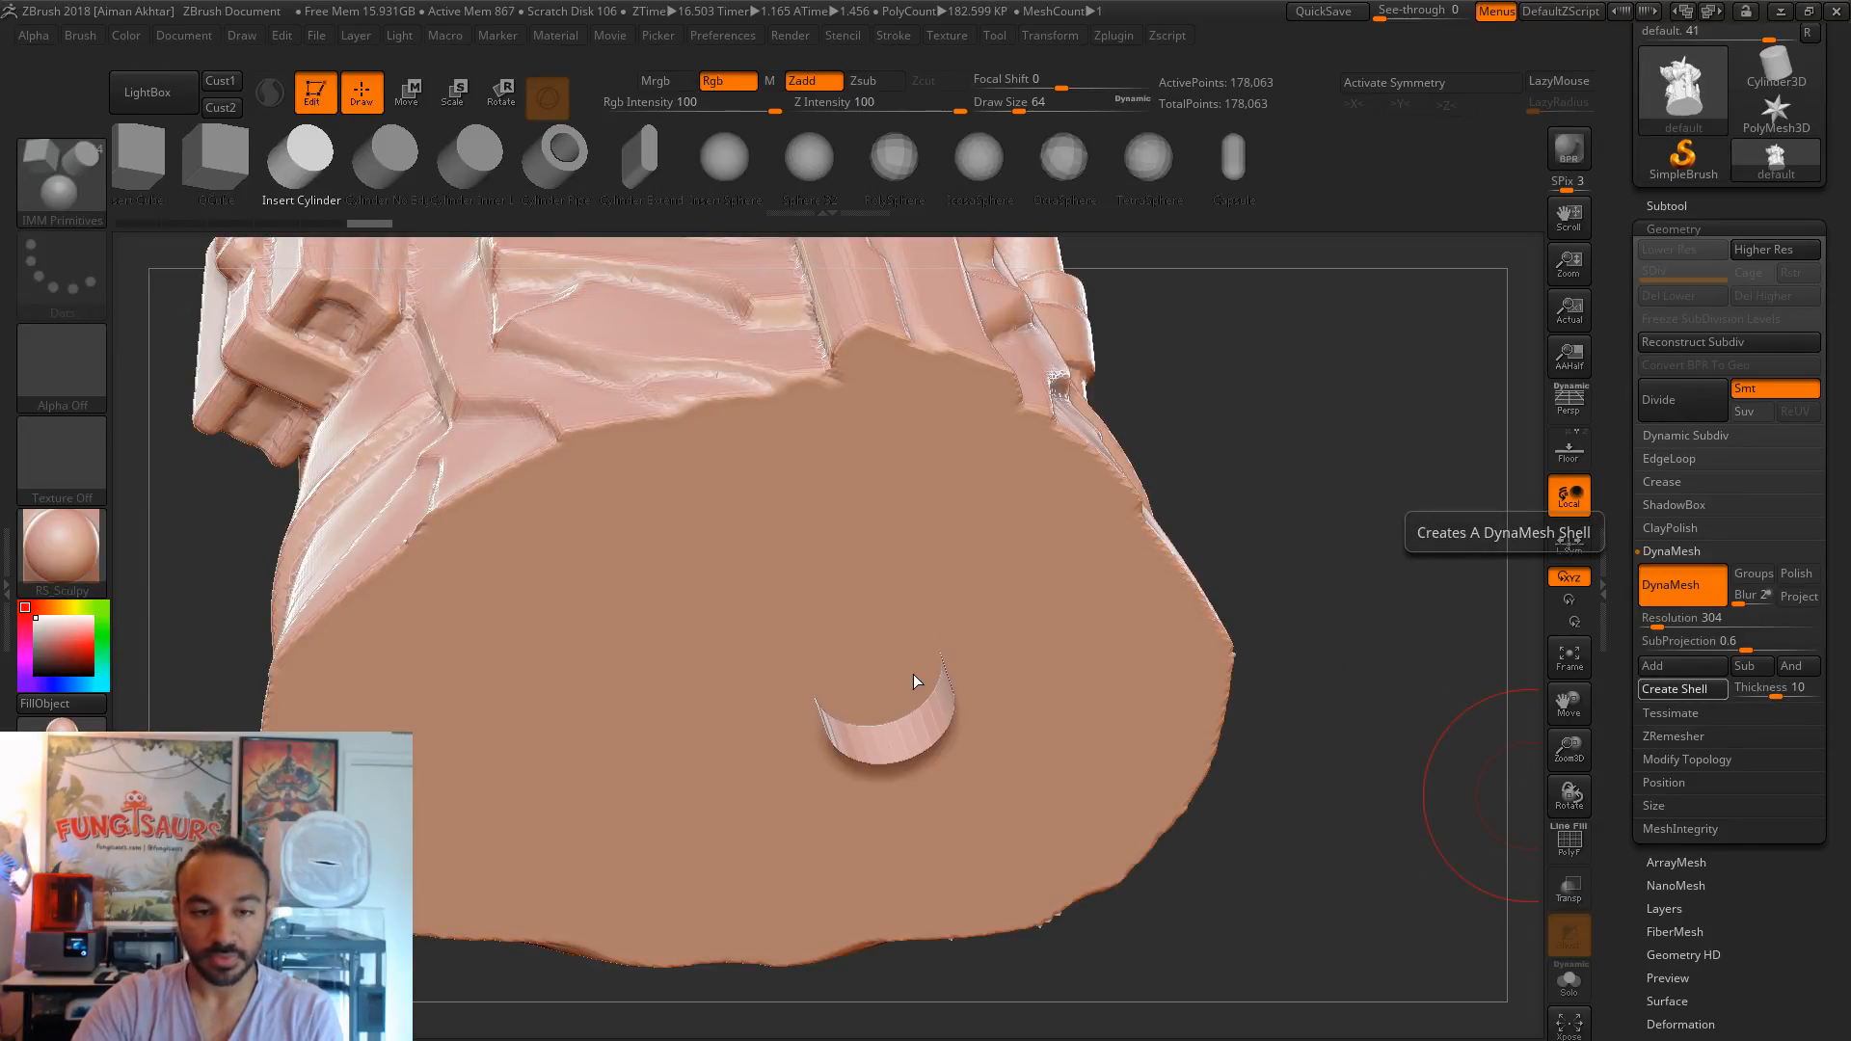
- Create a DynaMesh shell at thickness 10, hide half of the dwarf to inspect the hollow and drain hole, and restore full visibility
left_click_drag(1343, 773, 871, 736)
left_click_drag(1373, 753, 1339, 578, "alt")
left_click_drag(1060, 549, 1041, 764, "shift")
mouse_move(635, 383)
left_mouse_down("ctrl+shift")
mouse_move(785, 545)
mouse_move(880, 875)
mouse_move(861, 892)
left_mouse_up("ctrl+shift")
left_click_drag(1049, 805, 1453, 992)
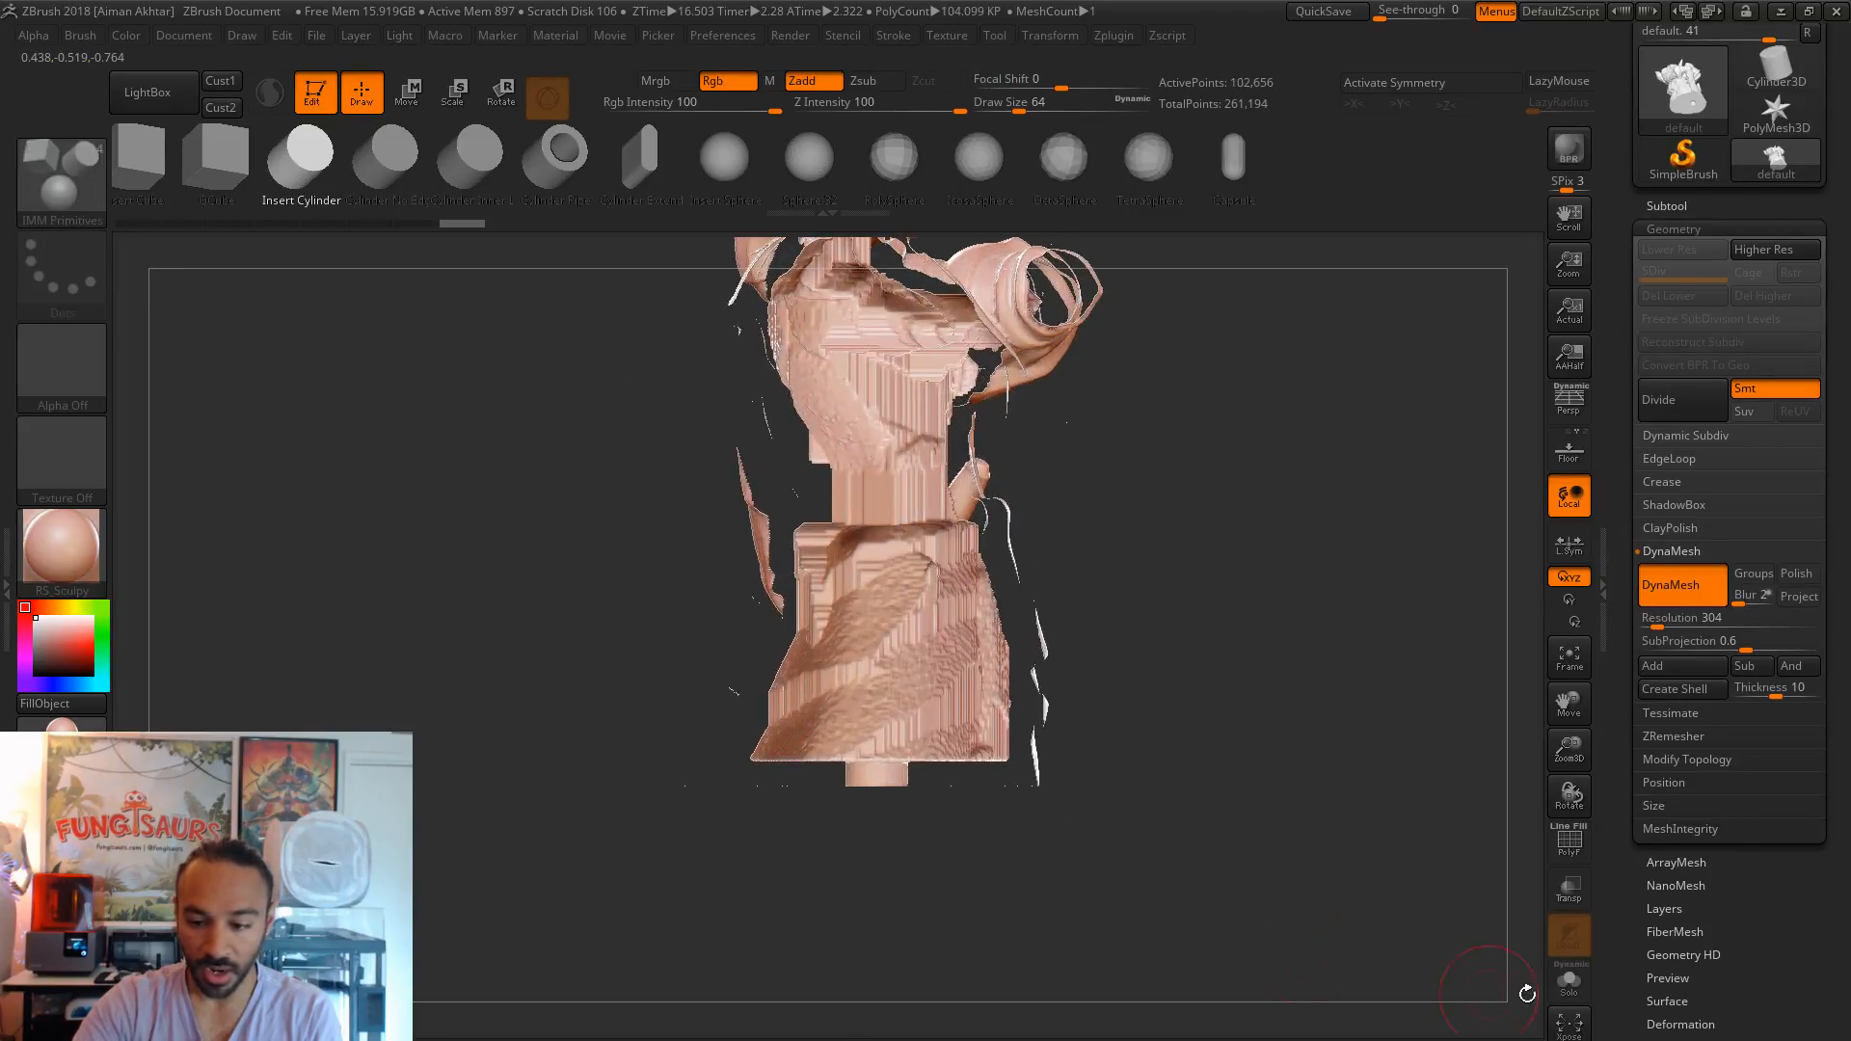
left_click(62, 1002)
left_click_drag(848, 900, 1133, 858)
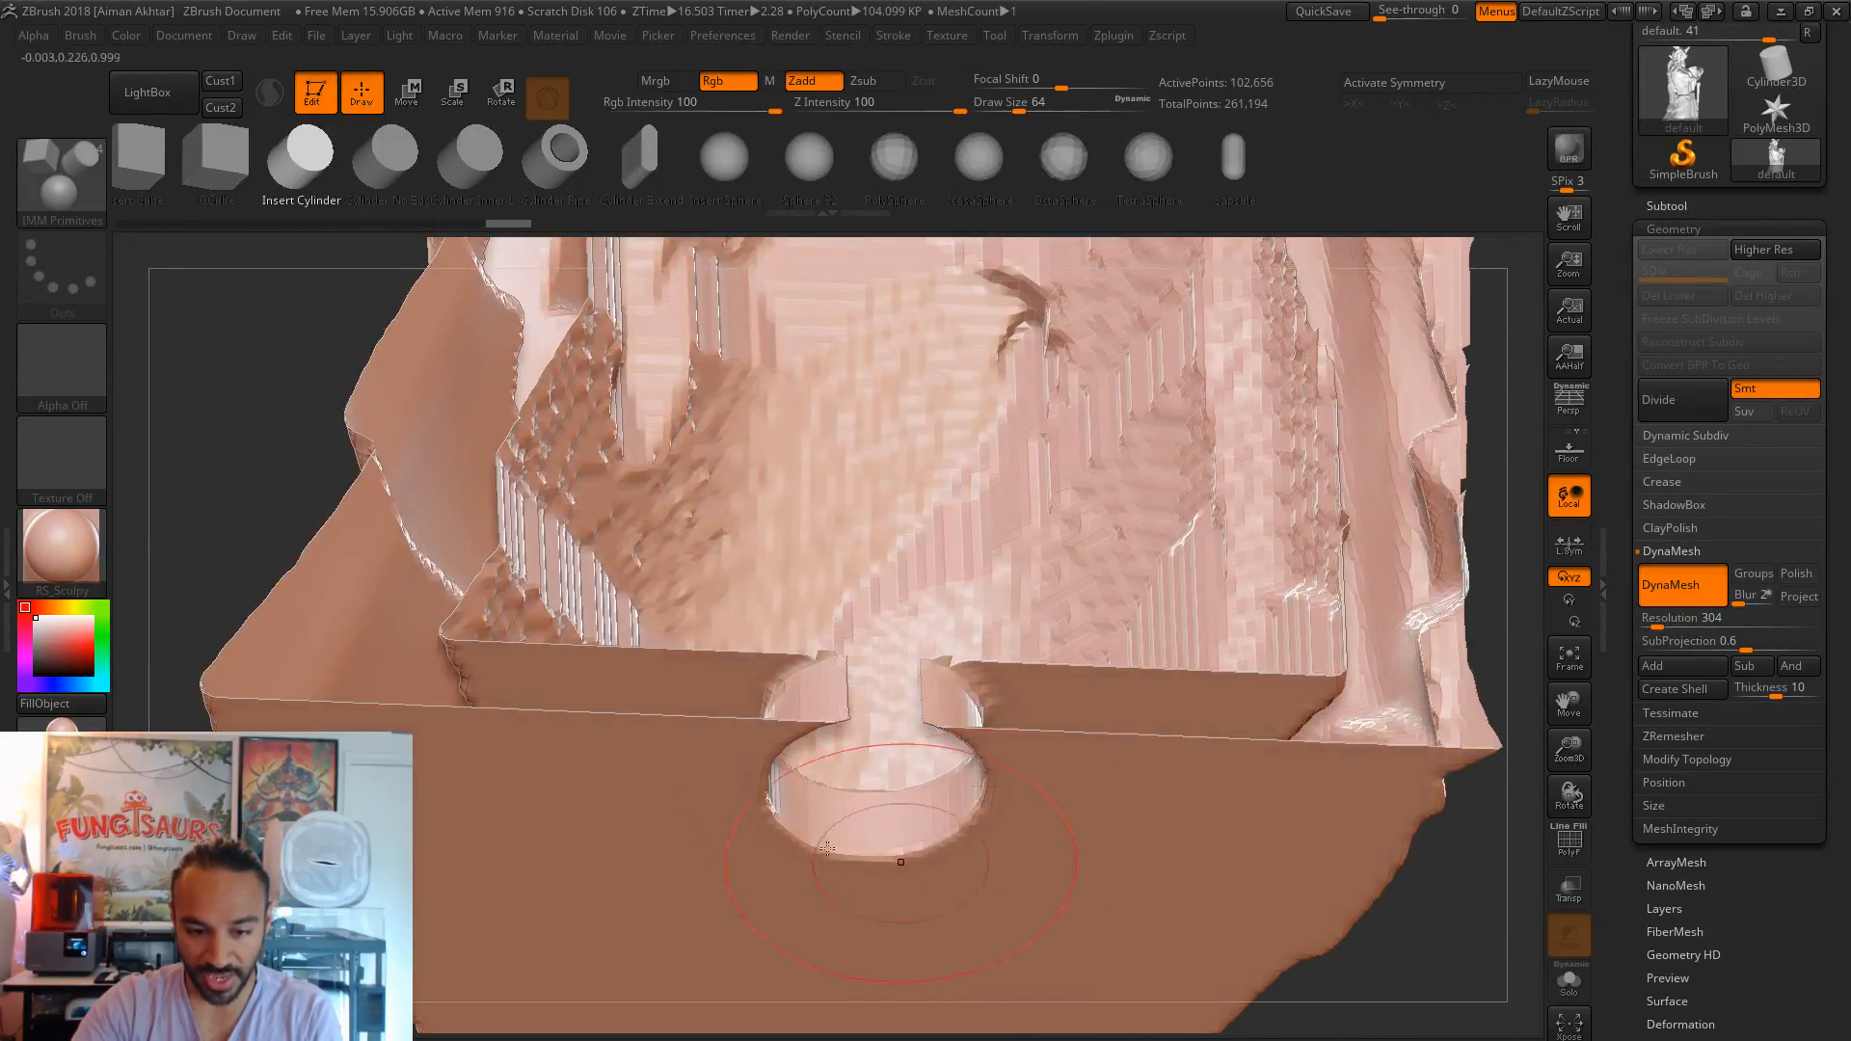
left_click_drag(909, 848, 928, 762)
left_click_drag(1493, 679, 1402, 713)
left_click_drag(1114, 874, 1372, 710)
left_click(1366, 868, "ctrl+shift")
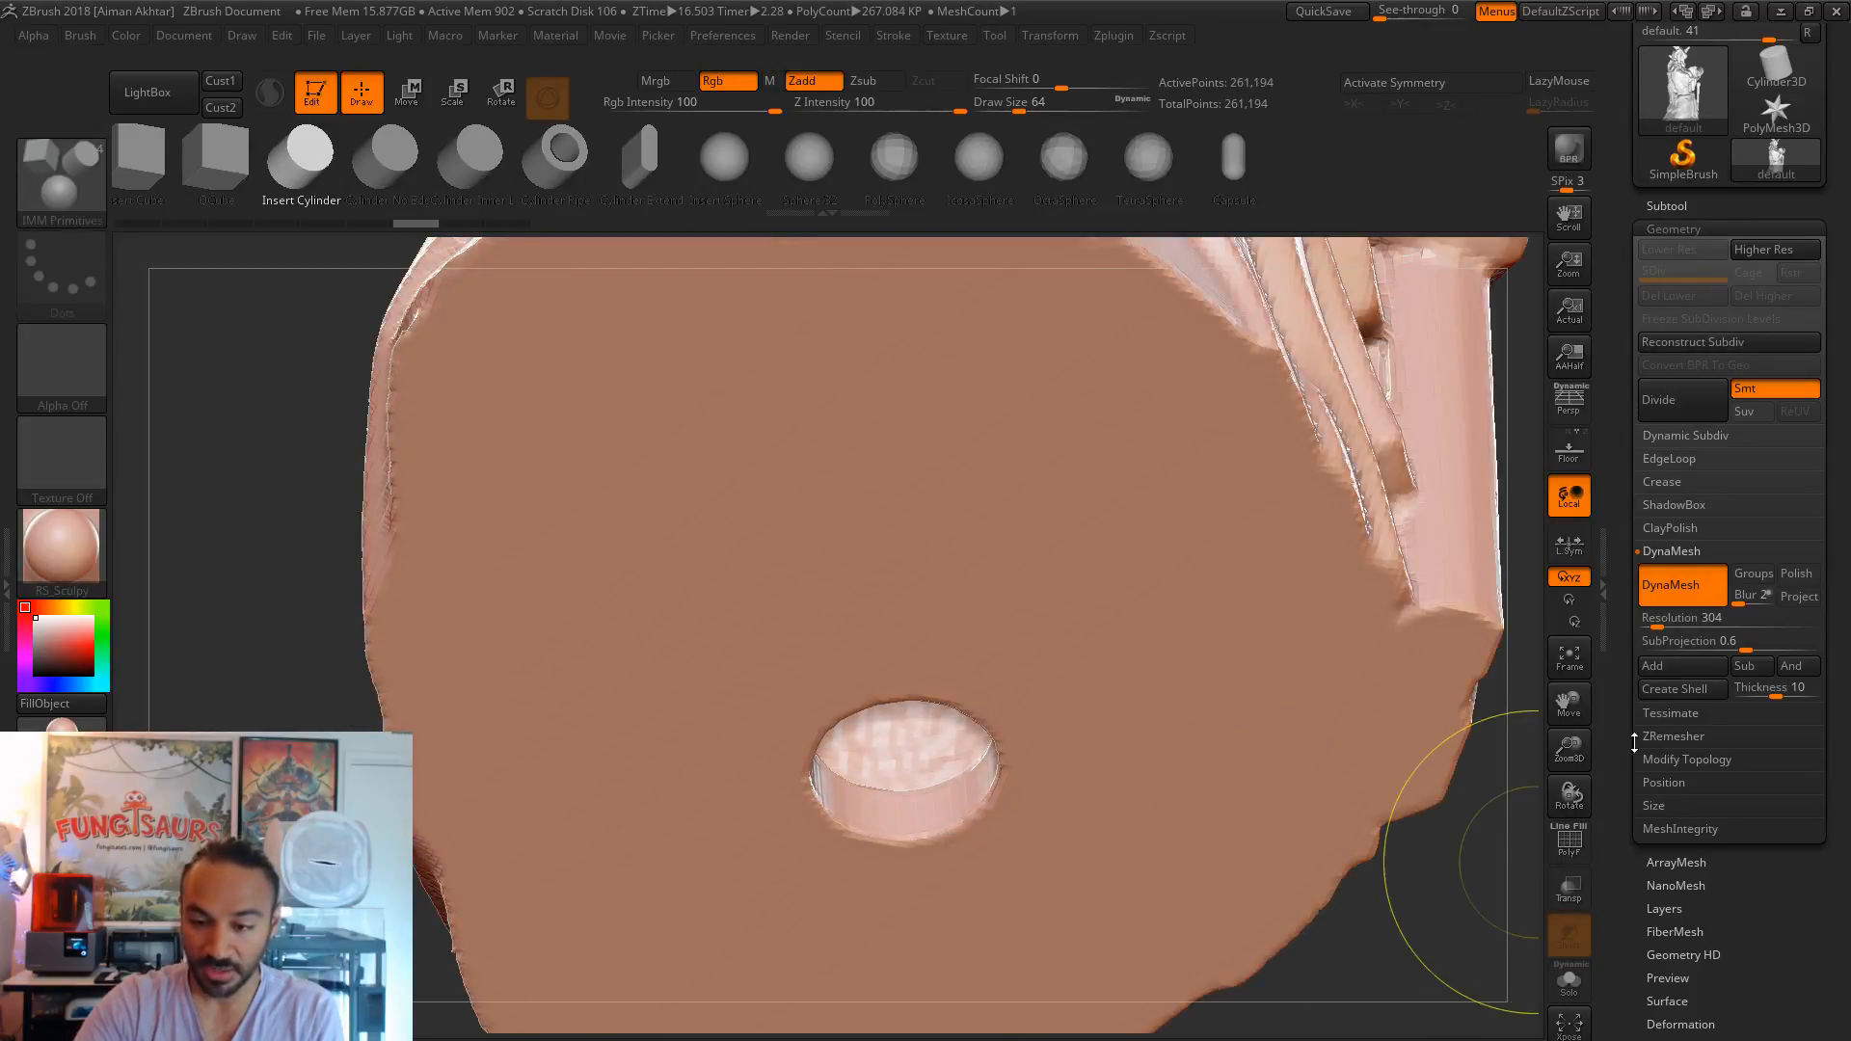
- Undo the last shell and create a new DynaMesh shell with the thickness set to 5
key("ctrl+z")
left_click(1752, 687)
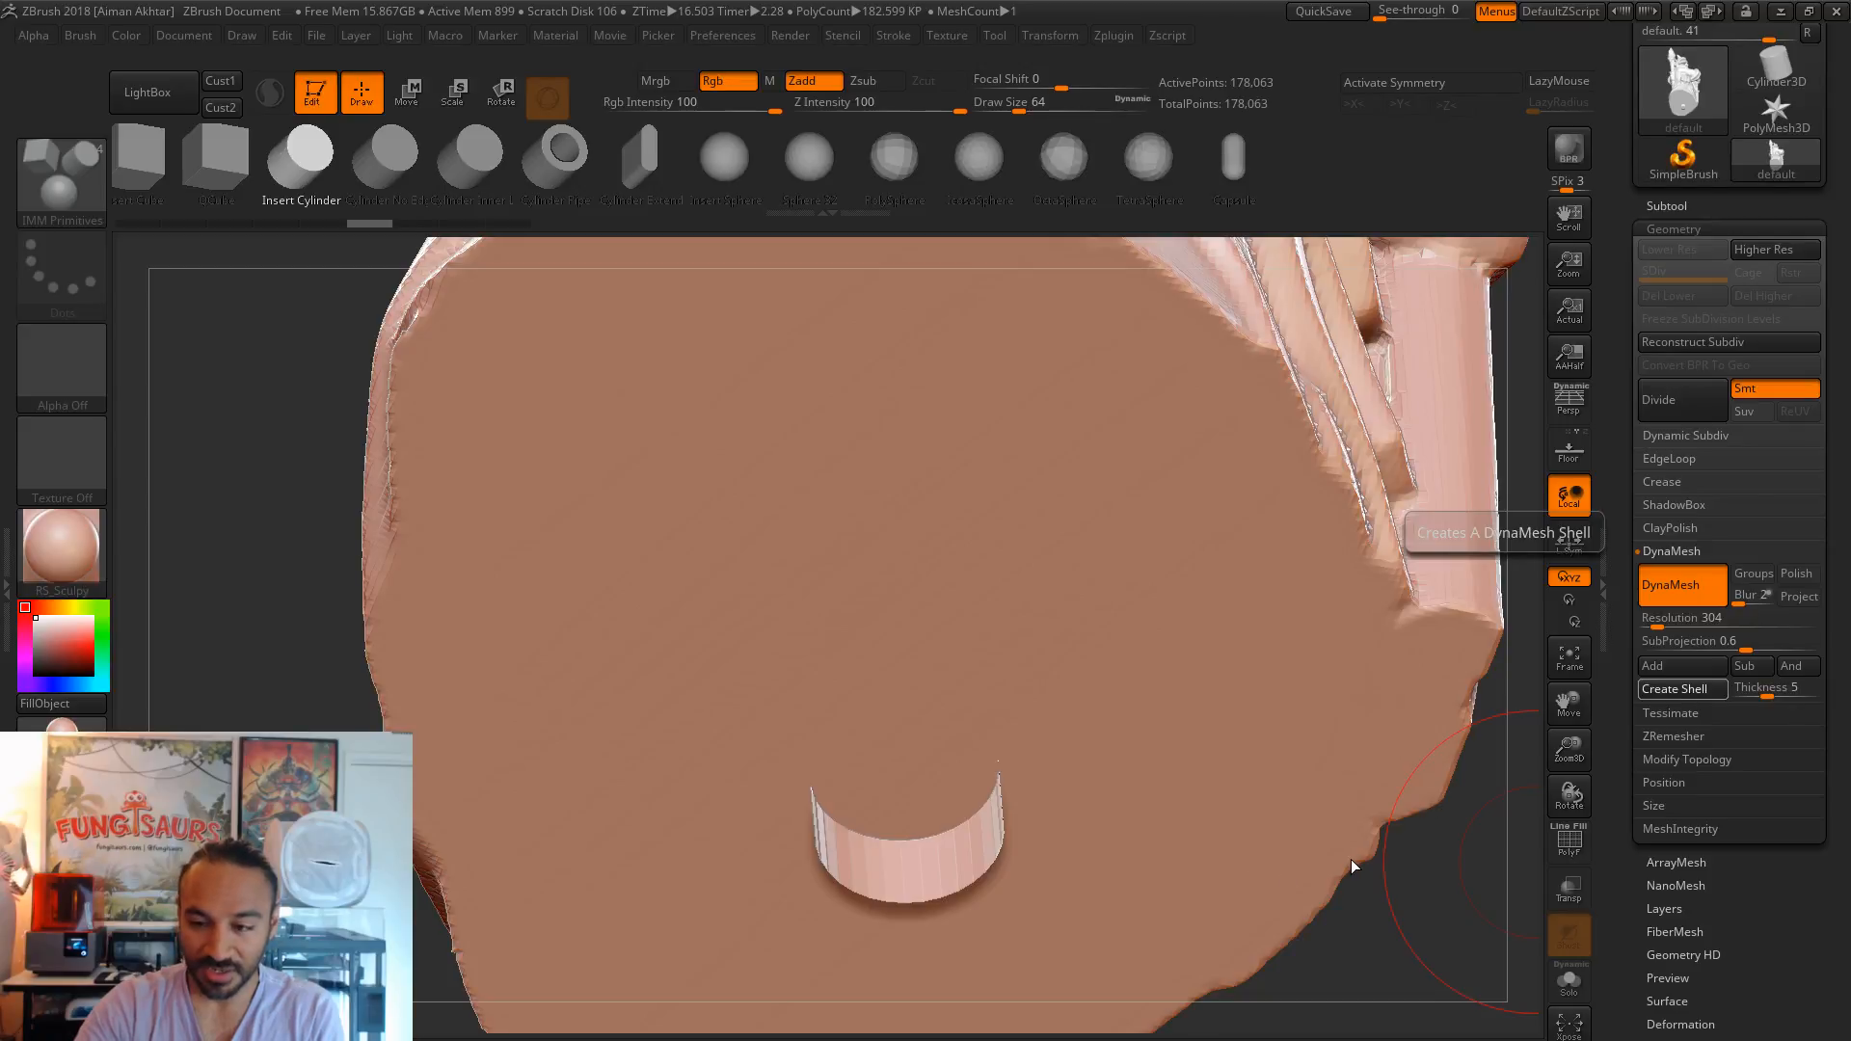
- Hide half of the dwarf to examine the wall thickness and hollow interior in section, and show the whole model again
left_click_drag(1330, 973, 1103, 1030, "alt")
left_click_drag(641, 297, 905, 1016, "ctrl+shift")
left_click_drag(1234, 864, 1219, 792)
left_click_drag(765, 993, 1151, 920)
left_click_drag(1151, 920, 1051, 858, "alt")
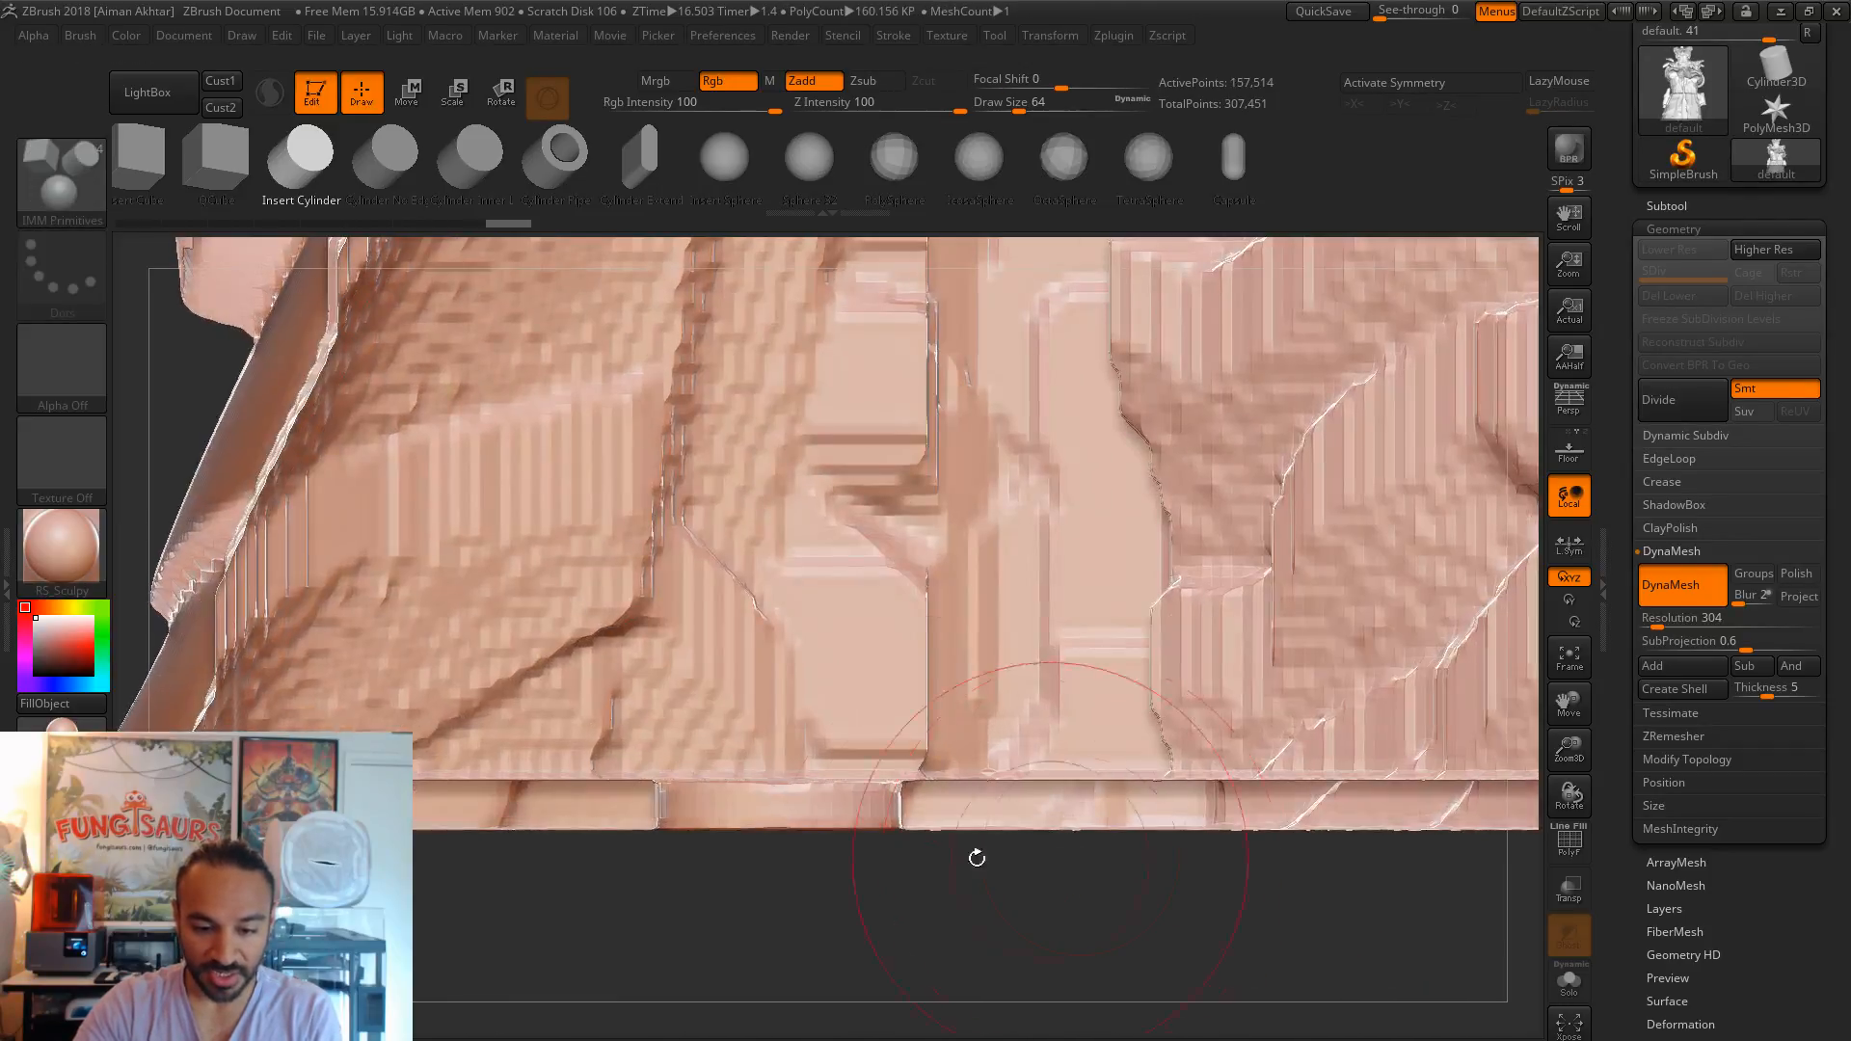
left_click_drag(636, 864, 672, 807)
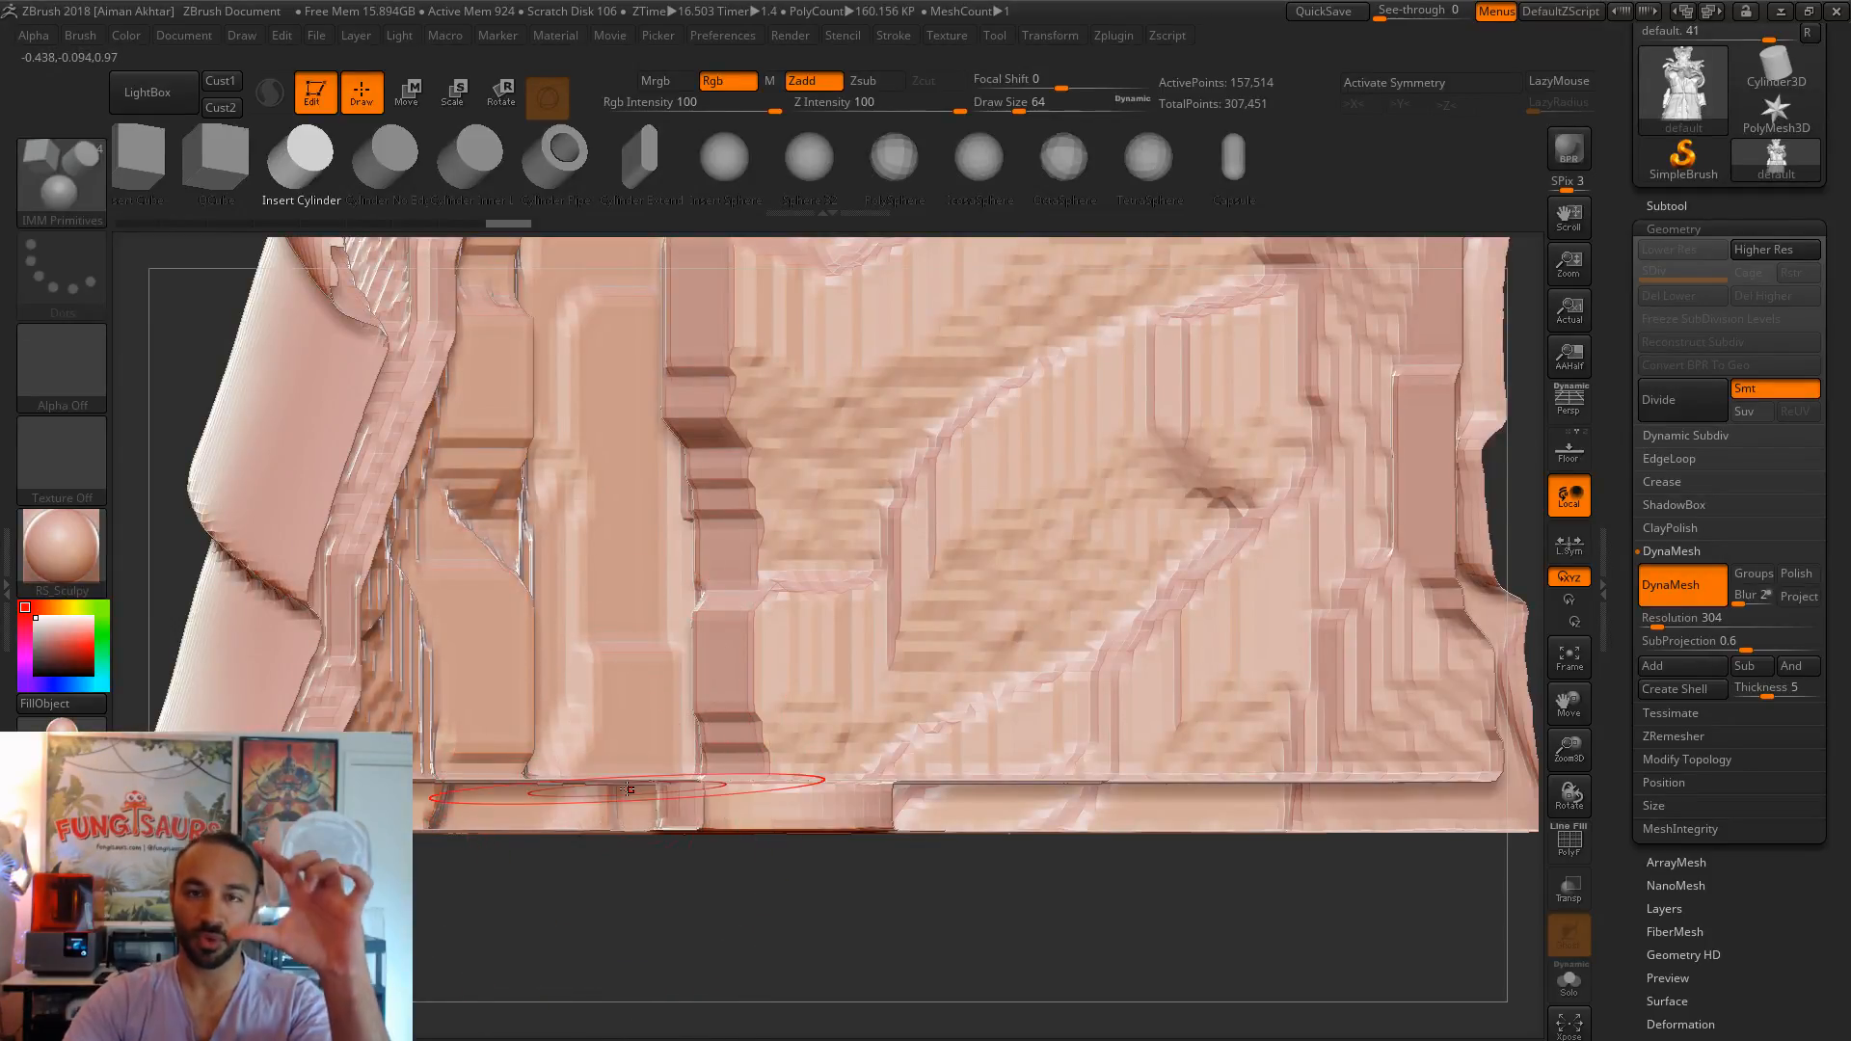
left_click_drag(767, 940, 1094, 713, "alt")
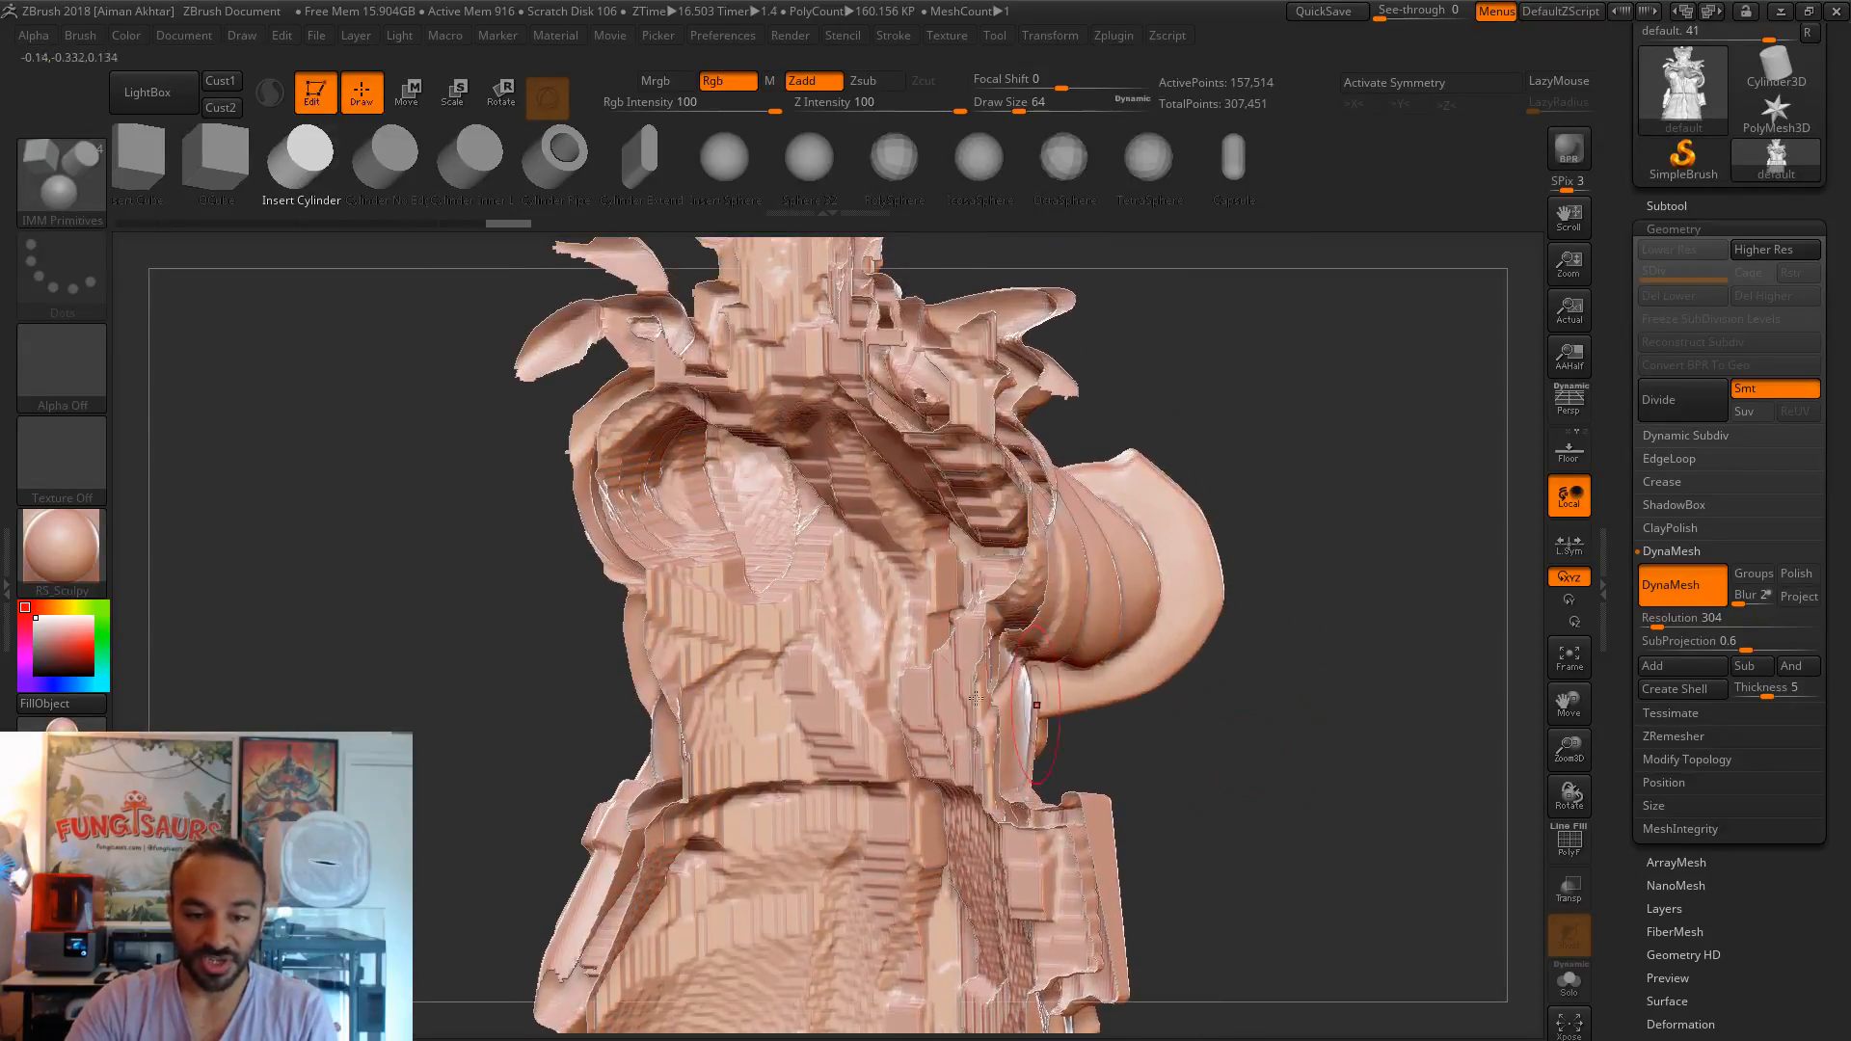
left_click_drag(1388, 702, 1301, 550)
left_click(1301, 549, "ctrl+shift")
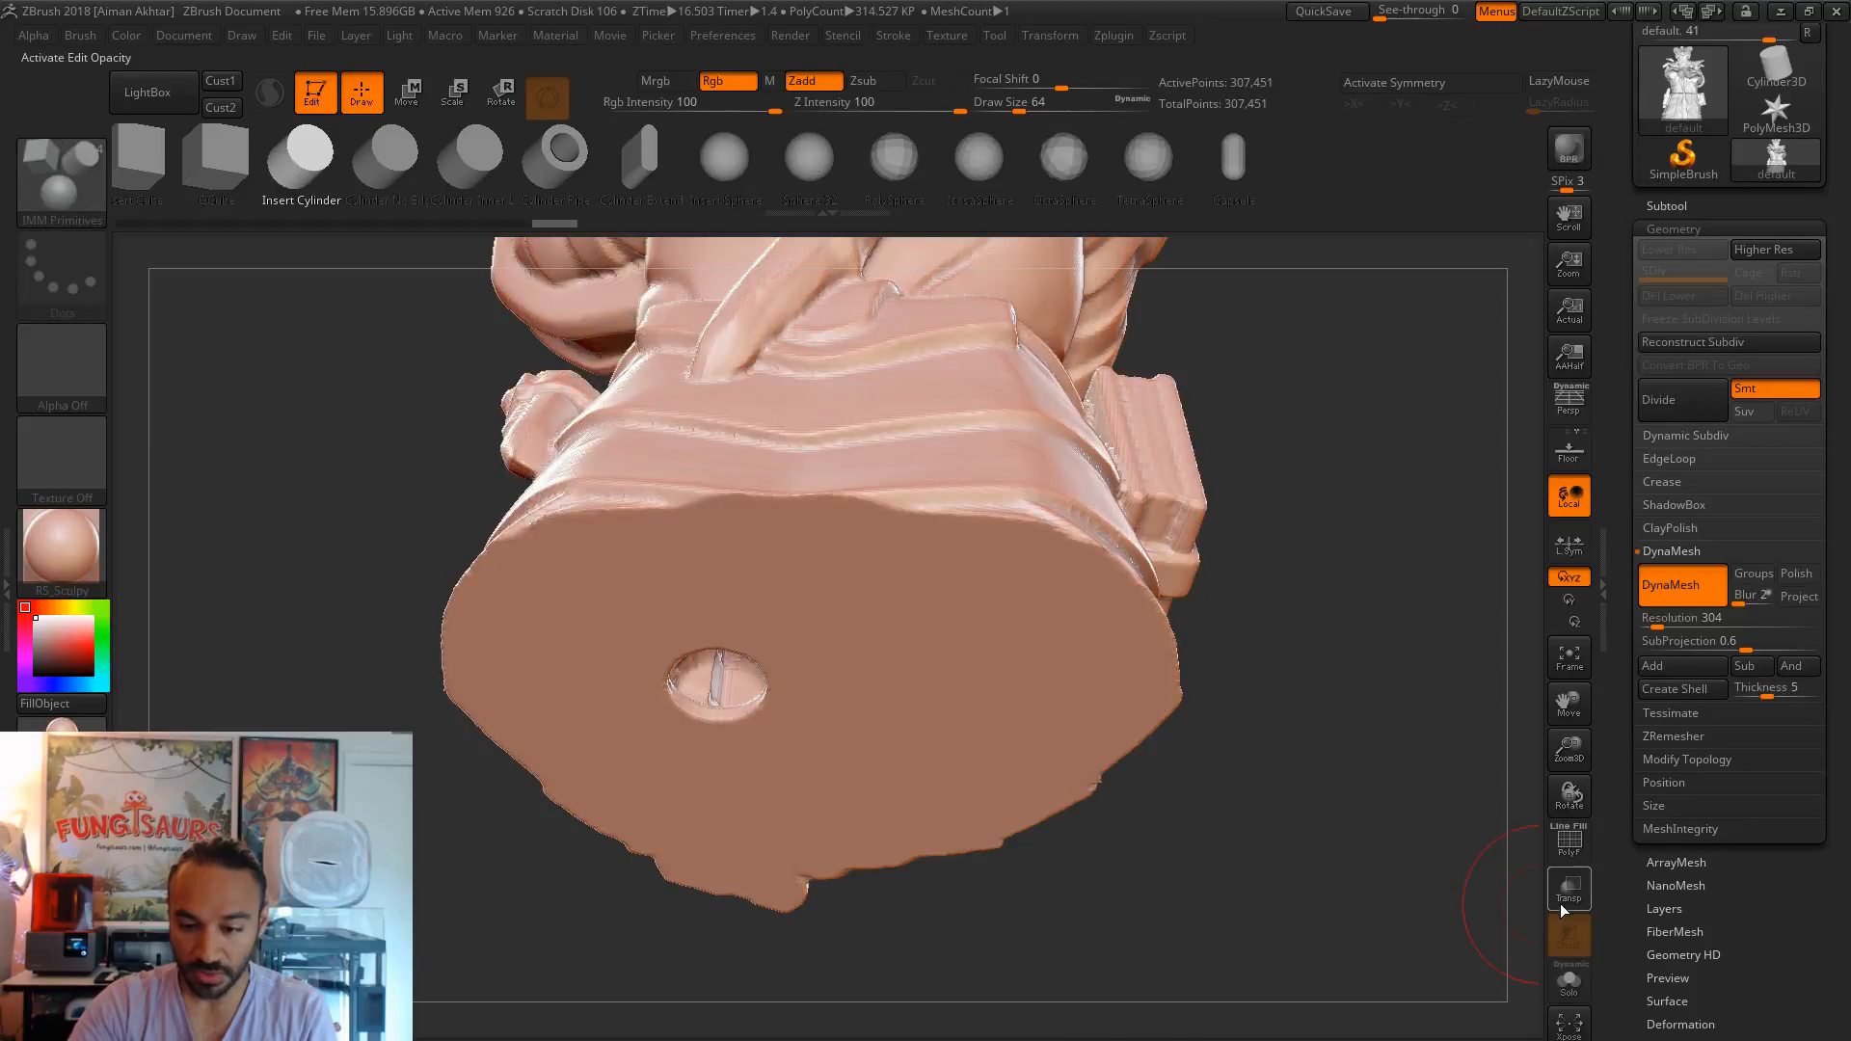
- Show the polygroup wireframe and isolate the inner shell through the drain hole on the dwarf's underside
key("shift+f")
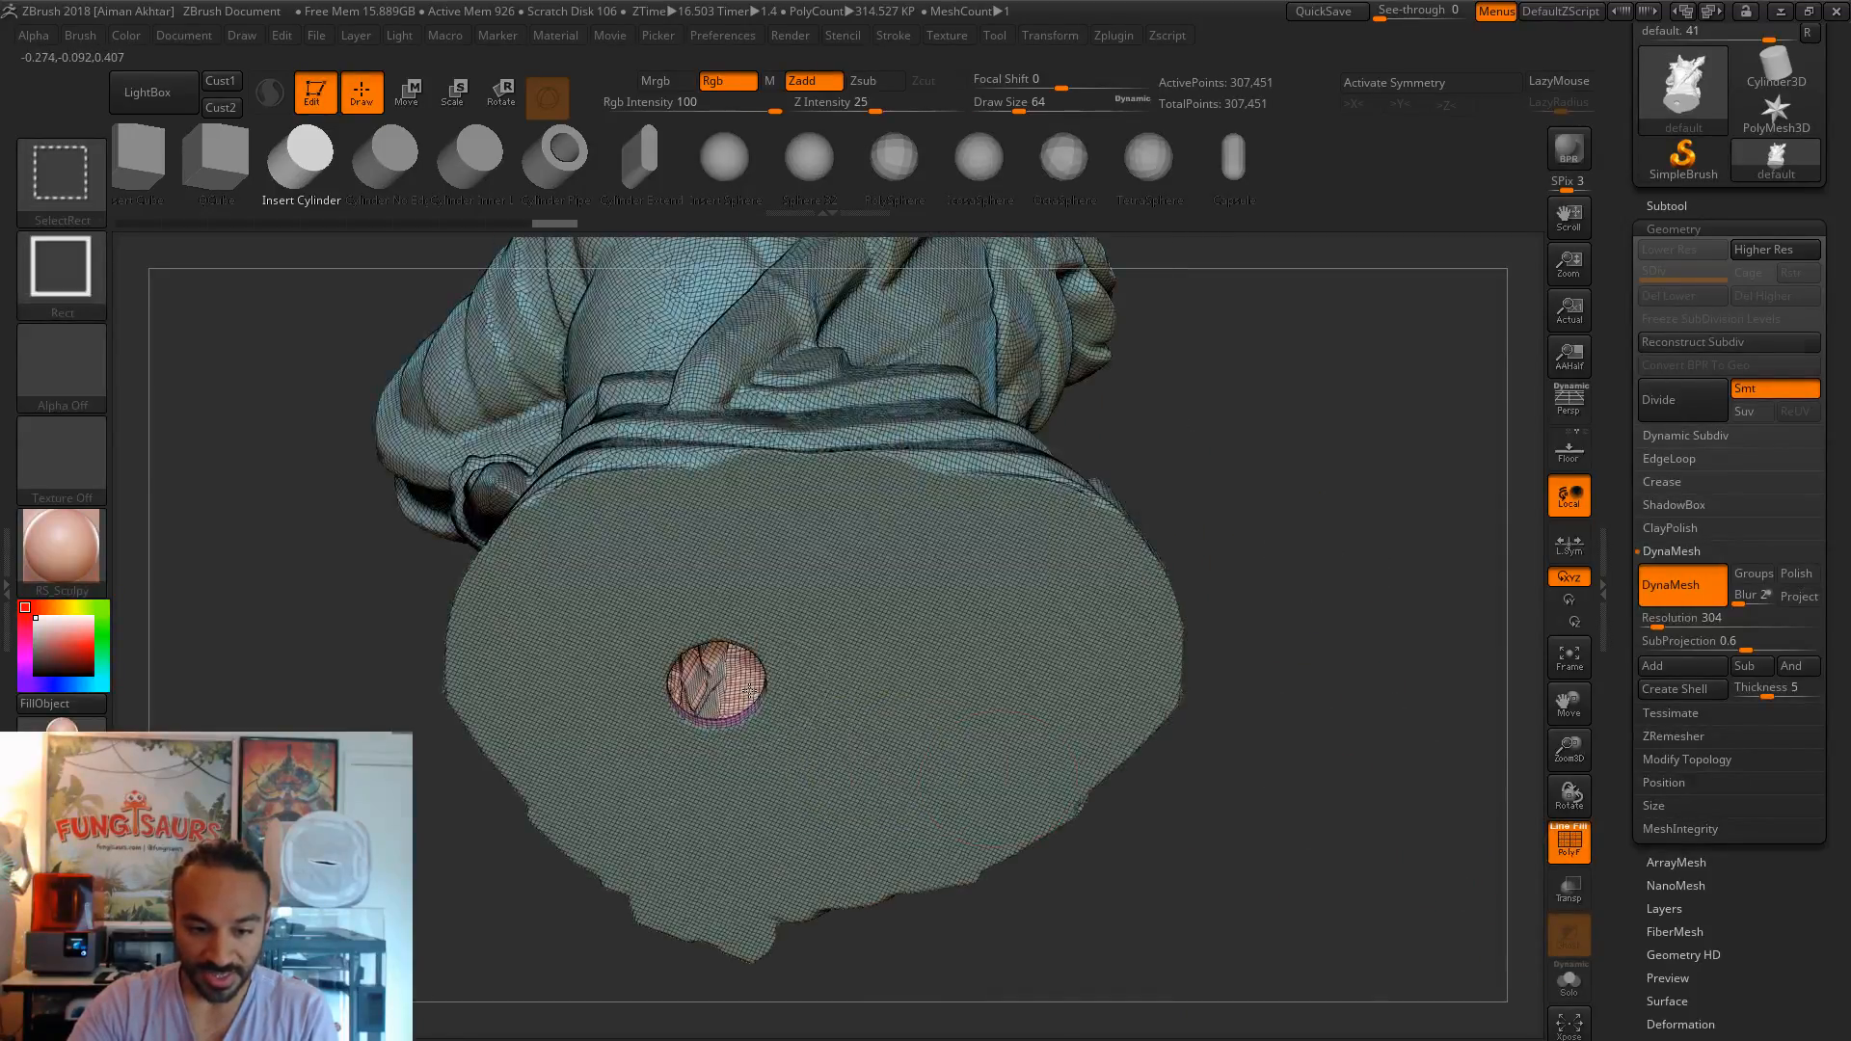
left_click(750, 690, "ctrl+shift")
left_click_drag(1247, 814, 1135, 782, "alt")
mouse_move(1154, 620)
left_mouse_down()
mouse_move(1086, 665)
mouse_move(1181, 665)
mouse_move(1060, 627)
left_mouse_up()
- Hide the wireframe, try smoothing the inner shell with a draw size of 695, and undo the smoothing
key("s")
mouse_move(939, 583)
left_mouse_down()
mouse_move(987, 583)
mouse_move(949, 597)
mouse_move(862, 413)
left_mouse_up()
left_click(1569, 842)
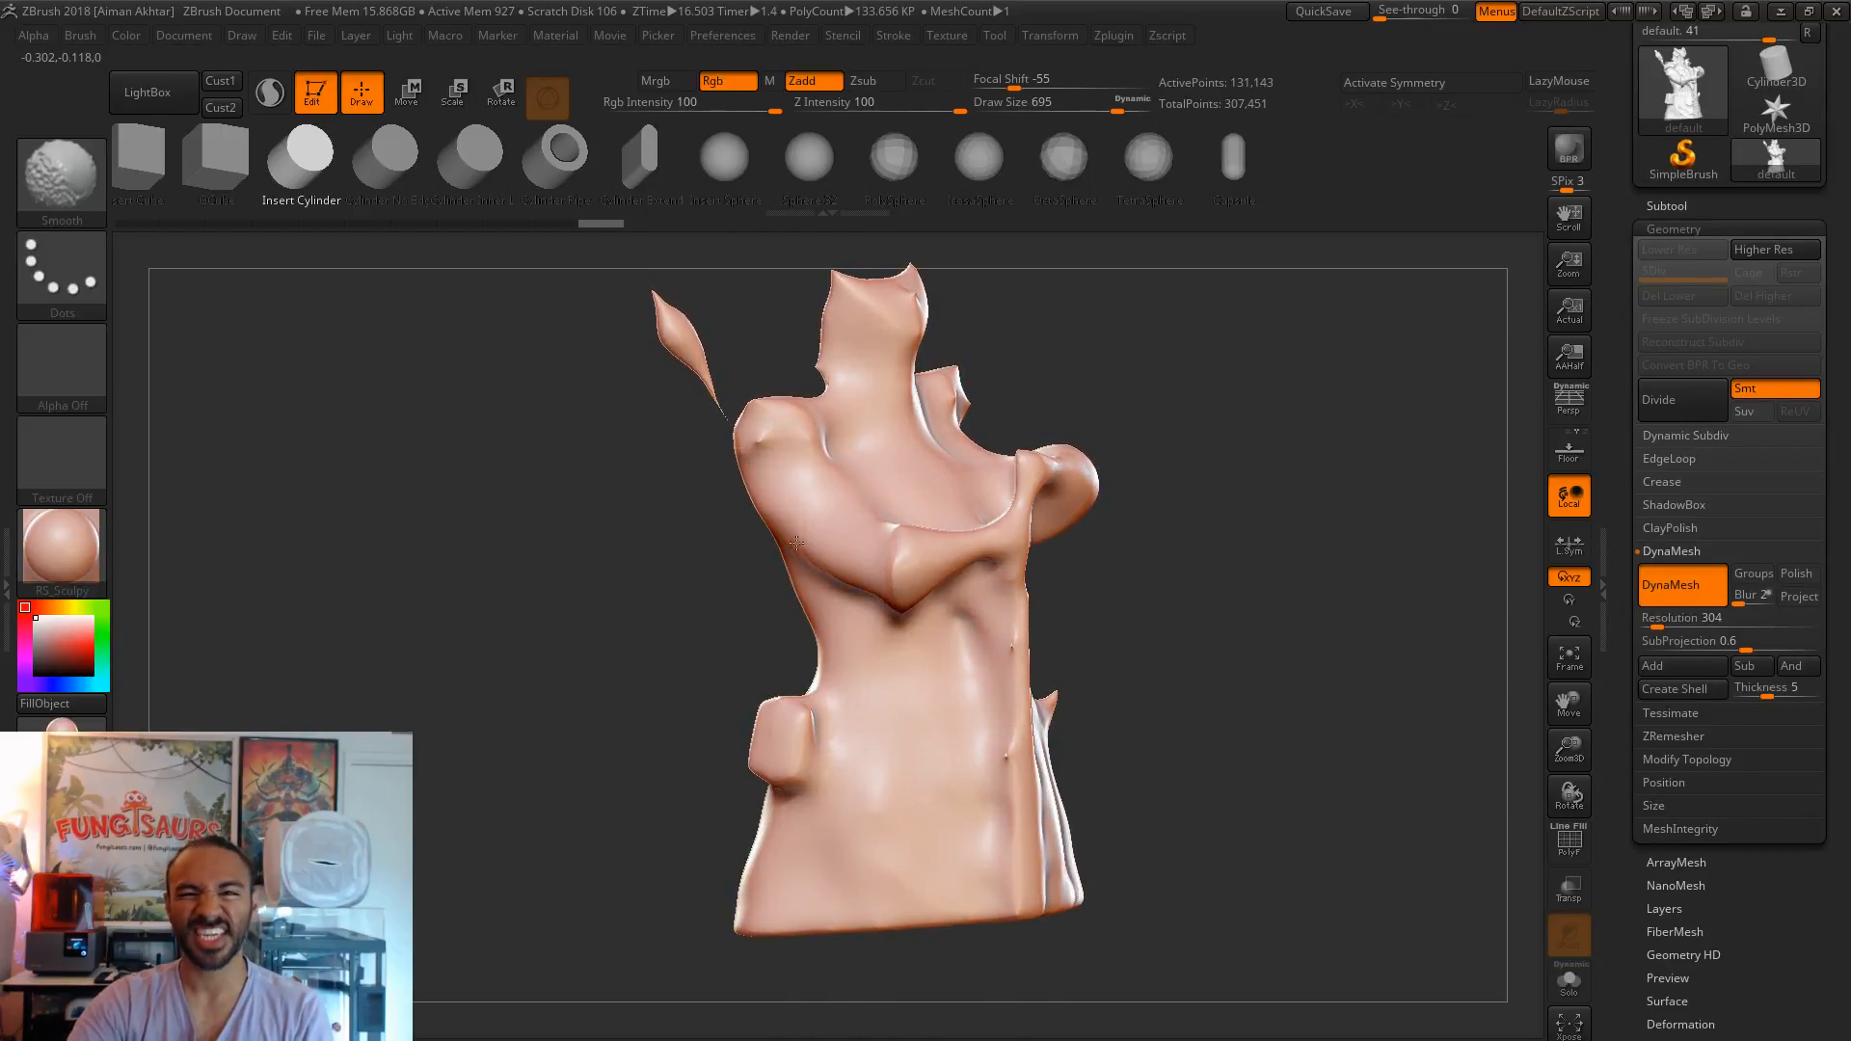
left_click_drag(1242, 625, 1262, 771)
key("ctrl+z")
- Smooth the stepped surface of the isolated inner shell with the Smooth brush at a draw size of 508
key("s")
left_click_drag(670, 475, 604, 474)
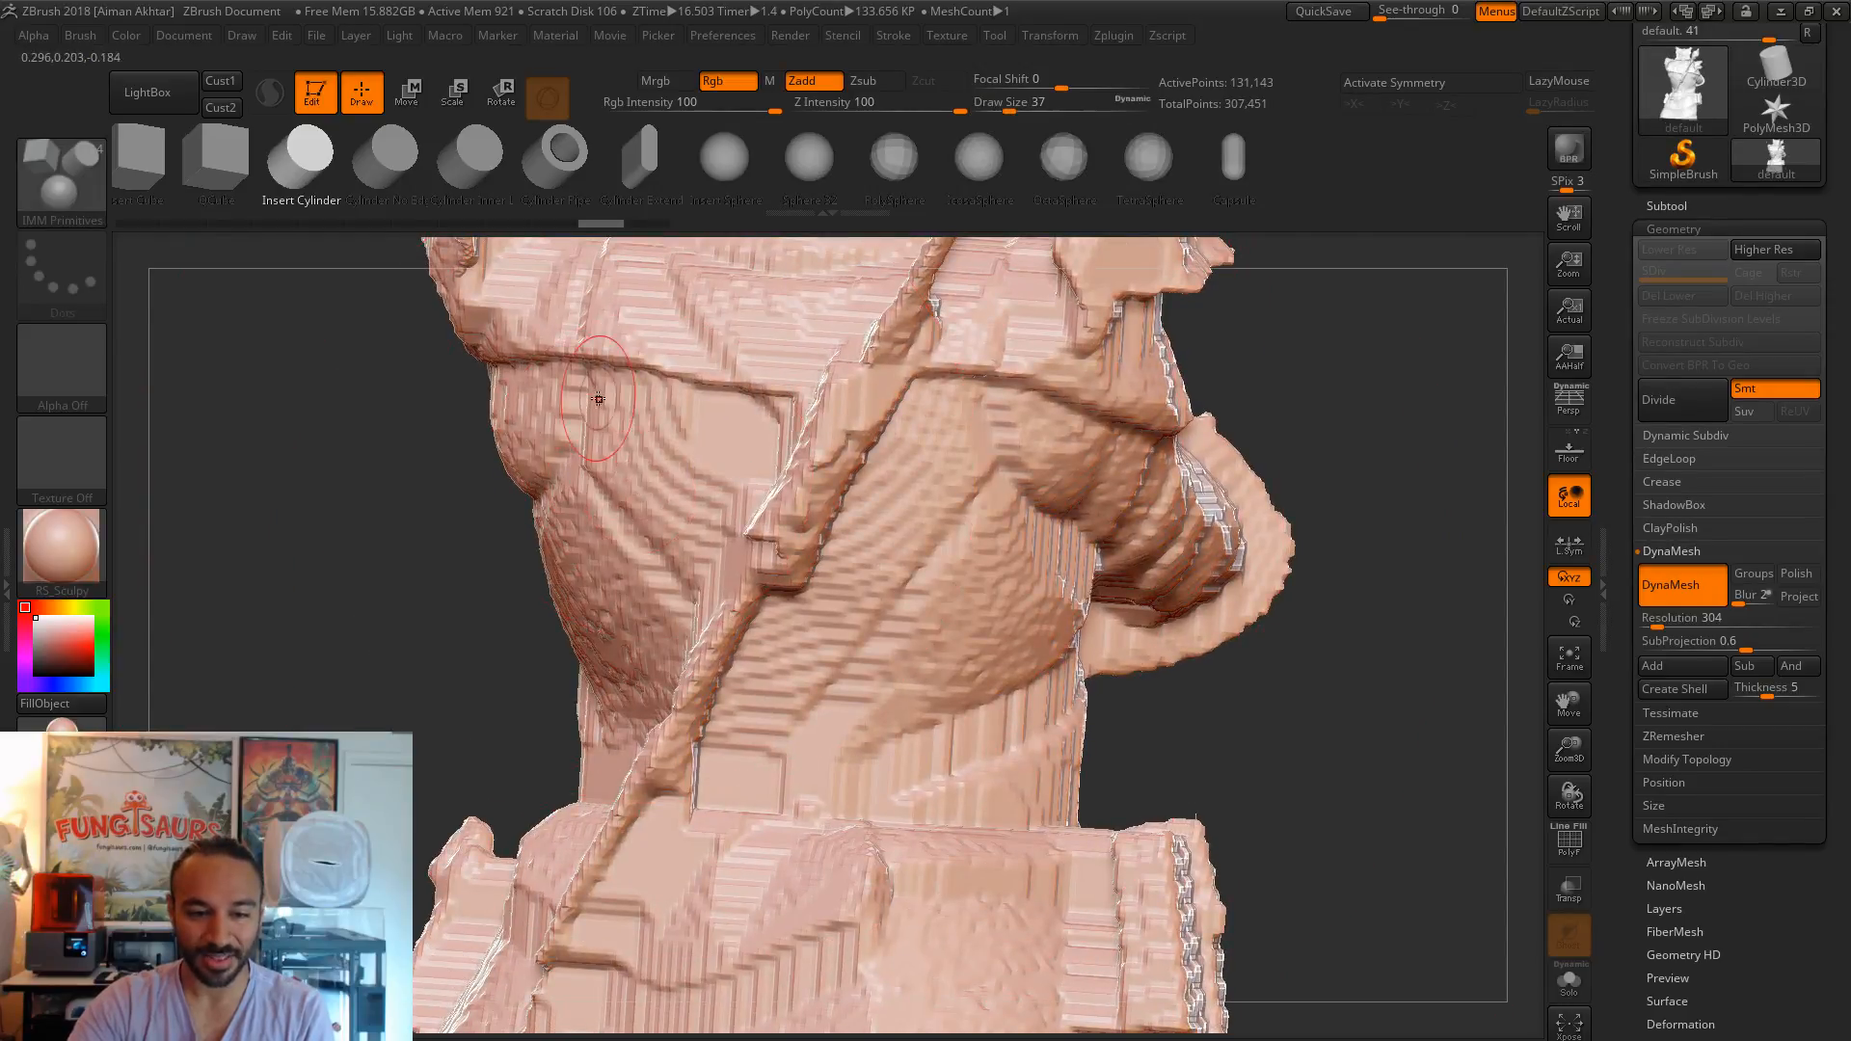
left_click_drag(1333, 706, 1150, 691, "alt")
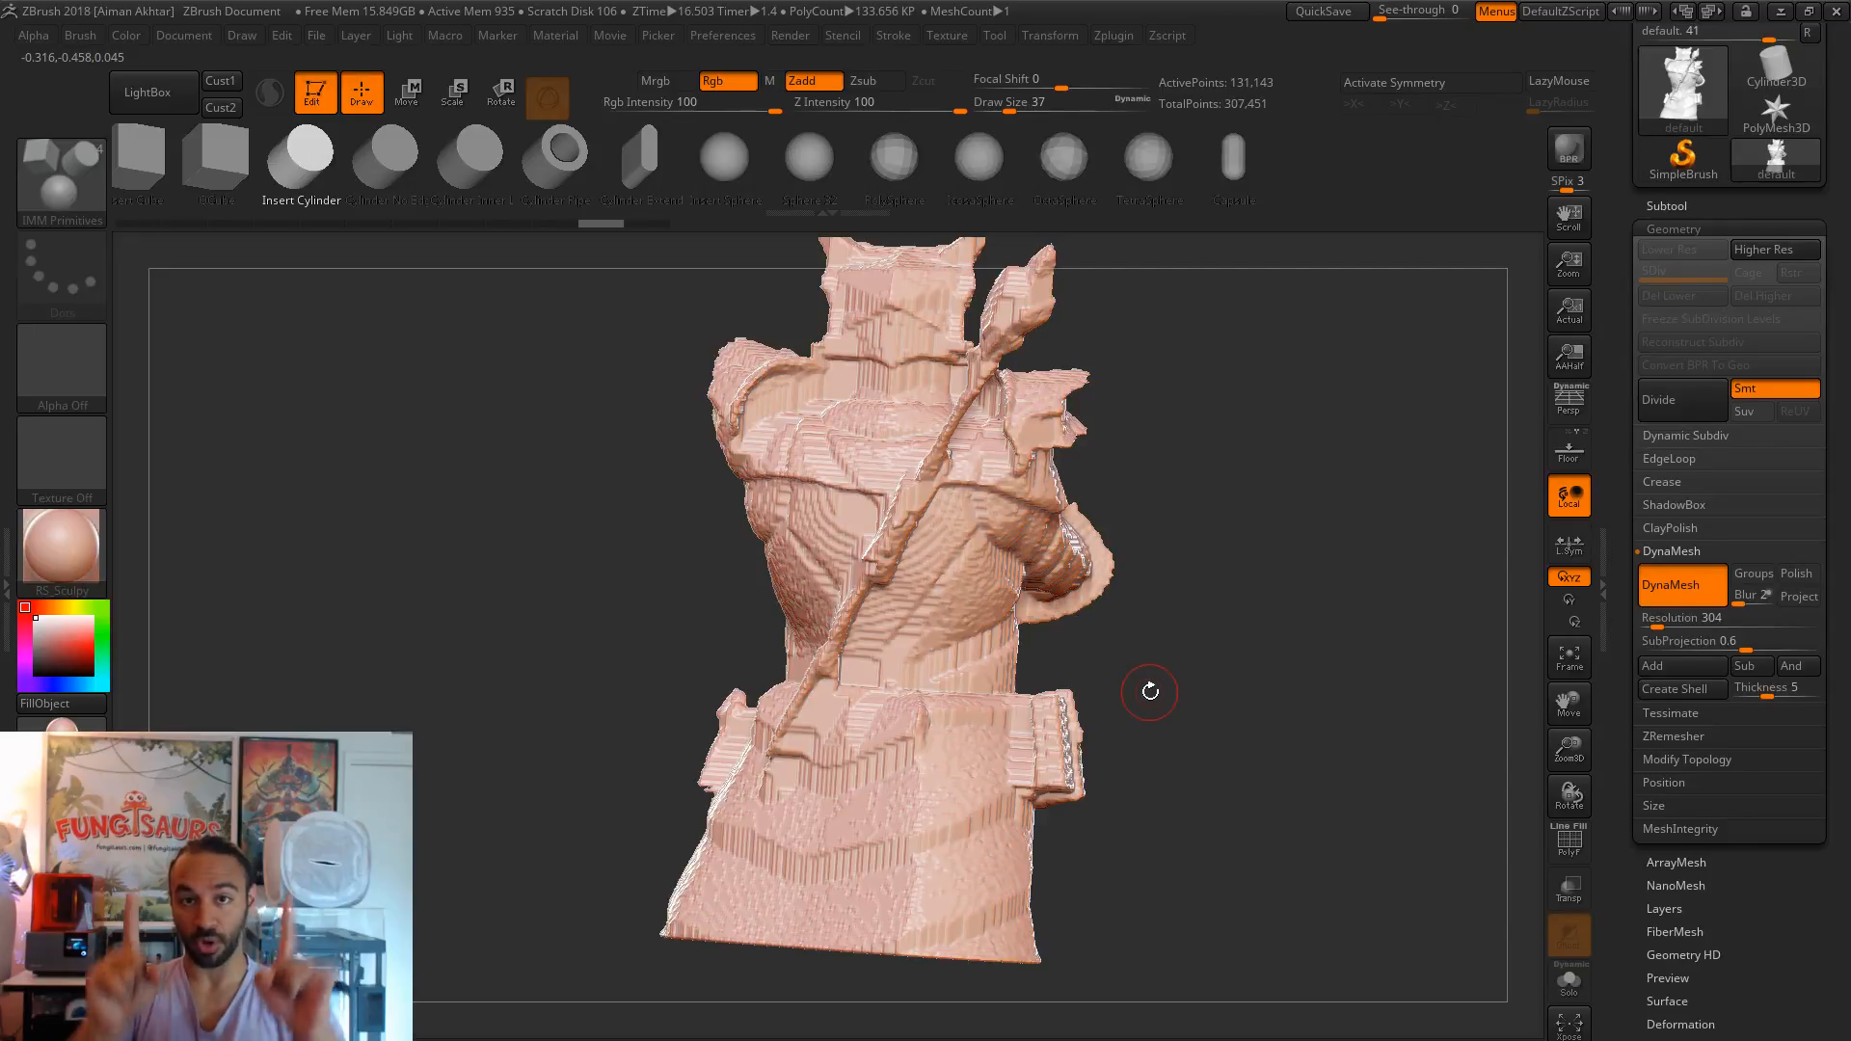
left_click_drag(737, 265, 1195, 568)
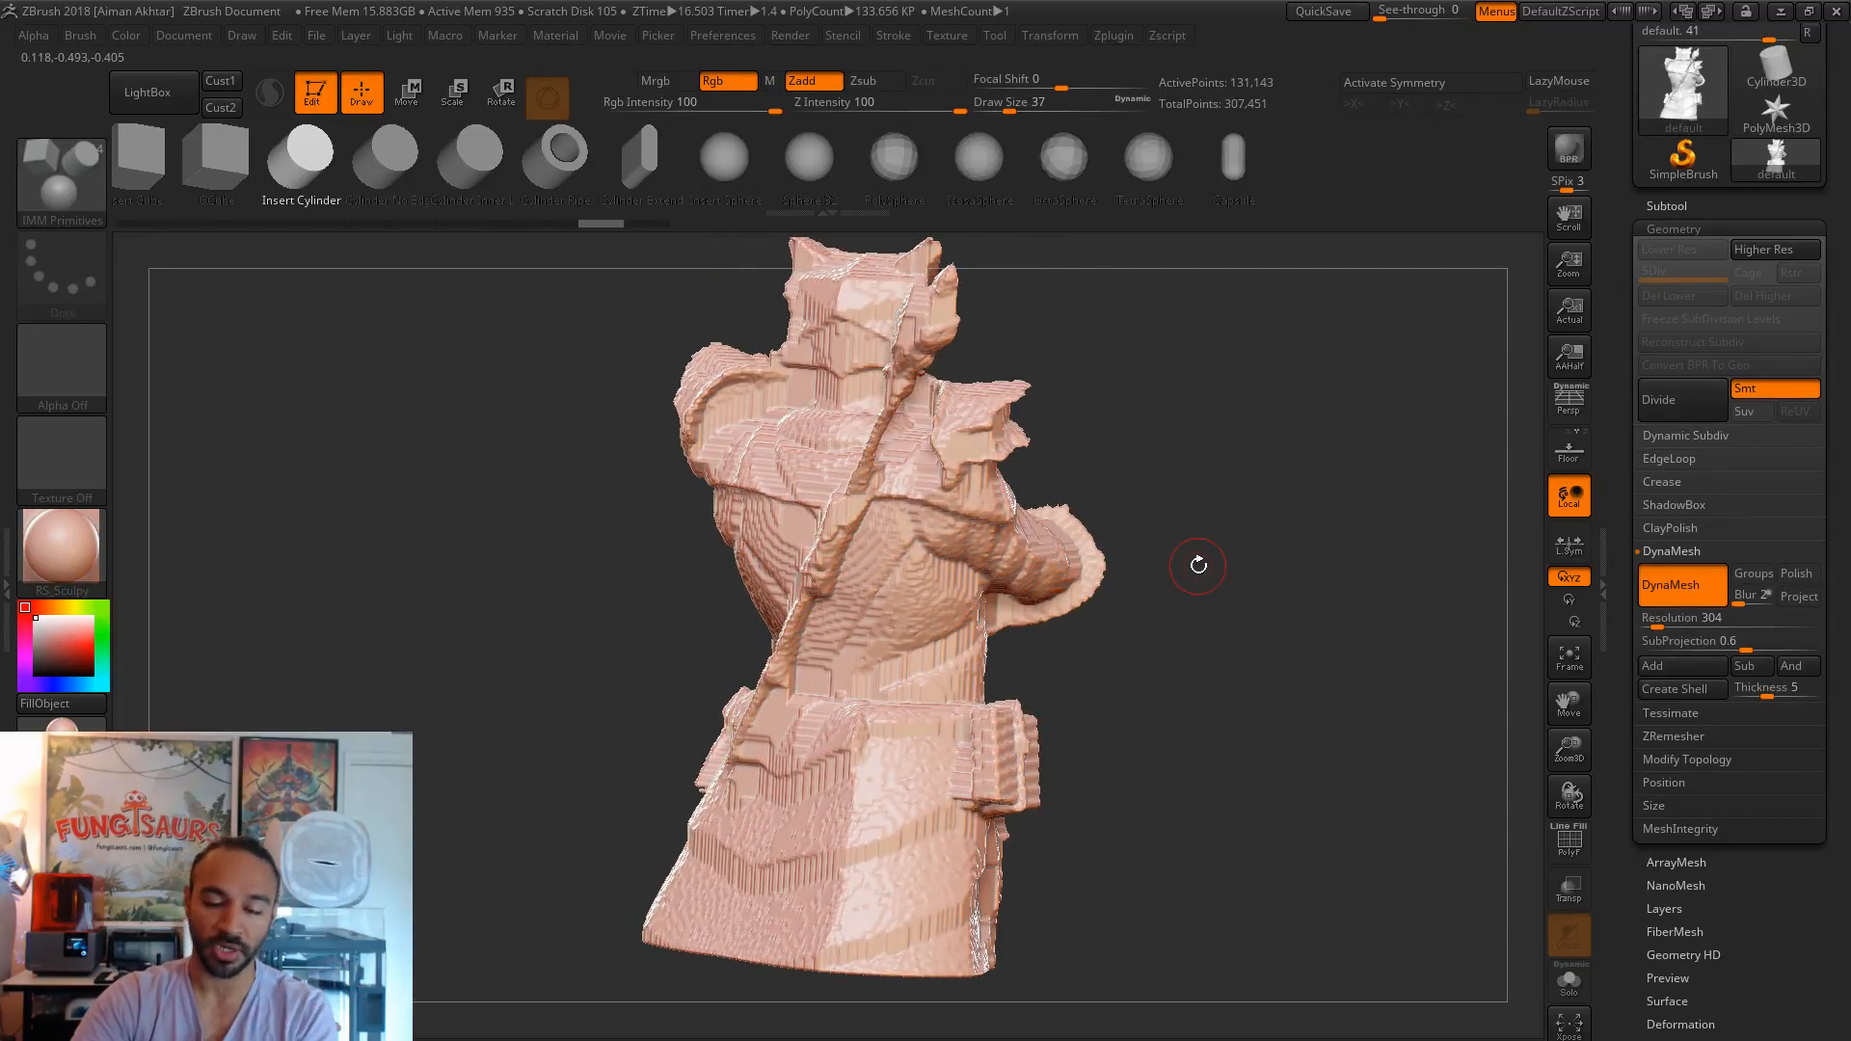
key("s")
mouse_move(953, 568)
left_mouse_down()
mouse_move(992, 567)
mouse_move(893, 590)
left_mouse_up()
left_click_drag(1144, 512, 1114, 562)
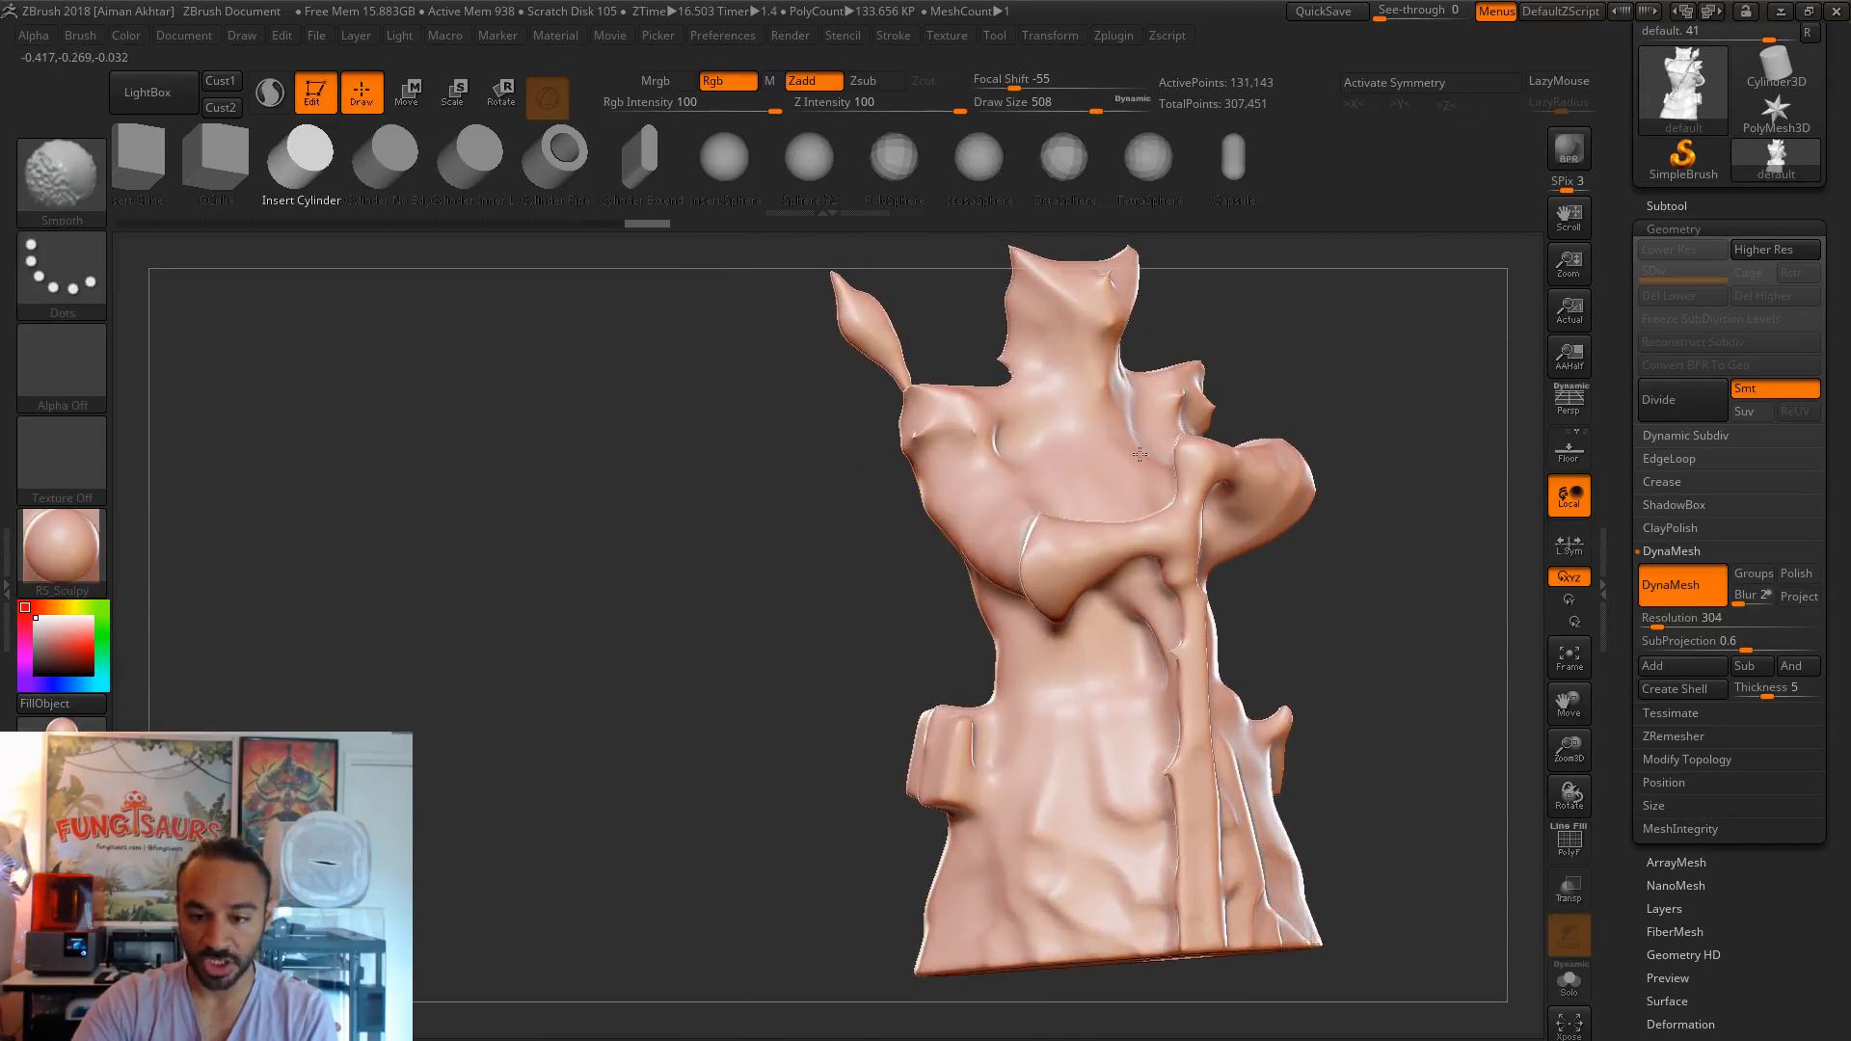
left_click_drag(1075, 344, 1085, 333, "shift")
mouse_move(1316, 608)
left_mouse_down()
mouse_move(1376, 636)
mouse_move(1383, 718)
left_mouse_up()
- Set the draw size to 97, try a stroke on the inner shell near the staff, and undo it
left_click_drag(674, 756, 873, 993, "alt")
key("s")
left_click_drag(906, 417, 885, 418)
left_click_drag(918, 490, 925, 504)
key("ctrl+z")
- Switch the selection brush to SelectLasso and lasso-hide the lower part of the inner shell
mouse_move(908, 404)
left_mouse_down()
mouse_move(842, 400)
mouse_move(1014, 566)
left_mouse_up()
left_click_drag(708, 761, 818, 803)
left_click_drag(560, 722, 916, 835)
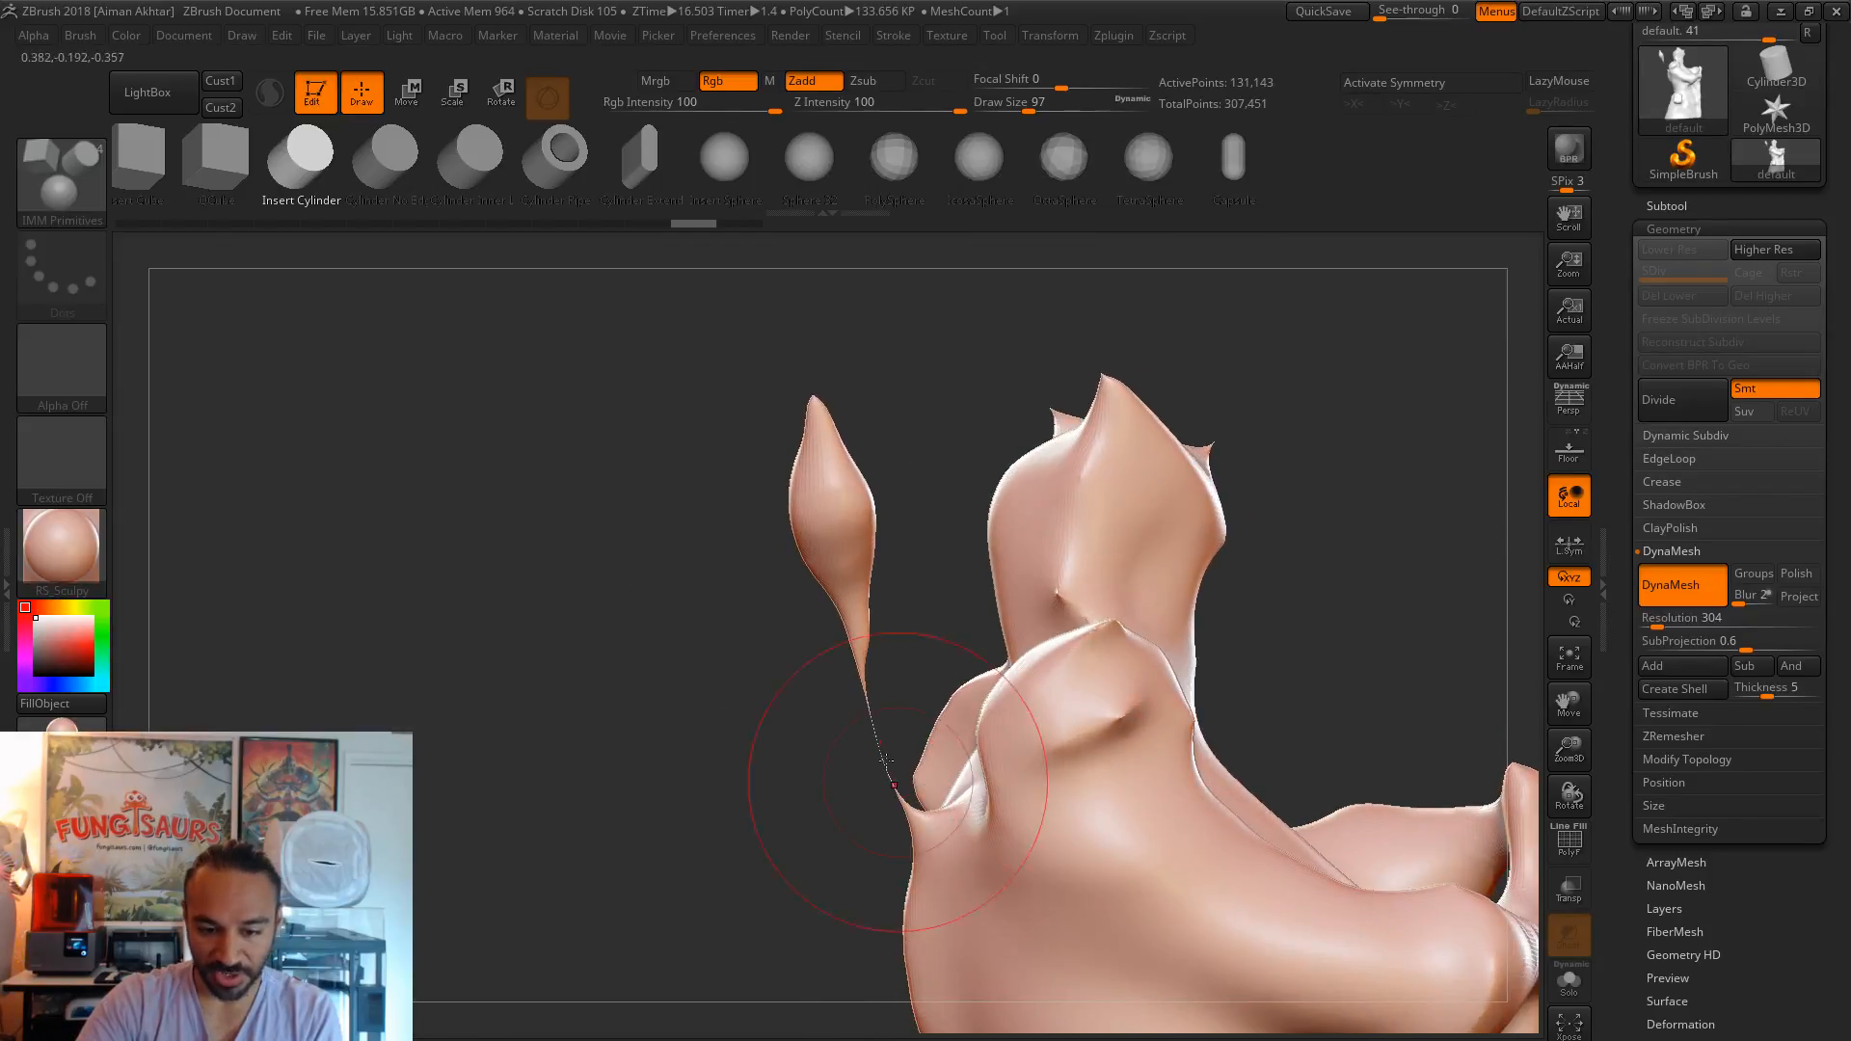
left_click_drag(875, 674, 997, 858)
mouse_move(1004, 442)
left_mouse_down()
mouse_move(1169, 454)
mouse_move(940, 441)
mouse_move(1205, 549)
mouse_move(1214, 578)
mouse_move(1172, 633)
mouse_move(1128, 632)
mouse_move(1234, 748)
mouse_move(1206, 559)
mouse_move(624, 590)
mouse_move(868, 599)
mouse_move(1106, 438)
mouse_move(1099, 611)
mouse_move(1263, 636)
mouse_move(1252, 719)
mouse_move(1222, 665)
left_mouse_up()
left_click(92, 209, "ctrl+shift")
left_click(270, 200, "ctrl+shift")
left_click_drag(1103, 570, 1162, 663, "alt")
mouse_move(1082, 803)
left_mouse_down("ctrl+shift")
mouse_move(1056, 686)
mouse_move(776, 648)
mouse_move(694, 963)
mouse_move(1147, 999)
left_mouse_up("ctrl+shift")
- Lasso-hide the head area of the inner shell, leaving its pointed tips and the staff piece visible
mouse_move(1206, 702)
left_mouse_down()
mouse_move(1301, 706)
mouse_move(1272, 775)
mouse_move(1228, 518)
left_mouse_up()
left_click_drag(1291, 646, 1041, 673)
left_click_drag(1346, 526, 1203, 800, "alt")
left_click_drag(1290, 863, 1231, 842, "alt")
left_click_drag(1147, 777, 1316, 769)
left_click_drag(1205, 694, 1242, 895, "alt")
mouse_move(1142, 792)
left_mouse_down()
mouse_move(1099, 752)
mouse_move(1154, 543)
mouse_move(1178, 627)
left_mouse_up()
mouse_move(1128, 501)
left_mouse_down("ctrl+shift")
mouse_move(1144, 406)
mouse_move(1066, 313)
mouse_move(867, 344)
left_mouse_up("ctrl+shift")
mouse_move(875, 466)
left_mouse_down("ctrl+shift")
mouse_move(1022, 521)
mouse_move(1061, 462)
mouse_move(1401, 595)
mouse_move(1021, 372)
left_mouse_up("ctrl+shift")
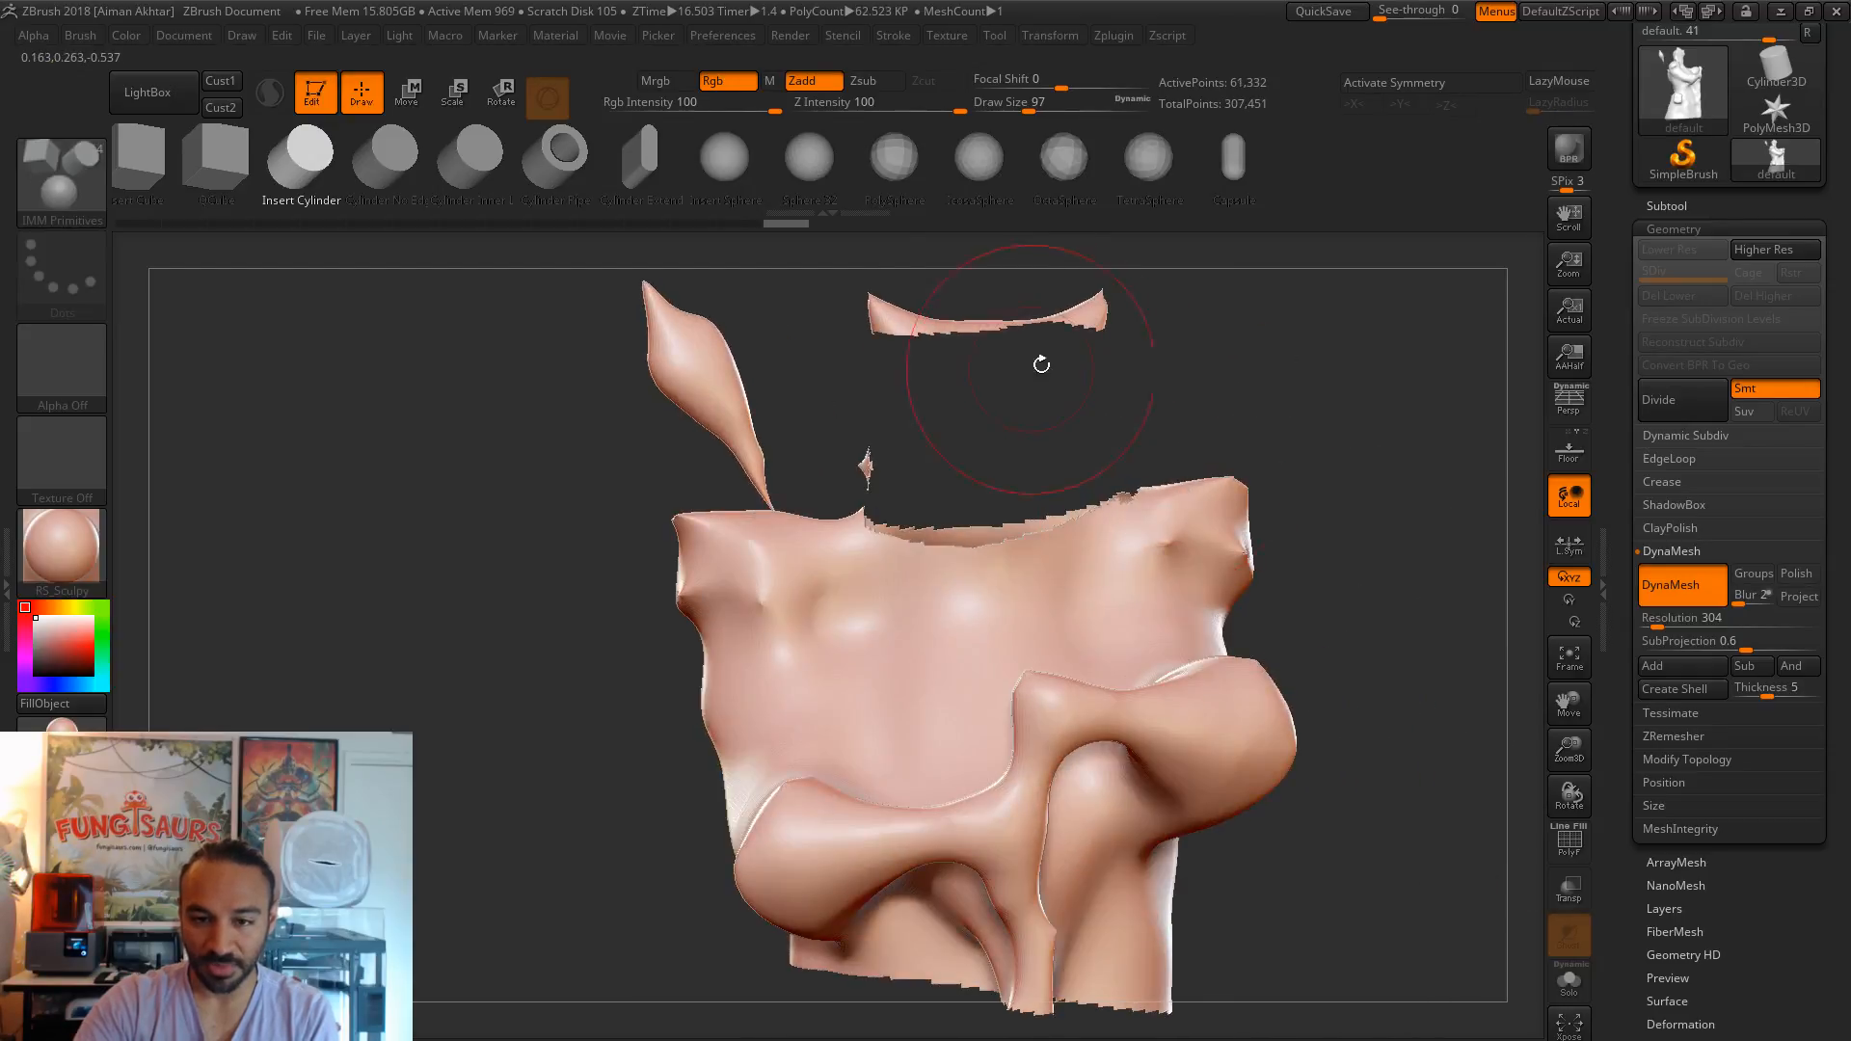
mouse_move(1092, 427)
left_mouse_down()
mouse_move(1205, 433)
mouse_move(1142, 511)
mouse_move(1297, 548)
left_mouse_up()
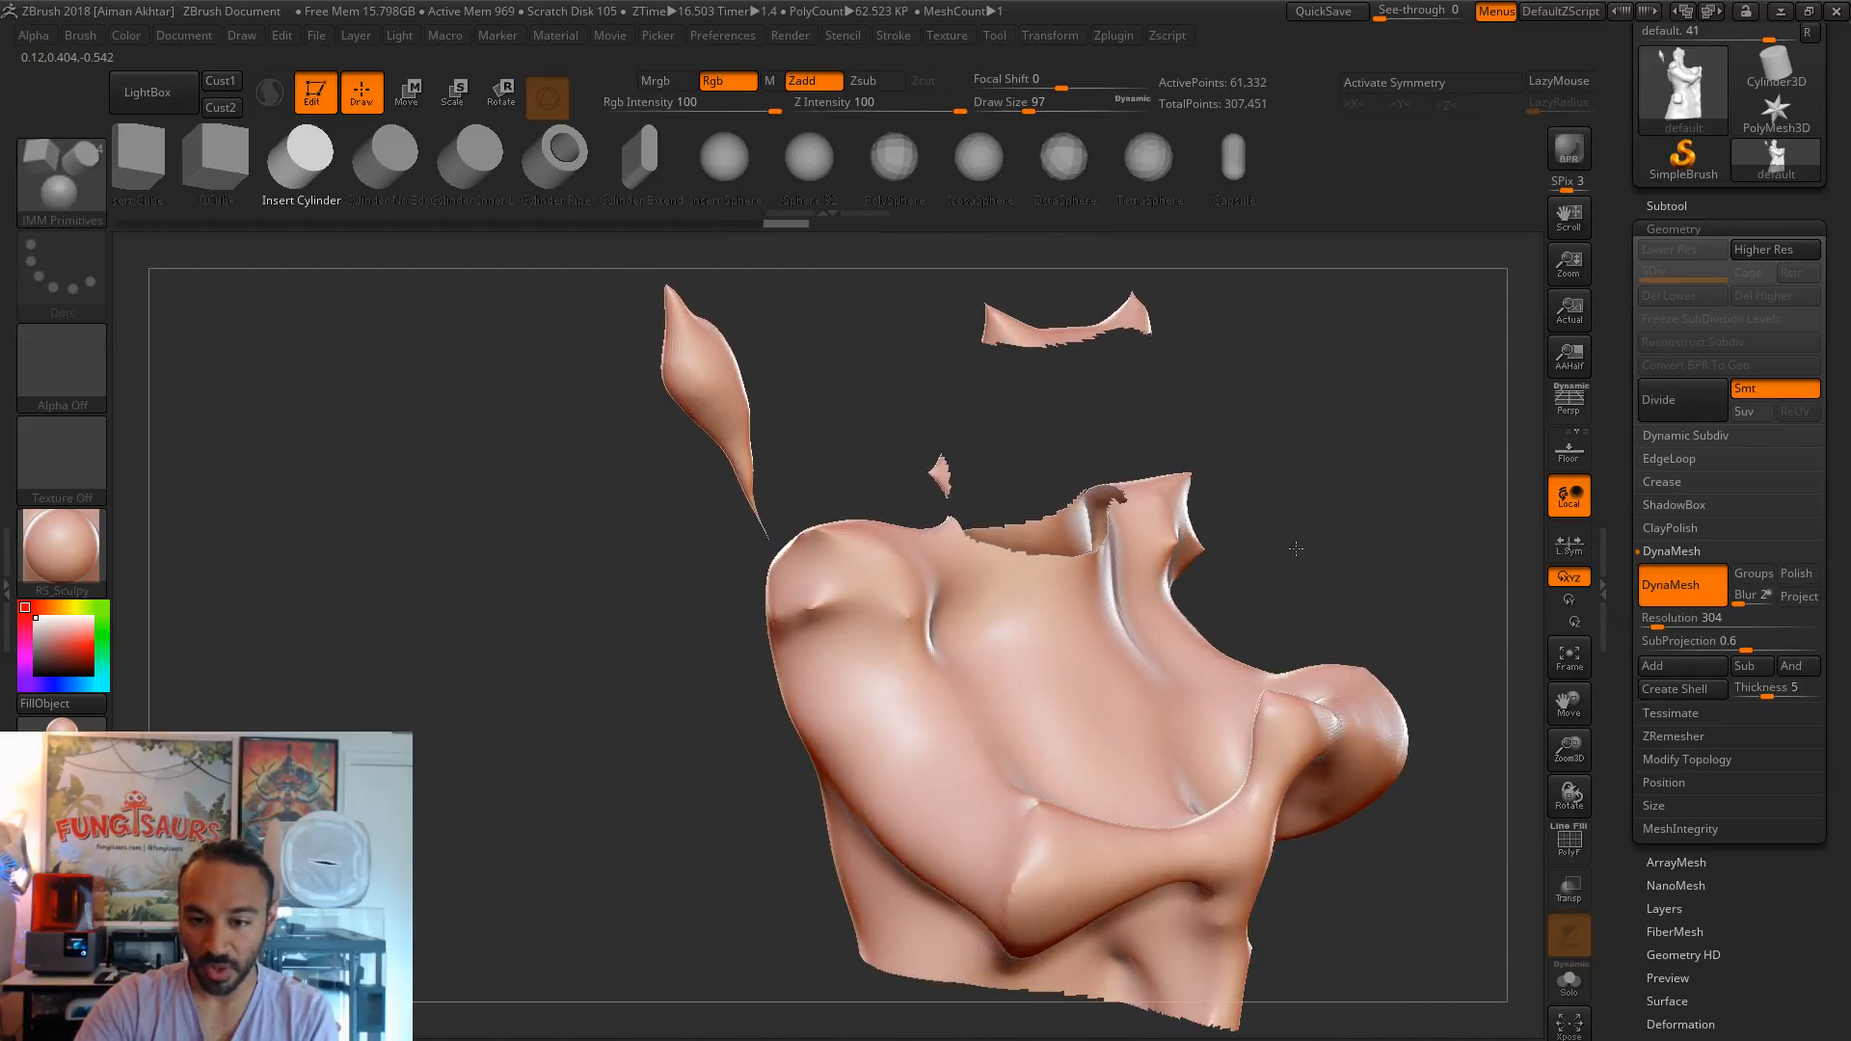
- Lasso-hide the inner shell's torso and remaining bulk, leaving only the thin arm, staff, shoulder and tip pieces visible
mouse_move(1178, 476)
left_mouse_down("ctrl+shift")
mouse_move(965, 535)
mouse_move(959, 627)
mouse_move(1132, 679)
mouse_move(1215, 660)
left_mouse_up("ctrl+shift")
left_click_drag(1340, 614, 1408, 692)
left_click_drag(1475, 772, 1404, 732)
mouse_move(1243, 884)
left_mouse_down()
mouse_move(1270, 787)
mouse_move(1190, 786)
left_mouse_up()
mouse_move(1114, 834)
left_mouse_down("ctrl+shift")
mouse_move(1201, 790)
mouse_move(1165, 488)
mouse_move(982, 412)
mouse_move(834, 424)
left_mouse_up("ctrl+shift")
left_click_drag(897, 855, 930, 843)
left_click_drag(1048, 552, 932, 472, "ctrl+shift")
mouse_move(1050, 556)
left_mouse_down("ctrl+shift")
mouse_move(689, 805)
mouse_move(733, 819)
left_mouse_up("ctrl+shift")
mouse_move(1066, 657)
left_mouse_down()
mouse_move(1224, 806)
mouse_move(1235, 768)
mouse_move(1103, 768)
mouse_move(882, 901)
mouse_move(761, 863)
mouse_move(786, 743)
mouse_move(752, 510)
left_mouse_up()
mouse_move(1060, 598)
left_mouse_down()
mouse_move(1224, 622)
mouse_move(1375, 613)
mouse_move(1182, 648)
mouse_move(752, 353)
left_mouse_up()
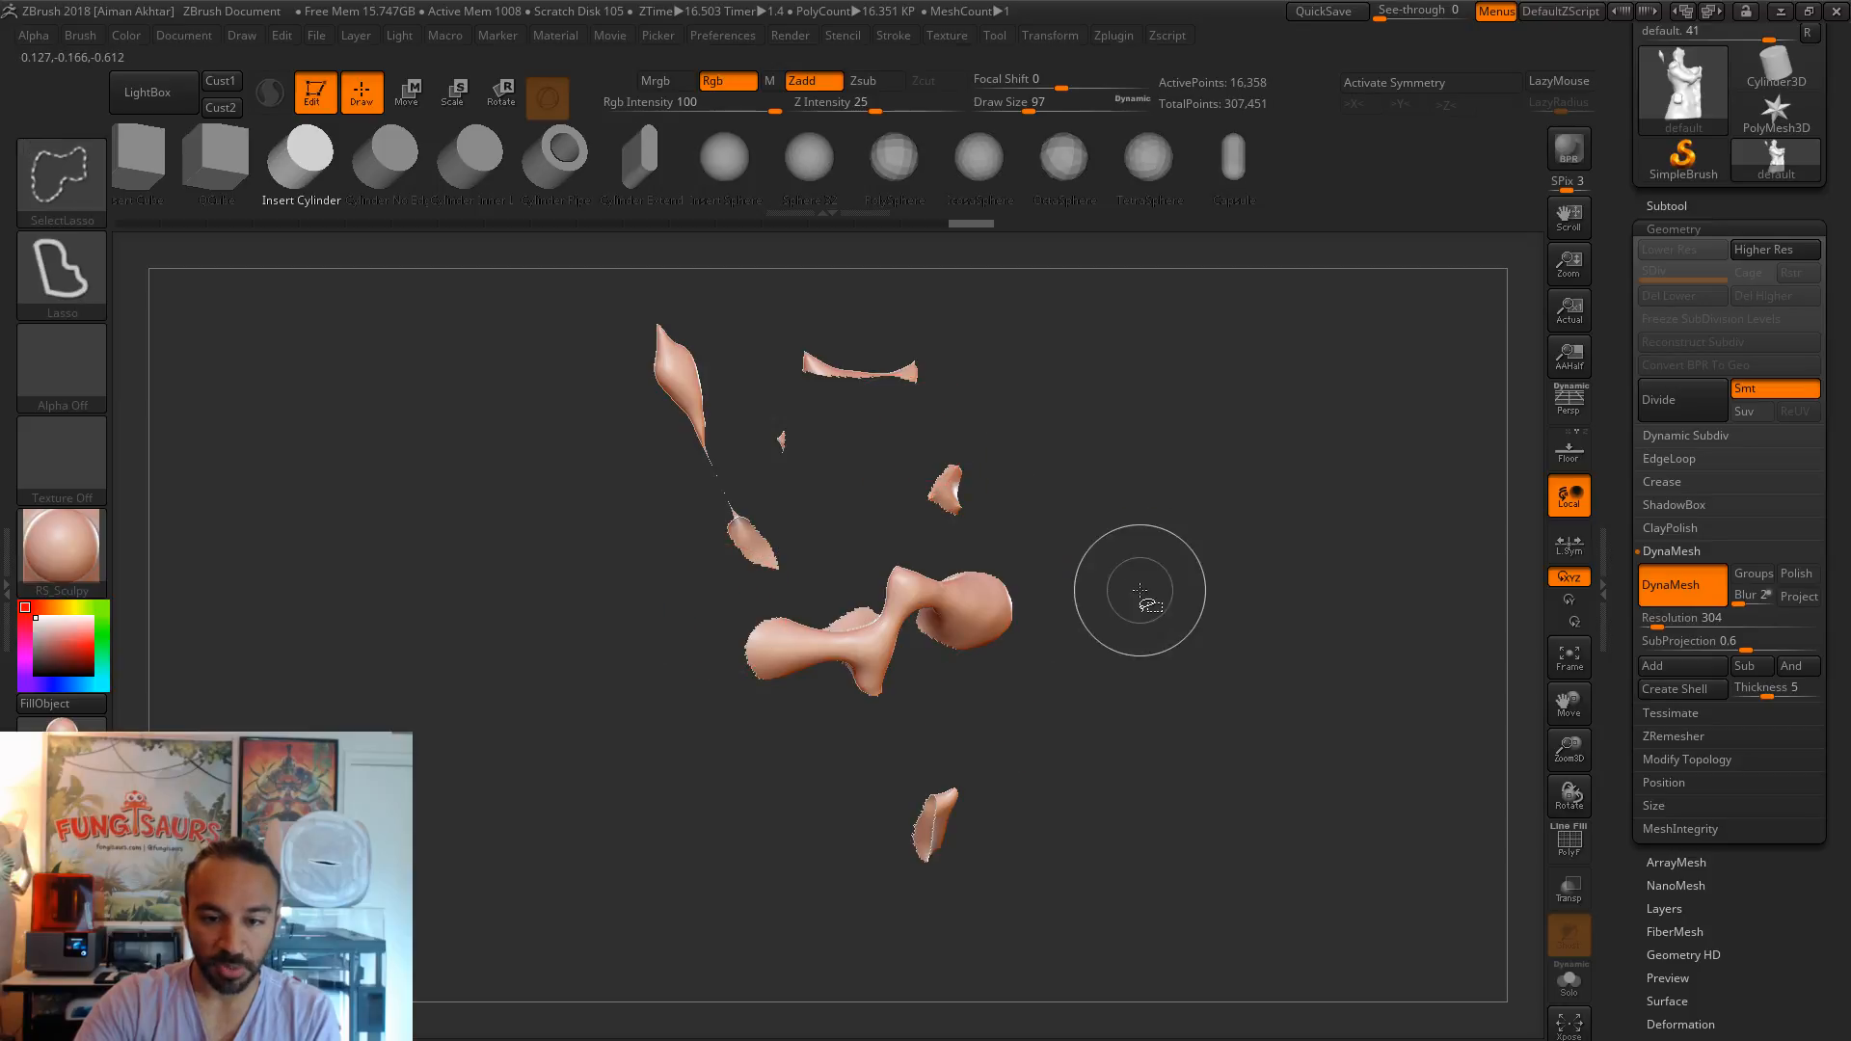
- Invert the visibility to hide the thin inner pieces and show the rest of the dwarf, toggling it to check the selection
left_click(1123, 622, "ctrl+shift")
left_click_drag(1169, 653, 1301, 614)
left_click_drag(1267, 716, 1203, 732)
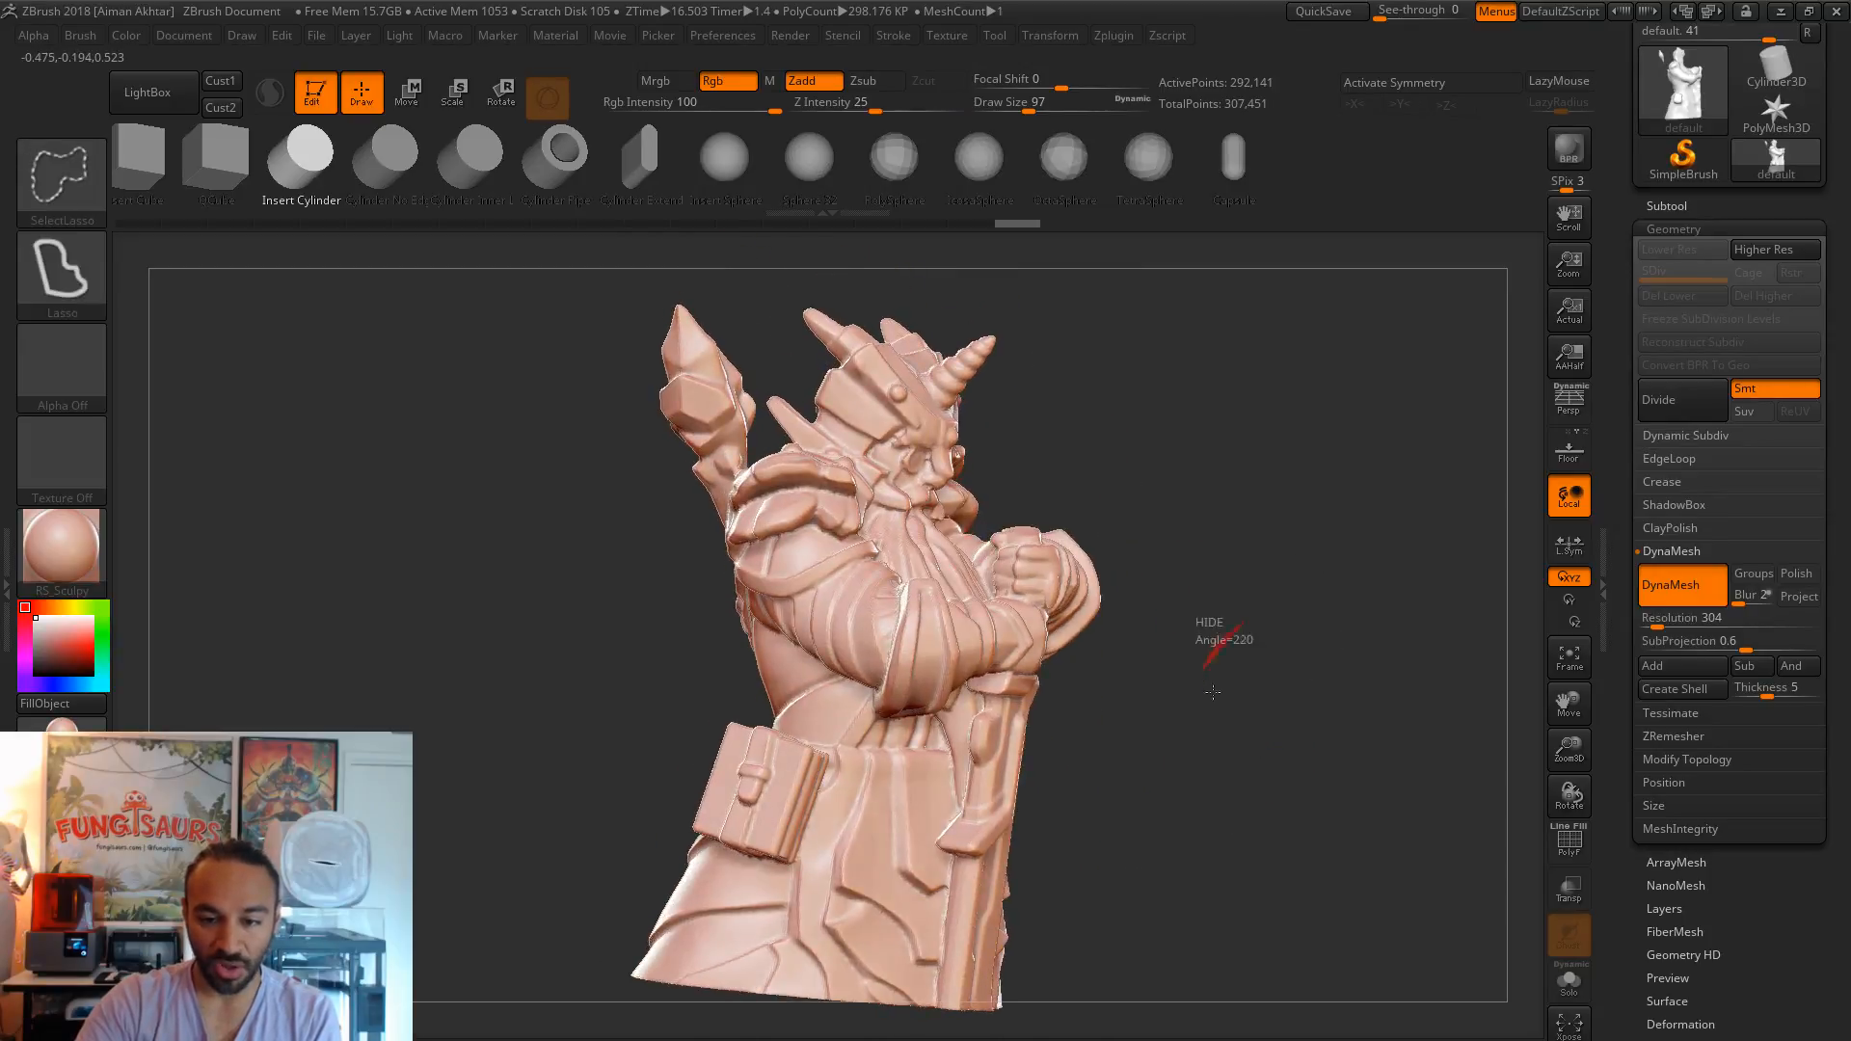
left_click(918, 420, "ctrl+shift")
left_click(1281, 675, "ctrl+shift")
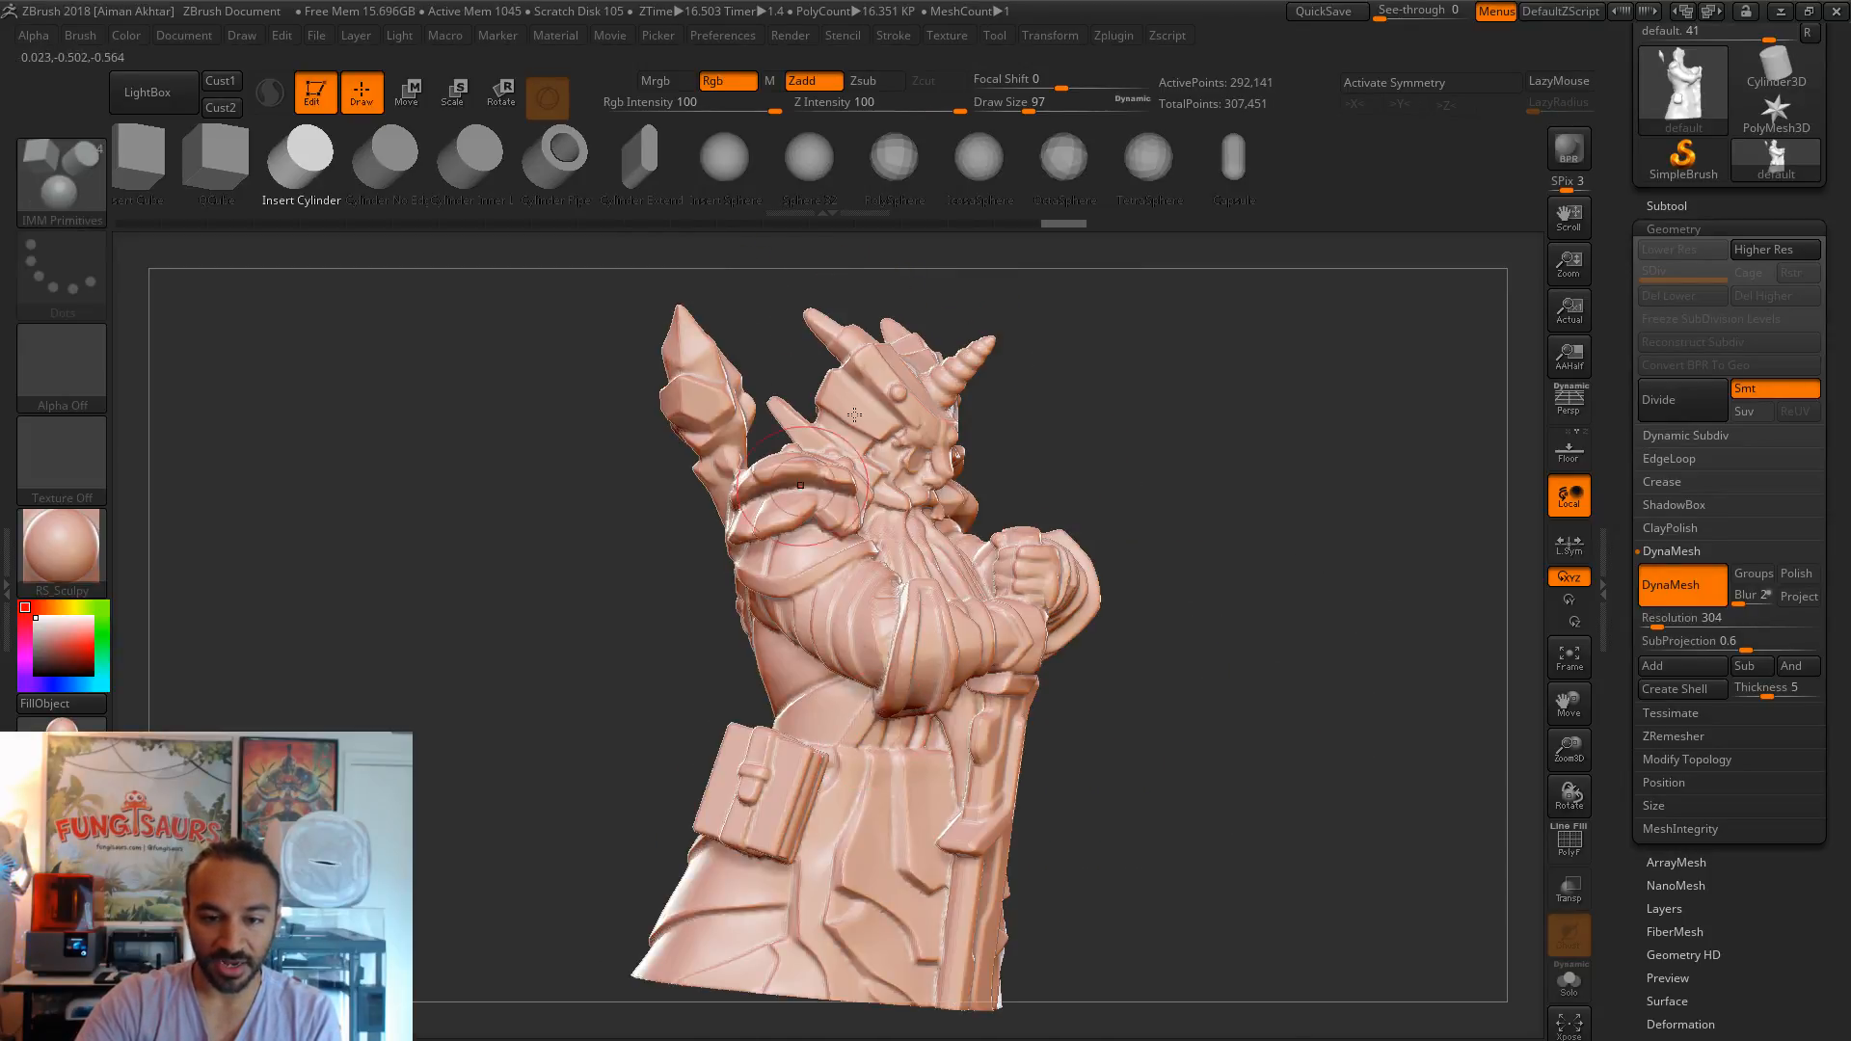
left_click_drag(1089, 771, 1069, 746)
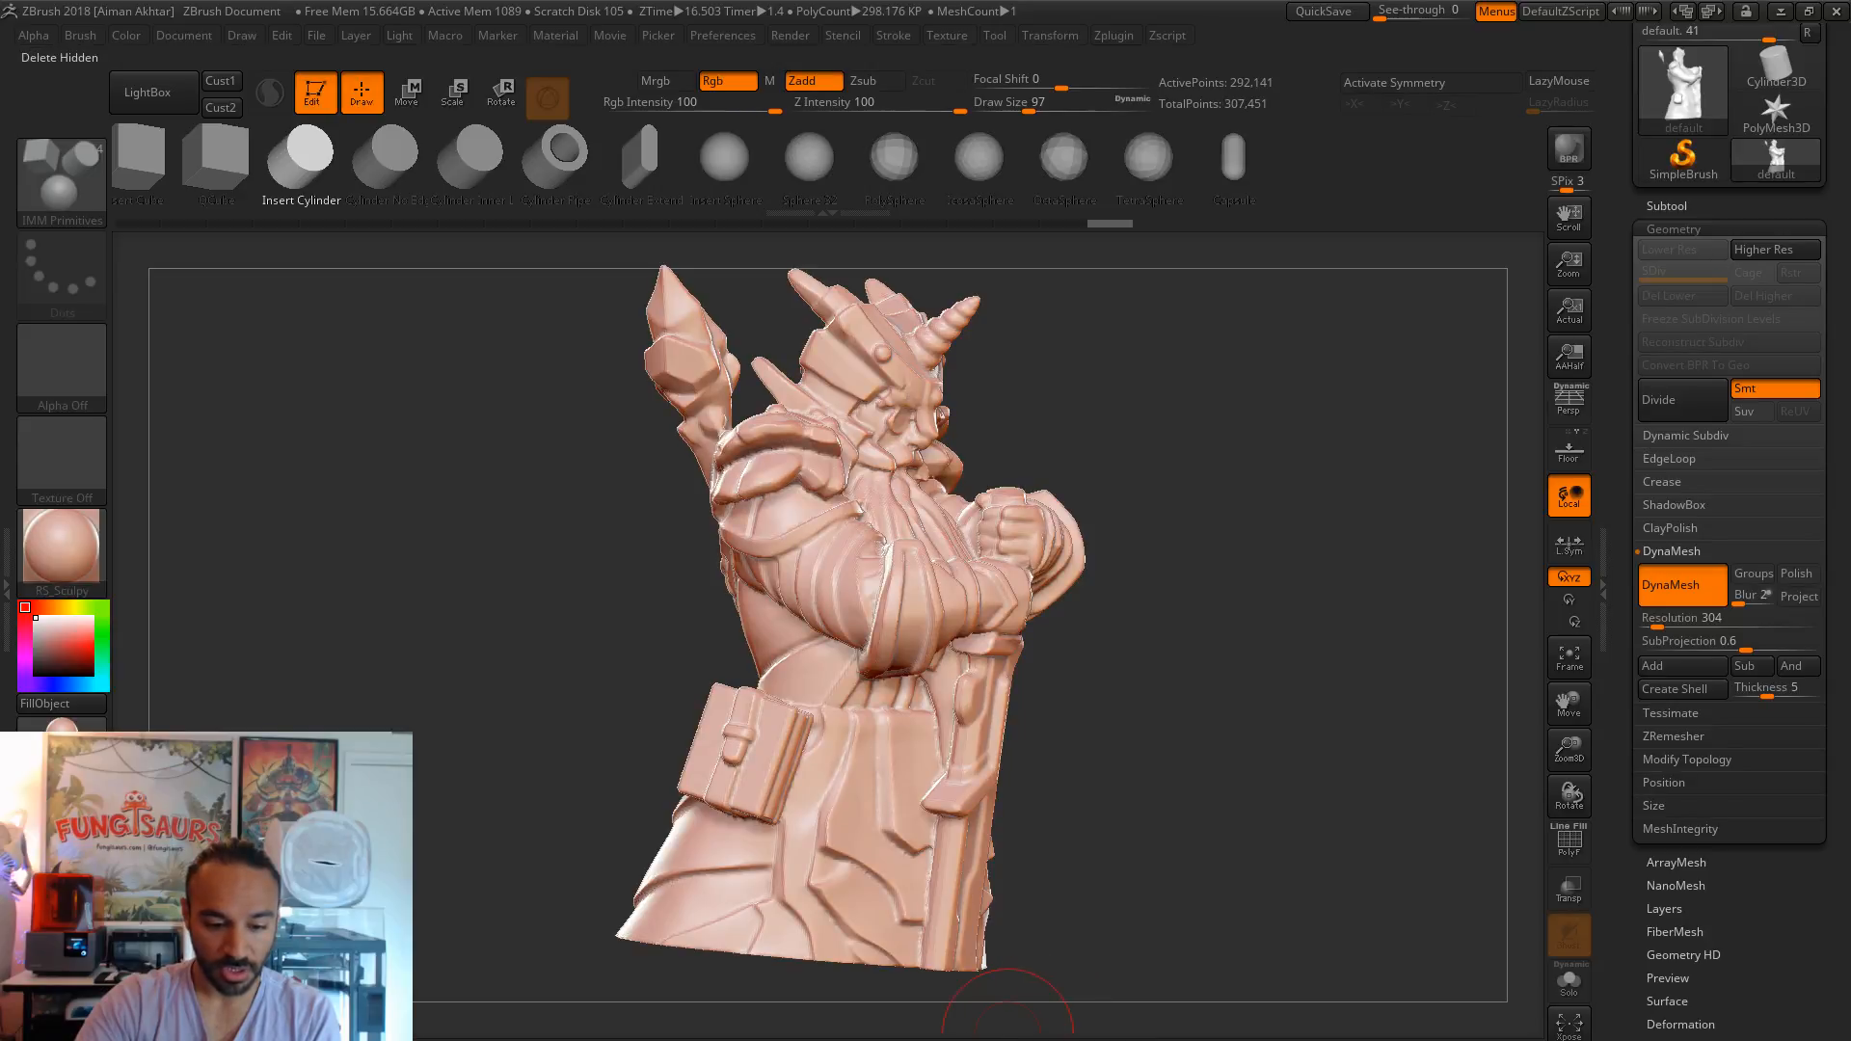
- Delete the hidden thin inner pieces using the Modify Topology options
scroll(1725, 626, "down", 2)
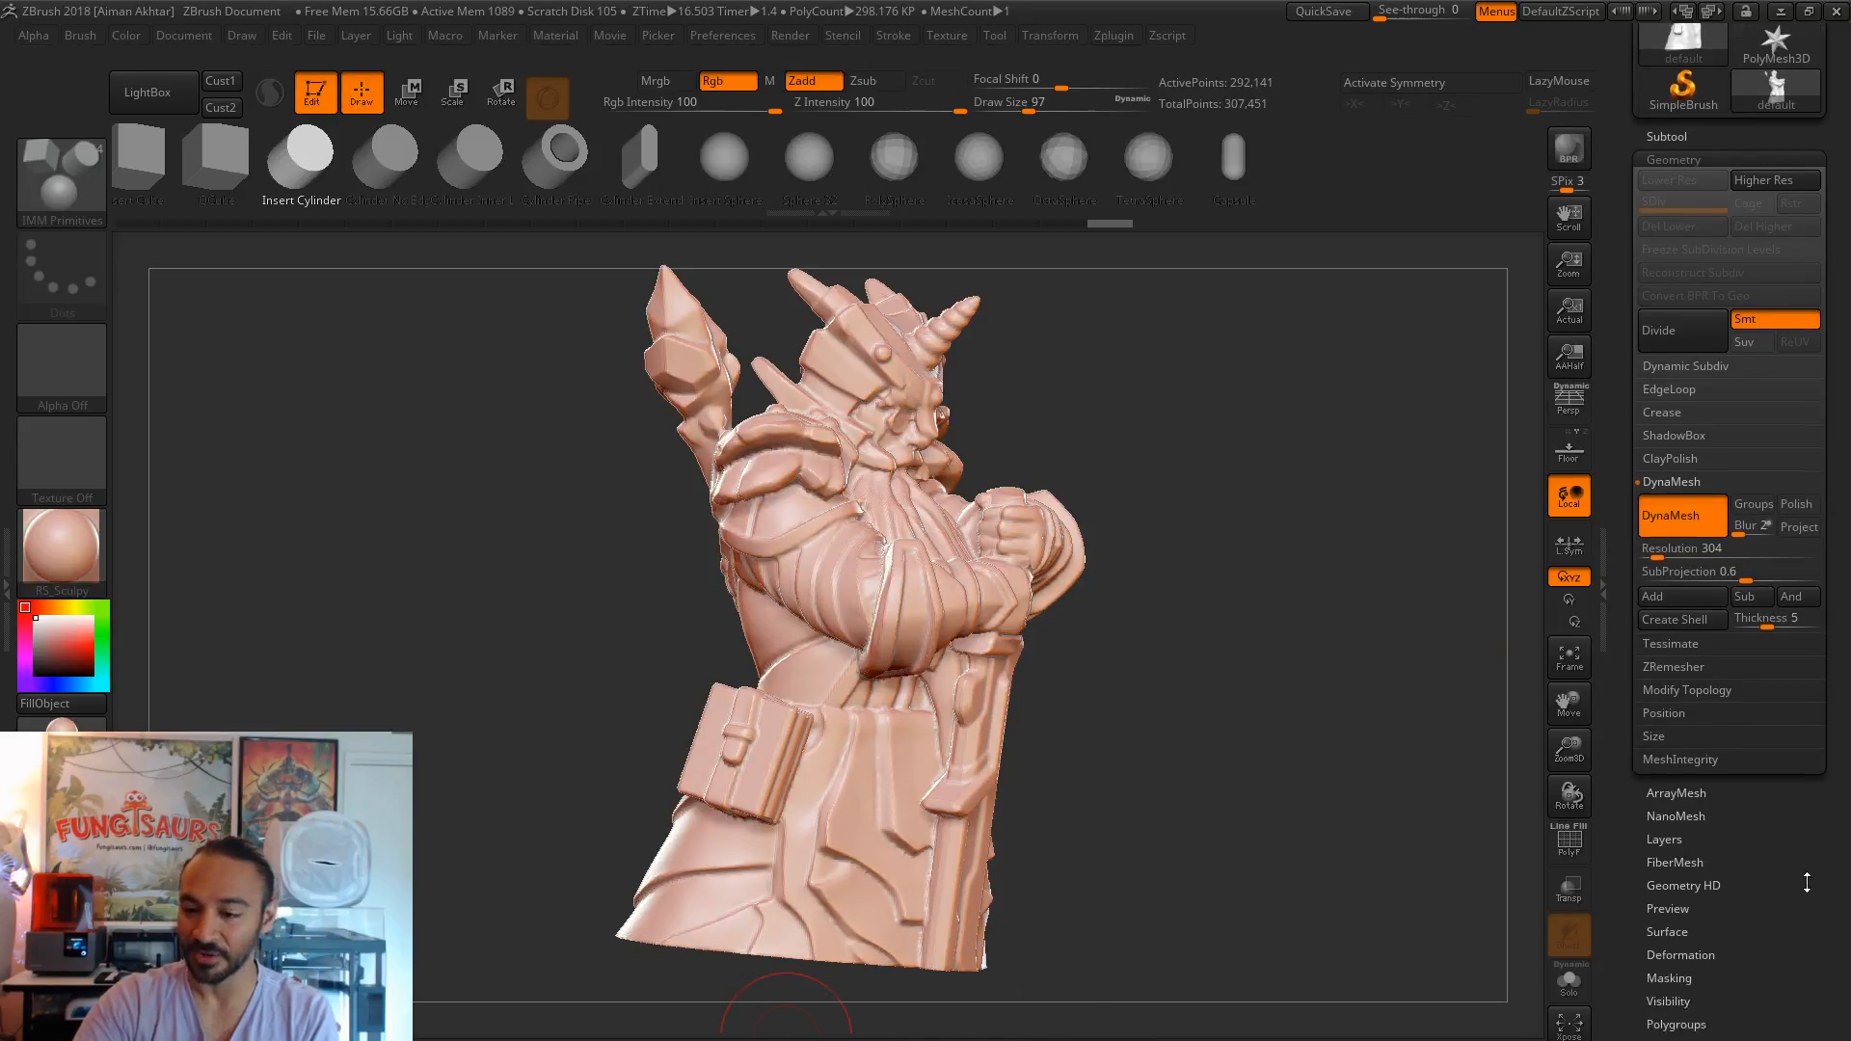
left_click(1696, 659)
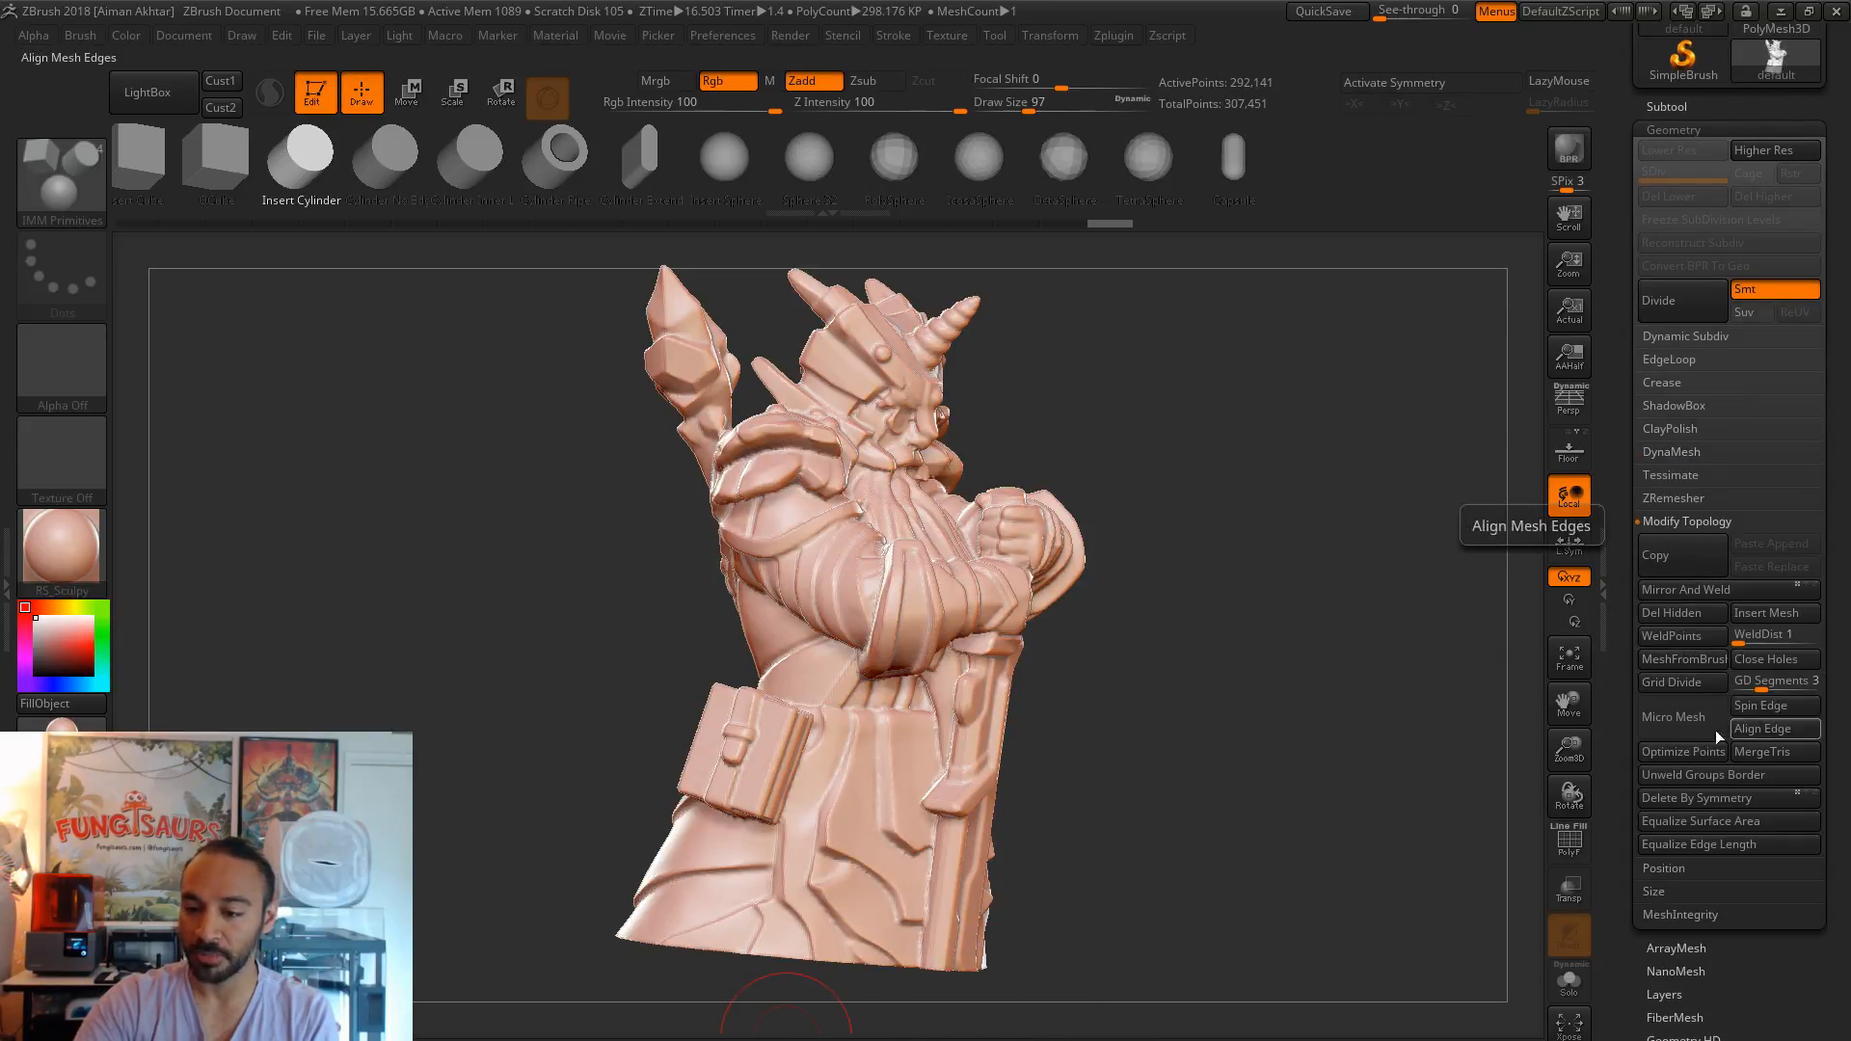
left_click(1672, 613)
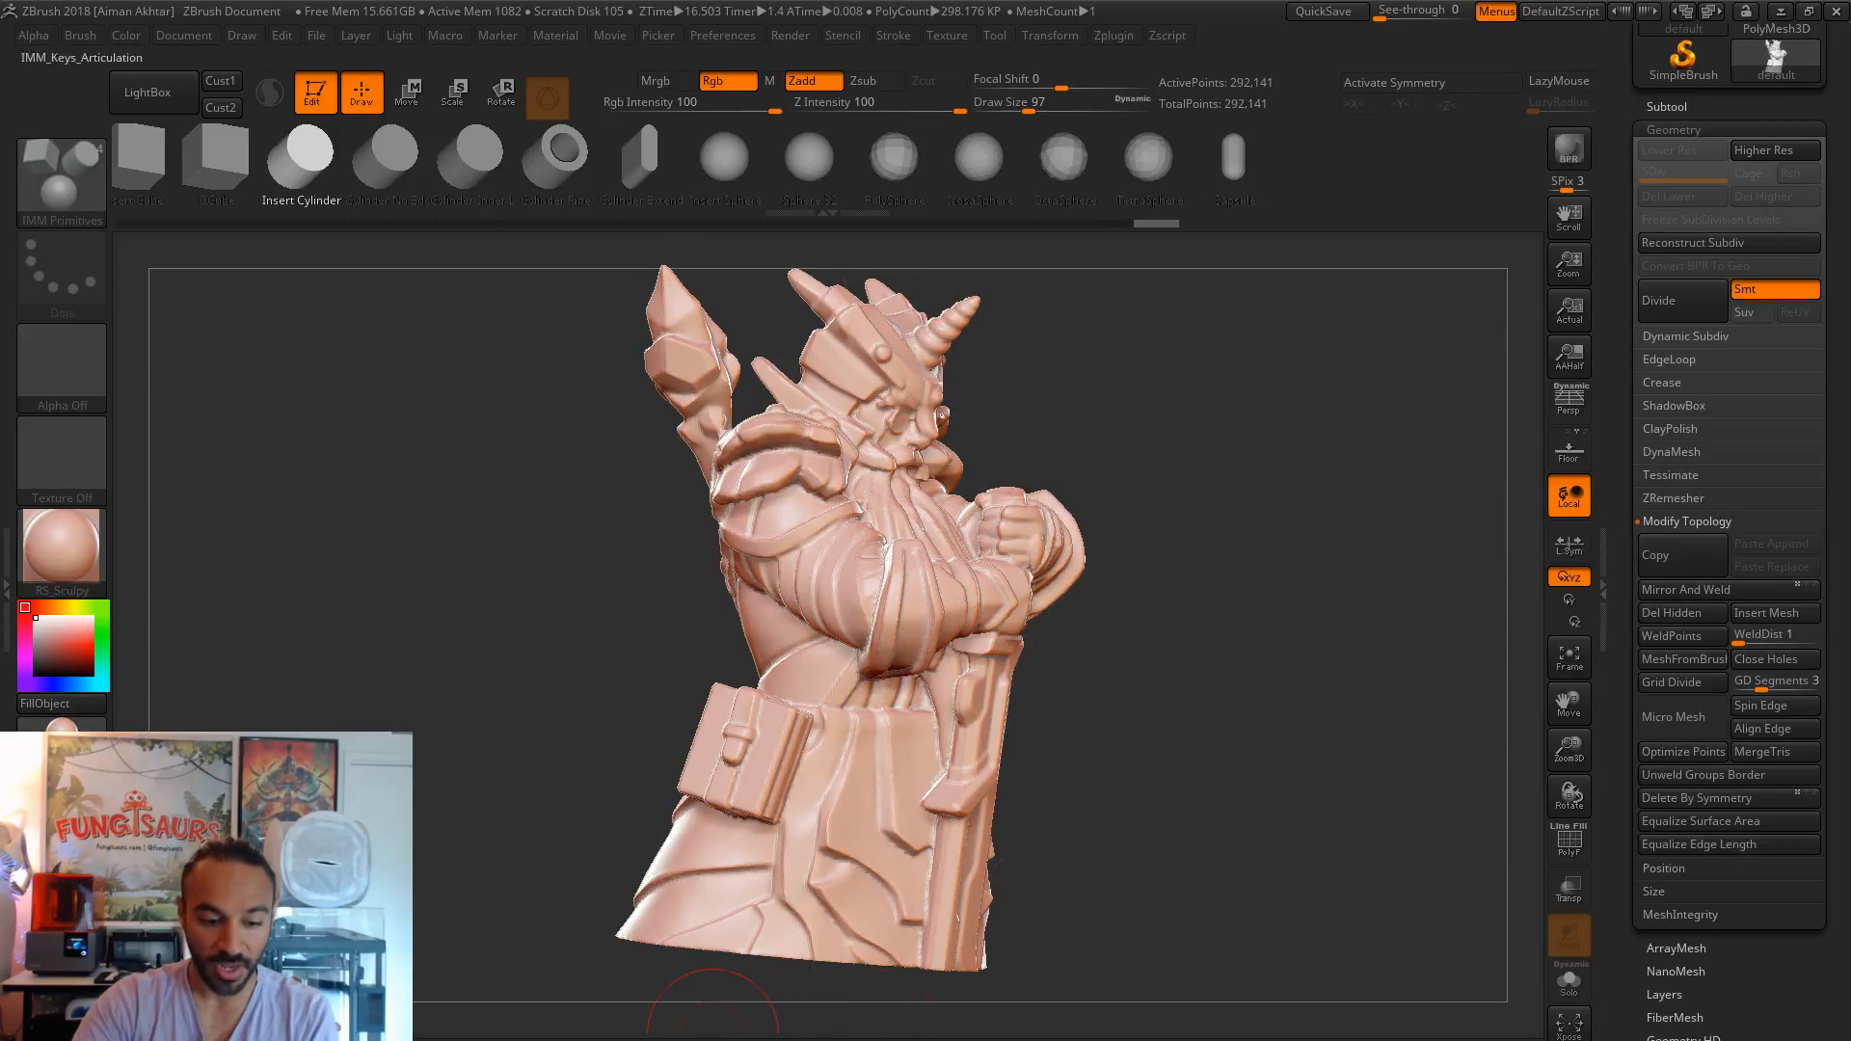
- DynaMesh the dwarf again at resolution 304 to close the openings left in the inner shell
left_click(1667, 456)
left_click_drag(1180, 489, 1340, 572, "ctrl")
left_click_drag(1273, 711, 1321, 598)
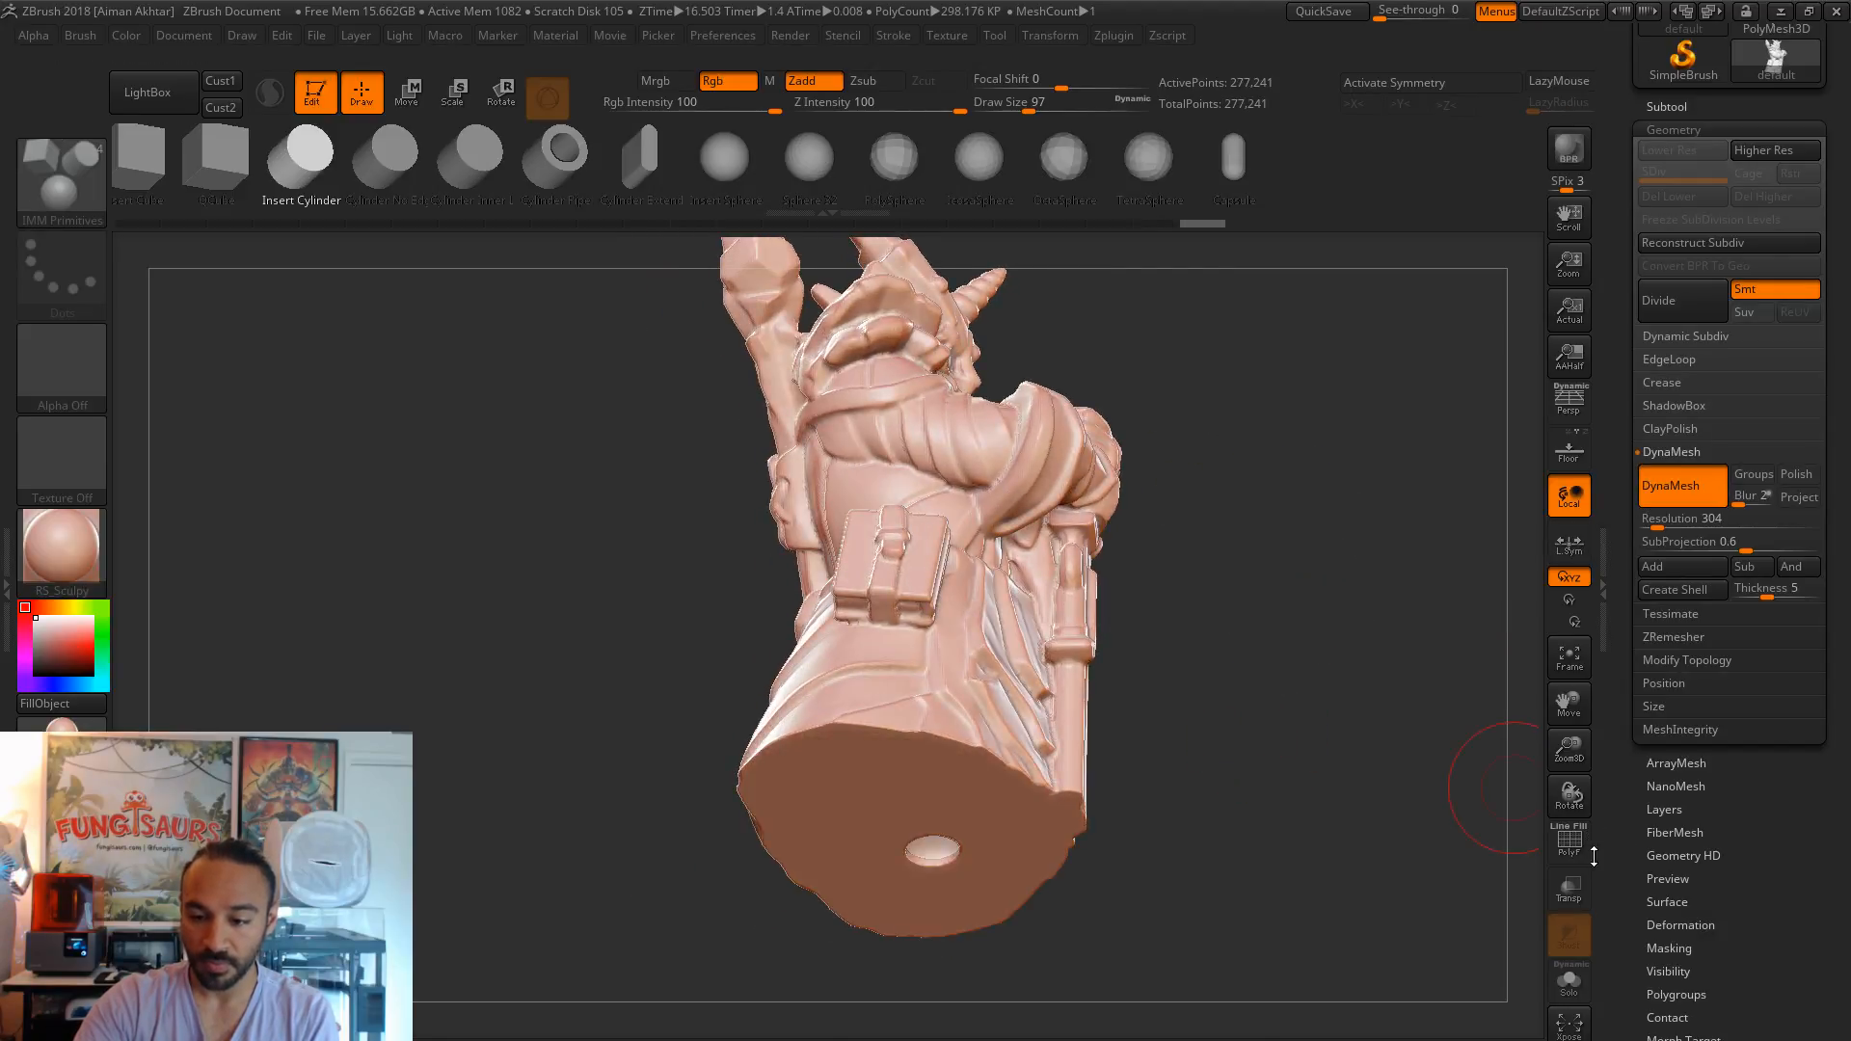
- Show the polygon wireframe and check the dwarf's polygroups by toggling their visibility before showing the whole mesh again
left_click(1576, 848)
left_click_drag(1379, 835, 1344, 761)
left_click(913, 768, "ctrl+shift")
mouse_move(1089, 810)
left_mouse_down()
mouse_move(1148, 855)
mouse_move(1217, 808)
mouse_move(1252, 853)
mouse_move(1285, 785)
mouse_move(1290, 872)
left_mouse_up()
left_click(1244, 814, "ctrl+shift")
- Set the draw size to 17, mask a ring around the drain hole and turn the masked area into its own polygroup
key("s")
left_click_drag(989, 610, 955, 619)
mouse_move(1007, 559)
left_mouse_down("ctrl")
mouse_move(901, 535)
mouse_move(844, 593)
mouse_move(837, 673)
mouse_move(924, 721)
mouse_move(1017, 663)
mouse_move(1006, 575)
left_mouse_up("ctrl")
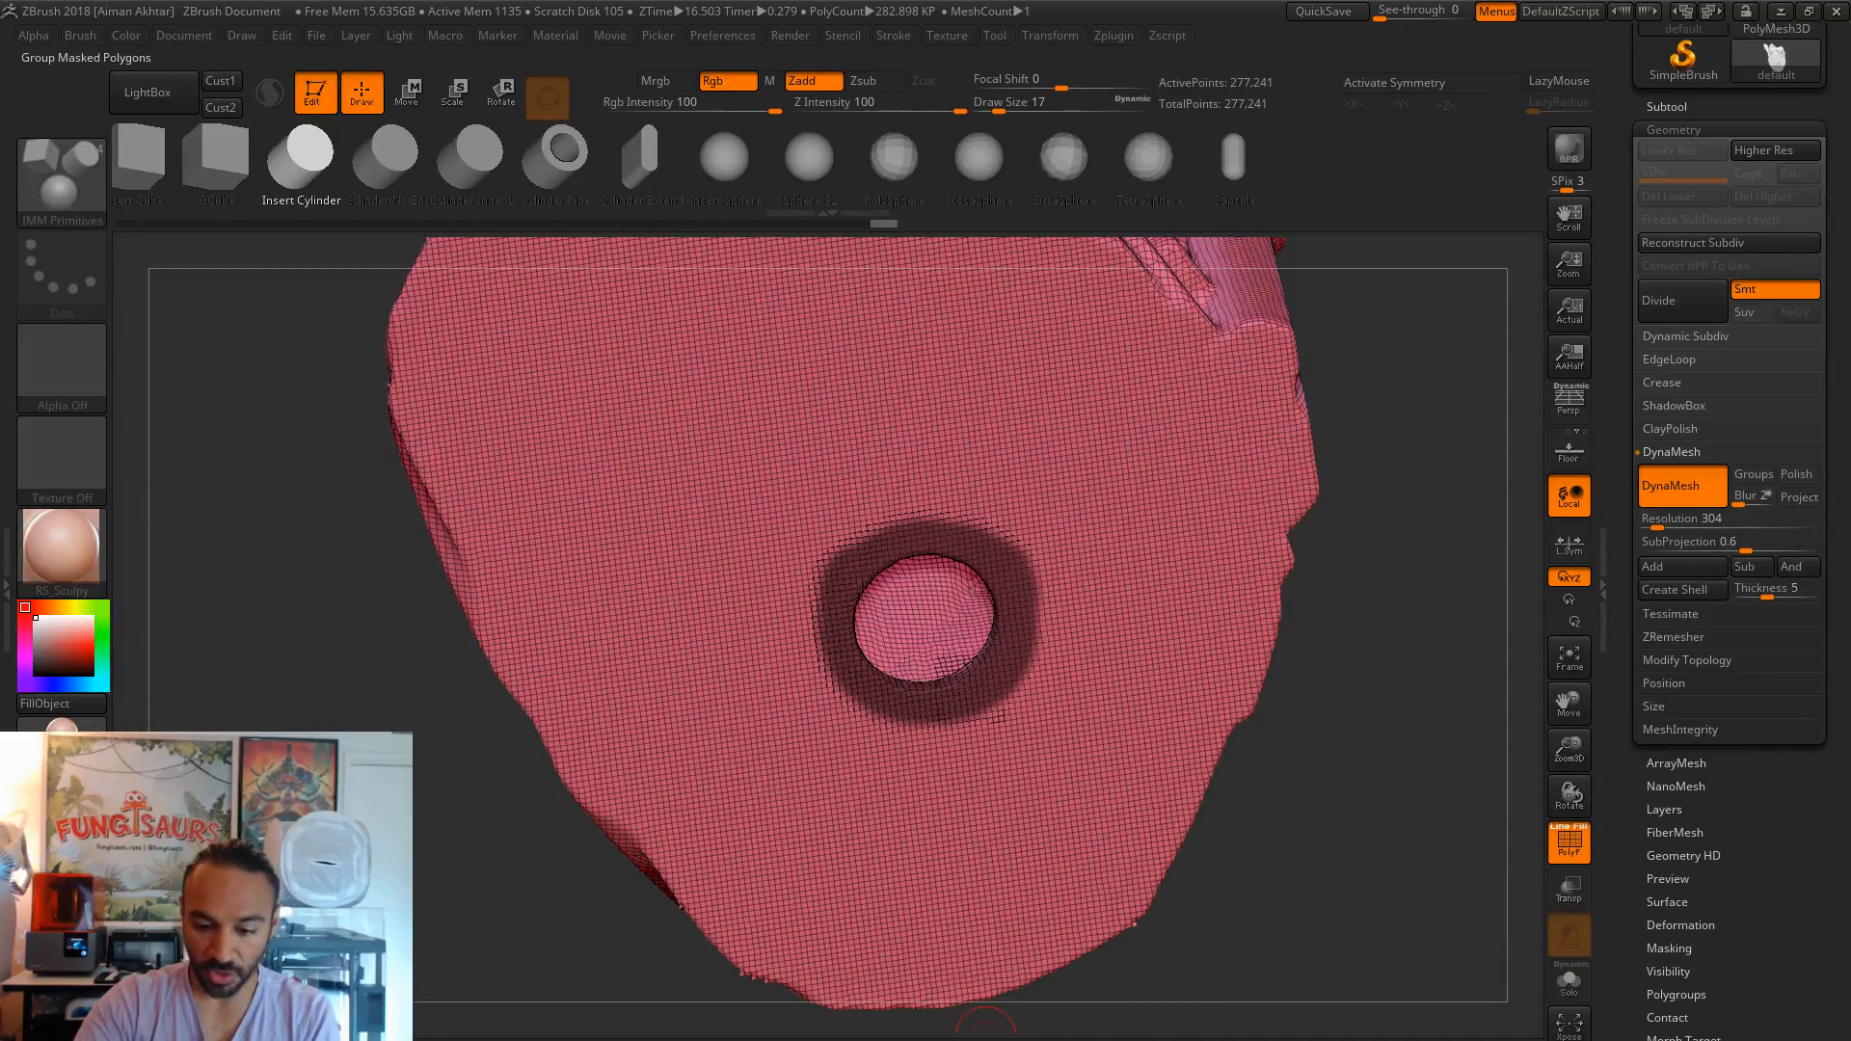
key("ctrl+w")
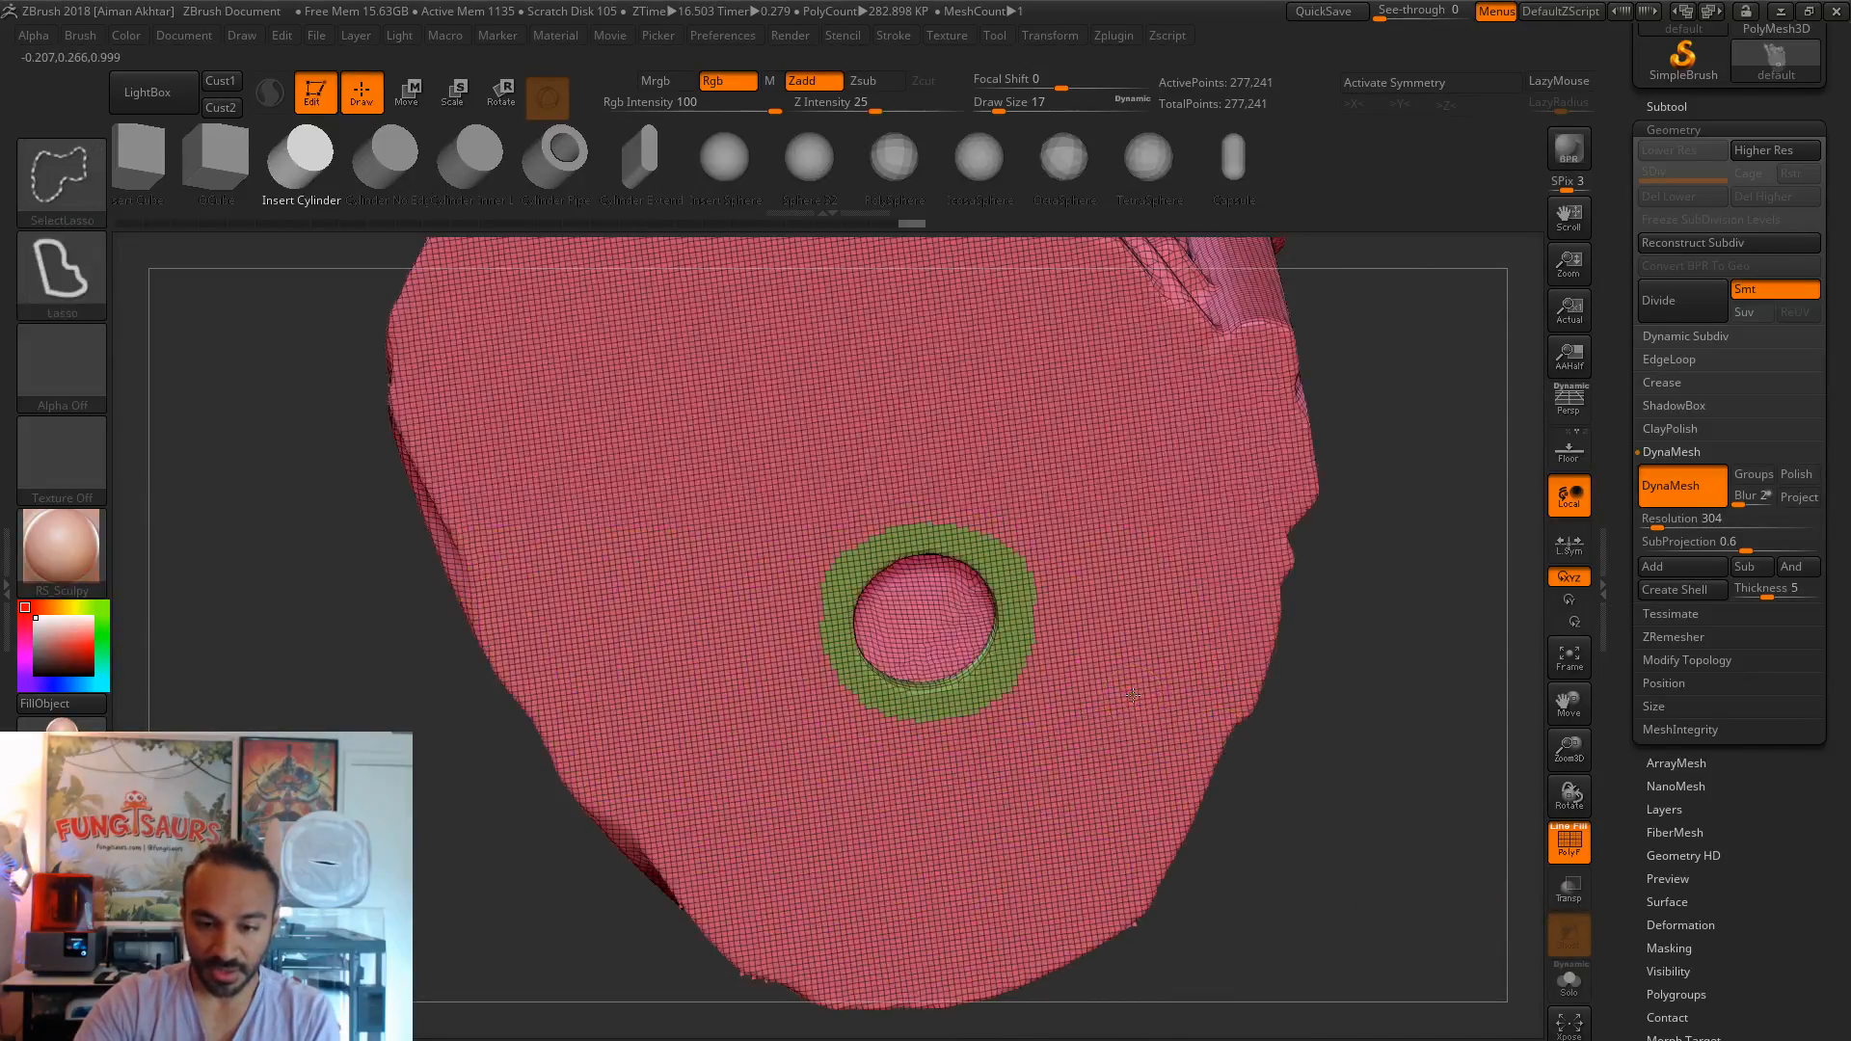
- Hide the ring around the drain hole, assign the outer and inner shells separate polygroups, and show the ring again
left_click(1005, 657, "ctrl+shift")
left_click(1085, 1035)
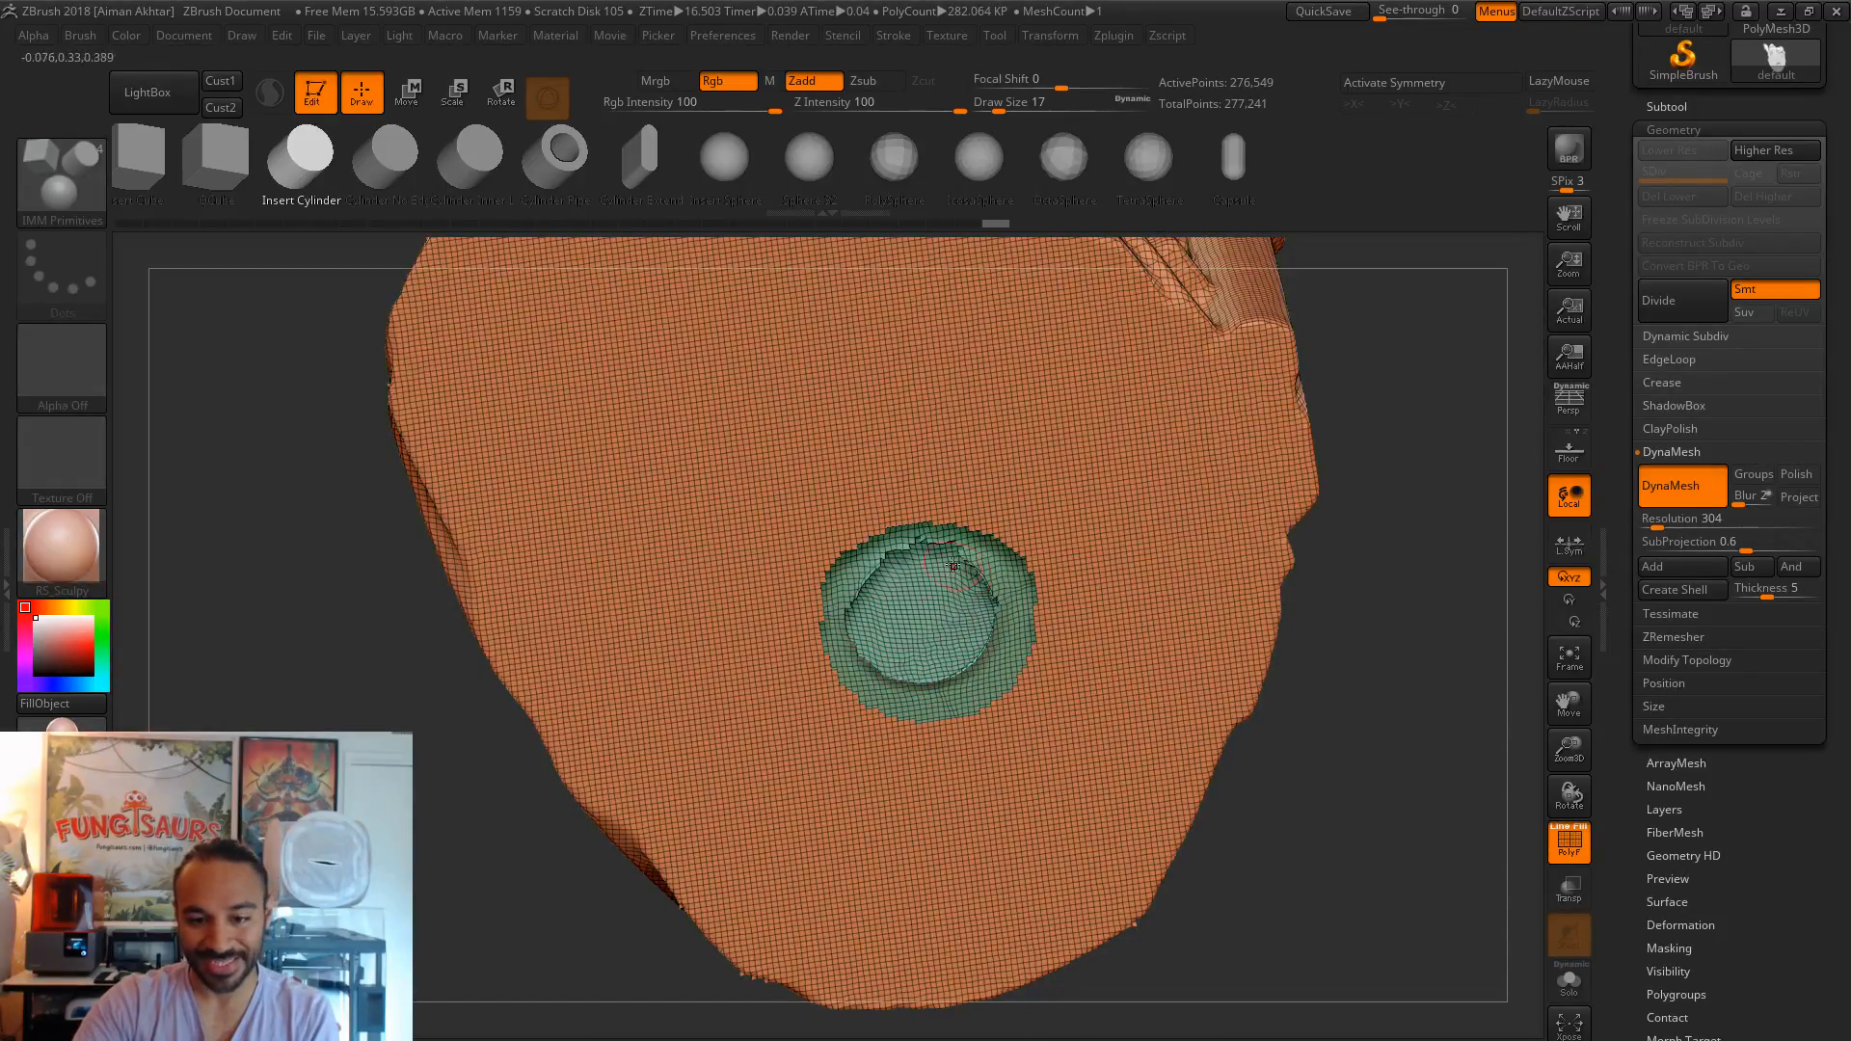
key("ctrl+shift")
left_click(1428, 779, "ctrl+shift")
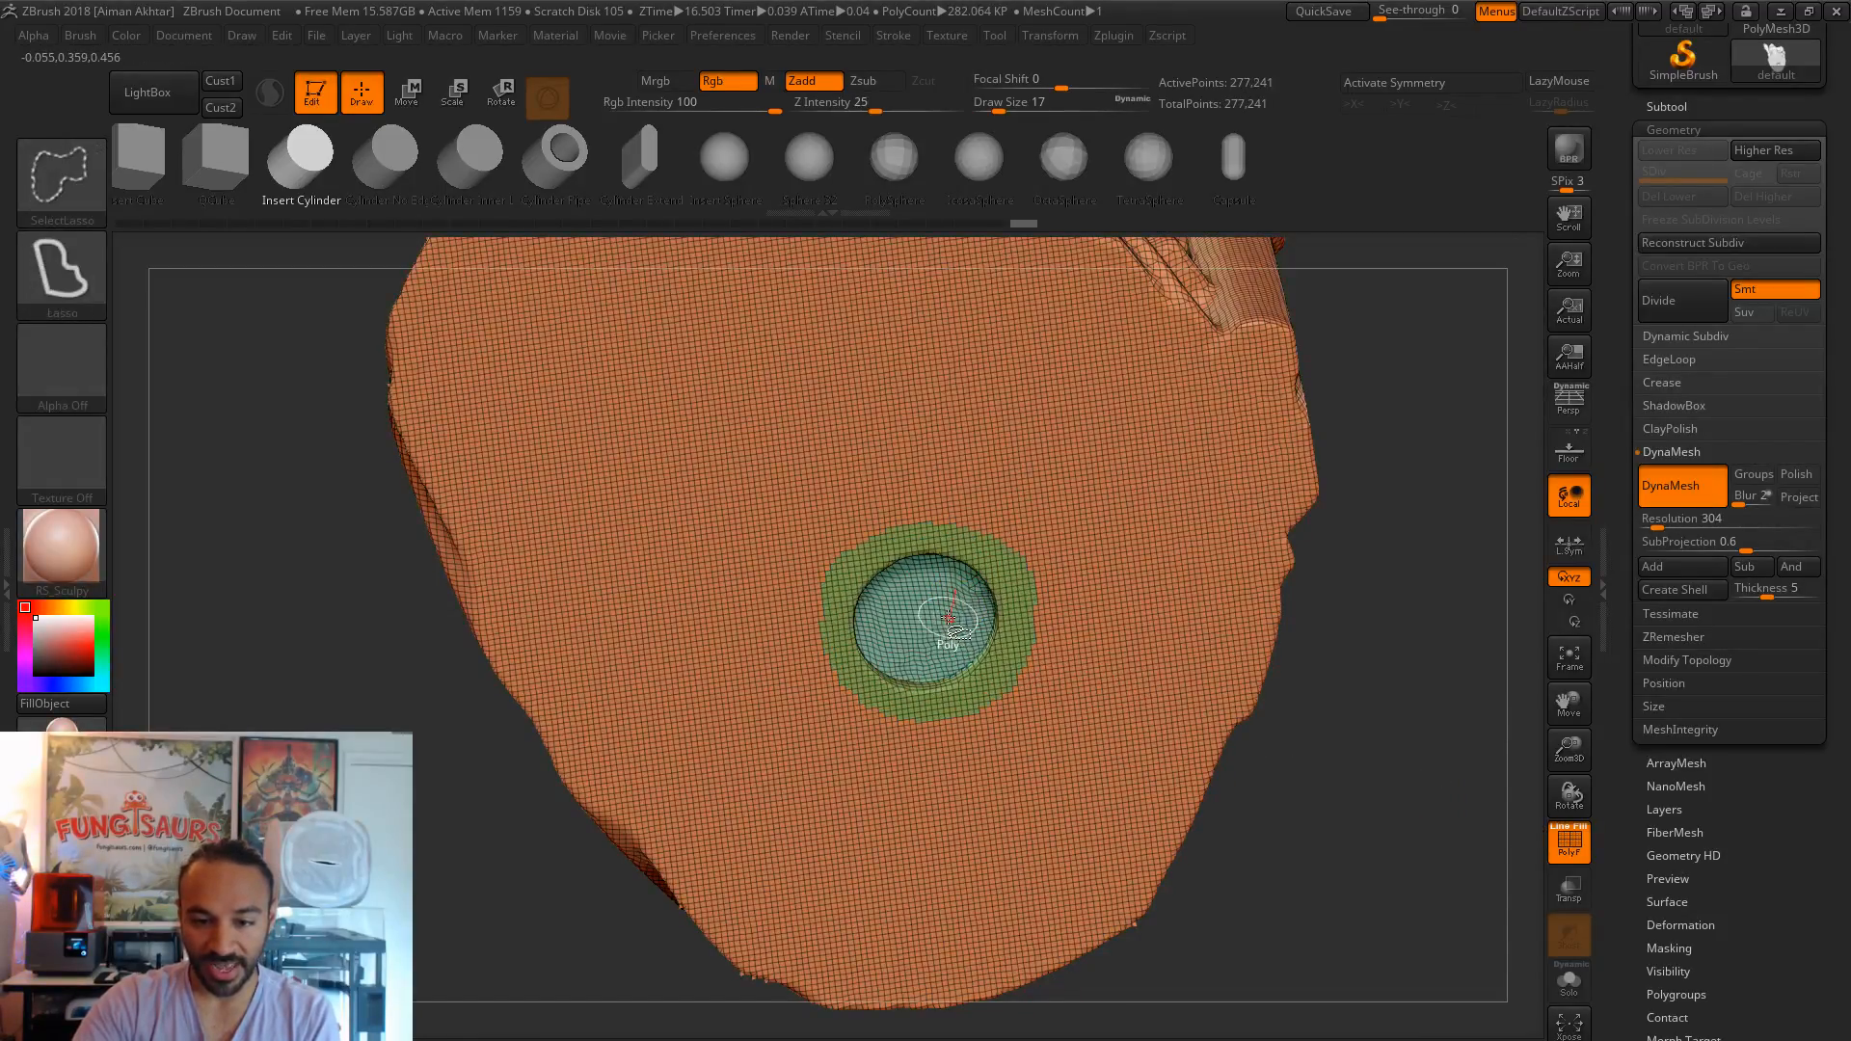
- Isolate the inner shell's polygroup and turn off the polygon wireframe display
left_click(949, 624, "ctrl+shift")
left_click_drag(1260, 748, 1359, 858, "alt")
left_click_drag(1368, 623, 1385, 836, "alt")
mouse_move(1385, 836)
left_mouse_down()
mouse_move(1238, 813)
mouse_move(1368, 761)
left_mouse_up()
left_click(1567, 847)
- Smooth uneven patches on the isolated inner shell, working around it from several sides
left_click_drag(1311, 655, 1172, 665)
left_click_drag(1122, 480, 1384, 663)
mouse_move(827, 665)
left_mouse_down()
mouse_move(962, 696)
mouse_move(615, 548)
left_mouse_up()
mouse_move(1039, 588)
left_mouse_down("shift")
mouse_move(1089, 581)
mouse_move(1024, 555)
left_mouse_up("shift")
left_click_drag(835, 805, 833, 830, "shift")
left_click_drag(1417, 771, 1089, 708)
left_click_drag(923, 674, 931, 720, "shift")
left_click_drag(1292, 551, 1409, 584)
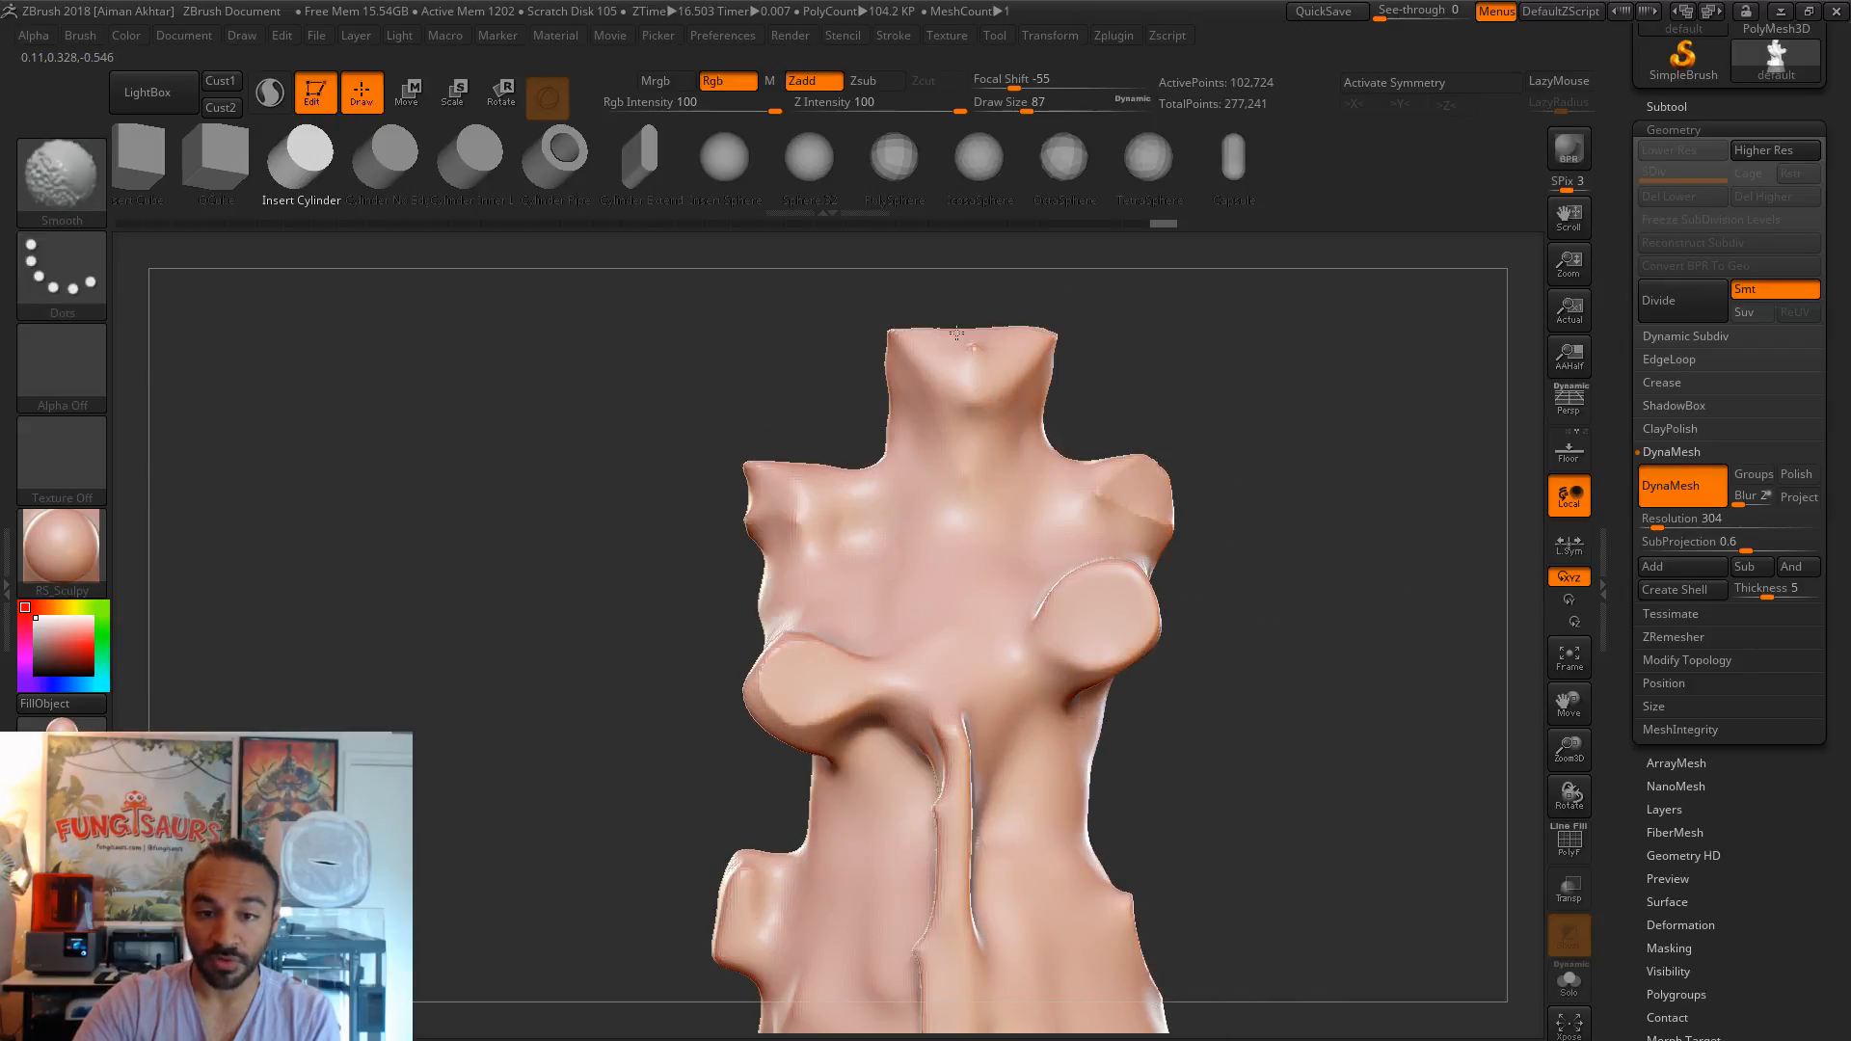
- Adjust the brush size and smooth the inner shell's shoulder area and the long folds down its torso
key("s")
left_click_drag(1177, 492, 1125, 509)
left_click_drag(814, 505, 764, 508, "shift")
left_click_drag(657, 540, 645, 468, "alt")
left_click_drag(933, 607, 882, 901, "shift")
left_click_drag(1243, 761, 1238, 718, "alt")
- Change the brush size again and smooth the remaining bumps and creases on the inner shell's other sides
key("s")
mouse_move(991, 718)
left_mouse_down()
mouse_move(1020, 720)
mouse_move(1075, 863)
left_mouse_up()
left_click_drag(736, 854, 750, 789, "shift")
left_click_drag(1330, 786, 1388, 731)
left_click_drag(1388, 730, 1366, 629, "alt")
mouse_move(896, 515)
left_mouse_down("shift")
mouse_move(776, 424)
mouse_move(747, 361)
left_mouse_up("shift")
left_click_drag(1116, 490, 1224, 506)
mouse_move(998, 511)
left_mouse_down("shift")
mouse_move(772, 566)
mouse_move(801, 616)
left_mouse_up("shift")
mouse_move(1422, 774)
left_mouse_down()
mouse_move(1360, 760)
mouse_move(1339, 718)
left_mouse_up()
mouse_move(1340, 762)
left_mouse_down()
mouse_move(1220, 765)
mouse_move(1305, 794)
mouse_move(1281, 790)
mouse_move(1281, 849)
left_mouse_up()
- Hide part of the dwarf to expose a cross-section of the inner and outer shells
key("ctrl+z")
mouse_move(535, 274)
left_mouse_down("ctrl+shift")
mouse_move(958, 756)
mouse_move(817, 989)
mouse_move(710, 911)
left_mouse_up("ctrl+shift")
key("ctrl+z")
mouse_move(909, 320)
left_mouse_down("ctrl+shift")
mouse_move(667, 964)
mouse_move(908, 985)
left_mouse_up("ctrl+shift")
left_click_drag(1152, 819, 1369, 783)
mouse_move(1388, 785)
left_mouse_down("alt")
mouse_move(1412, 847)
mouse_move(1200, 590)
left_mouse_up("alt")
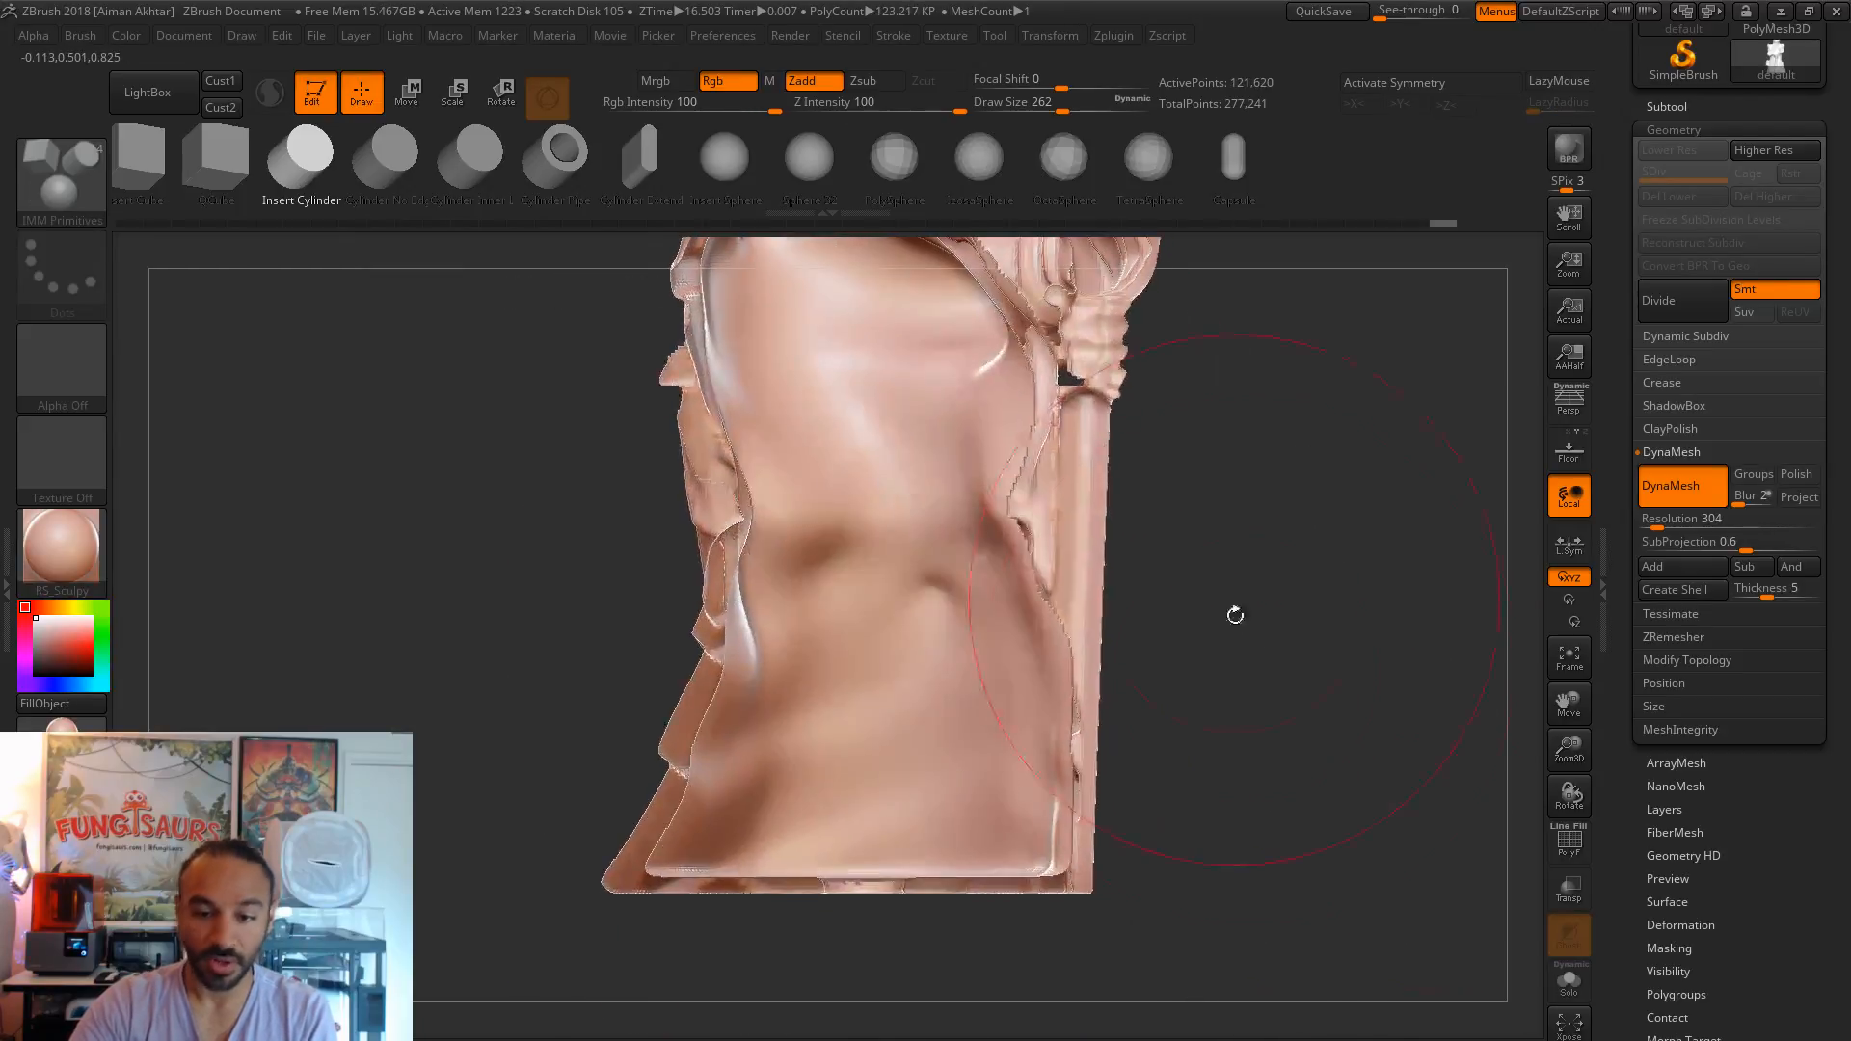
- Switch to the Move brush, examine the wall thickness along the cross-section, and show the whole dwarf again
key("s")
left_click_drag(1045, 715, 957, 714)
mouse_move(1217, 811)
left_mouse_down("alt")
mouse_move(1258, 824)
mouse_move(1269, 772)
mouse_move(1198, 722)
mouse_move(1247, 837)
left_mouse_up("alt")
key("b")
key("m")
key("v")
left_click_drag(1247, 836, 1270, 888)
left_click_drag(1193, 739, 1144, 883, "alt")
left_click_drag(1158, 370, 956, 518, "alt")
left_click_drag(1201, 590, 1201, 347, "alt")
left_click_drag(1195, 873, 1237, 720, "alt")
left_click_drag(1164, 810, 1273, 657, "alt")
left_click(1271, 643, "ctrl+shift")
left_click_drag(1279, 809, 1191, 691, "alt")
left_click_drag(1282, 698, 1424, 822, "alt")
- Pre-process the current dwarf mesh in Decimation Master
left_click(1118, 38)
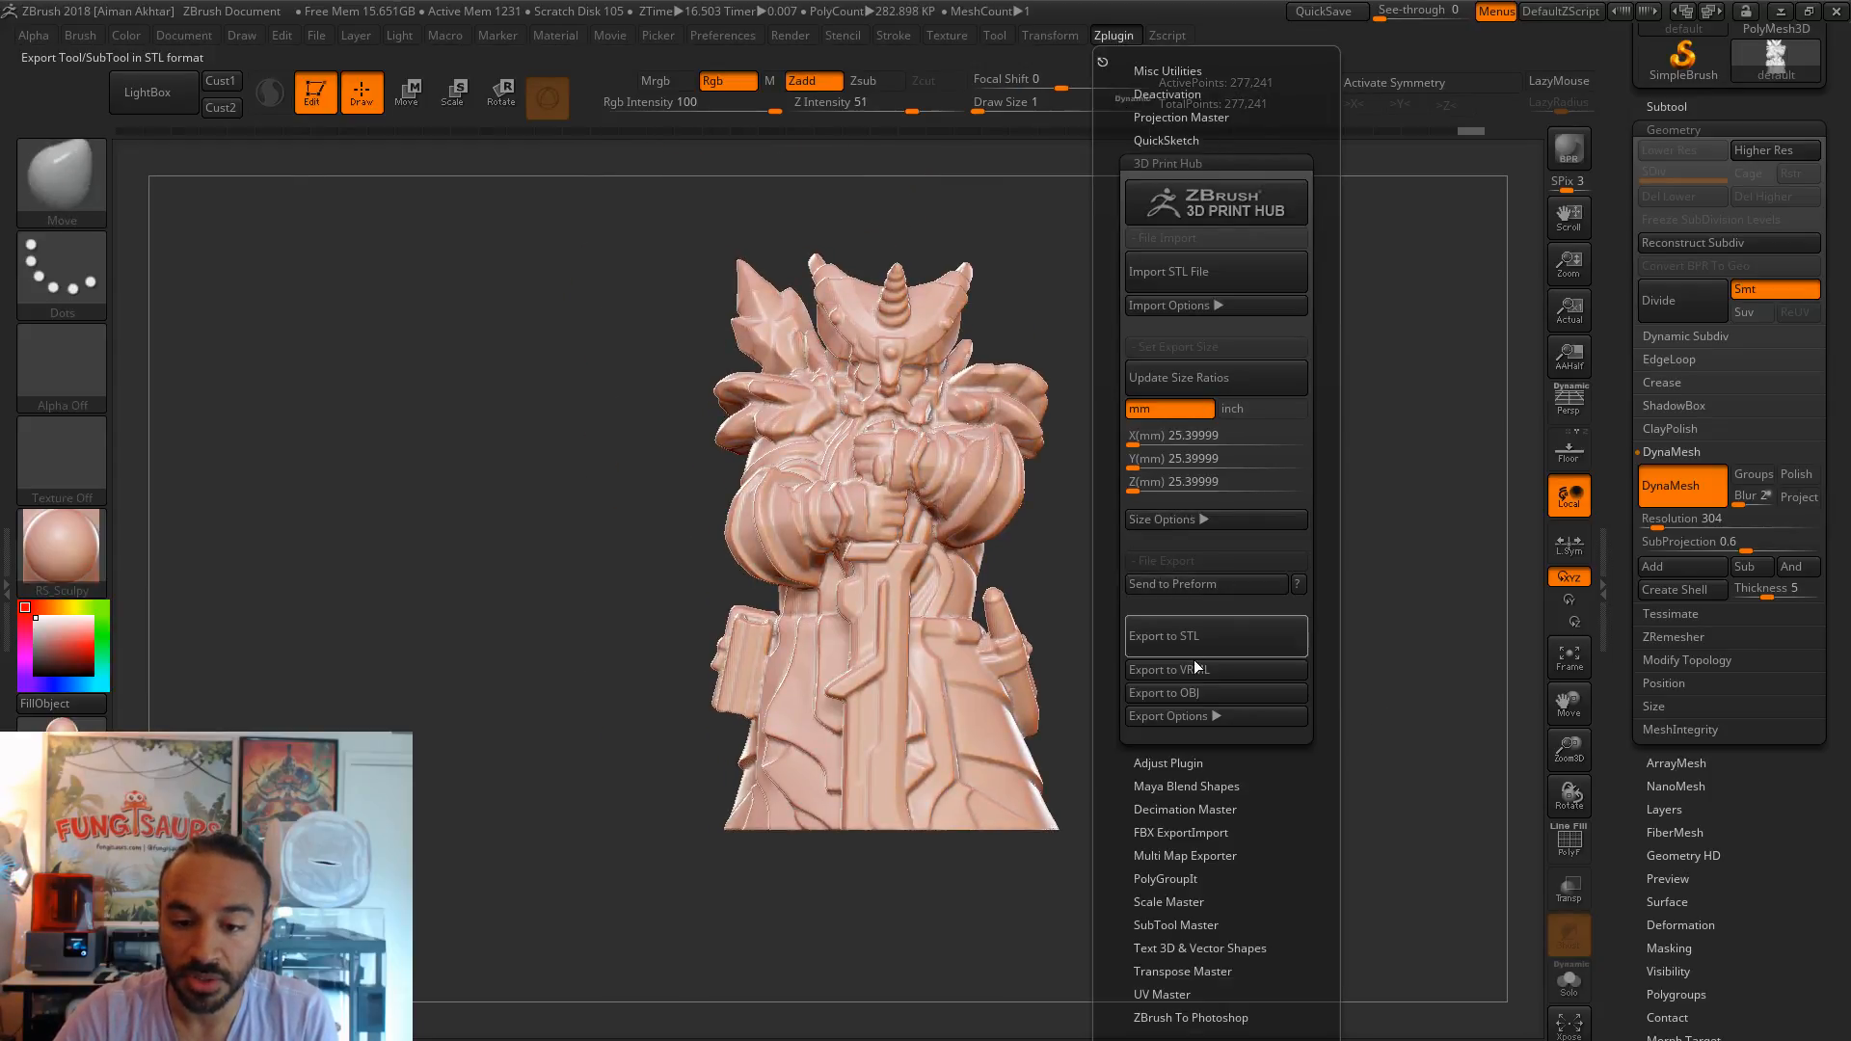
left_click(1195, 162)
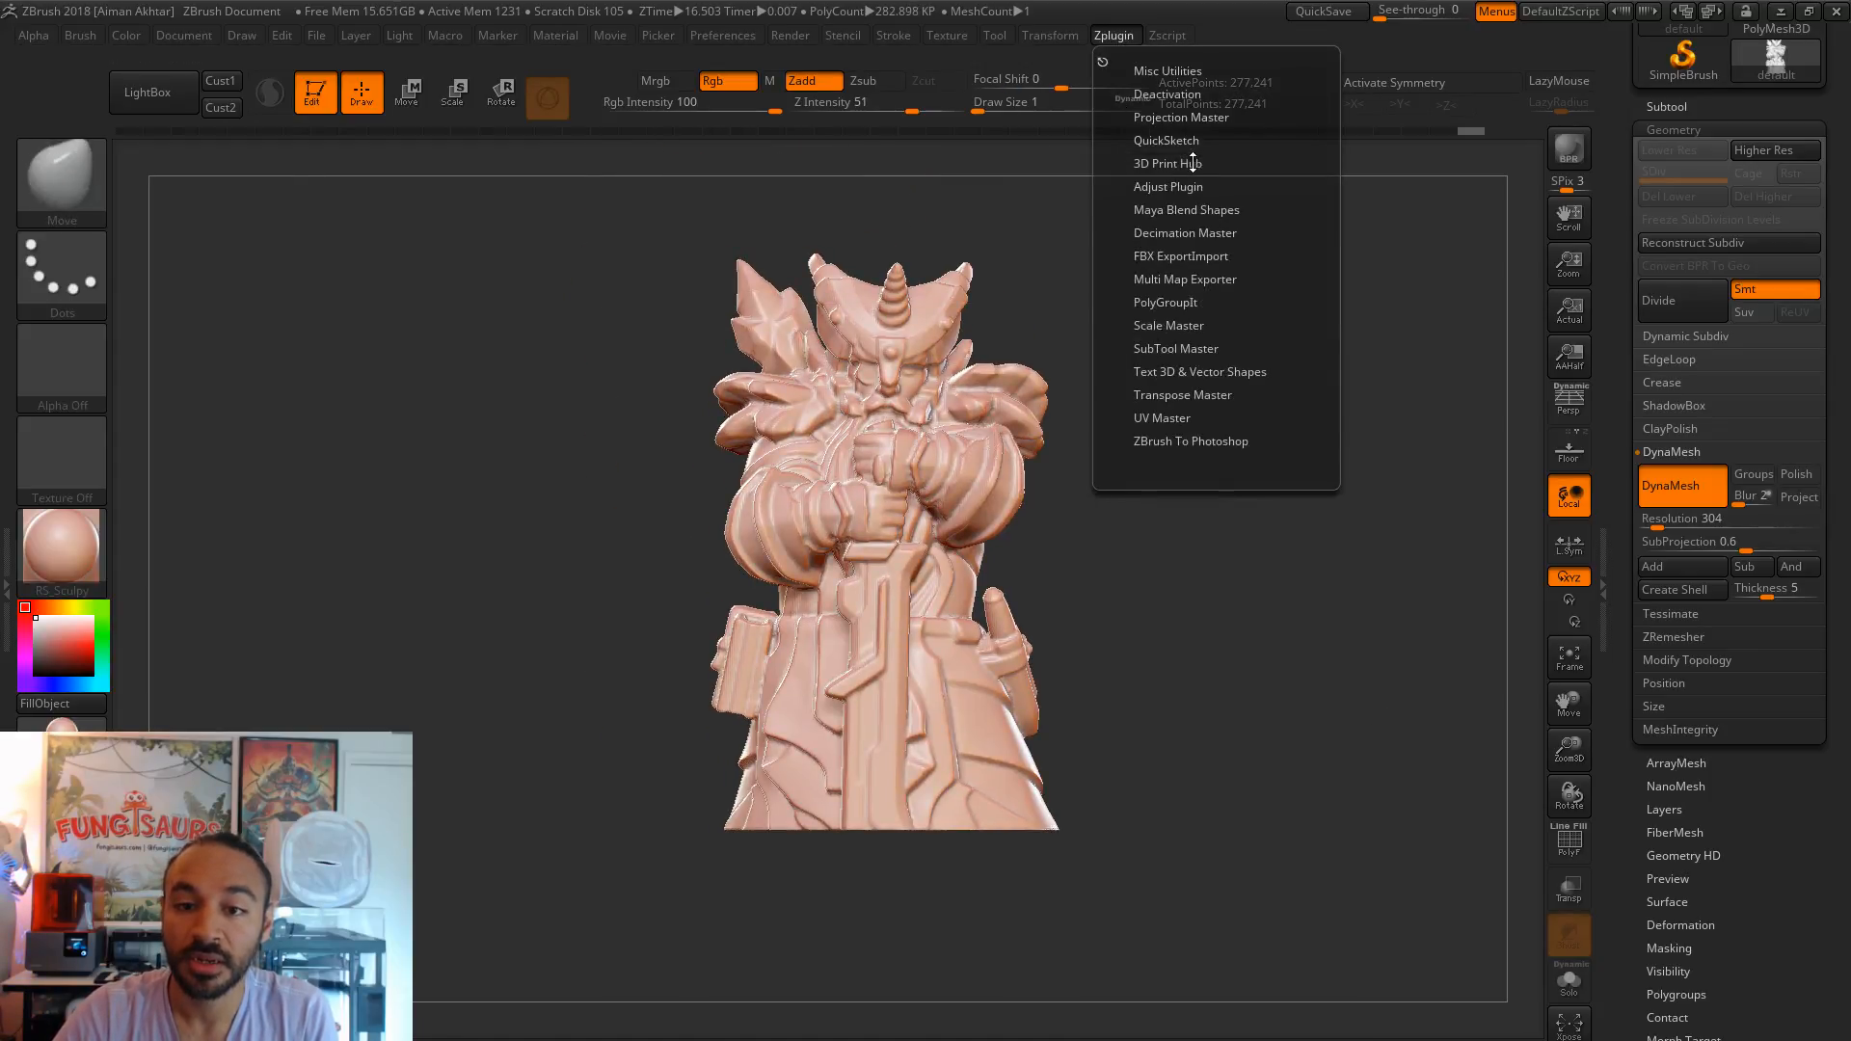
left_click(1176, 232)
left_click(1218, 418)
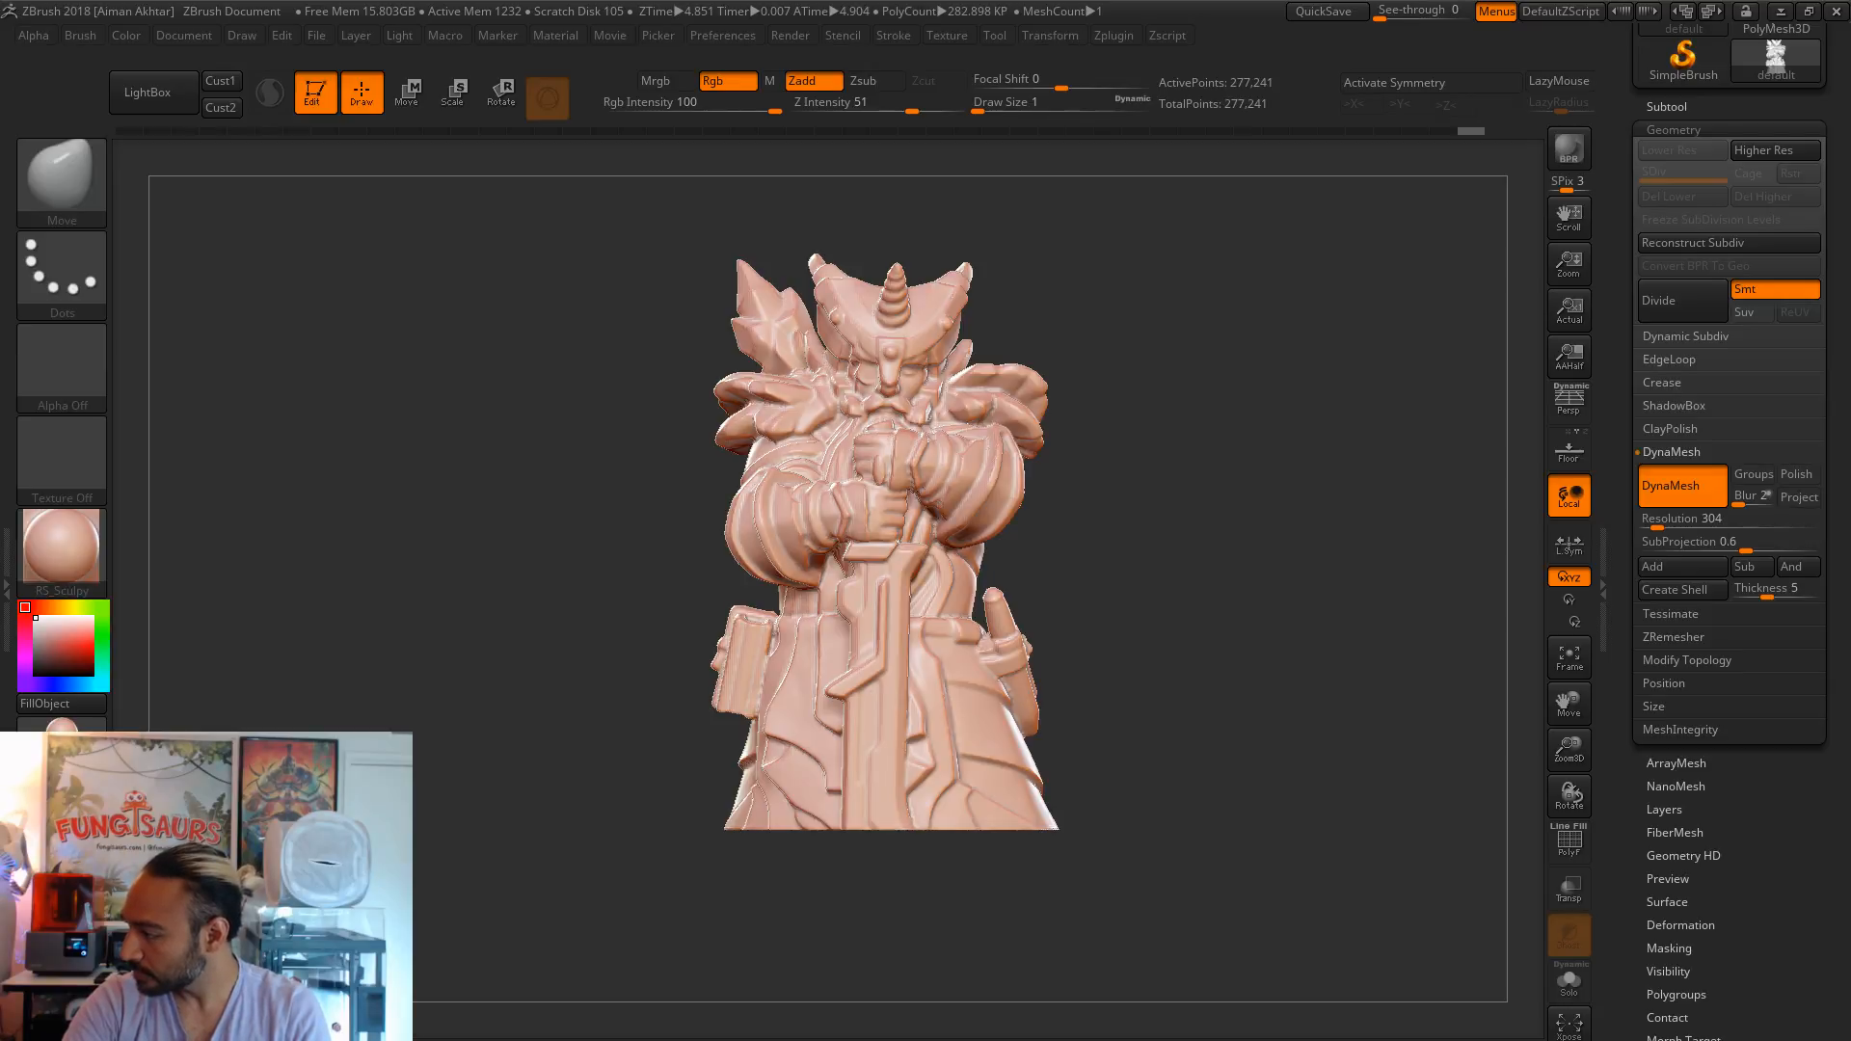
- Decimate the current dwarf mesh to 20 percent
left_click_drag(1129, 723, 1134, 200)
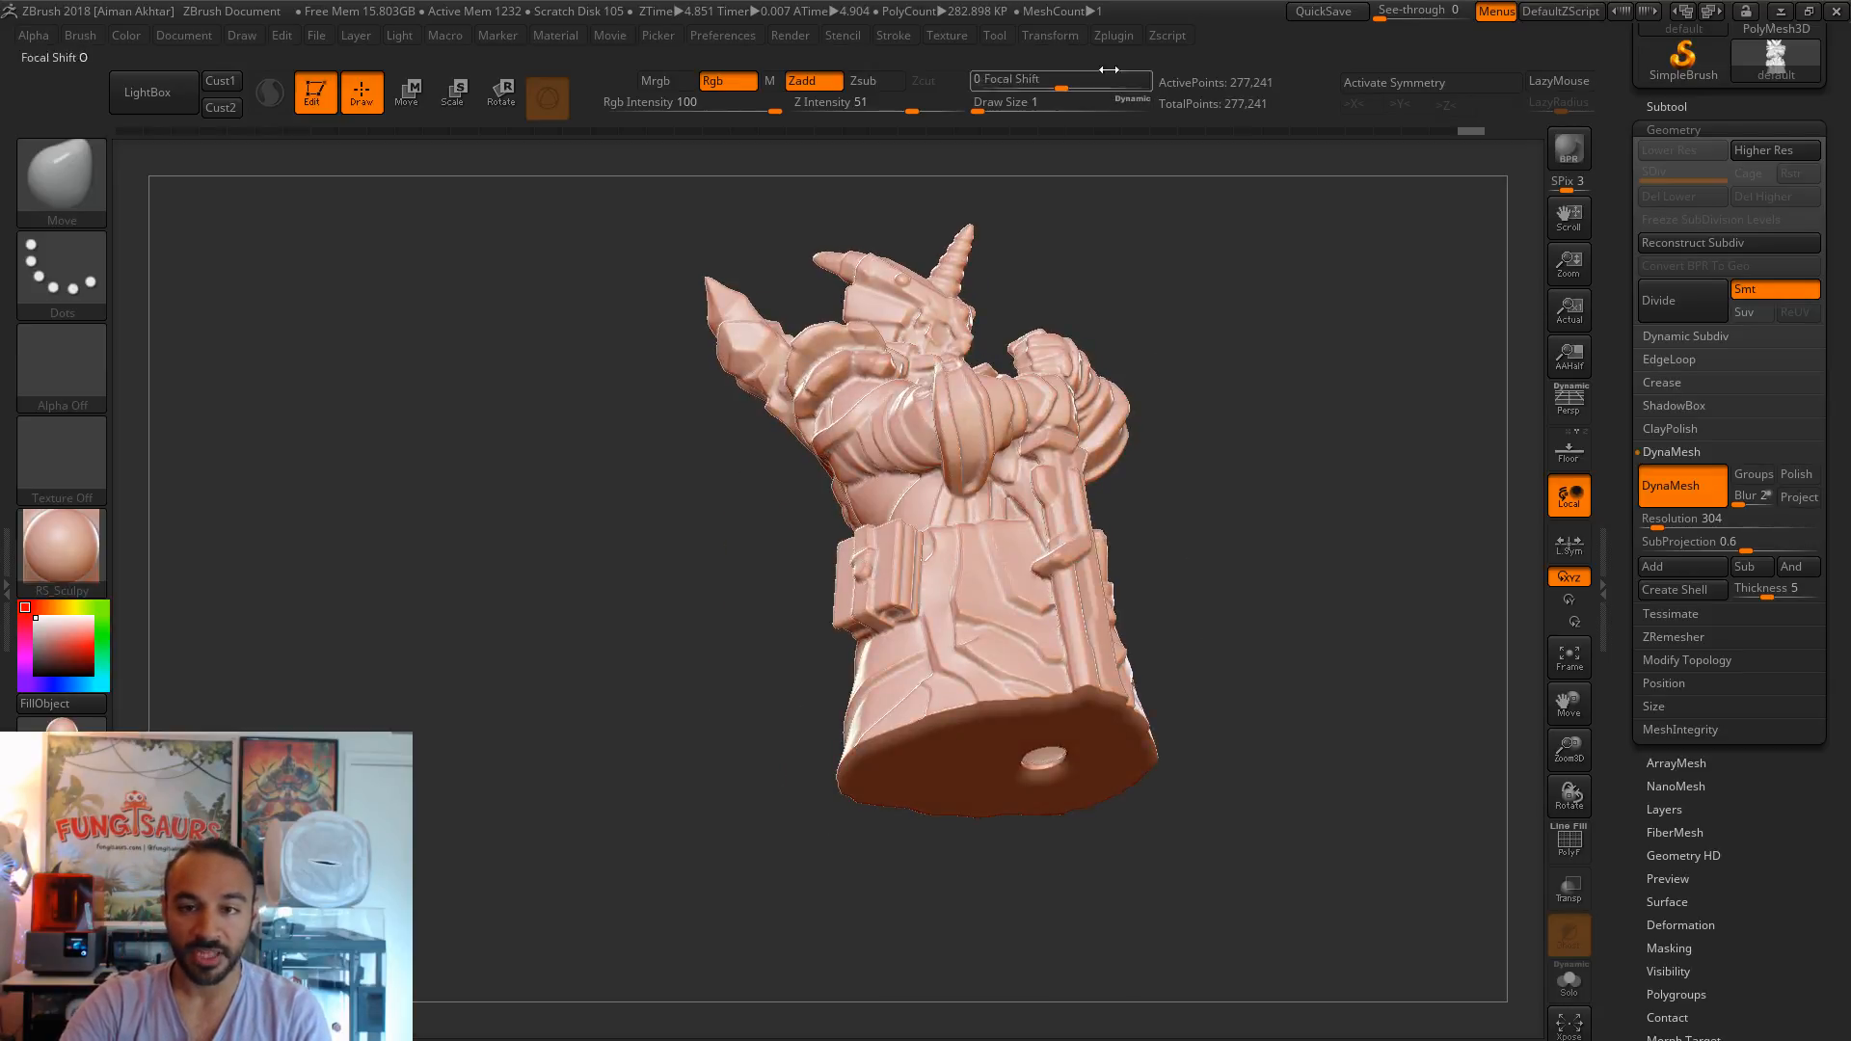
left_click(1118, 36)
left_click(1194, 571)
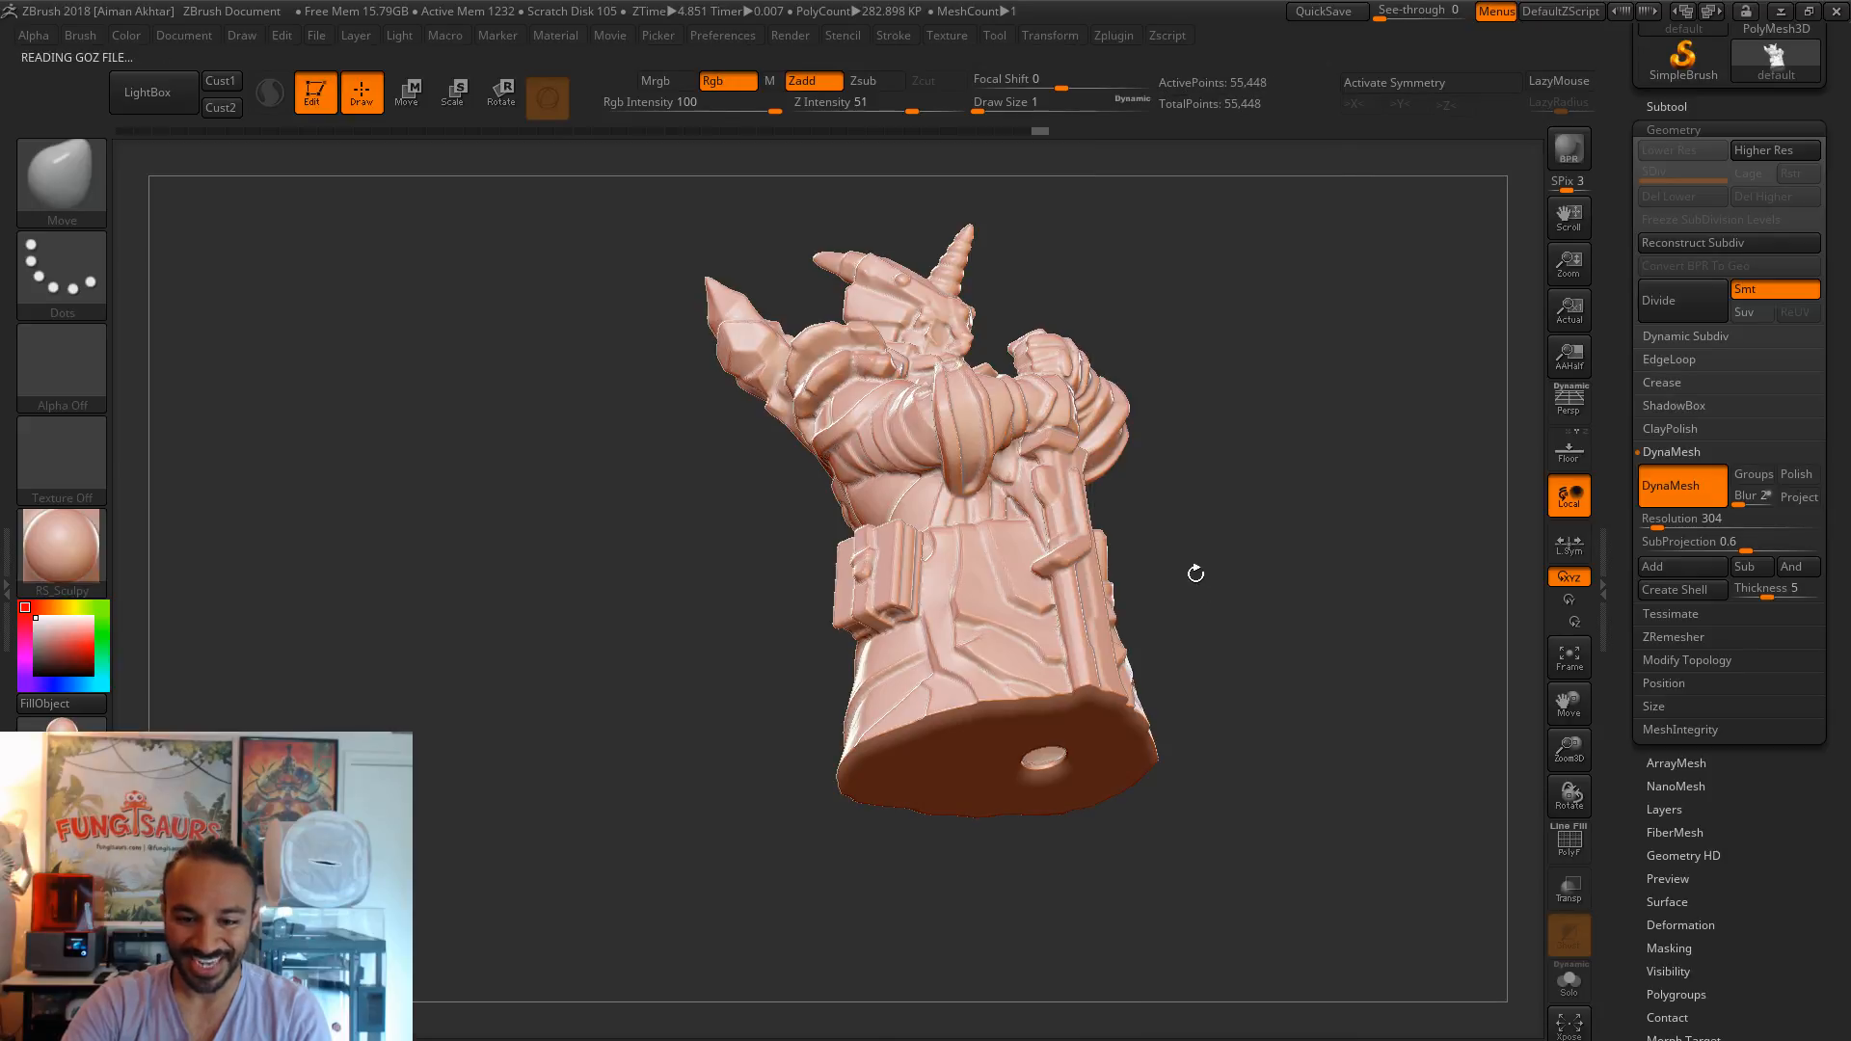
- Examine the decimated dwarf's polygon wireframe, then hide it and check the drain hole and outer surface
left_click_drag(1223, 615, 1327, 264, "shift")
left_click(1570, 842)
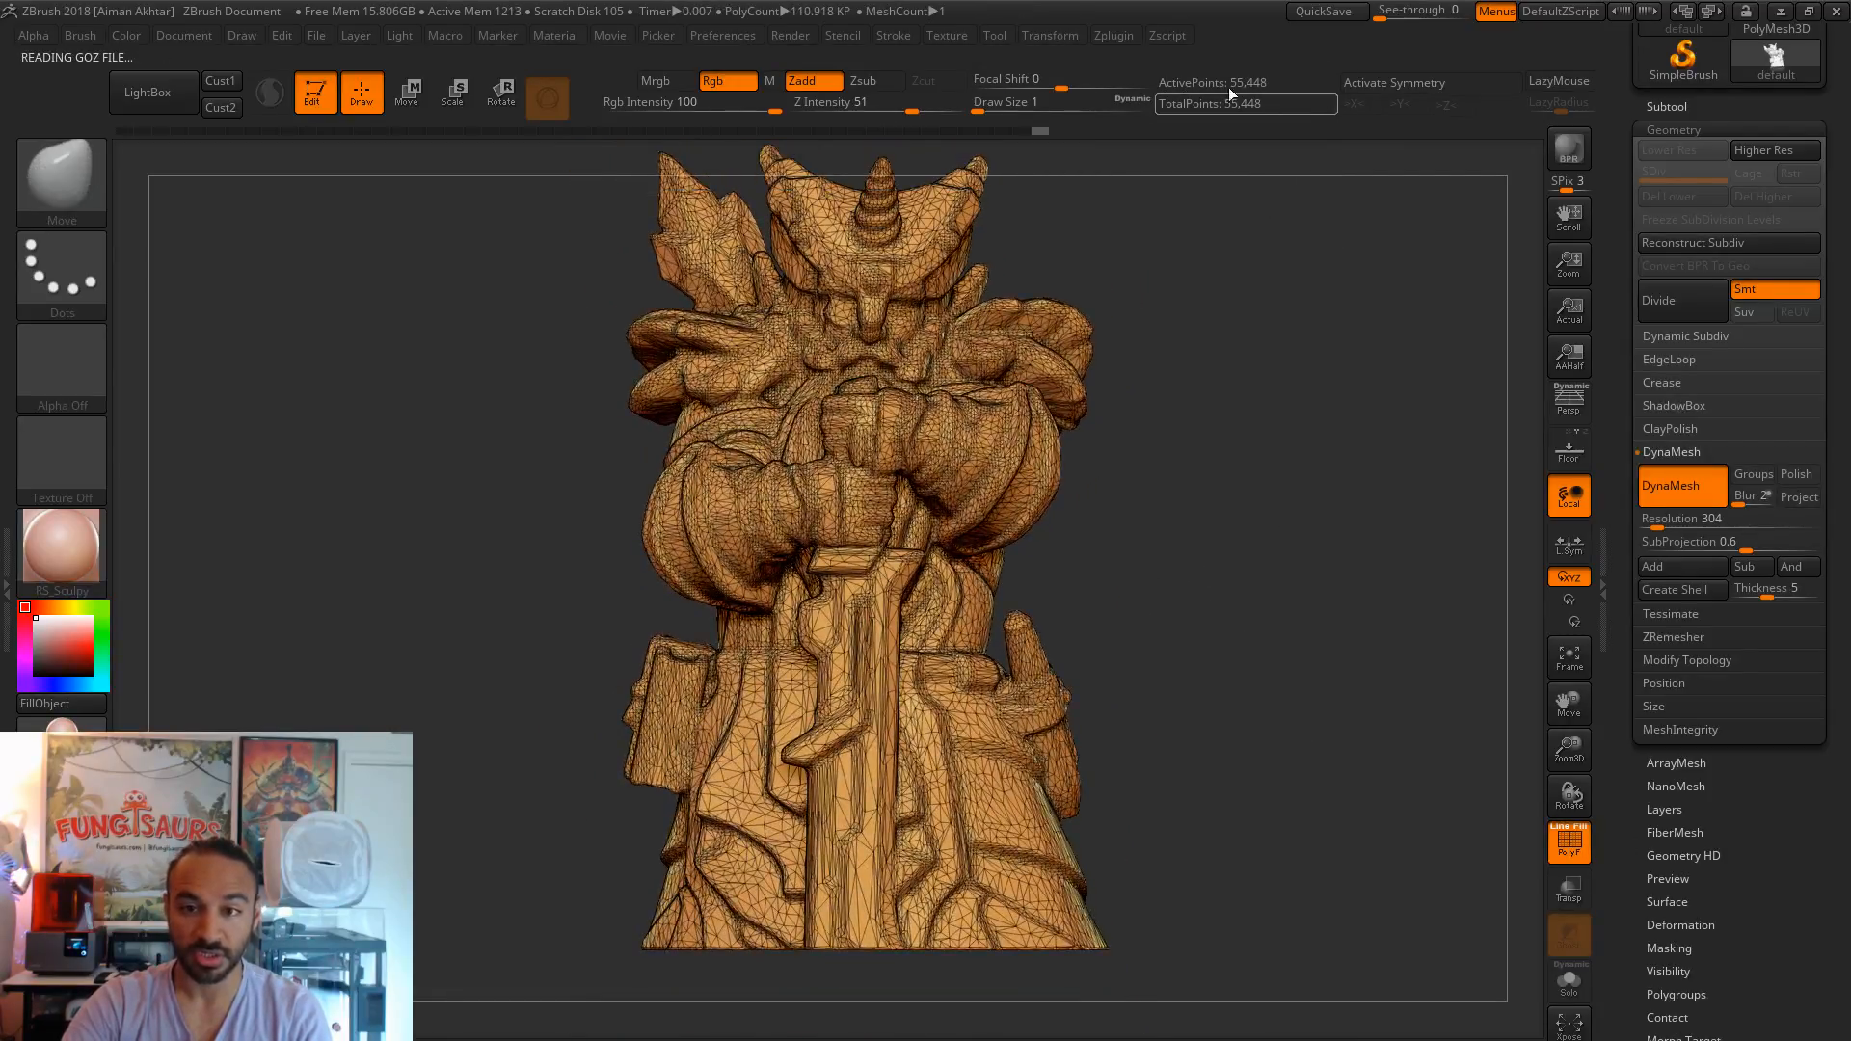
left_click_drag(1296, 766, 761, 466)
left_click(1563, 856)
left_click_drag(1272, 602, 931, 569, "alt")
left_click_drag(1159, 545, 1118, 744)
left_click_drag(1217, 692, 1220, 738)
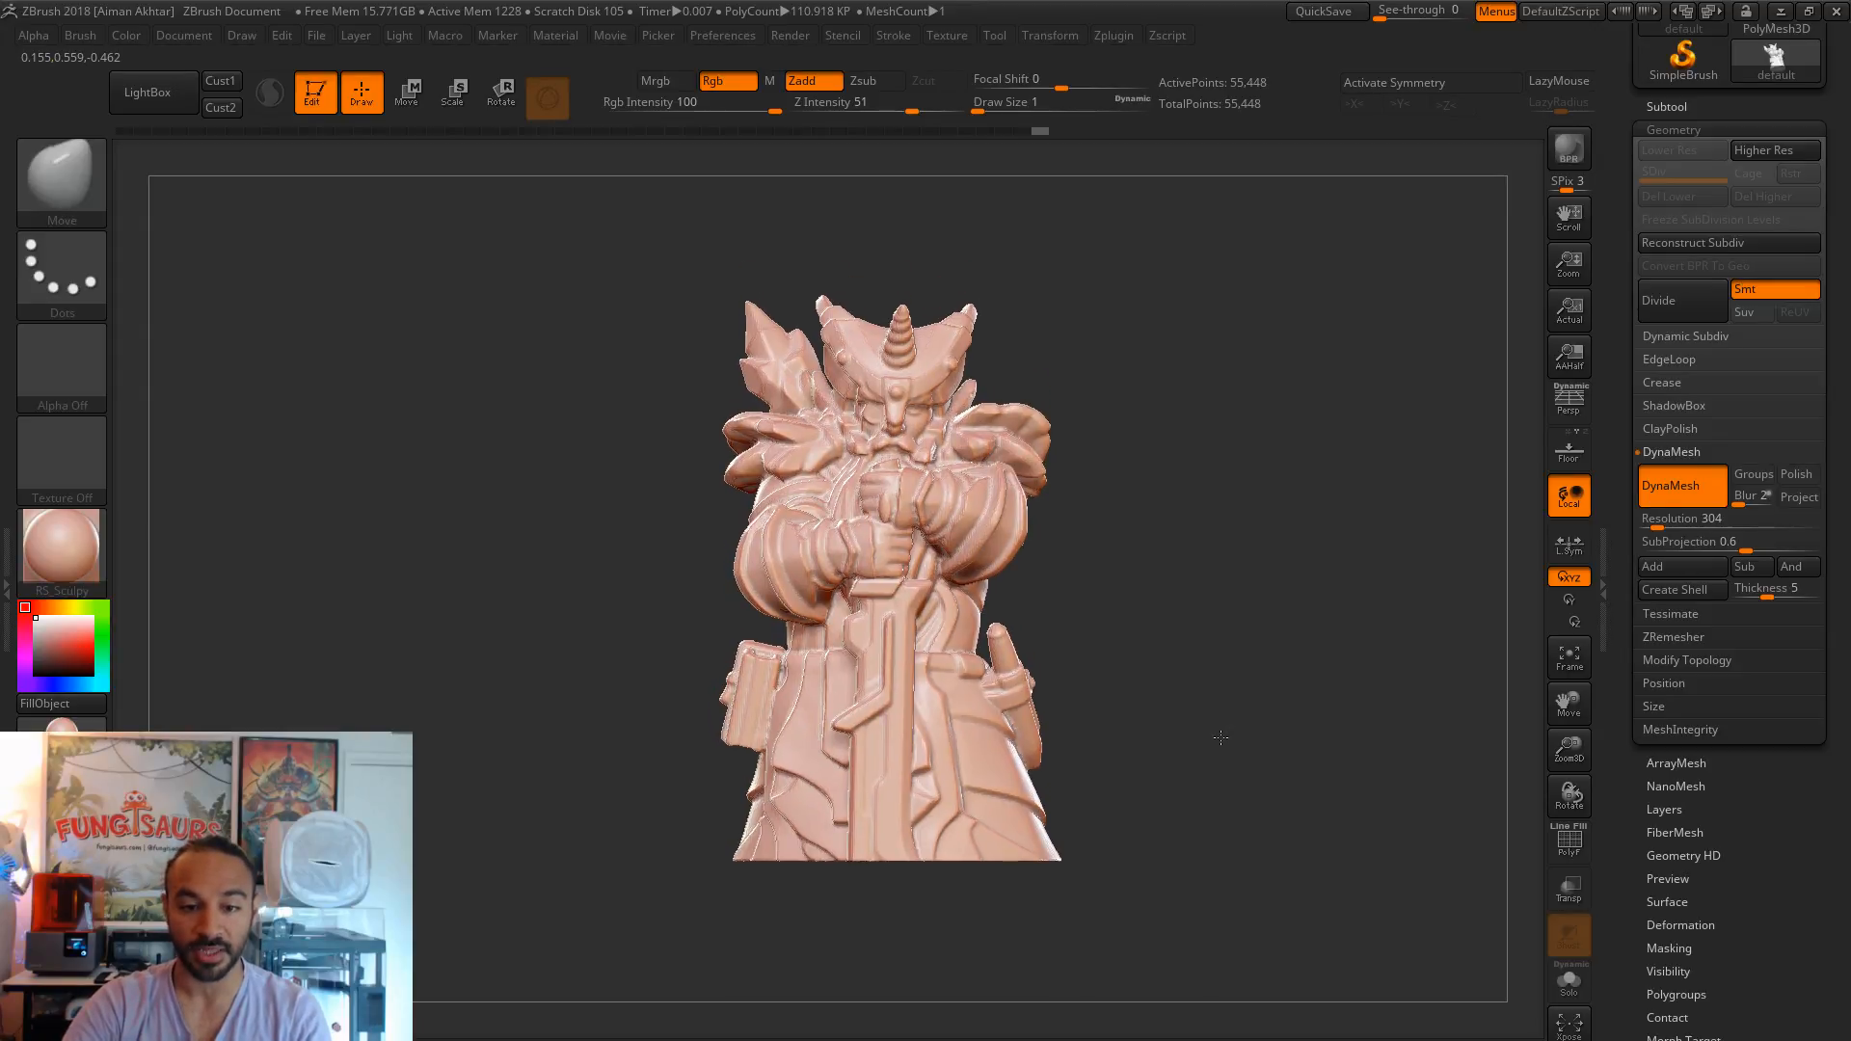
left_click_drag(681, 765, 984, 664)
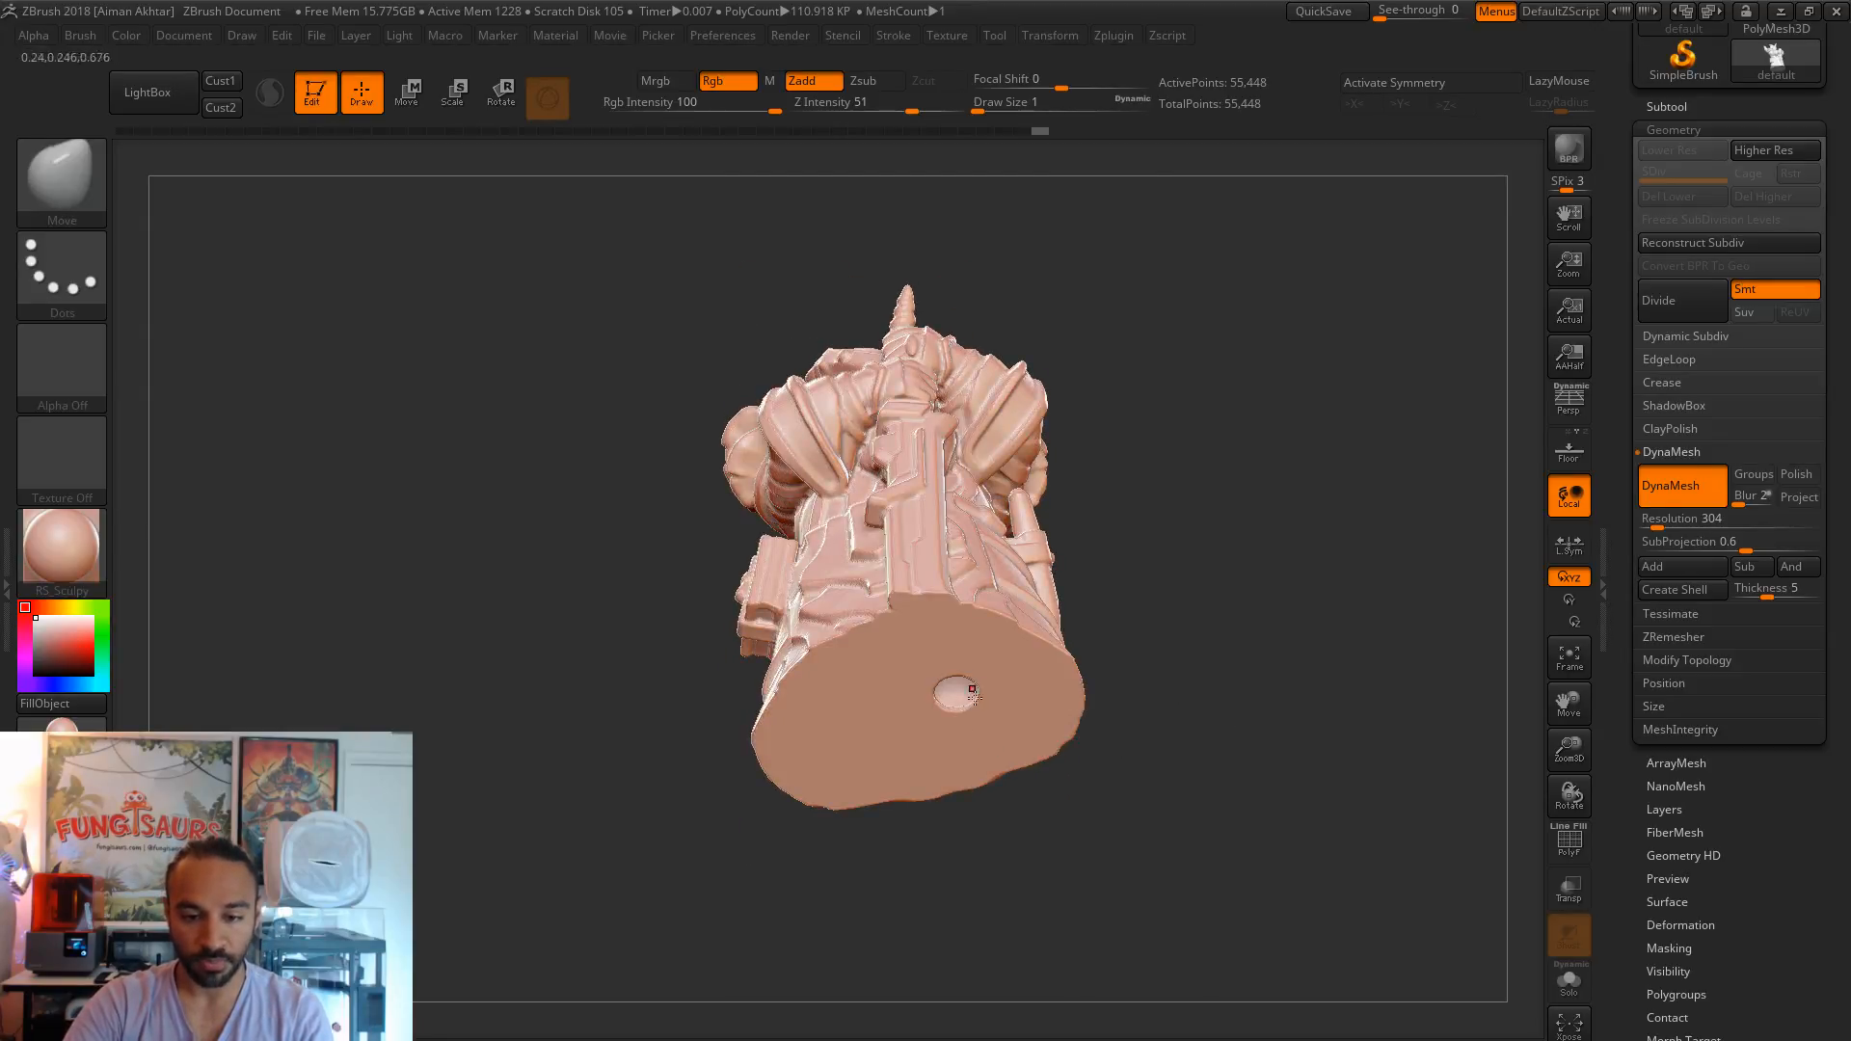
left_click_drag(1187, 736, 1200, 694)
left_click_drag(1224, 761, 1265, 713)
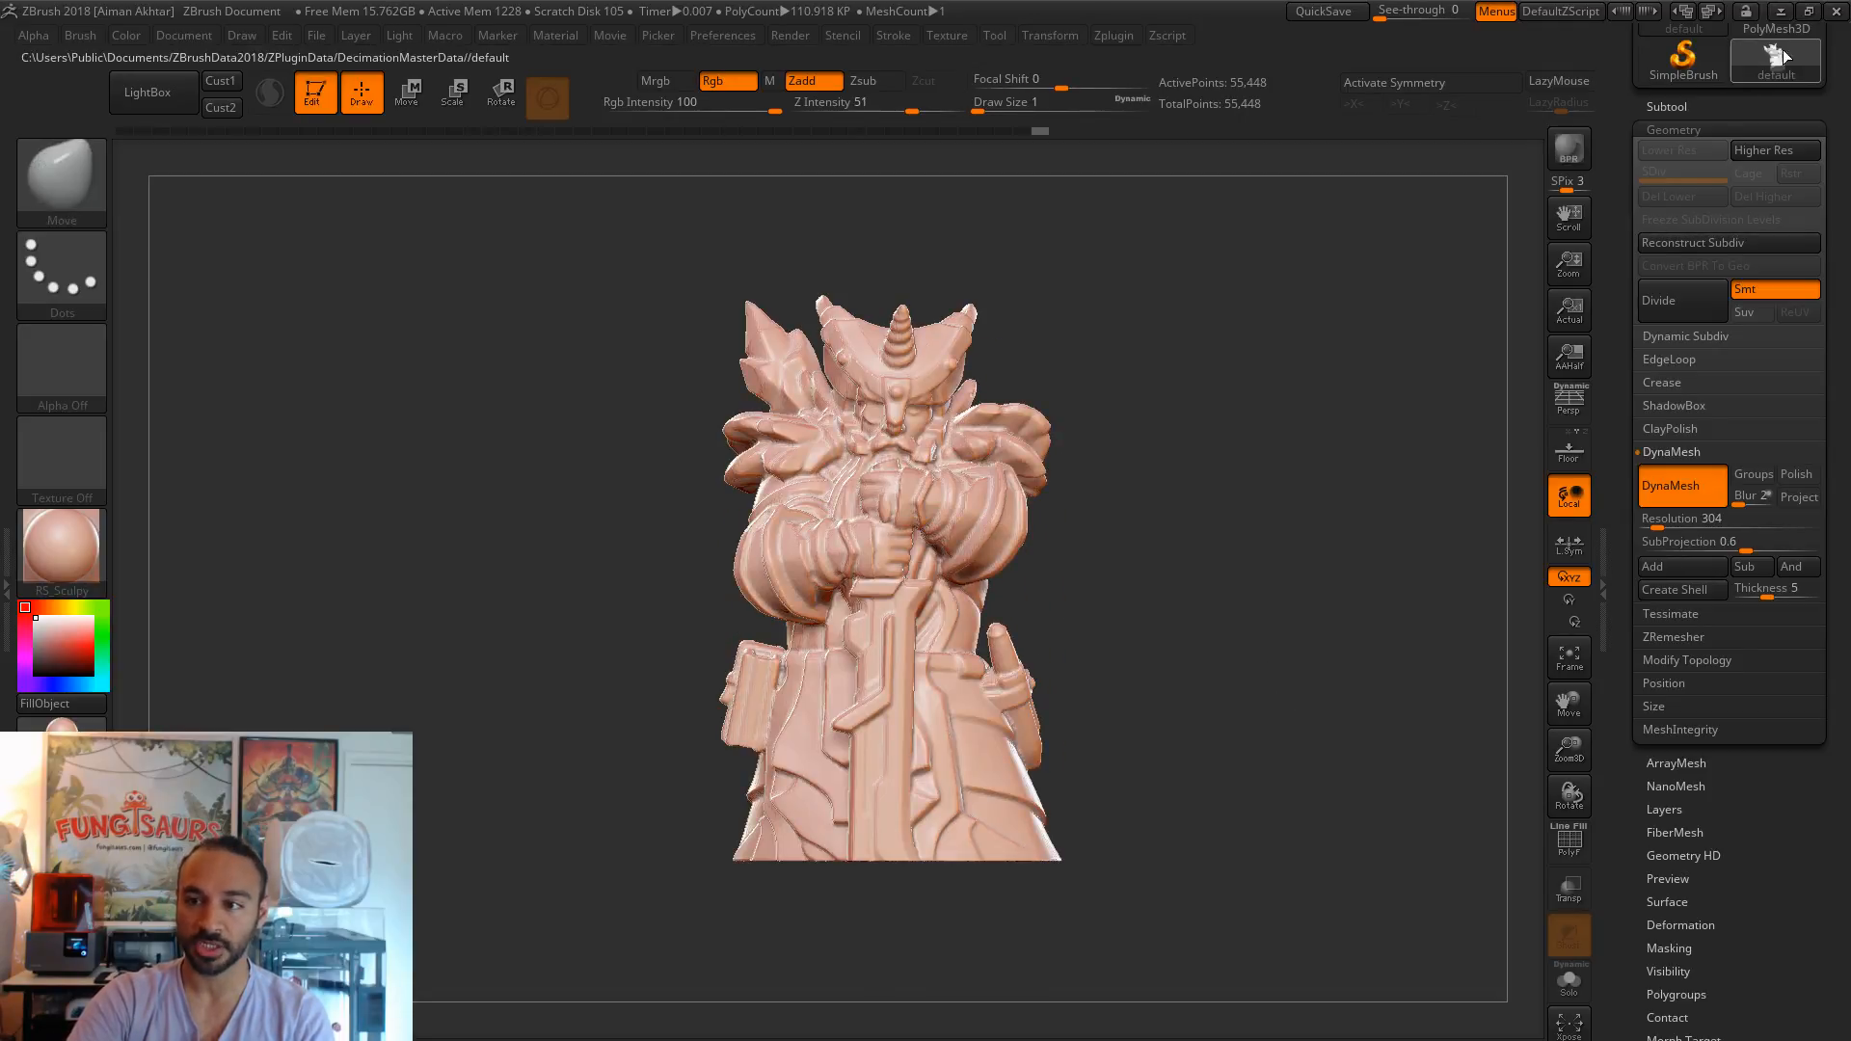
scroll(1834, 252, "up", 3)
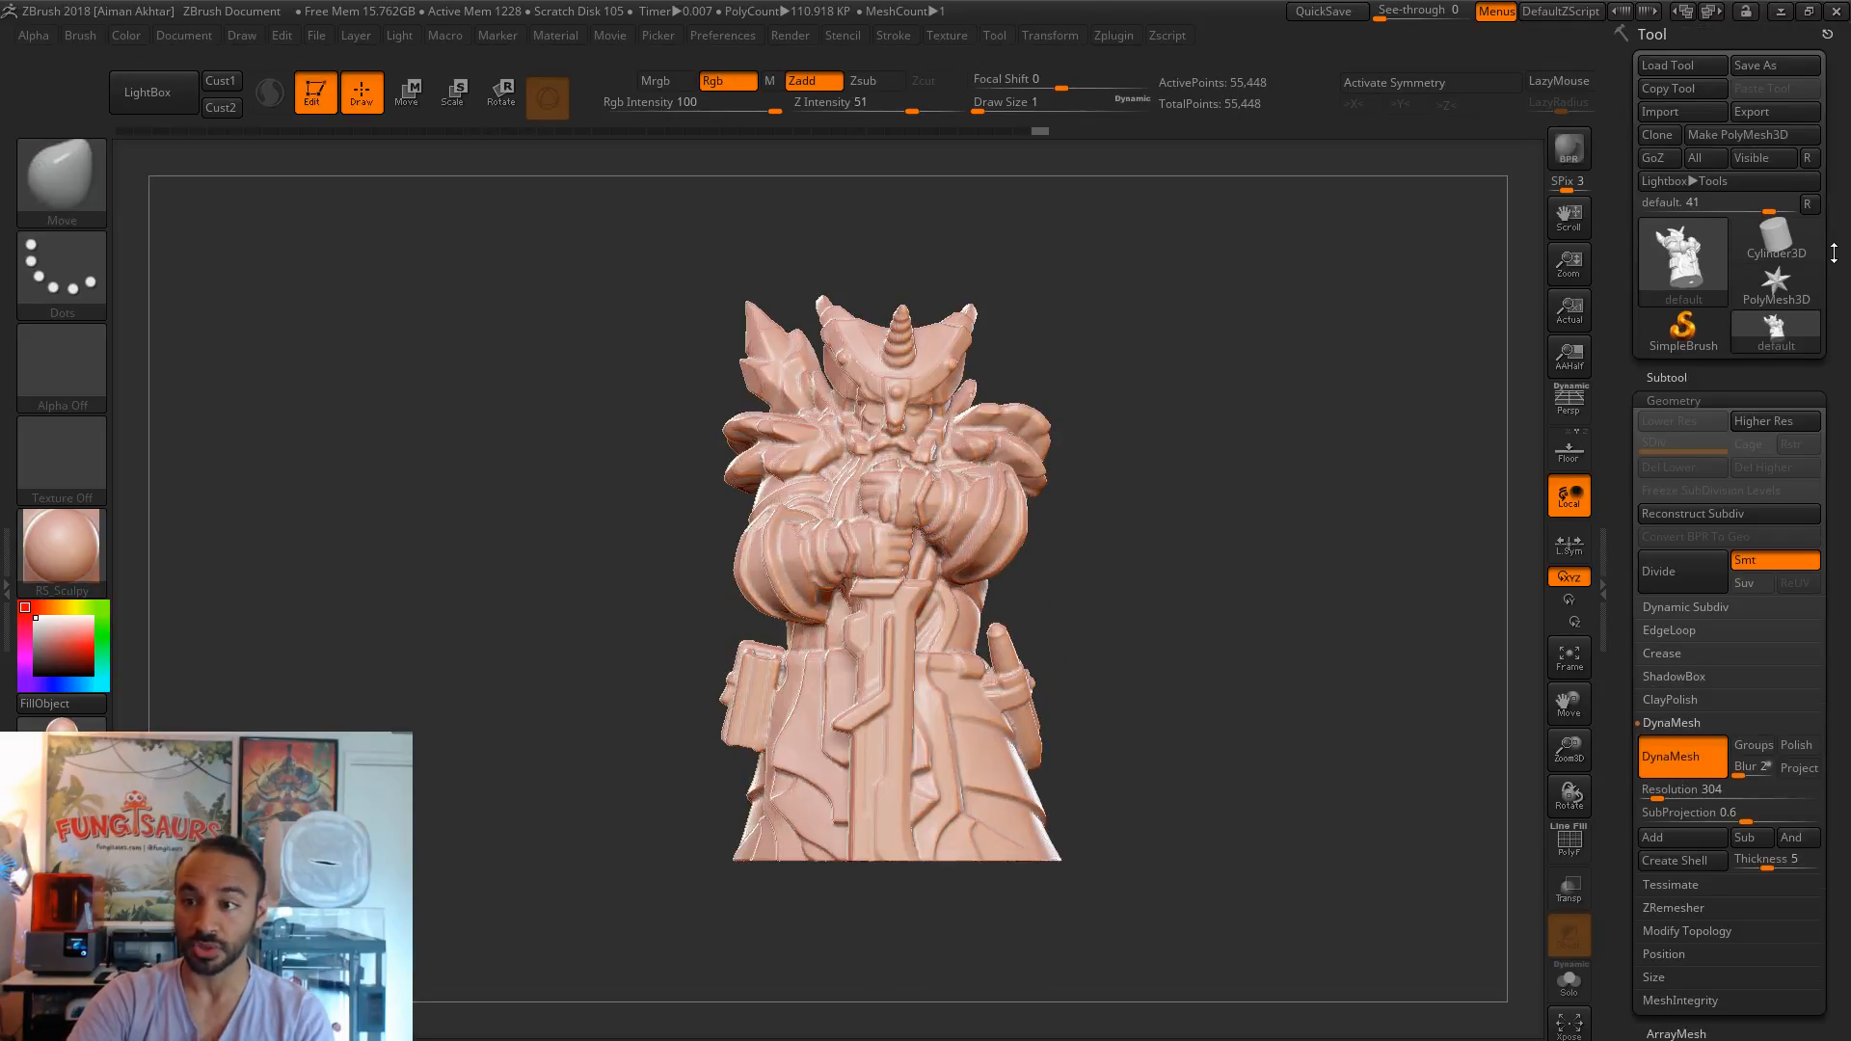
left_click(1773, 113)
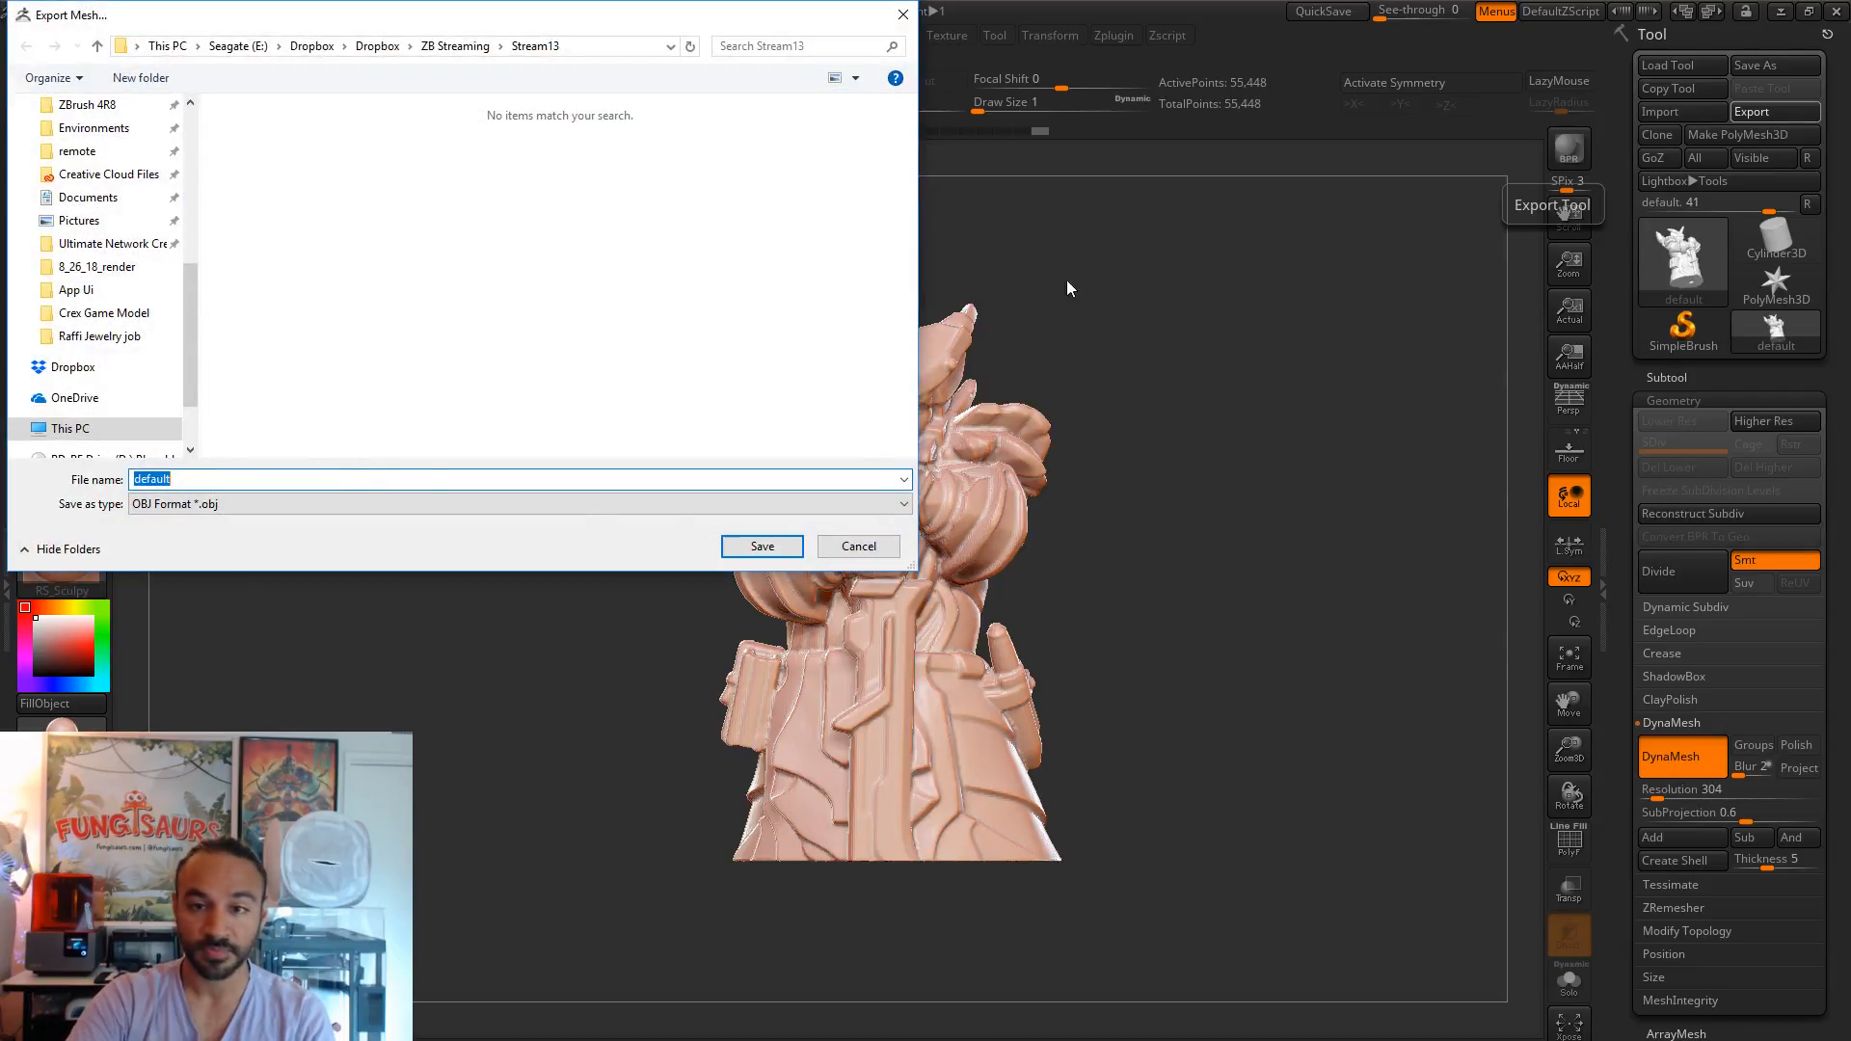
left_click(871, 547)
- Export the dwarf through 3D Print Hub in millimetres as the STL file Dwarf_Warlock9_23in_hollow_demo
left_click(1113, 35)
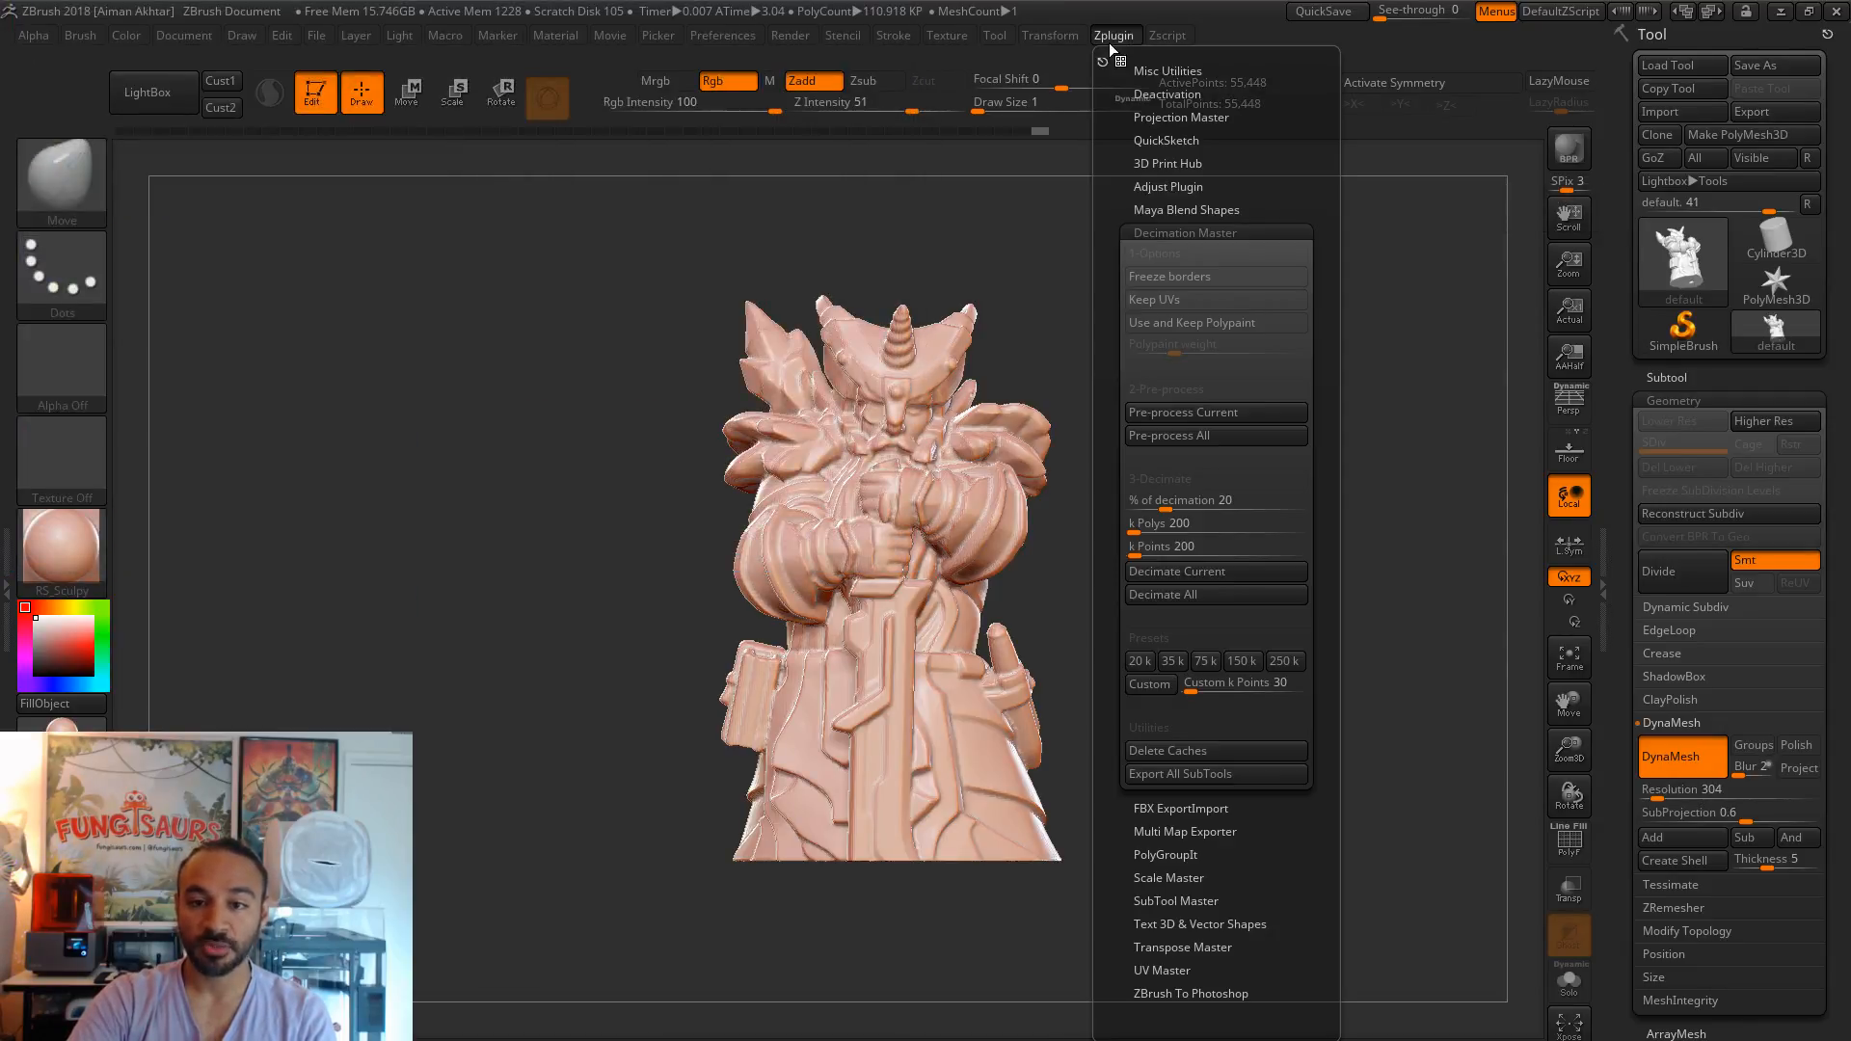
left_click(1203, 234)
left_click(1168, 164)
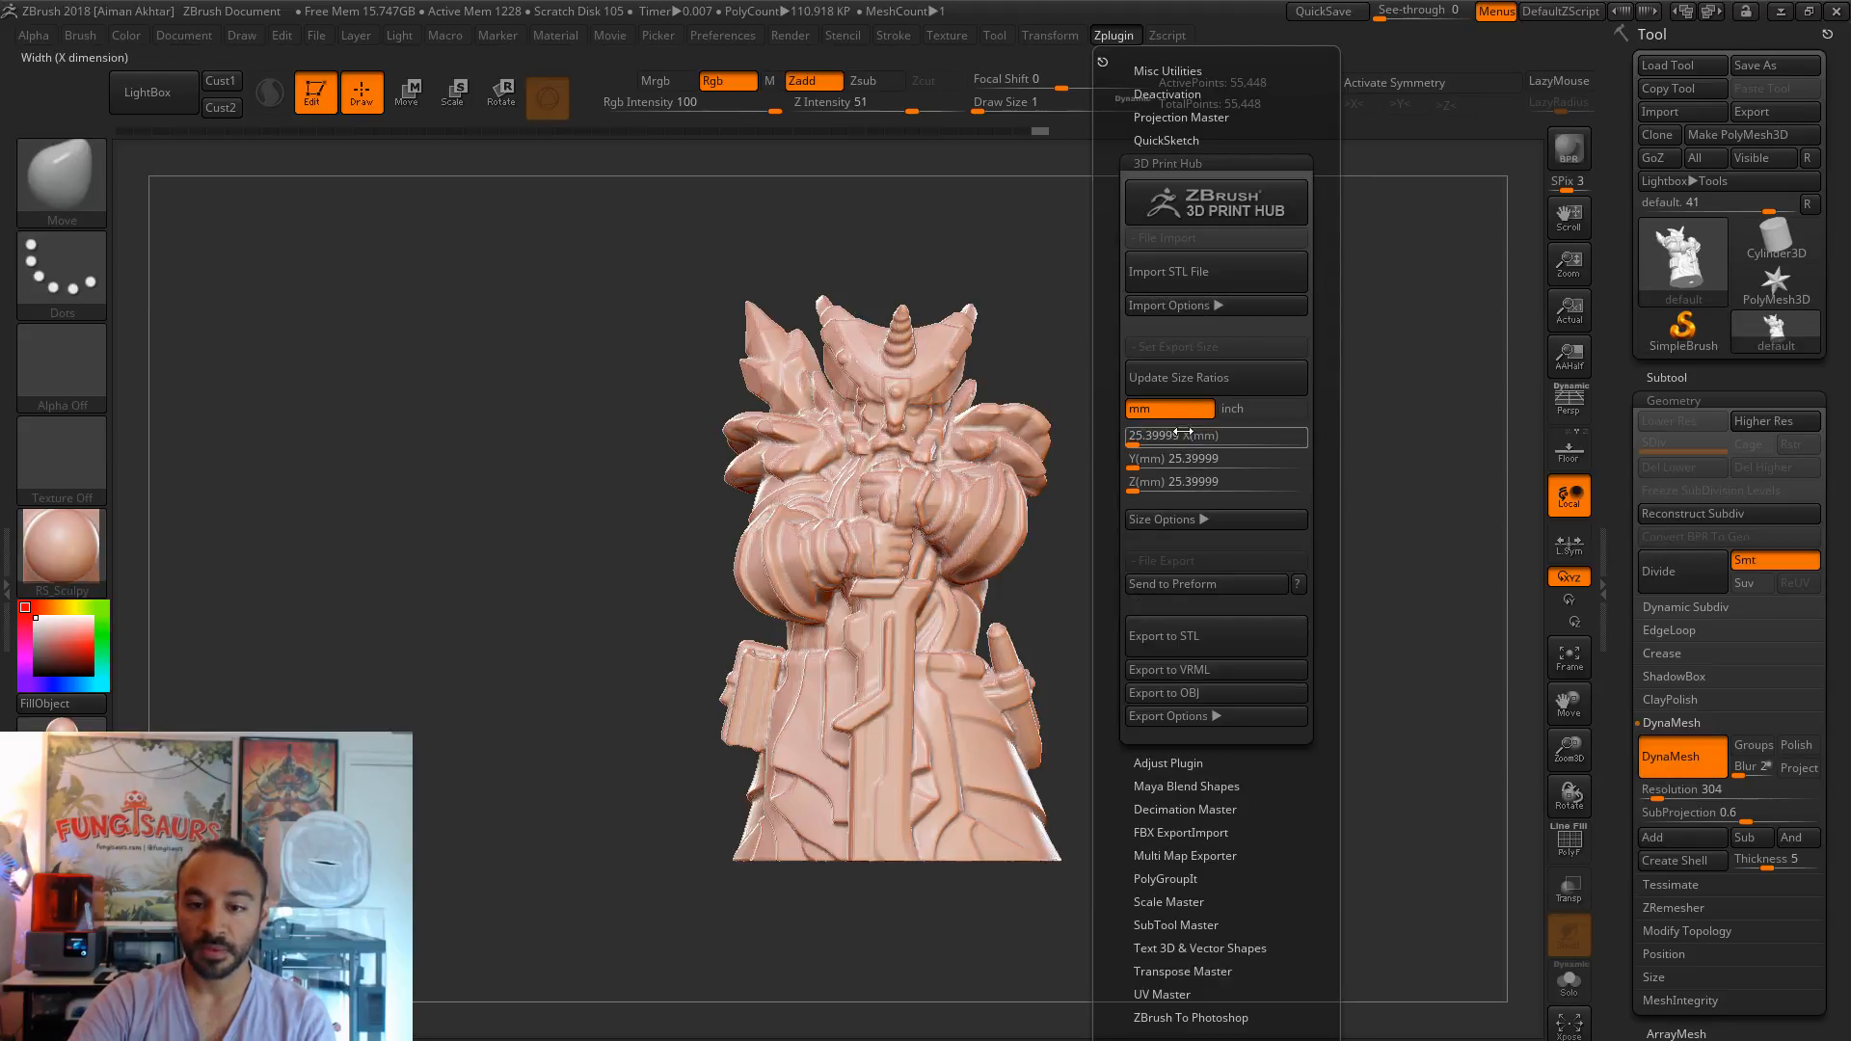
left_click(1194, 634)
left_click(842, 202)
left_click(287, 473)
type("_Warlock9_23in_holl")
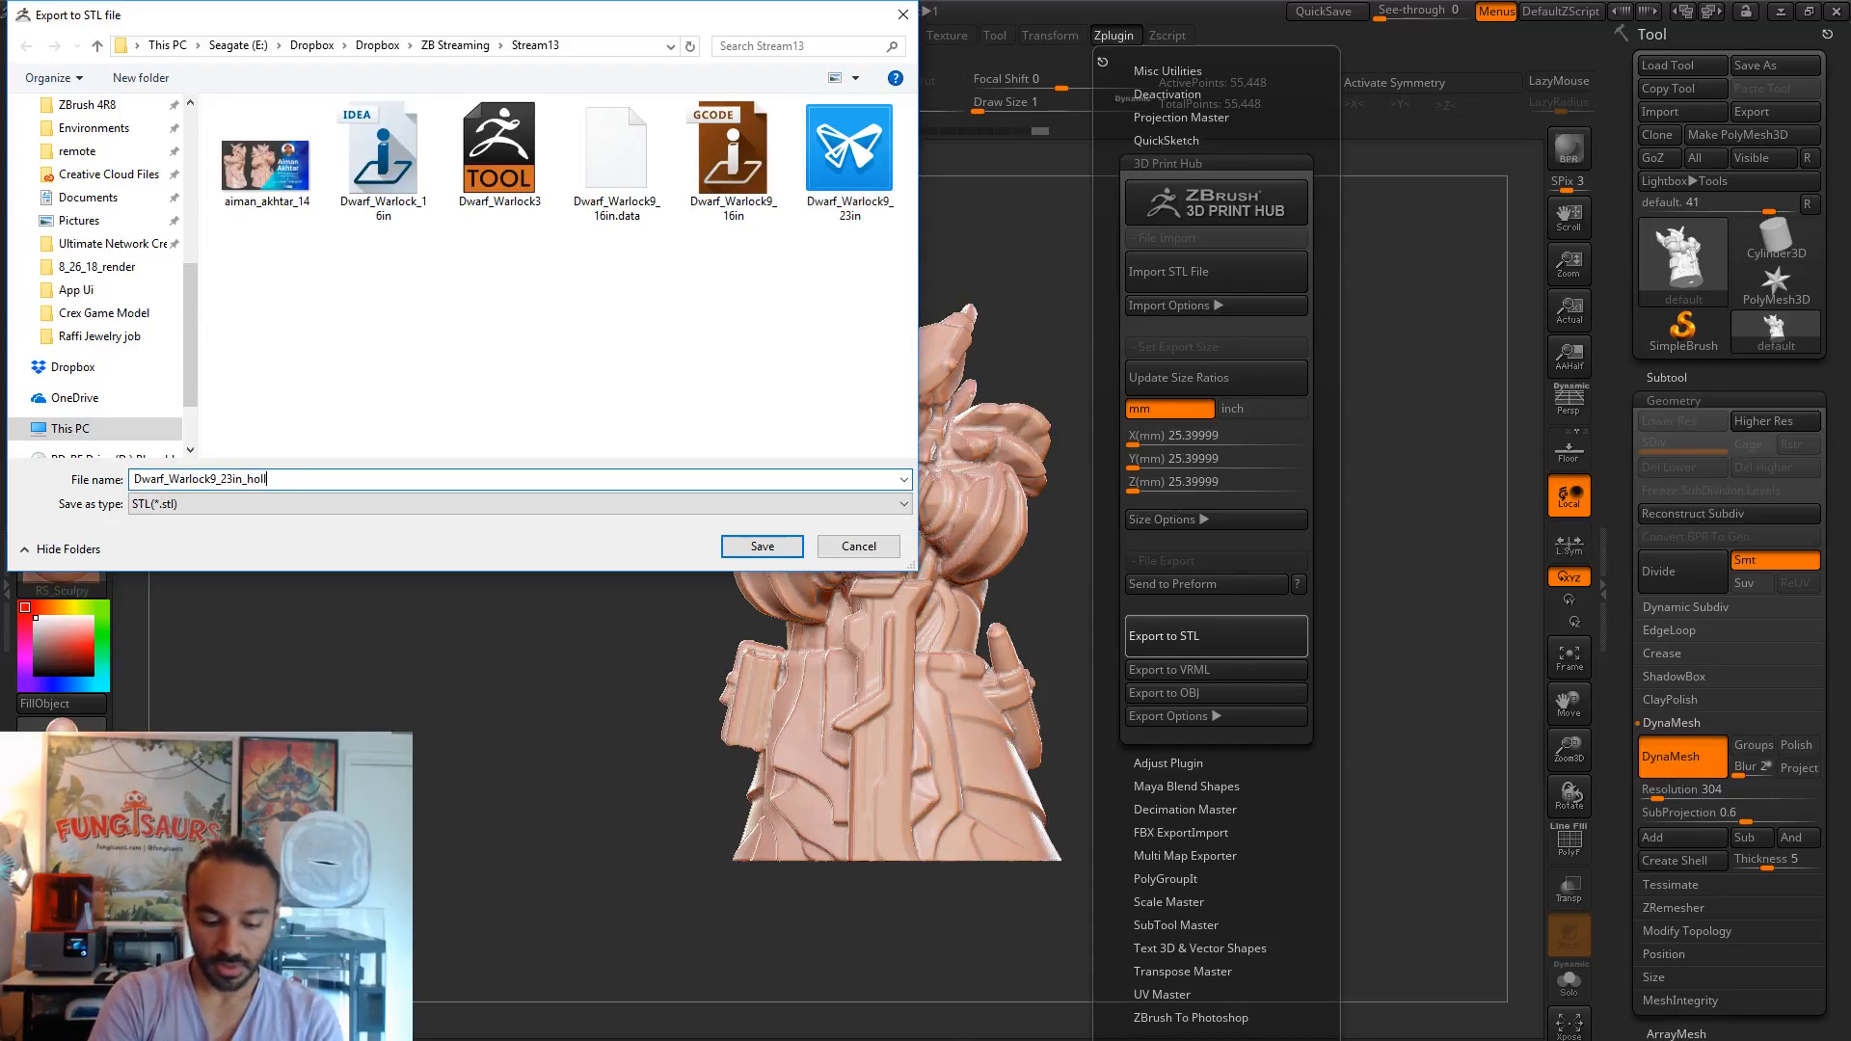
key("Return")
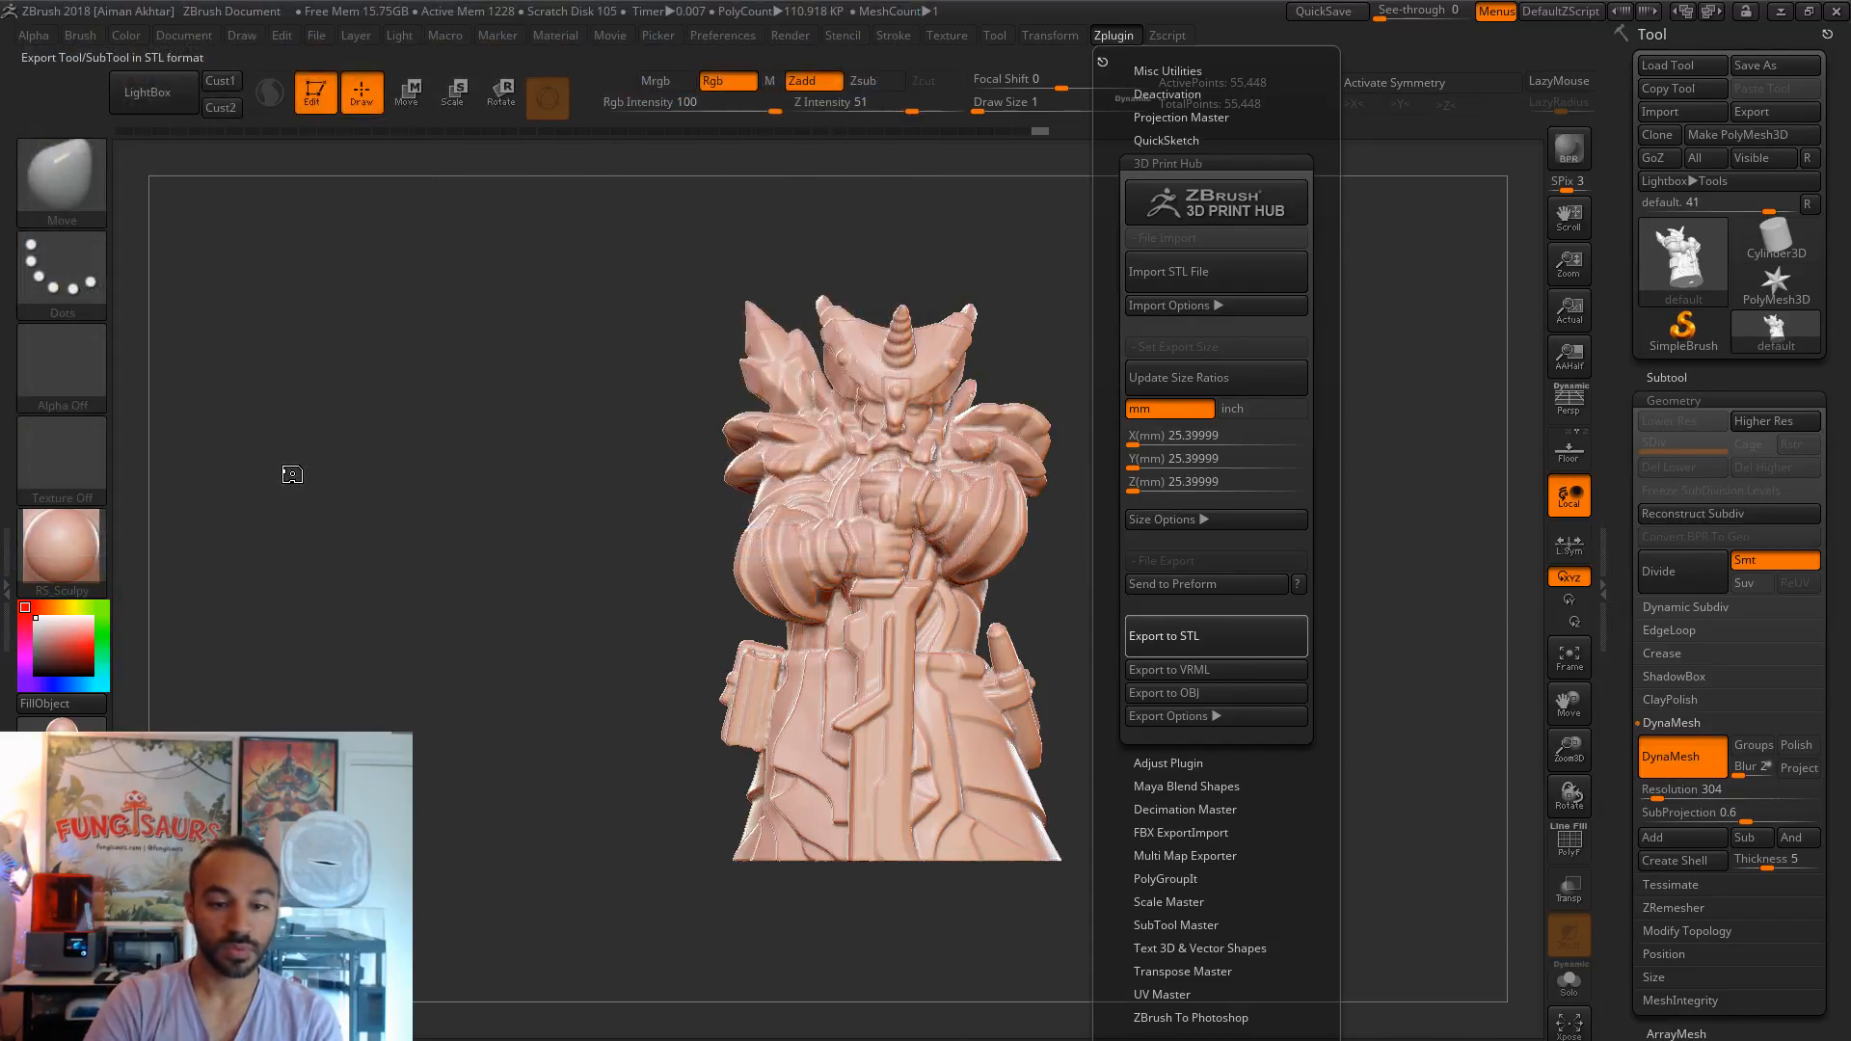
- Switch to PreForm and delete the previously loaded Dwarf_Warlock9_23in model from the build area
left_click(1780, 11)
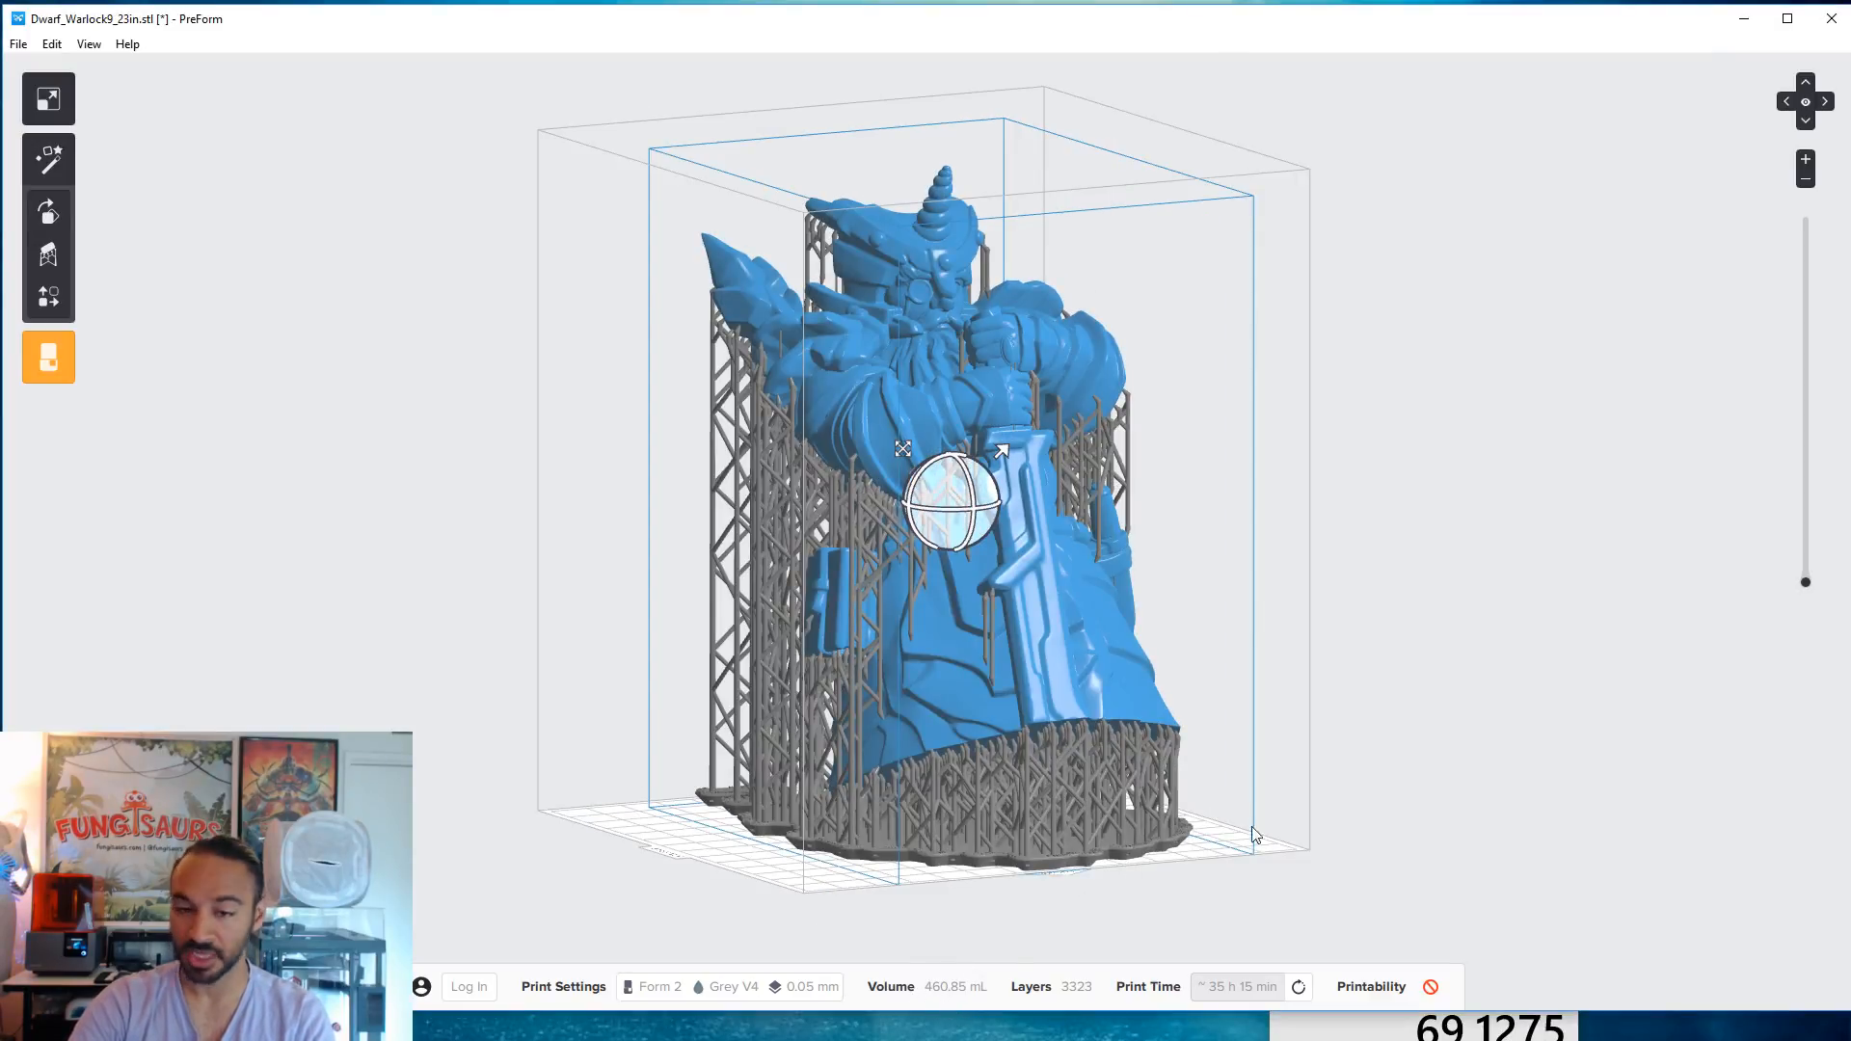
left_click(1193, 845)
left_click(1021, 683)
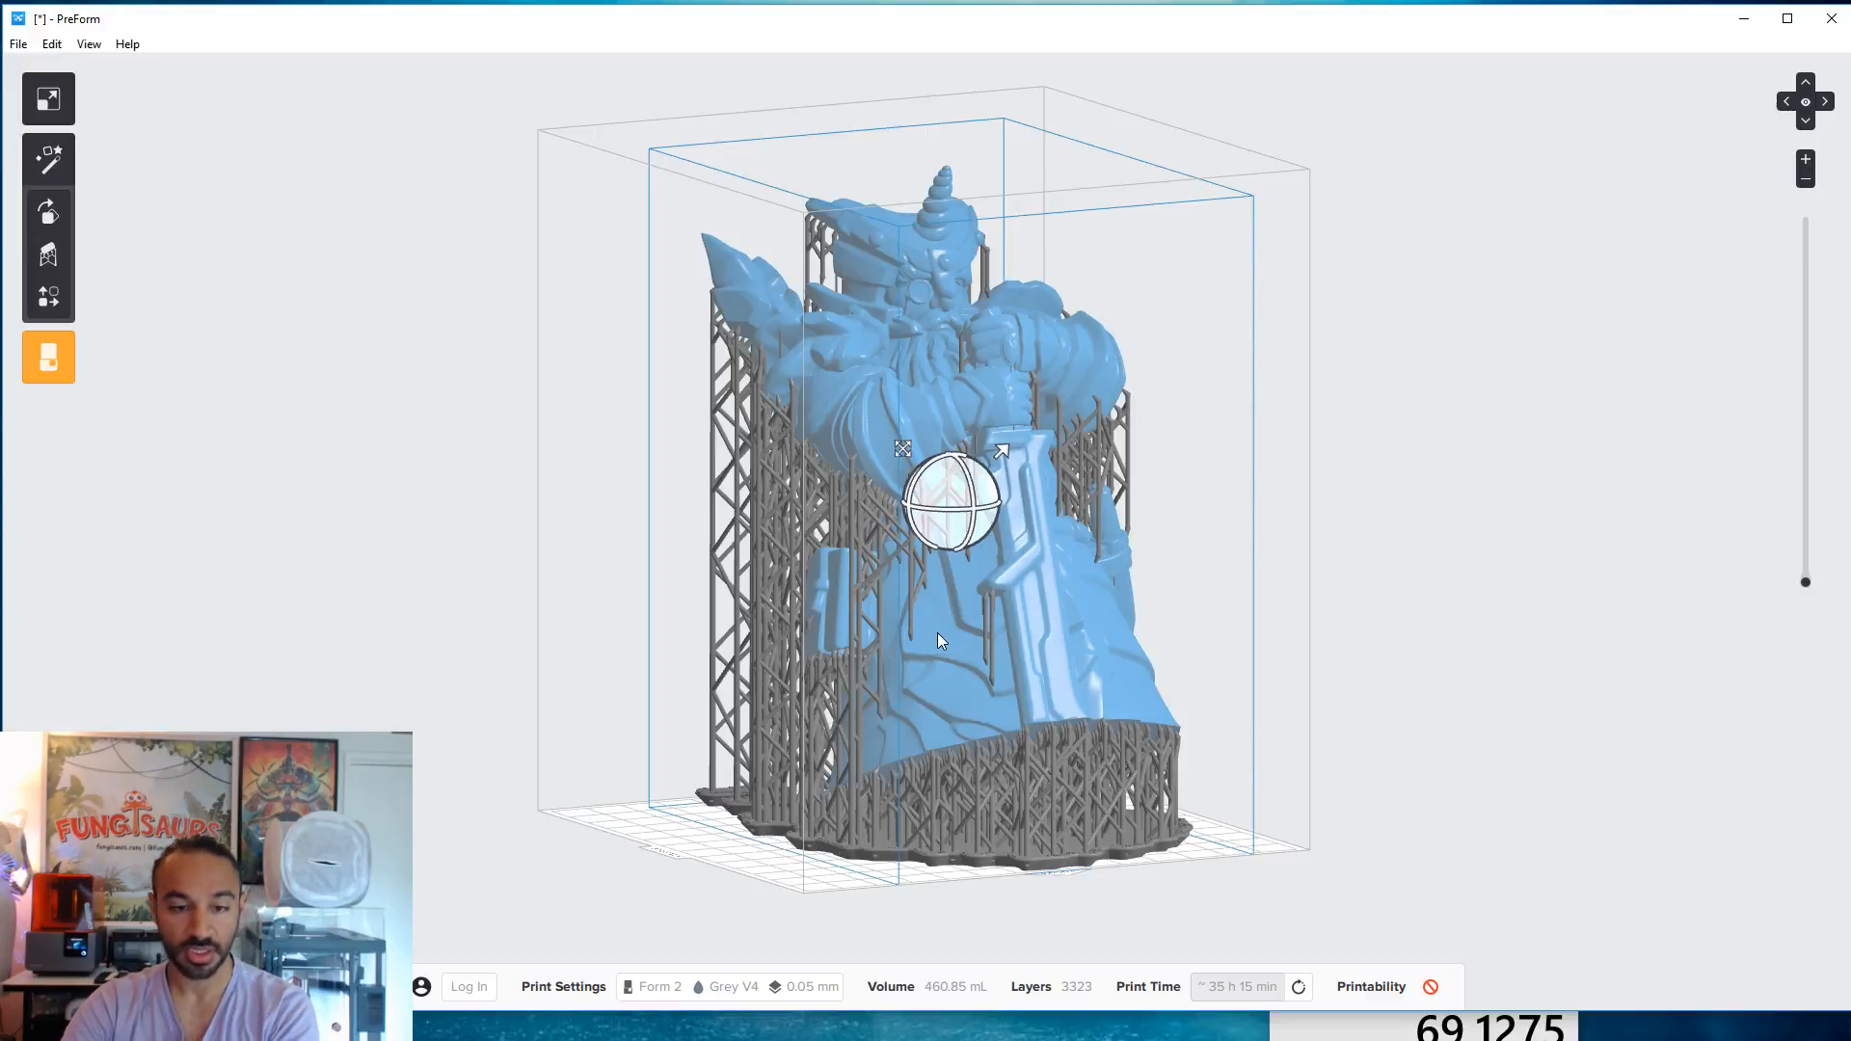
key("Delete")
- Open Dwarf_Warlock9_23in_hollow_demo from the Stream13 folder and have the damaged mesh repaired
left_click(18, 43)
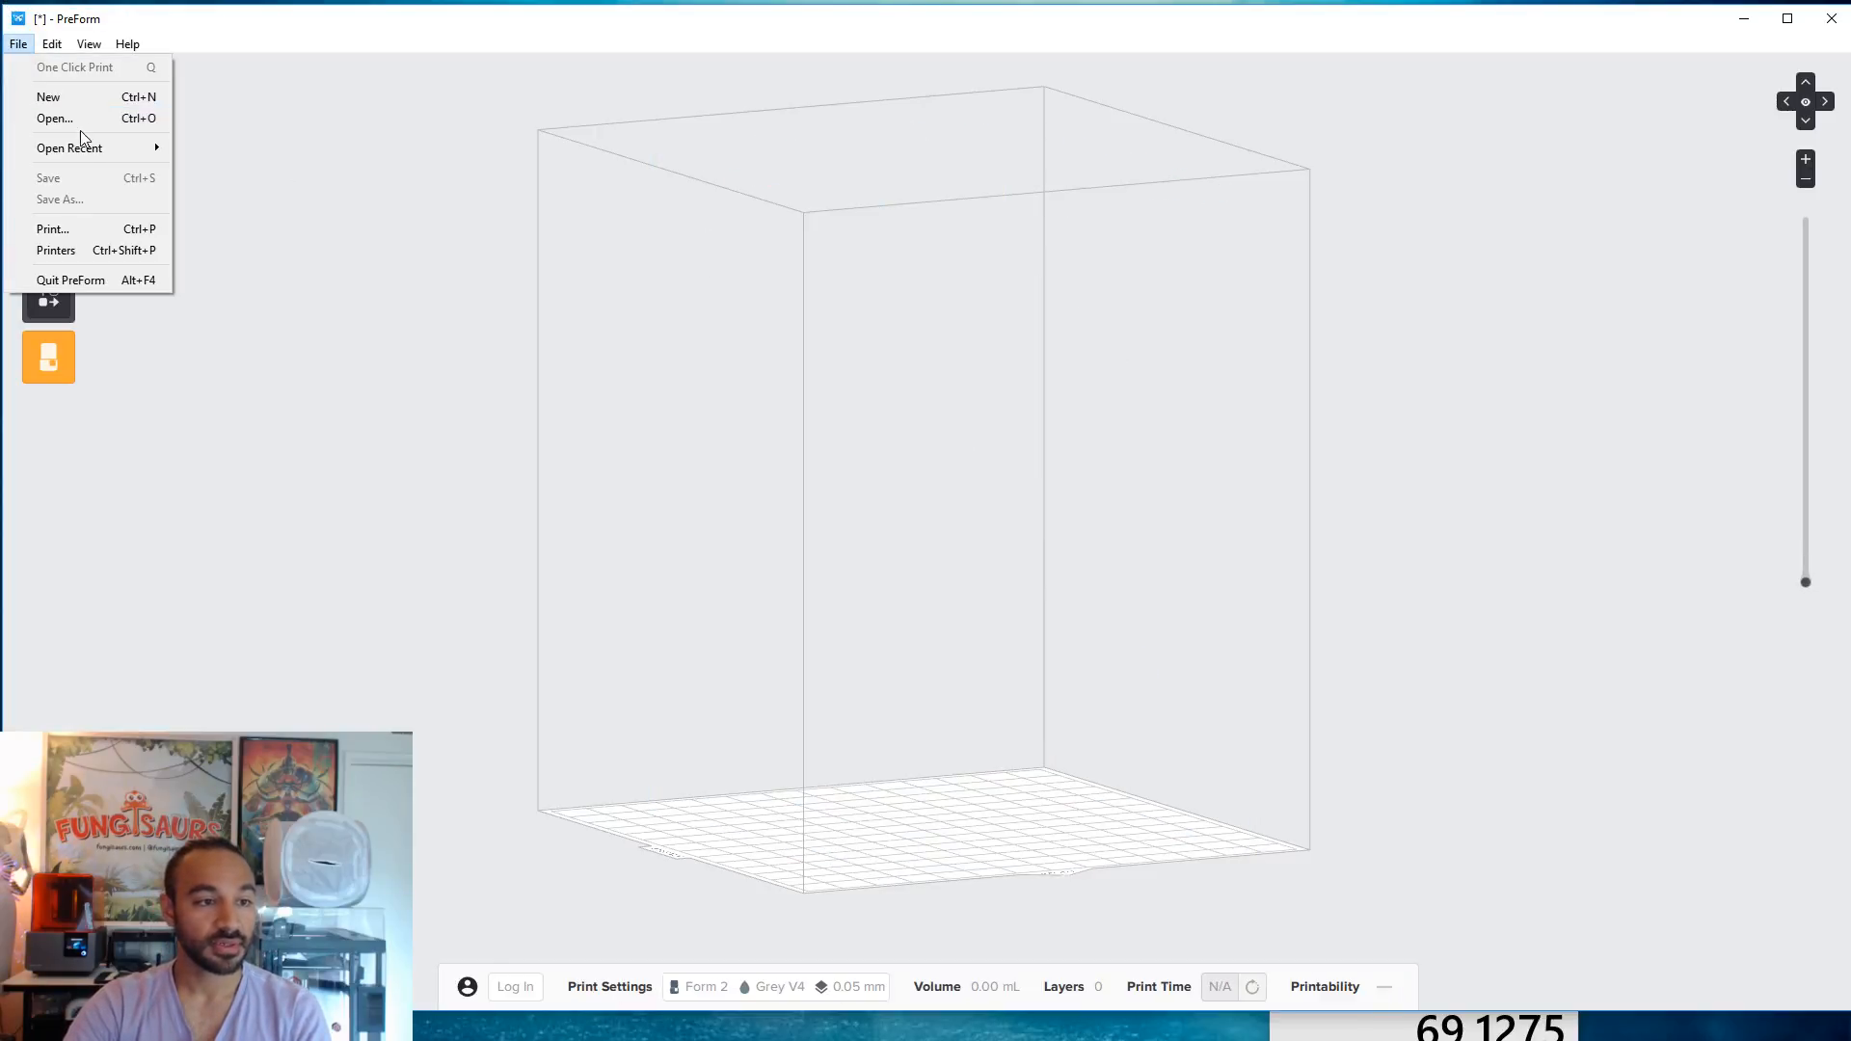
left_click(50, 116)
left_click(431, 248)
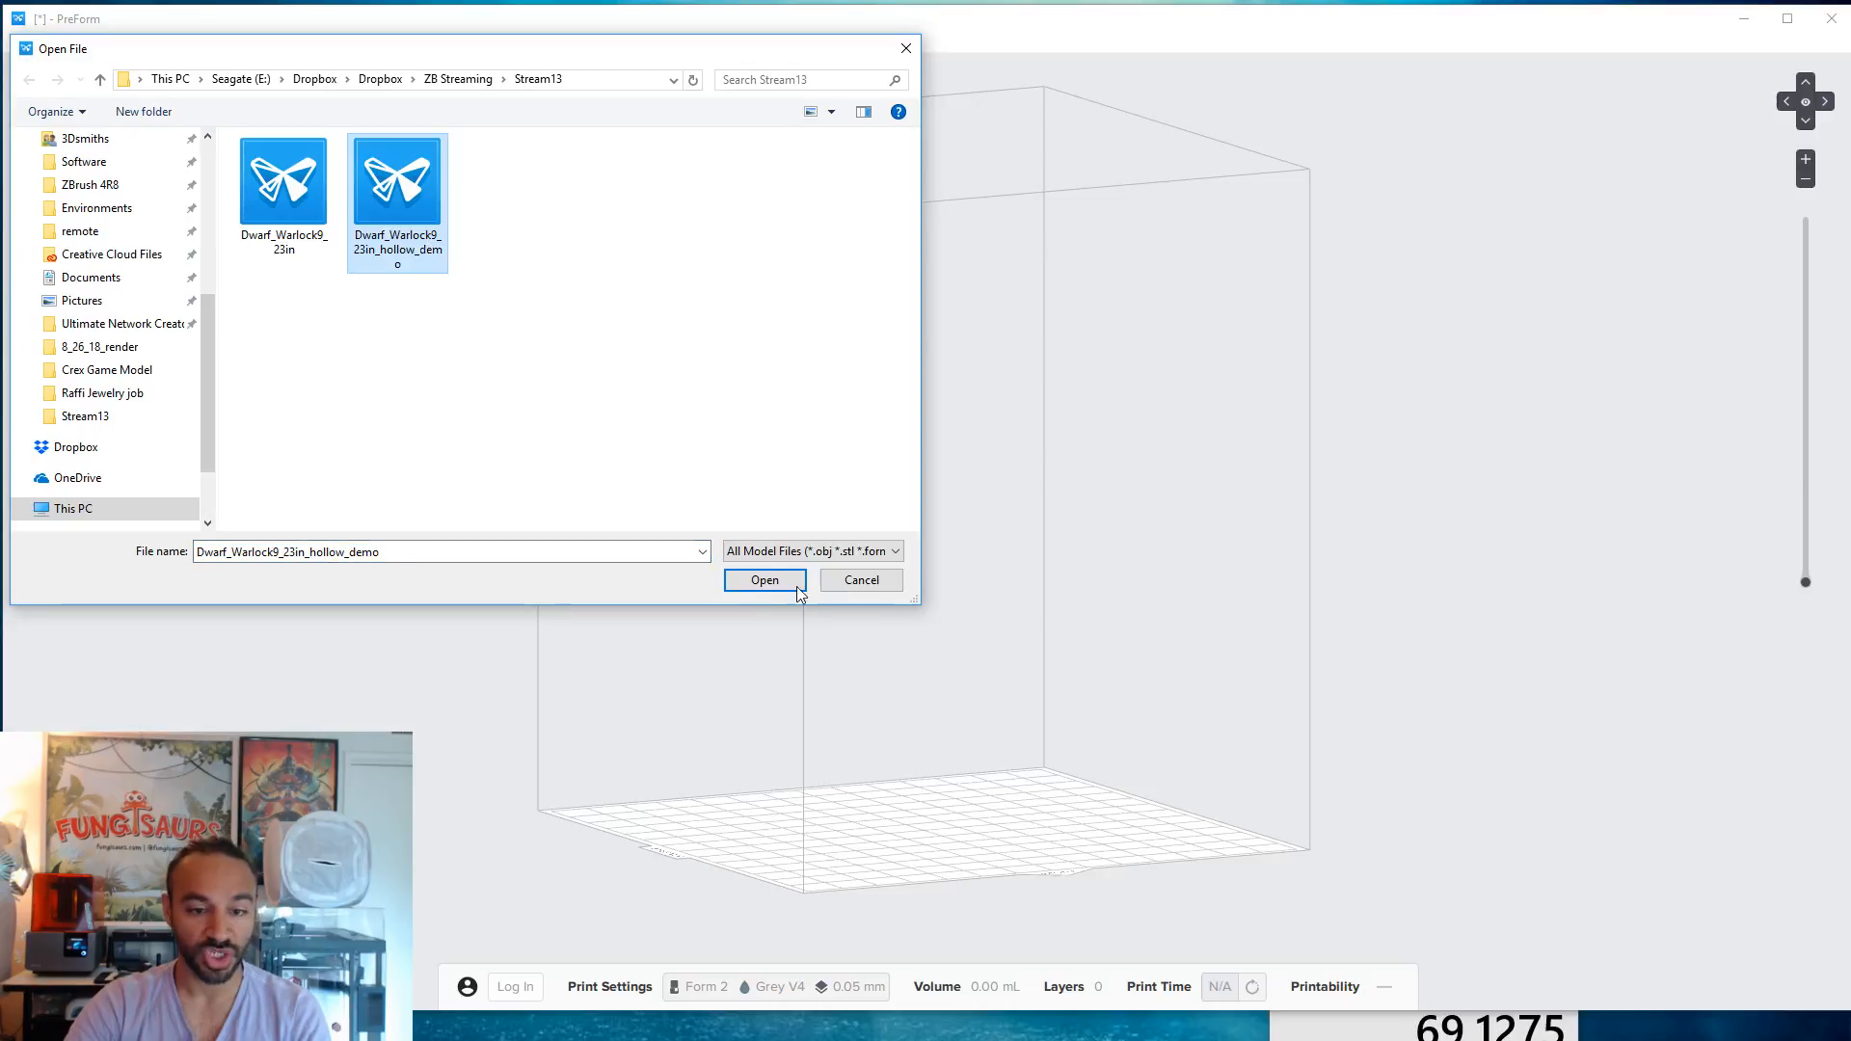
left_click(796, 583)
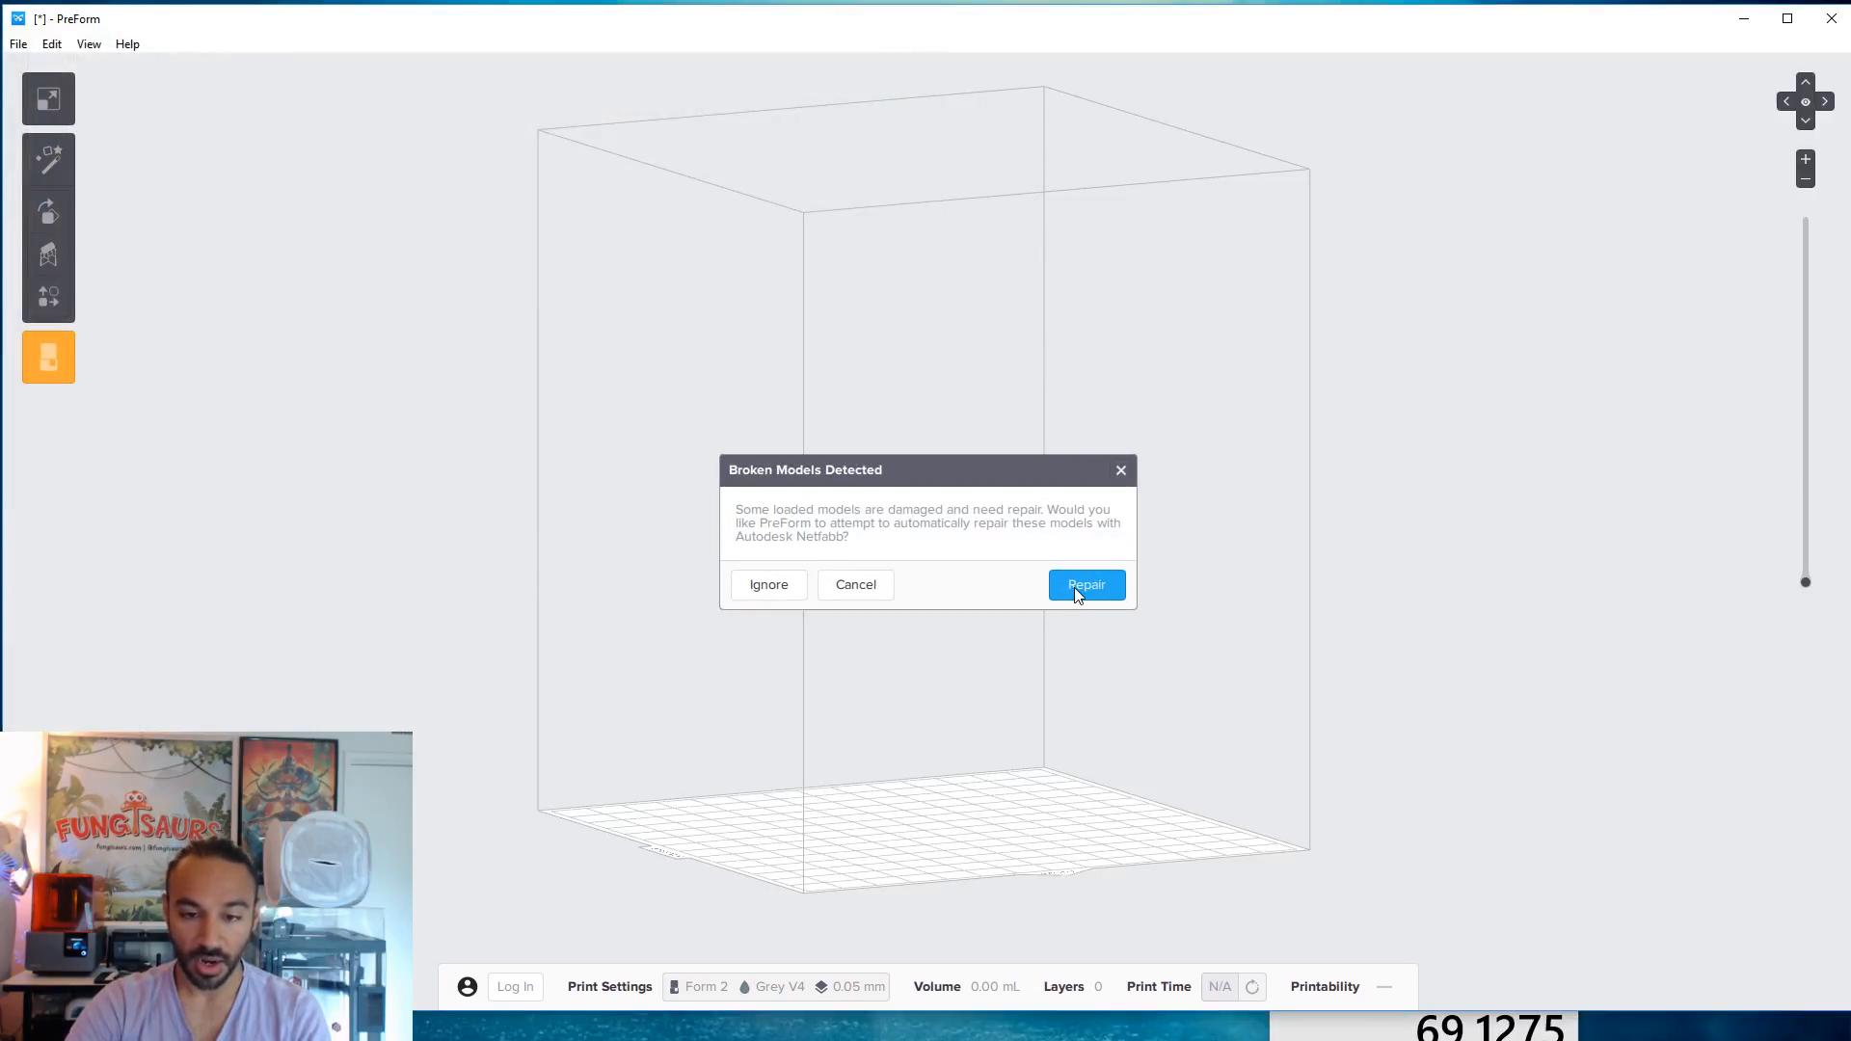
left_click(1068, 574)
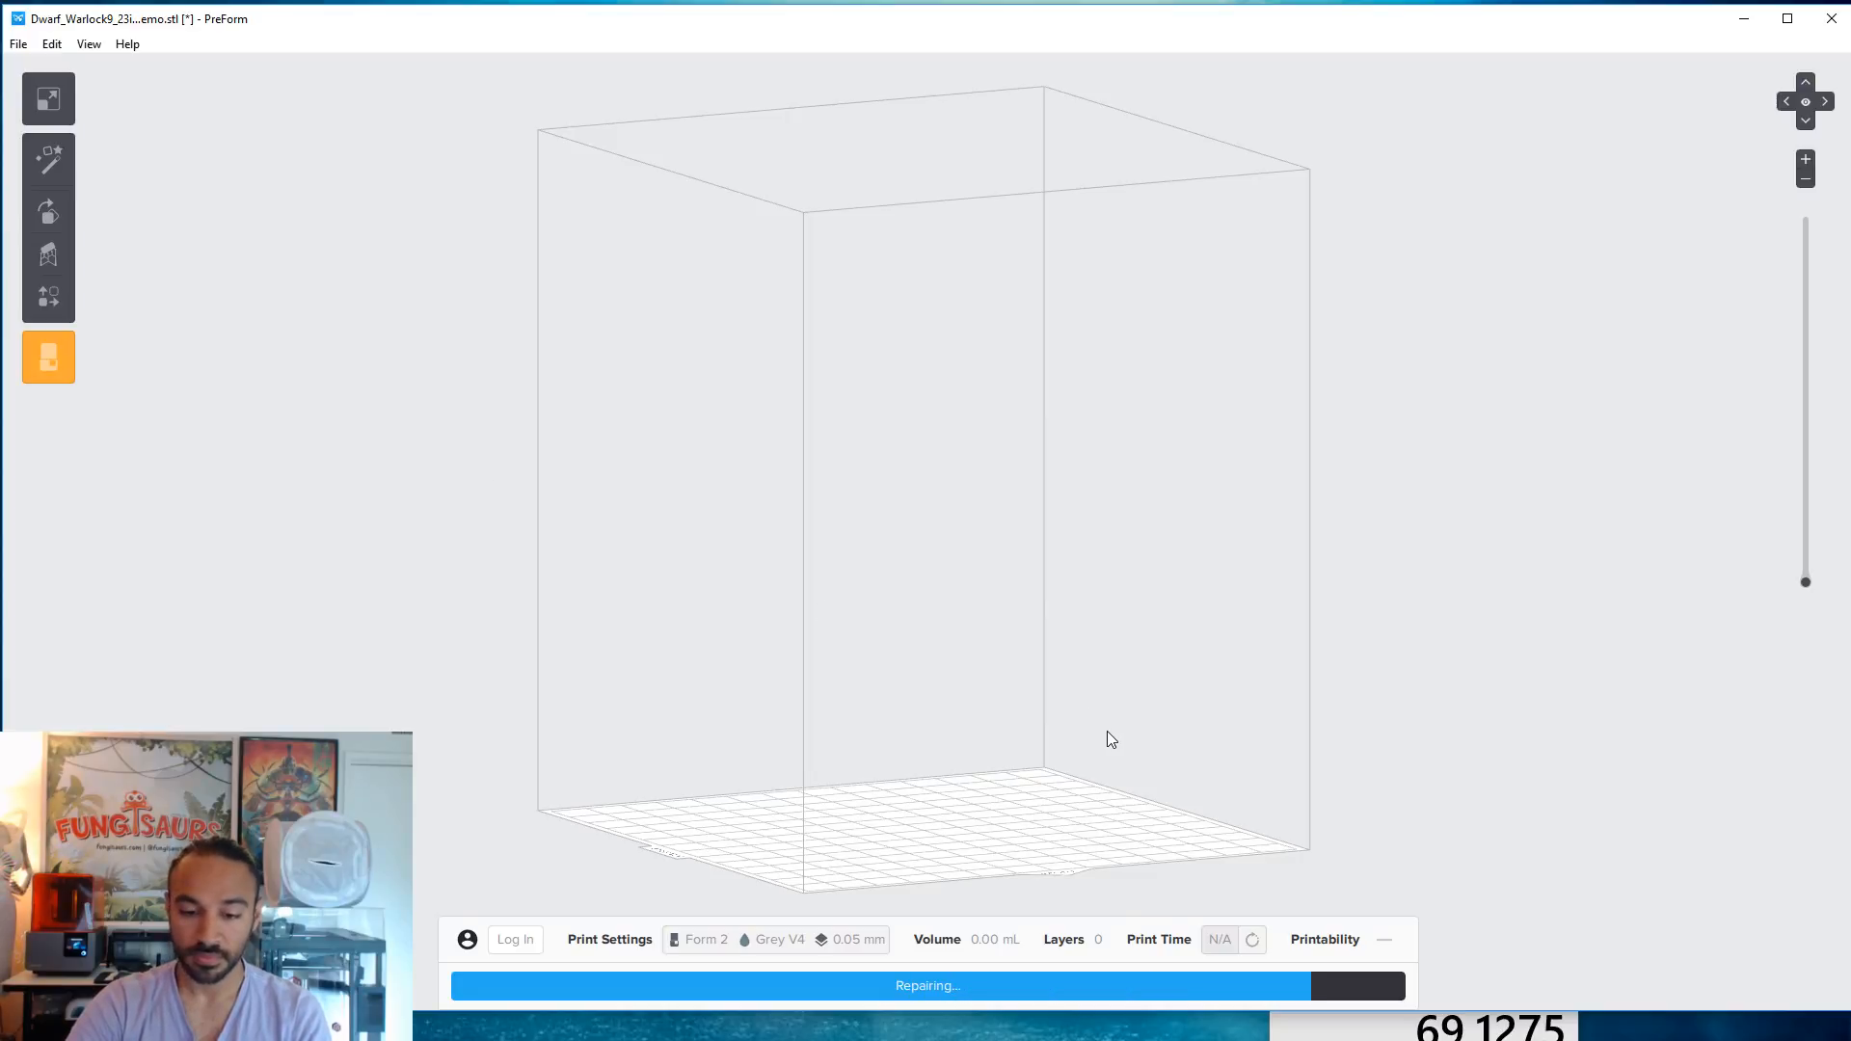
- Scale the imported hollow dwarf to a Z height of 156.4 mm
left_click(930, 759)
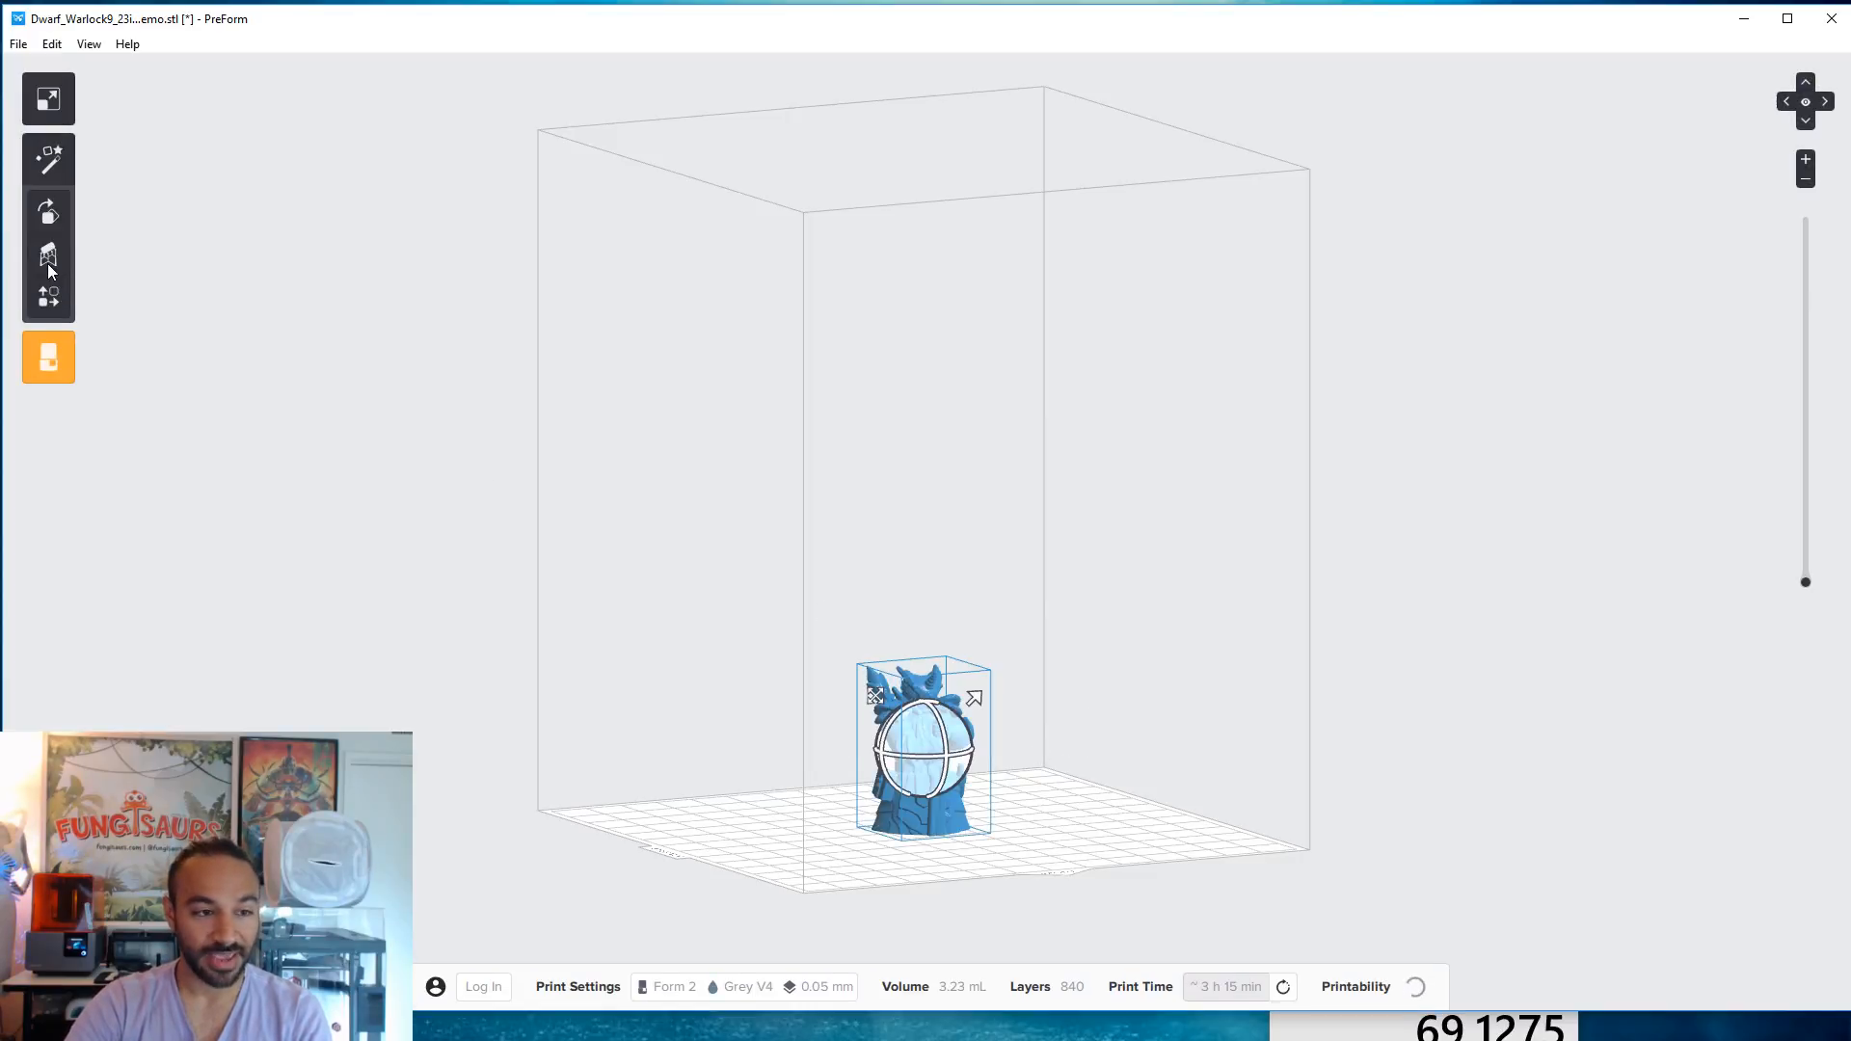
left_click(52, 106)
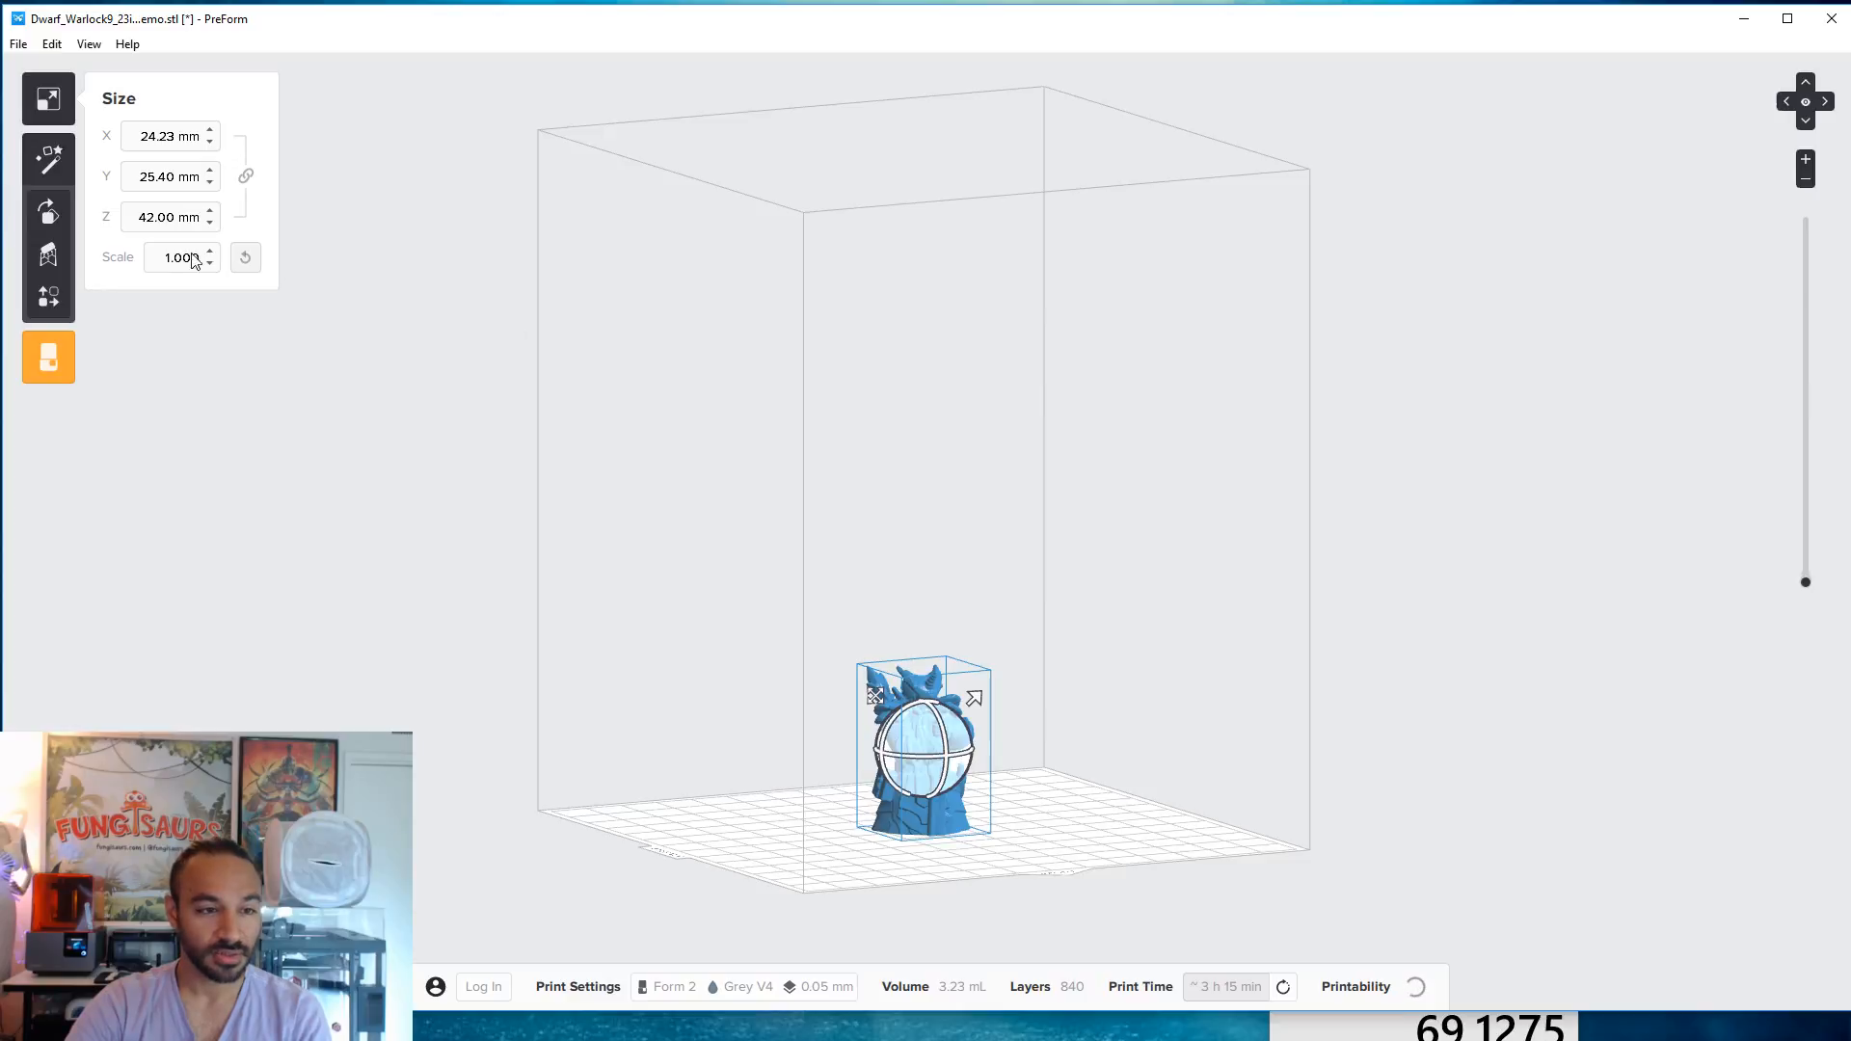
left_click(140, 223)
left_click_drag(135, 224, 243, 236)
type("156.4")
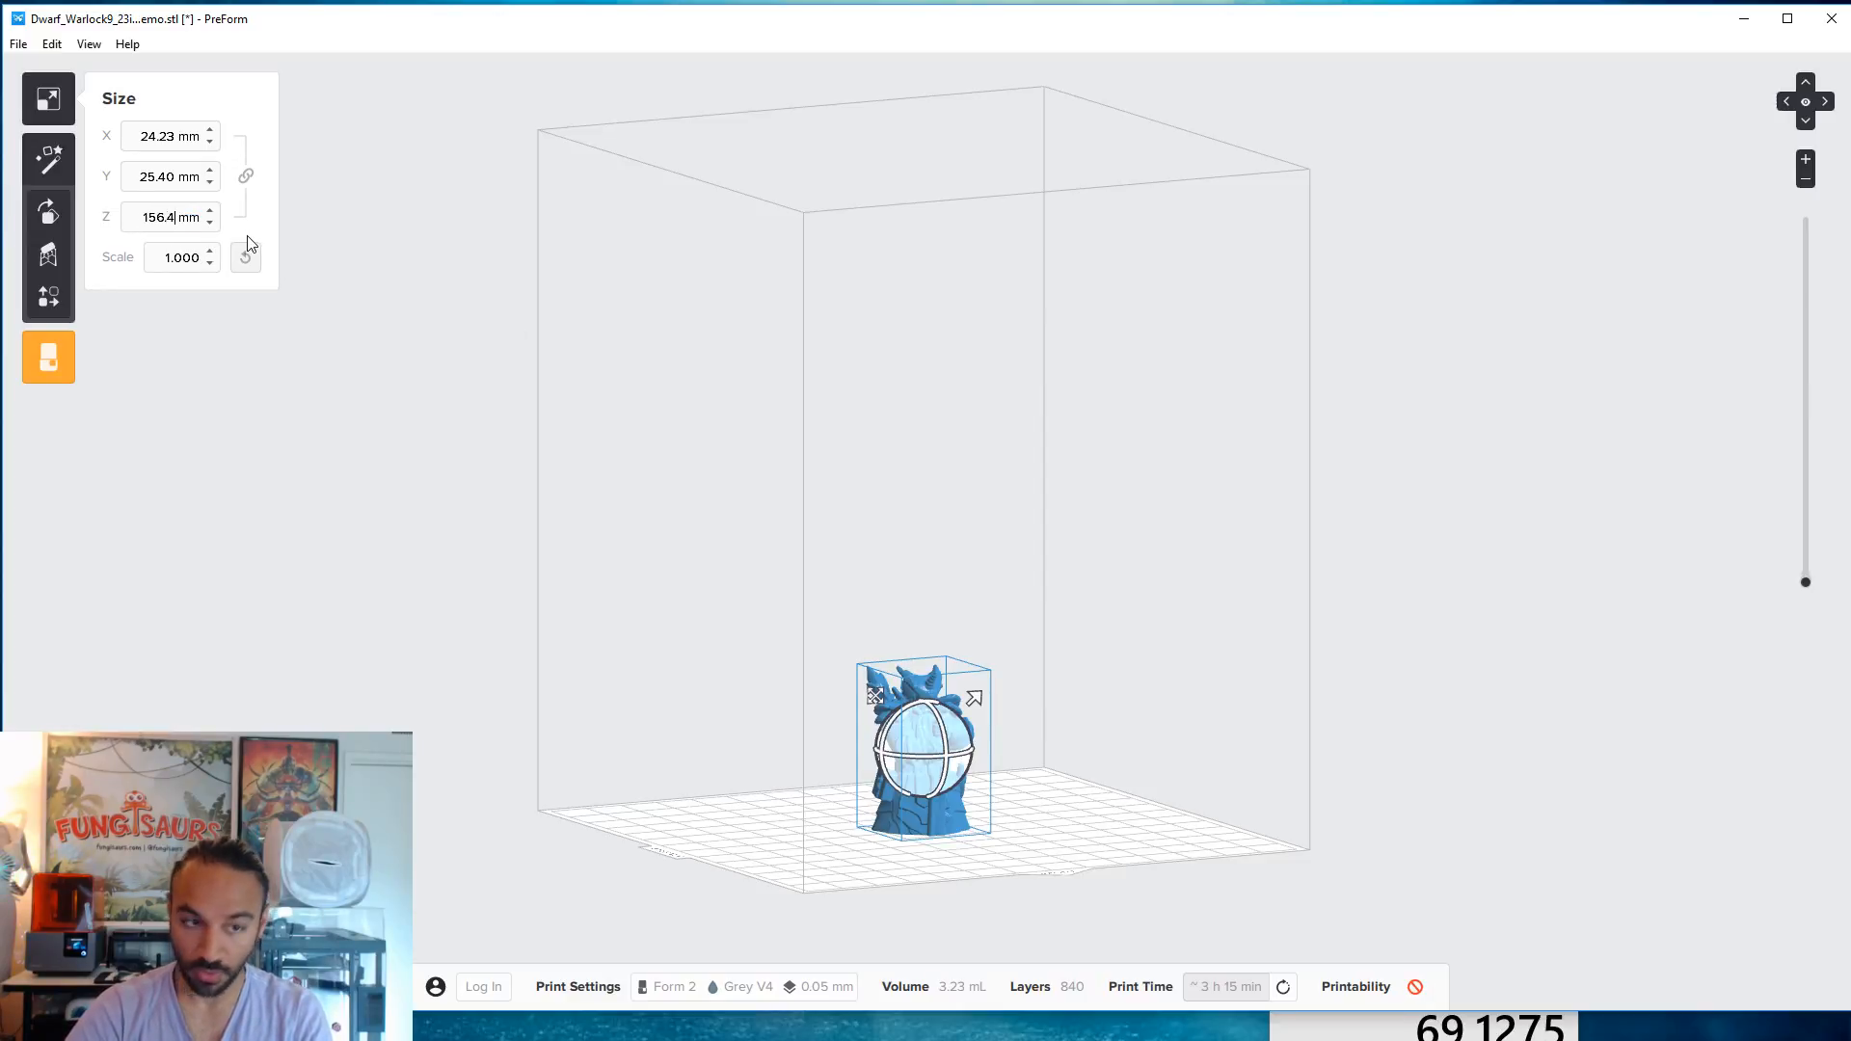
key("Return")
- Tilt the dwarf backward on the build platform and generate its print supports
left_click_drag(962, 498, 940, 483)
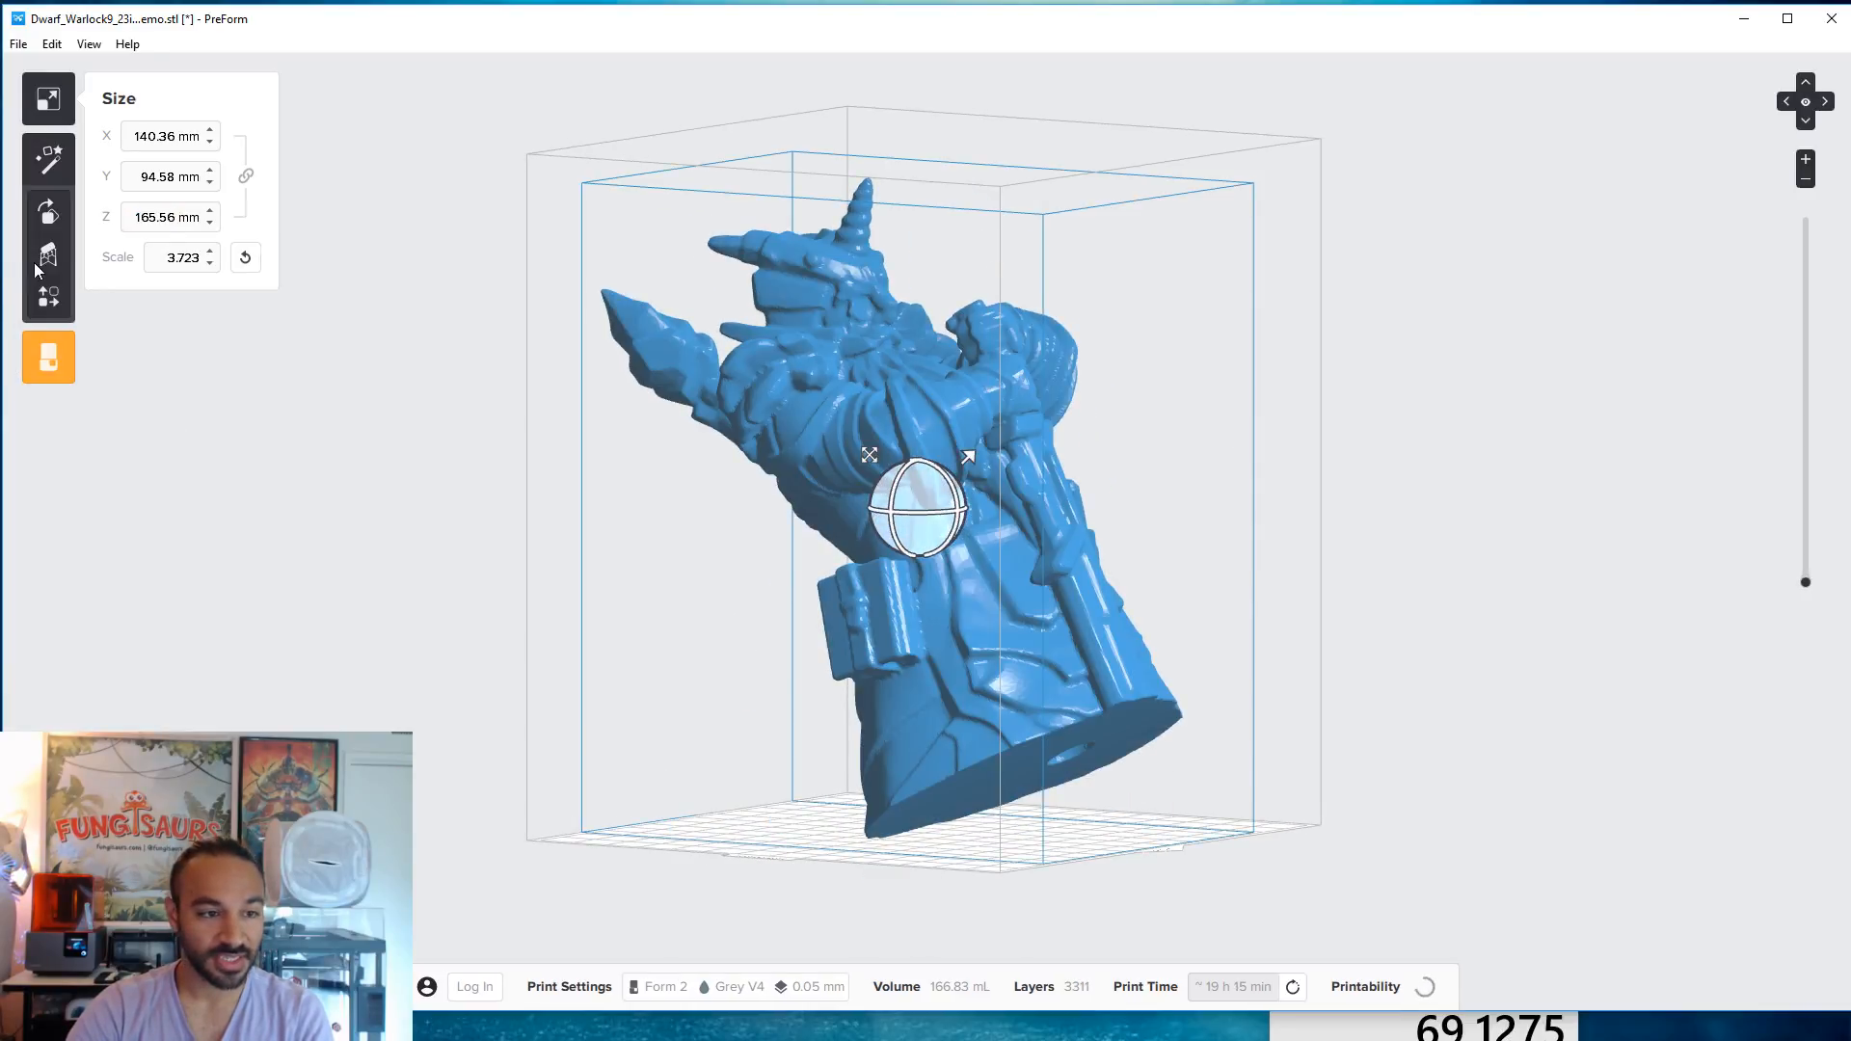
left_click(48, 256)
left_click(263, 297)
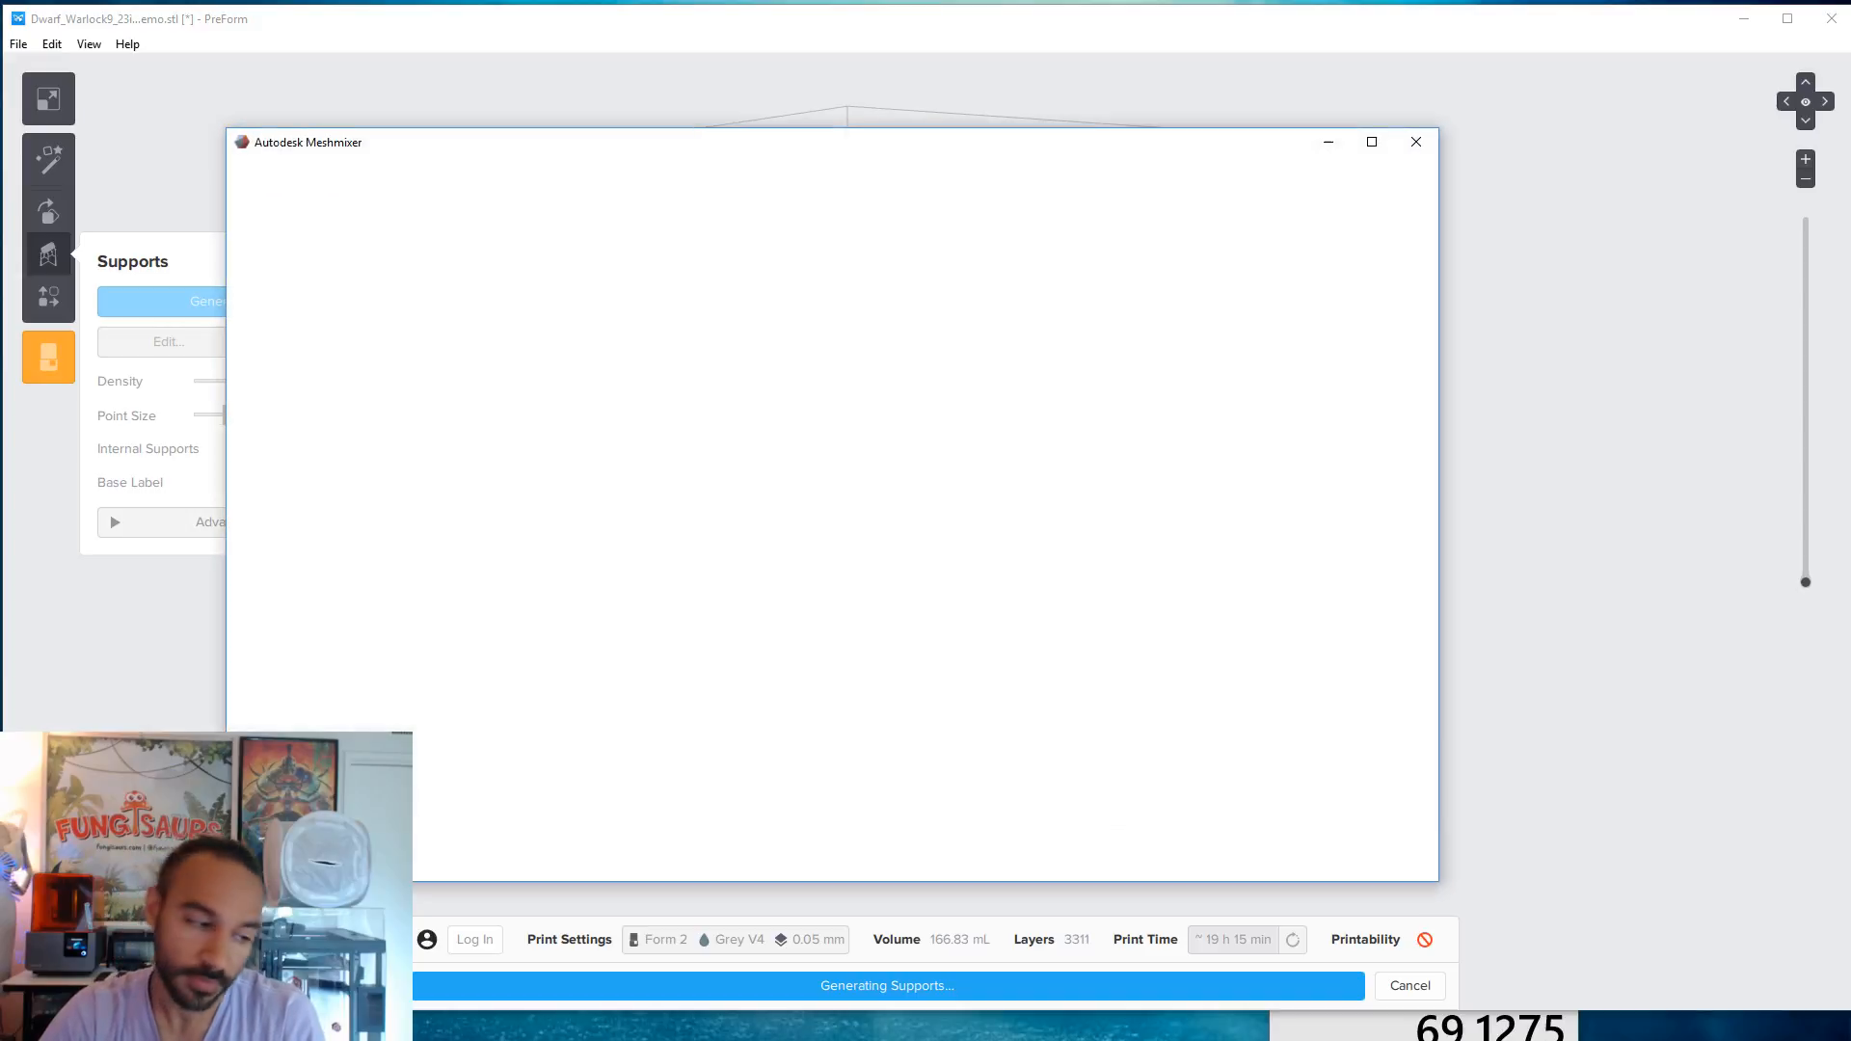
- Switch to Autodesk Meshmixer, maximize its window, and import Dwarf_Warlock9_23in from the ZB Streaming Stream13 folder
mouse_move(881, 1040)
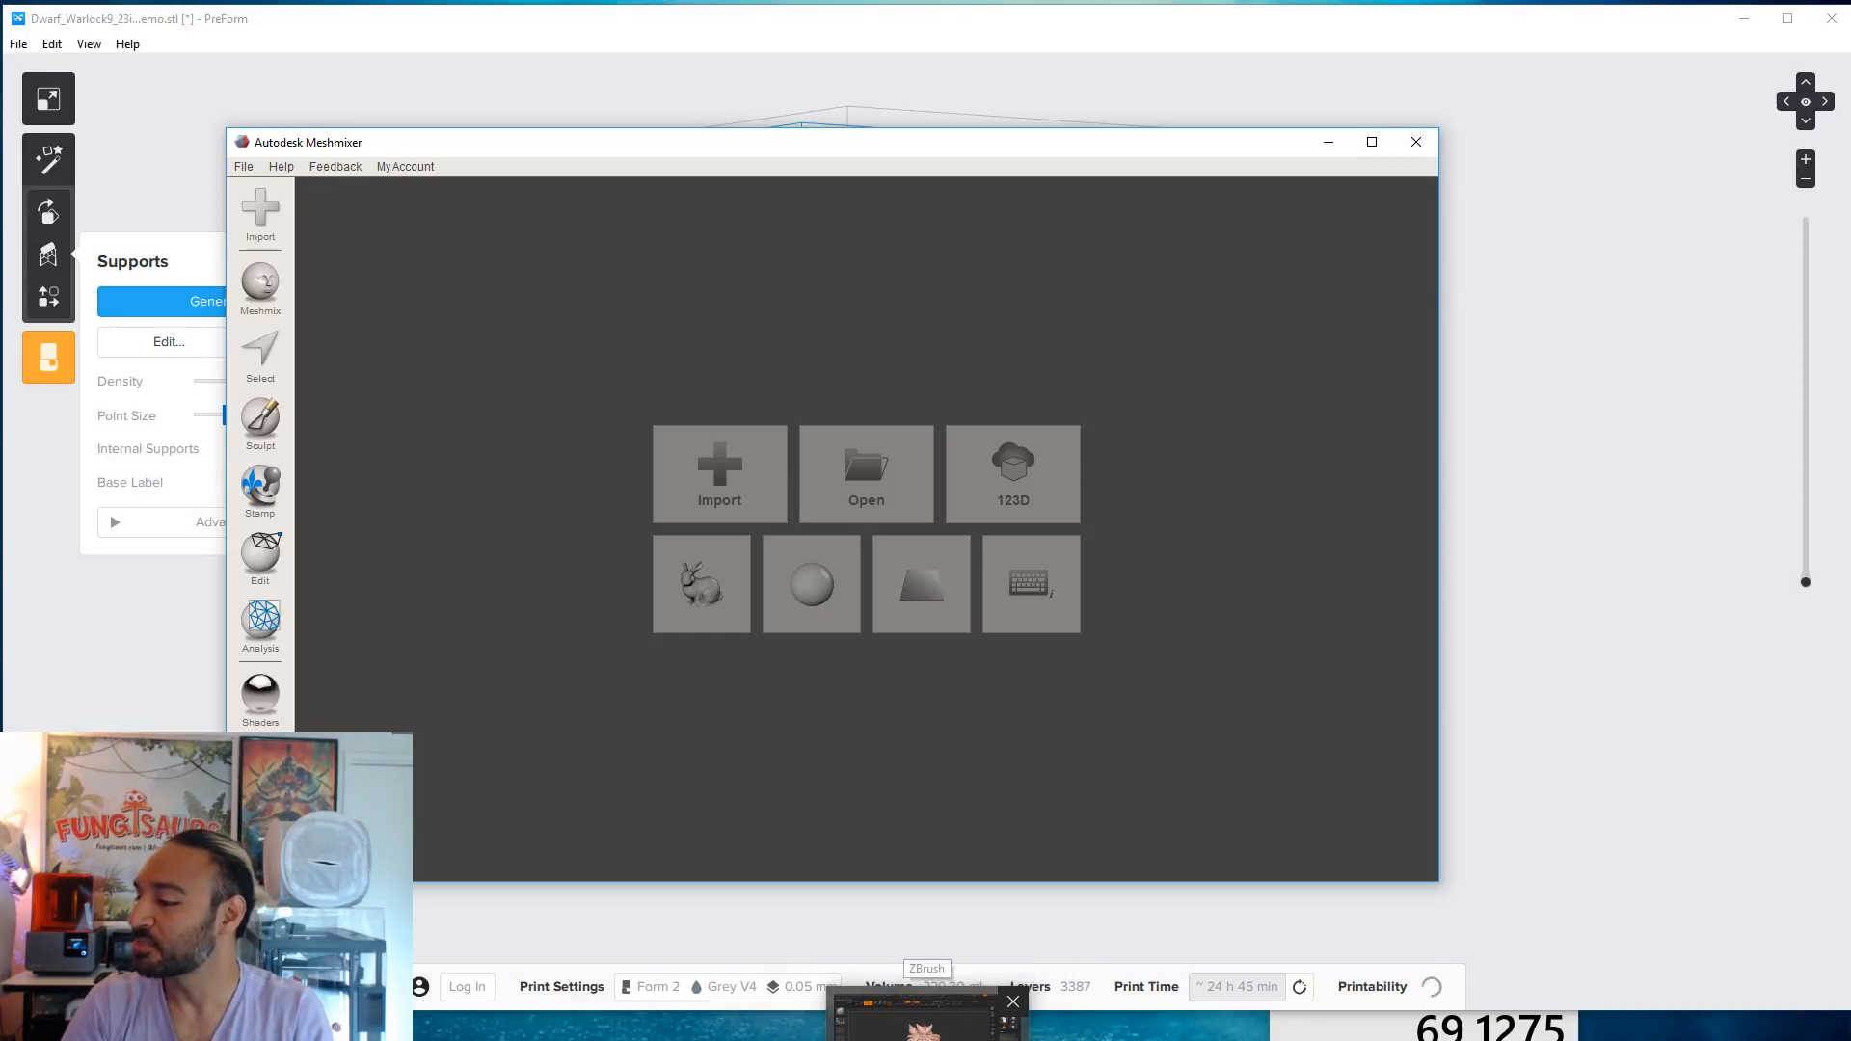
mouse_move(1015, 1003)
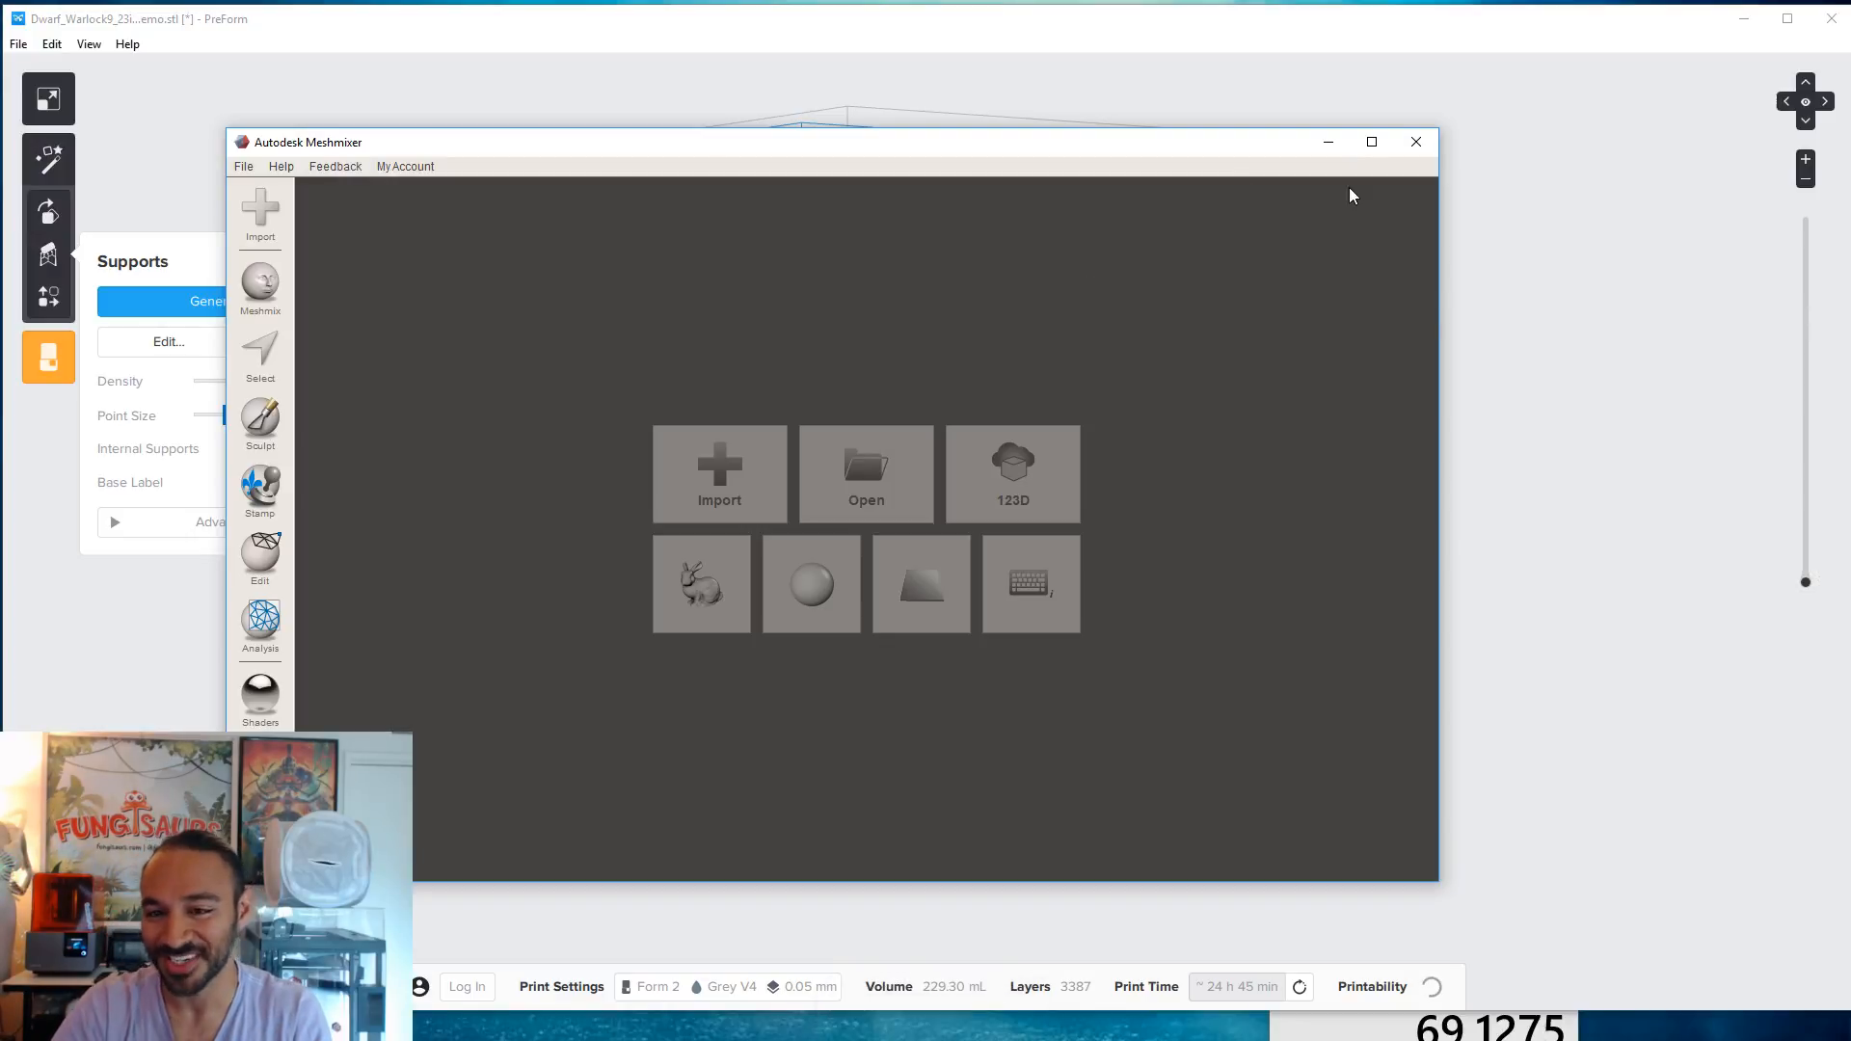
left_click(1370, 141)
left_click(824, 528)
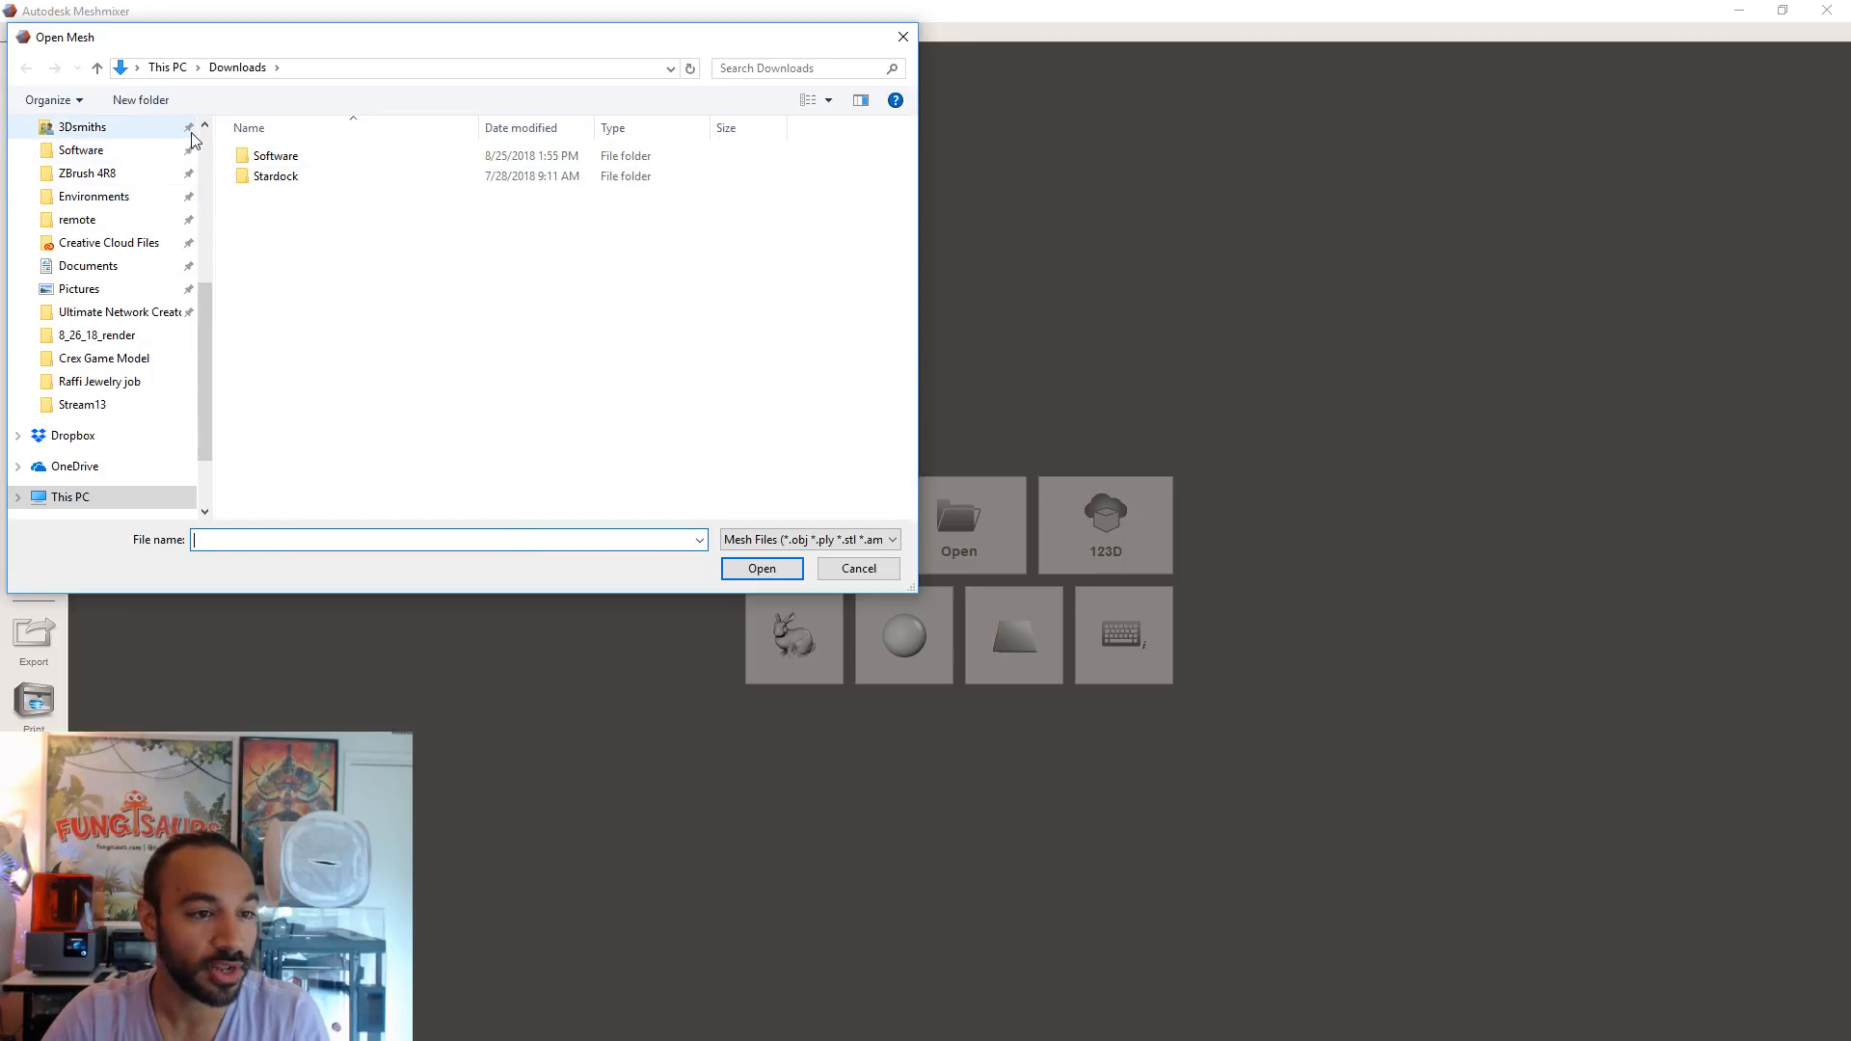
scroll(191, 140, "up", 5)
left_click(111, 190)
left_click(321, 363)
key("z")
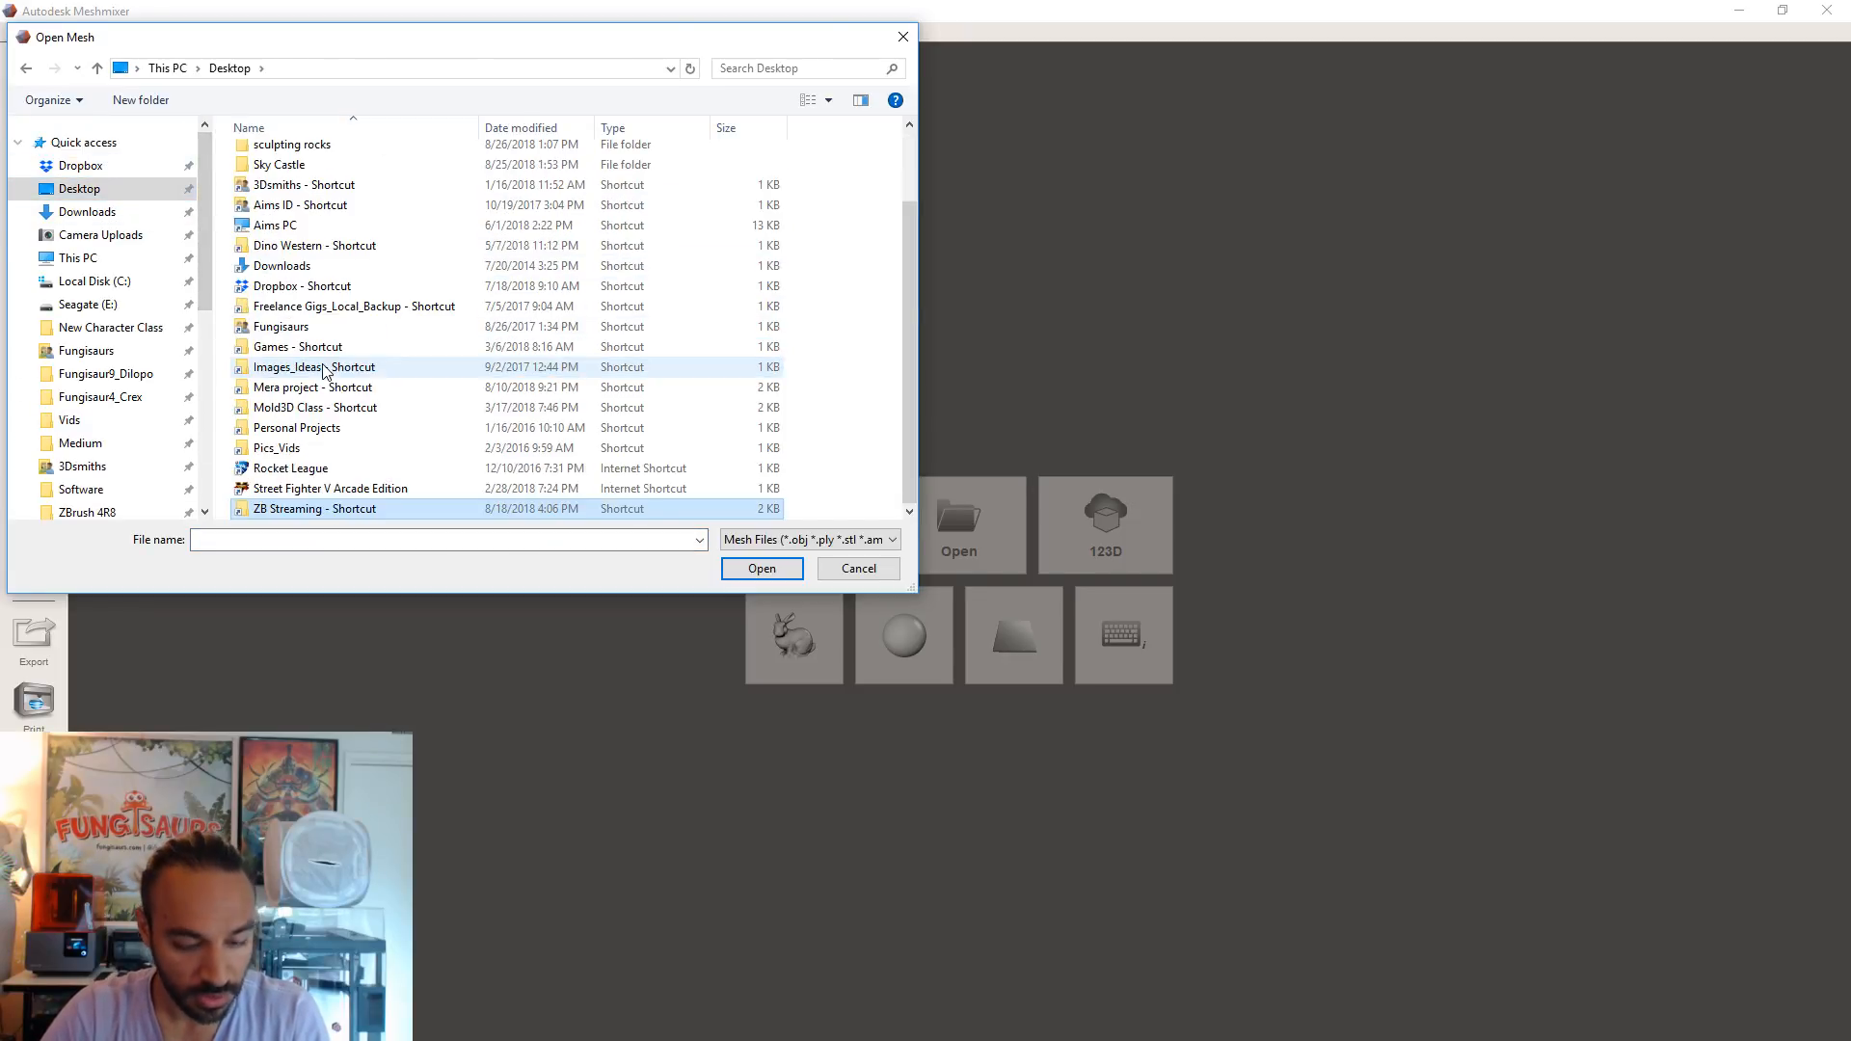
double_click(354, 511)
double_click(390, 436)
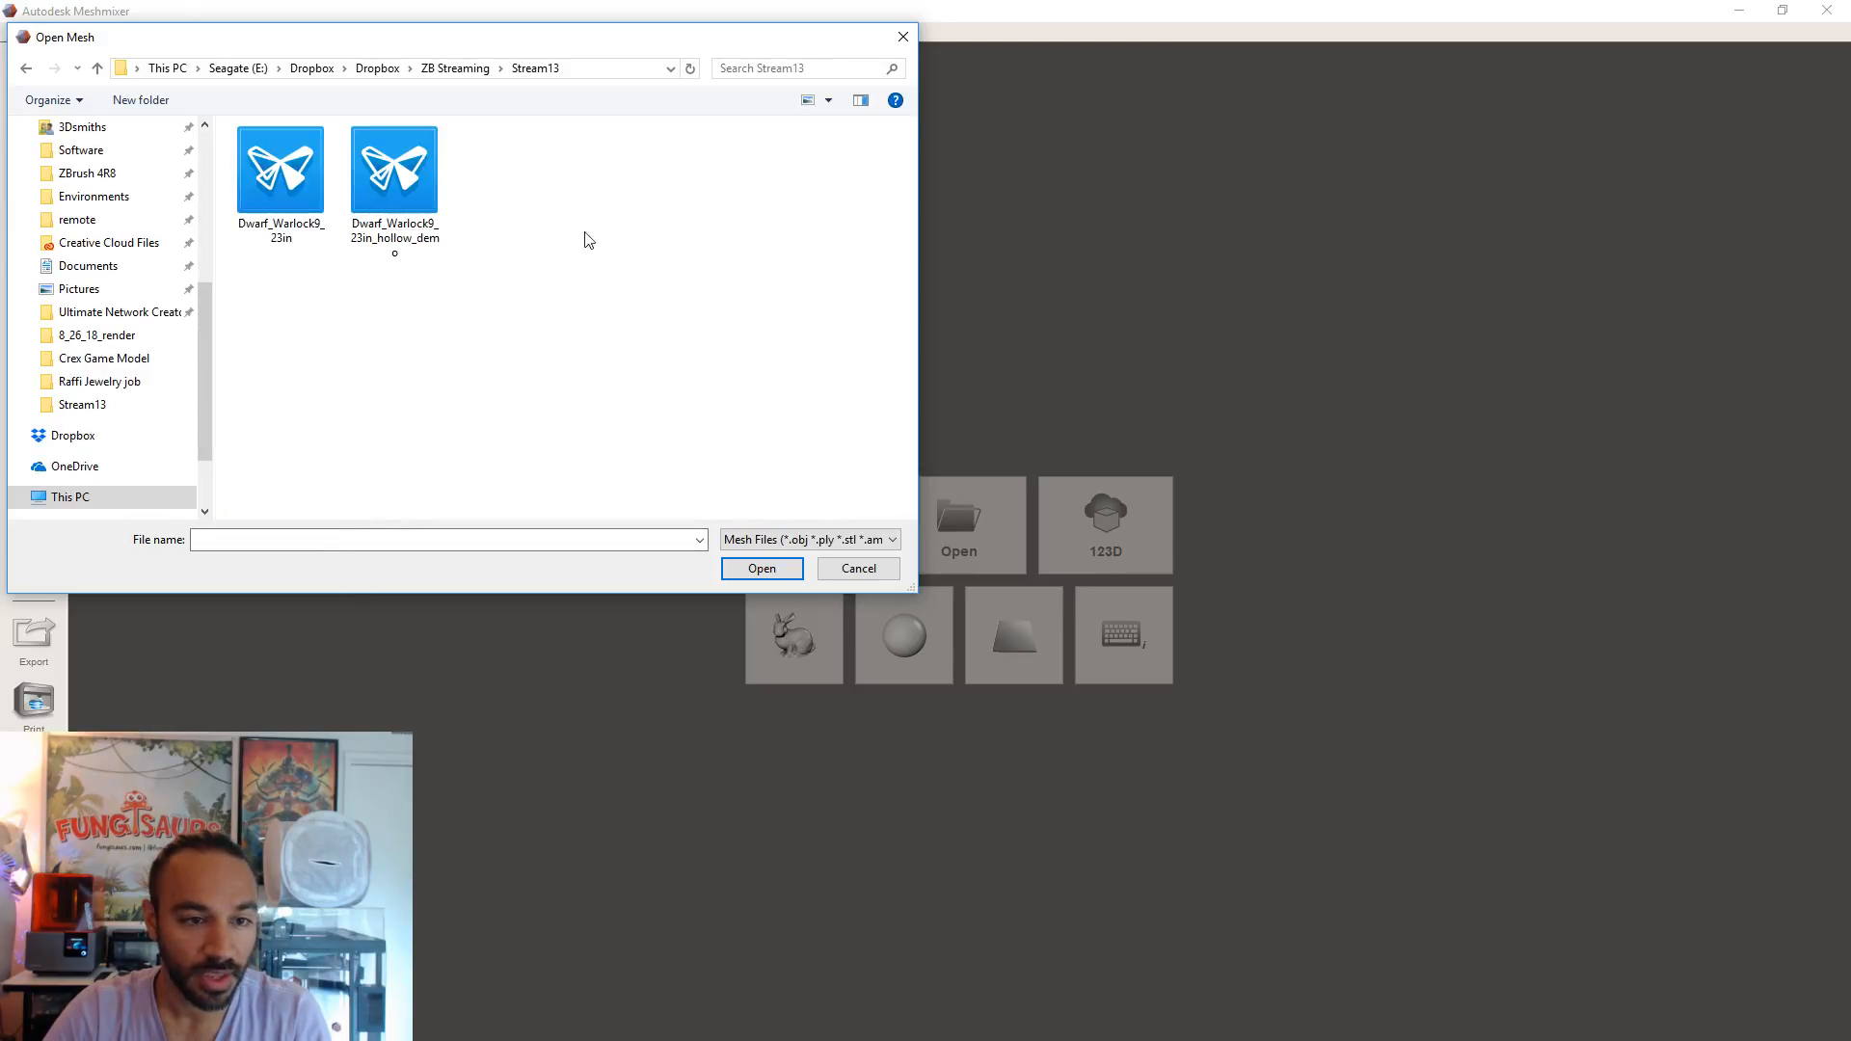
left_click(294, 208)
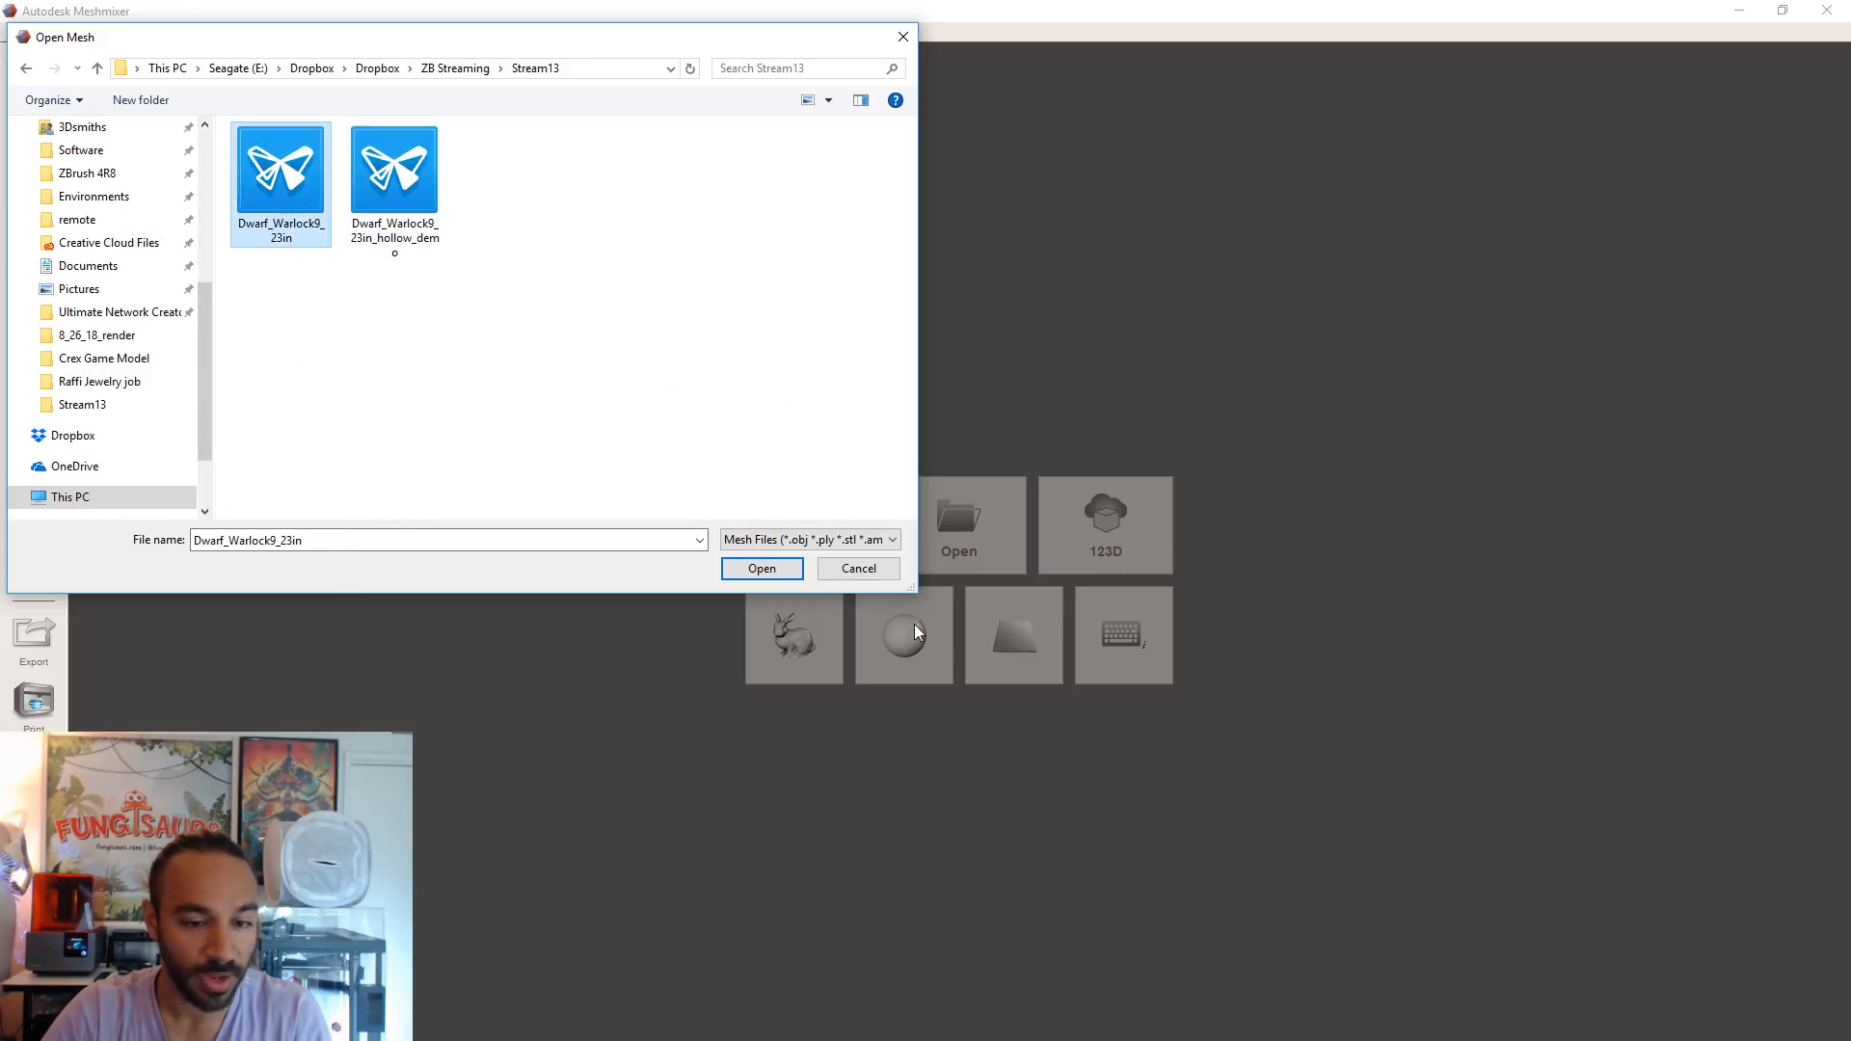
left_click(761, 570)
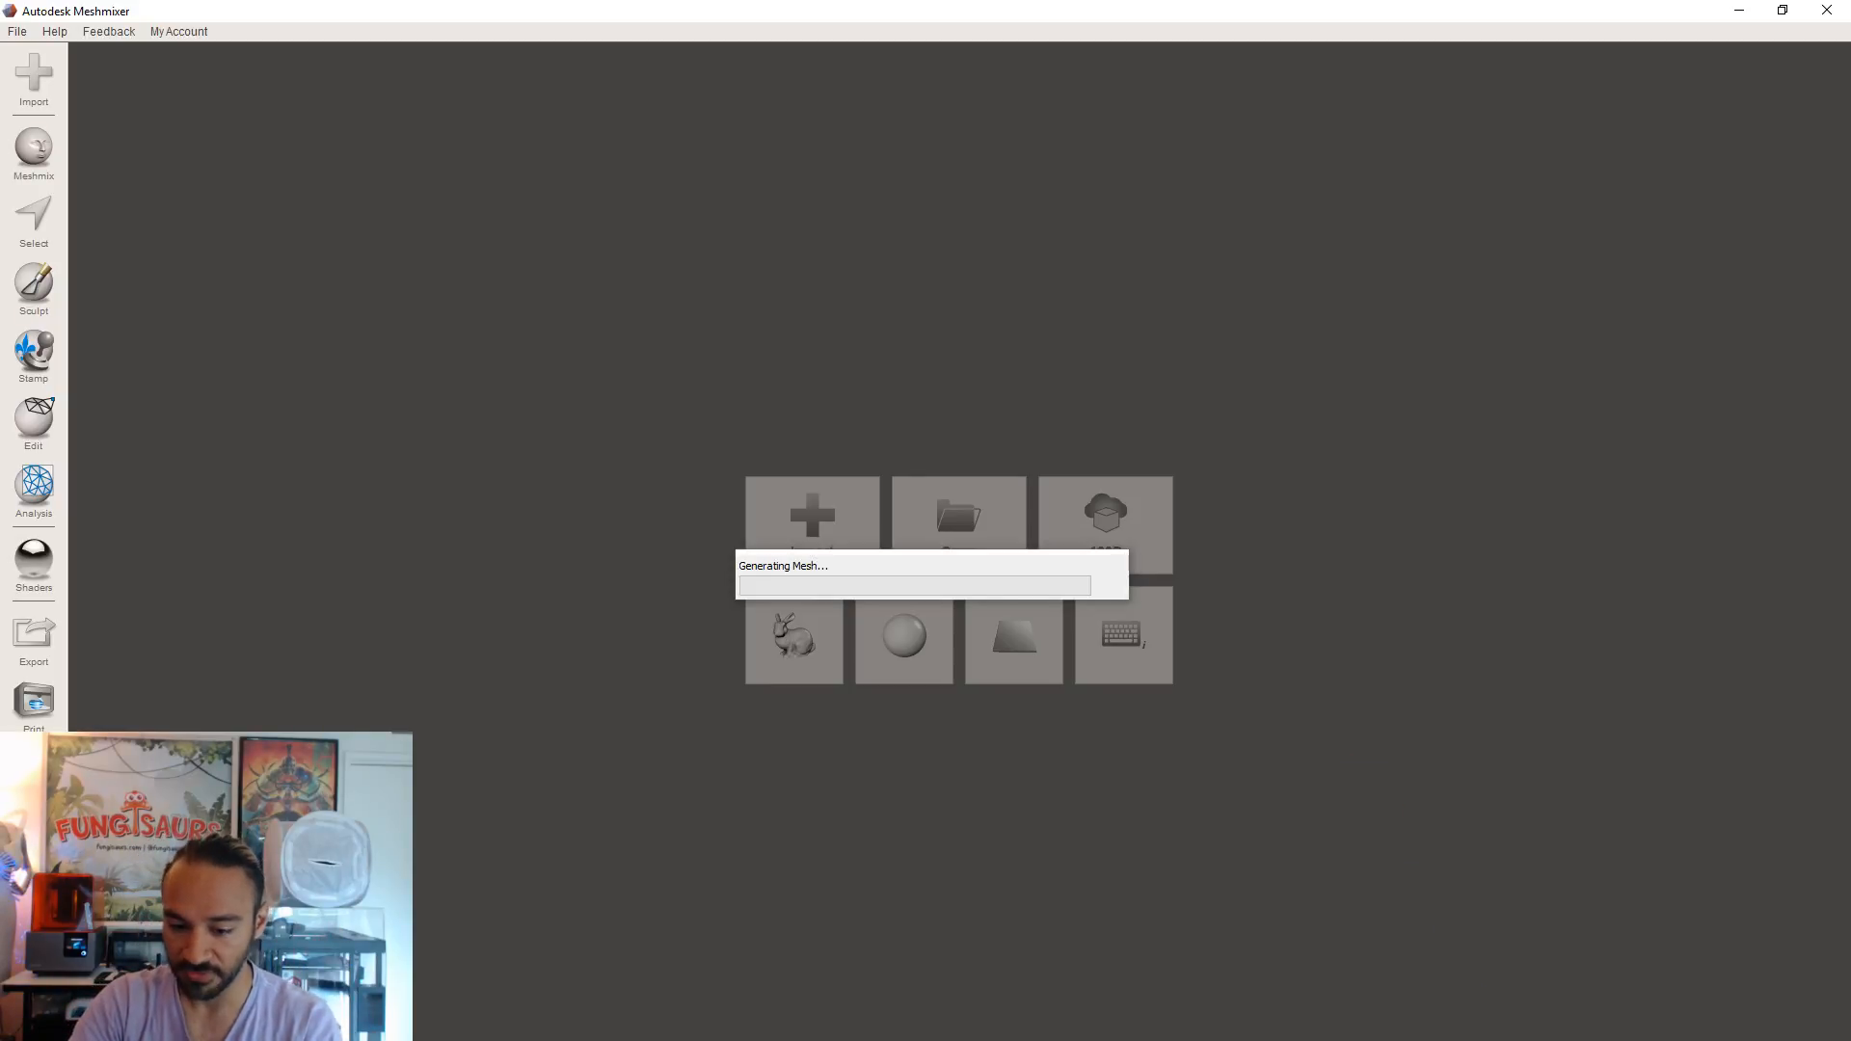
- Switch to Calculator, multiply 230 by 0.15 to estimate the print's material cost, and close it
right_click_drag(952, 691, 1248, 619)
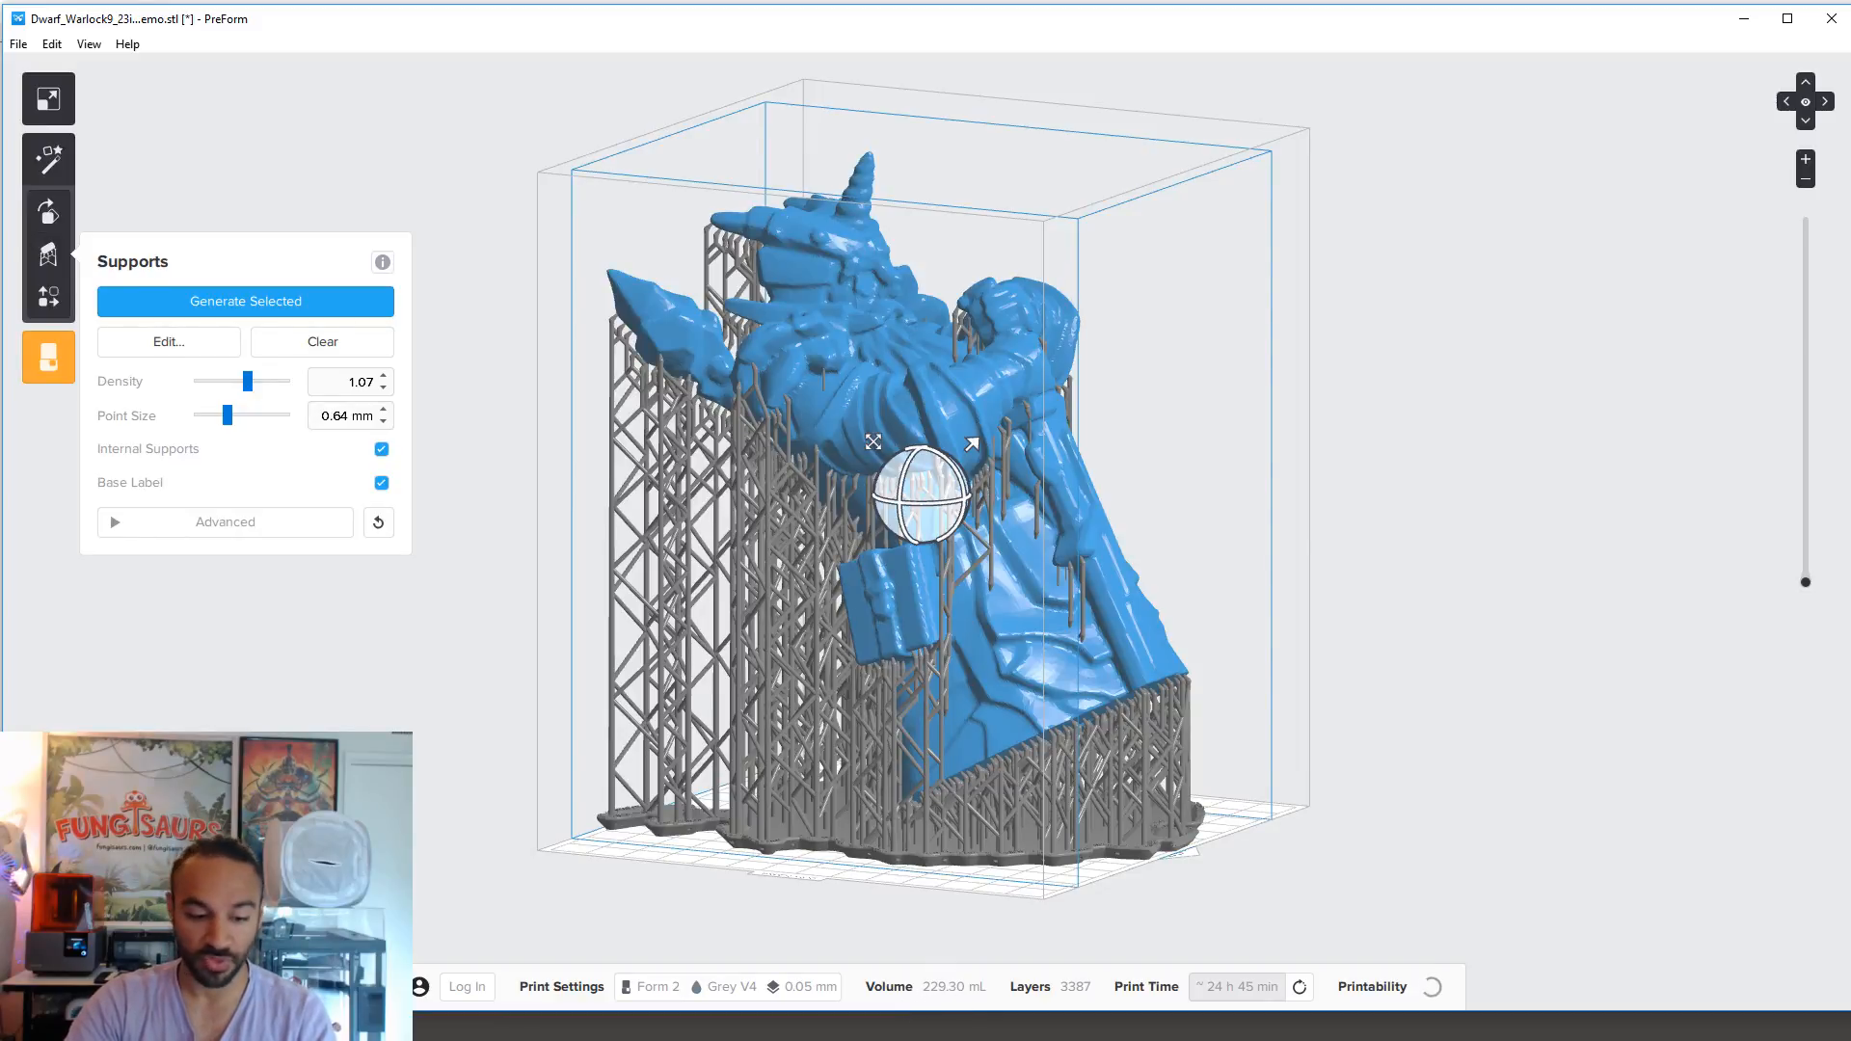
key("alt+Tab")
left_click_drag(1374, 983, 1417, 368)
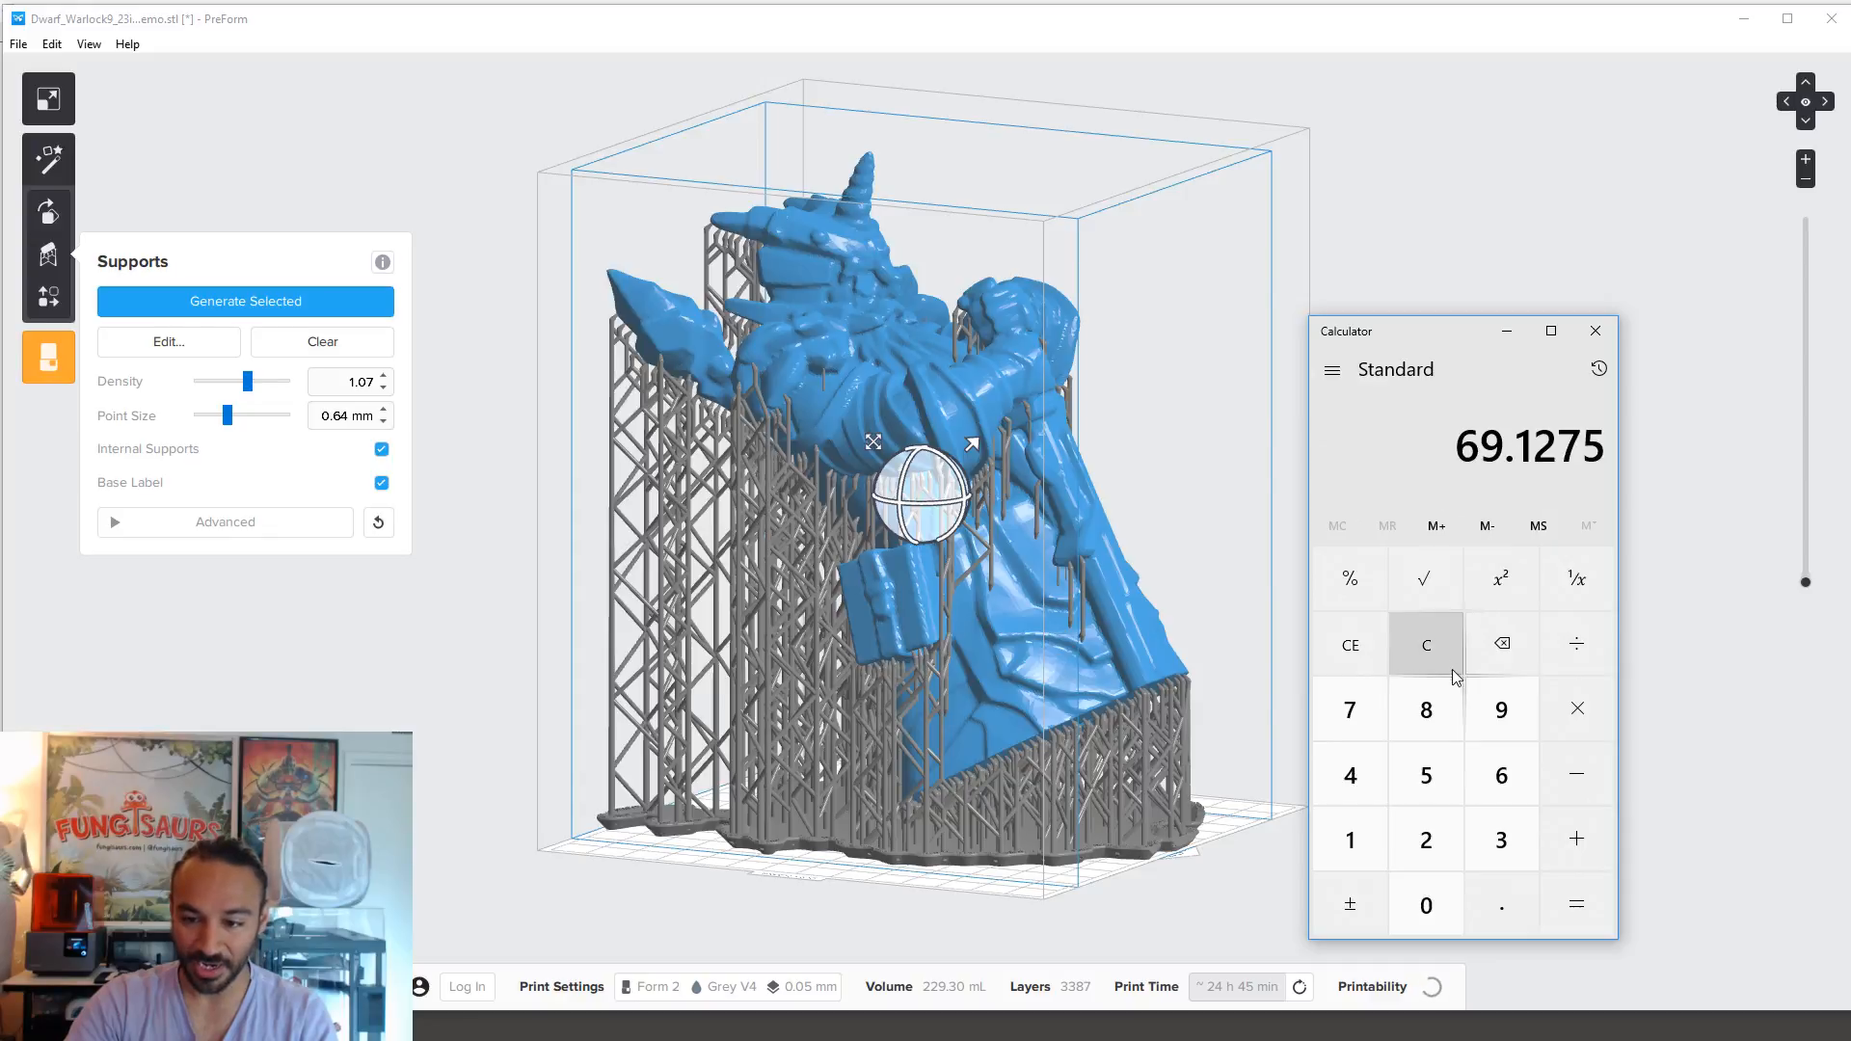
left_click(1428, 648)
left_click(1429, 843)
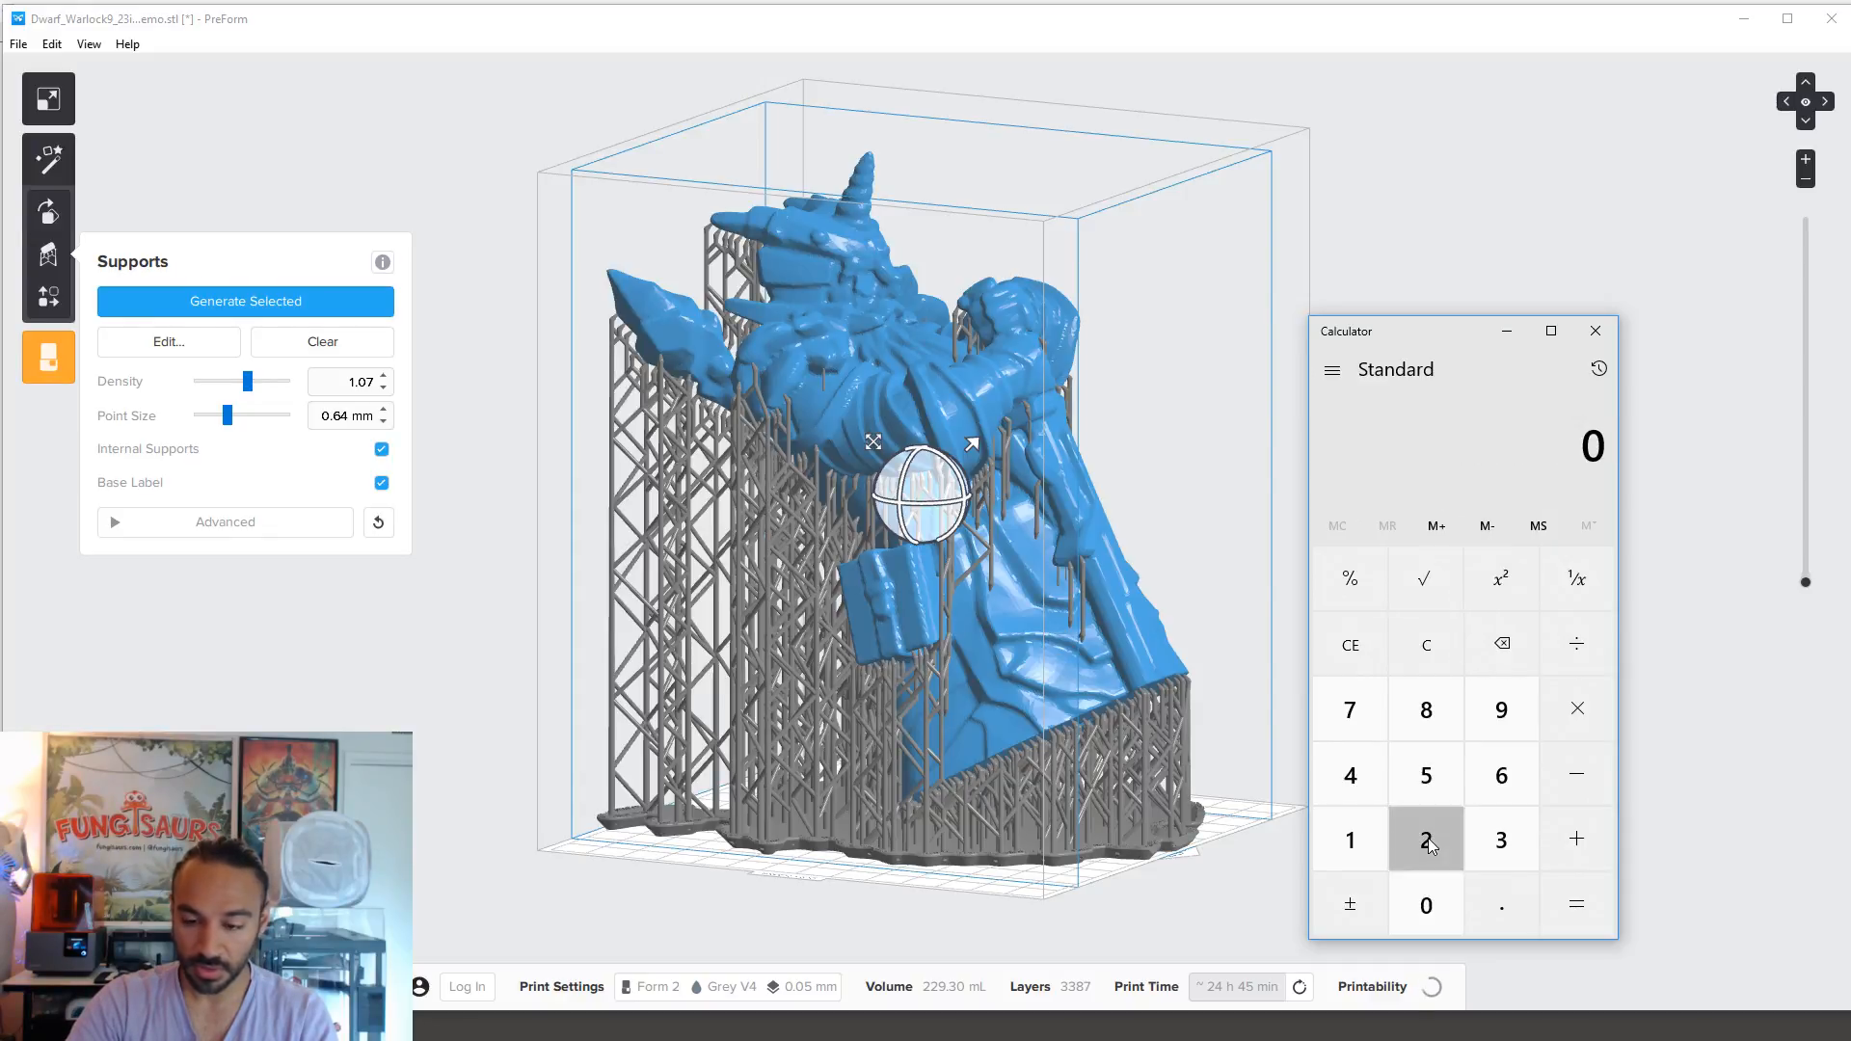
left_click(1500, 837)
left_click(1425, 903)
left_click(1576, 733)
left_click(1425, 904)
left_click(1519, 908)
left_click(1374, 841)
left_click(1413, 784)
left_click(1576, 903)
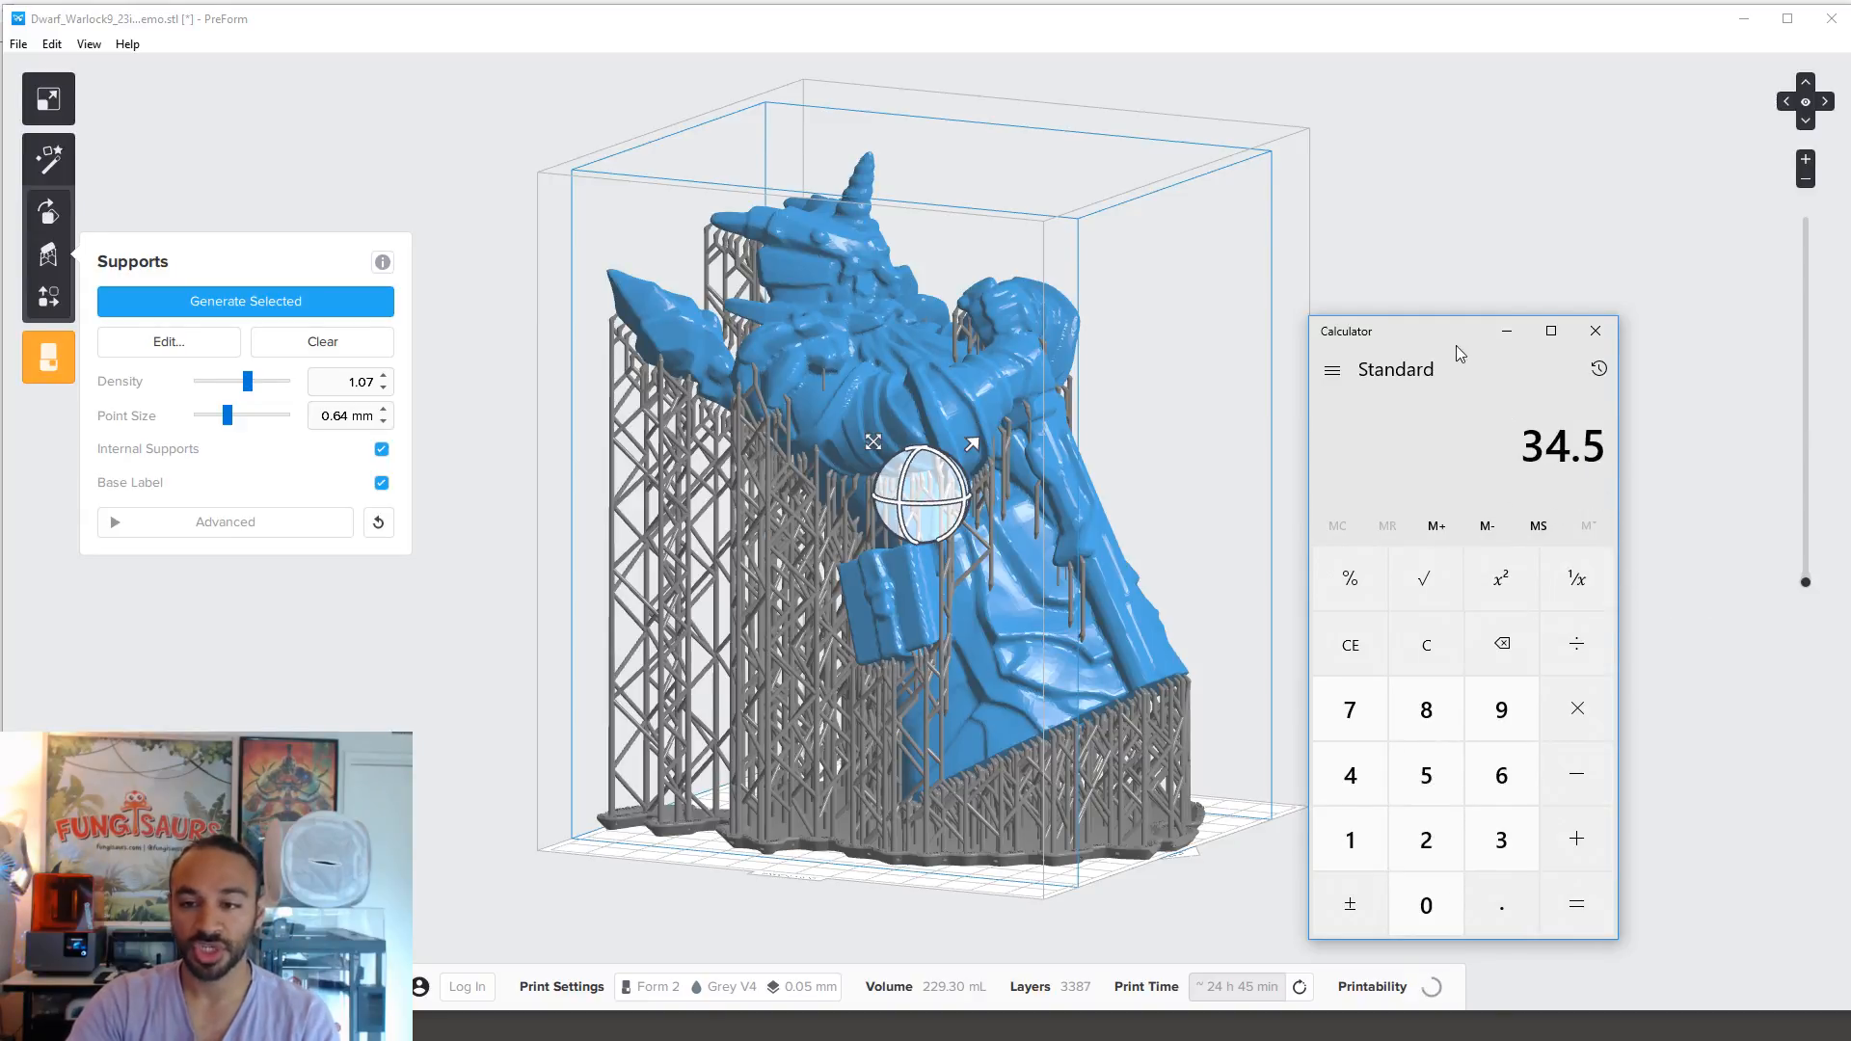
left_click_drag(1456, 346, 1532, 323)
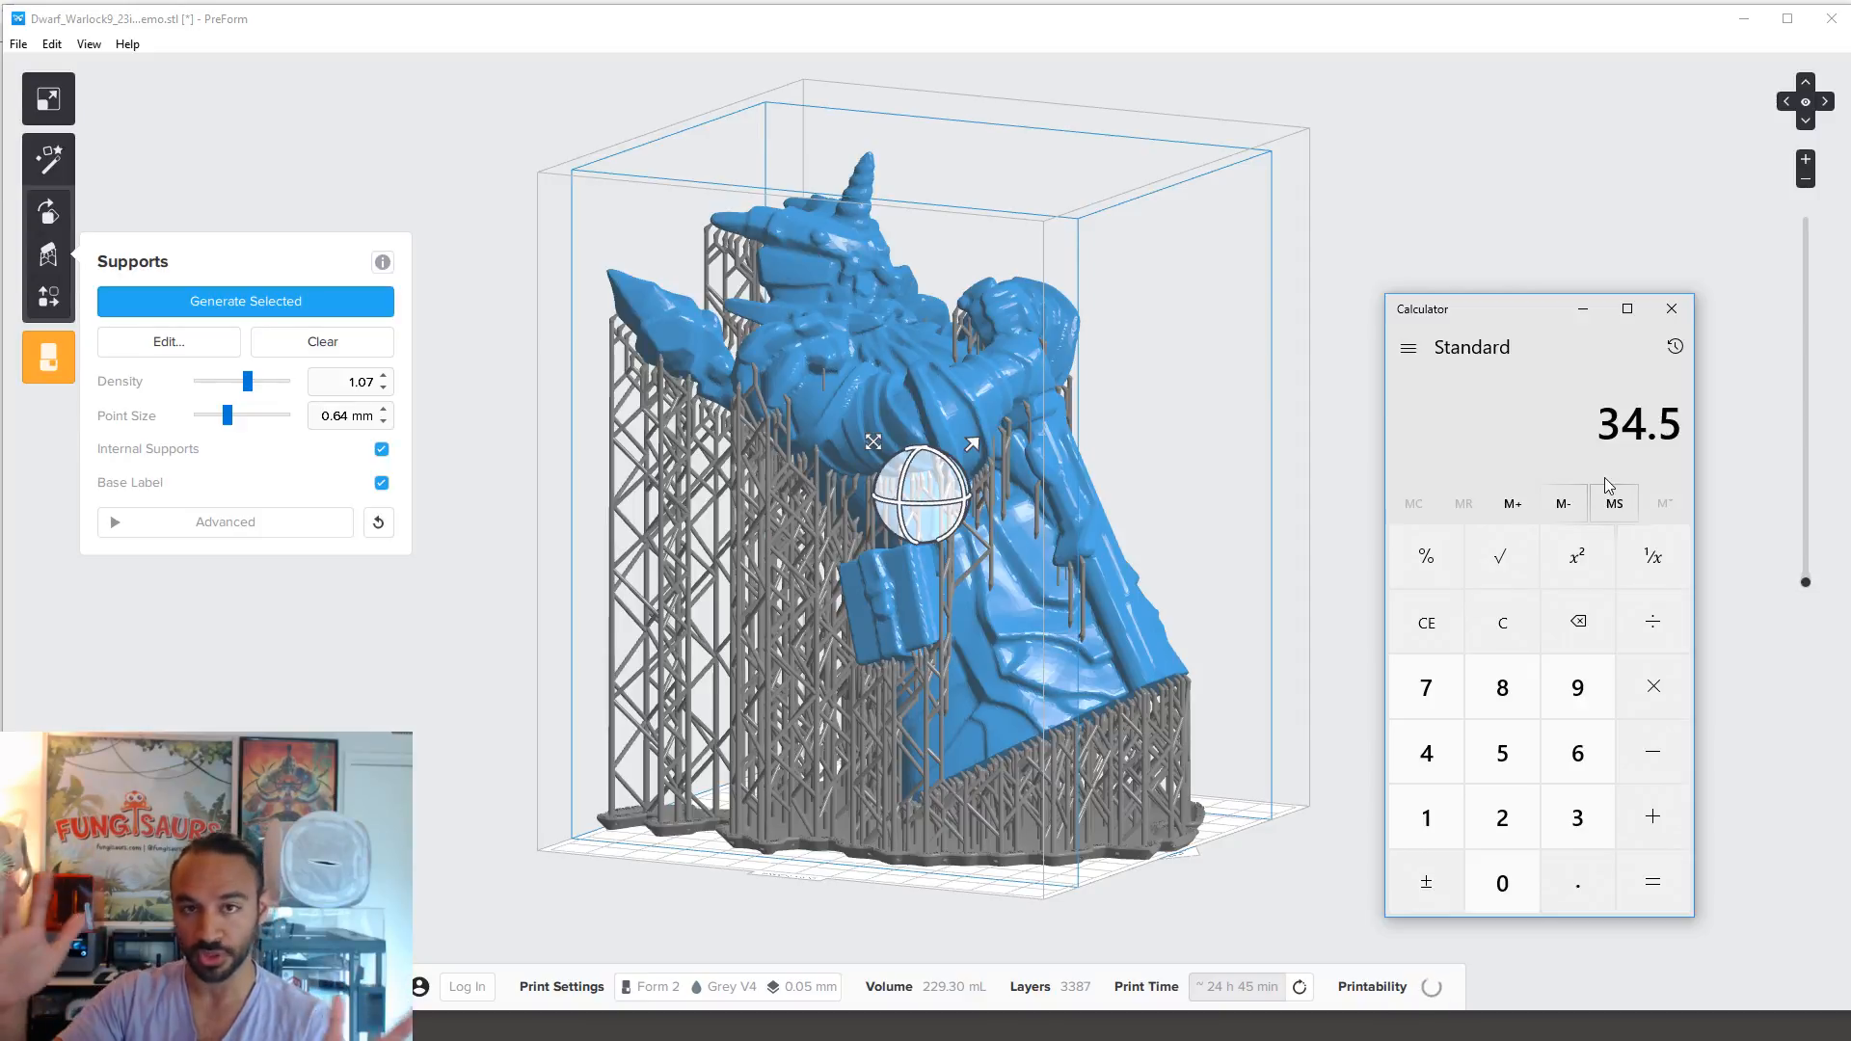
left_click(1662, 317)
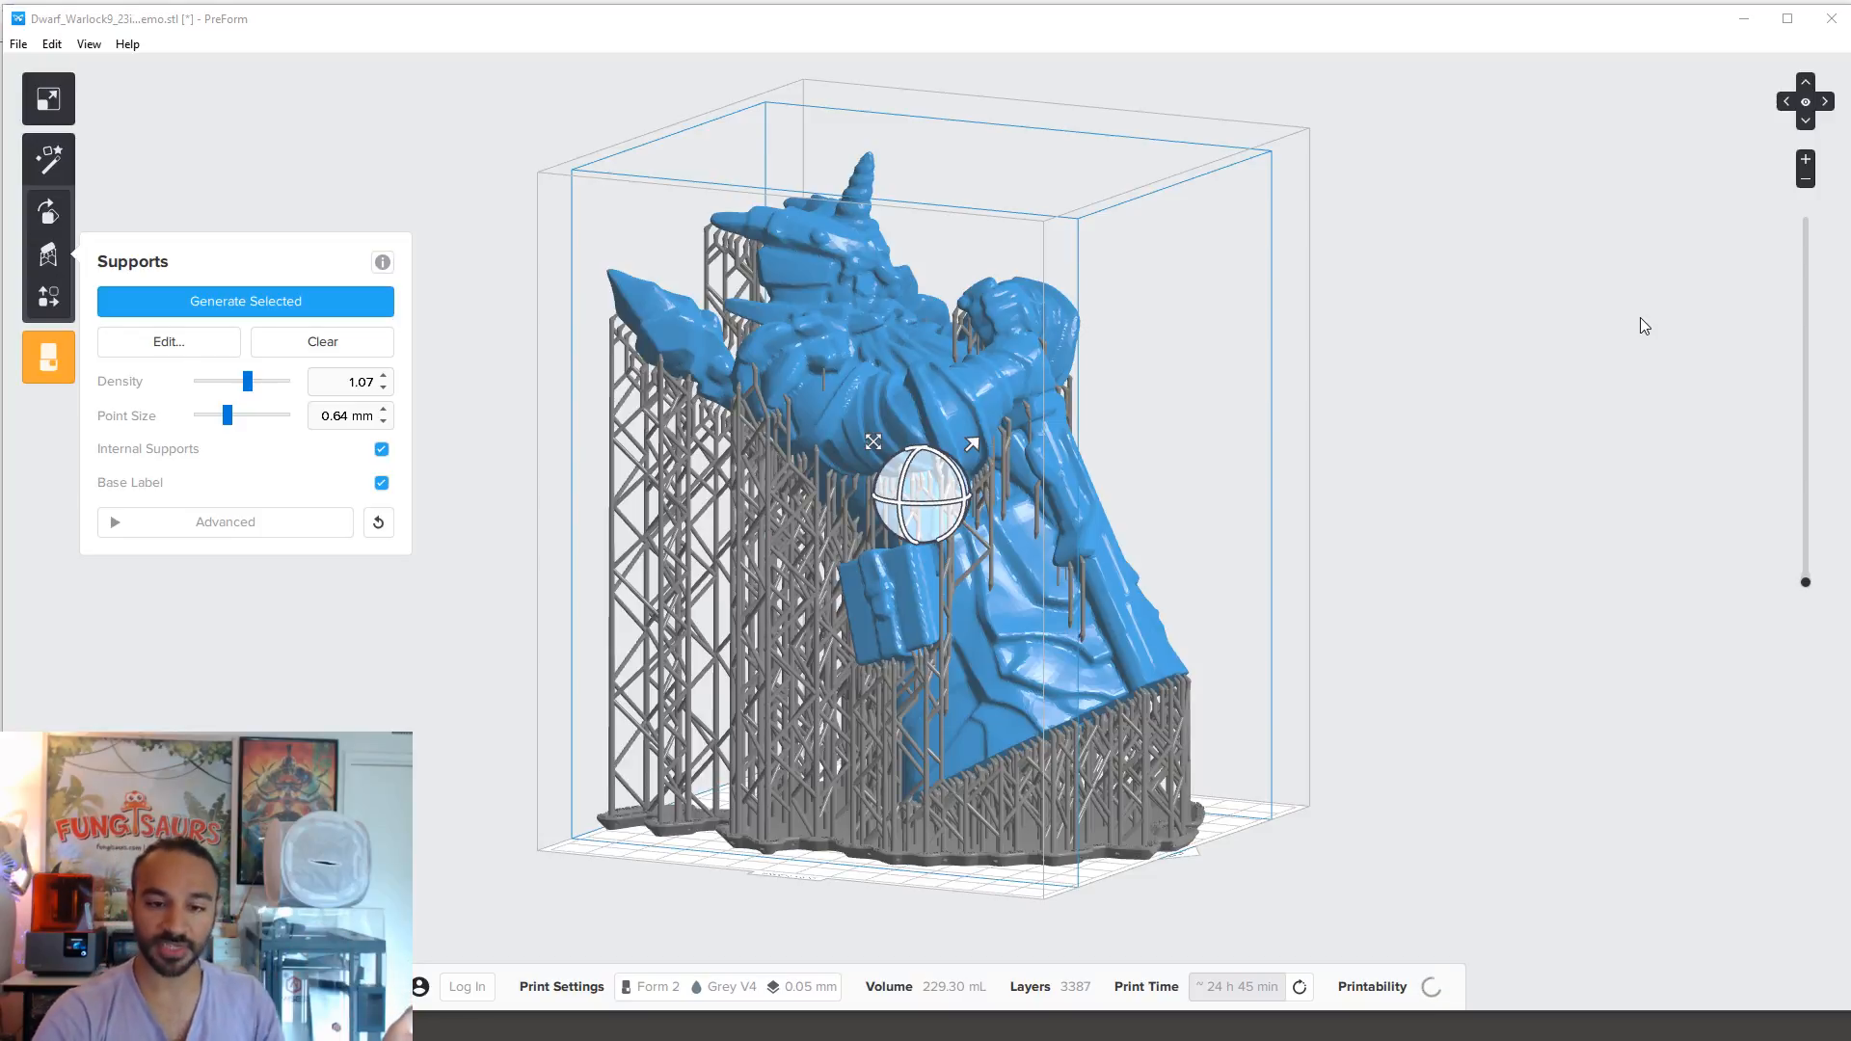
- Close PreForm without saving the print job and return to the imported dwarf in Meshmixer
left_click(1831, 18)
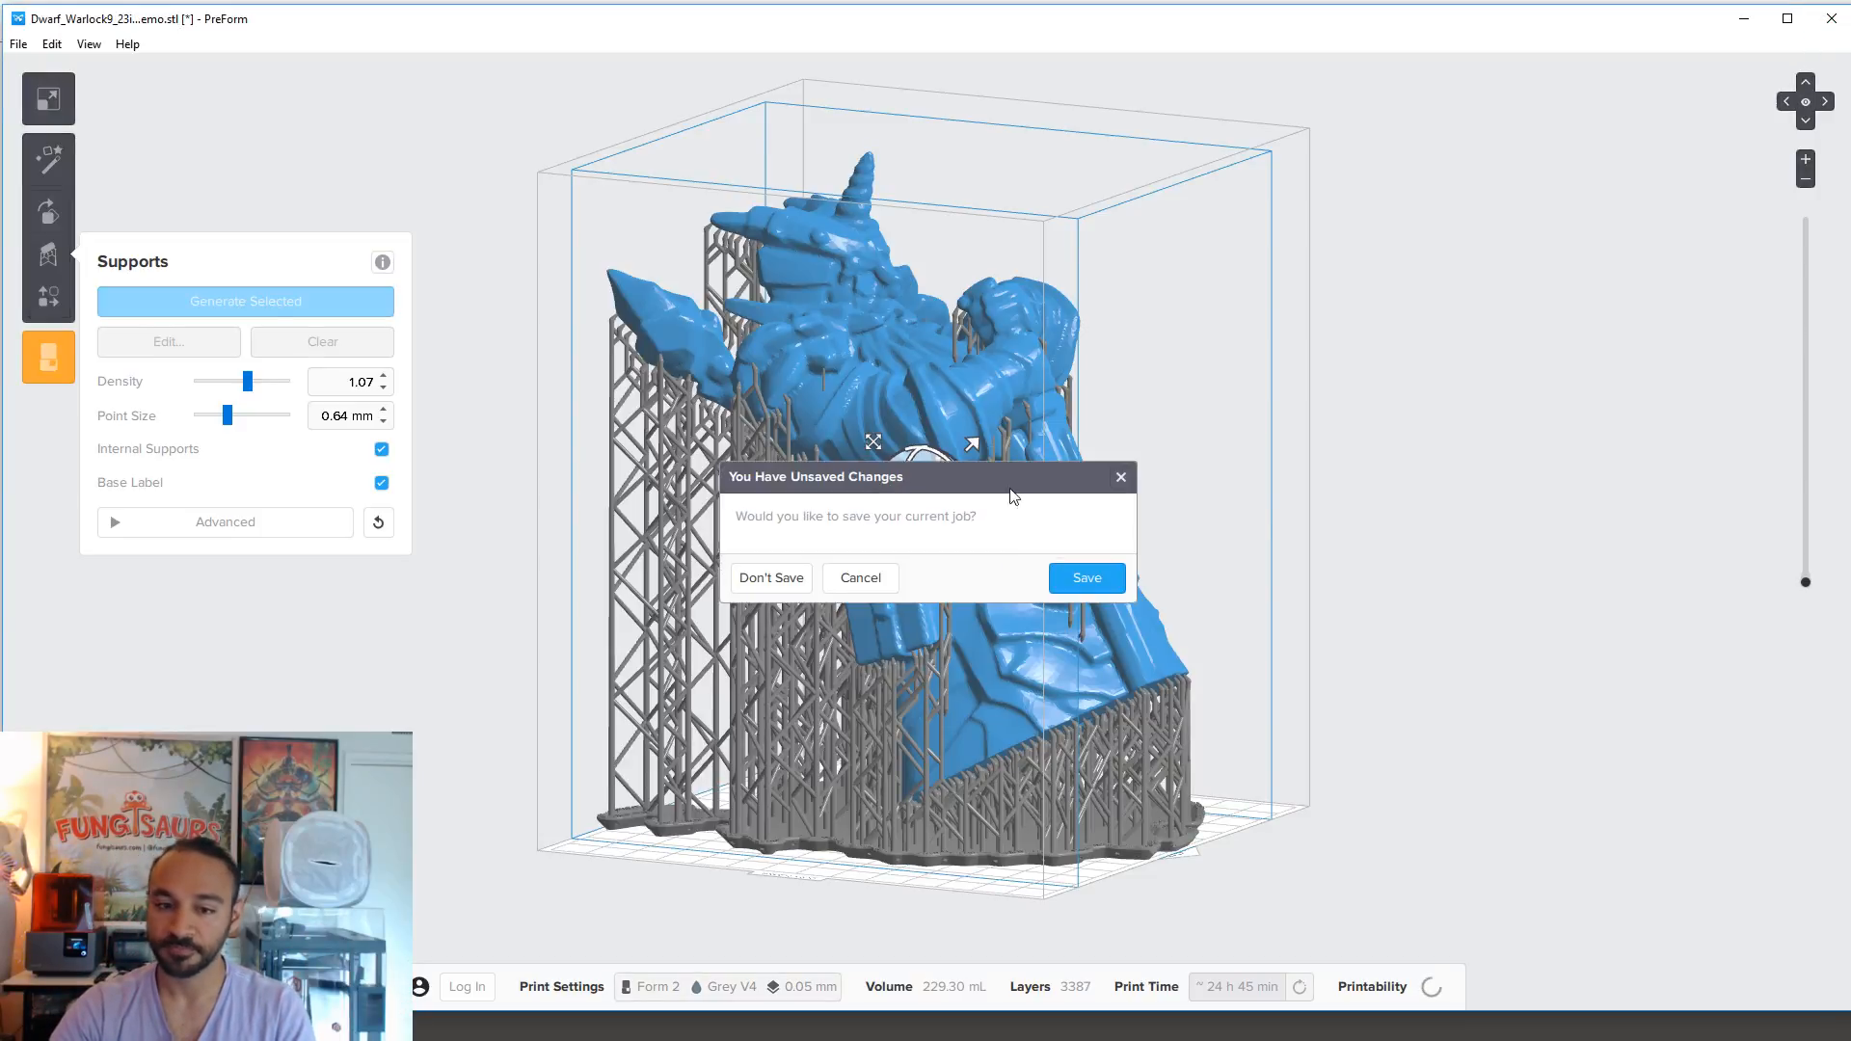
left_click(781, 581)
right_click_drag(1147, 704, 1065, 751)
scroll(1064, 751, "down", 7)
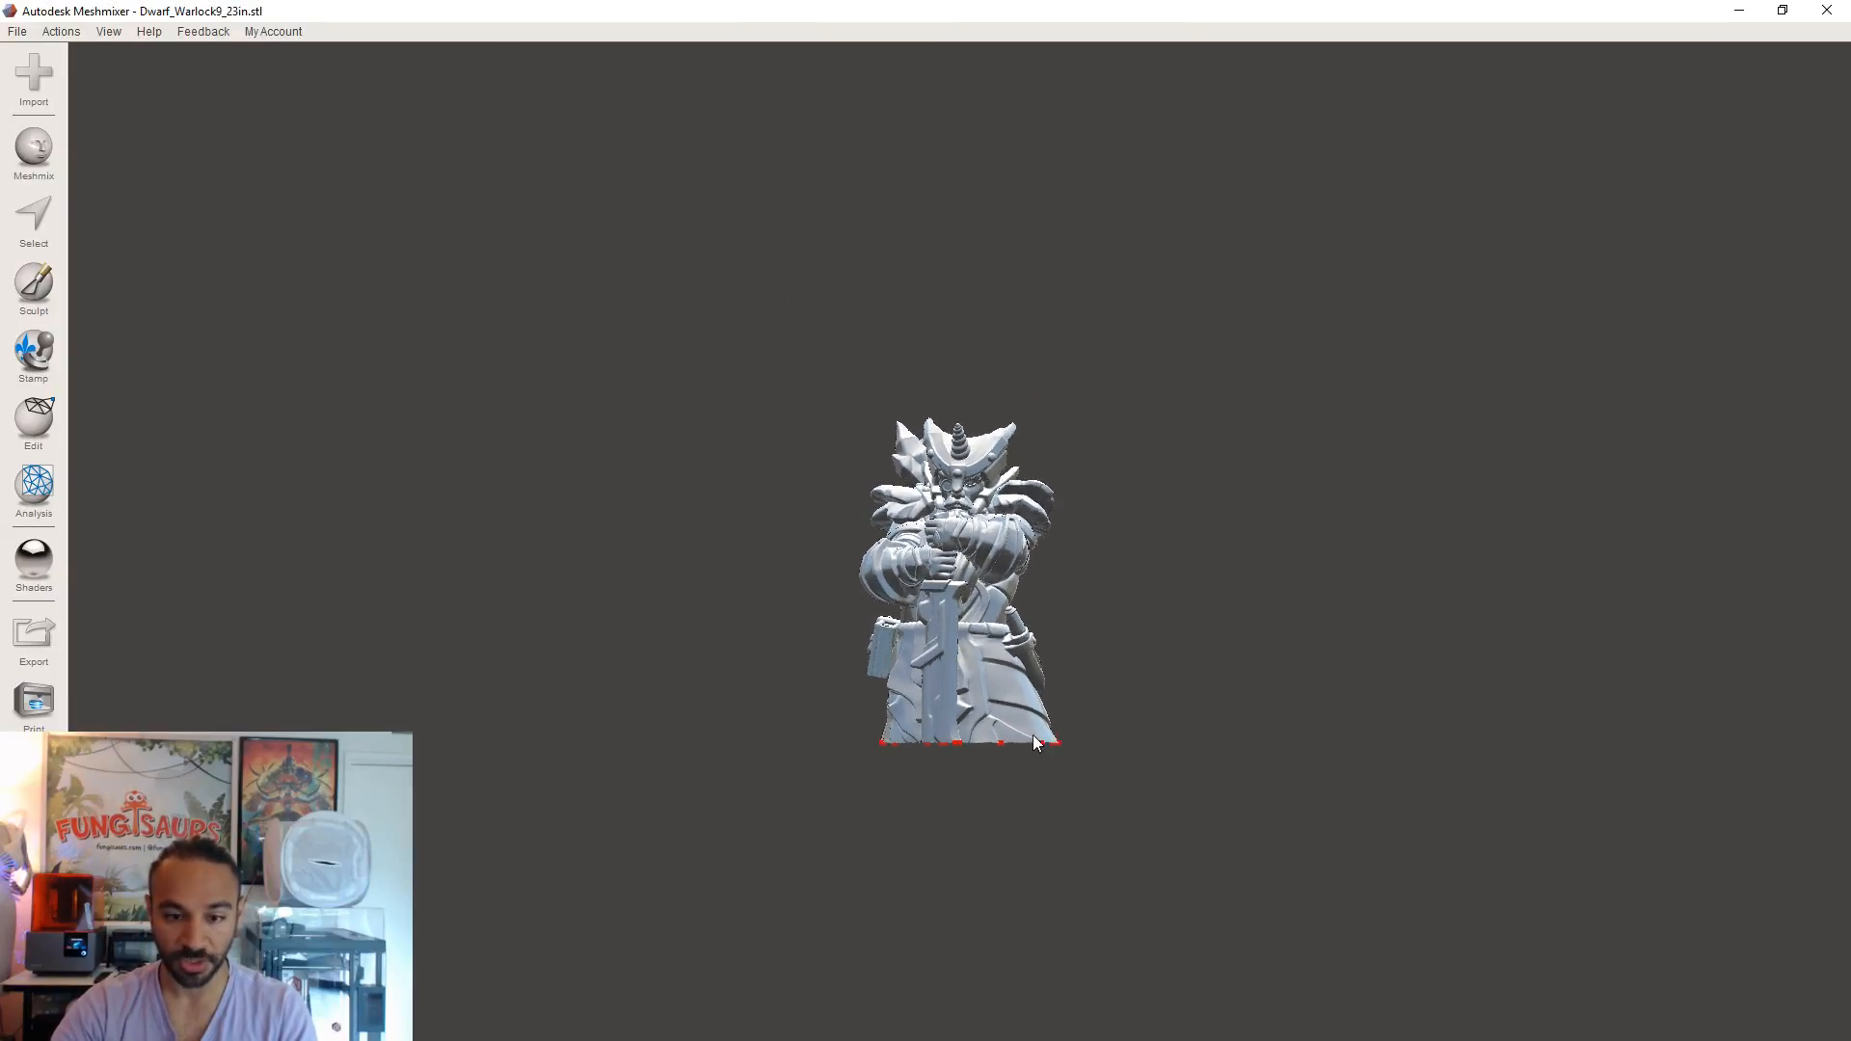
scroll(1063, 754, "up", 10)
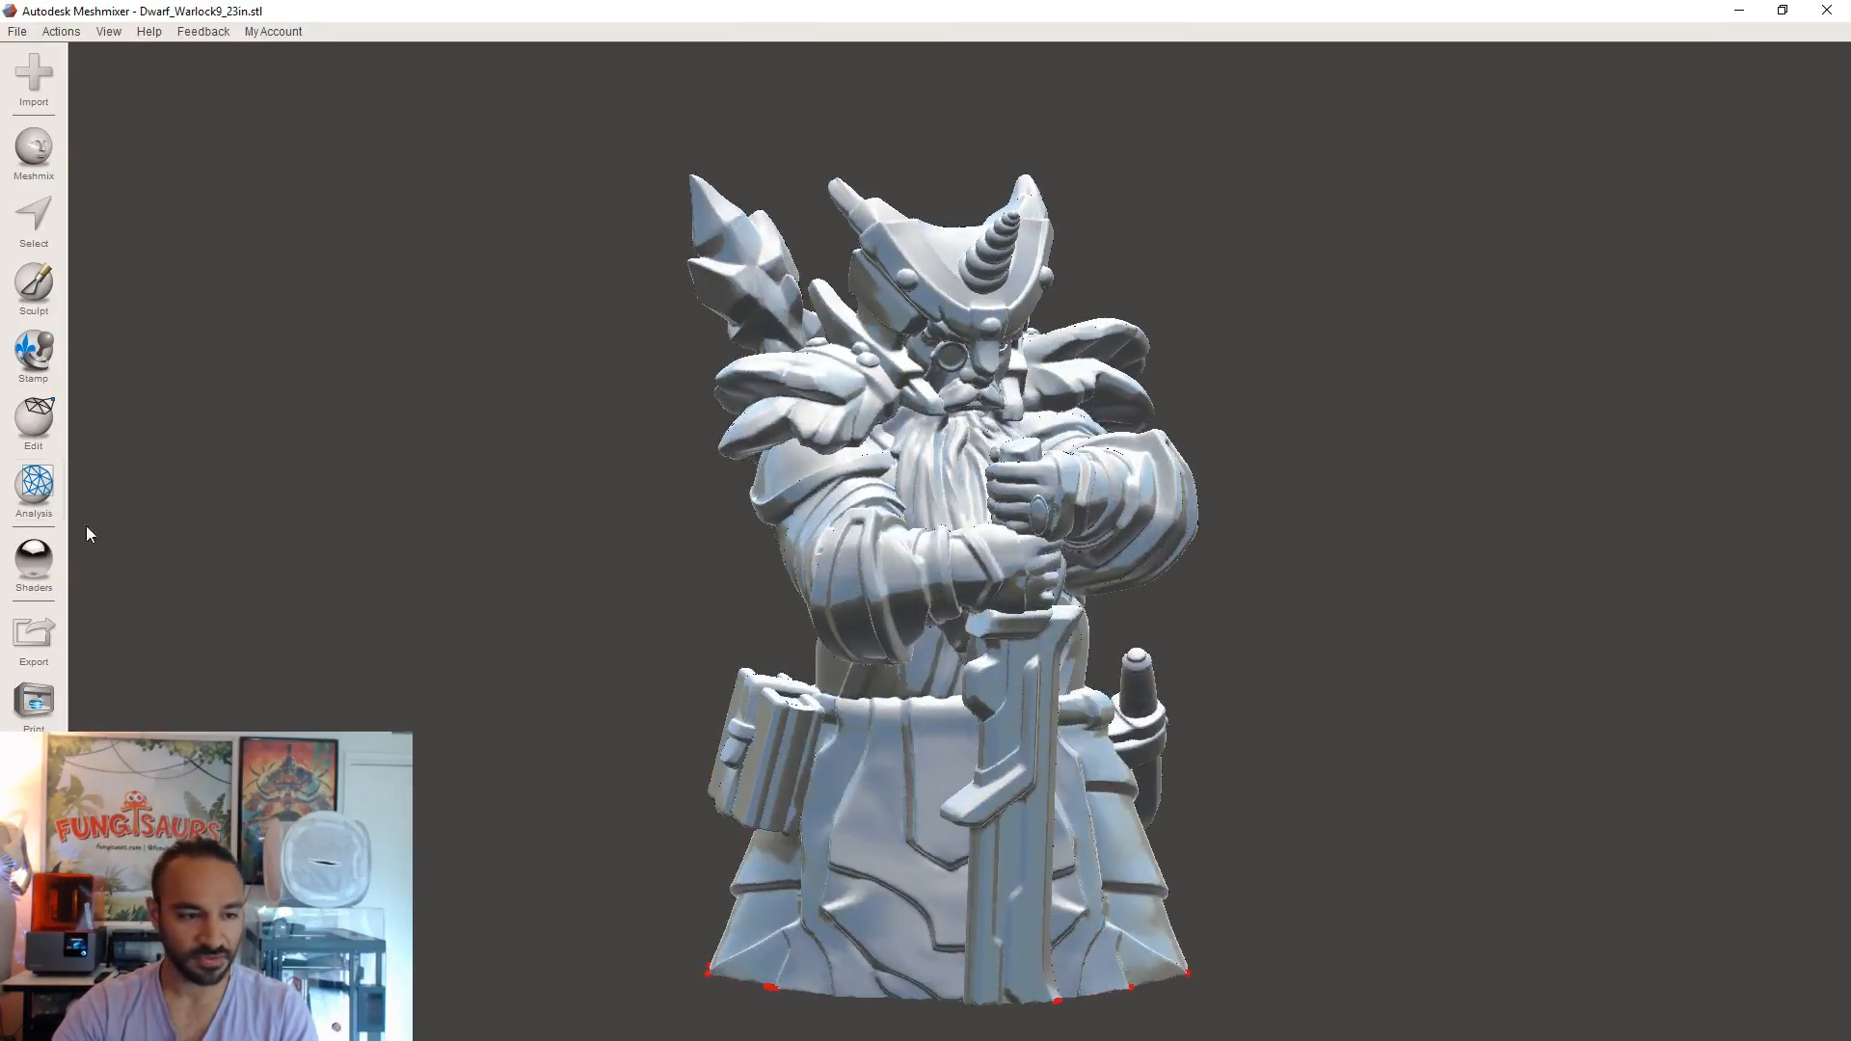
- Scale the dwarf uniformly to a Z size of 154 mm and accept the transform
left_click(34, 420)
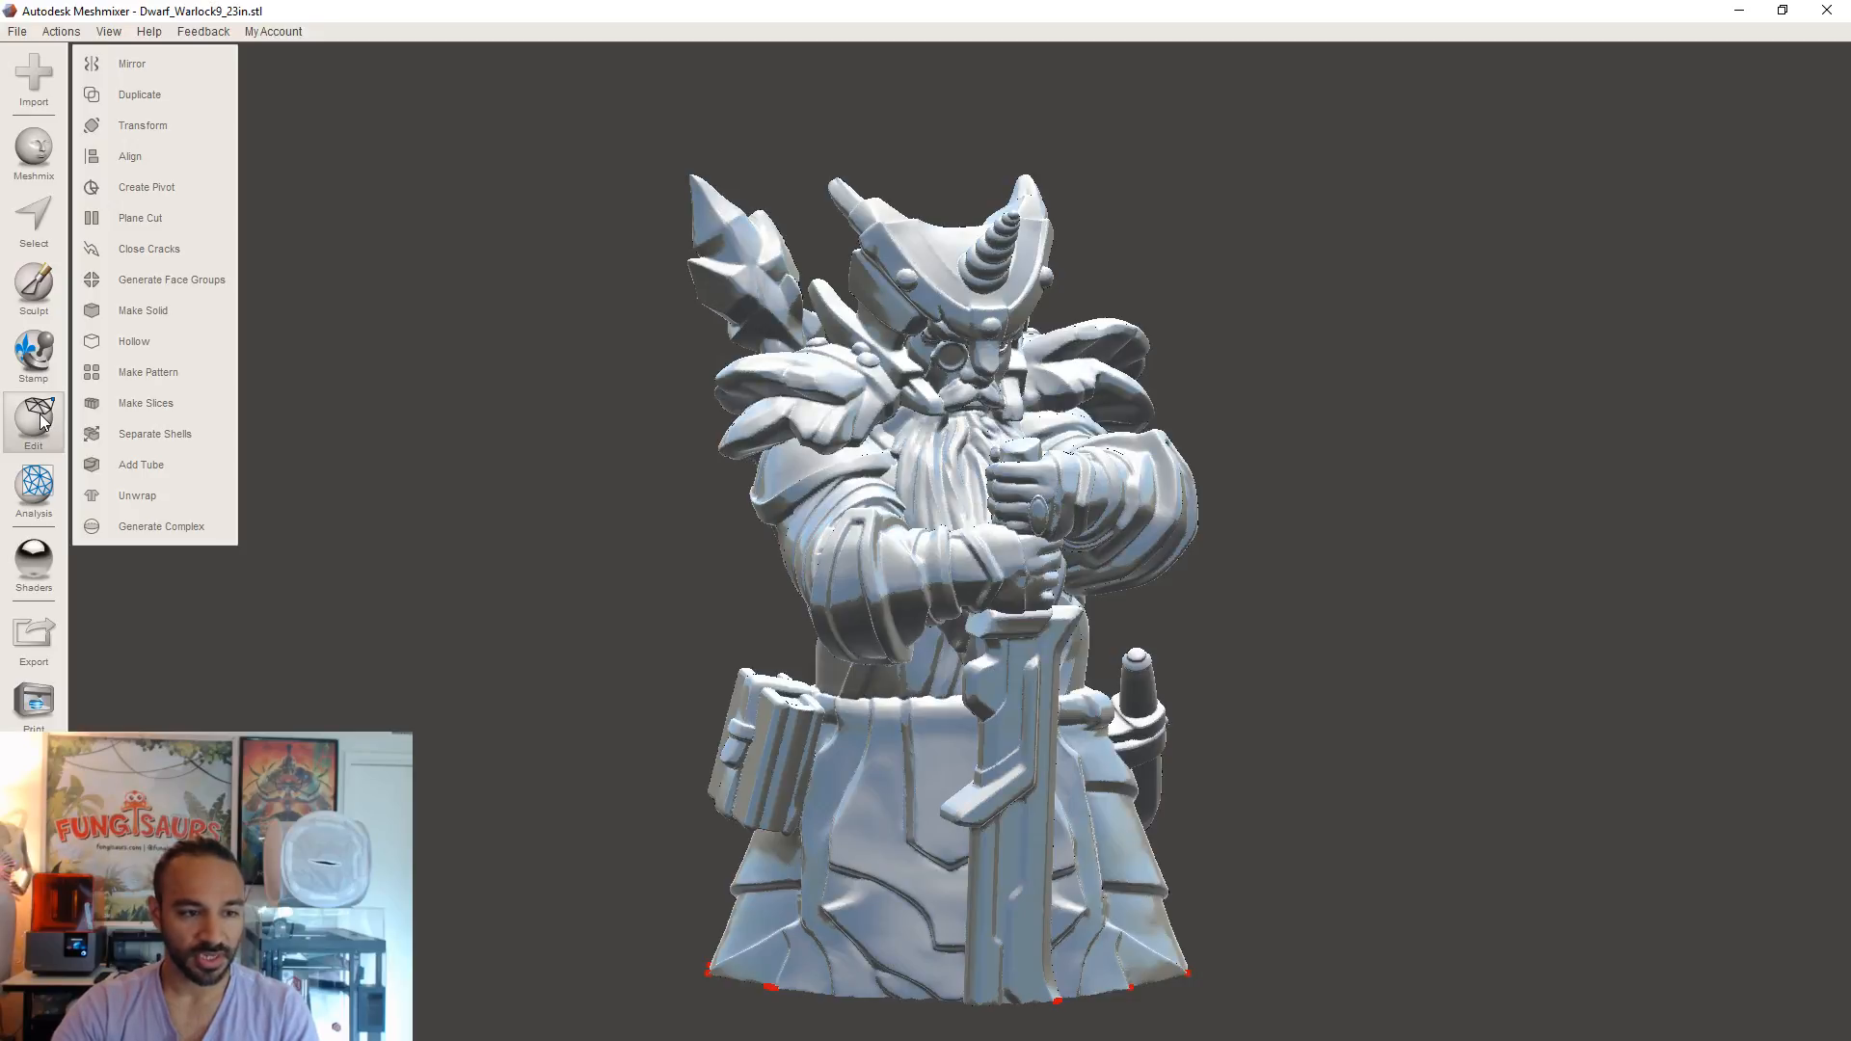
left_click(129, 128)
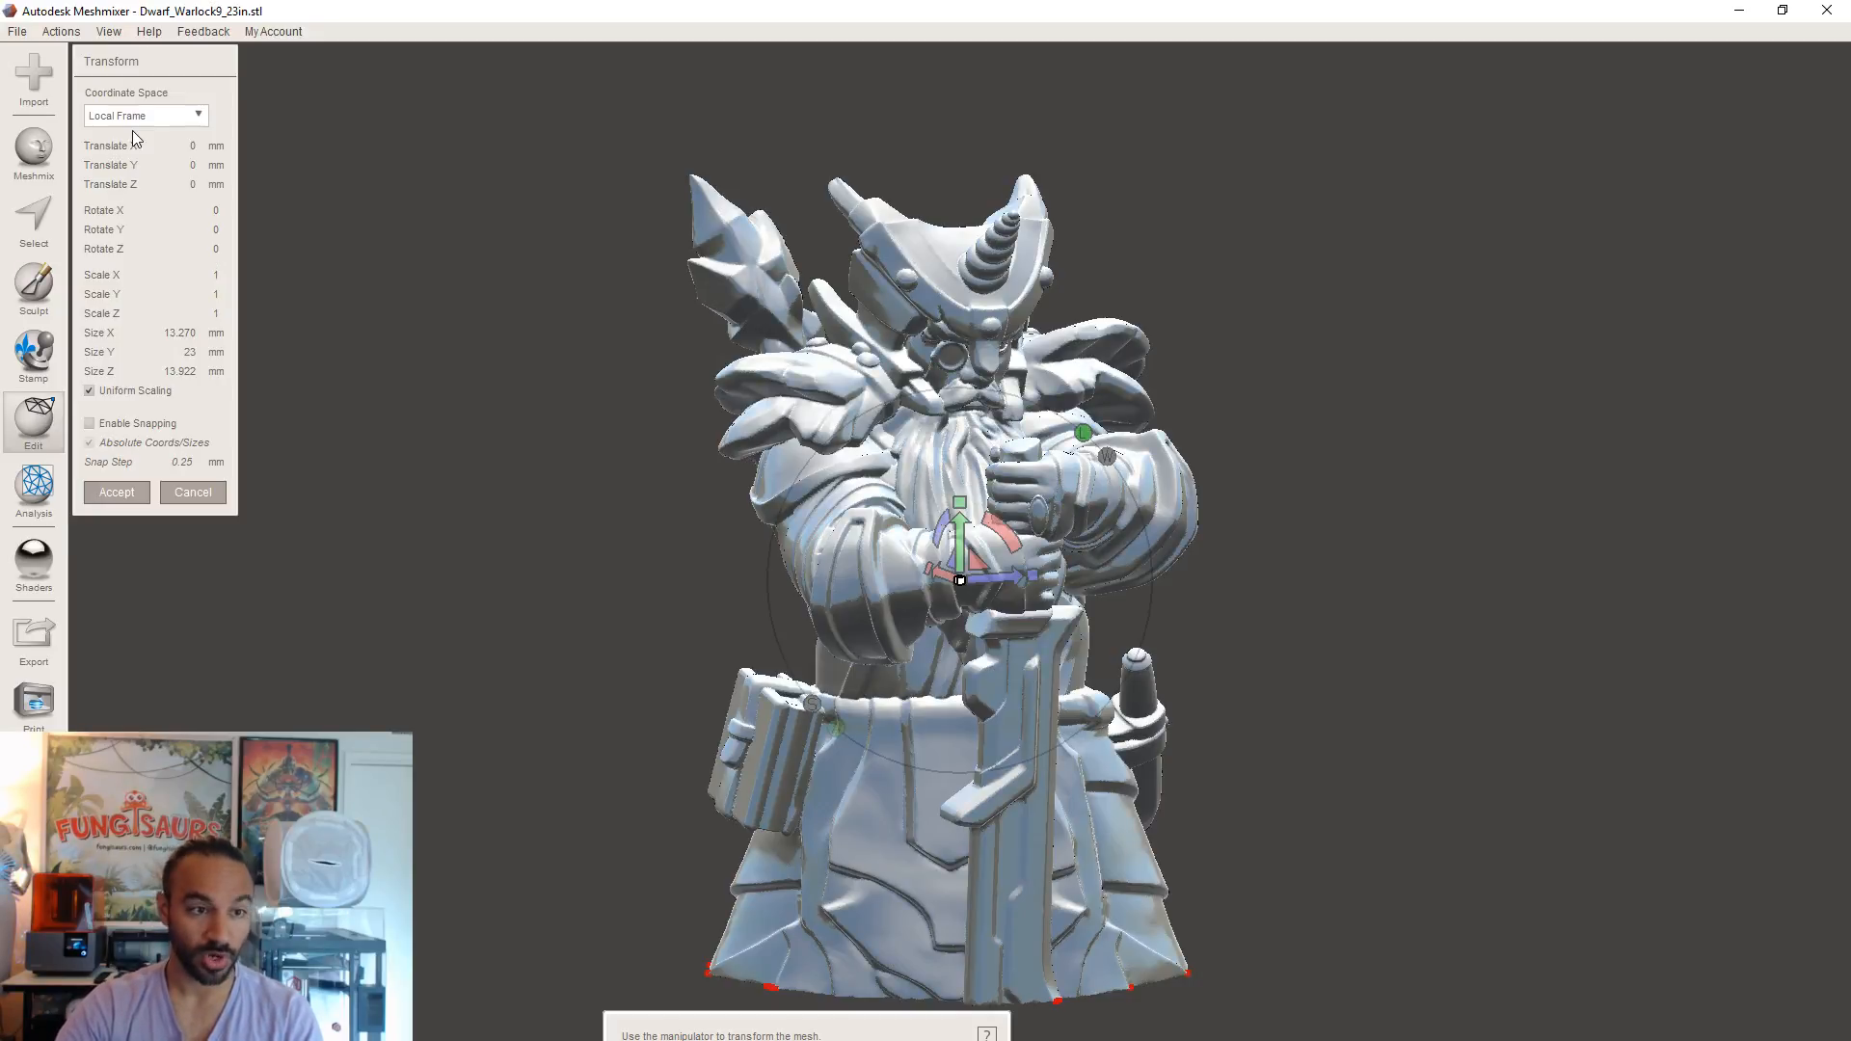
left_click(159, 373)
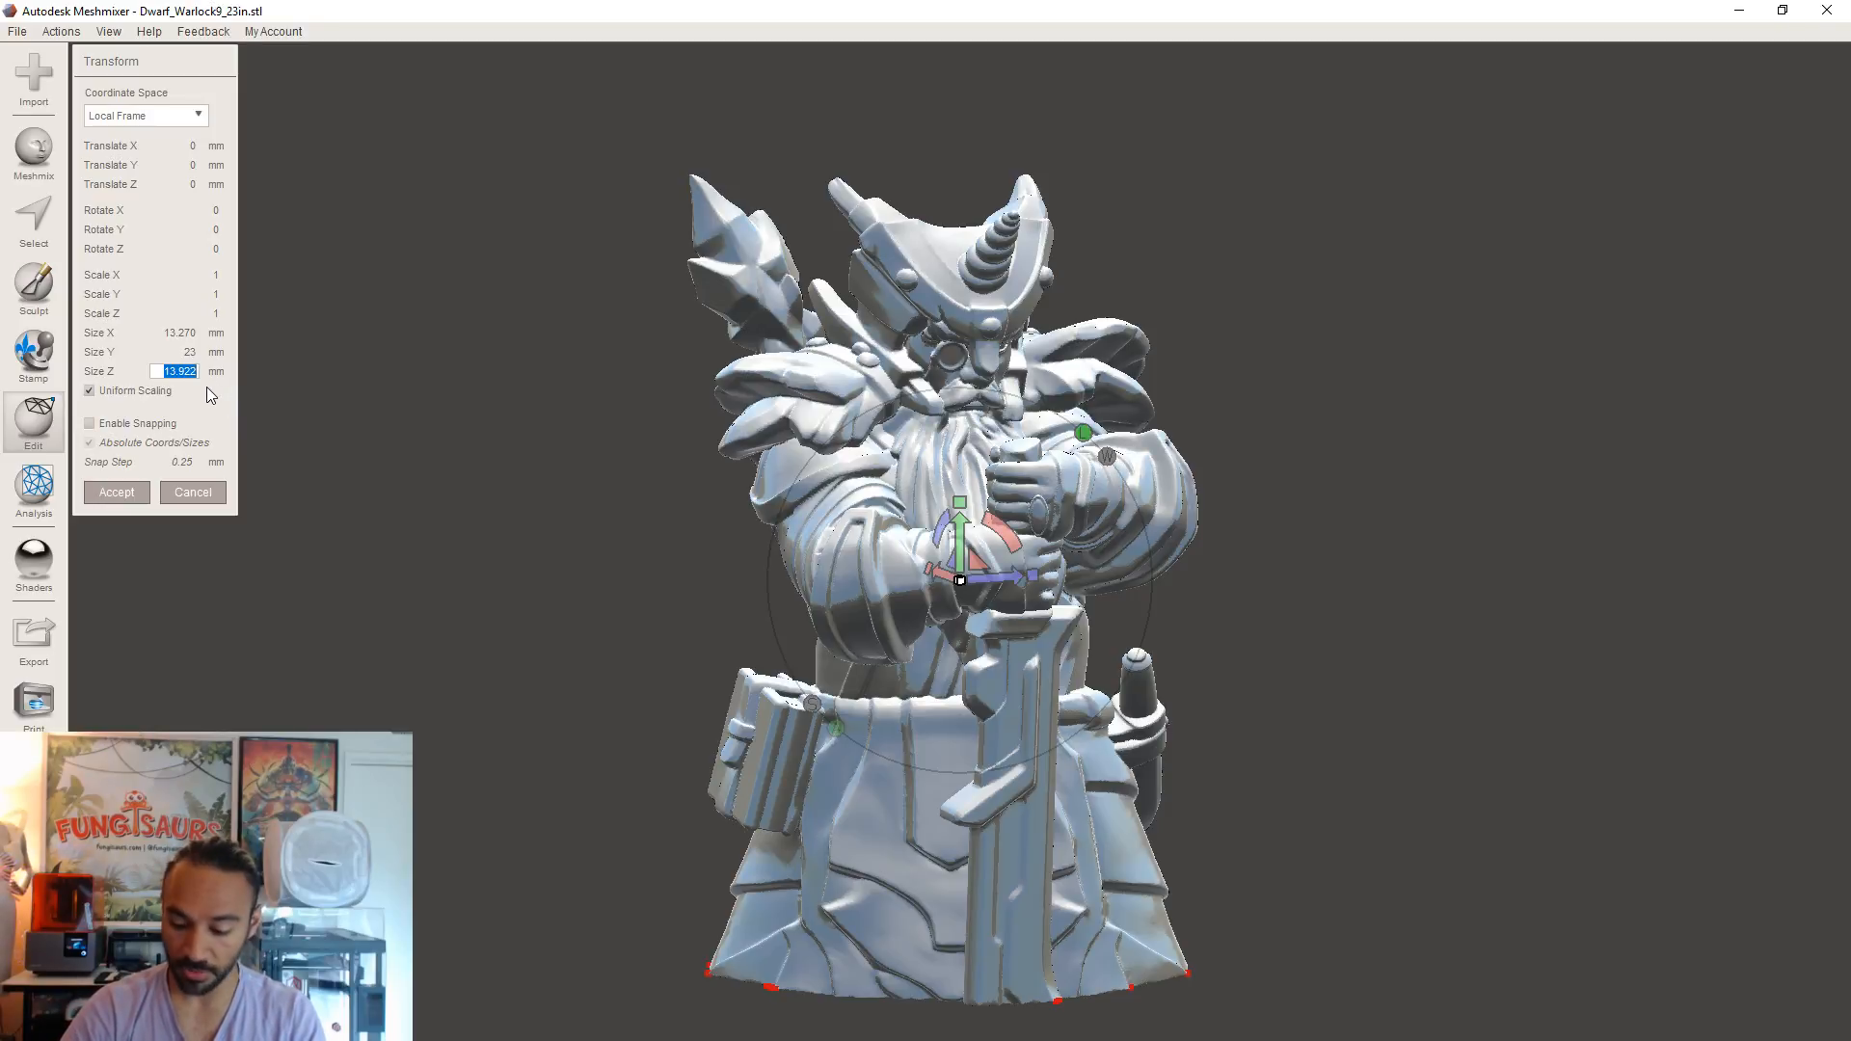
type("154")
key("Return")
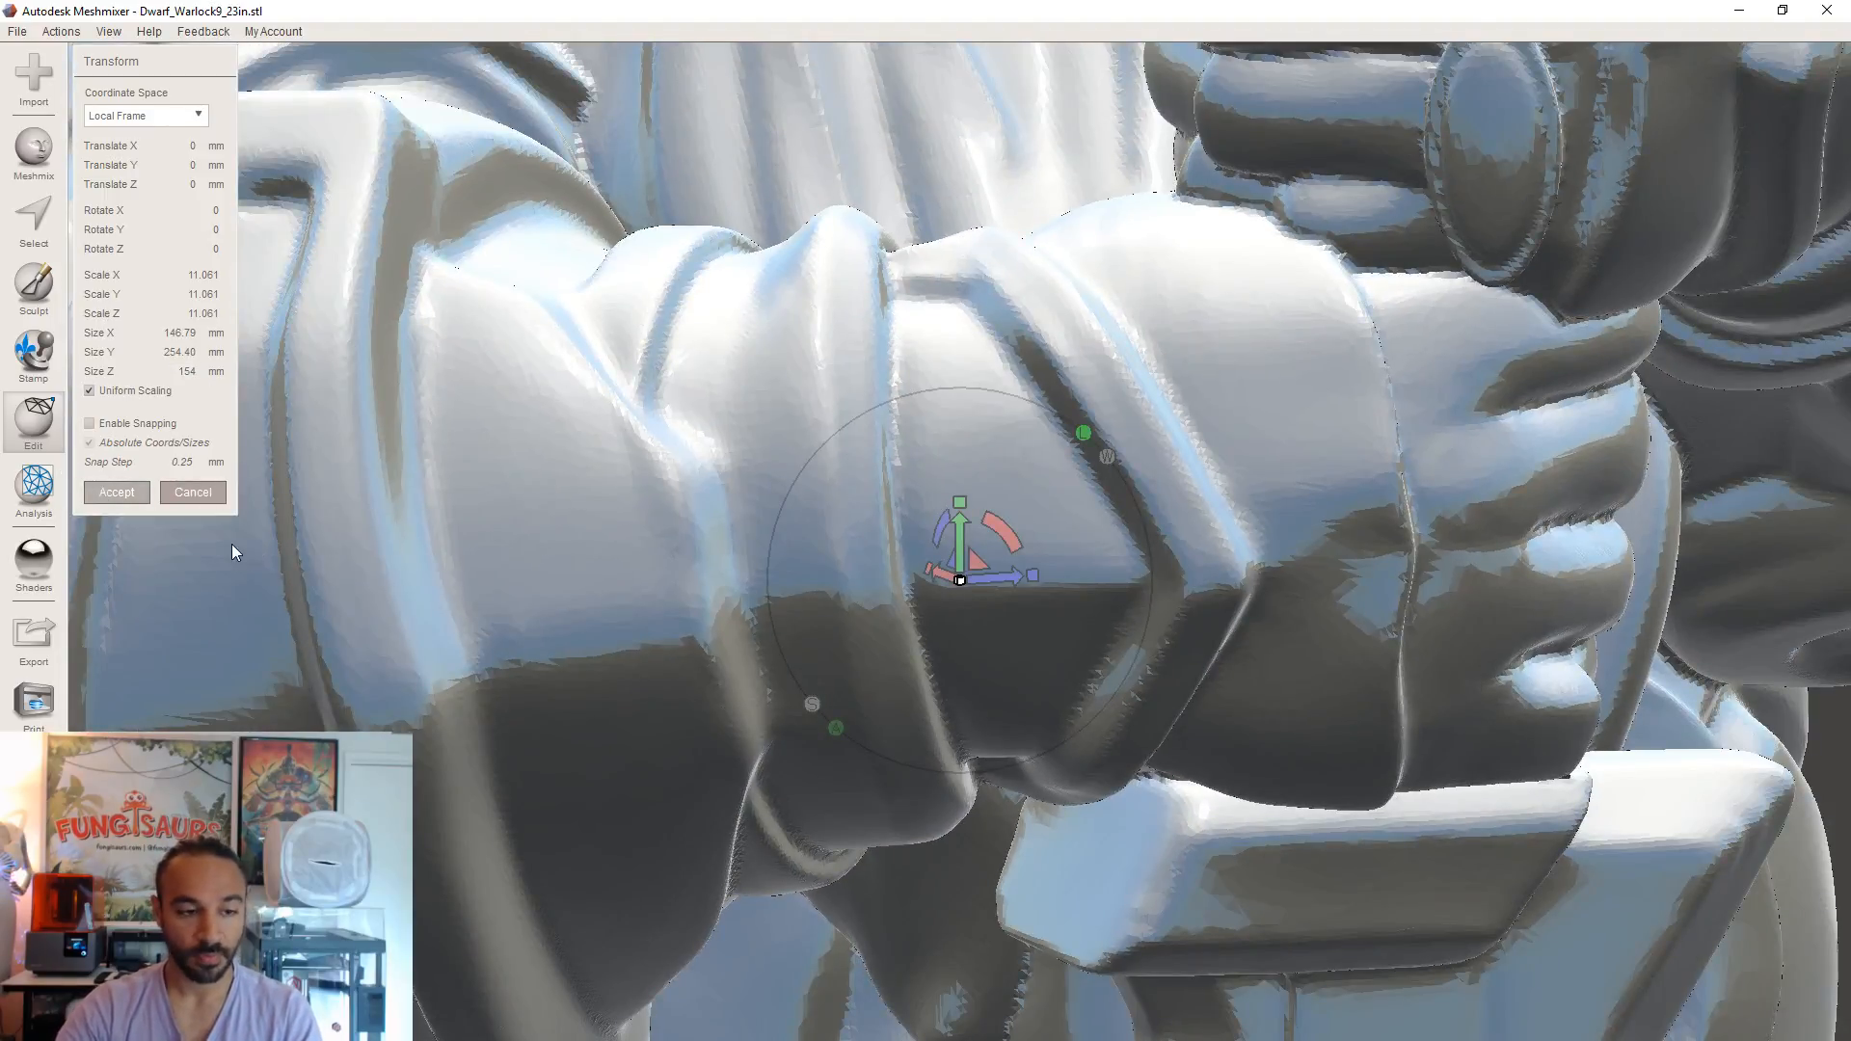
left_click(116, 492)
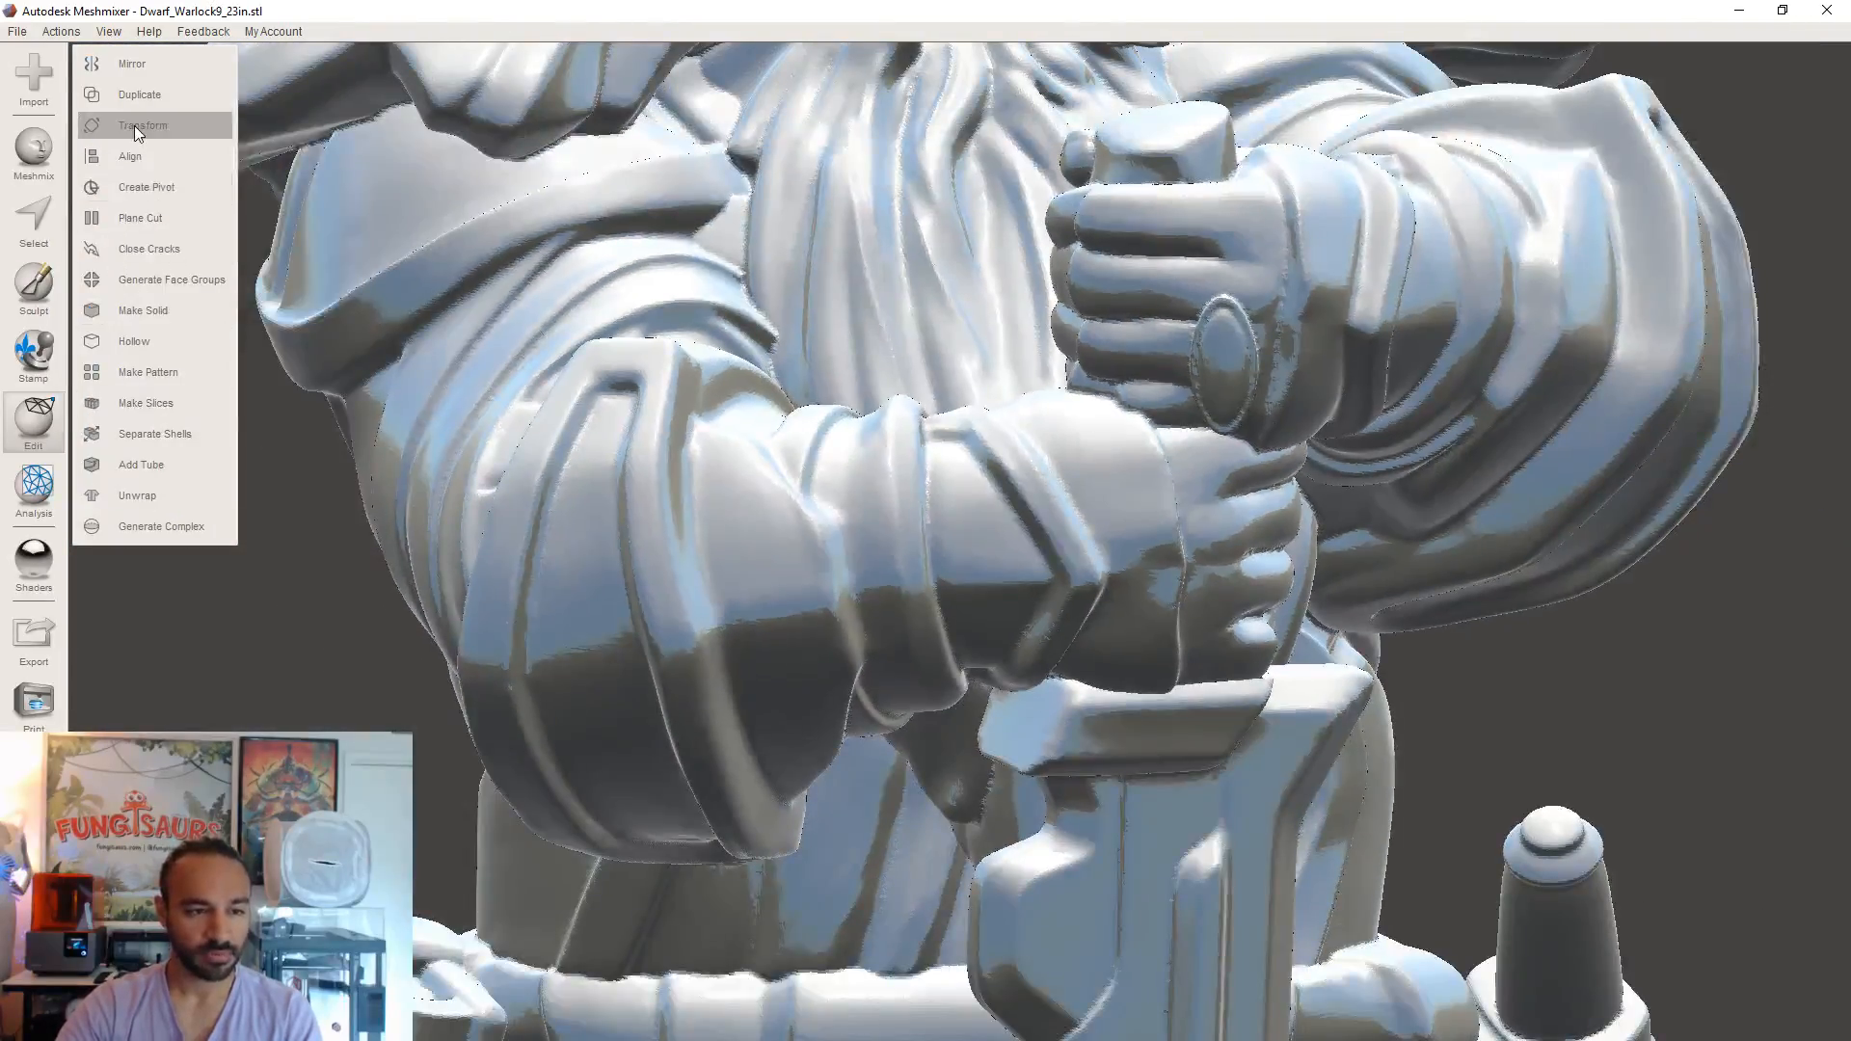
- Scale the dwarf uniformly to a Y size of 154 mm and accept the transform
left_click(135, 125)
left_click(181, 352)
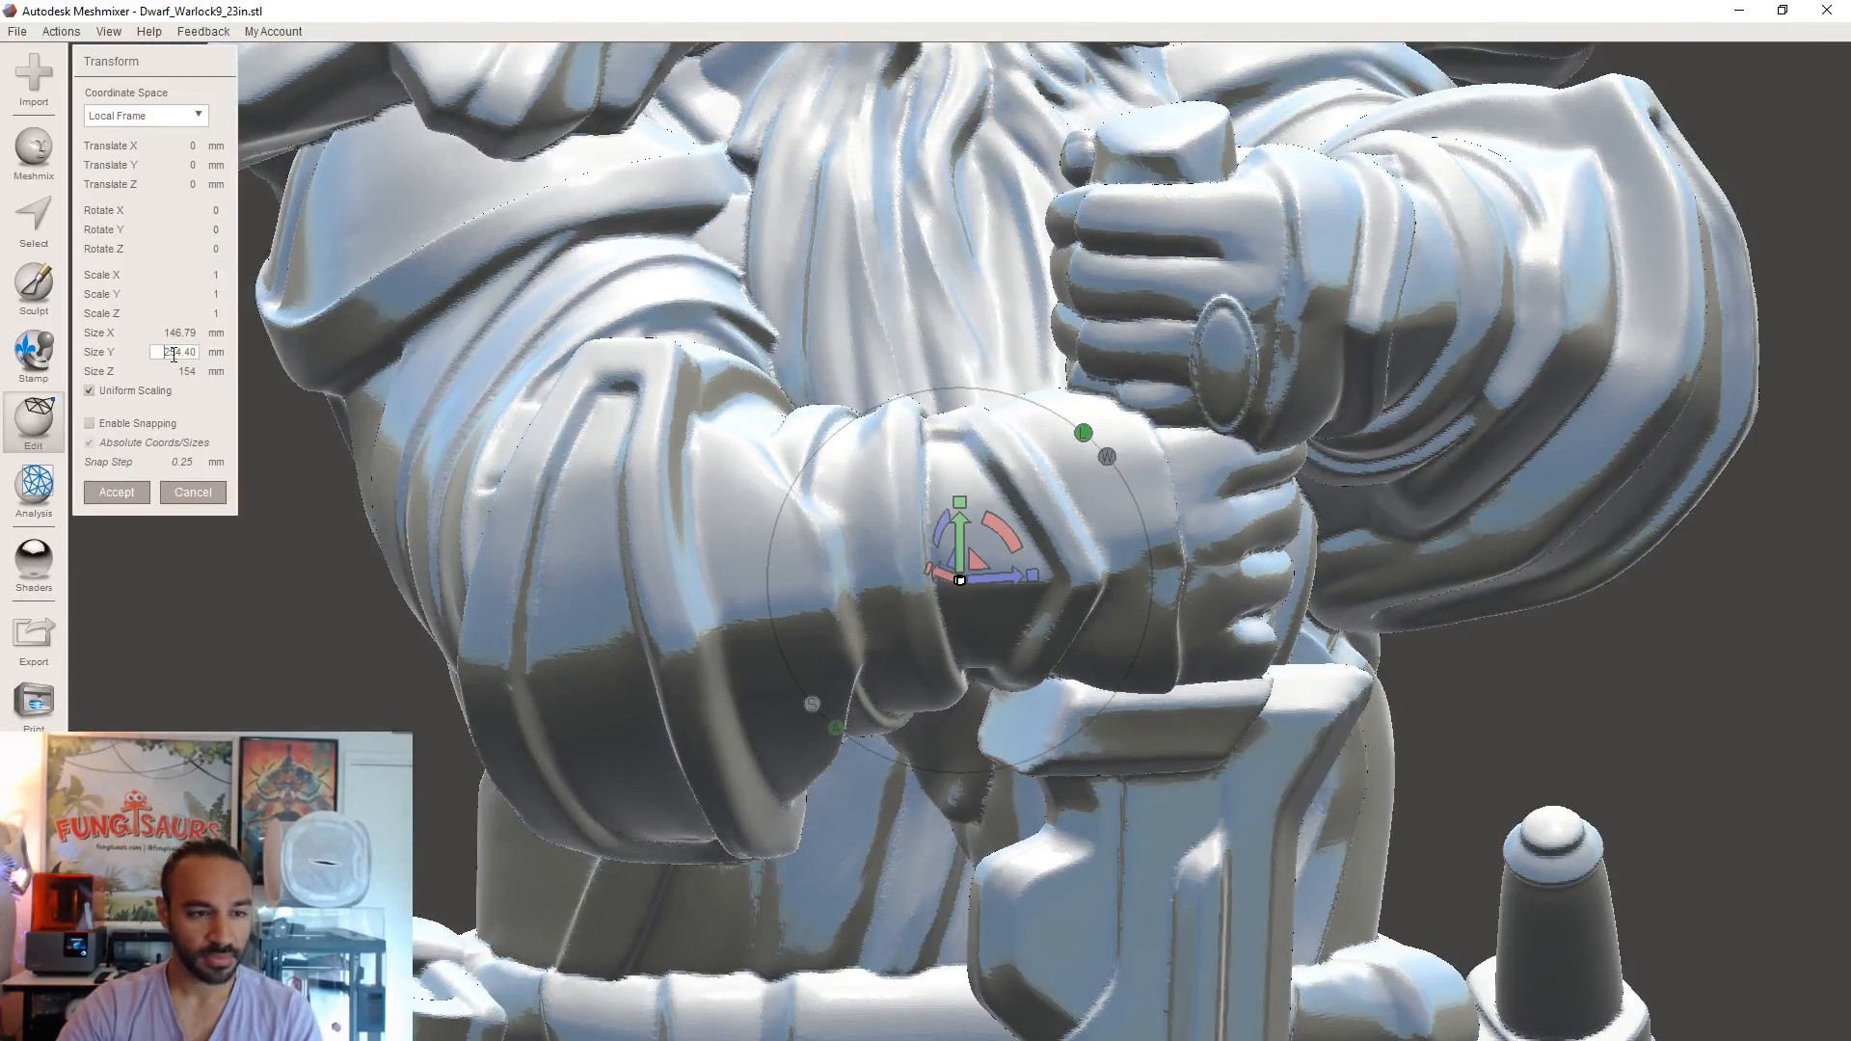
type("154")
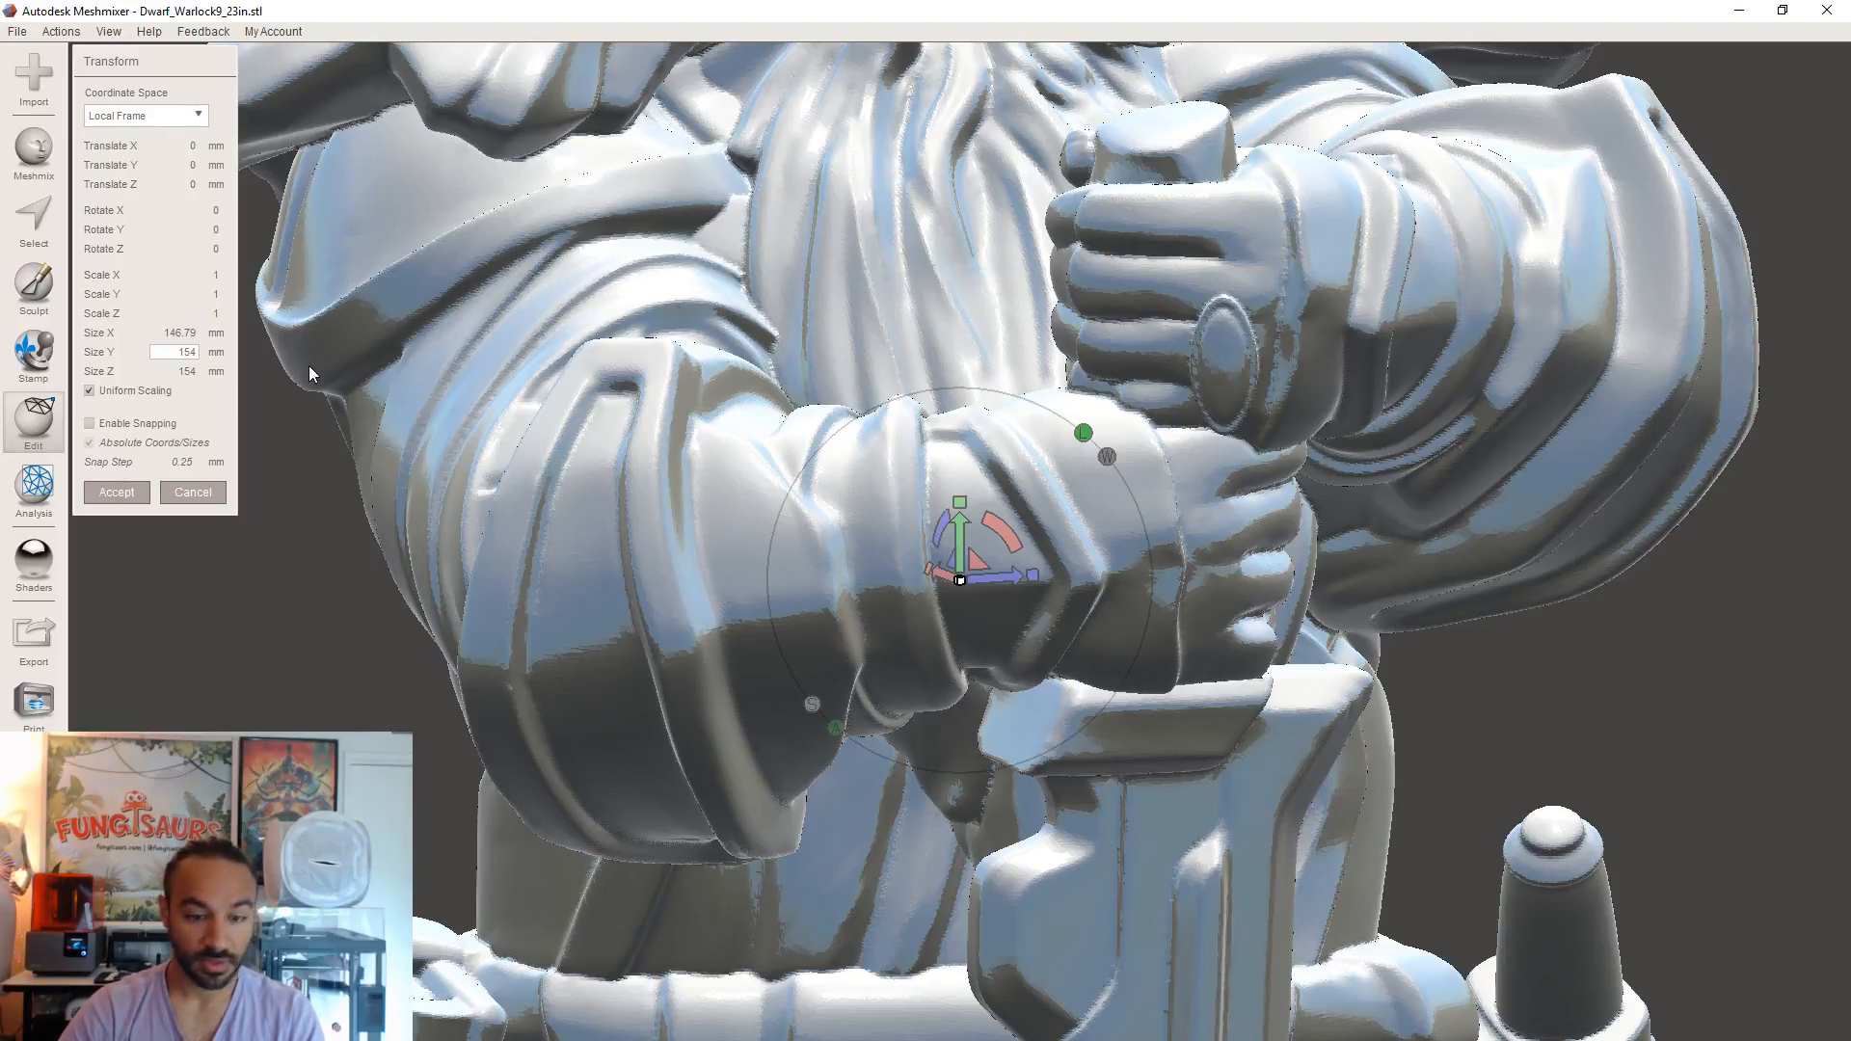
key("Return")
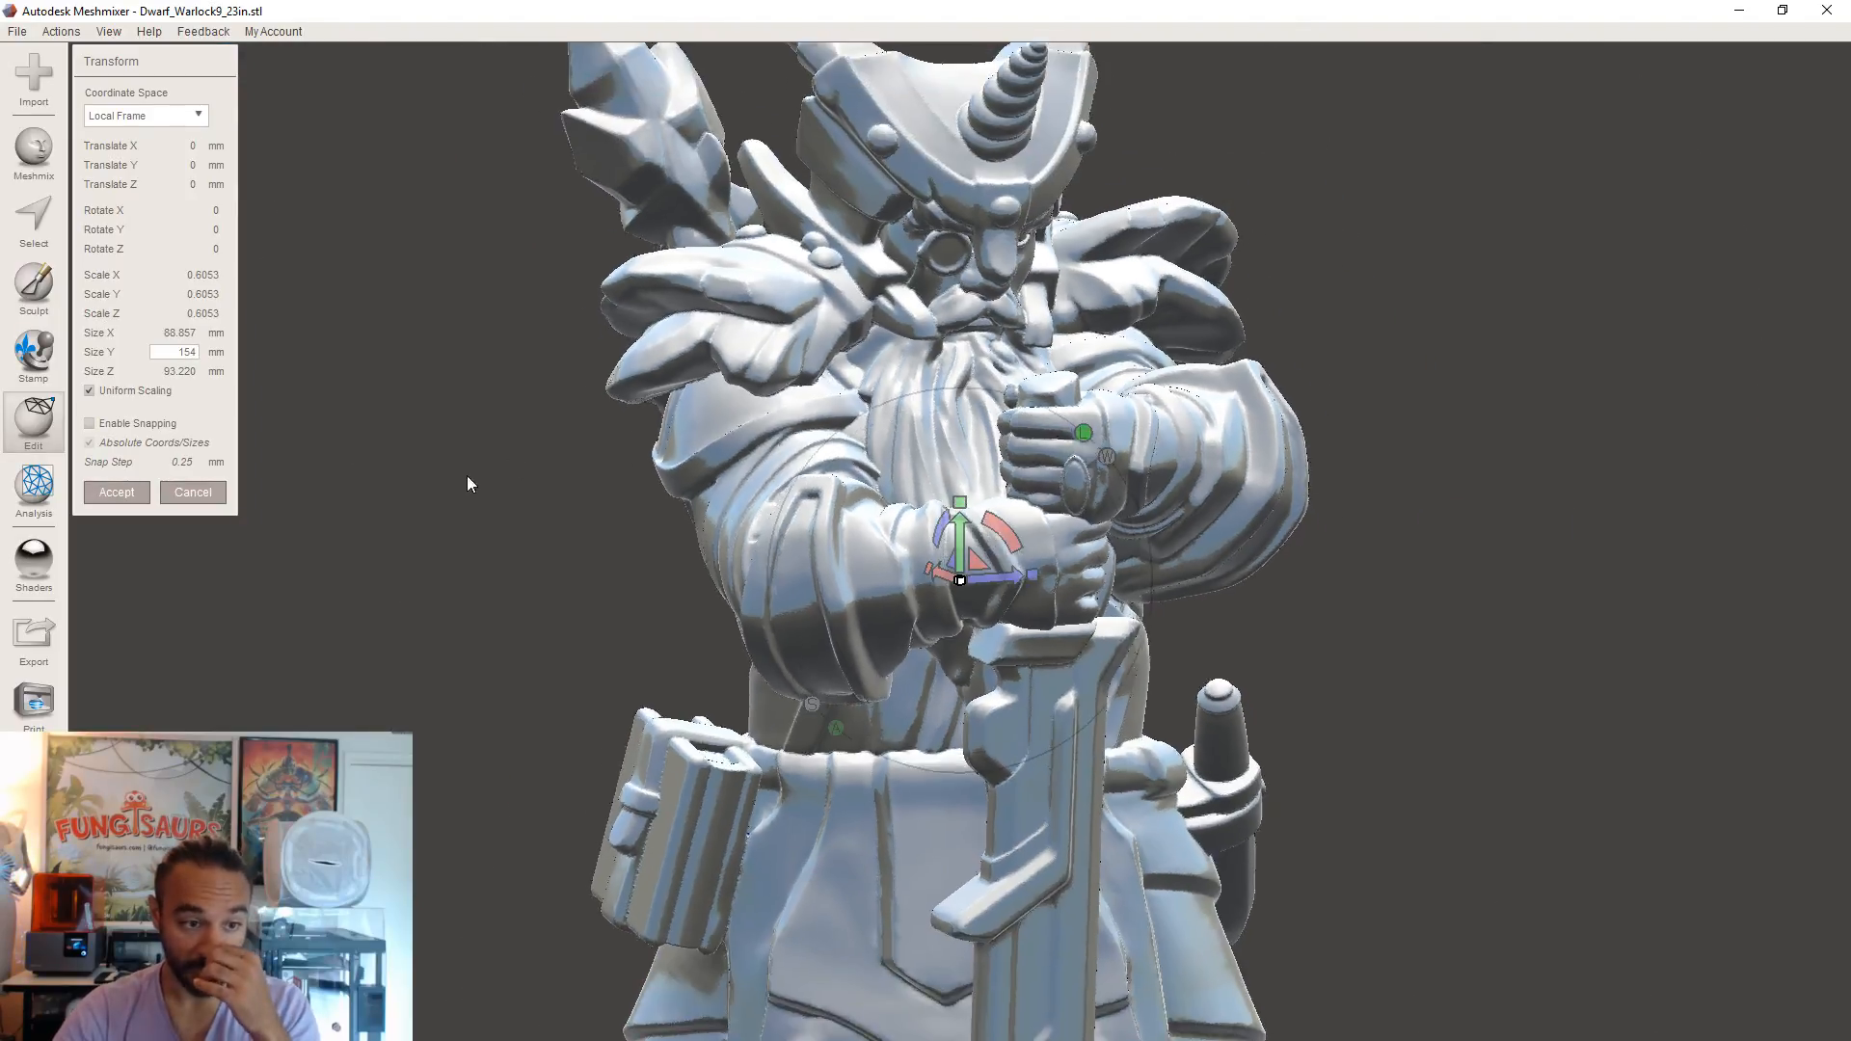
left_click(132, 499)
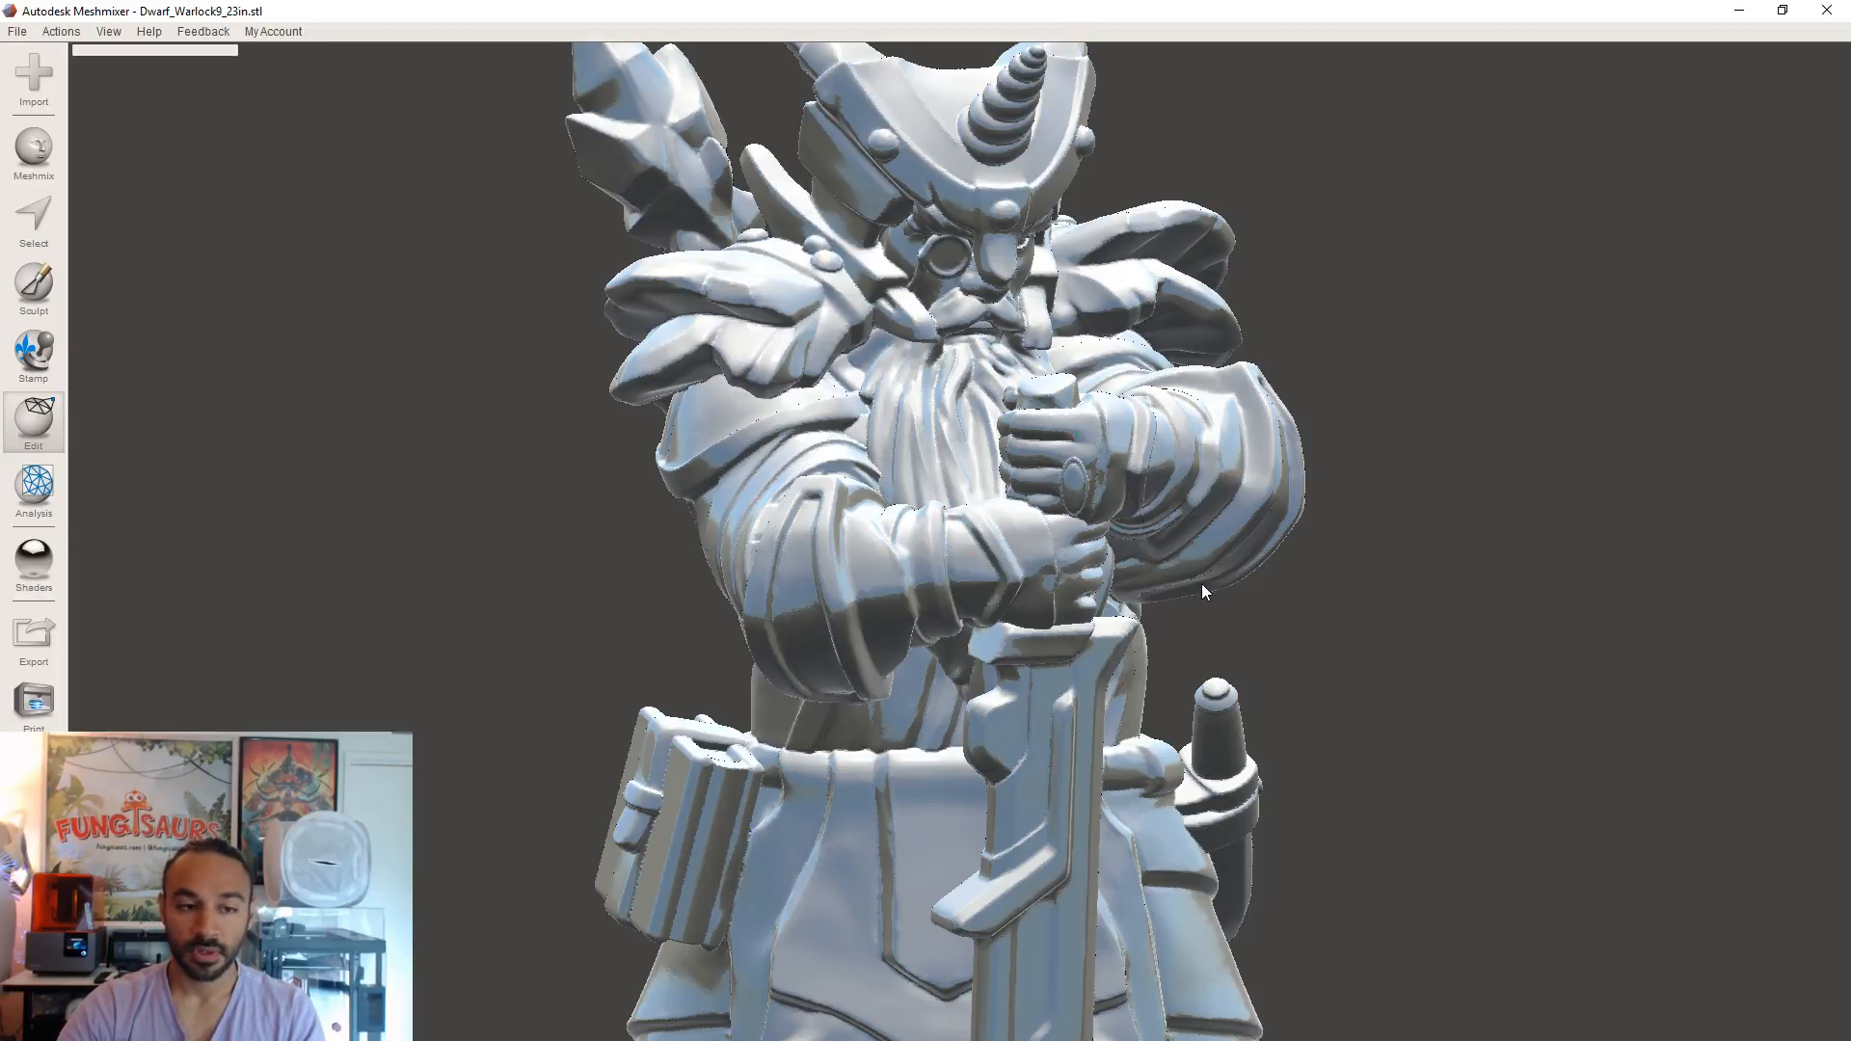
- Examine the dwarf's underside and the red-marked mesh defects along the edge of its base
scroll(1202, 578, "down", 4)
right_click_drag(1202, 576, 1244, 694)
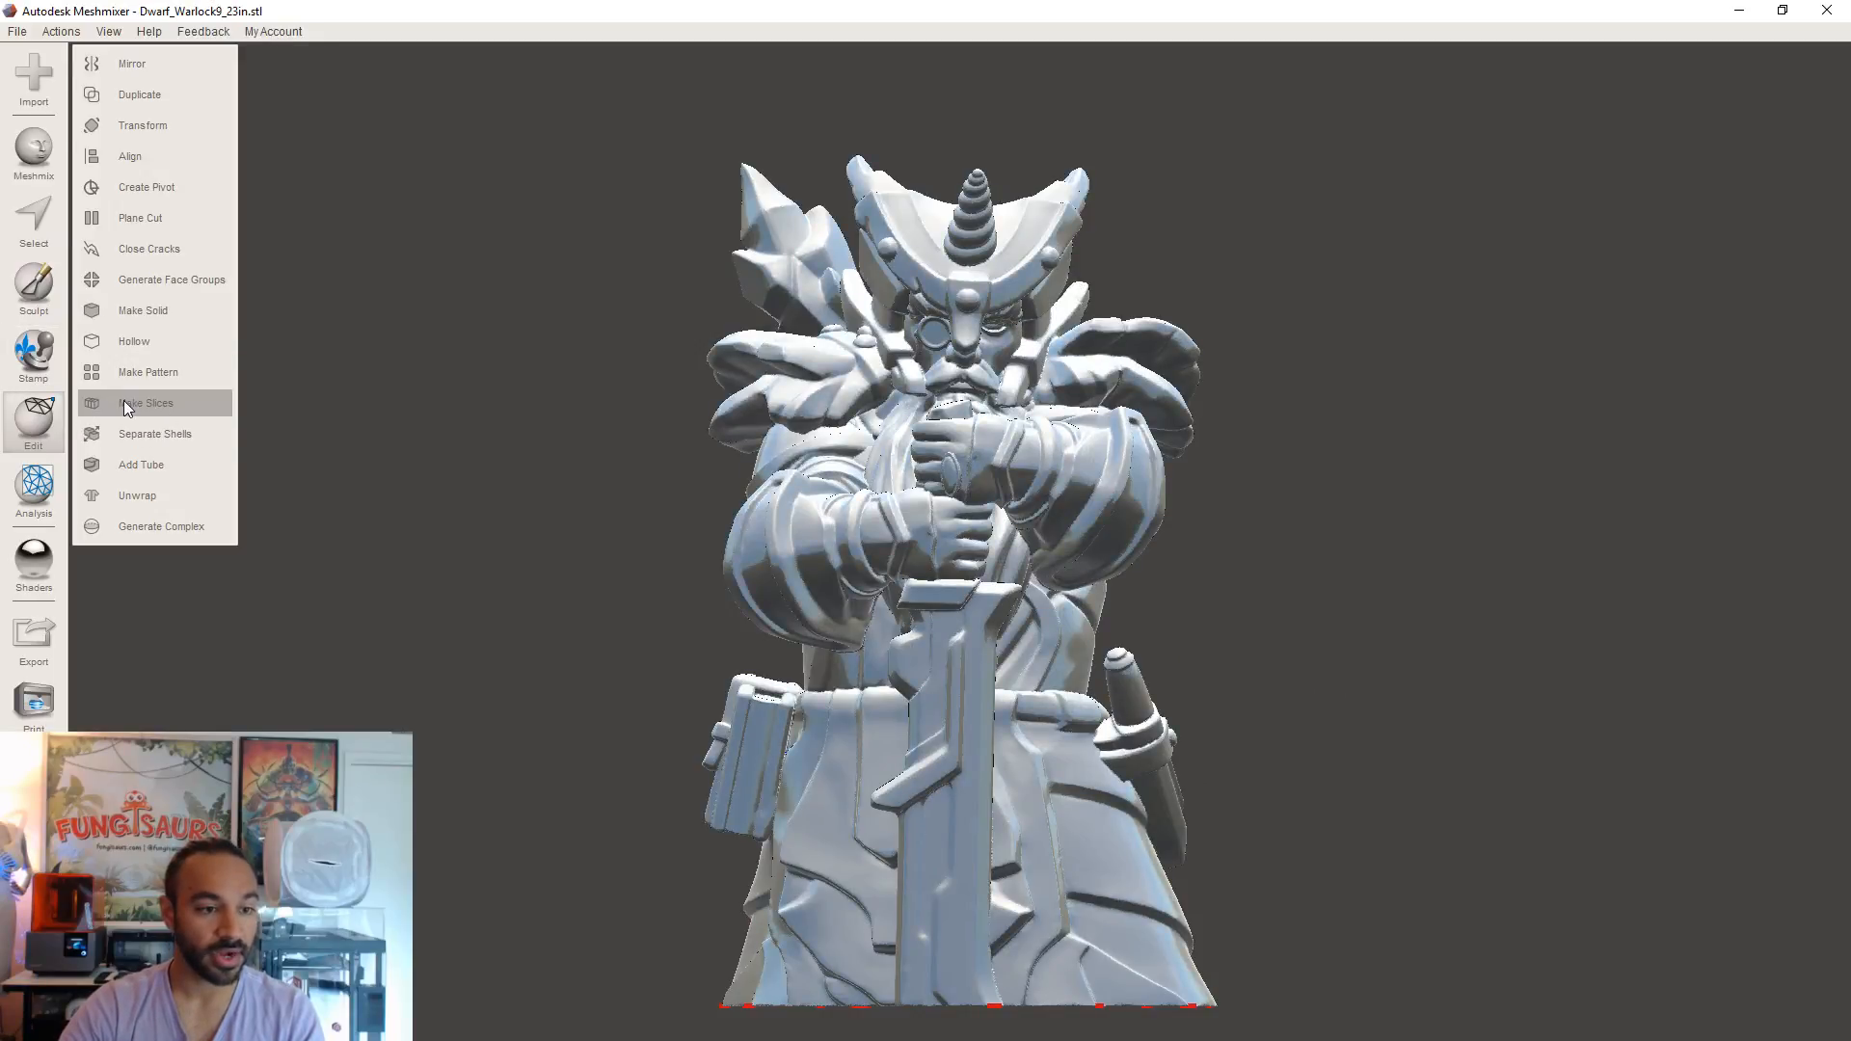
right_click_drag(1073, 765, 987, 743)
scroll(987, 744, "up", 4)
middle_click_drag(1099, 829, 1049, 547)
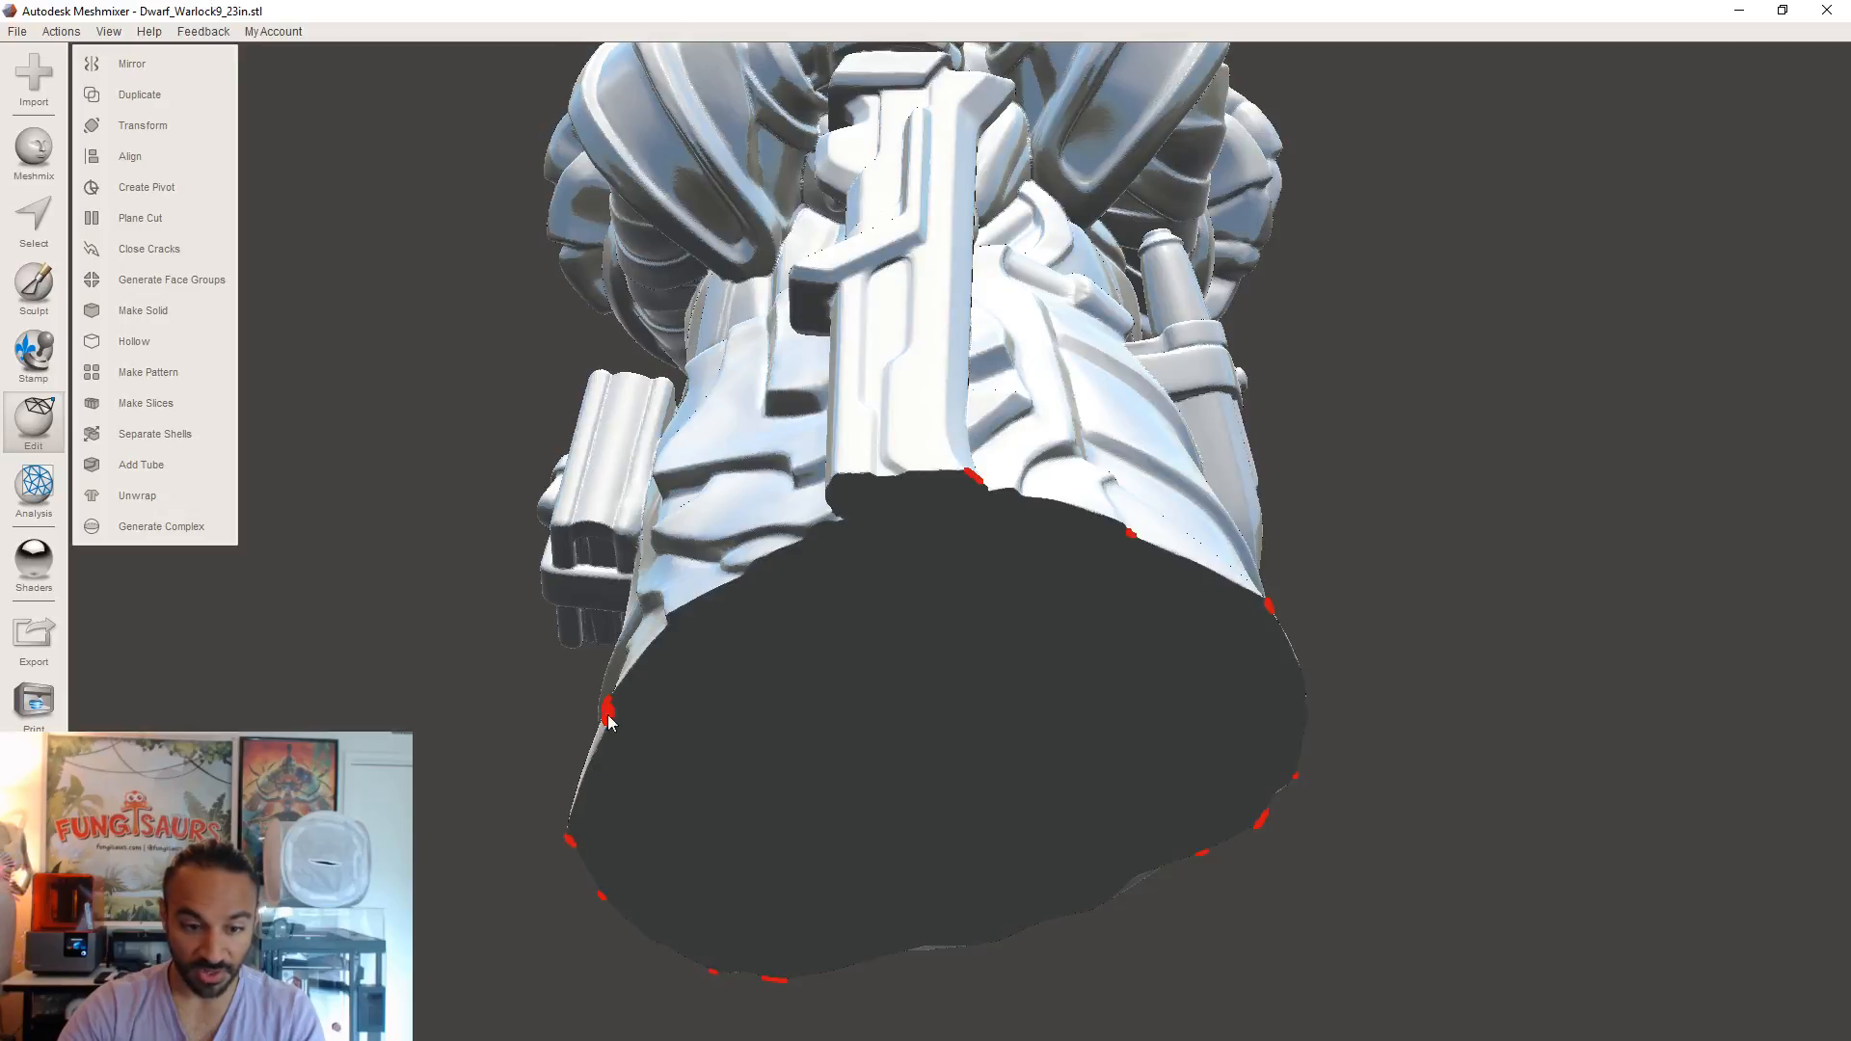
middle_click_drag(958, 868, 965, 757)
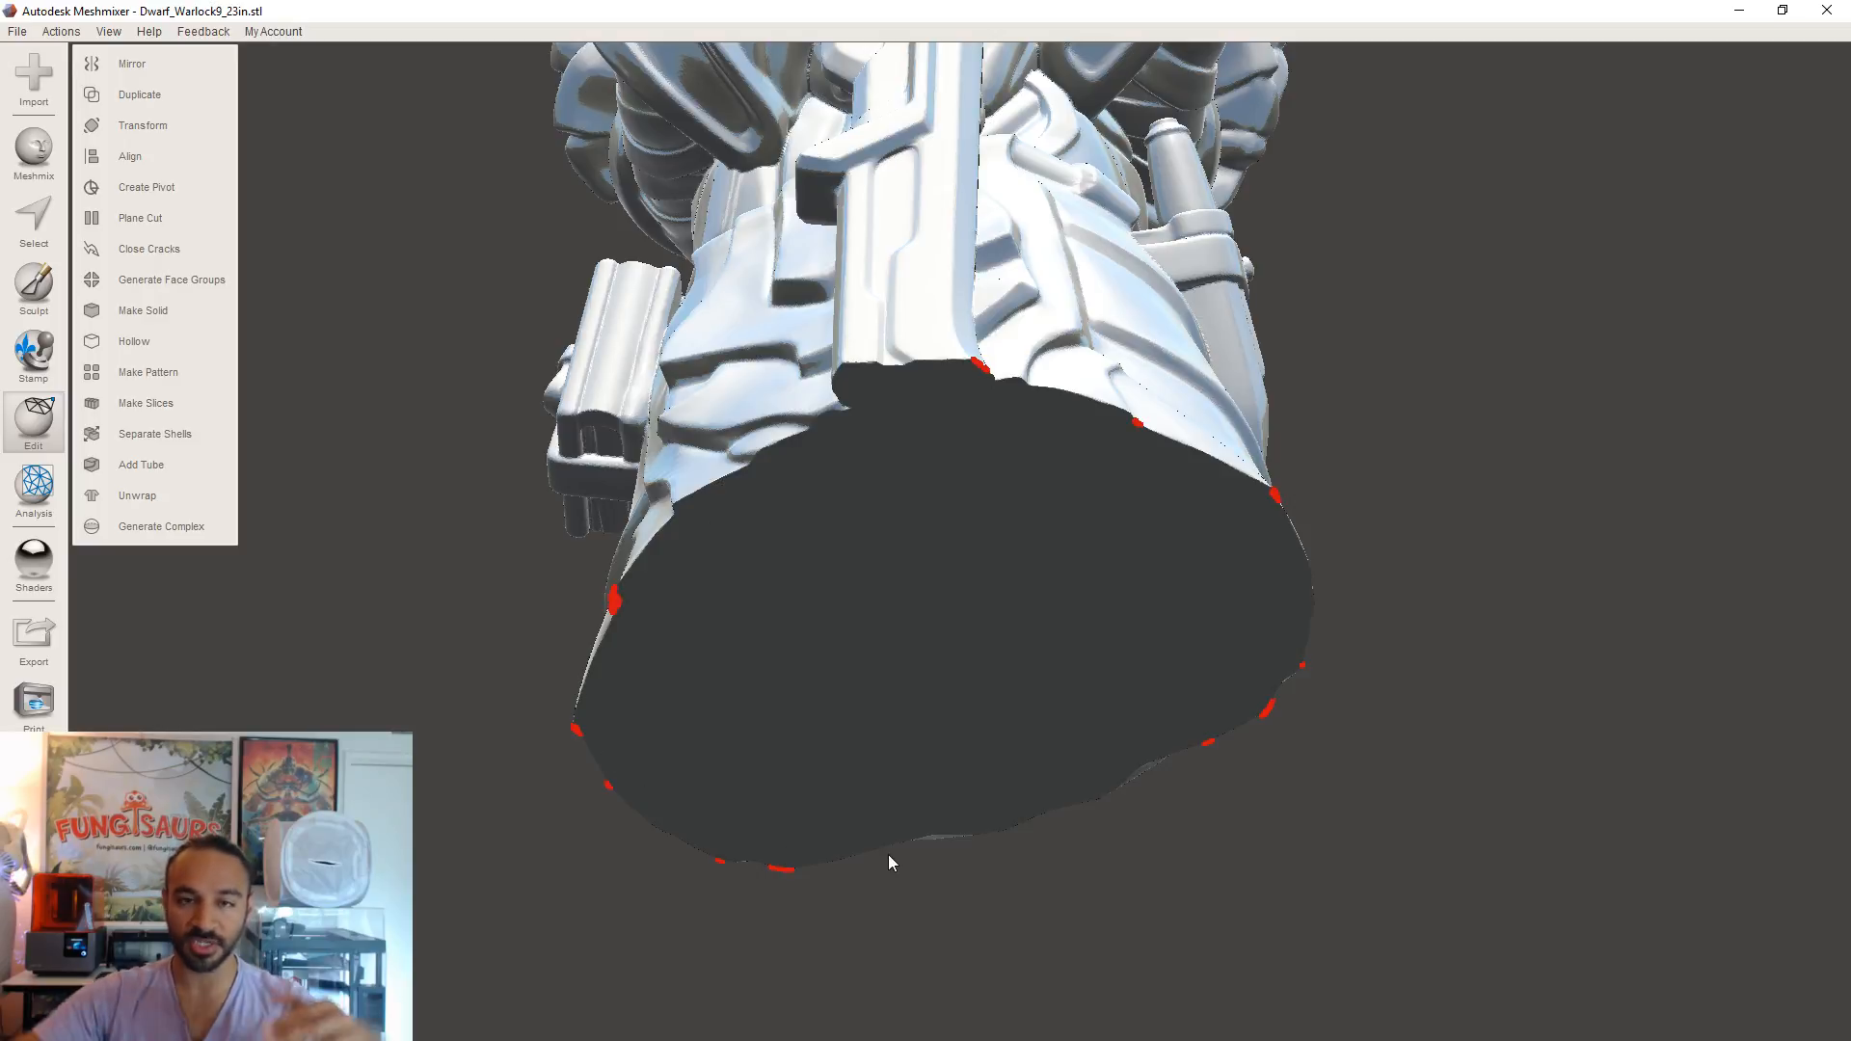
right_click_drag(887, 854, 1164, 576)
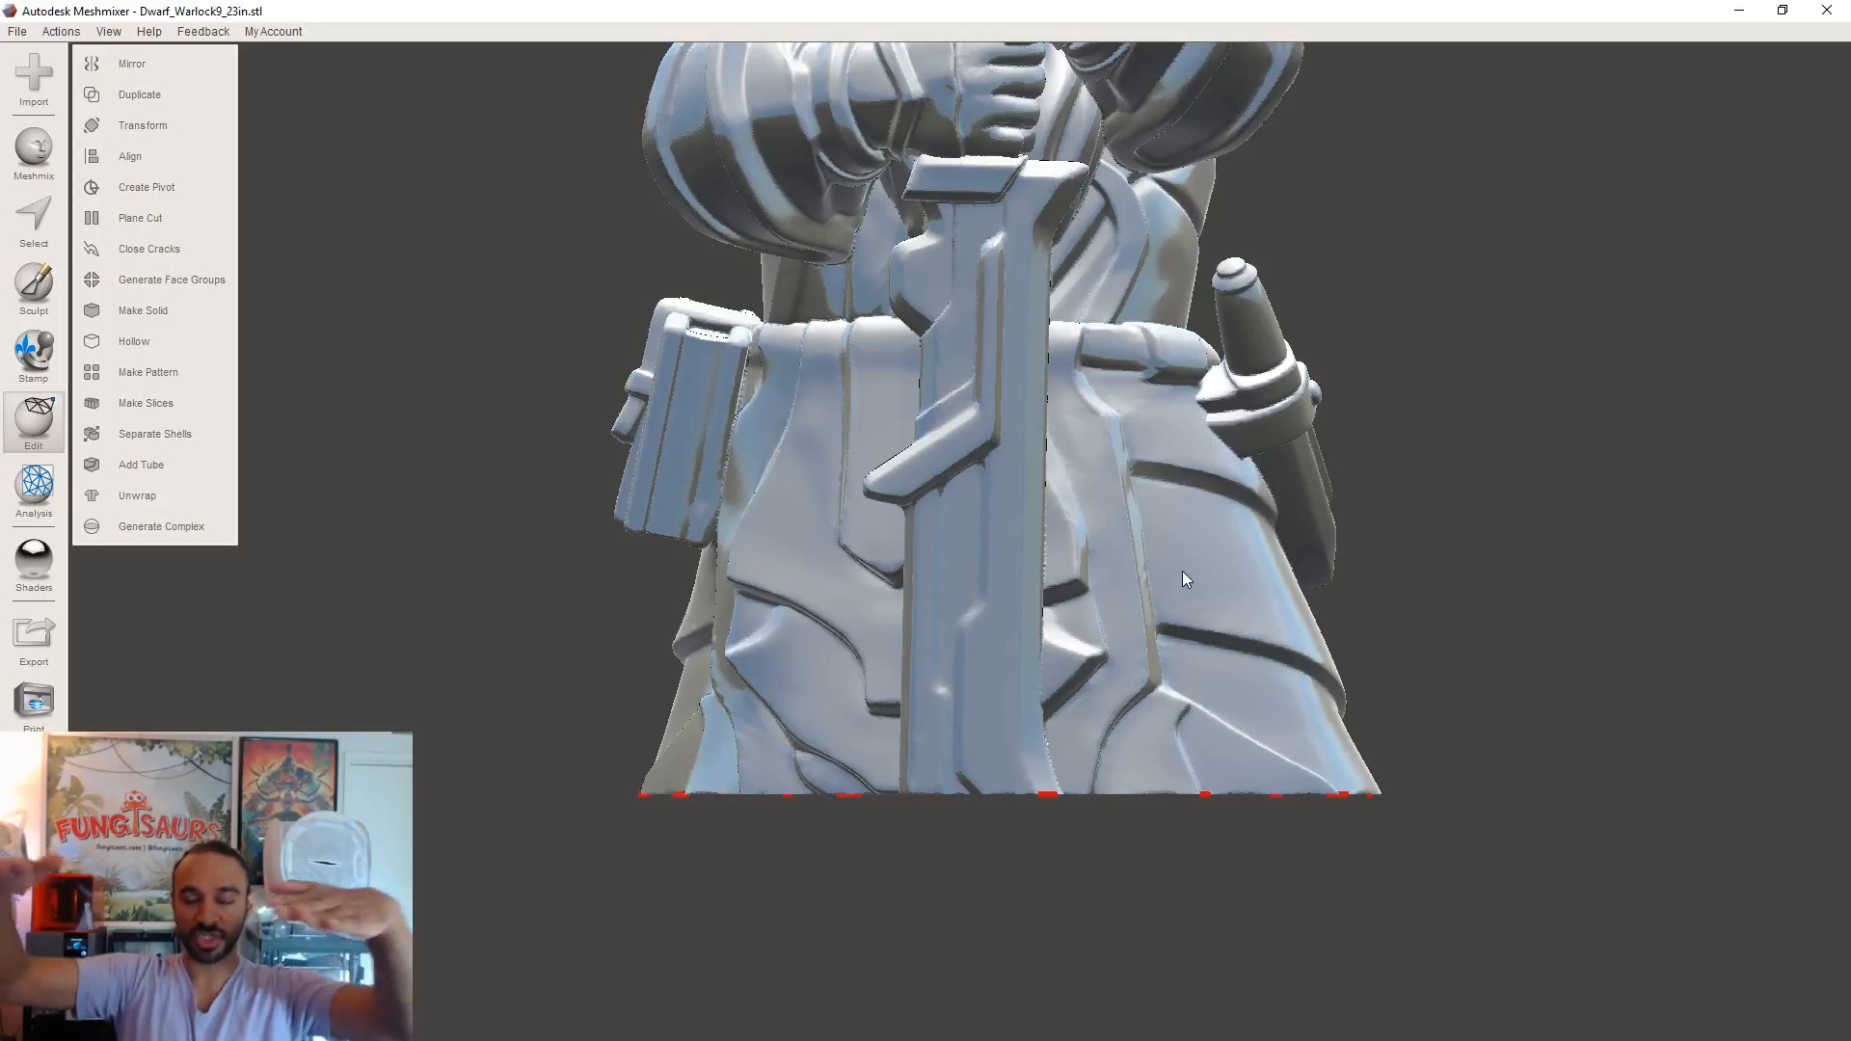
right_click_drag(1404, 819, 1222, 775)
scroll(1223, 775, "up", 3)
middle_click_drag(1243, 776, 919, 318)
scroll(923, 347, "up", 5)
middle_click_drag(893, 158, 909, 415)
scroll(901, 422, "up", 6)
scroll(806, 337, "down", 2)
middle_click_drag(803, 367, 1012, 848)
scroll(795, 533, "up", 3)
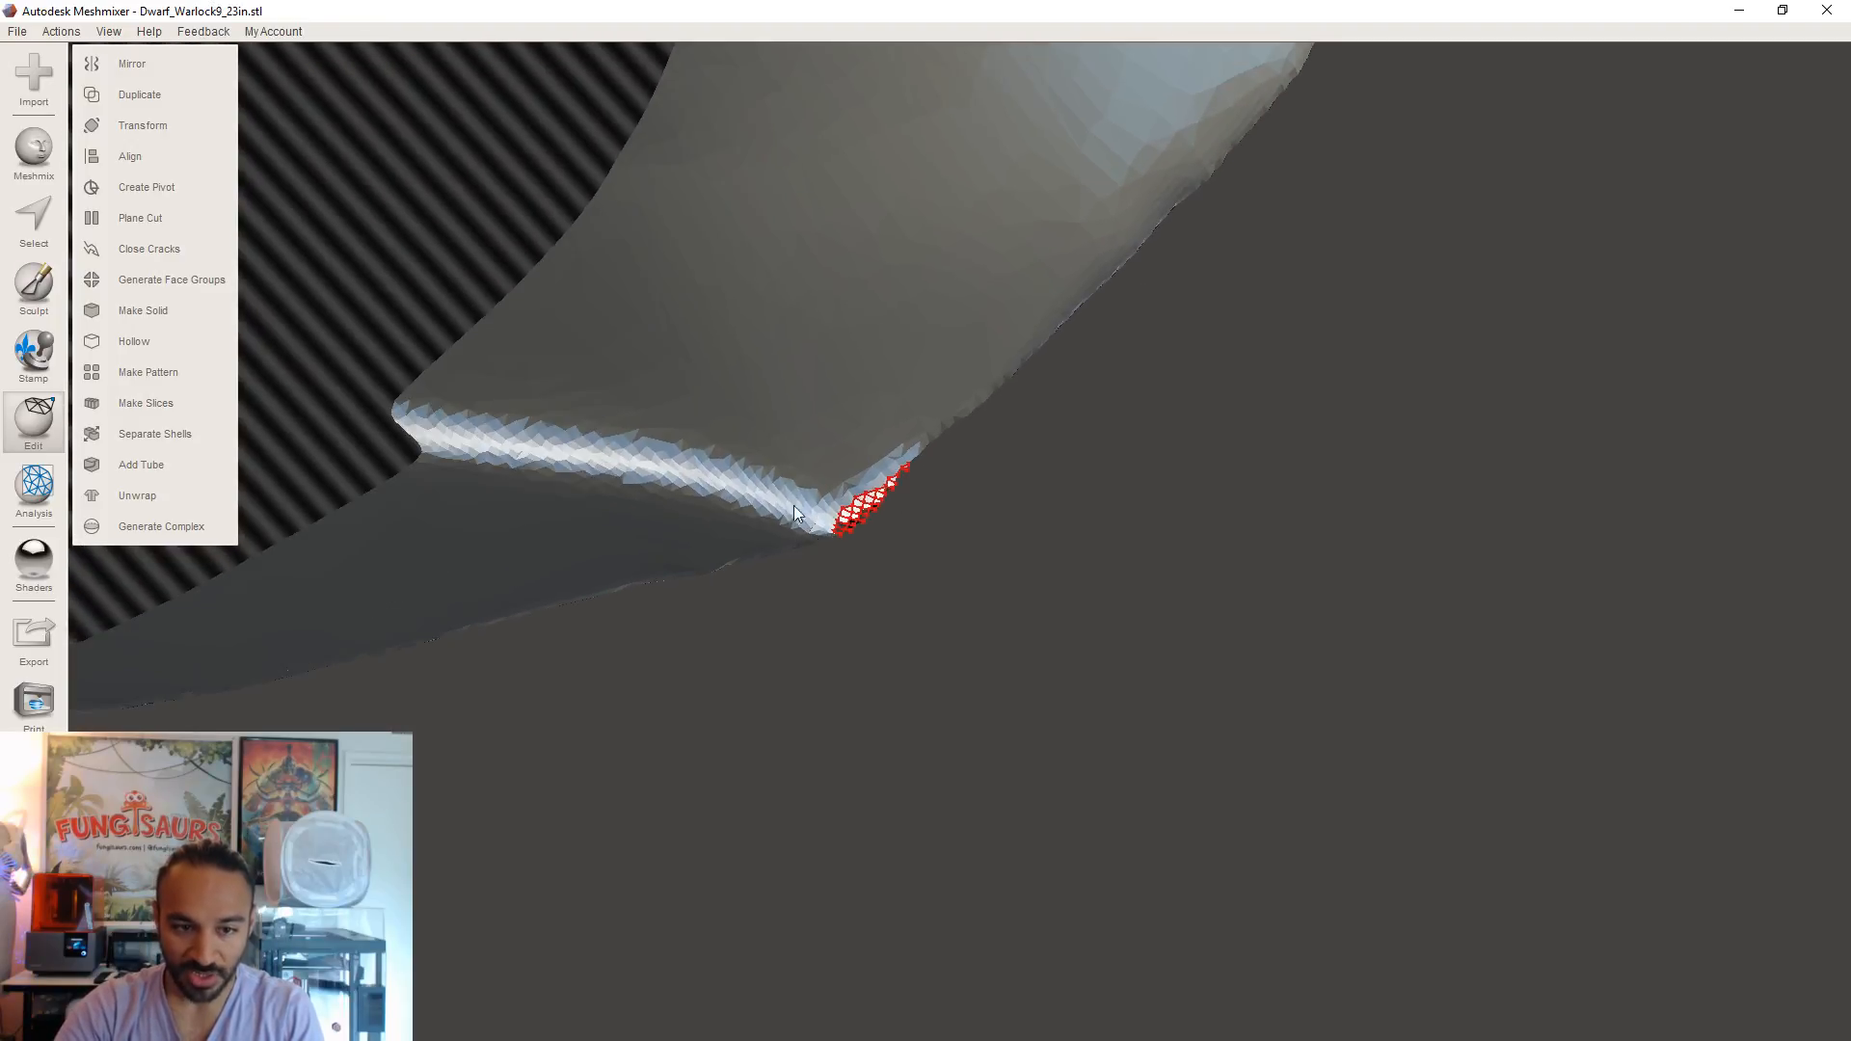
scroll(787, 500, "down", 6)
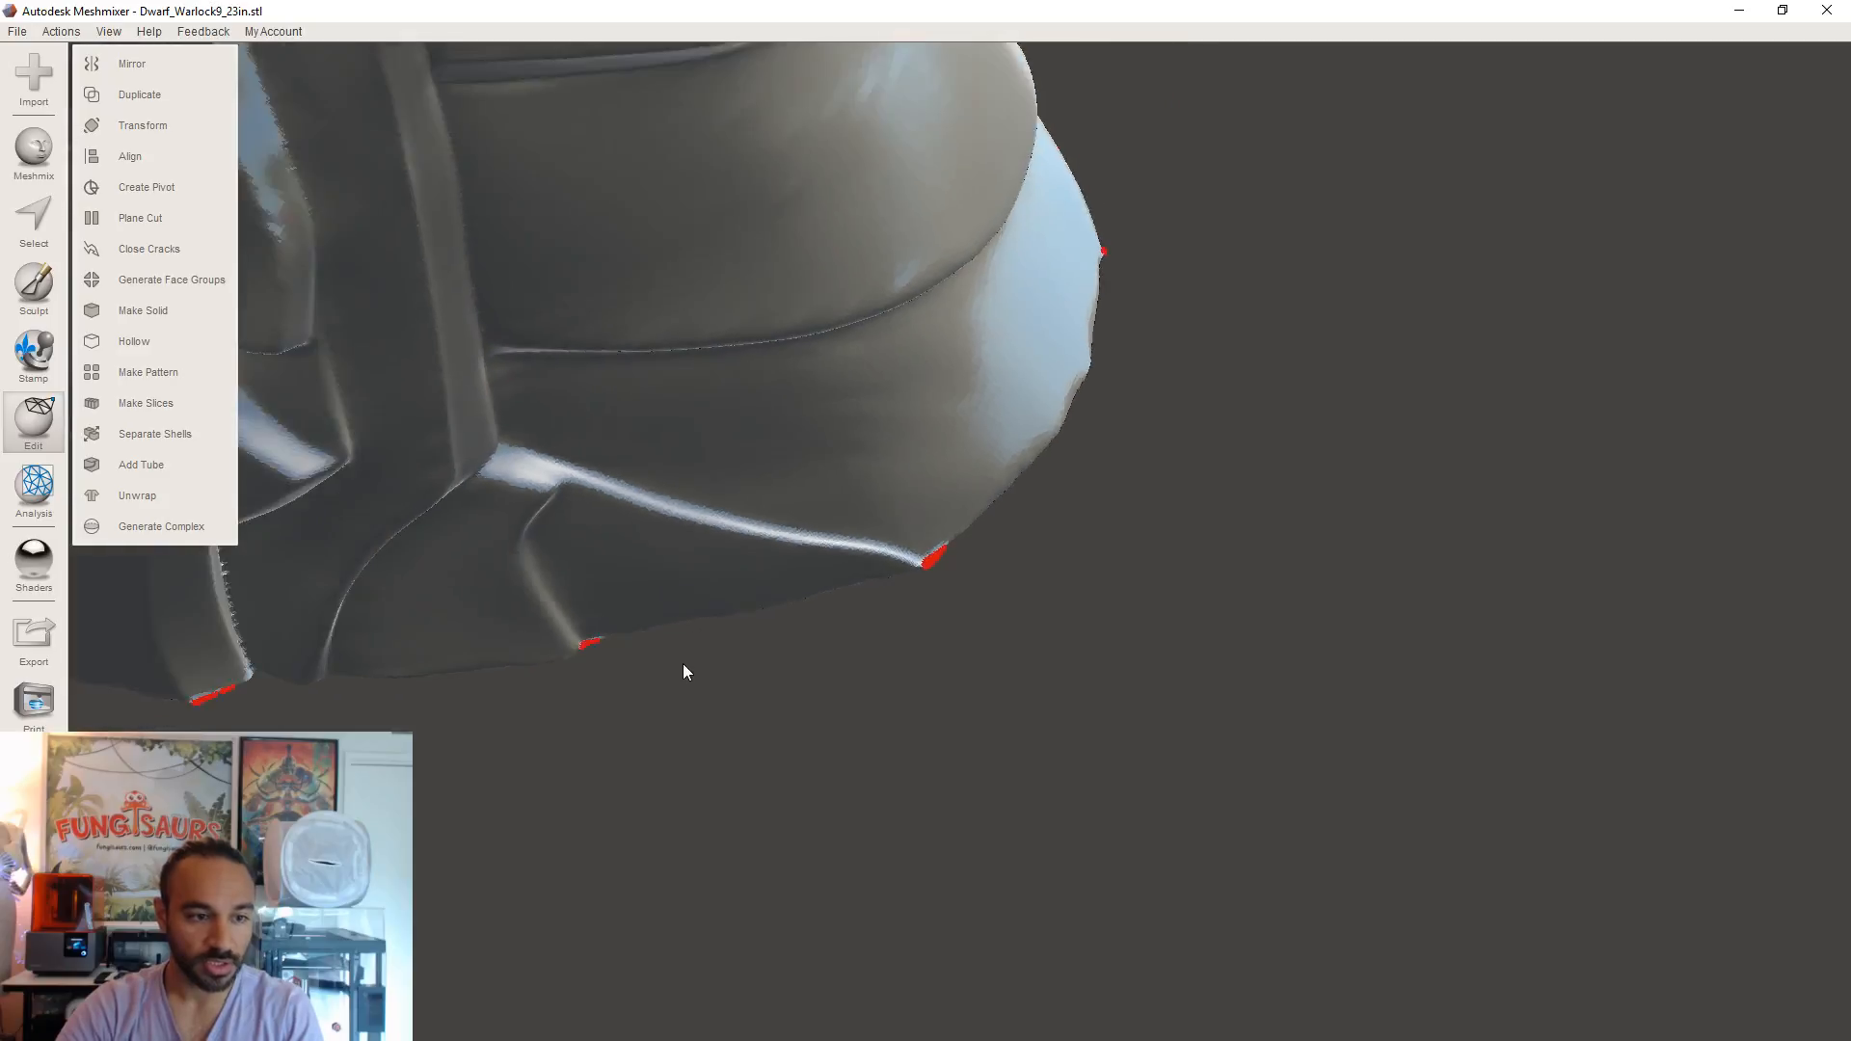
right_click_drag(686, 662, 750, 443)
middle_click_drag(750, 443, 857, 797)
scroll(683, 638, "down", 3)
middle_click_drag(683, 638, 1145, 873)
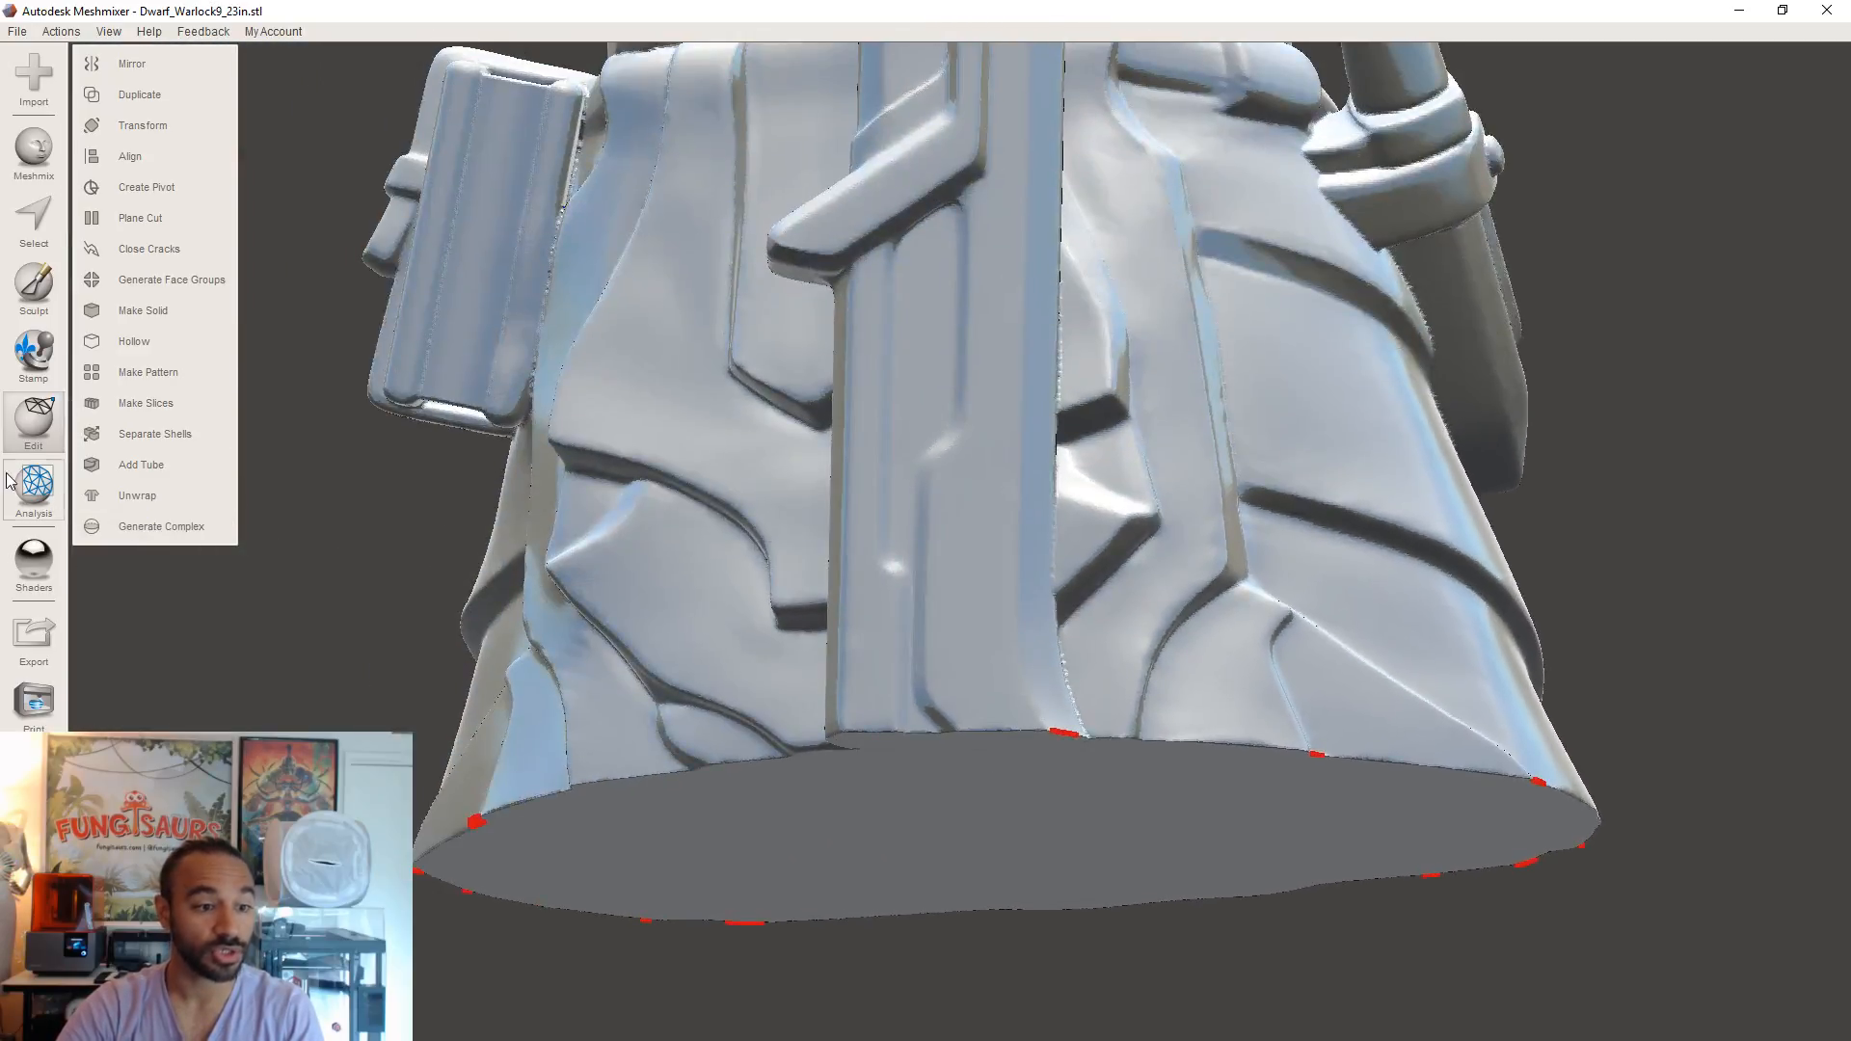
- Inspect the dwarf mesh for defects and auto-repair all of them with the Flat Fill mode
mouse_move(26, 486)
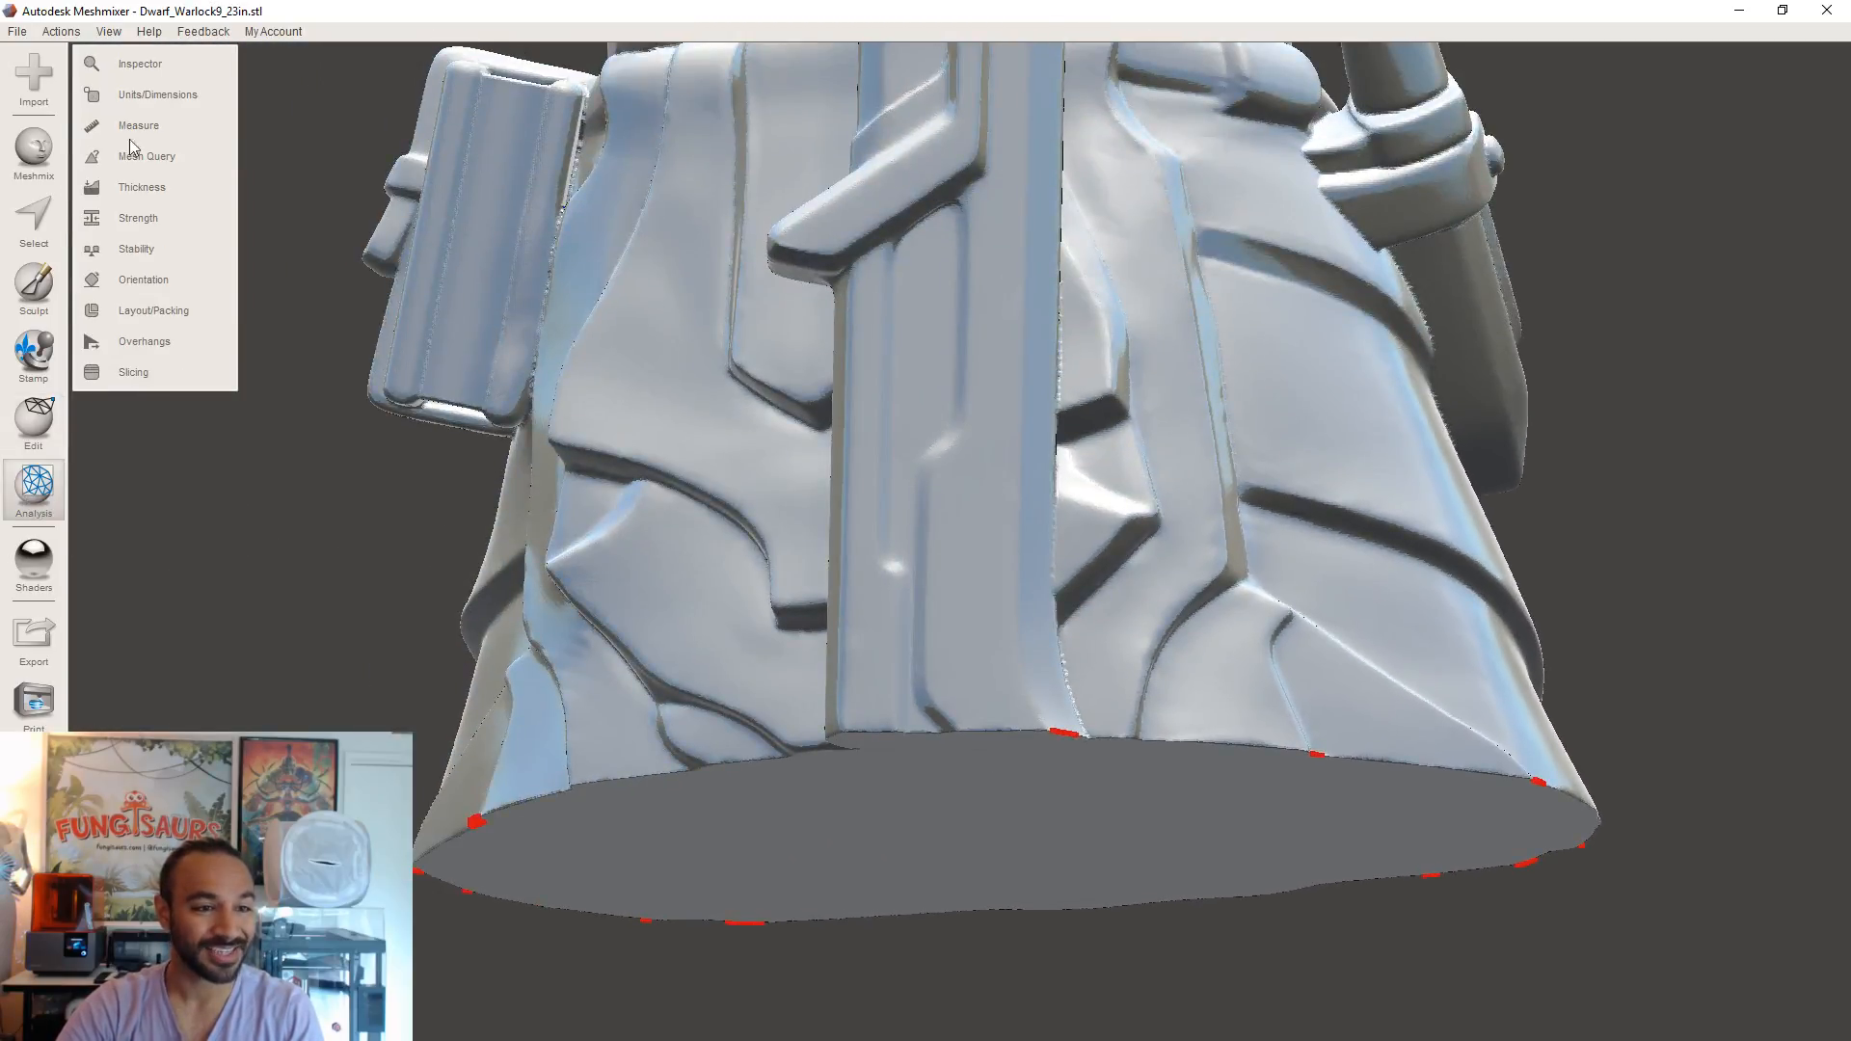
left_click(124, 66)
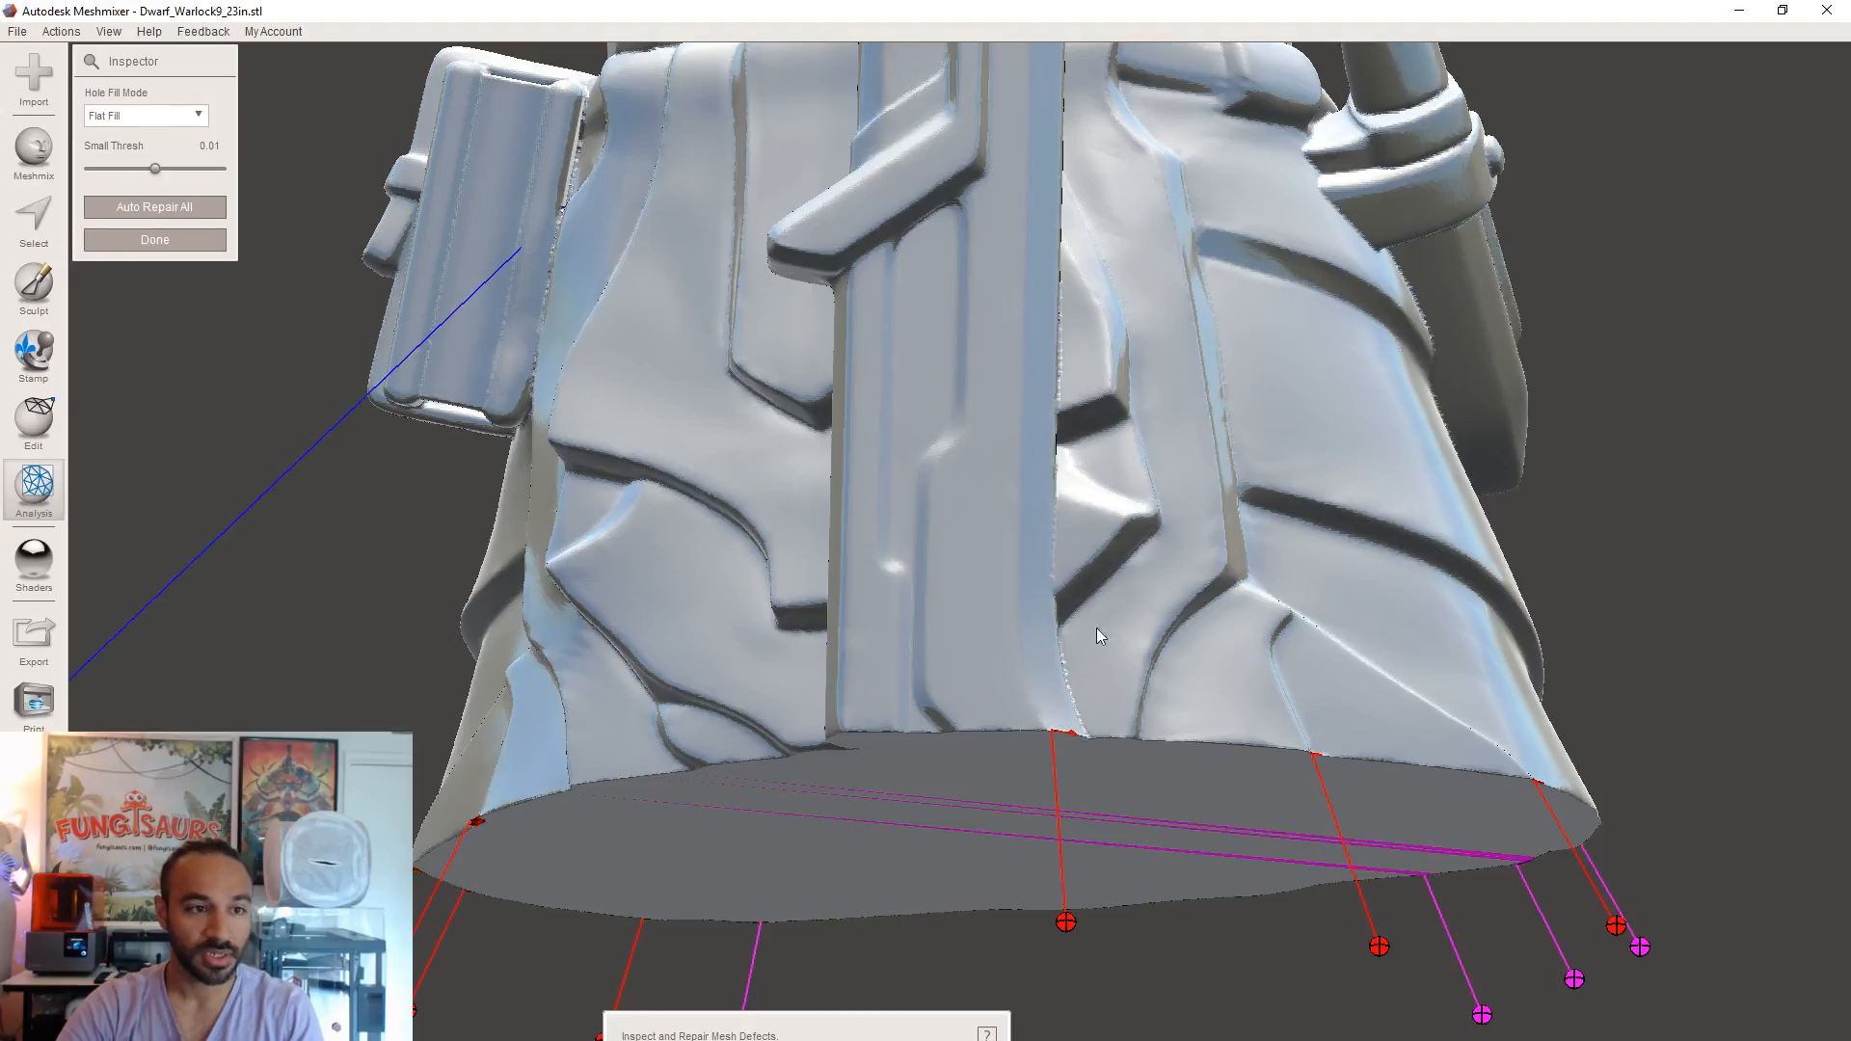
left_click(177, 211)
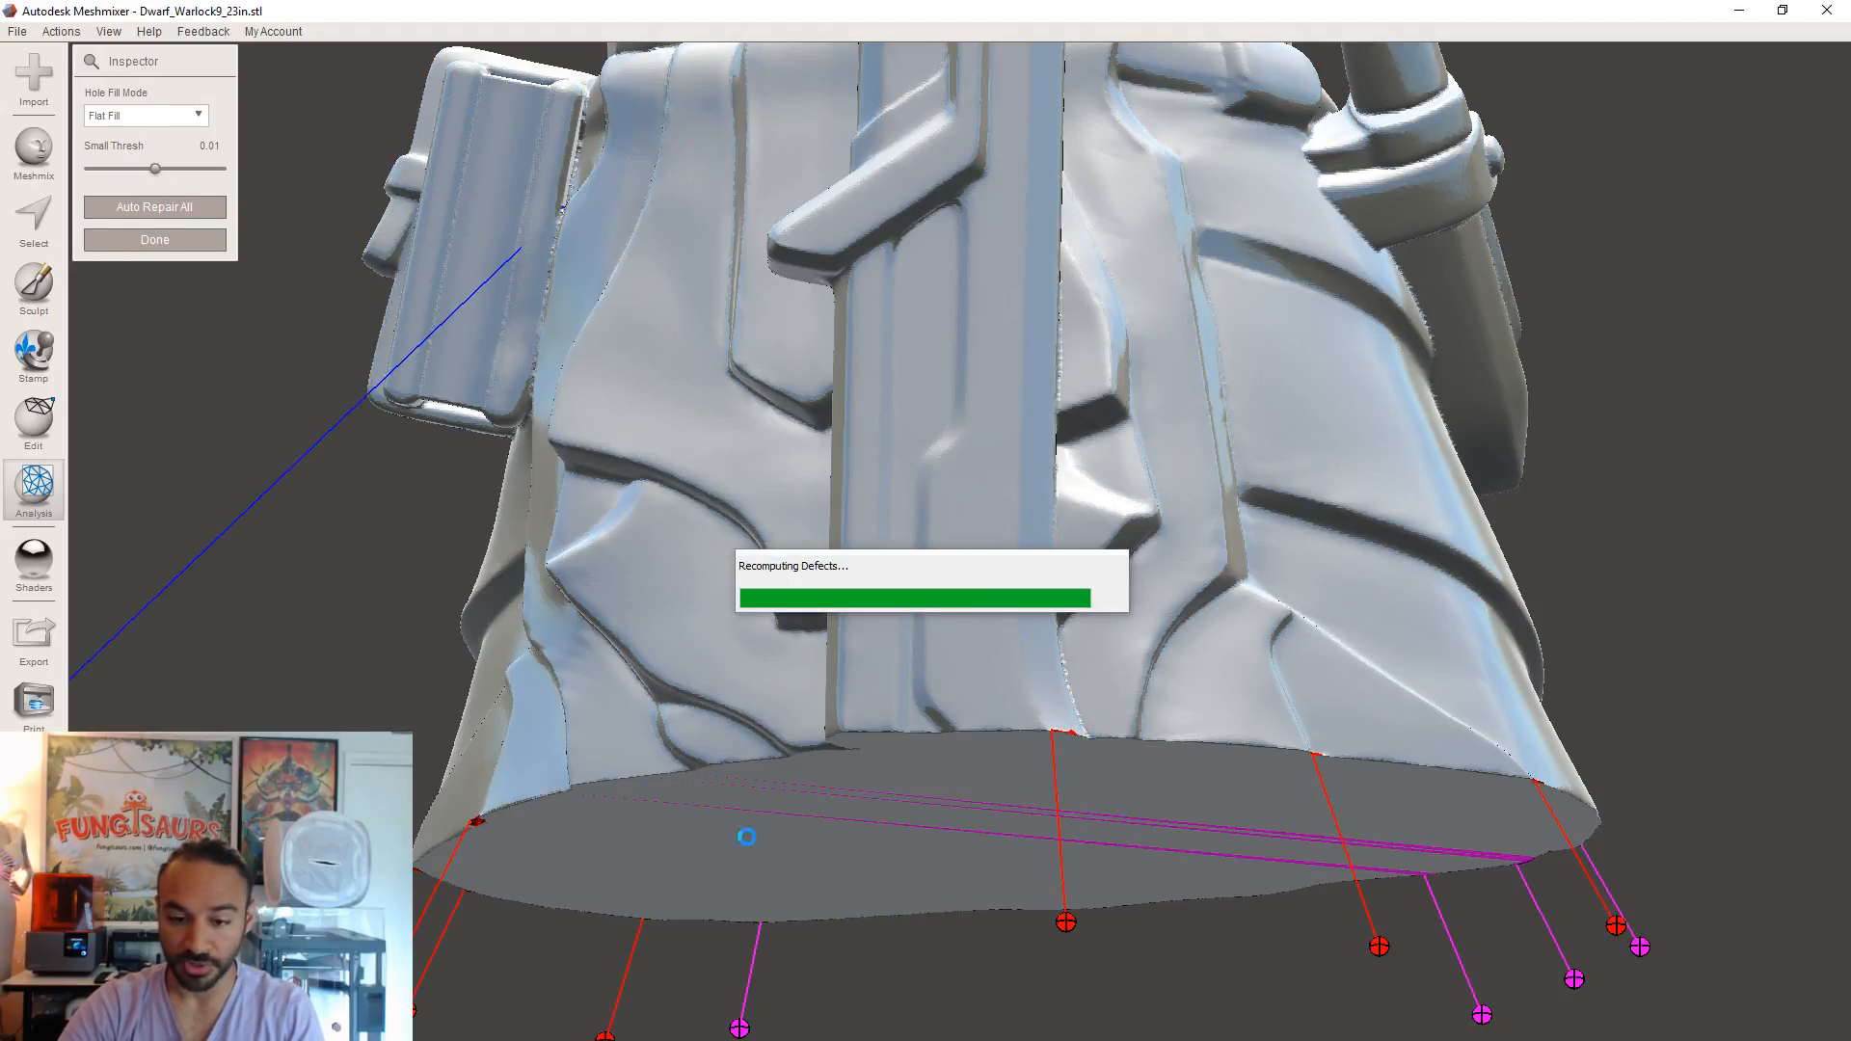
right_click_drag(1214, 800, 1080, 636)
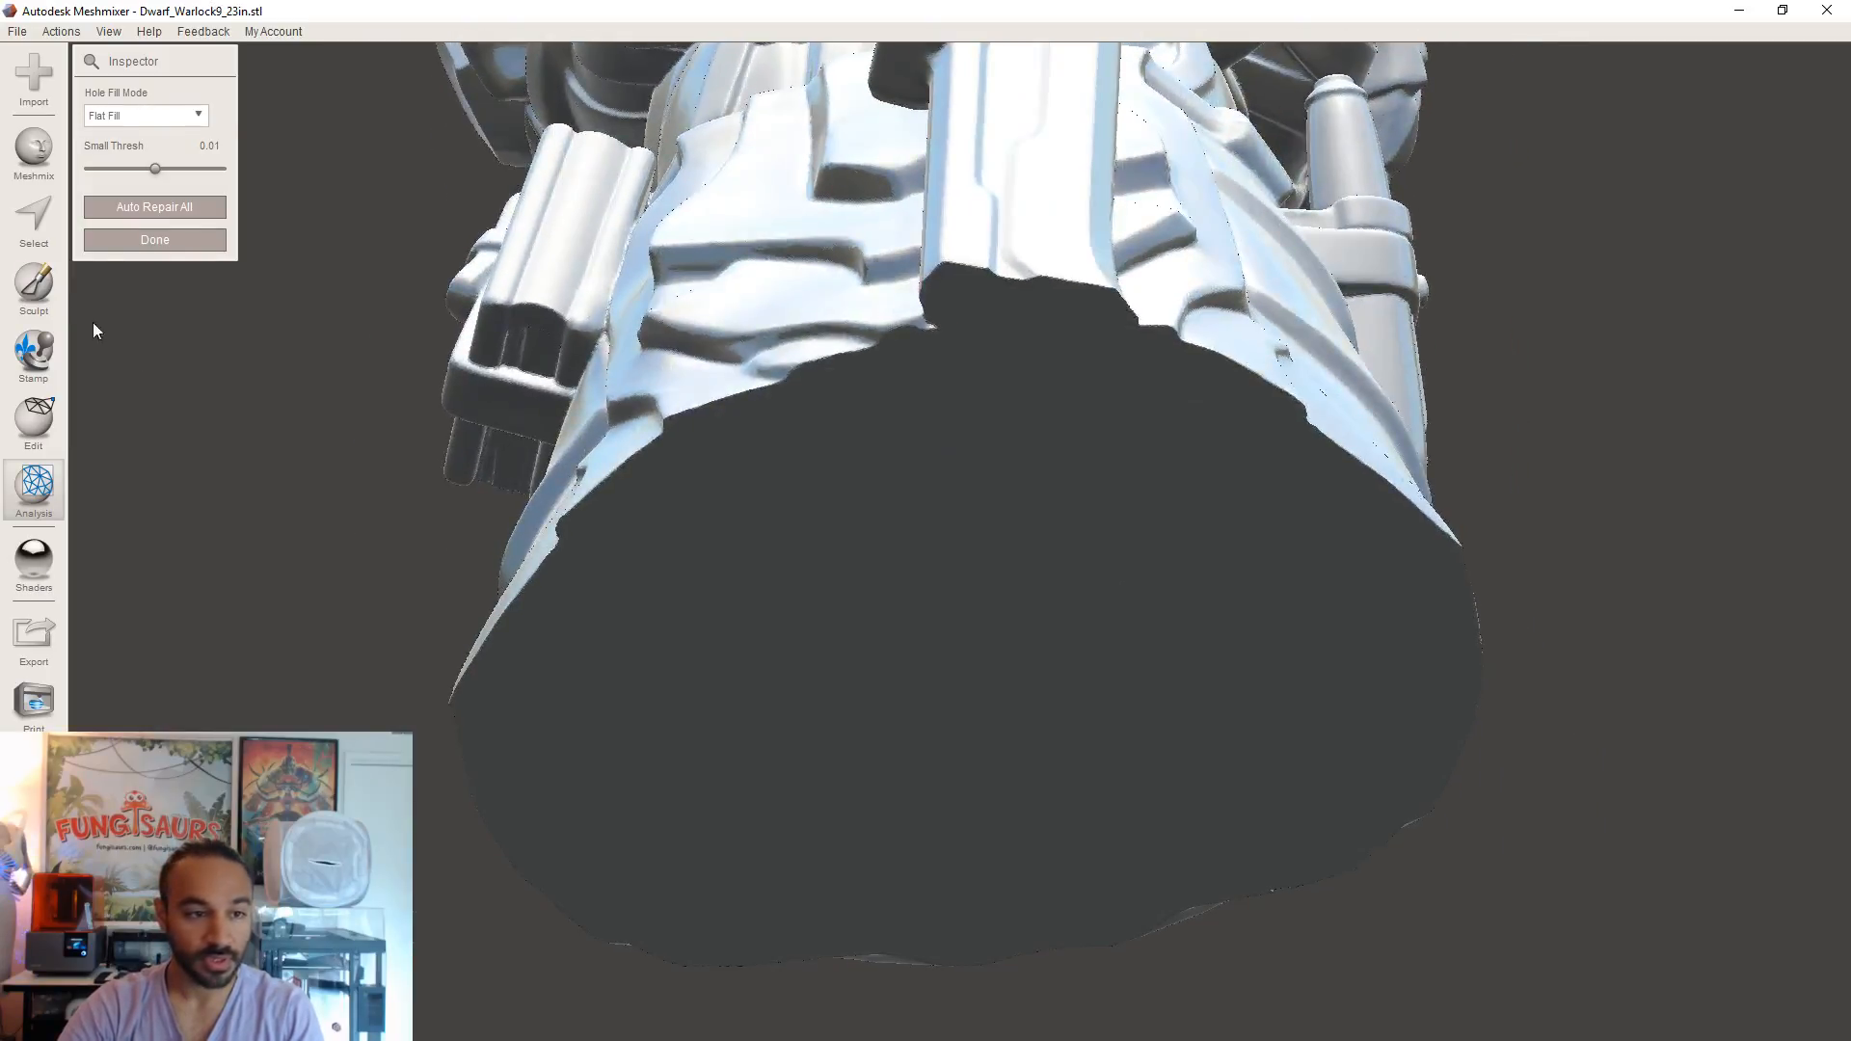
left_click(131, 246)
- Start hollowing the dwarf with a 2 mm offset distance and examine the inner shell around its base
left_click(42, 424)
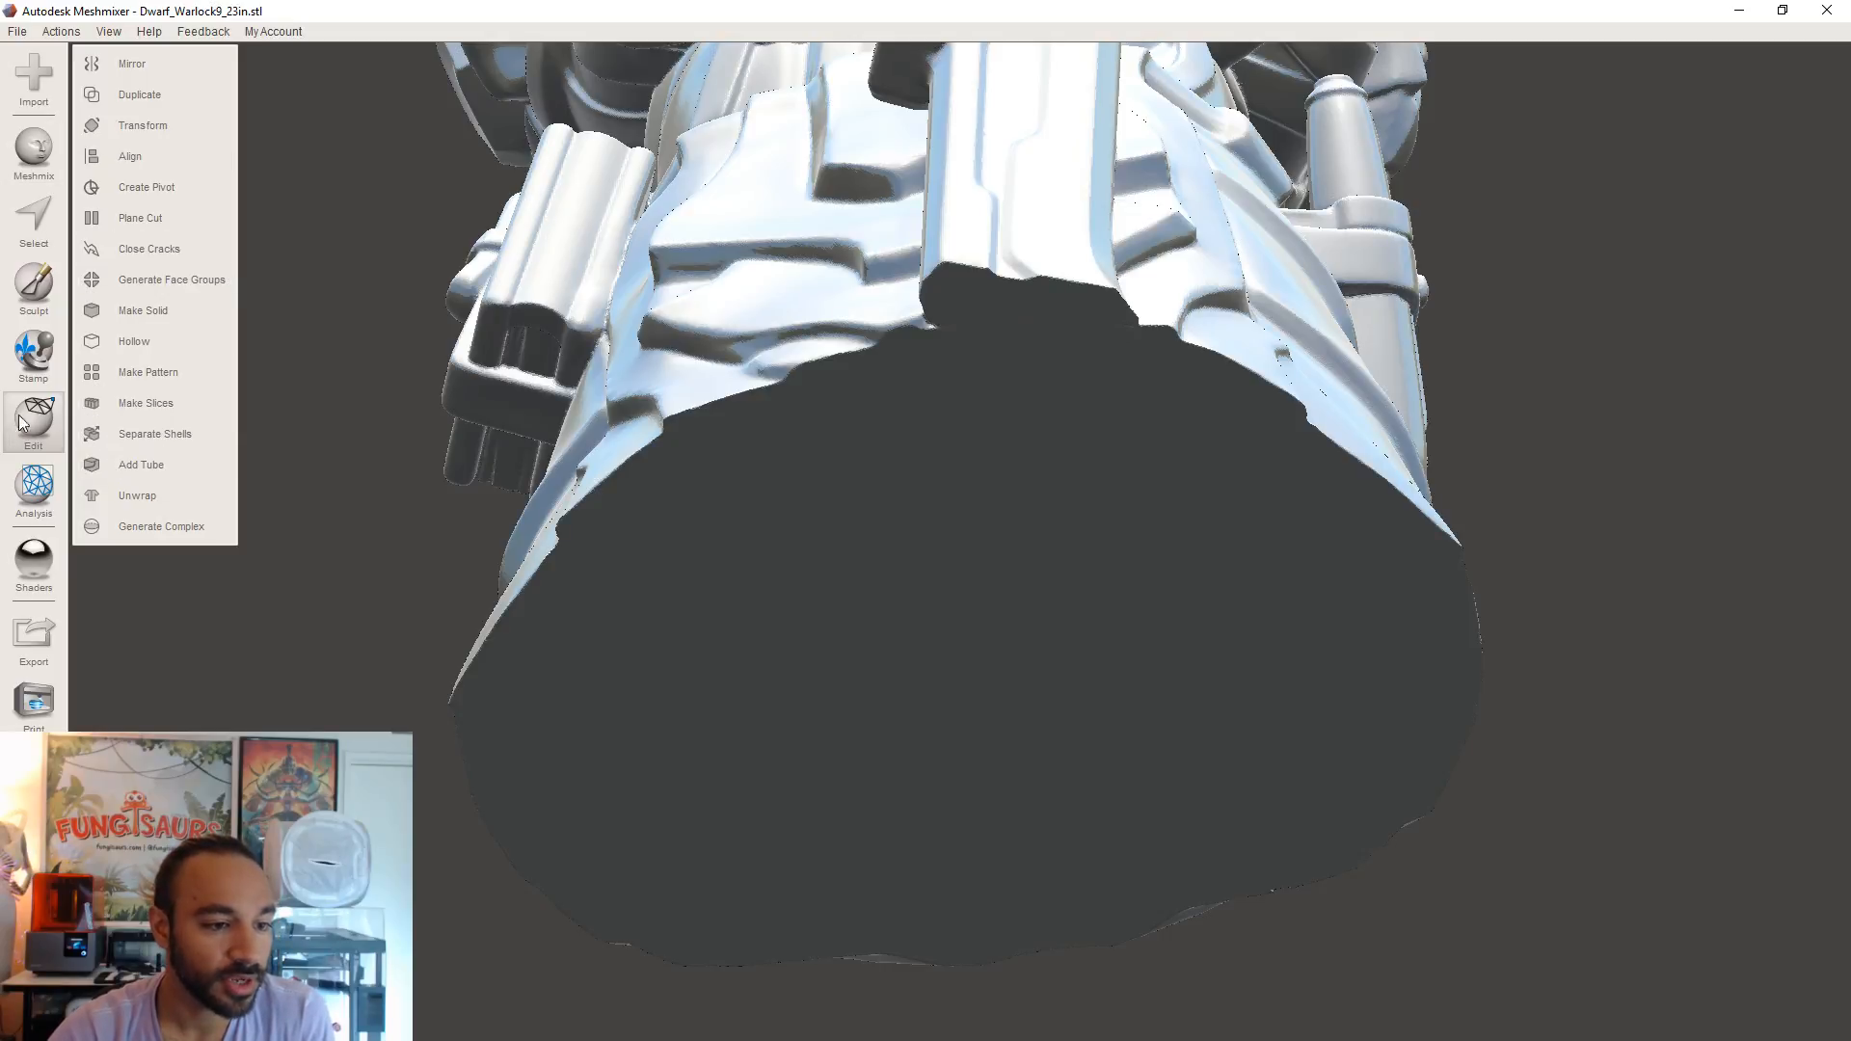
left_click(97, 341)
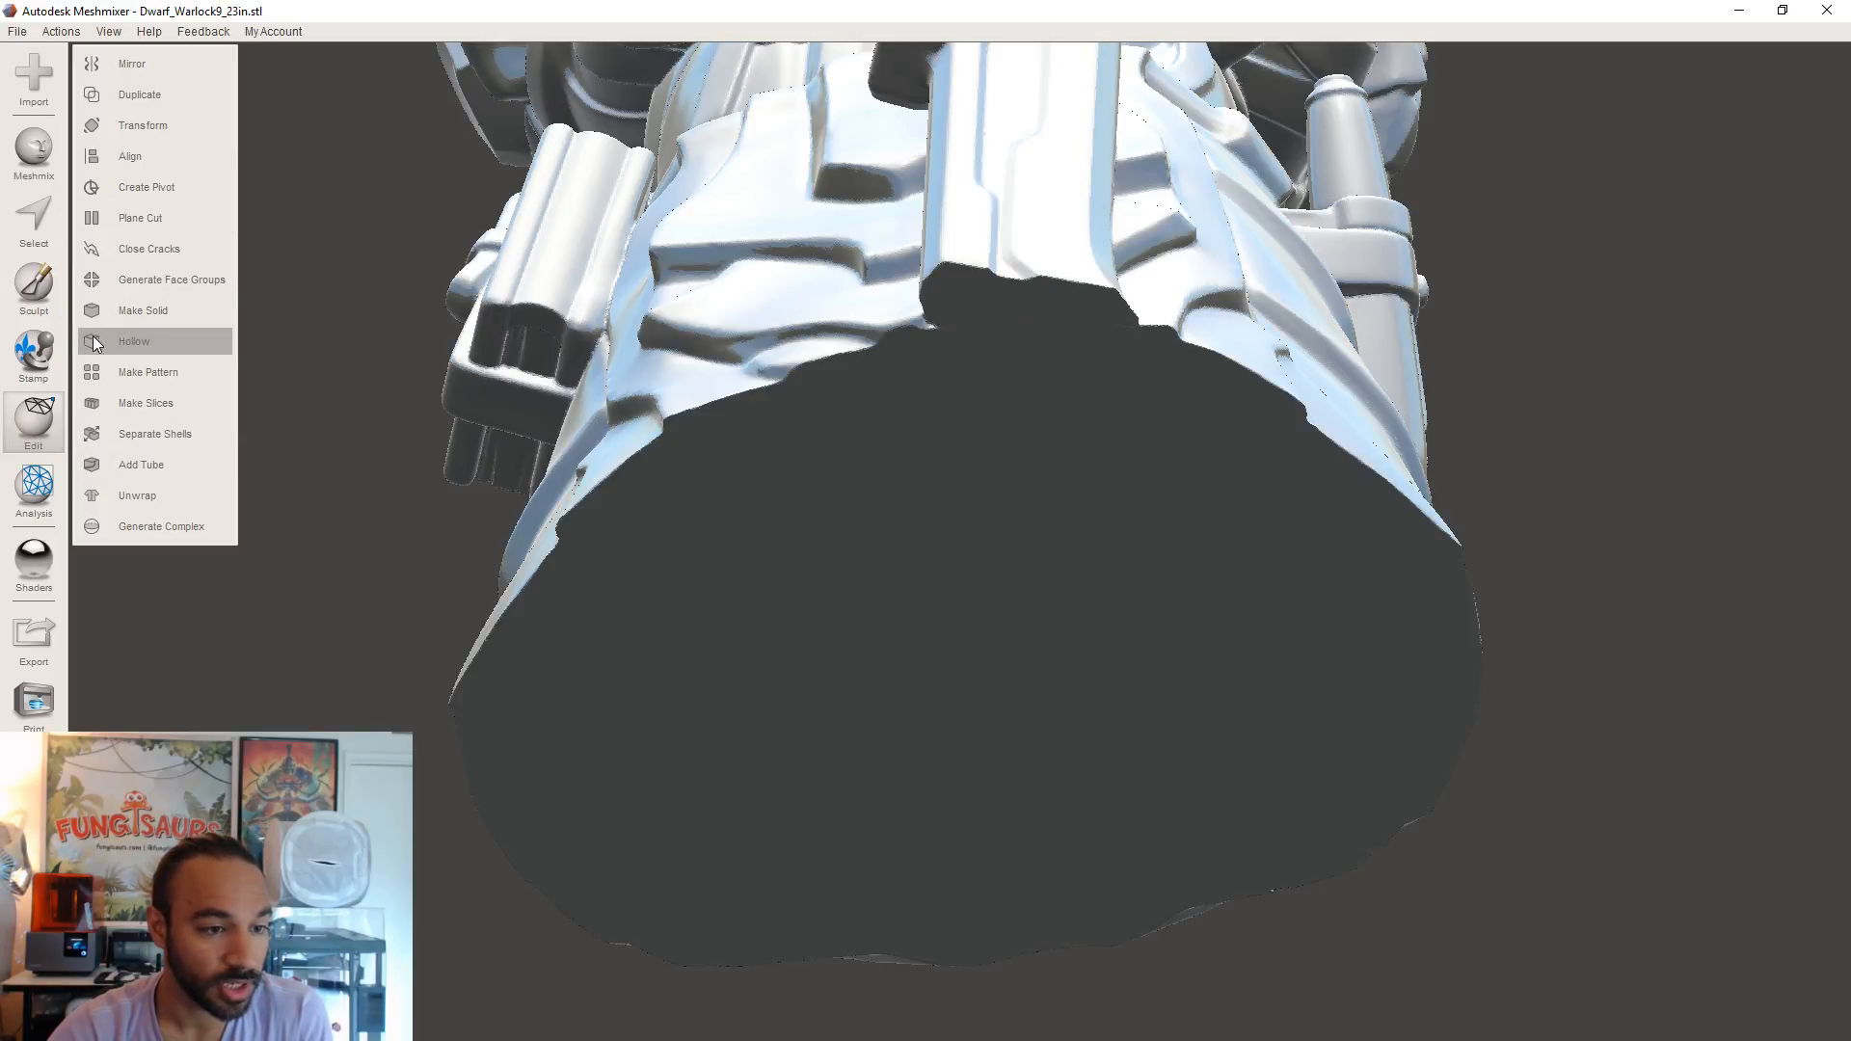
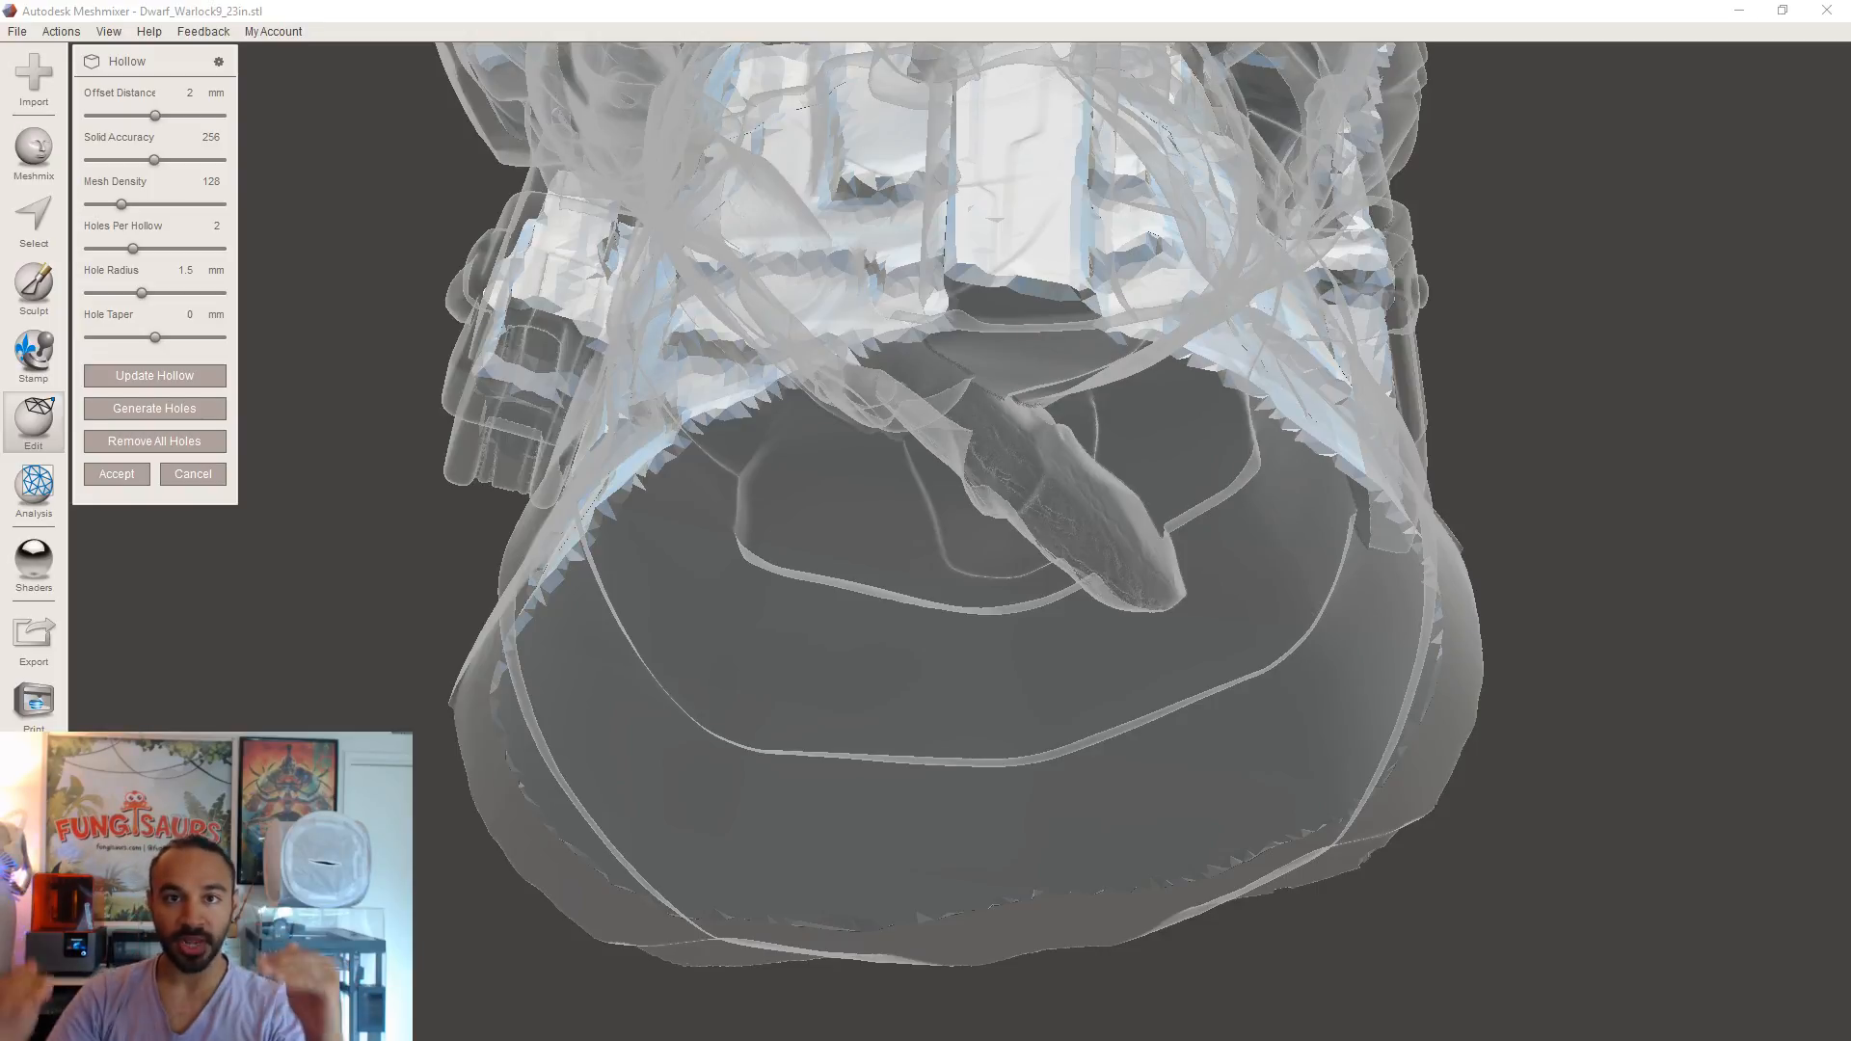
right_click_drag(1464, 801, 1433, 720)
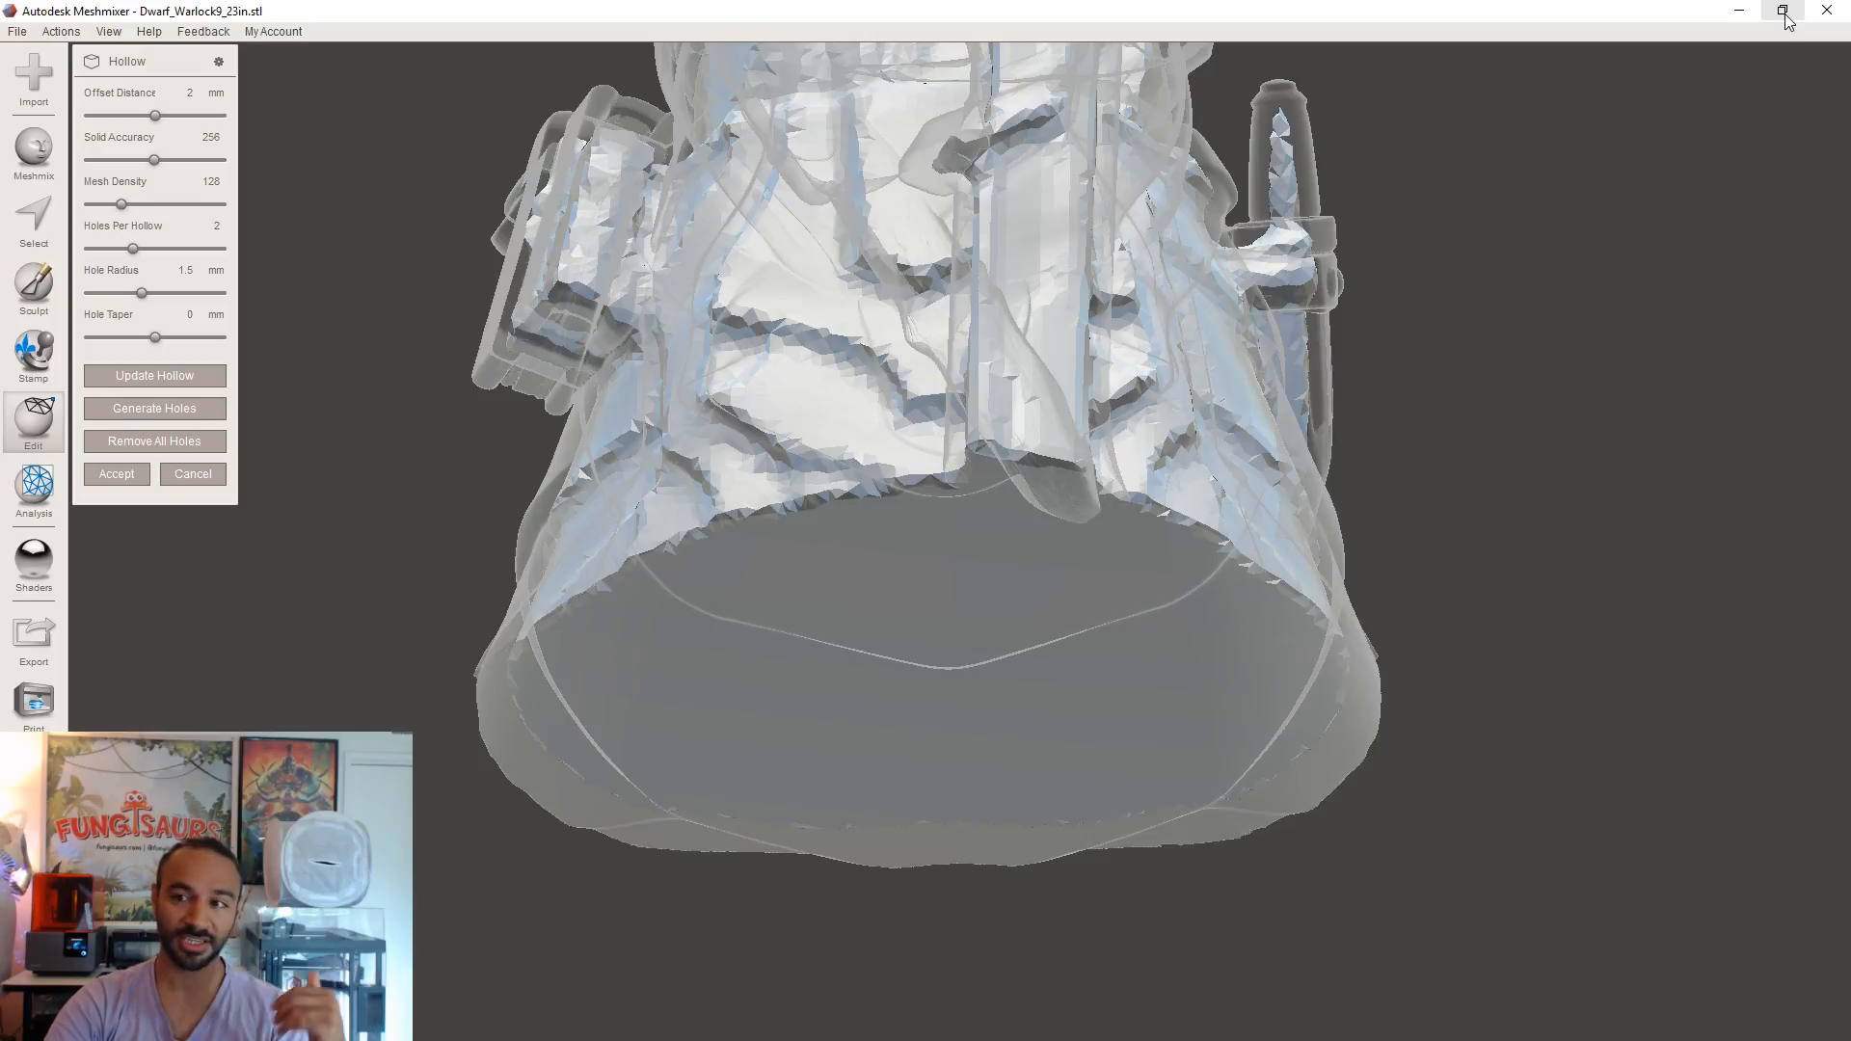
right_click_drag(1280, 512, 986, 714)
scroll(1118, 617, "up", 5)
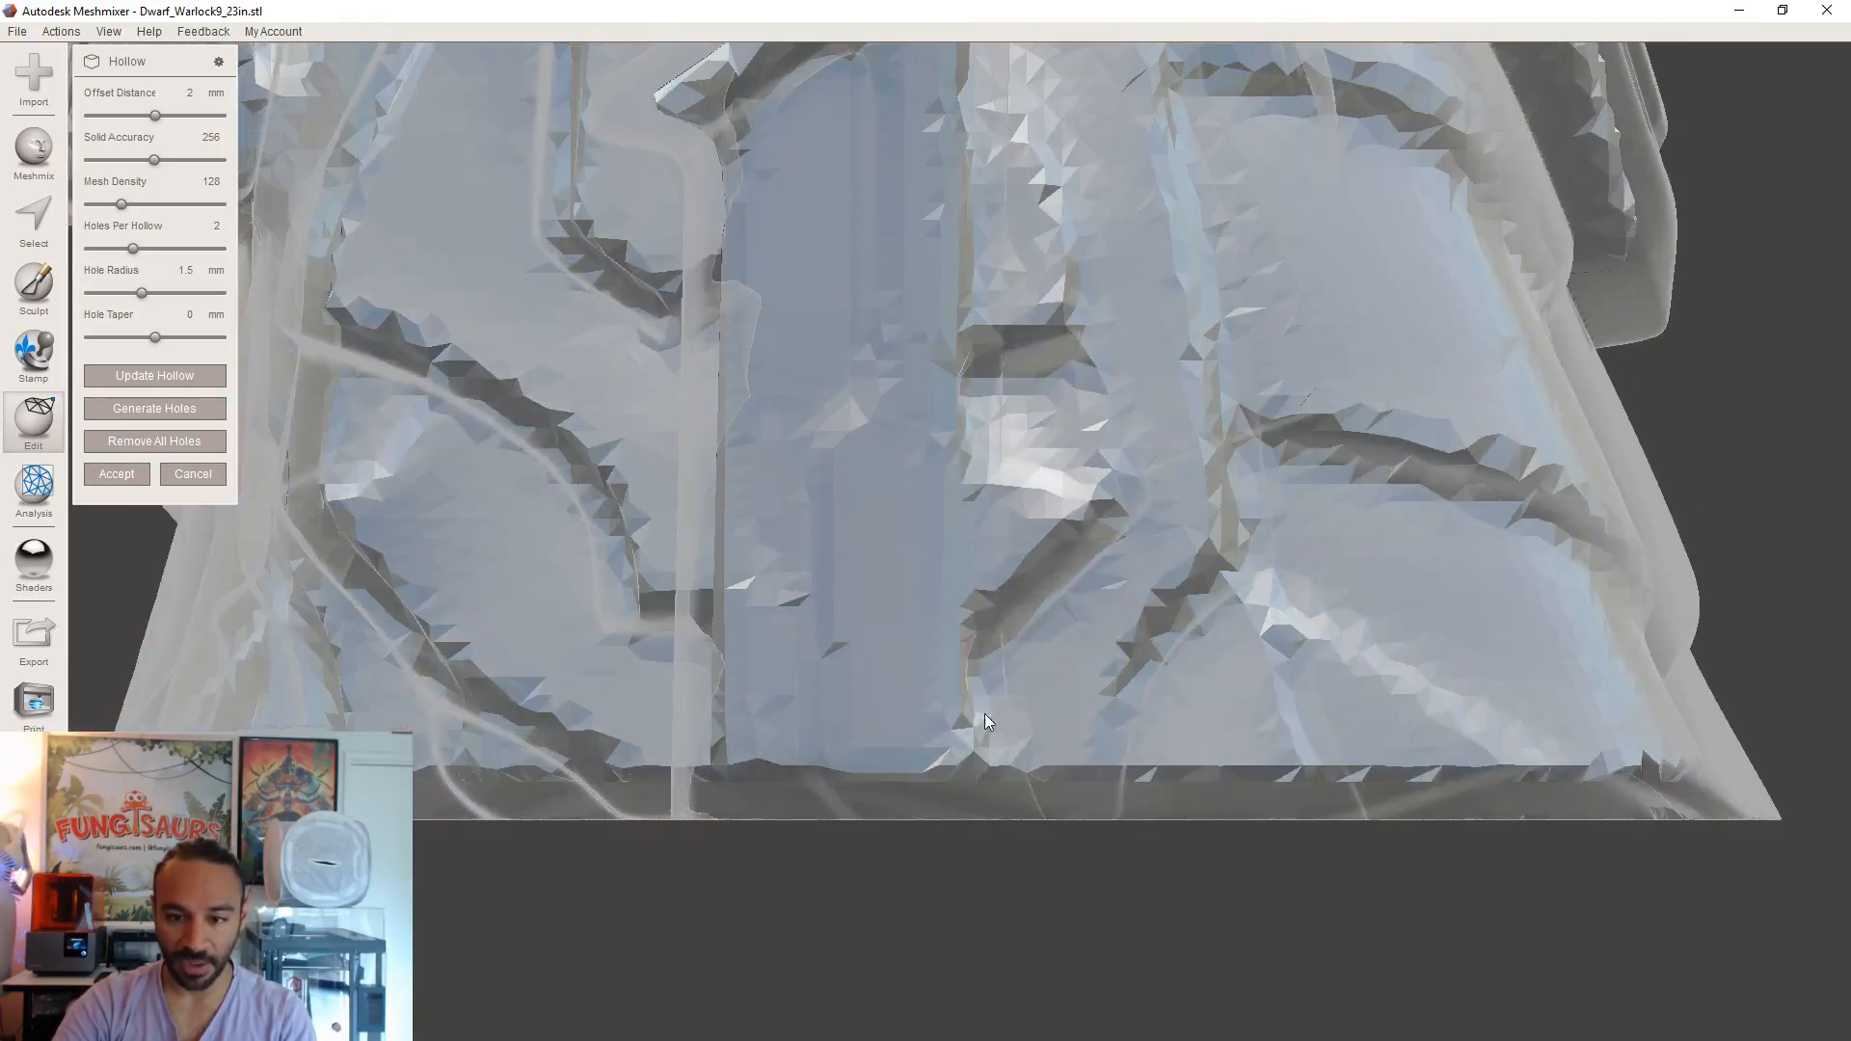
right_click_drag(705, 562, 1052, 402)
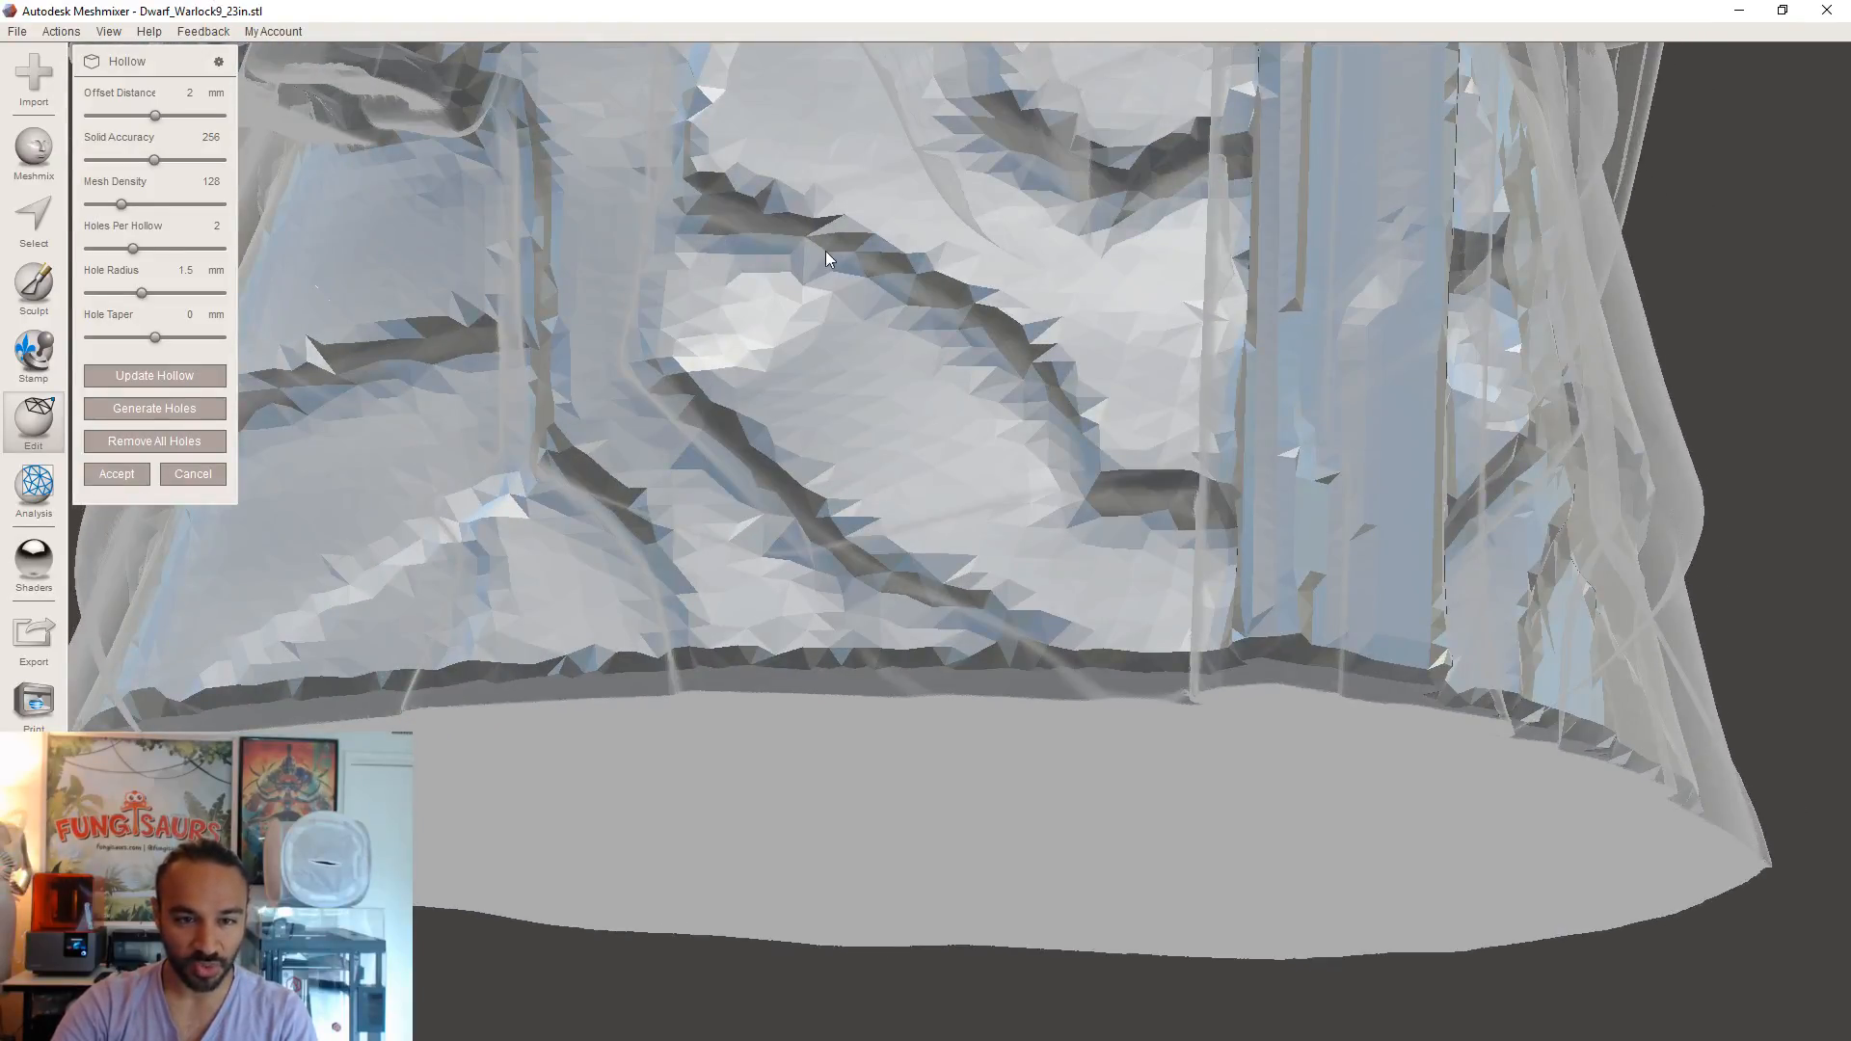
- Examine the hollow preview inside the dwarf's head, shoulders and pointed crystal shape behind the shoulder
scroll(1020, 507, "down", 10)
middle_click_drag(1091, 444, 1066, 770)
right_click_drag(1067, 769, 1072, 617)
scroll(811, 758, "up", 8)
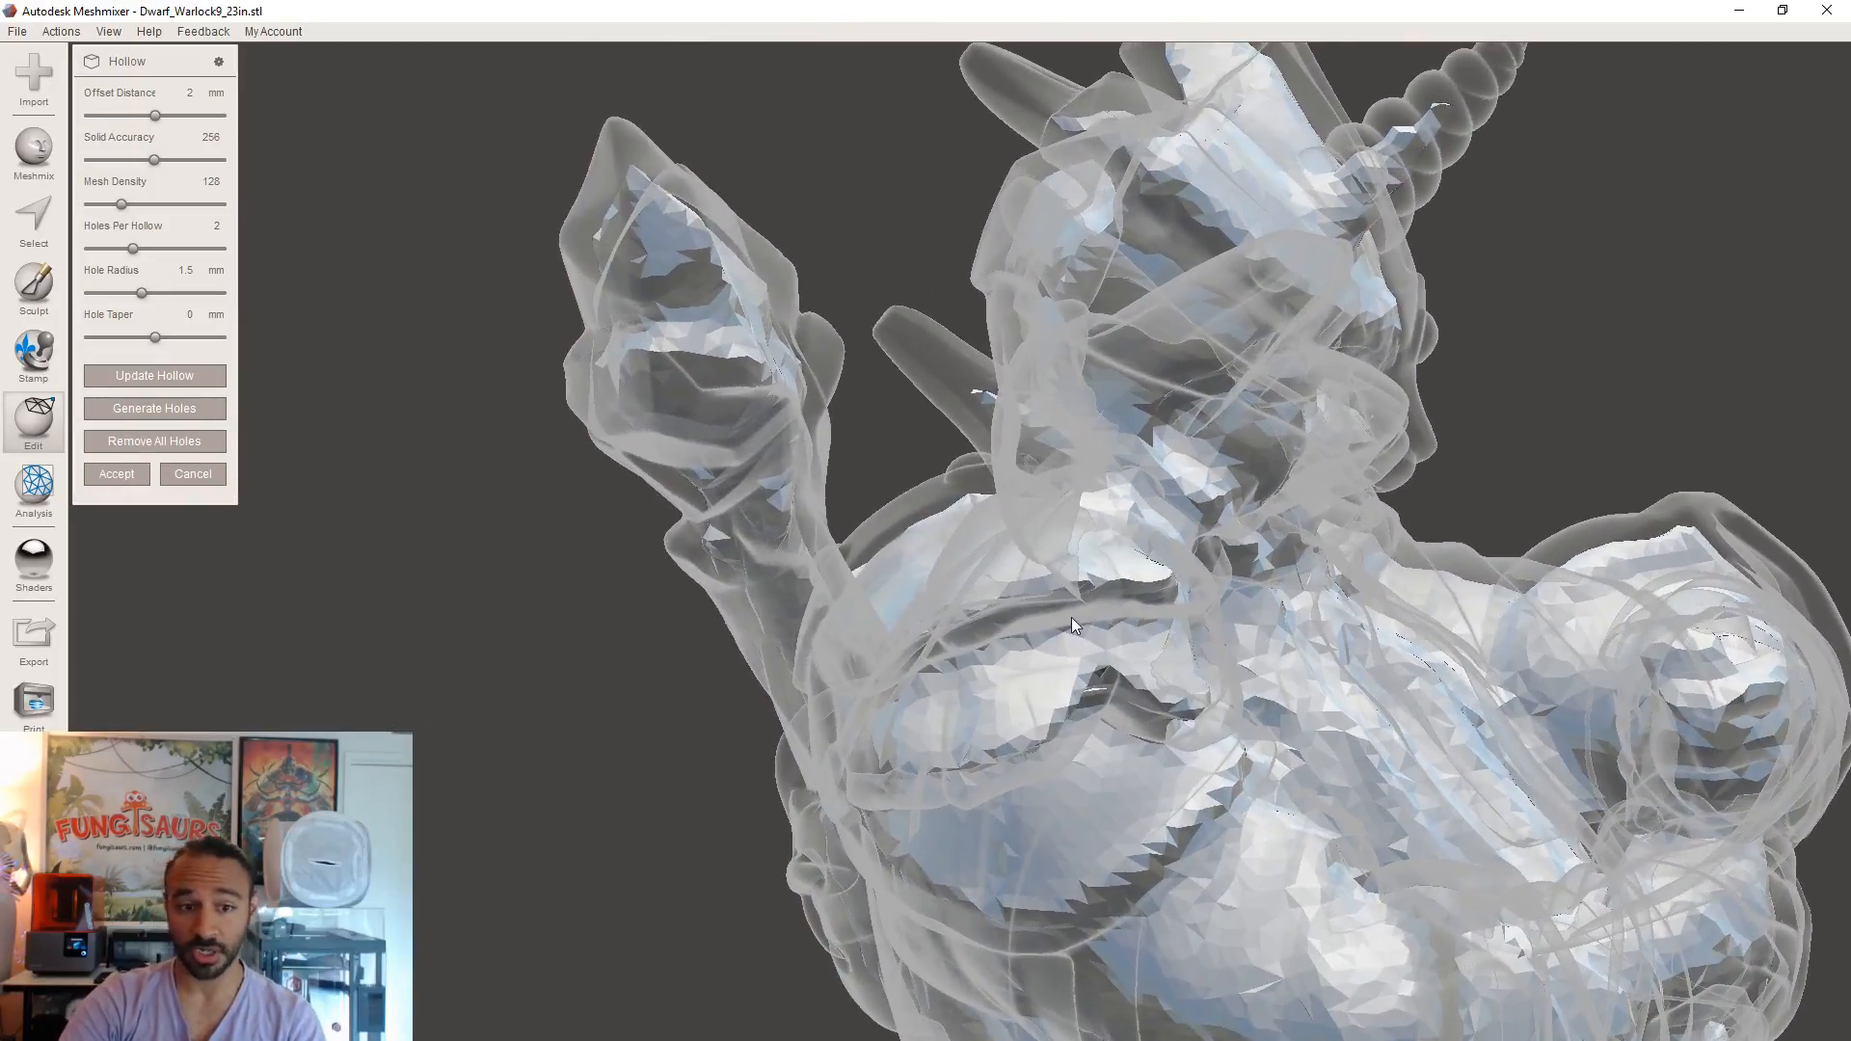
right_click_drag(1135, 494, 660, 501)
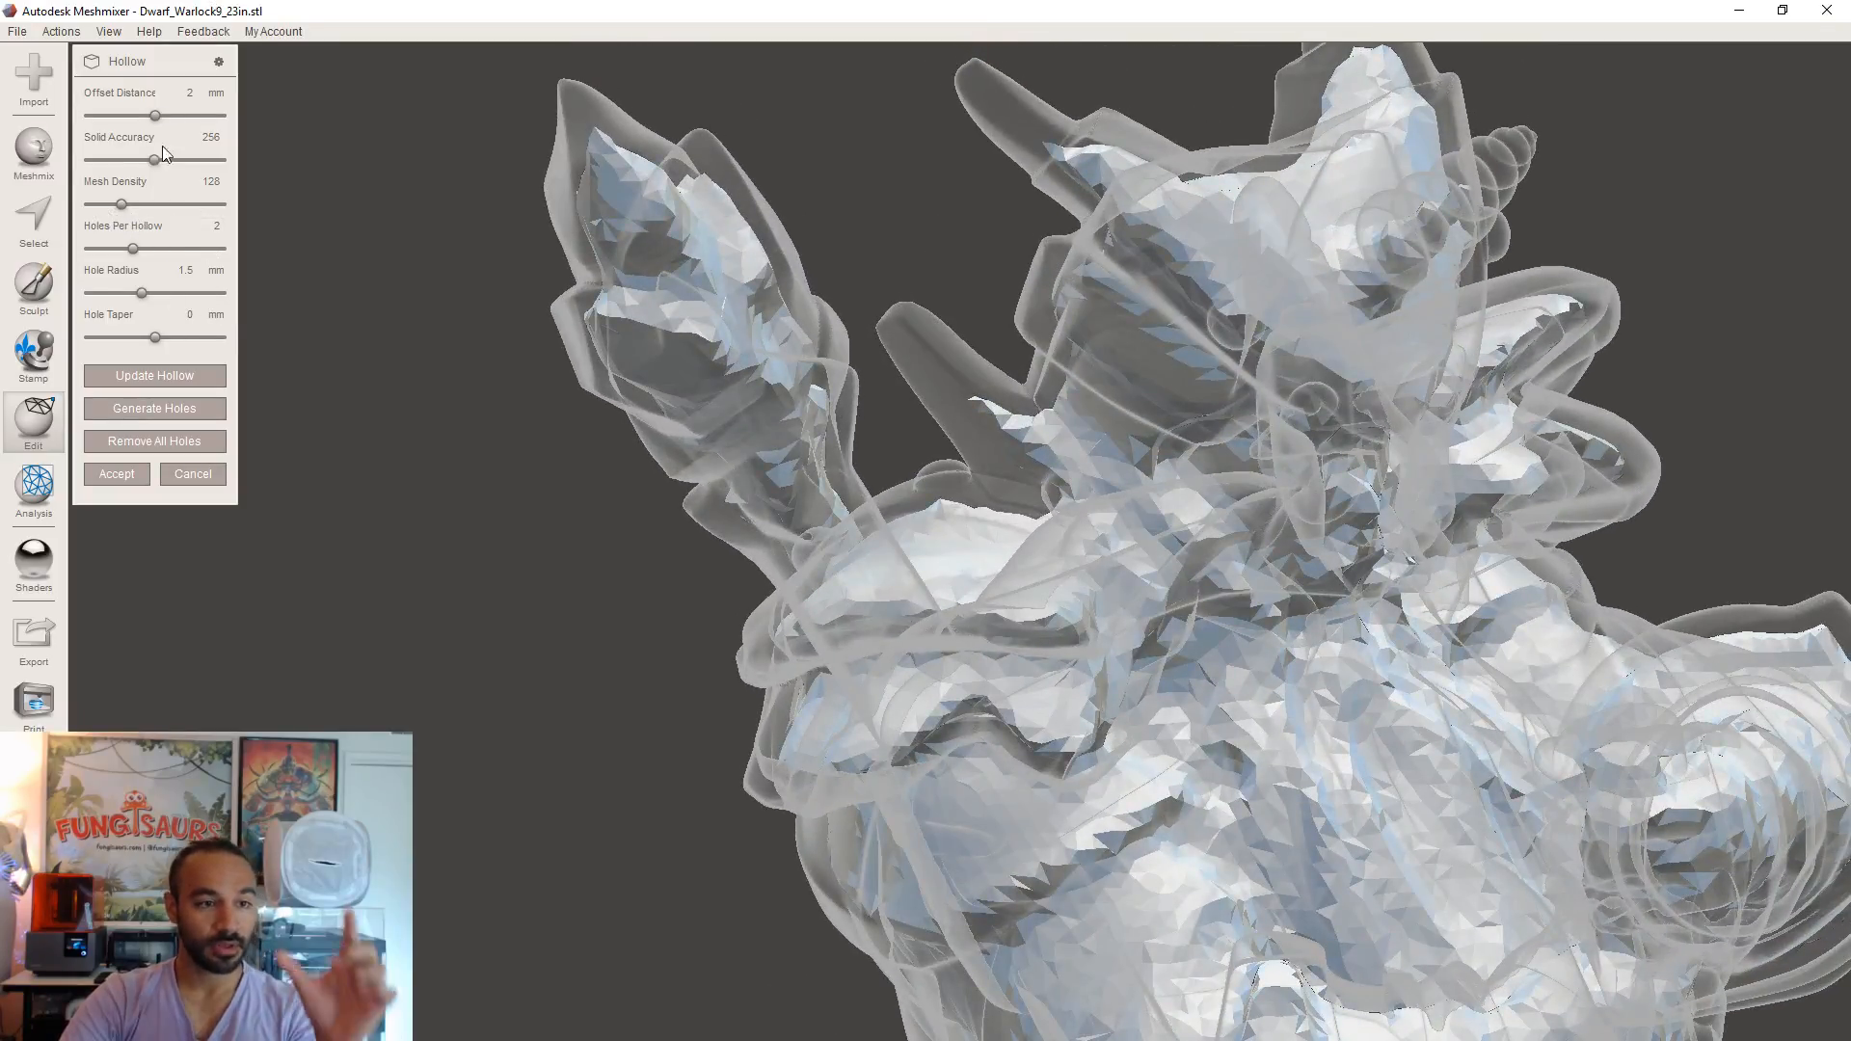
right_click_drag(1025, 461, 957, 423)
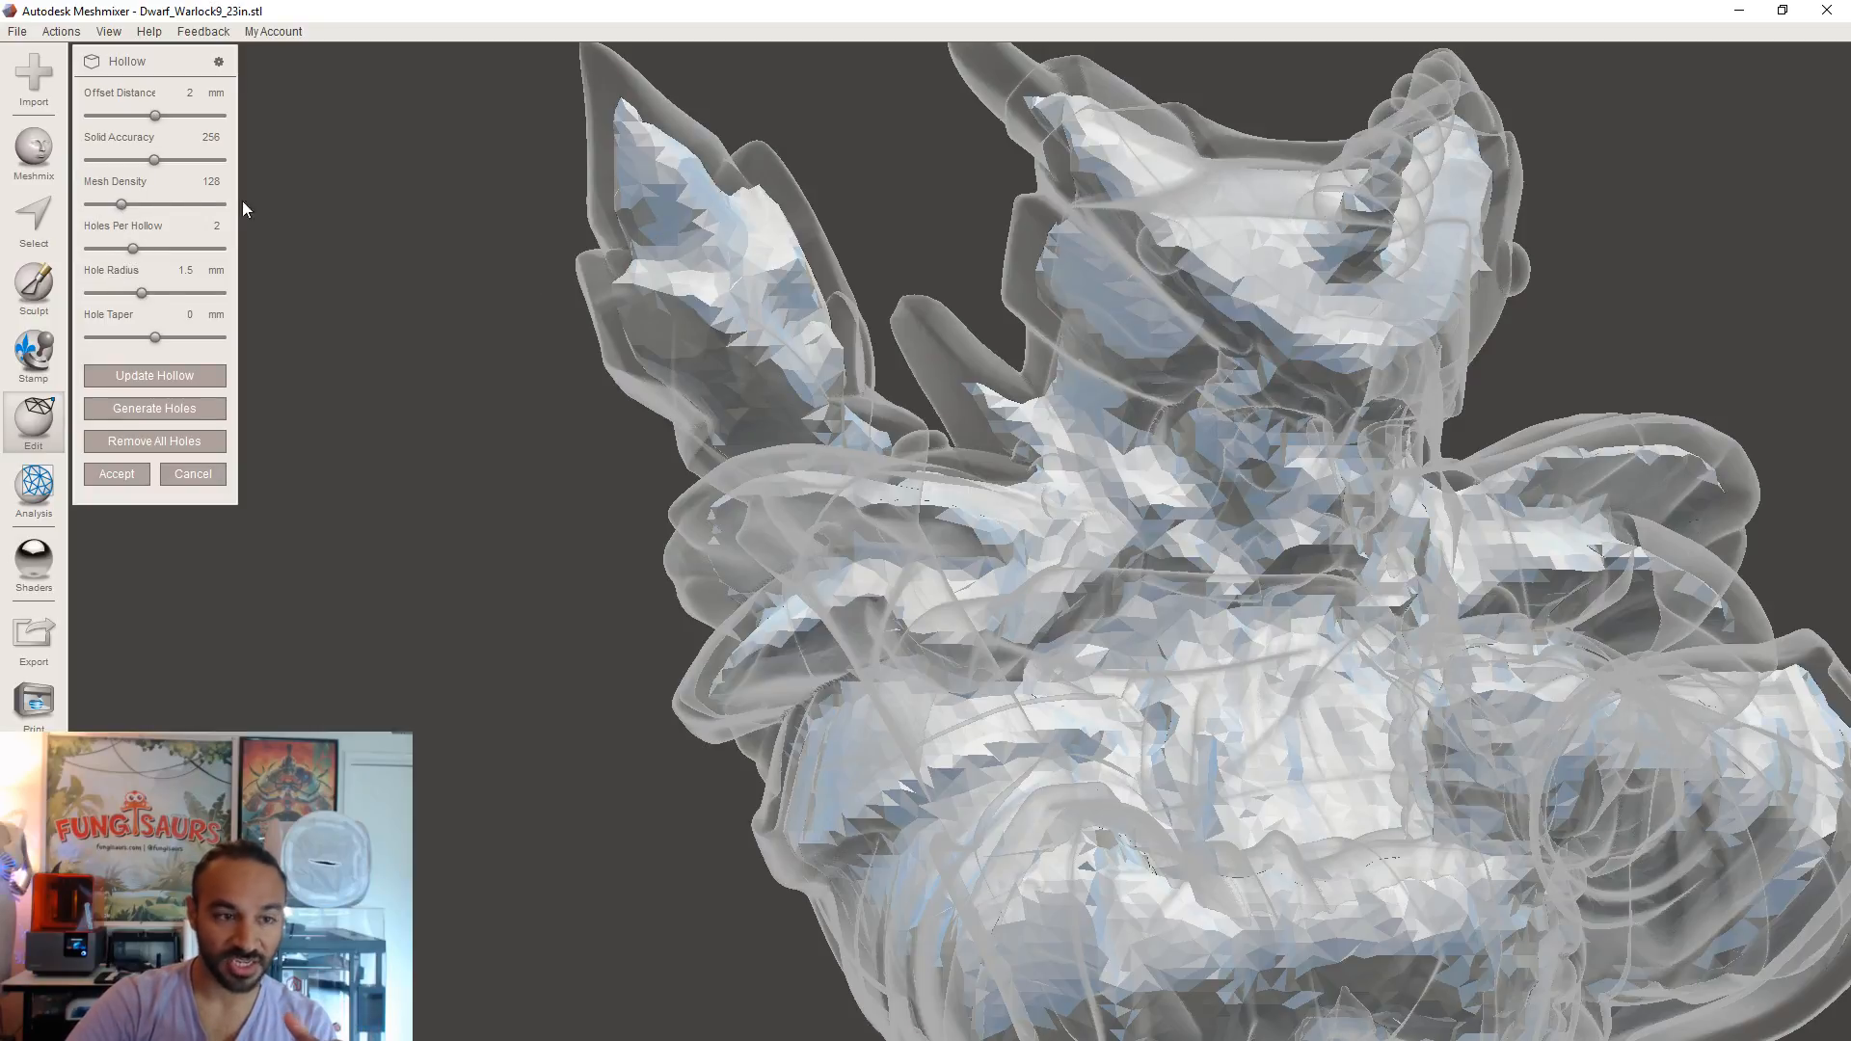
- Set the hollow's solid accuracy to 22 and mesh density to 333, and update the hollow
left_click_drag(154, 160, 106, 160)
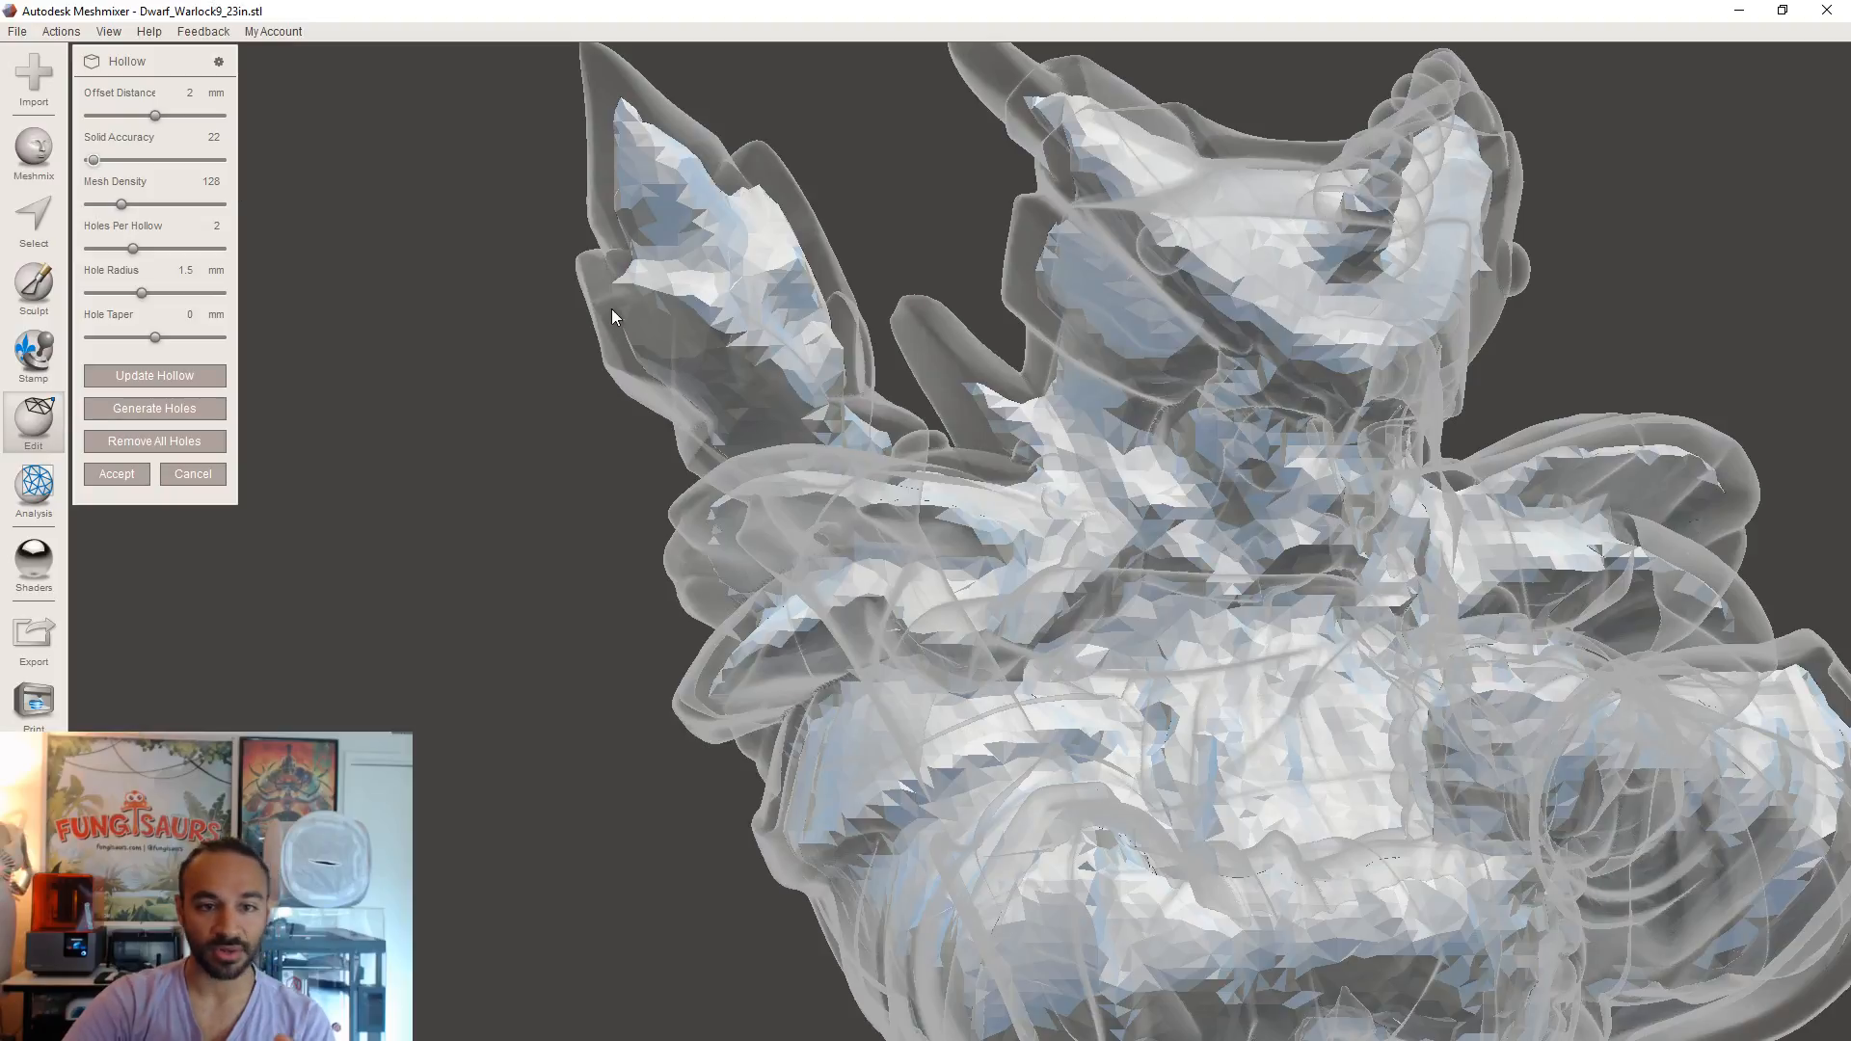
left_click_drag(130, 203, 174, 205)
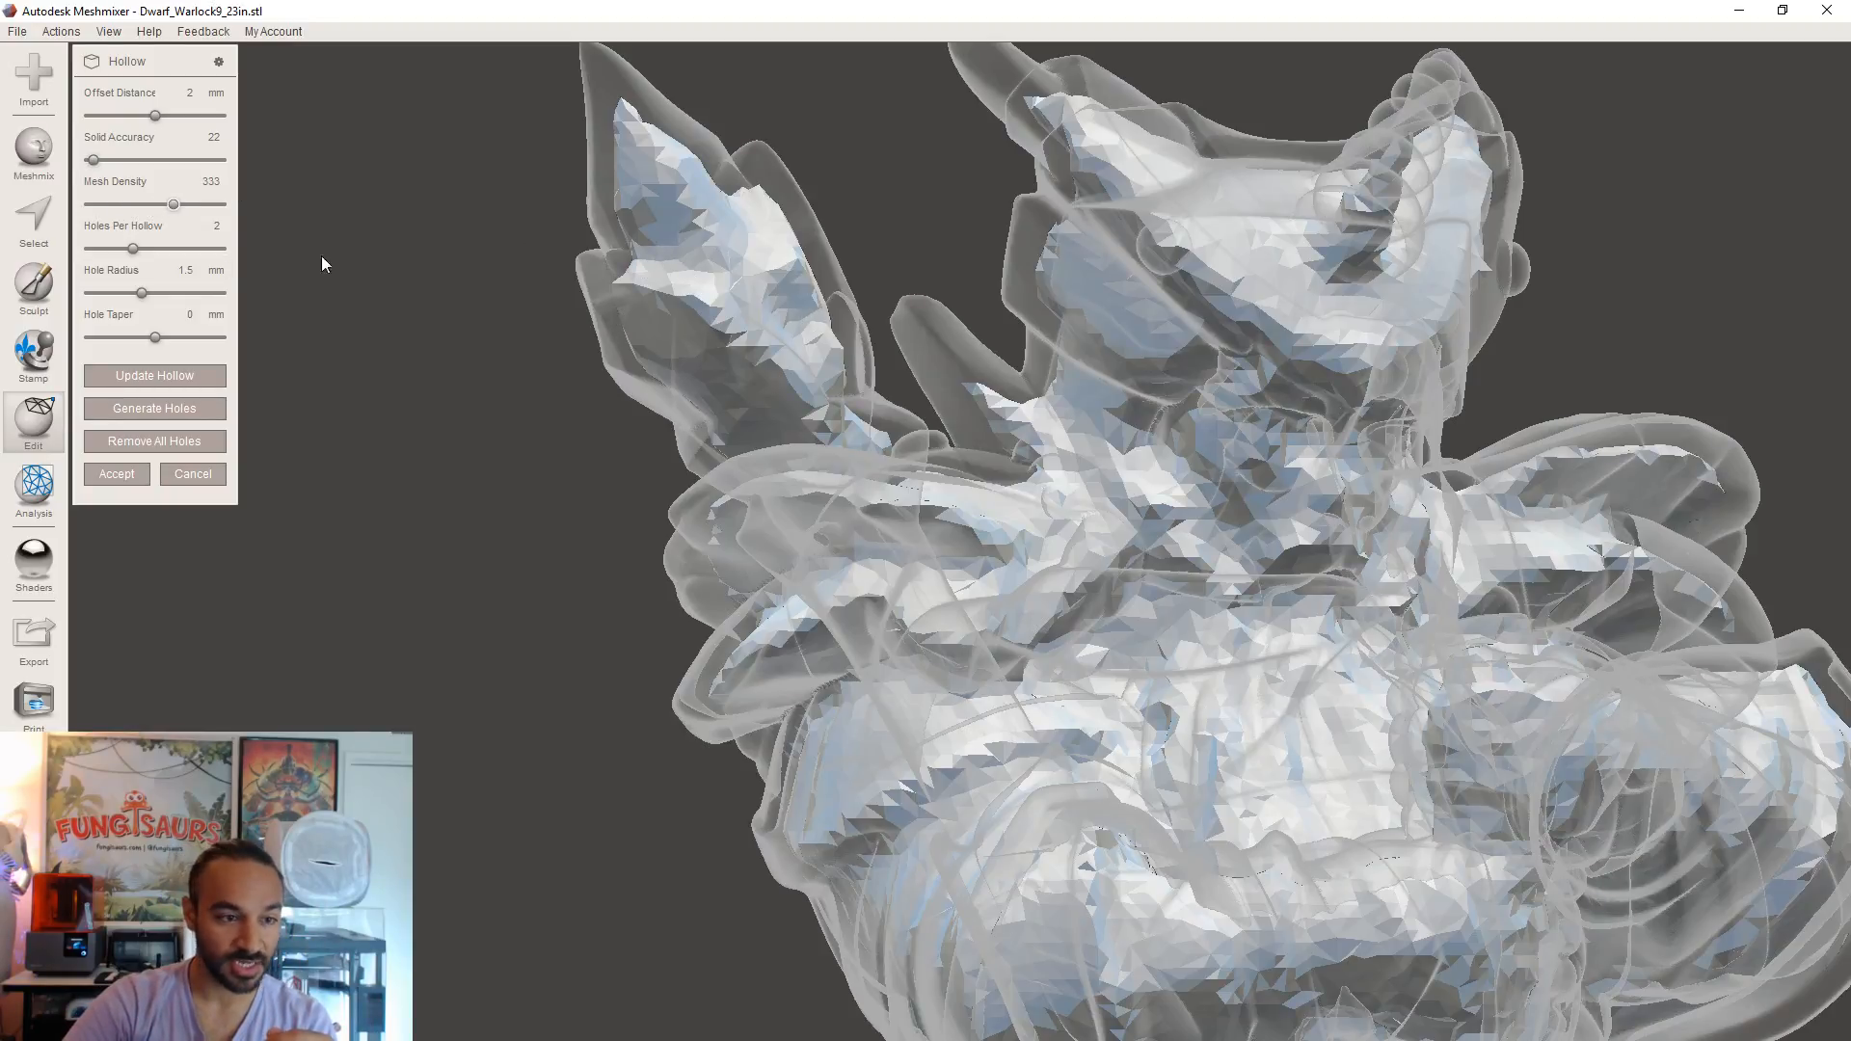
left_click(177, 378)
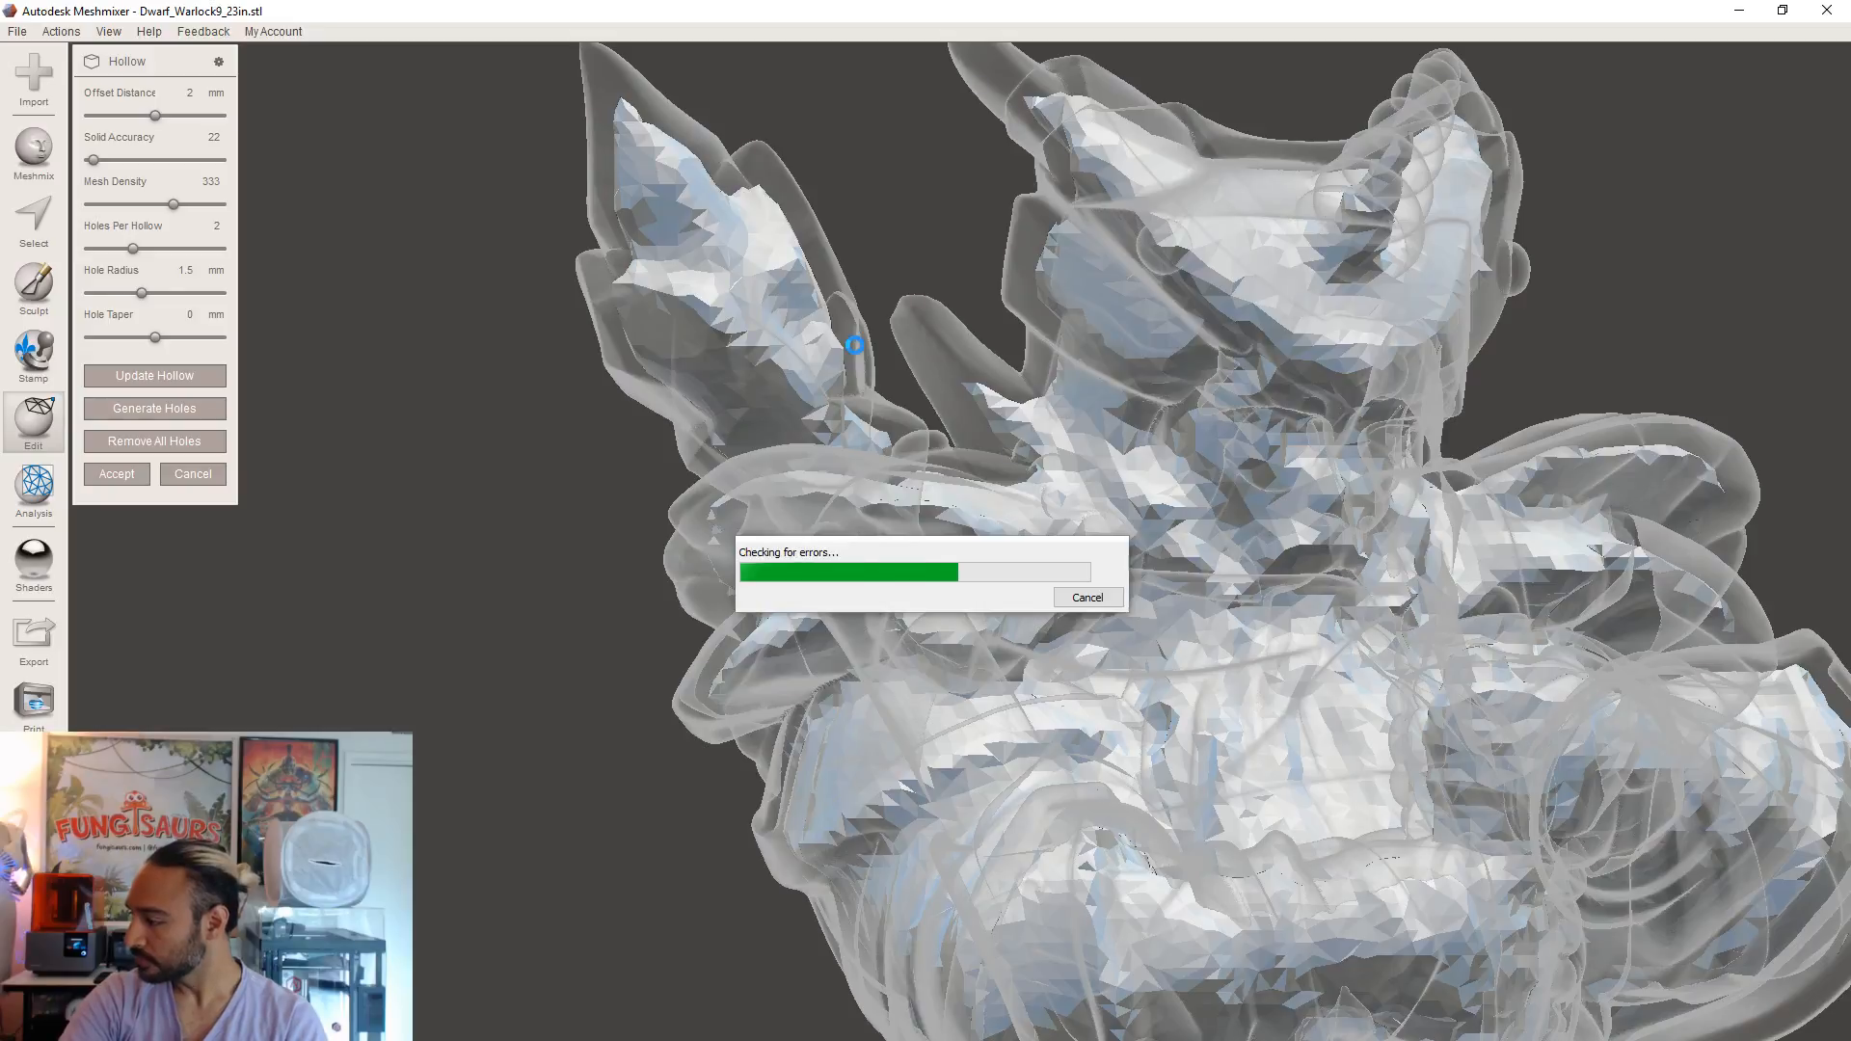
right_click_drag(1037, 544, 1080, 726)
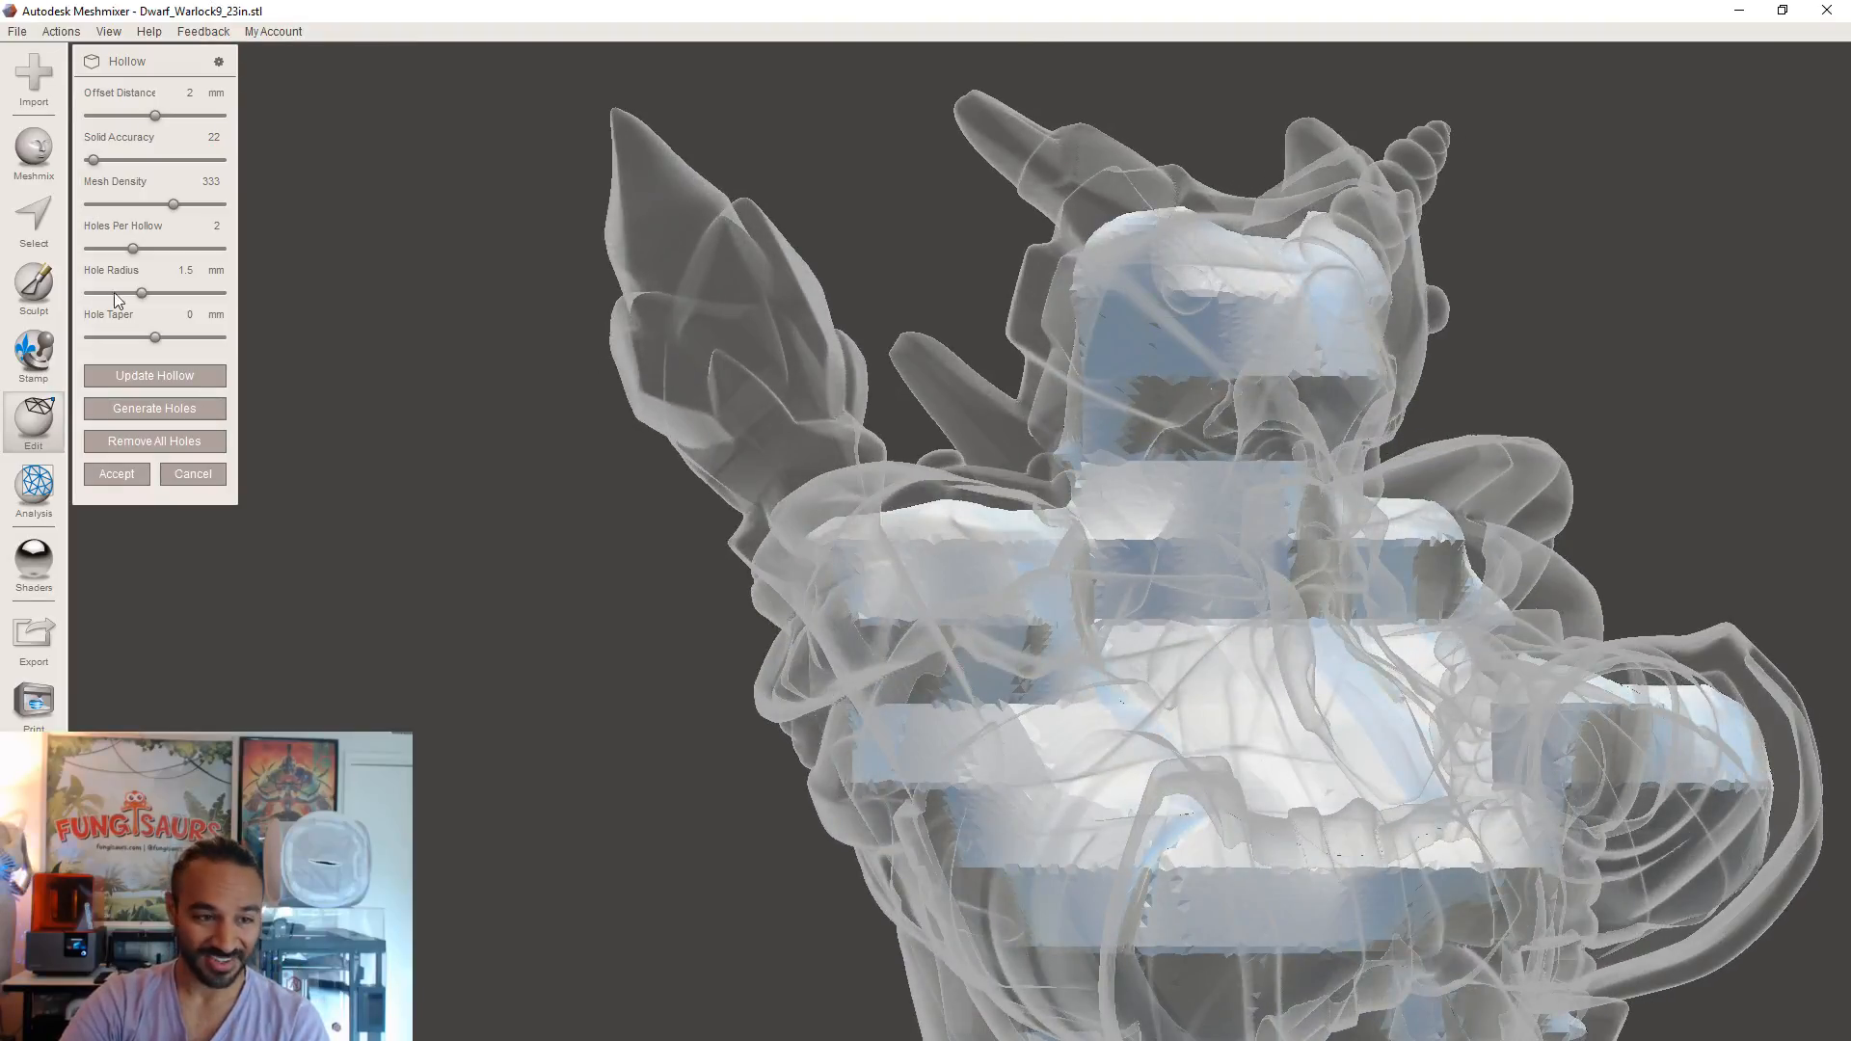
- Set the solid accuracy to 107, update the hollow and check the inner shell of the upper body
left_click_drag(110, 162, 116, 163)
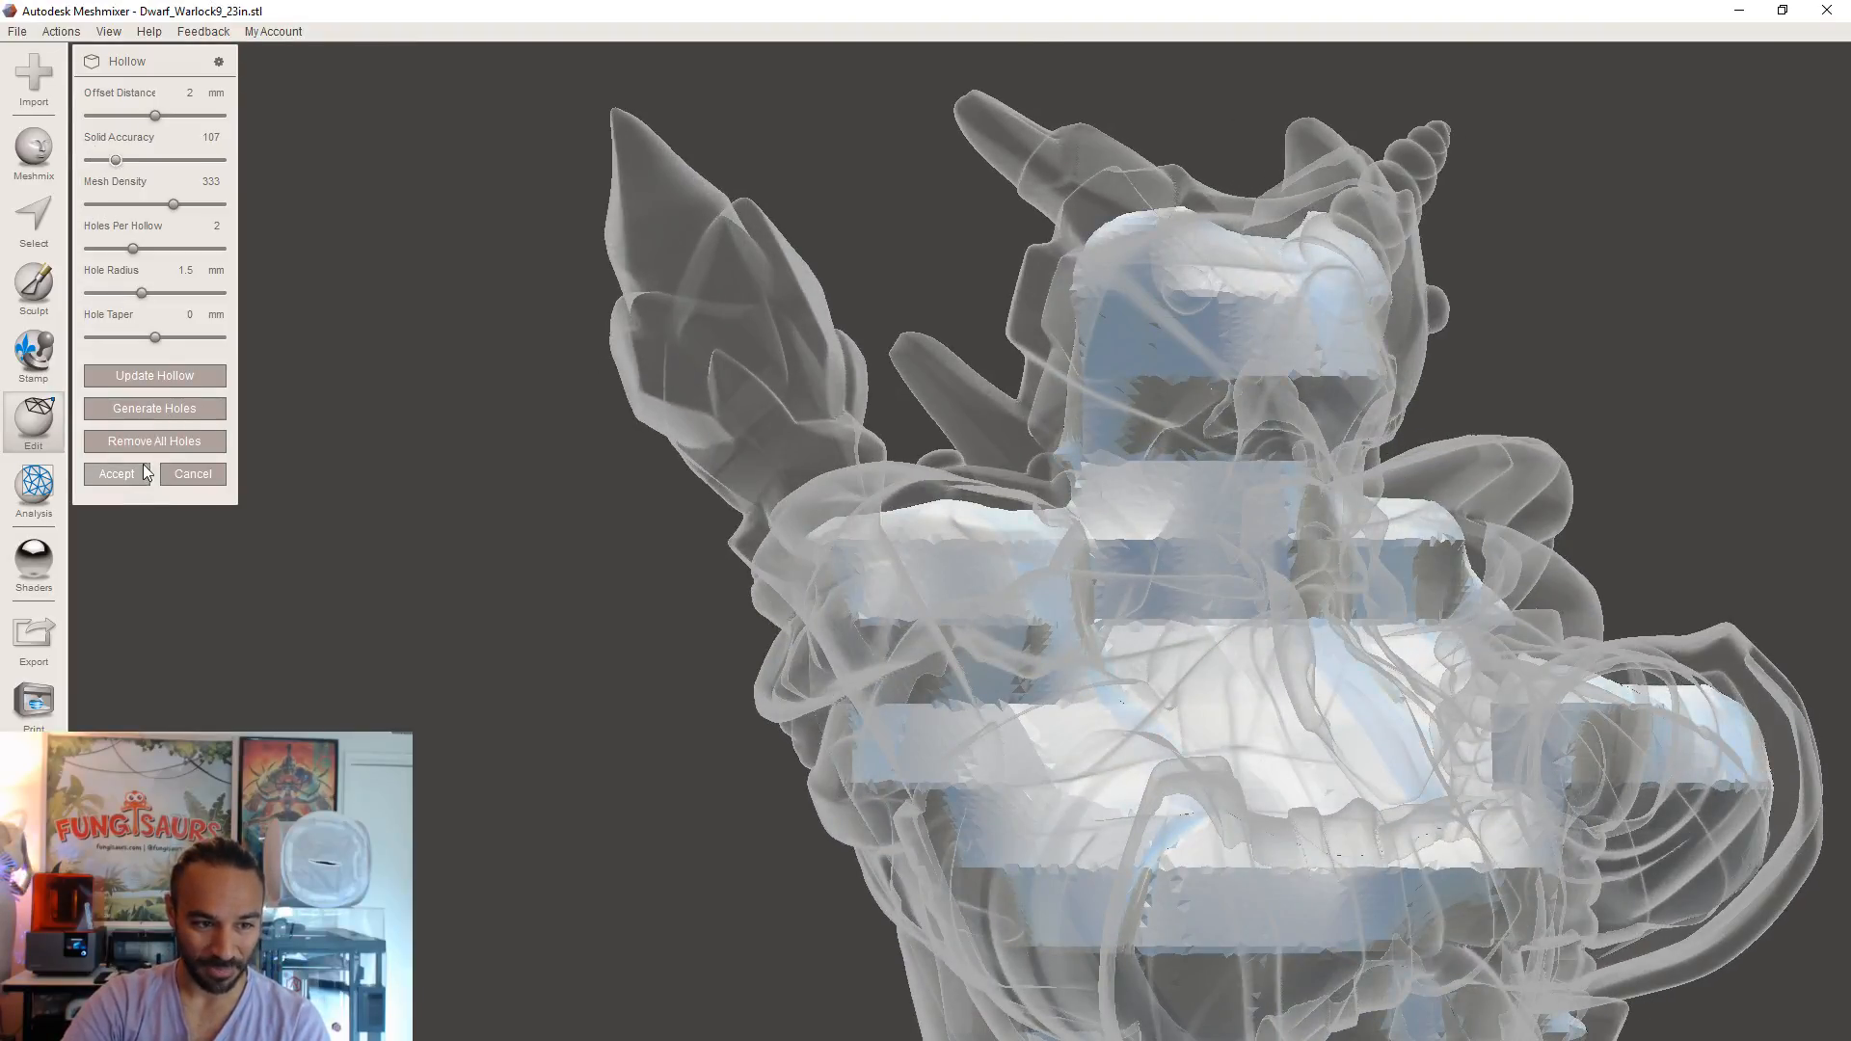
left_click(164, 376)
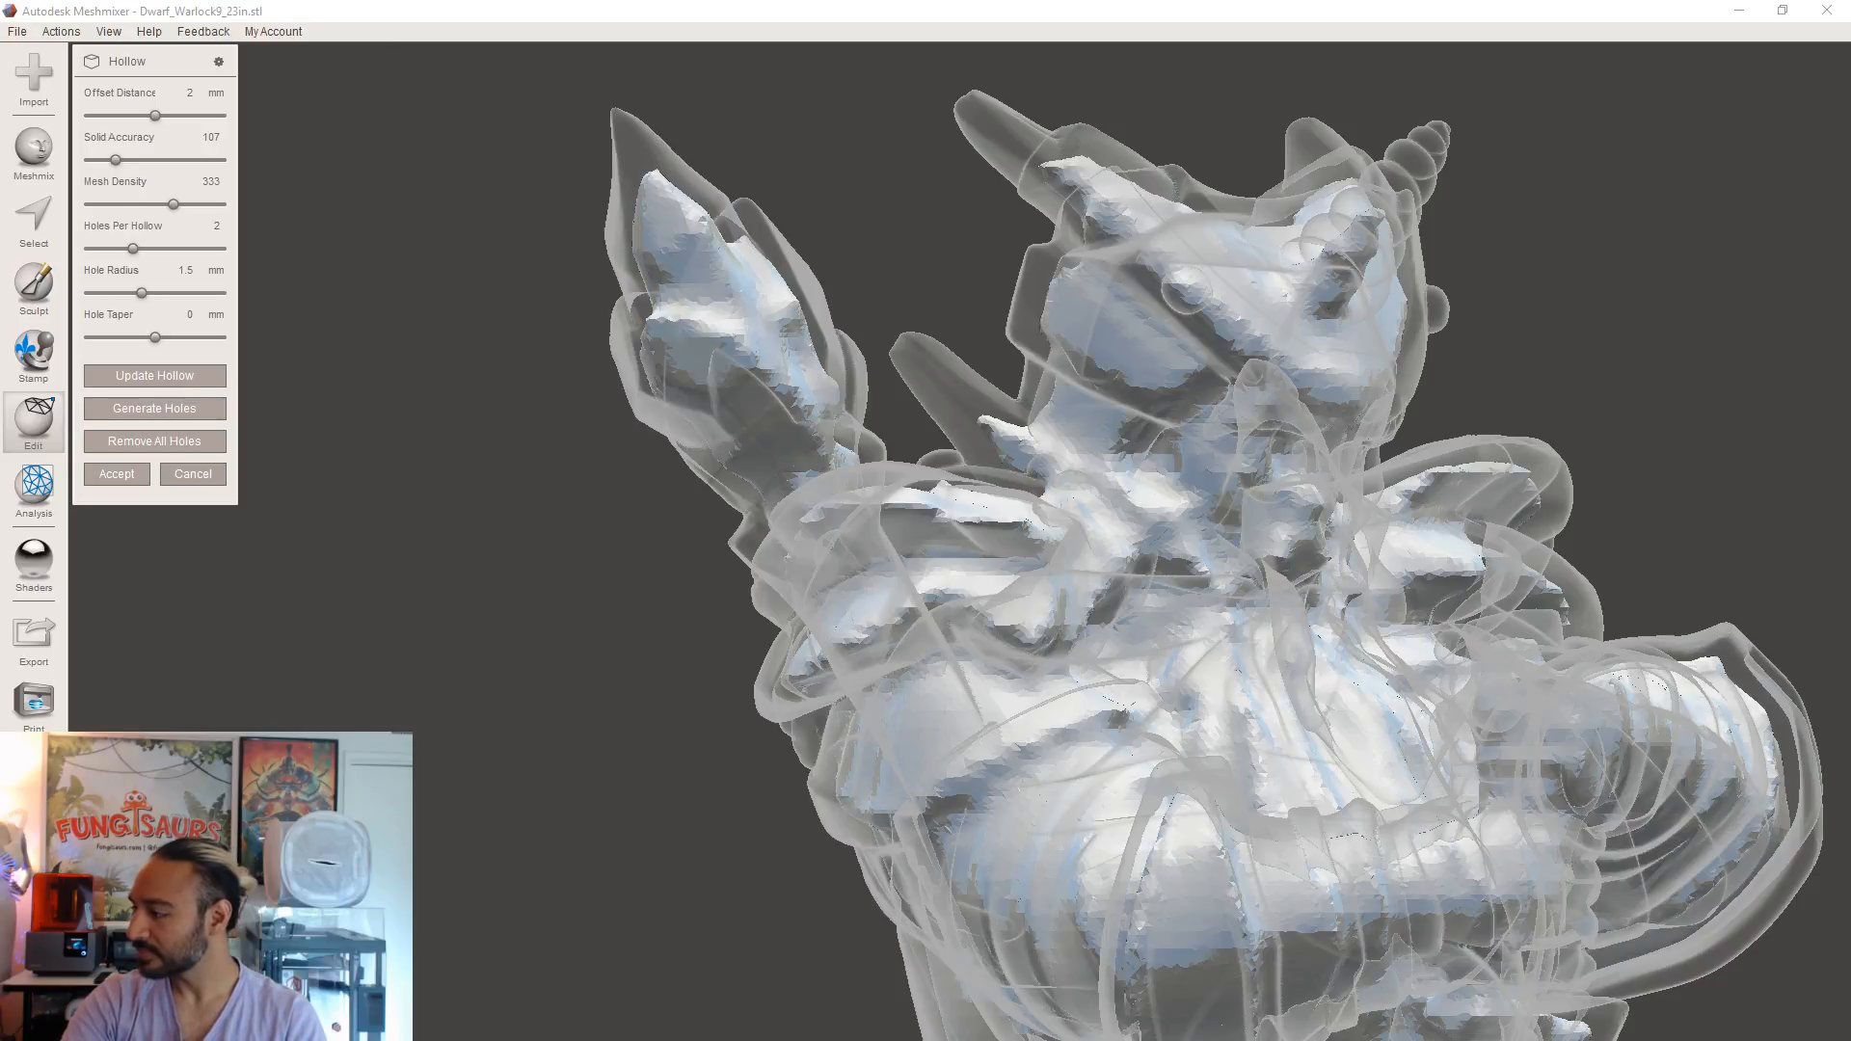
right_click_drag(1354, 642, 993, 672)
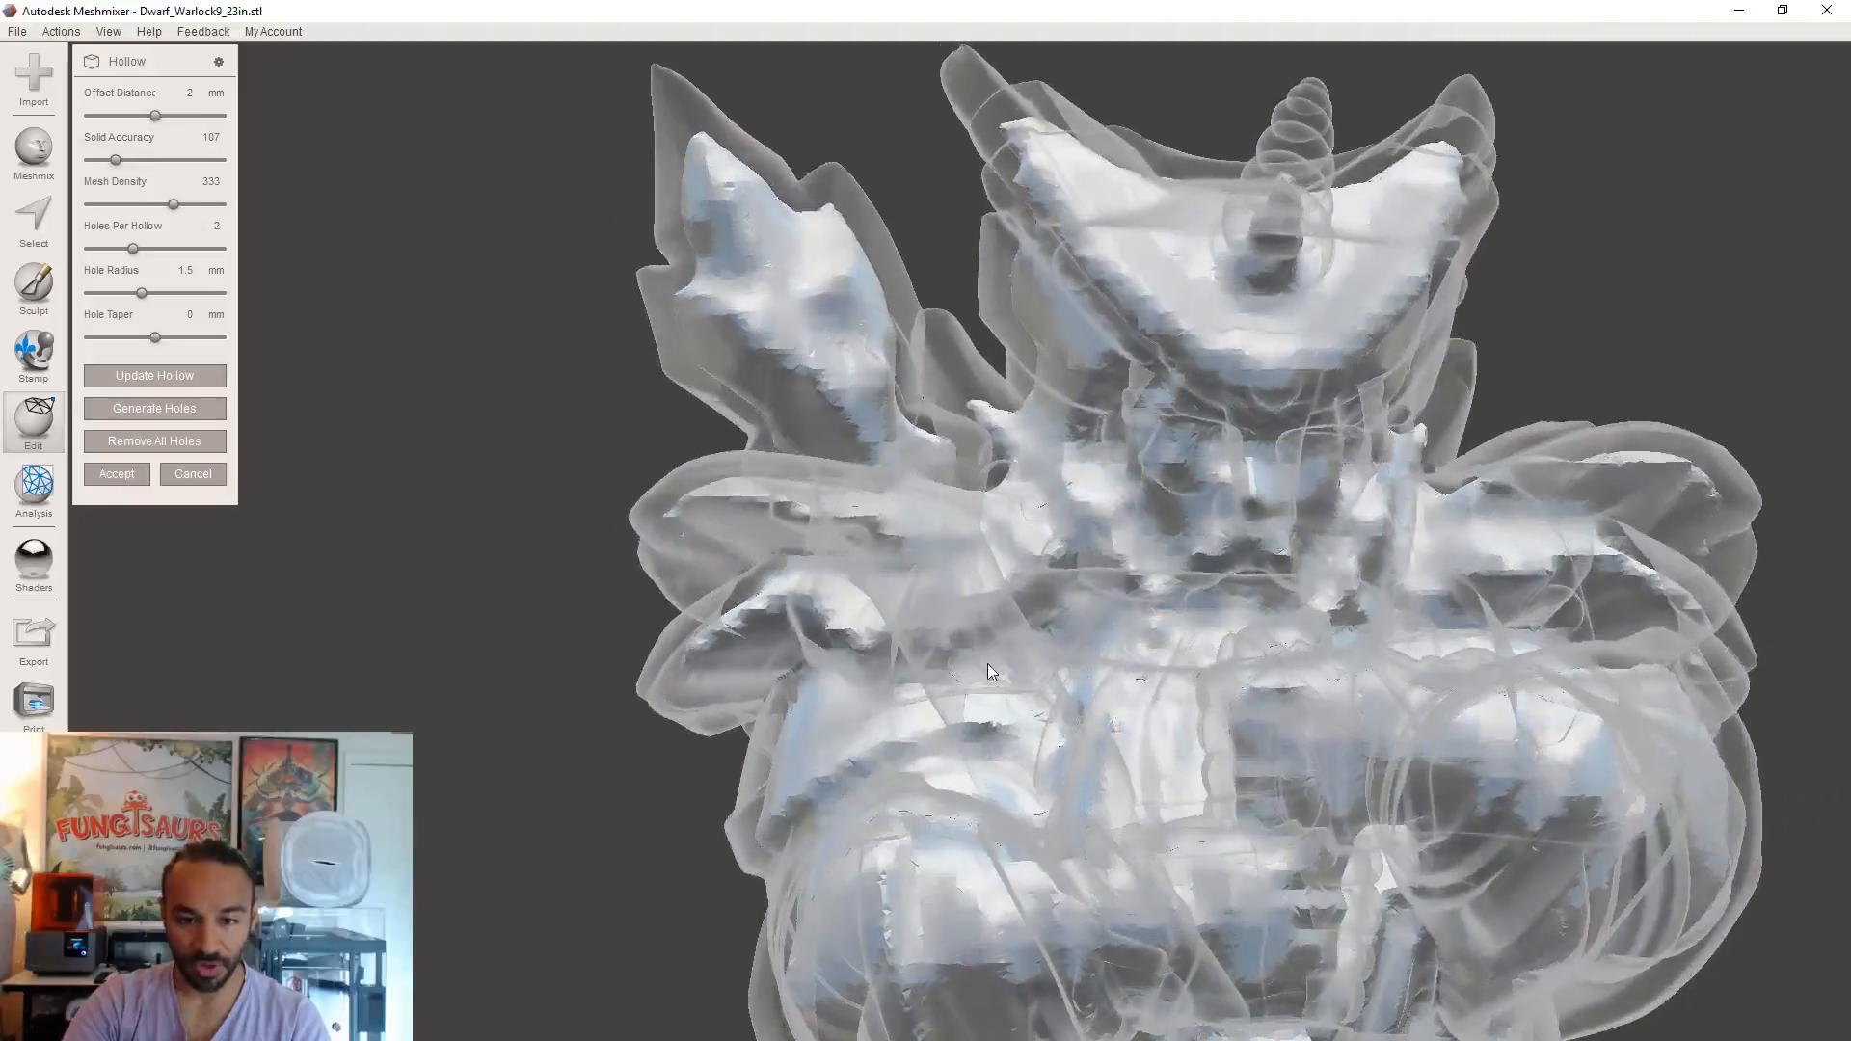
scroll(993, 665, "up", 5)
scroll(1183, 644, "down", 5)
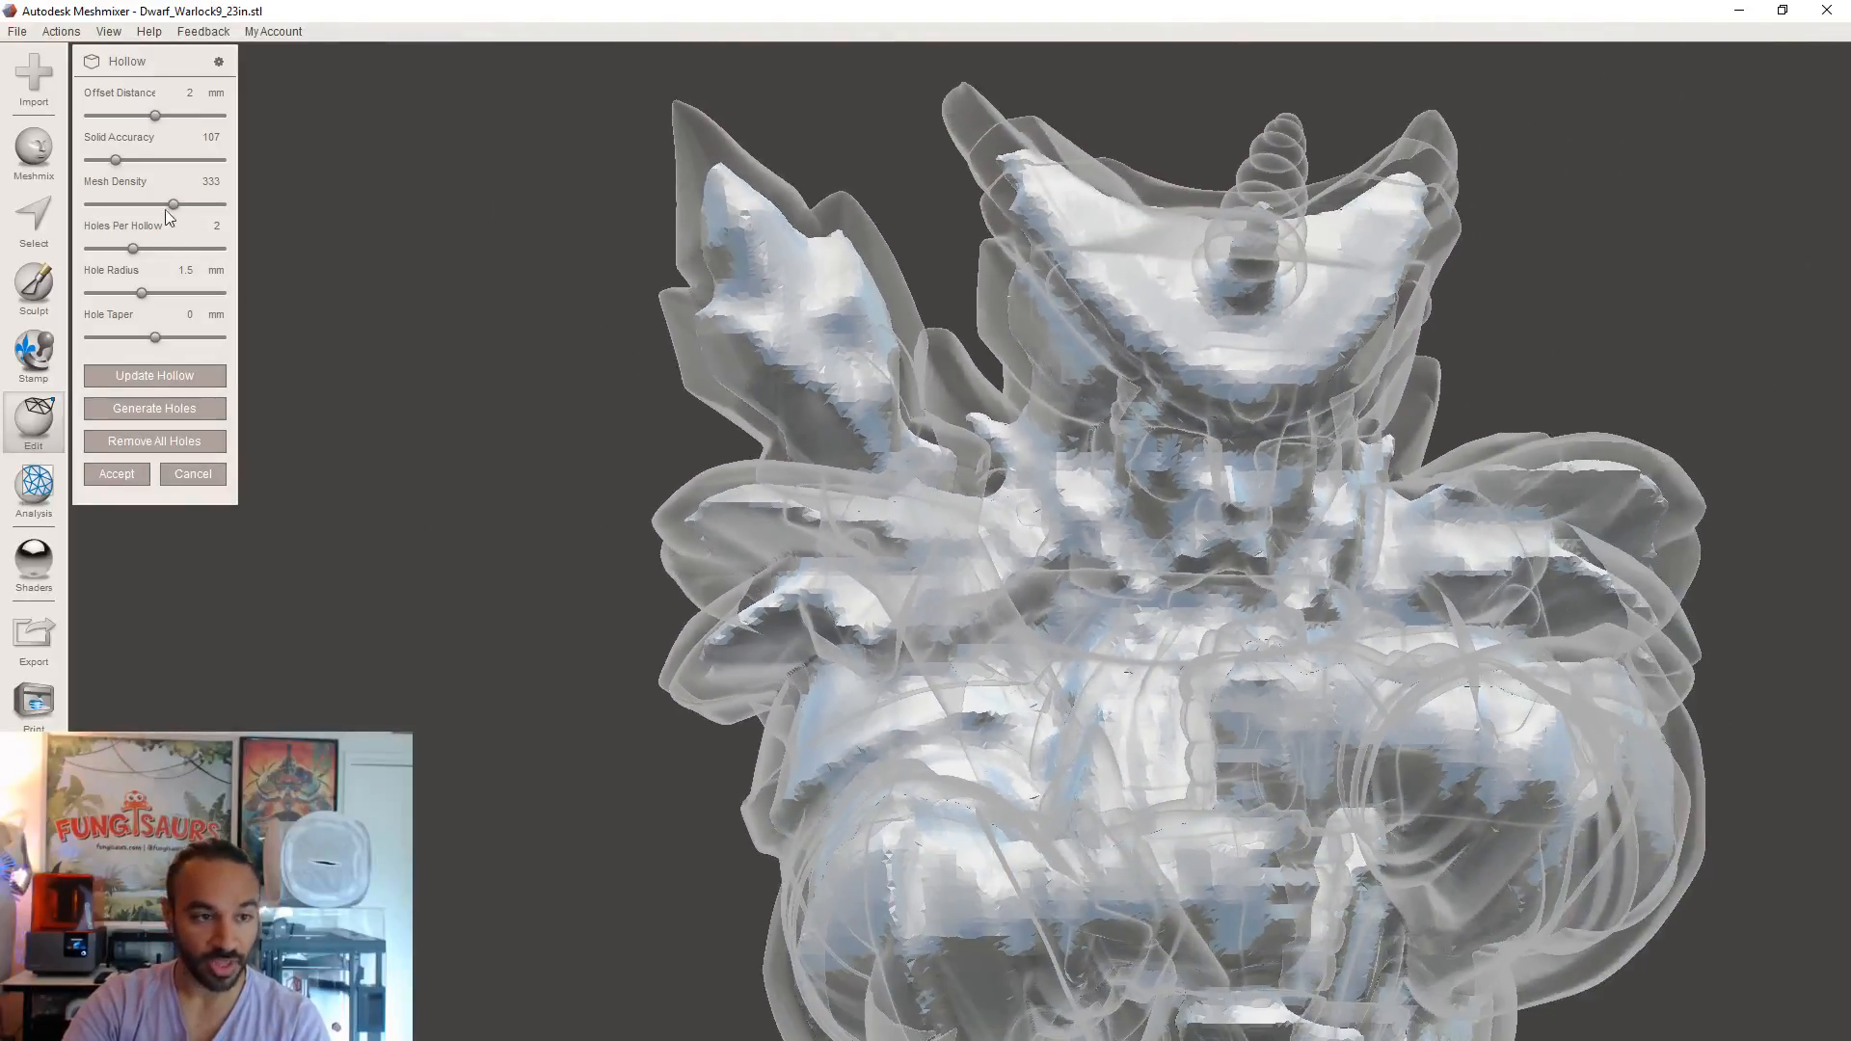
- Set the solid accuracy to 55, update the hollow and check the inner shell around the robe and base
left_click_drag(109, 160, 104, 161)
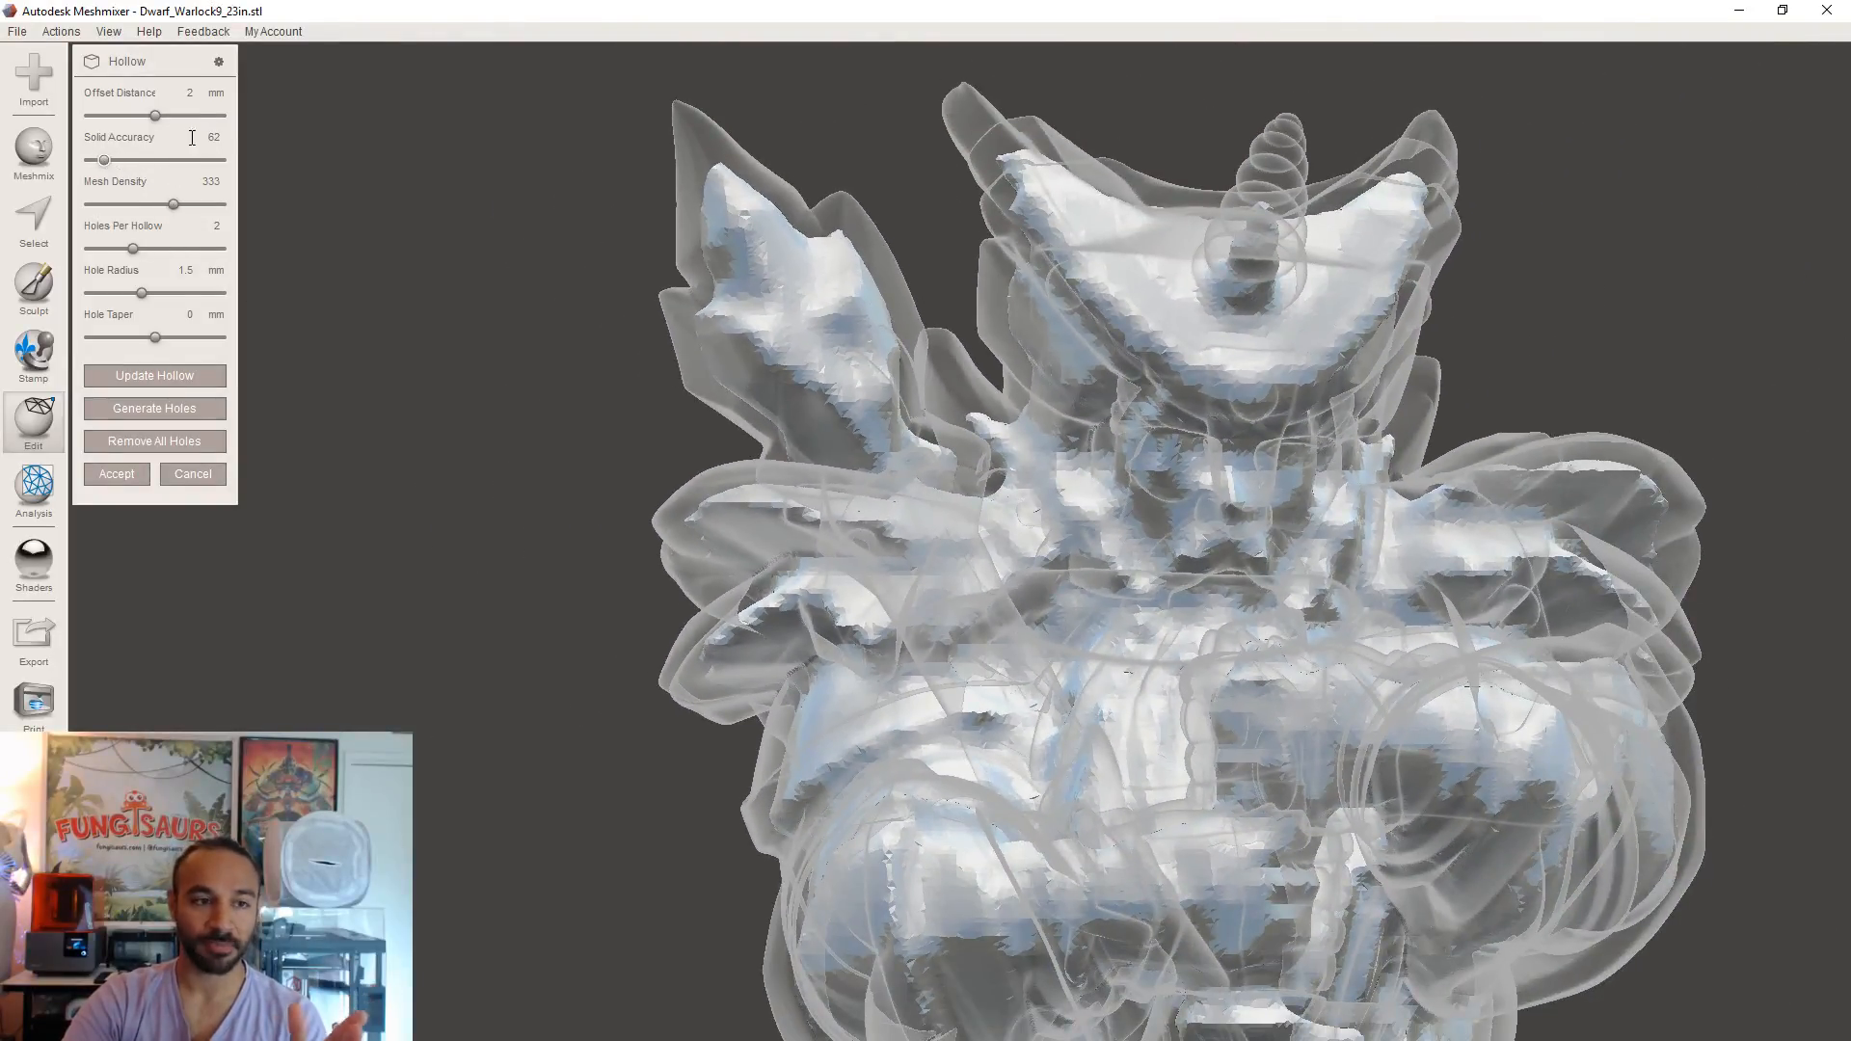
left_click_drag(104, 160, 101, 161)
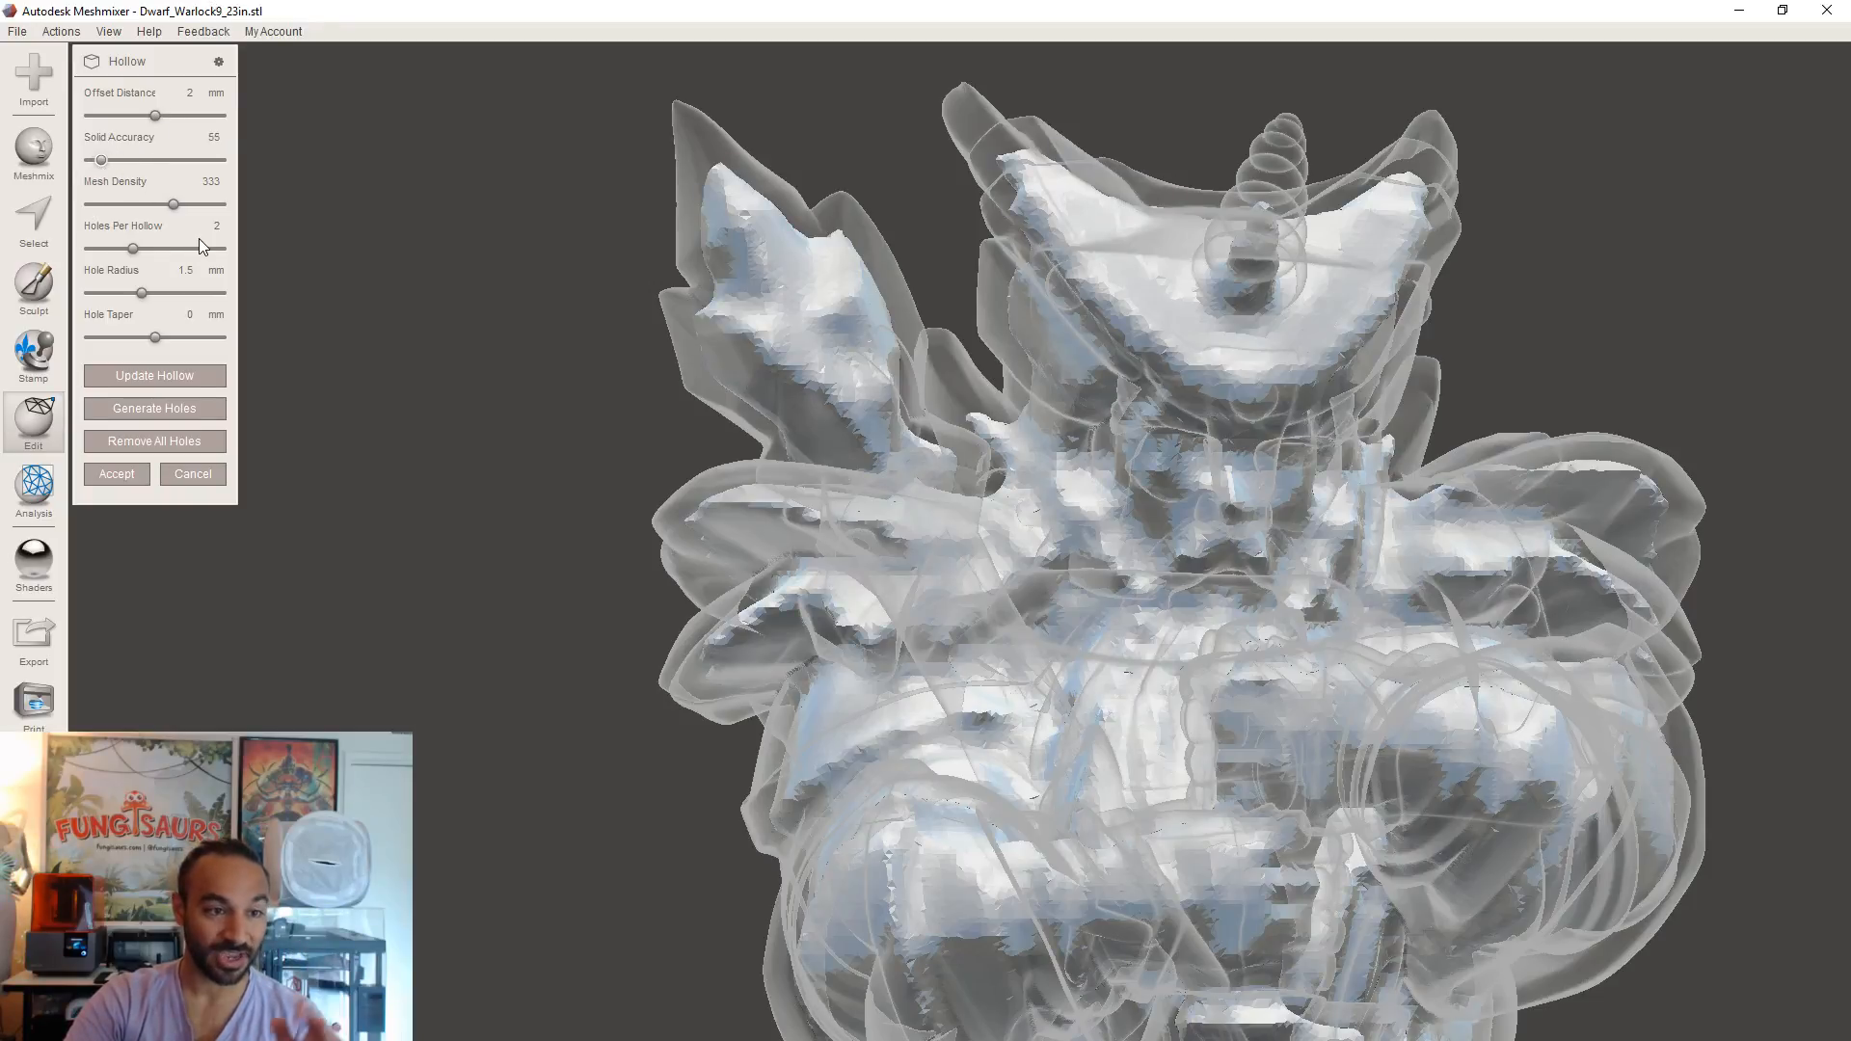
left_click(174, 376)
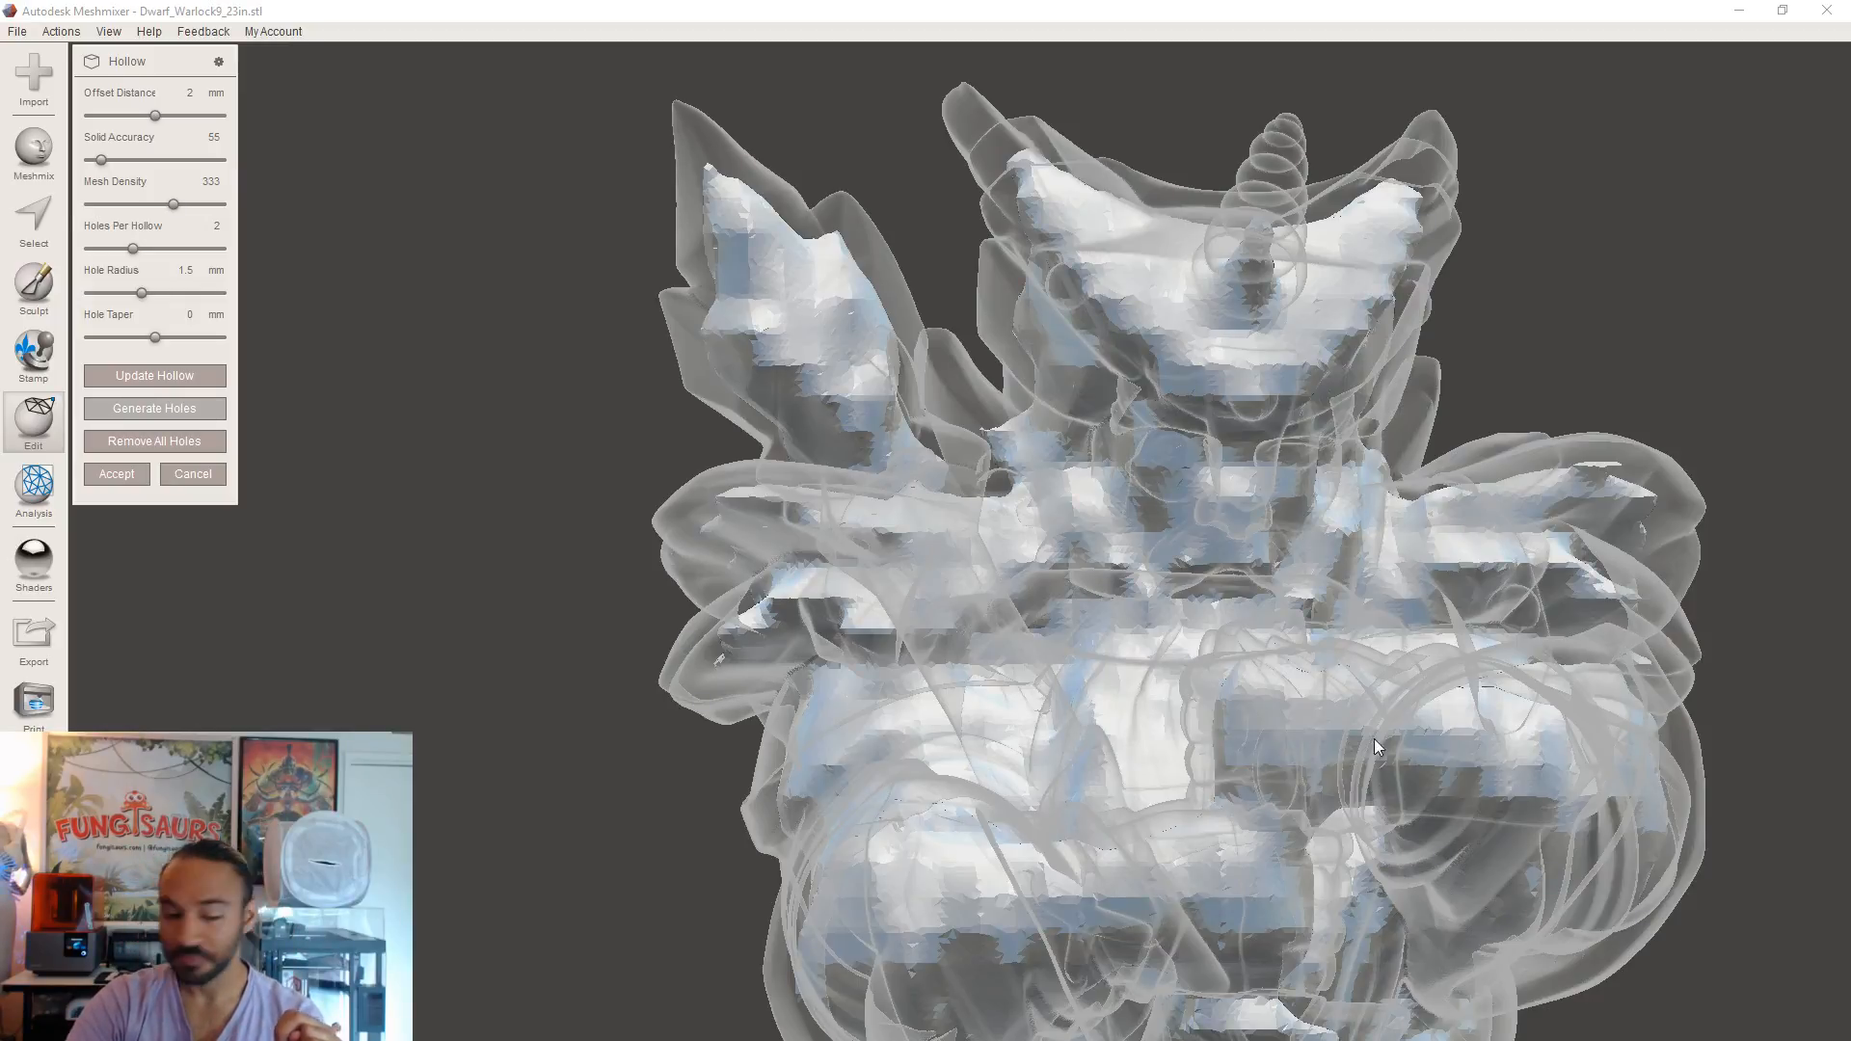
right_click_drag(1116, 679, 866, 499)
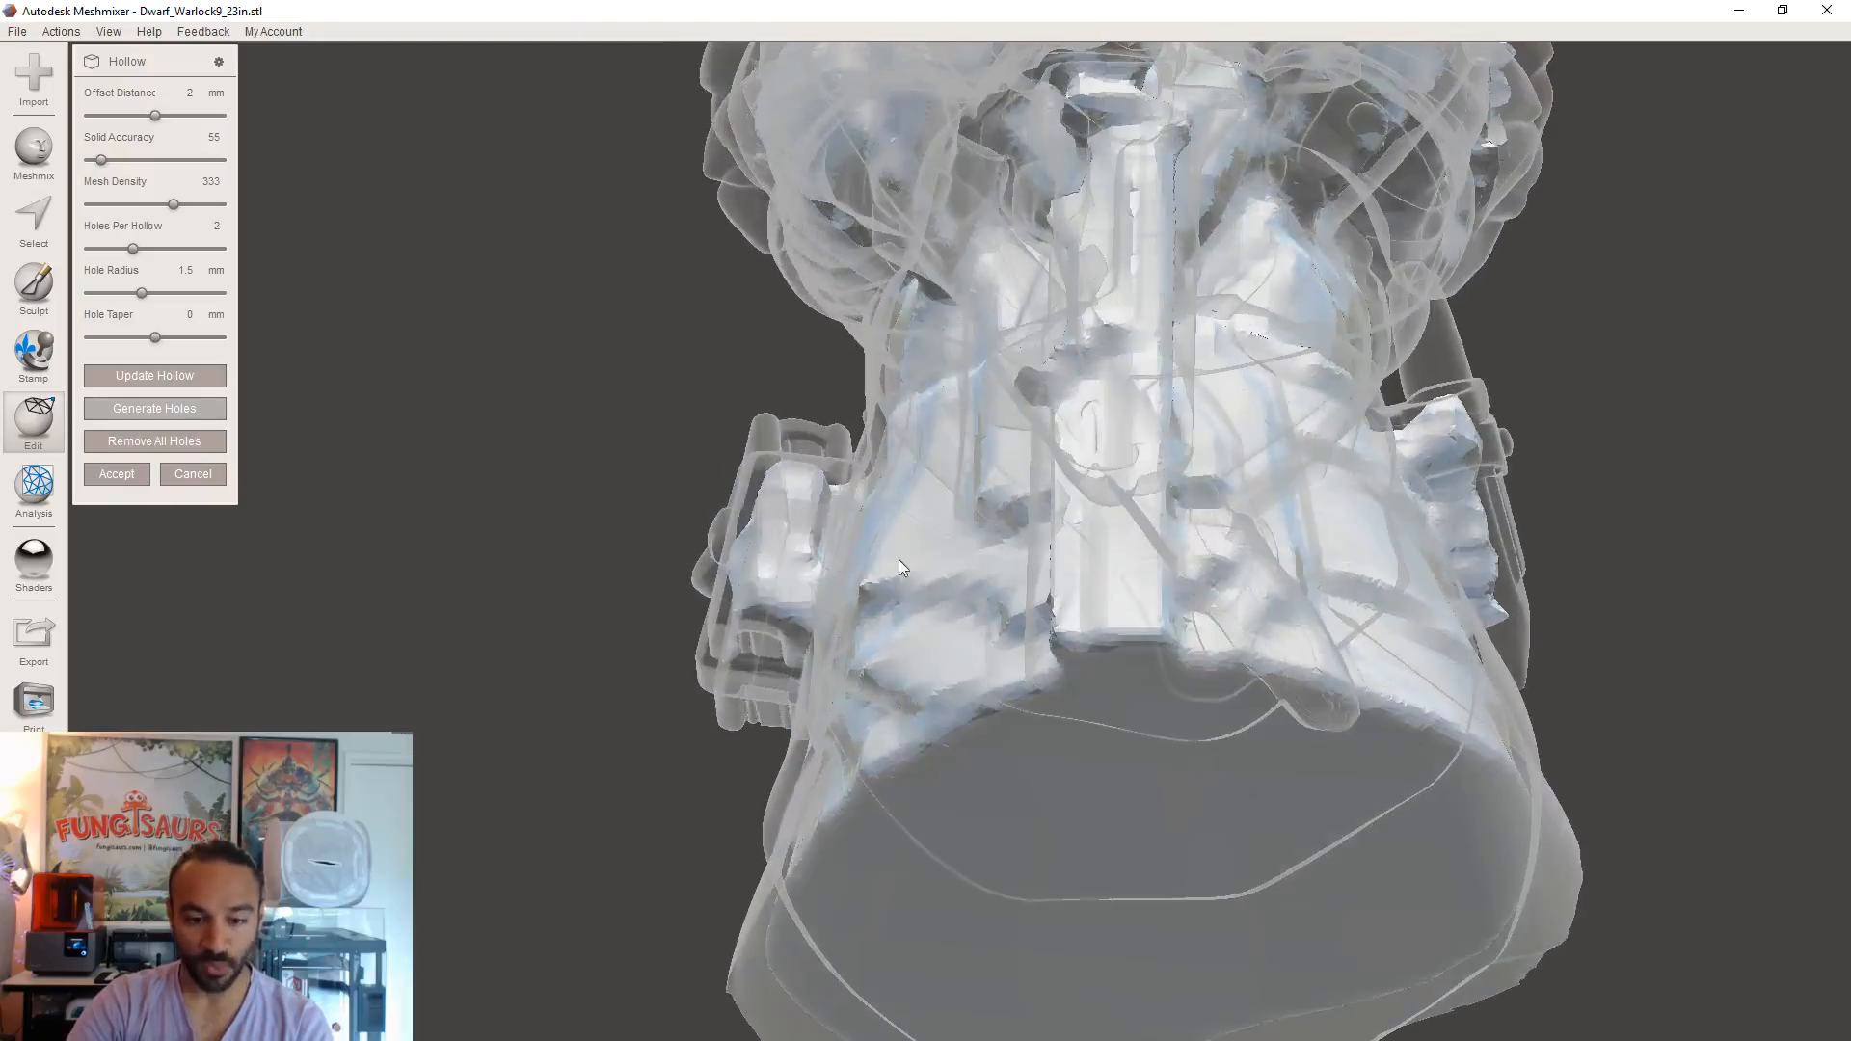
right_click_drag(1010, 732, 1073, 779)
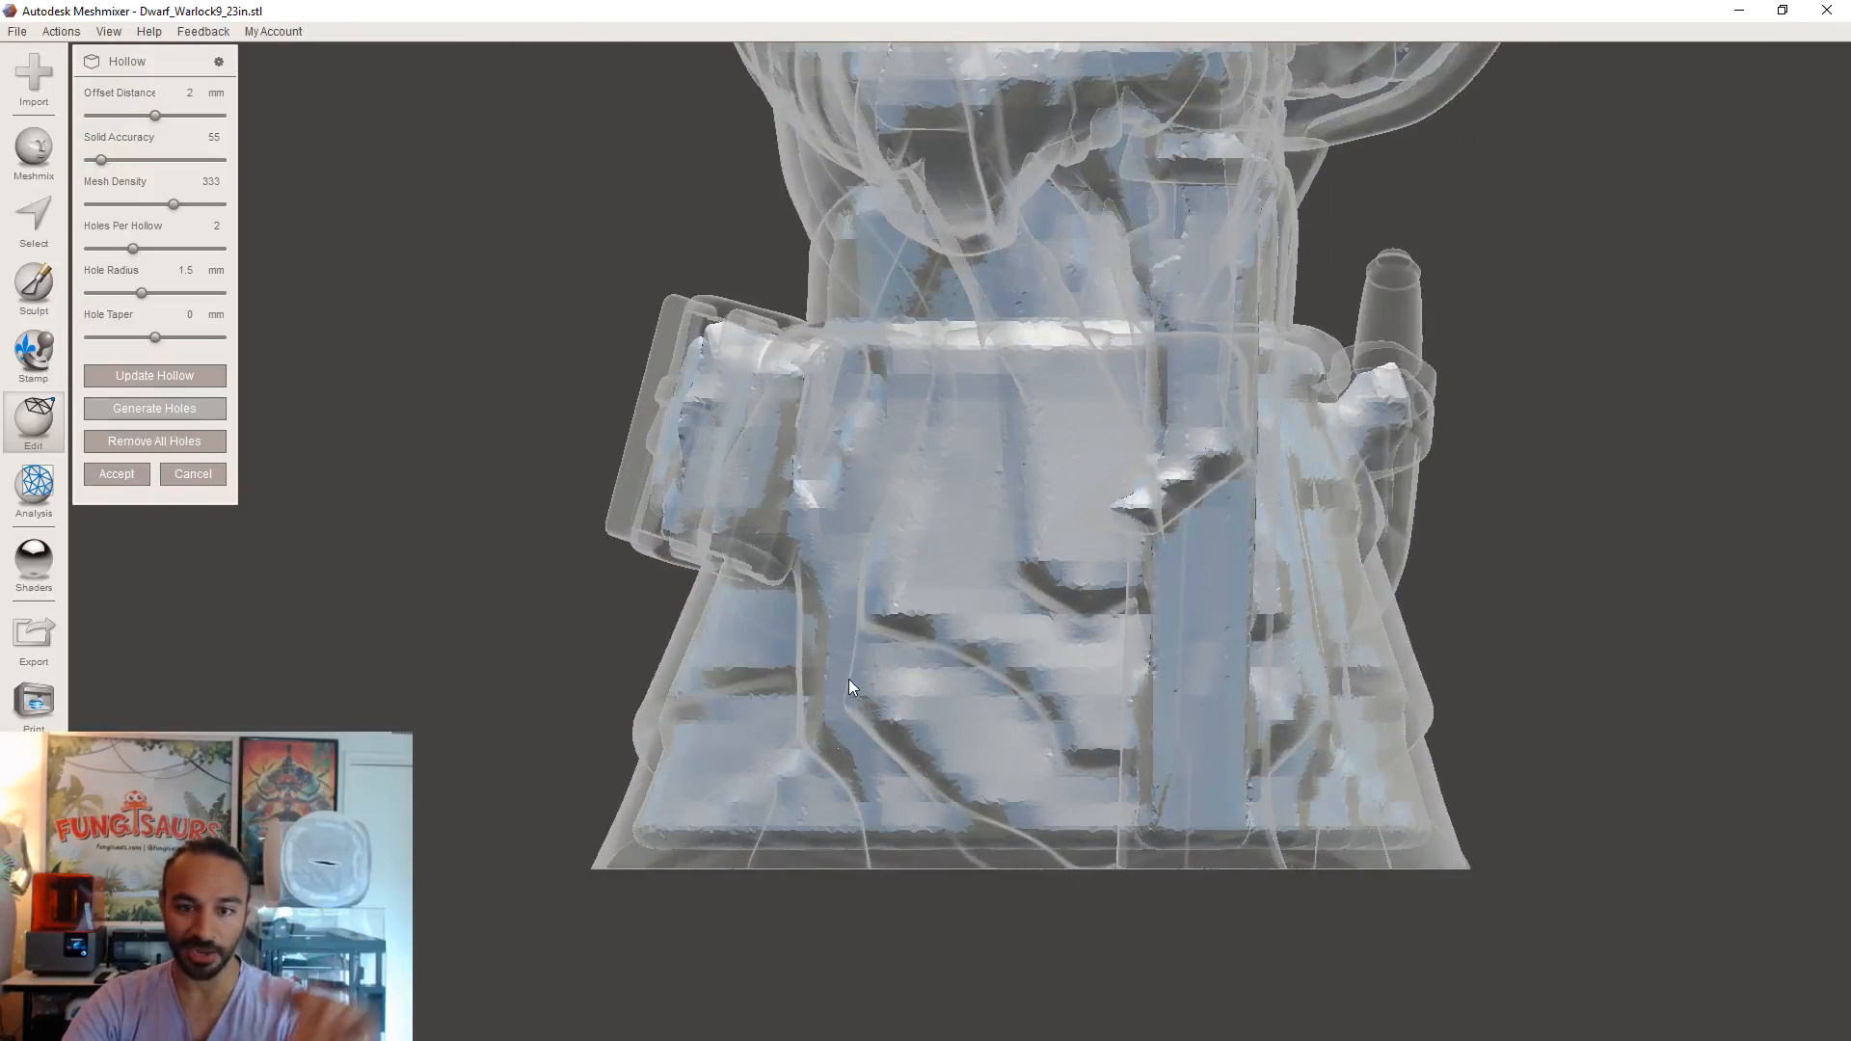
right_click_drag(849, 542, 821, 378)
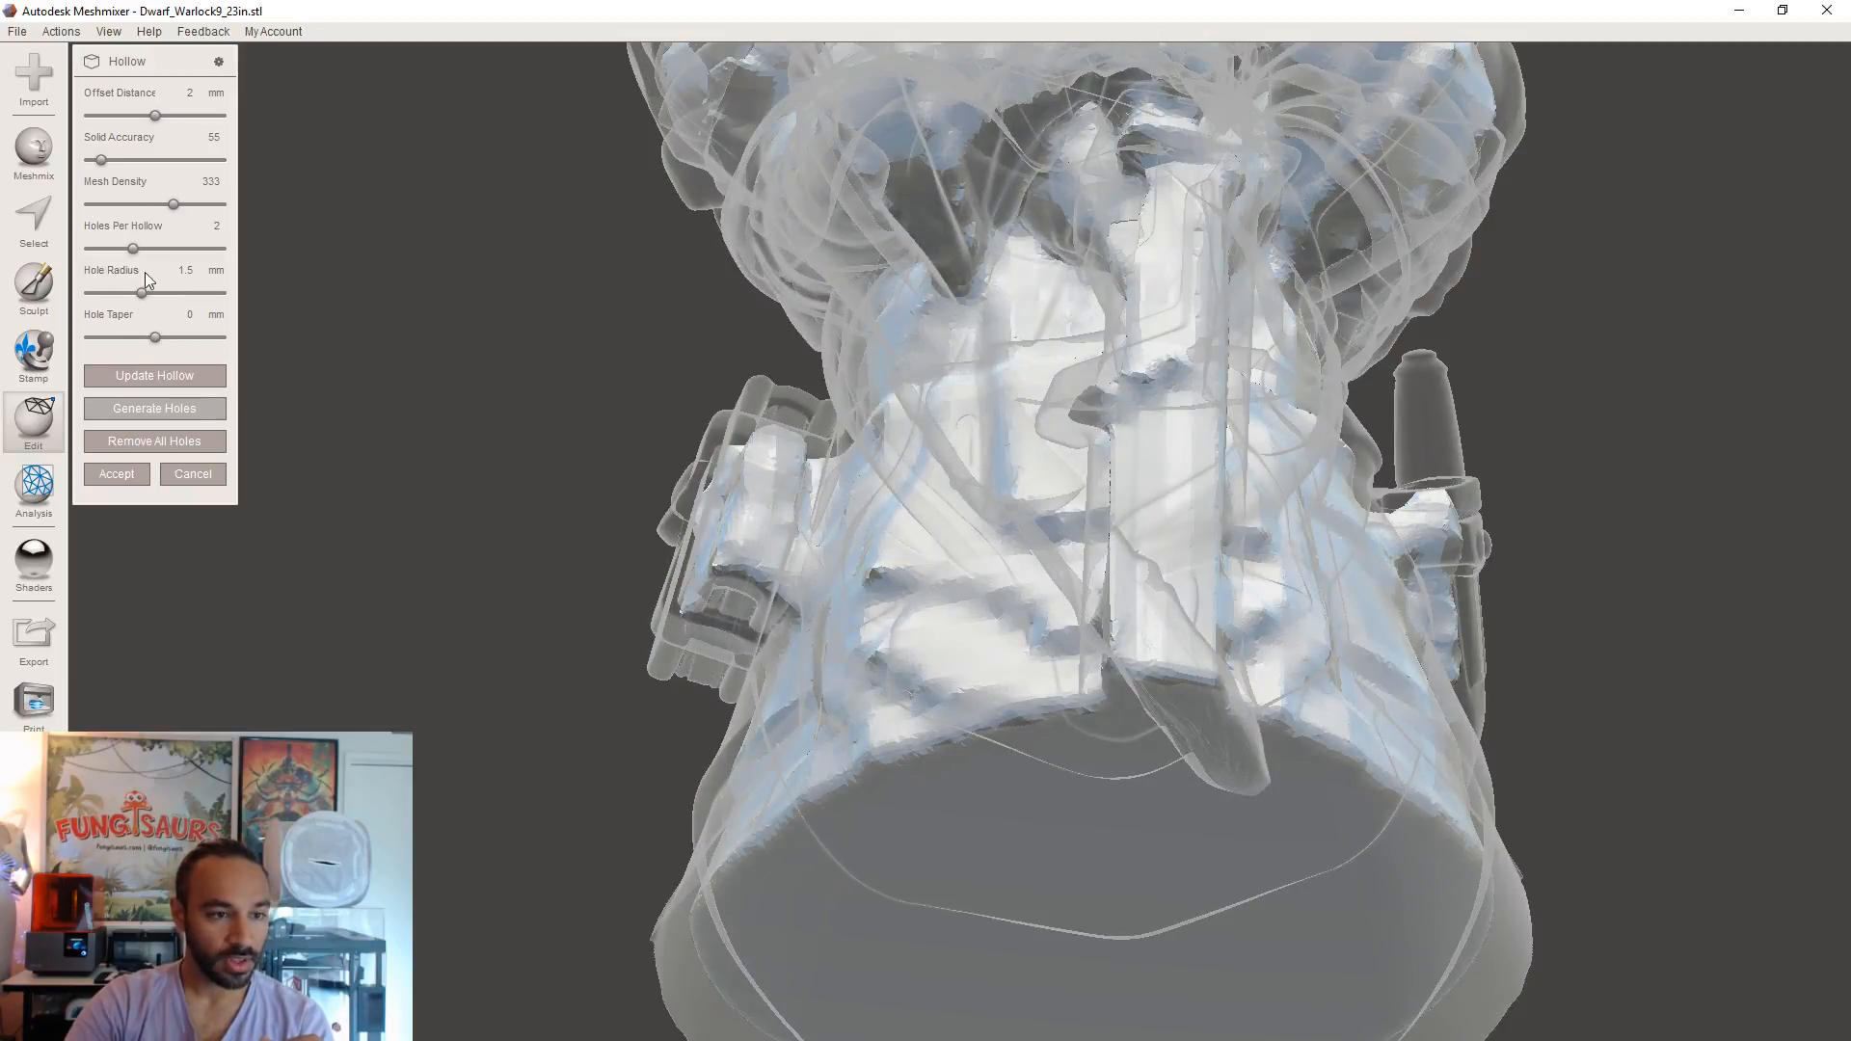
- Set the hole radius to 3 mm and generate two drain holes for the hollow
left_click(182, 273)
type("3")
key("Return")
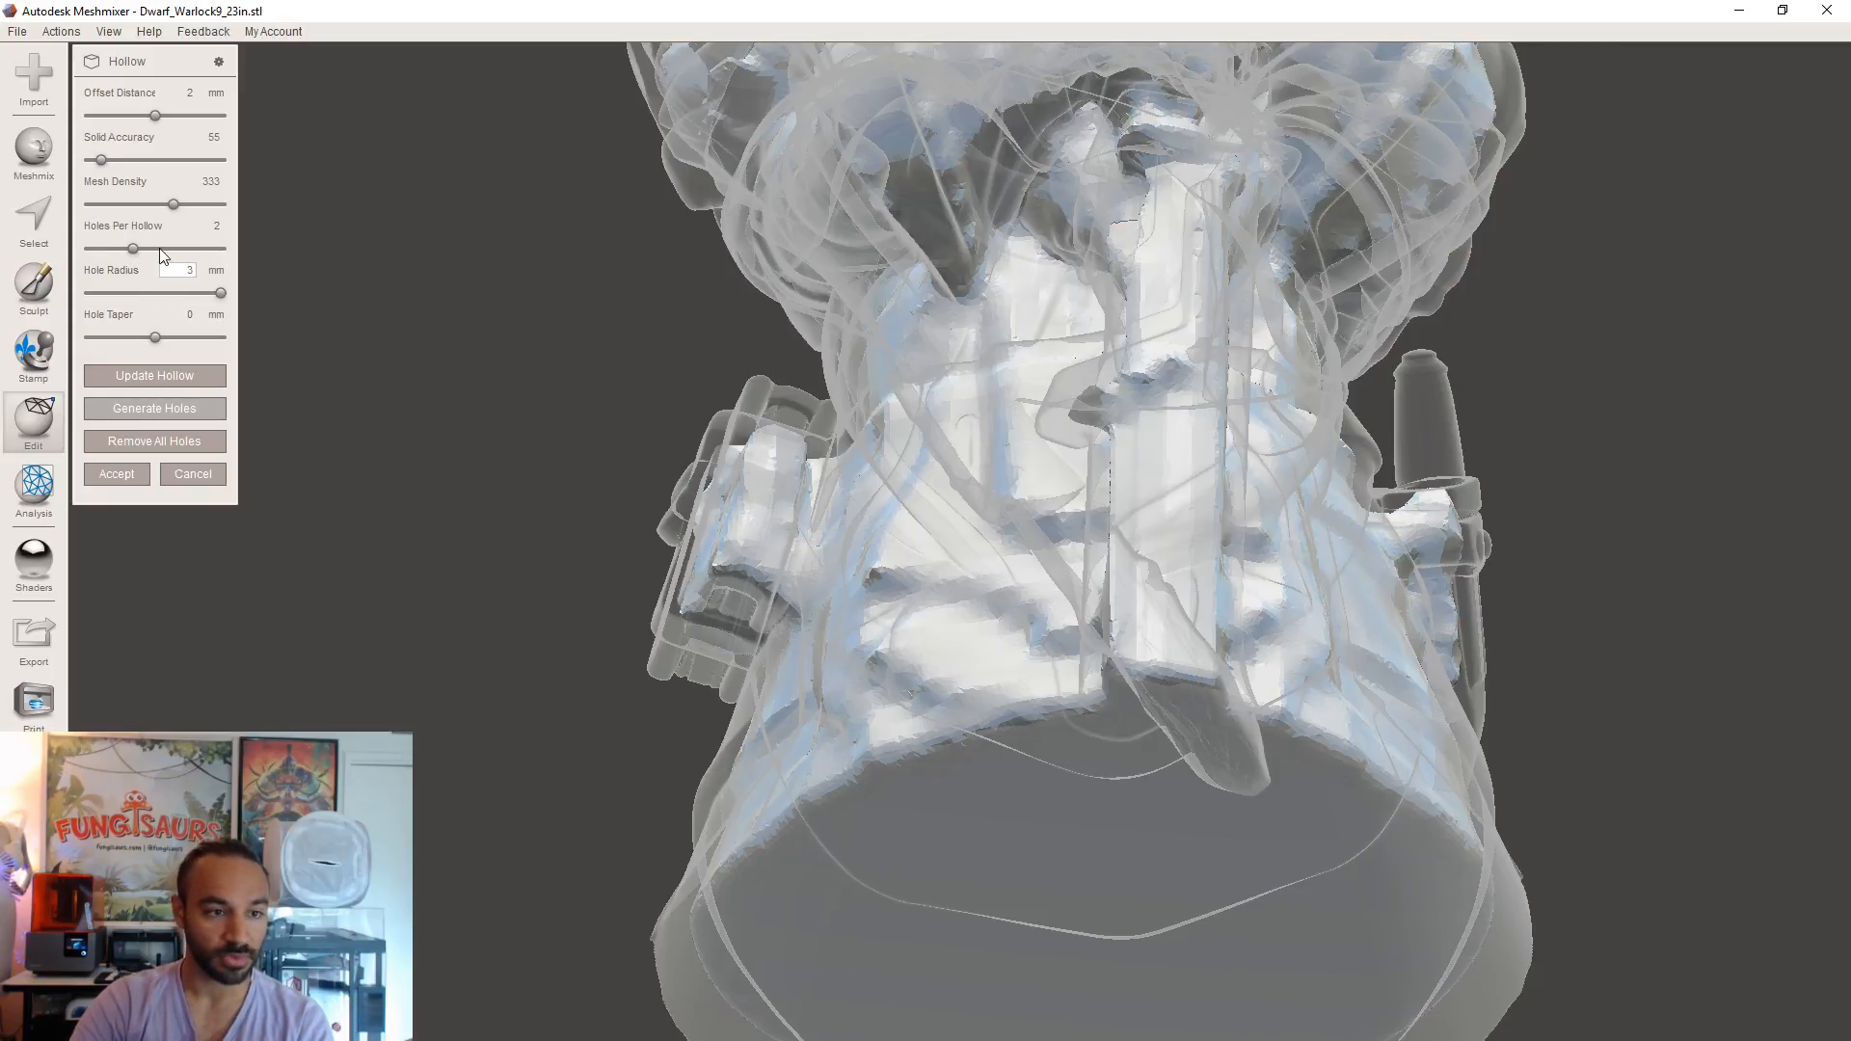
left_click(158, 407)
- Reposition the two drain holes near the front edge of the dwarf's underside and accept the hollow
mouse_move(1201, 808)
right_mouse_down()
mouse_move(1186, 617)
mouse_move(1169, 888)
right_mouse_up()
left_click_drag(1103, 868, 1142, 744)
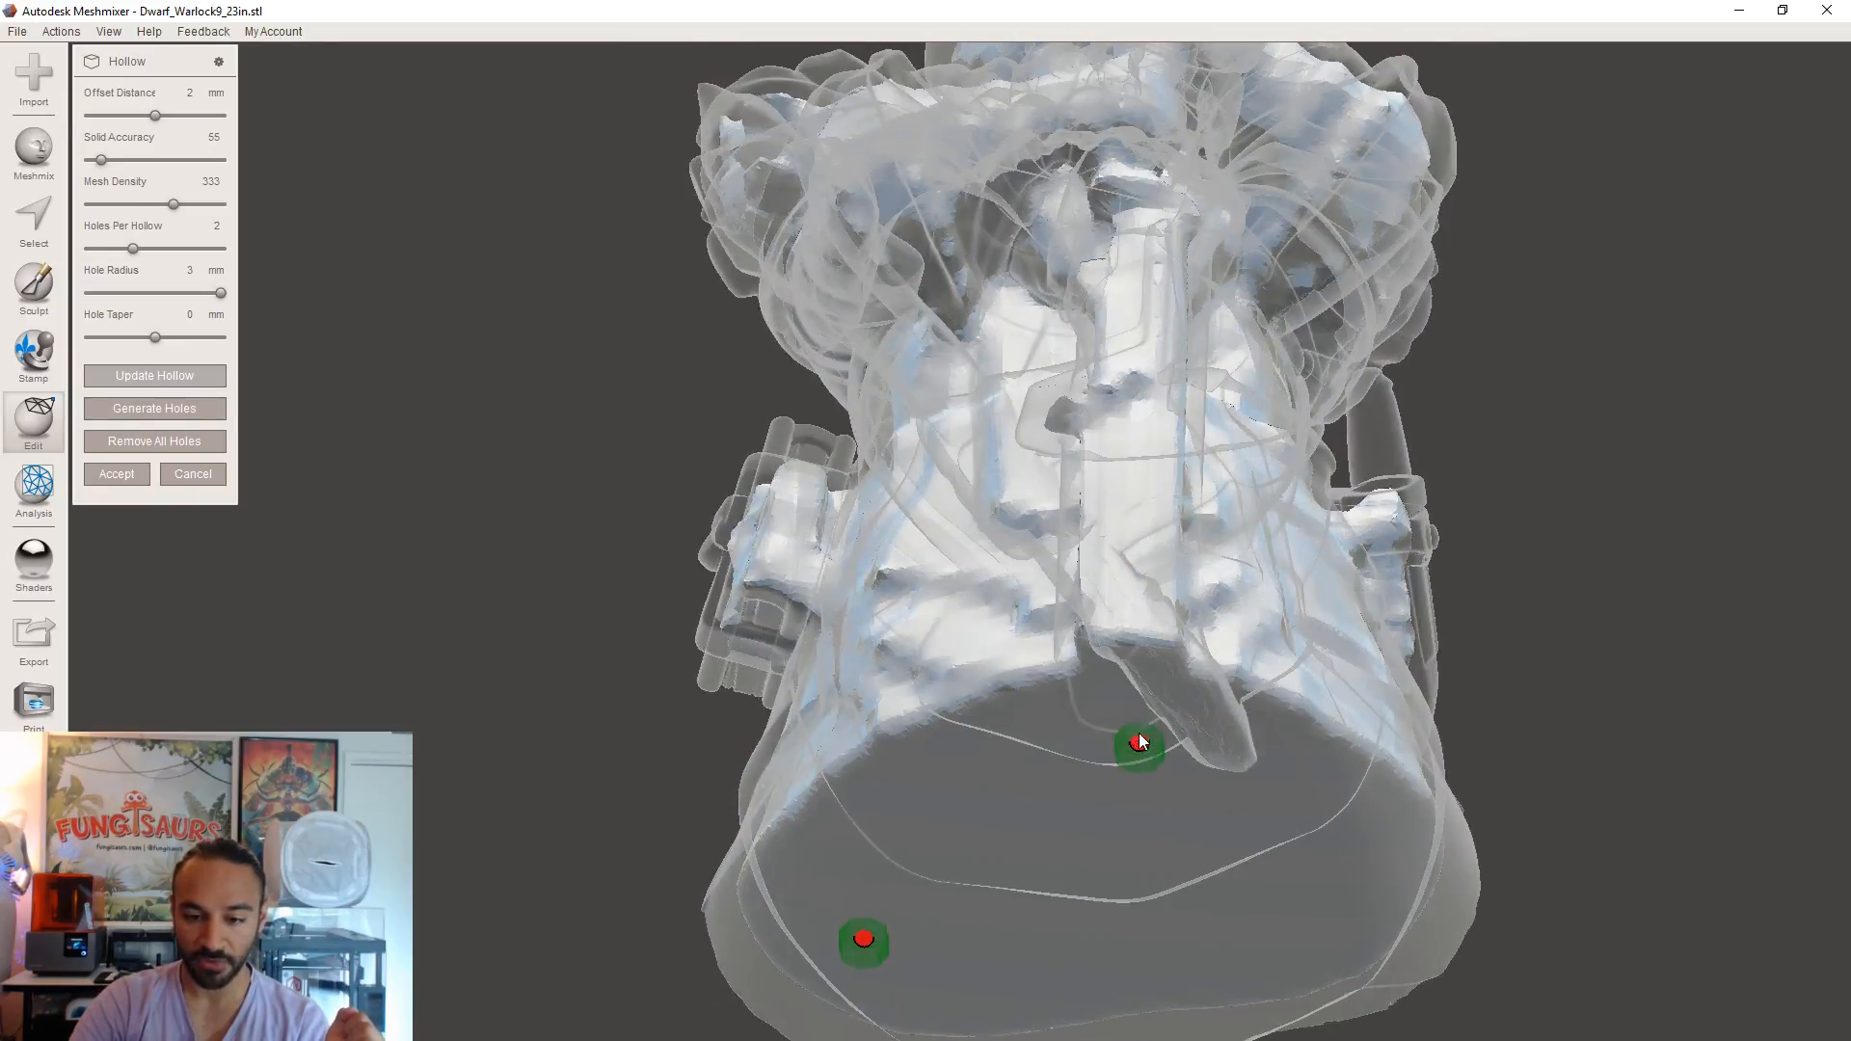
mouse_move(863, 940)
left_mouse_down()
mouse_move(1032, 941)
mouse_move(950, 983)
left_mouse_up()
right_click_drag(1119, 925, 1150, 581)
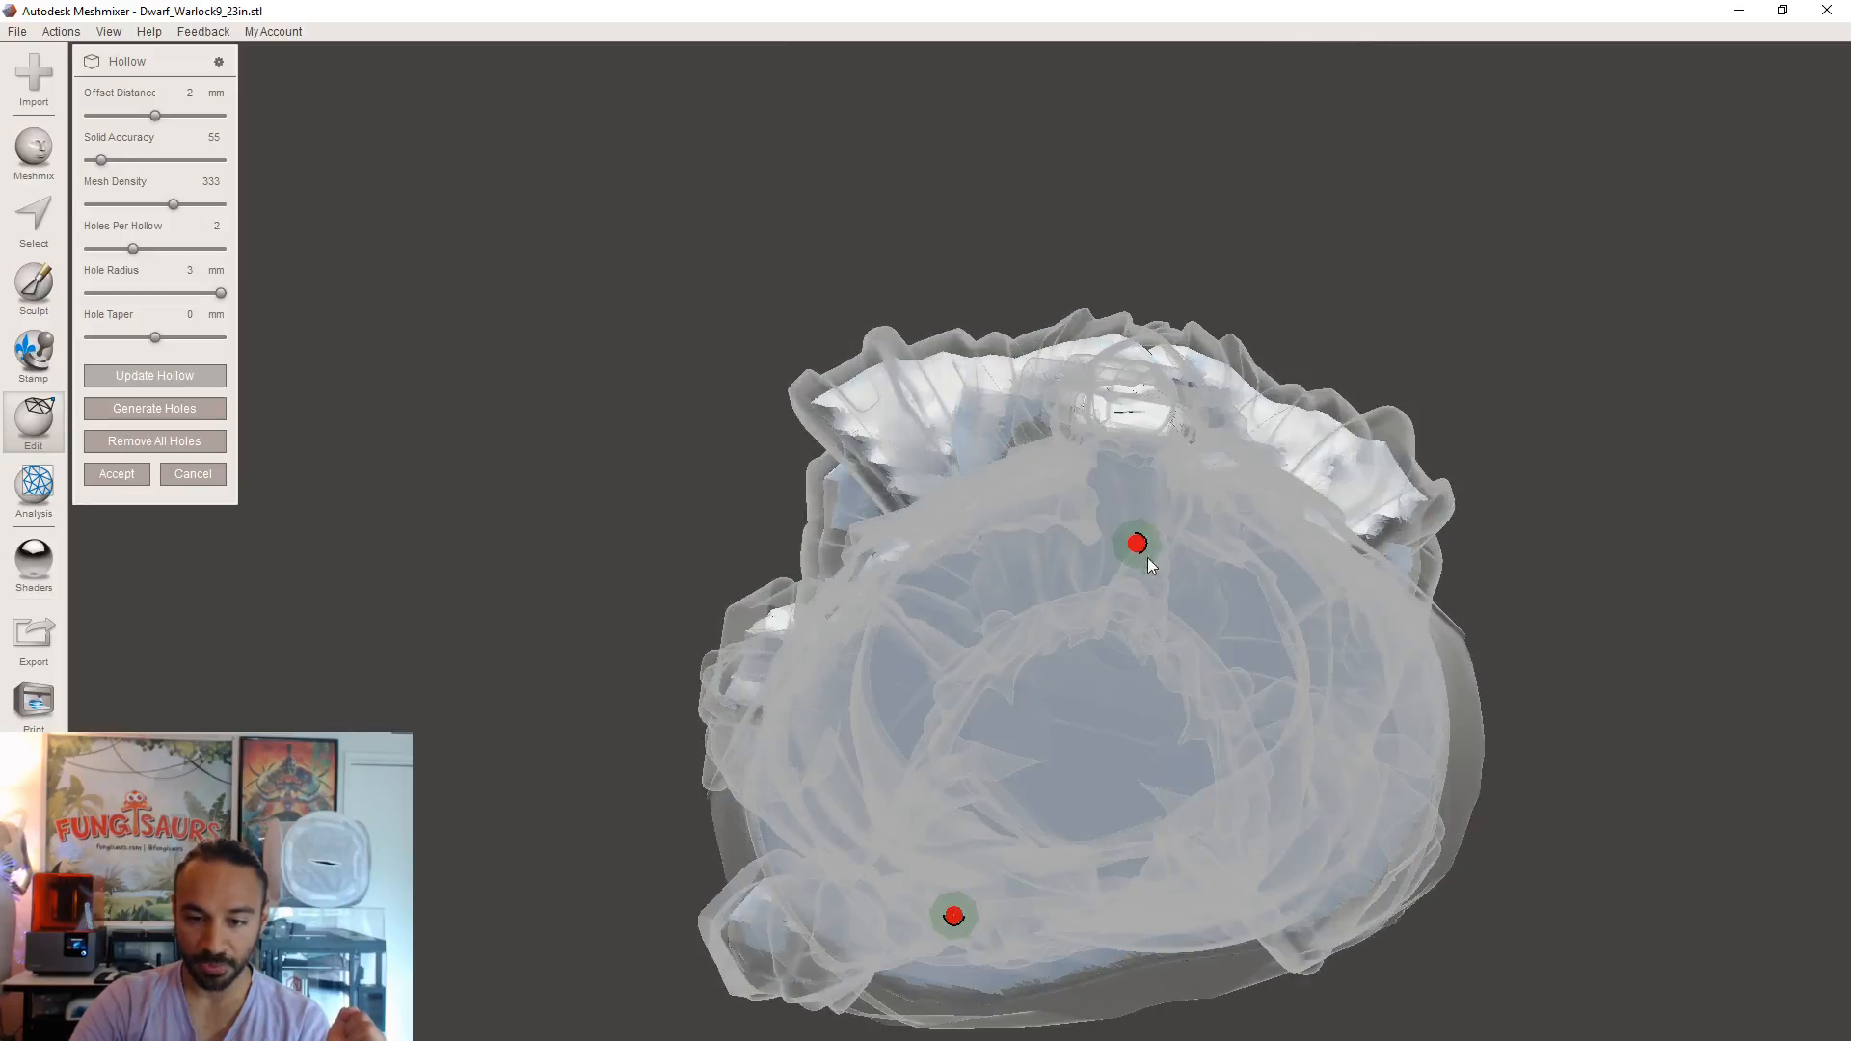
mouse_move(1140, 544)
left_mouse_down()
mouse_move(1368, 843)
mouse_move(1281, 847)
left_mouse_up()
right_click_drag(1287, 853, 1471, 1000)
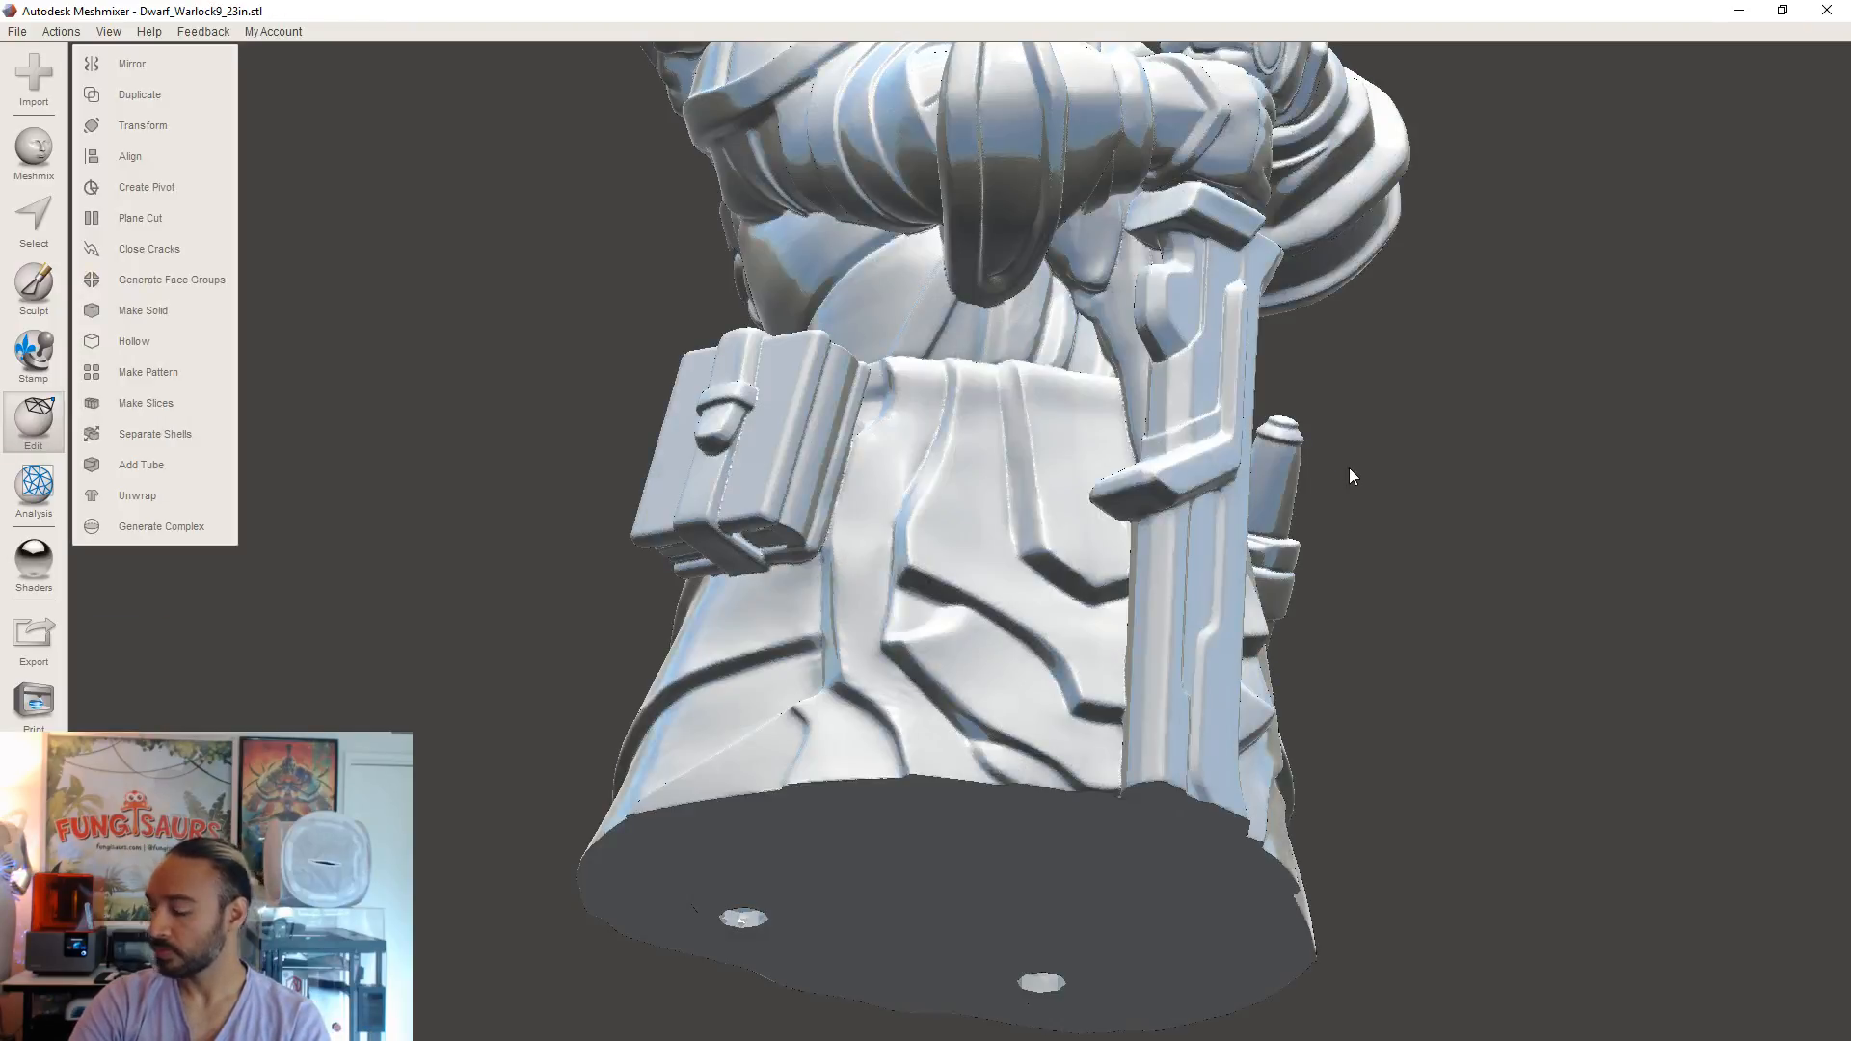
- Examine the two drain holes in the underside of the dwarf's base and the whole figure
right_click_drag(1341, 599, 1036, 395)
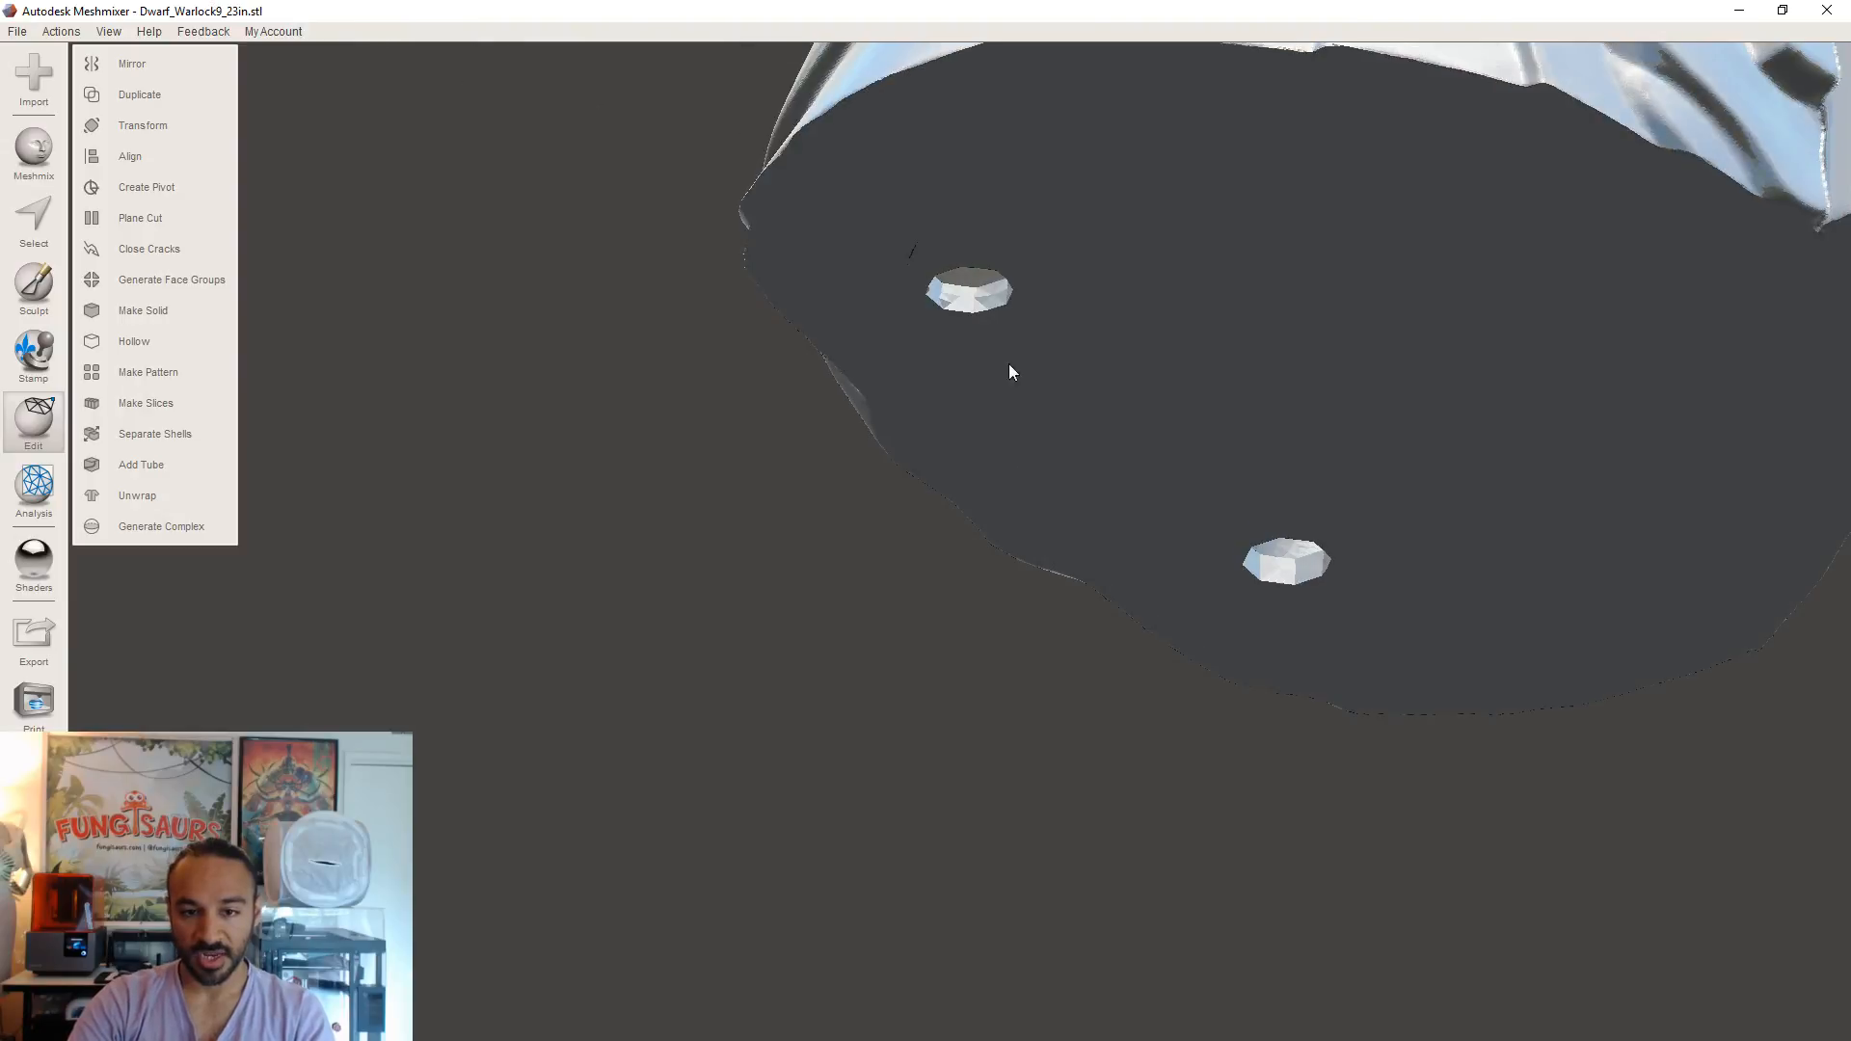
right_click_drag(952, 310, 1118, 703)
middle_click_drag(1118, 704, 1121, 713)
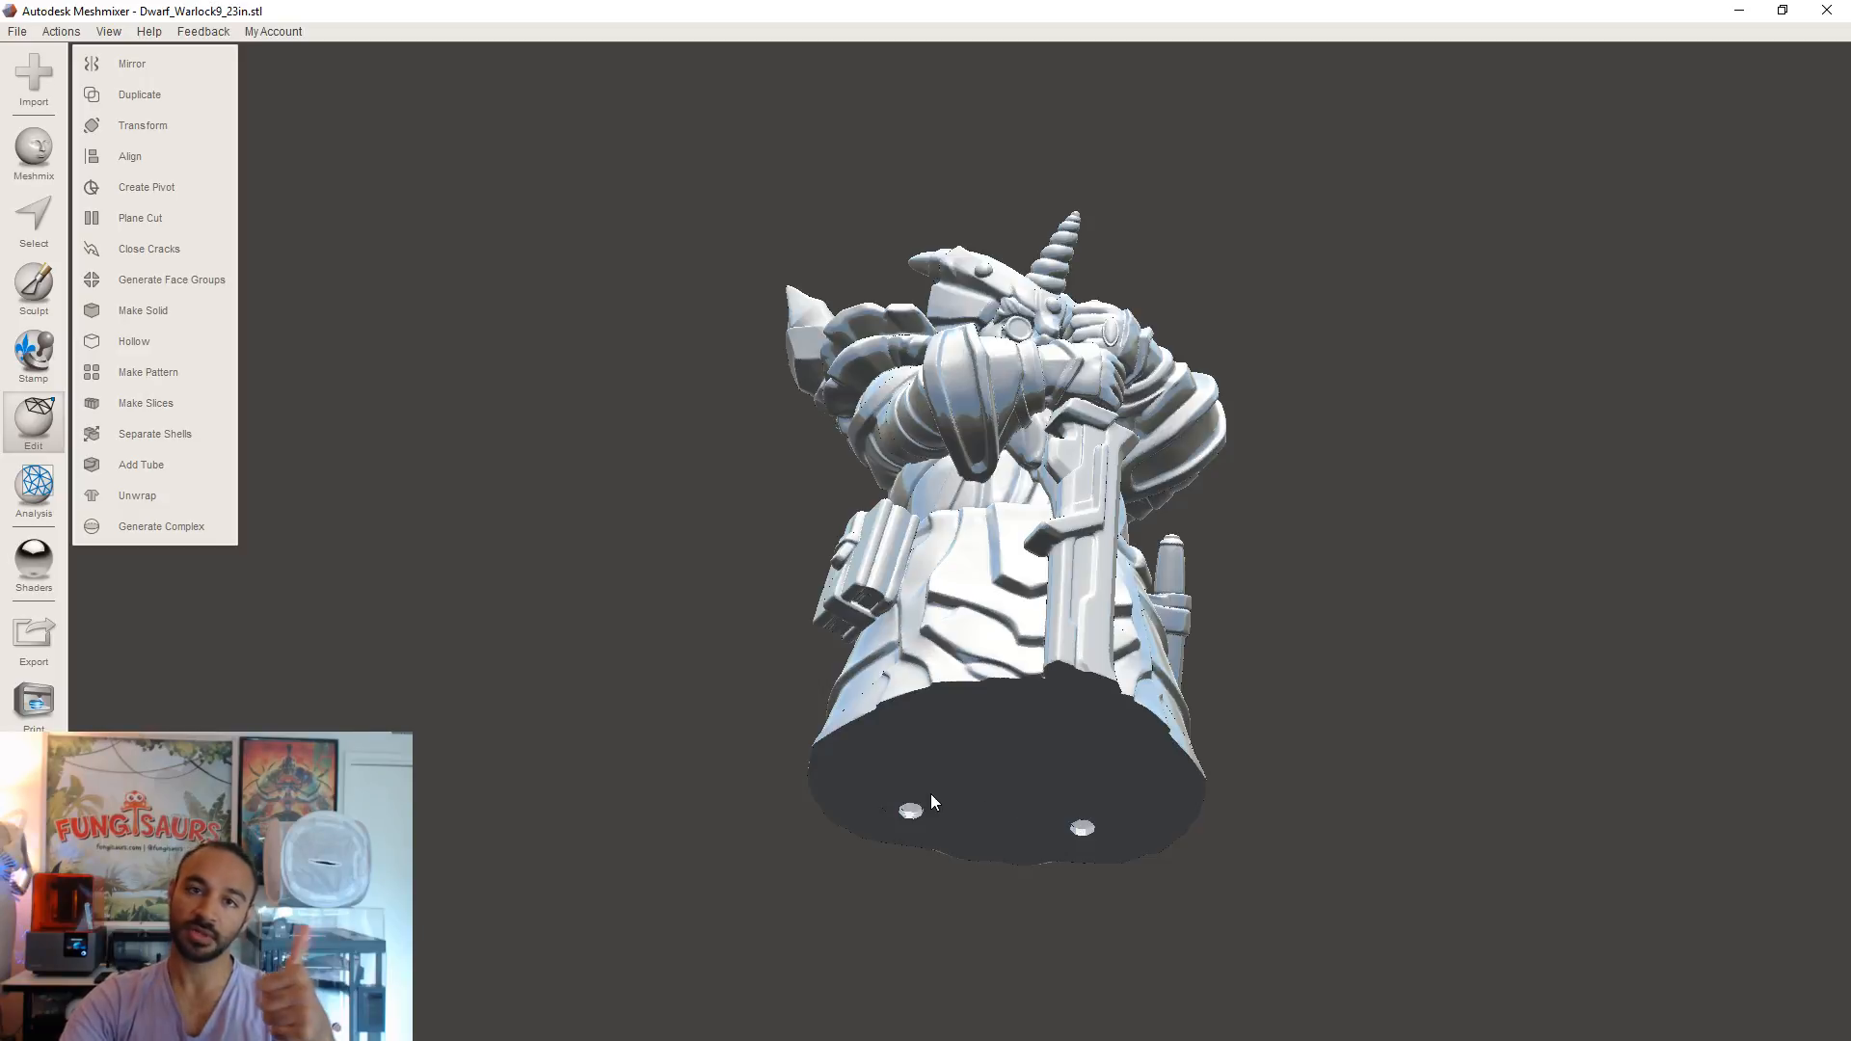
right_click_drag(929, 790, 931, 860)
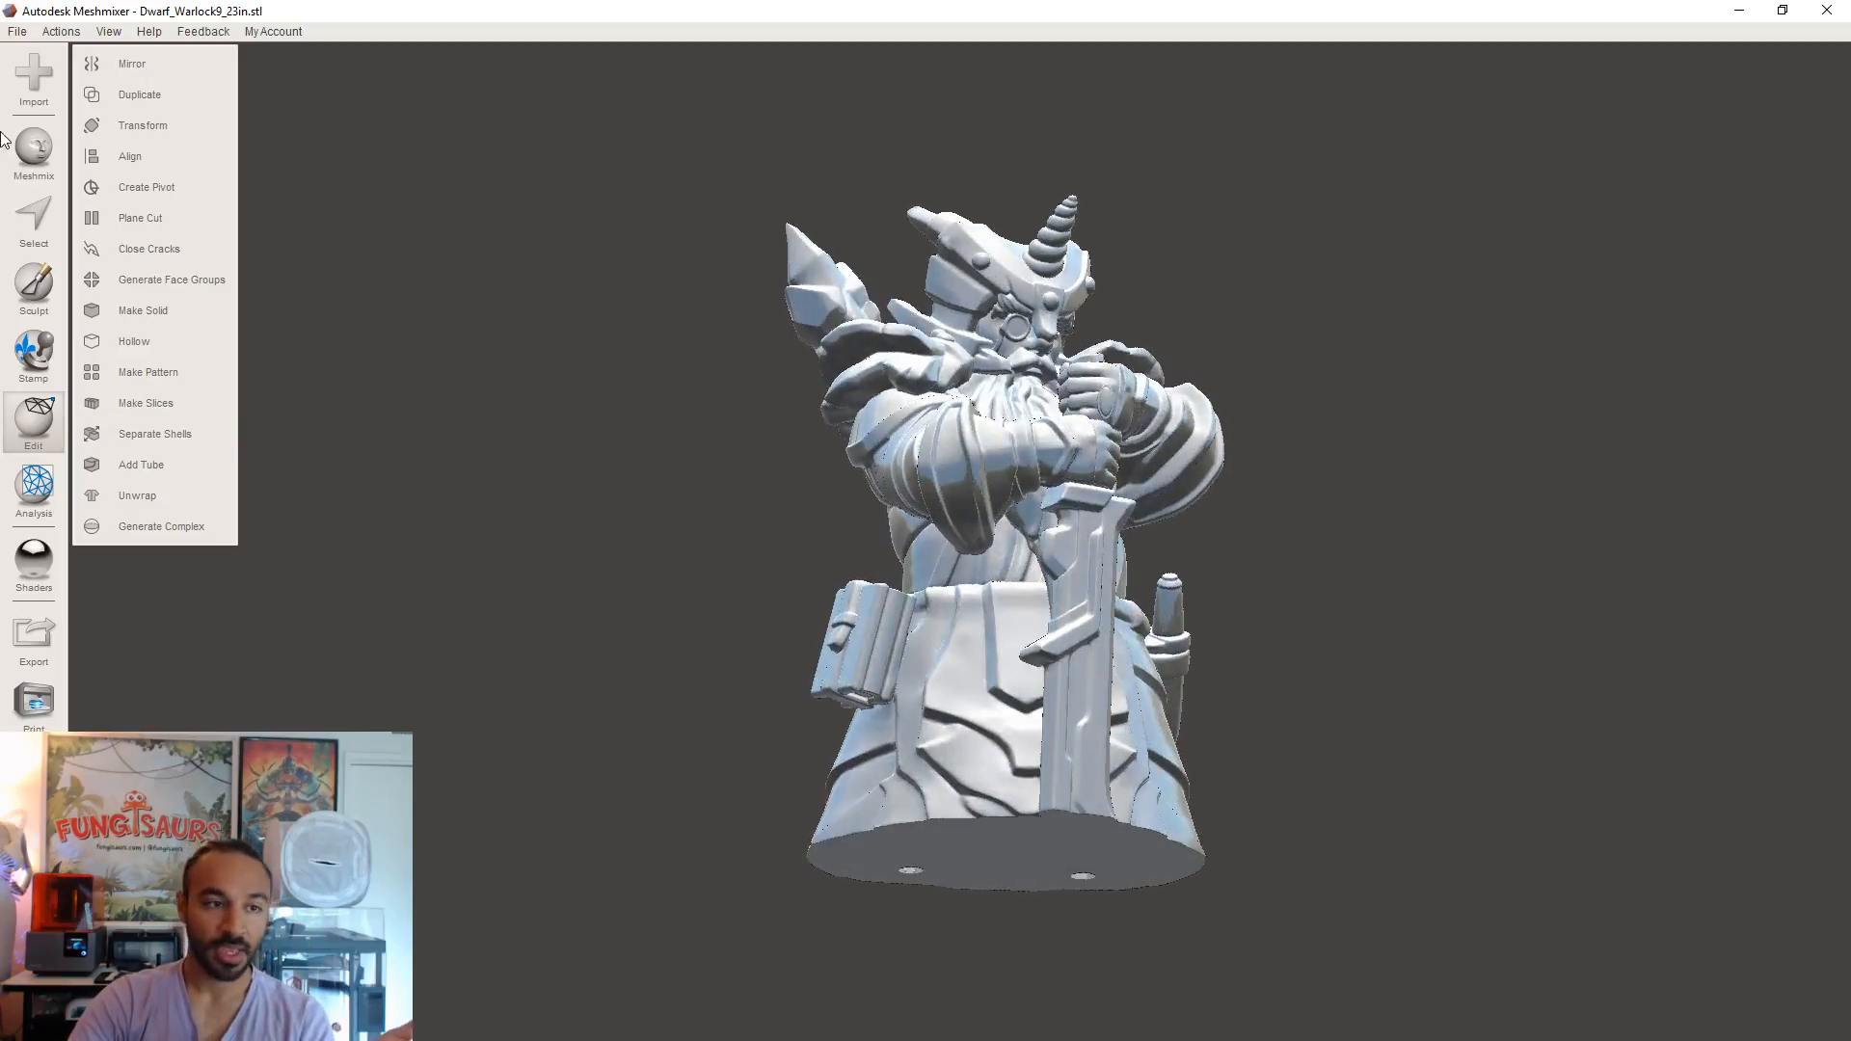
left_click(23, 33)
left_click(101, 357)
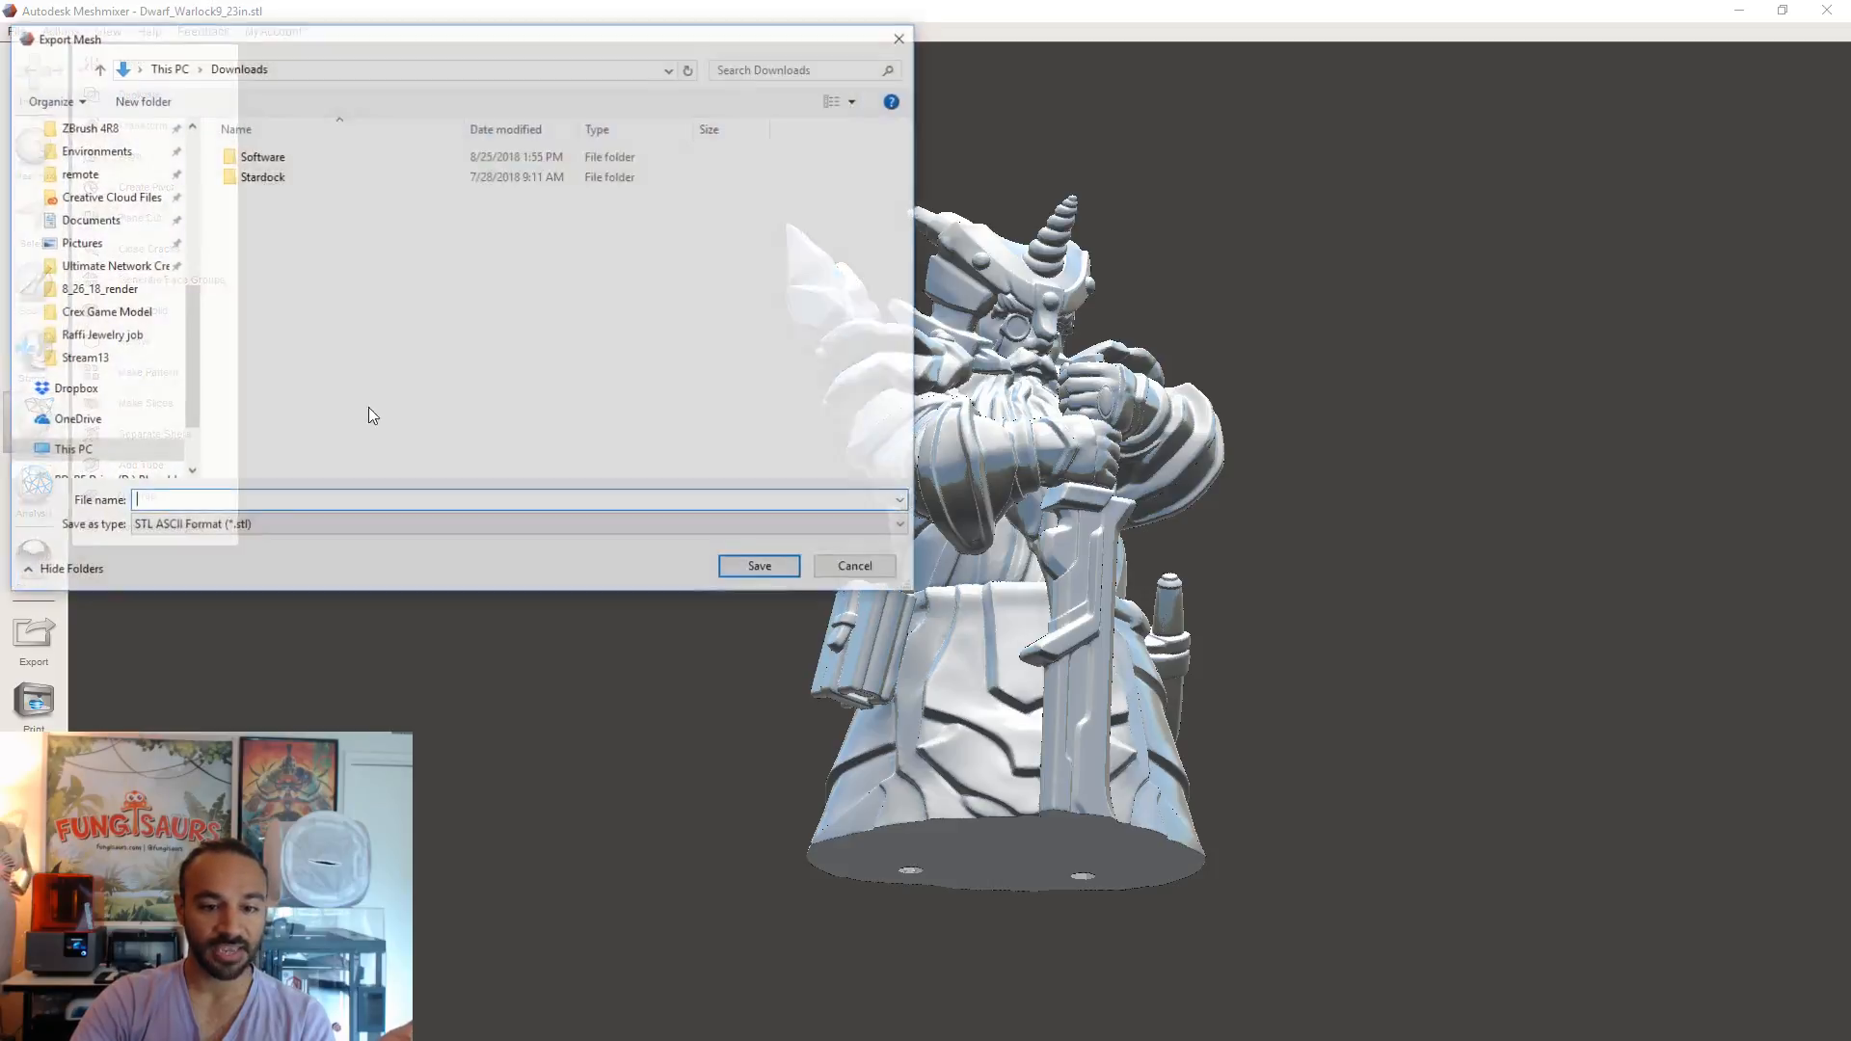
left_click(873, 568)
right_click_drag(1245, 500, 1187, 571)
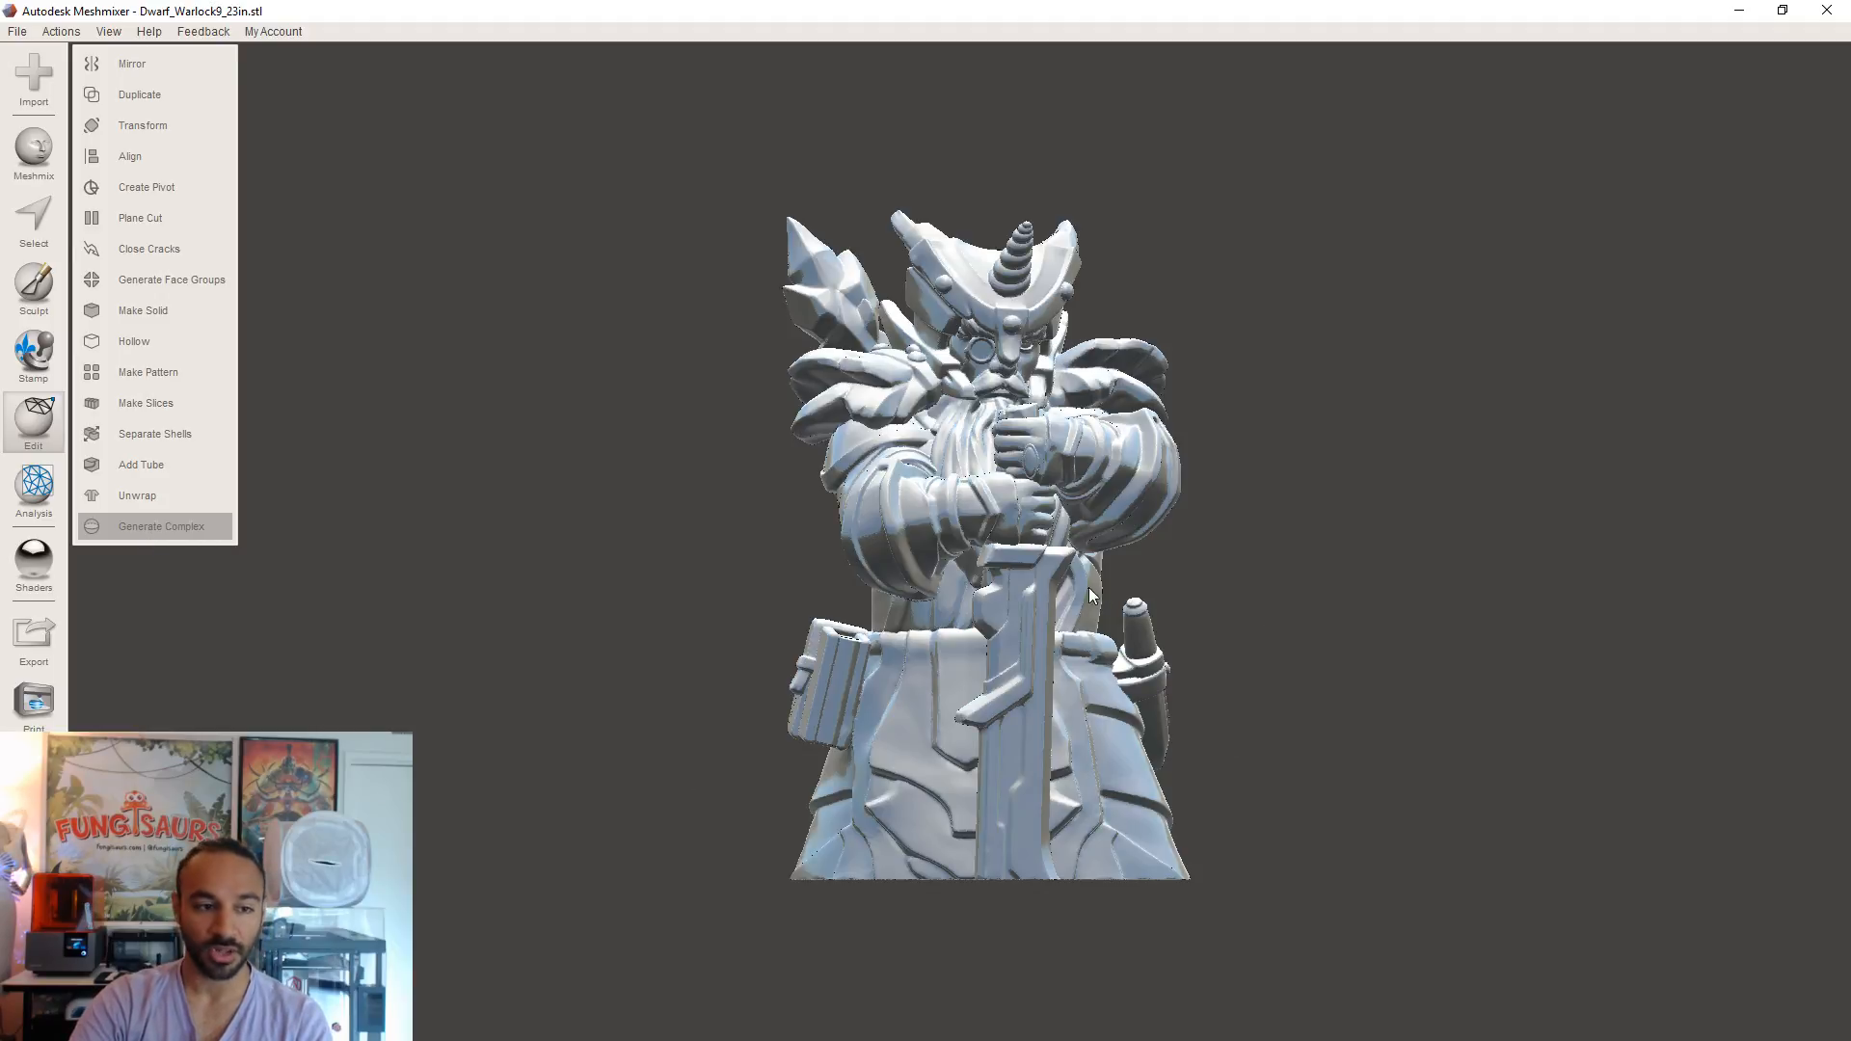
- Close Meshmixer and return to the dwarf model in ZBrush
left_click(1827, 10)
left_click(1046, 625)
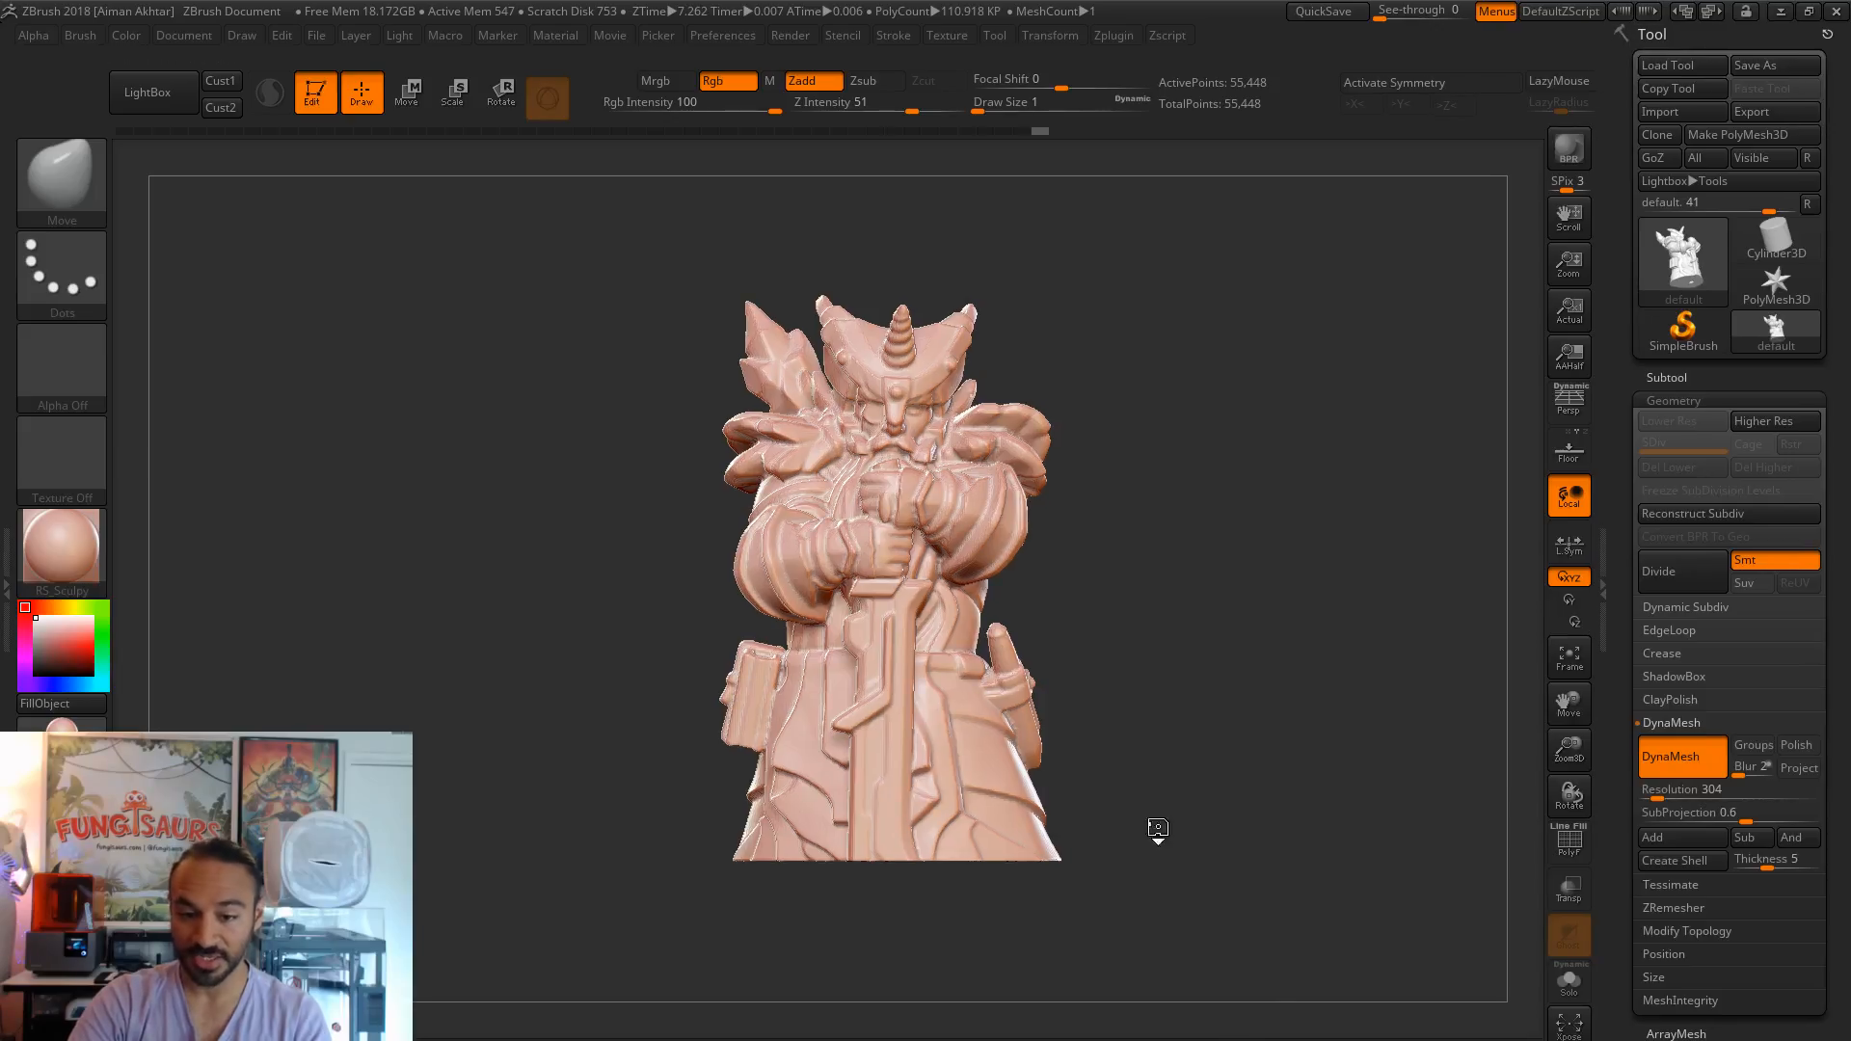
mouse_move(1153, 830)
left_mouse_down()
mouse_move(810, 824)
mouse_move(1198, 801)
left_mouse_up()
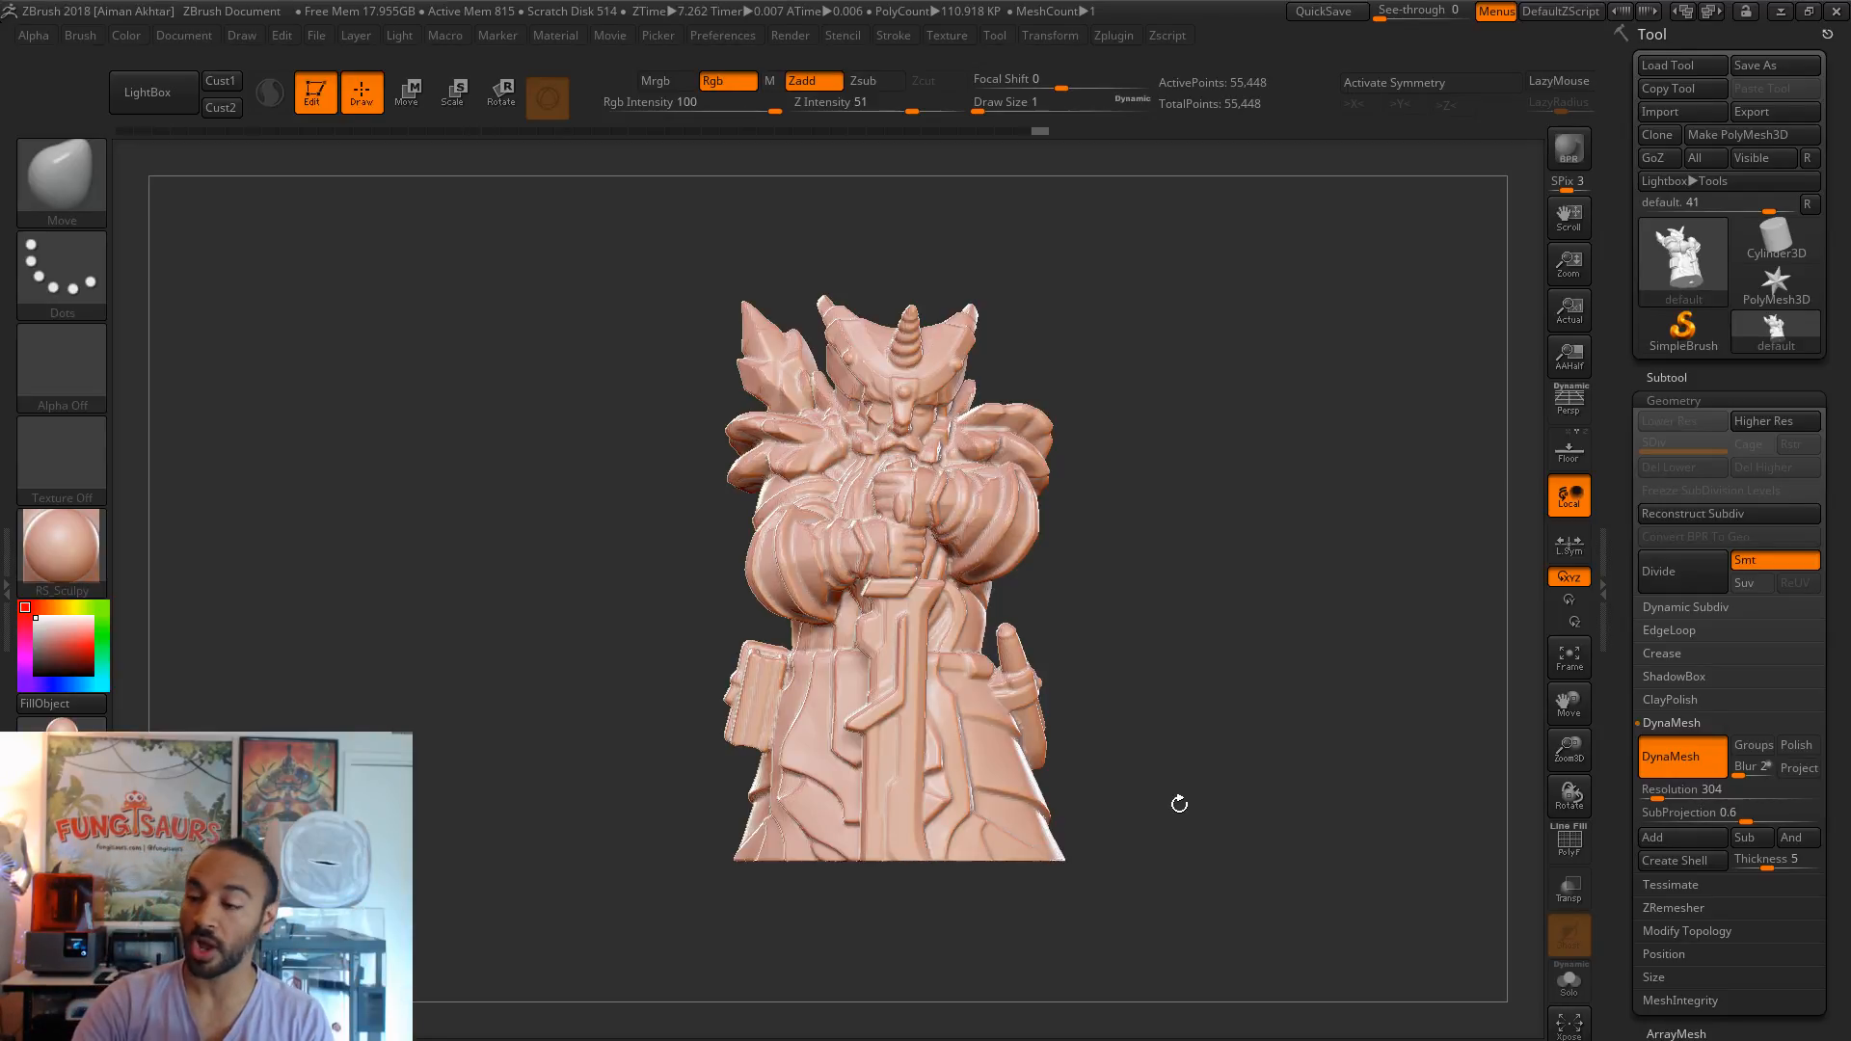
- Delete all subtools of the dwarf tool and accept that the operation cannot be undone
left_click(1731, 377)
left_click(1774, 987)
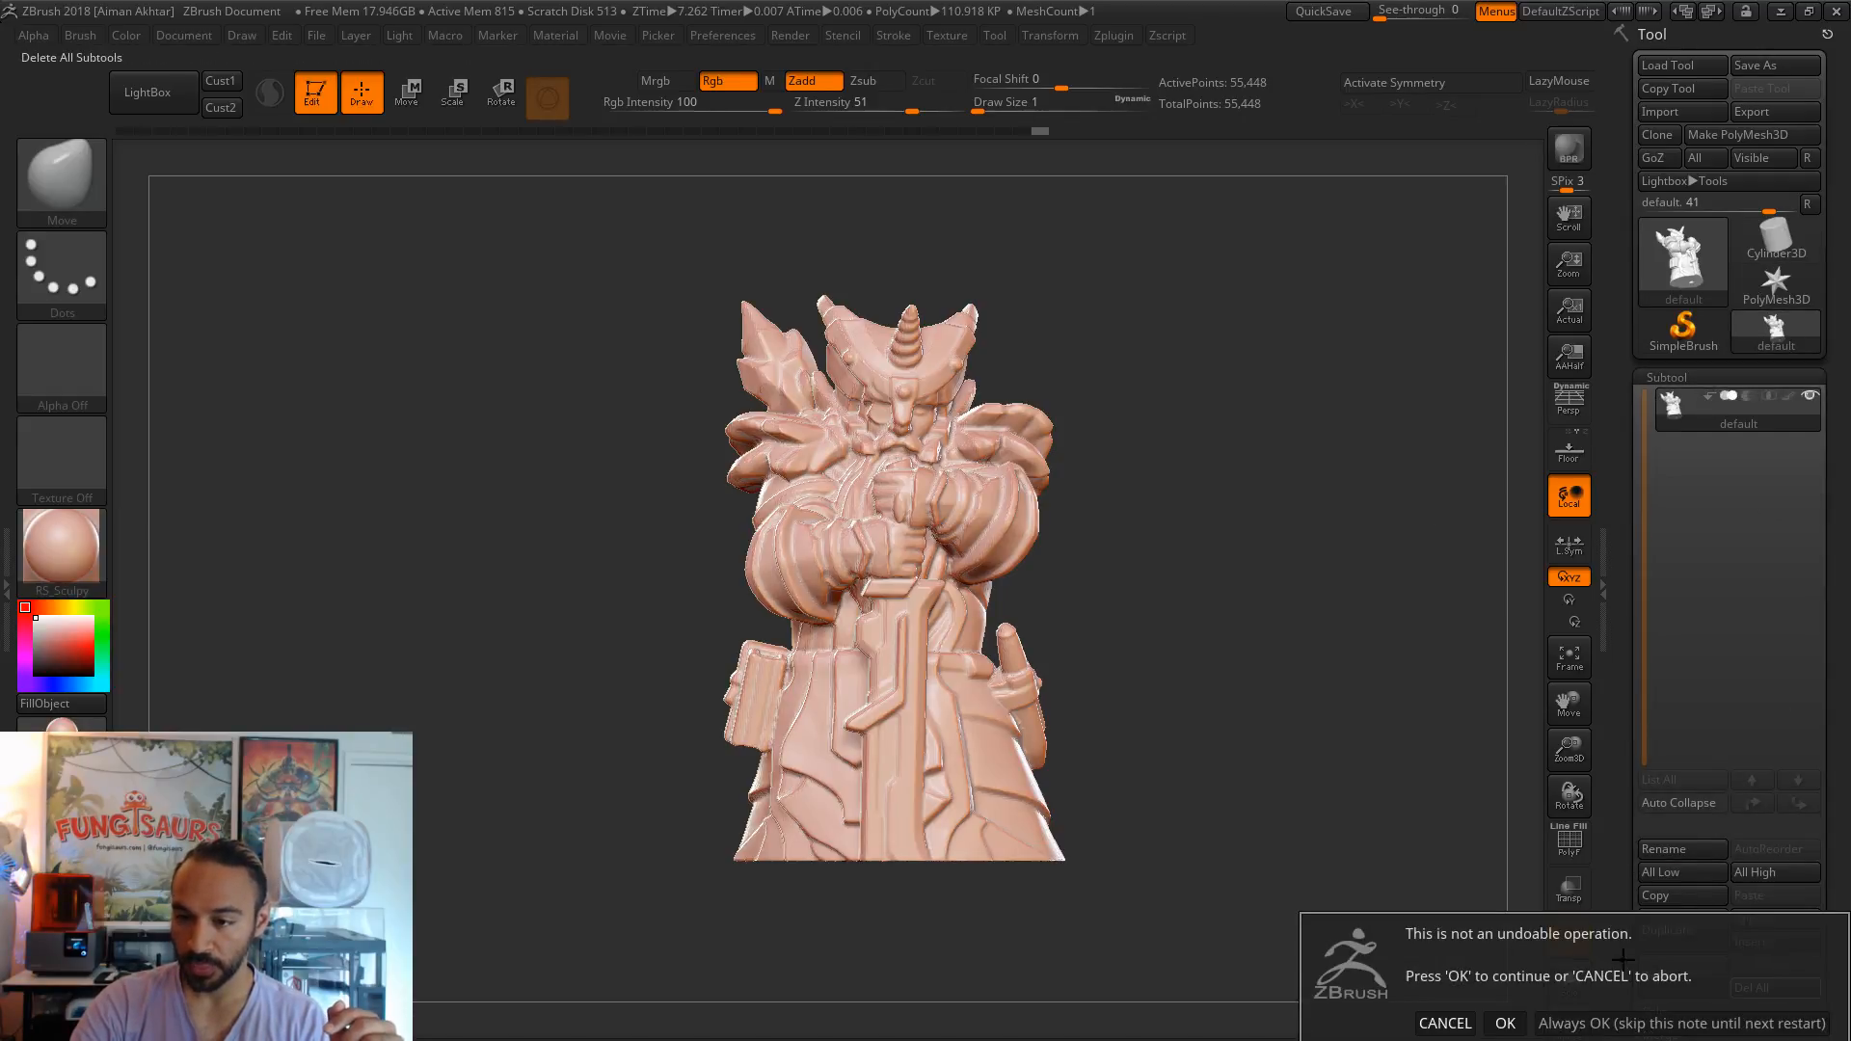
left_click(1521, 1027)
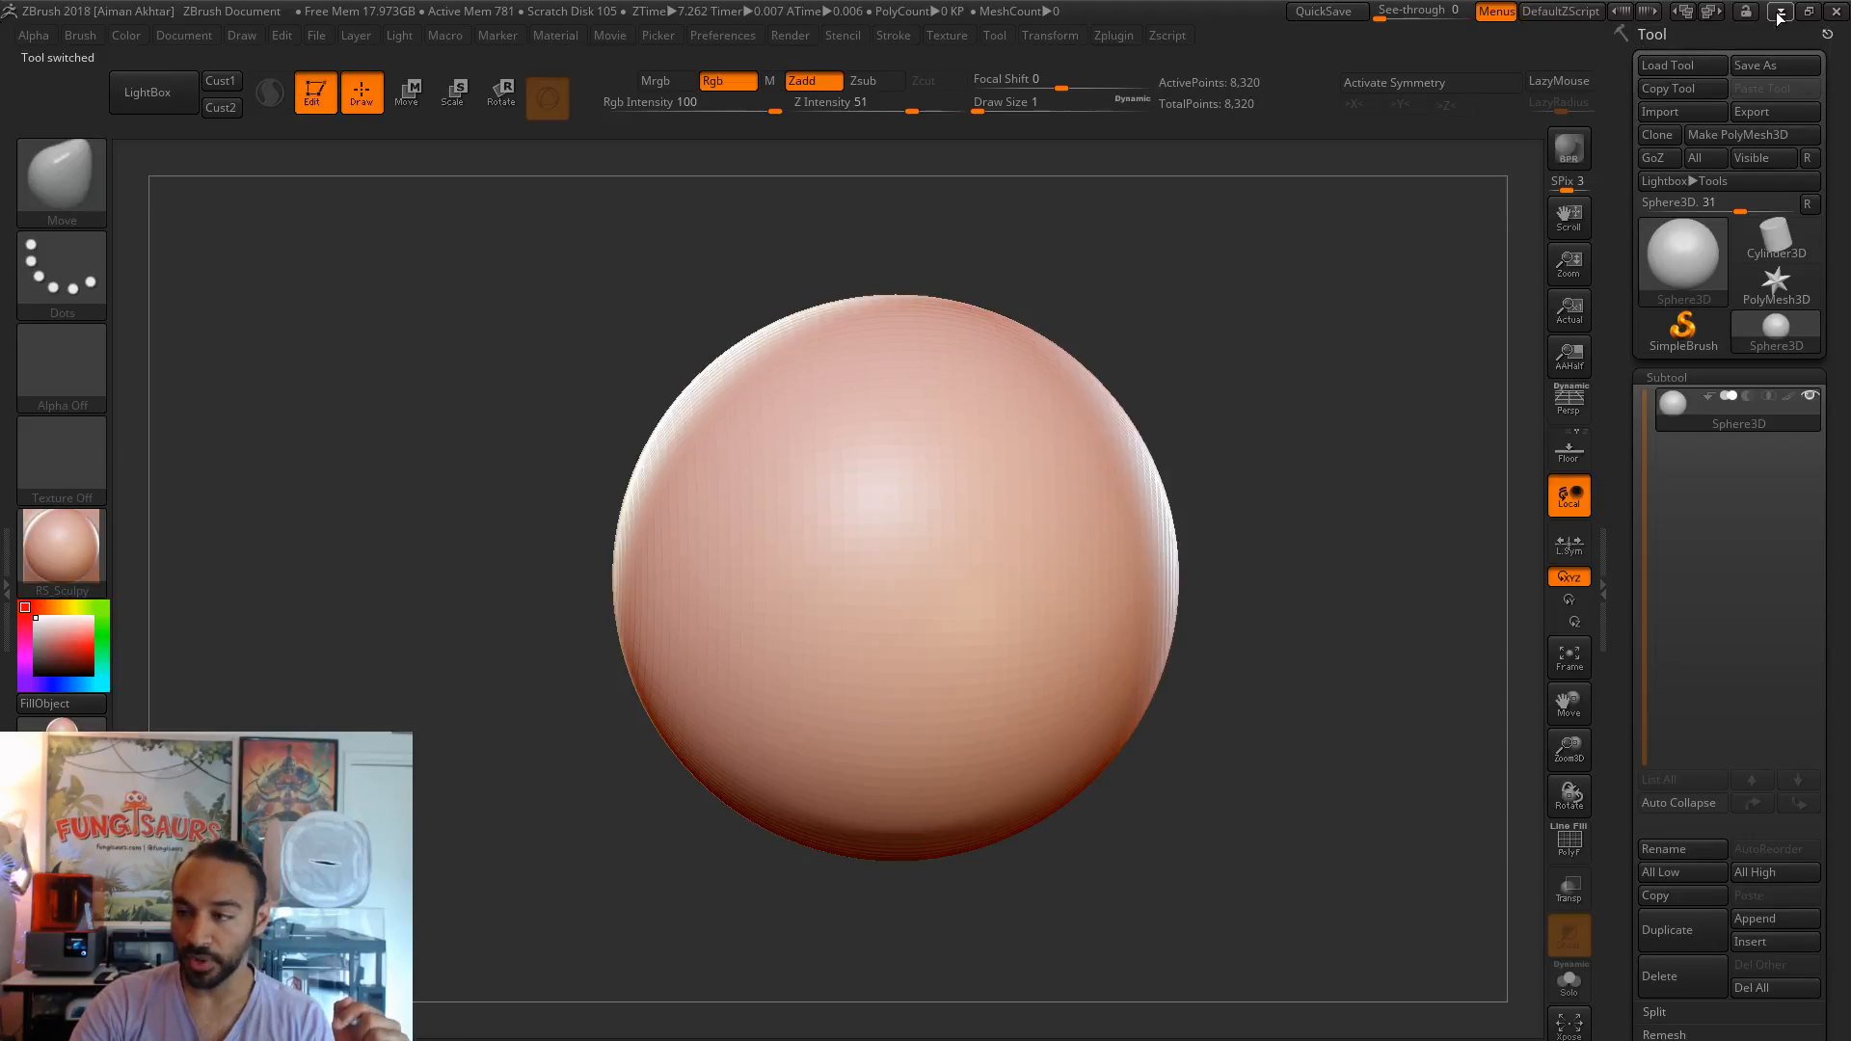
- Minimize ZBrush, switch to Maya and stop the playback of the DNA helix scene
left_click(1778, 14)
right_click_drag(1097, 653, 821, 776)
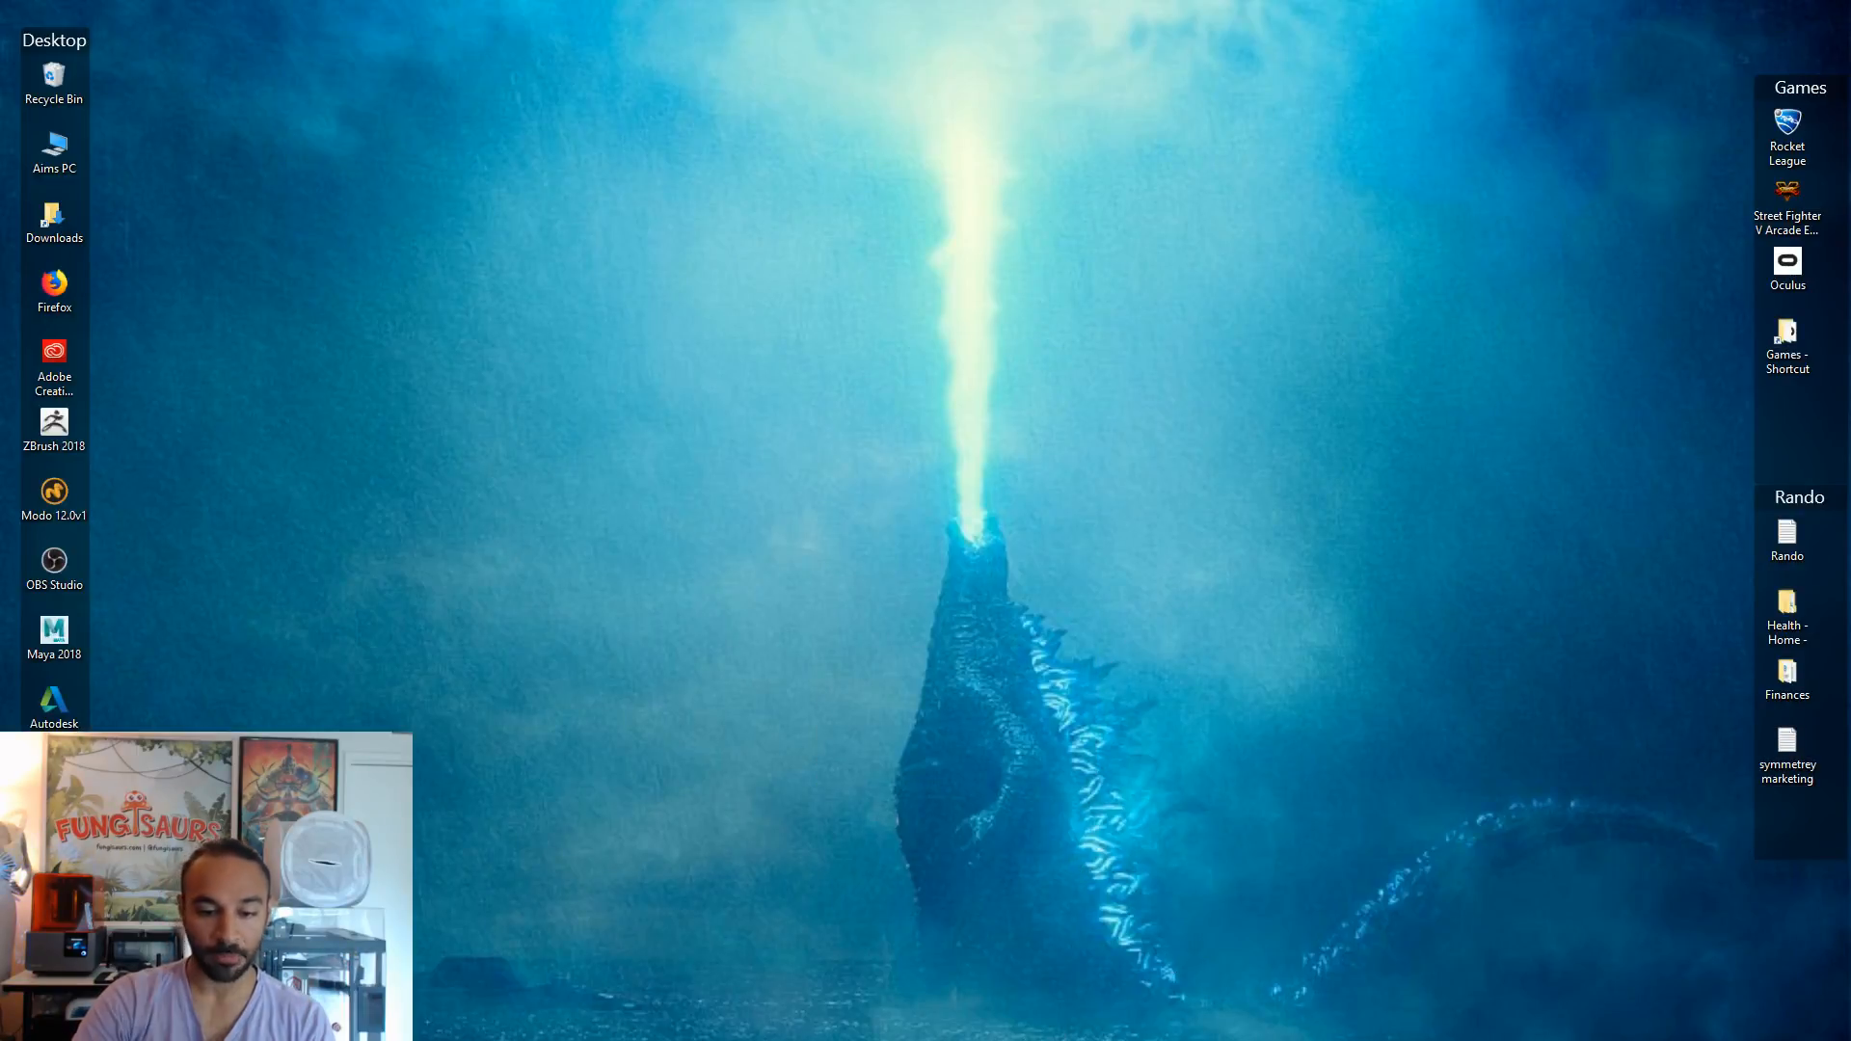
left_click(973, 1003)
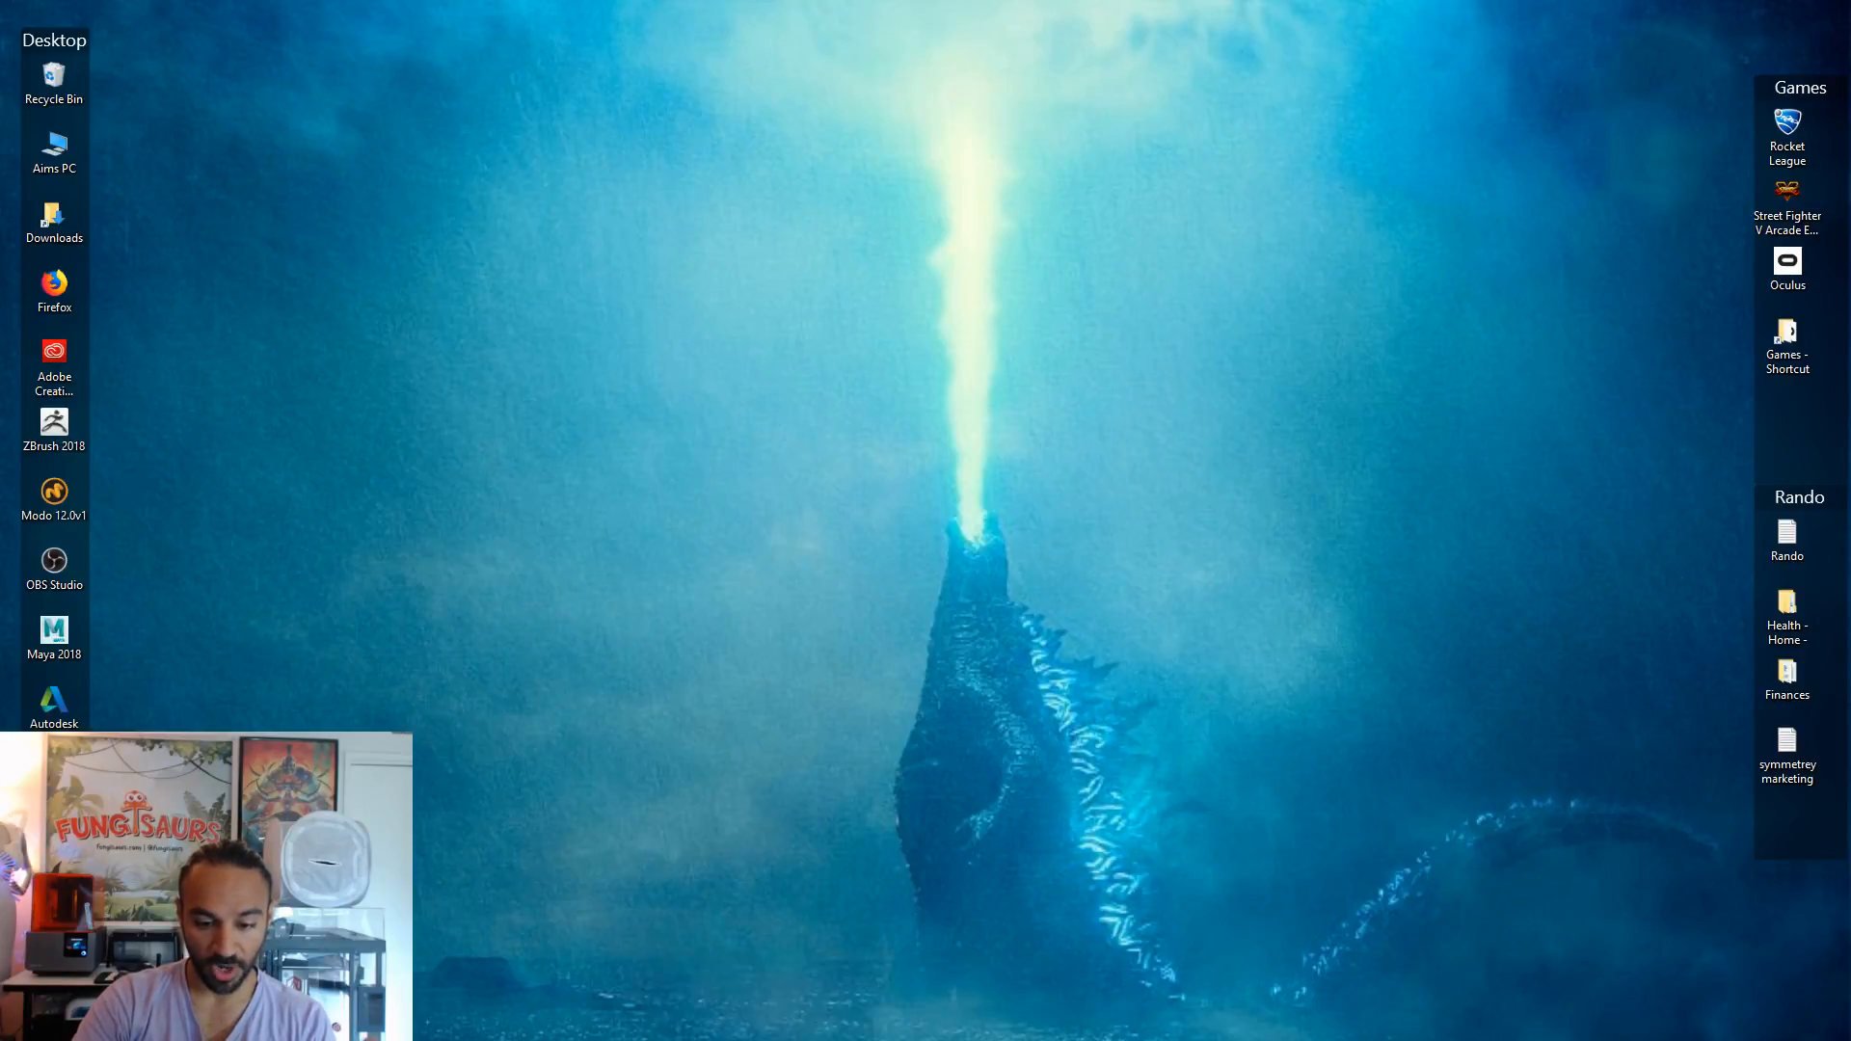
left_click_drag(964, 889, 1032, 882, "alt")
key("alt+v")
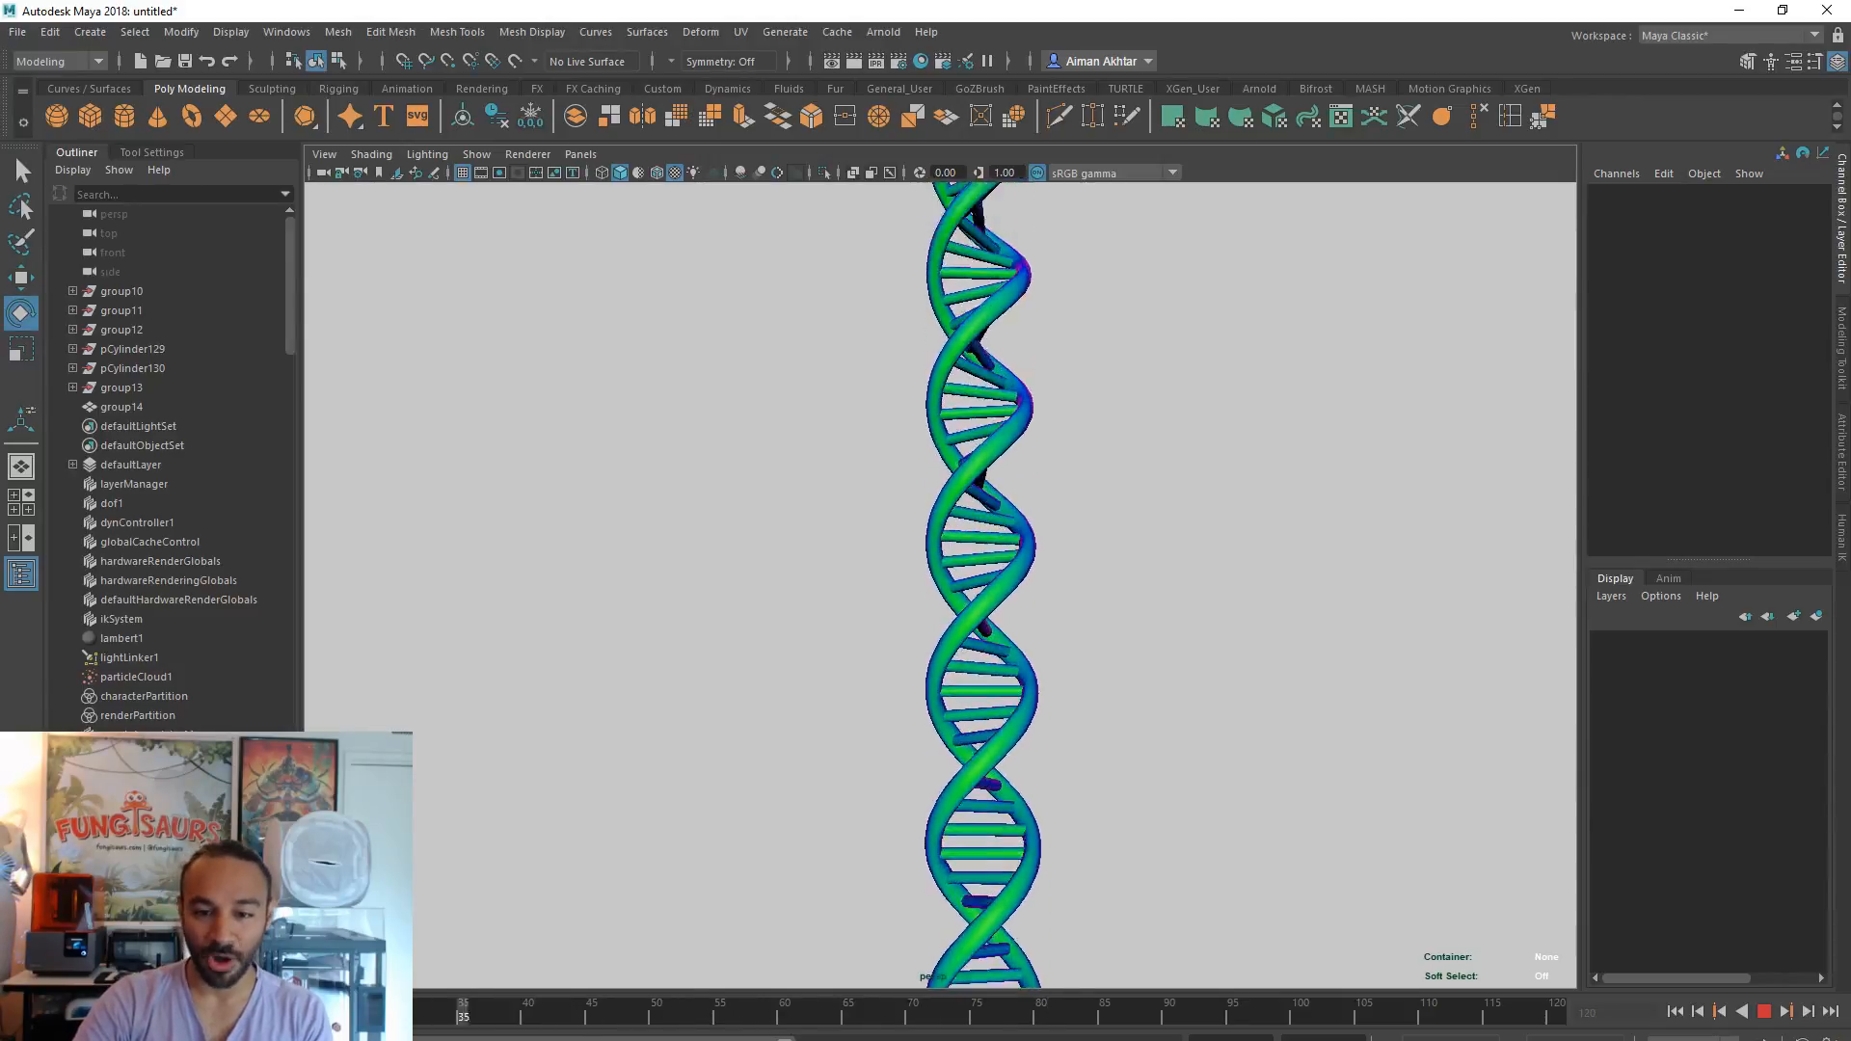
key("Escape")
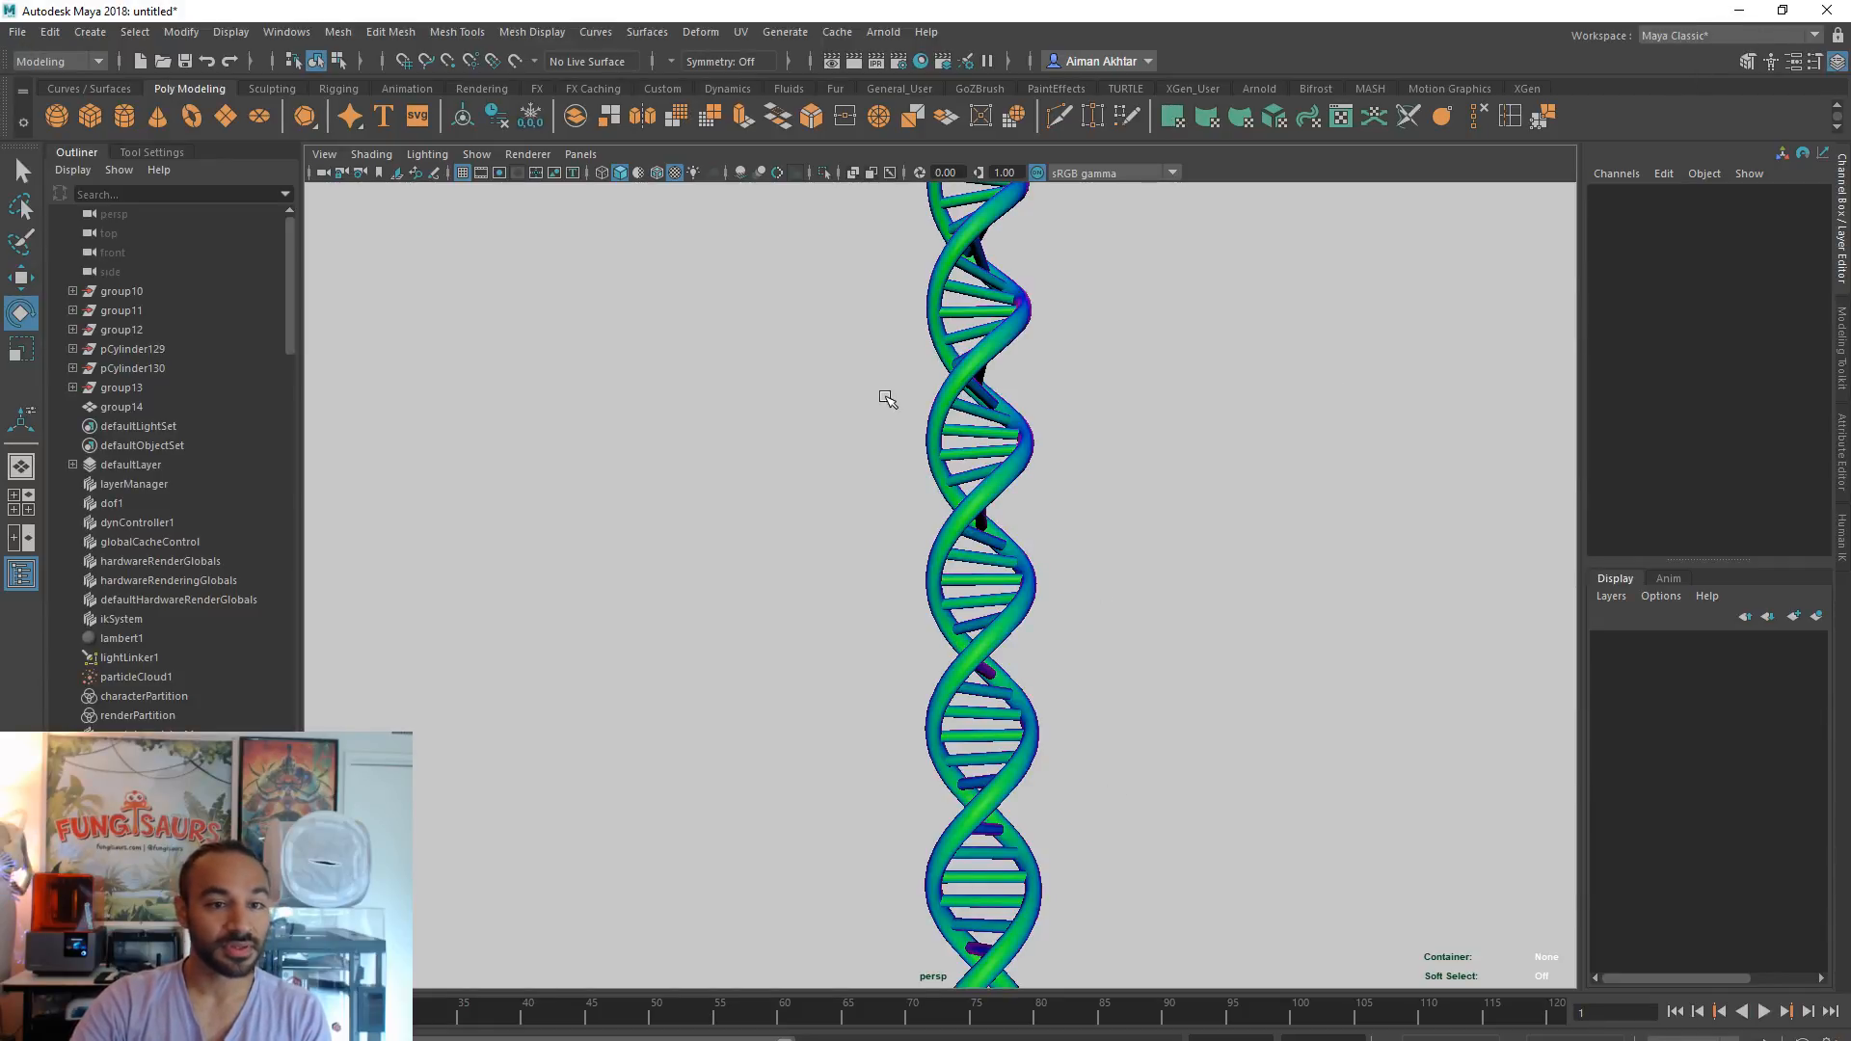
- Save the DNA helix scene as dna in the Fungisaurs folder and start a new scene
key("ctrl+shift+s")
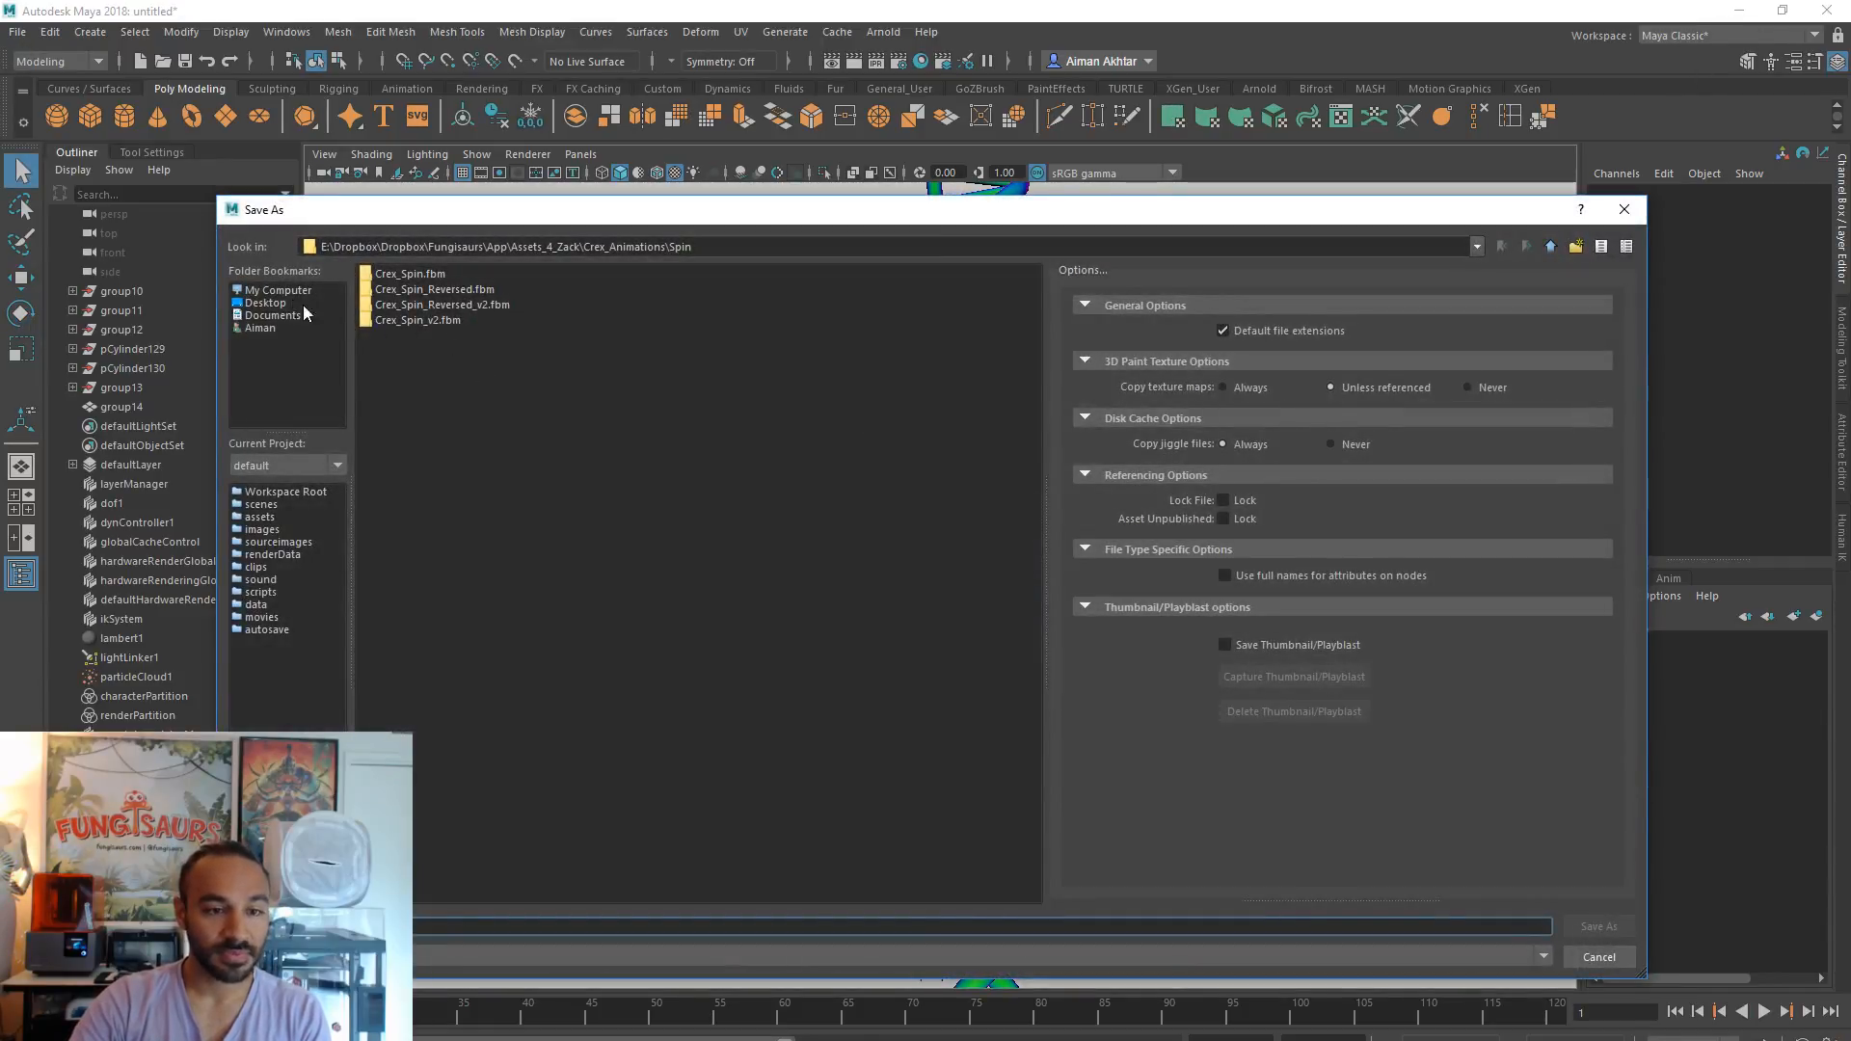
left_click(266, 302)
double_click(402, 382)
left_click(481, 928)
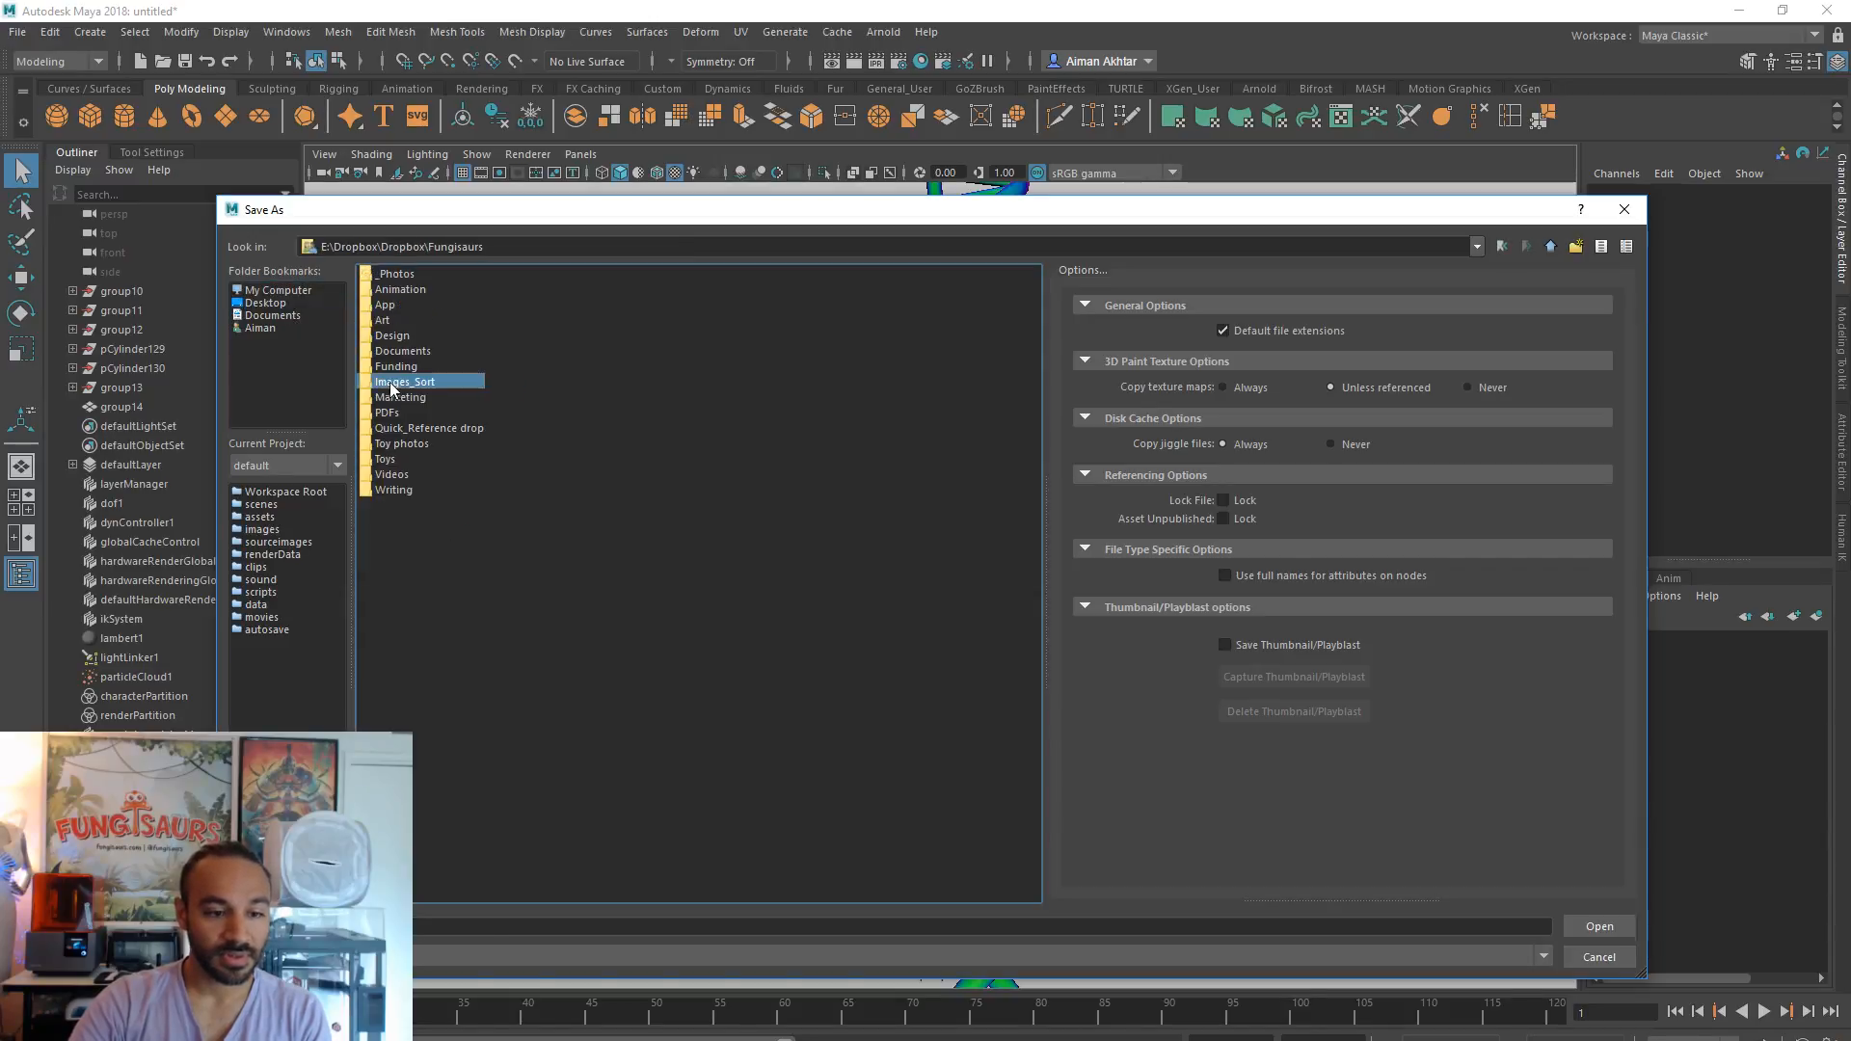
type("te")
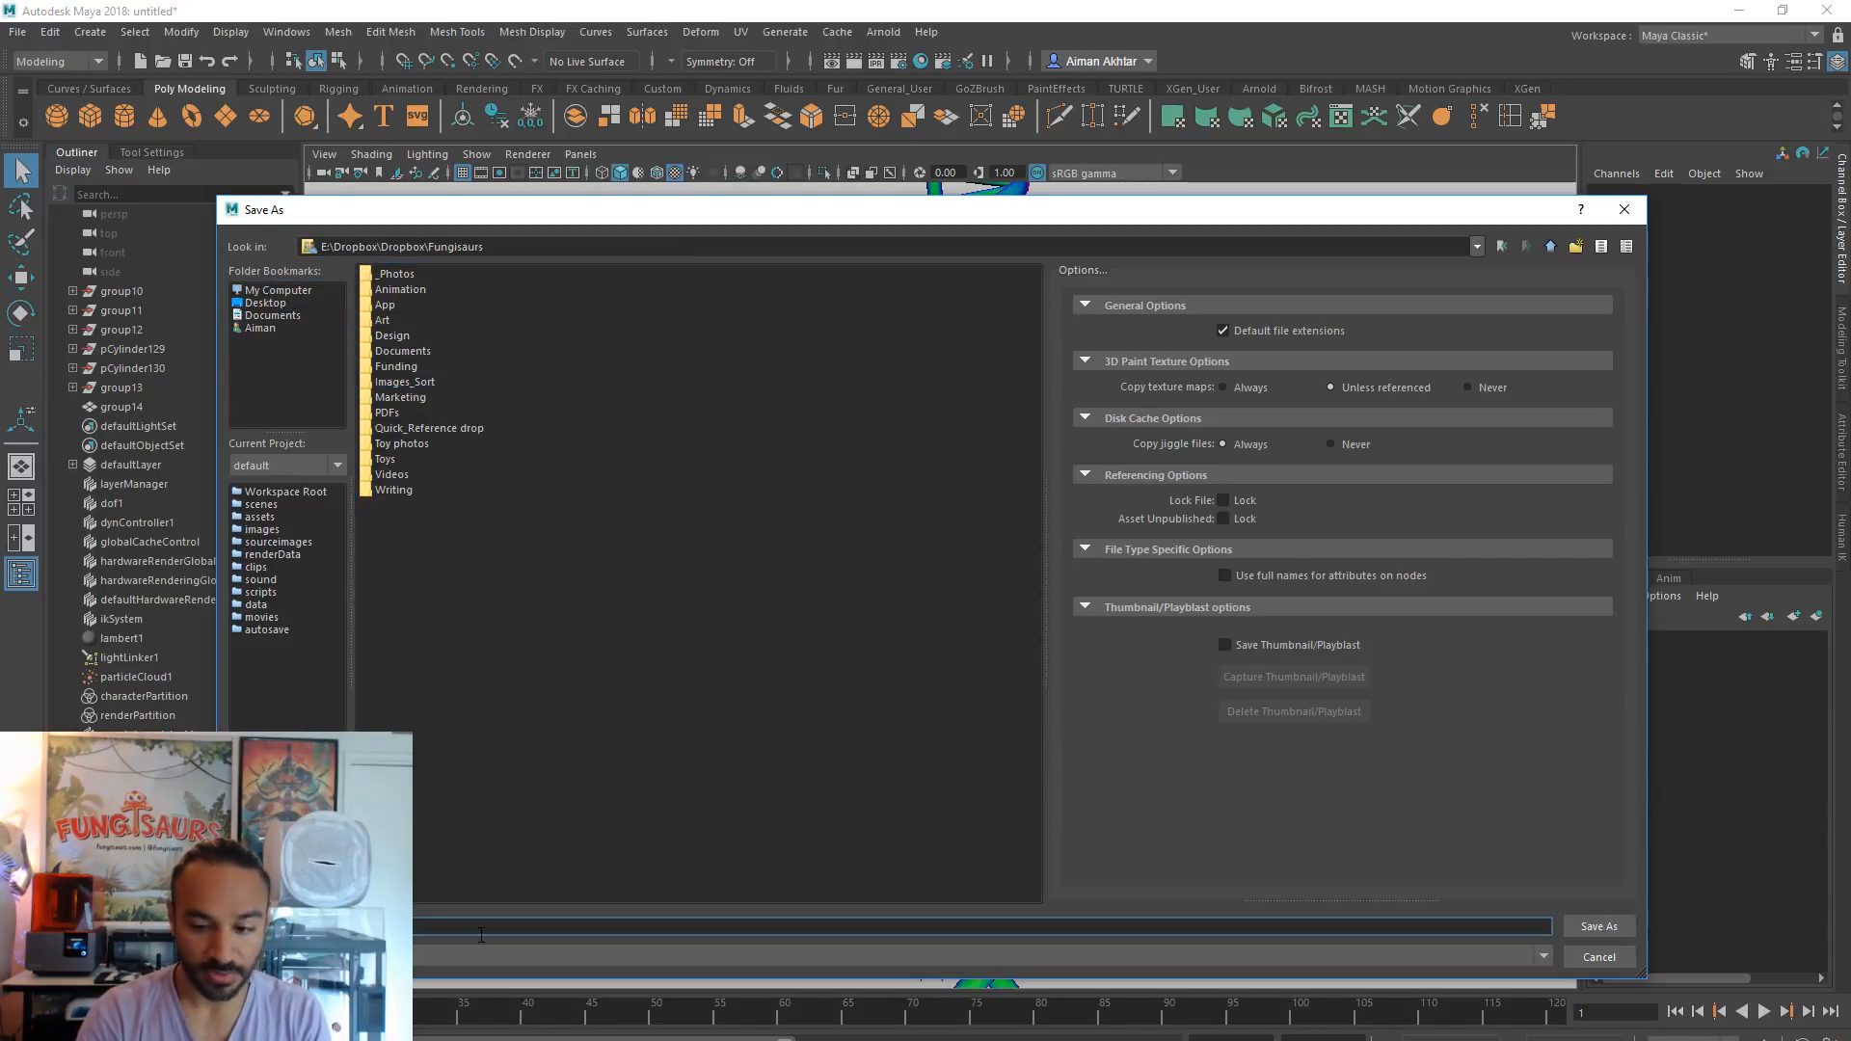
key("Return")
left_click(17, 31)
left_click(44, 63)
- Start opening an existing scene and look through the folders inside the Fungisaurs project folder
left_click(17, 32)
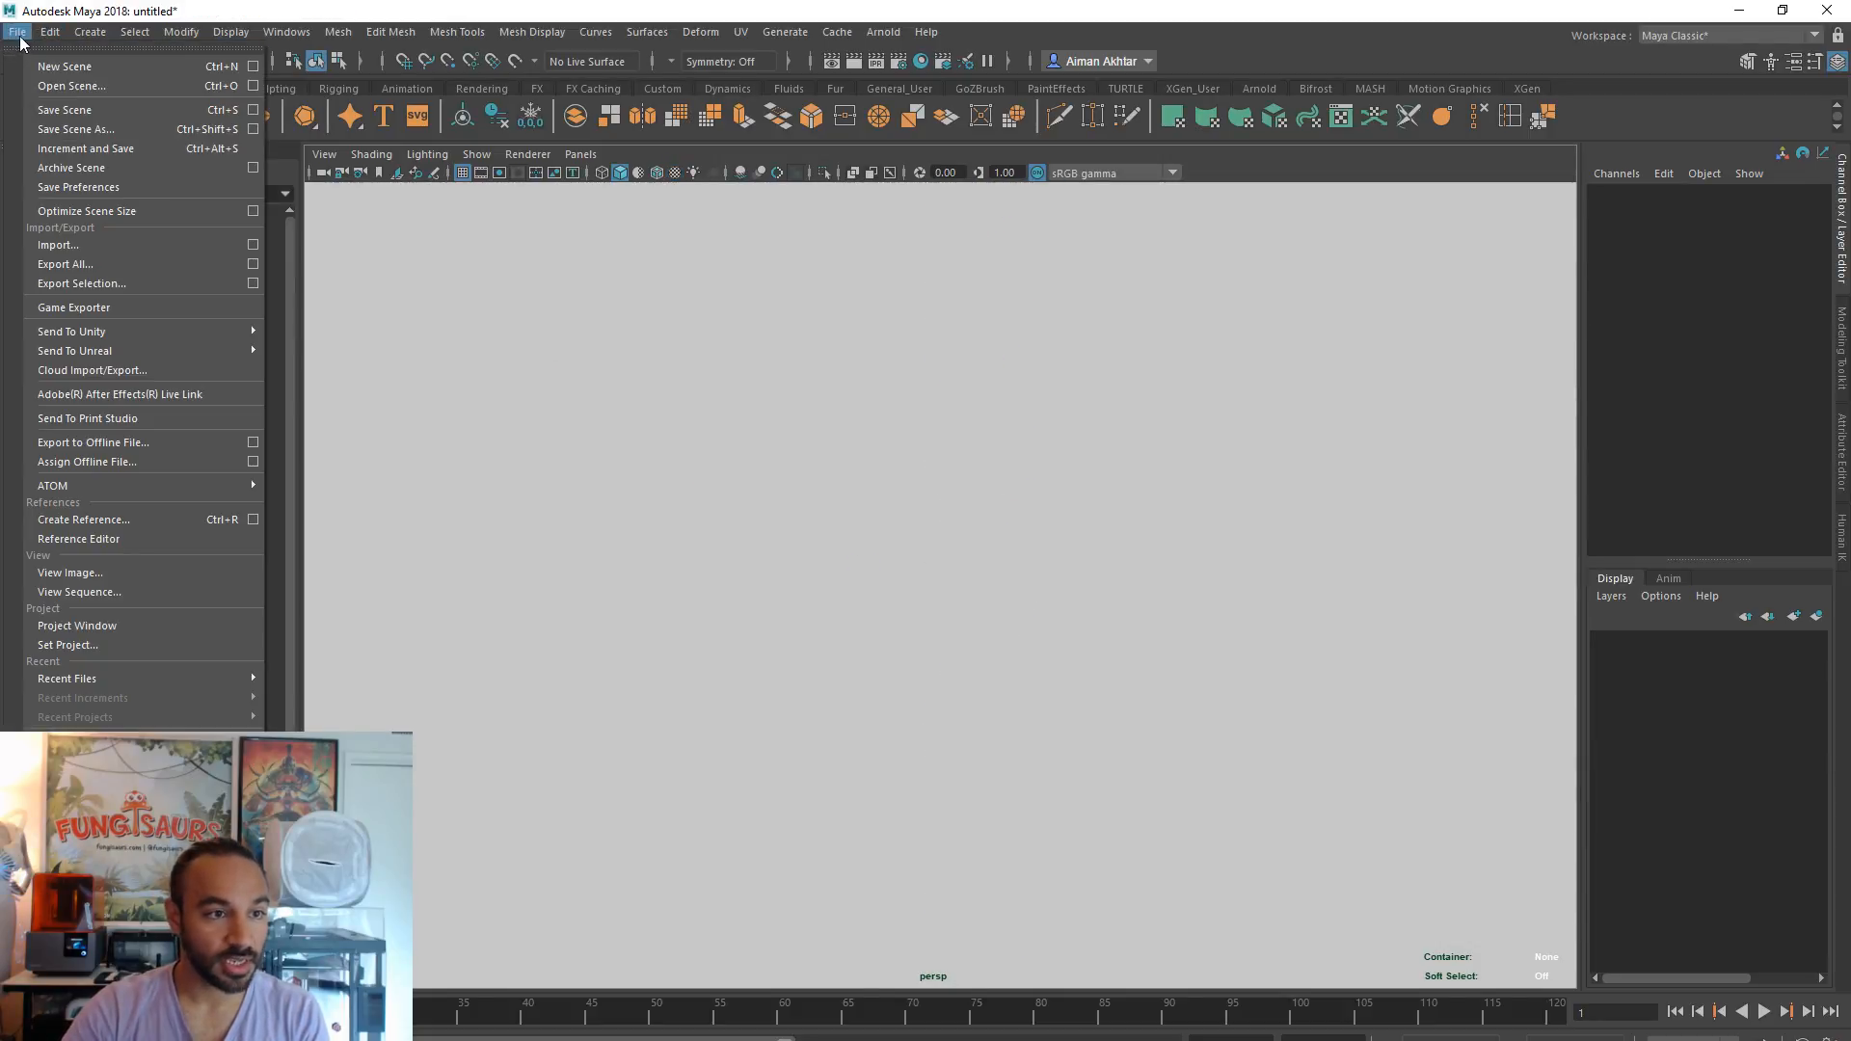
left_click(73, 86)
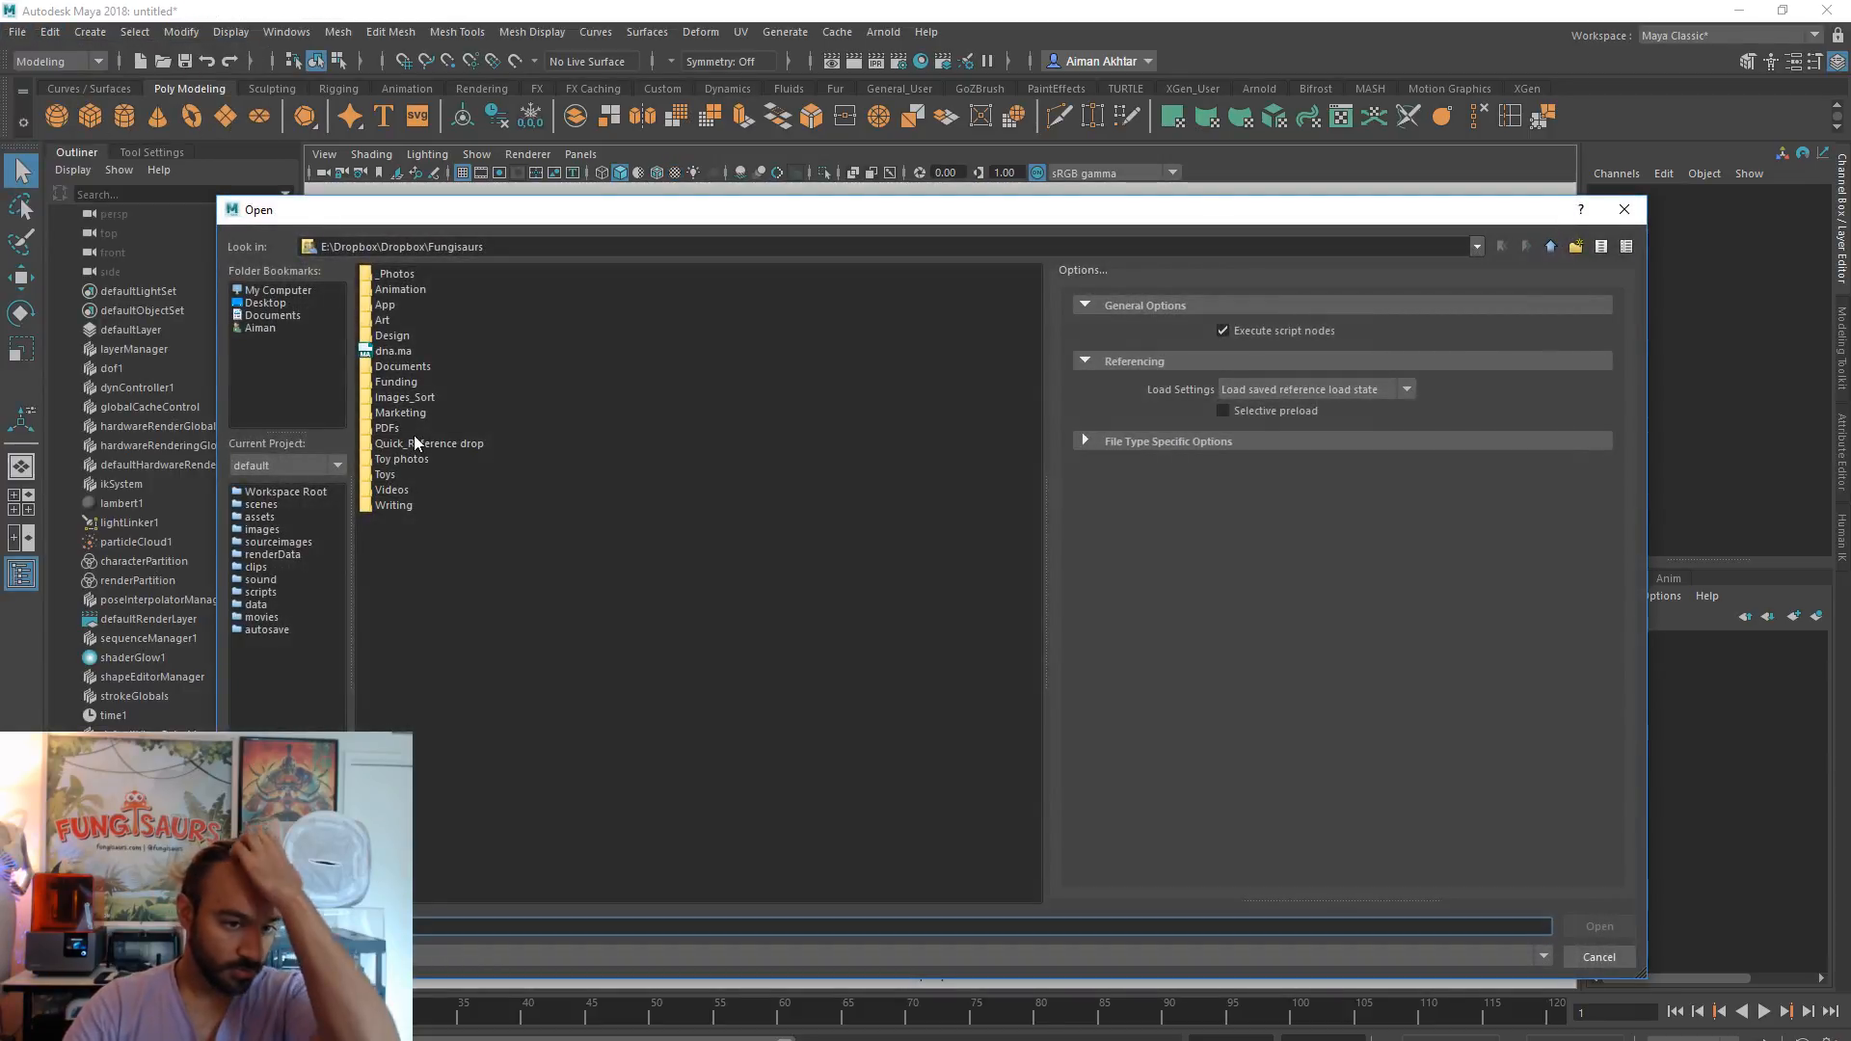
left_click(307, 303)
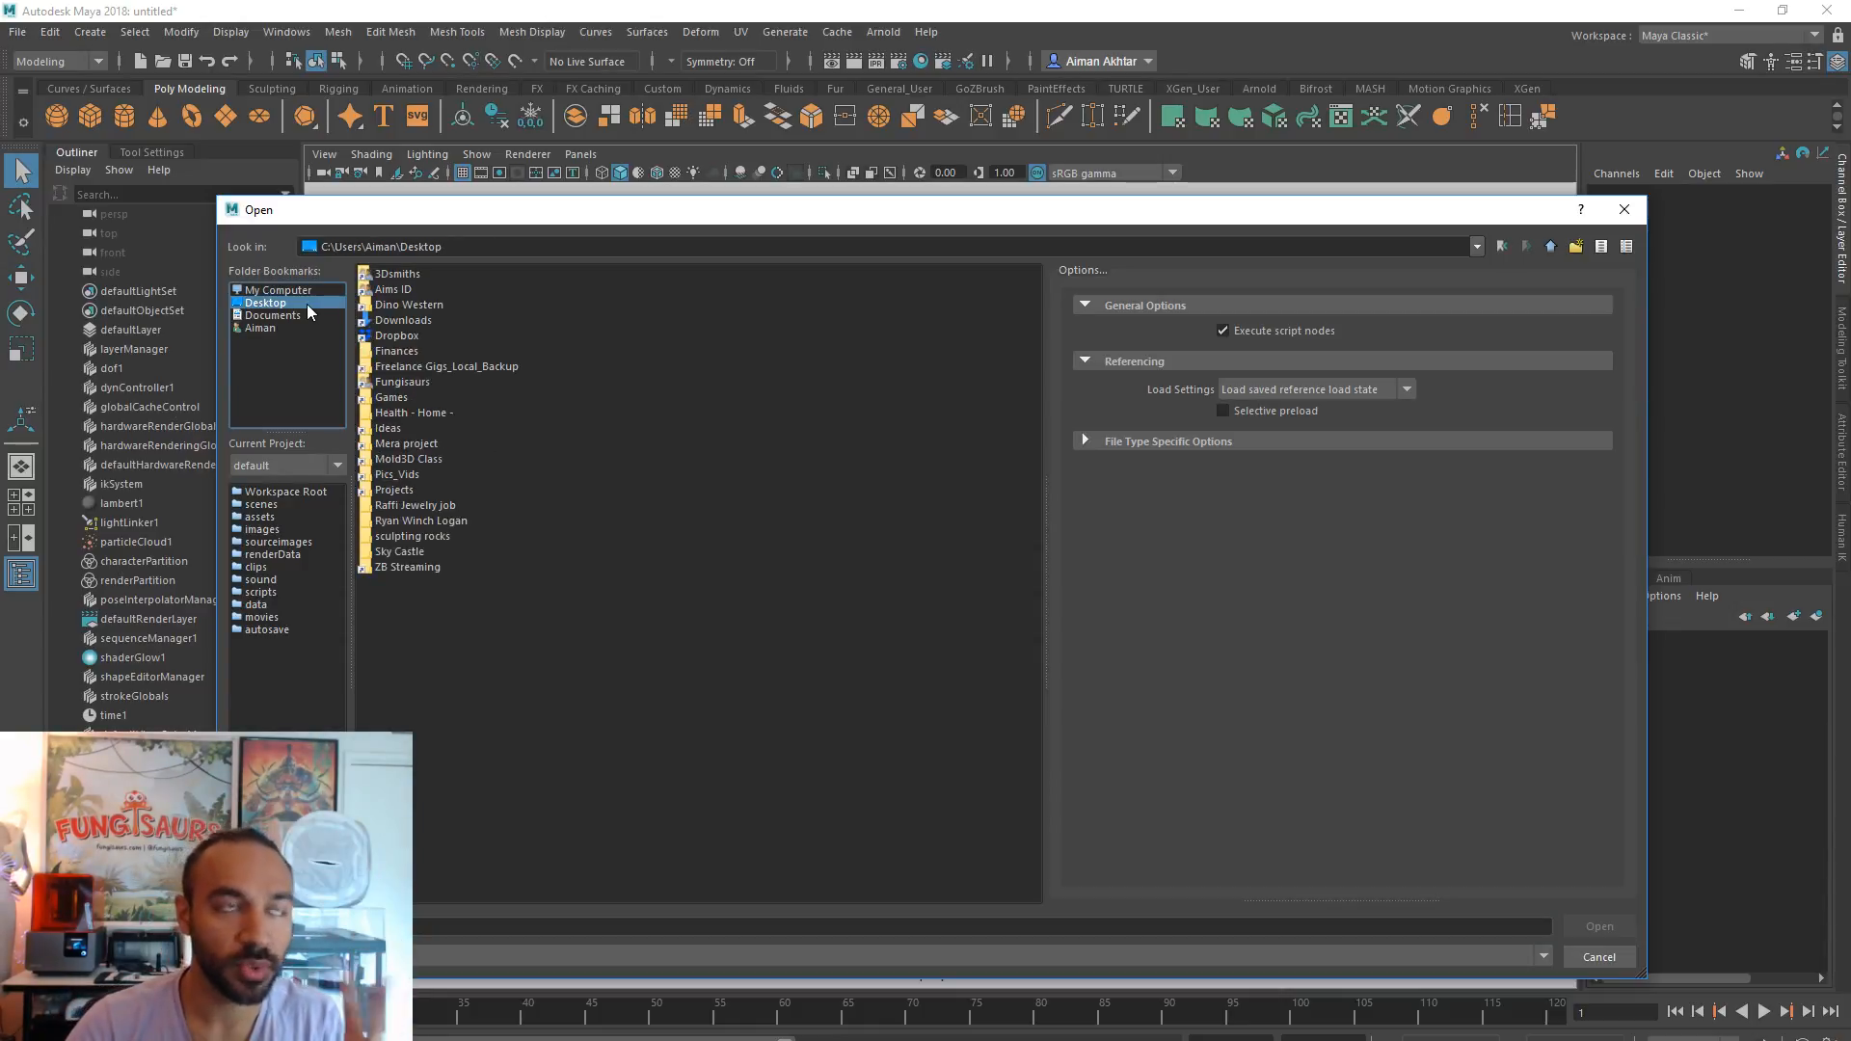
double_click(428, 385)
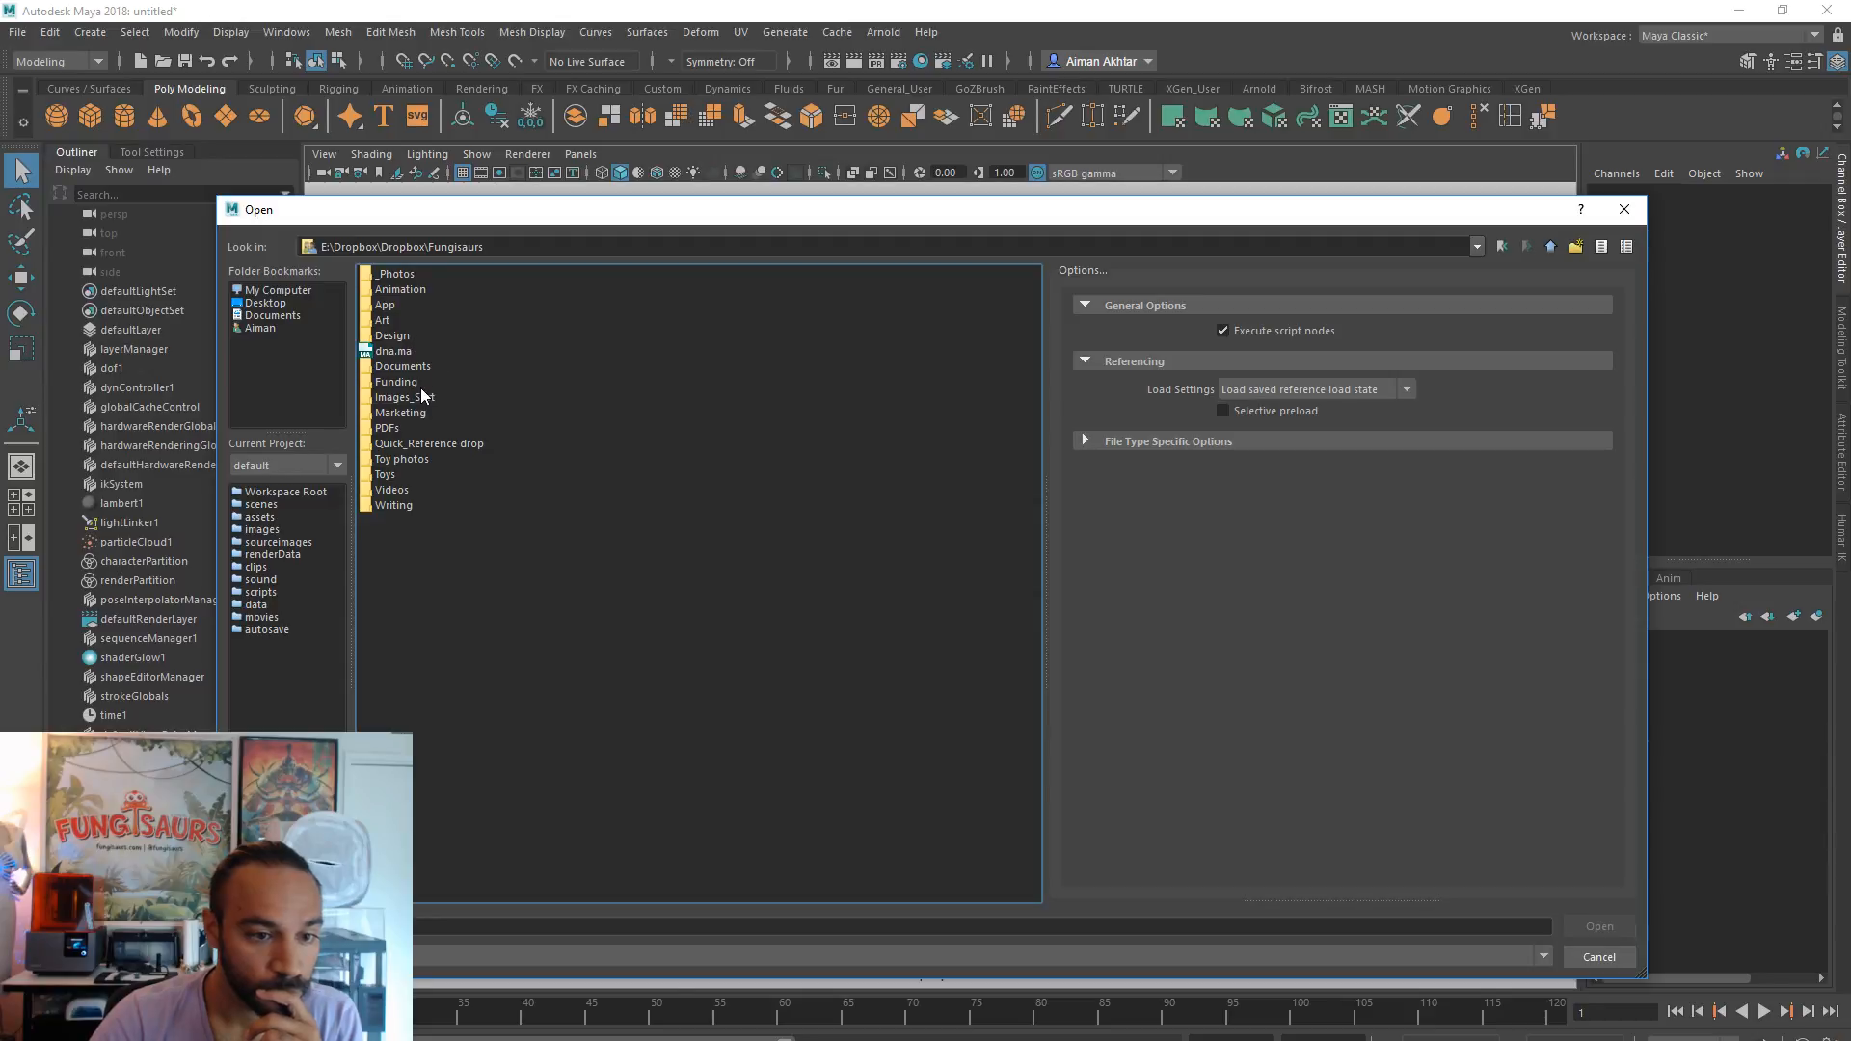
left_click(424, 383)
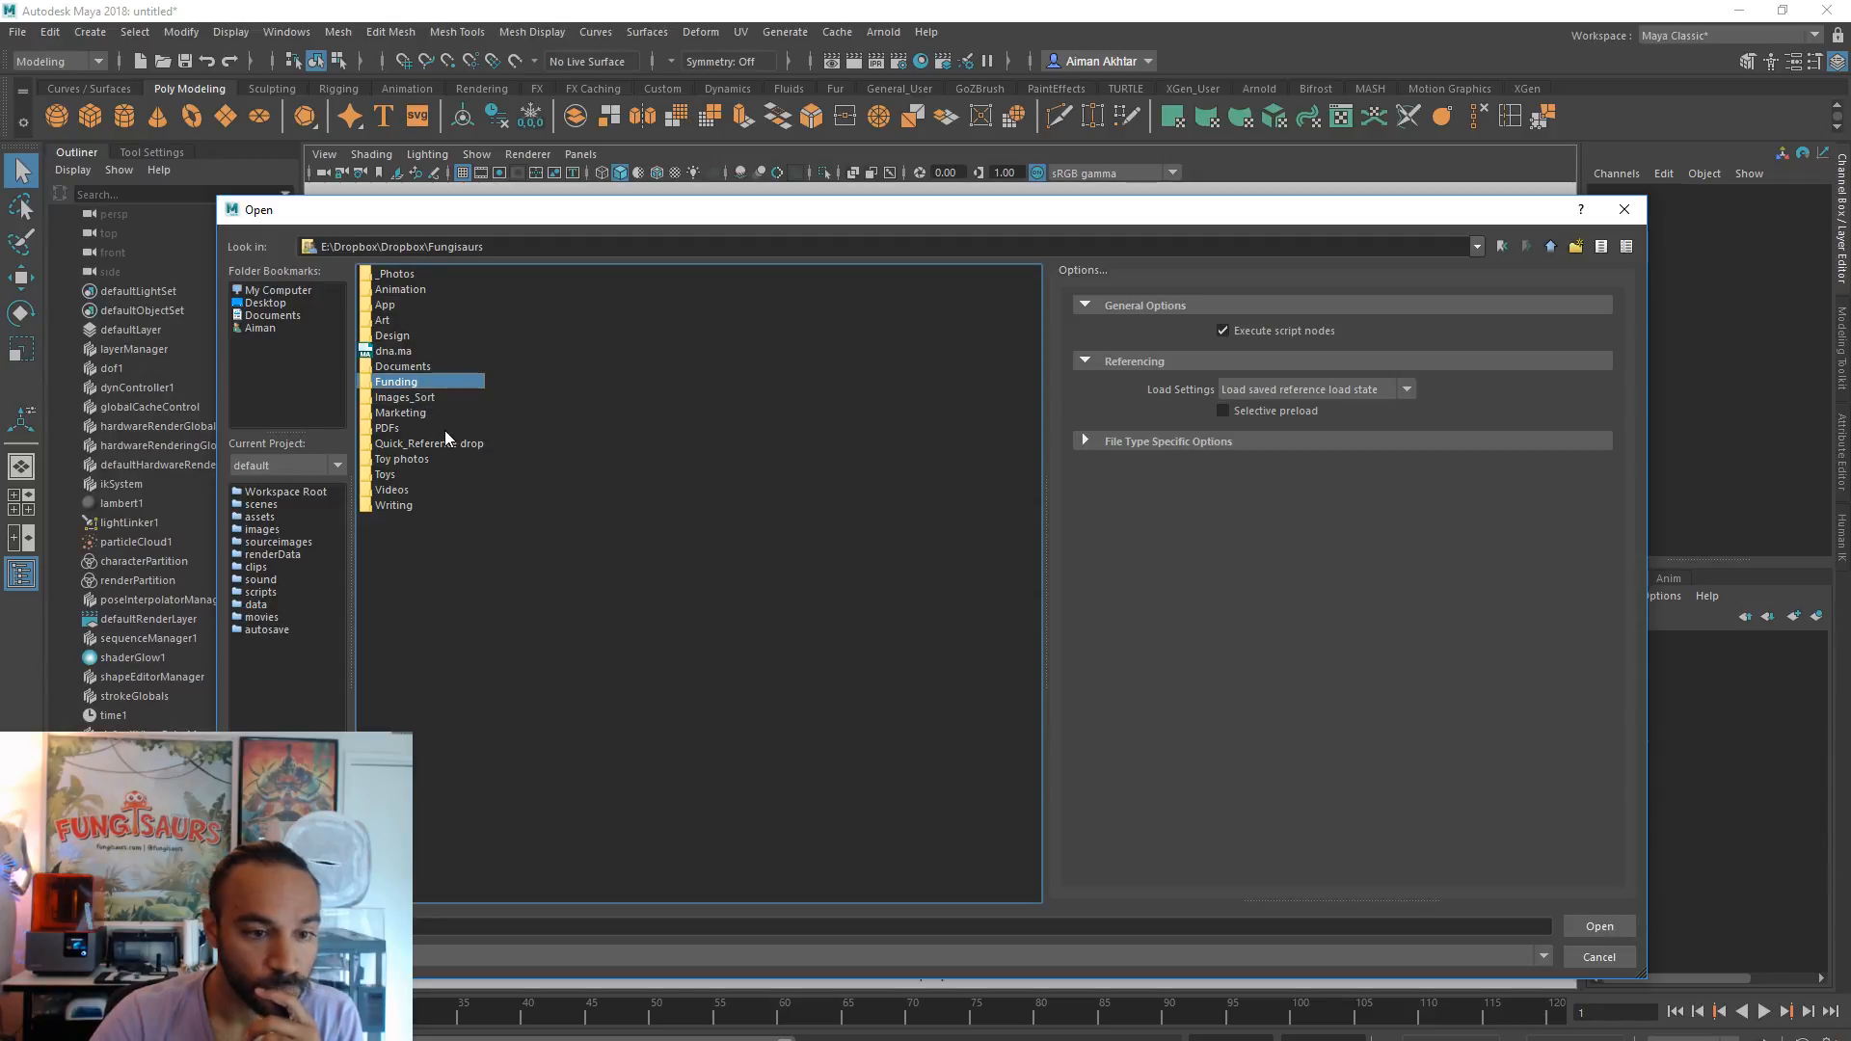
left_click(403, 305)
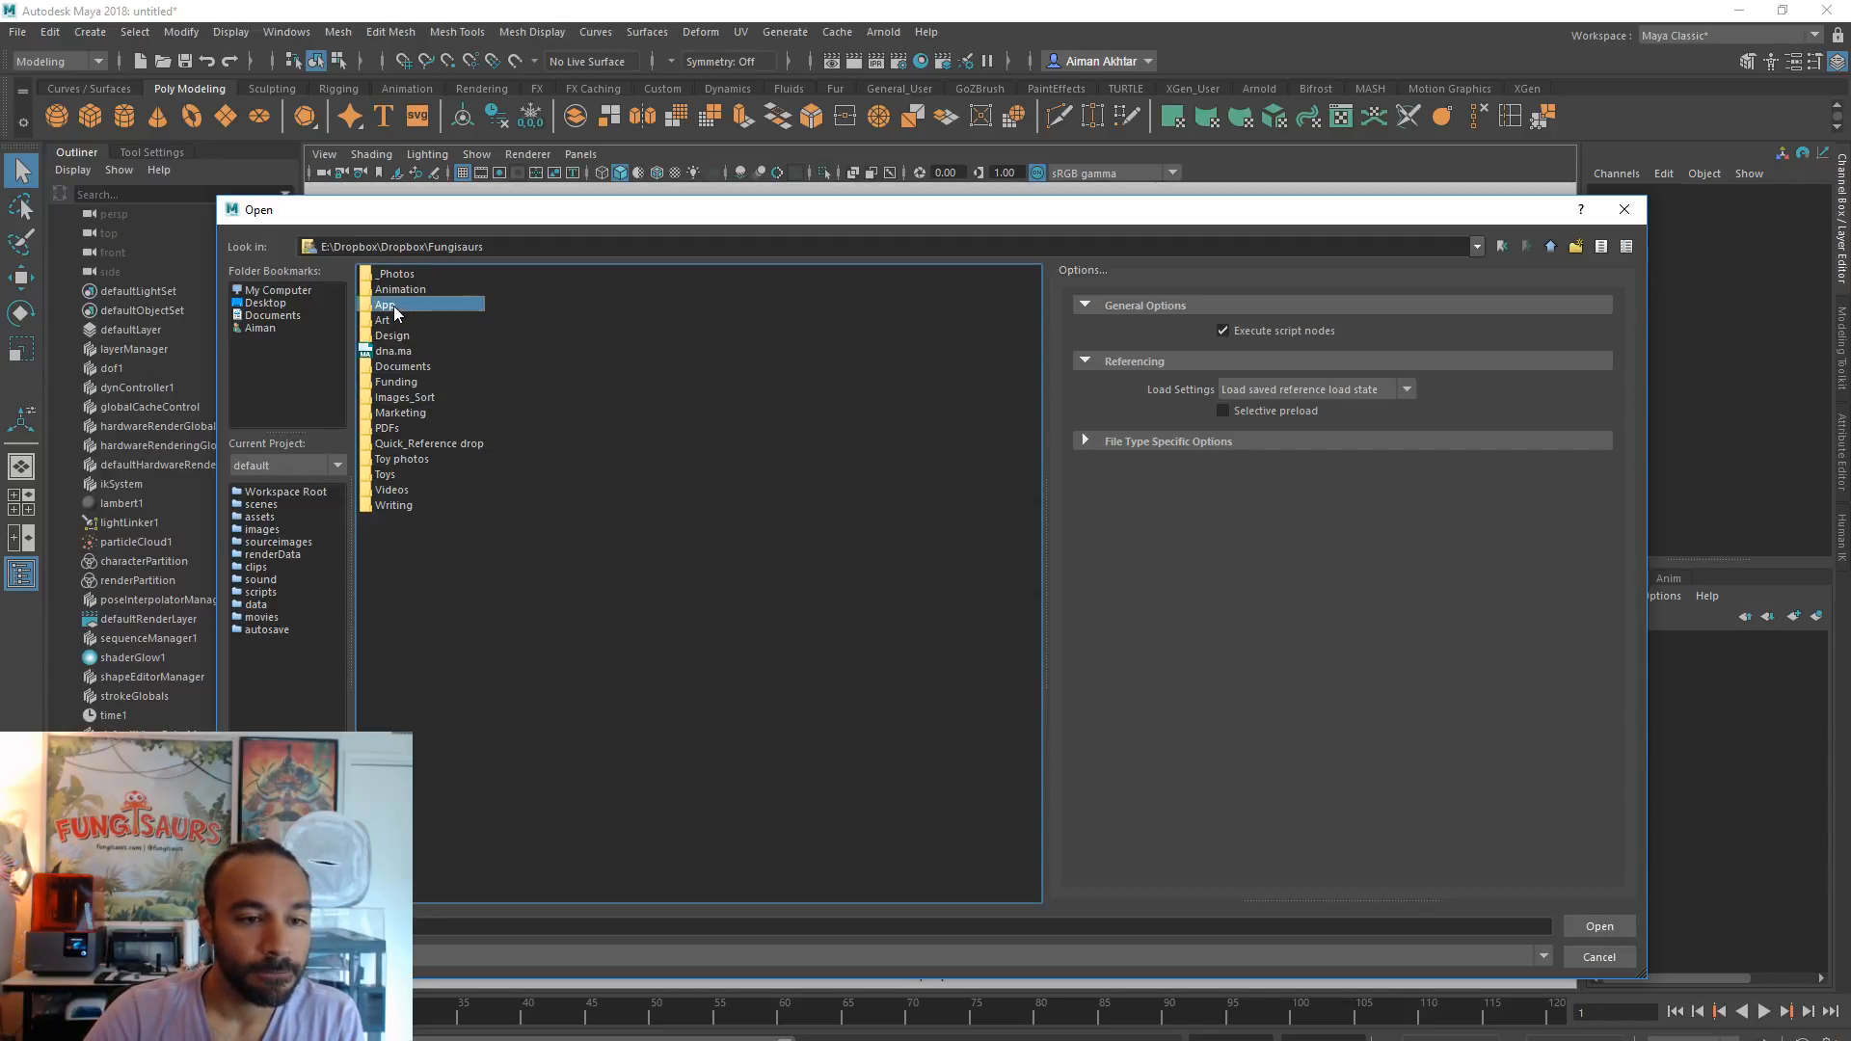
- Open Bracko_Retopo1.ma from Fungisaurs/App/Assets_4_Zack/Bracko_Game_Model without saving the untitled scene
left_click(265, 303)
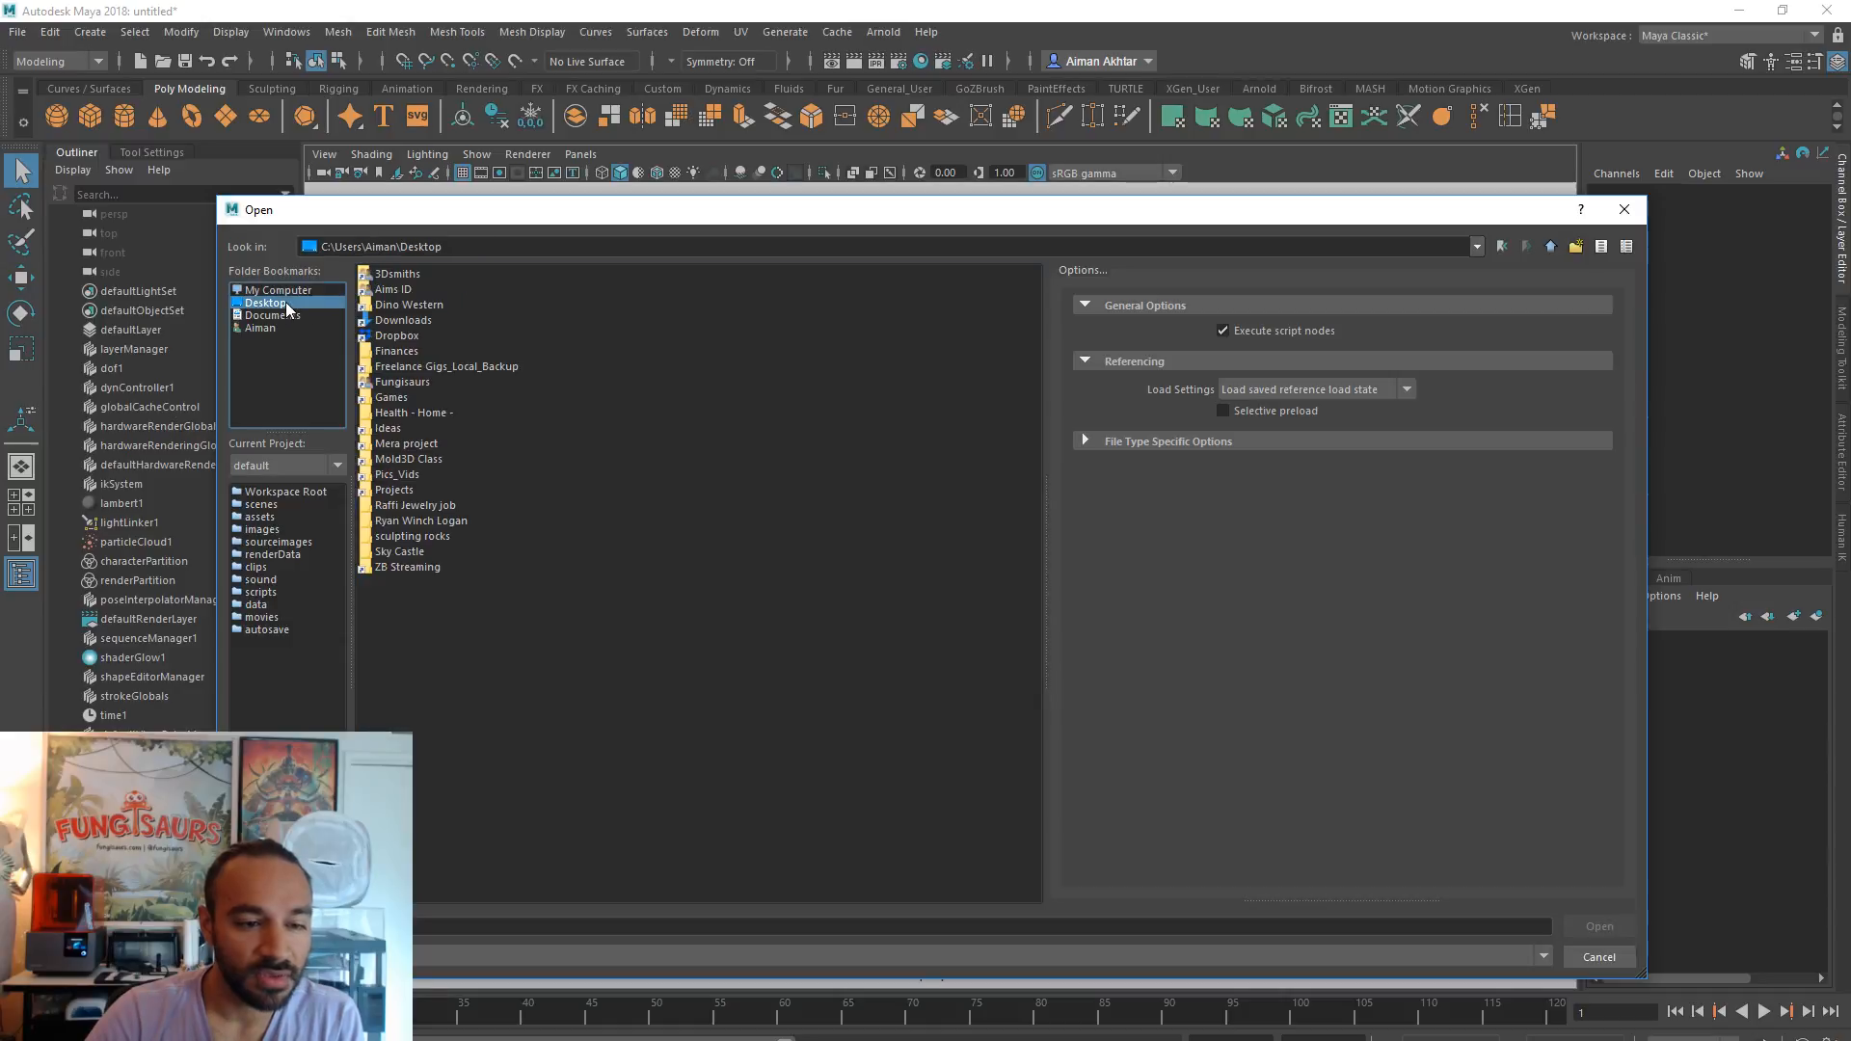
double_click(403, 381)
double_click(399, 306)
double_click(405, 305)
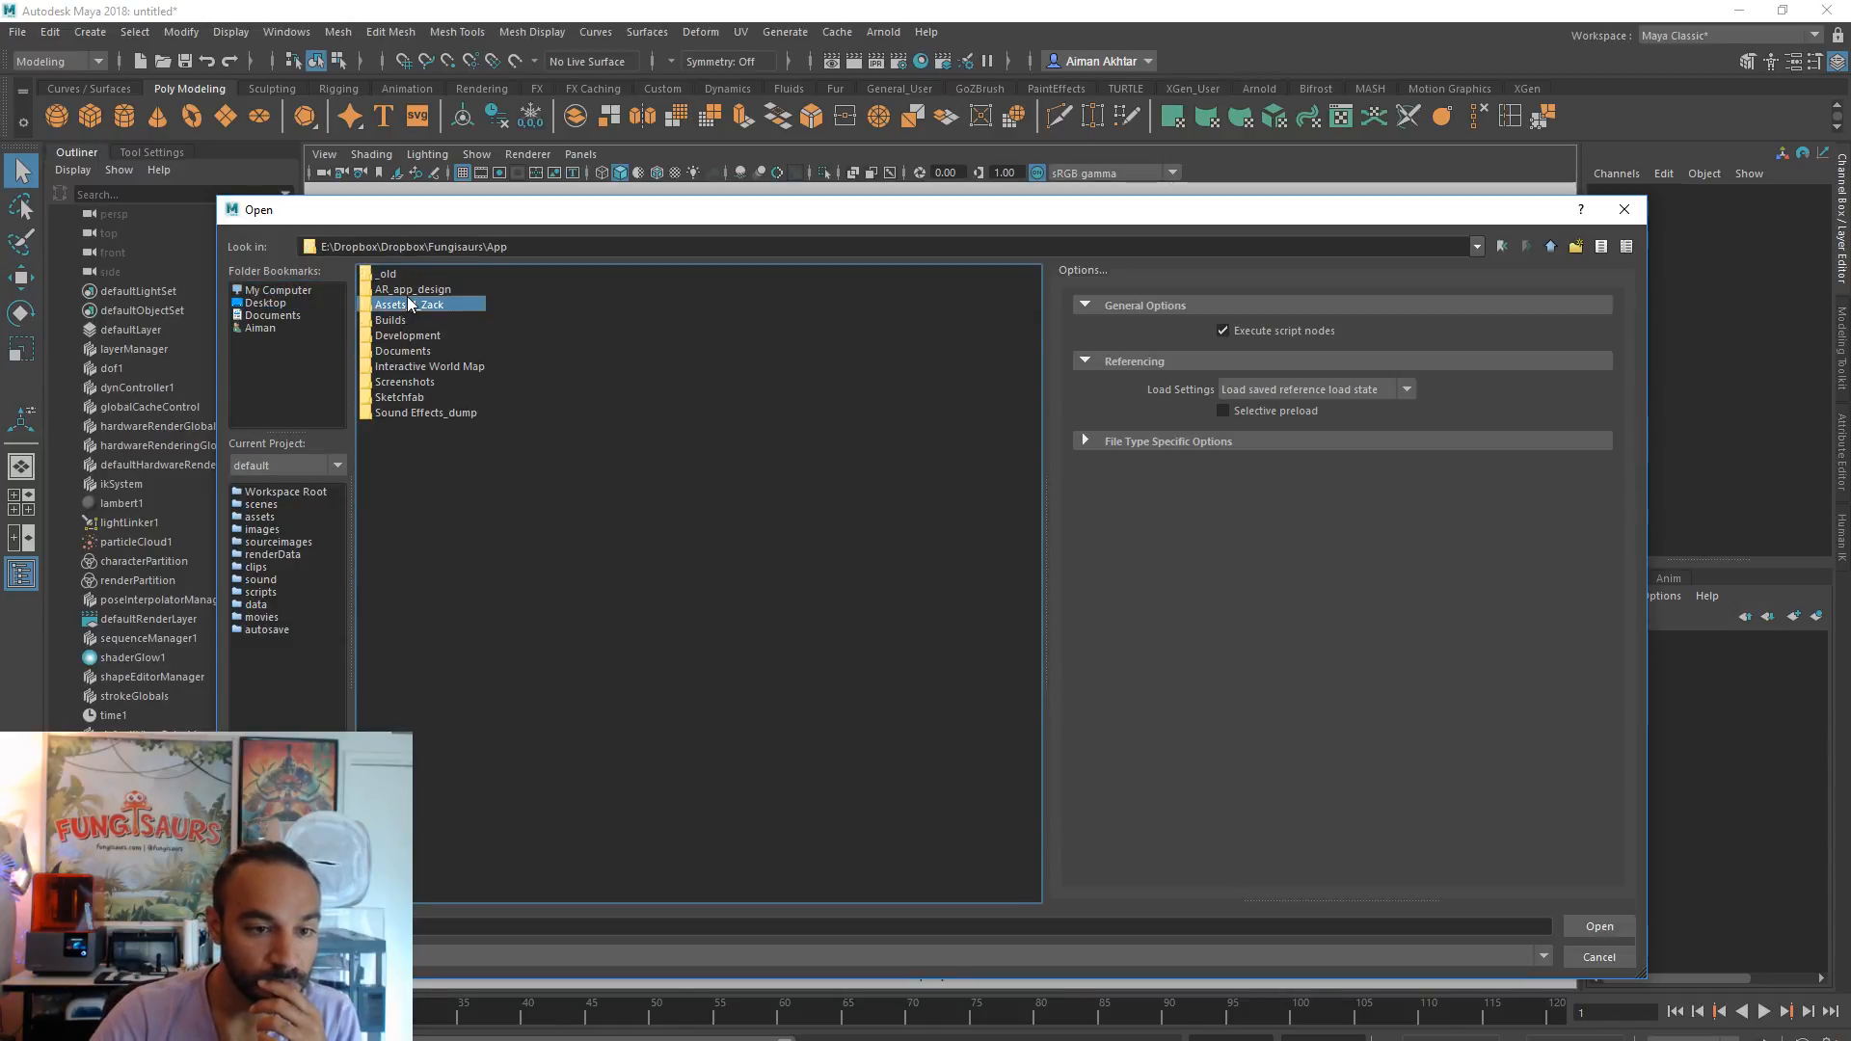
double_click(418, 304)
left_click(433, 277)
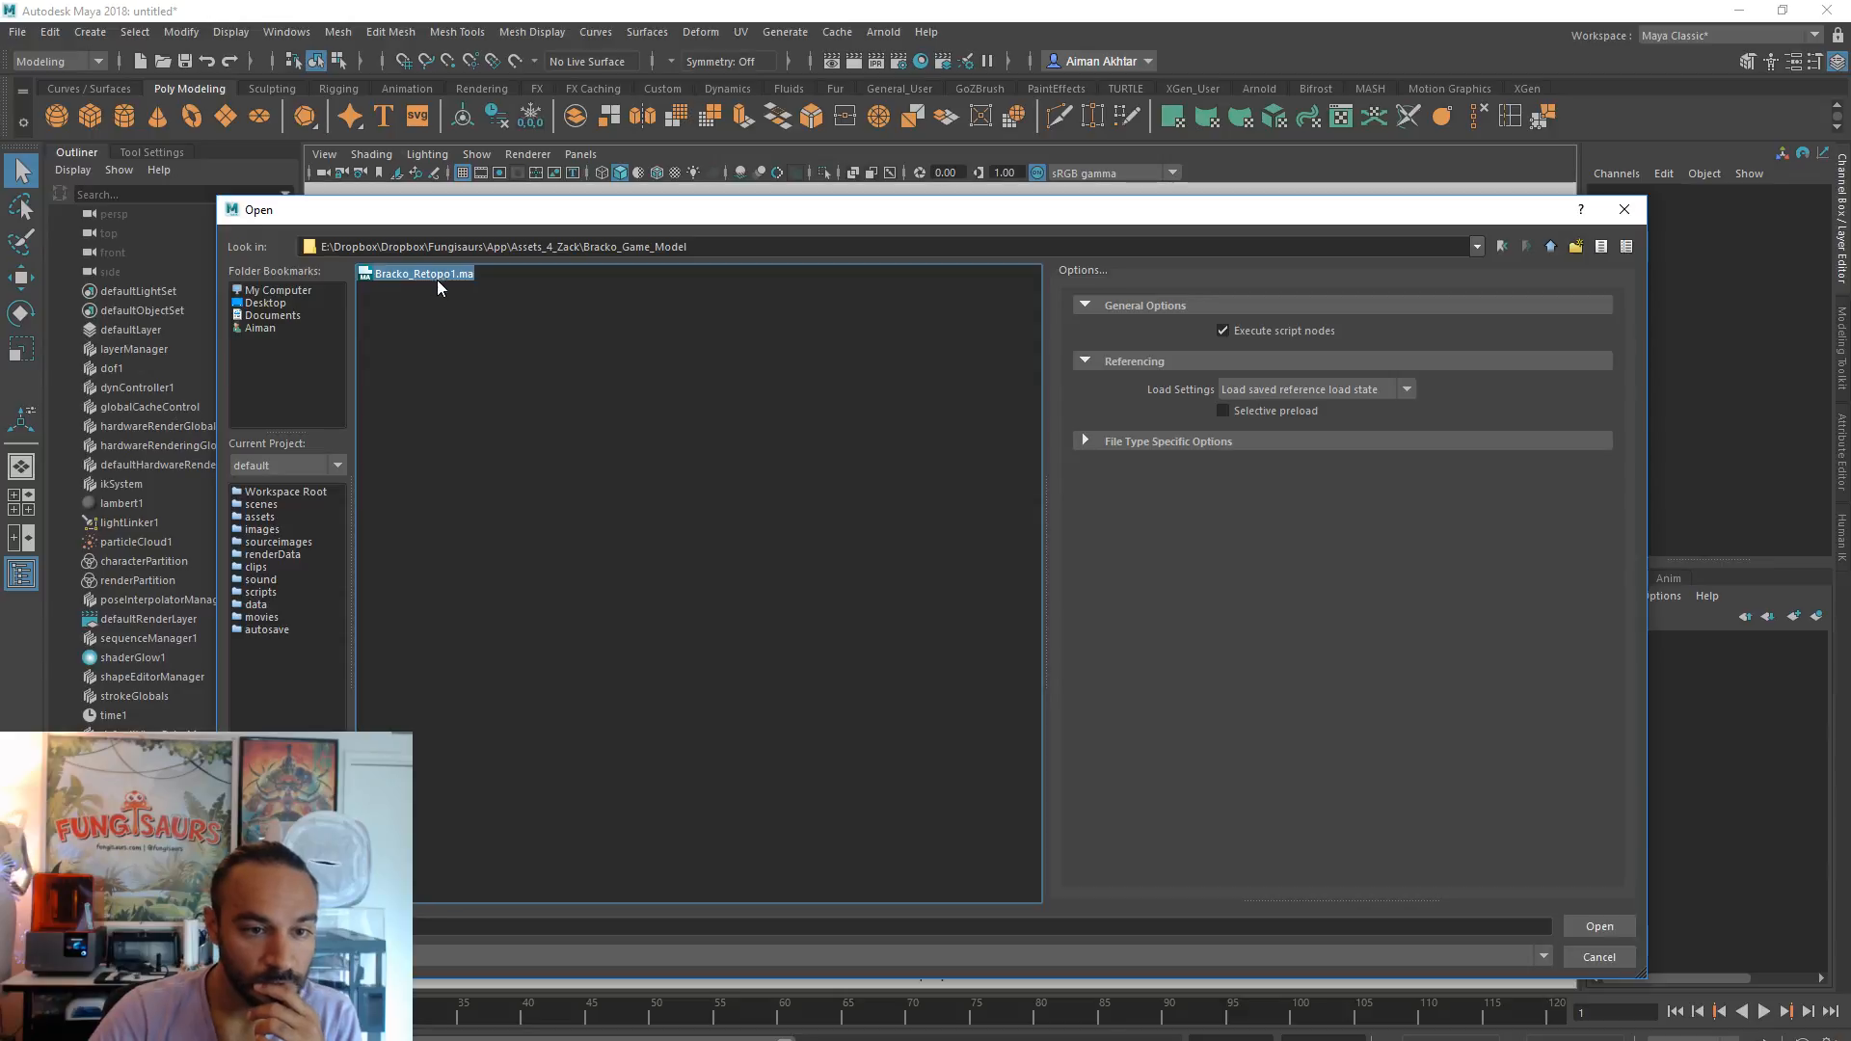
left_click(1602, 924)
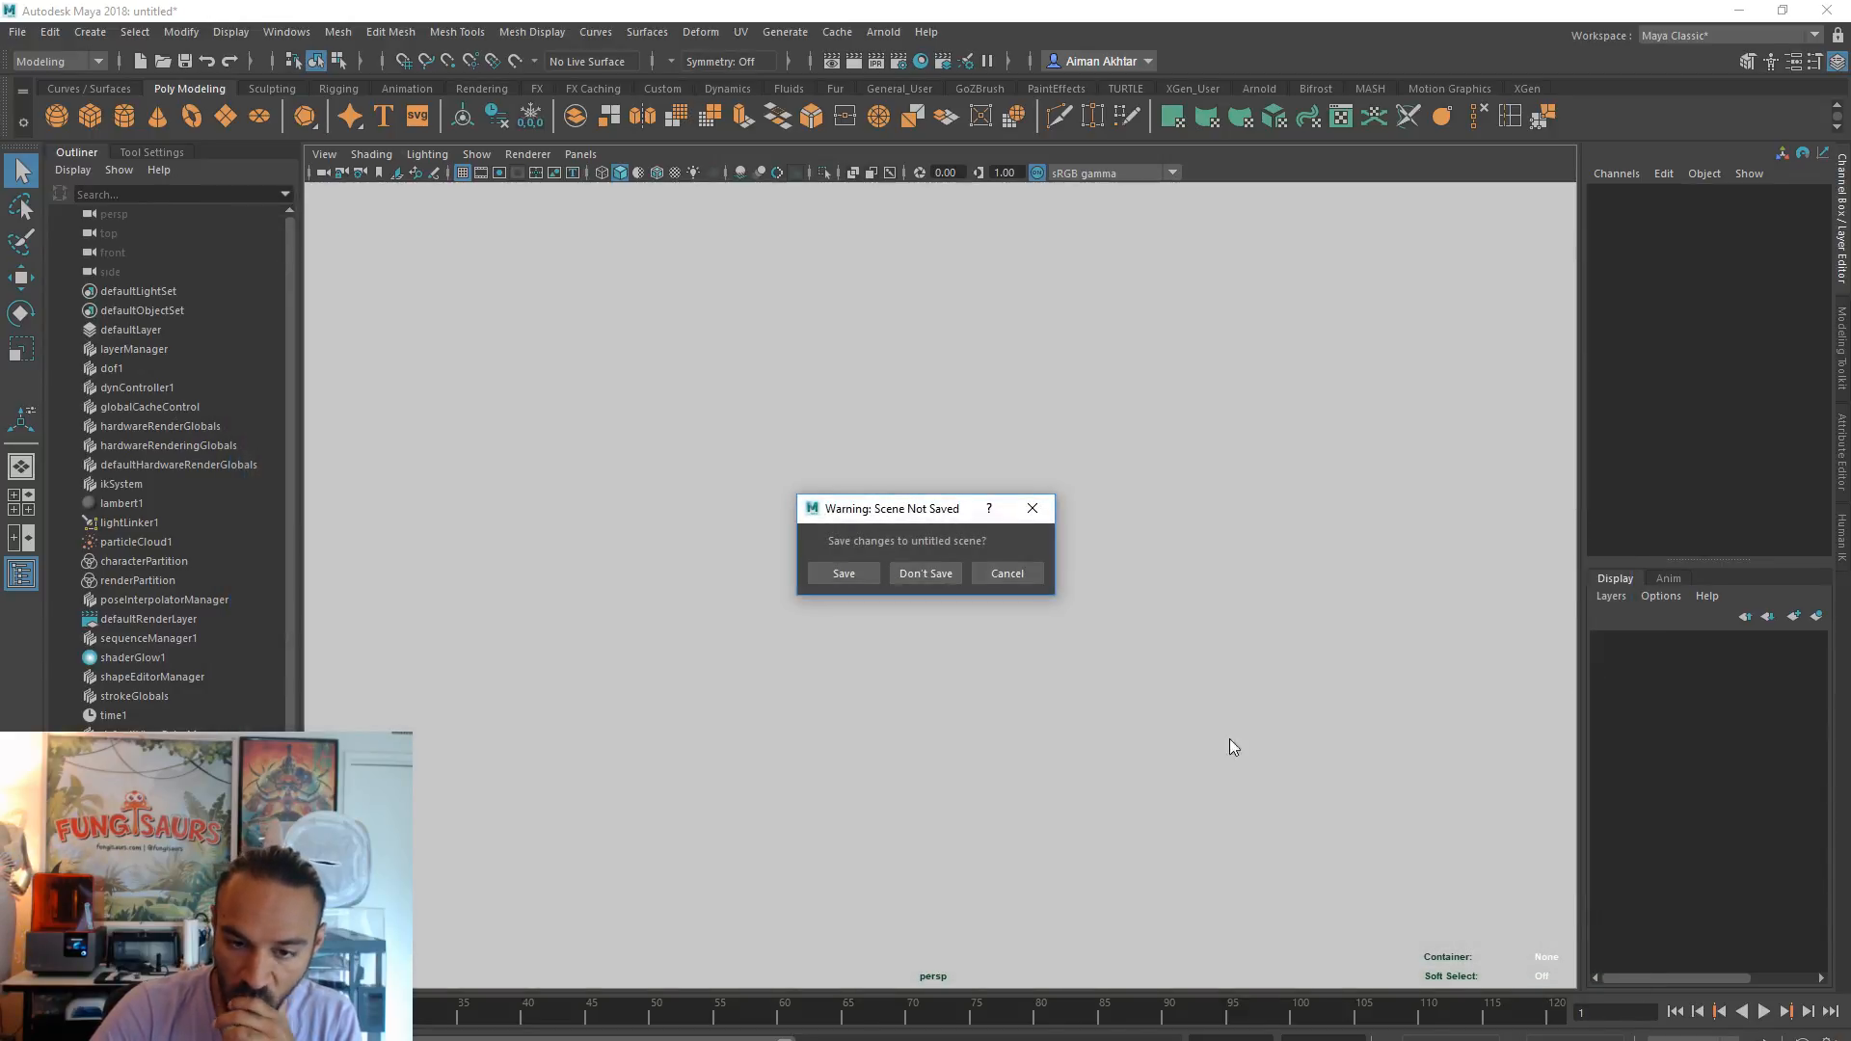
left_click(927, 575)
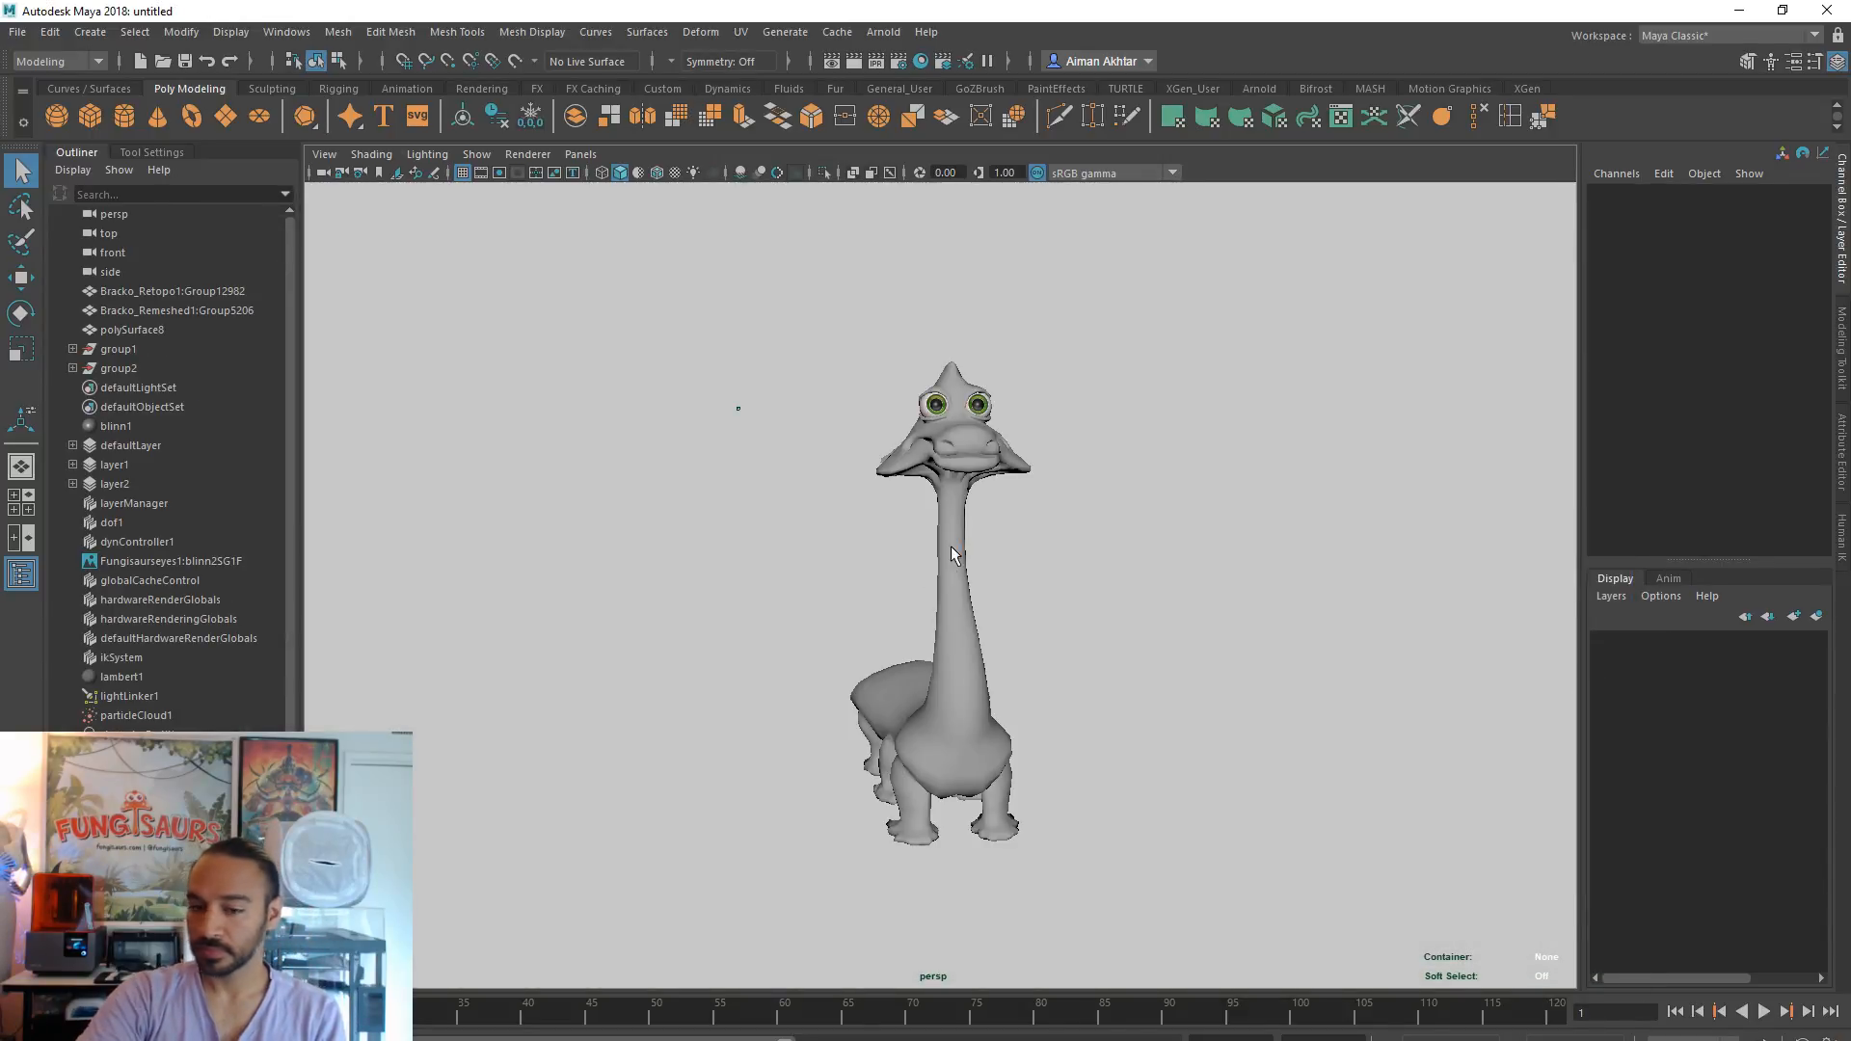
- Examine the long-necked dinosaur model from the front and the sides, including a closer look at its head
key("f")
left_click(1314, 765)
left_click_drag(1314, 764, 1184, 761, "alt")
scroll(806, 760, "up", 3)
left_click_drag(805, 760, 543, 610, "alt")
scroll(769, 762, "down", 3)
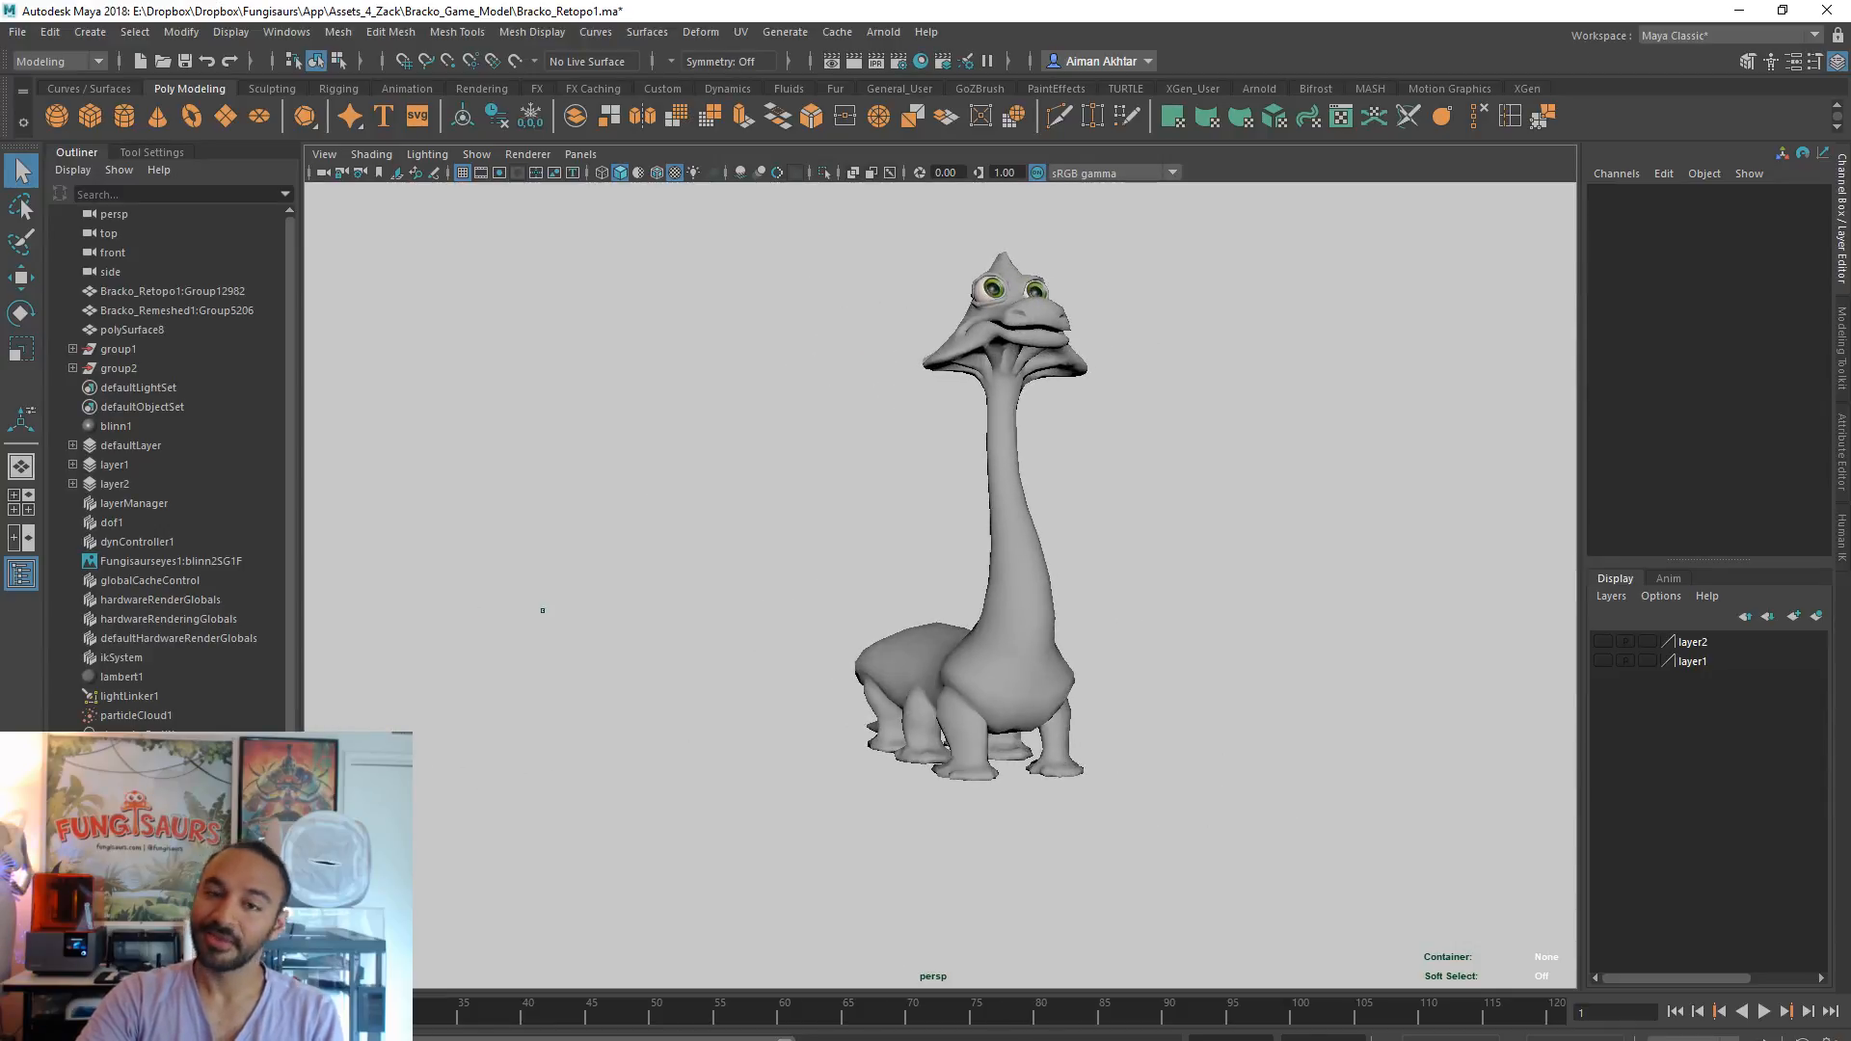
left_click_drag(1141, 605, 1141, 643, "alt")
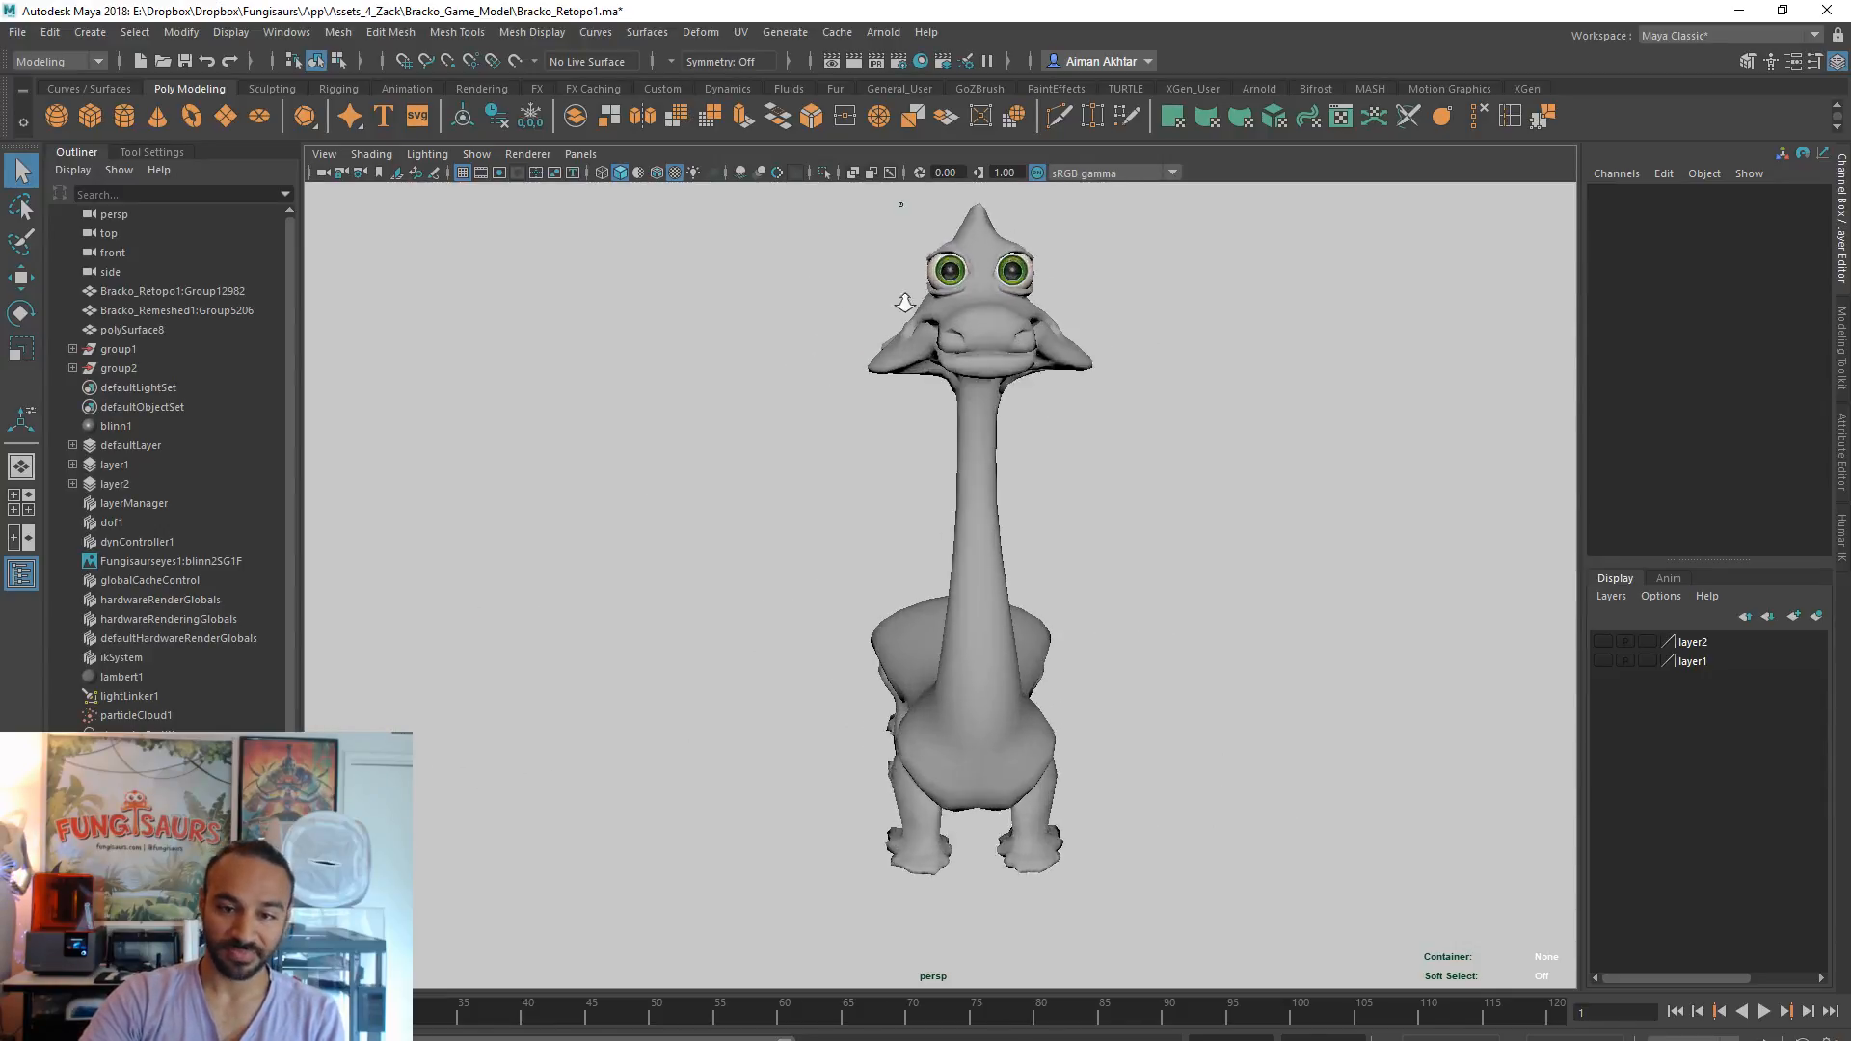
right_click_drag(902, 306, 1137, 251, "alt")
middle_click_drag(1137, 250, 929, 756, "alt")
left_click_drag(930, 756, 1293, 768, "alt")
- Select the dinosaur's body mesh and inspect the wireframe topology of its head up close
left_click(1268, 737)
key("f")
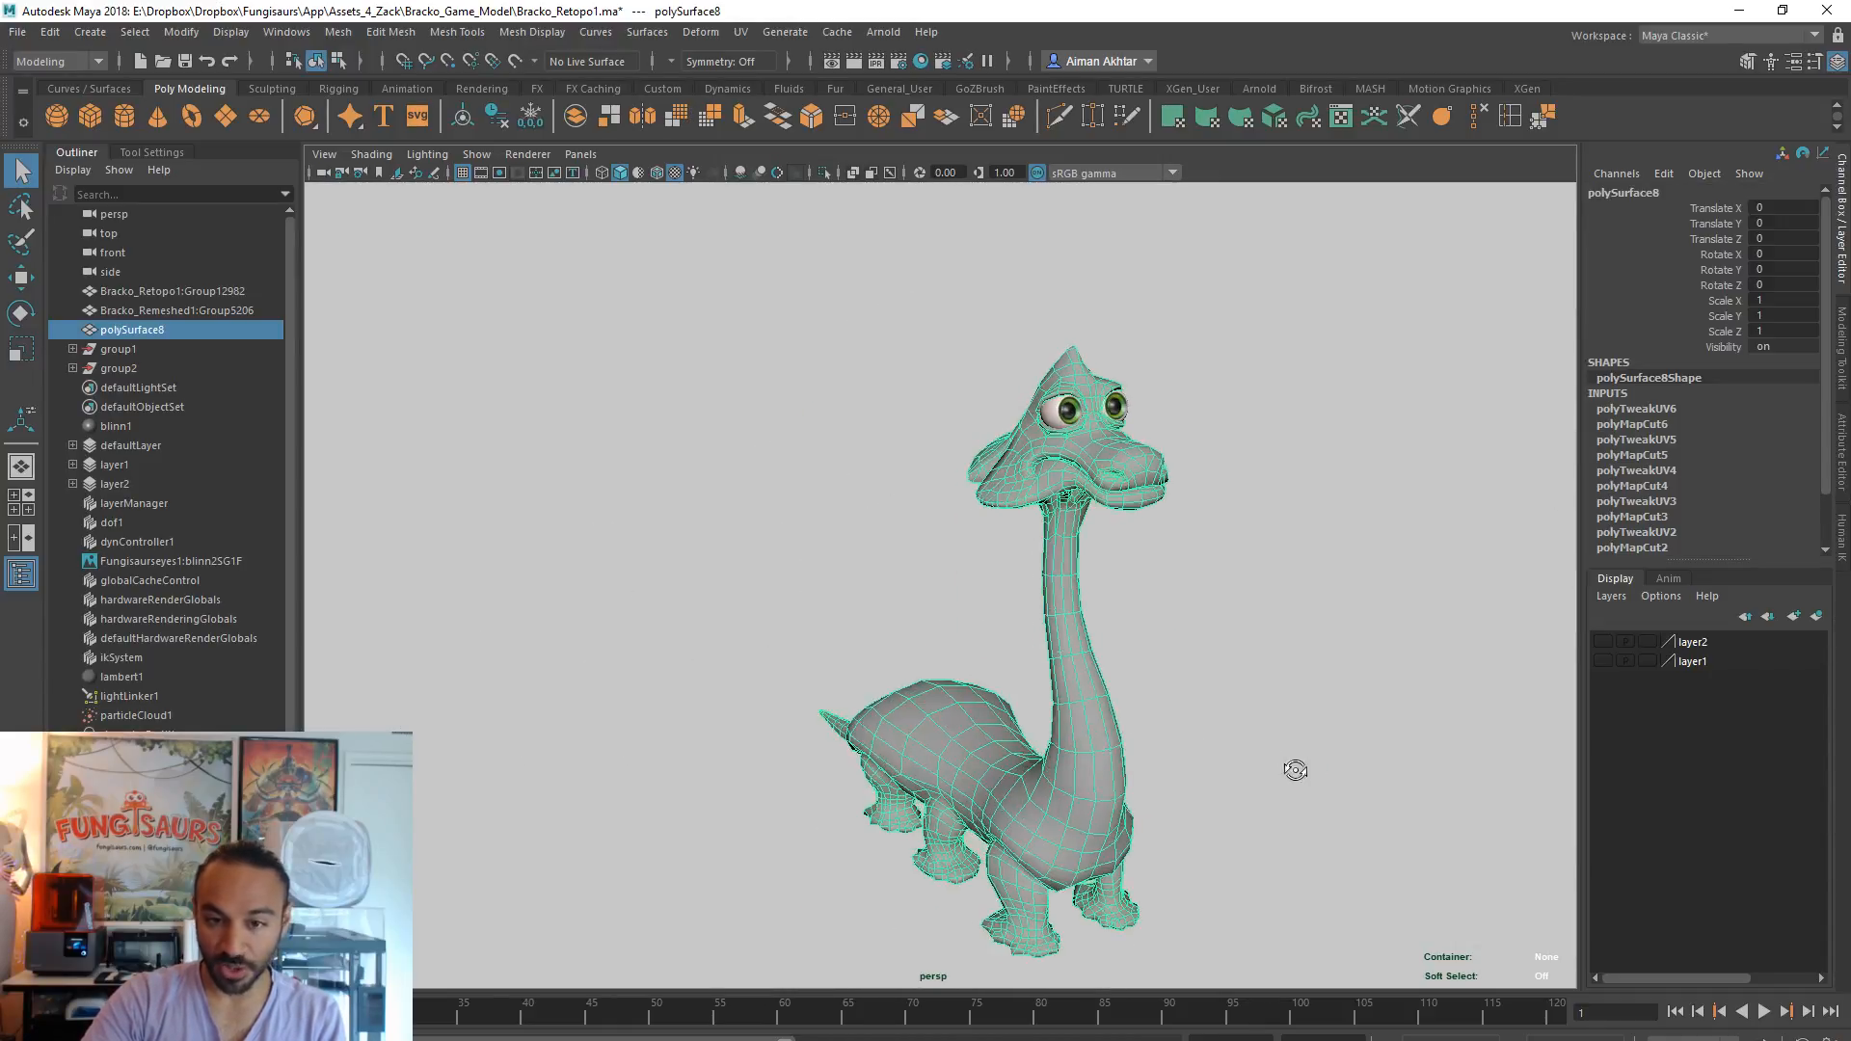
scroll(1105, 488, "up", 5)
middle_click_drag(1103, 487, 987, 636, "alt")
scroll(989, 607, "up", 5)
left_click_drag(992, 582, 1055, 666, "alt")
scroll(1015, 648, "down", 3)
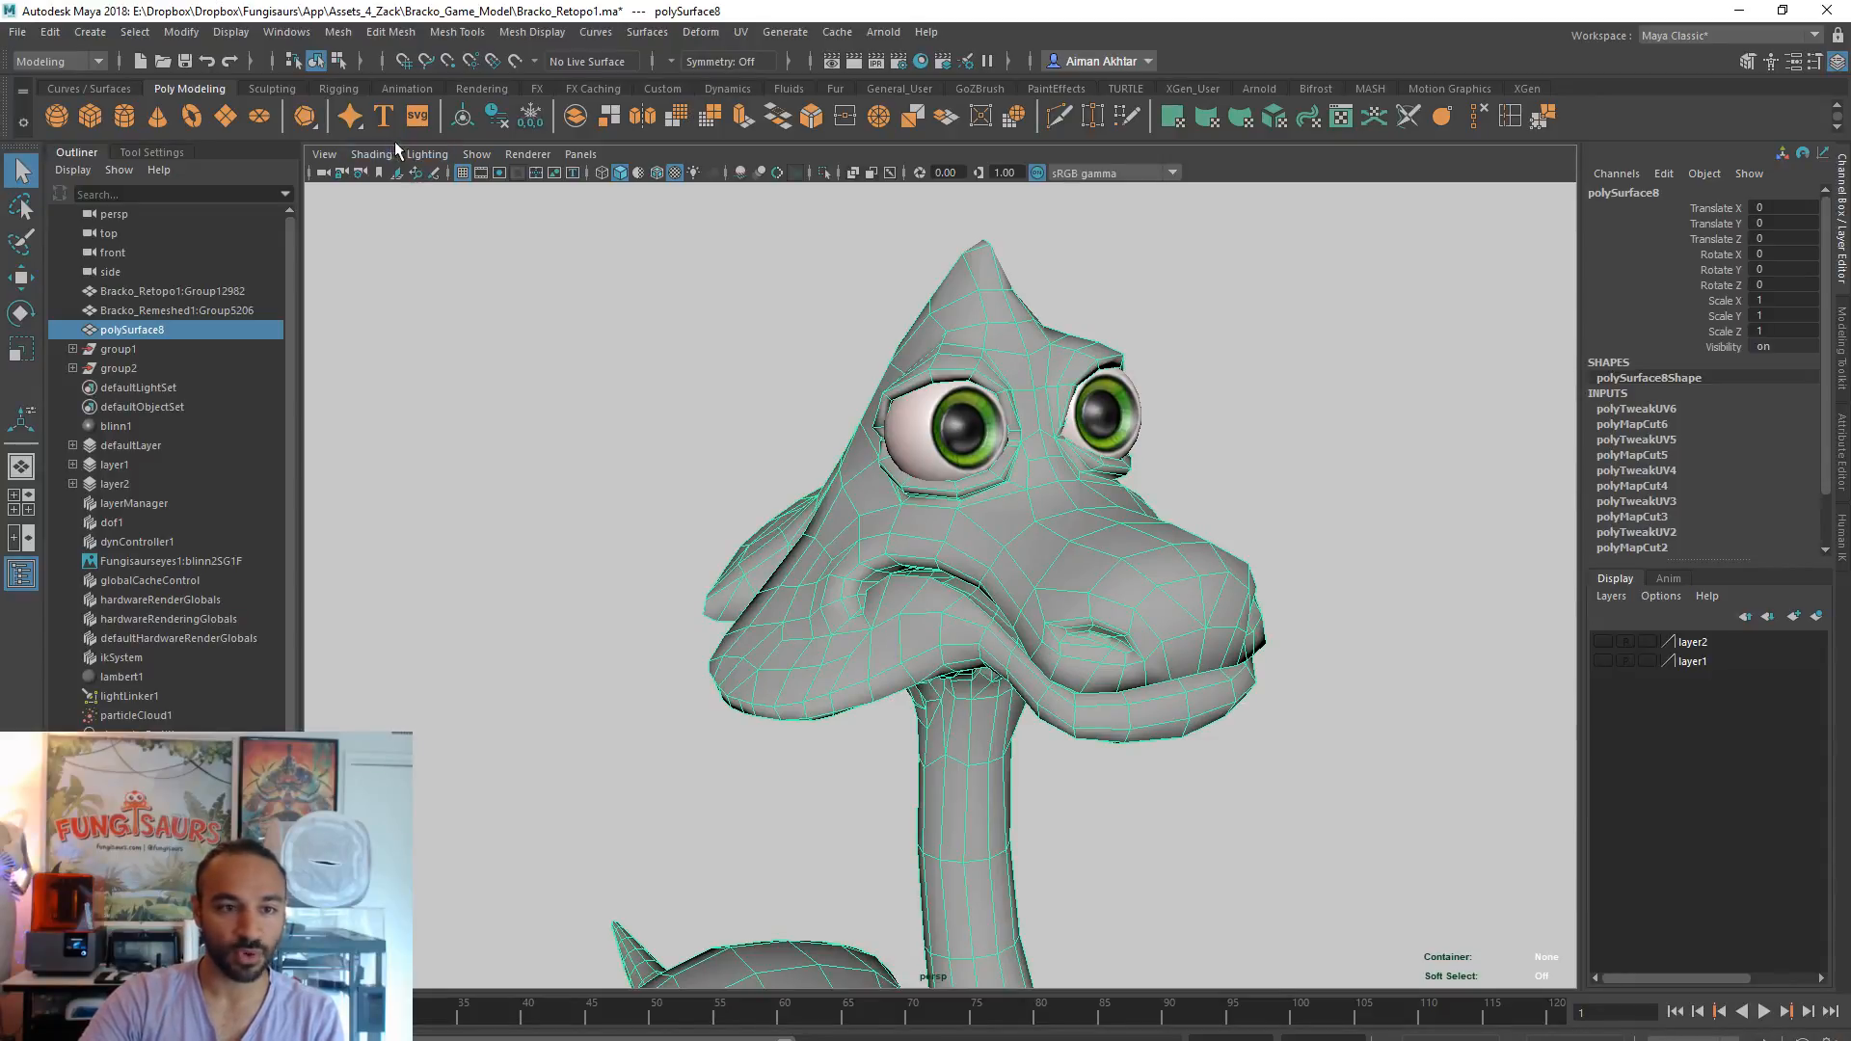
- Turn on the Poly Count heads-up display in the viewport
left_click(187, 35)
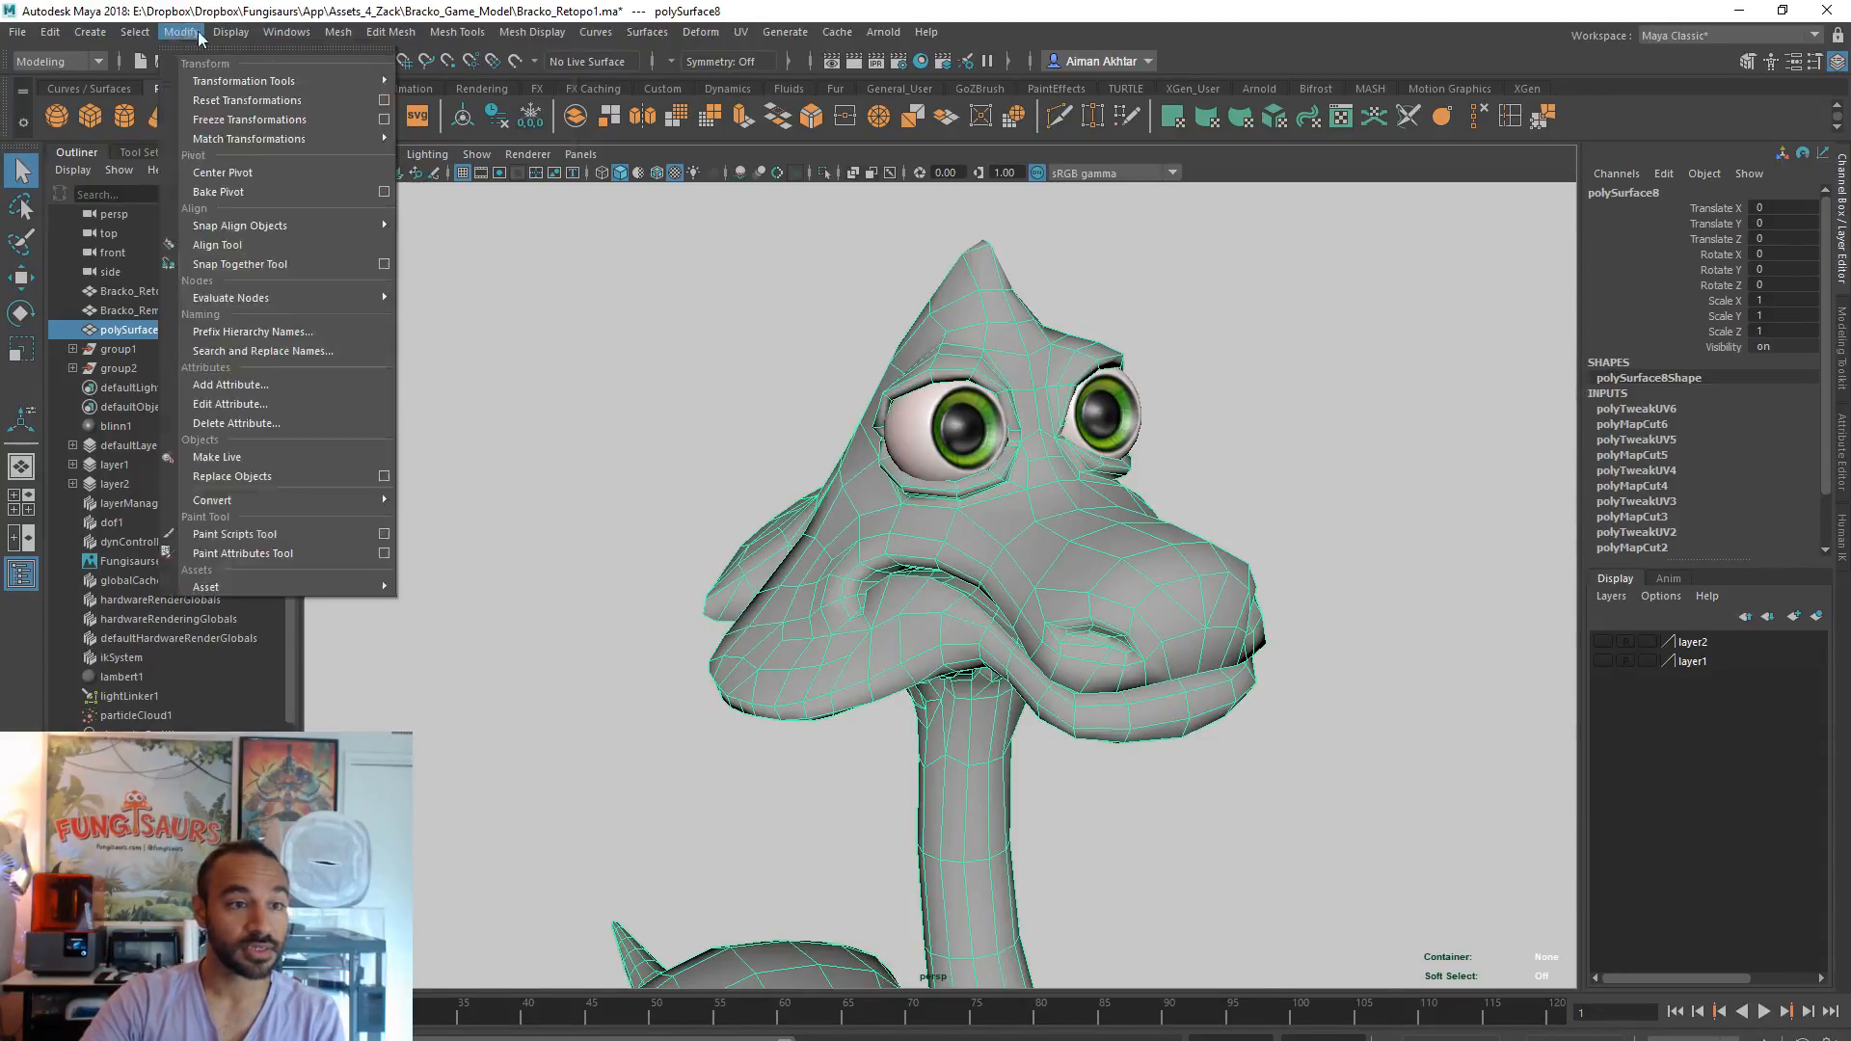
mouse_move(229, 36)
mouse_move(358, 103)
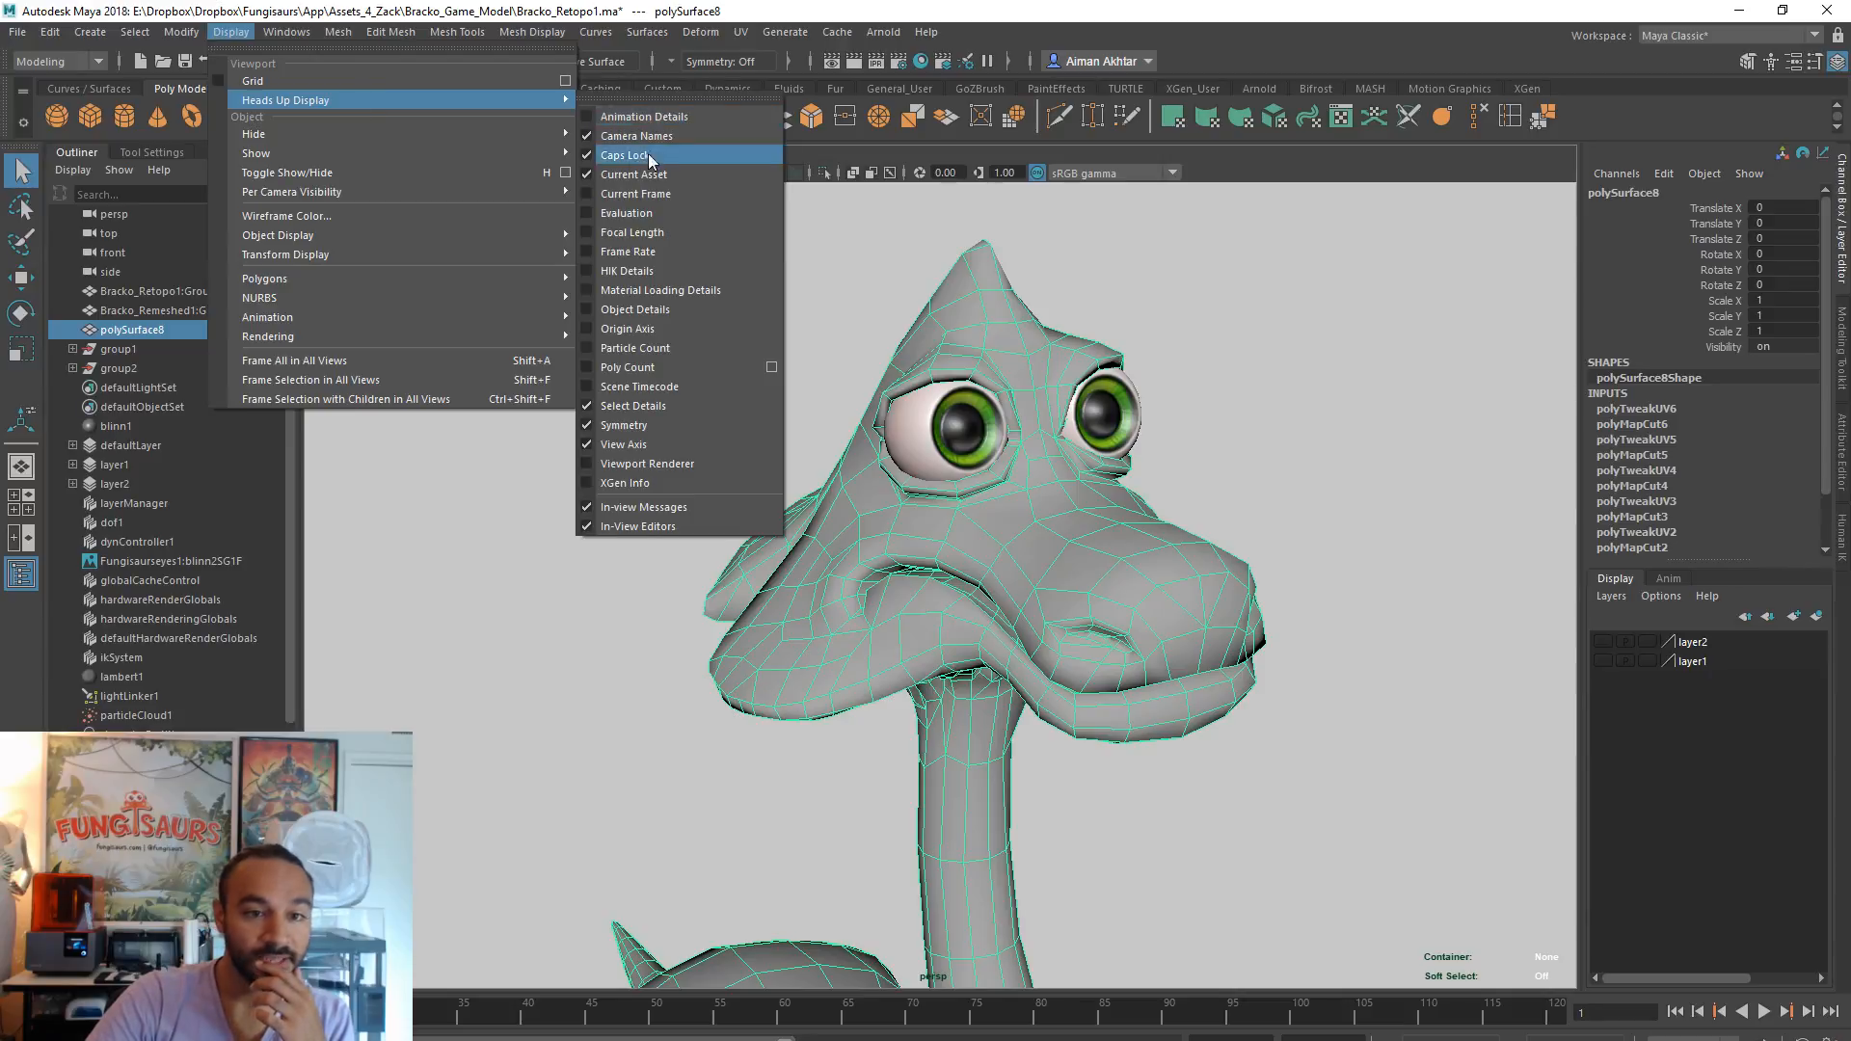
left_click(621, 366)
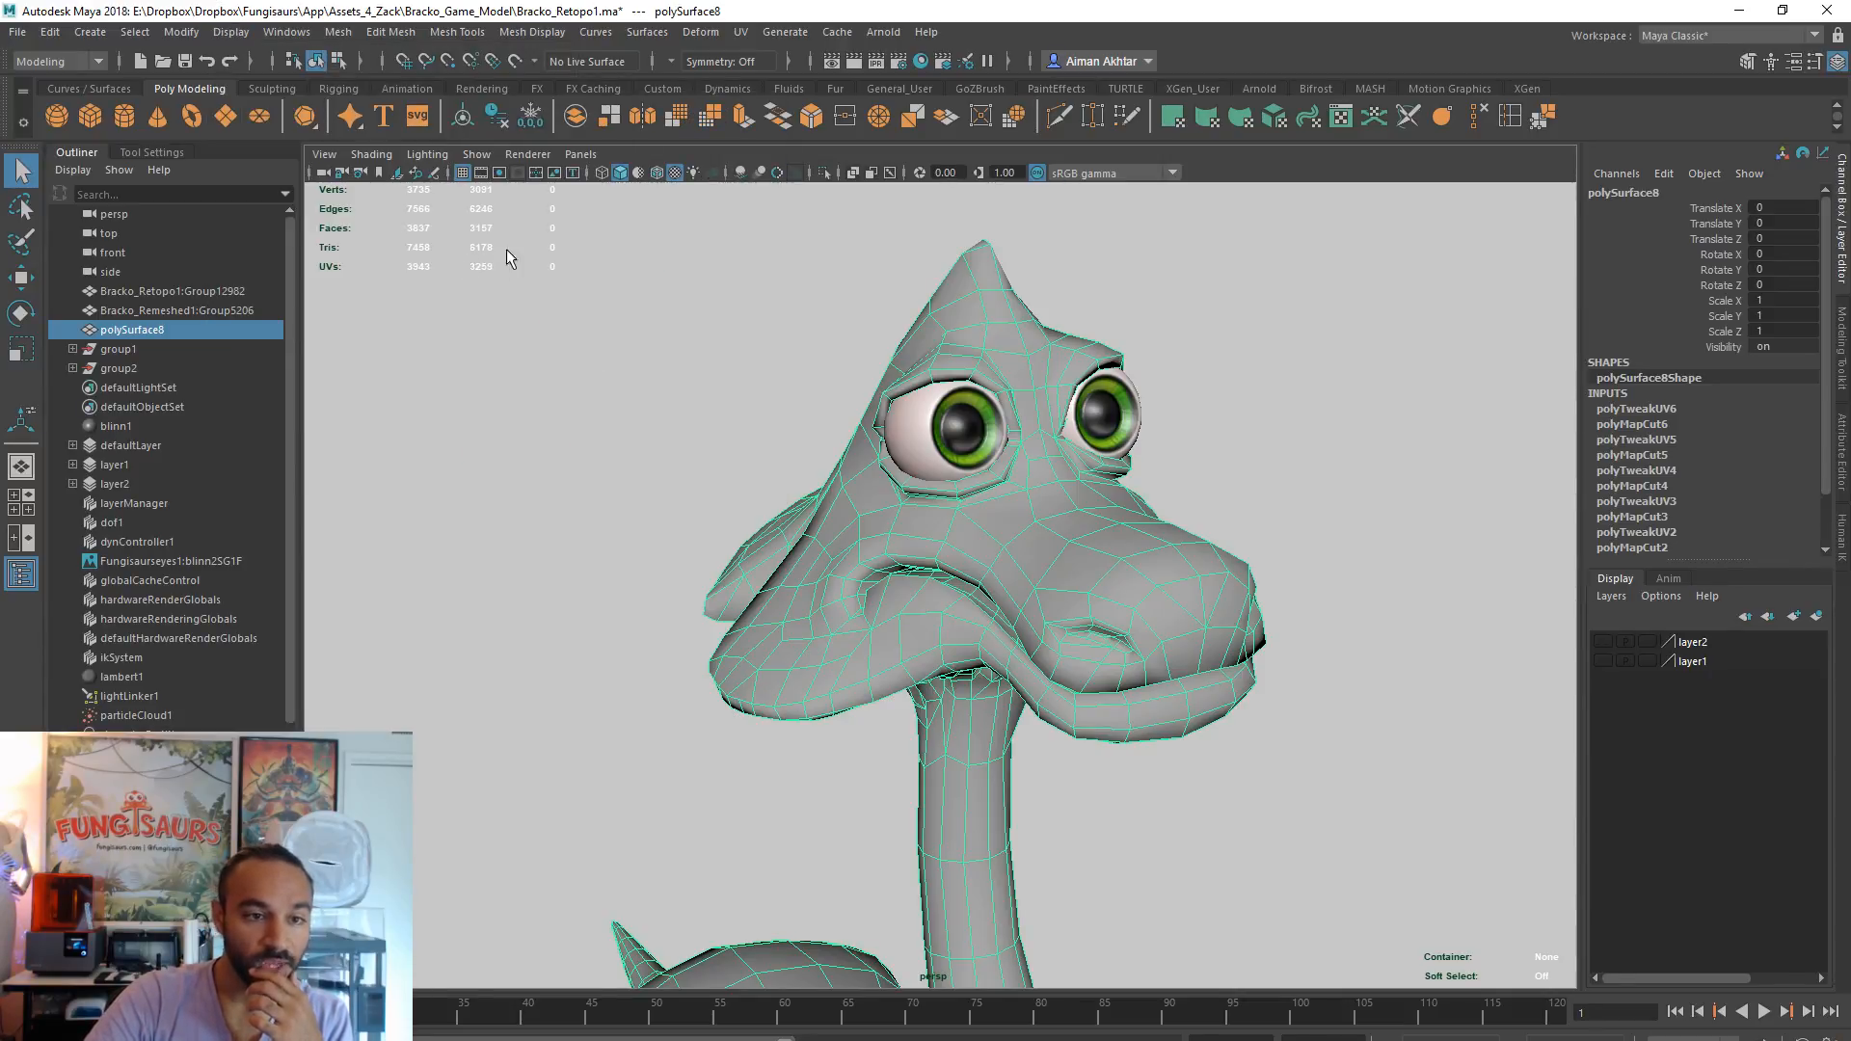
- Select the dinosaur's body together with its eyes and read the combined polygon count
left_click_drag(1181, 650, 1111, 650, "alt")
key("f")
left_click_drag(1022, 699, 733, 848, "alt")
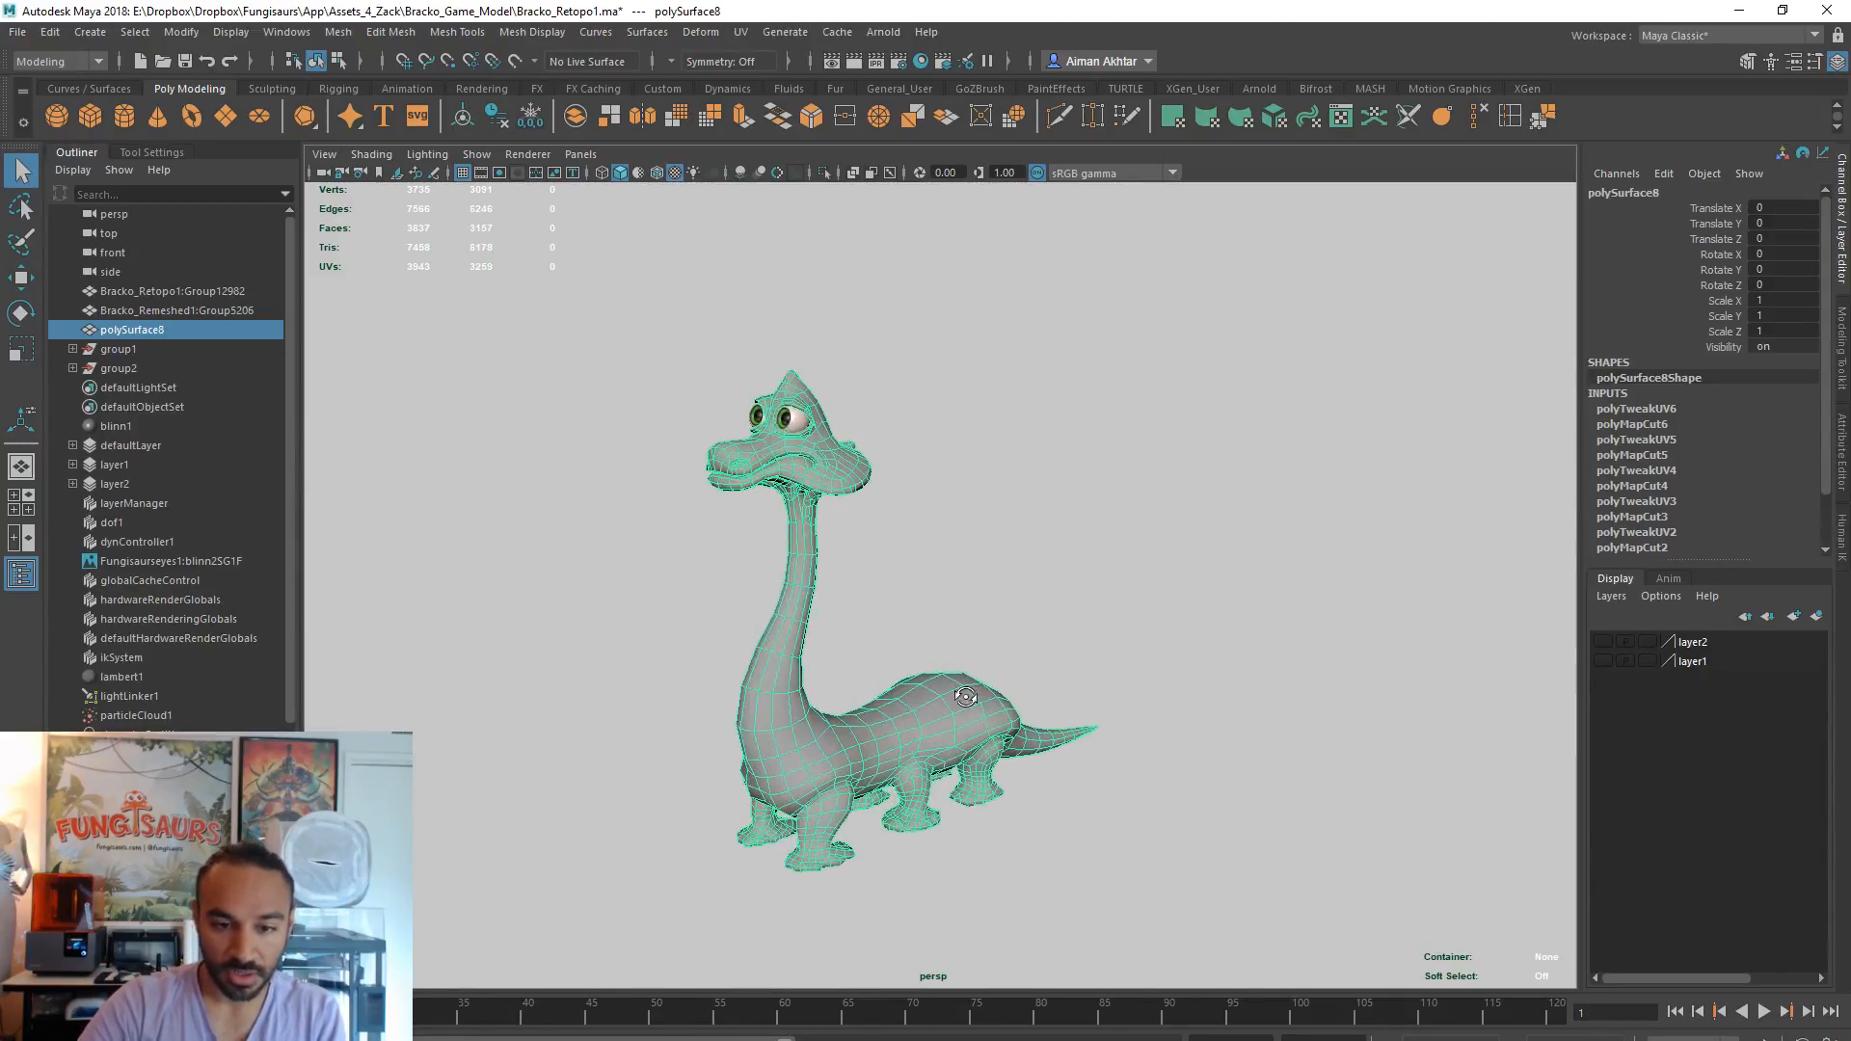
left_click(796, 423)
left_click(806, 465)
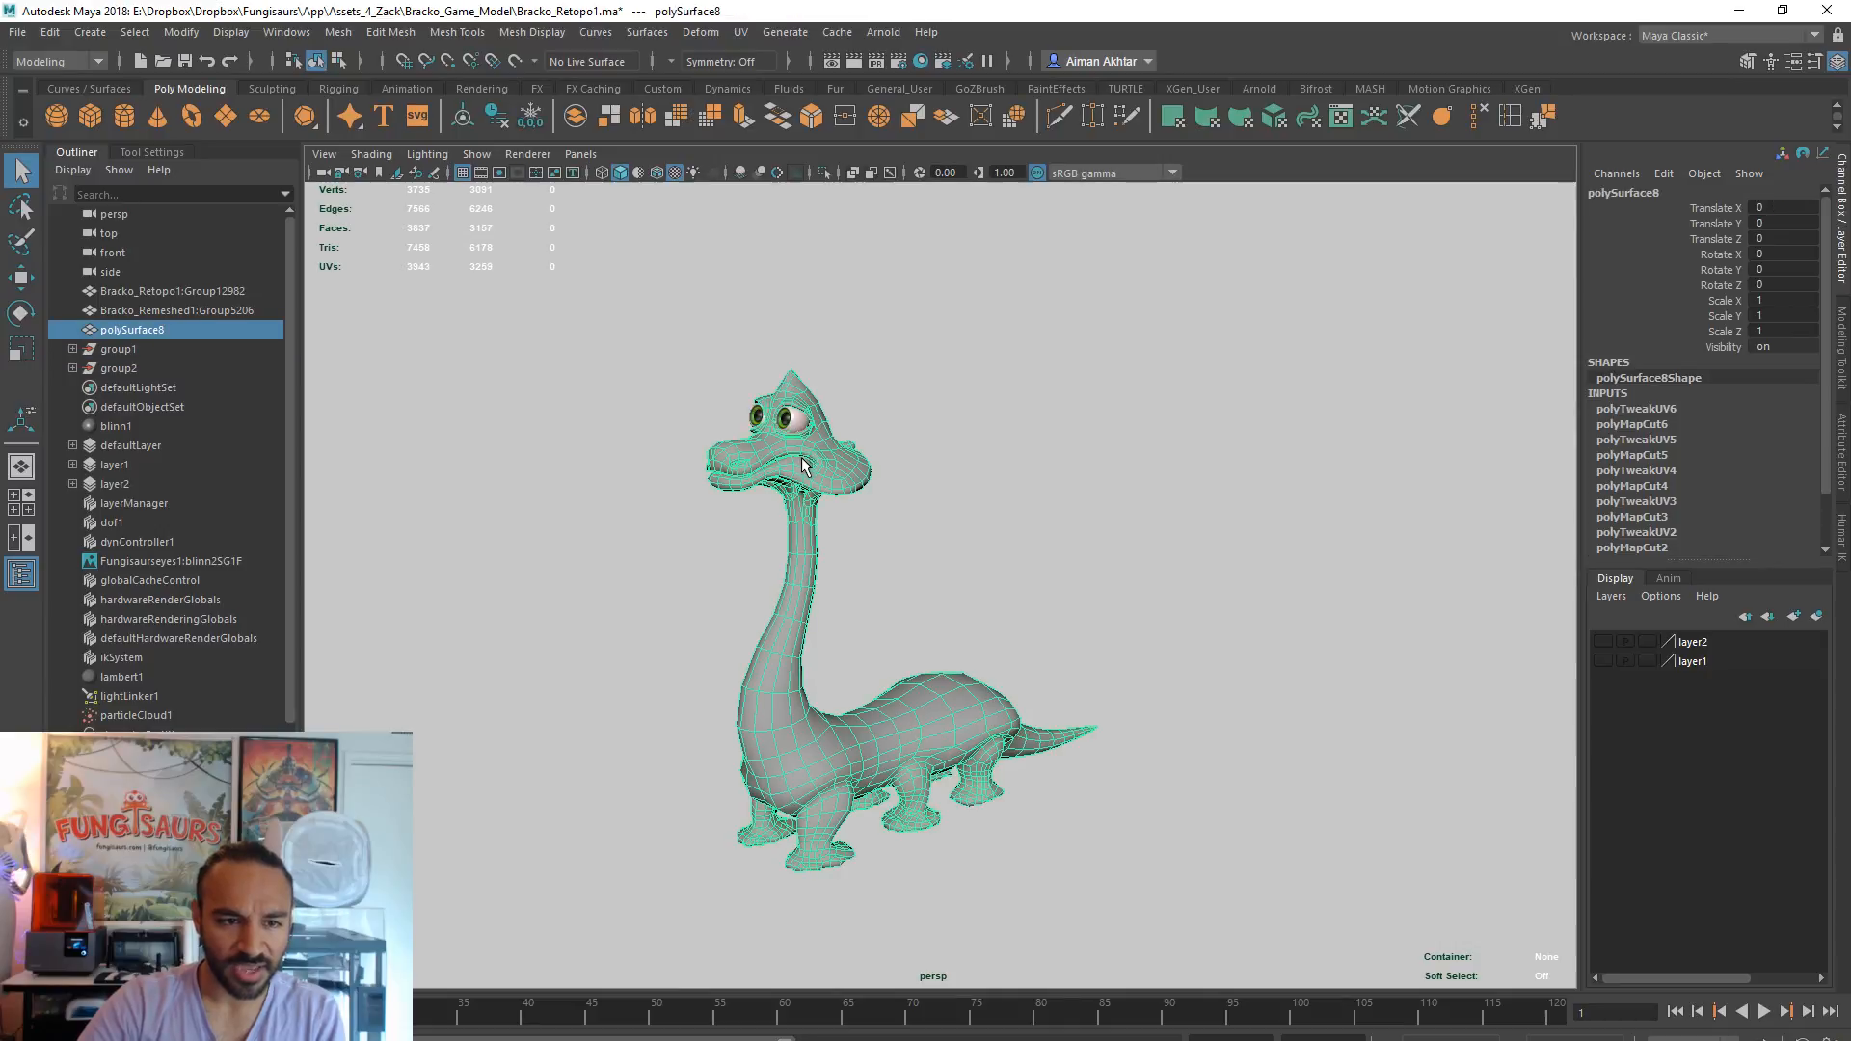
left_click_drag(928, 521, 659, 374)
left_click(677, 428)
scroll(677, 428, "up", 5)
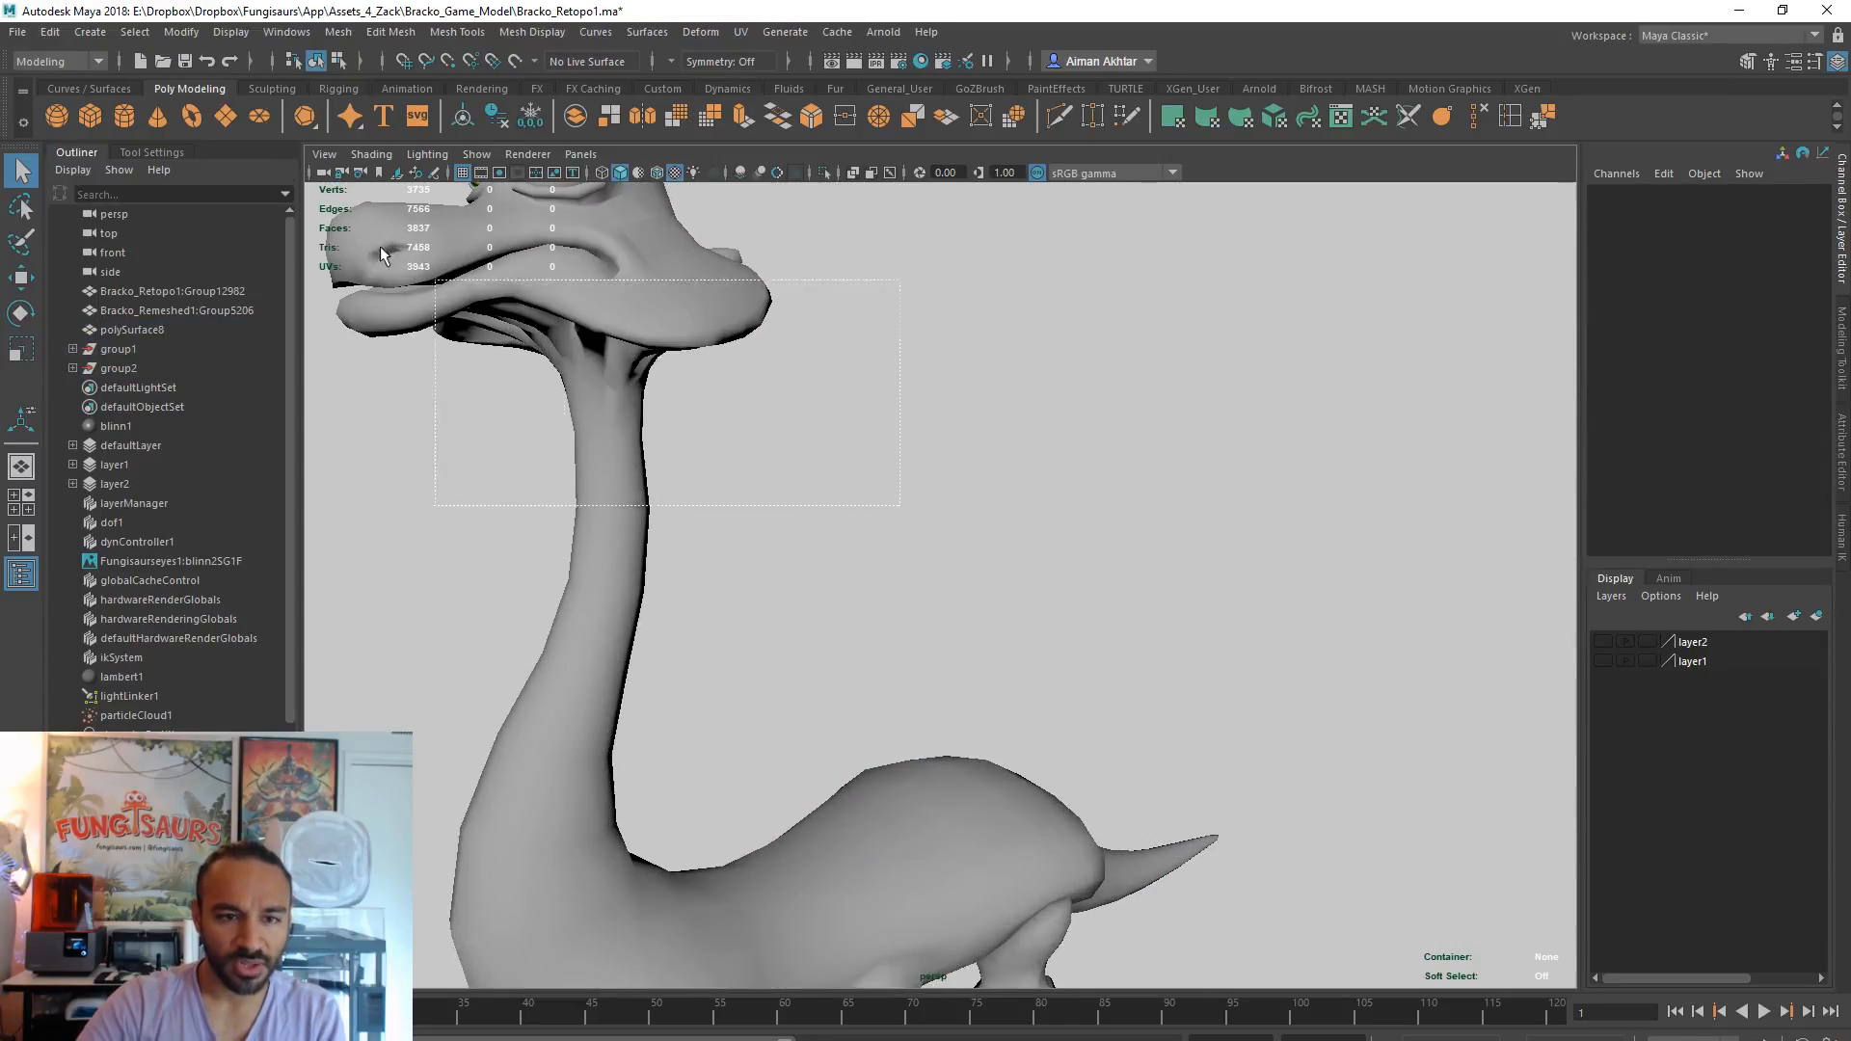
left_click_drag(505, 330, 497, 325)
key("f")
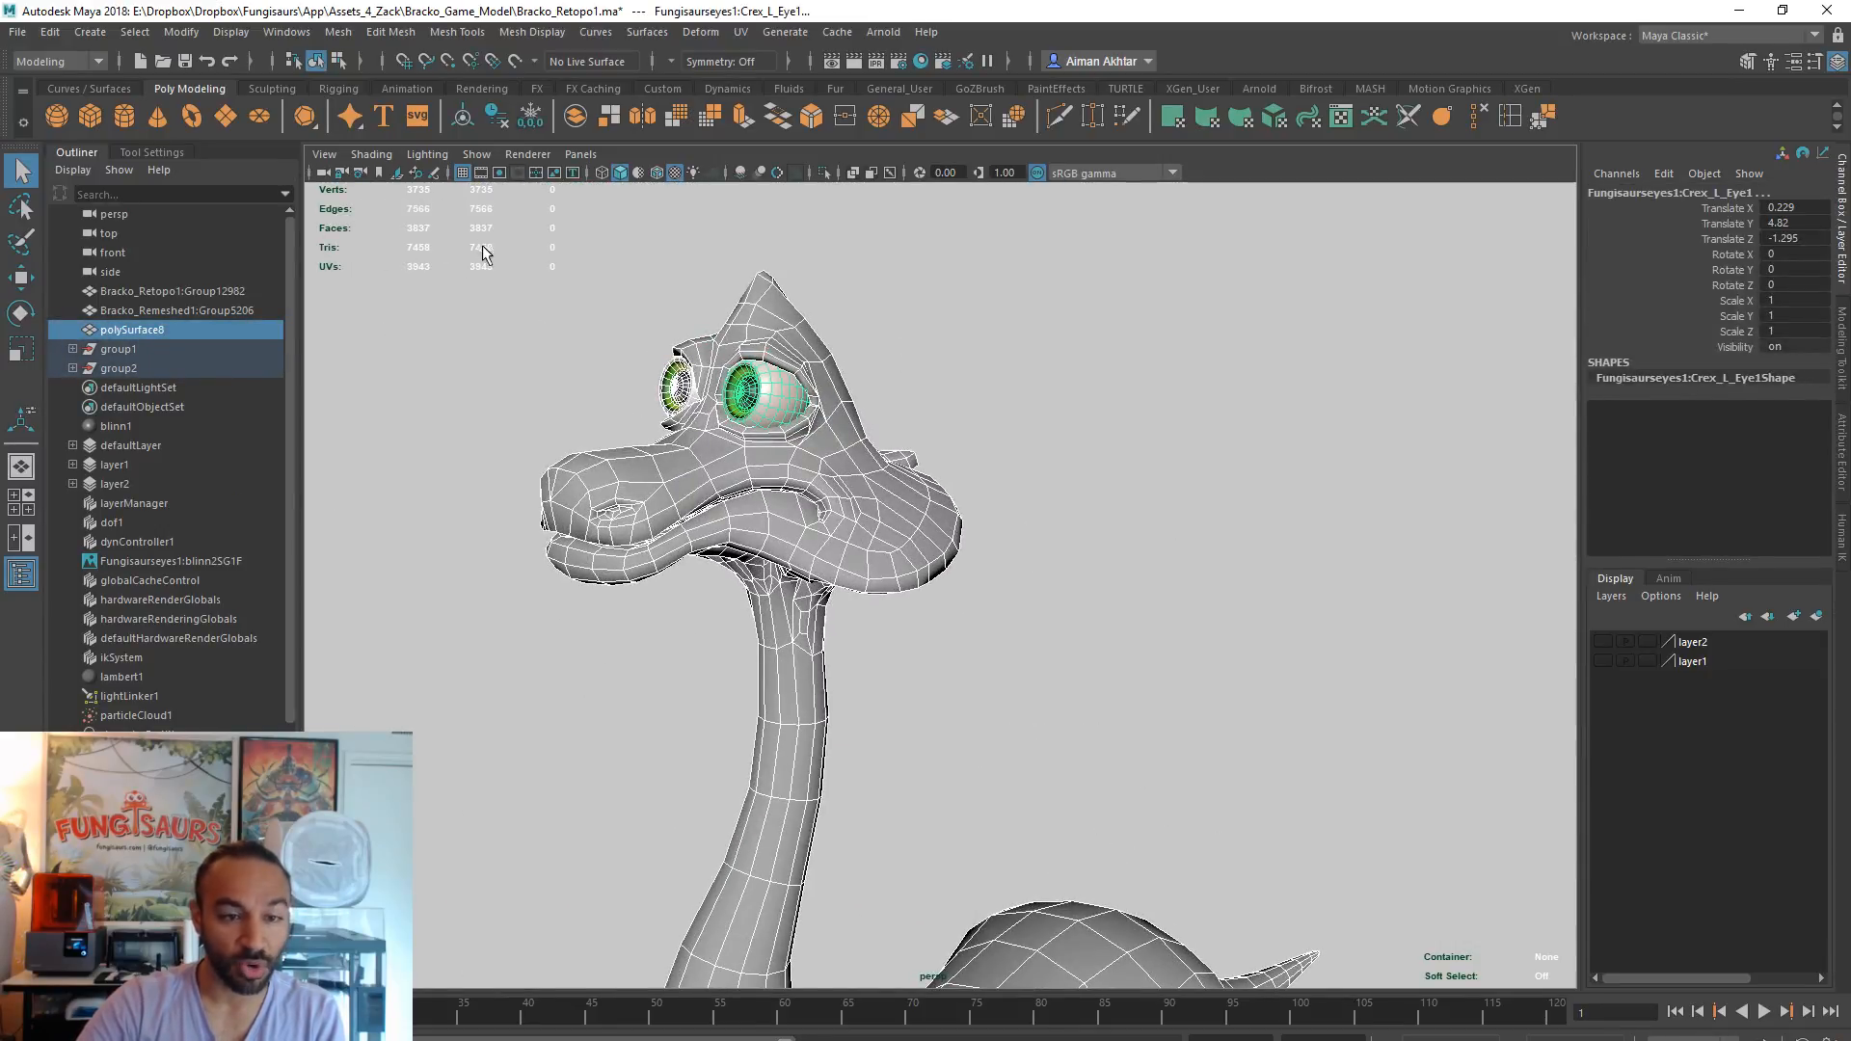
- Select only the body mesh and examine its low-poly topology around the legs, torso and neck
left_click(889, 506)
key("f")
left_click_drag(922, 529, 1794, 647, "alt")
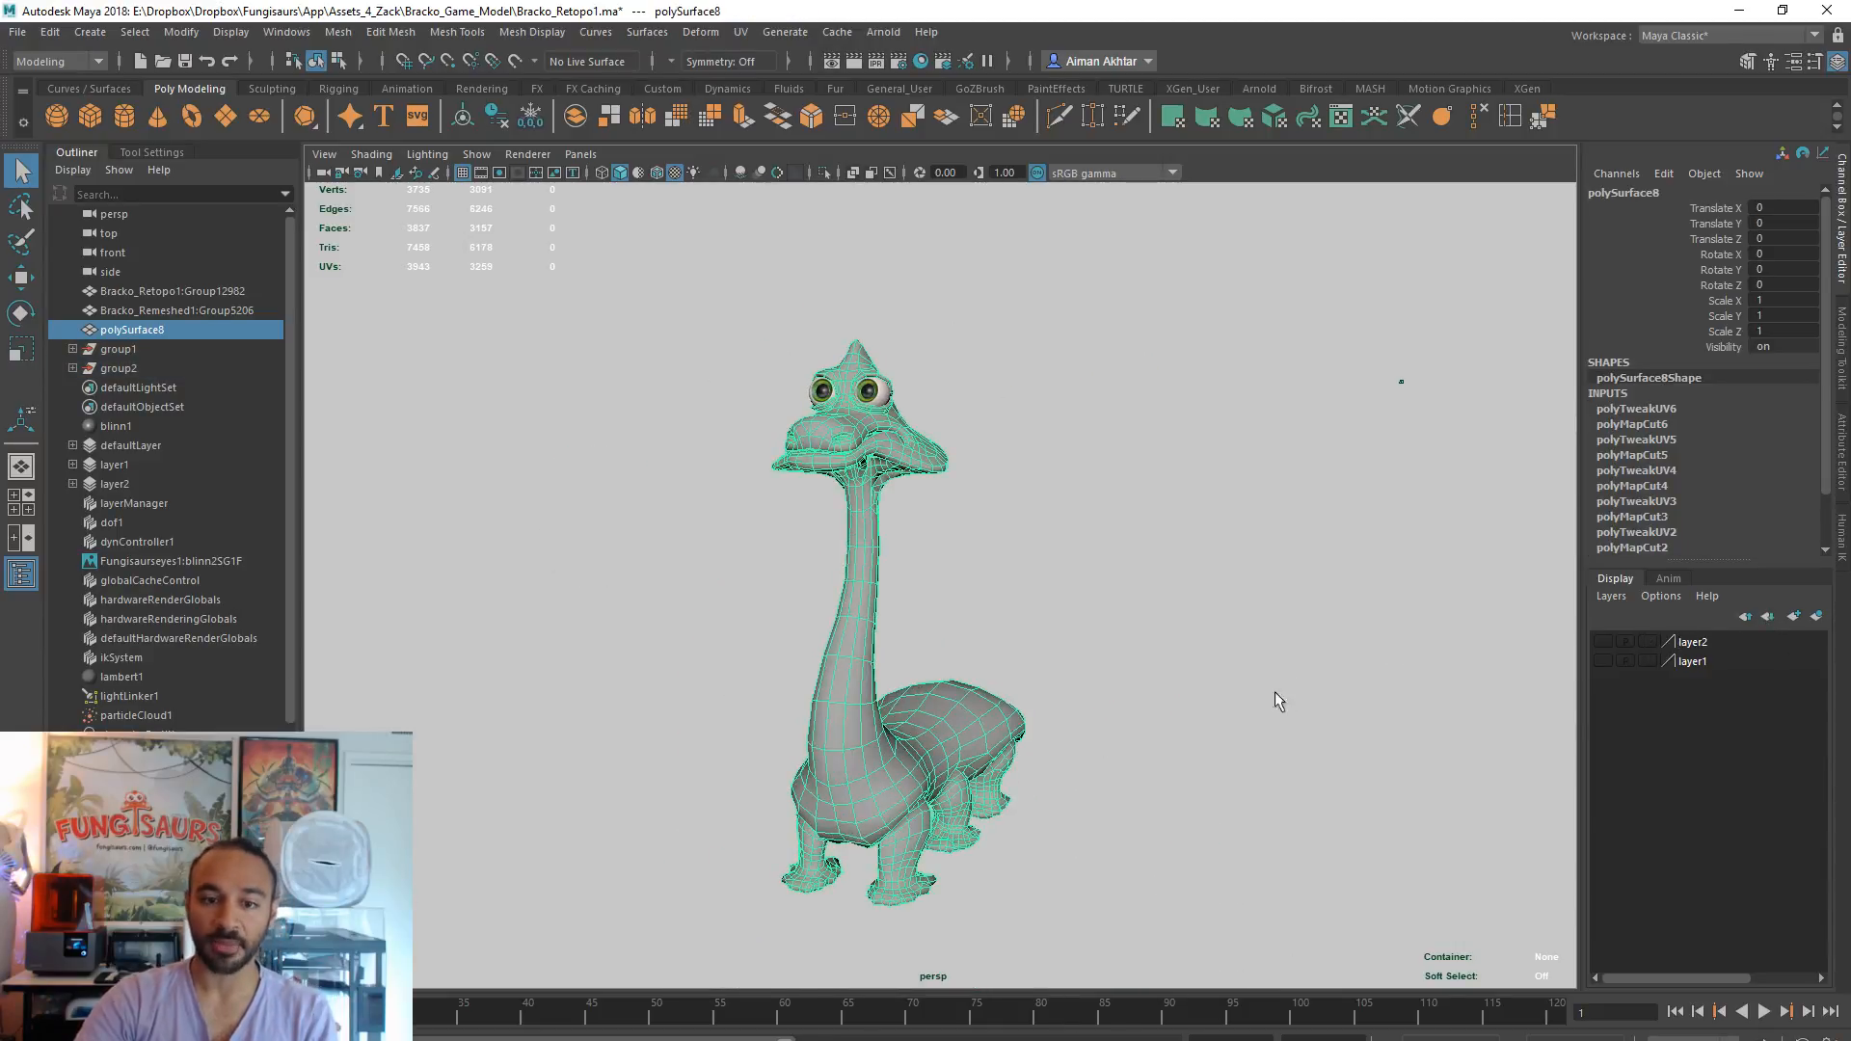
left_click_drag(1071, 711, 974, 703, "alt")
middle_click_drag(892, 696, 925, 554, "alt")
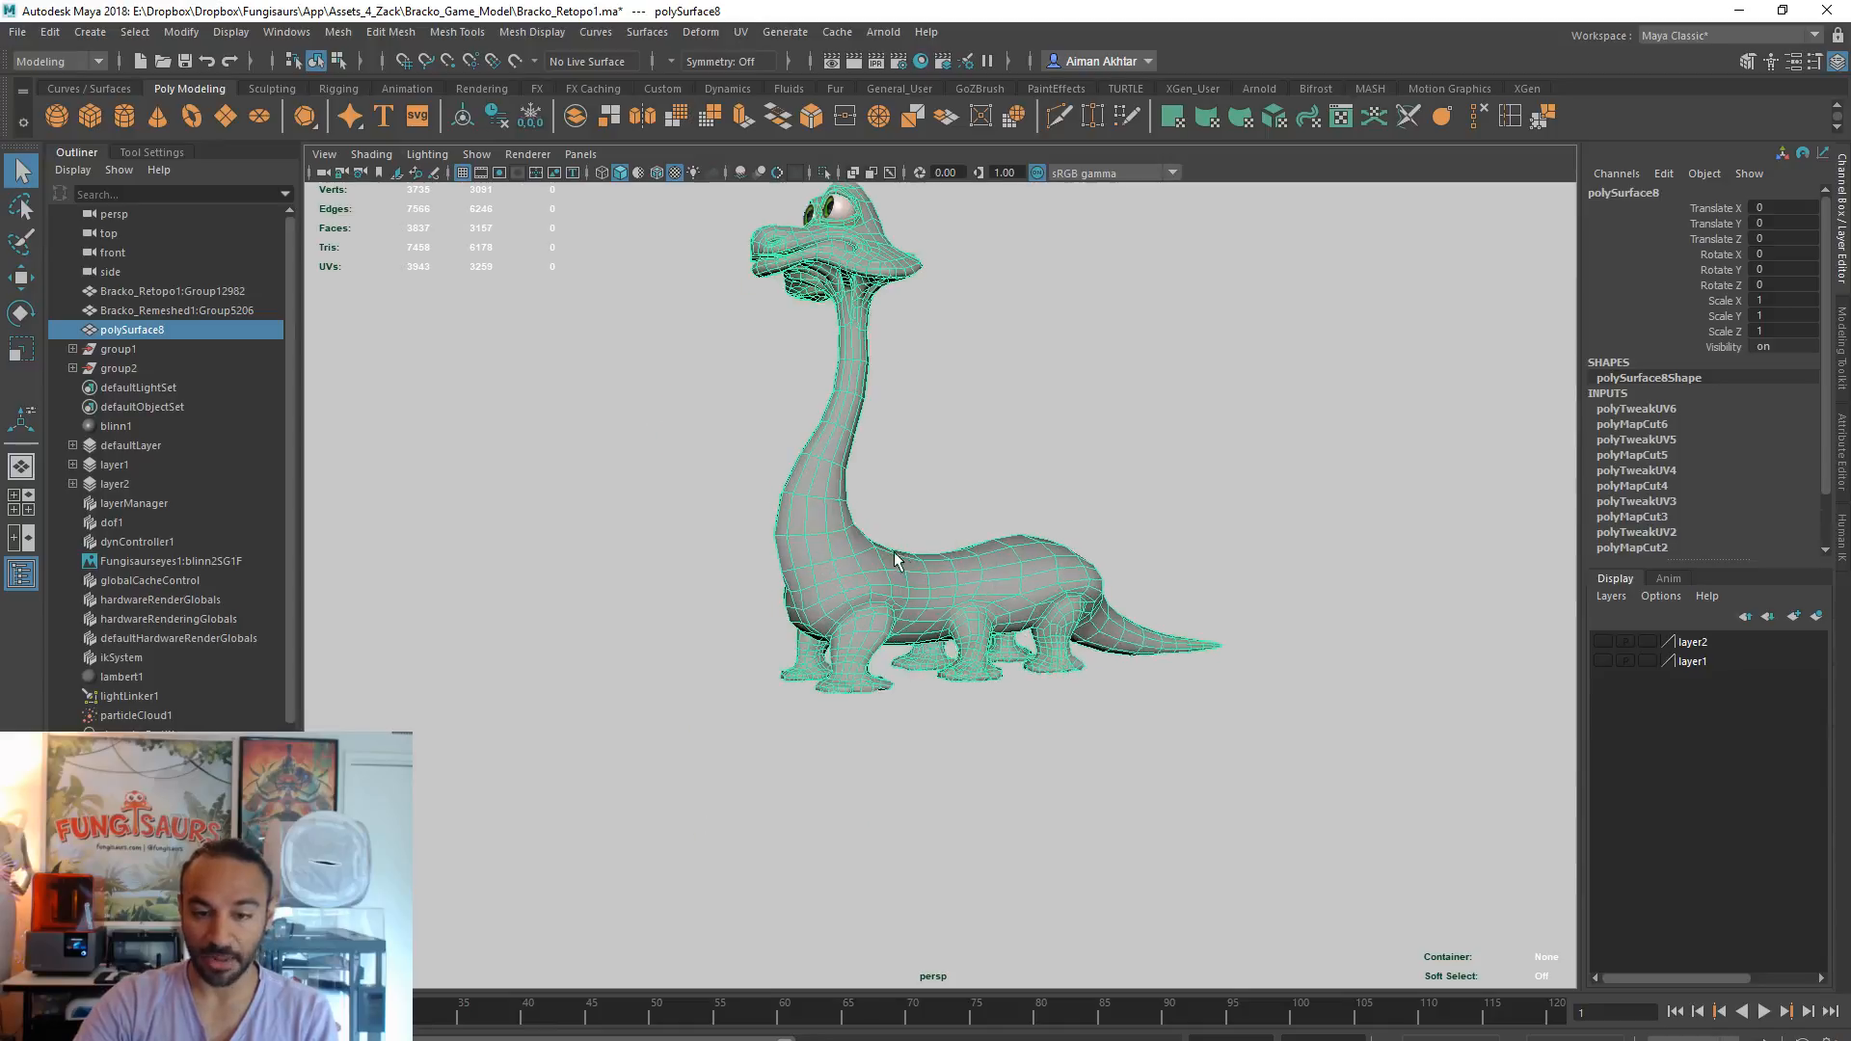
right_click_drag(656, 520, 895, 619, "alt")
scroll(891, 618, "down", 6)
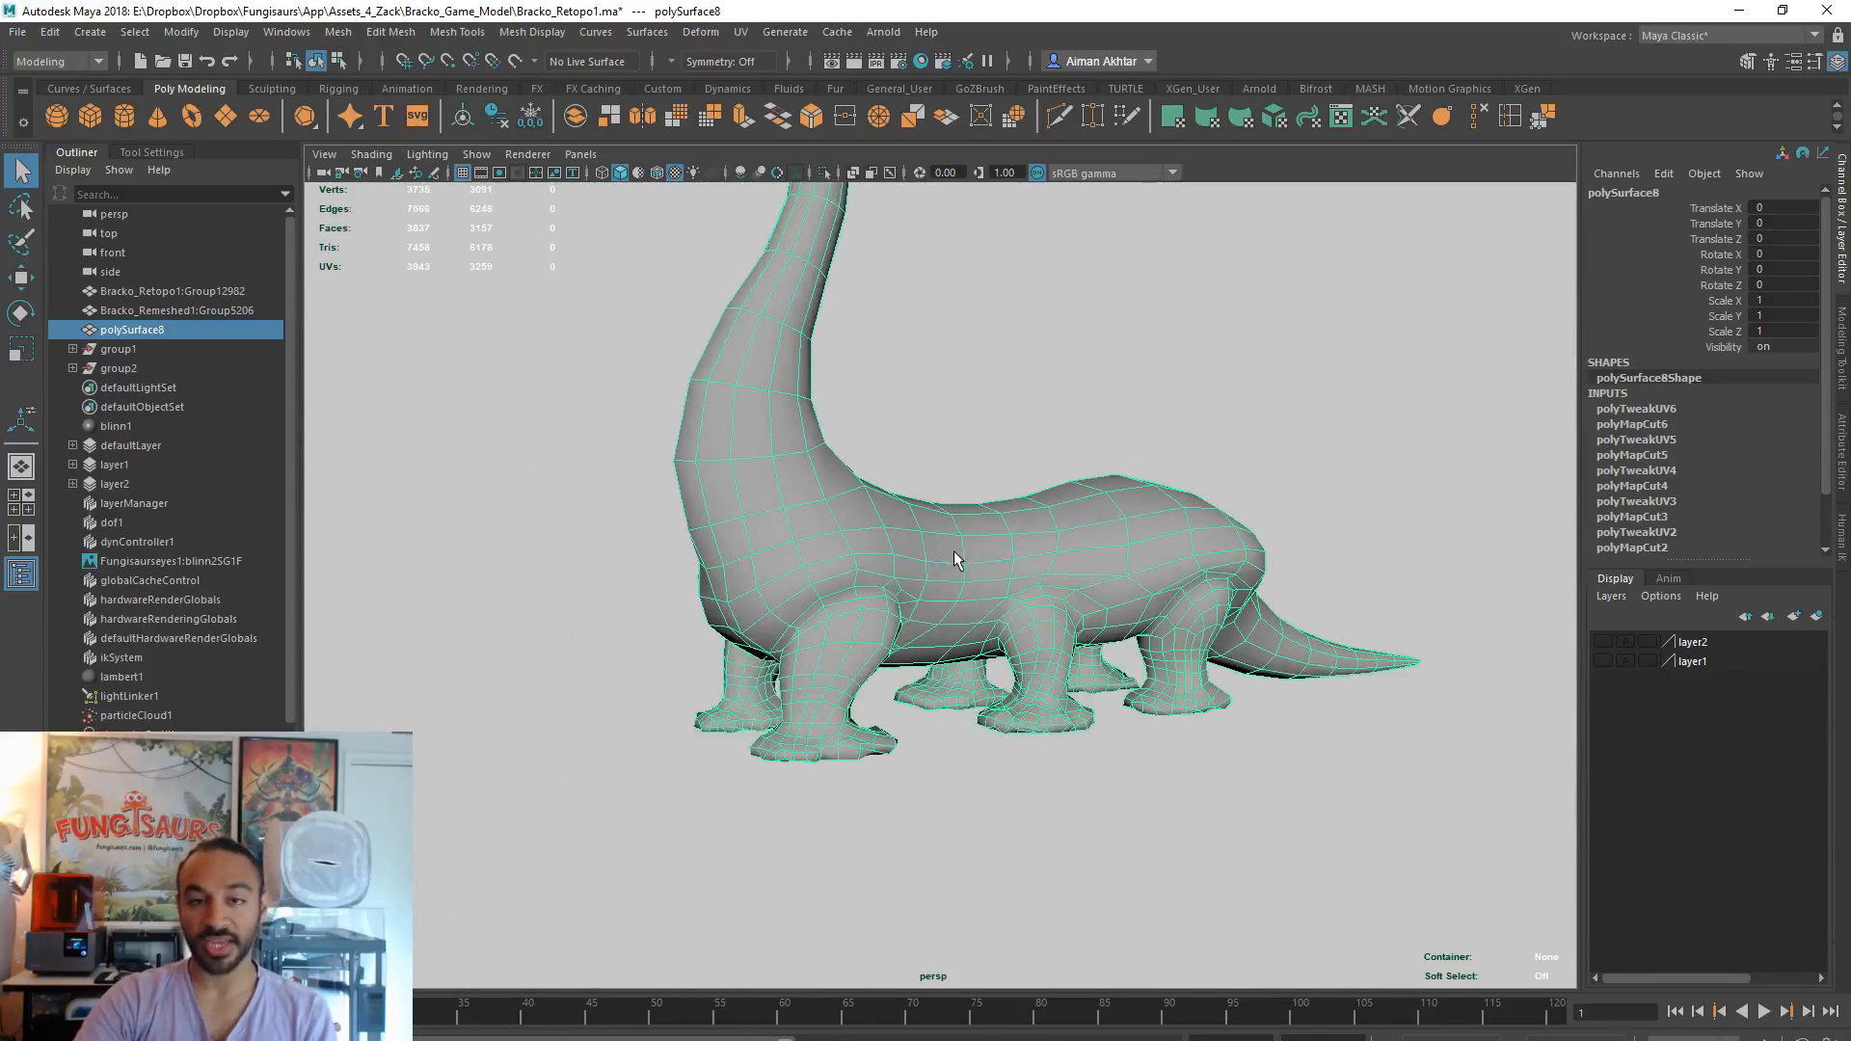
scroll(969, 554, "down", 5)
left_click_drag(889, 759, 1139, 783, "alt")
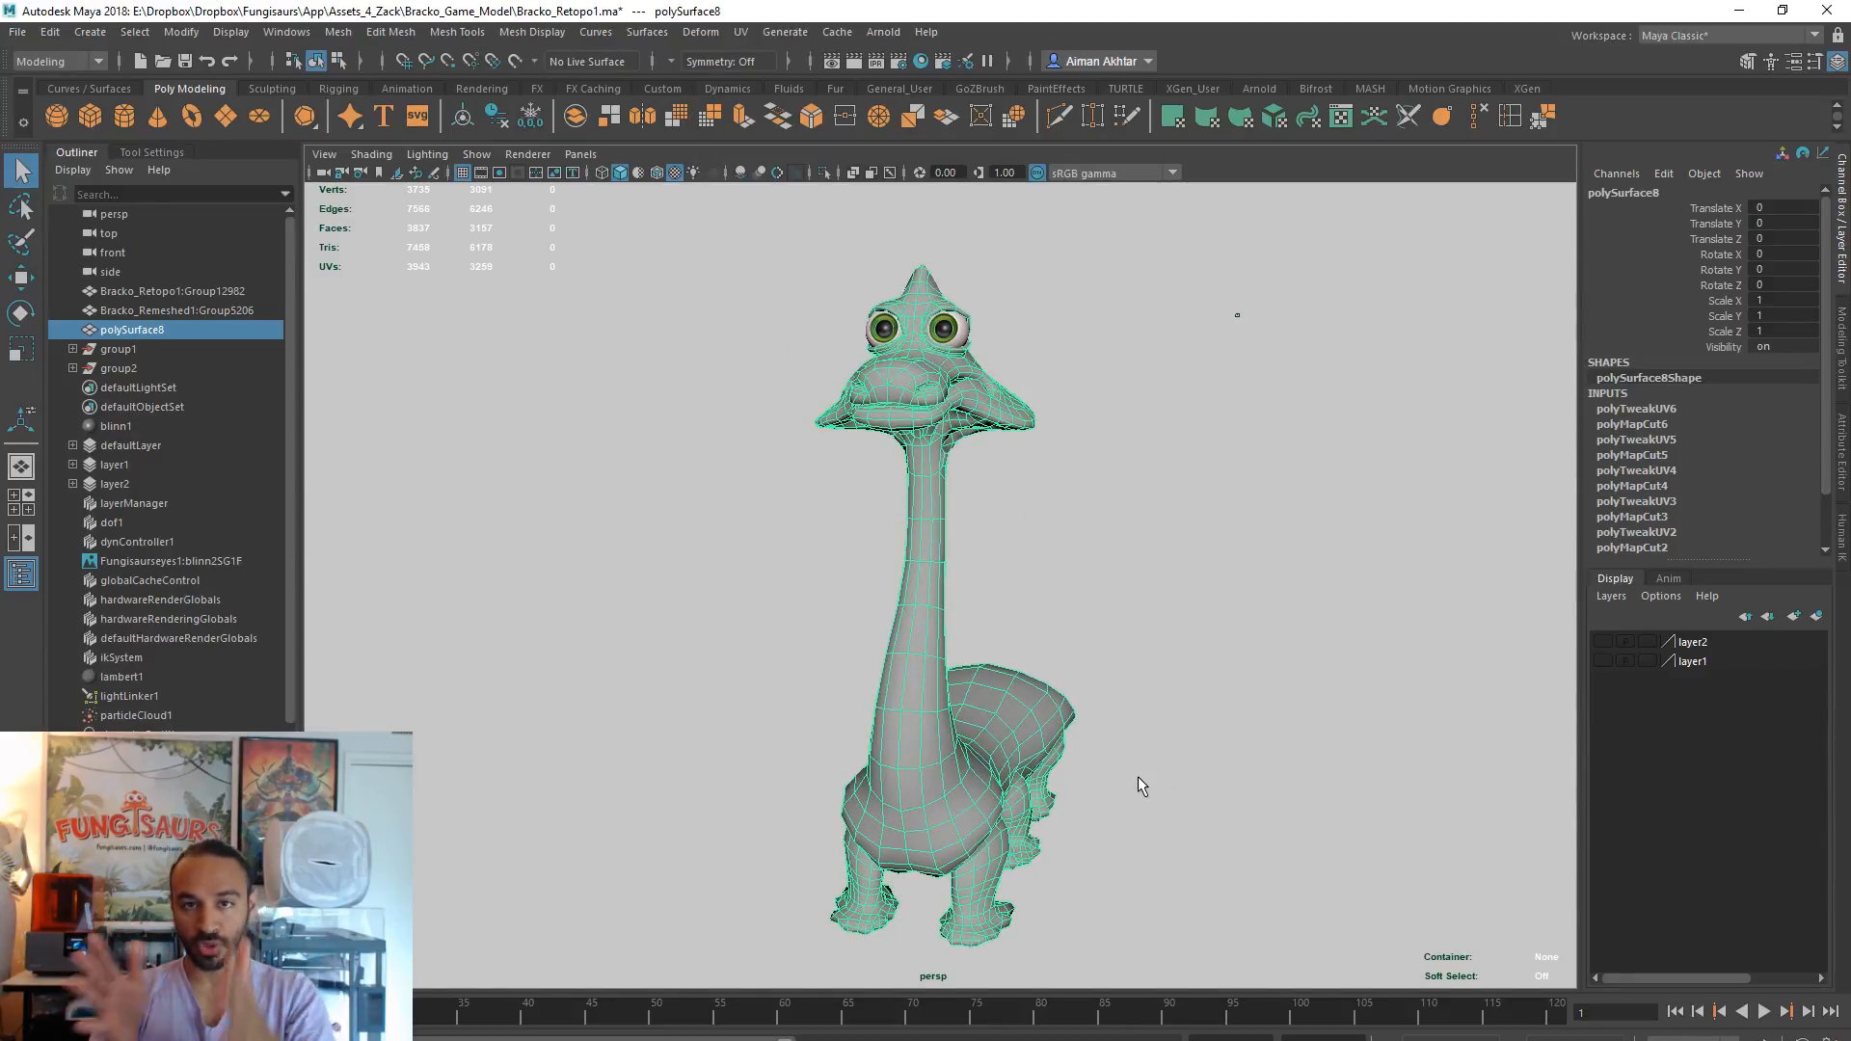
- Examine the body mesh's wireframe from the side, then the head topology around the eyes, mouth and snout
left_click_drag(1159, 777, 866, 748, "alt")
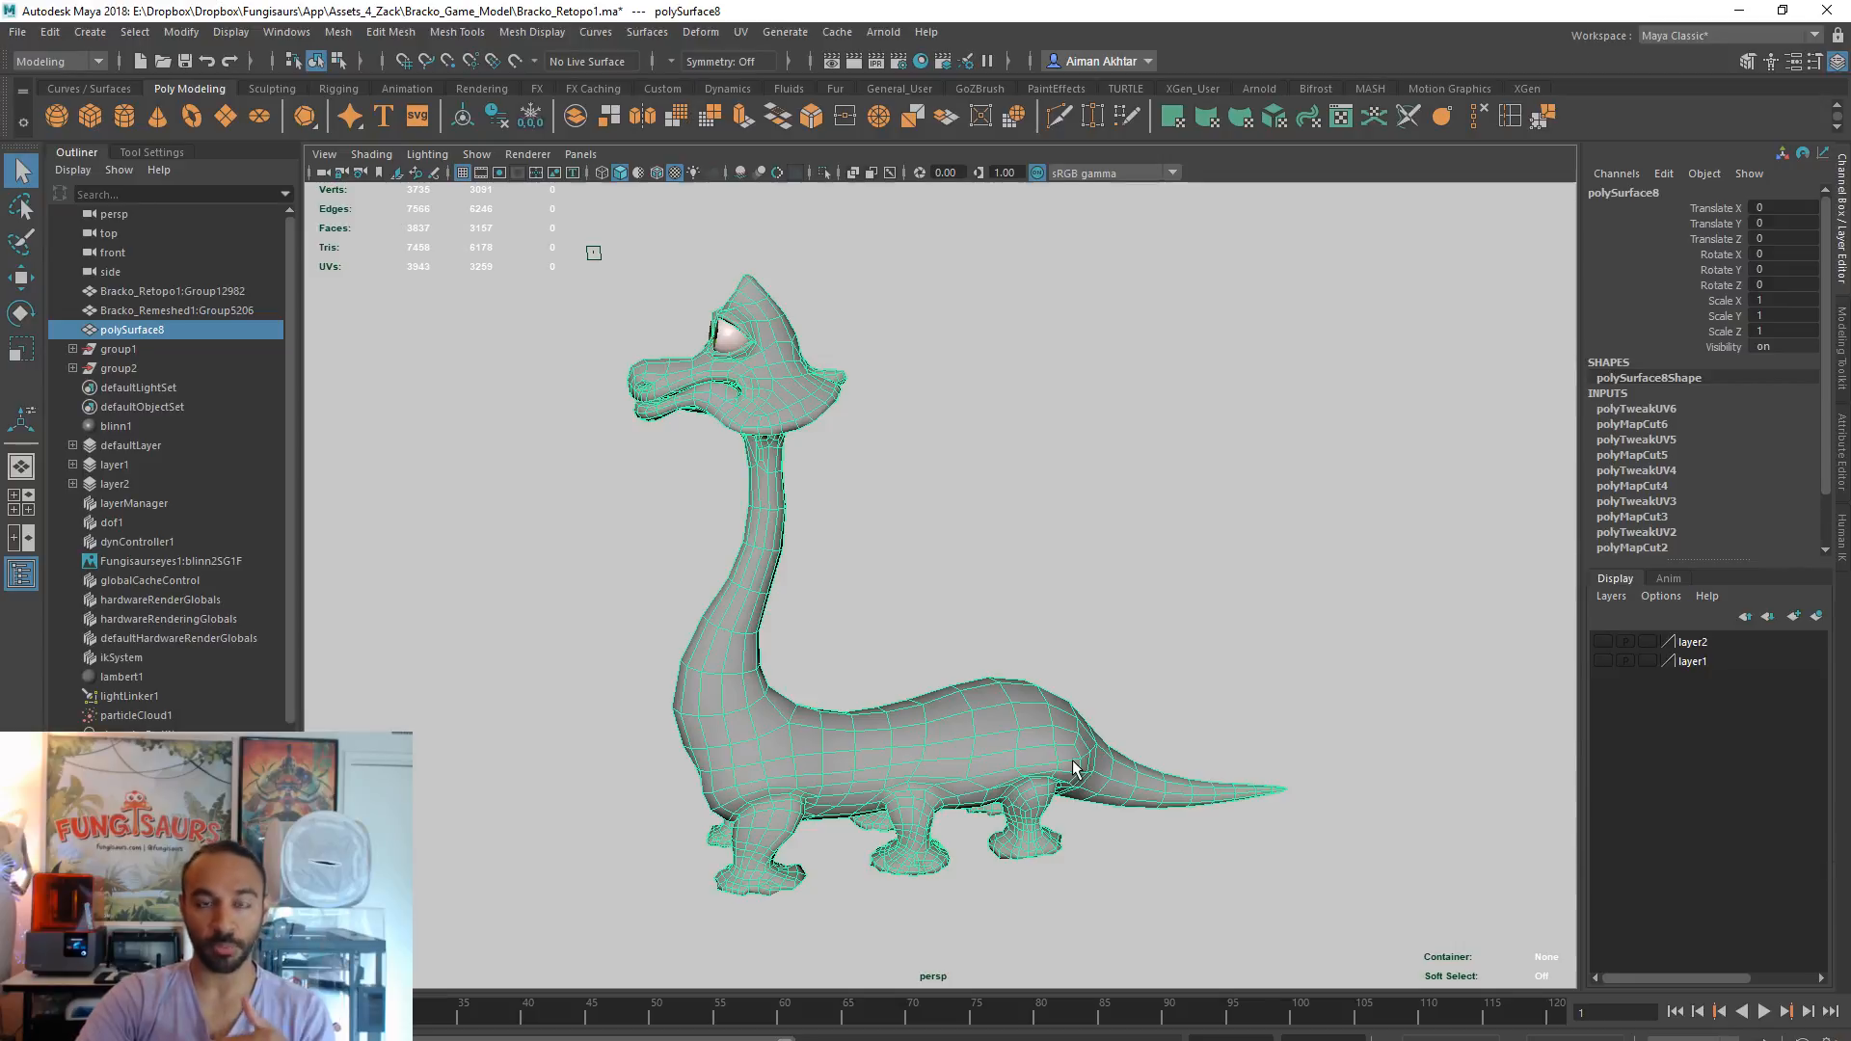
scroll(867, 704, "up", 3)
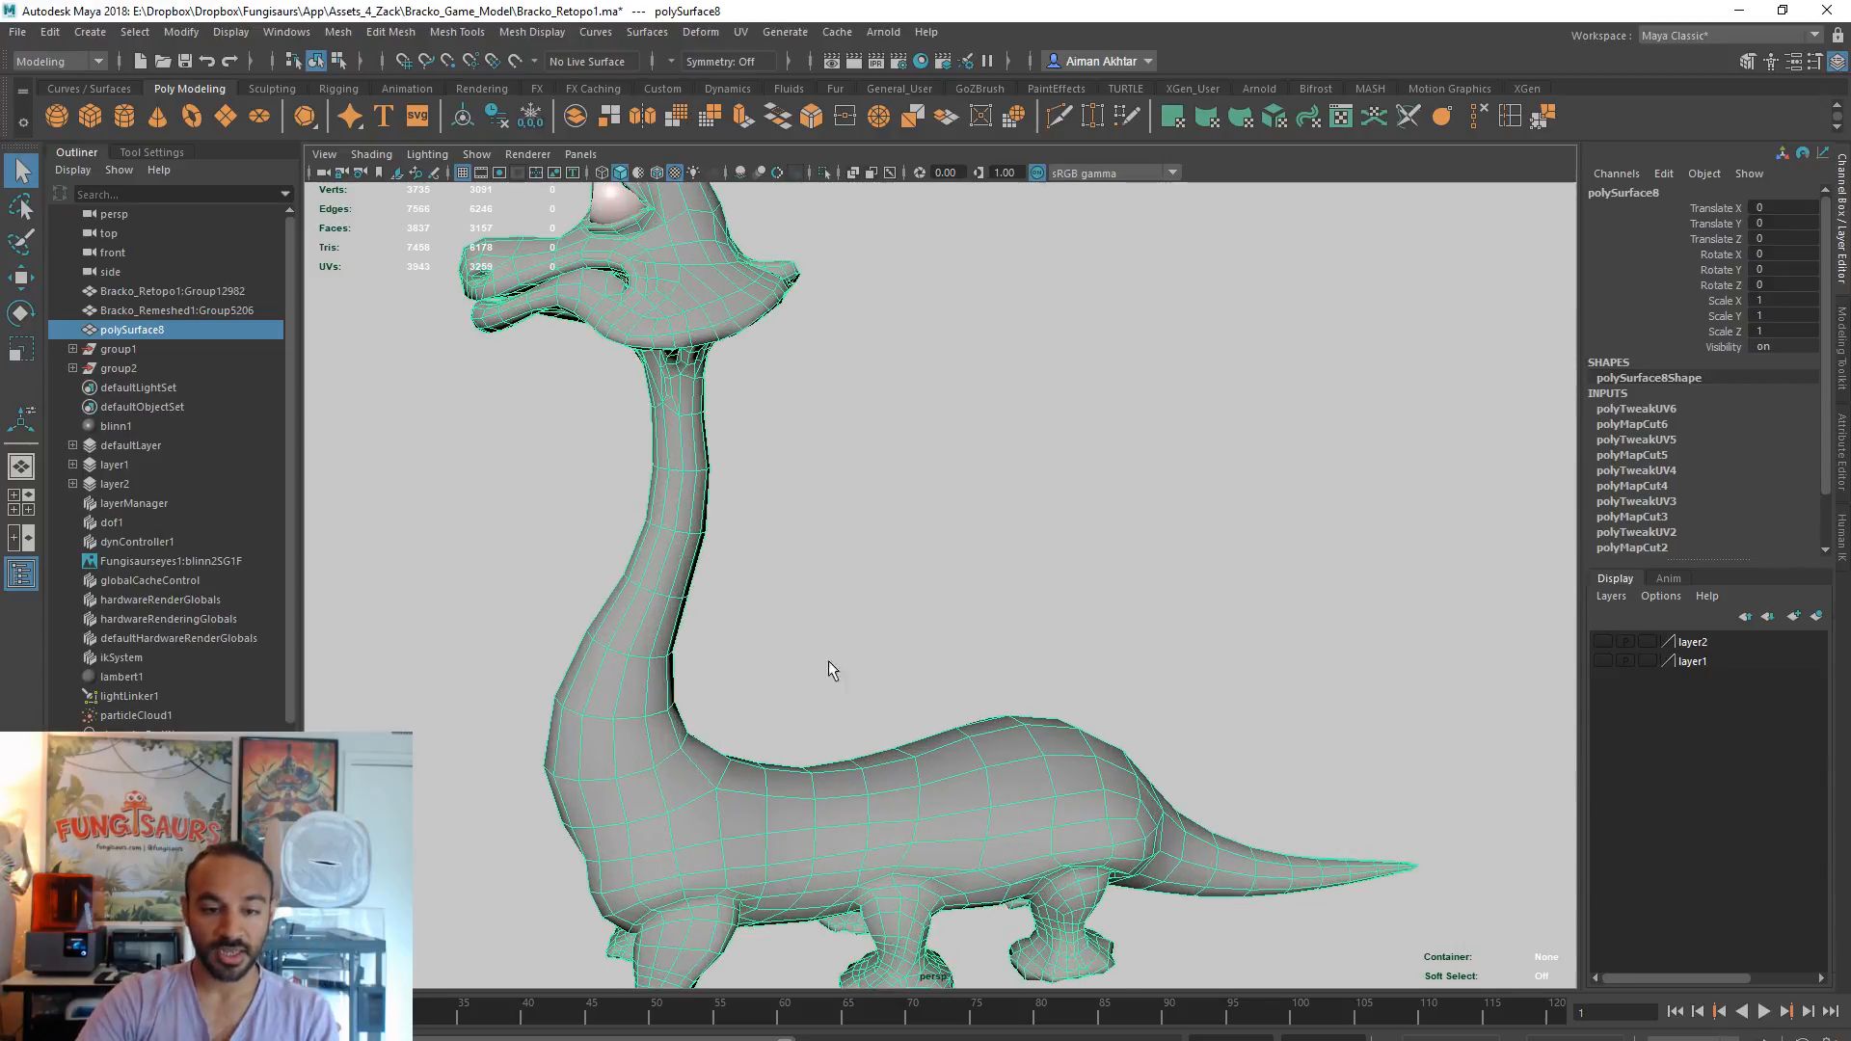
middle_click_drag(829, 661, 950, 867, "alt")
scroll(853, 636, "up", 5)
middle_click_drag(766, 549, 927, 626, "alt")
left_click_drag(927, 626, 959, 704, "alt")
mouse_move(979, 587)
left_mouse_down("alt")
mouse_move(935, 593)
mouse_move(995, 583)
left_mouse_up("alt")
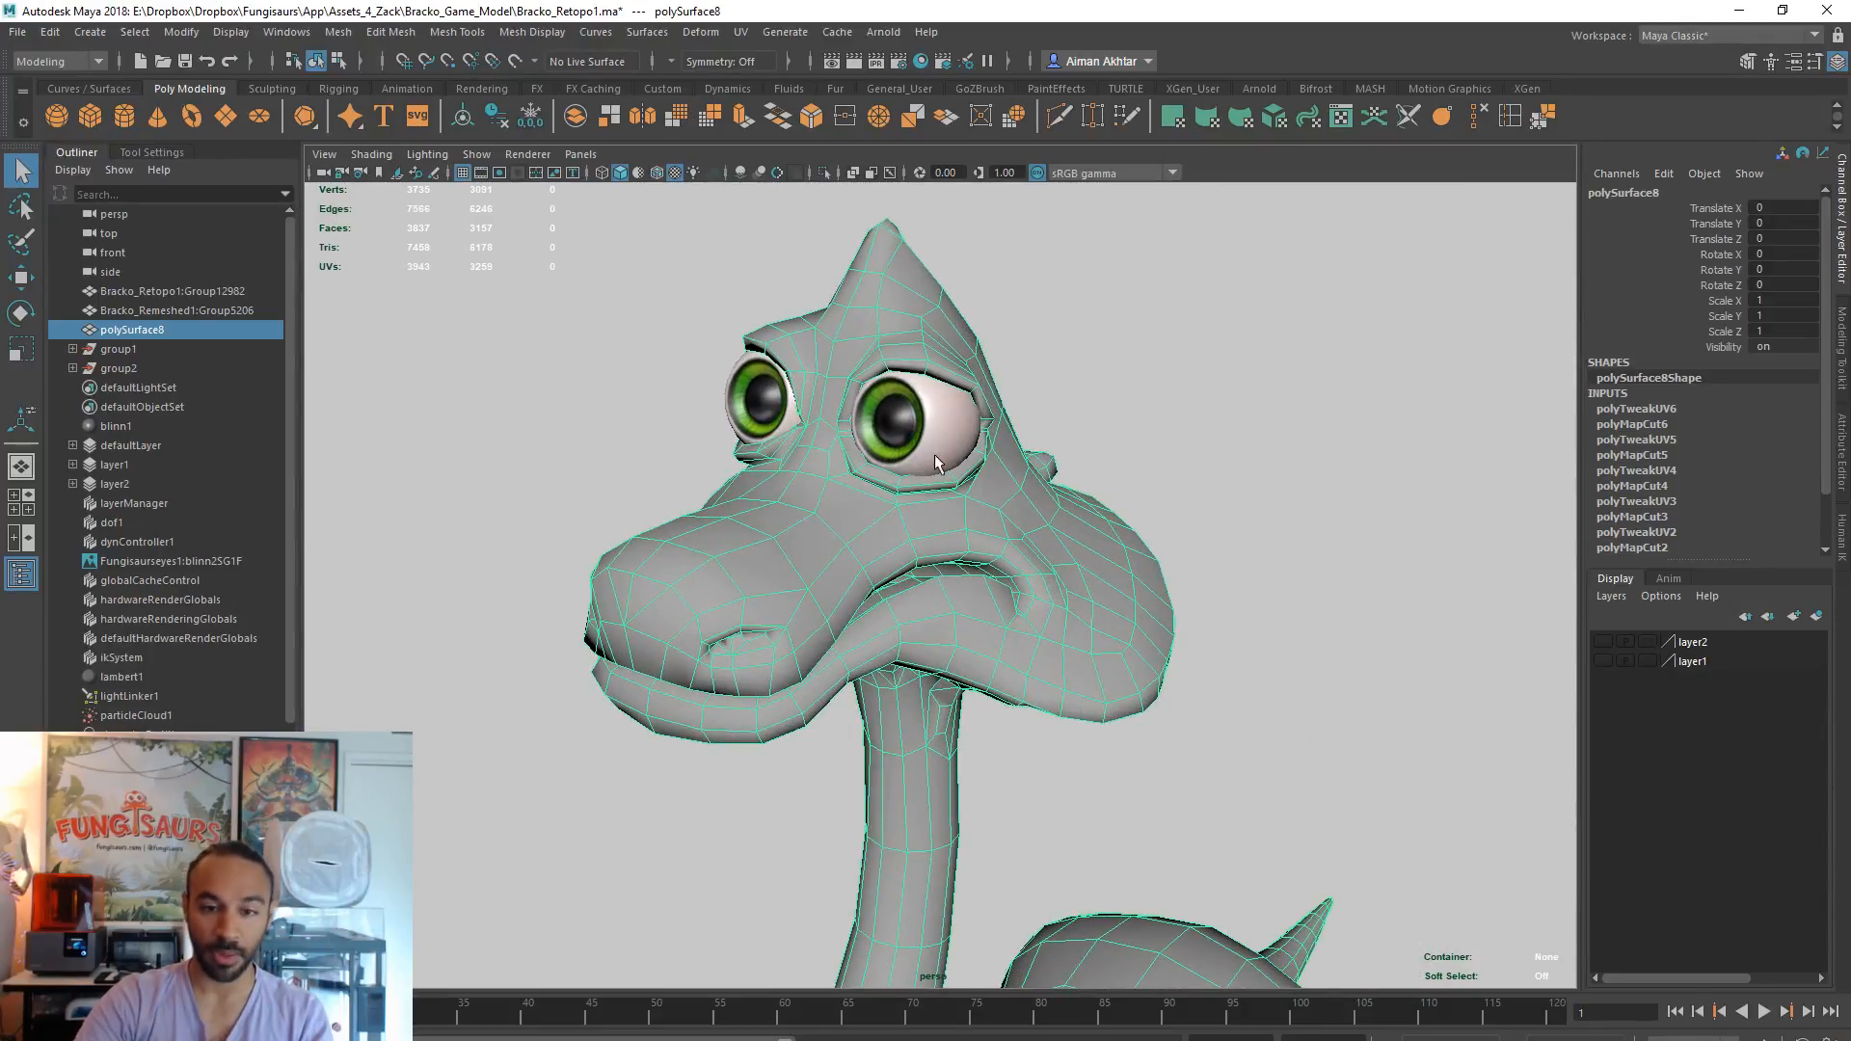
left_click_drag(1083, 653, 1203, 636, "alt")
right_click_drag(1202, 636, 1189, 620, "alt")
left_click_drag(1189, 620, 1032, 674, "alt")
right_click_drag(1032, 674, 868, 579, "alt")
- Open the UV Editor for the body mesh and examine its unwrapped head and body UV shells
left_click(302, 35)
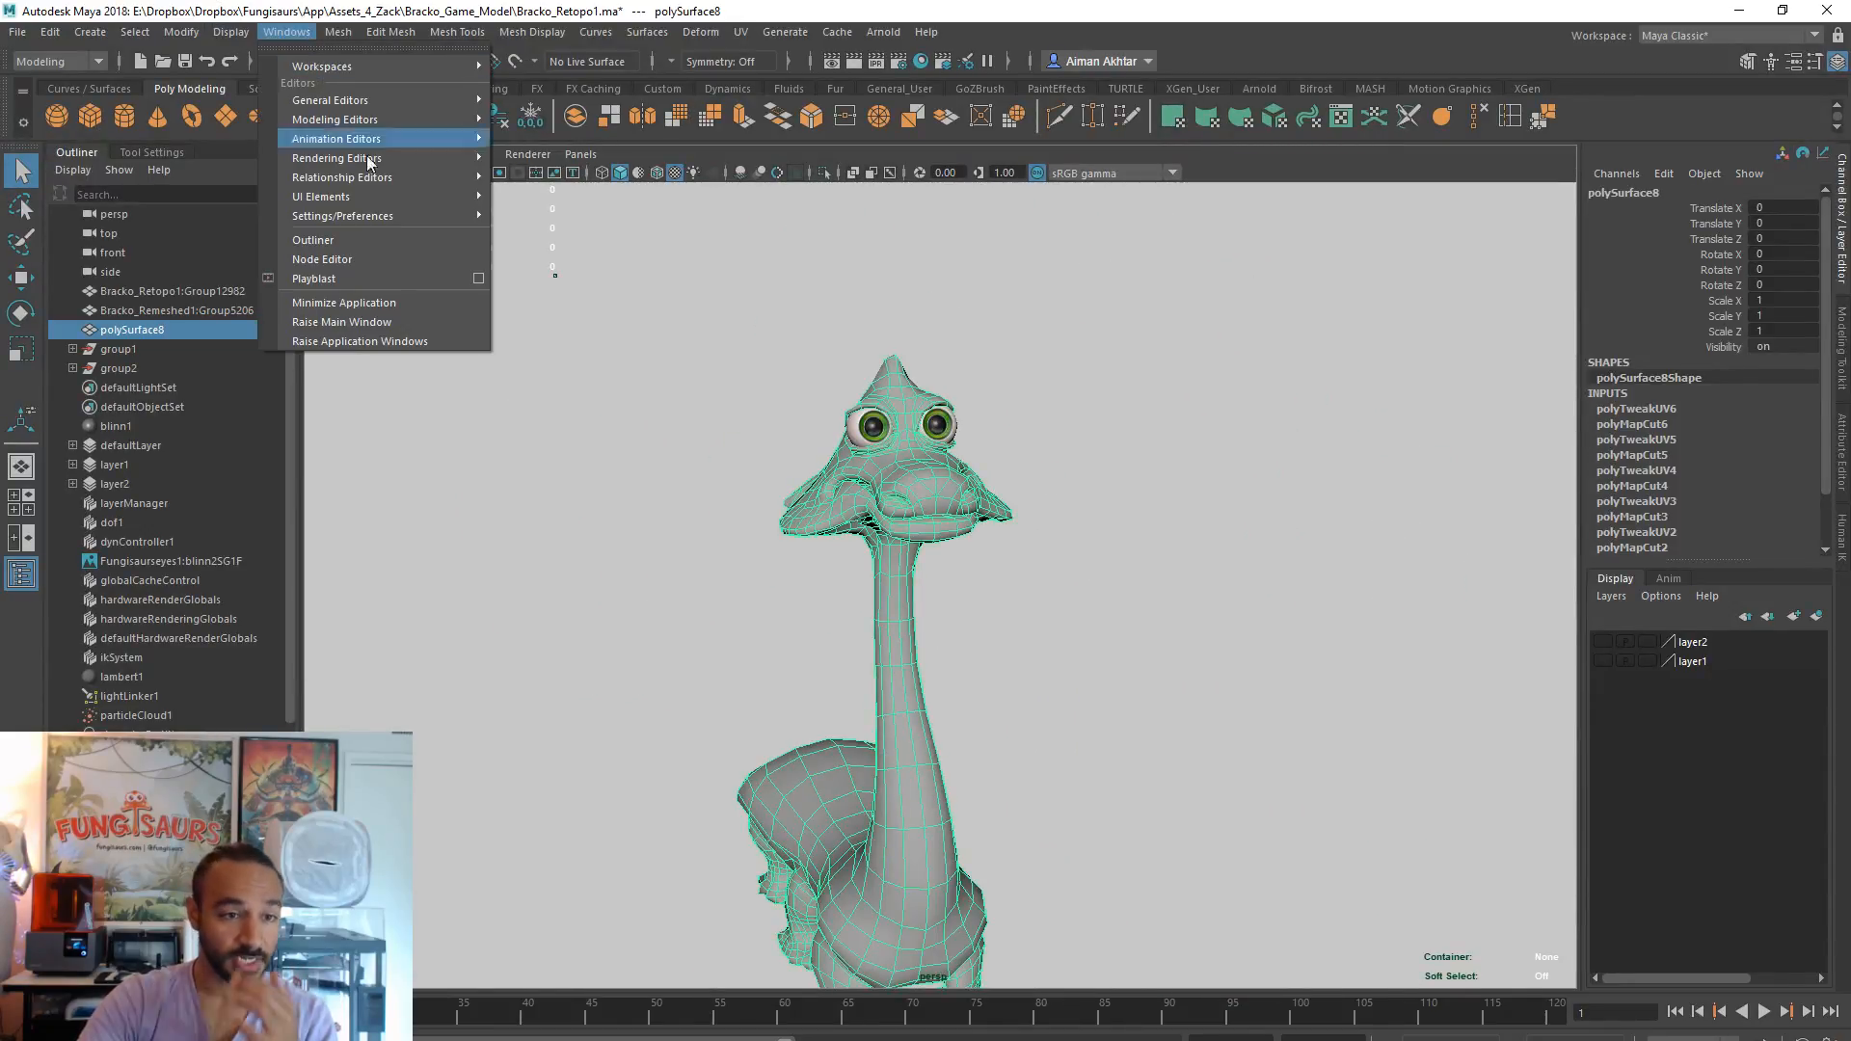
mouse_move(392, 199)
mouse_move(367, 122)
left_click(546, 173)
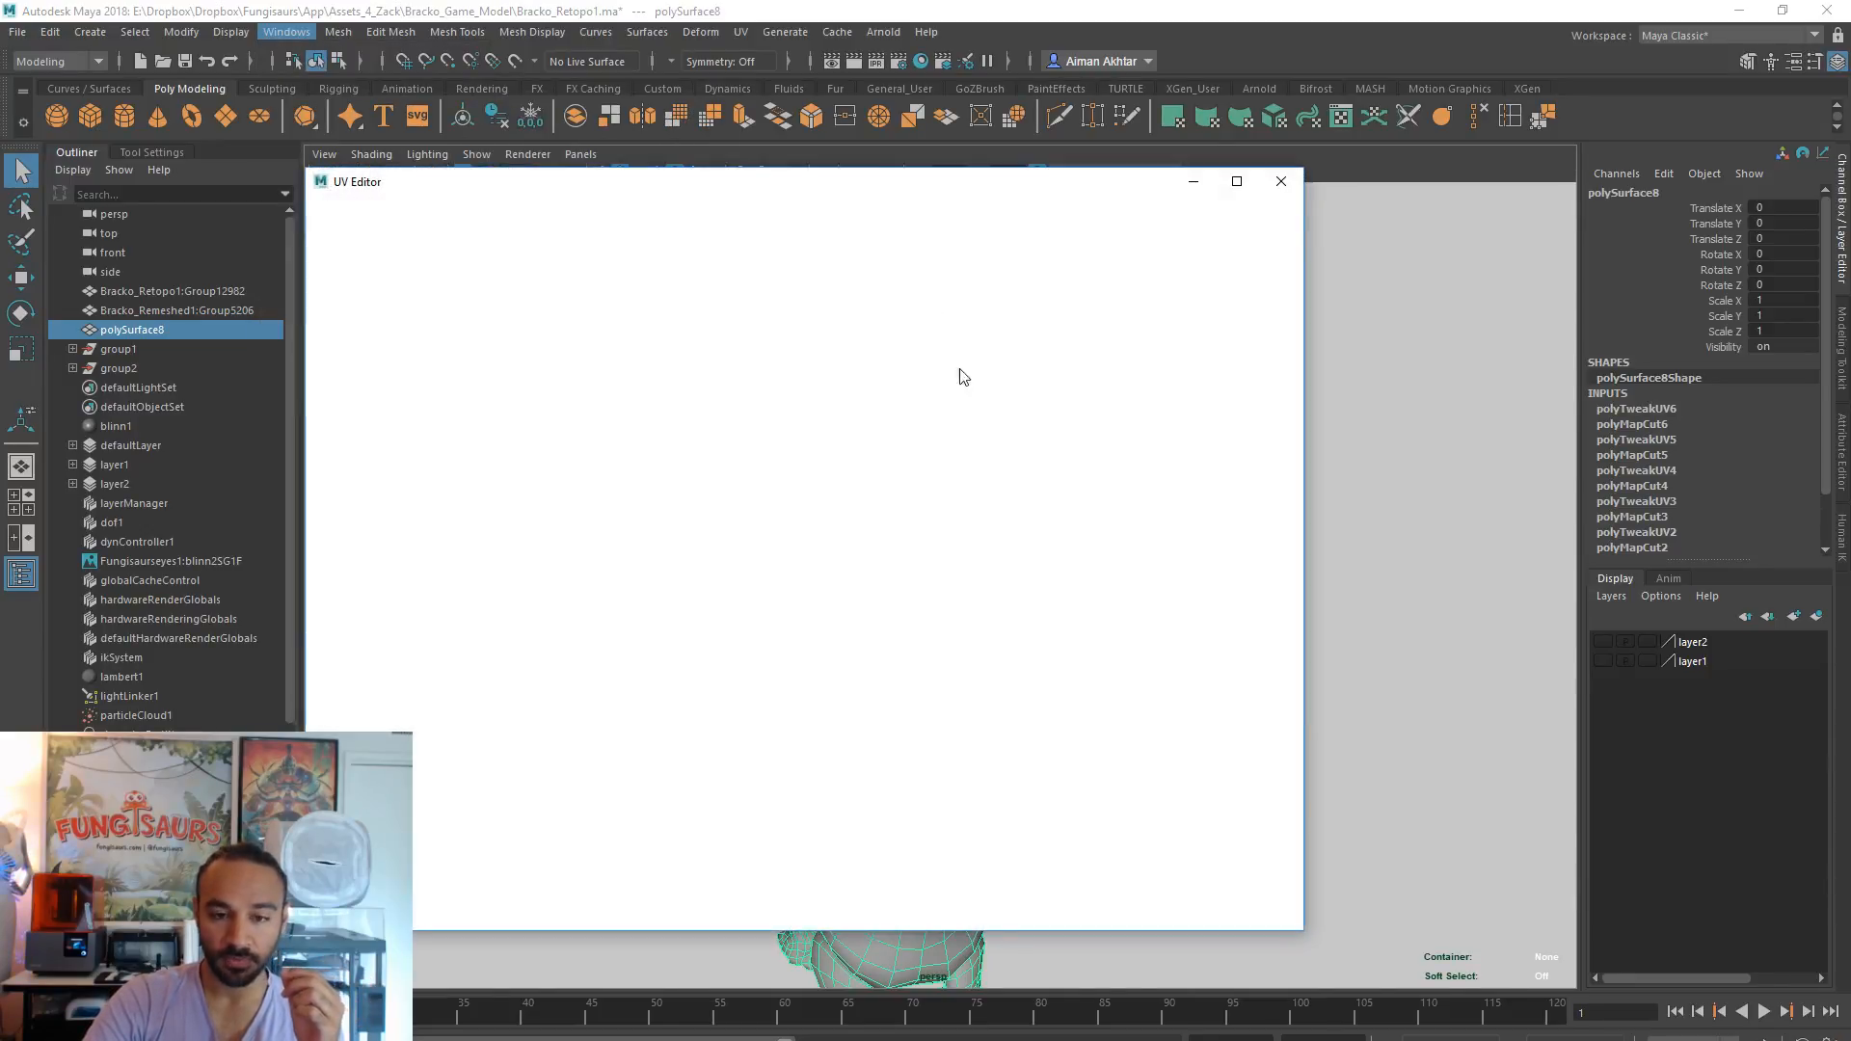
scroll(926, 624, "up", 4)
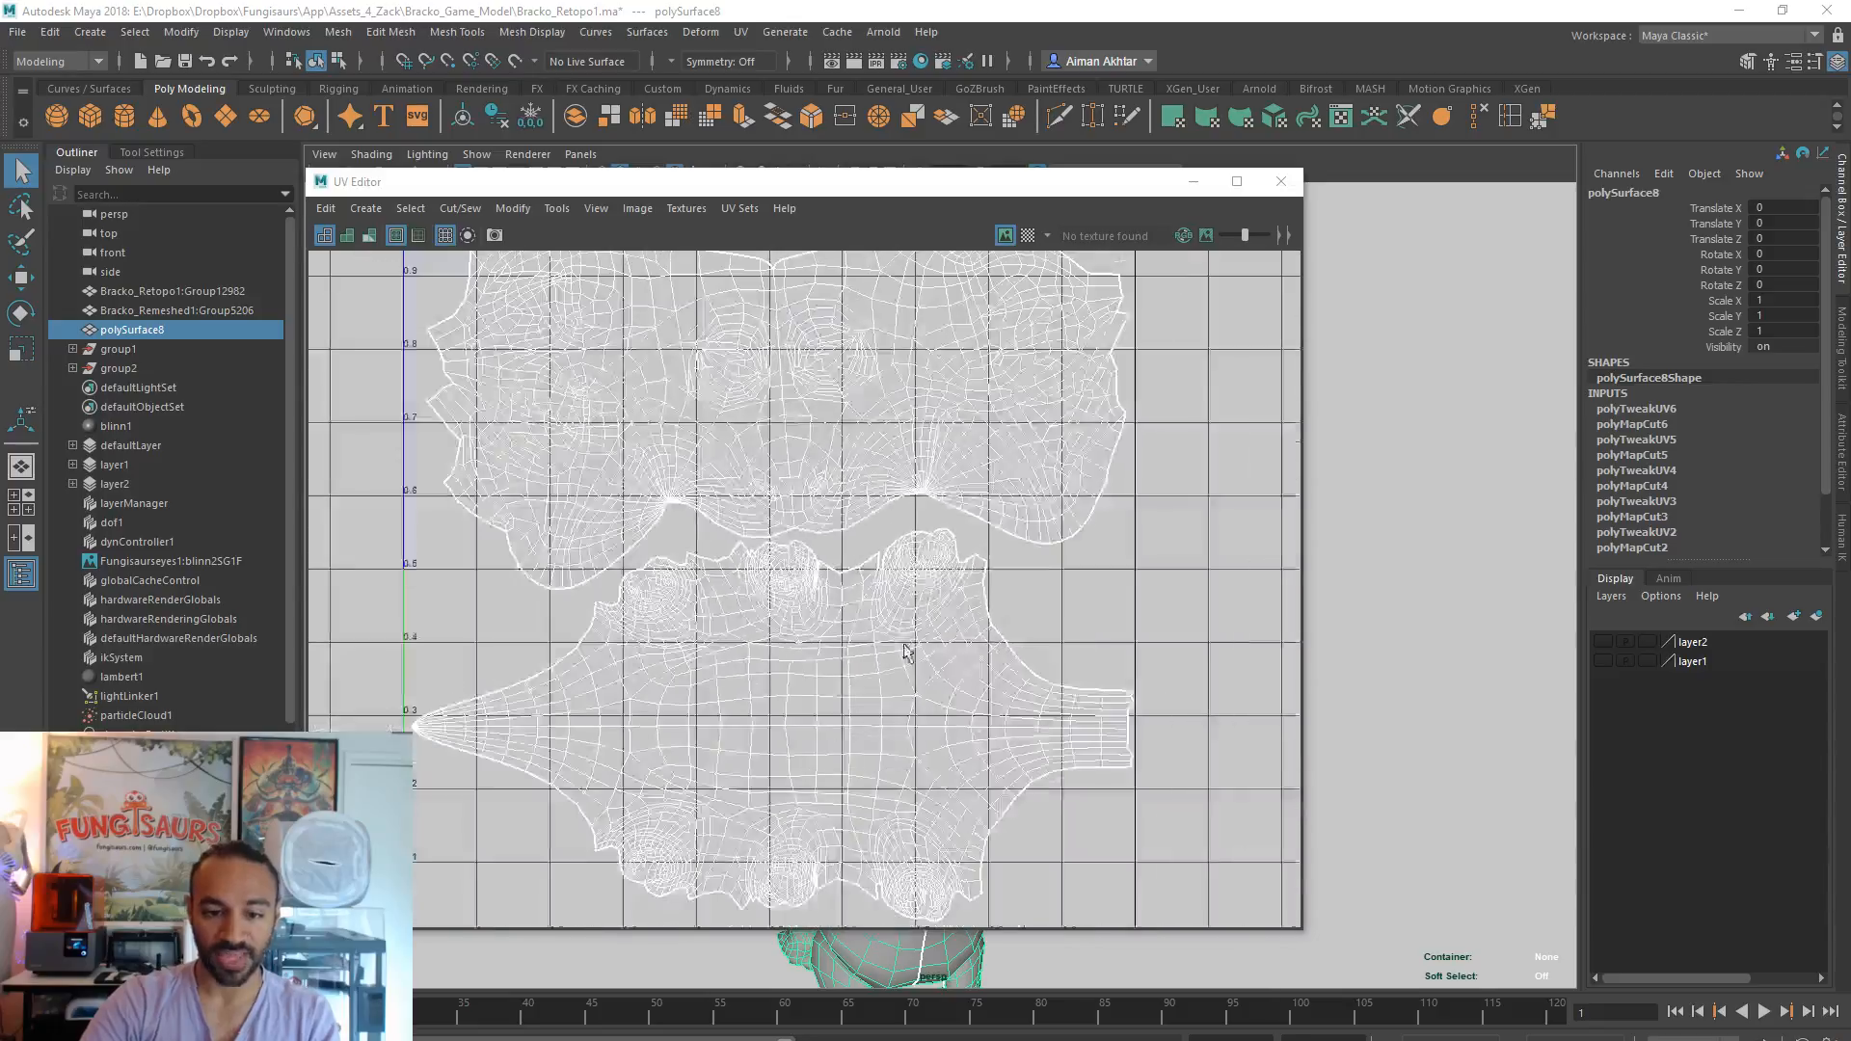
middle_click_drag(1034, 567, 1044, 744, "alt")
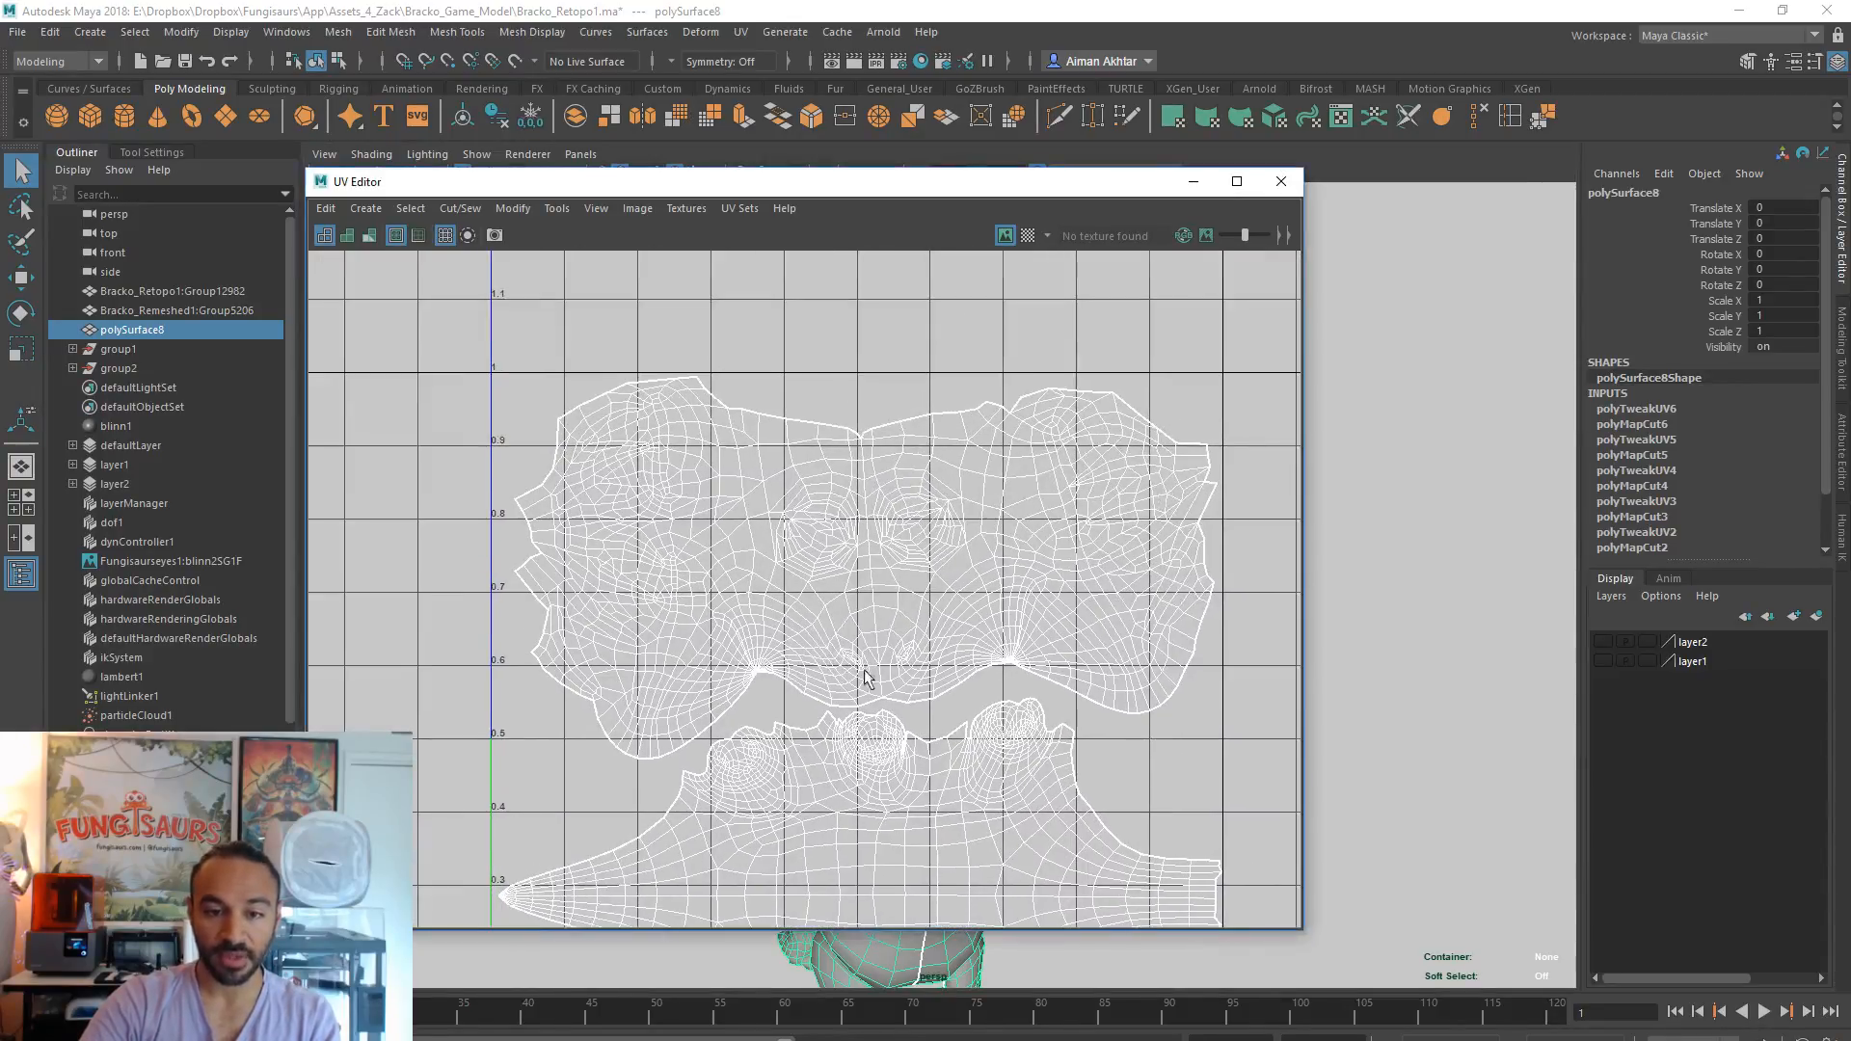
scroll(979, 479, "up", 3)
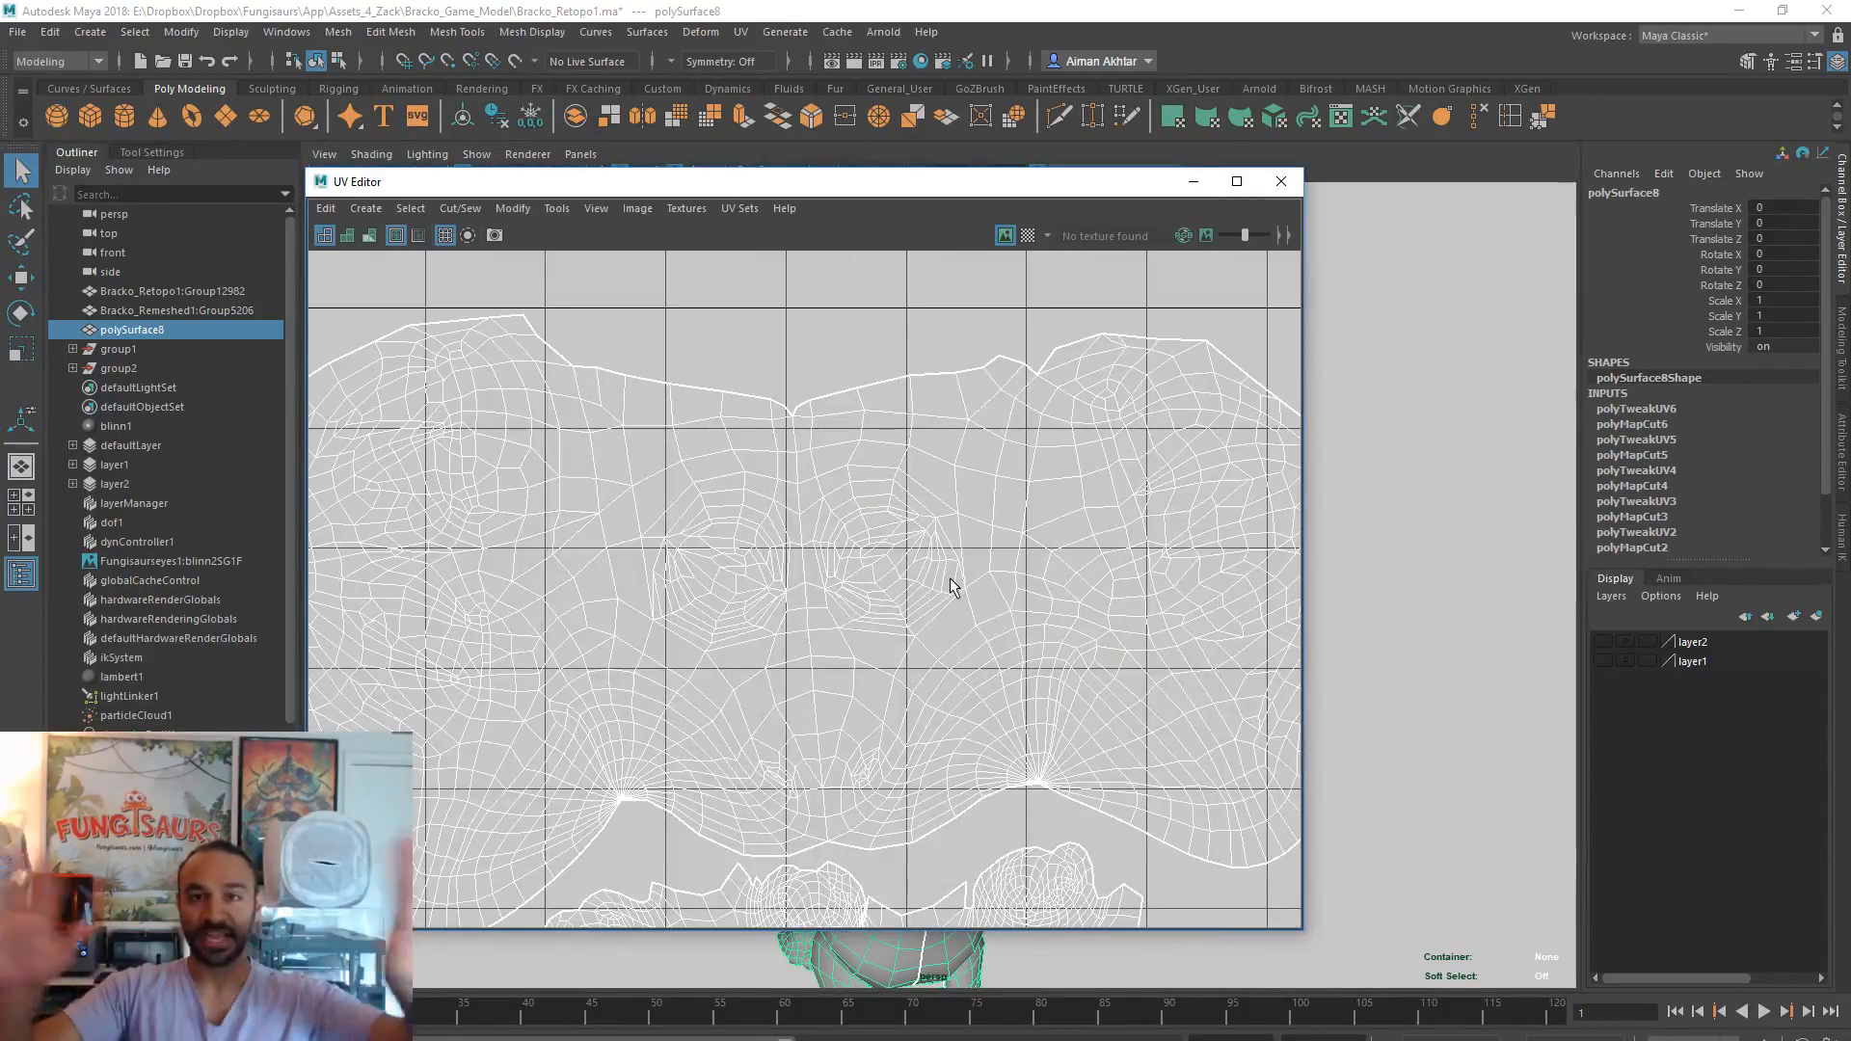
scroll(950, 586, "down", 5)
scroll(922, 590, "down", 2)
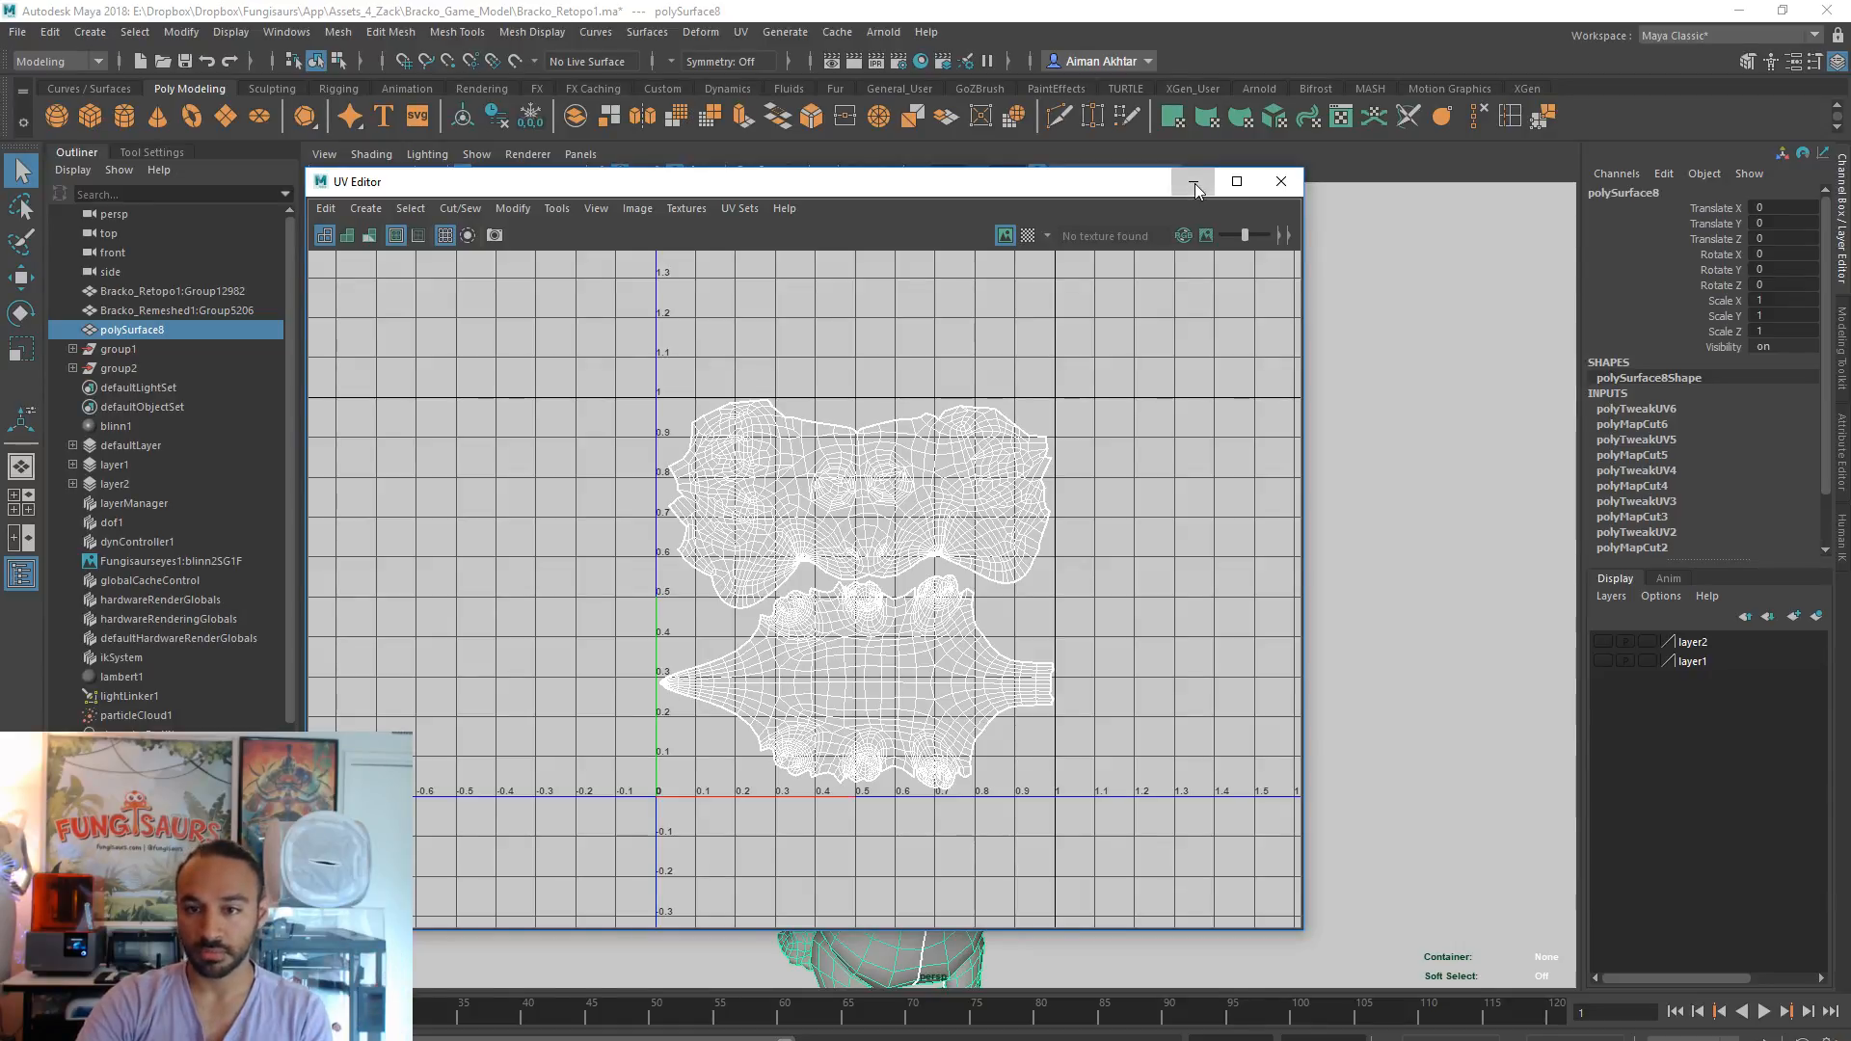
- Close the UV Editor and inspect the highlighted UV seams around the neck, under the jaw and down the front
left_click(1280, 181)
middle_click_drag(1147, 604, 1152, 491, "alt")
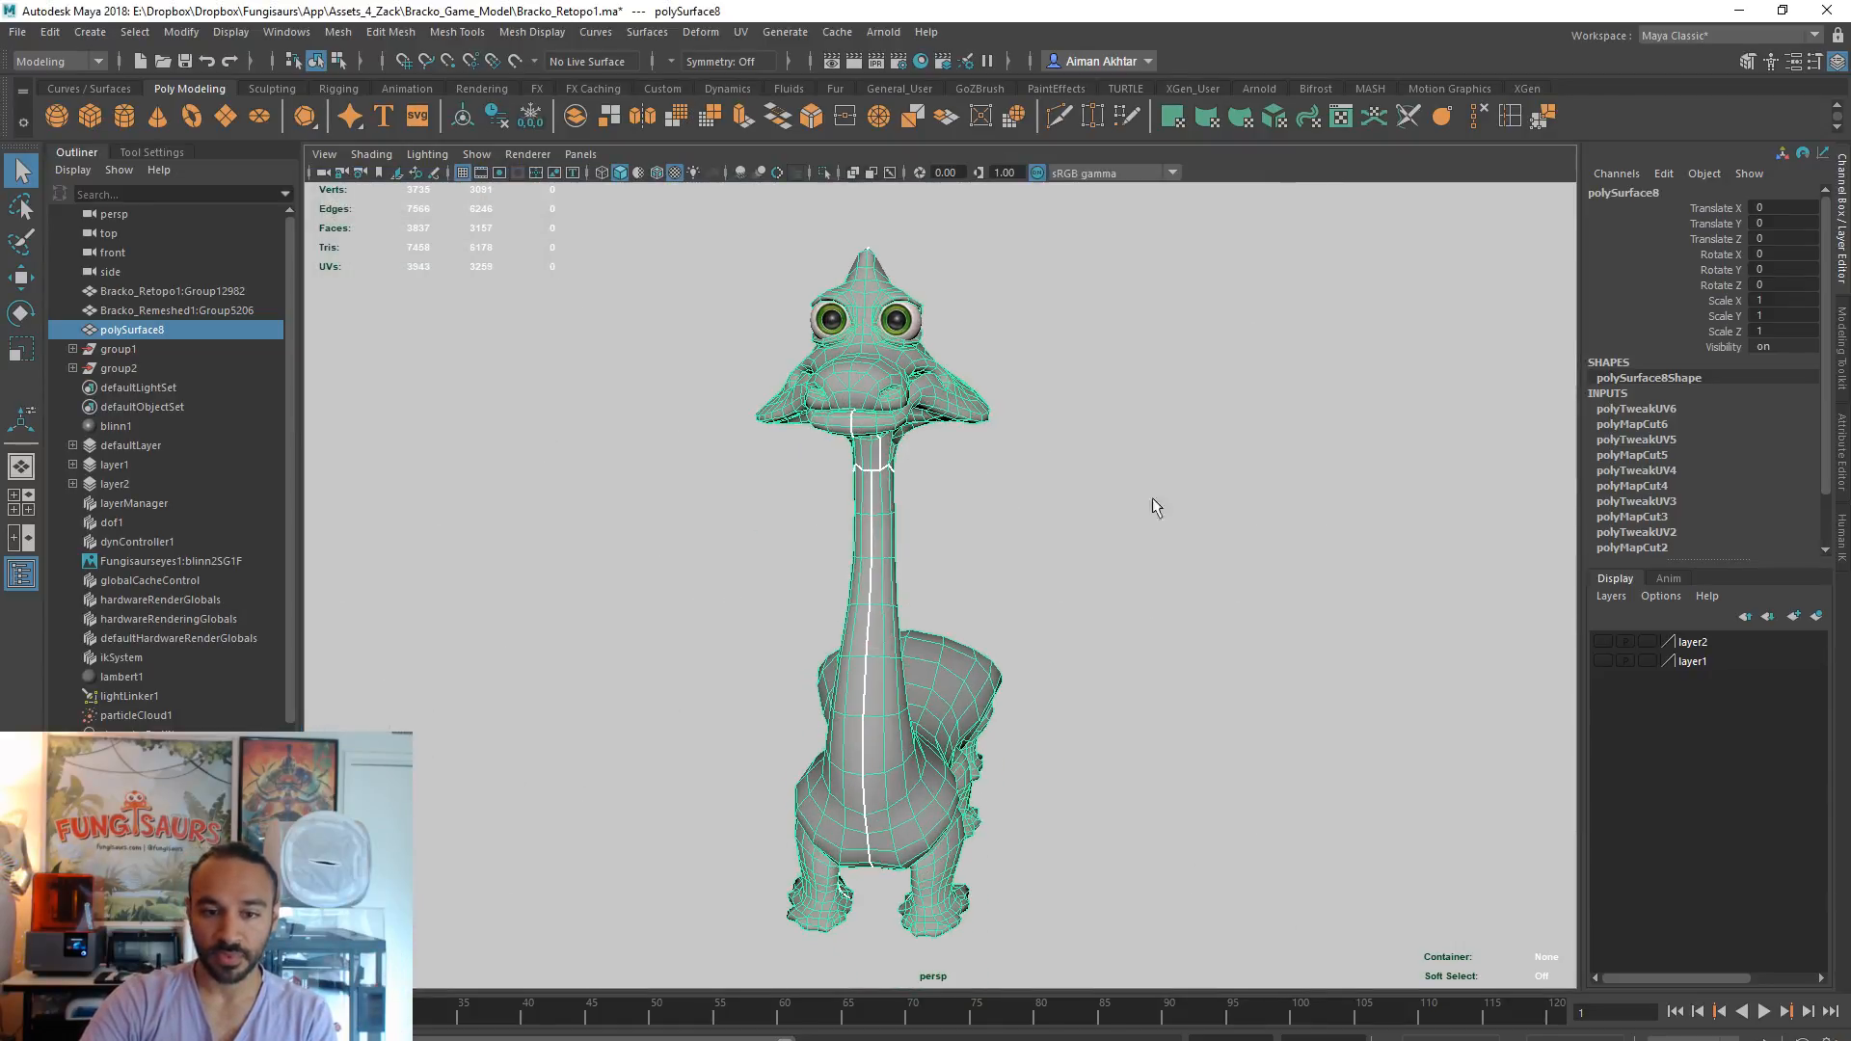
left_click_drag(970, 546, 1077, 531, "alt")
scroll(1022, 510, "up", 5)
left_click_drag(973, 492, 897, 439, "alt")
middle_click_drag(896, 438, 889, 551, "alt")
scroll(791, 507, "up", 2)
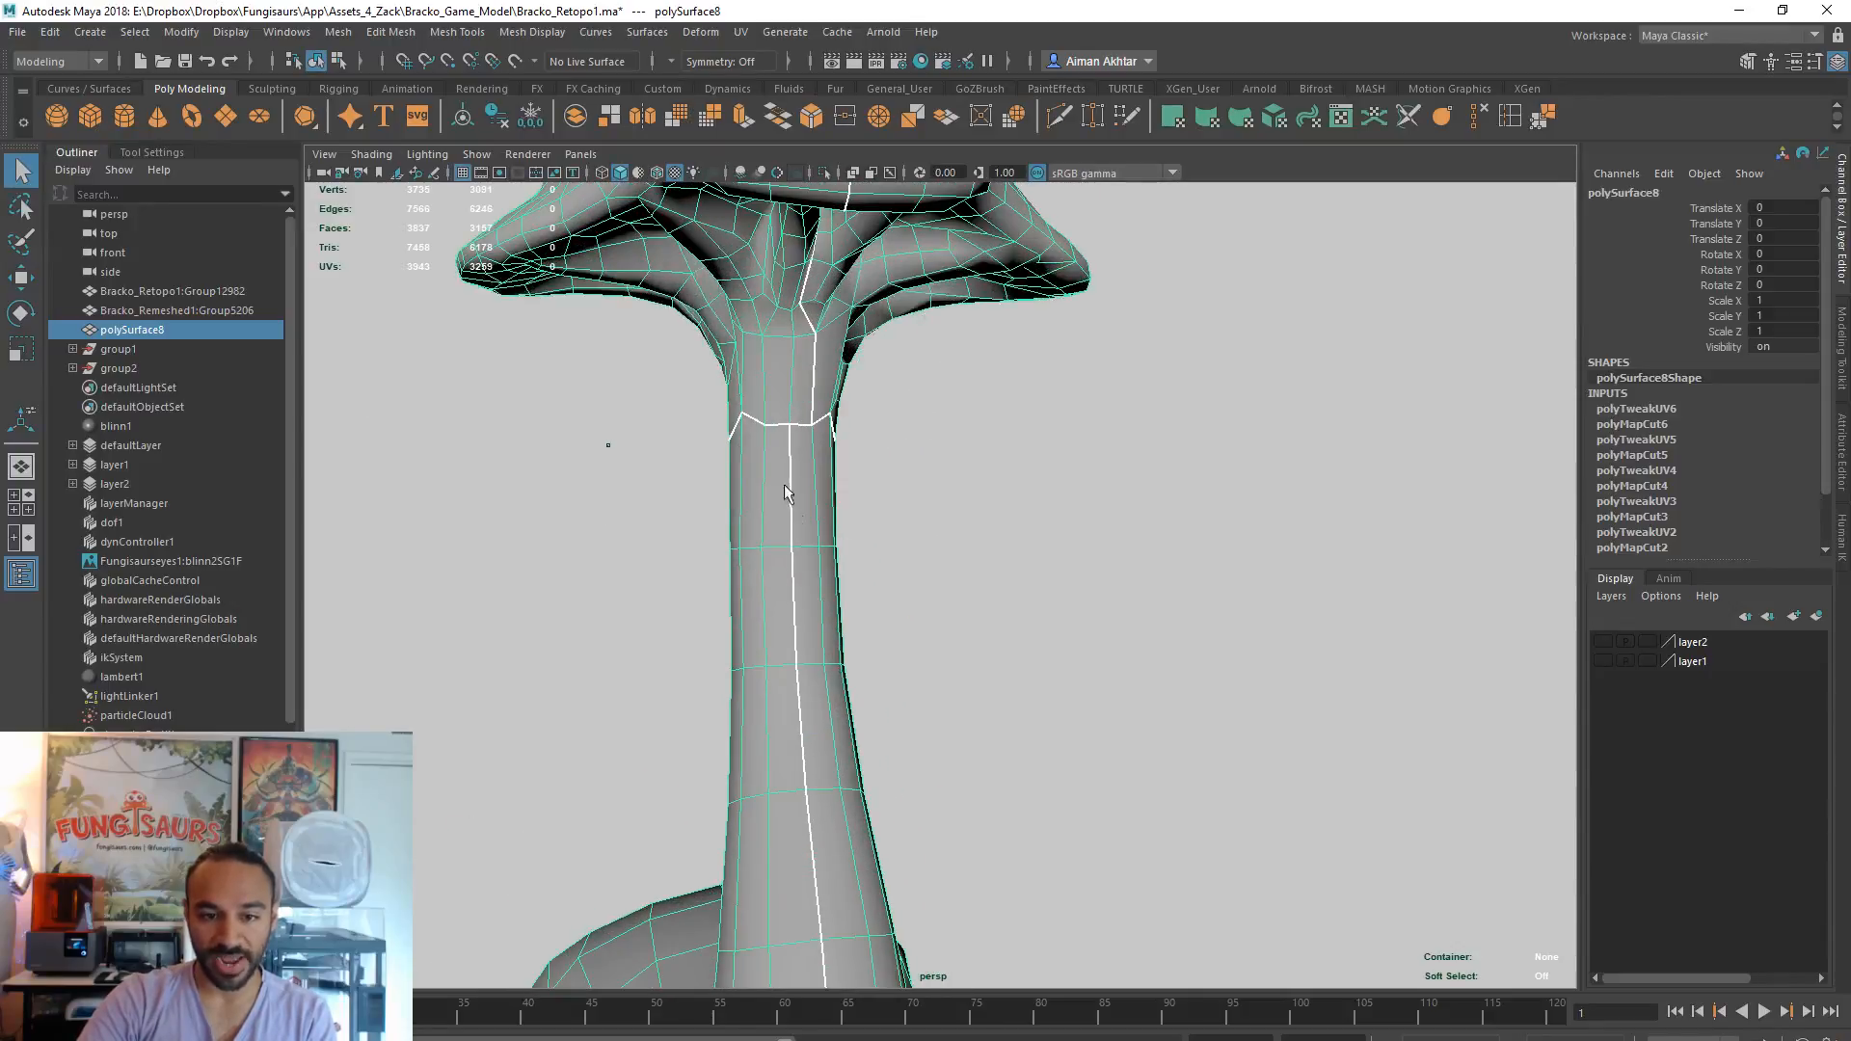
left_click_drag(814, 342, 755, 397, "alt")
middle_click_drag(755, 397, 780, 472, "alt")
scroll(723, 499, "down", 5)
left_click_drag(849, 533, 1027, 472, "alt")
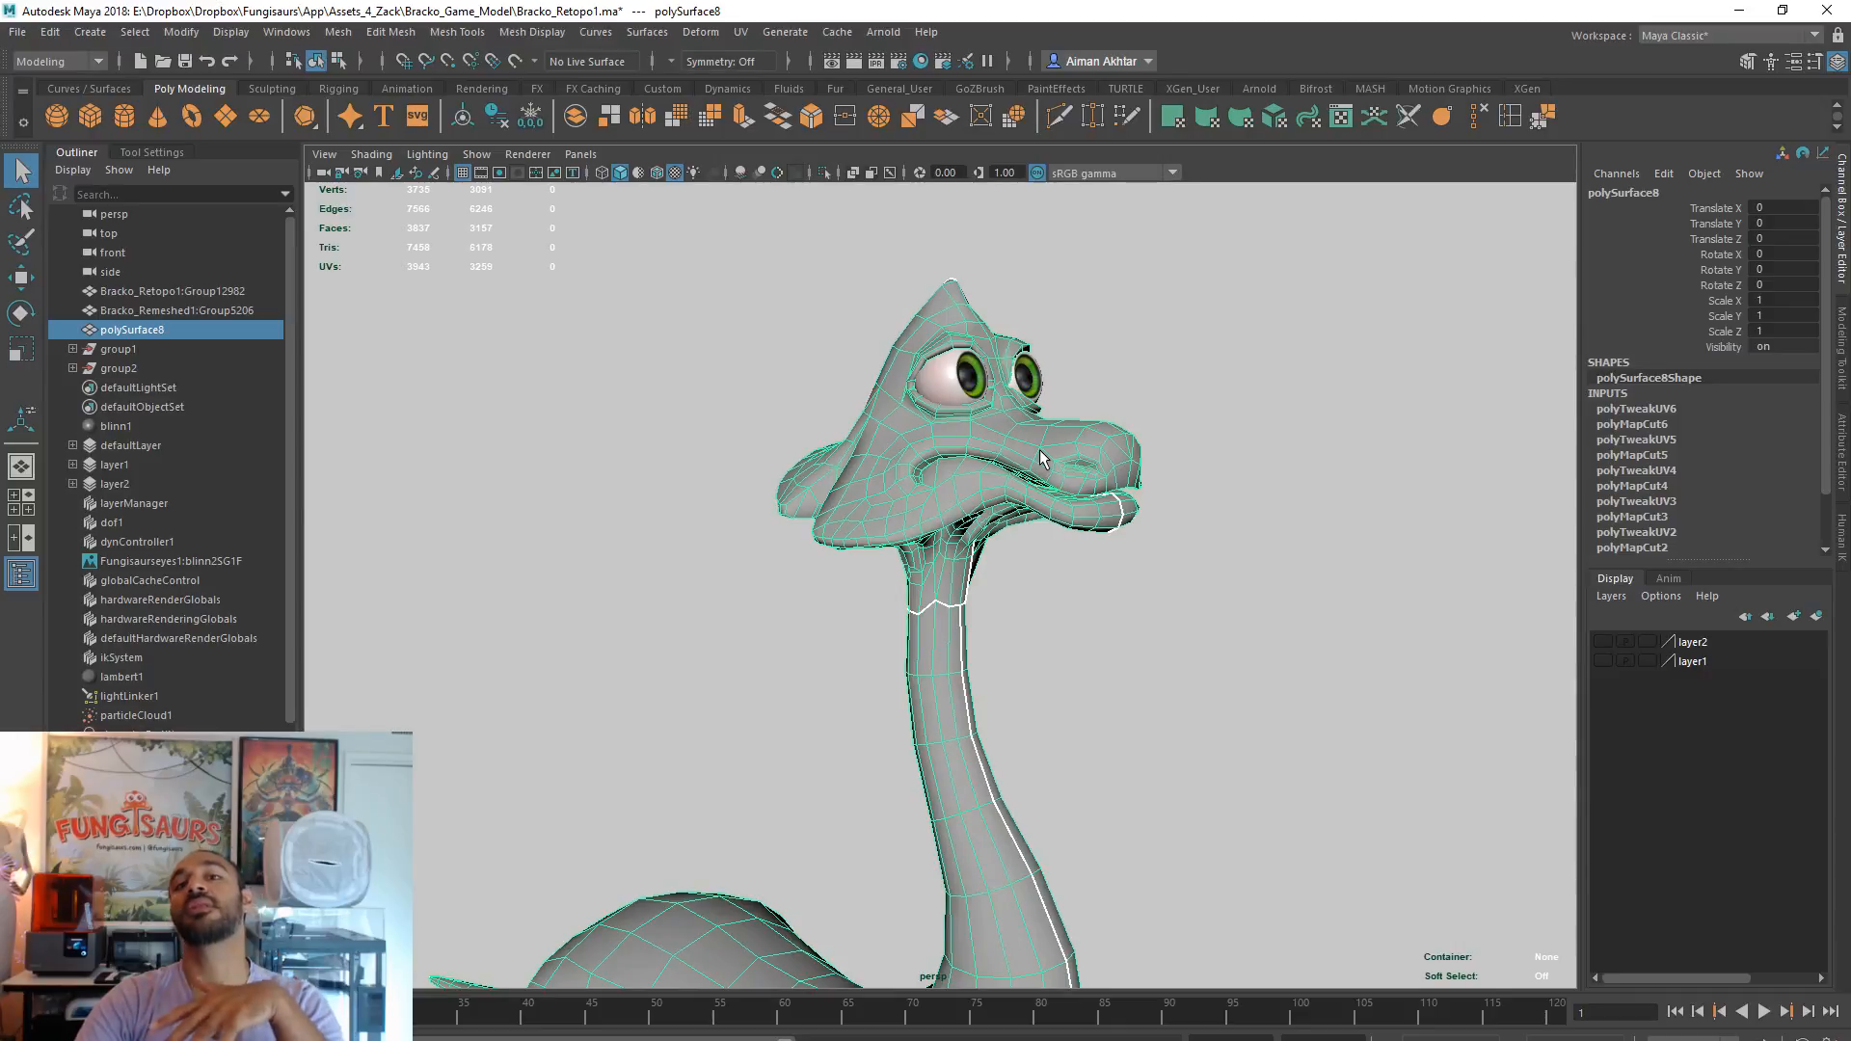
scroll(1042, 462, "down", 7)
middle_click_drag(1187, 766, 1132, 627, "alt")
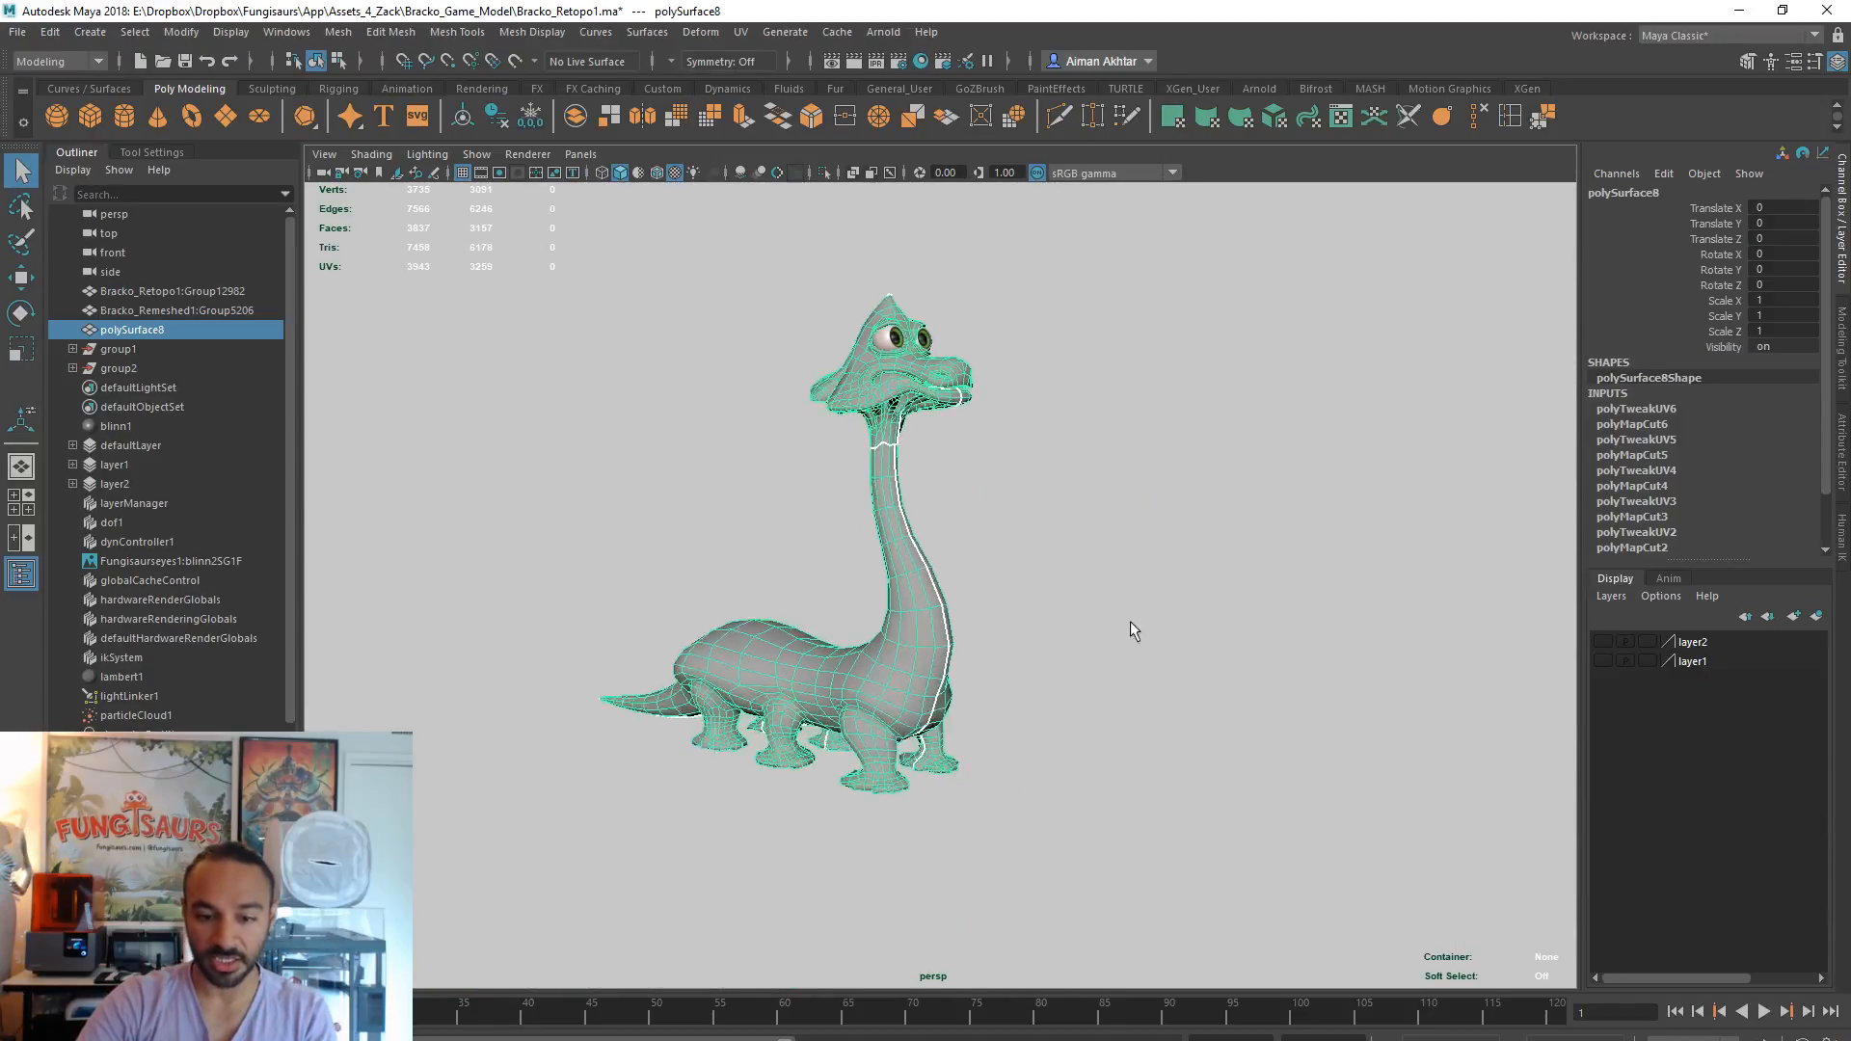
left_click_drag(1132, 626, 1017, 612, "alt")
- Start exporting the selected body mesh and browse from the Desktop to Fungisaurs\App\Assets_4_Zack\Bracko_Game_Model as the destination folder
left_click(17, 31)
left_click(241, 273)
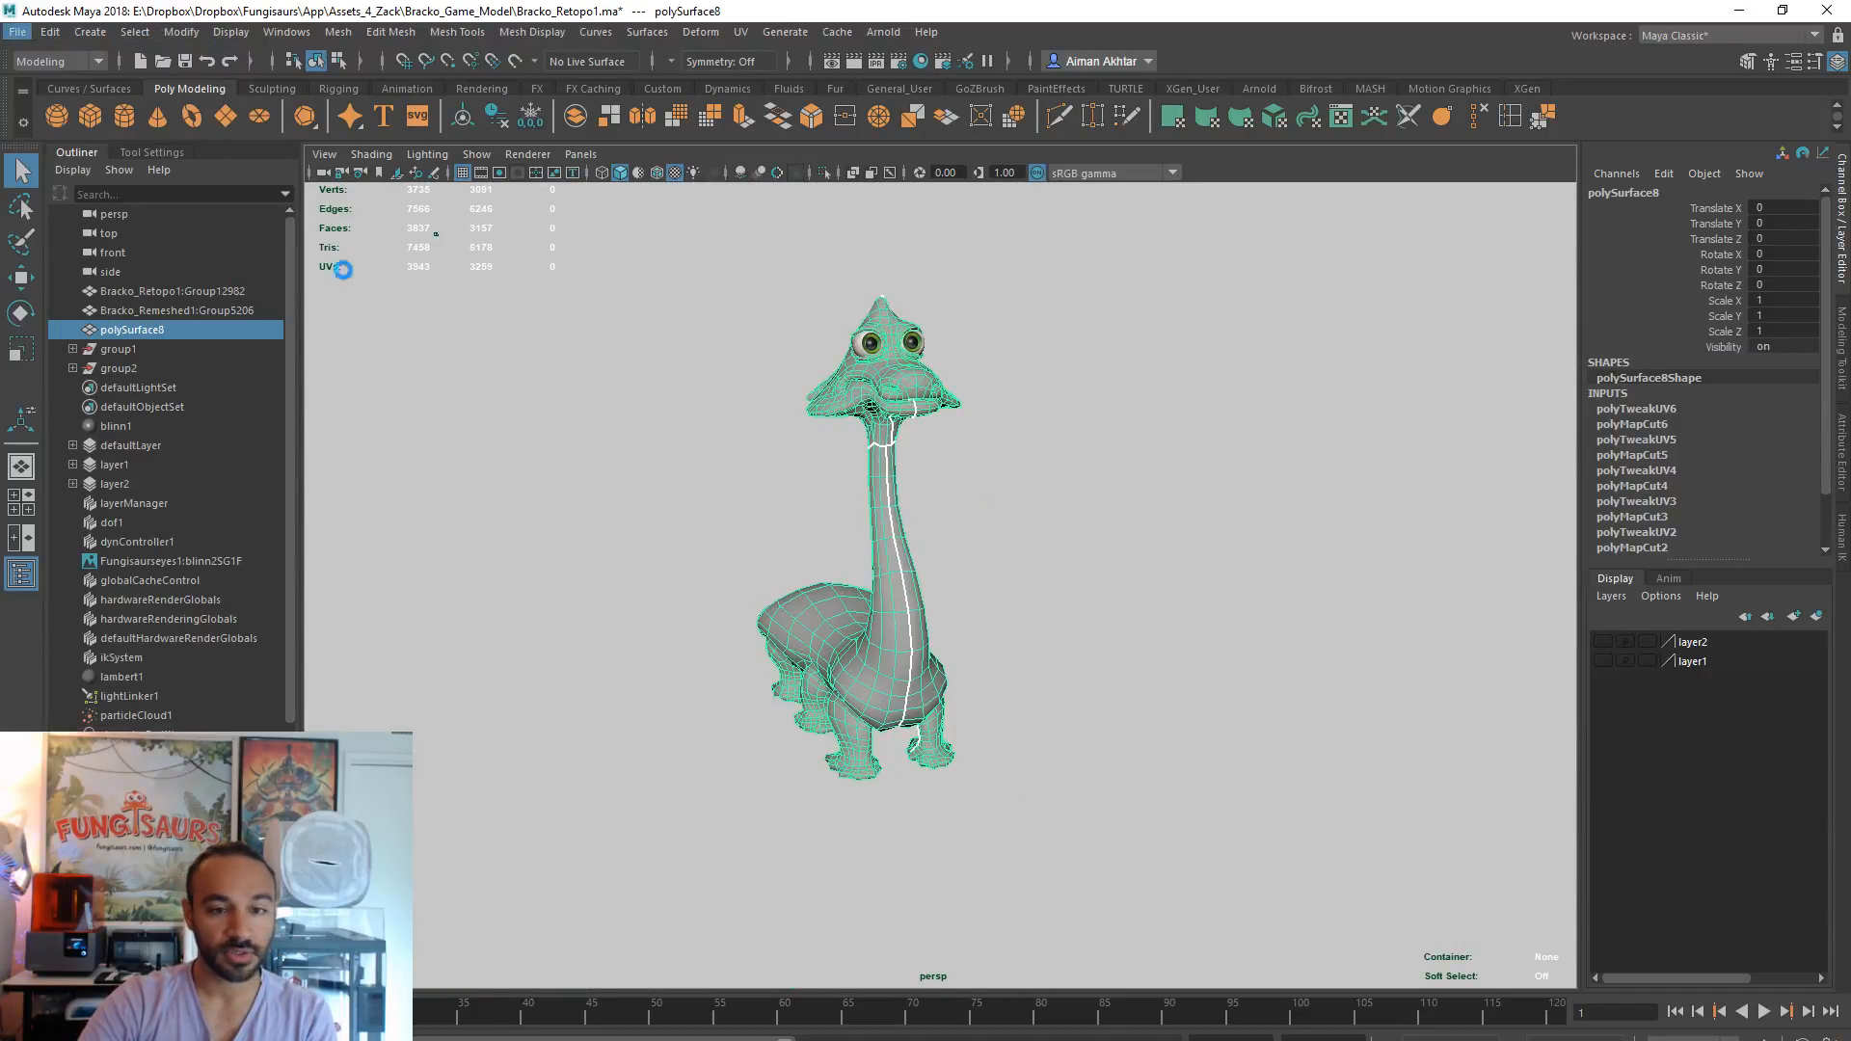
left_click(278, 304)
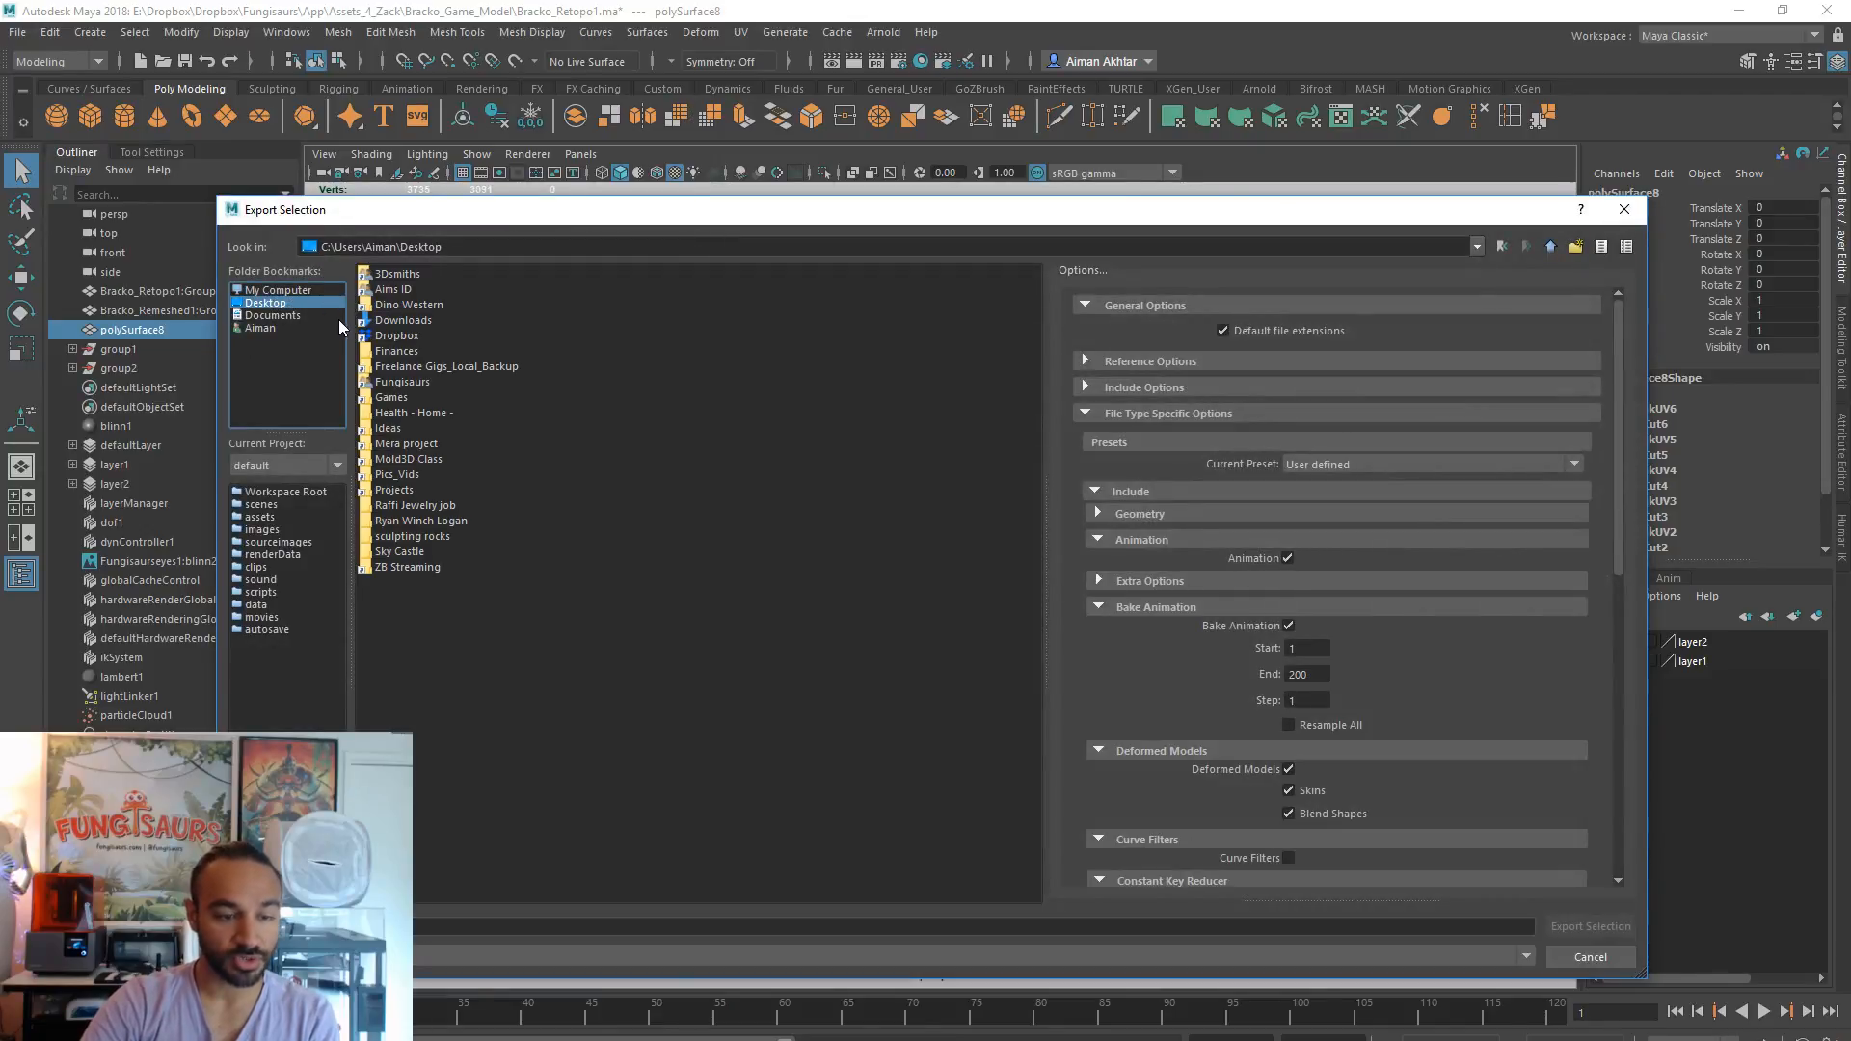
double_click(402, 382)
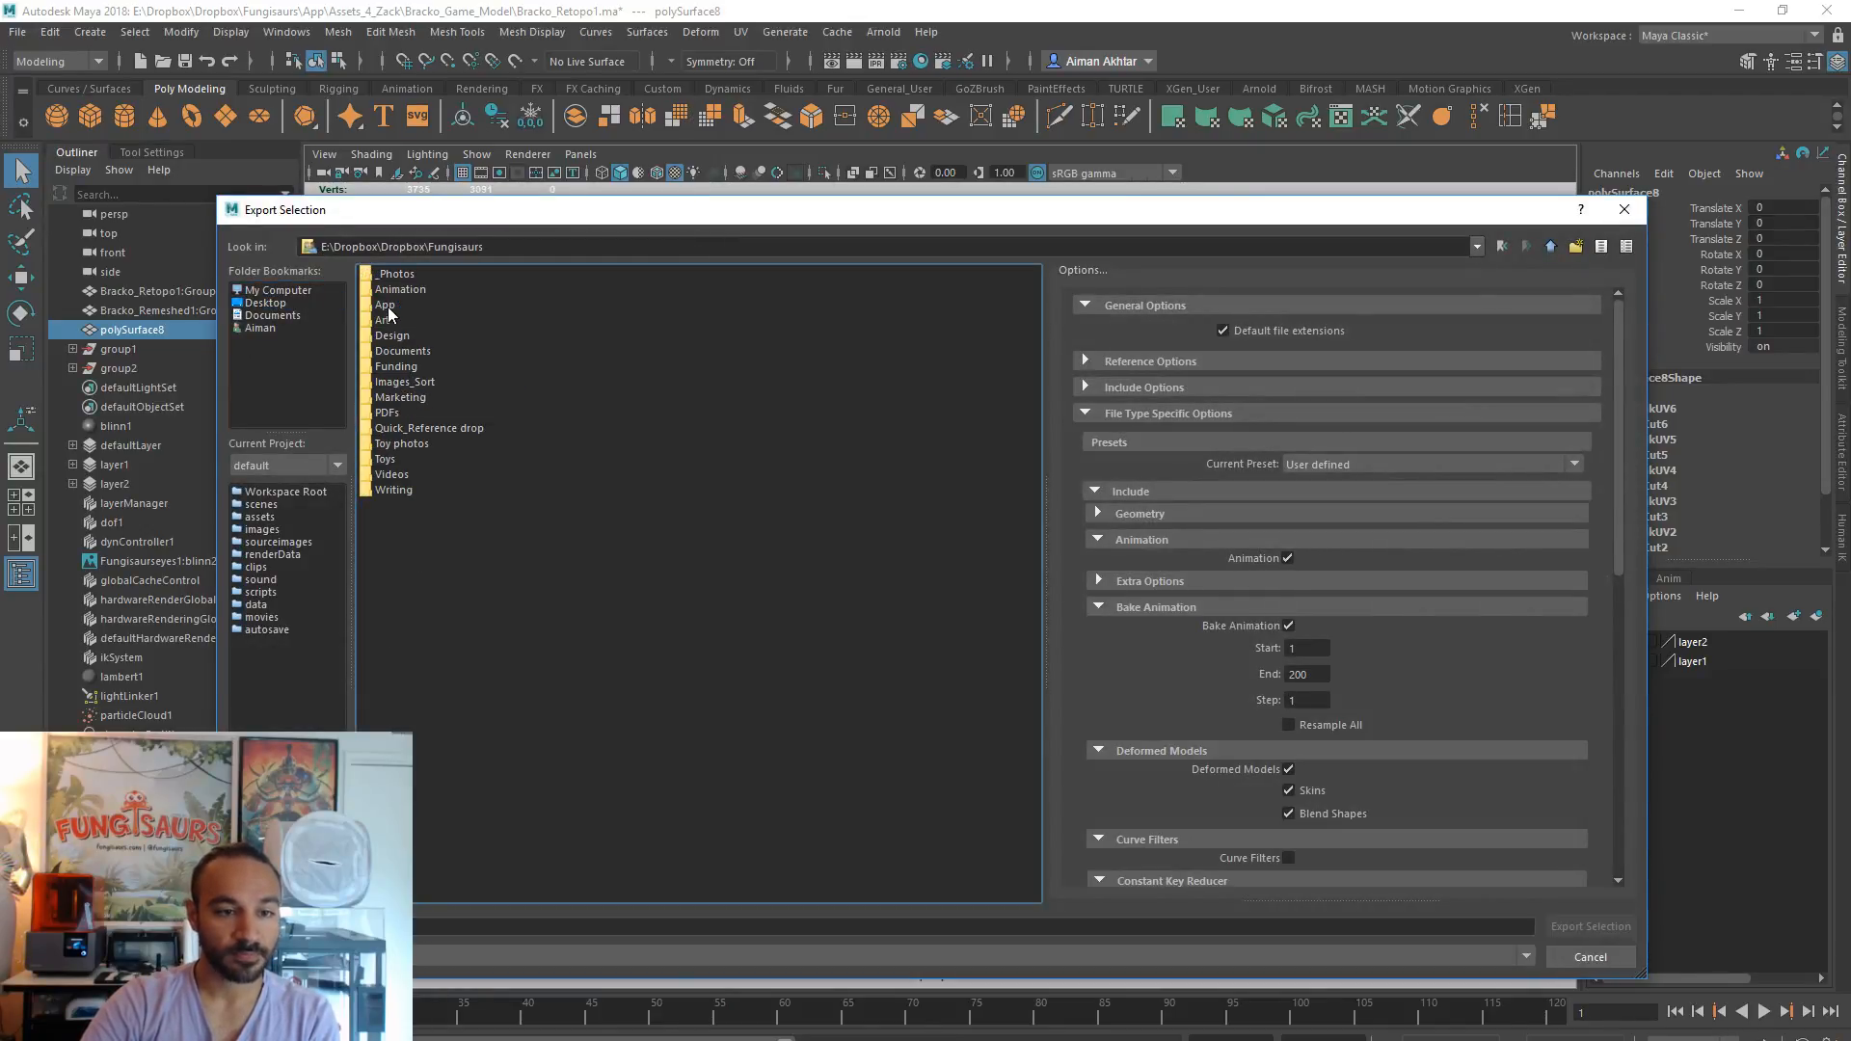
double_click(387, 304)
double_click(401, 301)
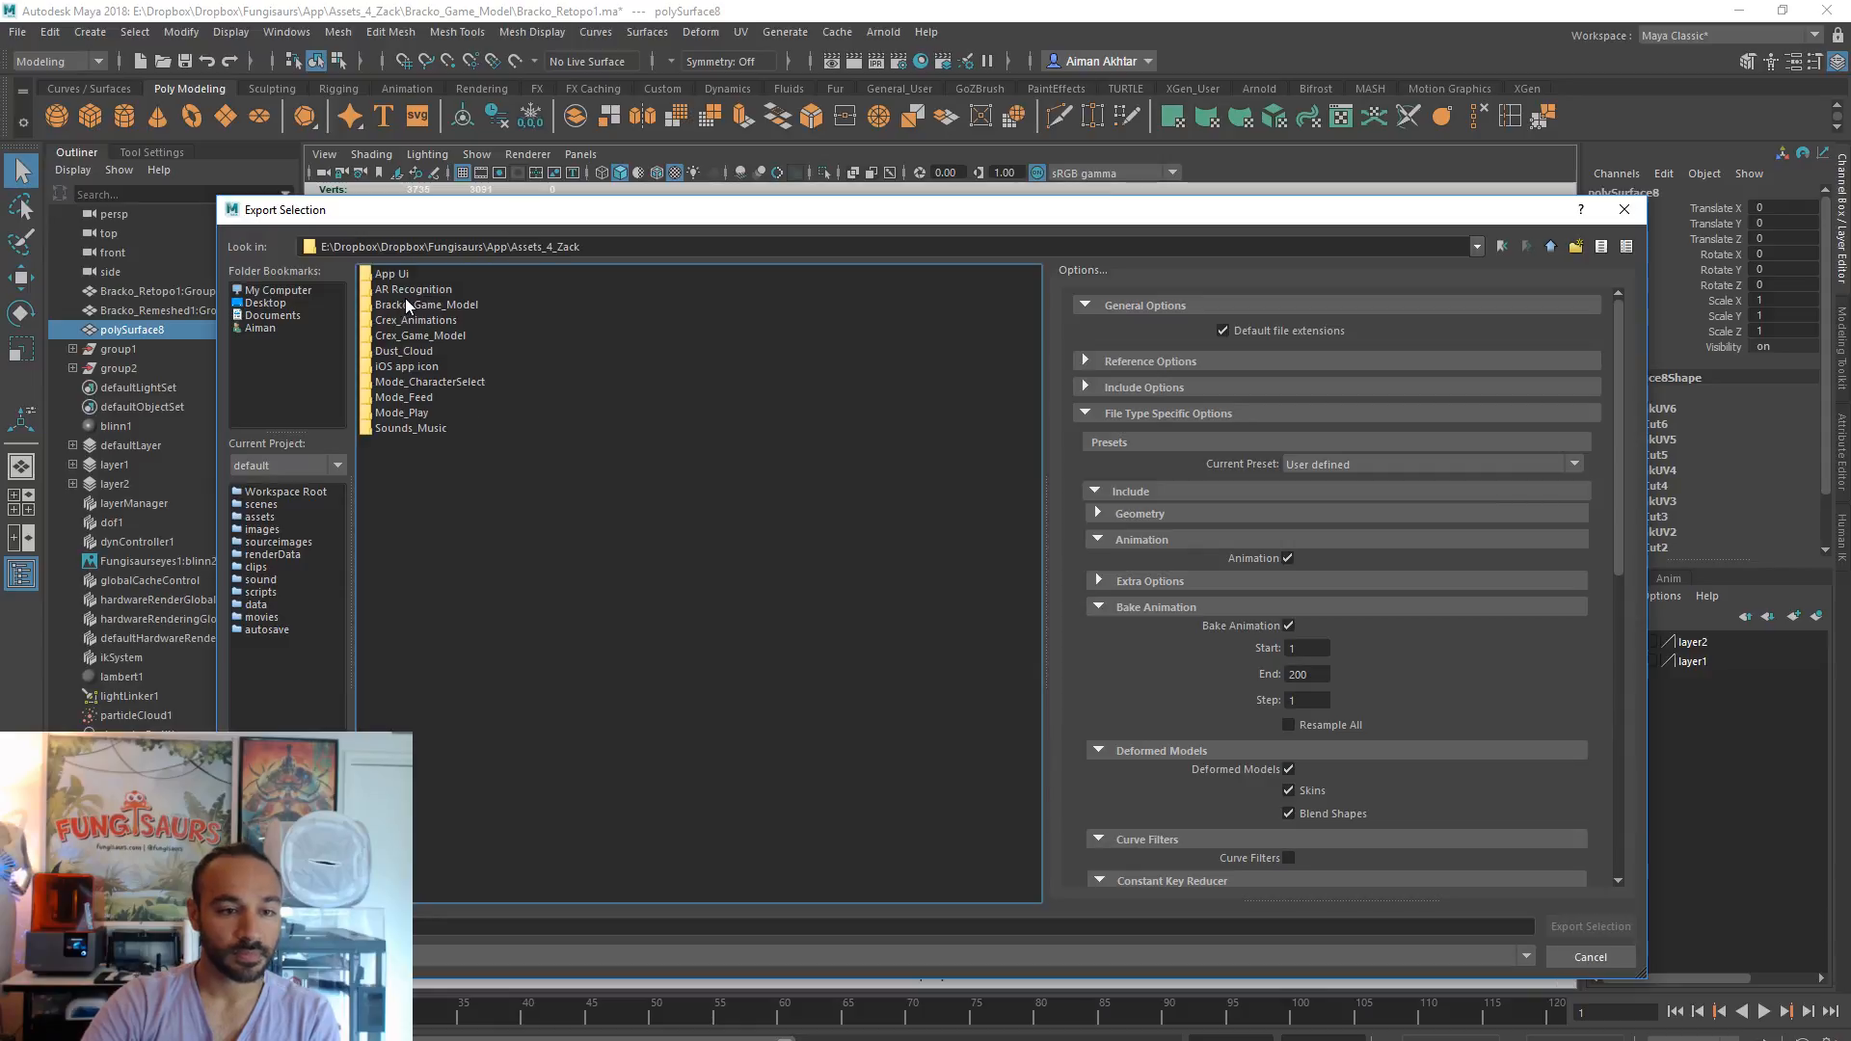
double_click(415, 302)
- Enter a file name for the exported body mesh and open the list of export file types
left_click(376, 926)
type("B")
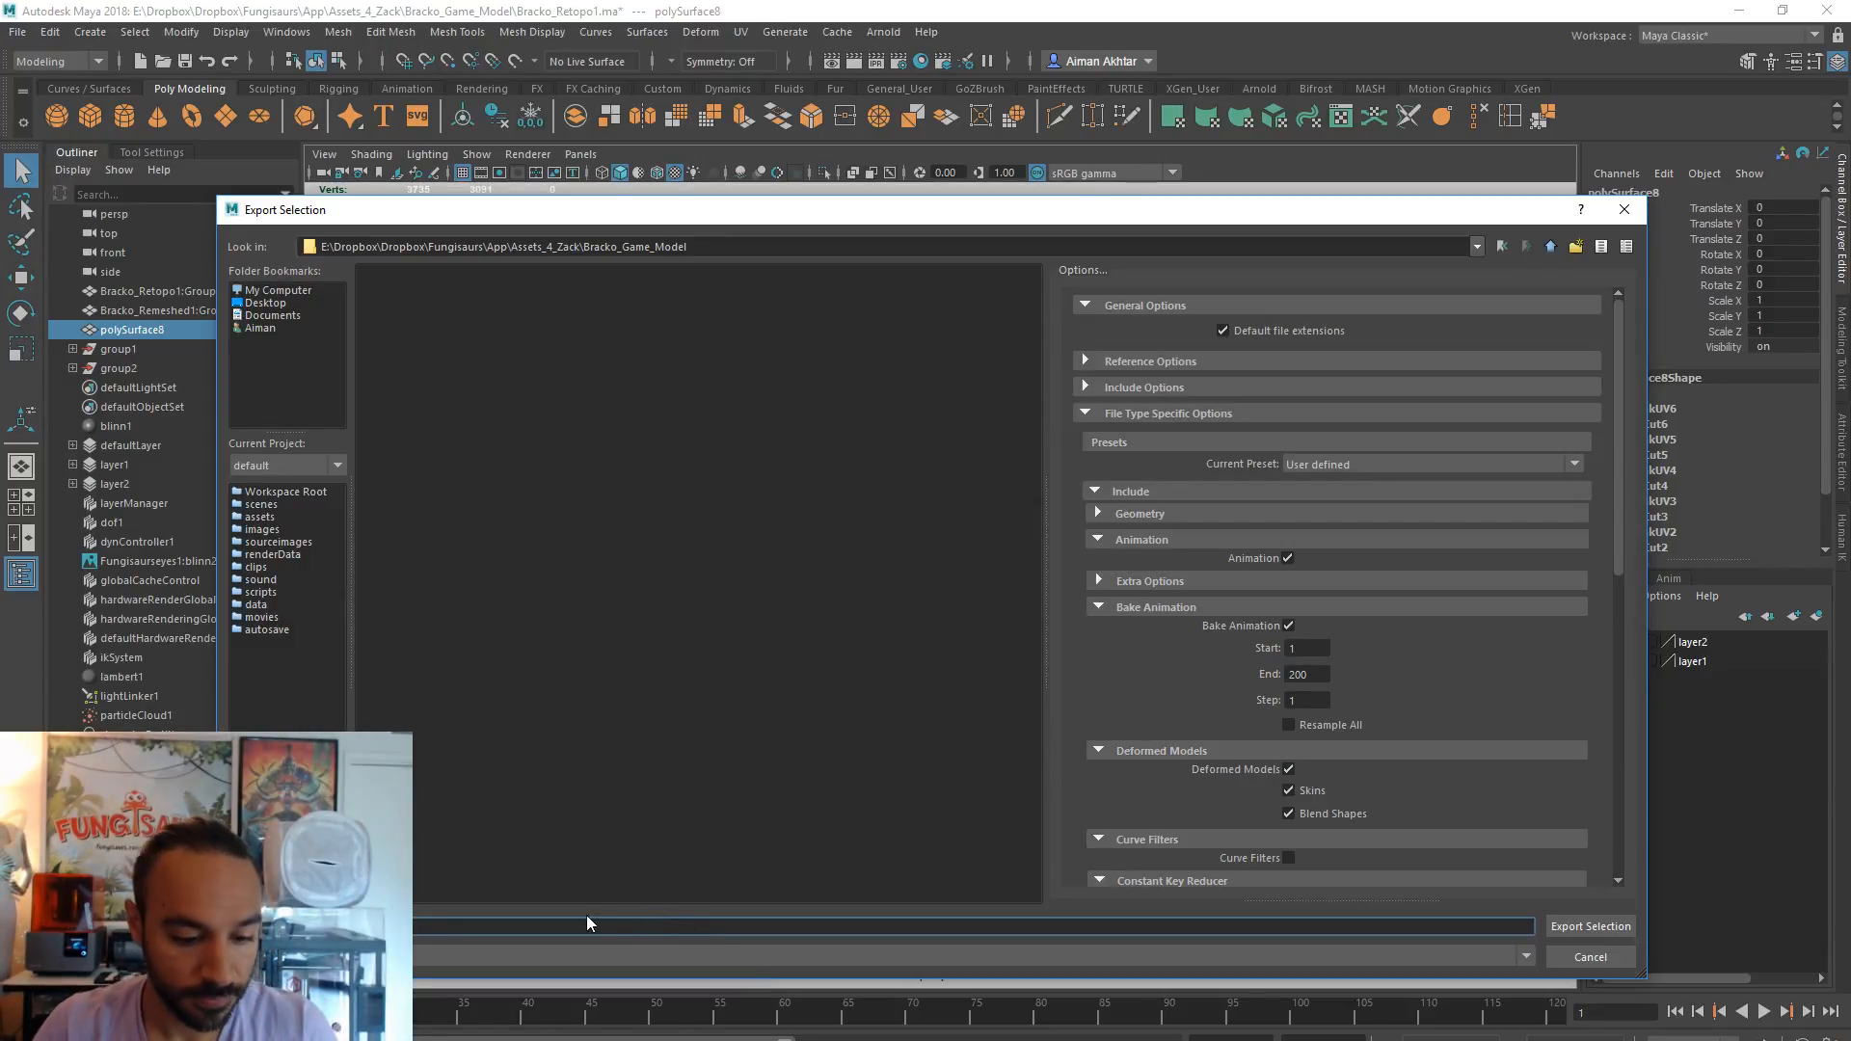
left_click(564, 956)
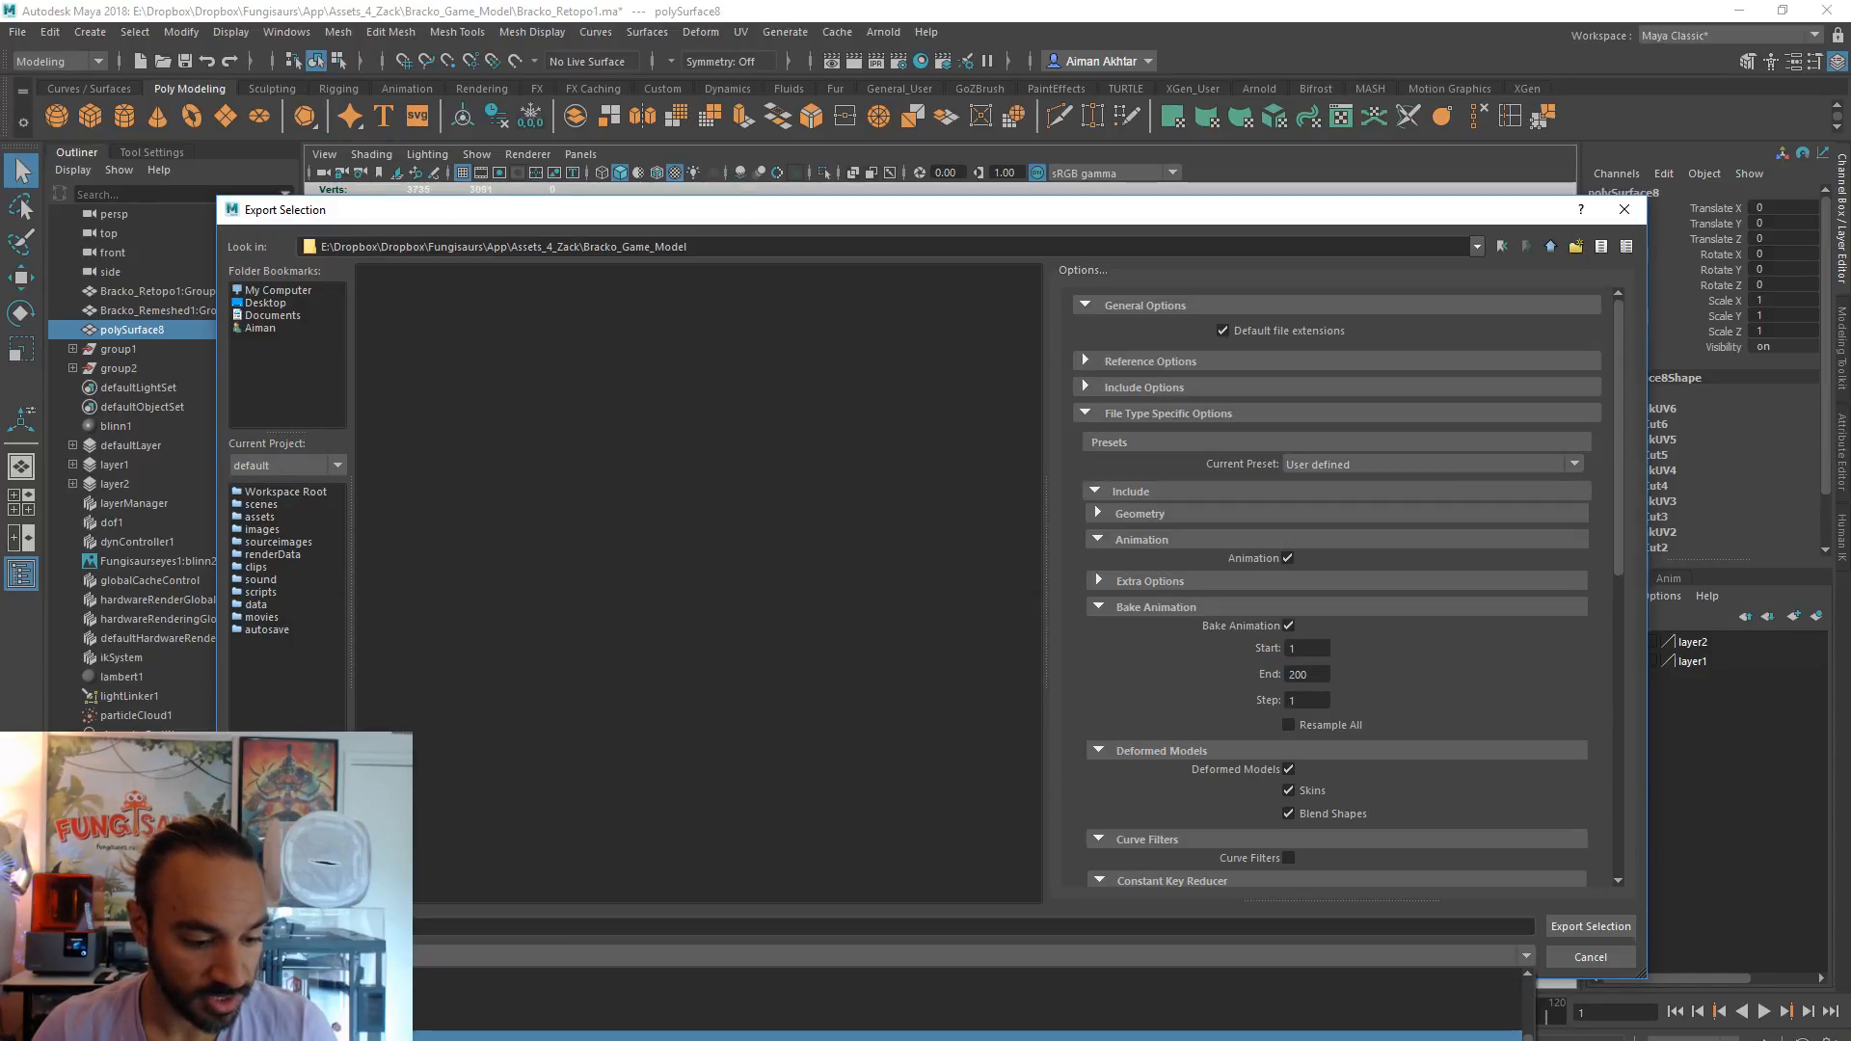
- Export the selected dinosaur mesh as the OBJ file Bracko_gamres1 into the Bracko_Game_Model folder
left_click(437, 1010)
left_click(1586, 926)
left_click(1739, 11)
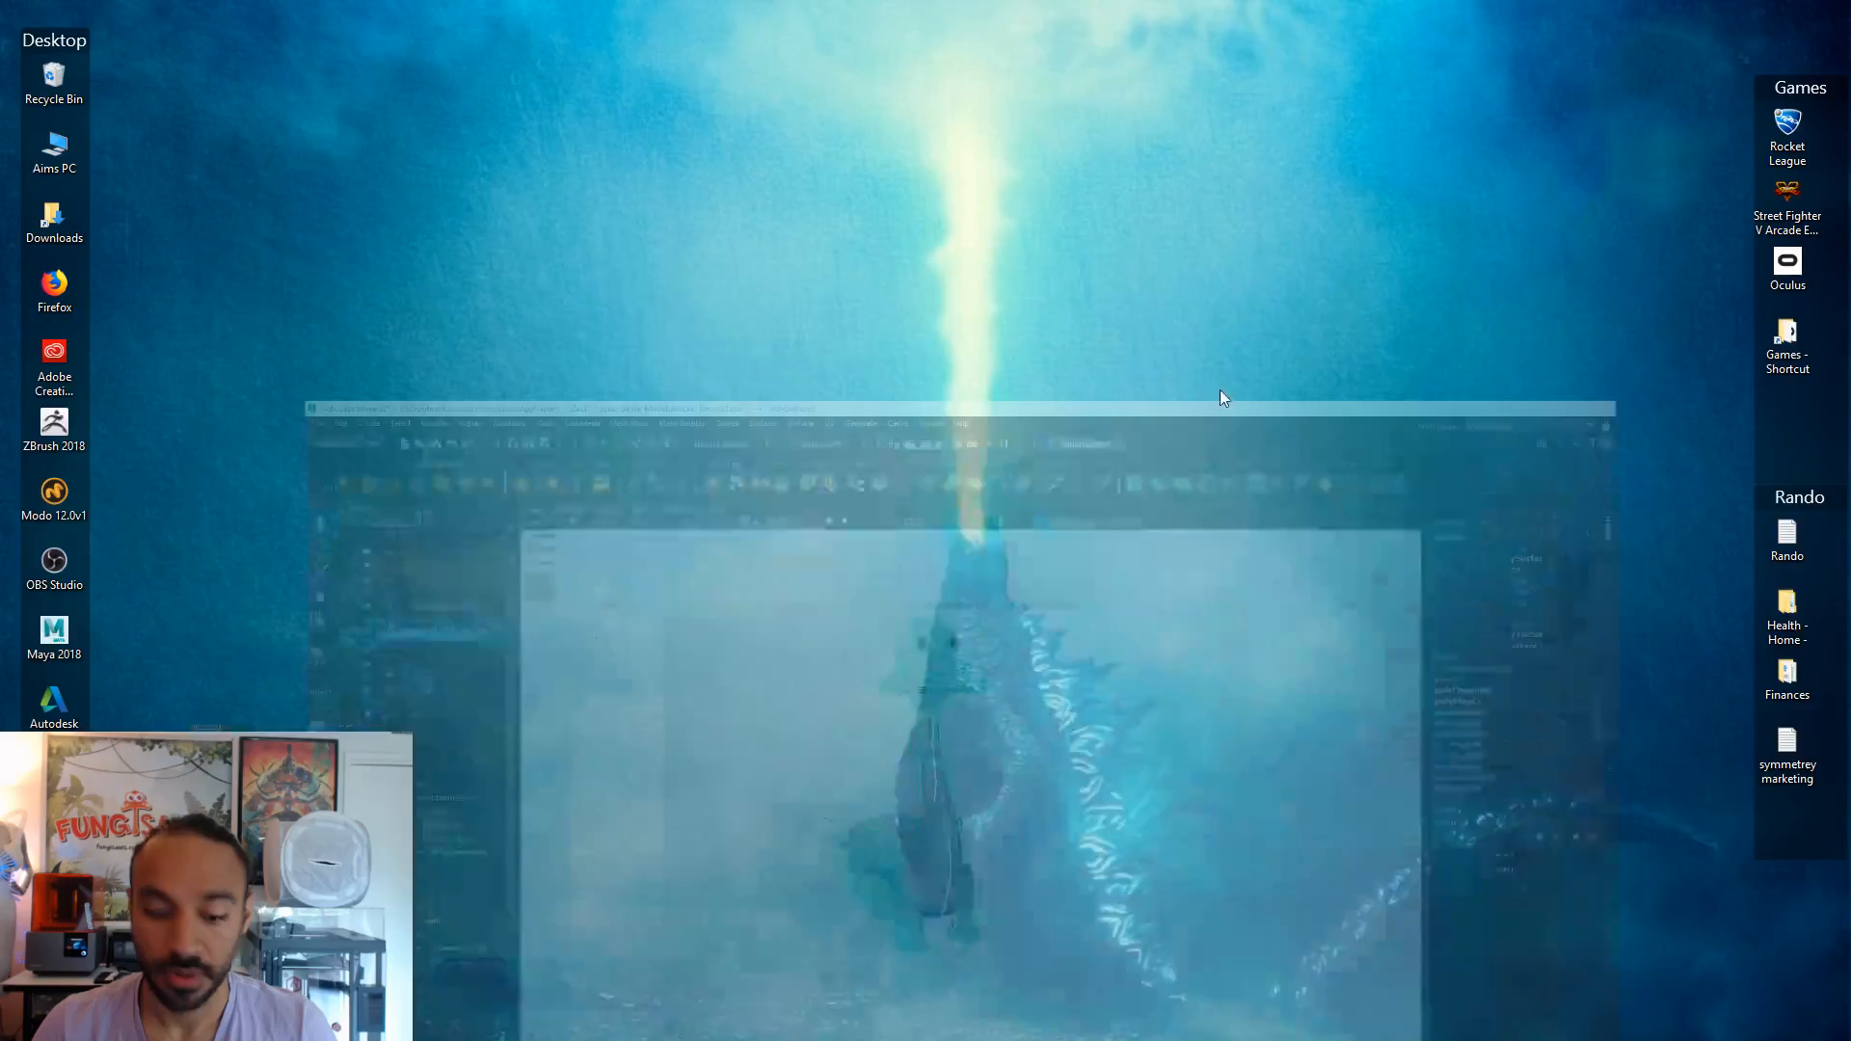
- Switch to ZBrush, replace the active sphere with the SimpleBrush tool and clear the canvas
left_click(1016, 1020)
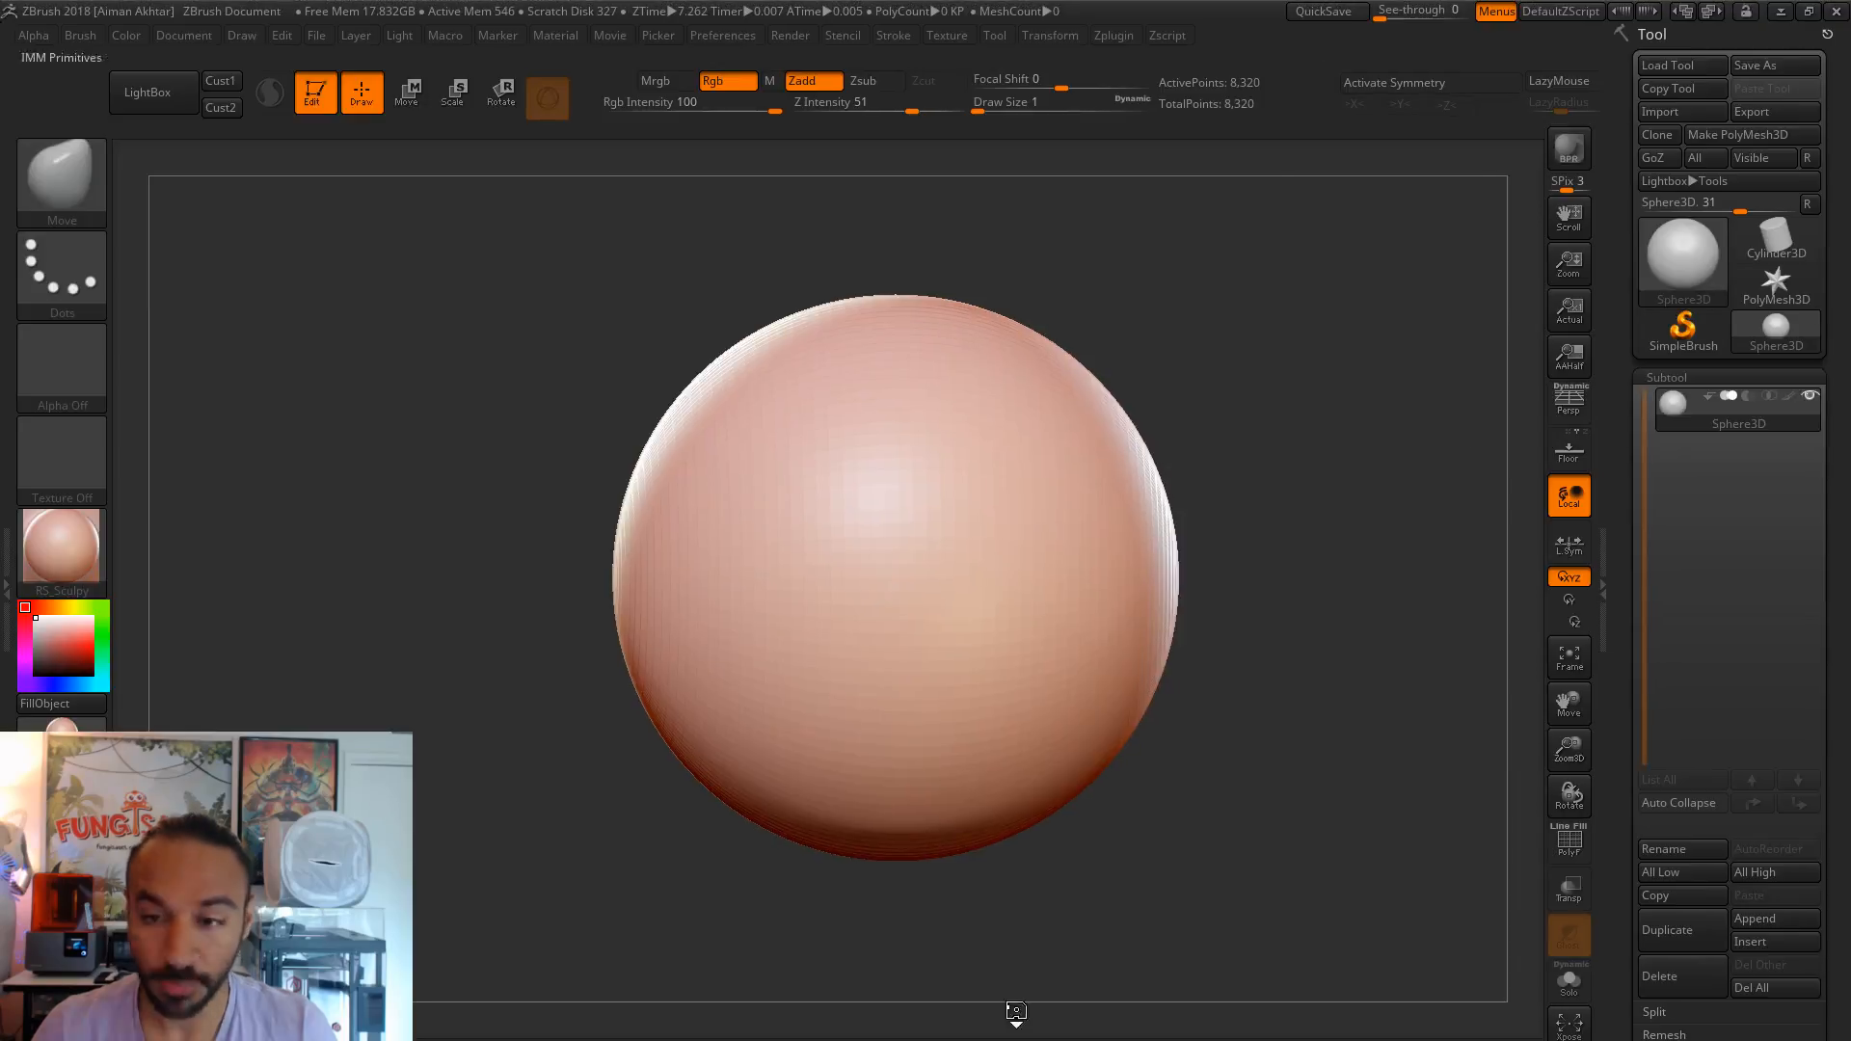
left_click(1689, 311)
left_click(1118, 372)
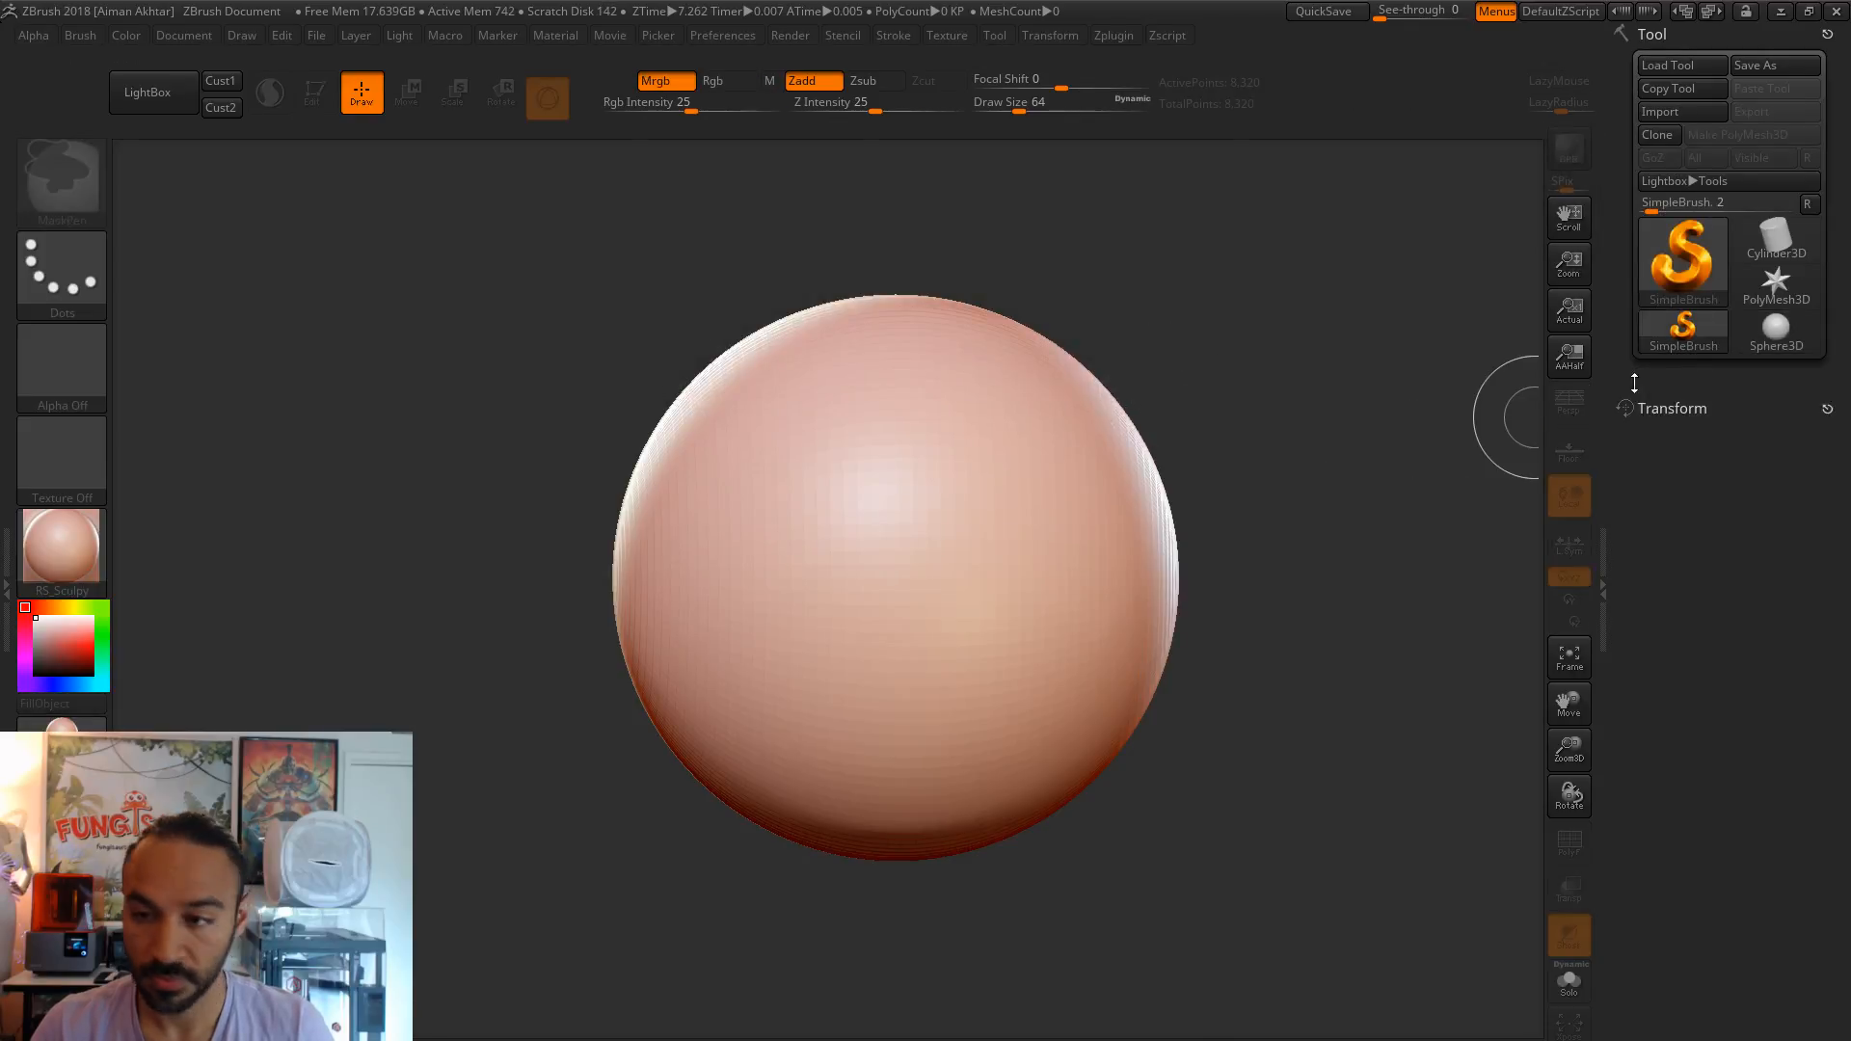
key("ctrl+n")
- Start importing a 3D mesh and browse to the Fungisaurs > App > Assets_4_Zack folder
left_click(1670, 111)
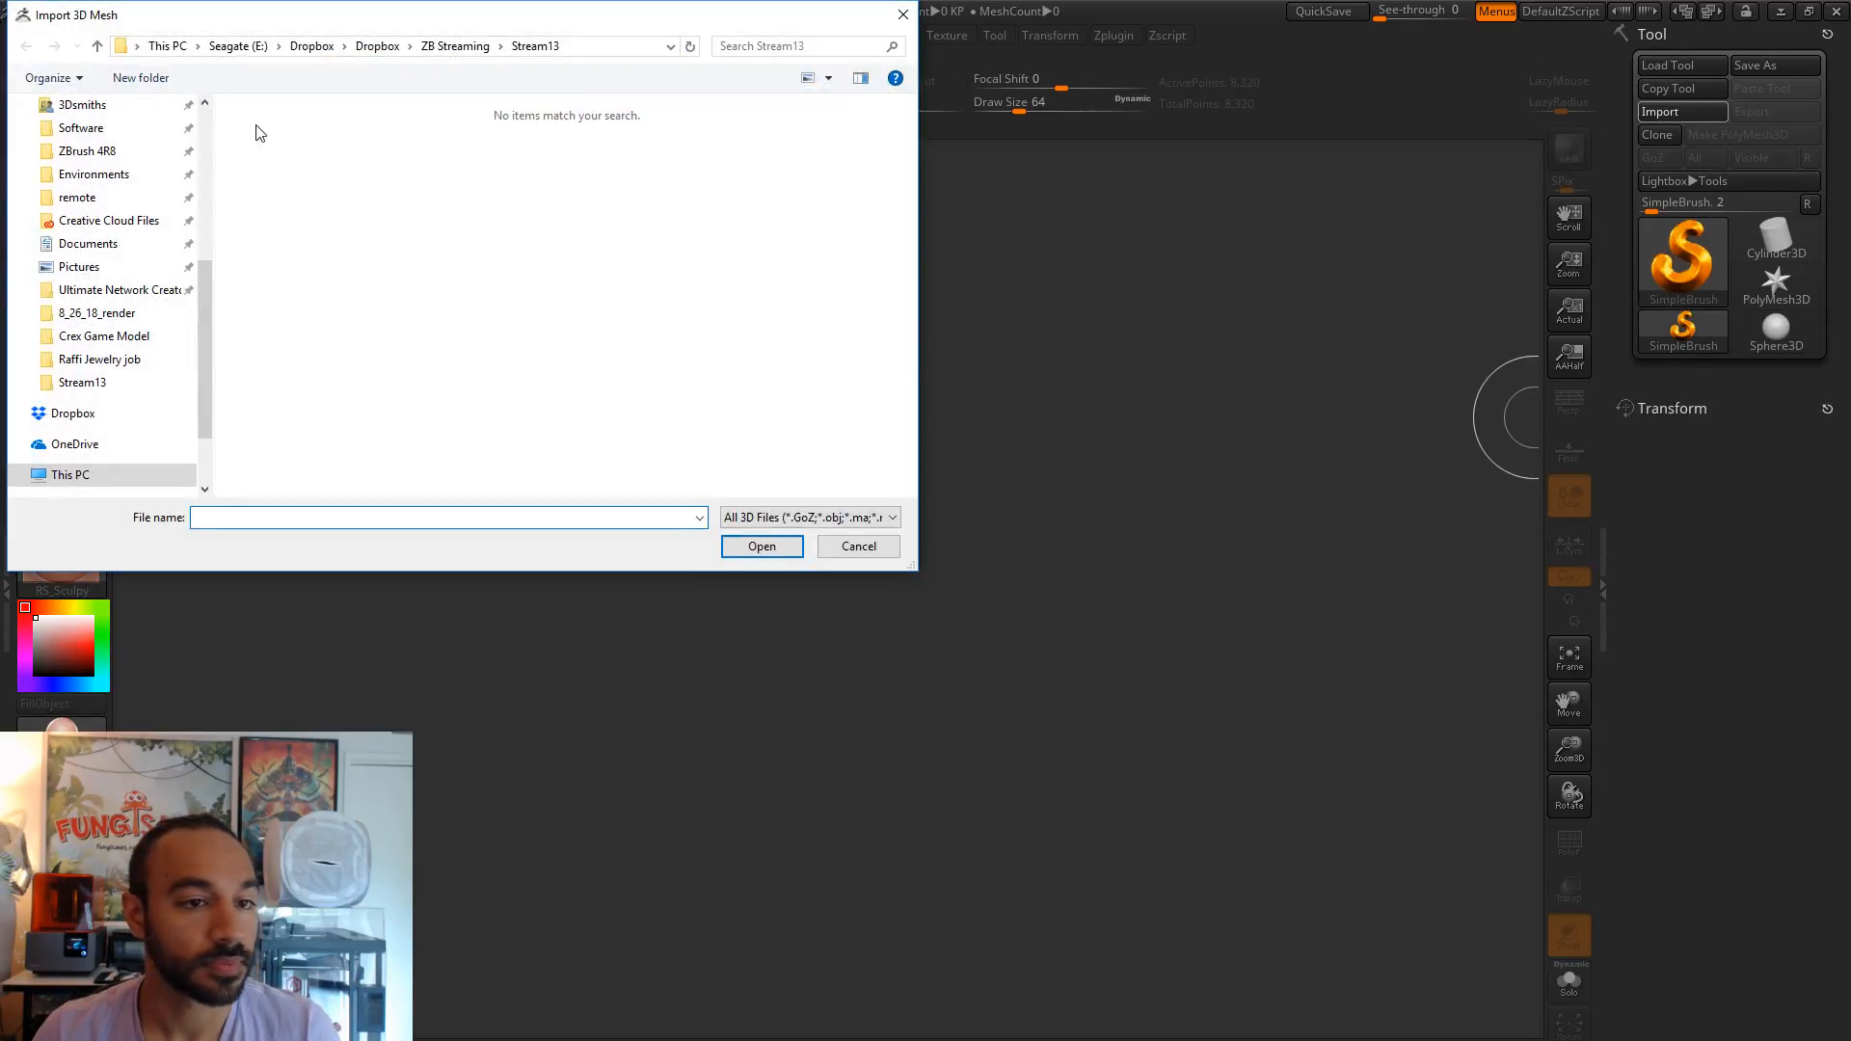
scroll(204, 145, "up", 5)
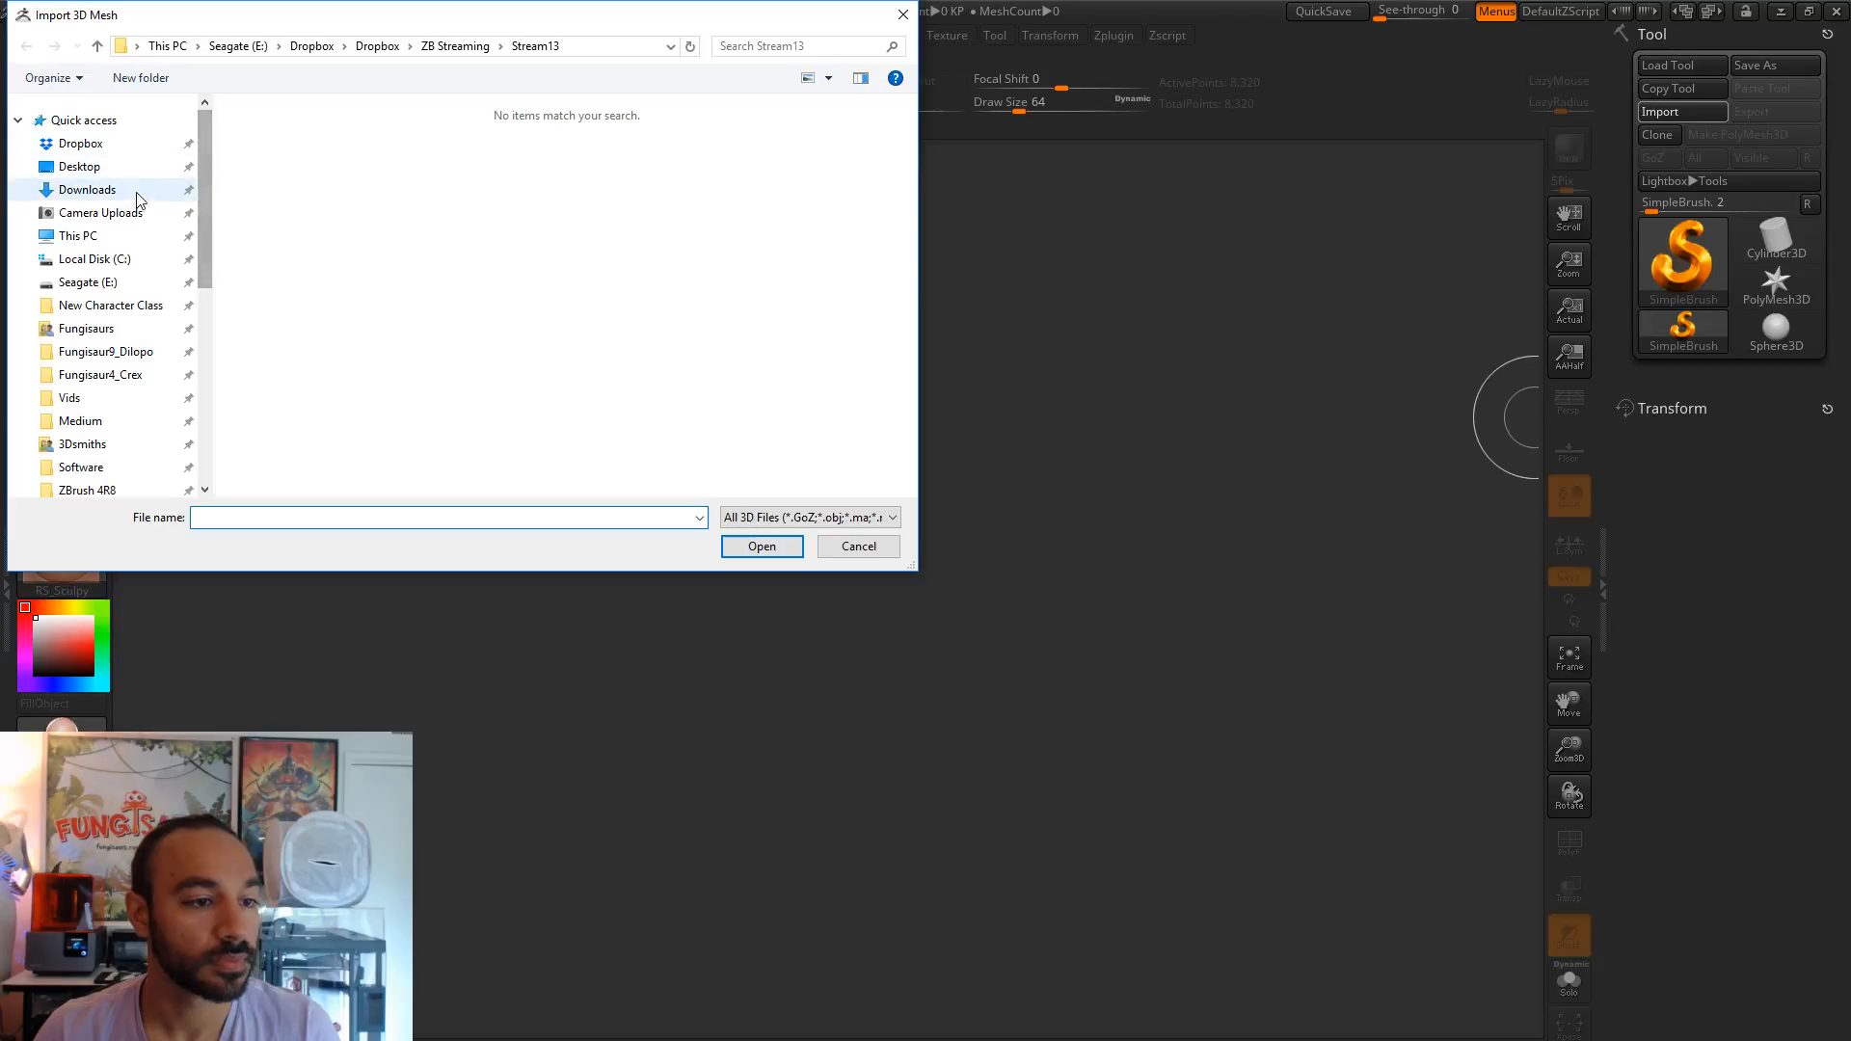
left_click(97, 167)
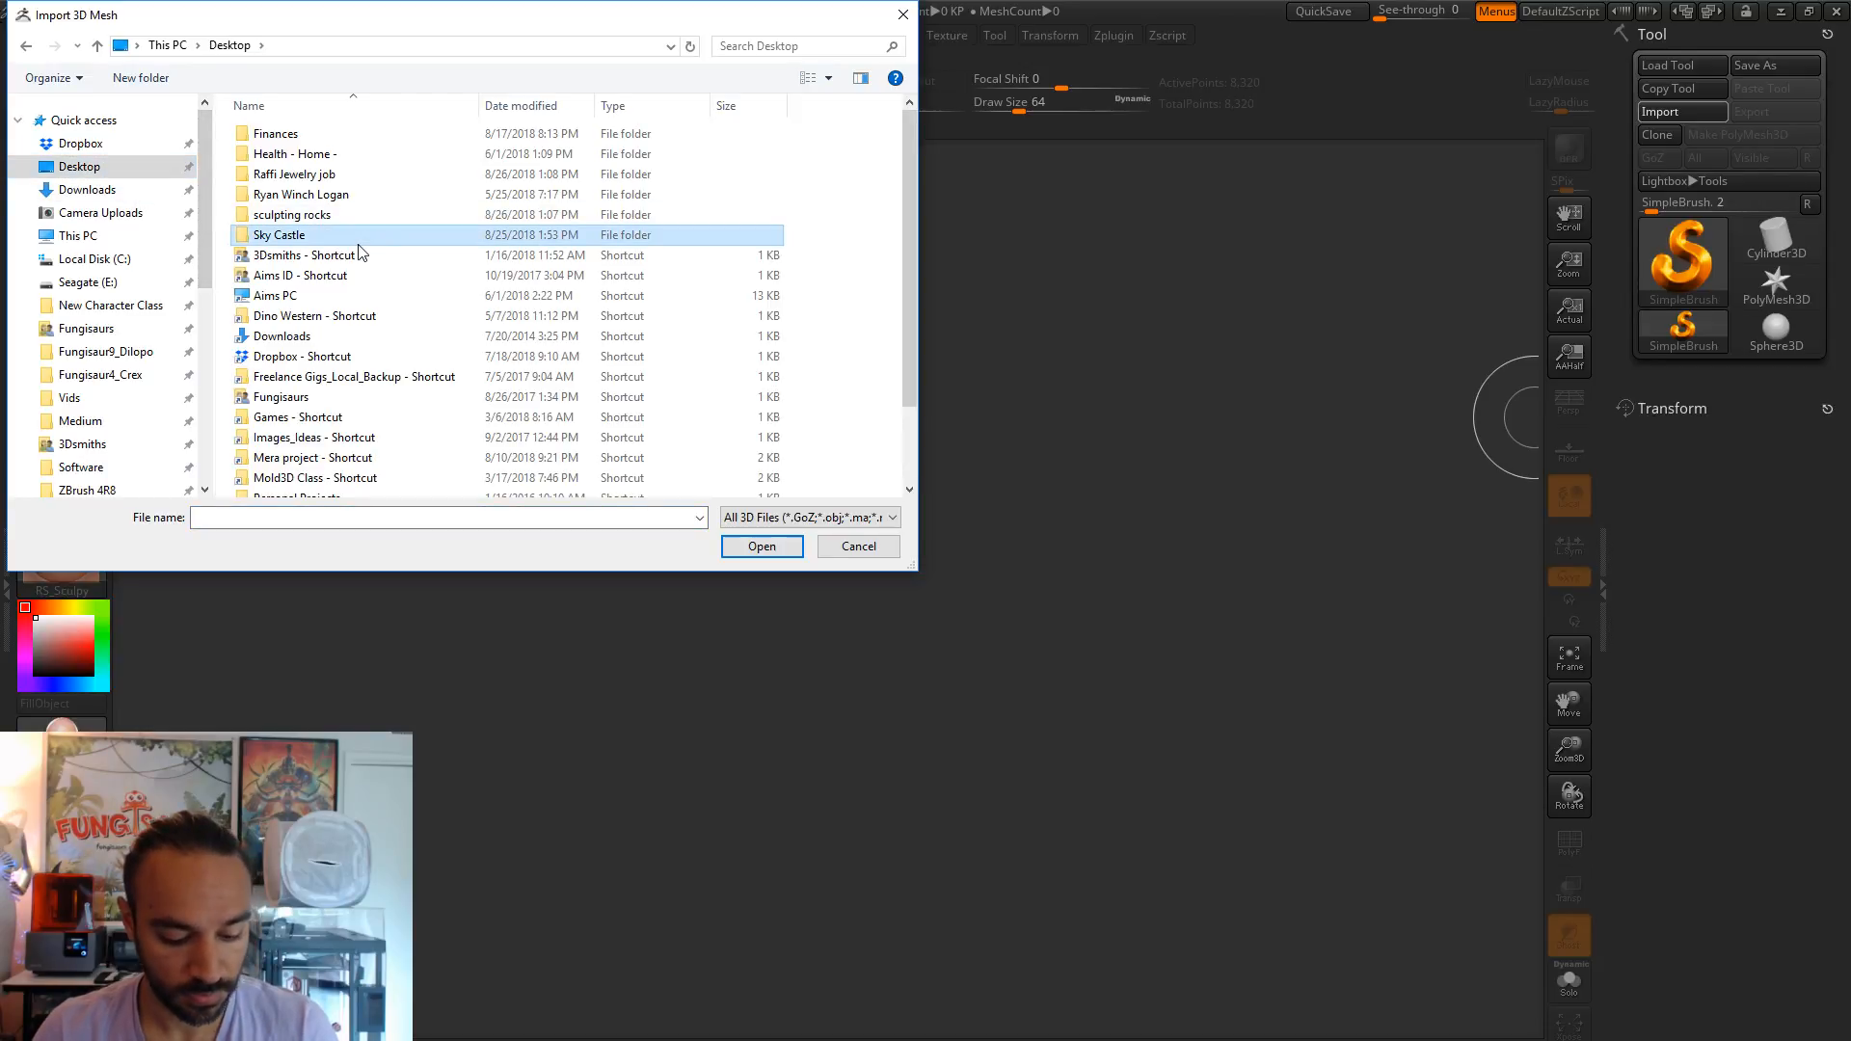
double_click(311, 396)
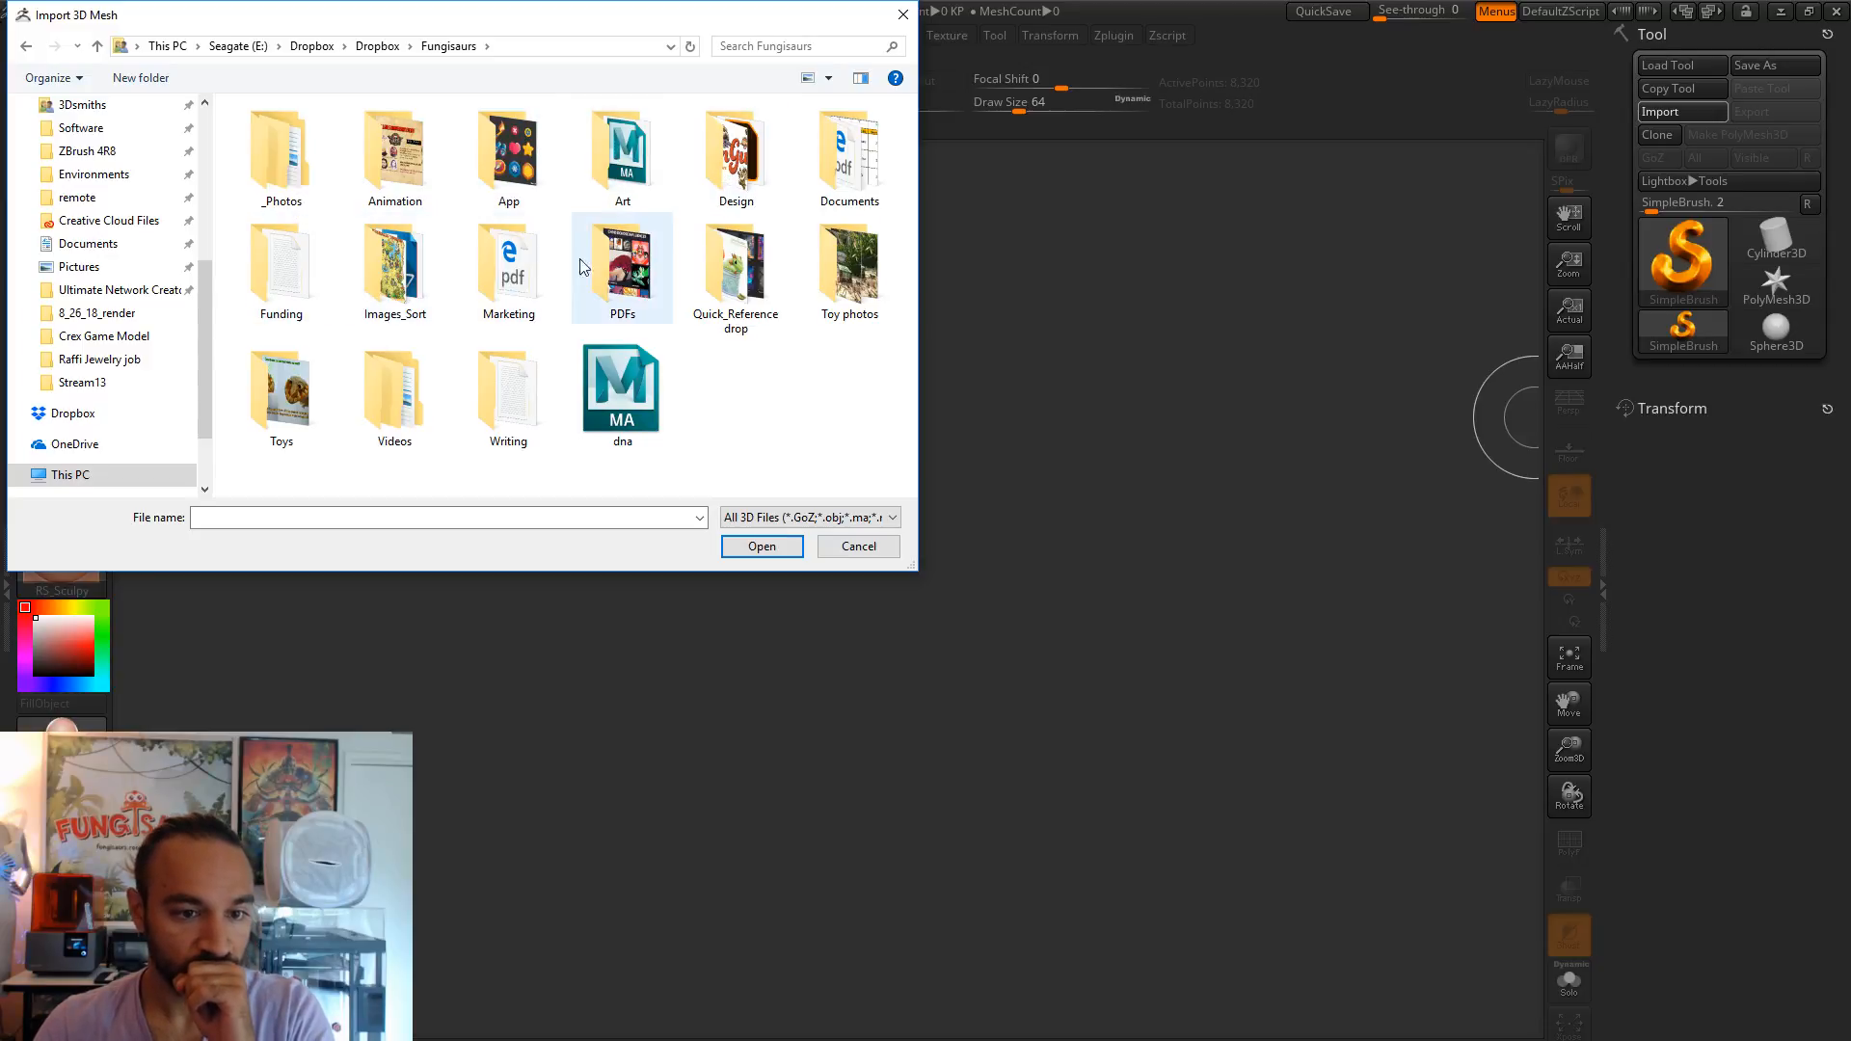
left_click(508, 176)
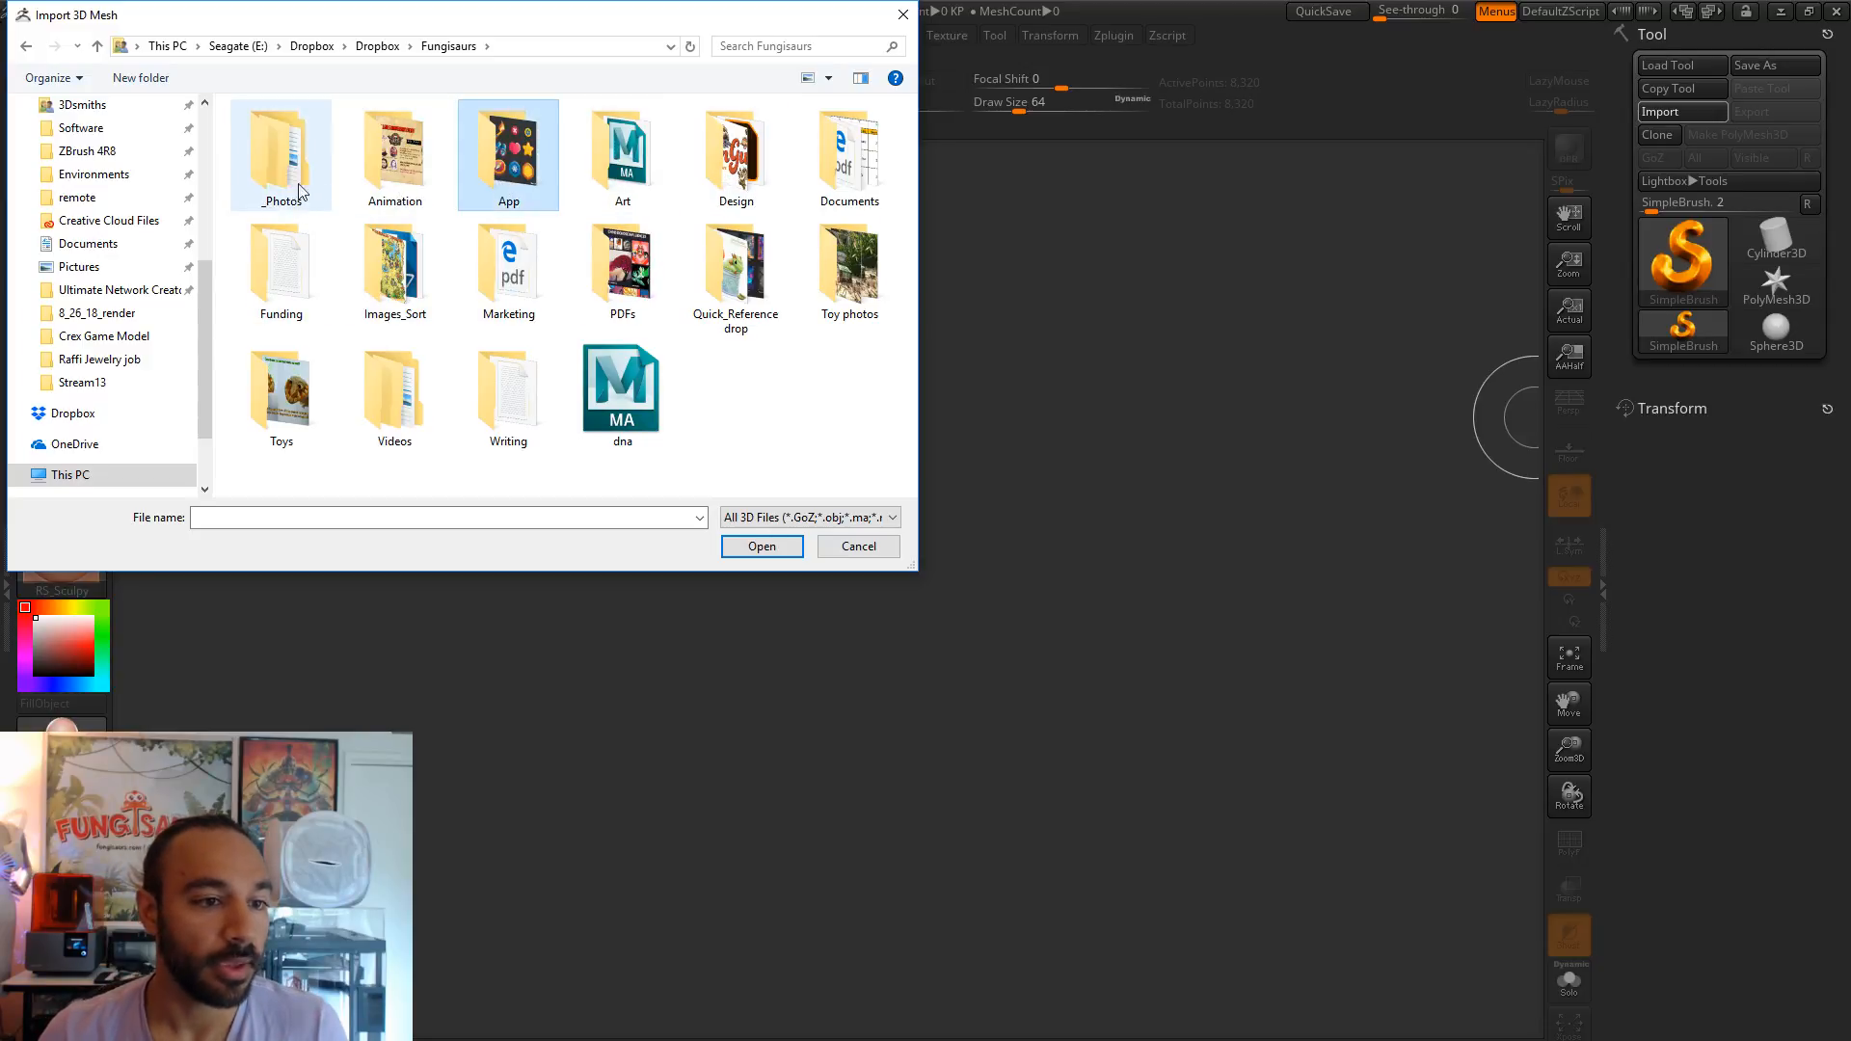
double_click(501, 169)
double_click(322, 190)
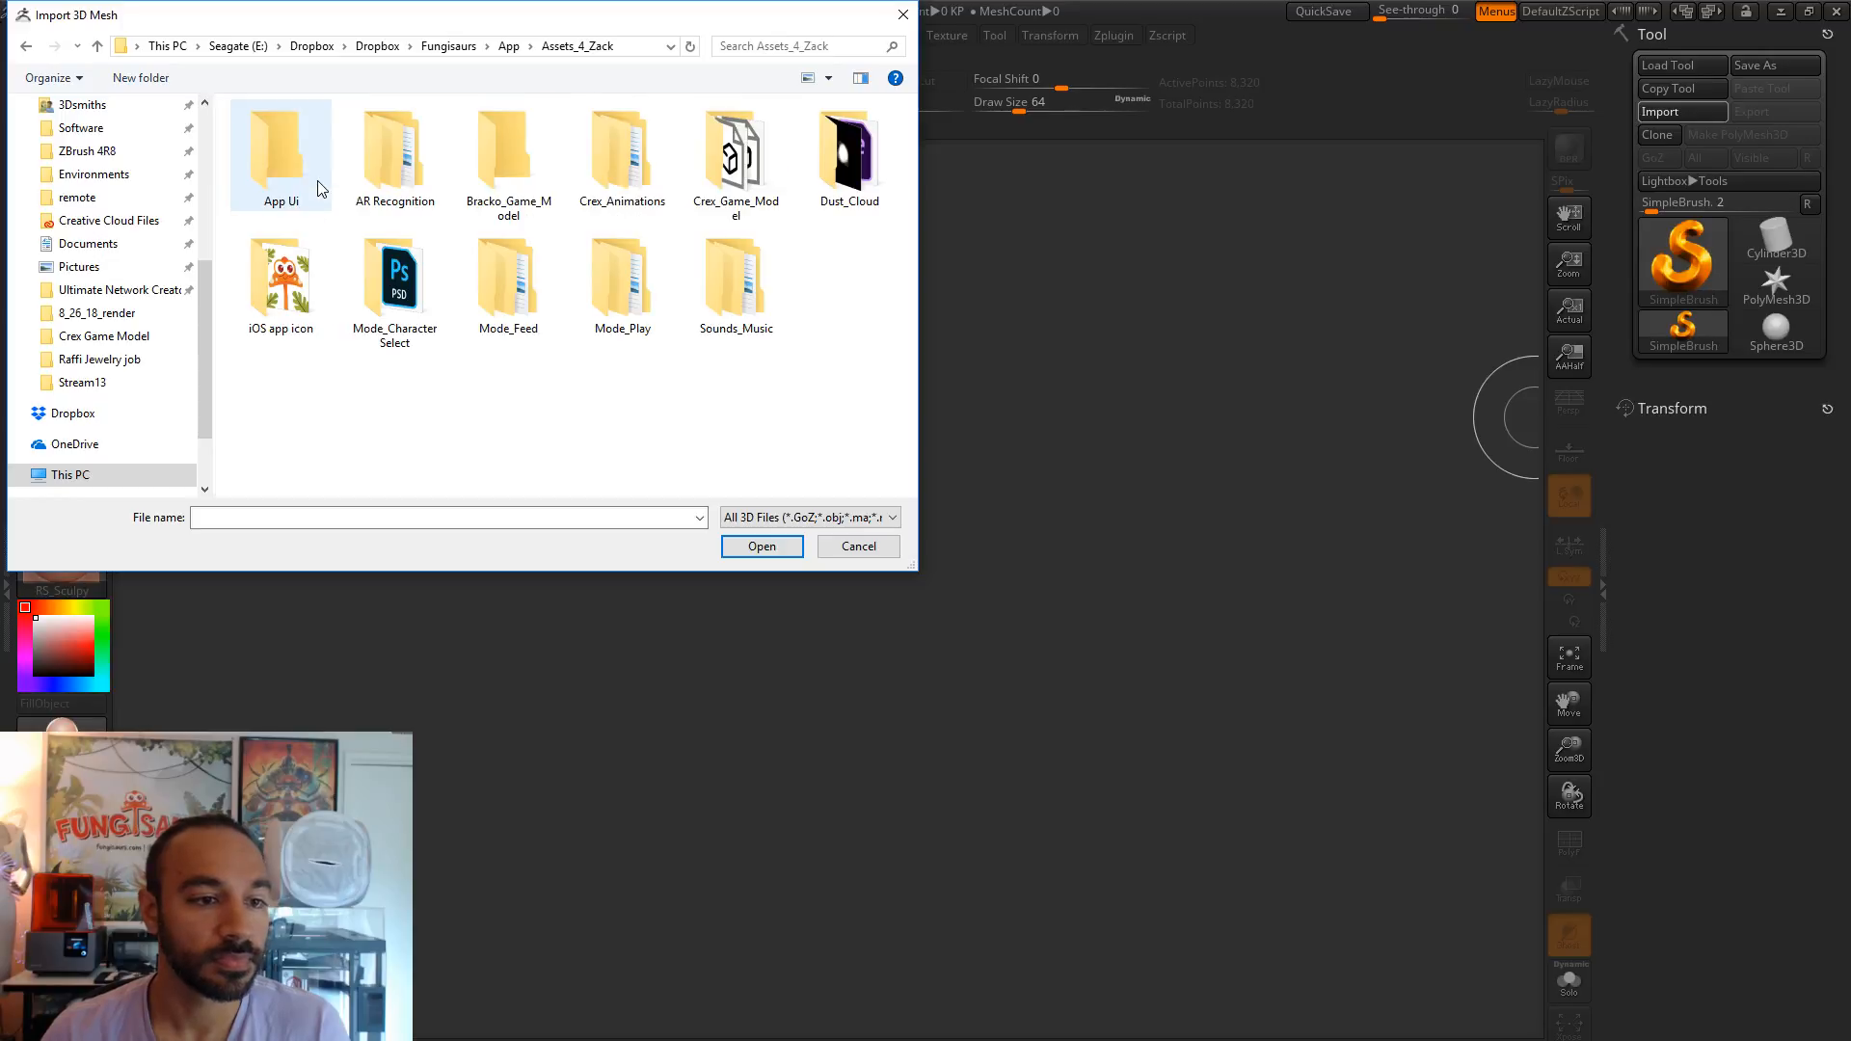
- Import the Bracko_gamres1 mesh from the Bracko_Game_Model folder
left_click(279, 166)
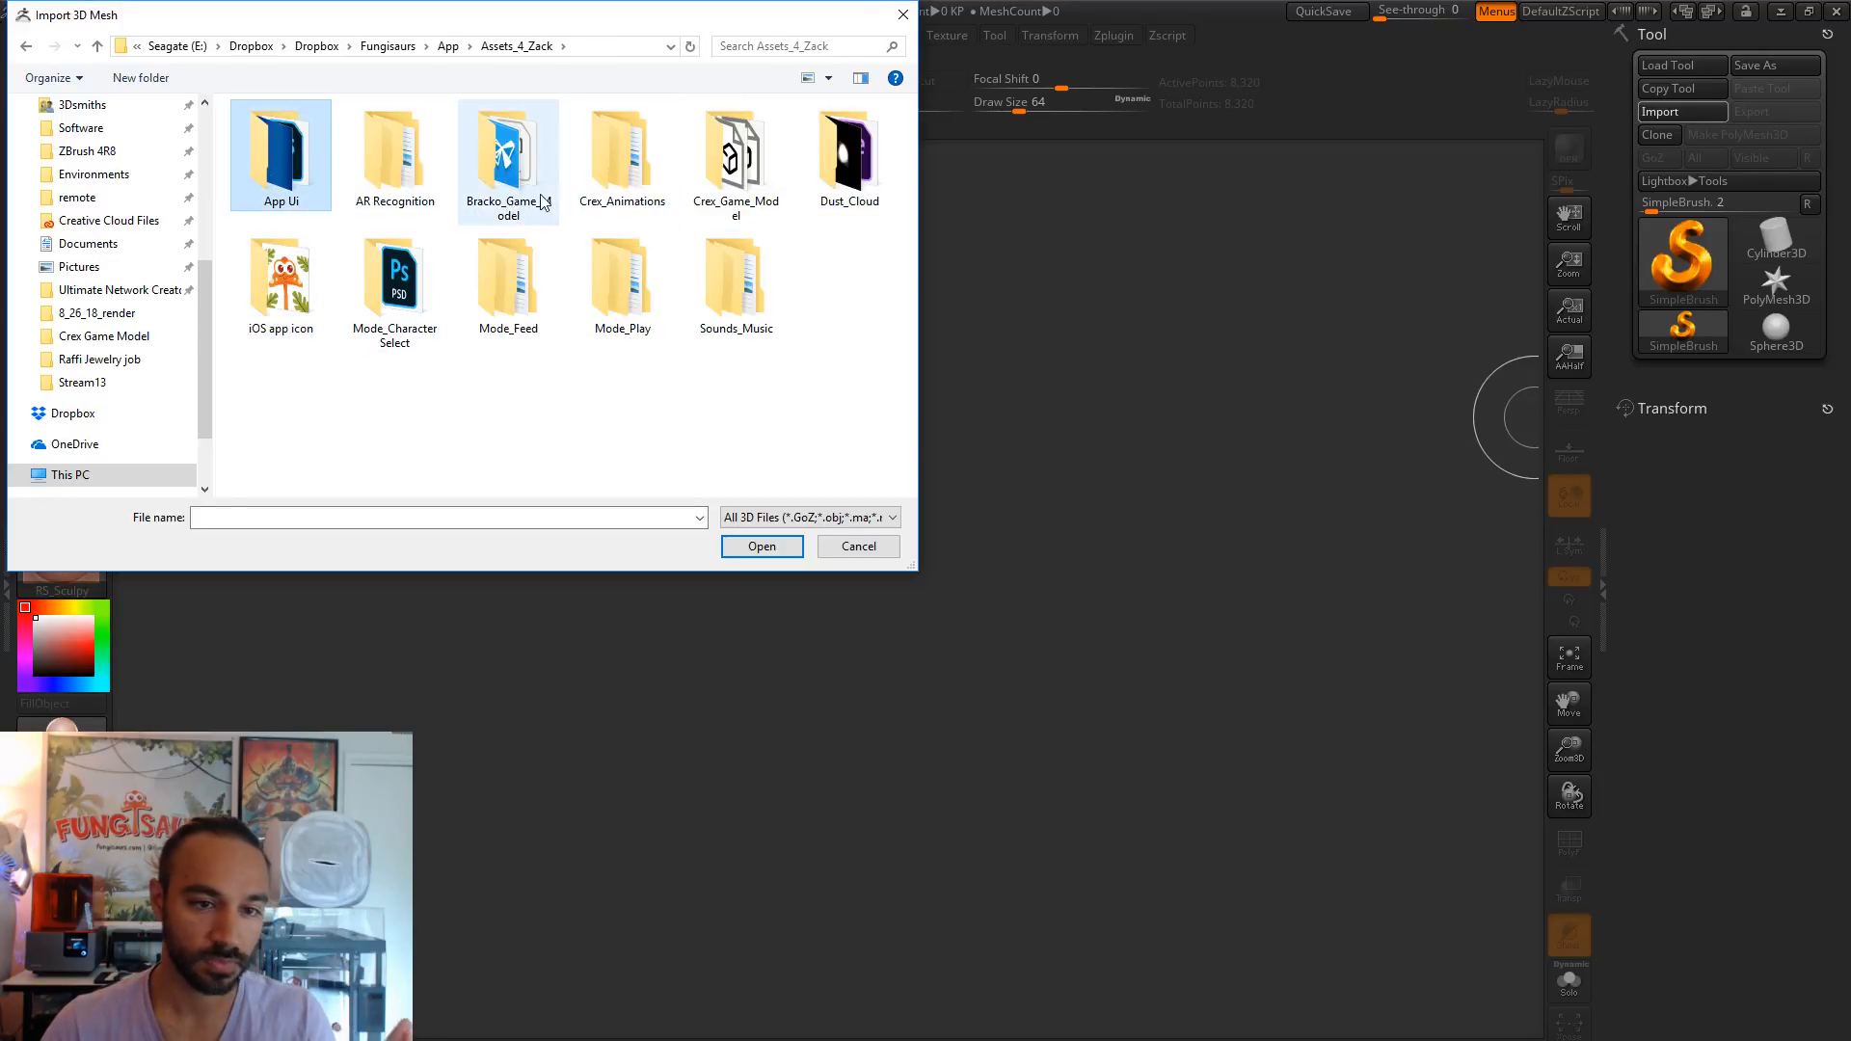
double_click(508, 164)
left_click(307, 193)
left_click(779, 548)
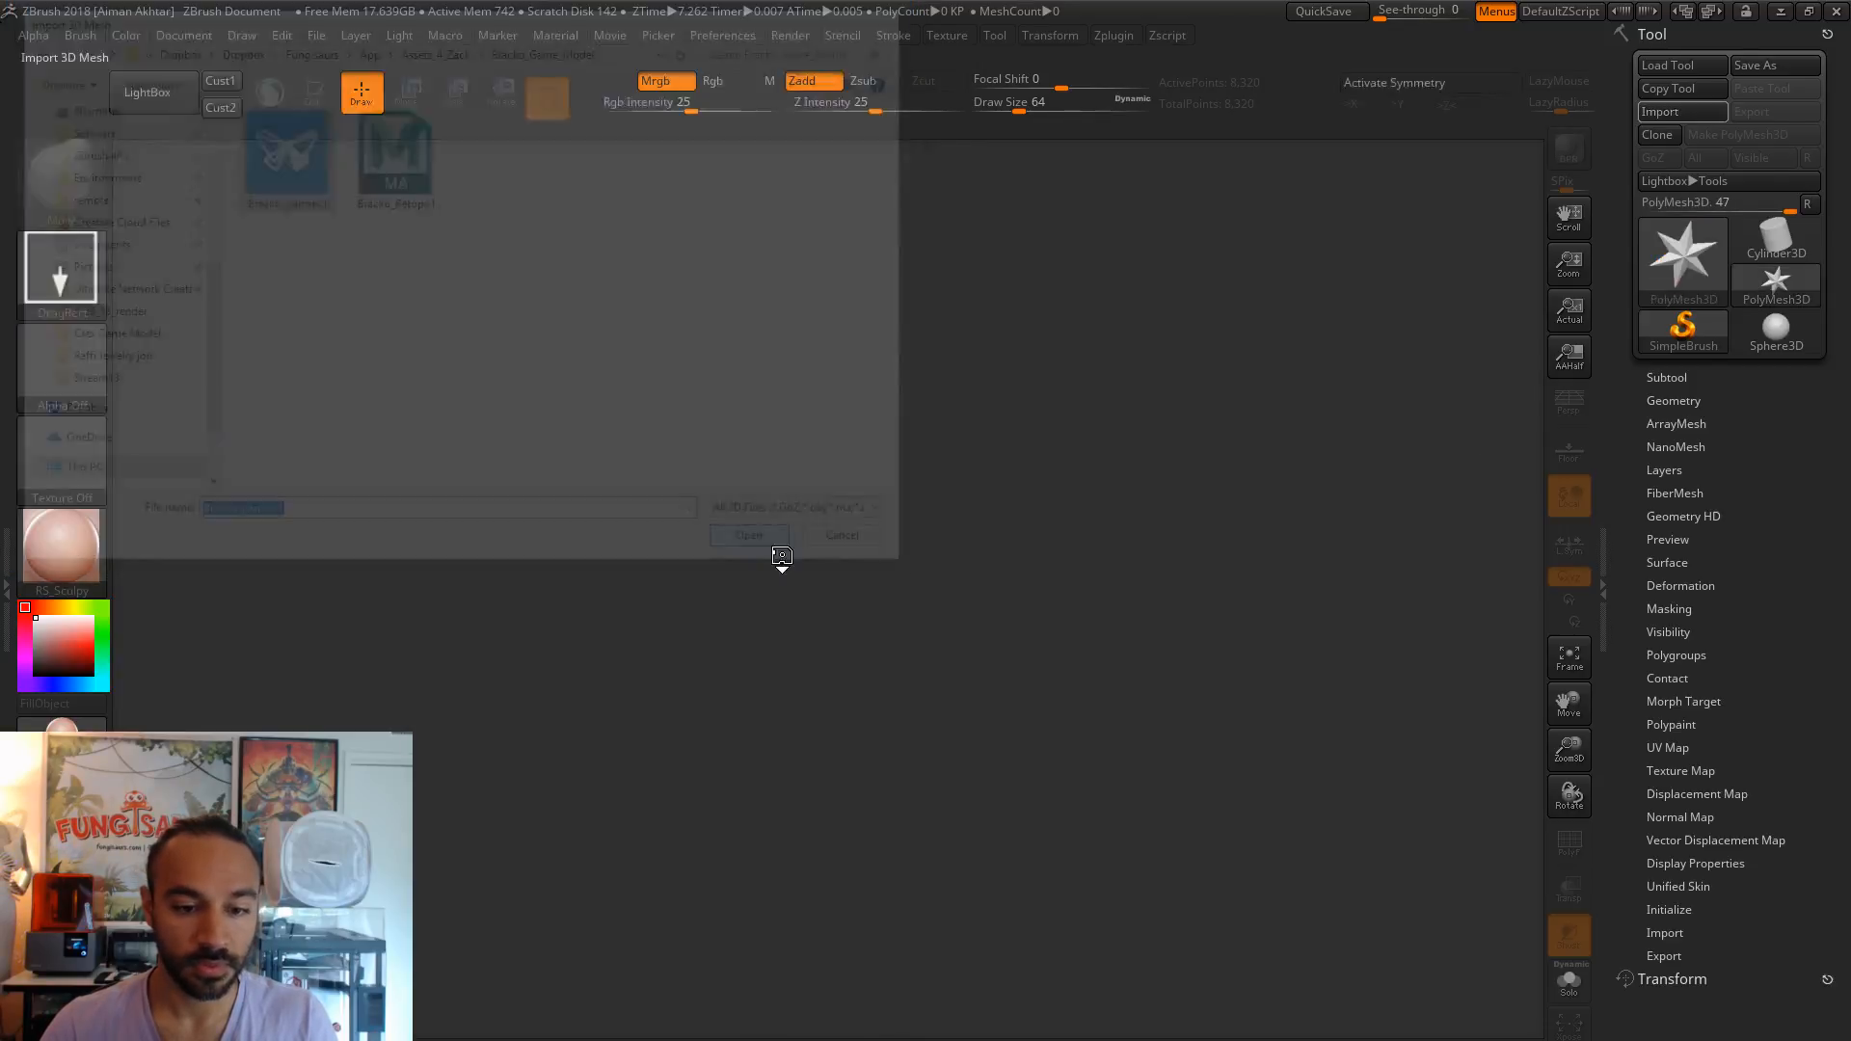
left_click(1506, 174)
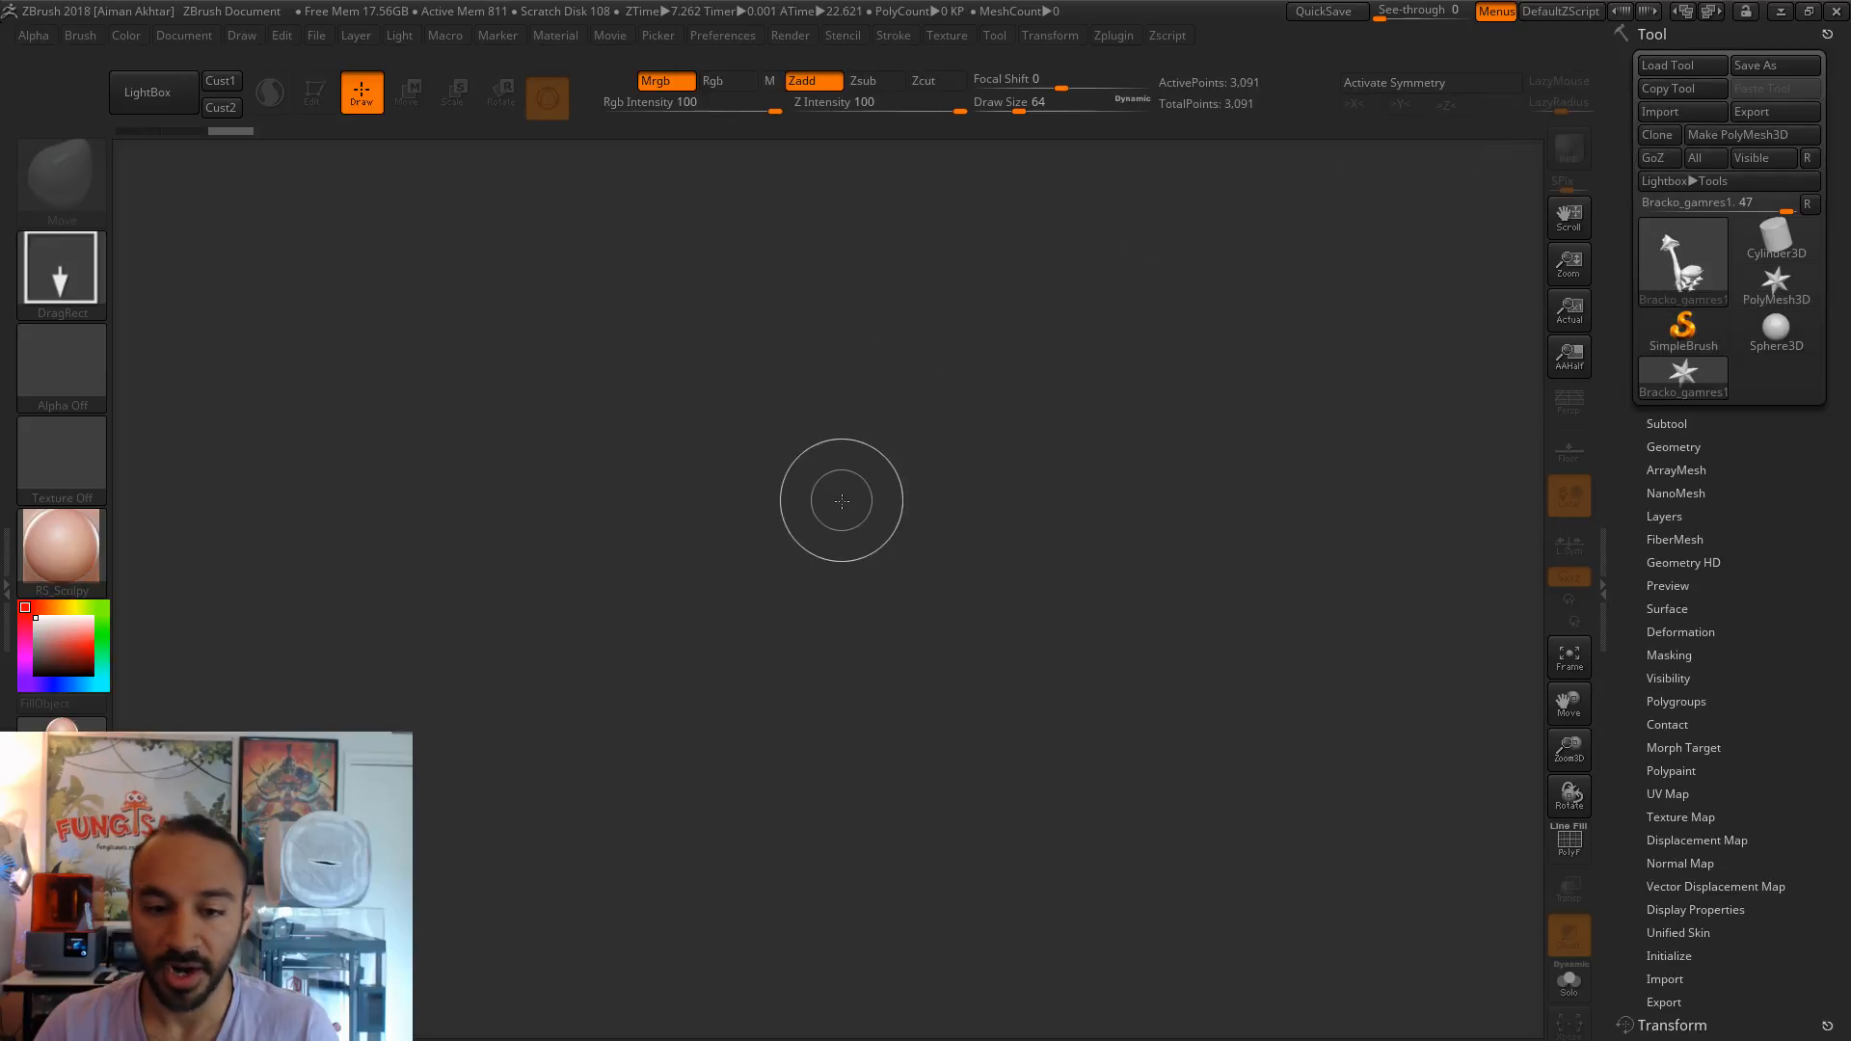
- Place the imported dinosaur on the canvas, enter Edit mode and turn it to a front view
left_click_drag(897, 651, 1108, 752)
key("t")
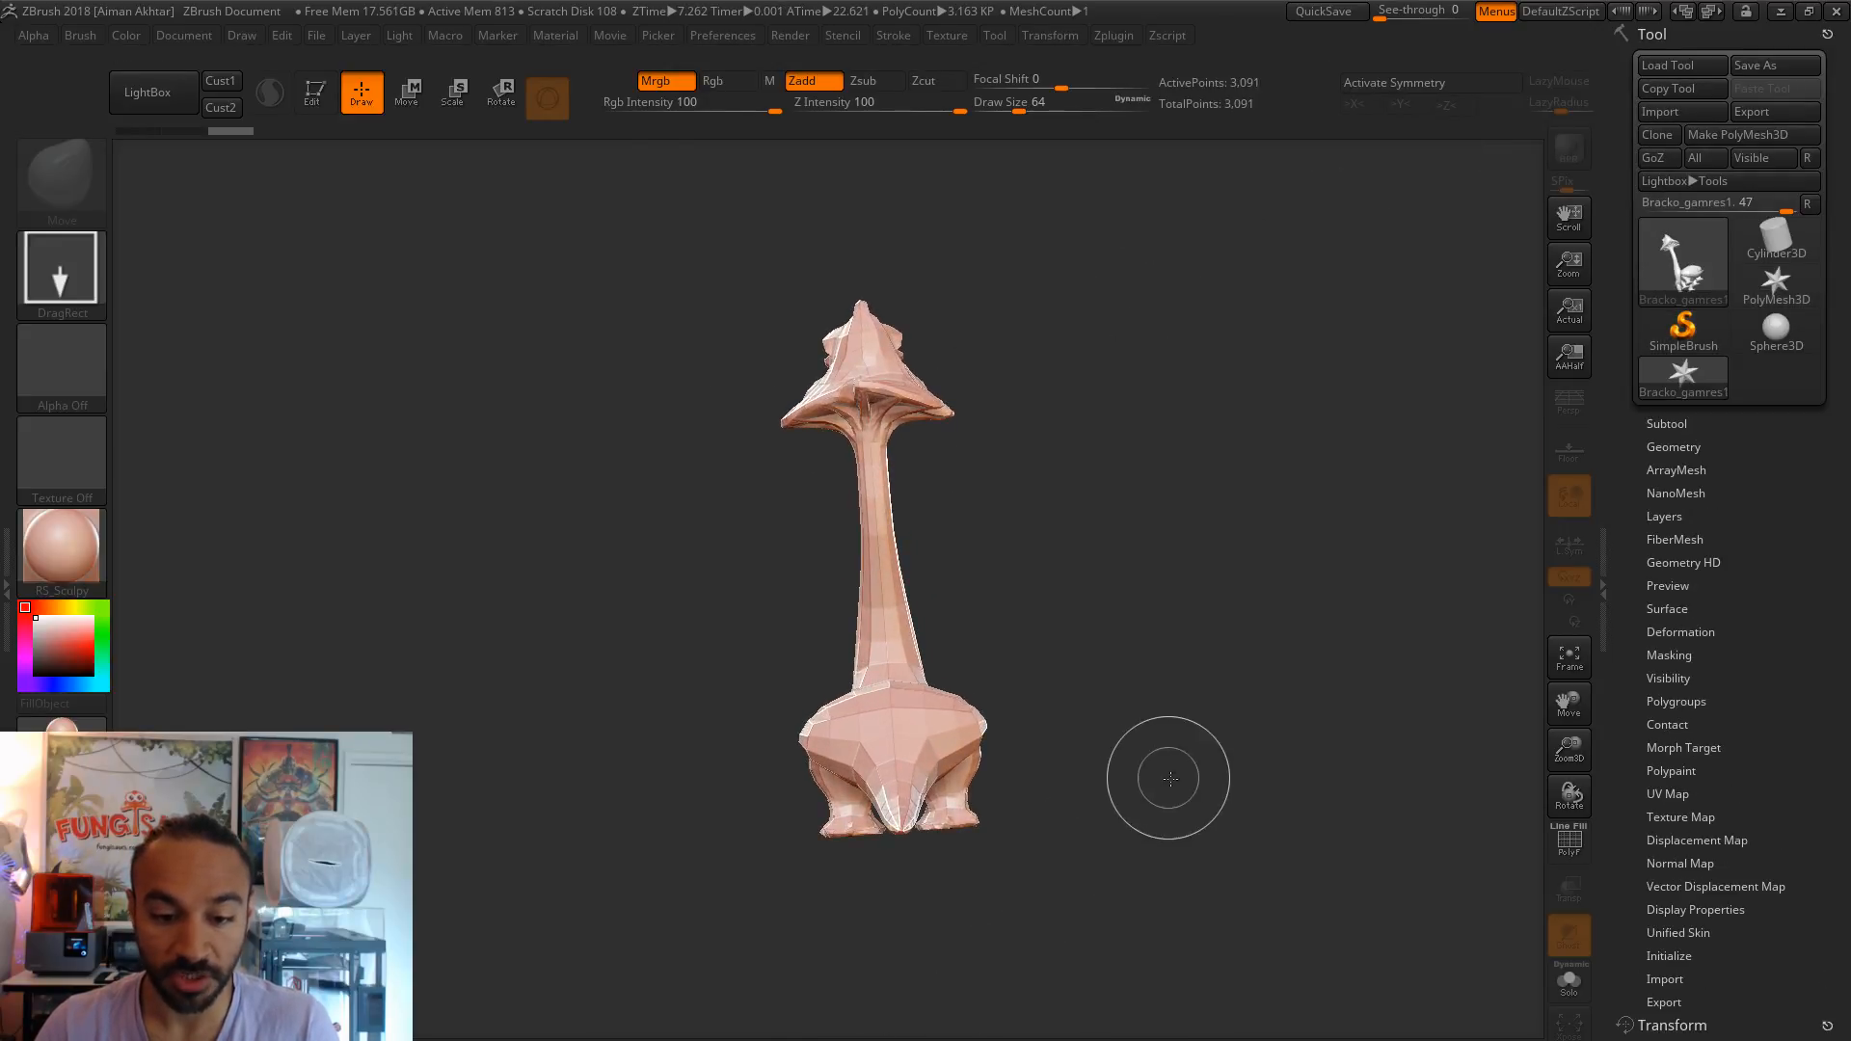
left_click(319, 94)
left_click_drag(1116, 614, 987, 698)
left_click_drag(1191, 687, 1159, 679, "alt")
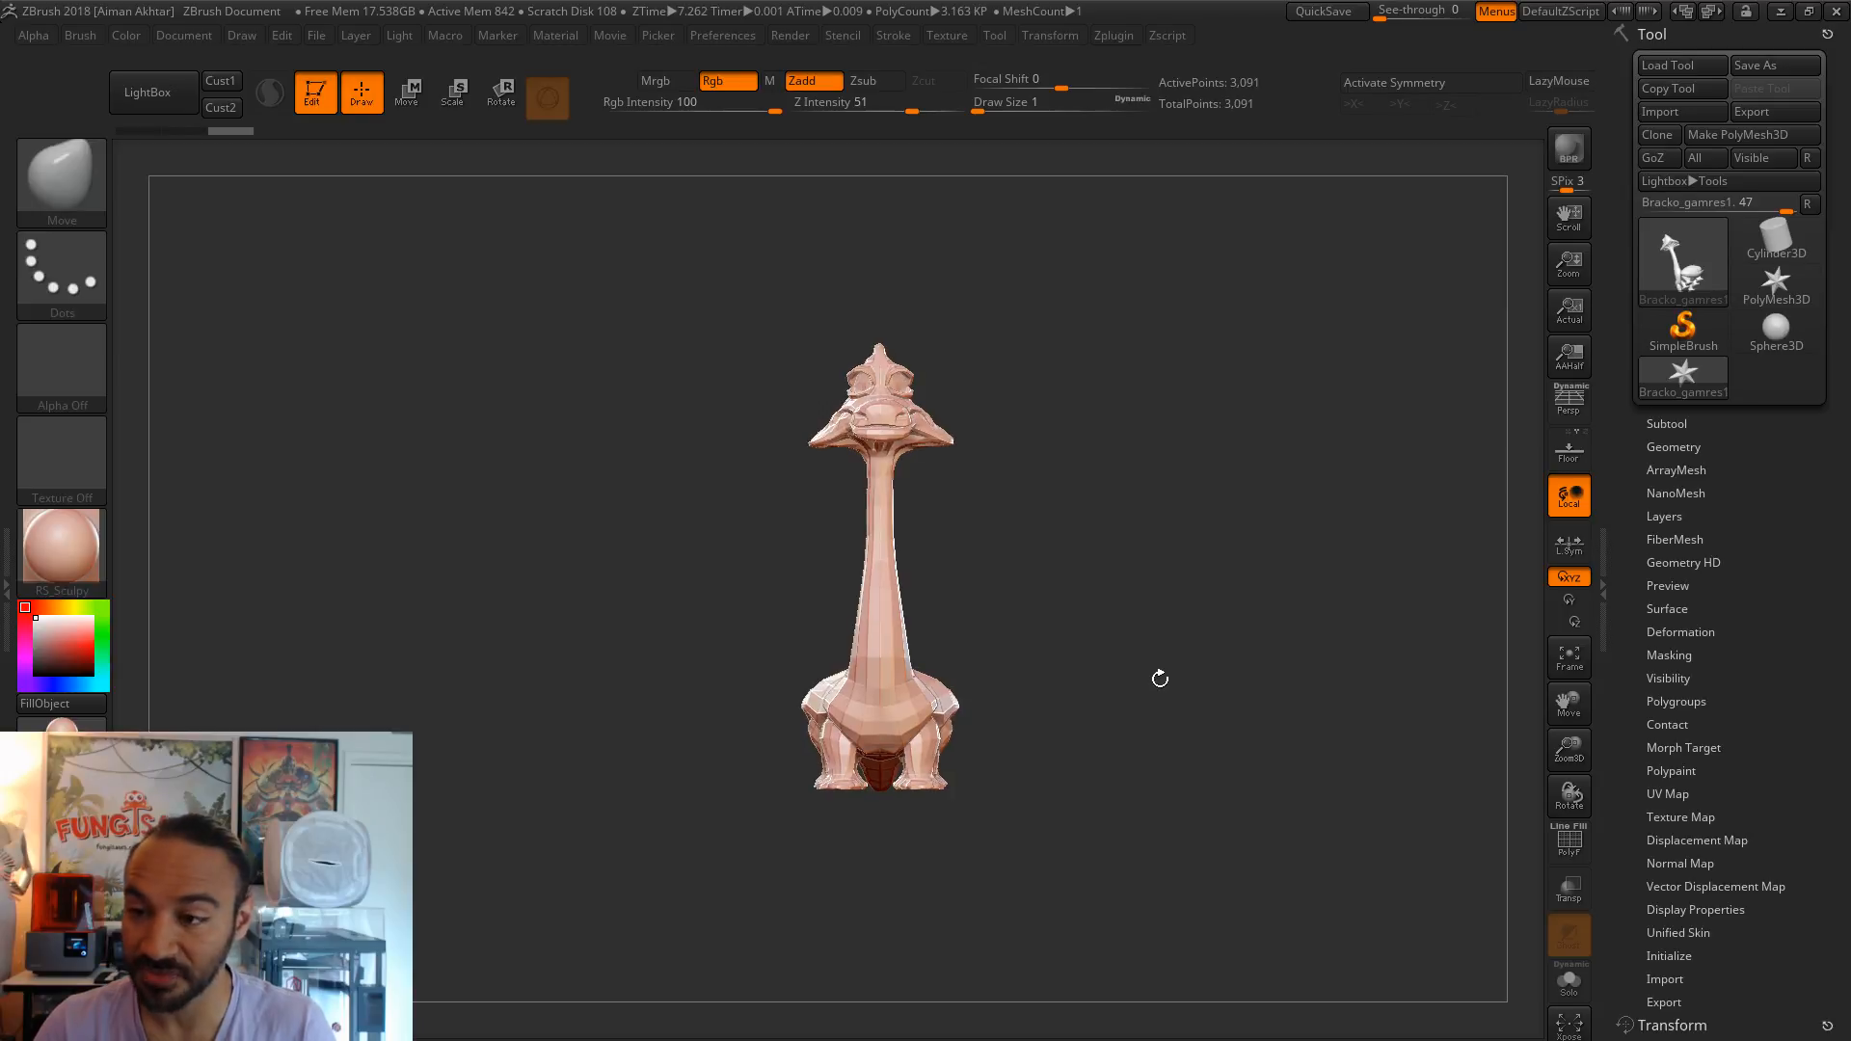
- Switch back to Maya and reselect the dinosaur mesh polySurface8
left_click(1781, 13)
left_click(1052, 977)
left_click(48, 31)
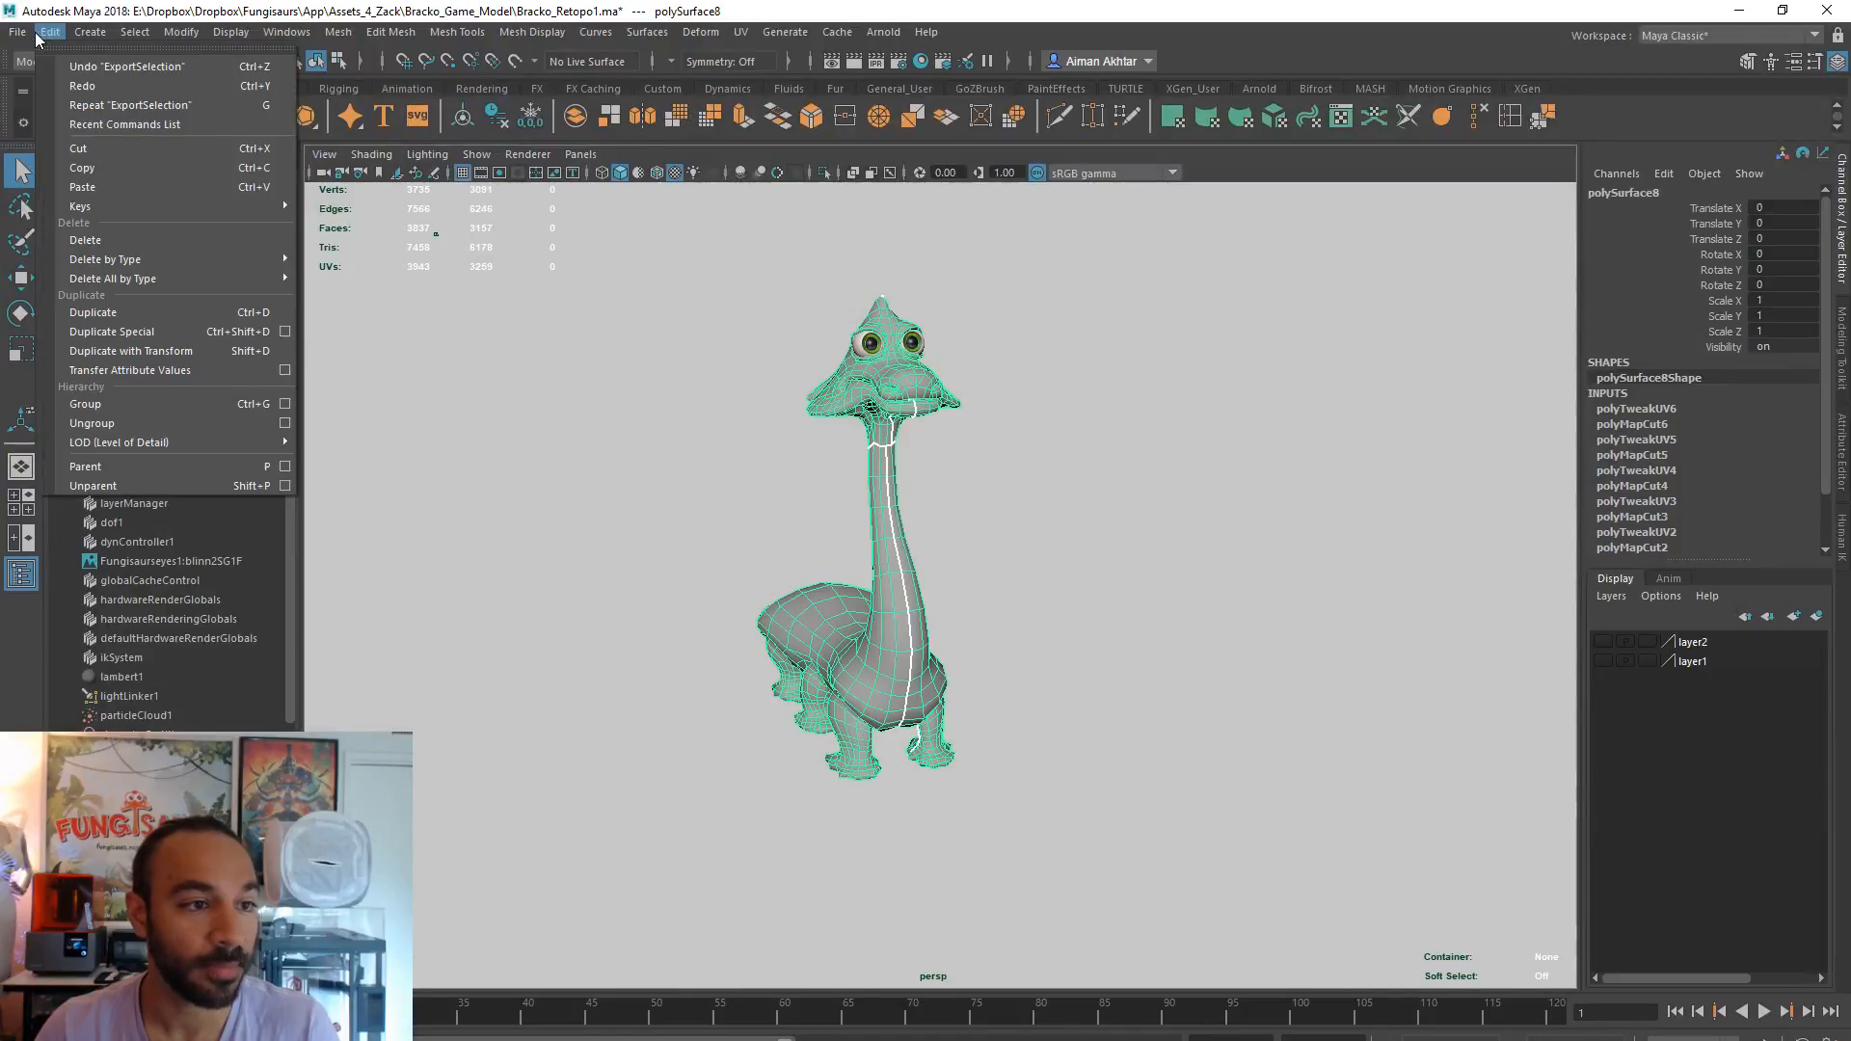
mouse_move(17, 32)
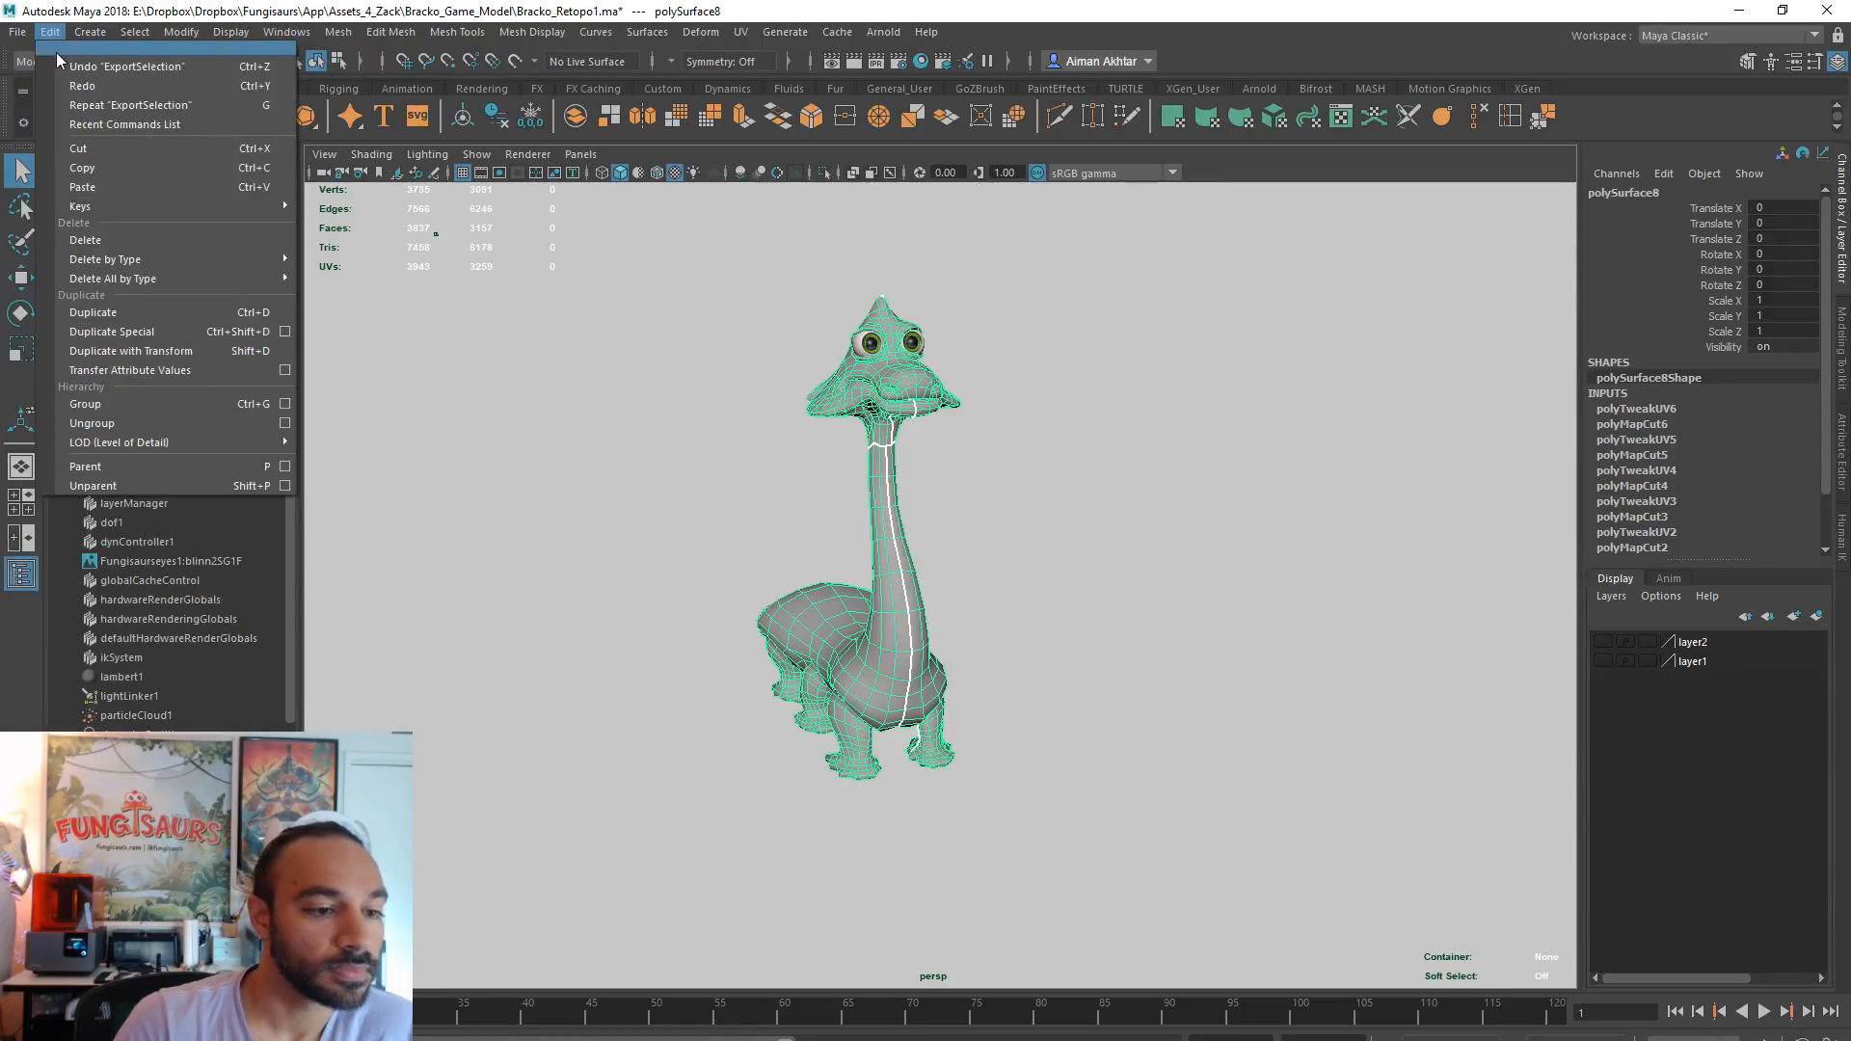
left_click(1015, 738)
left_click(871, 615)
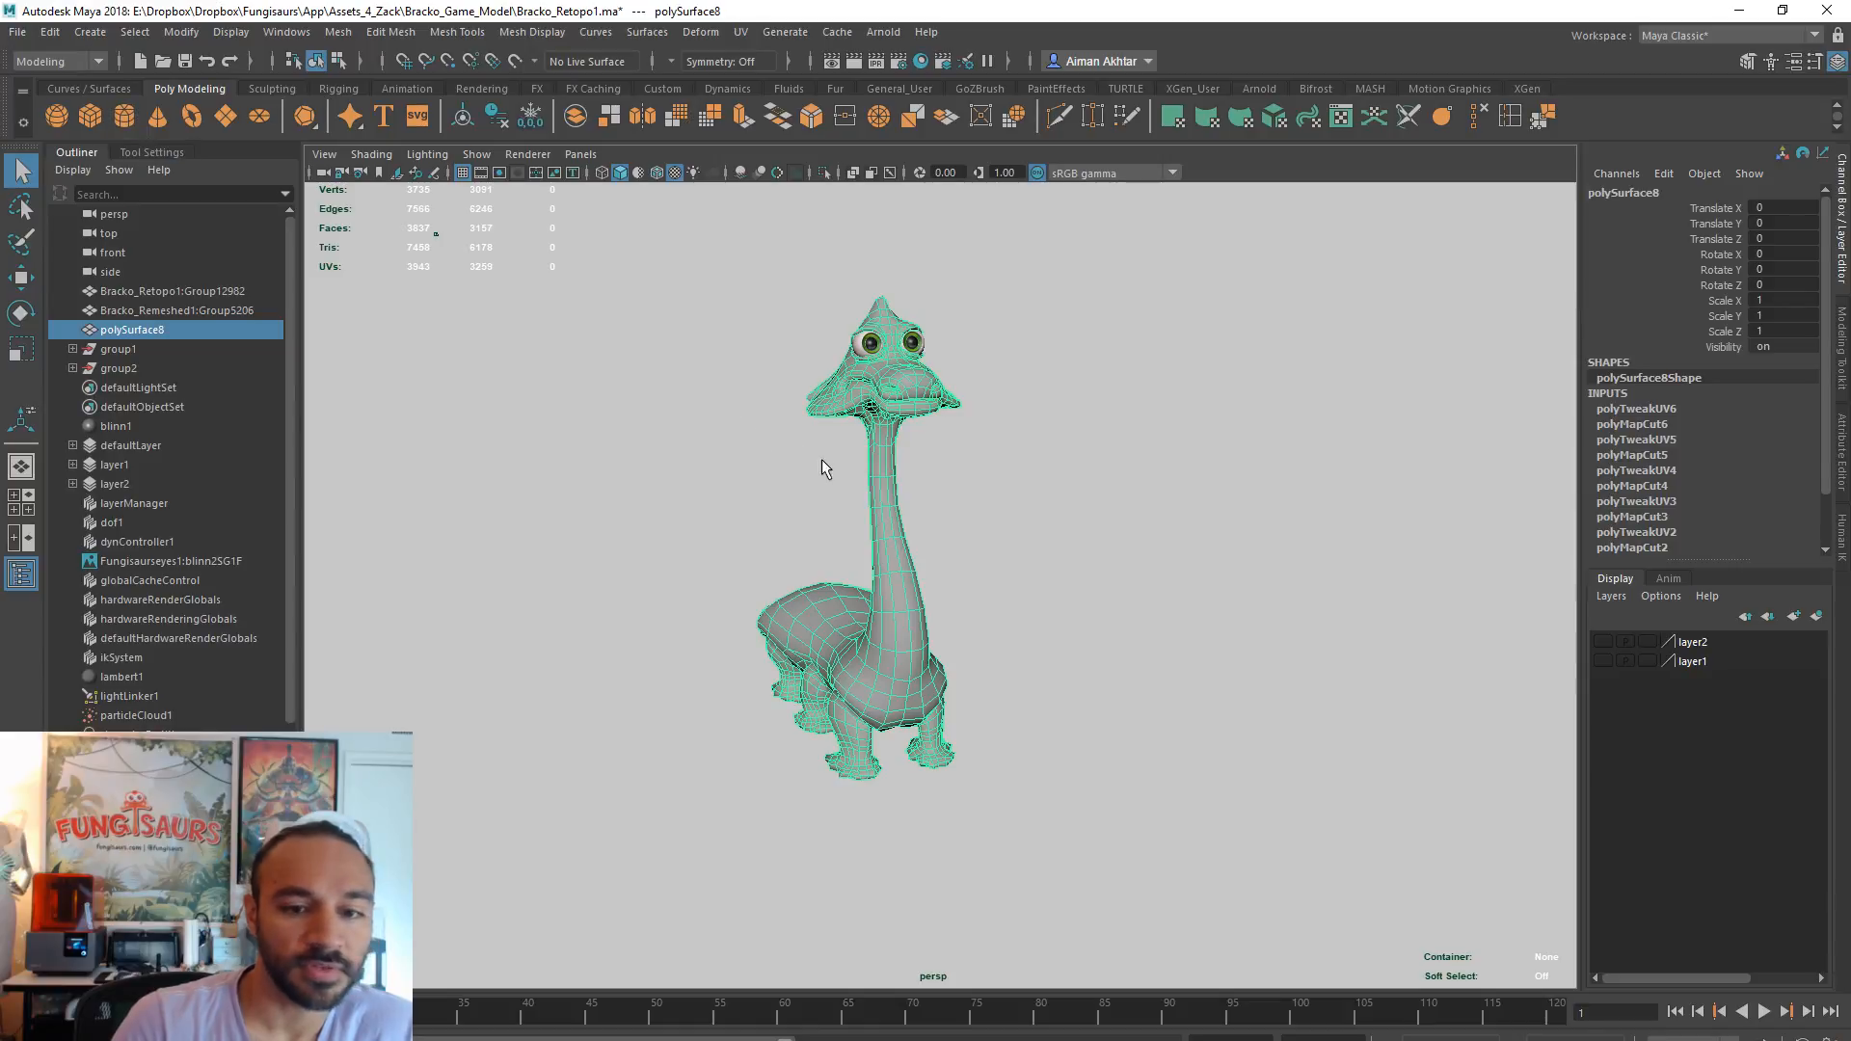
- Run mesh Cleanup on the selected dinosaur, tessellating faces with more than 4 sides
left_click(50, 33)
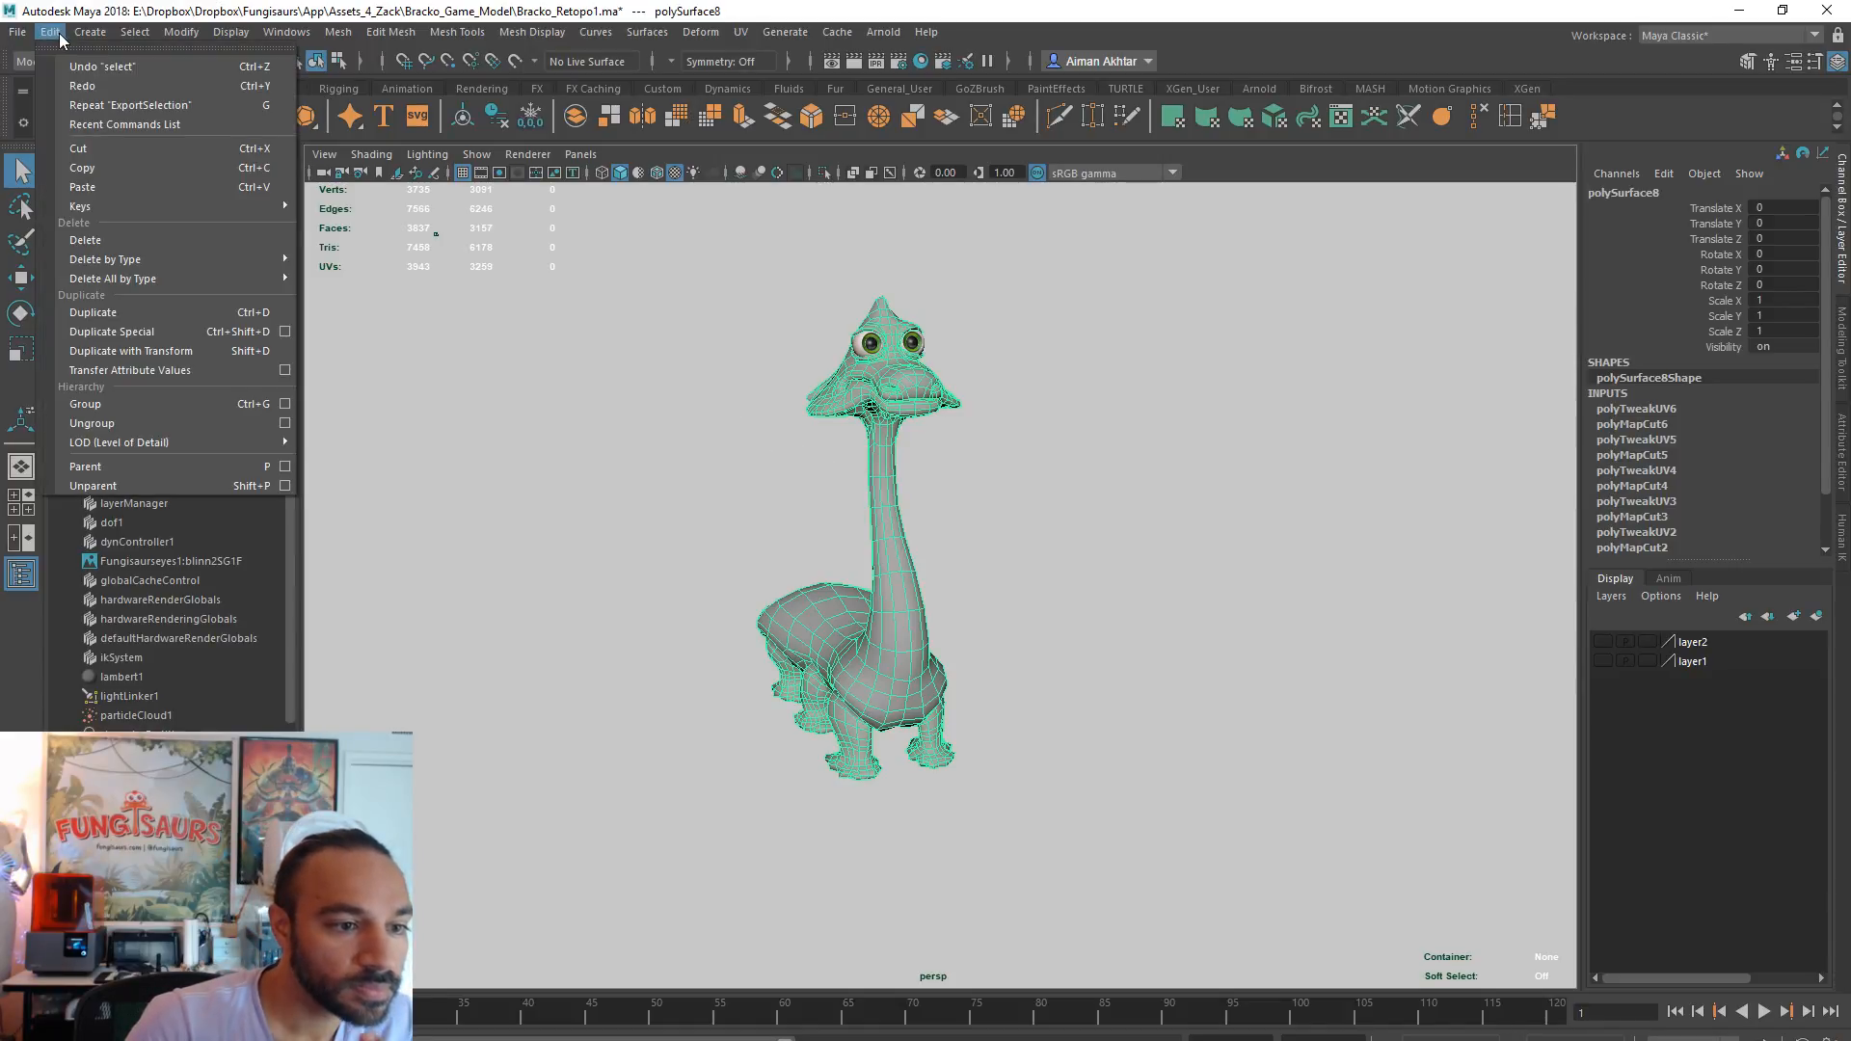
mouse_move(26, 38)
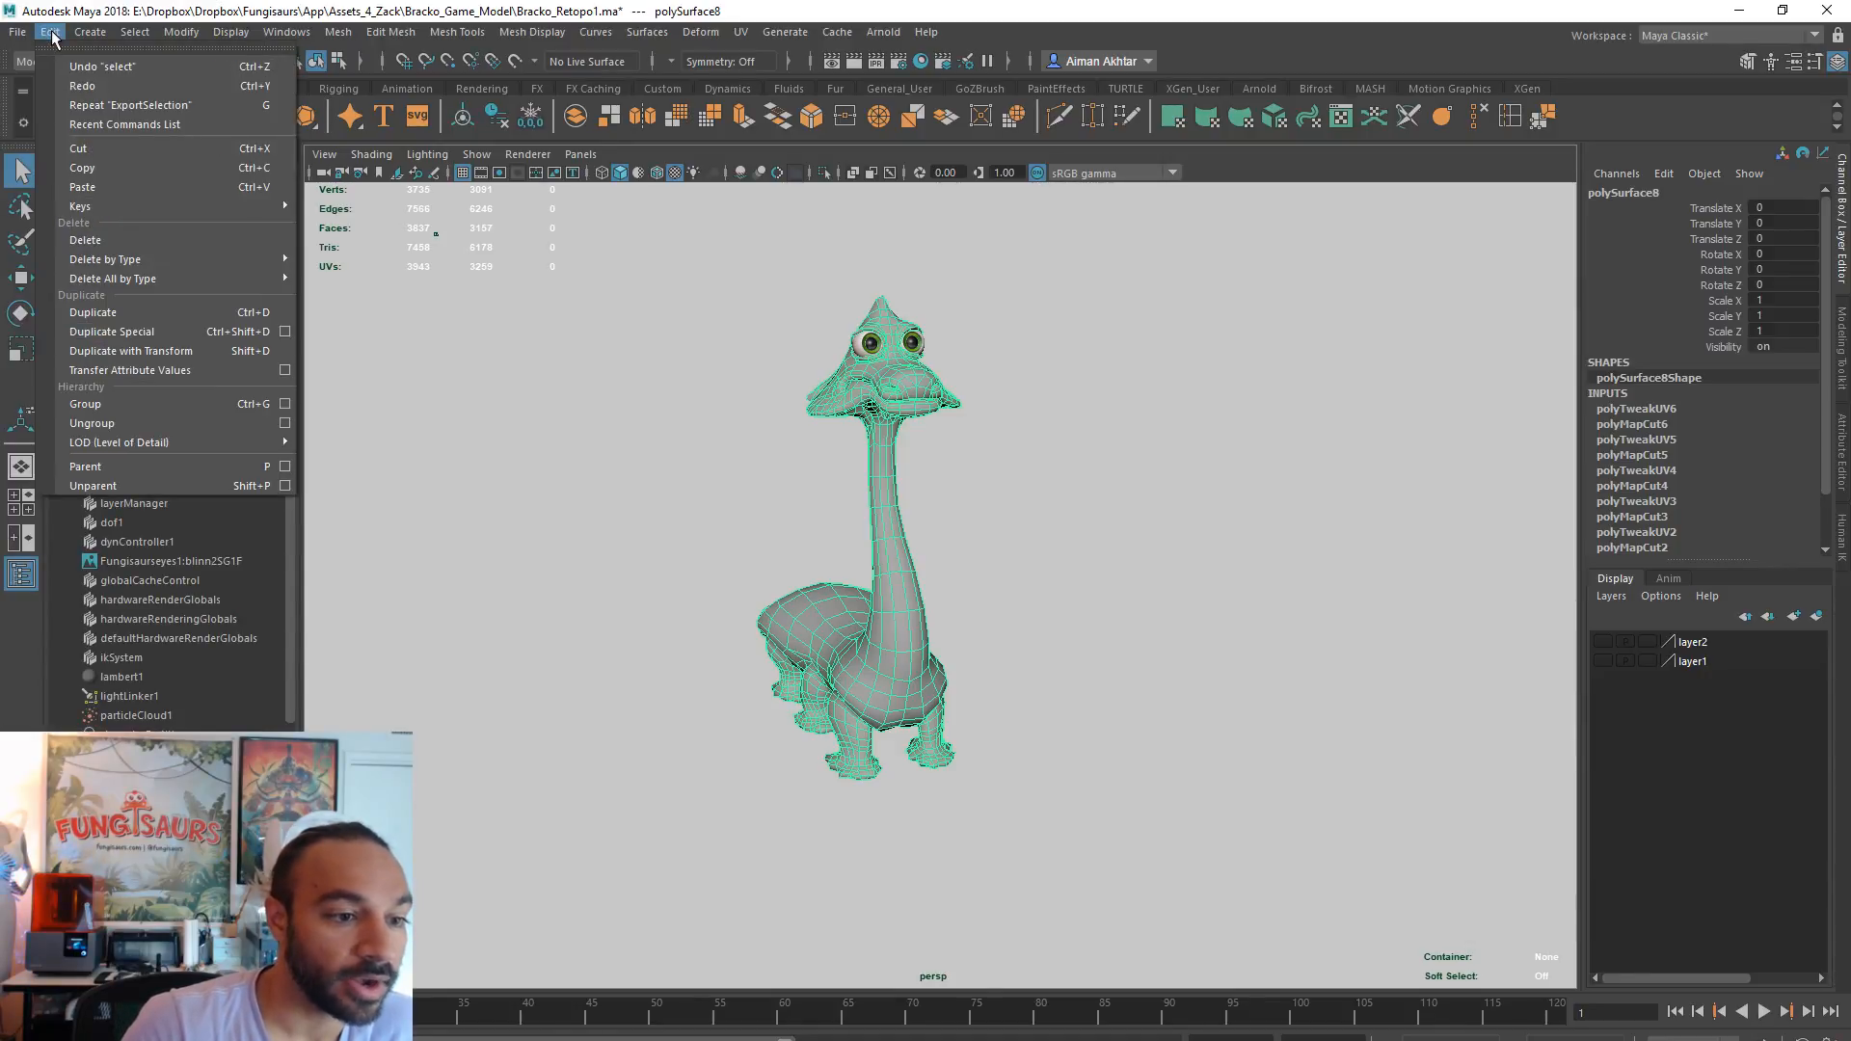
left_click(178, 32)
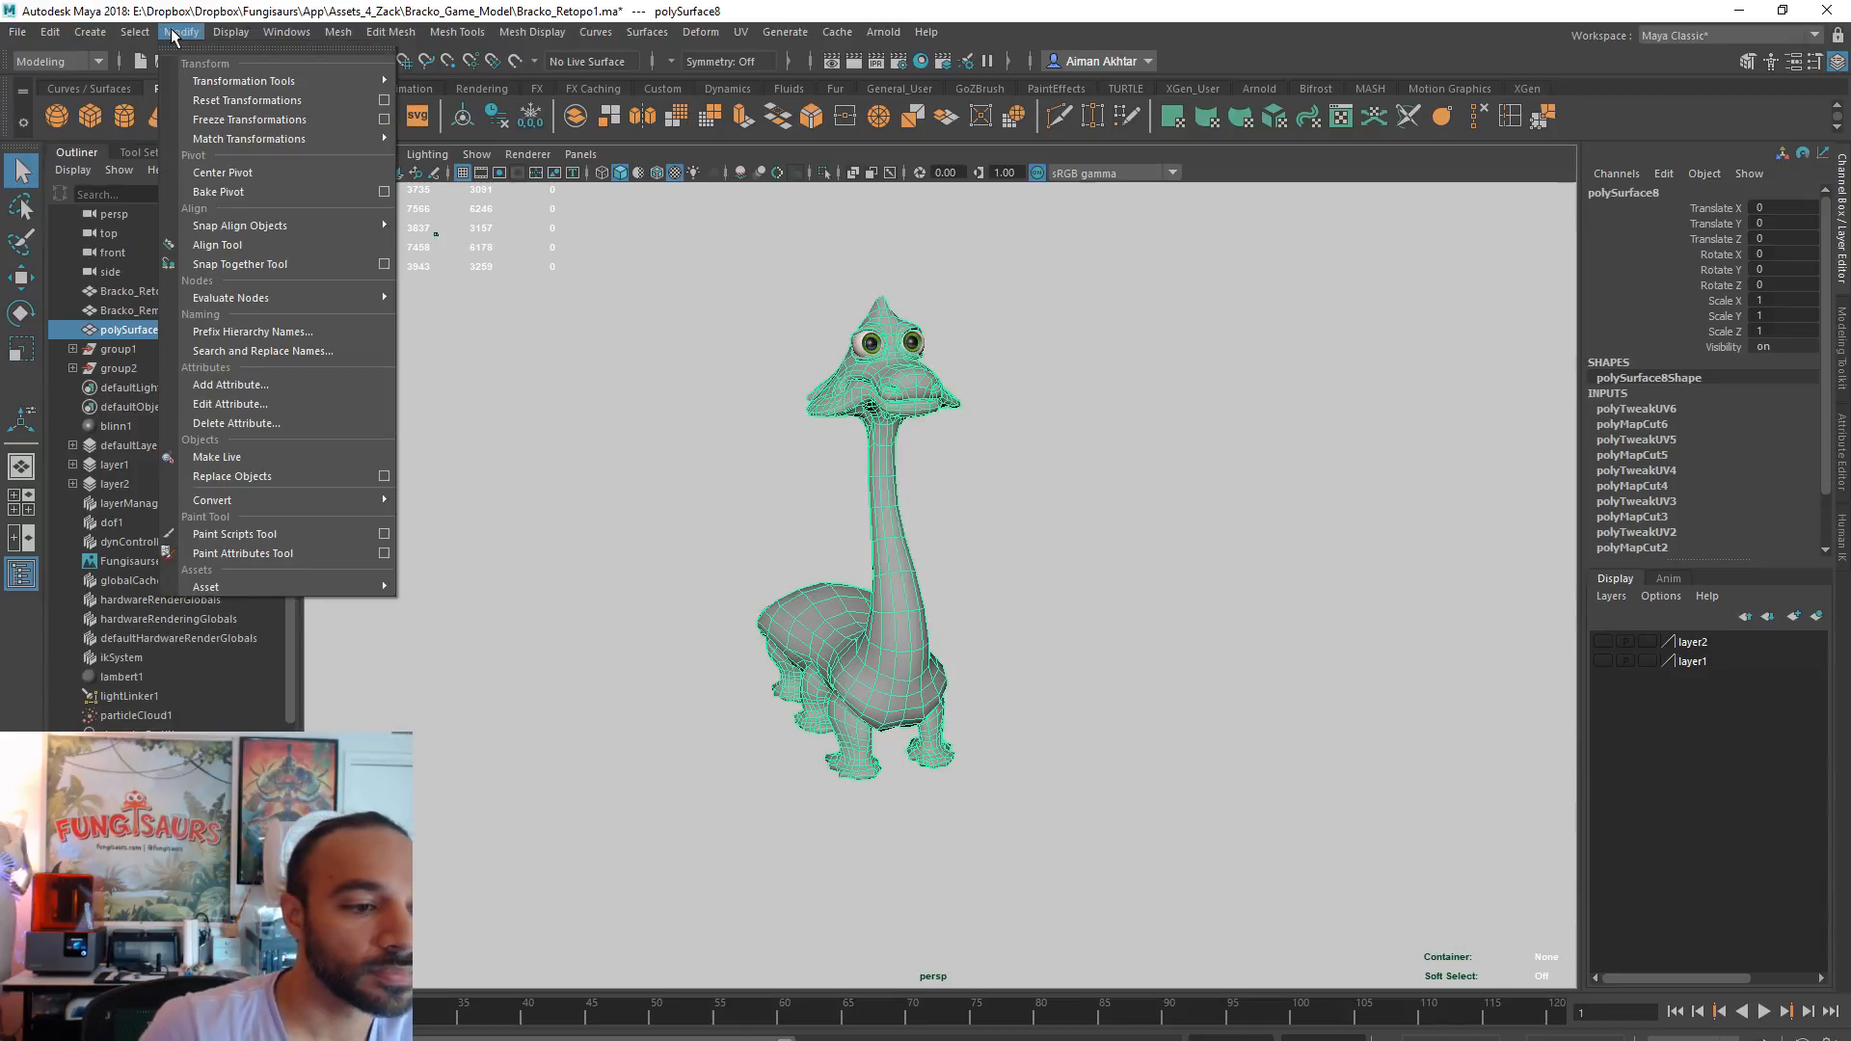
mouse_move(343, 37)
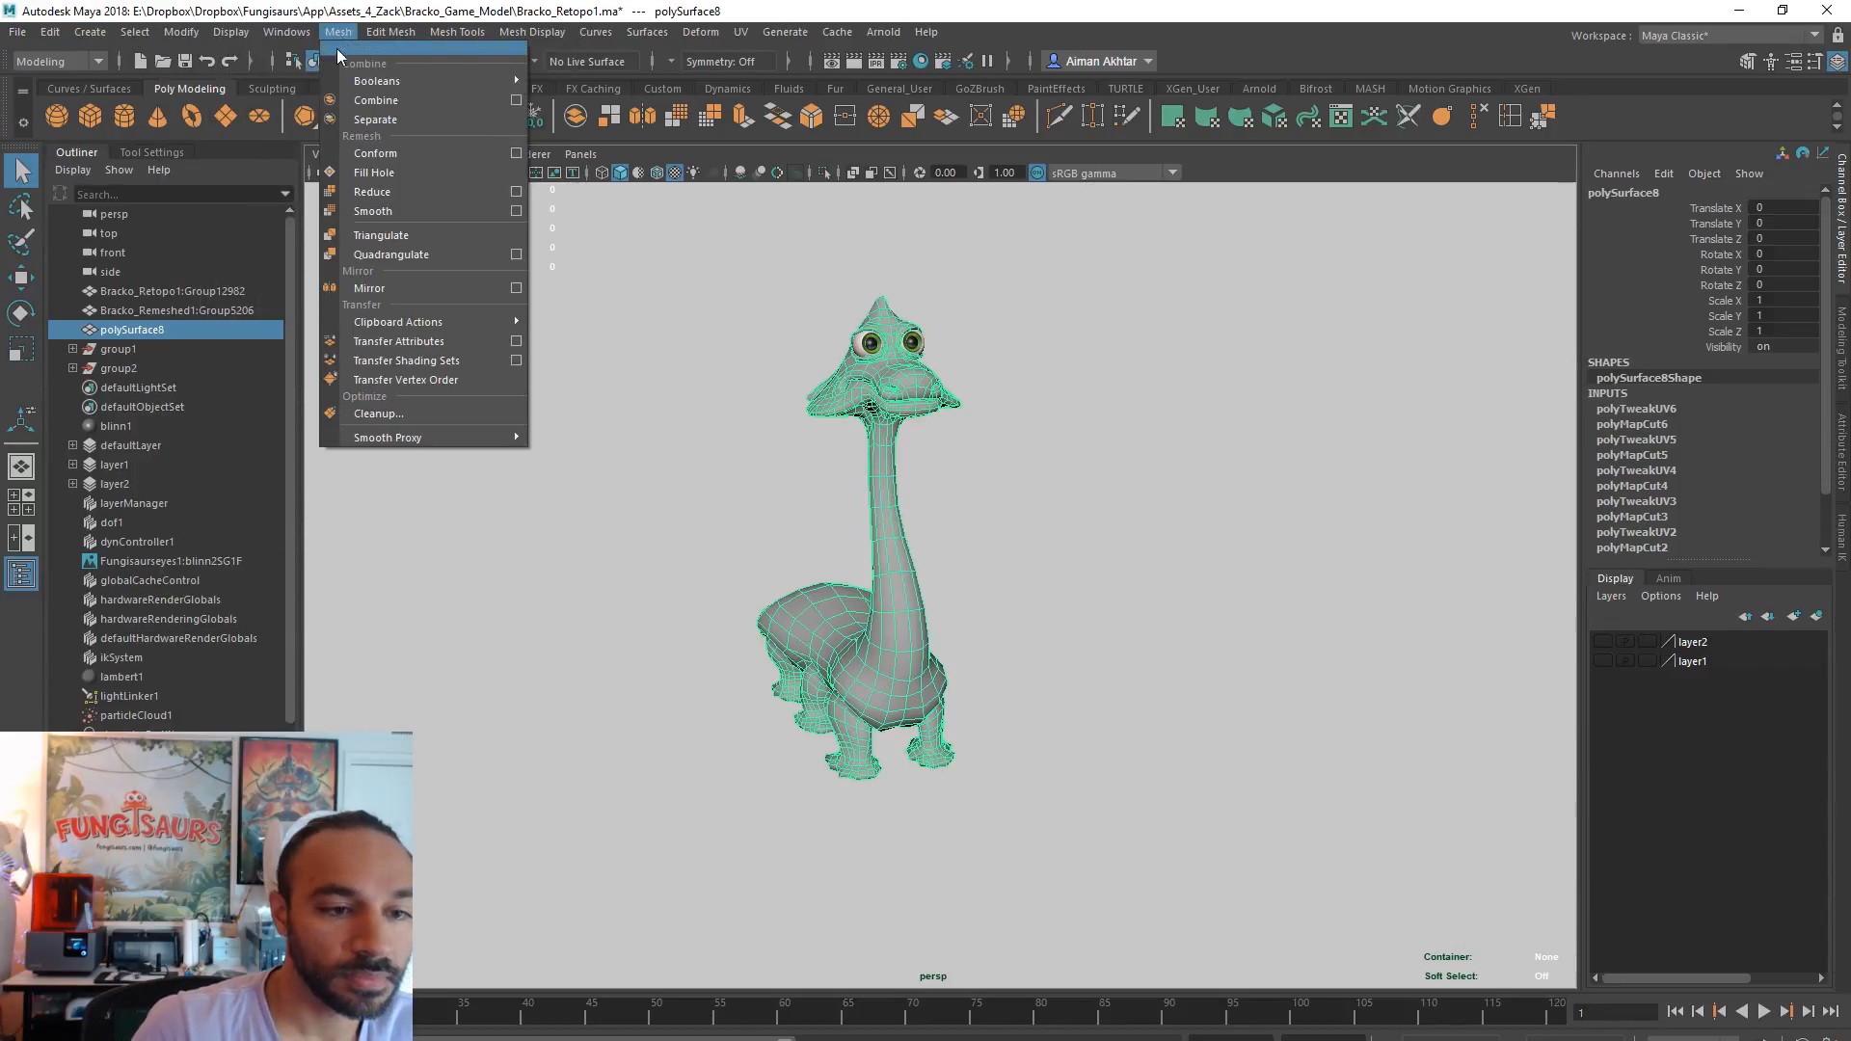
left_click(415, 412)
left_click_drag(1375, 563, 1241, 403)
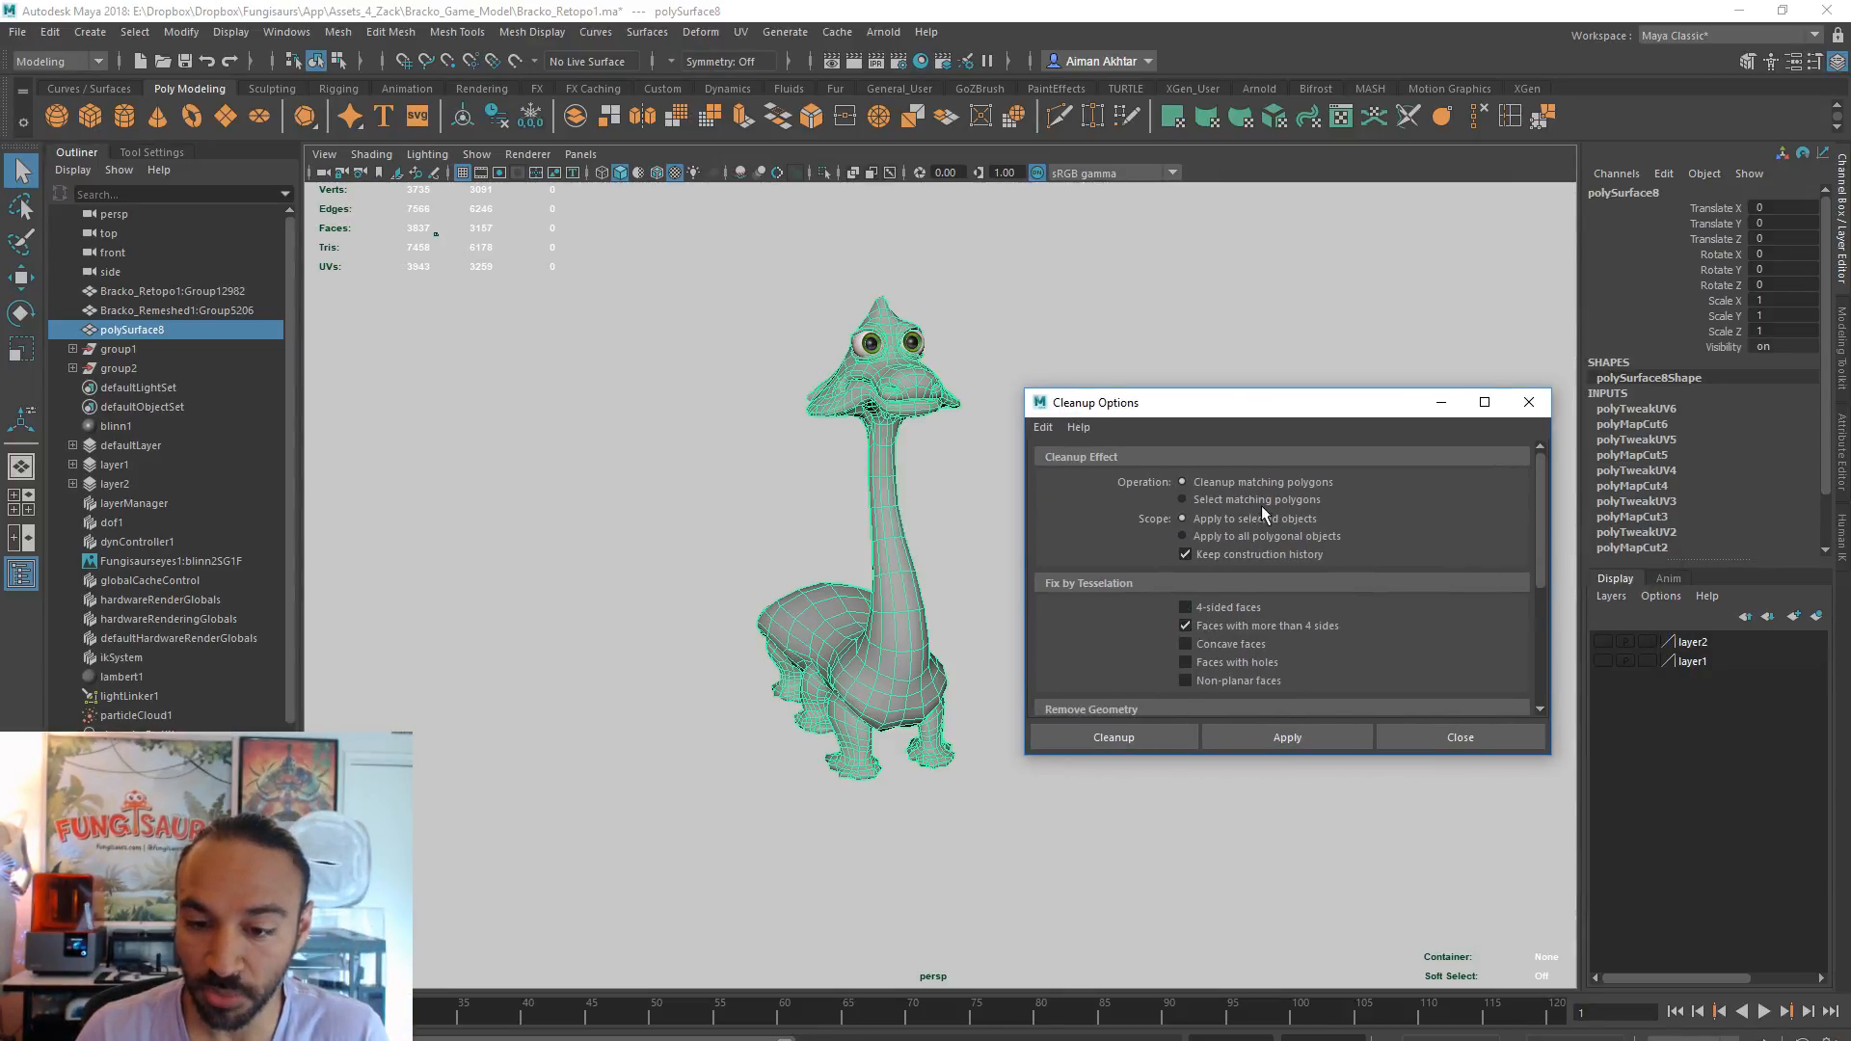
left_click(1148, 729)
left_click_drag(1137, 729, 790, 633, "alt")
key("f")
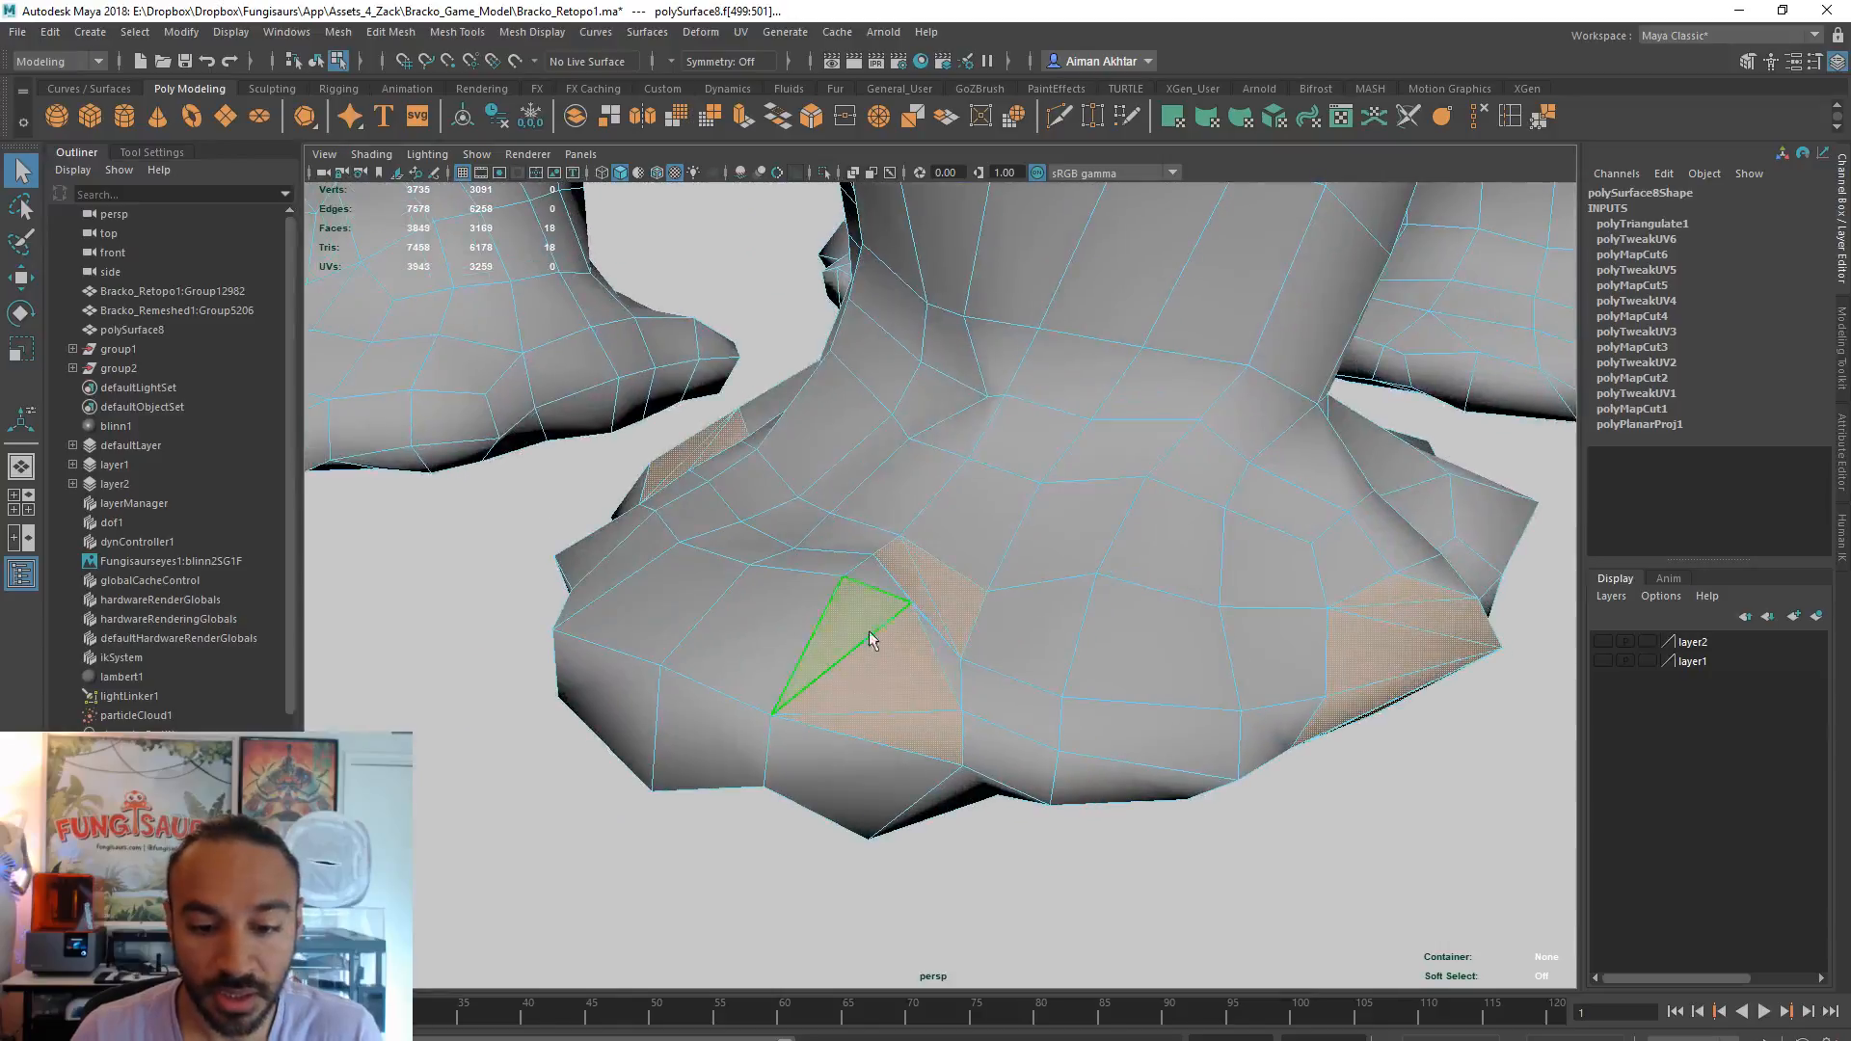
- Examine the newly tessellated faces around the dinosaur's feet, then clear the face selection
scroll(847, 636, "down", 12)
left_click_drag(1259, 504, 823, 648, "alt")
scroll(999, 640, "up", 10)
left_click_drag(1057, 700, 955, 588, "alt")
scroll(867, 560, "down", 4)
left_click_drag(846, 552, 930, 565, "alt")
scroll(929, 568, "down", 7)
key("w")
left_click(1077, 714)
- Switch to edge selection and delete an unneeded diagonal edge on the dinosaur's foot
right_click_drag(962, 525, 1002, 511)
scroll(897, 698, "up", 10)
right_click_drag(896, 698, 805, 698)
left_click_drag(817, 641, 695, 602, "alt")
scroll(796, 639, "up", 5)
right_click_drag(694, 582, 697, 526)
left_click(694, 569)
key("Delete")
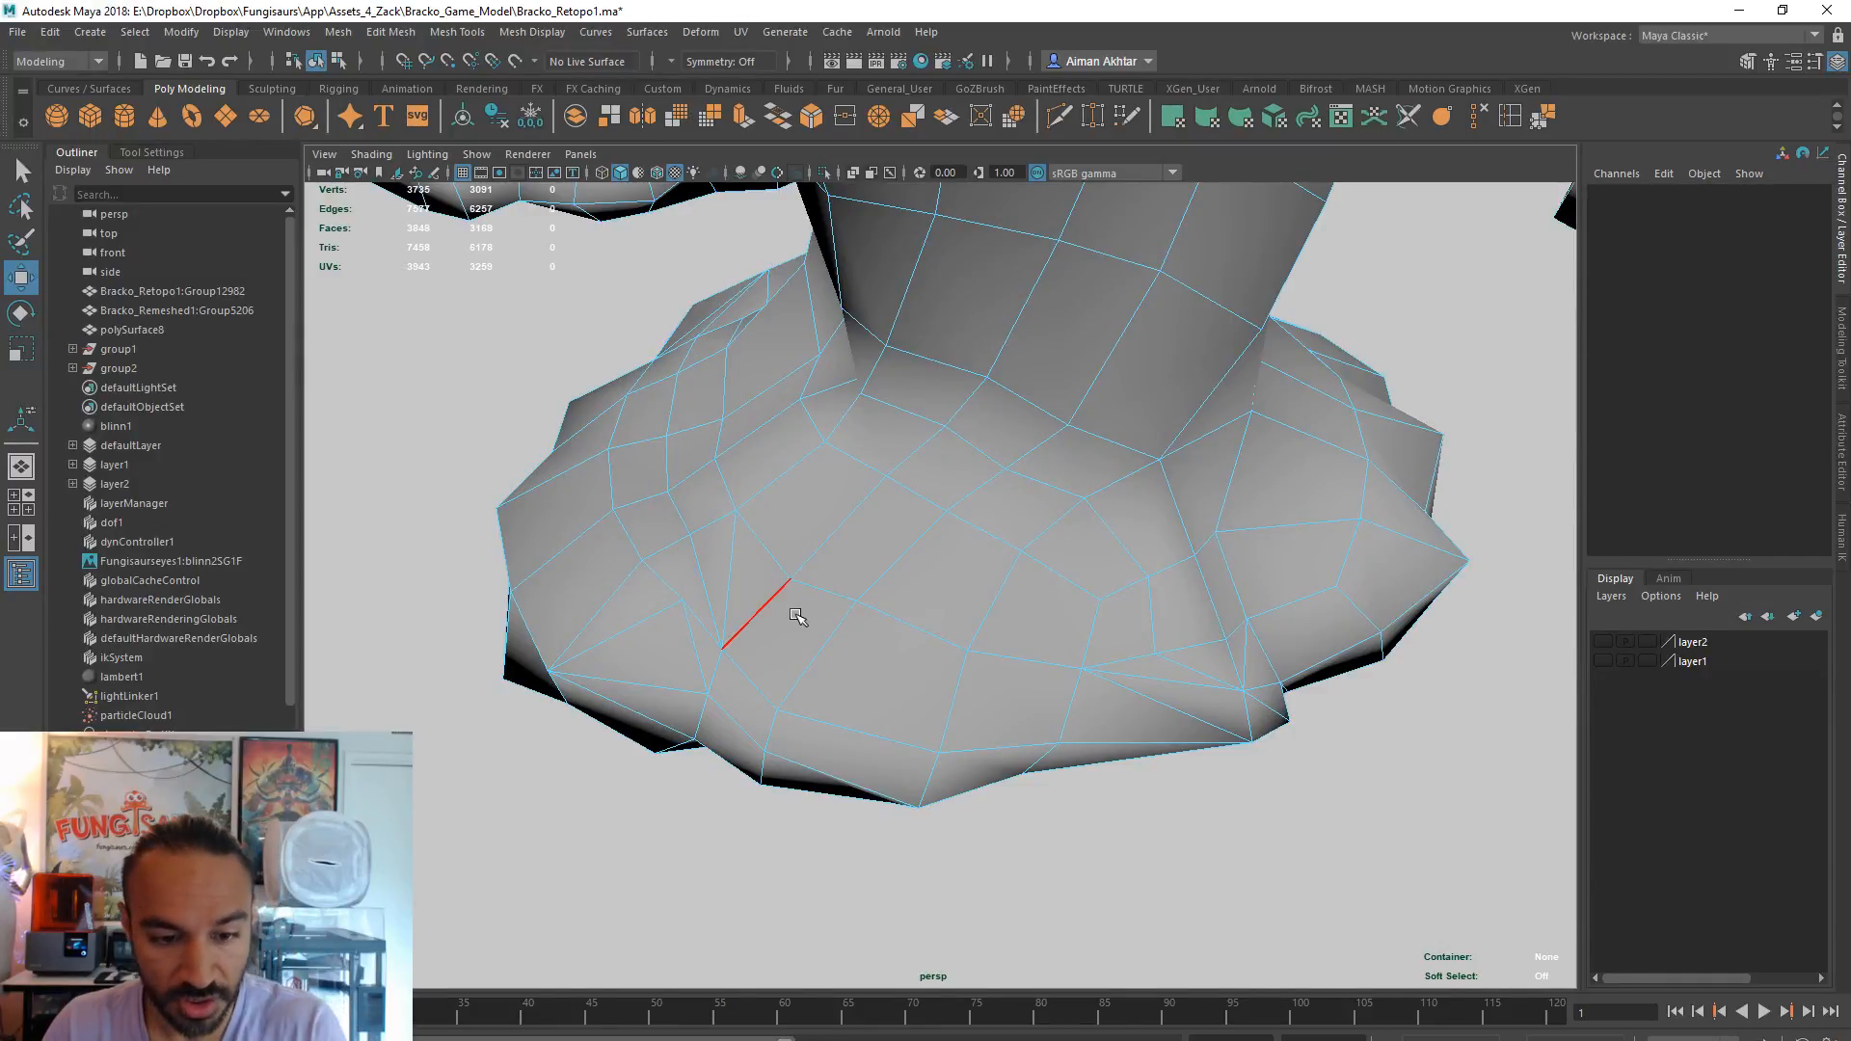
- Delete two more unneeded edges around the foot to merge neighbouring triangles
left_click_drag(923, 633, 868, 591, "alt")
right_click_drag(870, 583, 870, 584)
key("Delete")
left_click_drag(1079, 631, 1033, 626, "alt")
left_click(994, 578)
right_click_drag(951, 583, 902, 586)
mouse_move(974, 633)
left_mouse_down("alt")
mouse_move(1136, 648)
mouse_move(979, 622)
mouse_move(1157, 591)
mouse_move(1003, 611)
mouse_move(945, 646)
left_mouse_up("alt")
right_click_drag(906, 579, 901, 540)
left_click(843, 659)
- Return to object mode with the whole dinosaur mesh selected
left_click_drag(942, 662, 874, 661, "alt")
left_click_drag(600, 622, 450, 615, "alt")
scroll(602, 600, "down", 2)
left_click_drag(601, 600, 882, 622, "alt")
scroll(892, 617, "down", 5)
right_click(943, 569)
right_click_drag(943, 568, 1031, 540)
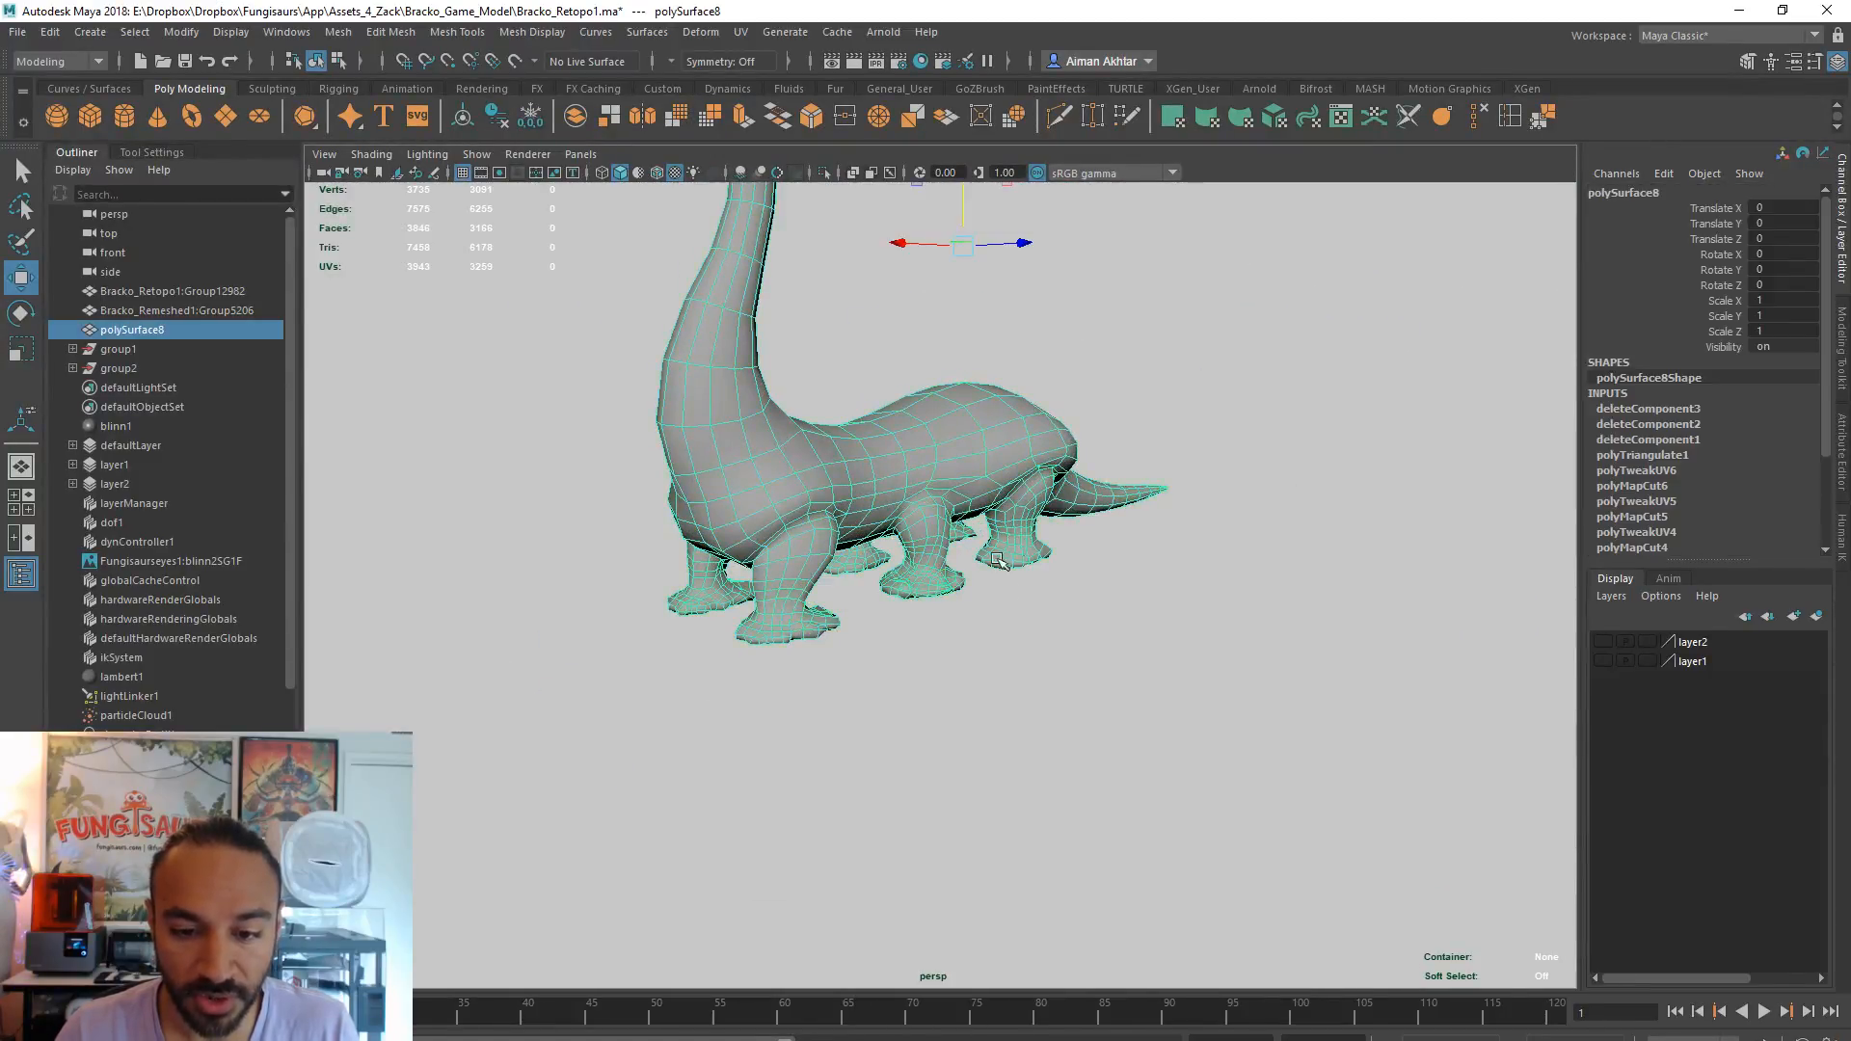
- Delete the construction history of the dinosaur mesh
key("f")
left_click(27, 38)
mouse_move(40, 35)
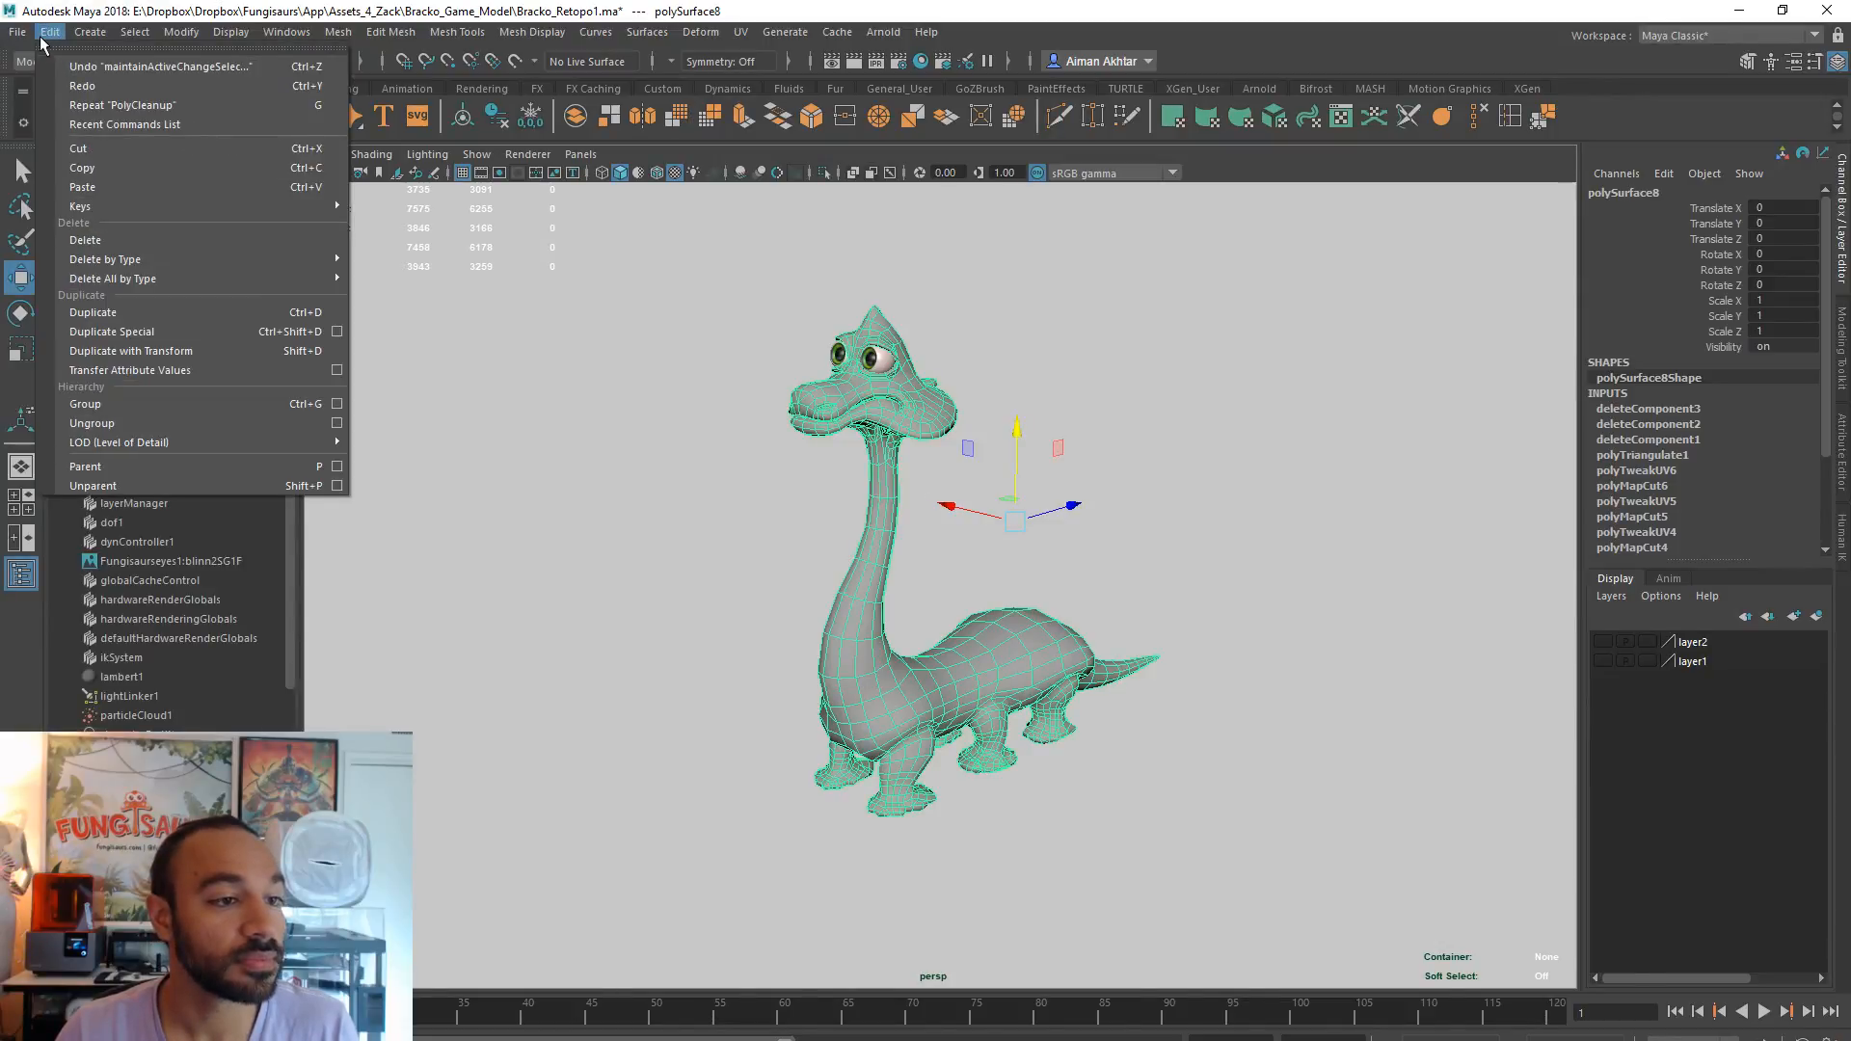
mouse_move(193, 260)
left_click(382, 281)
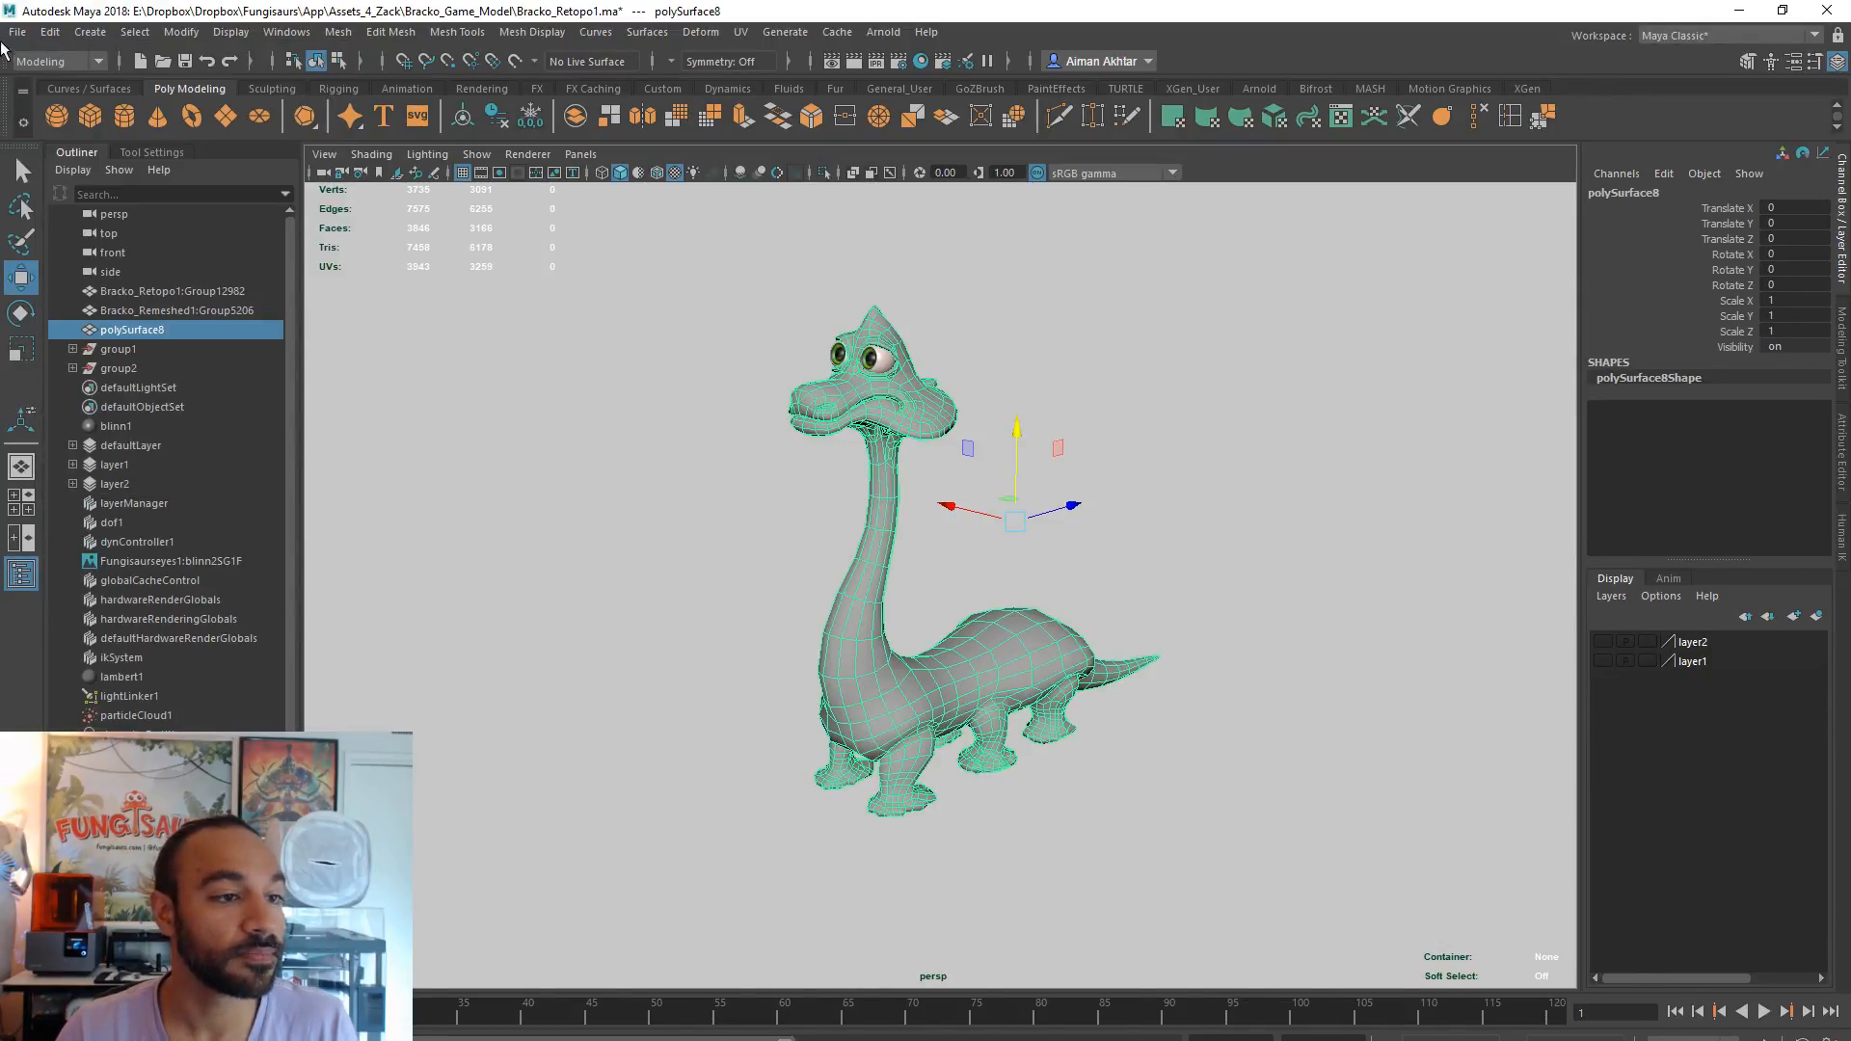
- Export the selected cleaned mesh over the existing Bracko_gamres1.obj, agreeing to replace the file
left_click(17, 31)
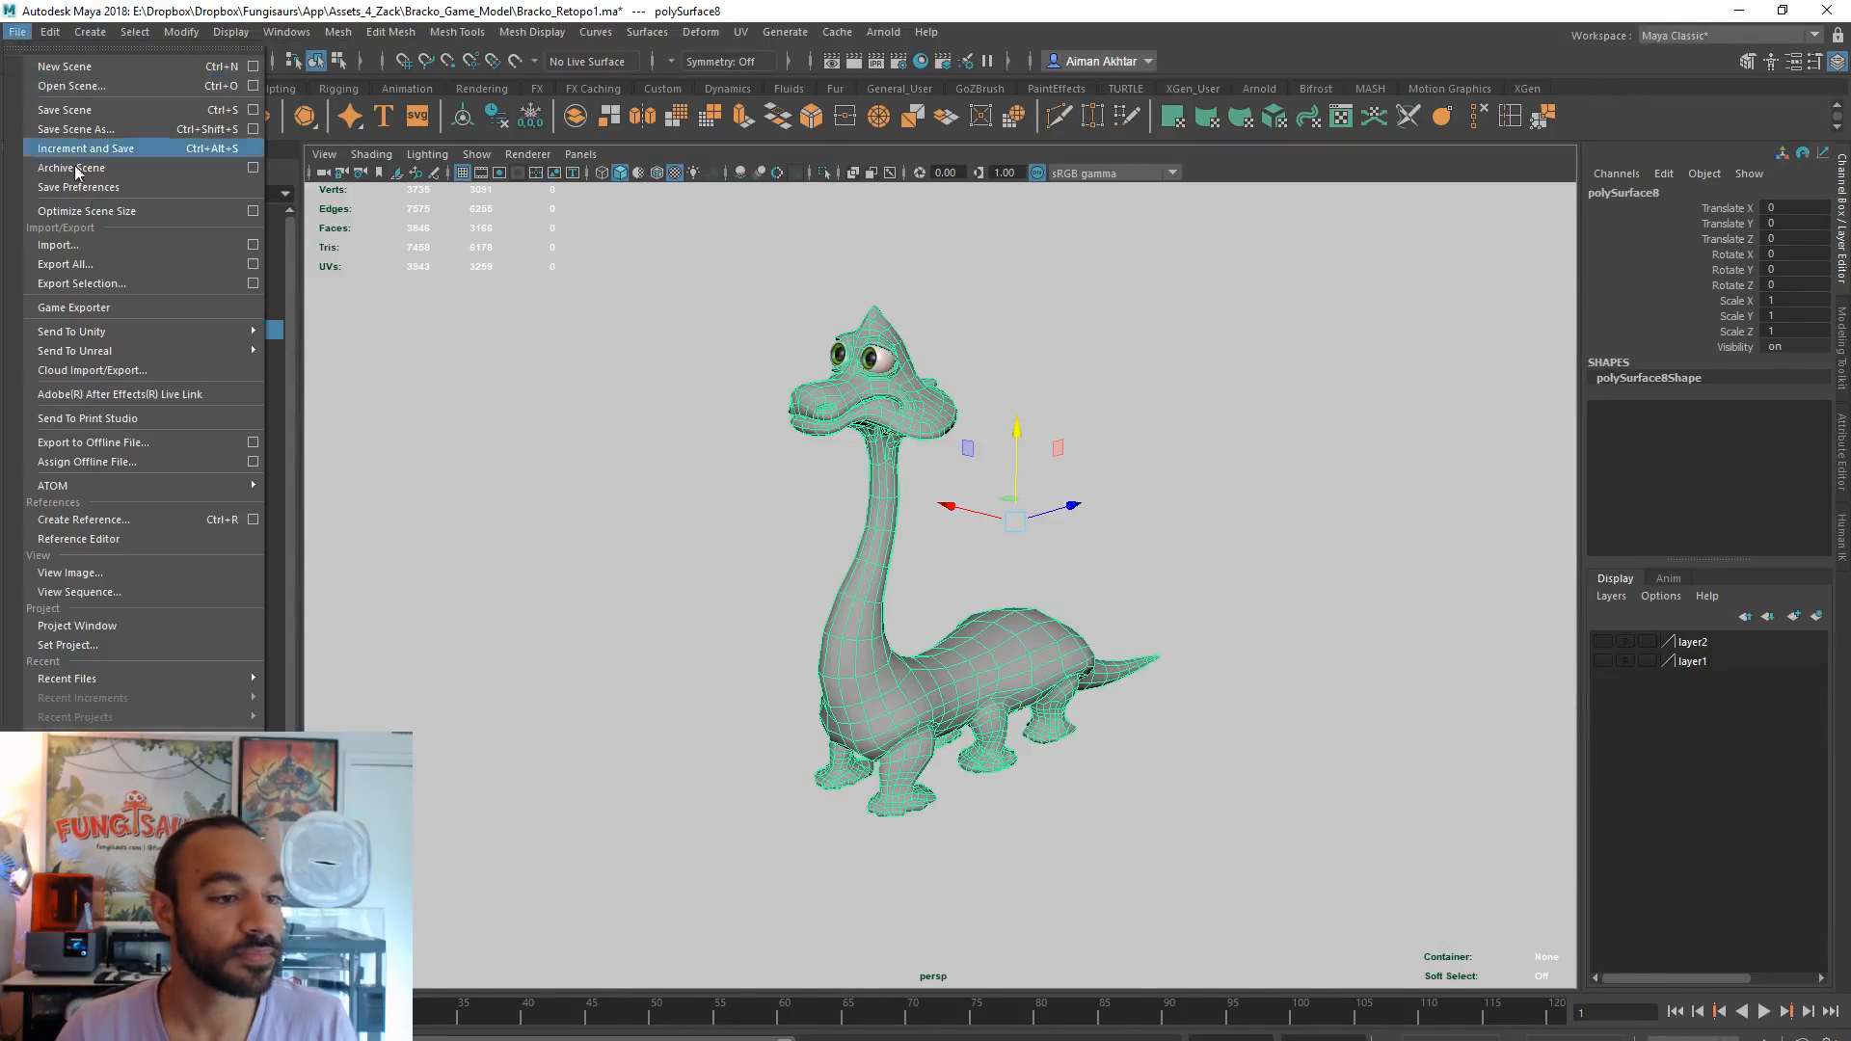
left_click(85, 283)
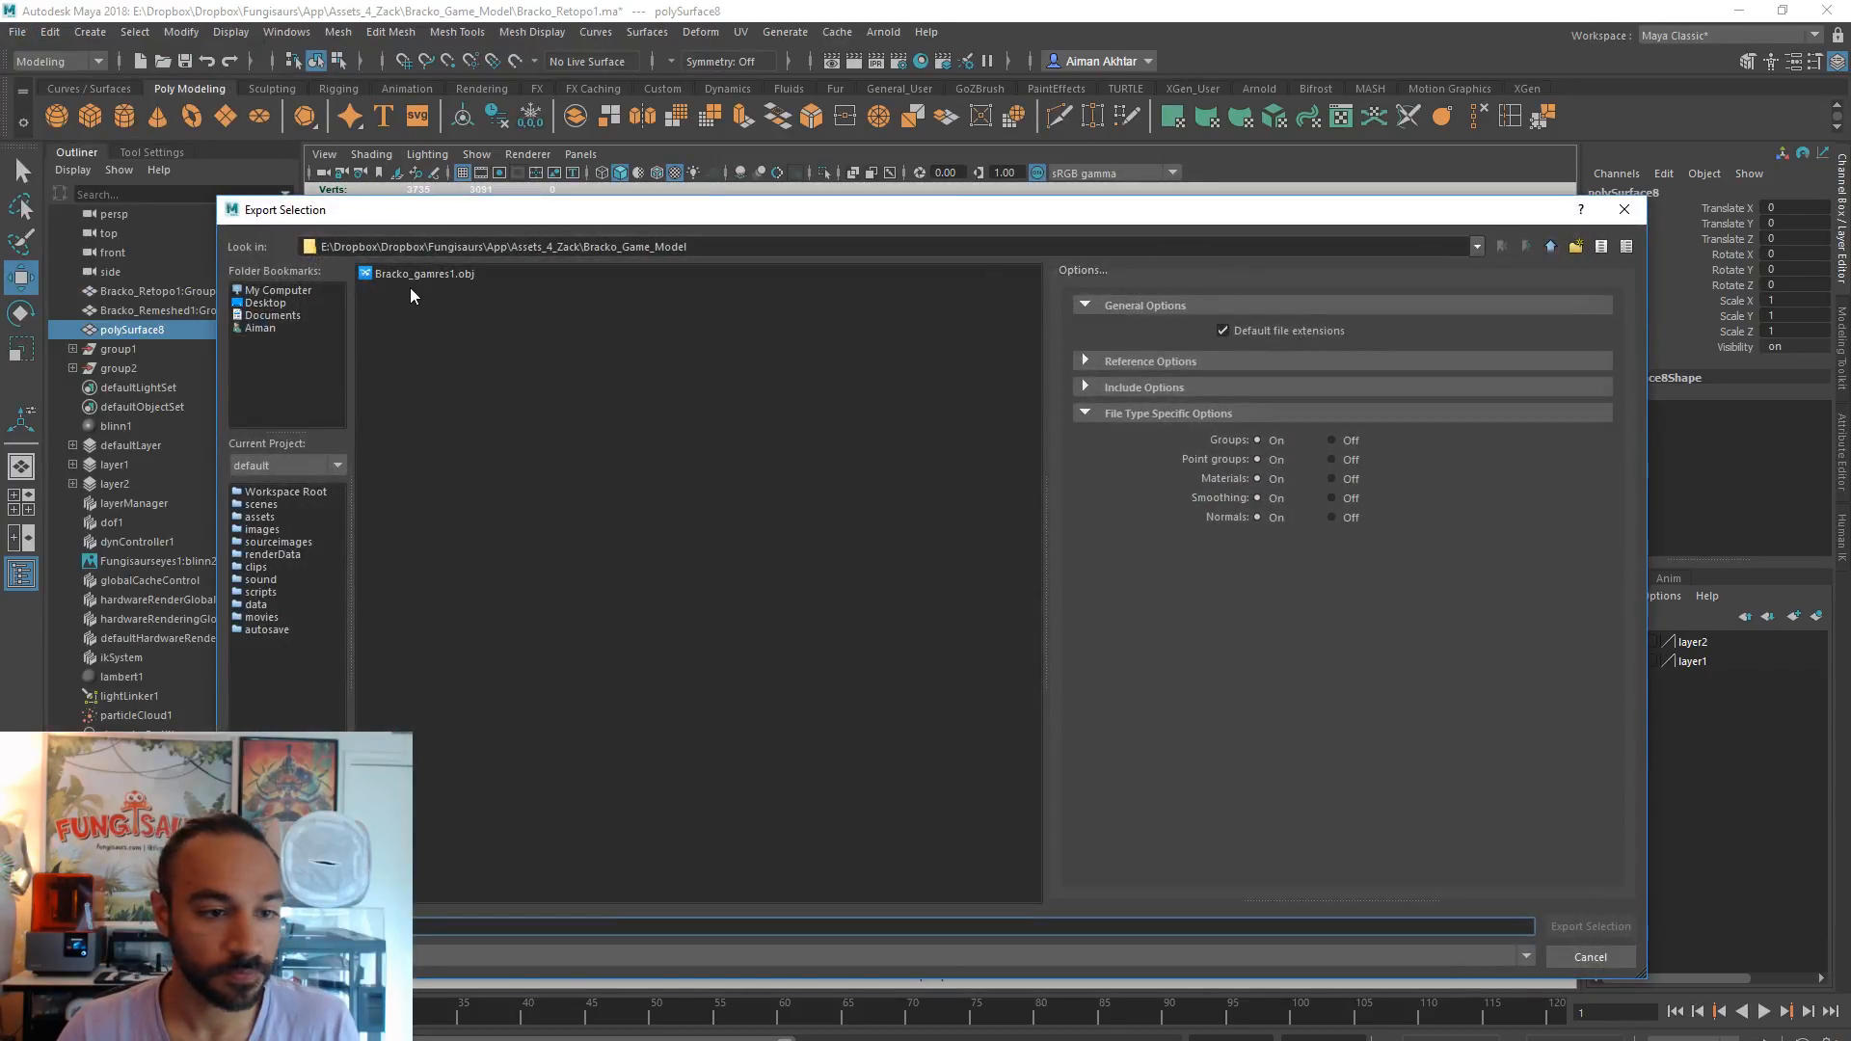
left_click(420, 275)
left_click(1608, 928)
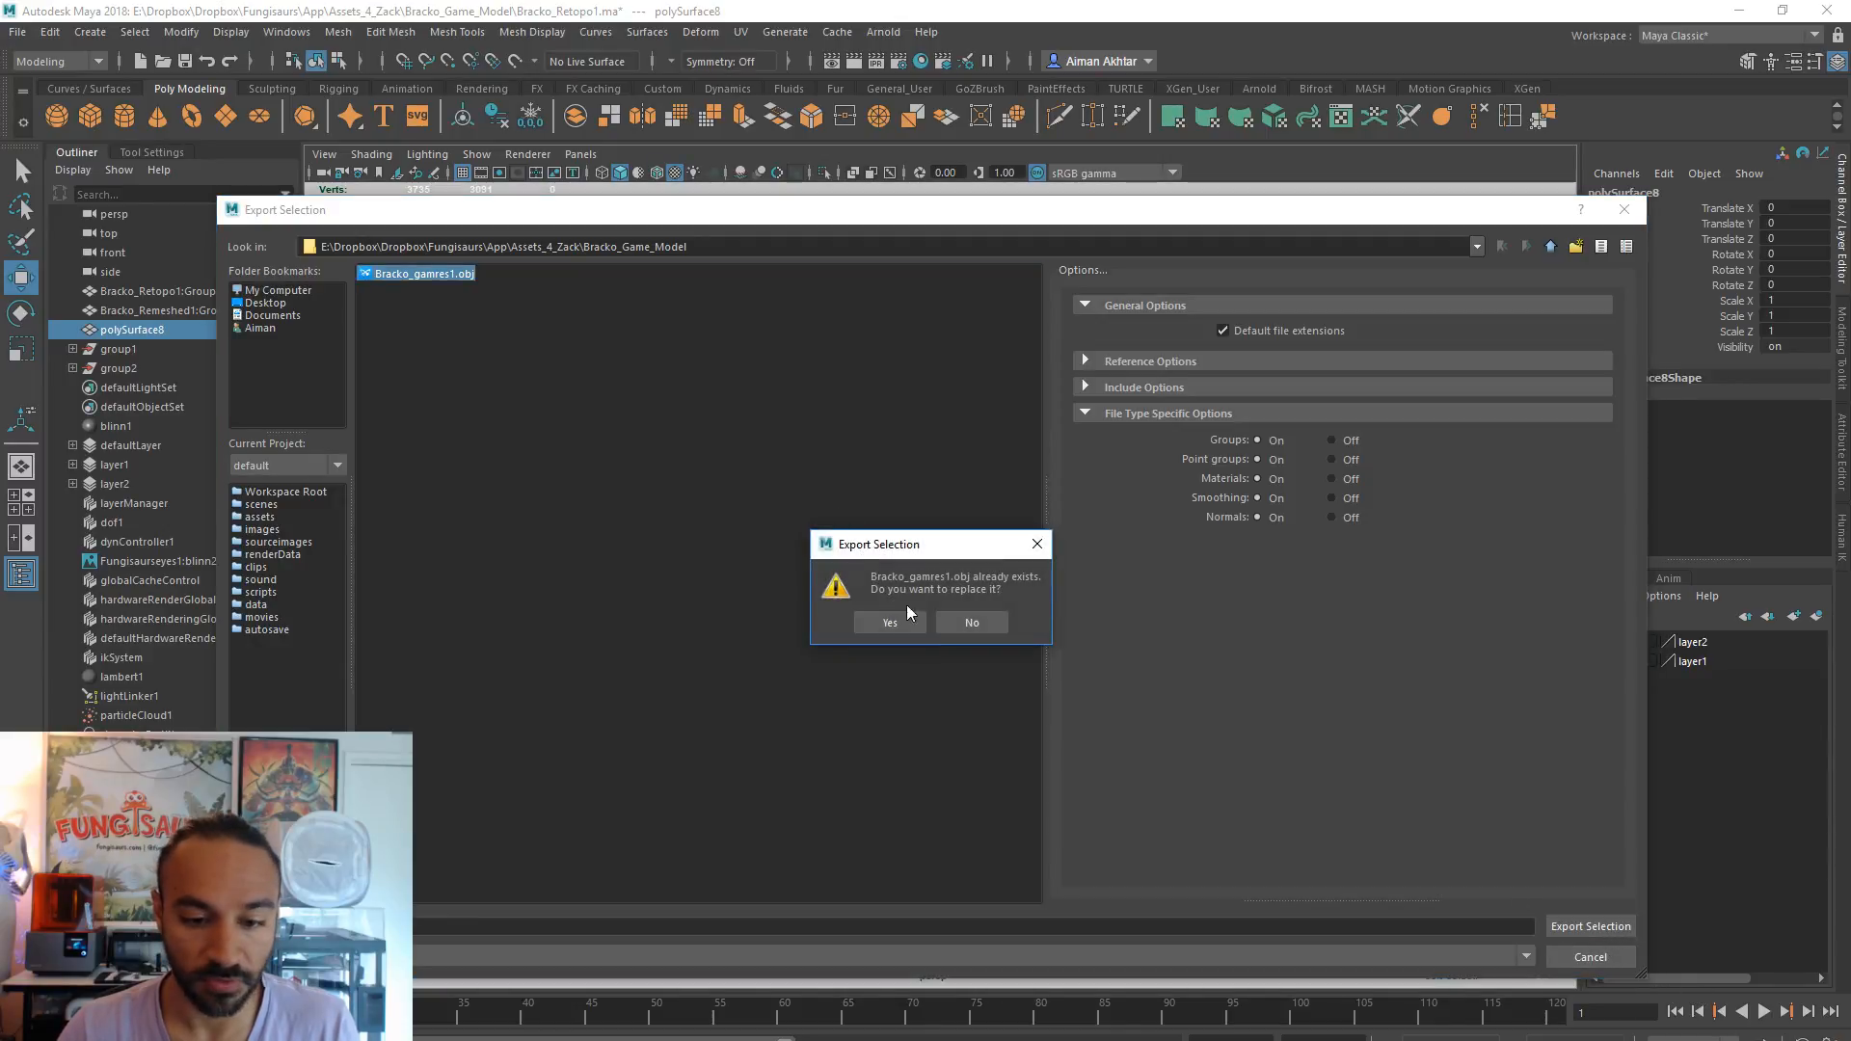
left_click(887, 622)
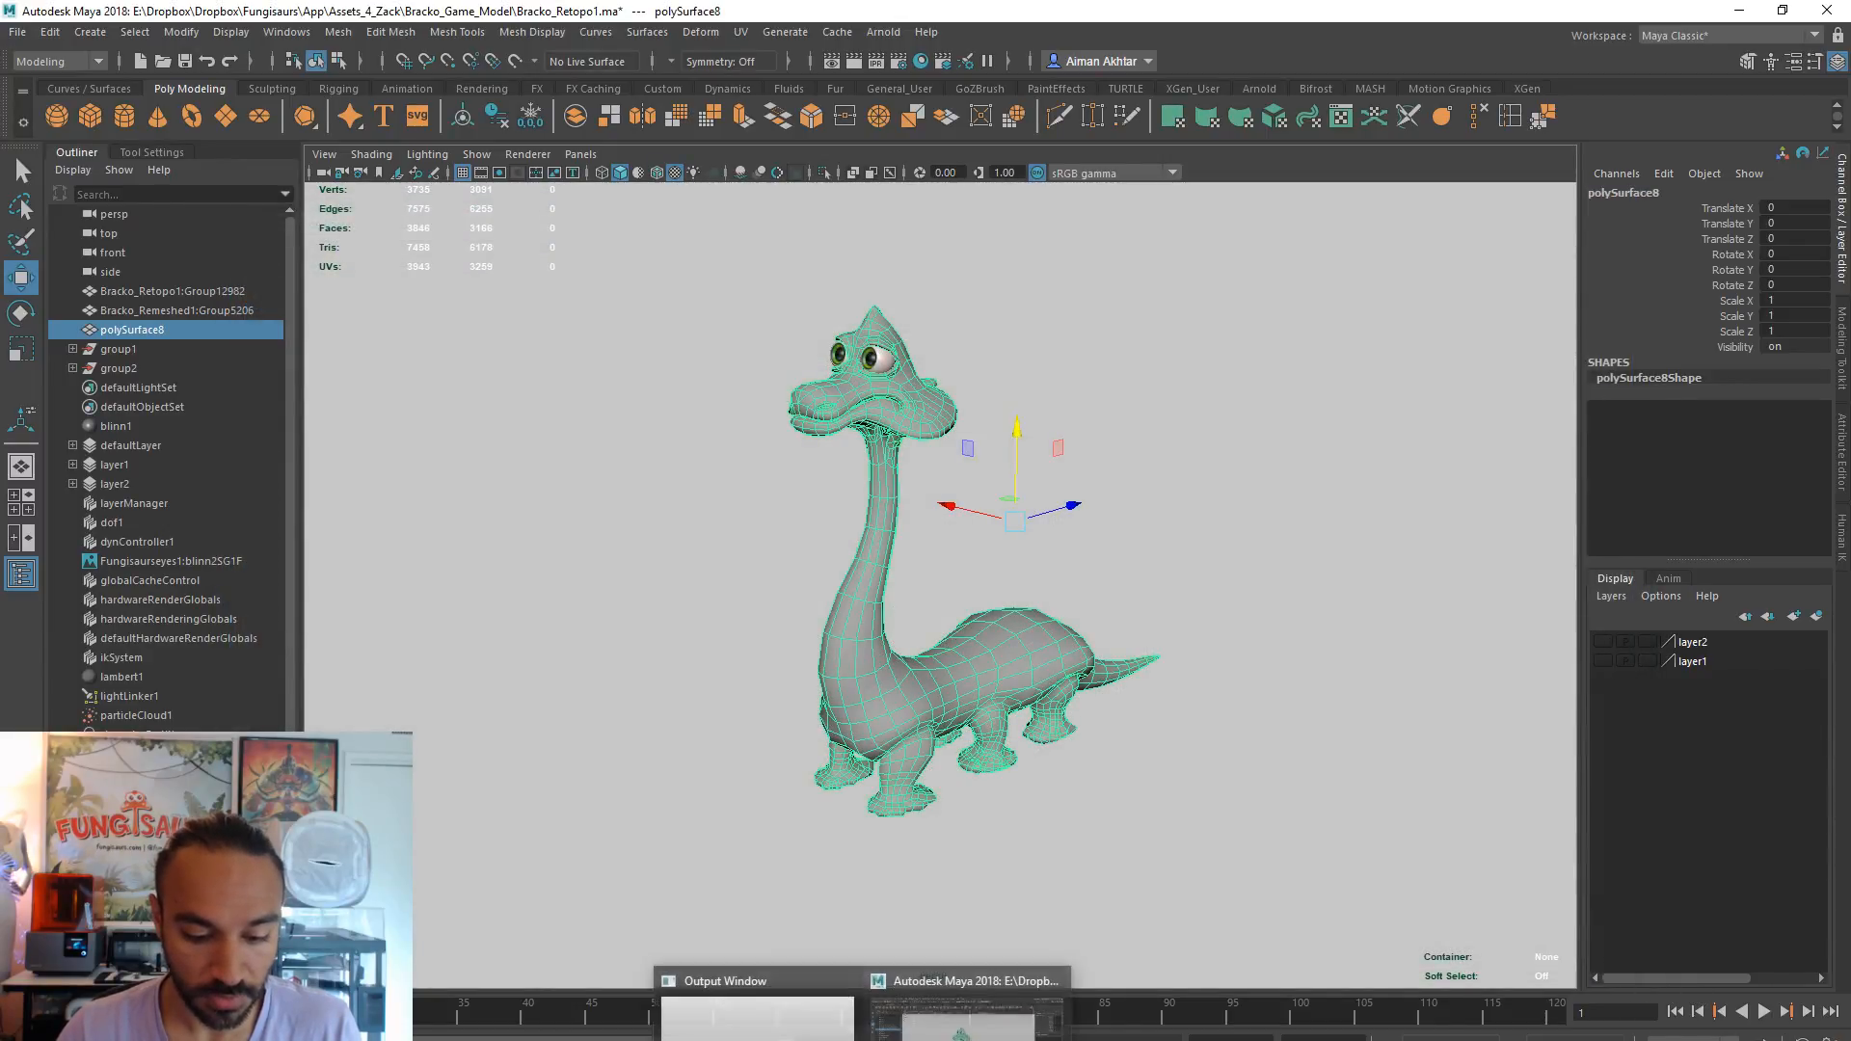
- Switch to ZBrush and delete all subtools of the previously imported Bracko_gamres1 tool
left_click(913, 1040)
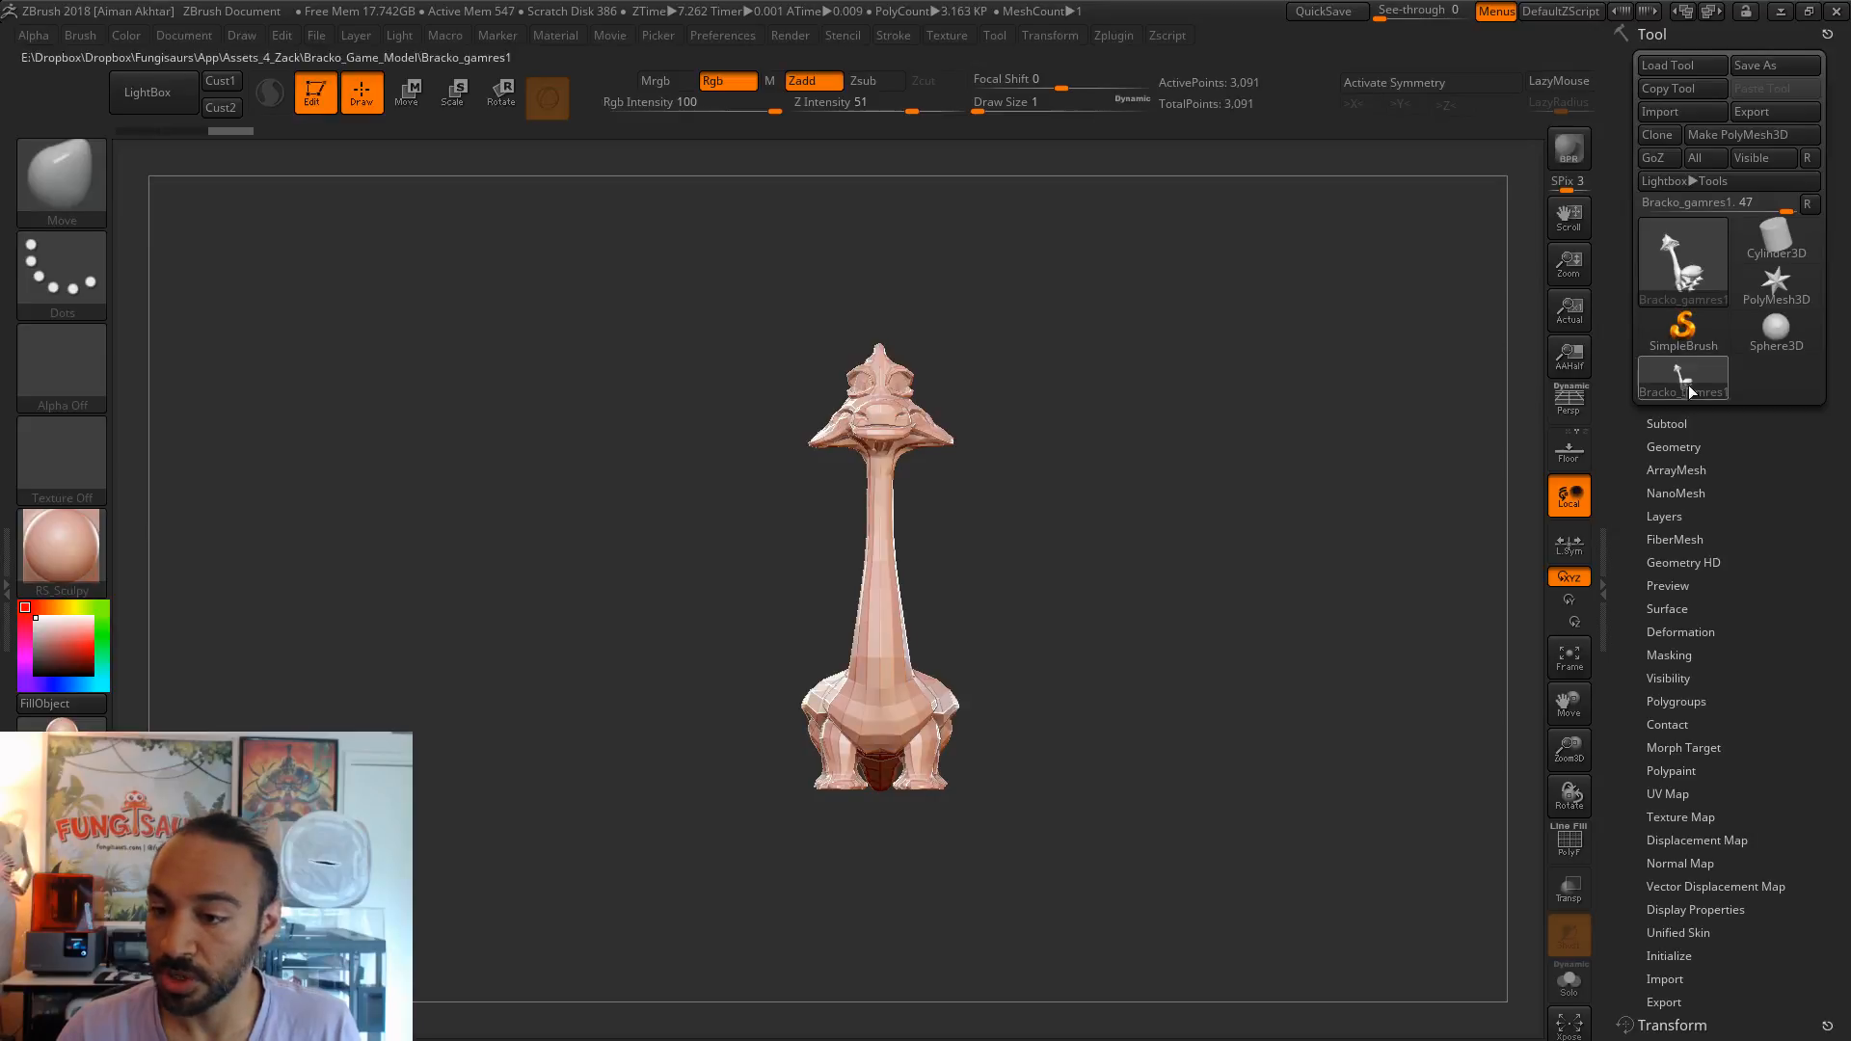
left_click(1666, 424)
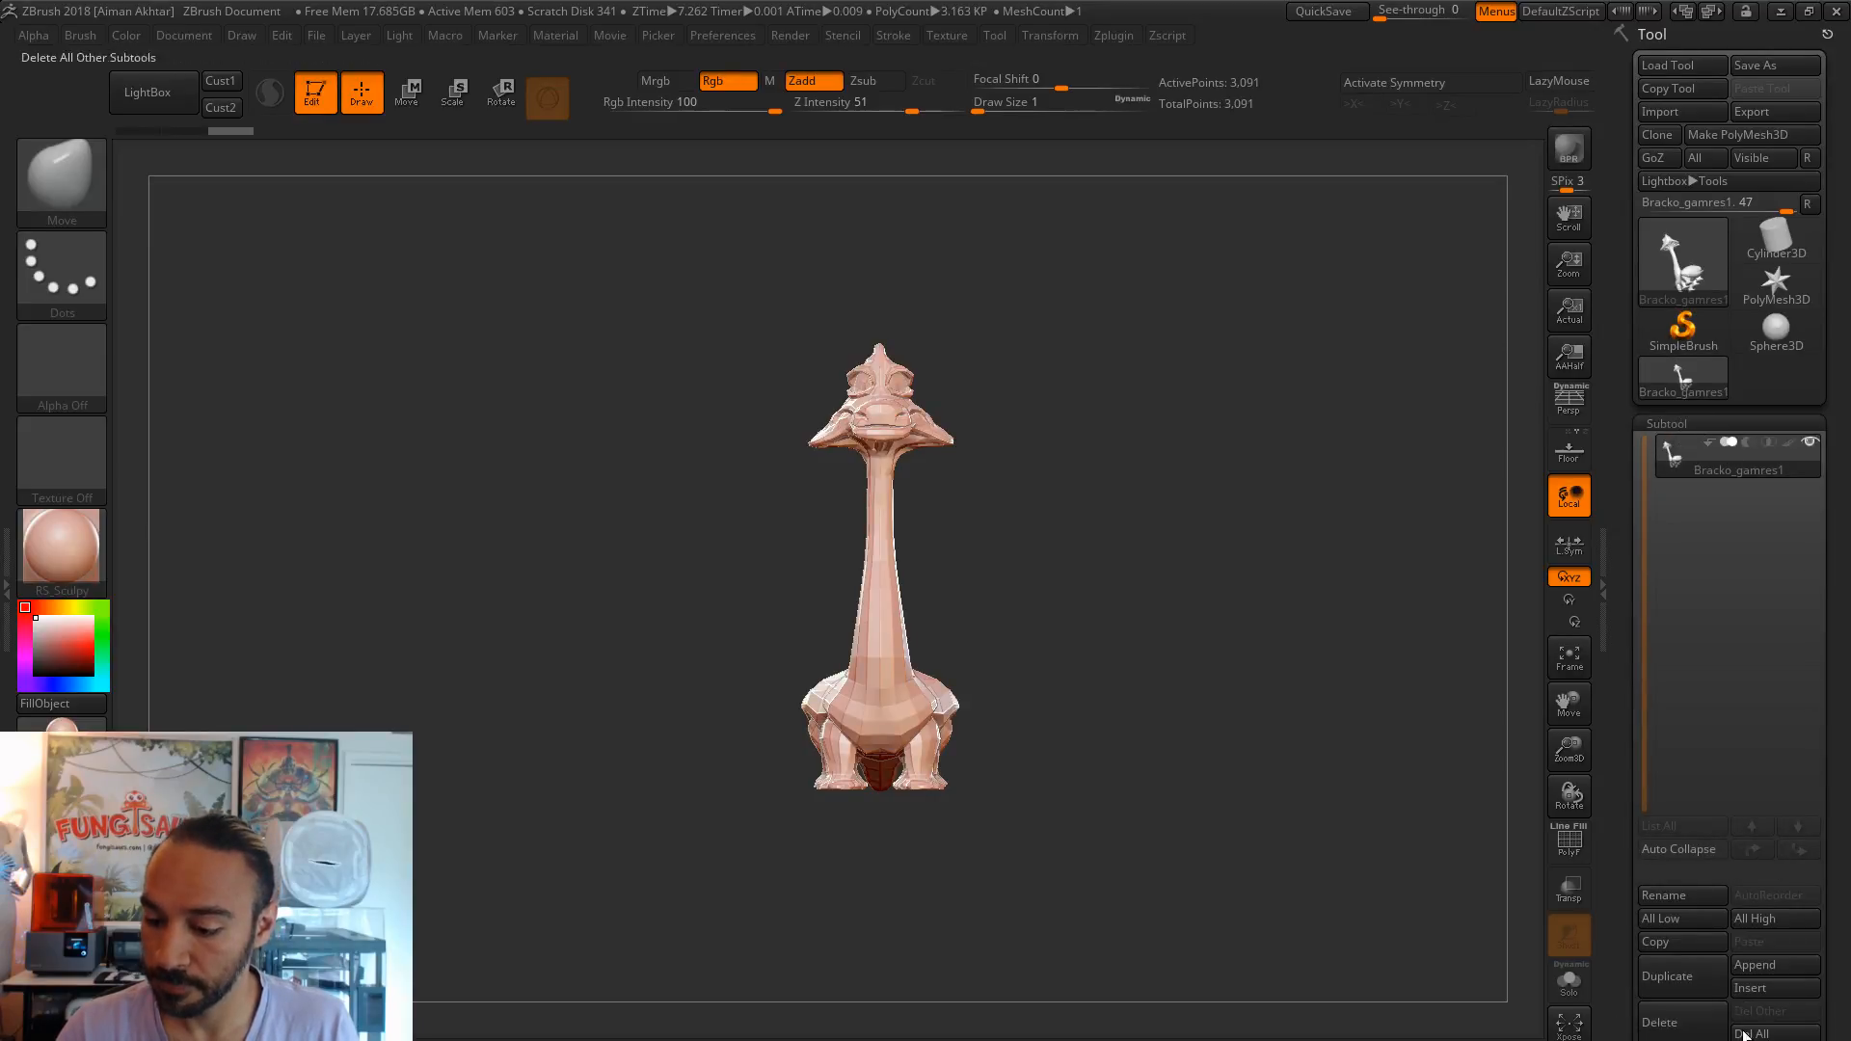
left_click(1708, 1033)
key("Return")
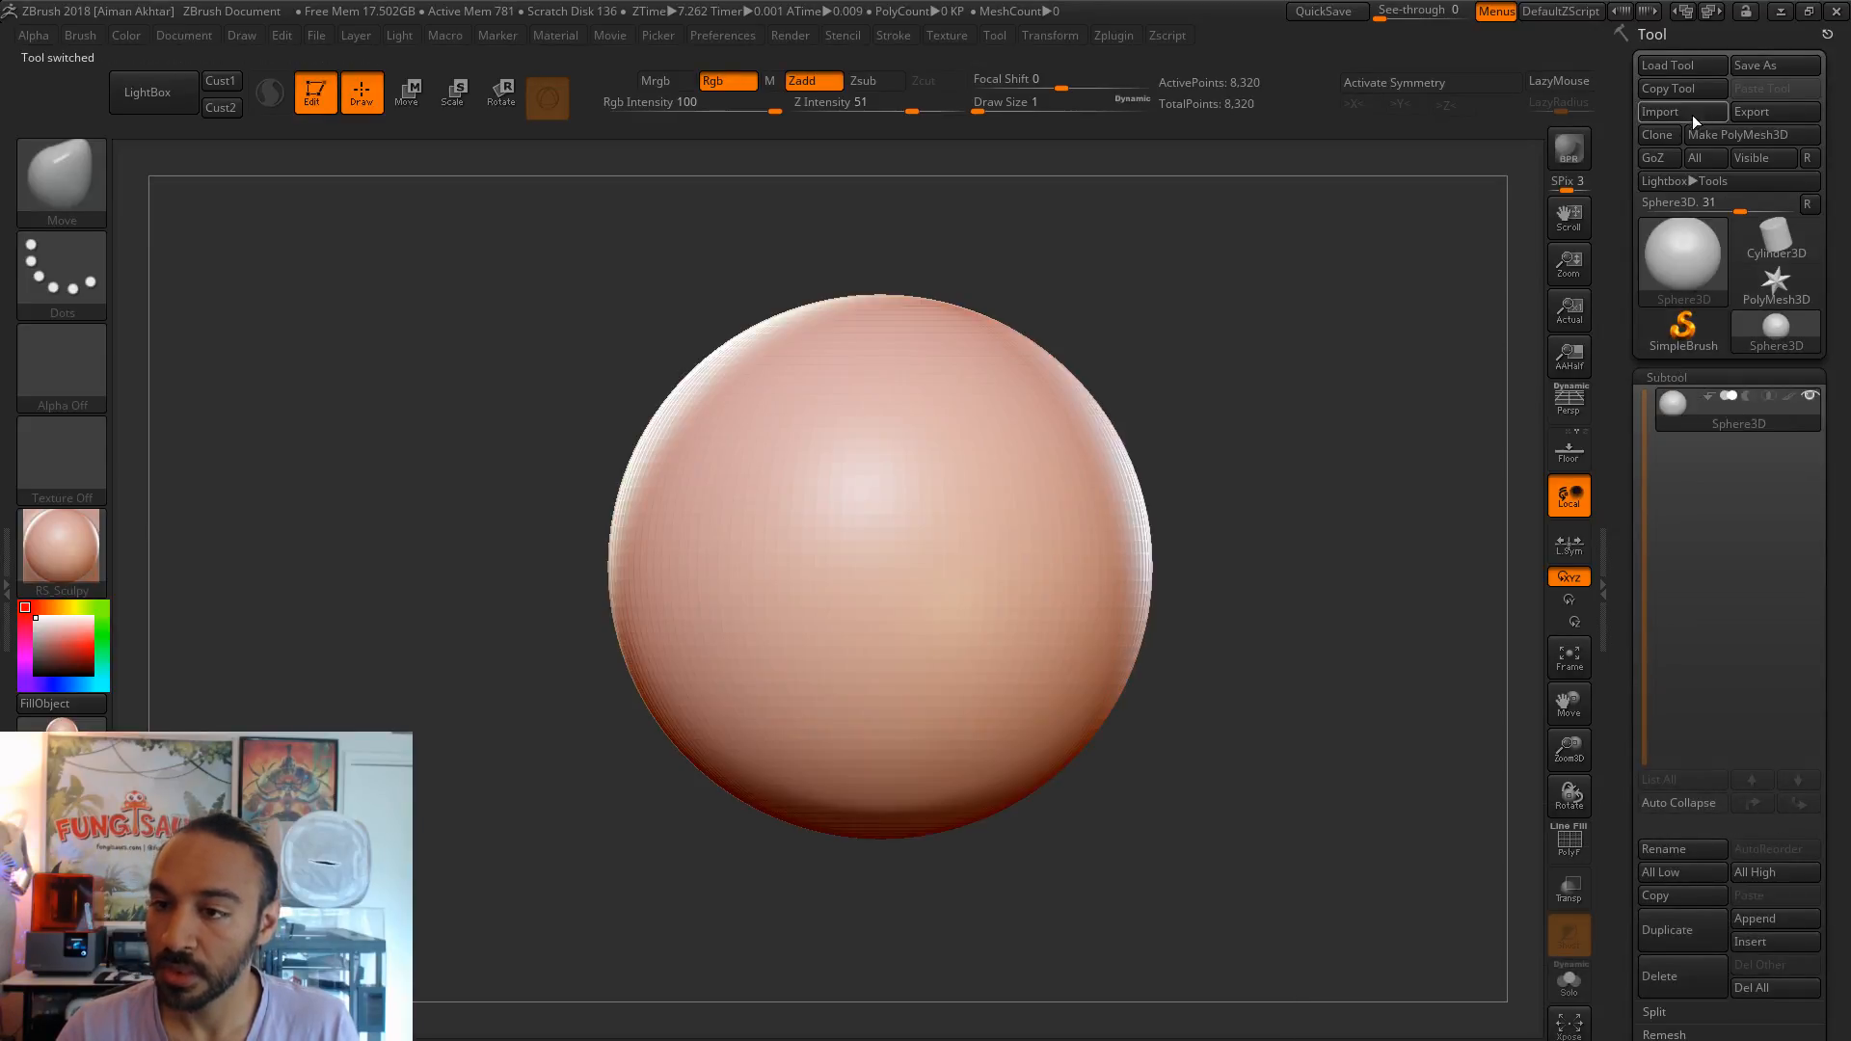
- Import the Bracko_gamres1 mesh as a new tool and display its polyframe wireframe
left_click(1661, 109)
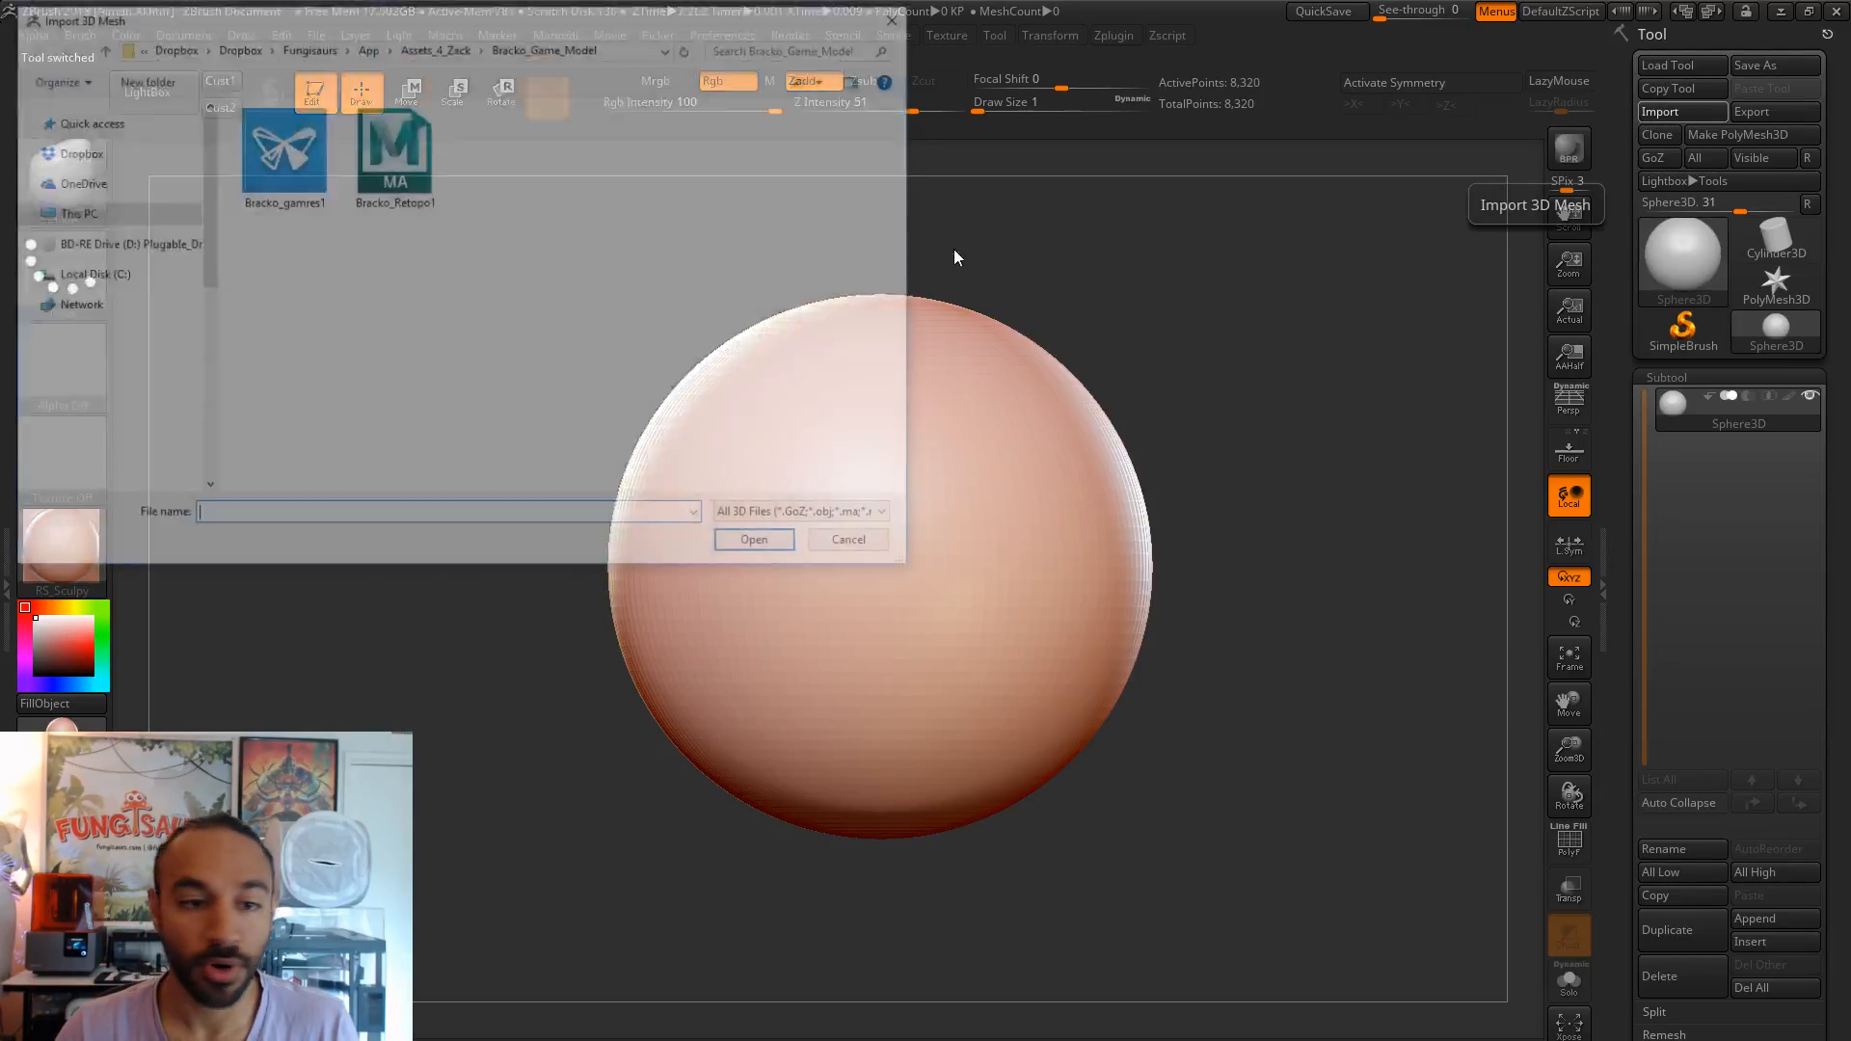
left_click(762, 547)
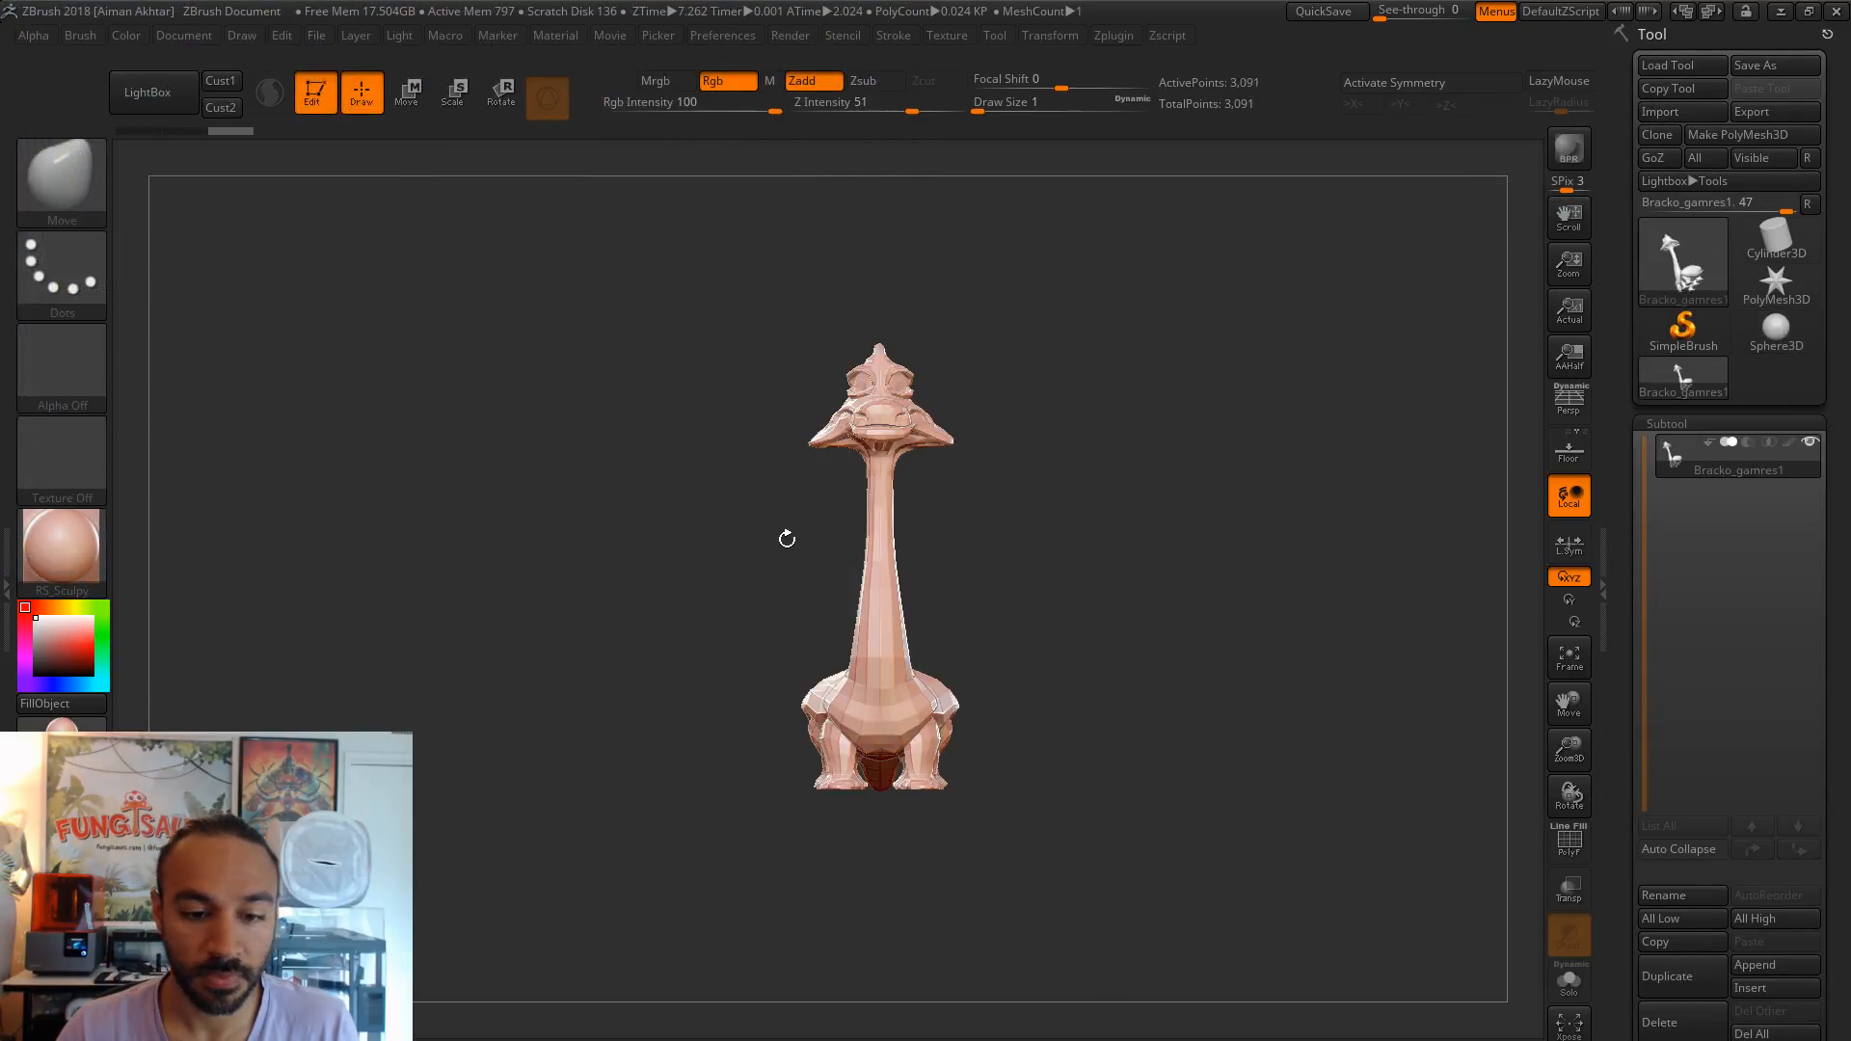
left_click_drag(933, 627, 1454, 644)
left_click_drag(1316, 654, 1336, 693, "alt")
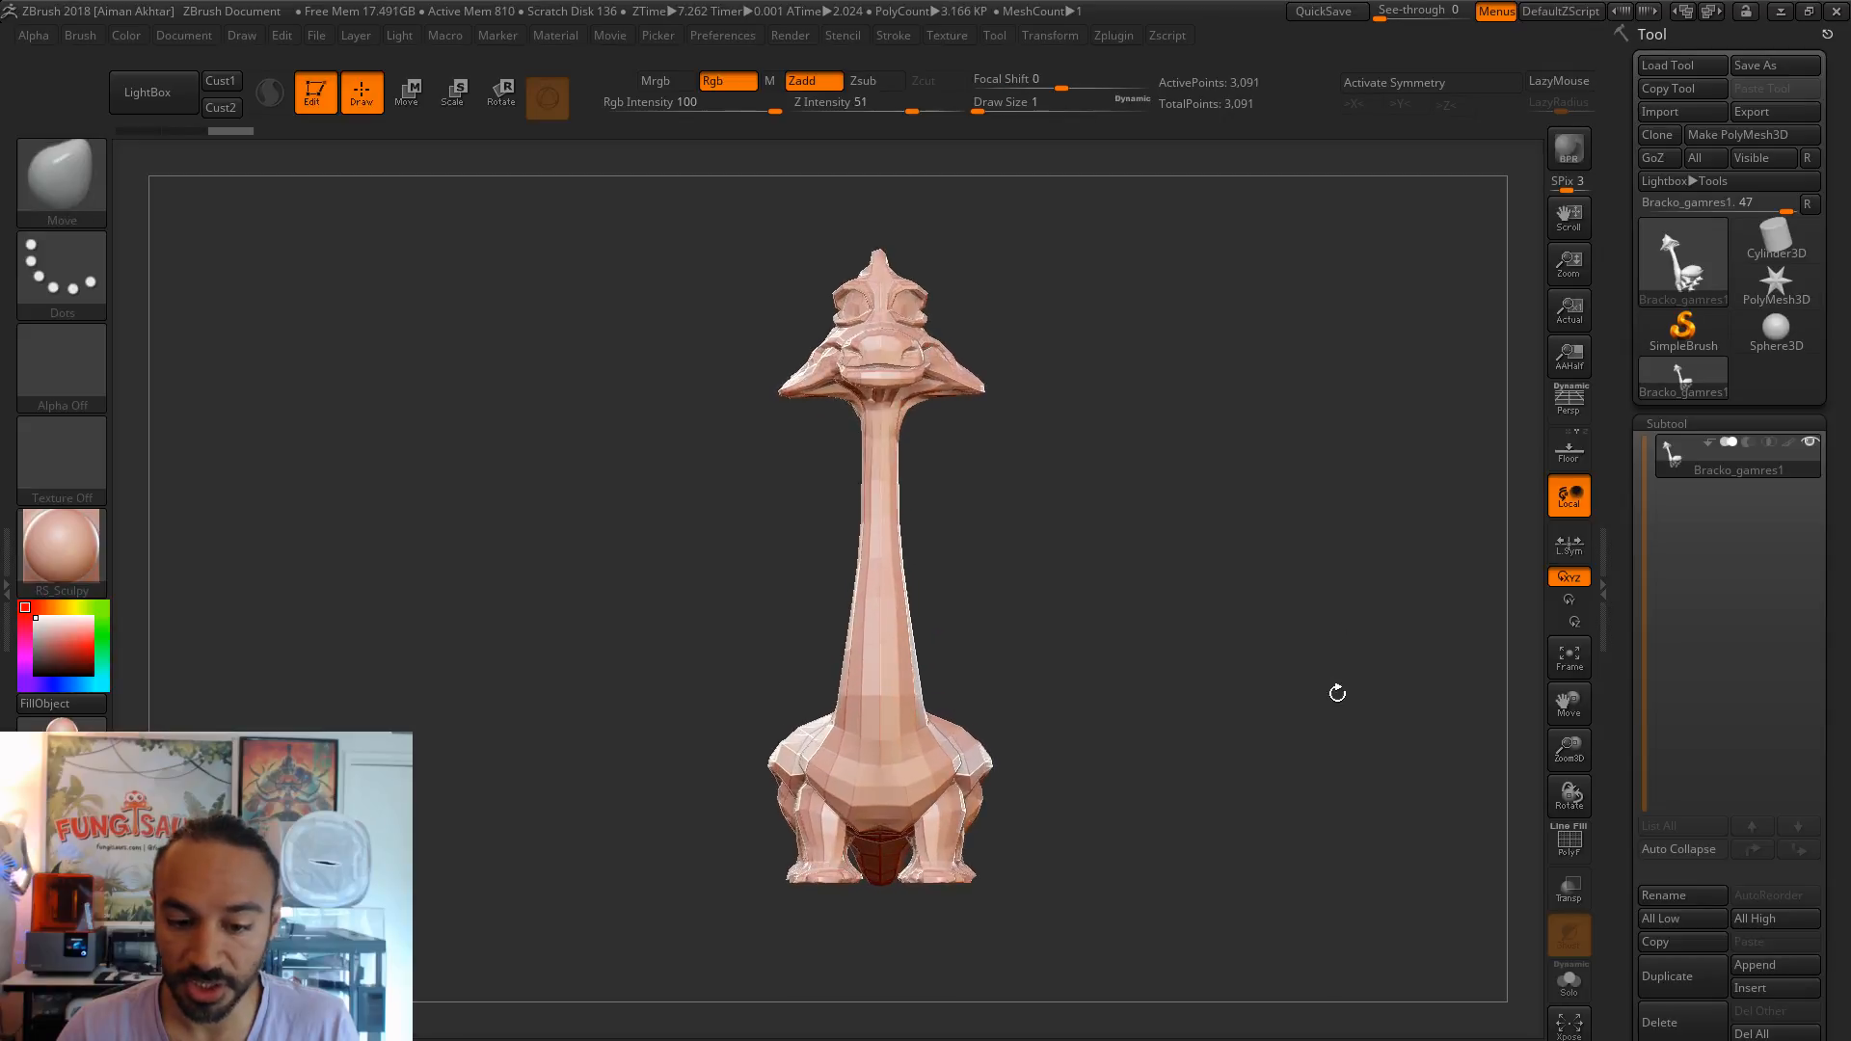
left_click(1569, 842)
left_click_drag(1246, 792, 1349, 862)
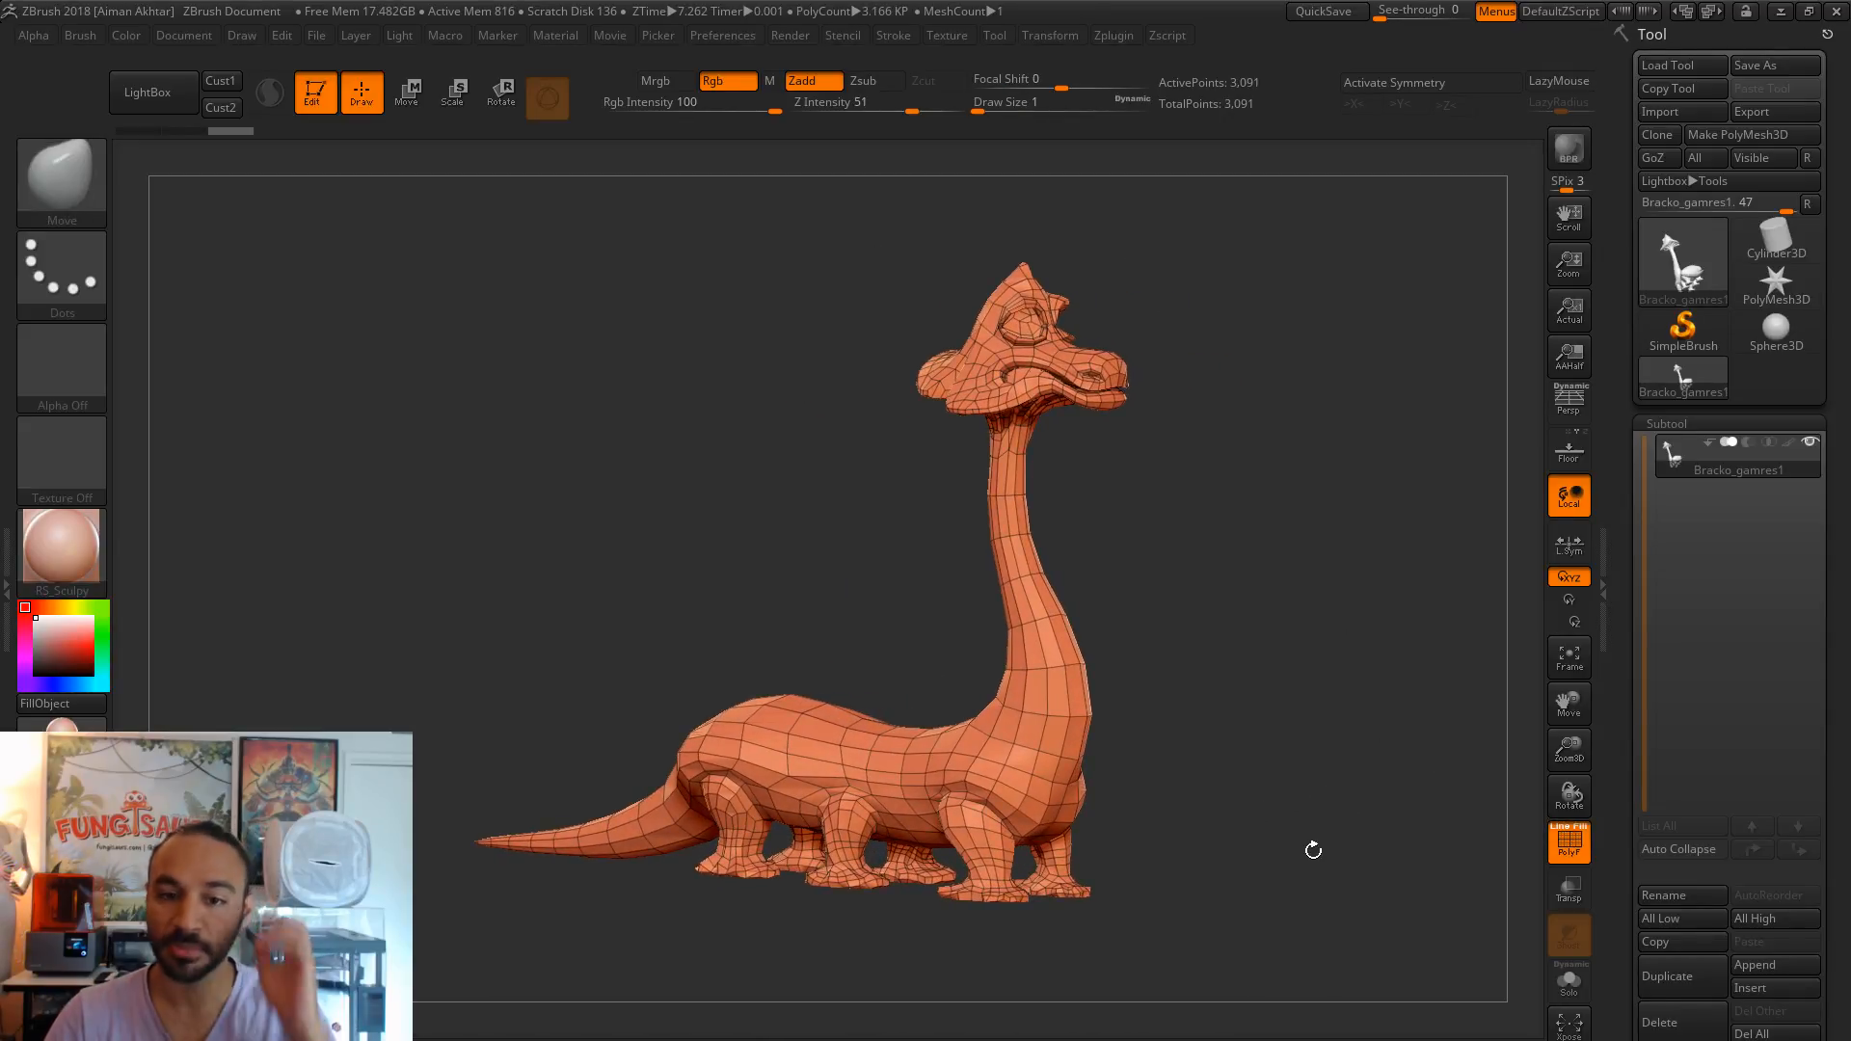
- Duplicate the dinosaur subtool and divide the copy up to subdivision level 7
left_click(1682, 976)
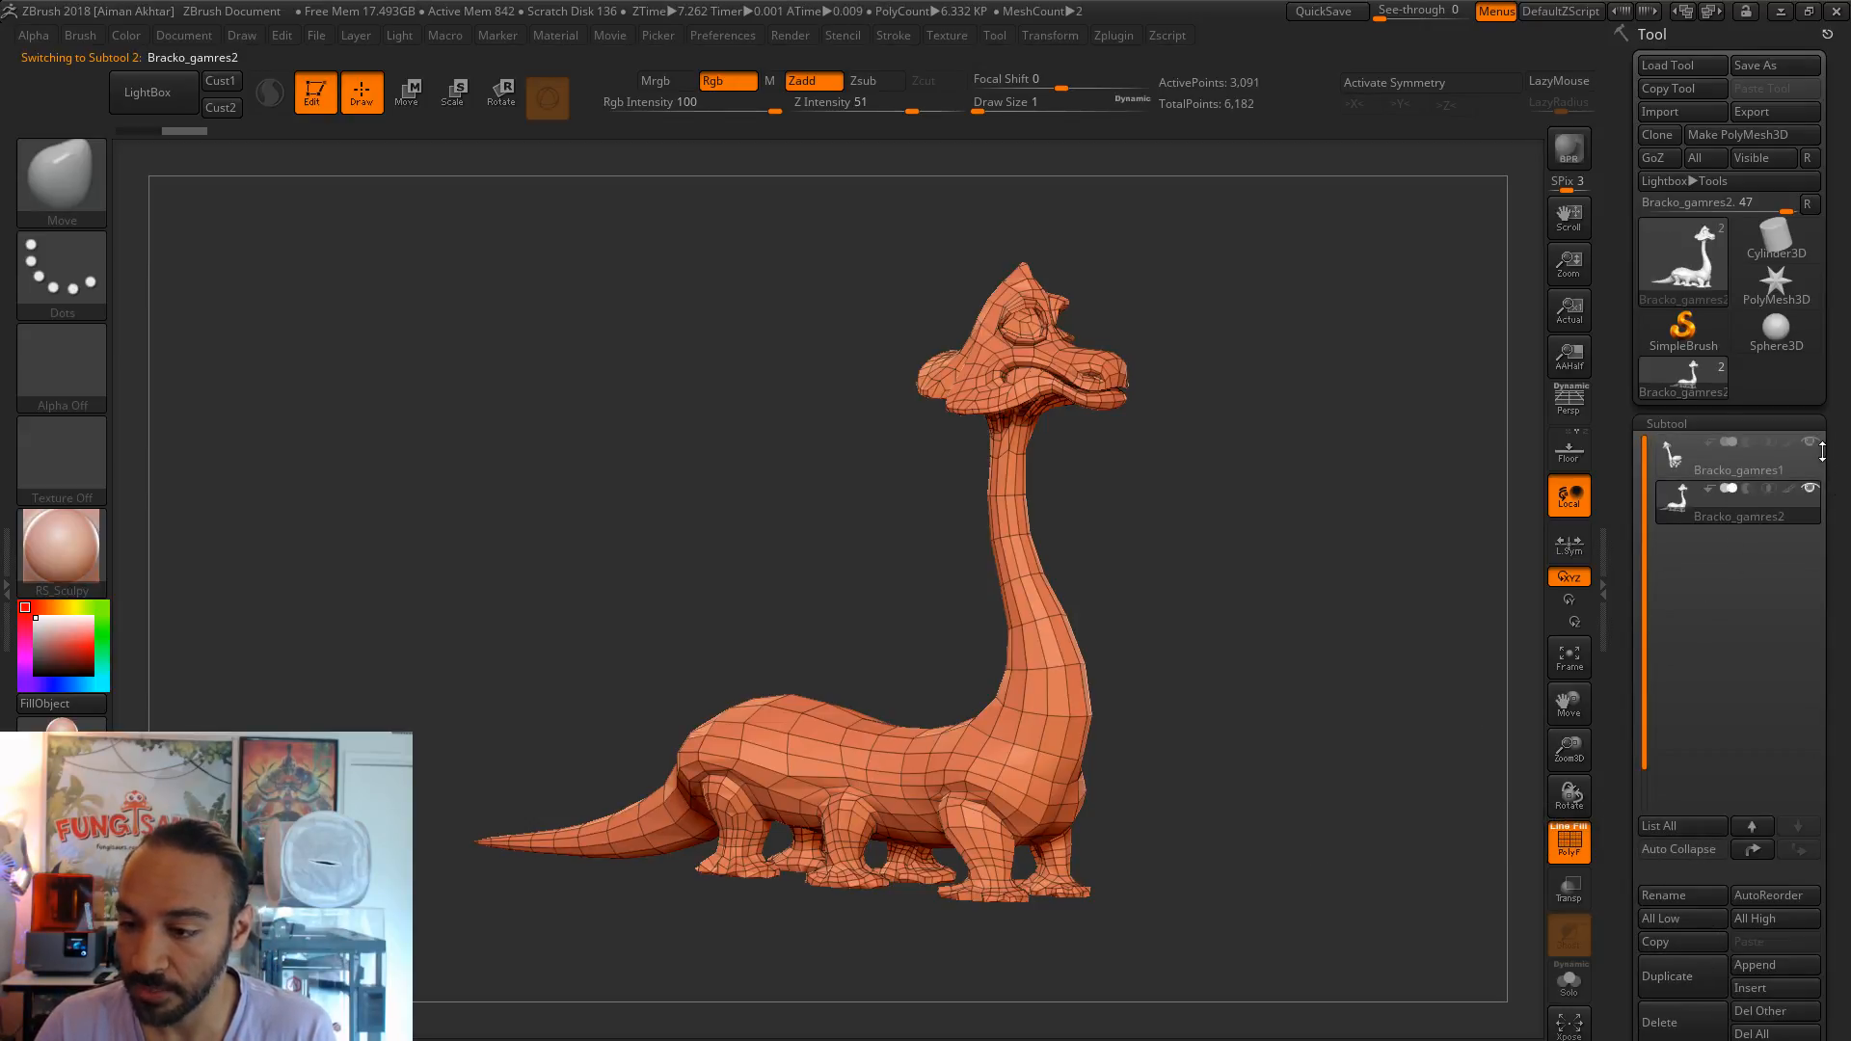
scroll(1832, 653, "down", 5)
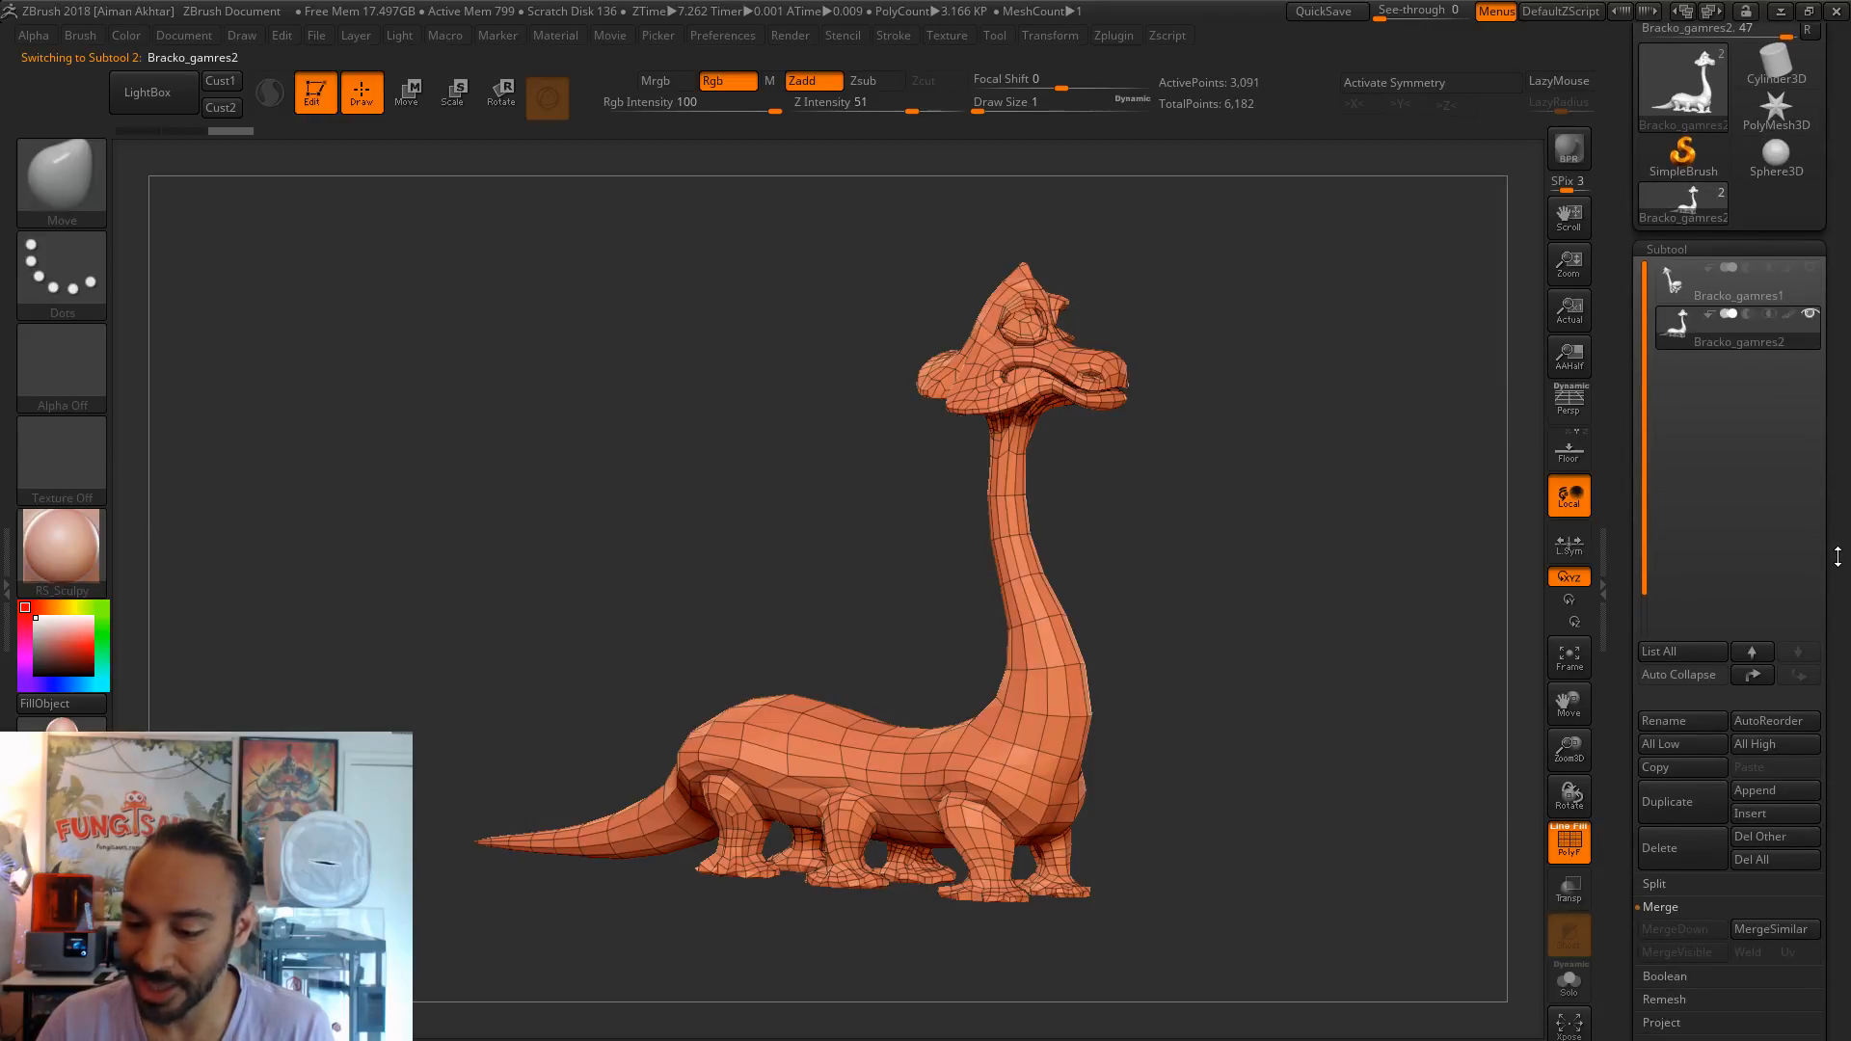
left_click(1677, 998)
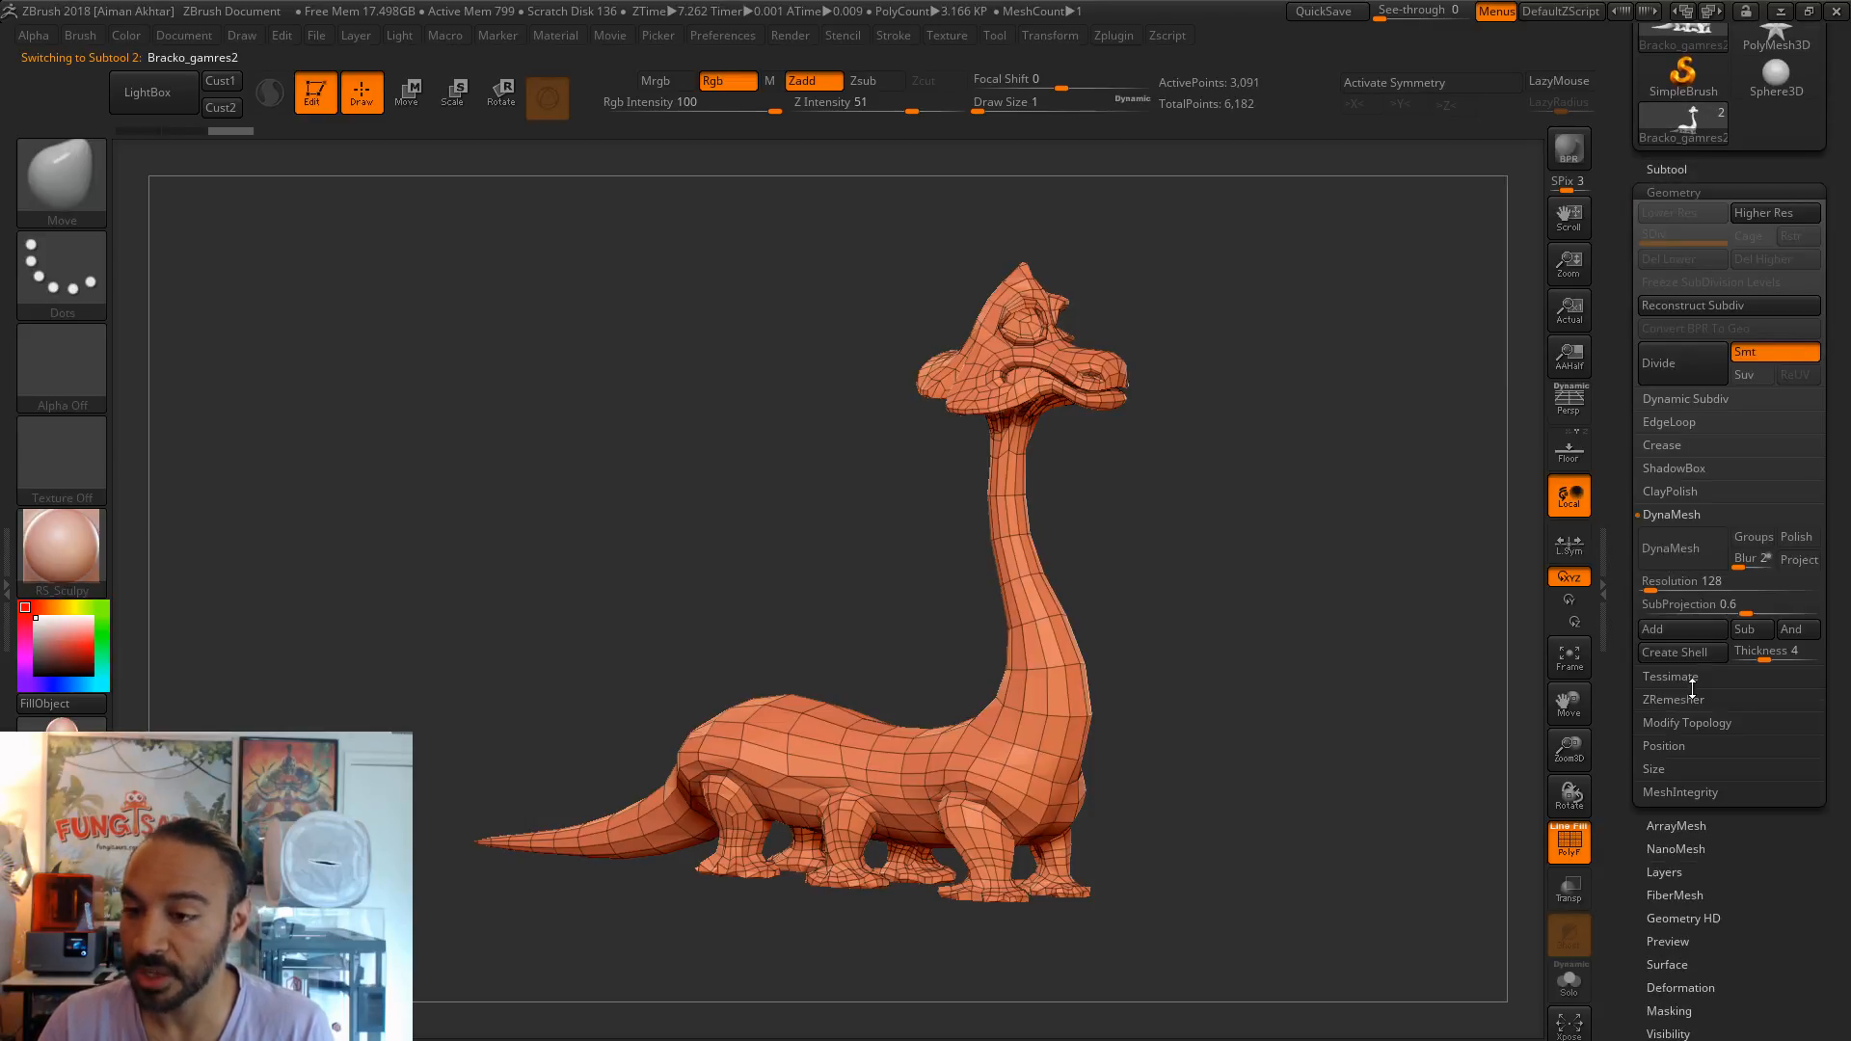
left_click(1685, 371)
left_click(1685, 370)
left_click(1684, 370)
left_click(1685, 371)
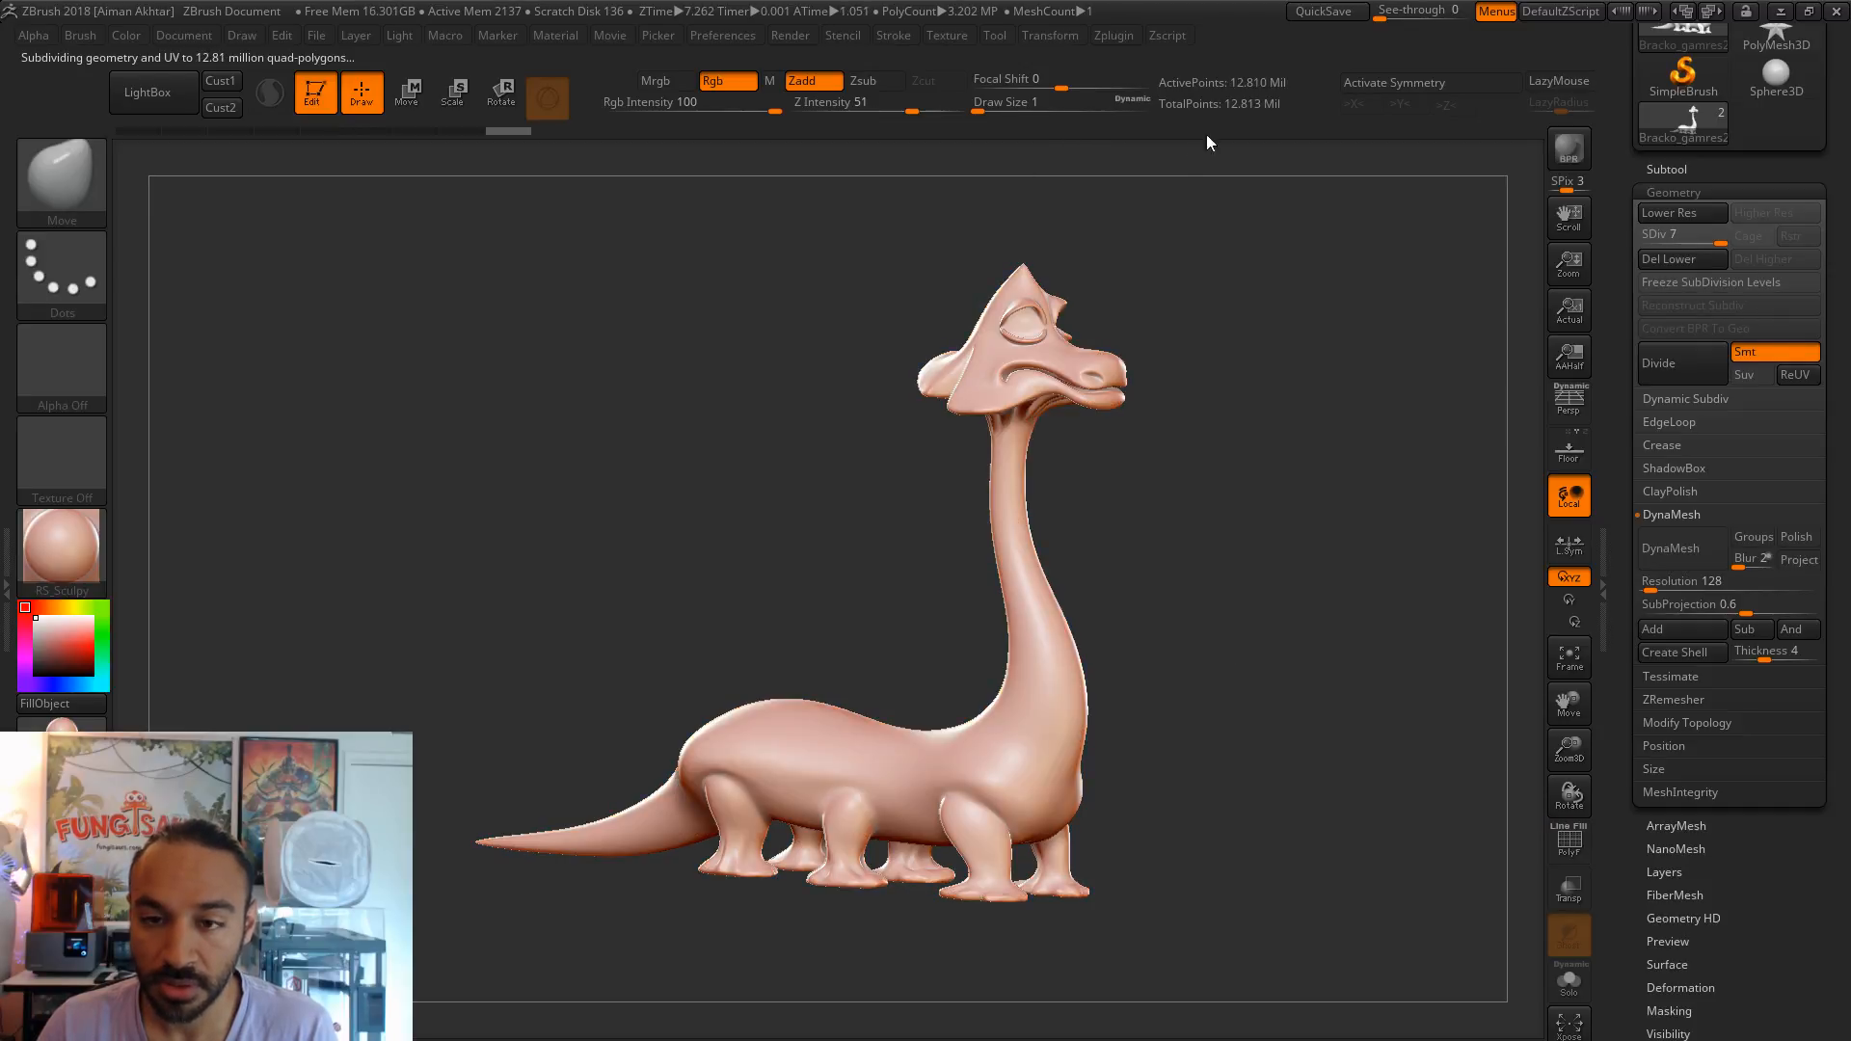
left_click_drag(1249, 304, 1271, 675)
left_click(1579, 371)
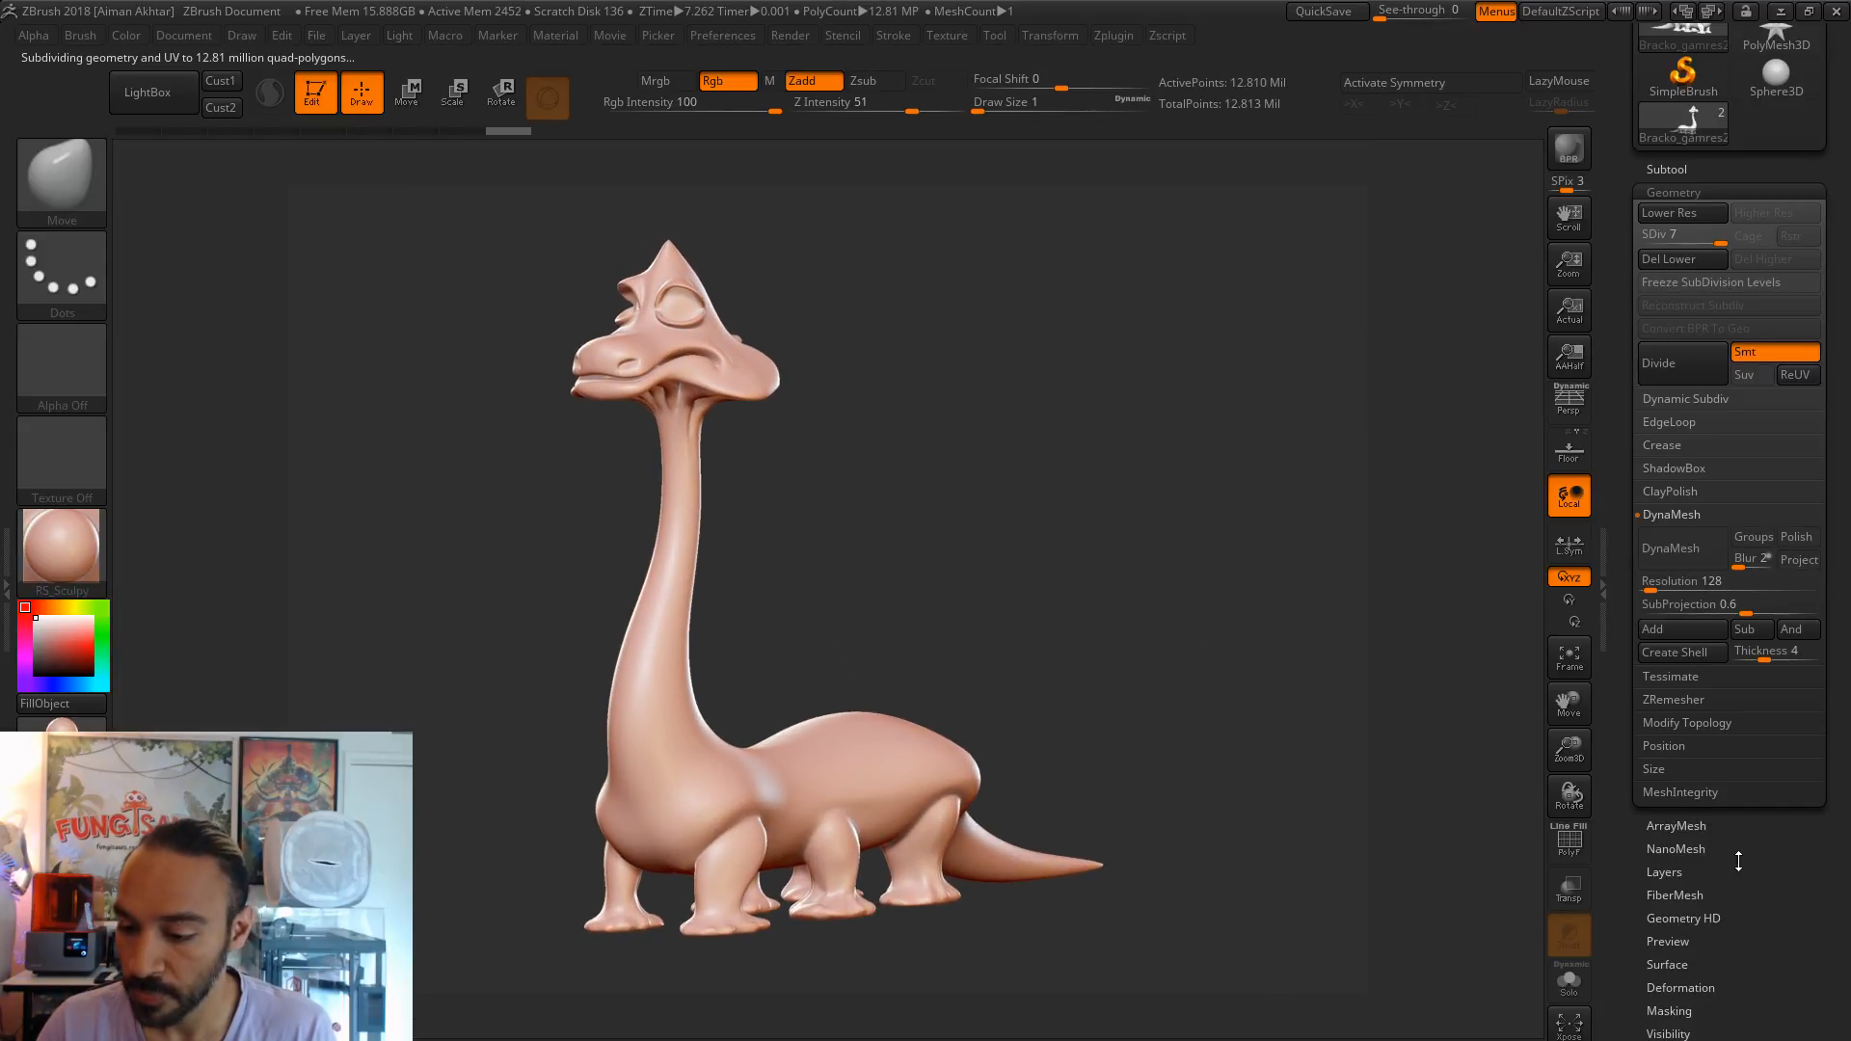
- Create a texture map with New From UV Check to examine the dinosaur's UVs for overlaps
scroll(1738, 860, "down", 4)
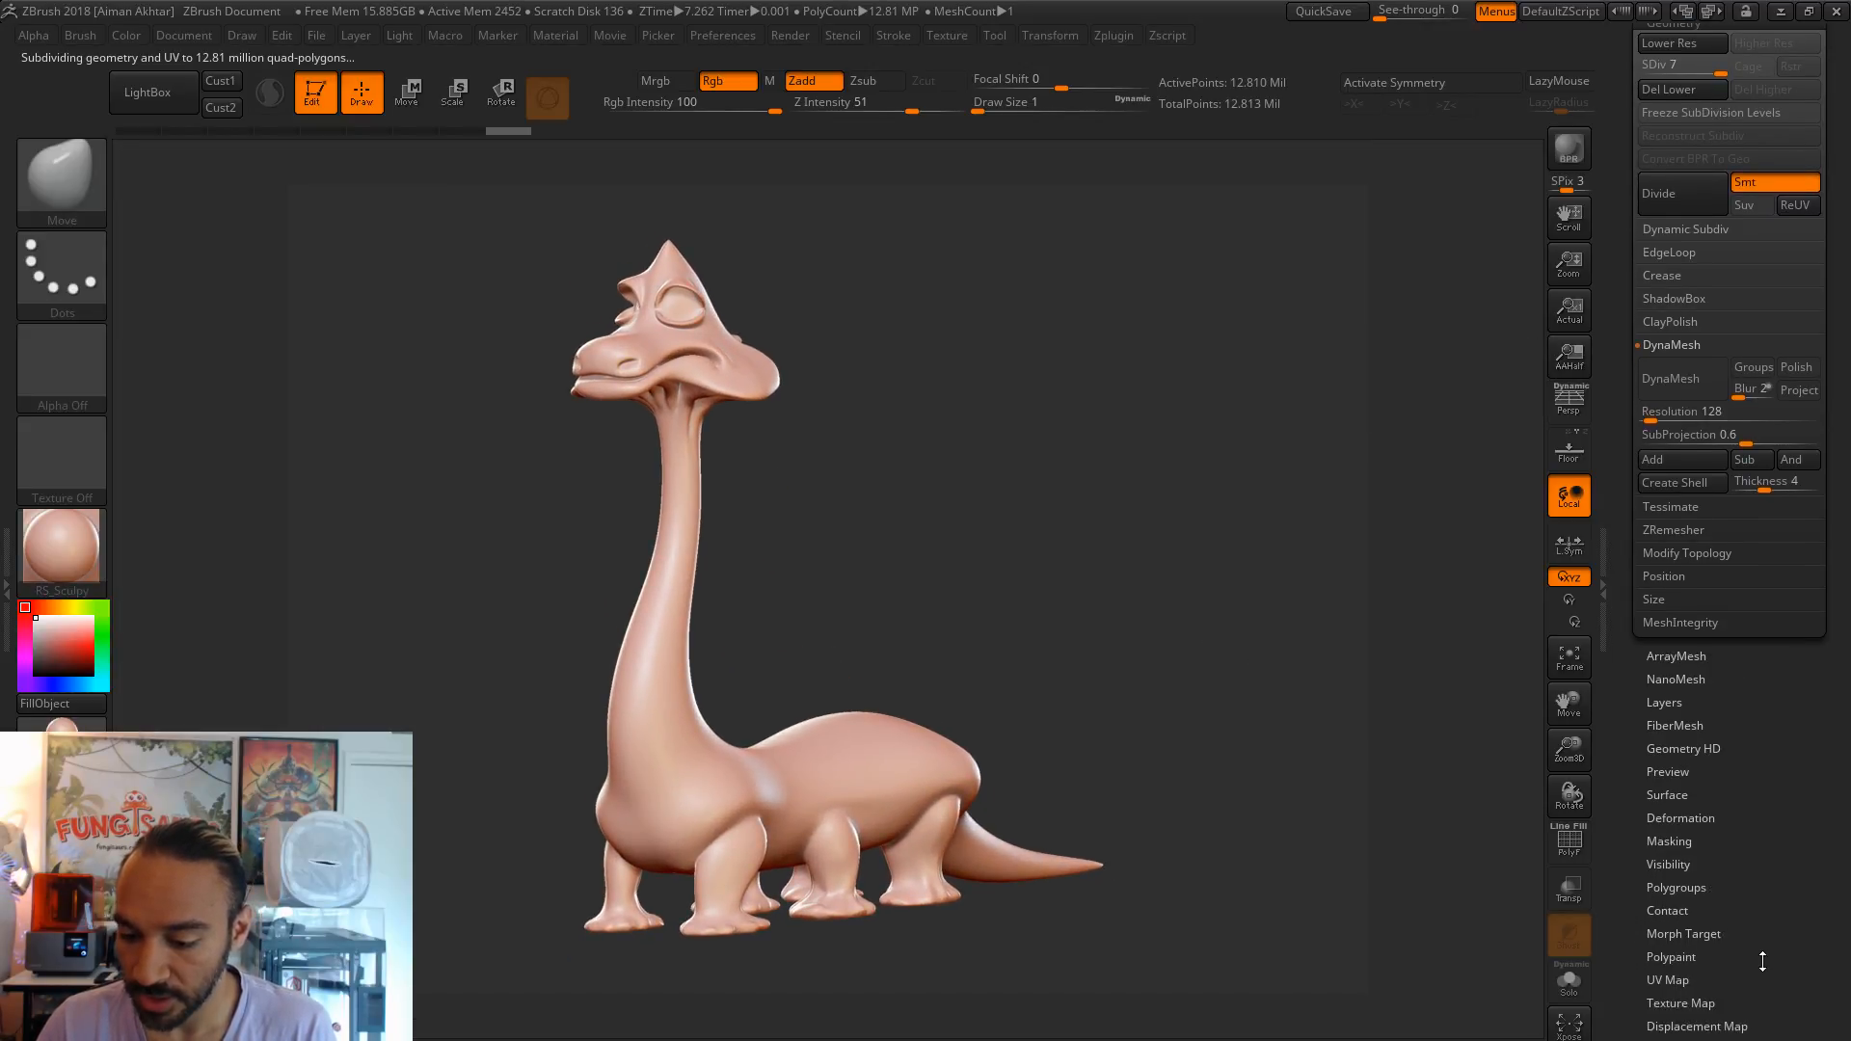
scroll(1741, 910, "down", 2)
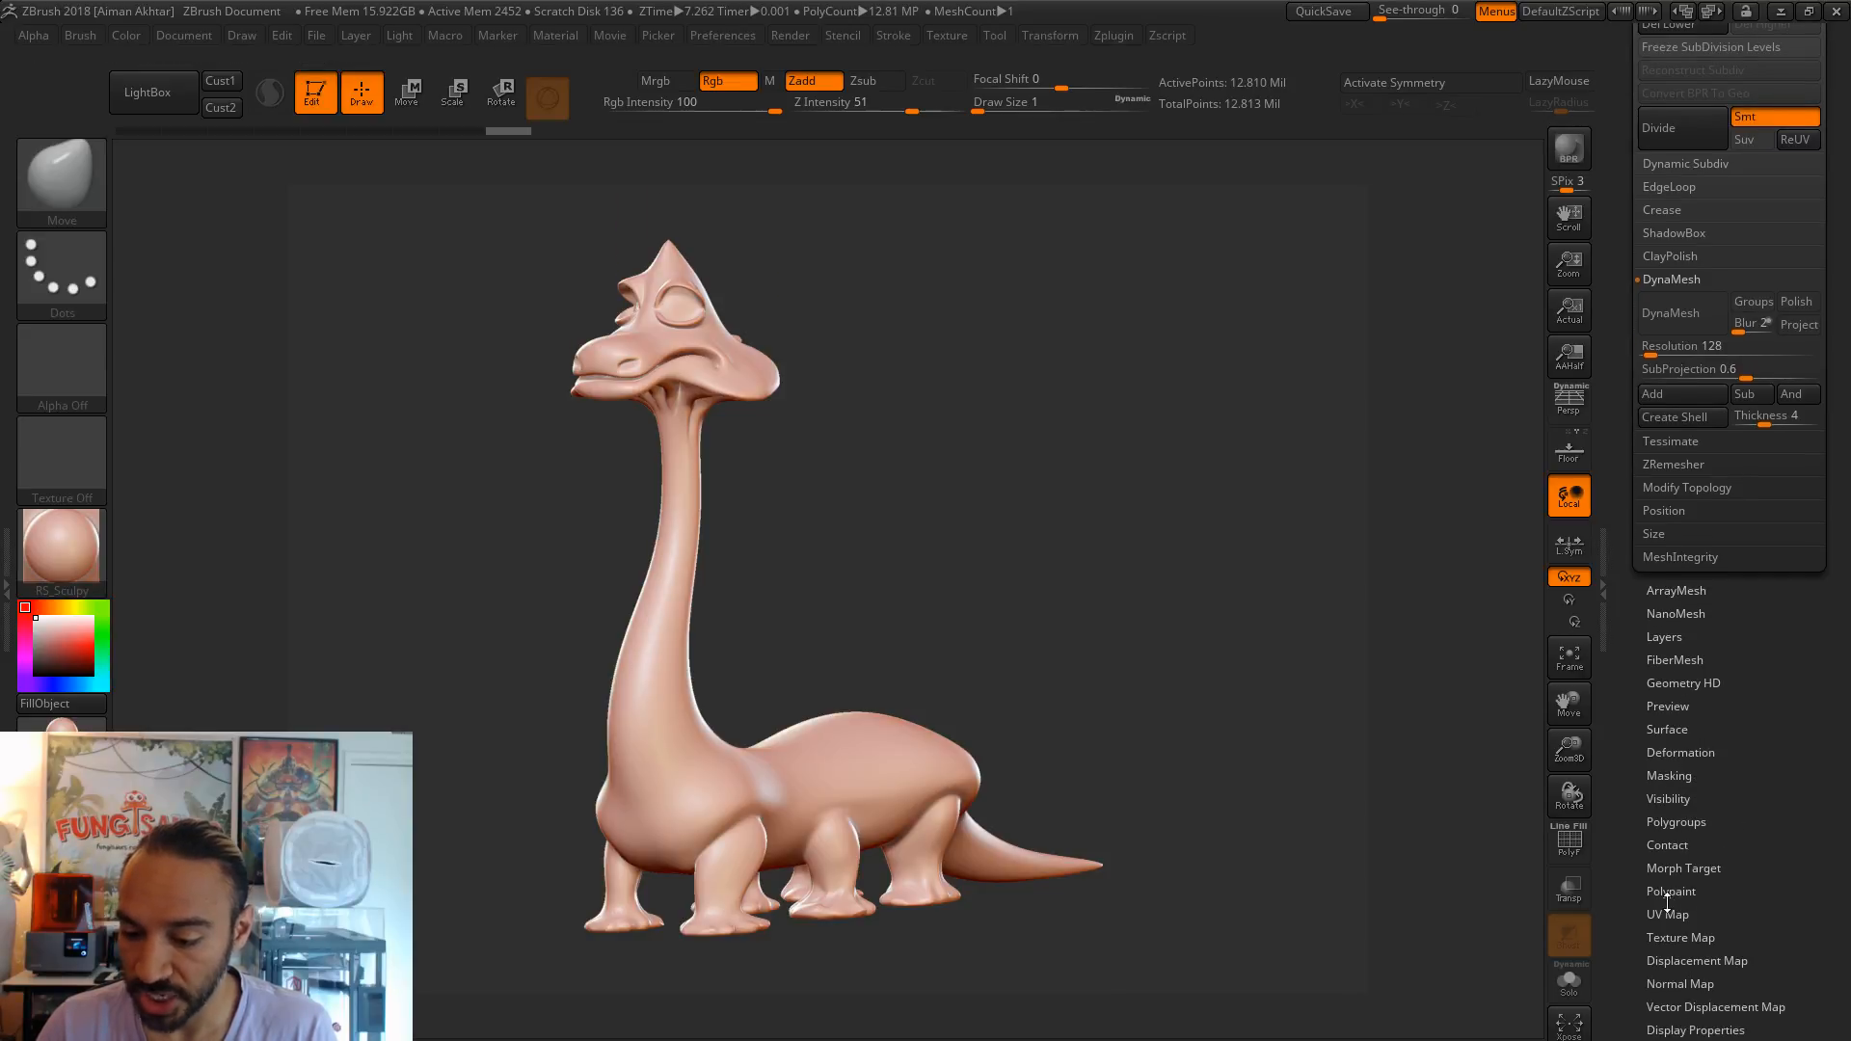
left_click(1667, 911)
left_click(1689, 303)
left_click(1687, 327)
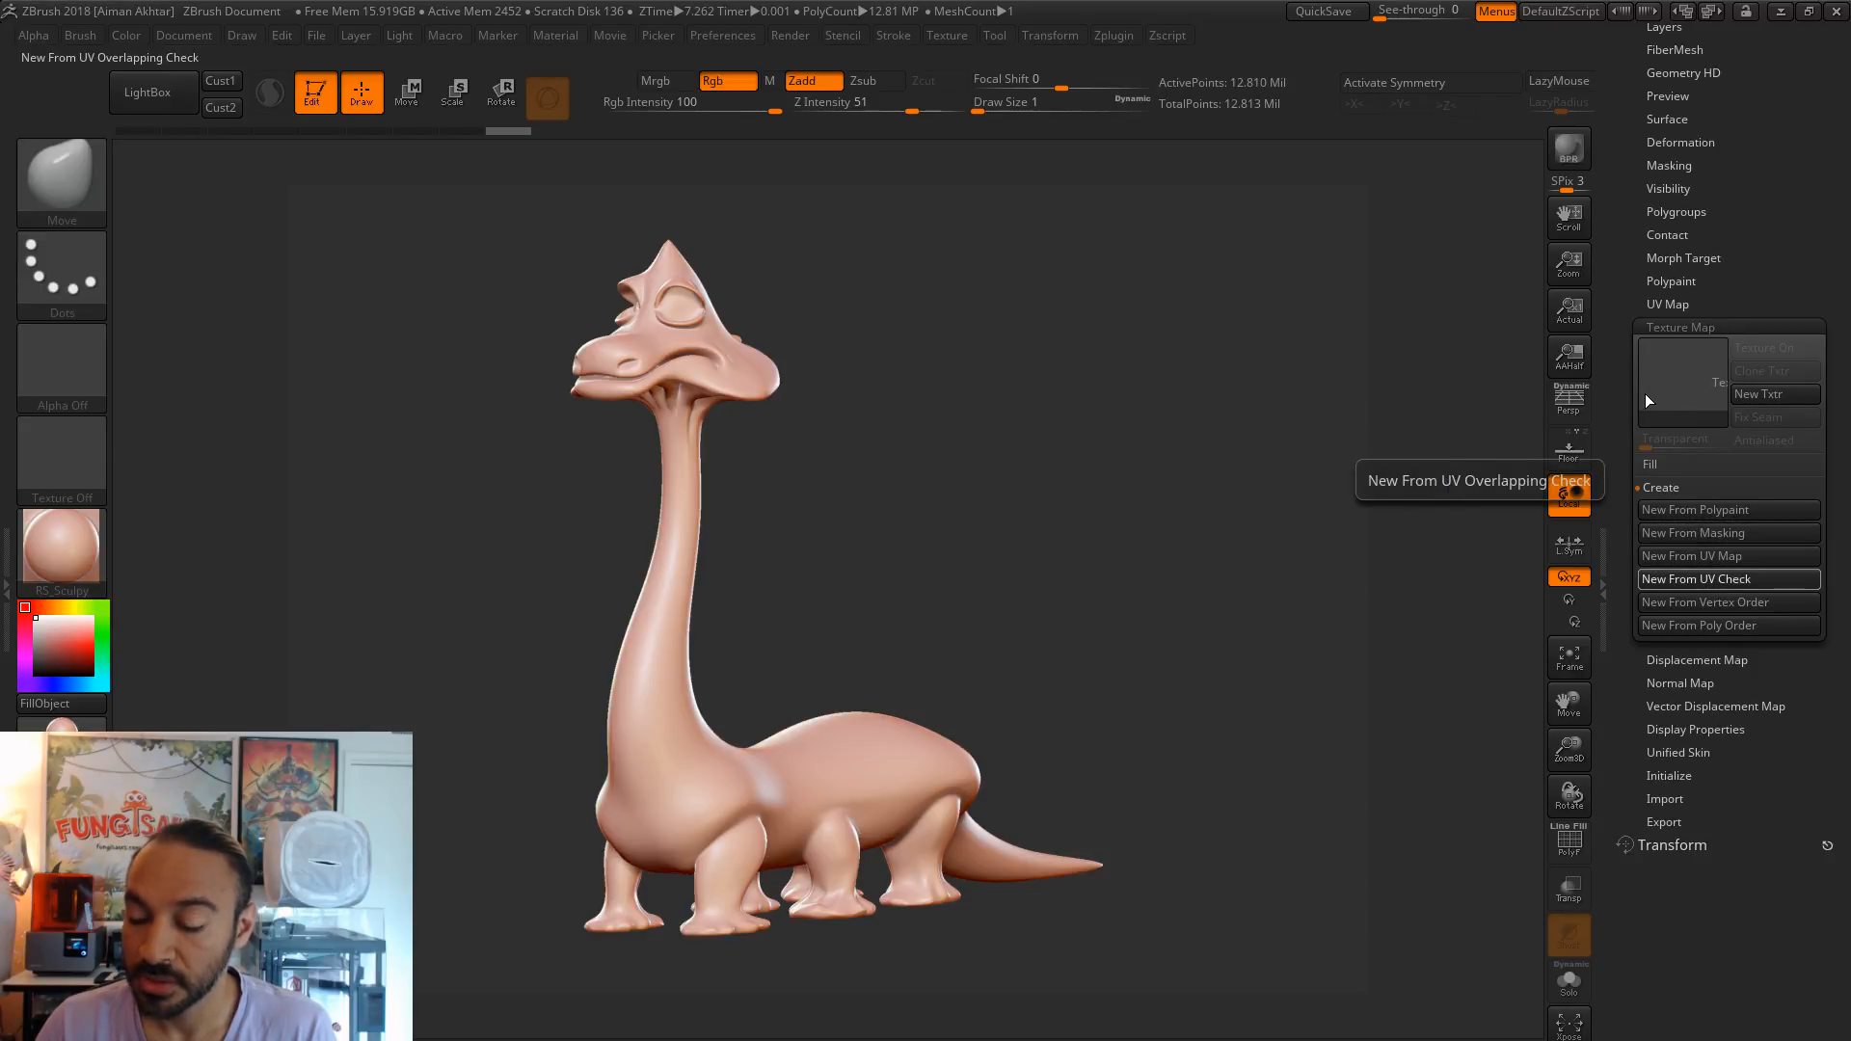
mouse_move(1692, 380)
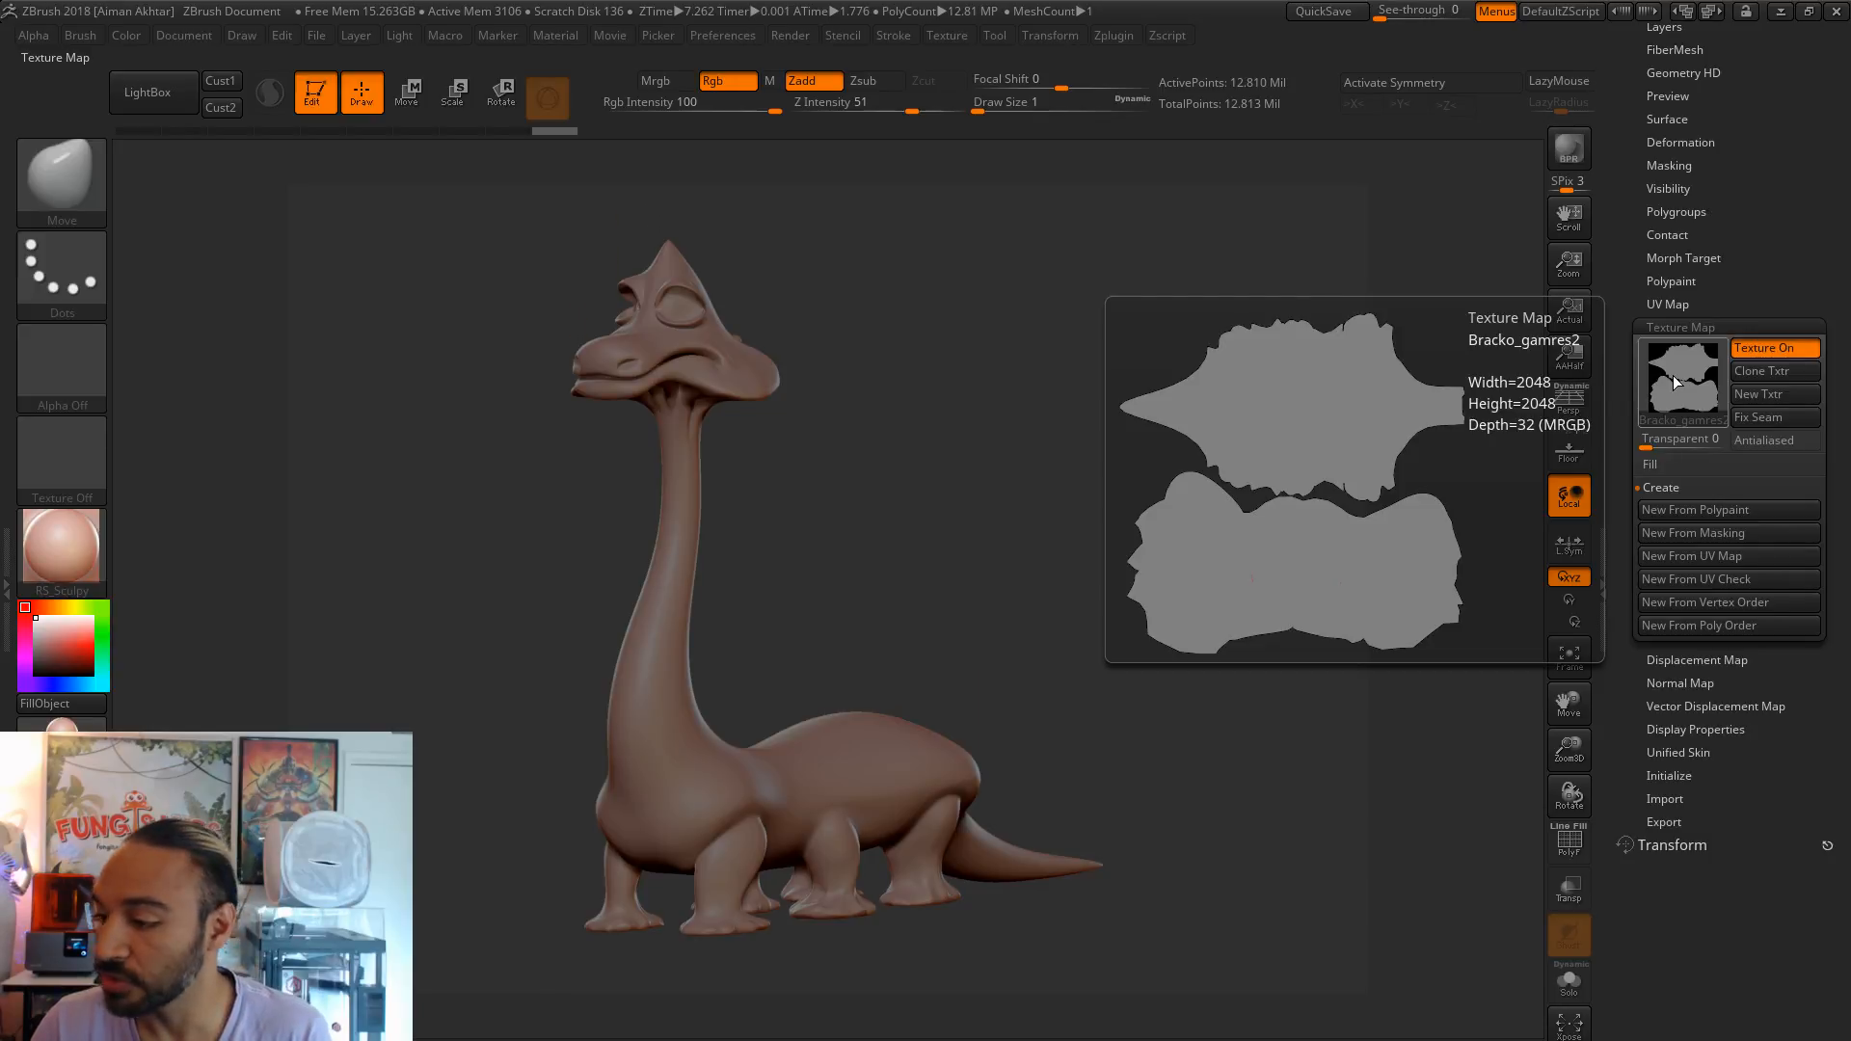
- Turn off the UV check texture on the dinosaur
left_click(1731, 325)
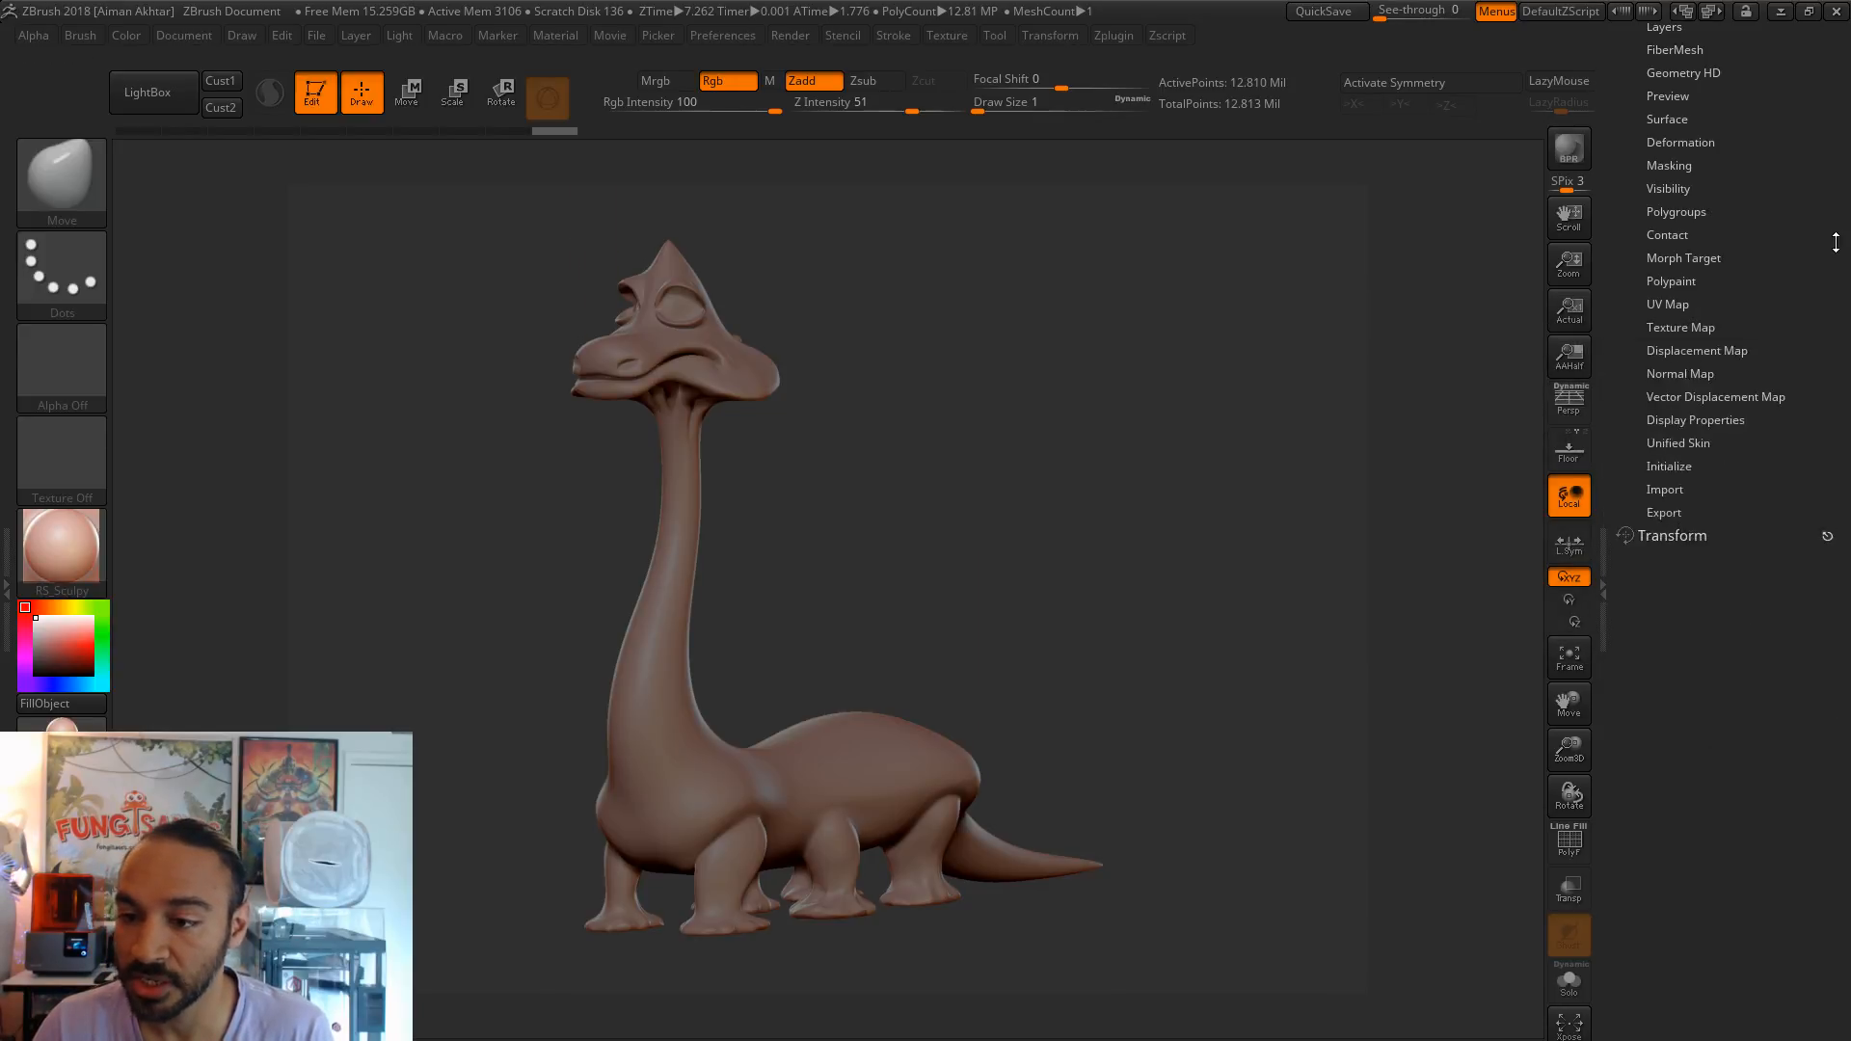
left_click_drag(1772, 403, 1697, 537)
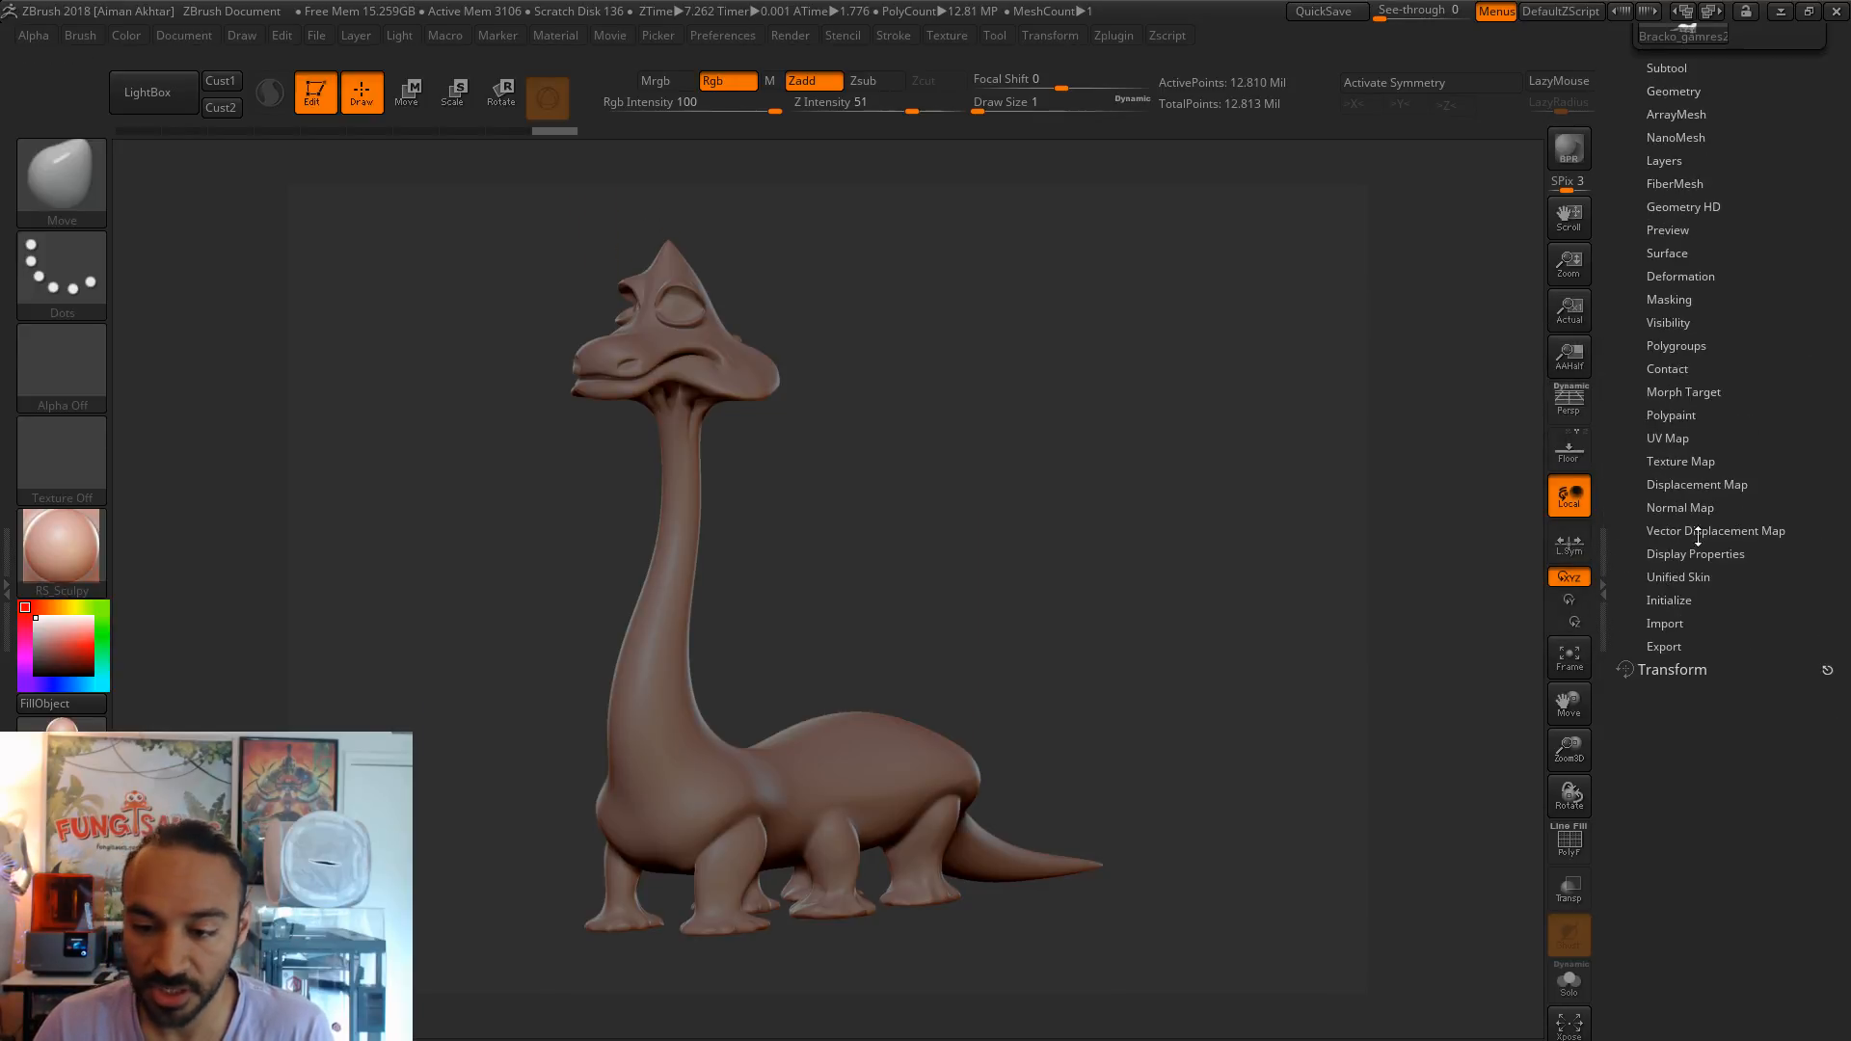
left_click(1693, 462)
left_click(1750, 481)
left_click(1720, 463)
left_click_drag(1782, 327, 1599, 515)
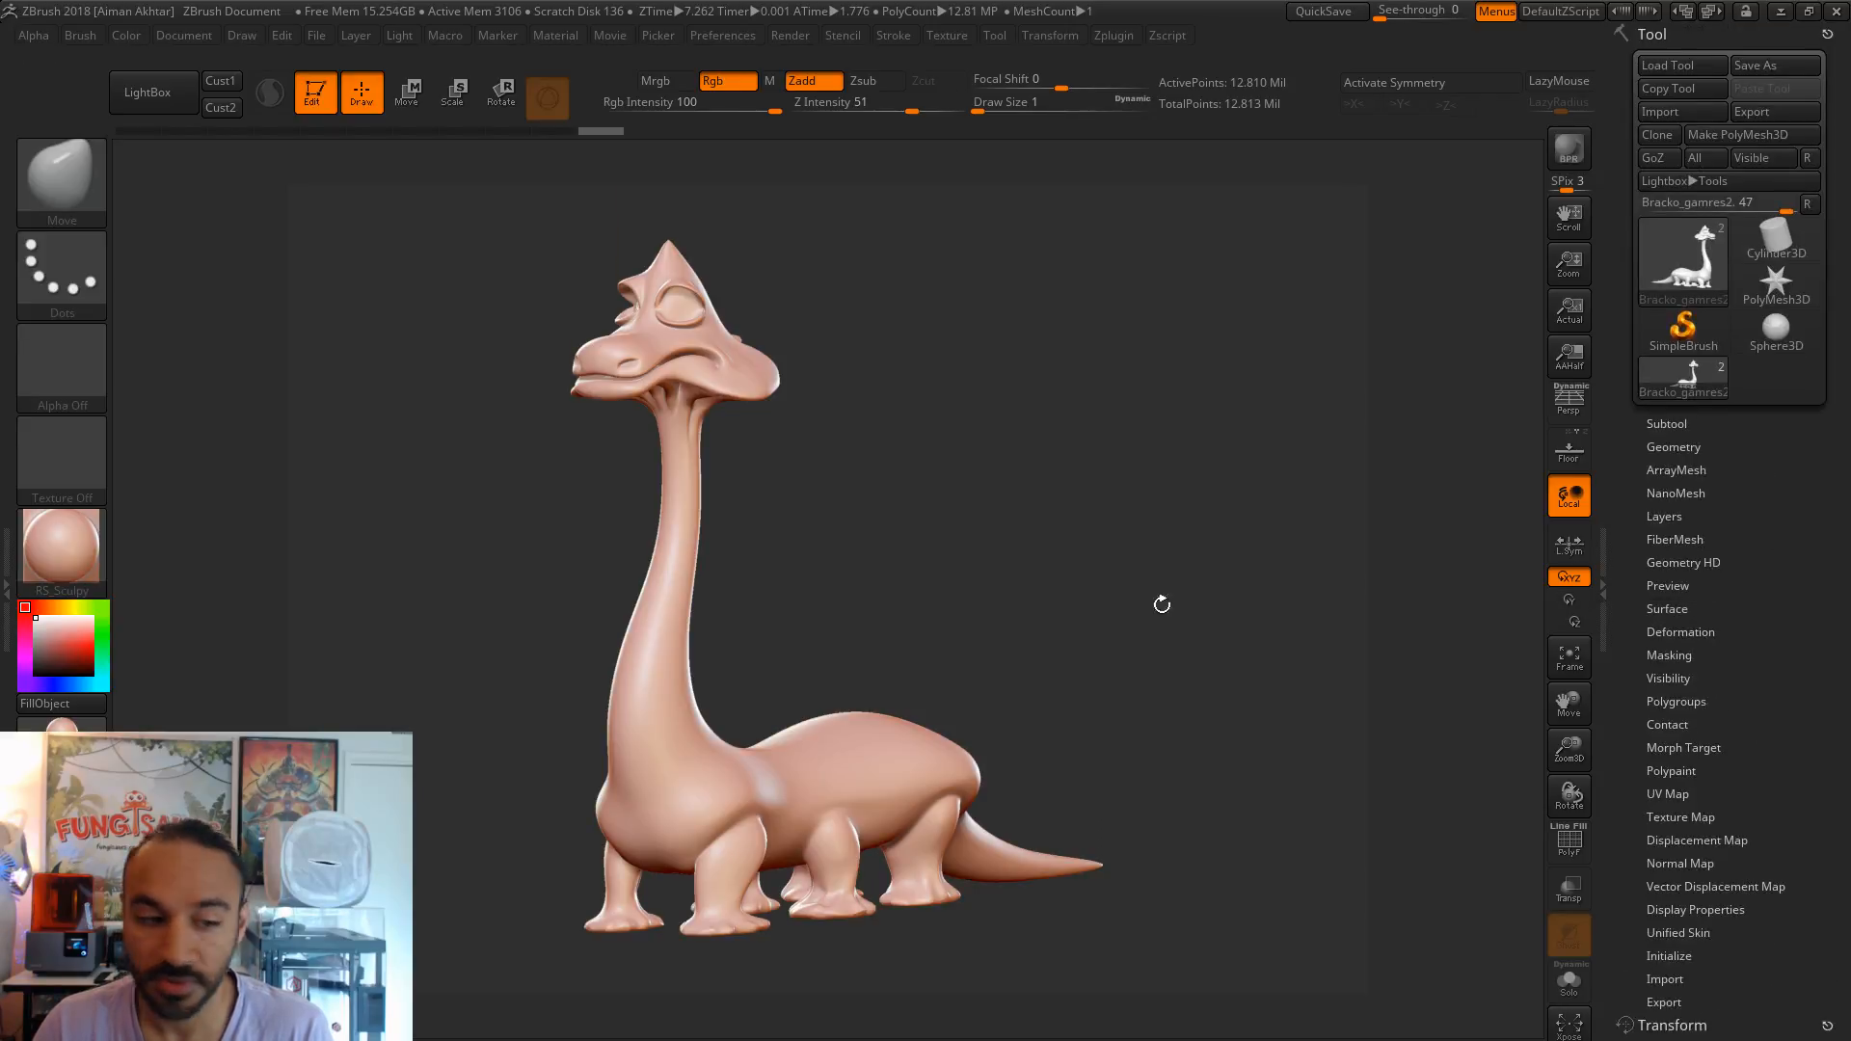
- Switch to the SkinShade4 material and the Standard brush
left_click(62, 837)
key("b")
key("s")
key("t")
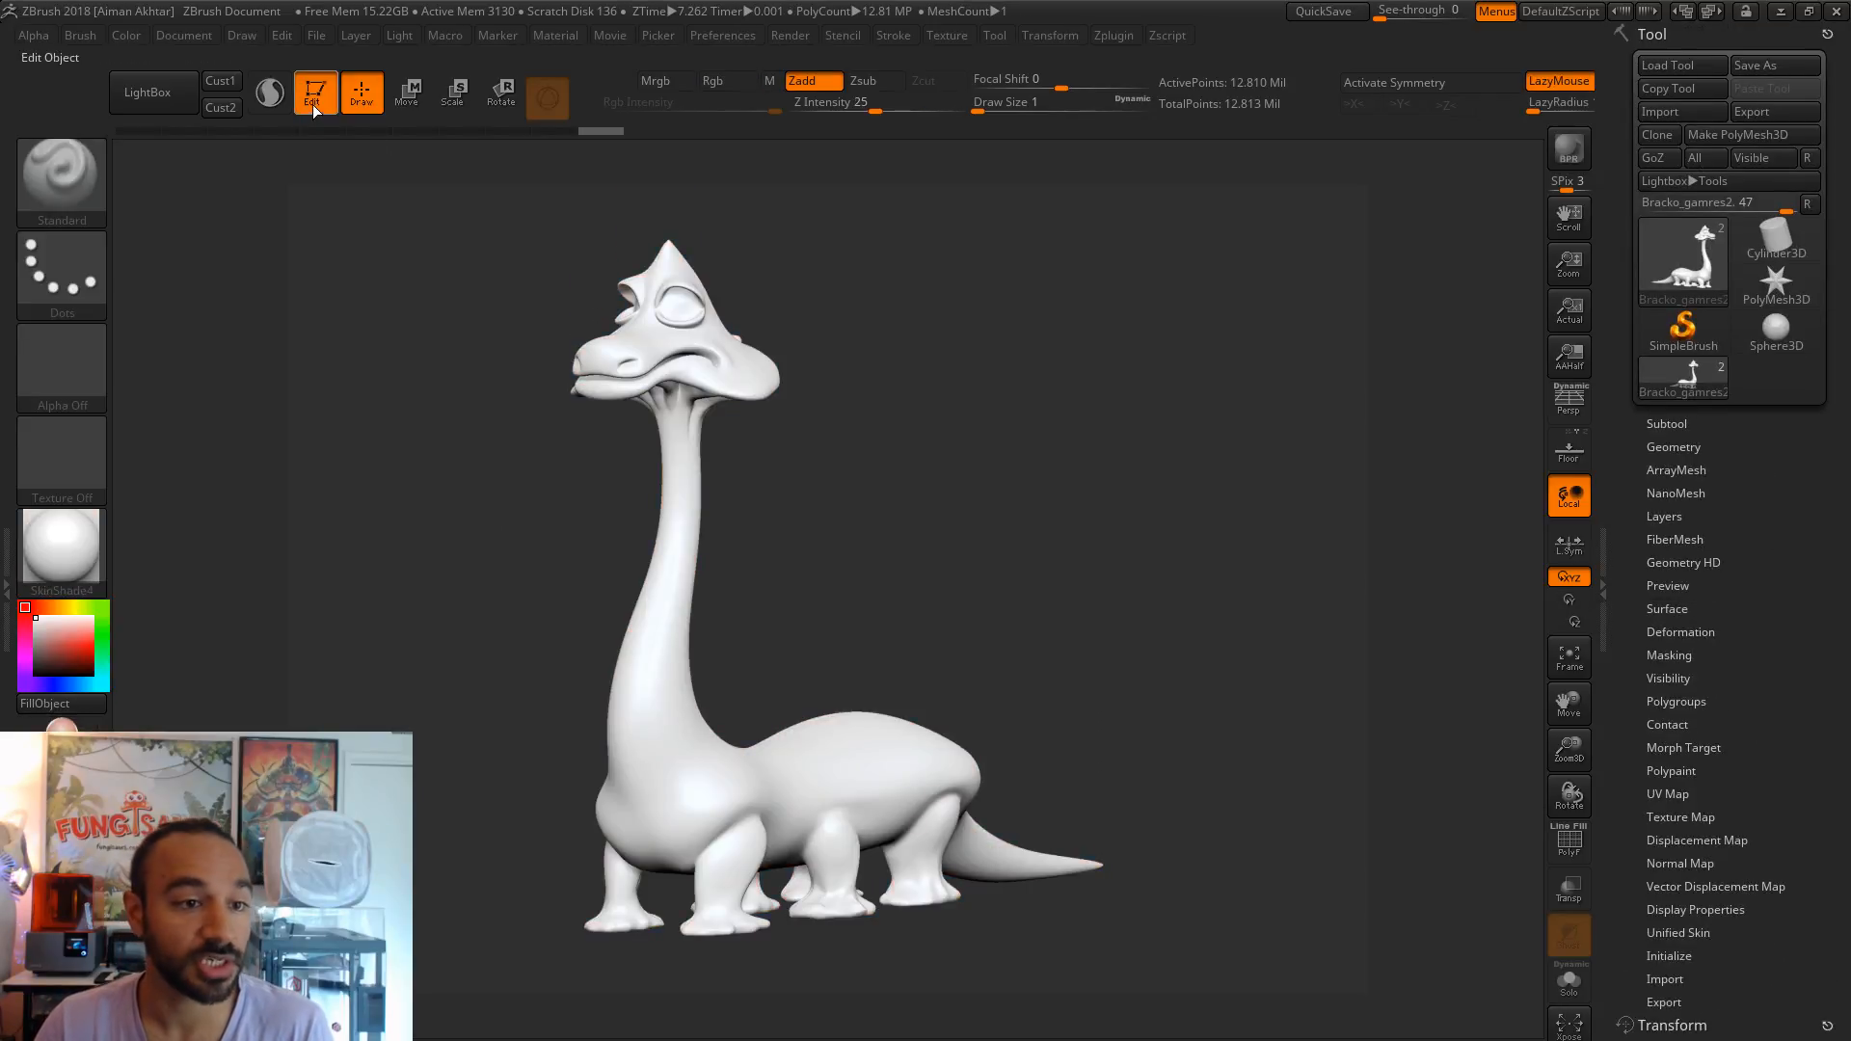
- Fill the whole dinosaur with white, and choose a muted yellow as the active colour
left_click(73, 36)
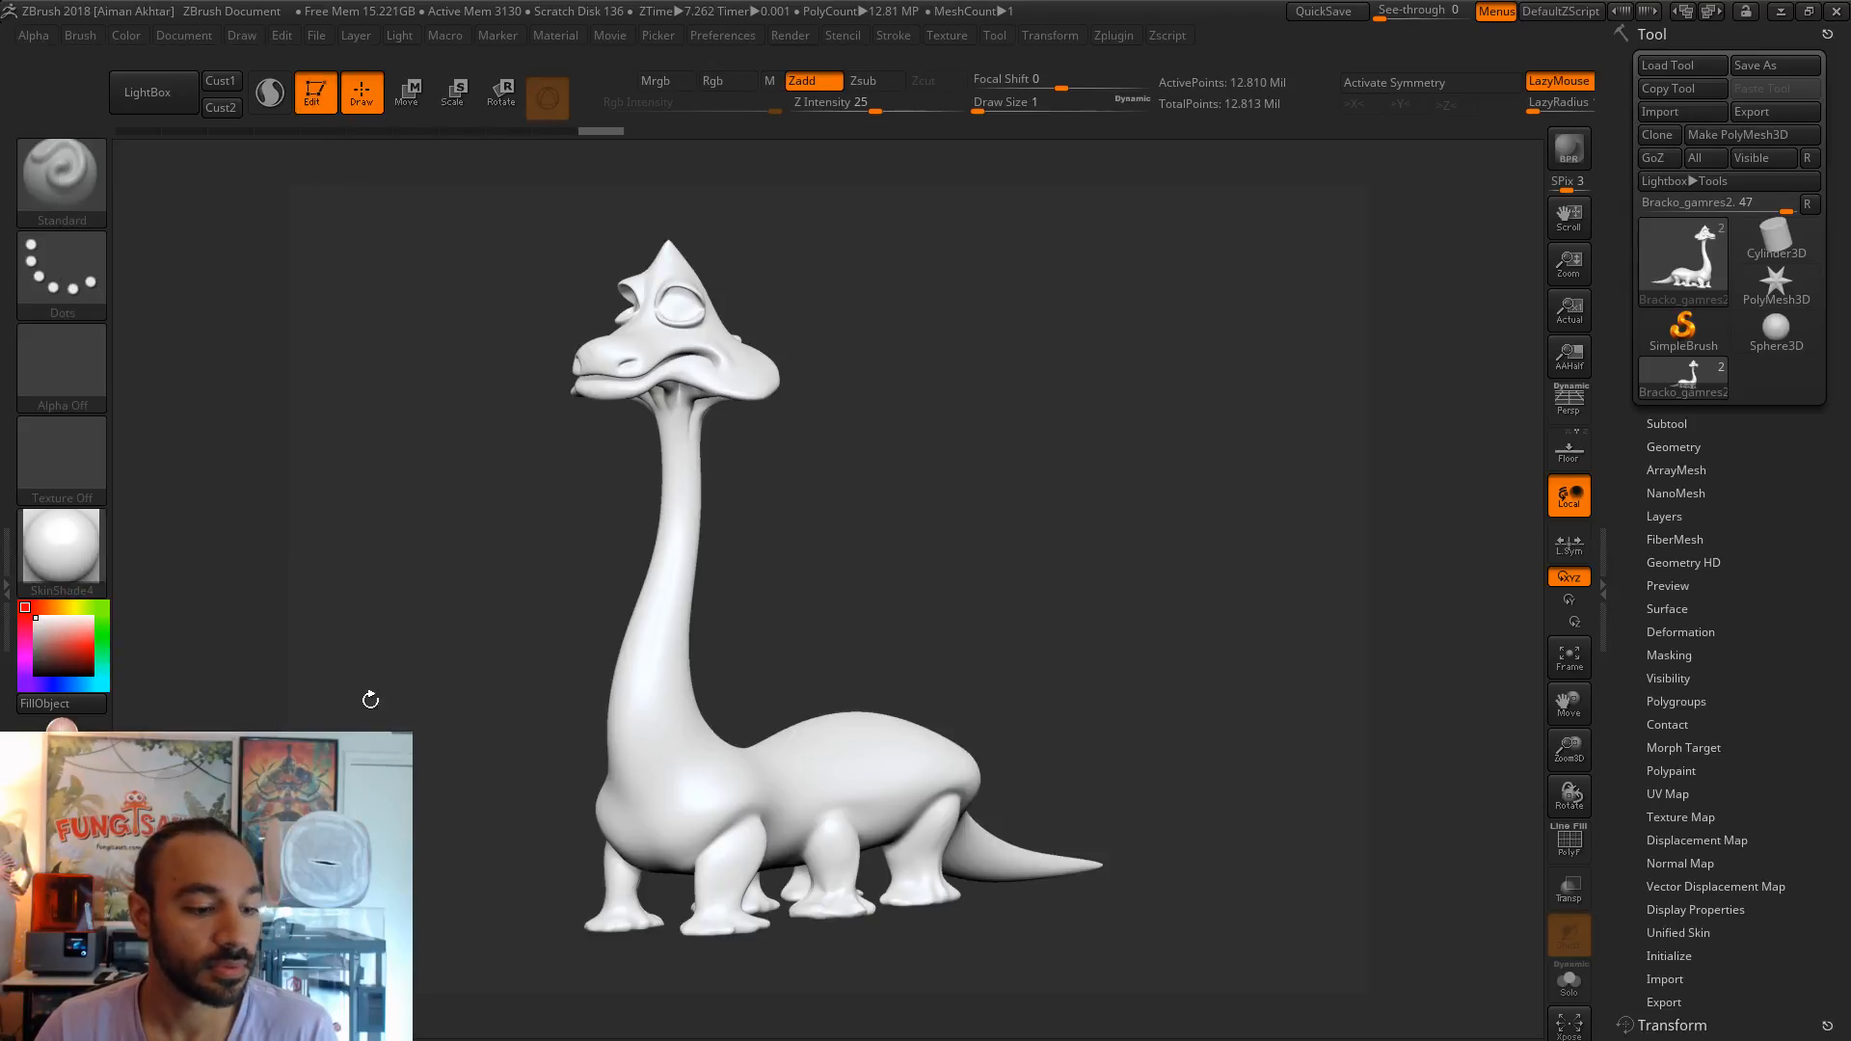
left_click(132, 34)
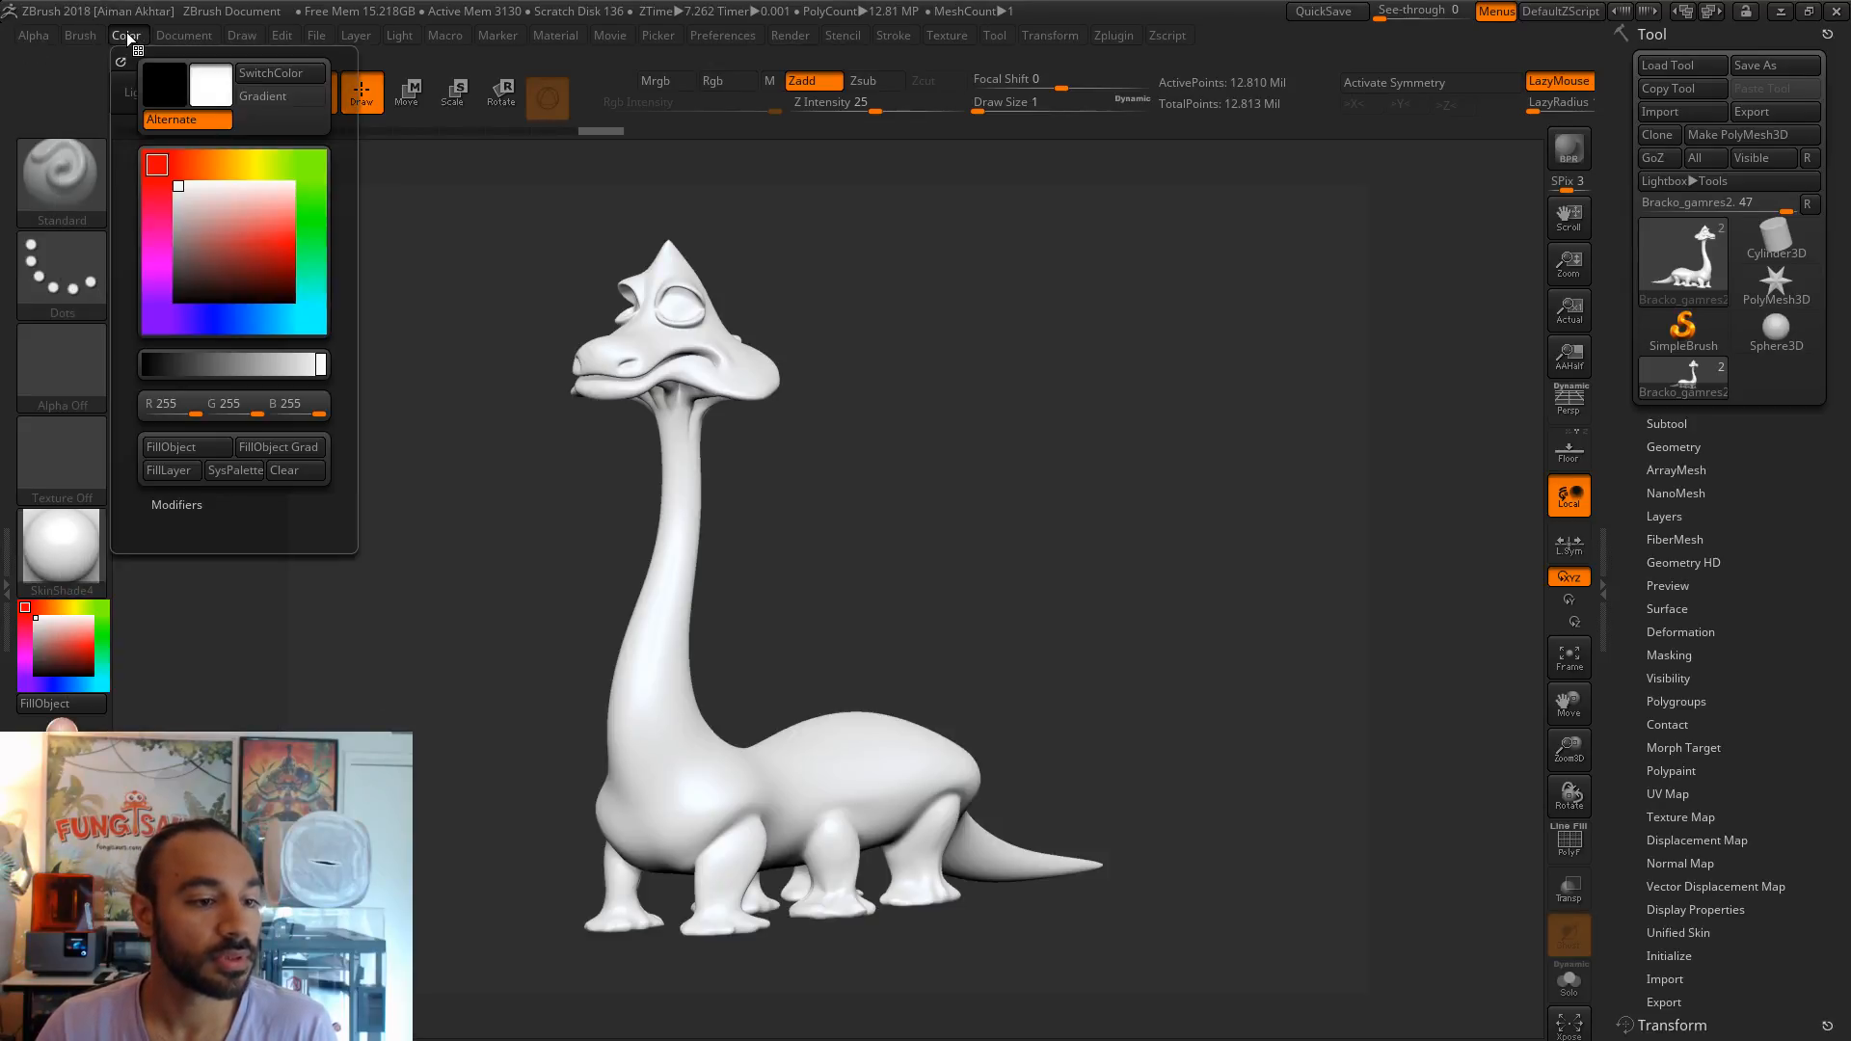
left_click(210, 447)
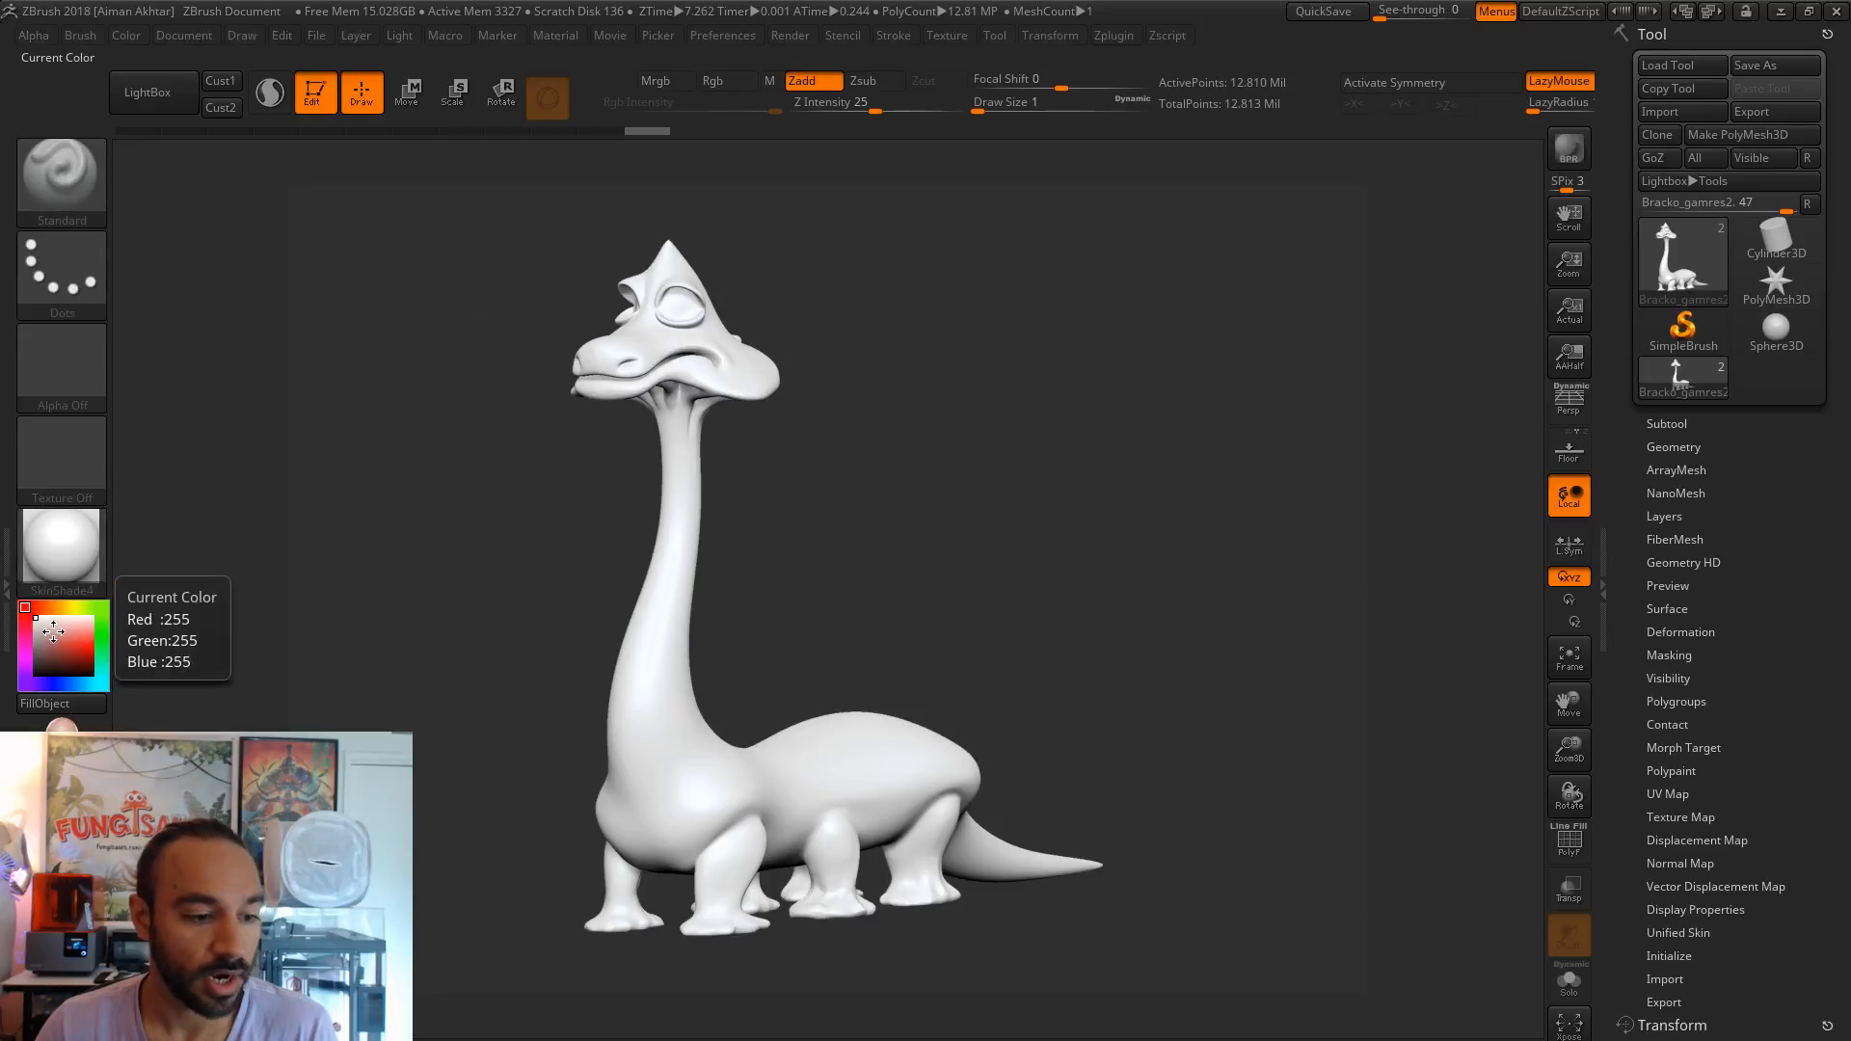
left_click_drag(46, 607, 61, 607)
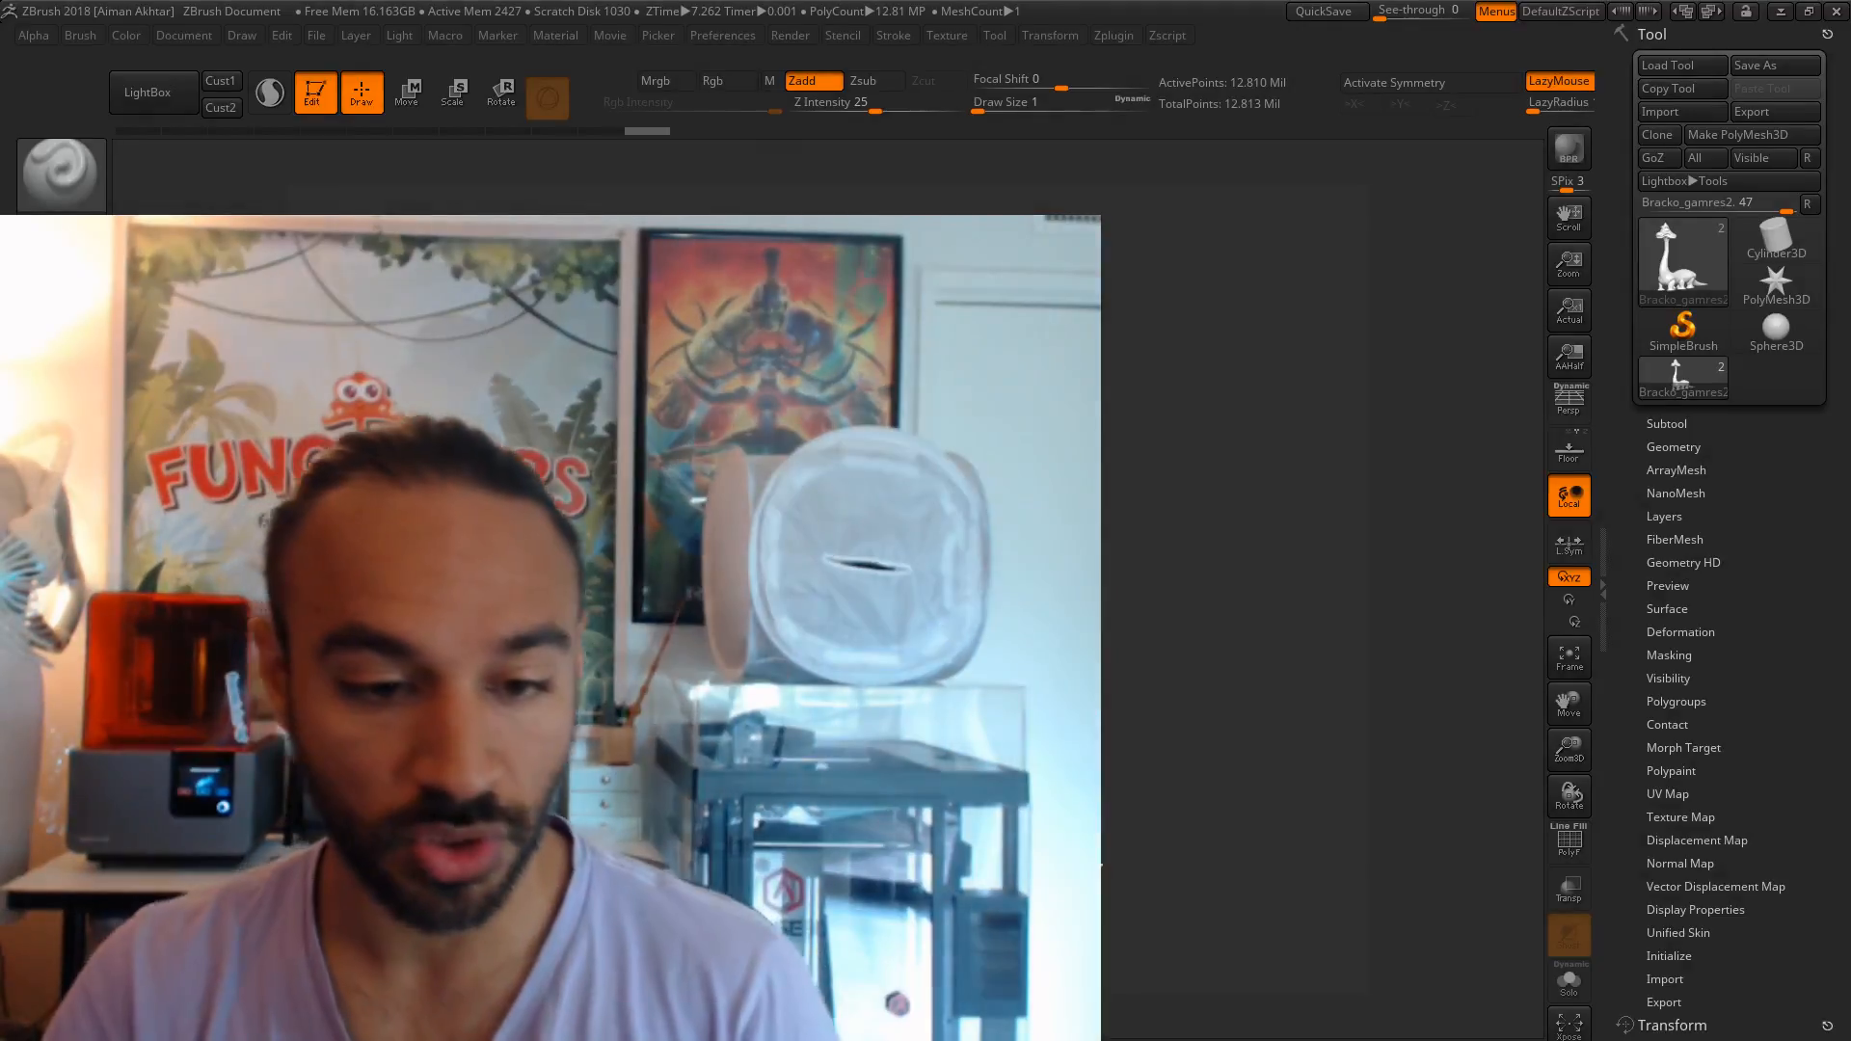
- Examine the subdivided dinosaur's wireframe from the front and the side with the polyframe shown
left_click_drag(1165, 620, 1036, 625)
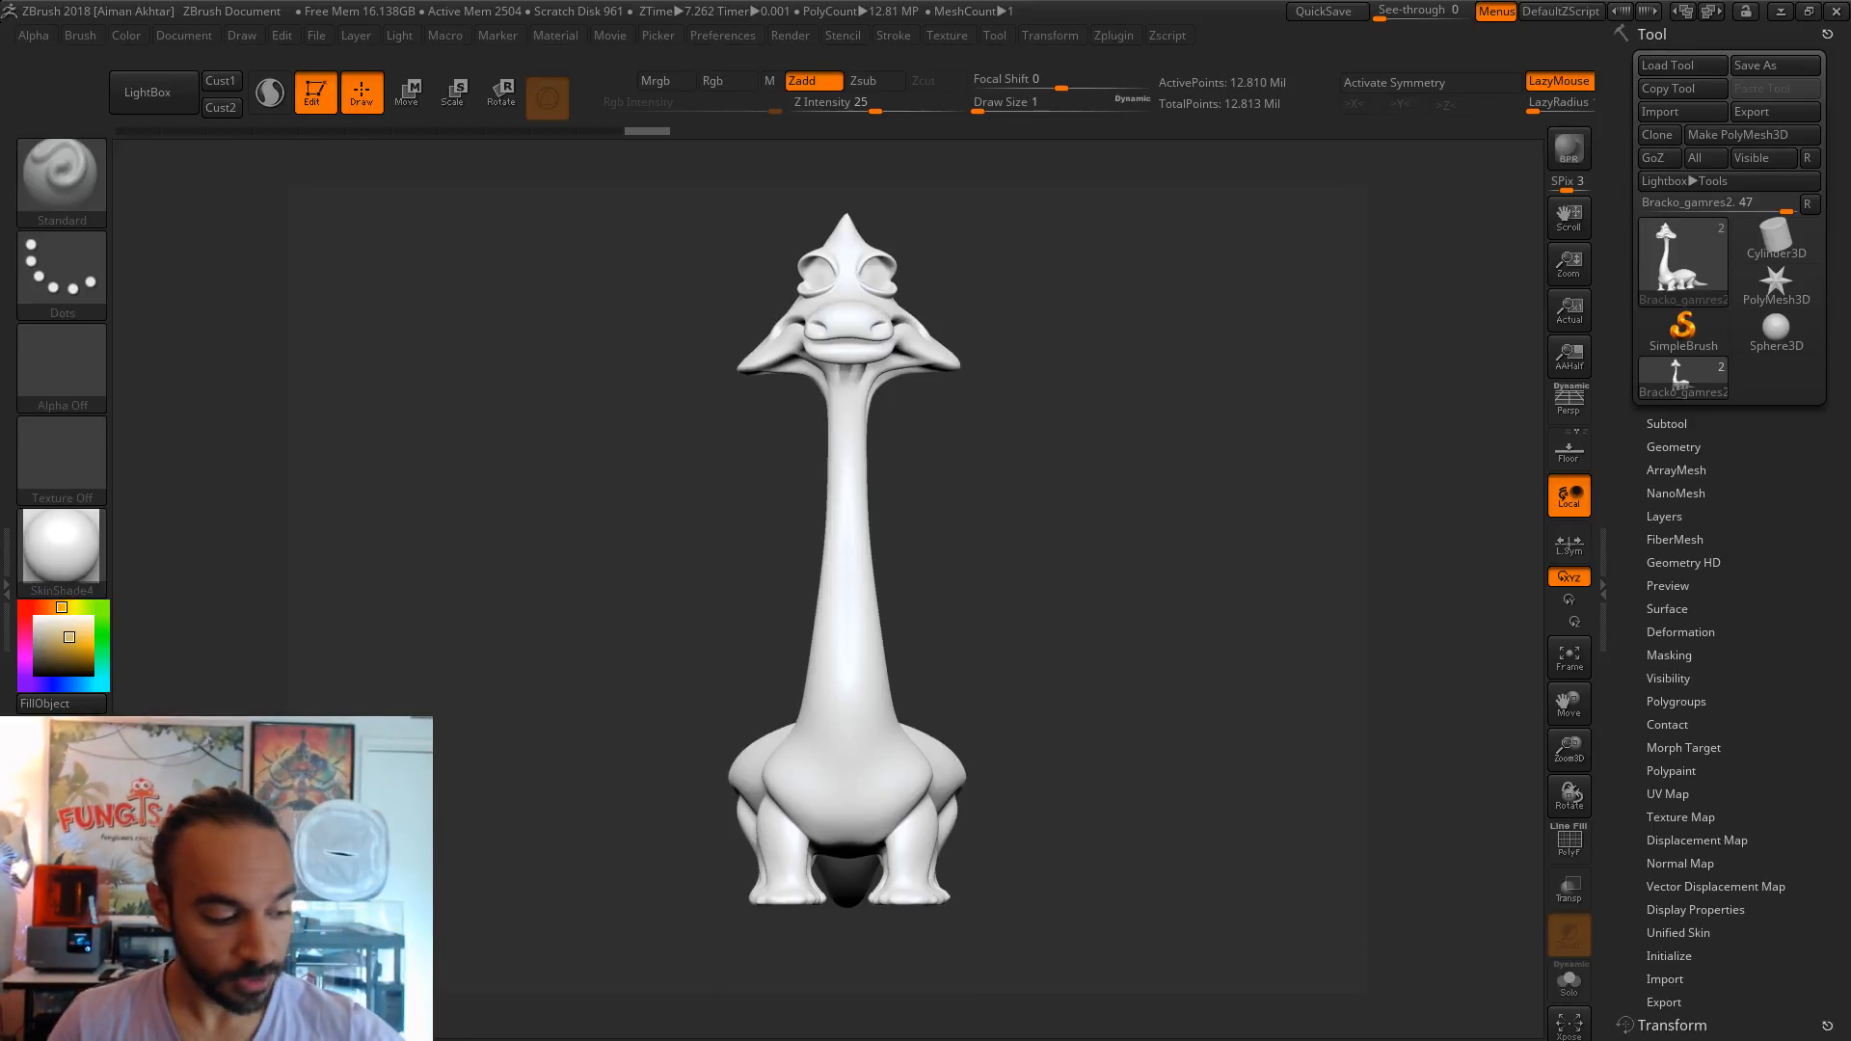
left_click(1568, 841)
left_click_drag(1186, 788, 1029, 785)
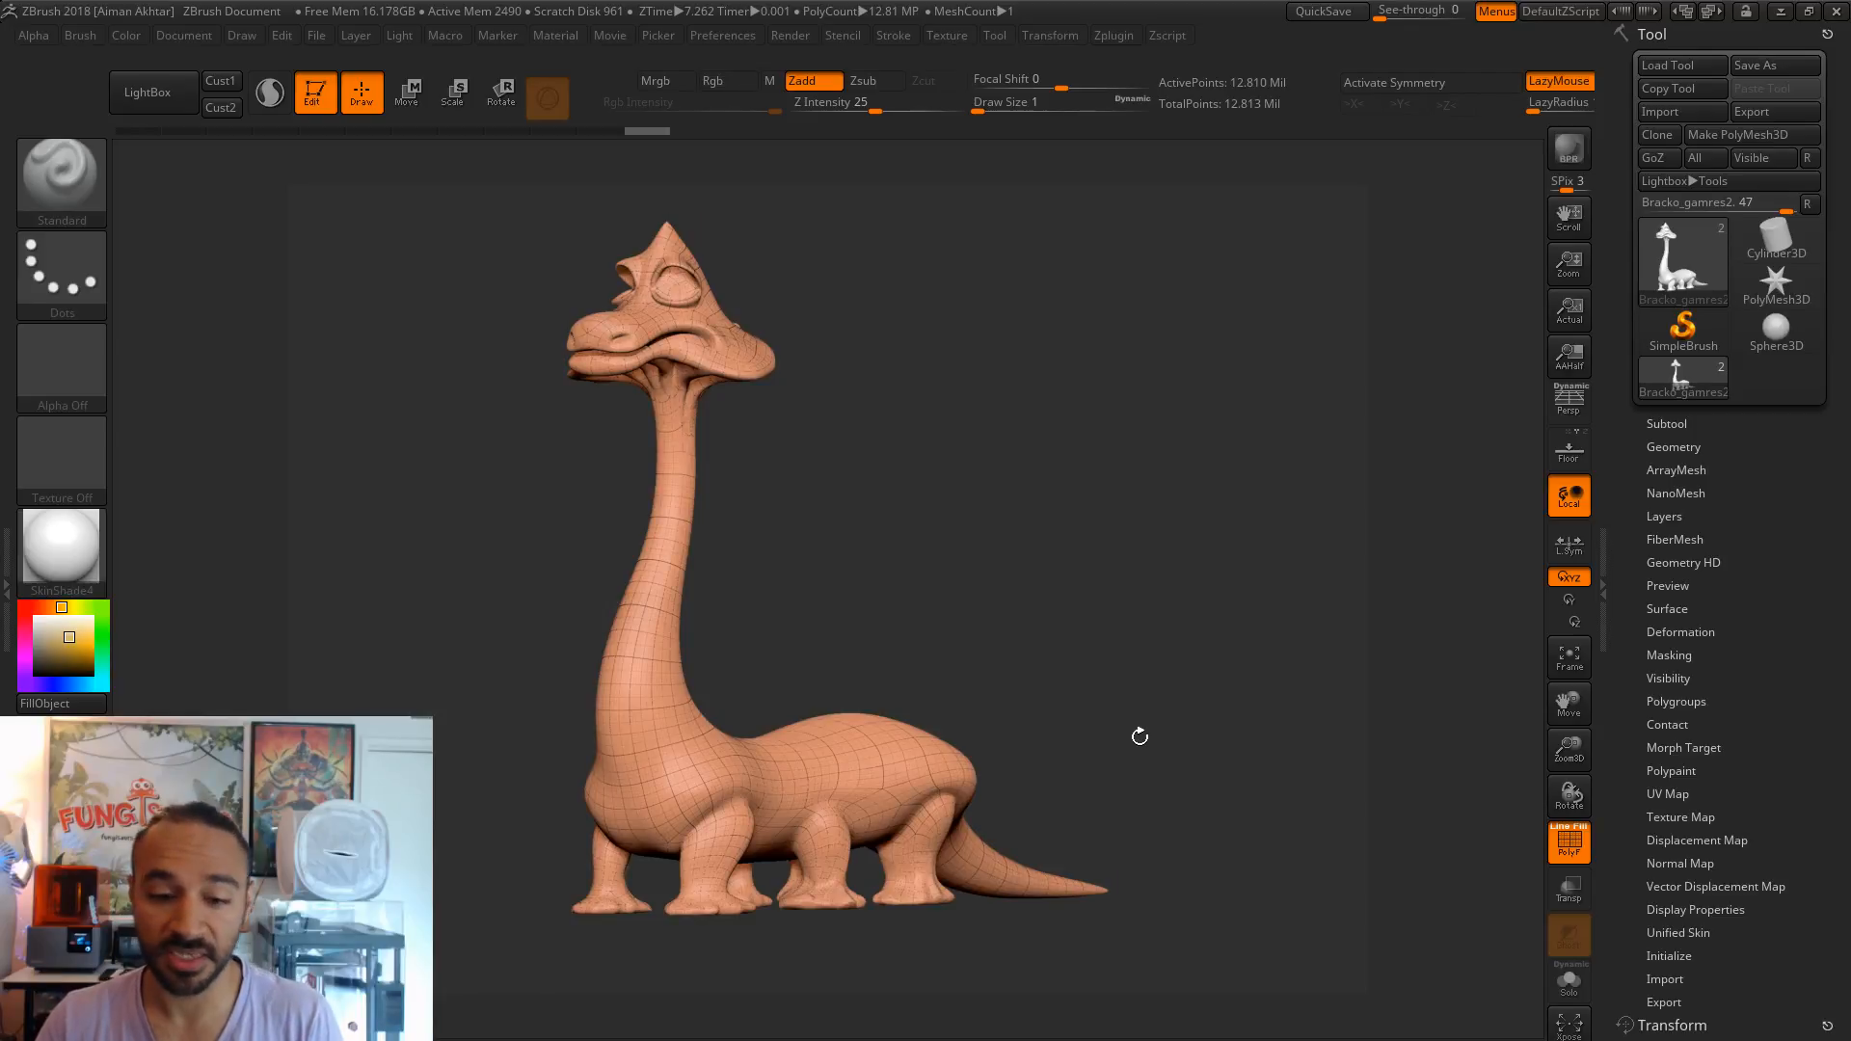
- With SimpleBrush active, load the ZTool Fungisaur1_v2_Bracko_modified4print from the Fungisaur1_Bracko folder in 3D Assets
left_click(1713, 353)
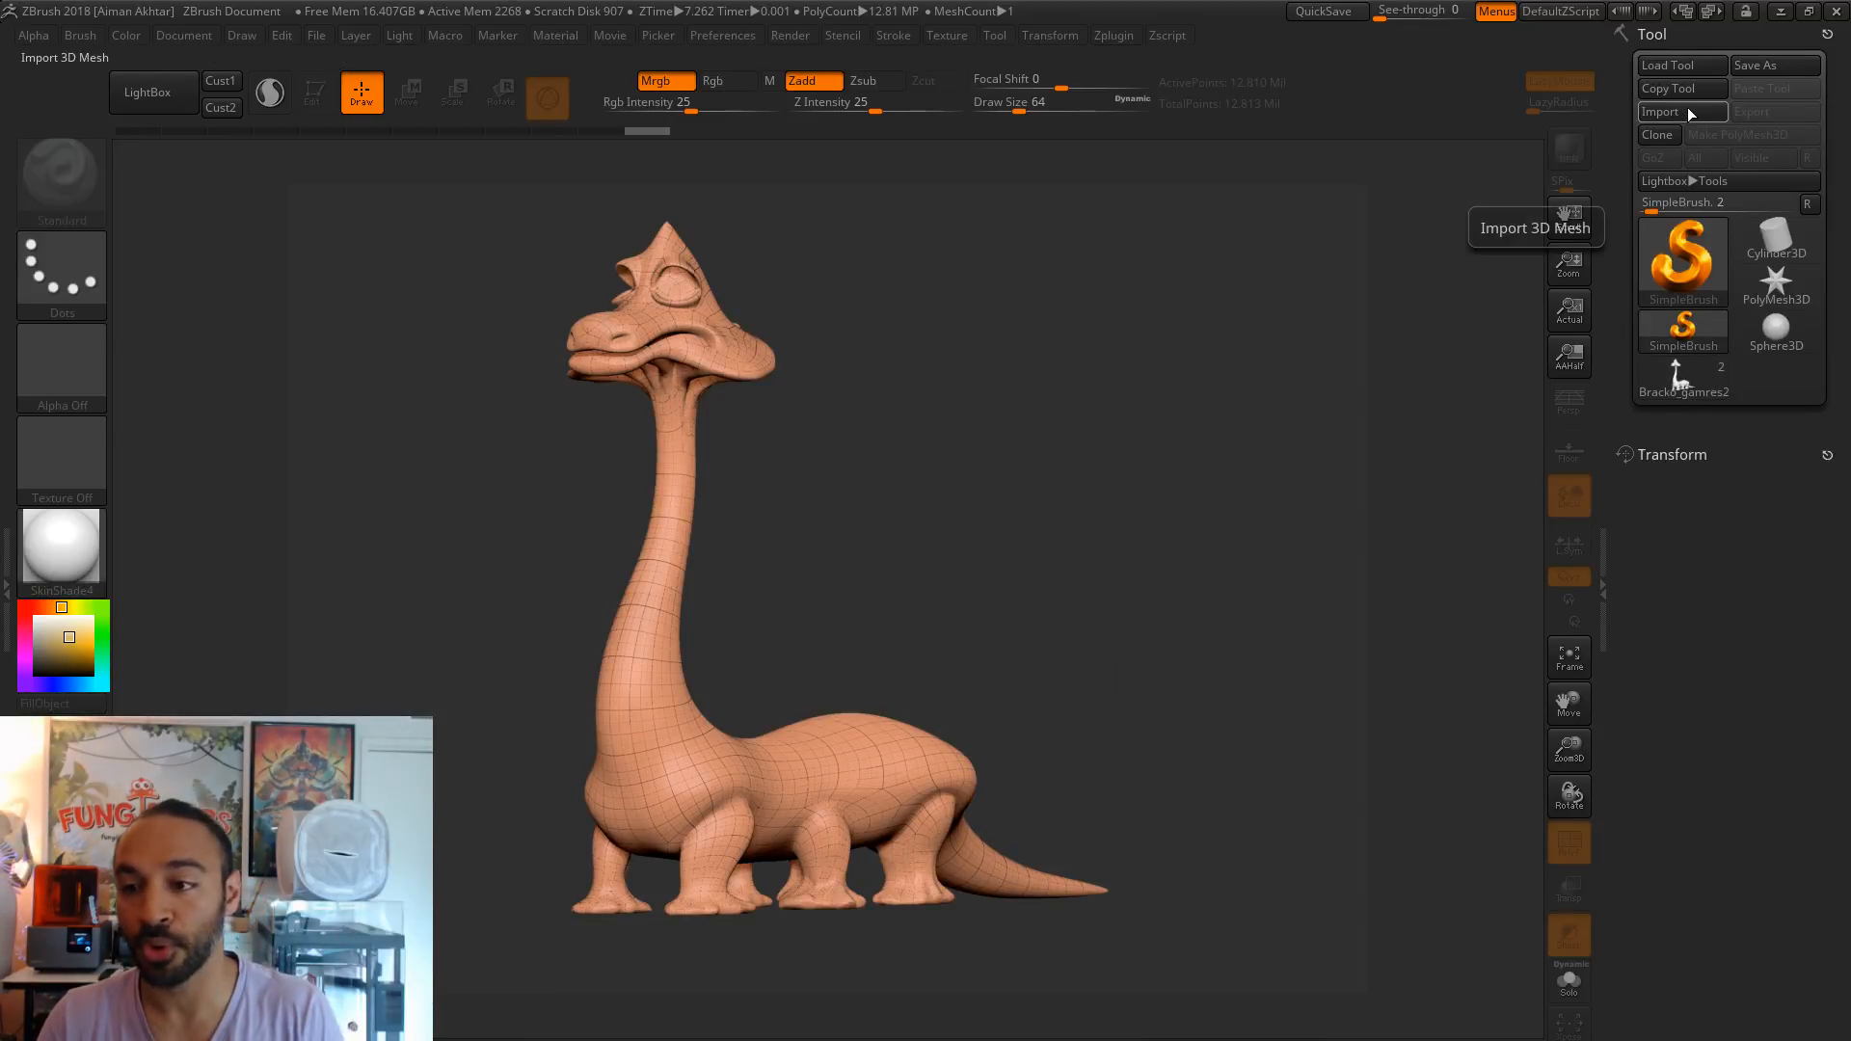
left_click(1685, 67)
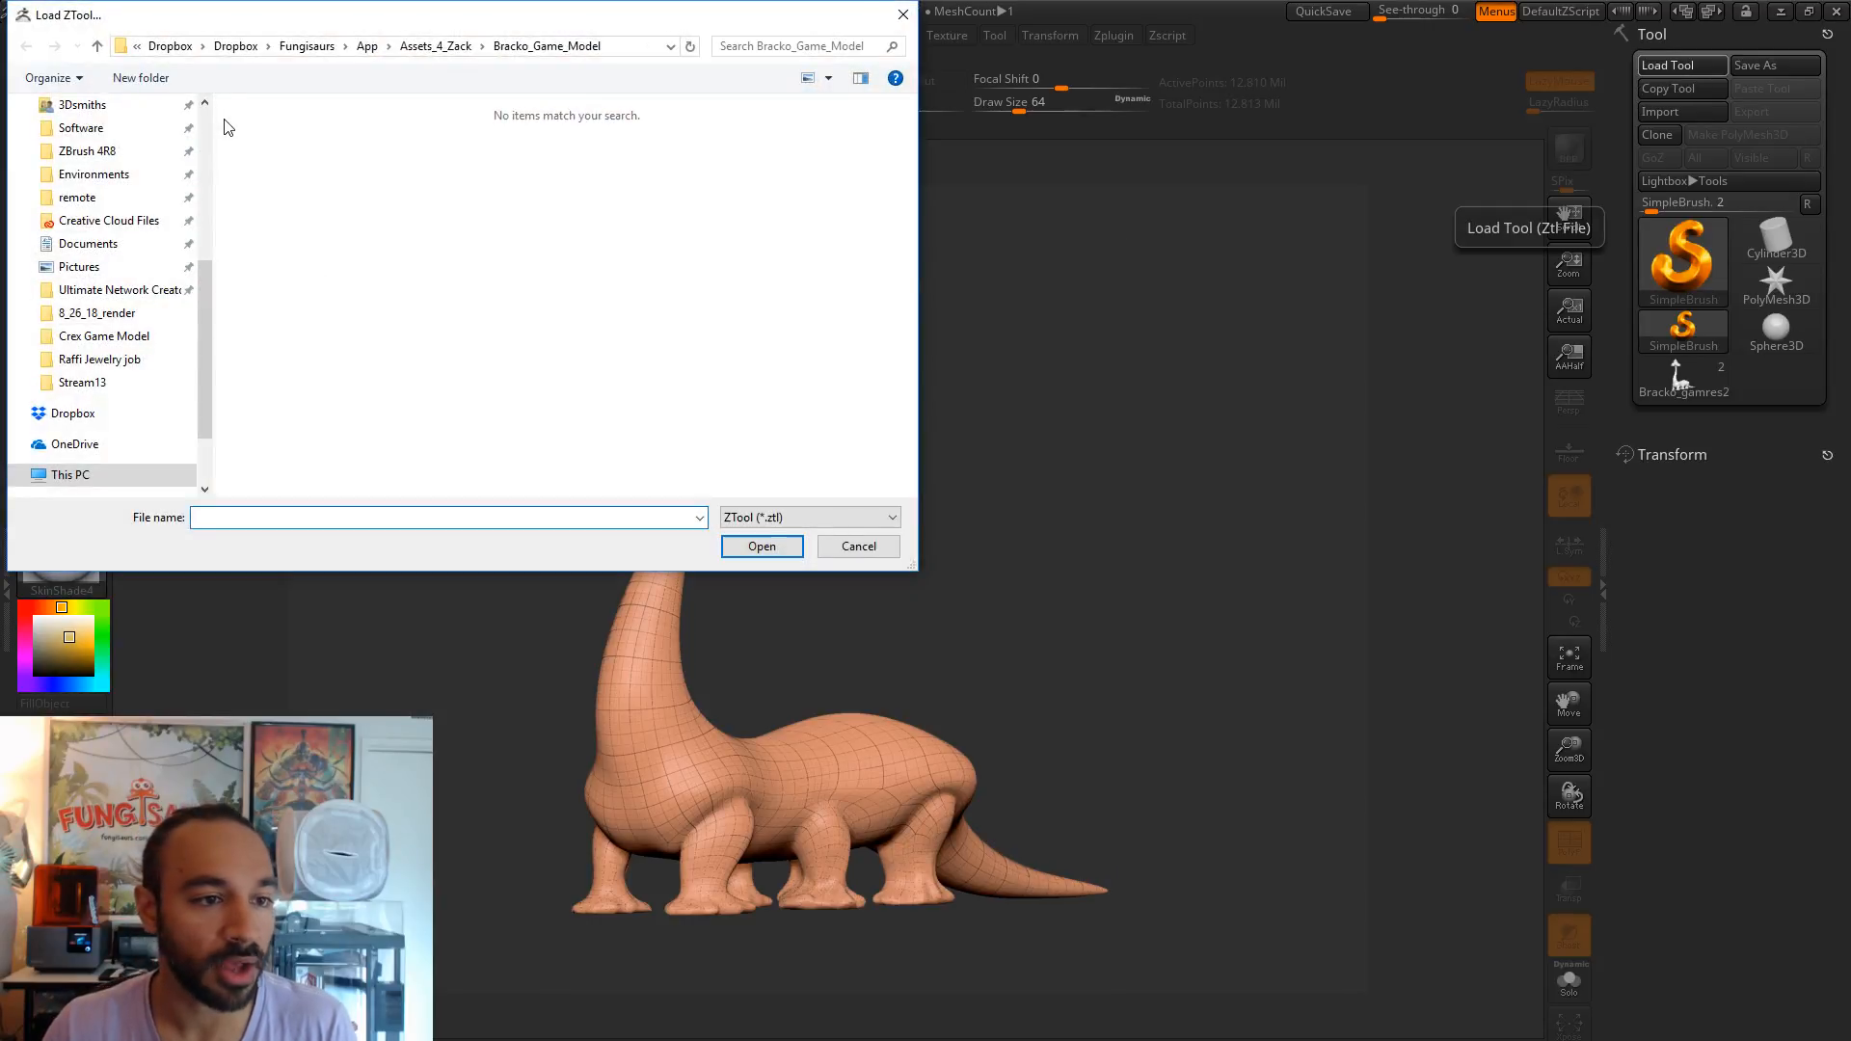
scroll(136, 193, "up", 4)
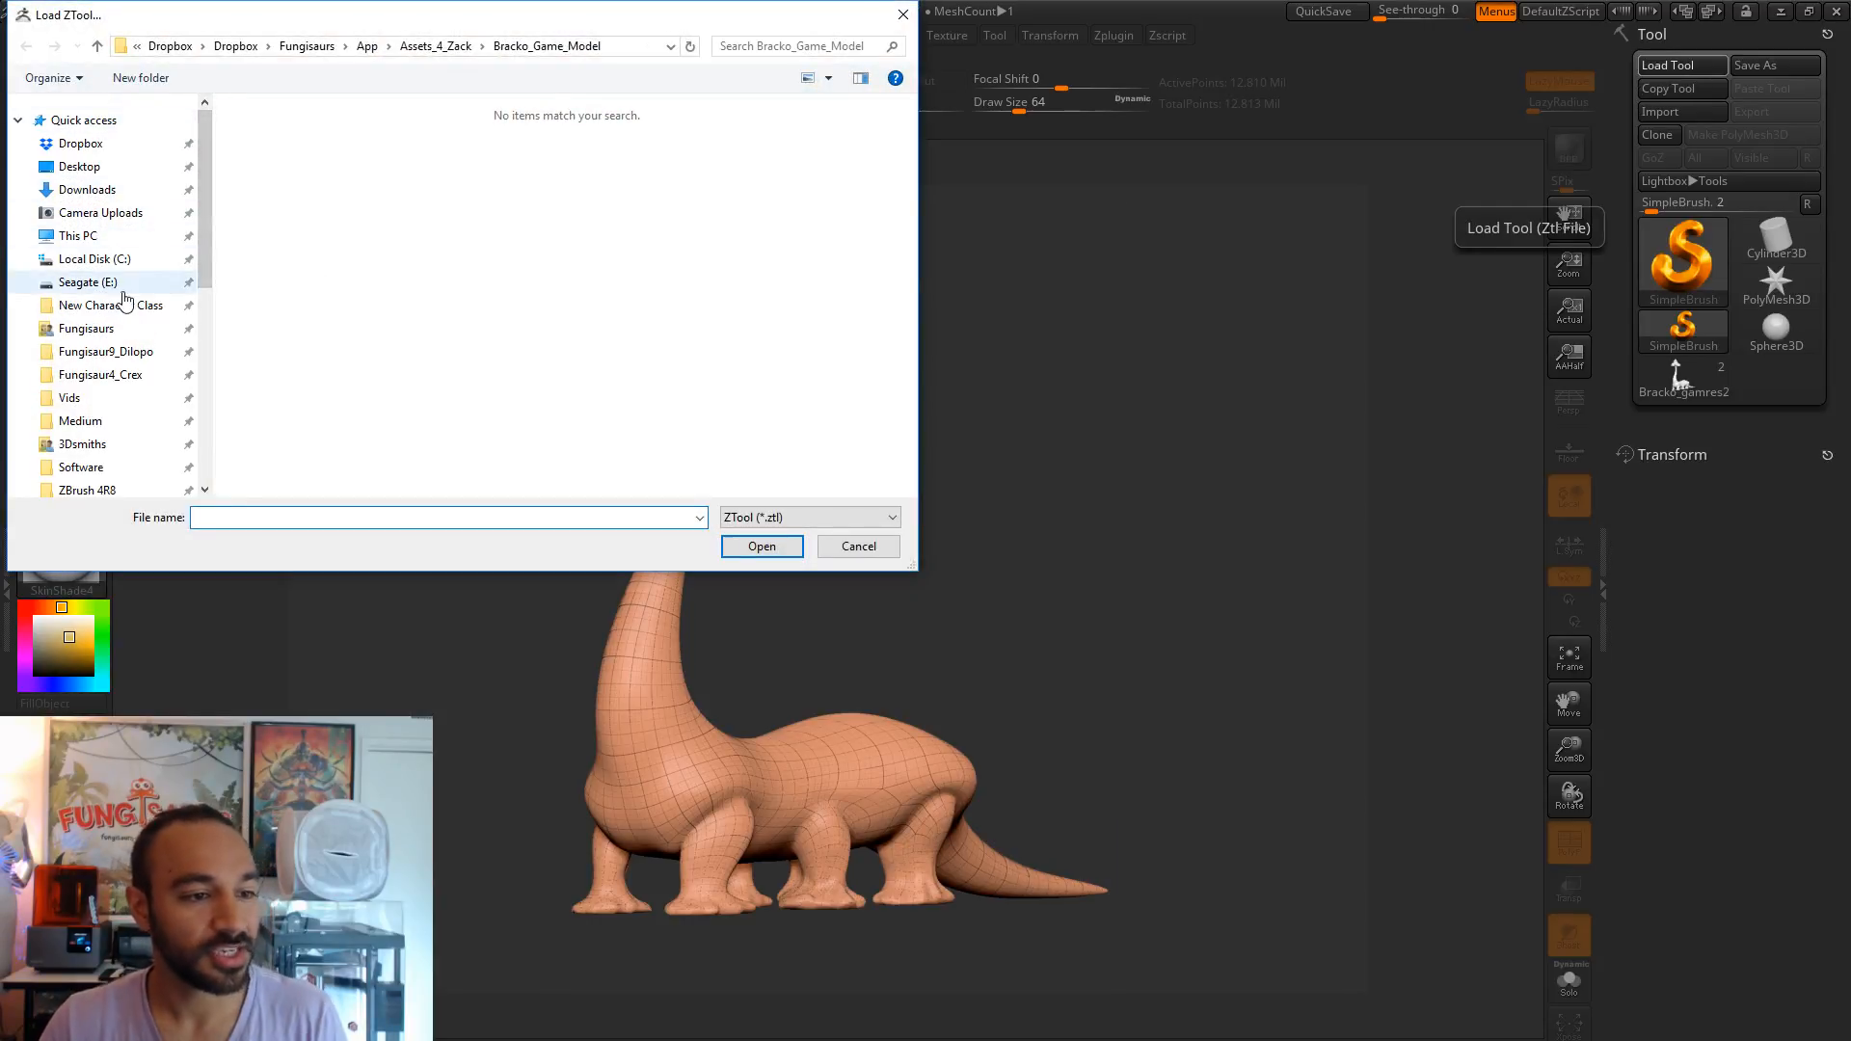
scroll(205, 301, "down", 1)
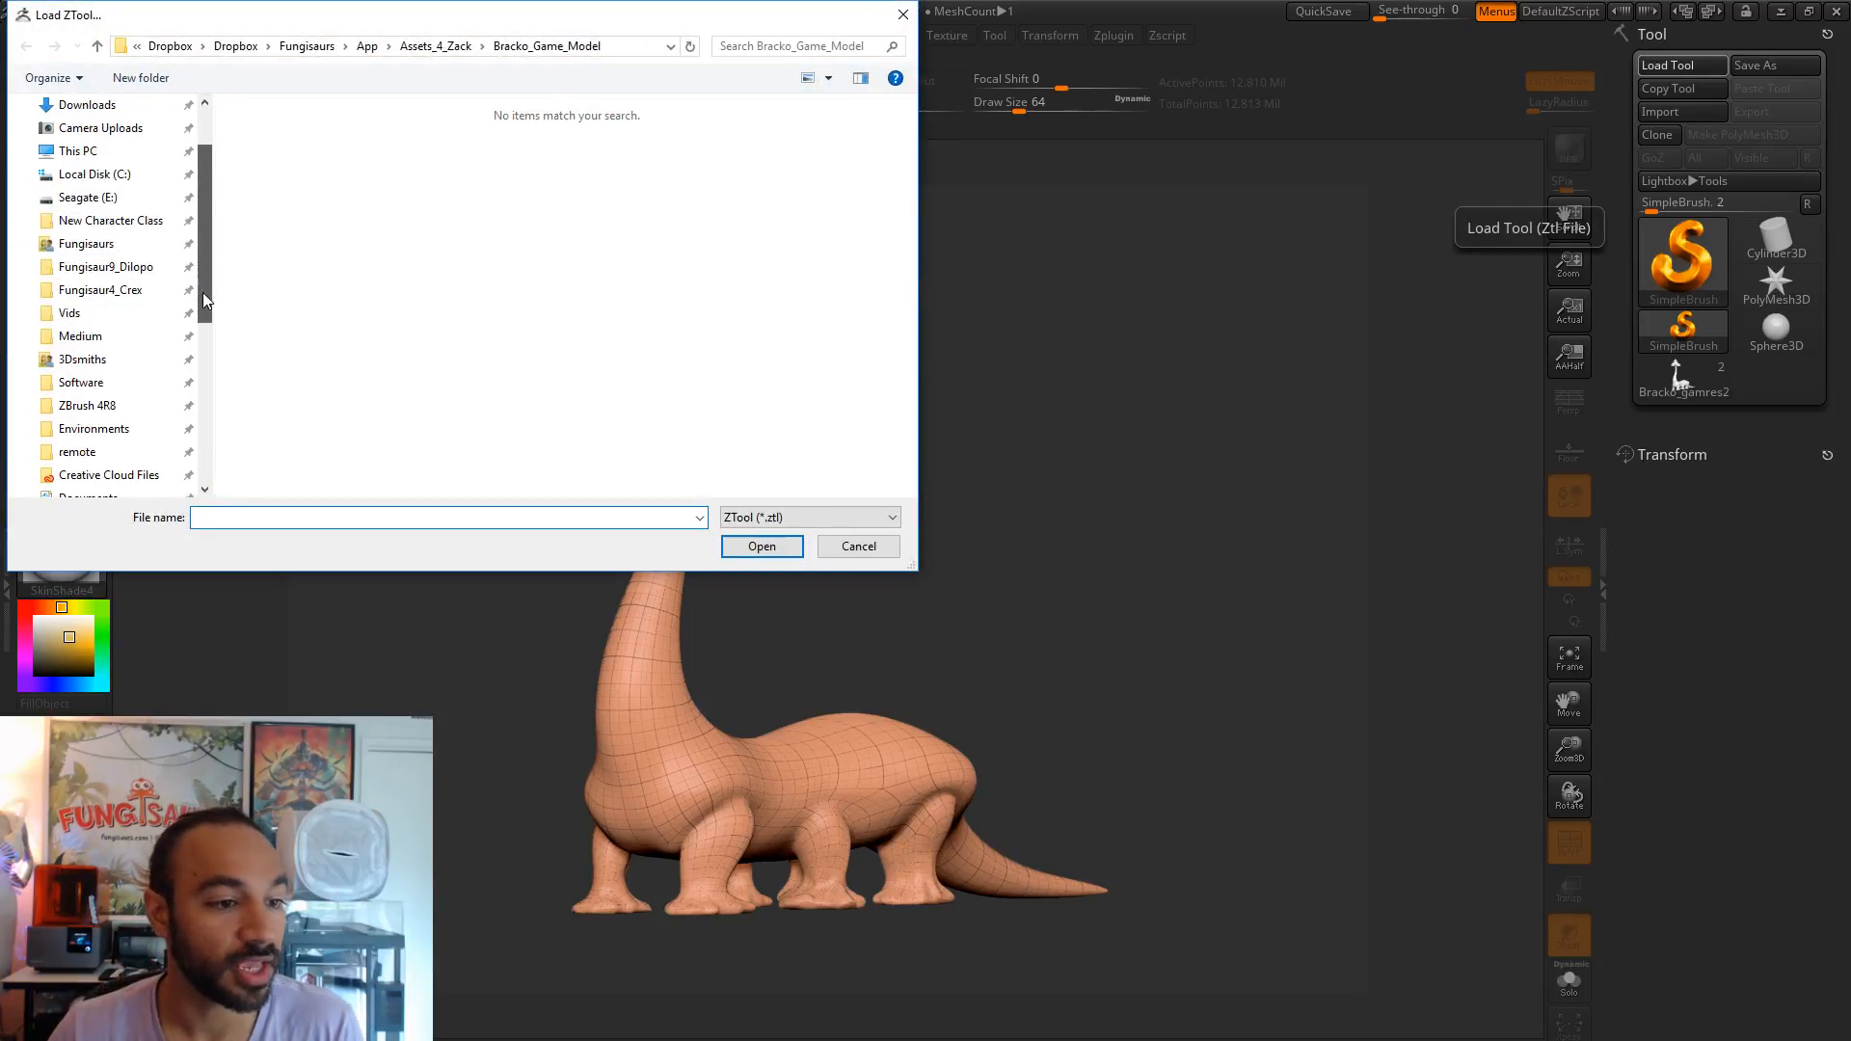
left_click(101, 405)
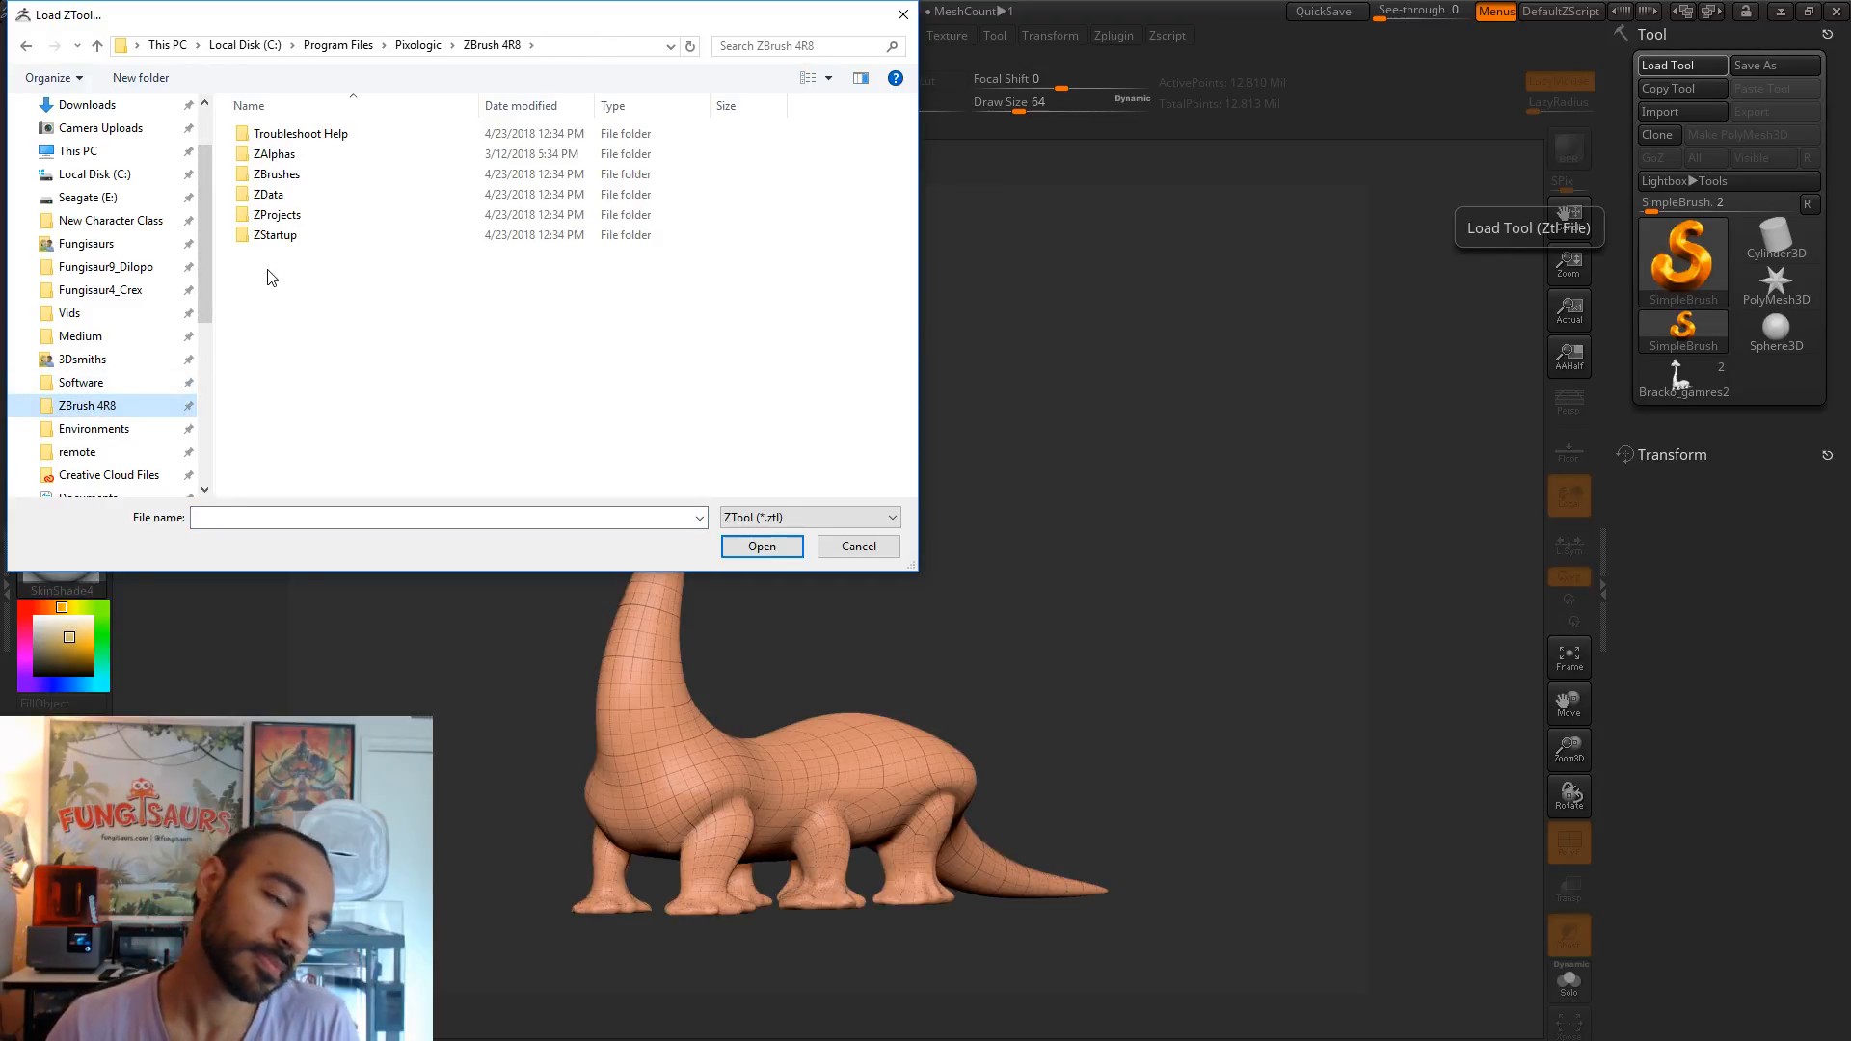
left_click(135, 289)
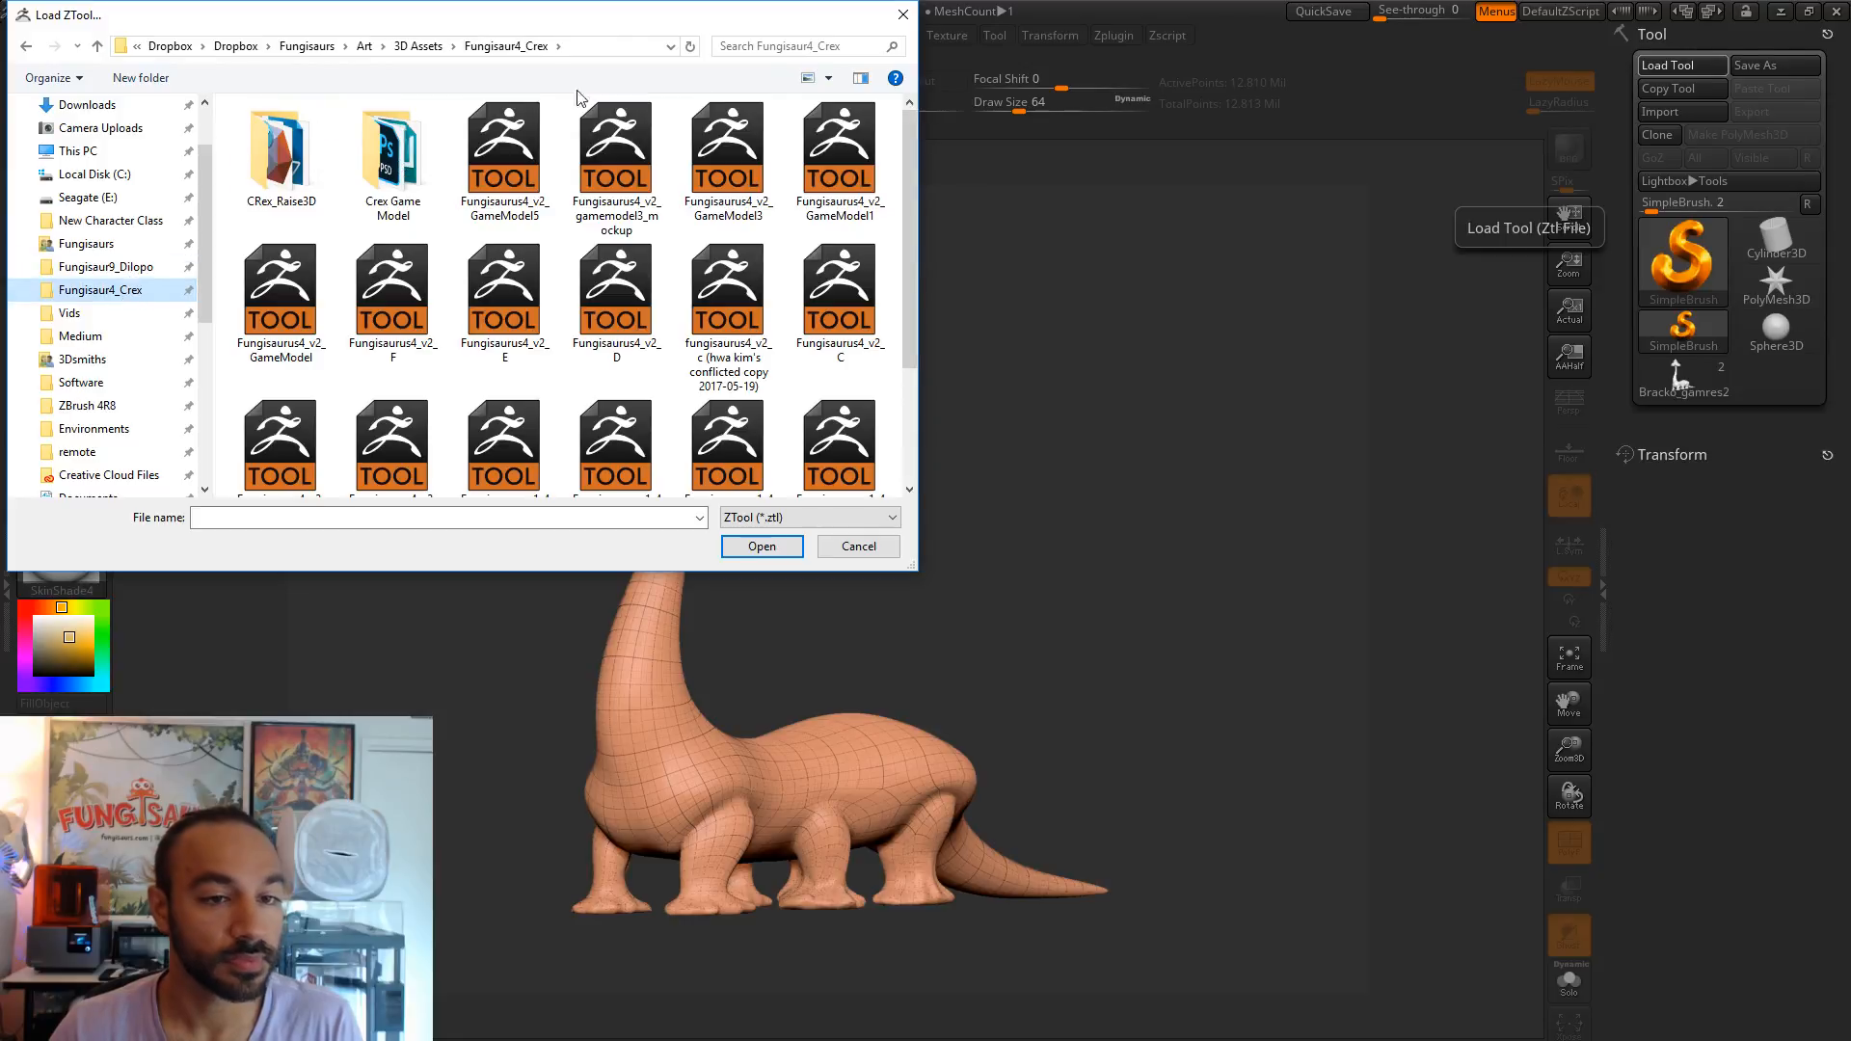
left_click(418, 46)
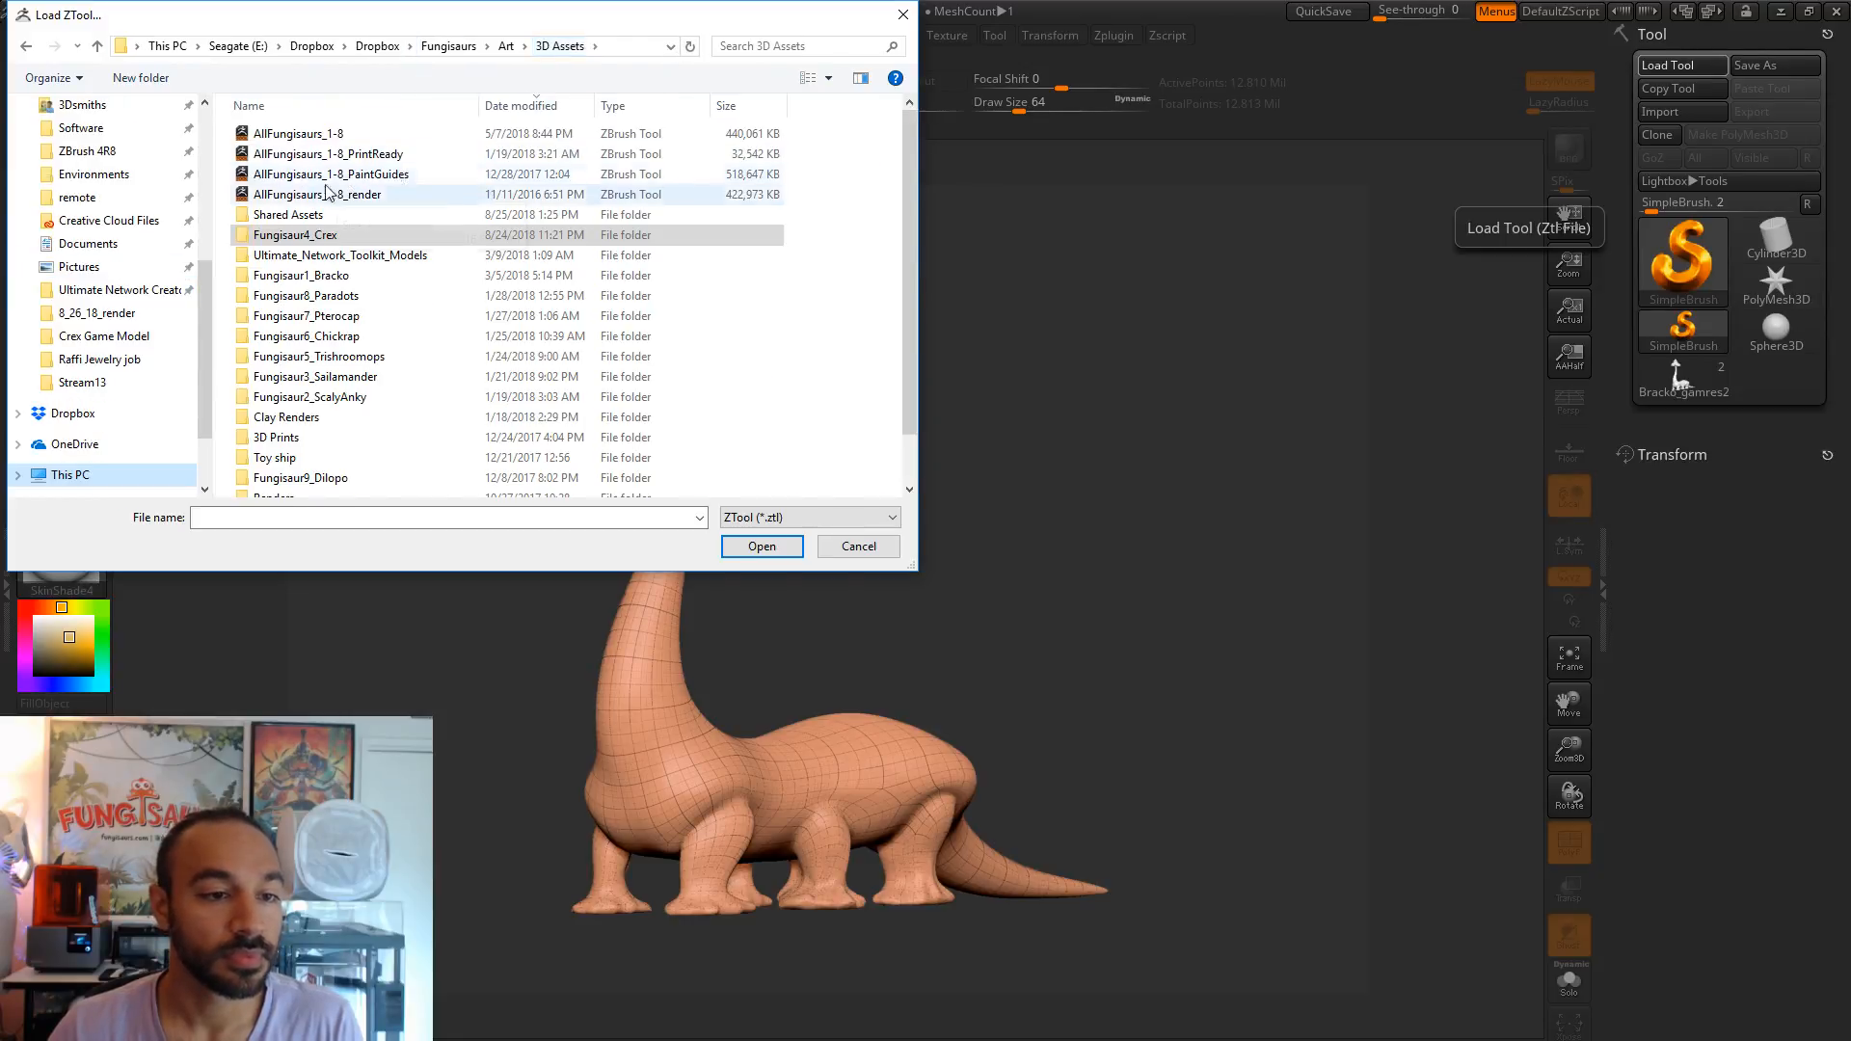
double_click(345, 276)
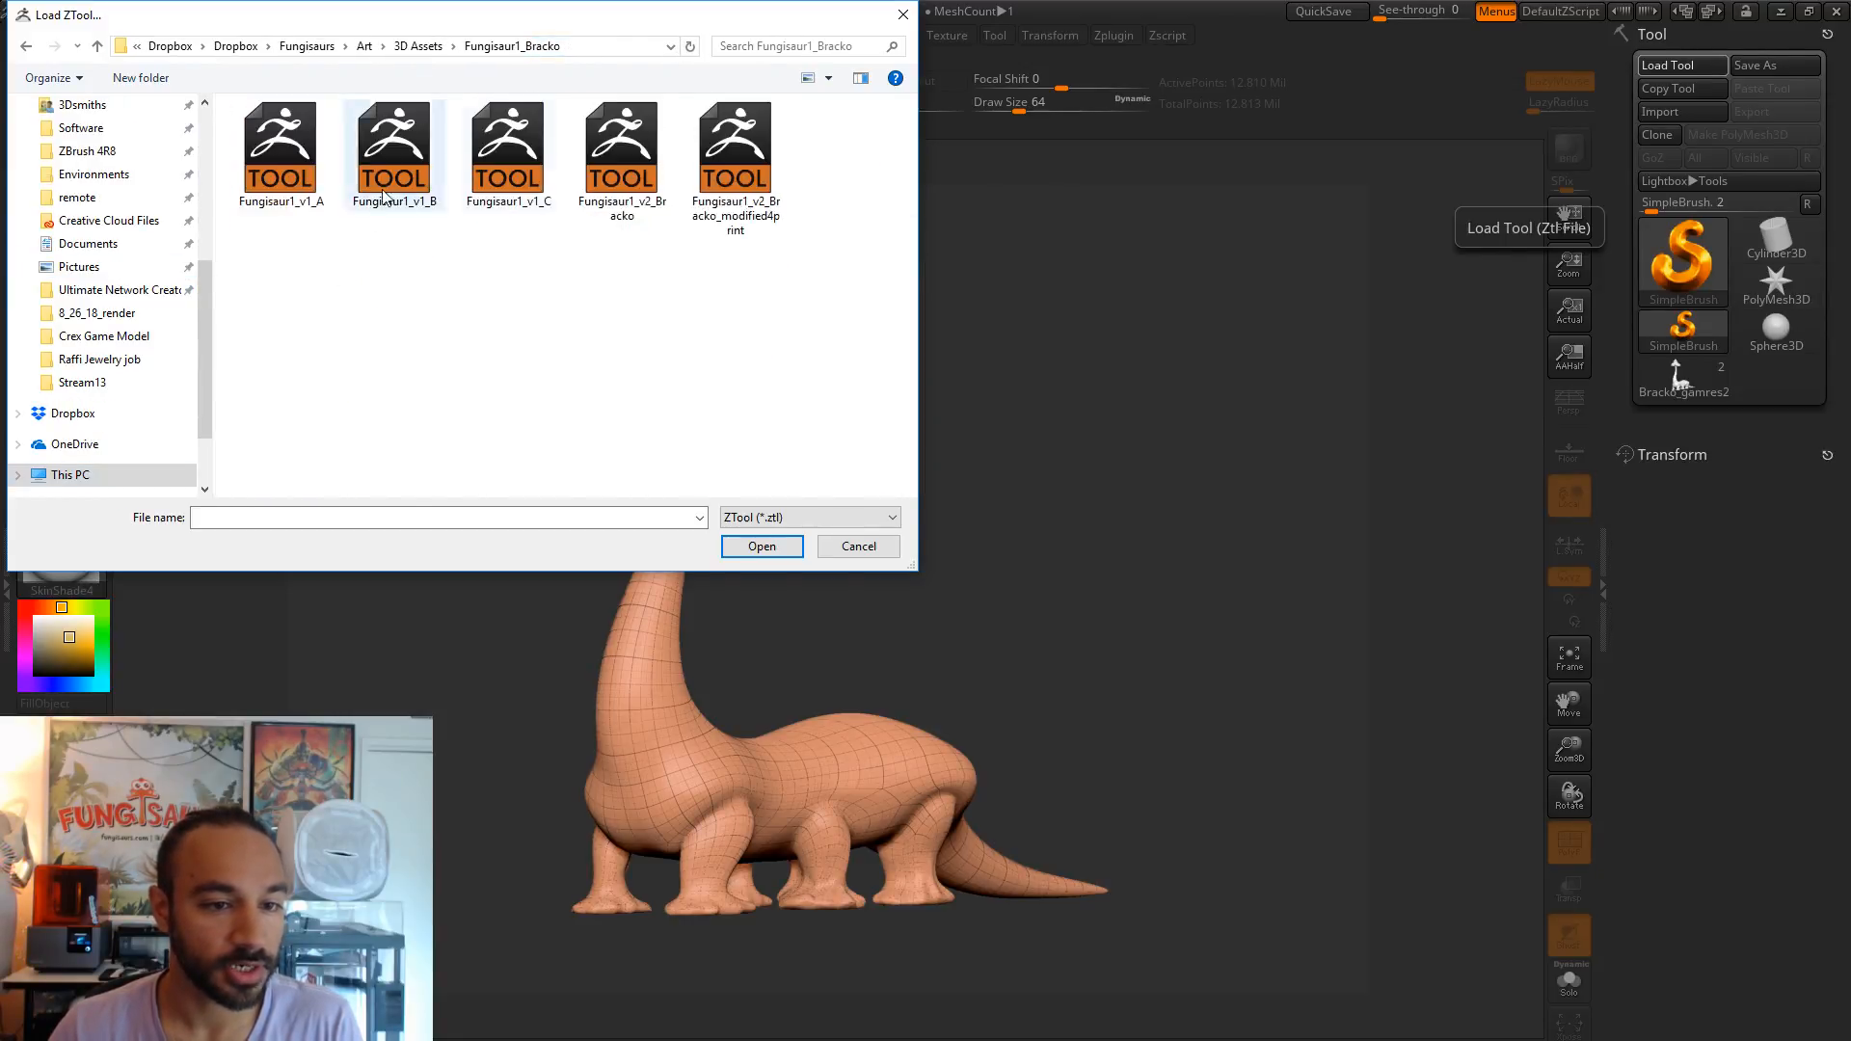
left_click(733, 179)
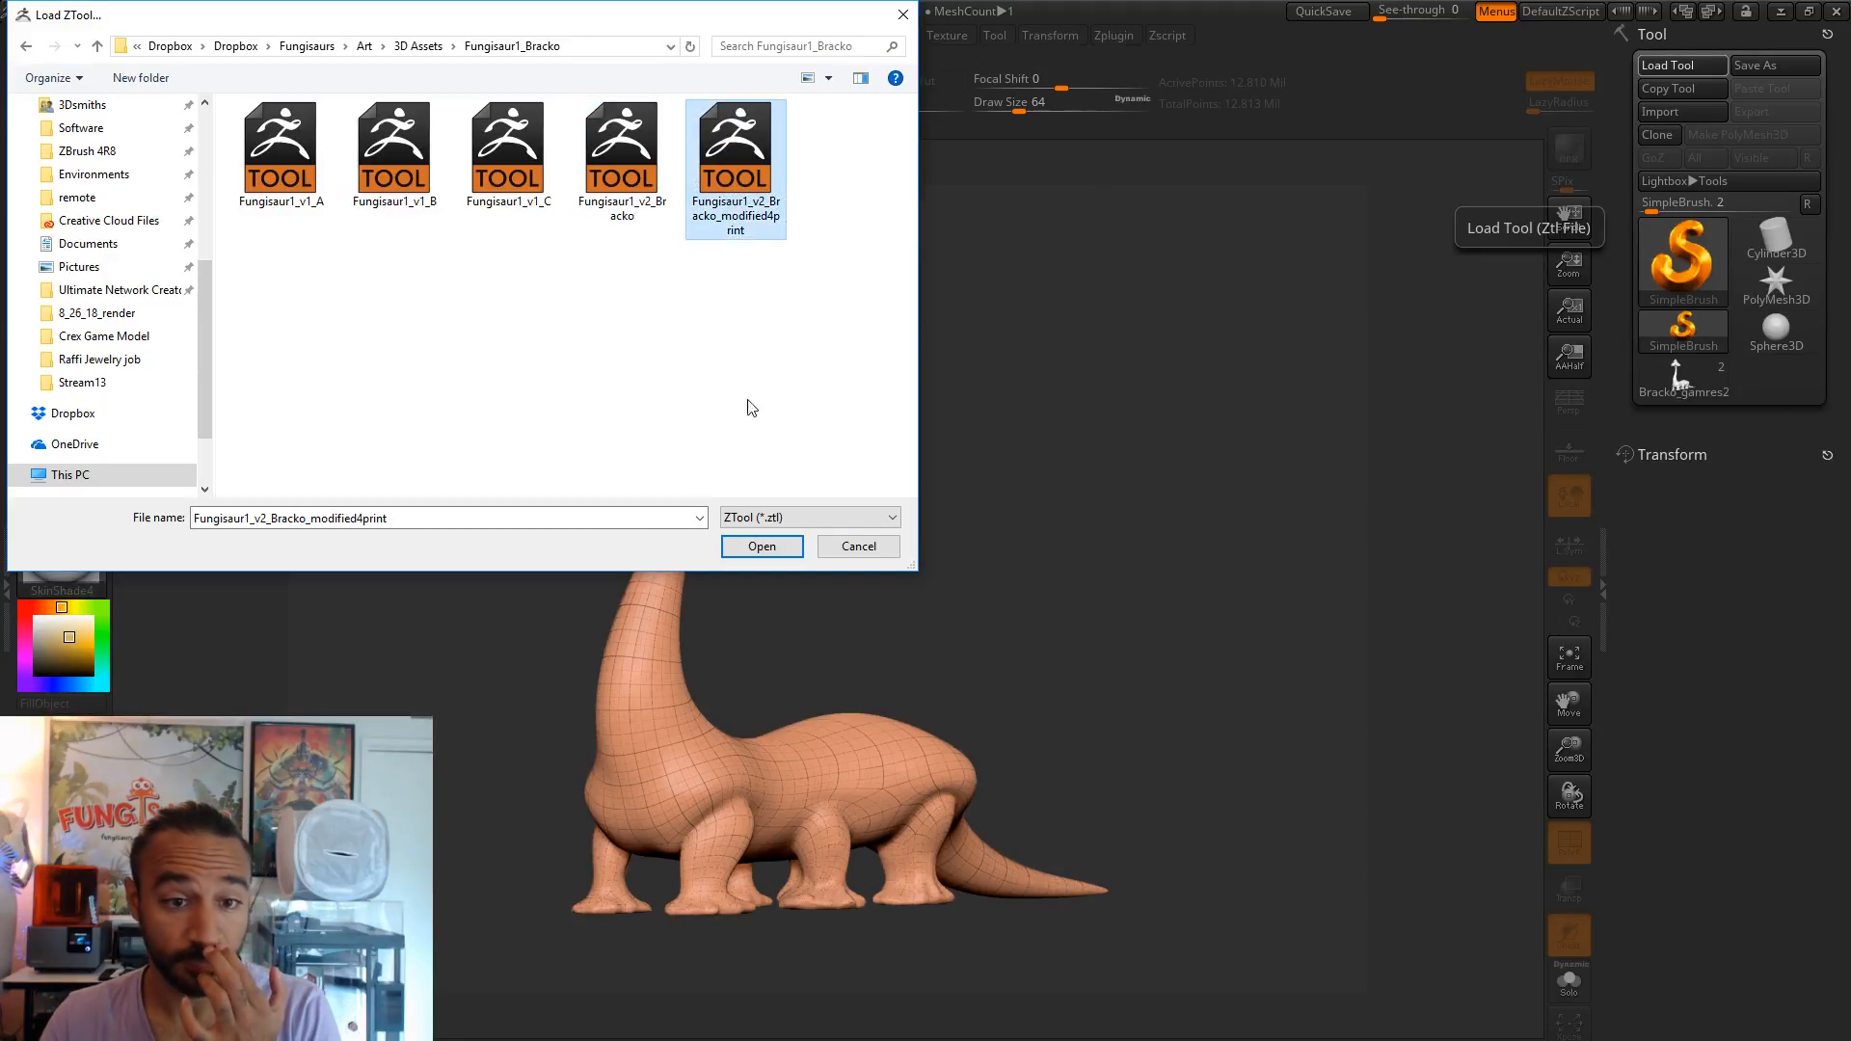
left_click(761, 546)
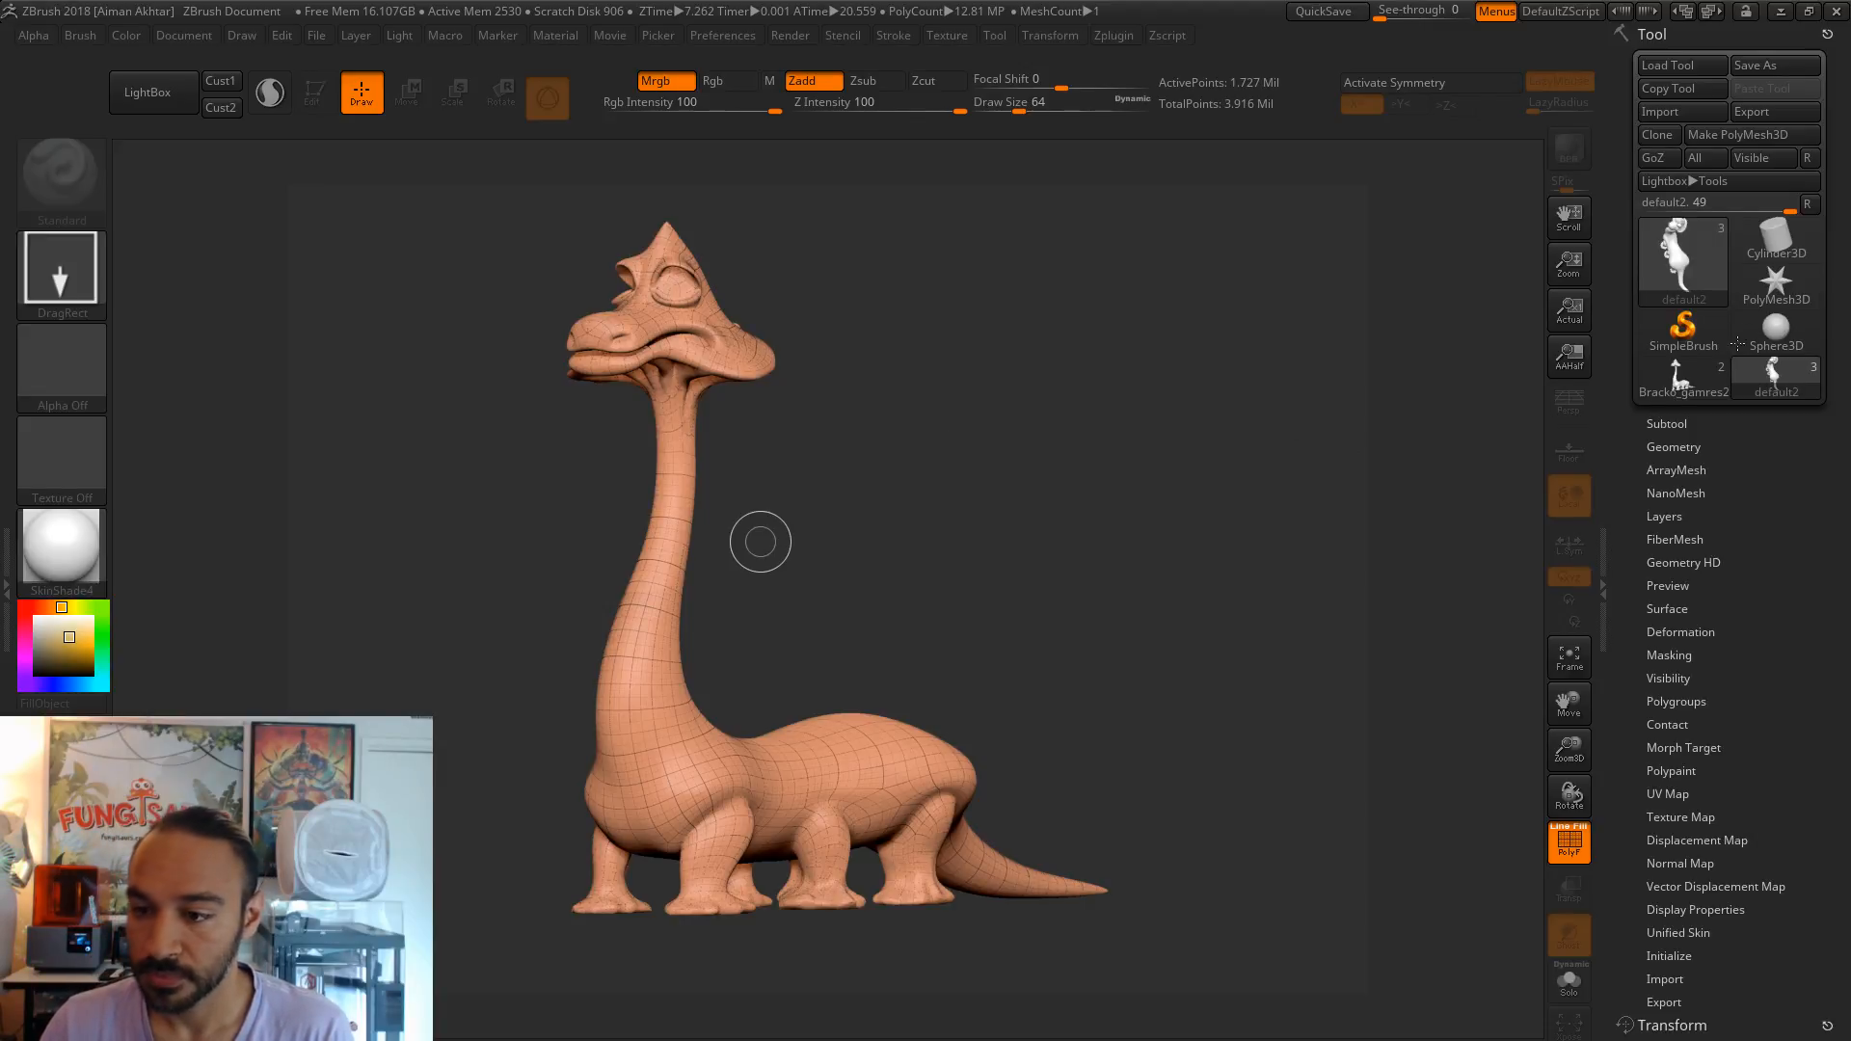
- Place the loaded dinosaur tool on the canvas in edit mode and clear the leftover images around it
left_click_drag(1016, 589, 748, 509)
key("t")
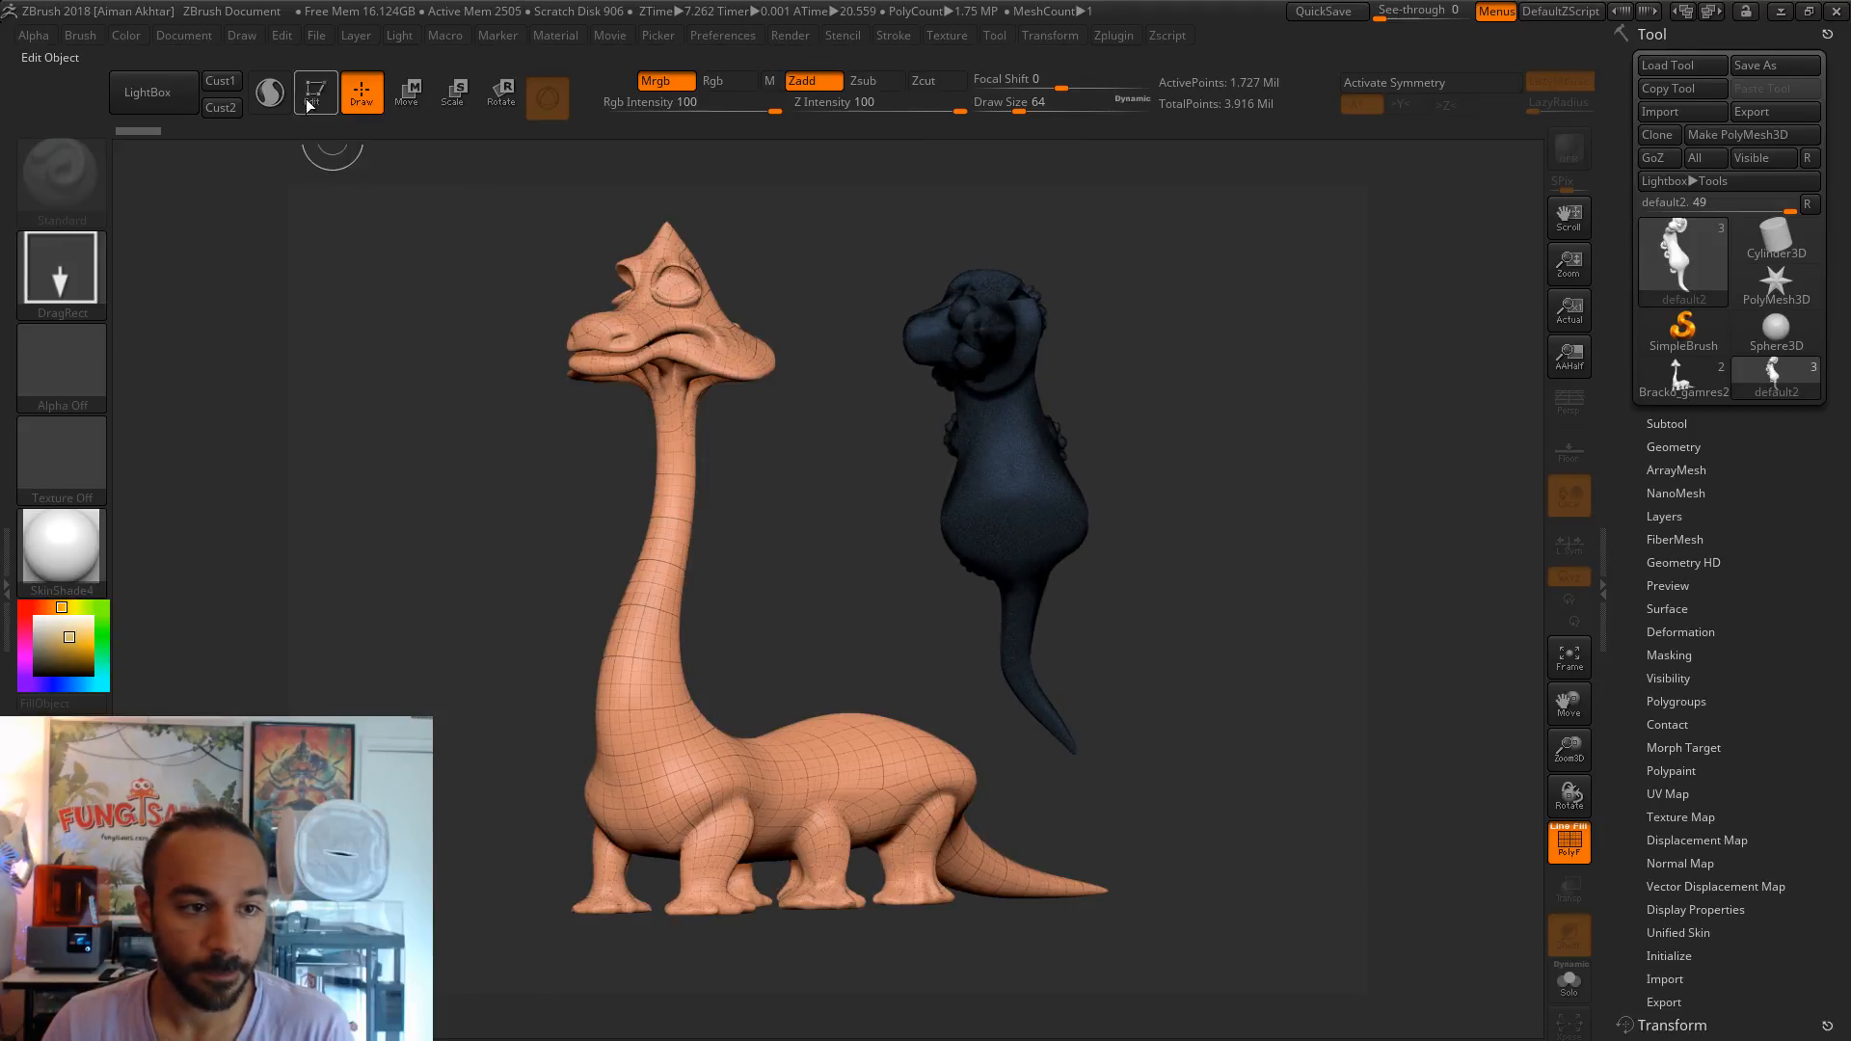
mouse_move(1183, 682)
left_mouse_down()
mouse_move(1281, 527)
mouse_move(1520, 843)
left_mouse_up()
key("ctrl+n")
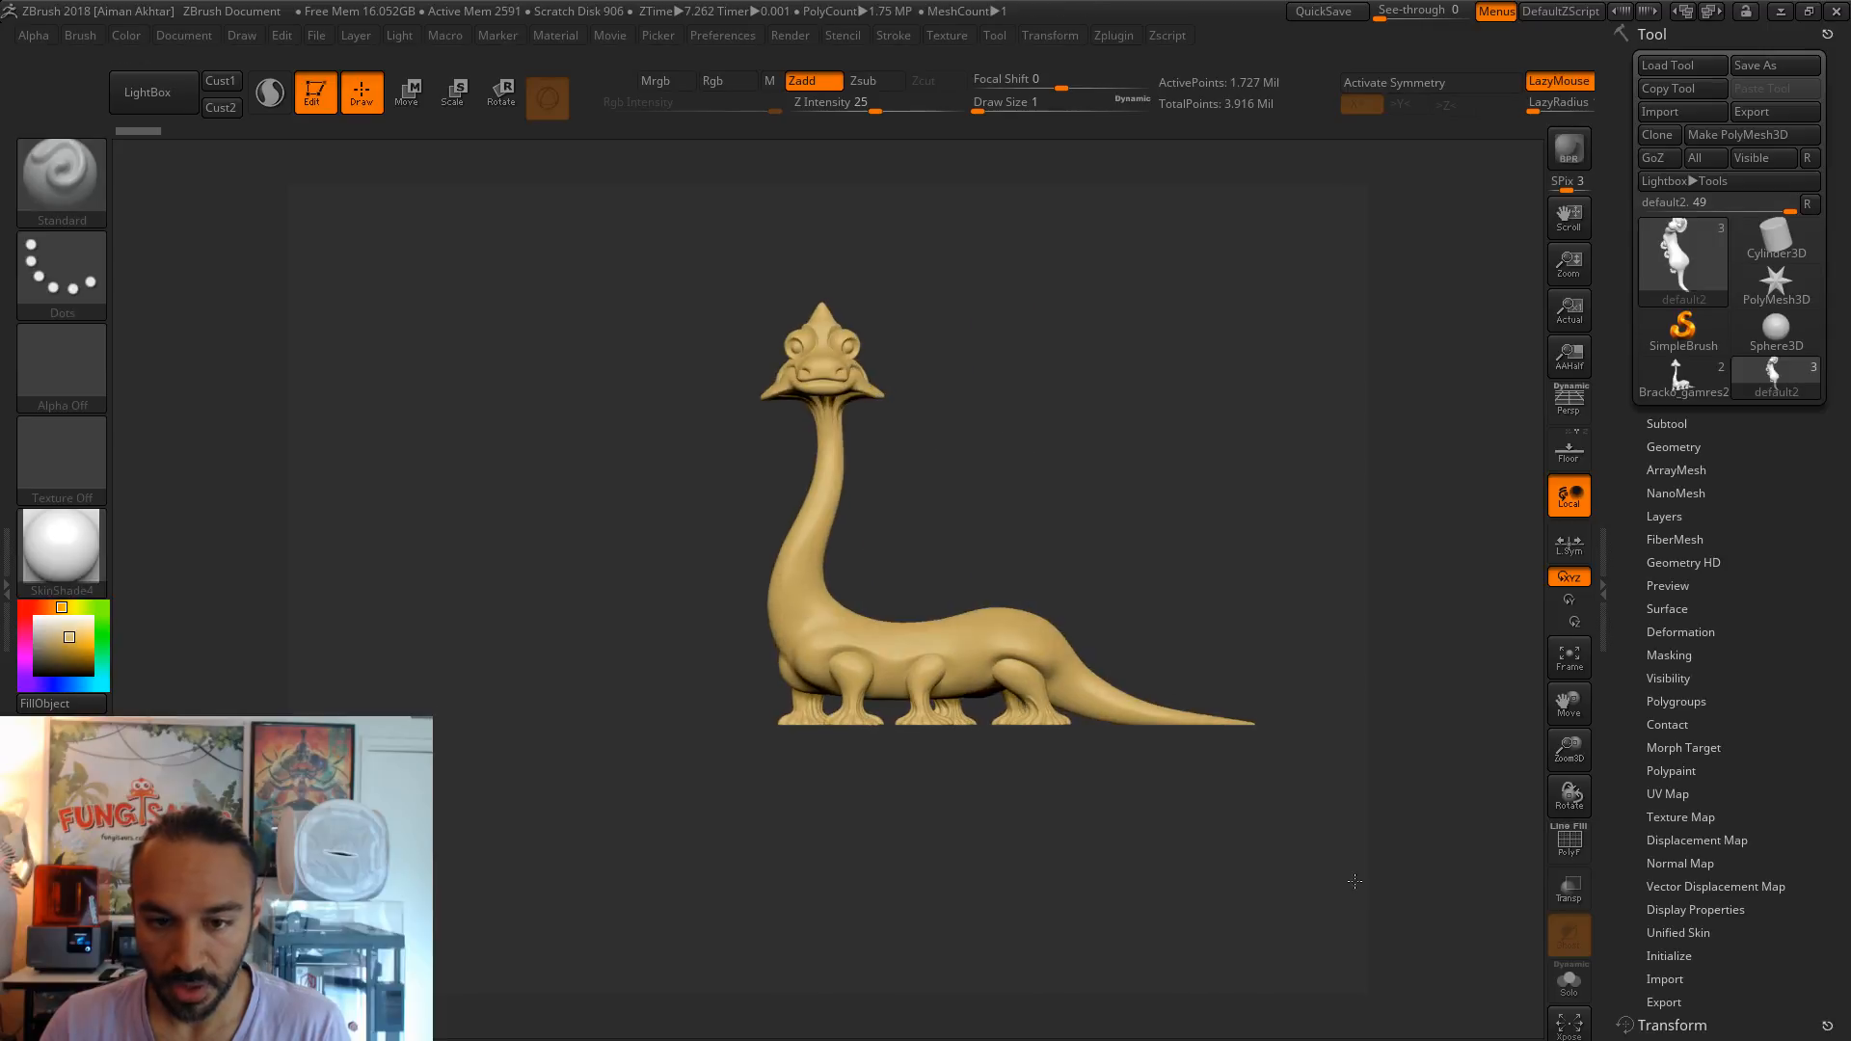
- Set the active colour to white and turn the loaded dinosaur around to view it
mouse_move(1164, 645)
left_mouse_down("alt")
mouse_move(1124, 645)
mouse_move(1161, 665)
left_mouse_up("alt")
left_click_drag(25, 606, 23, 603)
left_click_drag(998, 537, 826, 528, "shift")
mouse_move(1097, 543)
left_mouse_down()
mouse_move(1186, 544)
mouse_move(1080, 545)
left_mouse_up()
- Examine the head of the Bracko_gamres2 tool, and compare it with the default2 dinosaur's shape, wireframe and subtools
left_click(1687, 403)
left_click_drag(1293, 545, 1177, 445)
left_click_drag(1287, 486, 799, 537, "alt")
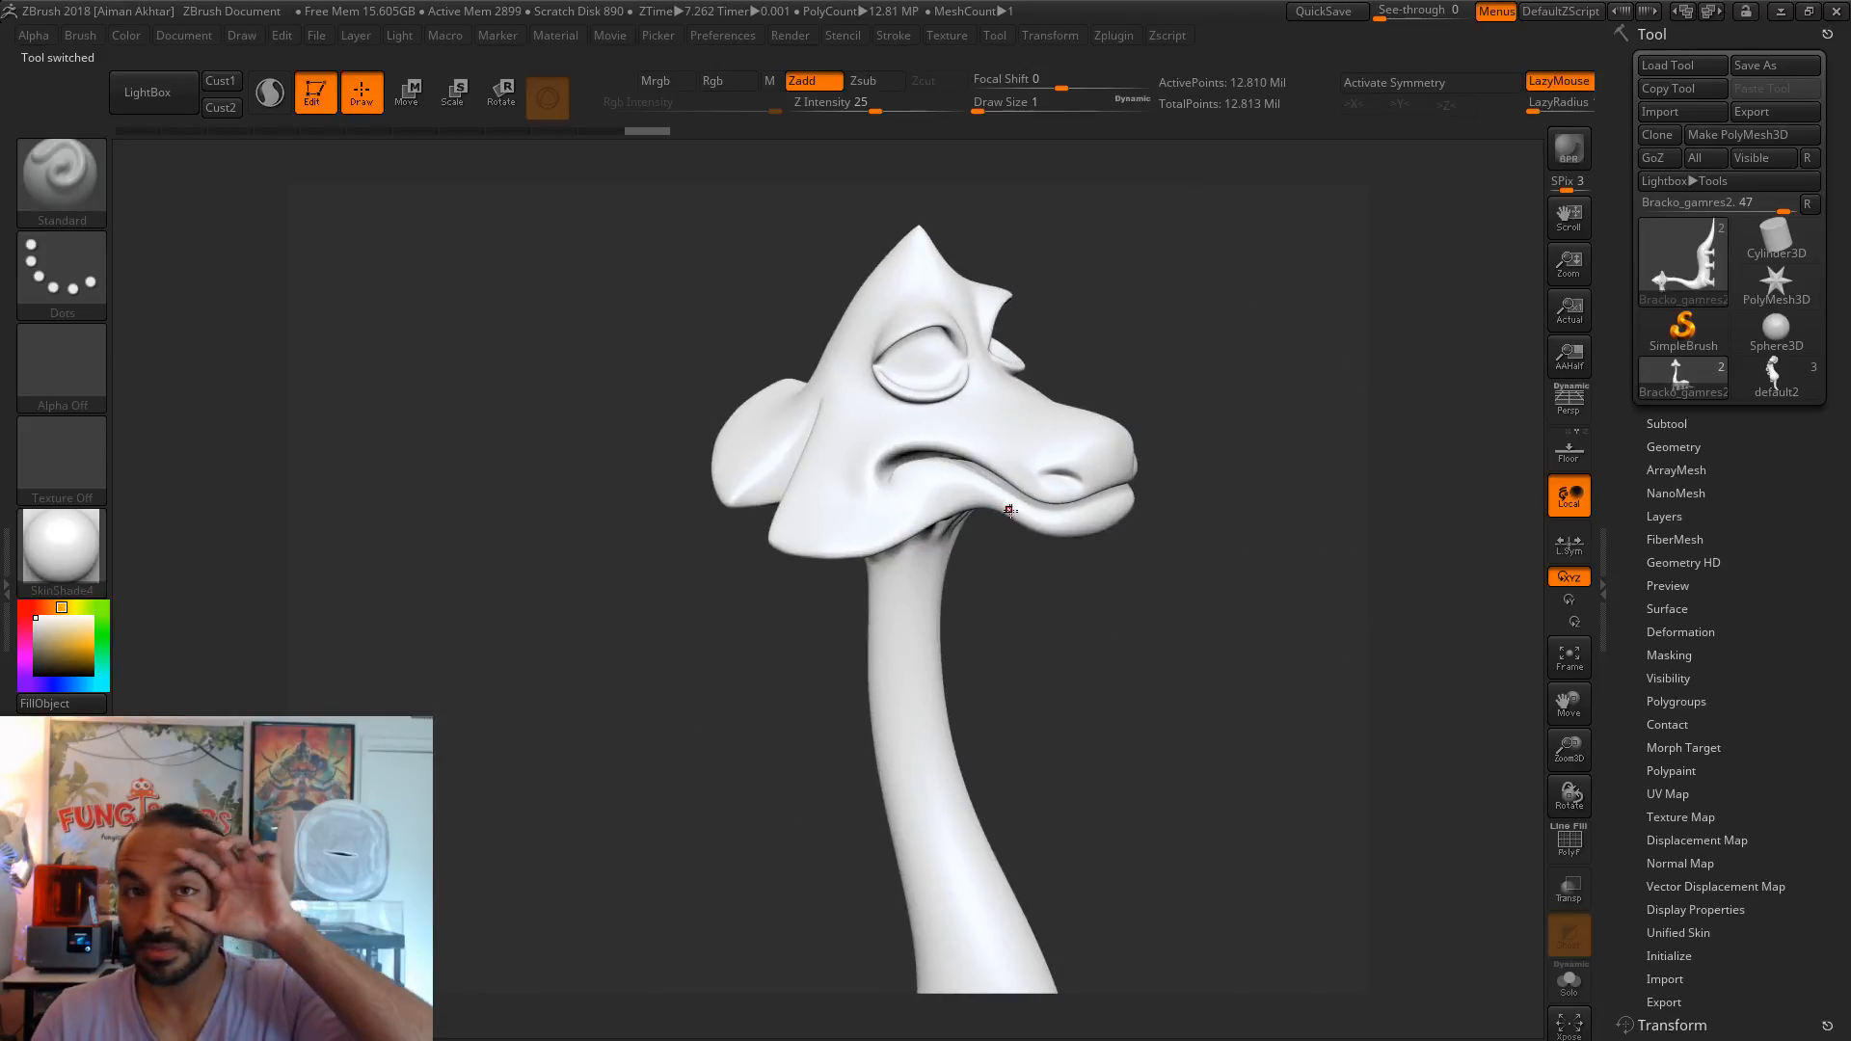
left_click_drag(1103, 558, 1313, 812)
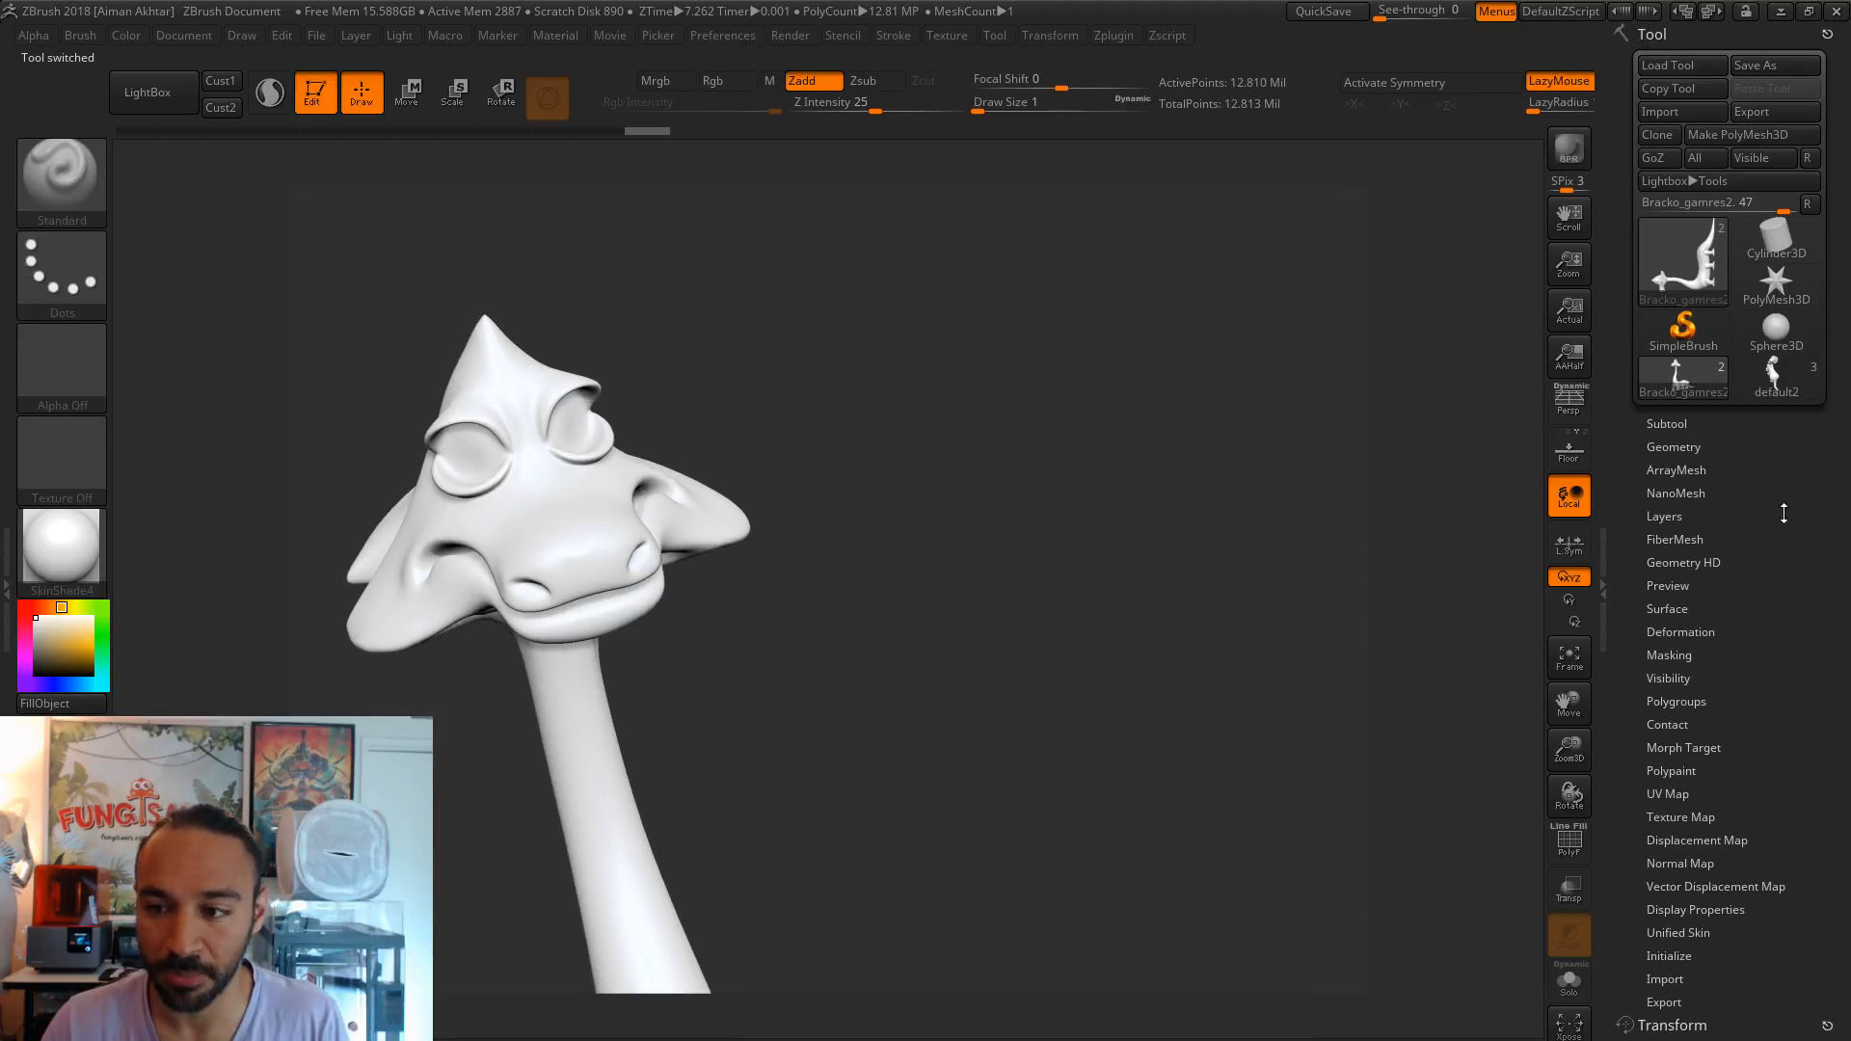
left_click(1783, 391)
left_click(1568, 654)
mouse_move(1459, 631)
left_mouse_down()
mouse_move(1103, 665)
mouse_move(1161, 540)
mouse_move(1081, 551)
mouse_move(1103, 533)
mouse_move(1093, 503)
mouse_move(969, 728)
left_mouse_up()
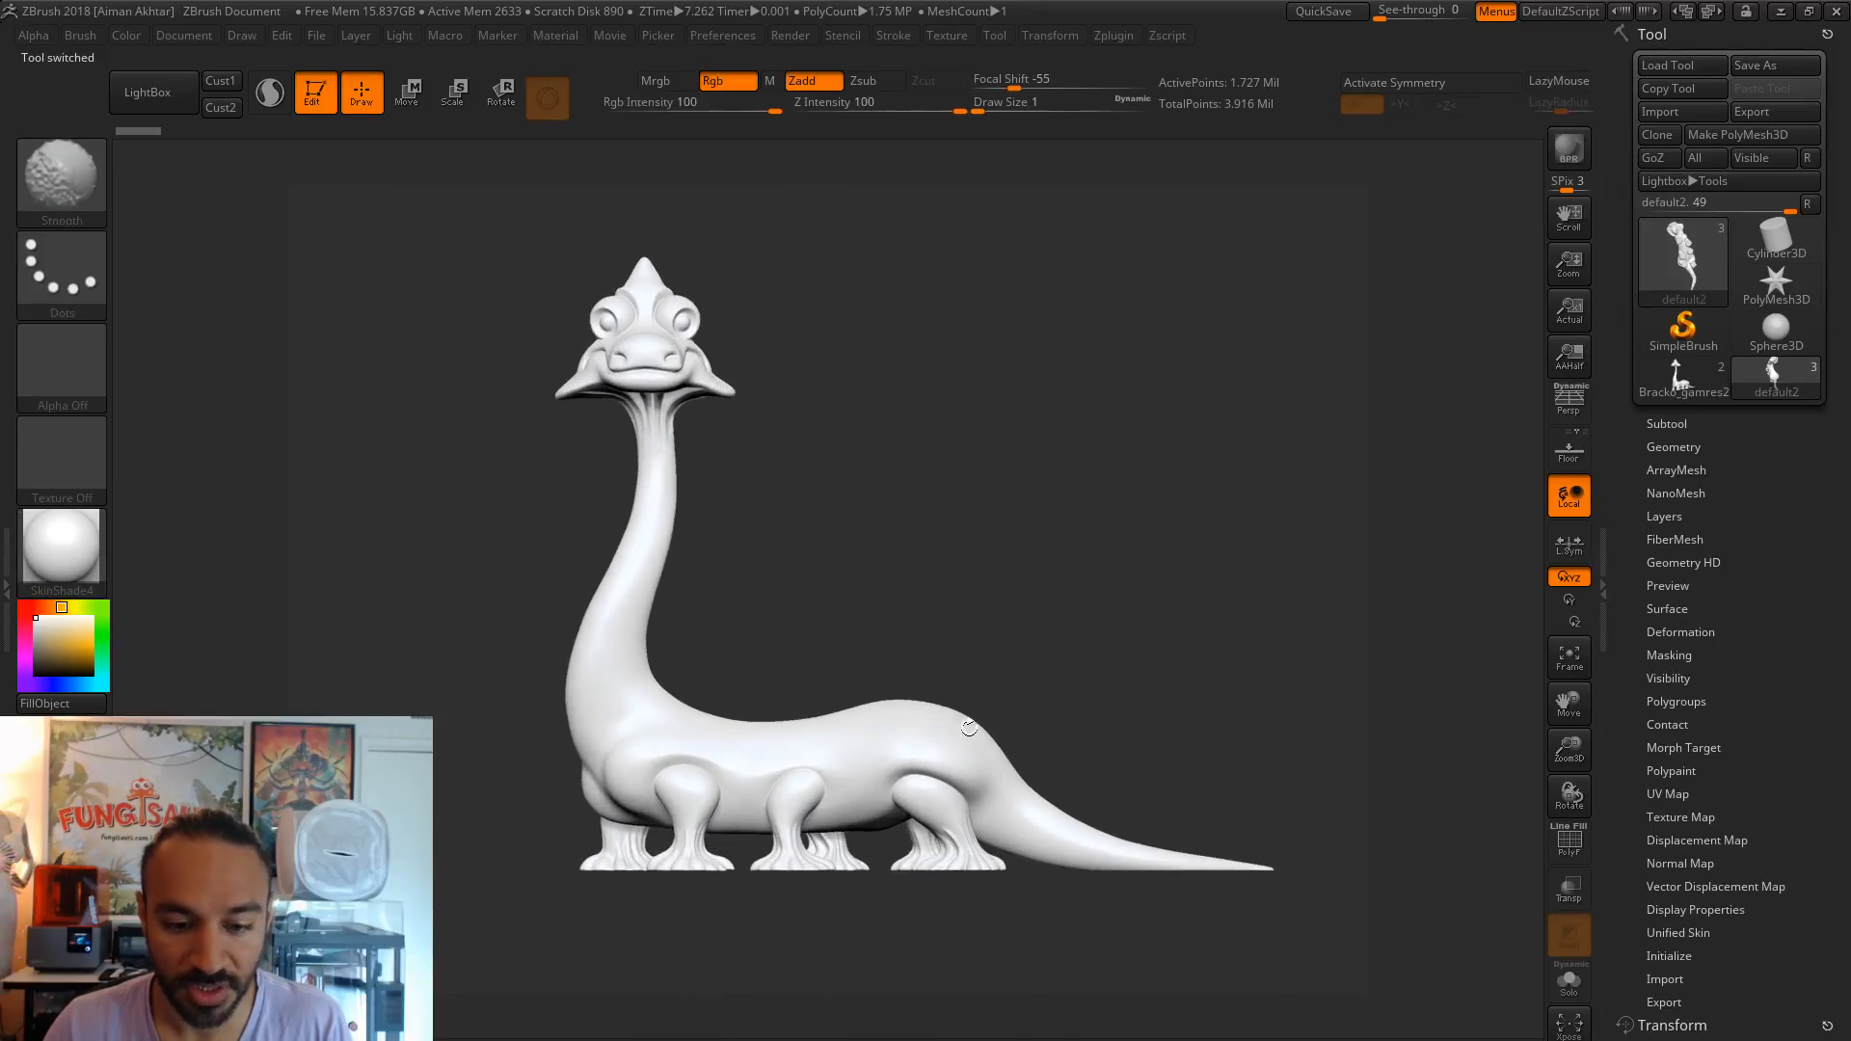
left_click(1568, 841)
left_click(1568, 842)
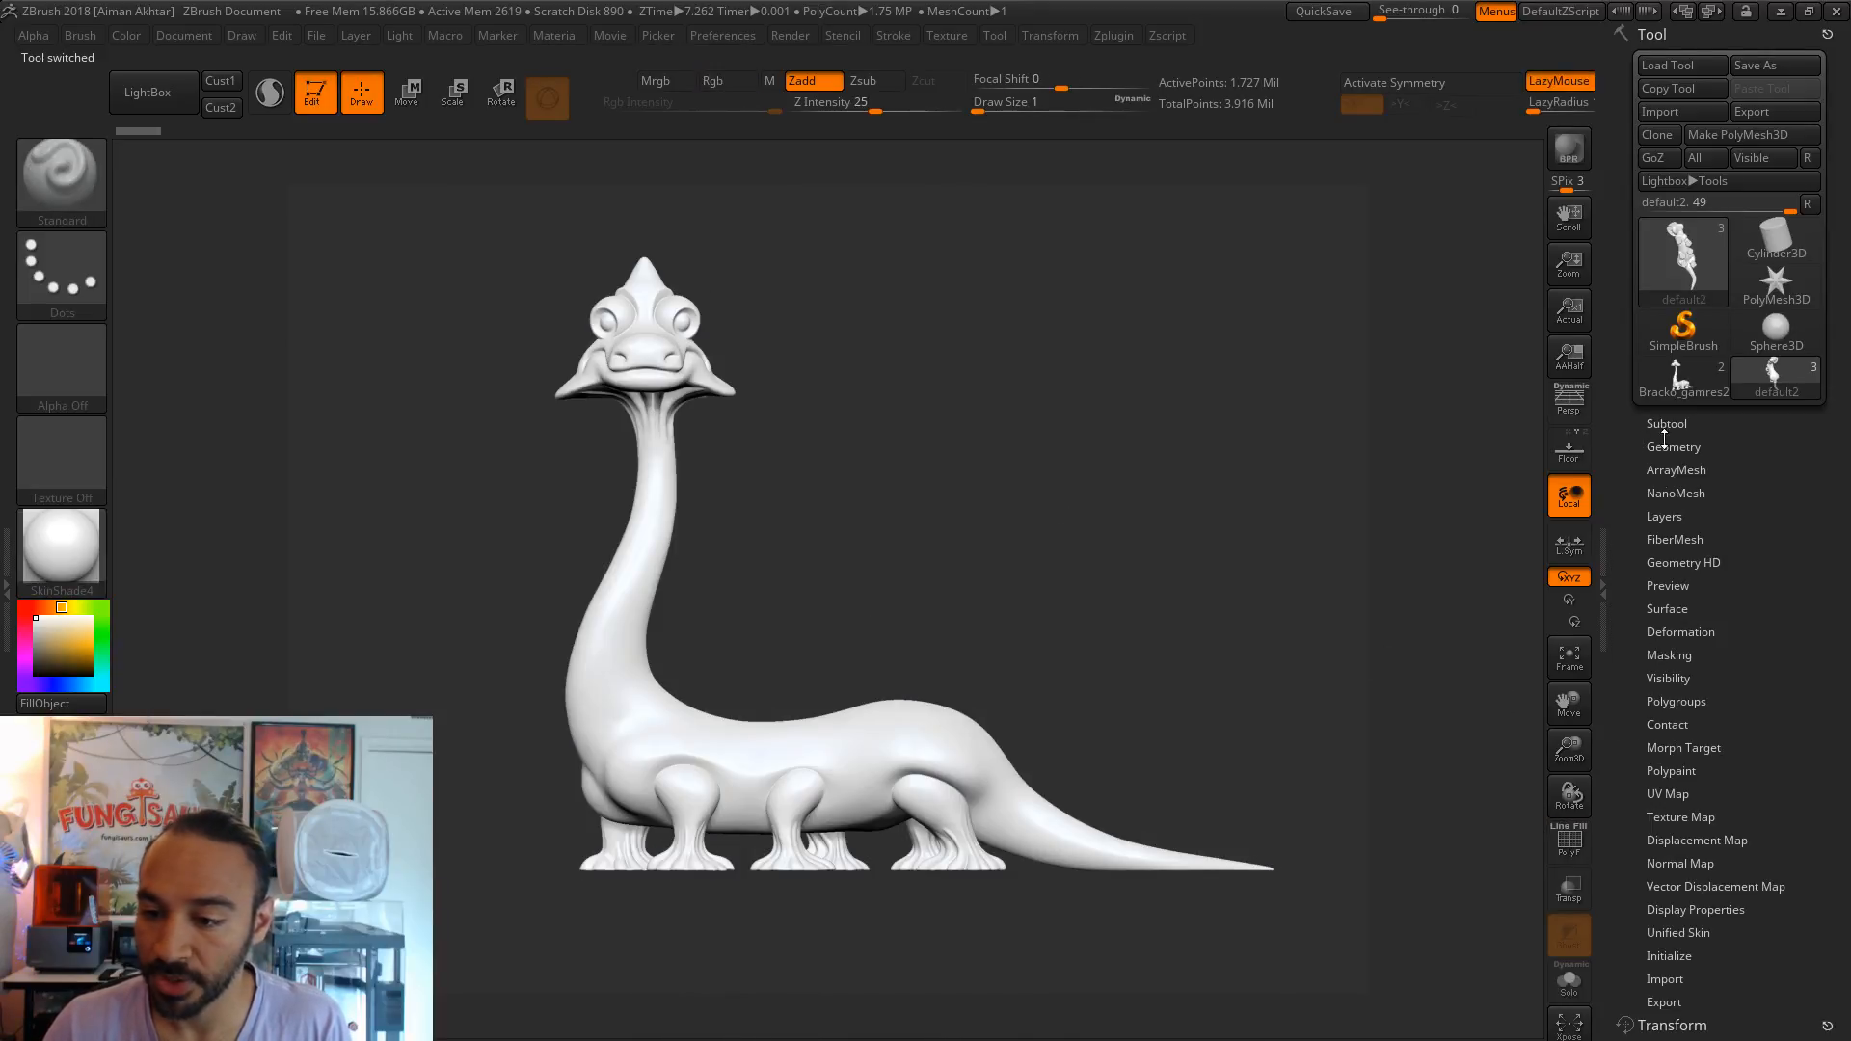
left_click(1660, 425)
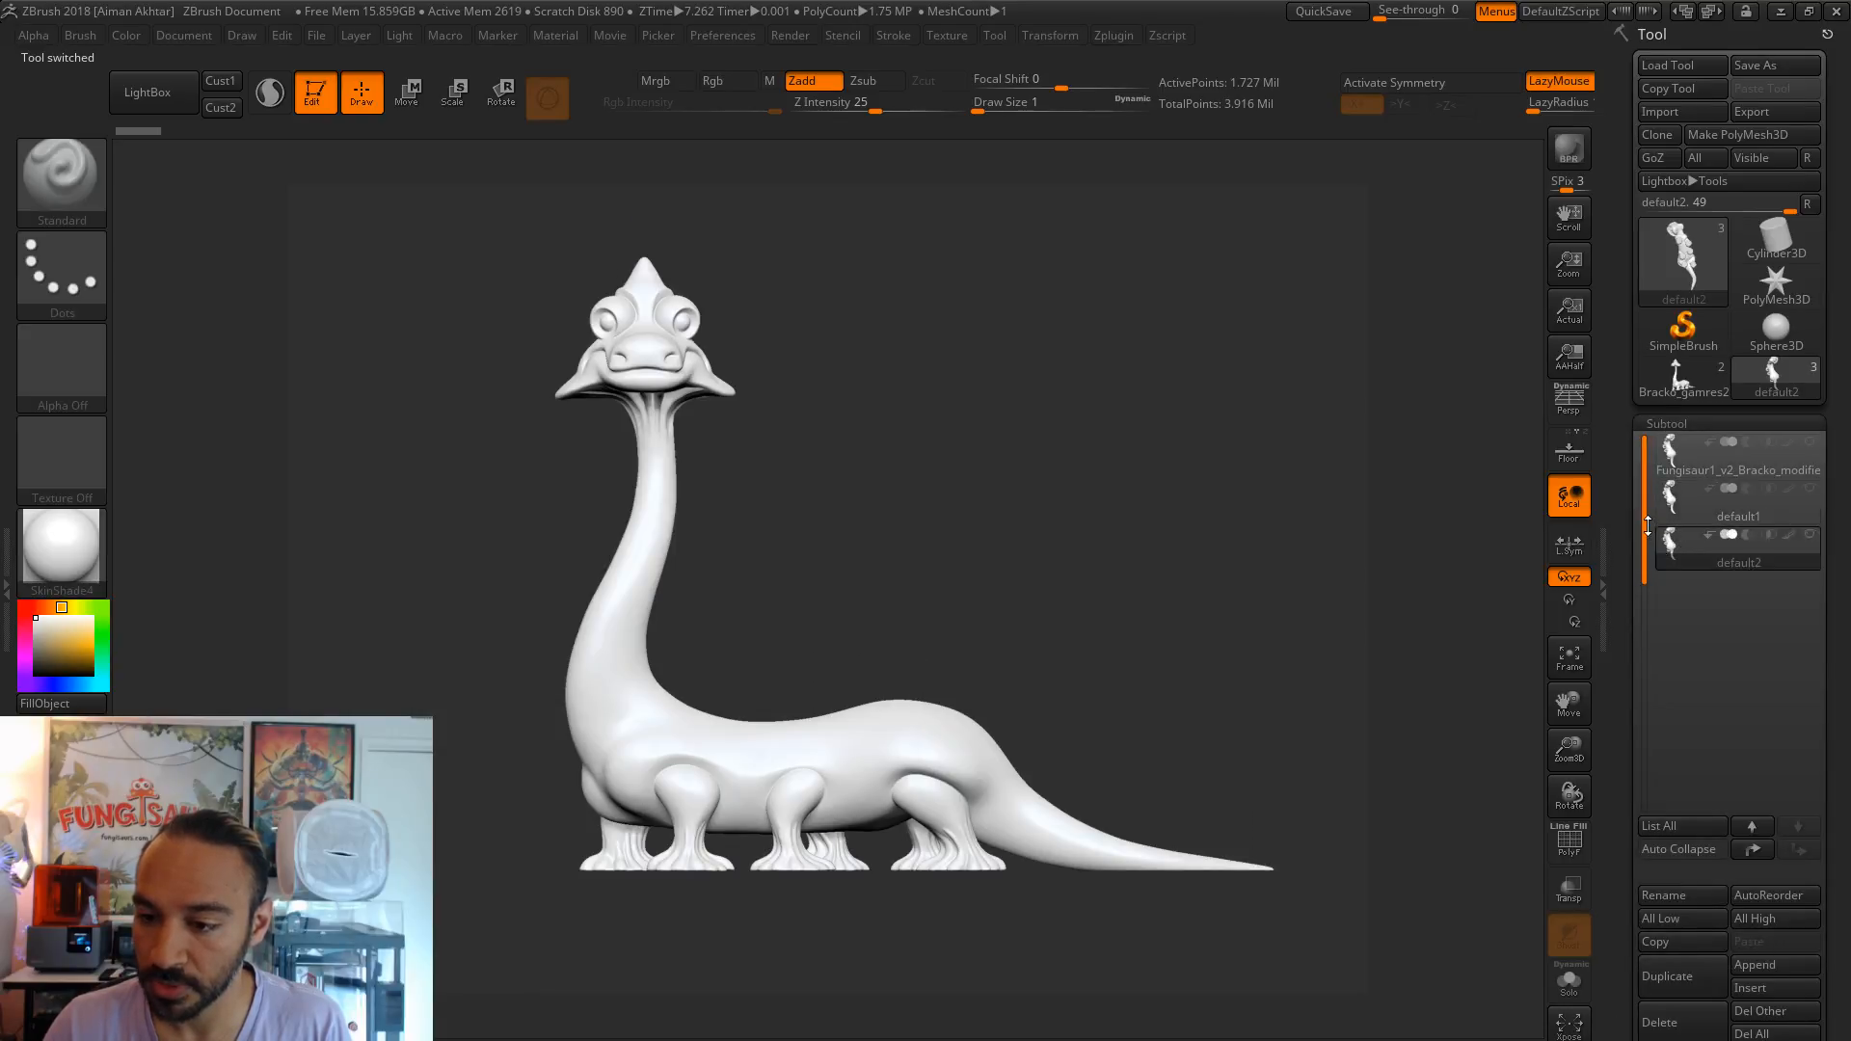
- With SimpleBrush active, load the ZTool file containing the painted Fungisaur1_B1 dinosaur
left_click(1682, 328)
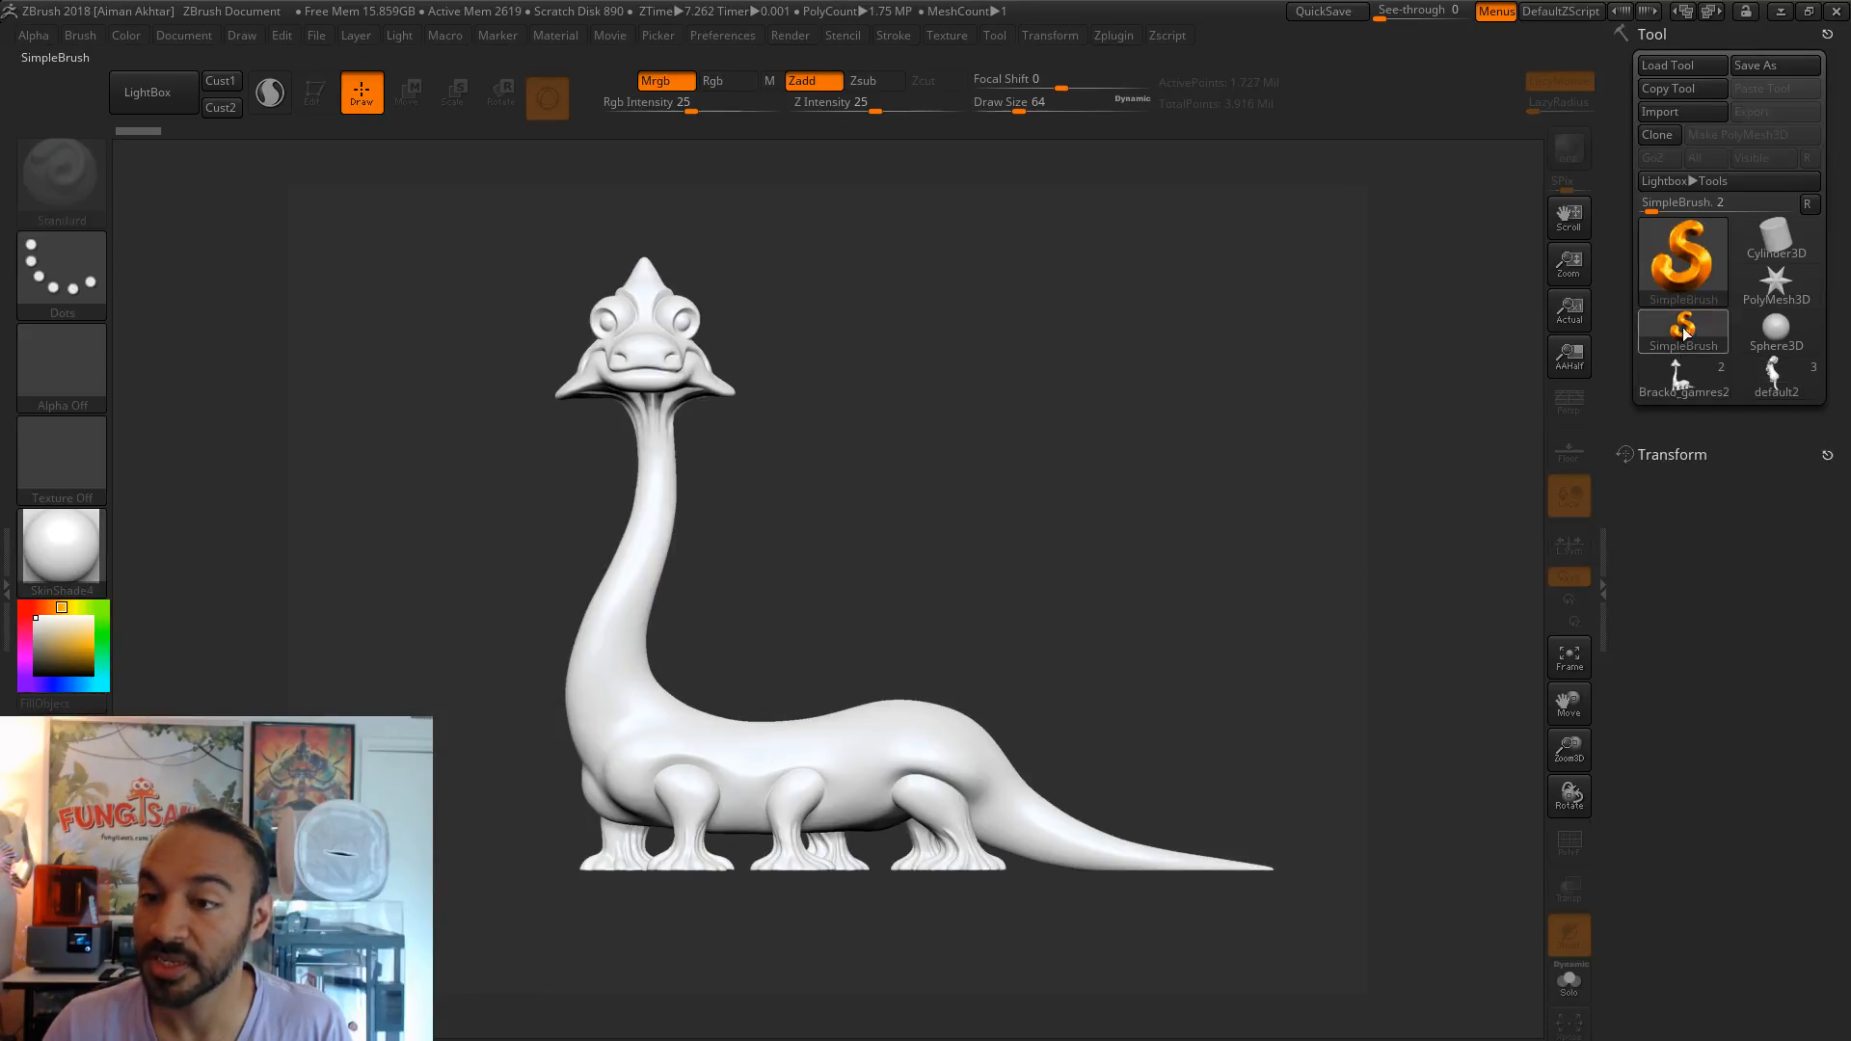
left_click(1677, 65)
left_click(506, 154)
left_click(759, 544)
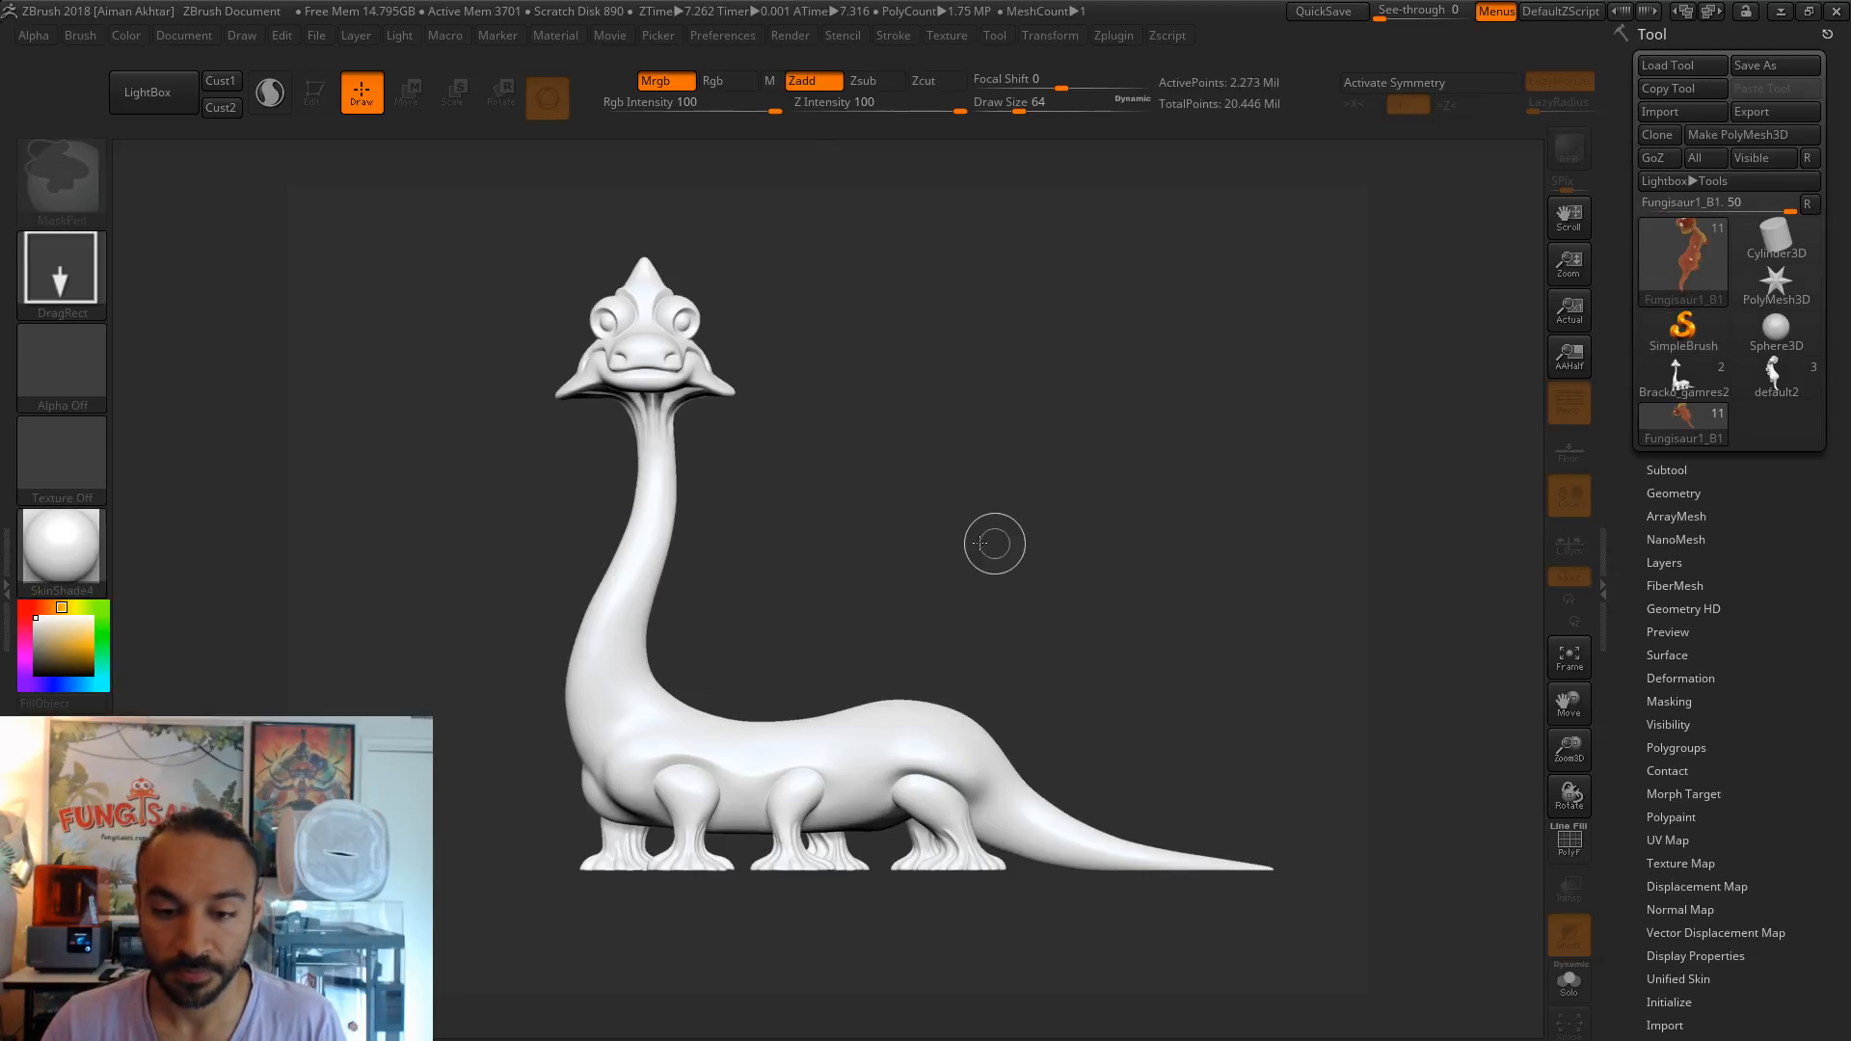
- Clear the canvas, place the painted dinosaur on it in edit mode and turn it to a side view
key("ctrl+n")
left_click_drag(838, 536, 844, 715)
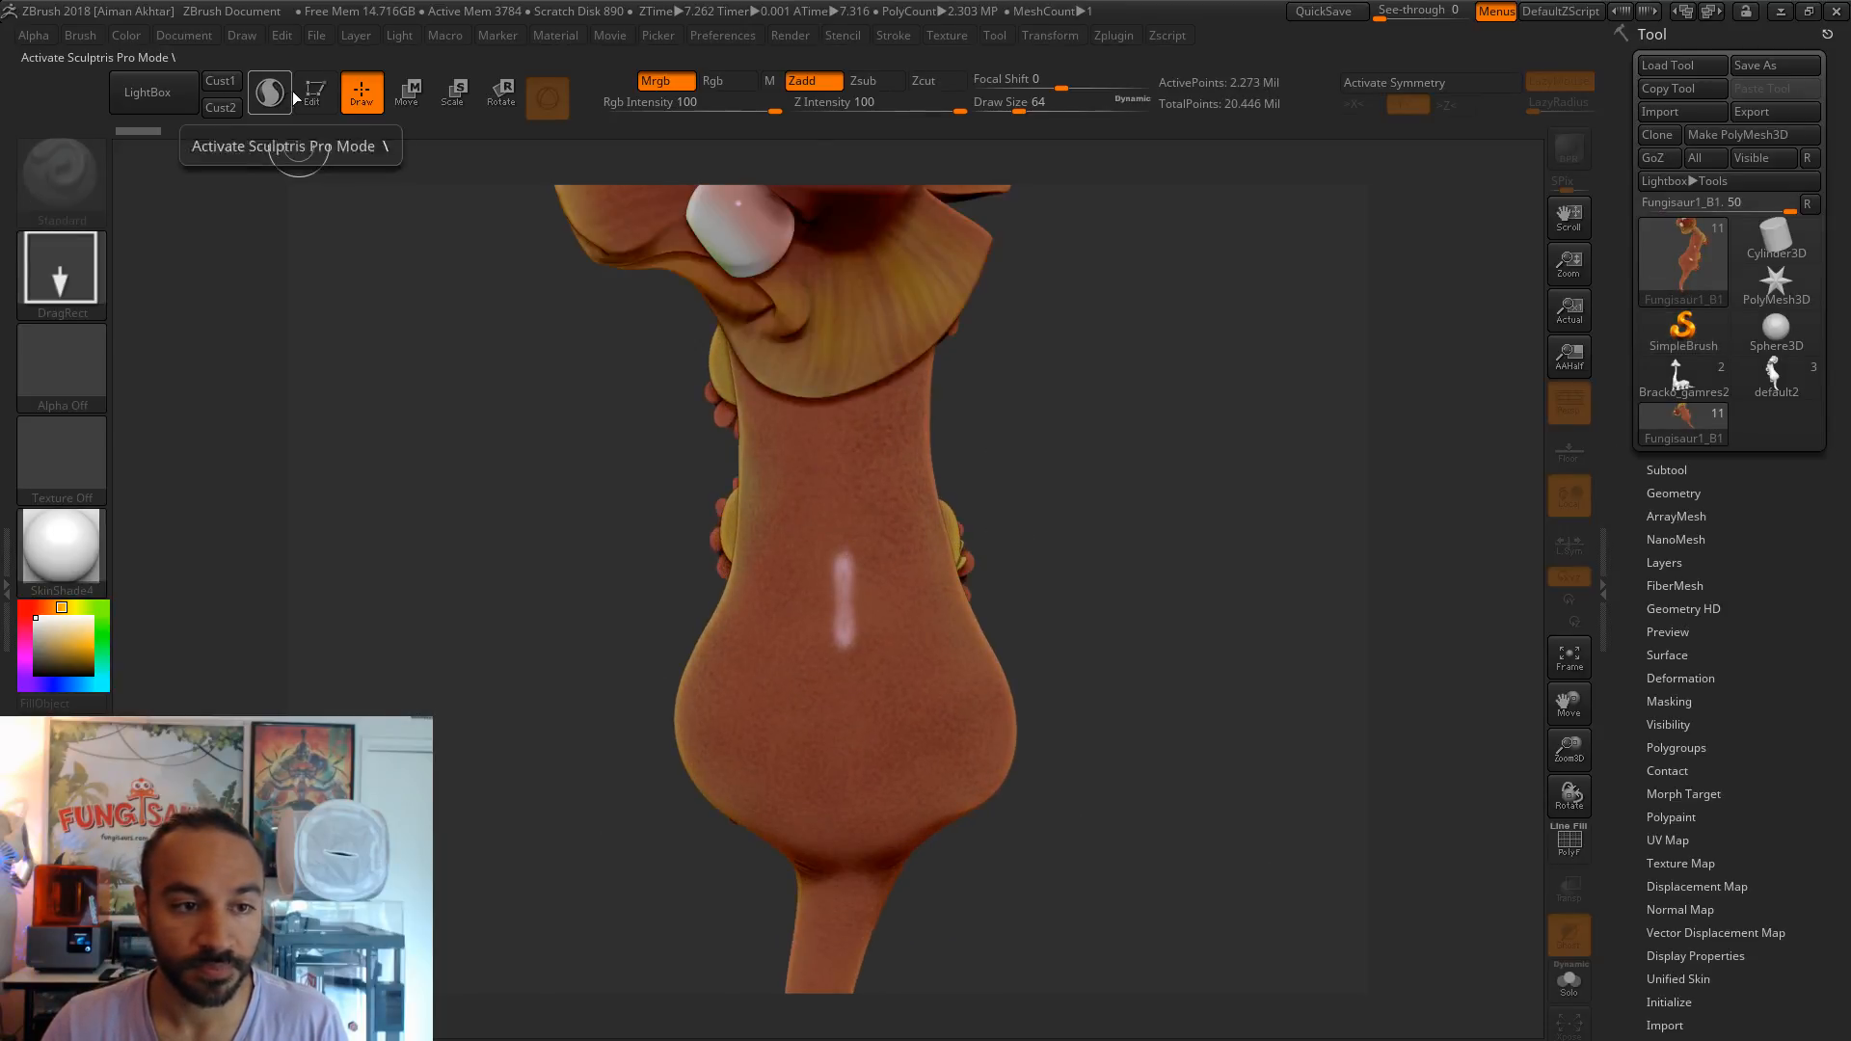
left_click(312, 91)
left_click_drag(1143, 423, 1114, 670, "shift")
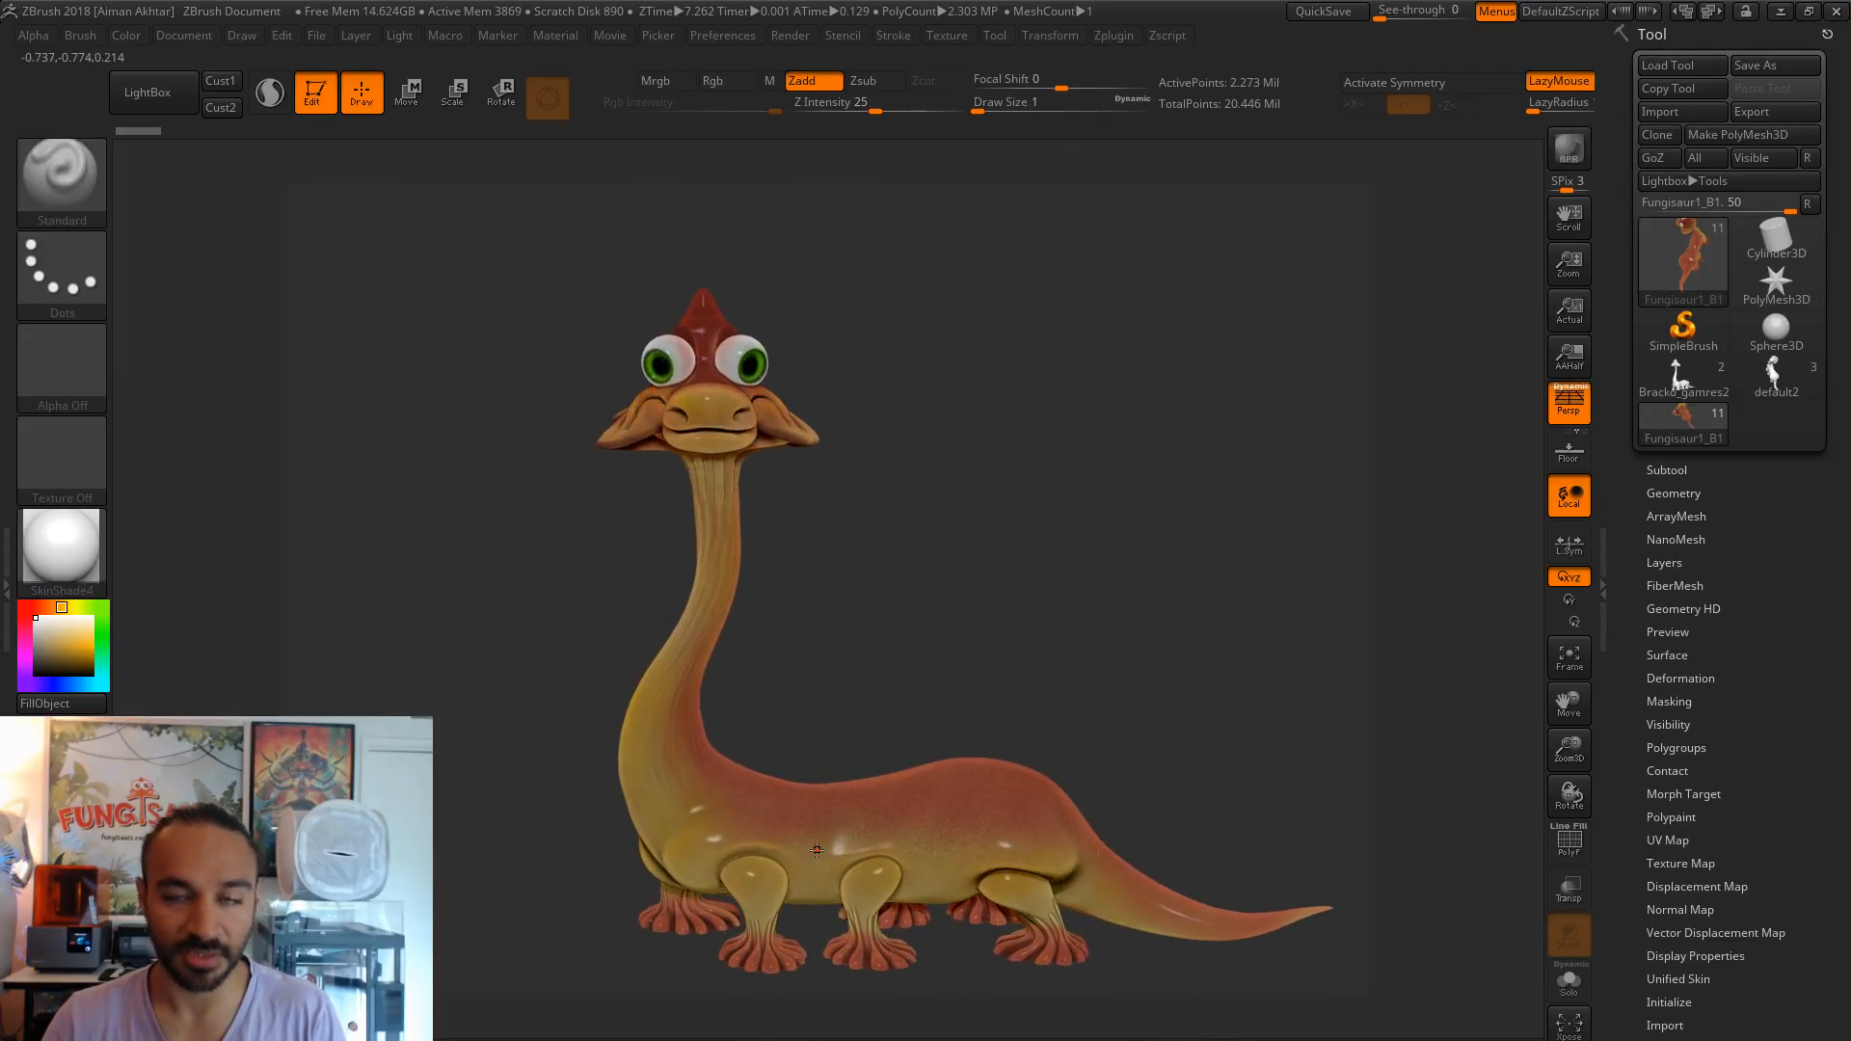
left_click_drag(975, 716, 869, 551)
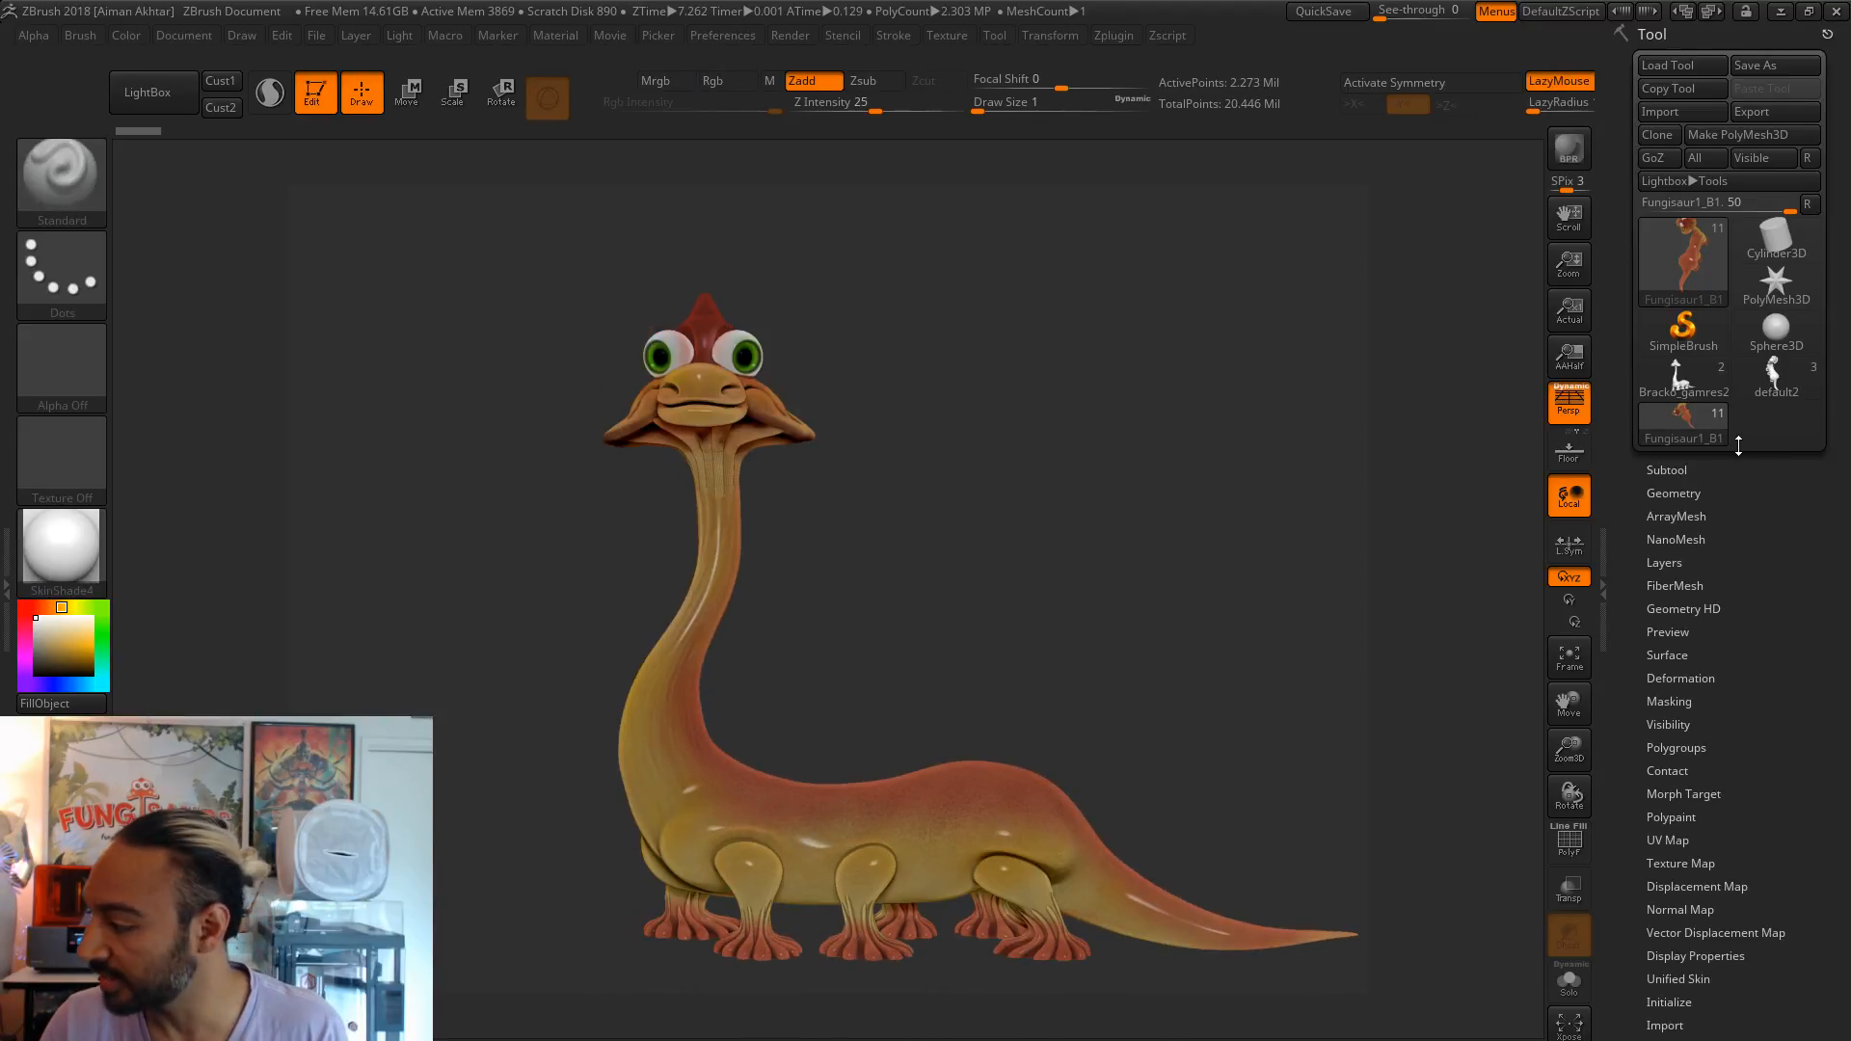
left_click_drag(1029, 479, 896, 542)
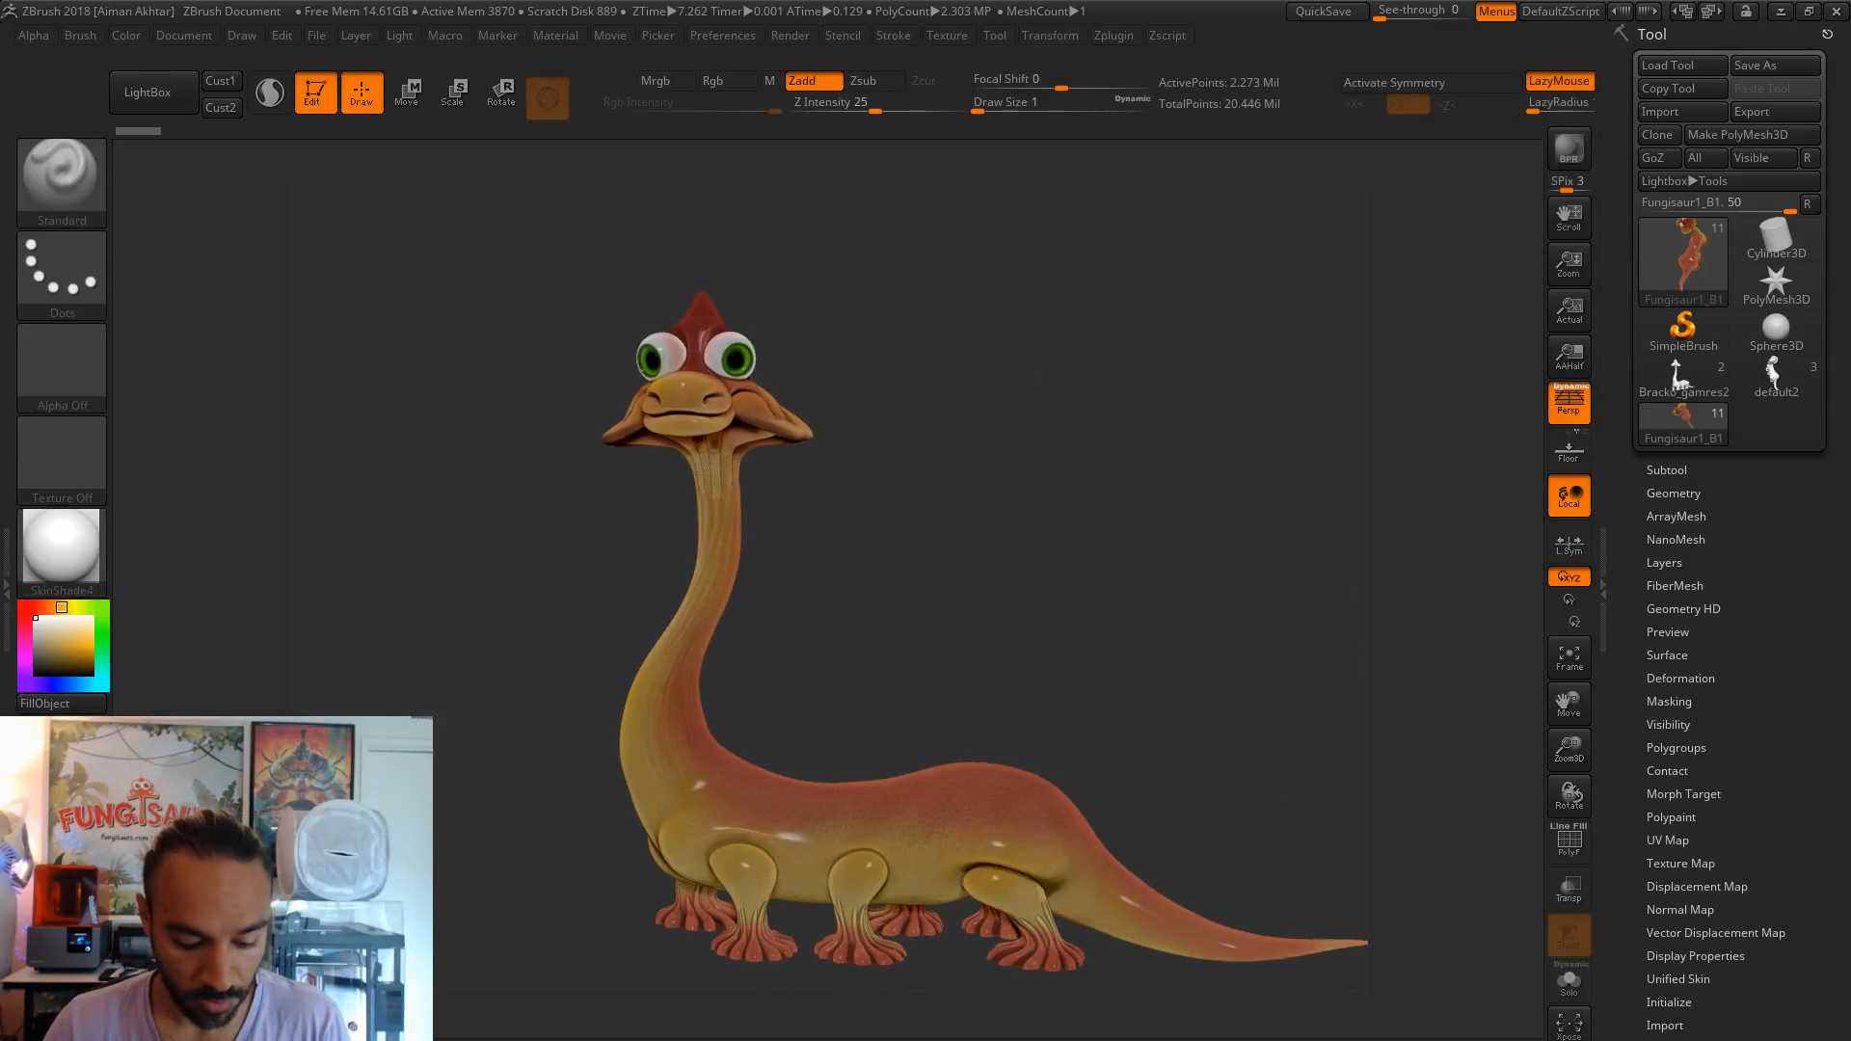
- Compare the Fungisaur1_B and Fungisaur1_B1 subtools of the painted dinosaur, leaving Fungisaur1_B1 active
left_click(1667, 469)
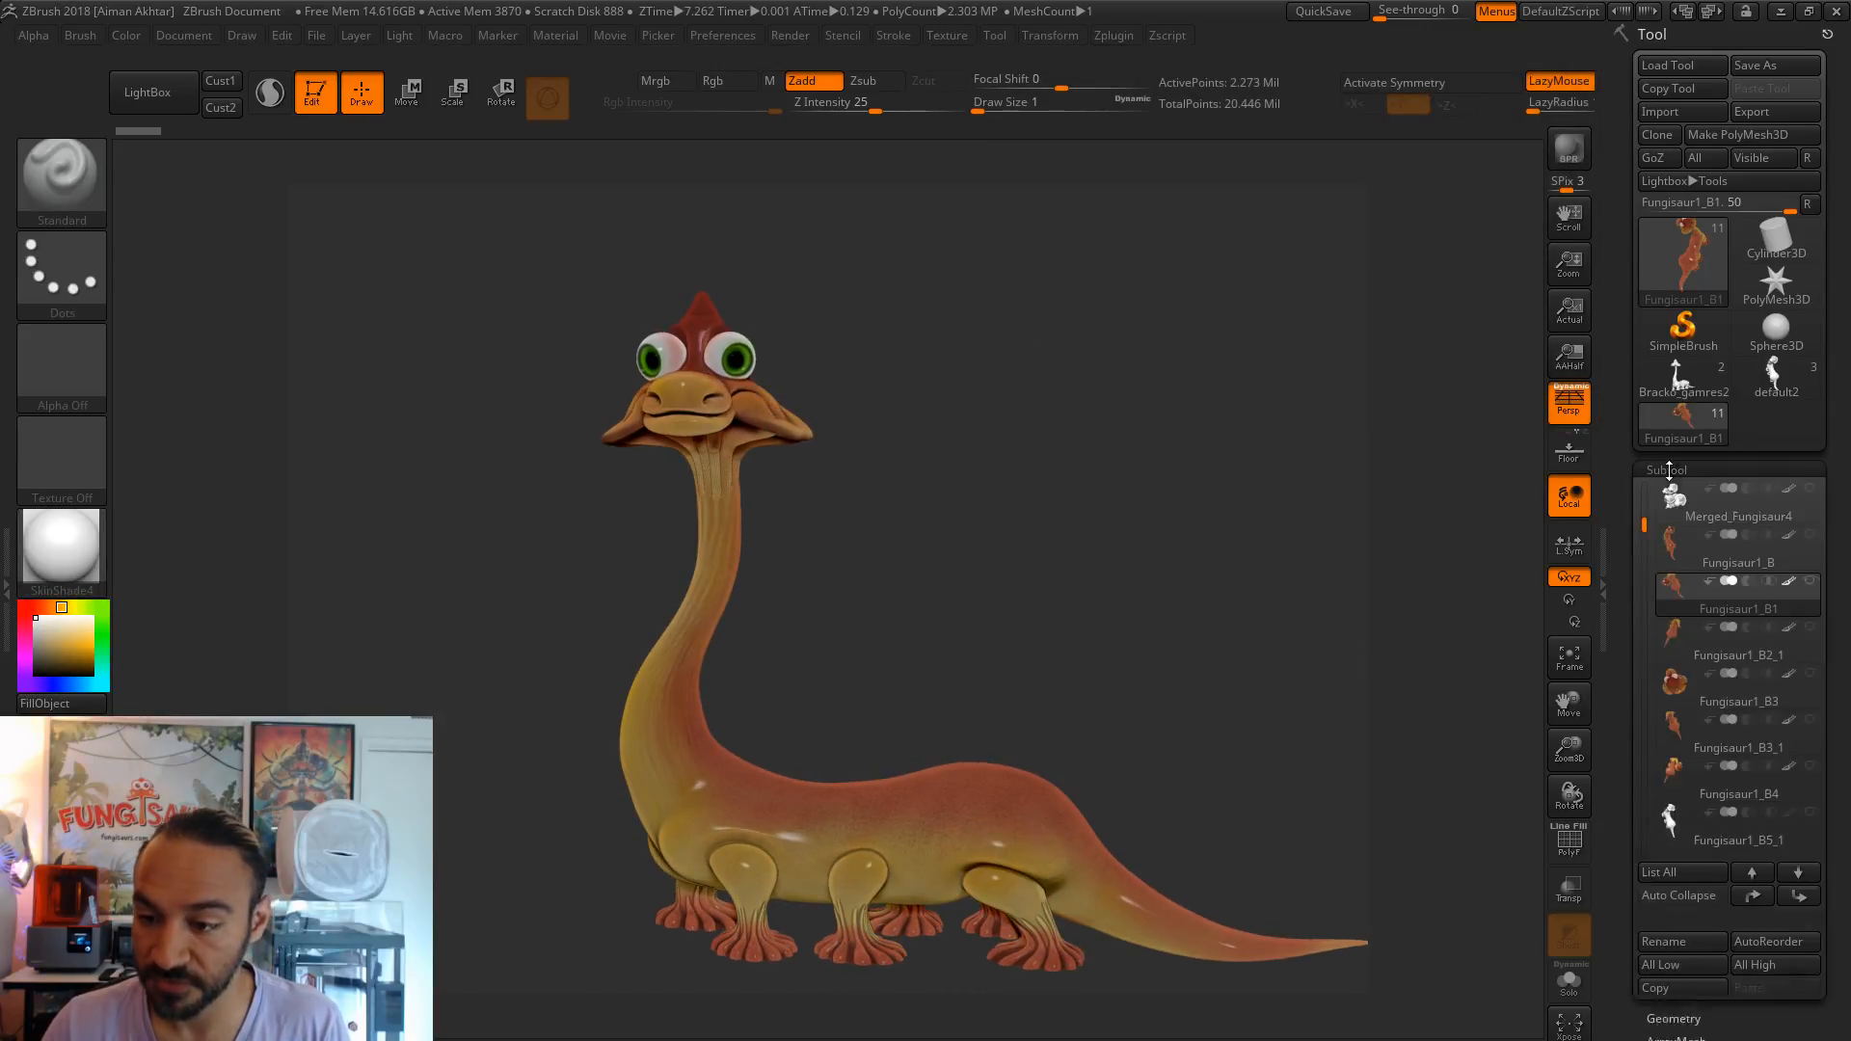
left_click(1675, 578)
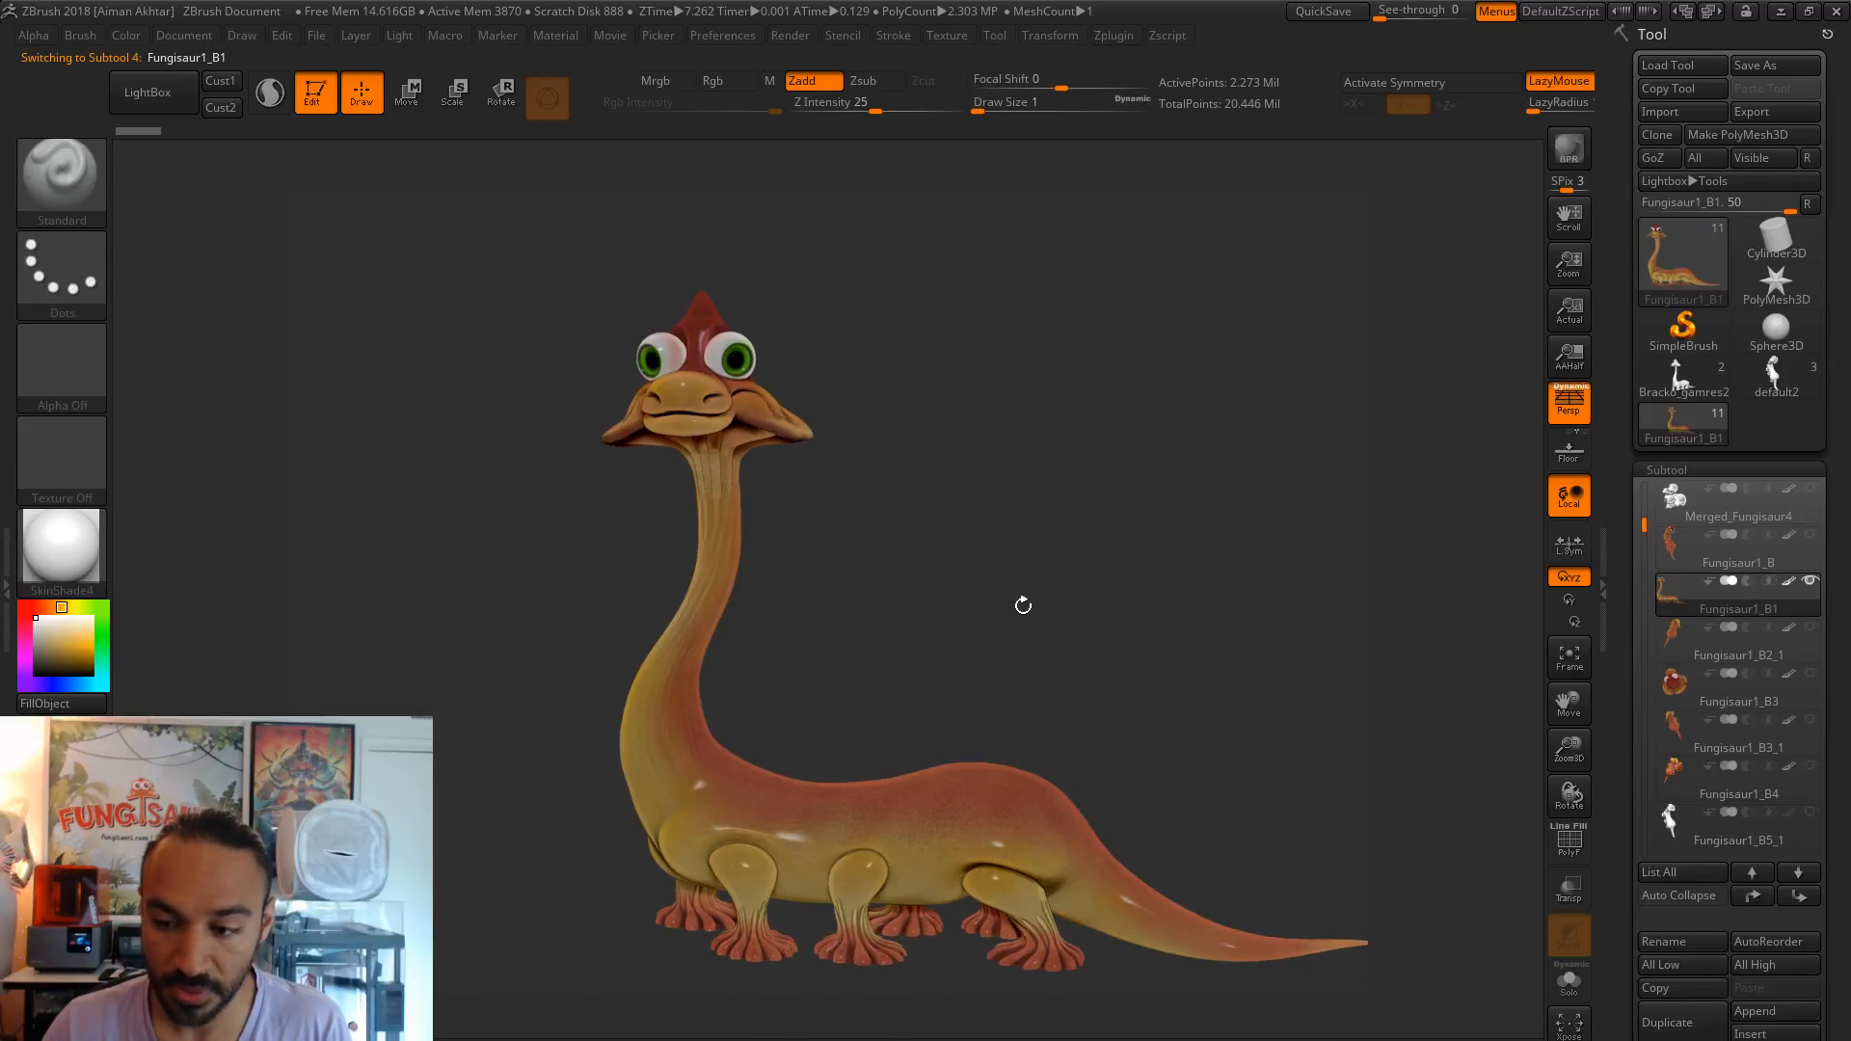
left_click_drag(838, 481, 877, 483)
left_click(1671, 549)
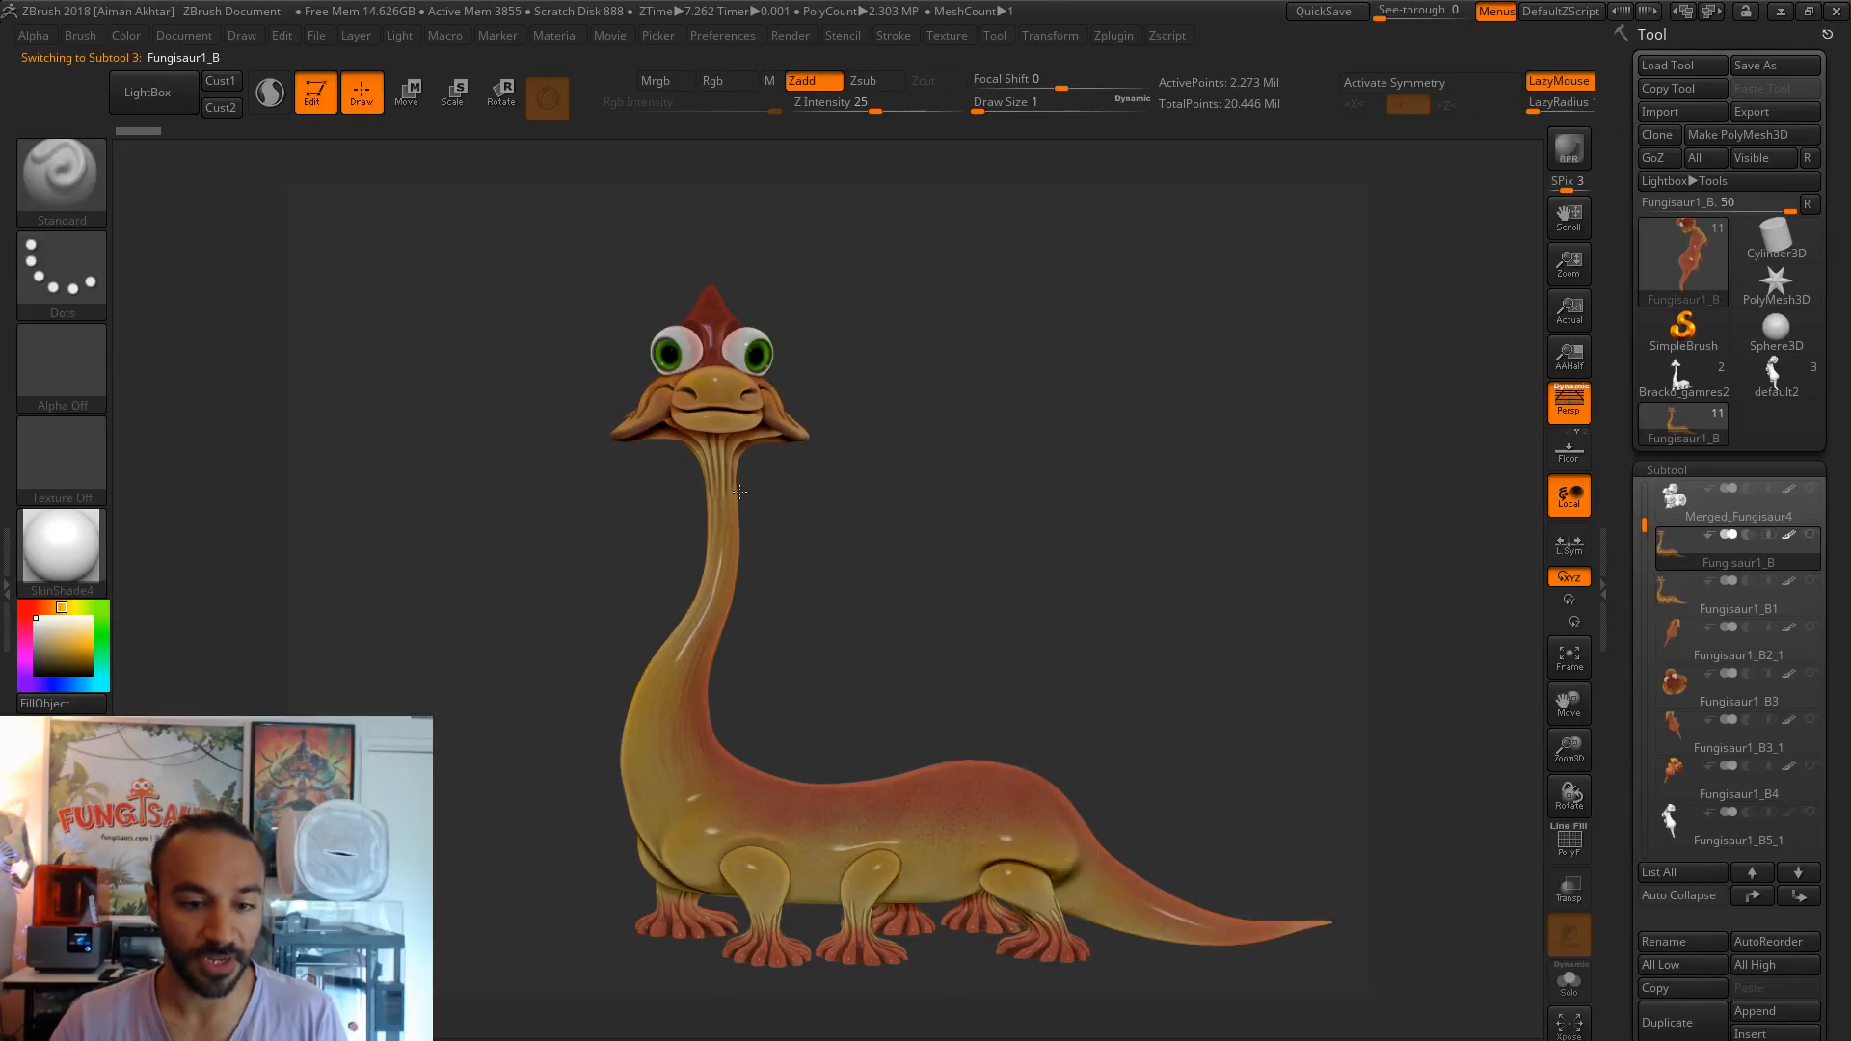
left_click(1673, 610)
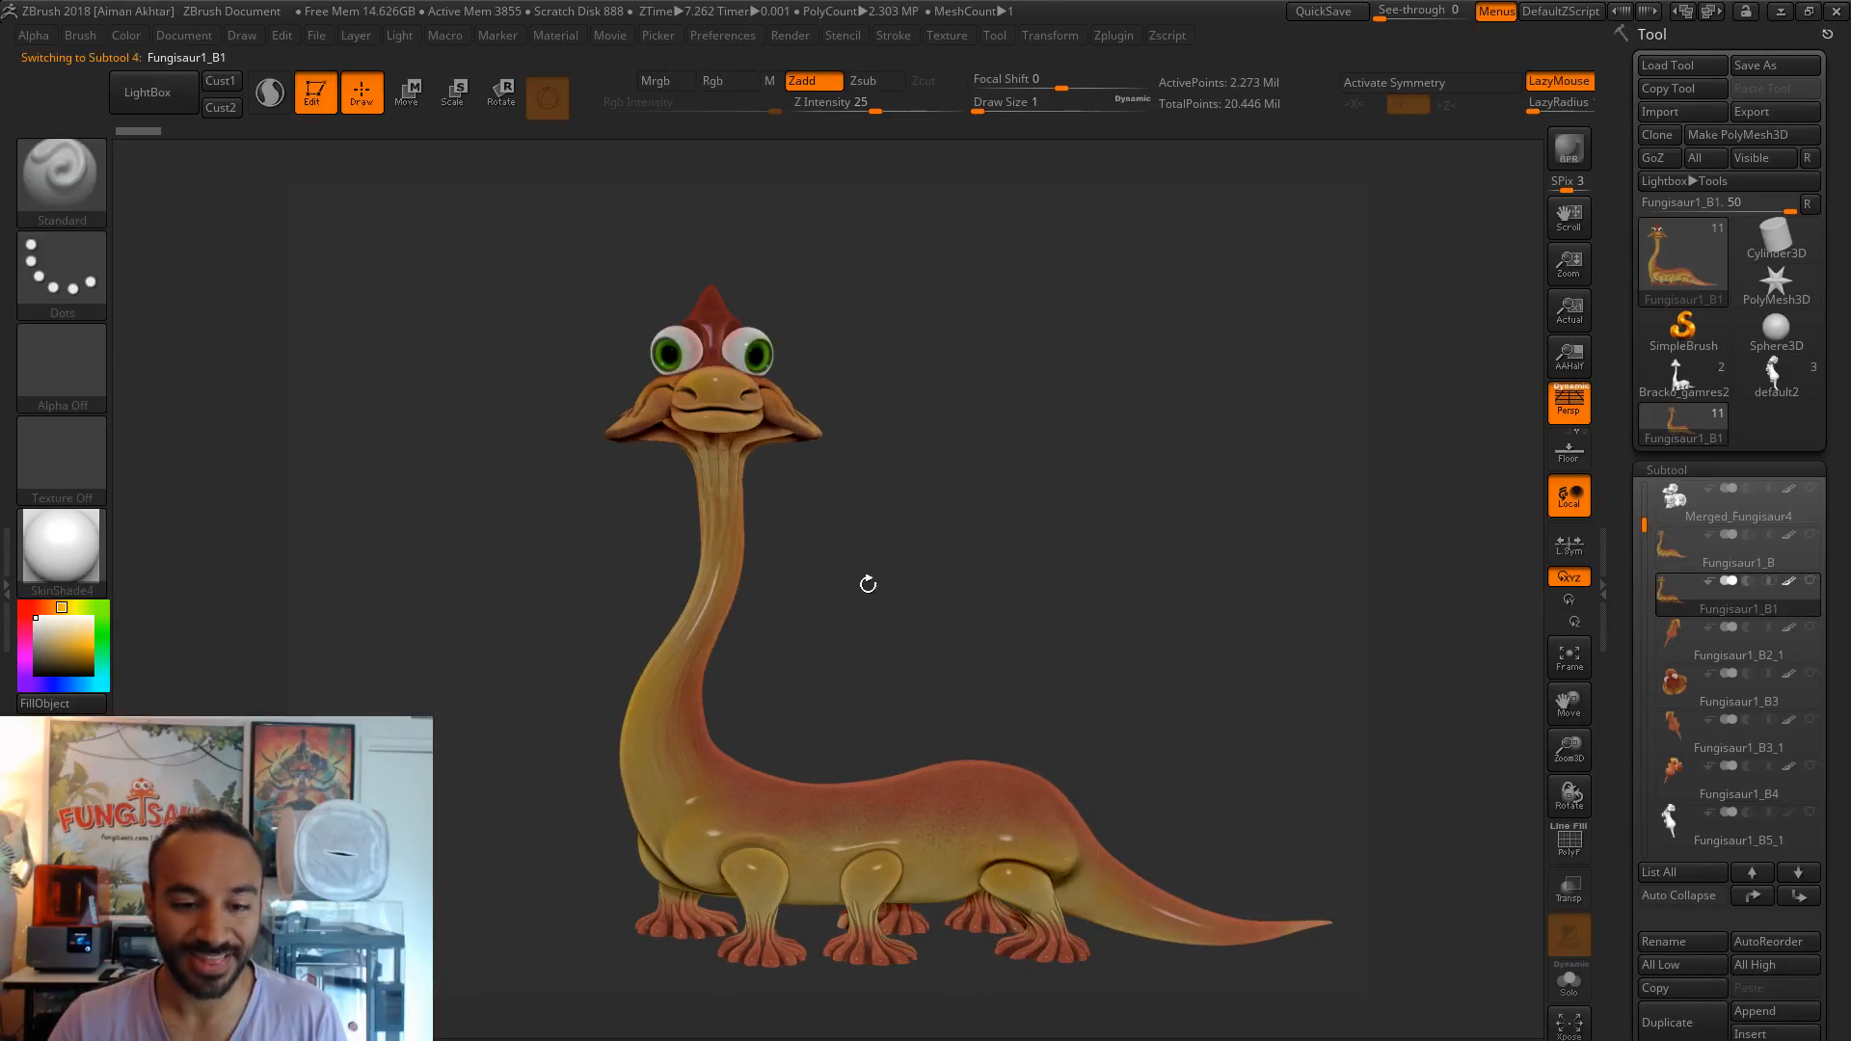
left_click(1666, 557)
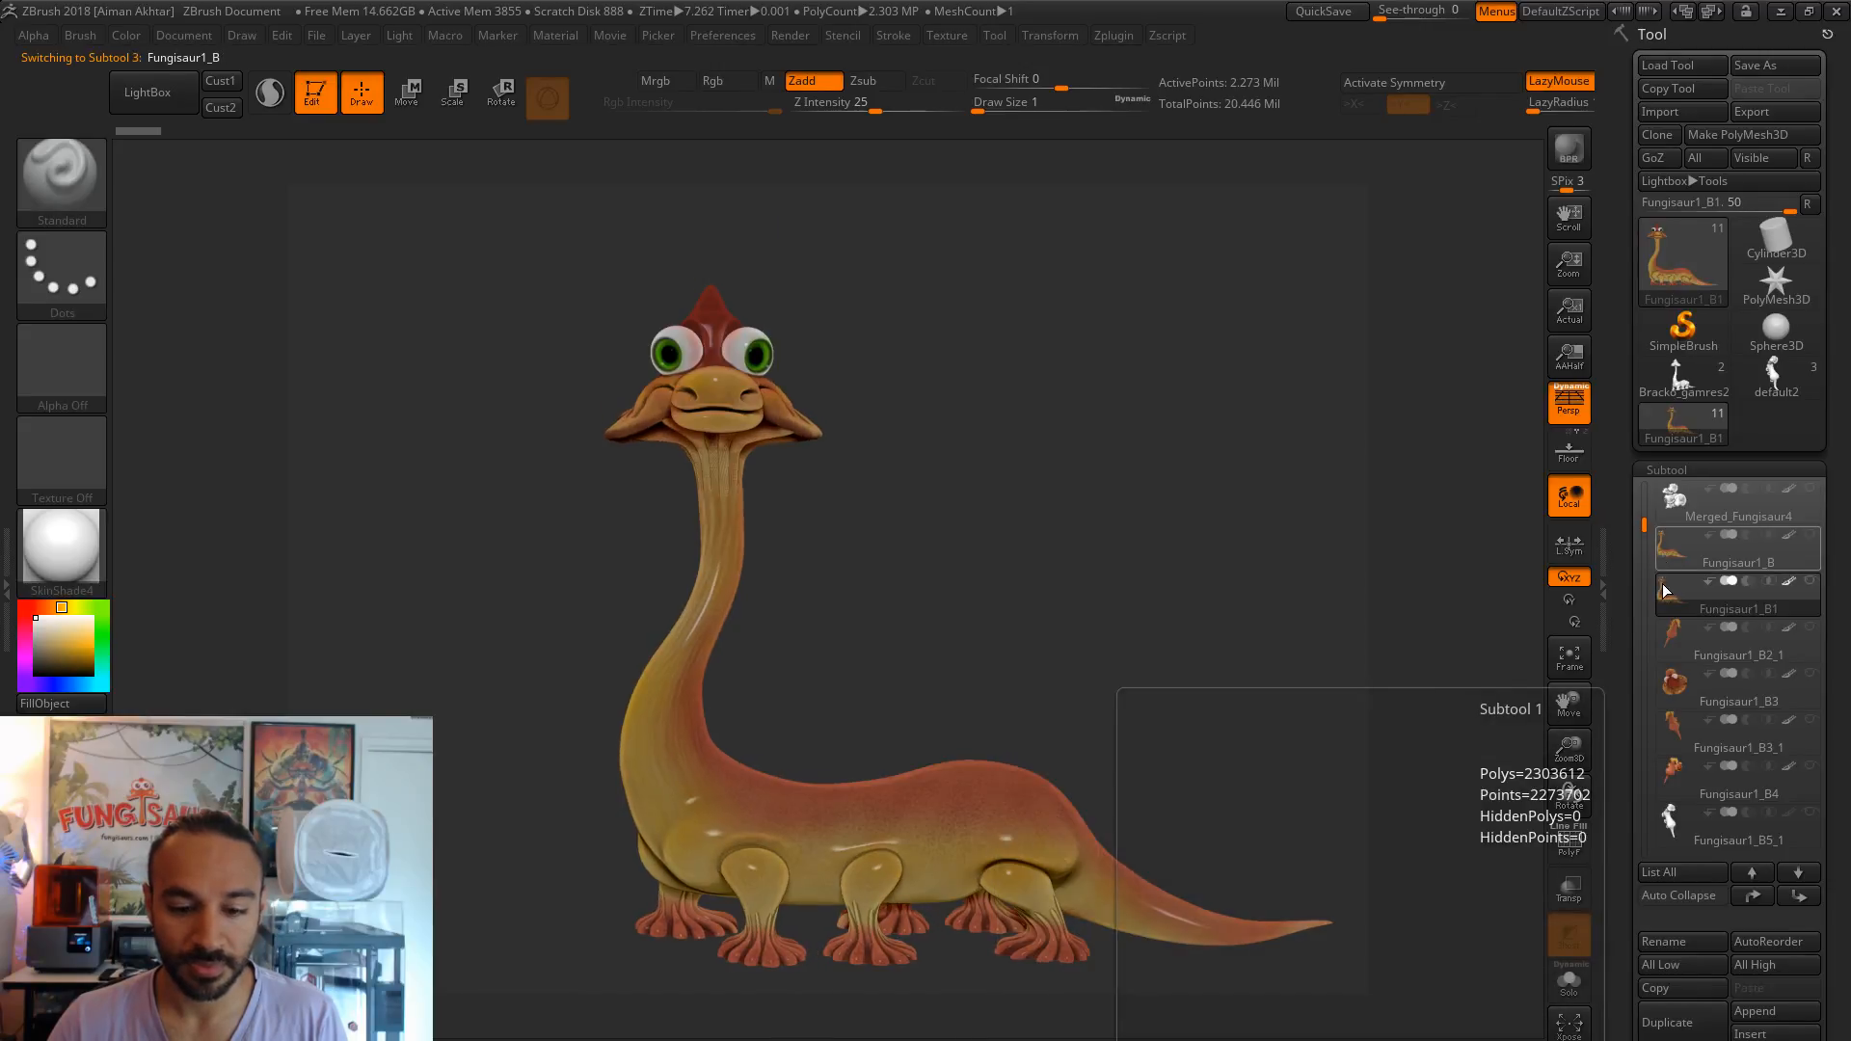
left_click(1664, 593)
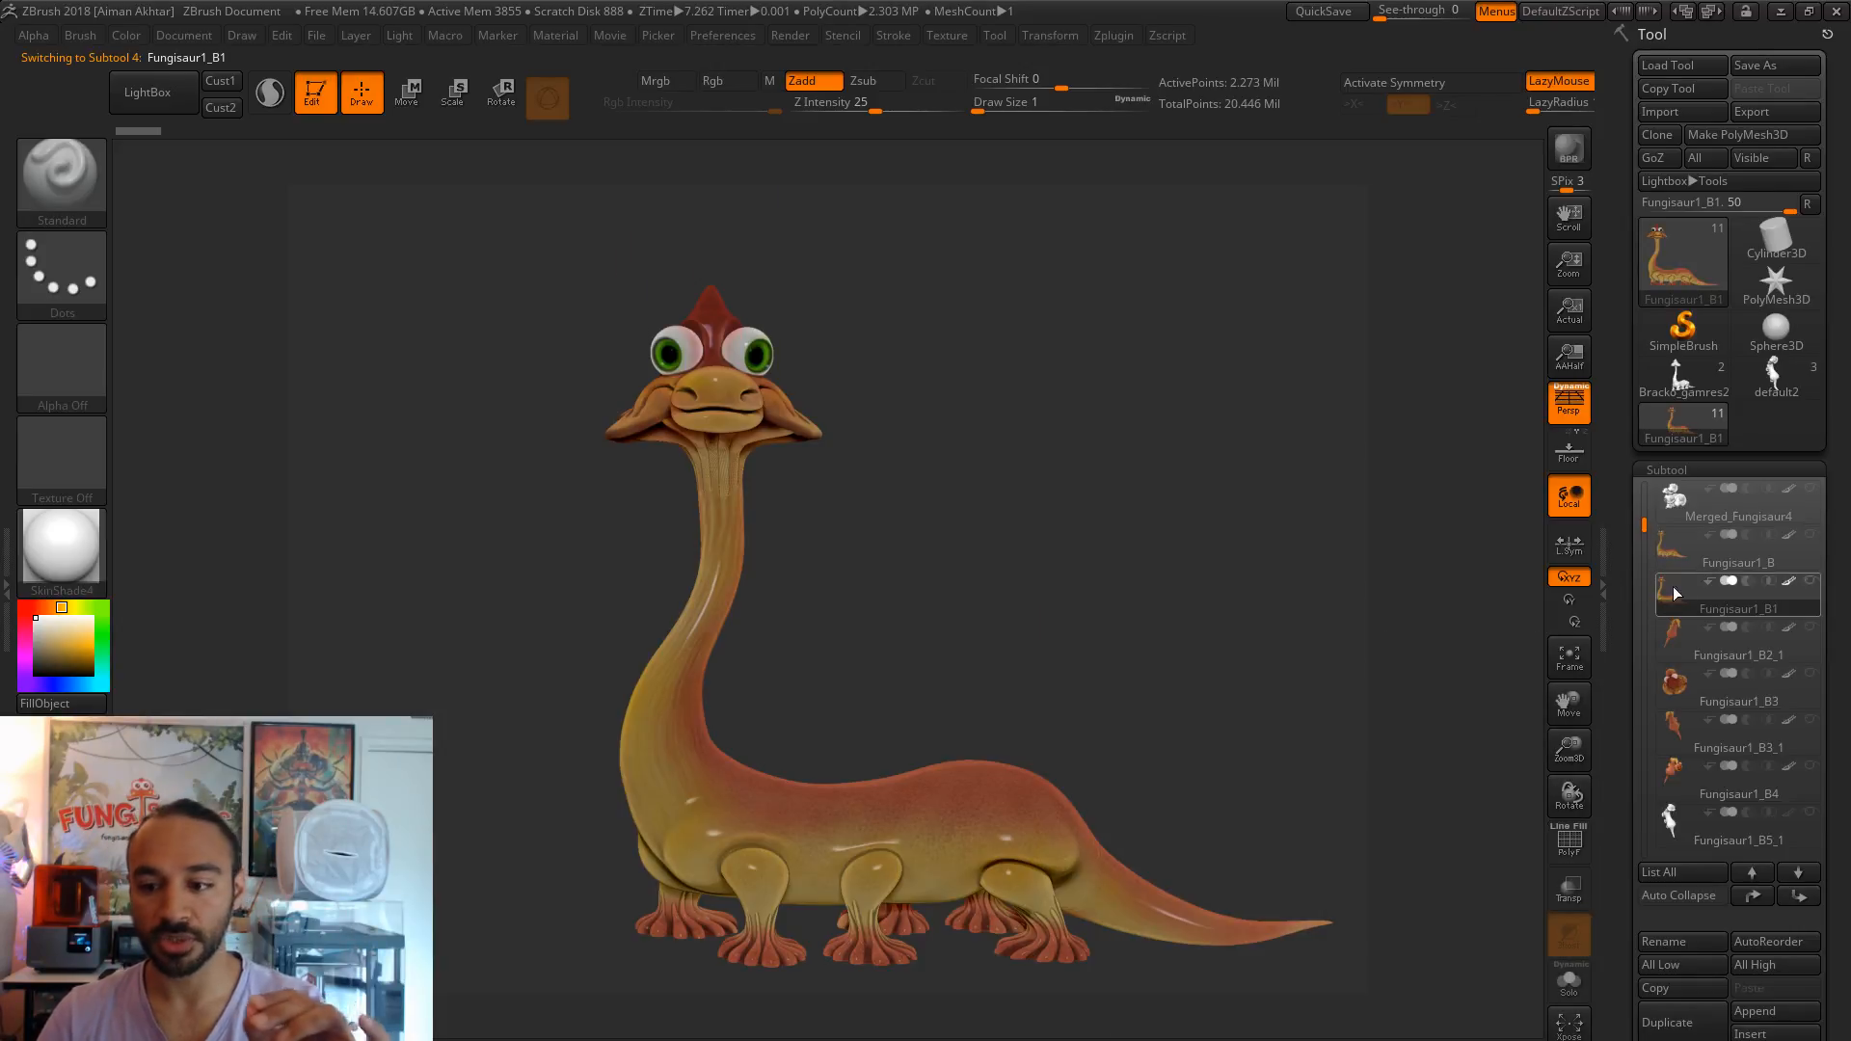
mouse_move(1664, 594)
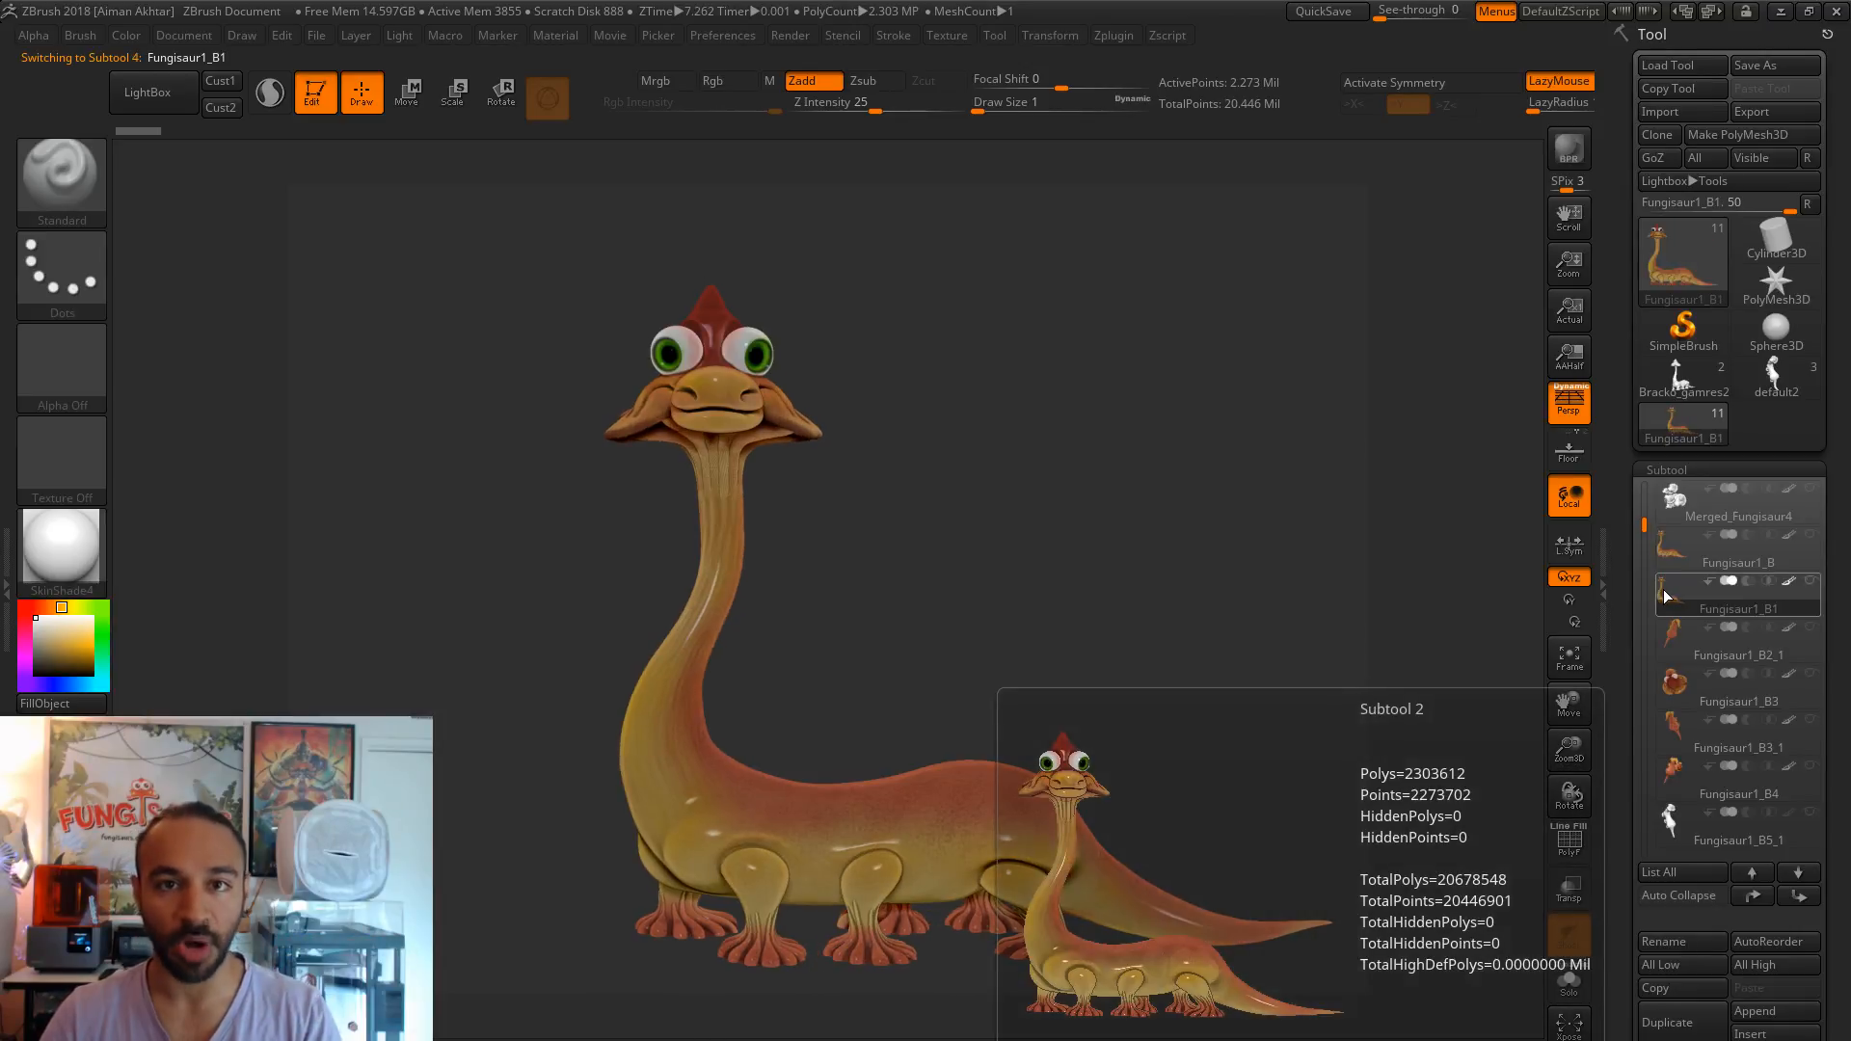
- Fill Fungisaur1_B1 with the SkinShade4 material only, keeping its painted colours
left_click_drag(1321, 649, 1307, 658, "alt")
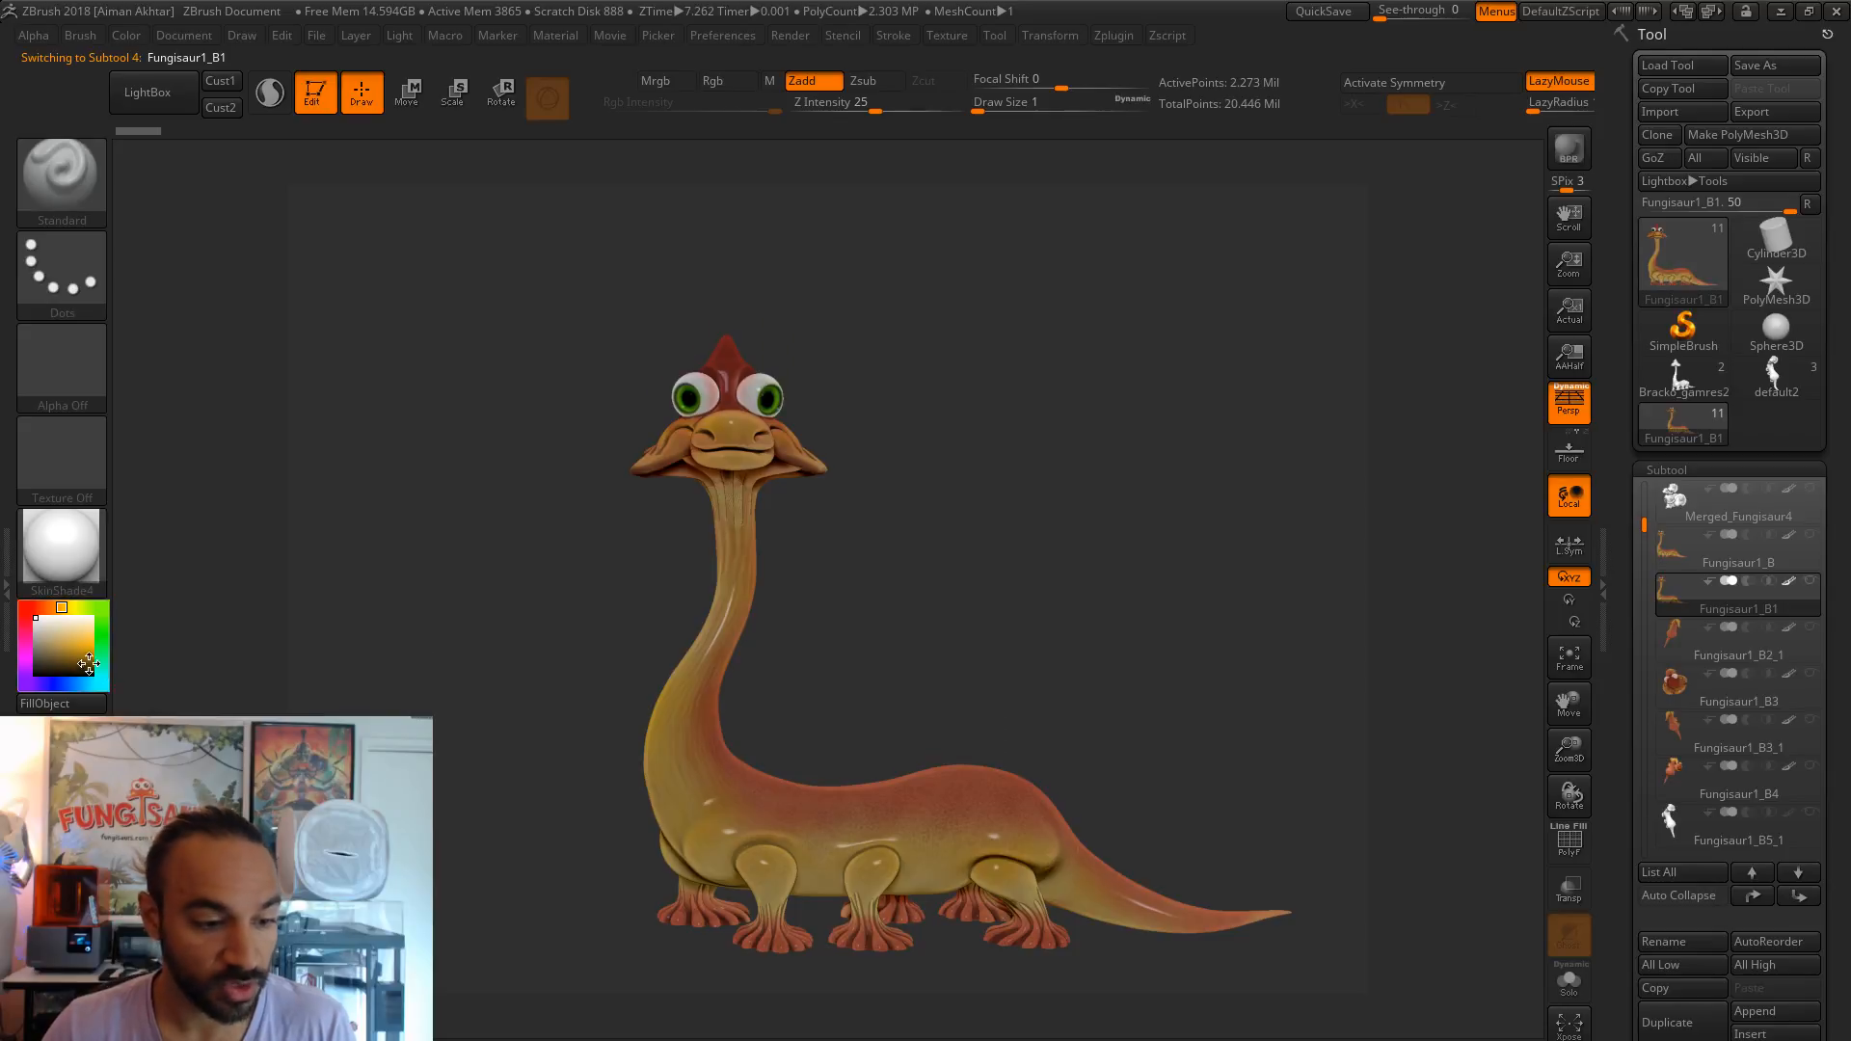
left_click(769, 80)
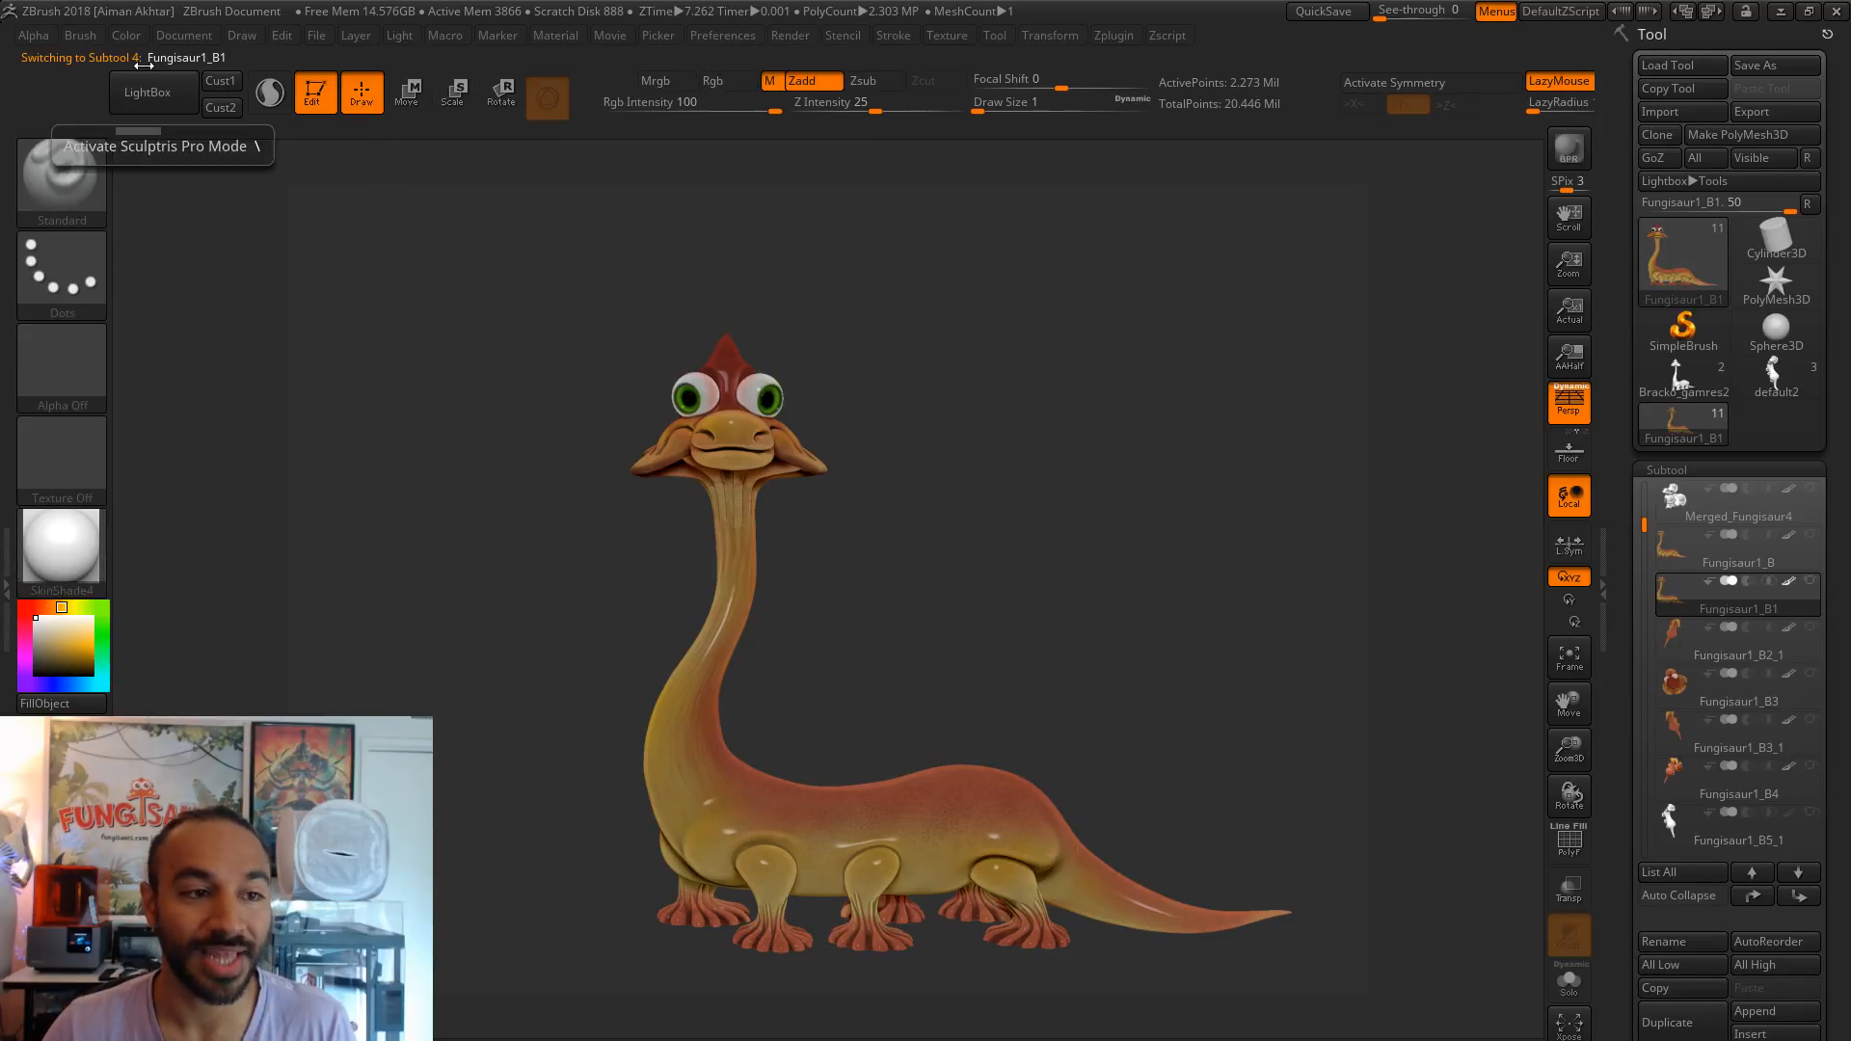
left_click(127, 35)
left_click(188, 457)
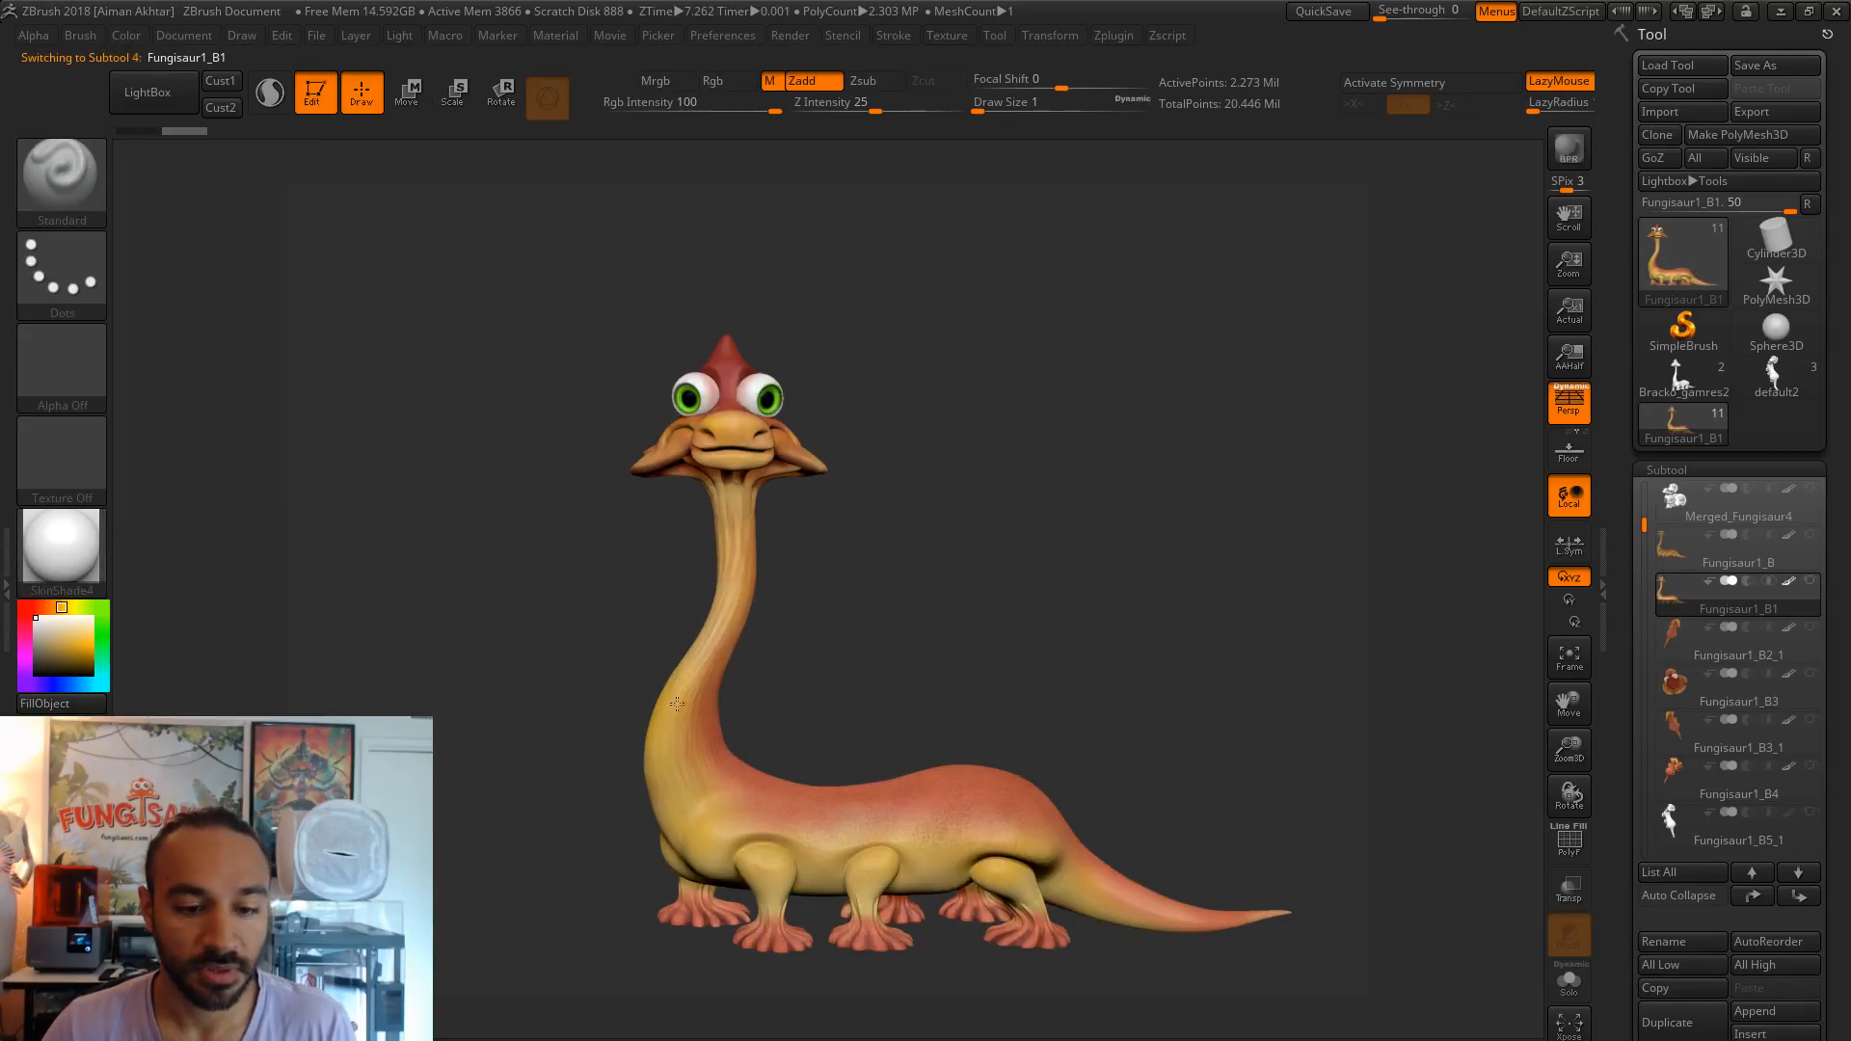
left_click_drag(1135, 620, 679, 631)
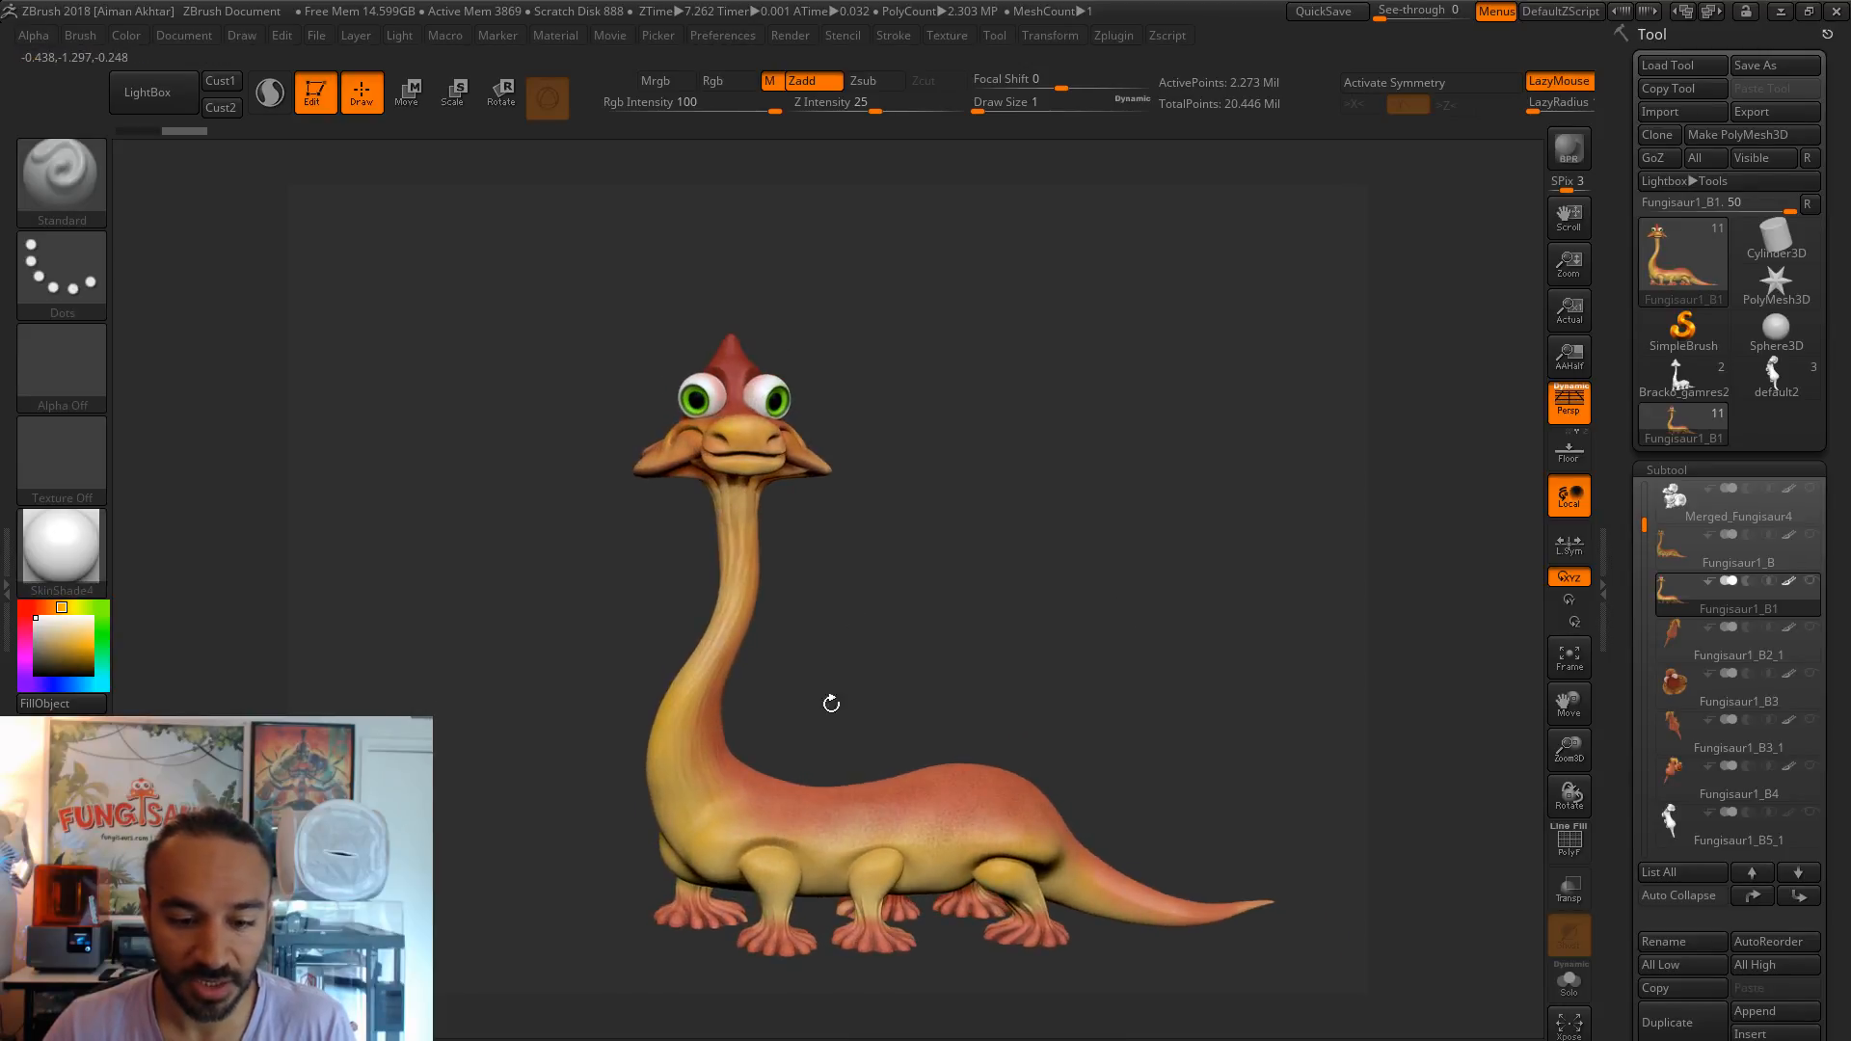
- Delete all subtools of the default2 tool, and append the painted Fungisaur1_B1 dinosaur to the Bracko_gamres2 tool
left_click(1762, 378)
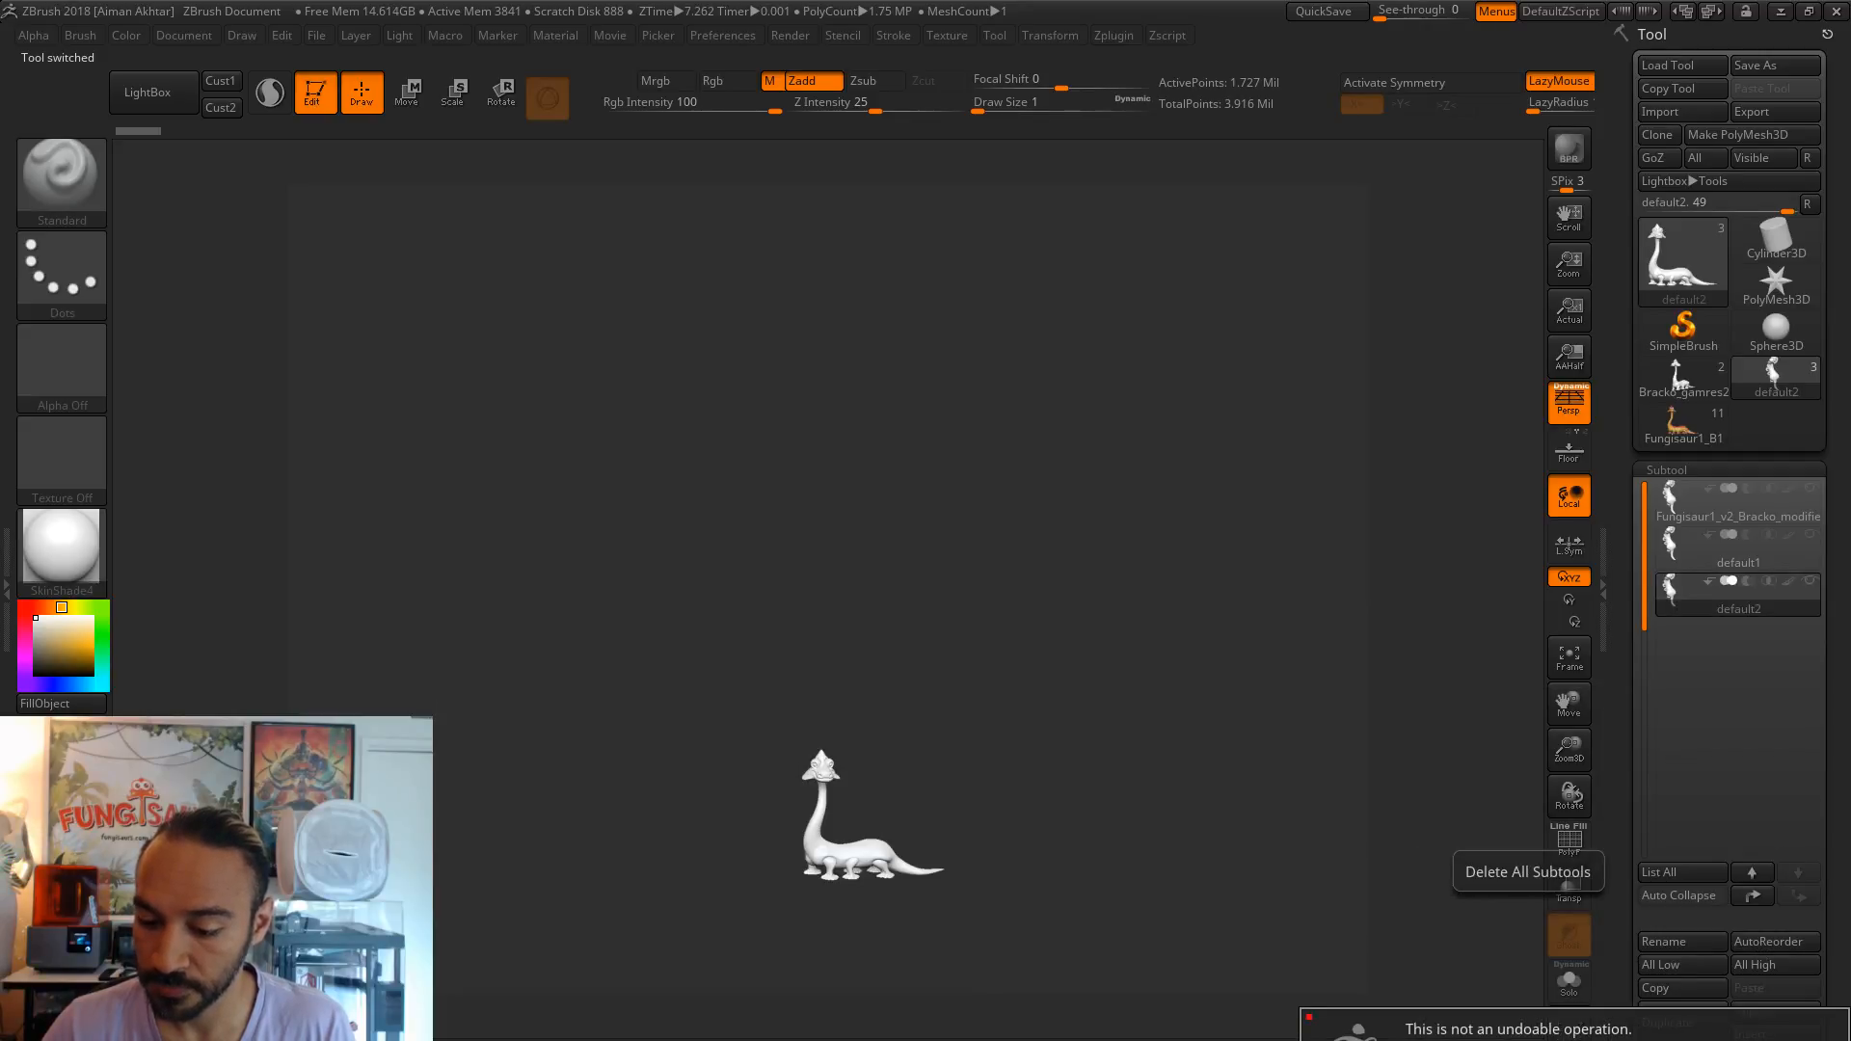
left_click(1774, 1028)
left_click(1699, 388)
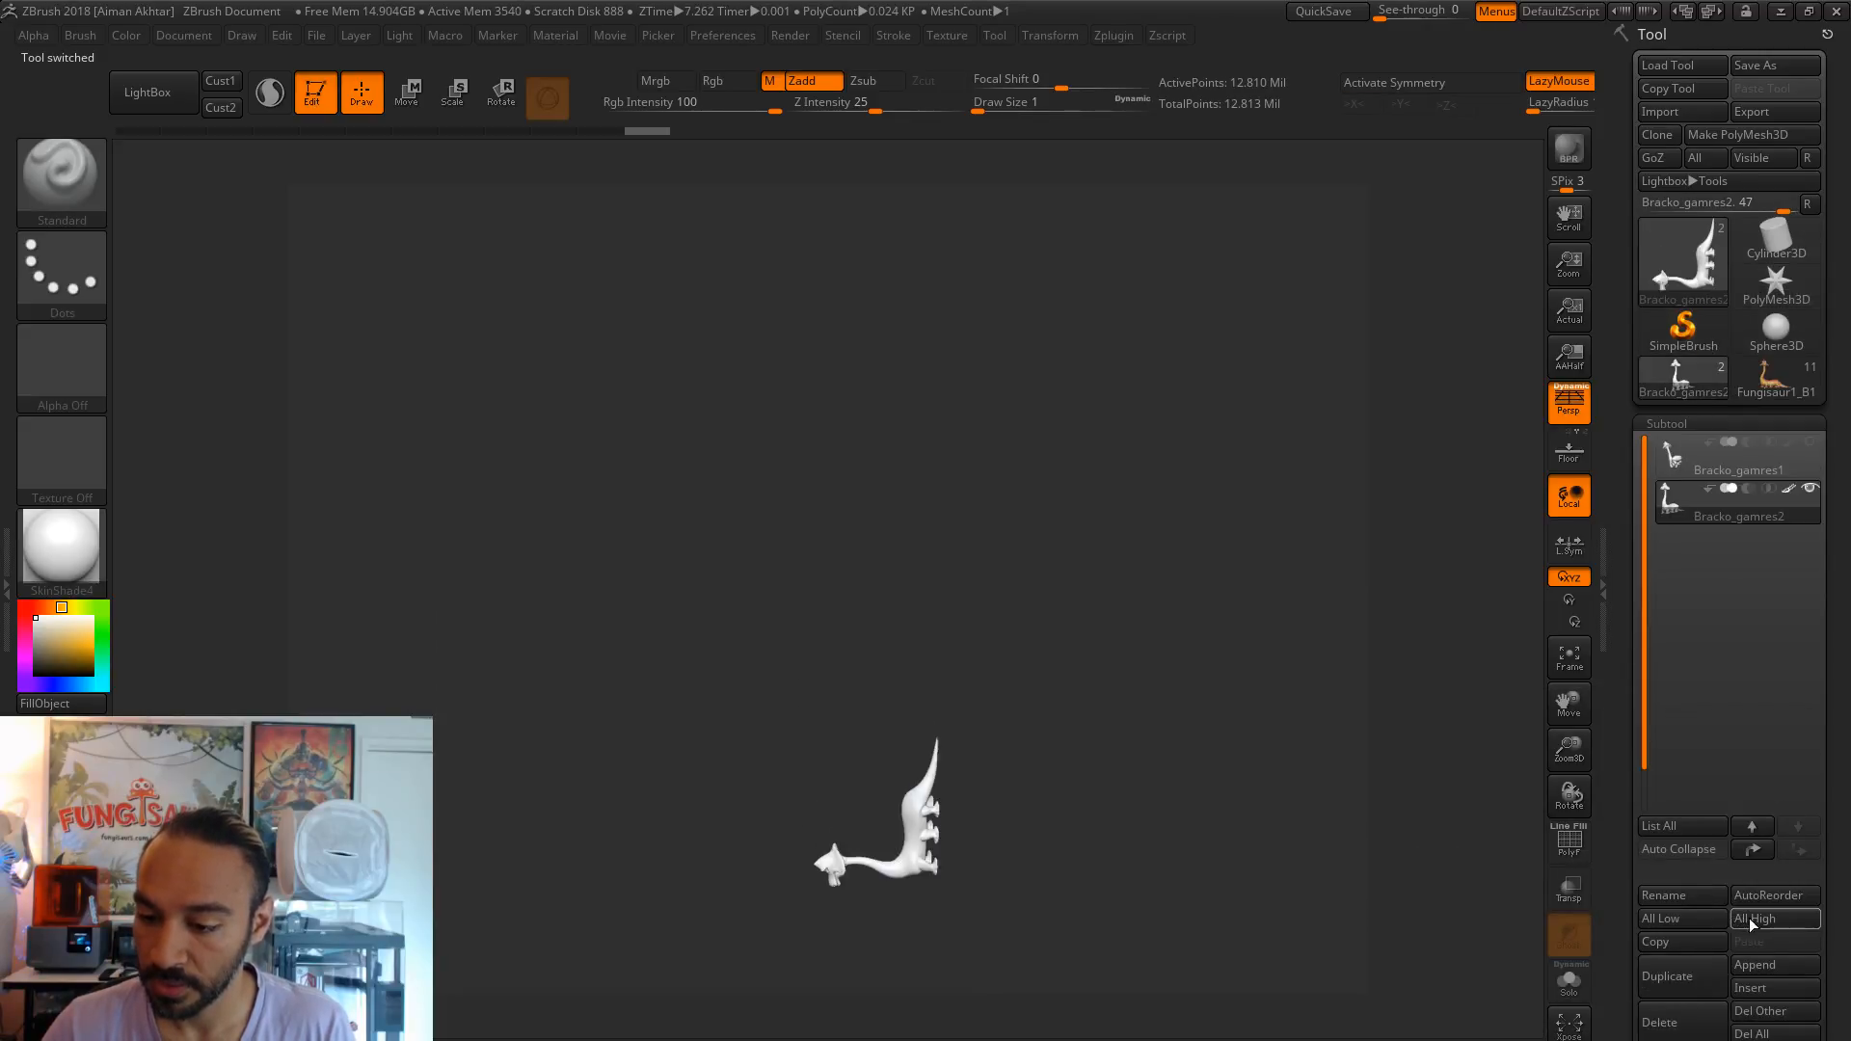
left_click(1795, 968)
left_click(1388, 760)
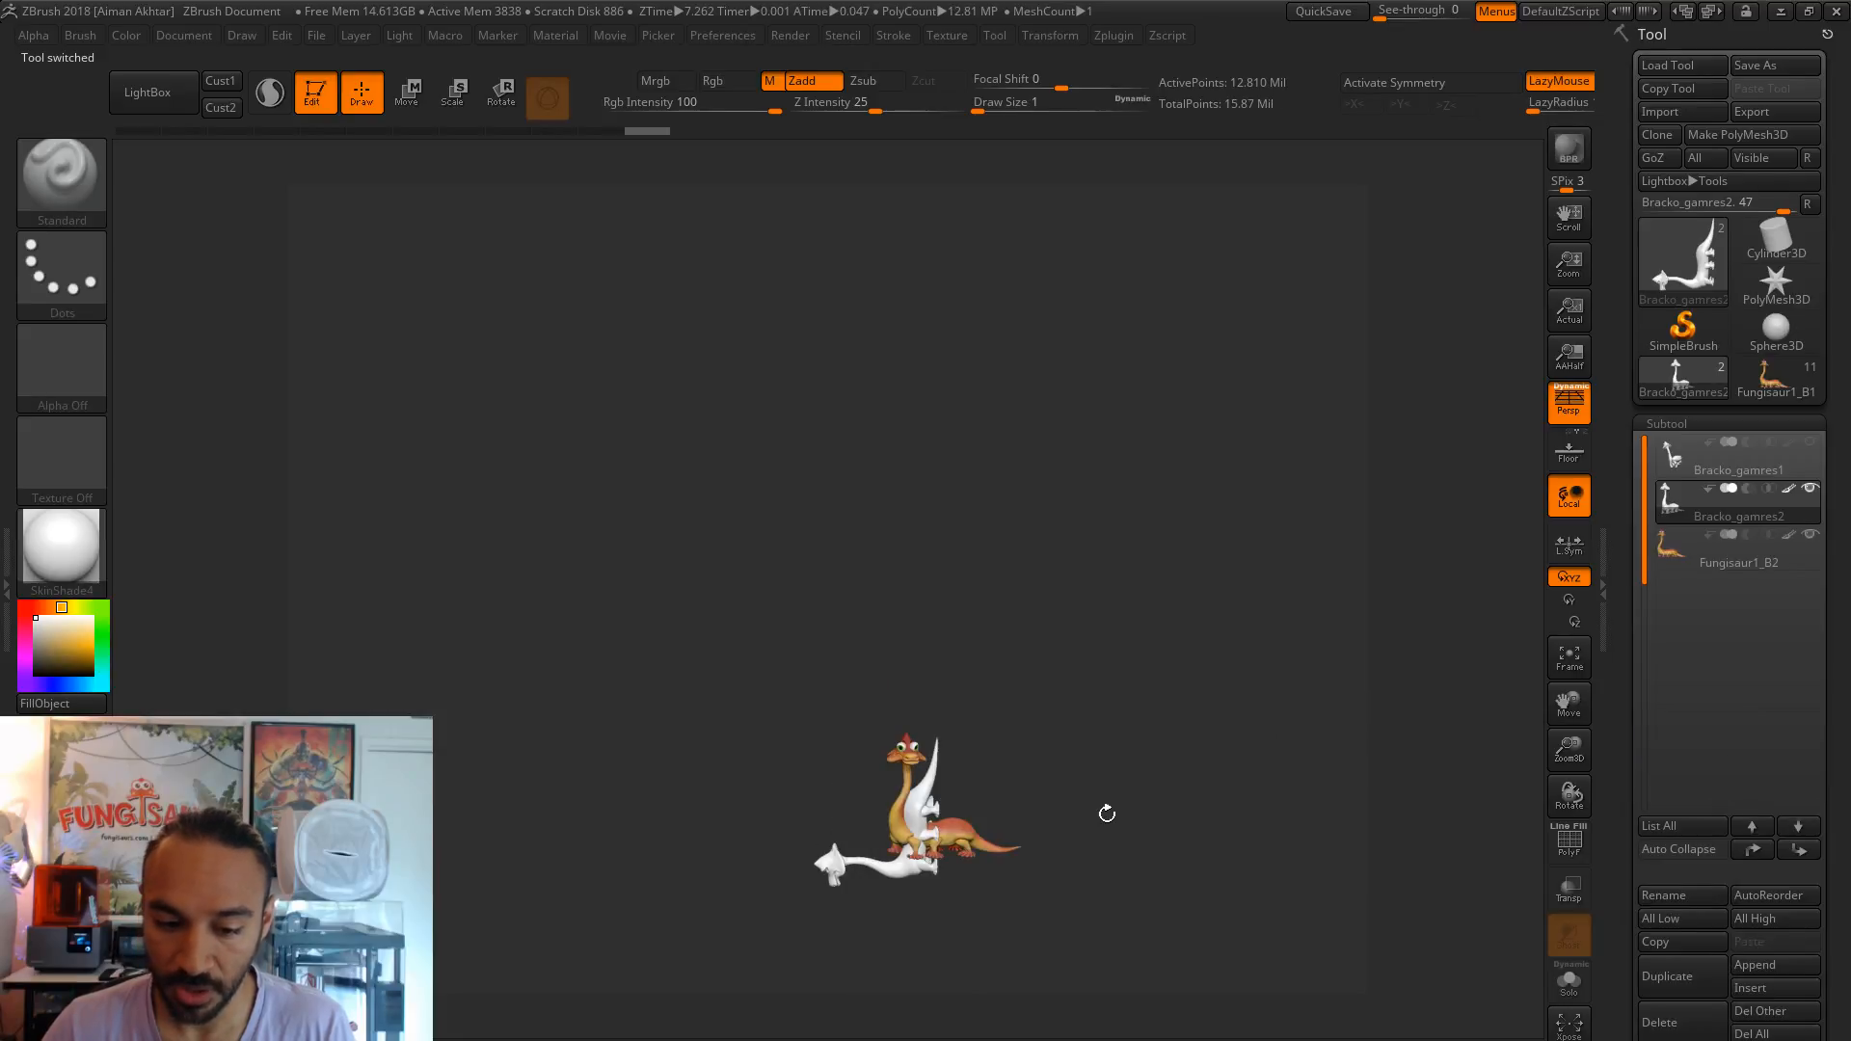
- Rotate the appended Fungisaur1_B2 subtool to match the game mesh's orientation and move it beside the mesh
key("f")
key("Down")
left_click(522, 109)
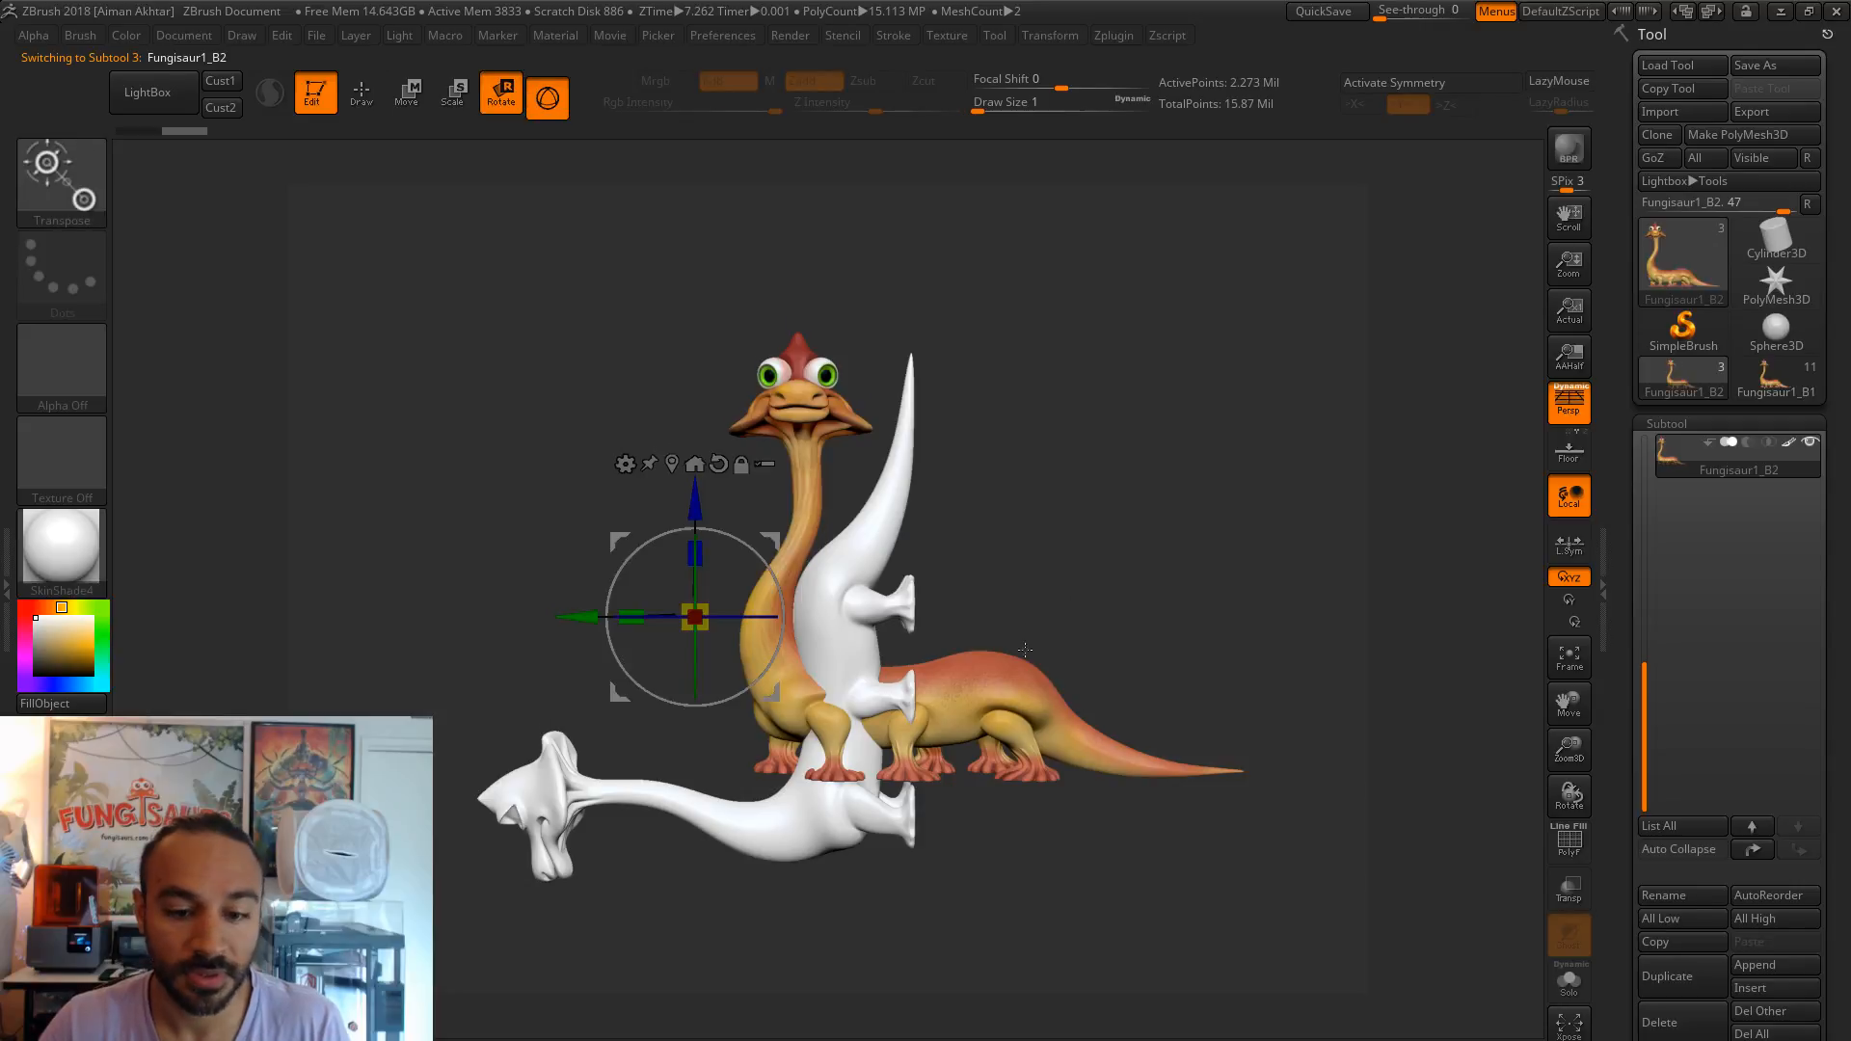
left_click_drag(752, 552, 529, 448)
left_click_drag(979, 574, 1132, 668, "alt")
left_click_drag(779, 580, 691, 403)
left_click_drag(579, 517, 830, 525)
left_click_drag(949, 412, 947, 502)
left_click_drag(827, 614, 806, 614)
left_click(362, 95)
mouse_move(742, 523)
left_mouse_down()
mouse_move(843, 541)
mouse_move(802, 537)
mouse_move(745, 671)
left_mouse_up()
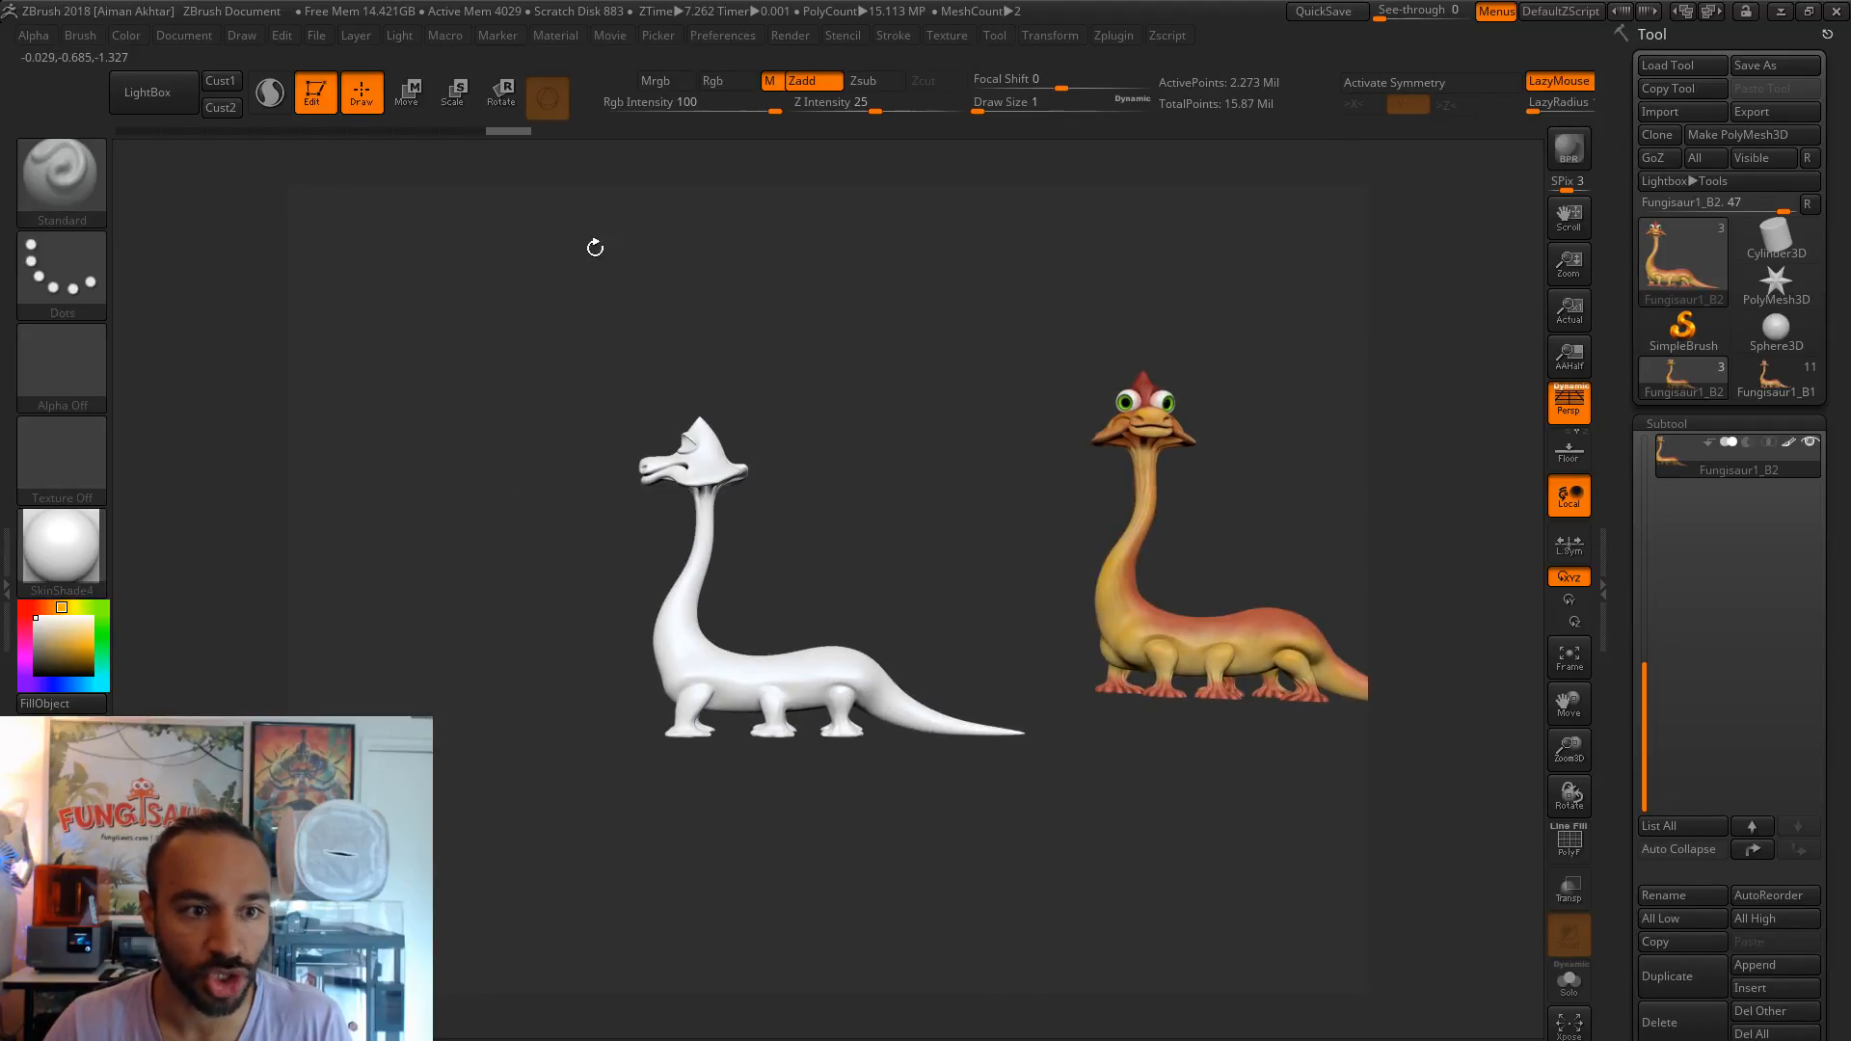
- Make the Bracko_gamres2 subtool active and sample a light yellow from the painted dinosaur's body
left_click_drag(1651, 696, 1622, 515)
left_click(1660, 461)
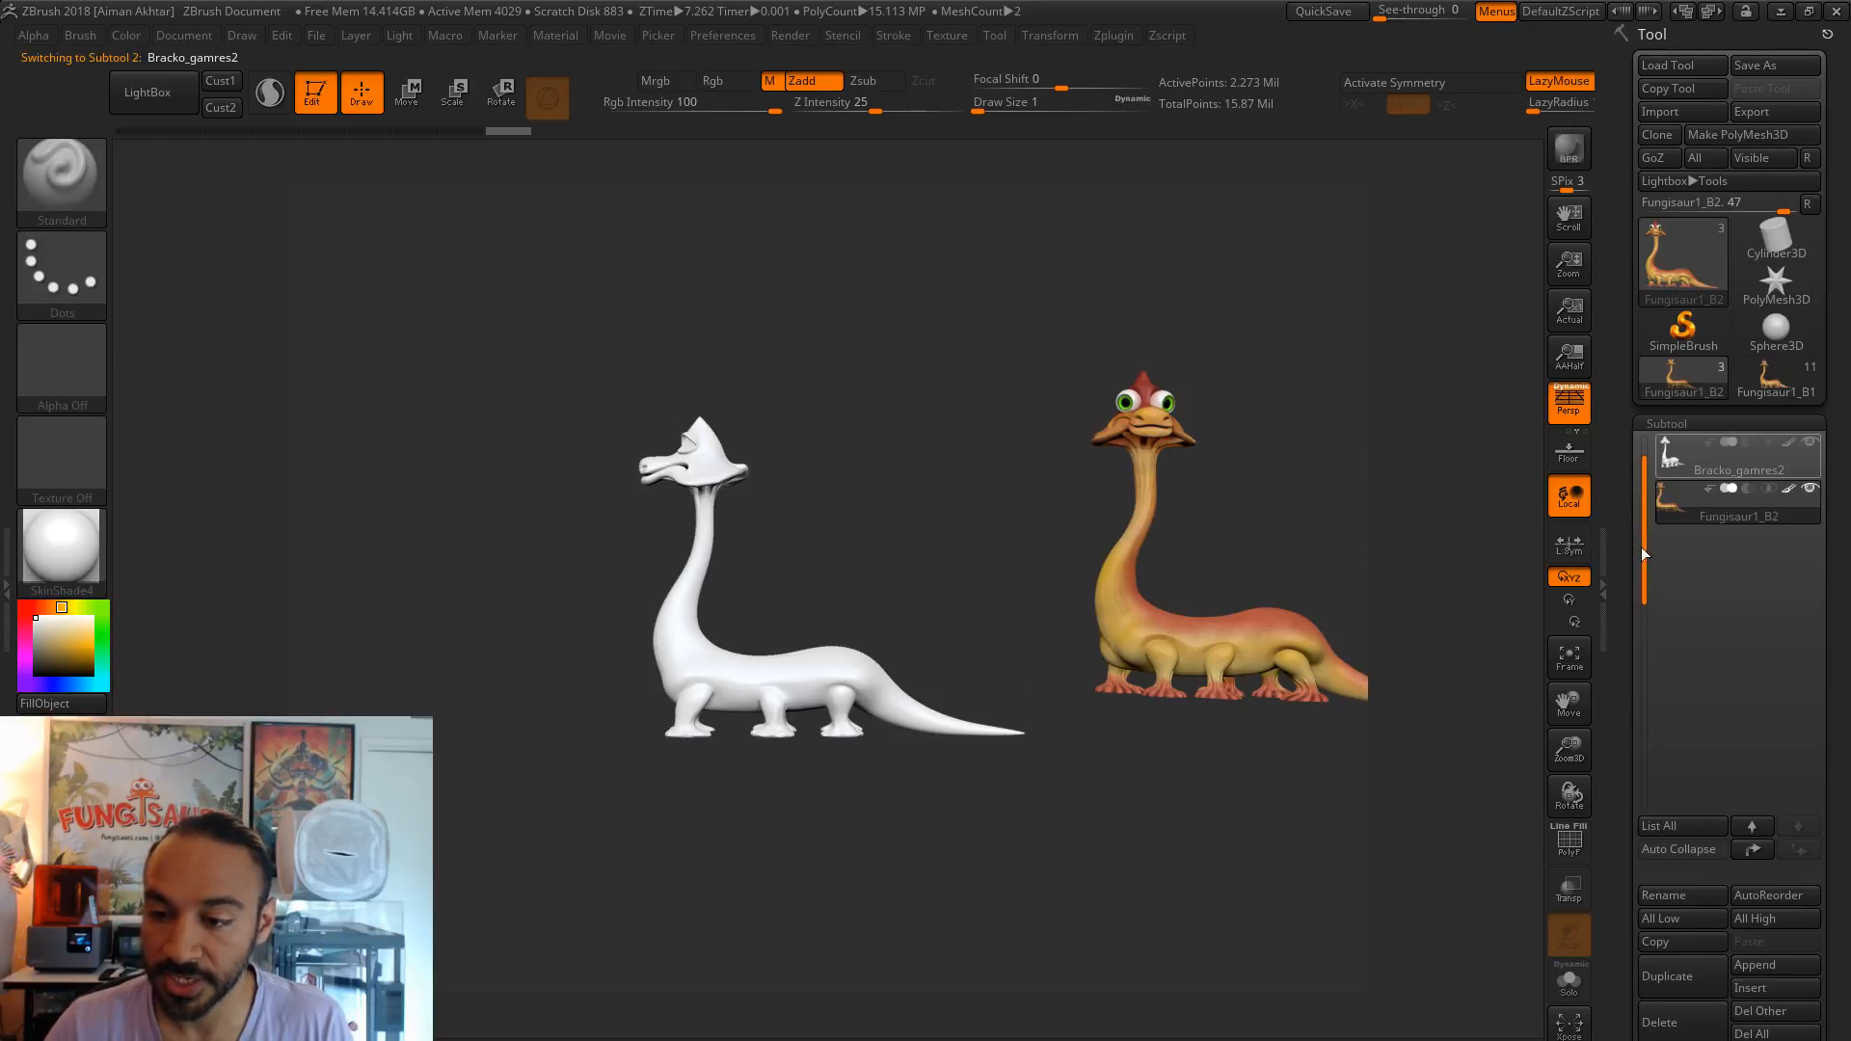
left_click_drag(60, 628, 1263, 621)
left_click_drag(1248, 512, 1214, 660)
left_click_drag(61, 641, 1245, 667)
left_click_drag(1273, 839, 1239, 627)
left_click_drag(63, 641, 1278, 629)
left_click_drag(1123, 876, 941, 803, "shift")
- Fill Bracko_gamres2 with the light yellow (226, 197, 120) and its material using Mrgb
left_click(666, 80)
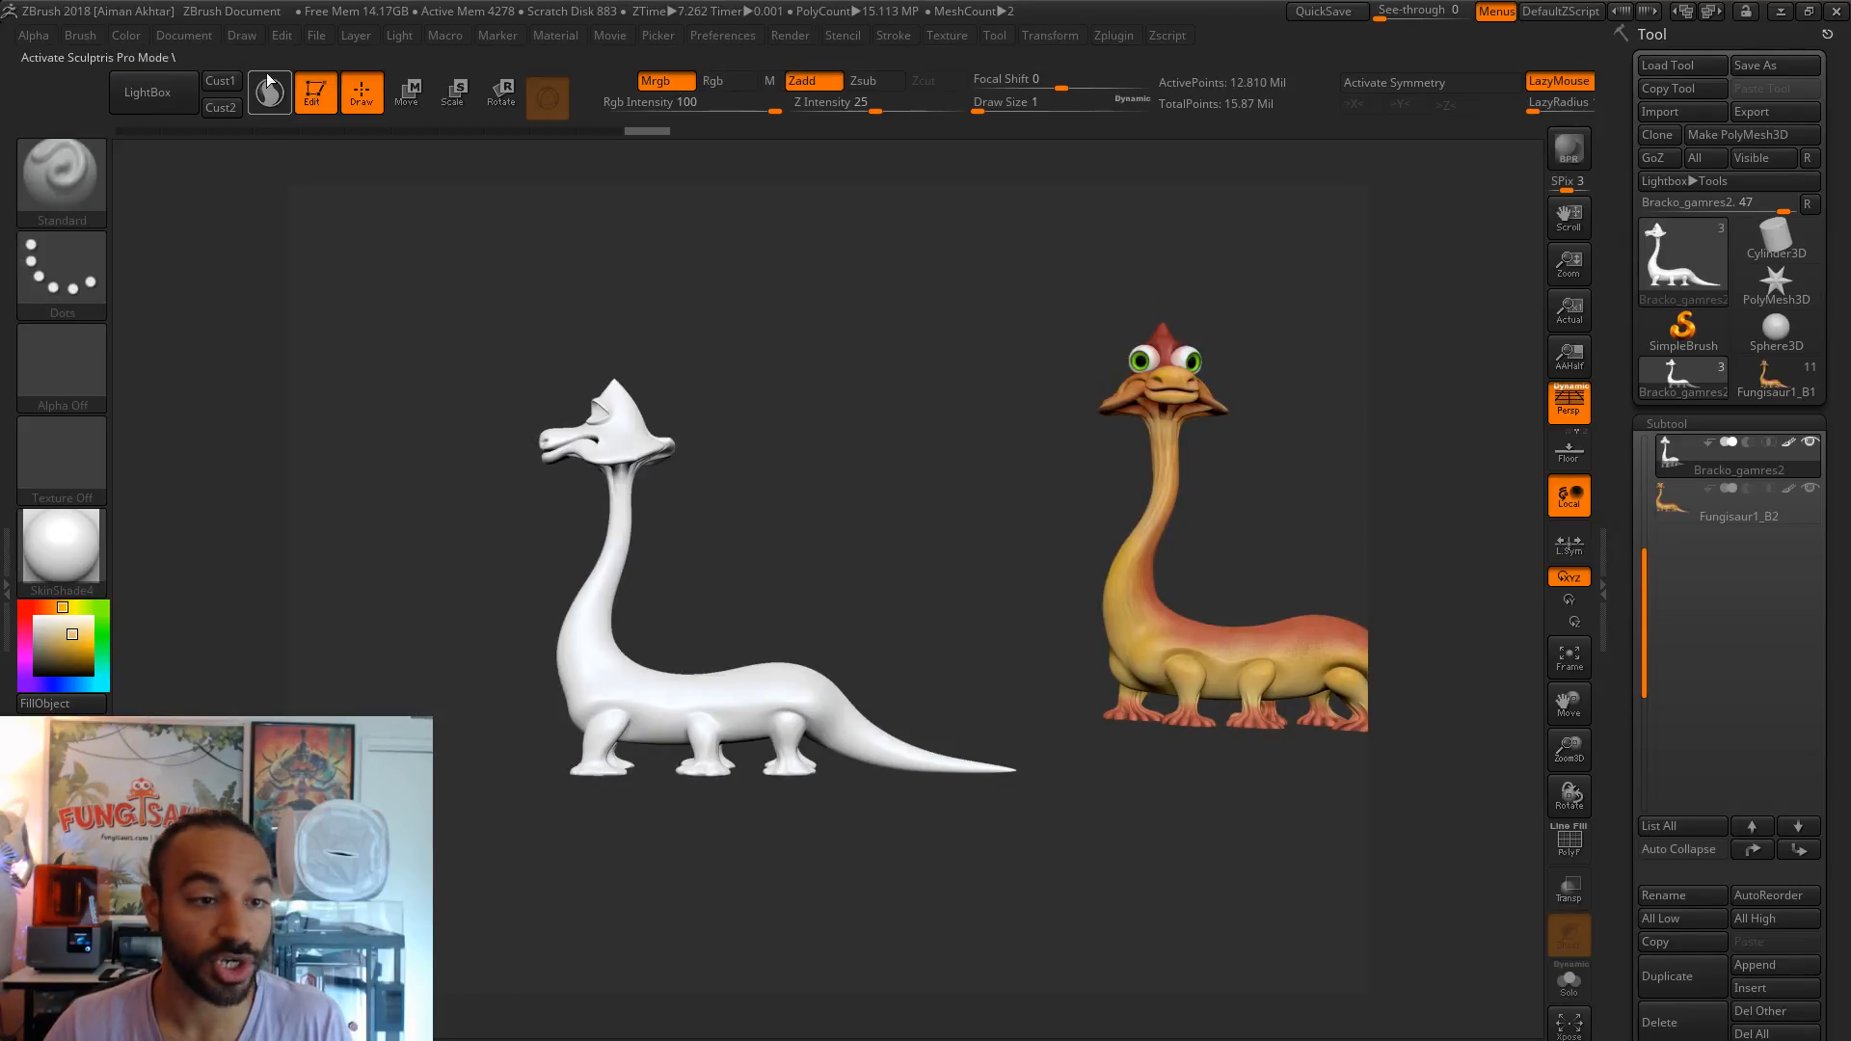
left_click(127, 35)
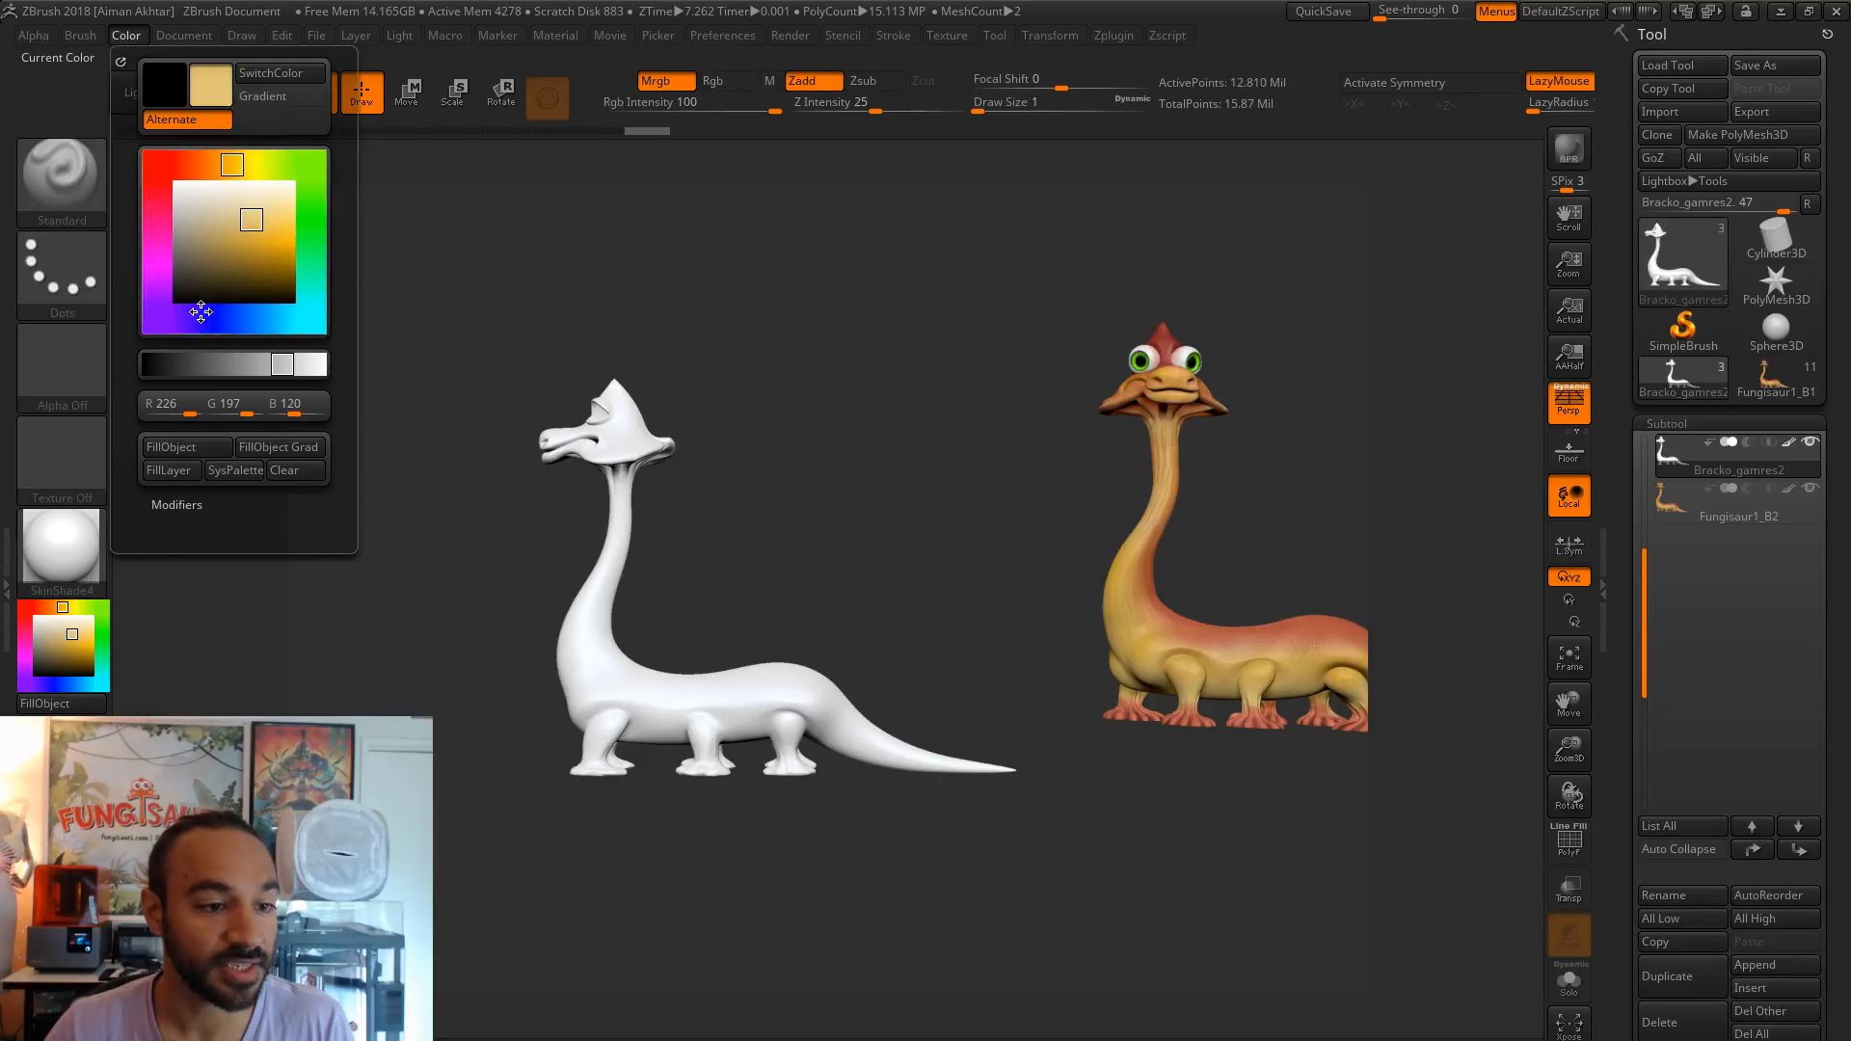
left_click(187, 446)
left_click_drag(704, 511, 704, 640)
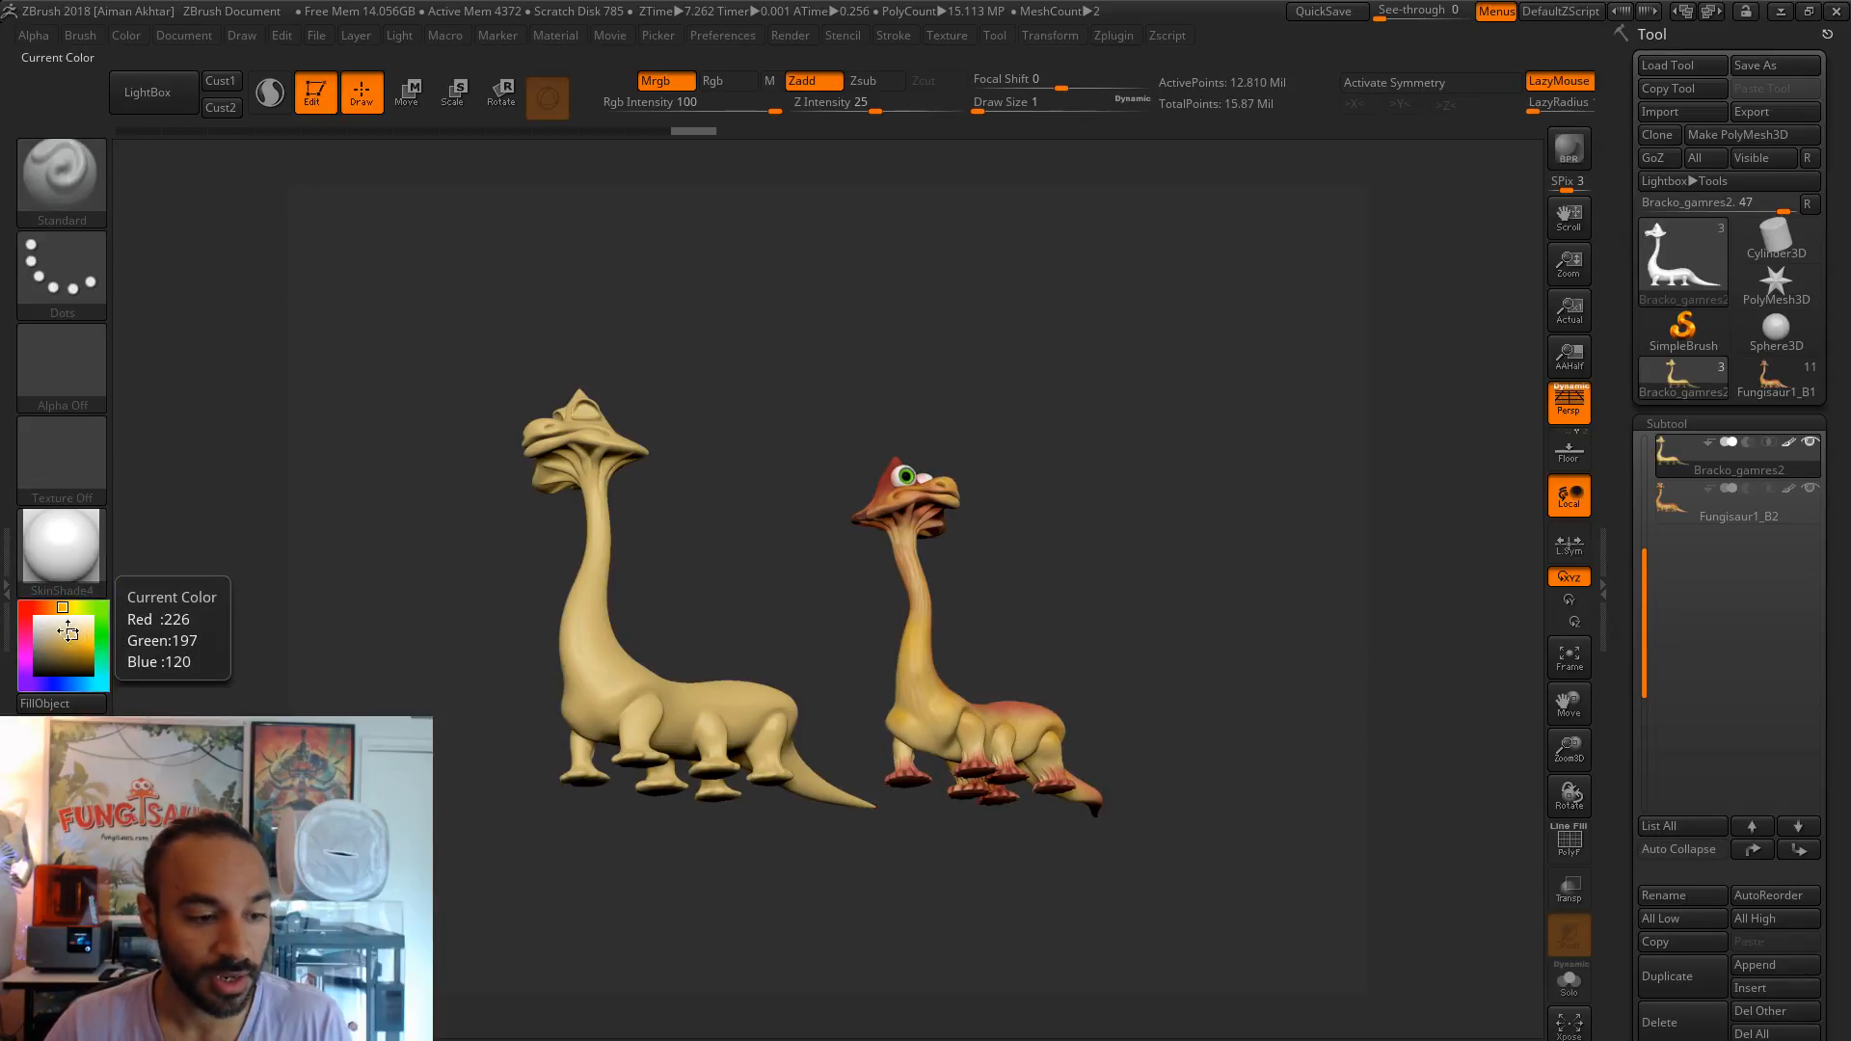
- Sample colours from the painted dinosaur, ending with the red of its head crest as the active colour
left_click_drag(77, 633, 877, 655)
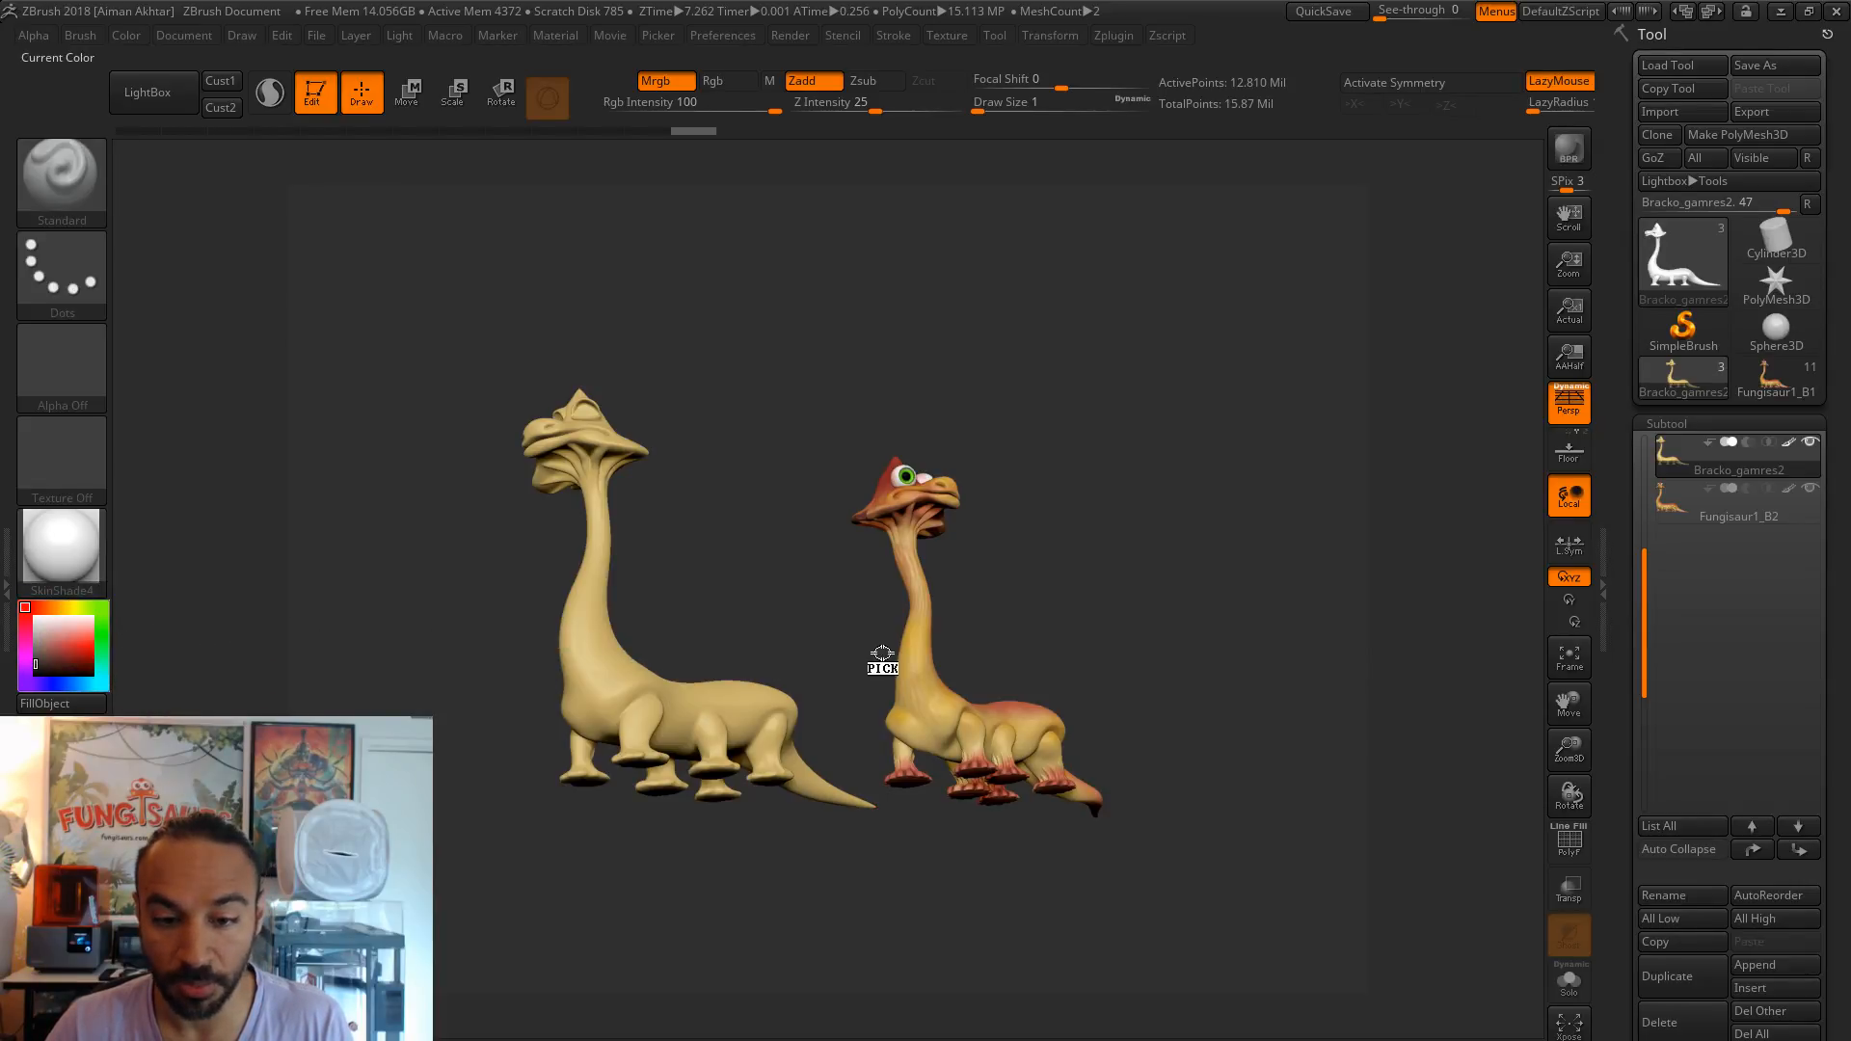
left_click_drag(1020, 686, 895, 716)
left_click_drag(1191, 463, 1110, 571)
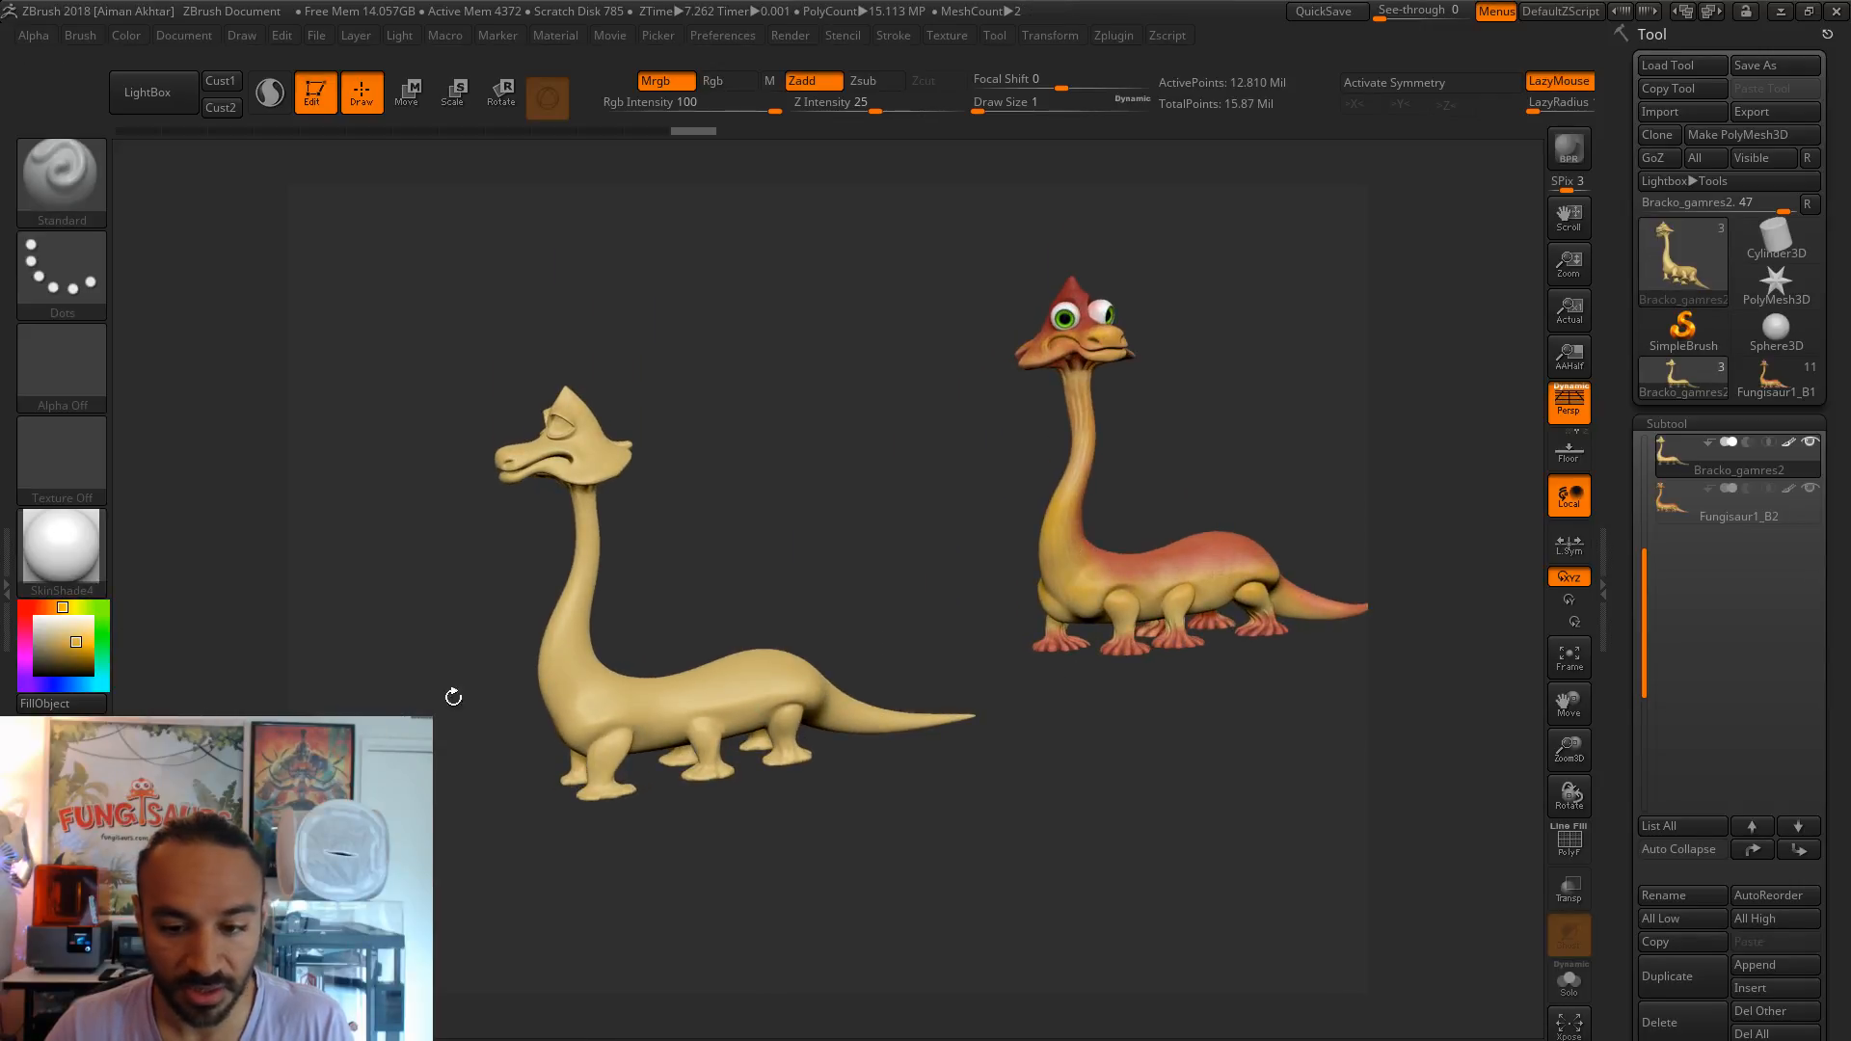
left_click_drag(77, 650, 1220, 534)
left_click_drag(1263, 665, 985, 786)
left_click_drag(76, 647, 1099, 287)
left_click_drag(760, 302, 951, 408)
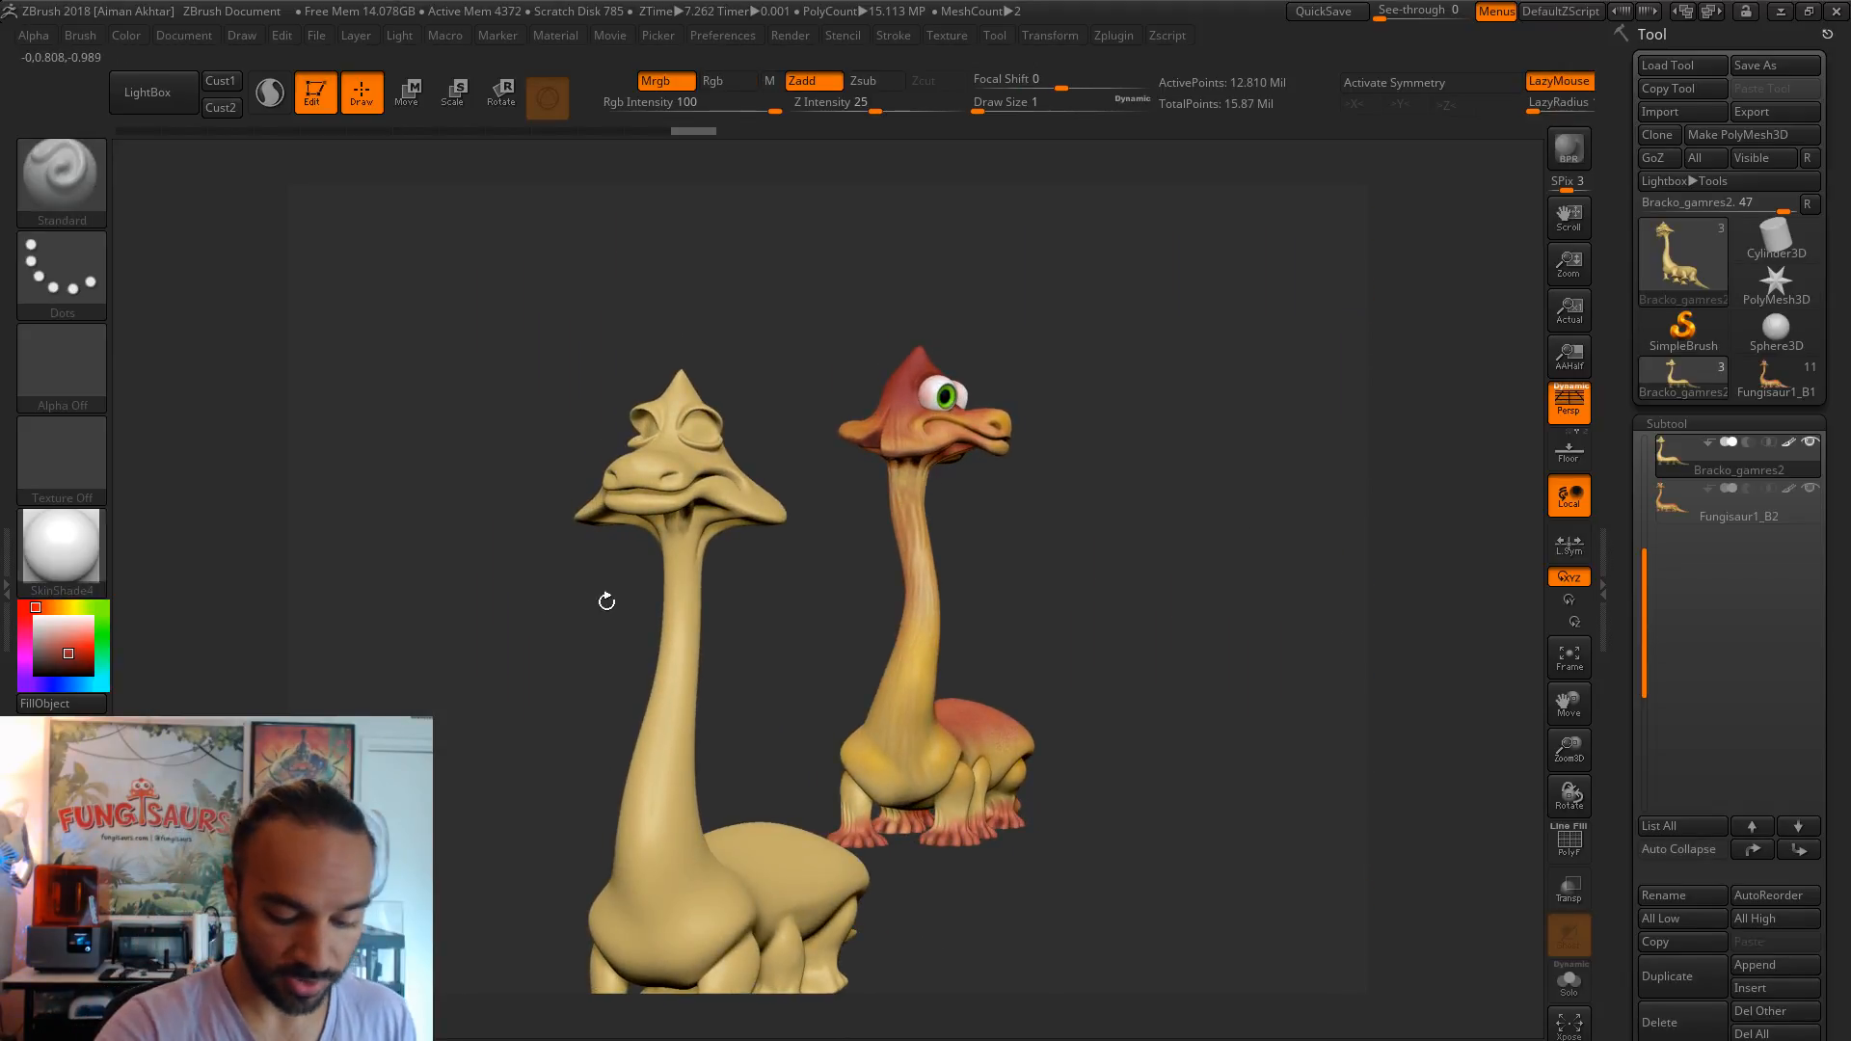
- Set the brush's draw size to 87 and turn off Zadd for painting colour only
key("s")
mouse_move(744, 423)
left_mouse_down()
mouse_move(607, 463)
mouse_move(622, 446)
left_mouse_up()
left_click(805, 81)
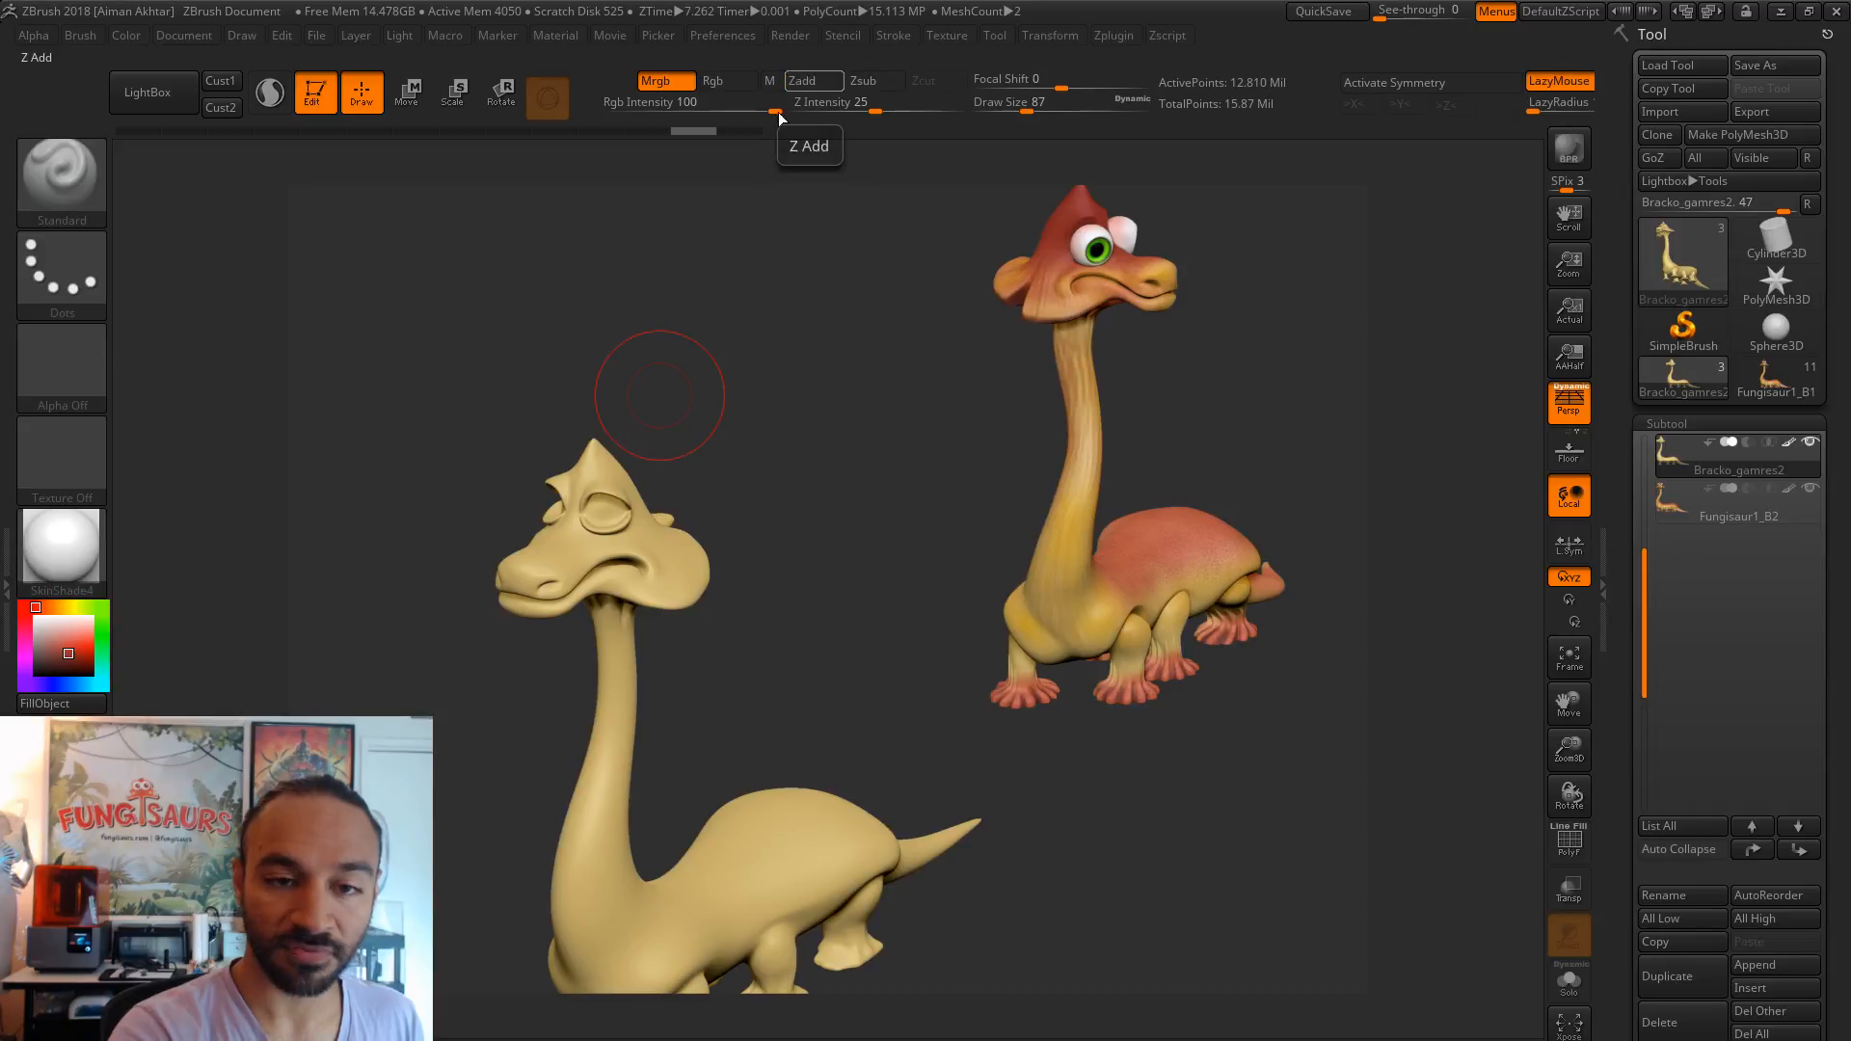
- Paint the game mesh's head crest and eye sockets red at full Rgb intensity
left_click_drag(581, 472, 616, 496)
left_click_drag(740, 409, 612, 419)
left_click_drag(625, 481, 636, 504)
mouse_move(785, 413)
left_mouse_down()
mouse_move(661, 480)
mouse_move(659, 536)
left_mouse_up()
left_click_drag(864, 410, 776, 439)
mouse_move(897, 440)
left_mouse_down("alt")
mouse_move(847, 430)
mouse_move(770, 528)
left_mouse_up("alt")
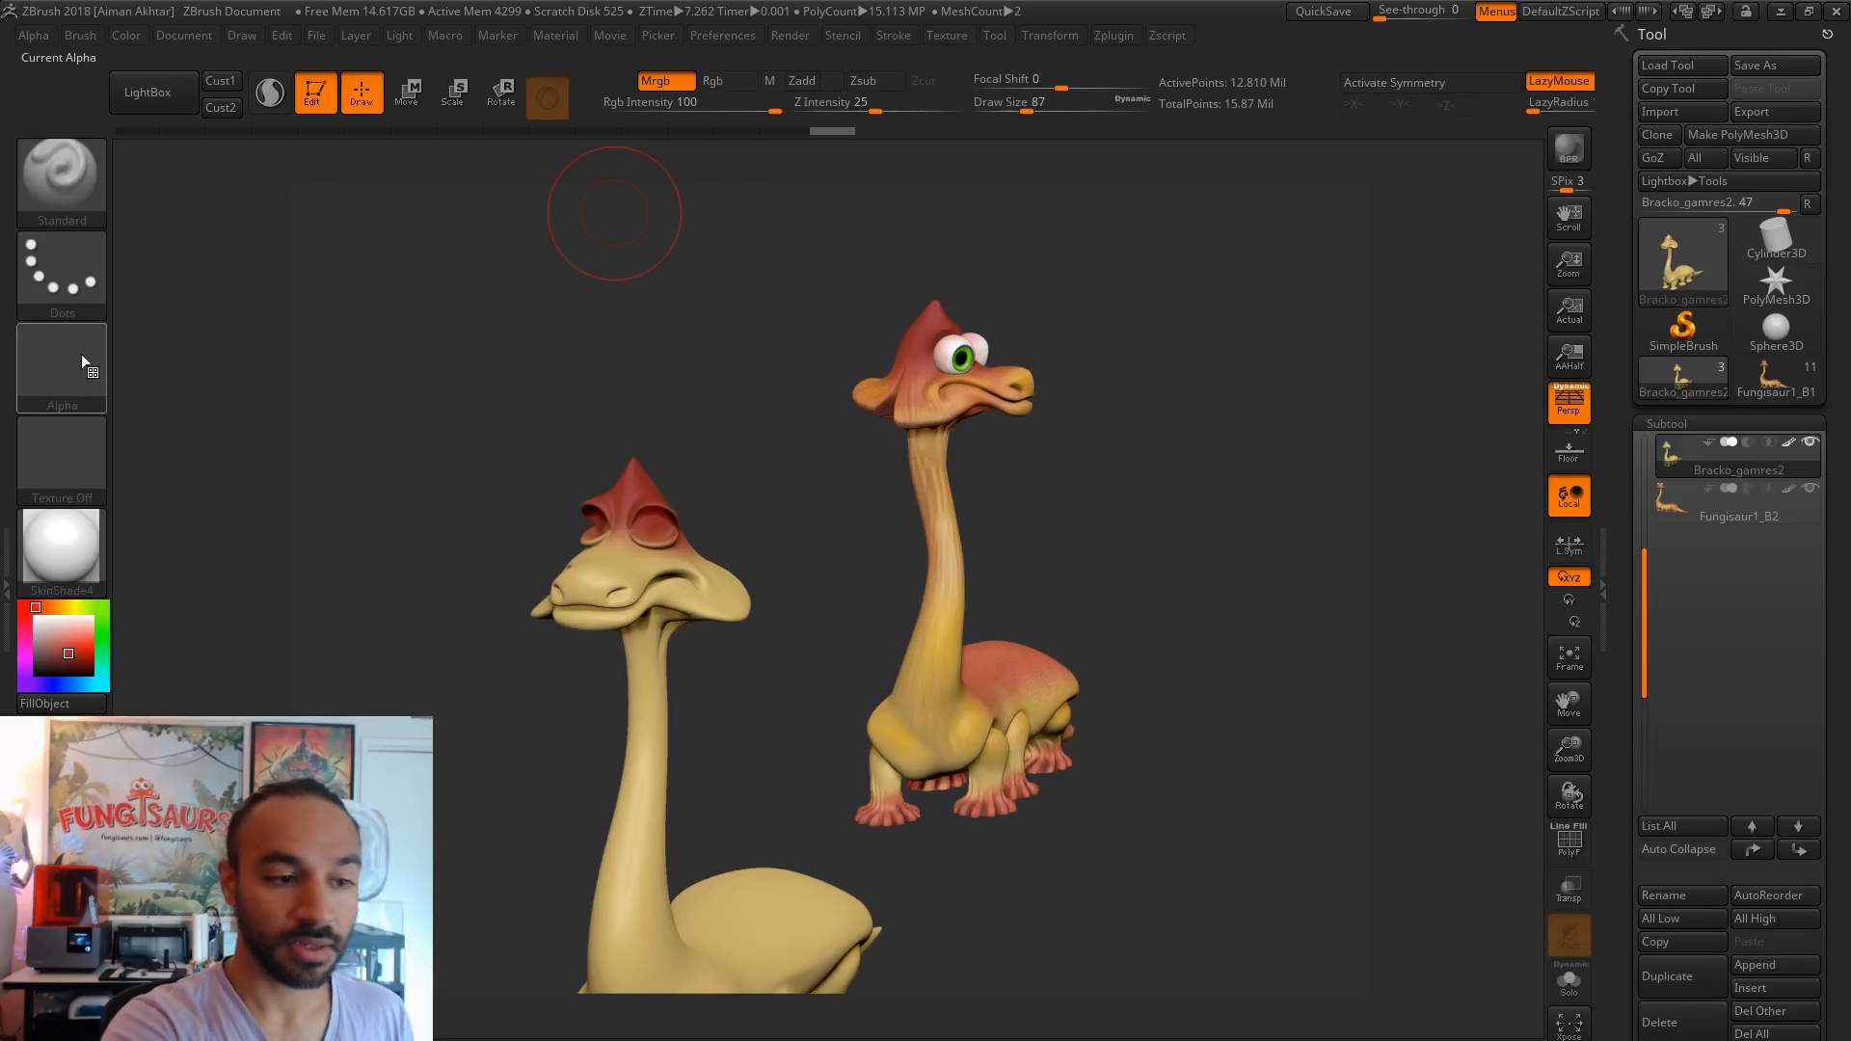
- Lower the Rgb intensity to 38 and blend soft red from the crest down the sides of the game mesh's head
left_click_drag(771, 106, 716, 106)
key("s")
left_click_drag(649, 553, 637, 553)
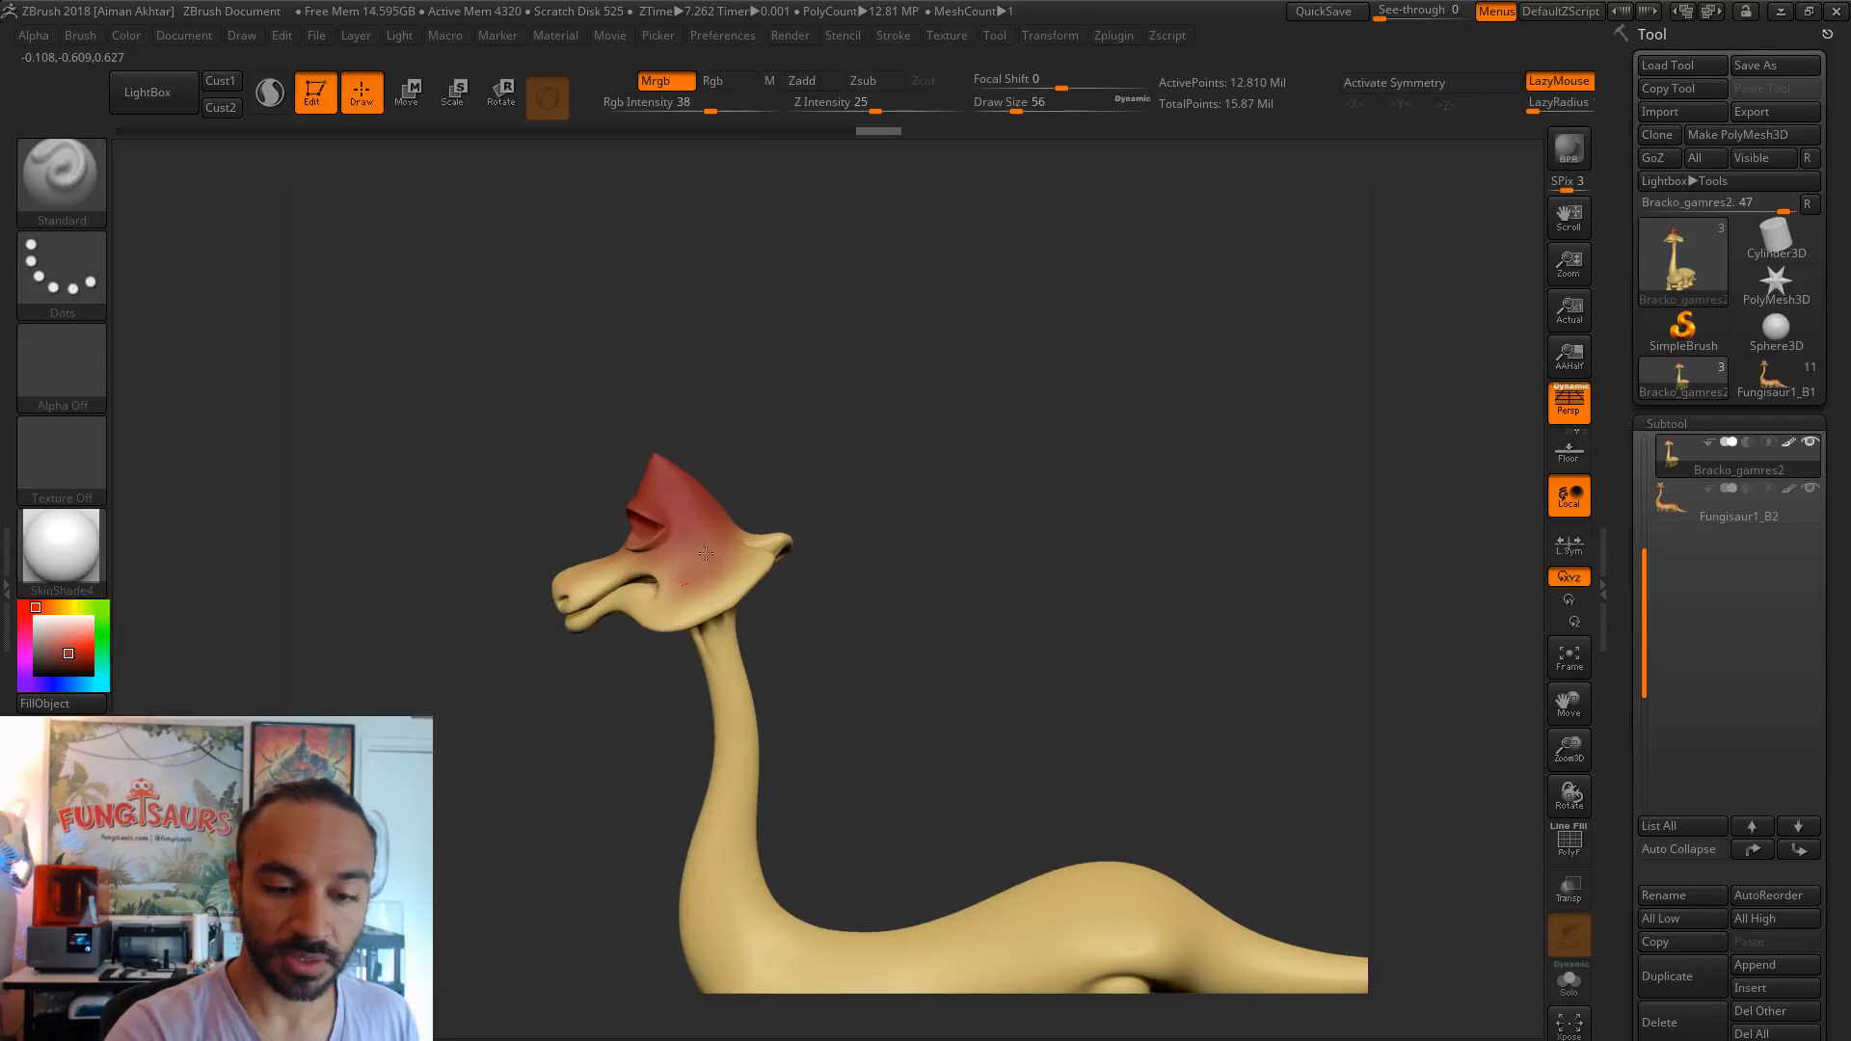
left_click_drag(964, 386, 679, 570)
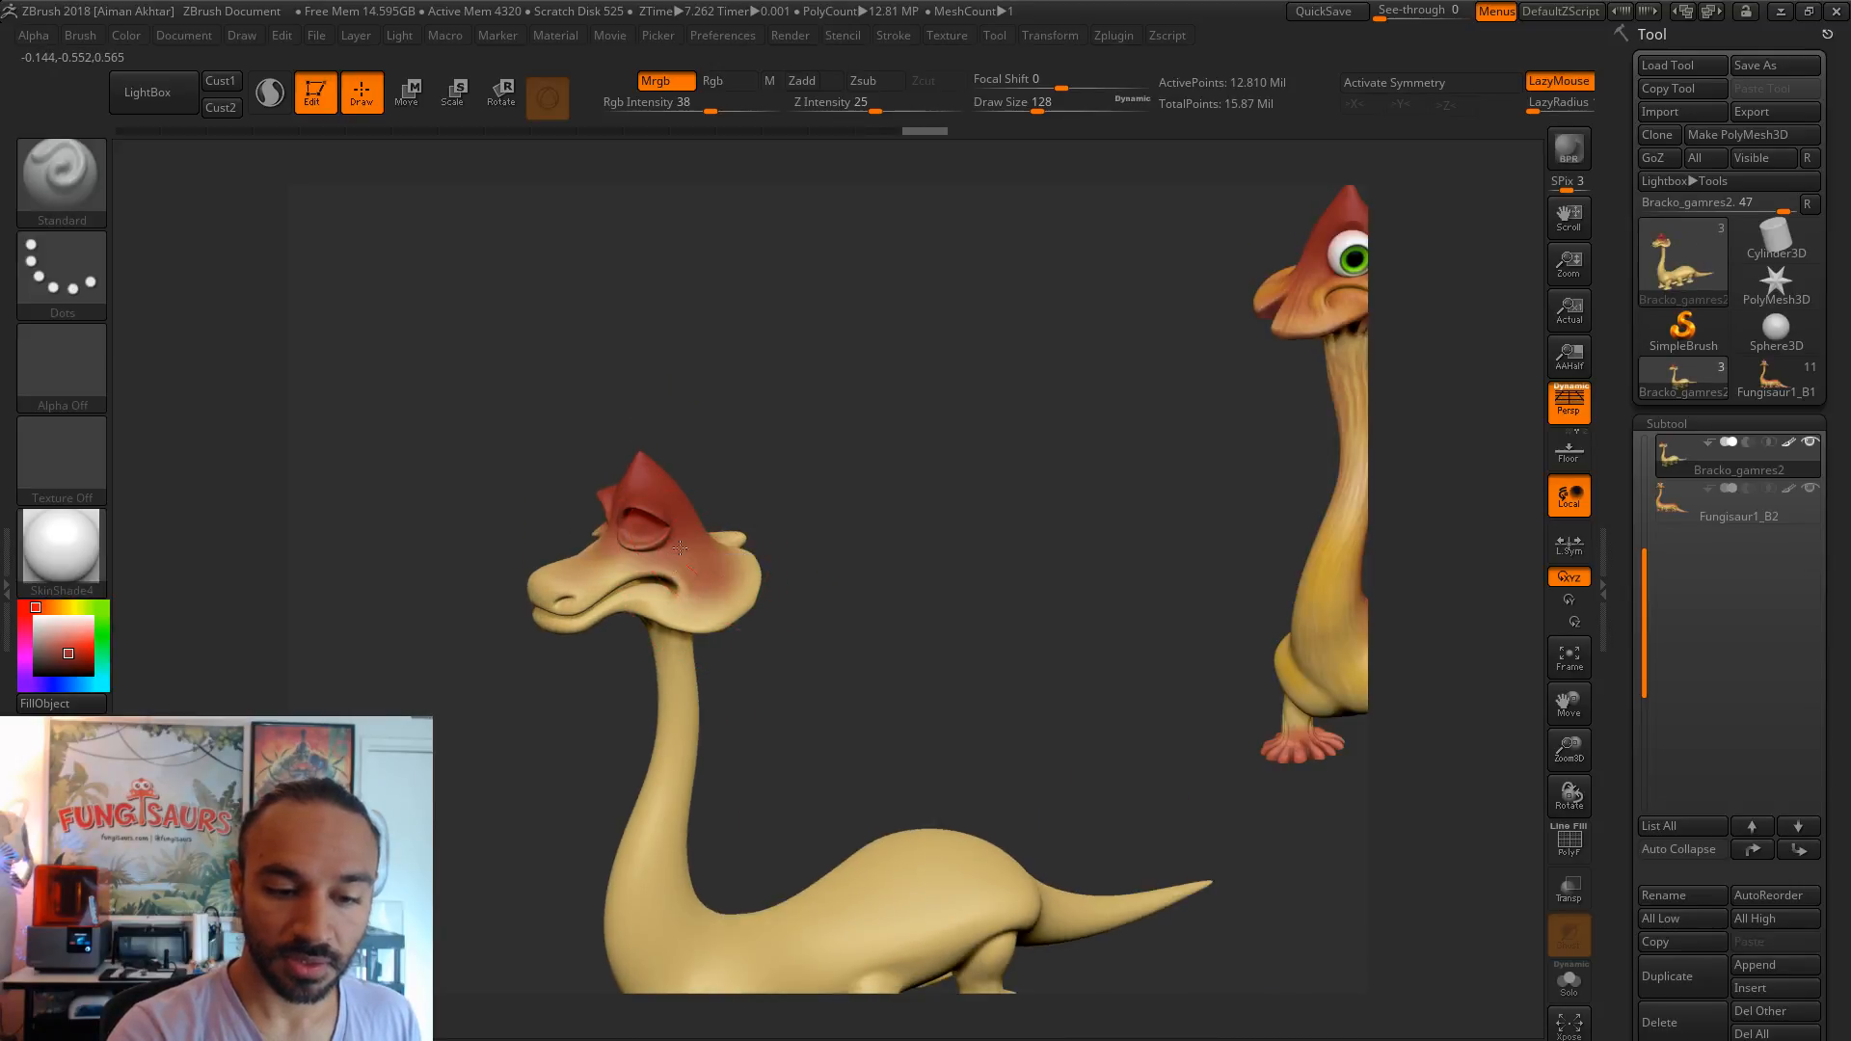
left_click_drag(1080, 462, 896, 483)
left_click_drag(702, 567, 640, 536)
mouse_move(926, 482)
left_mouse_down()
mouse_move(827, 560)
mouse_move(825, 600)
left_mouse_up()
- Adjust the draw size and extend the soft red over the head's frill and upper snout
key("s")
left_click_drag(686, 516, 667, 515)
left_click_drag(652, 479, 673, 472)
left_click_drag(693, 573, 777, 554)
left_click_drag(1089, 458, 933, 504)
mouse_move(823, 551)
left_mouse_down()
mouse_move(813, 500)
mouse_move(940, 503)
left_mouse_up()
left_click_drag(787, 540, 614, 316)
left_click_drag(667, 647, 634, 372)
mouse_move(686, 520)
left_mouse_down()
mouse_move(657, 395)
mouse_move(684, 504)
left_mouse_up()
- Vary the draw size and brush soft red along the top of the game mesh's back
key("s")
key("s")
mouse_move(667, 427)
left_mouse_down()
mouse_move(688, 559)
mouse_move(701, 462)
mouse_move(718, 602)
left_mouse_up()
left_click_drag(777, 463, 740, 544)
key("s")
left_click_drag(717, 548, 732, 603)
left_click_drag(839, 467, 815, 540)
key("s")
left_click_drag(755, 585, 748, 586)
mouse_move(760, 580)
left_mouse_down()
mouse_move(790, 670)
mouse_move(767, 642)
mouse_move(838, 732)
mouse_move(887, 723)
mouse_move(813, 718)
left_mouse_up()
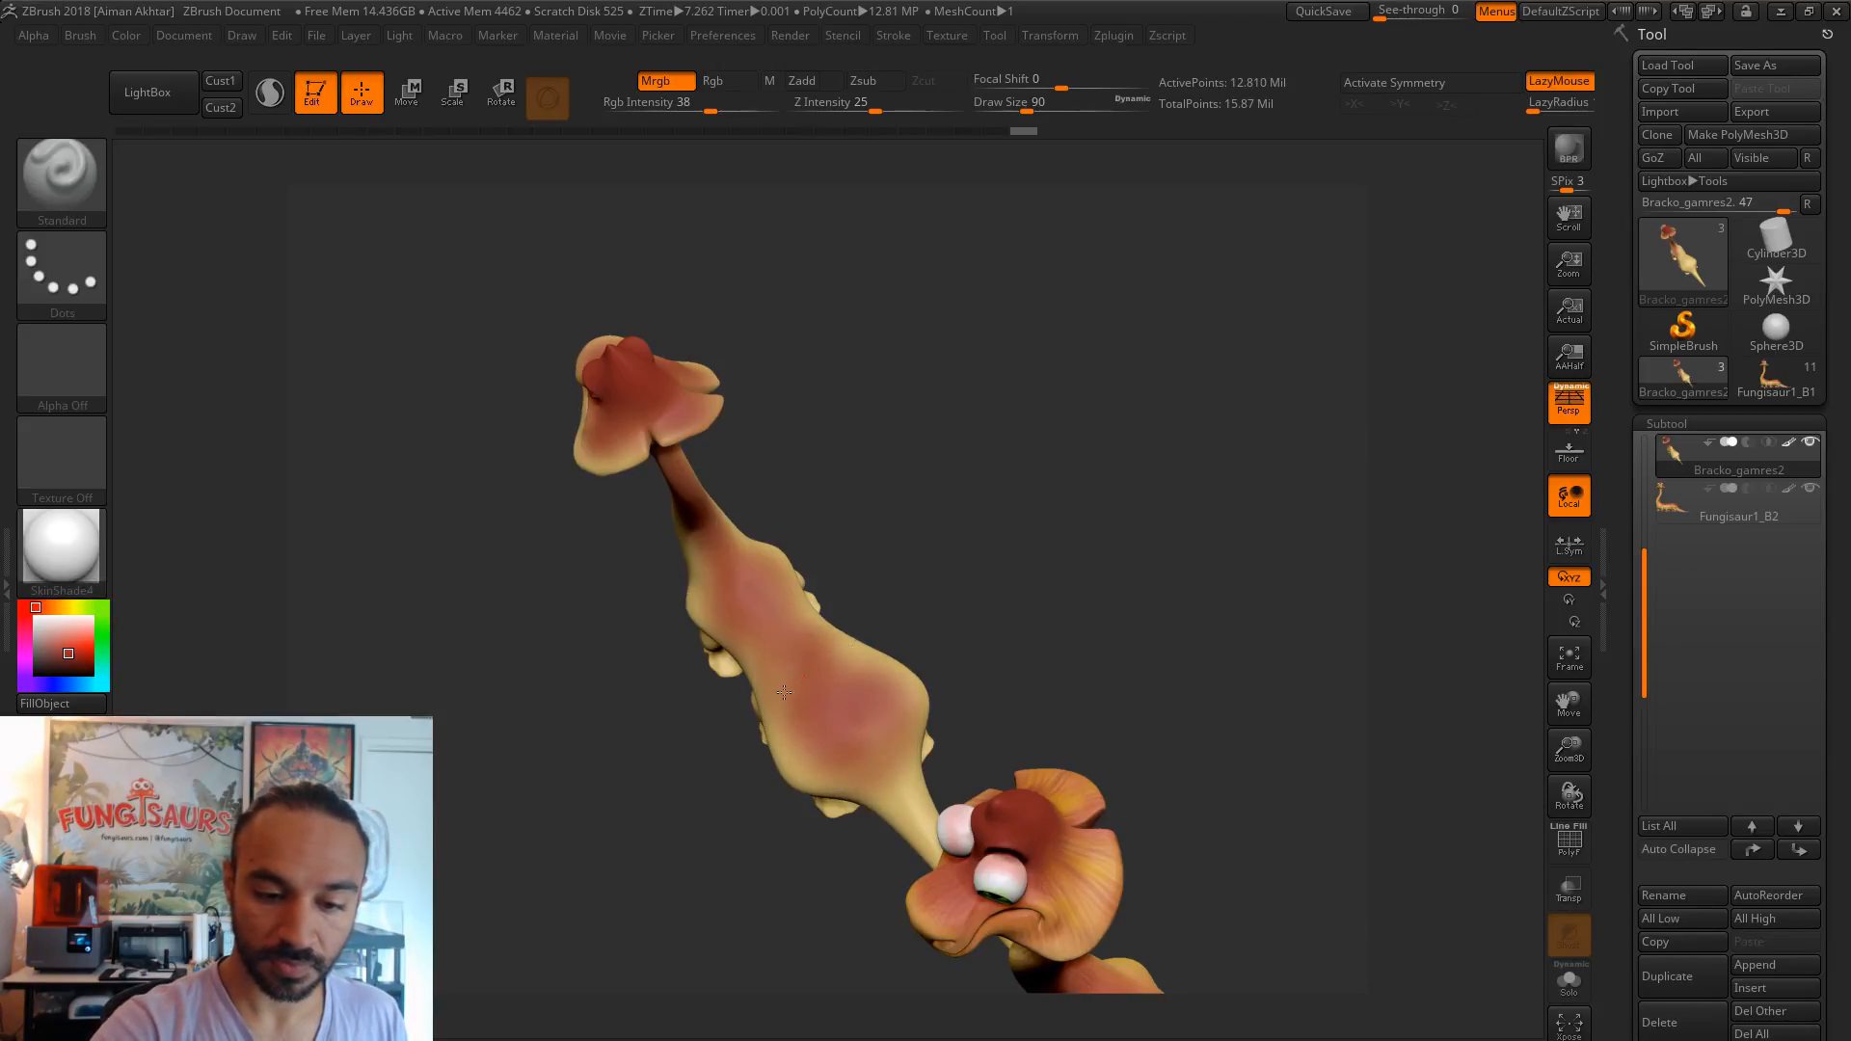
- Strengthen the red over the hips and along the top of the tail, using draw sizes 56 and 87
left_click_drag(855, 615, 855, 643)
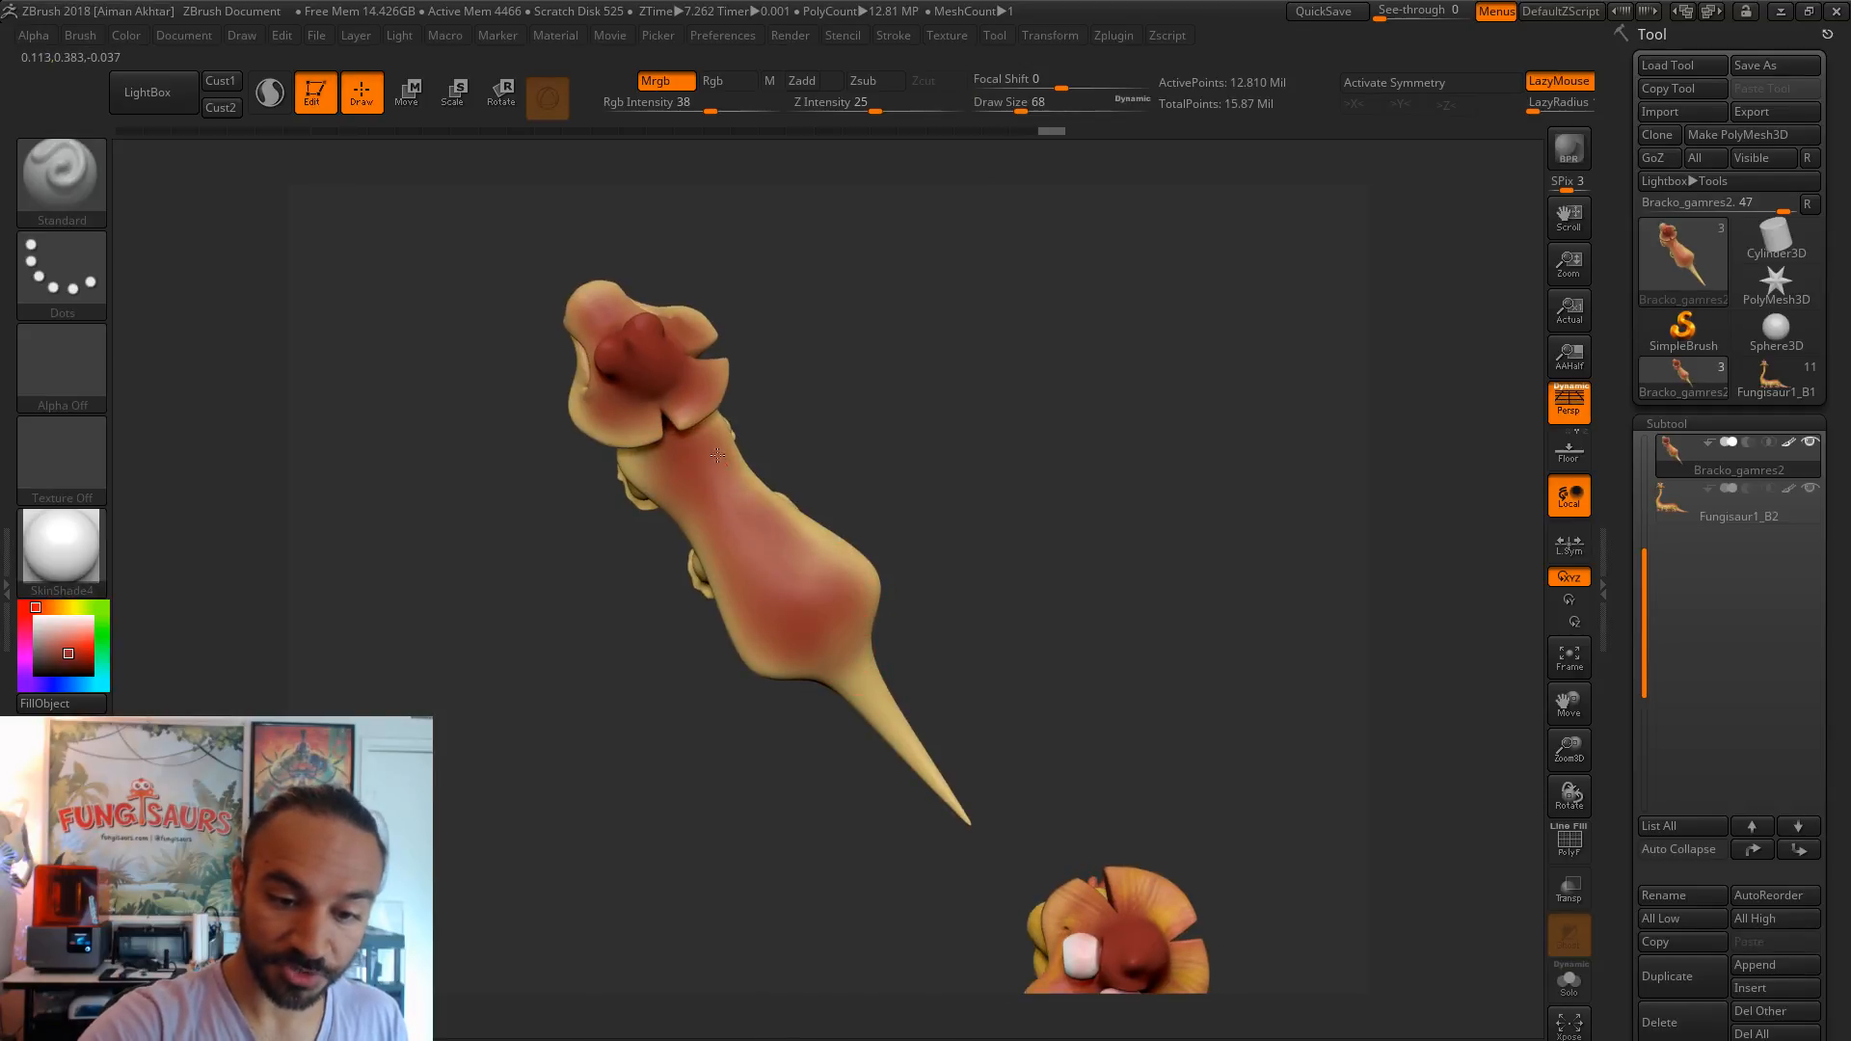
key("s")
left_click_drag(842, 574, 841, 574)
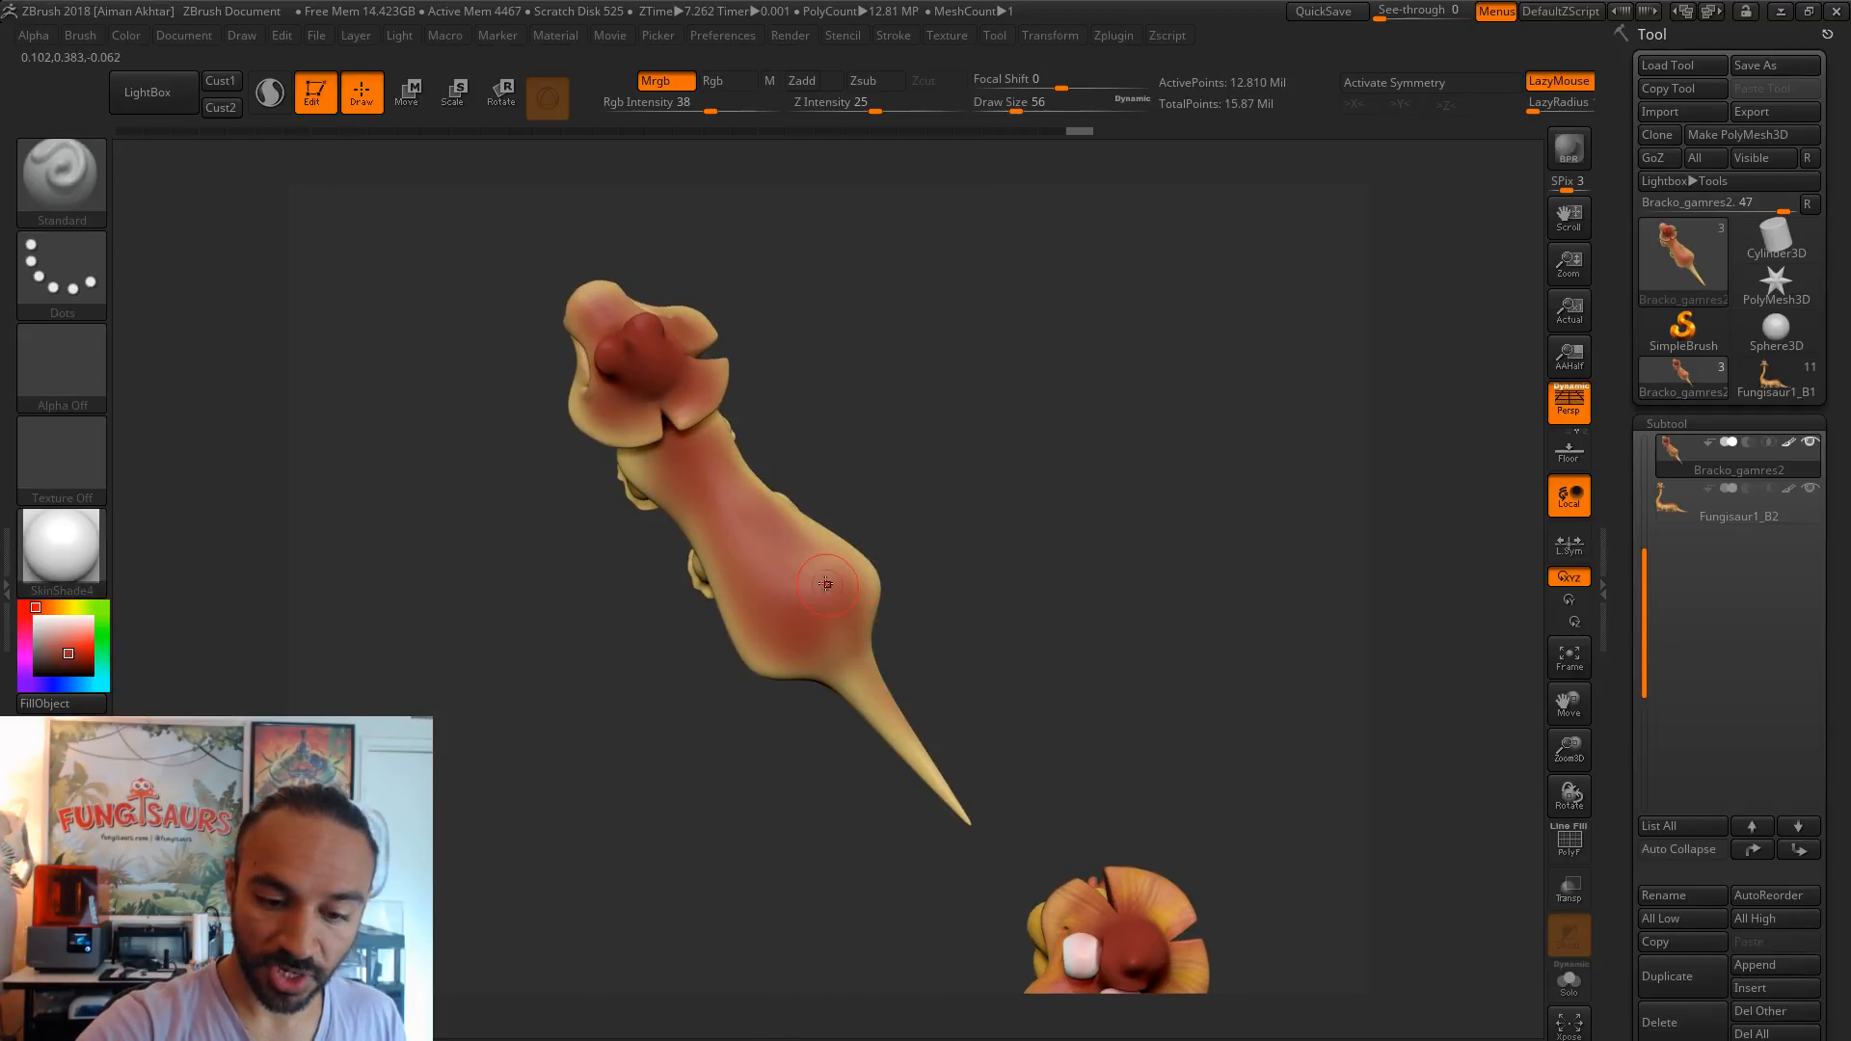
left_click_drag(824, 639, 848, 661)
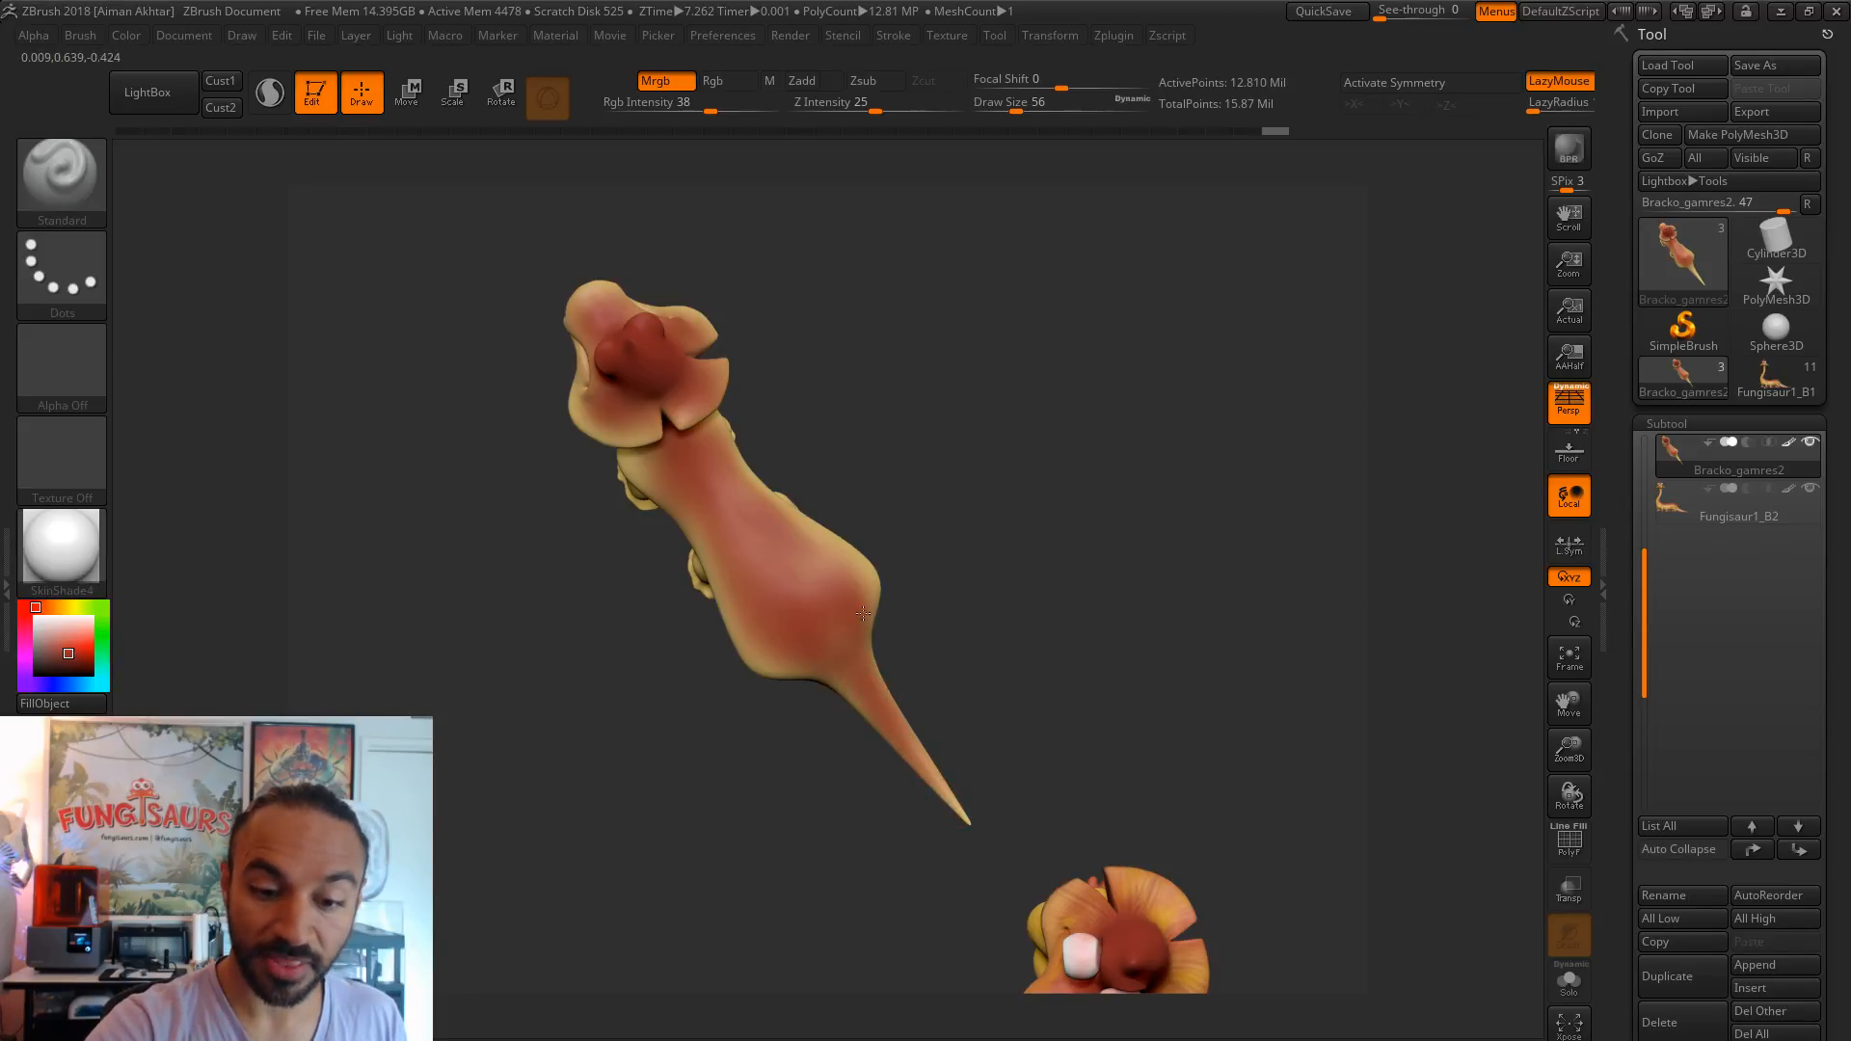
key("s")
left_click_drag(813, 545, 826, 547)
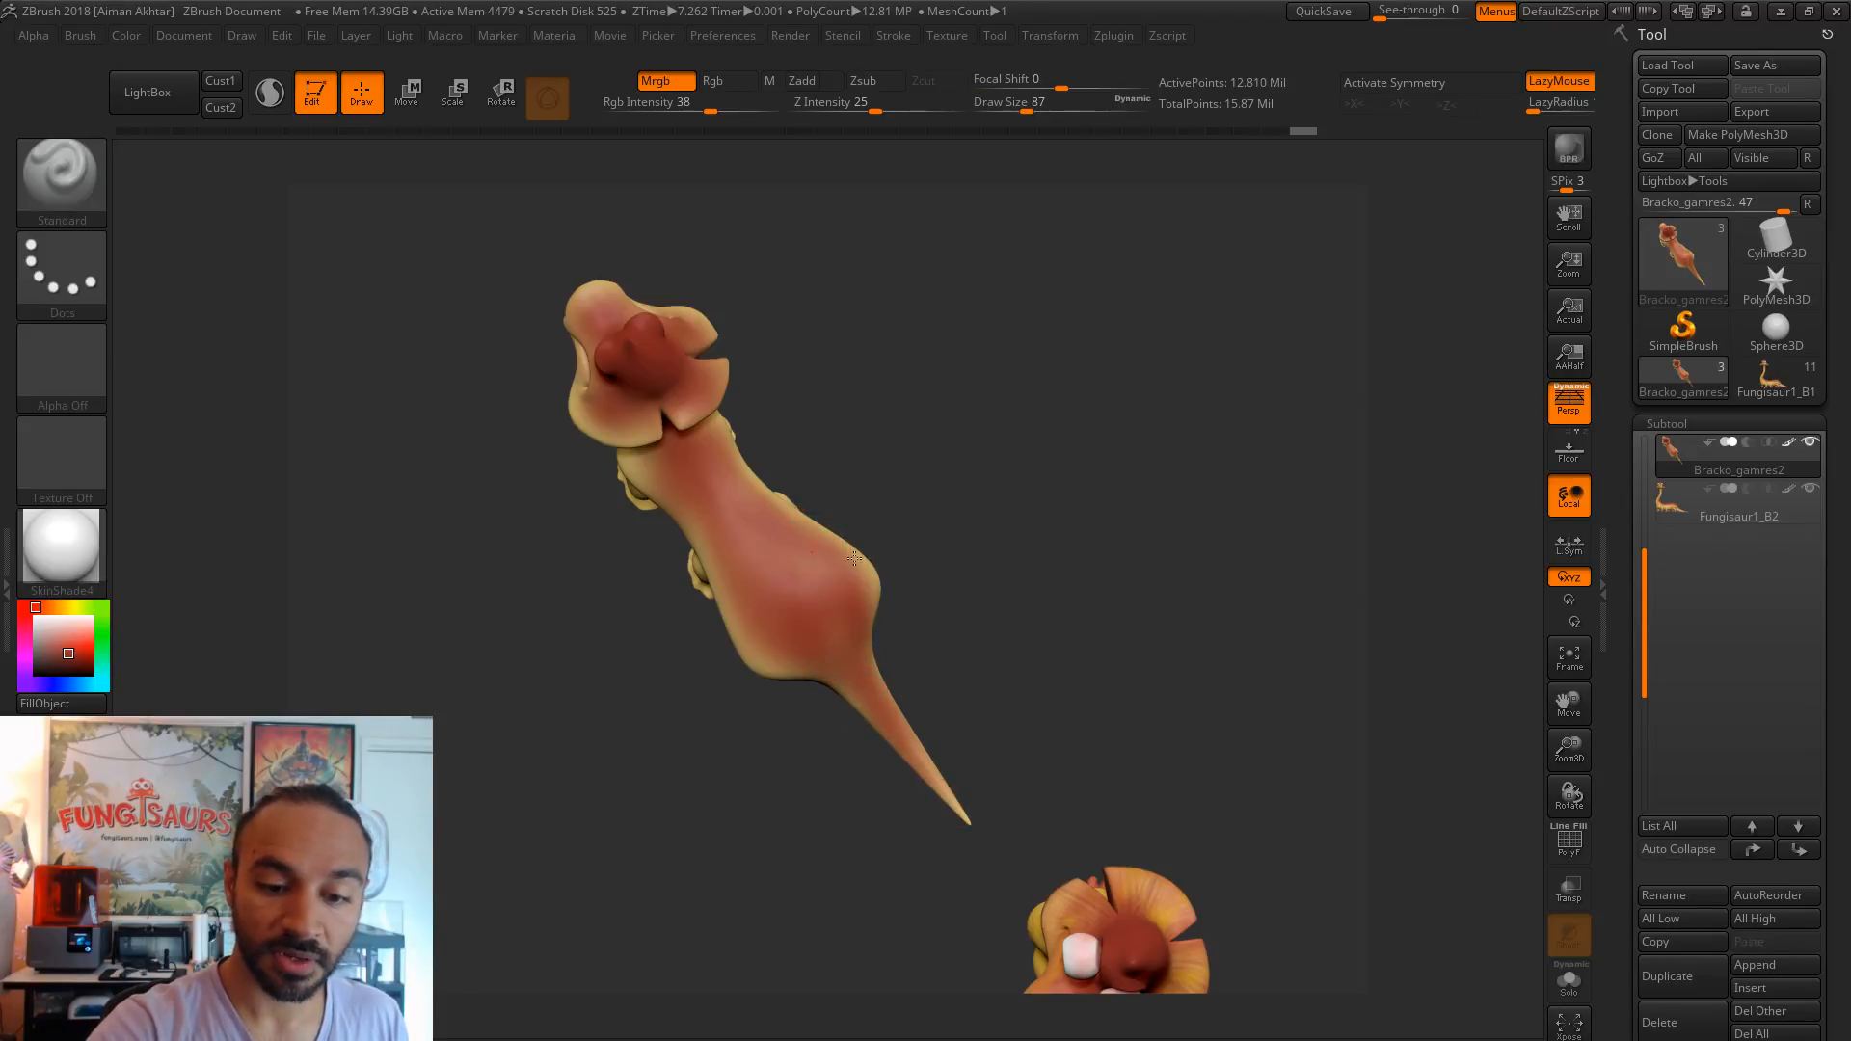
- Carry the red up the back of the neck and blend it into the shoulders and upper flank
right_click_drag(746, 561, 835, 623)
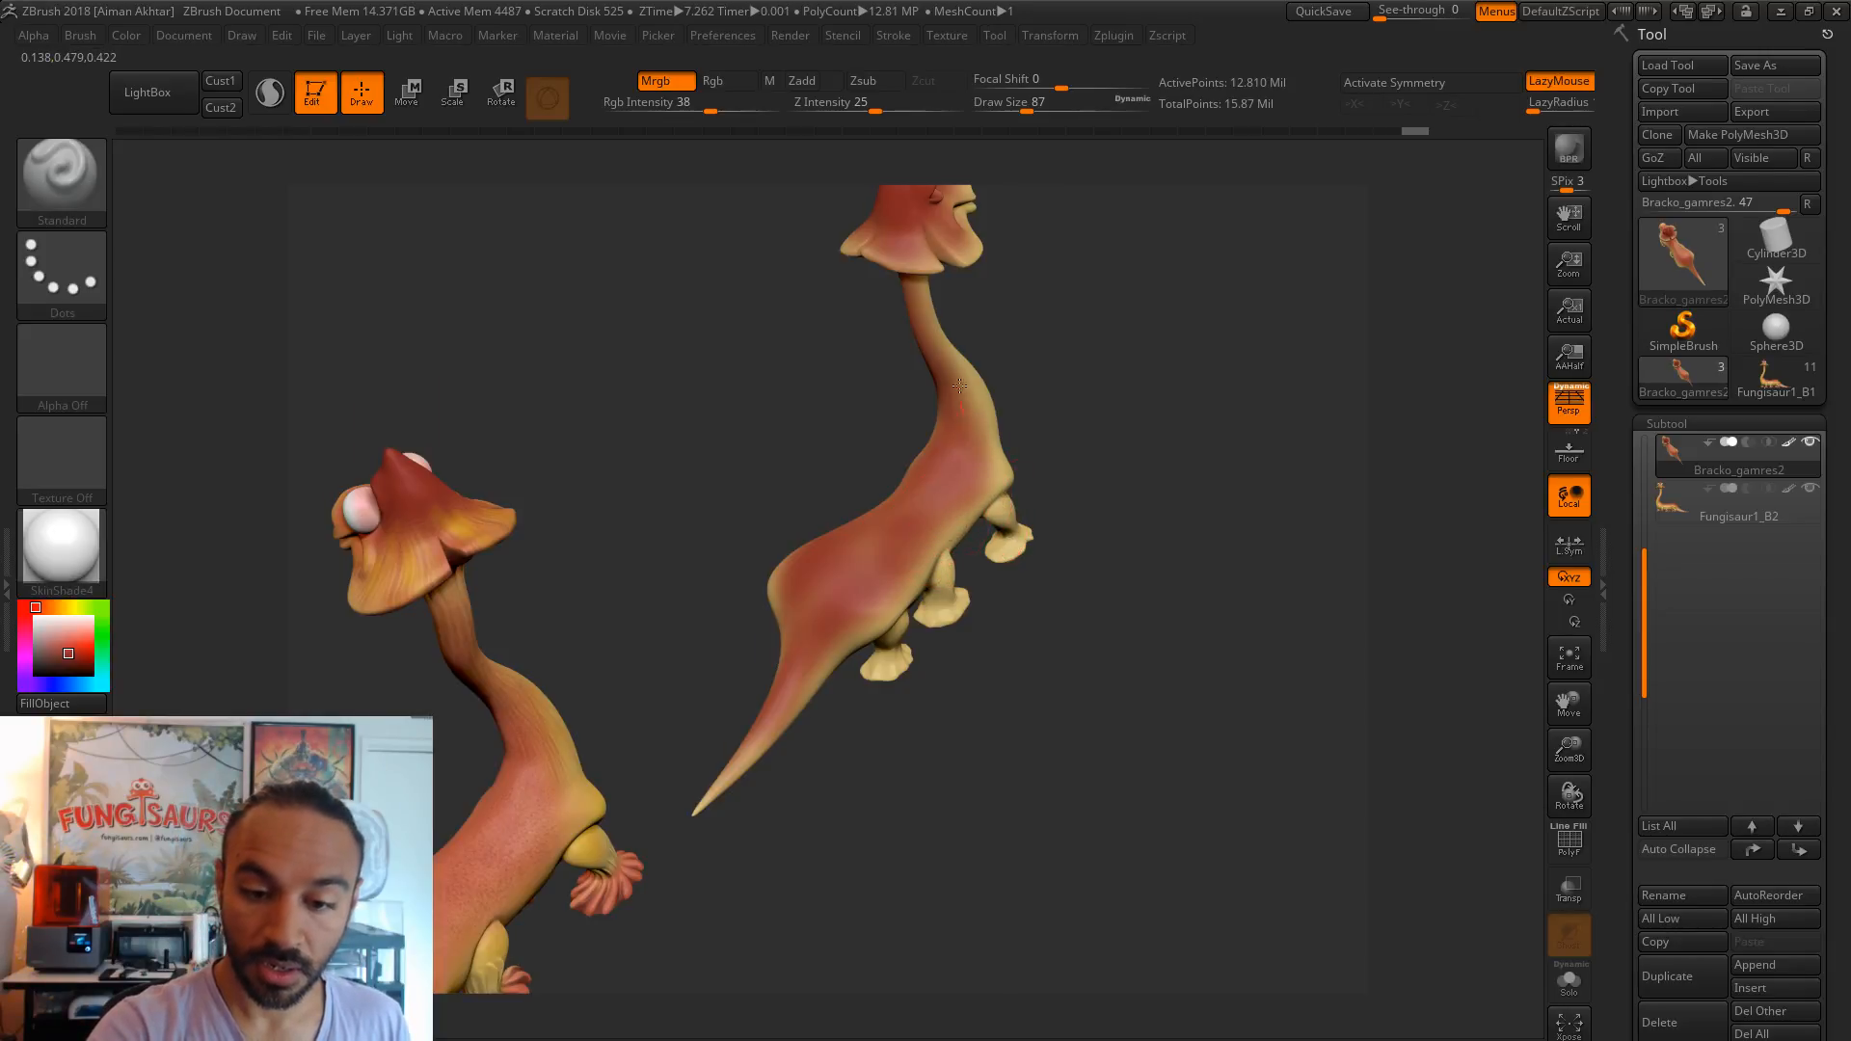
right_click_drag(904, 571, 974, 628)
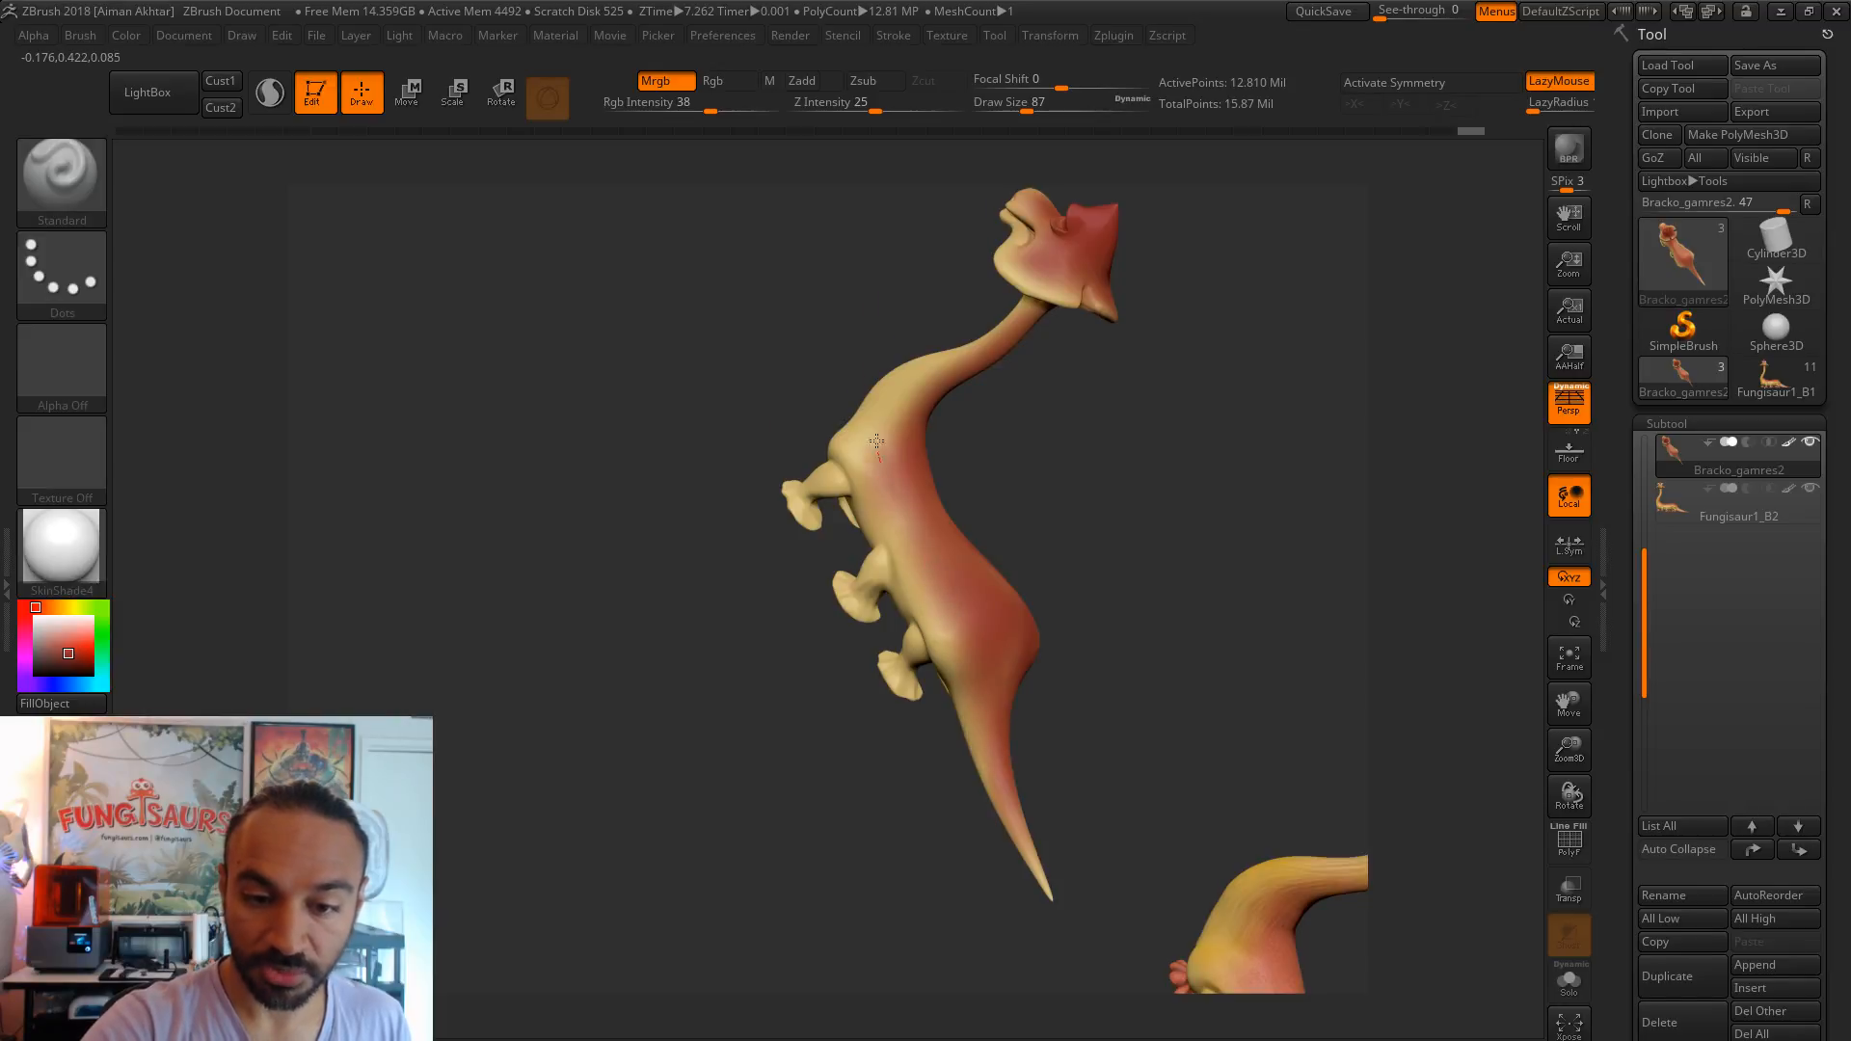
right_click_drag(1137, 447, 940, 781)
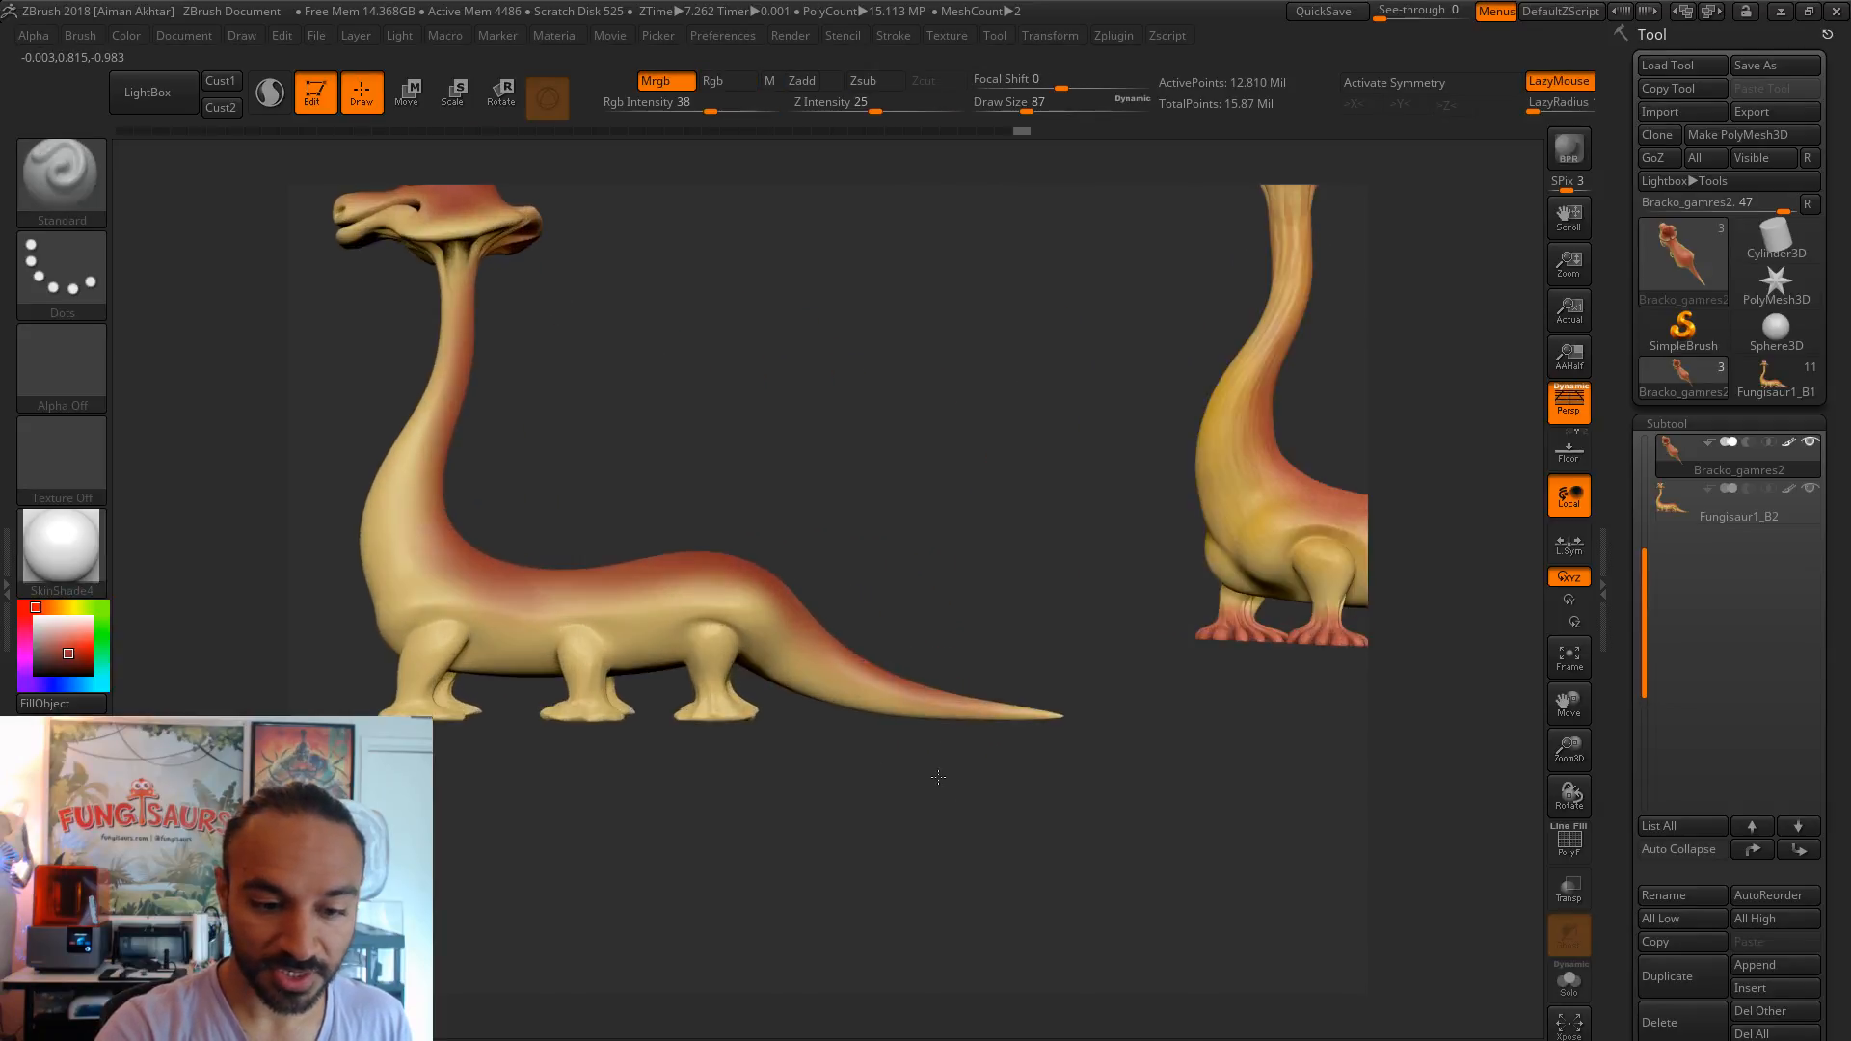
key("s")
left_click_drag(520, 561, 598, 582)
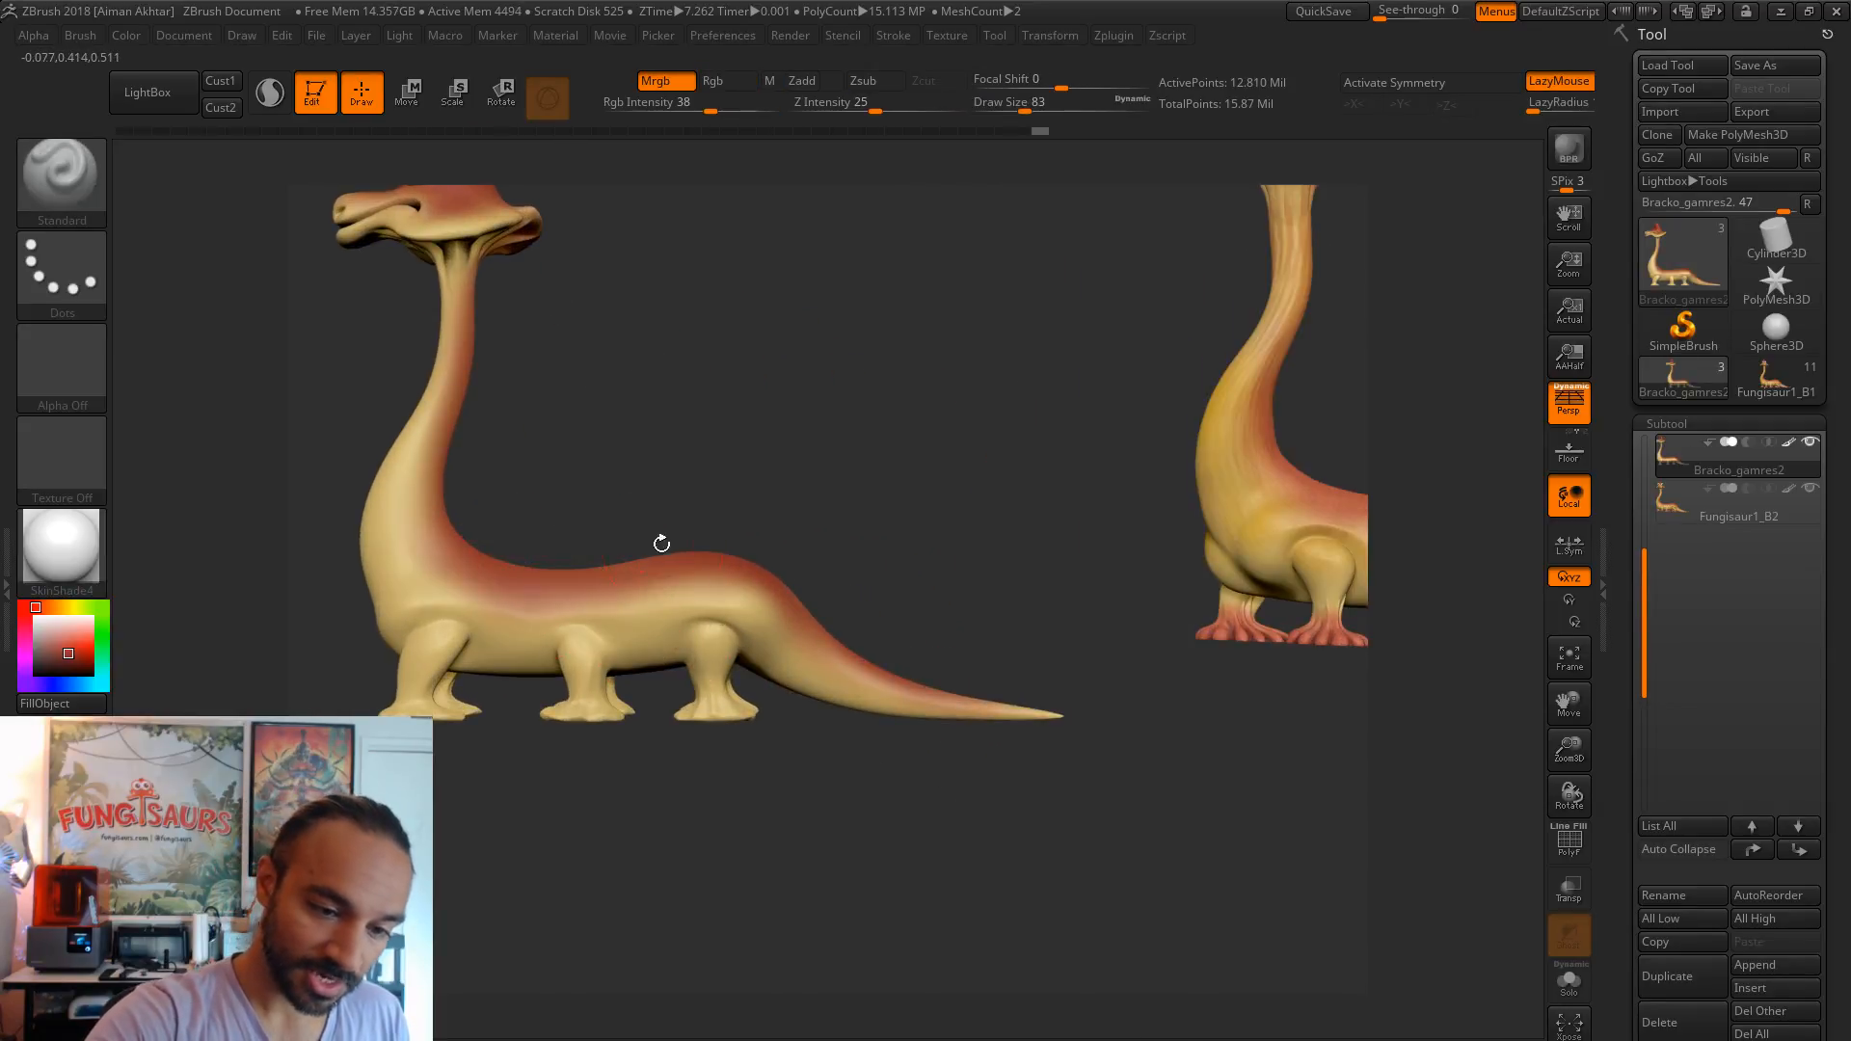
- Reduce the draw size to 65 and paint red along the opposite flank and the side of the tail
key("bracketleft")
left_click_drag(975, 764, 1064, 599)
mouse_move(1209, 550)
left_mouse_down()
mouse_move(1041, 592)
mouse_move(876, 582)
mouse_move(878, 607)
mouse_move(753, 679)
left_mouse_up()
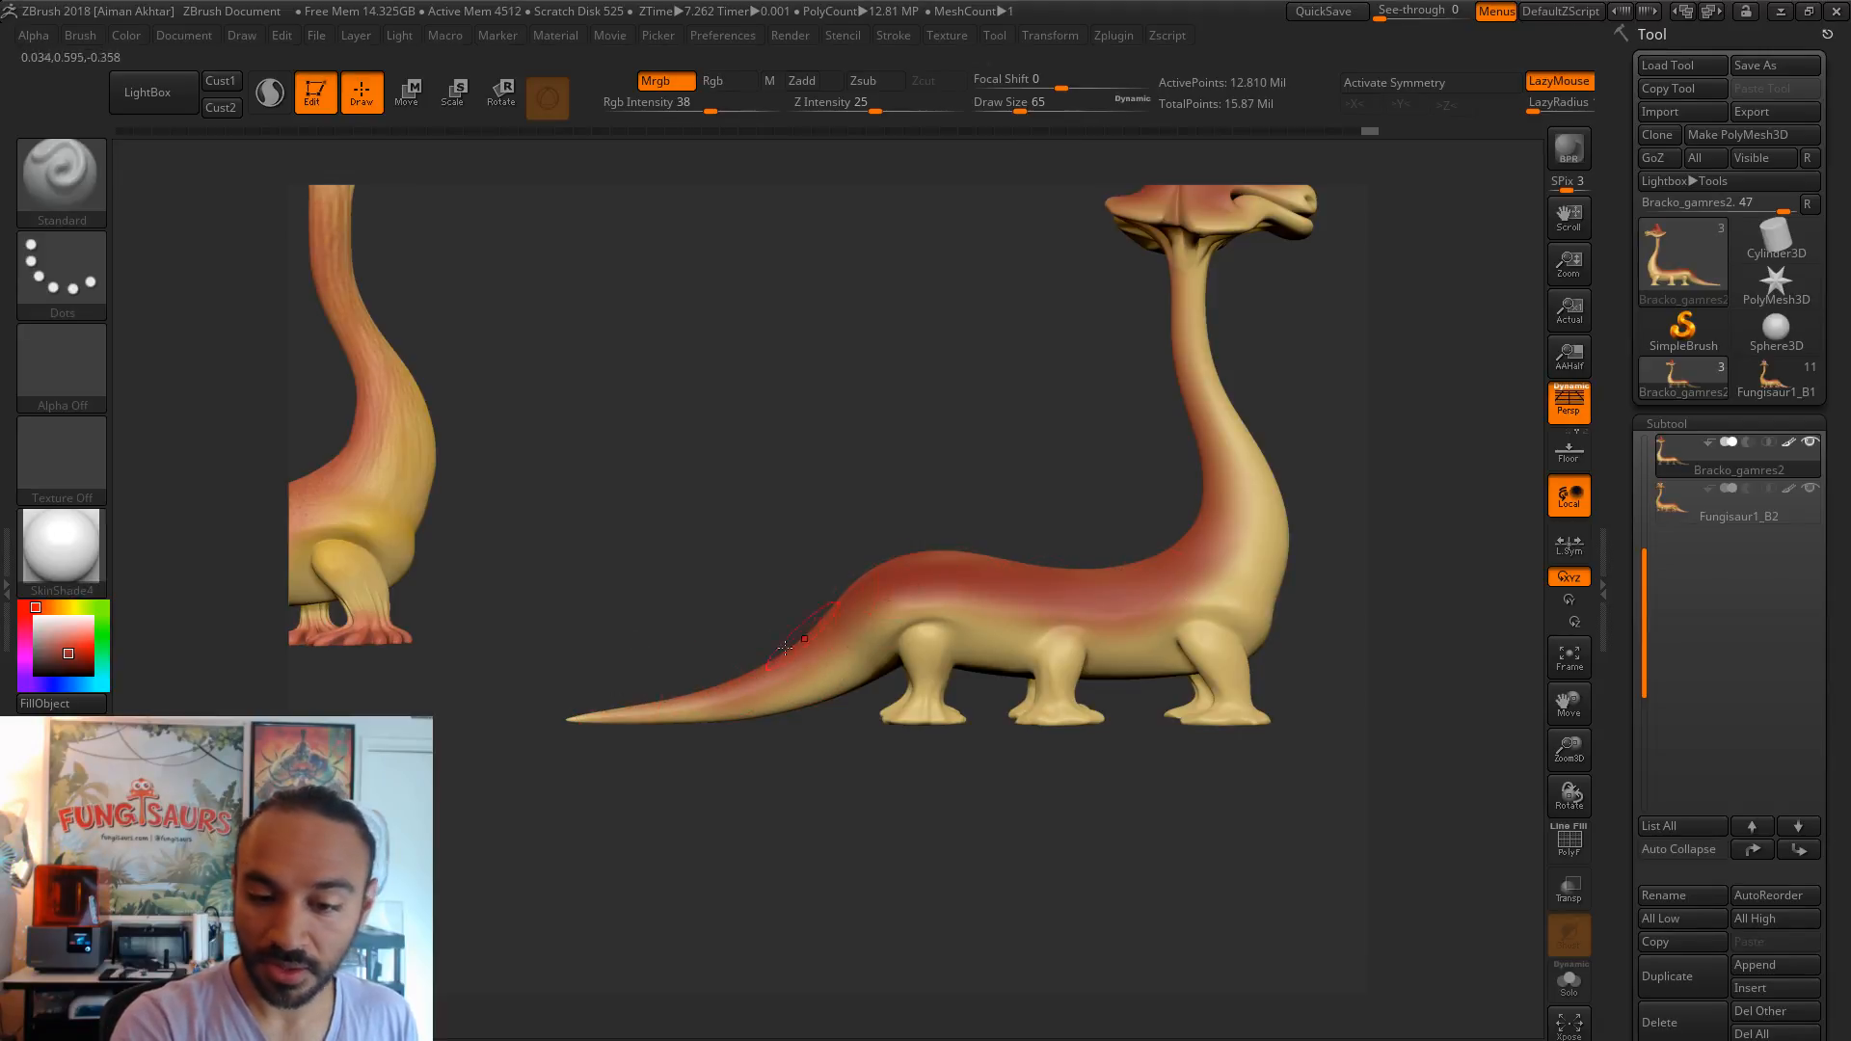
left_click_drag(1160, 614, 1160, 617)
mouse_move(1148, 775)
left_mouse_down()
mouse_move(1061, 842)
mouse_move(1101, 918)
mouse_move(1057, 664)
left_mouse_up()
left_click_drag(427, 452, 420, 458)
left_click_drag(764, 793, 866, 654, "alt")
- Reduce the draw size to 37 and start painting the game mesh's feet red
key("s")
mouse_move(721, 632)
left_mouse_down()
mouse_move(646, 626)
mouse_move(792, 603)
left_mouse_up()
mouse_move(649, 626)
left_mouse_down()
mouse_move(686, 590)
mouse_move(665, 590)
left_mouse_up()
mouse_move(1007, 609)
left_mouse_down()
mouse_move(925, 595)
mouse_move(988, 578)
left_mouse_up()
mouse_move(1261, 580)
left_mouse_down()
mouse_move(1221, 589)
mouse_move(1321, 590)
mouse_move(1224, 600)
left_mouse_up()
mouse_move(1256, 715)
left_mouse_down()
mouse_move(1336, 777)
mouse_move(1292, 740)
left_mouse_up()
left_click_drag(1293, 741, 465, 680, "alt")
left_click_drag(1169, 665, 950, 661)
mouse_move(1164, 556)
left_mouse_down()
mouse_move(1089, 554)
mouse_move(1185, 549)
mouse_move(1080, 557)
left_mouse_up()
- Build up the red on the front and middle feet, fading it into the ankles
mouse_move(906, 579)
left_mouse_down()
mouse_move(511, 612)
mouse_move(434, 593)
mouse_move(386, 545)
left_mouse_up()
mouse_move(737, 518)
left_mouse_down()
mouse_move(810, 516)
mouse_move(733, 511)
left_mouse_up()
mouse_move(973, 497)
left_mouse_down()
mouse_move(1109, 501)
mouse_move(1022, 497)
left_mouse_up()
left_click_drag(1159, 604, 1061, 598)
mouse_move(926, 540)
left_mouse_down()
mouse_move(964, 526)
mouse_move(1003, 545)
left_mouse_up()
left_click_drag(1172, 534, 1177, 511)
mouse_move(674, 569)
left_mouse_down()
mouse_move(612, 564)
mouse_move(626, 554)
left_mouse_up()
left_click_drag(876, 669, 1042, 700, "shift")
mouse_move(839, 712)
left_mouse_down()
mouse_move(887, 736)
mouse_move(1082, 667)
left_mouse_up()
left_click_drag(825, 581, 892, 562)
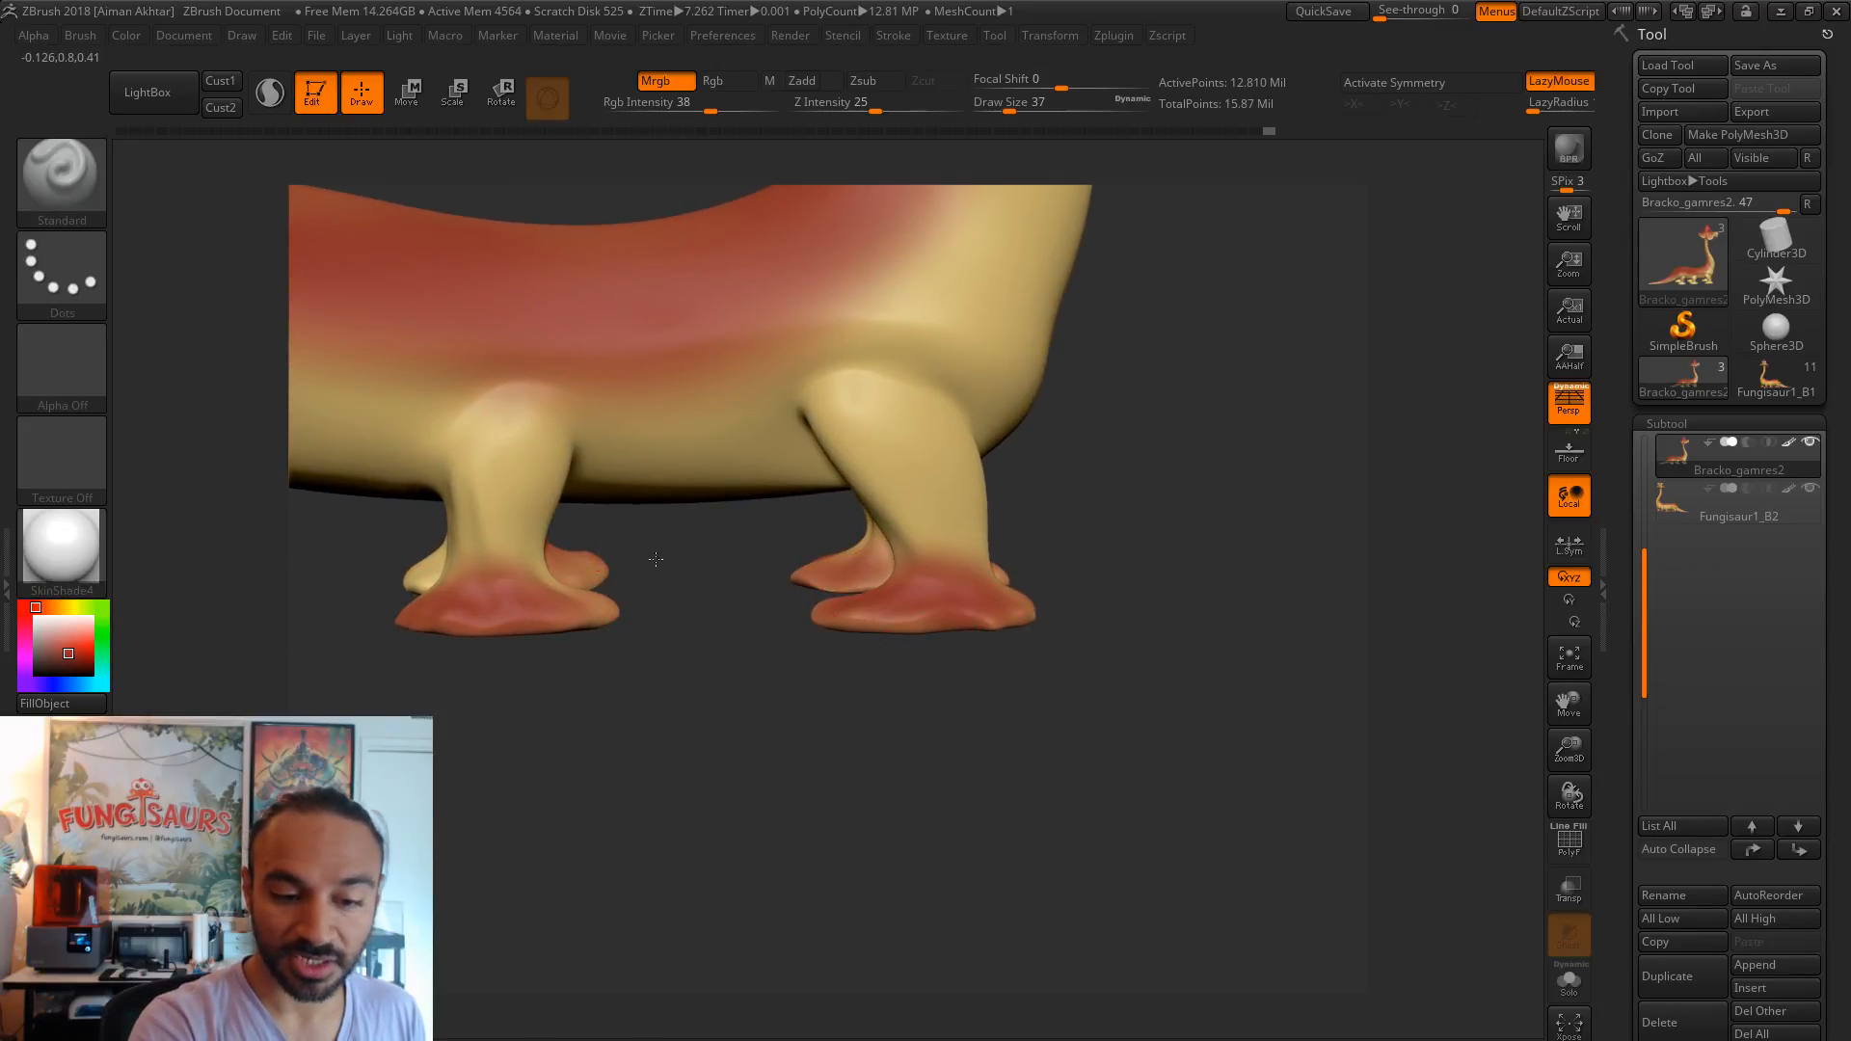
- Paint red around the rear feet and their heels from behind
mouse_move(974, 693)
left_mouse_down()
mouse_move(1045, 699)
mouse_move(916, 636)
left_mouse_up()
left_click_drag(838, 585, 686, 576)
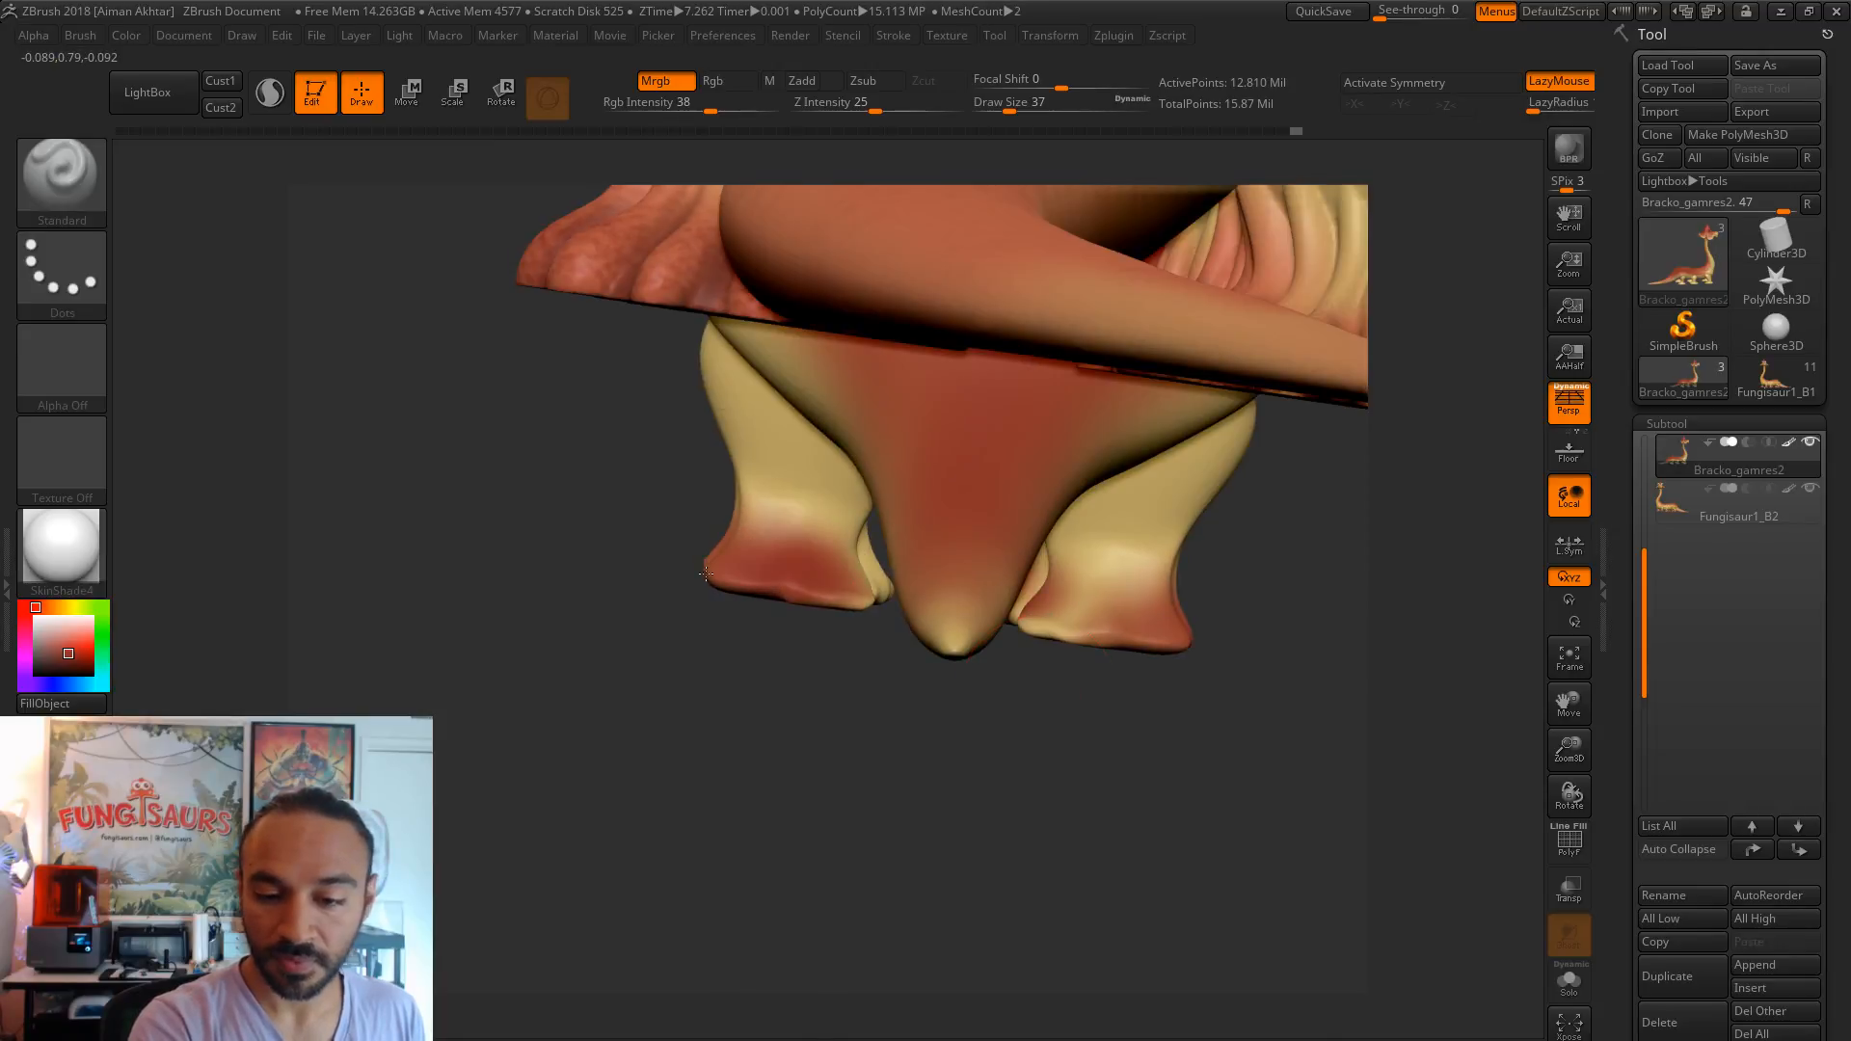
mouse_move(1038, 608)
left_mouse_down()
mouse_move(1099, 595)
mouse_move(1055, 573)
left_mouse_up()
mouse_move(1186, 695)
left_mouse_down()
mouse_move(1144, 705)
mouse_move(850, 637)
left_mouse_up()
mouse_move(798, 558)
left_mouse_down()
mouse_move(816, 567)
mouse_move(732, 564)
left_mouse_up()
mouse_move(1095, 566)
left_mouse_down()
mouse_move(1005, 565)
mouse_move(1123, 563)
mouse_move(1122, 591)
left_mouse_up()
left_click_drag(1200, 683, 974, 654)
- Fill in the remaining pale areas of the feet with red from the other sides
mouse_move(1147, 657)
left_mouse_down()
mouse_move(1066, 670)
mouse_move(1243, 700)
left_mouse_up()
left_click_drag(1093, 665, 1124, 684)
left_click_drag(983, 551, 1004, 554)
left_click_drag(1132, 778, 1148, 736)
left_click_drag(1248, 619, 1187, 640)
left_click_drag(973, 726, 841, 738, "alt")
left_click_drag(835, 893, 802, 922, "alt")
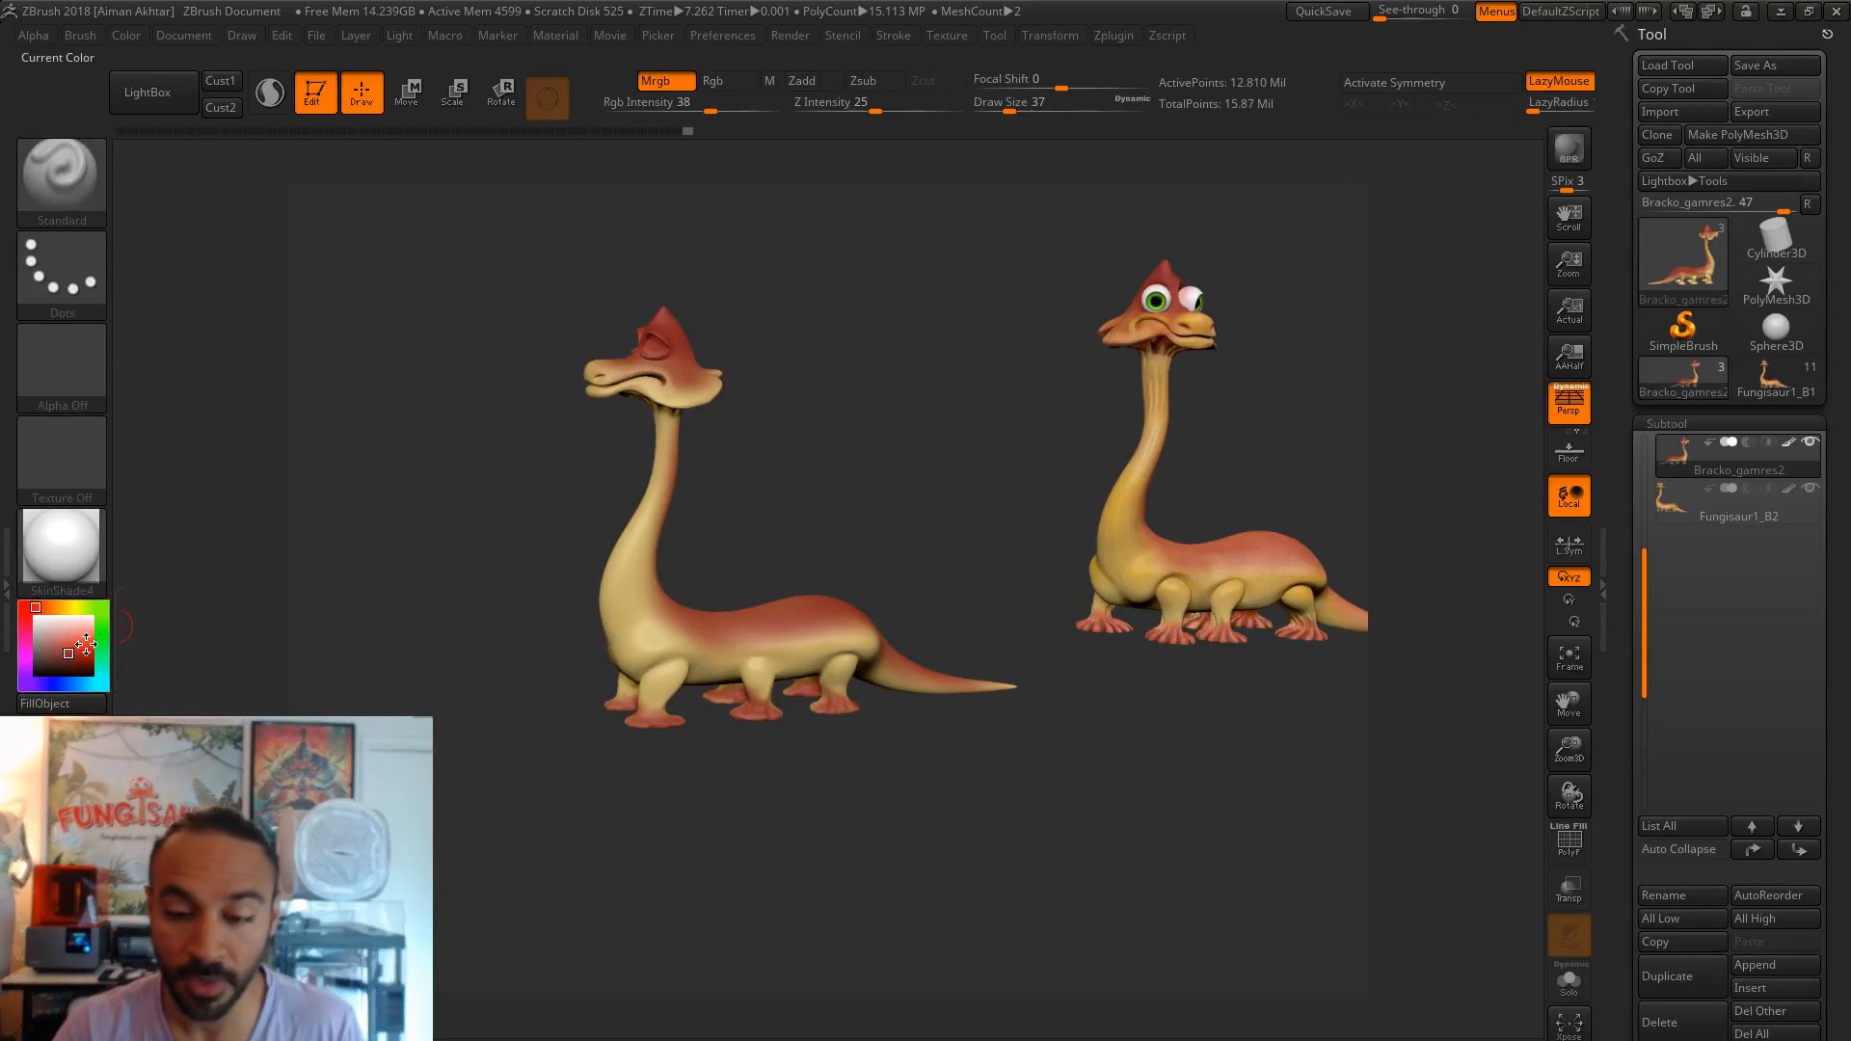
- Sample a deeper yellow from the painted original's body and brush it onto the top of the game mesh's front leg
left_click_drag(183, 636, 1171, 592)
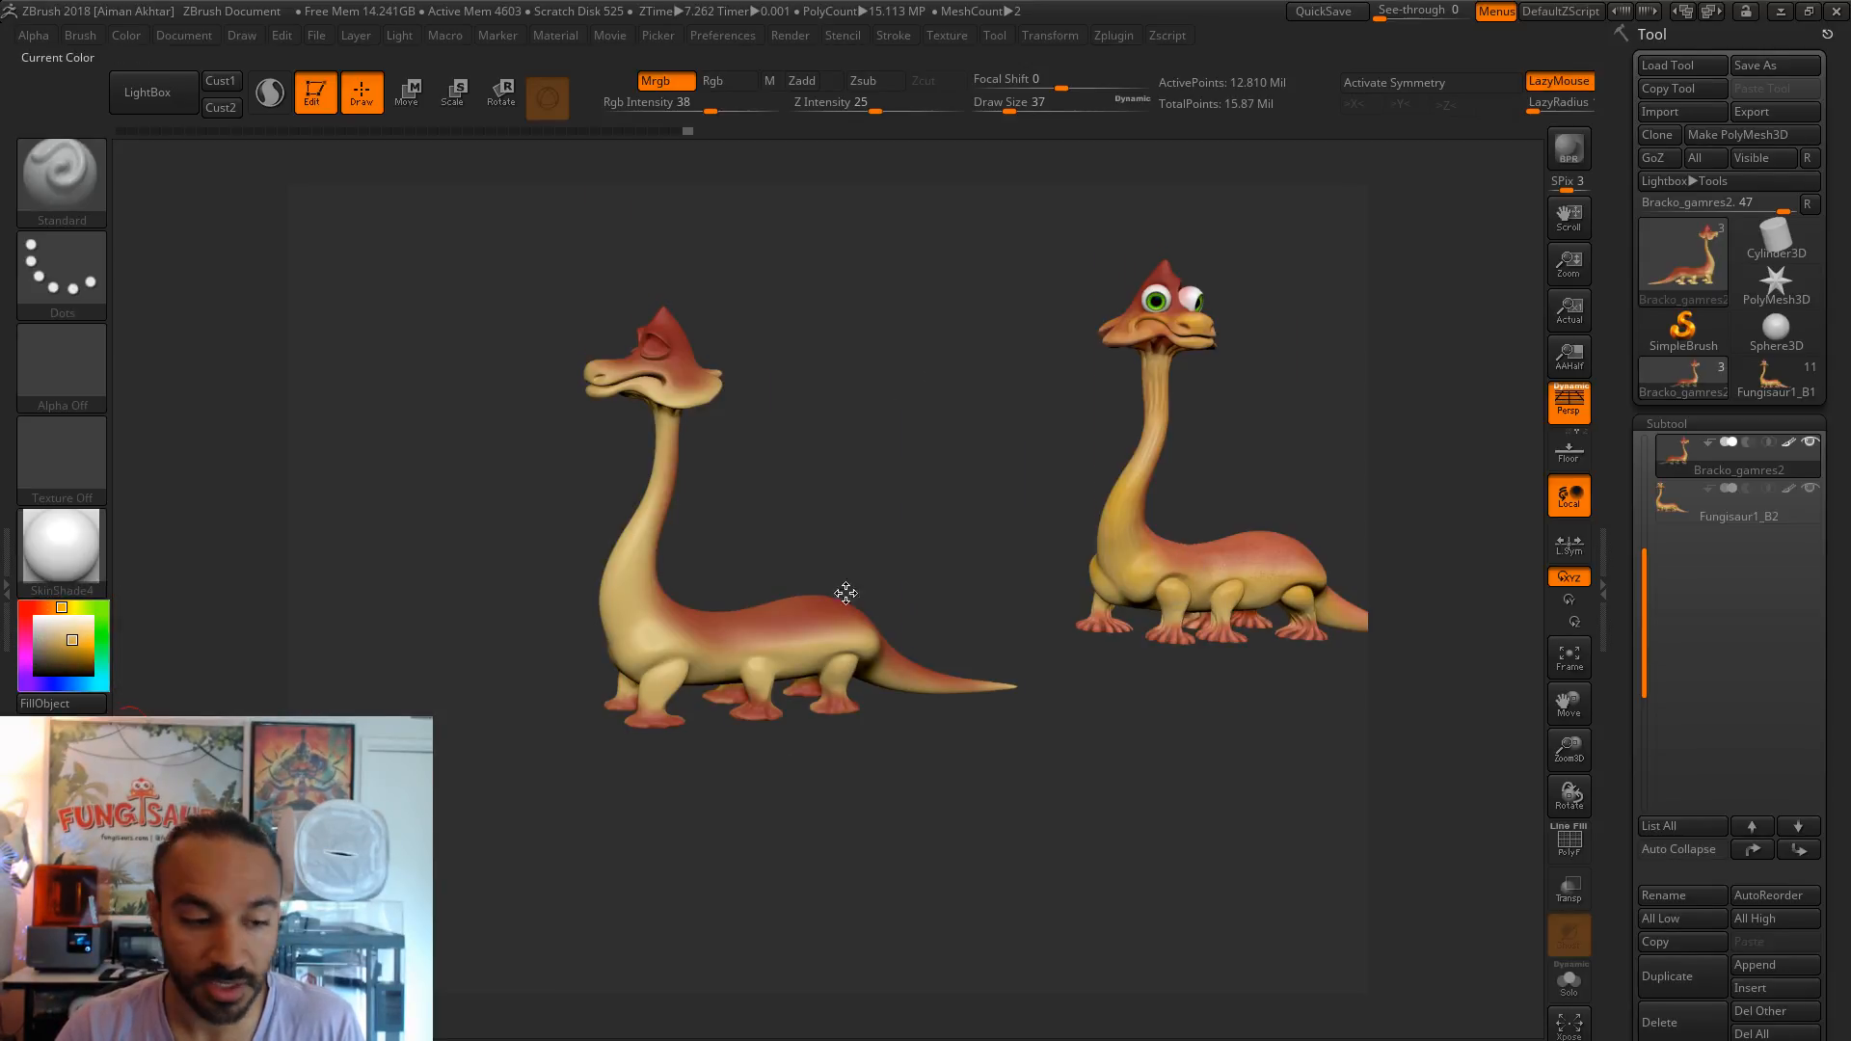
left_click_drag(688, 848, 916, 921, "alt")
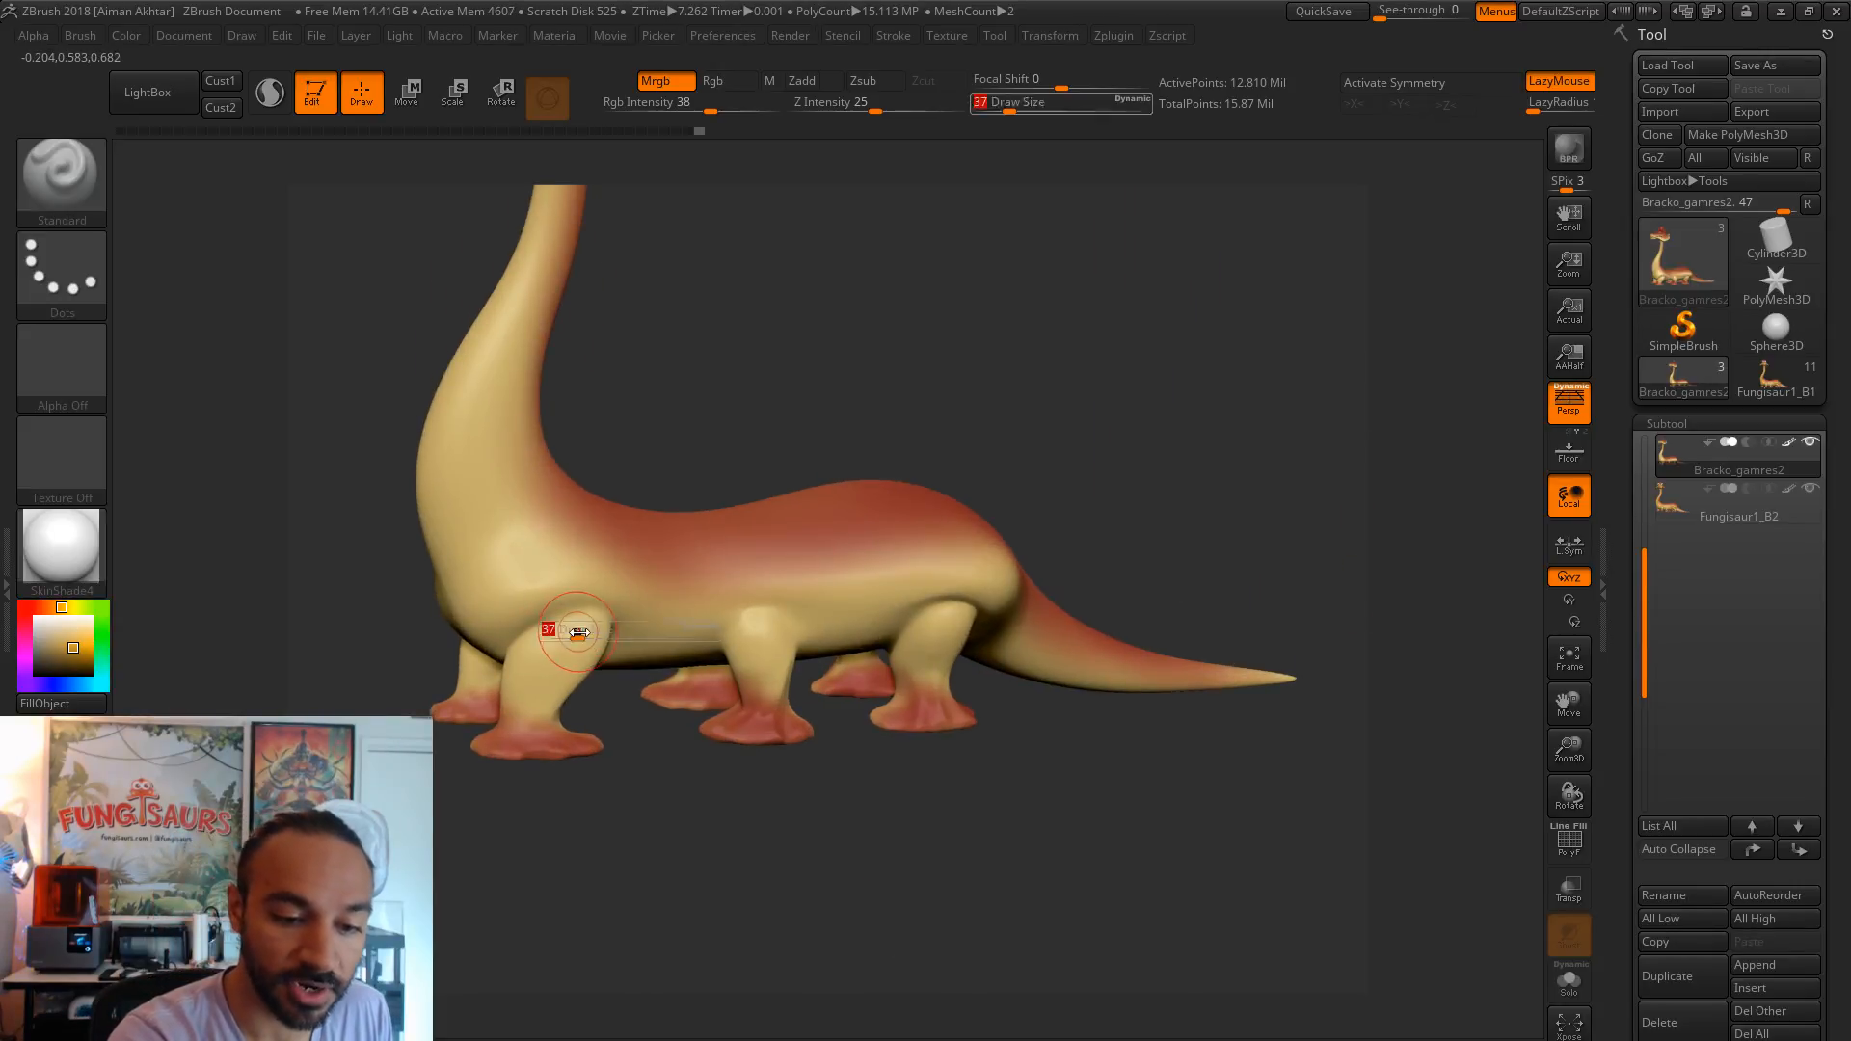
left_click_drag(732, 792, 809, 807)
left_click_drag(617, 805, 814, 819)
left_click_drag(646, 611, 715, 650)
left_click_drag(940, 678, 771, 687)
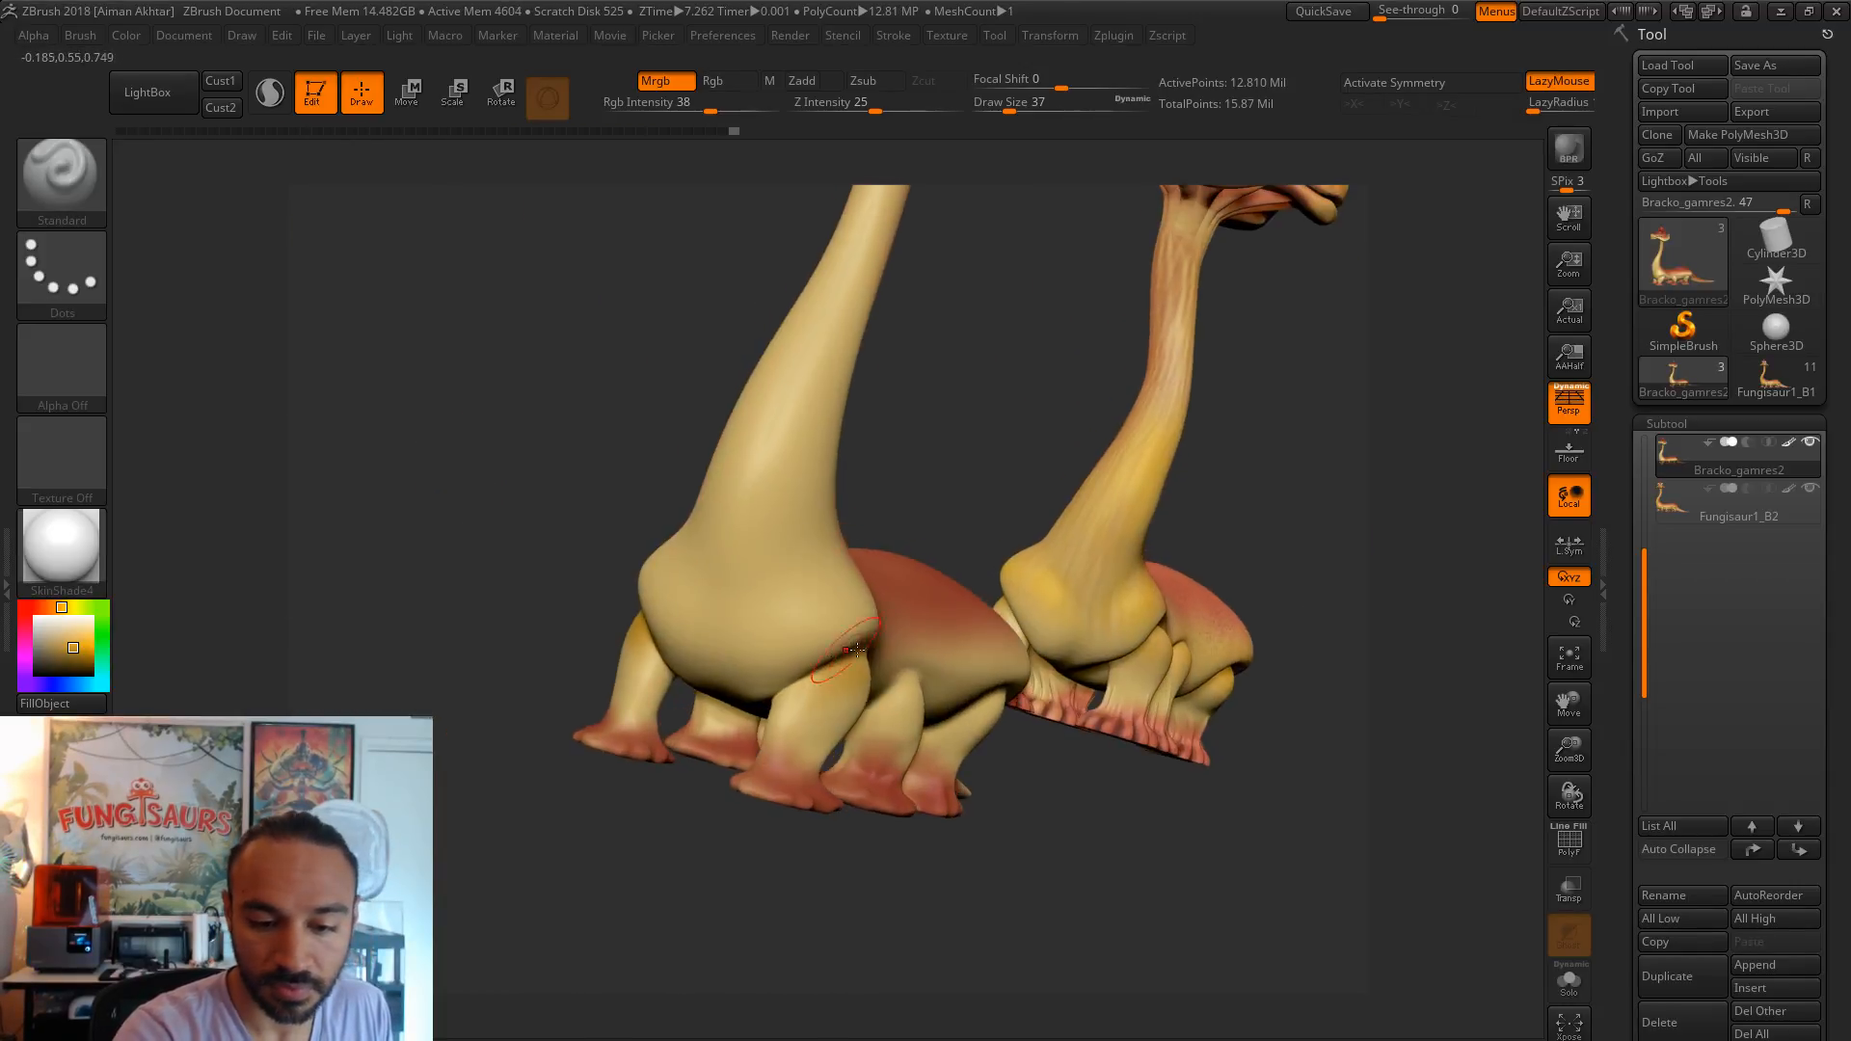
- Add the deeper yellow to the upper legs and soles on the game mesh's underside
left_click_drag(767, 885, 837, 660)
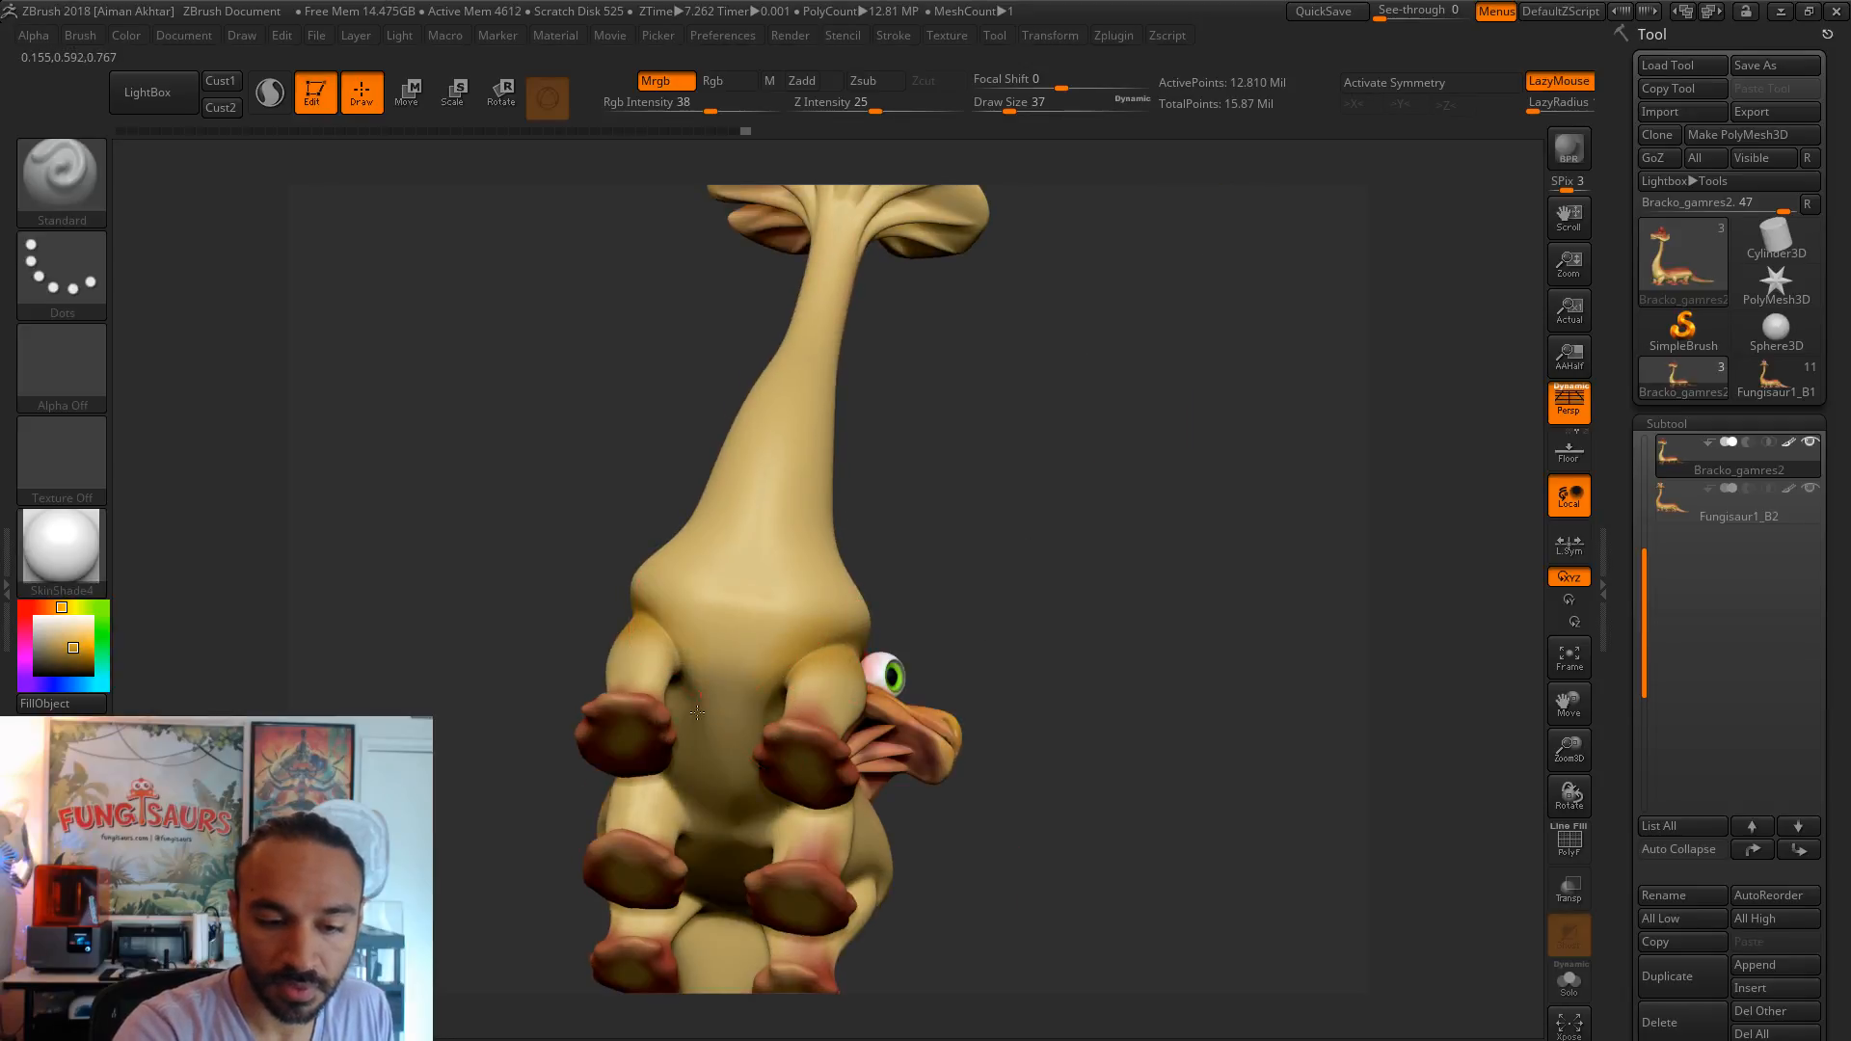
left_click_drag(1076, 561, 692, 704)
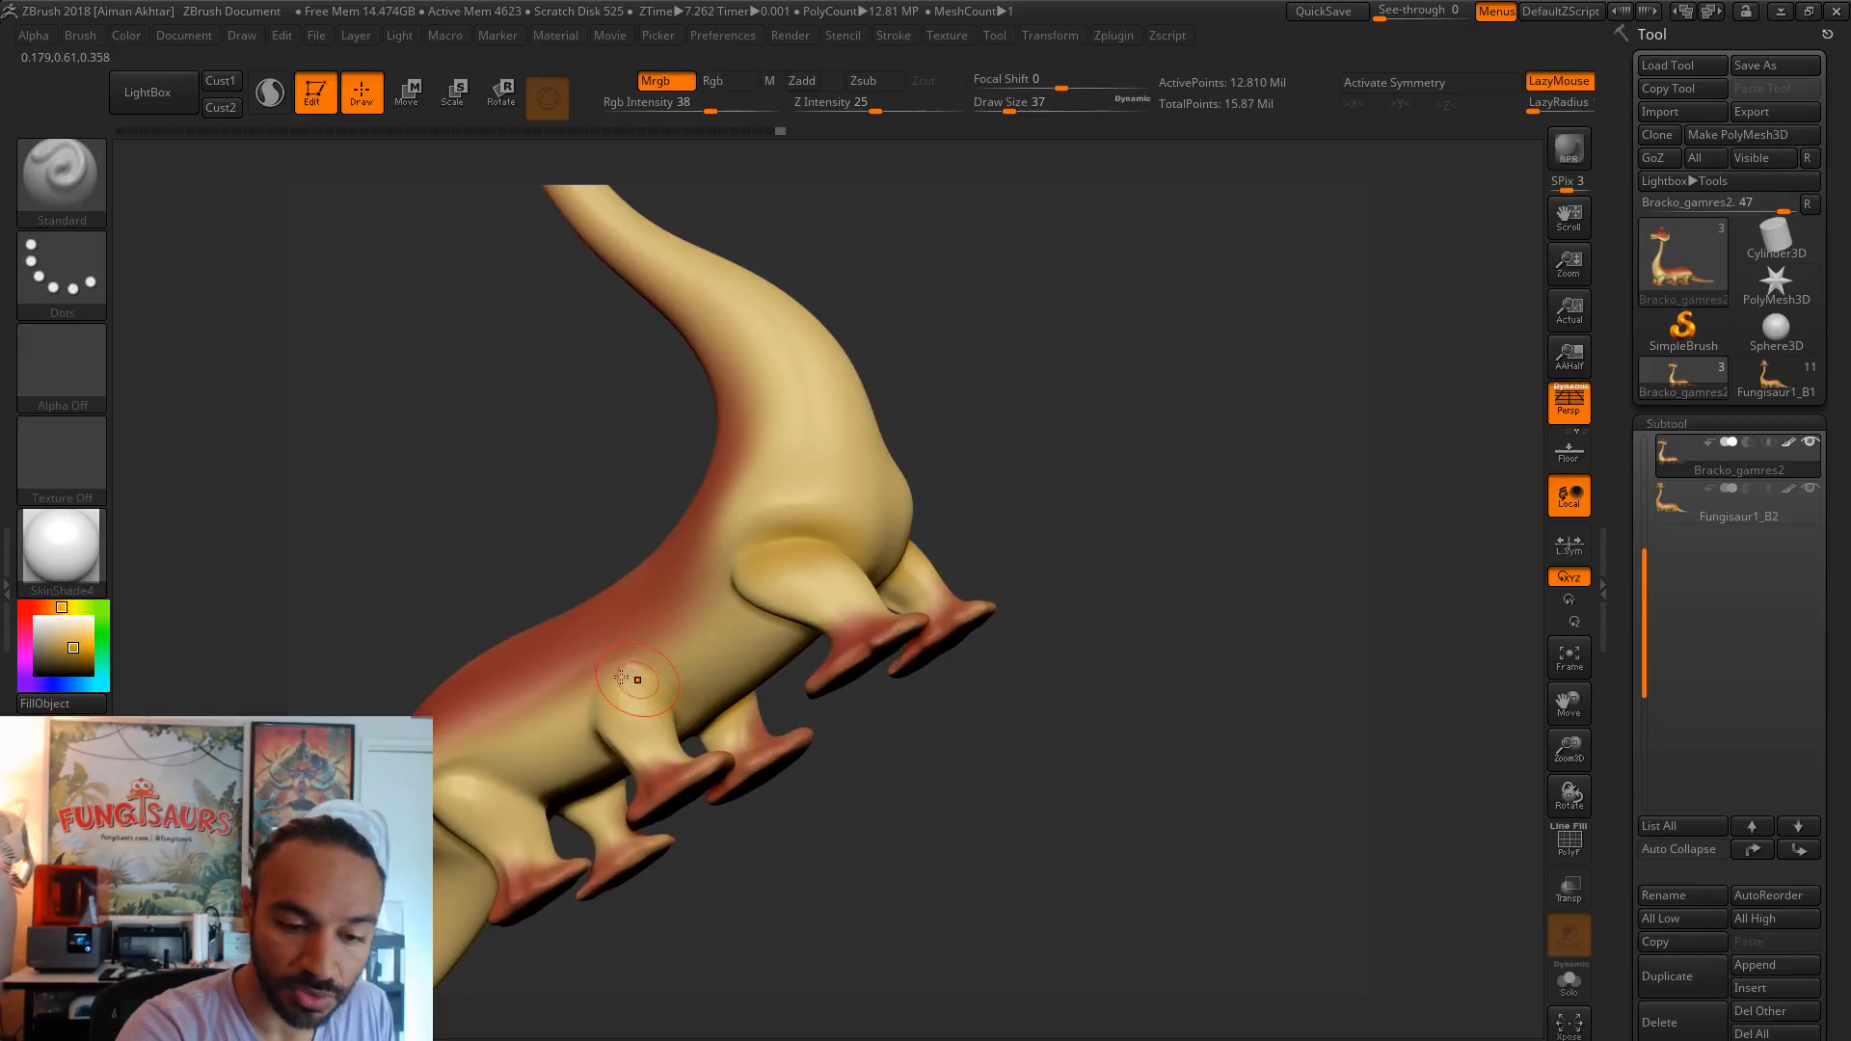
left_click_drag(479, 786, 501, 827)
mouse_move(636, 916)
left_mouse_down()
mouse_move(814, 839)
mouse_move(871, 745)
mouse_move(686, 710)
mouse_move(574, 721)
left_mouse_up()
left_click_drag(783, 840, 898, 790, "alt")
- Brush the deeper yellow over the tops of the middle and rear legs seen from the side
mouse_move(1034, 759)
left_mouse_down()
mouse_move(1070, 508)
mouse_move(986, 498)
mouse_move(1252, 537)
mouse_move(1237, 533)
left_mouse_up()
left_click_drag(1041, 858, 1142, 752)
left_click_drag(1070, 607, 1135, 666)
left_click_drag(1079, 805, 897, 805, "alt")
left_click_drag(1103, 615, 1048, 613)
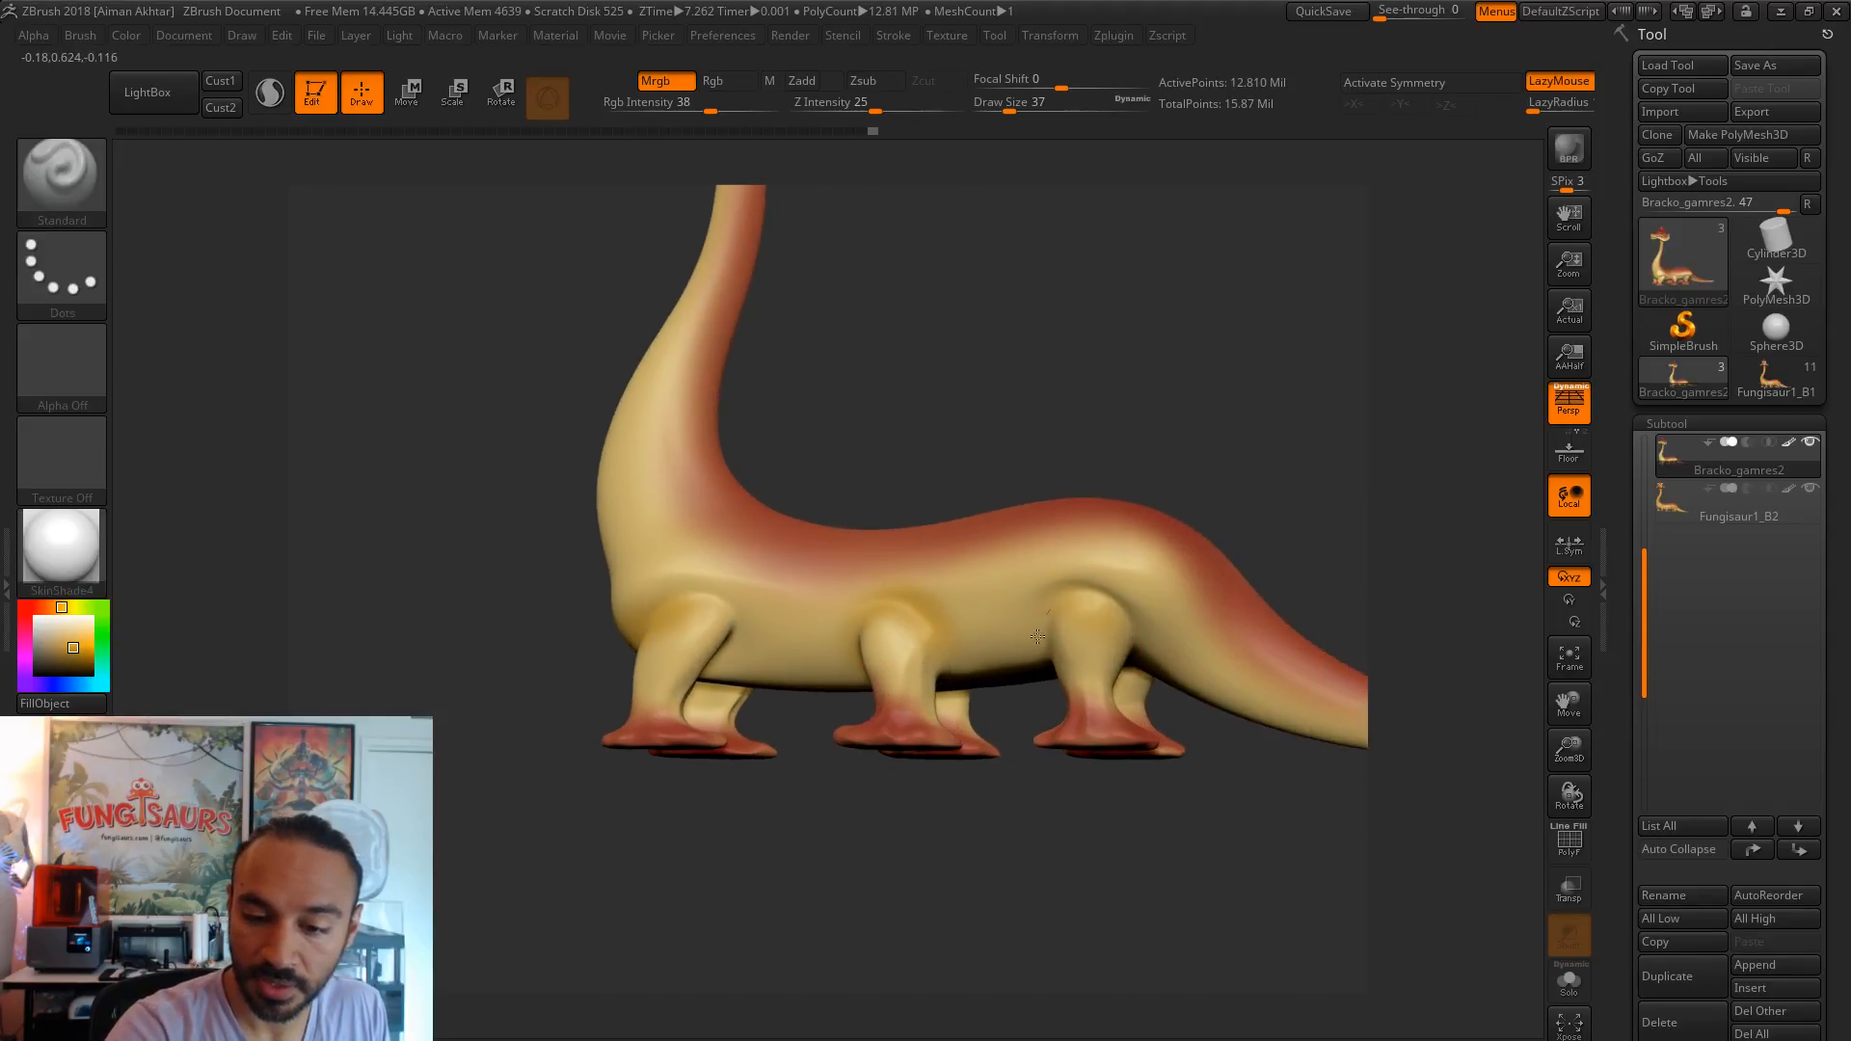
left_click_drag(1046, 785, 1186, 810)
left_click_drag(1084, 603, 1028, 666)
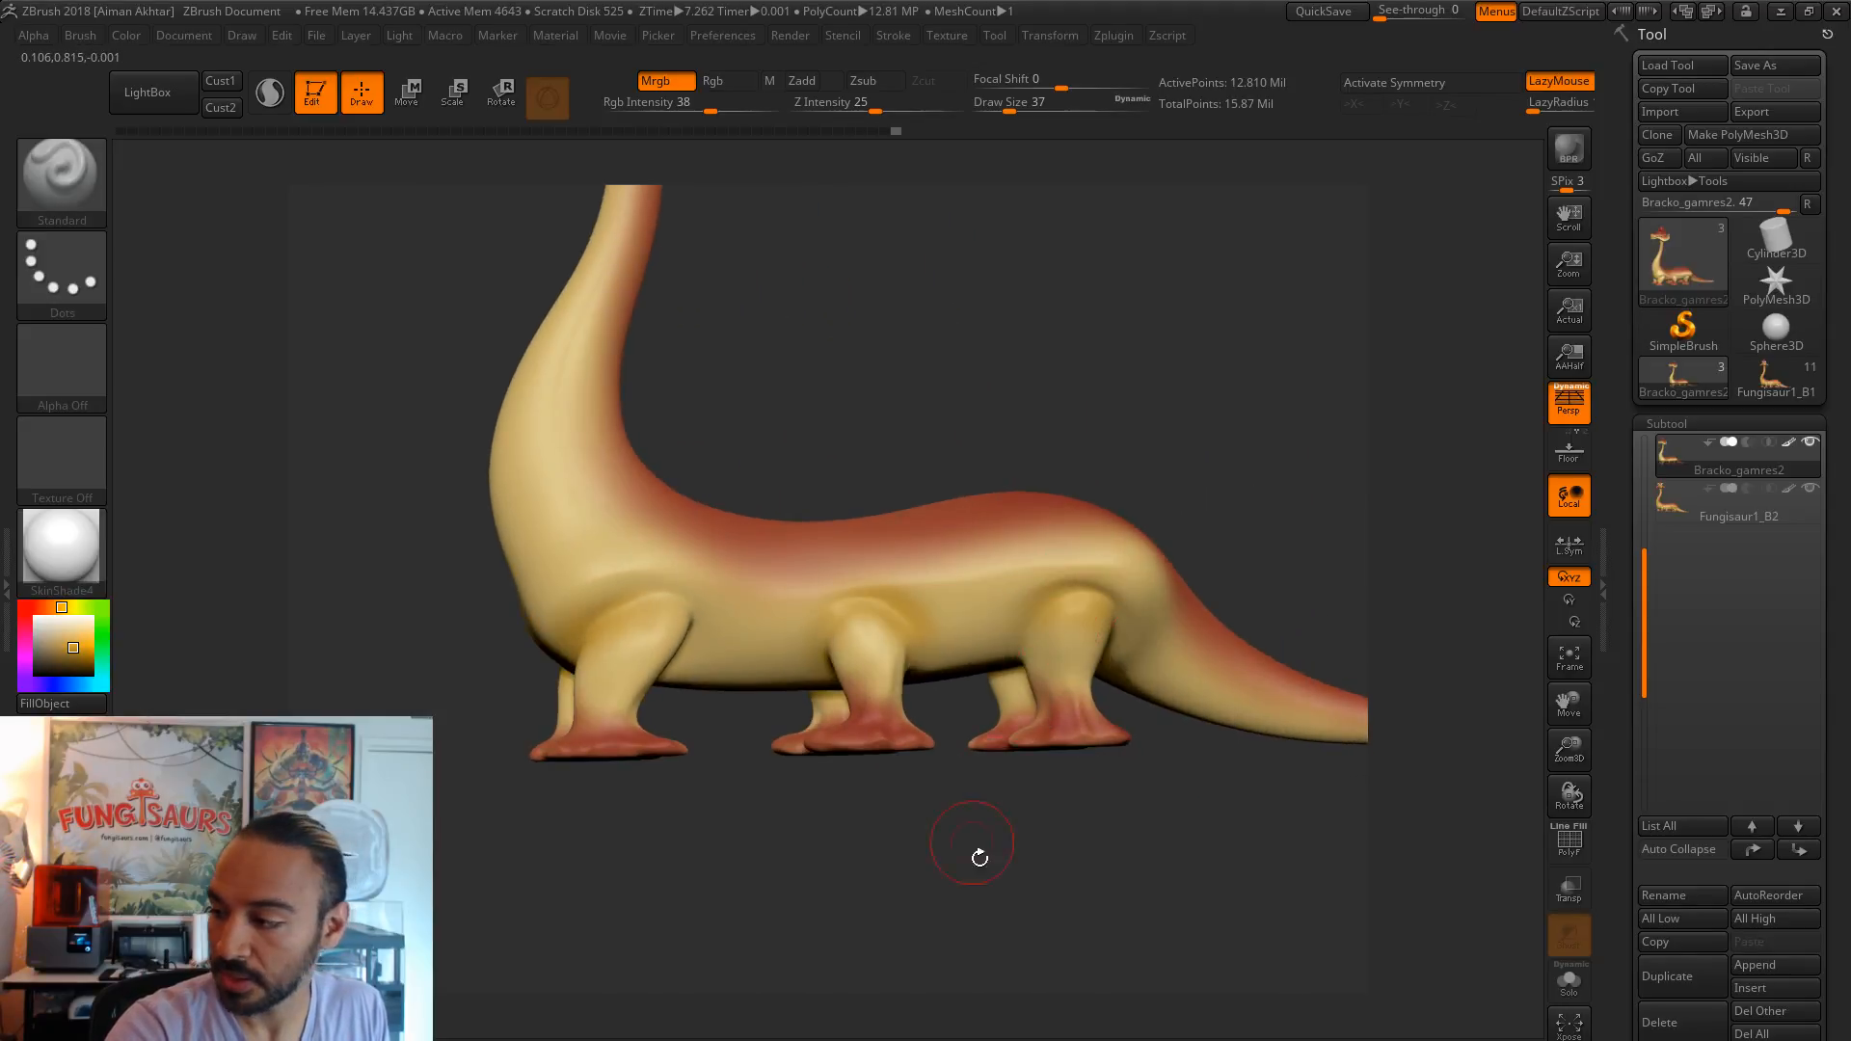
- Paint the deeper yellow across the game mesh's chest and shoulder bulges
left_click_drag(973, 845, 1046, 829)
left_click_drag(1065, 751, 1127, 318, "alt")
mouse_move(1003, 742)
left_mouse_down()
mouse_move(1108, 732)
mouse_move(1165, 772)
mouse_move(1174, 852)
left_mouse_up()
key("s")
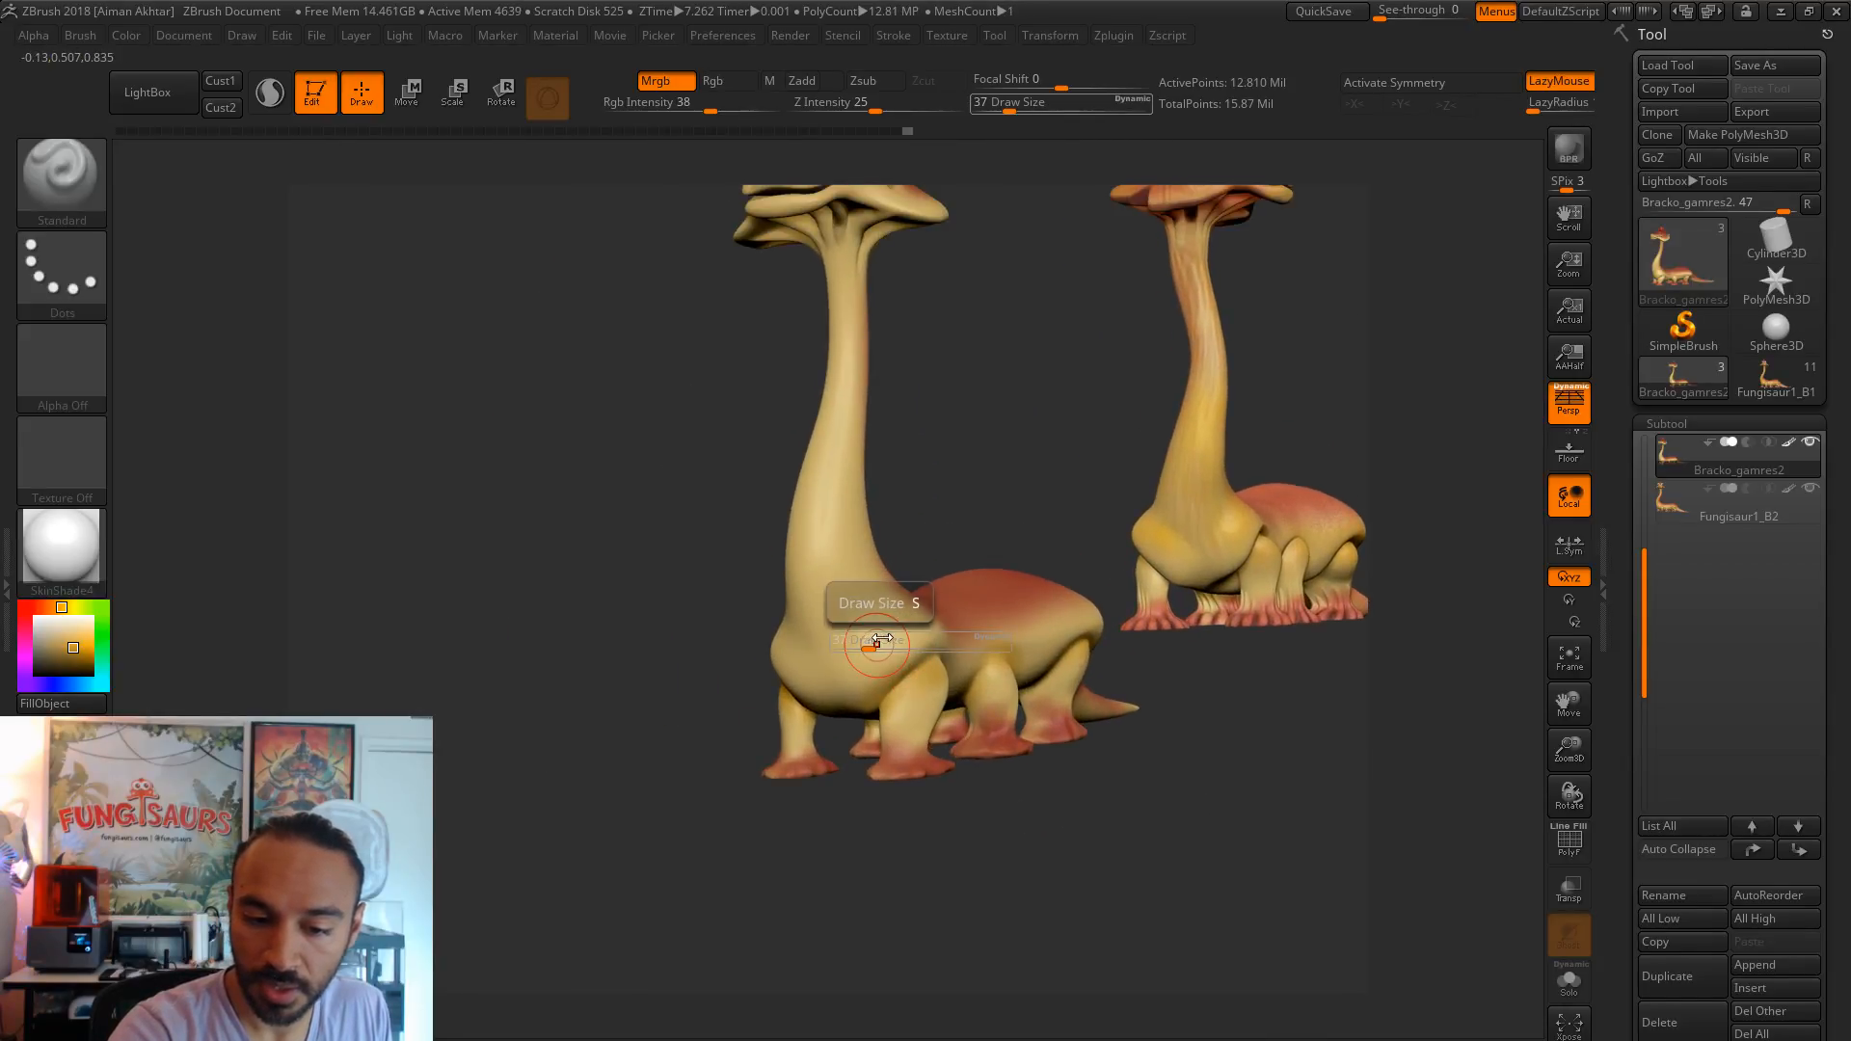
left_click_drag(777, 581, 815, 661)
left_click_drag(749, 609, 840, 646)
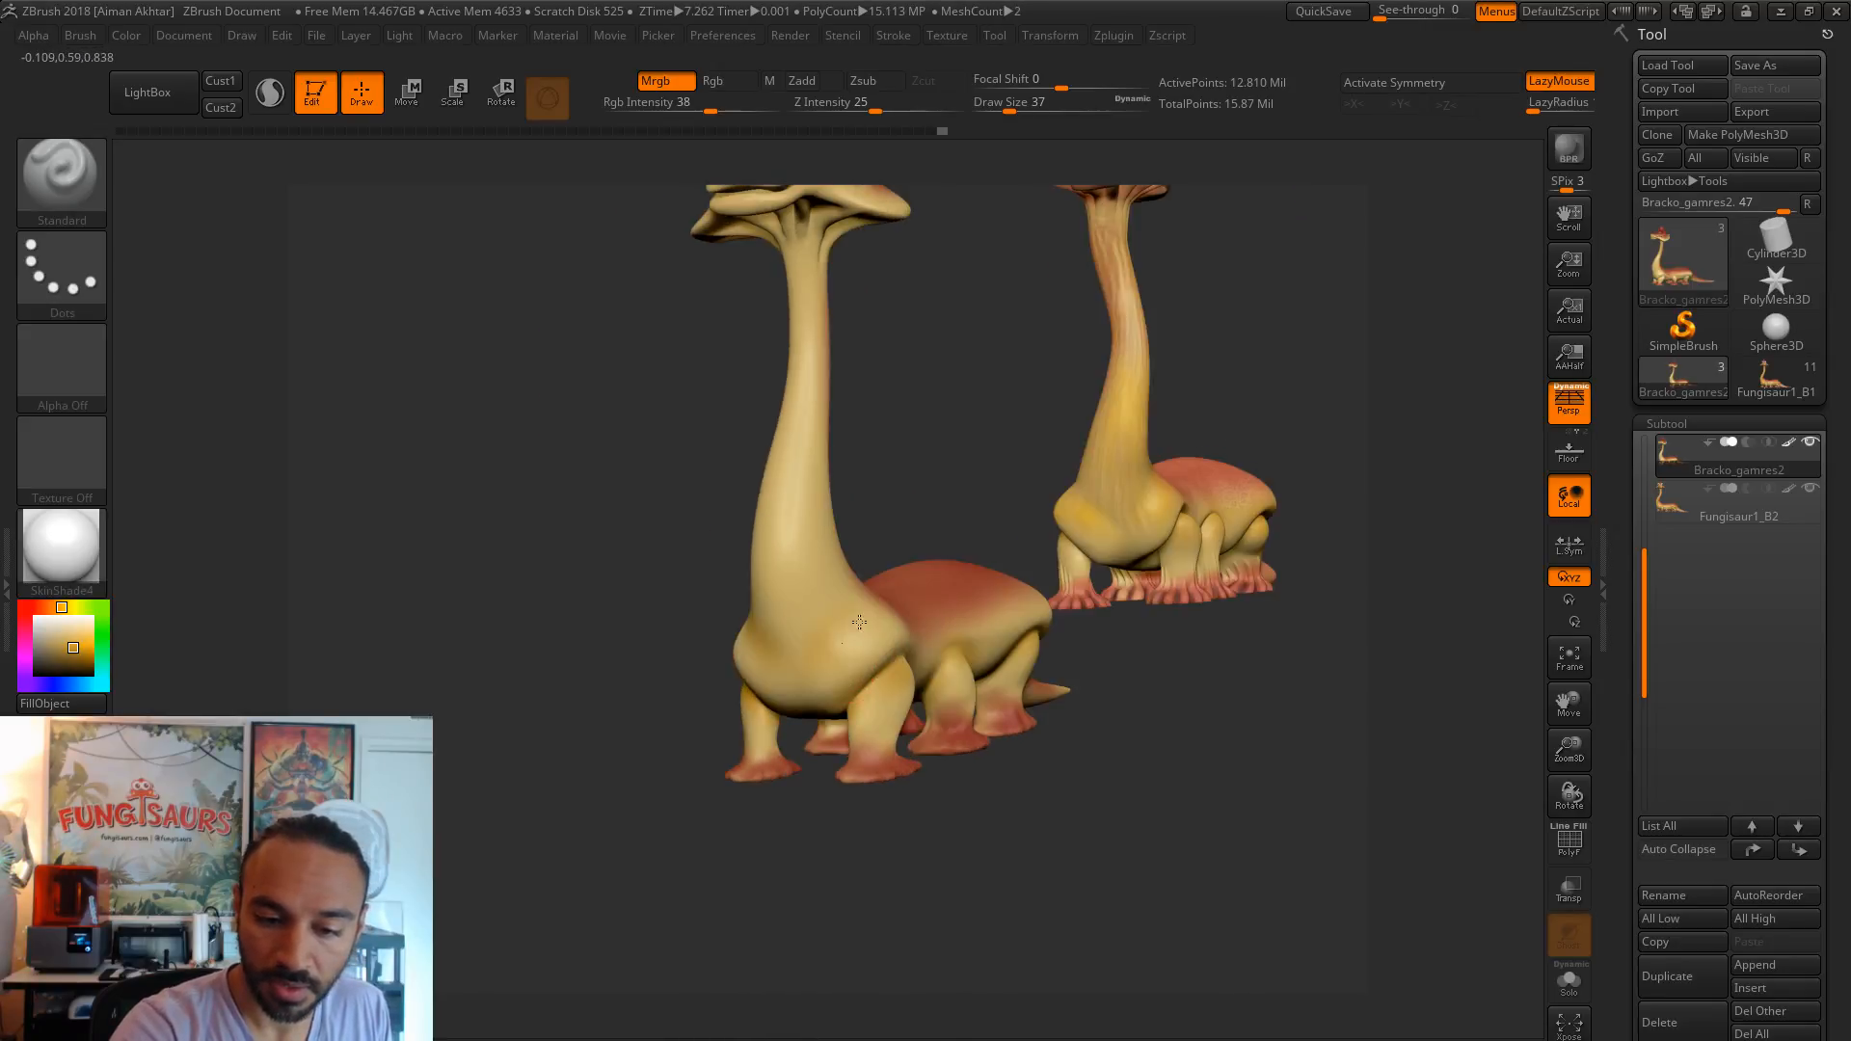
left_click_drag(898, 545, 772, 698)
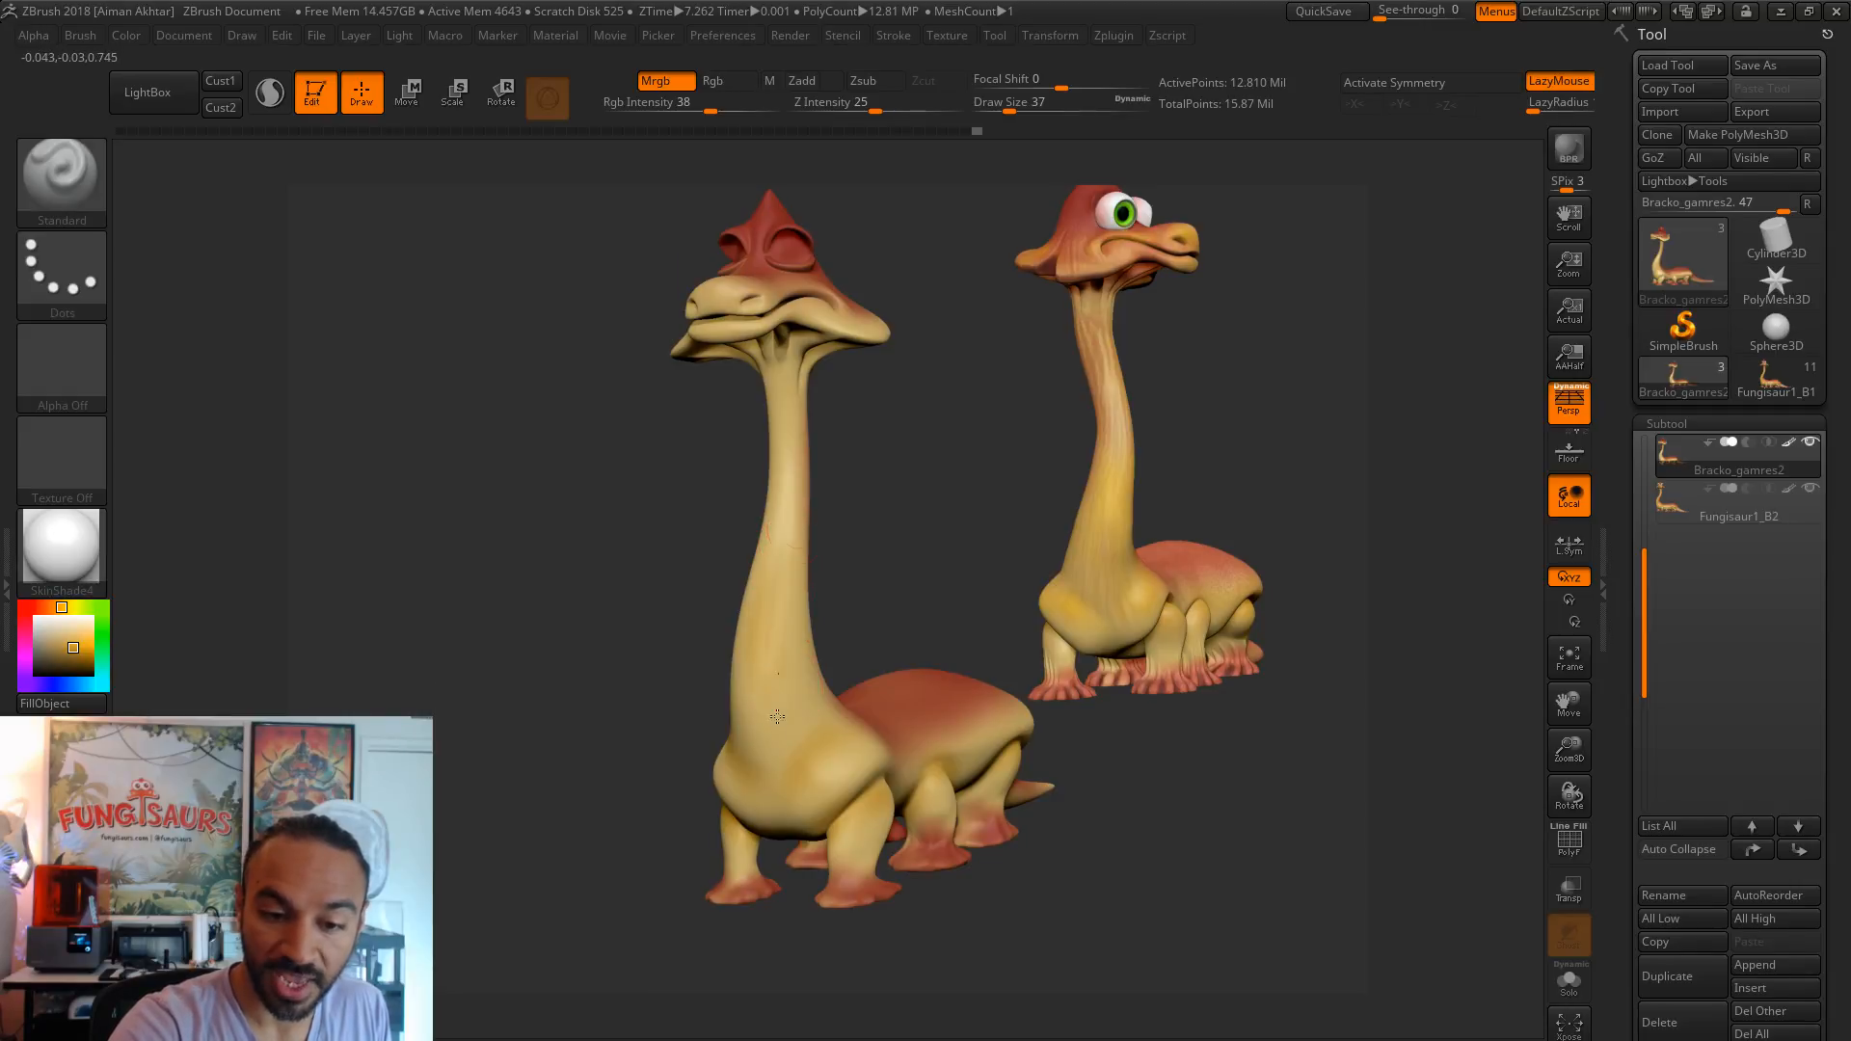
- Increase the draw size to 71 and blend the deeper yellow up the front of the neck
left_click_drag(800, 748, 789, 709)
key("s")
left_click_drag(788, 672, 802, 672)
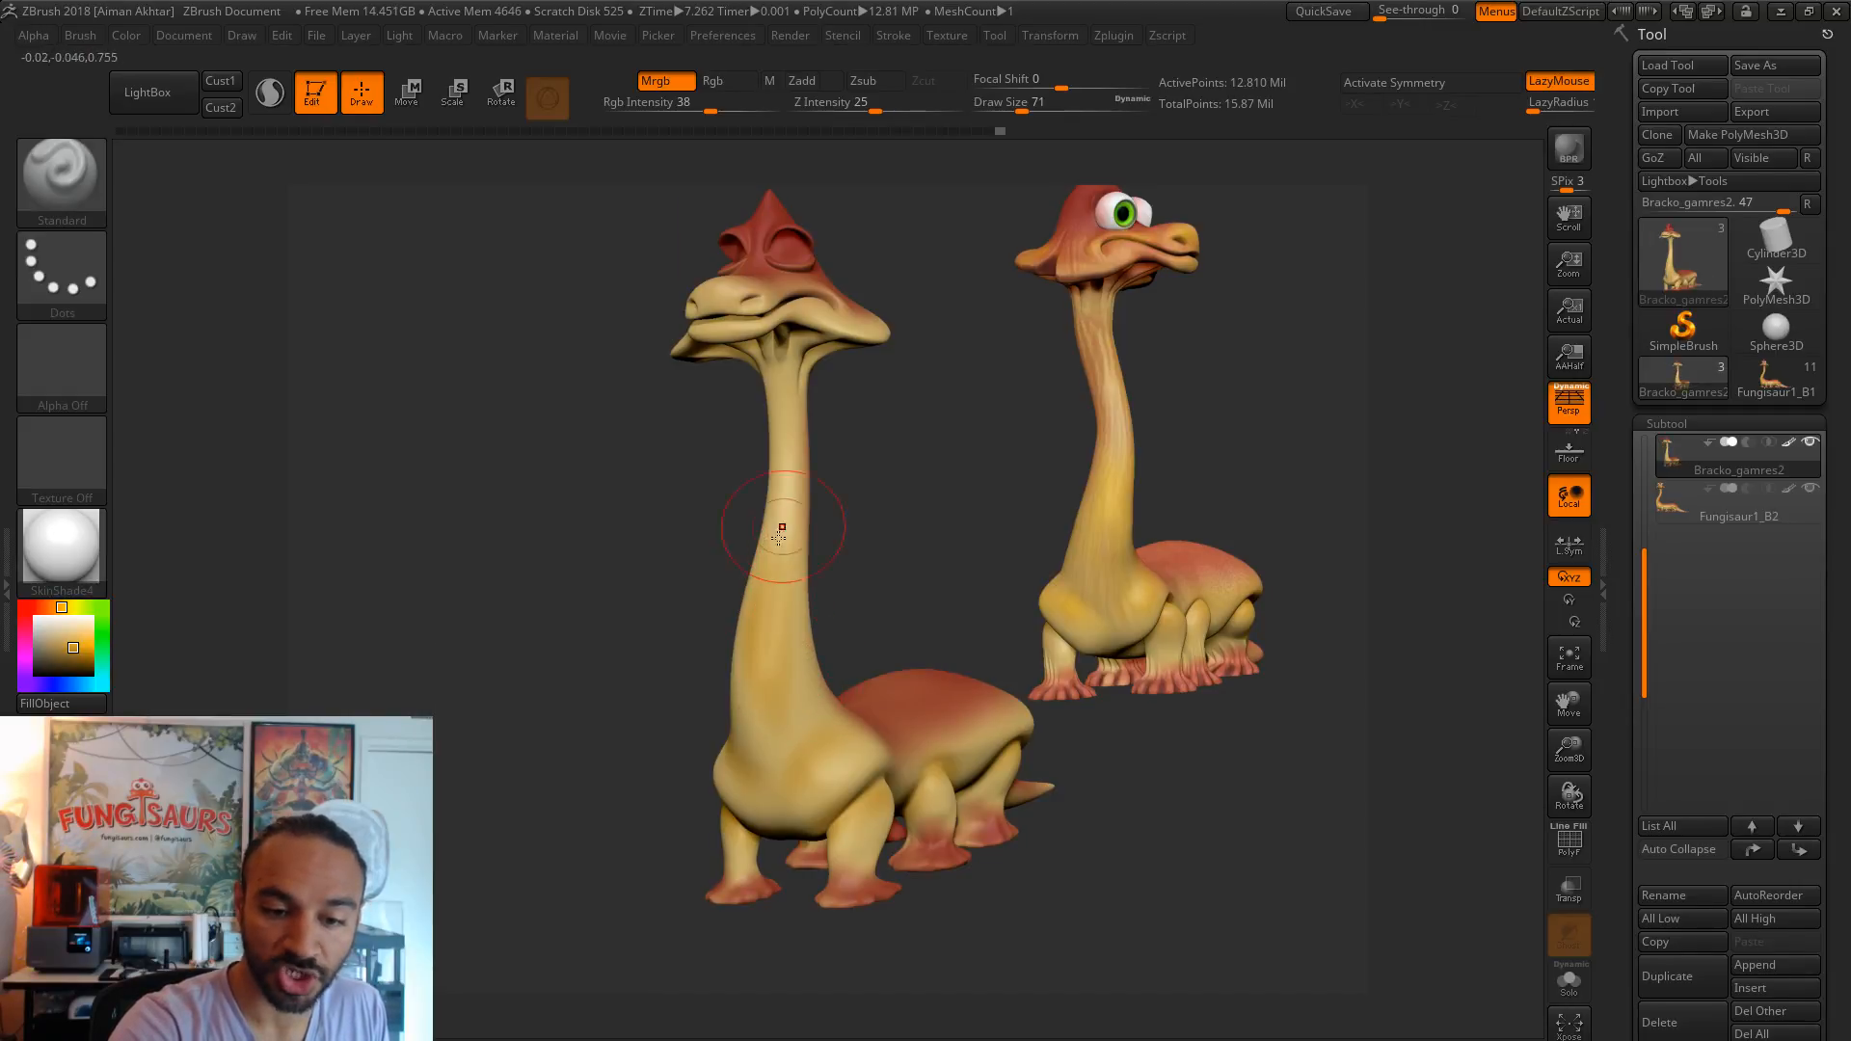
left_click_drag(856, 589, 782, 550)
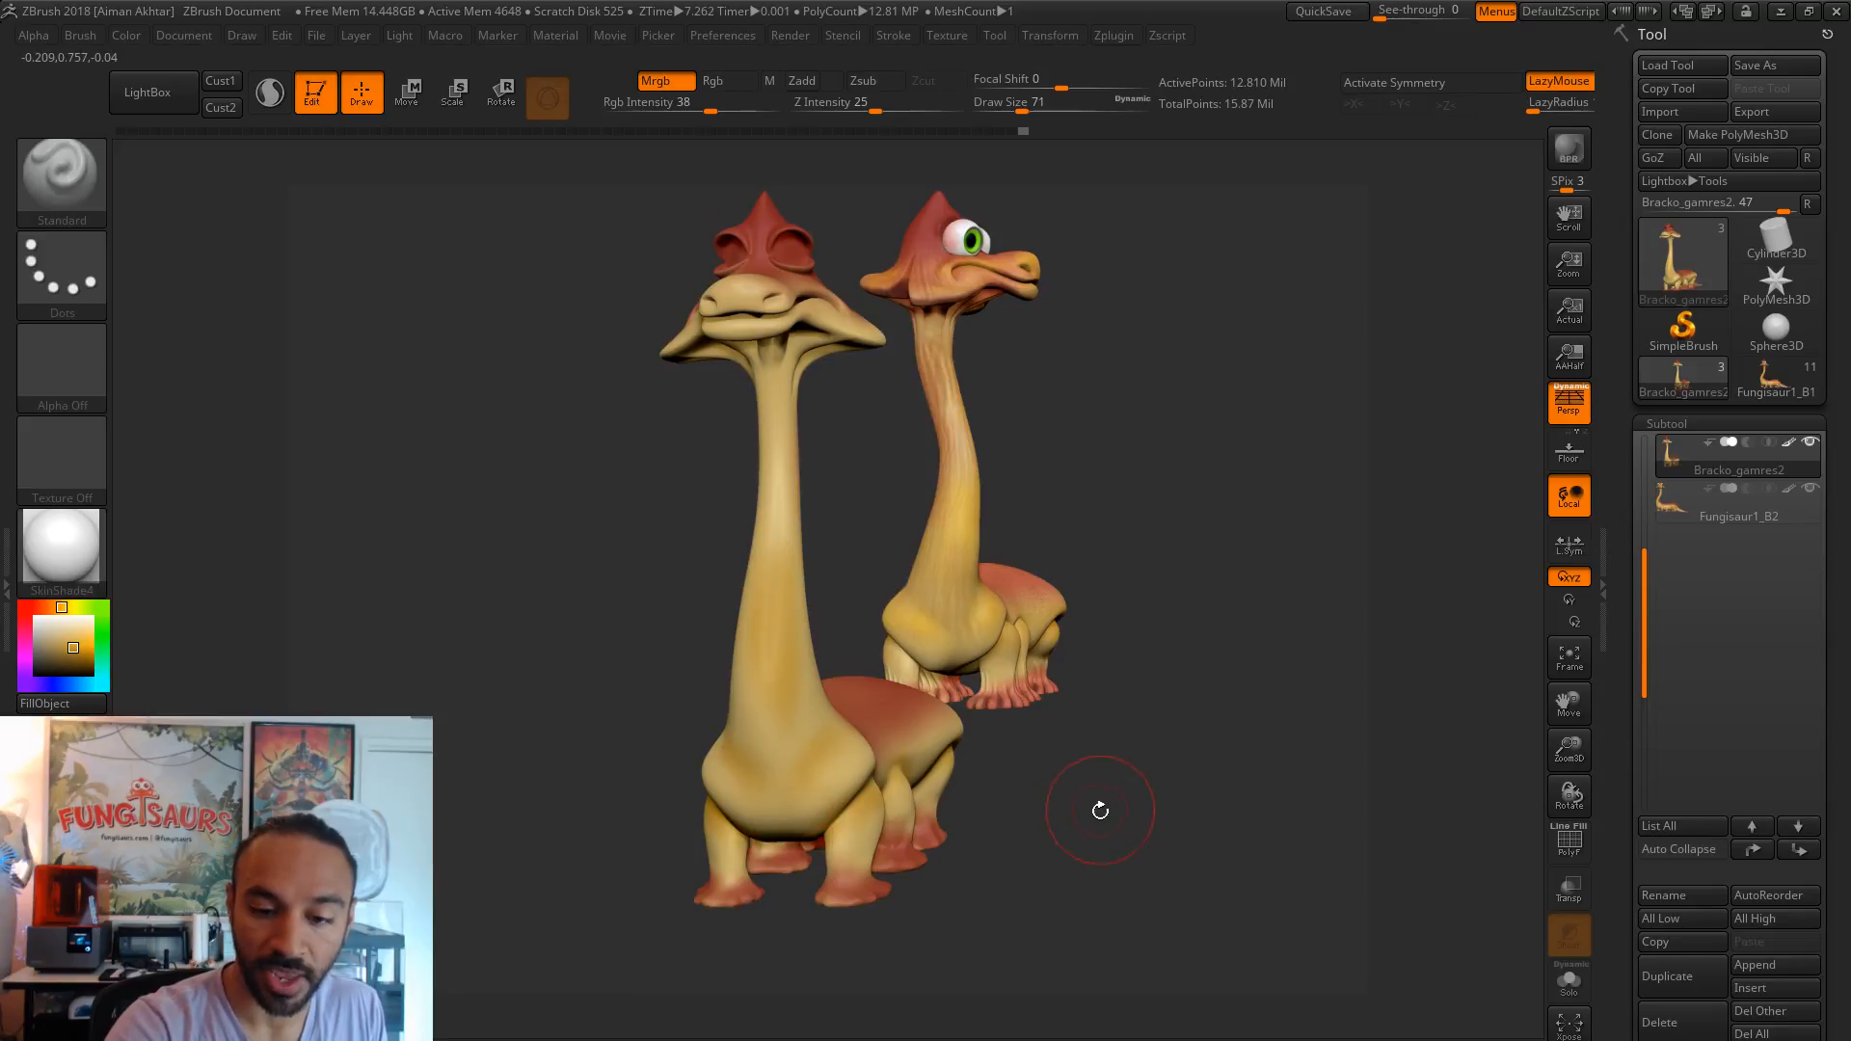
- Reduce the draw size to 33 and paint the deeper yellow on the side of the head's frill
left_click_drag(1102, 806, 935, 788)
left_click_drag(1223, 634, 1263, 607)
left_click_drag(878, 419, 890, 689, "alt")
mouse_move(891, 688)
left_mouse_down()
mouse_move(1008, 661)
mouse_move(984, 692)
left_mouse_up()
key("s")
left_click_drag(822, 579, 808, 579)
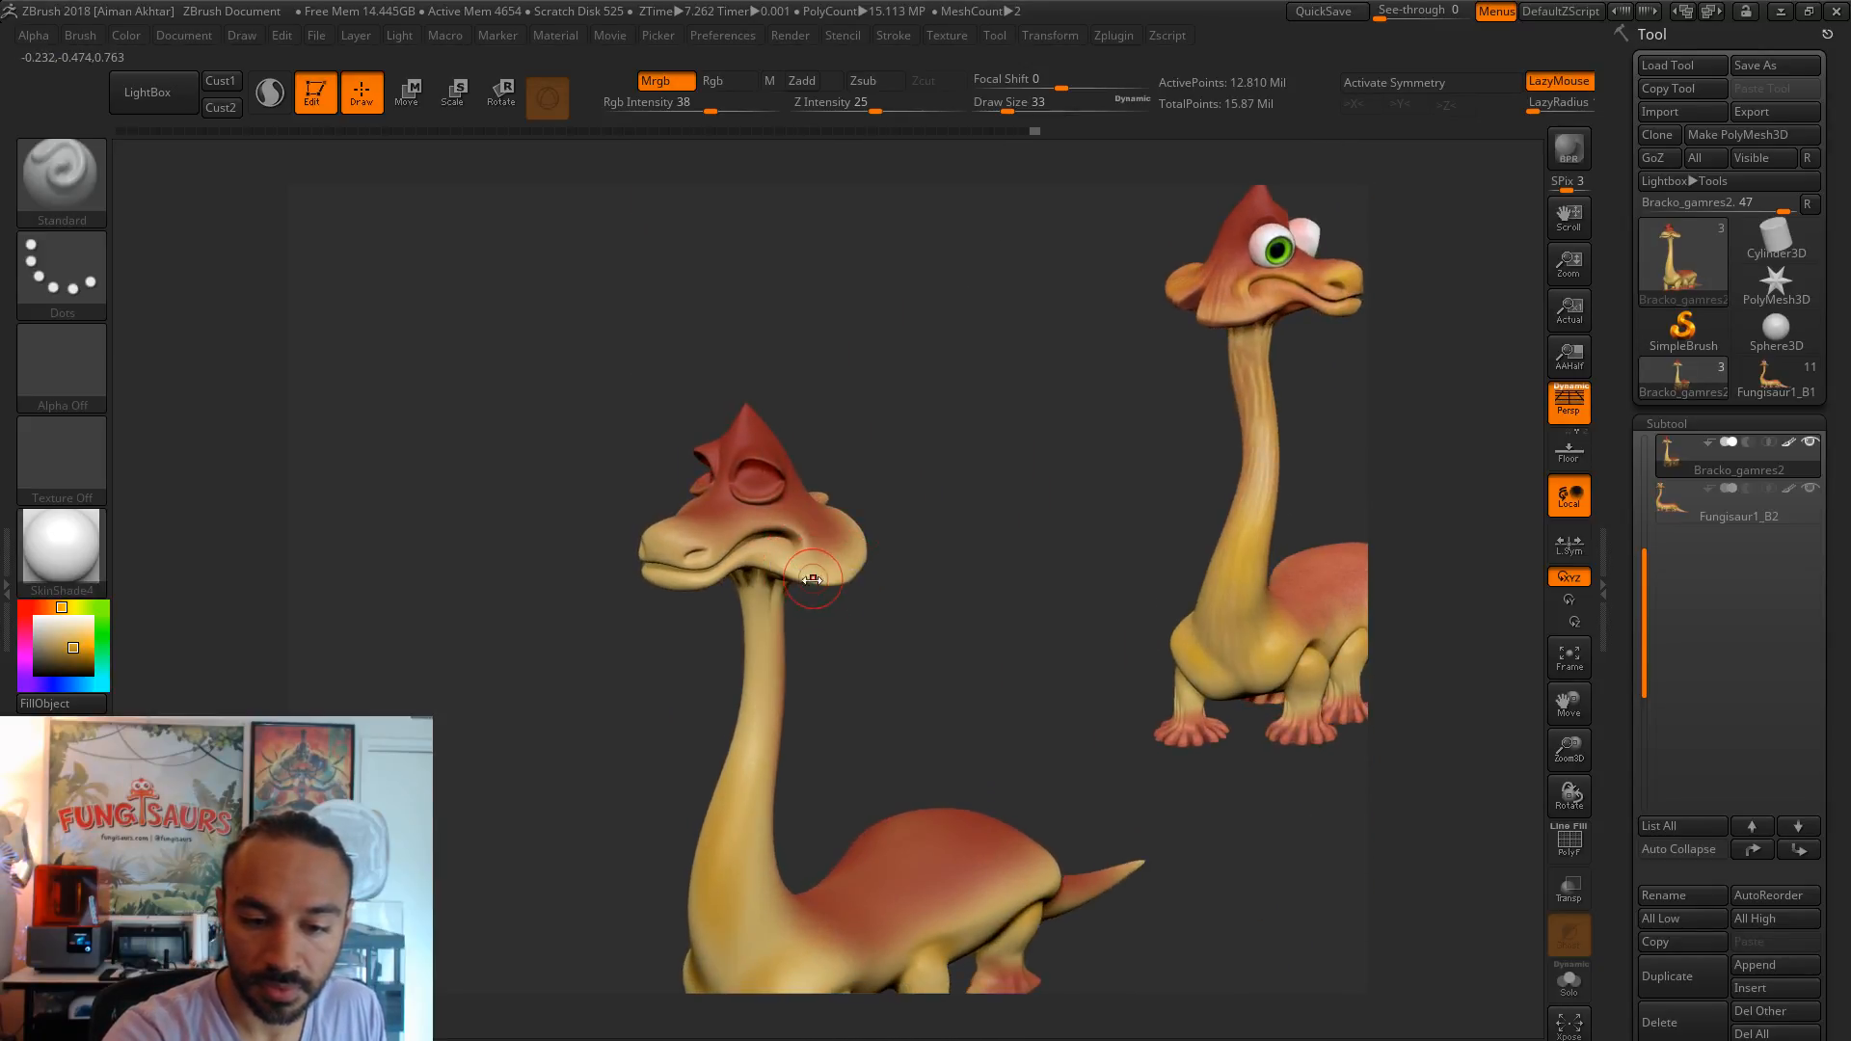
mouse_move(1070, 511)
left_mouse_down()
mouse_move(985, 515)
mouse_move(965, 569)
mouse_move(971, 501)
left_mouse_up()
left_click(954, 439)
- Add the deeper yellow to the snout, the frill tips and the cheeks
left_click_drag(1103, 405, 966, 460)
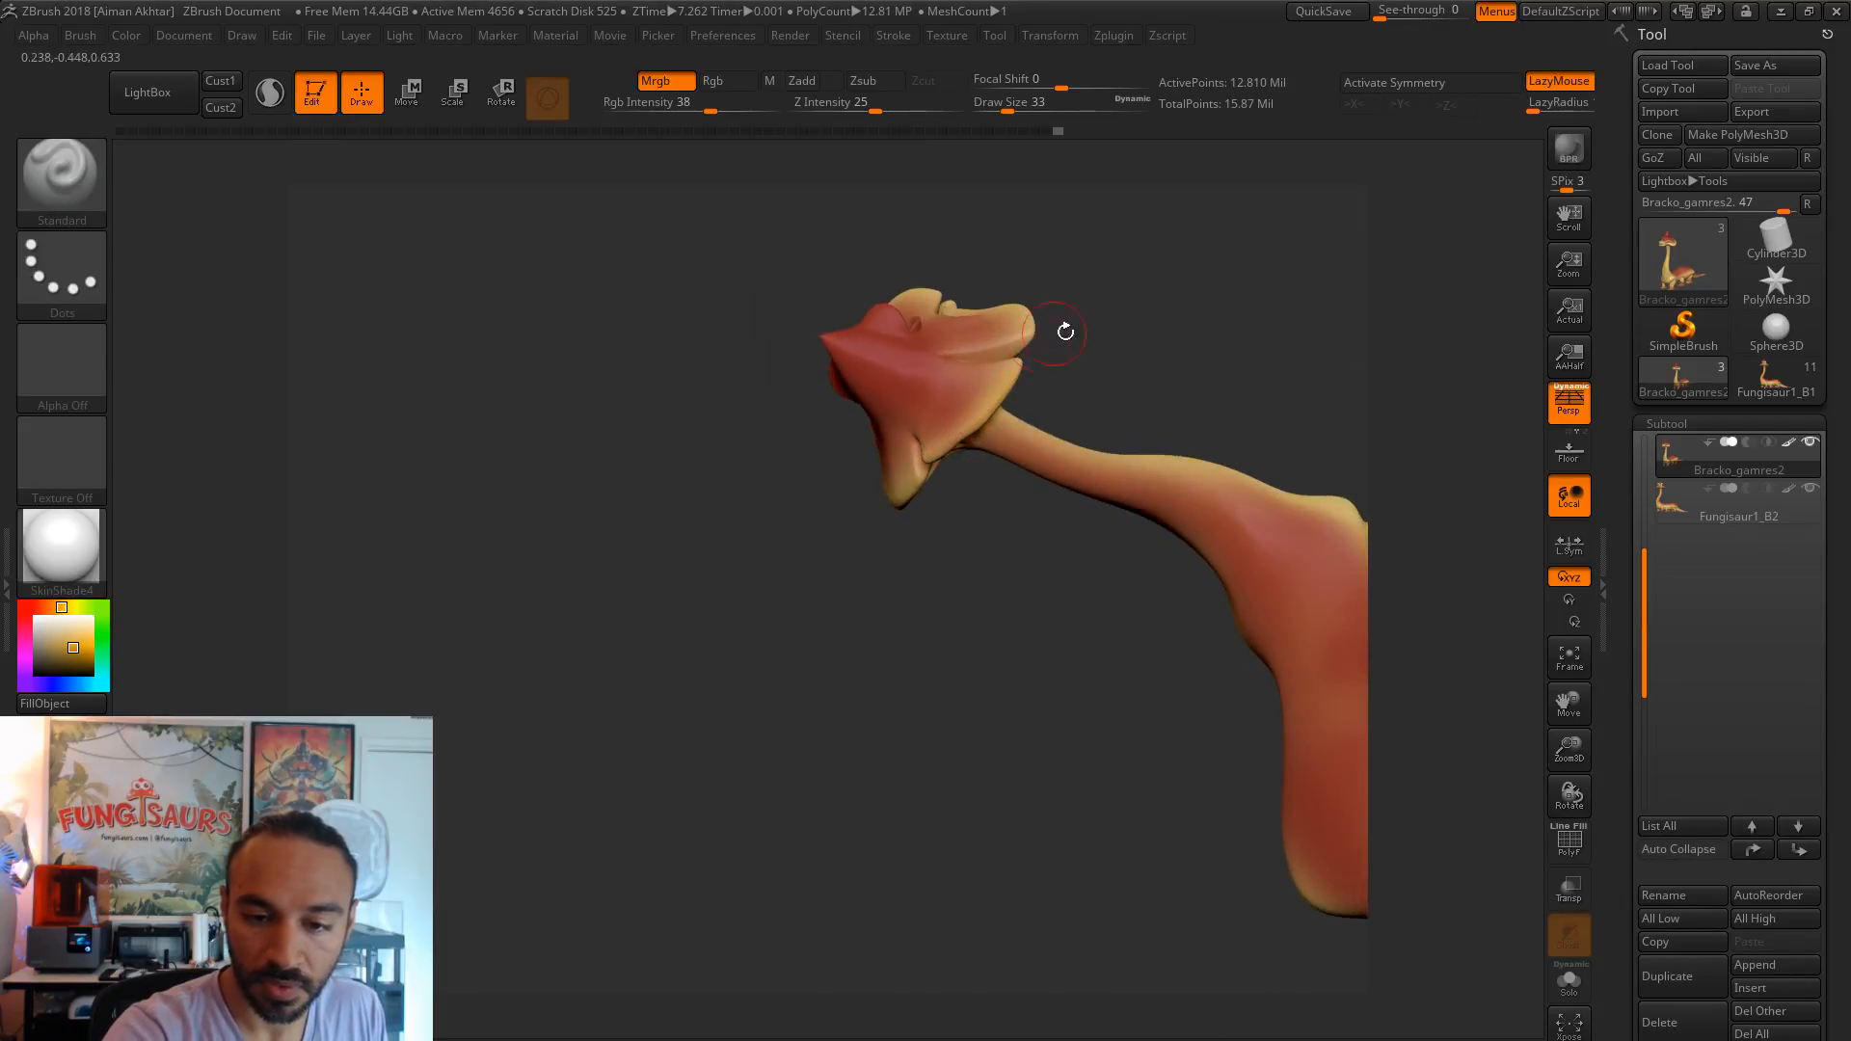
left_click_drag(1048, 335, 1055, 371)
left_click_drag(1017, 250, 864, 400)
left_click_drag(1053, 501, 1215, 453)
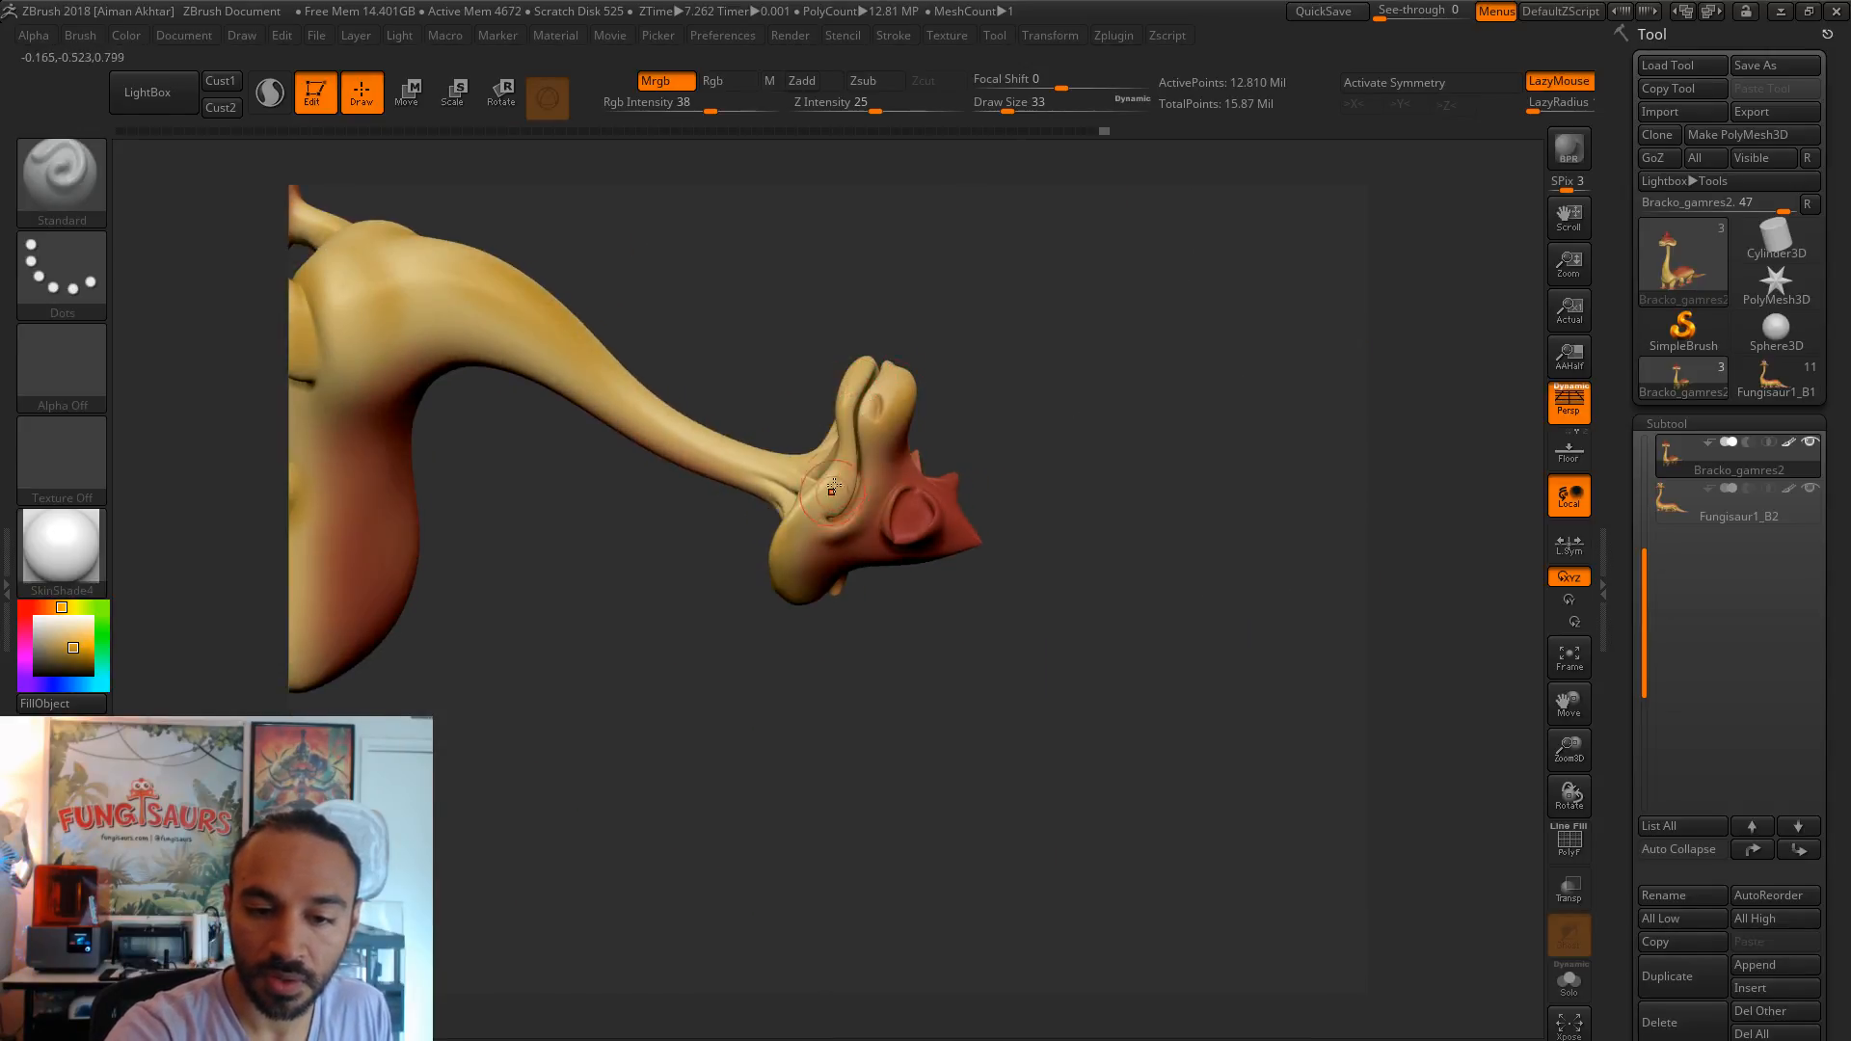
left_click_drag(957, 427, 801, 389)
left_click_drag(1026, 630, 893, 413)
left_click_drag(1070, 572, 1073, 752)
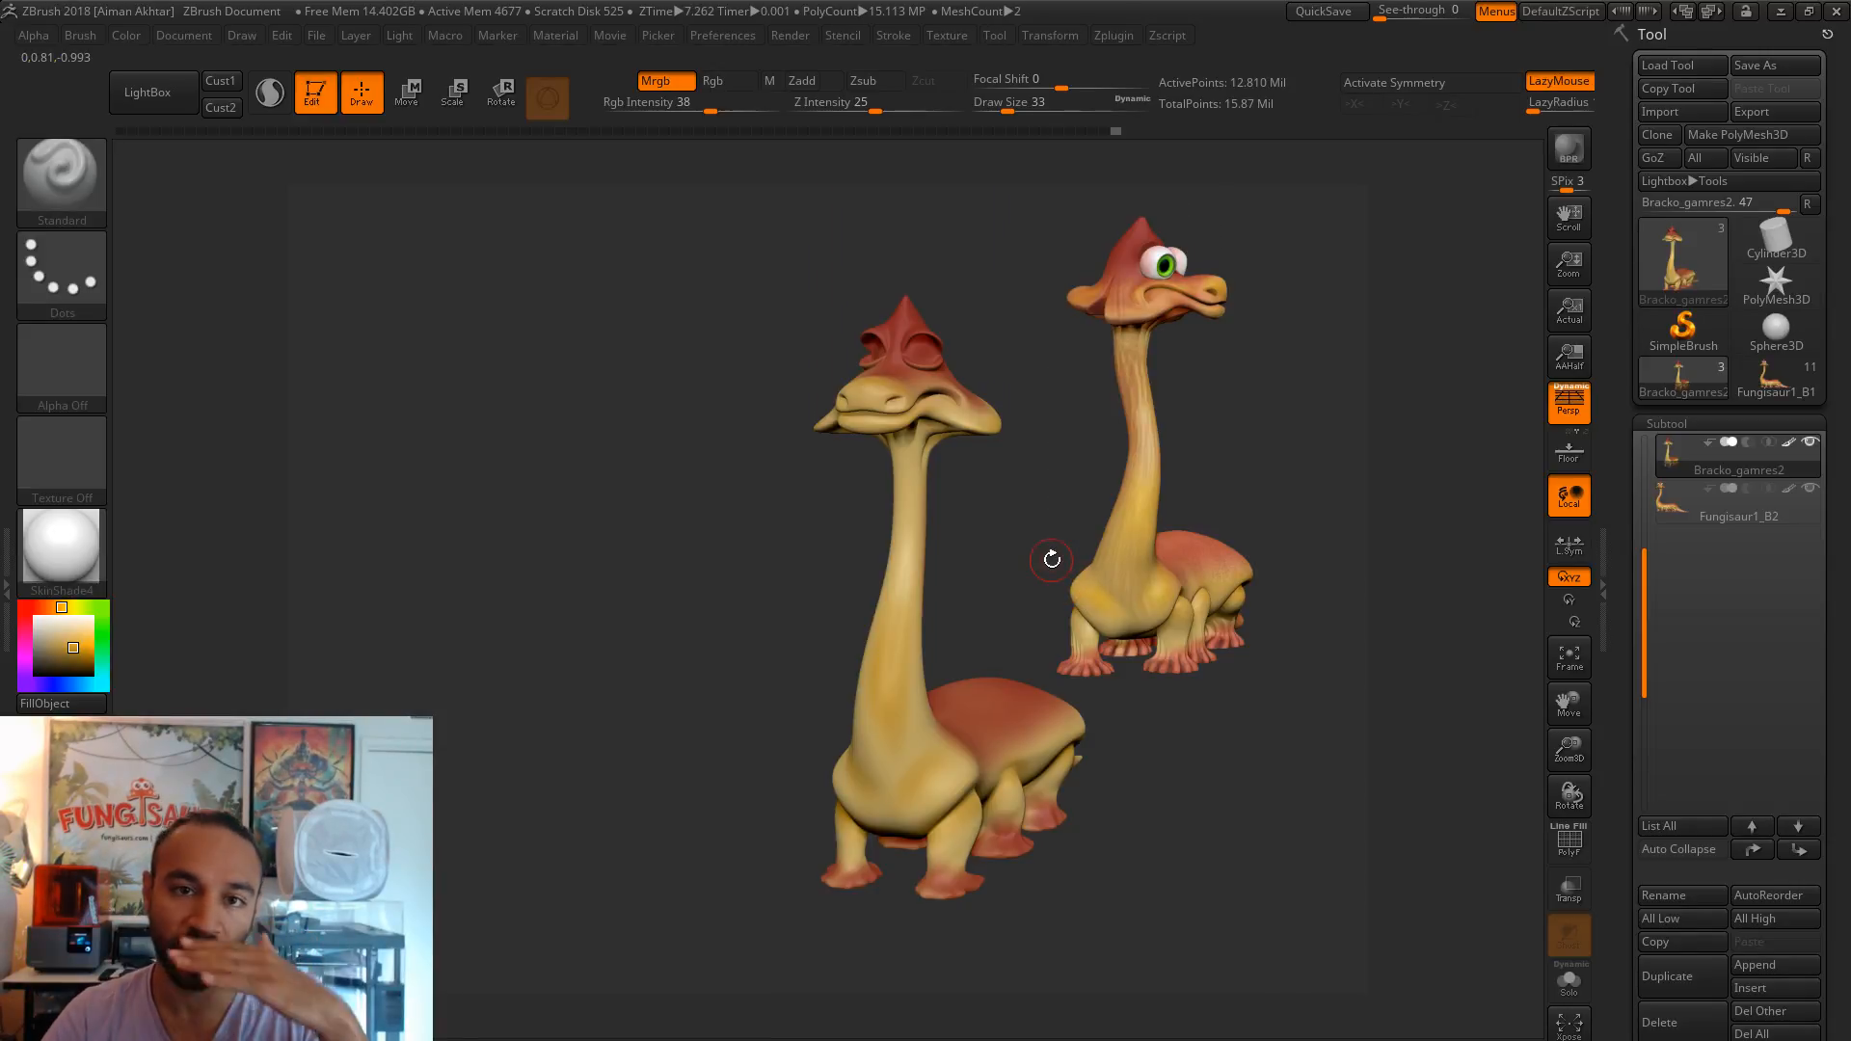
left_click_drag(1068, 539, 857, 590)
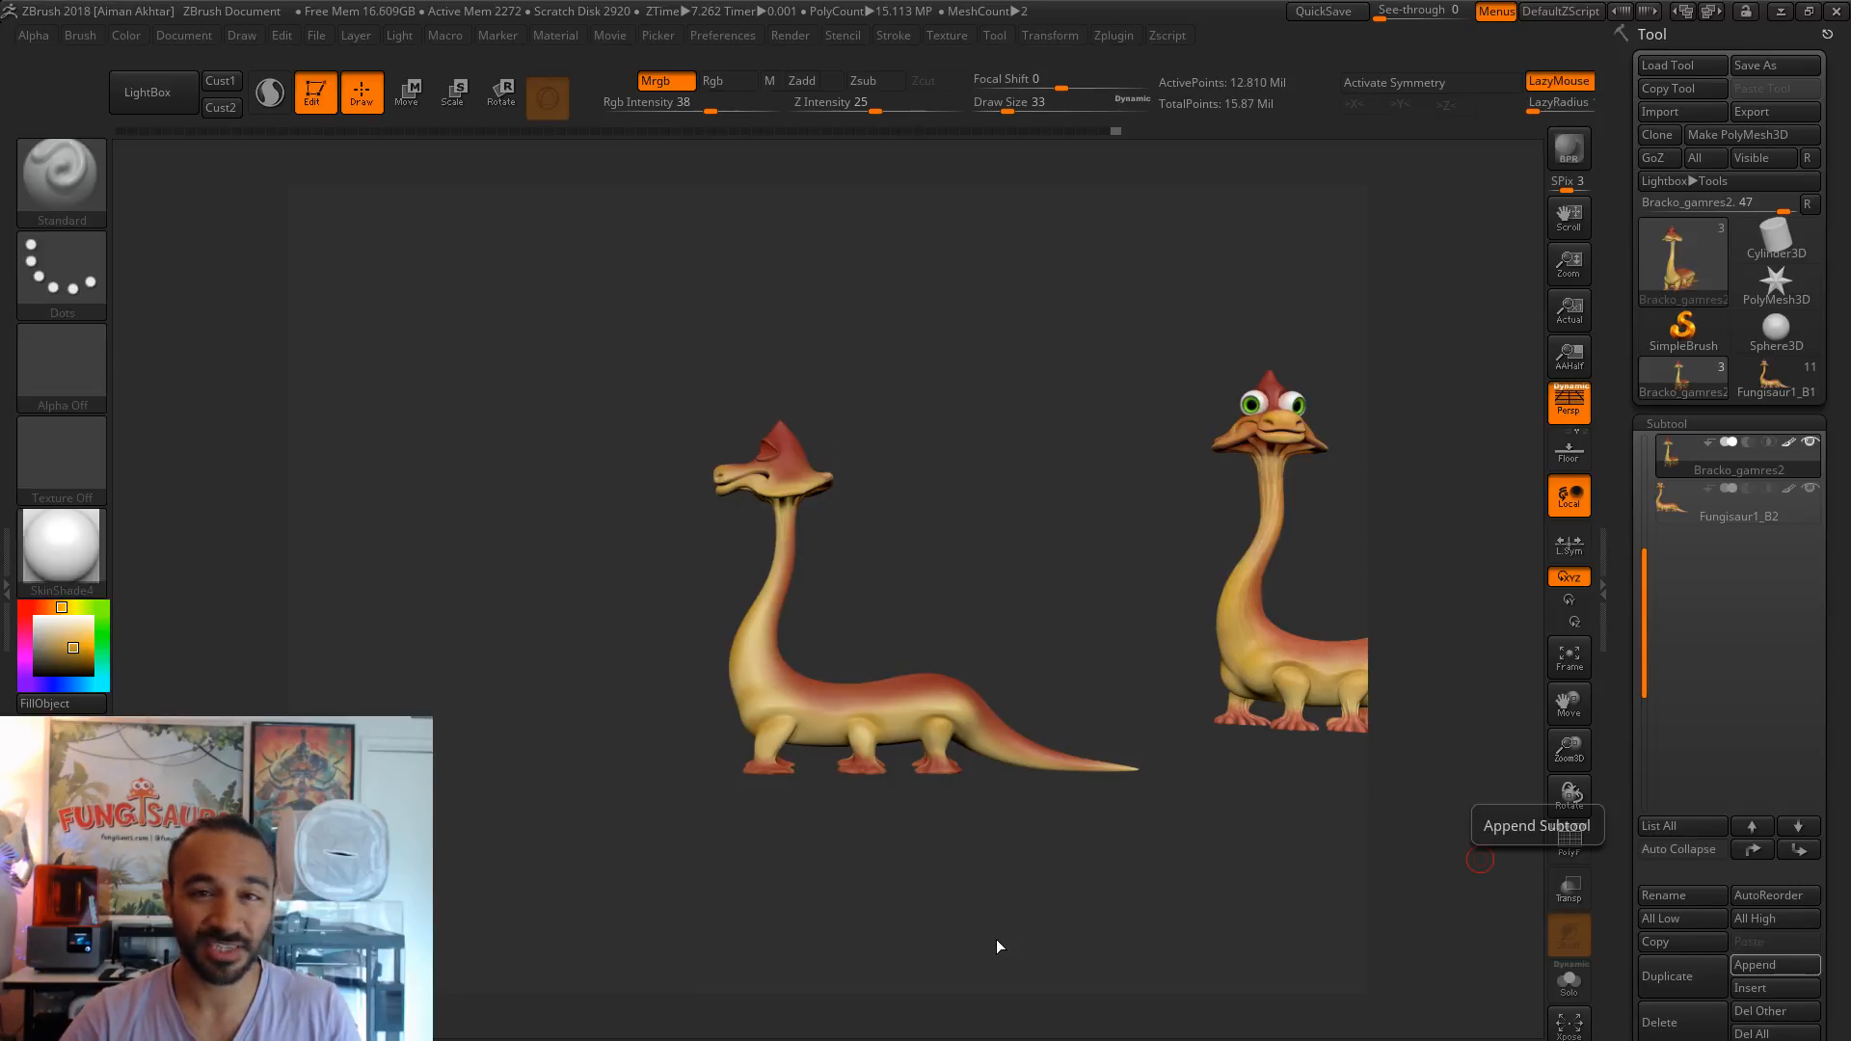
left_click_drag(997, 939, 1148, 871)
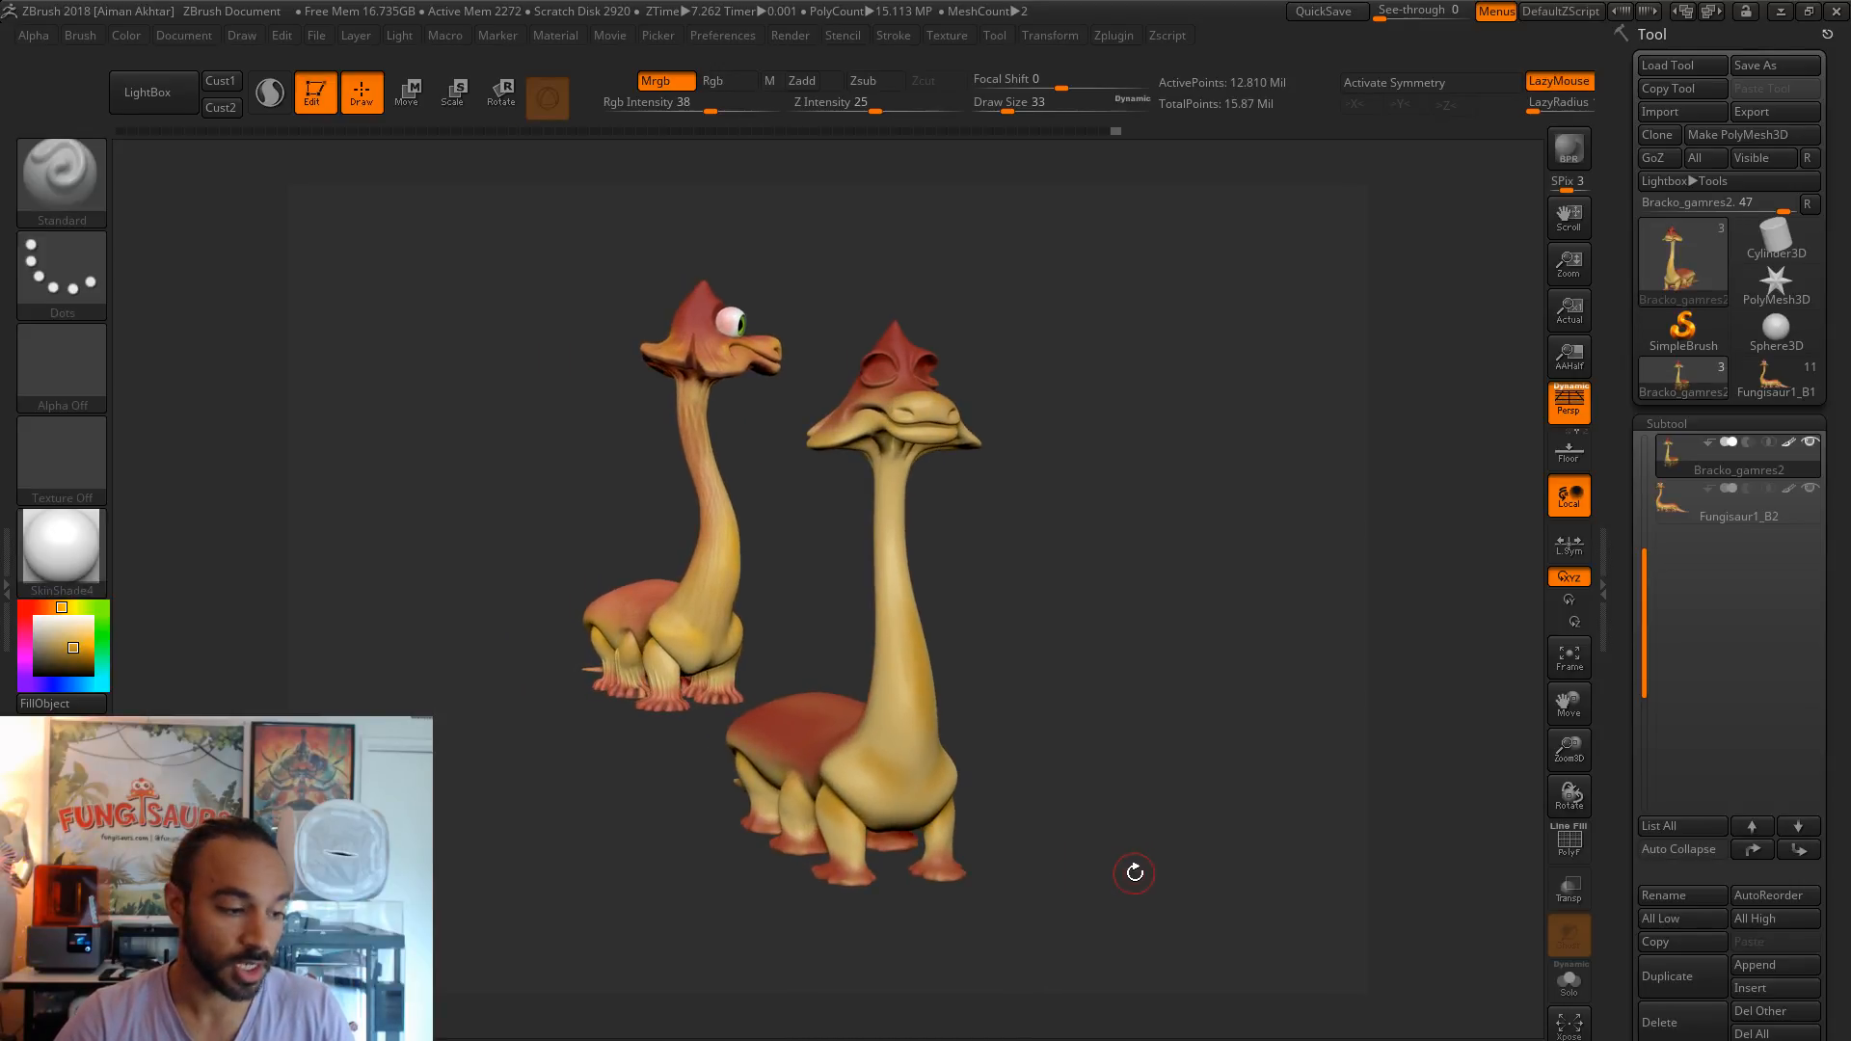
left_click_drag(1119, 644, 945, 590)
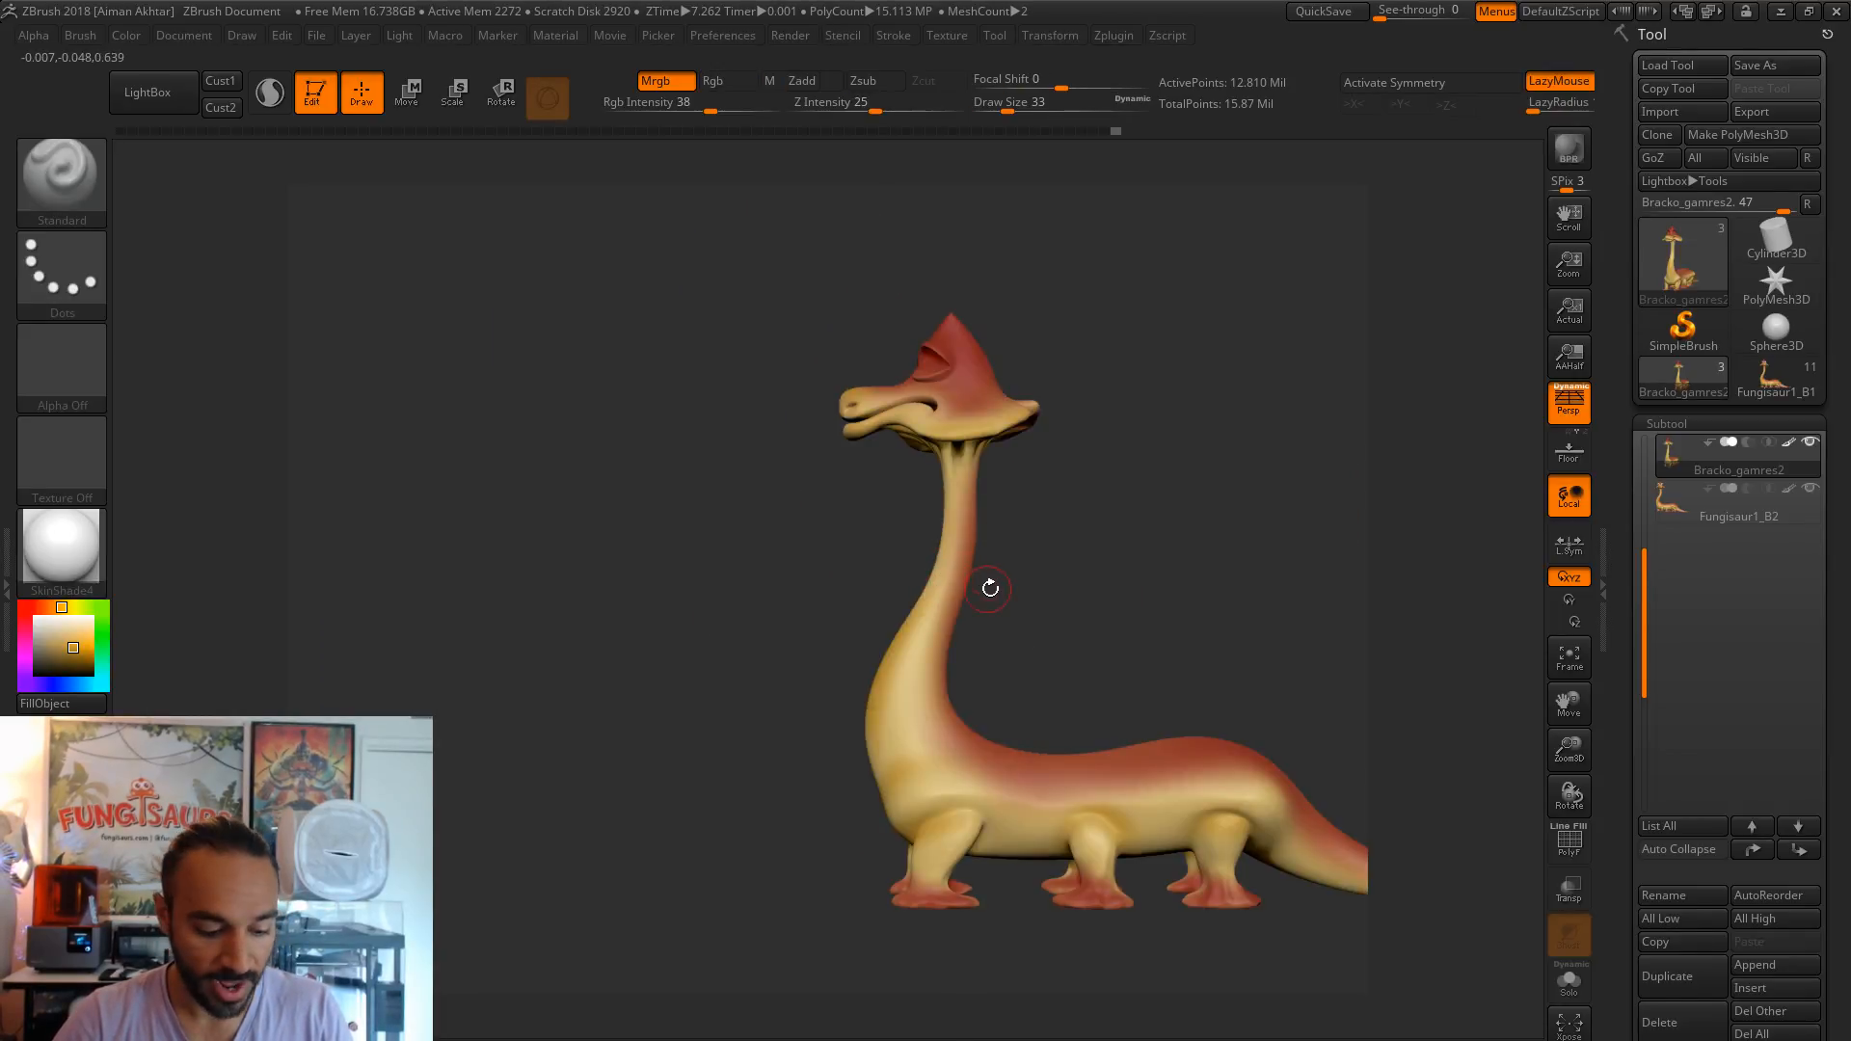
- Drop the game mesh to its lowest subdivision level and open its Geometry settings
key("shift")
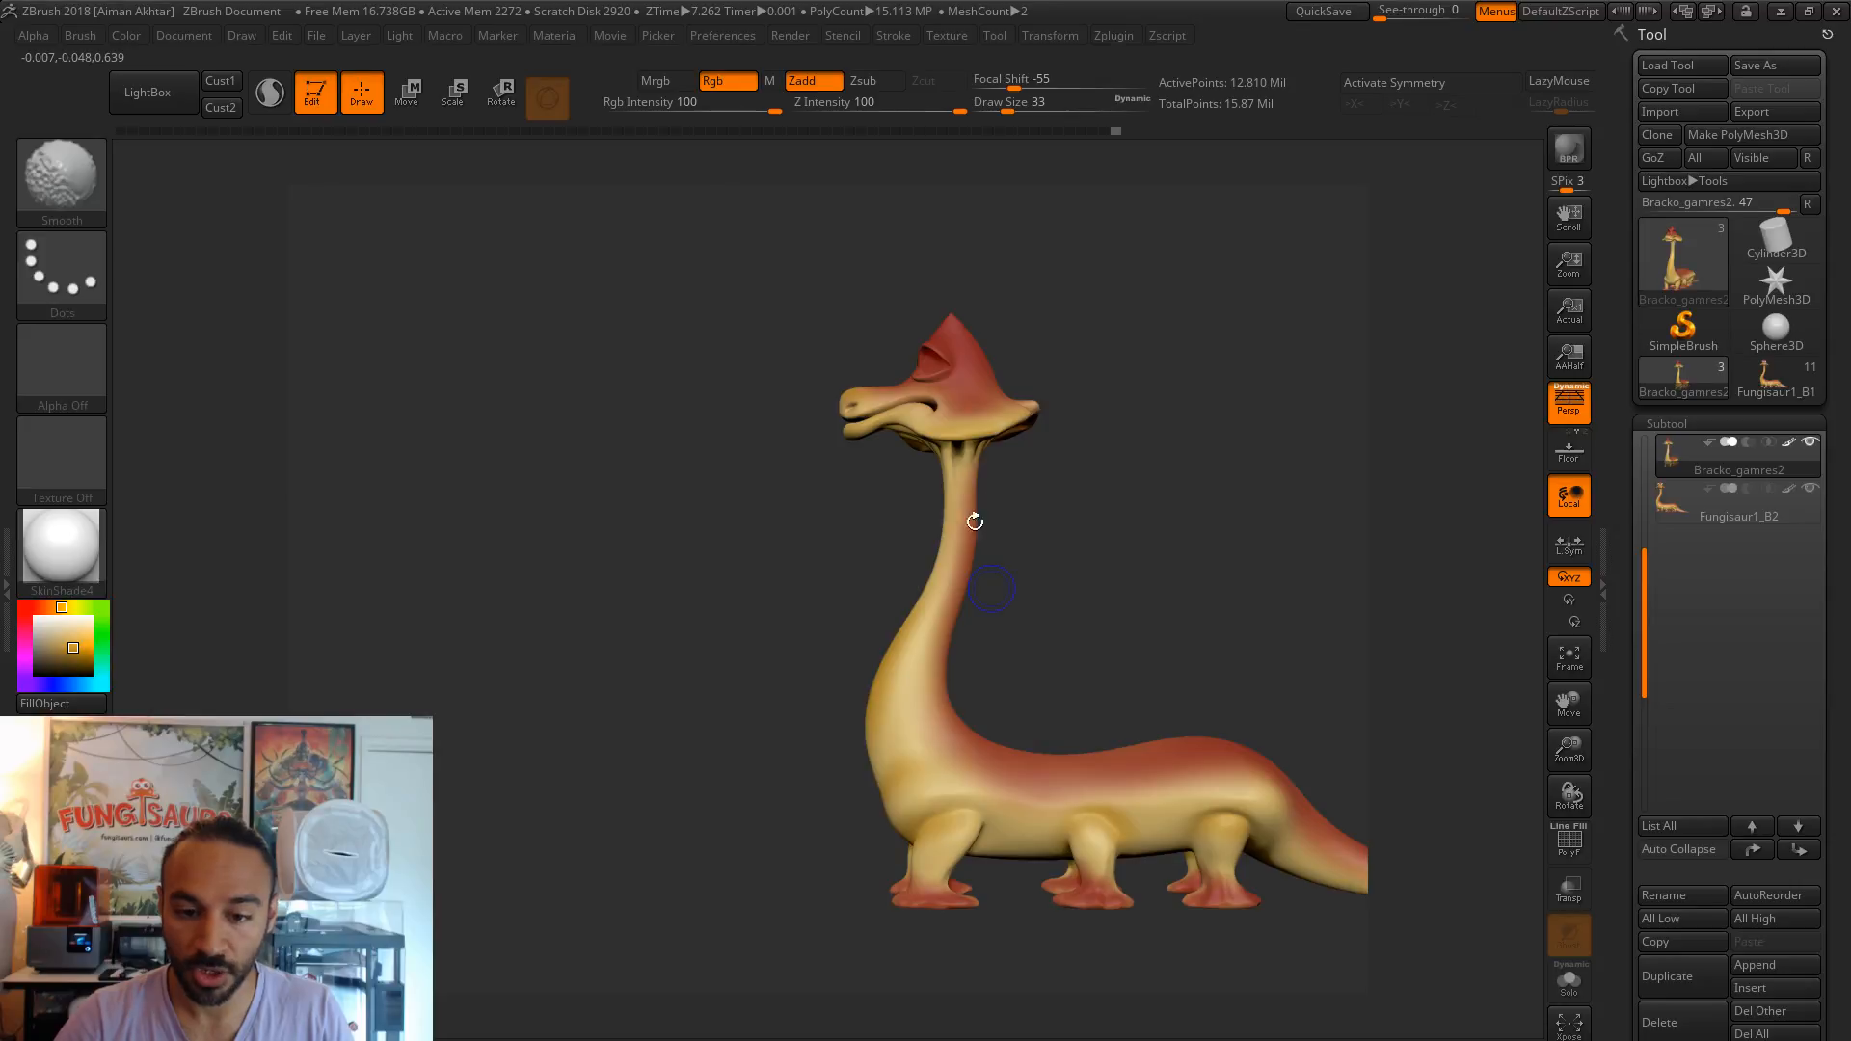
key("shift+d")
key("shift+d")
key("shift+d")
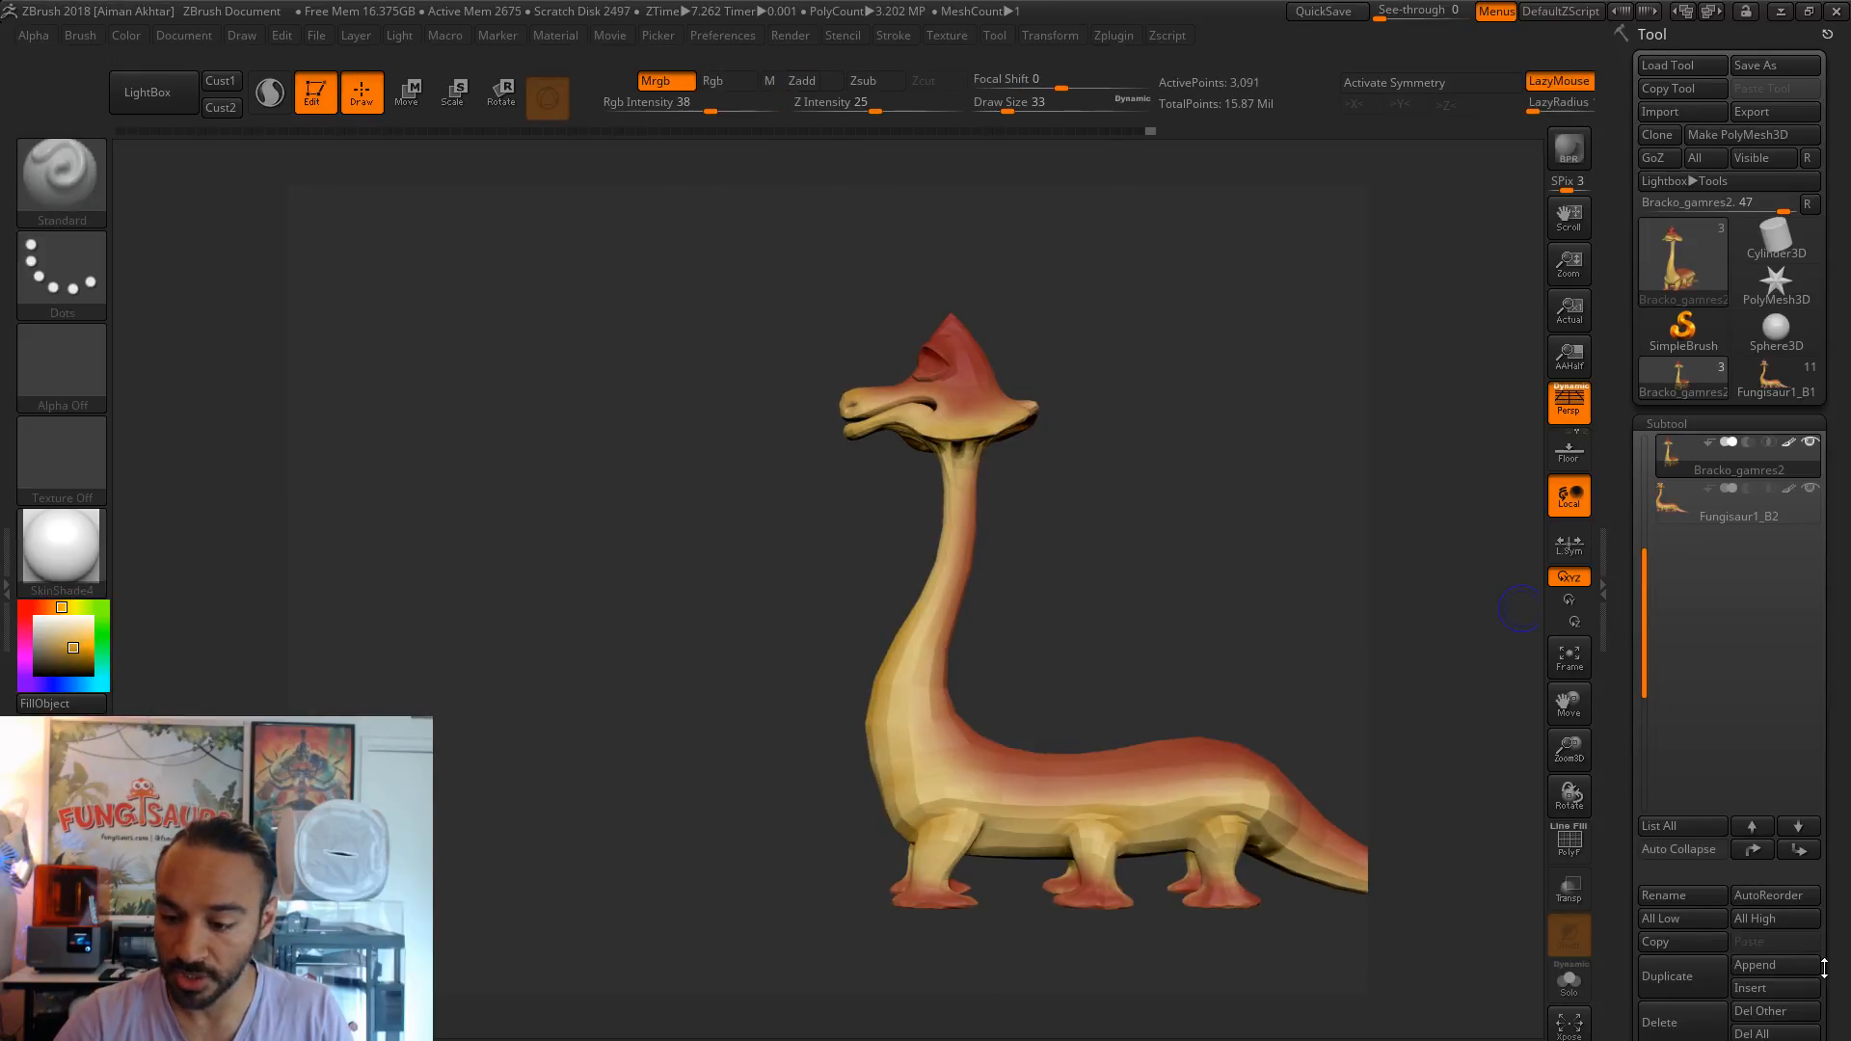
scroll(1840, 835, "down", 3)
left_click(1697, 957)
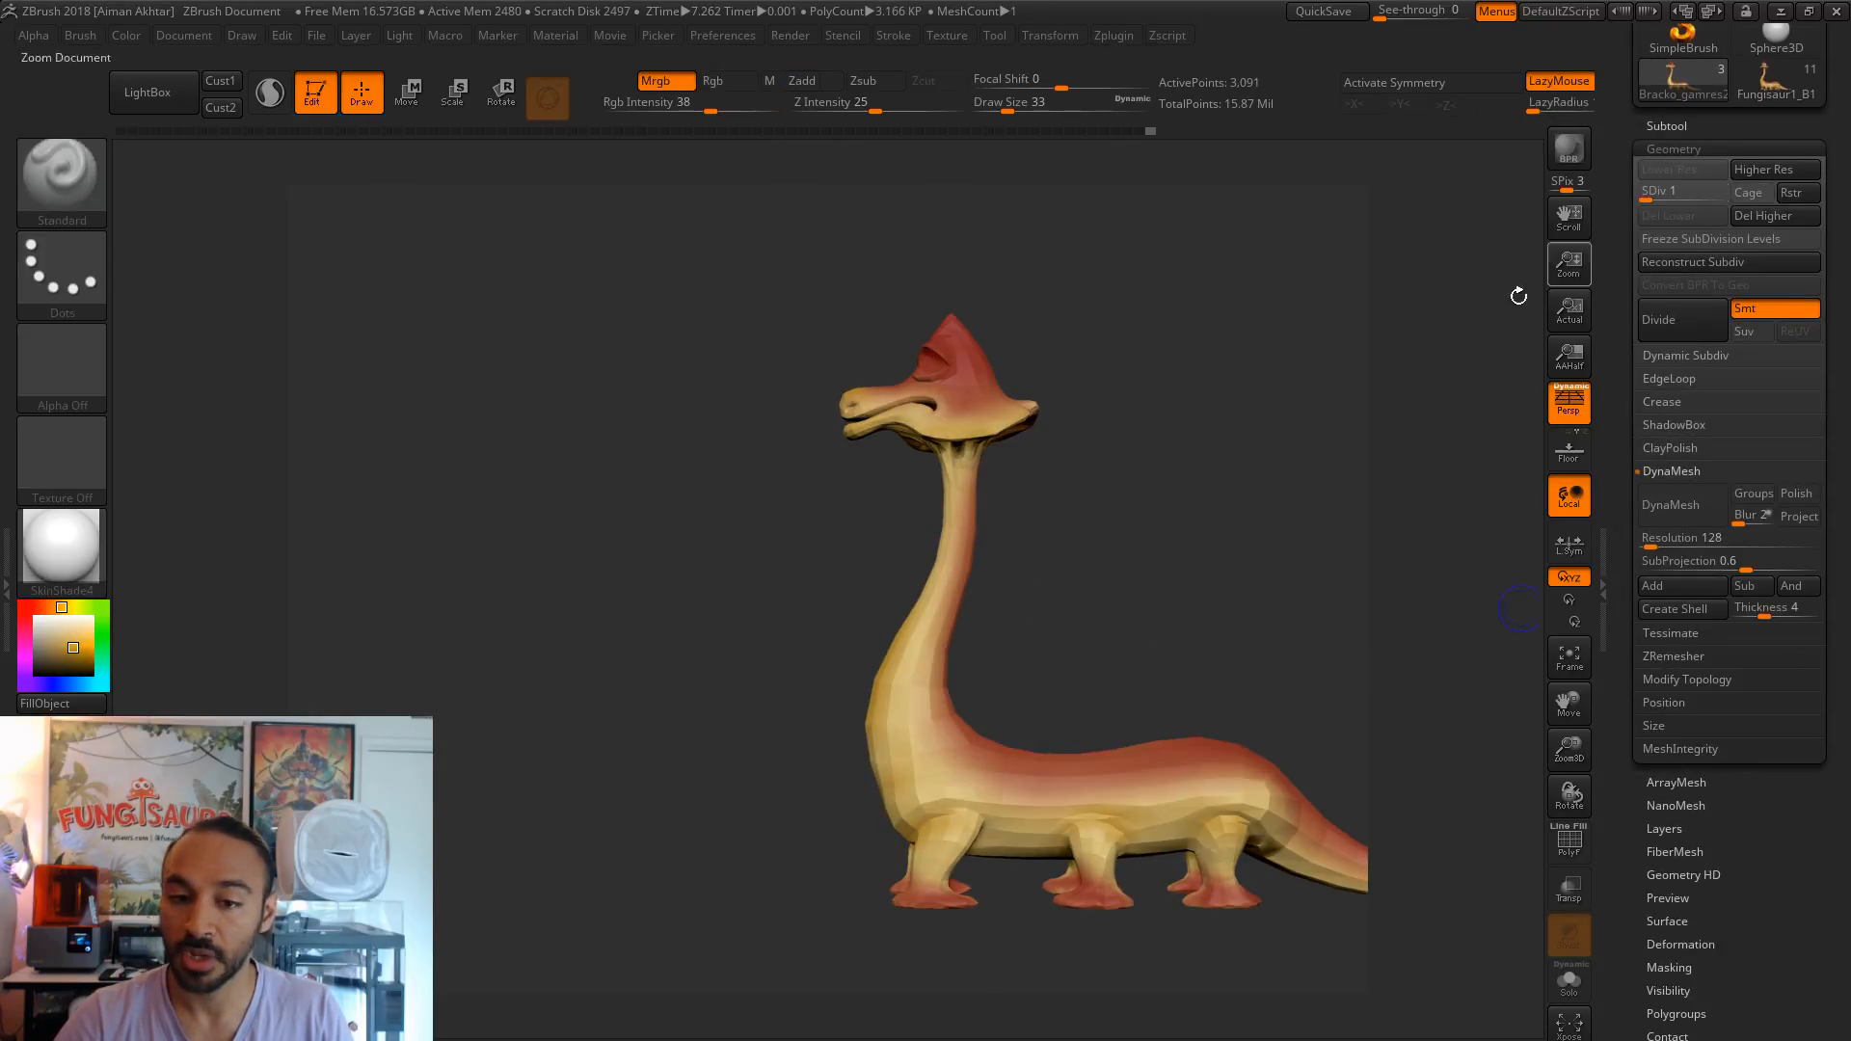
- Switch to Rotate and start a topological mask around the base of the lower jaw from beneath the head
left_click(1578, 846)
left_click(1577, 846)
left_click_drag(1262, 530, 1061, 1017, "alt")
left_click_drag(986, 530, 1044, 761, "alt")
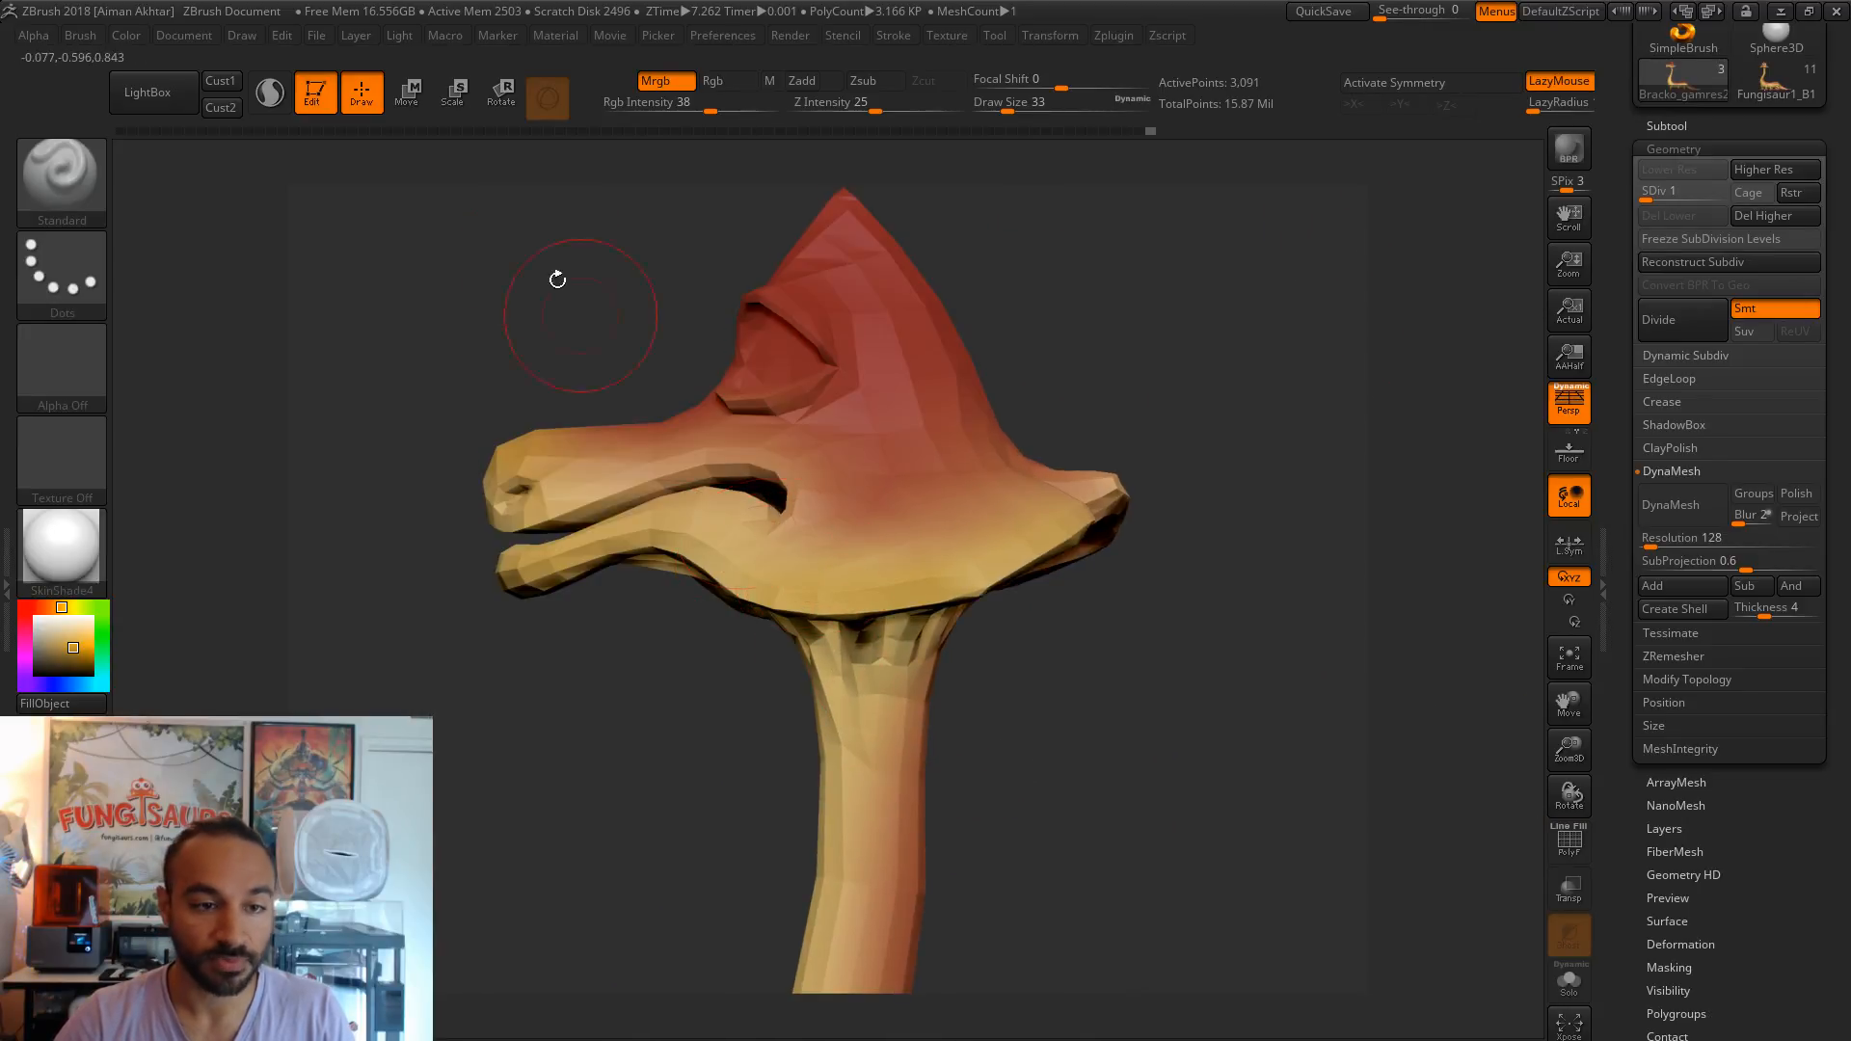
left_click(501, 113)
left_click_drag(933, 734, 1004, 564)
left_click_drag(783, 651, 687, 621, "ctrl")
left_click(546, 98)
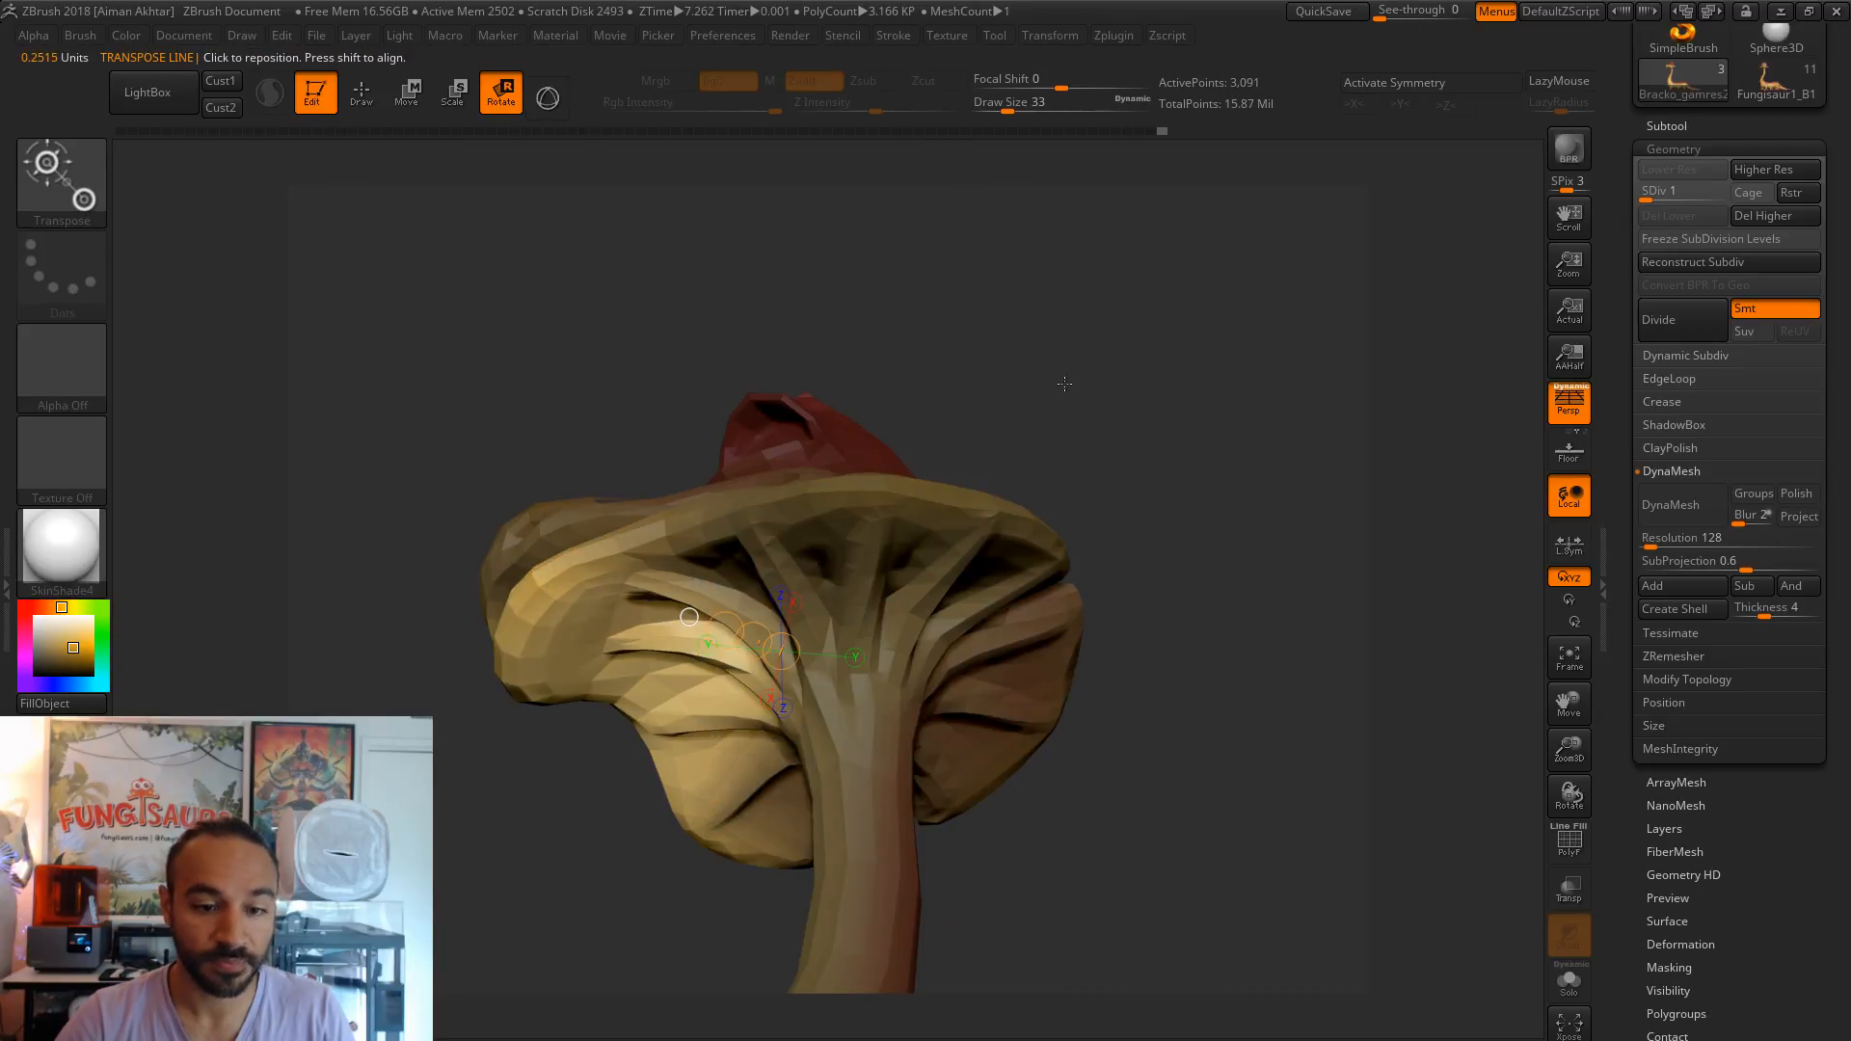
- Extend the topological mask over the rest of the head and neck, leaving only the lower jaw unmasked
left_click_drag(1108, 433, 1130, 613)
left_click_drag(820, 614, 610, 562, "ctrl")
left_click_drag(640, 653, 819, 516)
left_click_drag(762, 438, 819, 407, "ctrl")
left_click_drag(1109, 549, 1152, 625)
left_click_drag(1047, 419, 759, 351)
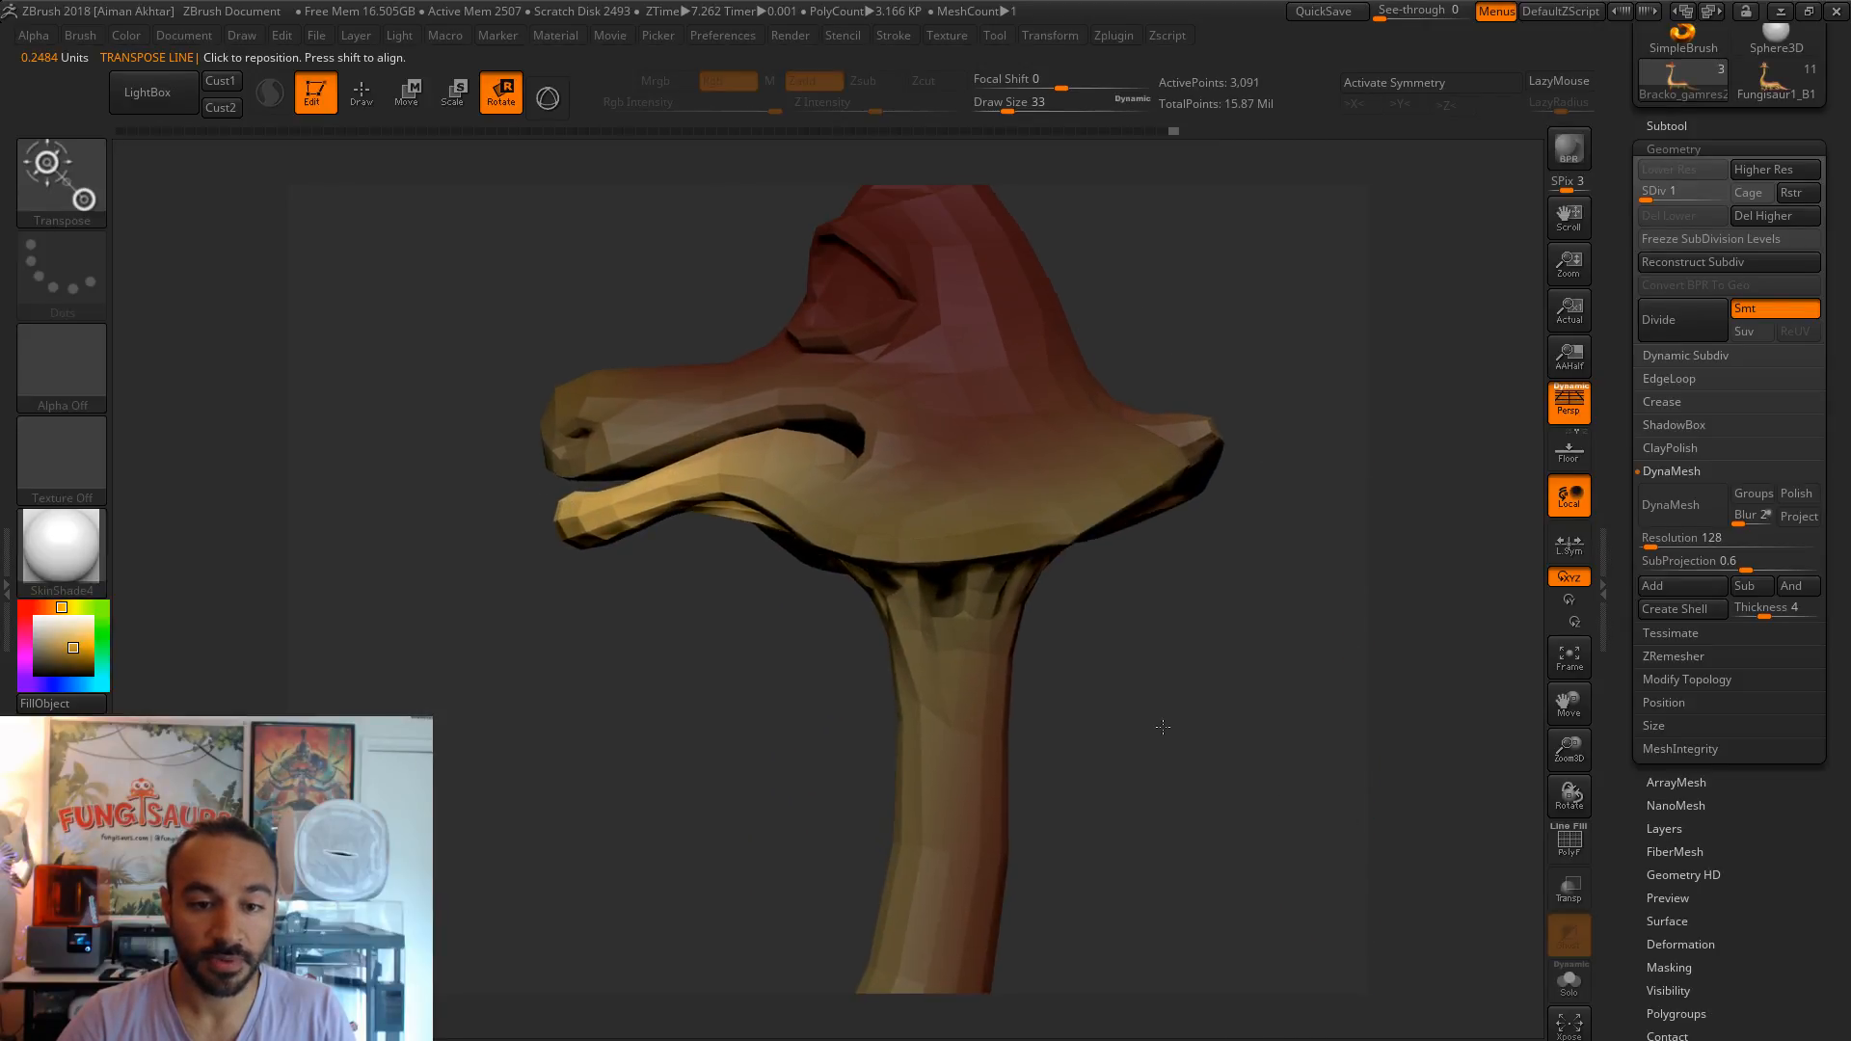
- Place the rotation line at the jaw hinge and extend the mask over the back of the head
left_click_drag(836, 554, 775, 533)
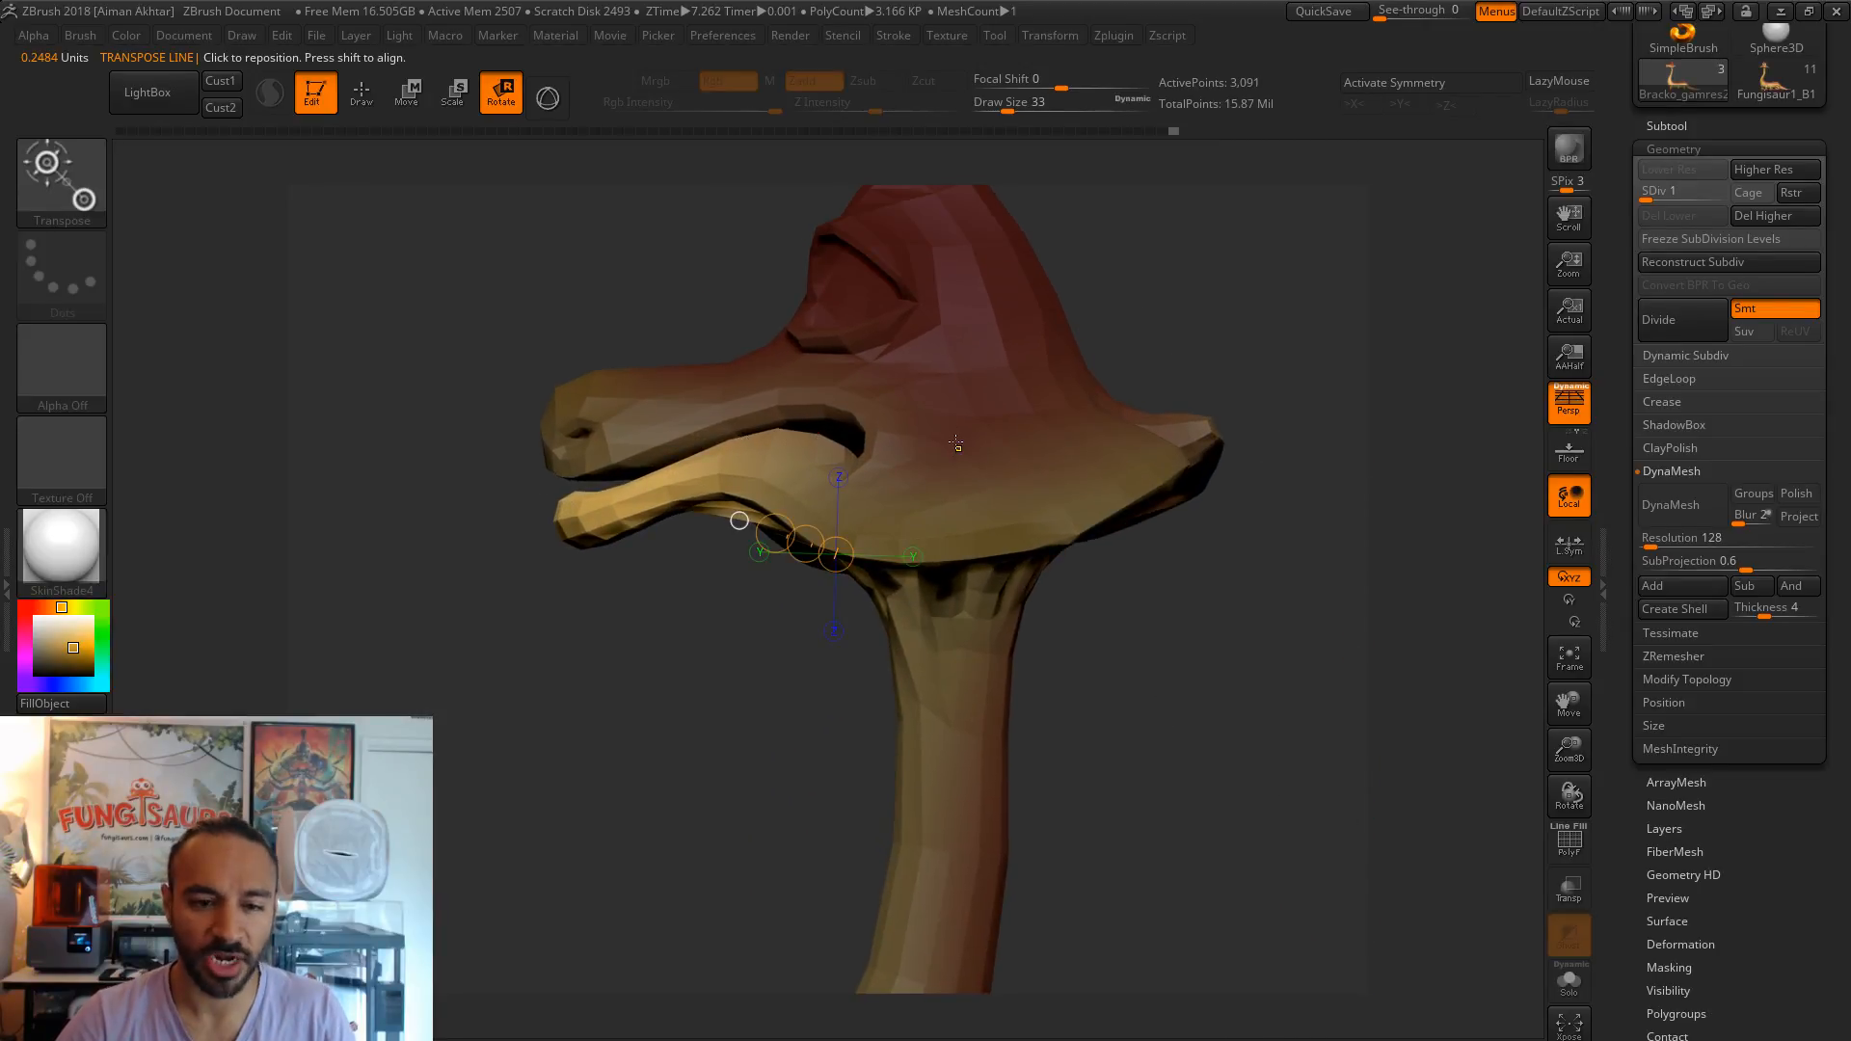
left_click(910, 482)
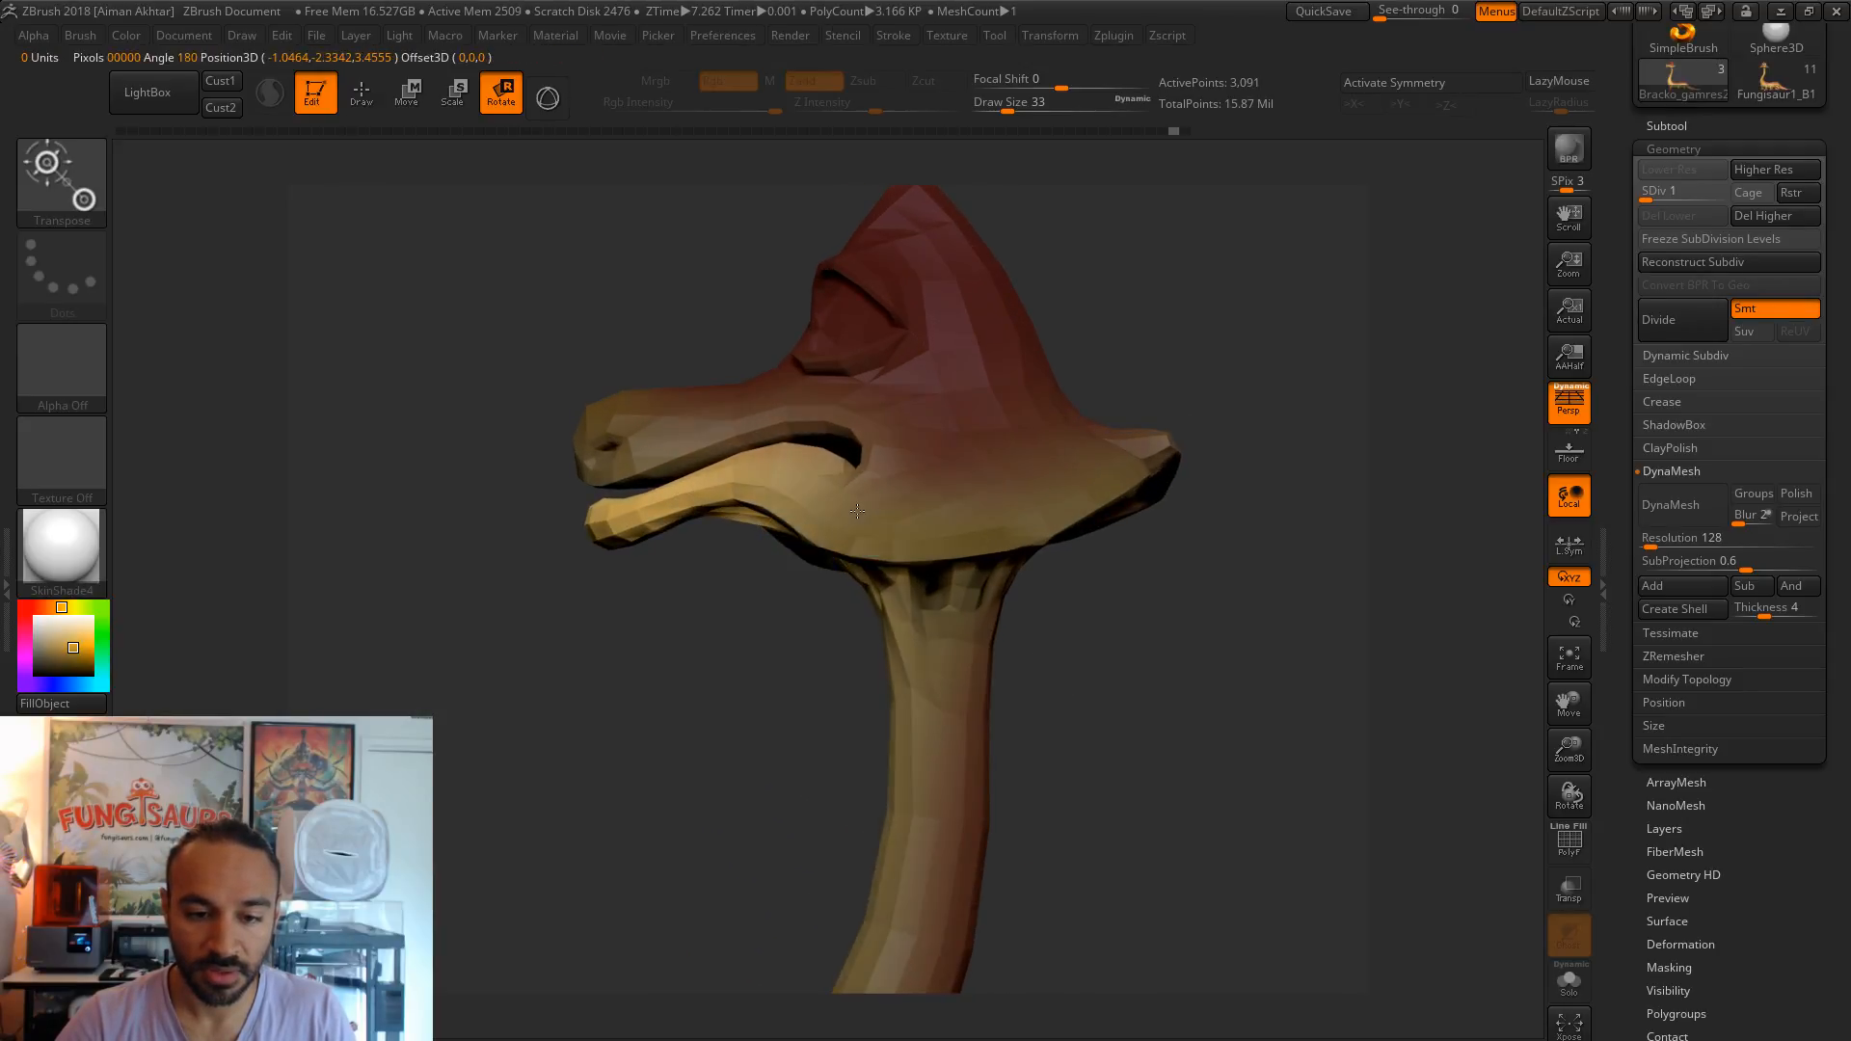
left_click_drag(836, 559, 782, 540)
left_click_drag(1165, 748, 1132, 560, "alt")
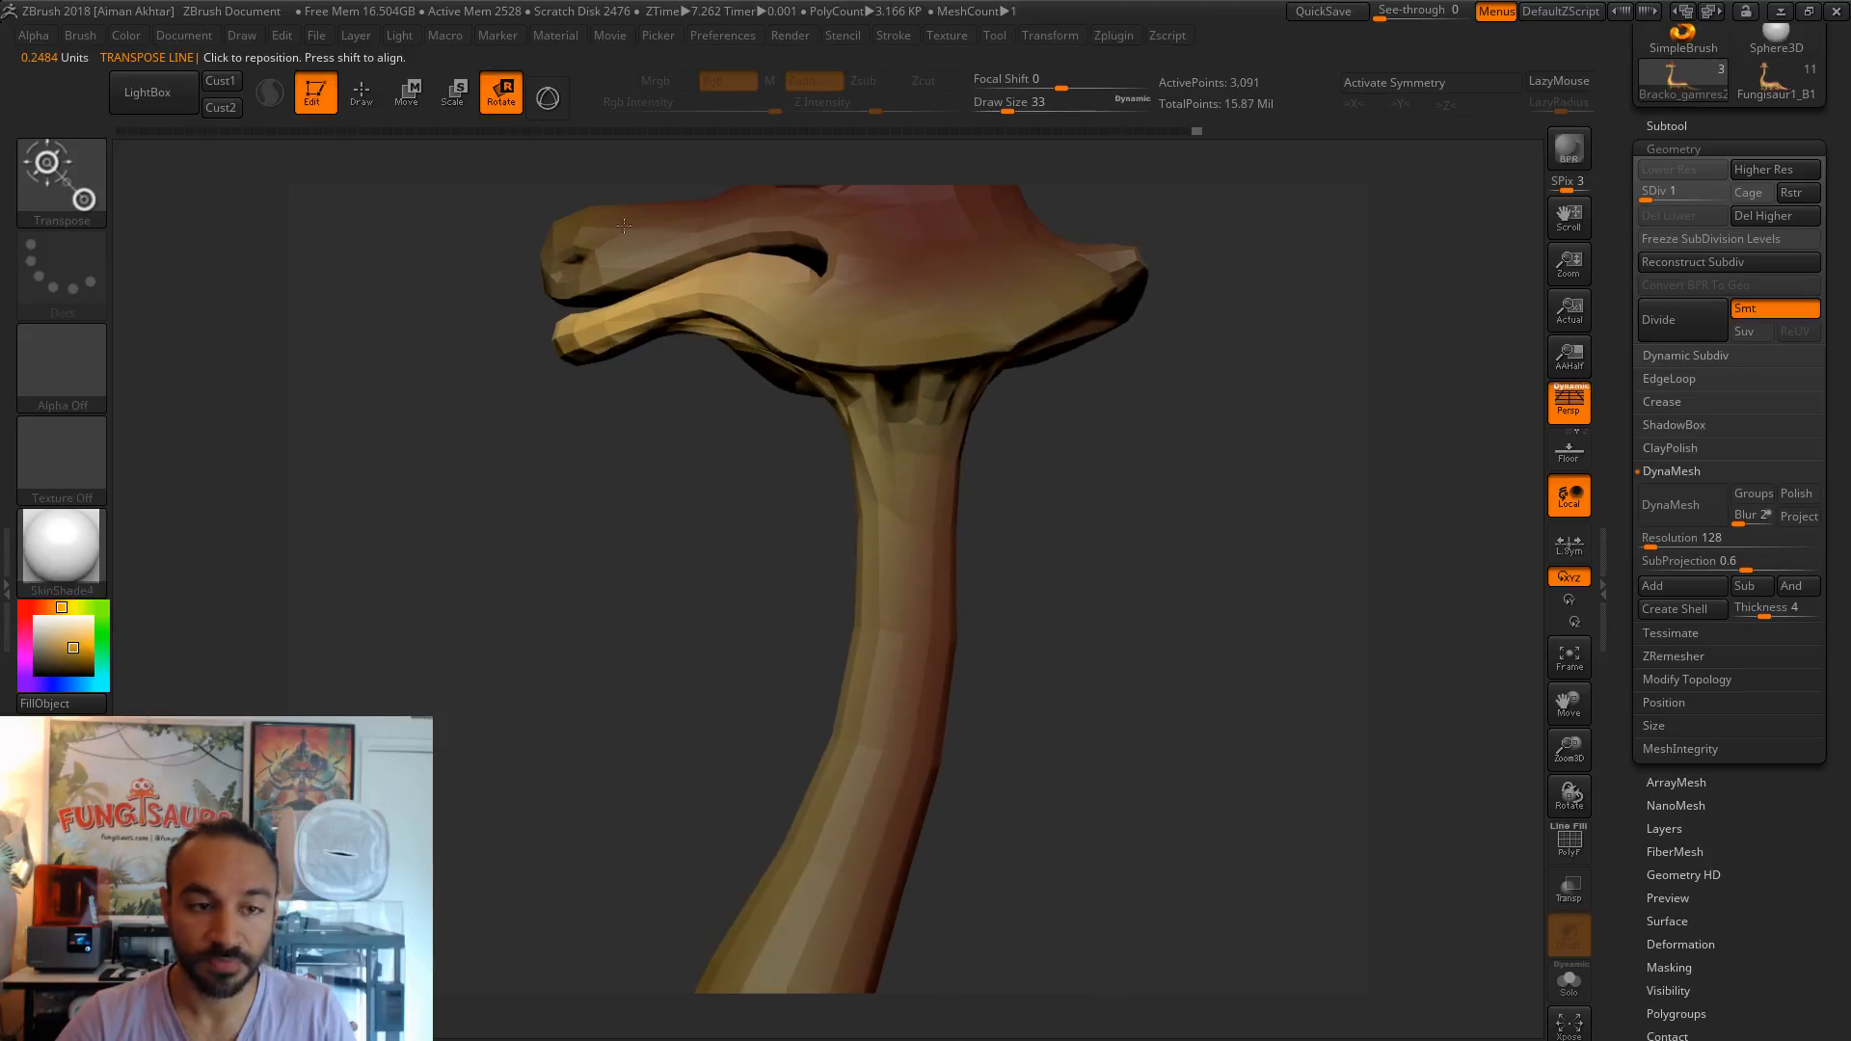
left_click(374, 102)
mouse_move(1025, 476)
left_mouse_down("alt")
mouse_move(975, 488)
mouse_move(1058, 682)
left_mouse_up("alt")
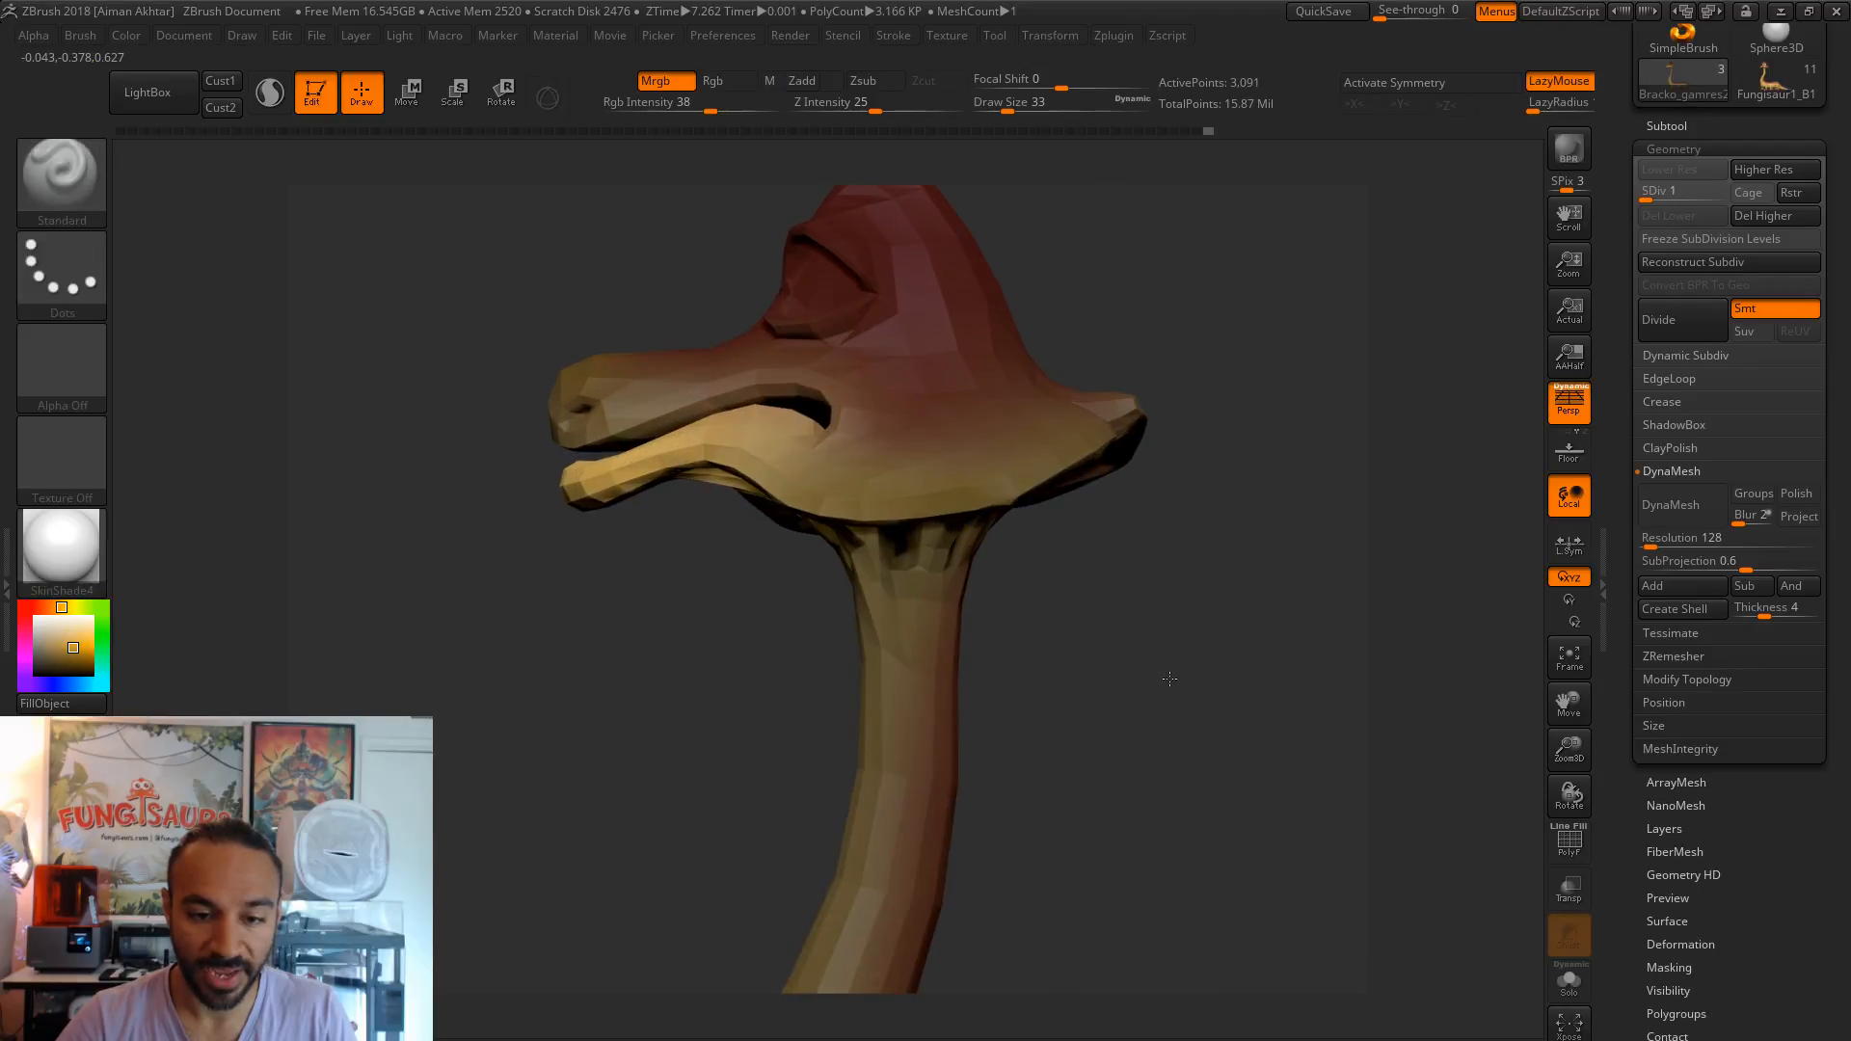
left_click_drag(1253, 590, 863, 144, "ctrl")
left_click_drag(1094, 274, 1120, 323, "alt")
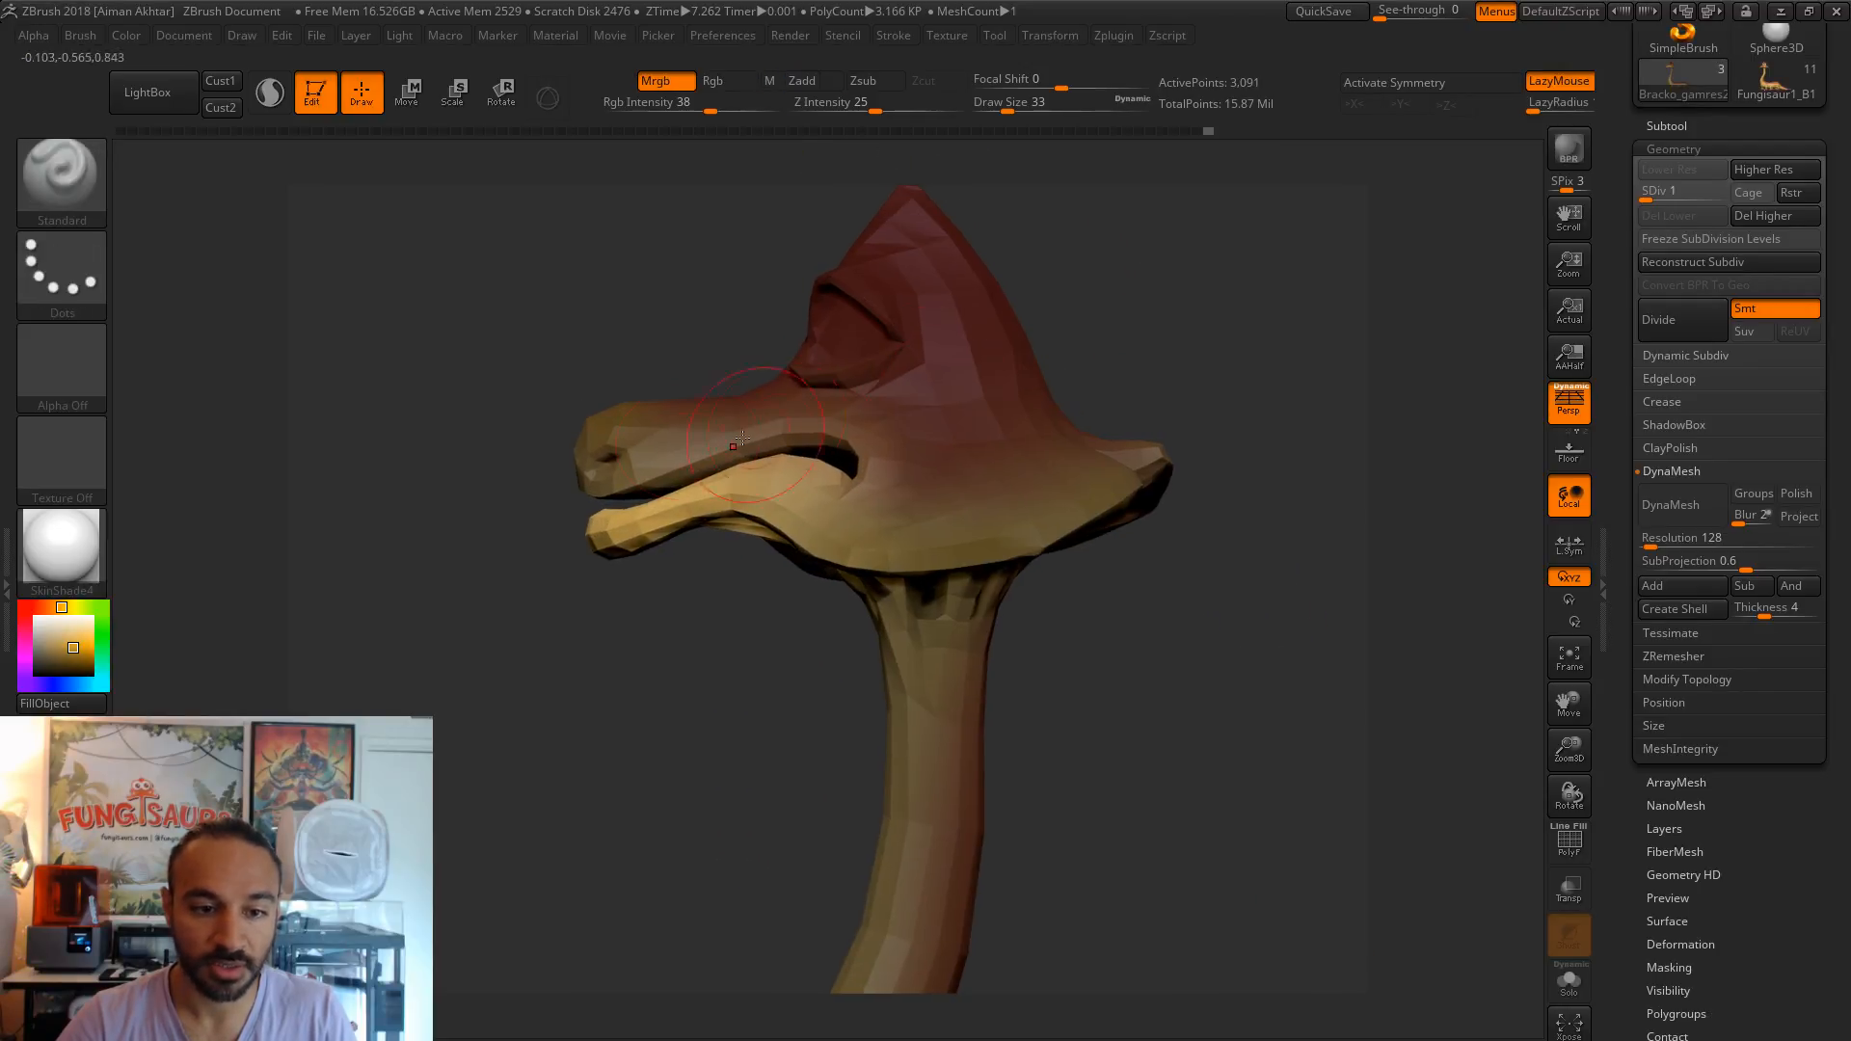
- Try to rotate the lower jaw open about its hinge, undoing each unsatisfactory attempt
left_click(501, 93)
mouse_move(874, 524)
left_mouse_down()
mouse_move(874, 282)
mouse_move(724, 318)
mouse_move(810, 291)
mouse_move(870, 318)
mouse_move(690, 351)
left_mouse_up()
key("ctrl+z")
left_click_drag(752, 776, 974, 752)
left_click_drag(874, 283, 995, 320)
key("ctrl+z")
left_click_drag(865, 550, 968, 399, "shift")
mouse_move(1218, 541)
left_mouse_down()
mouse_move(1231, 401)
mouse_move(1297, 440)
mouse_move(1226, 539)
mouse_move(1239, 462)
left_mouse_up()
key("ctrl+z")
left_click_drag(1118, 381, 1129, 460)
left_click_drag(864, 342, 912, 358)
key("ctrl+z")
- Refine the mask around the jaw hinge and rotate the lower jaw downward to open the mouth
left_click_drag(1129, 791, 1045, 801)
left_click_drag(1043, 921, 632, 606, "ctrl")
left_click_drag(1080, 617, 1118, 699, "alt")
left_click_drag(864, 380, 907, 386)
key("ctrl+z")
left_click_drag(1038, 787, 622, 601, "ctrl")
left_click_drag(864, 380, 962, 423)
- Mask the head topologically from between the eyes, leaving only the upper snout unmasked
mouse_move(1206, 529)
left_mouse_down("alt")
mouse_move(1268, 563)
mouse_move(1138, 570)
mouse_move(1176, 559)
mouse_move(1202, 496)
left_mouse_up("alt")
left_click_drag(1324, 240, 1172, 582)
left_click_drag(820, 369, 780, 484, "ctrl")
left_click_drag(1301, 607, 1088, 599)
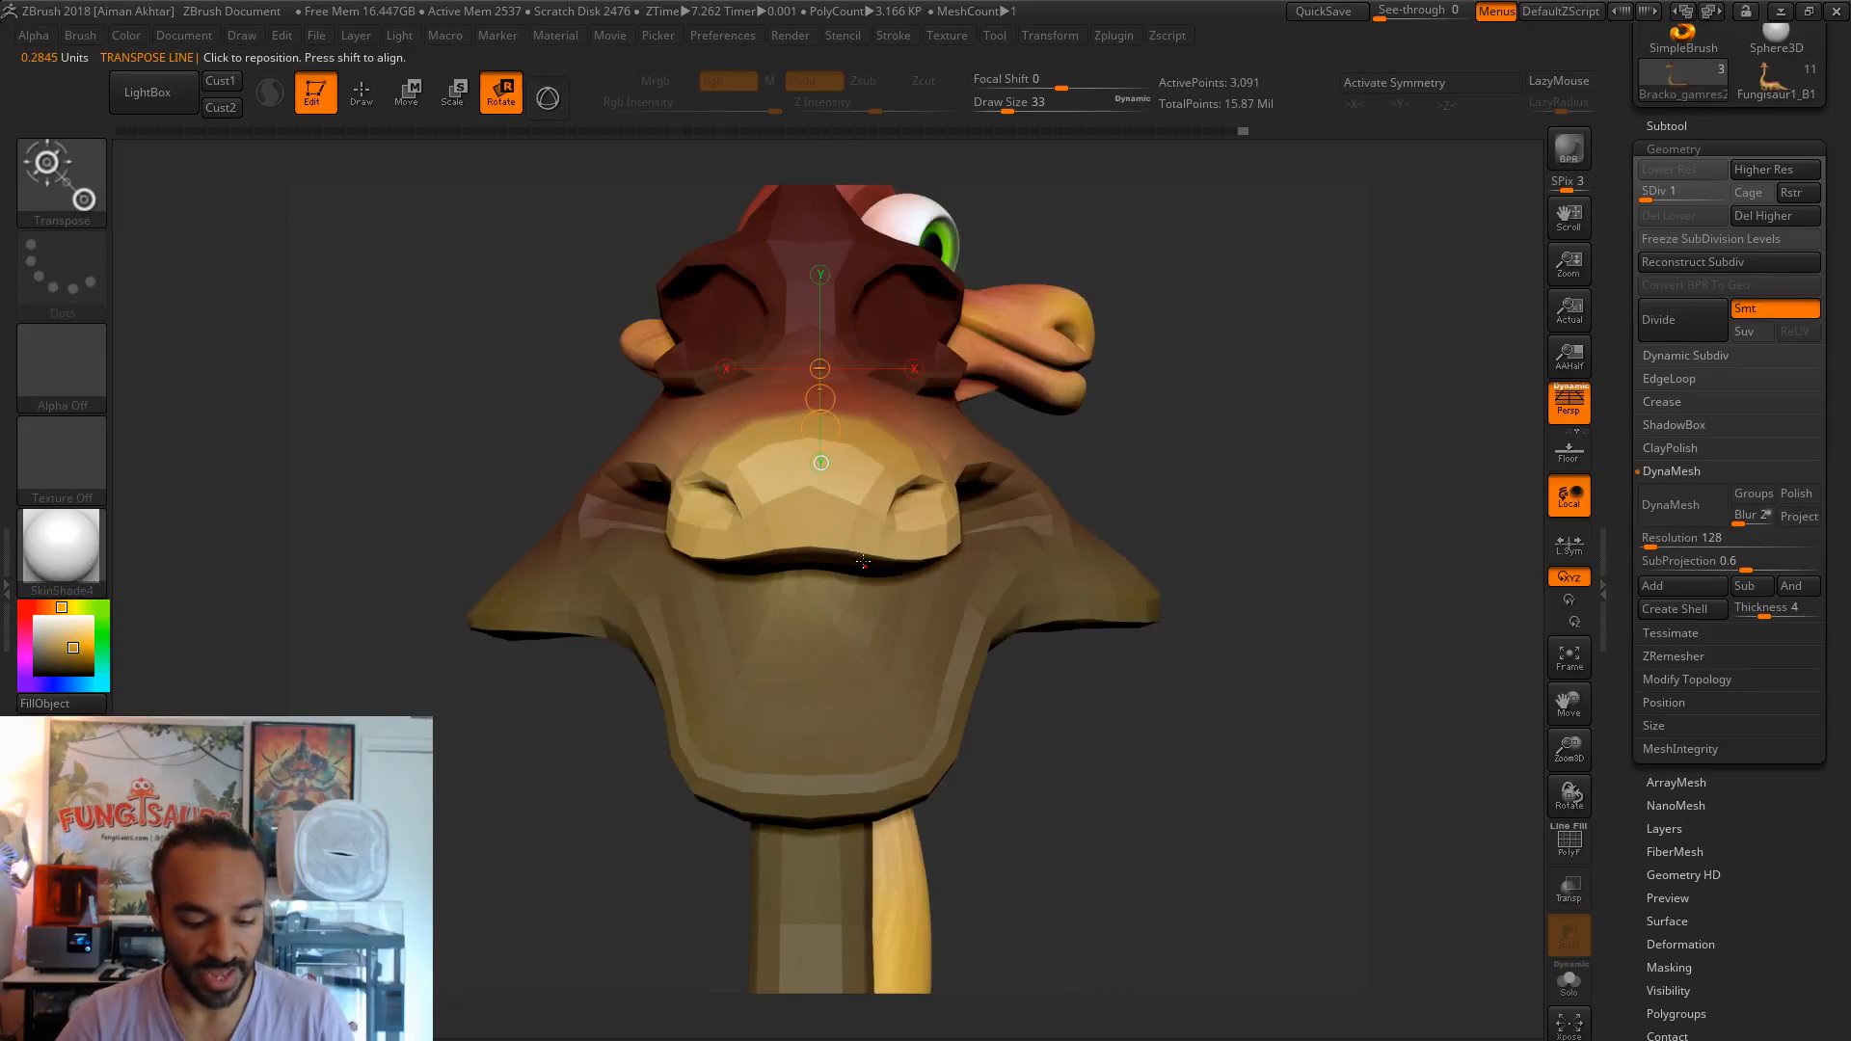
key("q")
left_click_drag(1132, 419, 1243, 409, "shift")
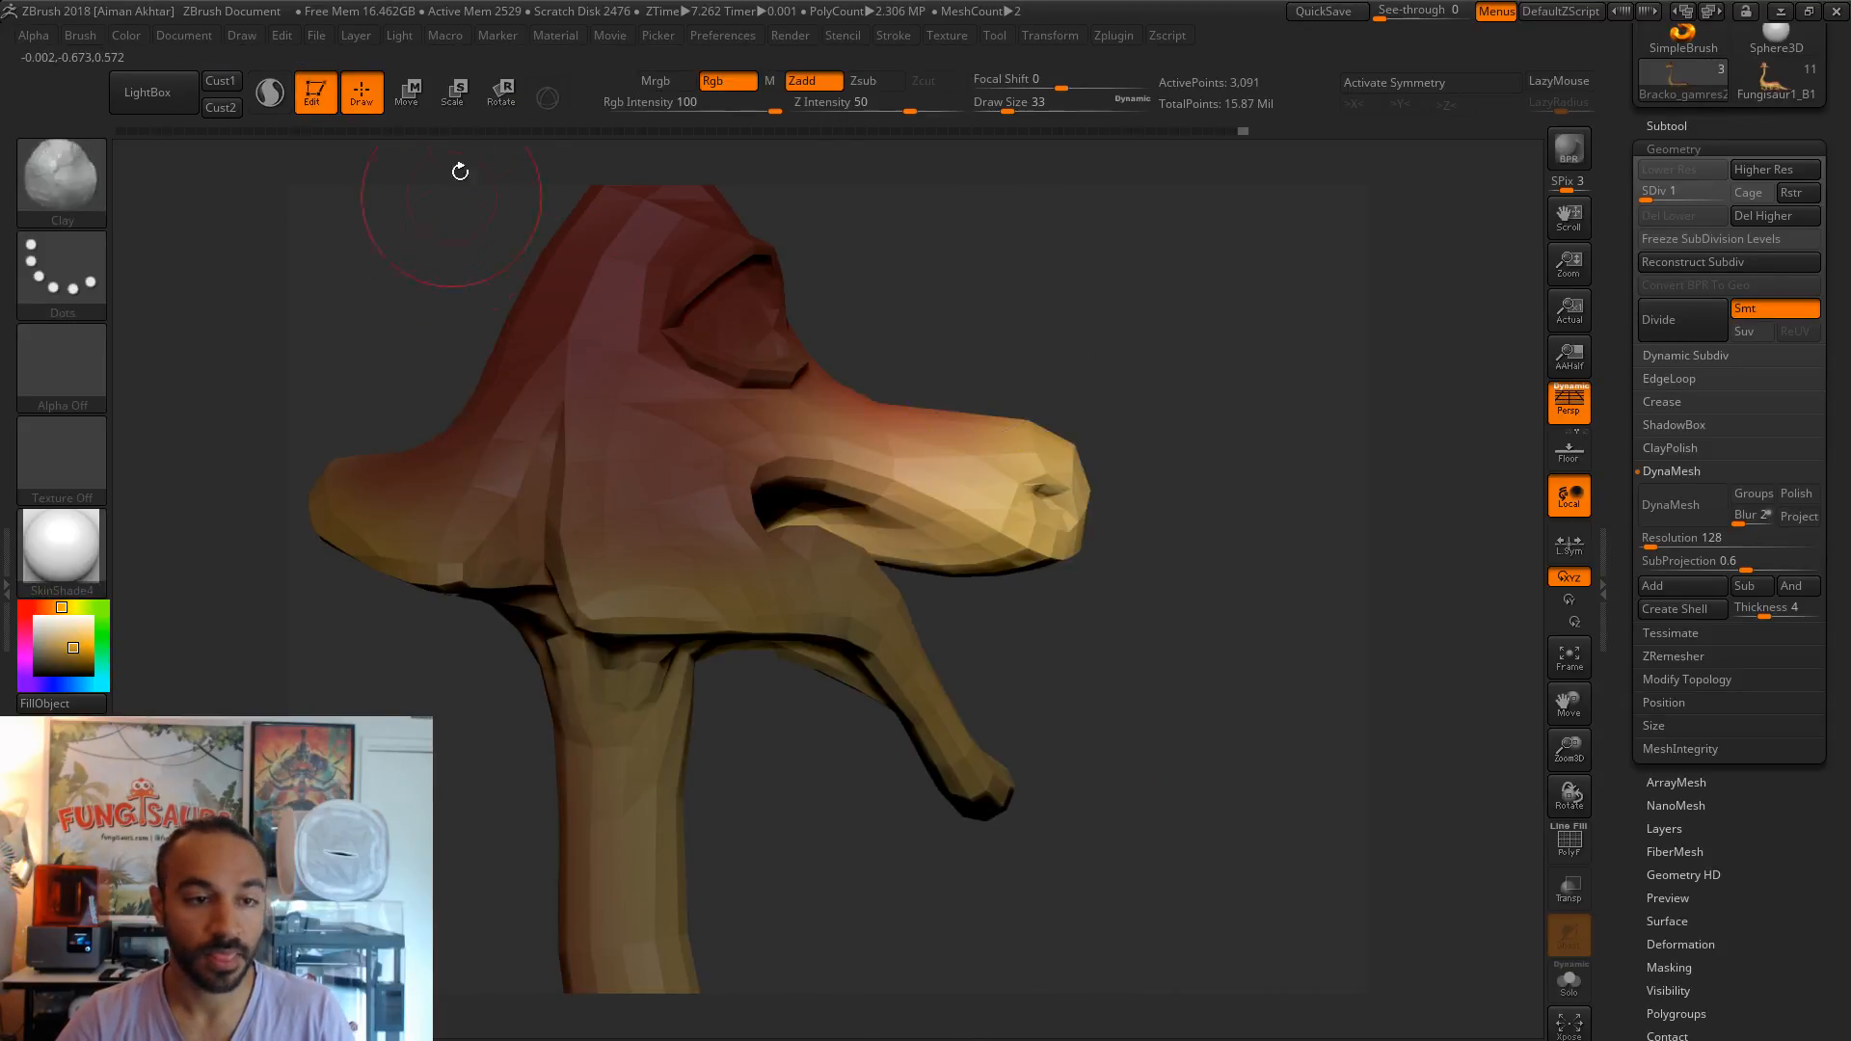
- Rotate the upper snout slightly upward about the corner of the mouth
left_click(420, 99)
left_click(501, 96)
mouse_move(751, 457)
left_mouse_down("shift")
mouse_move(746, 231)
mouse_move(710, 233)
left_mouse_up("shift")
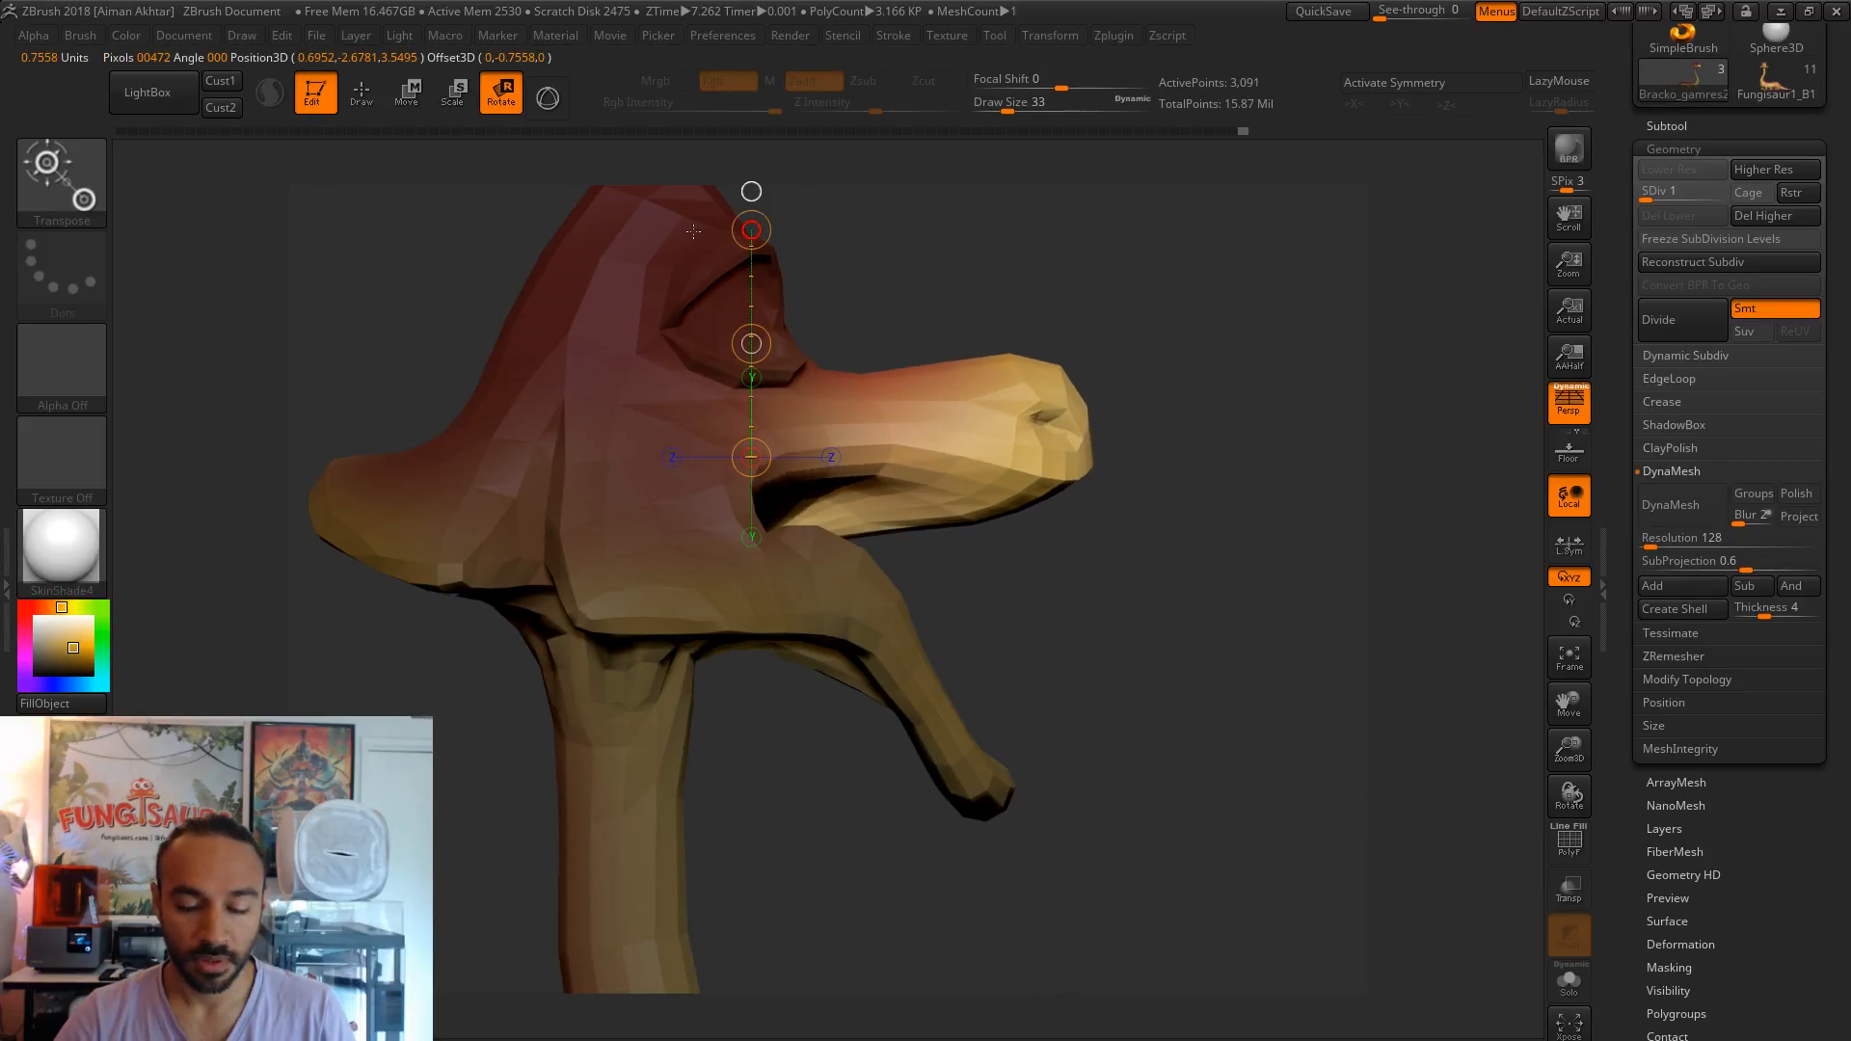
mouse_move(1244, 378)
left_mouse_down()
mouse_move(1099, 374)
mouse_move(1230, 372)
left_mouse_up()
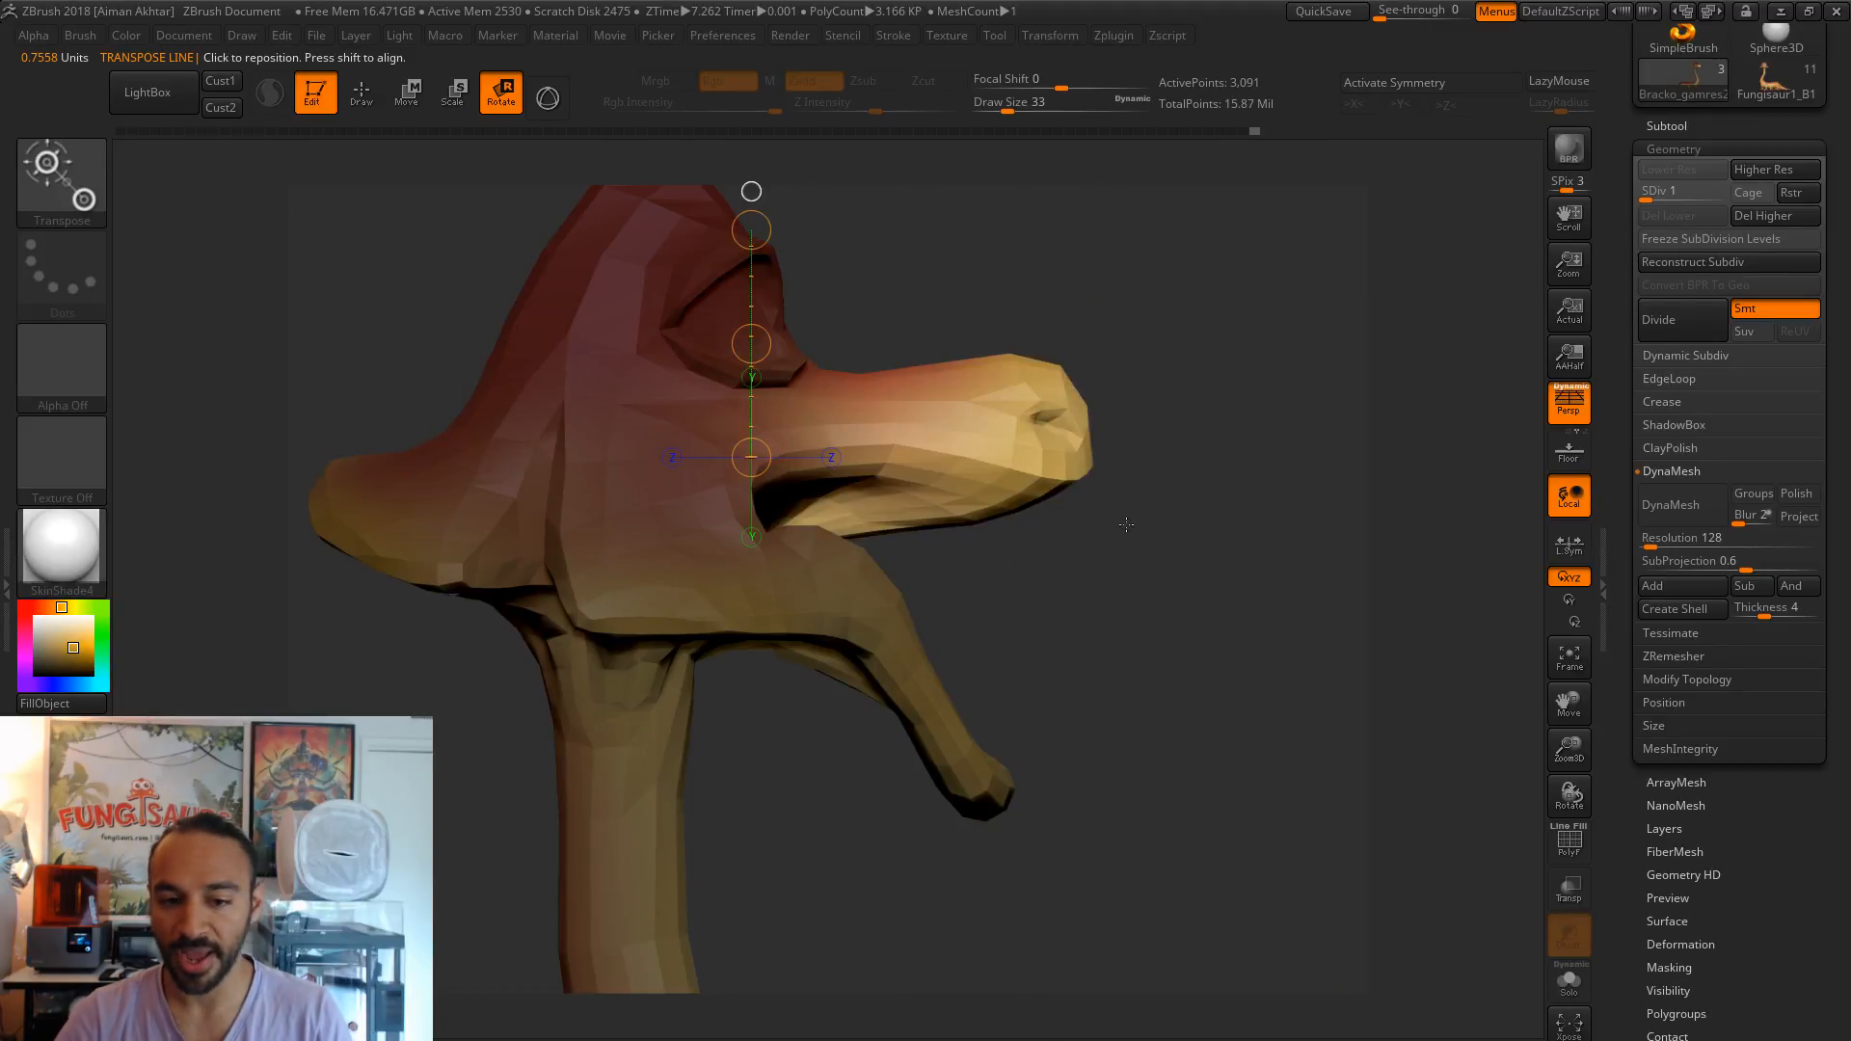
left_click_drag(1104, 615, 1122, 646, "alt")
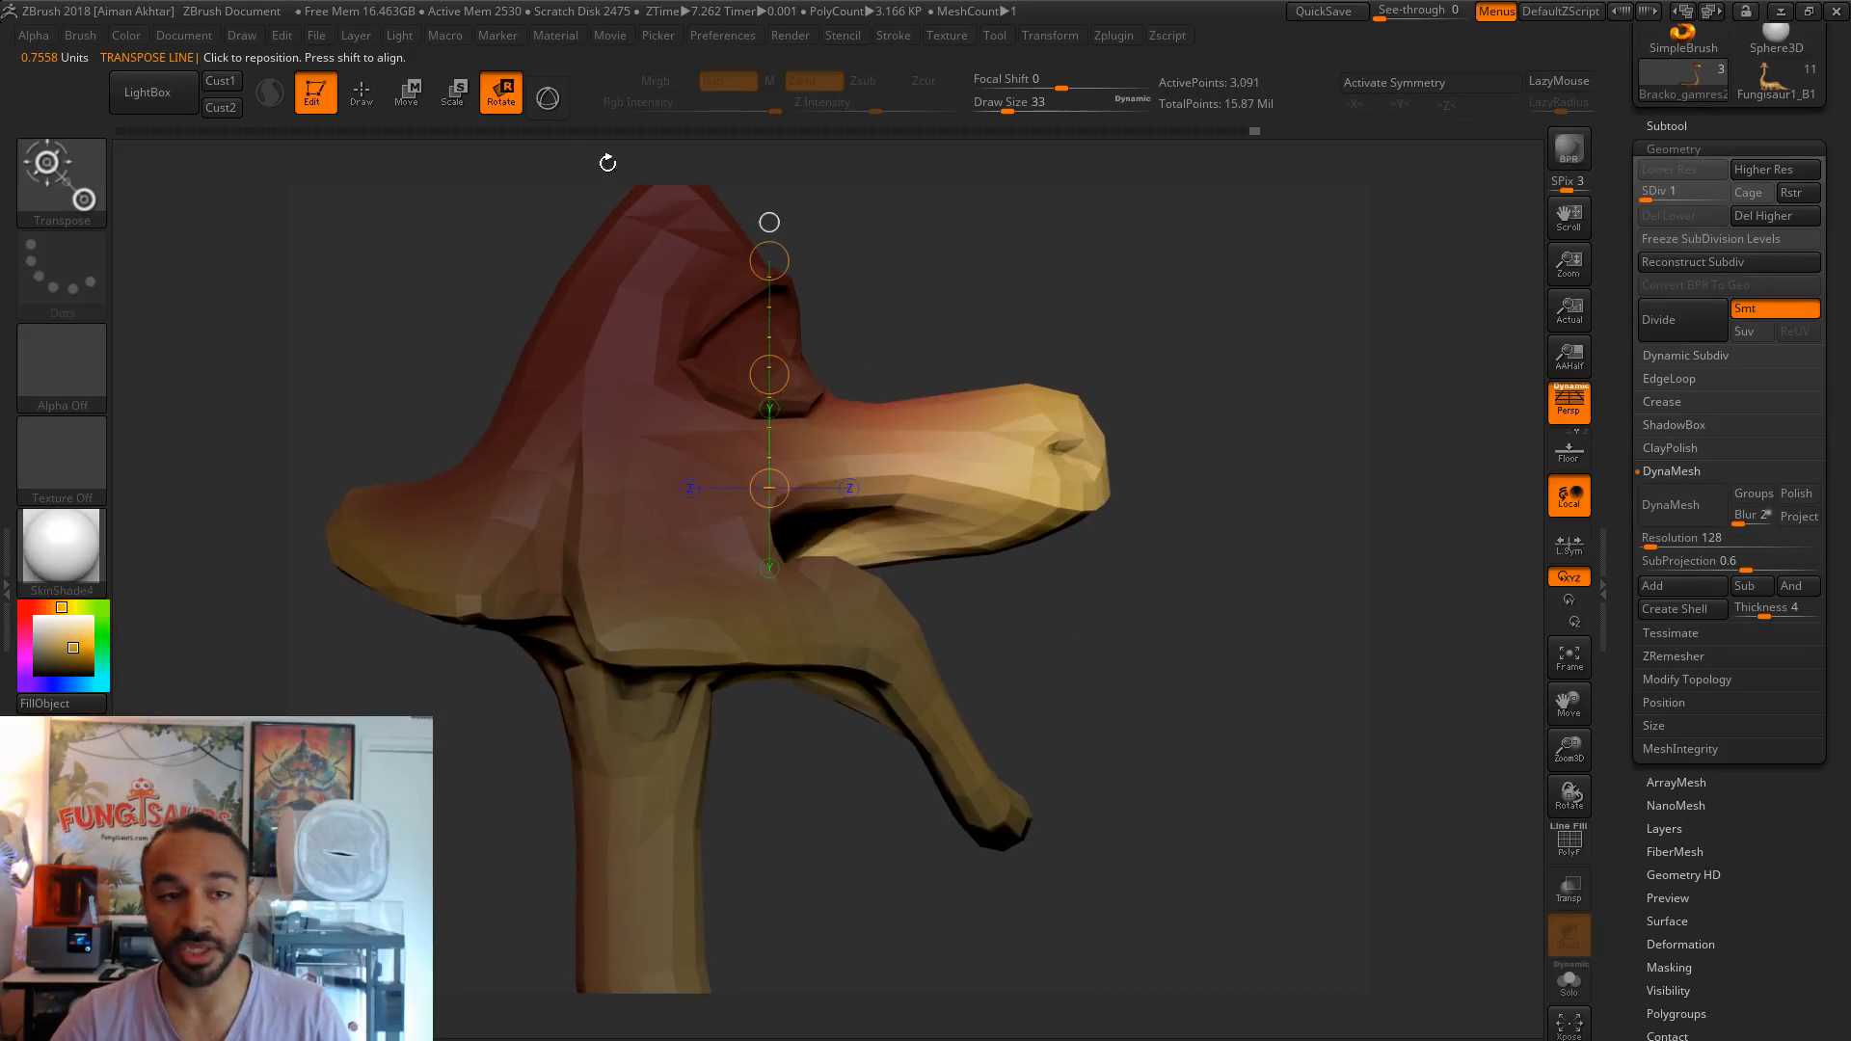
- Select the Move brush with draw size 39 and reshape the polygons at the opened mouth's corner
key("q")
left_click_drag(1012, 569, 911, 566)
key("b")
key("m")
key("v")
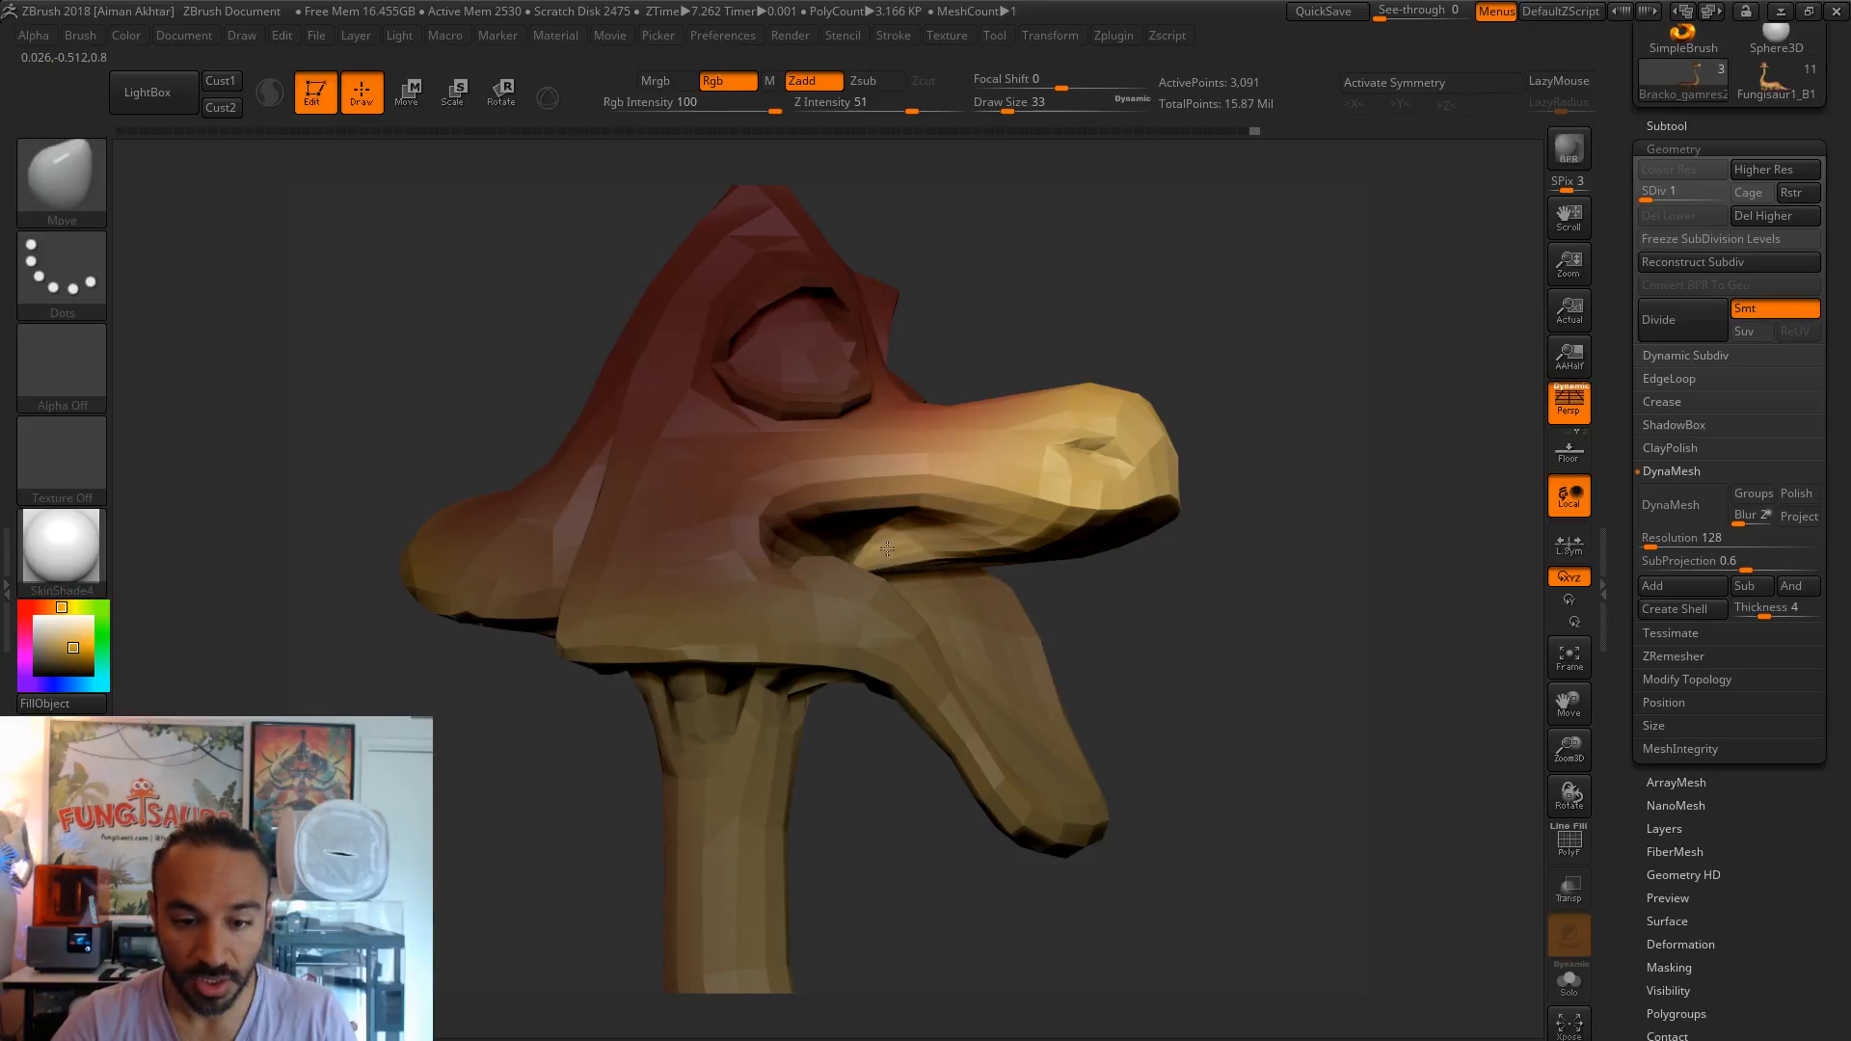
left_click_drag(1321, 632, 1078, 578)
key("shift")
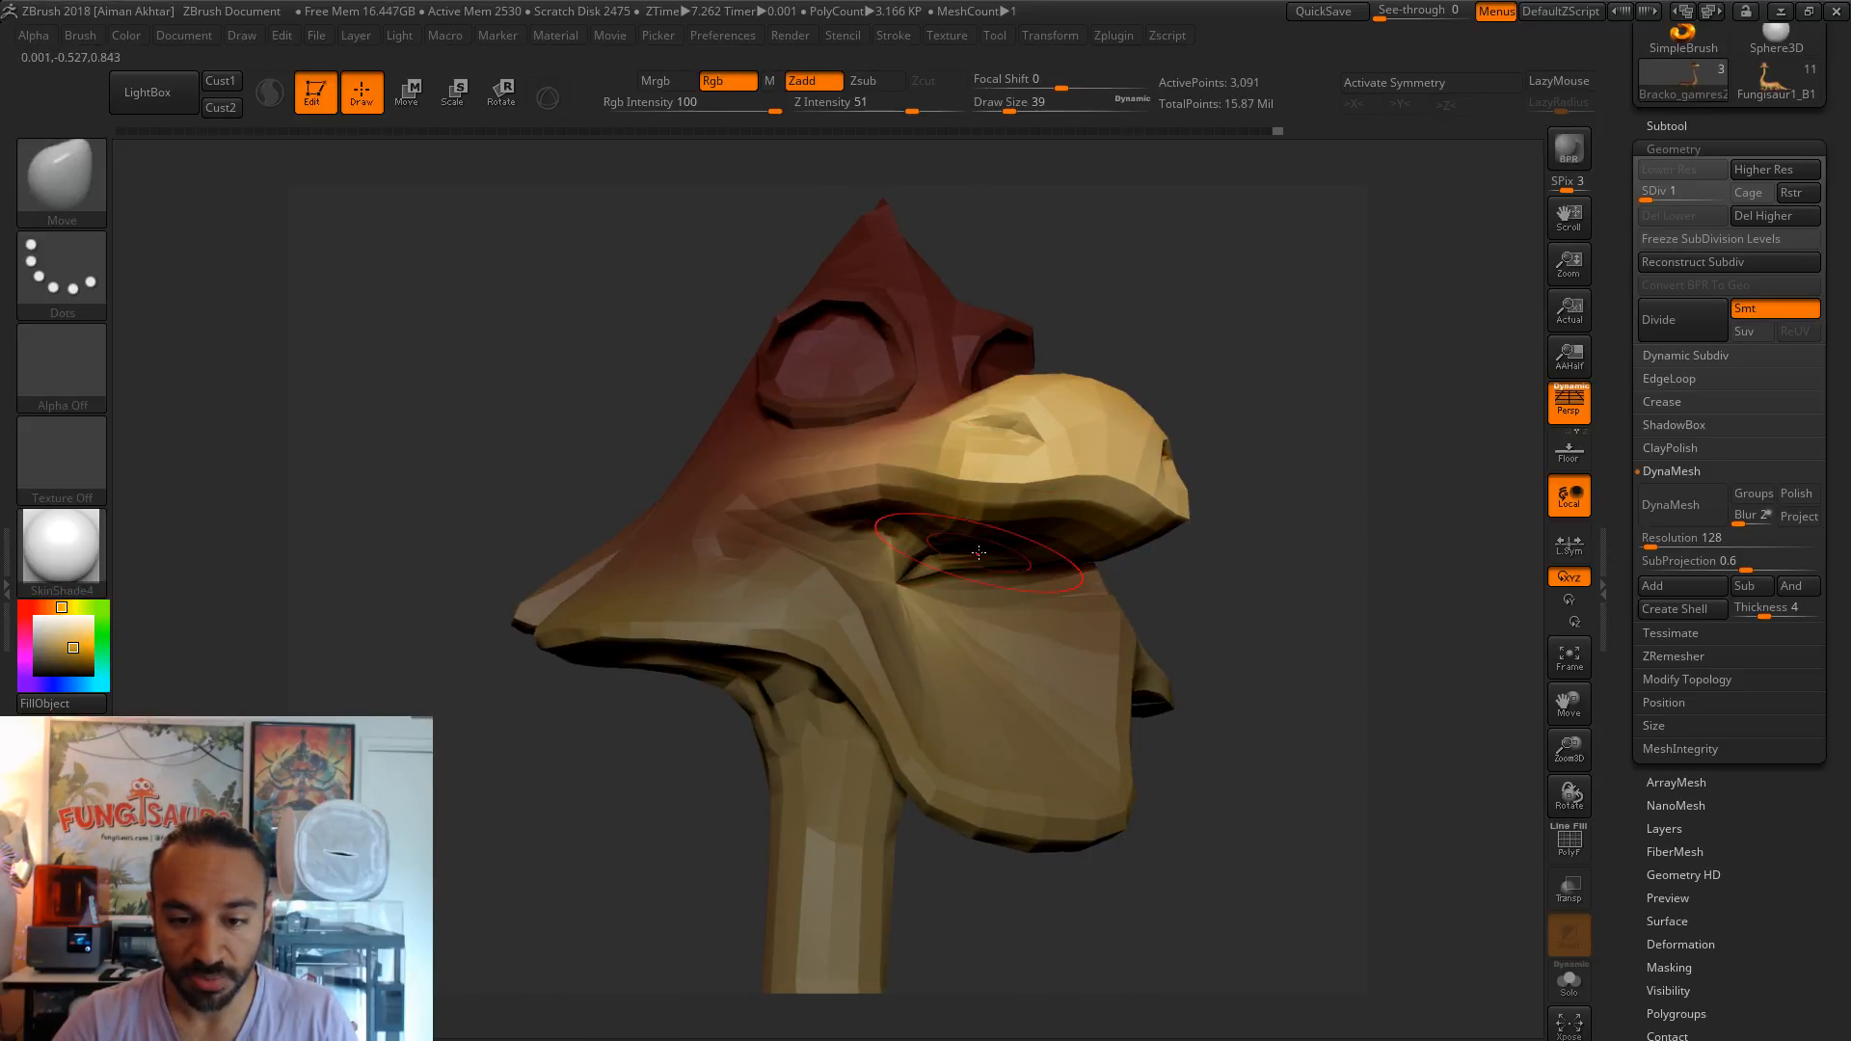
left_click_drag(1168, 603, 927, 562)
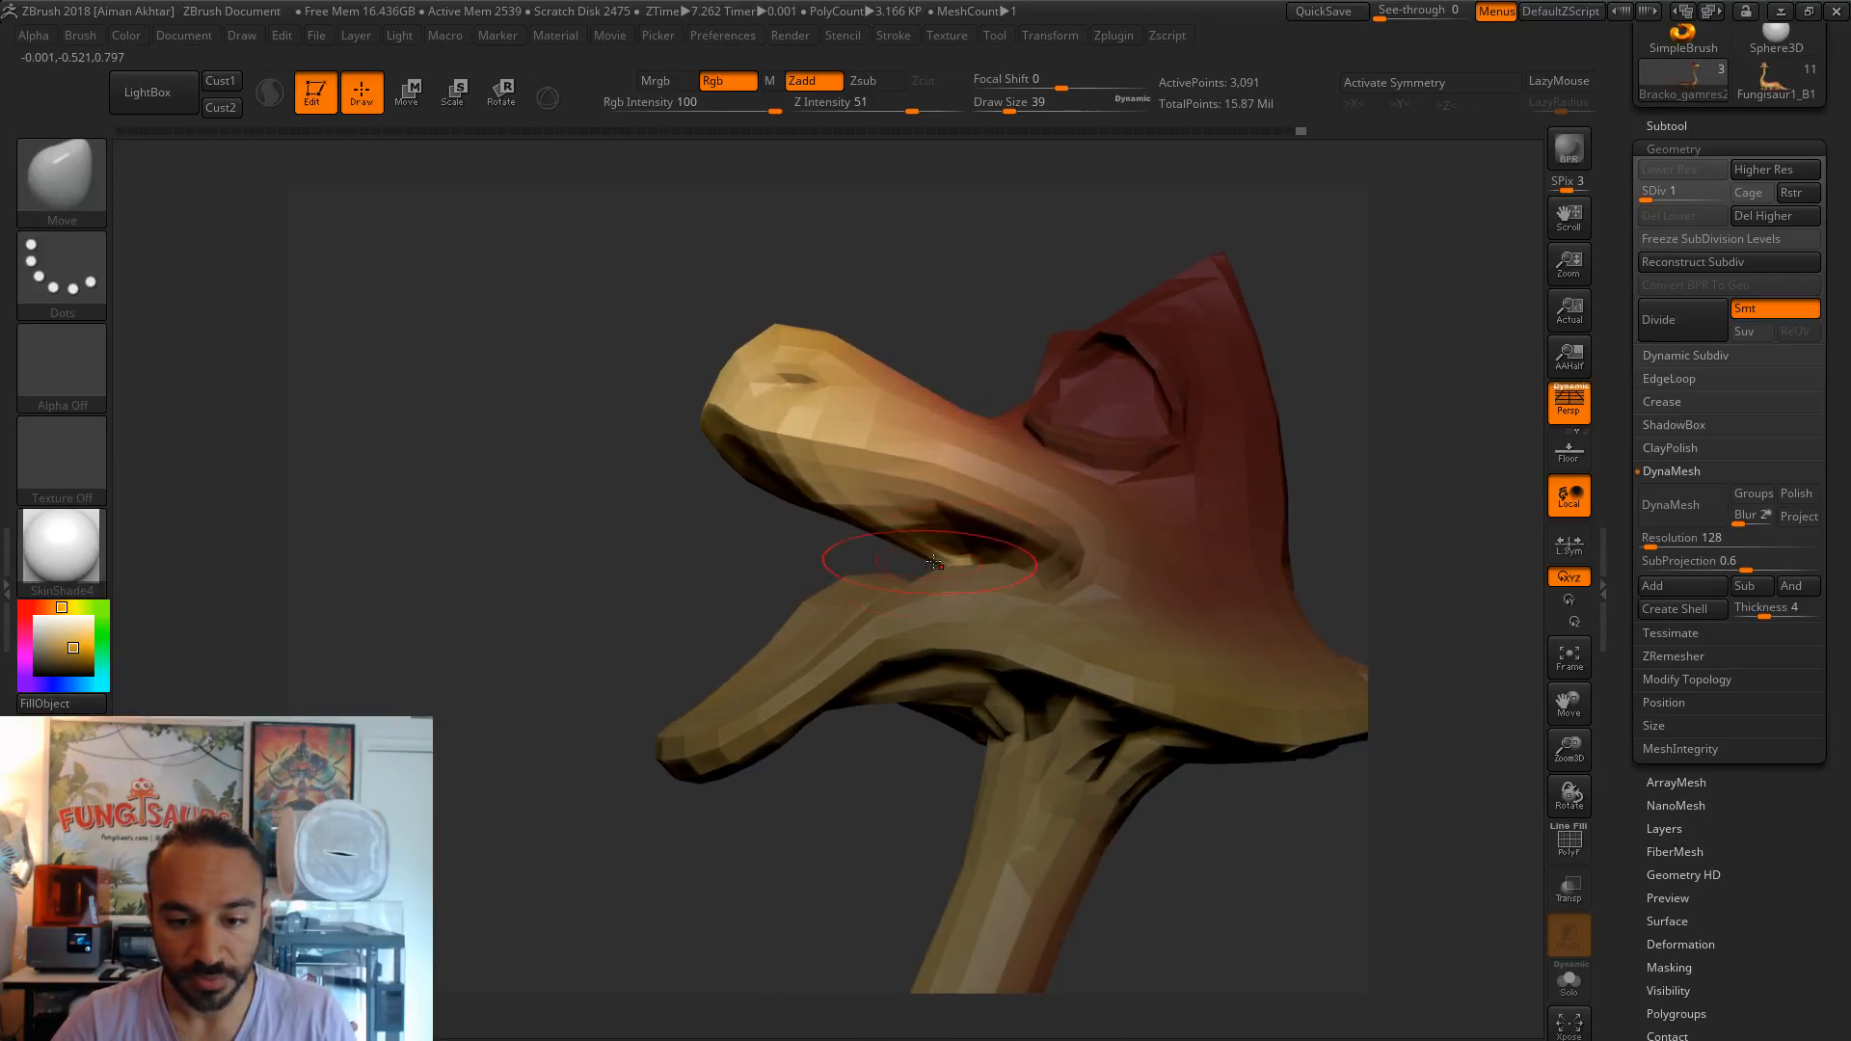
left_click_drag(772, 537, 930, 569)
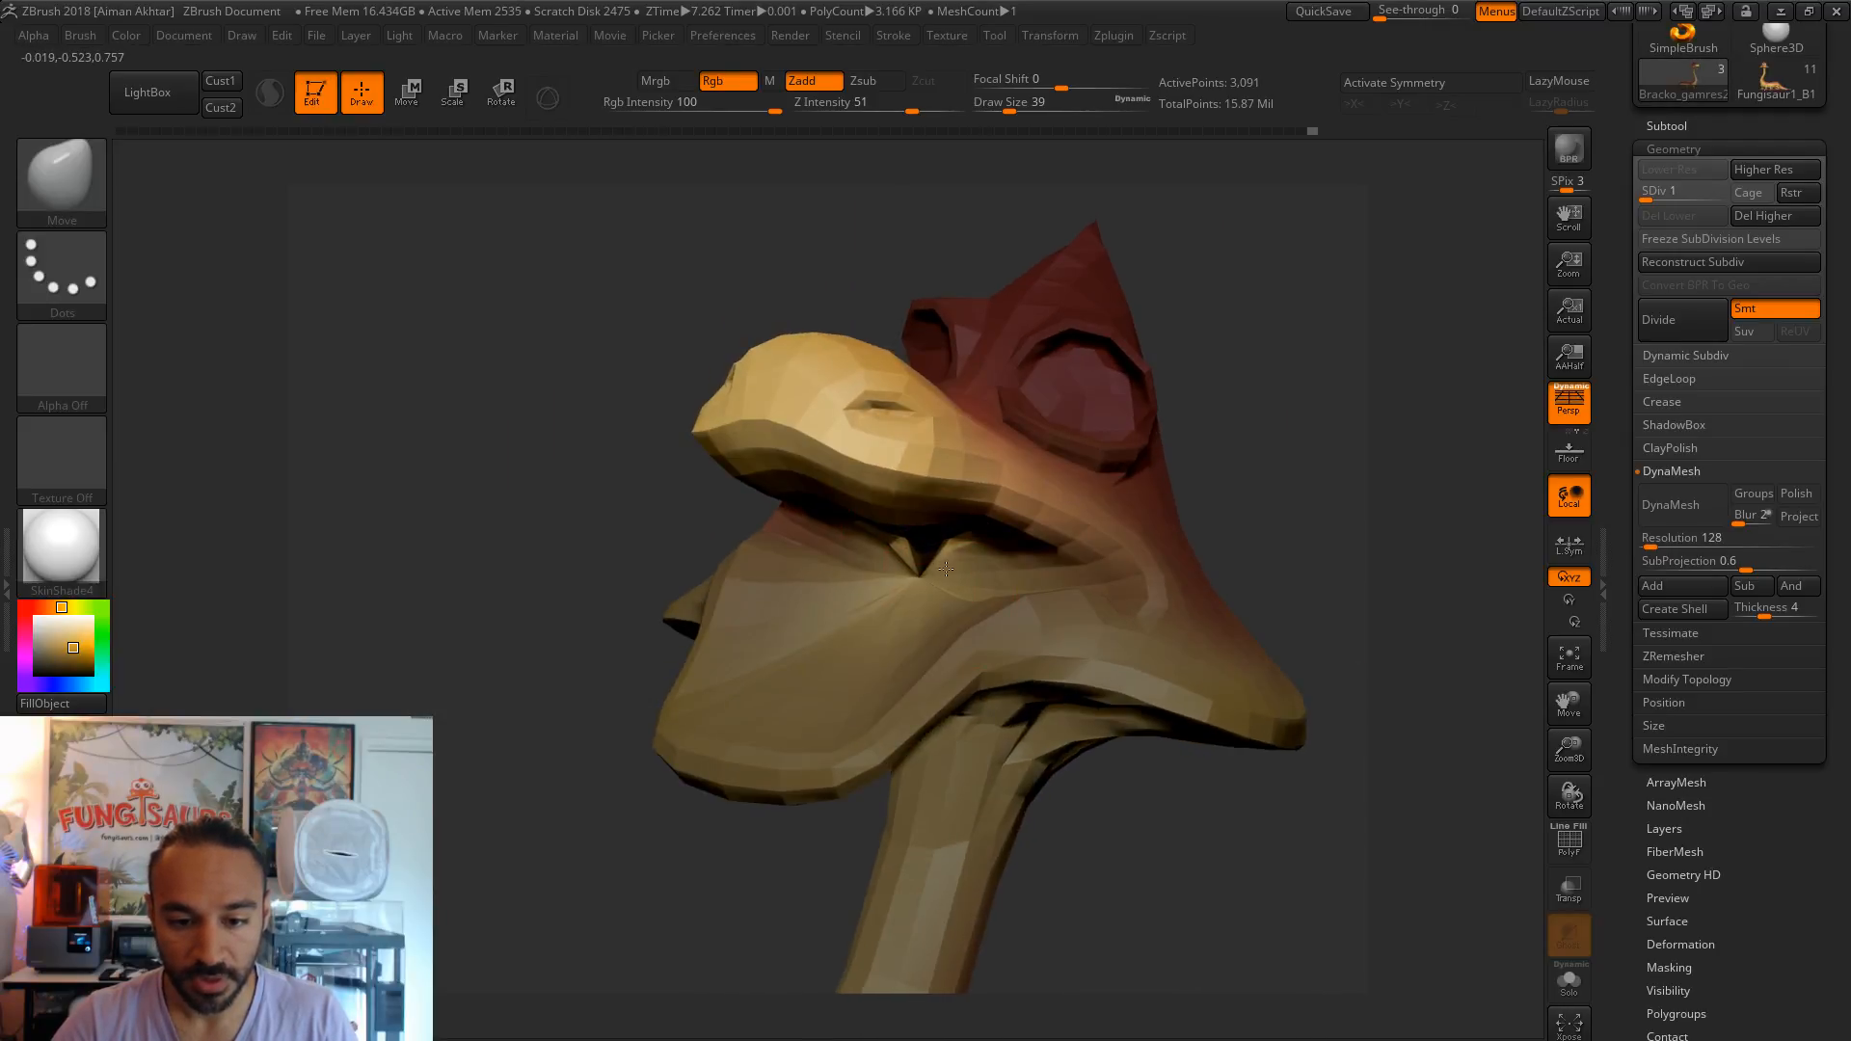
key("shift")
left_click_drag(1229, 567, 1455, 563)
key("s")
left_click_drag(1018, 589, 1021, 589)
- Adjust the draw size as needed and reshape the mouth's interior between the two jaws
mouse_move(1194, 599)
left_mouse_down()
mouse_move(1245, 661)
mouse_move(1079, 593)
mouse_move(931, 561)
mouse_move(958, 572)
left_mouse_up()
key("s")
left_click_drag(1421, 513, 1534, 530)
key("s")
left_click_drag(1003, 549, 1011, 550)
mouse_move(1330, 579)
left_mouse_down()
mouse_move(1248, 517)
mouse_move(974, 463)
left_mouse_up()
left_click_drag(853, 488, 839, 503)
left_click_drag(1223, 468, 1221, 590)
key("s")
left_click_drag(883, 574, 931, 533)
key("s")
left_click_drag(926, 530, 917, 530)
- Clear the mask, set the draw size to 59 and turn on X symmetry
left_click_drag(1330, 505, 1147, 492)
key("s")
left_click_drag(825, 562, 875, 574)
key("s")
key("x")
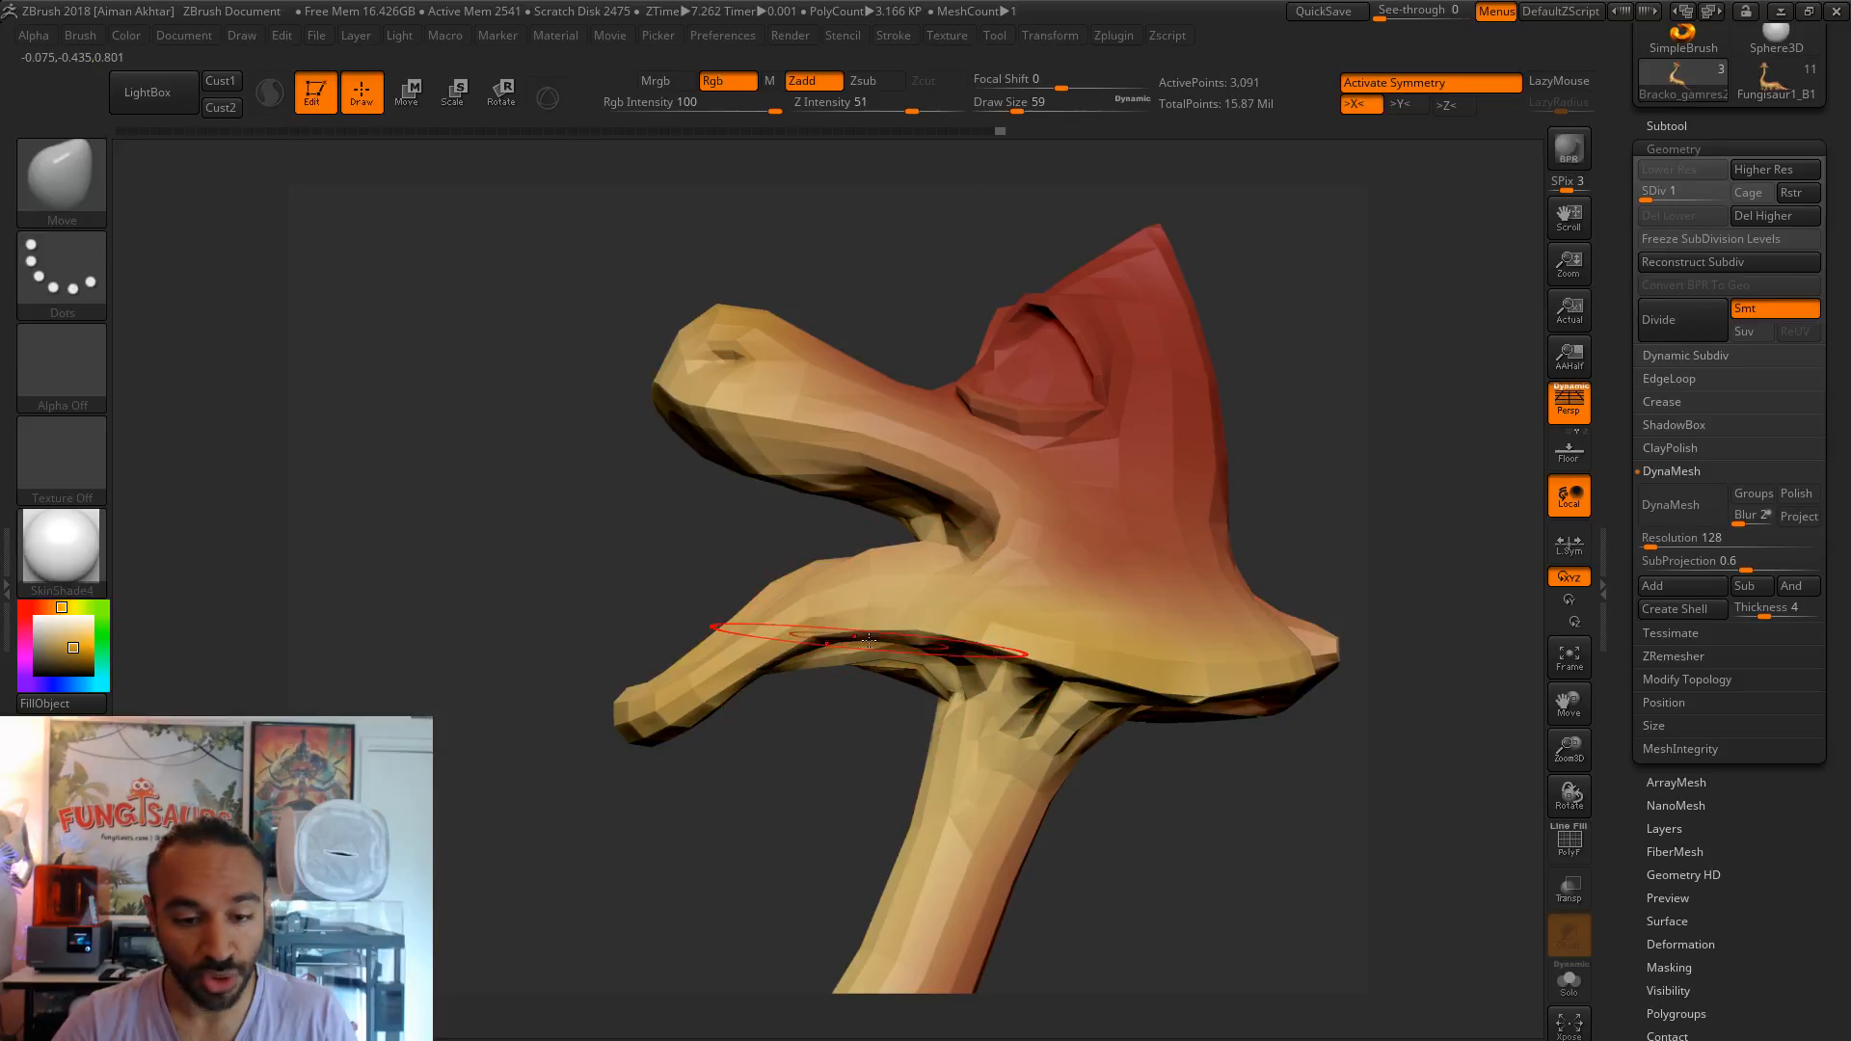
left_click_drag(902, 718, 783, 500)
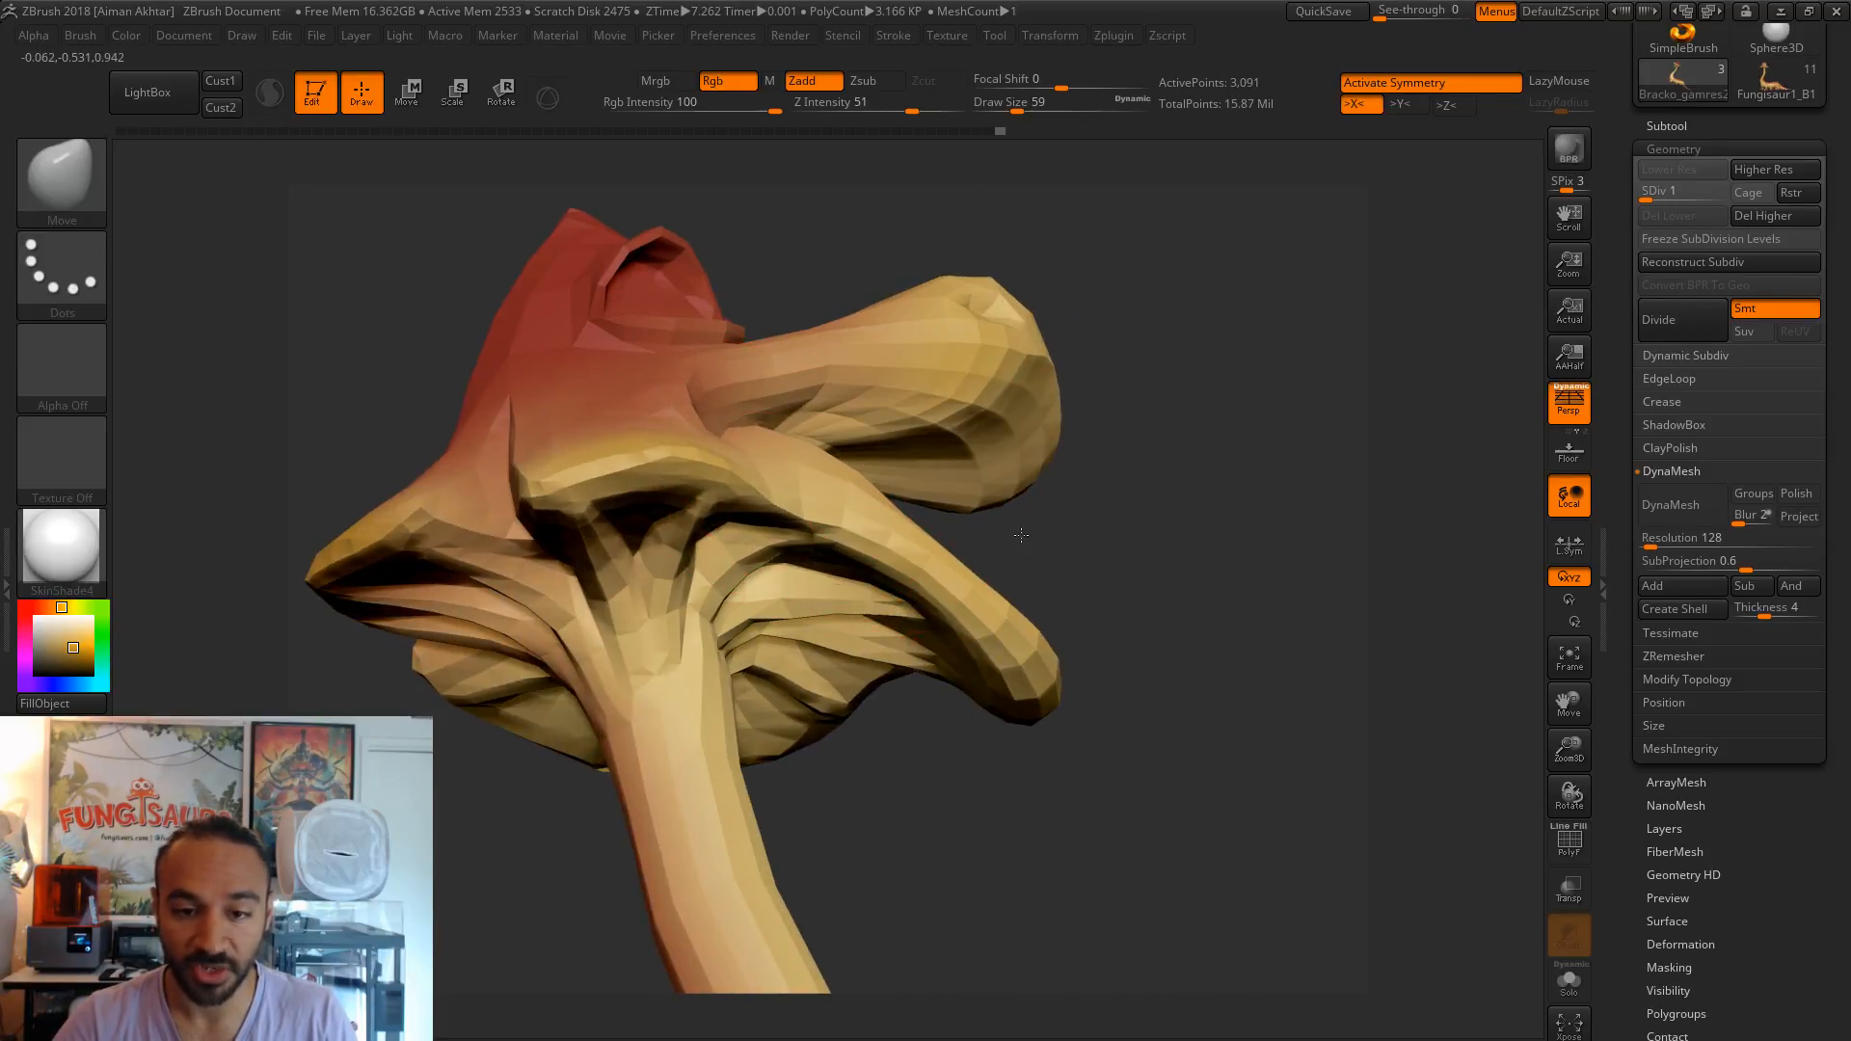
- Increase the draw size to 83, widen the lower jaw's underside and lift the jaw tip slightly
mouse_move(1033, 537)
left_mouse_down()
mouse_move(1161, 549)
mouse_move(999, 415)
mouse_move(944, 461)
mouse_move(949, 427)
mouse_move(875, 425)
left_mouse_up()
key("s")
key("s")
left_click_drag(1092, 437, 1049, 533)
mouse_move(990, 451)
left_mouse_down()
mouse_move(967, 402)
mouse_move(970, 423)
left_mouse_up()
mouse_move(1252, 517)
left_mouse_down()
mouse_move(1099, 574)
mouse_move(896, 599)
left_mouse_up()
key("s")
left_click_drag(1062, 652, 1013, 705)
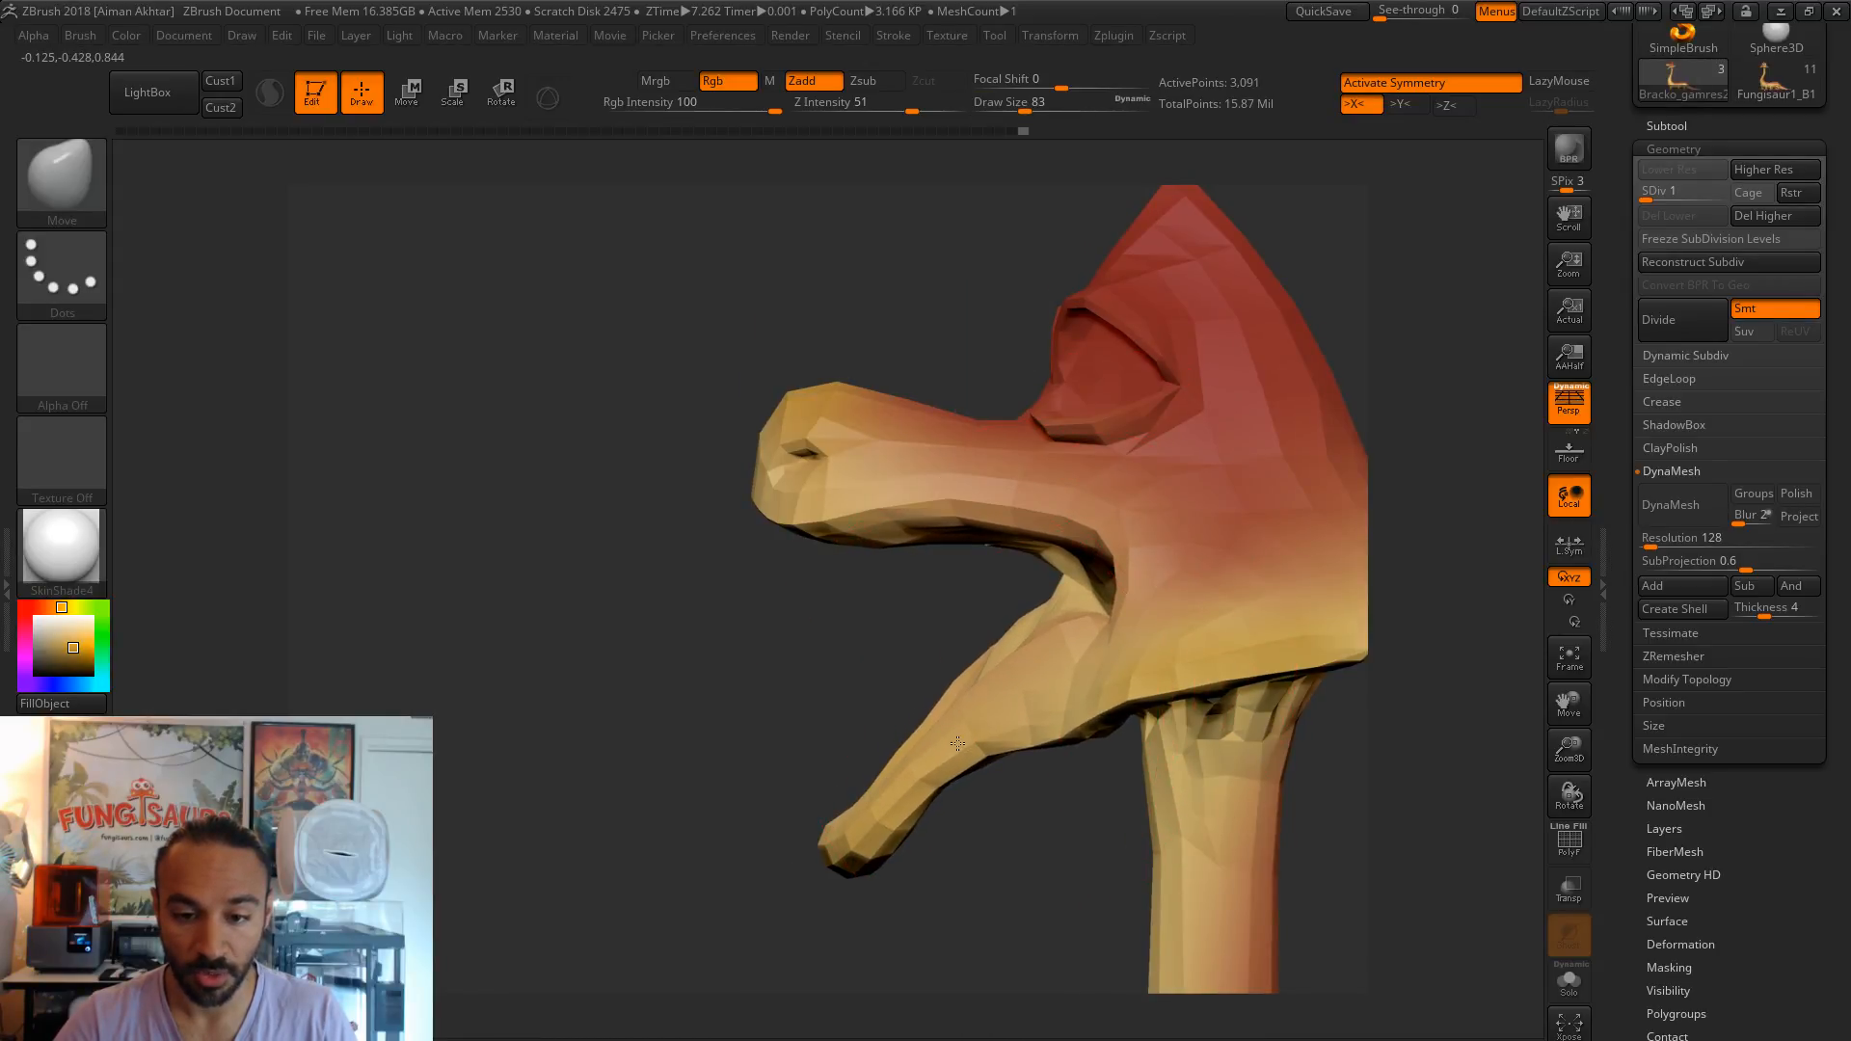
left_click_drag(849, 850, 864, 799)
mouse_move(550, 767)
left_mouse_down()
mouse_move(743, 765)
mouse_move(672, 754)
left_mouse_up()
- Reduce the draw size to 31 and reshape and smooth the jaw where it meets the cheek
key("s")
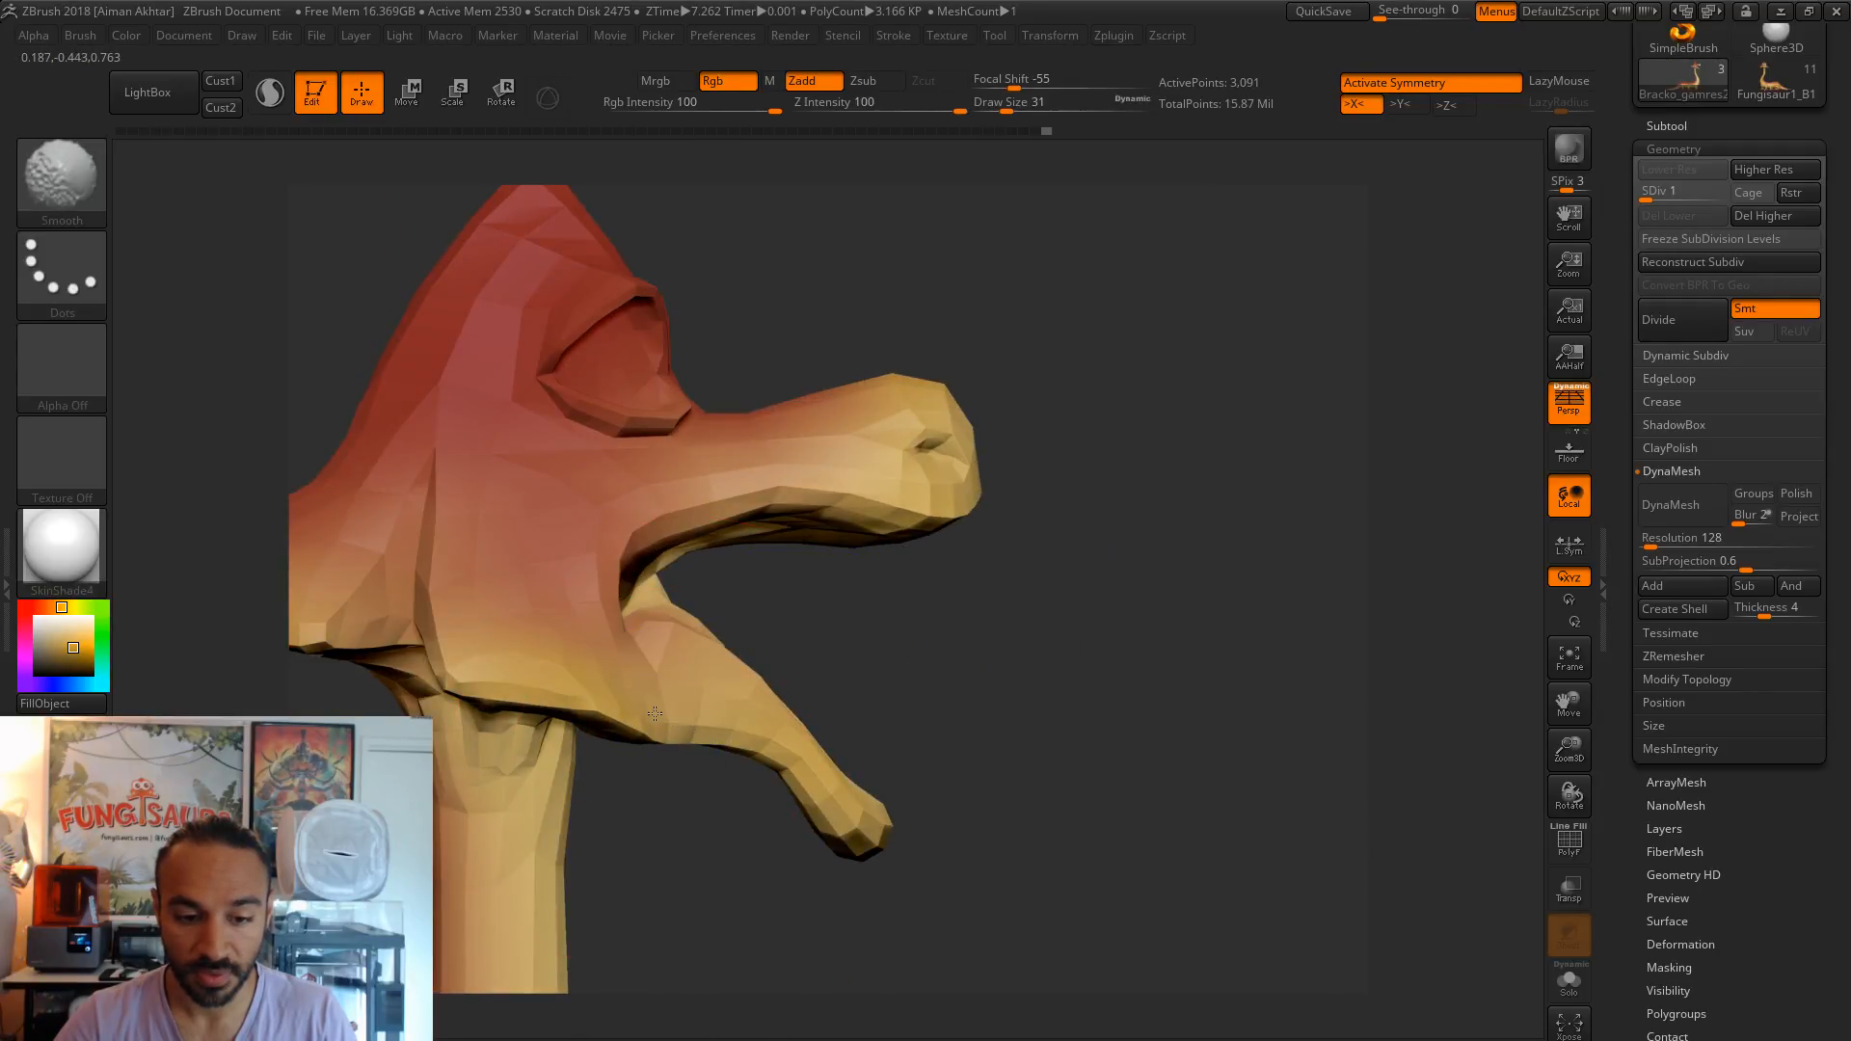
left_click_drag(674, 638, 680, 653)
key("s")
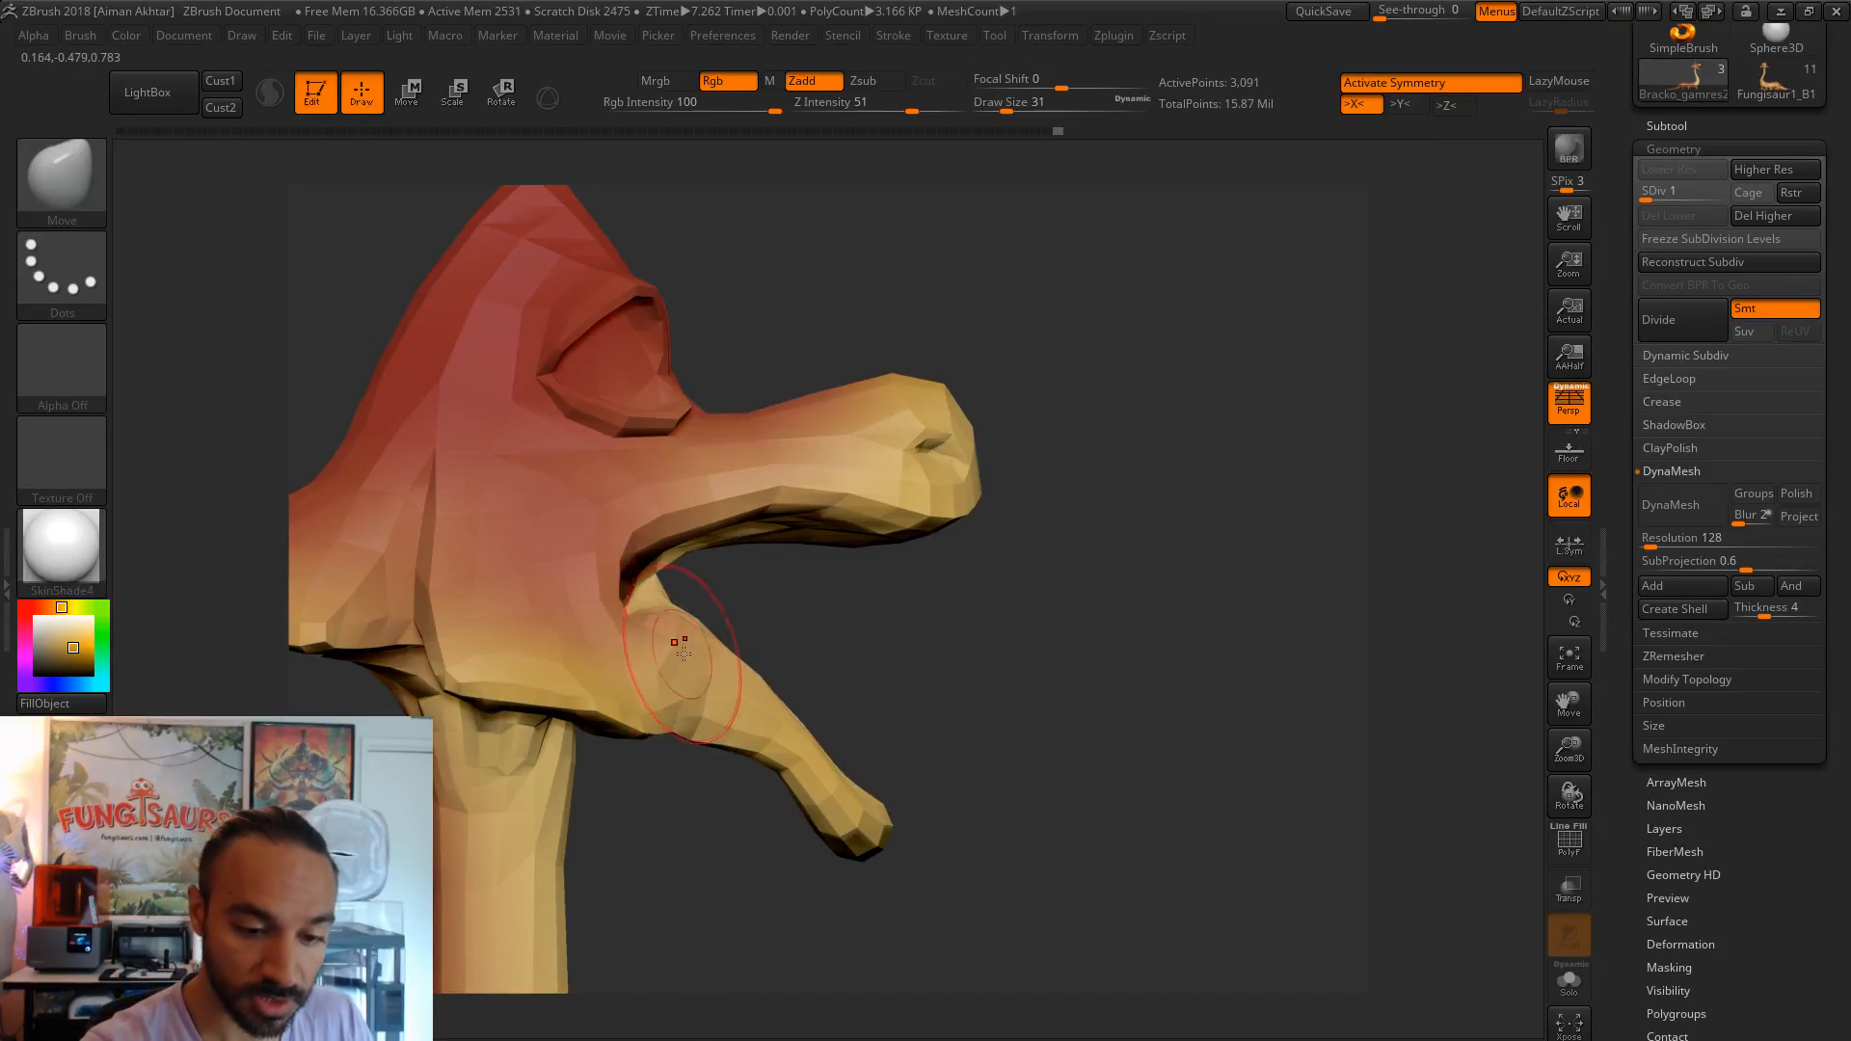
left_click_drag(927, 623, 1115, 703)
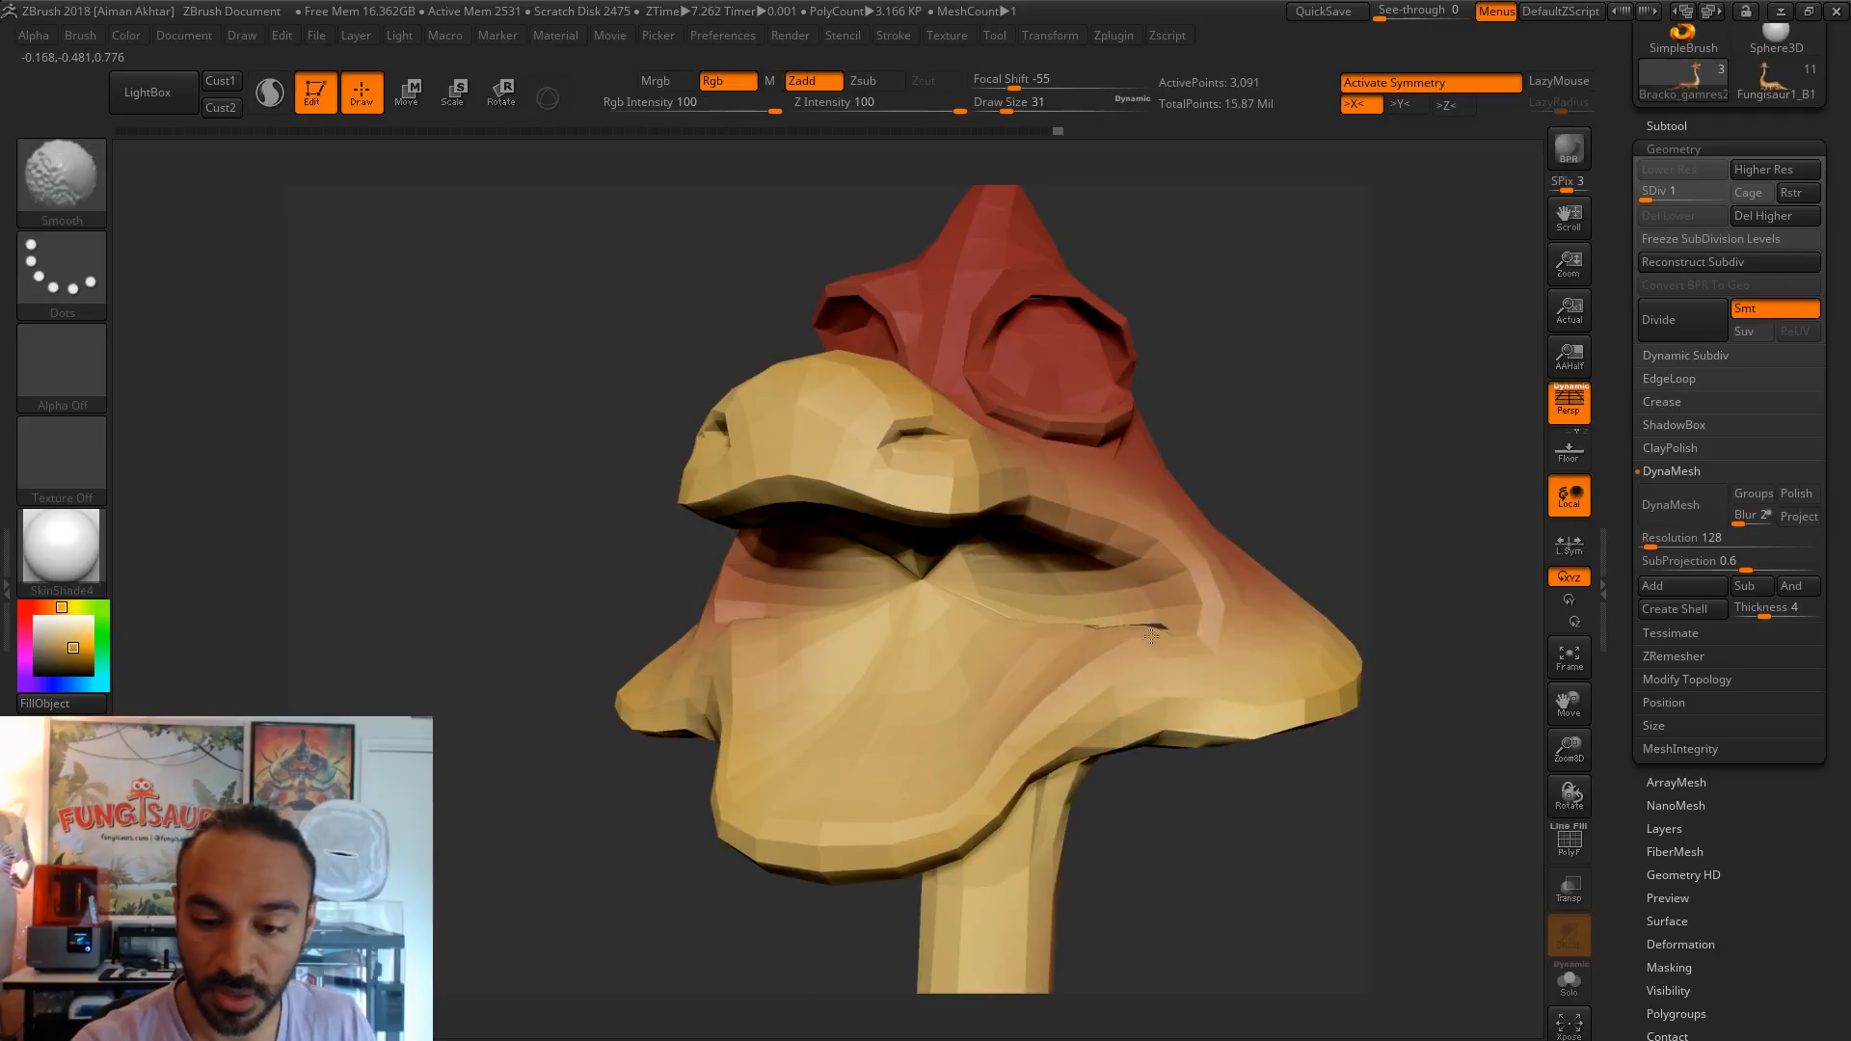
left_click_drag(1313, 512, 1082, 524)
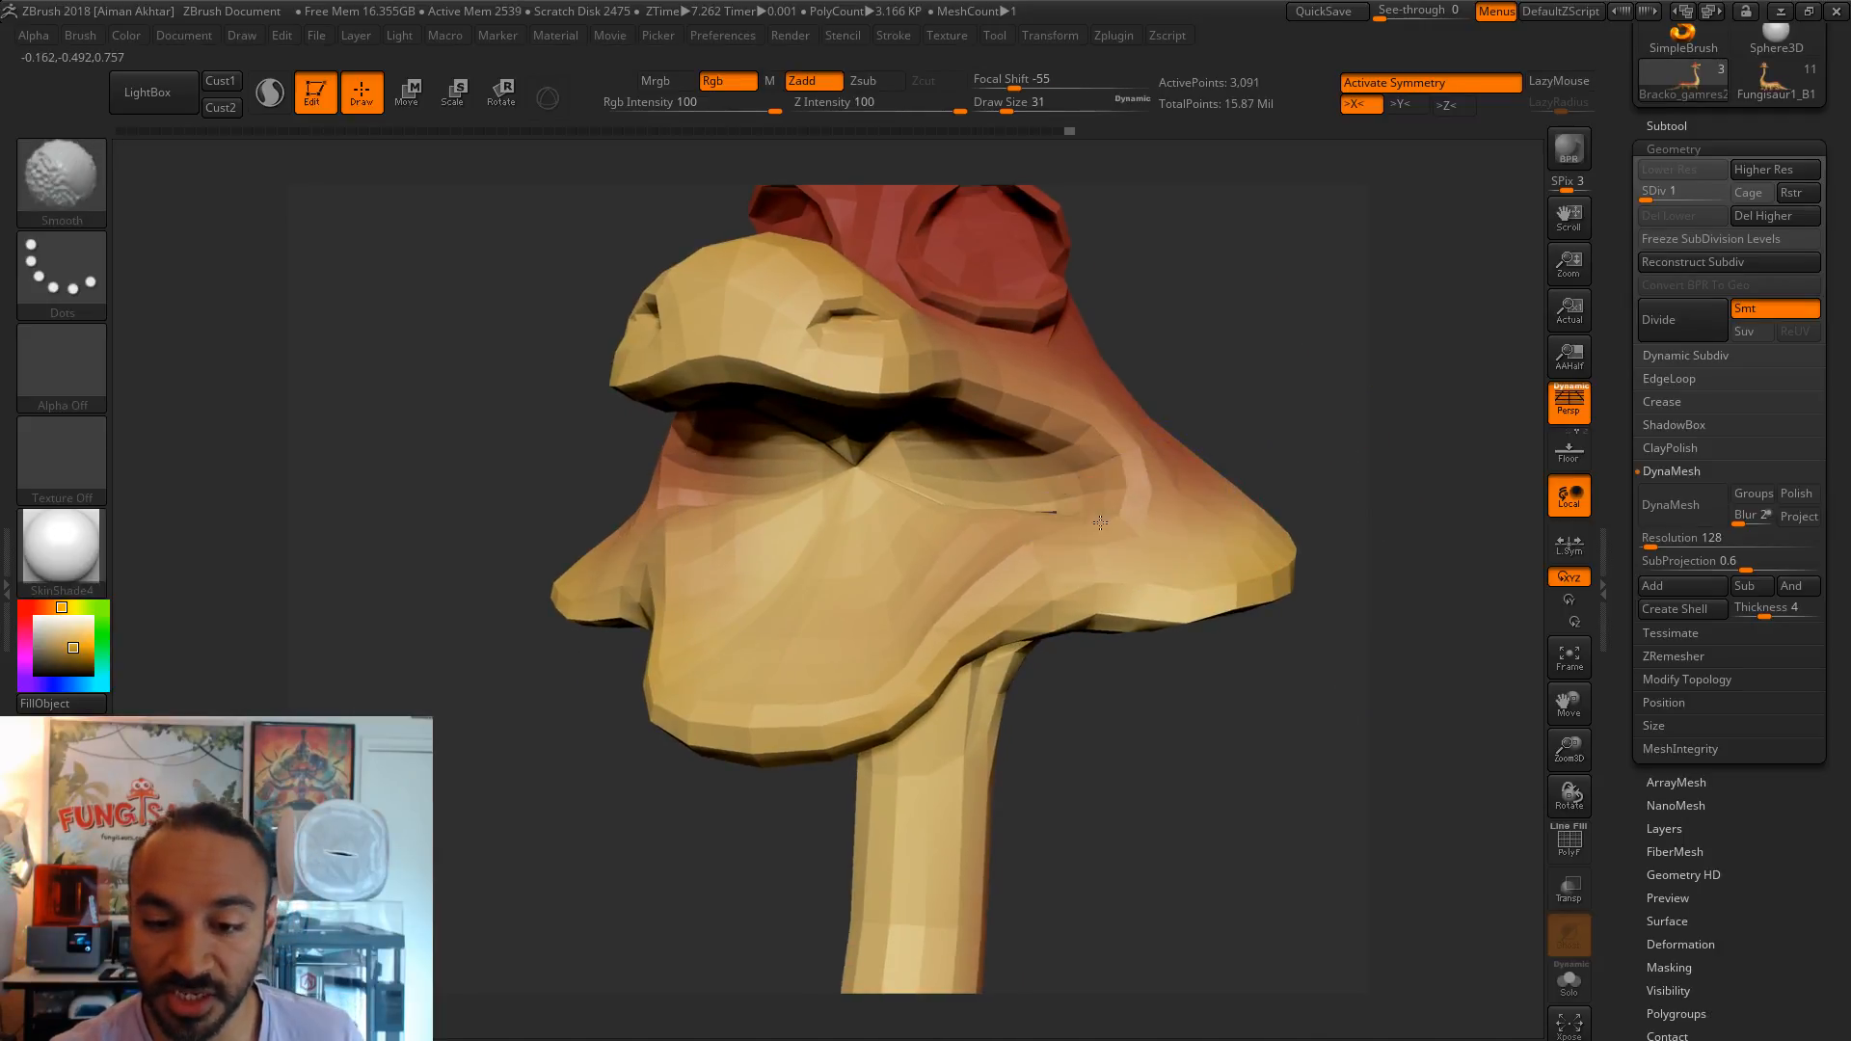
left_click_drag(1231, 392, 1094, 537)
left_click_drag(920, 709, 1086, 711)
left_click_drag(1287, 482, 1152, 496)
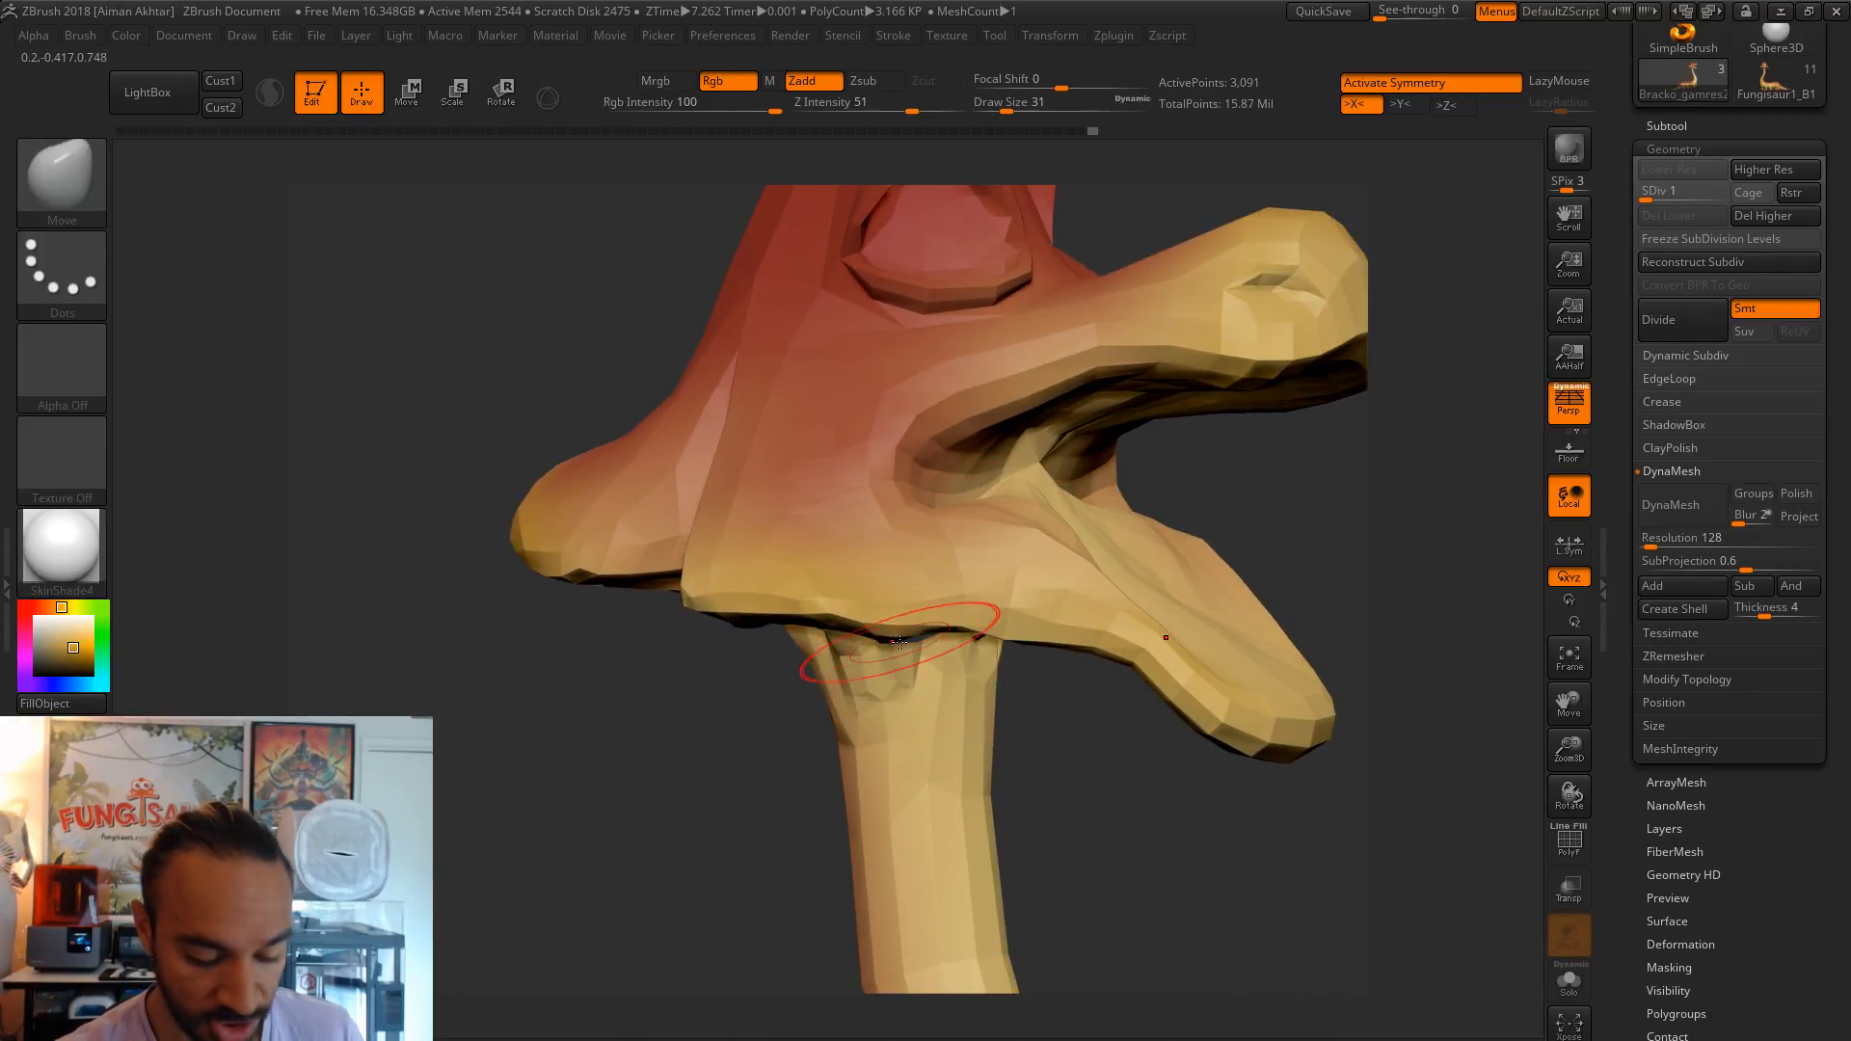
- Reduce the draw size to 23 and refine the lower jaw's edge beside the mouth corner
key("s")
left_click_drag(980, 613, 973, 613)
left_click_drag(1321, 479, 1247, 493)
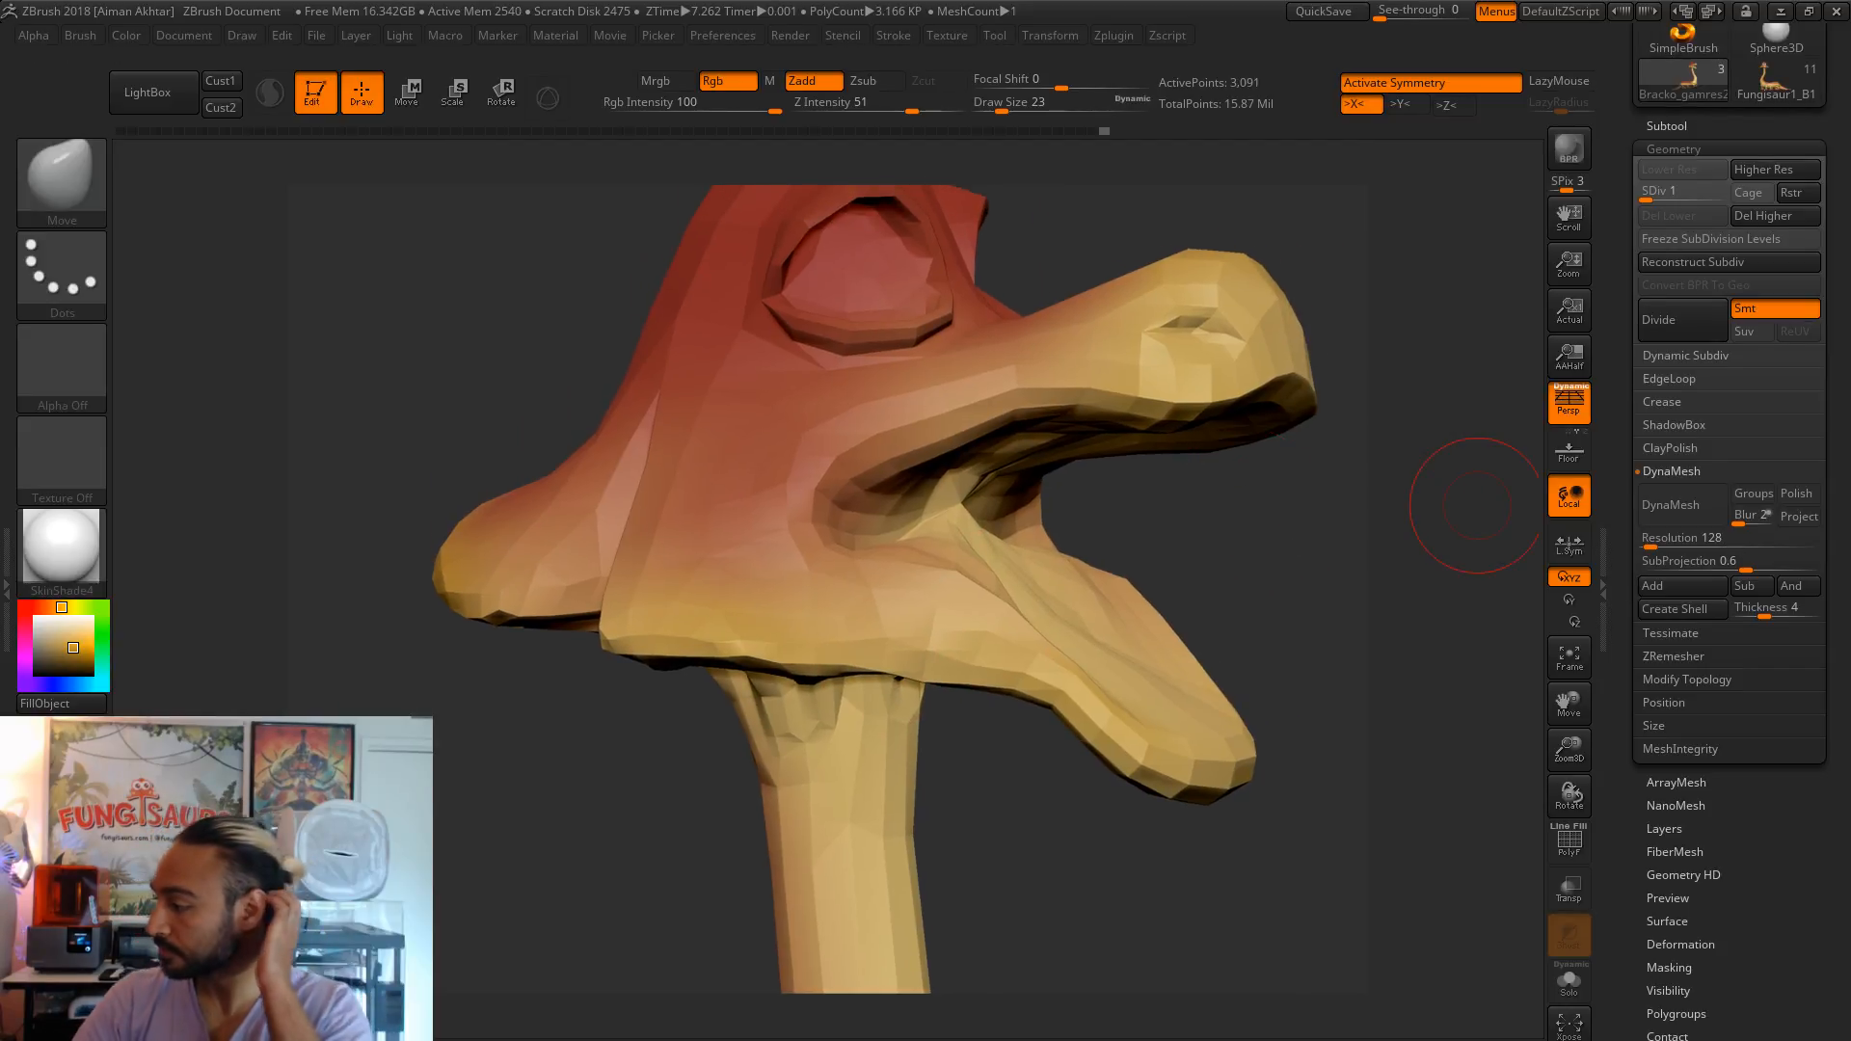
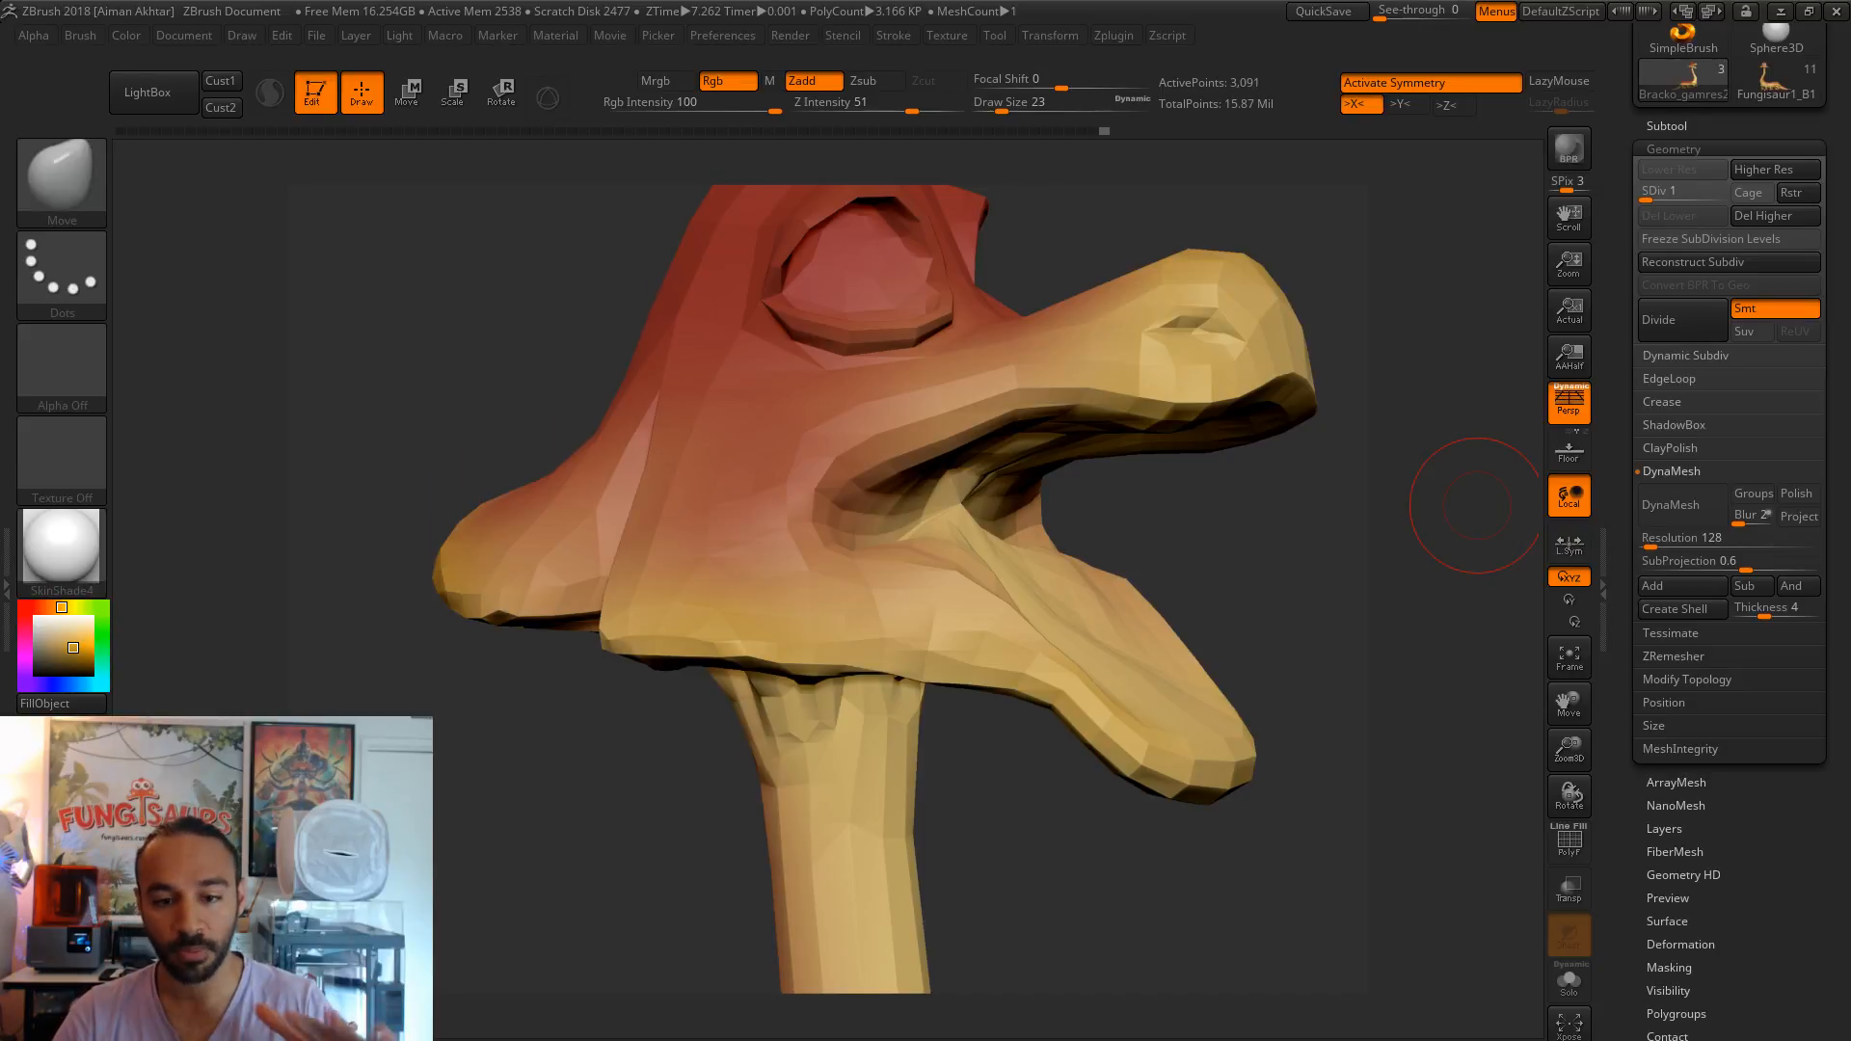
mouse_move(1354, 876)
left_mouse_down()
mouse_move(1196, 862)
mouse_move(1169, 827)
mouse_move(1234, 827)
mouse_move(1205, 820)
mouse_move(1192, 779)
mouse_move(1288, 879)
left_mouse_up()
left_click_drag(837, 875, 632, 897, "alt")
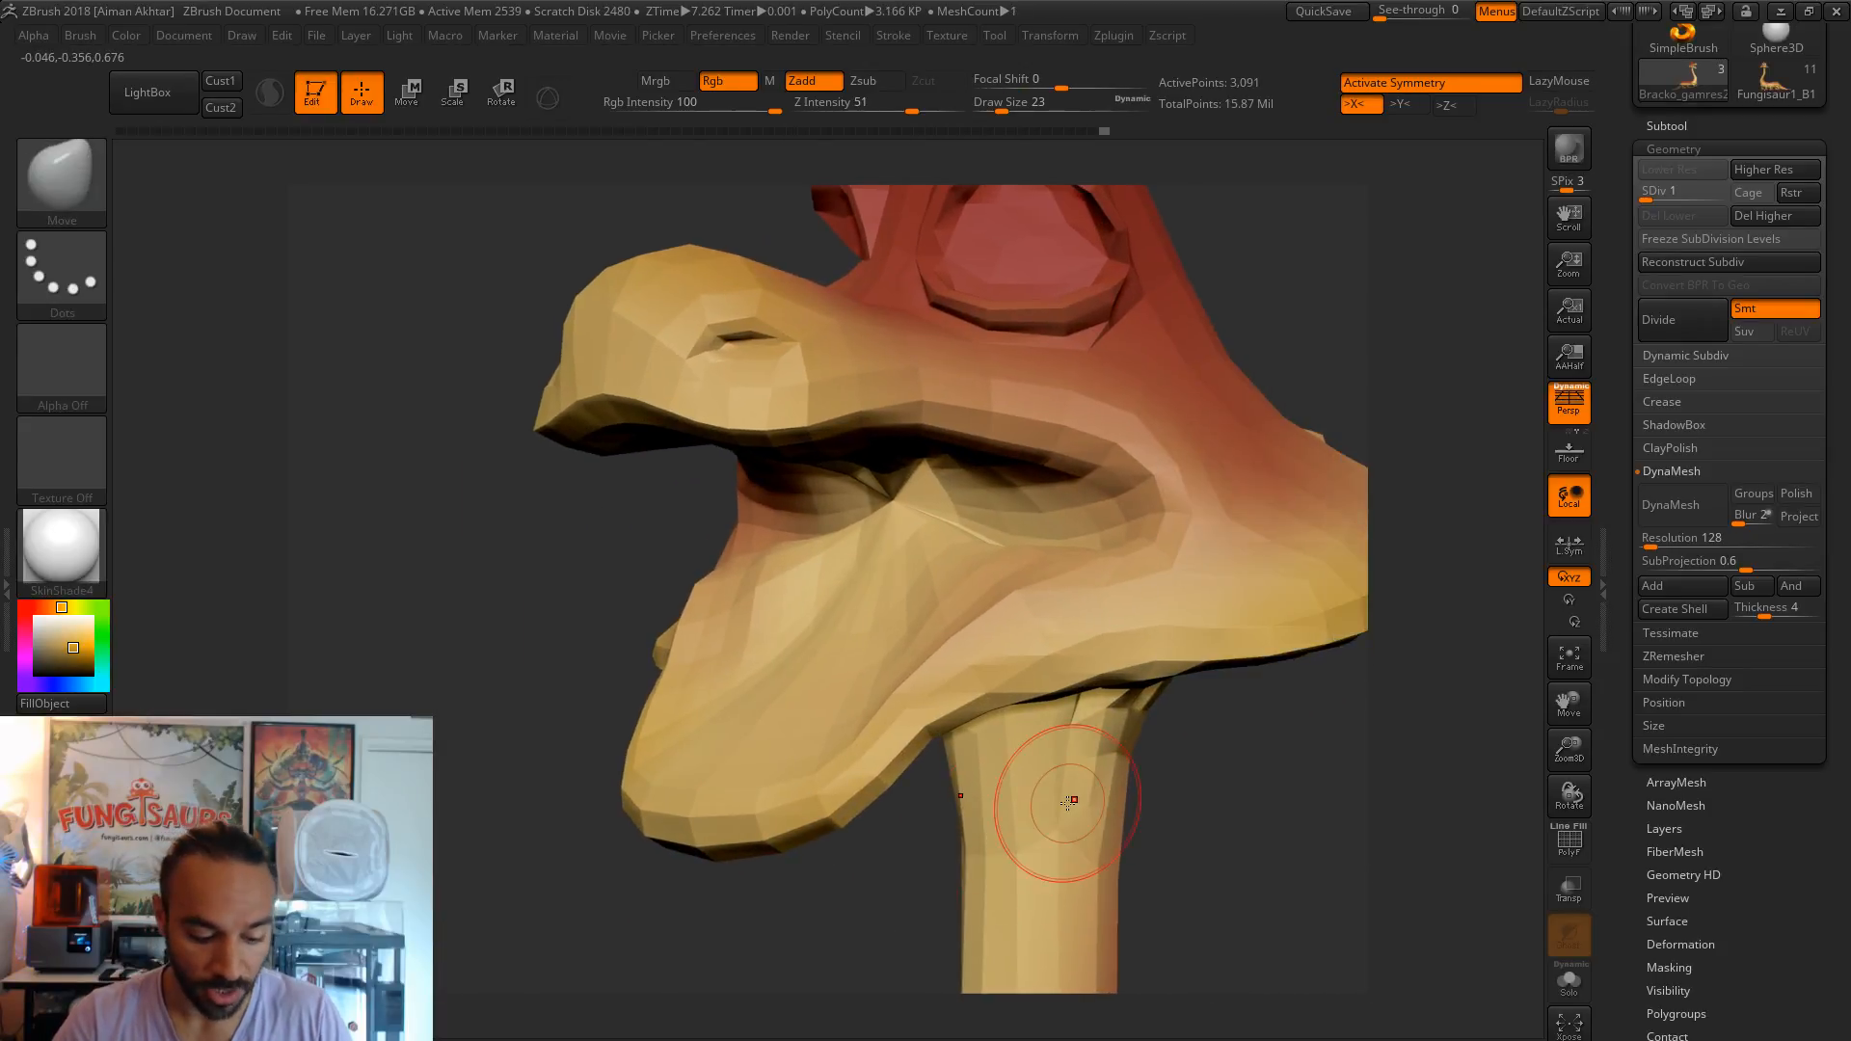
- Set the draw size to 27 and push down and smooth the raised peak on the mouth floor
left_click_drag(937, 530, 932, 524)
key("s")
left_click(932, 521)
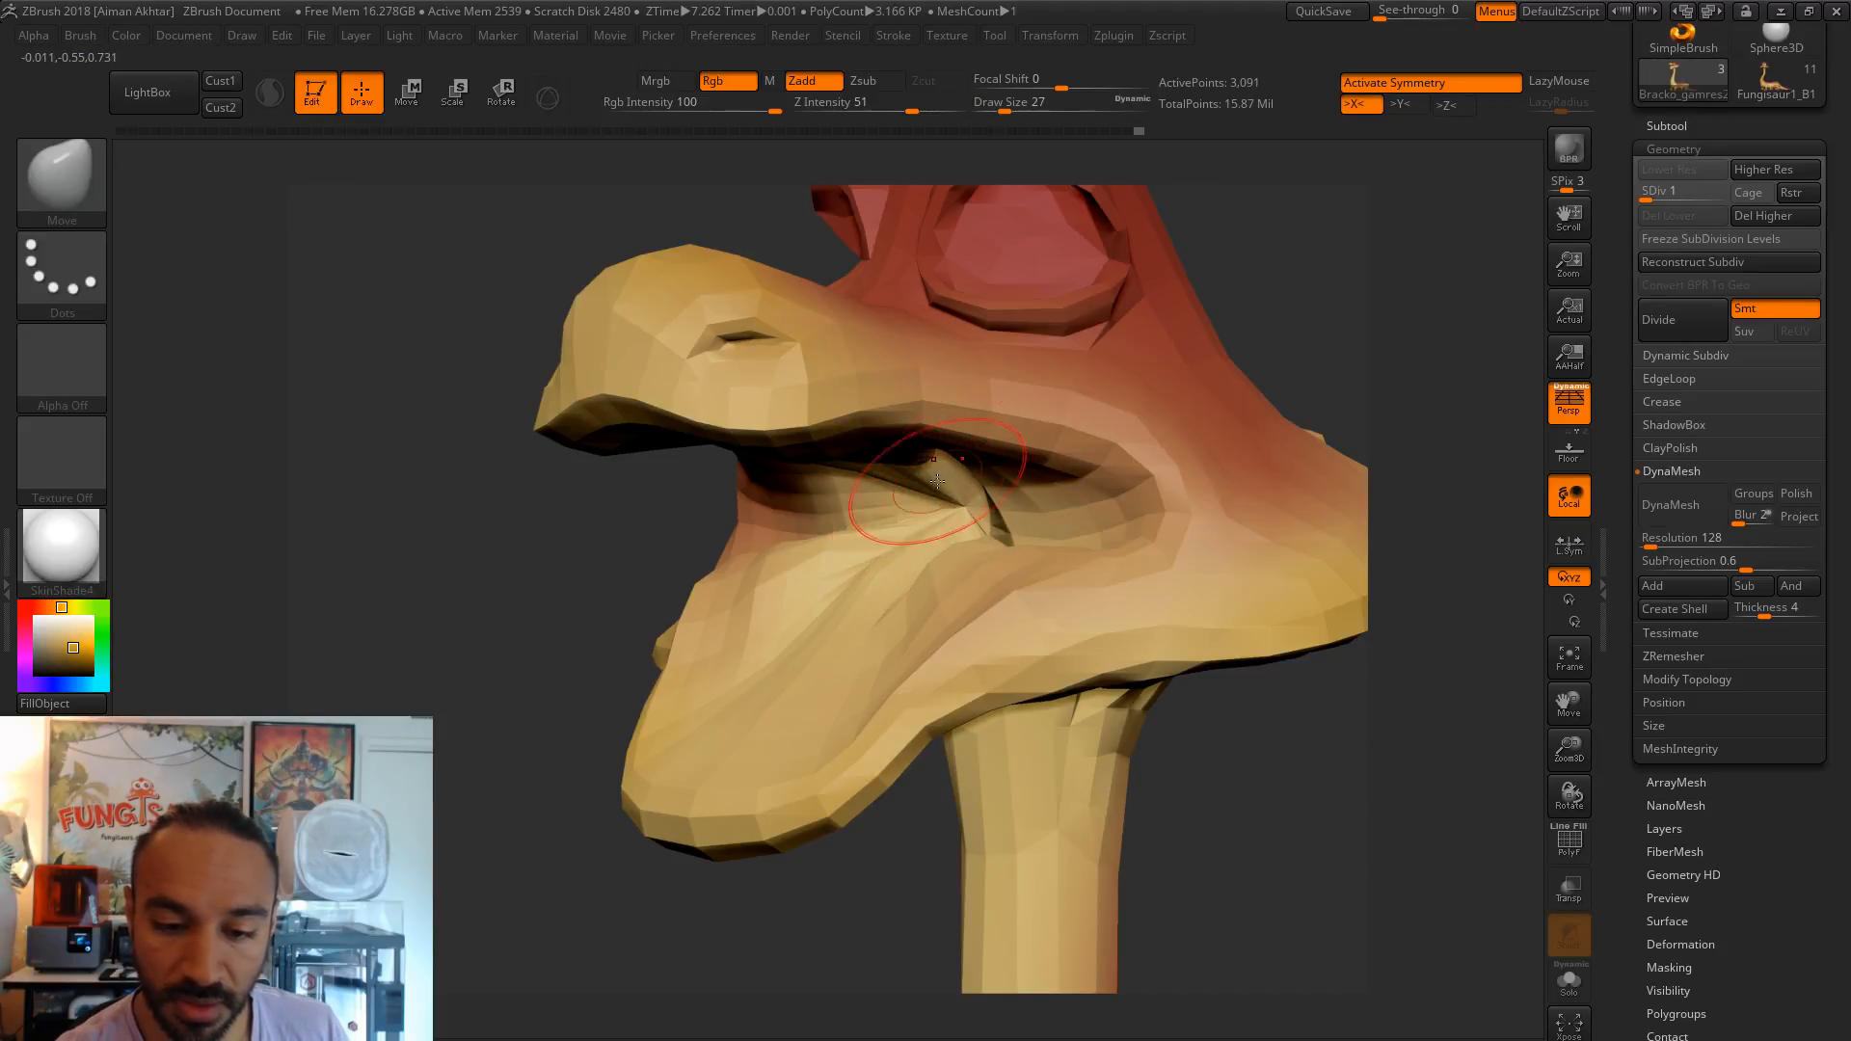
left_click_drag(937, 479, 929, 517)
mouse_move(1282, 294)
left_mouse_down()
mouse_move(1405, 273)
mouse_move(1403, 249)
left_mouse_up()
left_click_drag(953, 482, 876, 551, "shift")
mouse_move(1215, 337)
left_mouse_down()
mouse_move(1349, 322)
mouse_move(1286, 338)
left_mouse_up()
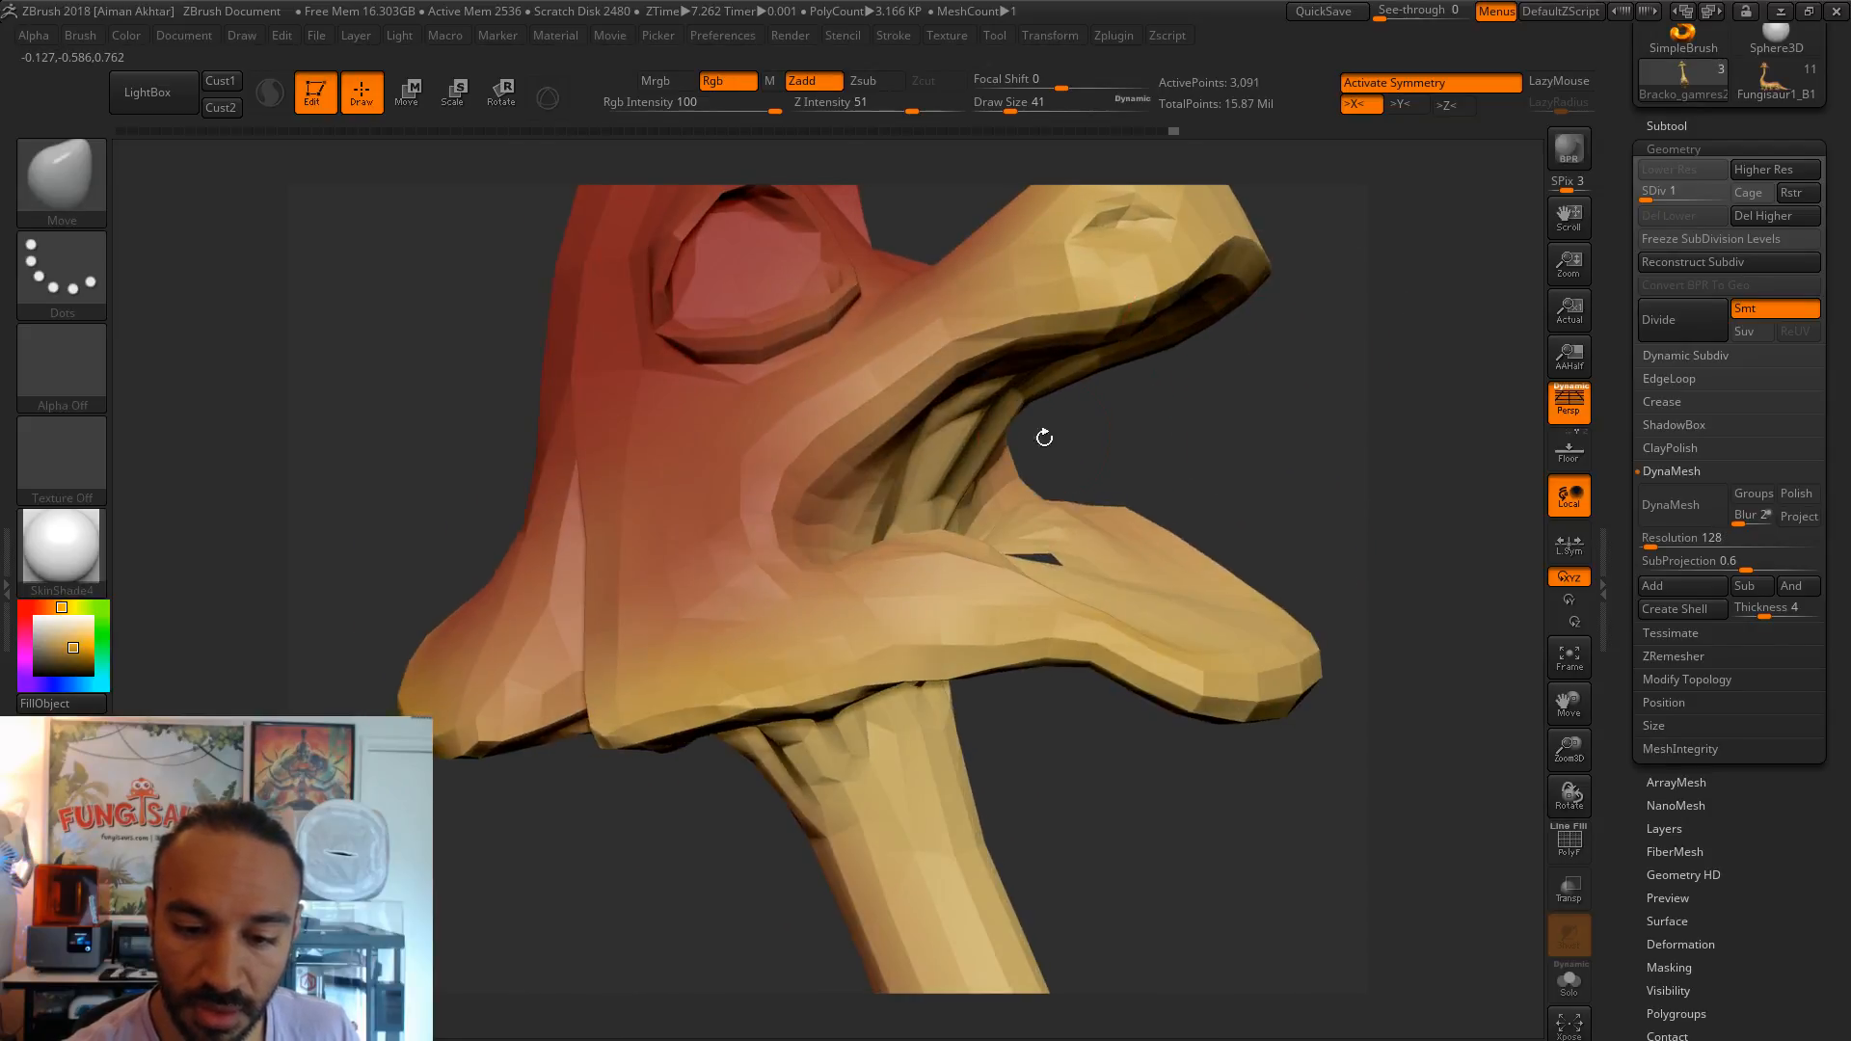
- With the draw size at 41, push the inner cheek wall deeper at the mouth corner and smooth its folds
left_click_drag(1097, 415, 1077, 425)
left_click_drag(959, 448, 850, 498)
left_click_drag(1147, 420, 974, 429)
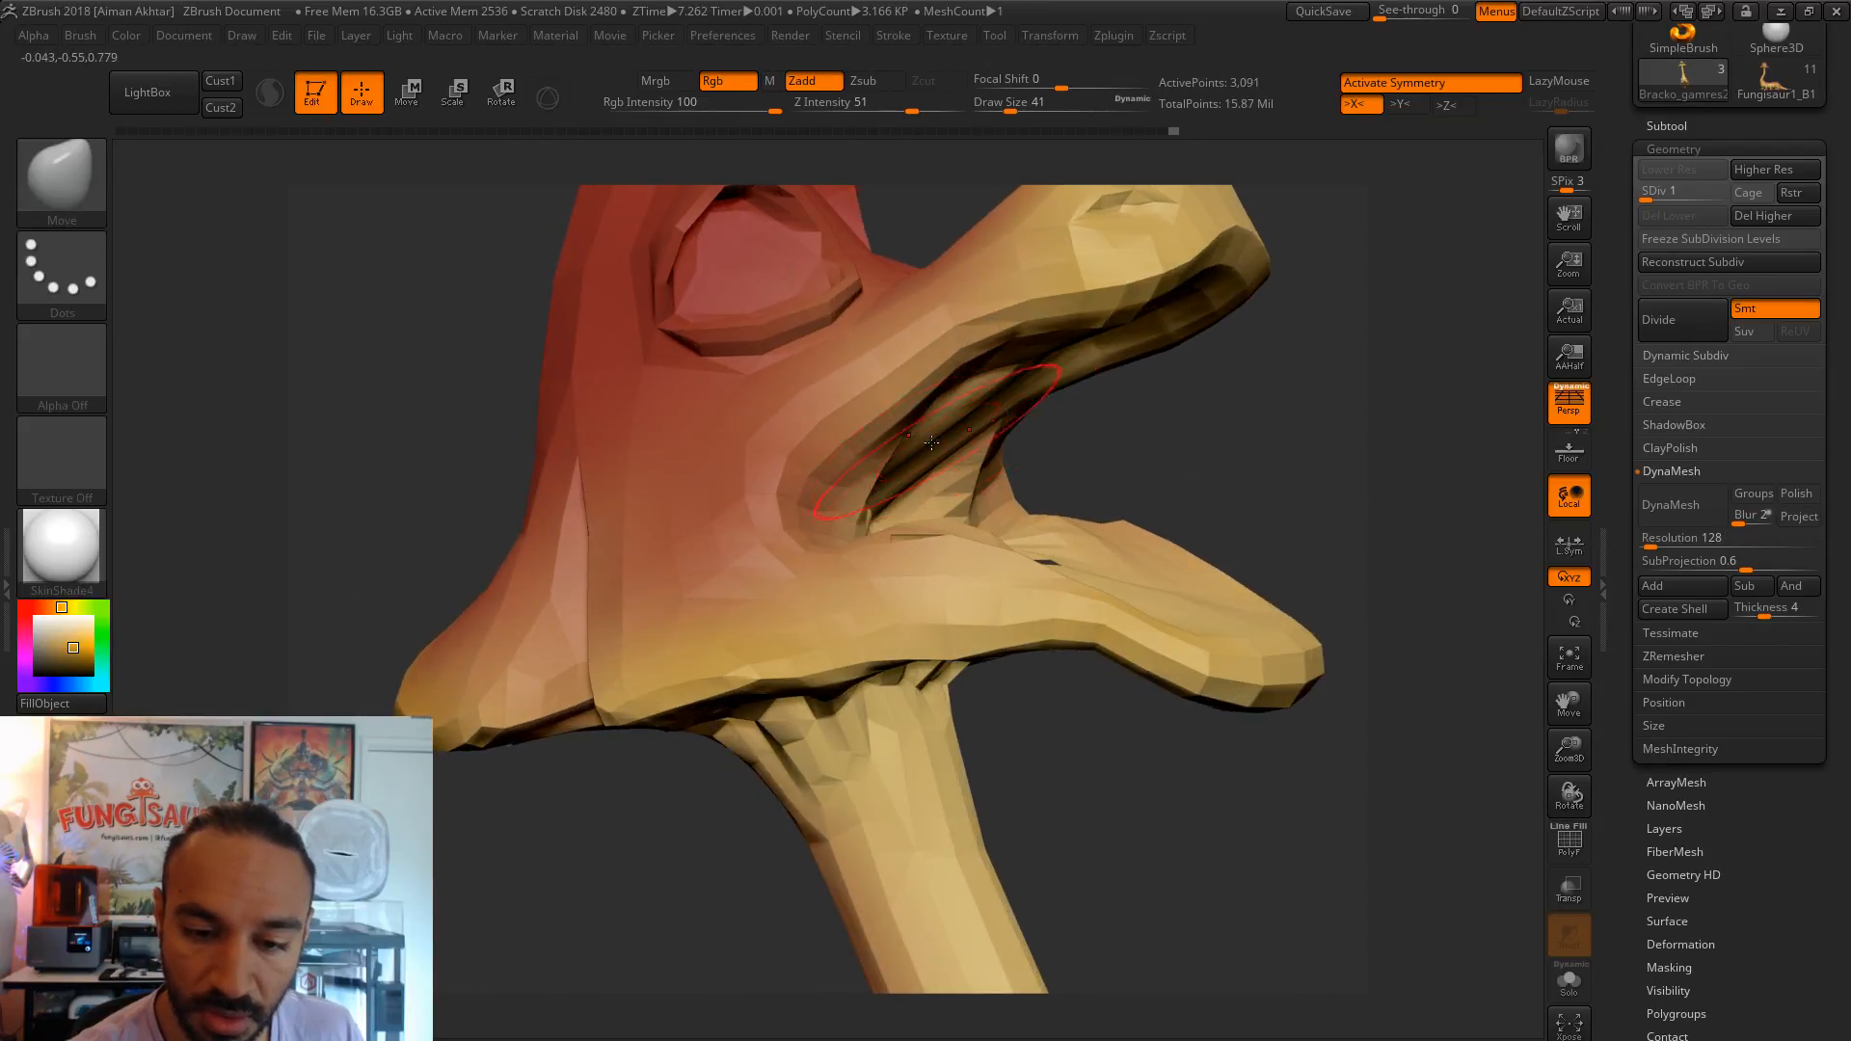
key("shift")
mouse_move(1147, 449)
left_mouse_down()
mouse_move(1045, 410)
mouse_move(996, 420)
left_mouse_up()
left_click_drag(1216, 400, 1249, 540)
left_click_drag(993, 414, 896, 453)
left_click_drag(1102, 427, 925, 376)
- Reduce the draw size to 23 and reshape the folds along the mouth's inner side wall
key("s")
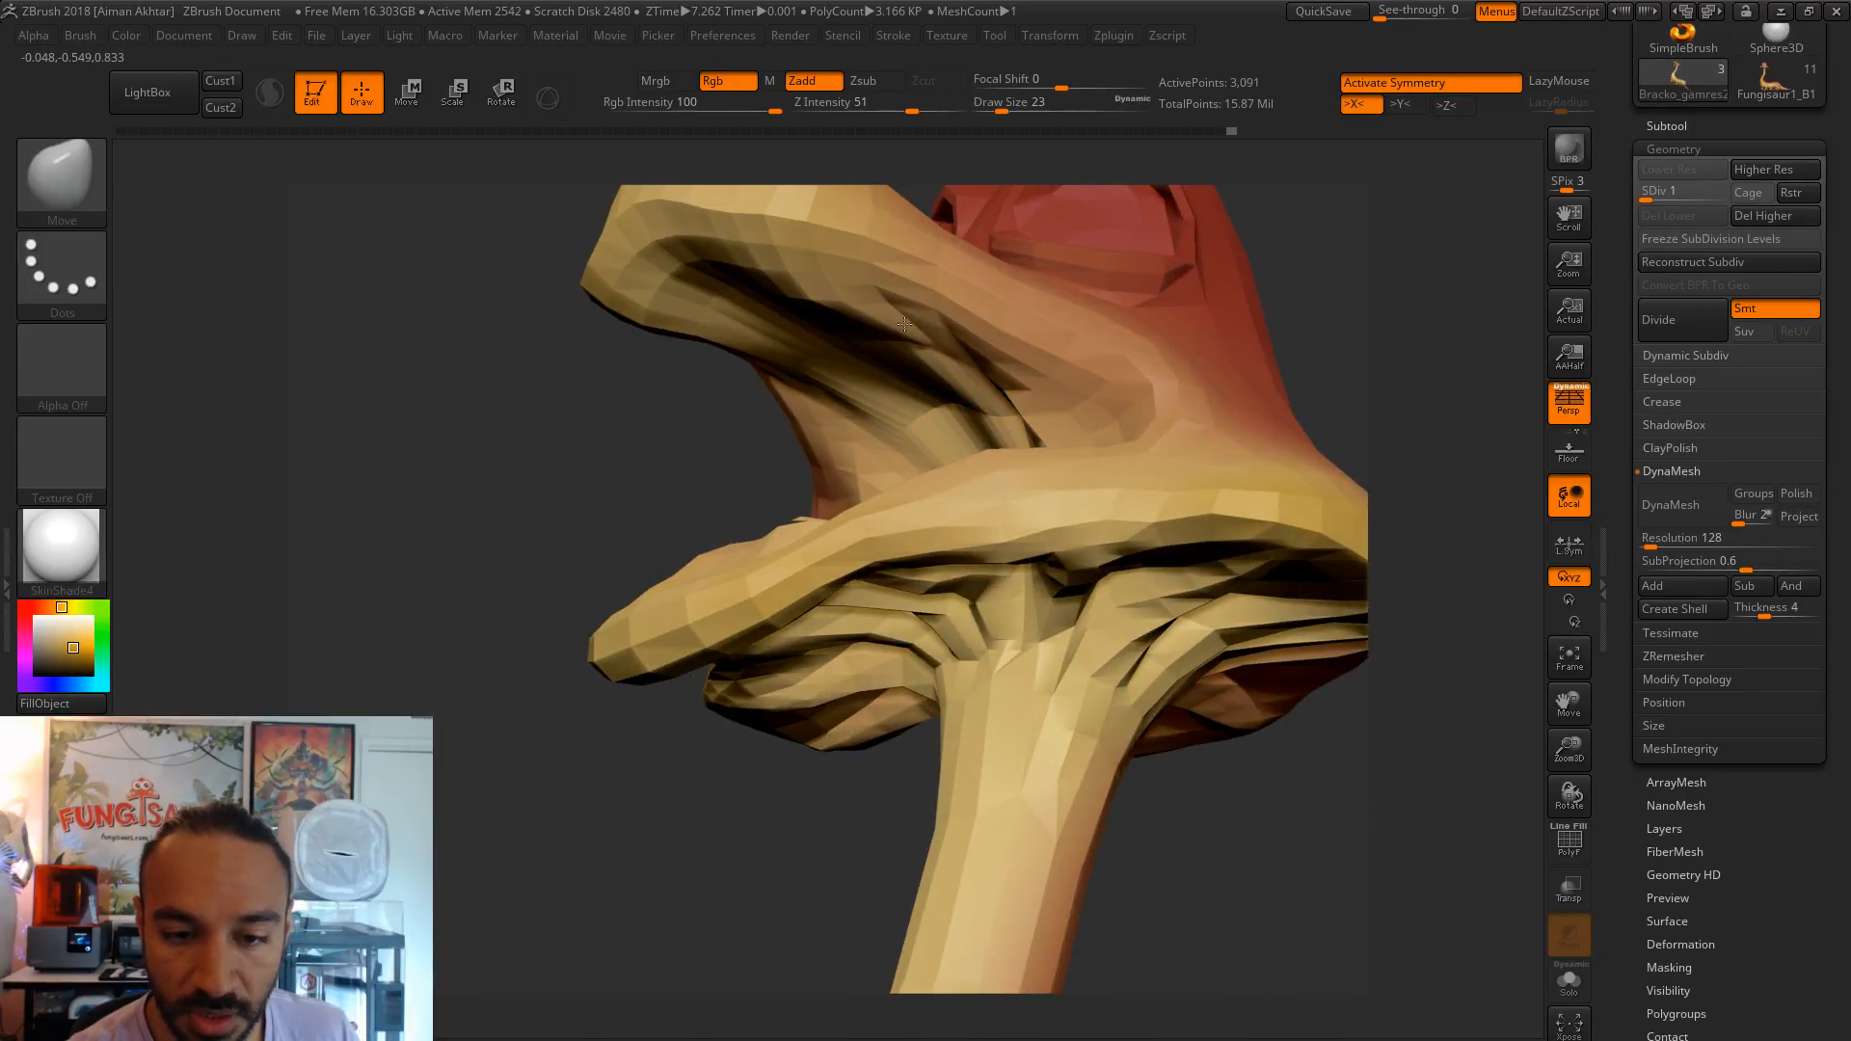
mouse_move(905, 321)
left_mouse_down()
mouse_move(831, 301)
mouse_move(889, 327)
left_mouse_up()
key("s")
left_click(830, 303)
mouse_move(950, 397)
left_mouse_down()
mouse_move(930, 361)
mouse_move(949, 363)
mouse_move(925, 386)
left_mouse_up()
left_click_drag(975, 410, 1007, 402)
left_click_drag(1342, 363, 1031, 448)
- Smooth the back of the mouth at draw size 29 and reshape the throat folds at draw size 31
left_click_drag(884, 457, 883, 463, "shift")
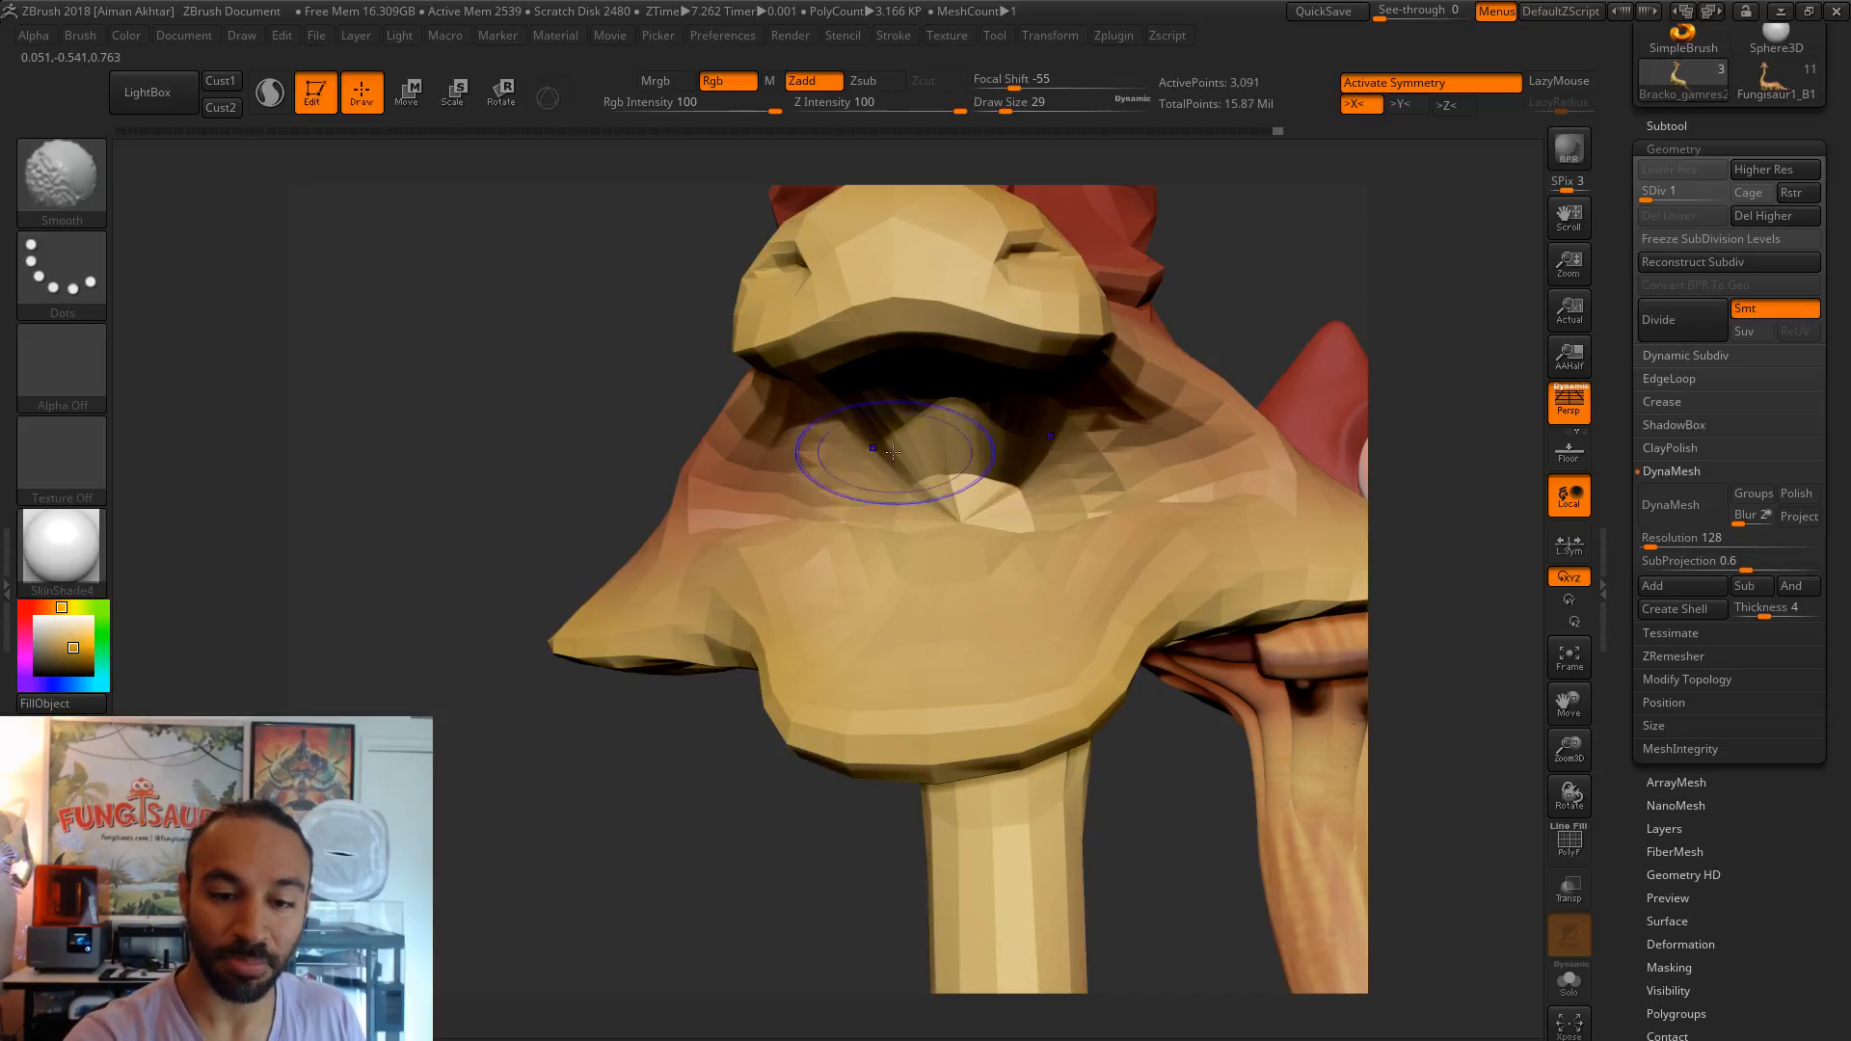
key("s")
key("s")
left_click_drag(904, 432, 889, 443)
key("s")
left_click_drag(942, 520, 952, 505)
key("s")
mouse_move(949, 487)
left_mouse_down()
mouse_move(935, 500)
mouse_move(921, 476)
left_mouse_up()
left_click_drag(1244, 317, 886, 488)
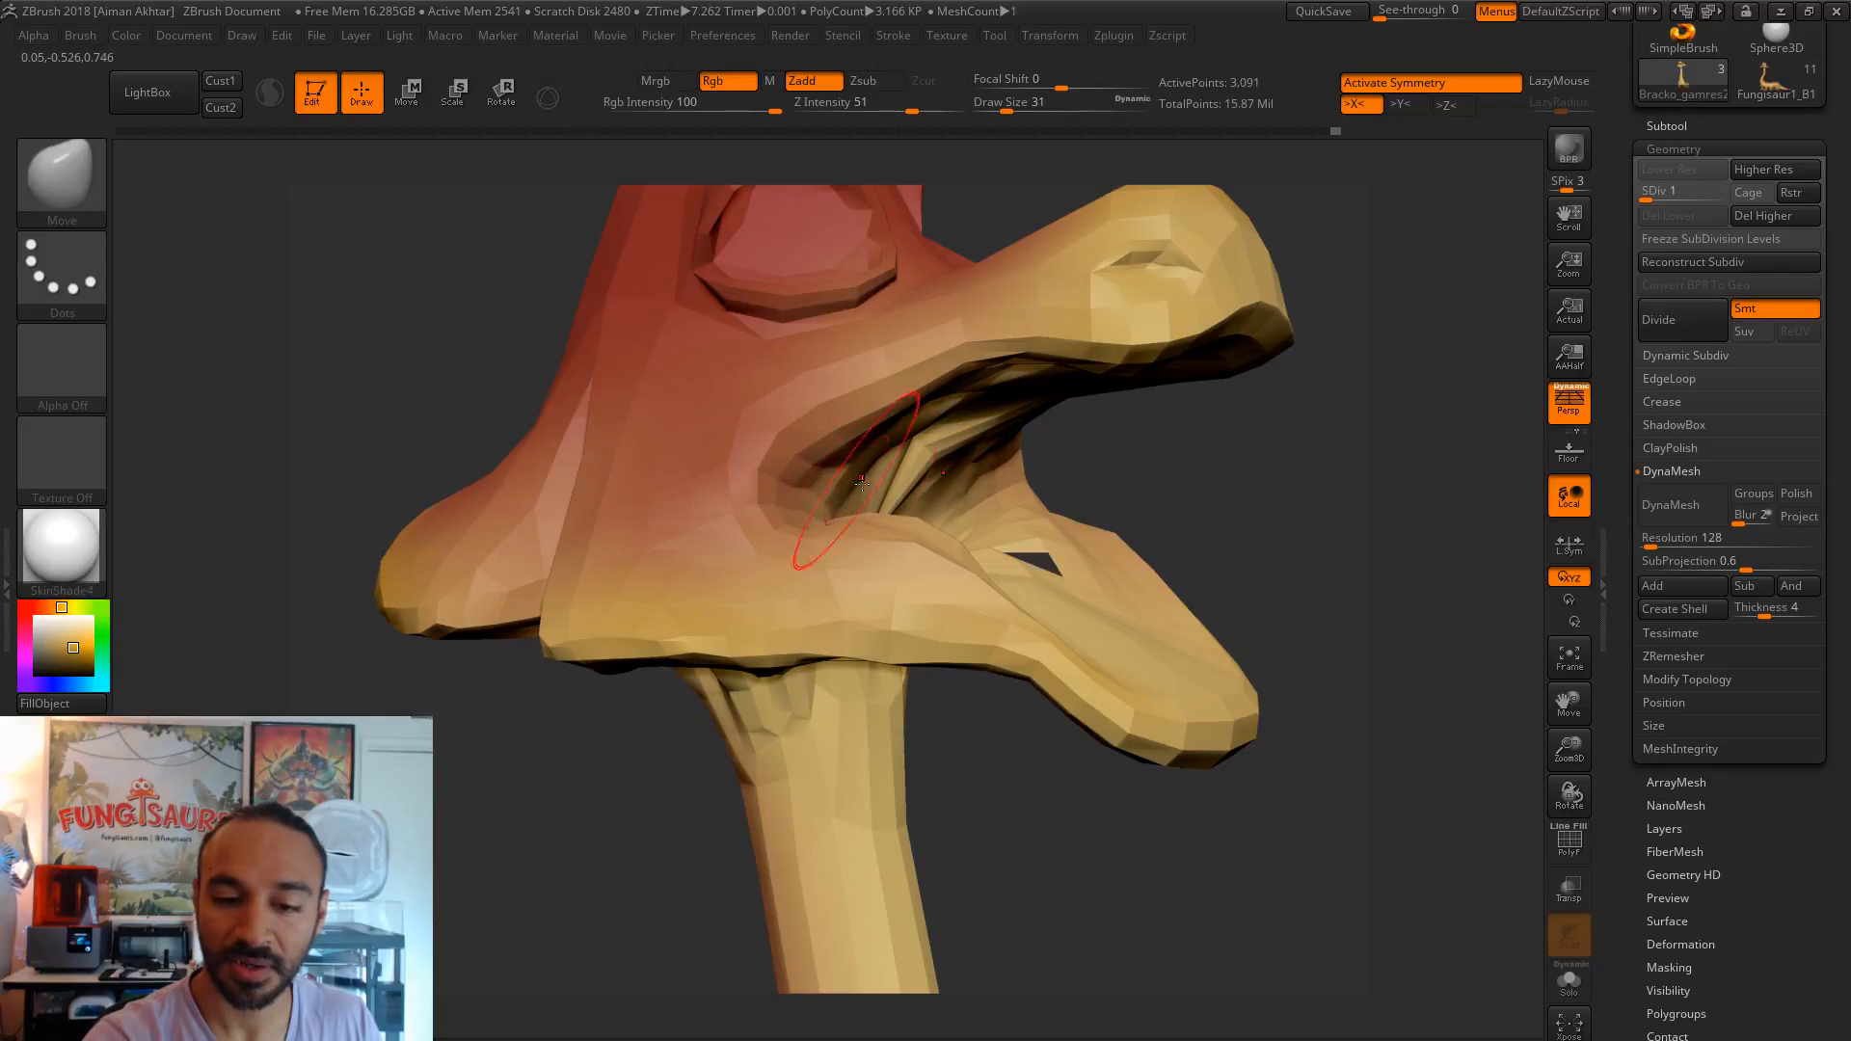
left_click_drag(1196, 446, 963, 406)
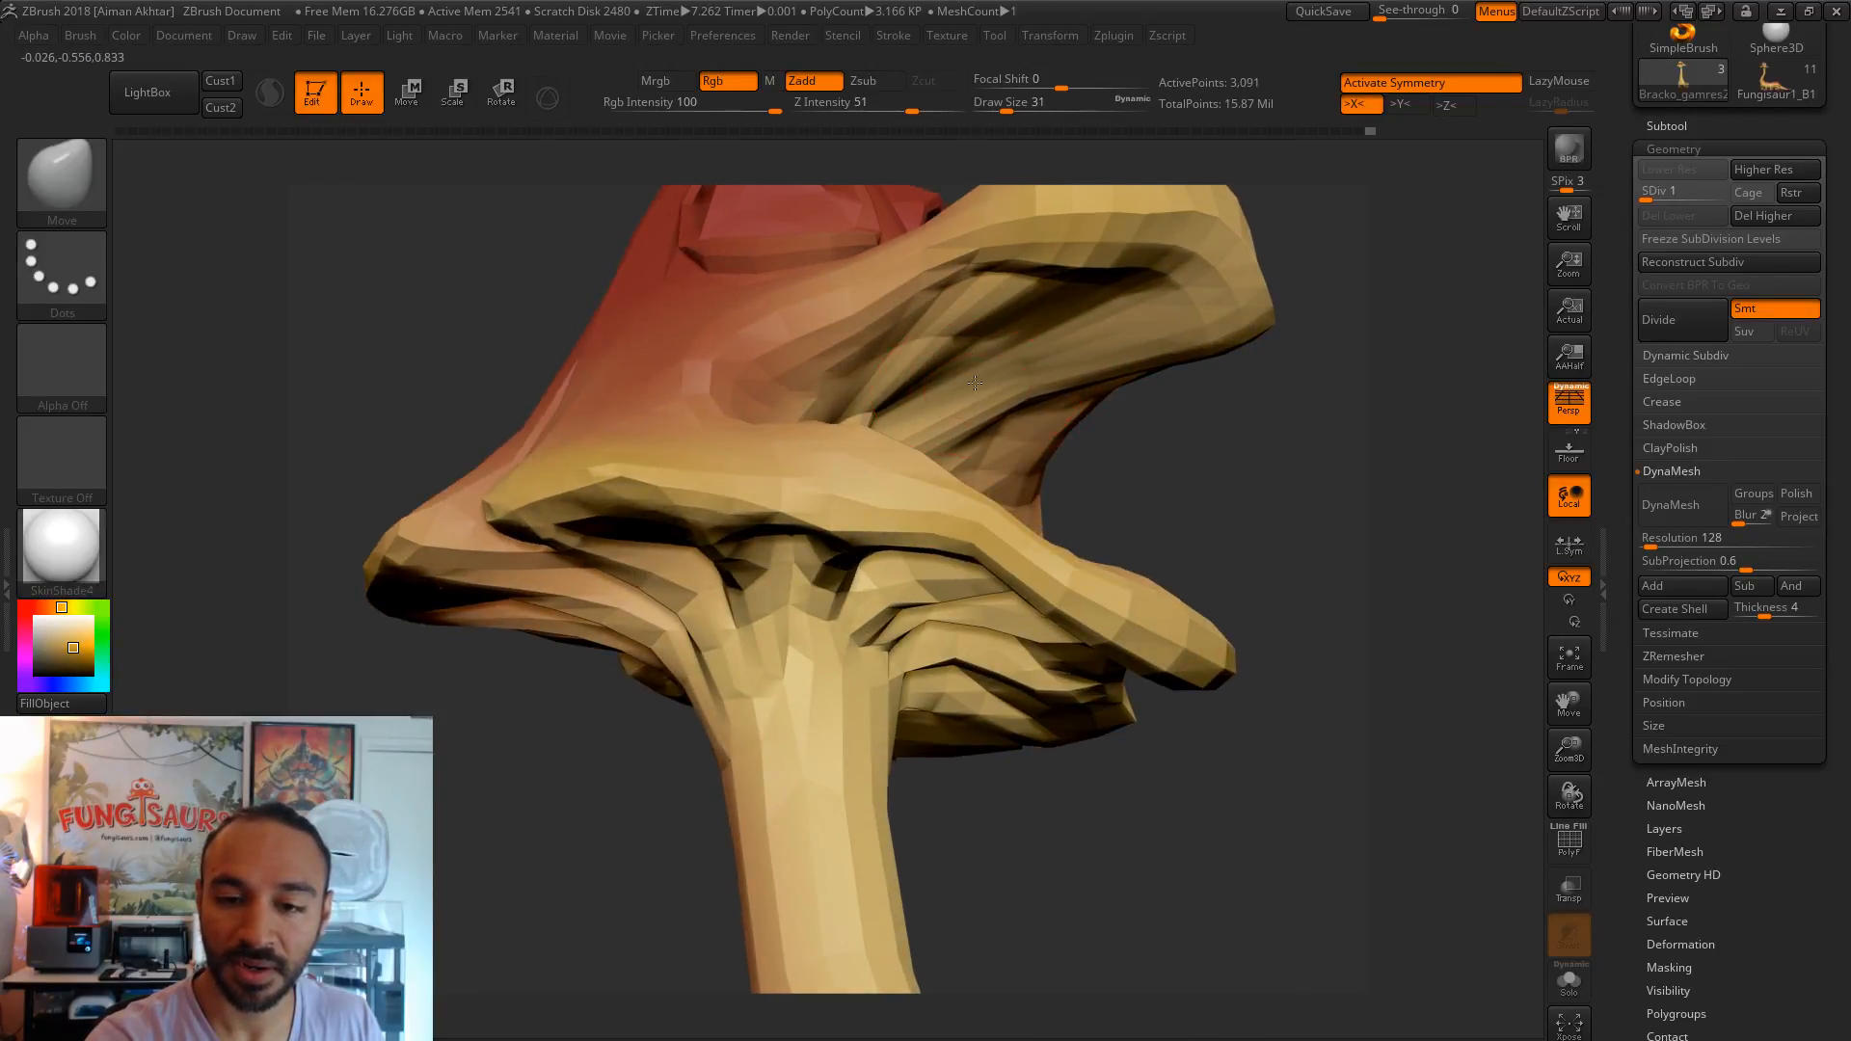
mouse_move(1017, 327)
left_mouse_down("shift")
mouse_move(1036, 331)
mouse_move(1003, 337)
mouse_move(1017, 385)
left_mouse_up("shift")
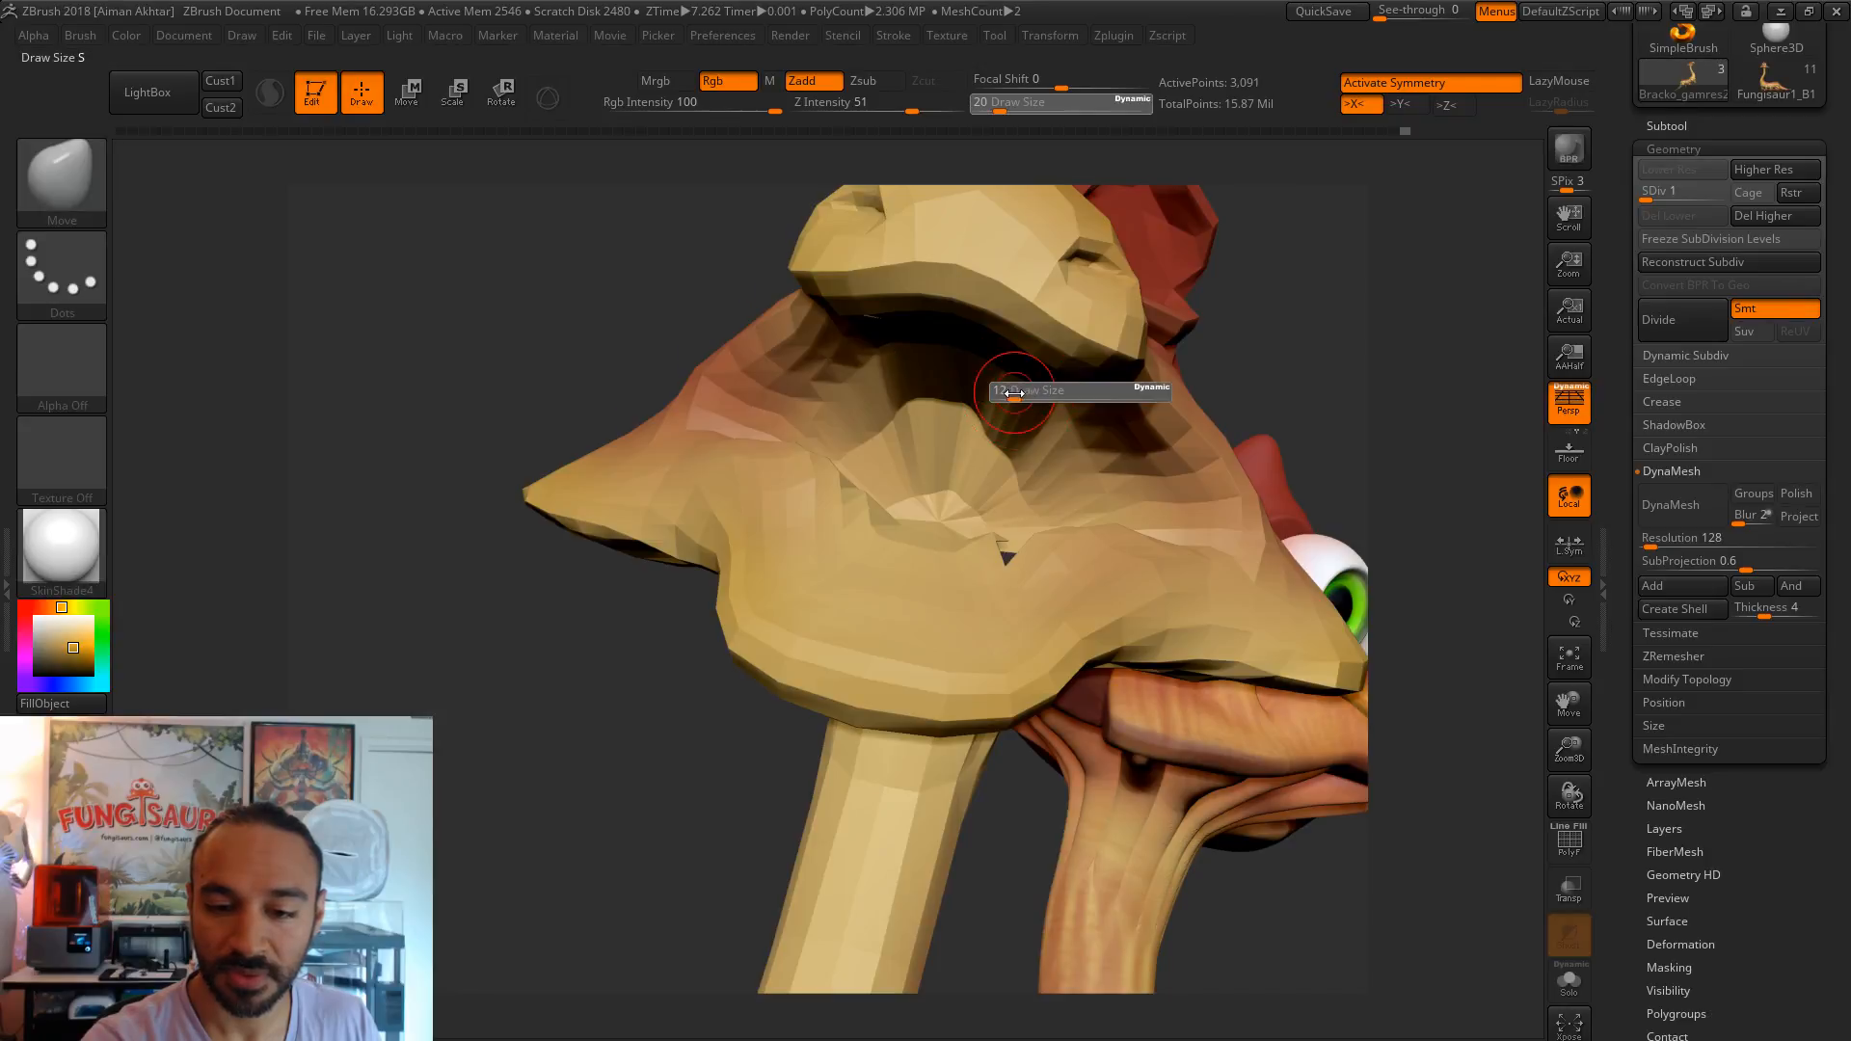
- Reduce the draw size to 16, turn off symmetry and reposition the uneven points on one side of the throat
key("s")
left_click_drag(1003, 427, 1006, 427)
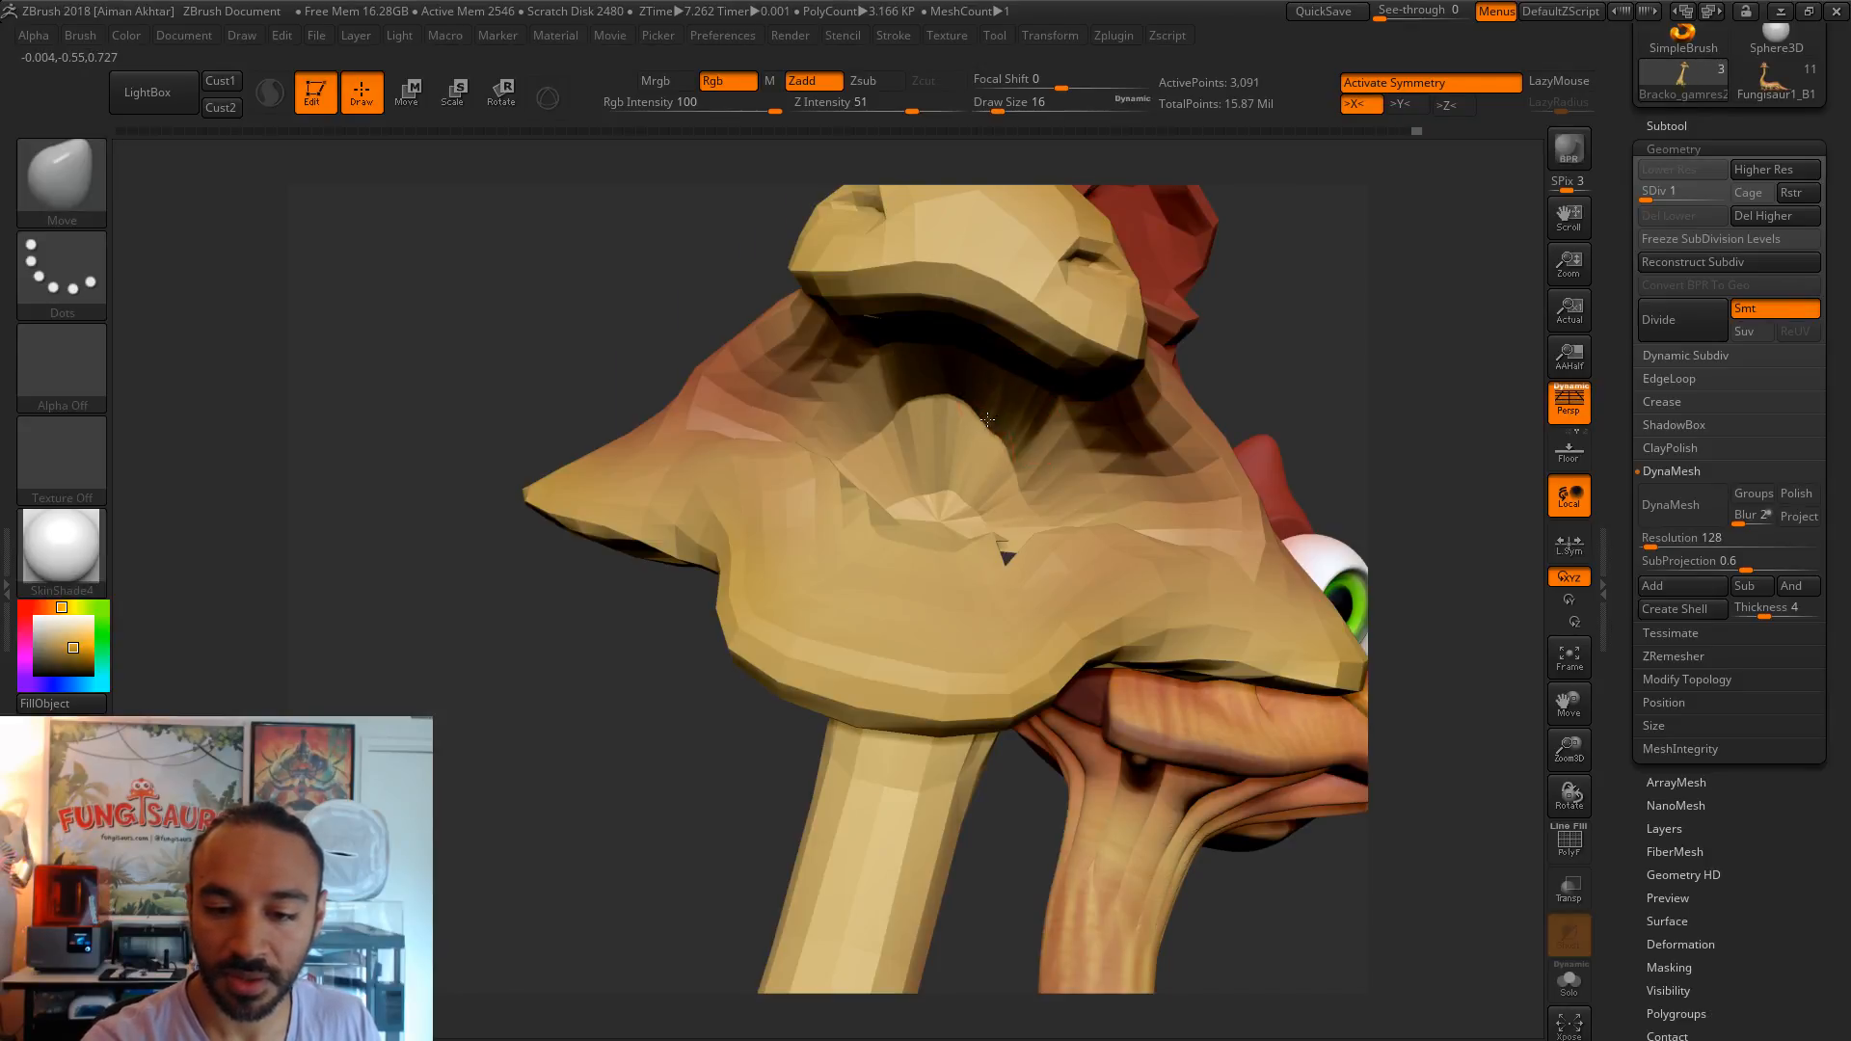
key("x")
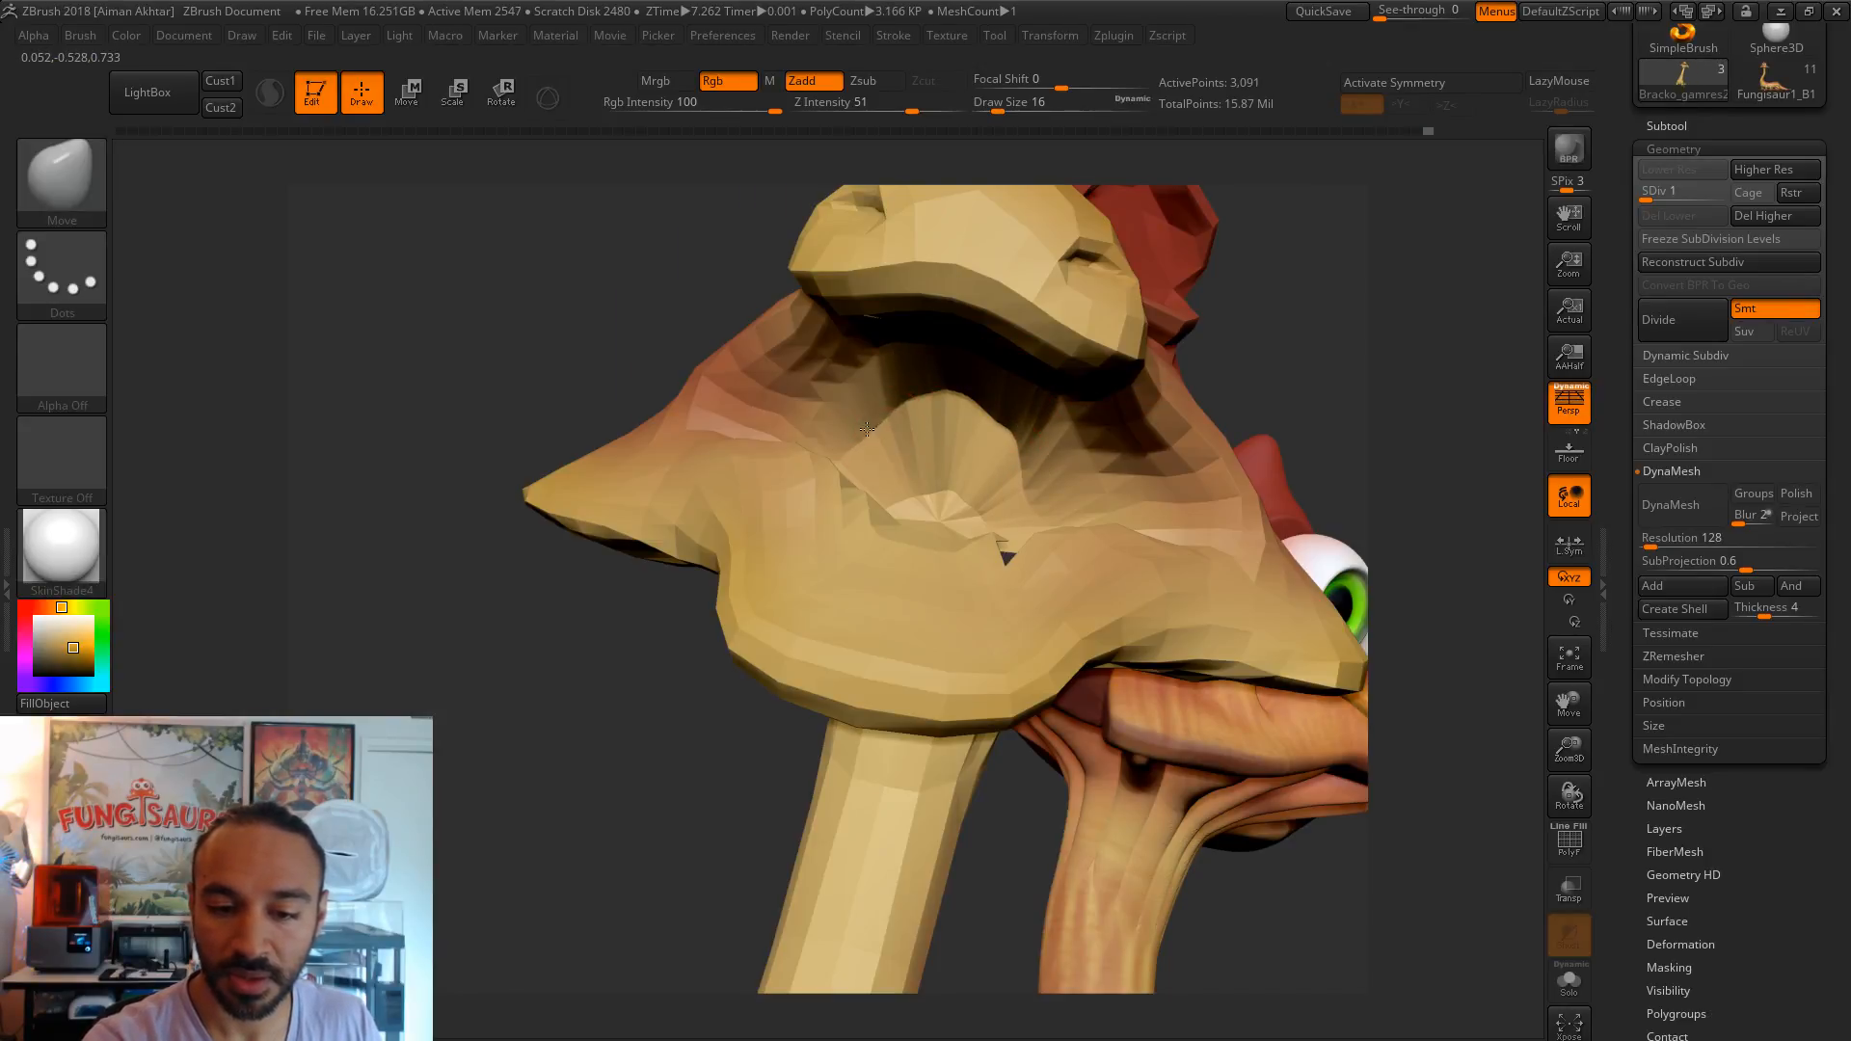
left_click_drag(1031, 501, 1042, 505)
left_click_drag(1010, 442, 1017, 434)
right_click_drag(981, 492, 932, 492)
key("shift")
left_click_drag(933, 492, 869, 509, "shift")
- Set the draw size to 29 and smooth the torn area where the mouth floor meets the throat
key("s")
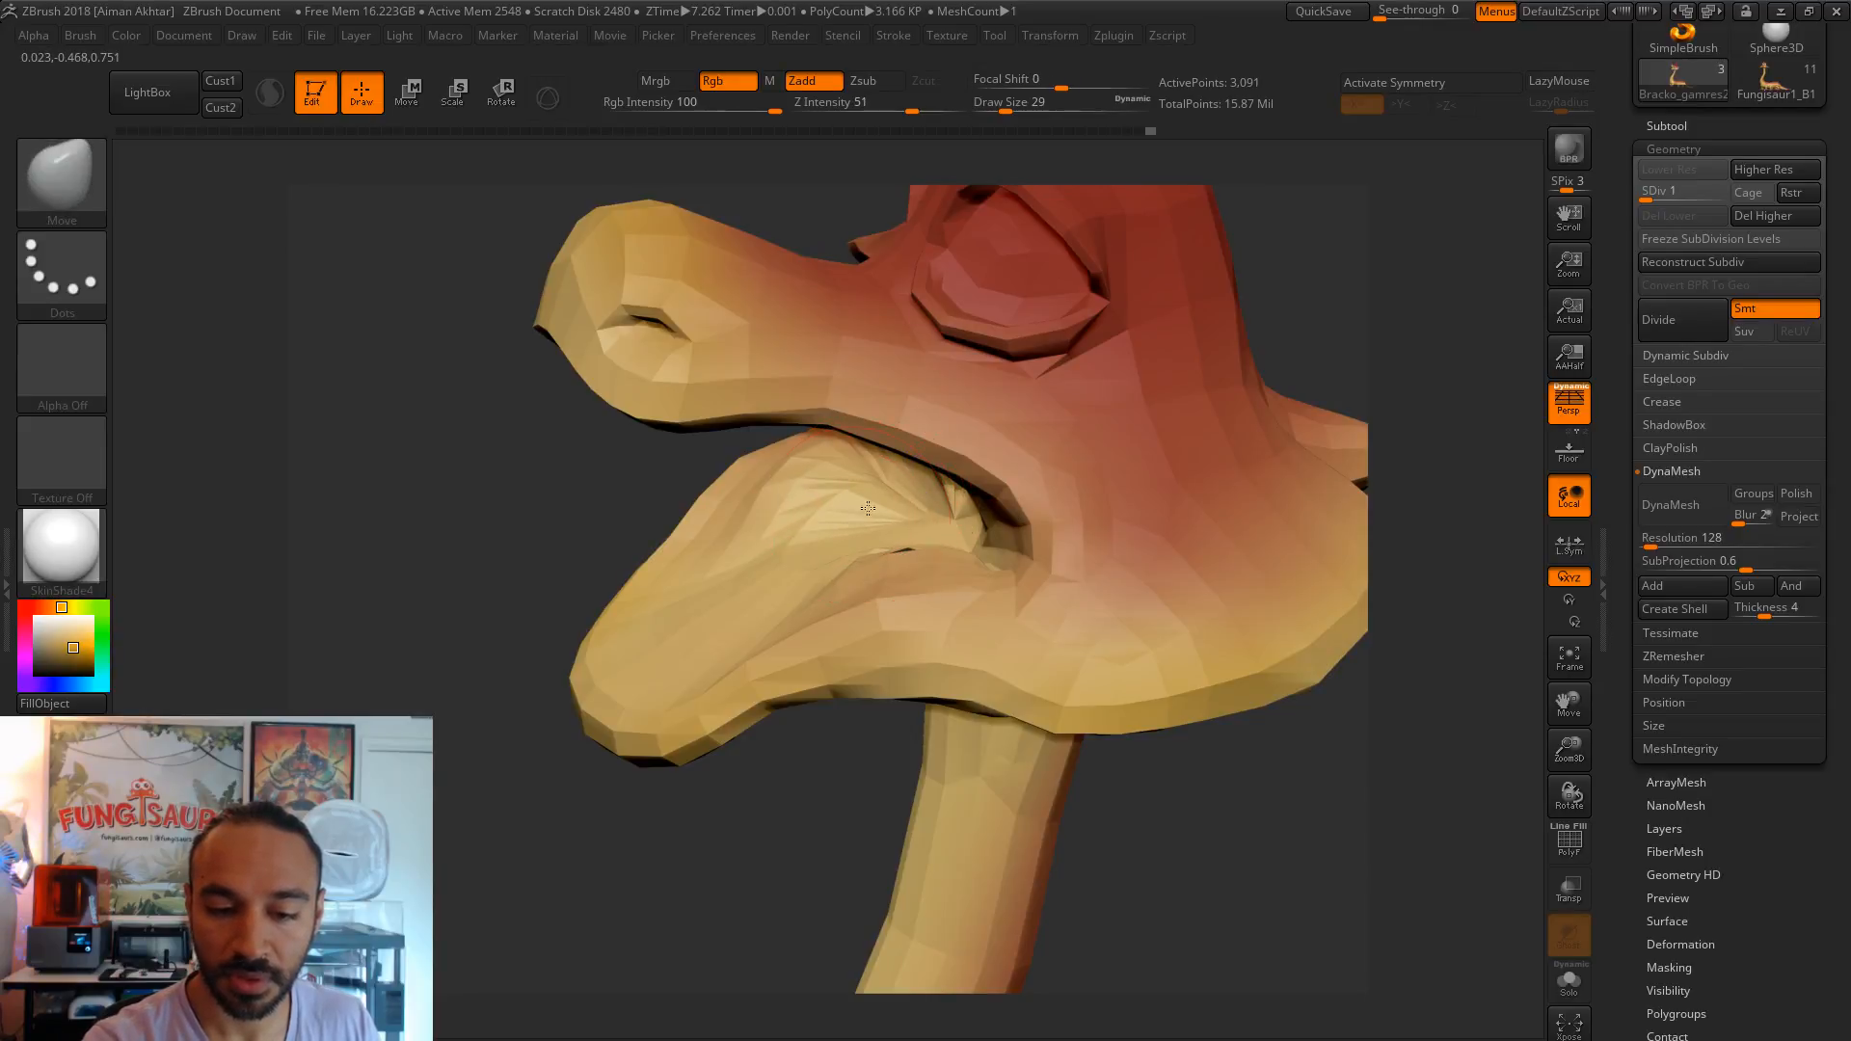
mouse_move(866, 516)
right_mouse_down()
mouse_move(888, 549)
mouse_move(764, 542)
right_mouse_up()
key("shift")
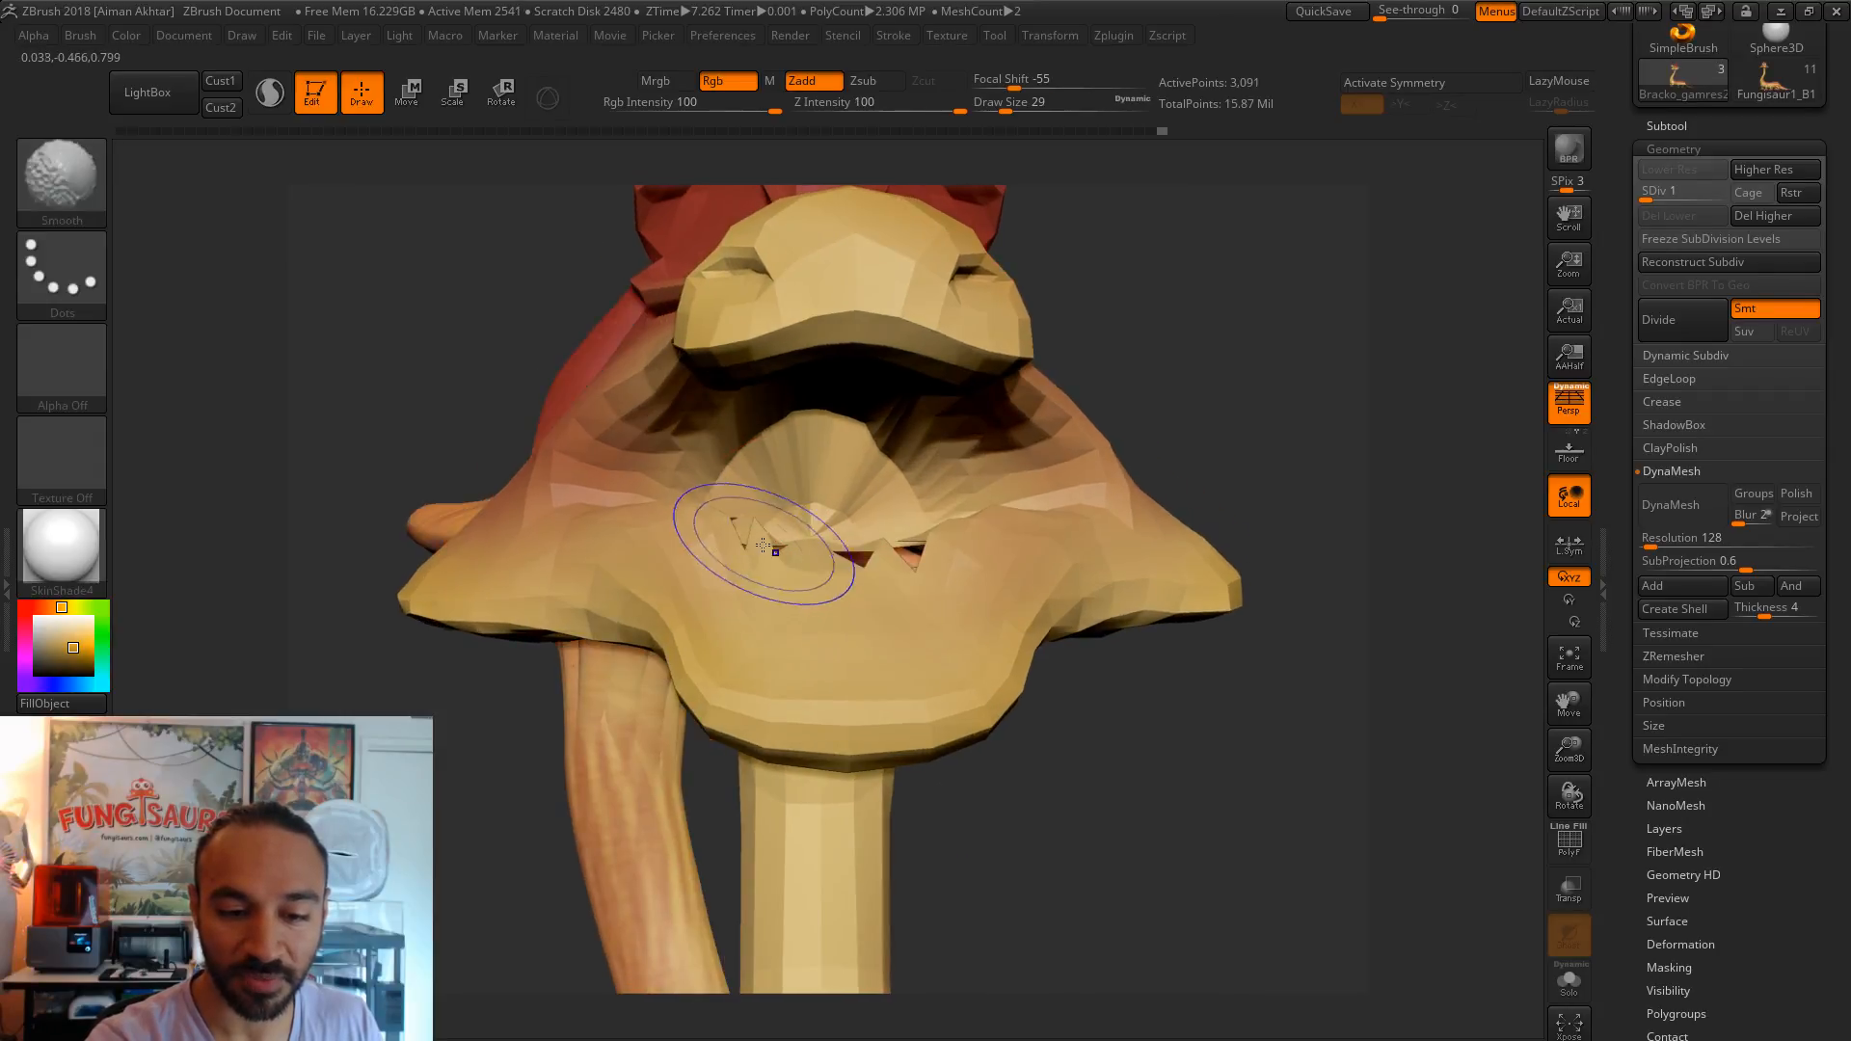
left_click_drag(764, 542, 820, 554, "shift")
mouse_move(1128, 409)
right_mouse_down()
mouse_move(1179, 405)
mouse_move(1003, 482)
right_mouse_up()
mouse_move(871, 544)
left_mouse_down("shift")
mouse_move(800, 558)
mouse_move(897, 550)
left_mouse_up("shift")
- Increase the draw size to 54 and move the rear of the mouth floor to close the gaps
key("s")
left_click_drag(926, 554, 967, 496)
mouse_move(1147, 362)
right_mouse_down()
mouse_move(1270, 347)
mouse_move(904, 531)
right_mouse_up()
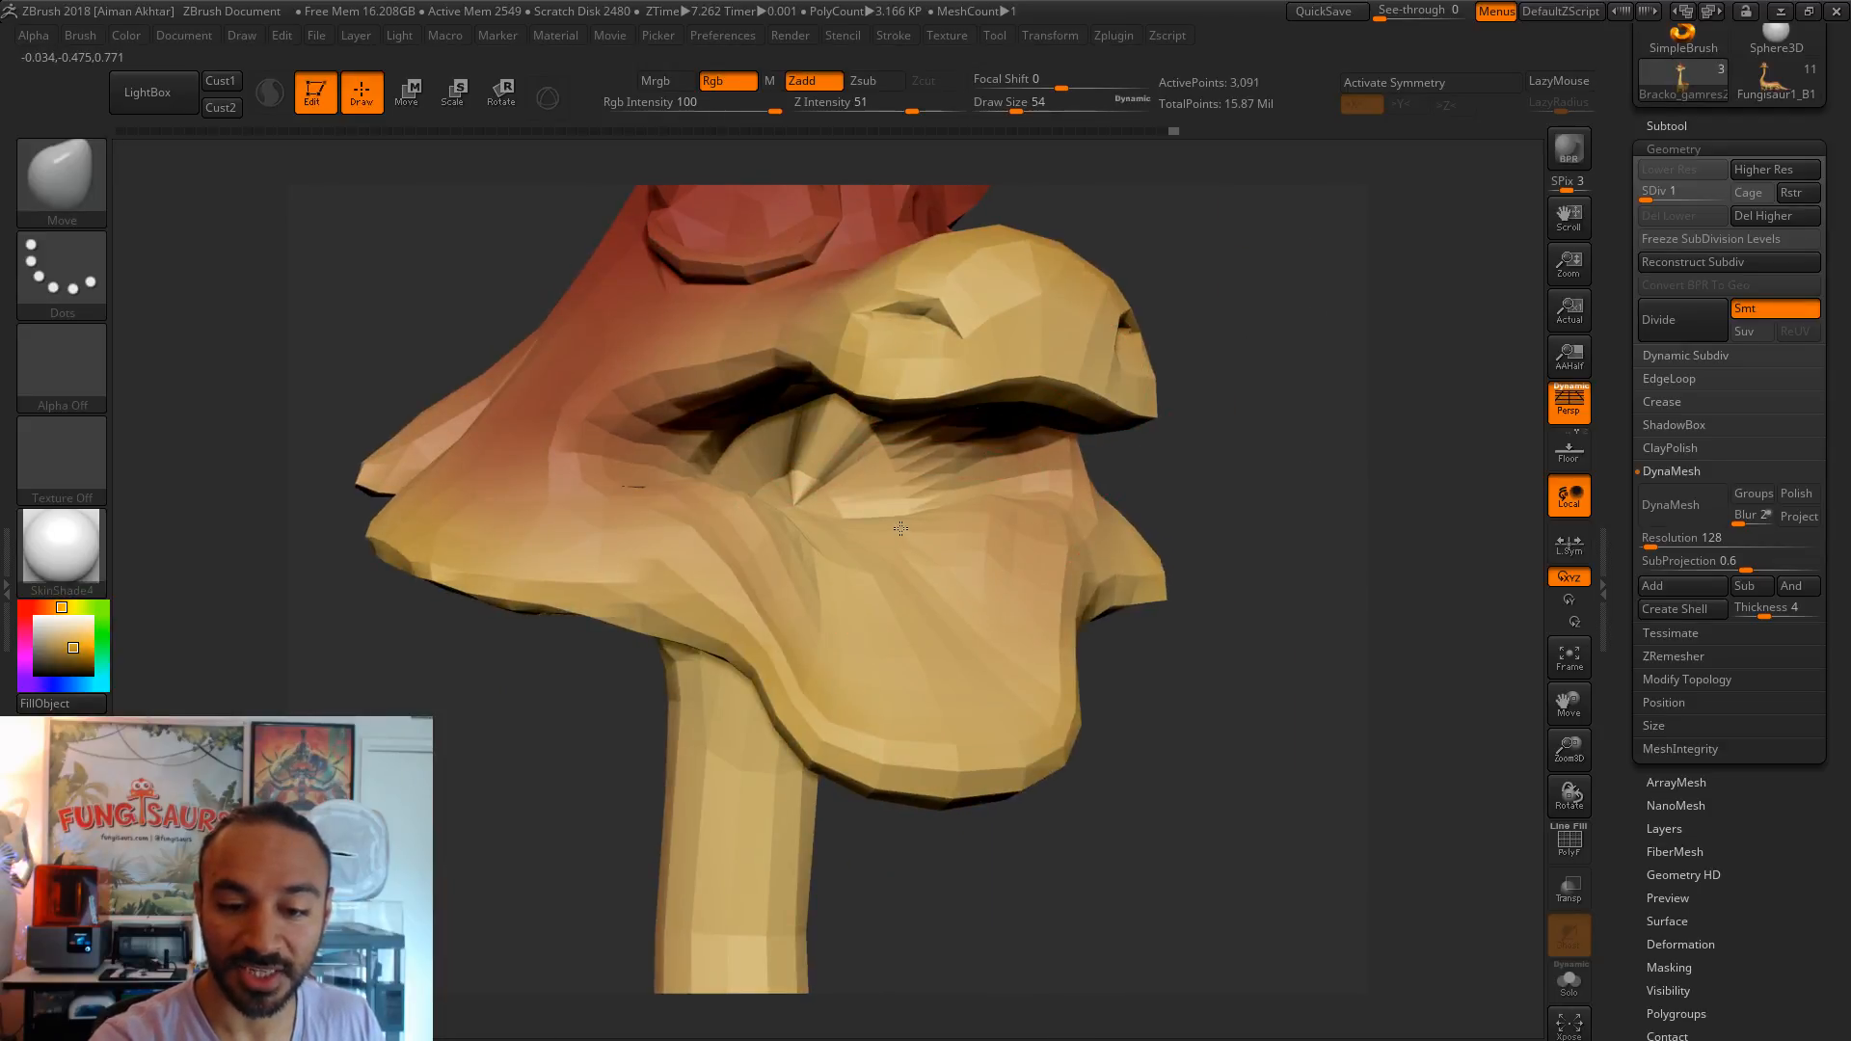
key("shift")
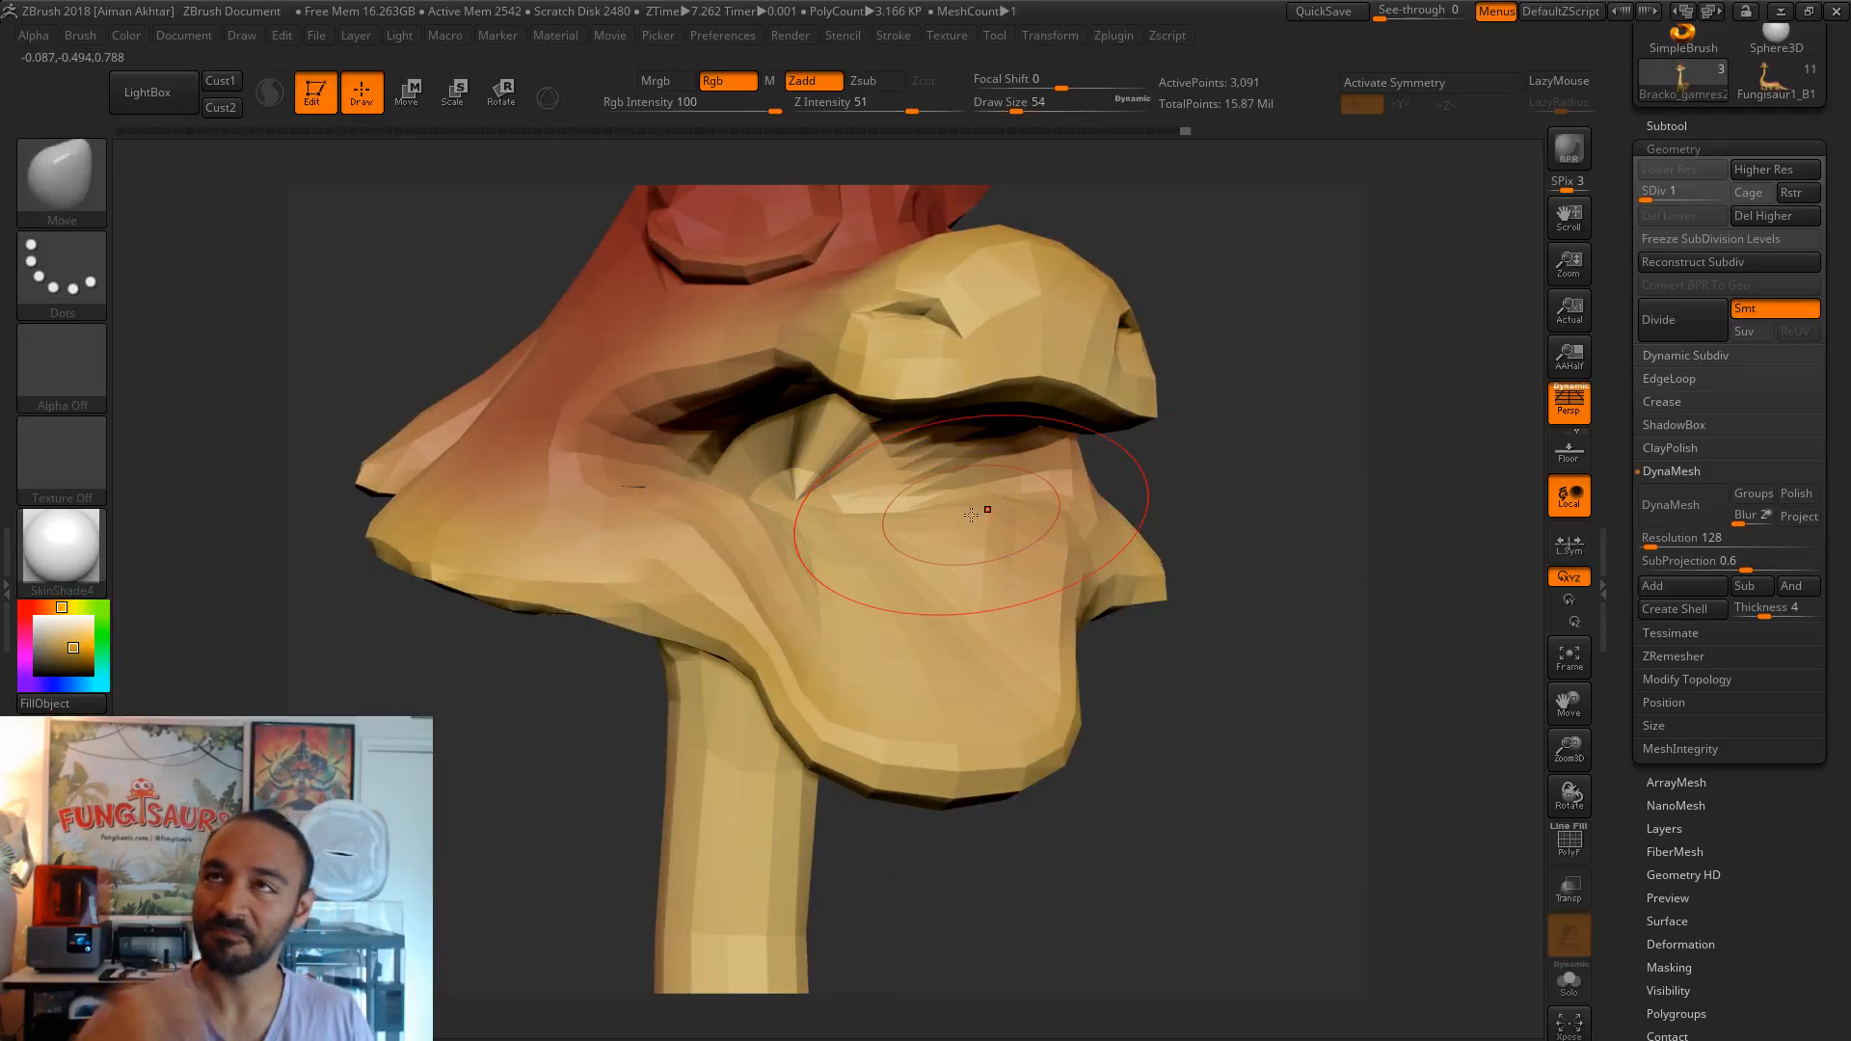
right_click_drag(970, 514, 836, 495)
- Reduce the draw size to 41 and pull in the spike behind the mouth floor, smoothing it at size 22
key("s")
left_click_drag(836, 495, 818, 496)
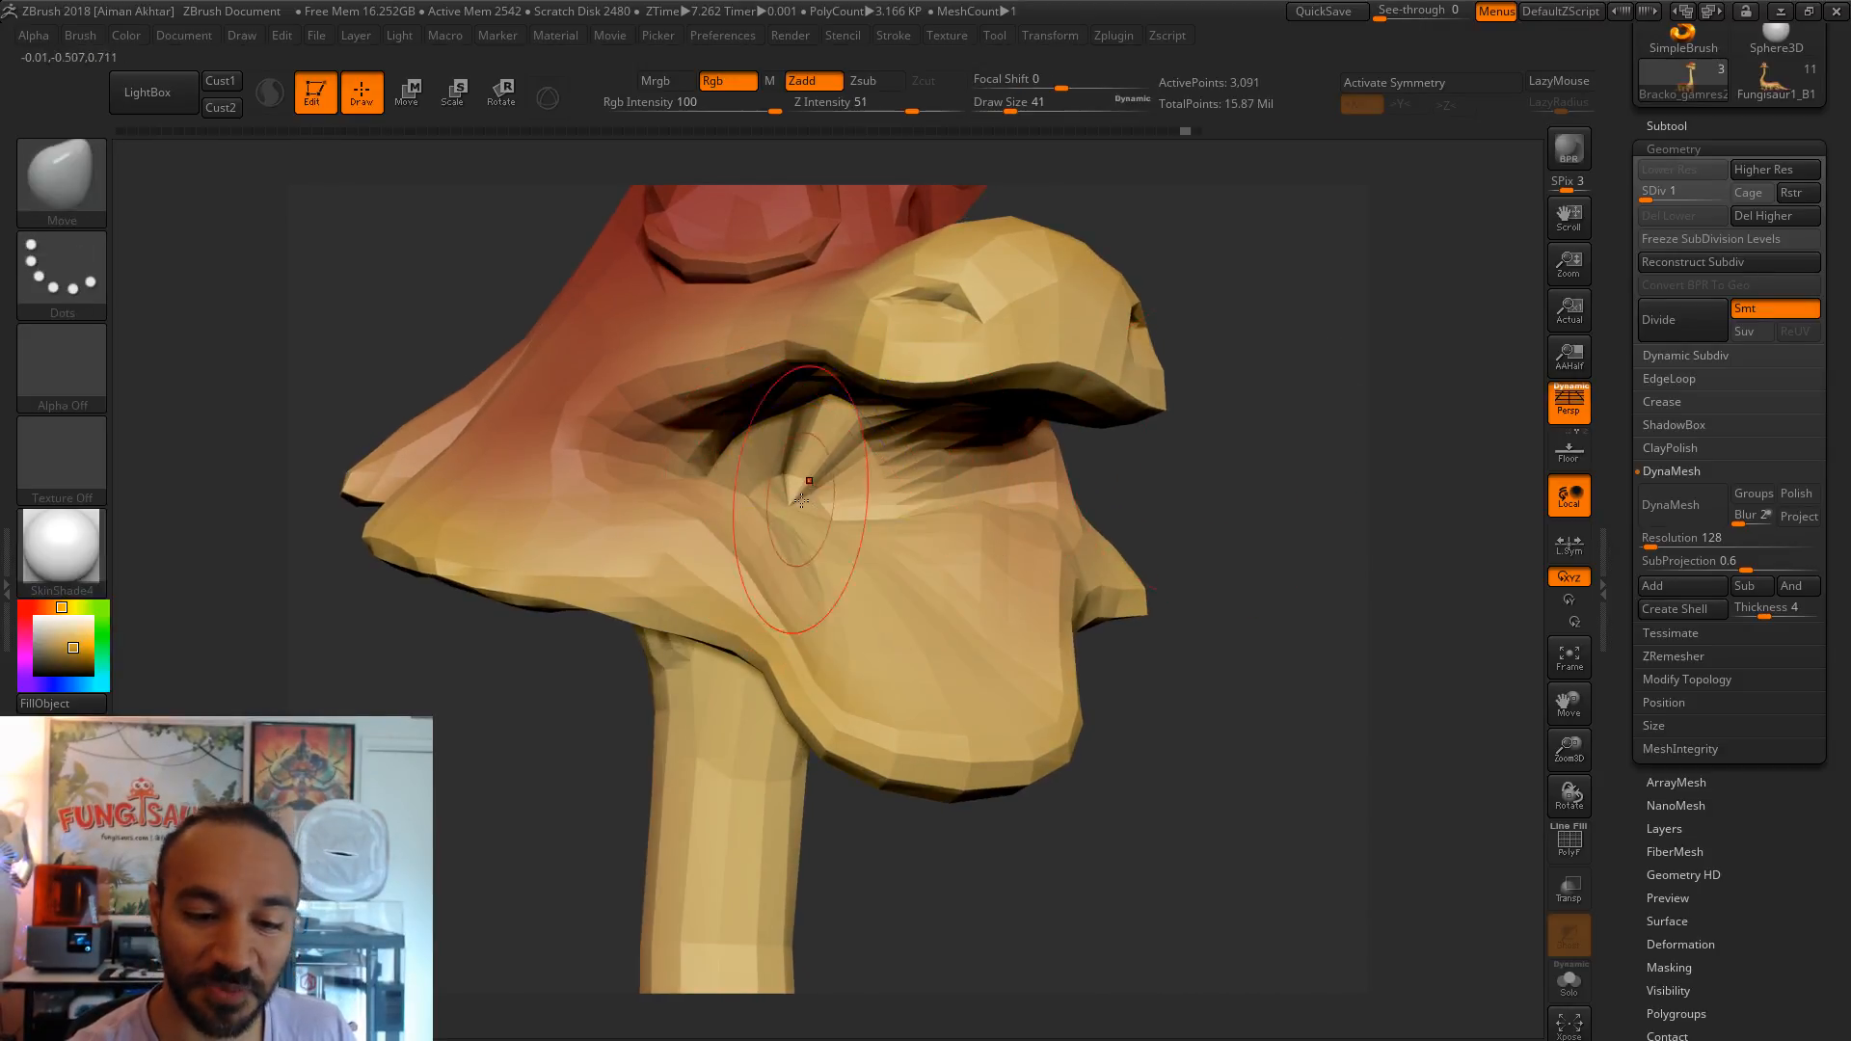
key("shift")
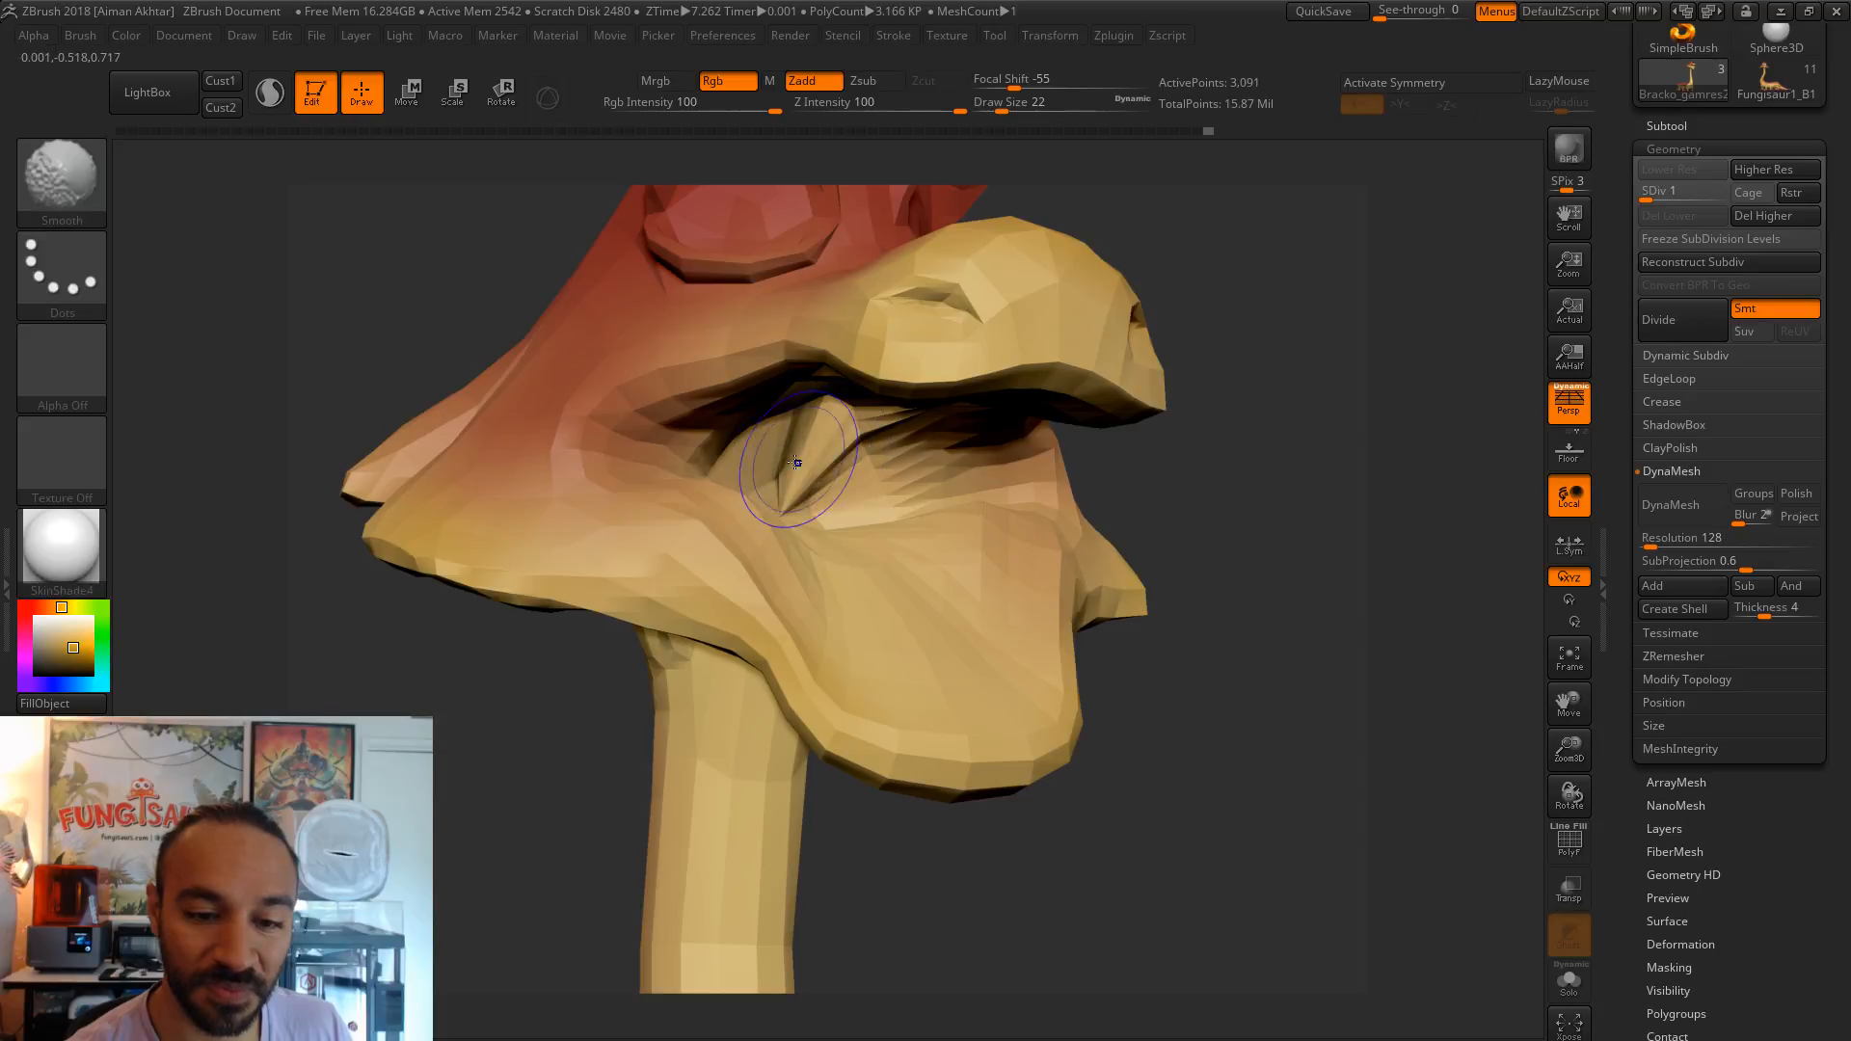
right_click_drag(1140, 425, 790, 459)
- Adjust the throat's side fold at draw size 31 and refine the crease beside it at size 12
key("s")
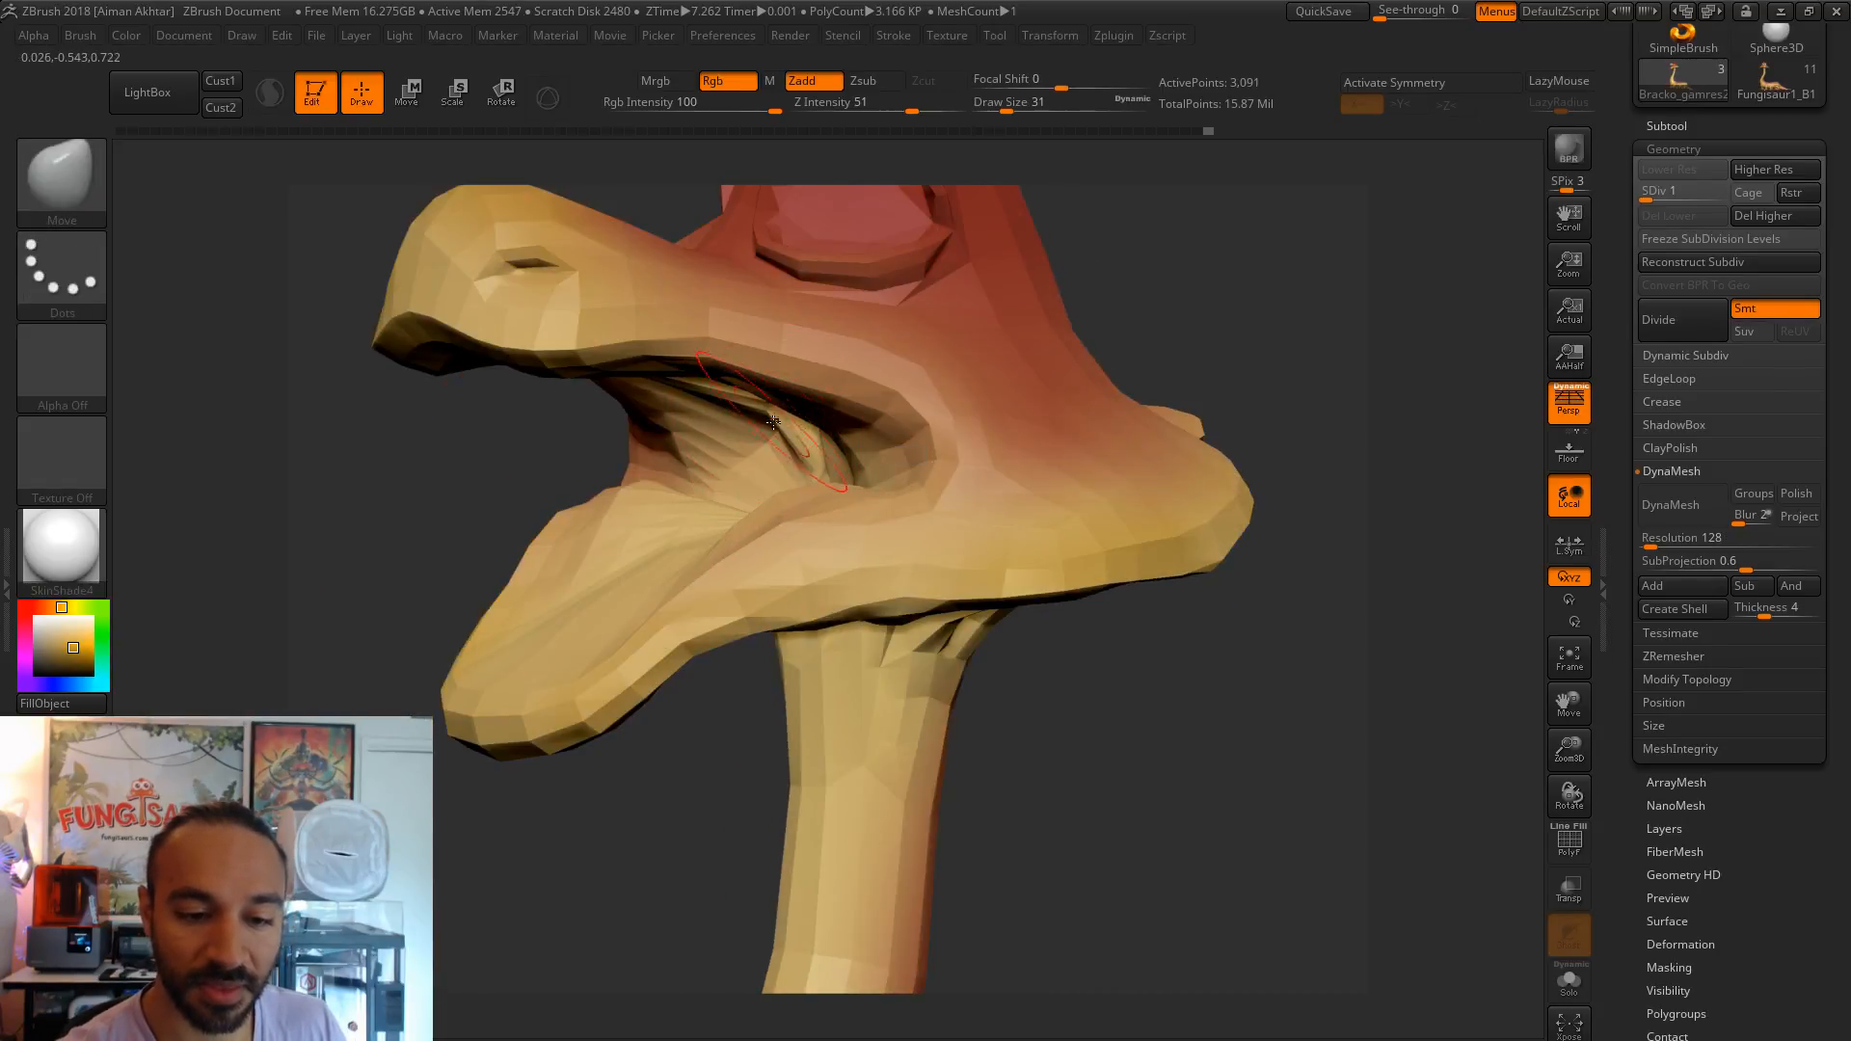
left_click_drag(1267, 294, 981, 395)
key("s")
left_click_drag(834, 408, 825, 419)
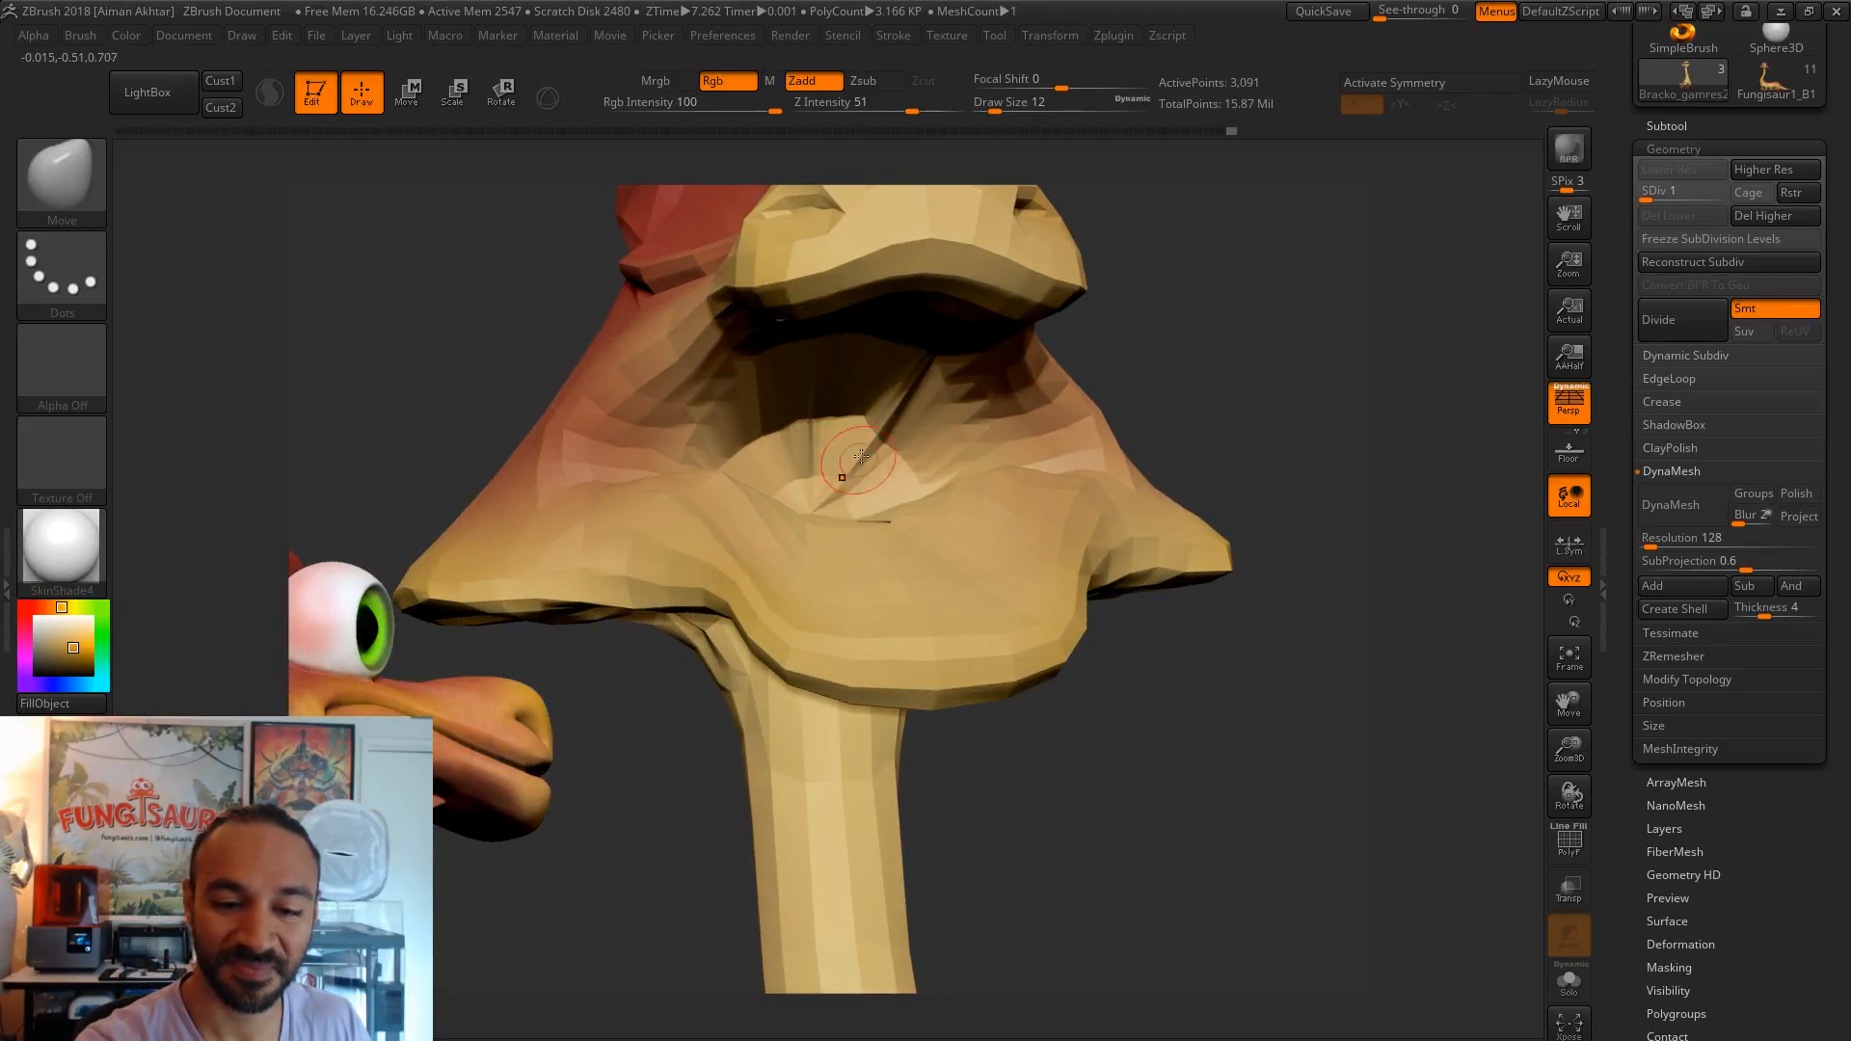
- Set the draw size to 20 and even out the crease running down the back of the throat
mouse_move(1170, 310)
left_mouse_down()
mouse_move(821, 451)
mouse_move(851, 431)
left_mouse_up()
key("s")
mouse_move(1268, 283)
left_mouse_down()
mouse_move(884, 425)
mouse_move(801, 433)
left_mouse_up()
key("s")
left_click_drag(1202, 269, 880, 304)
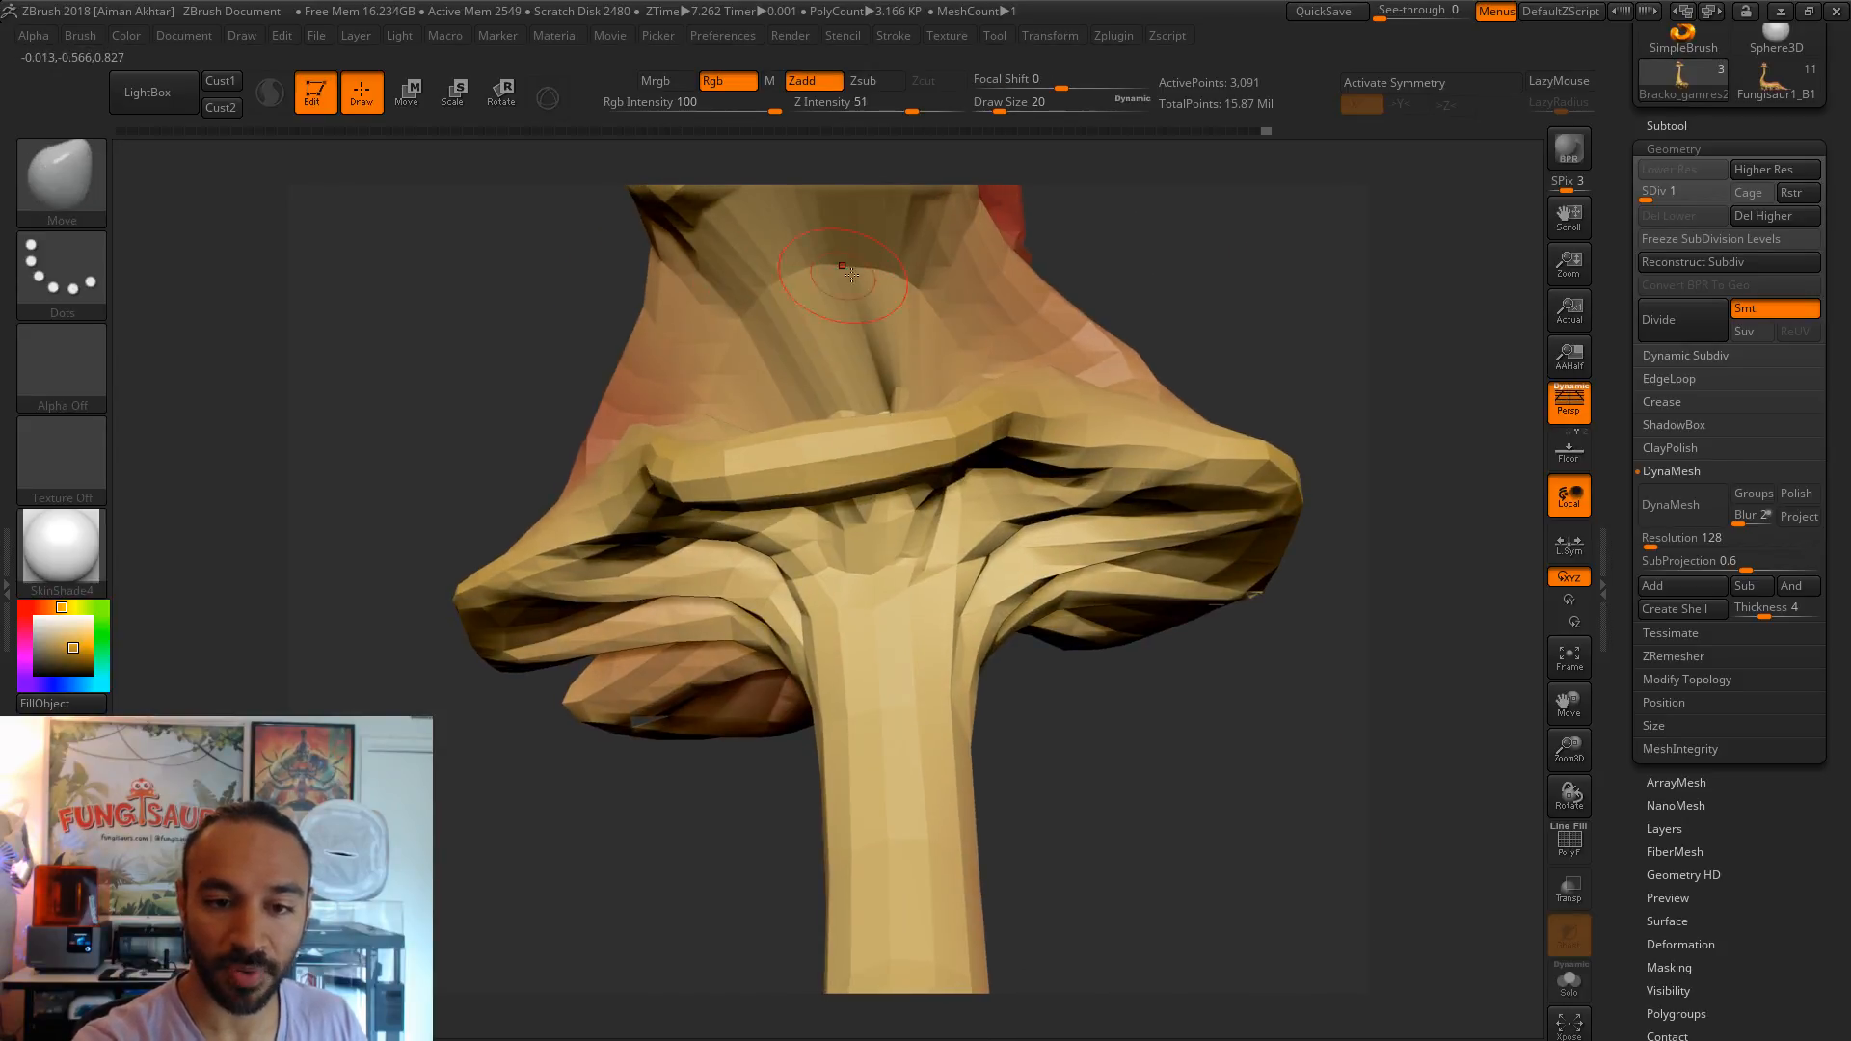
- Reduce the draw size to 14 and reposition and smooth the points at the base of the throat
left_click_drag(1140, 238, 1070, 265)
key("s")
left_click_drag(831, 408, 836, 386)
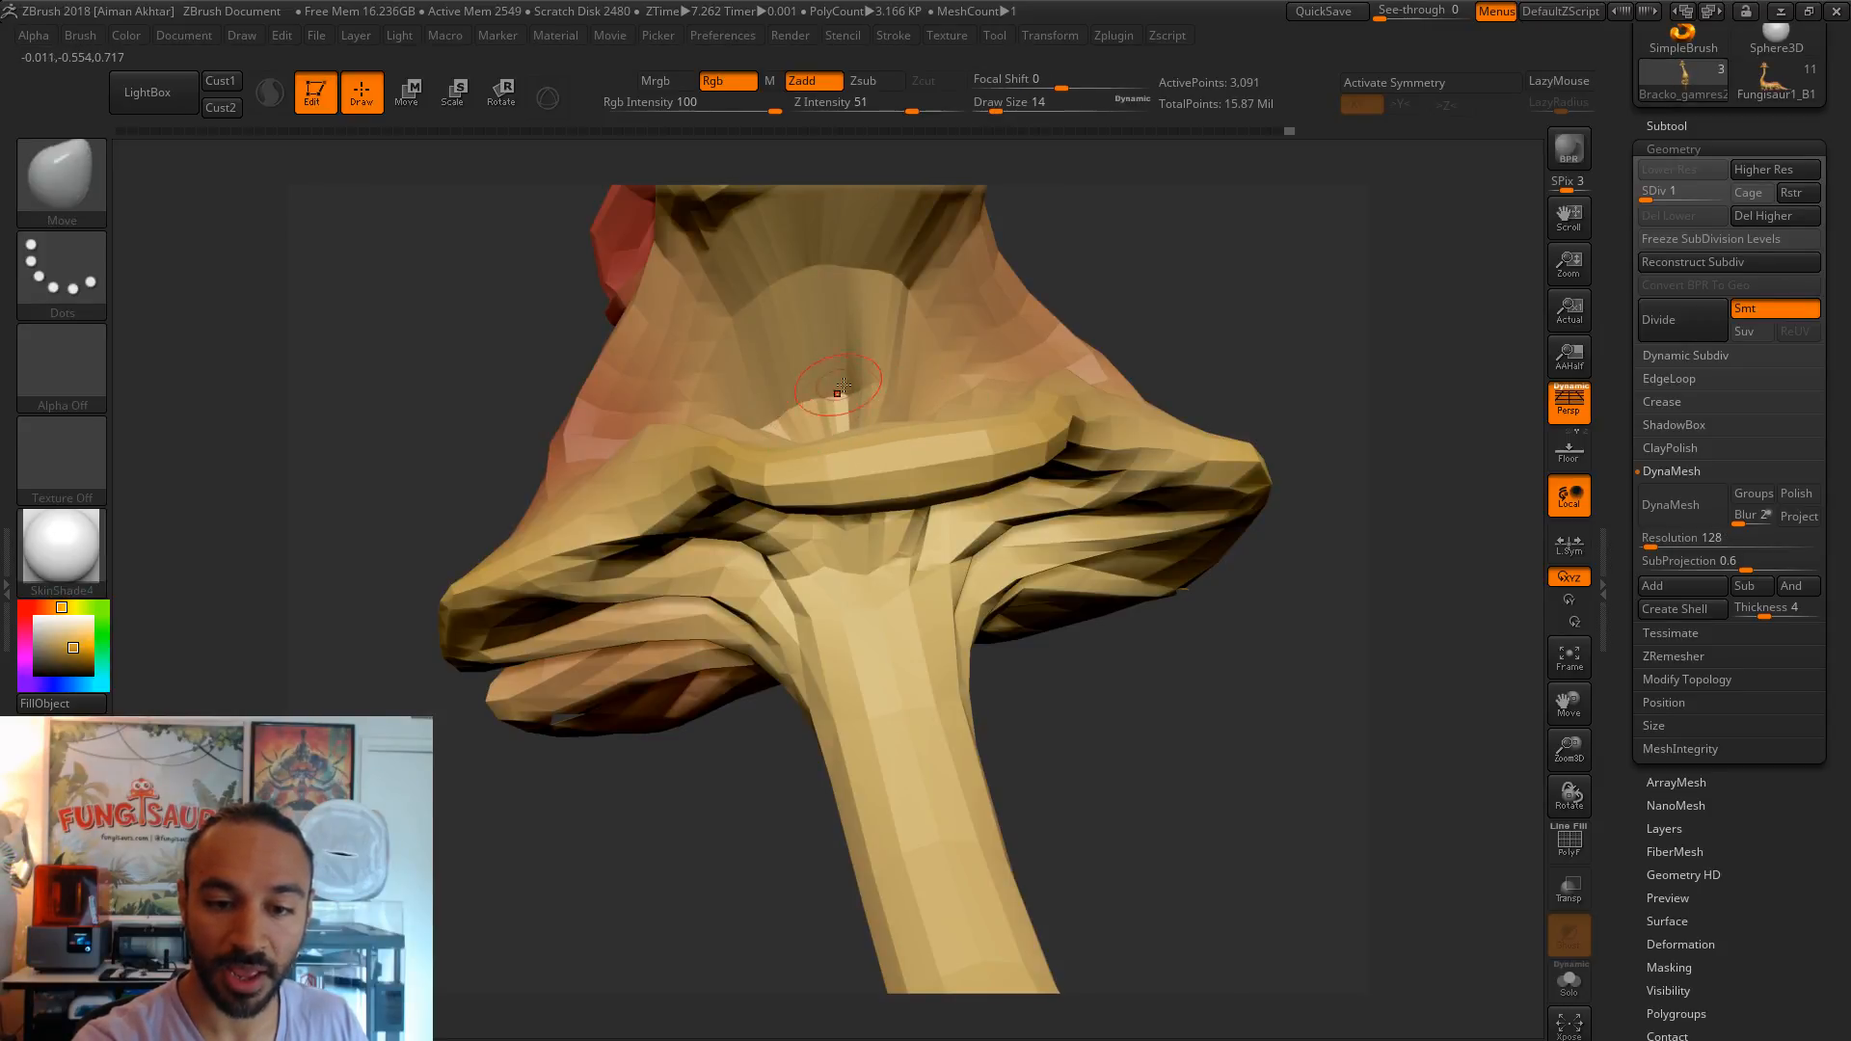
left_click_drag(1115, 260, 1078, 409)
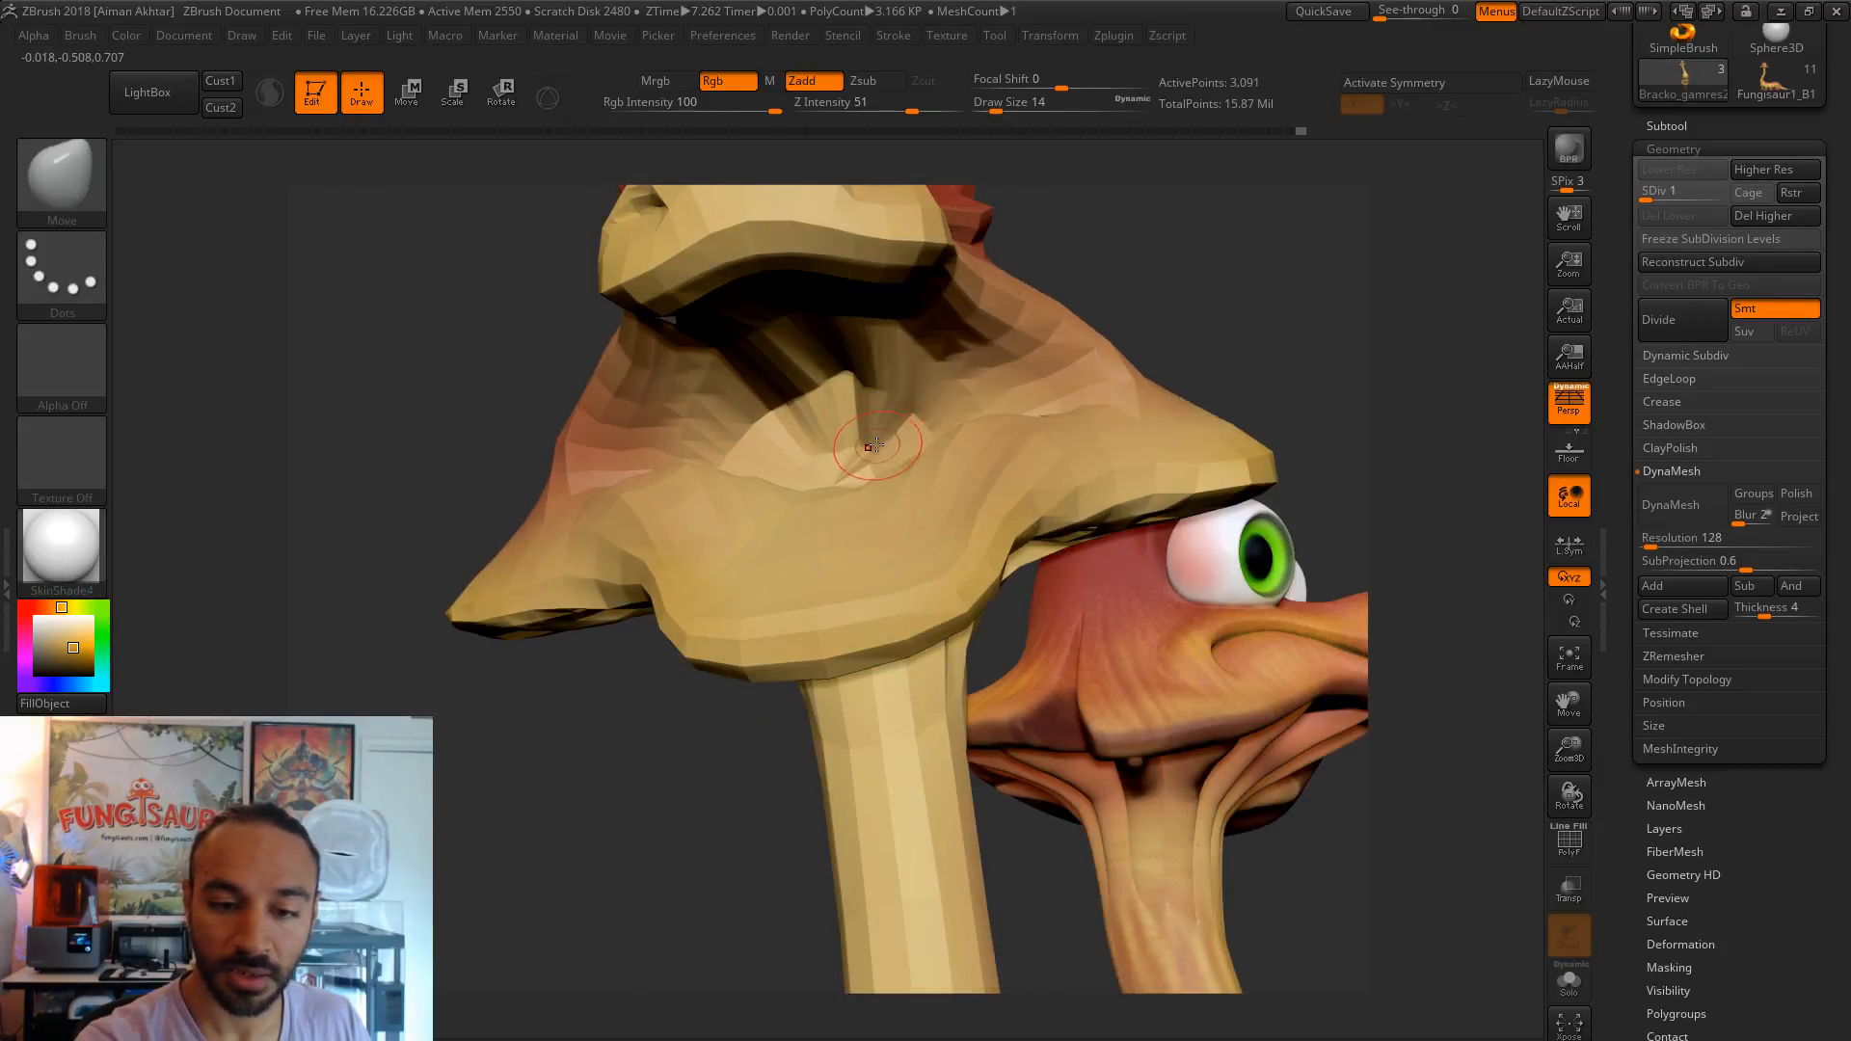
left_click_drag(859, 446, 836, 461, "shift")
left_click_drag(1182, 285, 853, 476)
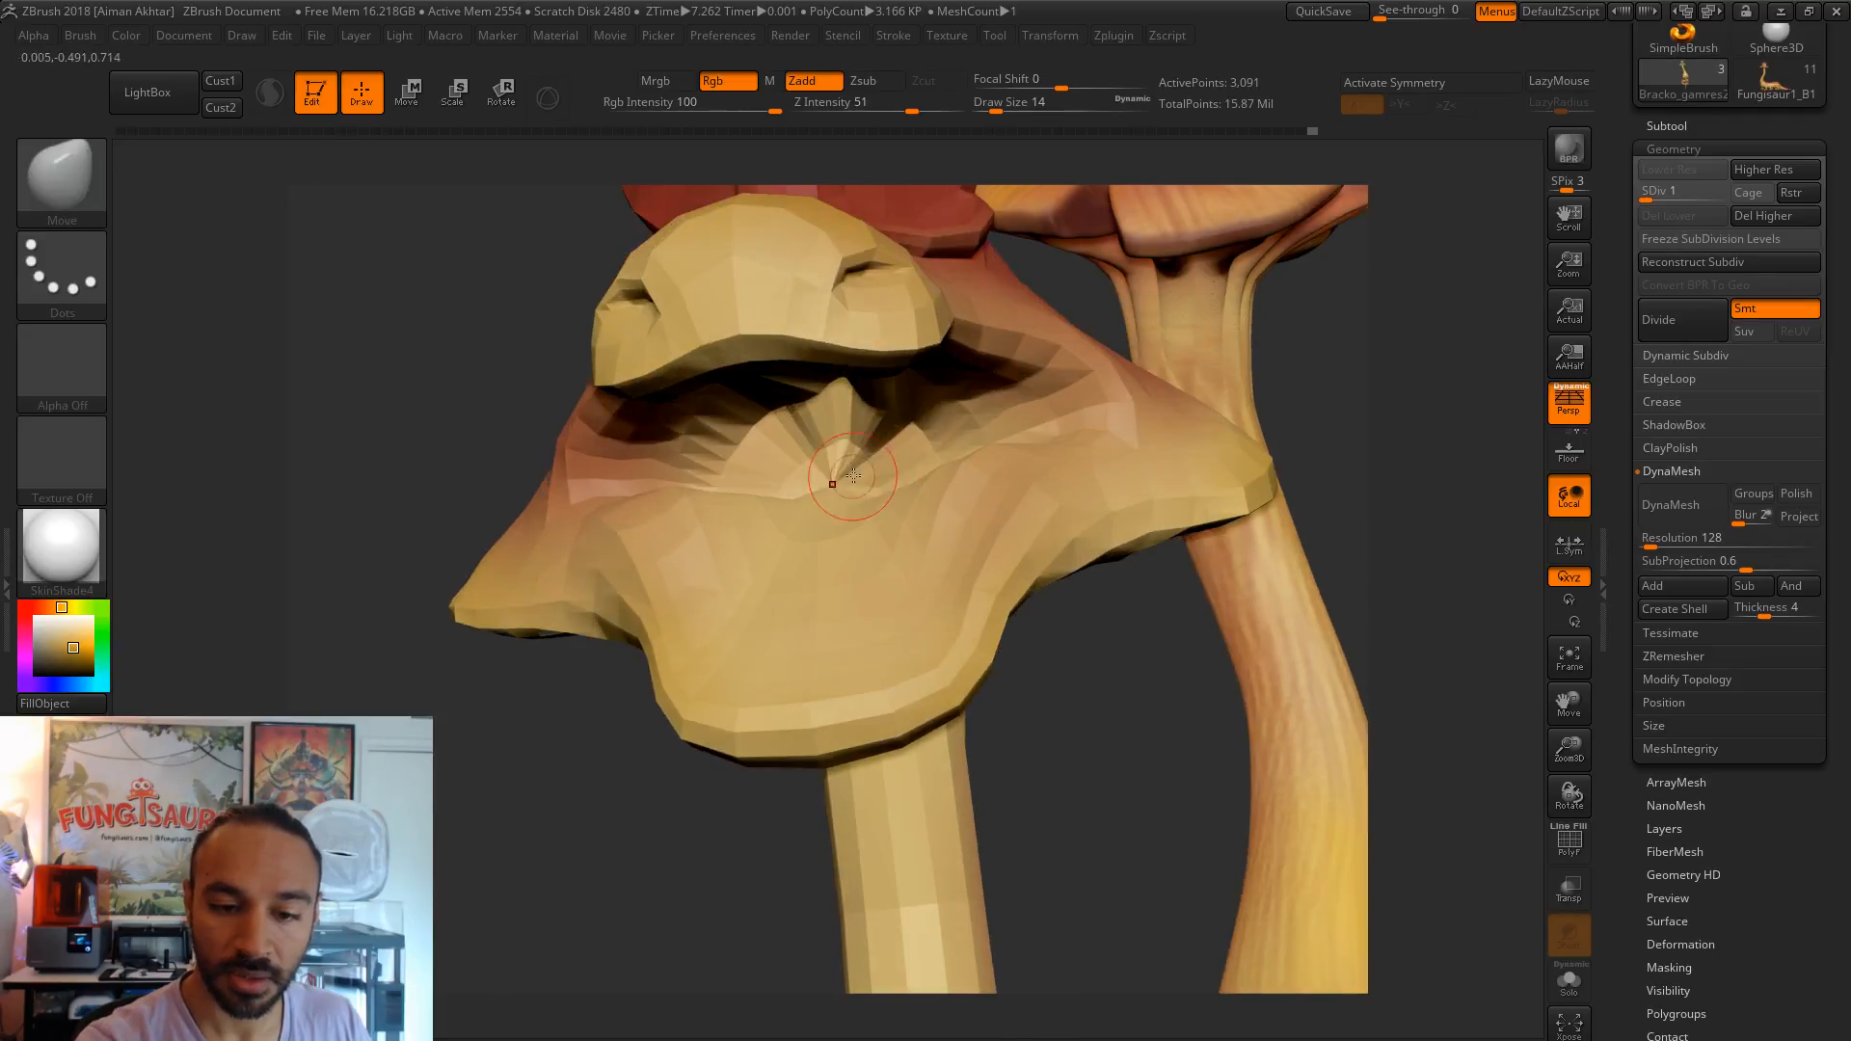
- Set the draw size to 22 and move the throat's side wall away from the raised central fold
key("s")
left_click_drag(881, 390, 885, 391)
mouse_move(1348, 338)
left_mouse_down()
mouse_move(821, 402)
mouse_move(935, 412)
left_mouse_up()
key("s")
key("s")
key("s")
left_click_drag(1243, 275, 1378, 275)
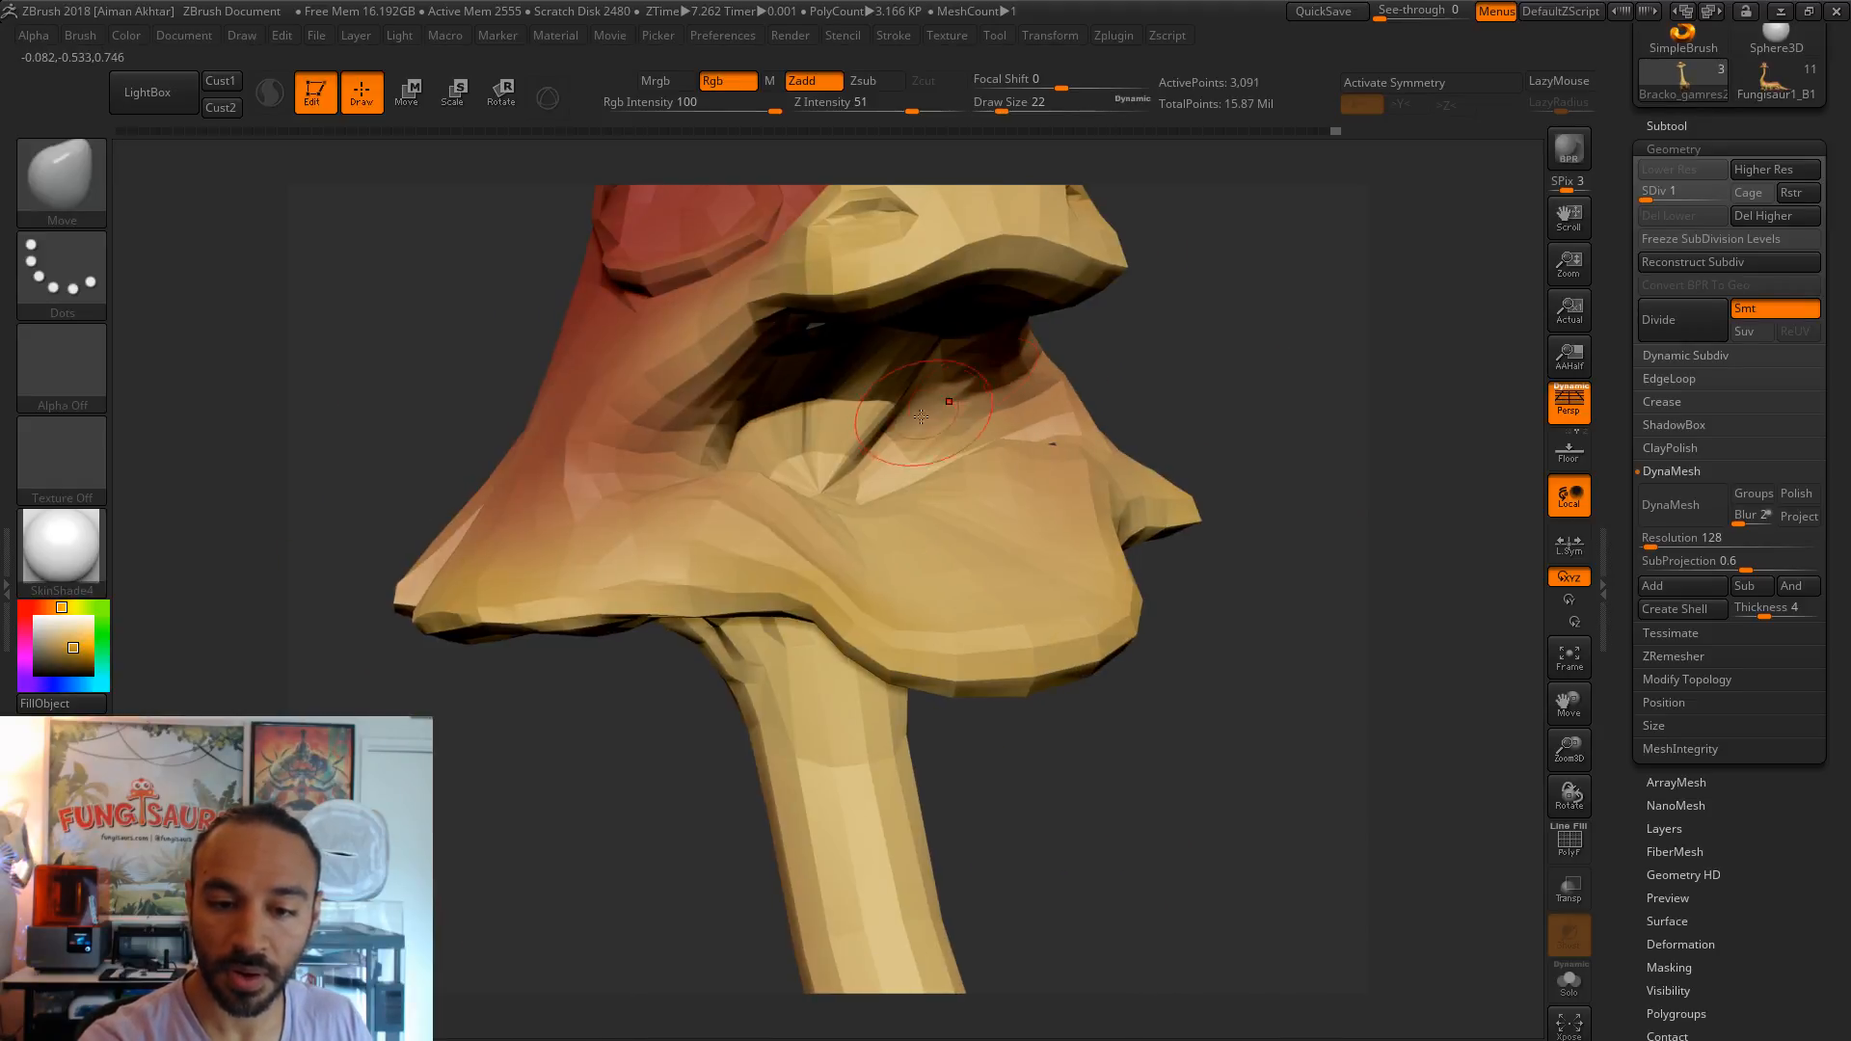
- Set the draw size to 23 and pull the remaining throat ridge back into the mouth cavity
key("s")
left_click_drag(884, 406, 874, 395)
mouse_move(874, 396)
right_mouse_down()
mouse_move(991, 369)
mouse_move(972, 372)
right_mouse_up()
key("s")
left_click_drag(887, 409, 895, 408)
left_click_drag(889, 413, 869, 417)
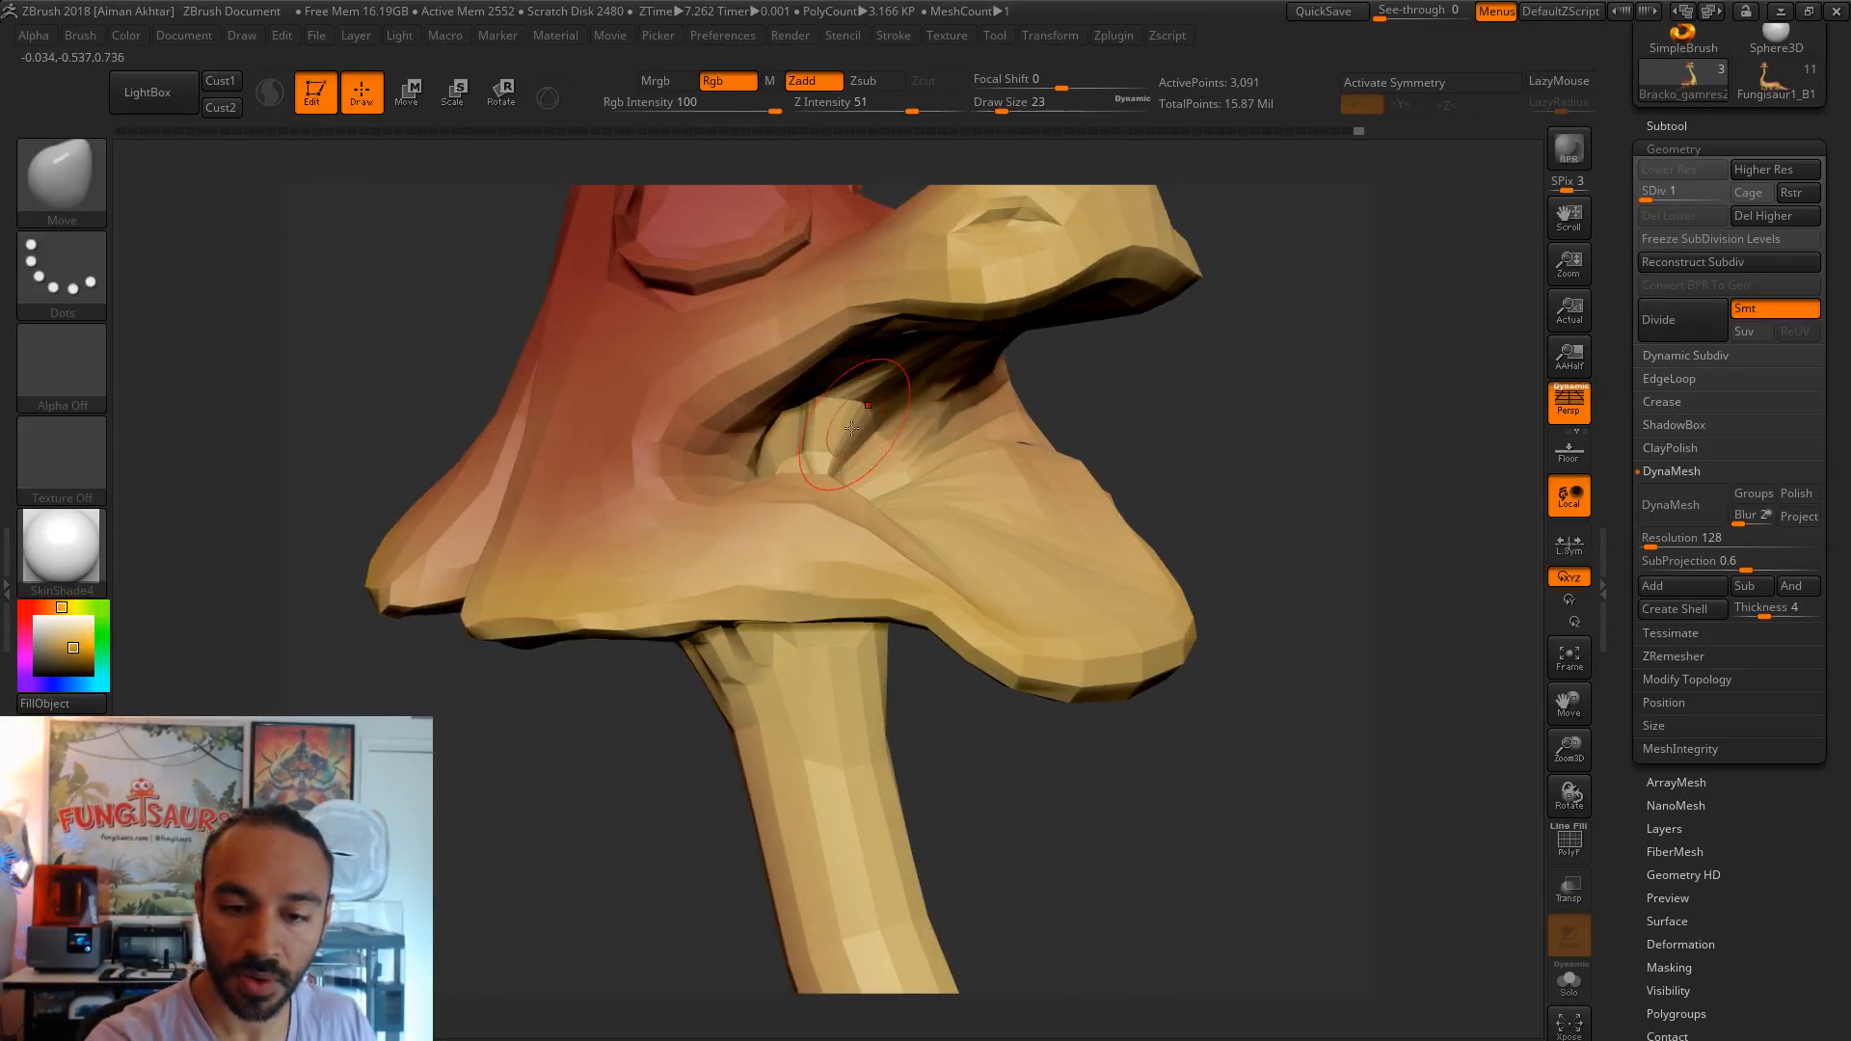
right_click_drag(860, 408, 855, 358)
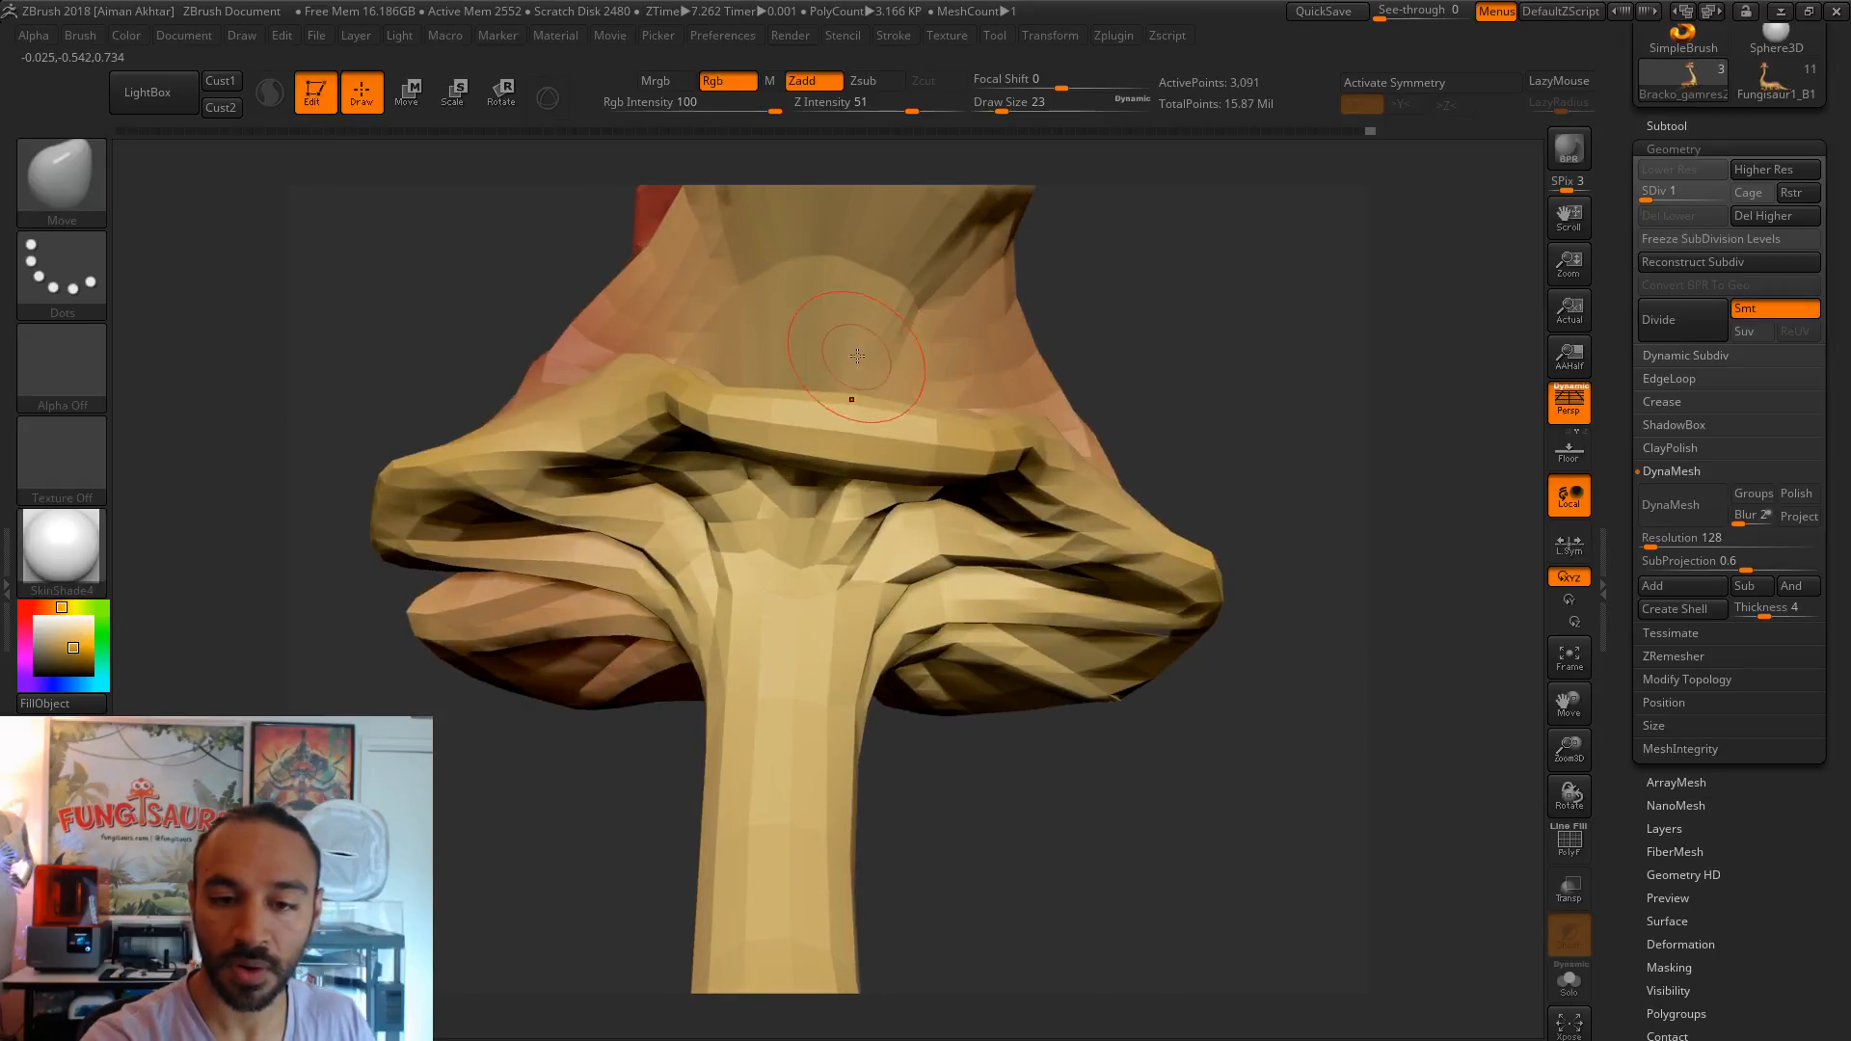
- Reduce the draw size to 11 and refine and smooth the small throat points just above the mouth floor
key("s")
mouse_move(888, 307)
left_mouse_down()
mouse_move(937, 340)
mouse_move(868, 269)
mouse_move(743, 281)
mouse_move(855, 252)
left_mouse_up()
key("s")
mouse_move(855, 252)
right_mouse_down()
mouse_move(837, 323)
mouse_move(771, 349)
right_mouse_up()
key("s")
left_click_drag(919, 390, 912, 392)
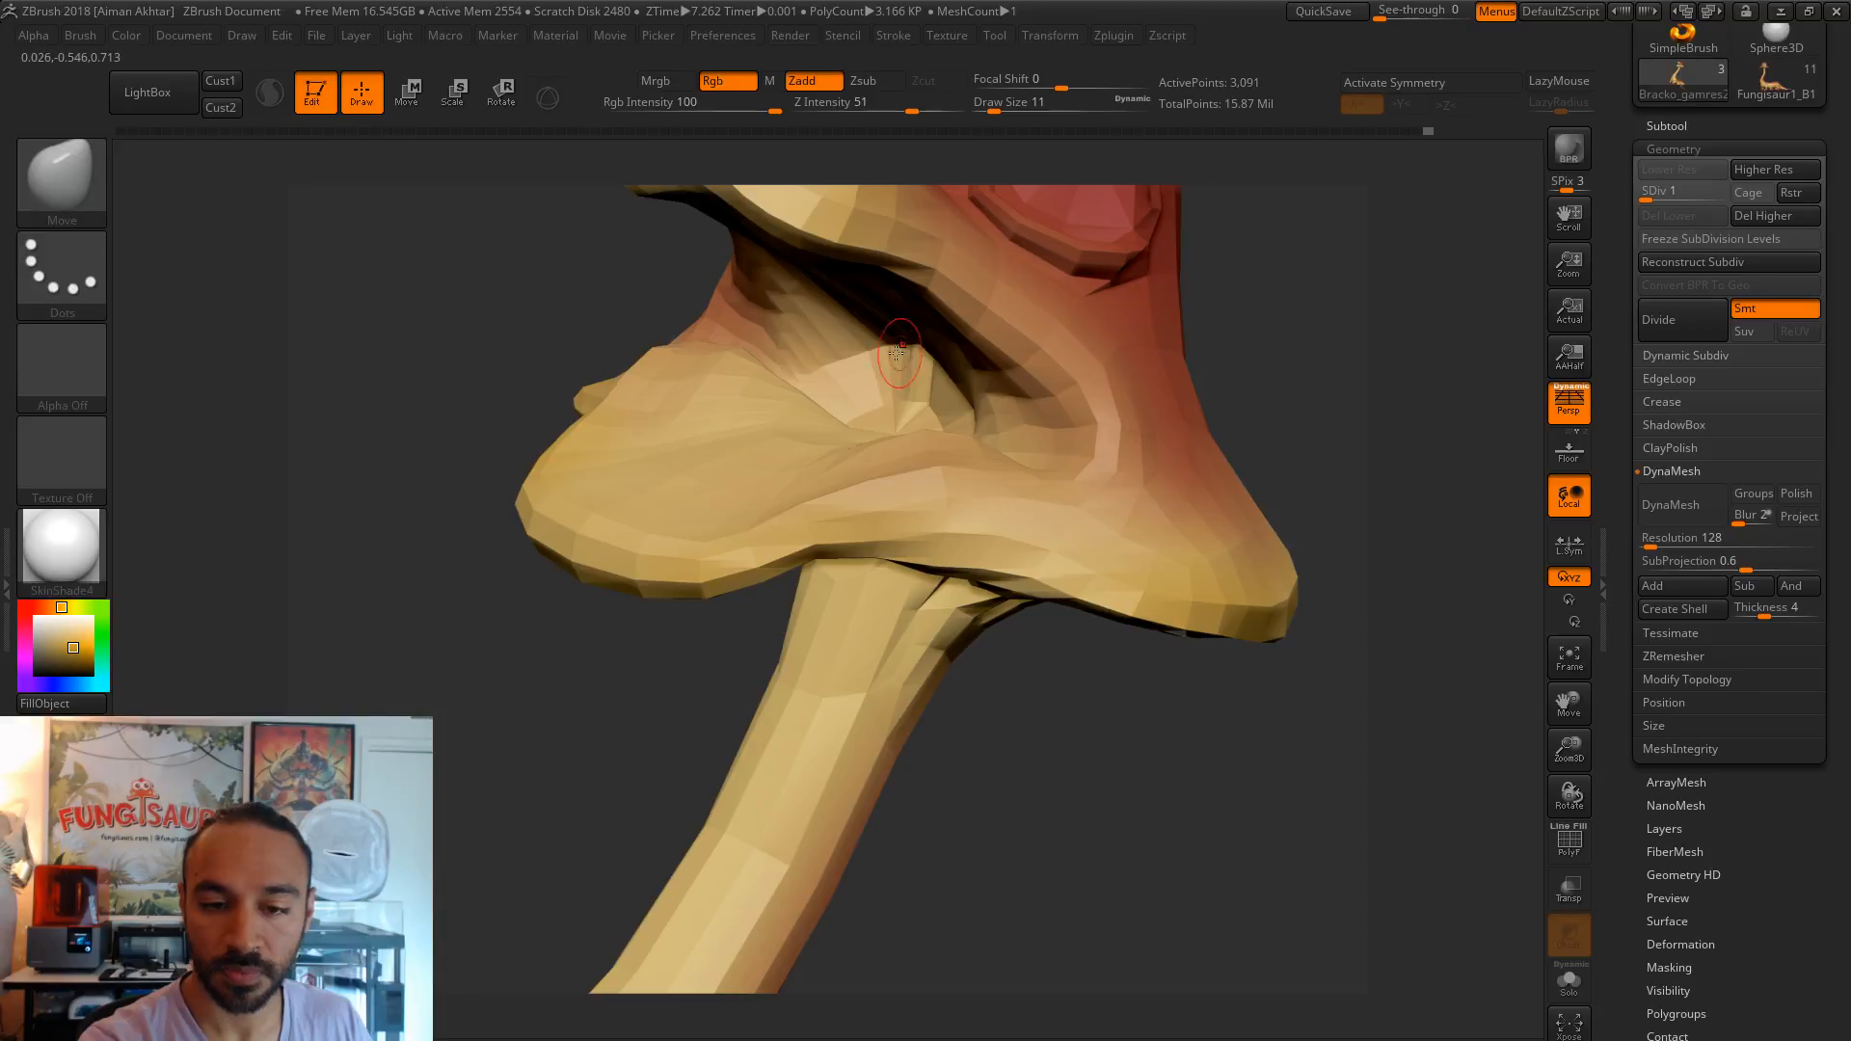
mouse_move(1264, 318)
left_mouse_down()
mouse_move(1318, 301)
mouse_move(1323, 246)
left_mouse_up()
left_click_drag(950, 338, 977, 351, "shift")
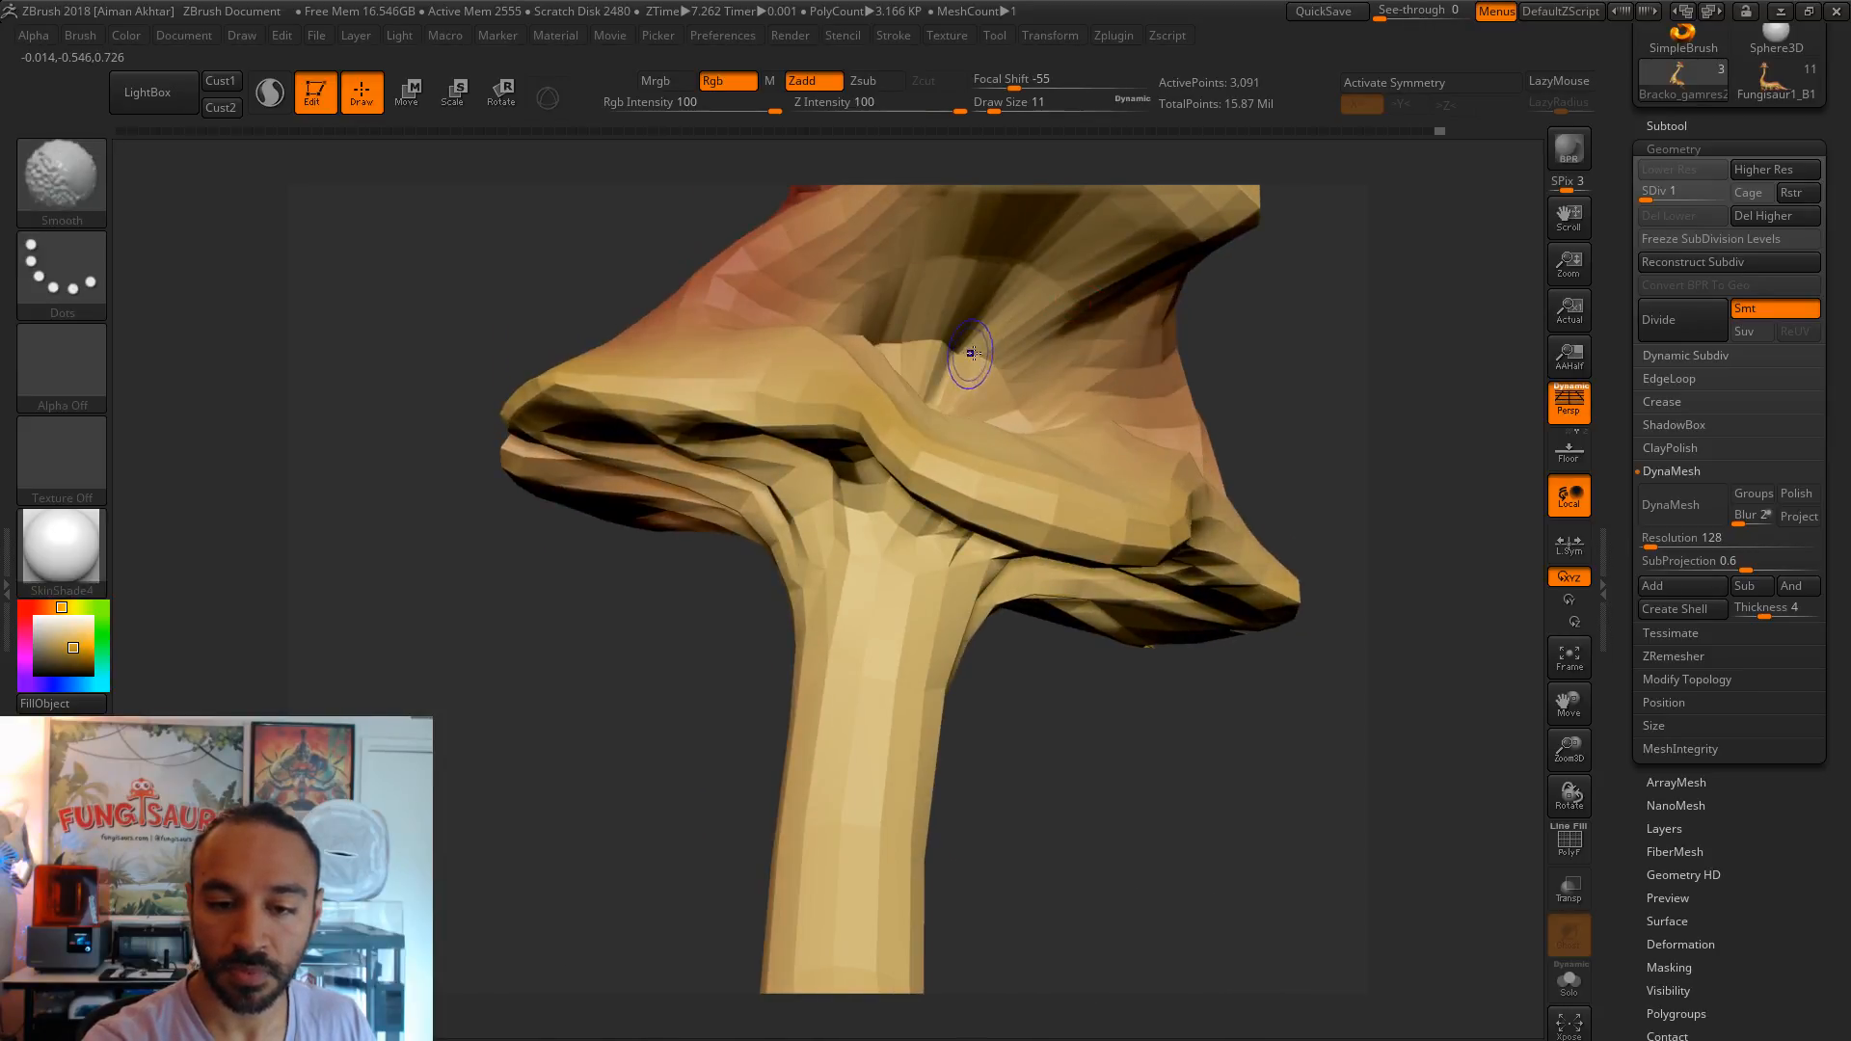
- Smooth the throat pocket at draw size 25 and adjust its remaining points at draw size 13
key("bracketright")
key("bracketright")
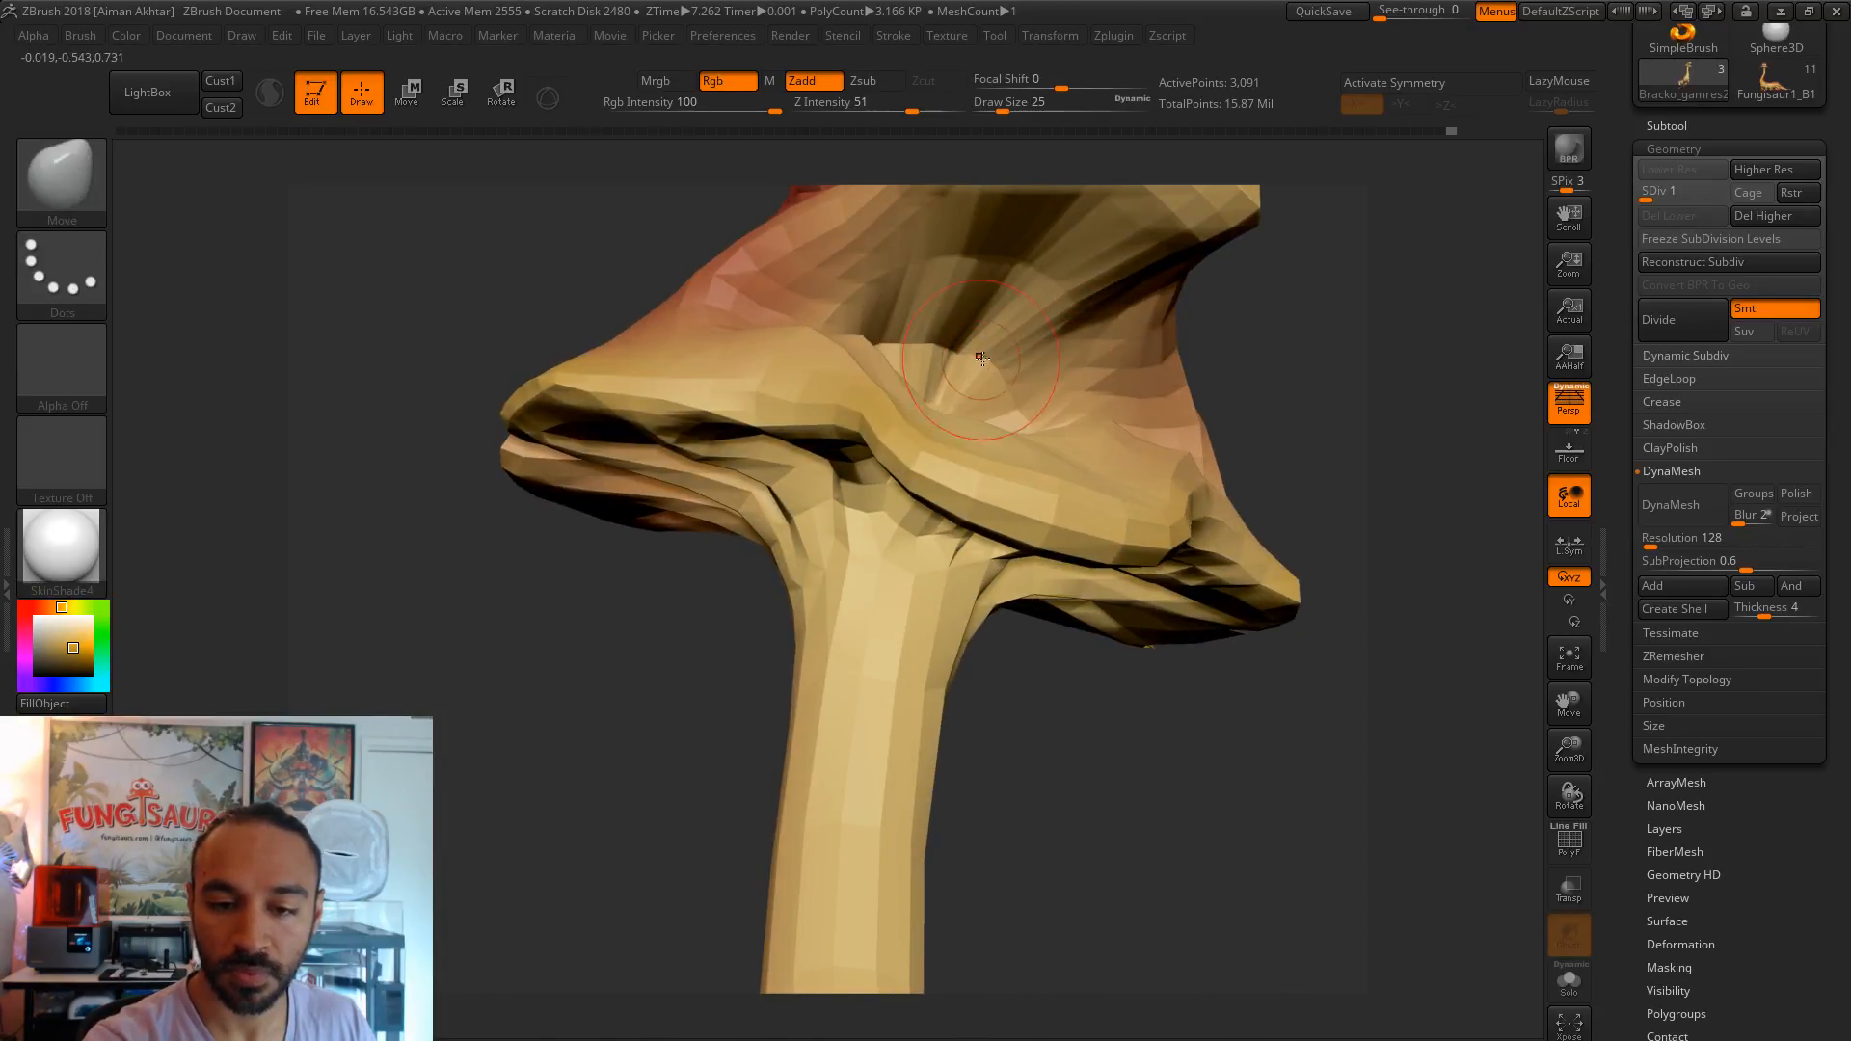
left_click_drag(1270, 405, 1216, 404, "shift")
key("s")
left_click(963, 389)
left_click_drag(1194, 618, 1053, 549)
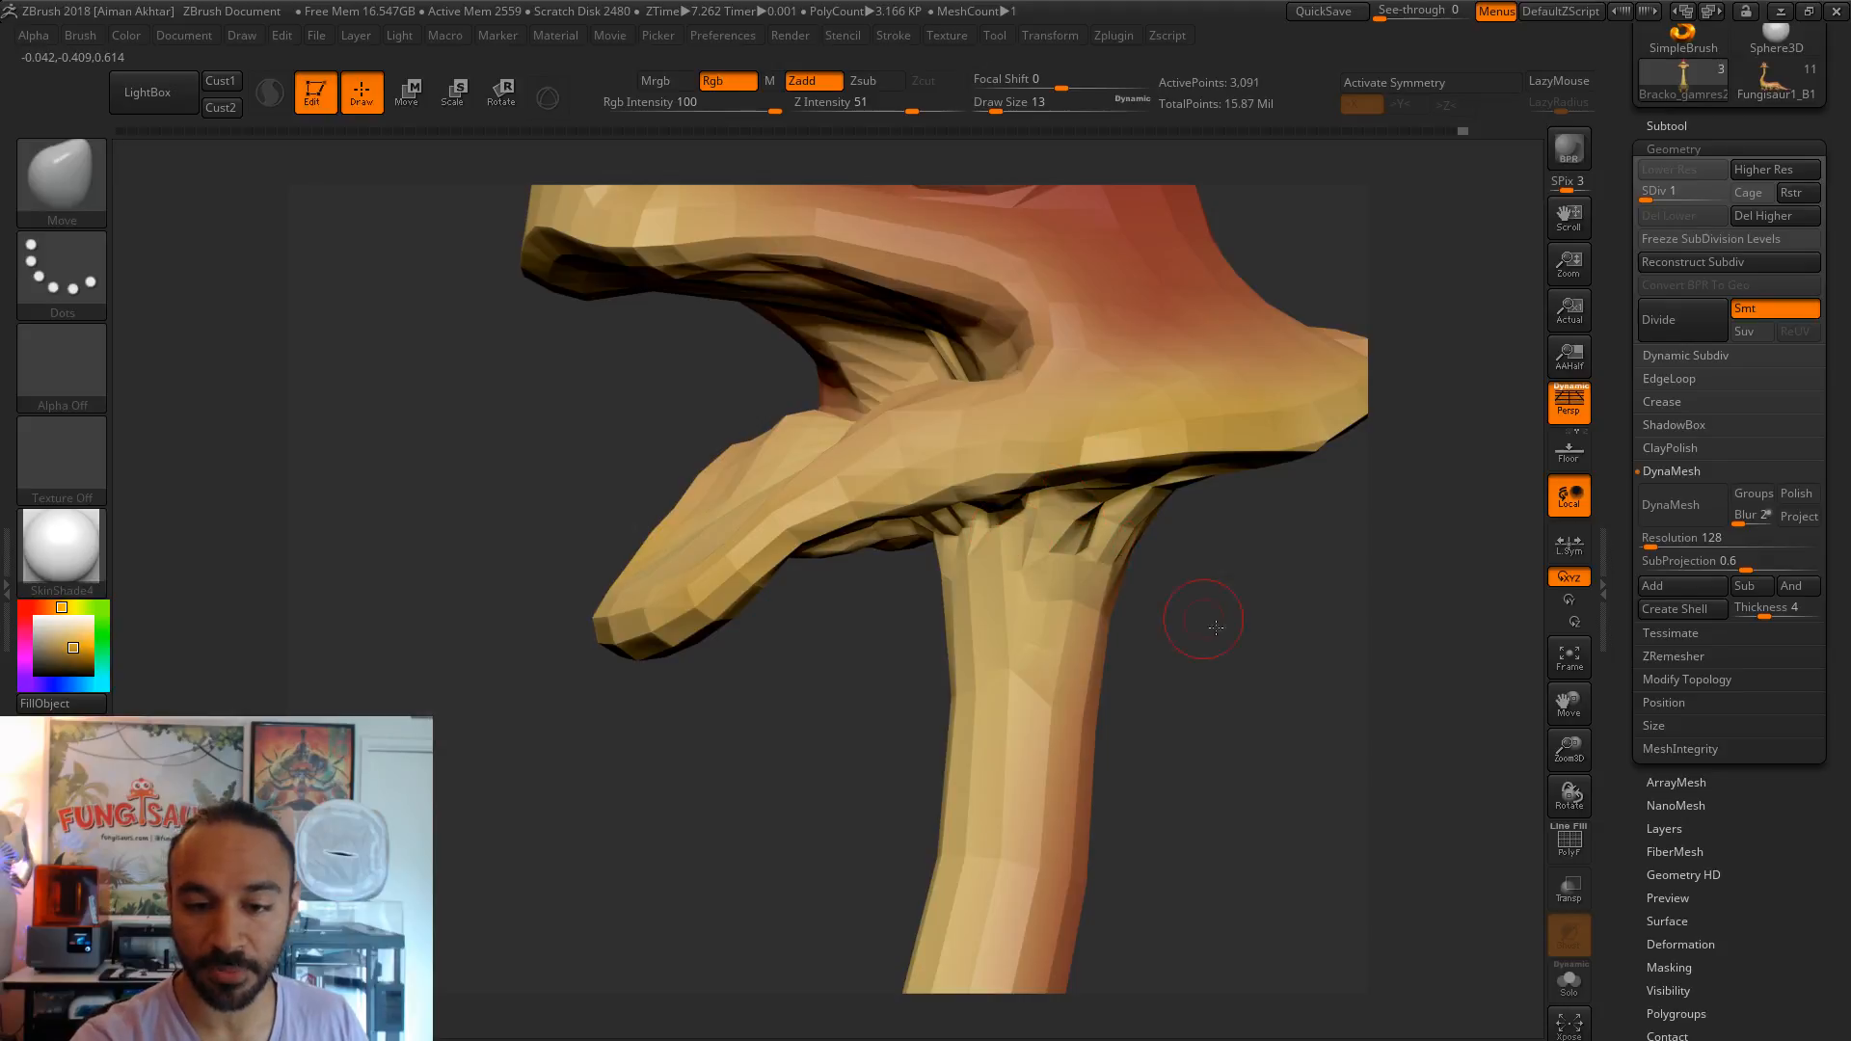
- Set the draw size to 23 and reshape the folds beneath the lower jaw where it joins the neck
left_click_drag(1200, 615, 991, 403)
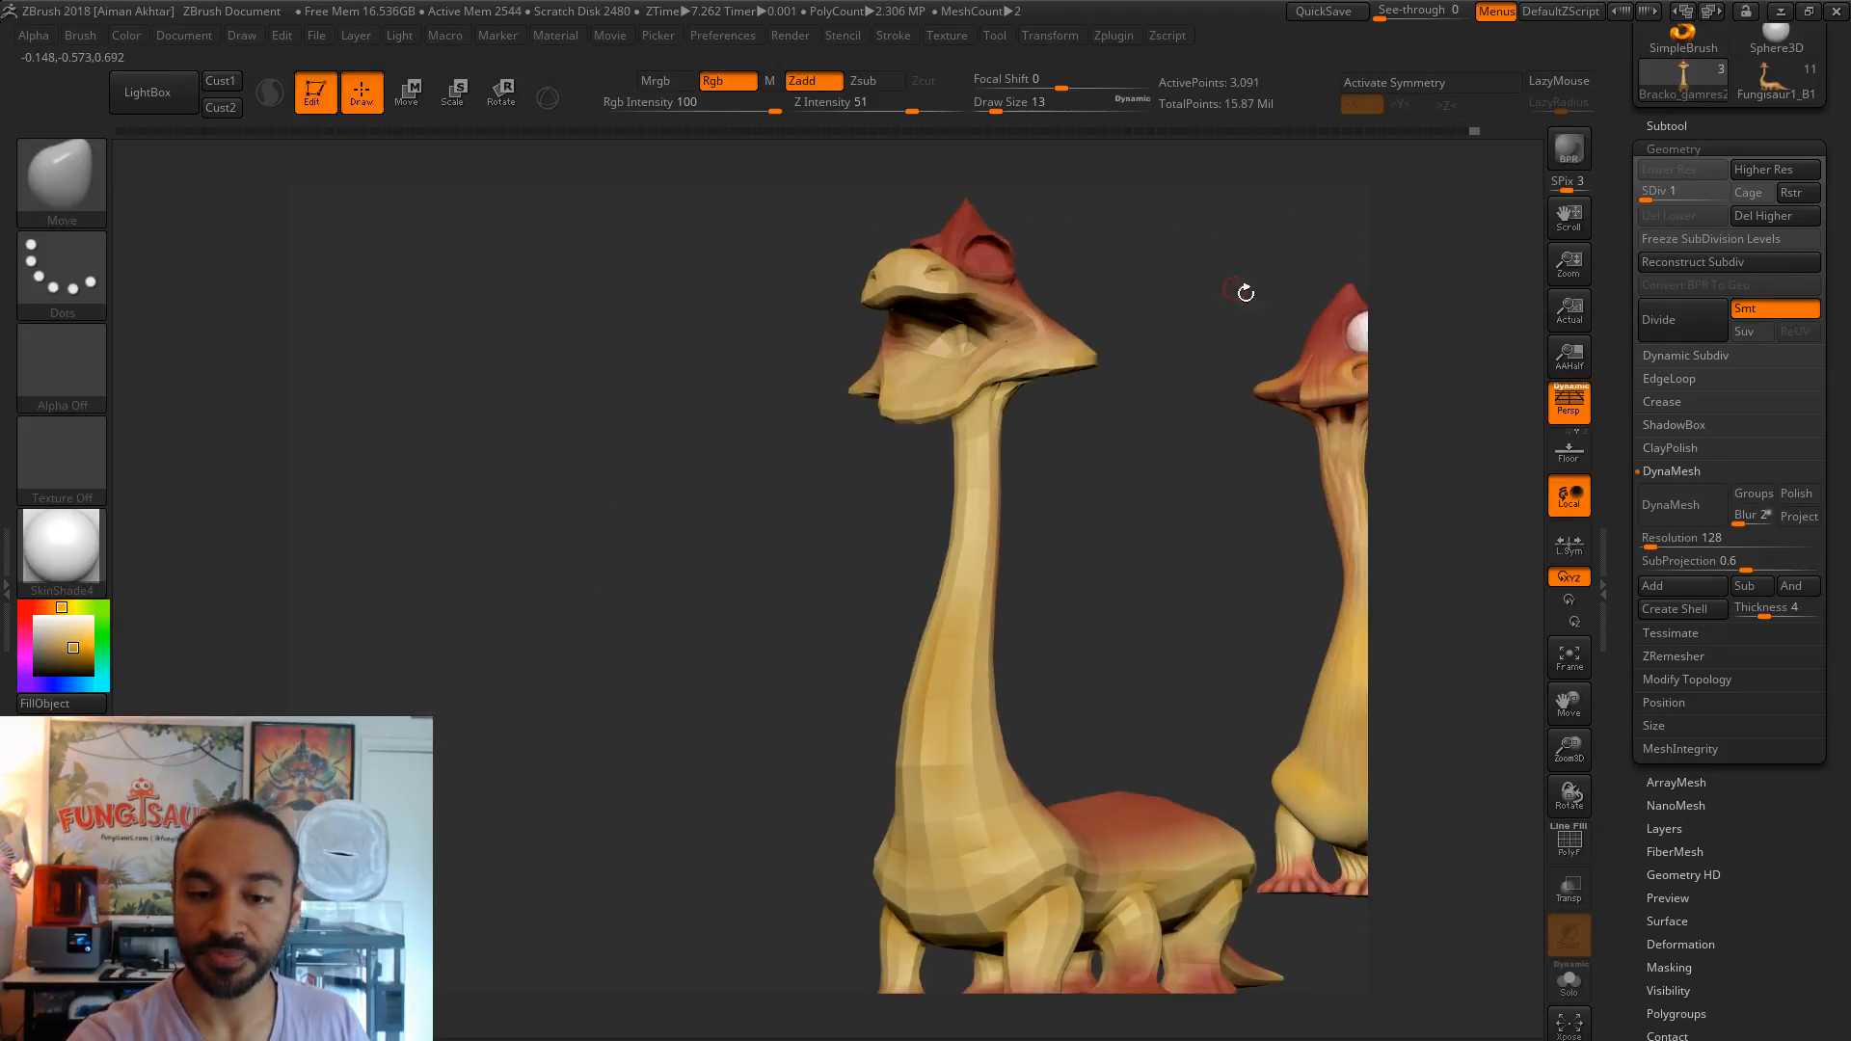
left_click_drag(1244, 289, 1158, 521)
key("ctrl+z")
key("s")
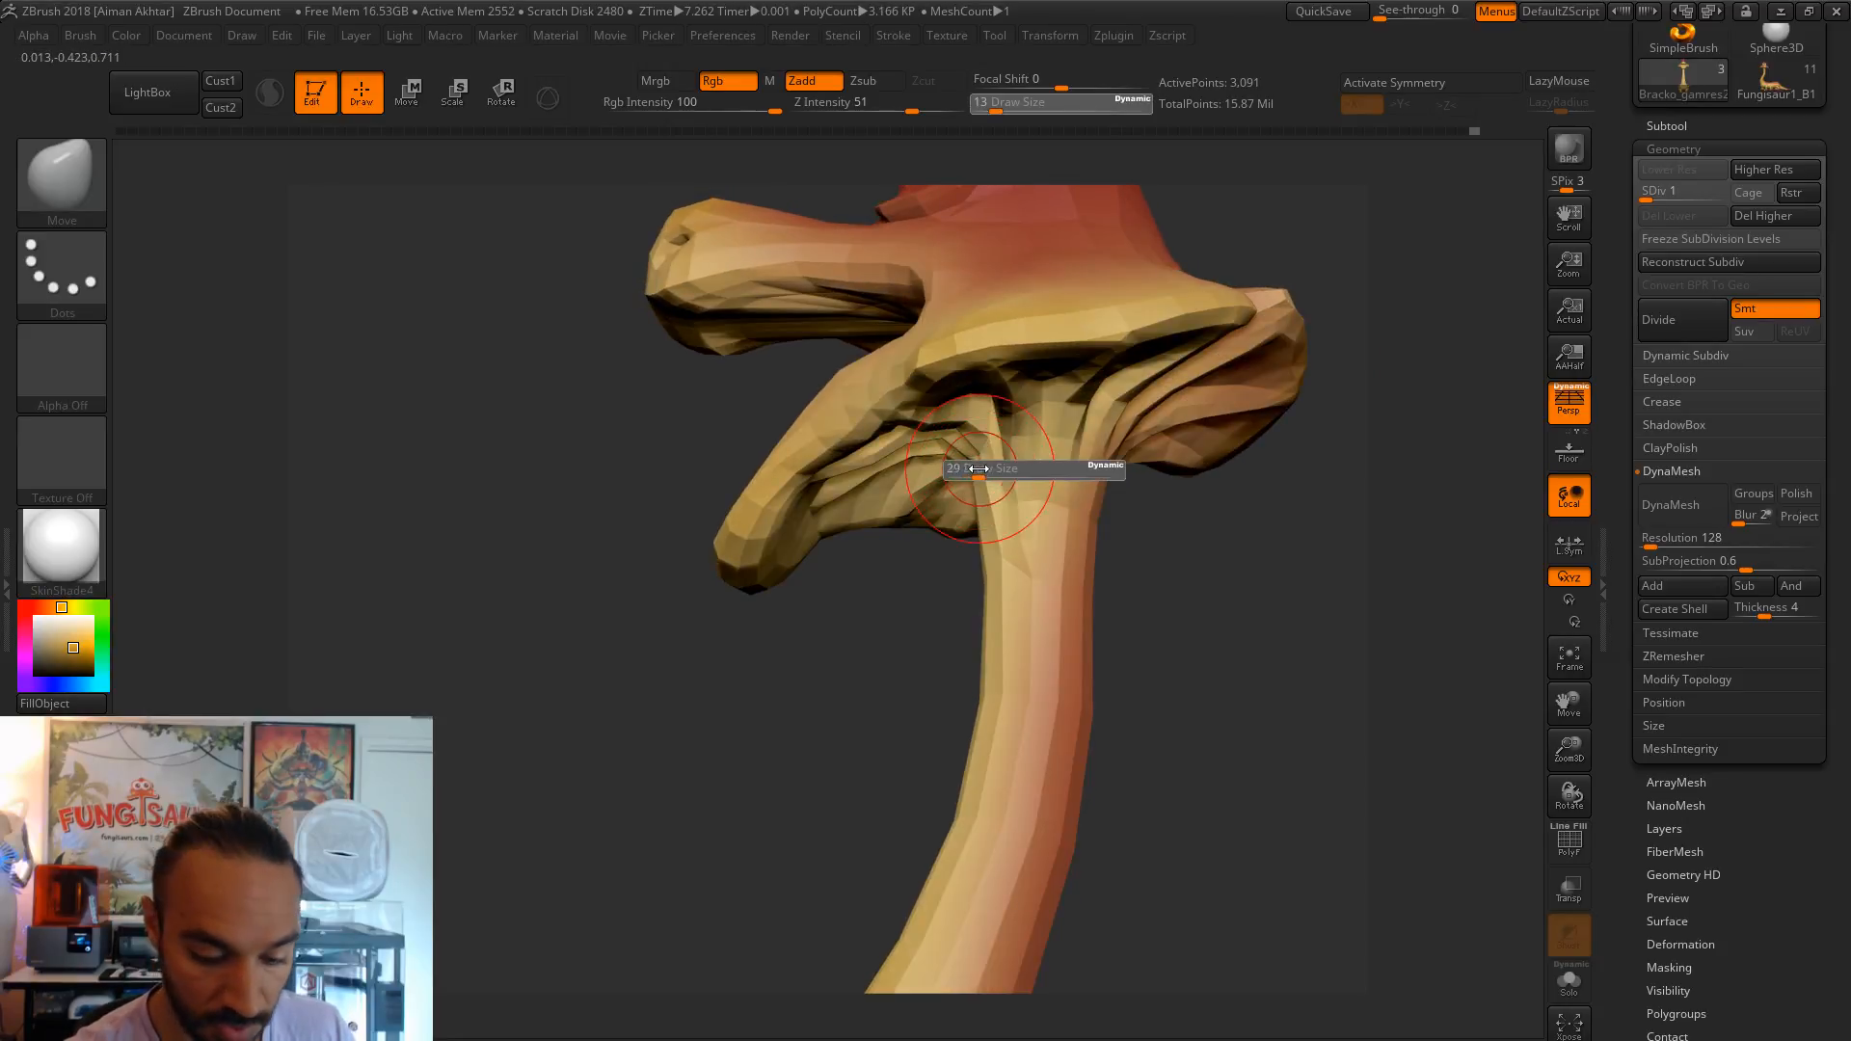
key("bracketleft")
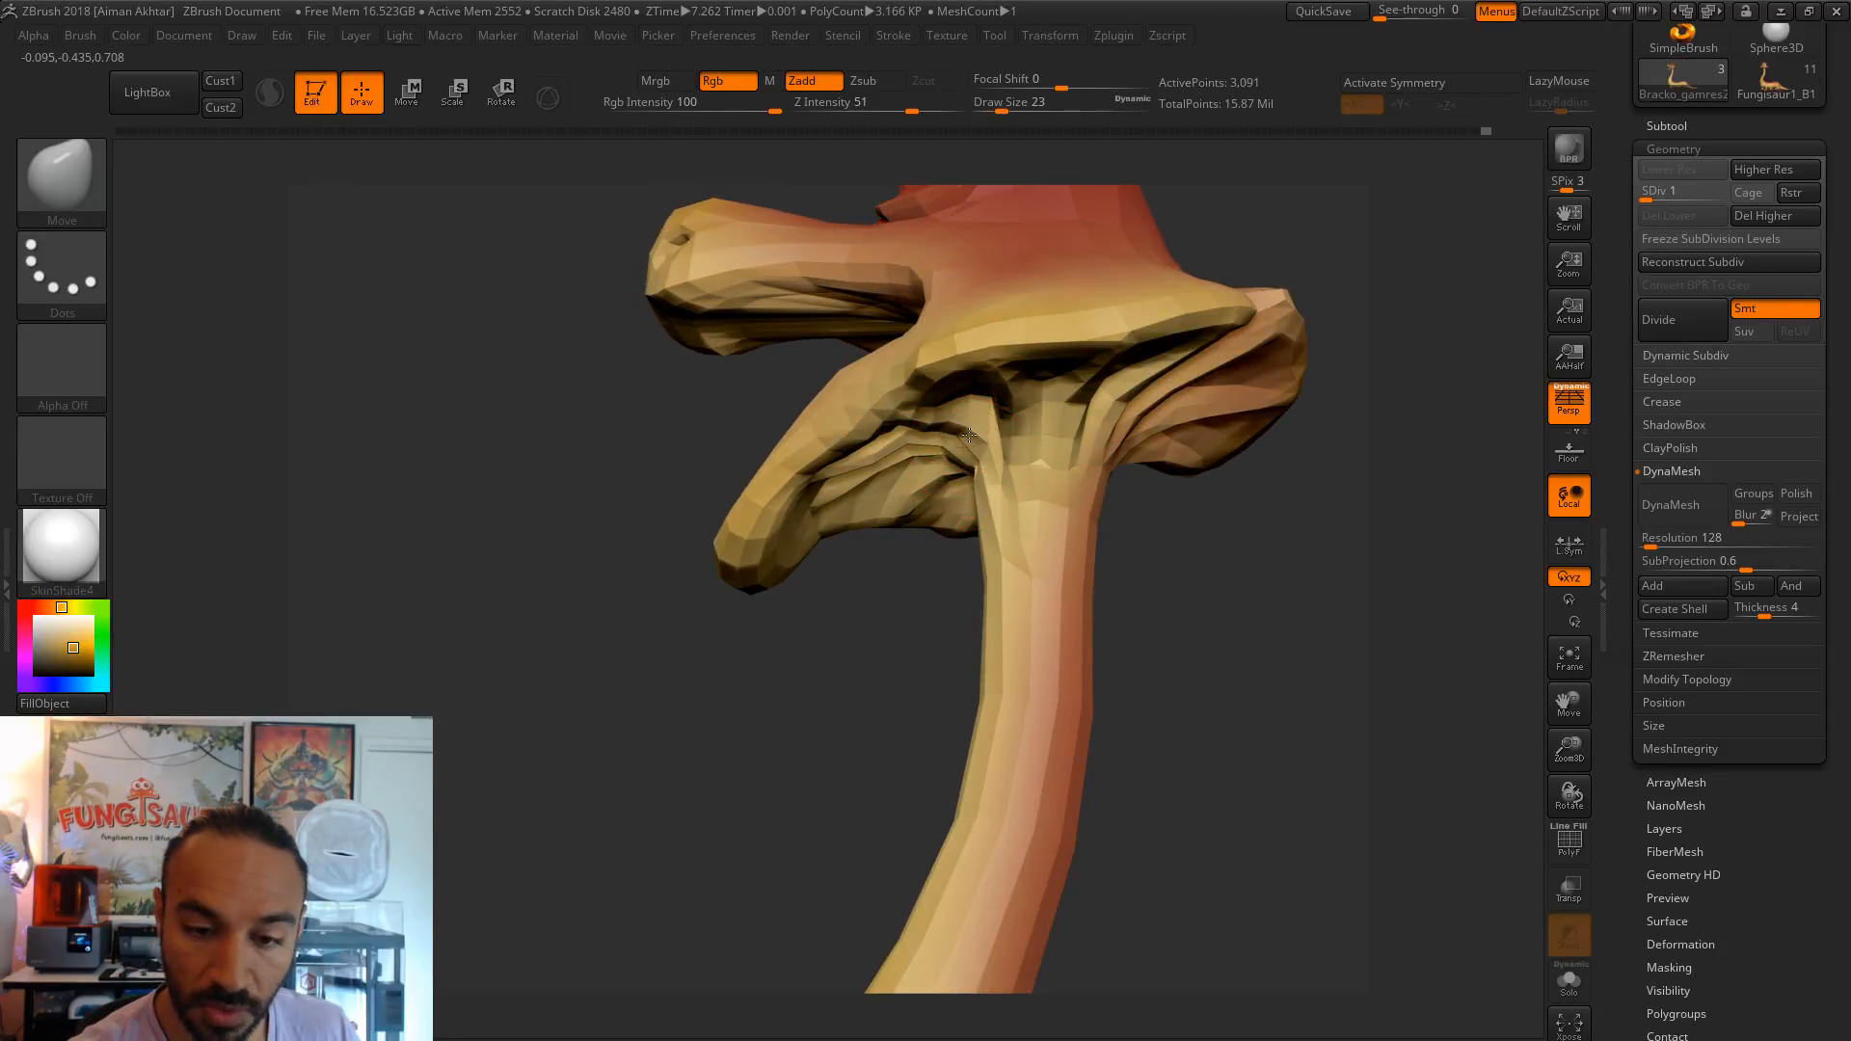
mouse_move(925, 611)
left_mouse_down()
mouse_move(987, 436)
mouse_move(1061, 462)
left_mouse_up()
left_click_drag(1157, 579, 993, 478)
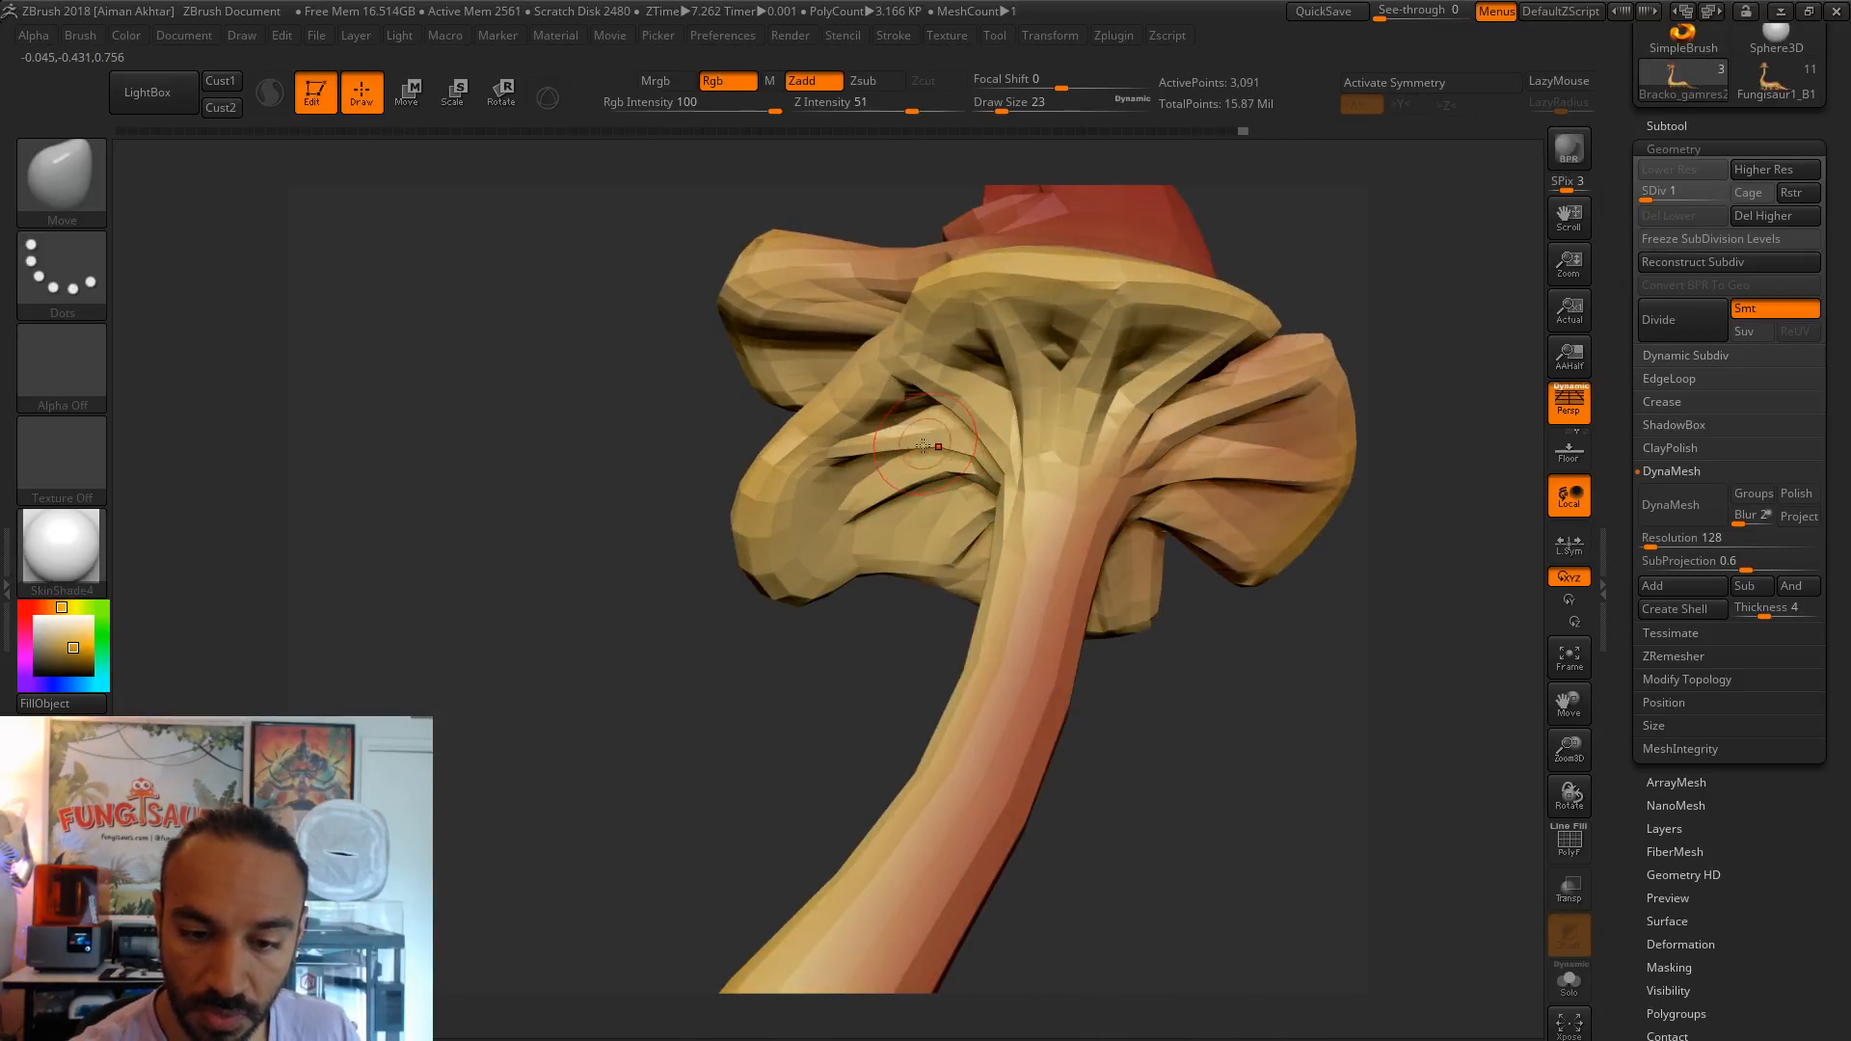
left_click_drag(1320, 613, 1033, 392)
left_click_drag(1228, 506, 1029, 435)
- Reduce the draw size to 16 and adjust the tight folds between the neck and the jaw's underside
key("s")
left_click(1020, 440)
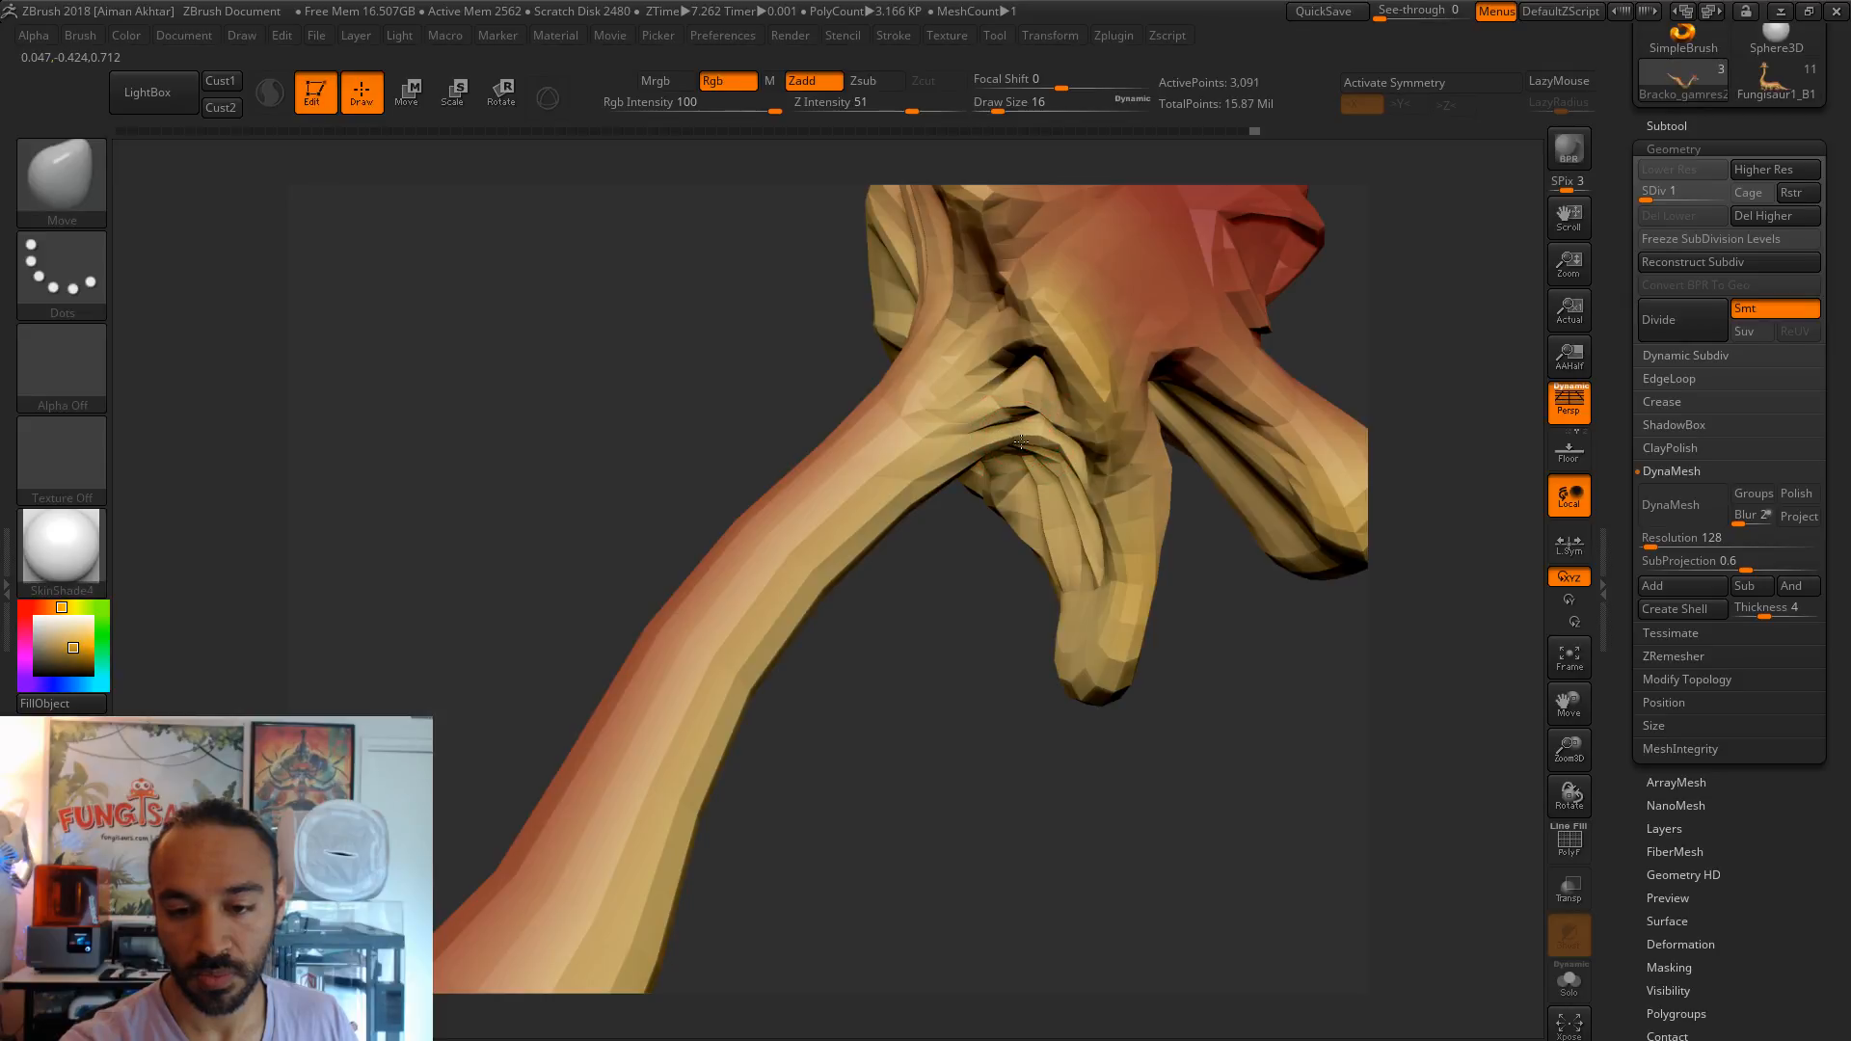
left_click_drag(1010, 615, 1044, 491)
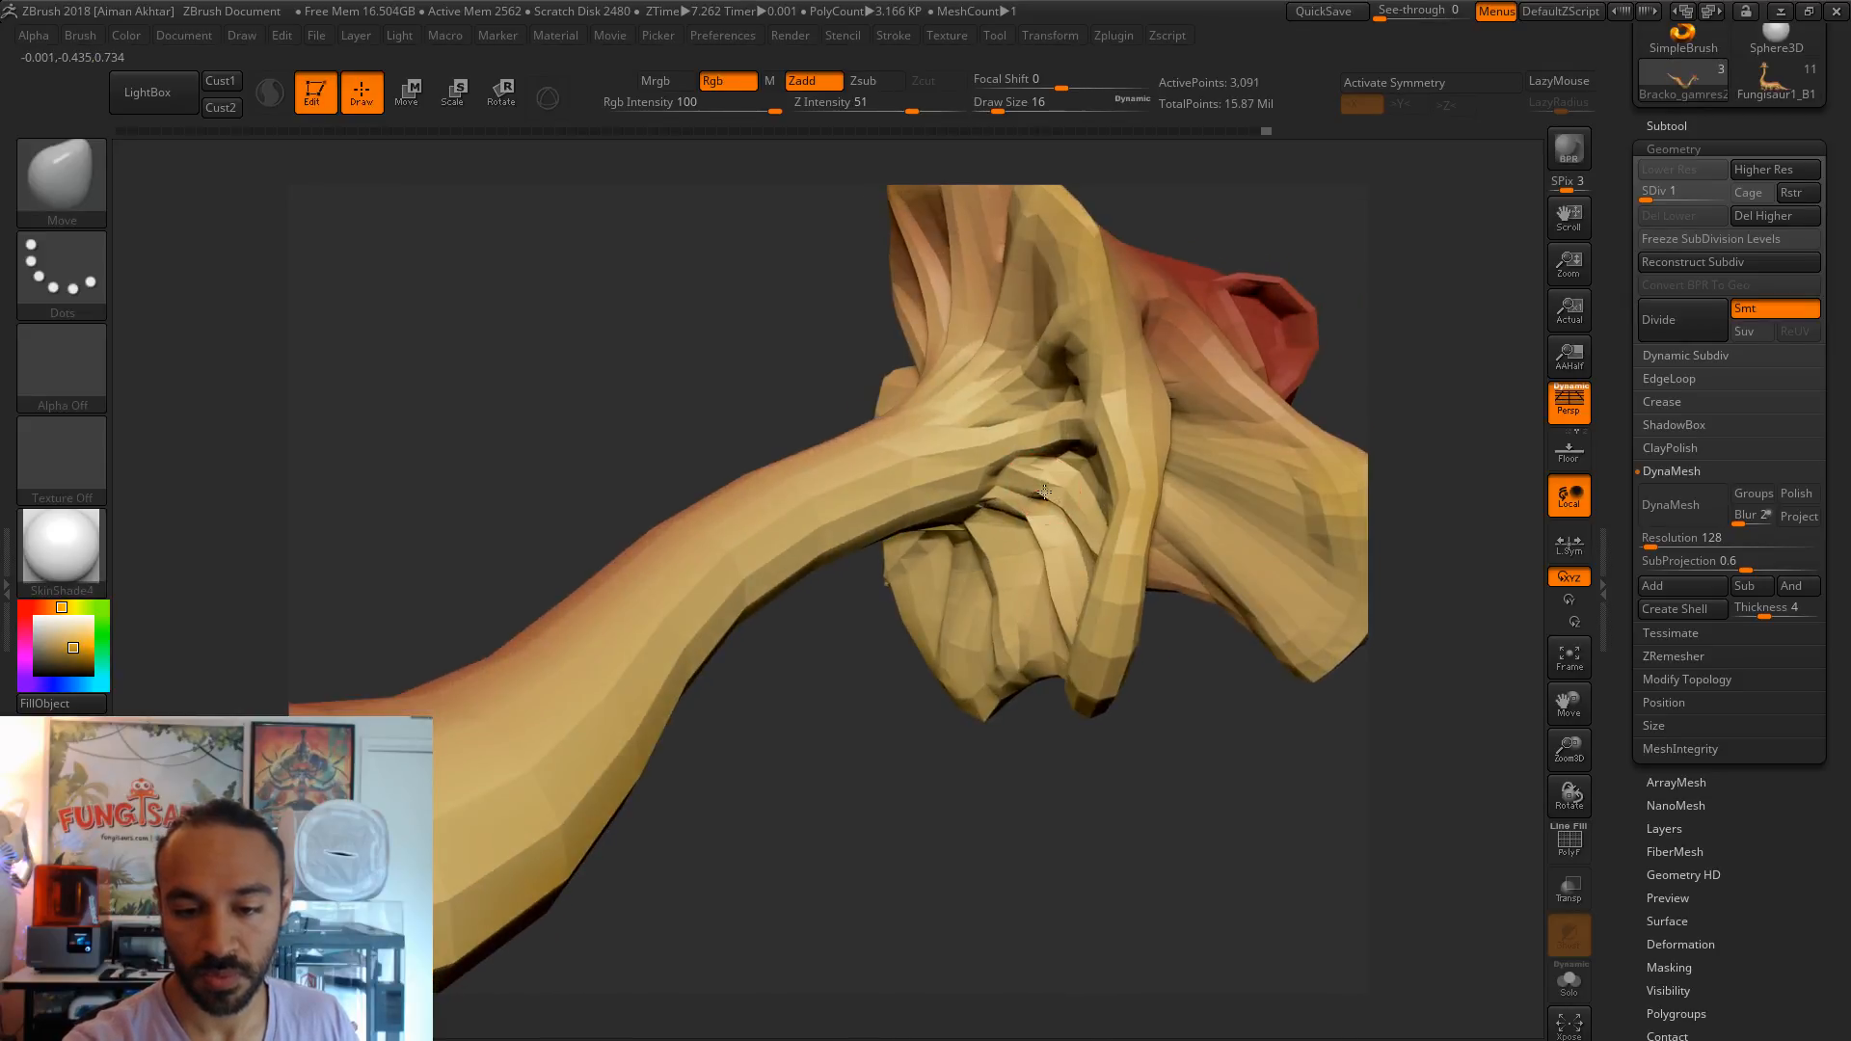
mouse_move(1057, 587)
left_mouse_down()
mouse_move(978, 586)
mouse_move(976, 568)
mouse_move(971, 596)
left_mouse_up()
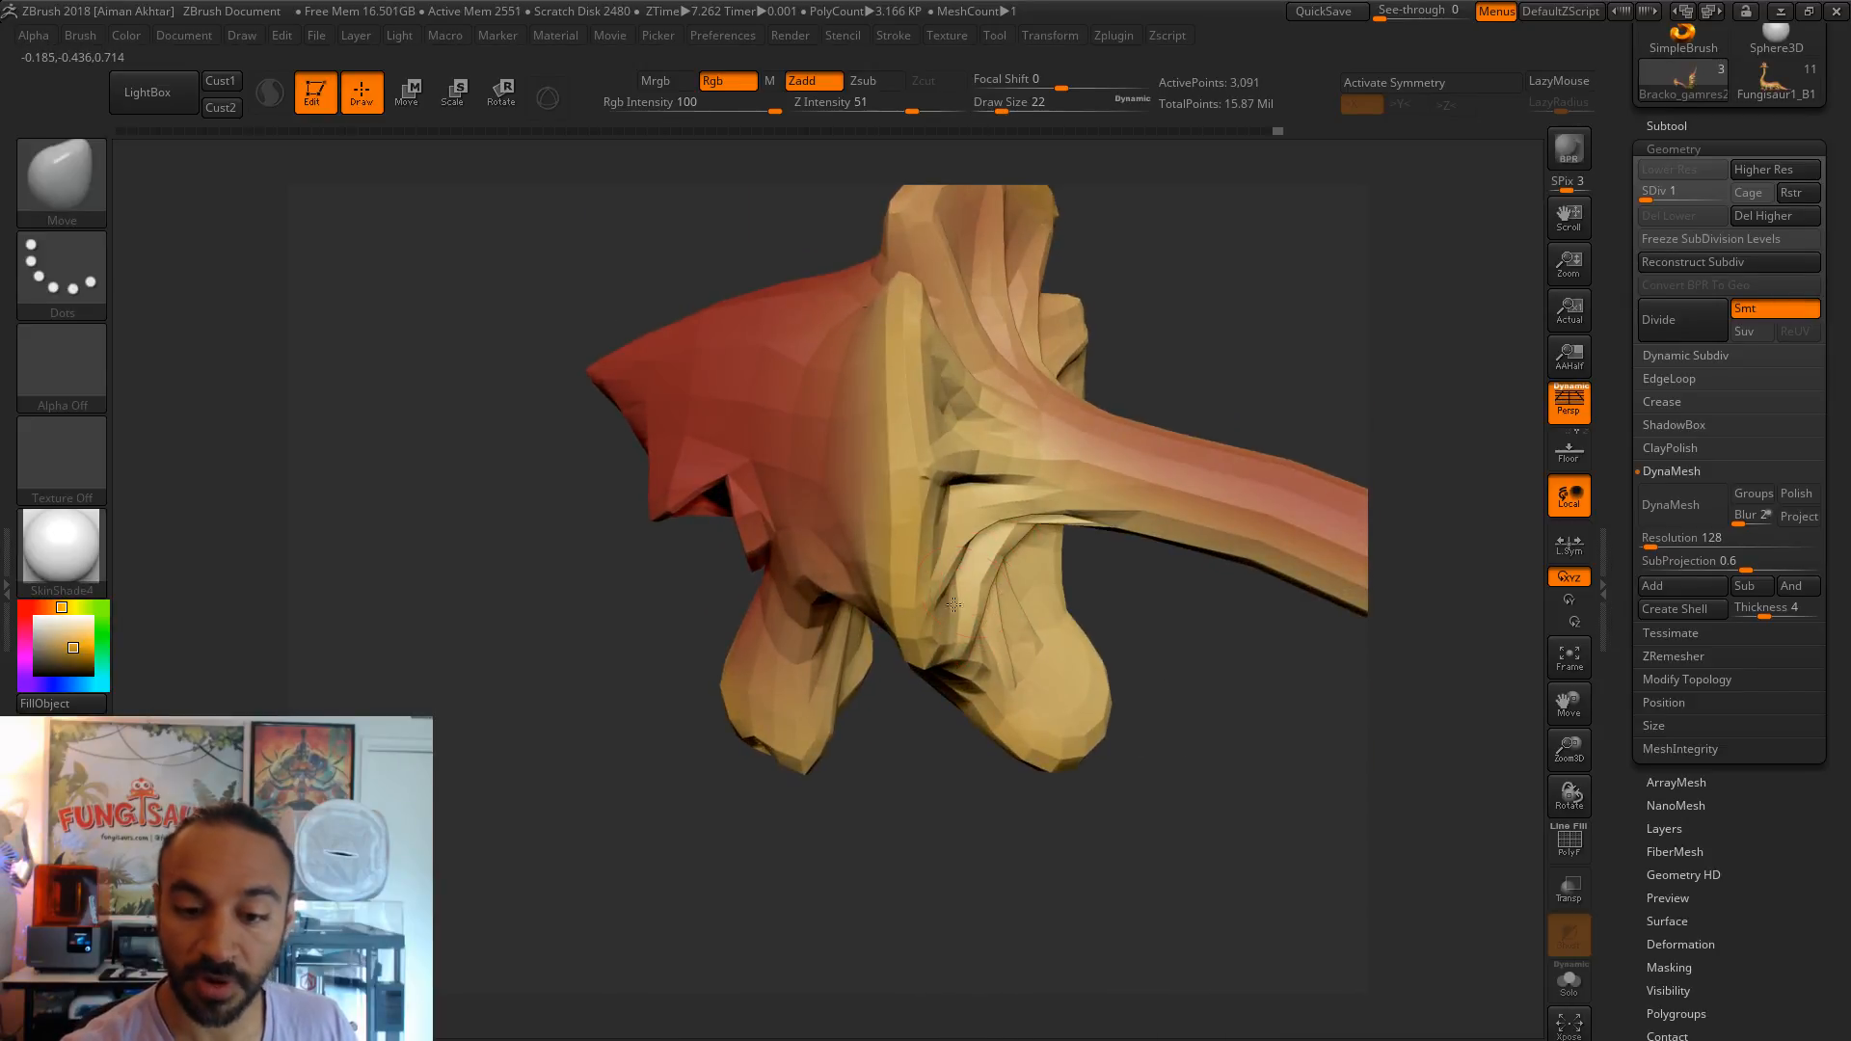
- Increase the draw size to 29 and move the skin folds beside the rear jaw rim
mouse_move(1182, 620)
left_mouse_down()
mouse_move(940, 629)
mouse_move(1041, 624)
left_mouse_up()
key("s")
left_click_drag(1192, 526, 1198, 526)
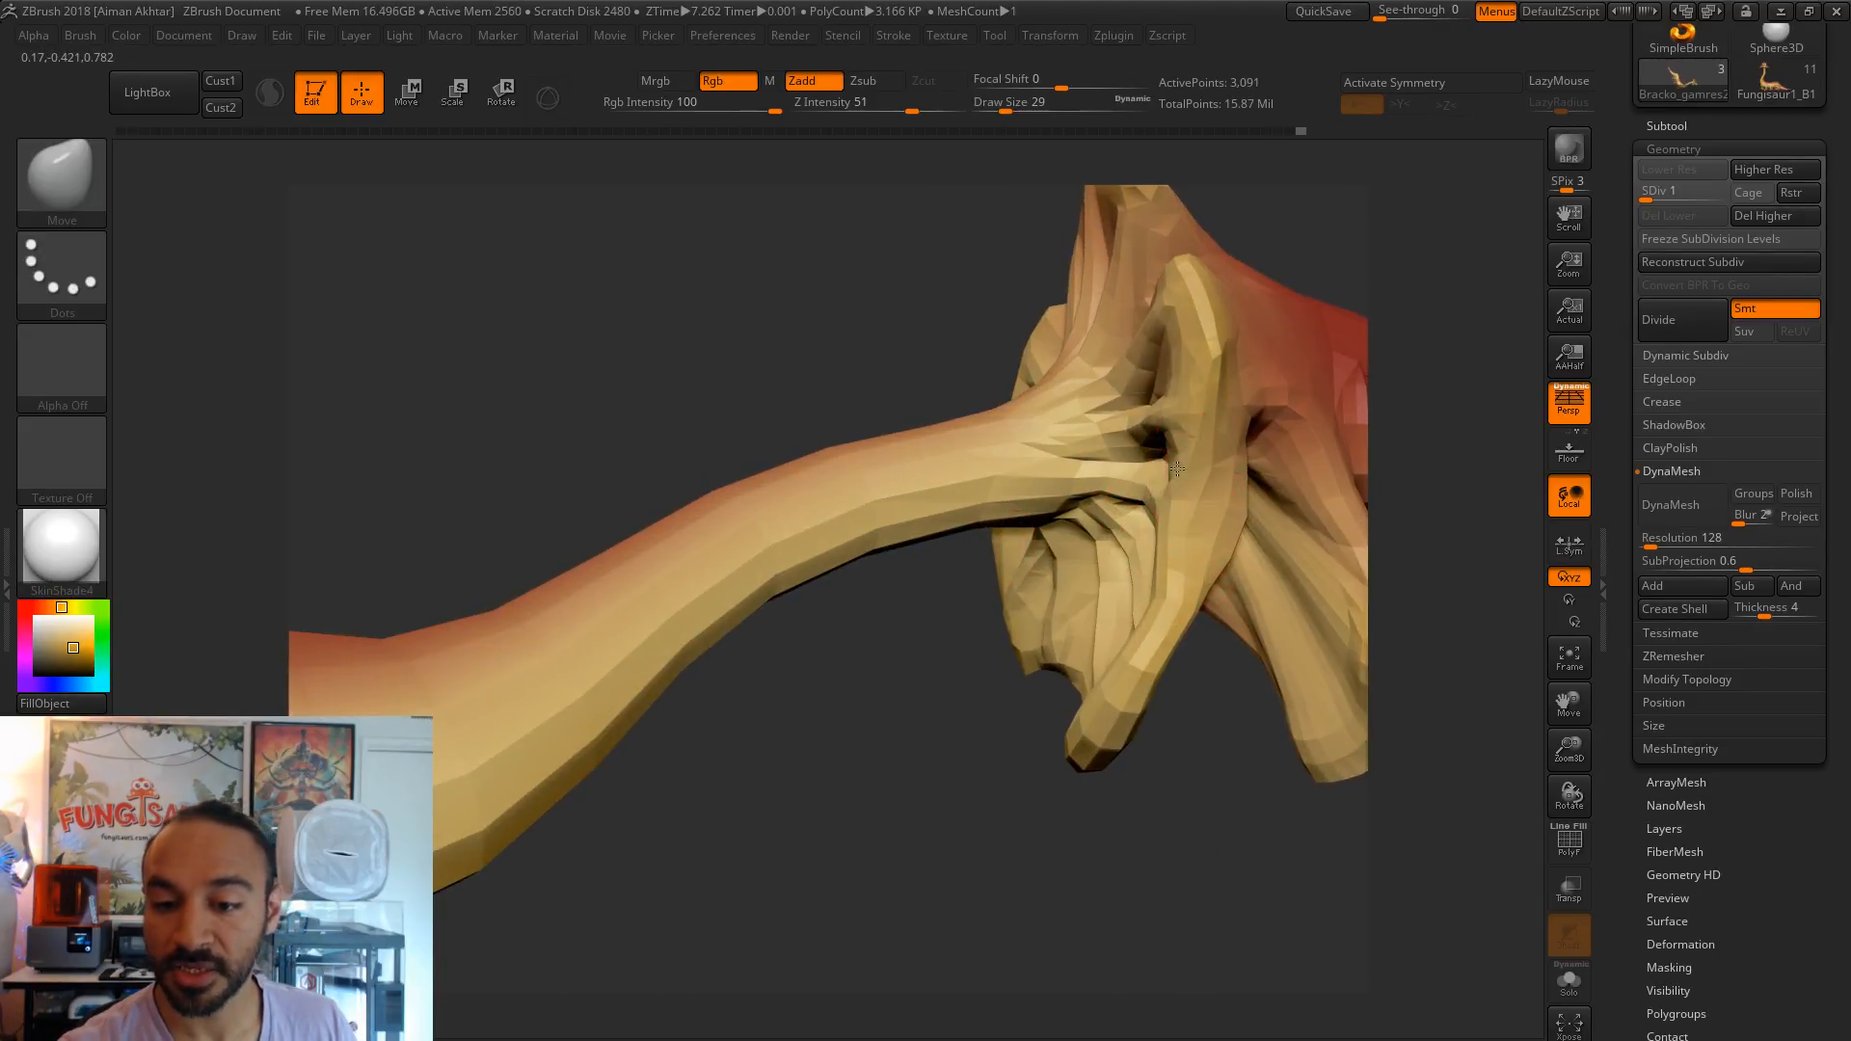
- Reduce the Move brush draw size to 20 and adjust the skin where the jaw's rear rim meets the neck
left_click_drag(1334, 243, 1217, 252)
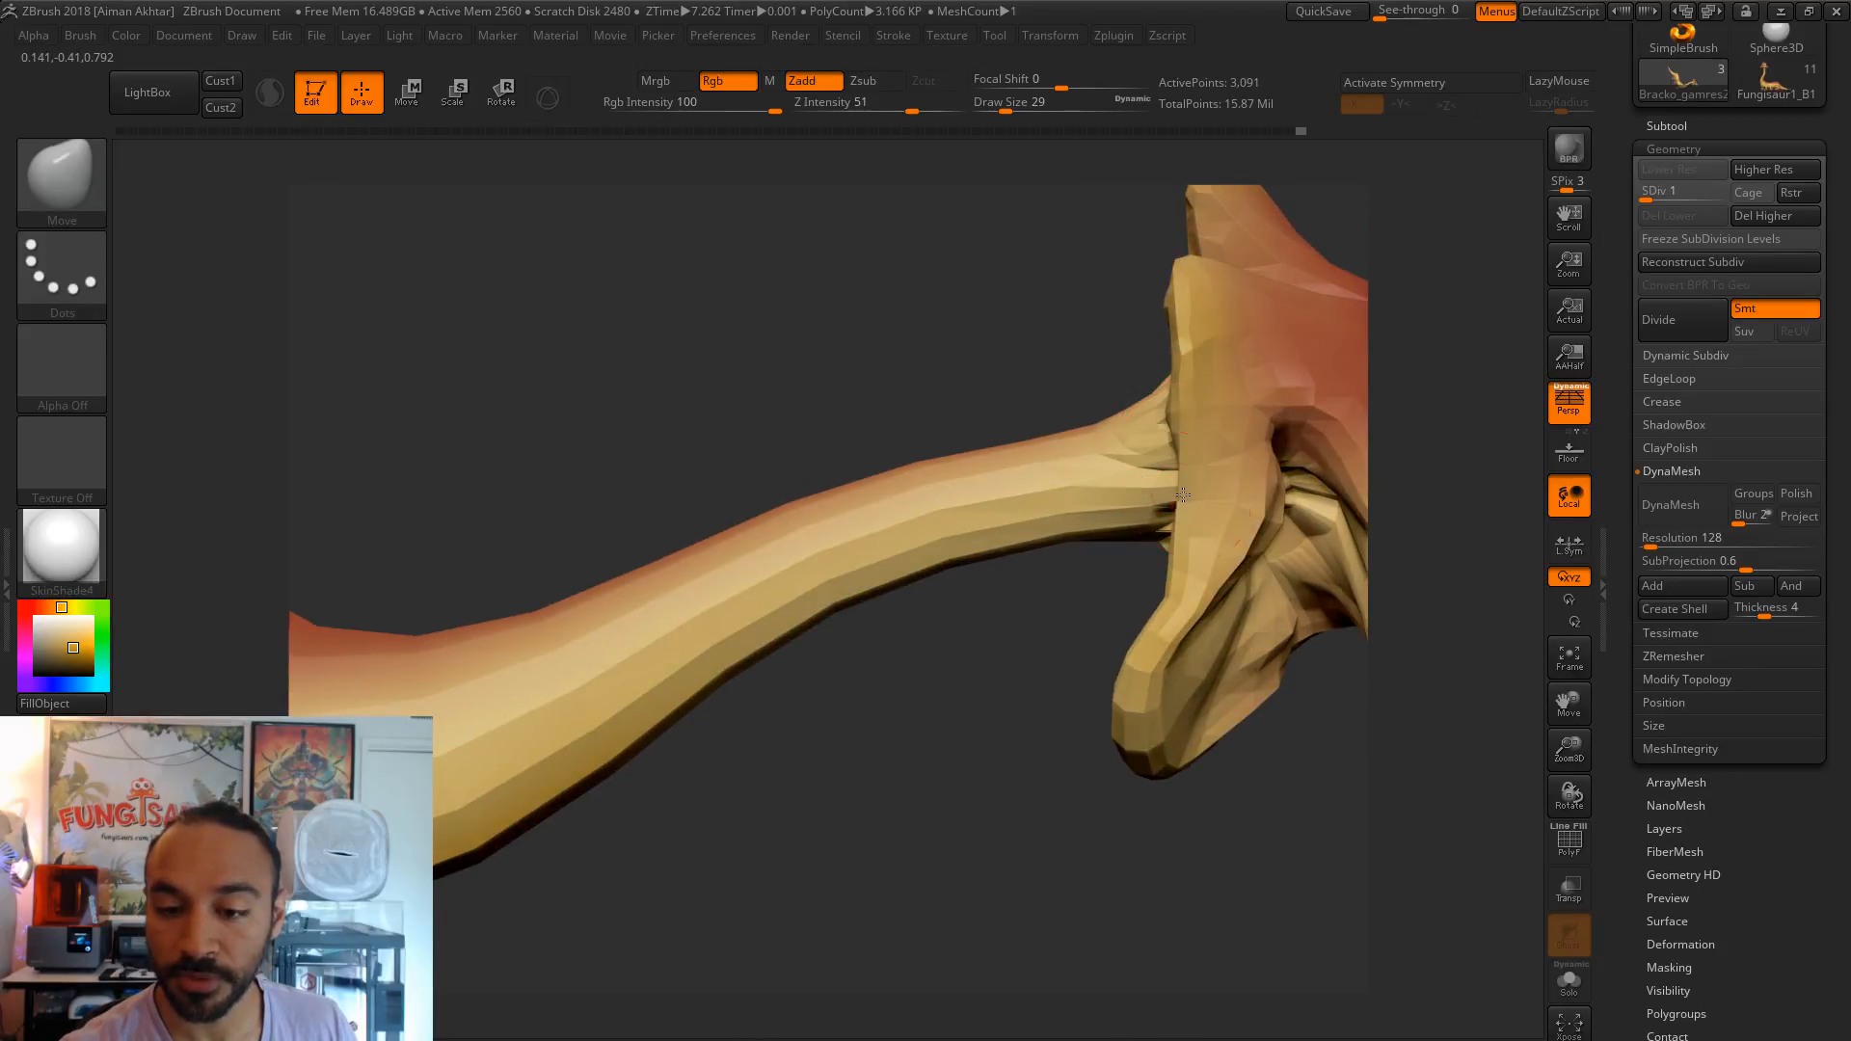
left_click_drag(1116, 583, 1109, 521)
key("s")
left_click_drag(1016, 610, 981, 630)
key("s")
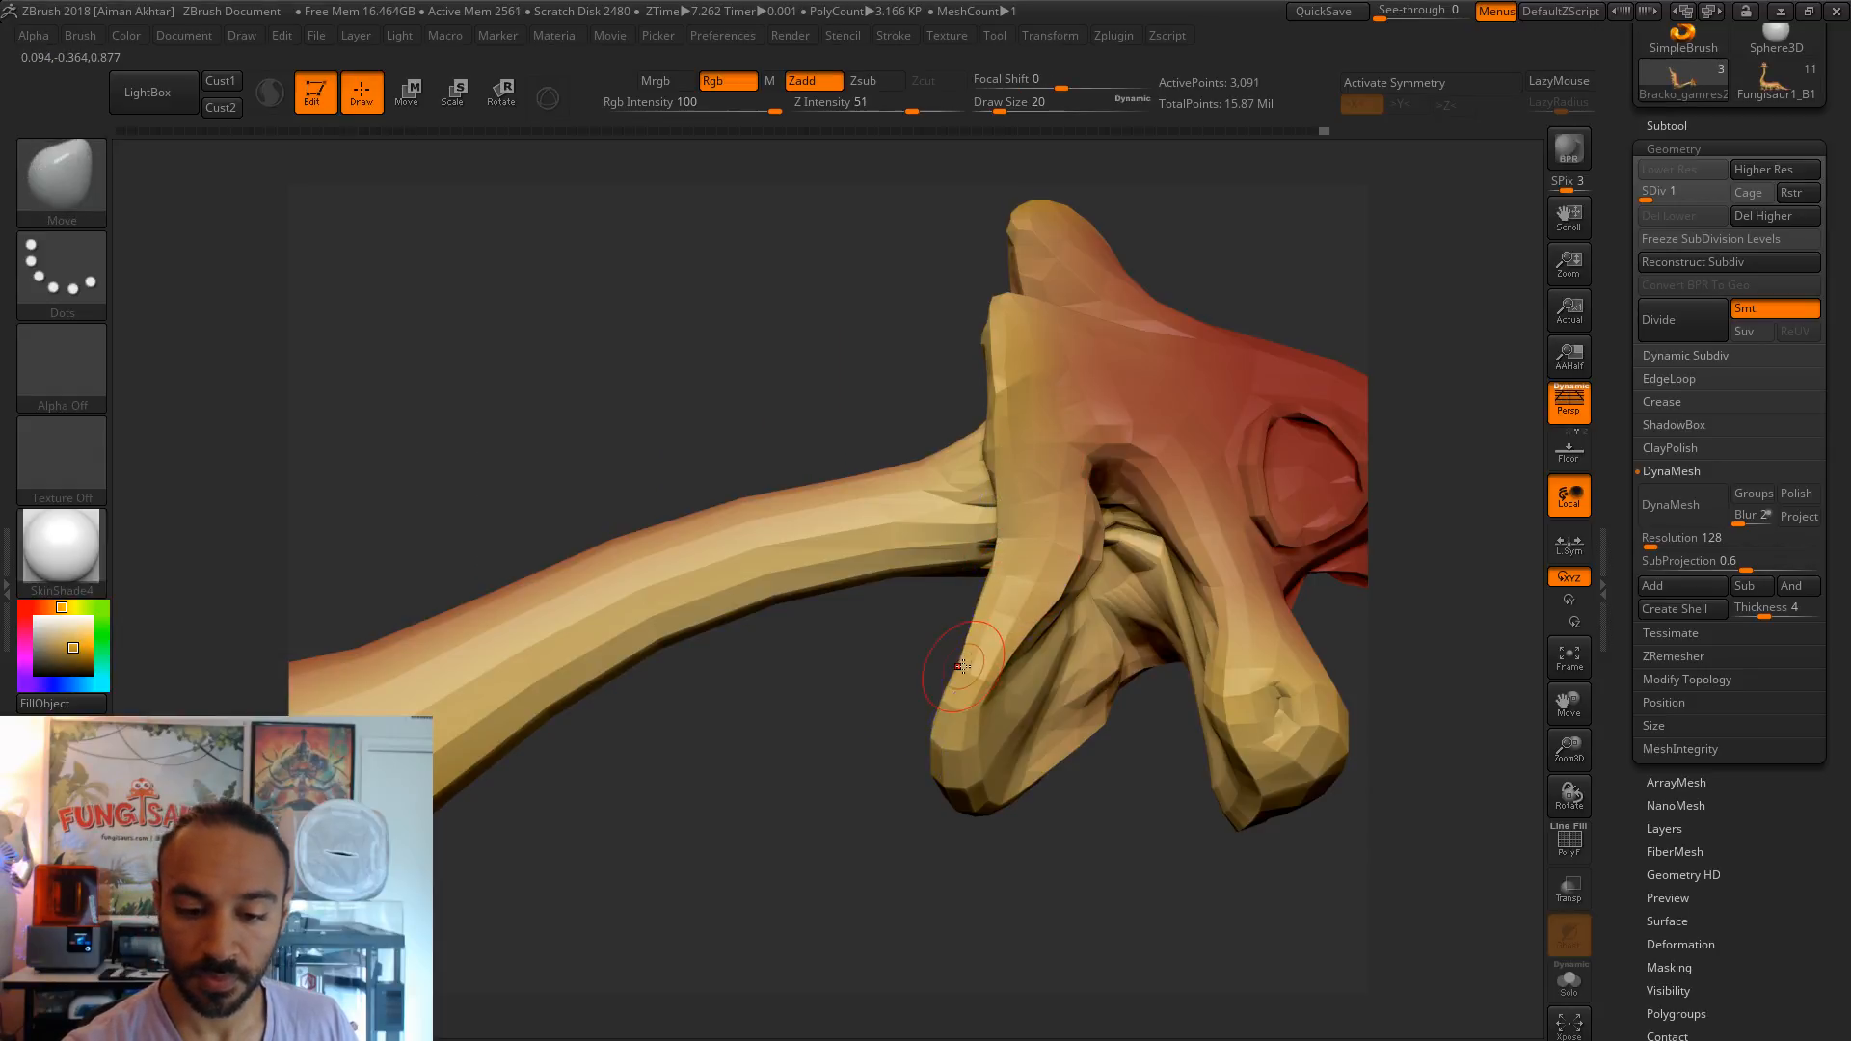
- Switch to the Inflate brush, enlarge its draw size and thicken the side of the opened lower jaw
key("b")
key("i")
key("n")
key("s")
left_click_drag(987, 602, 1005, 603)
left_click_drag(1000, 570, 973, 641)
mouse_move(902, 706)
left_mouse_down()
mouse_move(976, 726)
mouse_move(1061, 800)
left_mouse_up()
mouse_move(944, 675)
left_mouse_down()
mouse_move(908, 733)
mouse_move(1012, 757)
left_mouse_up()
mouse_move(1118, 805)
left_mouse_down()
mouse_move(1144, 785)
mouse_move(1123, 679)
left_mouse_up()
left_click_drag(933, 653, 977, 547, "alt")
- Reduce the Inflate draw size to 22 for finer work on the lower jaw's edge
key("s")
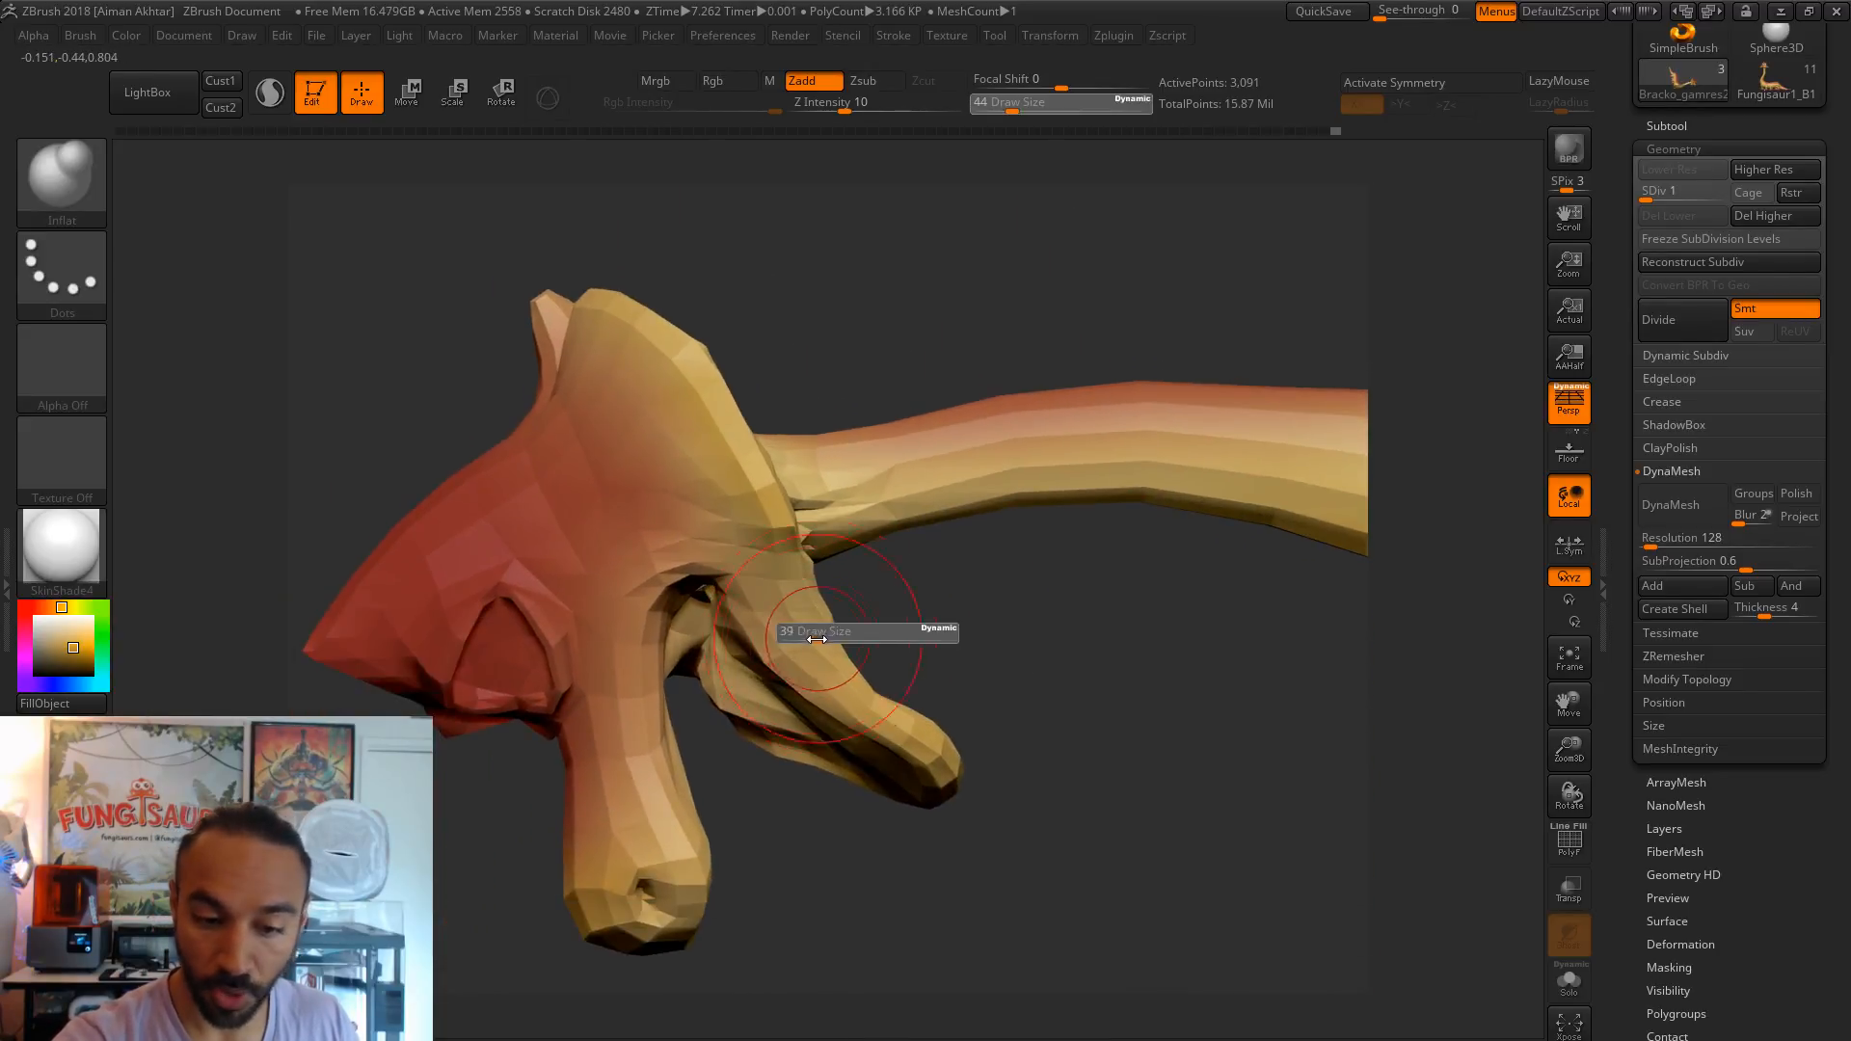
left_click(811, 647)
key("s")
left_click(801, 639)
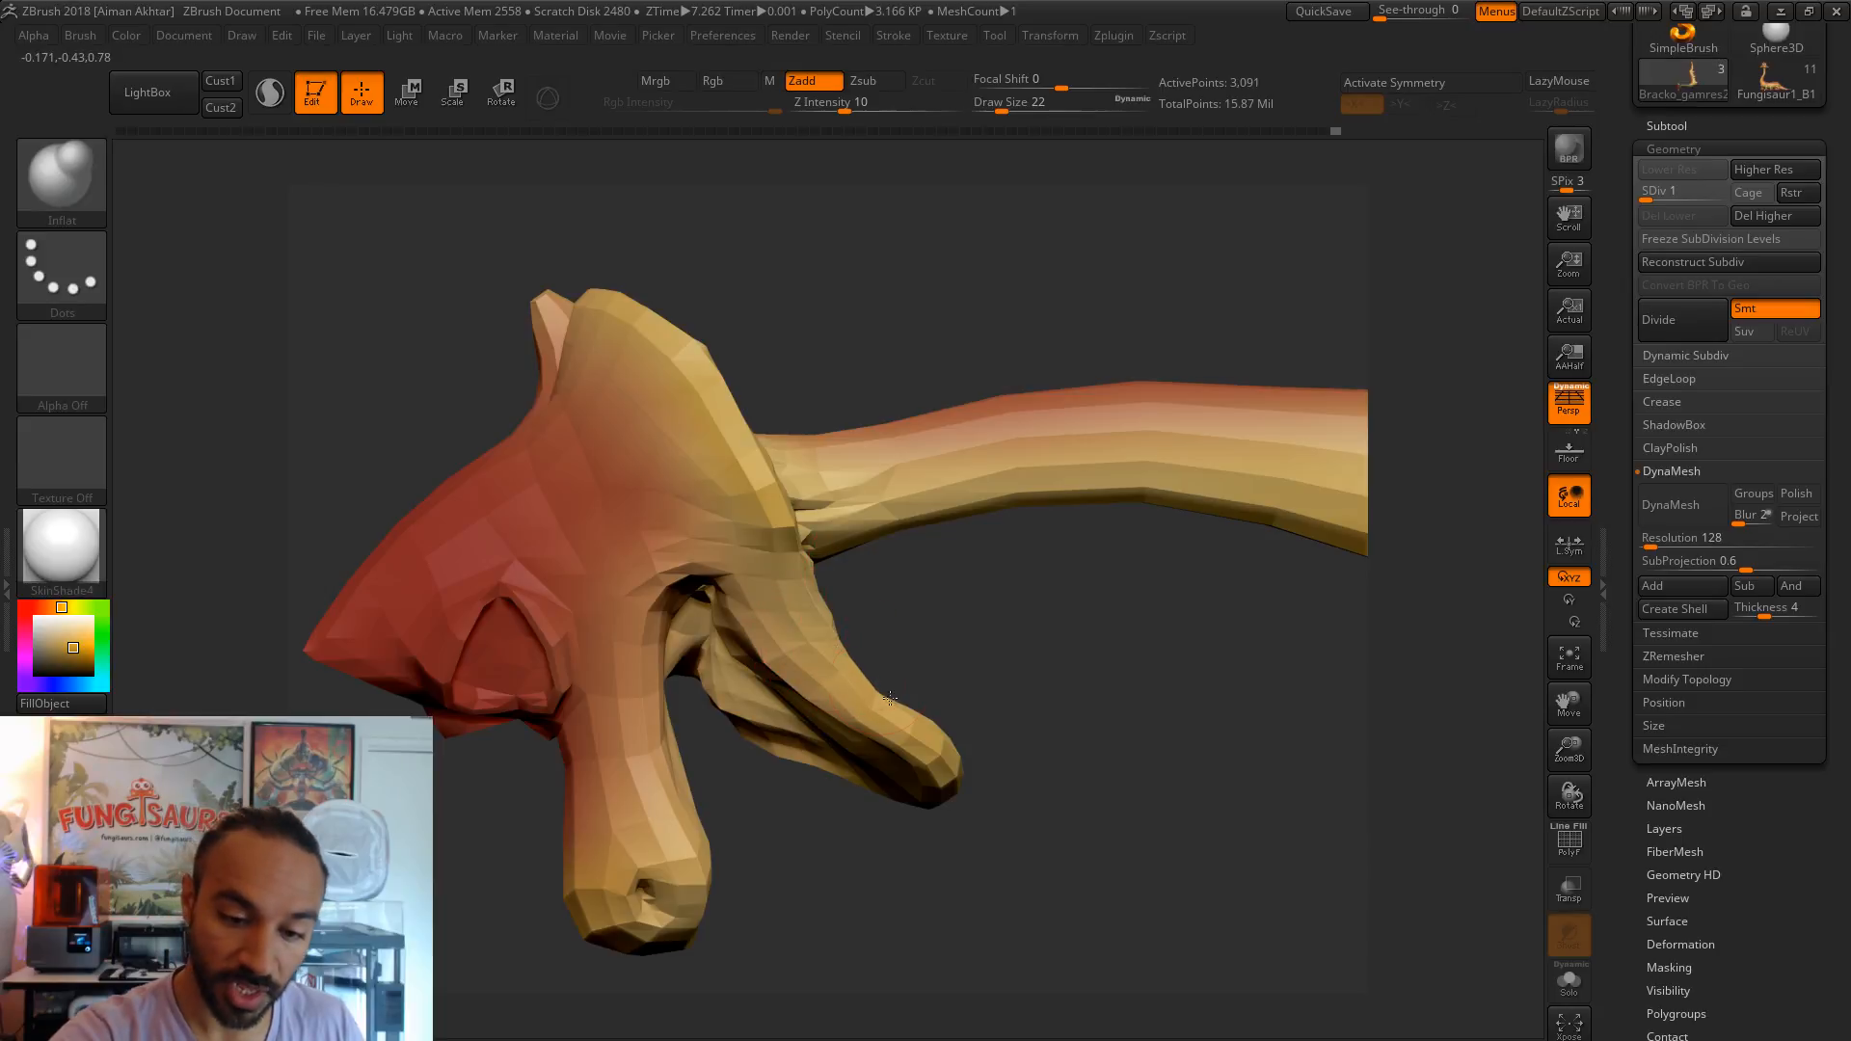
left_click_drag(954, 644, 885, 644)
- Switch to the Move brush and reshape the lower jaw's profile at draw size 44
key("b")
key("m")
key("v")
key("s")
left_click(883, 698)
key("s")
left_click(858, 617)
- Check the head from the front and underneath, and raise the mesh to subdivision level 3
left_click_drag(887, 578, 1217, 493)
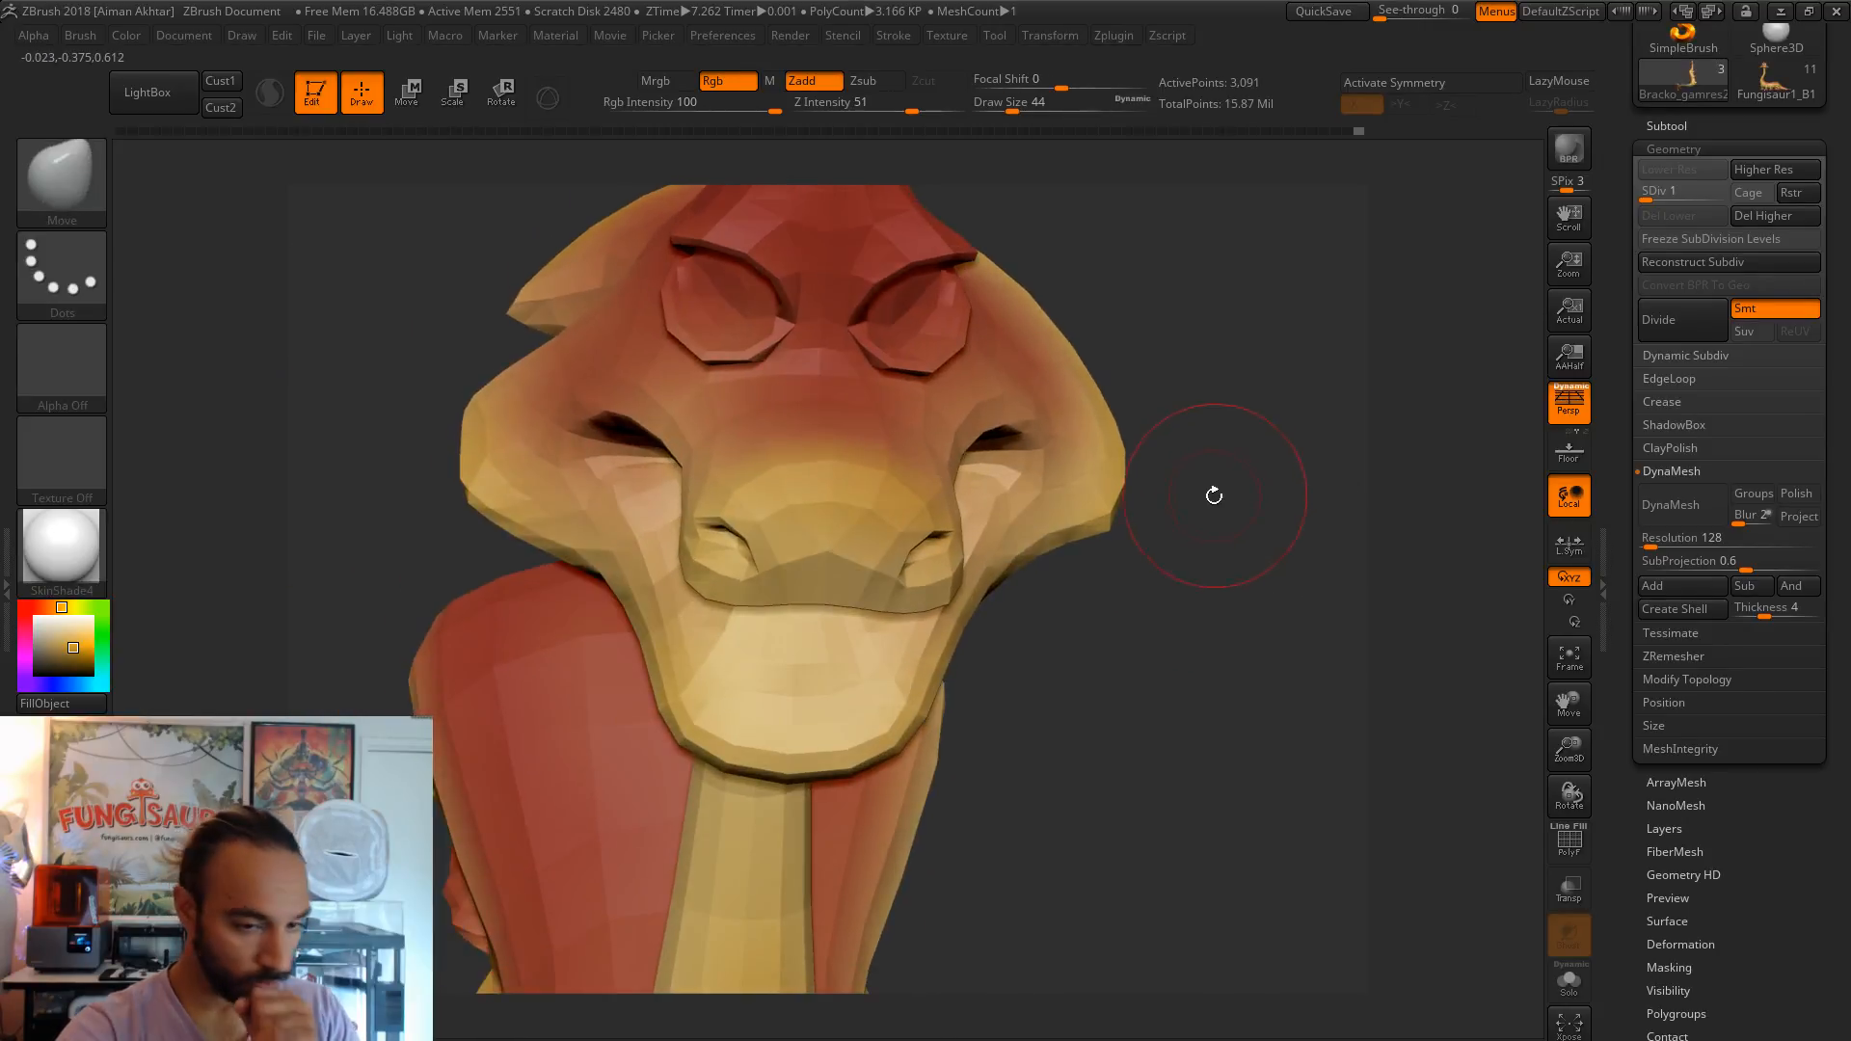
left_click_drag(1202, 568, 1171, 694)
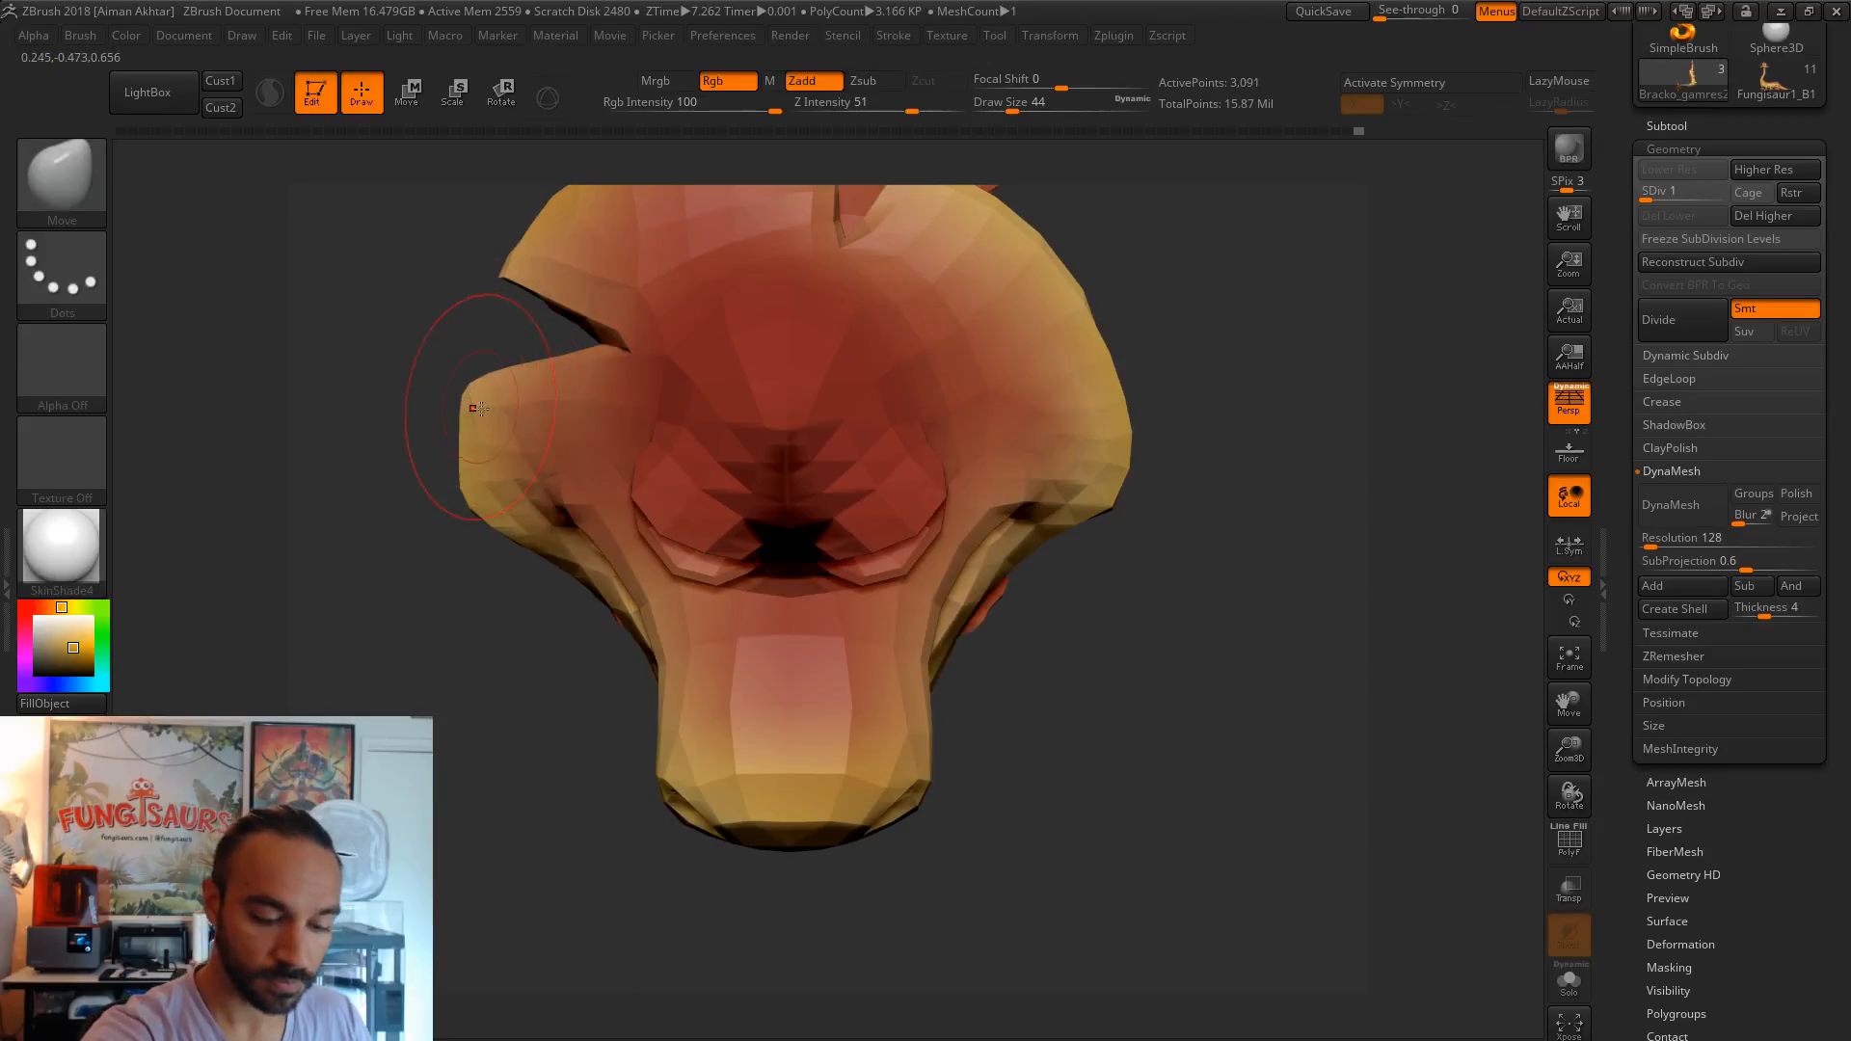
key("s")
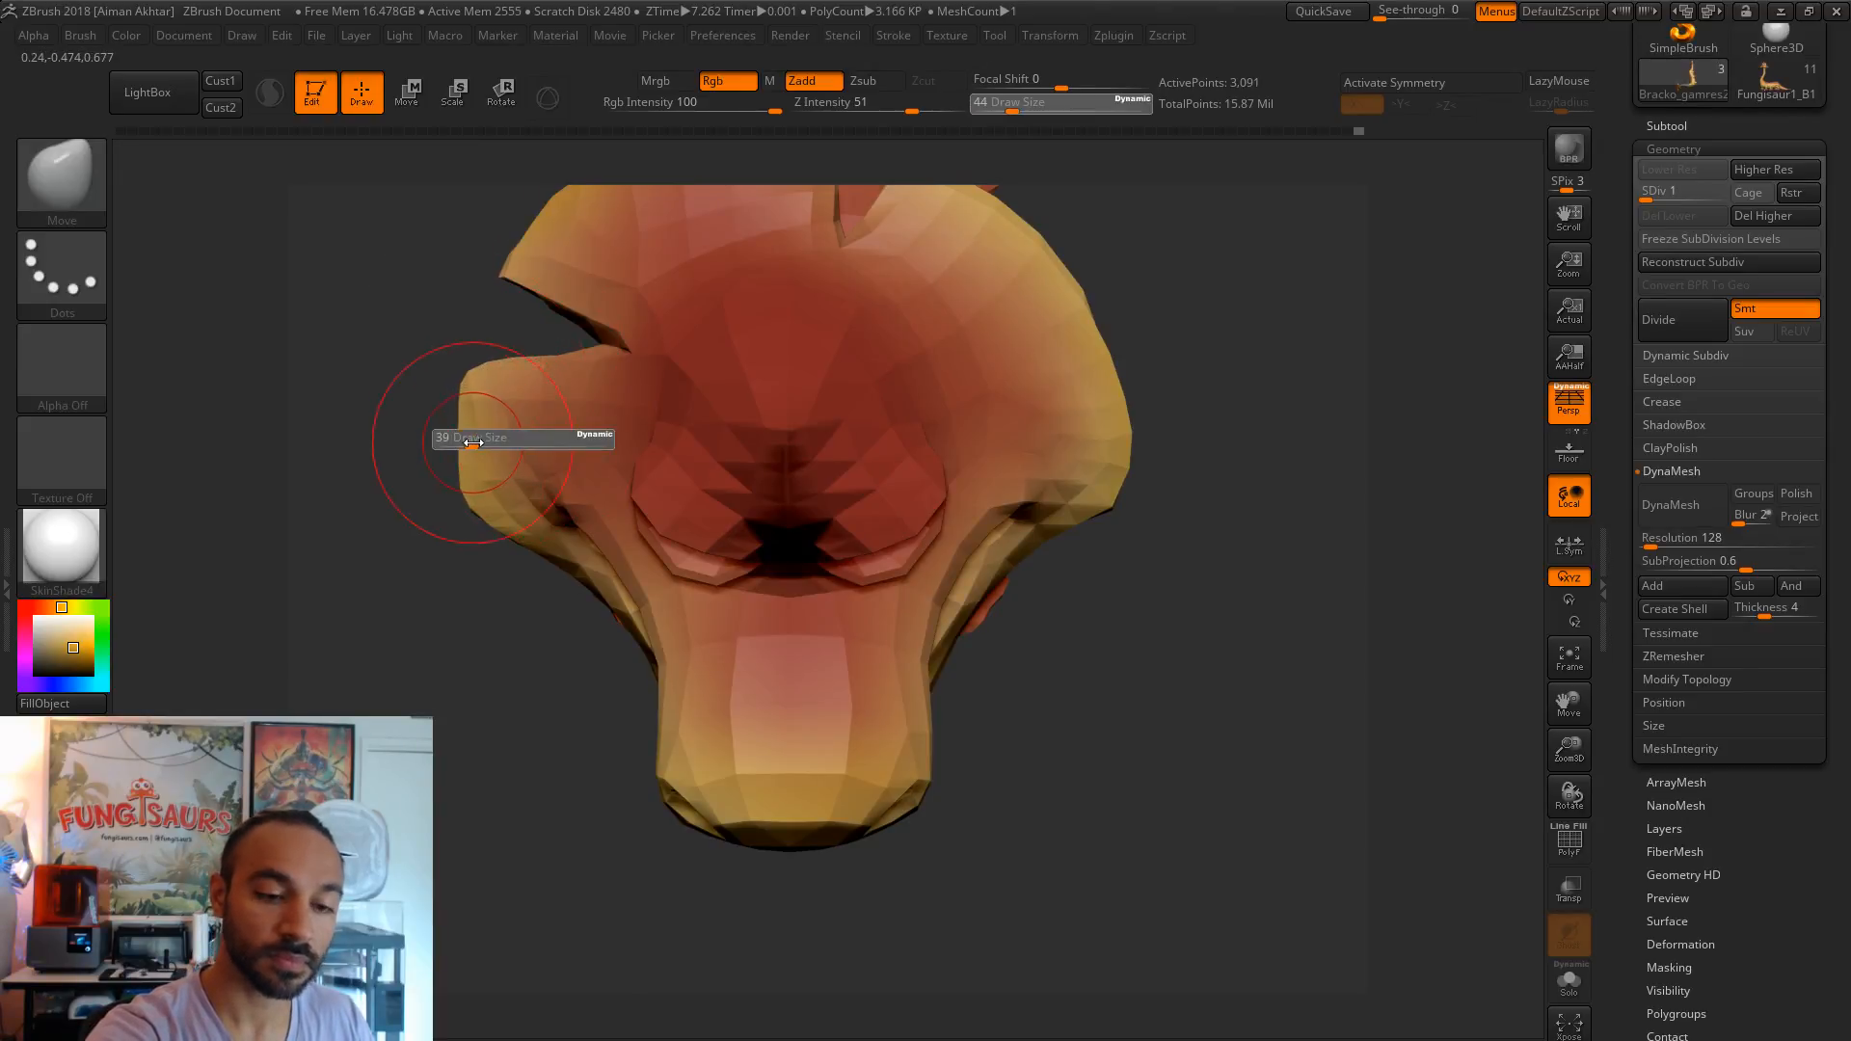
mouse_move(1173, 702)
left_mouse_down()
mouse_move(1206, 514)
mouse_move(1218, 522)
mouse_move(1061, 434)
mouse_move(1038, 460)
mouse_move(1327, 562)
mouse_move(1397, 558)
left_mouse_up()
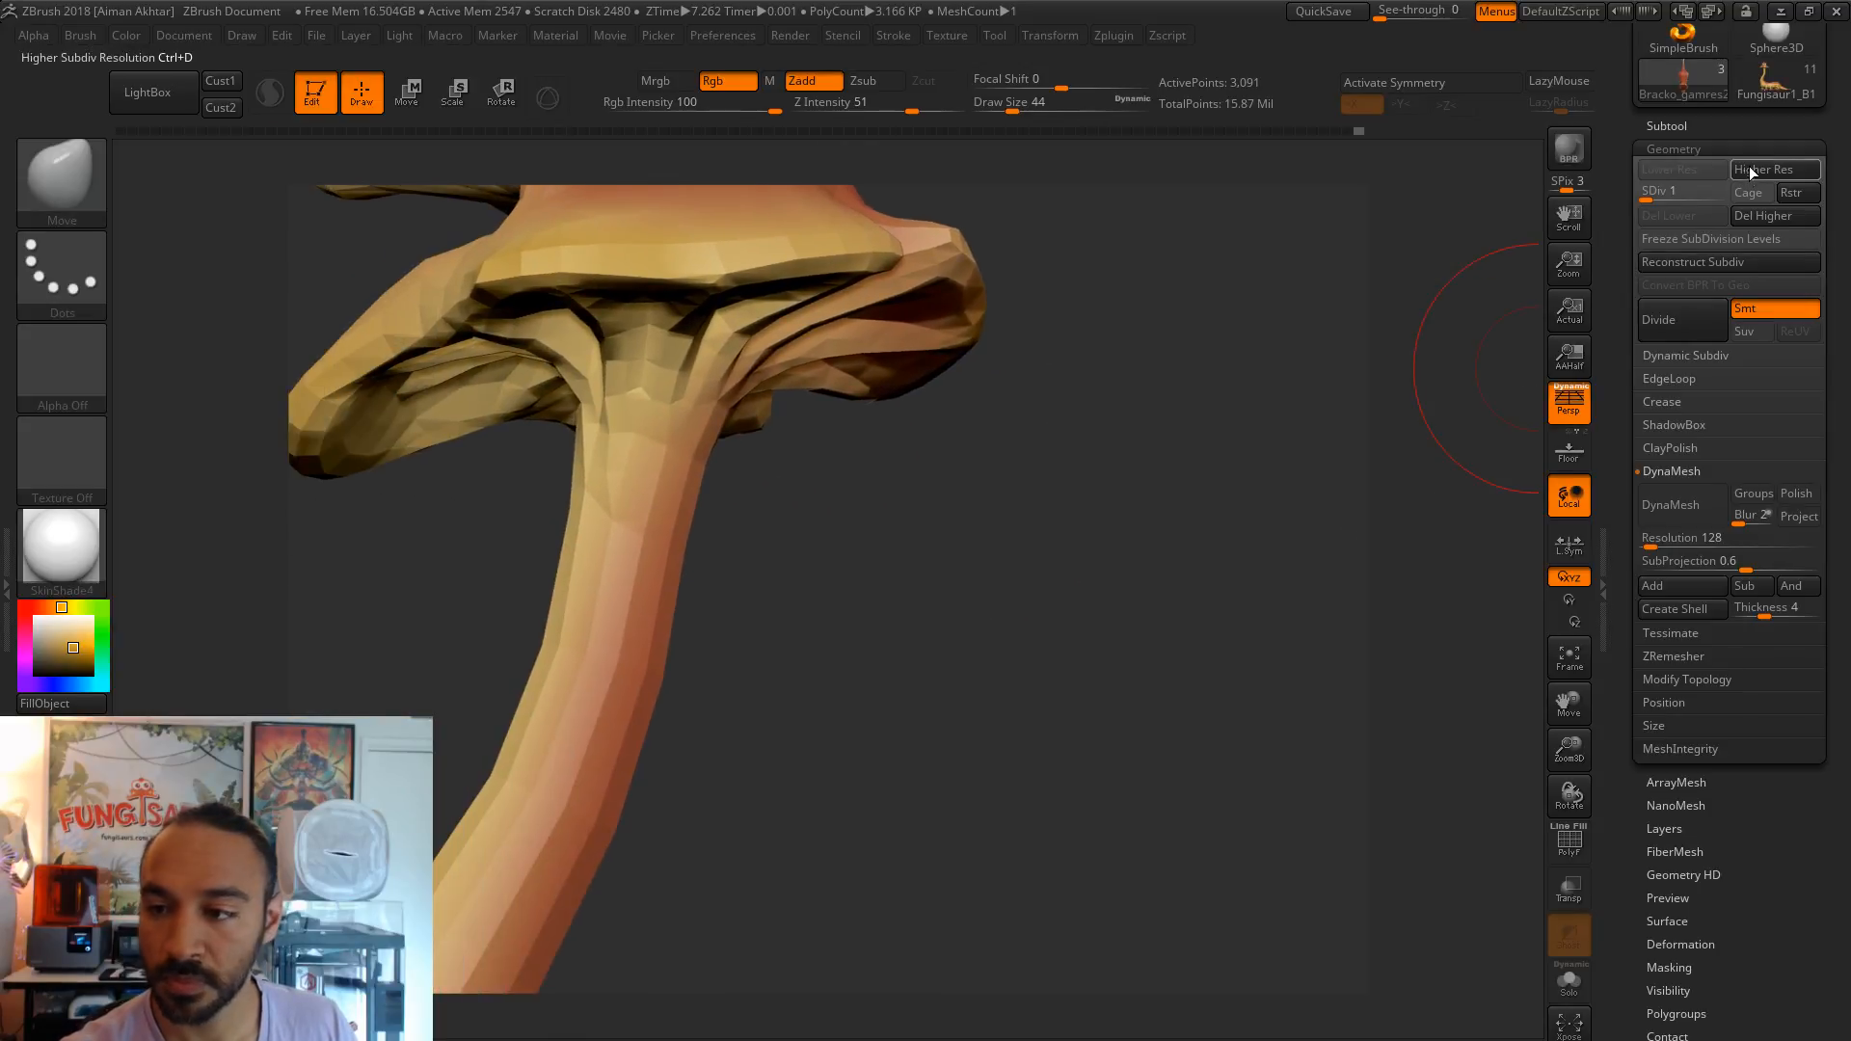
left_click(1755, 178)
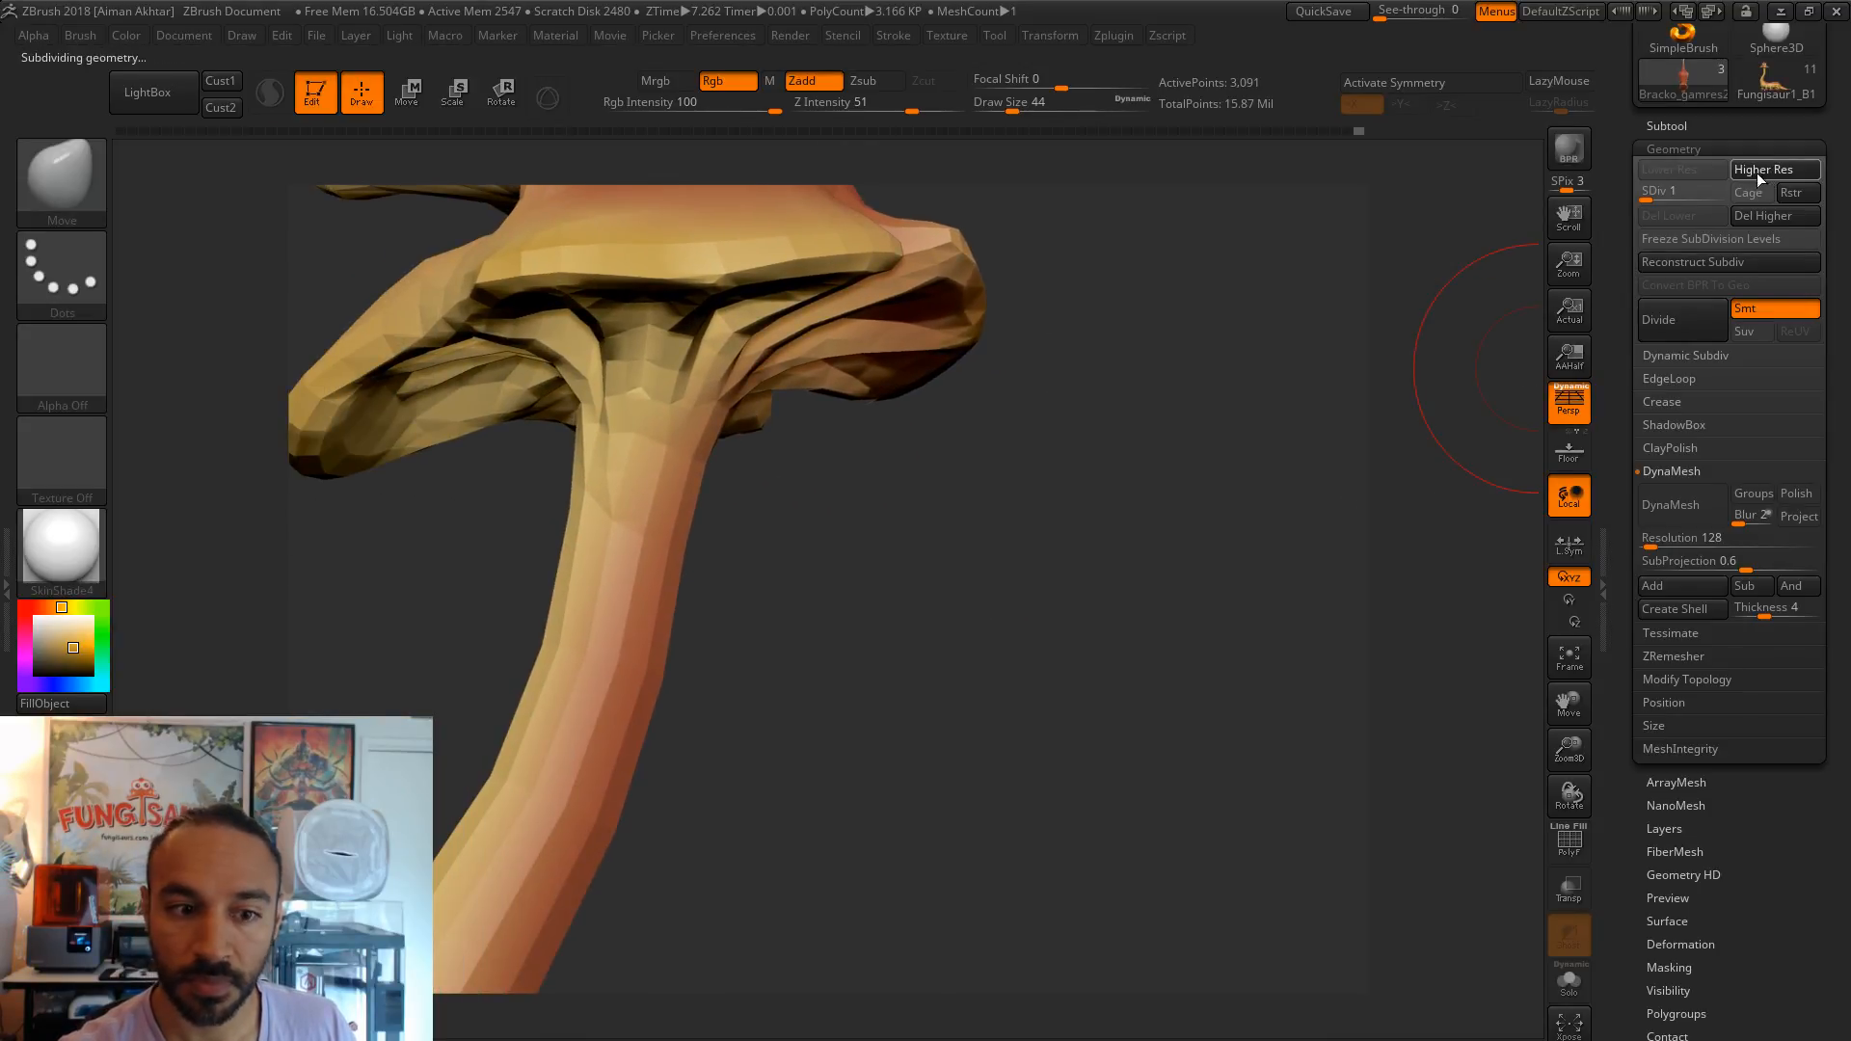
left_click(1770, 171)
- Reposition the skin folds between neck and jaw with the Move brush at draw sizes 14 and 18
mouse_move(1072, 489)
left_mouse_down("alt")
mouse_move(1242, 533)
mouse_move(1153, 516)
left_mouse_up("alt")
key("s")
left_click_drag(919, 411, 854, 578)
left_click_drag(889, 439, 879, 434)
key("s")
left_click_drag(836, 316, 815, 315)
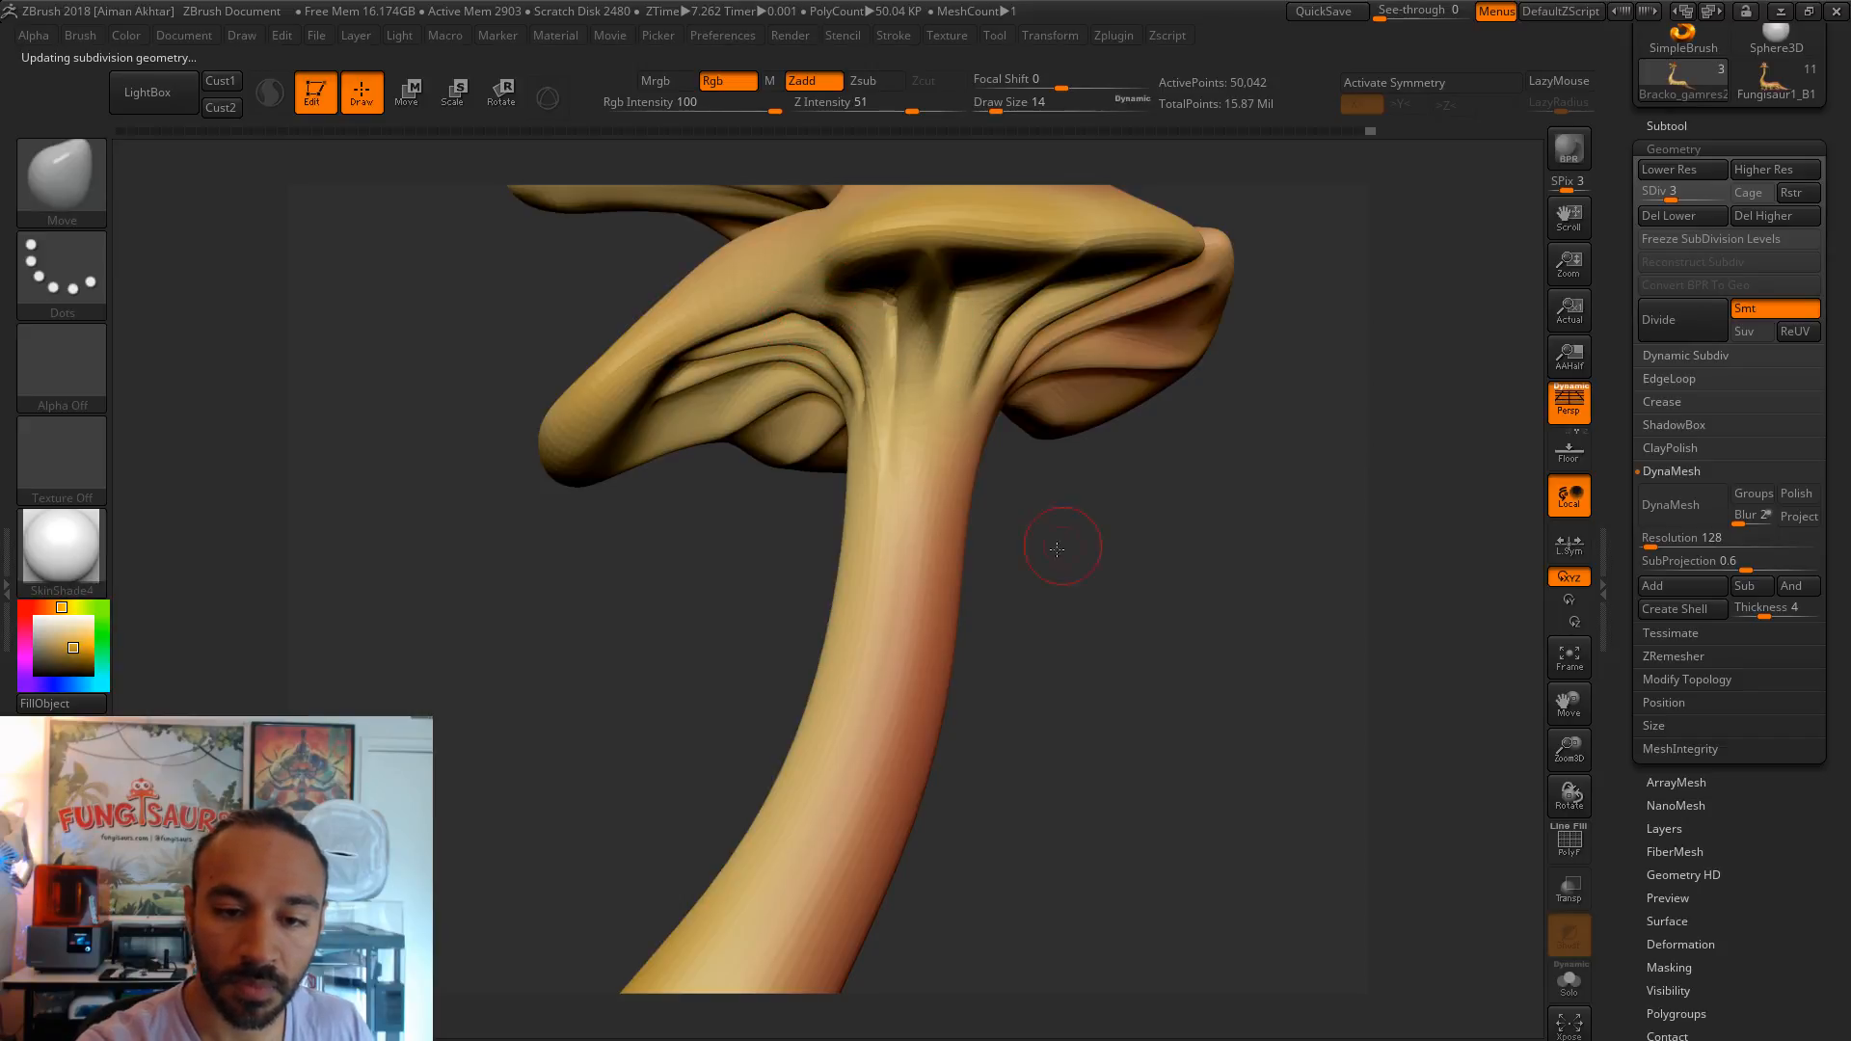
left_click_drag(1060, 550, 999, 532)
key("s")
left_click_drag(817, 313, 820, 313)
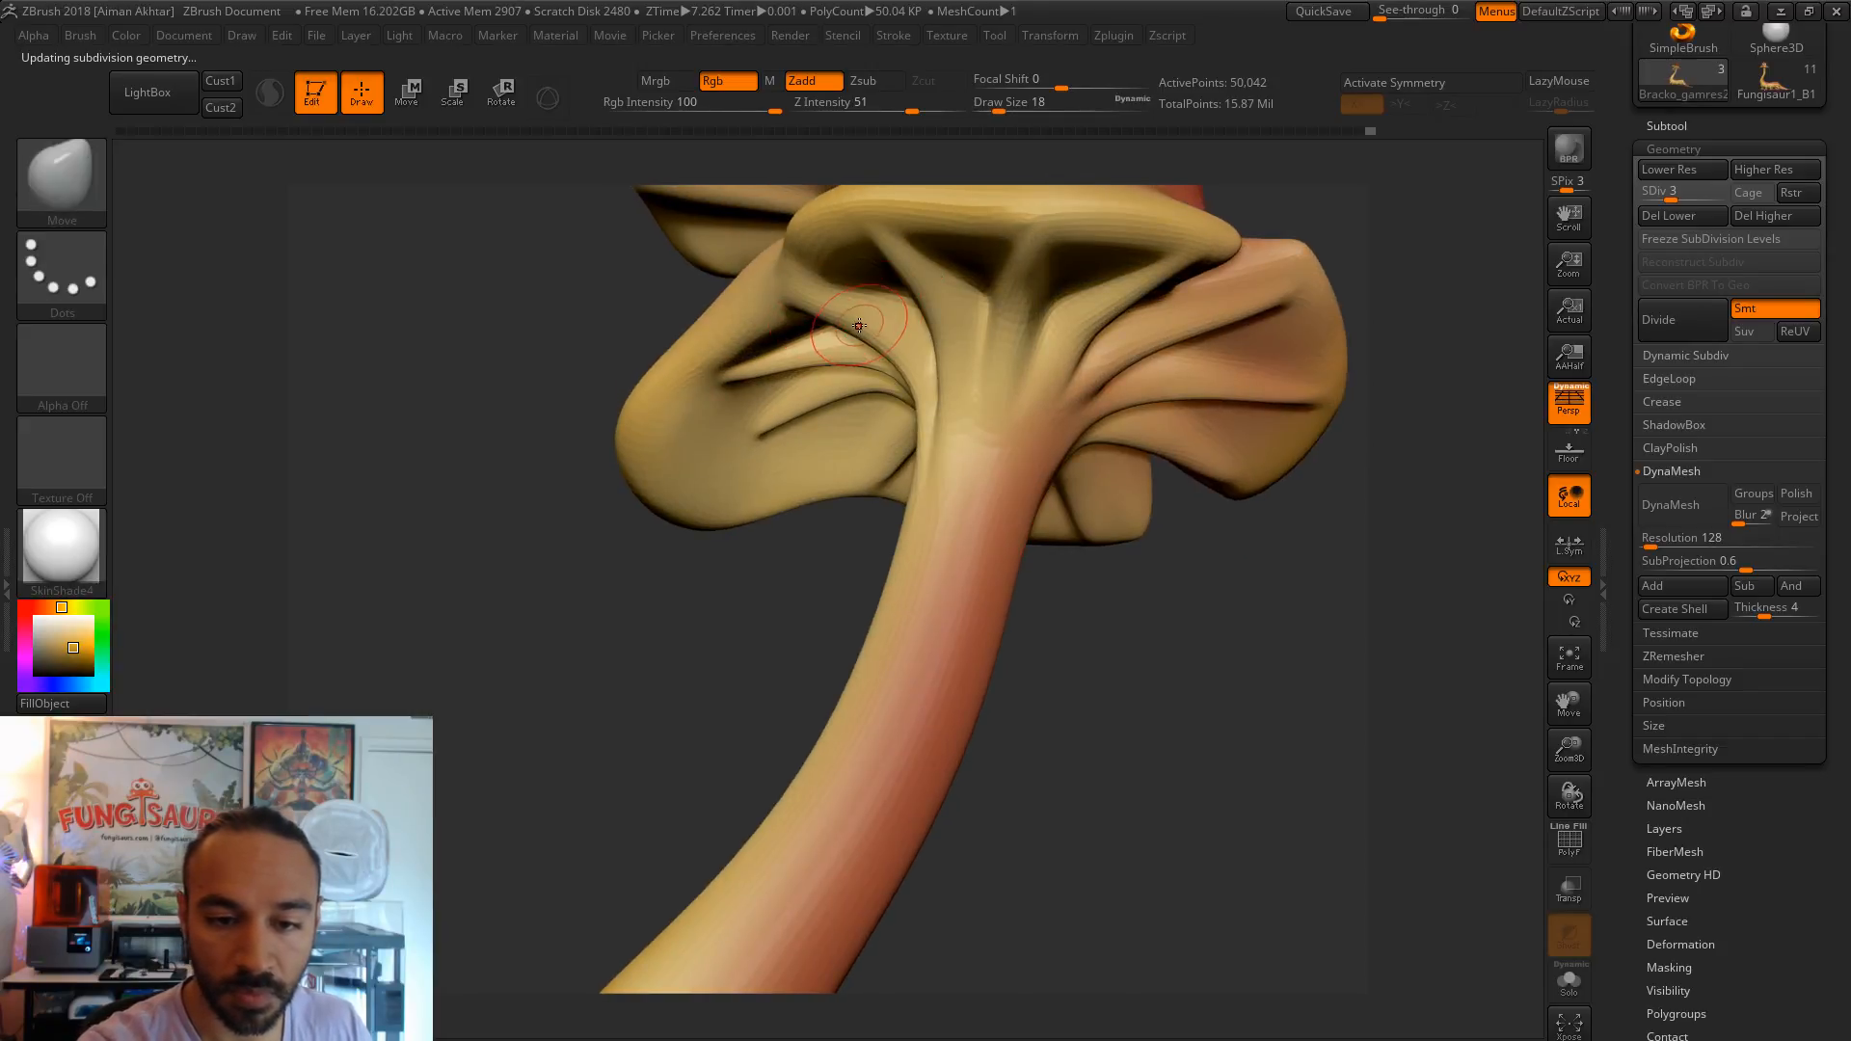
- Smooth and nudge the folds radiating from the neck beneath the jaw, and undo the last stroke
mouse_move(1169, 607)
left_mouse_down()
mouse_move(1204, 615)
mouse_move(1205, 414)
left_mouse_up()
left_click_drag(872, 386, 917, 446, "shift")
mouse_move(1316, 352)
left_mouse_down()
mouse_move(1242, 315)
mouse_move(1200, 322)
left_mouse_up()
left_click_drag(912, 331, 927, 328)
left_click_drag(1216, 301, 1335, 320)
mouse_move(1203, 471)
left_mouse_down()
mouse_move(1079, 550)
mouse_move(1099, 617)
mouse_move(1130, 540)
left_mouse_up()
left_click_drag(855, 291, 848, 248, "shift")
left_click_drag(1167, 257, 1163, 454)
mouse_move(1190, 385)
left_mouse_down()
mouse_move(988, 365)
mouse_move(939, 338)
left_mouse_up()
key("s")
key("ctrl+z")
- Switch to the Clay brush with Rgb off and sculpt the roof of the mouth at draw sizes 27 and 46
key("b")
key("c")
key("l")
left_click(741, 83)
left_click_drag(800, 164, 903, 237)
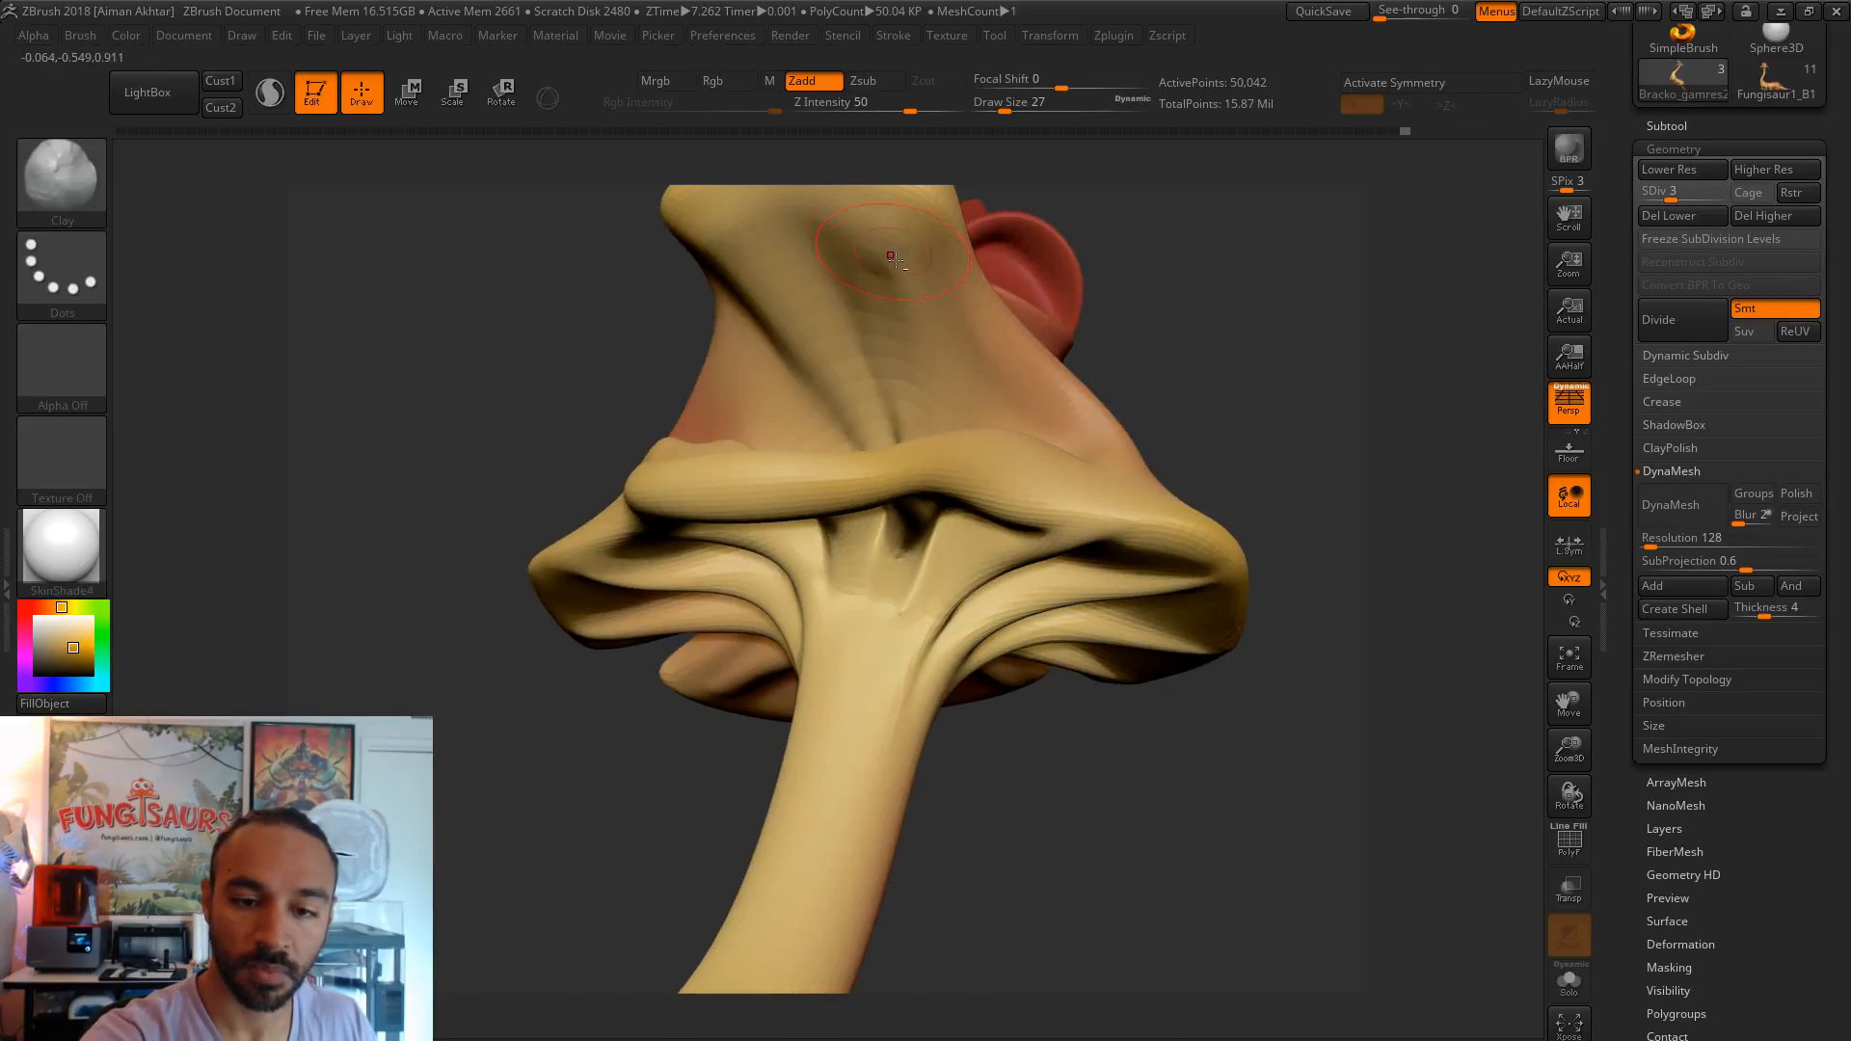
key("s")
left_click_drag(802, 338, 811, 338)
mouse_move(776, 303)
left_mouse_down()
mouse_move(839, 405)
mouse_move(823, 356)
left_mouse_up()
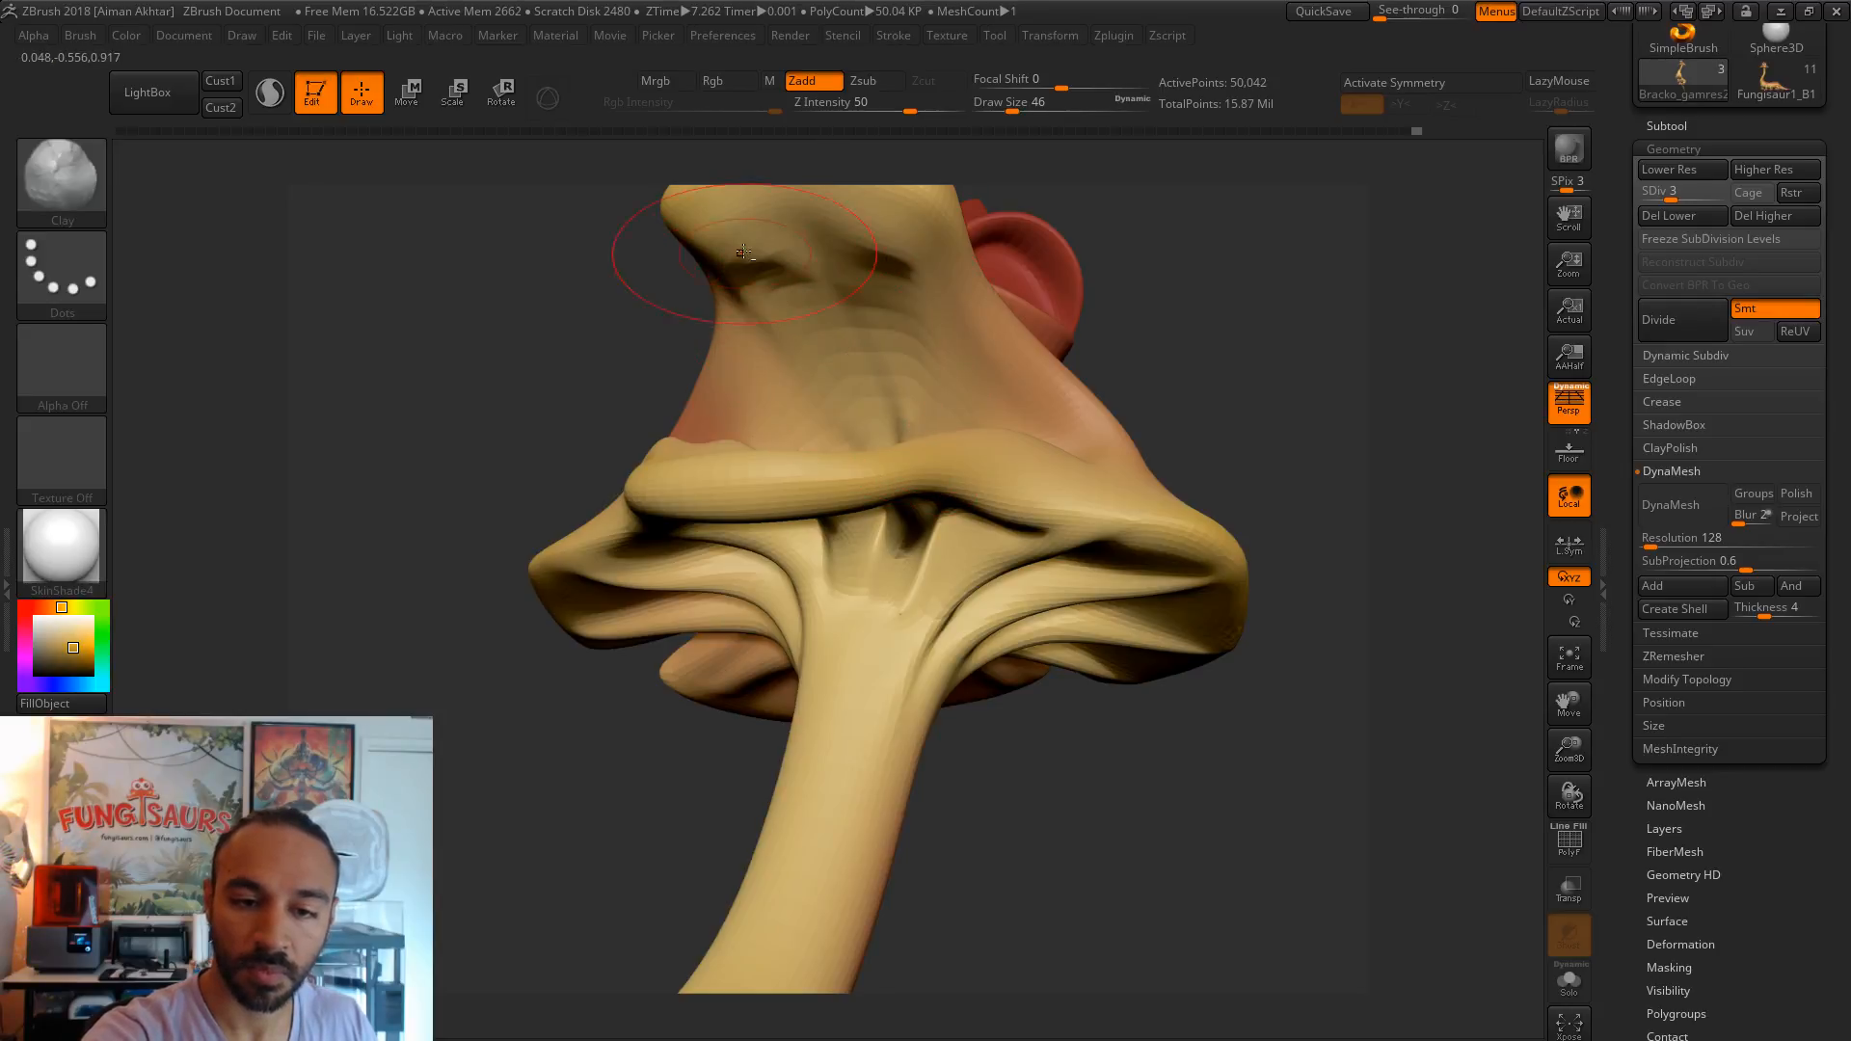
- Reduce the Clay draw size to 27, then shape and smooth the mouth roof beneath the snout
key("s")
left_click_drag(915, 270, 909, 270)
key("shift")
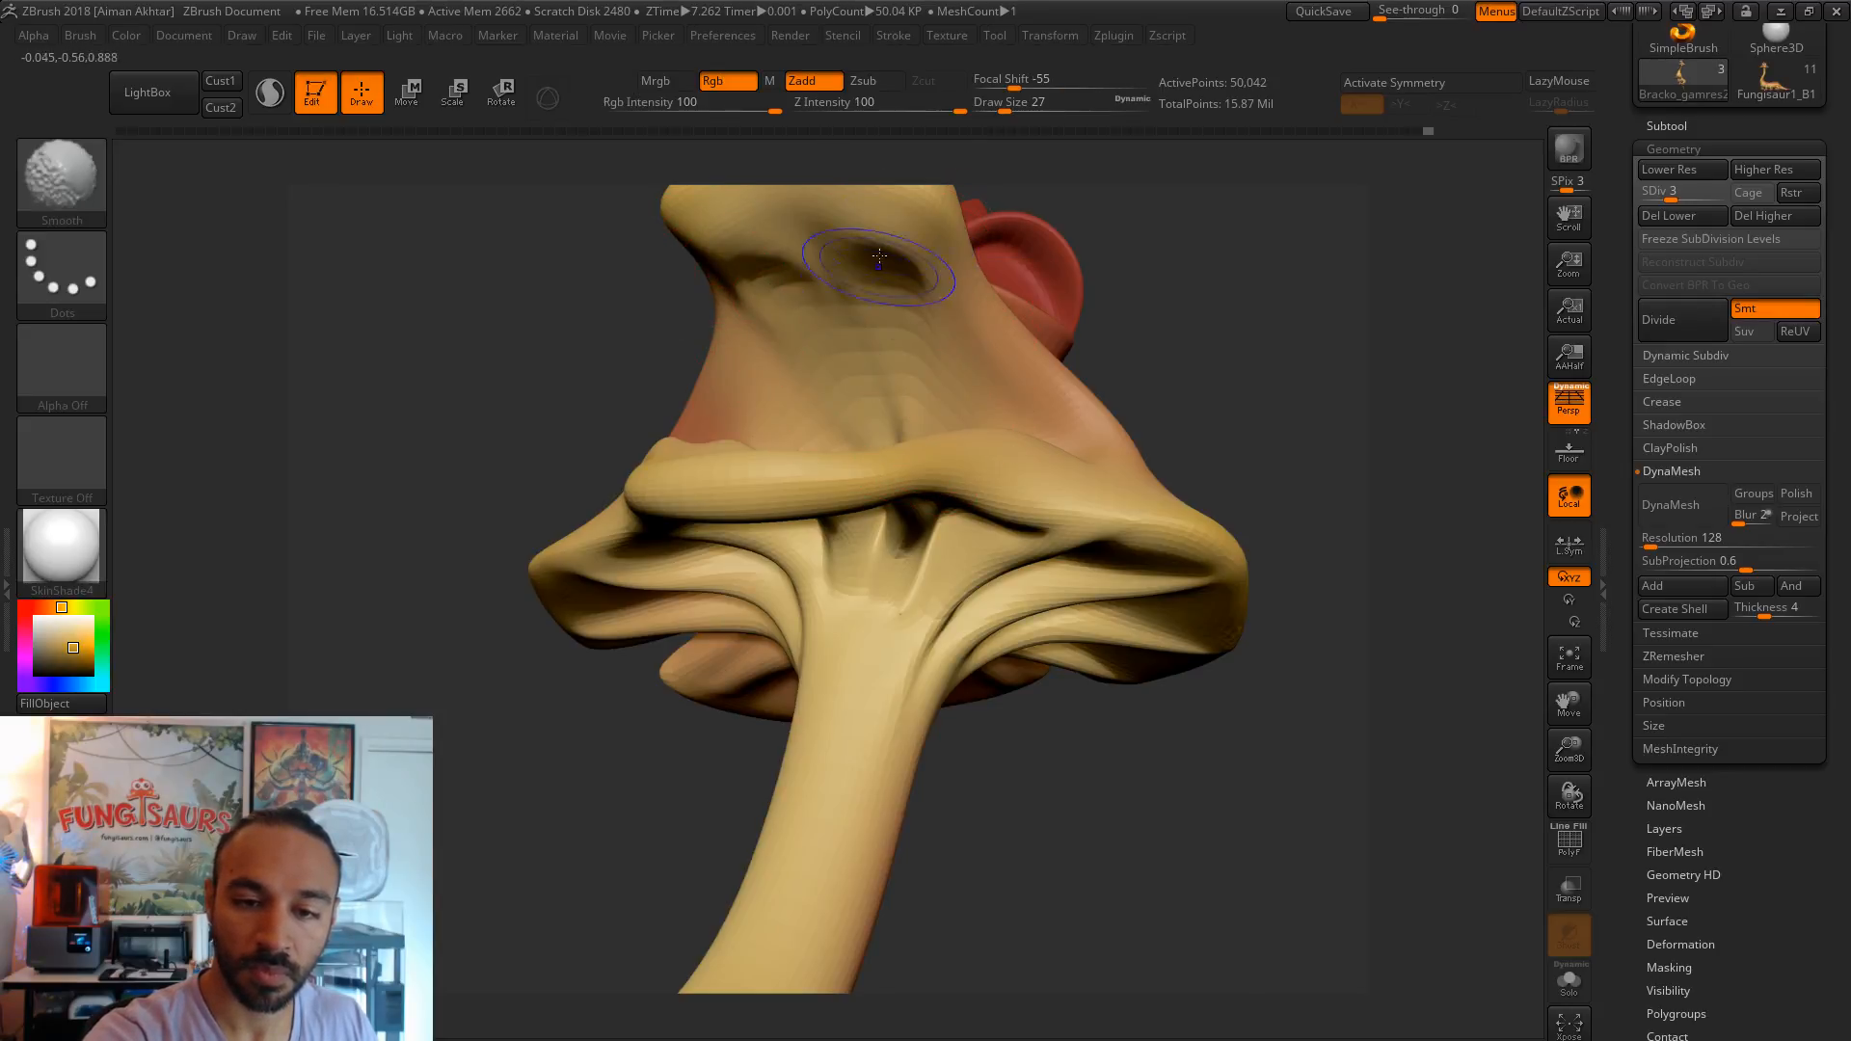
left_click_drag(1128, 301, 1277, 359)
mouse_move(804, 386)
left_mouse_down()
mouse_move(752, 415)
mouse_move(767, 429)
left_mouse_up()
left_click_drag(1067, 321, 1124, 332)
left_click_drag(829, 308, 728, 405)
left_click_drag(1063, 282, 1068, 274)
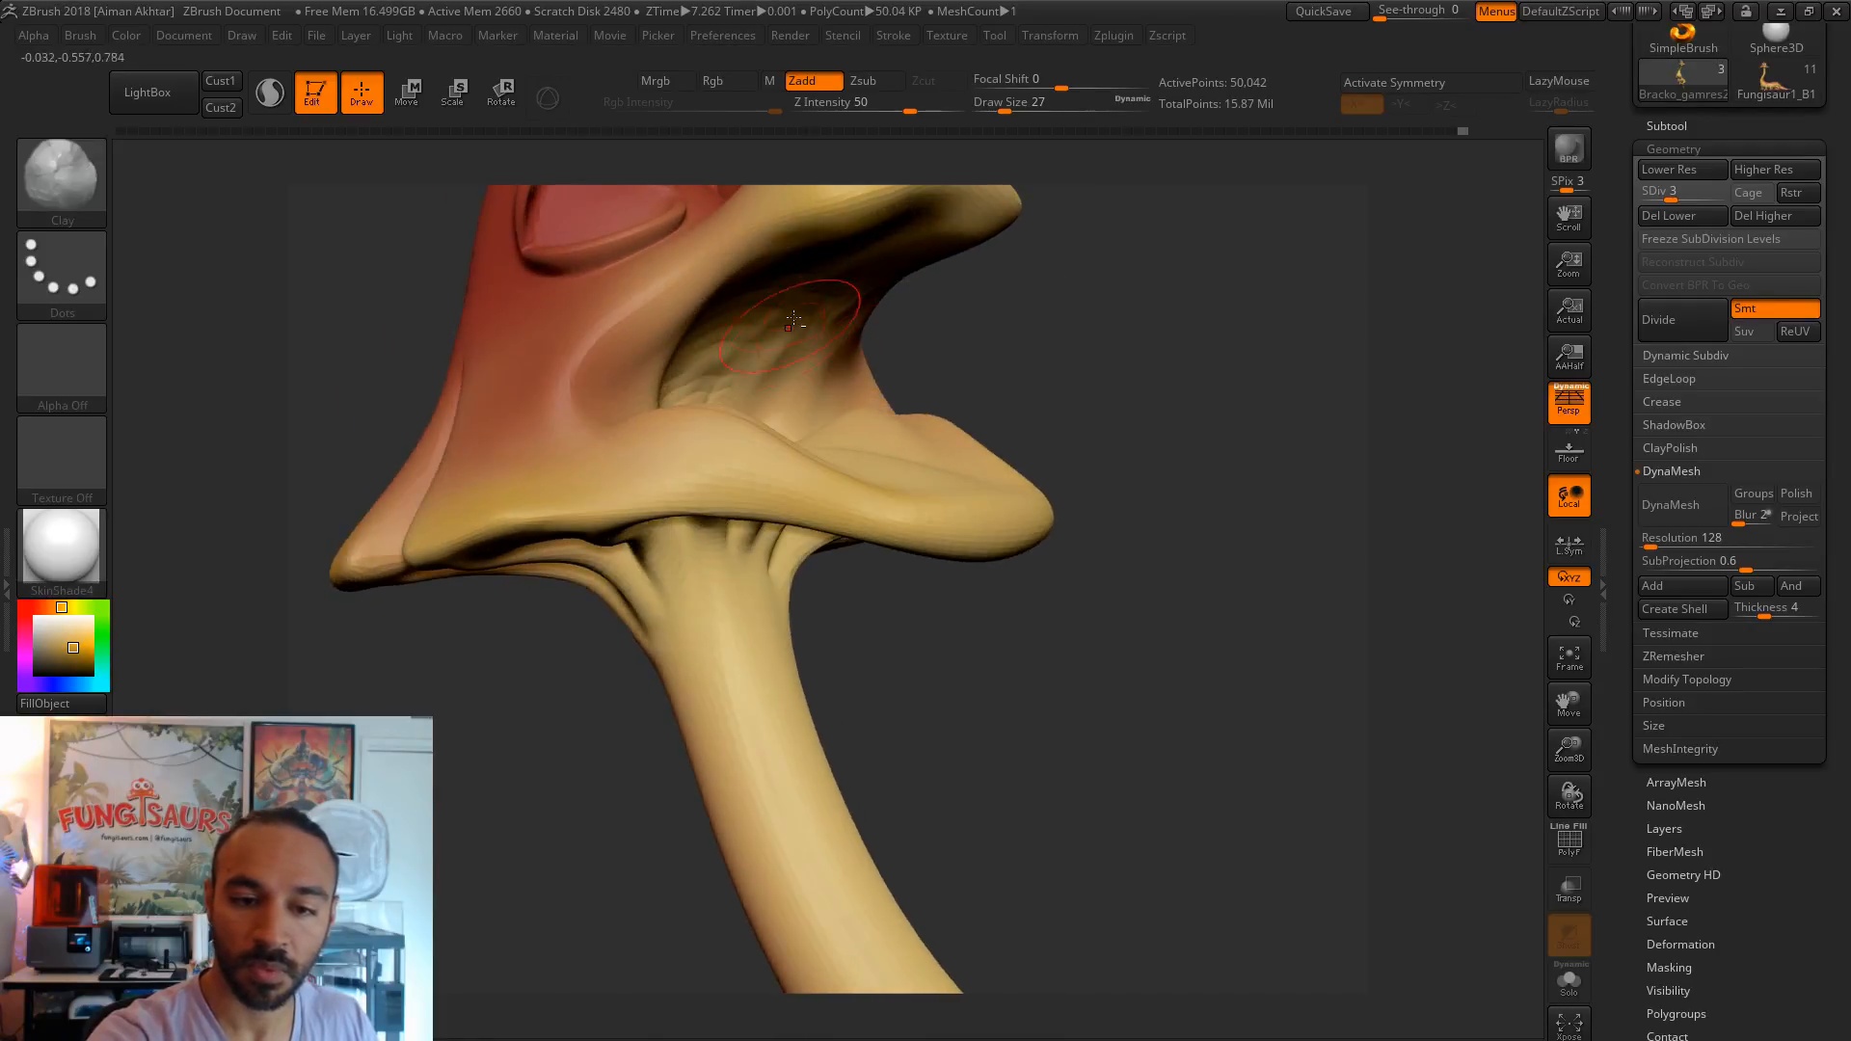
- Sculpt the inner surface of the lower jaw with Clay at draw size 41 and smooth it at 31
left_click_drag(817, 372, 808, 385)
mouse_move(1021, 310)
left_mouse_down()
mouse_move(901, 306)
mouse_move(1083, 380)
mouse_move(1330, 638)
mouse_move(1118, 657)
left_mouse_up()
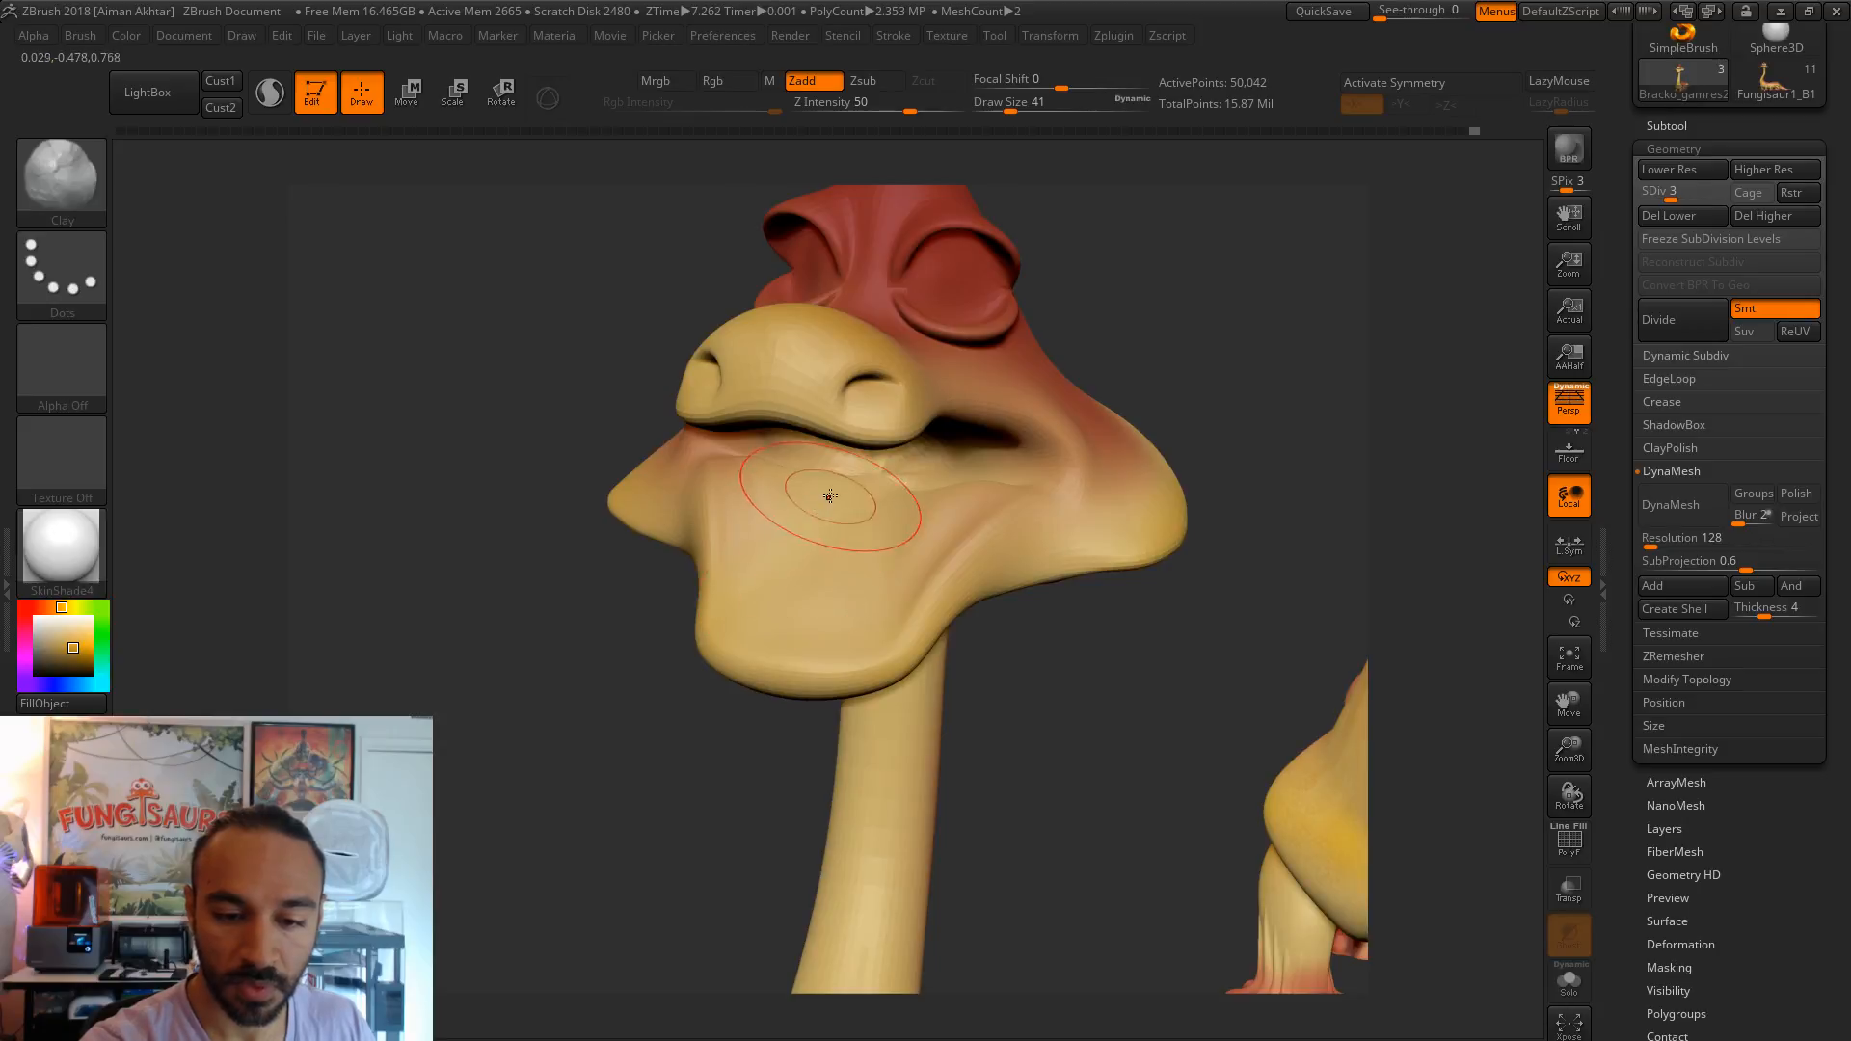
left_click_drag(801, 614, 847, 503)
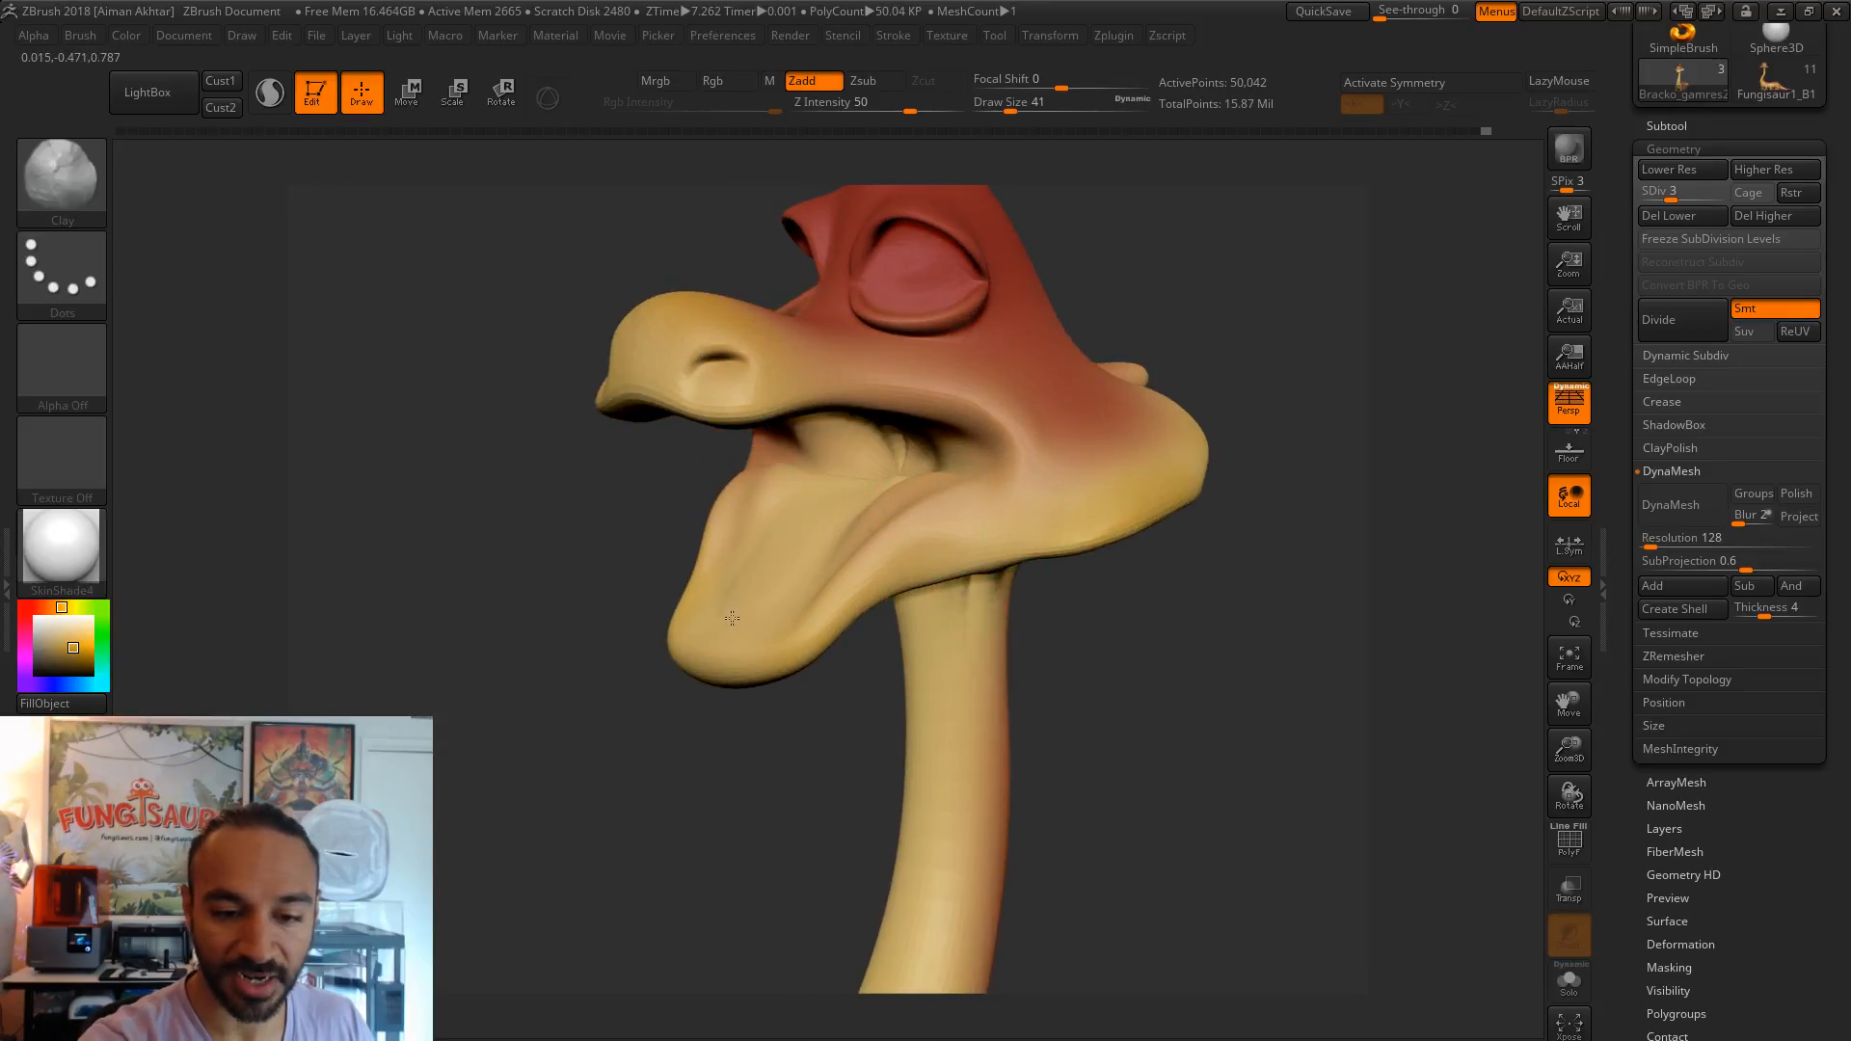
key("shift")
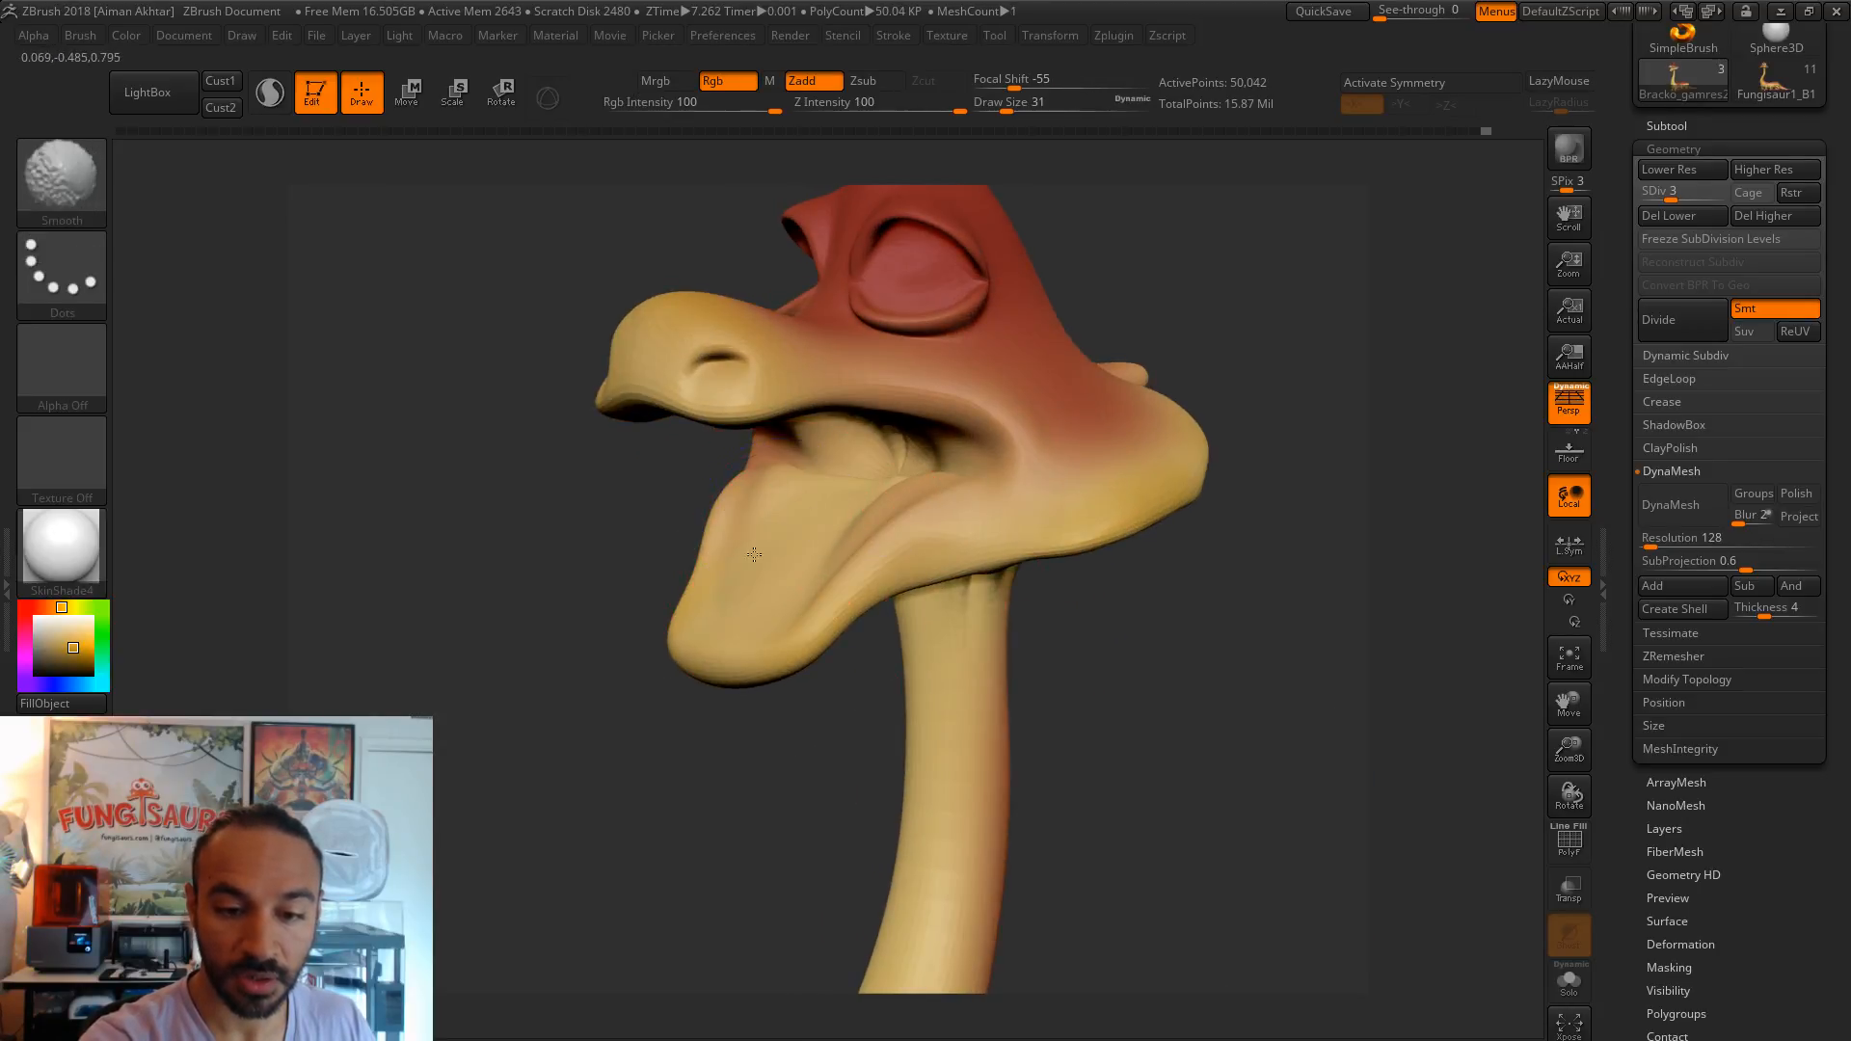
- Inspect the under-jaw folds, snout and open mouth from several angles
mouse_move(1165, 641)
left_mouse_down()
mouse_move(1099, 627)
mouse_move(927, 660)
mouse_move(718, 545)
left_mouse_up()
key("ctrl")
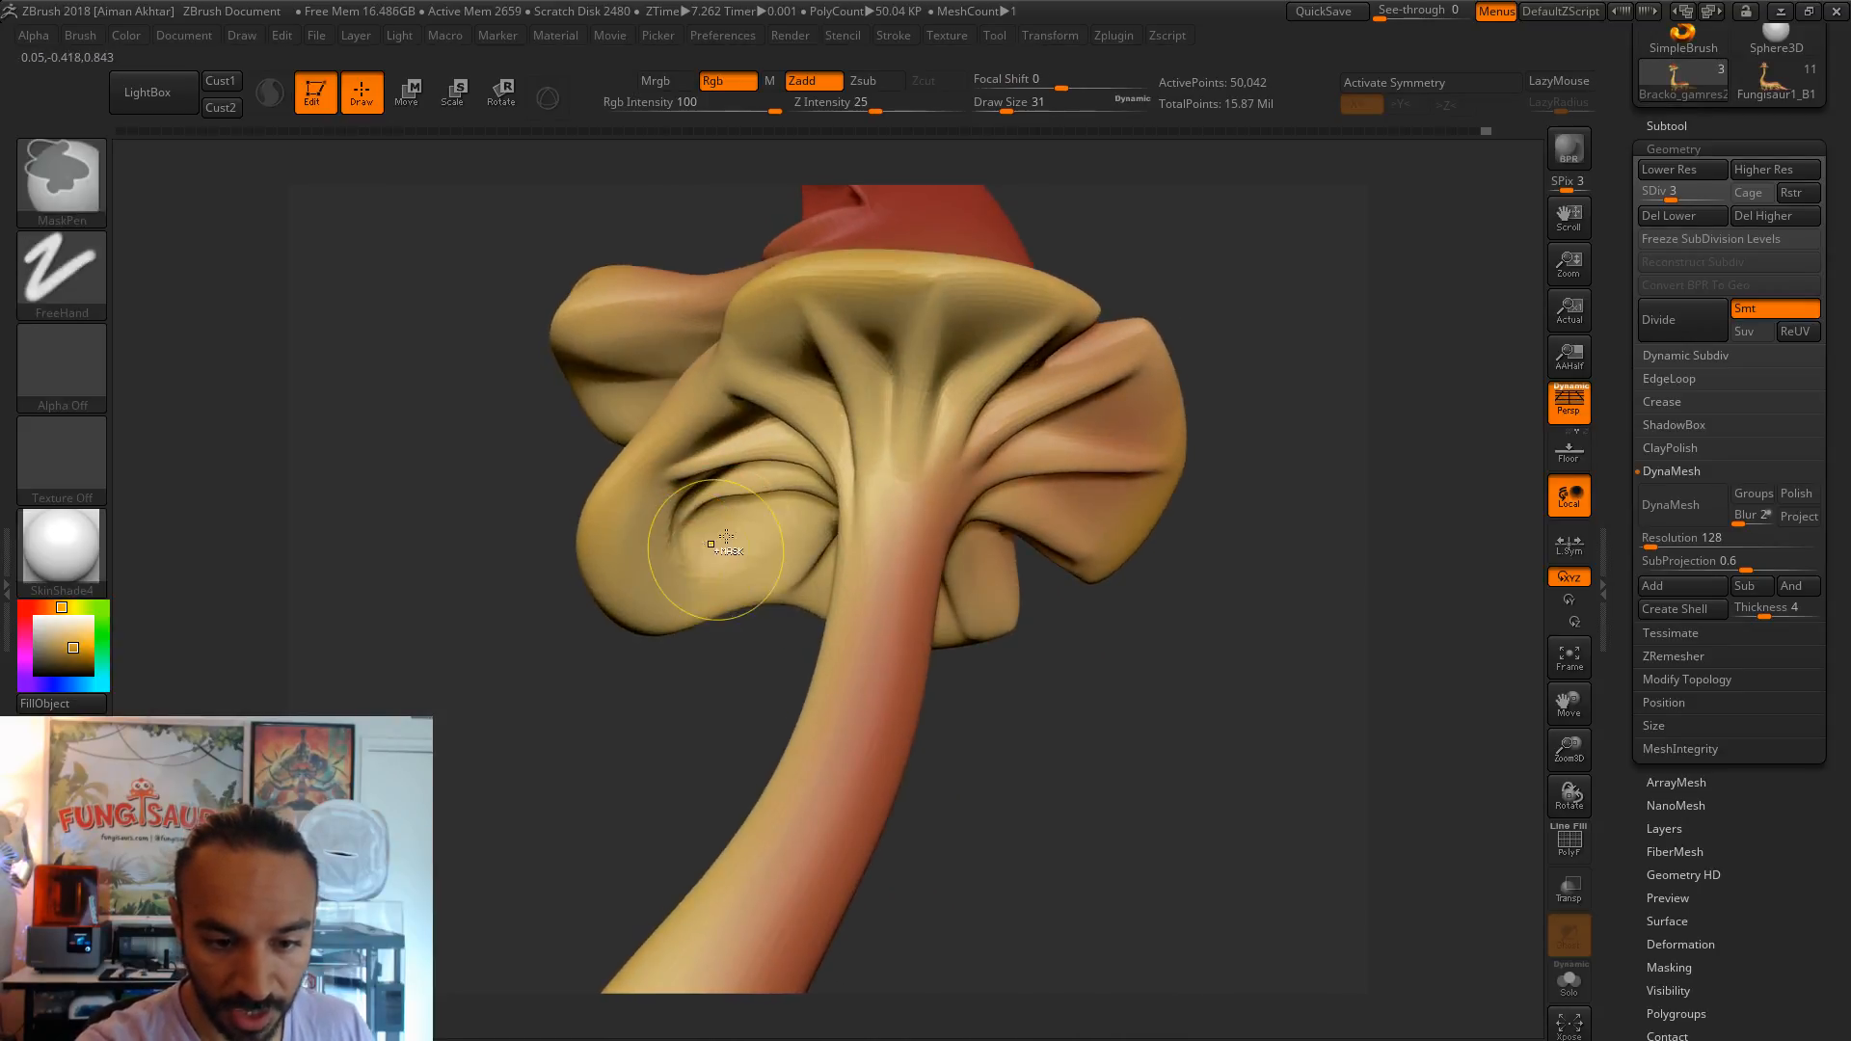
left_click_drag(675, 665, 540, 757)
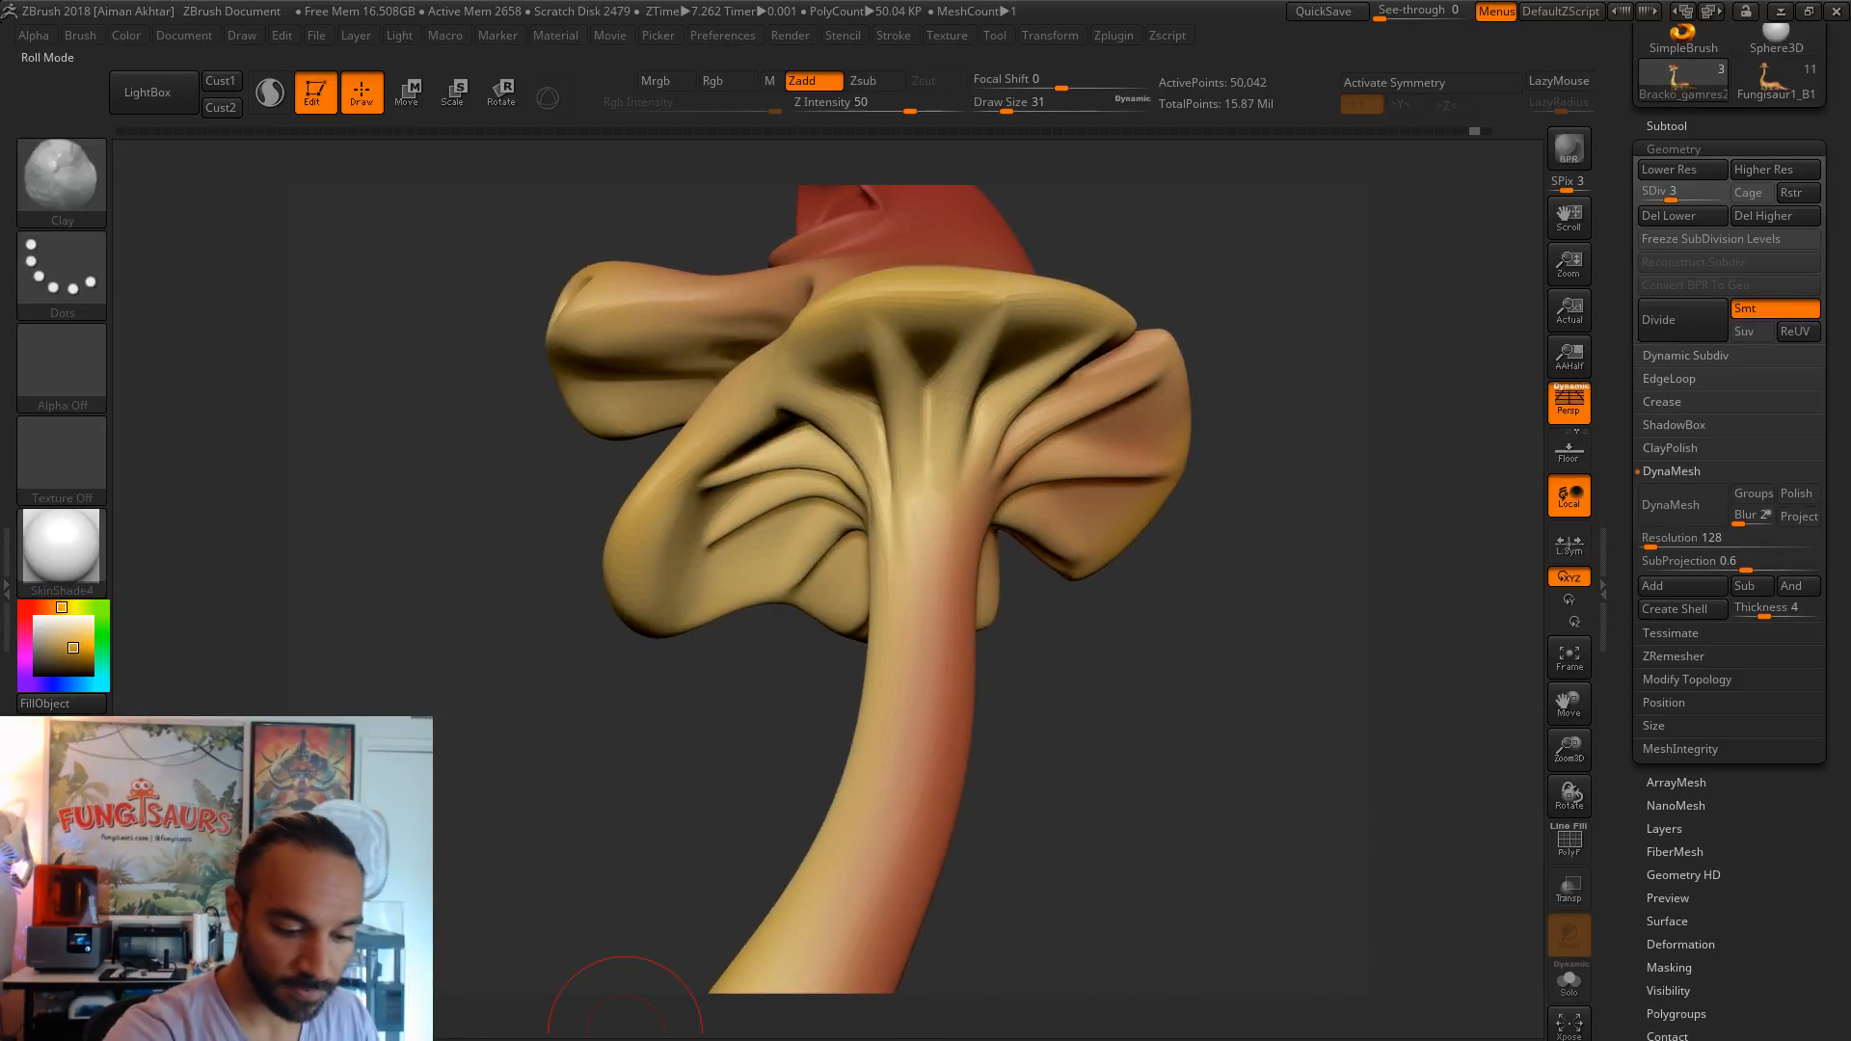
left_click_drag(665, 652, 878, 492)
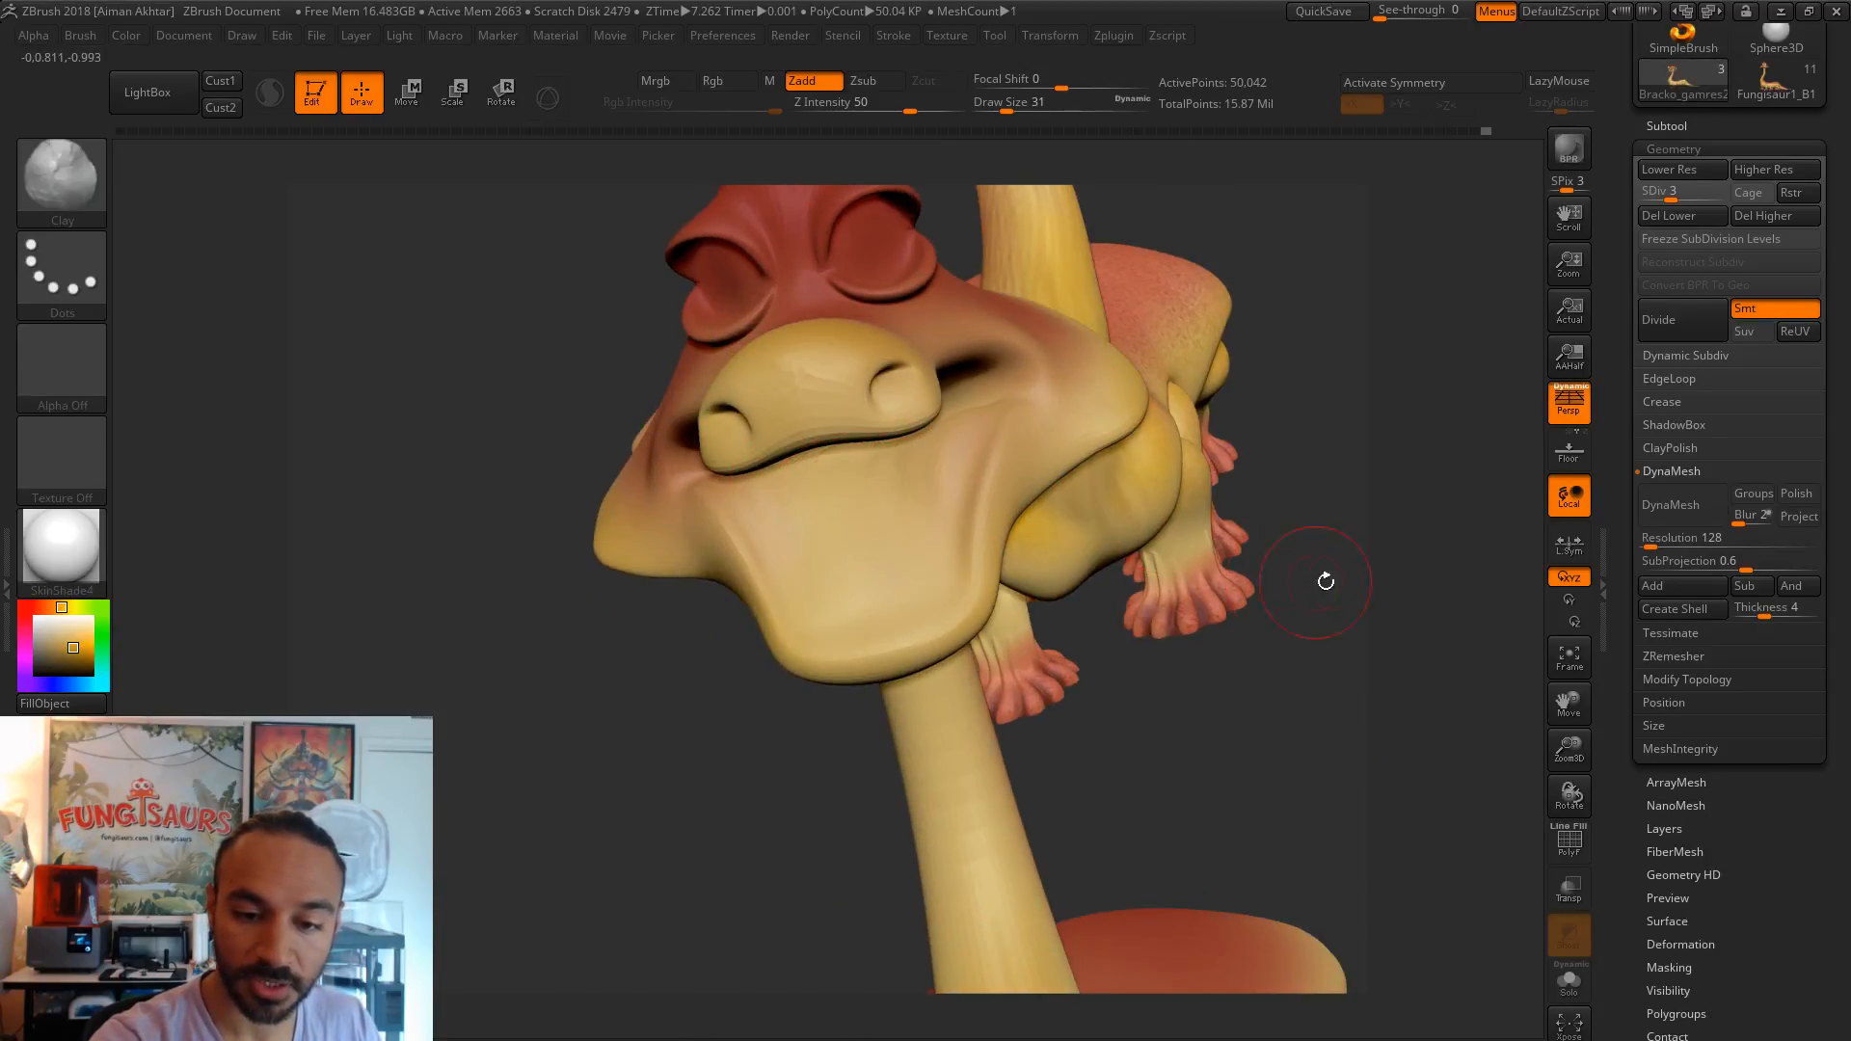
left_click_drag(1305, 578, 1073, 524)
key("shift")
left_click_drag(821, 655, 777, 574)
left_click_drag(1198, 663, 1260, 690, "shift")
left_click_drag(1109, 656, 1079, 692, "alt")
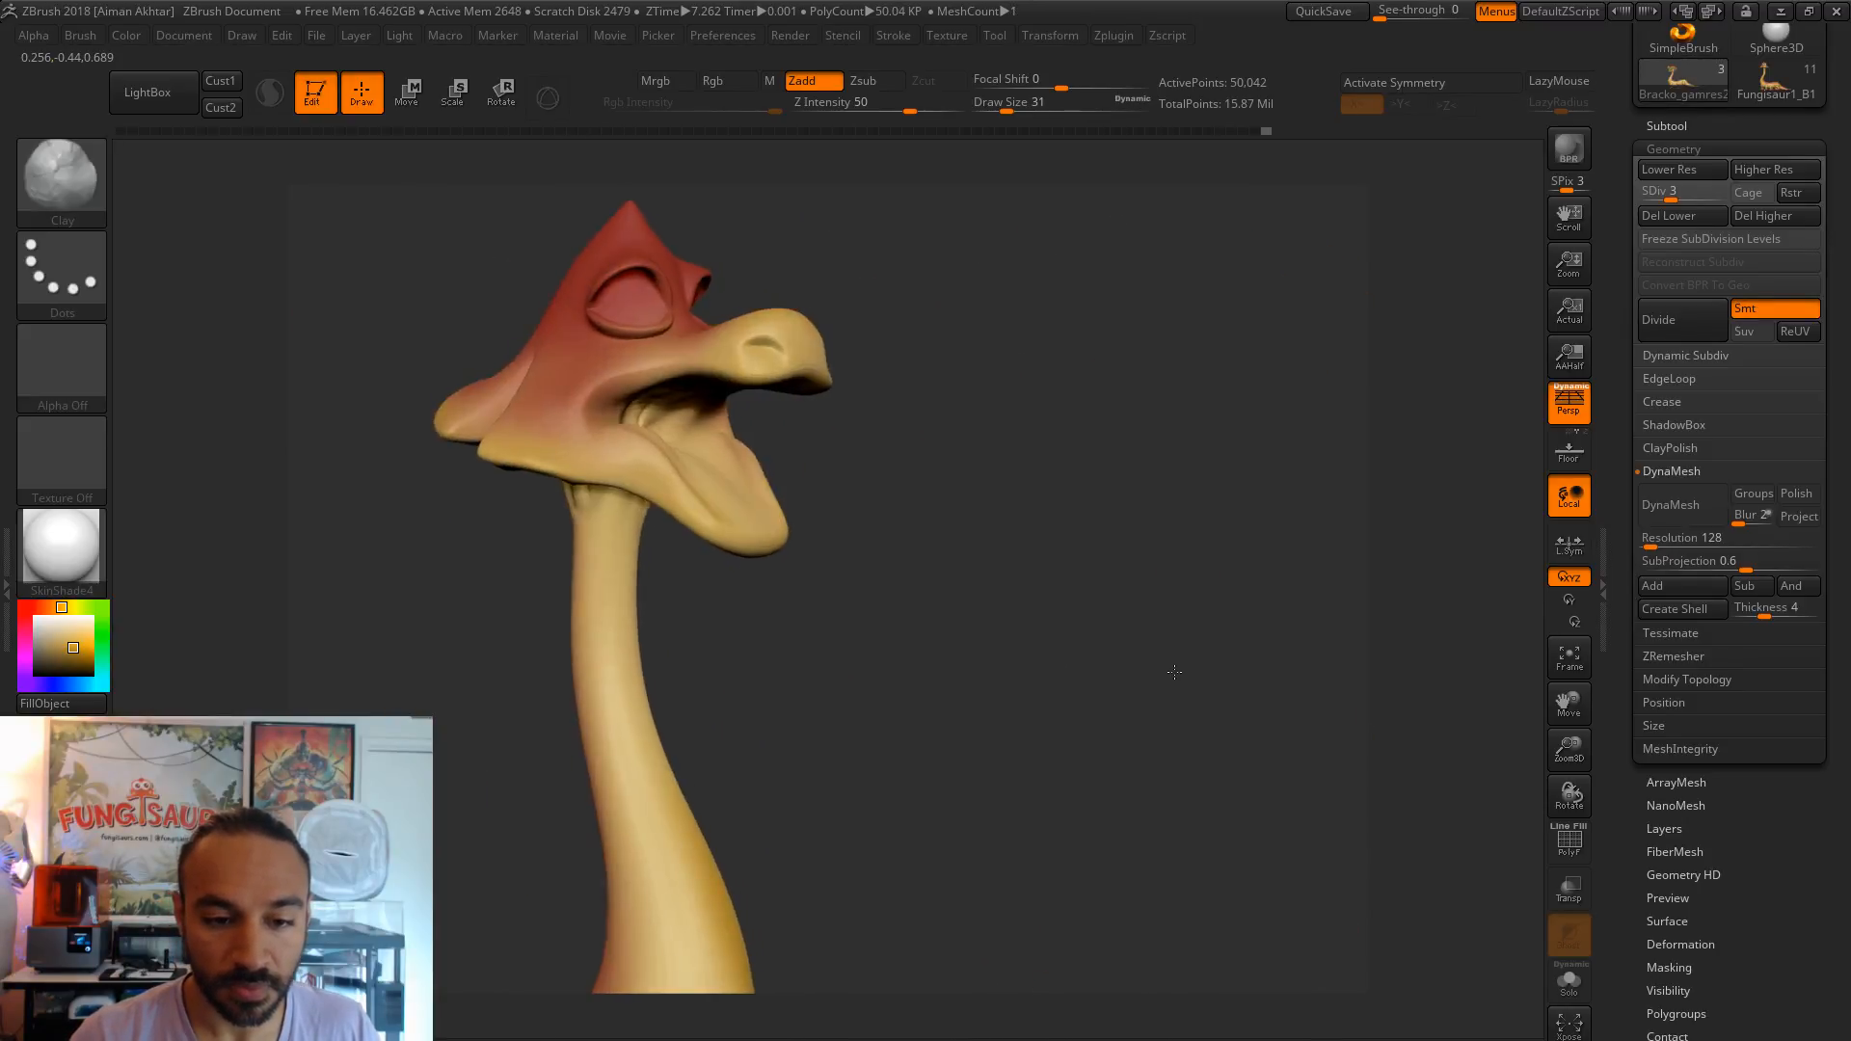
- Switch to the Inflate brush at draw size 71 and thicken the jaw around the mouth corner
mouse_move(1174, 672)
left_mouse_down()
mouse_move(979, 632)
mouse_move(1003, 639)
left_mouse_up()
key("b")
key("i")
key("n")
key("s")
left_click_drag(604, 409, 621, 409)
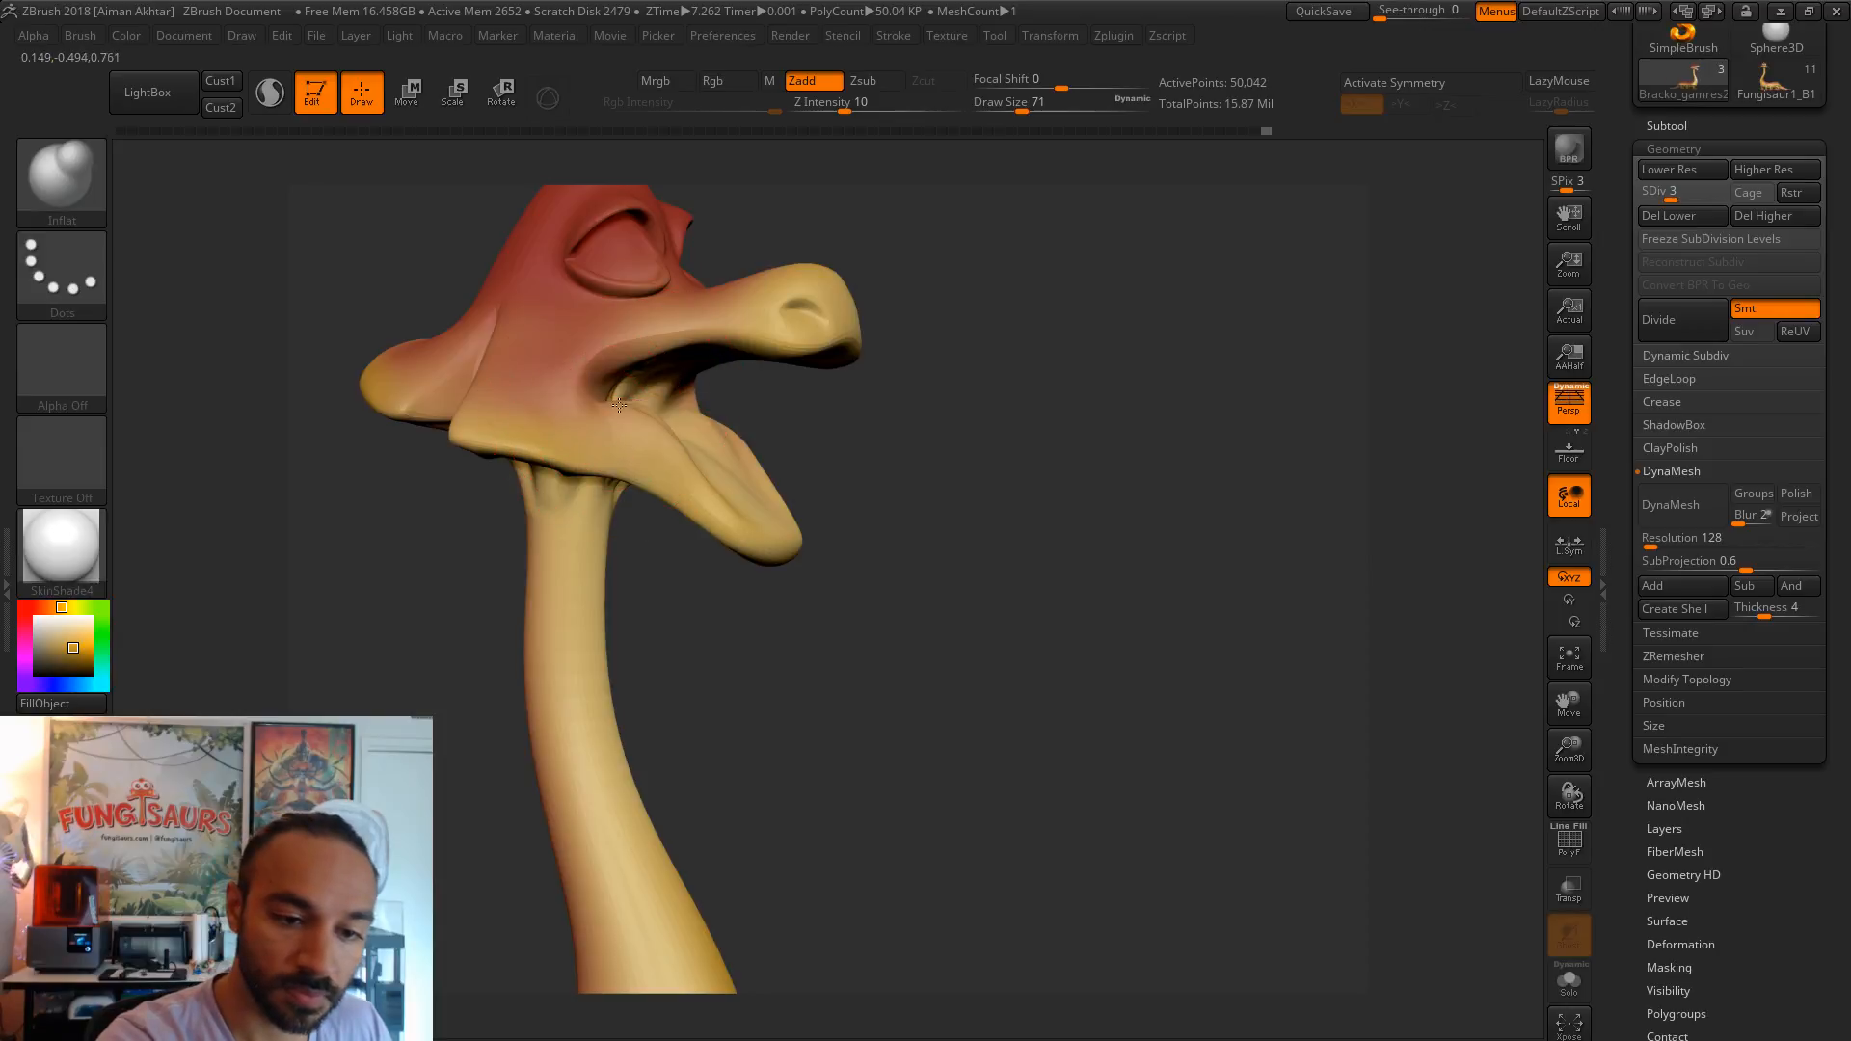
left_click_drag(785, 401, 482, 404)
left_click_drag(1058, 363, 1075, 404)
- Reduce the Inflate draw size to 39 and refine the side rim of the lower jaw
key("s")
left_click_drag(736, 419, 714, 420)
key("s")
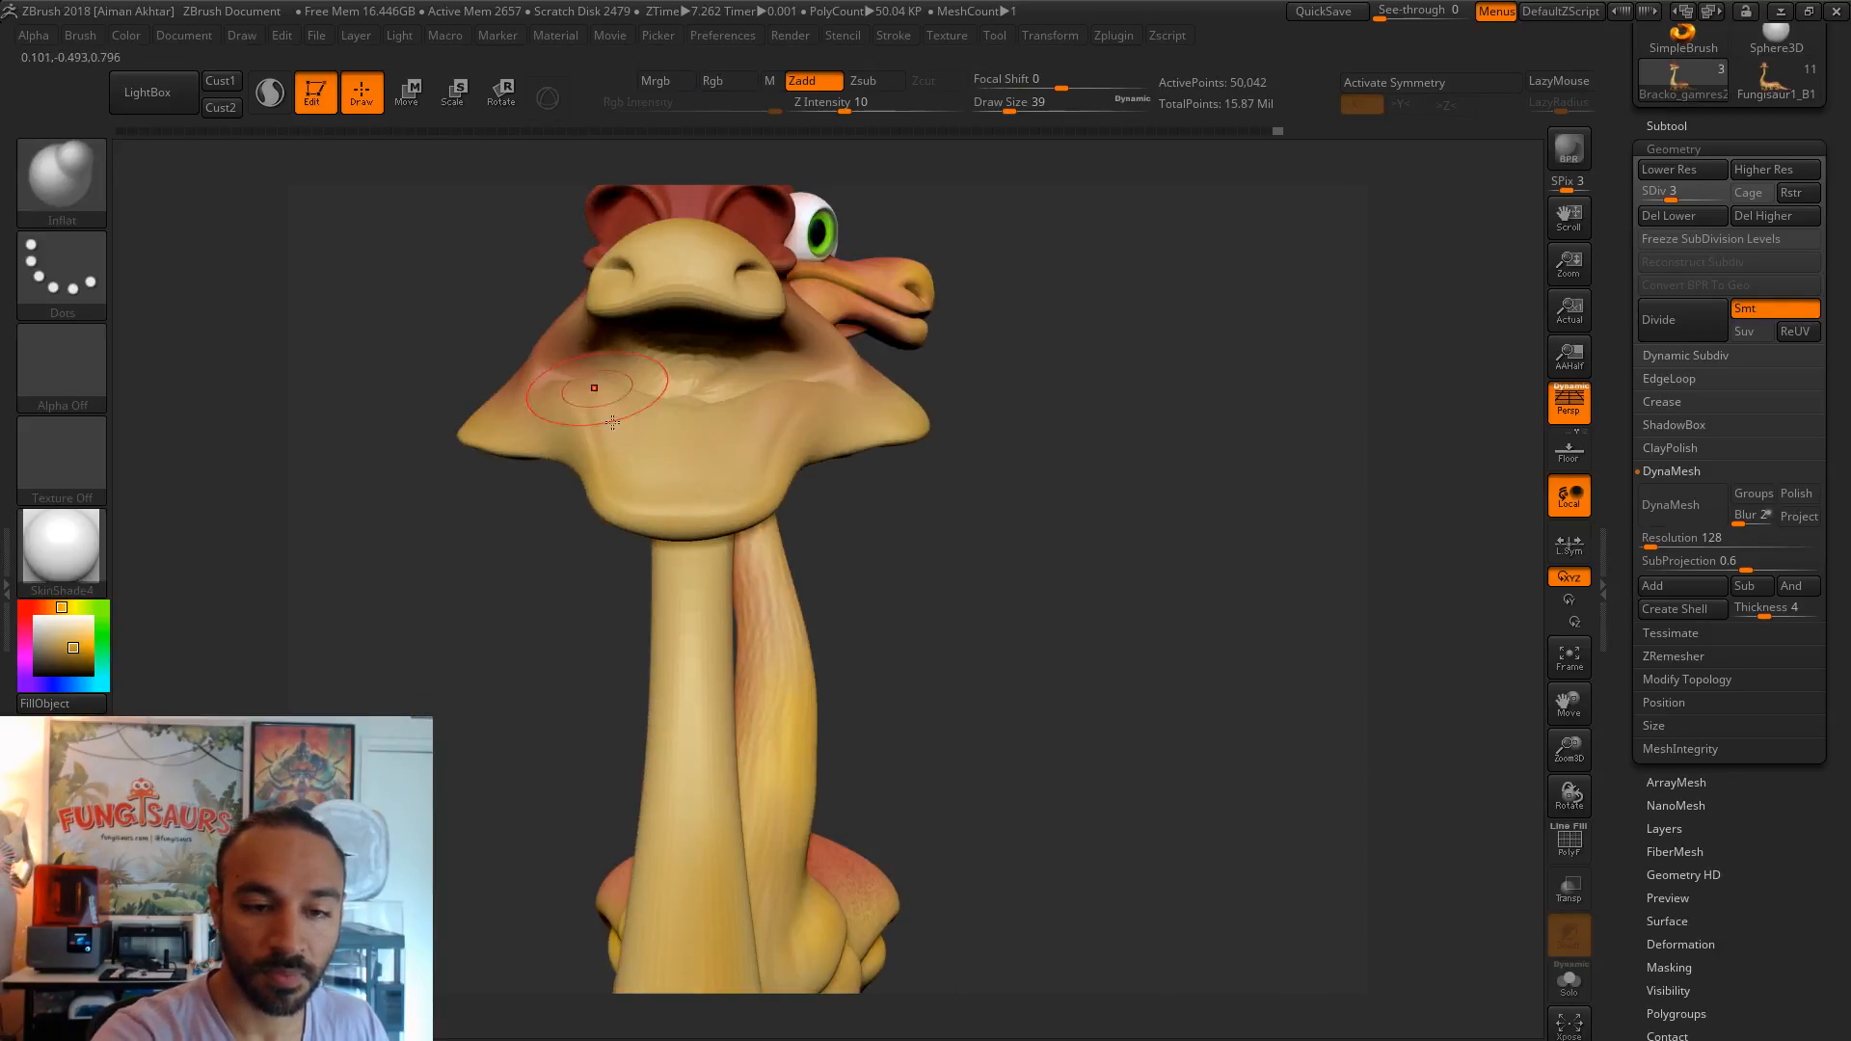
left_click_drag(1035, 573, 1043, 567)
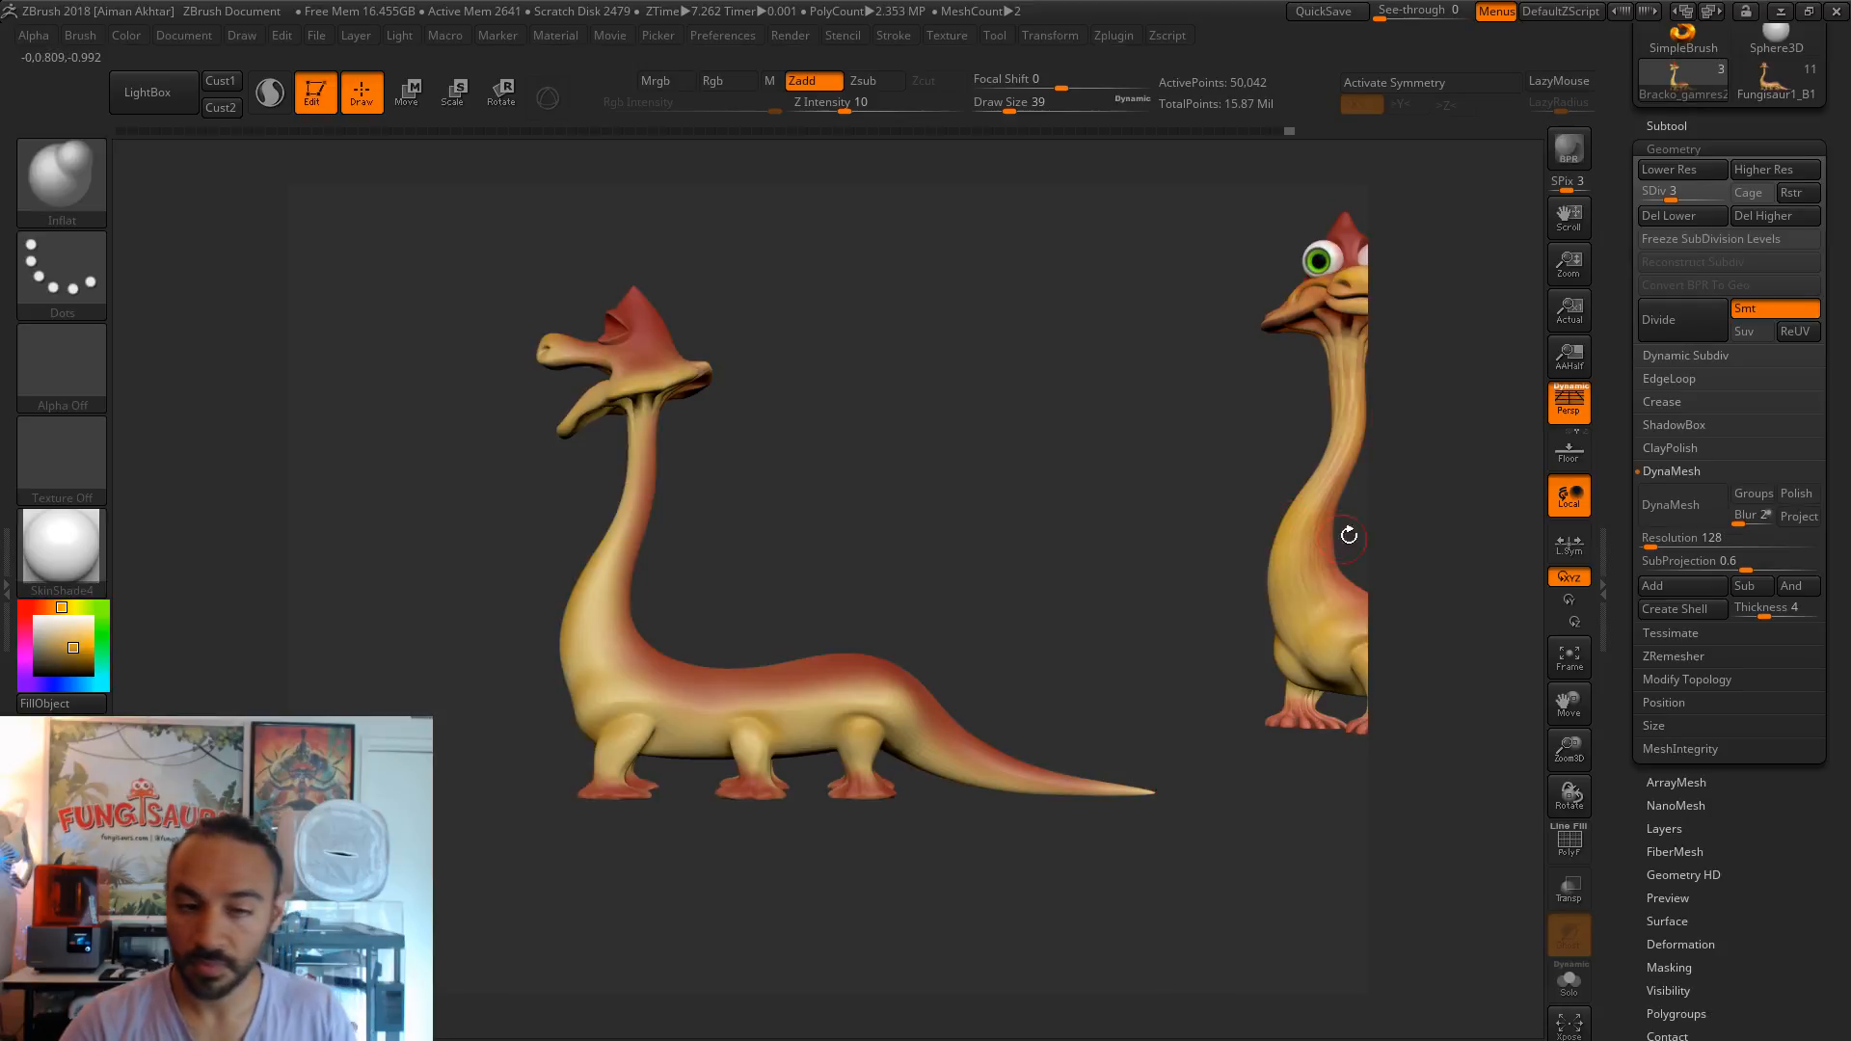
- Save the model as a ZTool in the Fungisaurs > App > Assets_4_Zack > Bracko_Game_Model folder
scroll(1827, 193, "up", 3)
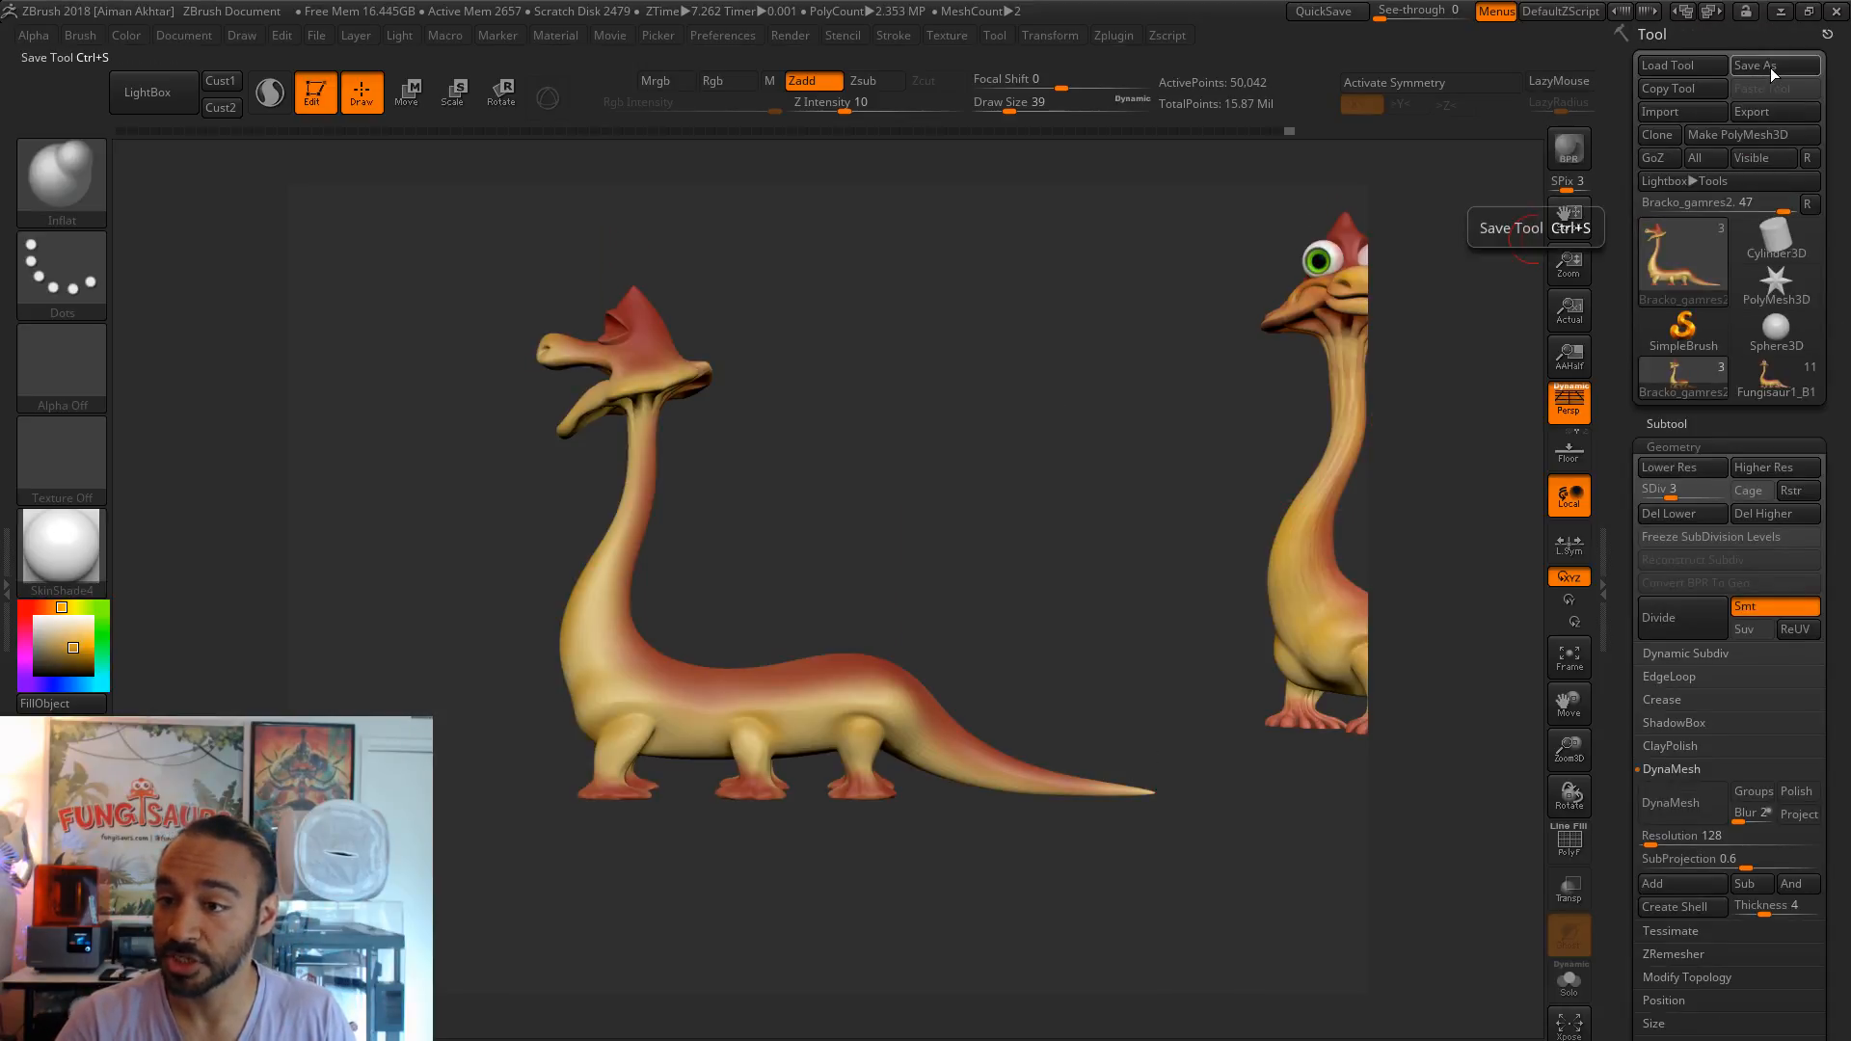
left_click(1768, 66)
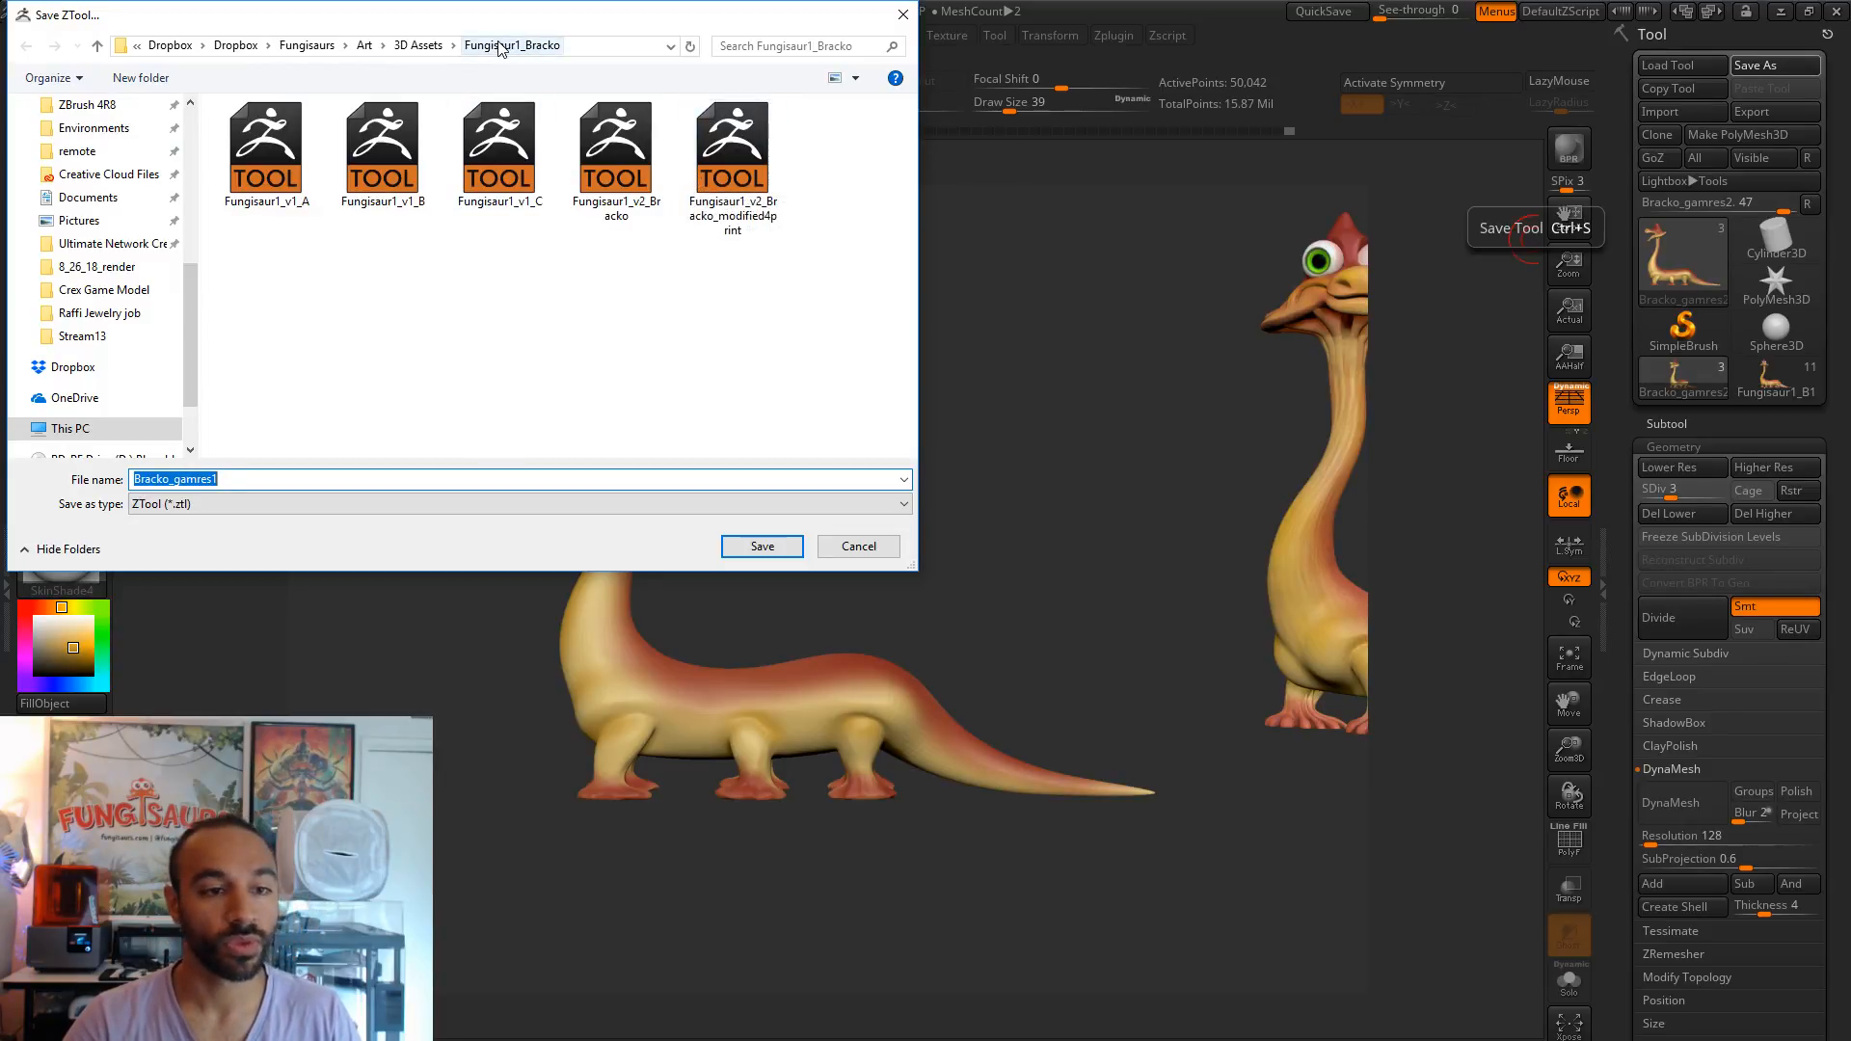
left_click(307, 46)
double_click(455, 178)
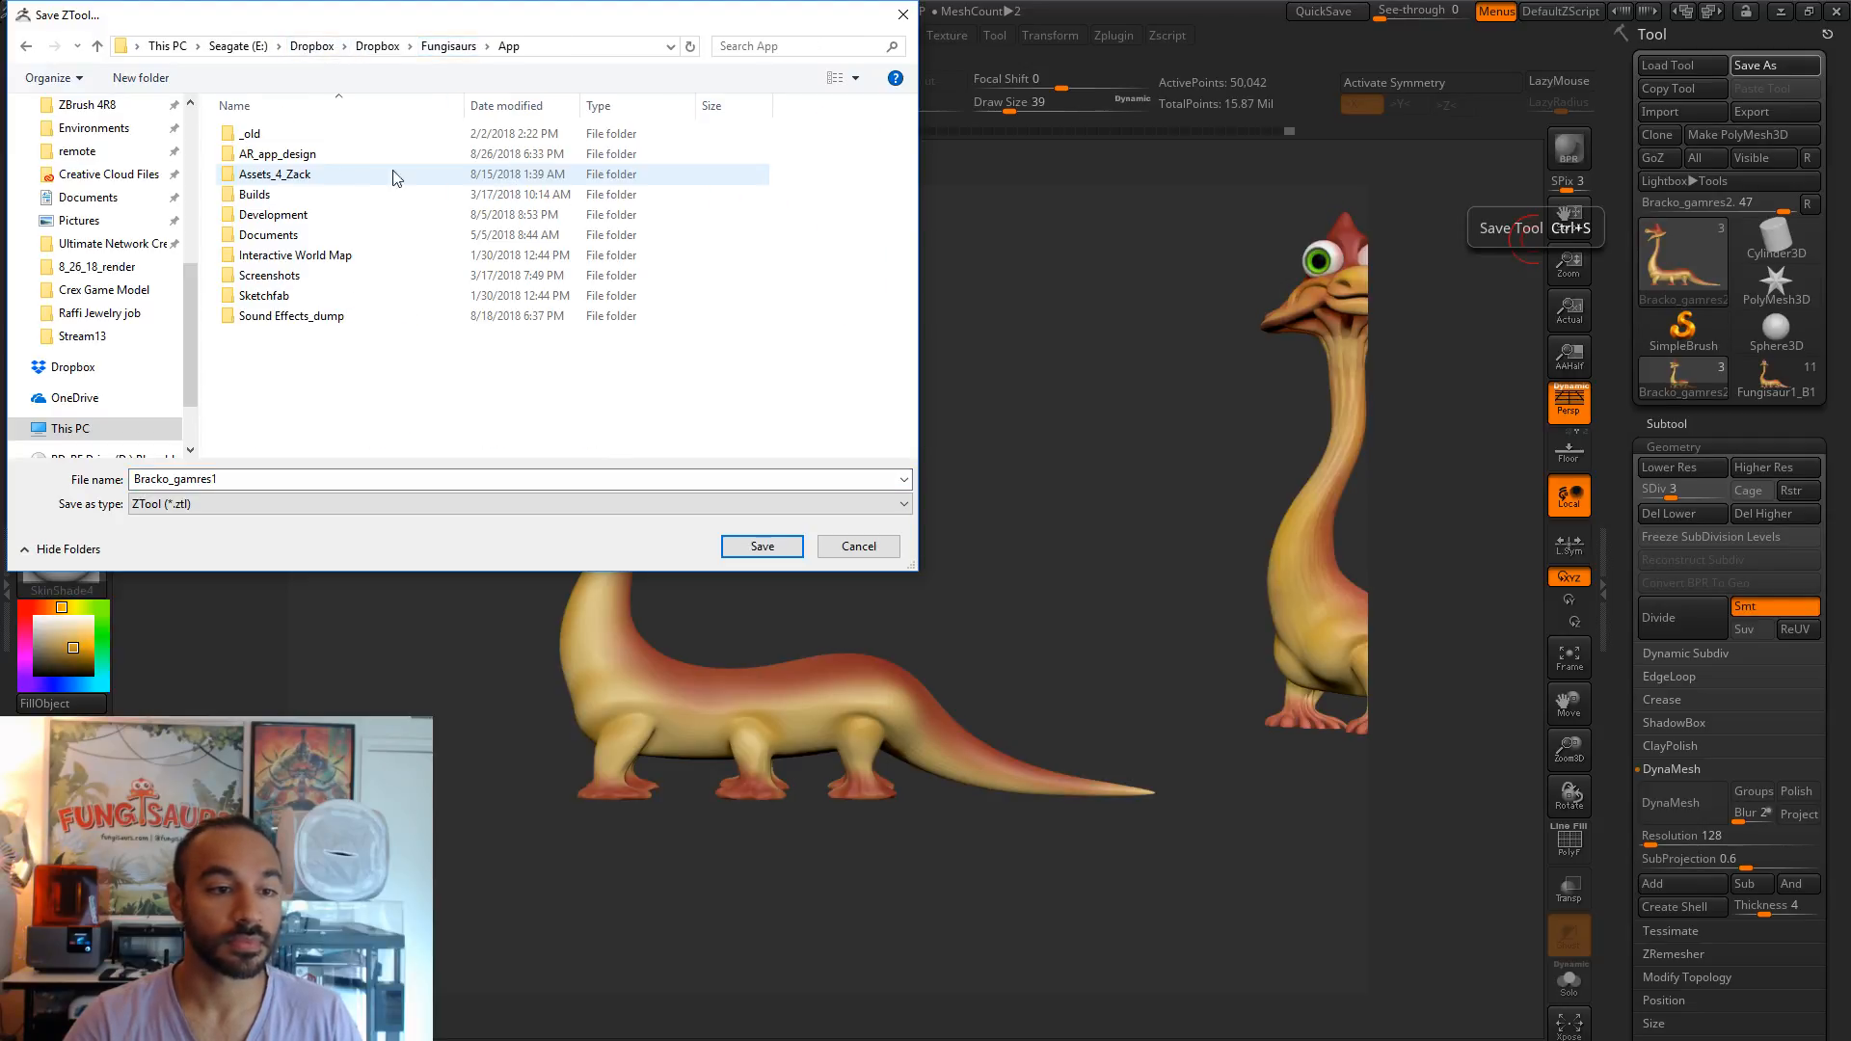
double_click(319, 177)
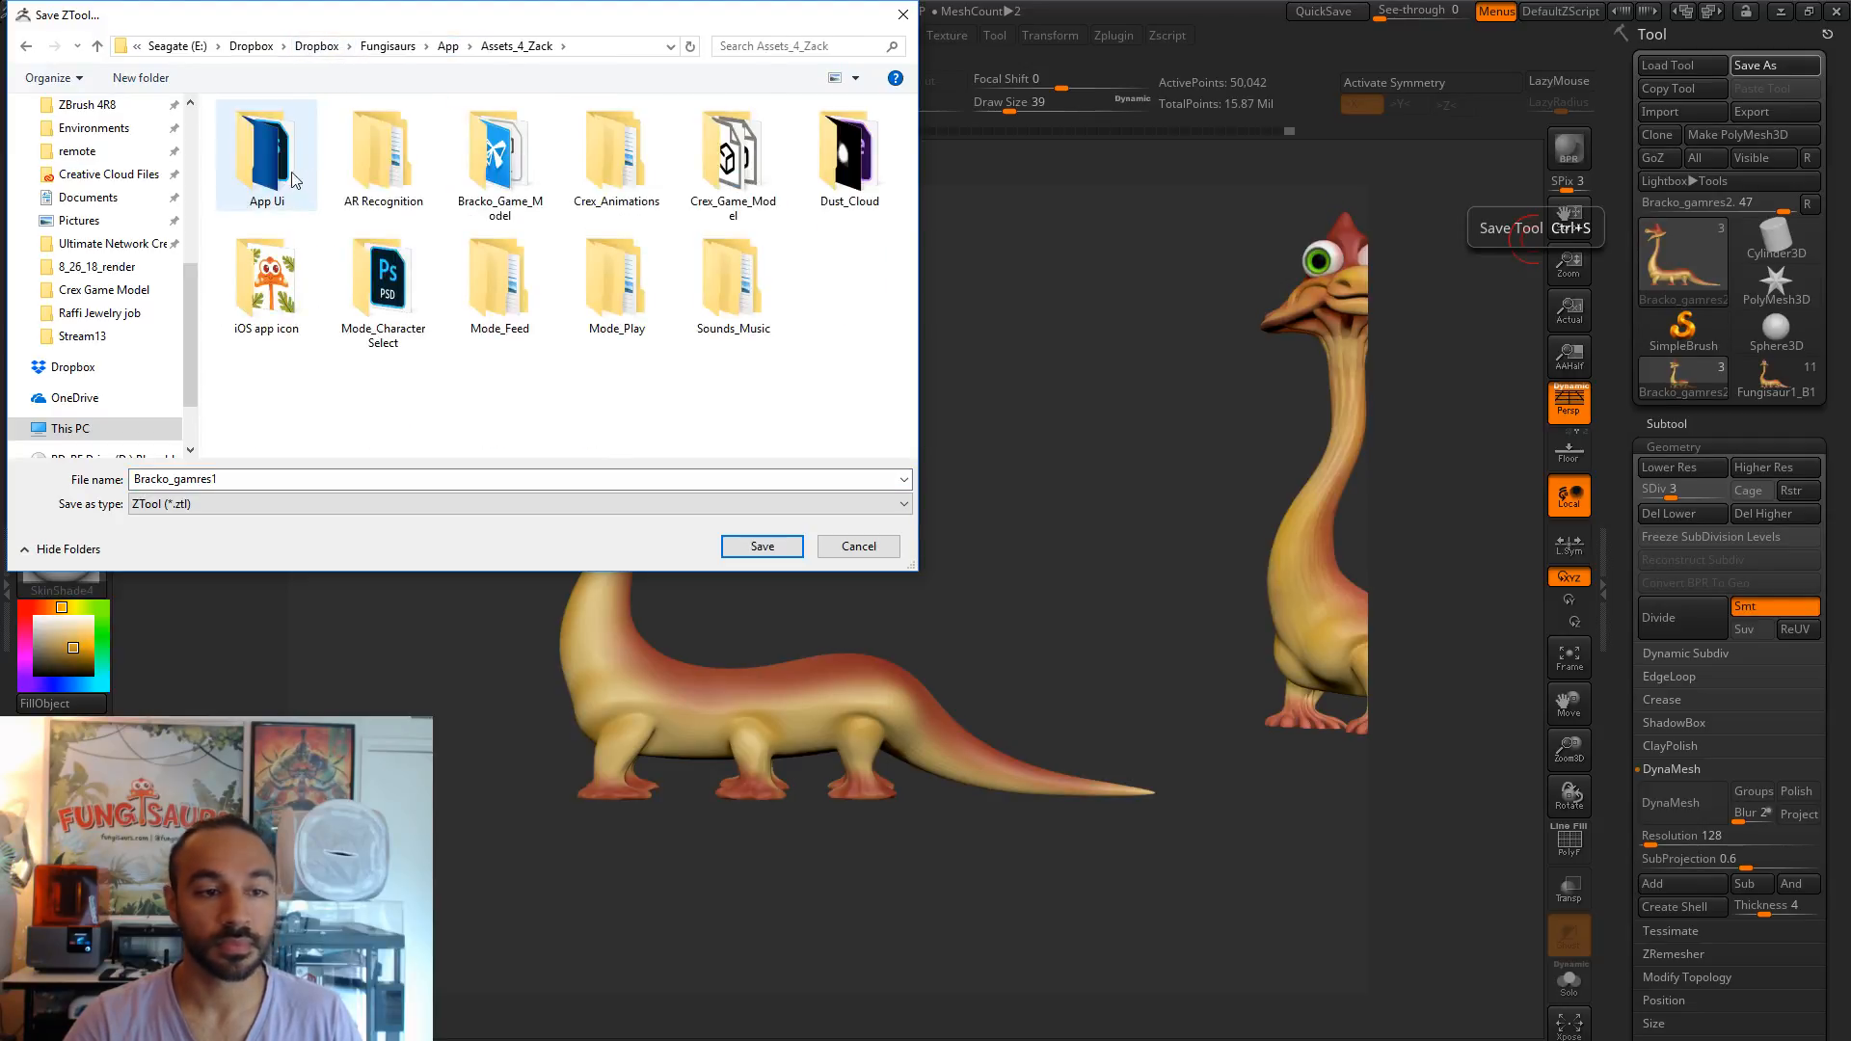
double_click(503, 171)
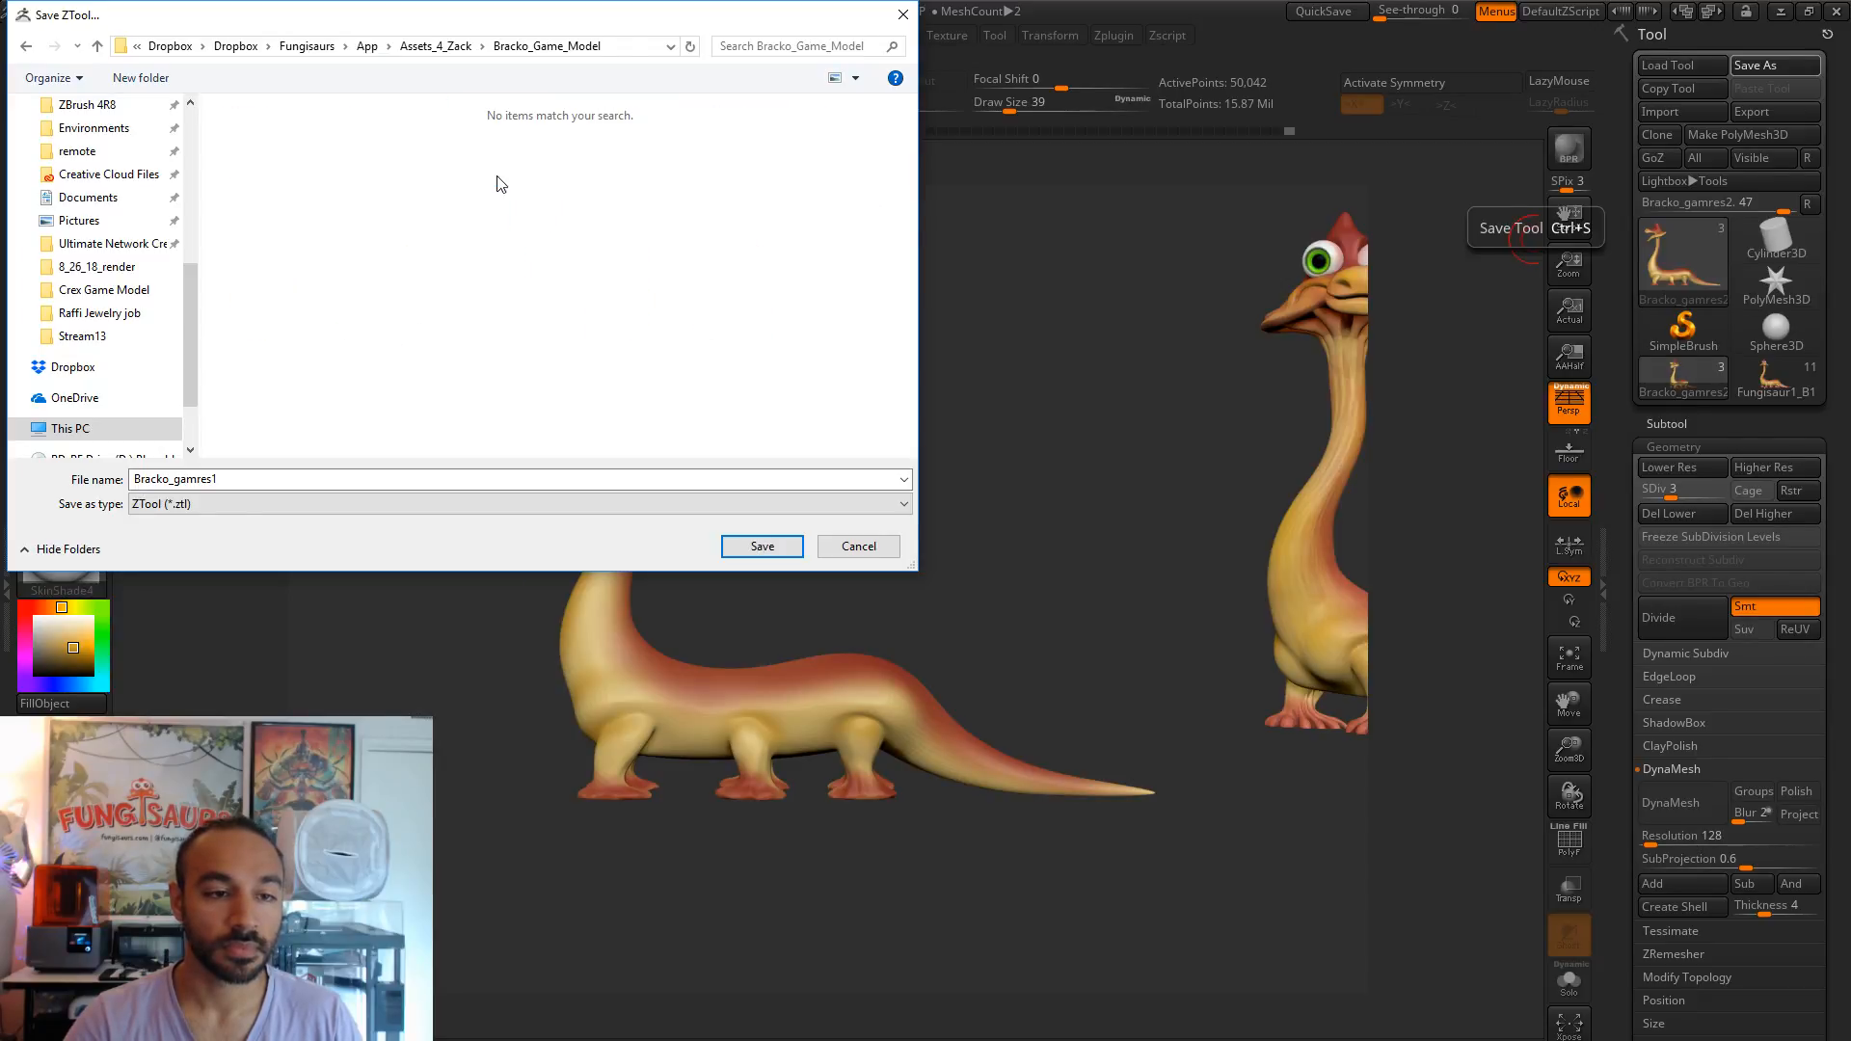
double_click(286, 479)
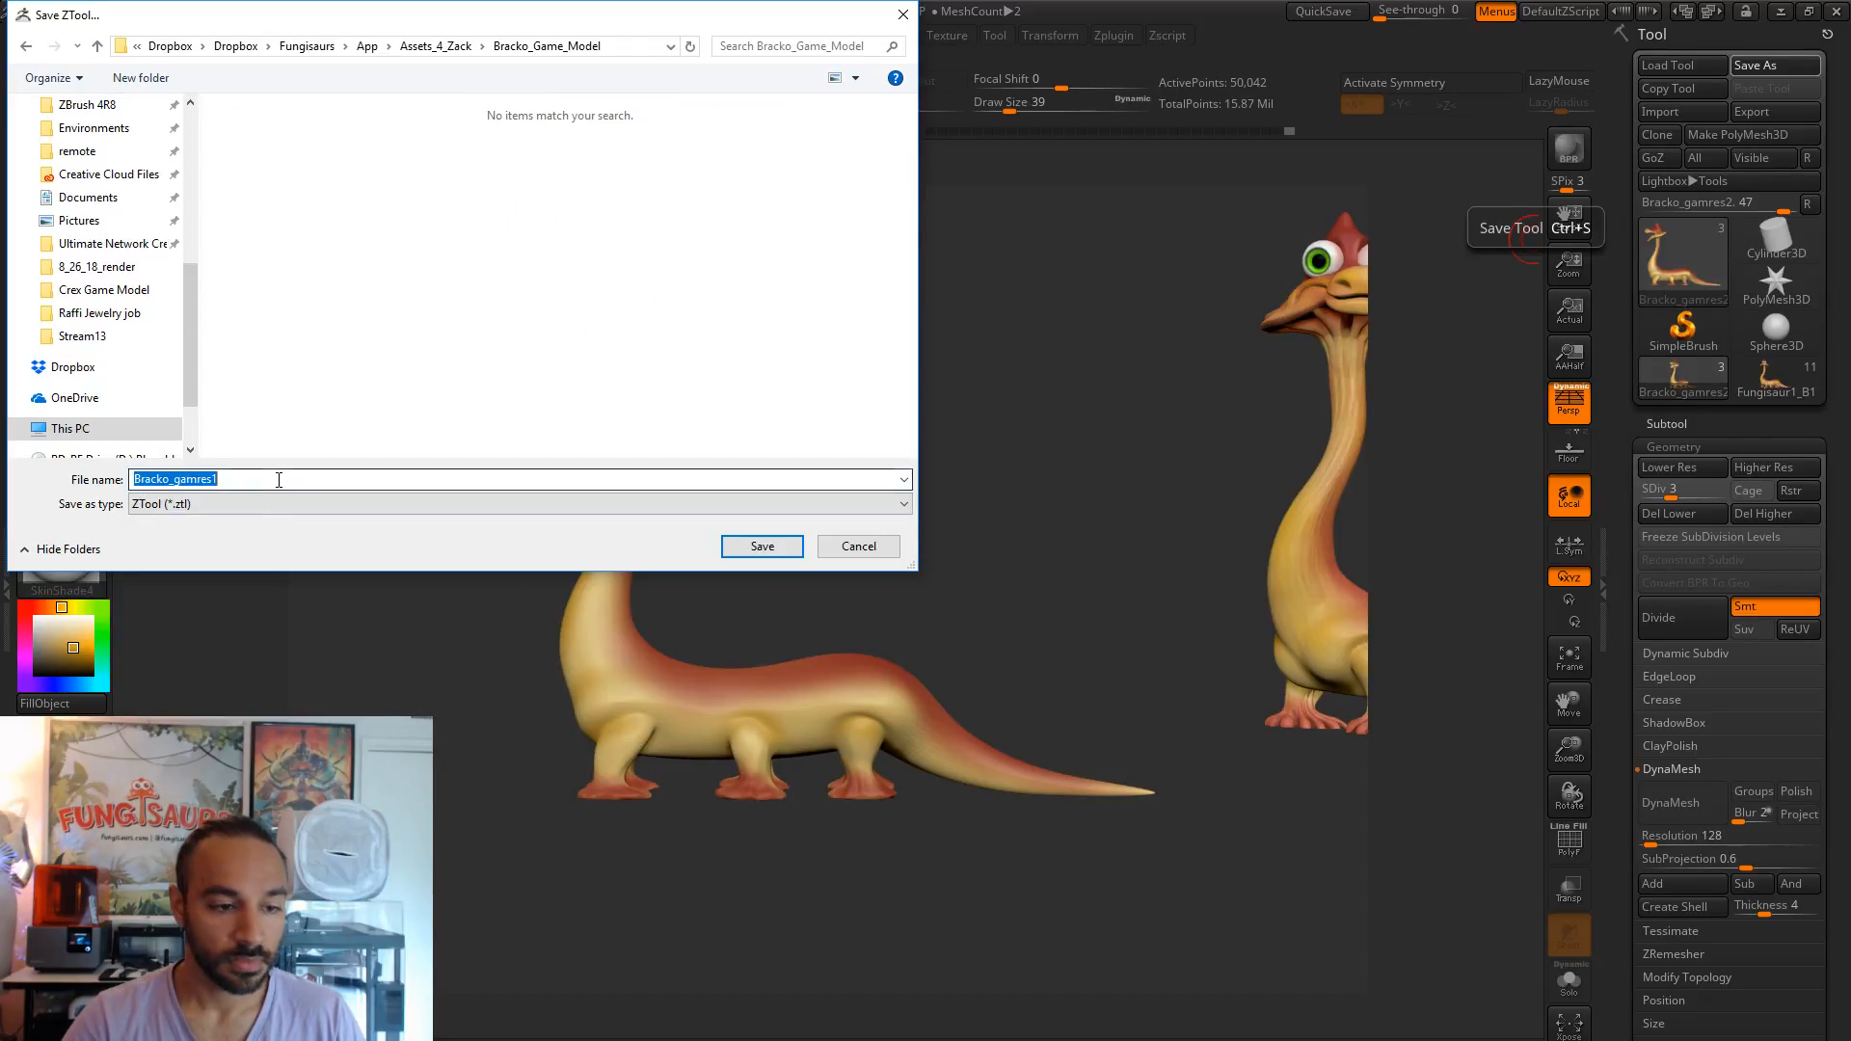
left_click(740, 543)
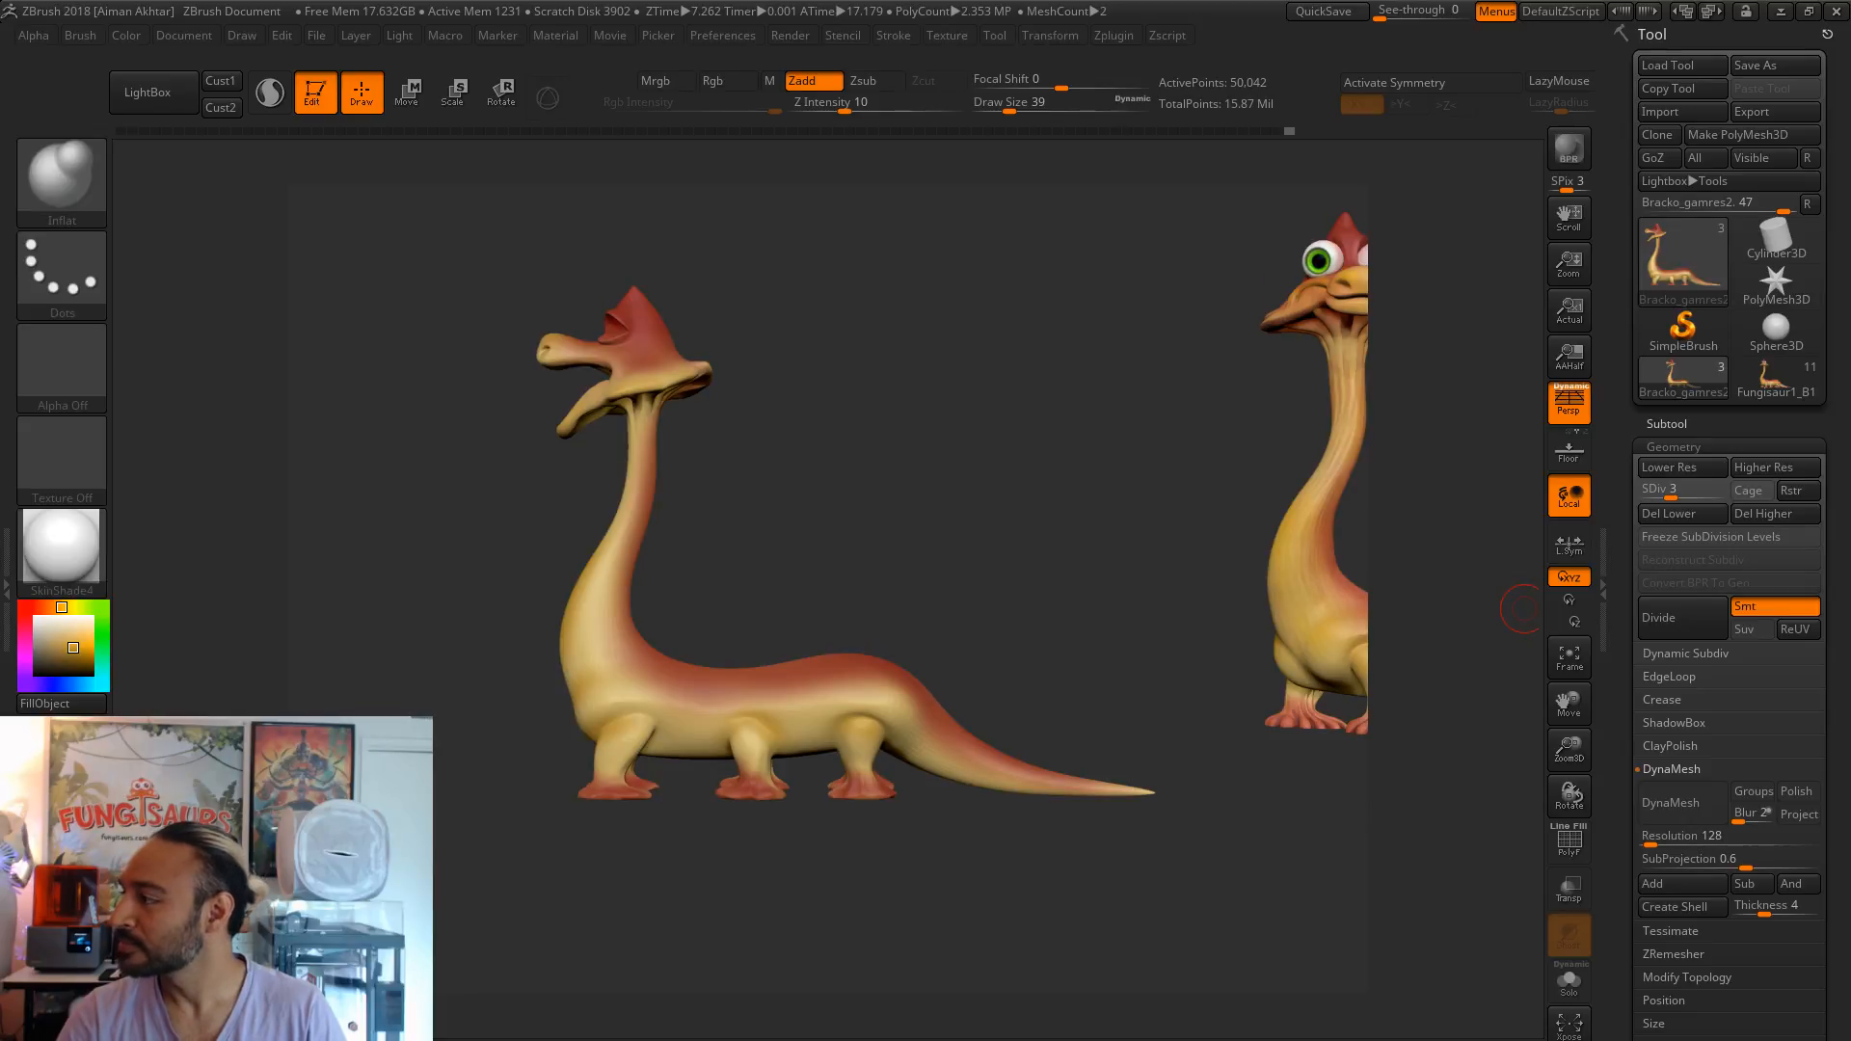
- Sample the yellow from the reference dinosaur's snout as the paint colour for the open-mouthed model
left_click_drag(807, 883, 979, 540)
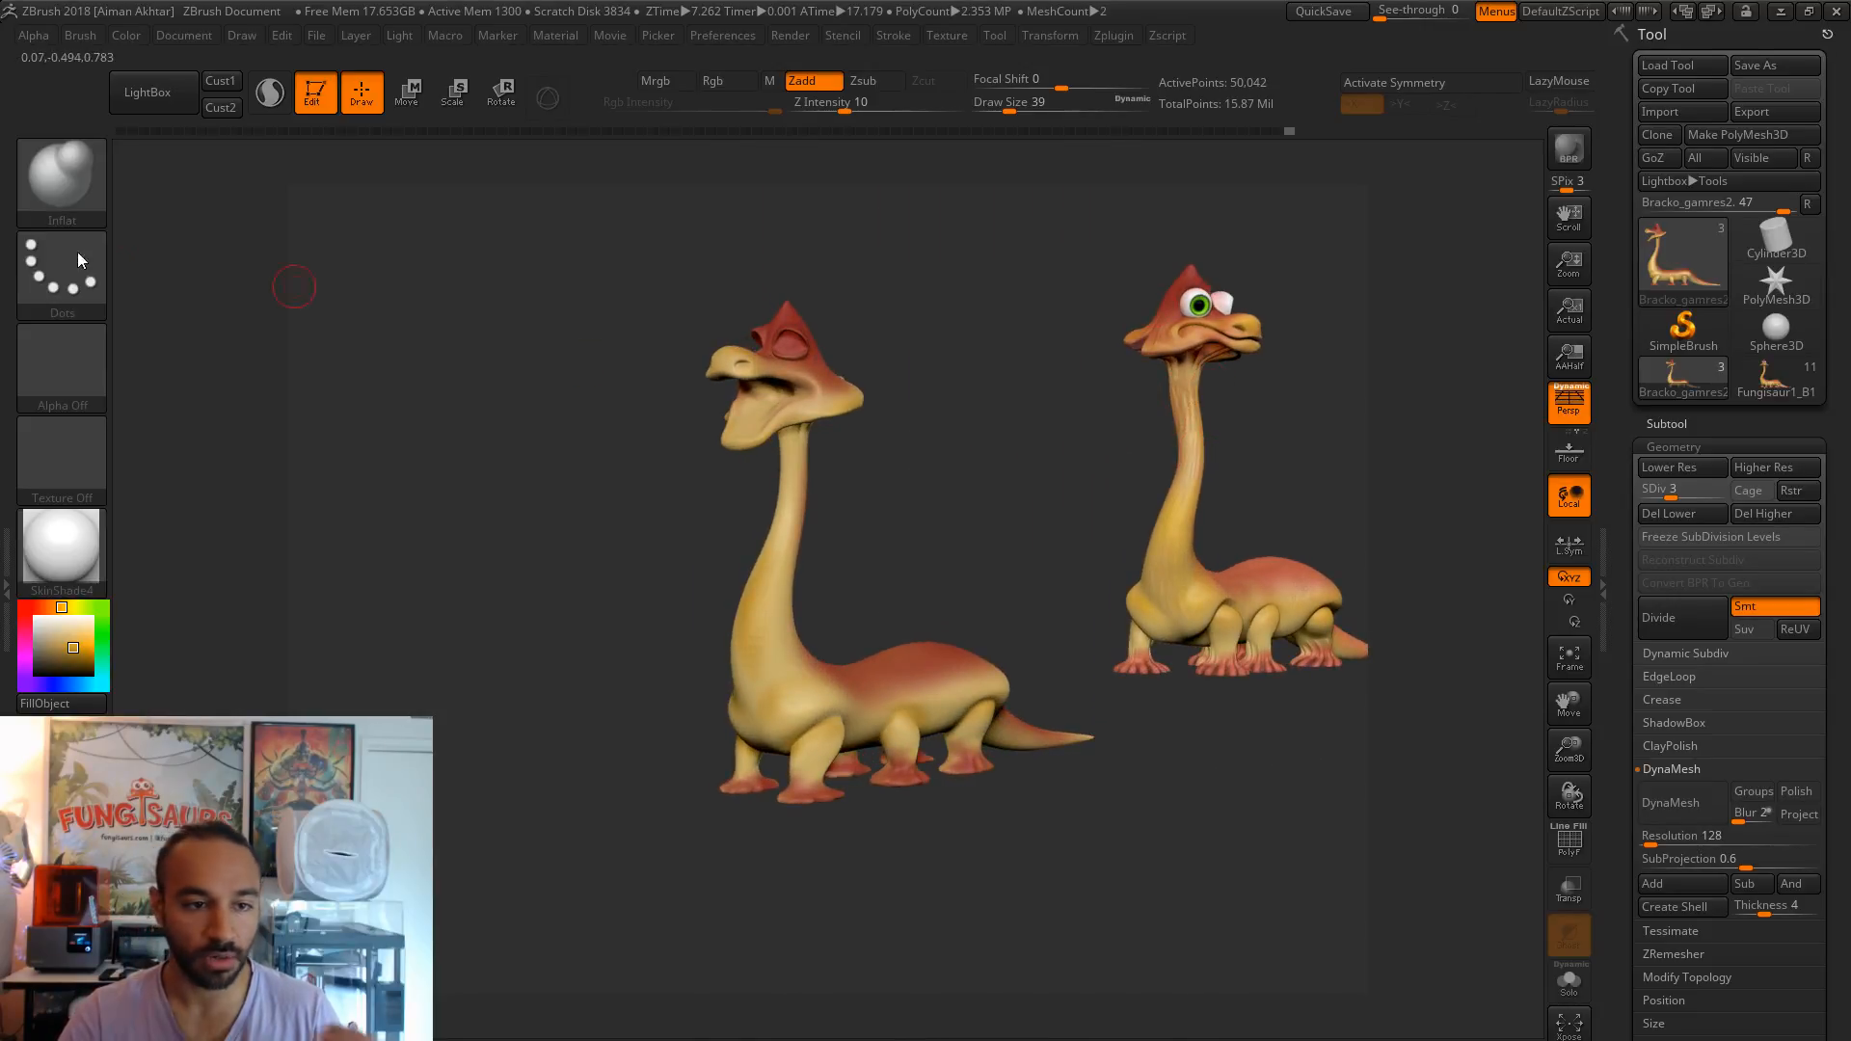
left_click_drag(70, 631, 1246, 324)
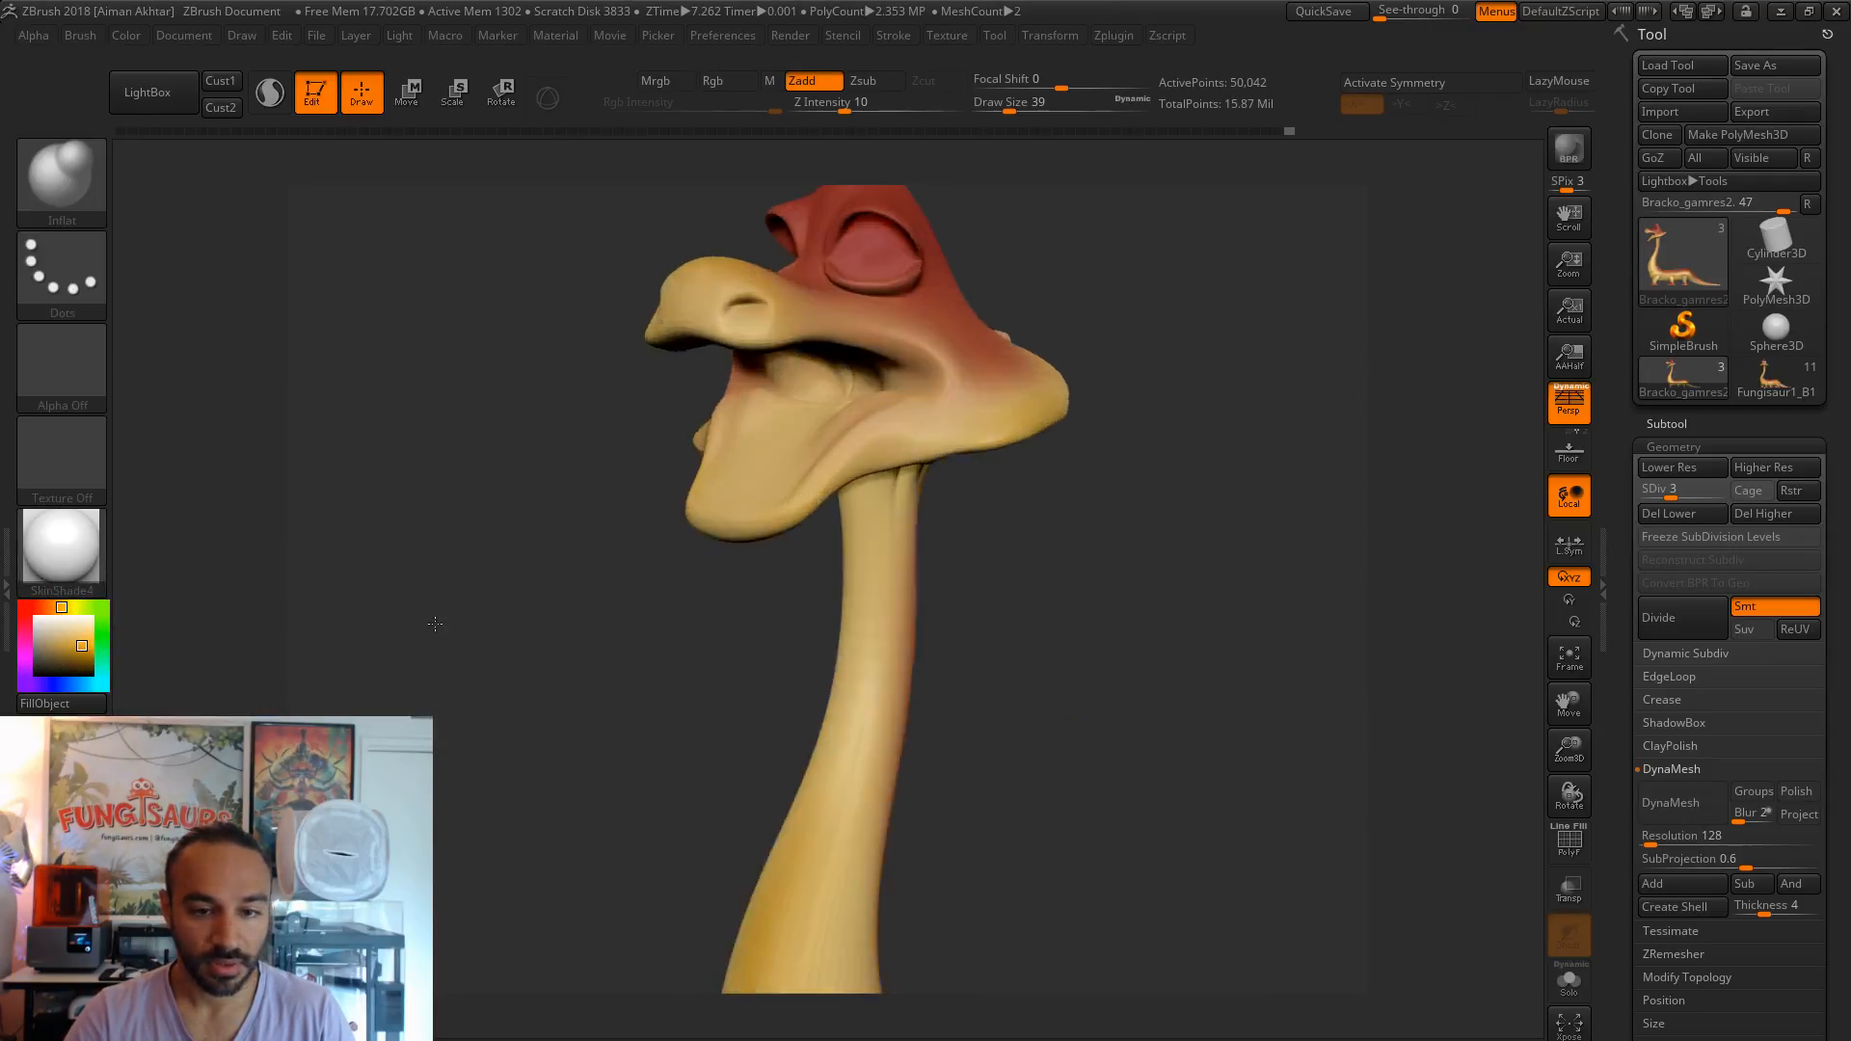
left_click_drag(463, 577, 450, 628)
- Set up the Standard brush for painting with the Color Spray stroke and Alpha 07
key("b")
key("s")
key("t")
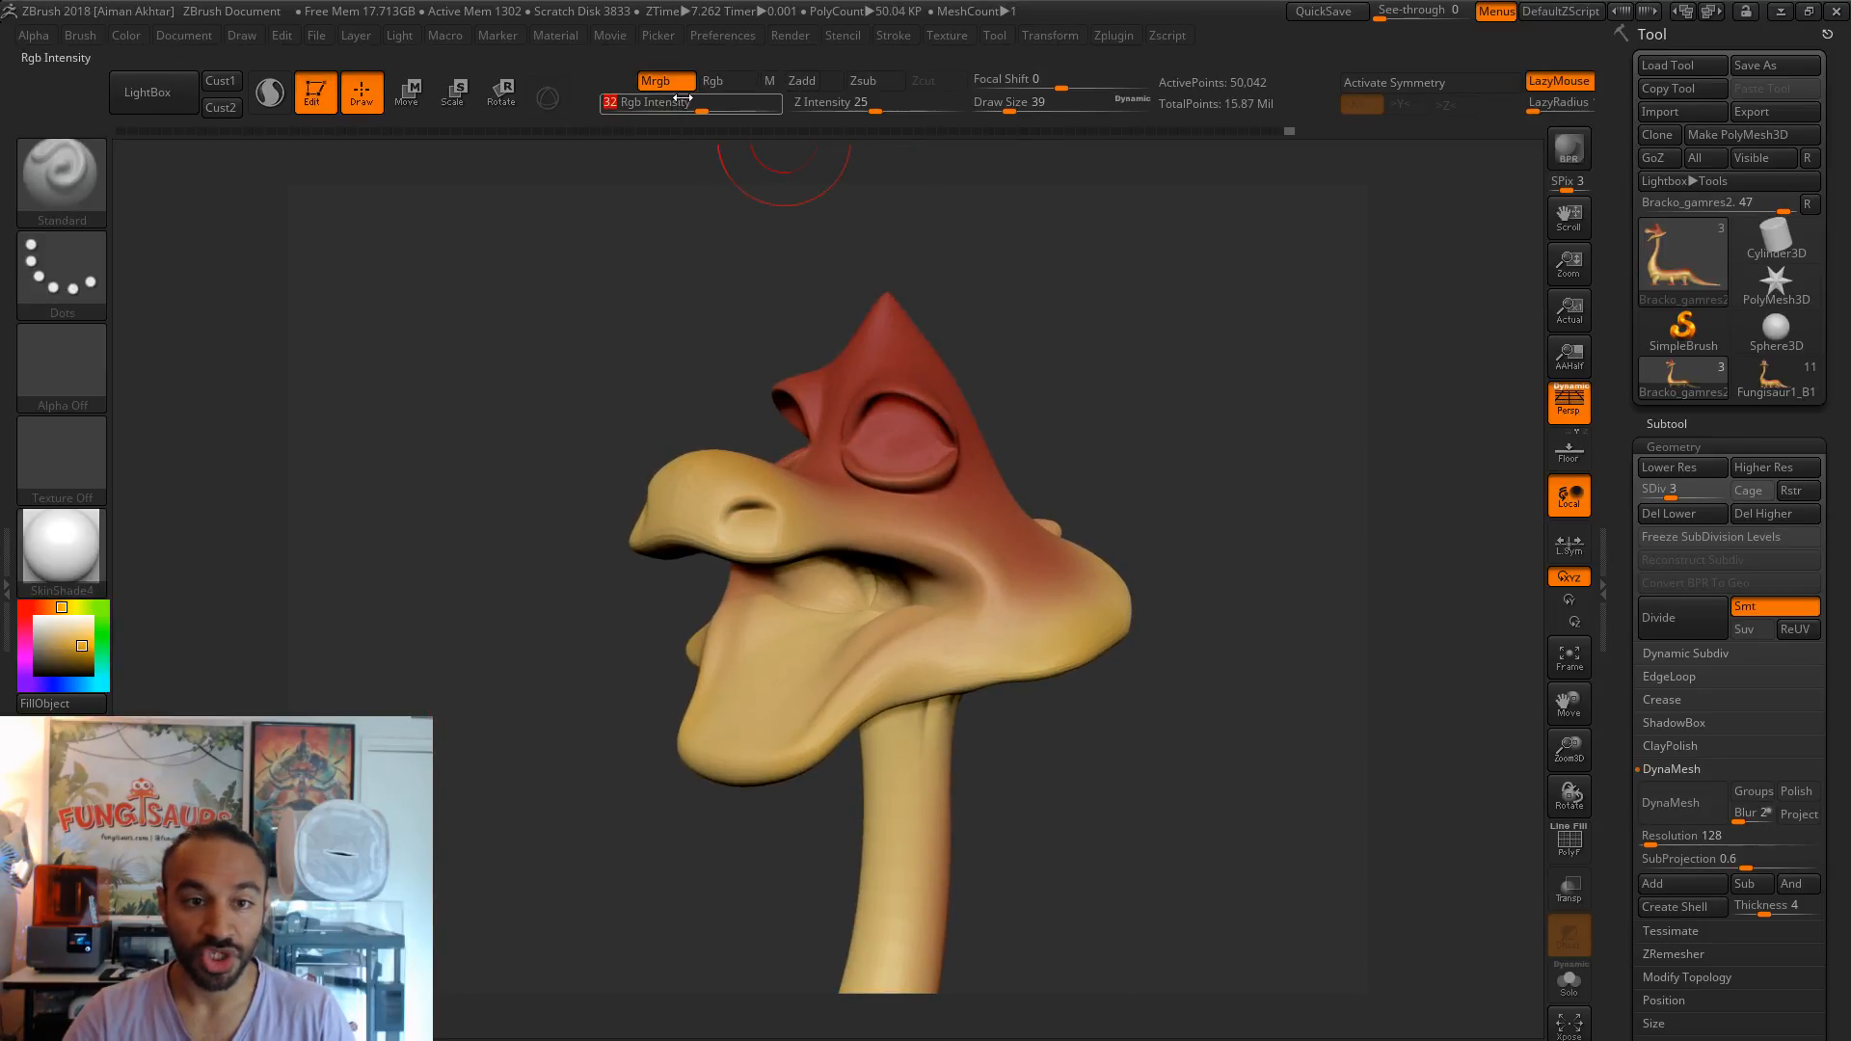
left_click(52, 270)
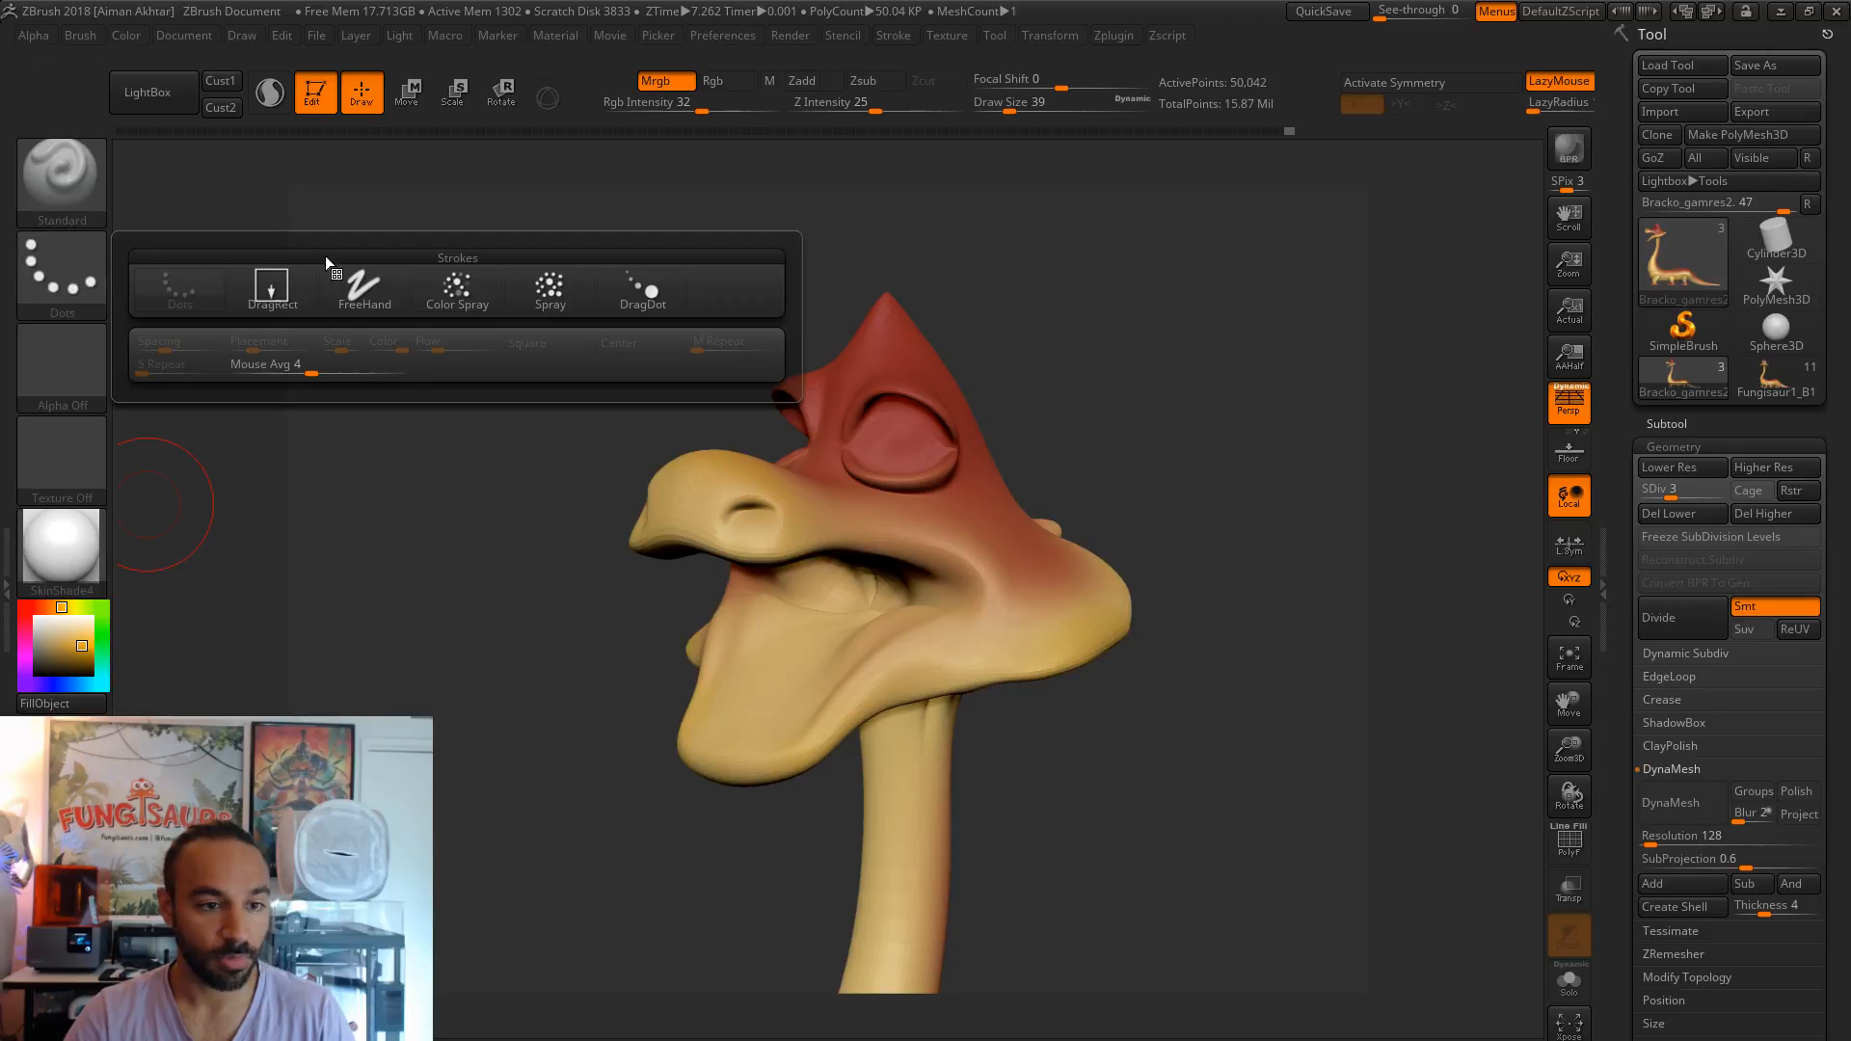
left_click(457, 287)
left_click(78, 381)
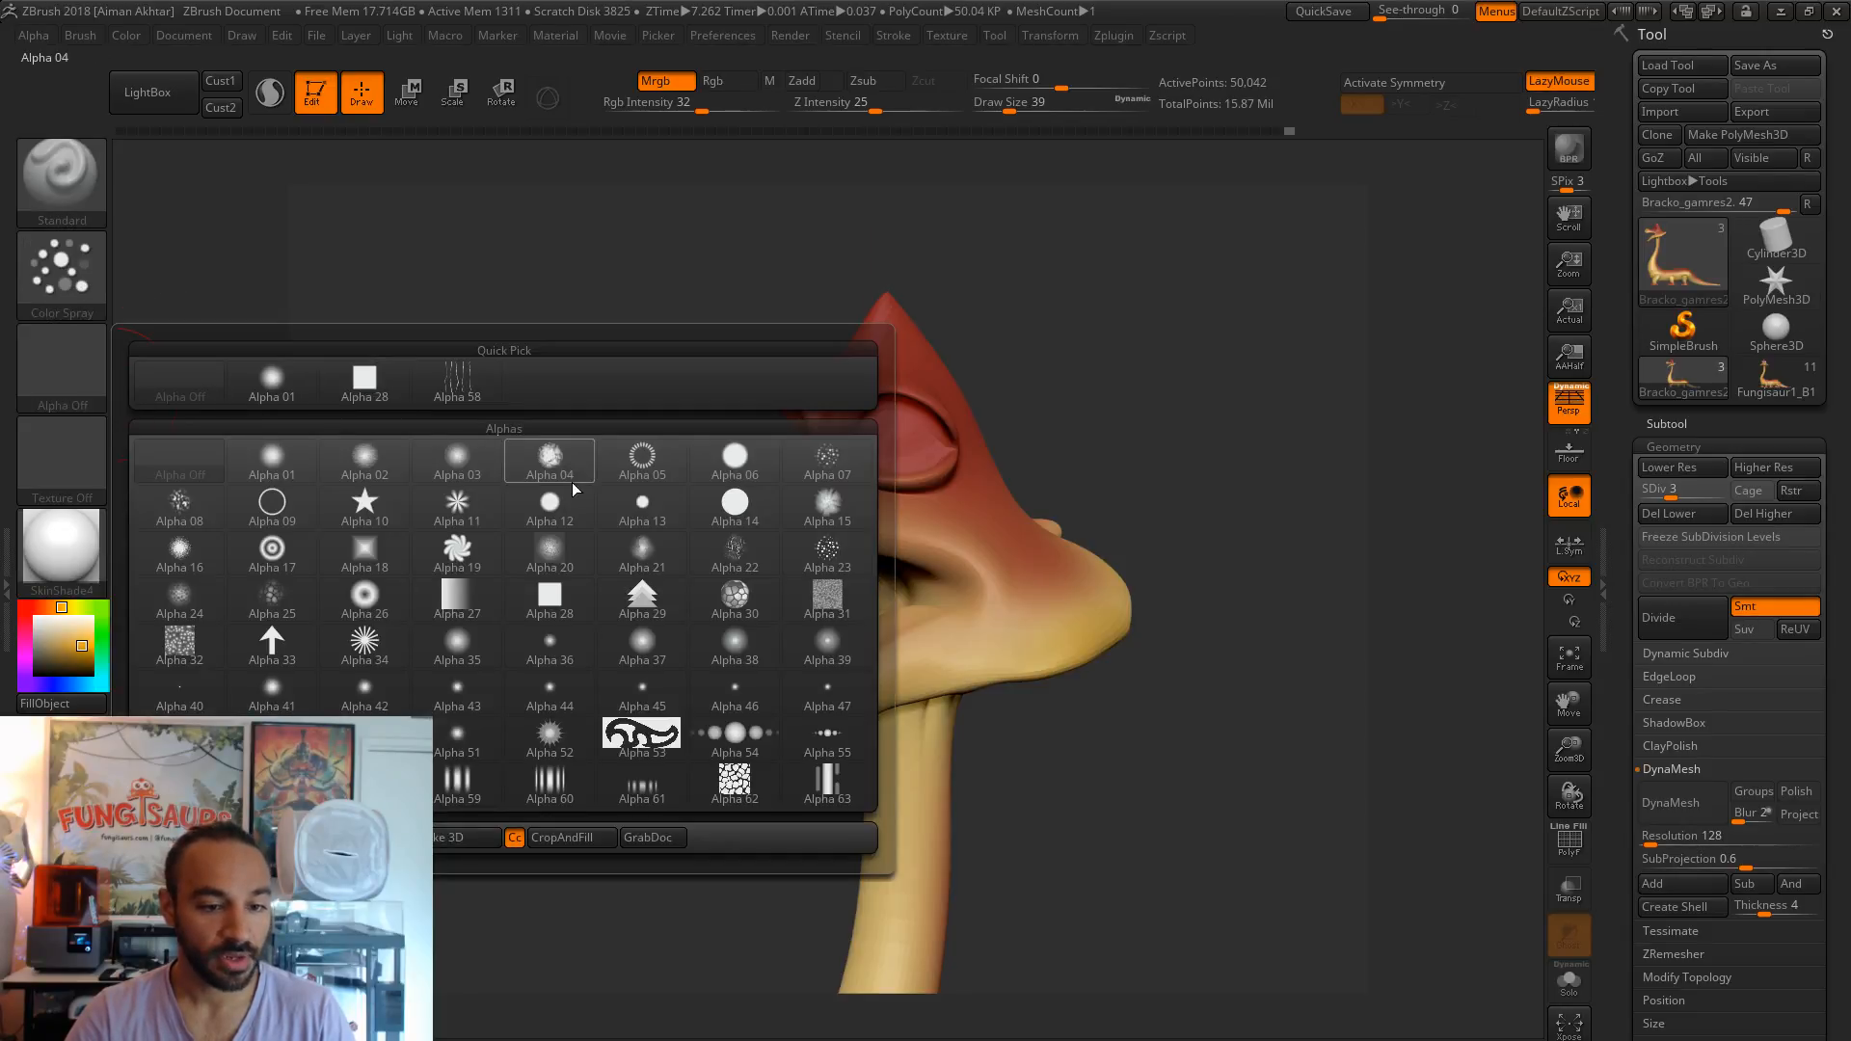
left_click(827, 458)
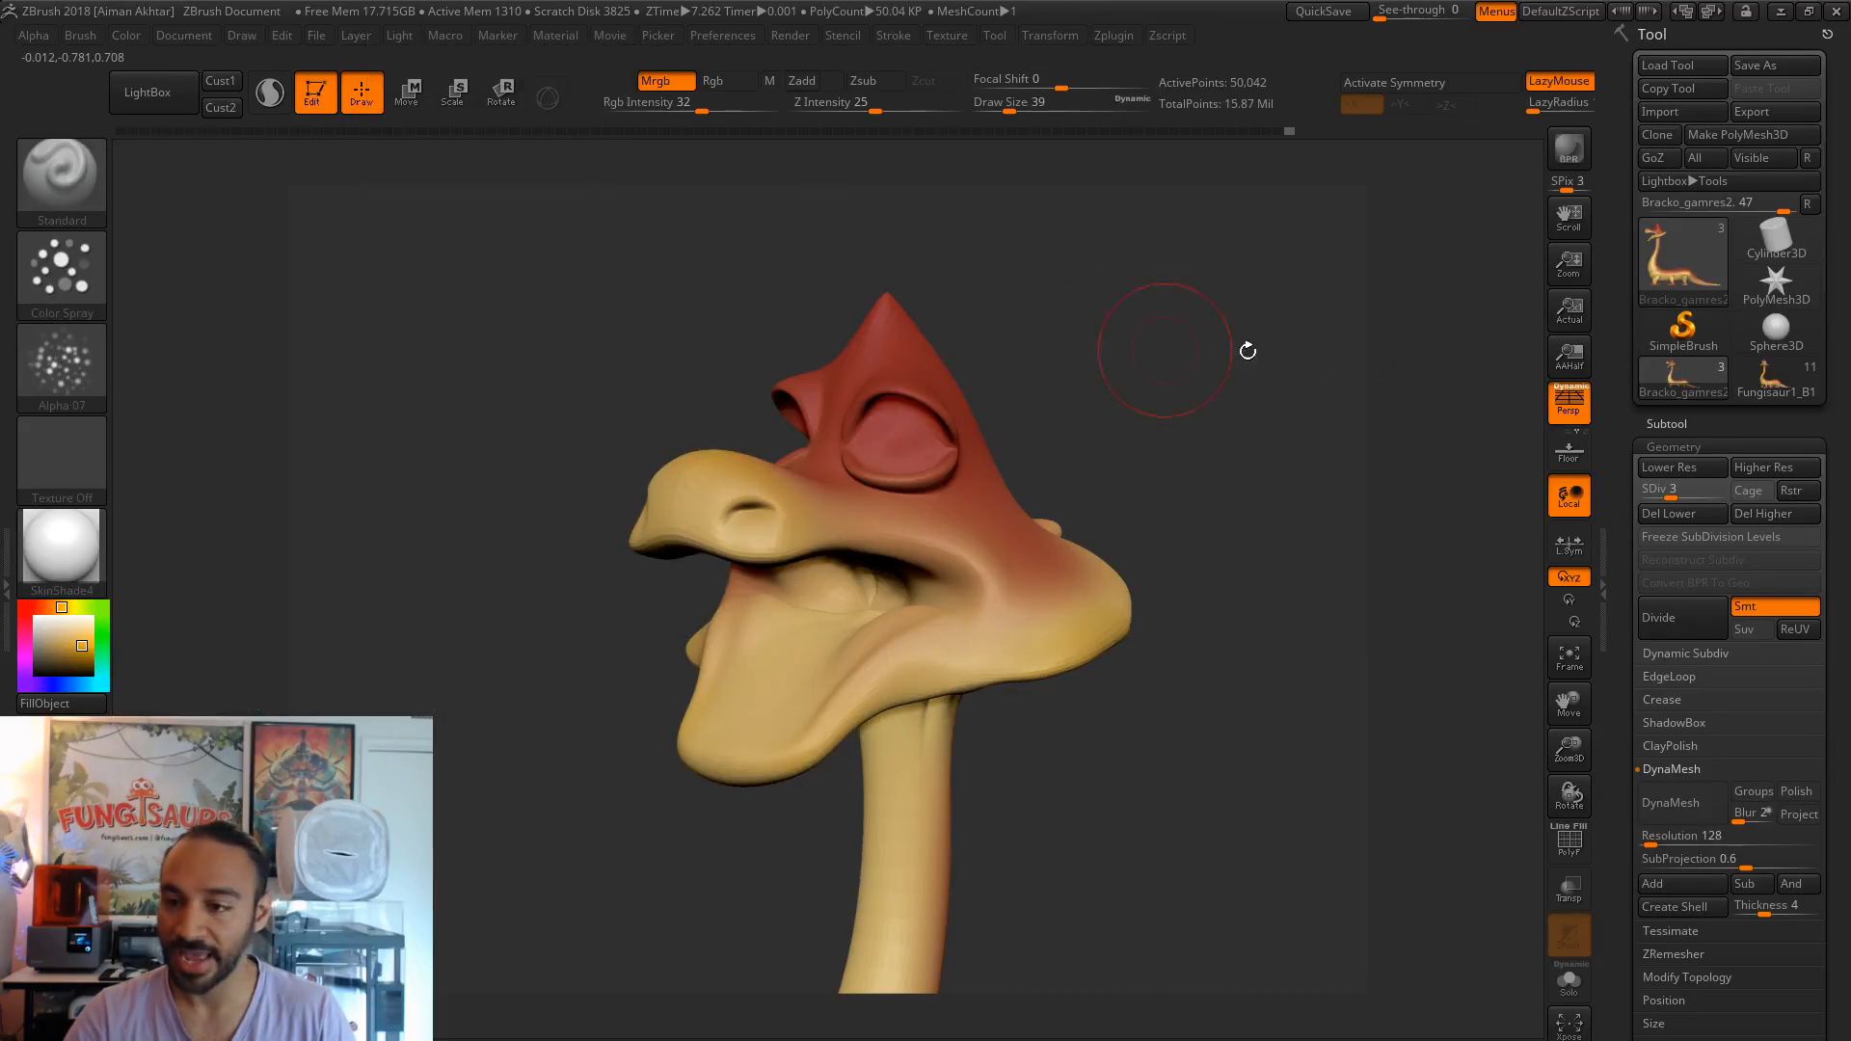
- Raise the model to subdivision level 7 and touch up the jaw corner with the Move brush at draw size 20, smoothing its edge
left_click_drag(1677, 493, 1725, 489)
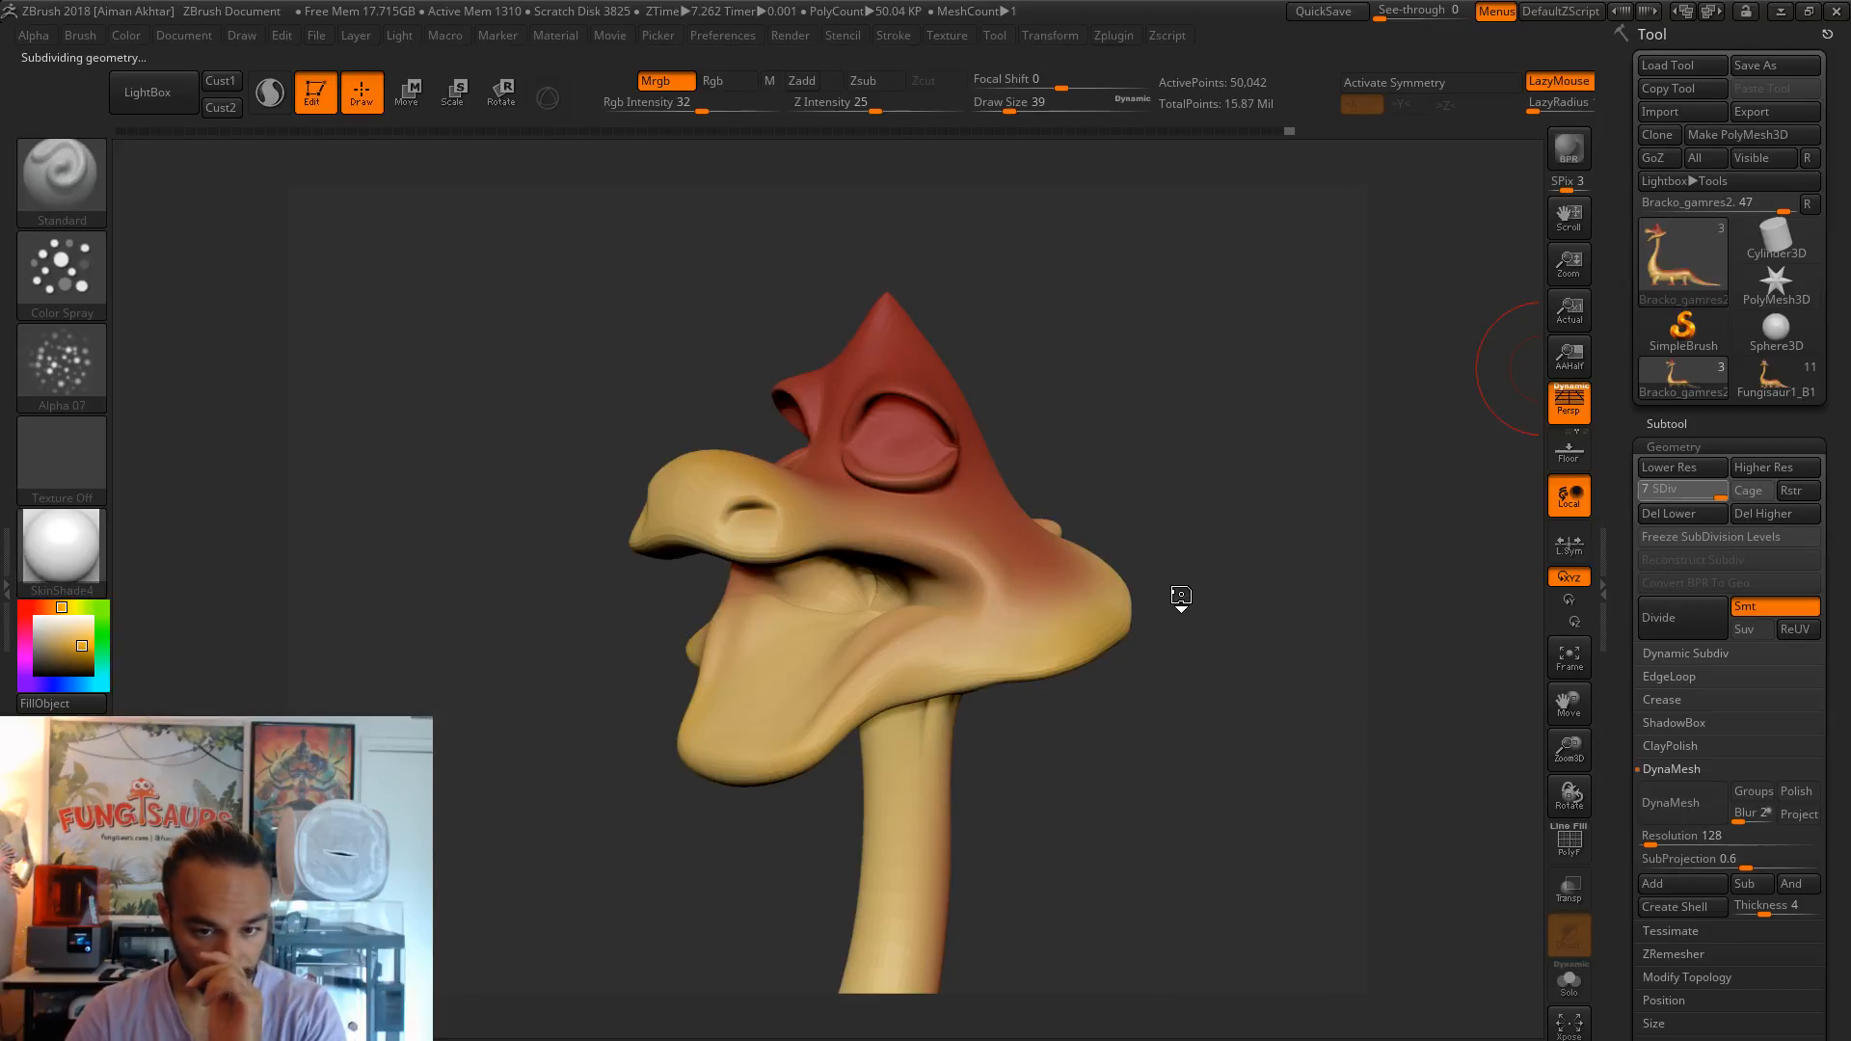
key("b")
key("m")
key("v")
key("s")
mouse_move(1027, 674)
left_mouse_down()
mouse_move(1000, 682)
mouse_move(1231, 768)
mouse_move(1147, 761)
left_mouse_up()
key("s")
key("s")
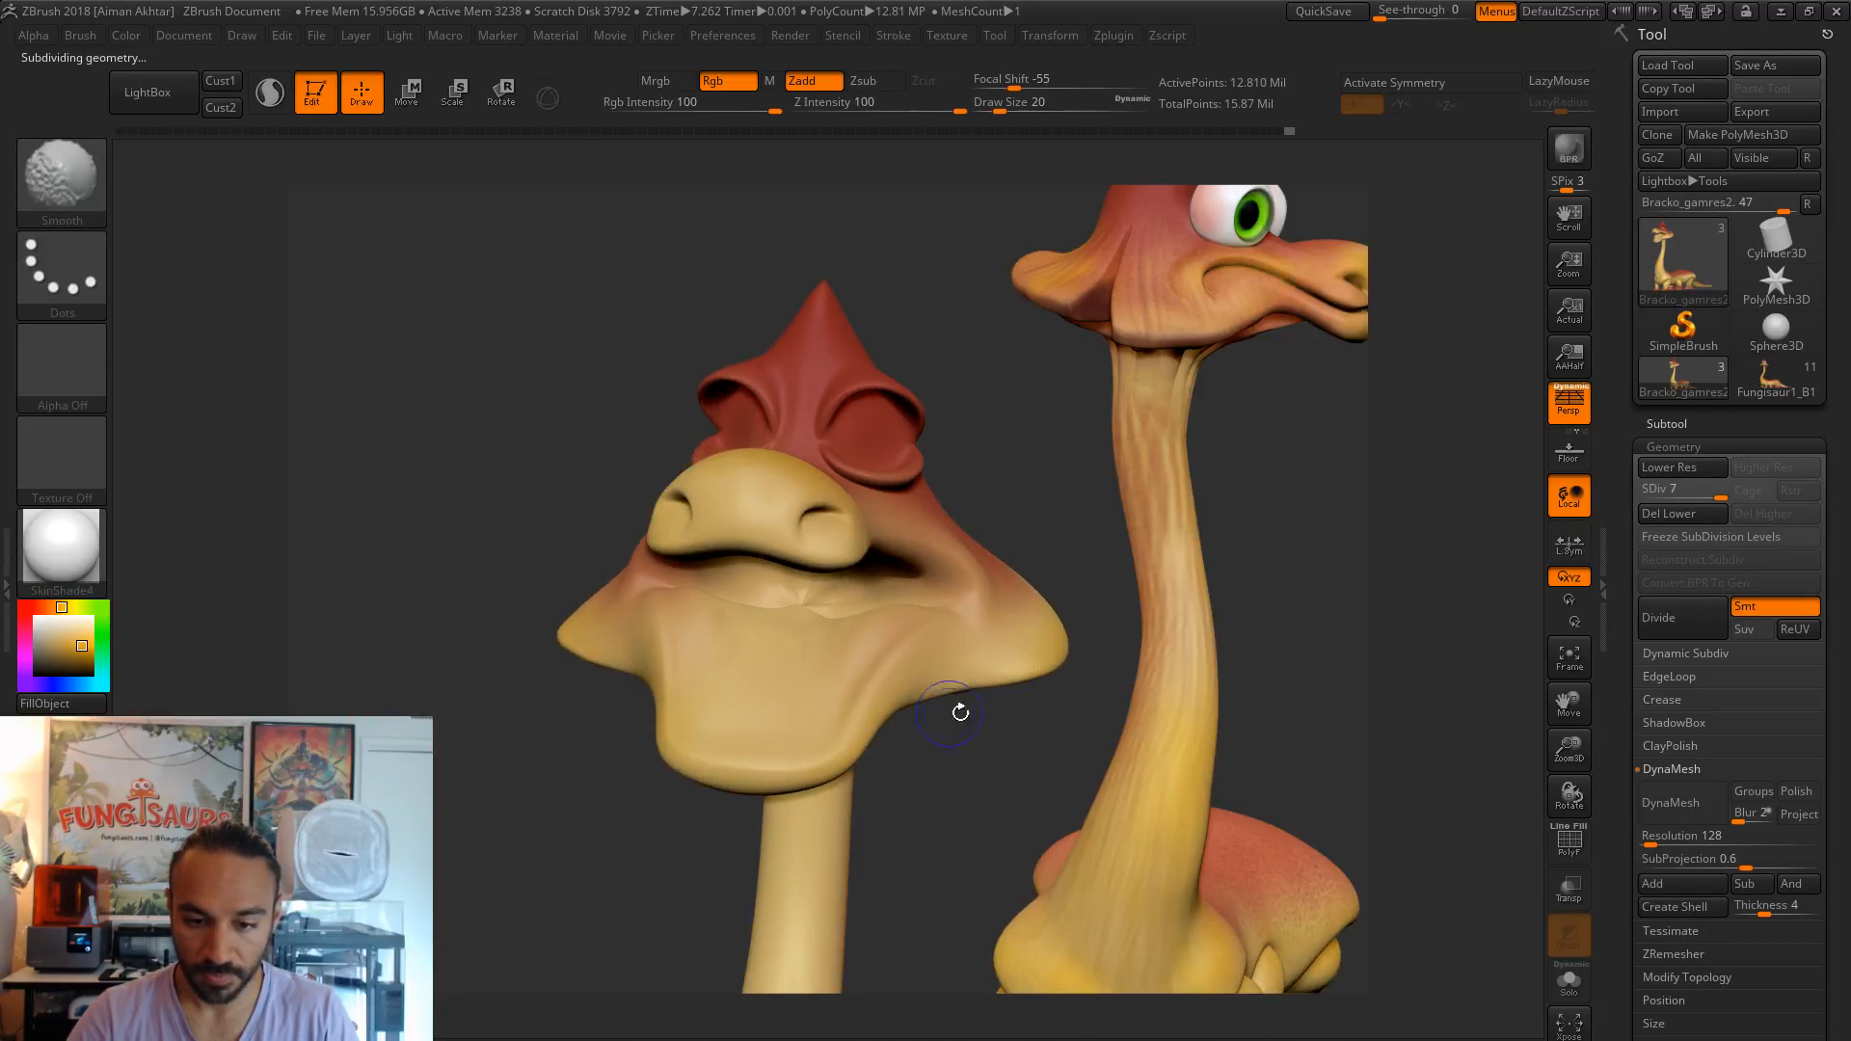
left_click_drag(1025, 455, 933, 473)
left_click_drag(989, 665, 925, 701, "shift")
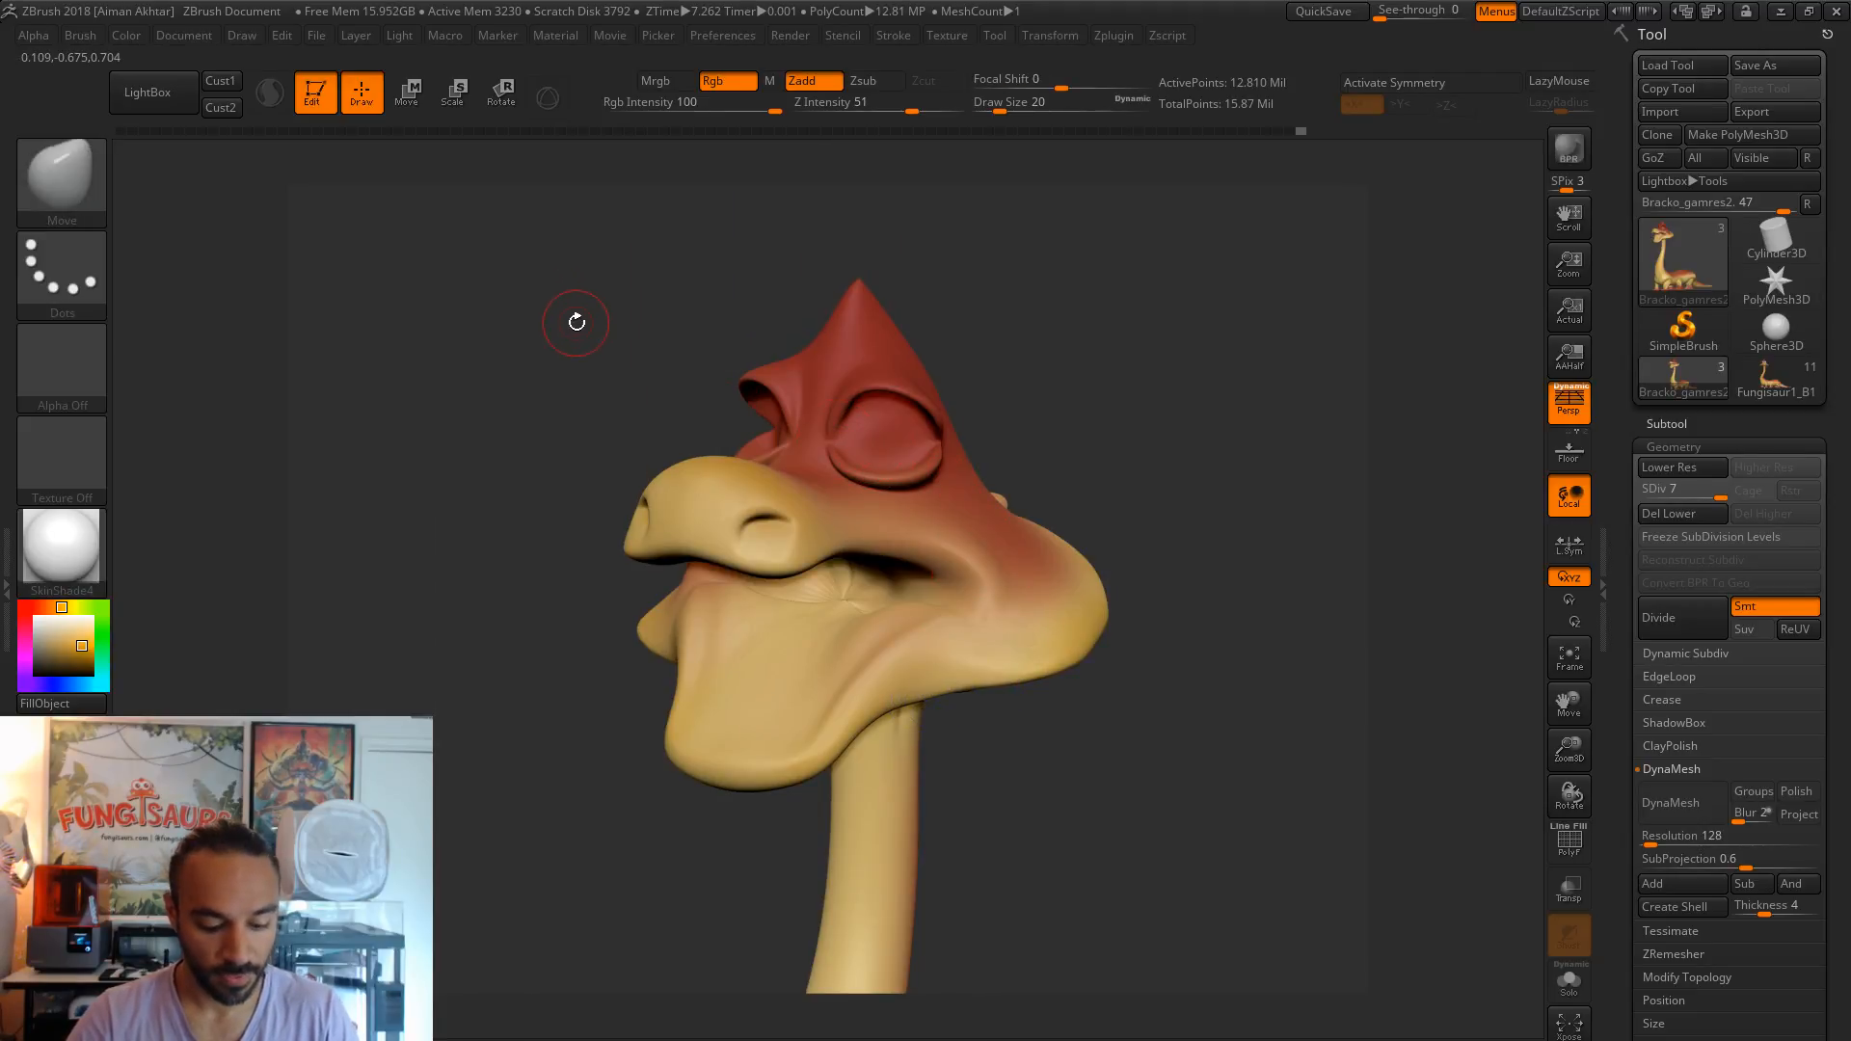
- Spray the sampled yellow over the snout with the Standard brush at draw size 41
key("b")
key("s")
key("t")
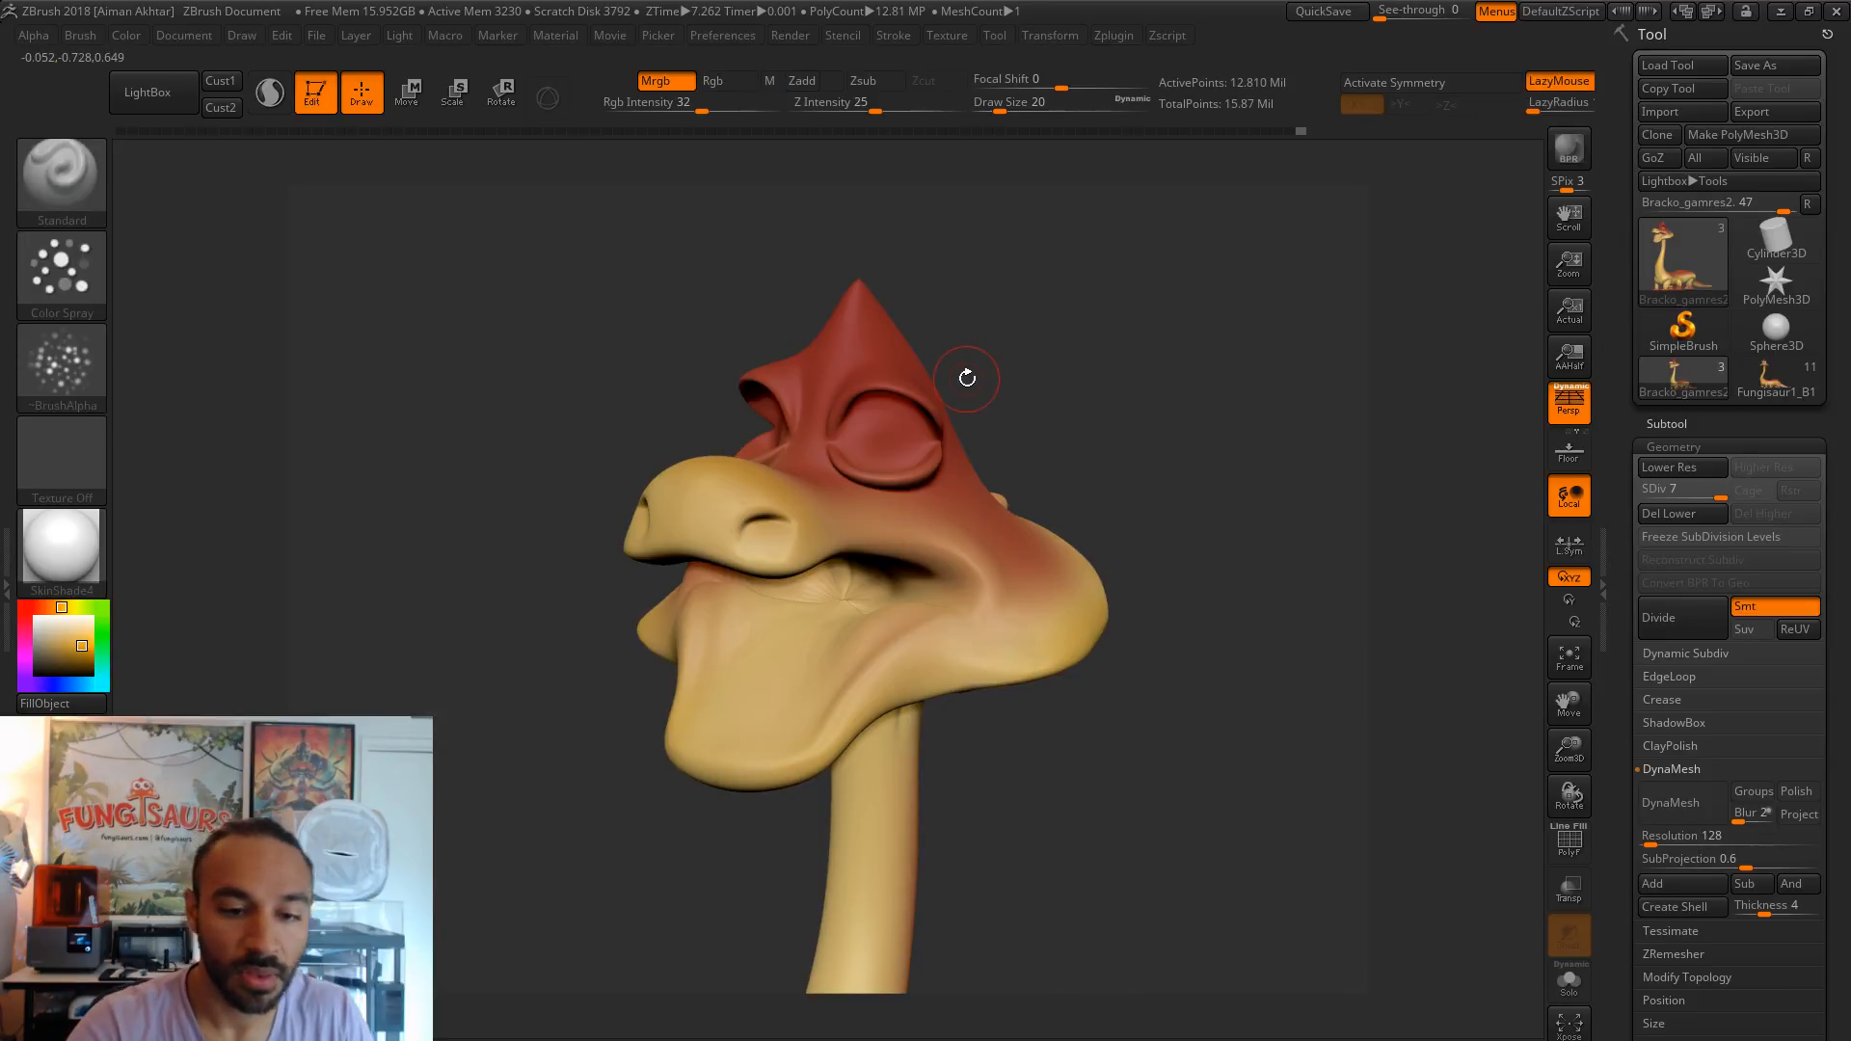
left_click_drag(1147, 445, 1277, 457)
key("s")
left_click_drag(779, 491, 795, 496)
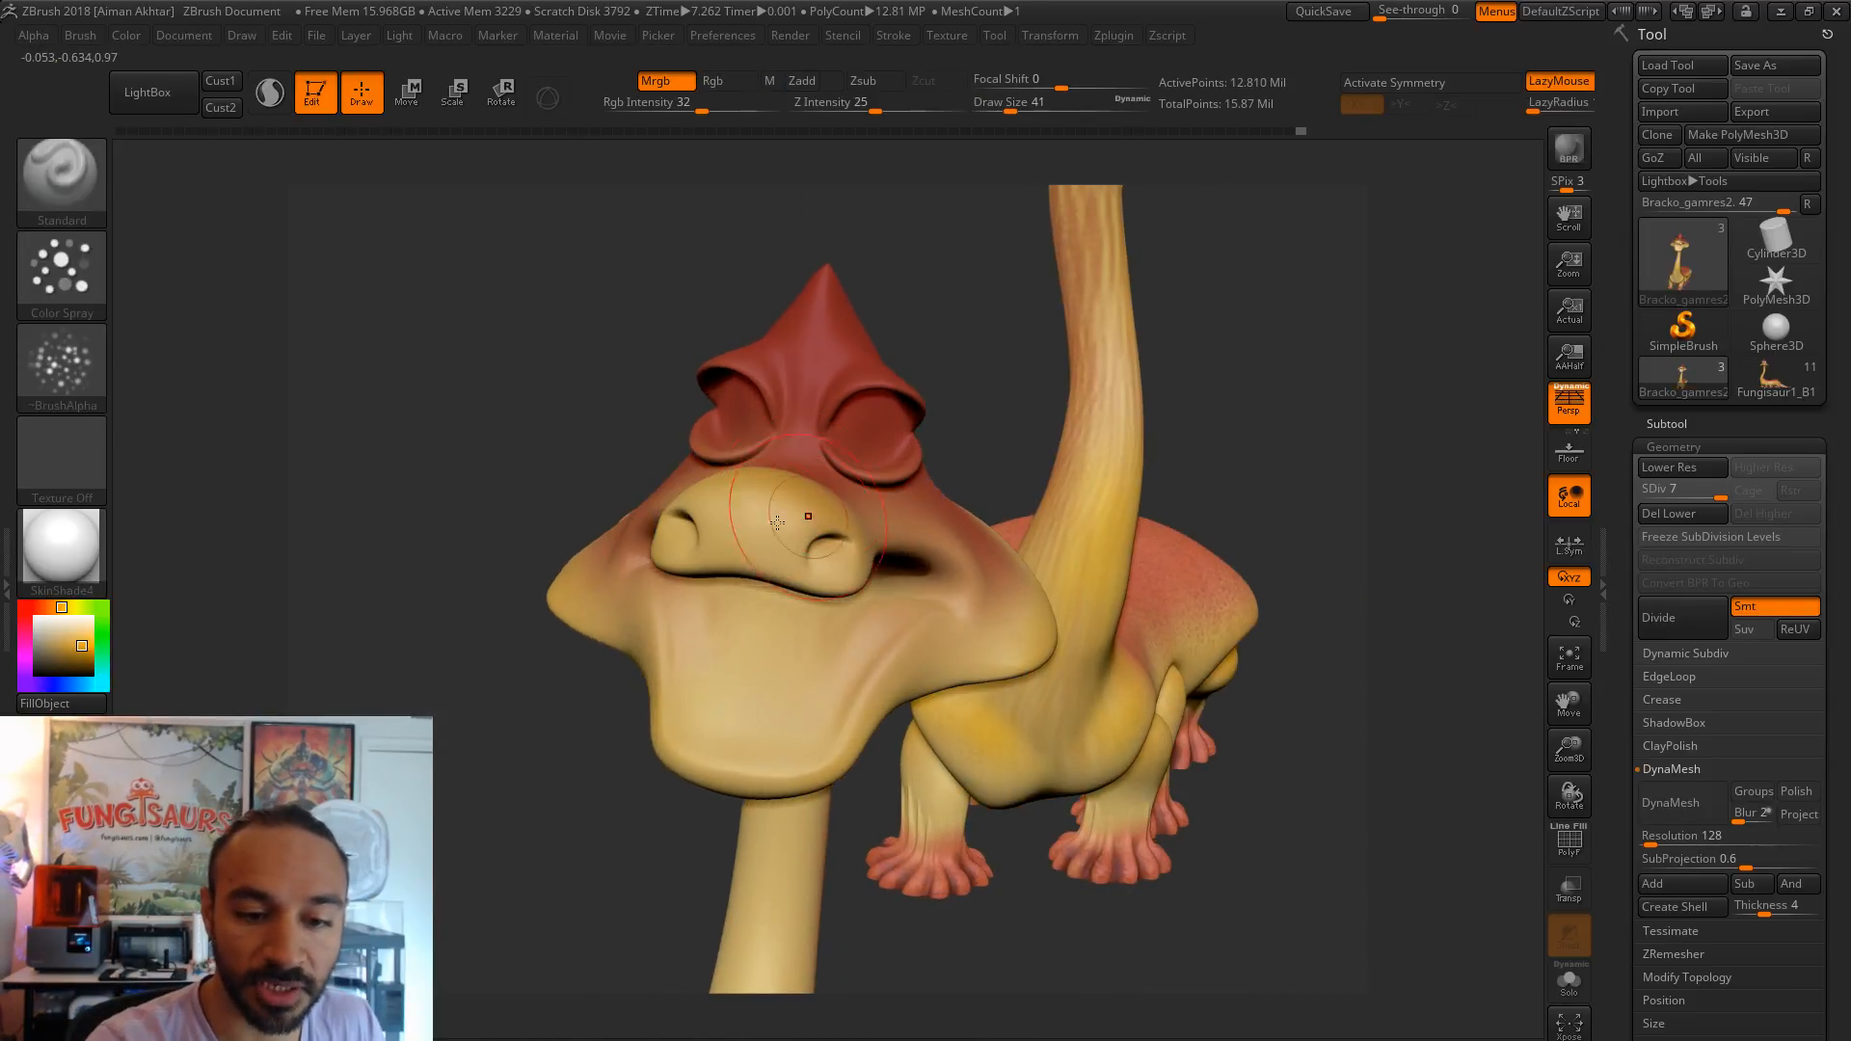
left_click_drag(929, 405, 808, 512)
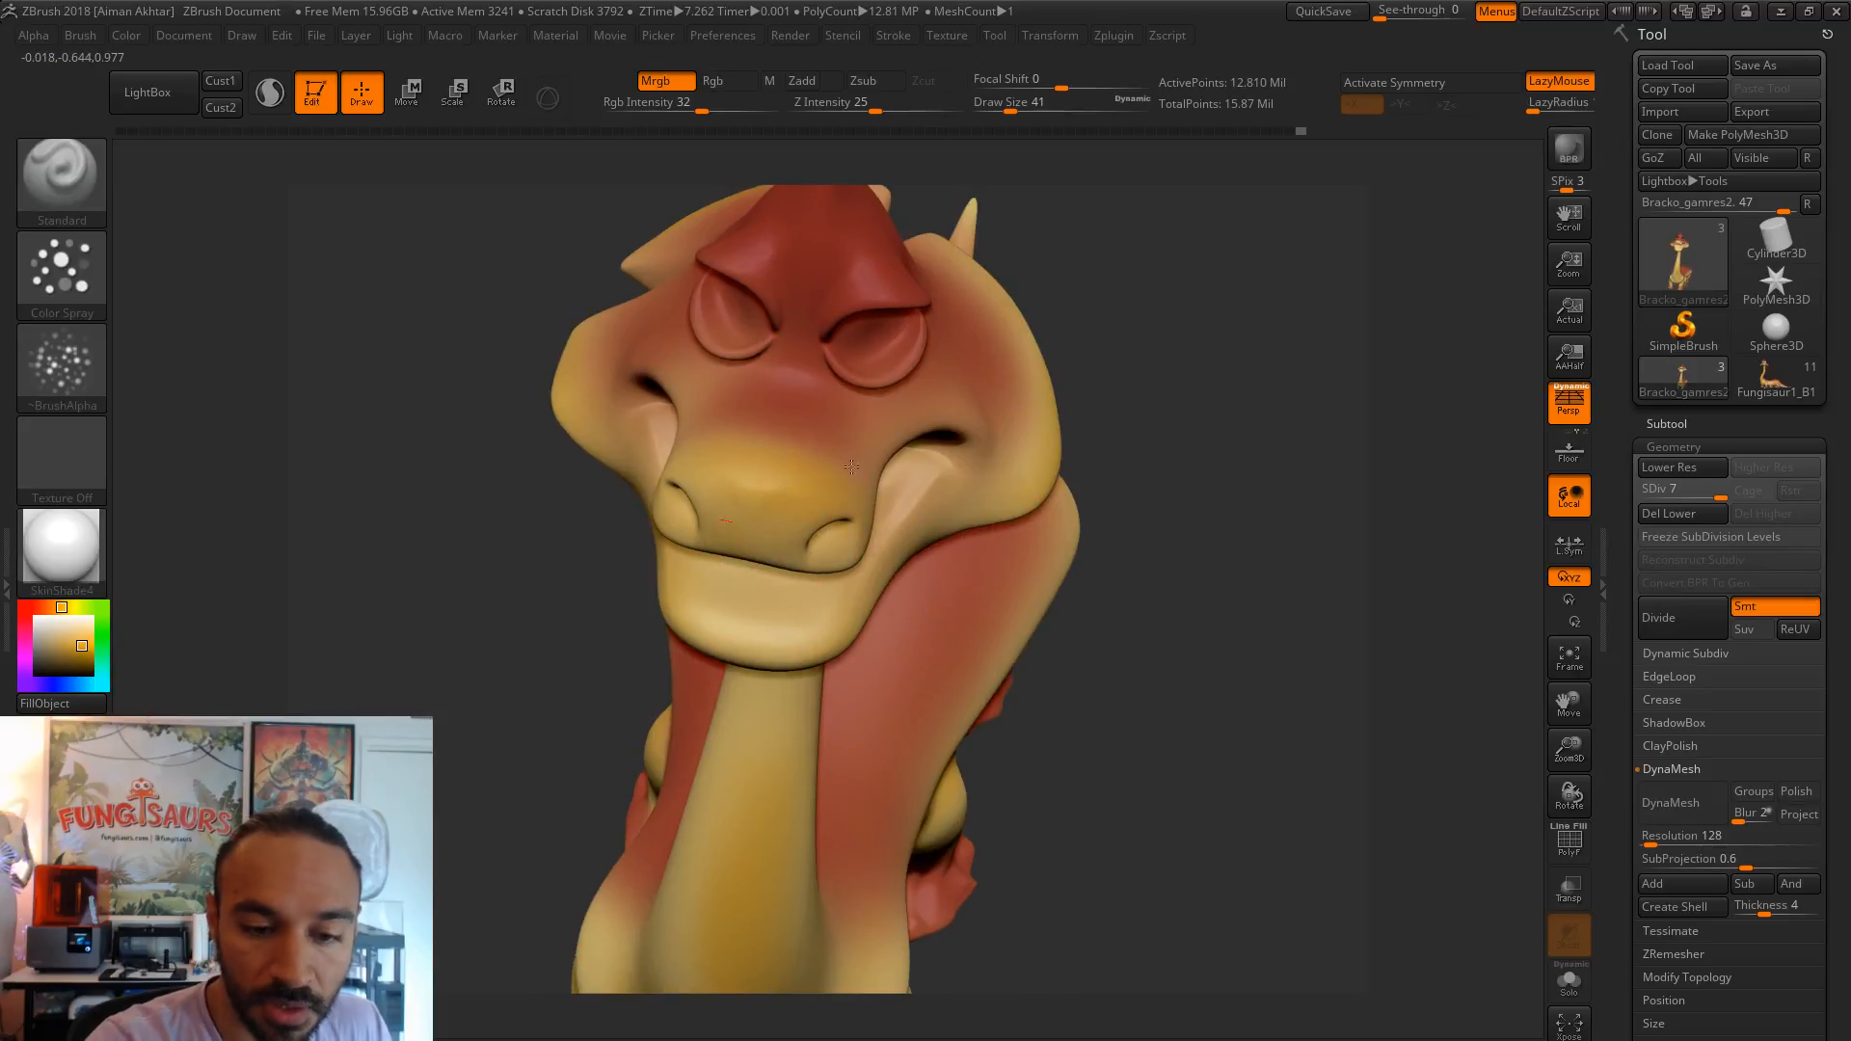
- Spray yellow over the cheek frill and the underside of the head down to the upper neck
left_click_drag(1198, 649, 843, 491)
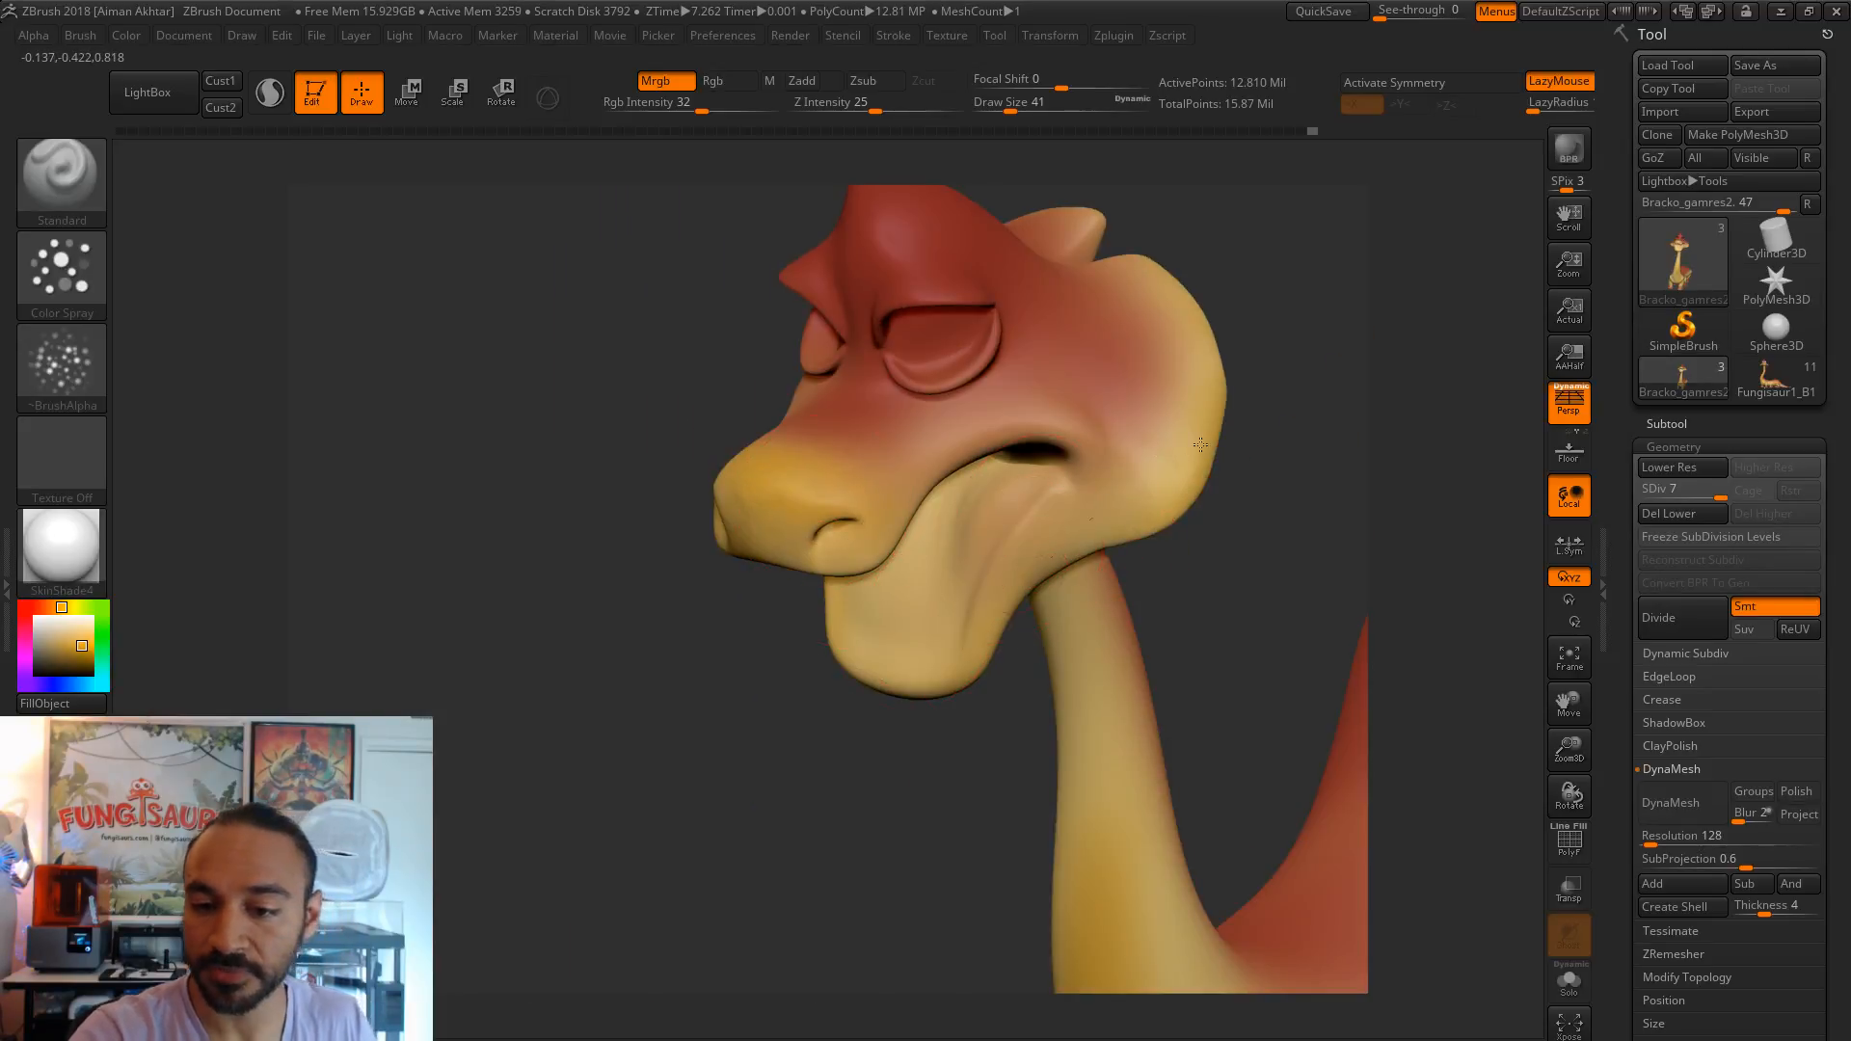
mouse_move(1274, 404)
left_mouse_down()
mouse_move(1177, 549)
mouse_move(950, 320)
left_mouse_up()
left_click_drag(858, 245, 665, 272)
left_click_drag(1137, 619, 1091, 458)
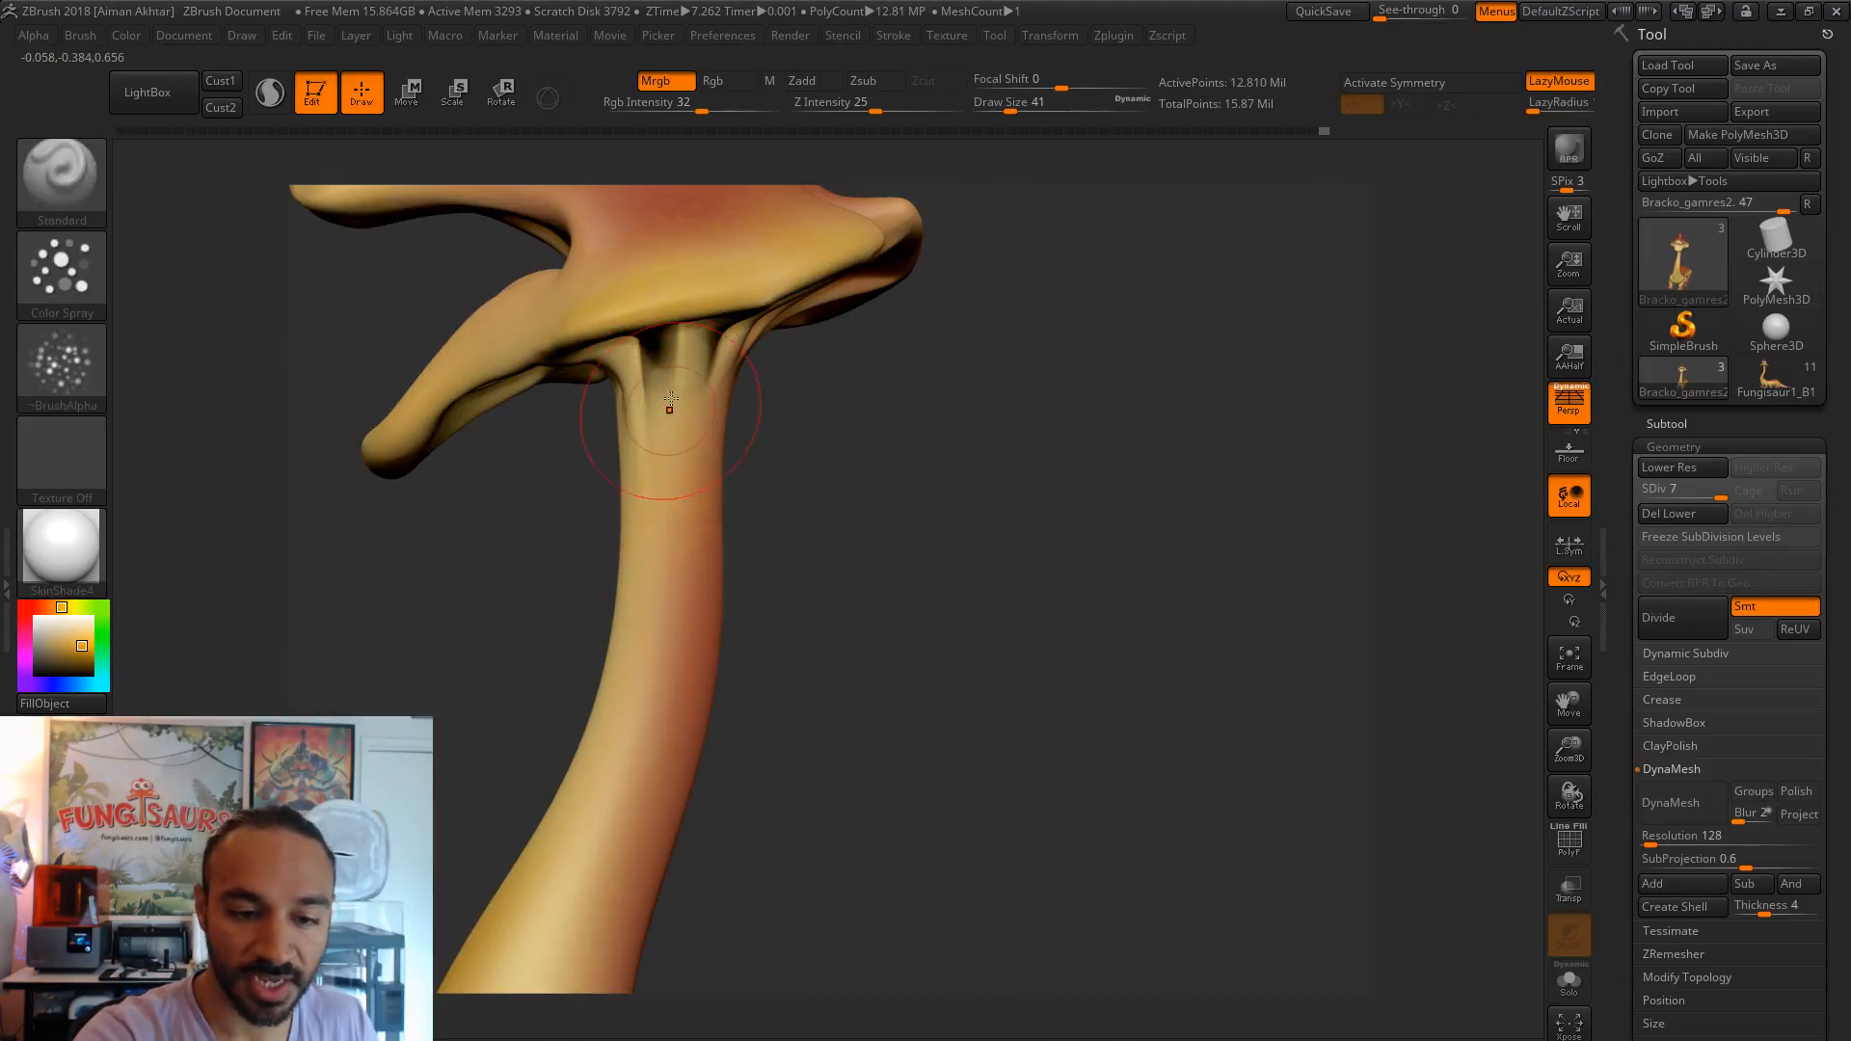
- Spray yellow mottling down the side of the neck and onto the chest
left_click_drag(818, 563, 972, 341, "alt")
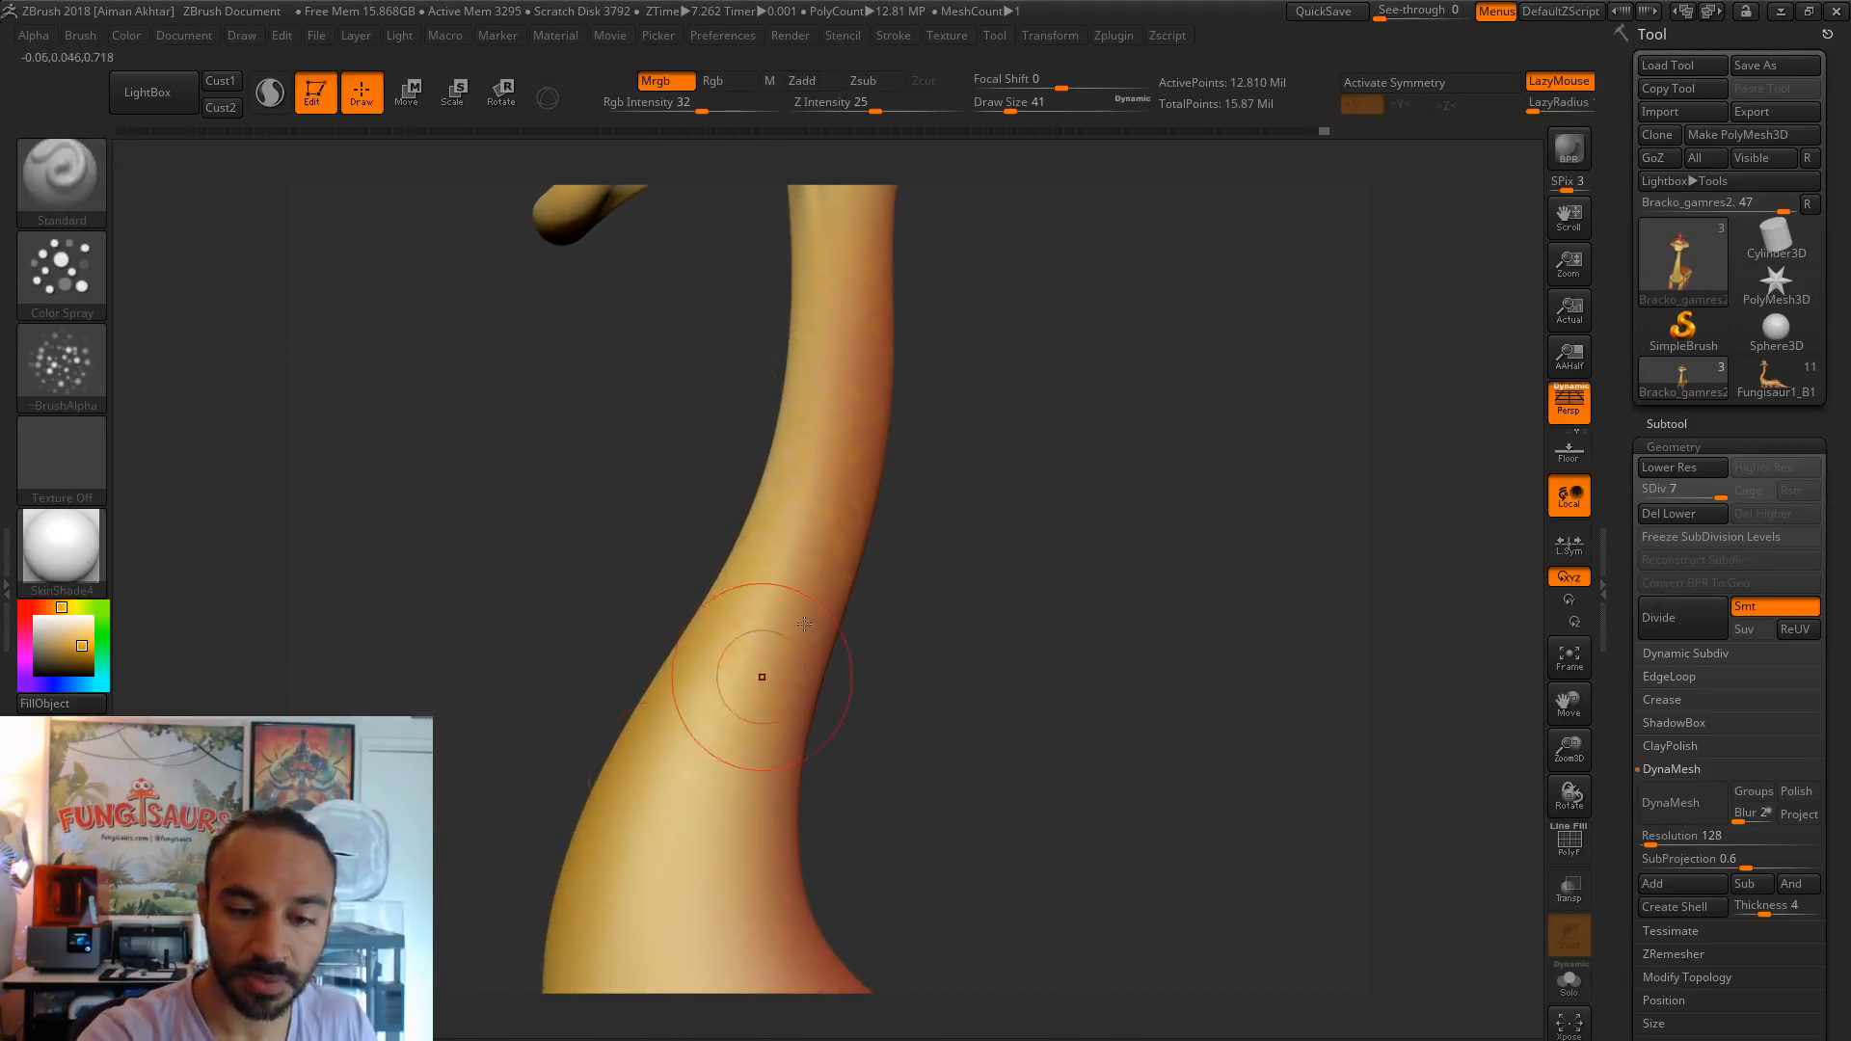
left_click_drag(1015, 430, 1104, 276, "alt")
left_click_drag(1007, 420, 1010, 206, "alt")
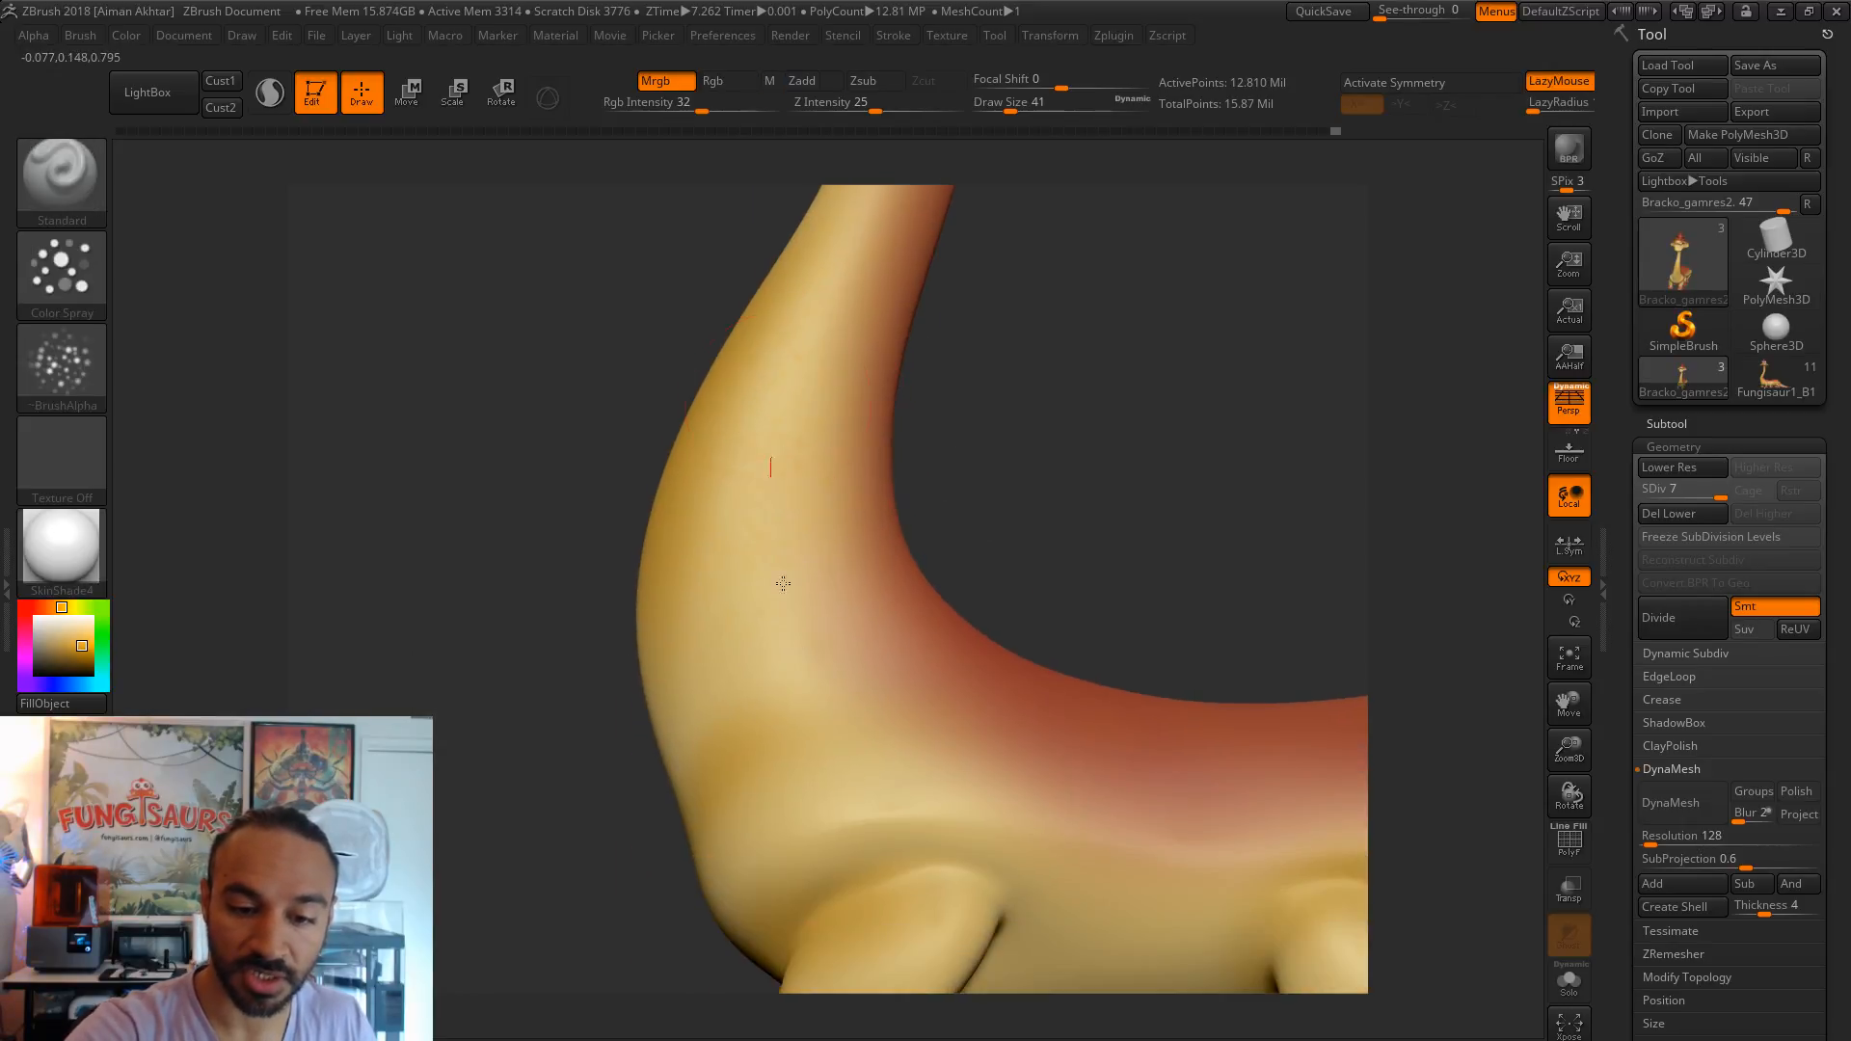
left_click_drag(1062, 424, 1031, 172, "alt")
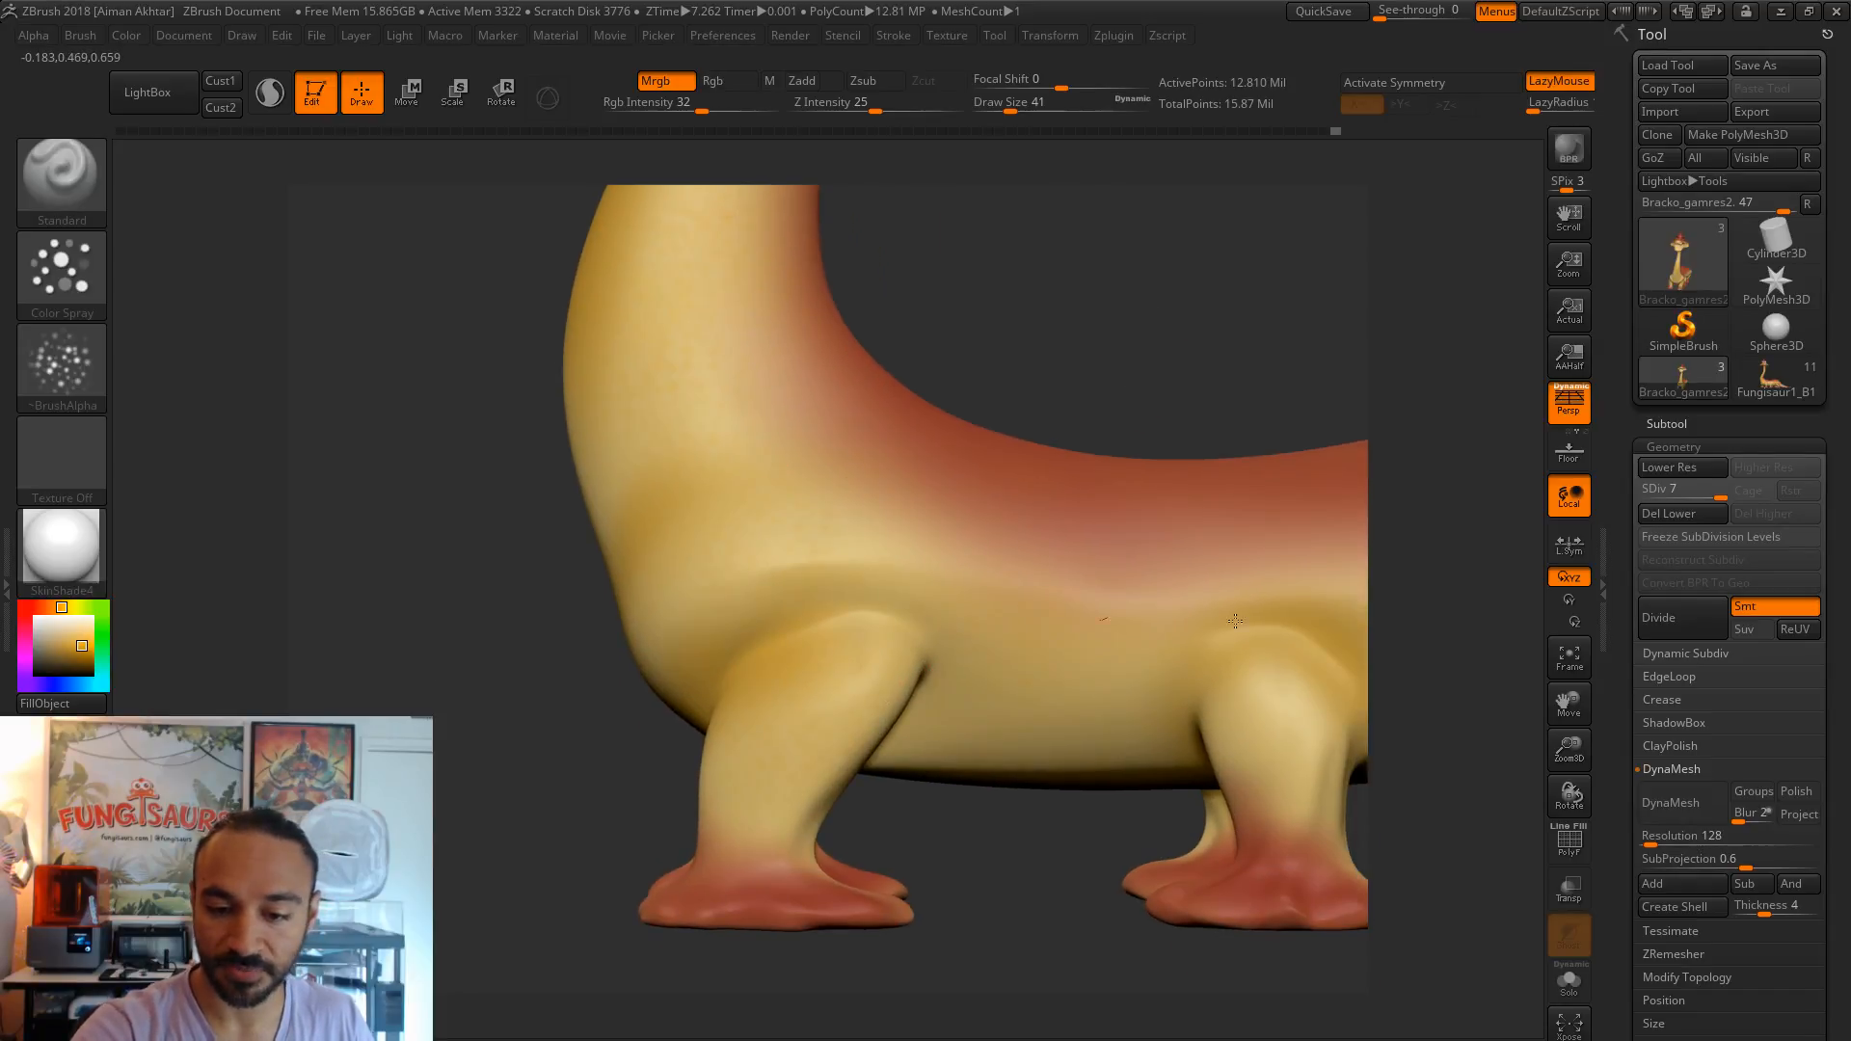
- Spray yellow along the lower flank, around the leg tops and down the side of the tail
left_click_drag(1148, 702, 1050, 621, "alt")
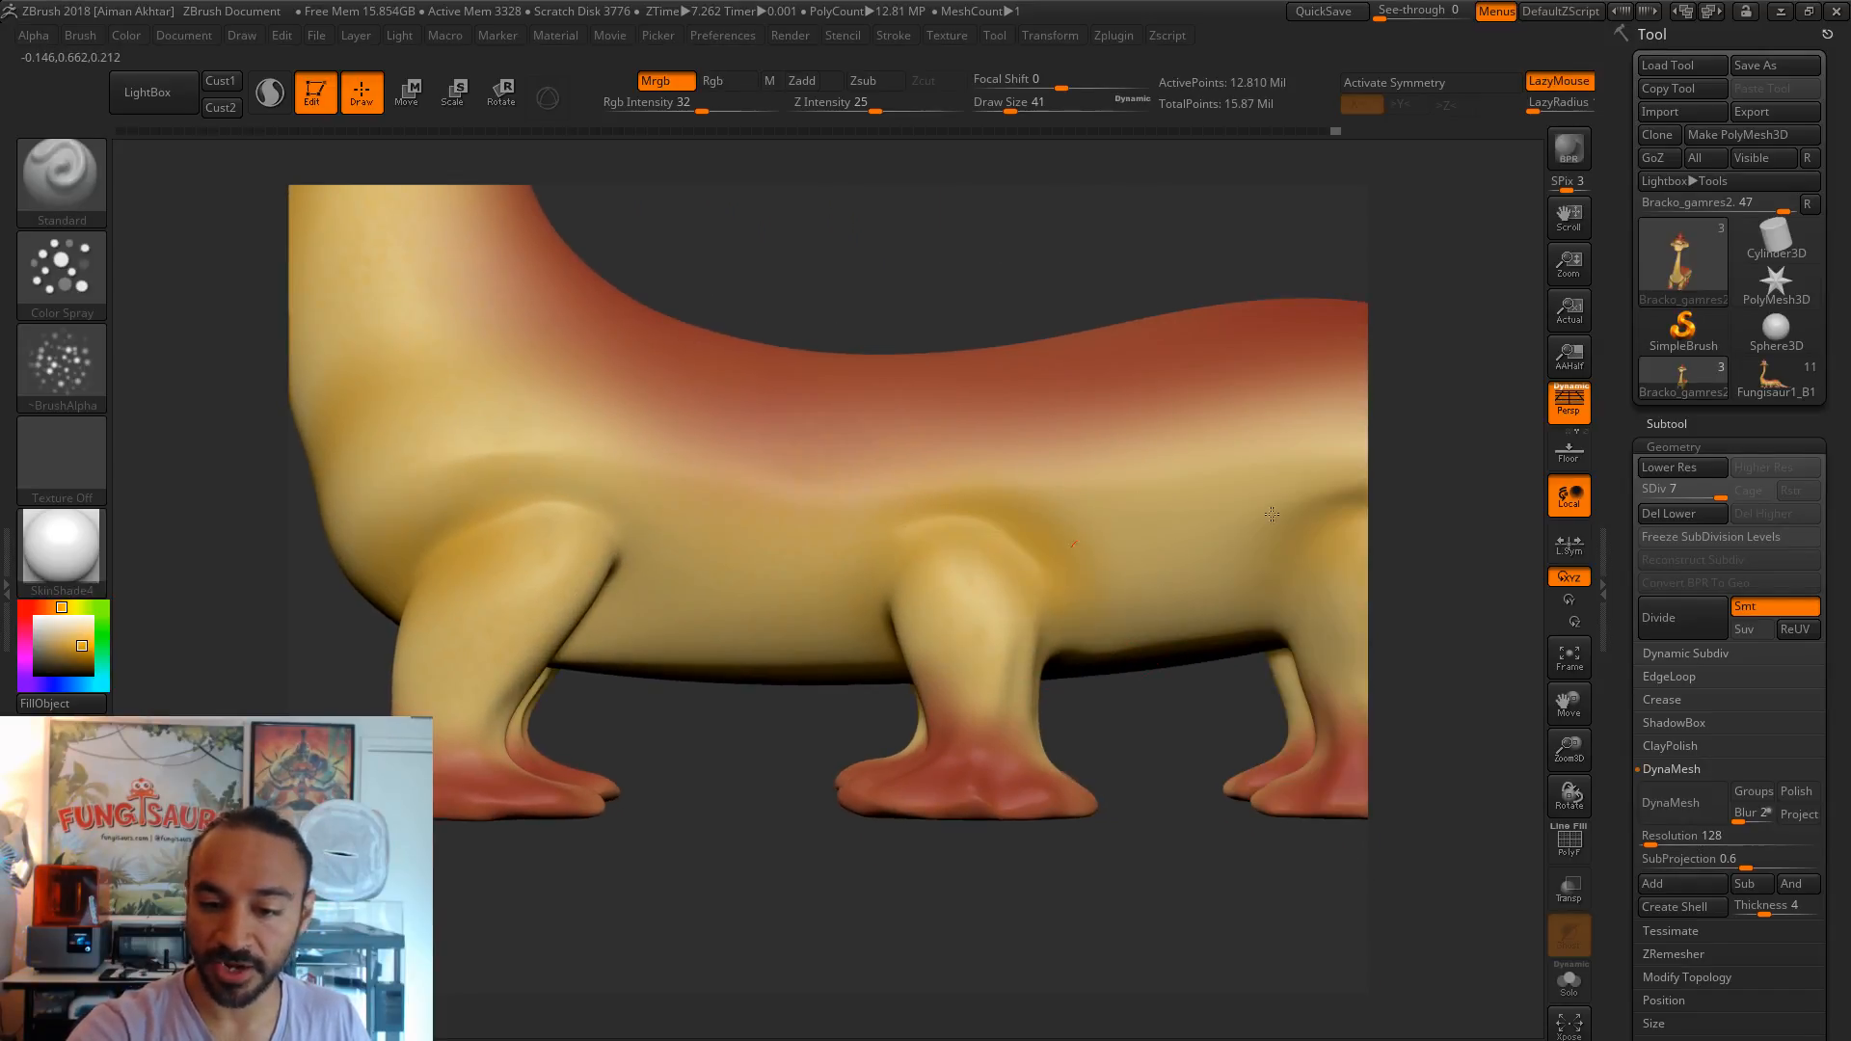
left_click_drag(1218, 781, 1200, 482)
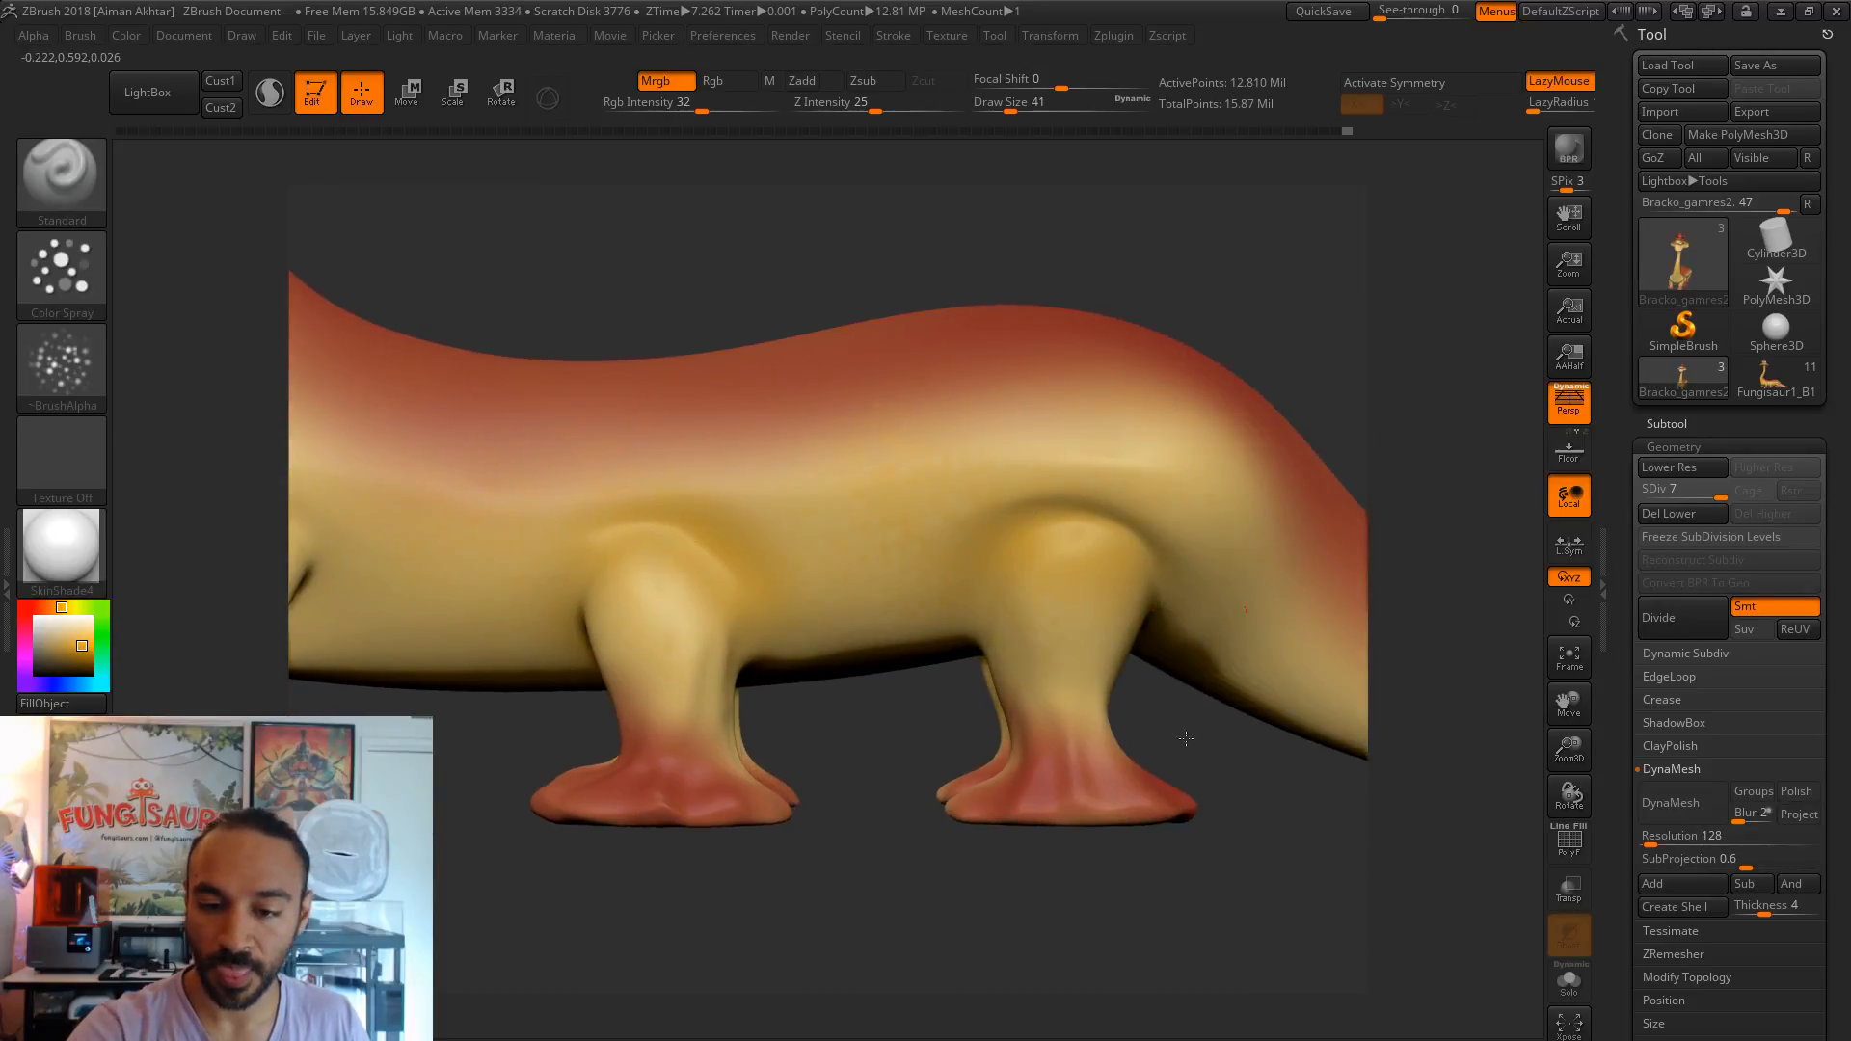
left_click_drag(1276, 835, 988, 678)
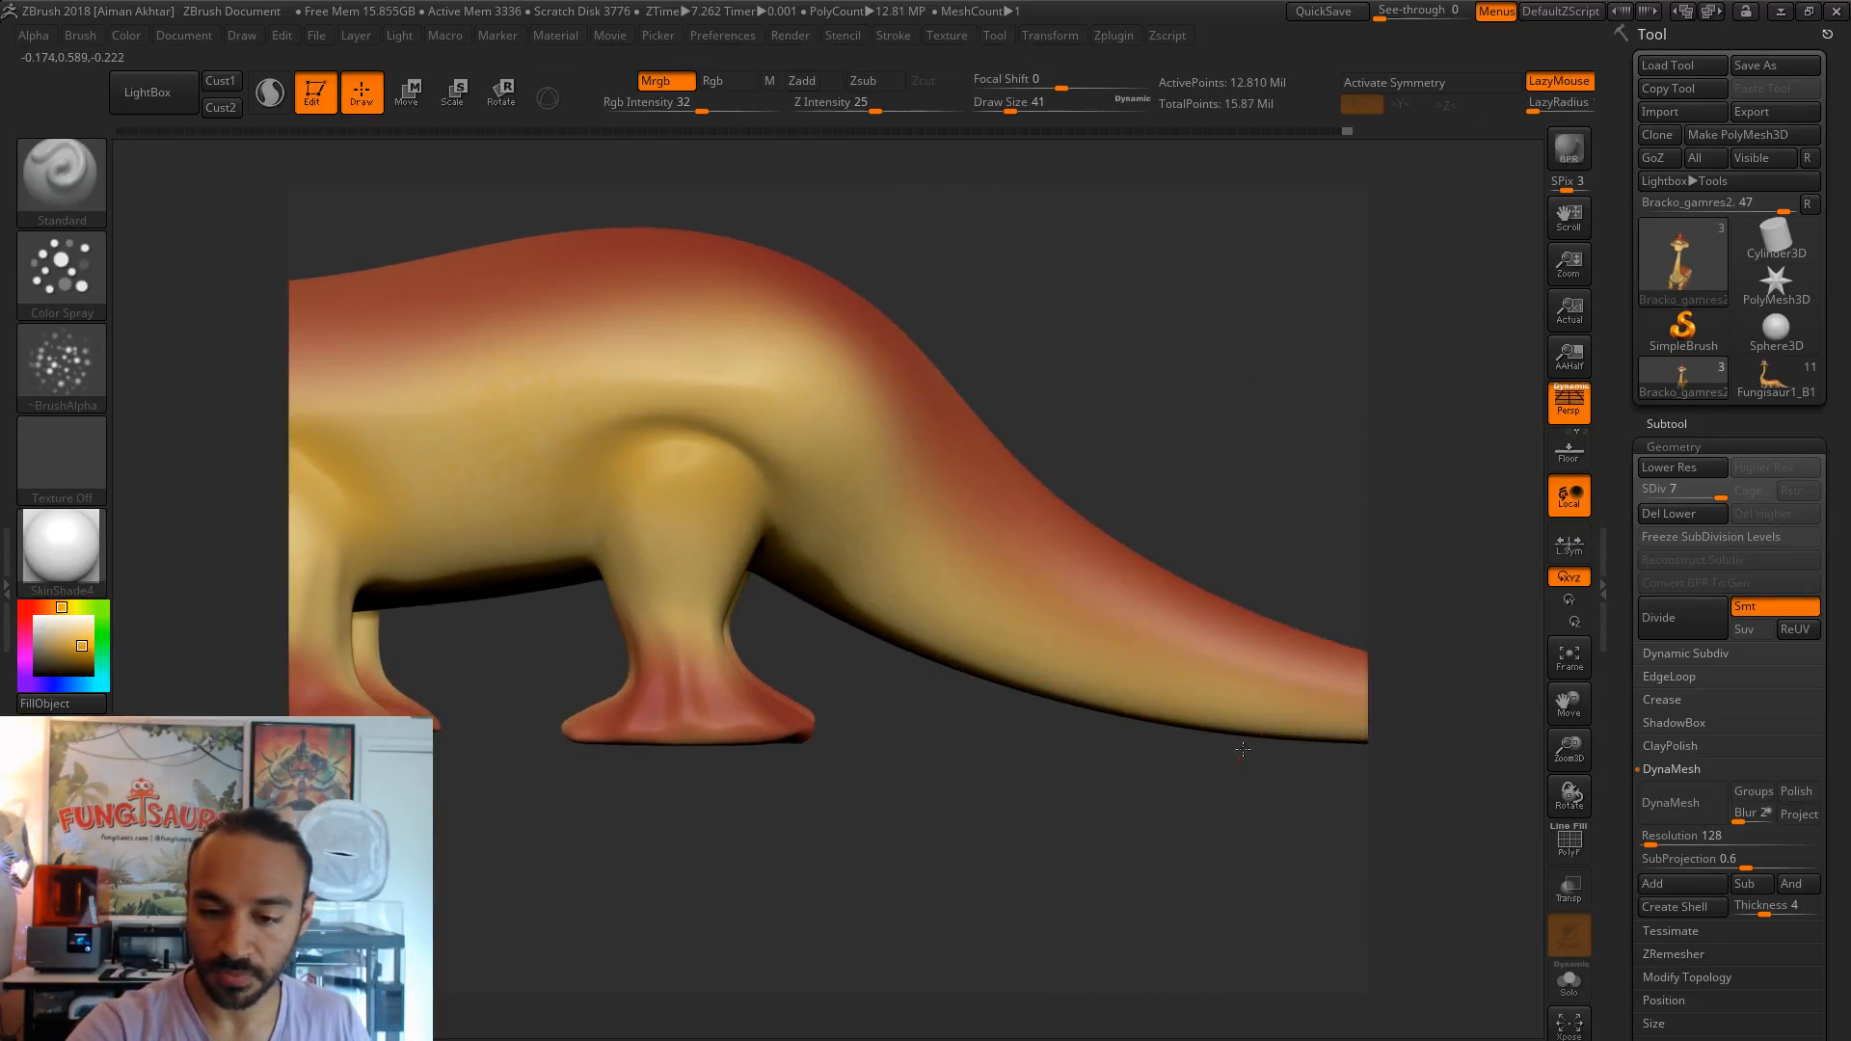
left_click_drag(1191, 815, 578, 669)
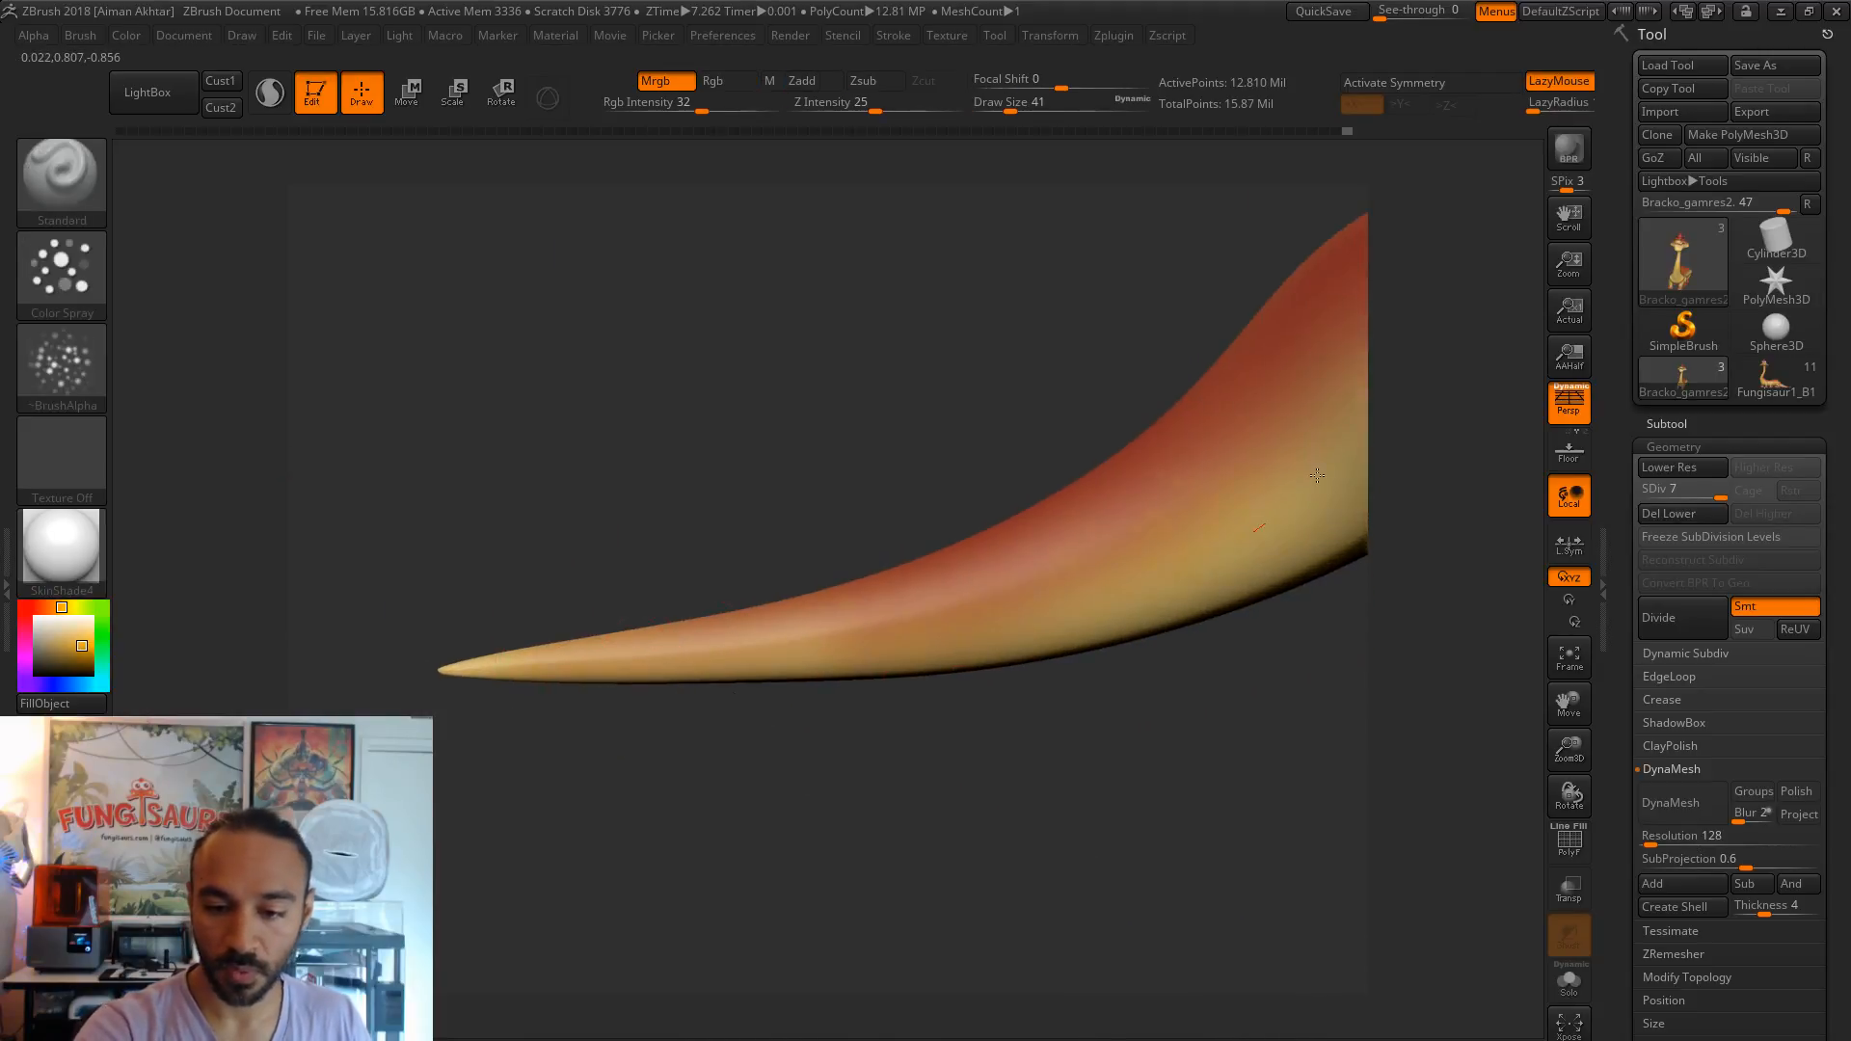
- Spray yellow along the opposite side of the tail, the belly flank and the leg tops
left_click_drag(1182, 686, 615, 873, "alt")
left_click_drag(1031, 692, 807, 549, "alt")
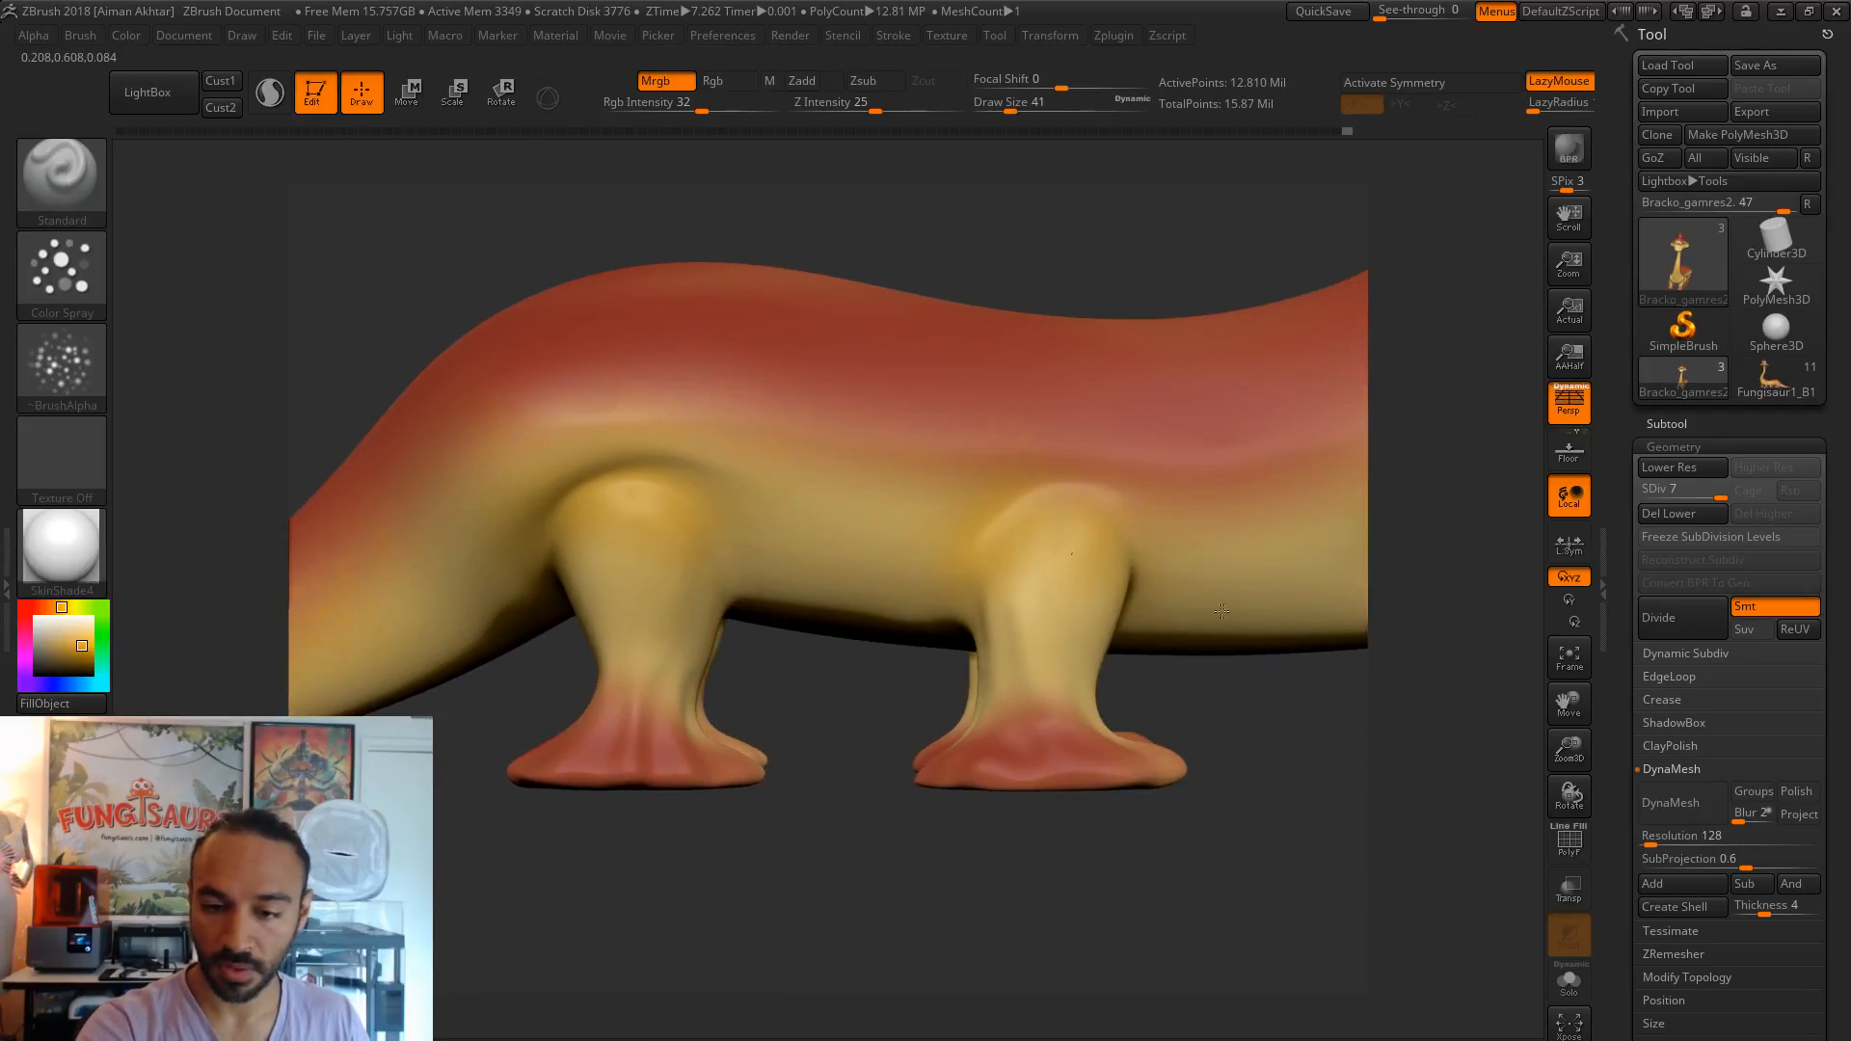
left_click_drag(1151, 813, 778, 710)
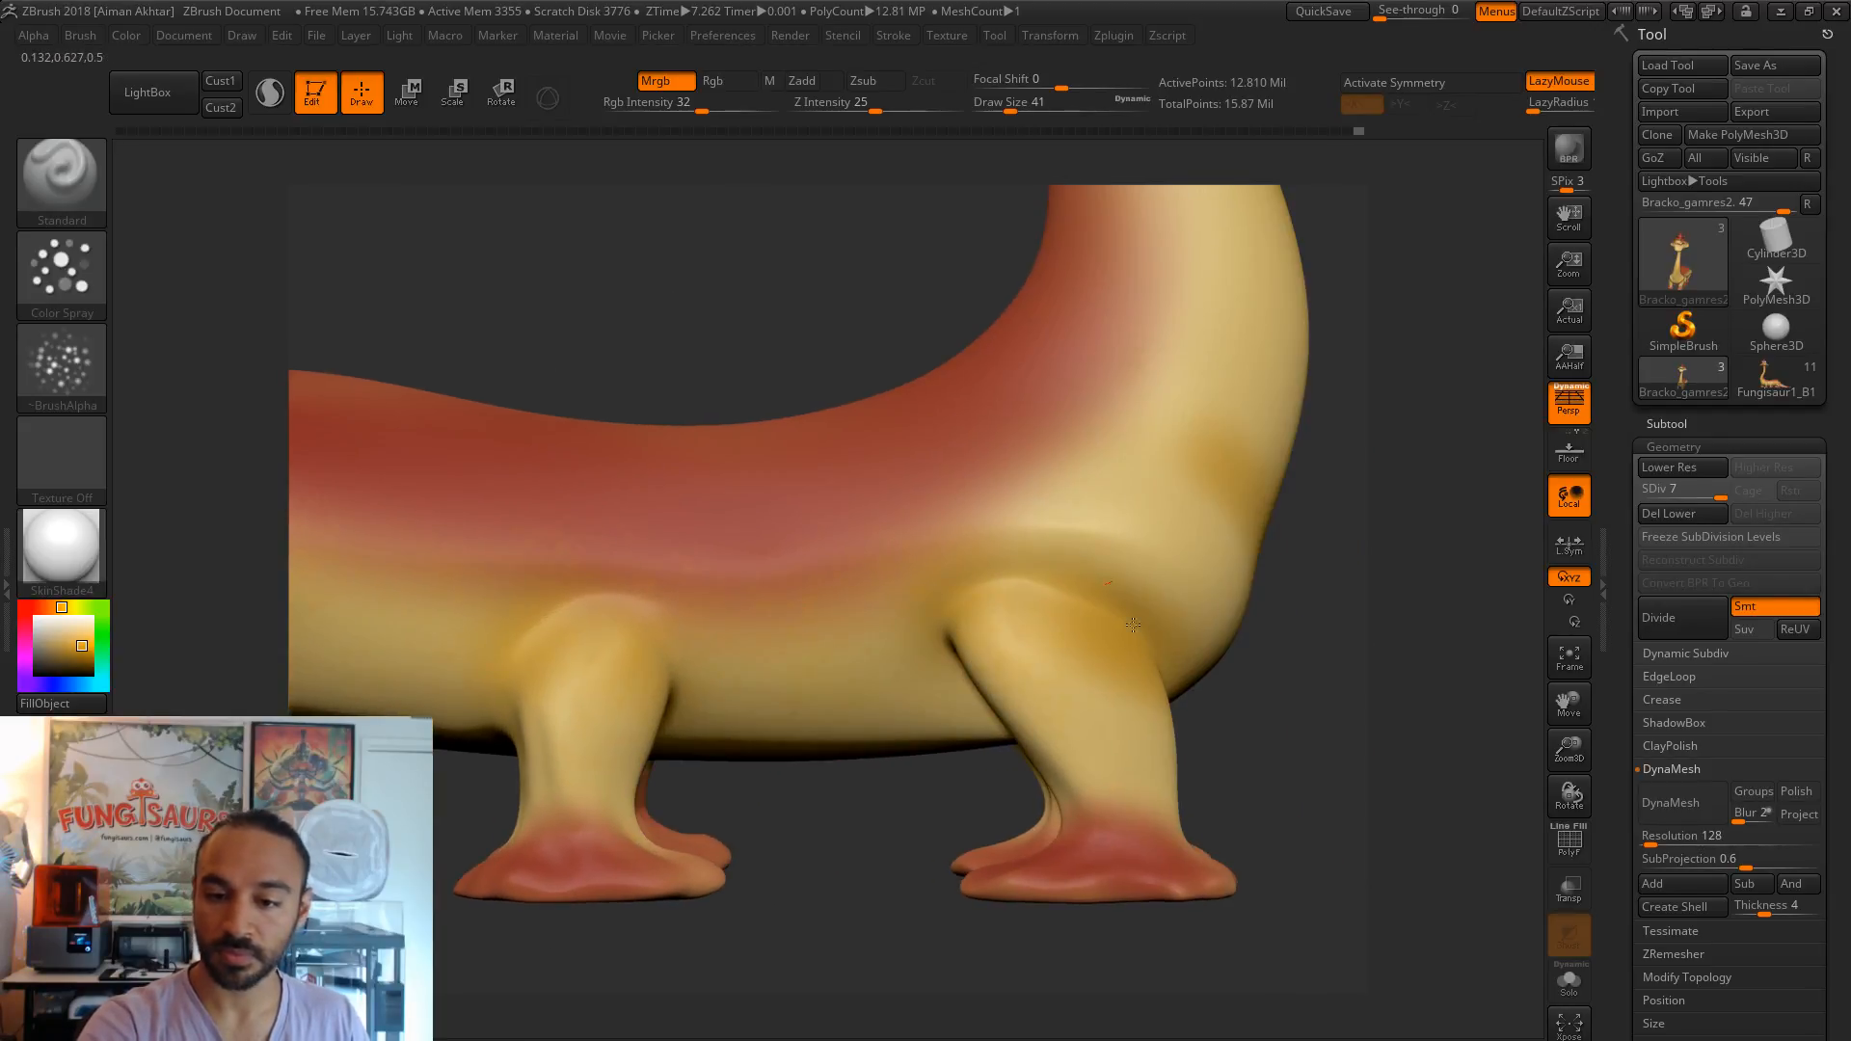
- Spray yellow over the opposite side of the chest and neck up to the lower jaw
left_click_drag(1361, 376, 1183, 819, "alt")
left_click_drag(1072, 785, 998, 458)
left_click_drag(1200, 698, 1070, 617)
mouse_move(1070, 617)
left_mouse_down("alt")
mouse_move(1019, 789)
mouse_move(888, 392)
mouse_move(893, 229)
left_mouse_up("alt")
left_click_drag(1107, 689, 1155, 929, "alt")
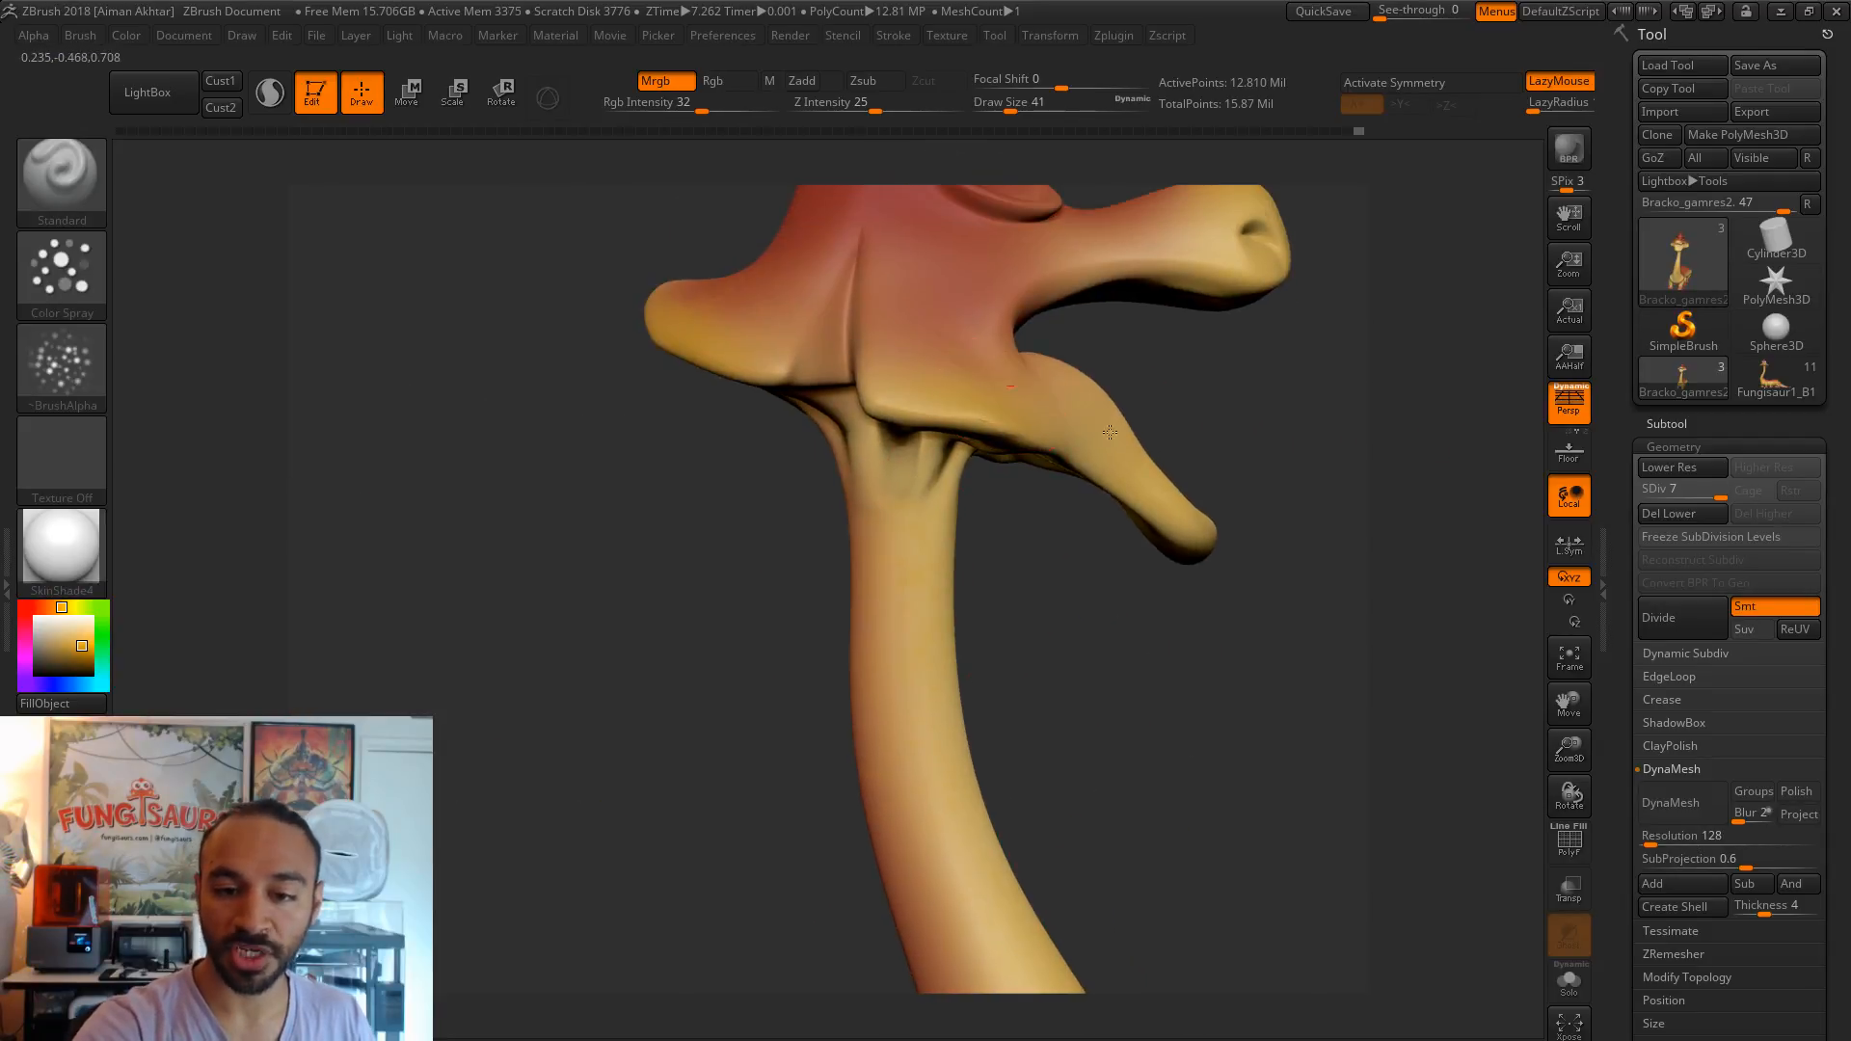
- Sample the red from the head and spray it at draw size 23 along the neck's red-to-yellow transition
left_click_drag(73, 644, 848, 204)
left_click_drag(1256, 550, 1253, 771, "alt")
key("s")
left_click_drag(873, 419, 866, 419)
left_click_drag(1041, 806, 1090, 507, "alt")
key("s")
mouse_move(906, 420)
left_mouse_down()
mouse_move(922, 675)
mouse_move(933, 537)
mouse_move(939, 579)
left_mouse_up()
left_click_drag(1080, 634, 963, 442, "alt")
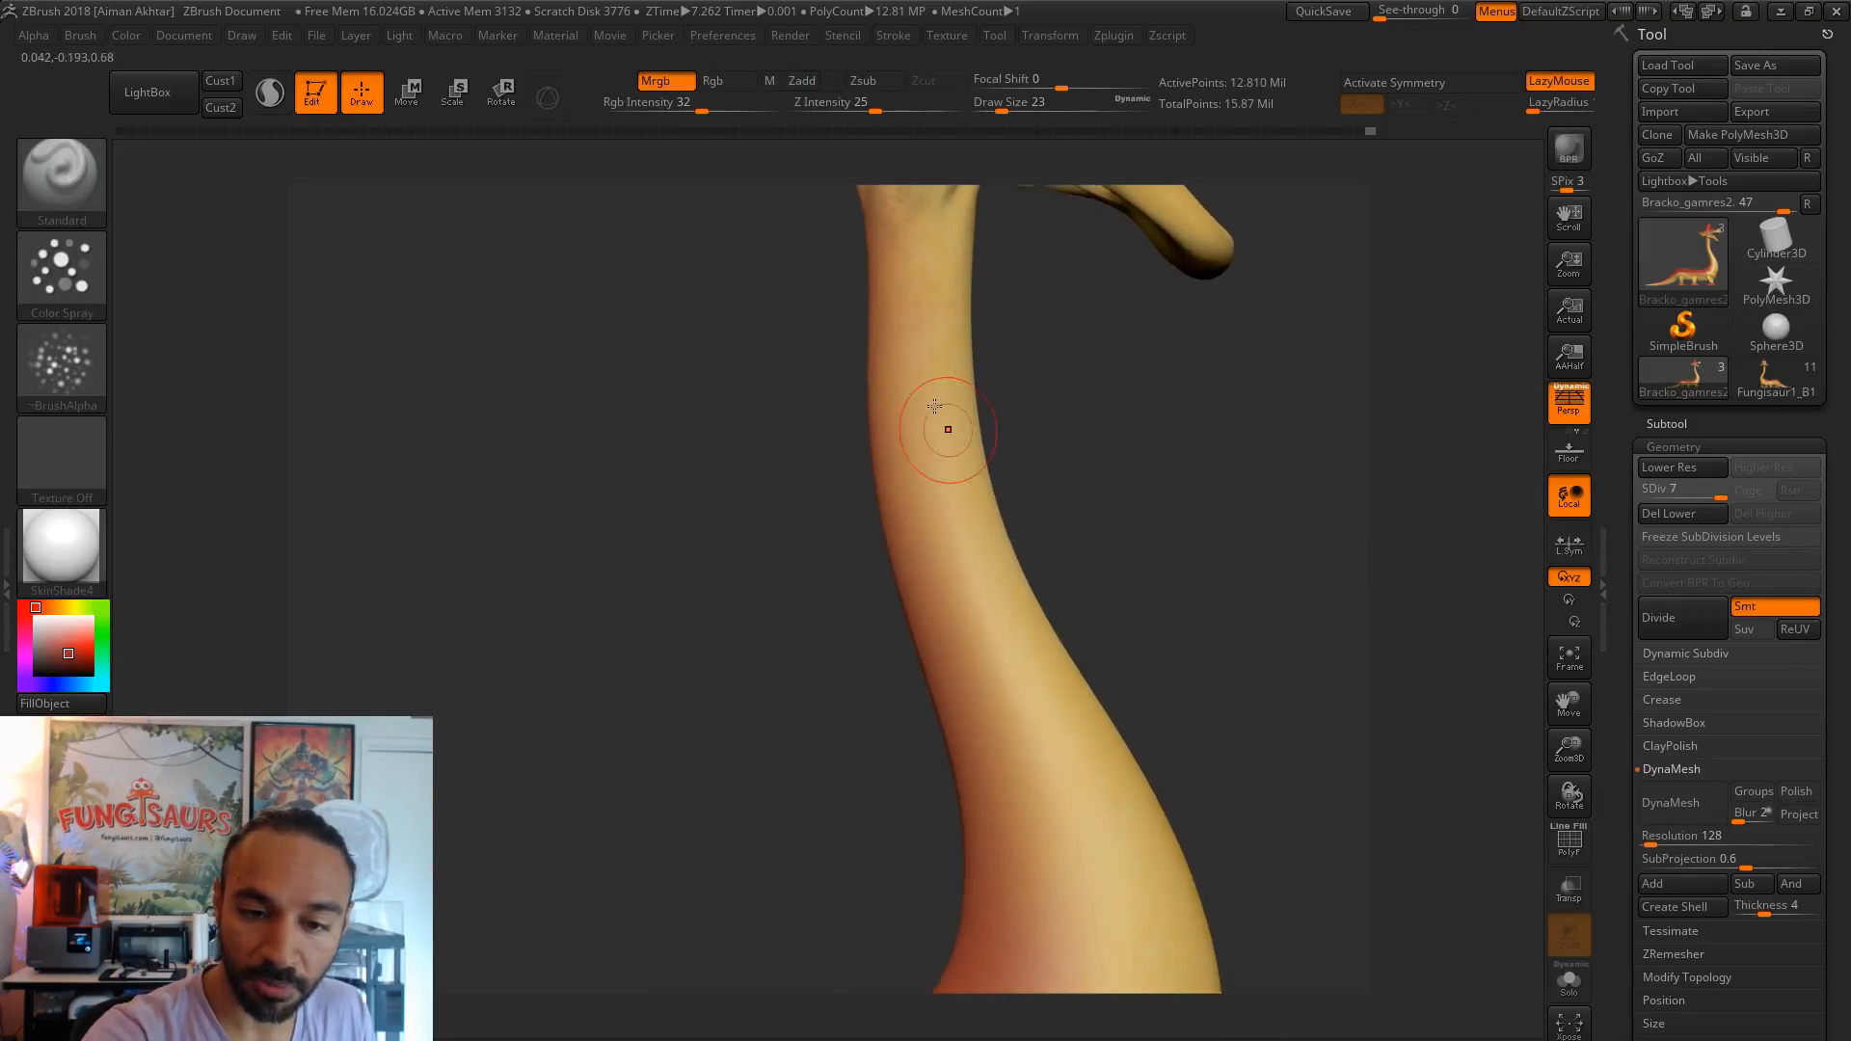
mouse_move(1027, 812)
left_mouse_down("alt")
mouse_move(1031, 742)
mouse_move(1148, 517)
left_mouse_up("alt")
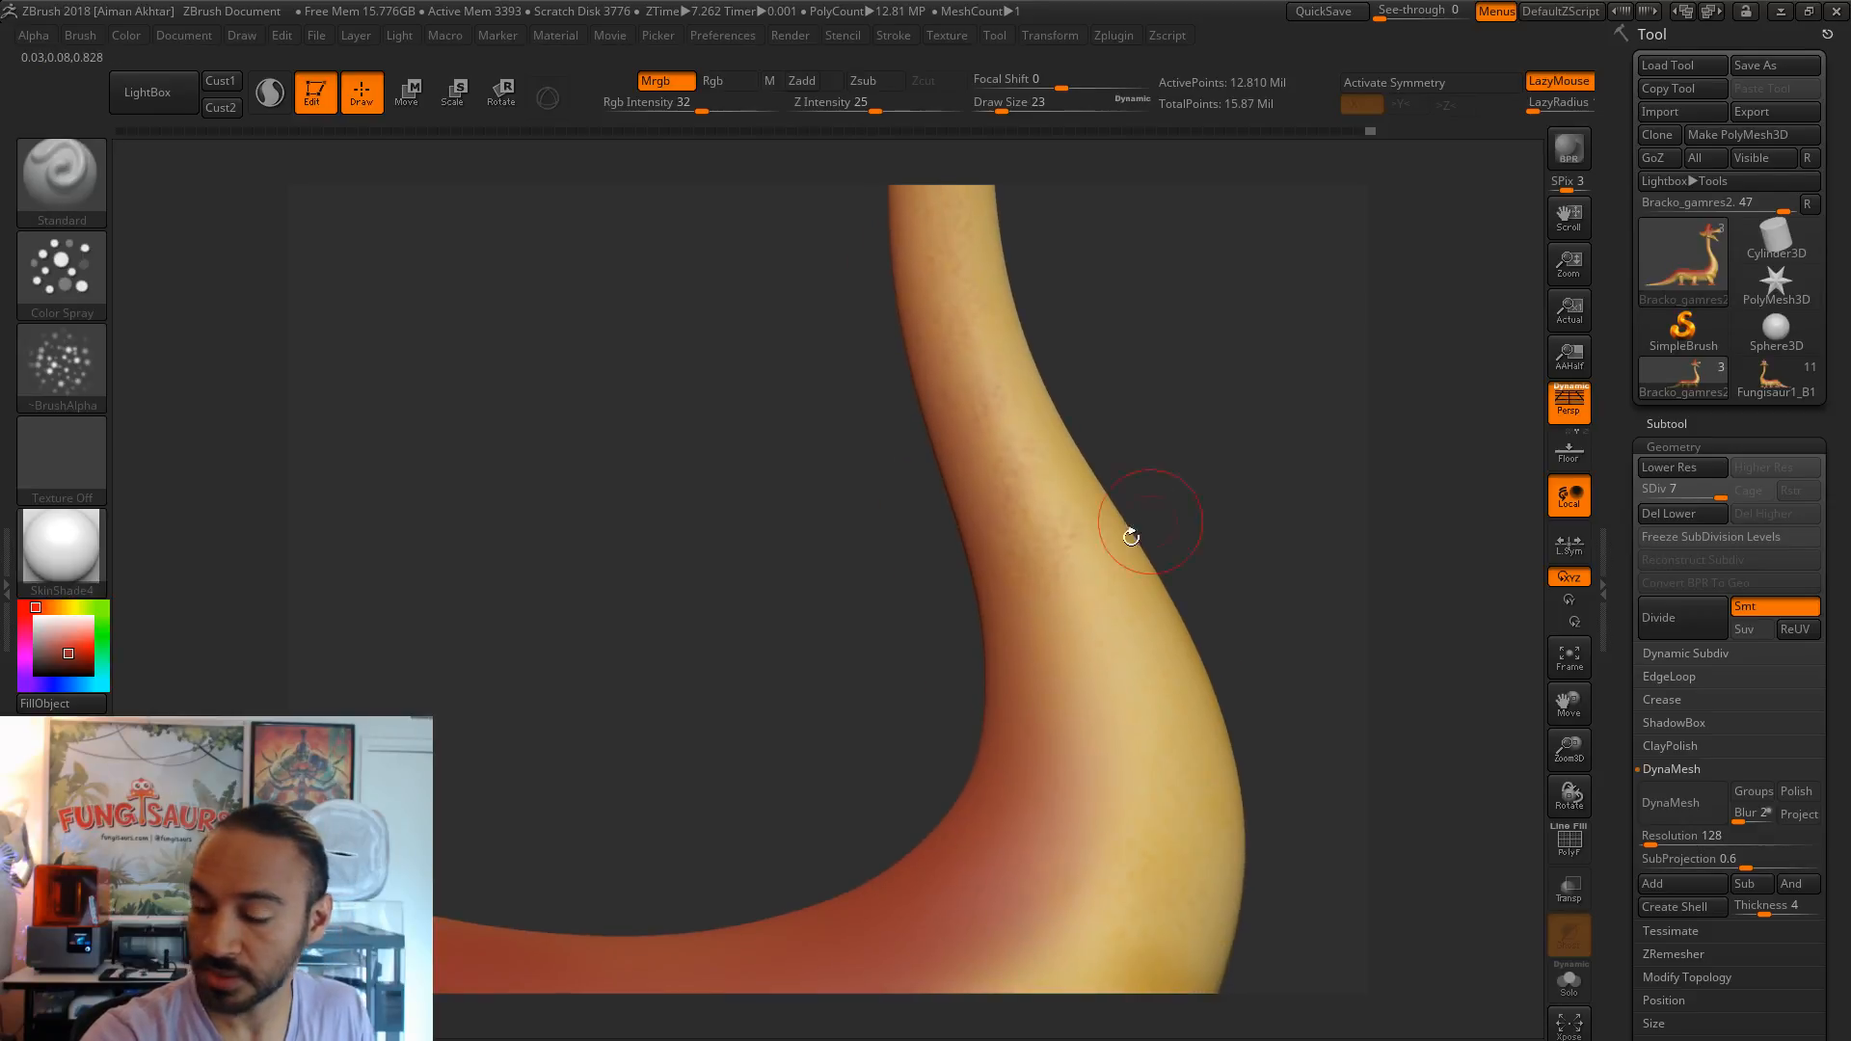
left_click_drag(1039, 783, 1115, 531, "alt")
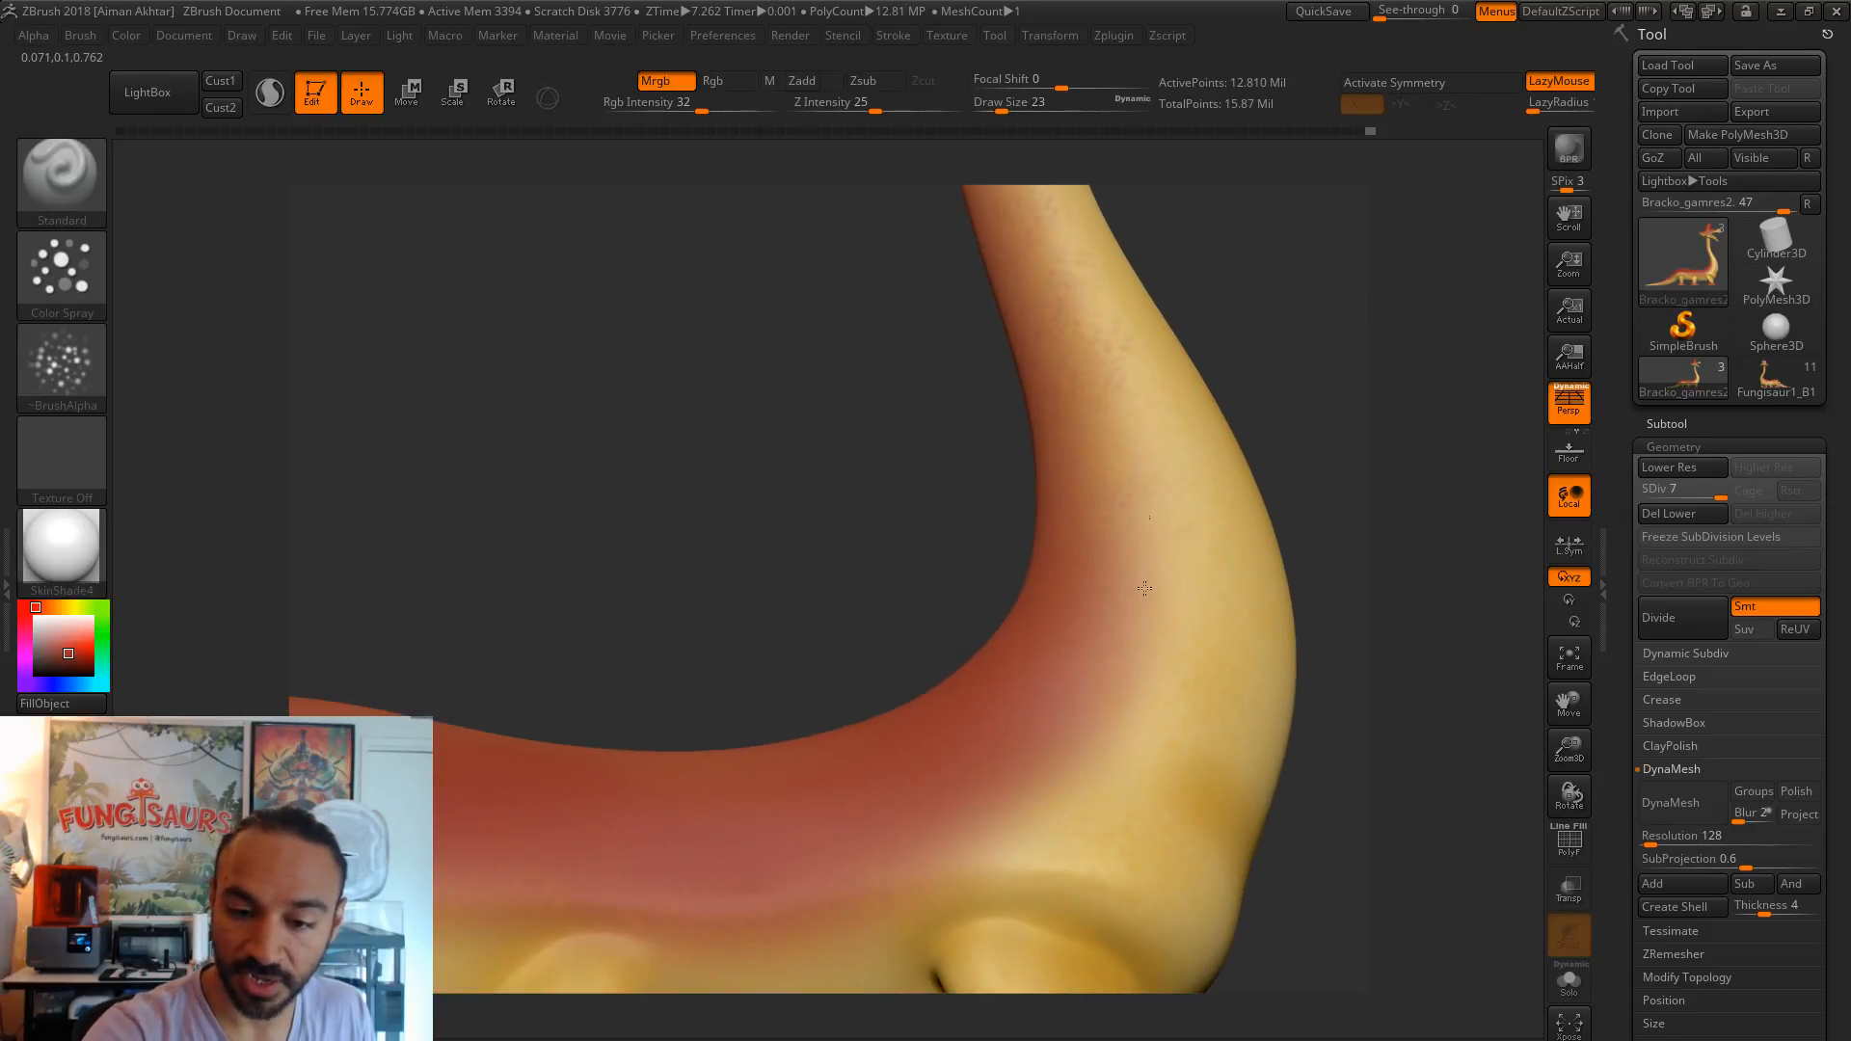
- Spray red specks along the colour transition of the back, hip and tail down to the tail tip
left_click_drag(762, 561, 1087, 349, "alt")
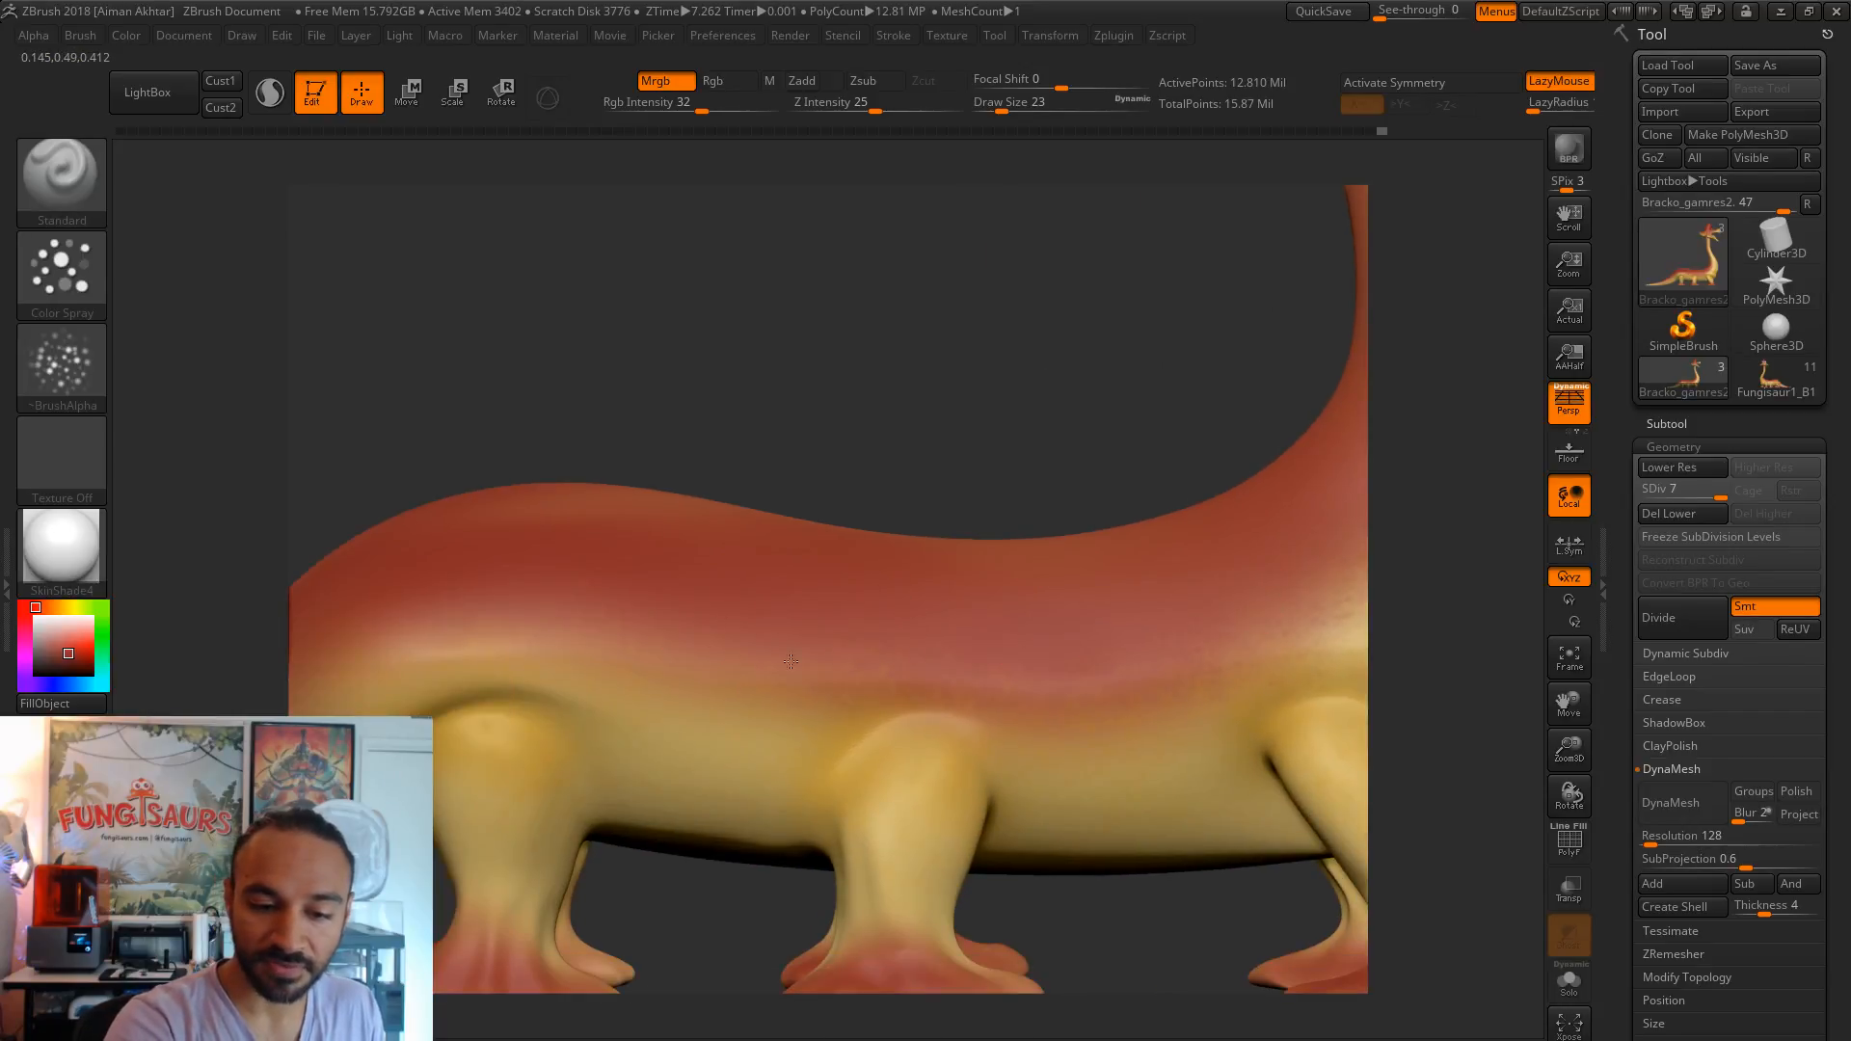
left_click_drag(791, 390, 872, 520)
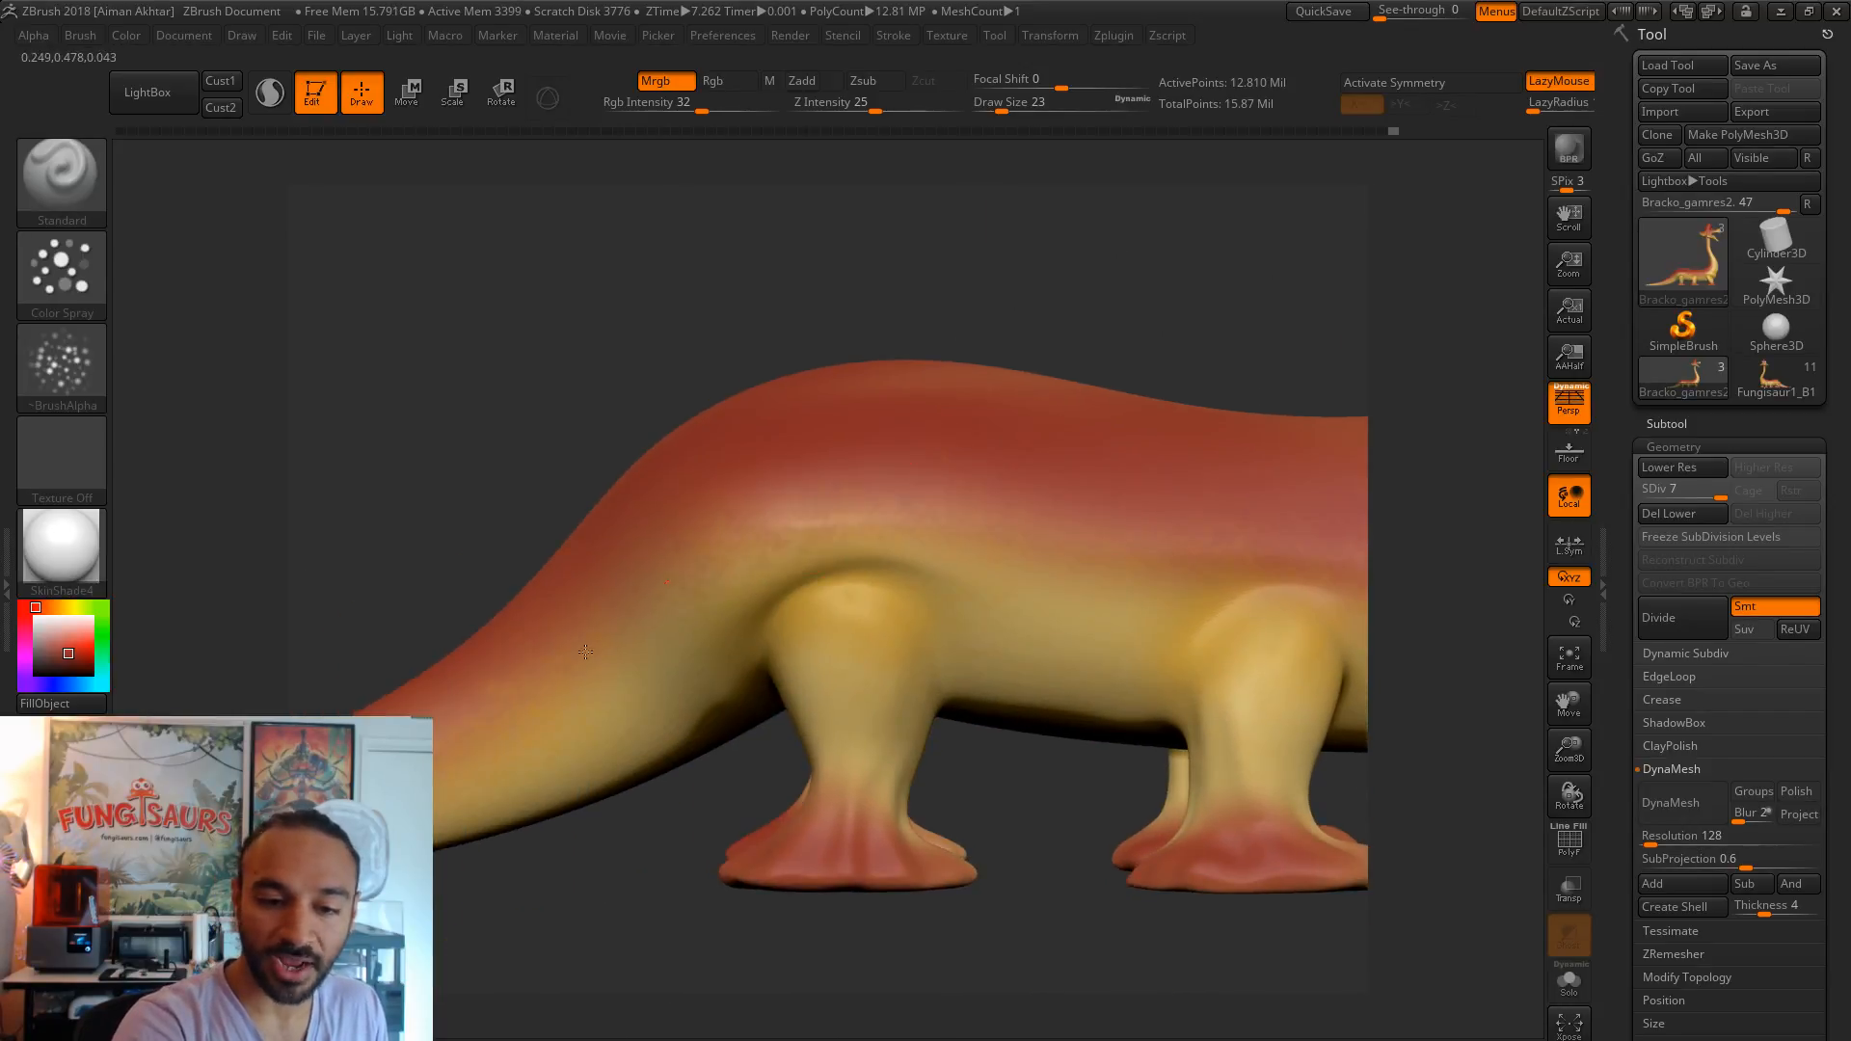
left_click_drag(478, 516, 771, 397, "alt")
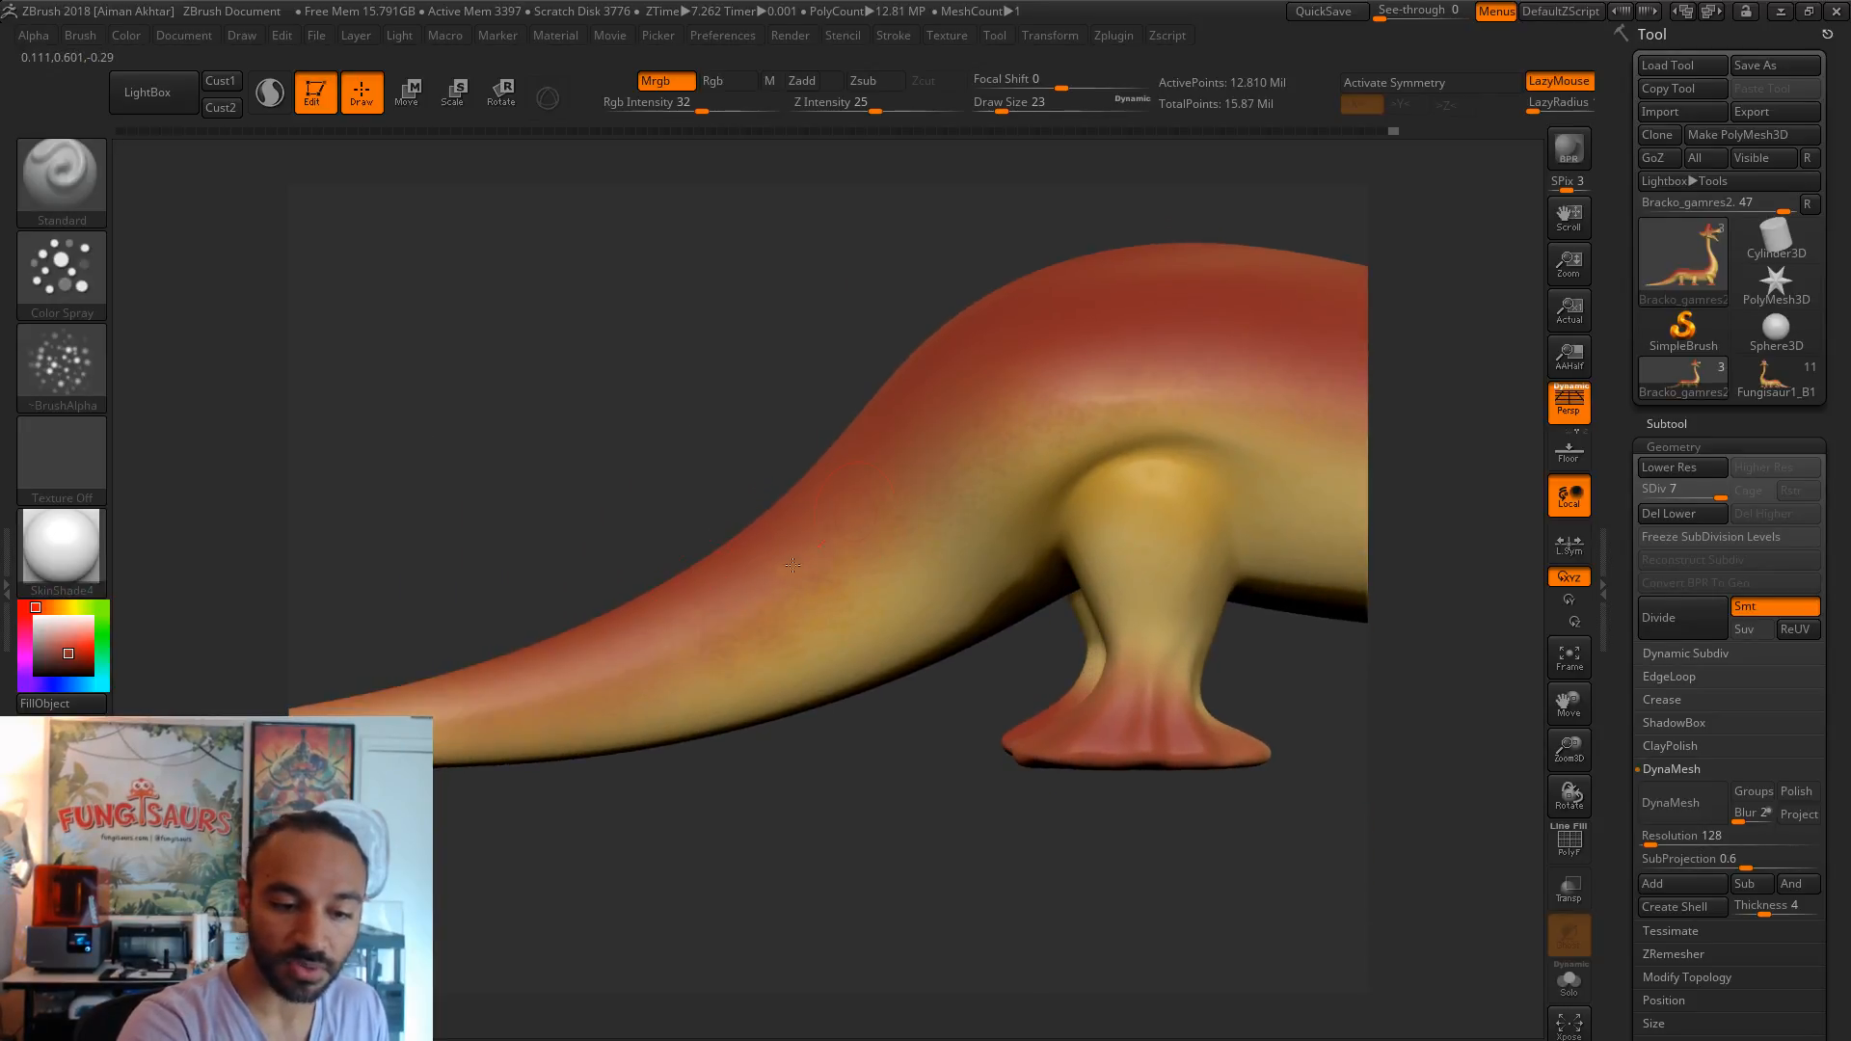
left_click_drag(457, 763, 363, 696)
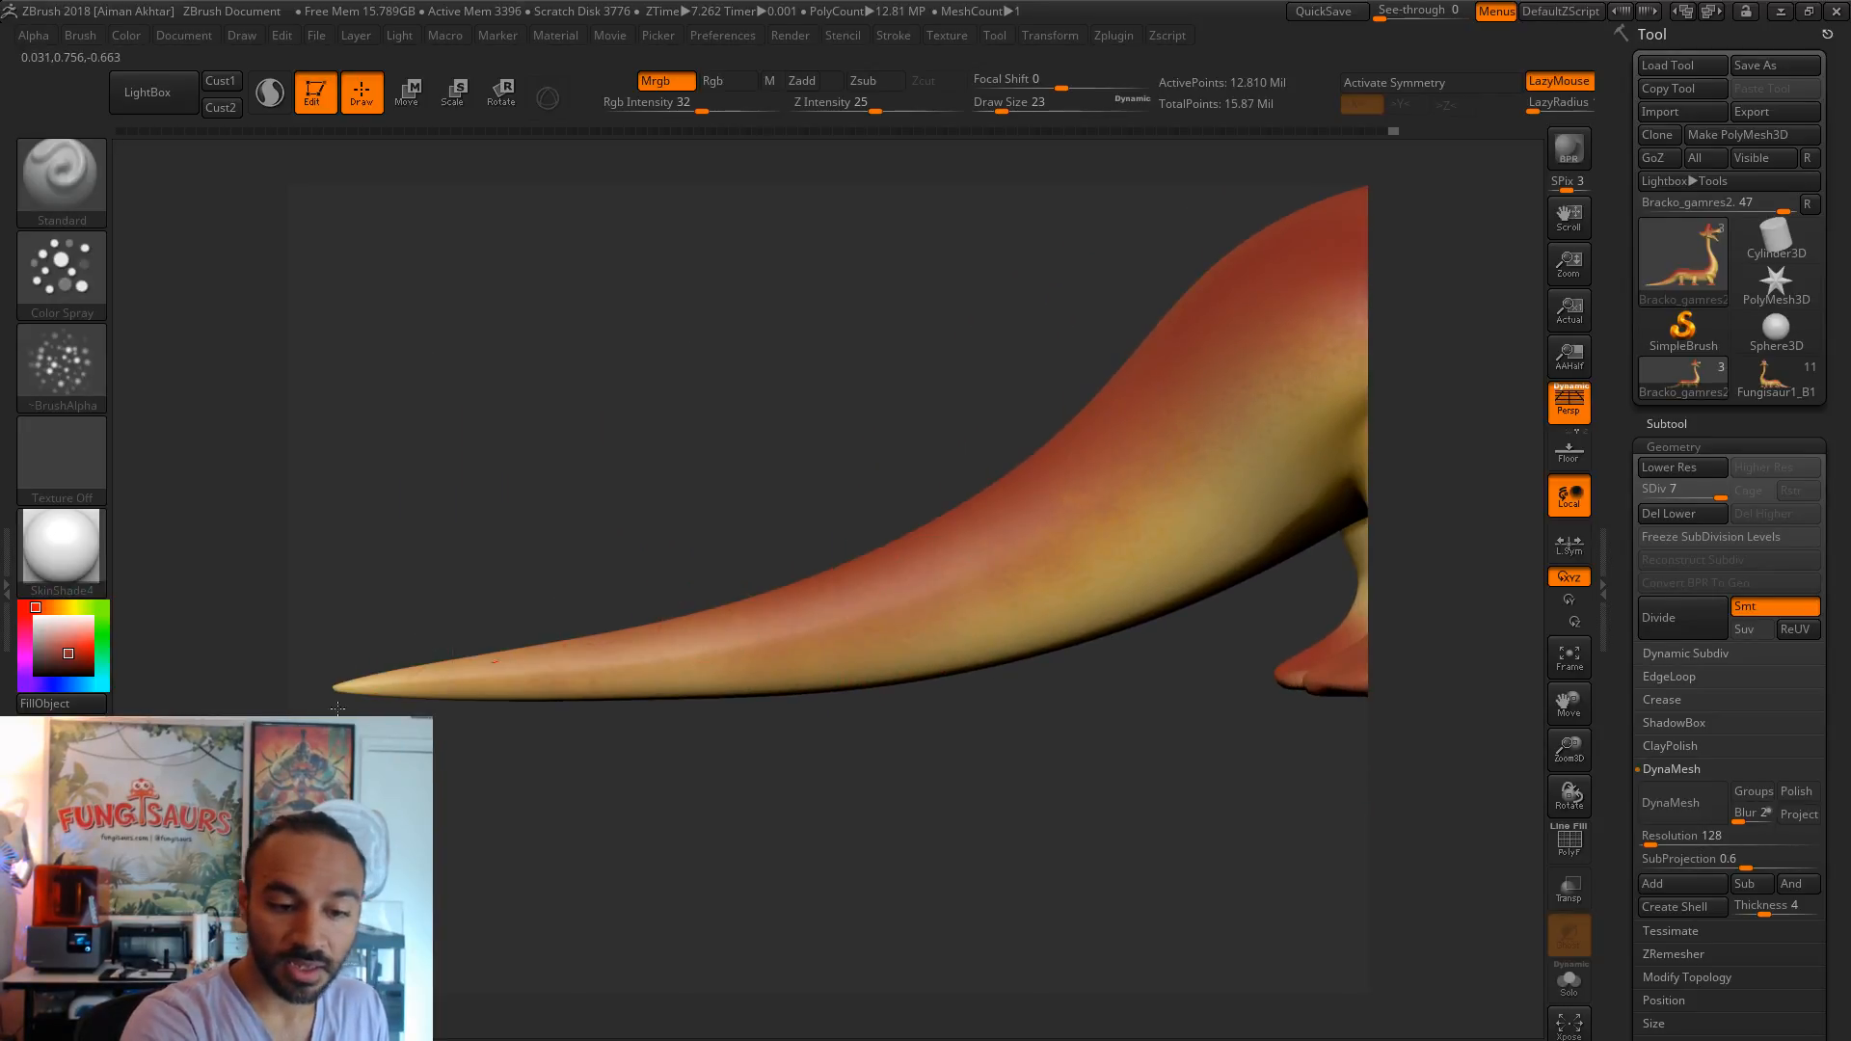
- Spray red specks along the opposite side's colour transition, from the tail over the back and chest up the neck
left_click_drag(909, 760, 1256, 636)
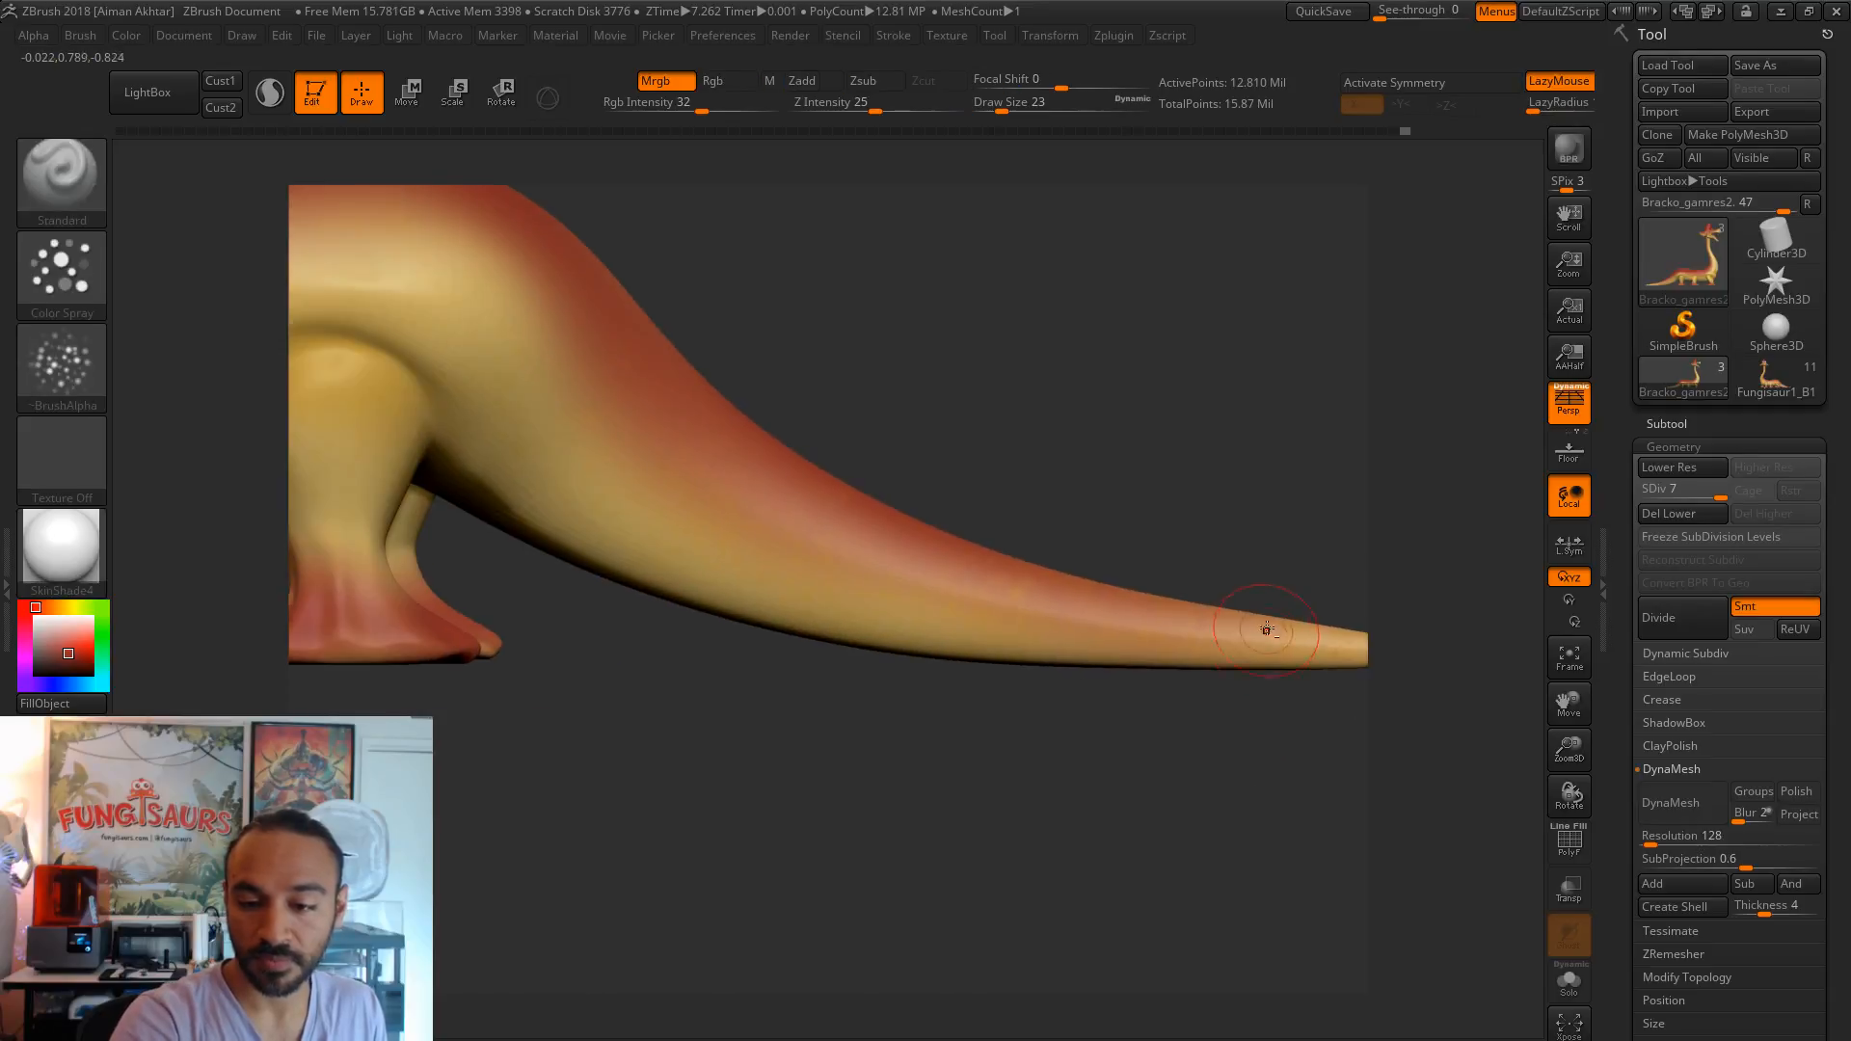
left_click_drag(795, 300, 1277, 539, "alt")
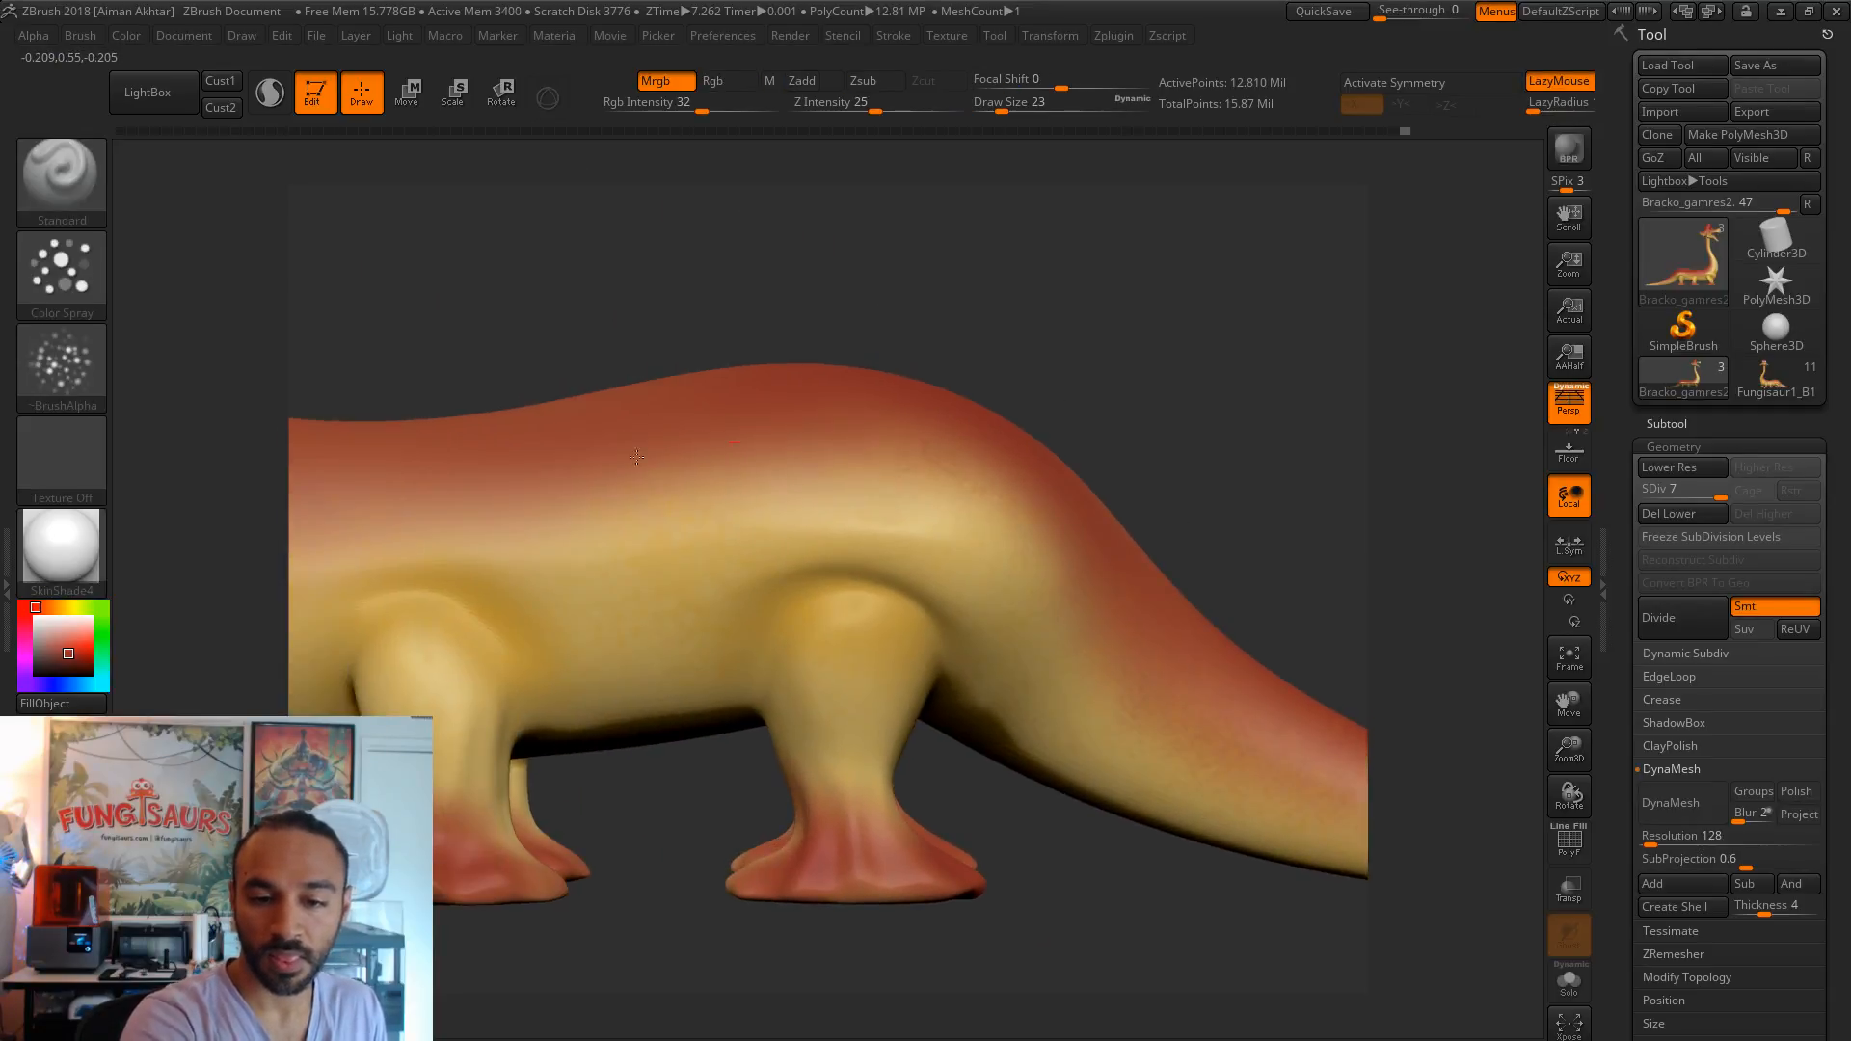
left_click_drag(1069, 318, 1185, 467, "alt")
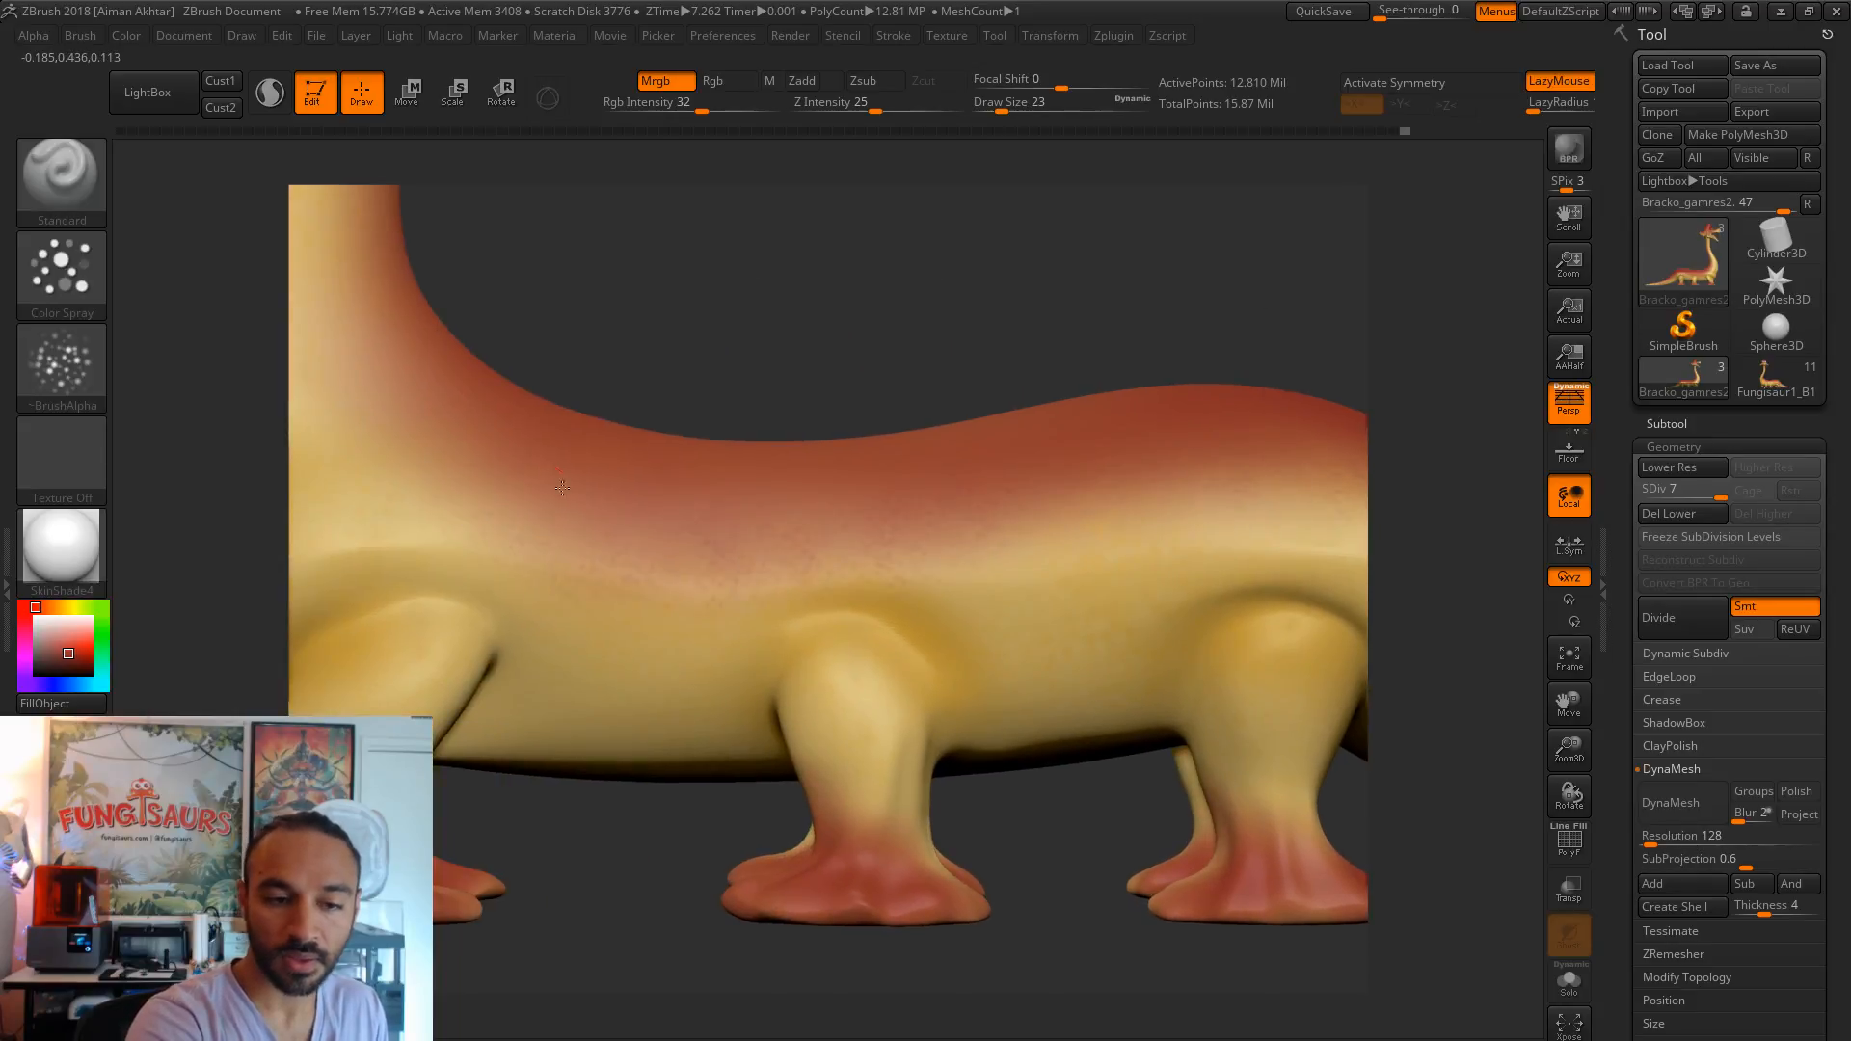
left_click_drag(765, 343, 623, 495, "alt")
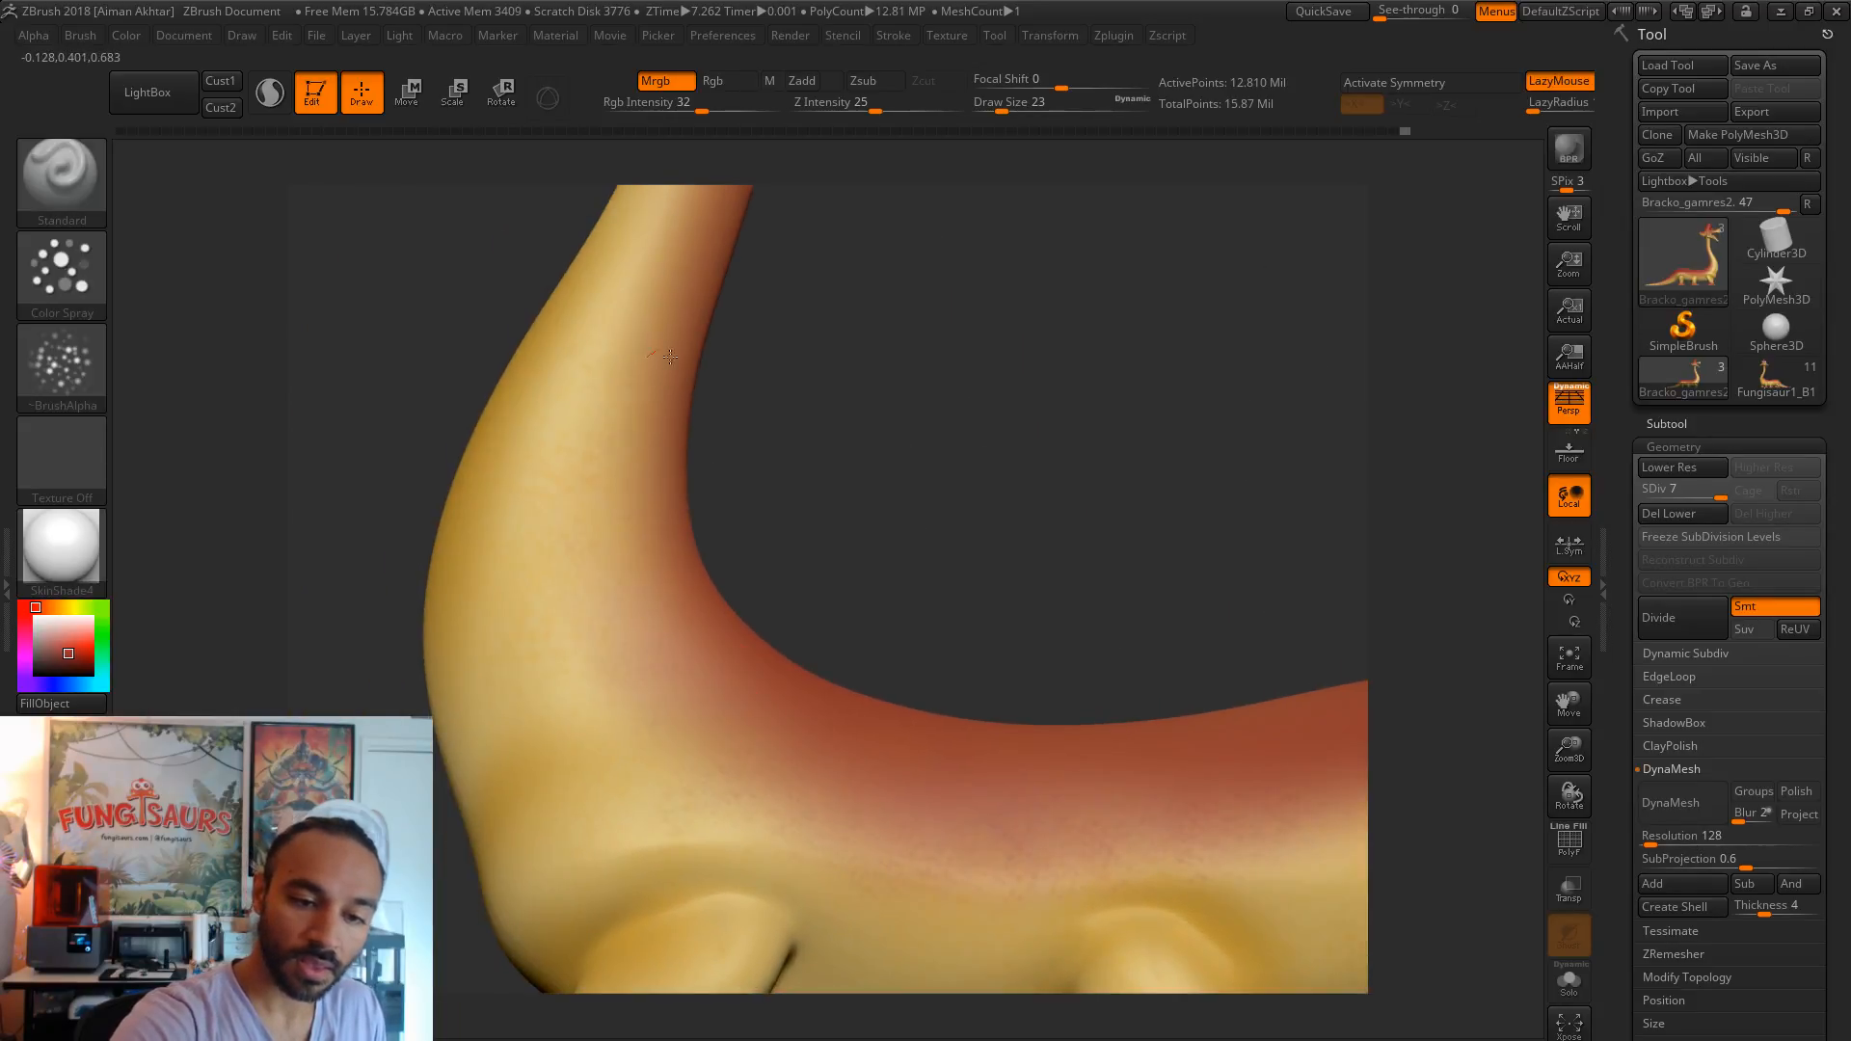
left_click_drag(772, 215, 715, 568, "alt")
left_click_drag(735, 445, 681, 975, "alt")
left_click_drag(751, 524, 830, 796, "alt")
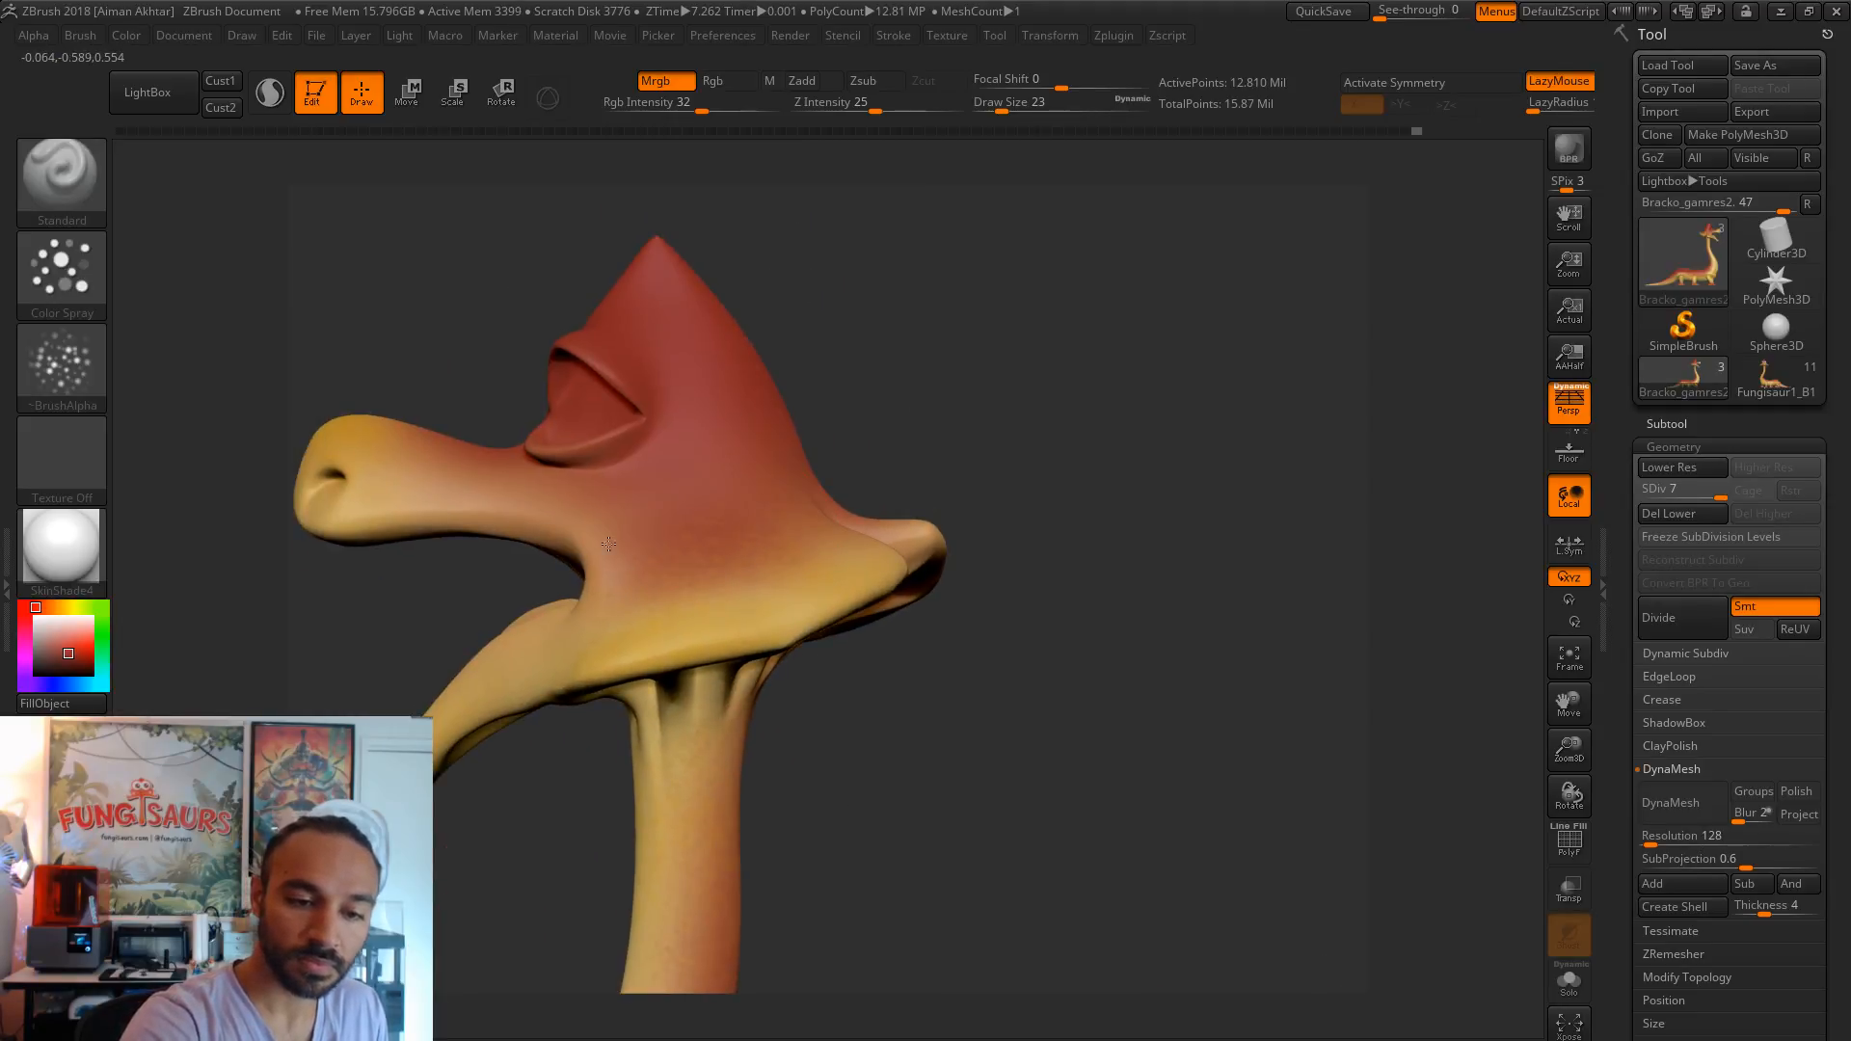
- Spray red specks over the head's colour transition on one cheek, the frill and the snout
left_click_drag(1057, 463, 952, 480)
mouse_move(1253, 395)
left_mouse_down()
mouse_move(1188, 631)
mouse_move(1020, 1022)
left_mouse_up()
left_click_drag(1016, 667, 967, 604)
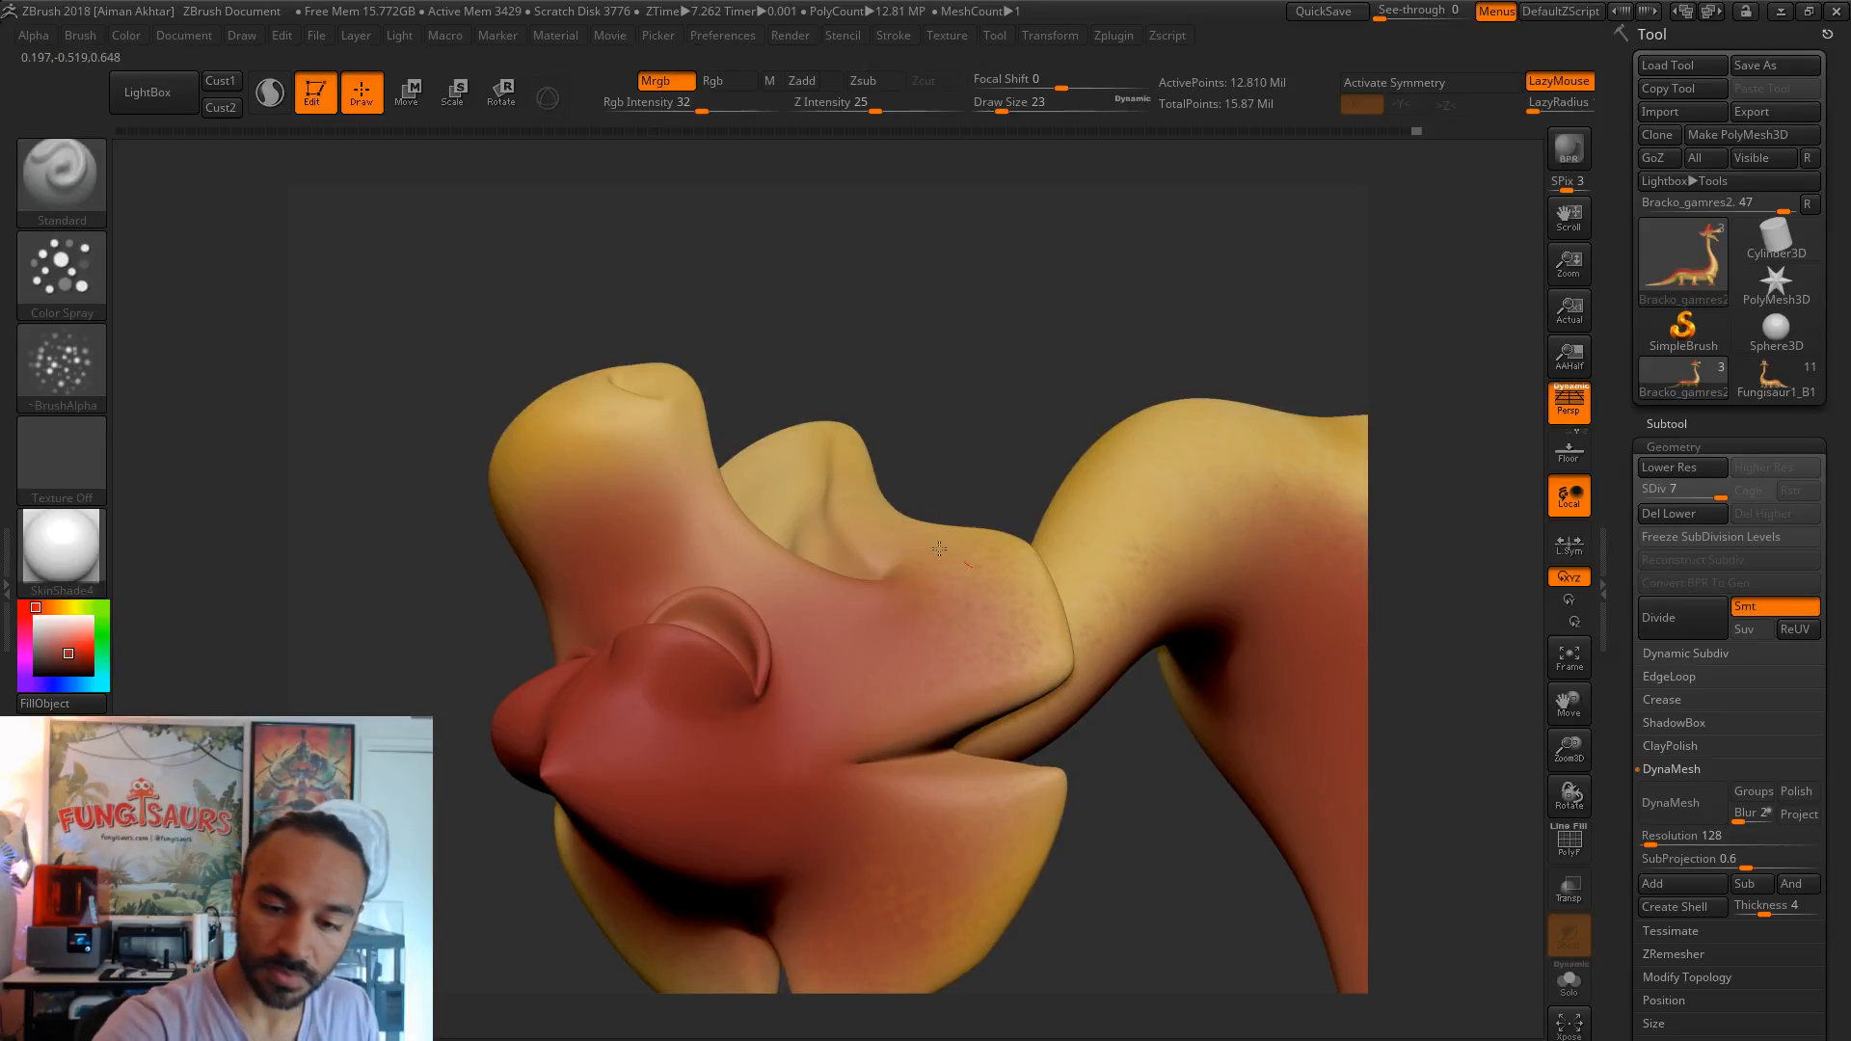
left_click_drag(989, 376, 885, 582)
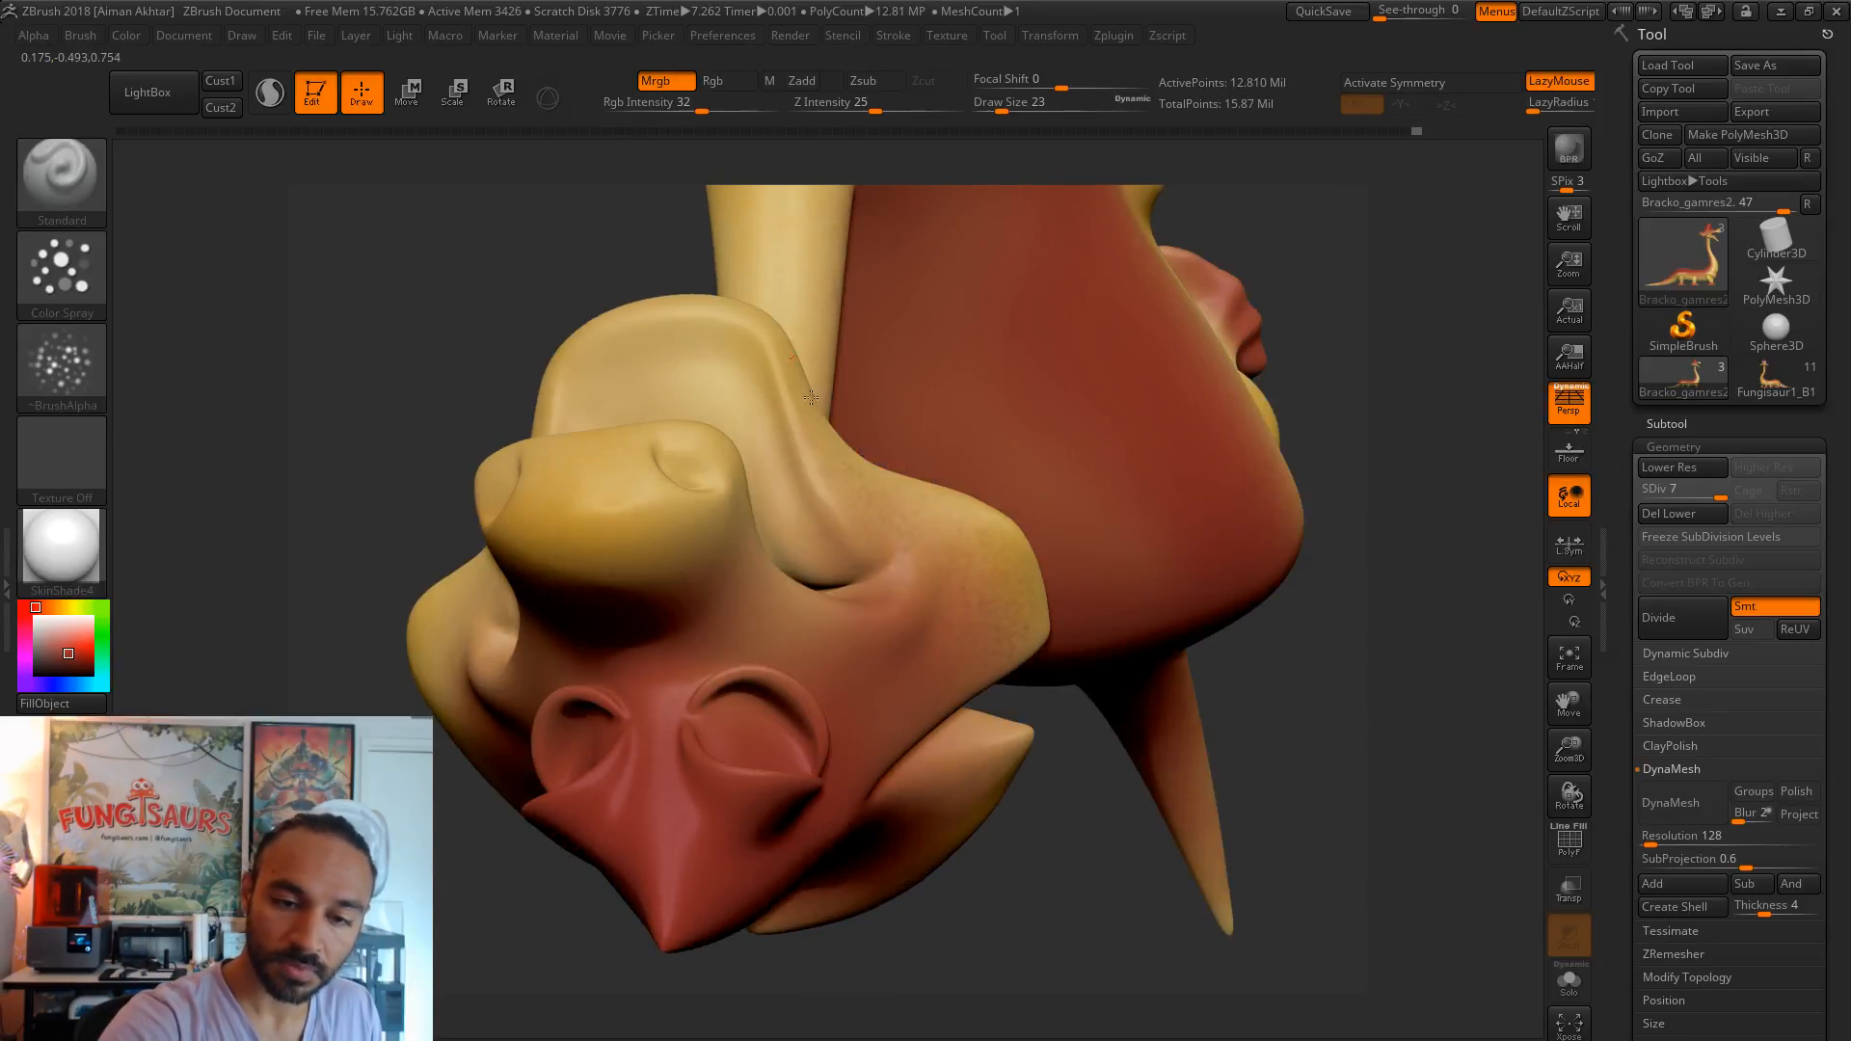
left_click_drag(1148, 588, 1128, 482)
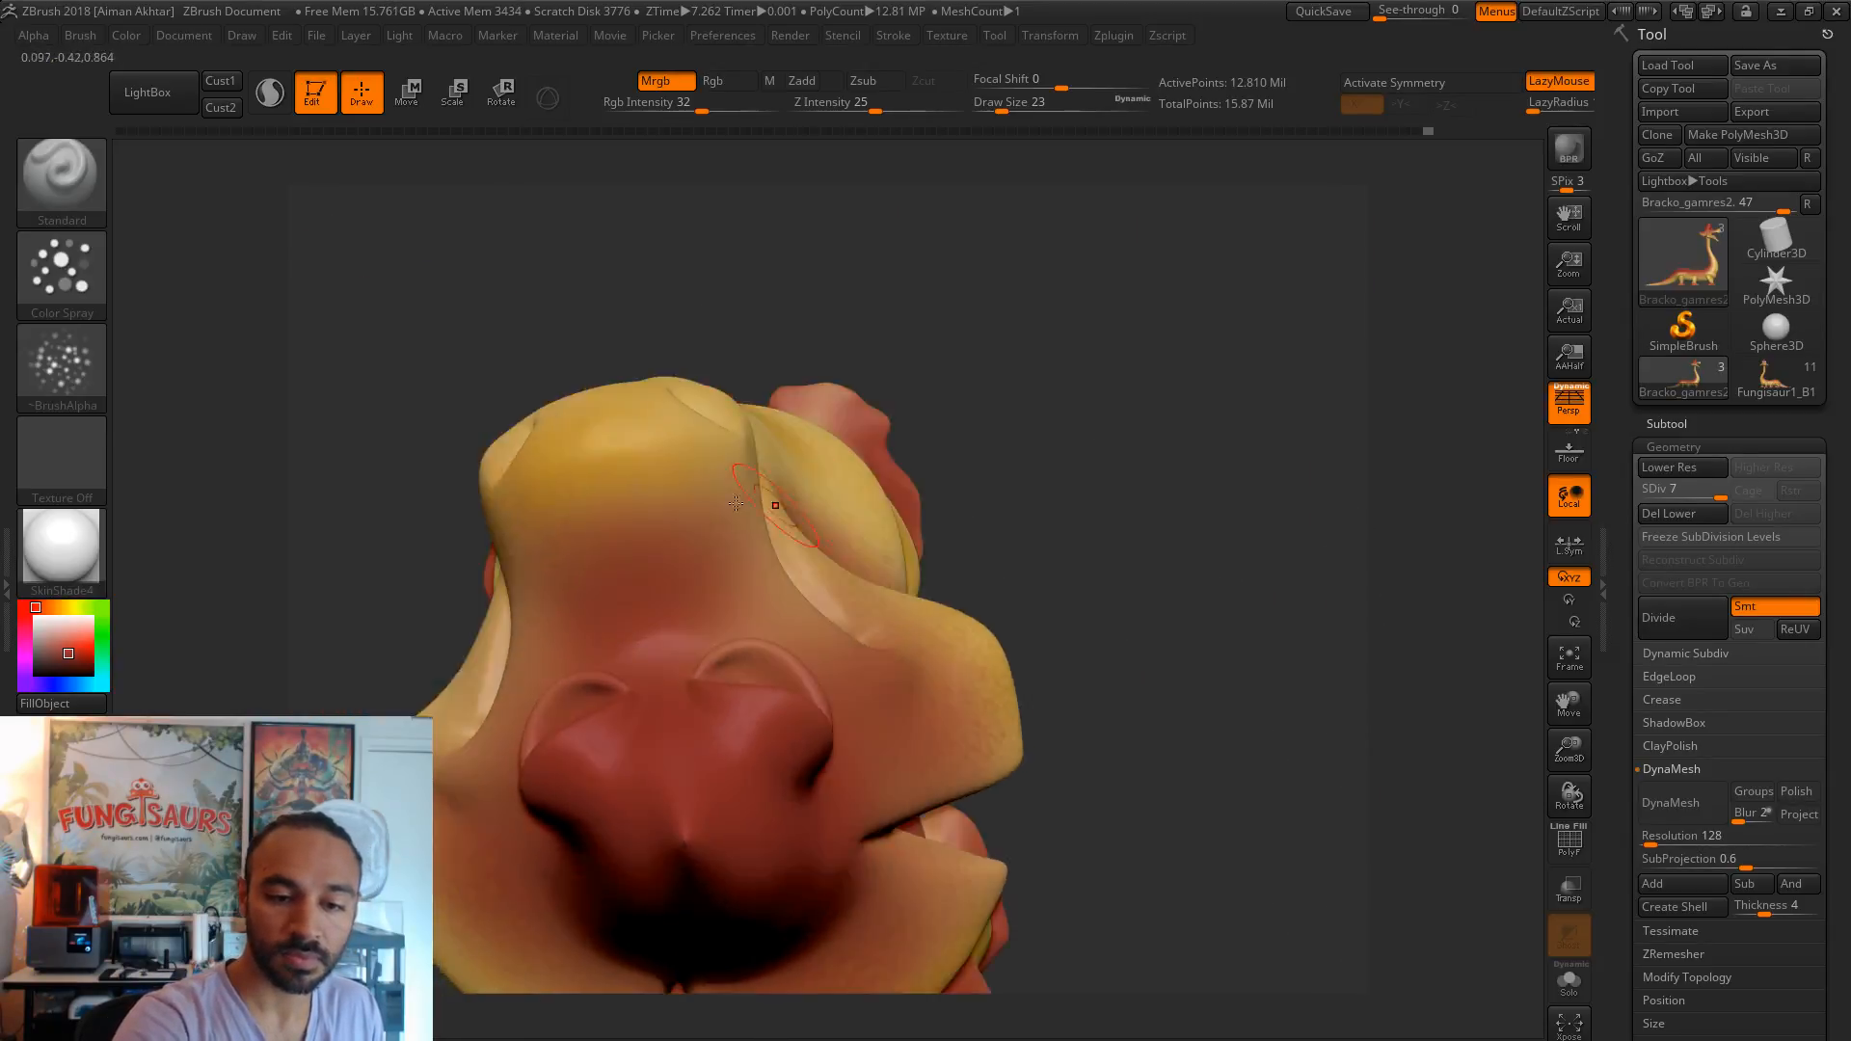
mouse_move(539, 516)
left_mouse_down()
mouse_move(694, 466)
mouse_move(934, 453)
mouse_move(946, 495)
mouse_move(886, 559)
left_mouse_up()
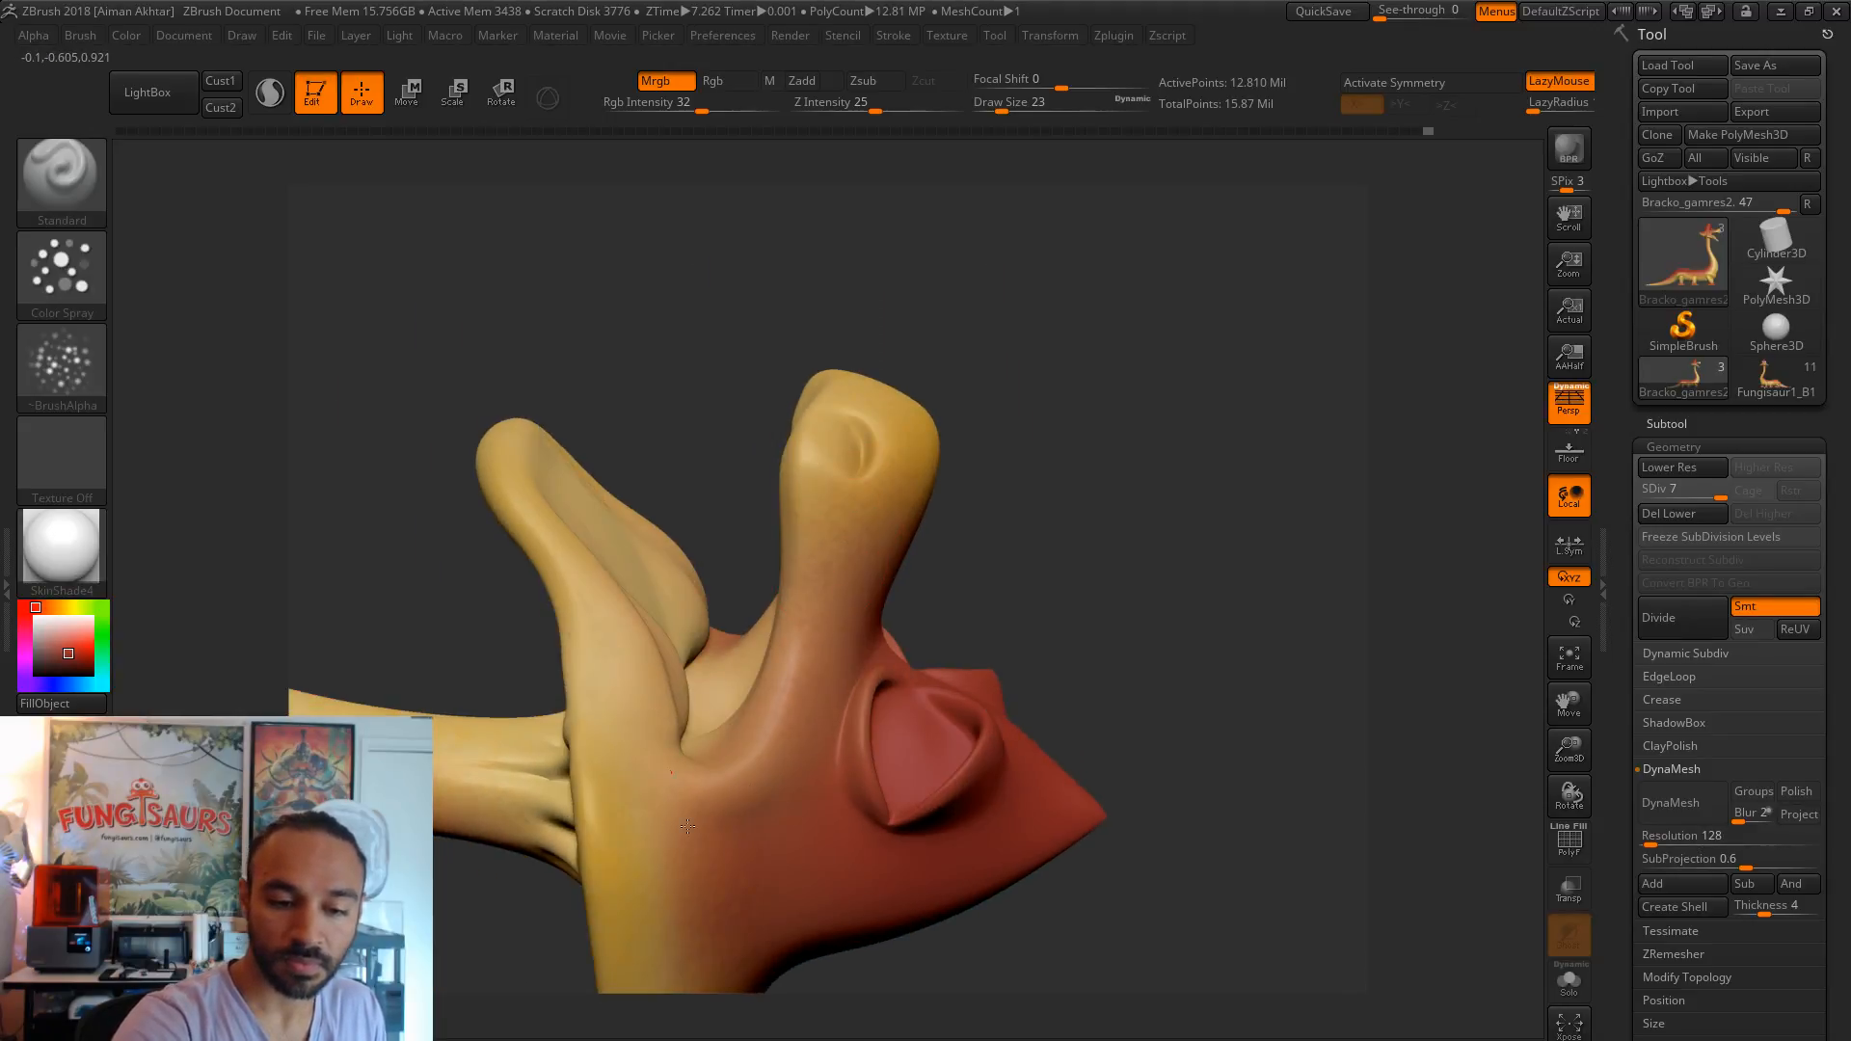
- Spray red specks over the cheek and frill transition on the other side of the head
mouse_move(603, 621)
left_mouse_down()
mouse_move(562, 529)
mouse_move(644, 801)
mouse_move(755, 772)
left_mouse_up()
mouse_move(1137, 617)
left_mouse_down()
mouse_move(951, 581)
mouse_move(785, 726)
mouse_move(859, 488)
mouse_move(907, 792)
mouse_move(724, 733)
left_mouse_up()
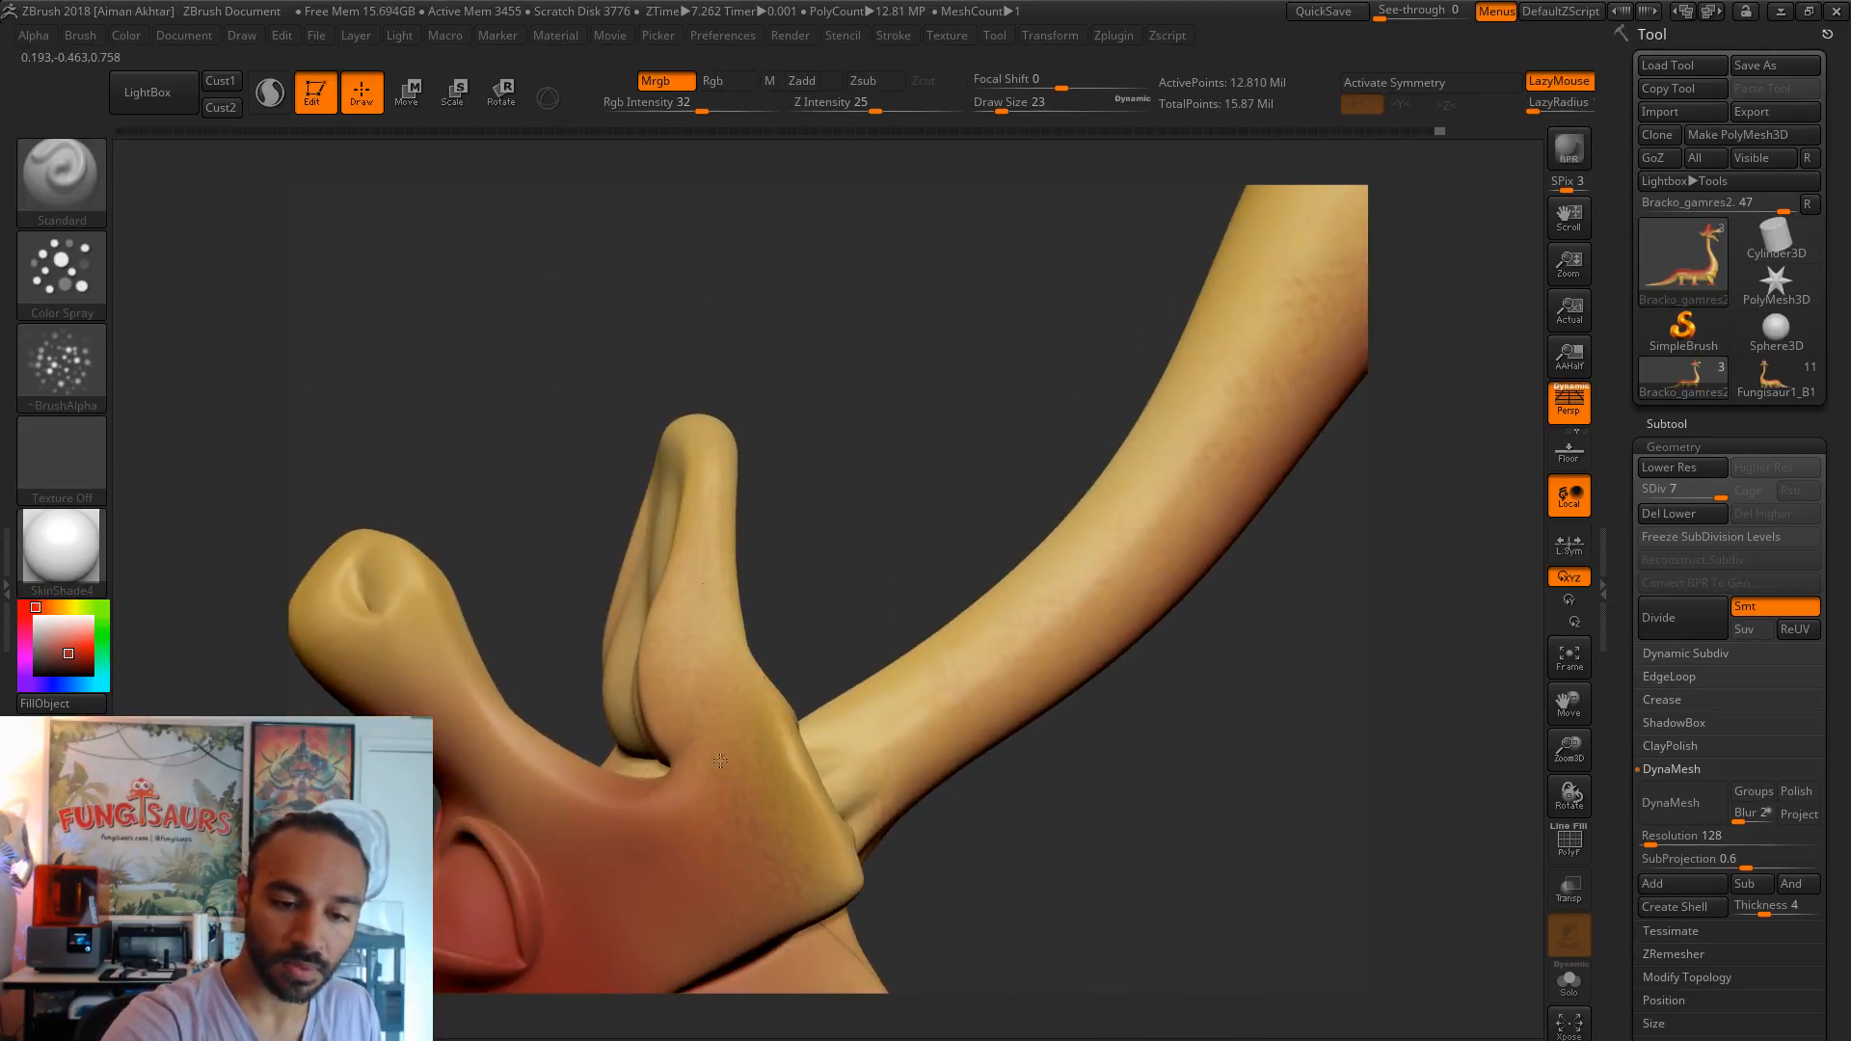
left_click_drag(1068, 805, 876, 795)
left_click_drag(1231, 797, 1229, 713)
mouse_move(719, 582)
left_mouse_down()
mouse_move(1302, 488)
mouse_move(1023, 388)
mouse_move(1224, 453)
mouse_move(1250, 665)
mouse_move(1385, 797)
left_mouse_up()
left_click_drag(1316, 668, 1133, 771, "alt")
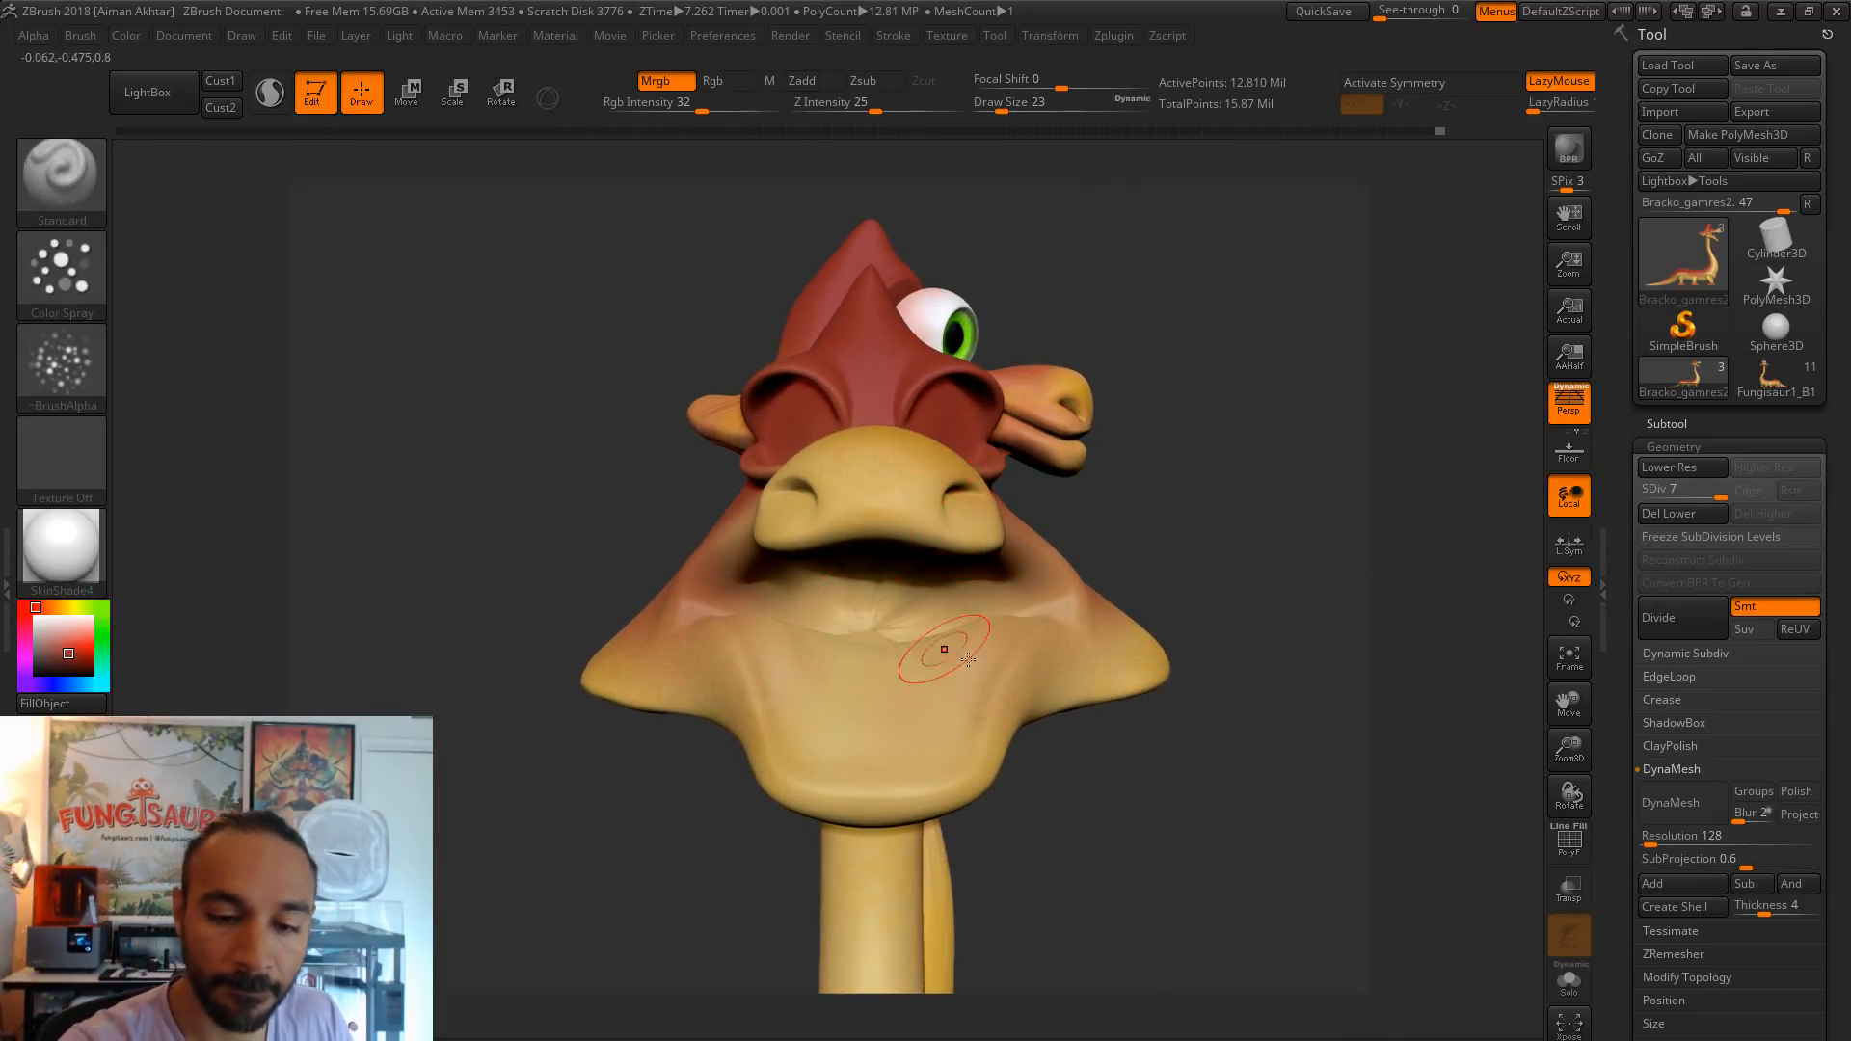
- Set the draw size to 25 and try spraying a lighter pinkish red inside the lower jaw
key("s")
left_click_drag(961, 701, 965, 701)
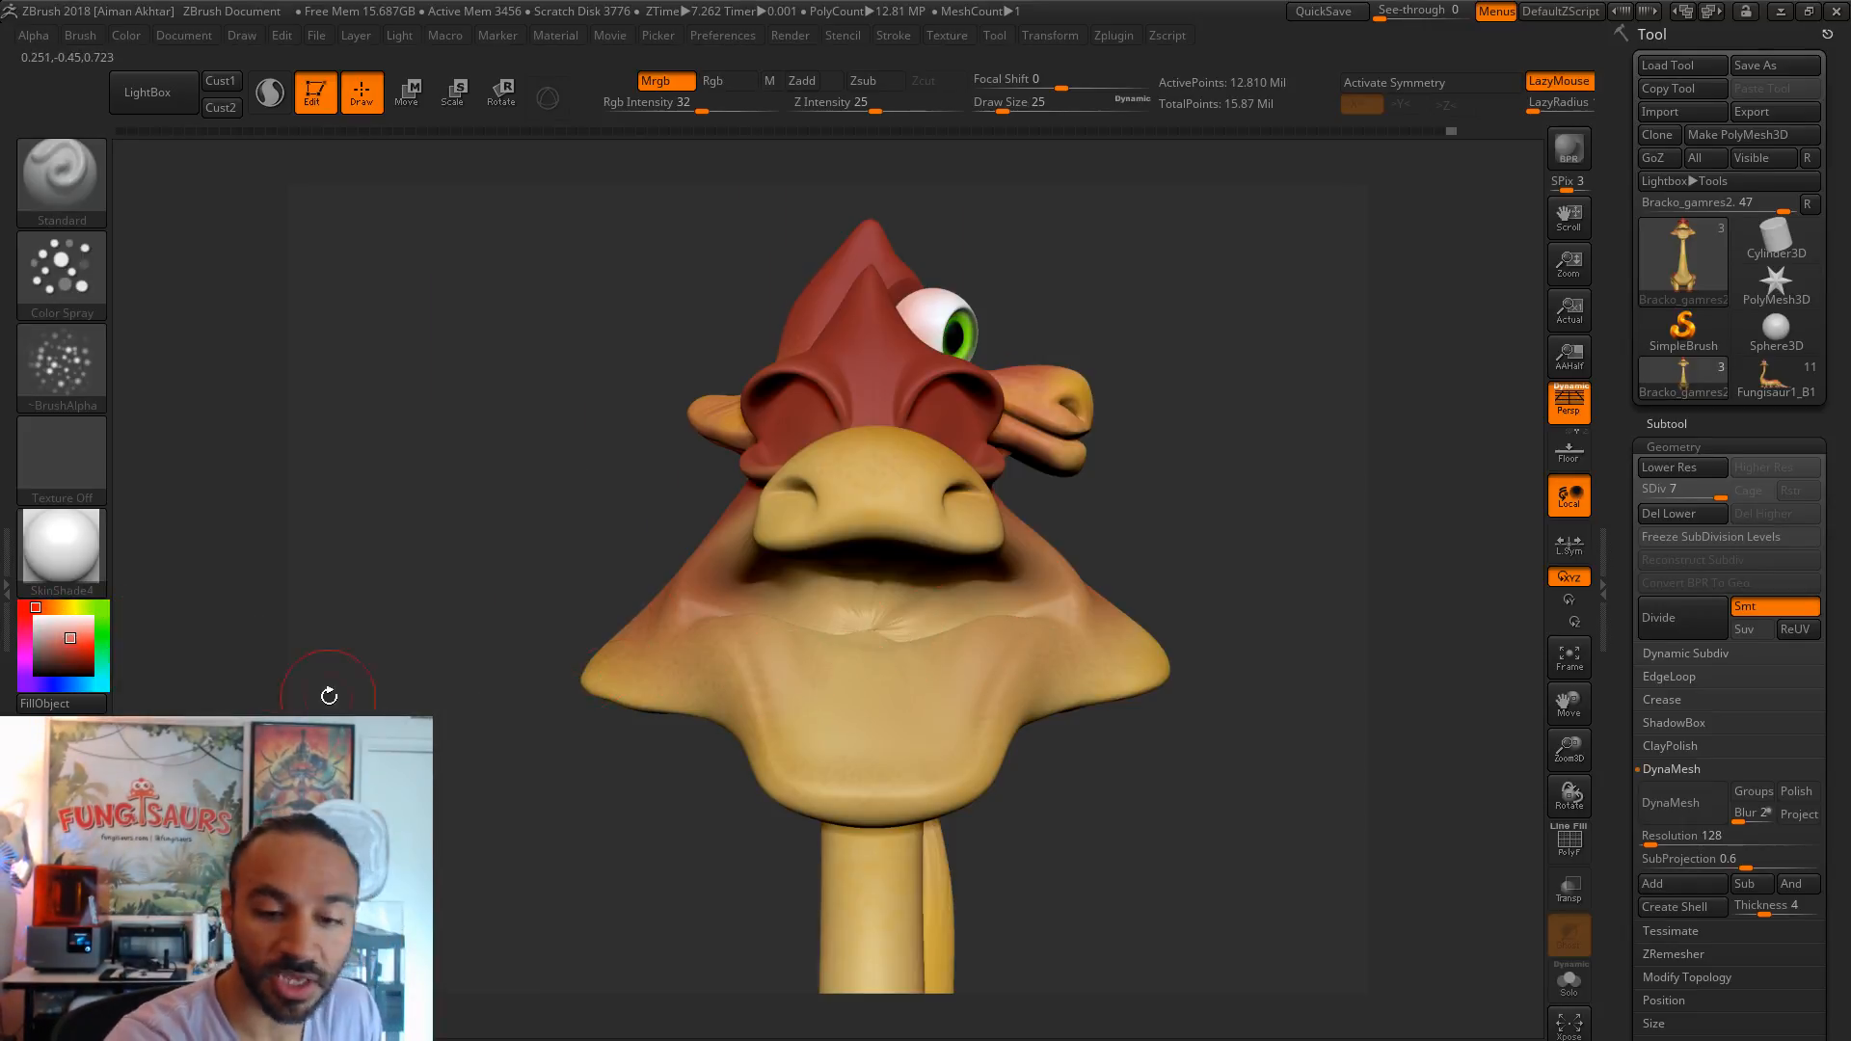
left_click_drag(918, 668, 848, 689)
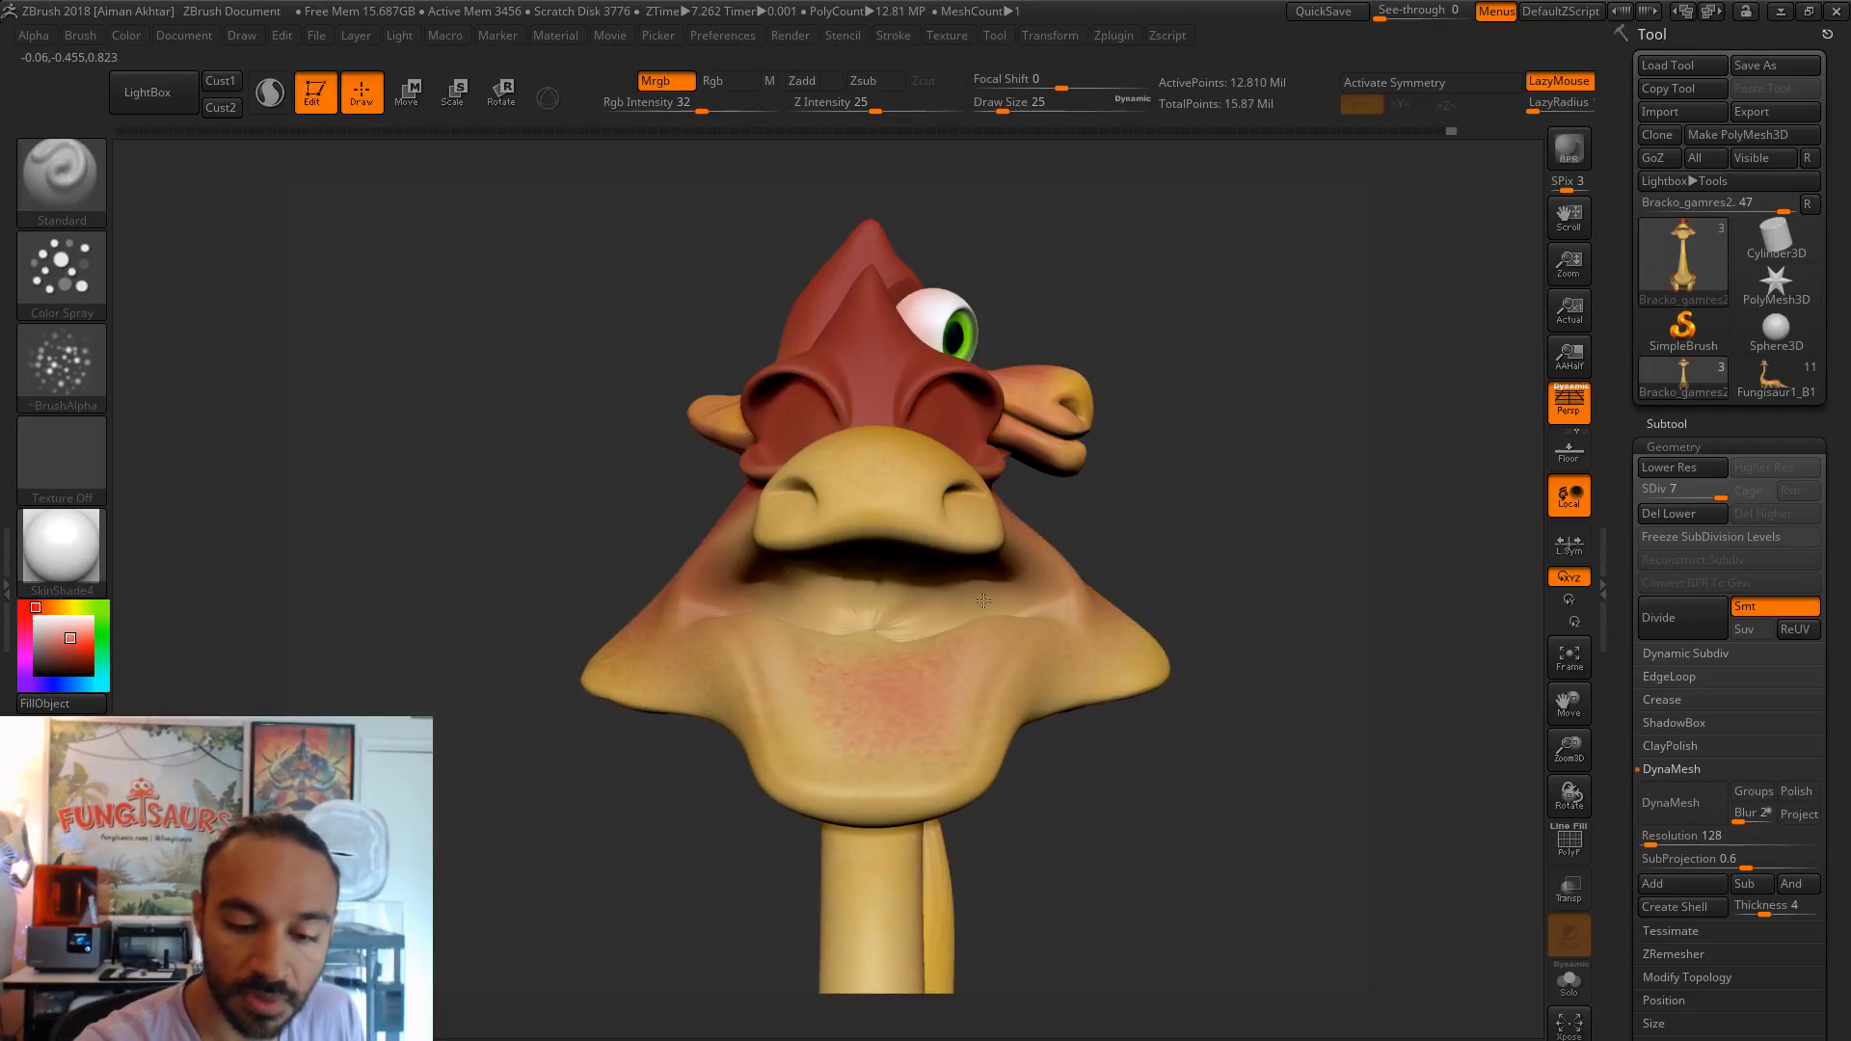
key("ctrl+z")
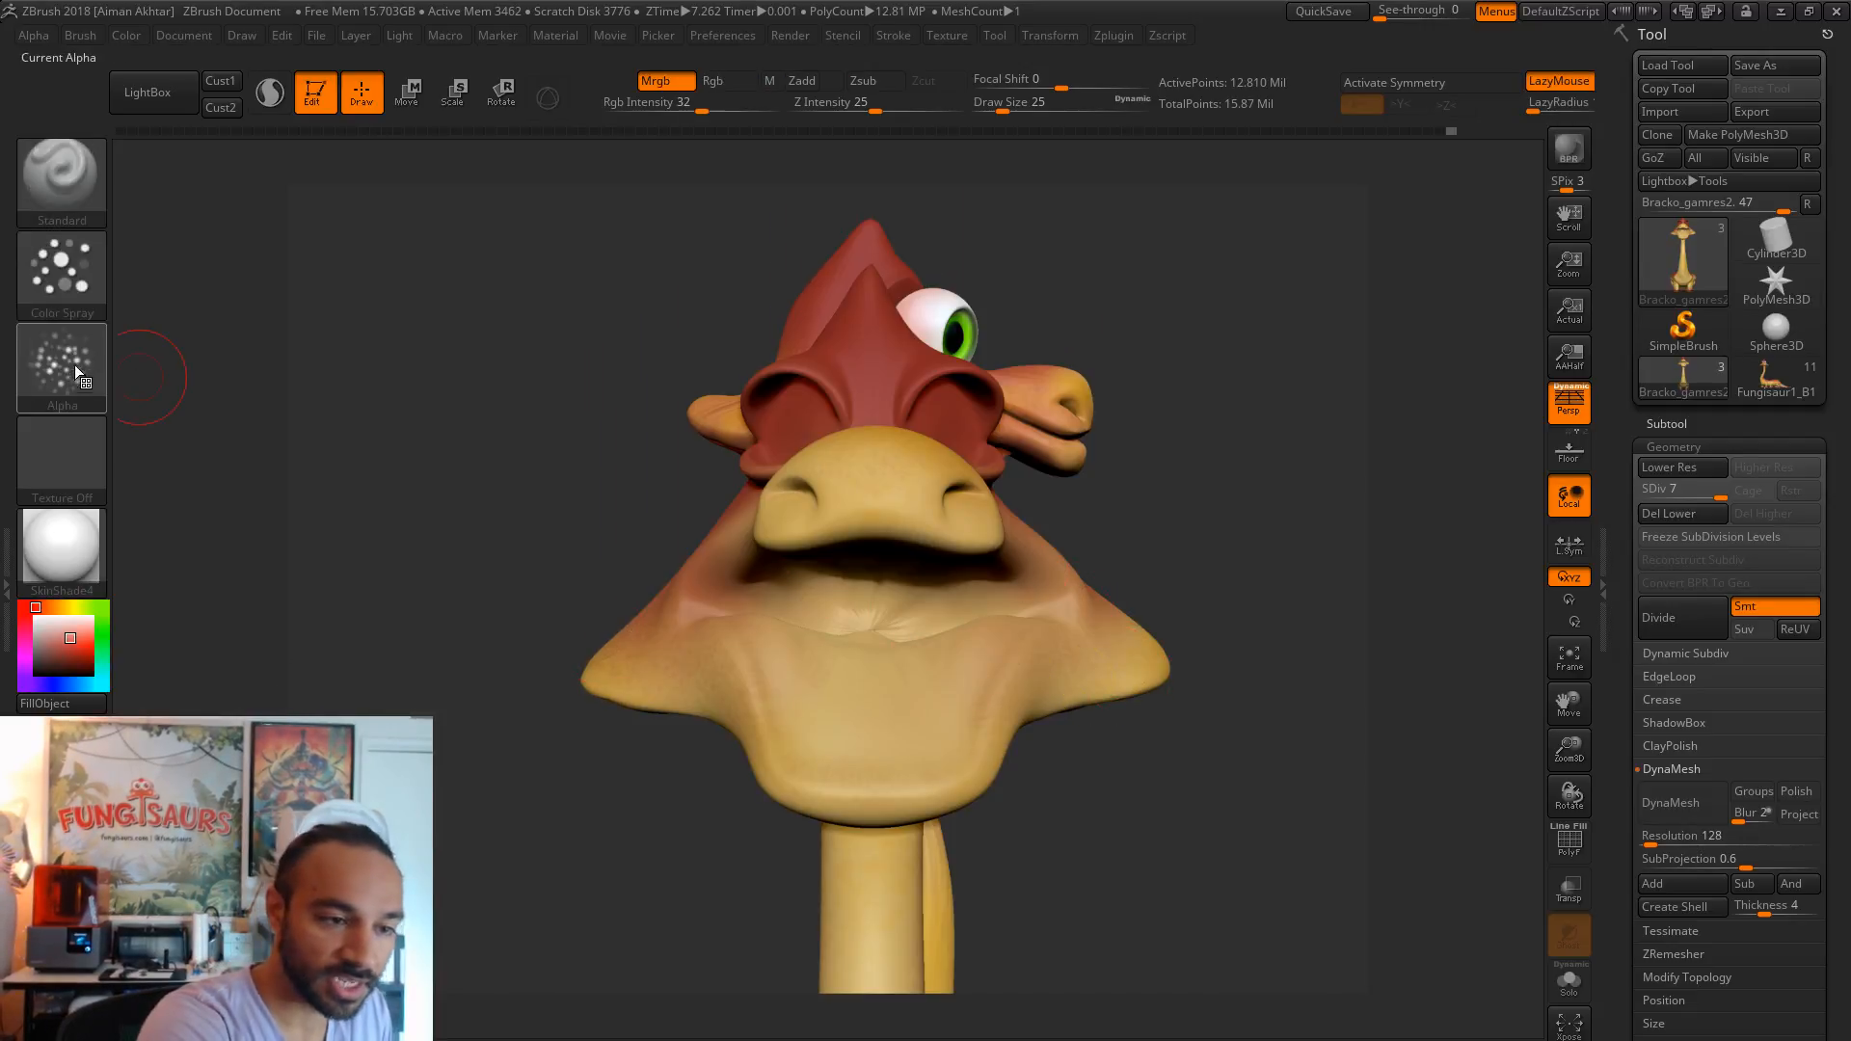
- Switch the Standard brush to the FreeHand stroke and turn its alpha off
left_click(64, 279)
left_click(354, 293)
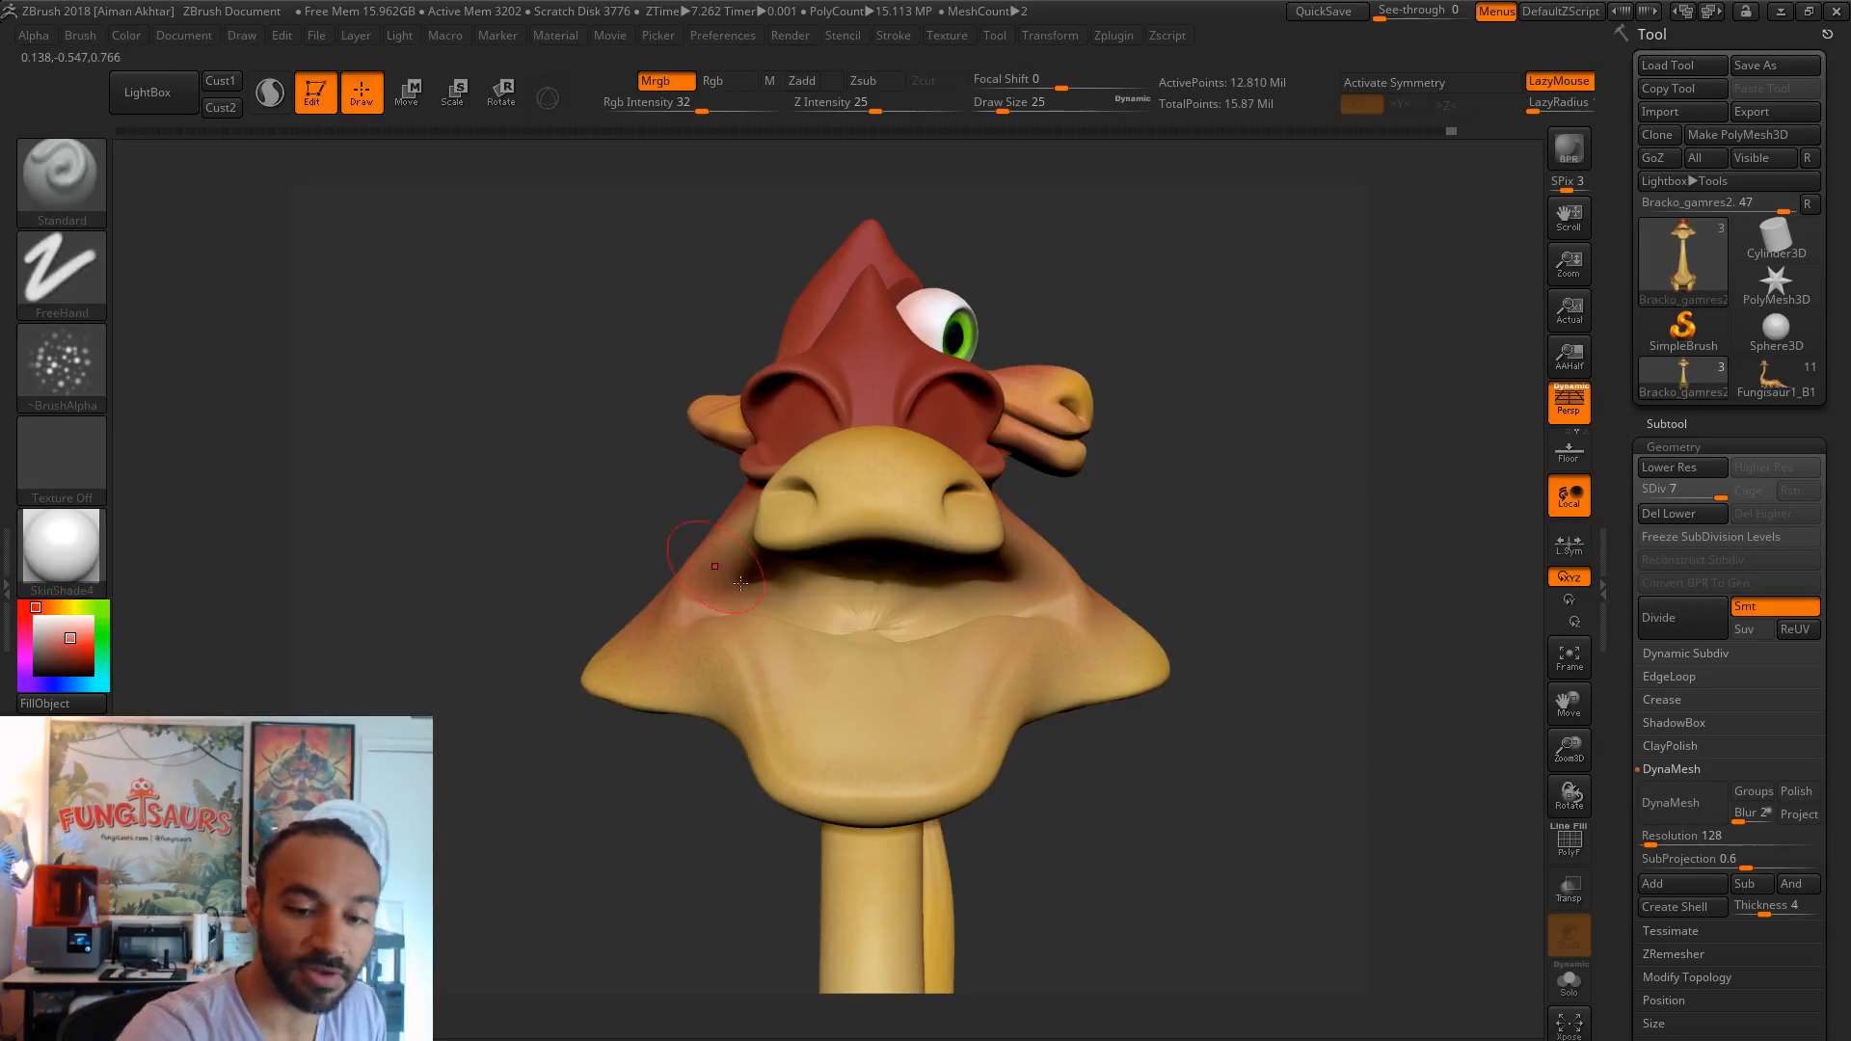
key("ctrl+z")
left_click(72, 377)
left_click(159, 390)
- Try a freehand pink stroke inside the lower jaw, check the jaw's underside and undo the stroke
mouse_move(886, 663)
left_mouse_down()
mouse_move(906, 703)
mouse_move(819, 675)
mouse_move(925, 714)
left_mouse_up()
mouse_move(1214, 753)
left_mouse_down()
mouse_move(1202, 612)
mouse_move(1123, 588)
left_mouse_up()
key("ctrl+z")
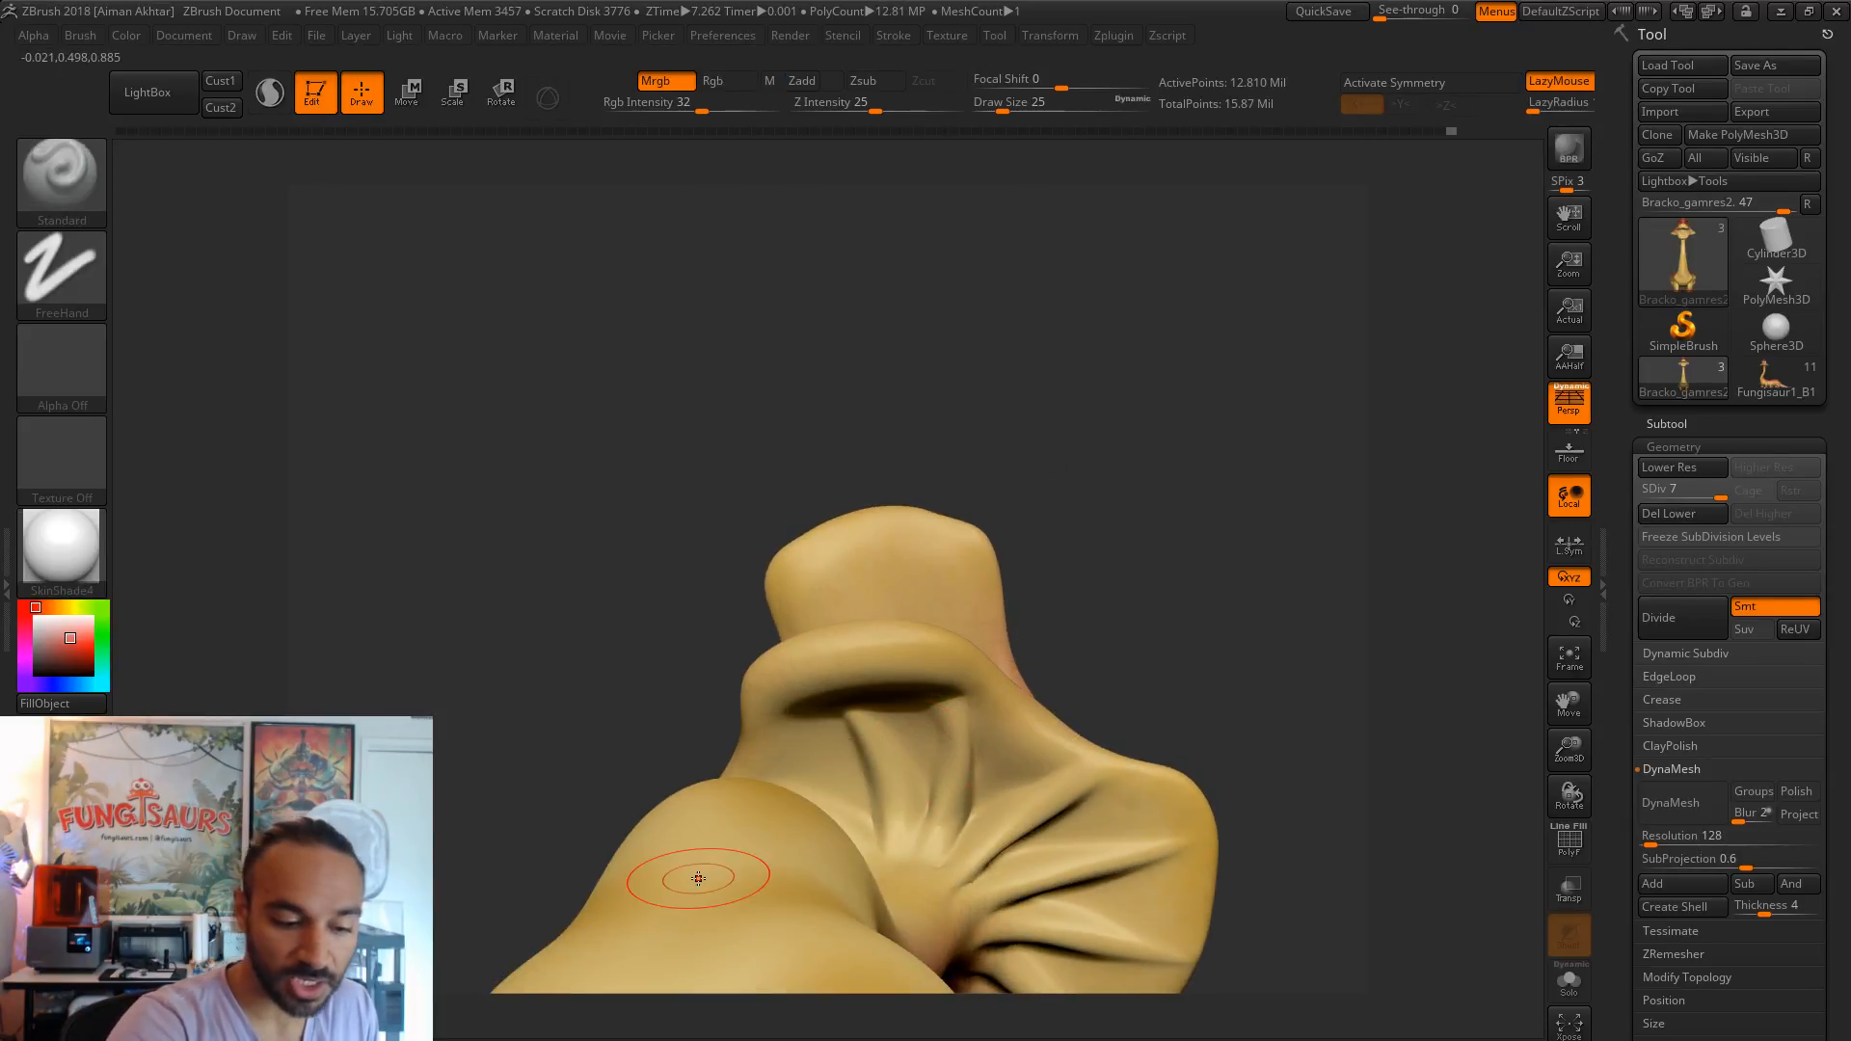
mouse_move(1083, 422)
left_mouse_down()
mouse_move(938, 713)
mouse_move(865, 715)
left_mouse_up()
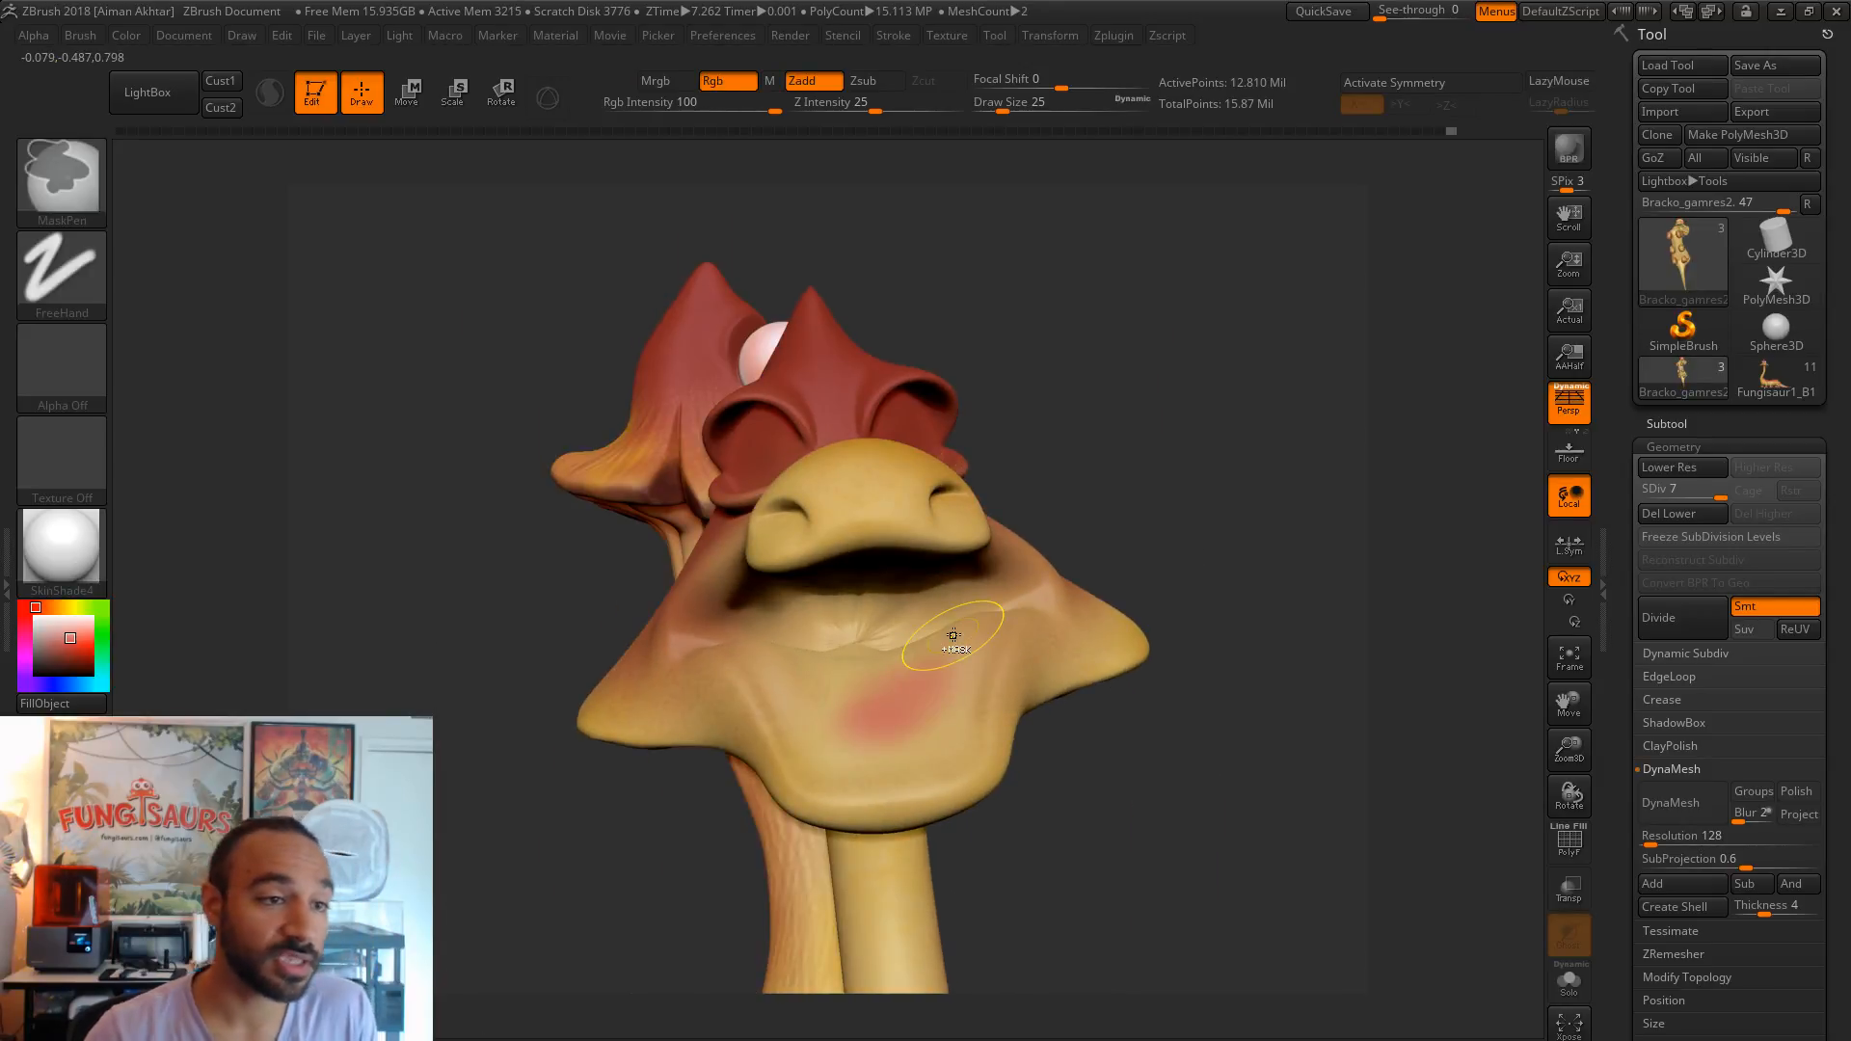
key("ctrl+z")
- Turn on backface masking in the Standard brush's auto masking settings
left_click(82, 35)
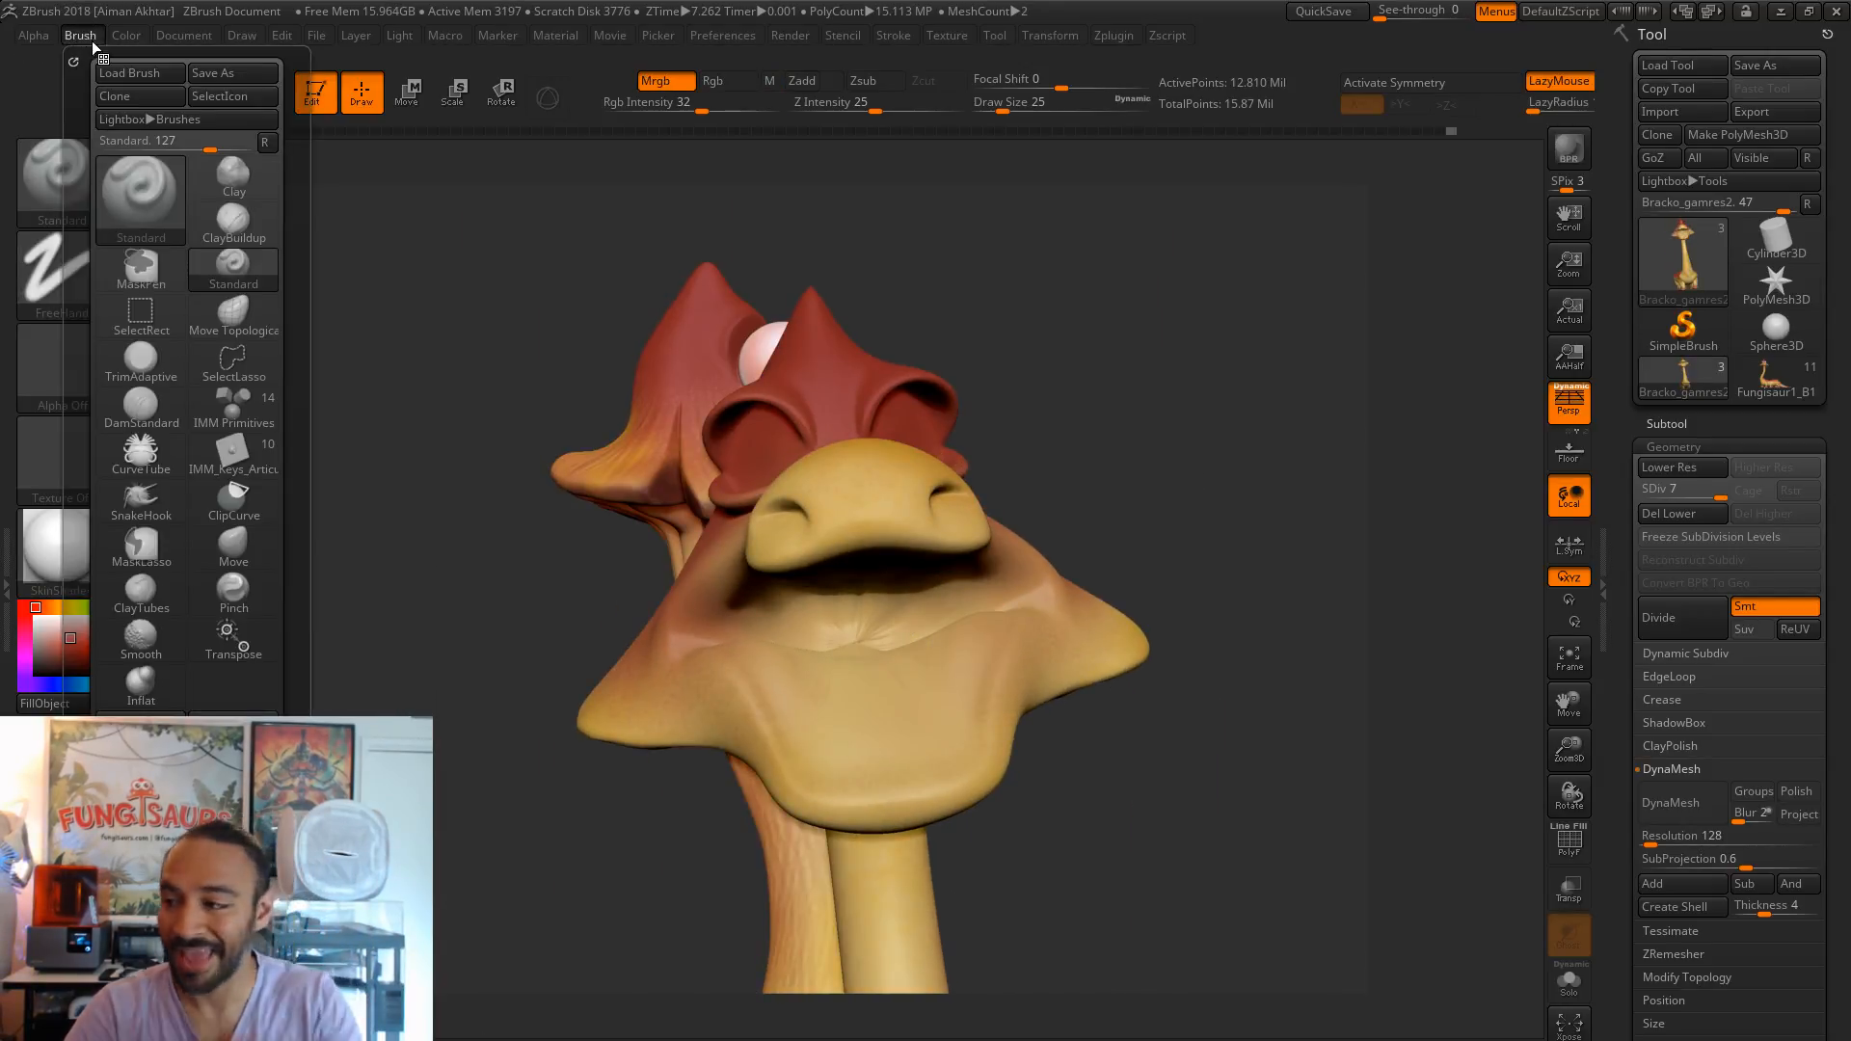
left_click_drag(254, 769, 251, 475)
left_click(188, 505)
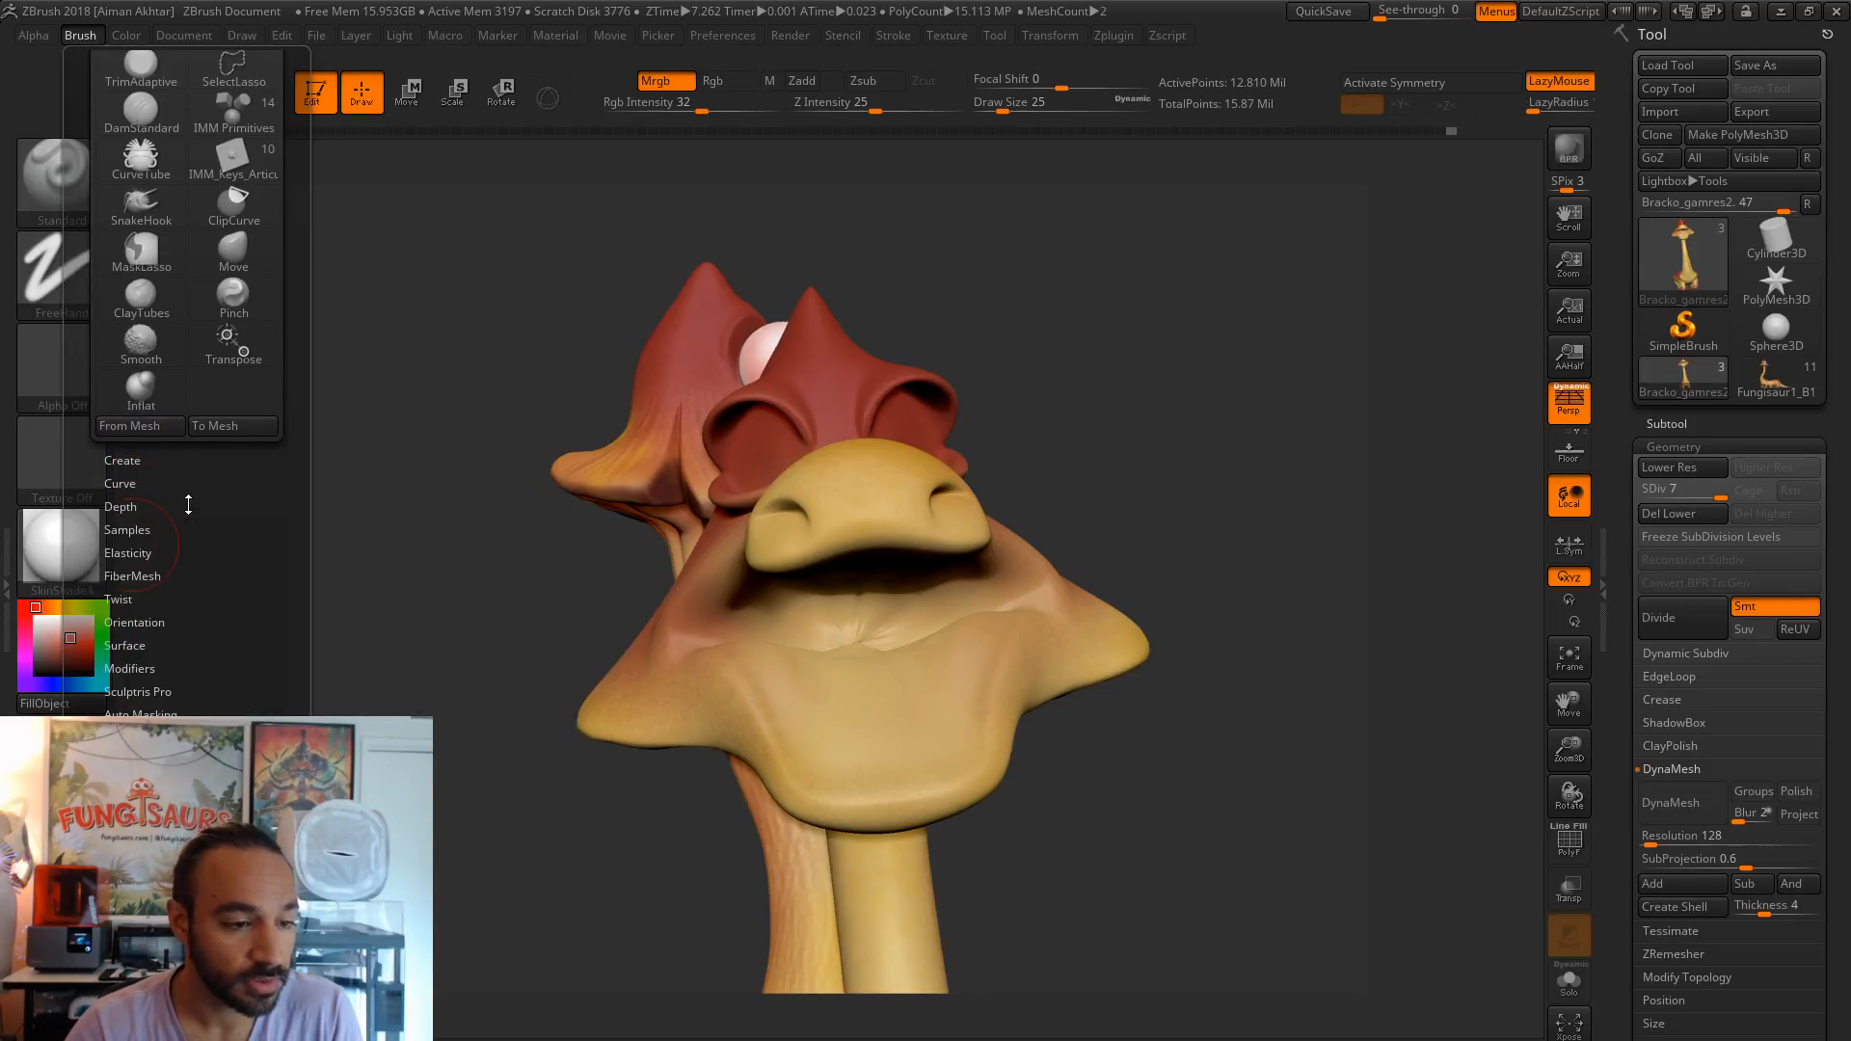
left_click_drag(203, 619, 203, 595)
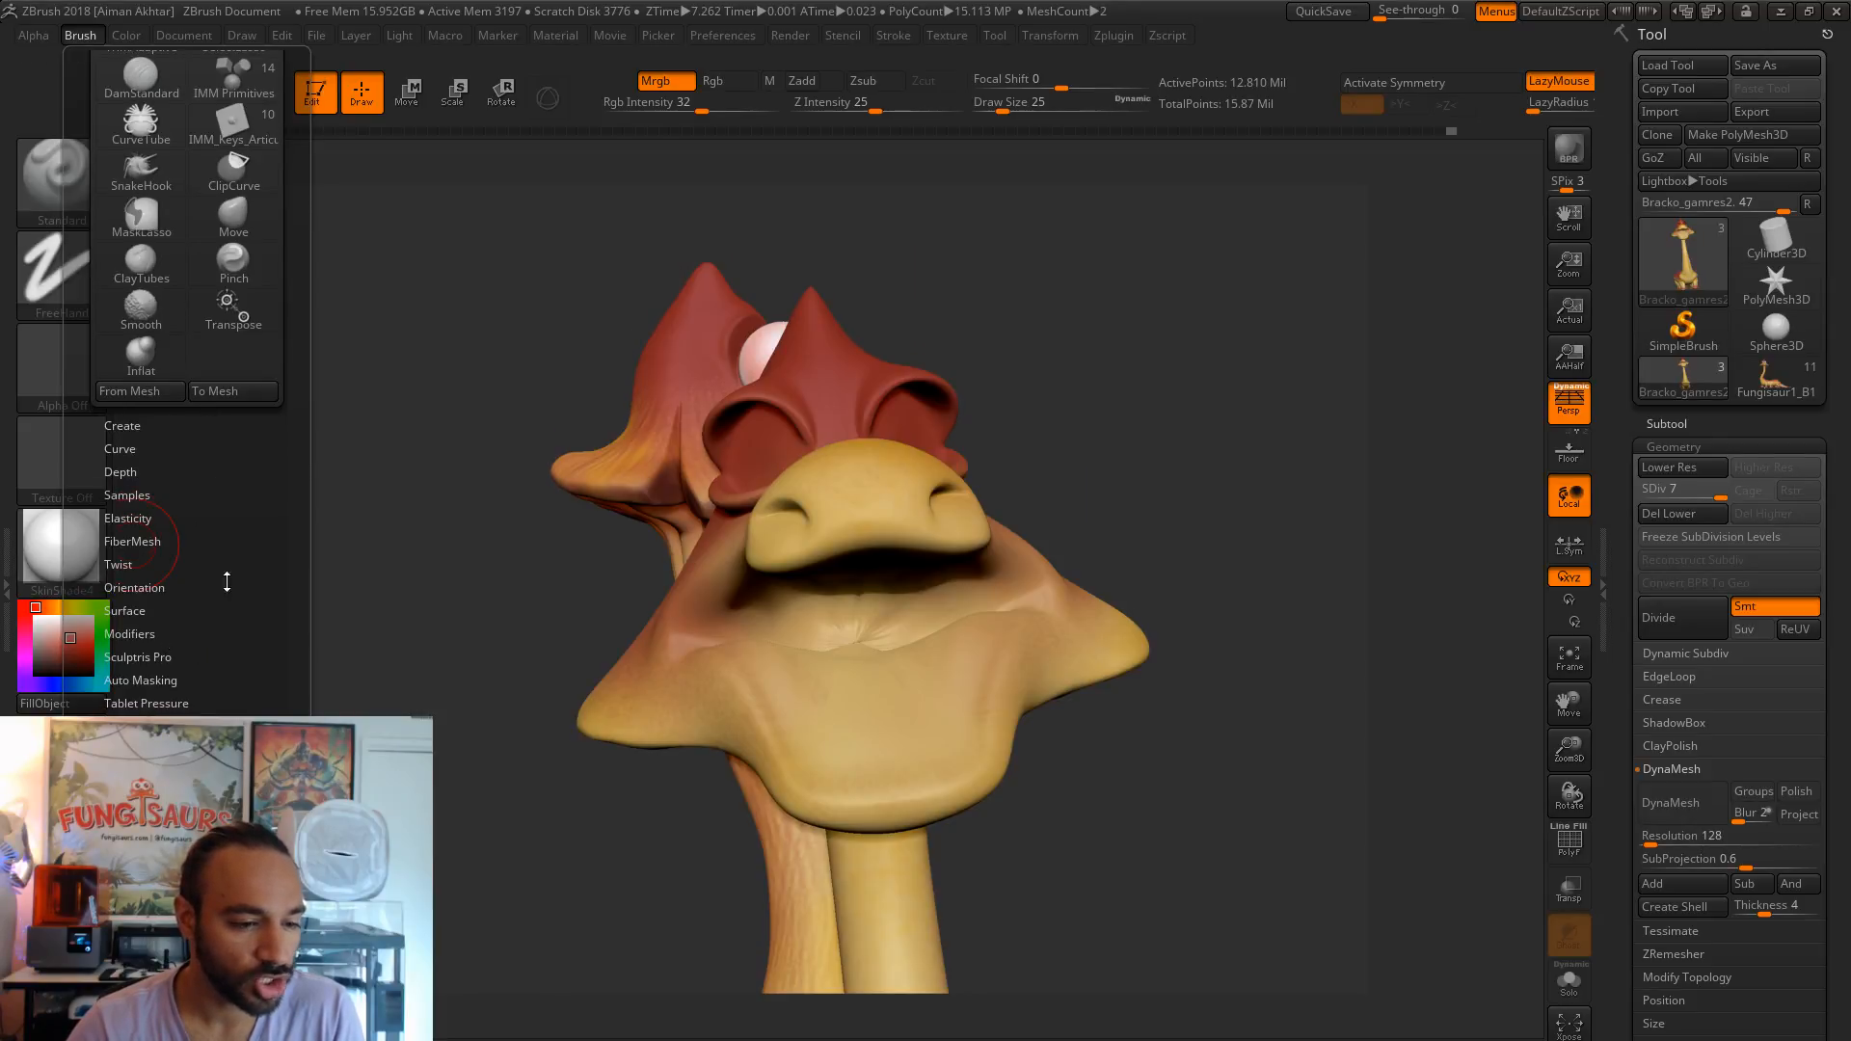
left_click(140, 680)
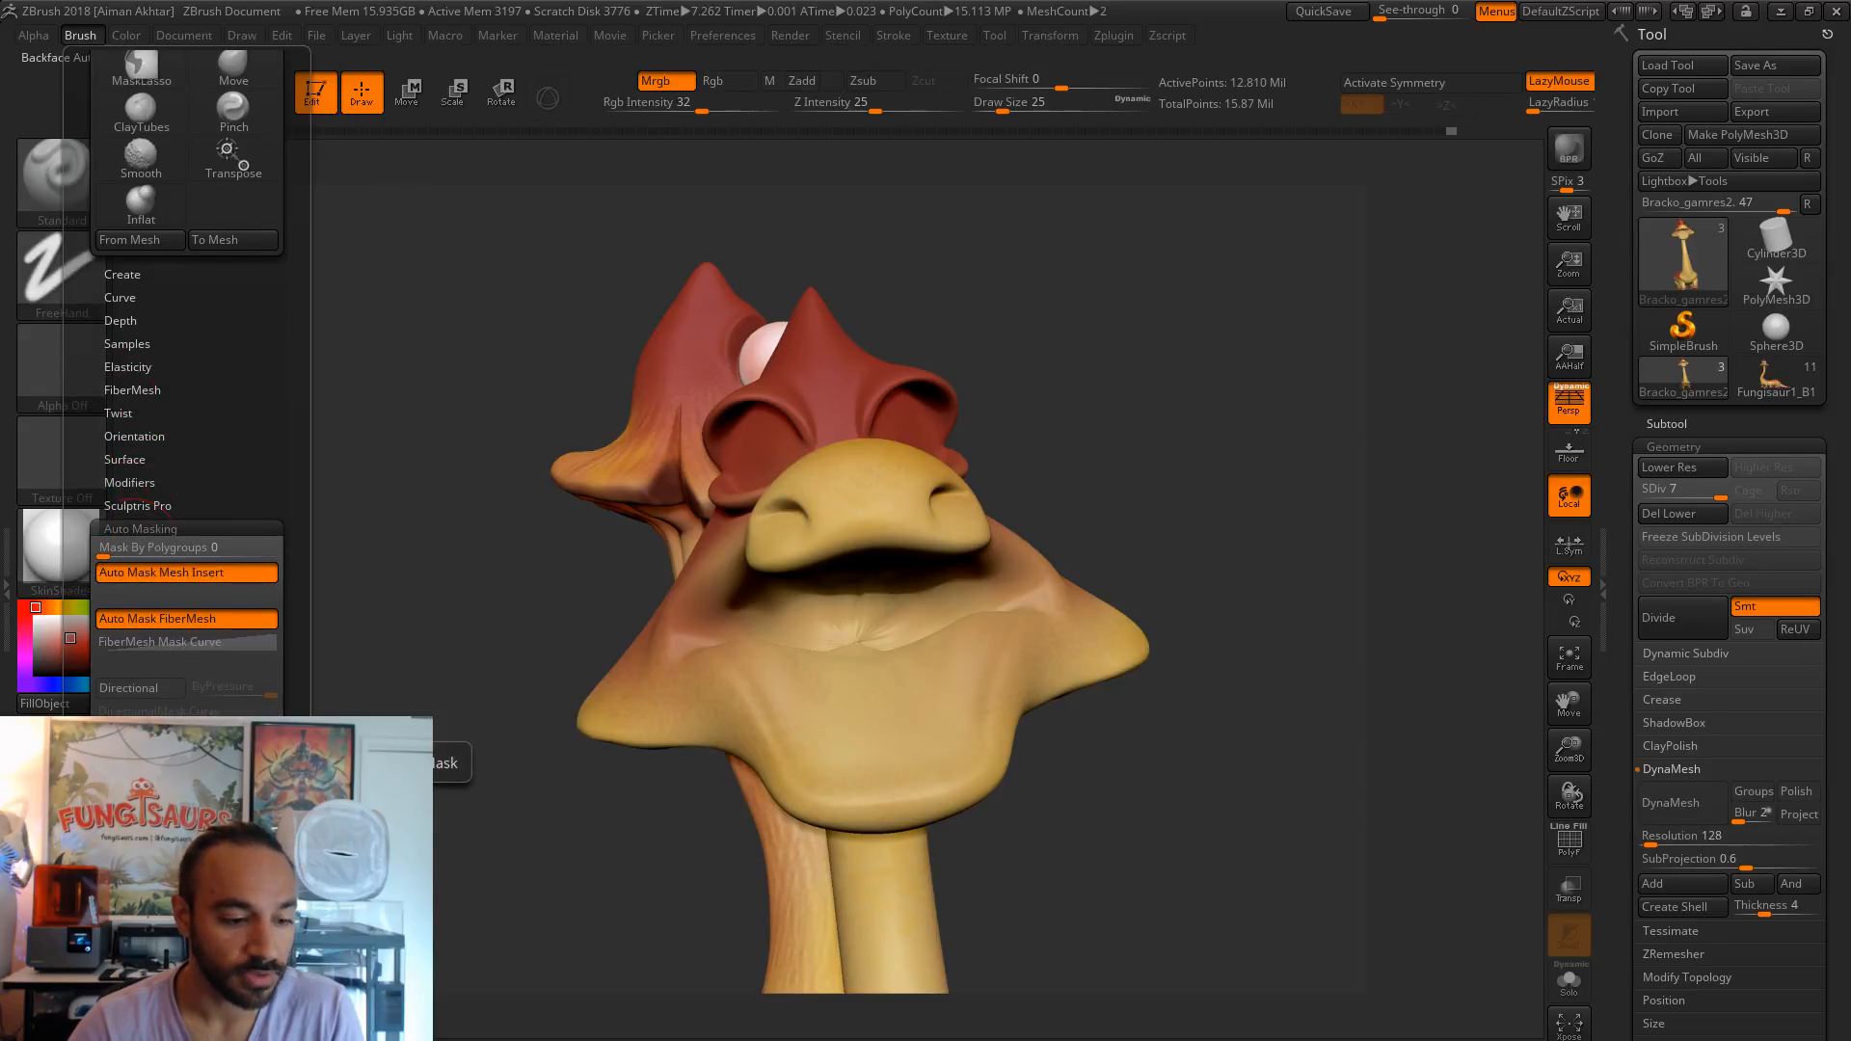
left_click_drag(1128, 823, 1139, 829)
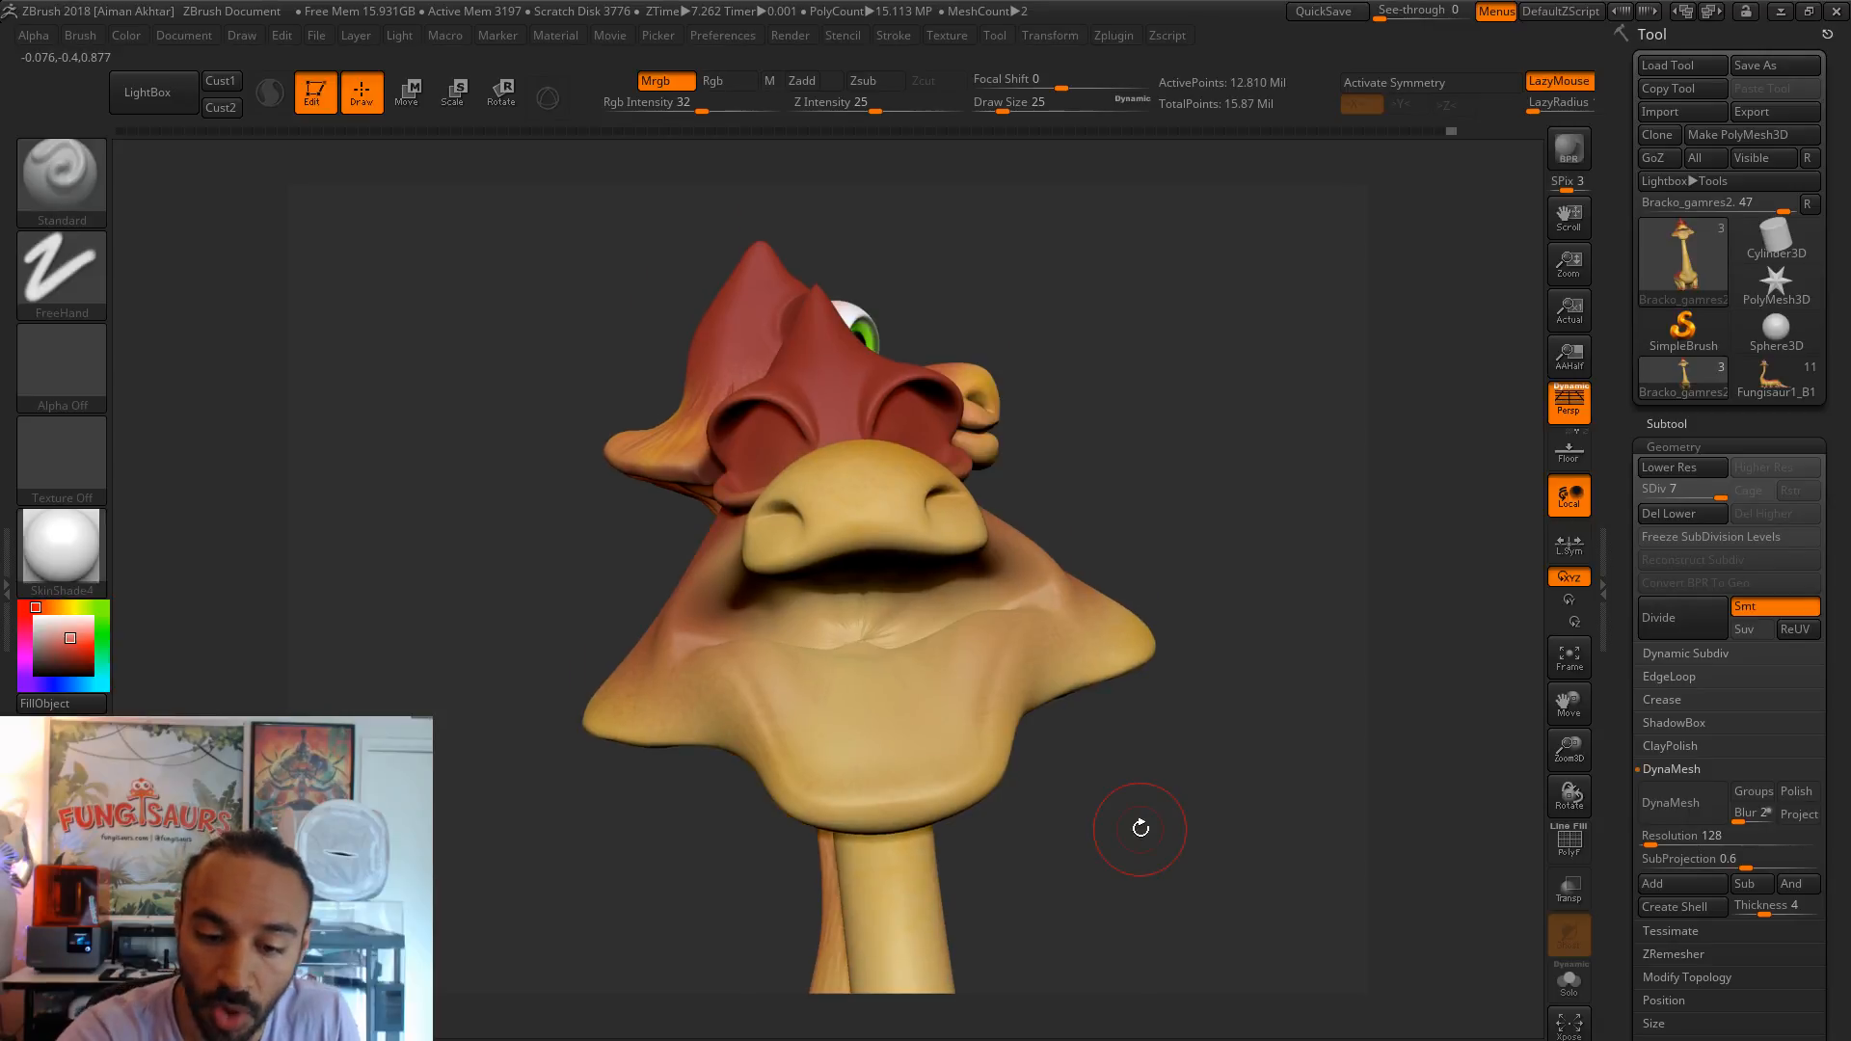
- Paint the inside of the lower jaw and the mouth floor pink, leaving a yellow lip border
mouse_move(964, 648)
left_mouse_down()
mouse_move(906, 747)
mouse_move(879, 717)
mouse_move(789, 692)
mouse_move(911, 667)
mouse_move(937, 682)
left_mouse_up()
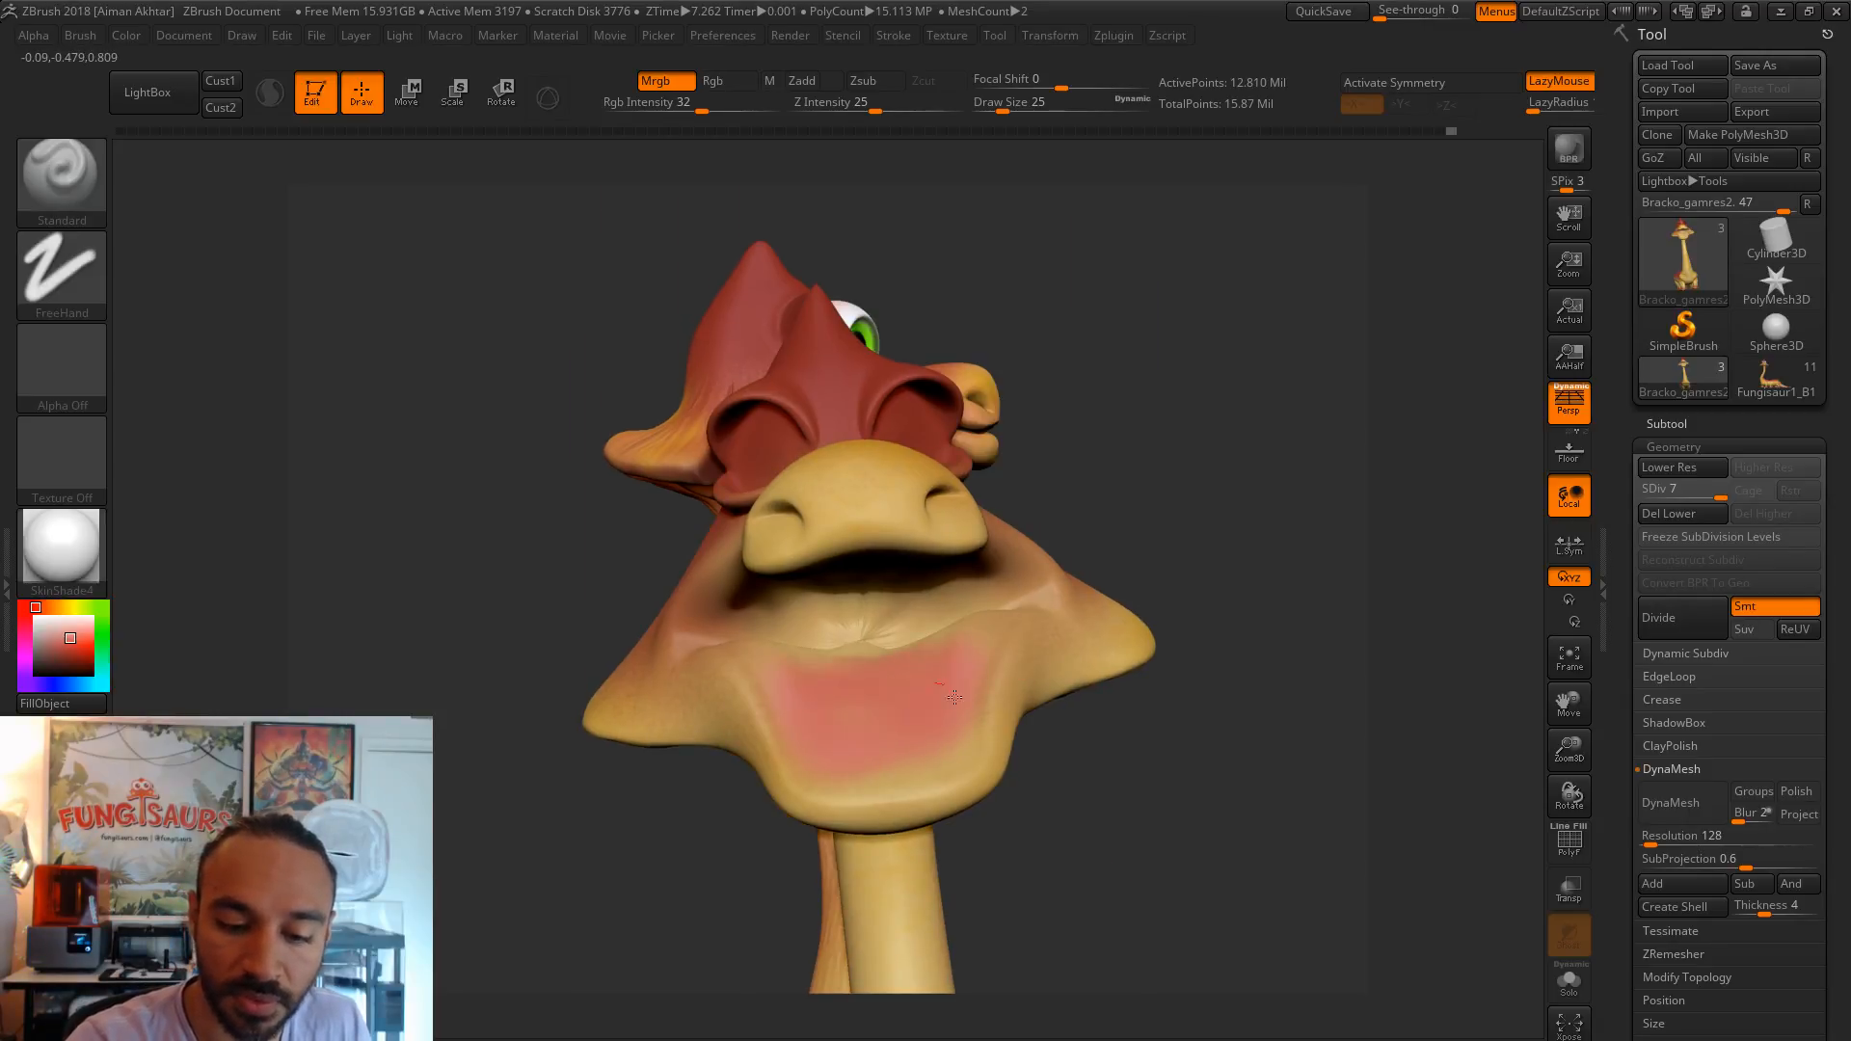
left_click_drag(897, 772, 930, 766)
mouse_move(1169, 826)
left_mouse_down()
mouse_move(1130, 746)
mouse_move(1167, 850)
mouse_move(1193, 768)
mouse_move(1165, 896)
left_mouse_up()
mouse_move(998, 622)
left_mouse_down()
mouse_move(945, 633)
mouse_move(738, 602)
mouse_move(699, 655)
mouse_move(655, 602)
mouse_move(1009, 573)
left_mouse_up()
left_click_drag(1270, 462, 1398, 461)
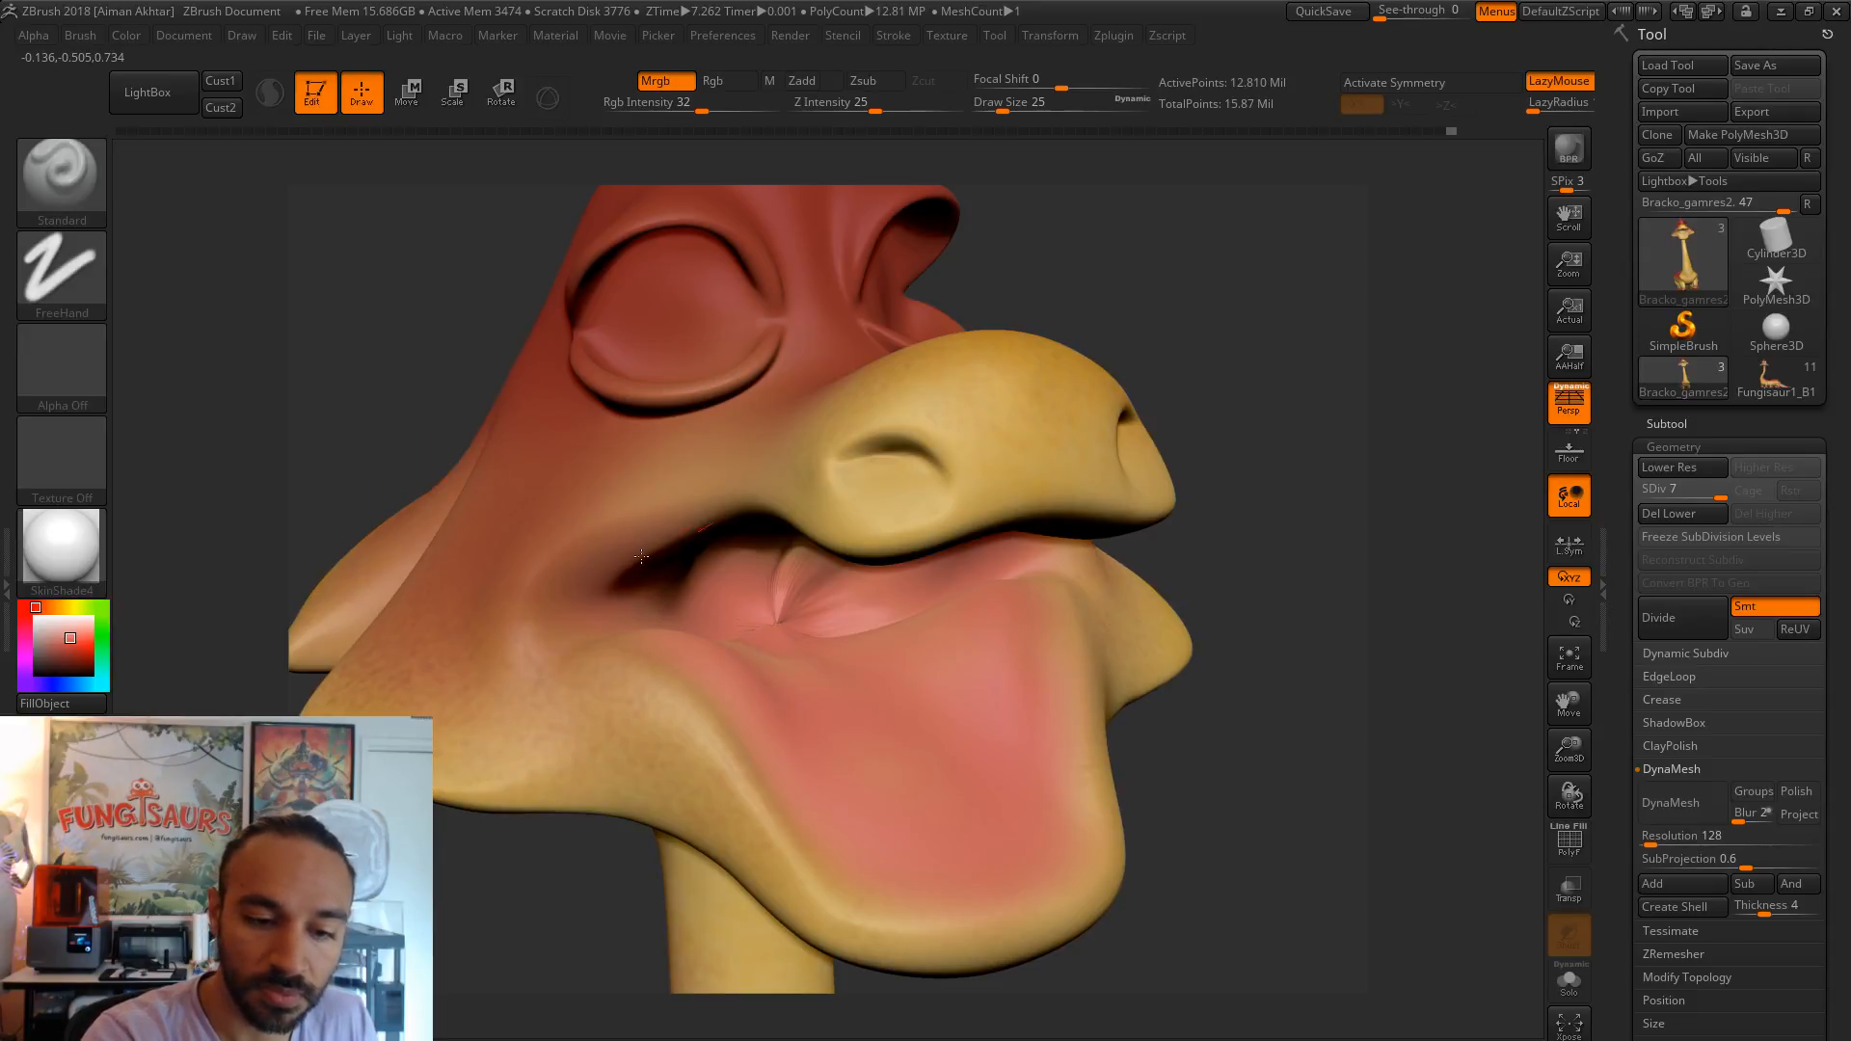
- Paint the inner cheeks, the back of the mouth and the palate pink up to the snout
left_click_drag(1309, 598, 1012, 540)
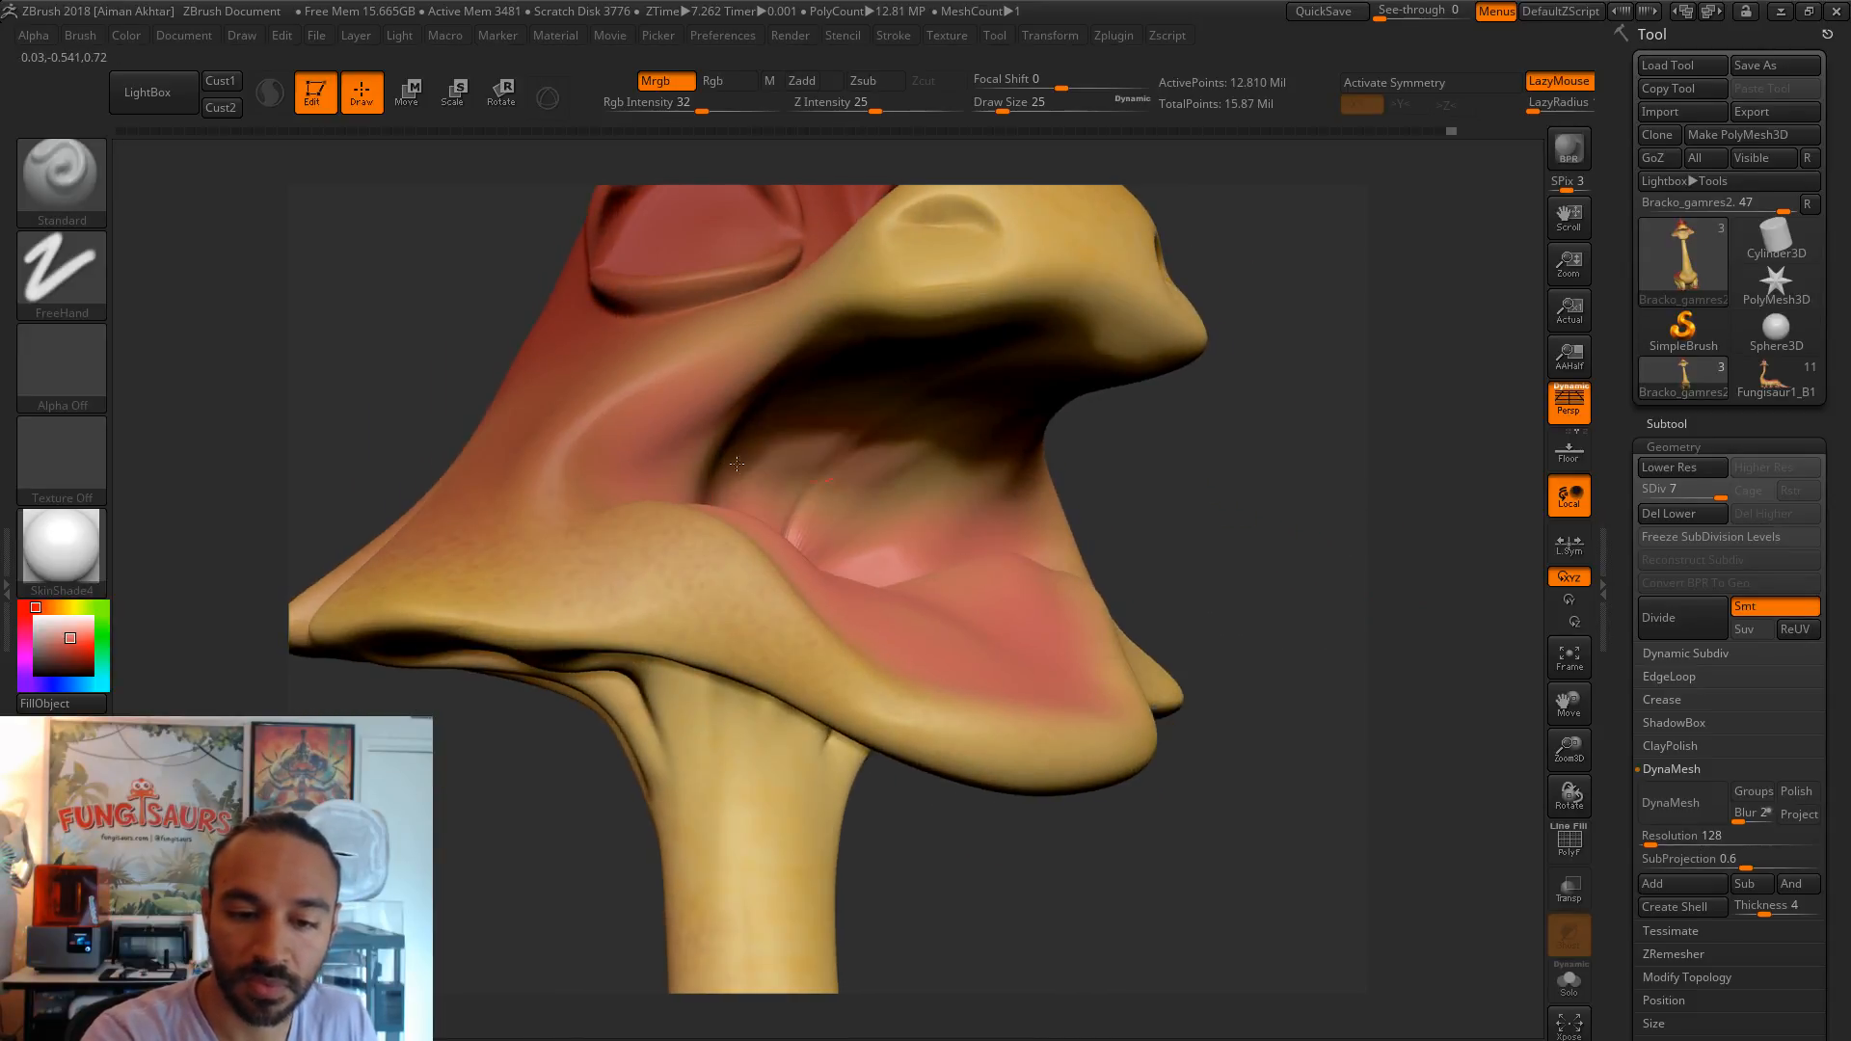
left_click_drag(861, 442, 883, 541)
left_click_drag(1321, 474, 1156, 392)
left_click_drag(1229, 531, 1258, 834, "alt")
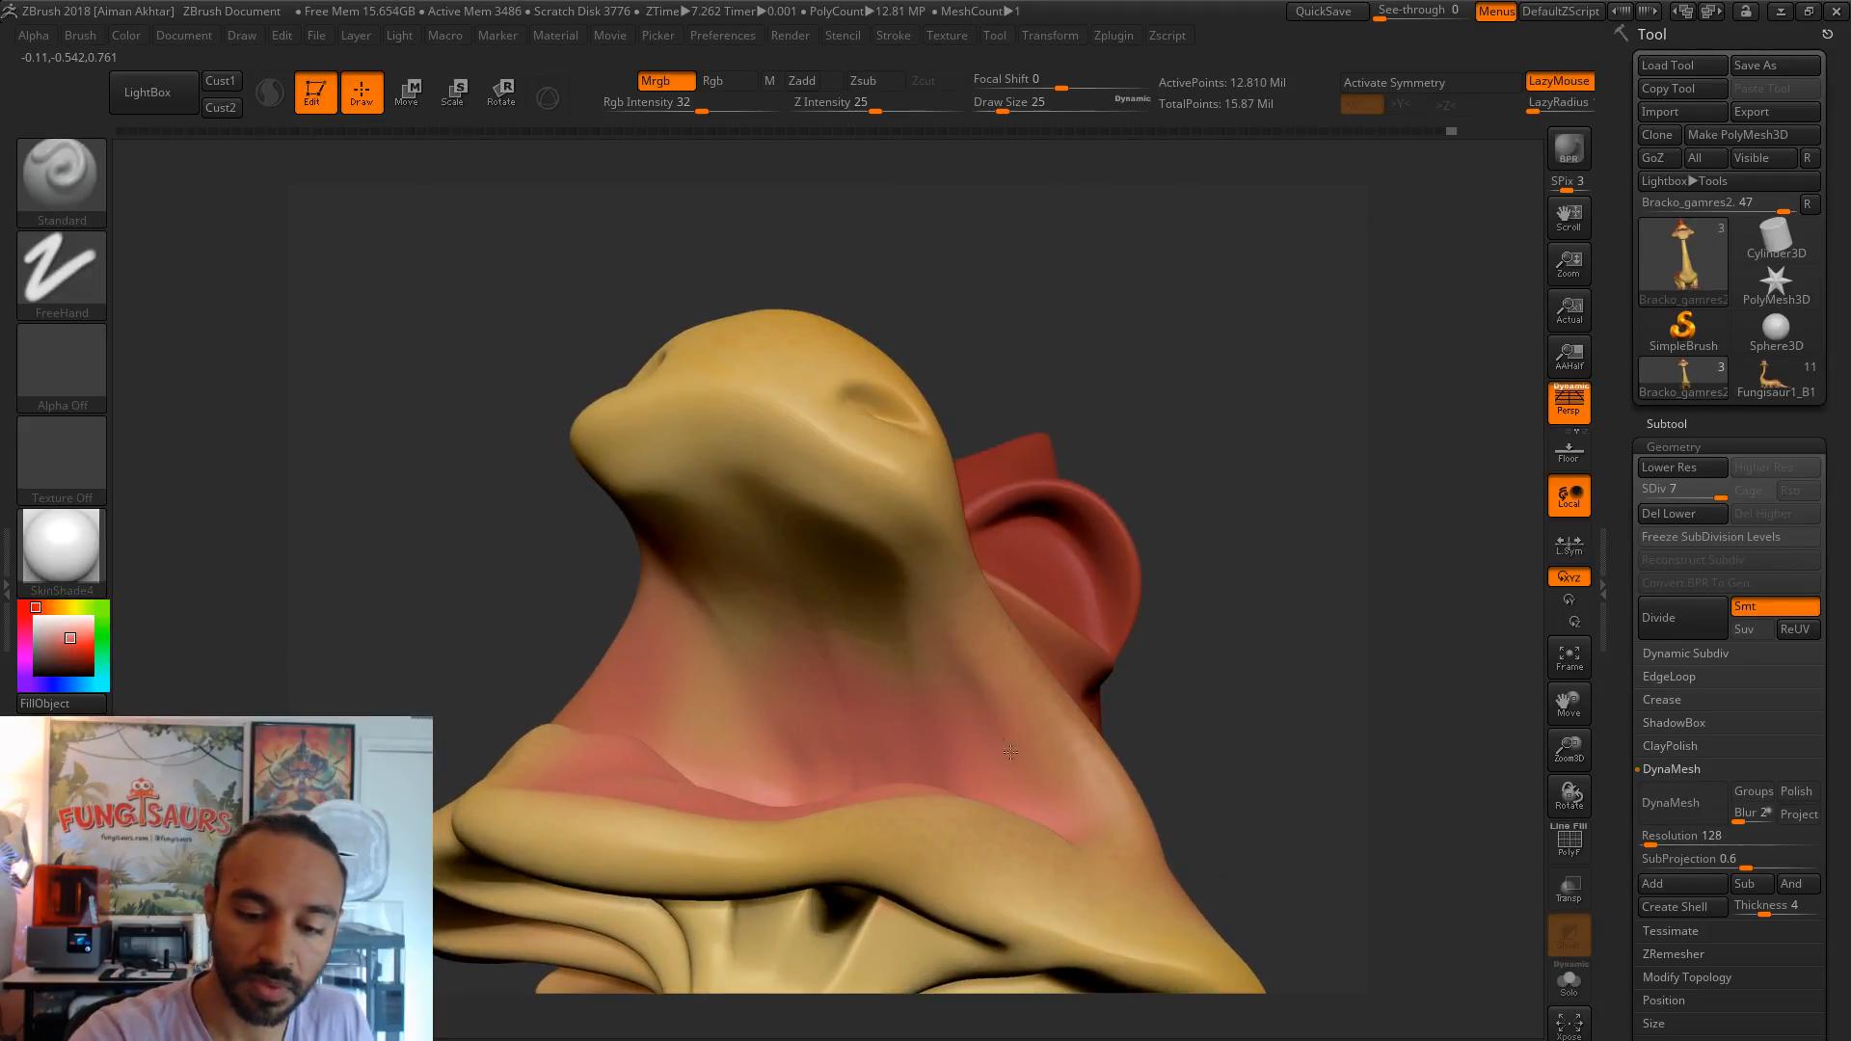
left_click_drag(1242, 361, 1335, 323)
mouse_move(891, 555)
left_mouse_down()
mouse_move(824, 607)
mouse_move(718, 631)
mouse_move(669, 549)
mouse_move(674, 433)
mouse_move(771, 385)
mouse_move(956, 485)
left_mouse_up()
left_click_drag(1149, 474, 878, 416)
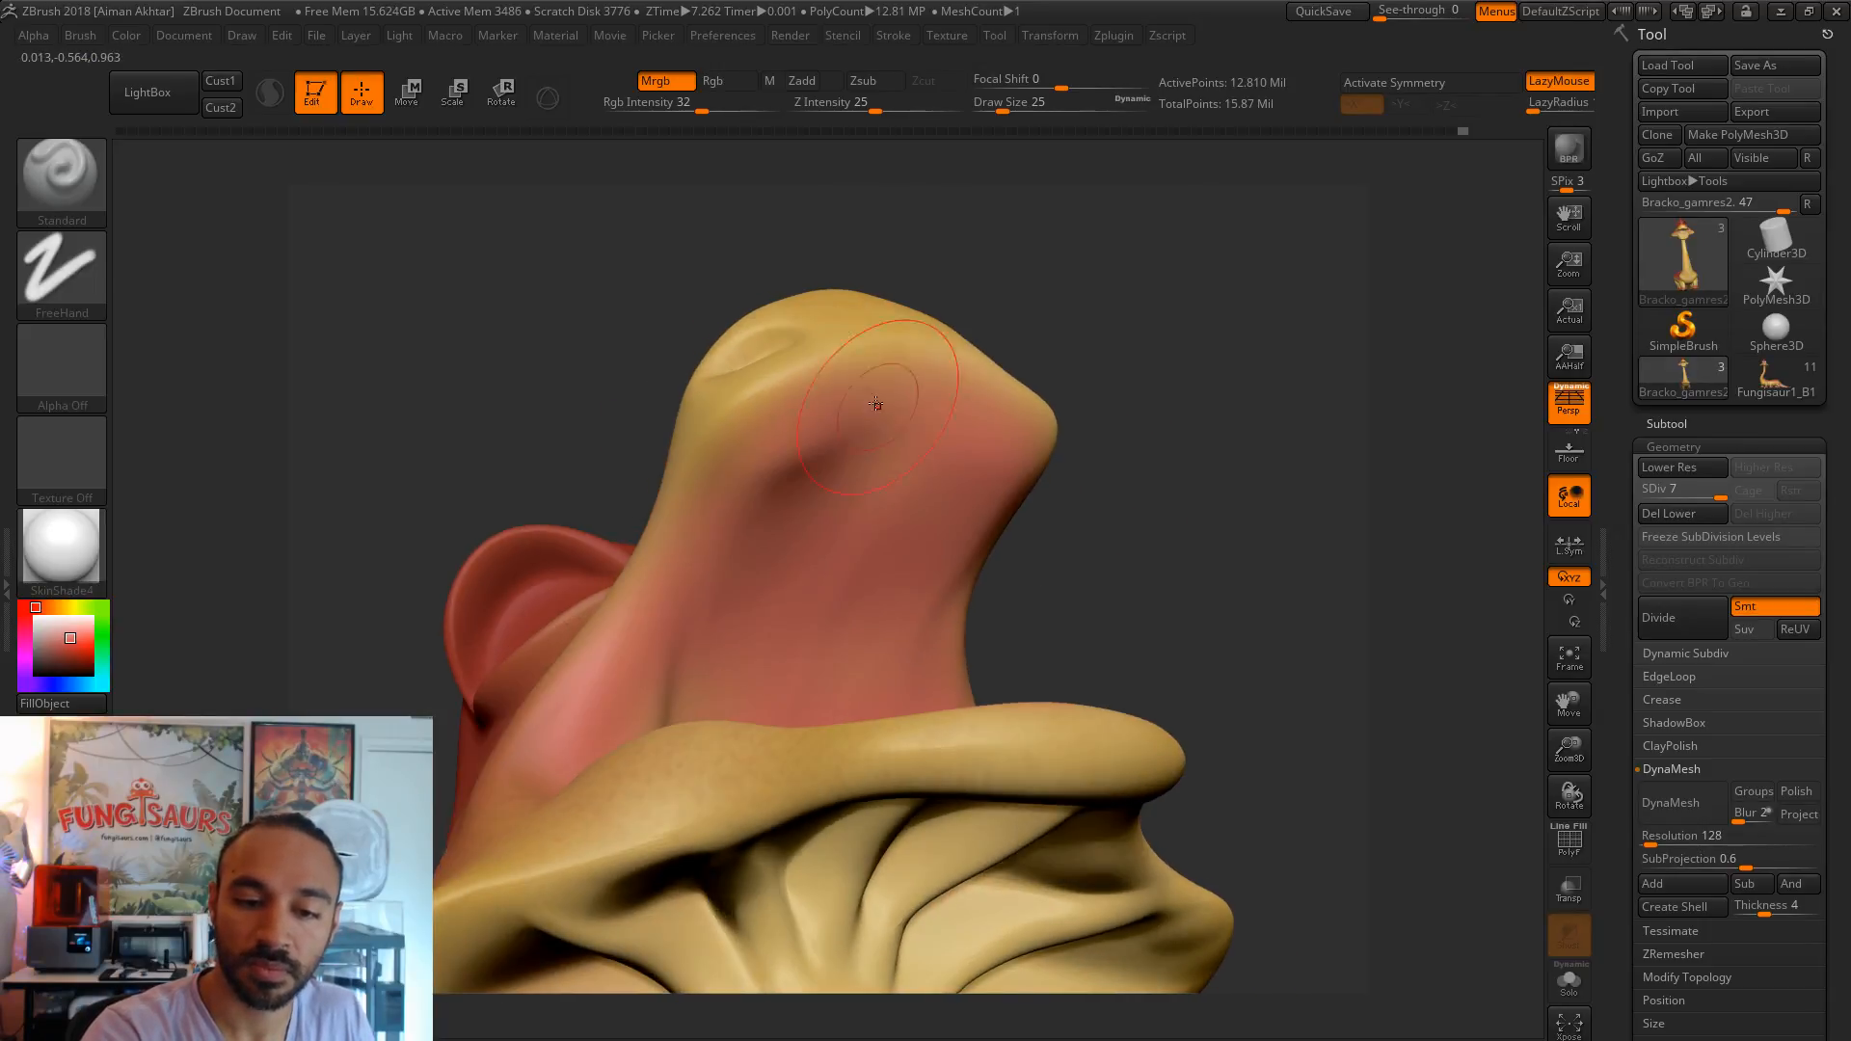
- Paint pink into the mouth corner, reducing the draw size to 13 for the crease
left_click_drag(1216, 453, 1339, 617)
left_click_drag(793, 620, 567, 757)
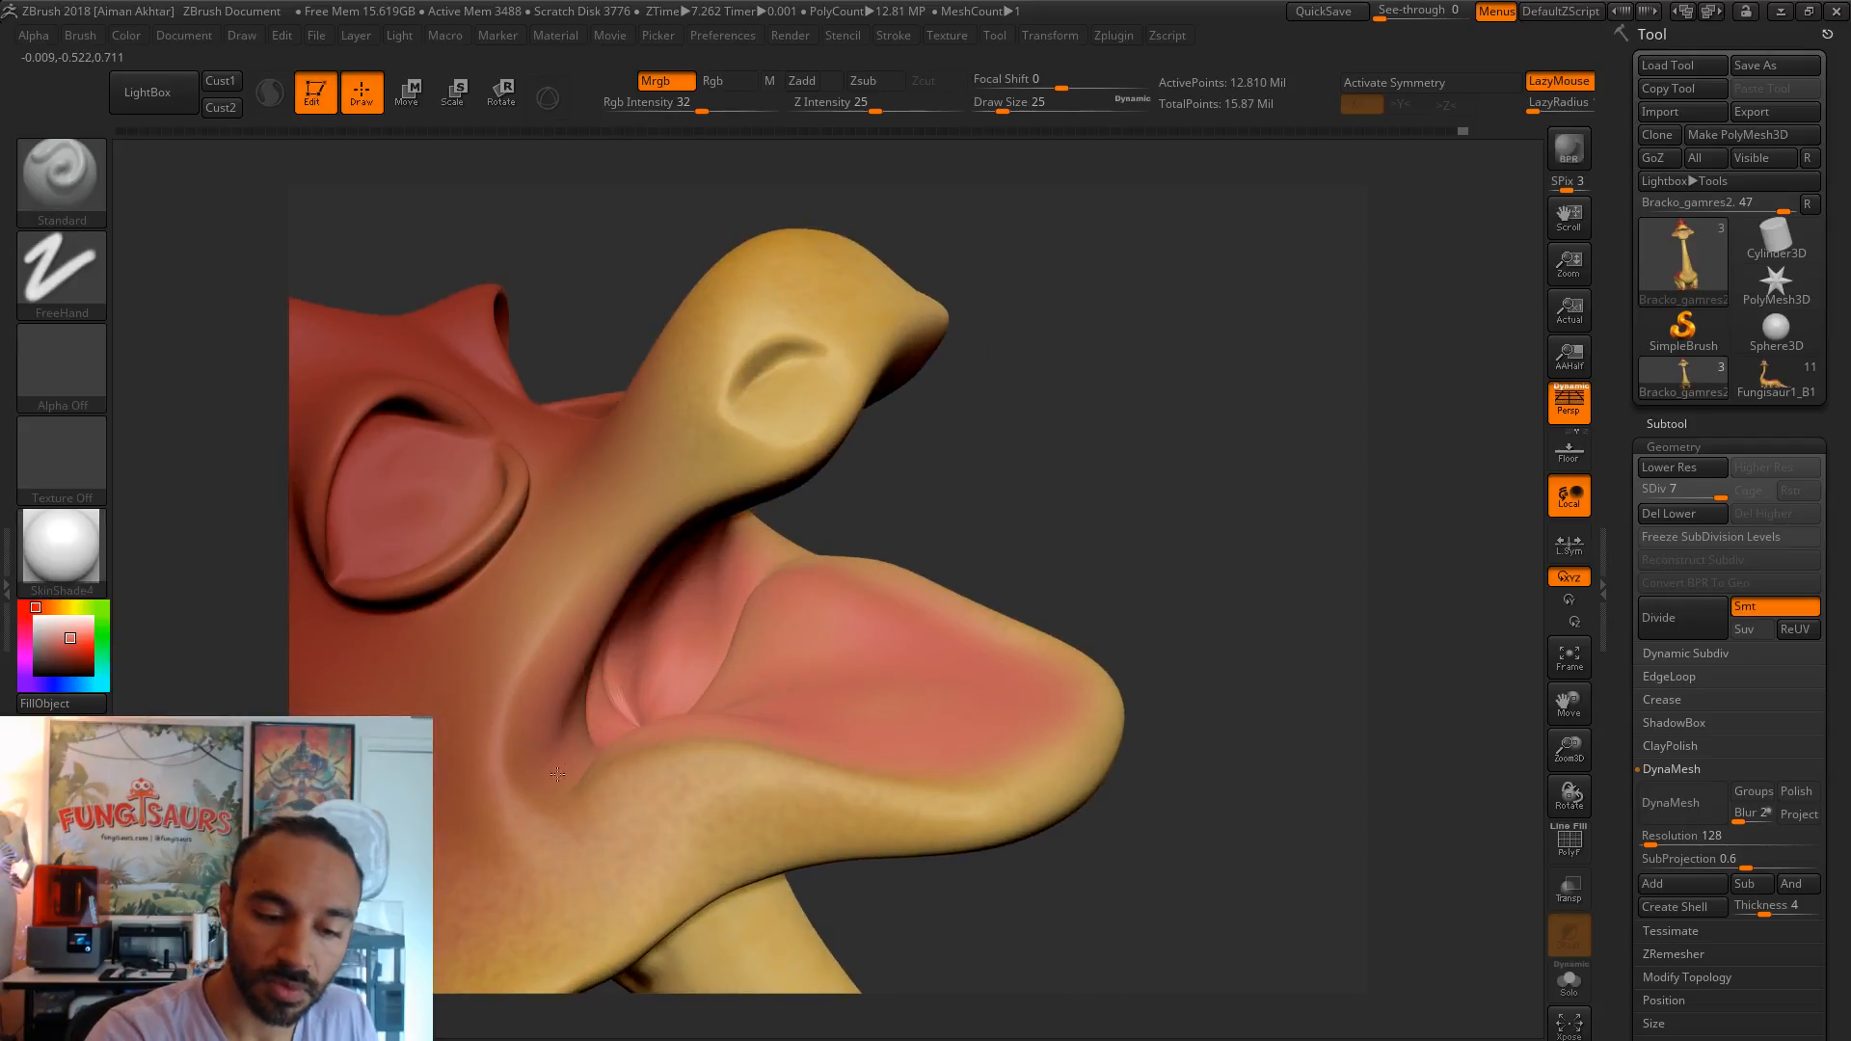
left_click_drag(1111, 530, 1137, 617)
key("bracketleft")
left_click_drag(679, 775, 739, 732)
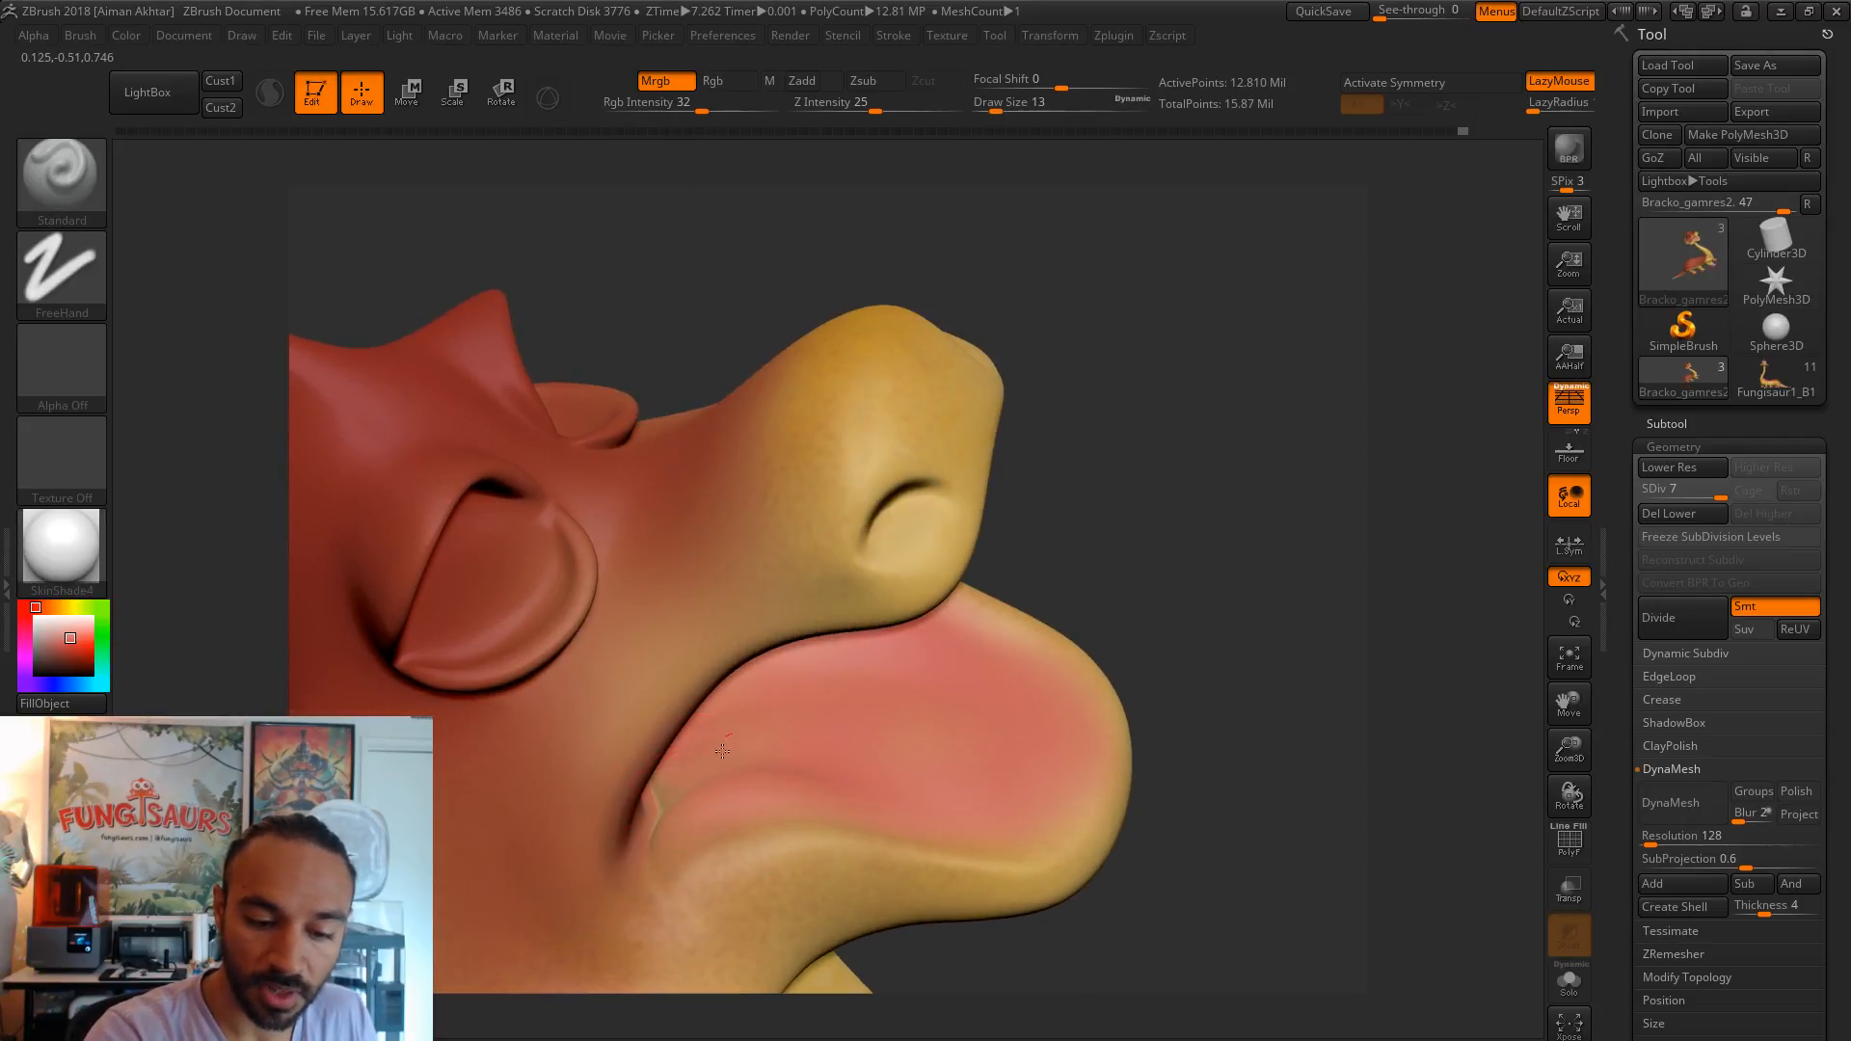
- Set the draw size to 41, pick a darker red and shade the throat at the back of the mouth
key("s")
left_click_drag(688, 793, 703, 792)
mouse_move(1339, 597)
left_mouse_down()
mouse_move(1185, 649)
mouse_move(749, 678)
left_mouse_up()
left_click_drag(1048, 307, 700, 675)
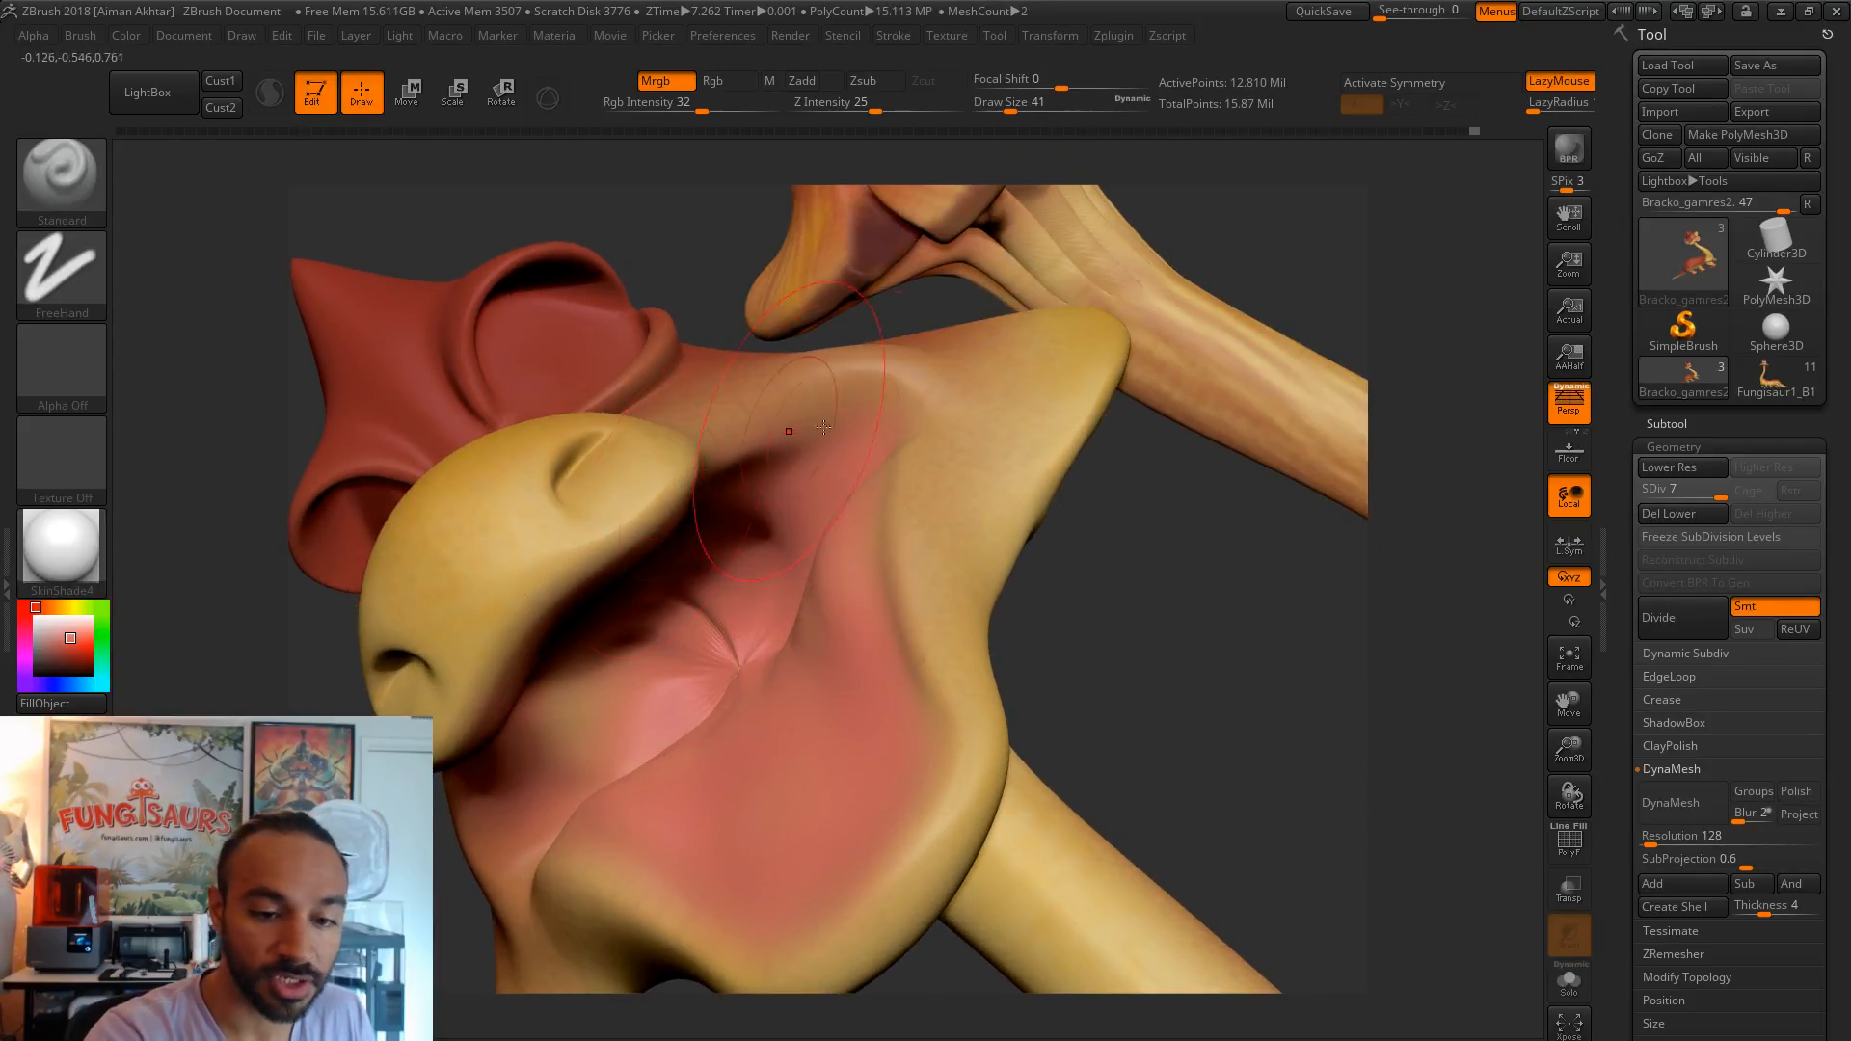
left_click(75, 656)
mouse_move(725, 675)
left_mouse_down()
mouse_move(695, 688)
mouse_move(736, 638)
left_mouse_up()
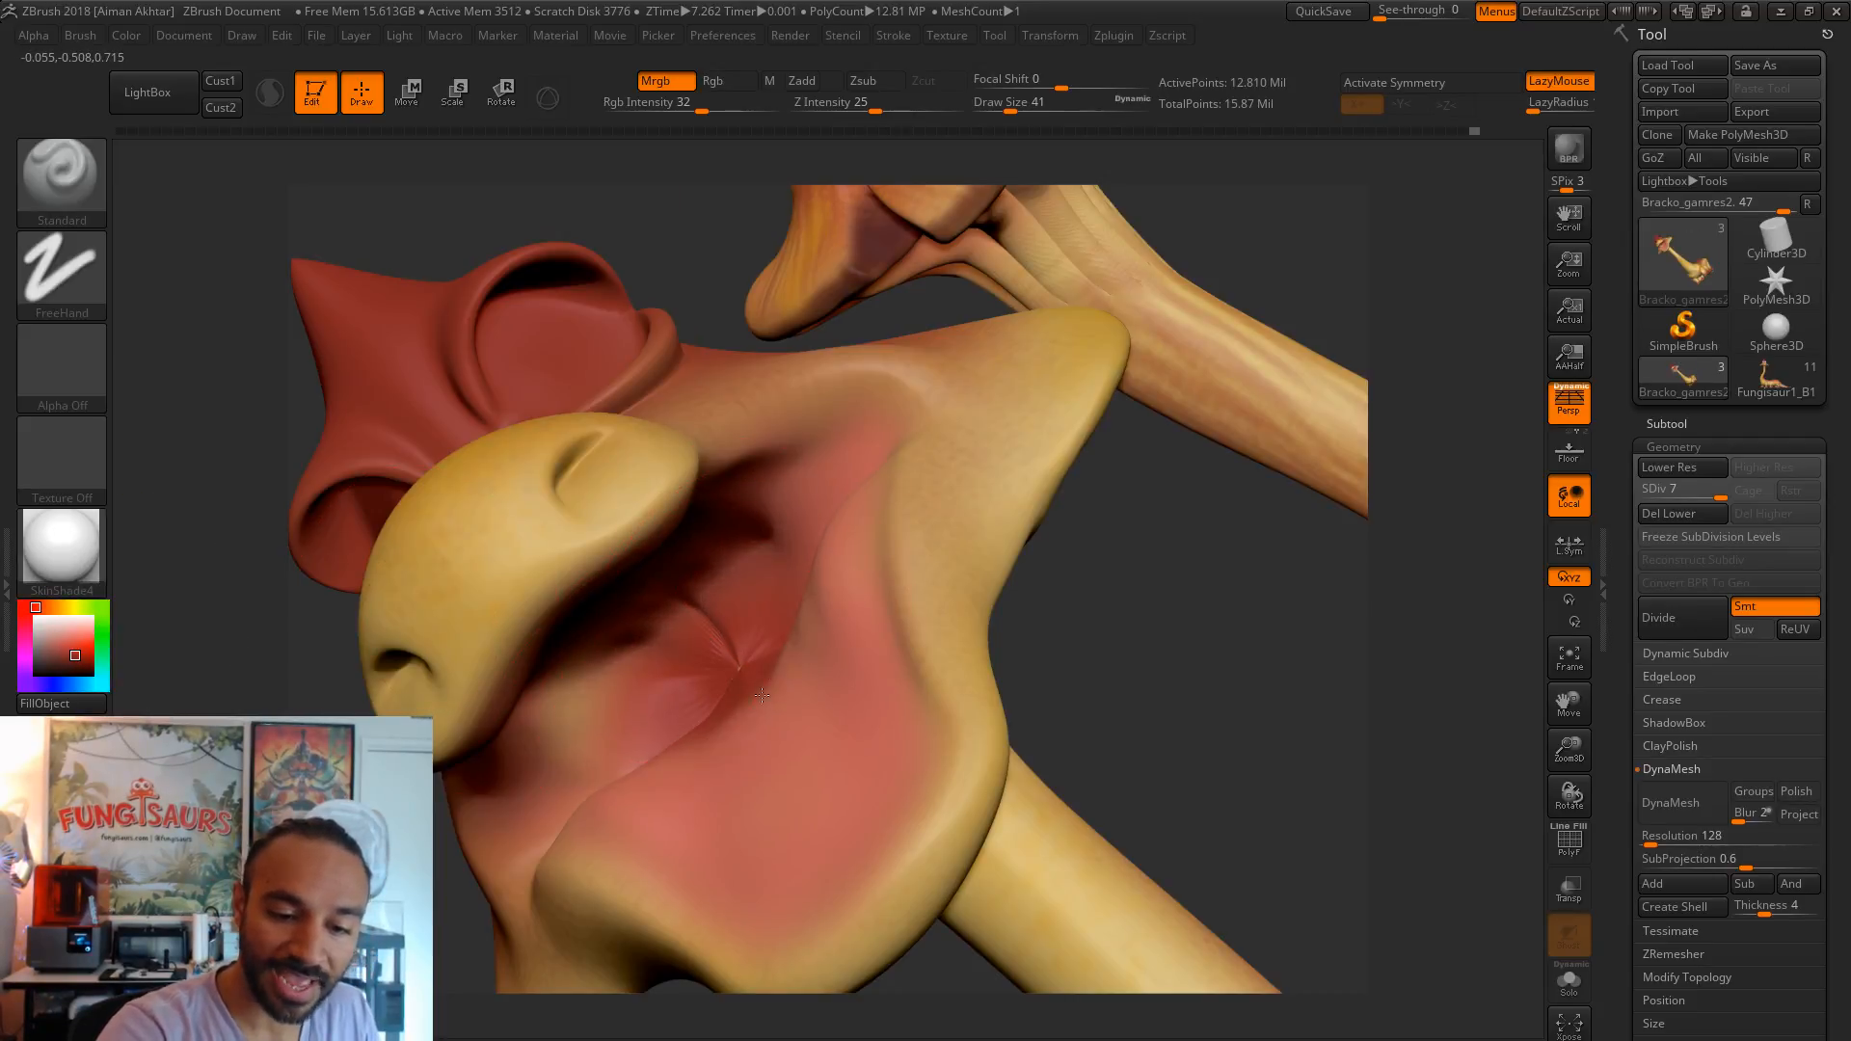
- Set the draw size to 29 and deepen the throat and mouth floor with darker red
key("s")
left_click_drag(786, 659, 780, 660)
mouse_move(825, 728)
left_mouse_down()
mouse_move(771, 820)
mouse_move(738, 785)
mouse_move(776, 752)
left_mouse_up()
left_click_drag(1137, 636, 894, 614)
mouse_move(1177, 461)
left_mouse_down()
mouse_move(1104, 391)
mouse_move(819, 517)
left_mouse_up()
mouse_move(727, 467)
left_mouse_down()
mouse_move(569, 617)
mouse_move(536, 613)
mouse_move(559, 456)
left_mouse_up()
left_click_drag(995, 366, 722, 638)
mouse_move(1096, 350)
left_mouse_down()
mouse_move(1124, 330)
mouse_move(704, 687)
left_mouse_up()
left_click_drag(1114, 522, 753, 665)
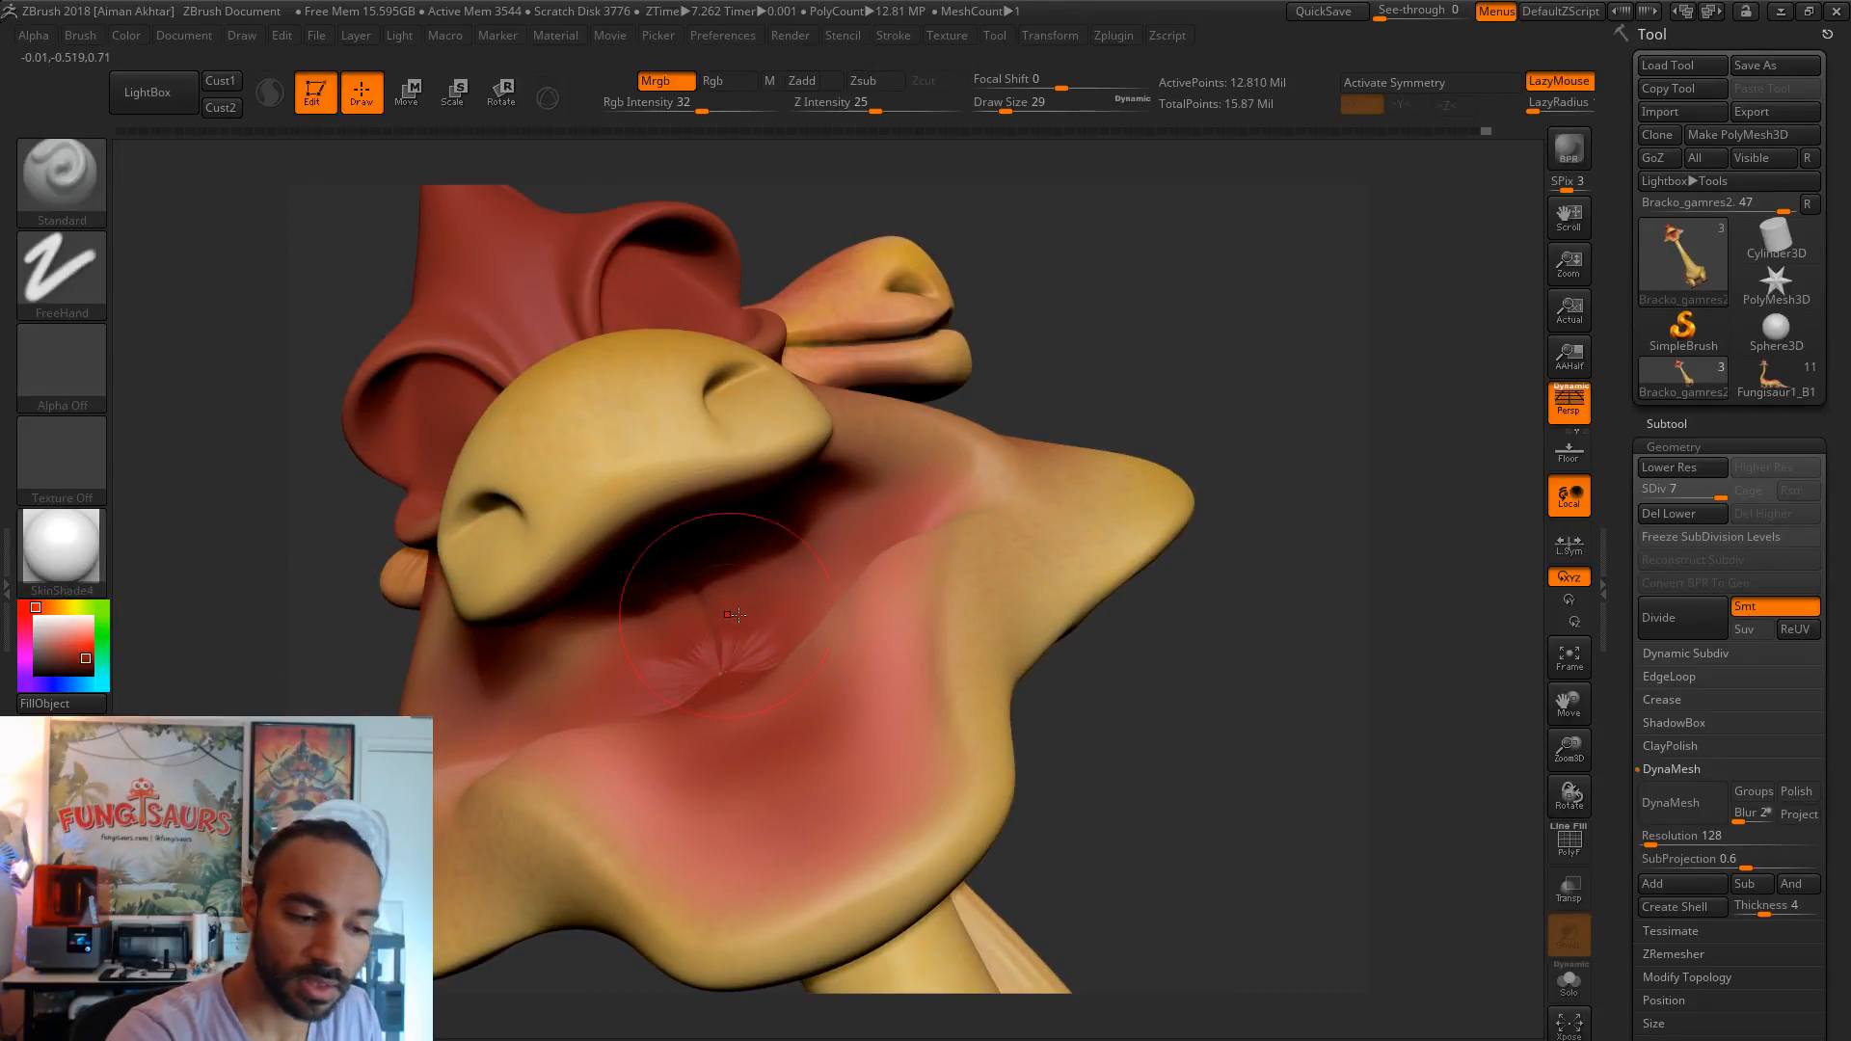
left_click_drag(1181, 342, 772, 668)
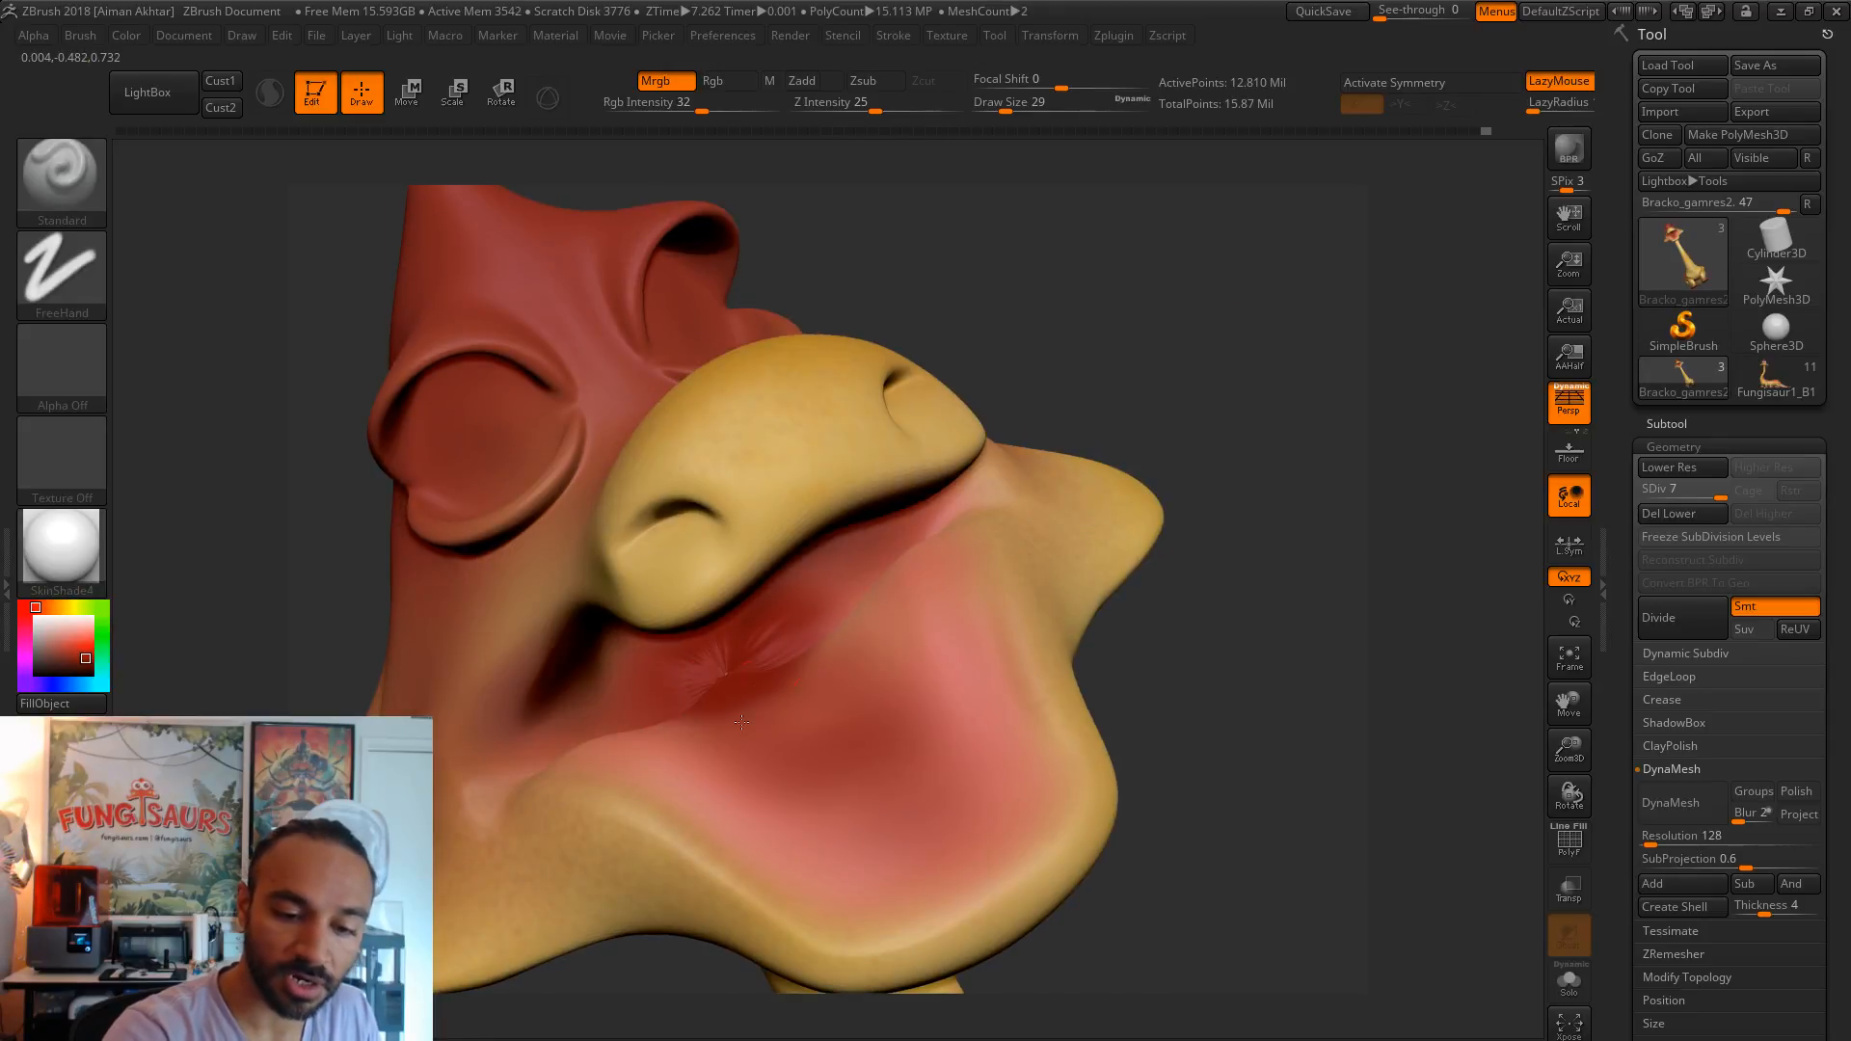
- Pick the yellow skin colour, set the draw size to 9 and cover the stray pink marks on the folds under the jaw
left_click_drag(1284, 607, 1342, 695, "alt")
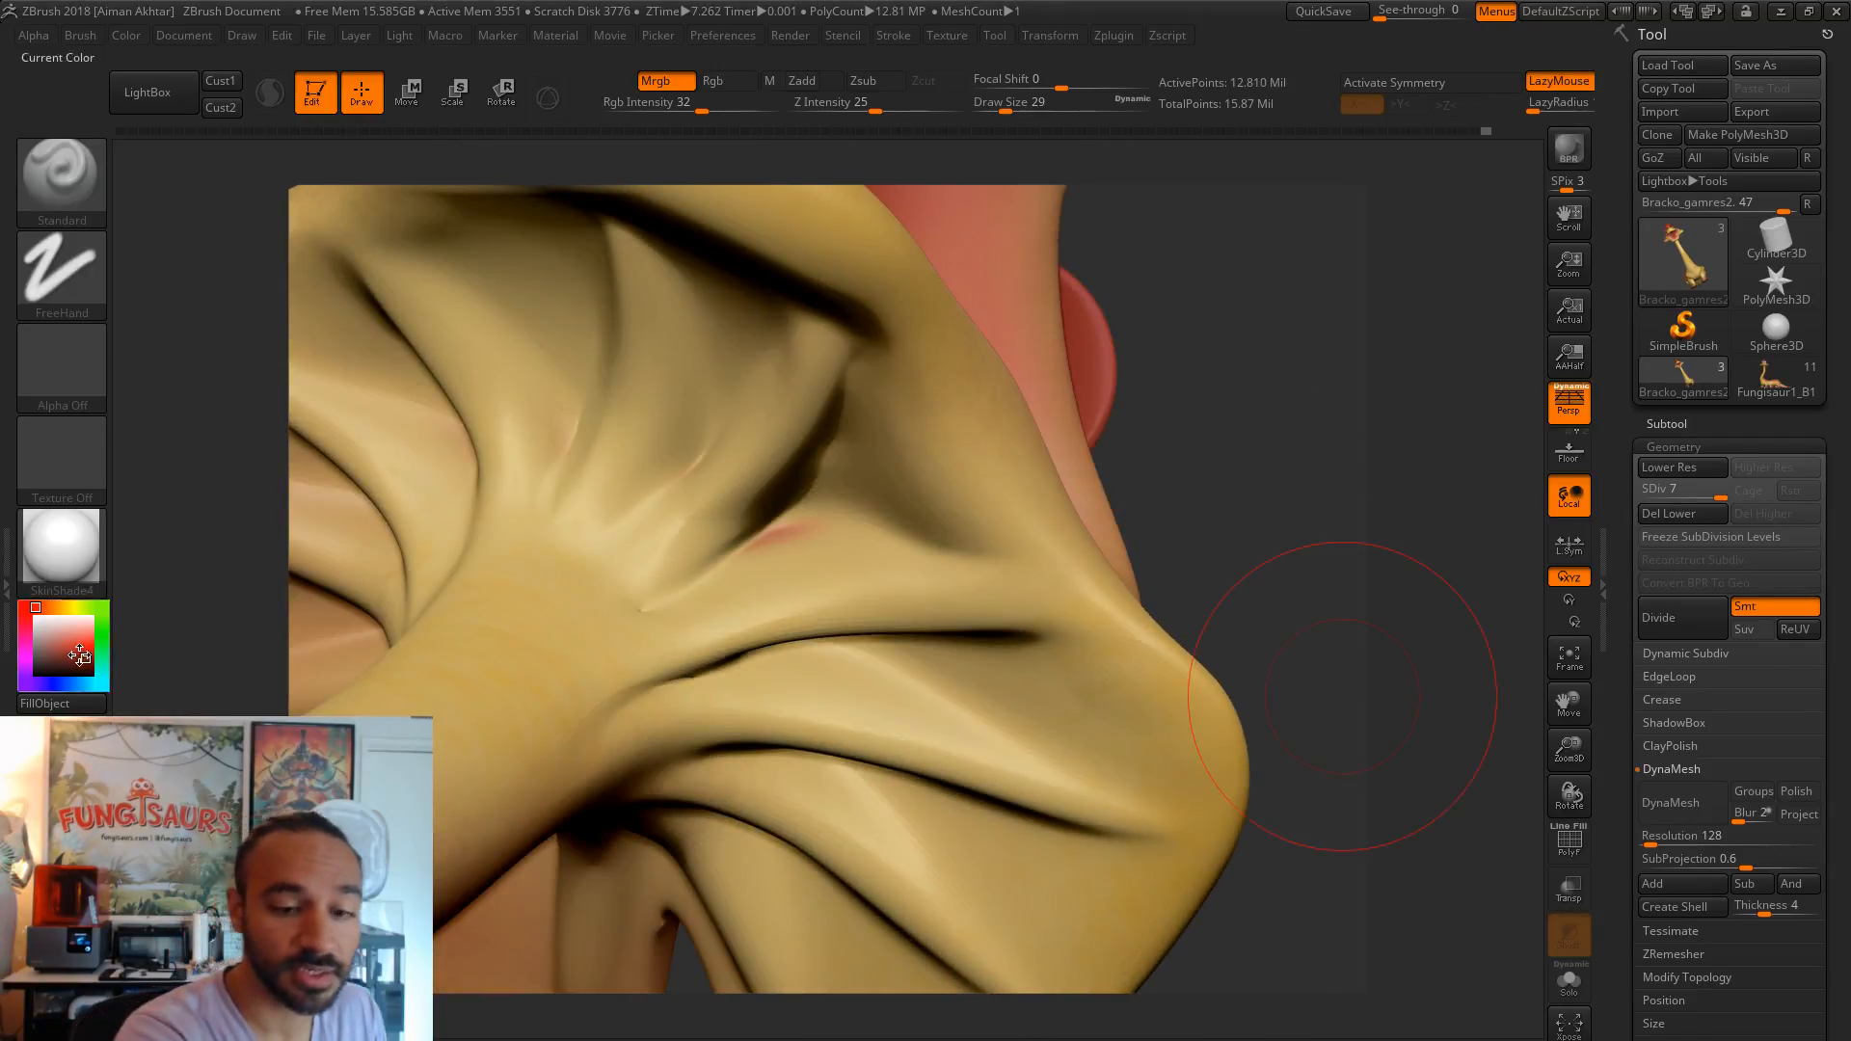
left_click_drag(71, 661, 883, 597)
key("s")
left_click_drag(798, 545, 783, 543)
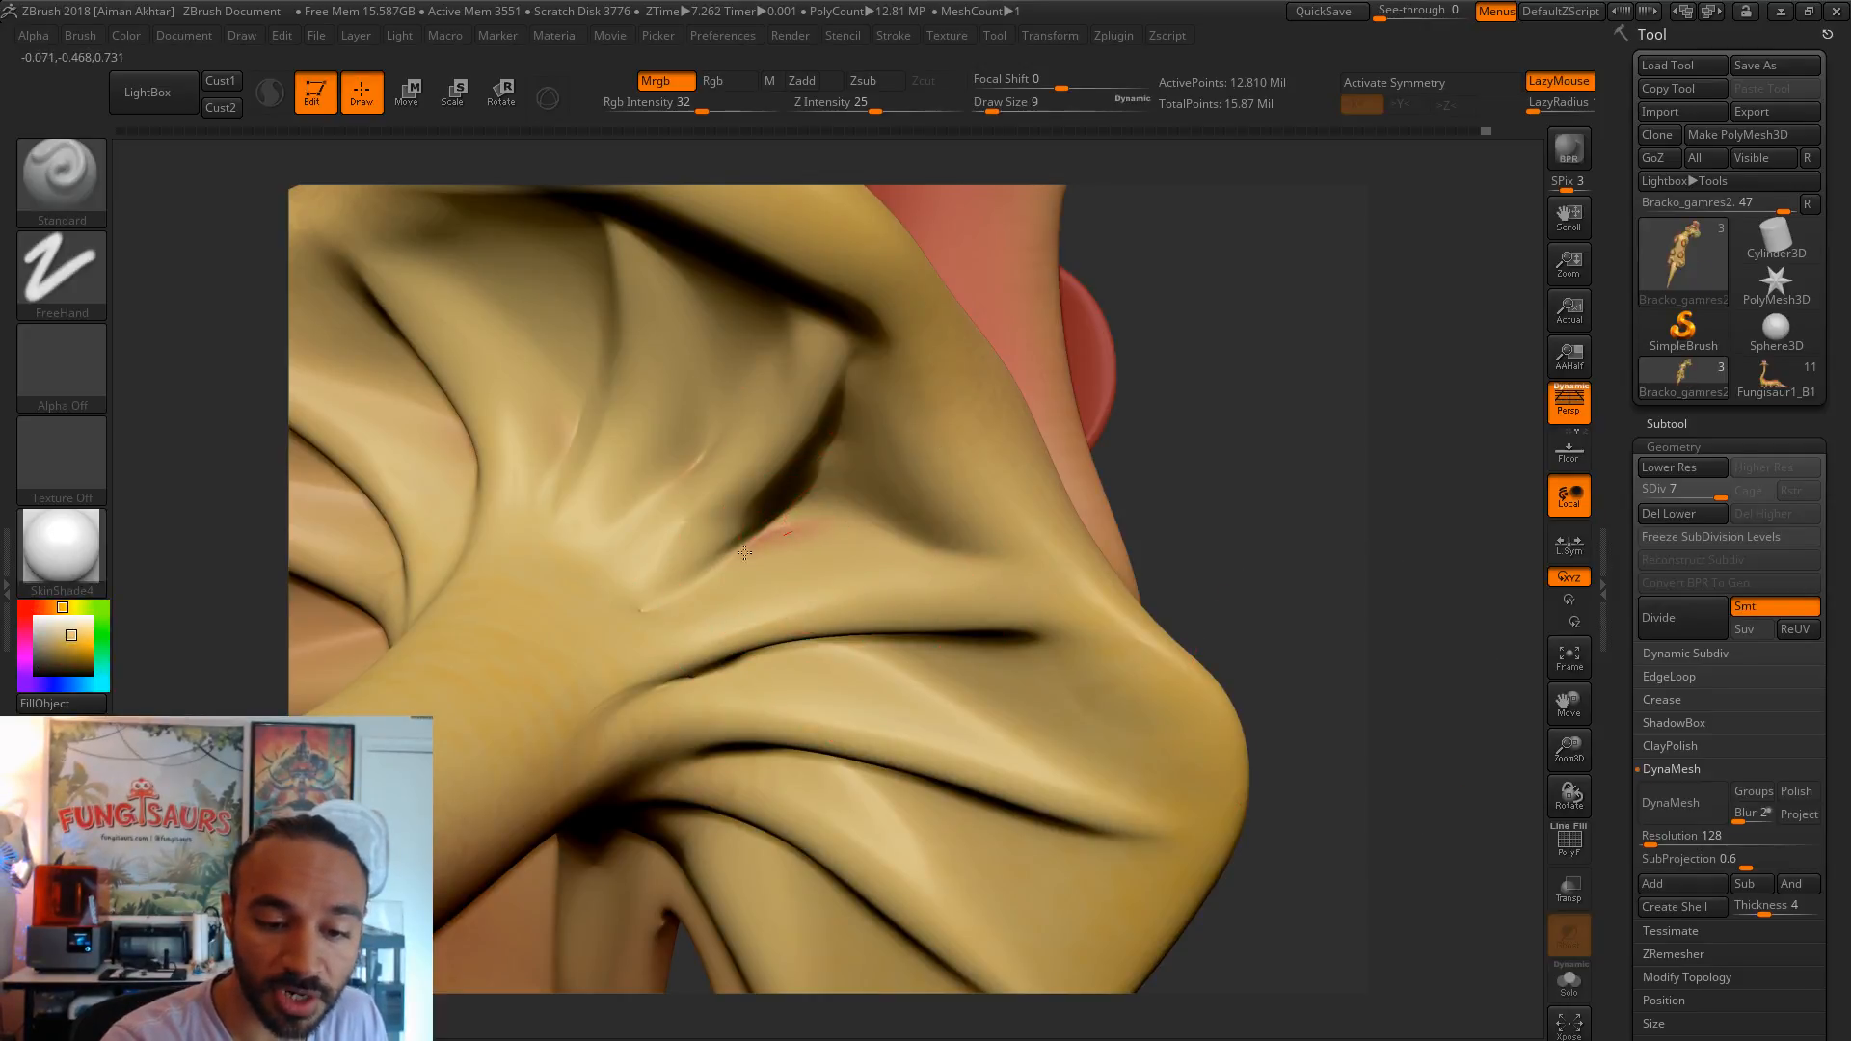
left_click_drag(715, 446, 701, 466)
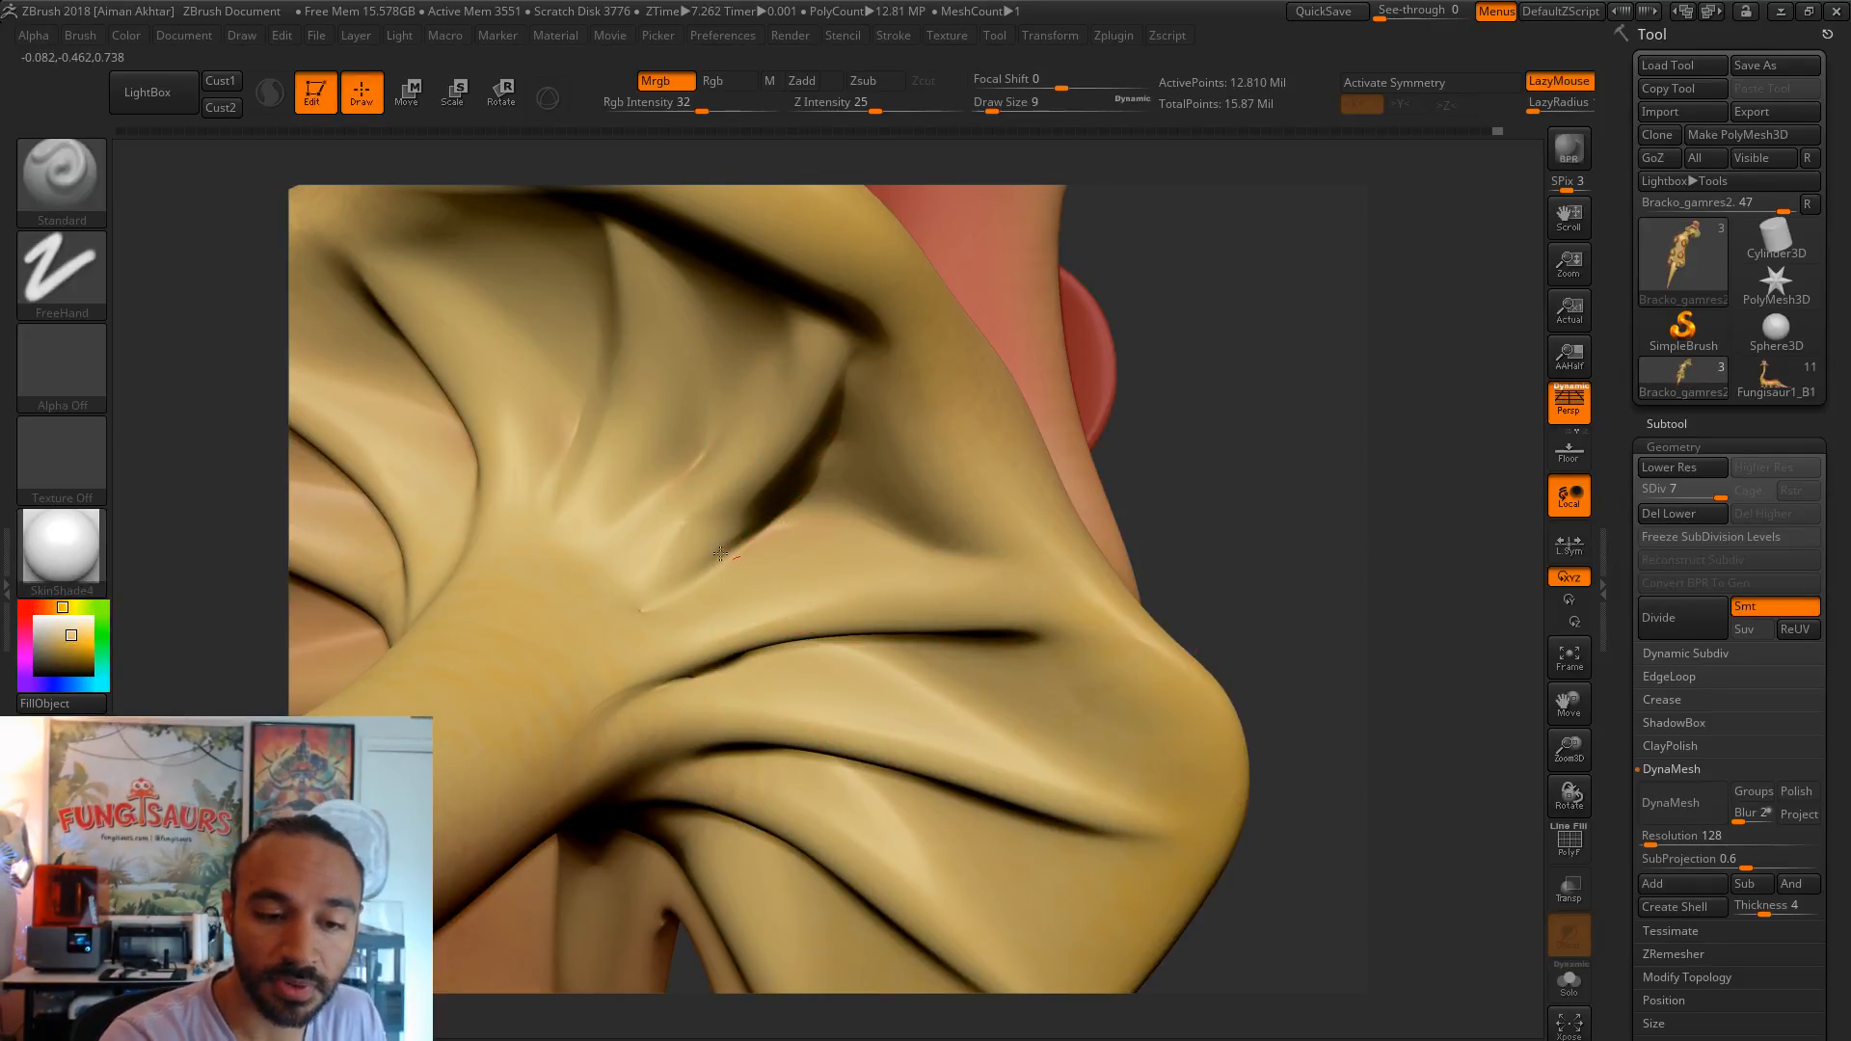
- Smooth the pinched centre at the back of the throat
left_click_drag(1252, 483, 1245, 518)
left_click_drag(1309, 425, 1323, 501)
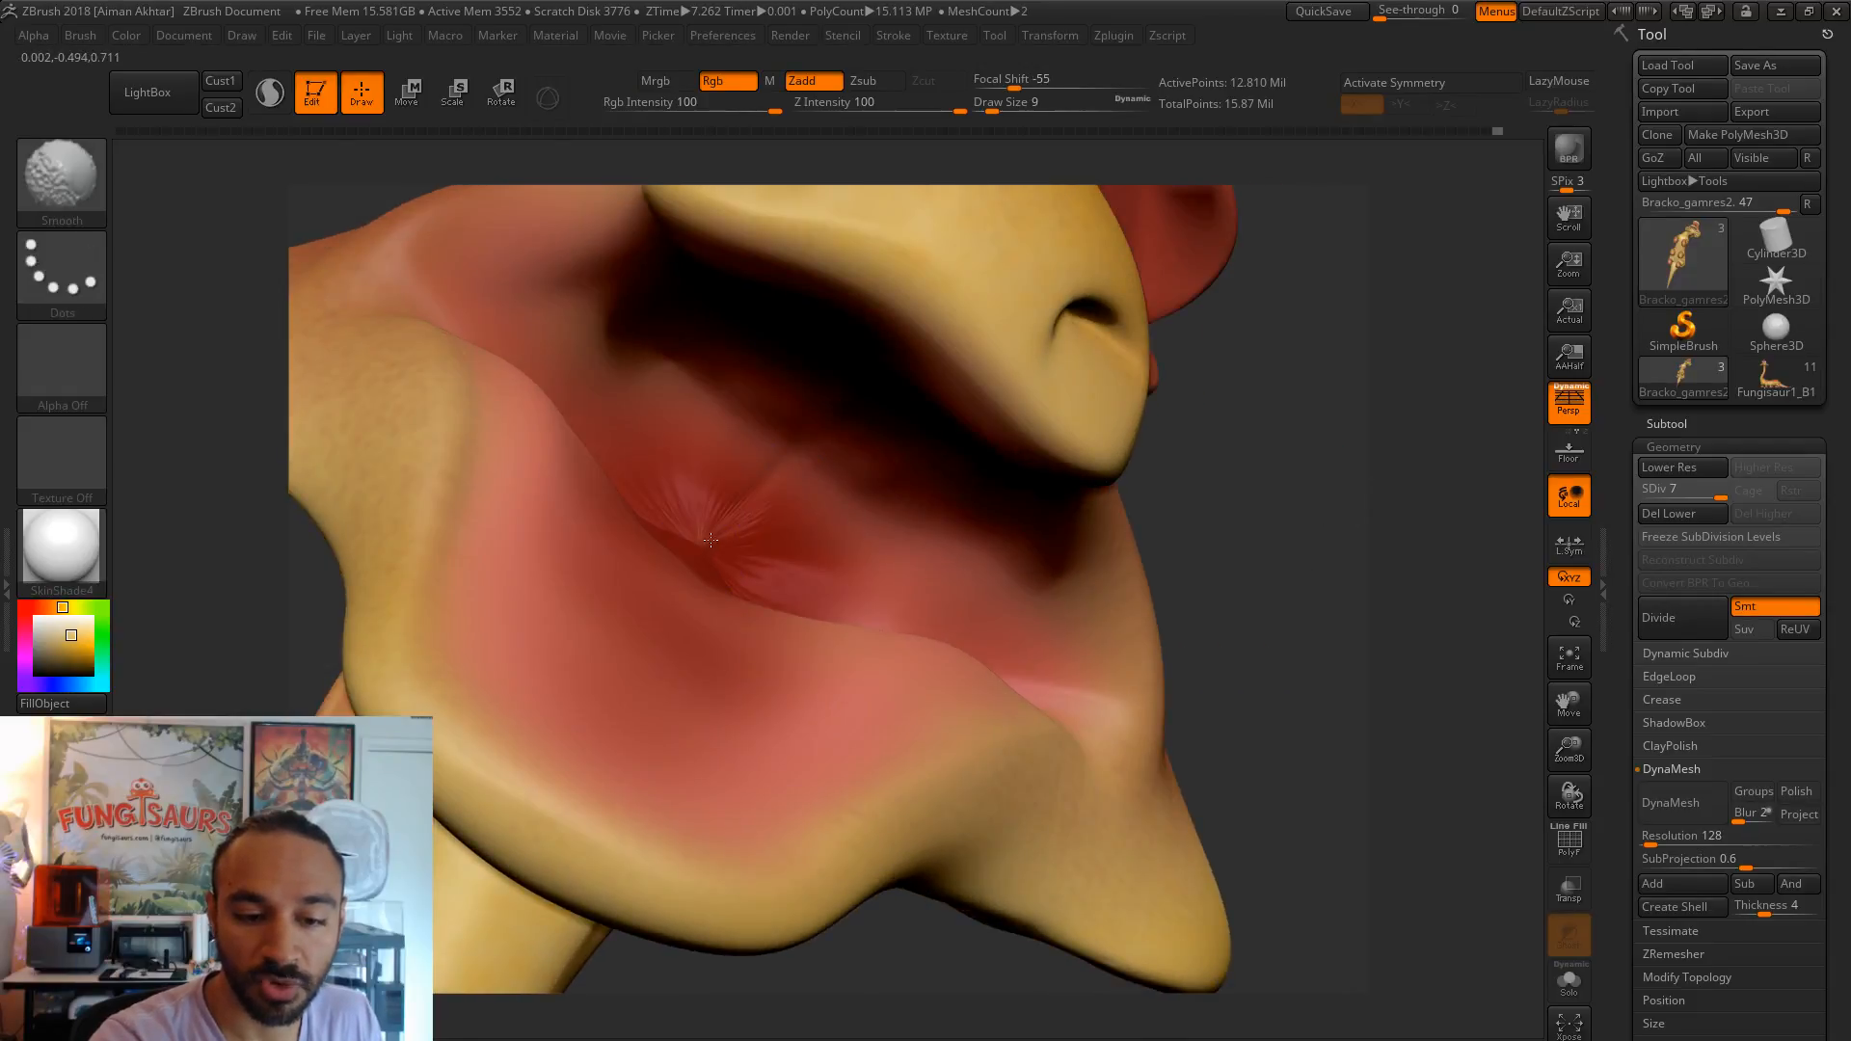
left_click_drag(705, 543, 716, 536, "shift")
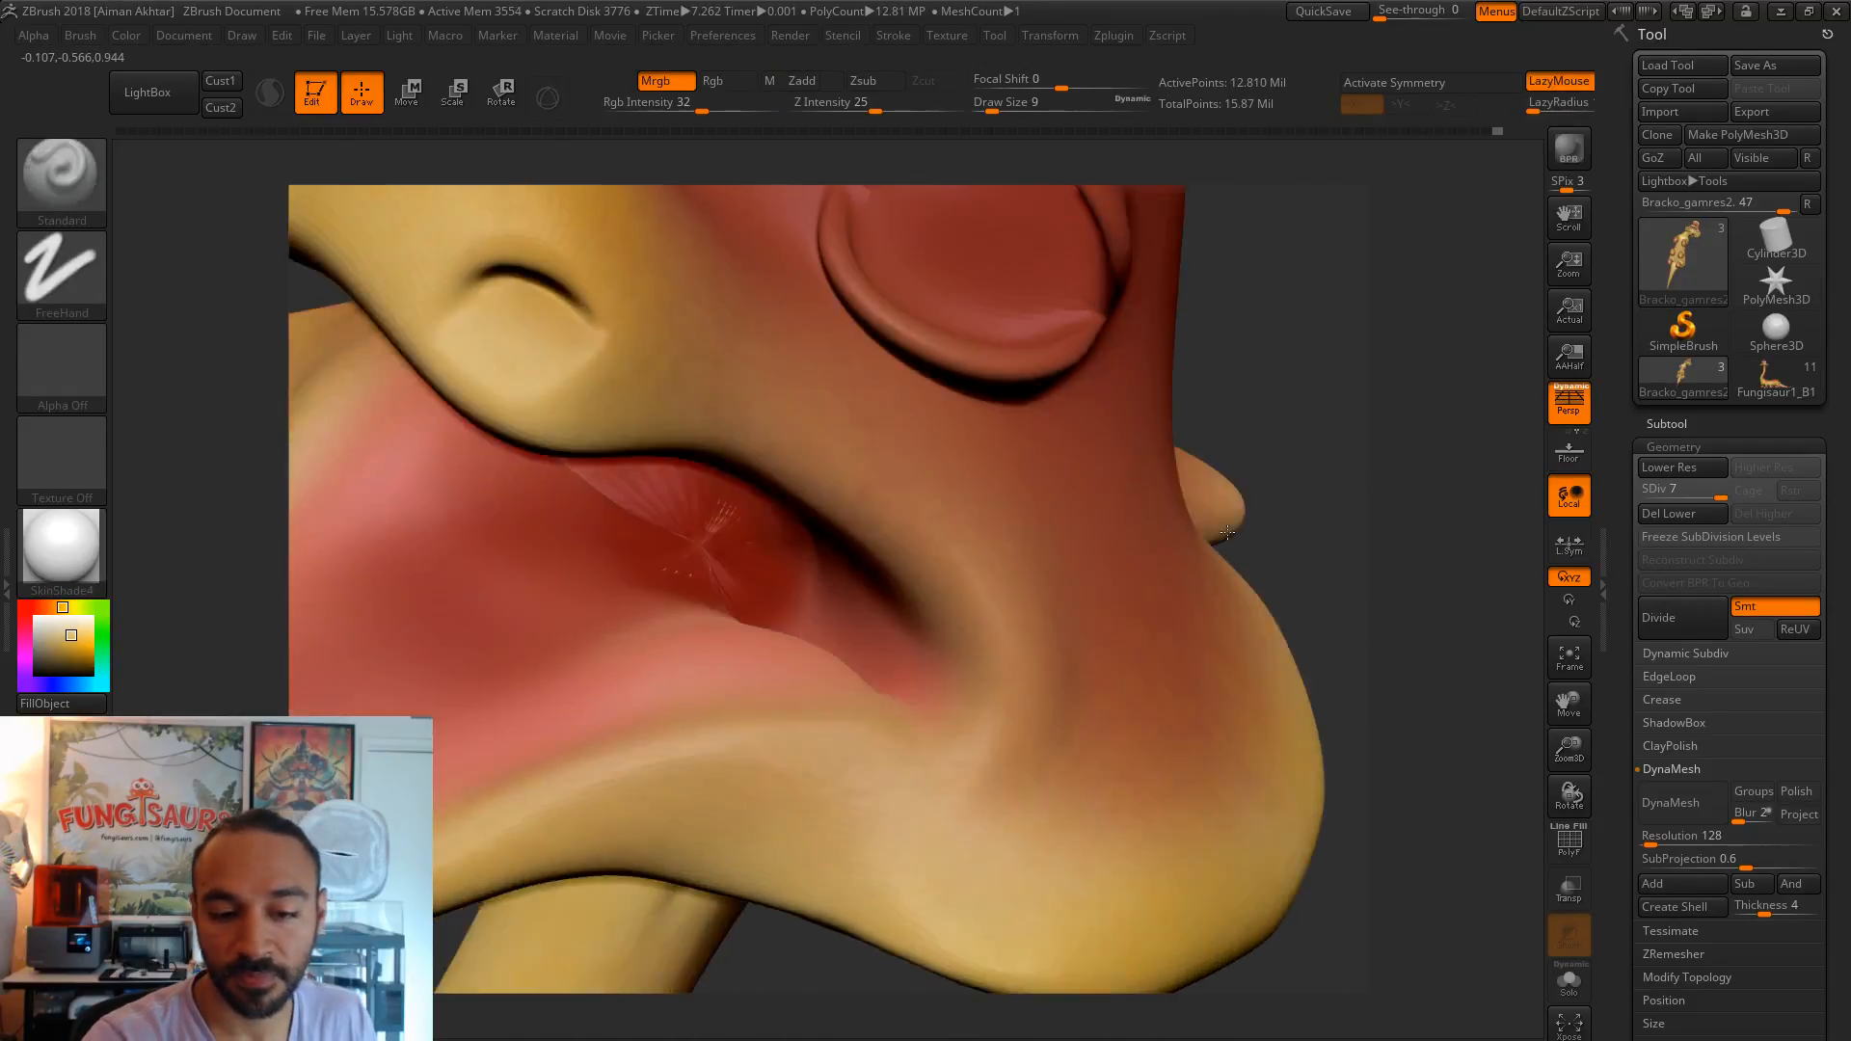
- Pick a lighter red from the head, turn on X symmetry, set the draw size to 18 and highlight both eyelids
left_click_drag(1196, 521, 1327, 505)
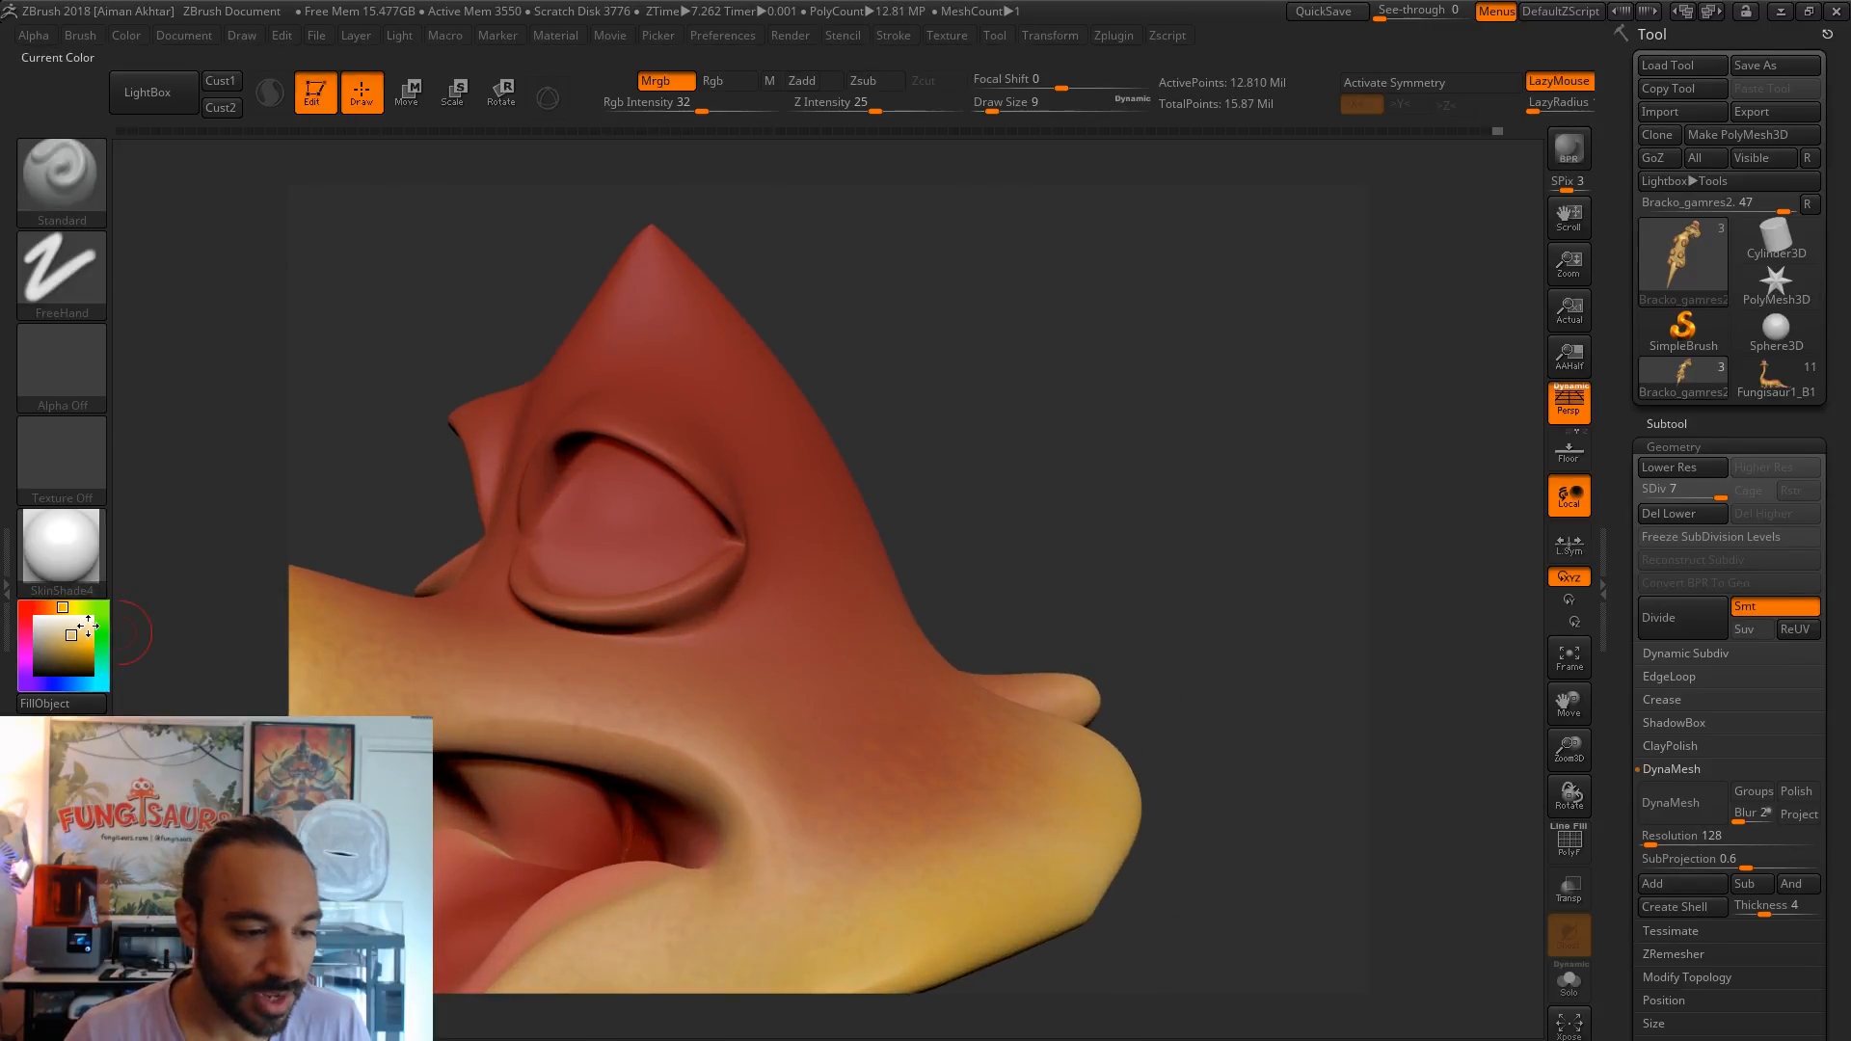
left_click_drag(78, 644, 665, 377)
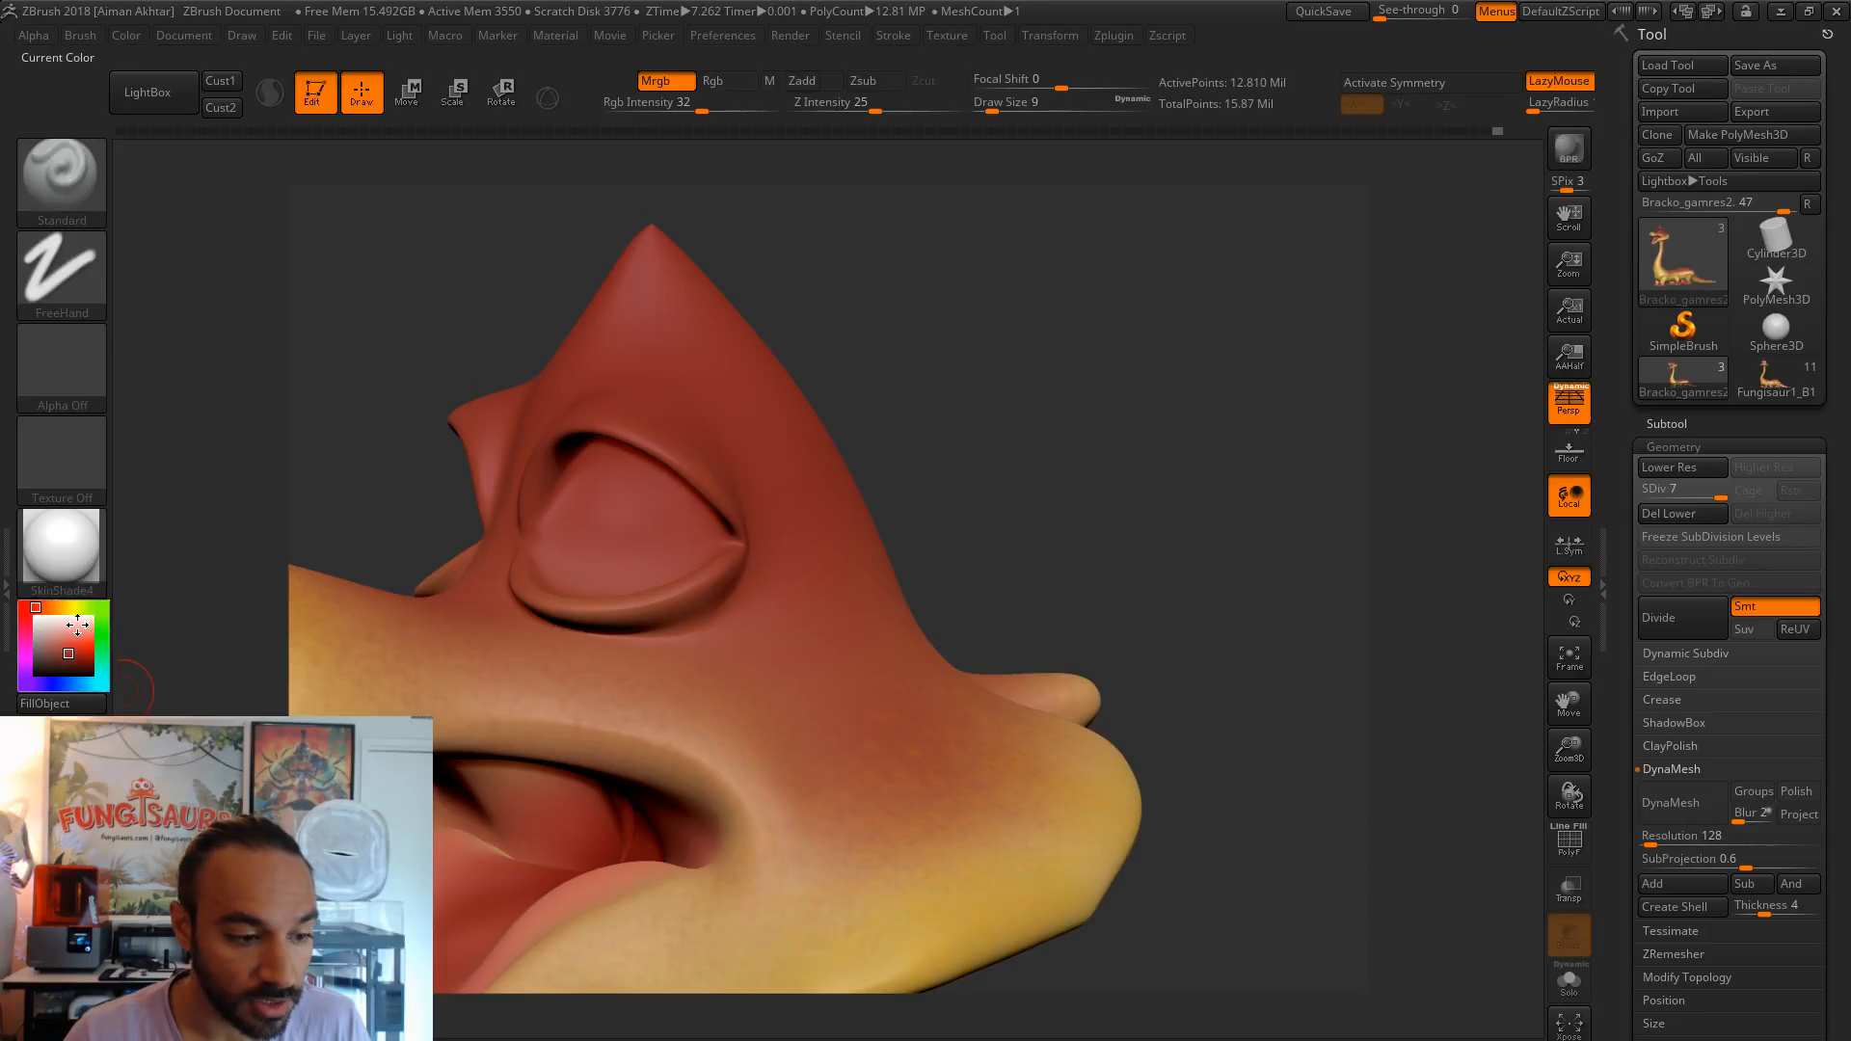
left_click_drag(357, 405, 397, 436)
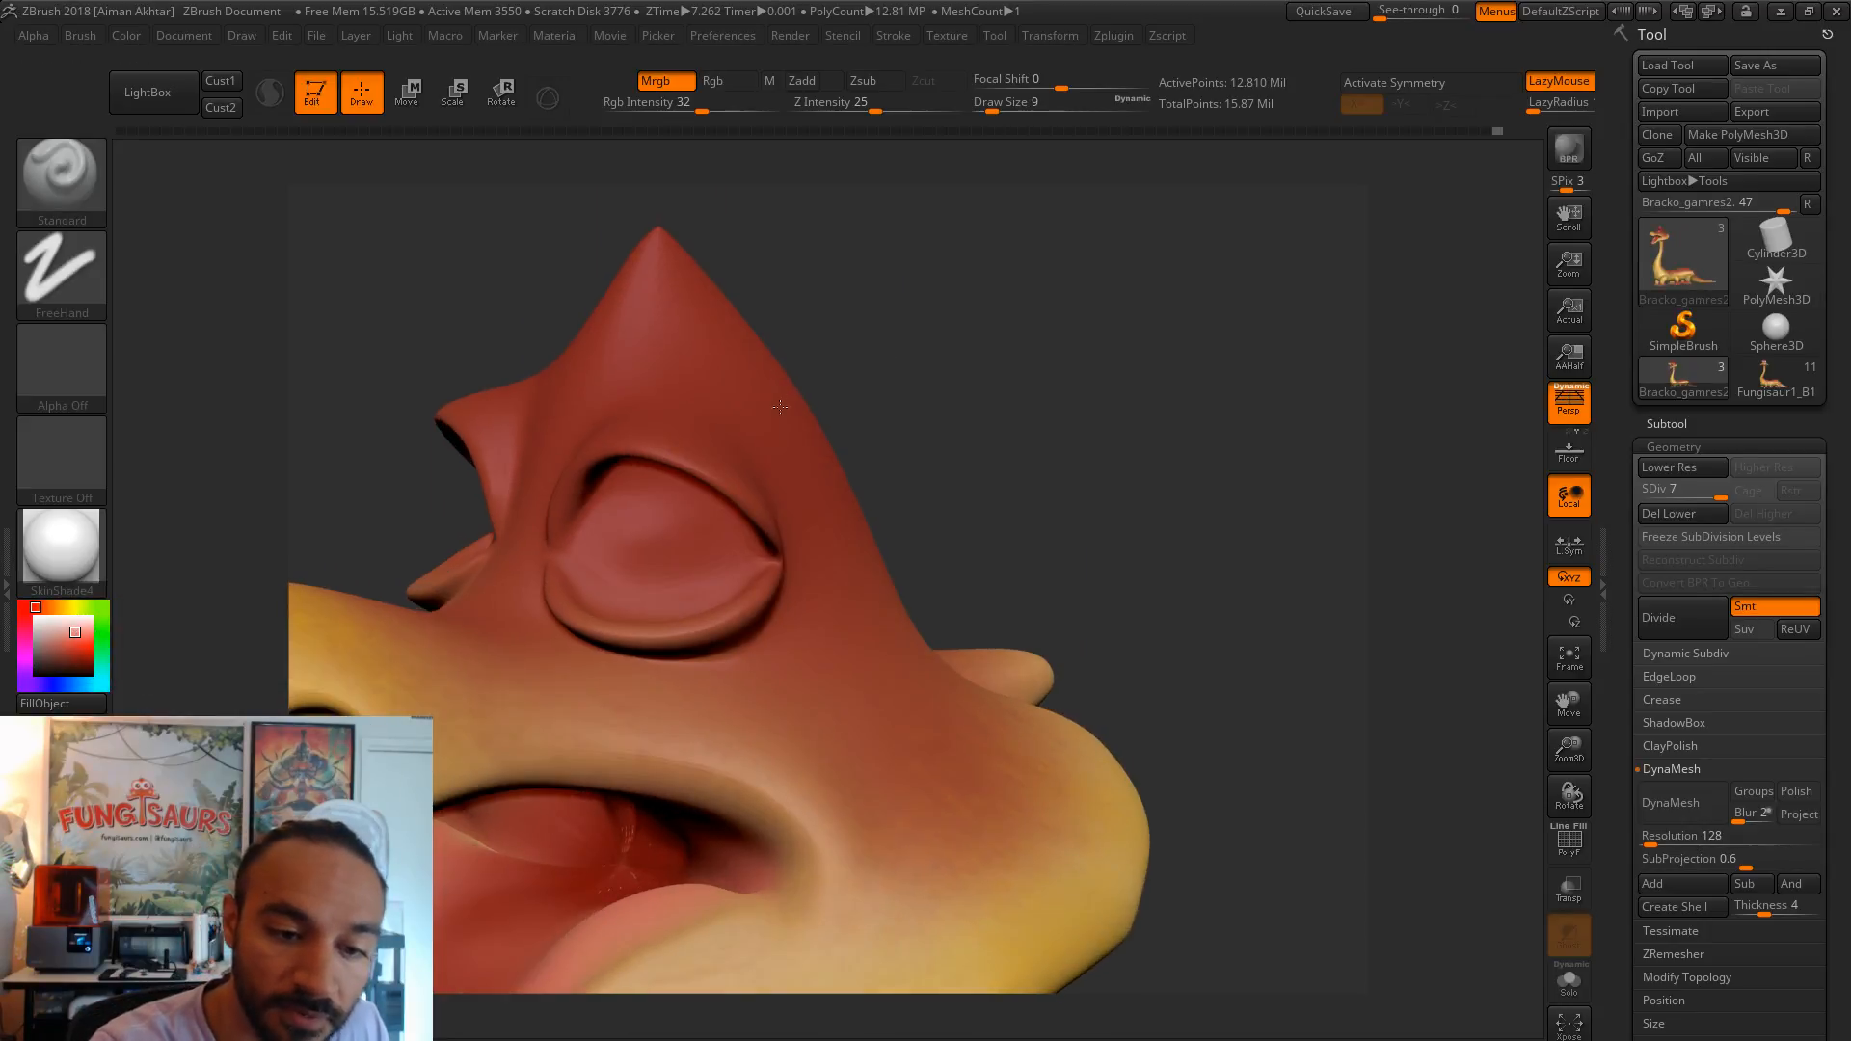
left_click_drag(918, 406, 703, 488)
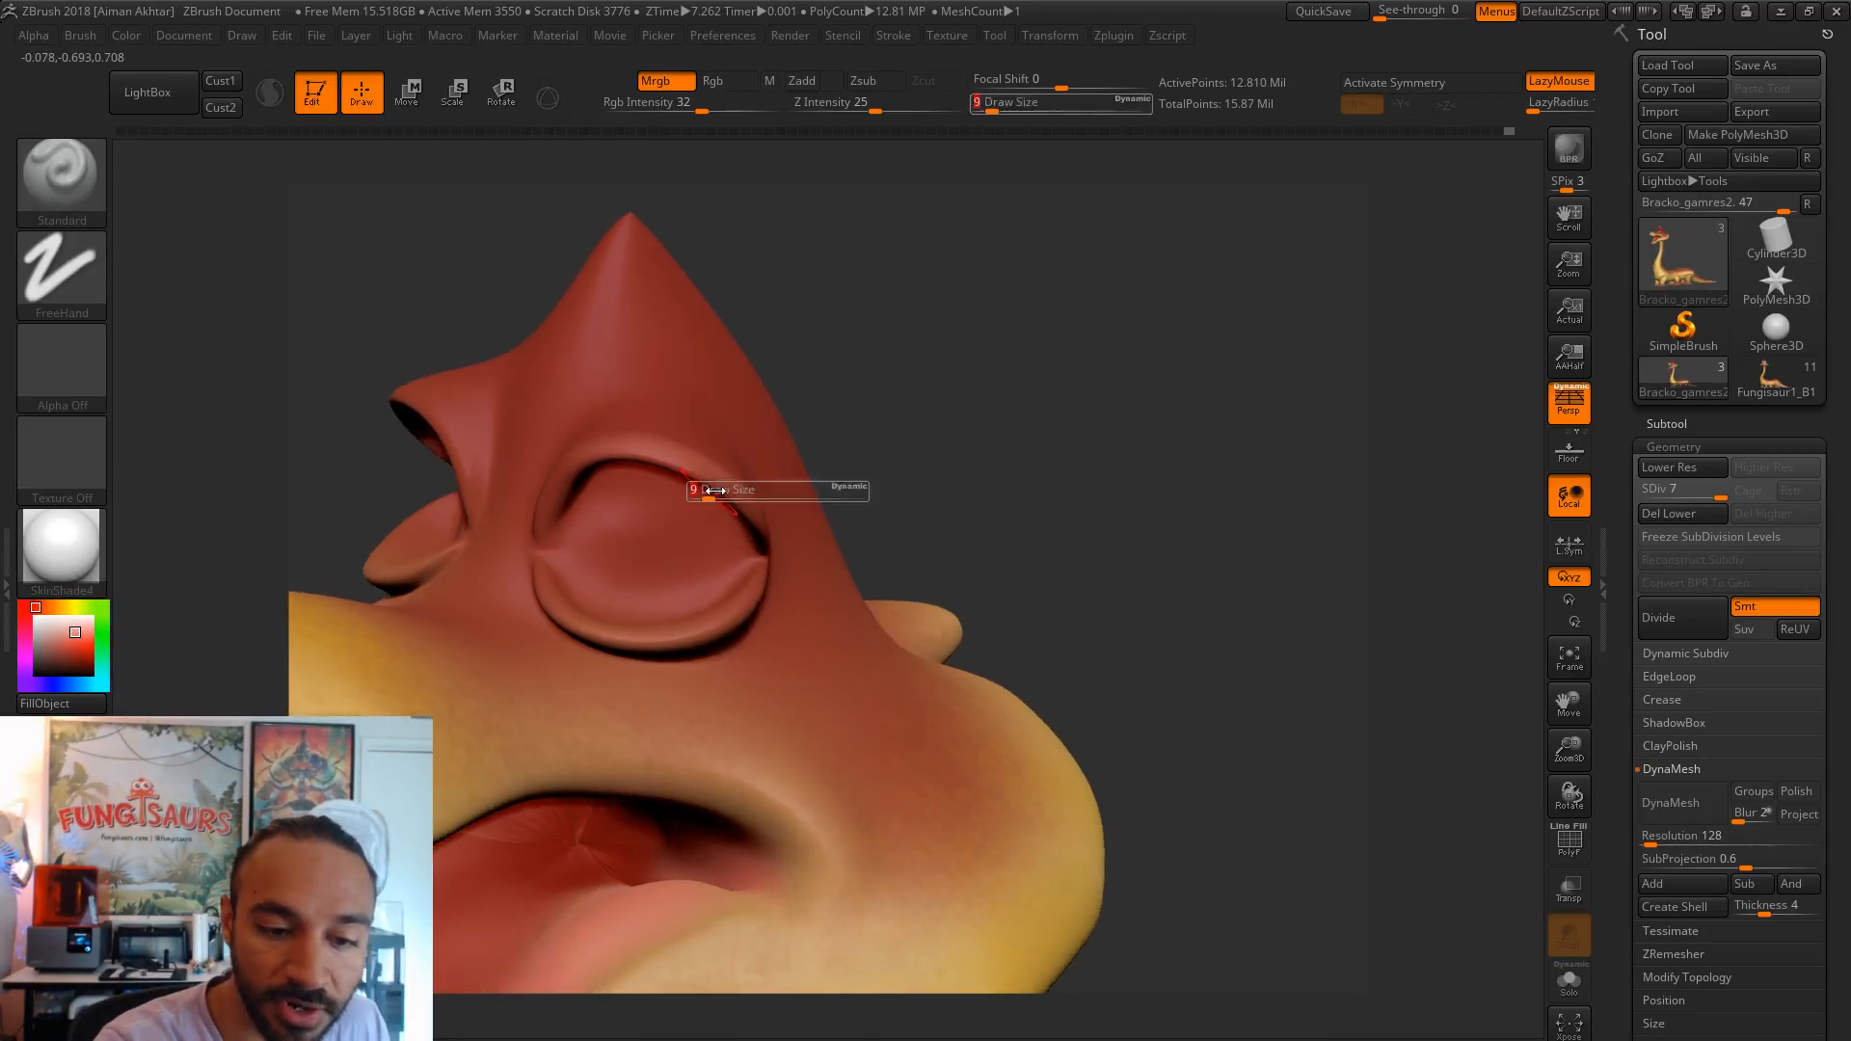
key("ctrl")
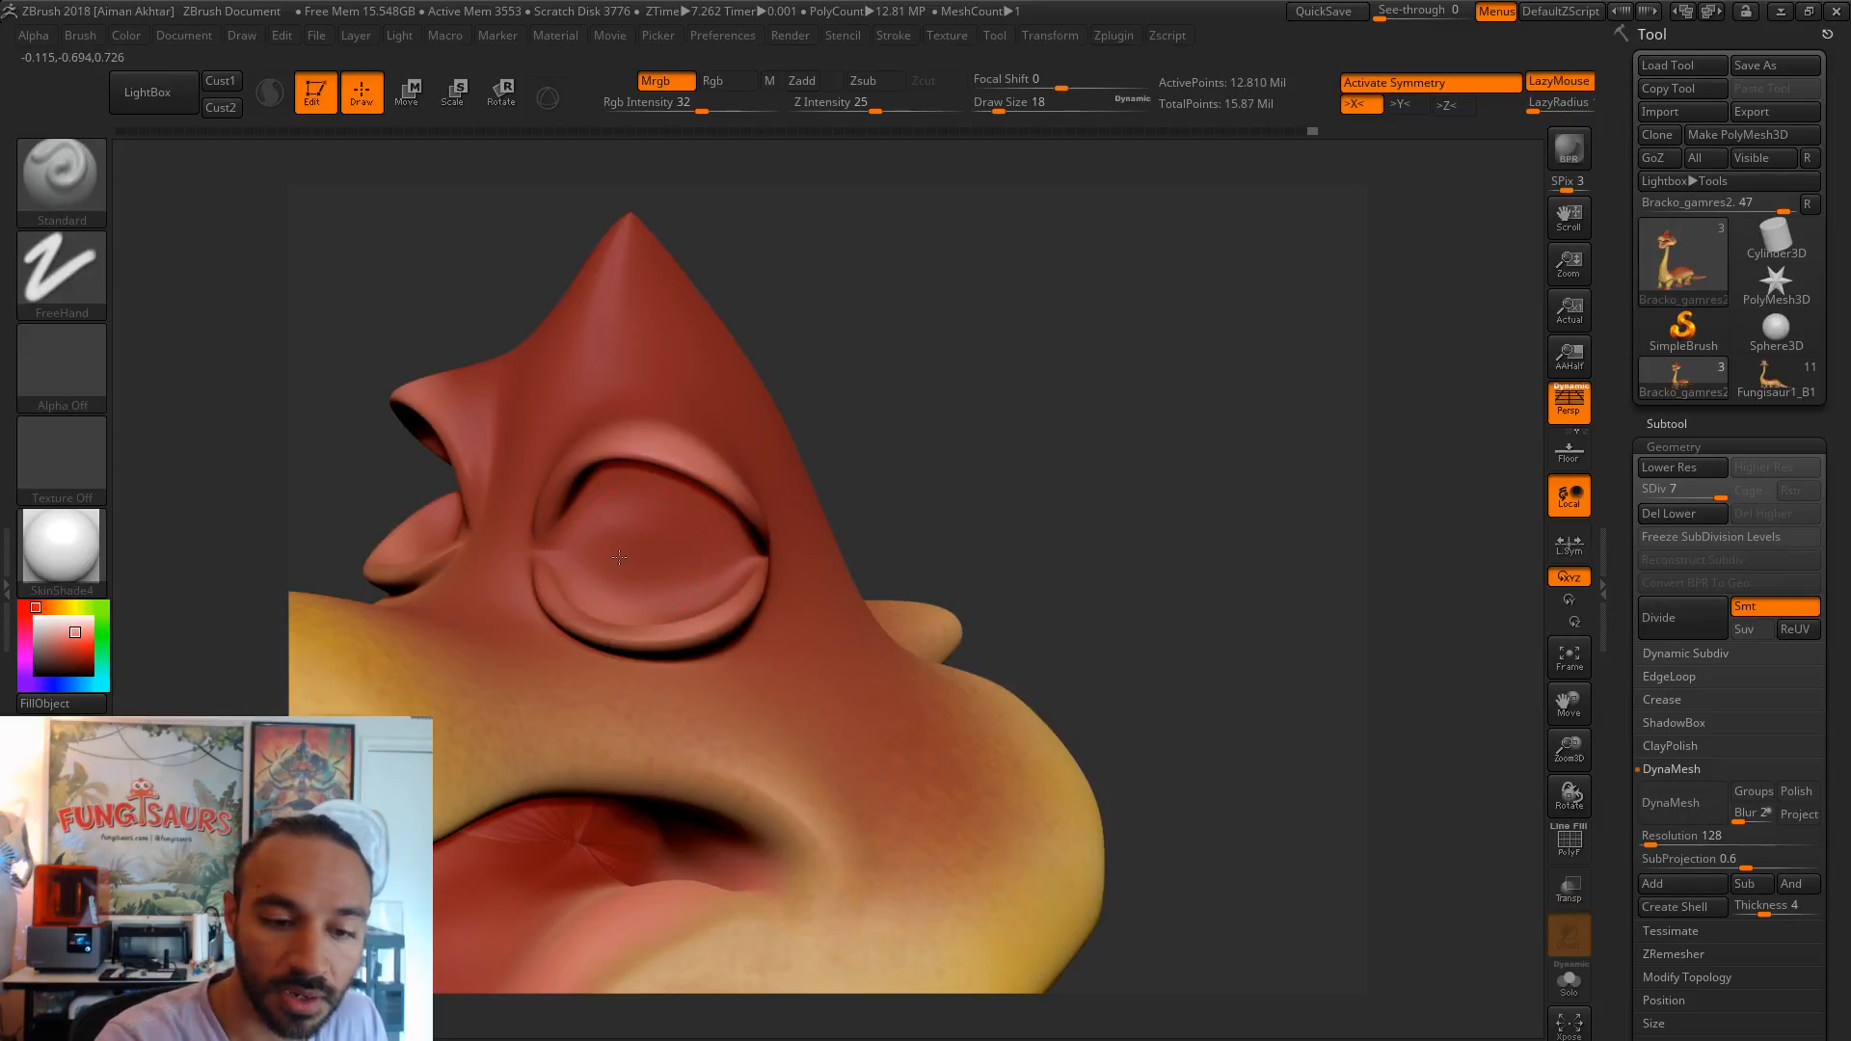
left_click_drag(912, 436, 549, 466)
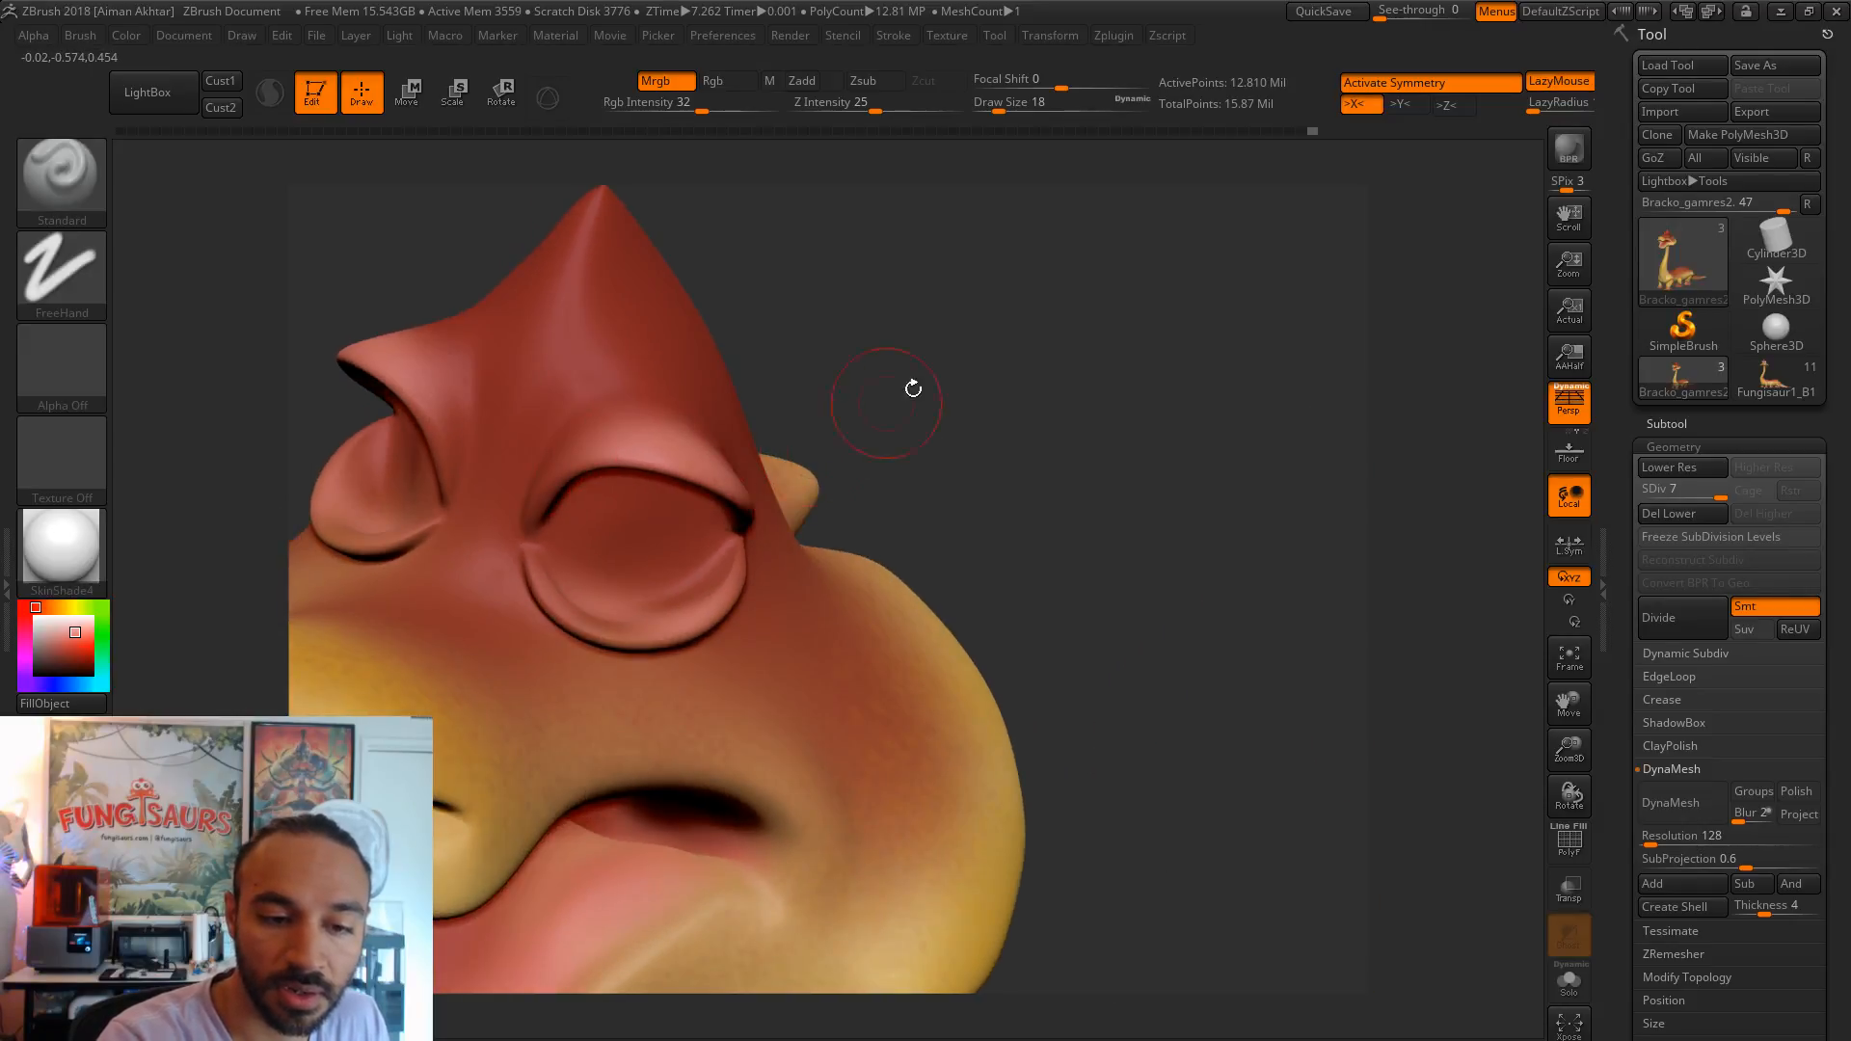
- Try a lighter red highlight down the centre of the head crest at draw size 9
left_click_drag(945, 377, 828, 381)
mouse_move(1226, 590)
left_mouse_down()
mouse_move(1178, 685)
mouse_move(899, 489)
mouse_move(879, 424)
left_mouse_up()
key("s")
left_click(817, 420)
key("s")
left_click(816, 373)
left_click_drag(816, 347, 817, 556)
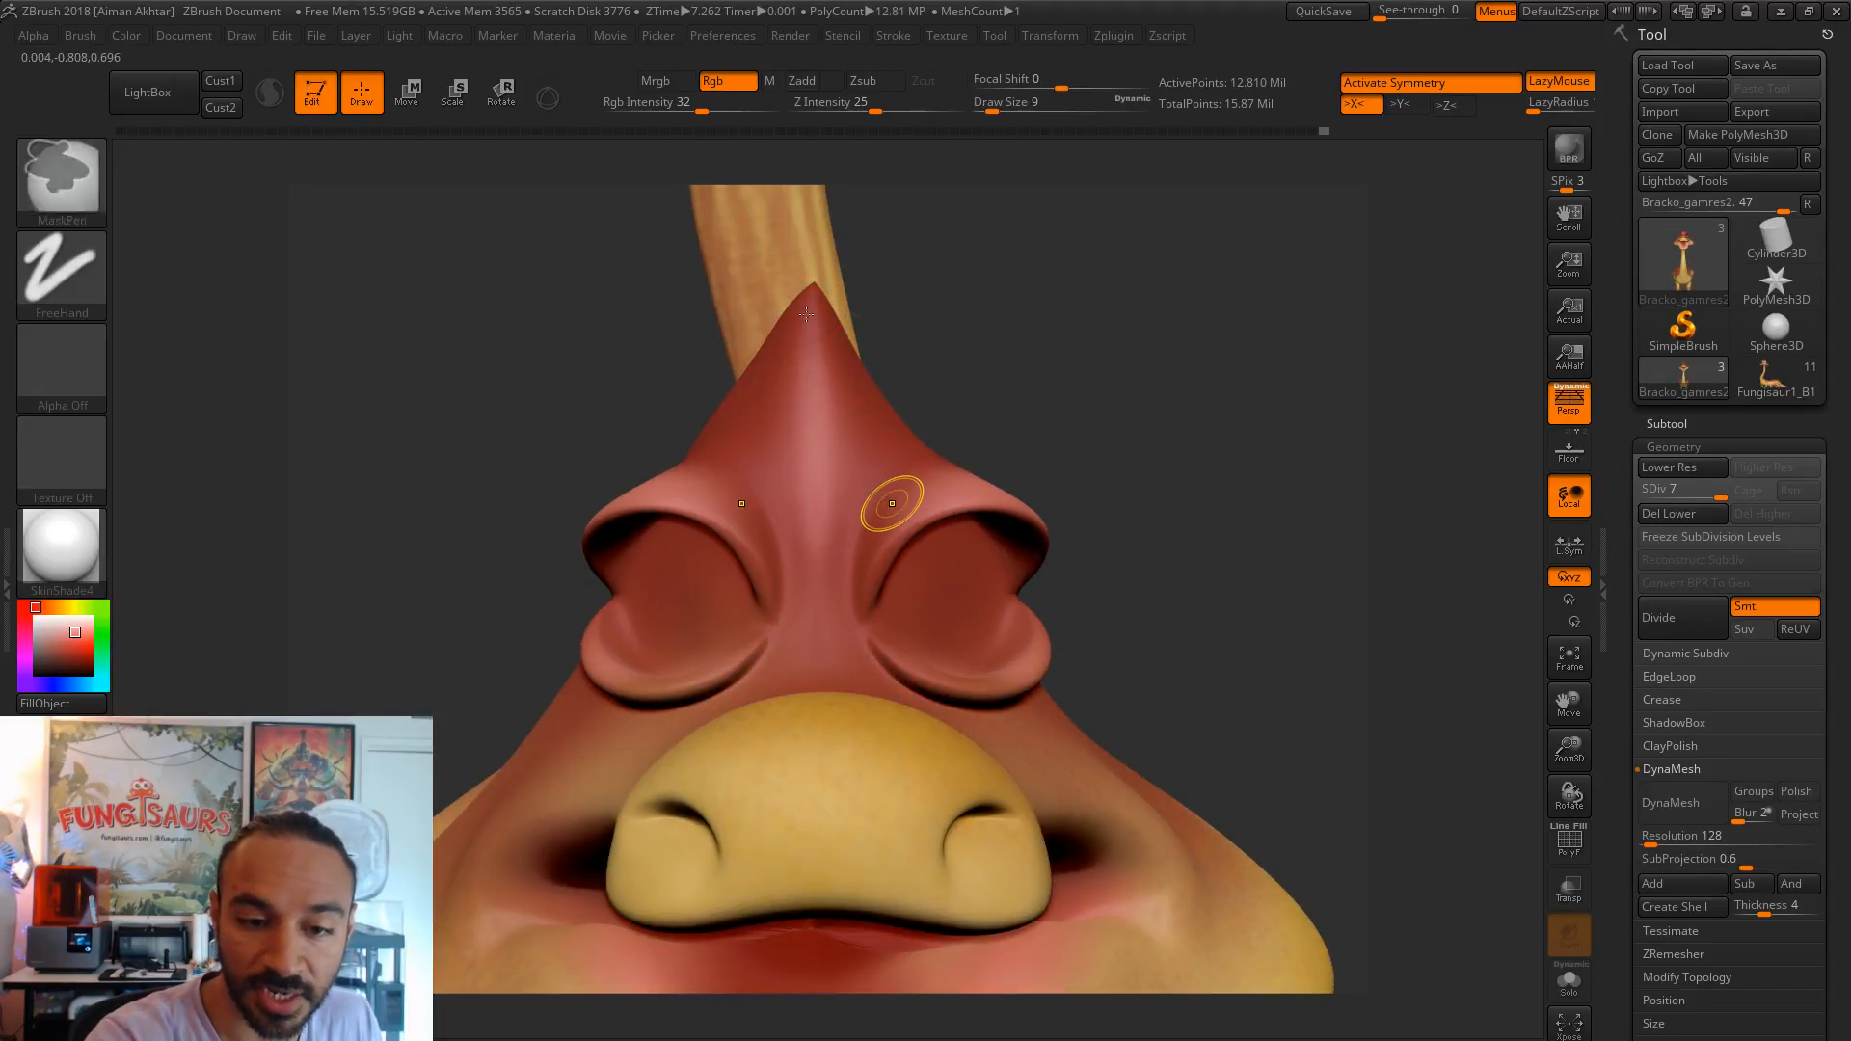
key("ctrl+z")
- Highlight the brow ridges above the eye sockets in lighter red, using draw sizes 22 and 14
key("s")
left_click(955, 493)
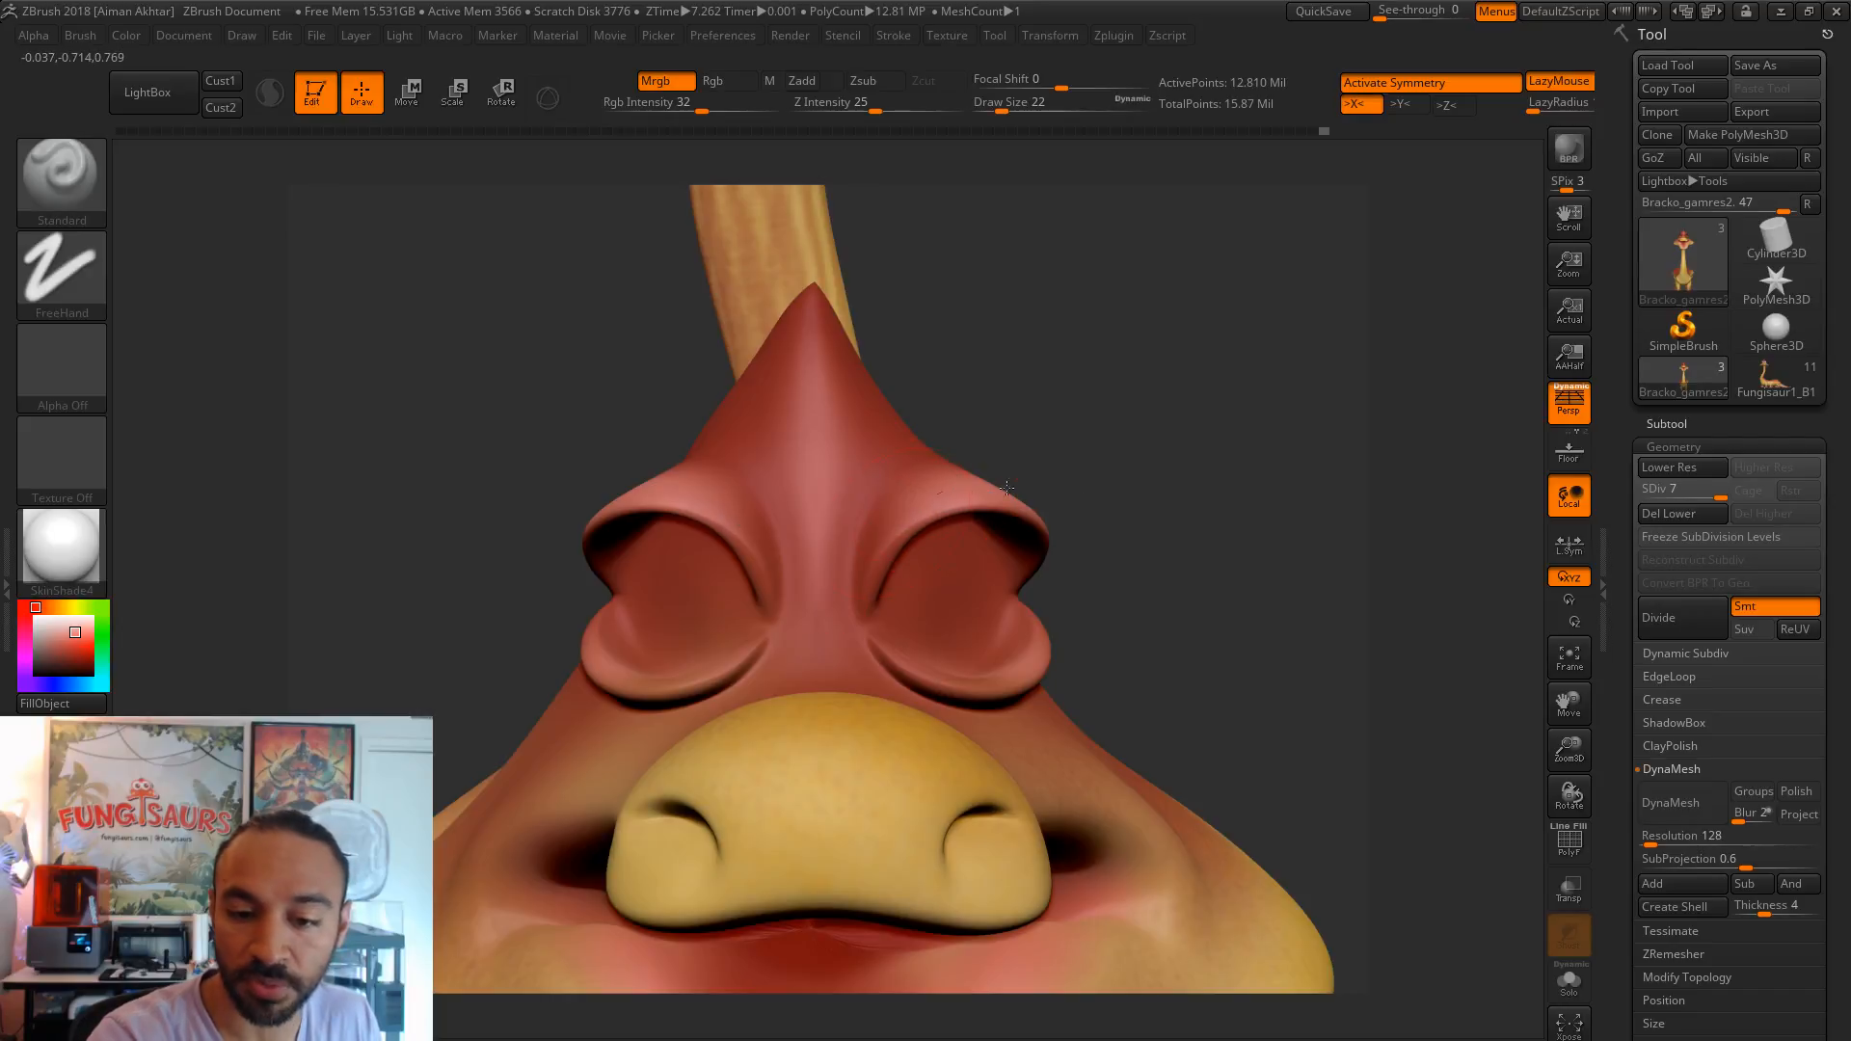
key("s")
left_click(923, 660)
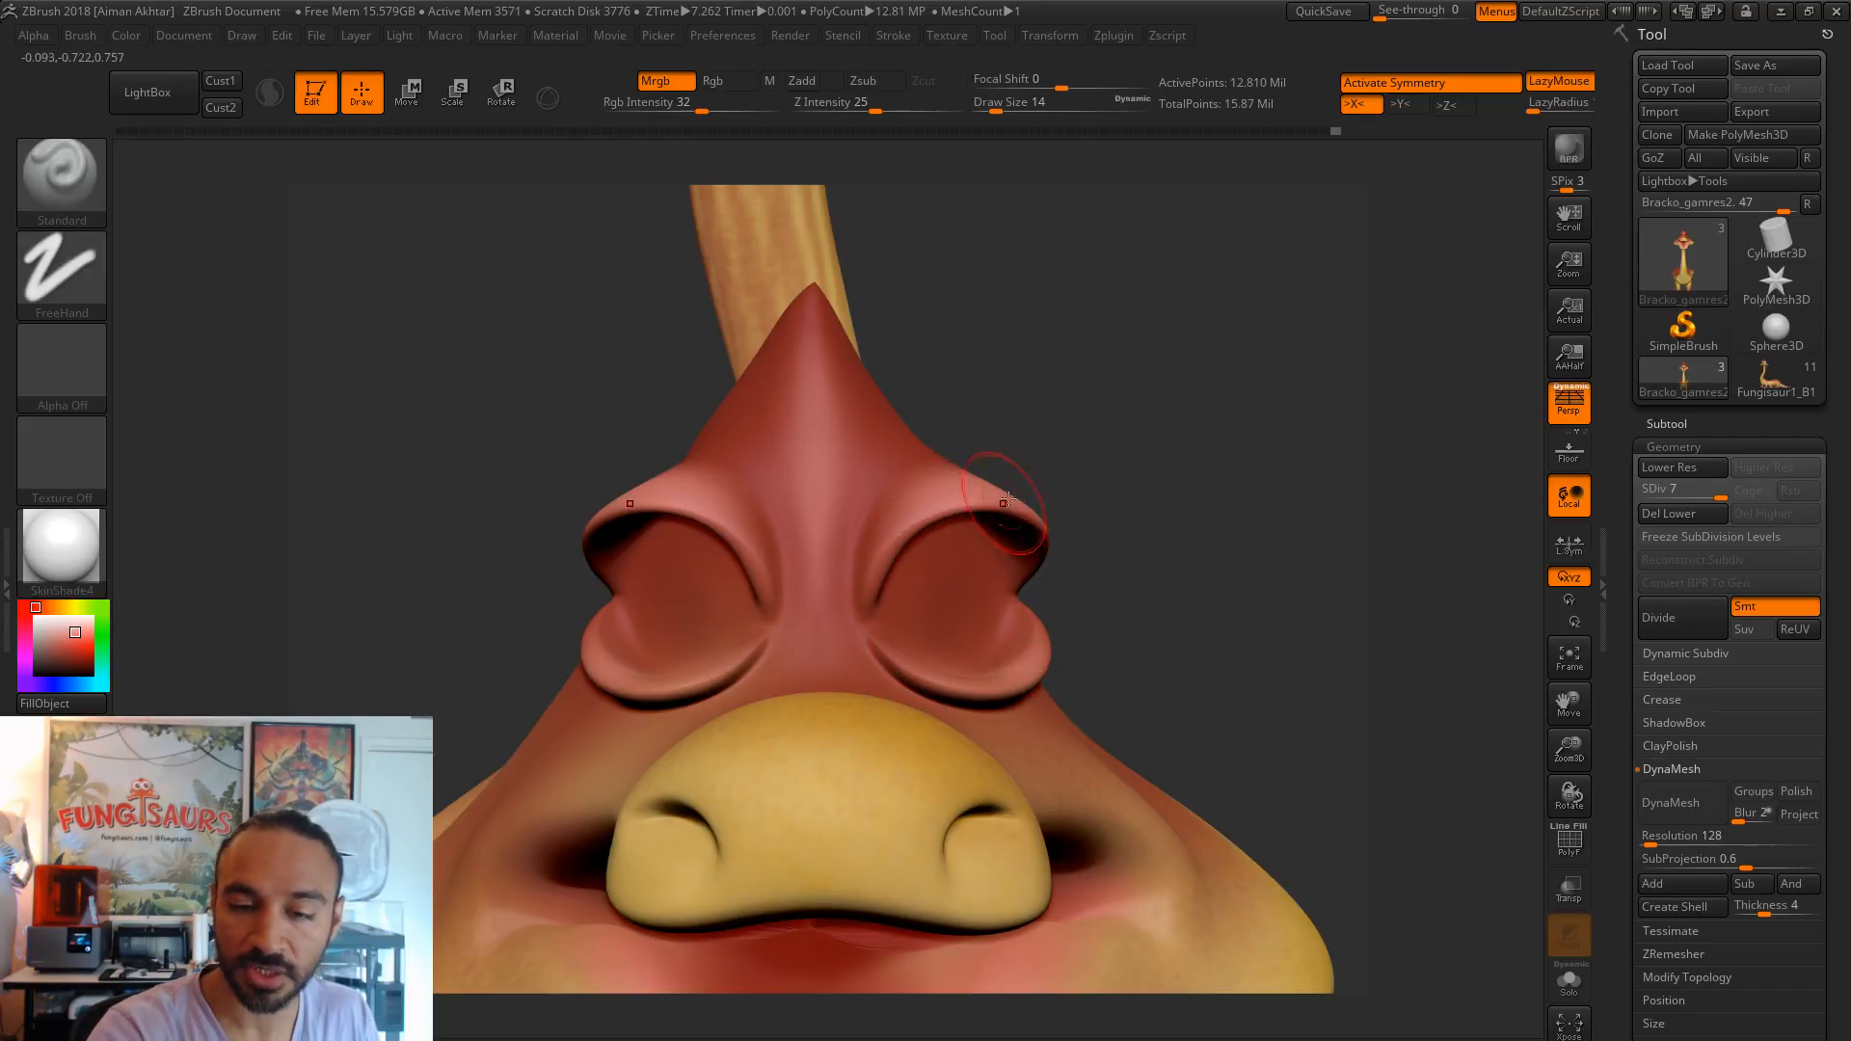
left_click_drag(1125, 412, 675, 474)
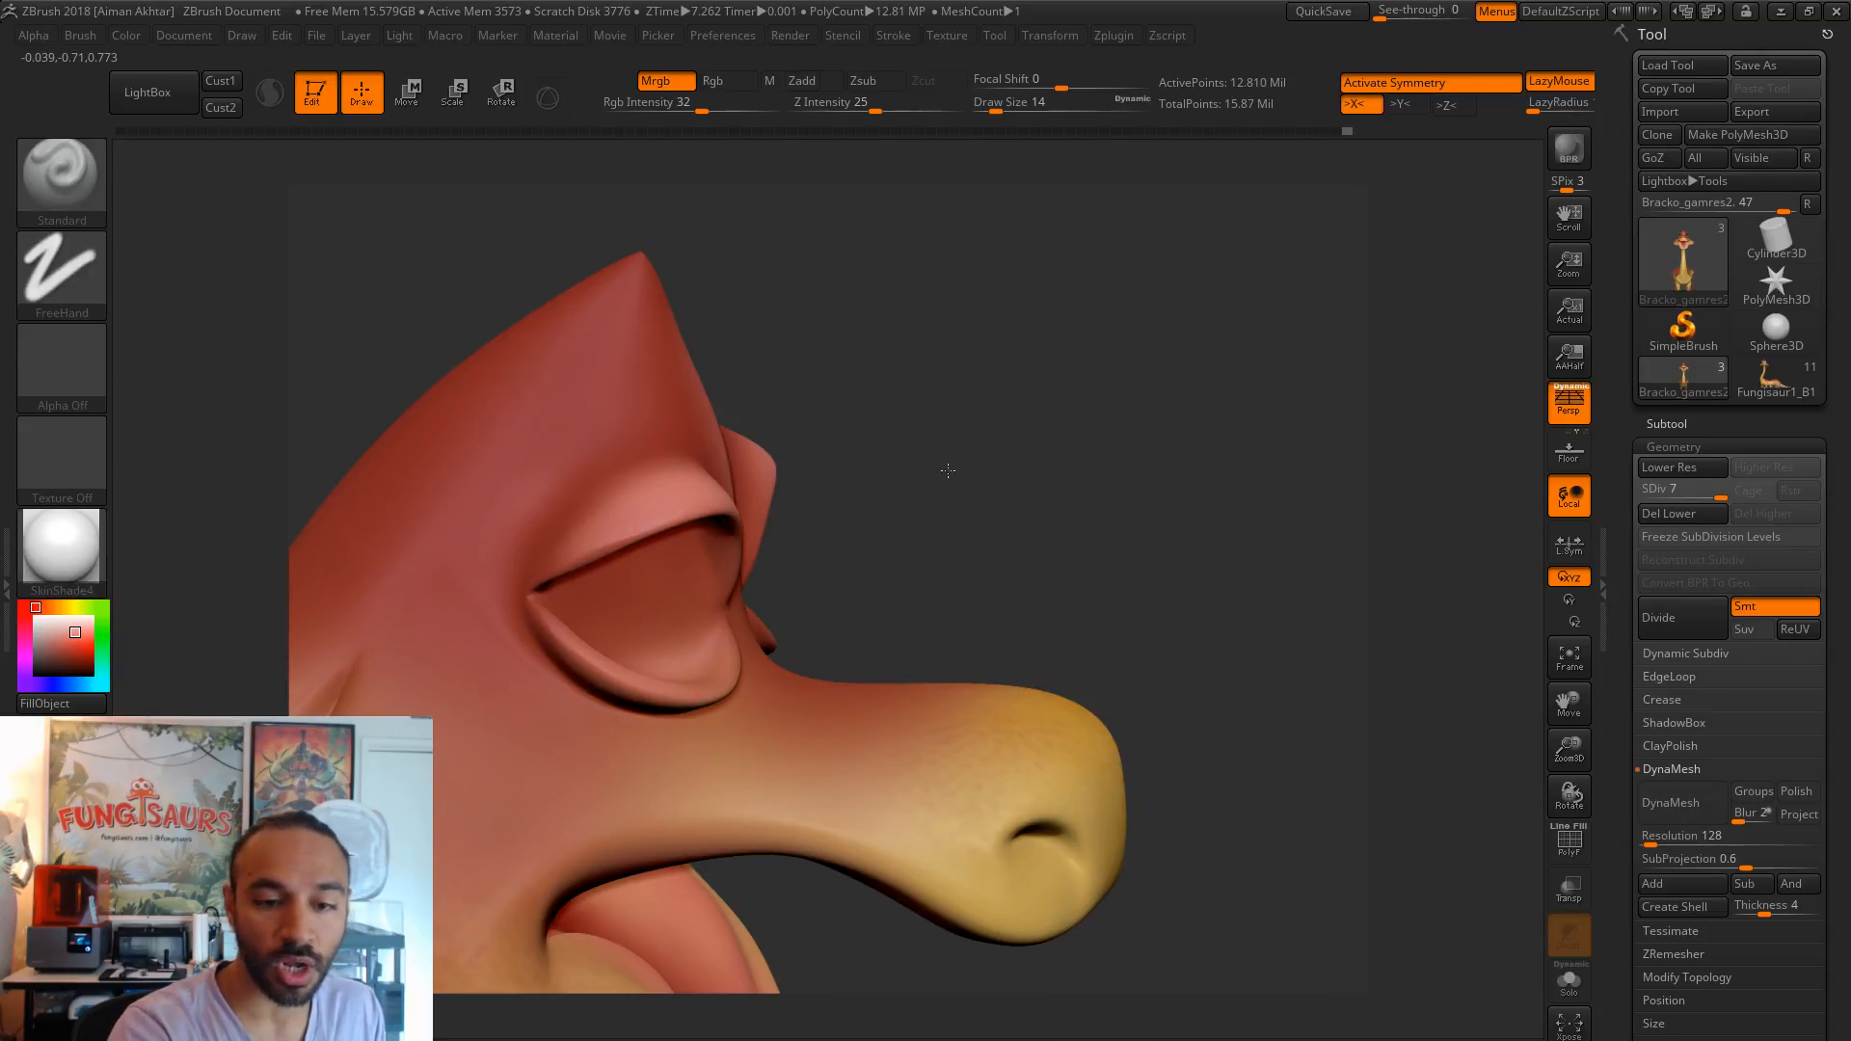
- Pick a darker yellow-brown from the snout, set the draw size to 6 and shade the nostrils
left_click_drag(952, 471, 759, 507)
mouse_move(1177, 450)
left_mouse_down("shift")
mouse_move(1217, 657)
mouse_move(1258, 660)
mouse_move(1239, 665)
left_mouse_up("shift")
left_click_drag(1272, 582, 1333, 540, "alt")
left_click_drag(67, 644, 954, 571)
left_click(81, 660)
left_click_drag(1251, 582, 1192, 581)
key("bracketleft")
key("bracketleft")
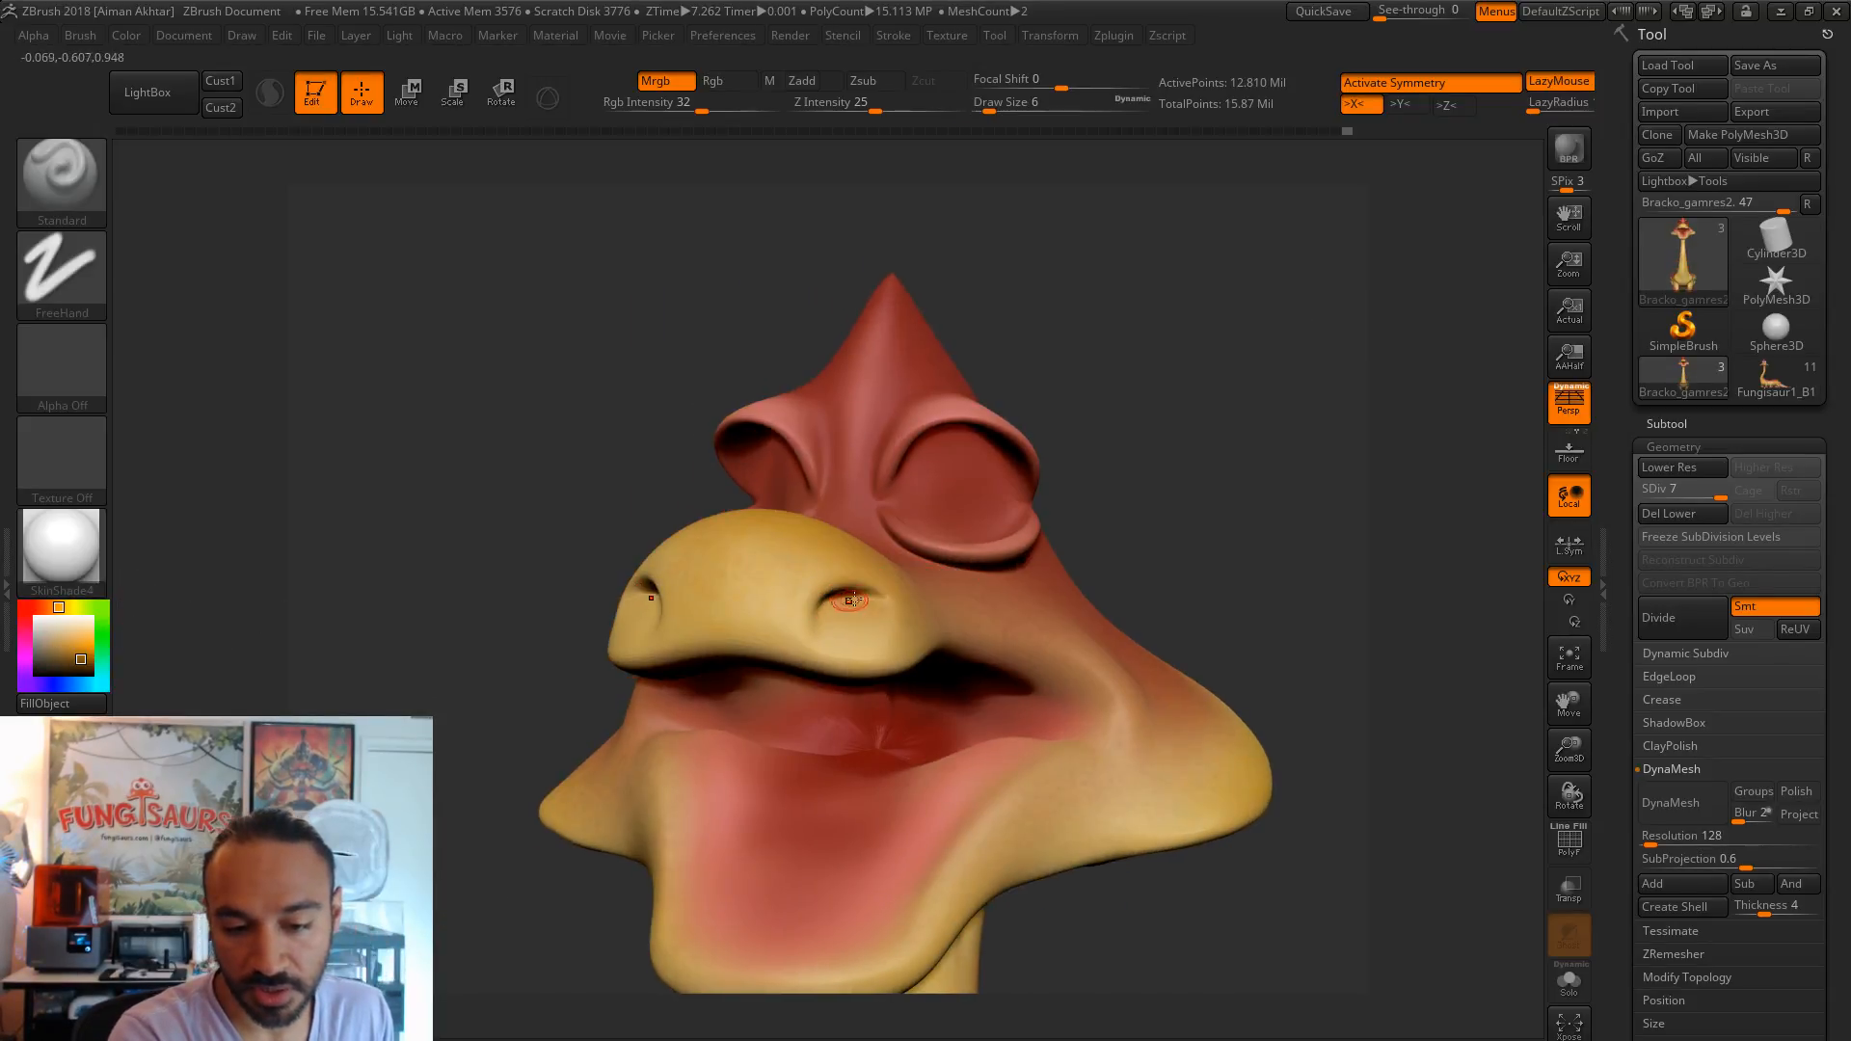
key("ctrl")
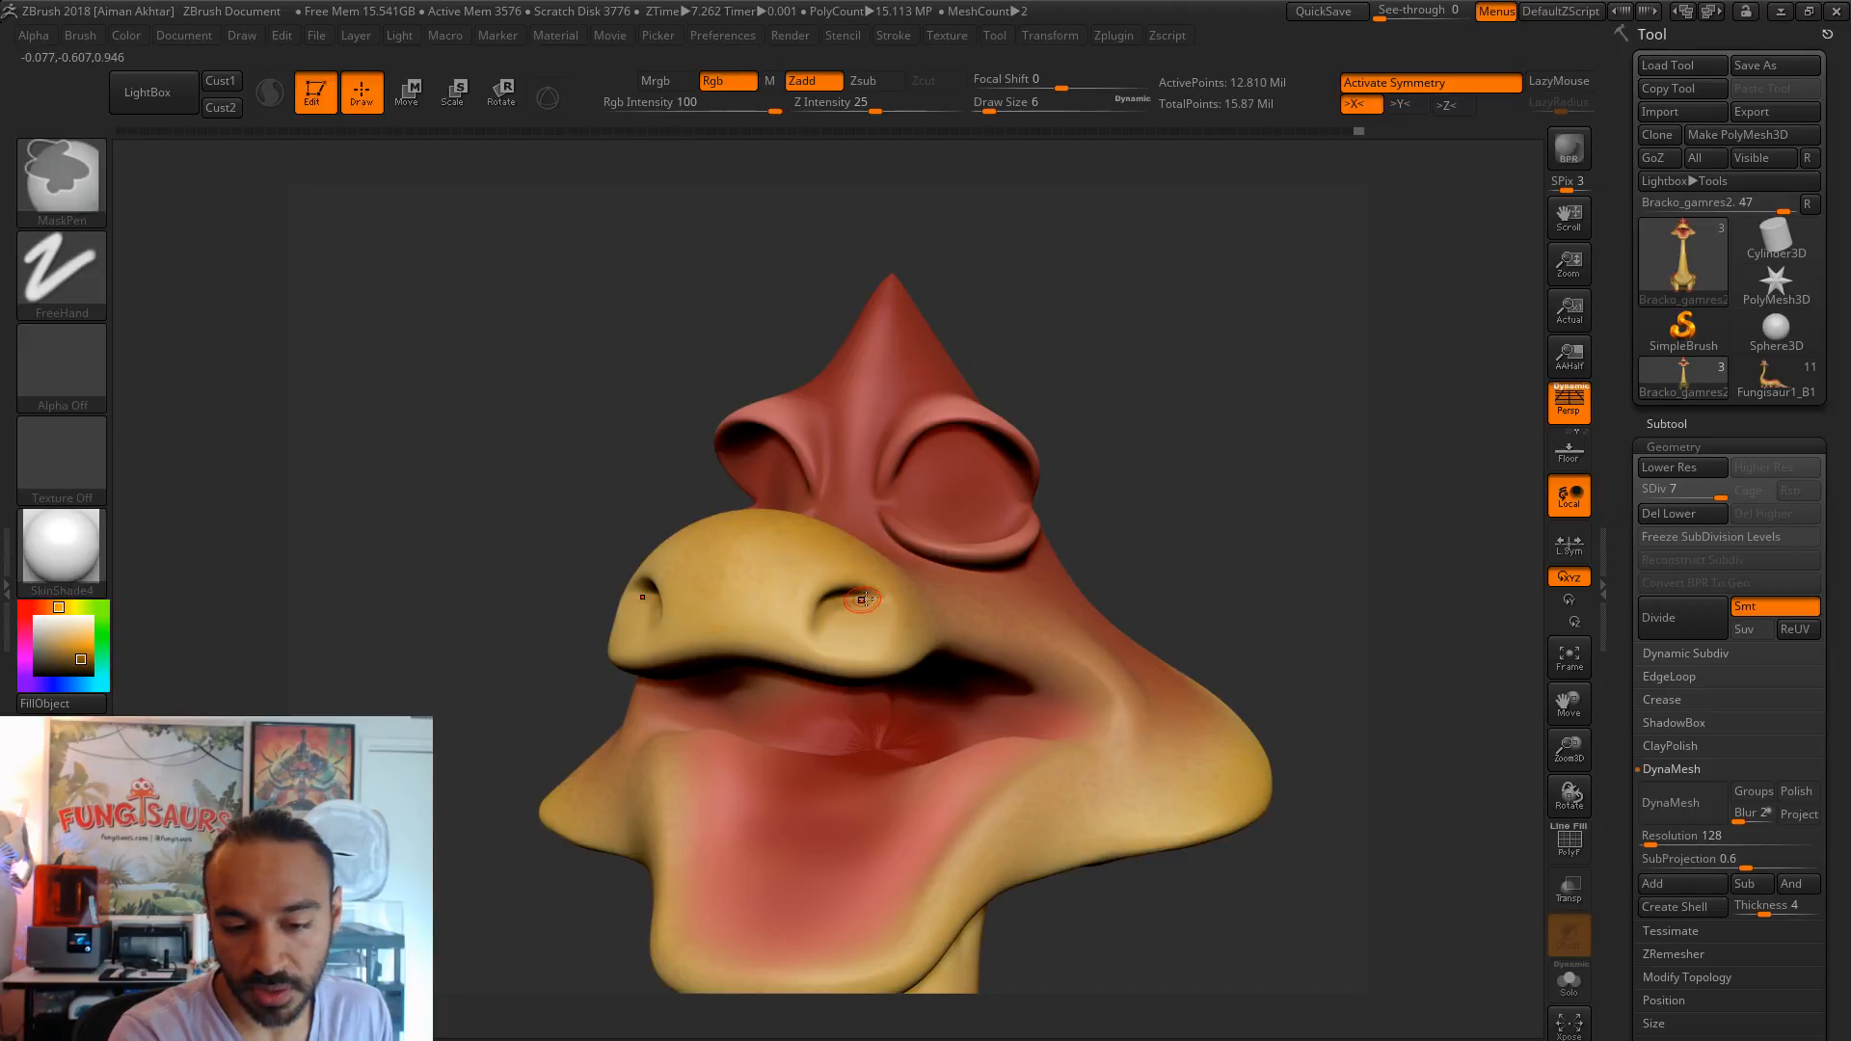
right_click_drag(837, 614, 874, 596)
key("s")
left_click_drag(841, 605, 849, 608)
- Pick a brighter yellow and highlight the snout around the nostrils, using draw sizes 17 and 23
right_click_drag(717, 766, 996, 669, "ctrl")
right_click_drag(1212, 757, 1333, 718, "ctrl")
left_click_drag(64, 640, 698, 579)
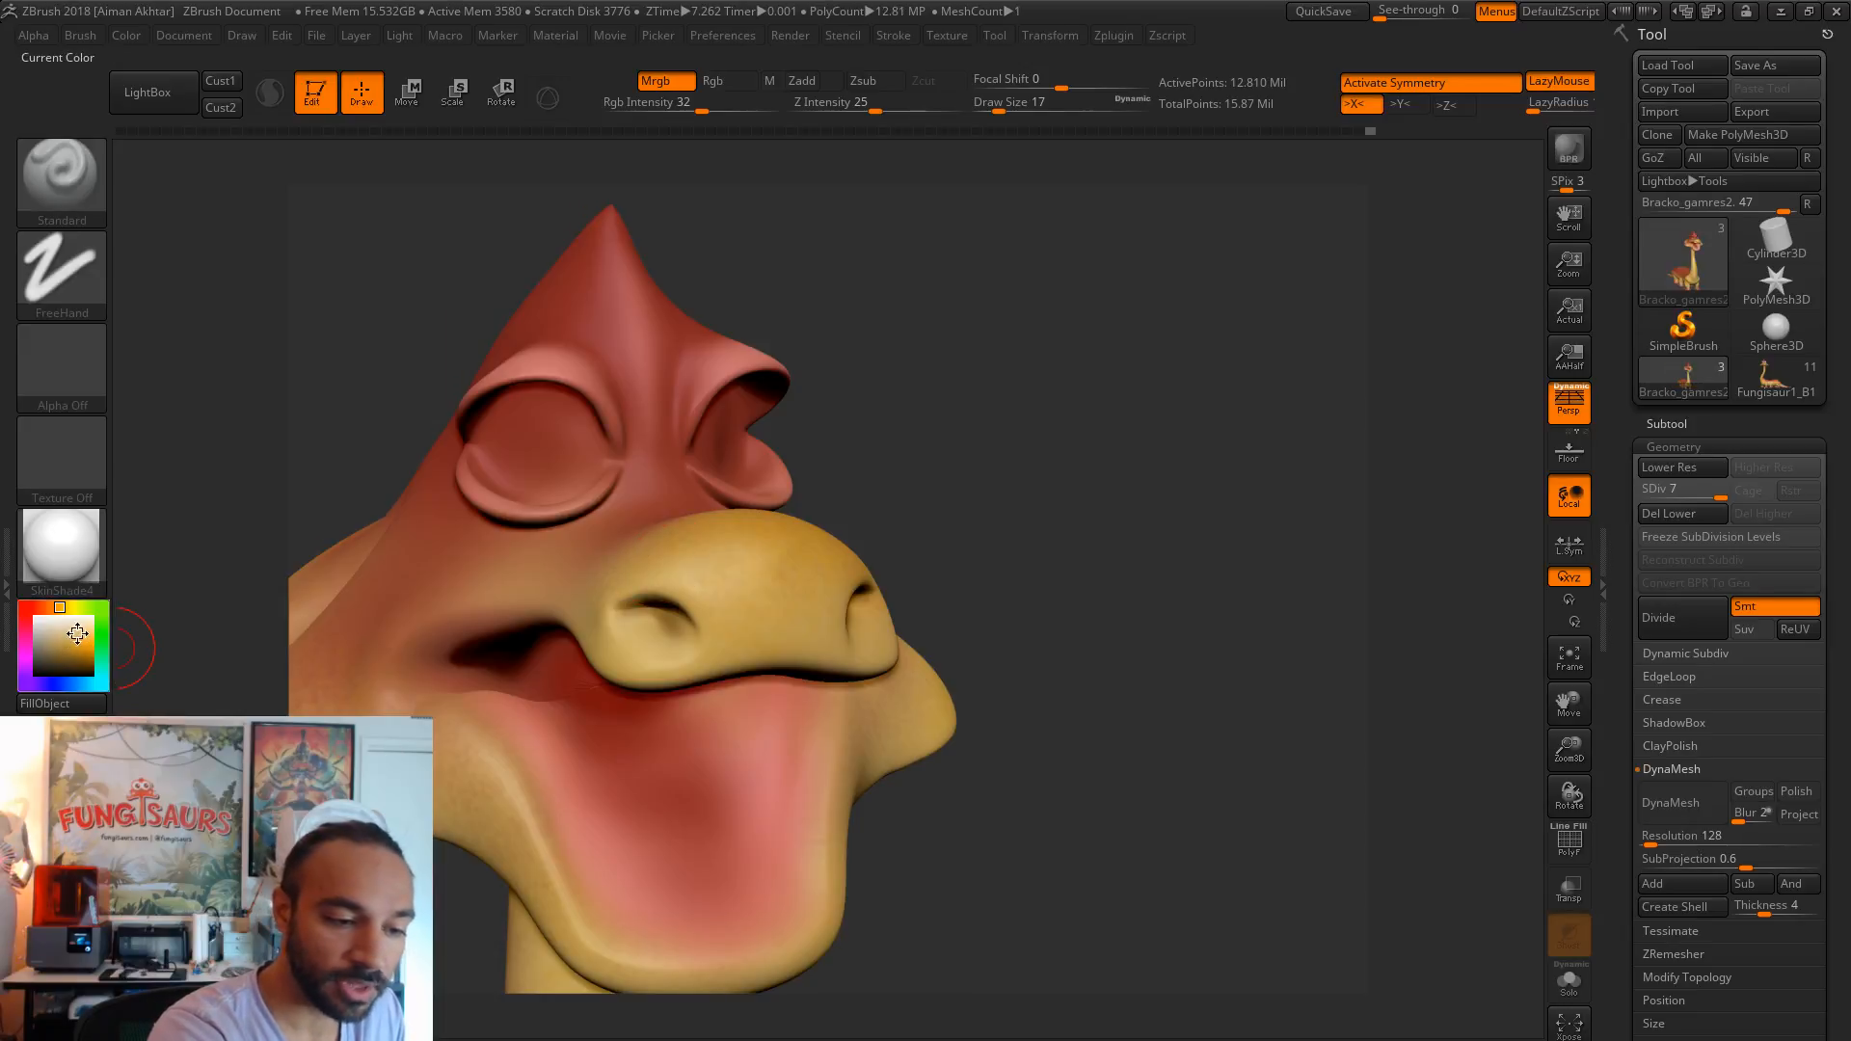
mouse_move(266, 520)
right_mouse_down()
mouse_move(252, 590)
mouse_move(279, 603)
right_mouse_up()
key("s")
left_click_drag(743, 566, 786, 574)
left_click_drag(1094, 510, 640, 595)
key("s")
key("s")
left_click_drag(817, 436, 1071, 447)
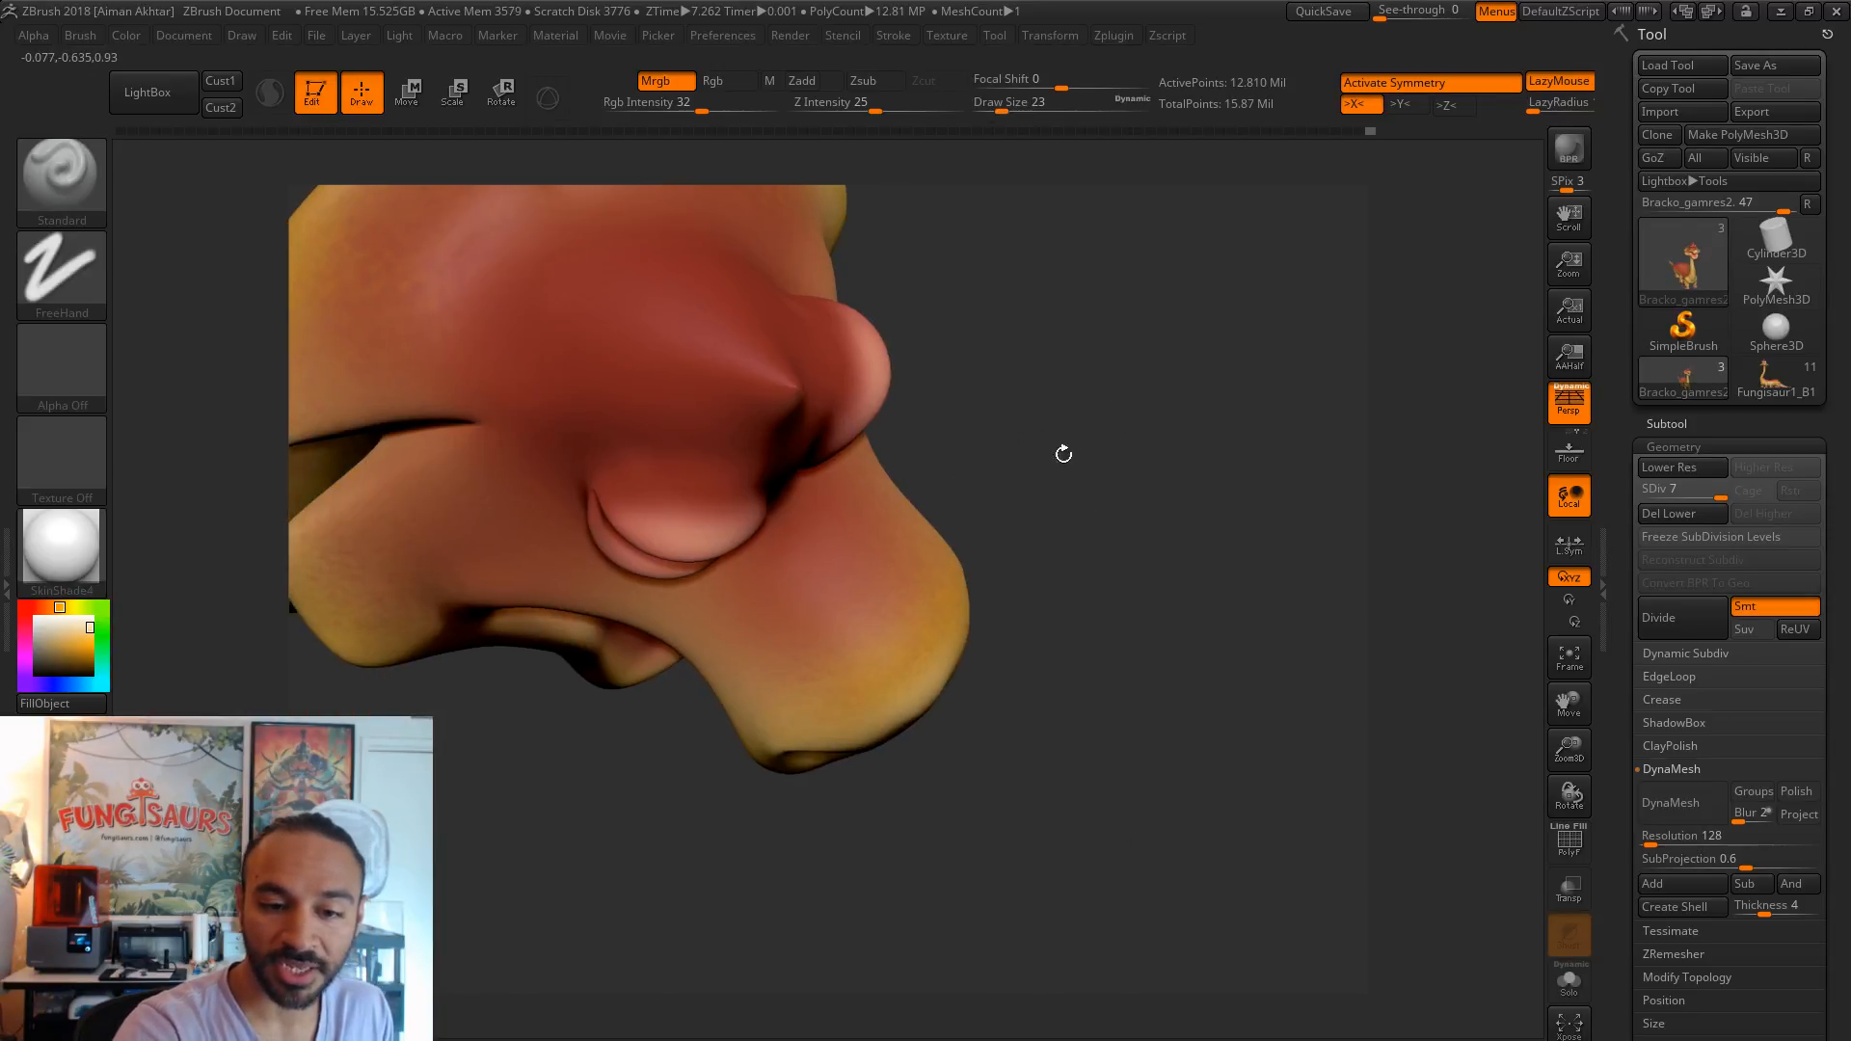
- Highlight the tip of the head crest with bright yellow at draw size 23
left_click_drag(983, 531, 1034, 426)
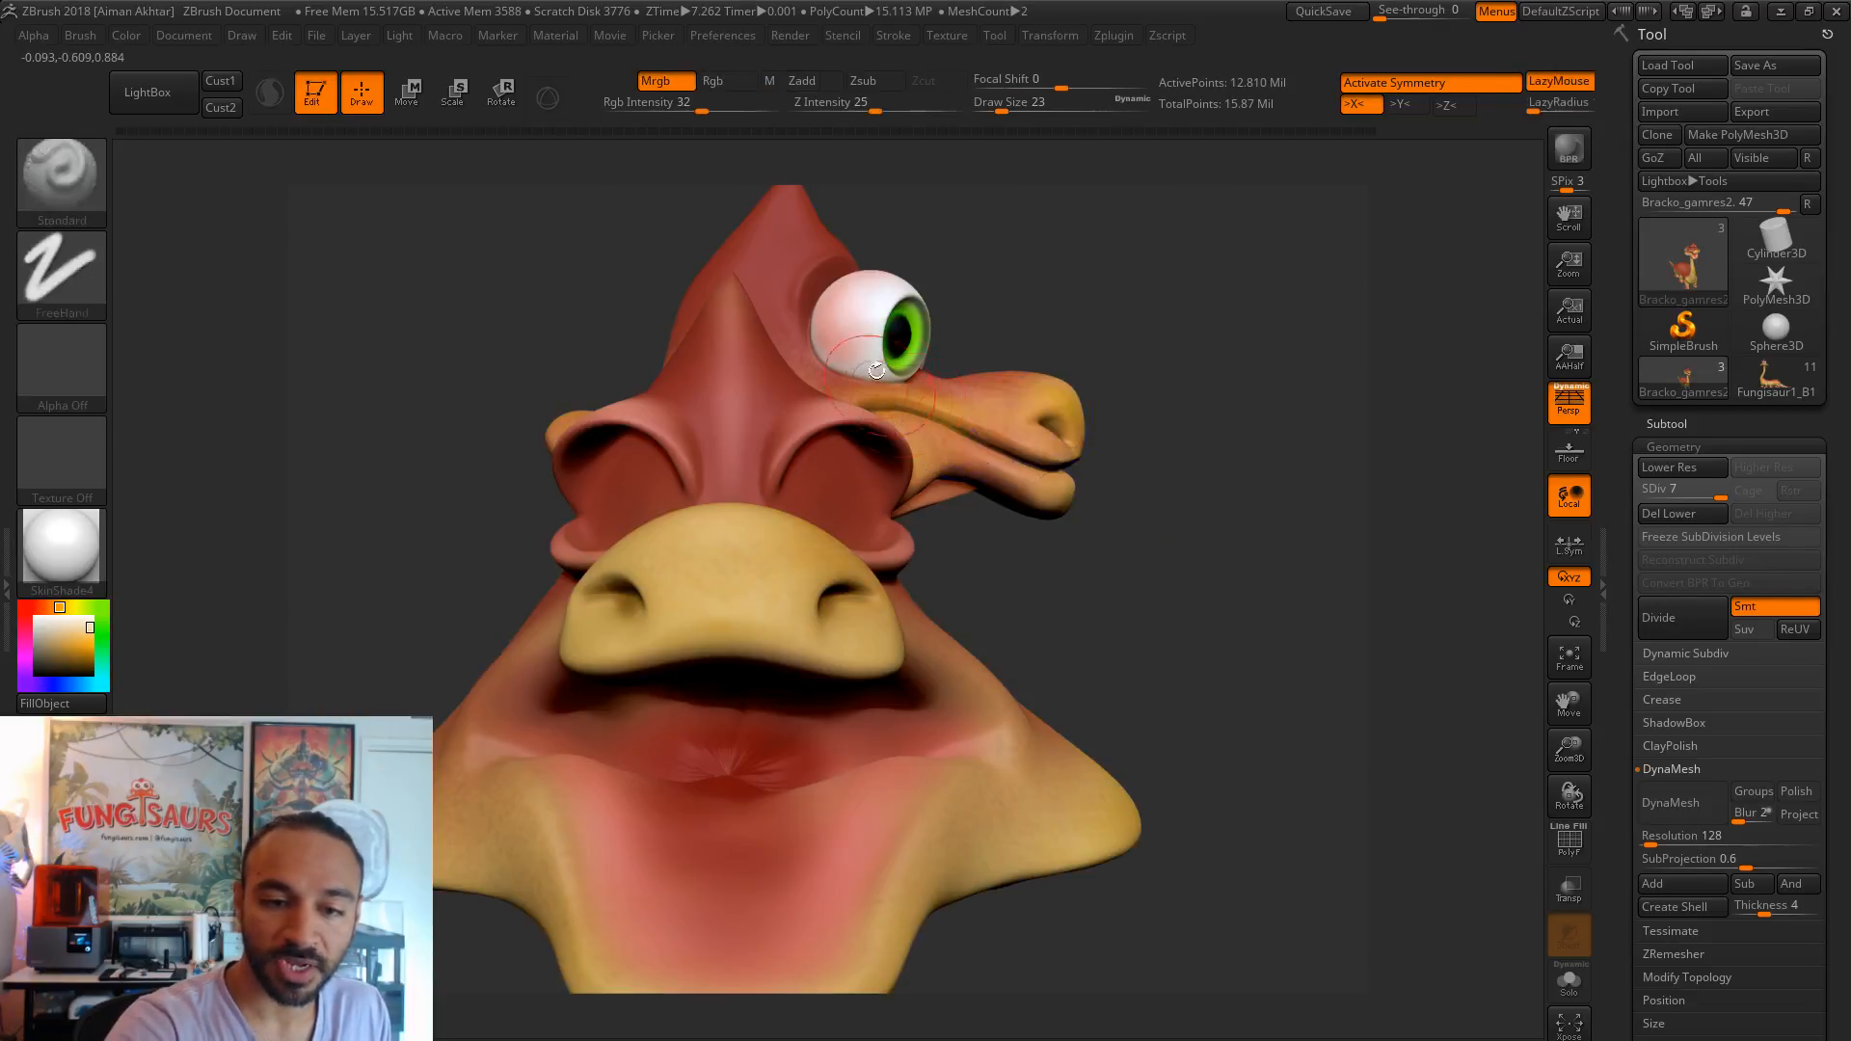
mouse_move(1157, 289)
left_mouse_down()
mouse_move(1082, 322)
mouse_move(797, 339)
left_mouse_up()
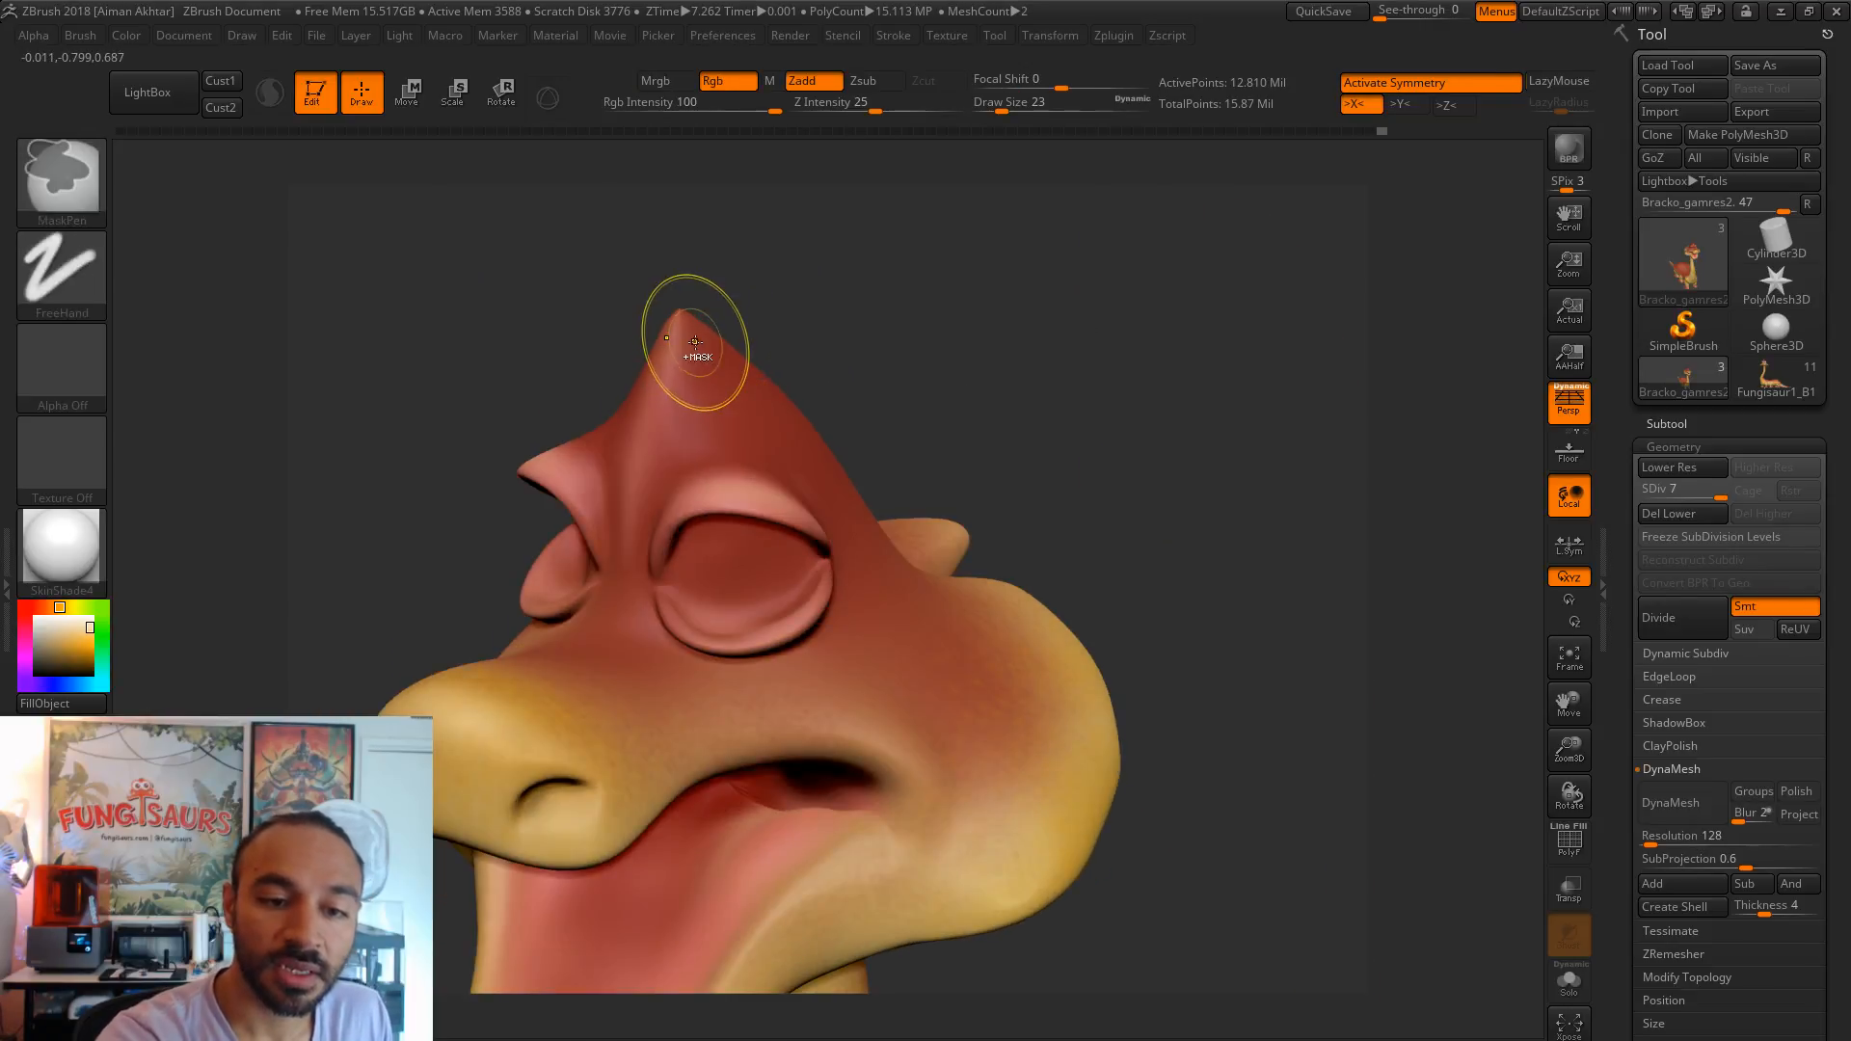
key("s")
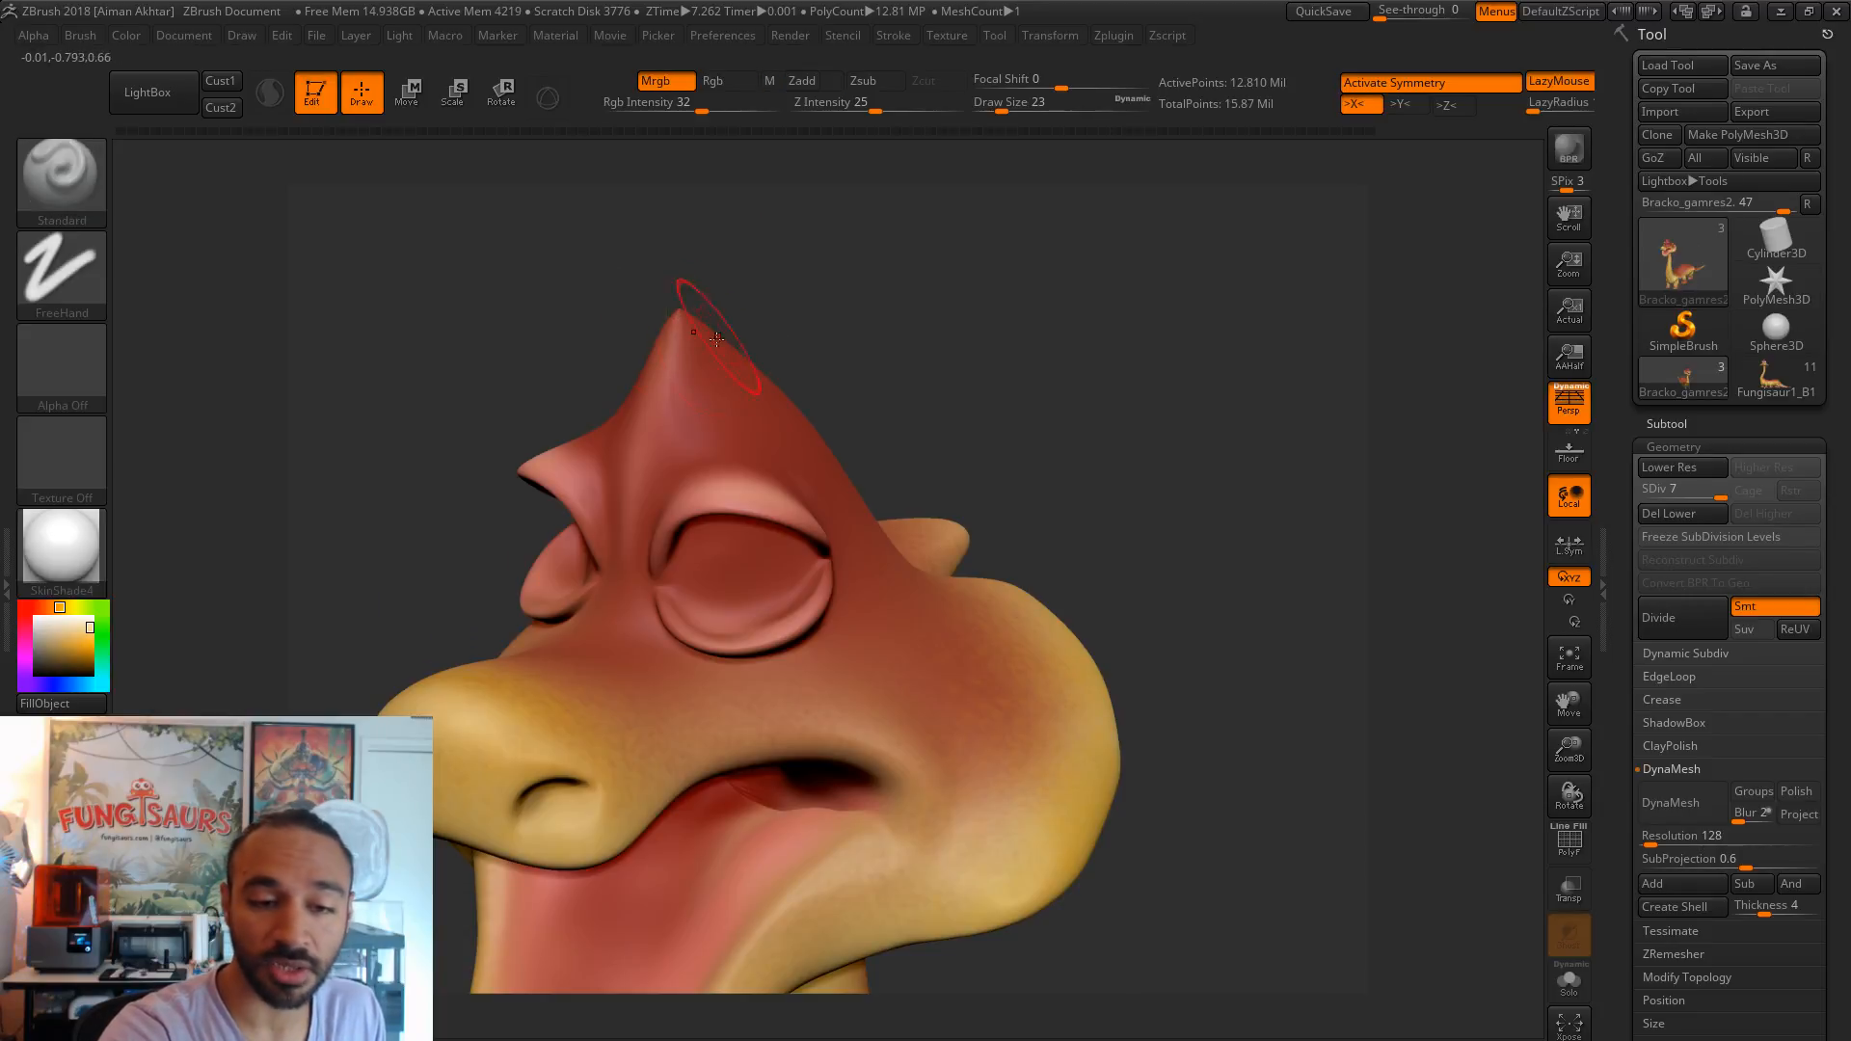
left_click_drag(984, 322, 747, 326)
left_click_drag(921, 310, 694, 289)
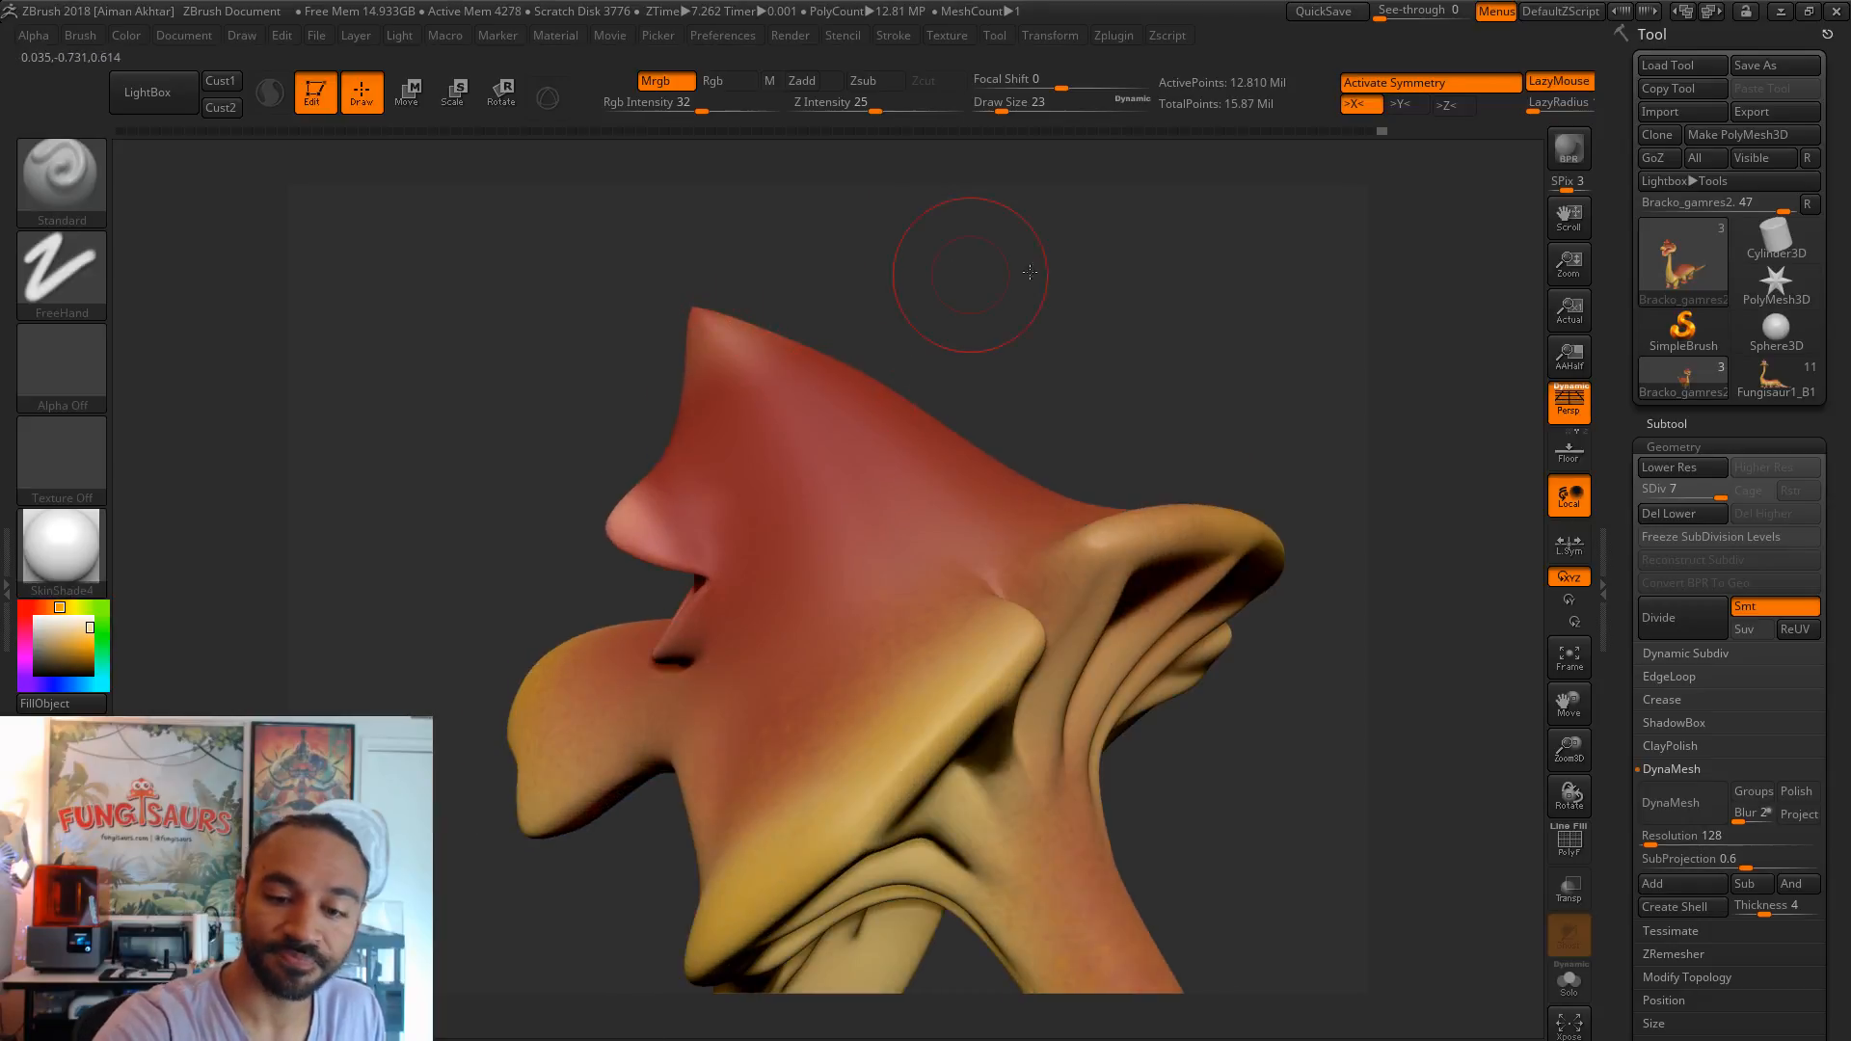
- Set the draw size to 17 and brighten the yellow rear edge of the head frill and the jaw
left_click_drag(978, 272, 1116, 380)
left_click_drag(1365, 359, 1463, 269, "alt")
key("s")
left_click_drag(1078, 641, 1070, 641)
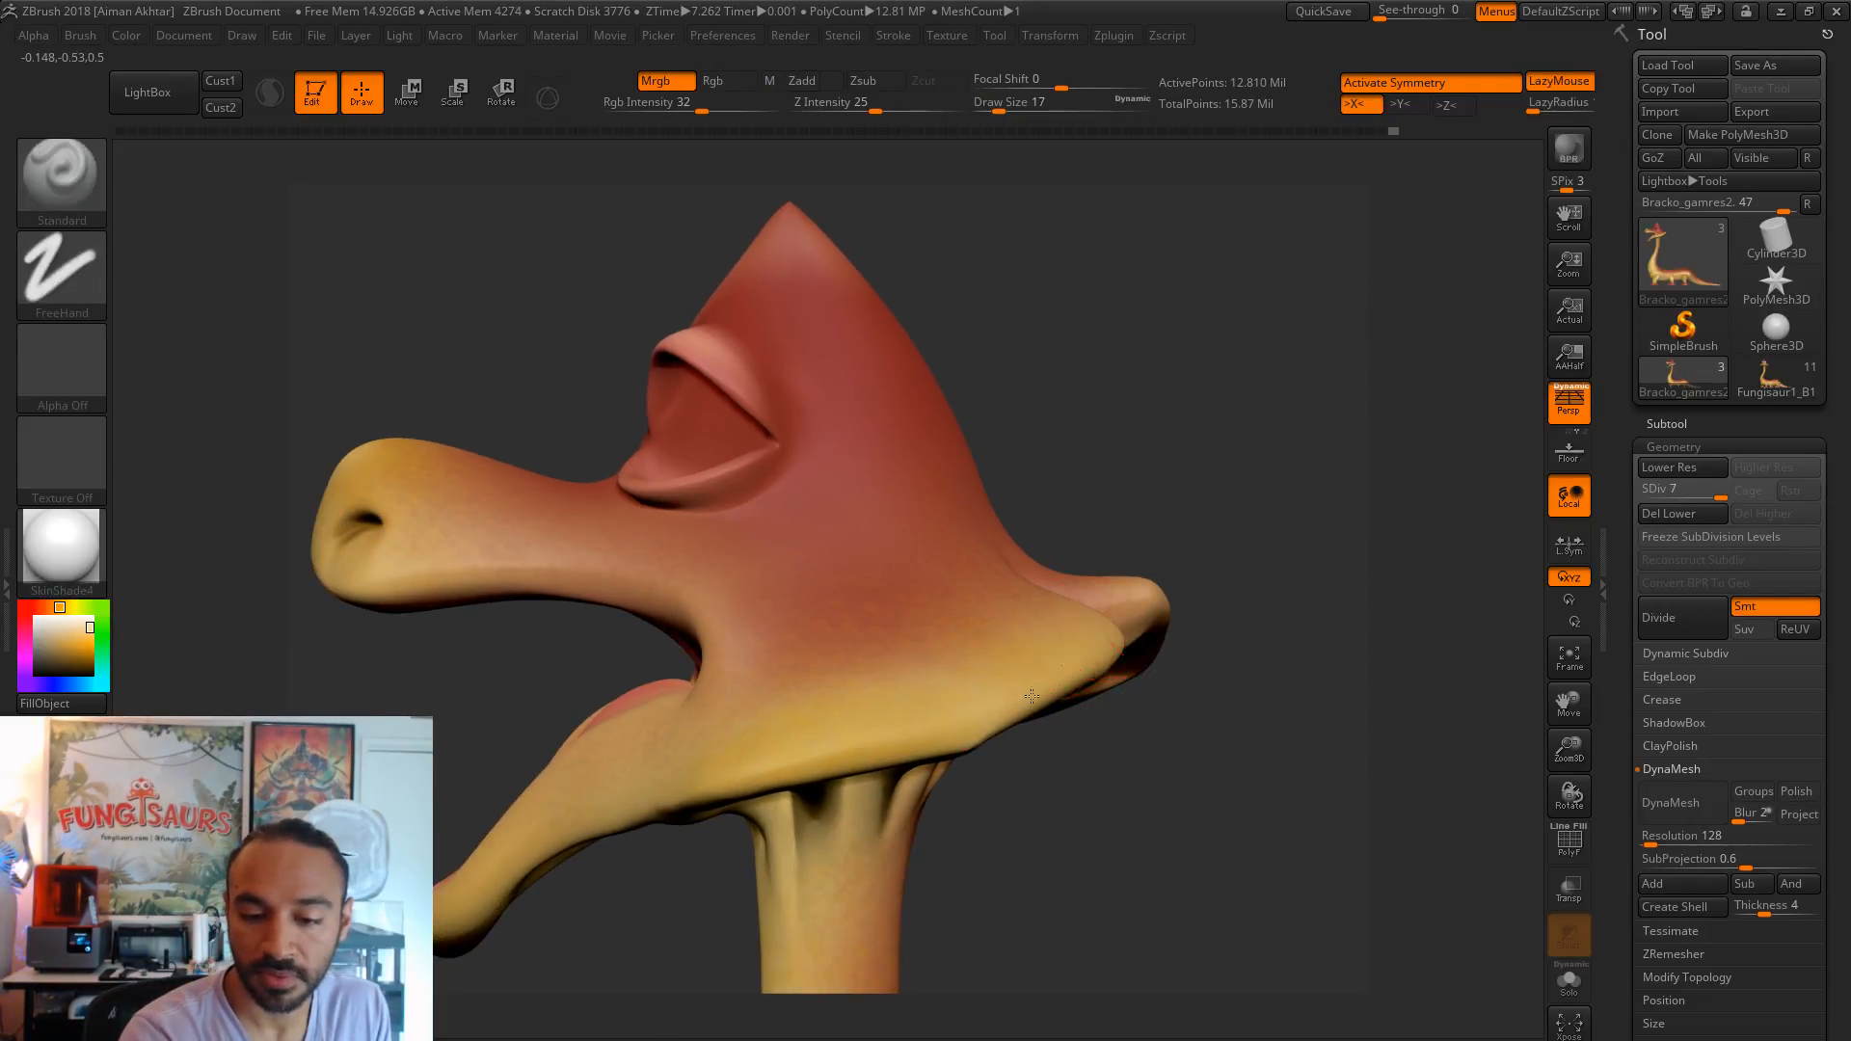
left_click_drag(565, 924, 710, 709)
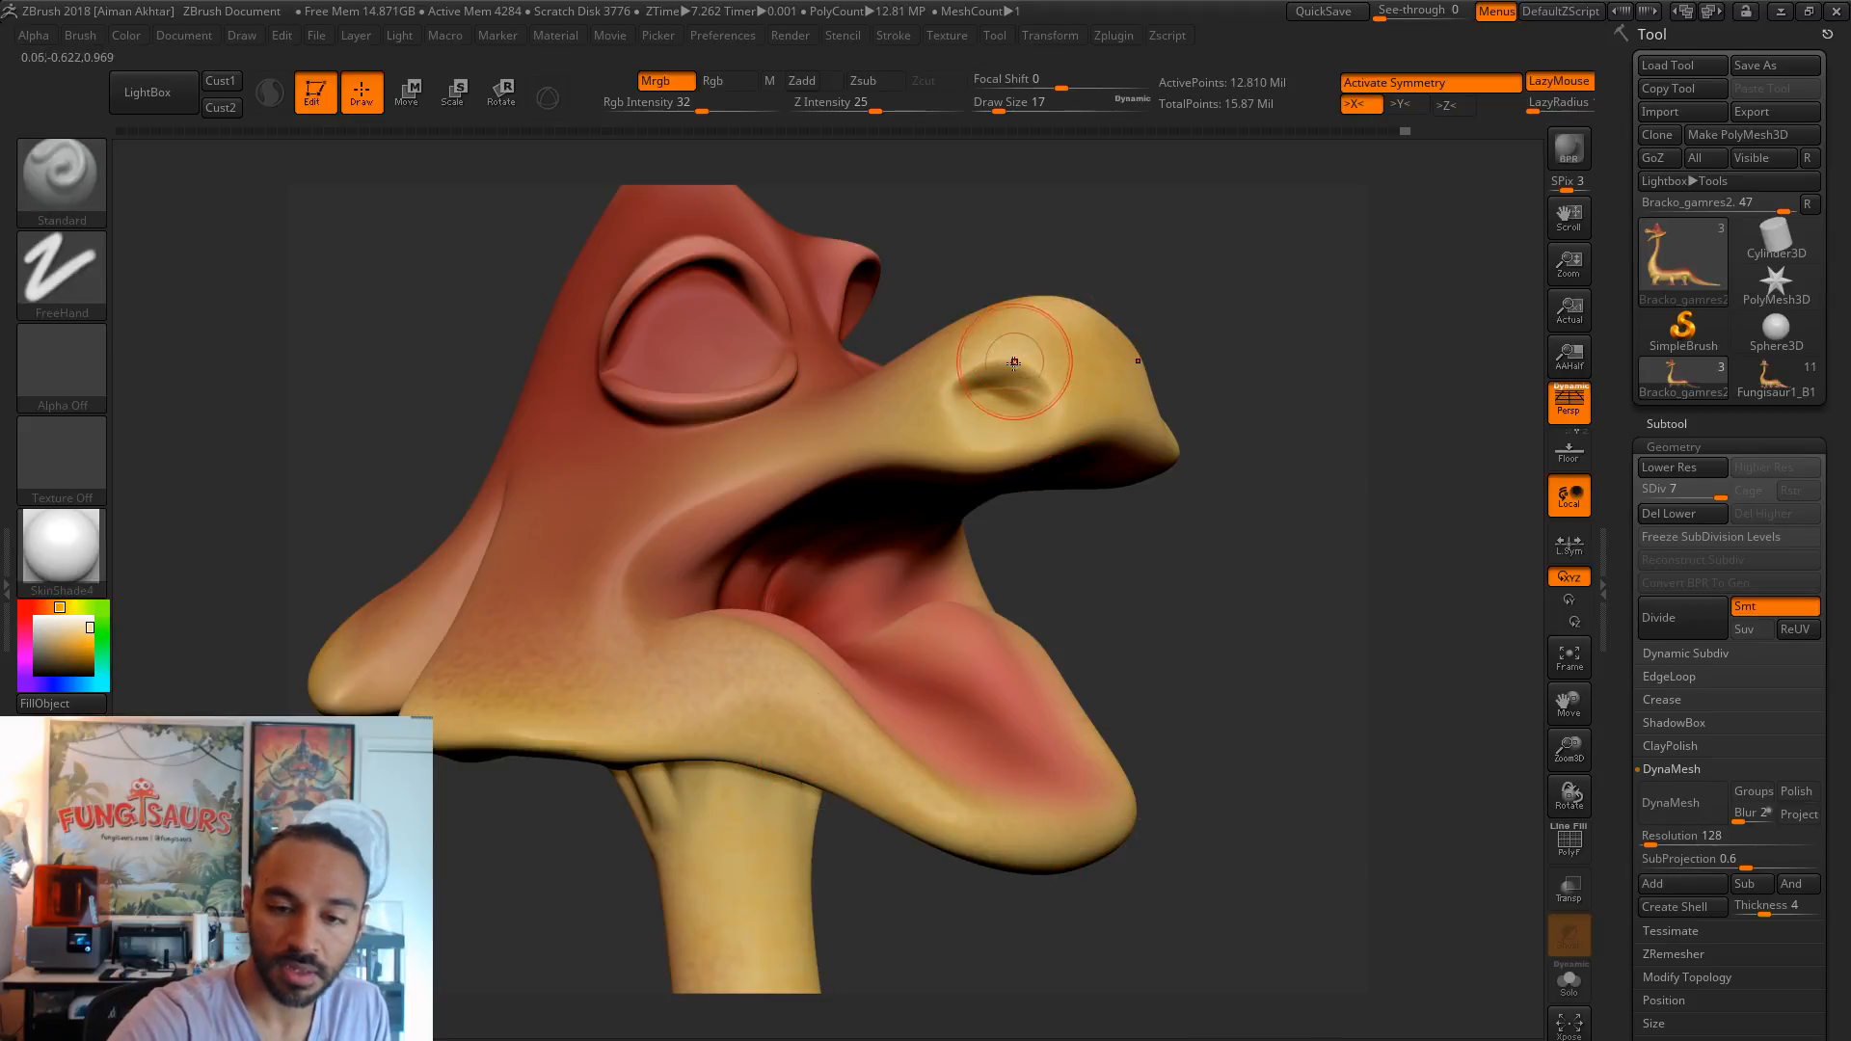
- Set the draw size to 25 and highlight the front of the neck and chest with bright yellow
left_click_drag(1275, 395, 1231, 516, "alt")
left_click_drag(973, 634, 964, 434, "alt")
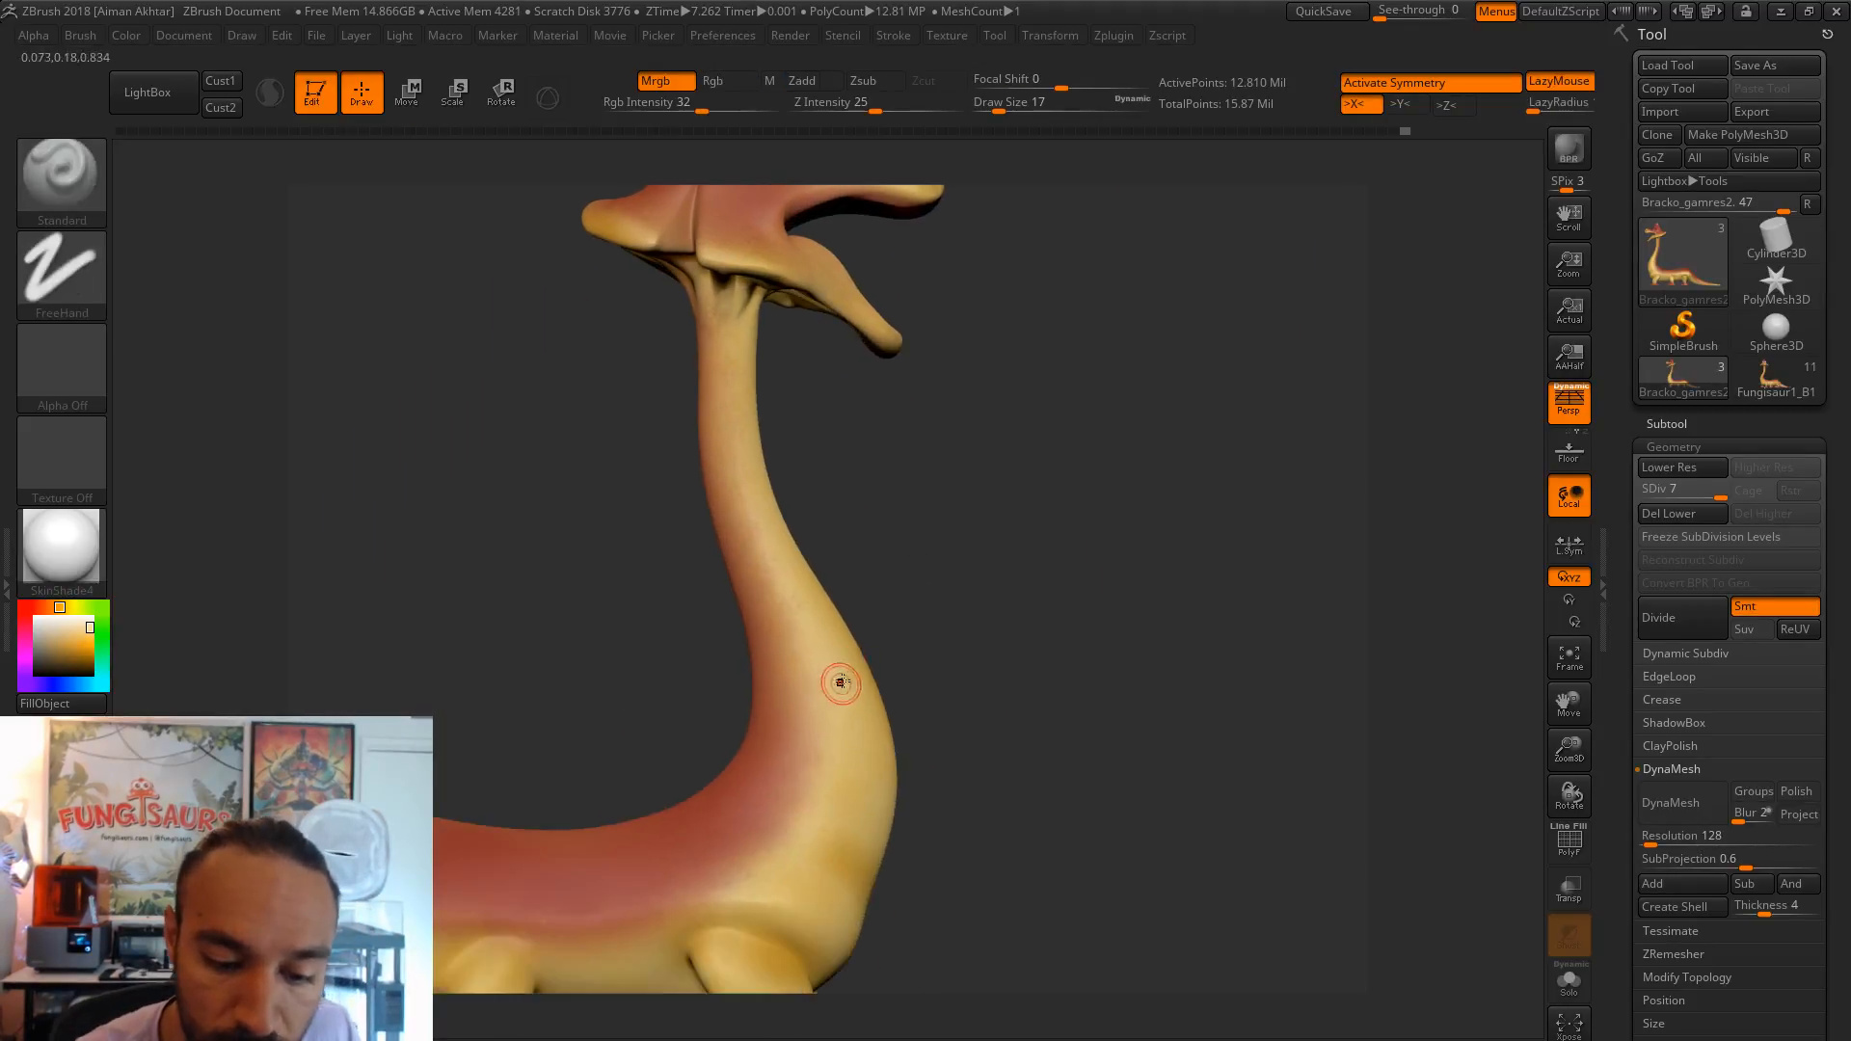
key("s")
left_click_drag(840, 686, 853, 685)
mouse_move(969, 648)
left_mouse_down()
mouse_move(848, 631)
mouse_move(868, 706)
left_mouse_up()
key("s")
left_click_drag(886, 631, 875, 632)
left_click_drag(869, 542, 898, 839)
key("s")
left_click_drag(881, 686, 880, 742)
mouse_move(963, 659)
left_mouse_down()
mouse_move(887, 666)
mouse_move(901, 675)
left_mouse_up()
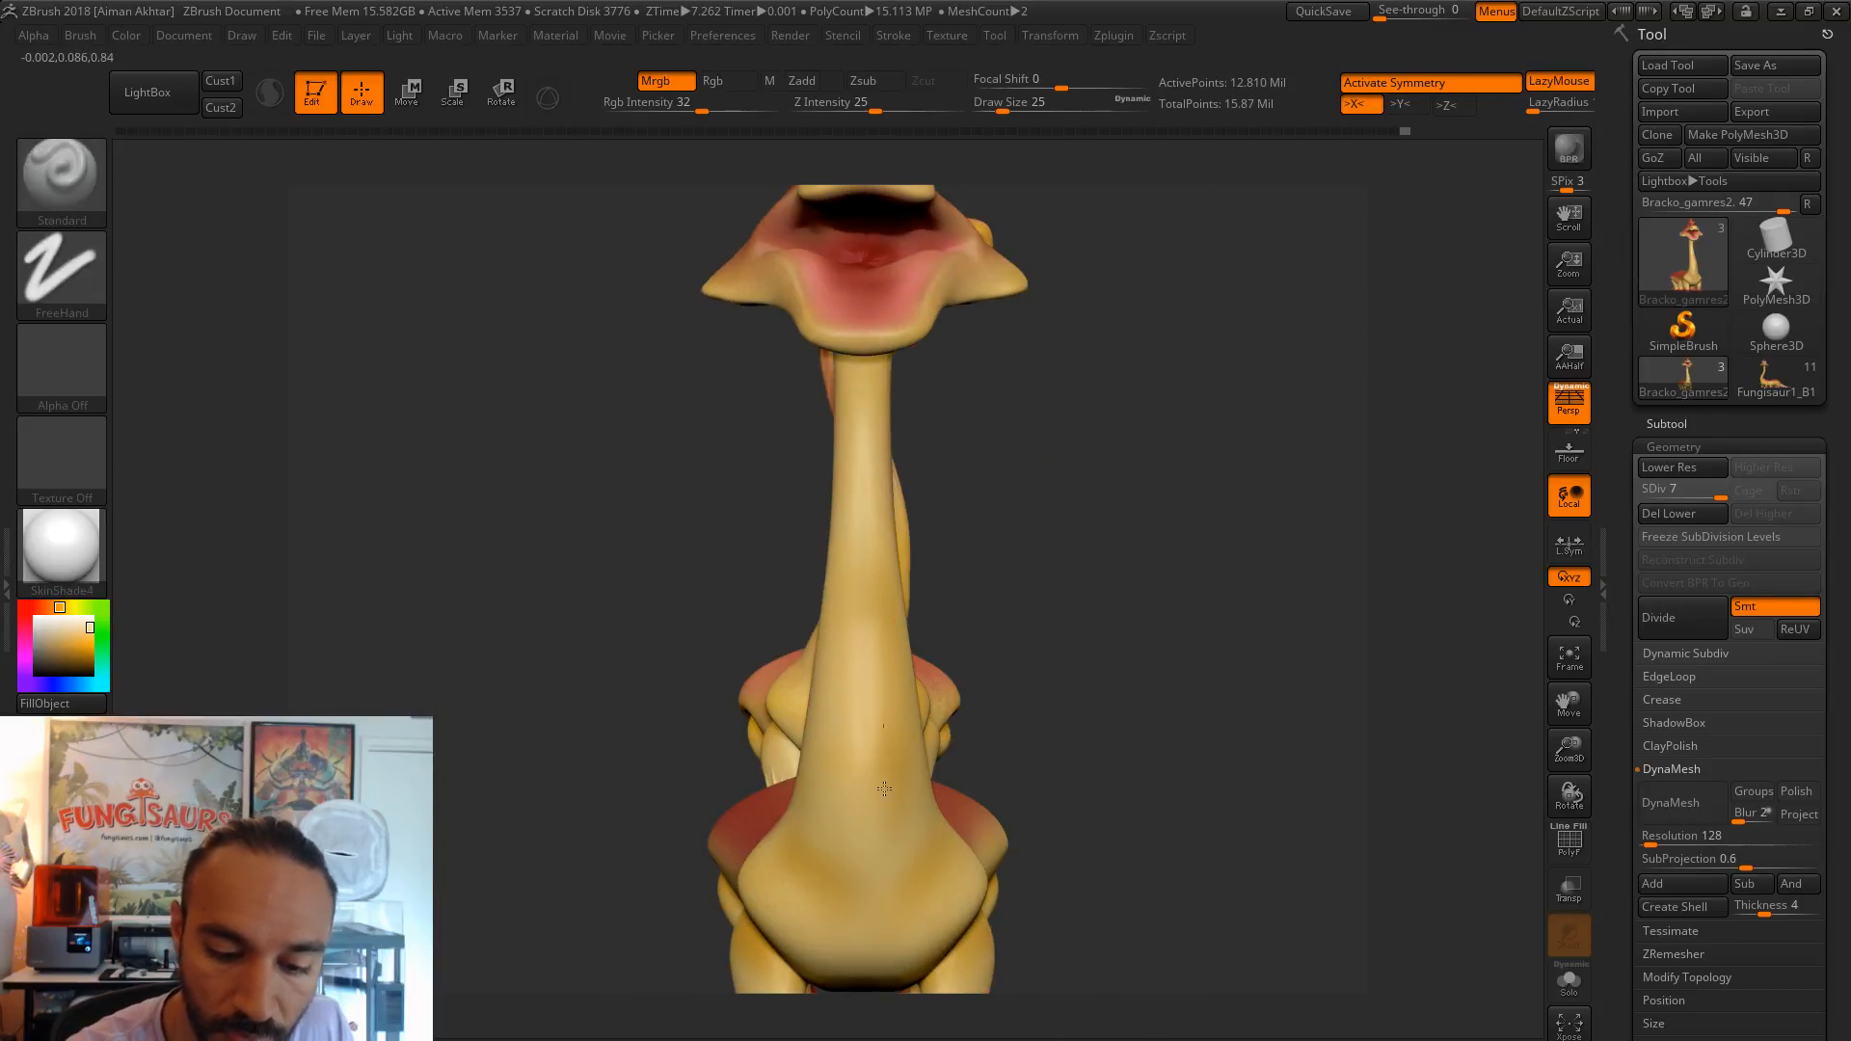
- Set the draw size to 27 and highlight the upper parts of the legs with bright yellow
left_click_drag(1012, 669, 1147, 258)
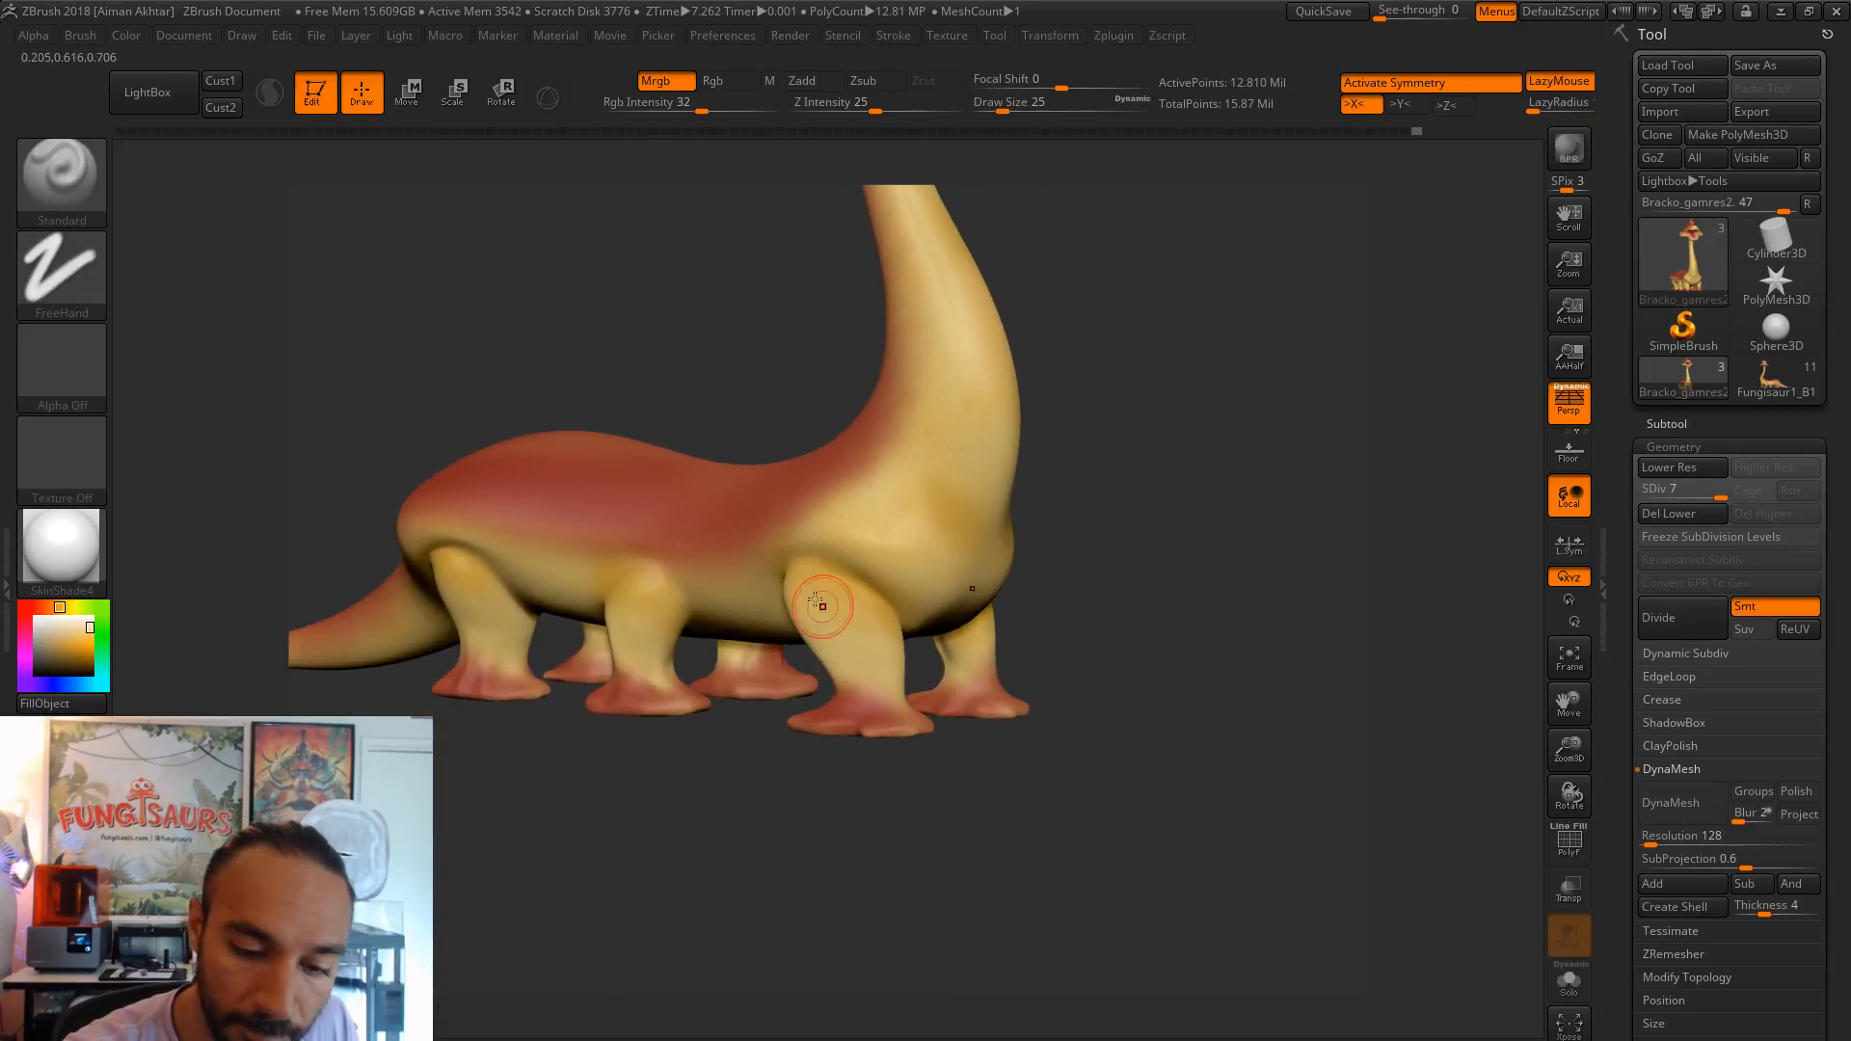
left_click_drag(1080, 673, 1171, 661)
key("s")
left_click_drag(811, 600, 814, 600)
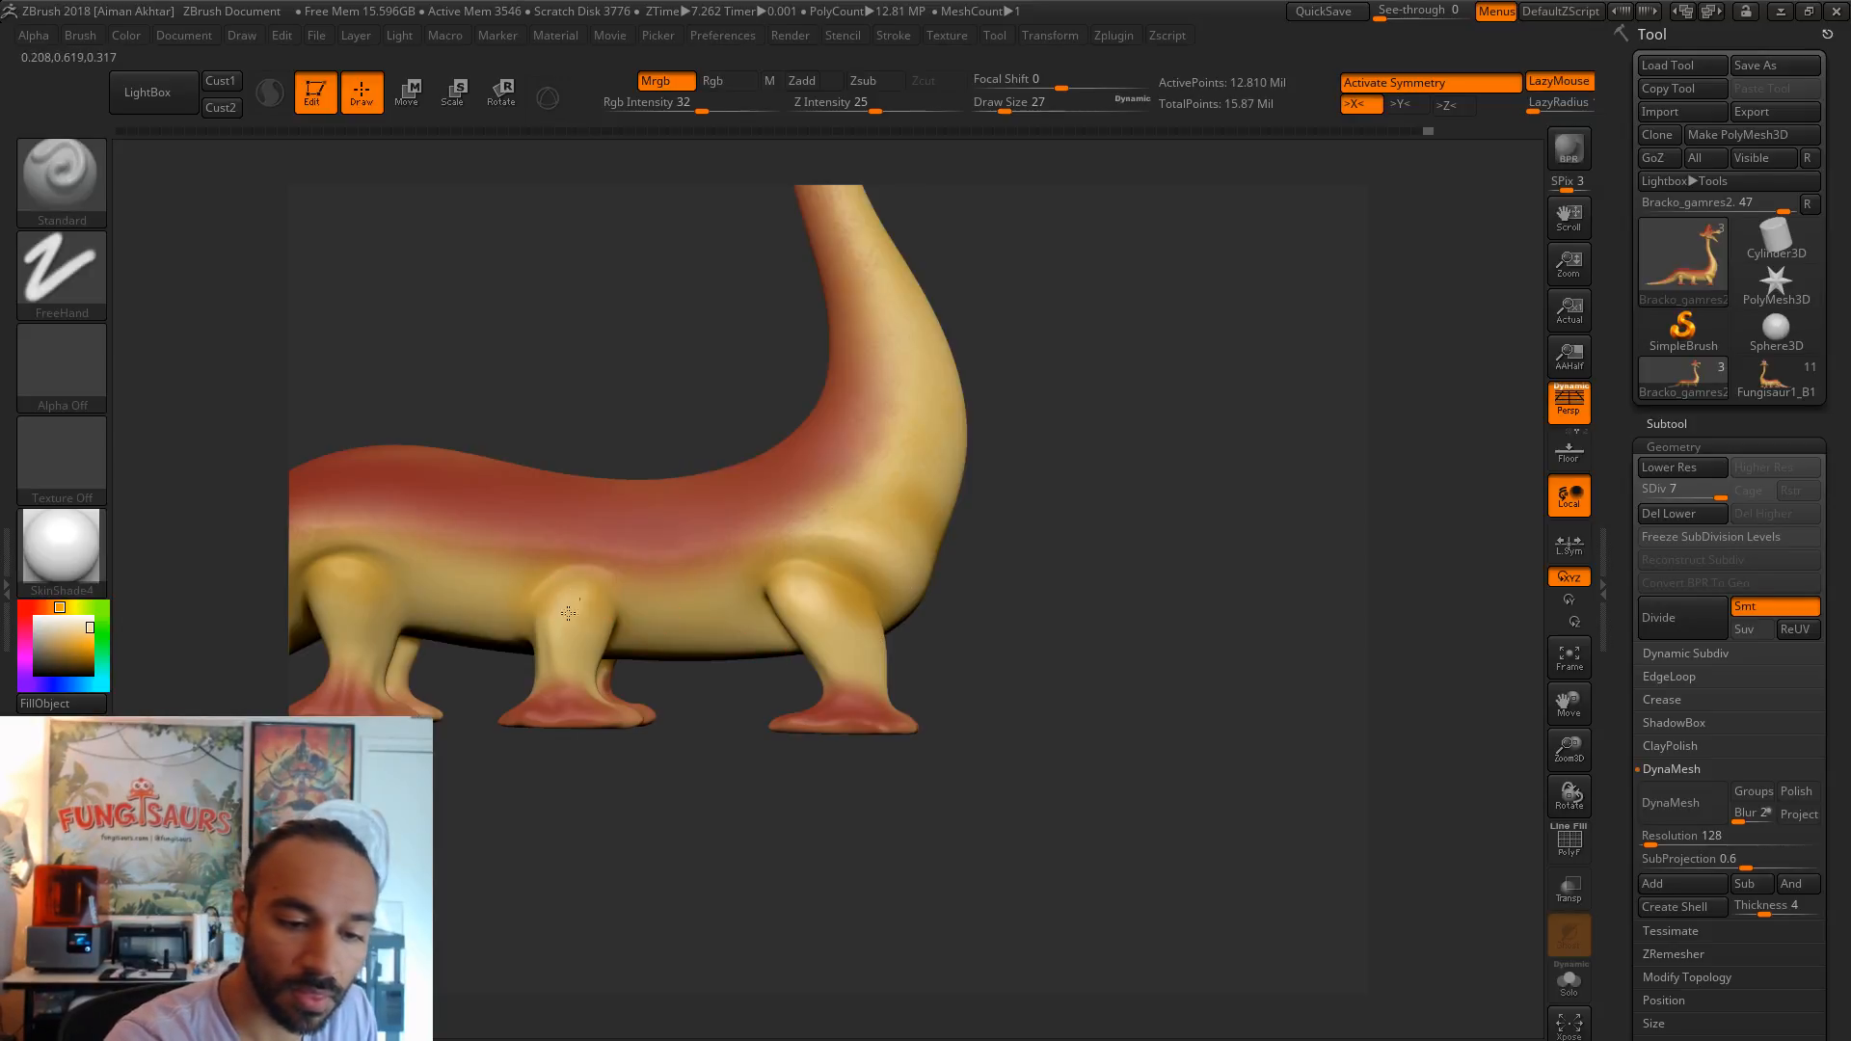
left_click_drag(468, 837, 623, 548, "alt")
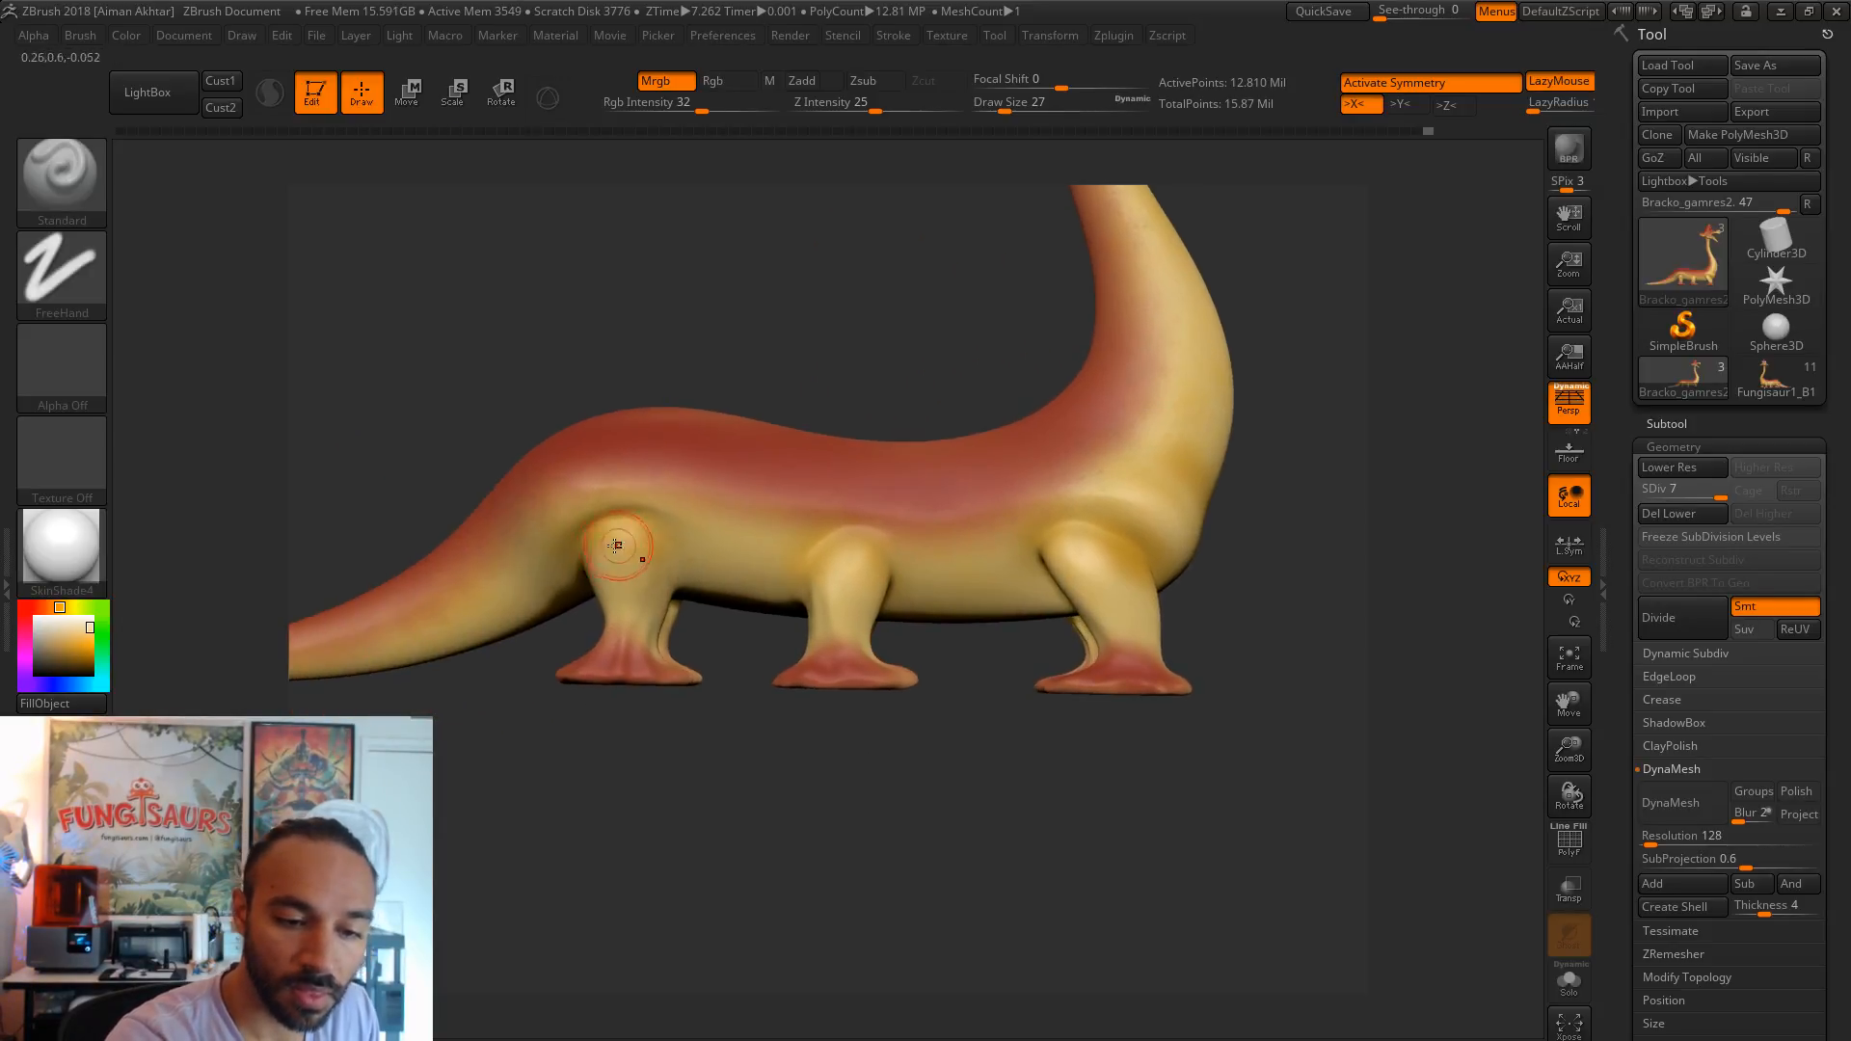
- Try a bright yellow highlight across the back at draw size 74
left_click_drag(974, 710, 974, 896)
left_click_drag(964, 758, 1066, 829, "alt")
key("s")
mouse_move(844, 527)
left_mouse_down()
mouse_move(860, 527)
mouse_move(704, 573)
left_mouse_up()
key("ctrl+z")
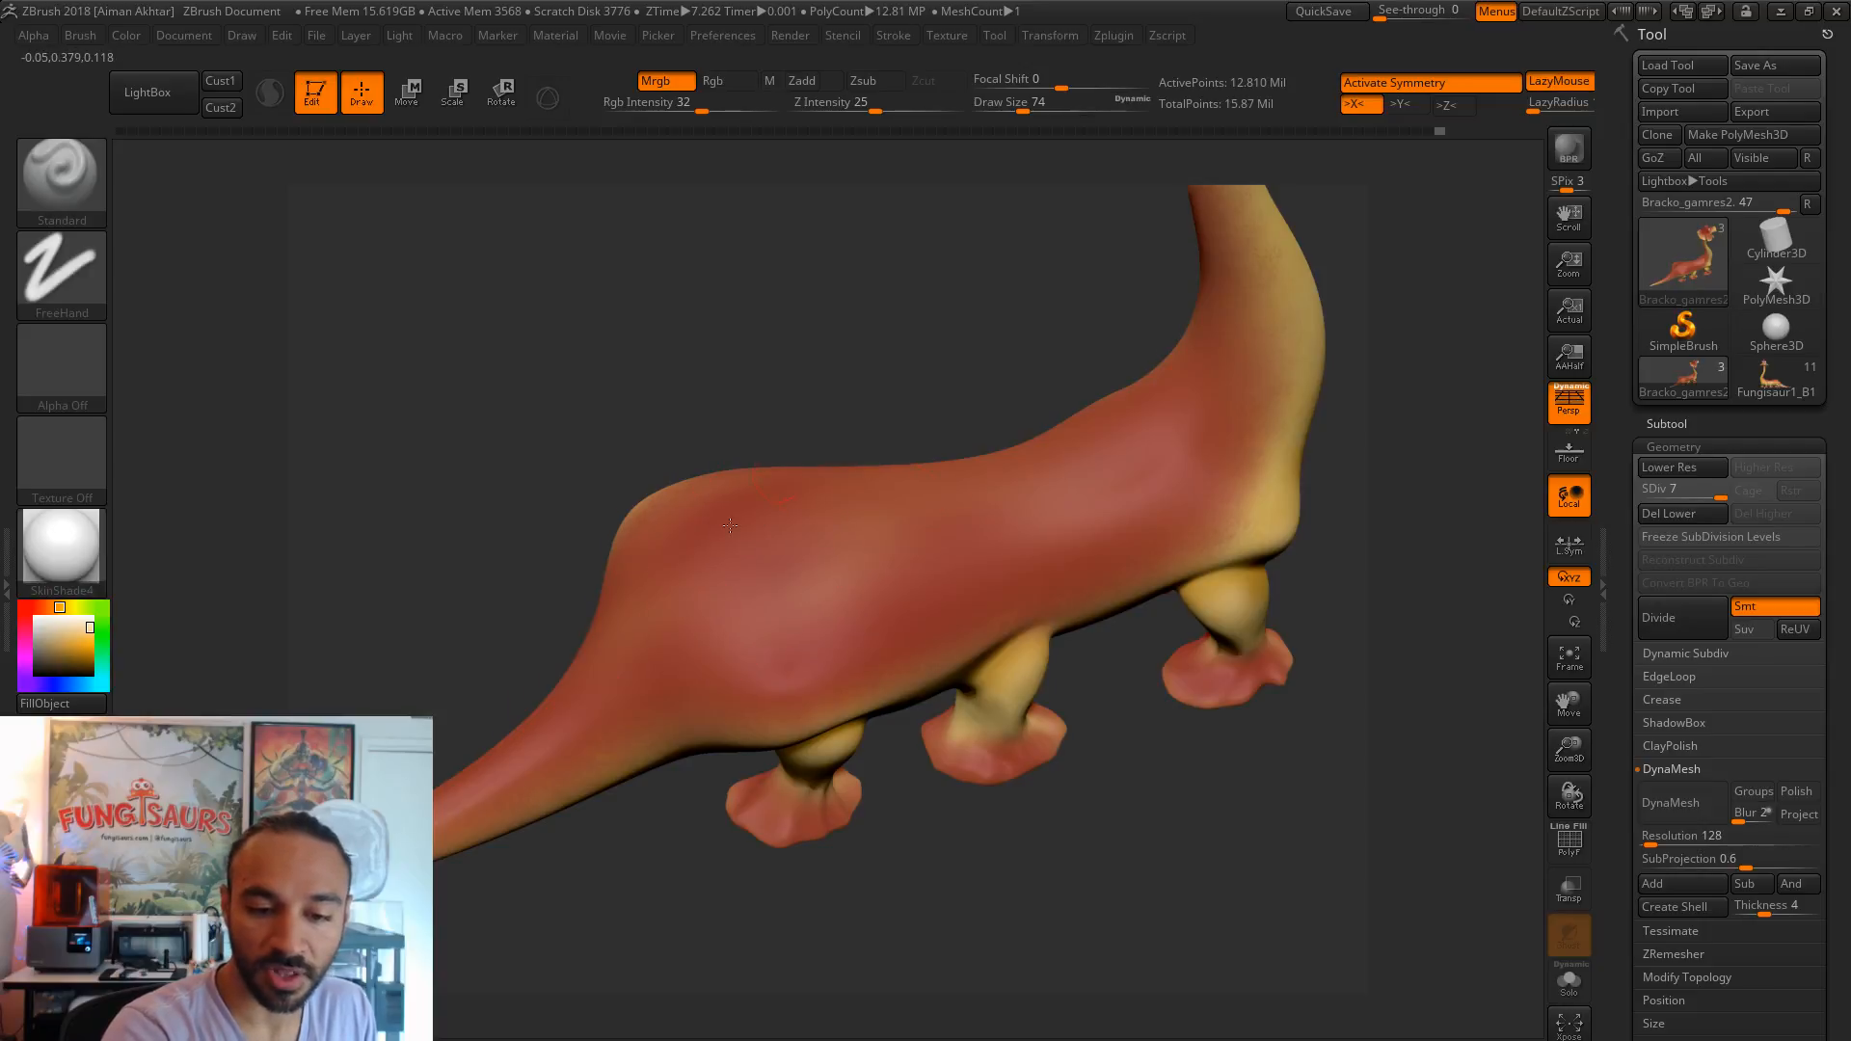
- Set the draw size to 25 and give the brush the Color Spray stroke with Alpha 07
mouse_move(616, 872)
left_mouse_down()
mouse_move(752, 636)
mouse_move(761, 547)
mouse_move(740, 548)
mouse_move(769, 552)
left_mouse_up()
key("s")
key("s")
mouse_move(1084, 733)
left_mouse_down()
mouse_move(1108, 768)
mouse_move(1108, 848)
left_mouse_up()
key("s")
mouse_move(1037, 588)
left_mouse_down()
mouse_move(1066, 577)
mouse_move(1098, 599)
mouse_move(1099, 690)
mouse_move(1025, 785)
left_mouse_up()
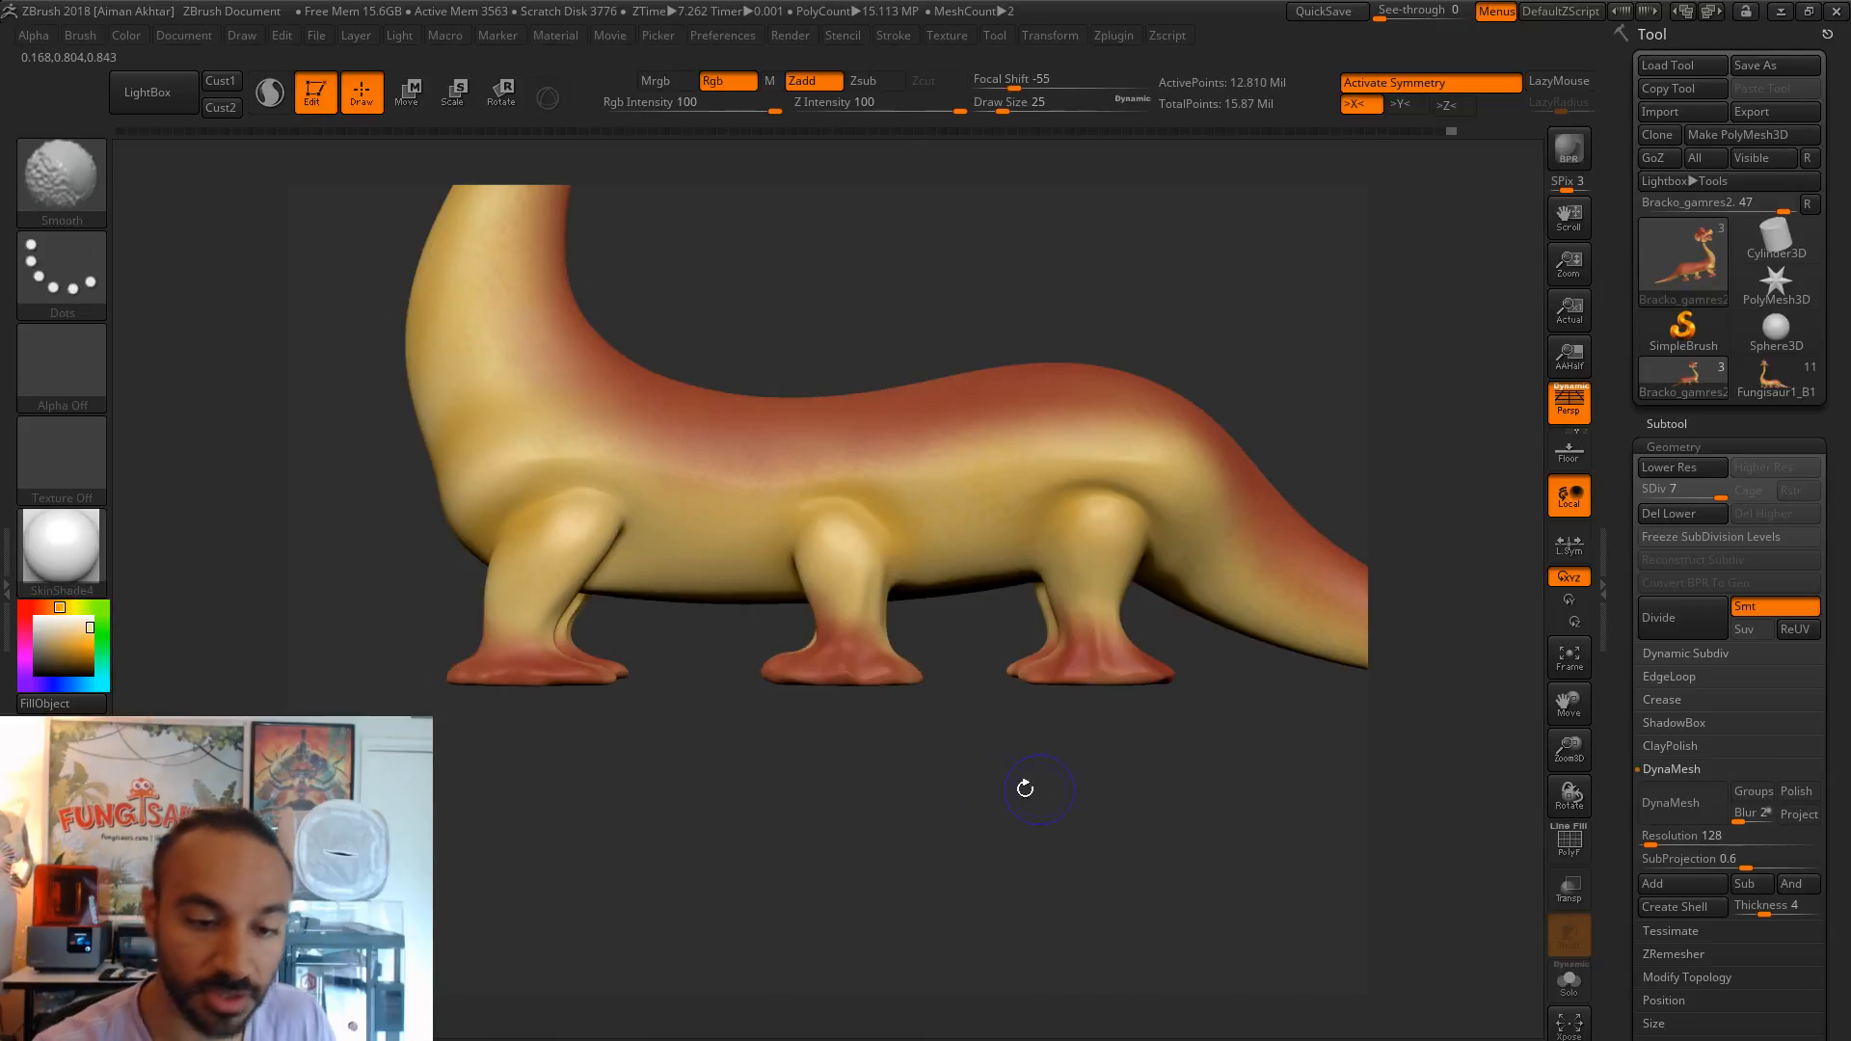
left_click(83, 307)
left_click(487, 289)
left_click(73, 373)
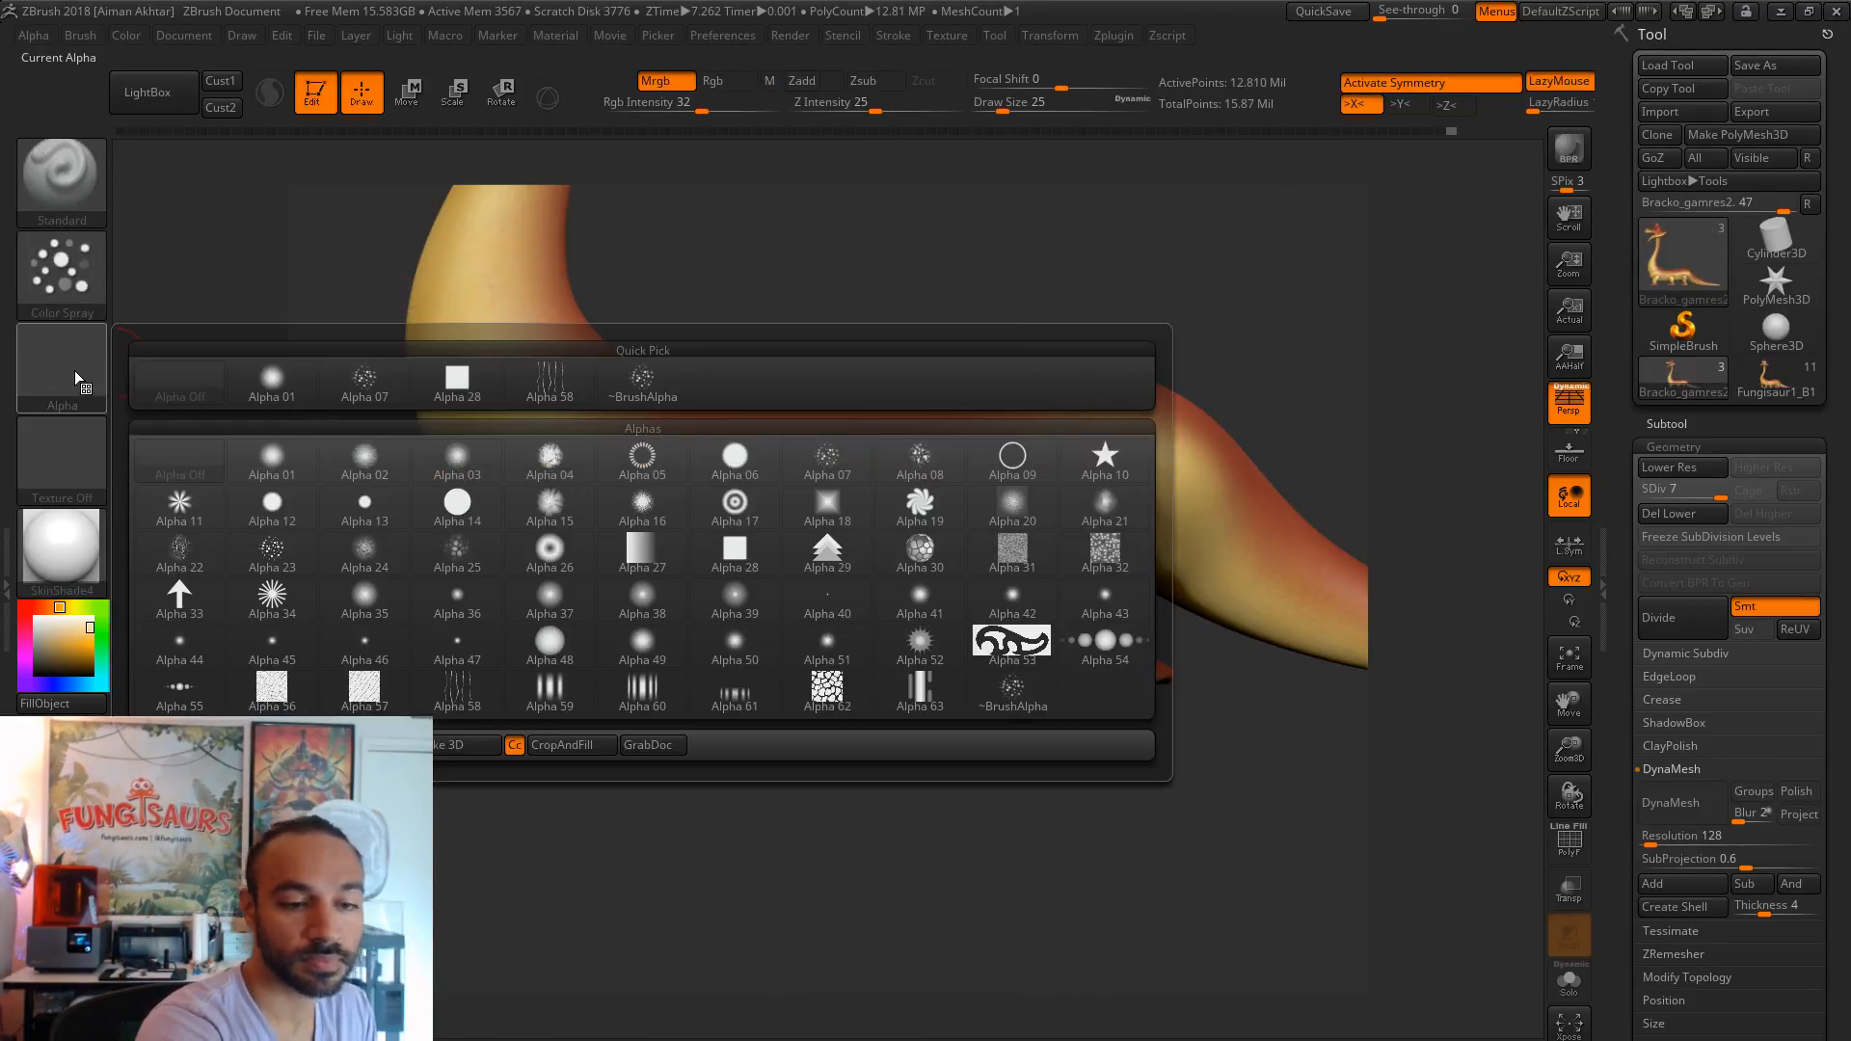
left_click(861, 470)
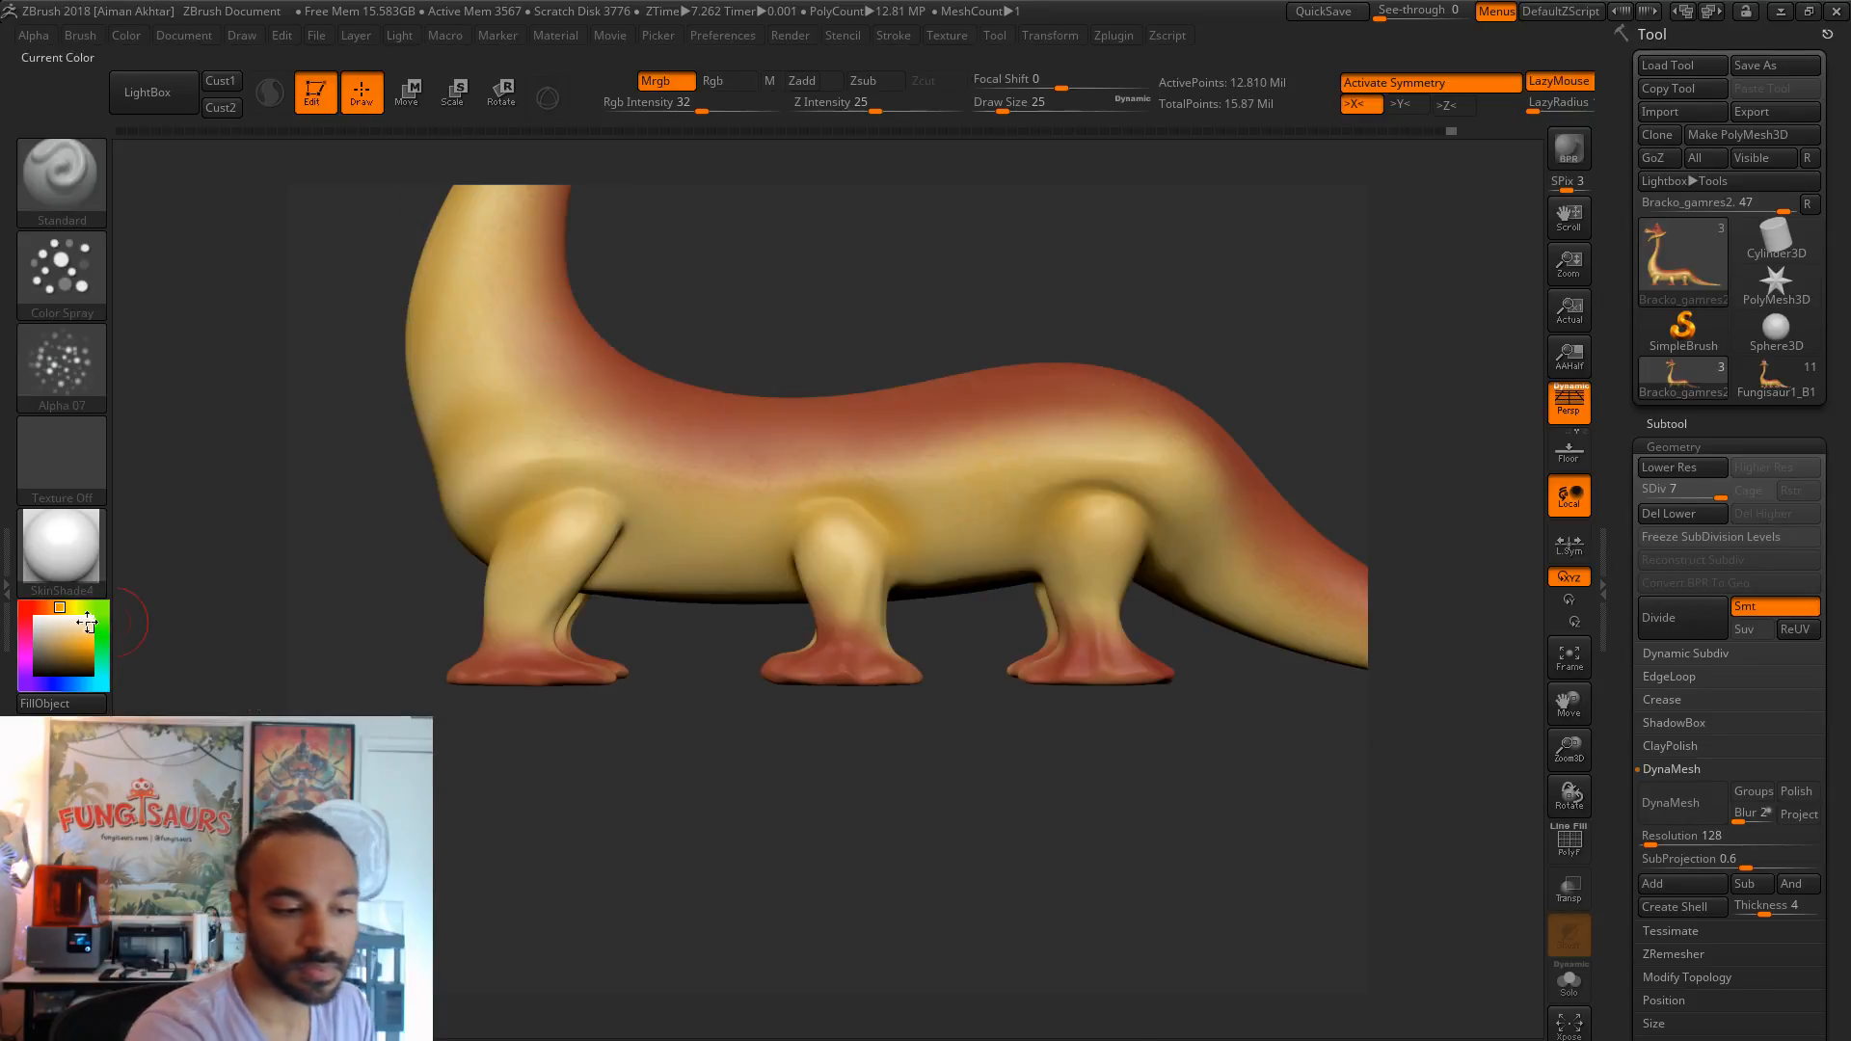
- Sample the red skin colour from the back and try spraying red speckles on the middle leg above the foot at draw size 25
left_click_drag(1077, 354, 813, 516)
left_click_drag(75, 627, 598, 369)
mouse_move(872, 1002)
left_mouse_down("alt")
mouse_move(948, 718)
mouse_move(1101, 791)
mouse_move(1128, 829)
left_mouse_up("alt")
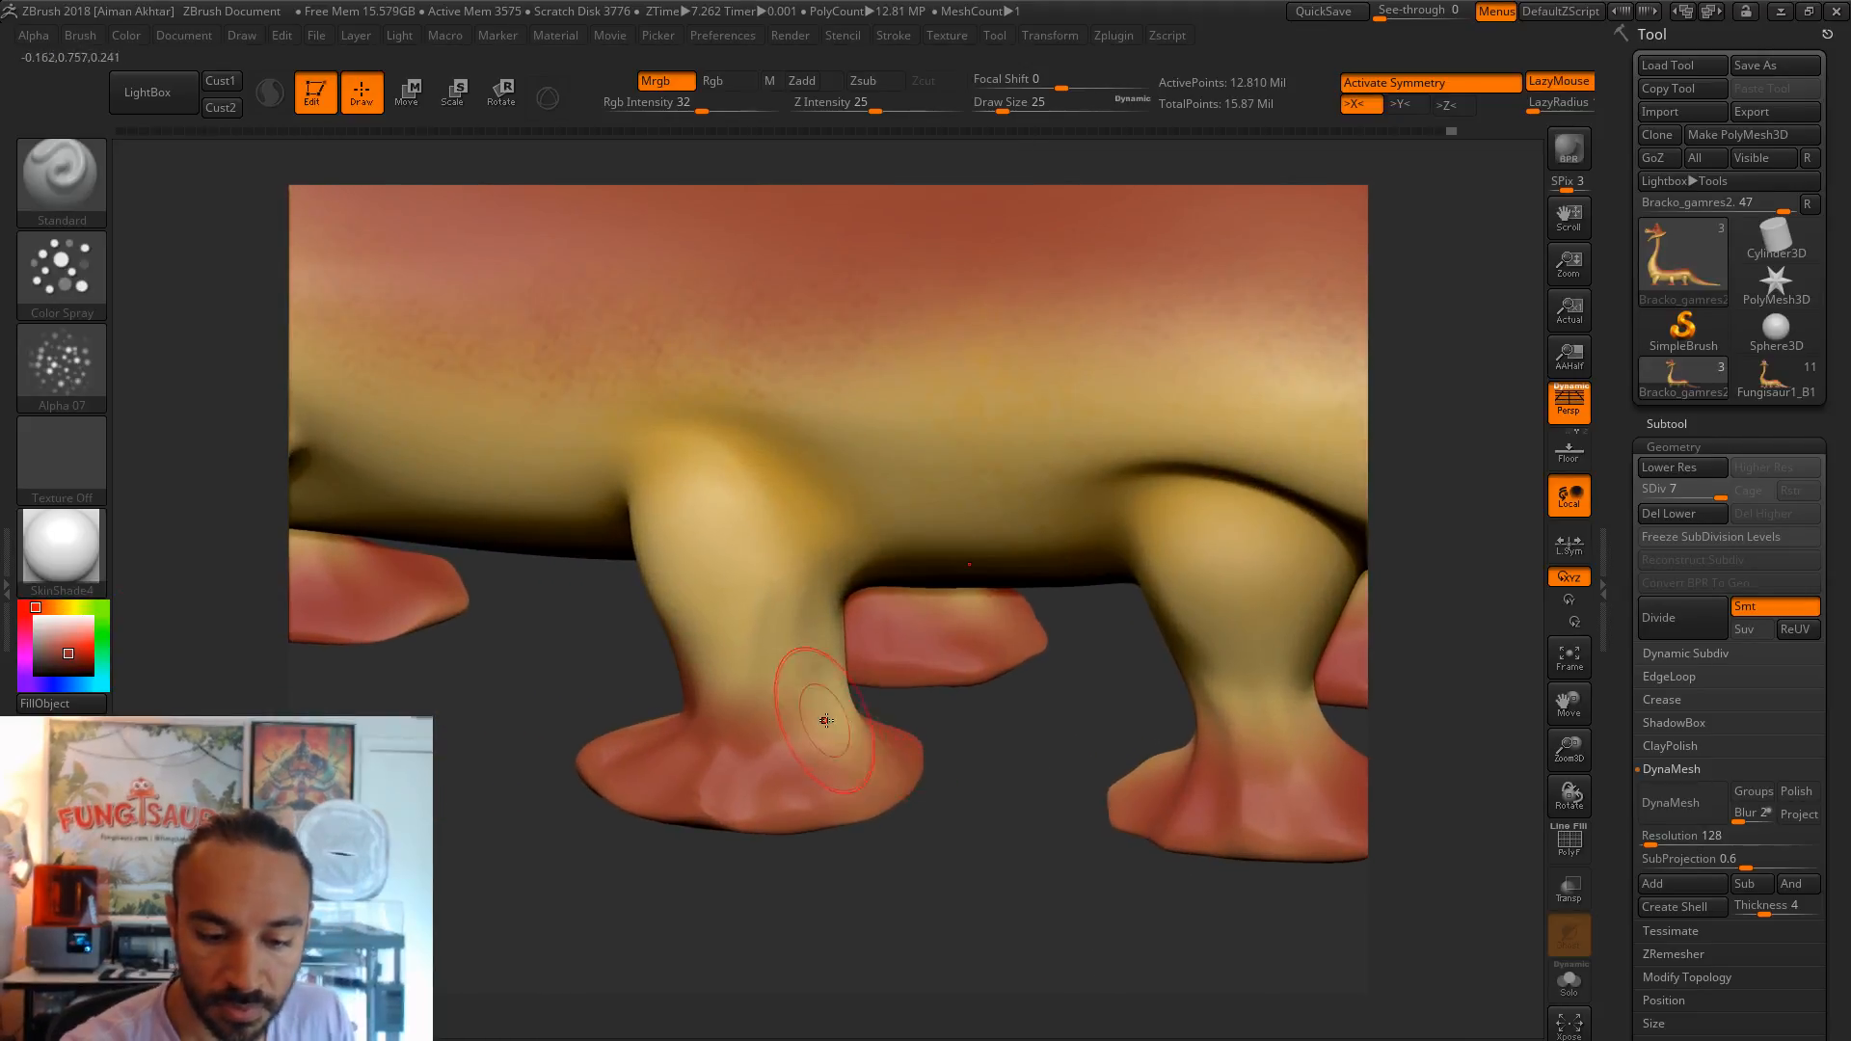
key("s")
left_click_drag(819, 739, 807, 713)
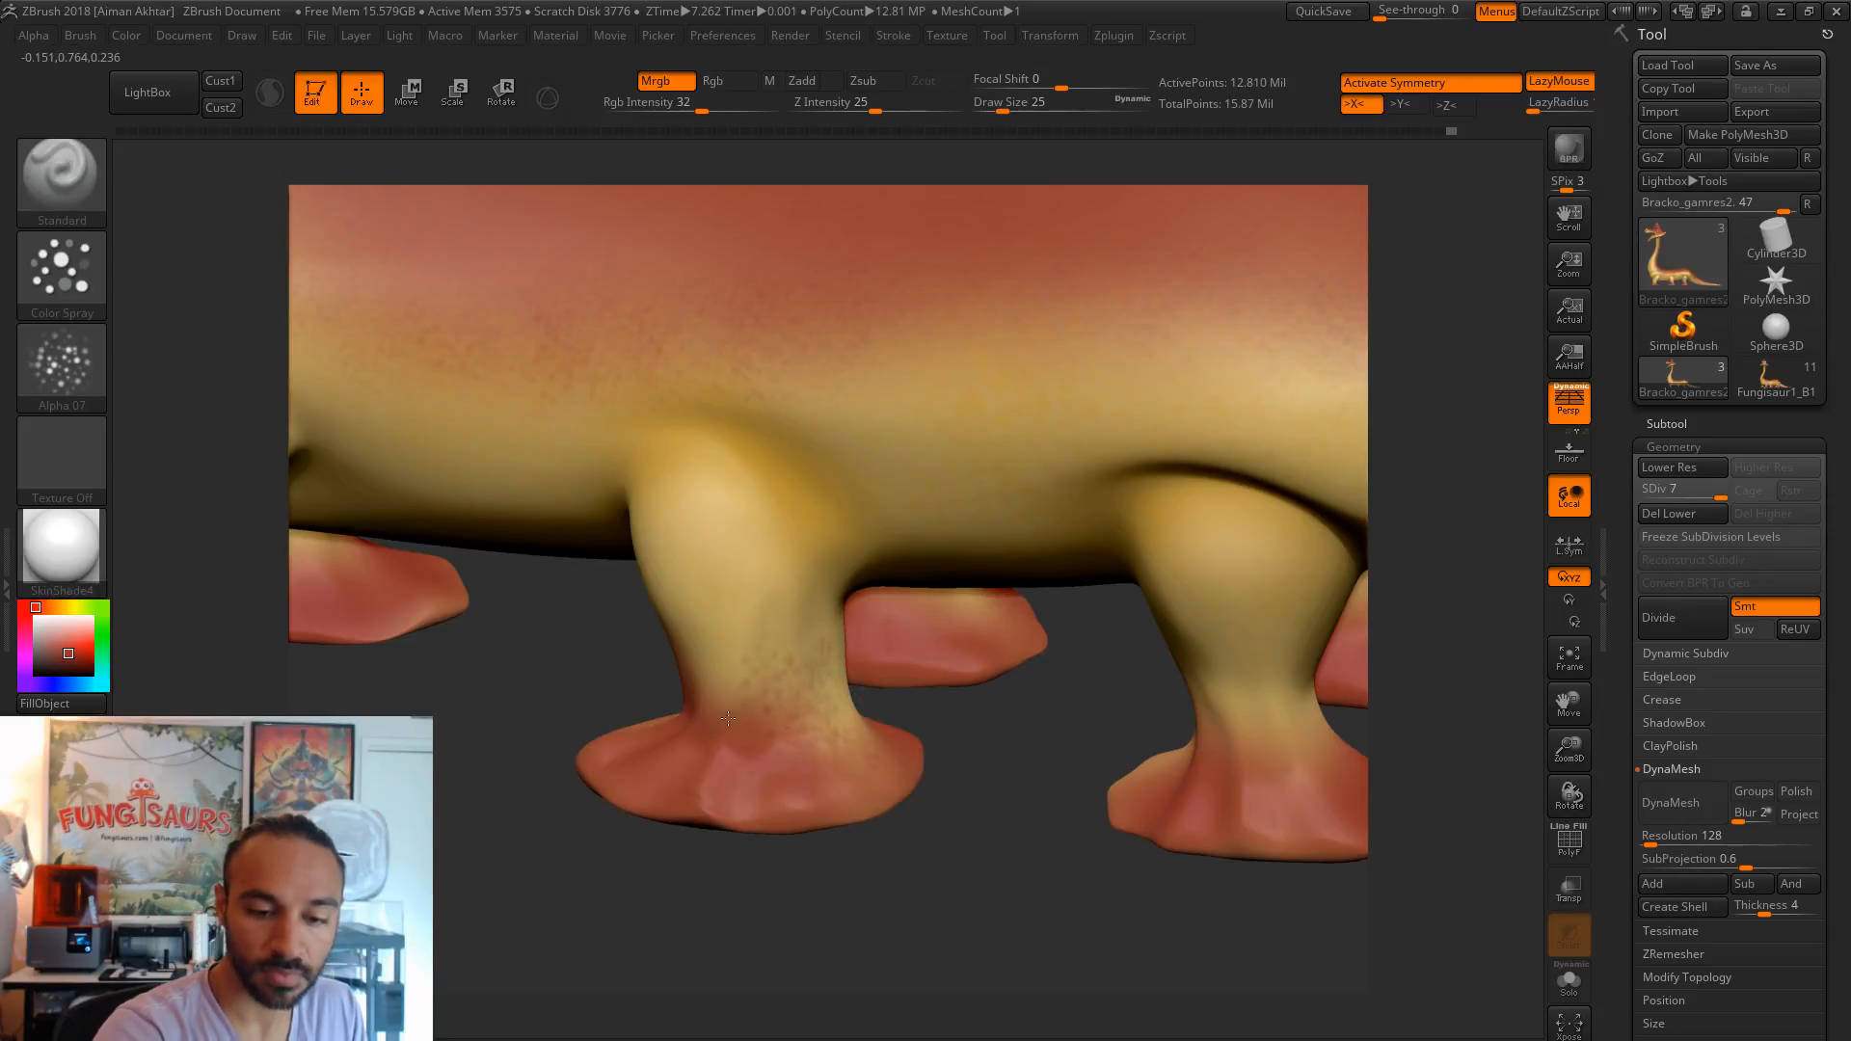
mouse_move(818, 896)
left_mouse_down()
mouse_move(955, 839)
mouse_move(897, 867)
mouse_move(1132, 859)
mouse_move(1097, 855)
mouse_move(1104, 837)
left_mouse_up()
key("ctrl+z")
- Set the draw size to 23 and spray red speckles above the feet on the outer sides of the legs
key("s")
left_click(1182, 702)
key("s")
left_click(1188, 703)
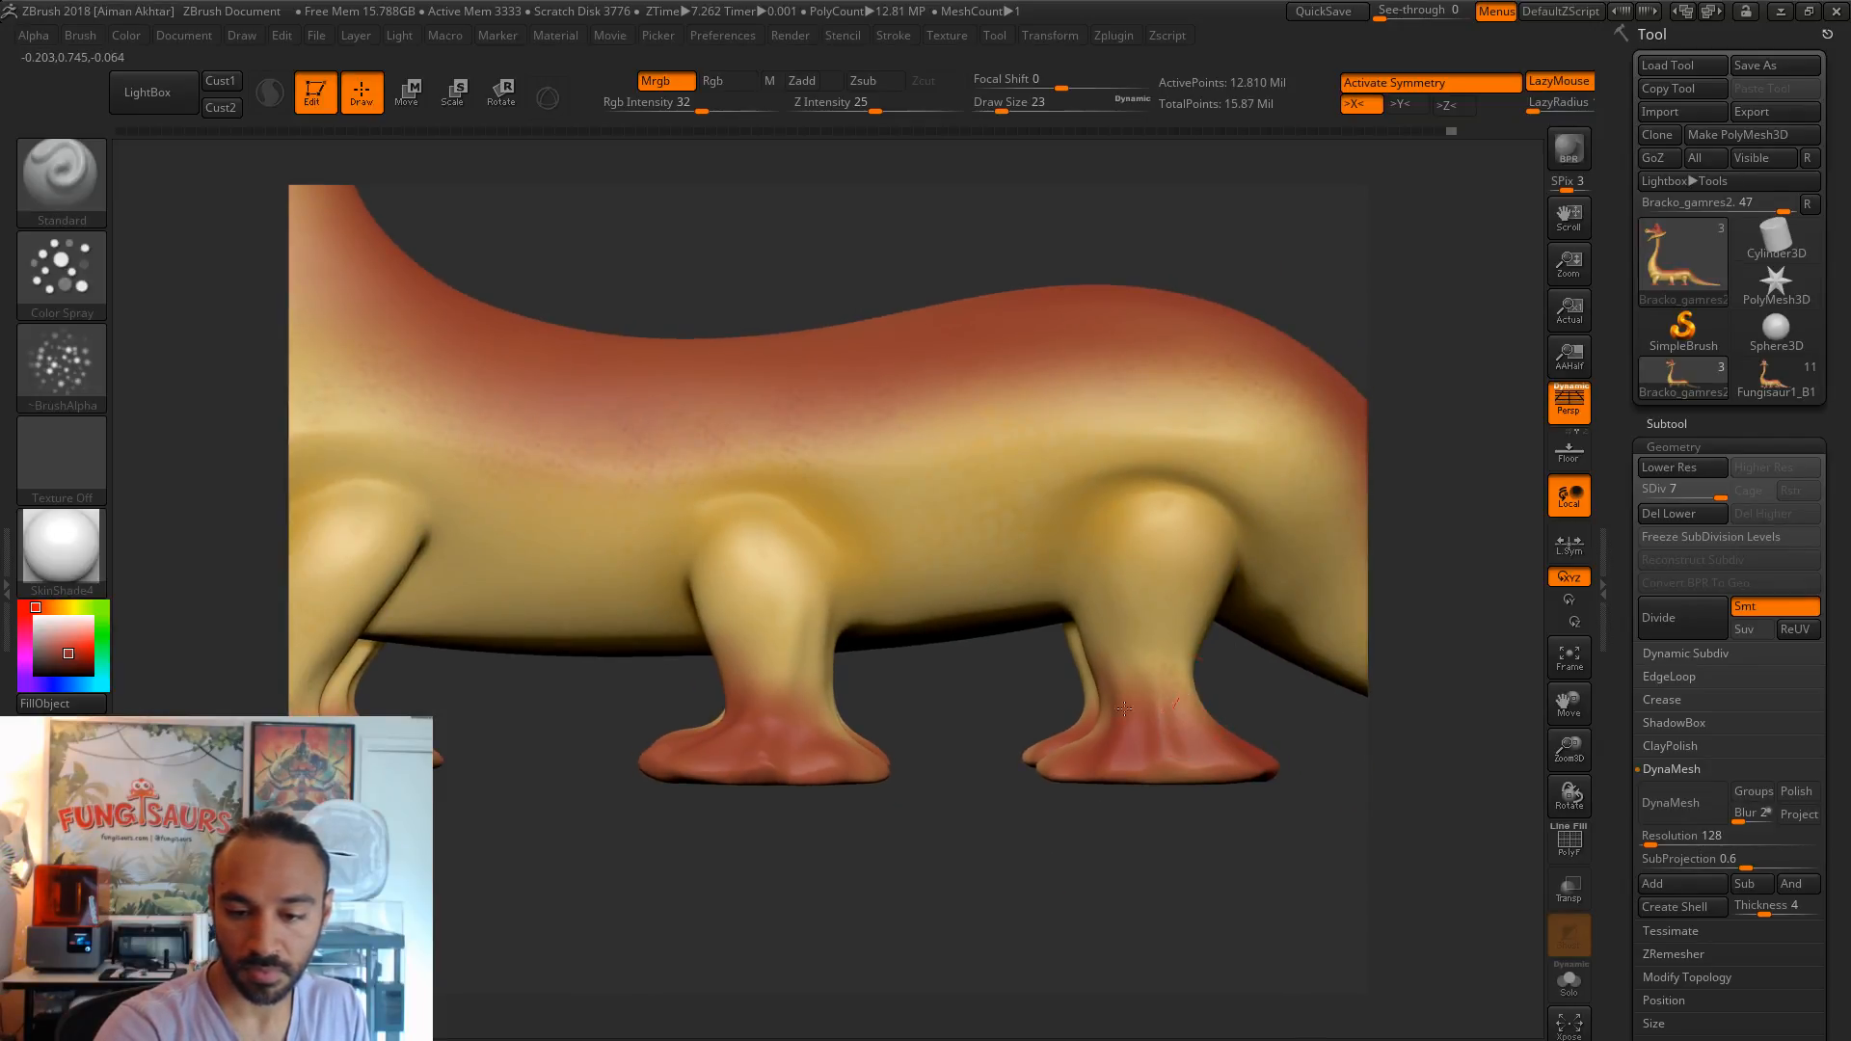
left_click_drag(679, 812, 916, 745, "alt")
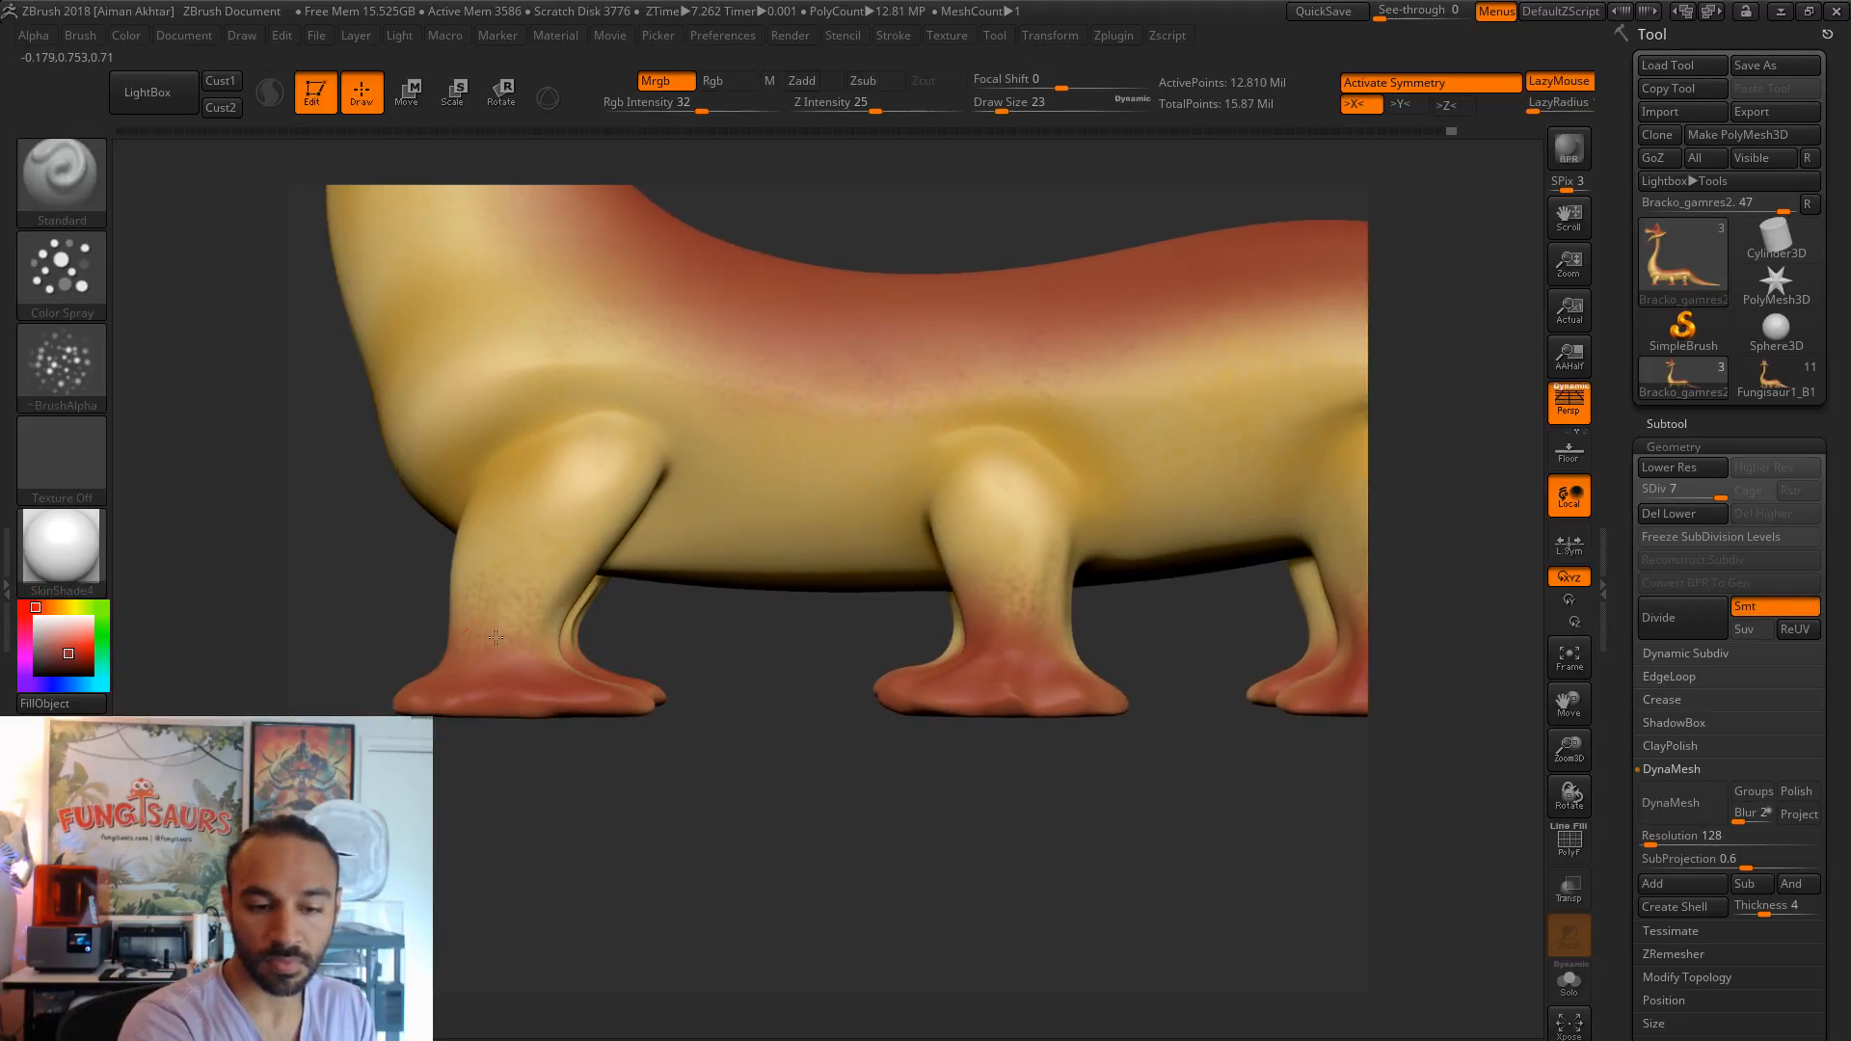
left_click_drag(863, 810, 1243, 800)
left_click_drag(782, 737, 1067, 566, "alt")
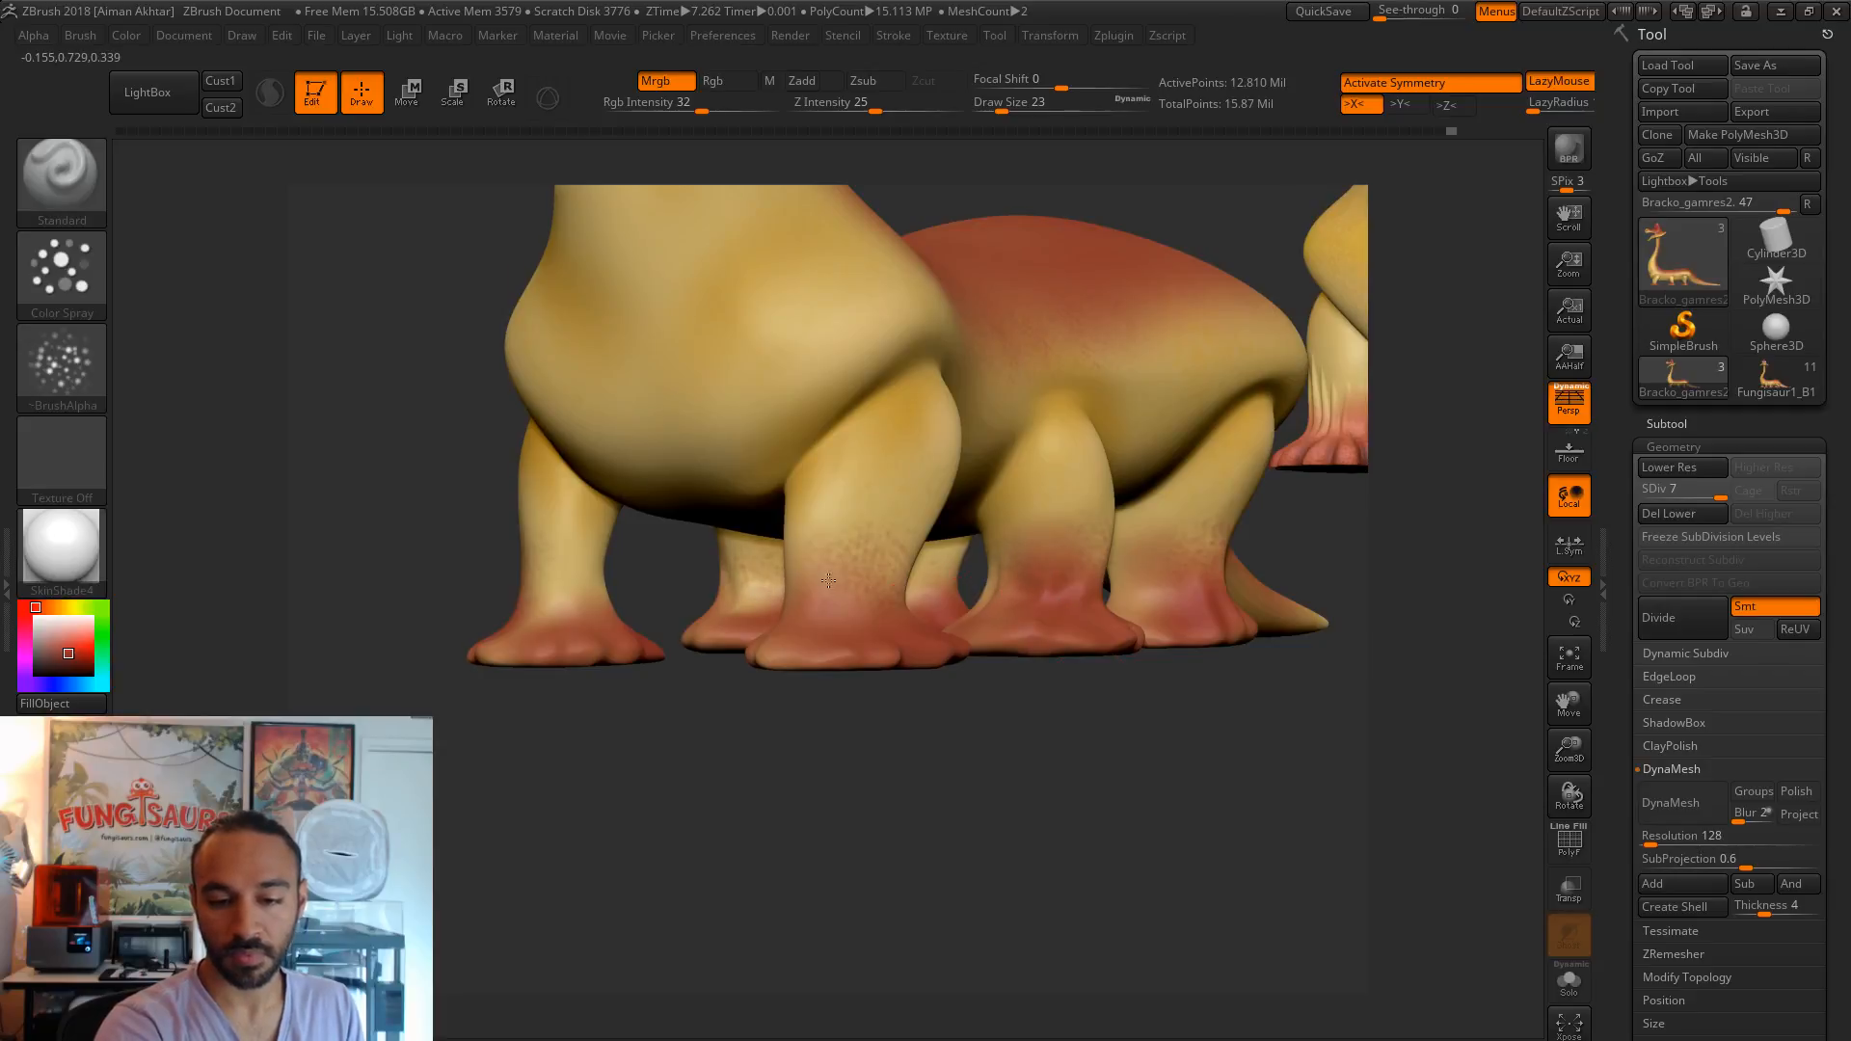
- Continue the red speckles around the ankles, covering the opposite, inner and rear sides of the legs
left_click_drag(1119, 772, 1058, 625)
left_click_drag(1088, 749, 1276, 546)
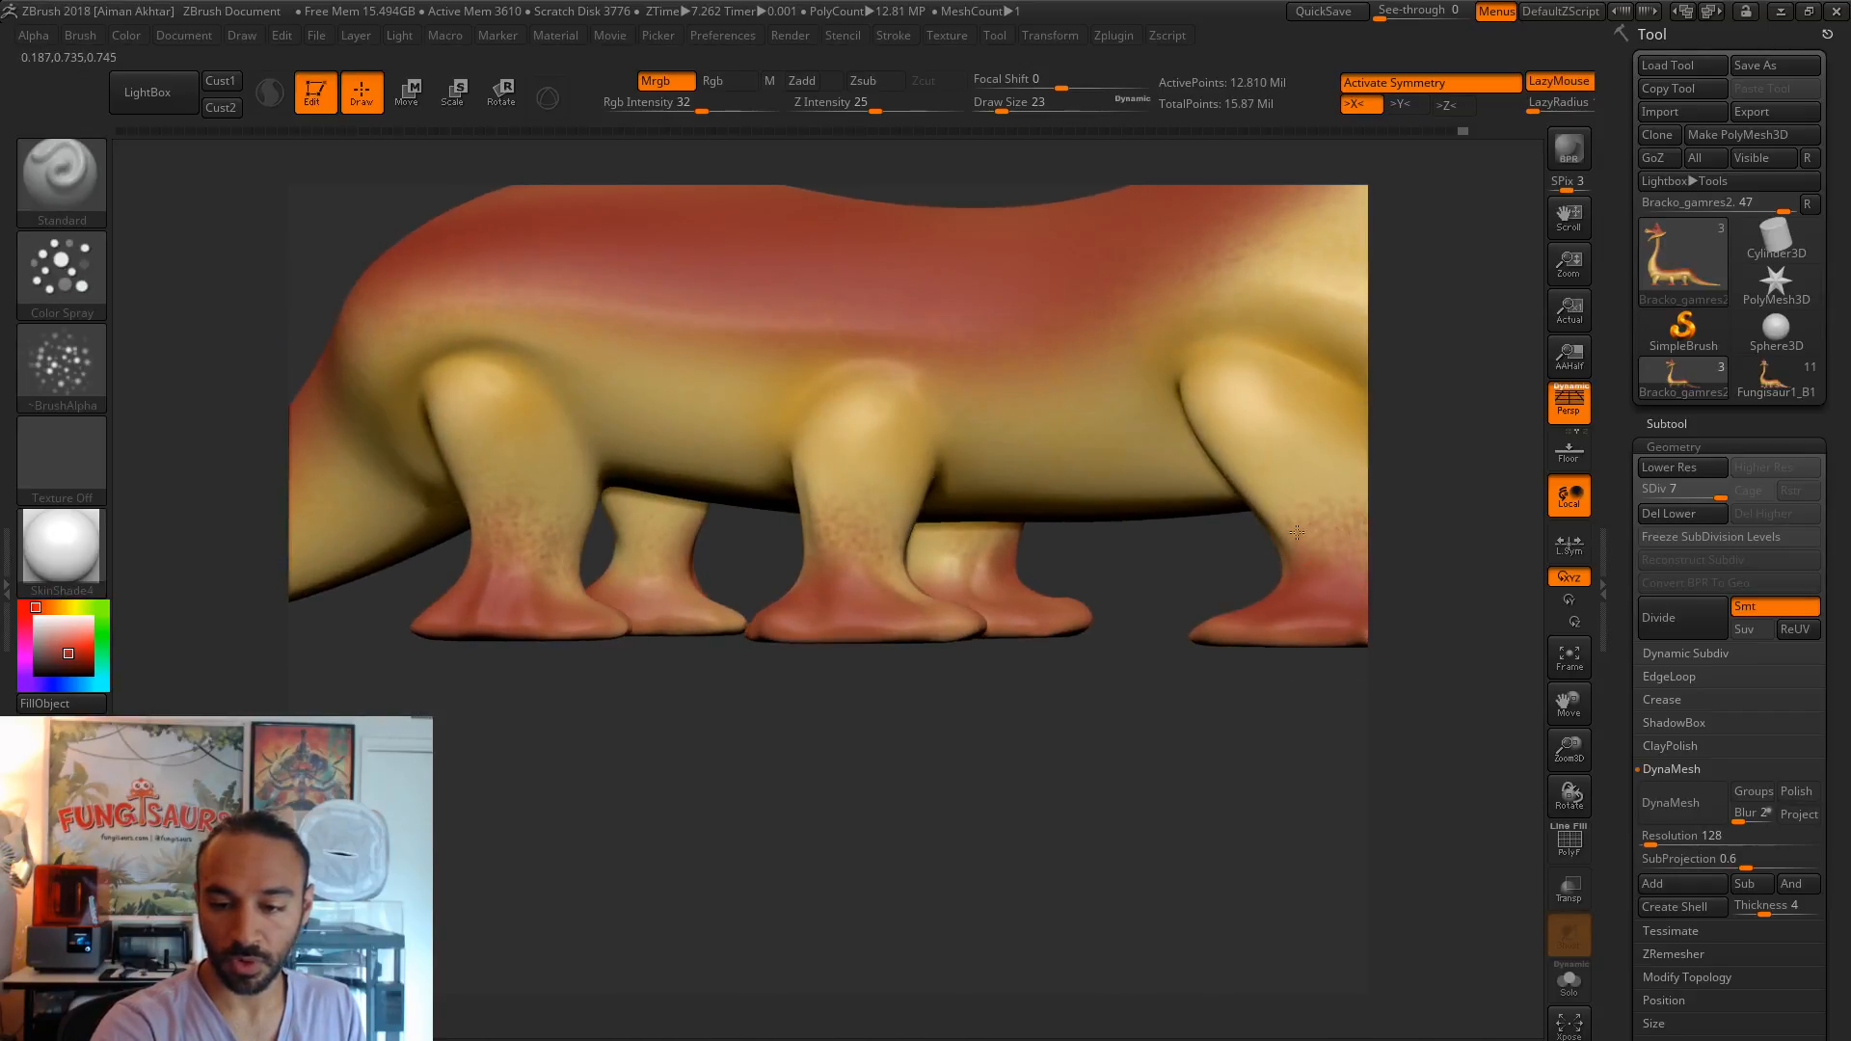
left_click_drag(1114, 734, 751, 568)
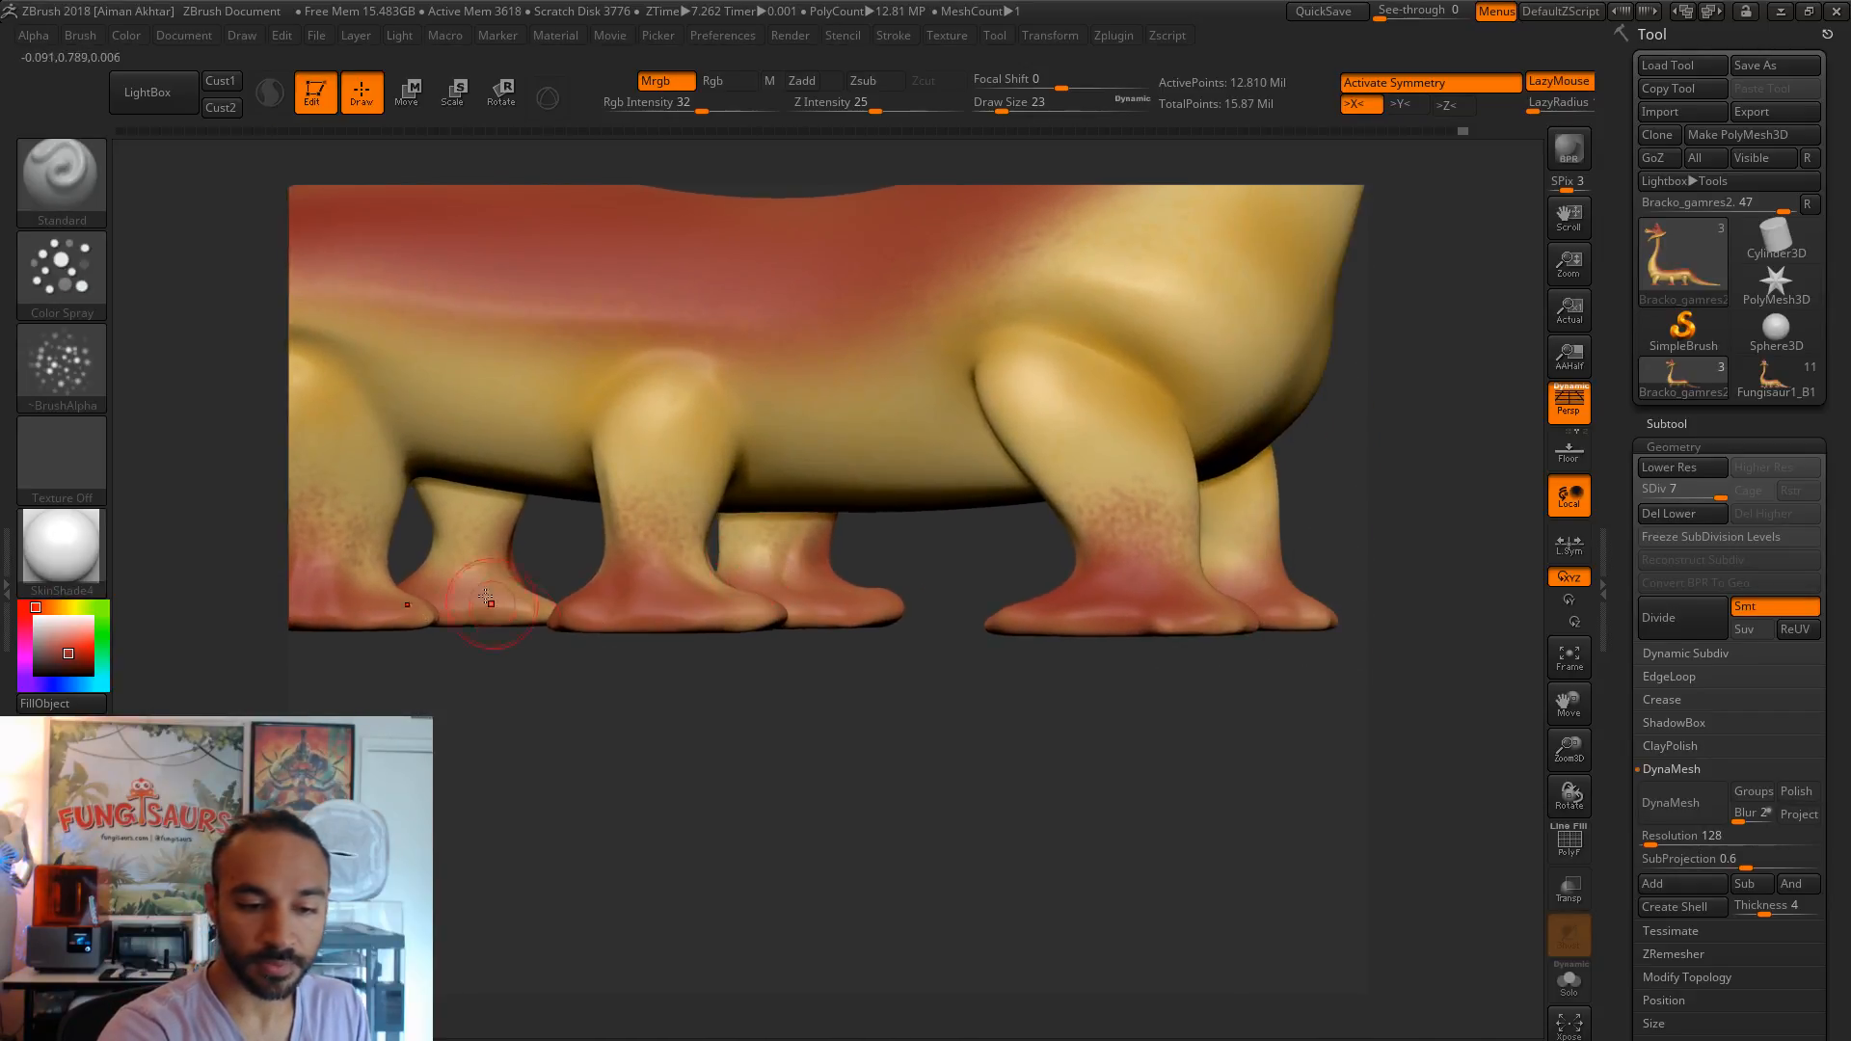
mouse_move(1162, 705)
left_mouse_down()
mouse_move(1189, 620)
mouse_move(1259, 699)
mouse_move(1237, 575)
left_mouse_up()
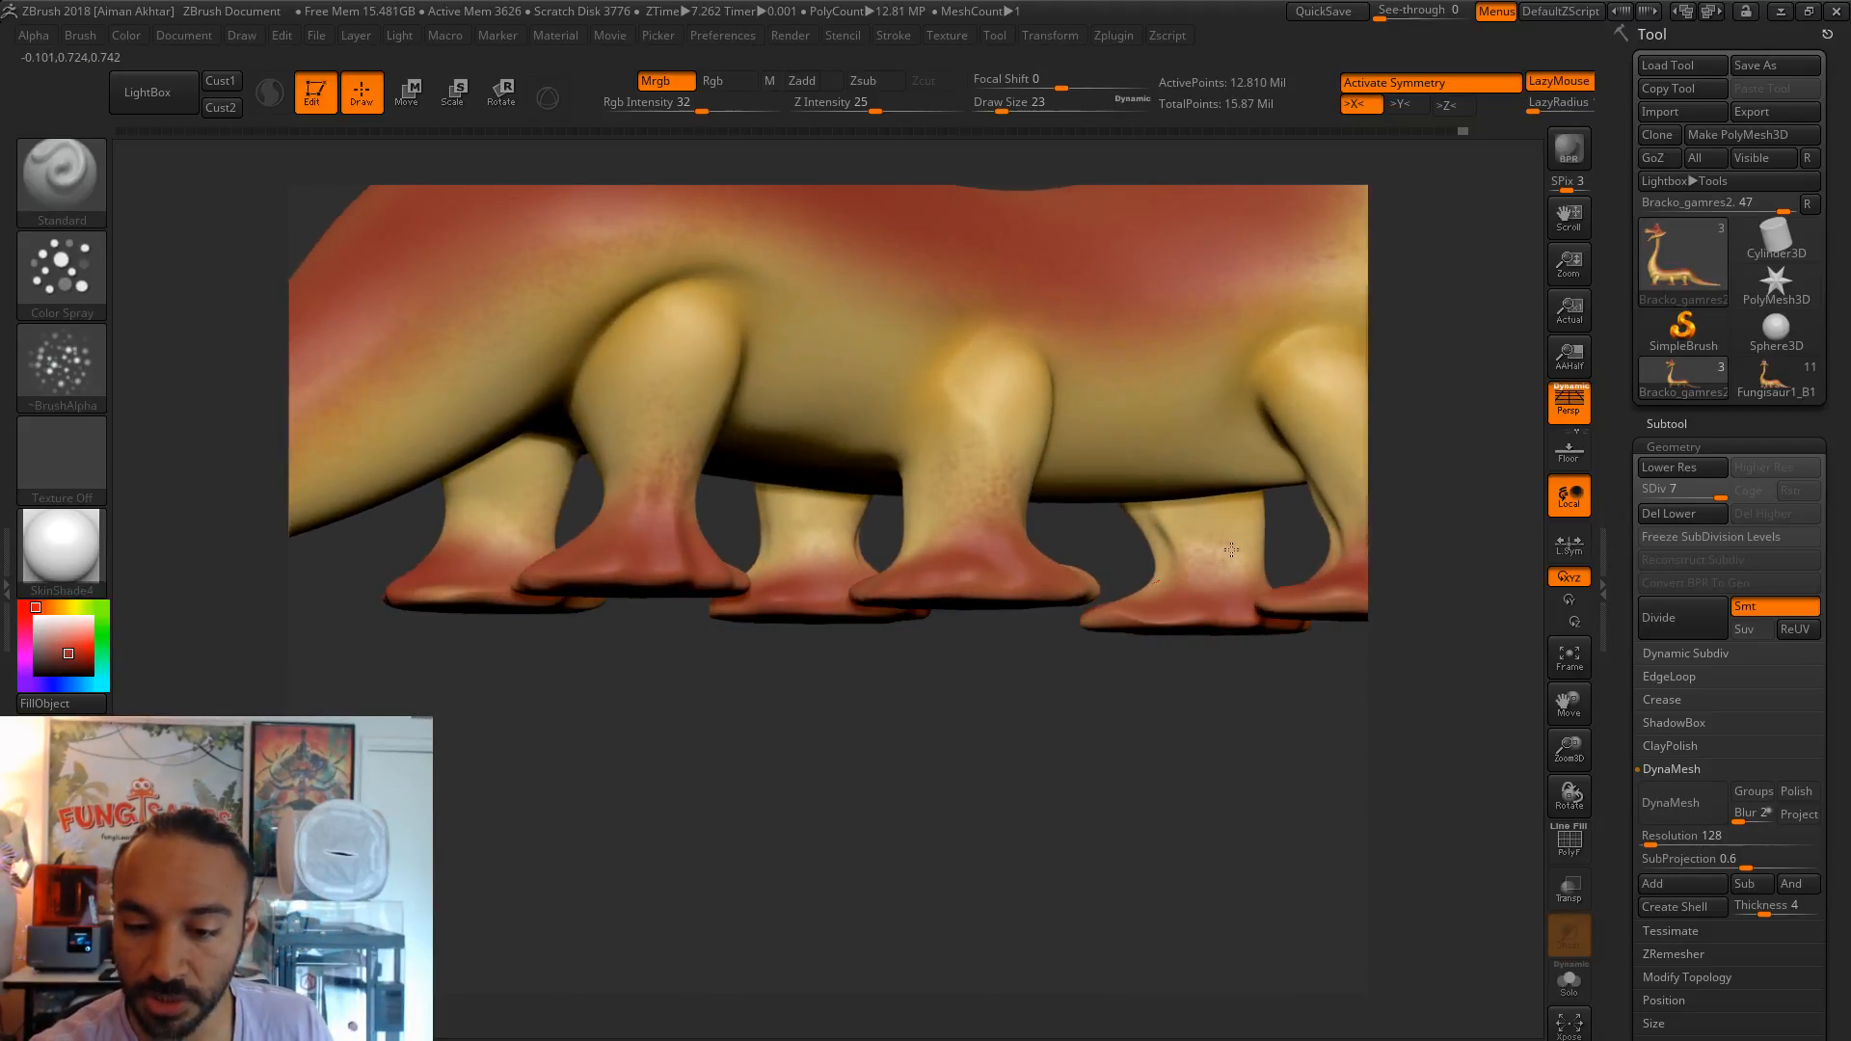
left_click_drag(1178, 714, 1257, 566)
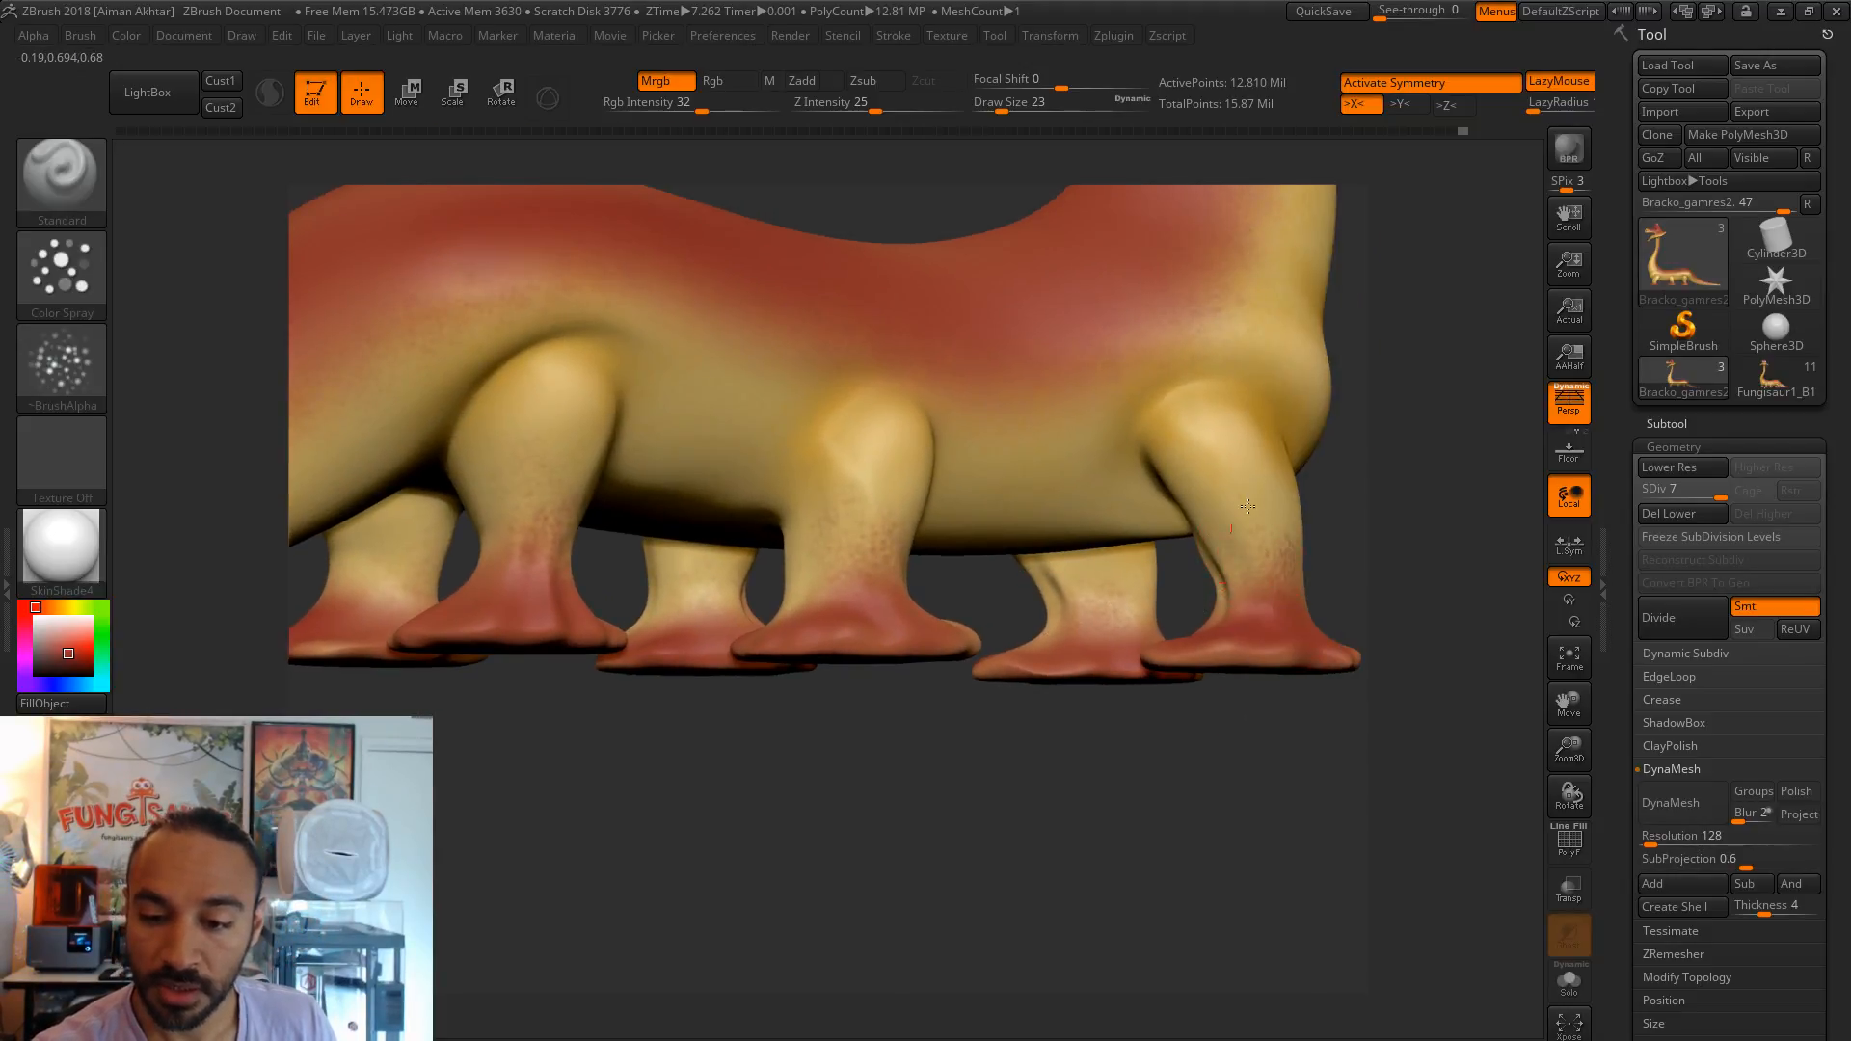
left_click_drag(761, 657, 755, 632)
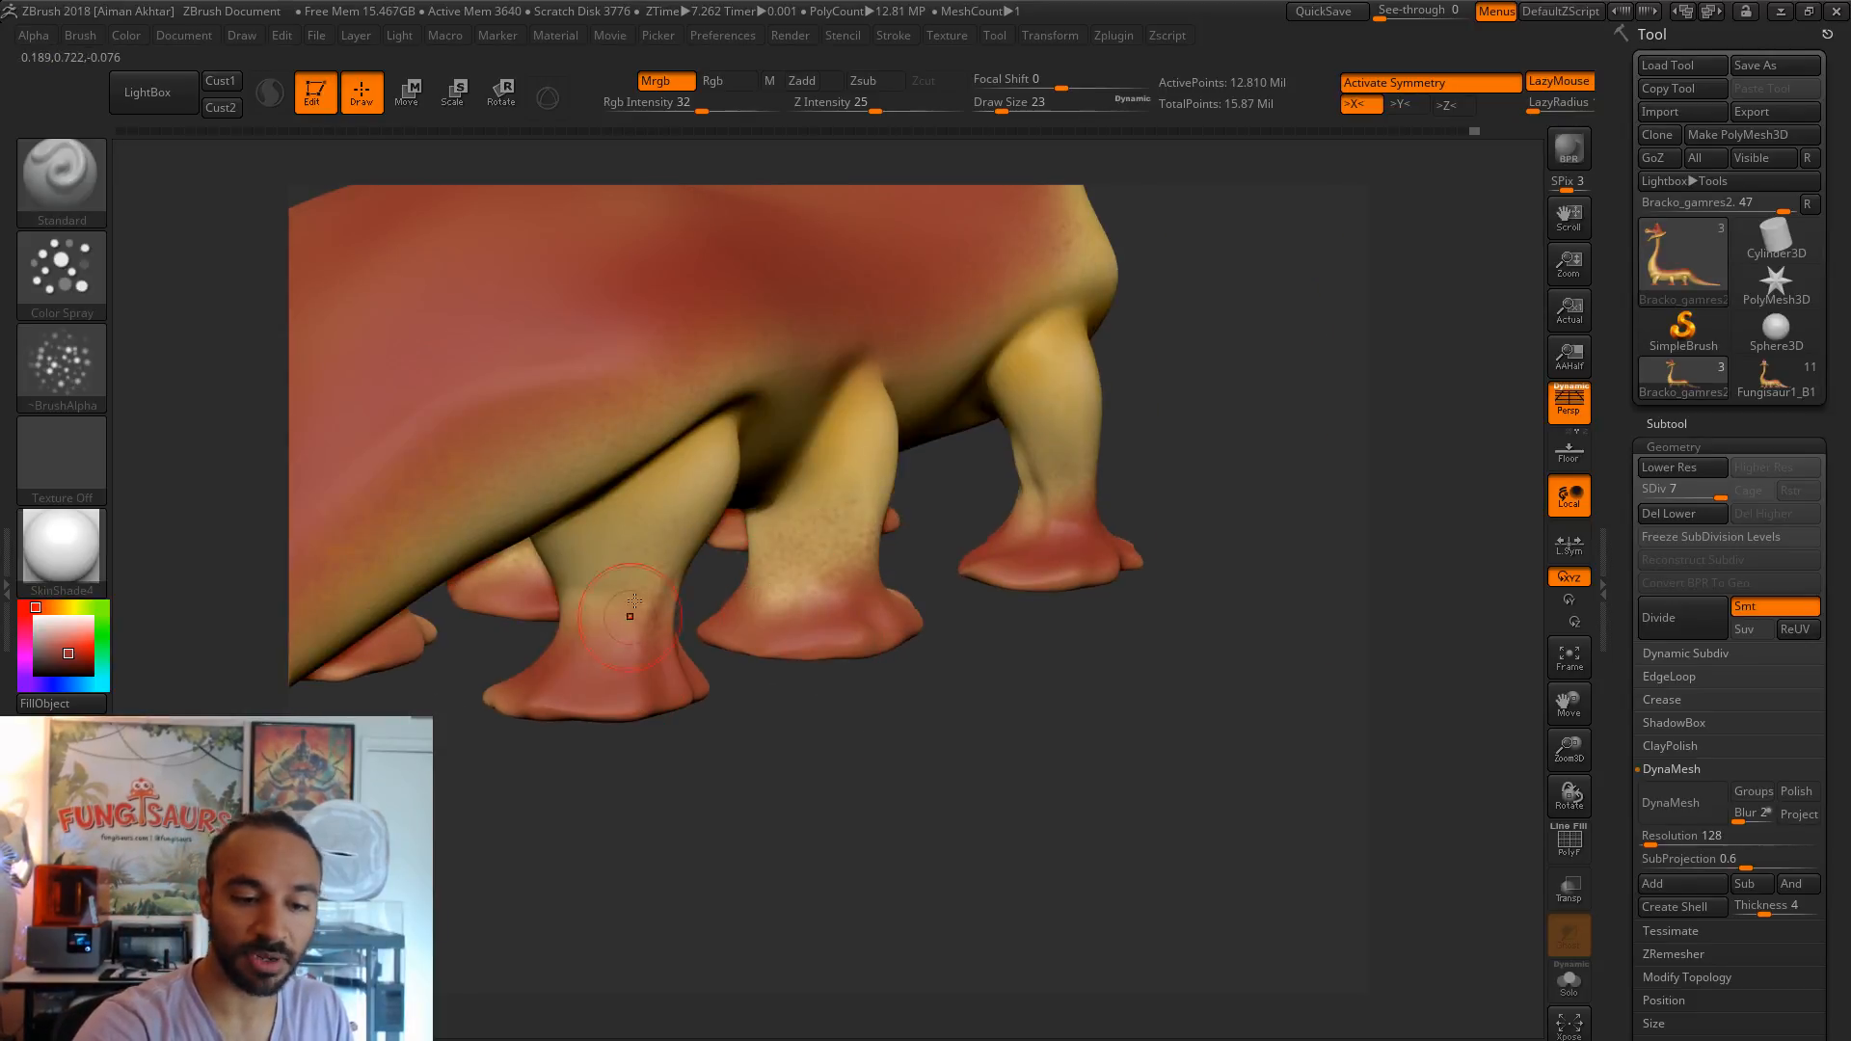
left_click_drag(746, 791, 812, 549)
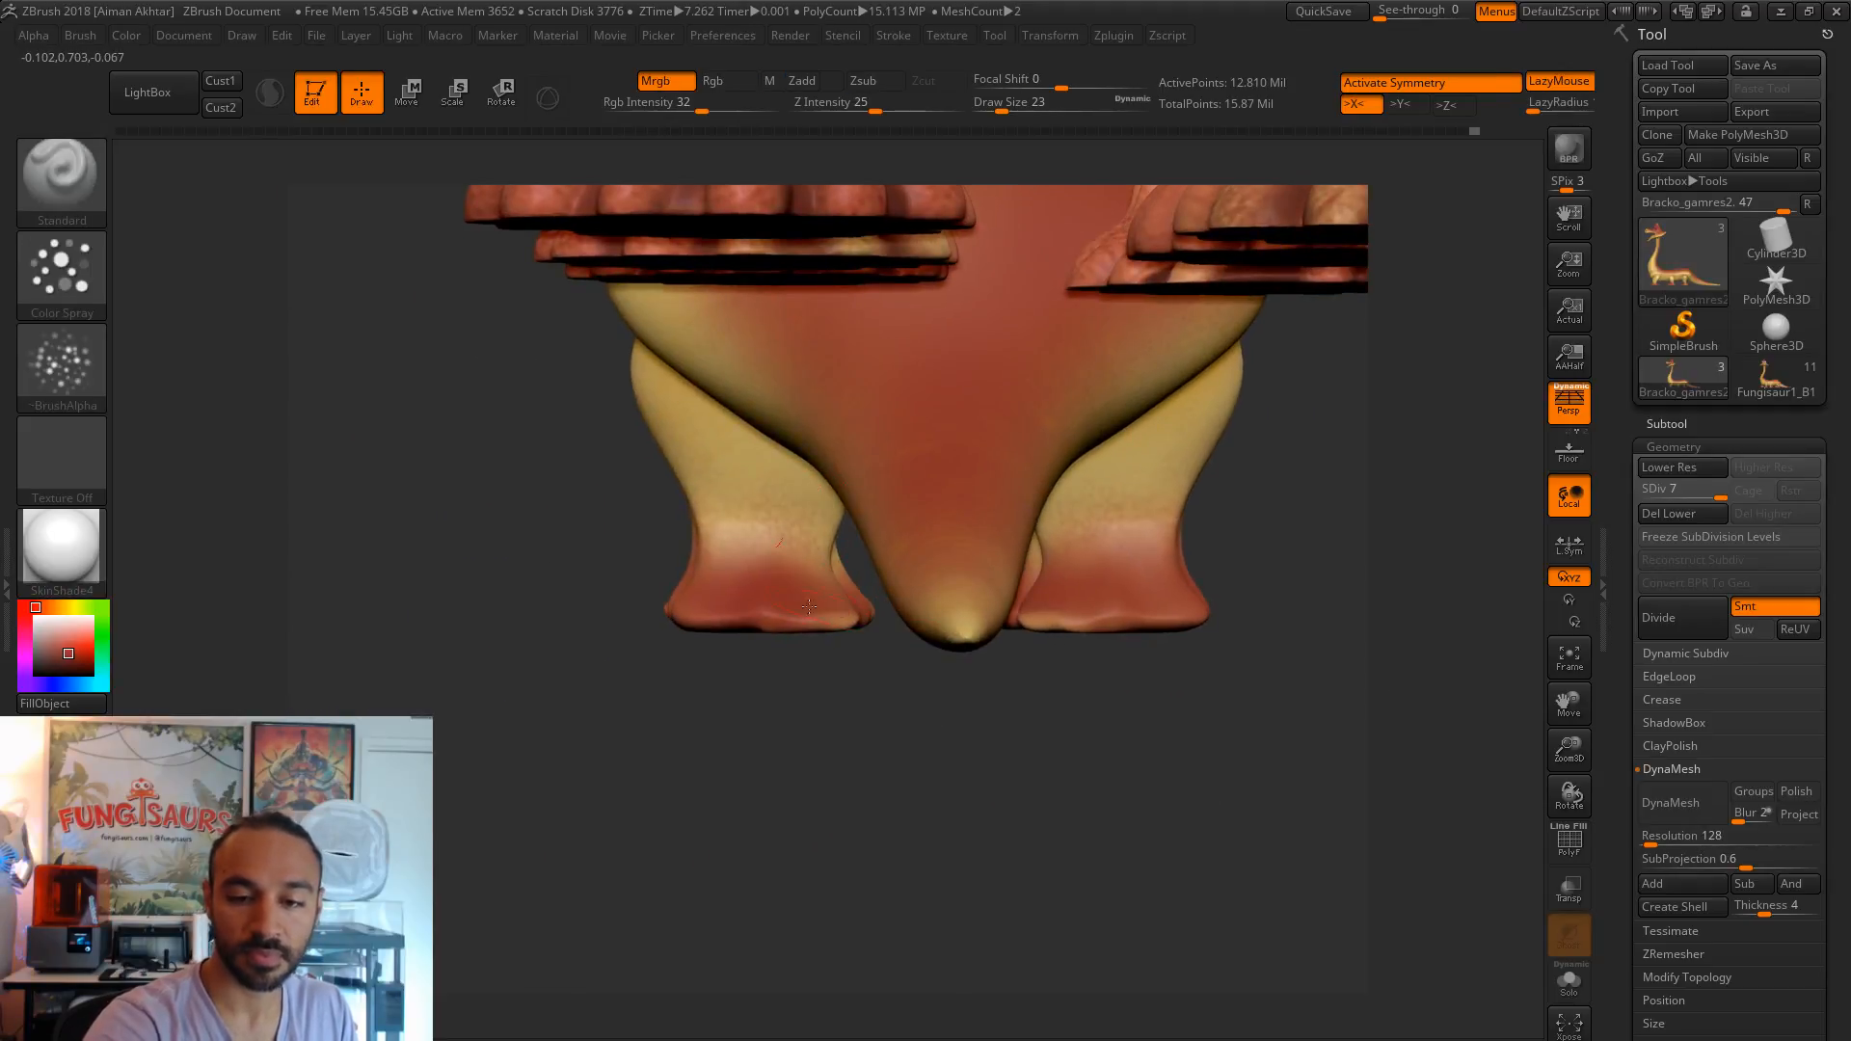
- Set the draw size to 35 and spray red speckles along the hips and flanks where red meets yellow
mouse_move(1079, 759)
left_mouse_down()
mouse_move(1002, 744)
mouse_move(973, 696)
mouse_move(913, 665)
mouse_move(971, 700)
mouse_move(941, 698)
left_mouse_up()
key("s")
left_click_drag(760, 551, 767, 551)
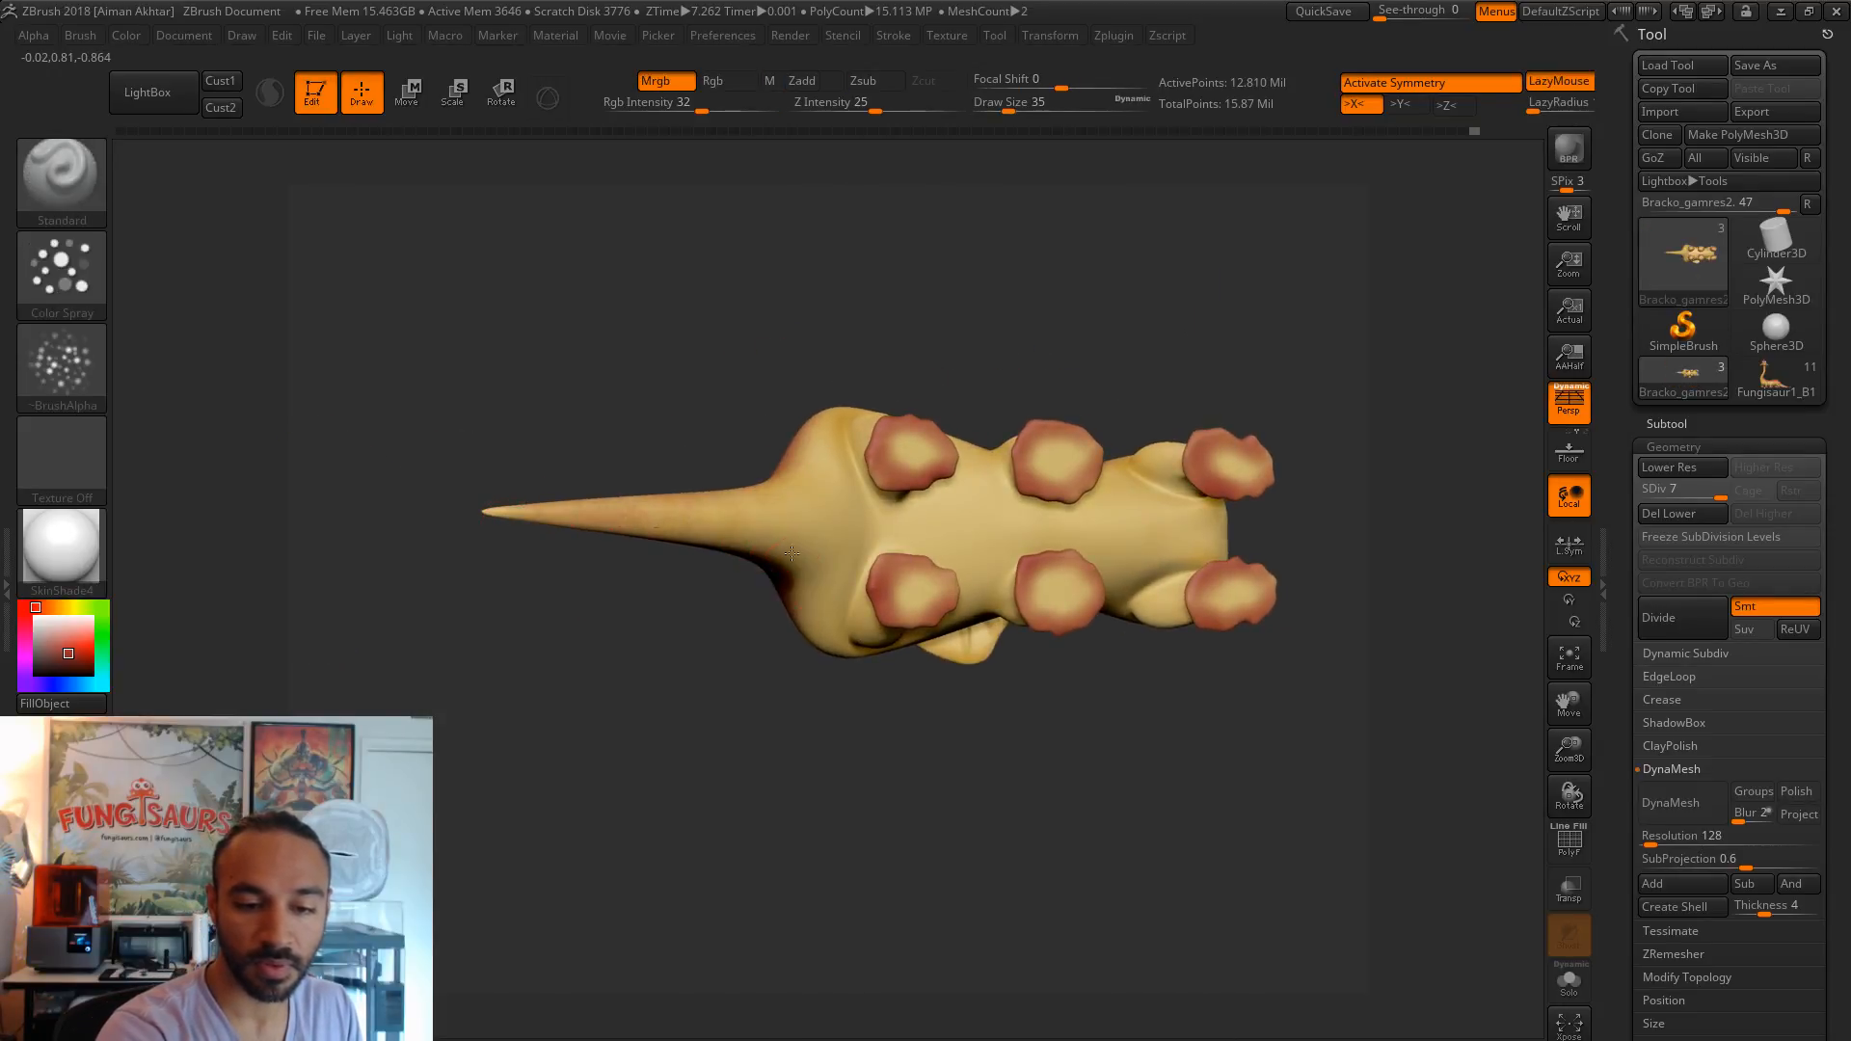
left_click_drag(884, 692, 831, 686)
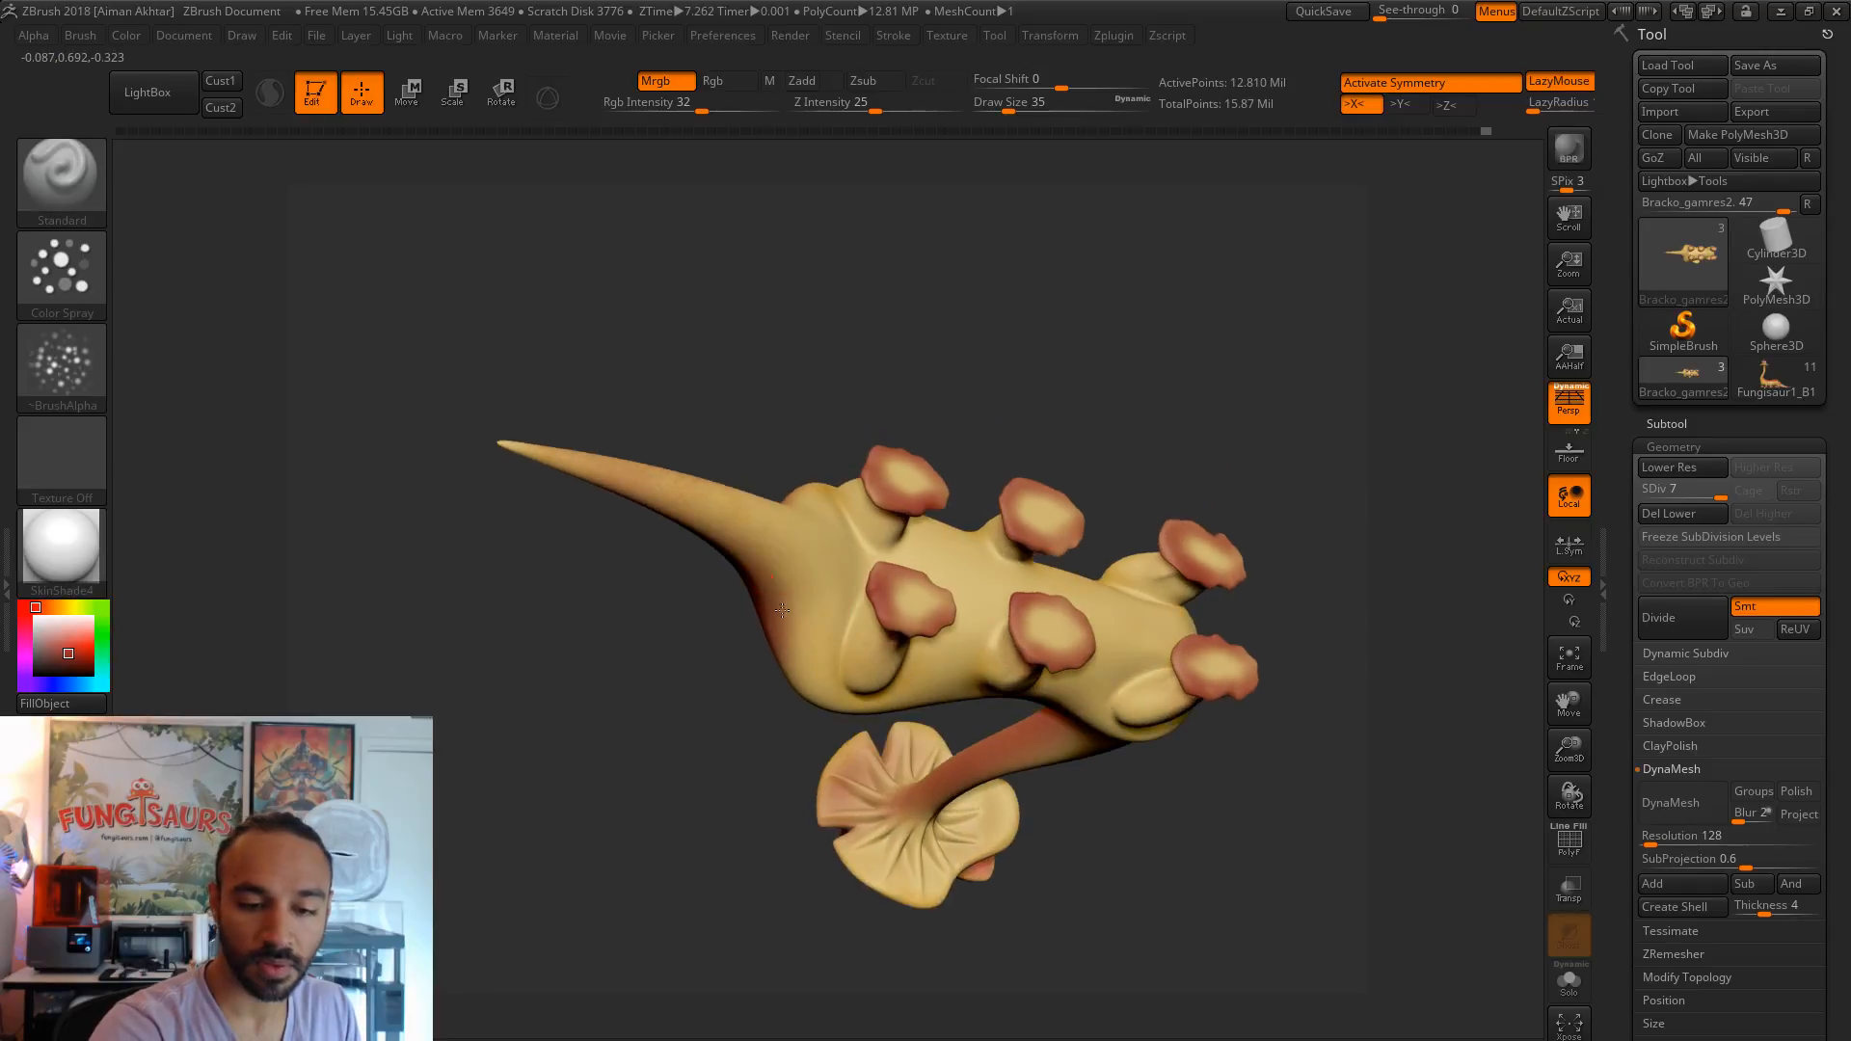
left_click_drag(1235, 792, 806, 675)
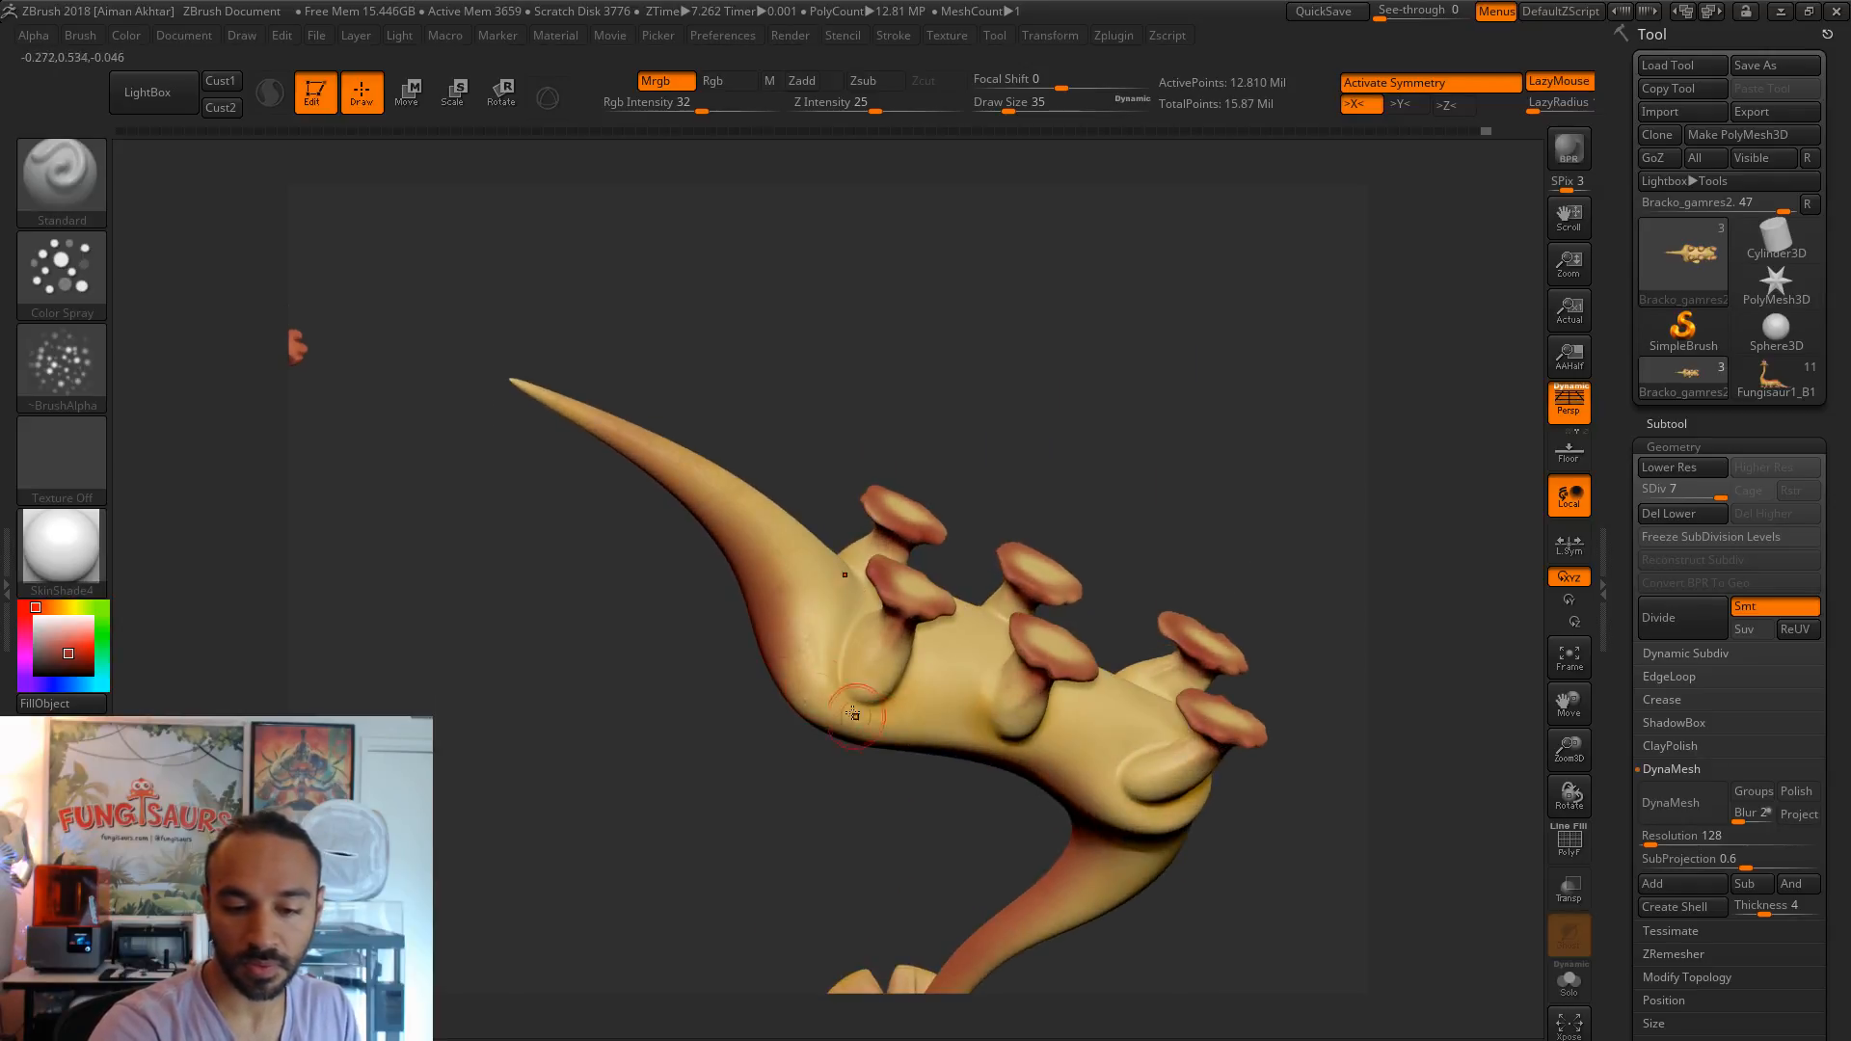
left_click_drag(1124, 683, 1169, 696)
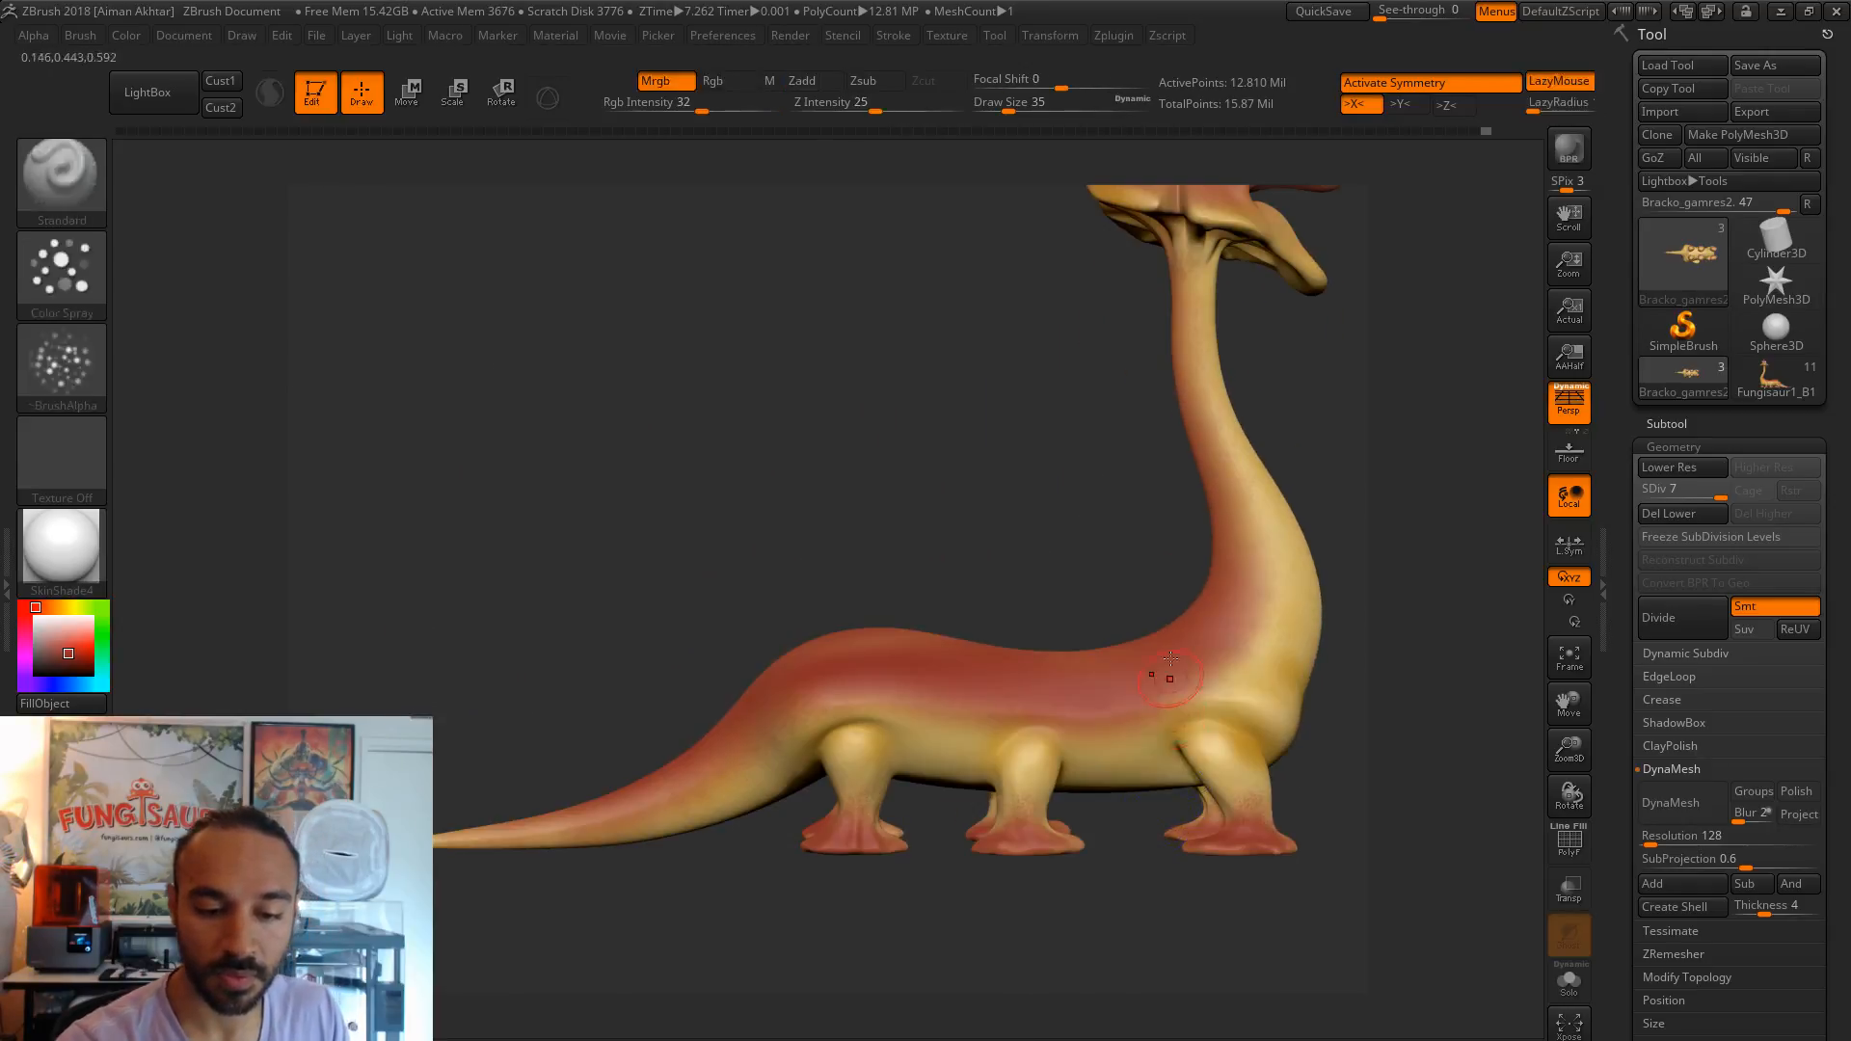
- Sample the yellow skin colour, set the draw size to 41 and spray yellow speckles over the chest, flank and upper legs
left_click_drag(1045, 455, 1315, 656)
left_click_drag(62, 650, 1202, 725)
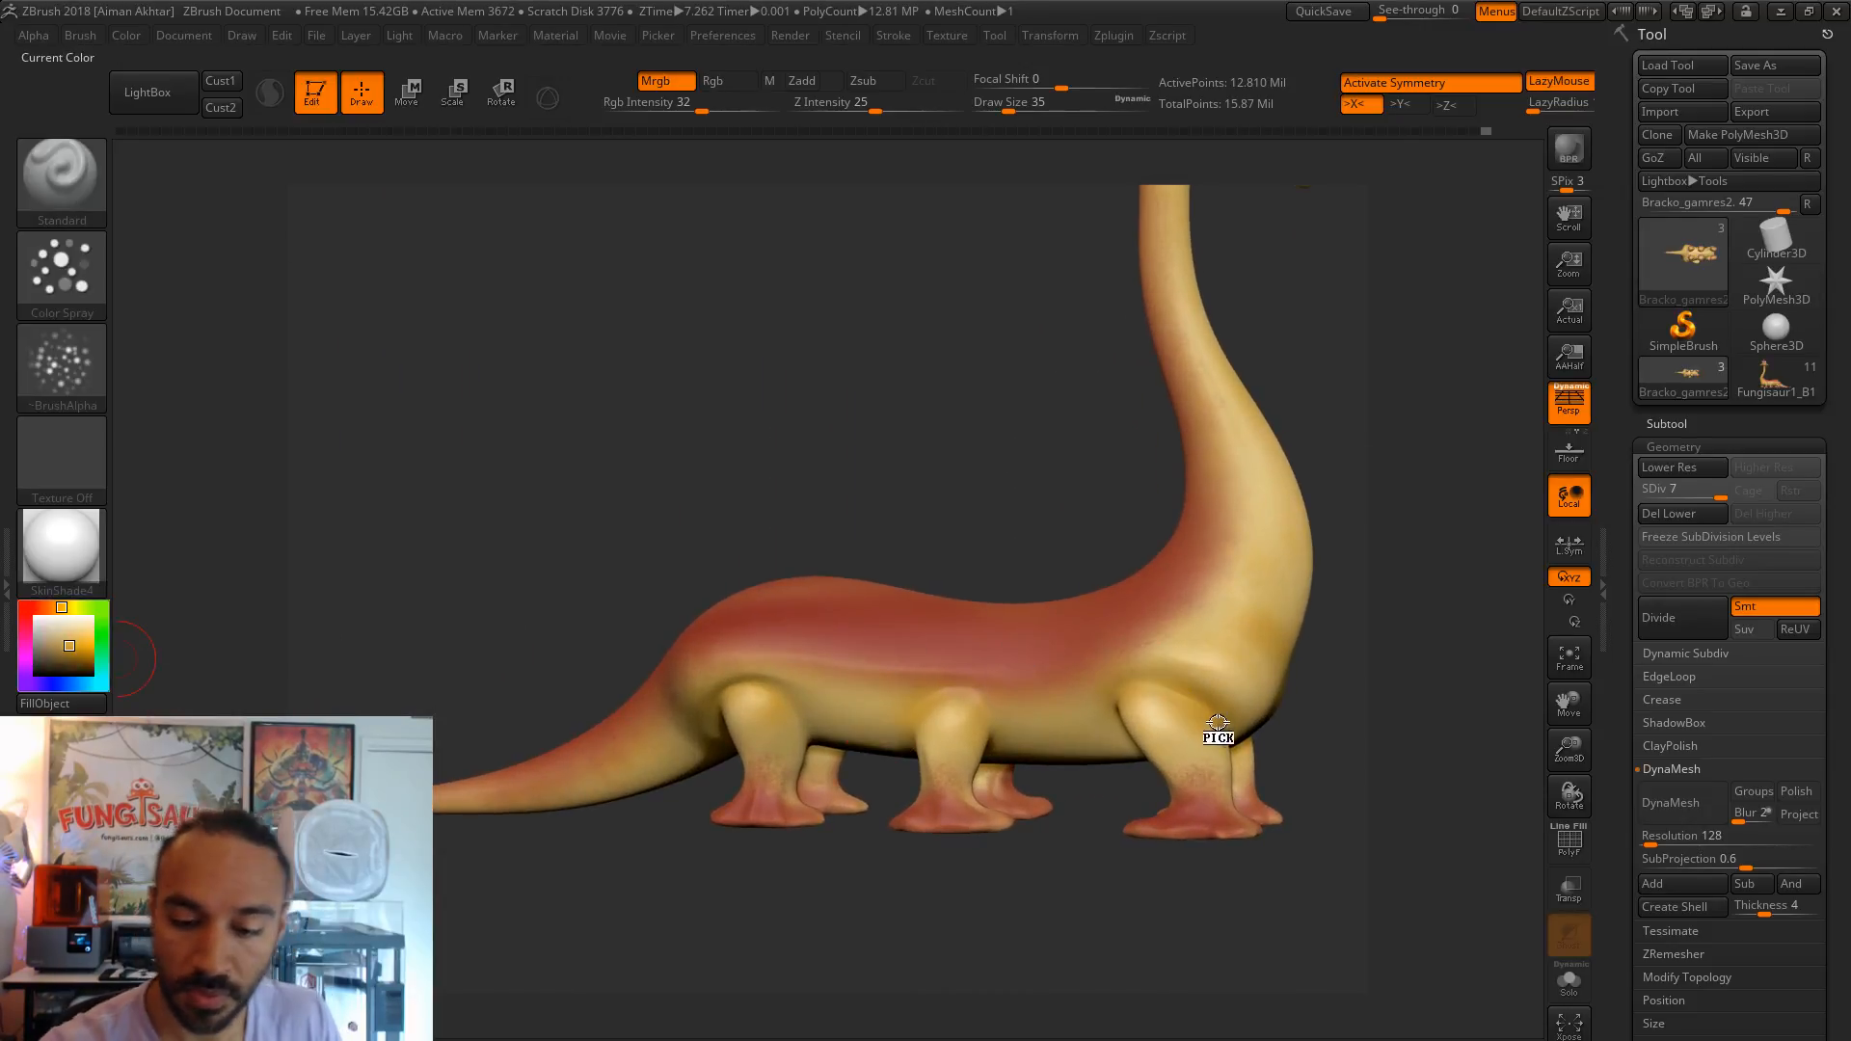
key("s")
left_click(1204, 734)
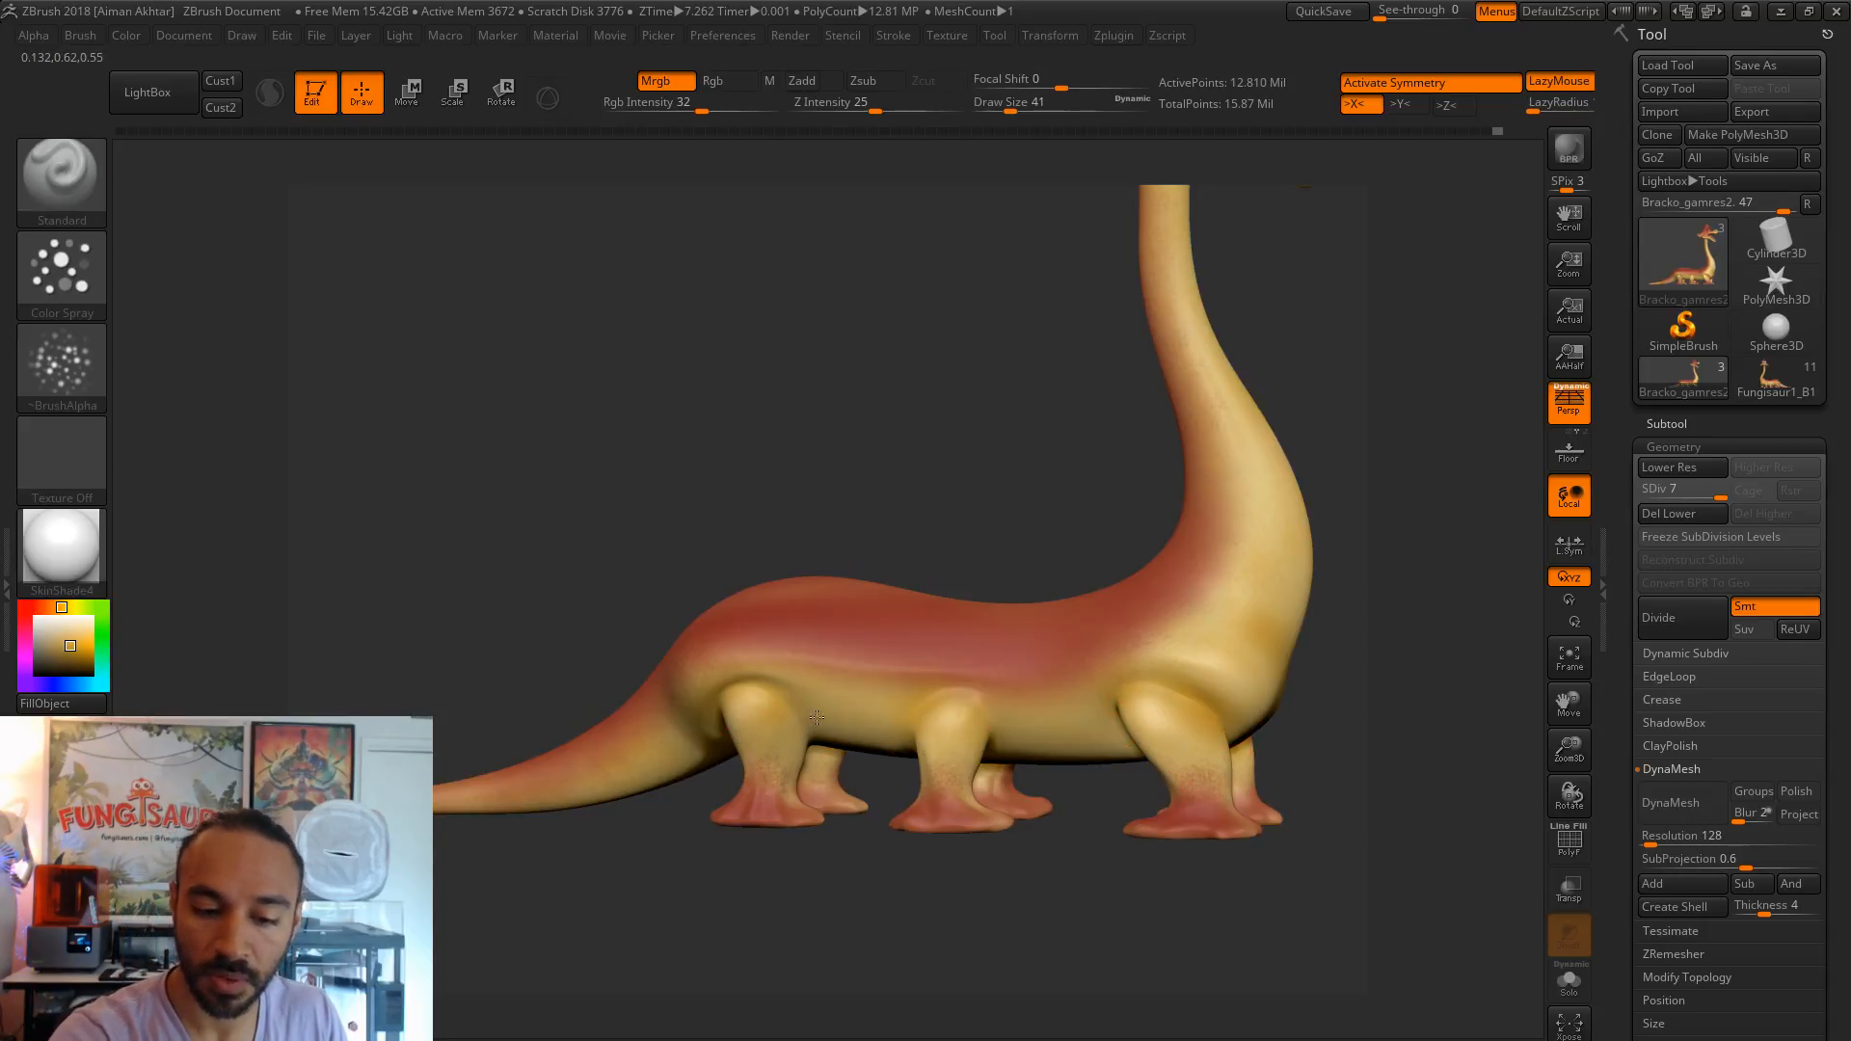
left_click_drag(1374, 657, 1253, 637)
left_click_drag(1375, 539, 800, 637, "alt")
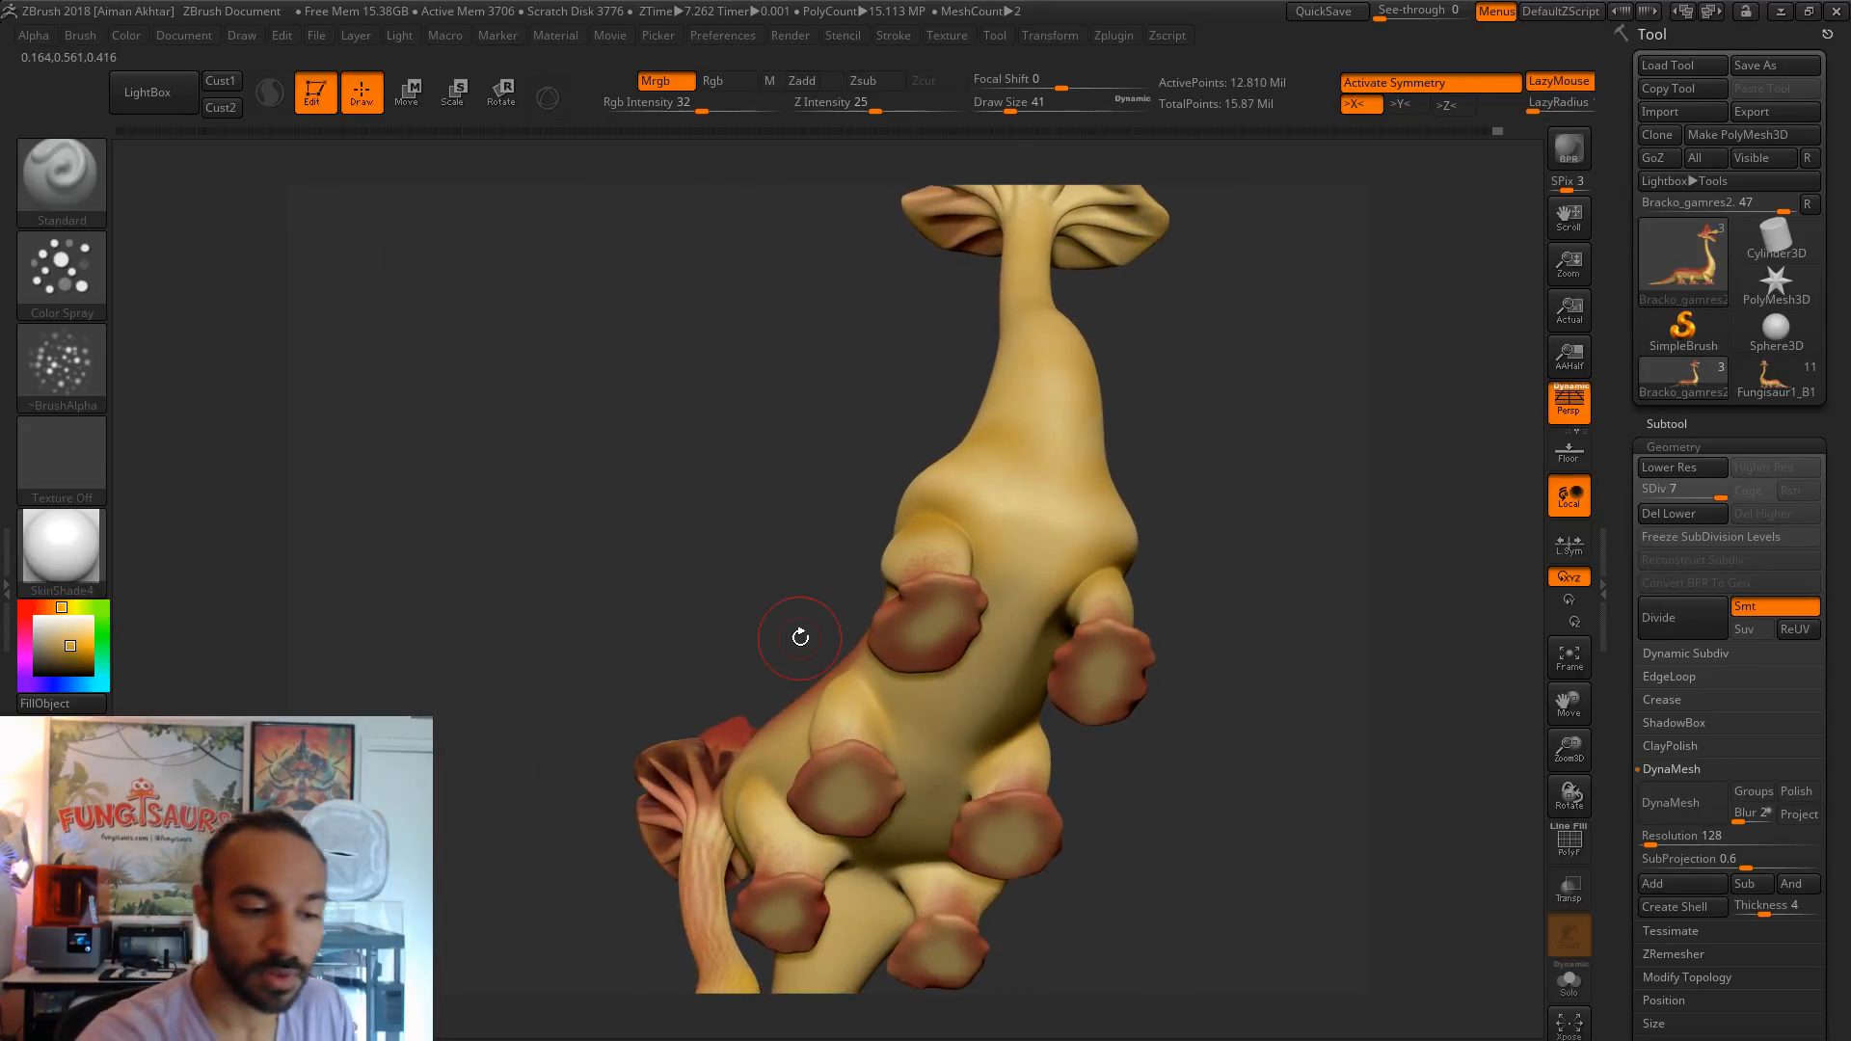
- Choose a darker yellow and try spraying it over the belly at draw size 35
left_click(78, 655)
left_click_drag(1239, 656, 1252, 494)
key("s")
left_click_drag(1133, 501, 1122, 493)
key("s")
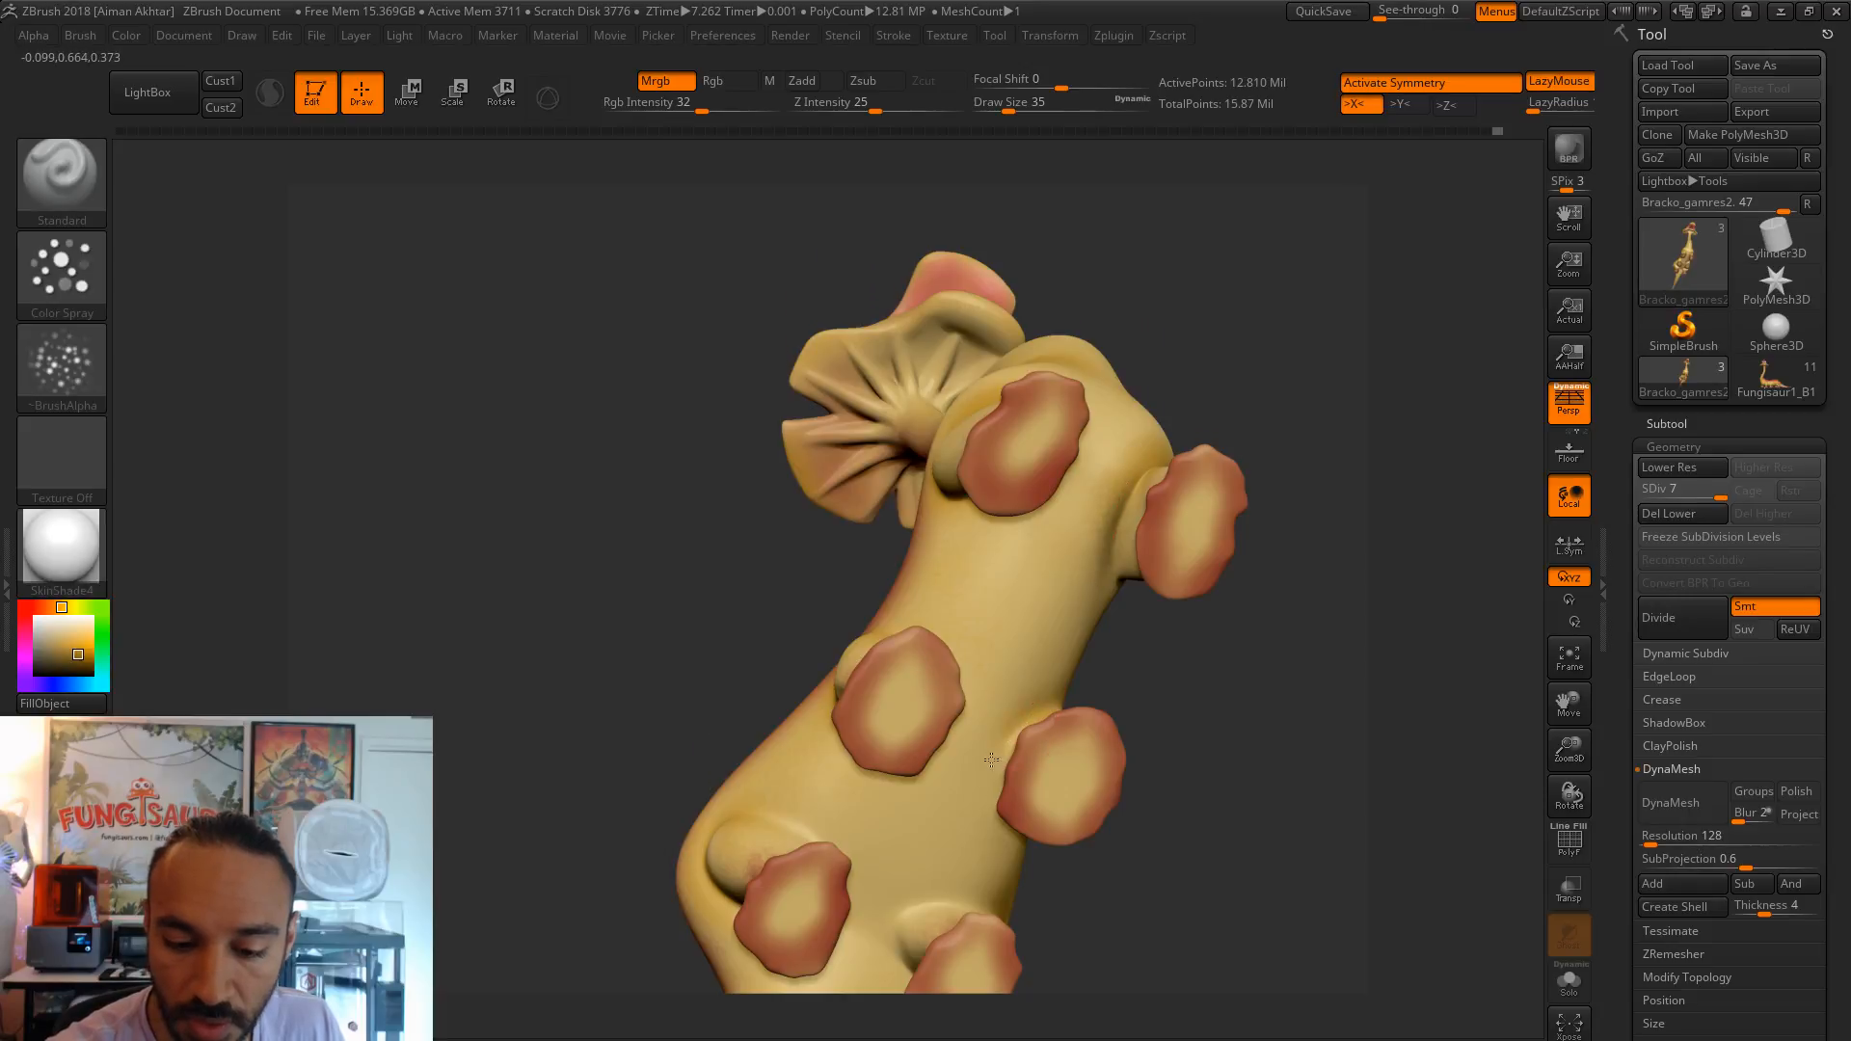
key("ctrl+z")
- Set the draw size to 29 and spray darker yellow speckles on the underside around the hind legs
left_click_drag(1178, 667, 1177, 752)
key("s")
left_click_drag(1048, 712, 1043, 711)
left_click_drag(1153, 761, 1039, 672)
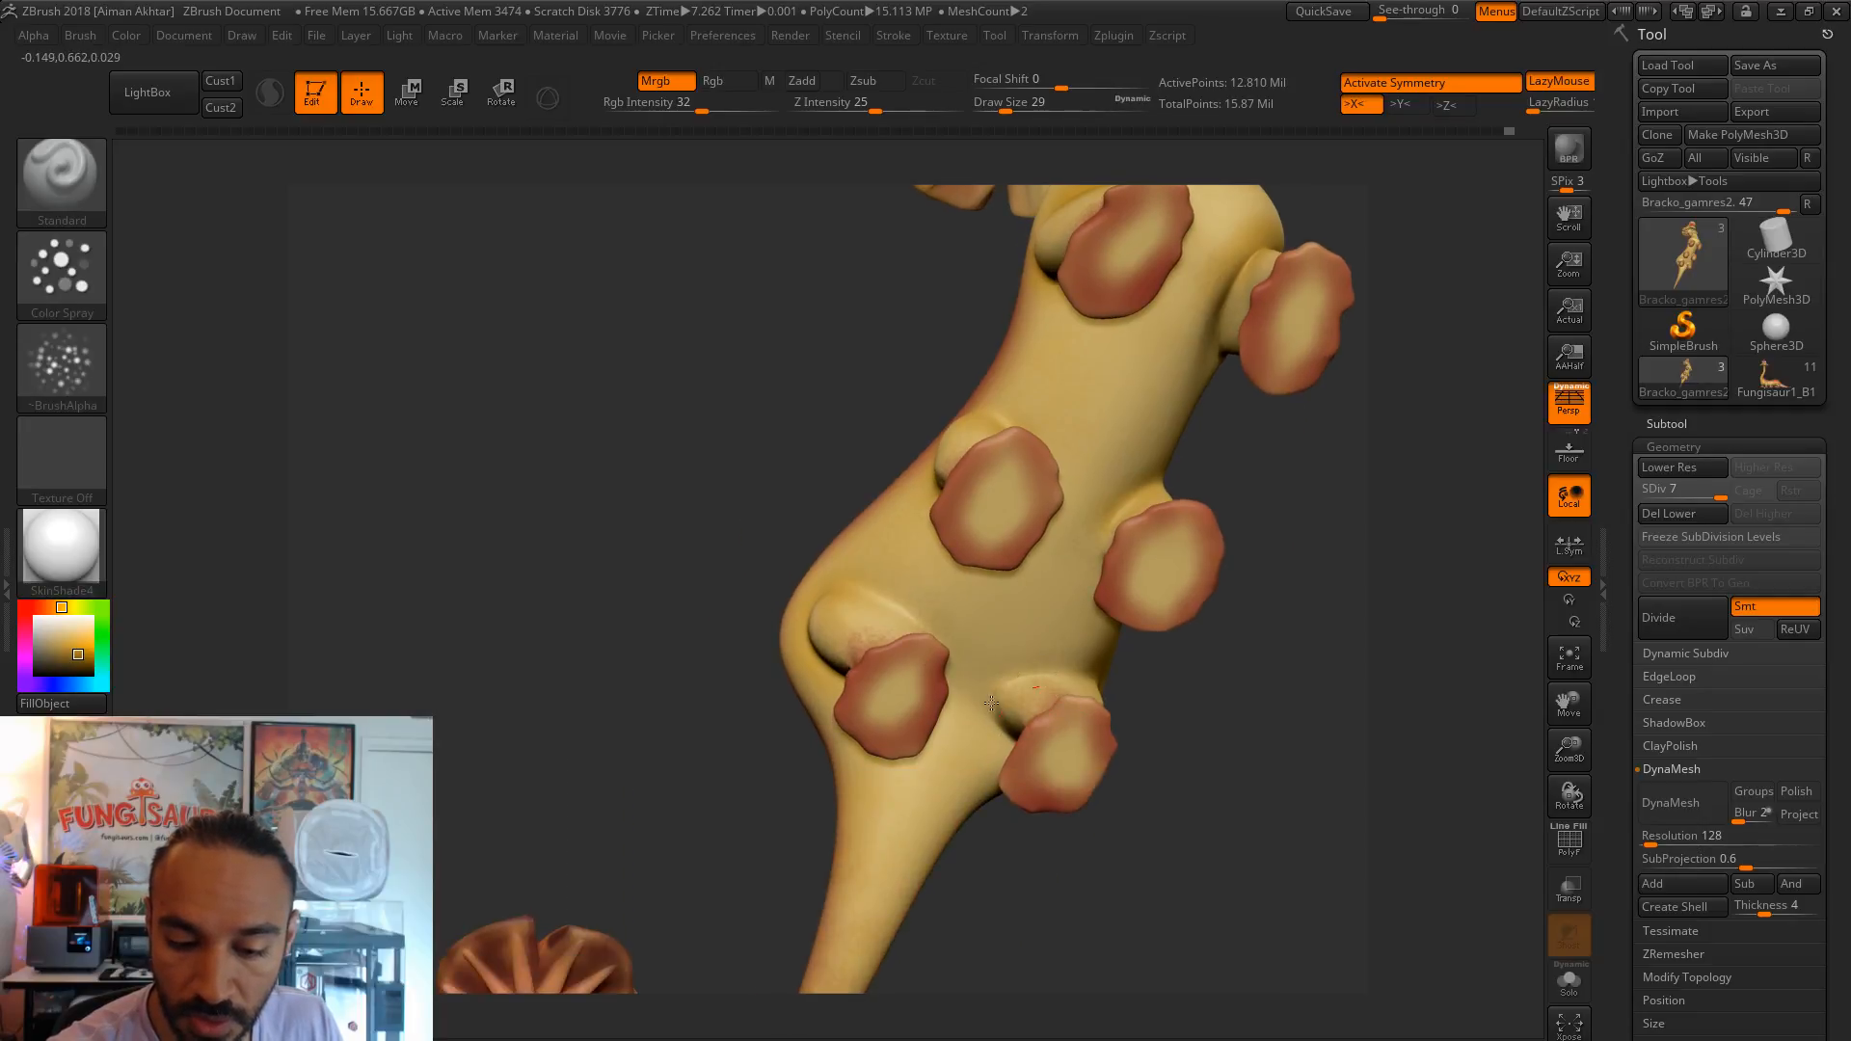
left_click_drag(1000, 754, 904, 671)
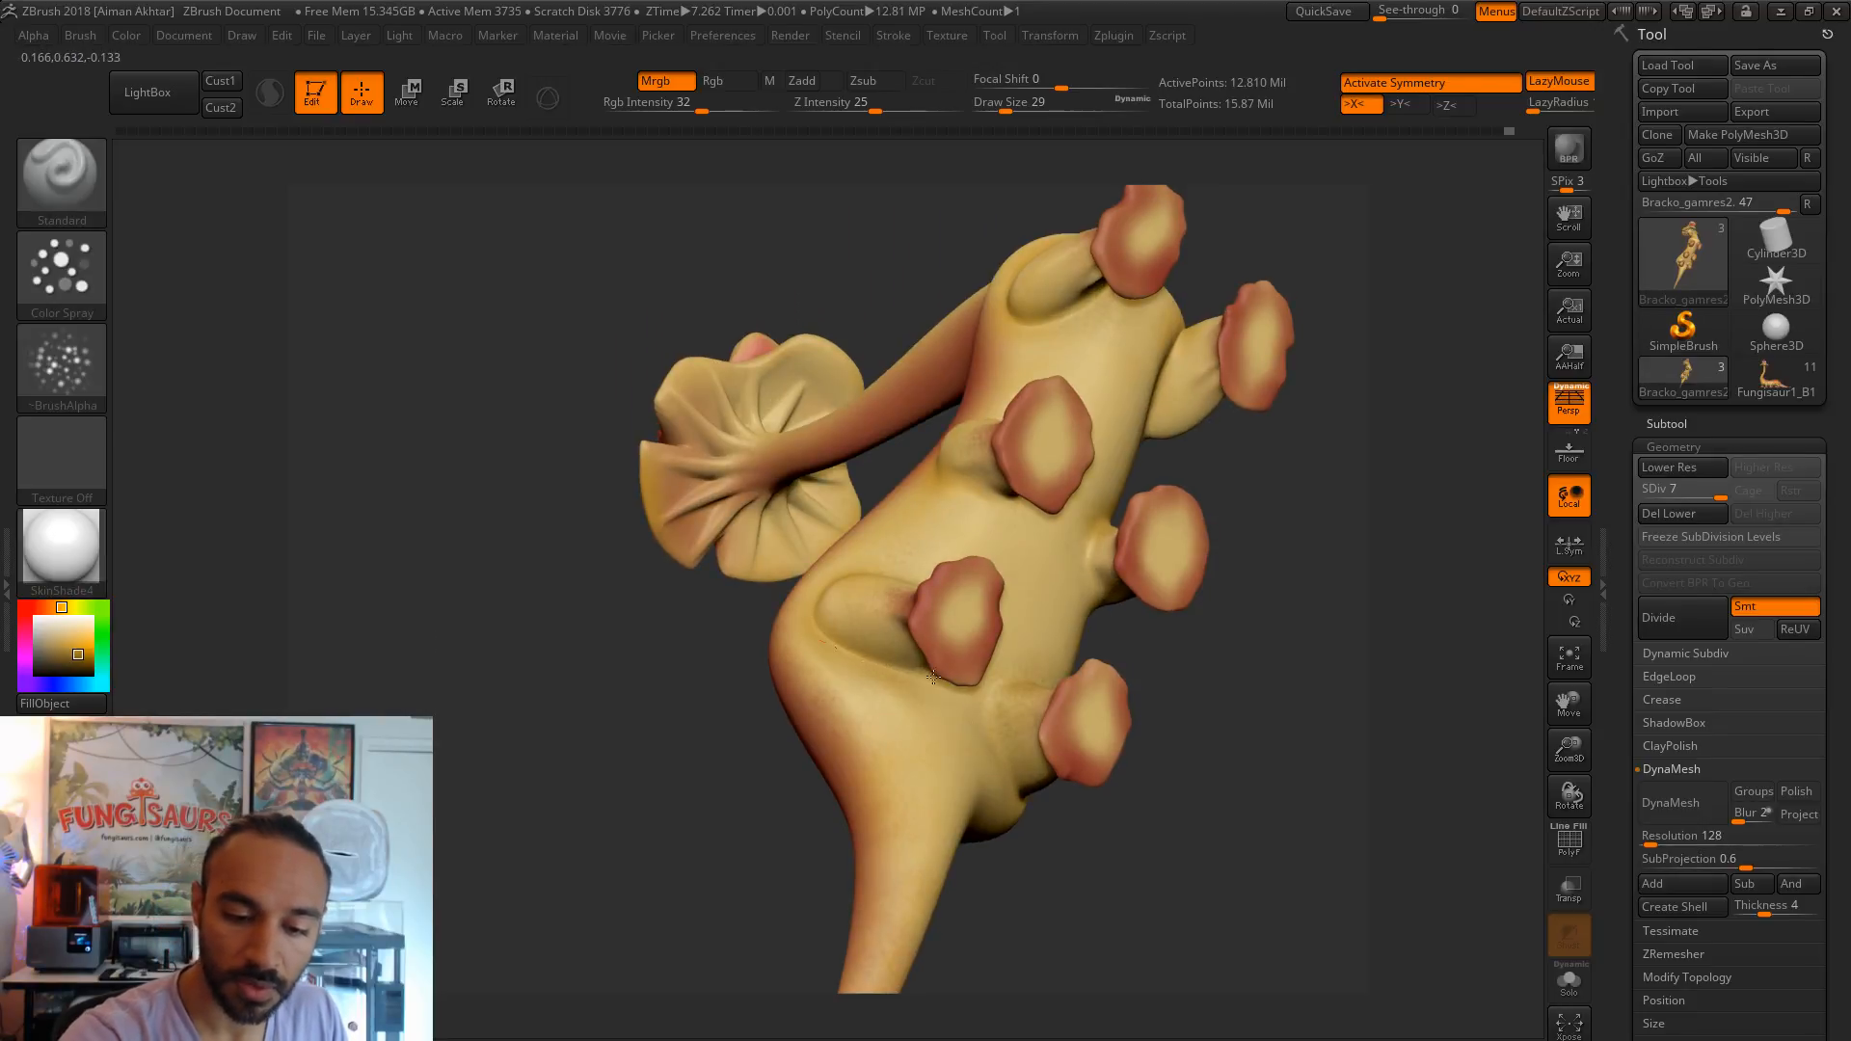
- Sample the red from the foot, give the brush the FreeHand stroke with Alpha 01 and paint the hind soles solid red
left_click_drag(65, 657, 941, 637)
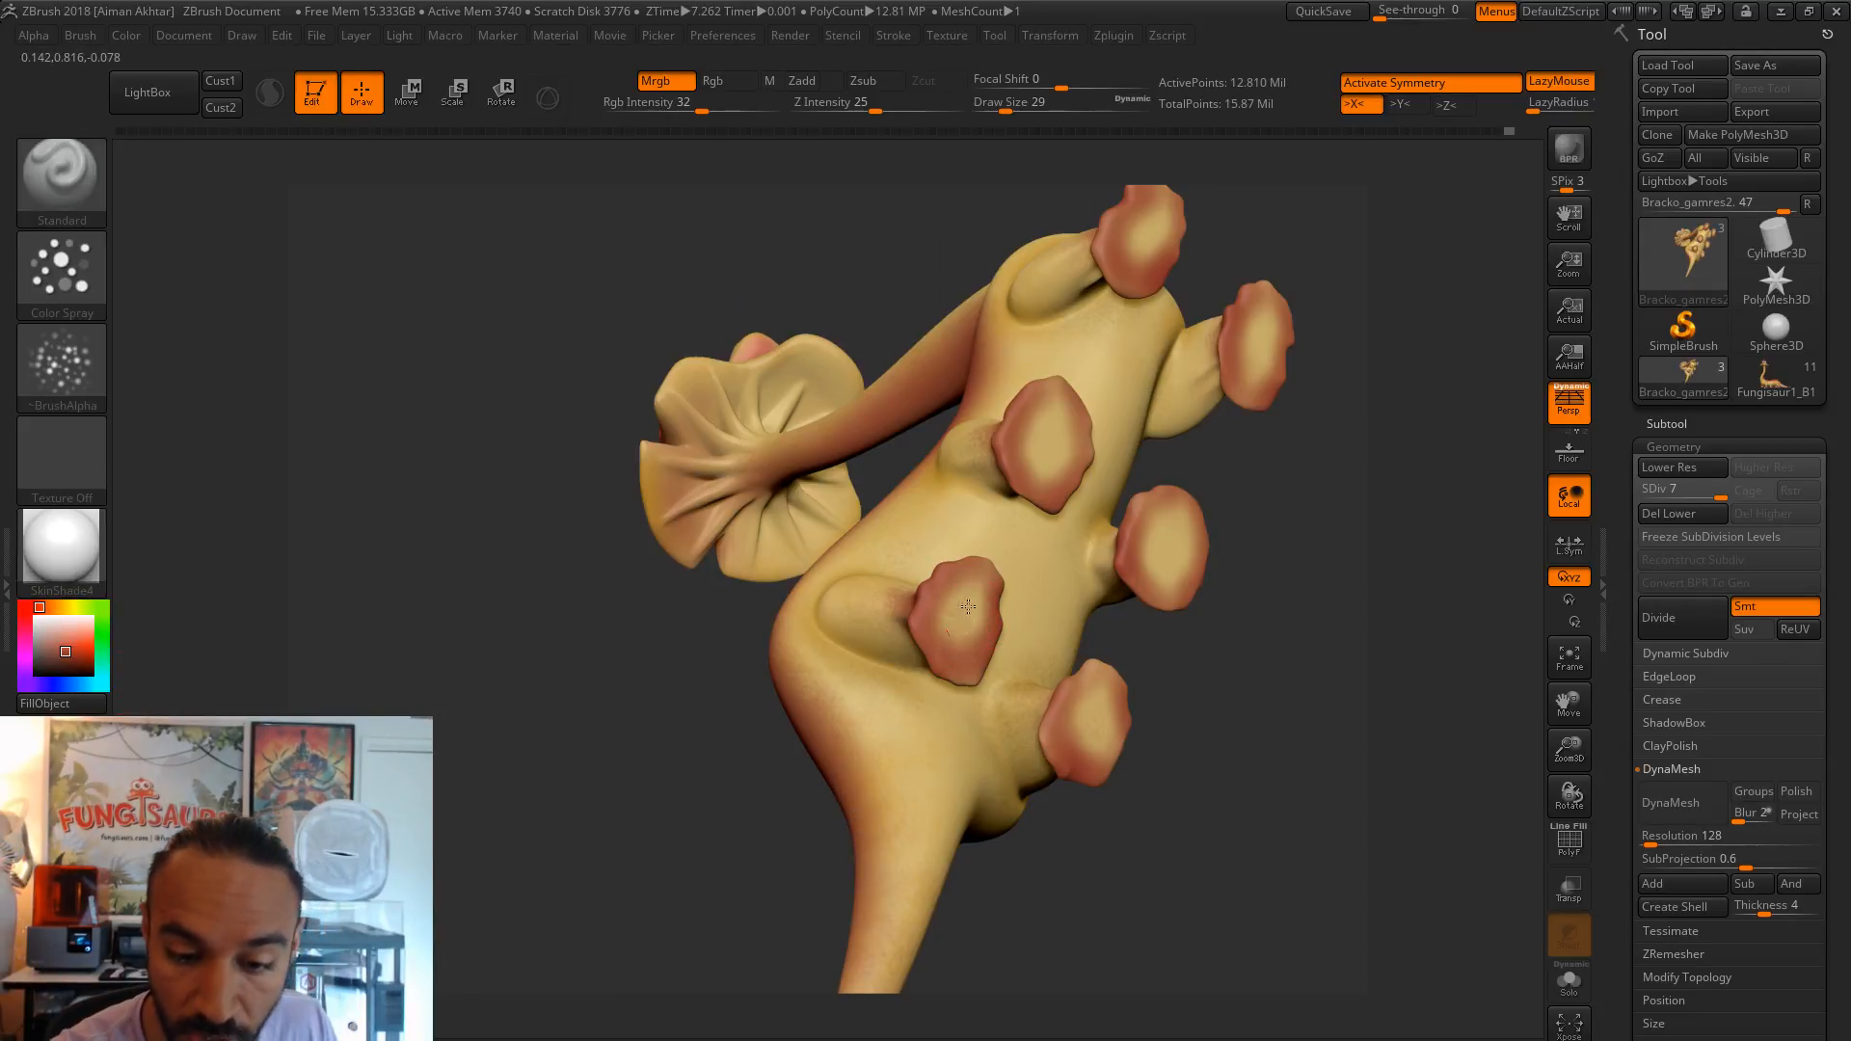
left_click(62, 280)
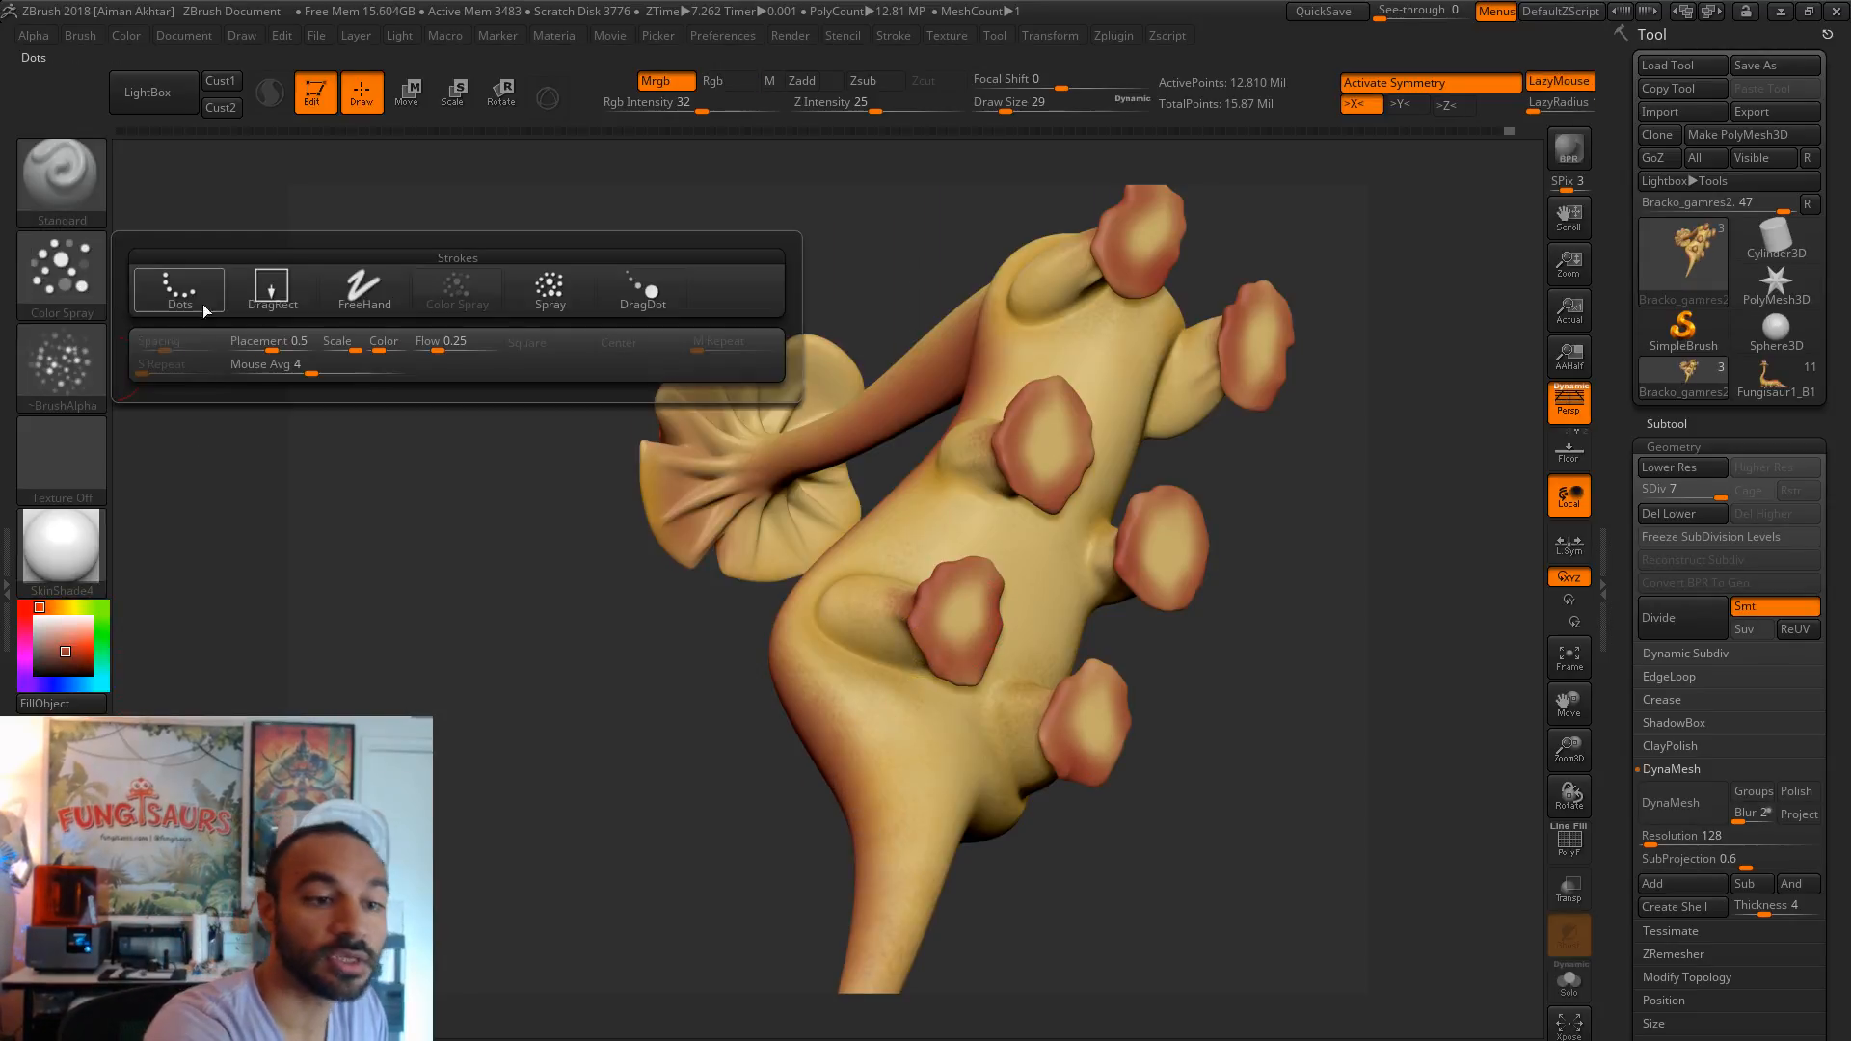
left_click(365, 289)
left_click(94, 372)
left_click(266, 380)
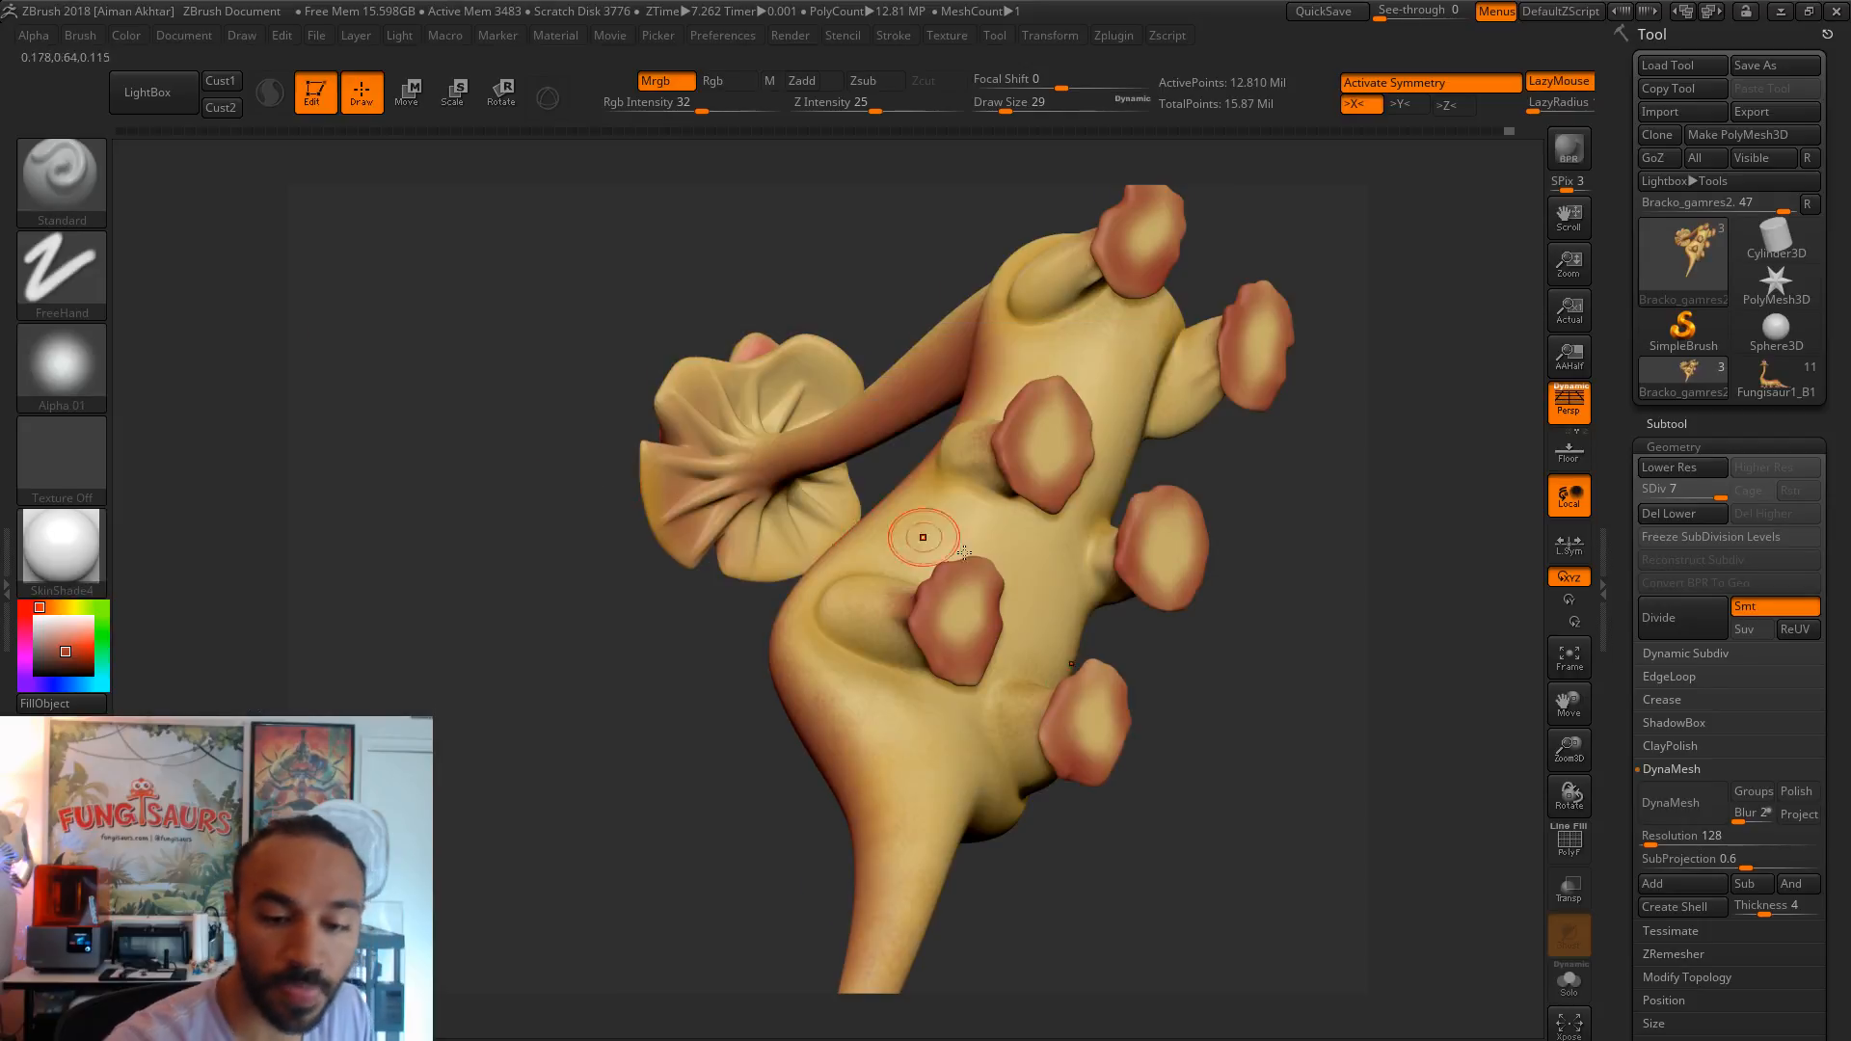
left_click_drag(967, 623, 958, 604)
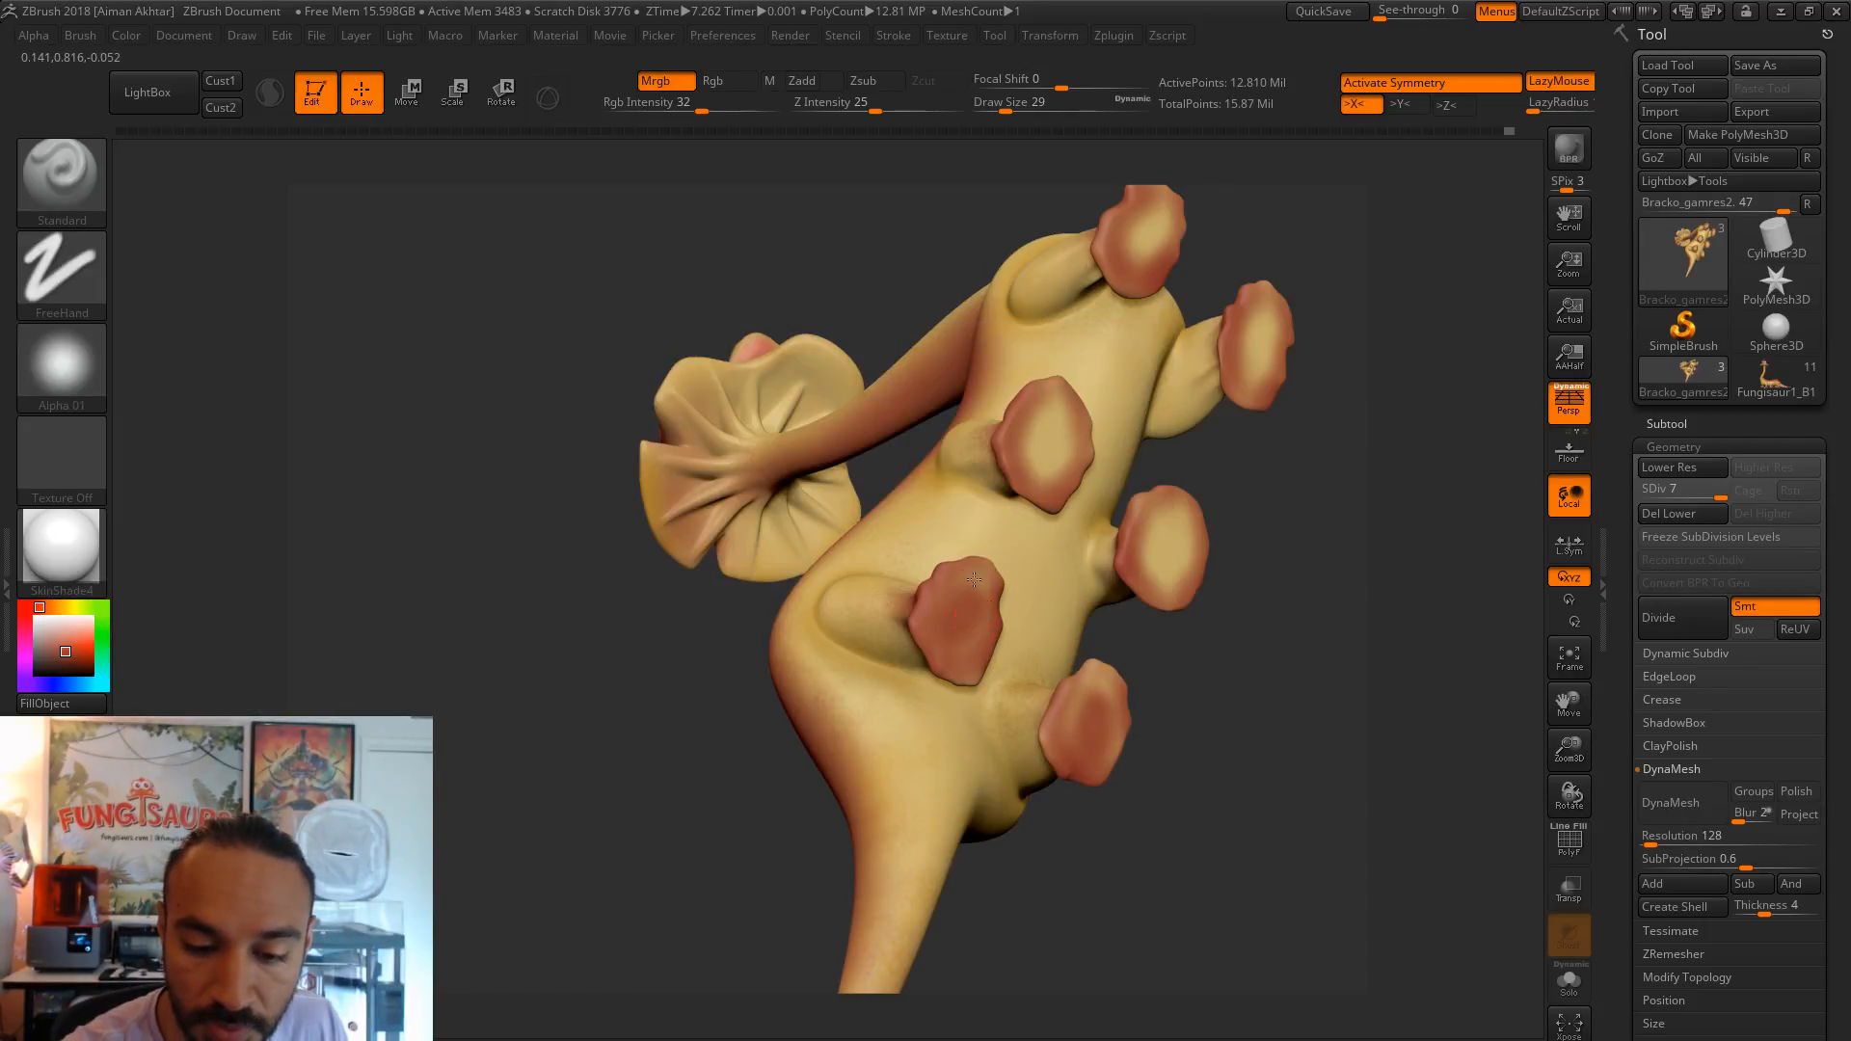
- Set the draw size to 44 and paint the middle and front foot soles solid red
left_click_drag(1288, 520, 1107, 445)
key("s")
mouse_move(1081, 429)
left_mouse_down()
mouse_move(1095, 443)
mouse_move(1127, 407)
mouse_move(1089, 415)
left_mouse_up()
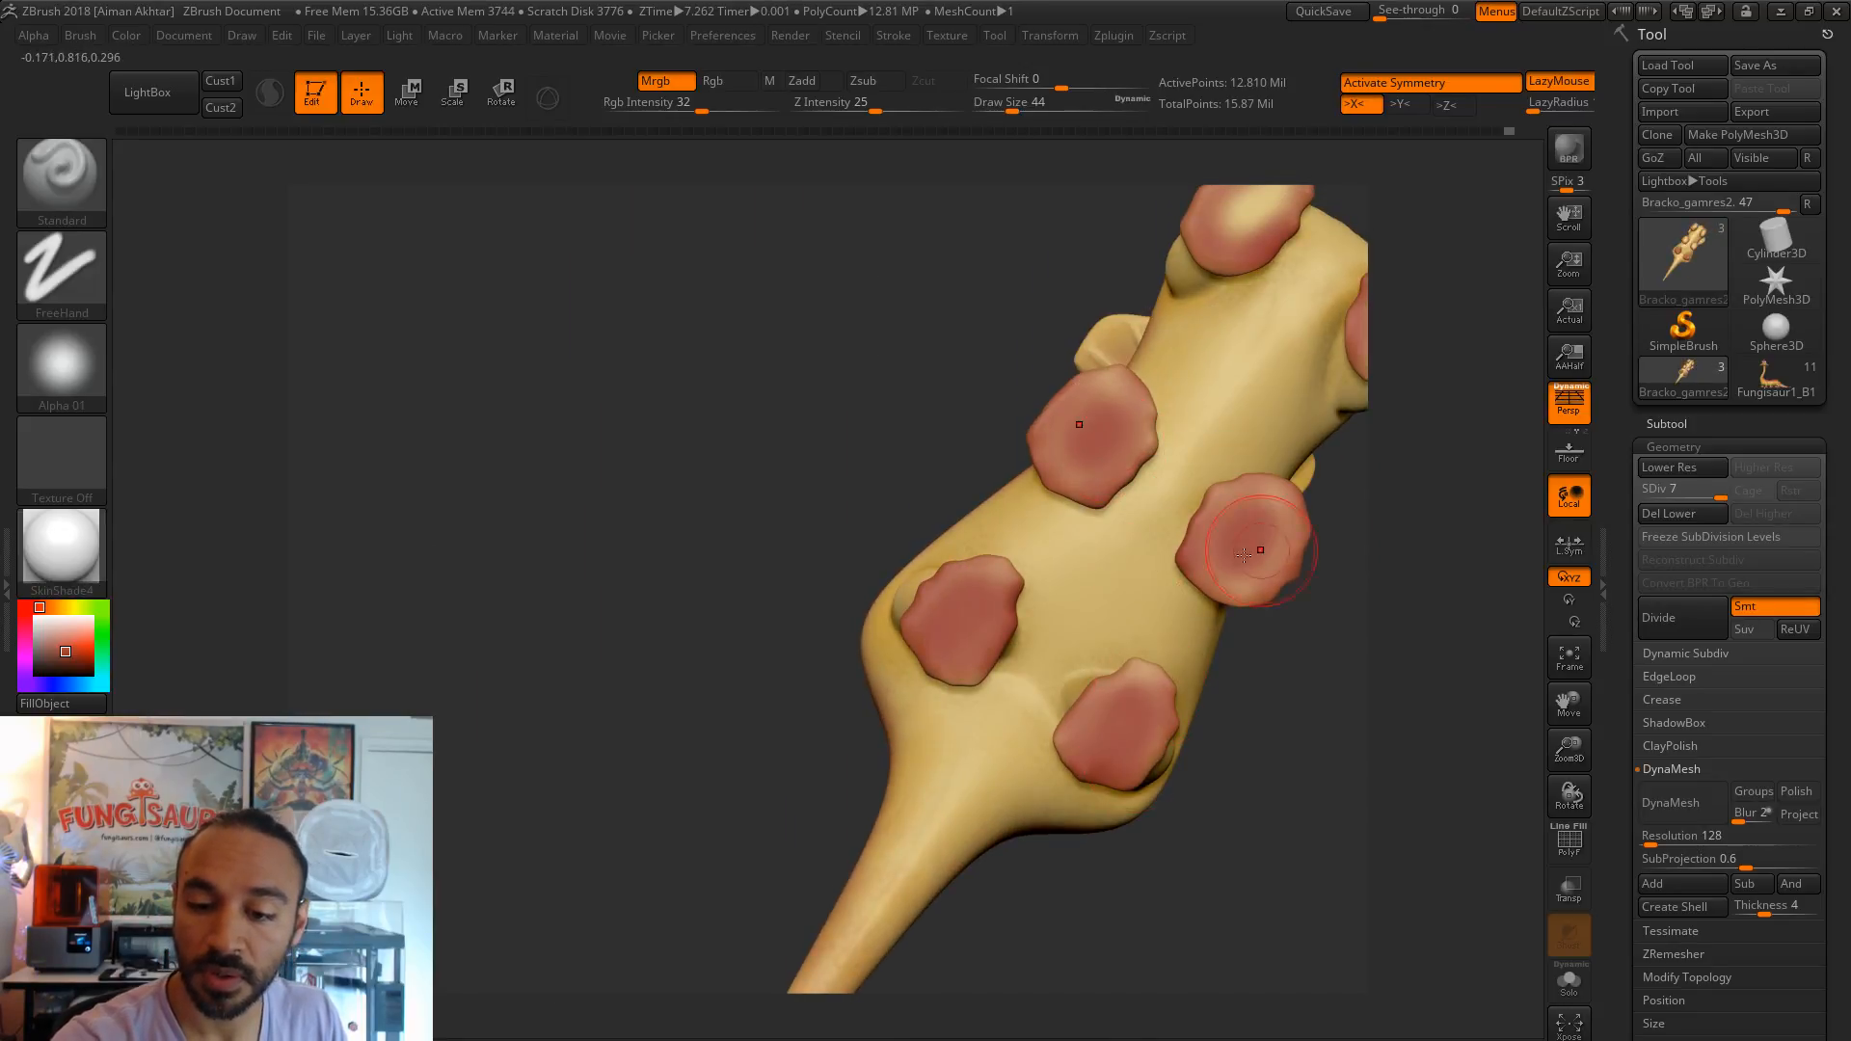
mouse_move(1324, 665)
left_mouse_down()
mouse_move(1227, 495)
mouse_move(1181, 487)
mouse_move(1166, 557)
left_mouse_up()
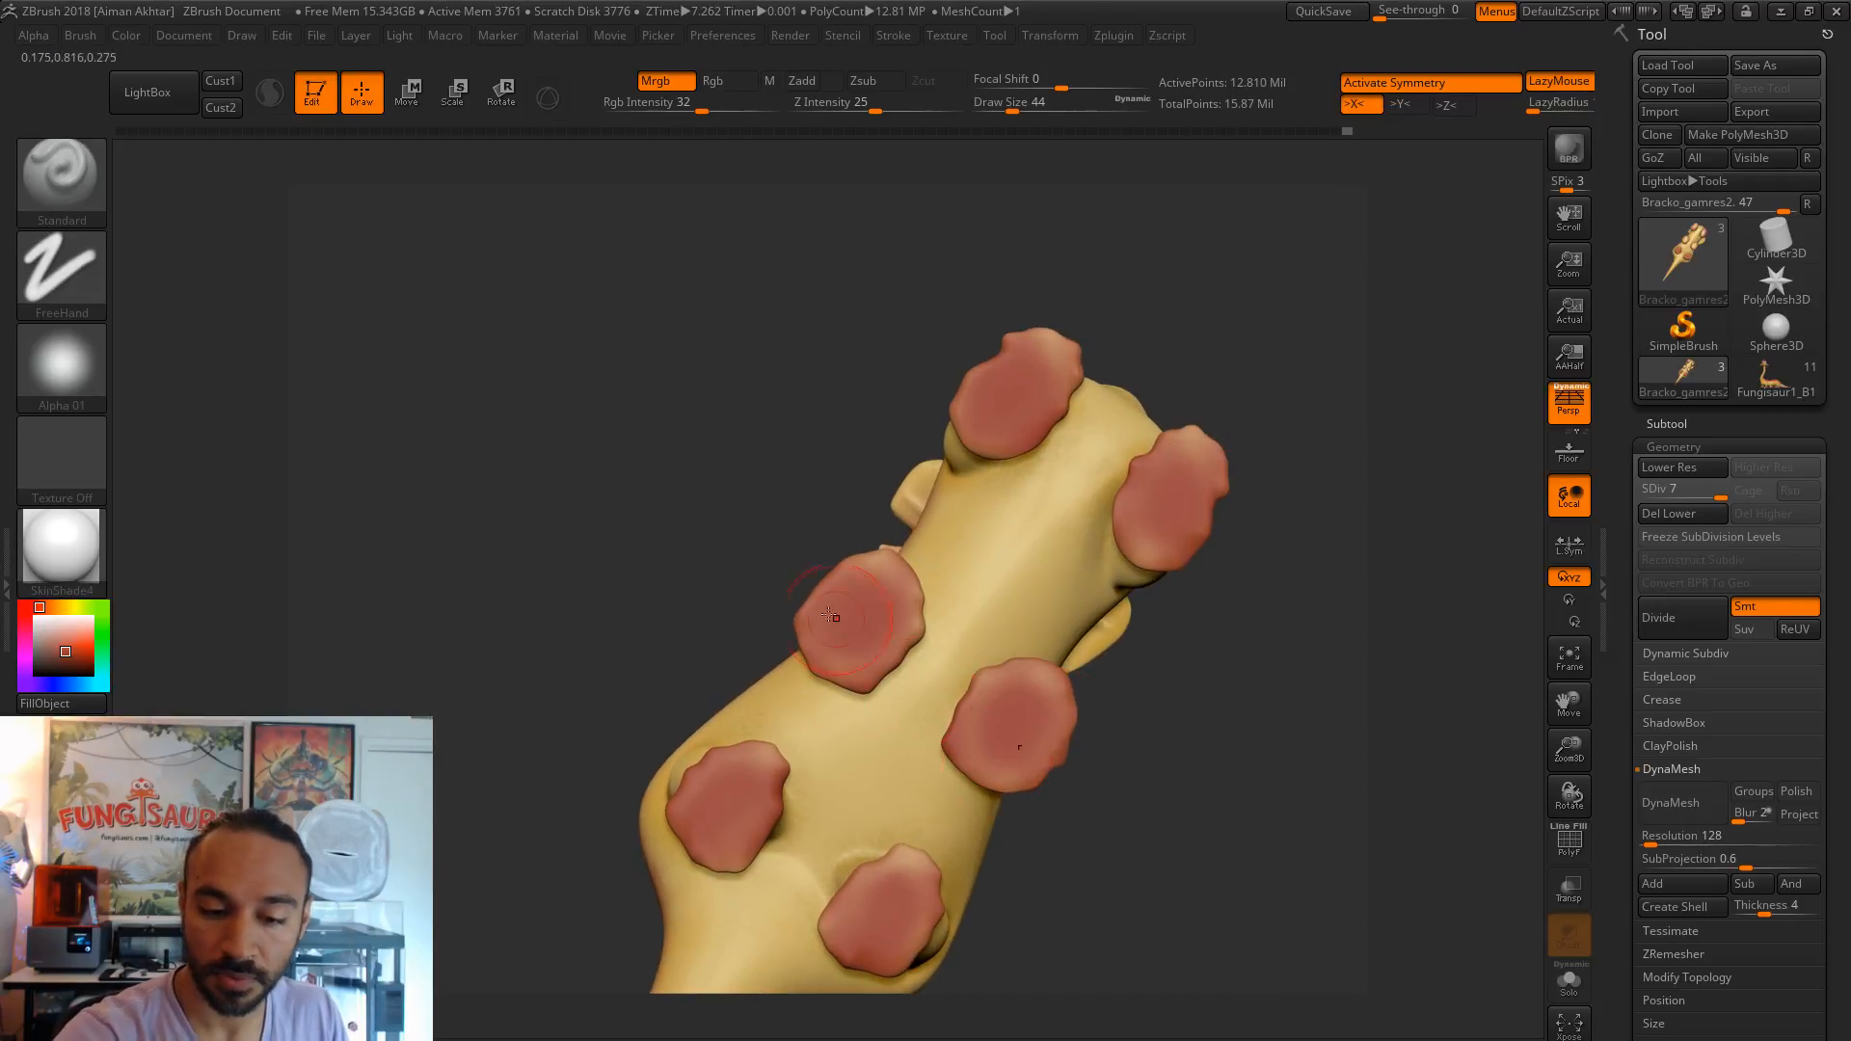
- Examine the painted dinosaur beside the second dinosaur model, then inspect its front legs and feet up close
mouse_move(1143, 819)
left_mouse_down("alt")
mouse_move(1102, 681)
mouse_move(1119, 838)
left_mouse_up("alt")
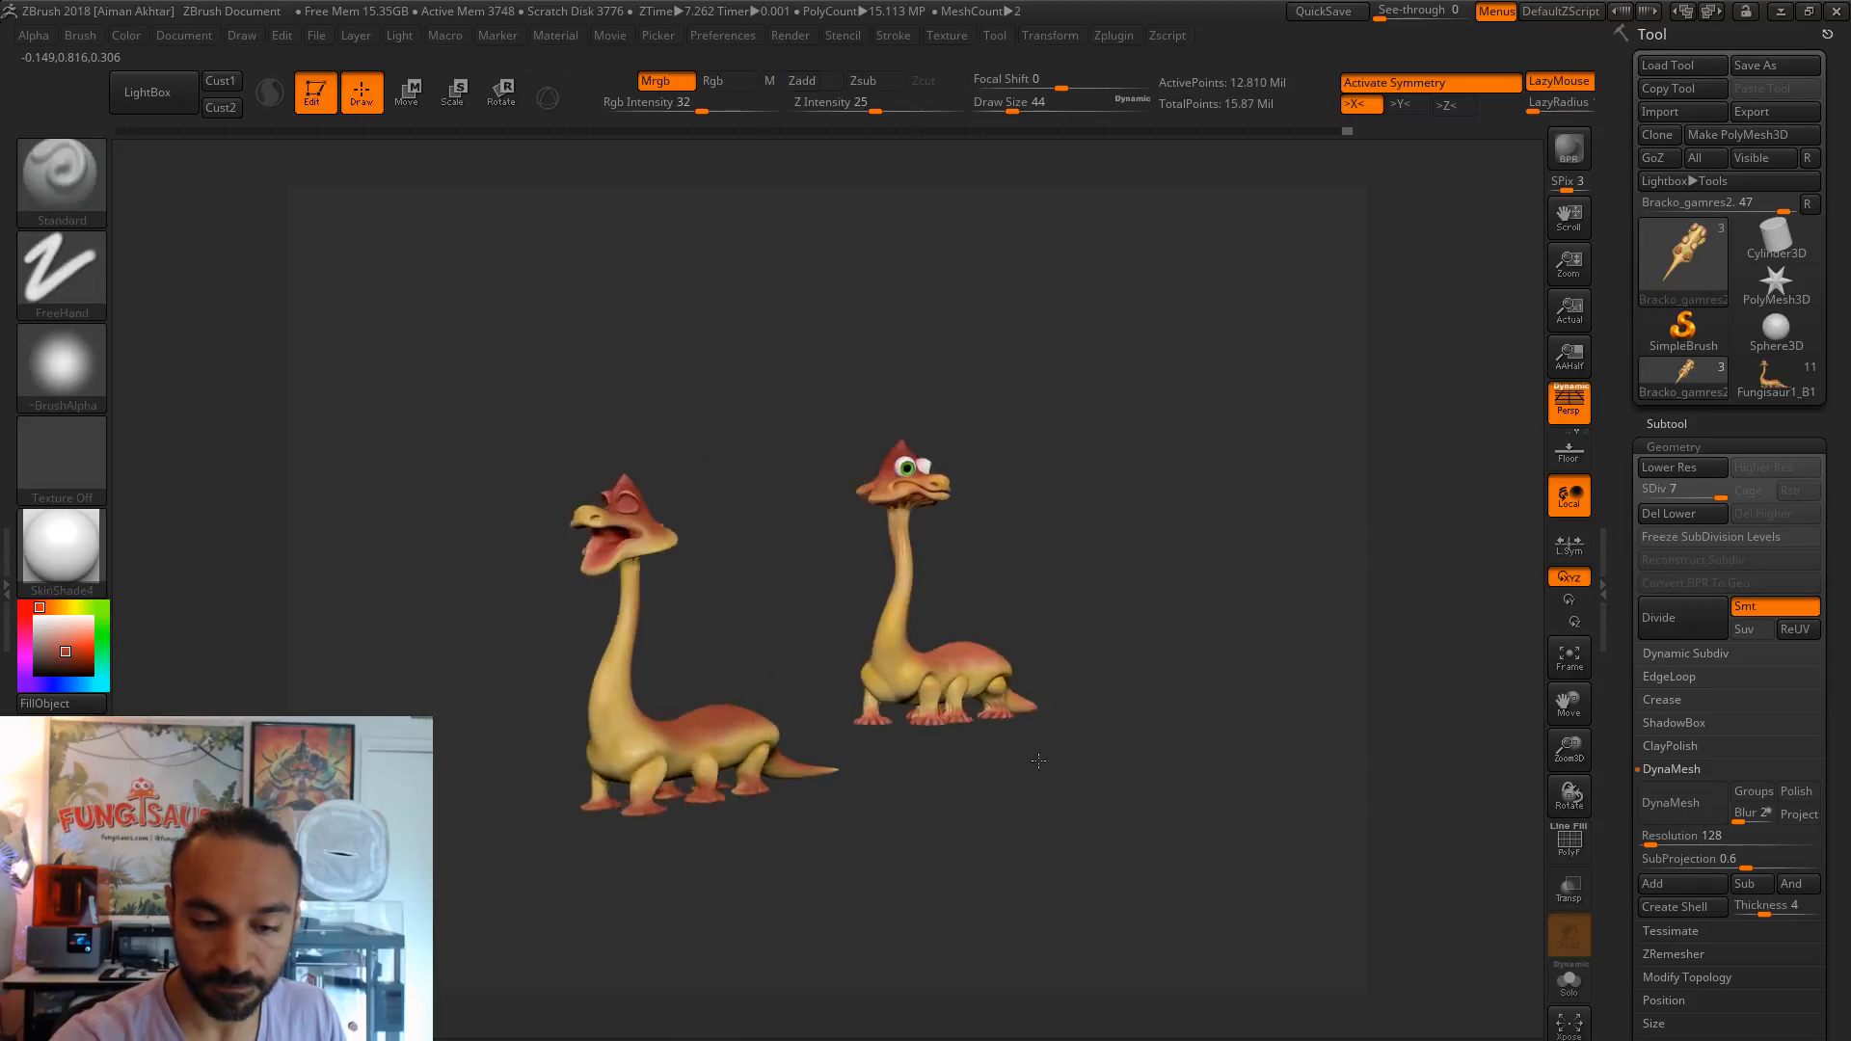
left_click_drag(1147, 820, 846, 788)
left_click_drag(1205, 855, 542, 600, "alt")
left_click_drag(1153, 681, 915, 823, "alt")
key("s")
left_click_drag(1054, 727, 1039, 722)
left_click_drag(1096, 828, 1243, 726)
left_click_drag(1159, 894, 1136, 662)
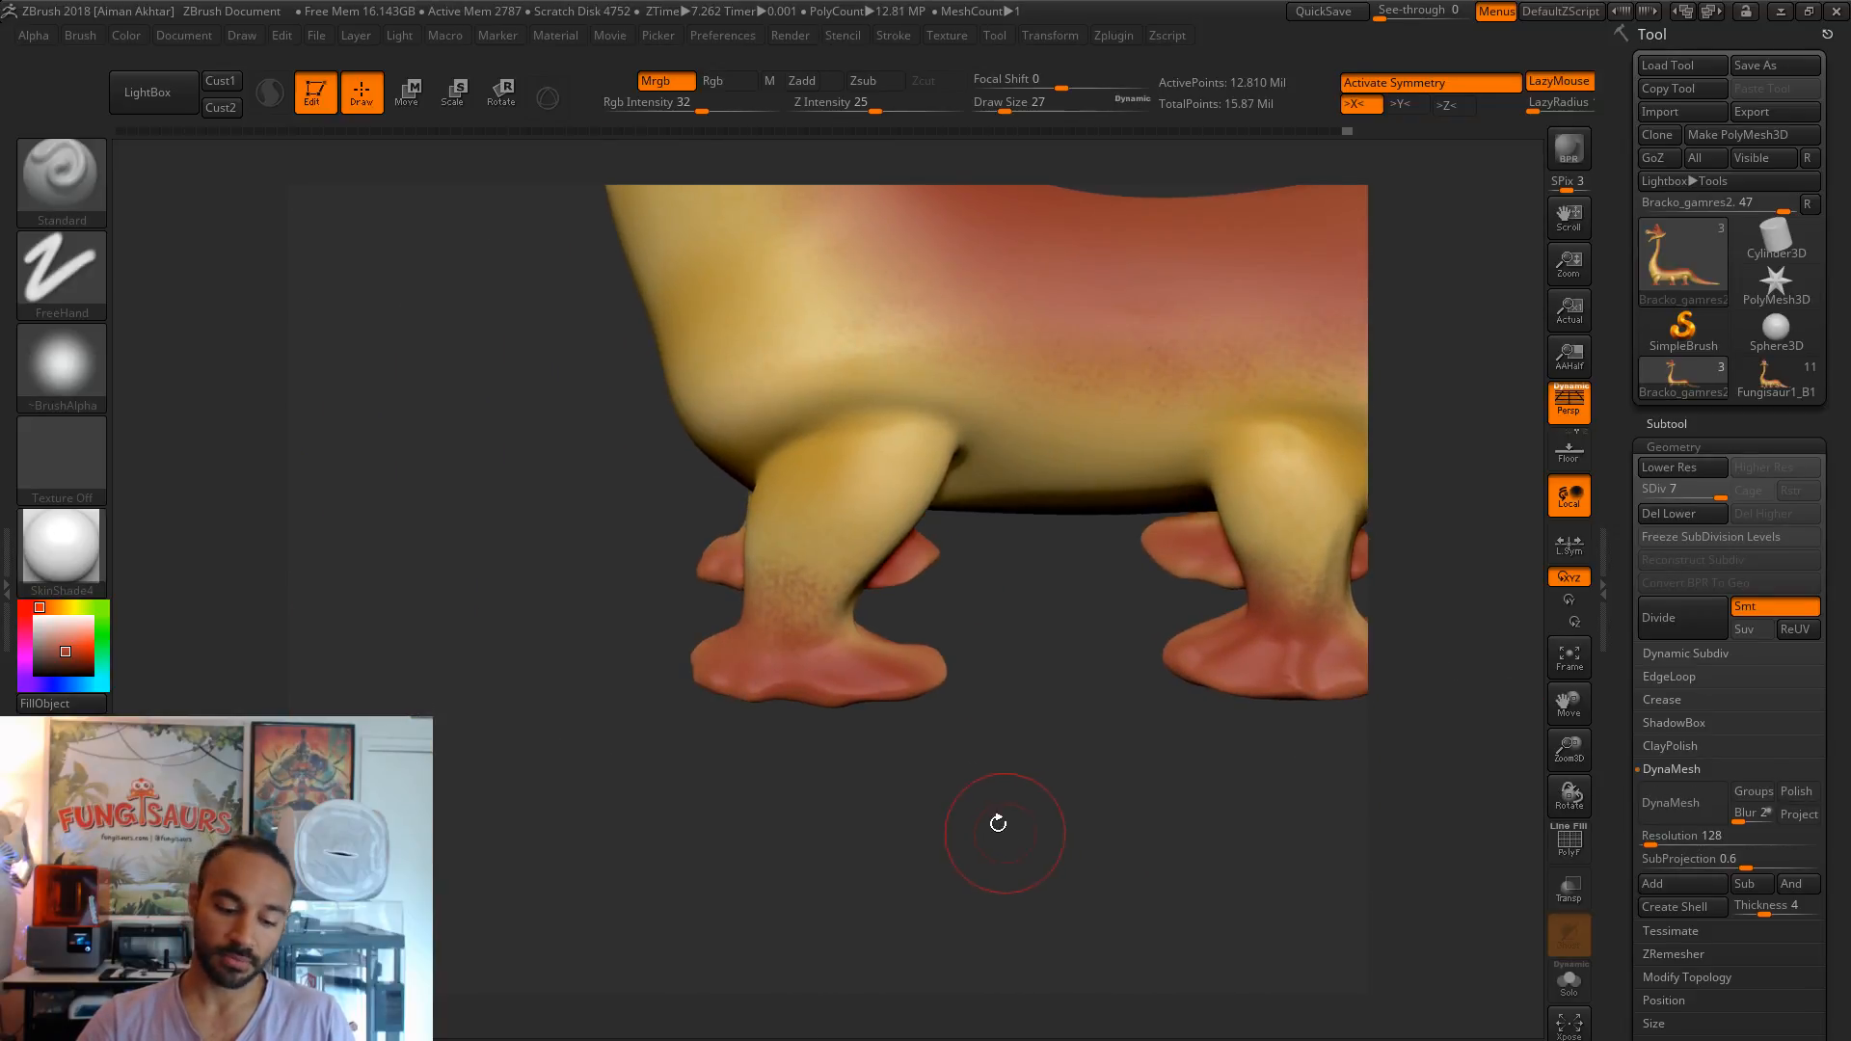
- Switch to the Inflat brush with symmetry off, set the draw size to 14 and raise toe ridges on the front foot
key("b")
key("i")
key("n")
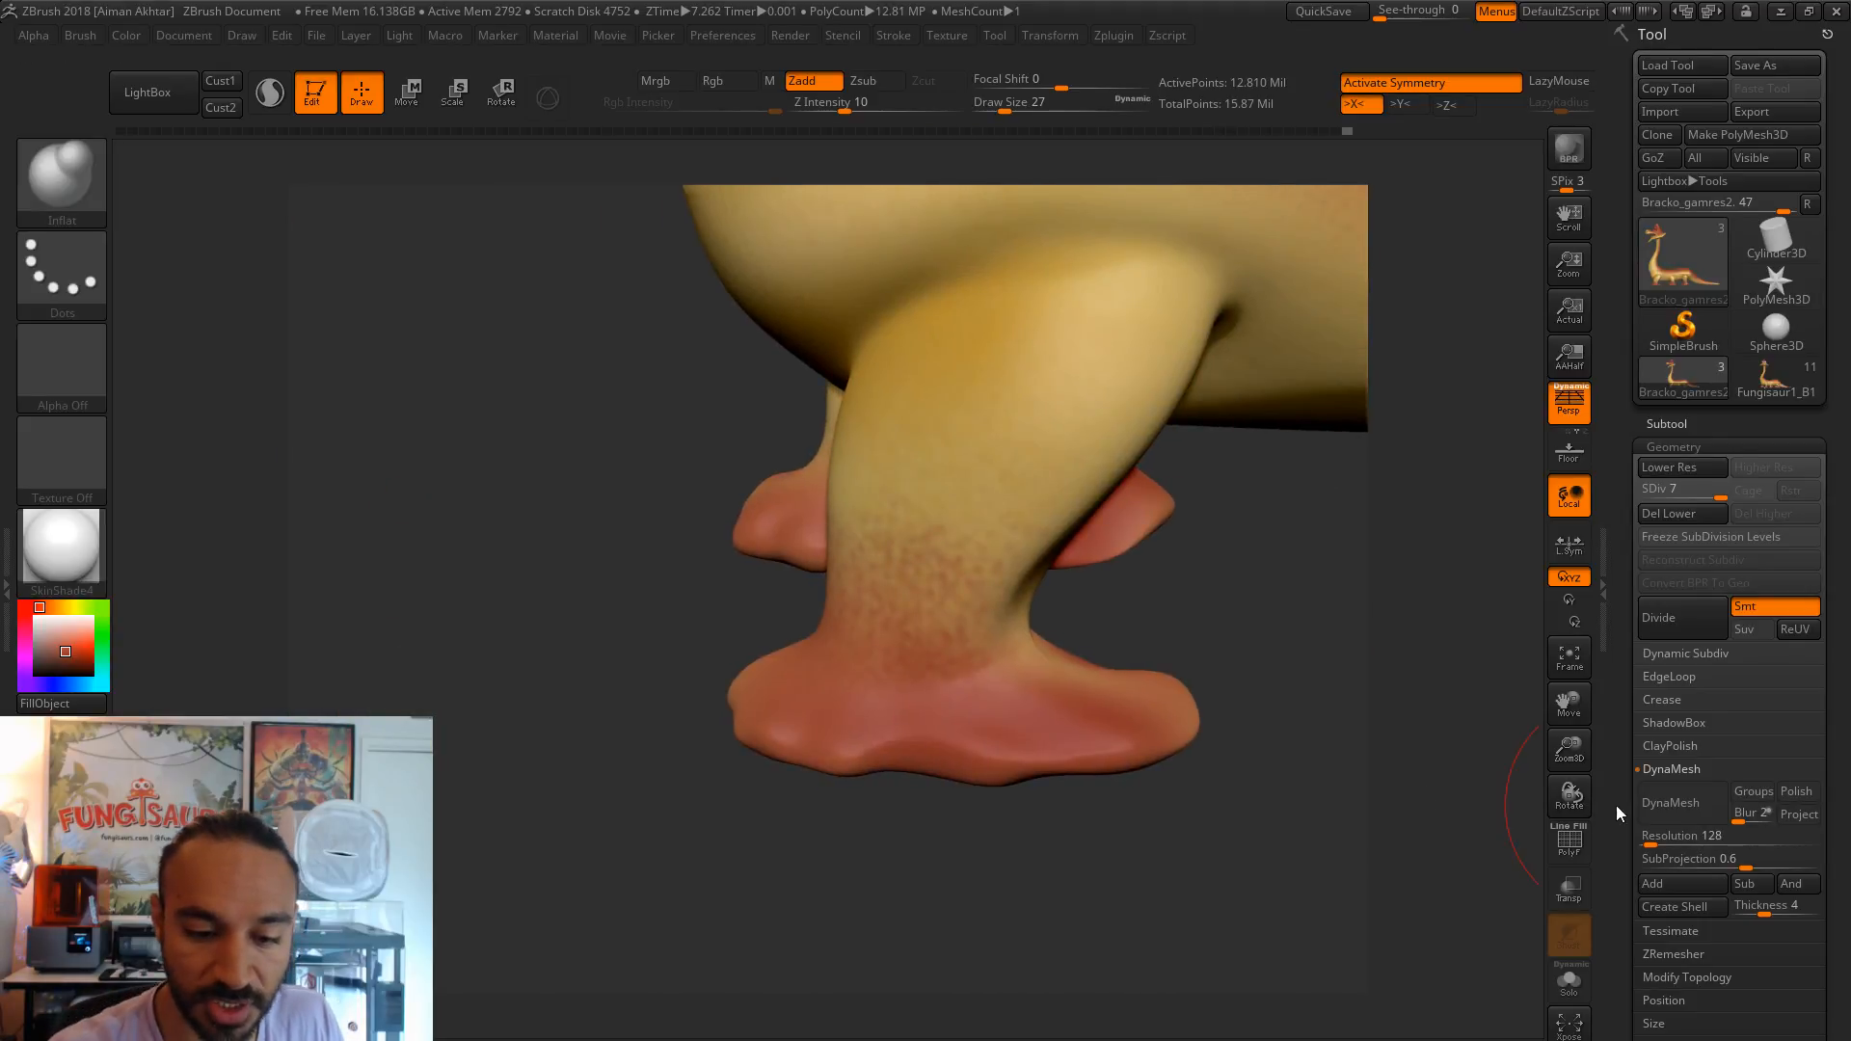
key("x")
key("s")
left_click_drag(859, 690, 851, 692)
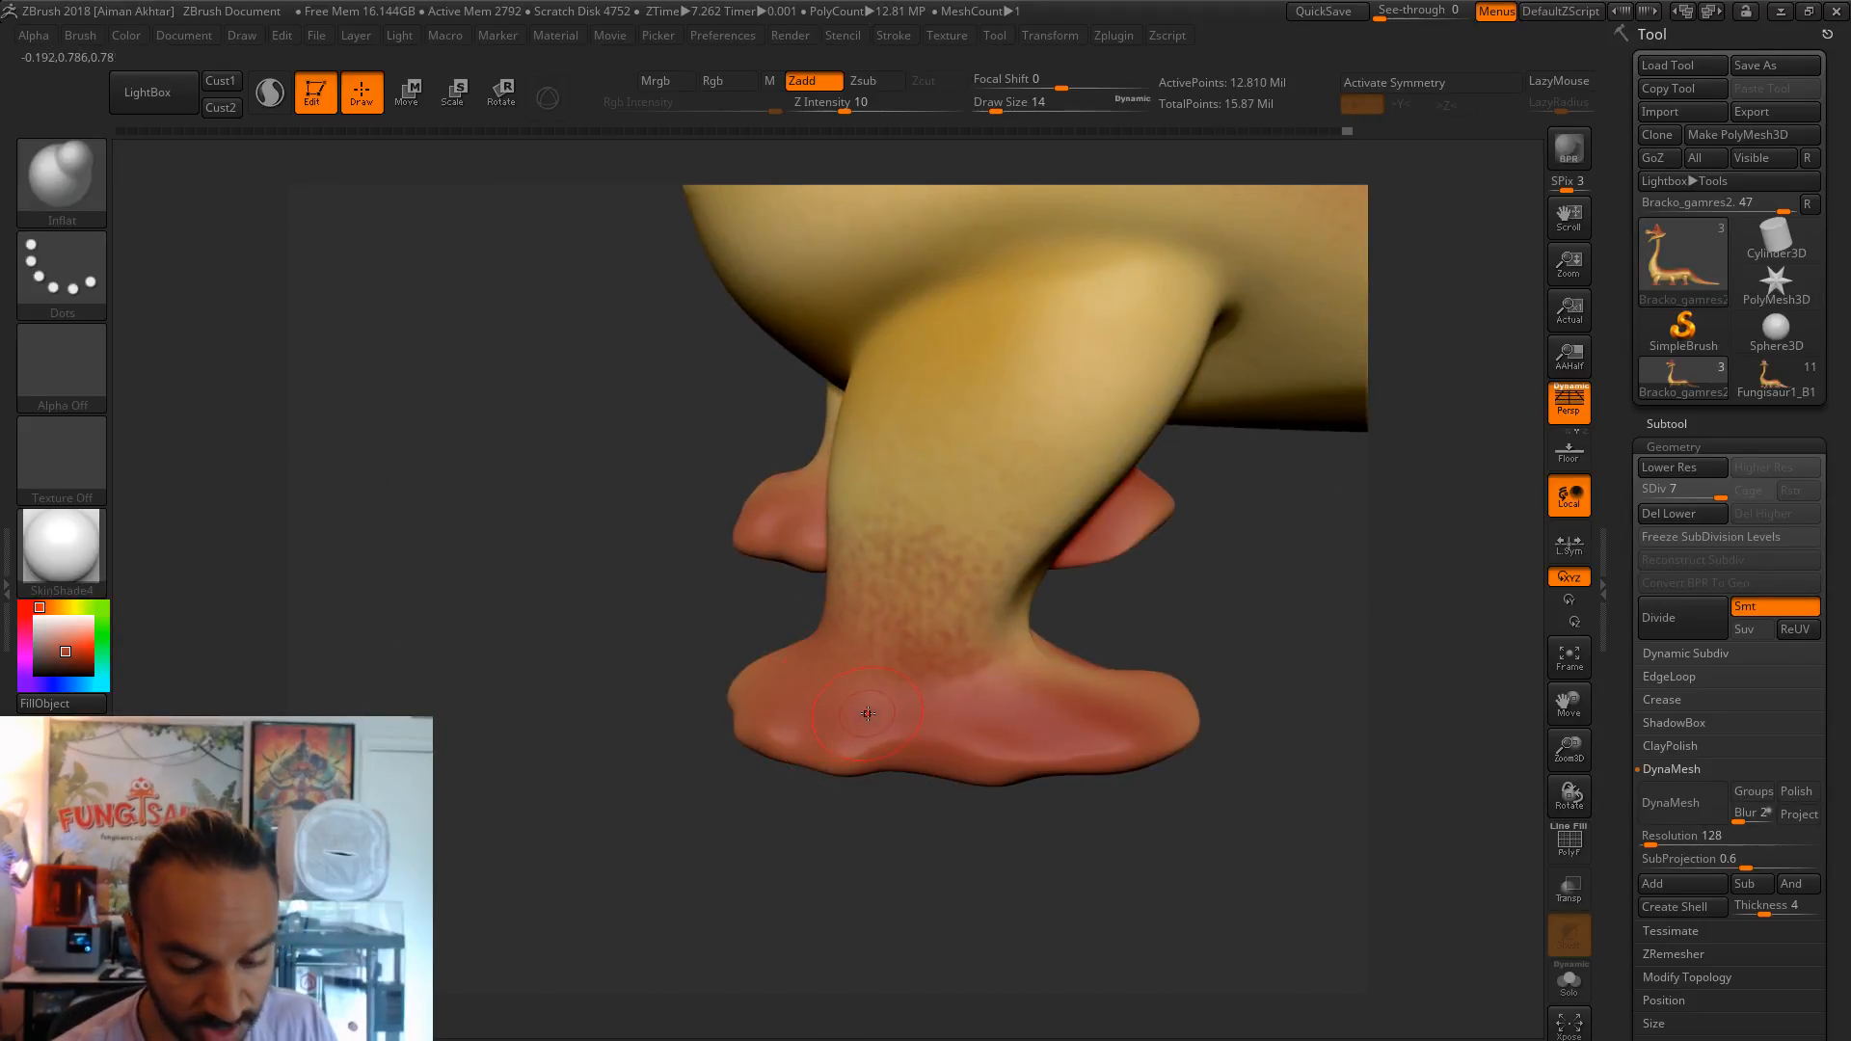
left_click_drag(870, 665, 890, 762)
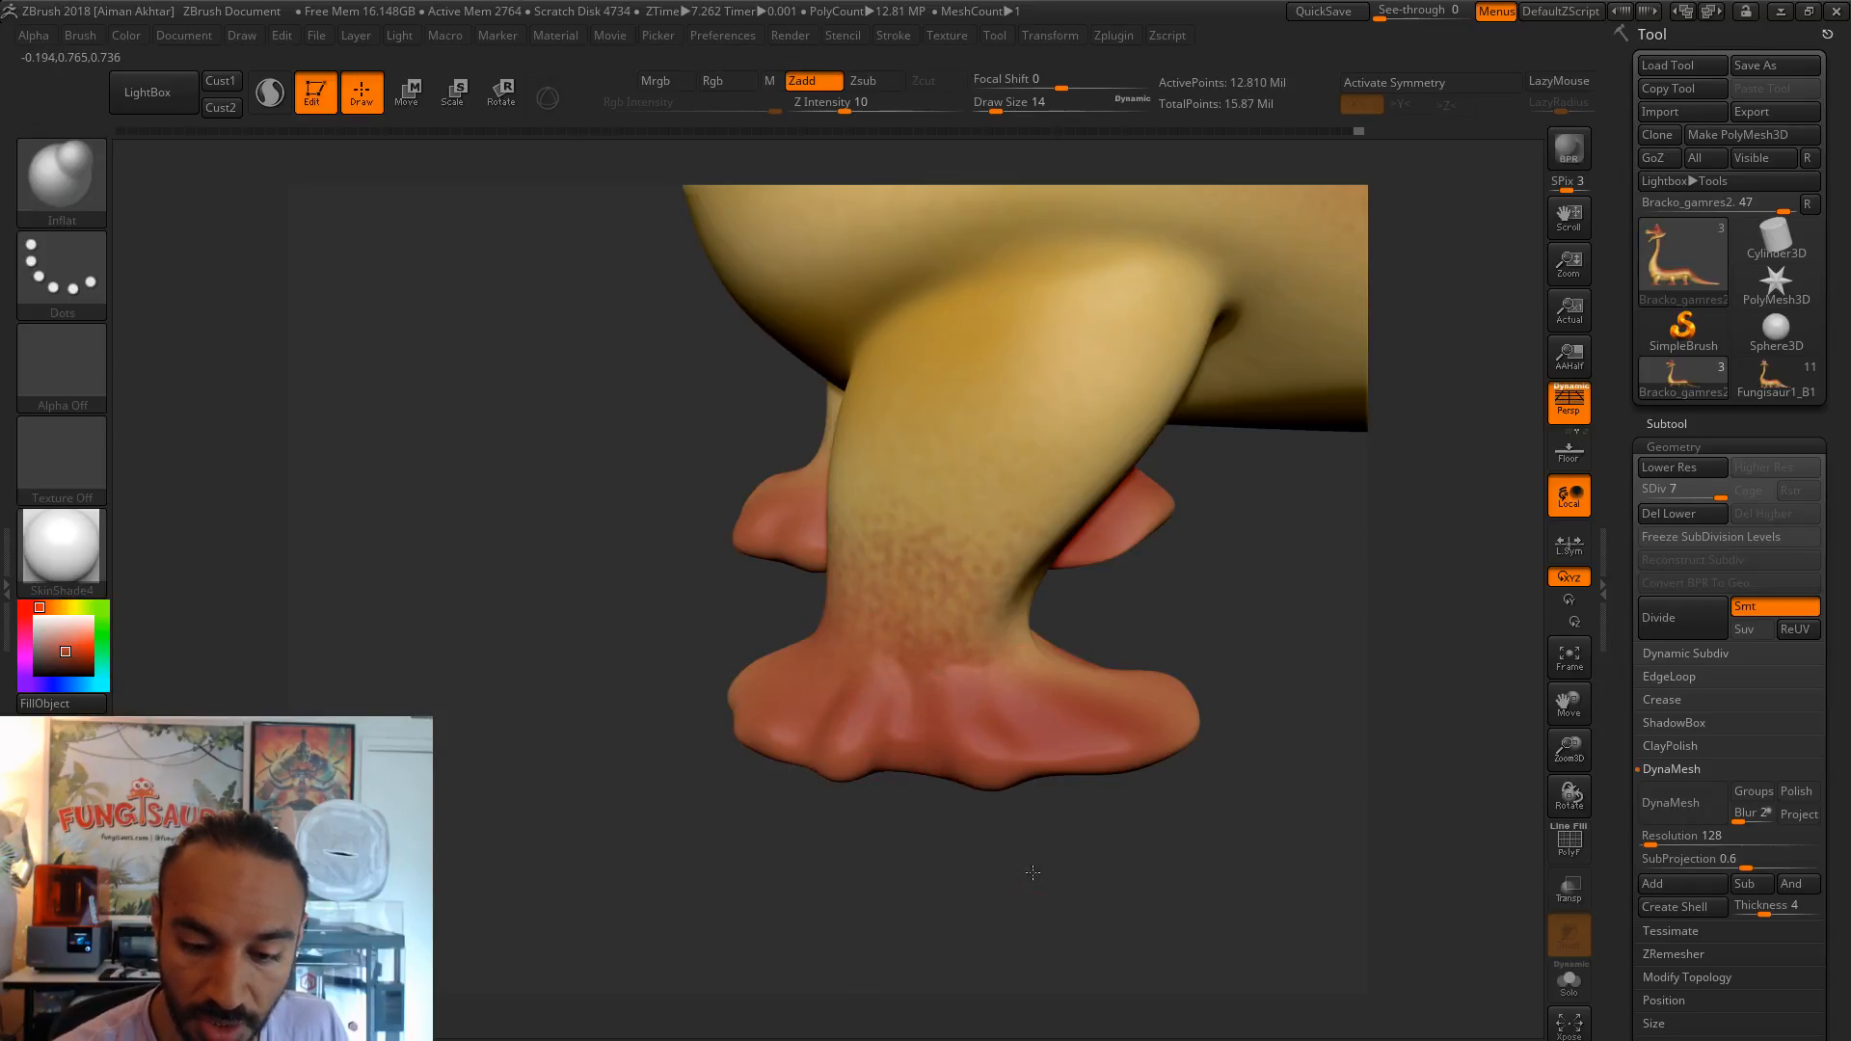
- Raise more toe ridges across the outer side and front edge of the front foot with the Inflat brush
left_click_drag(1041, 880, 1084, 848)
left_click_drag(1012, 690, 1137, 791)
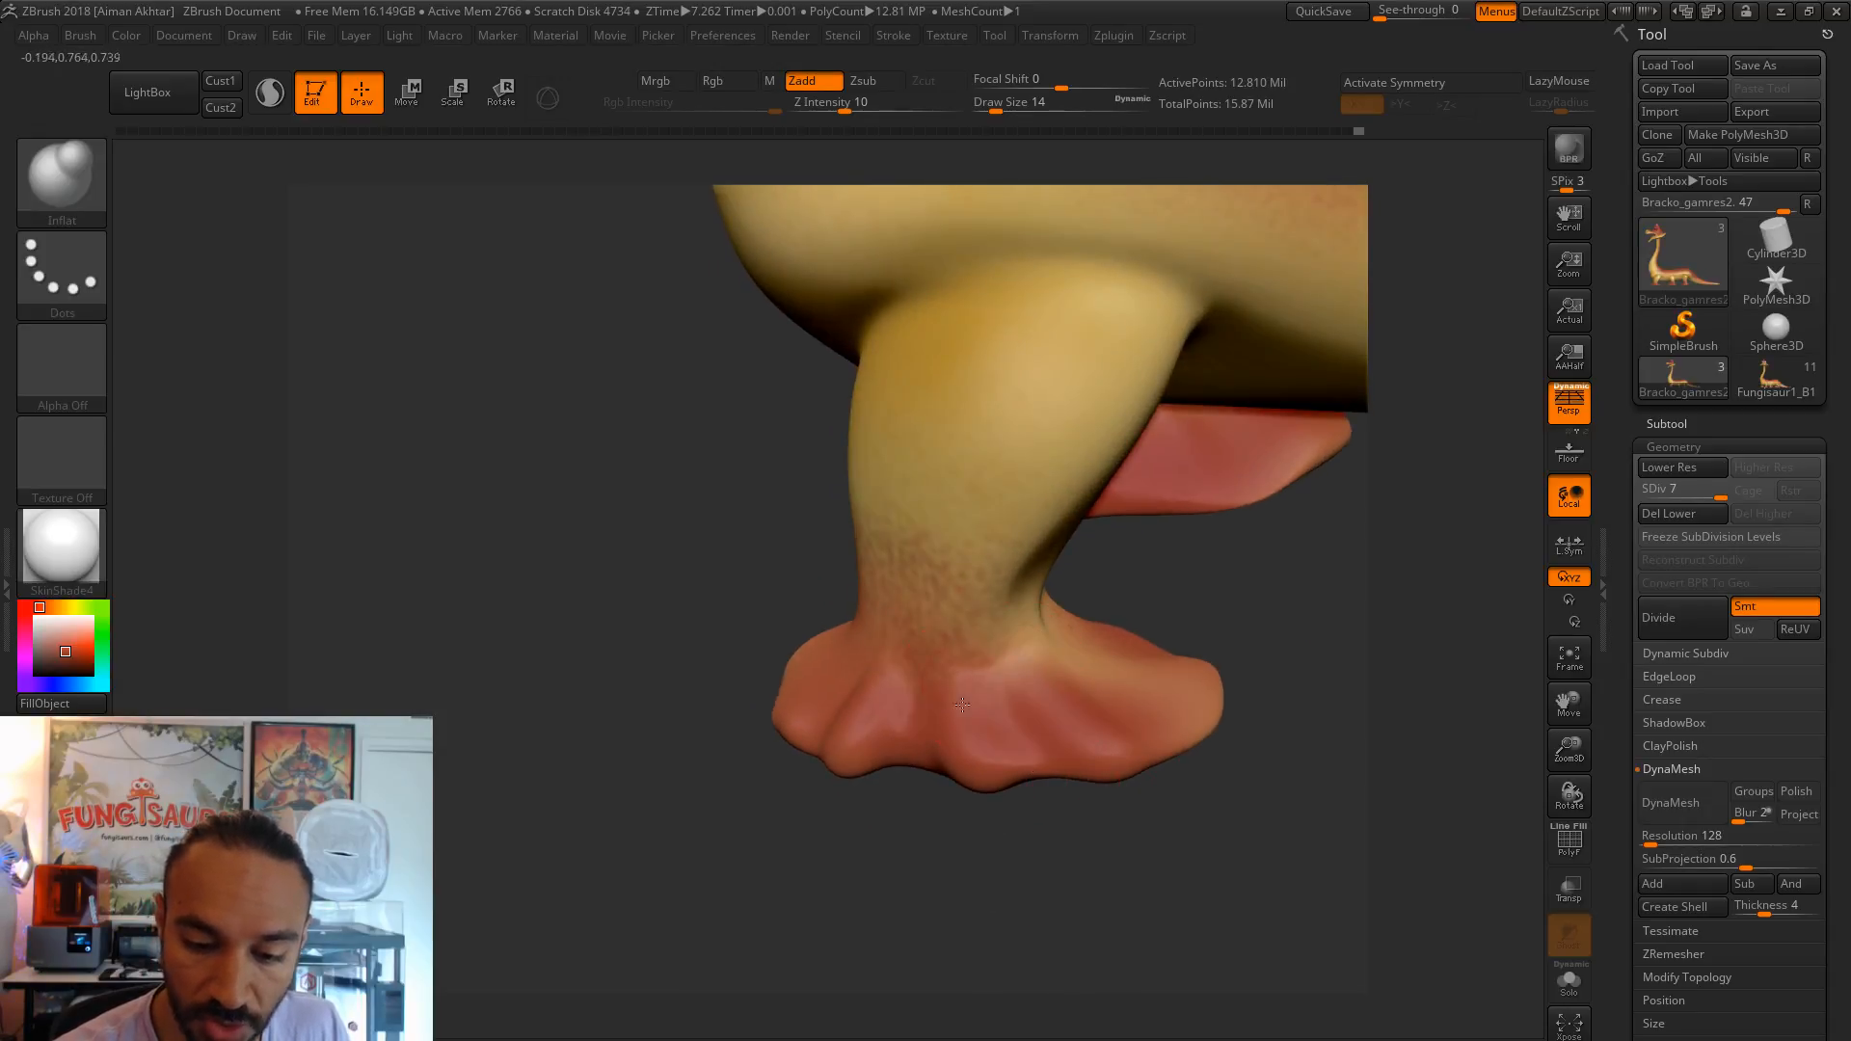
left_click_drag(839, 839, 940, 897)
left_click_drag(829, 648, 759, 731)
mouse_move(721, 822)
left_mouse_down()
mouse_move(792, 613)
mouse_move(774, 626)
mouse_move(795, 637)
mouse_move(663, 613)
left_mouse_up()
left_click_drag(786, 600, 660, 641)
left_click_drag(742, 782, 997, 732)
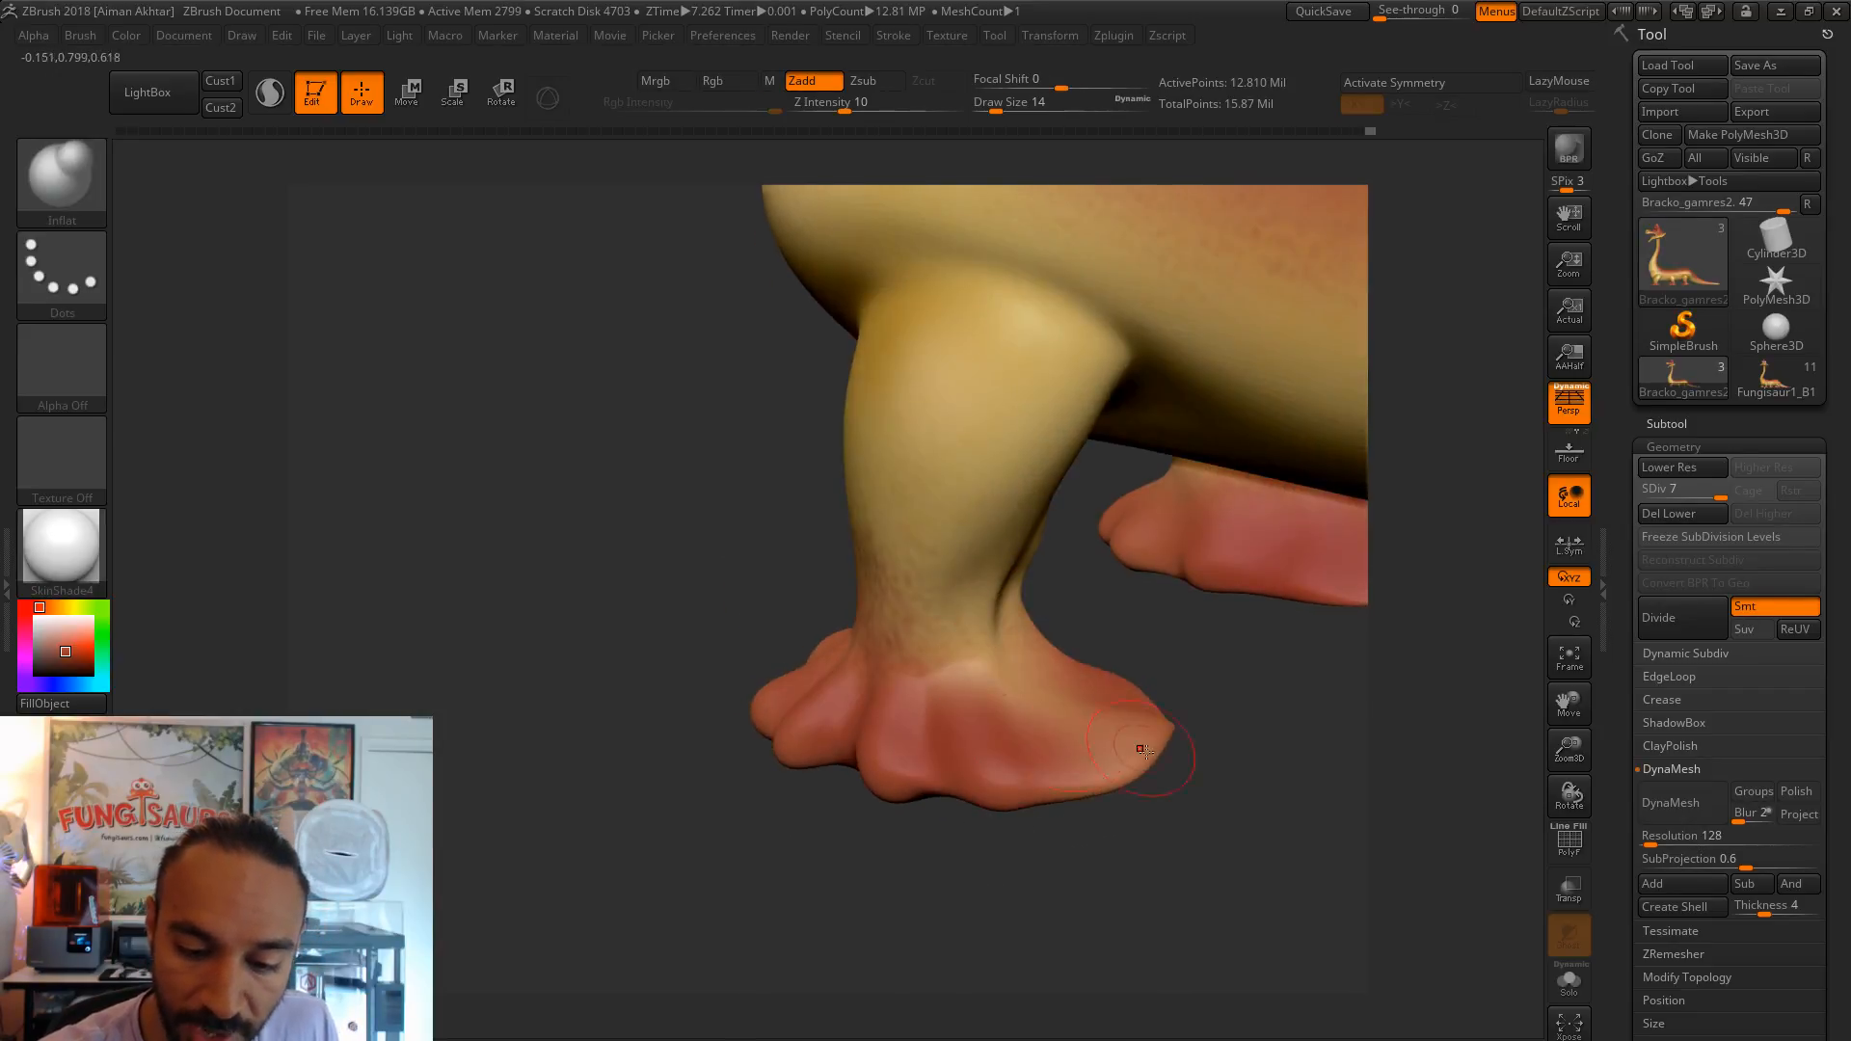
- Extend the inflated ridges around the heel and inner side of the same front foot
left_click_drag(1118, 733, 1082, 756)
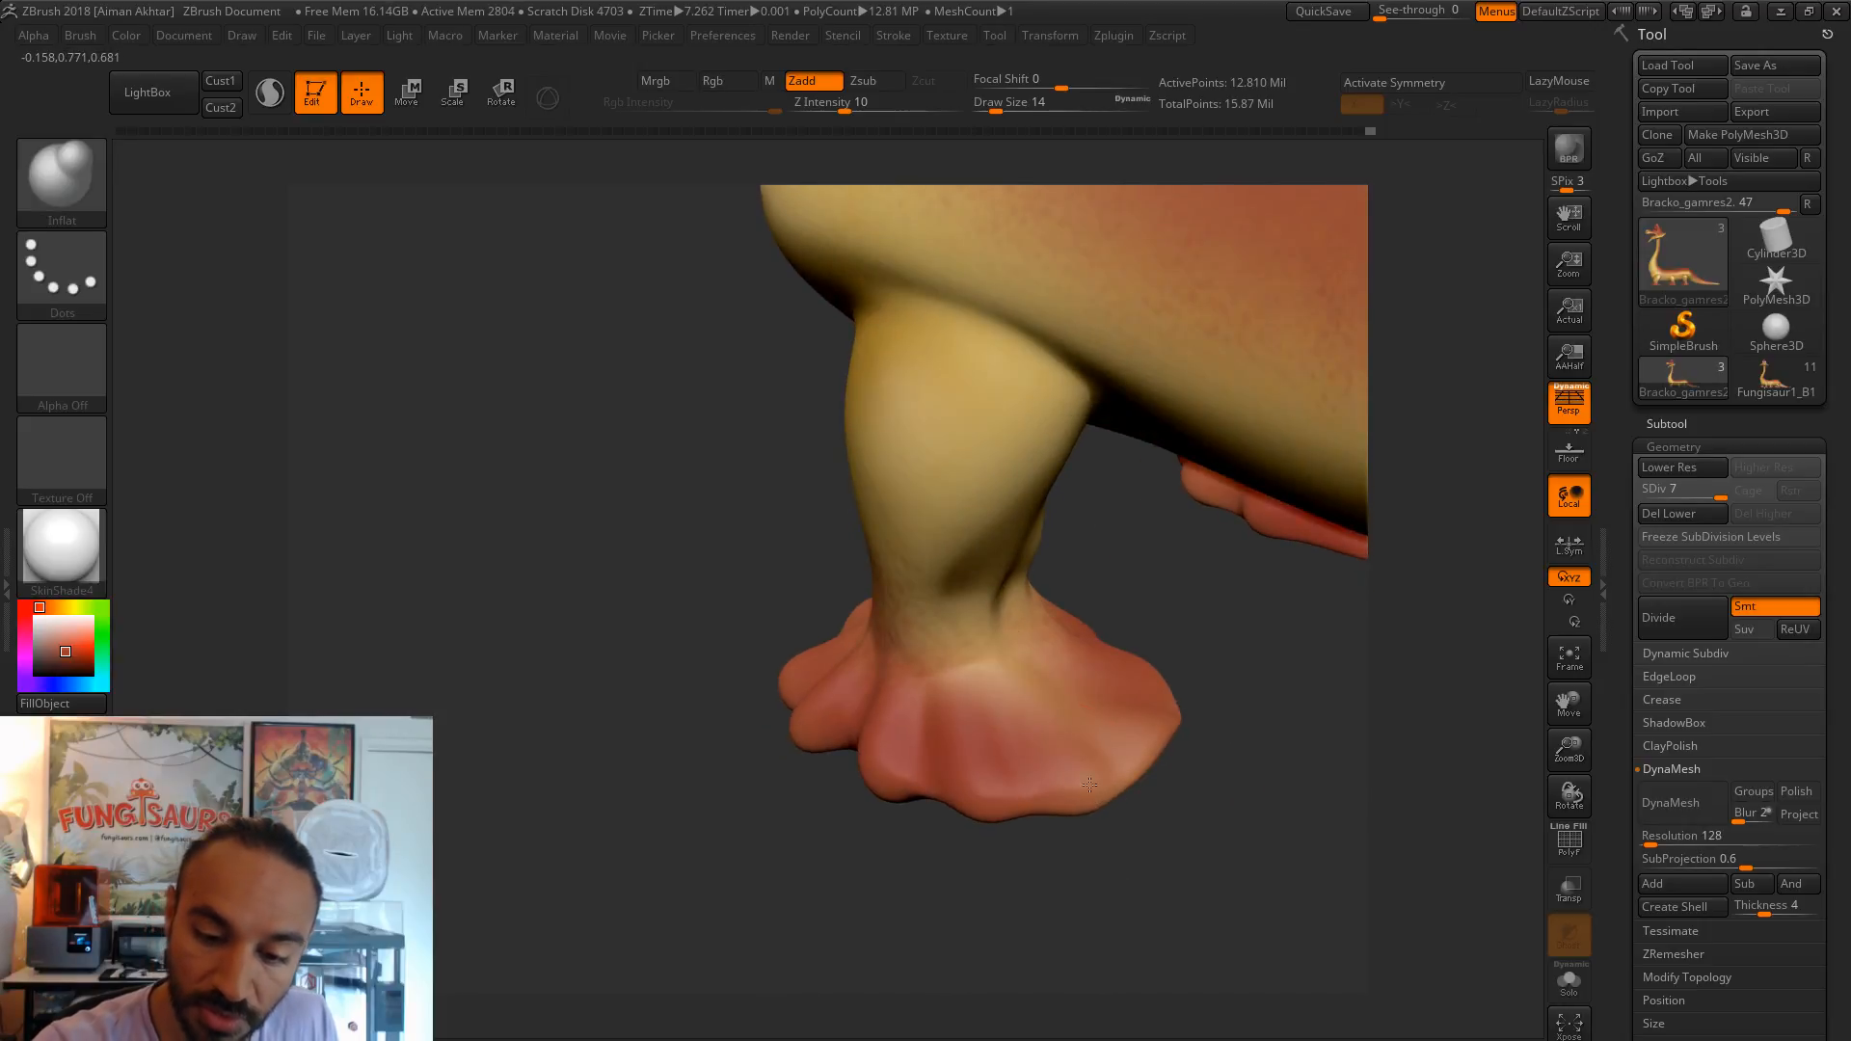
left_click_drag(1133, 683, 1133, 704)
left_click_drag(1249, 821, 1086, 632)
left_click_drag(1127, 822, 1181, 636)
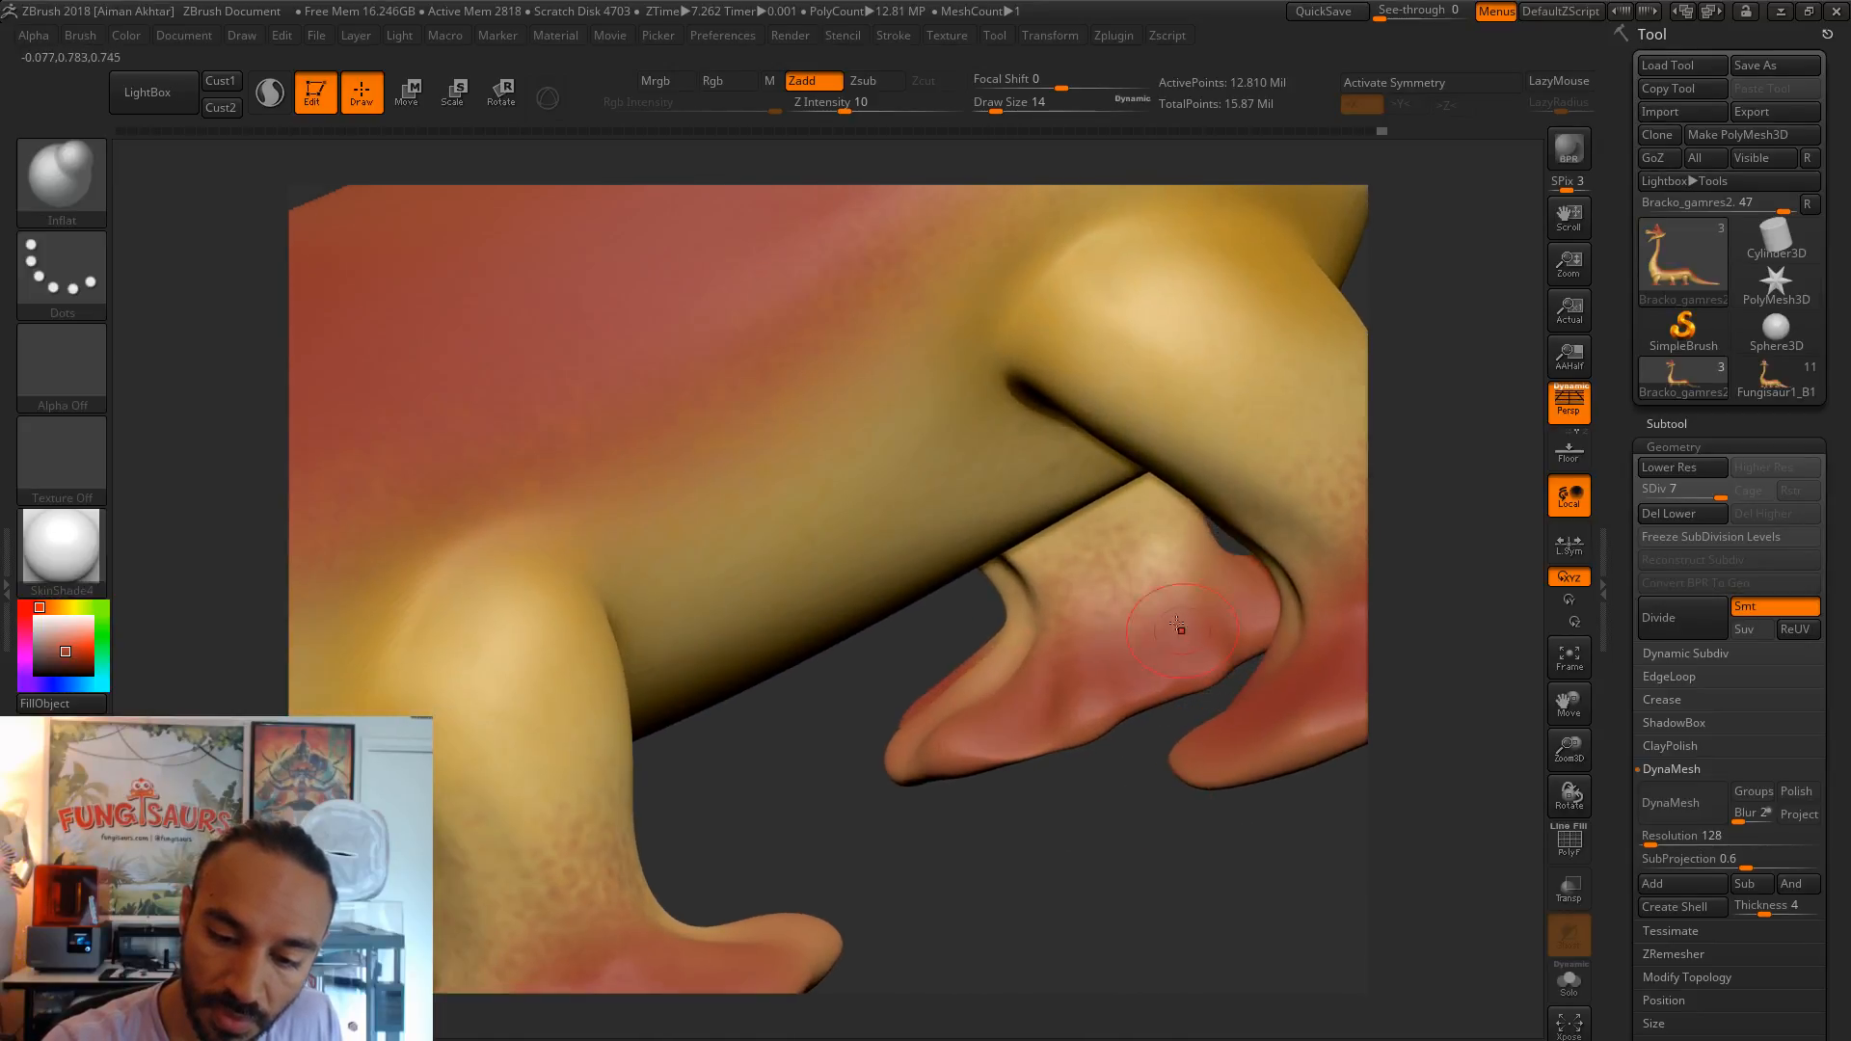
left_click_drag(1276, 794, 1231, 557)
left_click_drag(1346, 799, 1222, 530)
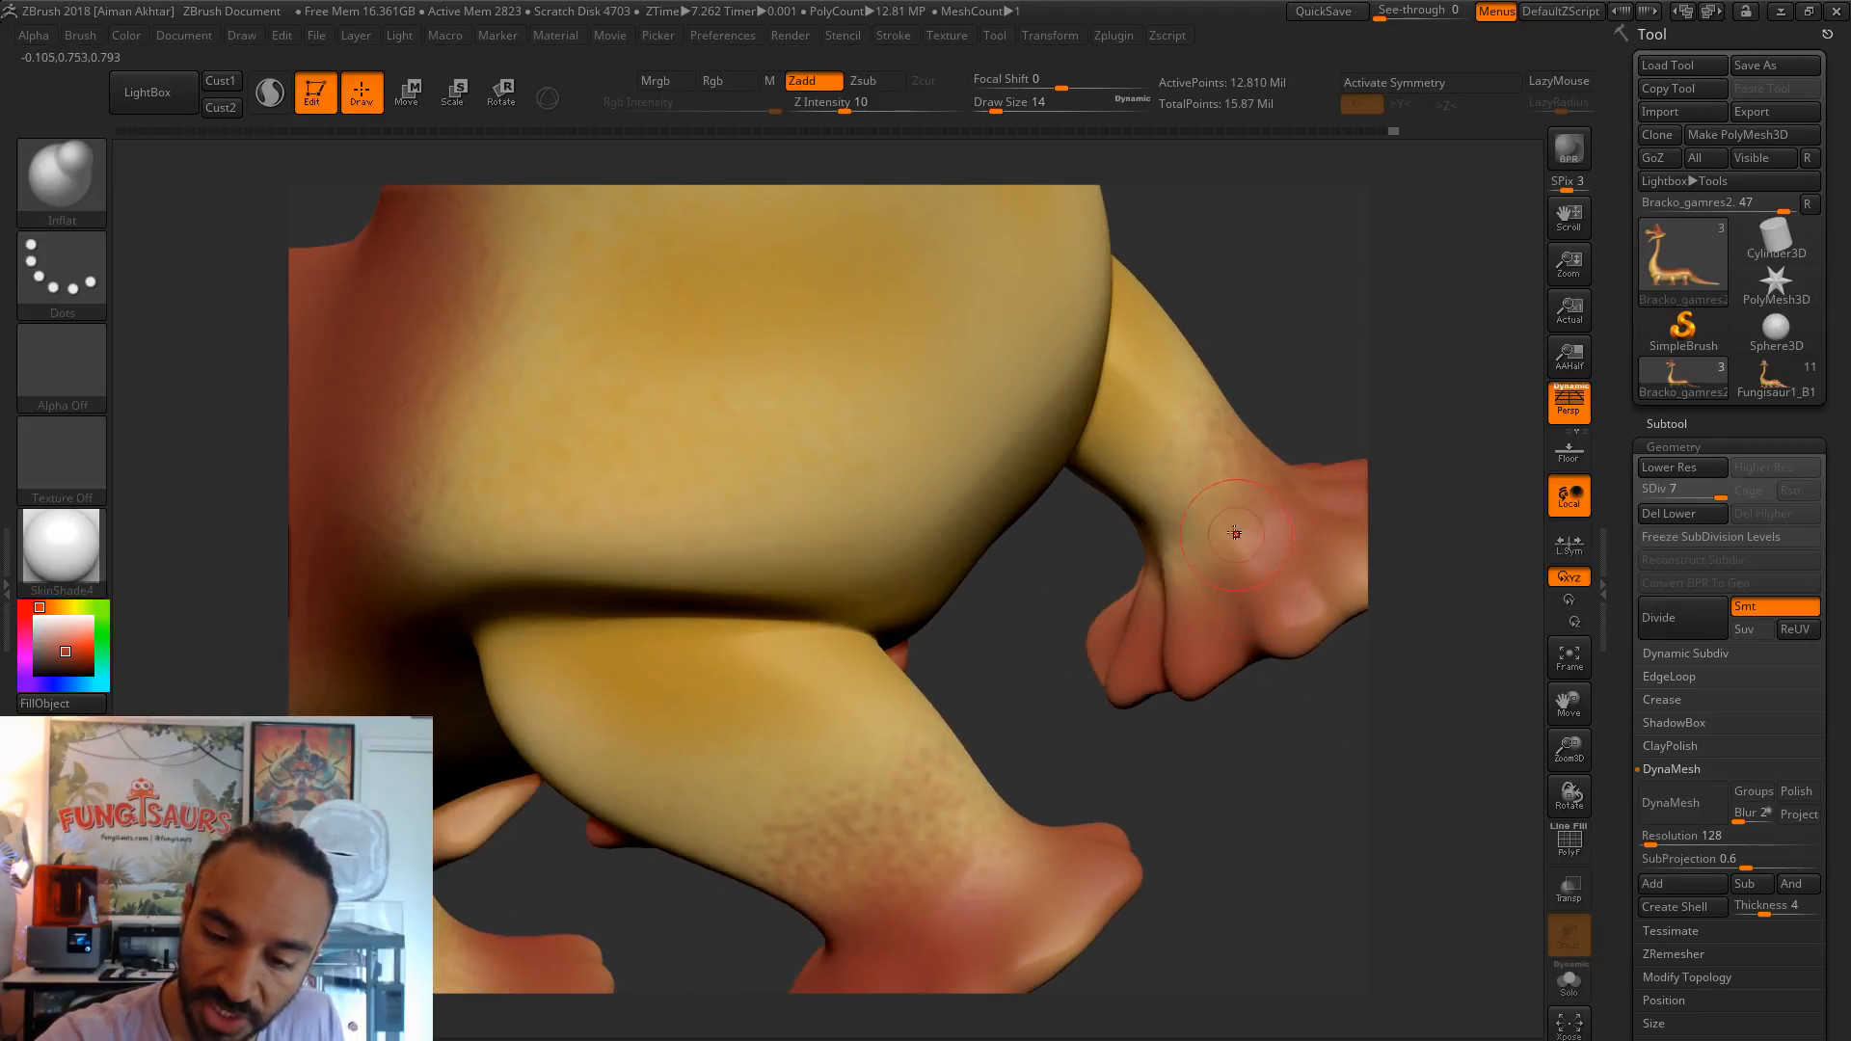
- Raise toe ridges all around the opposite front foot with the Inflat brush
mouse_move(1265, 782)
left_mouse_down()
mouse_move(1281, 702)
mouse_move(1137, 767)
mouse_move(1145, 789)
mouse_move(1258, 737)
left_mouse_up()
left_click_drag(1385, 651, 1177, 524)
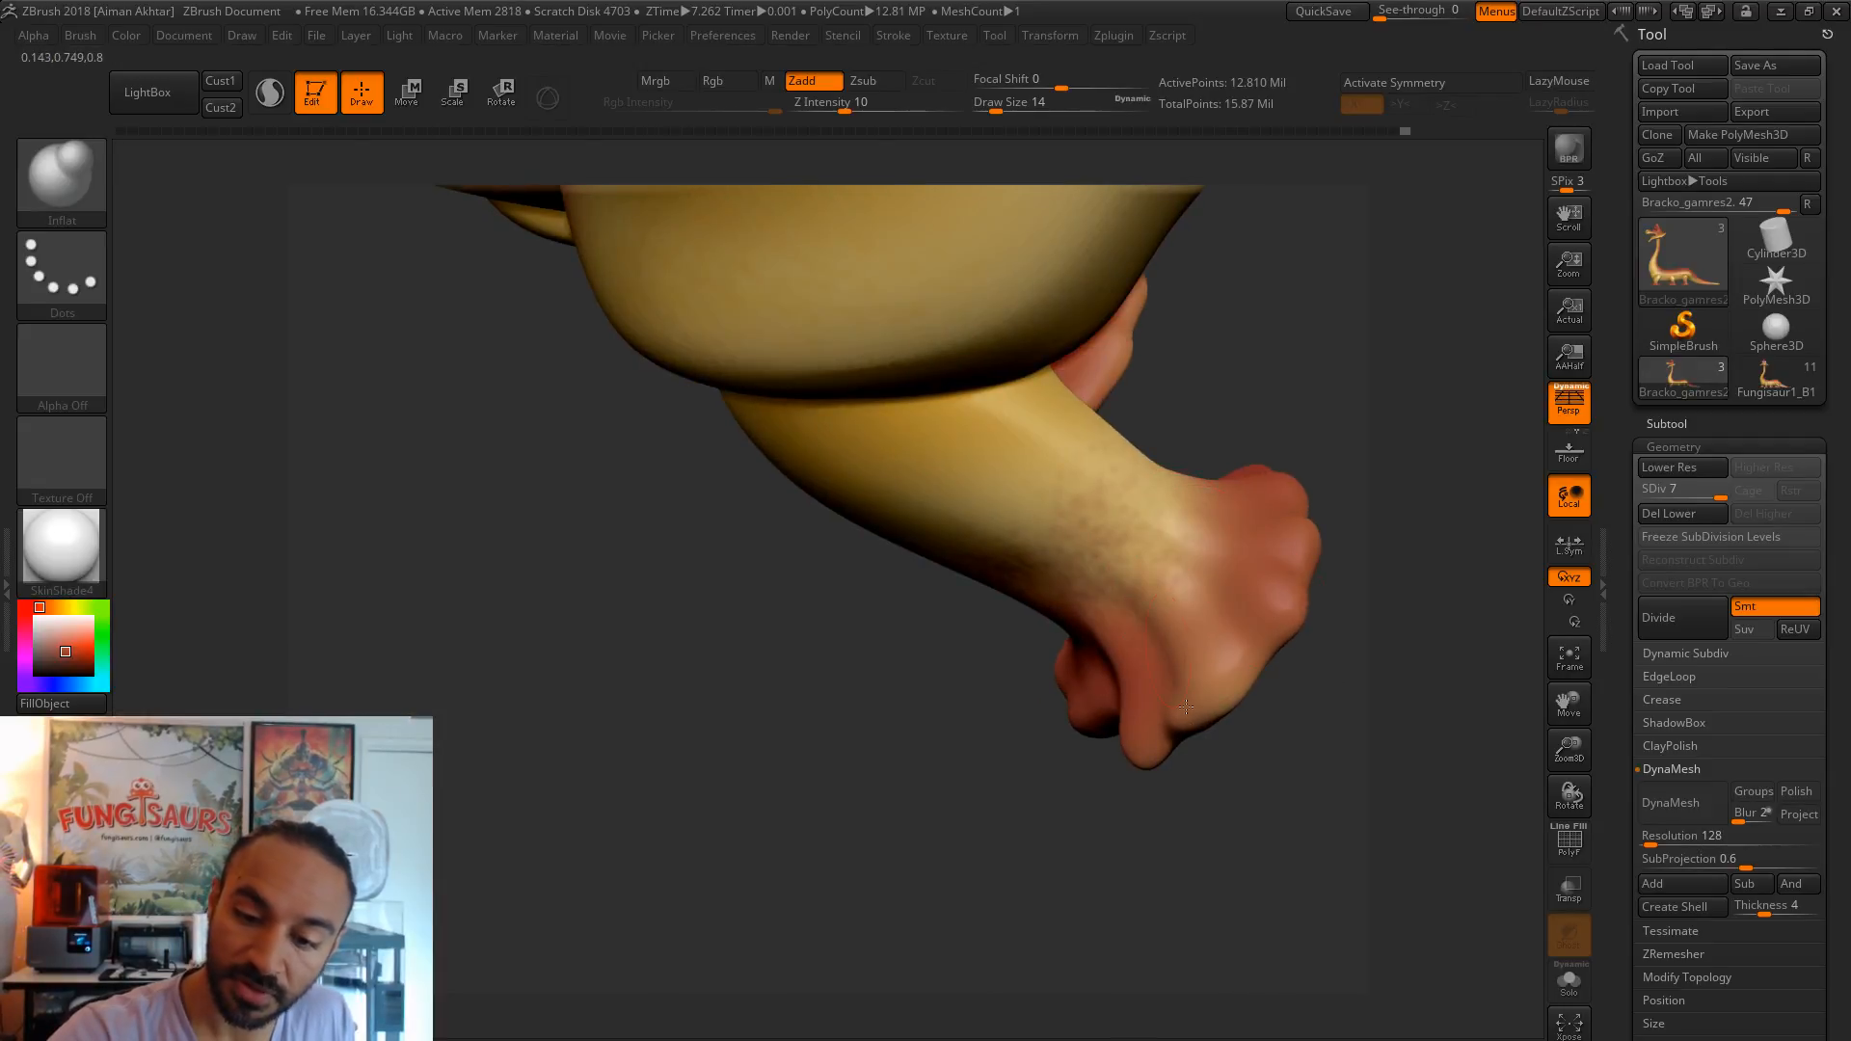
left_click_drag(1252, 710, 1359, 744)
left_click_drag(1305, 495, 1167, 500)
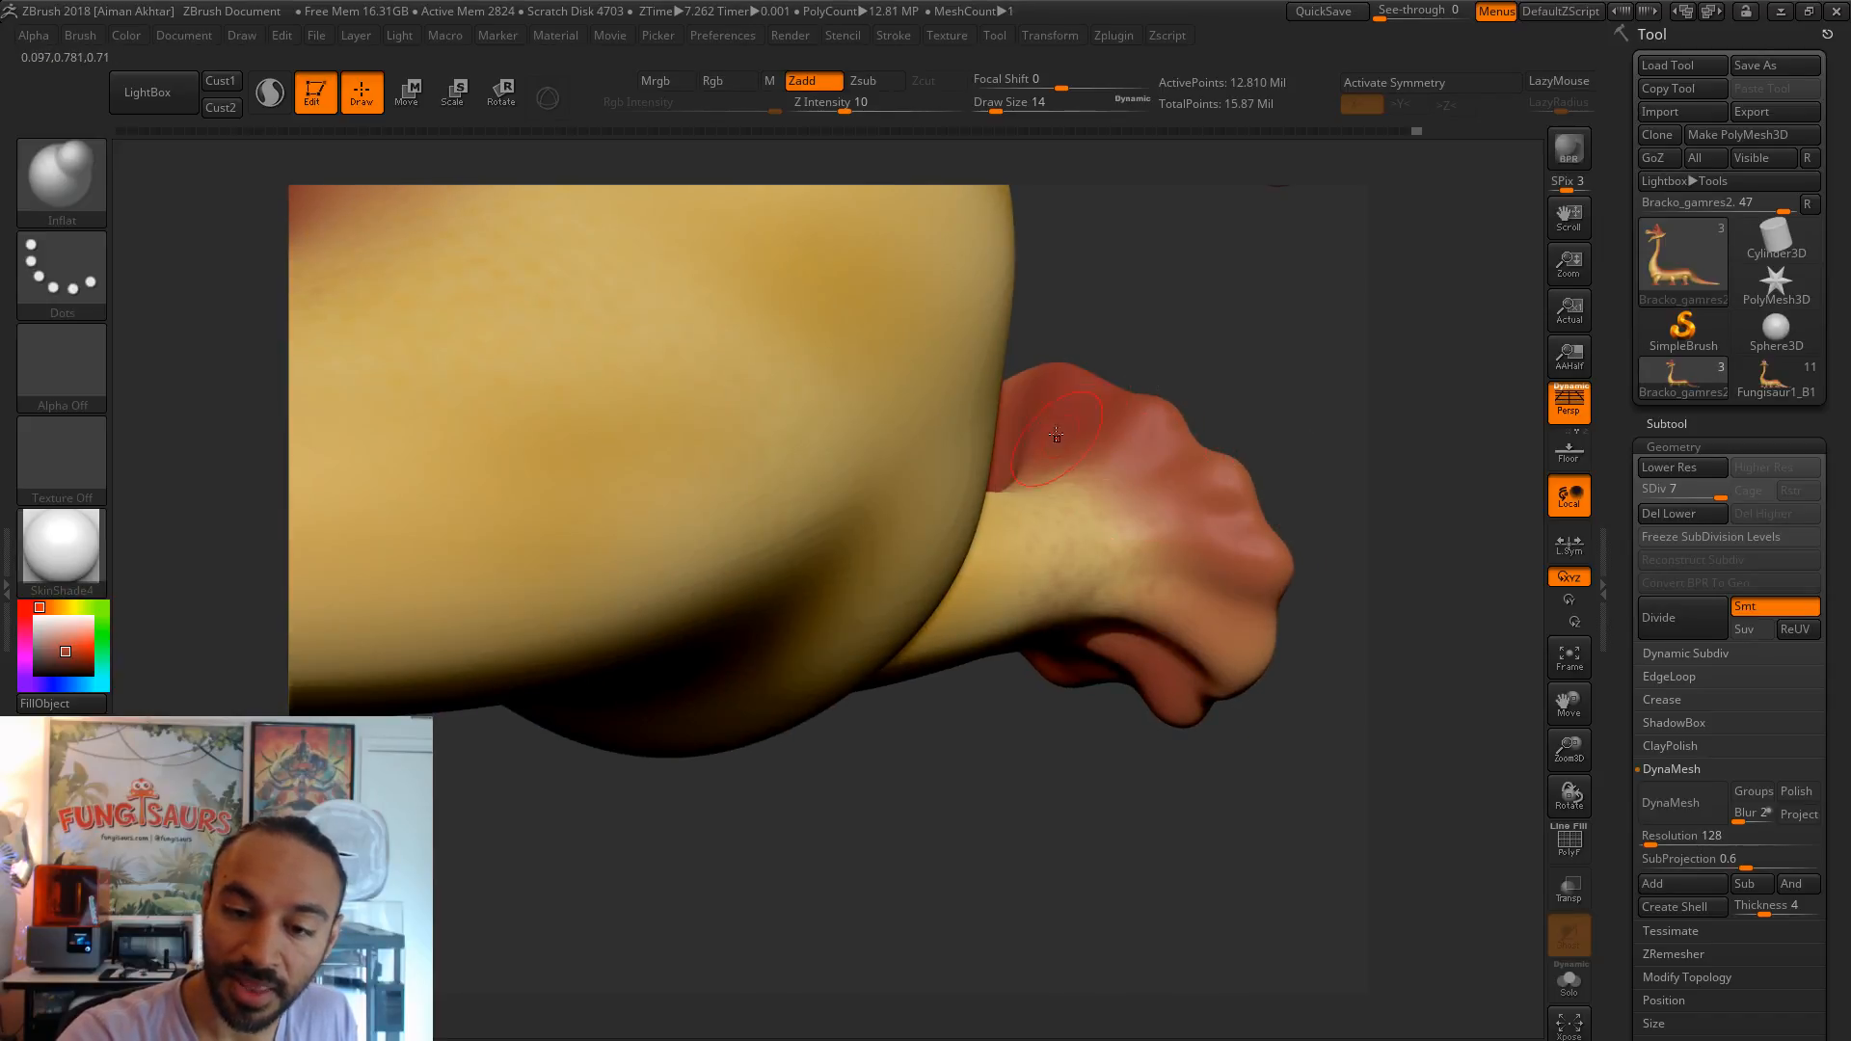
left_click_drag(1258, 329, 1179, 608)
left_click_drag(1072, 668, 1047, 658)
left_click_drag(1002, 582, 892, 717)
left_click_drag(892, 773, 973, 771)
left_click_drag(933, 602, 803, 688)
left_click_drag(930, 533, 777, 564)
left_click_drag(1053, 834, 964, 694)
left_click_drag(752, 495, 756, 605)
left_click_drag(782, 721, 944, 711)
- Sculpt toe ridges on the outer side and front of the middle foot, smoothing uneven spots between them
left_click_drag(897, 771, 964, 810)
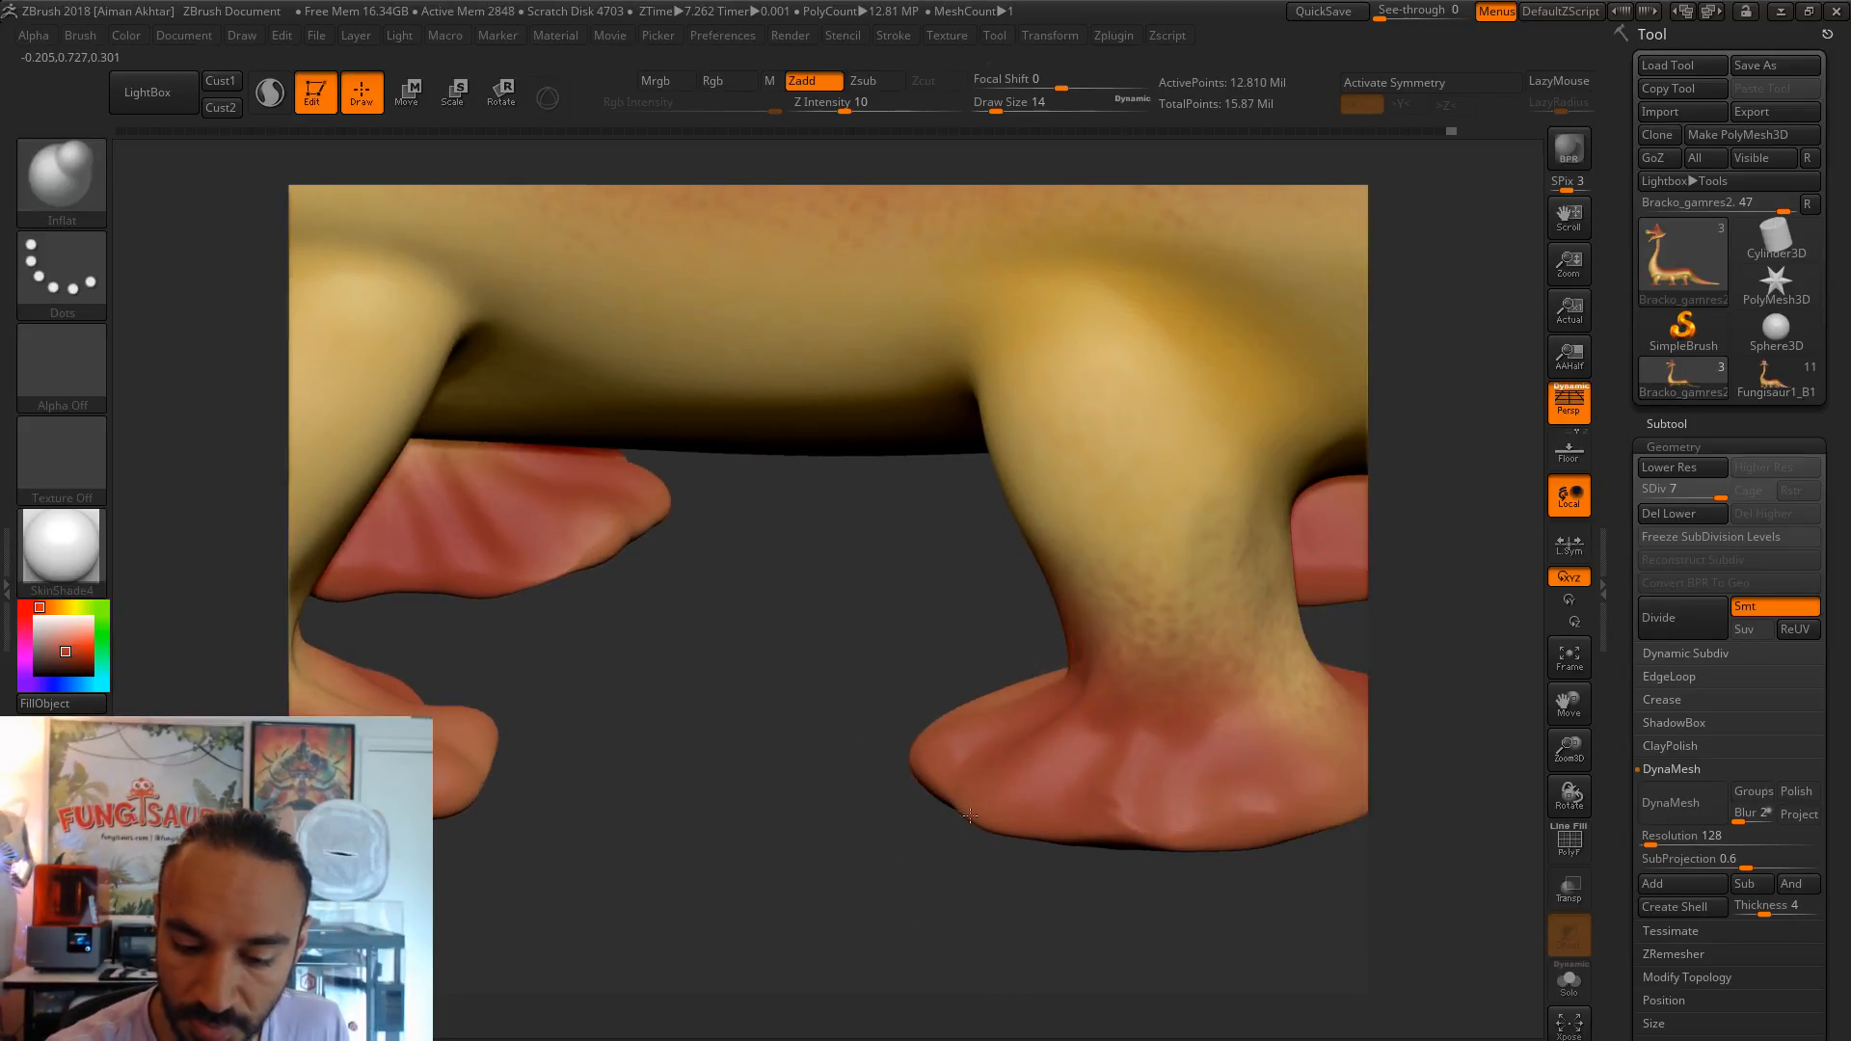
mouse_move(1142, 878)
left_mouse_down()
mouse_move(1015, 810)
mouse_move(925, 842)
left_mouse_up()
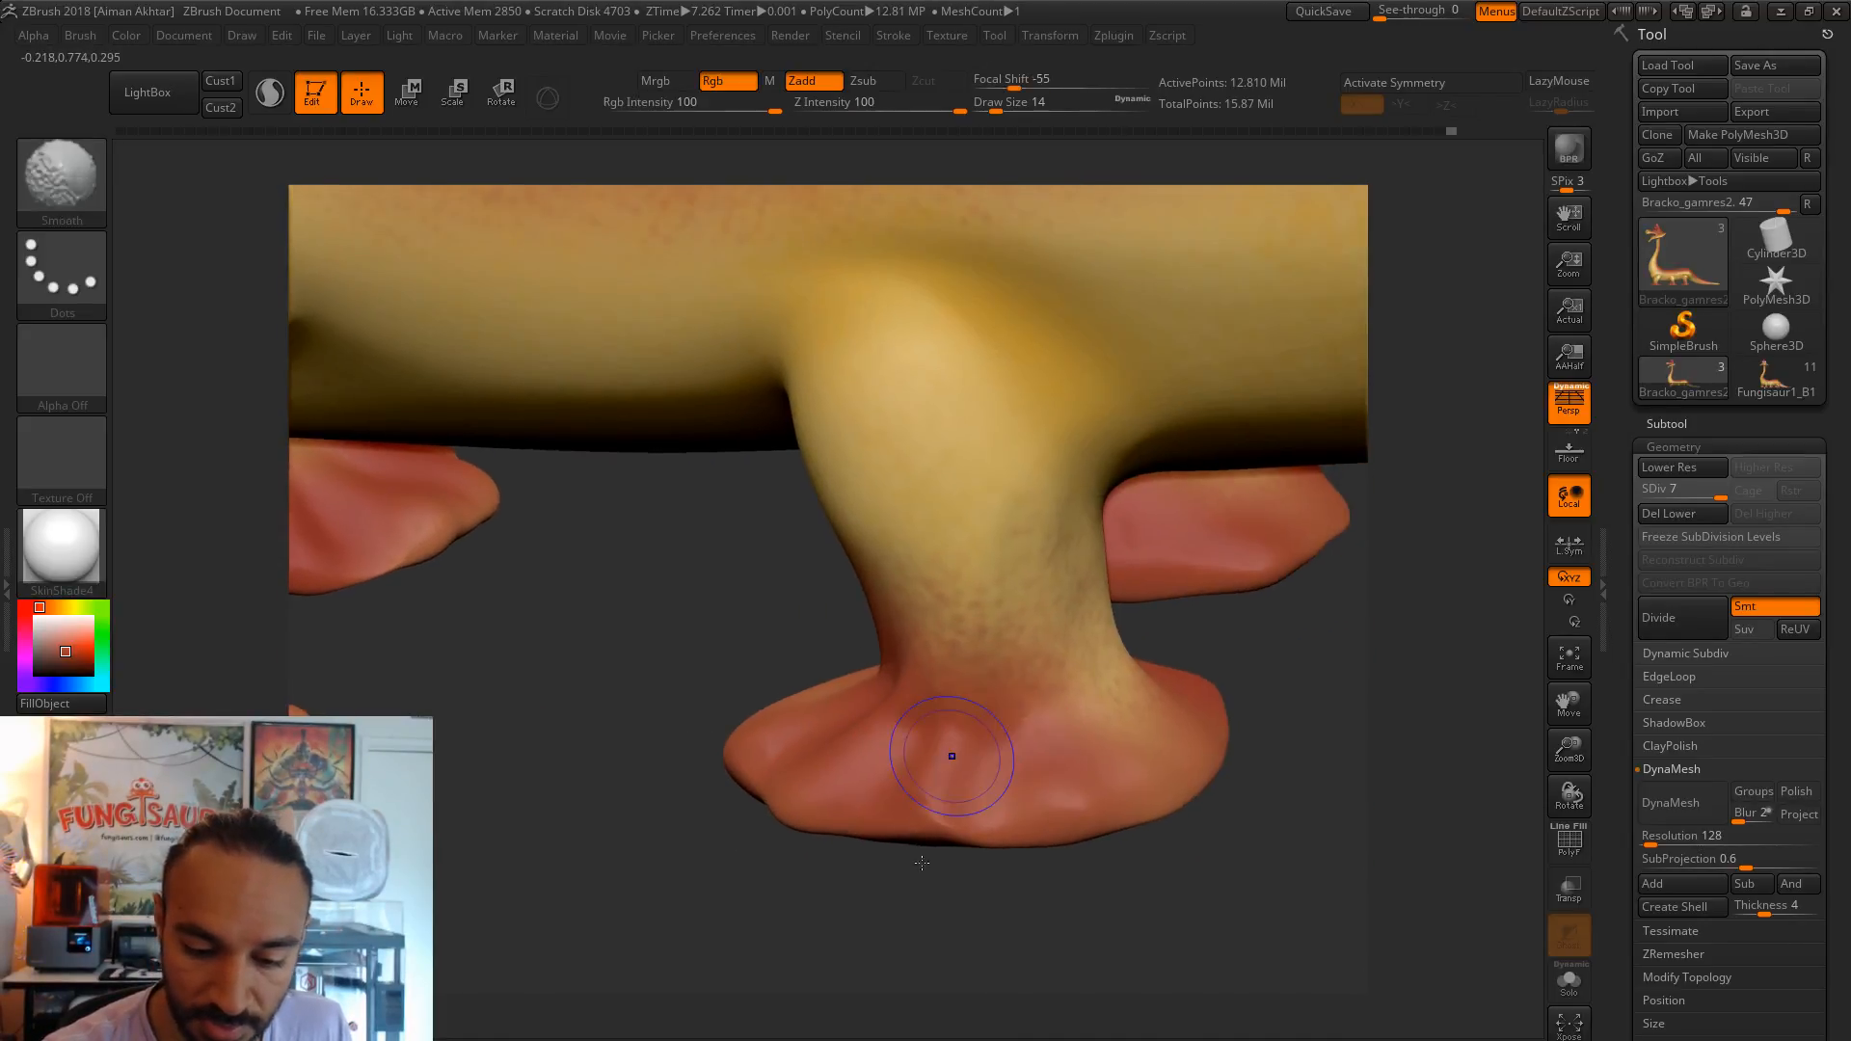
left_click_drag(968, 711, 907, 827)
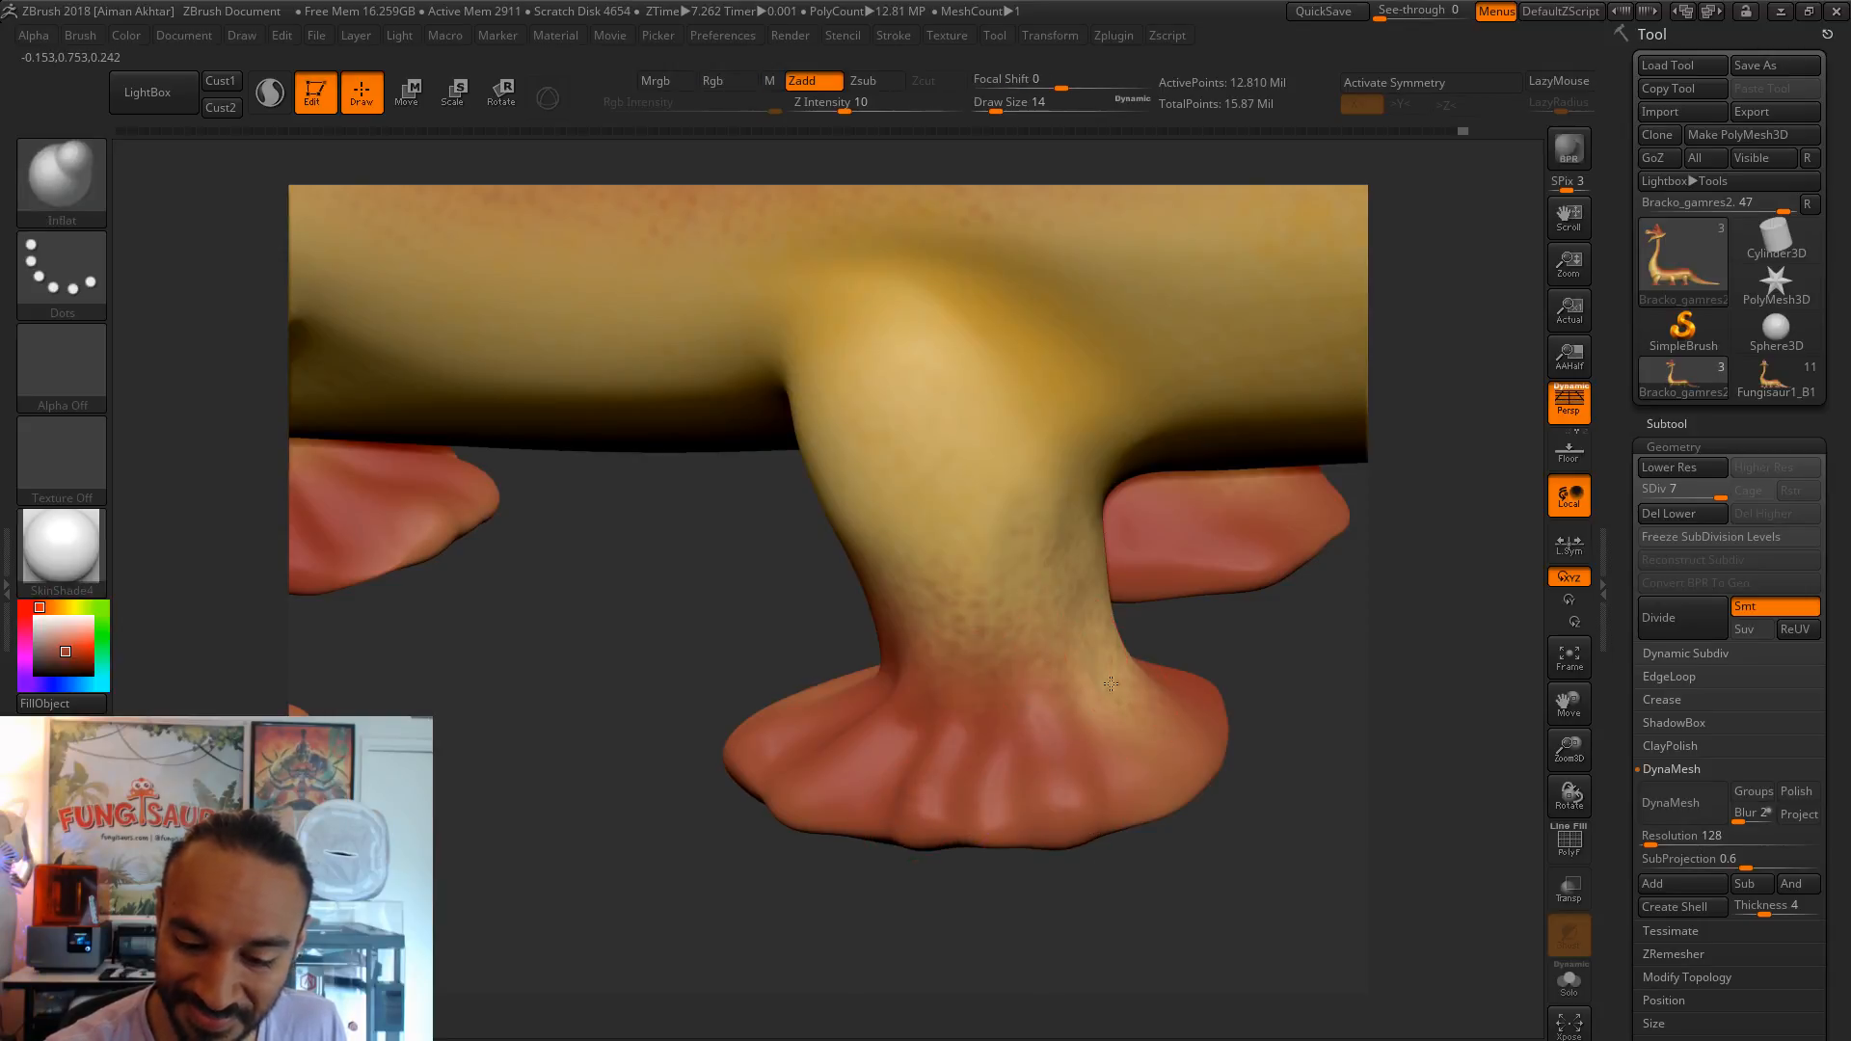
left_click_drag(1102, 665, 957, 721)
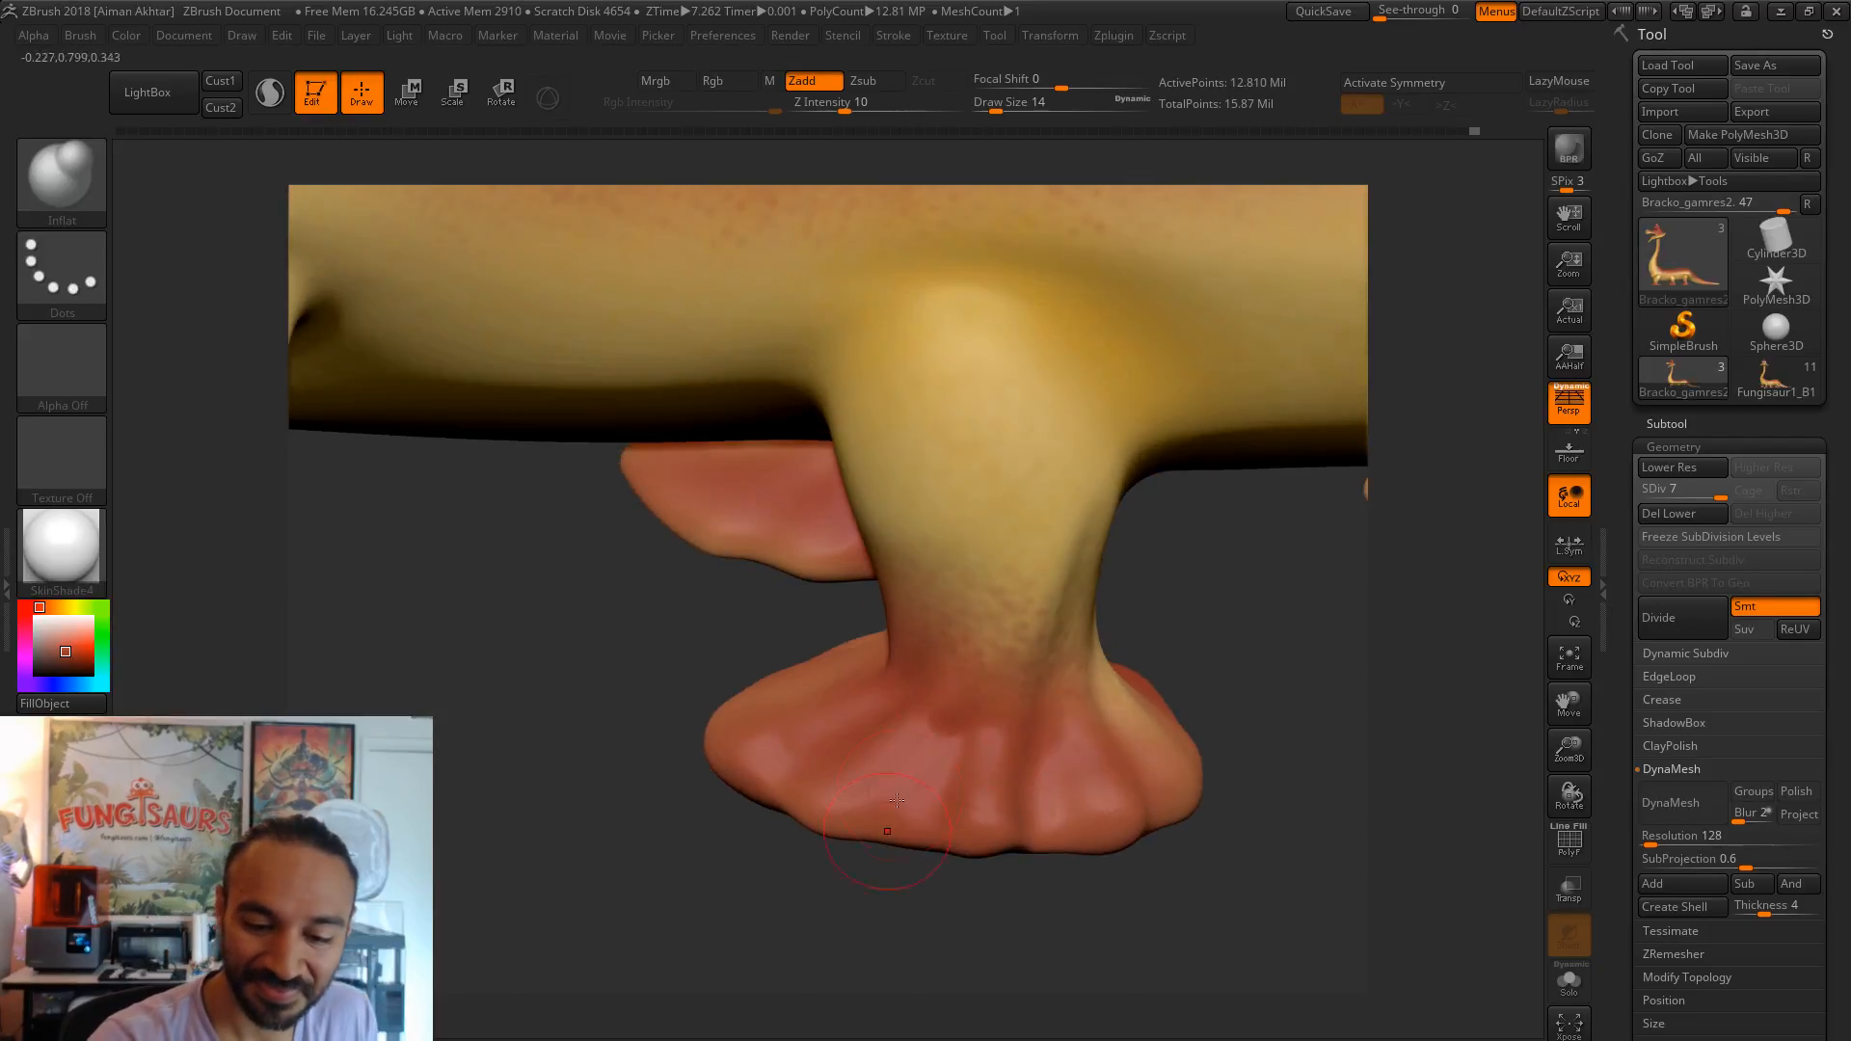
mouse_move(810, 829)
left_mouse_down()
mouse_move(794, 718)
mouse_move(768, 767)
left_mouse_up()
left_click_drag(640, 852, 756, 848)
mouse_move(806, 711)
left_mouse_down("shift")
mouse_move(813, 733)
mouse_move(854, 681)
left_mouse_up("shift")
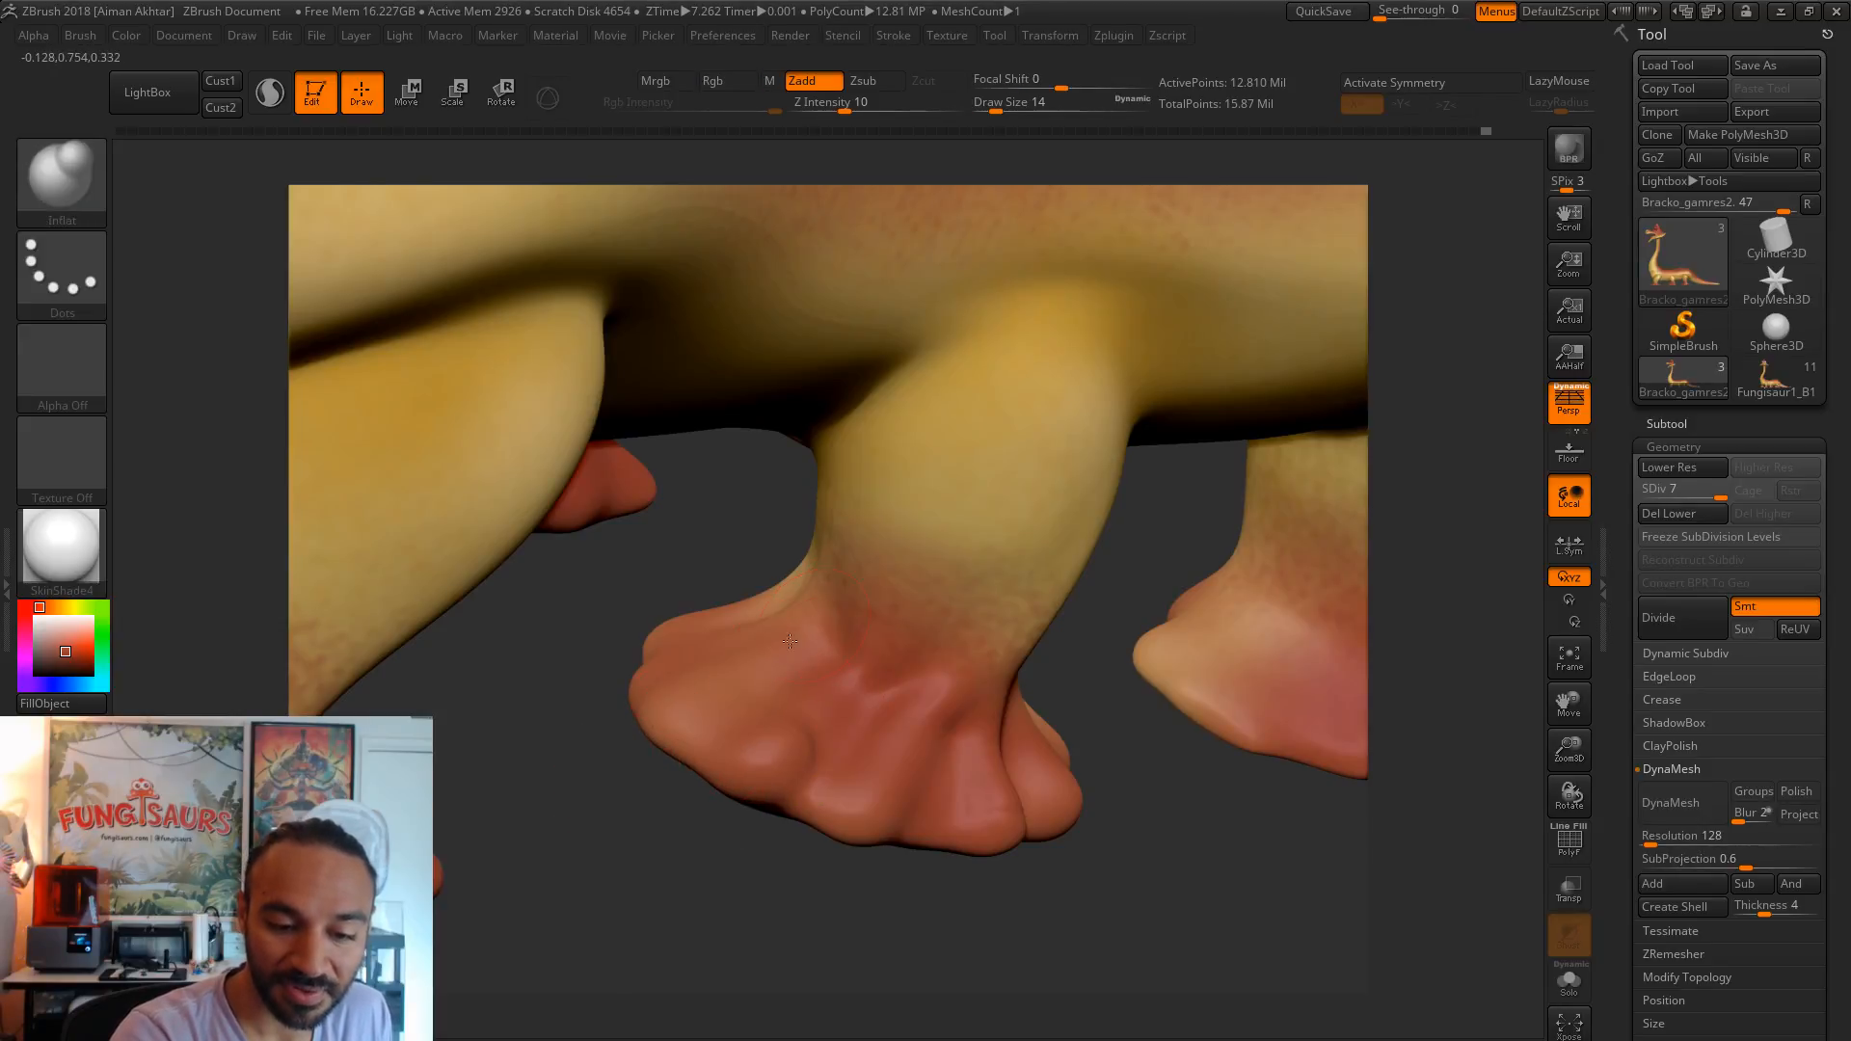
- Raise ridges on the inner side and rear of the middle foot
mouse_move(603, 822)
left_mouse_down()
mouse_move(755, 938)
mouse_move(834, 692)
left_mouse_up()
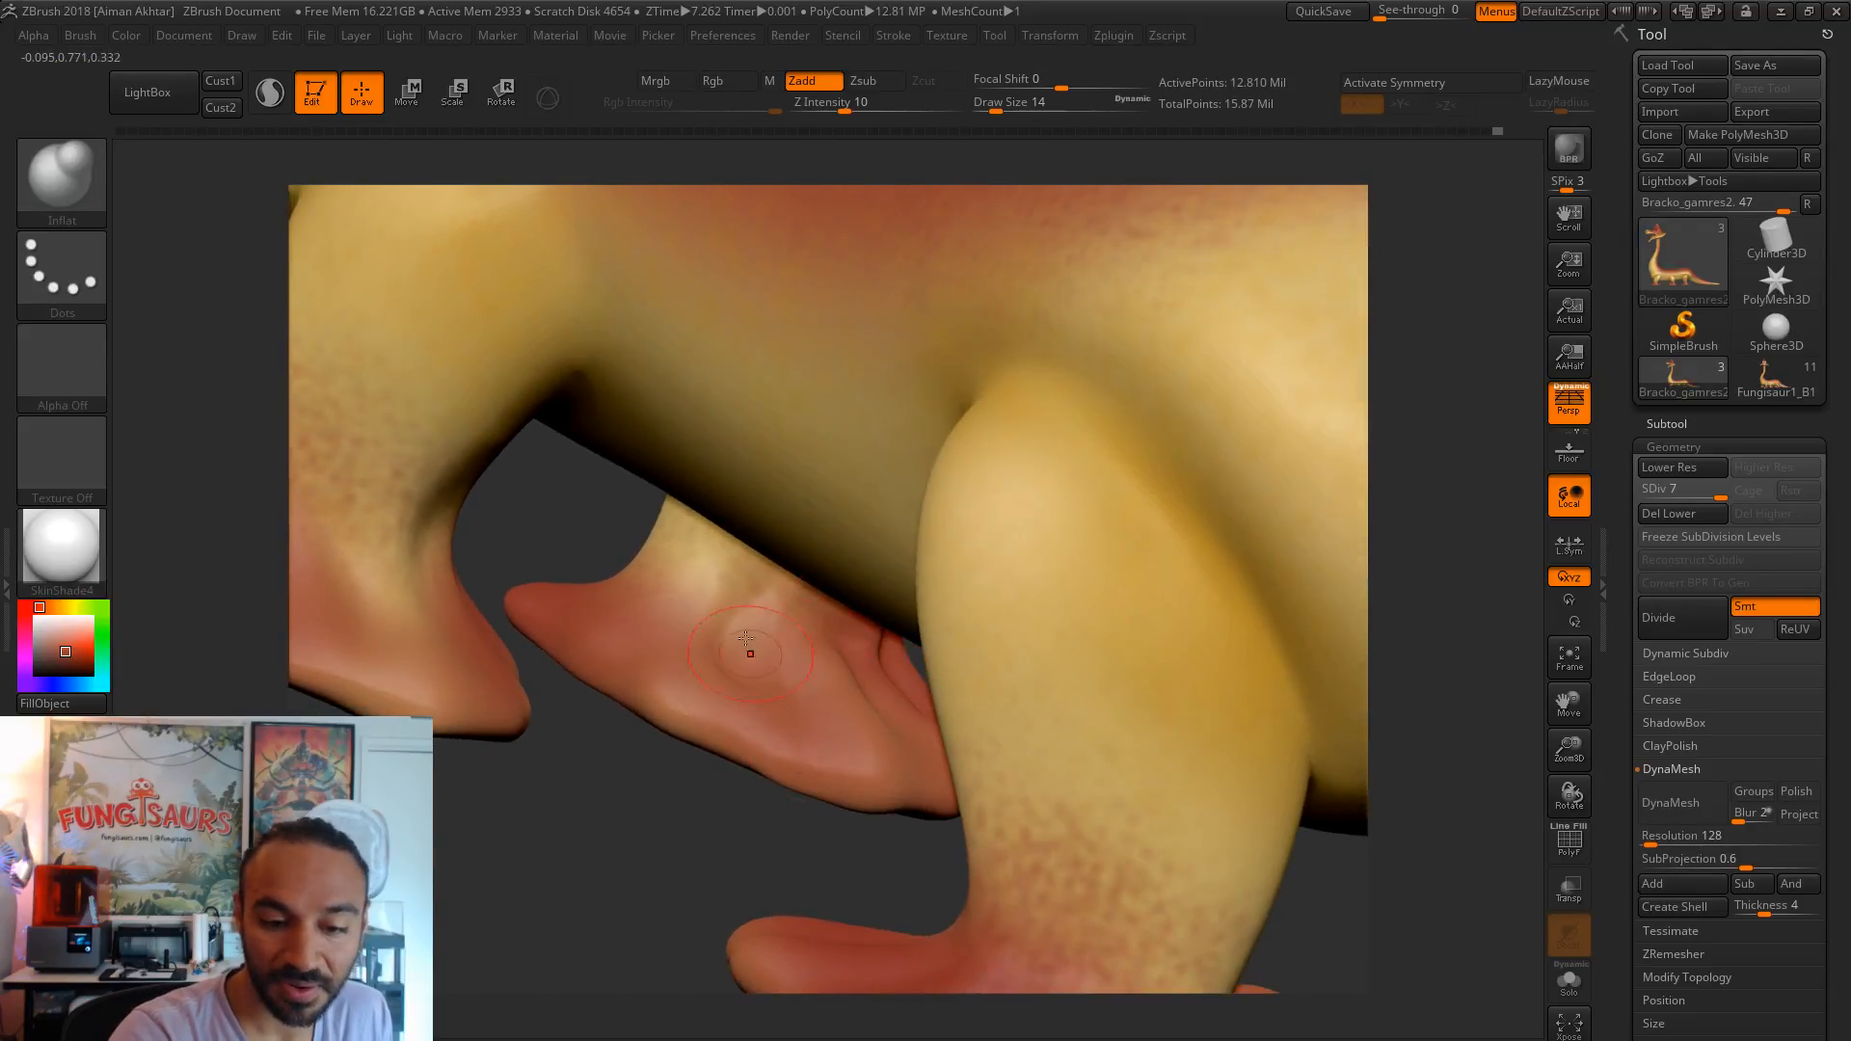
mouse_move(751, 838)
left_mouse_down()
mouse_move(704, 818)
mouse_move(636, 549)
mouse_move(612, 604)
left_mouse_up()
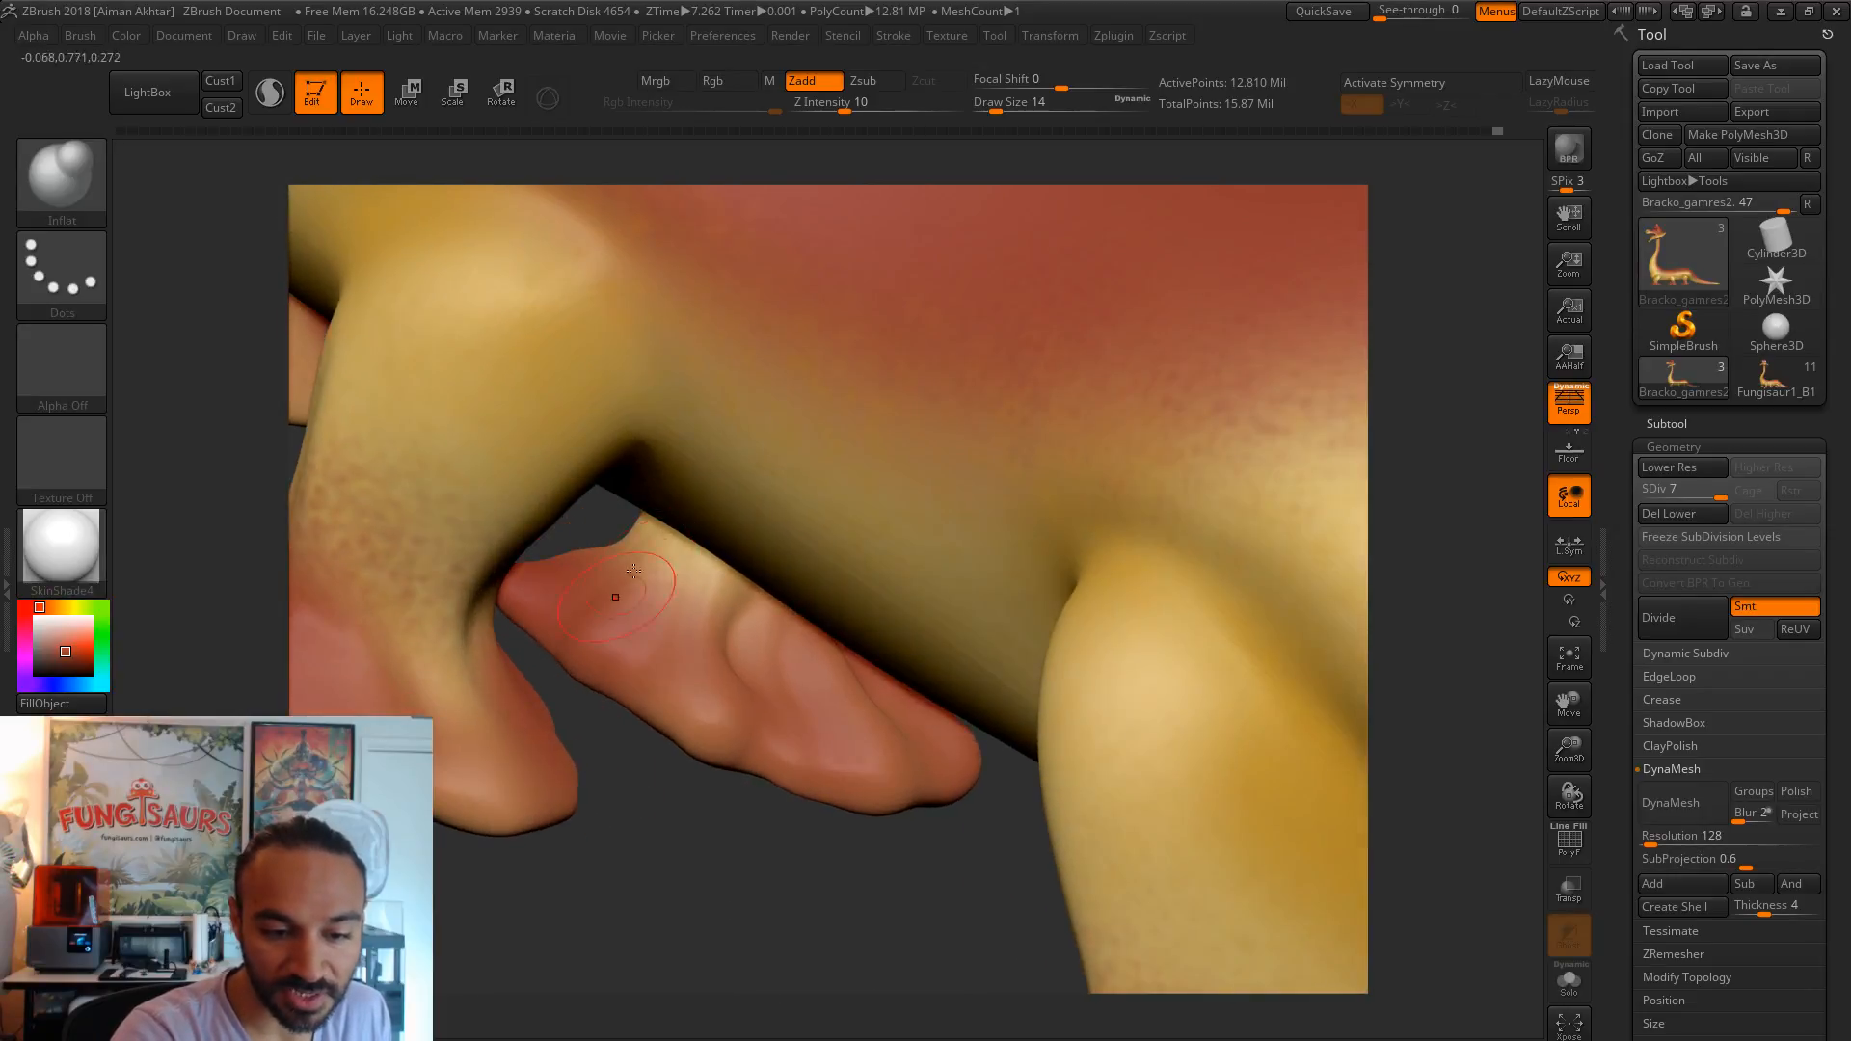
mouse_move(661, 838)
left_mouse_down()
mouse_move(579, 849)
mouse_move(528, 821)
mouse_move(593, 540)
left_mouse_up()
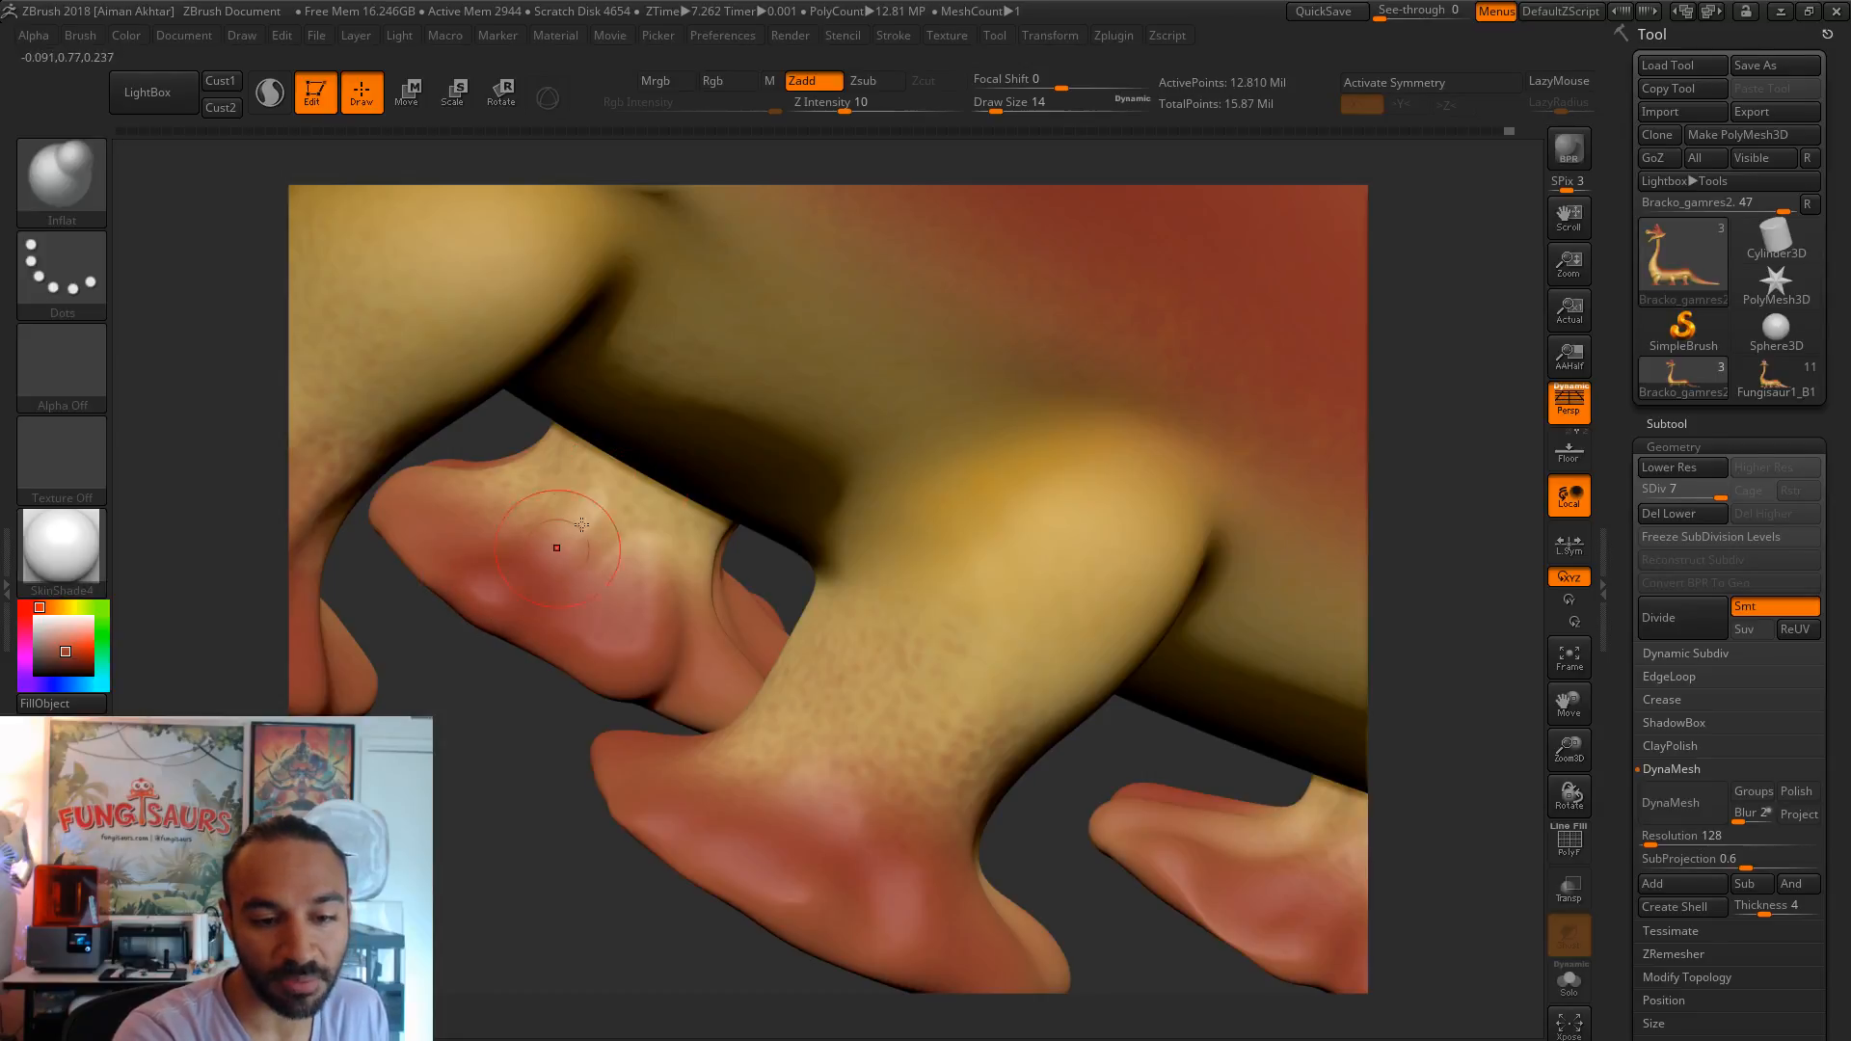
mouse_move(447, 798)
left_mouse_down()
mouse_move(503, 882)
mouse_move(509, 827)
mouse_move(534, 867)
mouse_move(496, 880)
mouse_move(797, 661)
mouse_move(765, 736)
mouse_move(753, 611)
mouse_move(611, 524)
mouse_move(583, 529)
mouse_move(620, 765)
mouse_move(815, 492)
left_mouse_up()
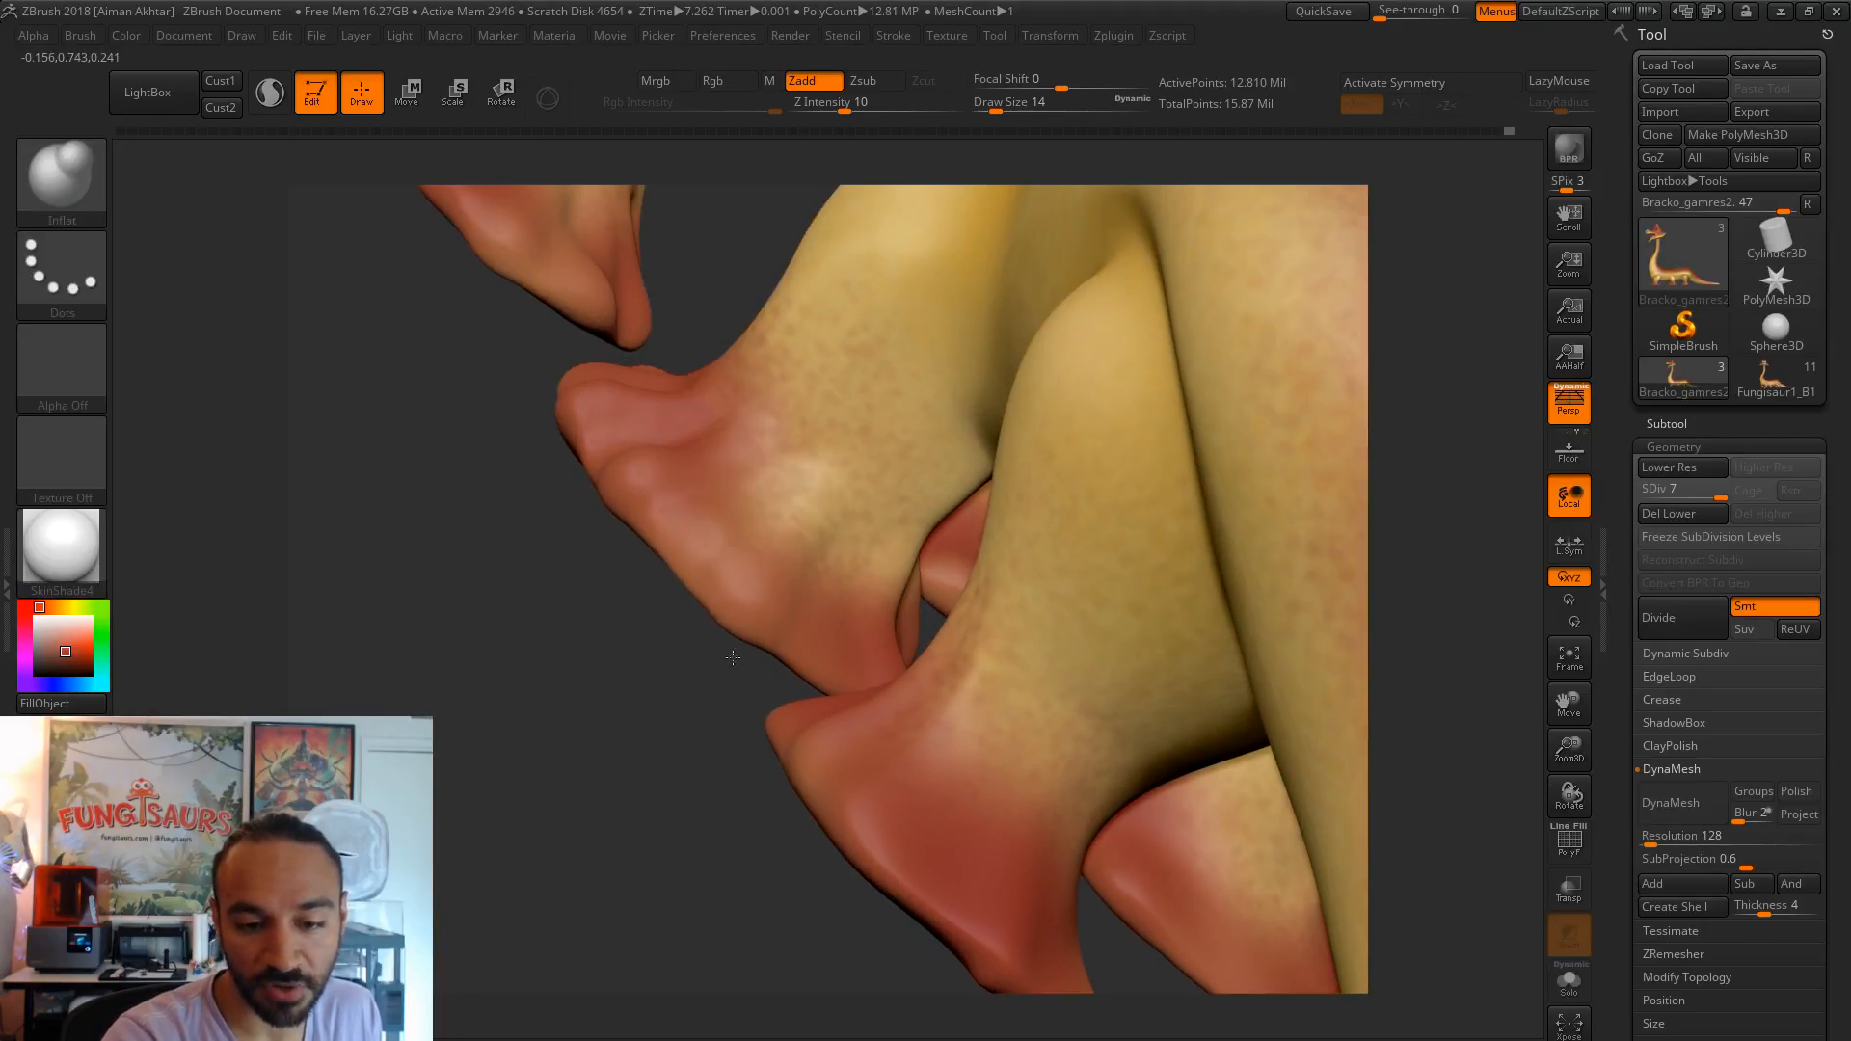
- Raise toe ridges along the outer side and rear edge of the hind foot on the same side
left_click_drag(686, 791, 681, 911)
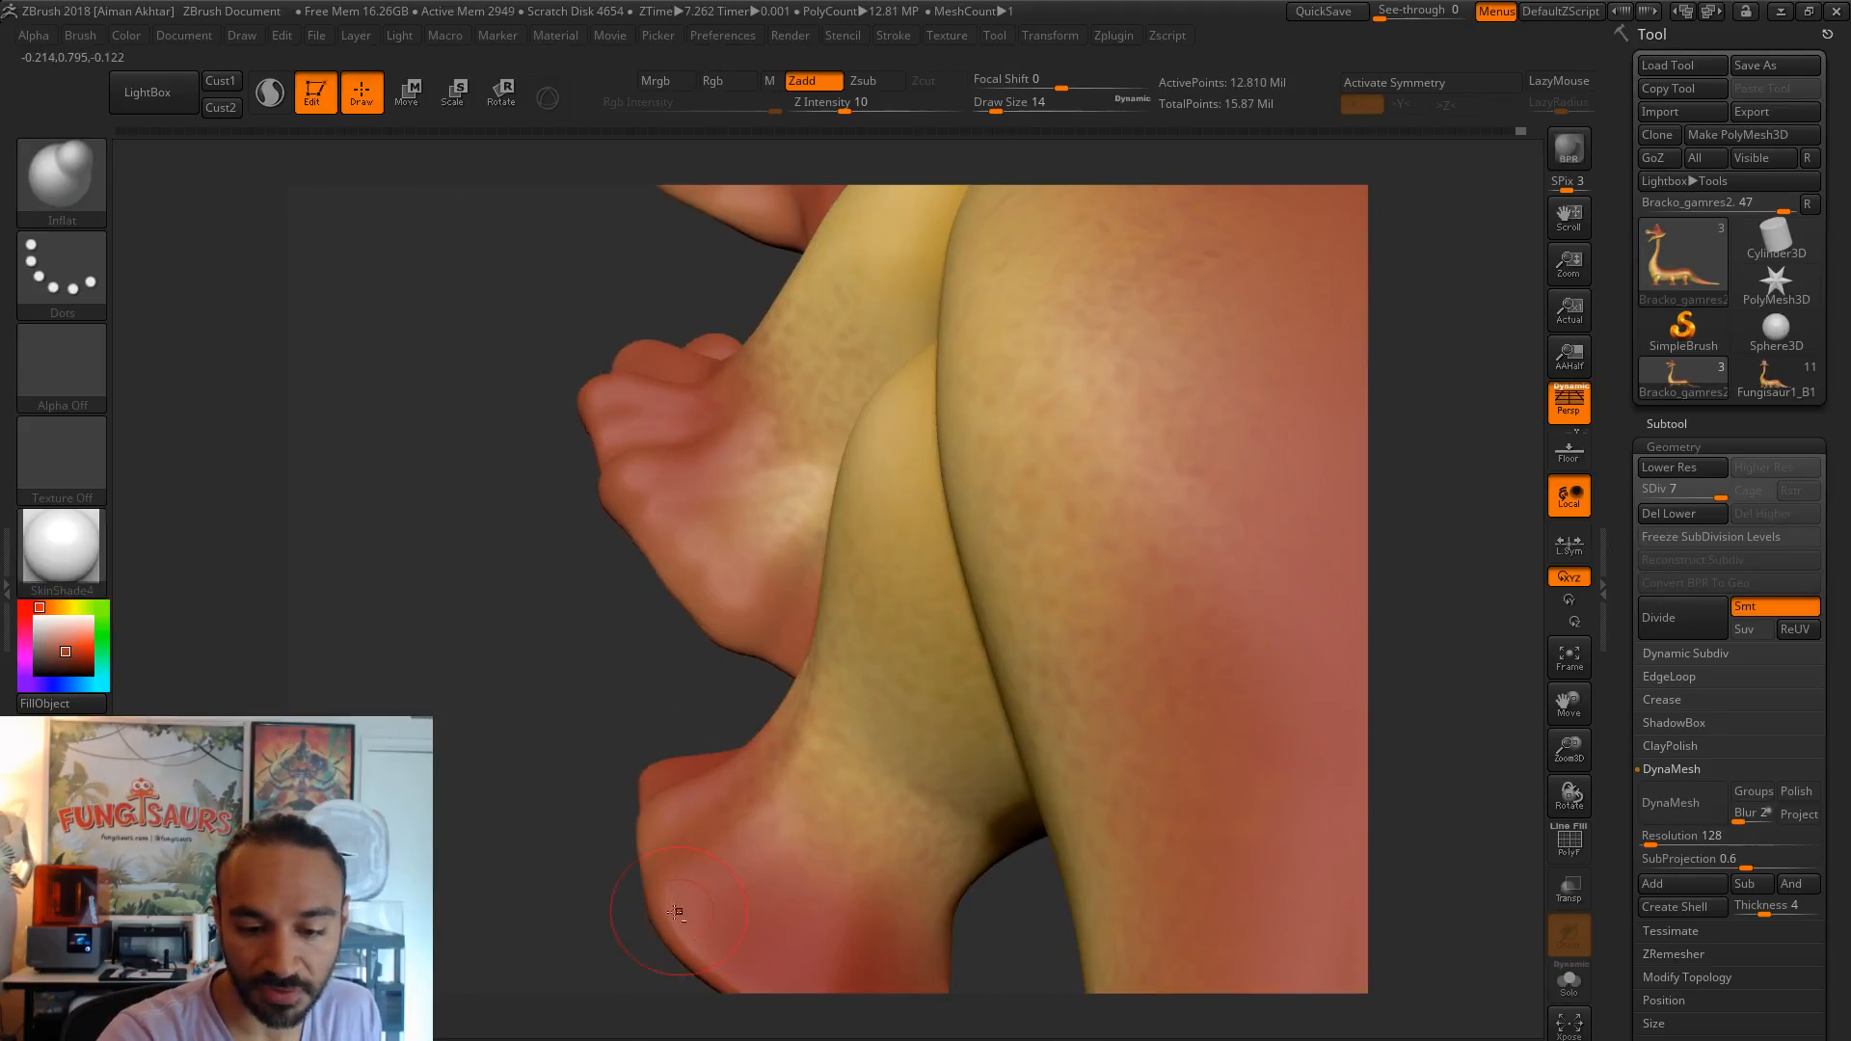
left_click_drag(569, 916, 718, 771)
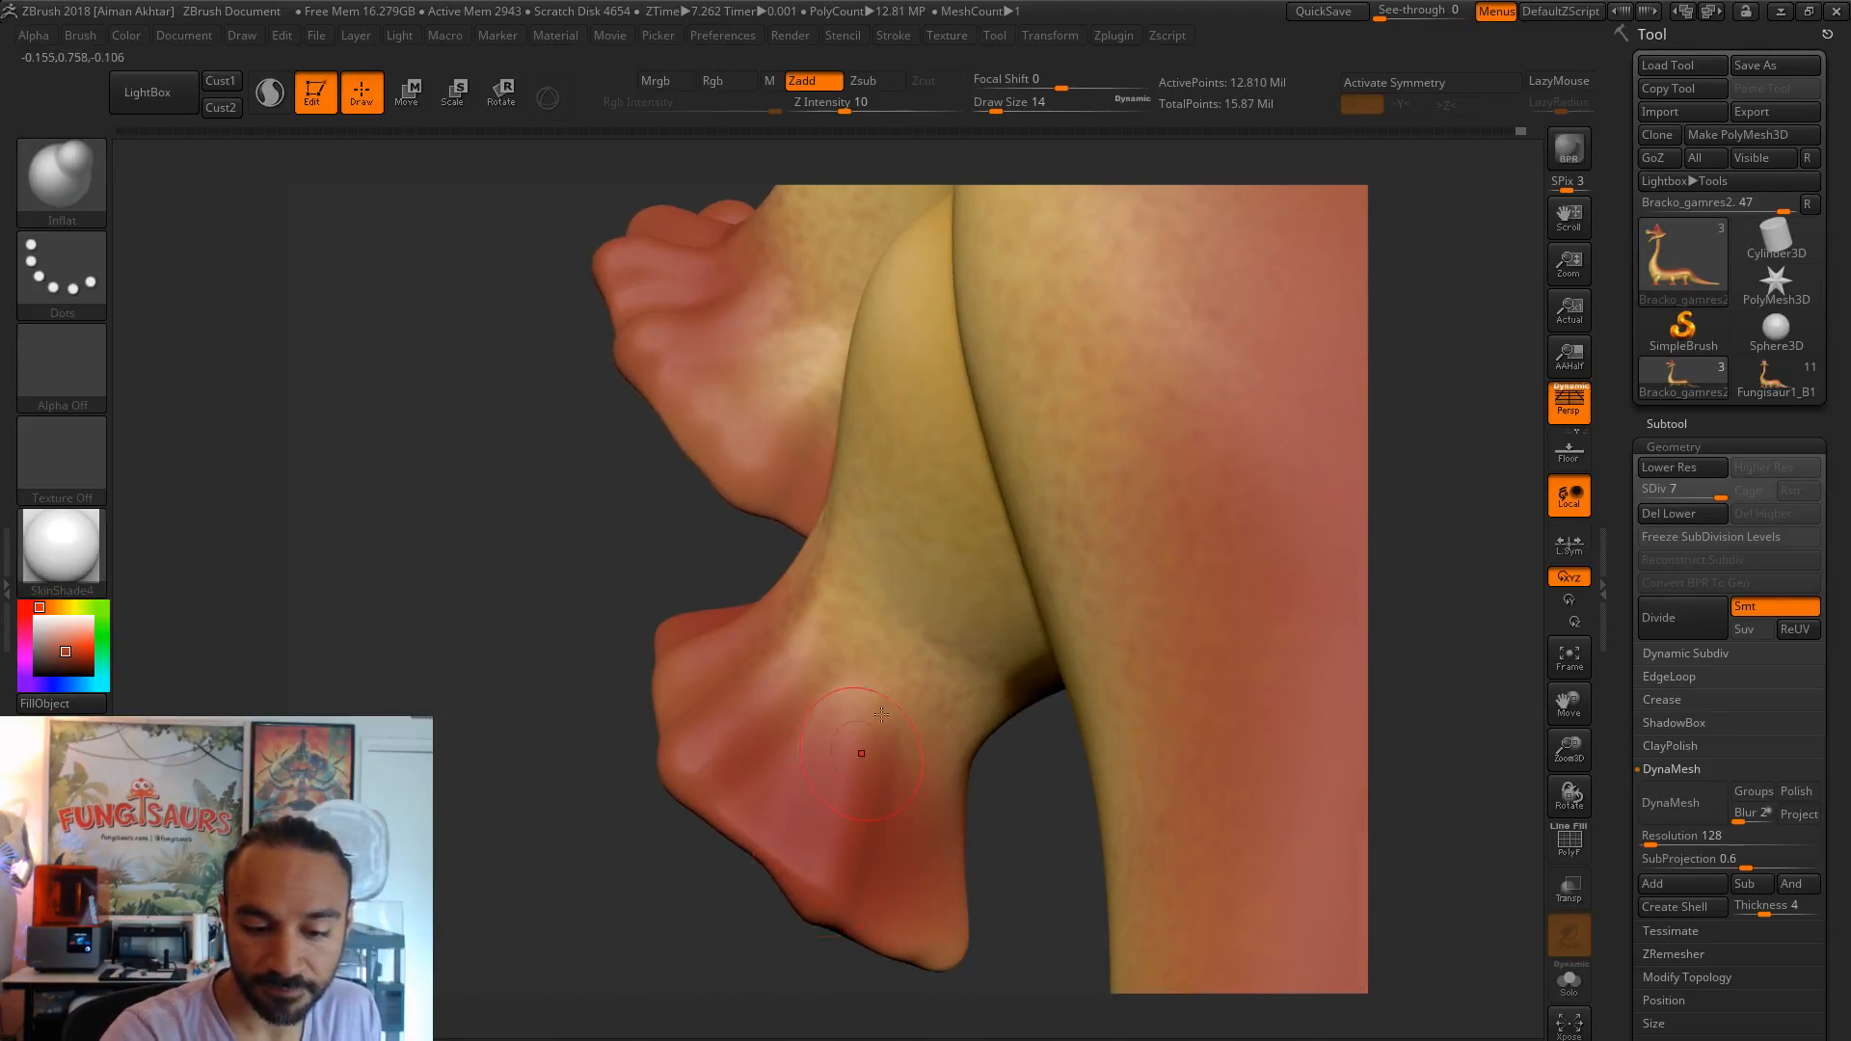
left_click_drag(927, 804, 901, 939)
left_click_drag(911, 838, 906, 945)
- Inflate ridges on the inner side of that hind foot
mouse_move(991, 860)
left_mouse_down()
mouse_move(882, 853)
mouse_move(857, 795)
mouse_move(816, 883)
mouse_move(868, 911)
mouse_move(1185, 806)
mouse_move(1050, 757)
left_mouse_up()
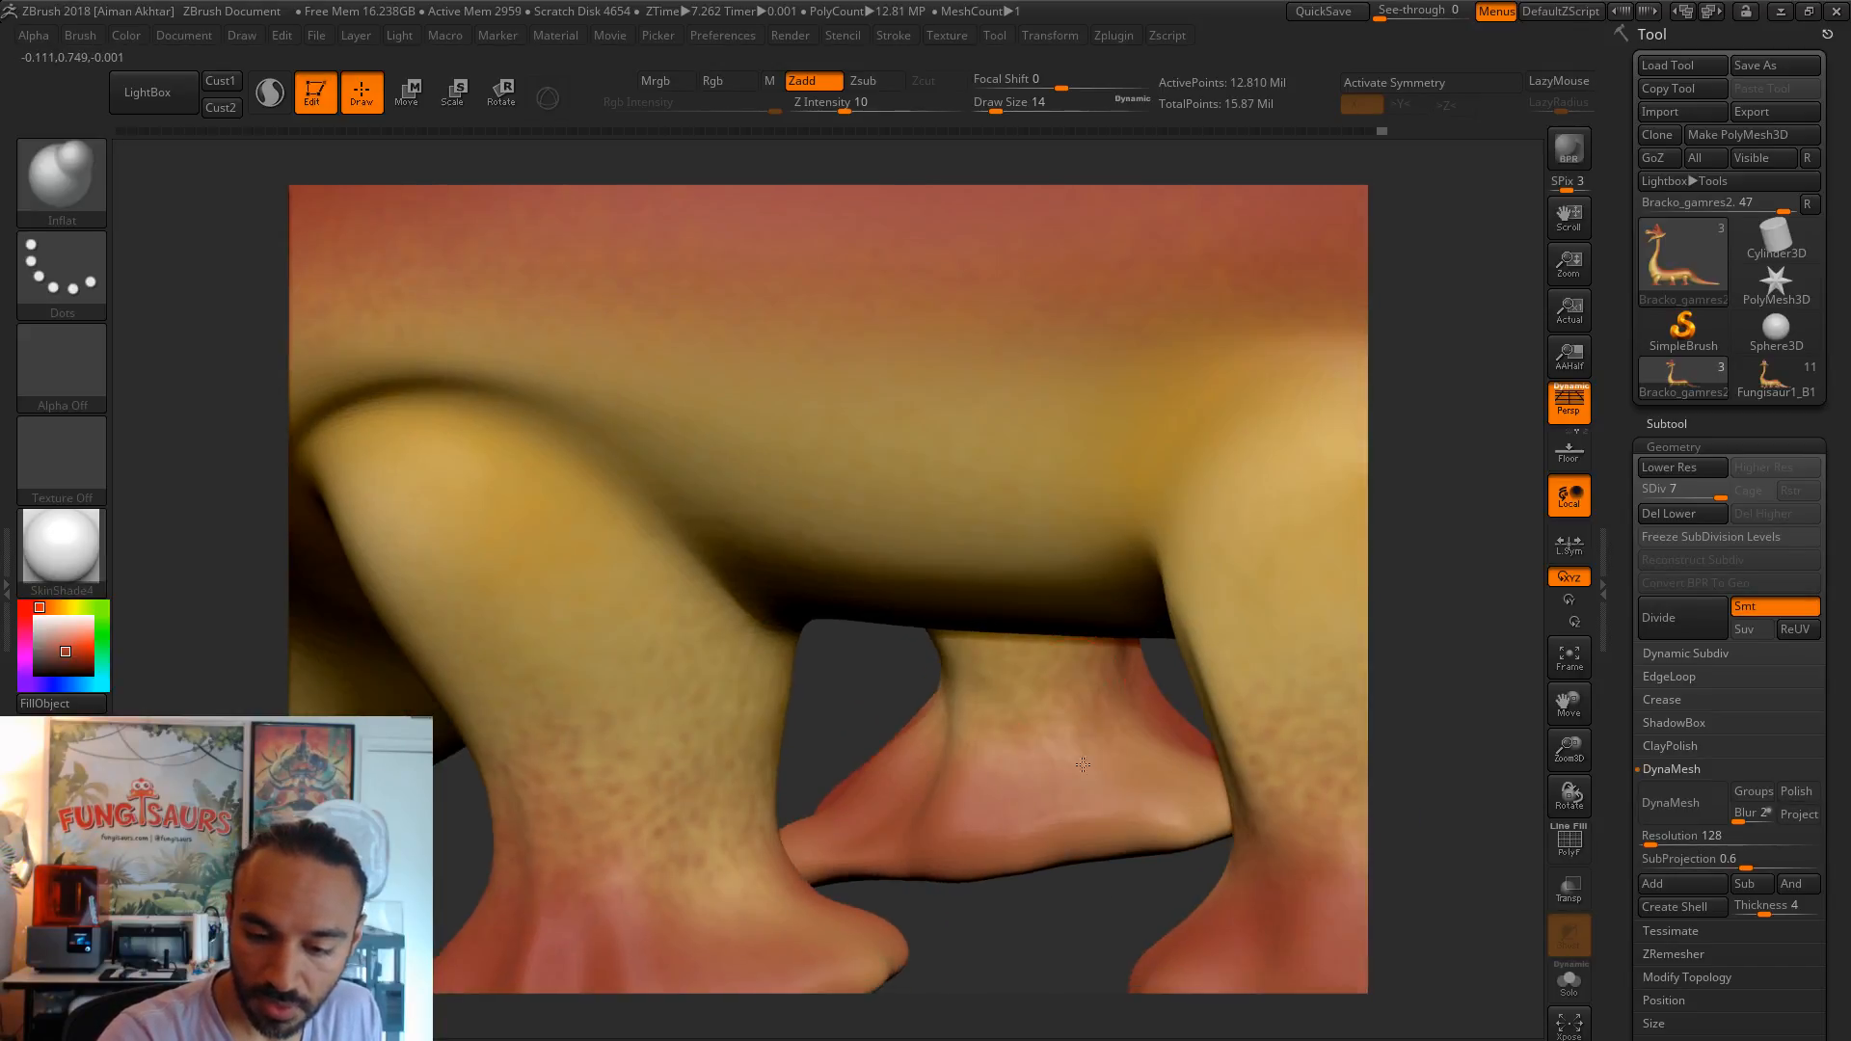
left_click_drag(1050, 900, 929, 674)
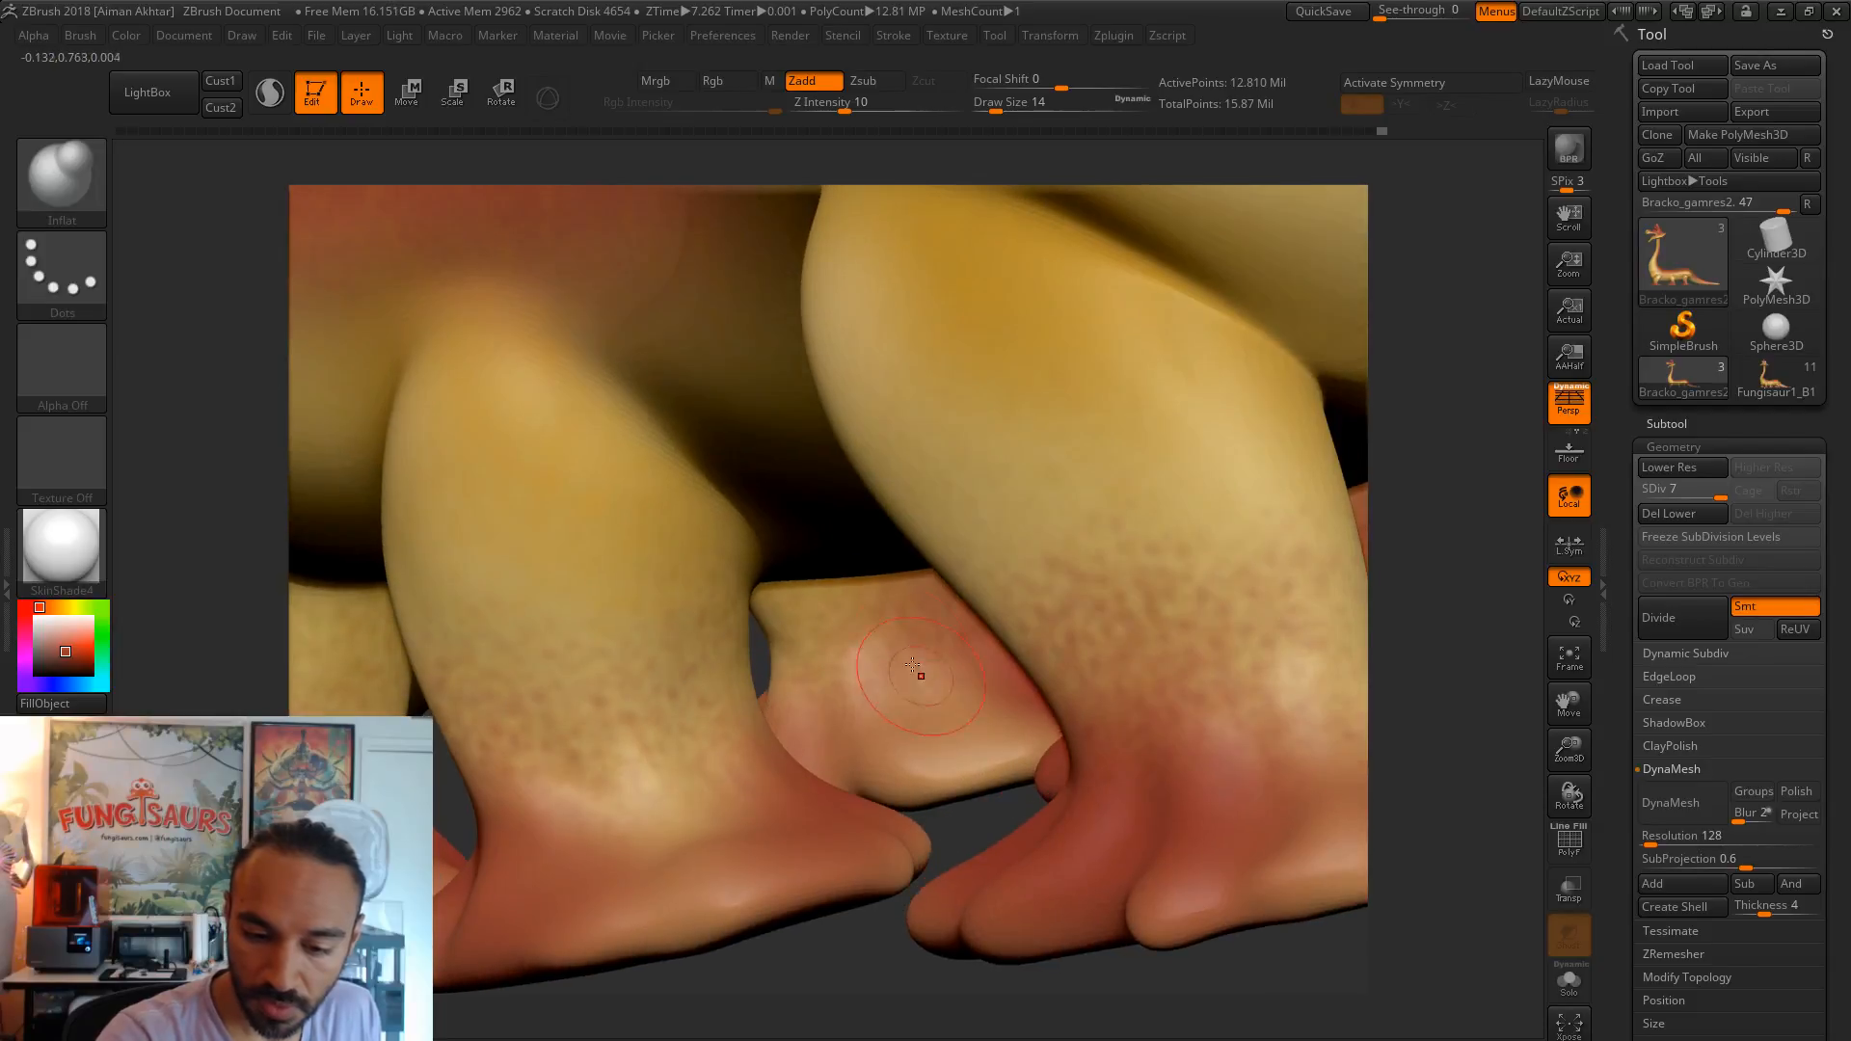
left_click_drag(1039, 1003, 942, 665)
left_click_drag(887, 806, 881, 809)
left_click_drag(914, 687, 913, 743)
- Smooth the hind foot's toes and refine the ridges on its outer side
left_click_drag(991, 661, 981, 711, "shift")
left_click_drag(991, 875, 1122, 734, "alt")
left_click_drag(1018, 636, 1006, 665, "shift")
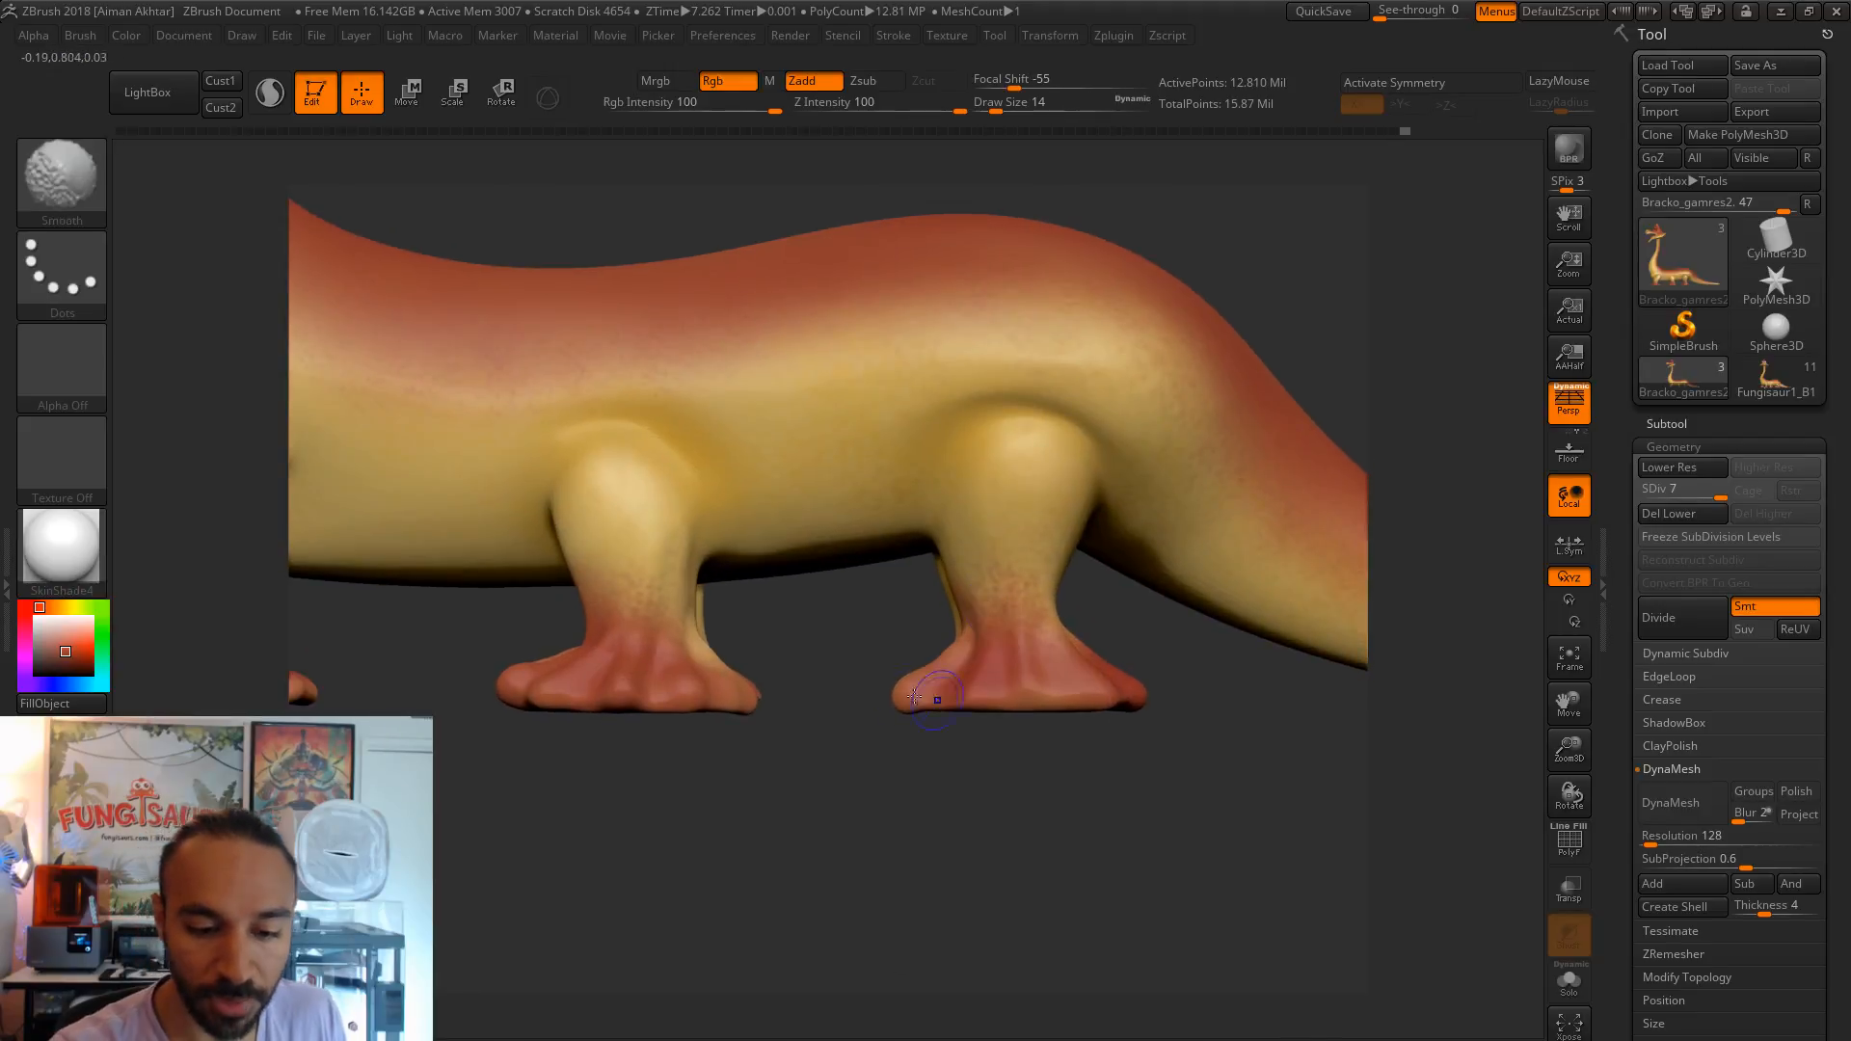
left_click_drag(966, 738, 993, 675)
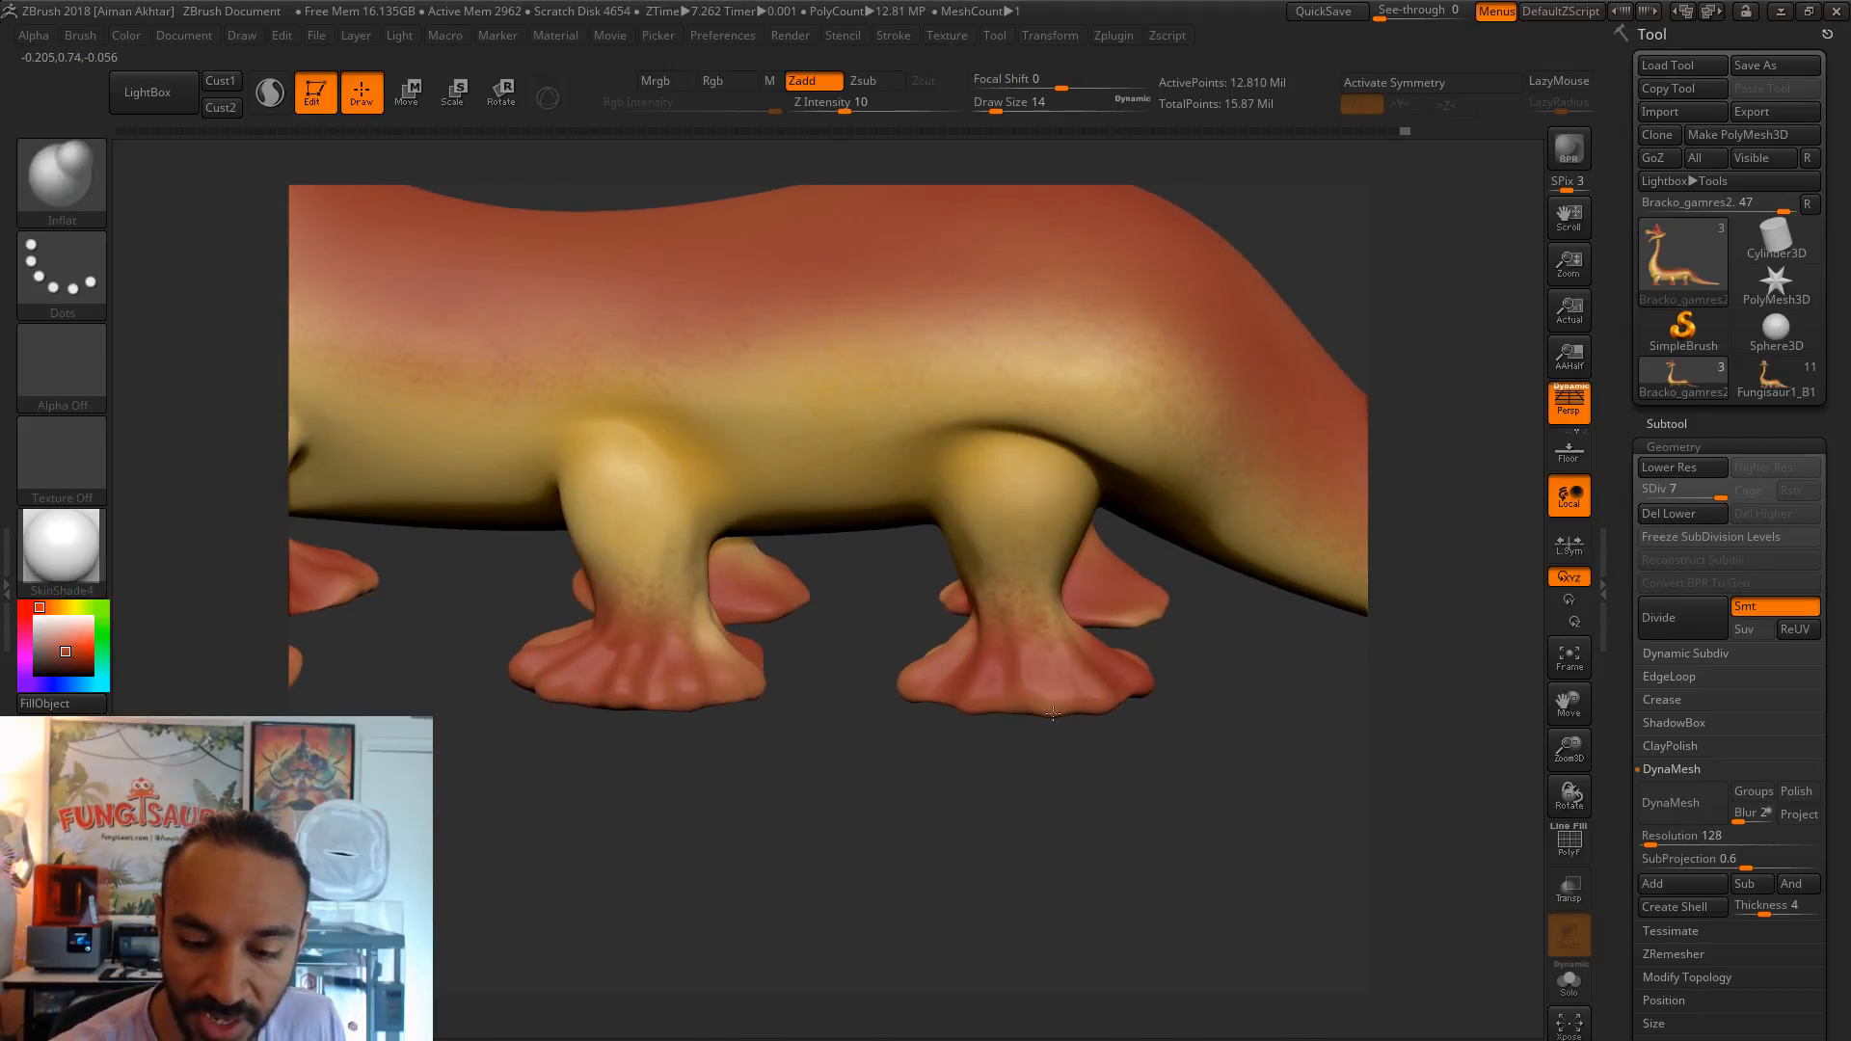
left_click_drag(1126, 763, 1056, 626)
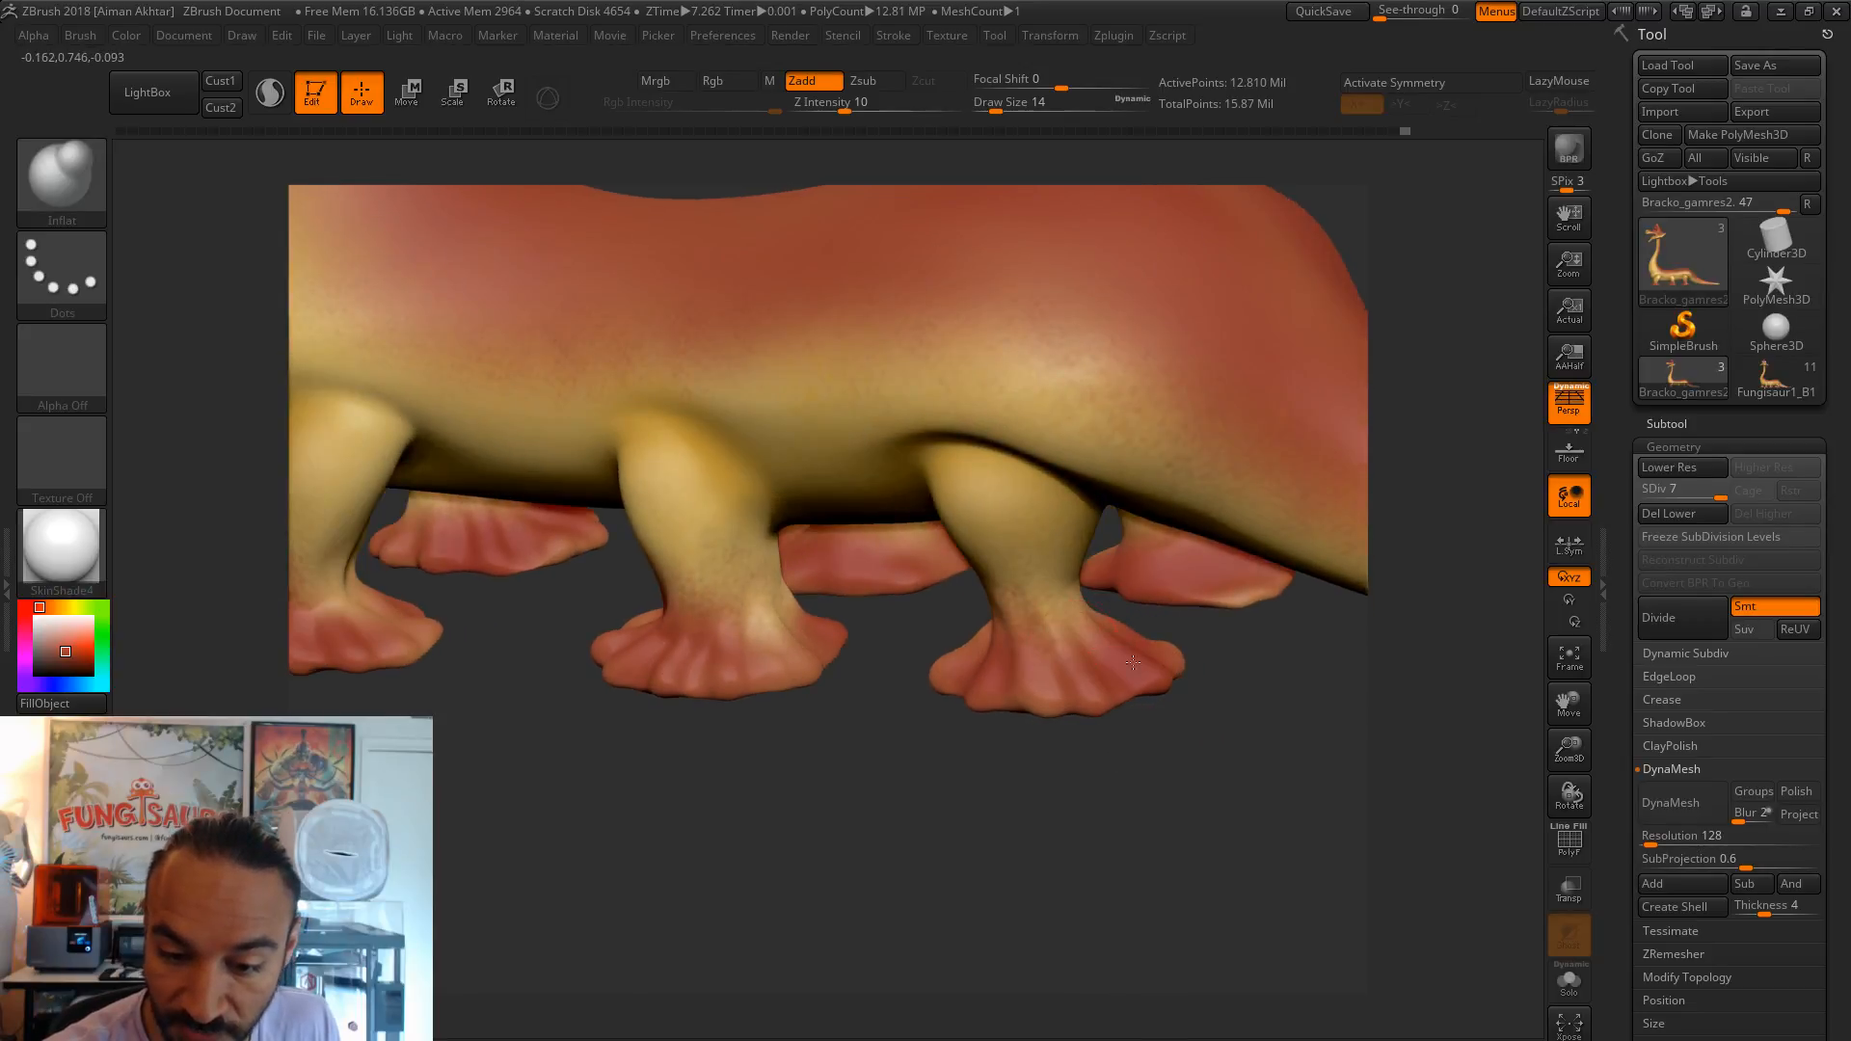
left_click_drag(1172, 722, 1006, 617)
- Set the Inflat brush's draw size to 17 for work on the opposite side's feet
mouse_move(1103, 759)
left_mouse_down("alt")
mouse_move(1137, 755)
mouse_move(1003, 723)
mouse_move(1139, 790)
mouse_move(1119, 777)
mouse_move(1153, 772)
mouse_move(886, 777)
mouse_move(1122, 783)
mouse_move(1082, 810)
mouse_move(943, 807)
mouse_move(969, 733)
mouse_move(948, 648)
mouse_move(1160, 678)
mouse_move(1153, 712)
mouse_move(1004, 778)
mouse_move(1008, 795)
mouse_move(836, 651)
left_mouse_up("alt")
left_click_drag(1066, 793, 1099, 858, "alt")
key("s")
left_click(1084, 696)
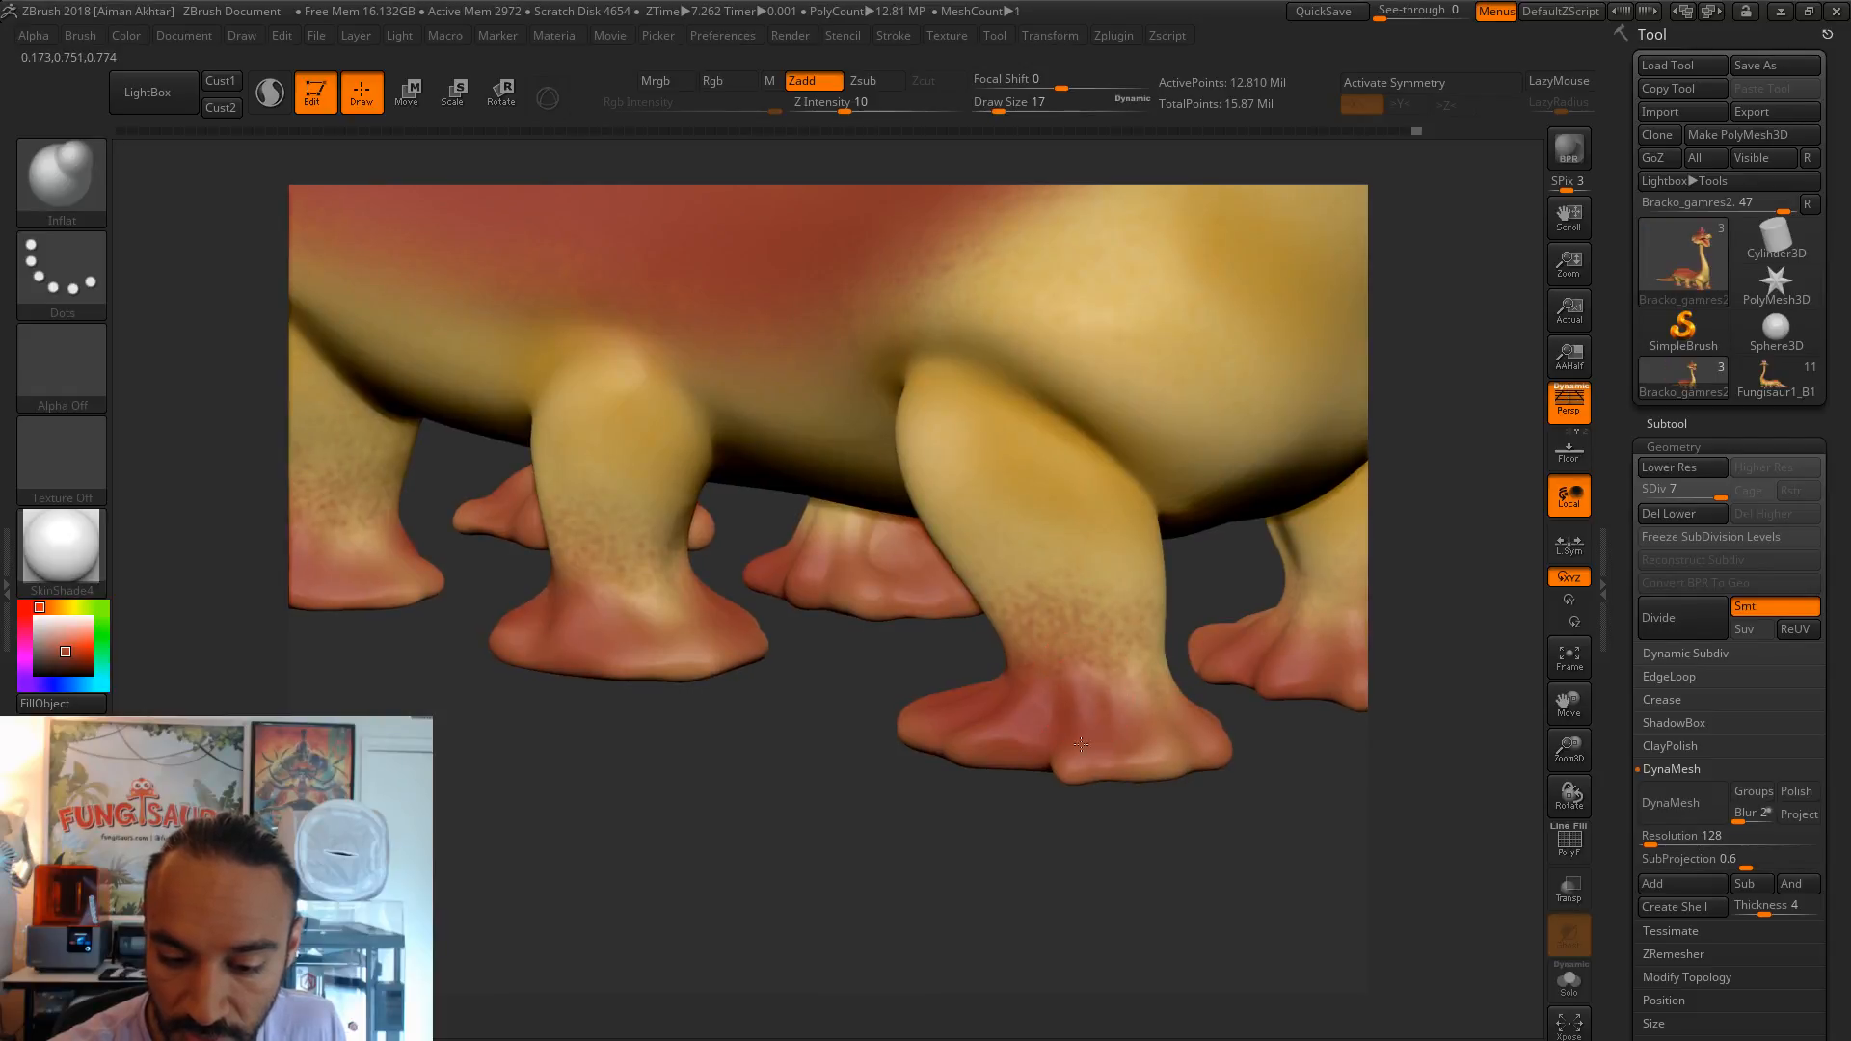
left_click_drag(1162, 801, 891, 829)
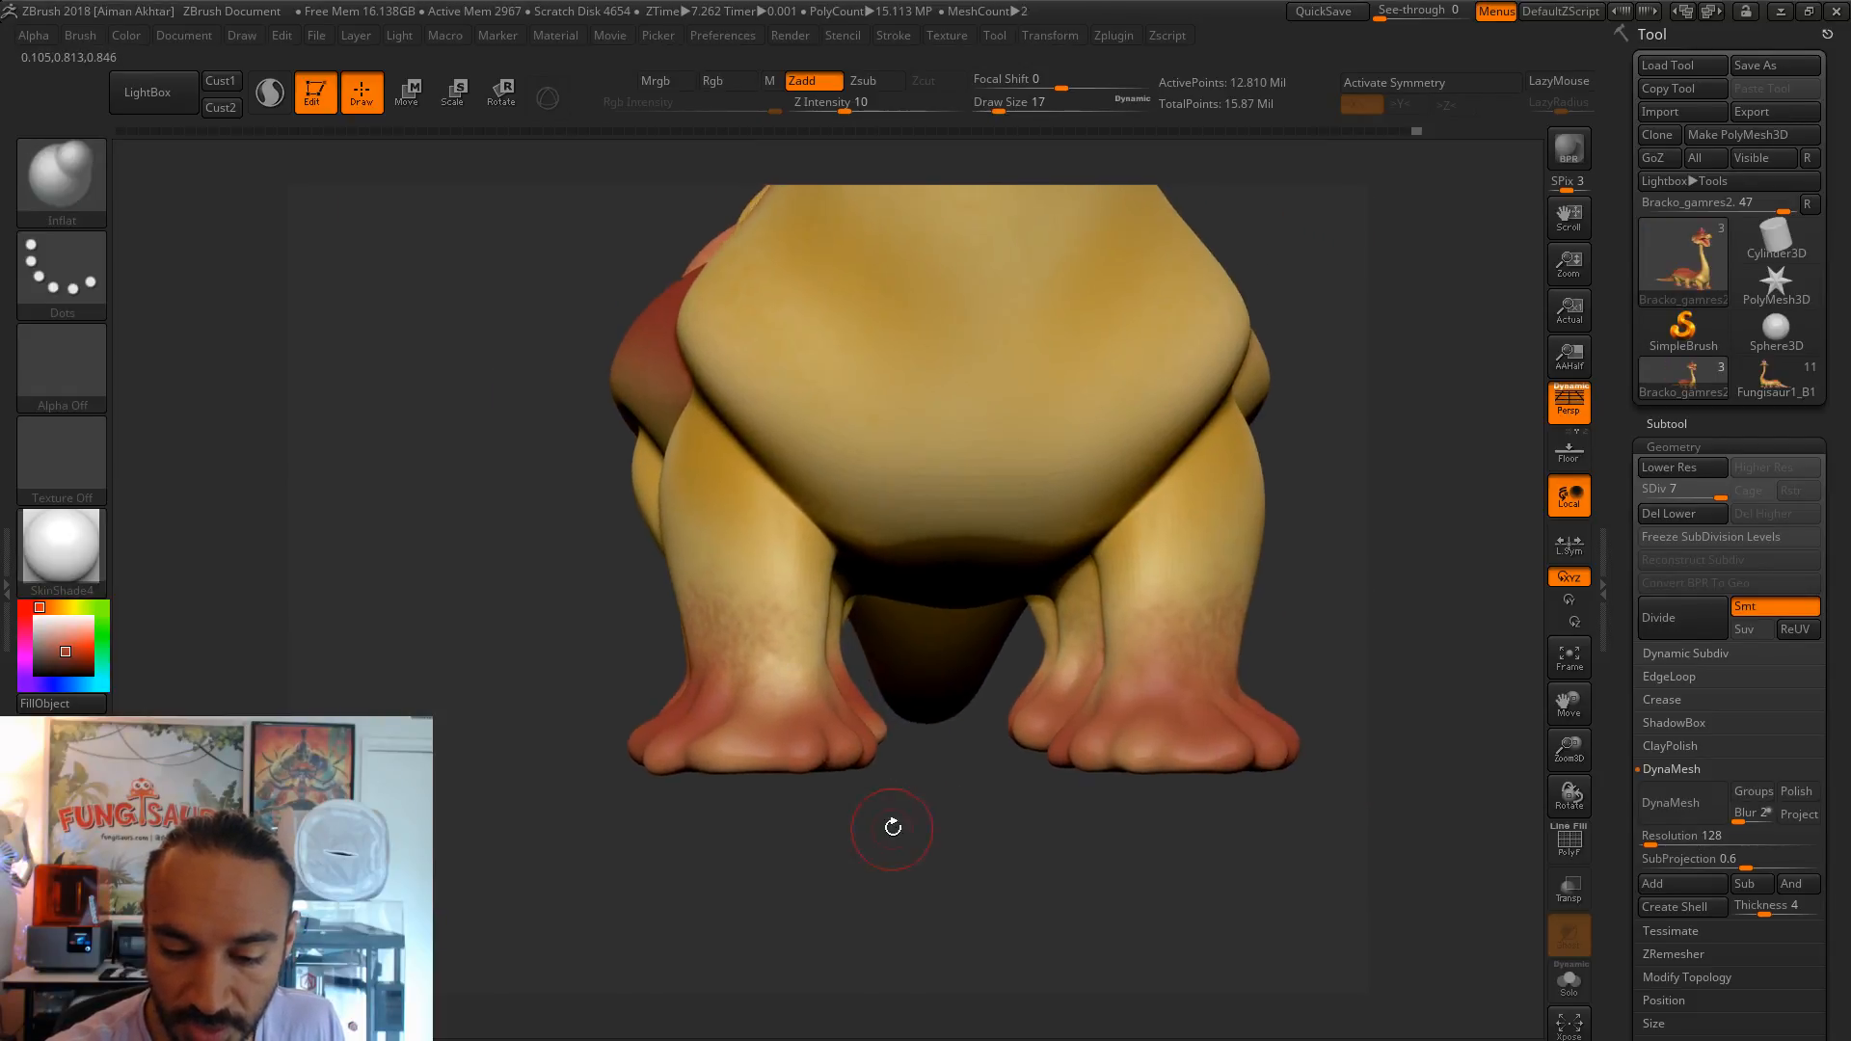
key("b")
key("m")
key("v")
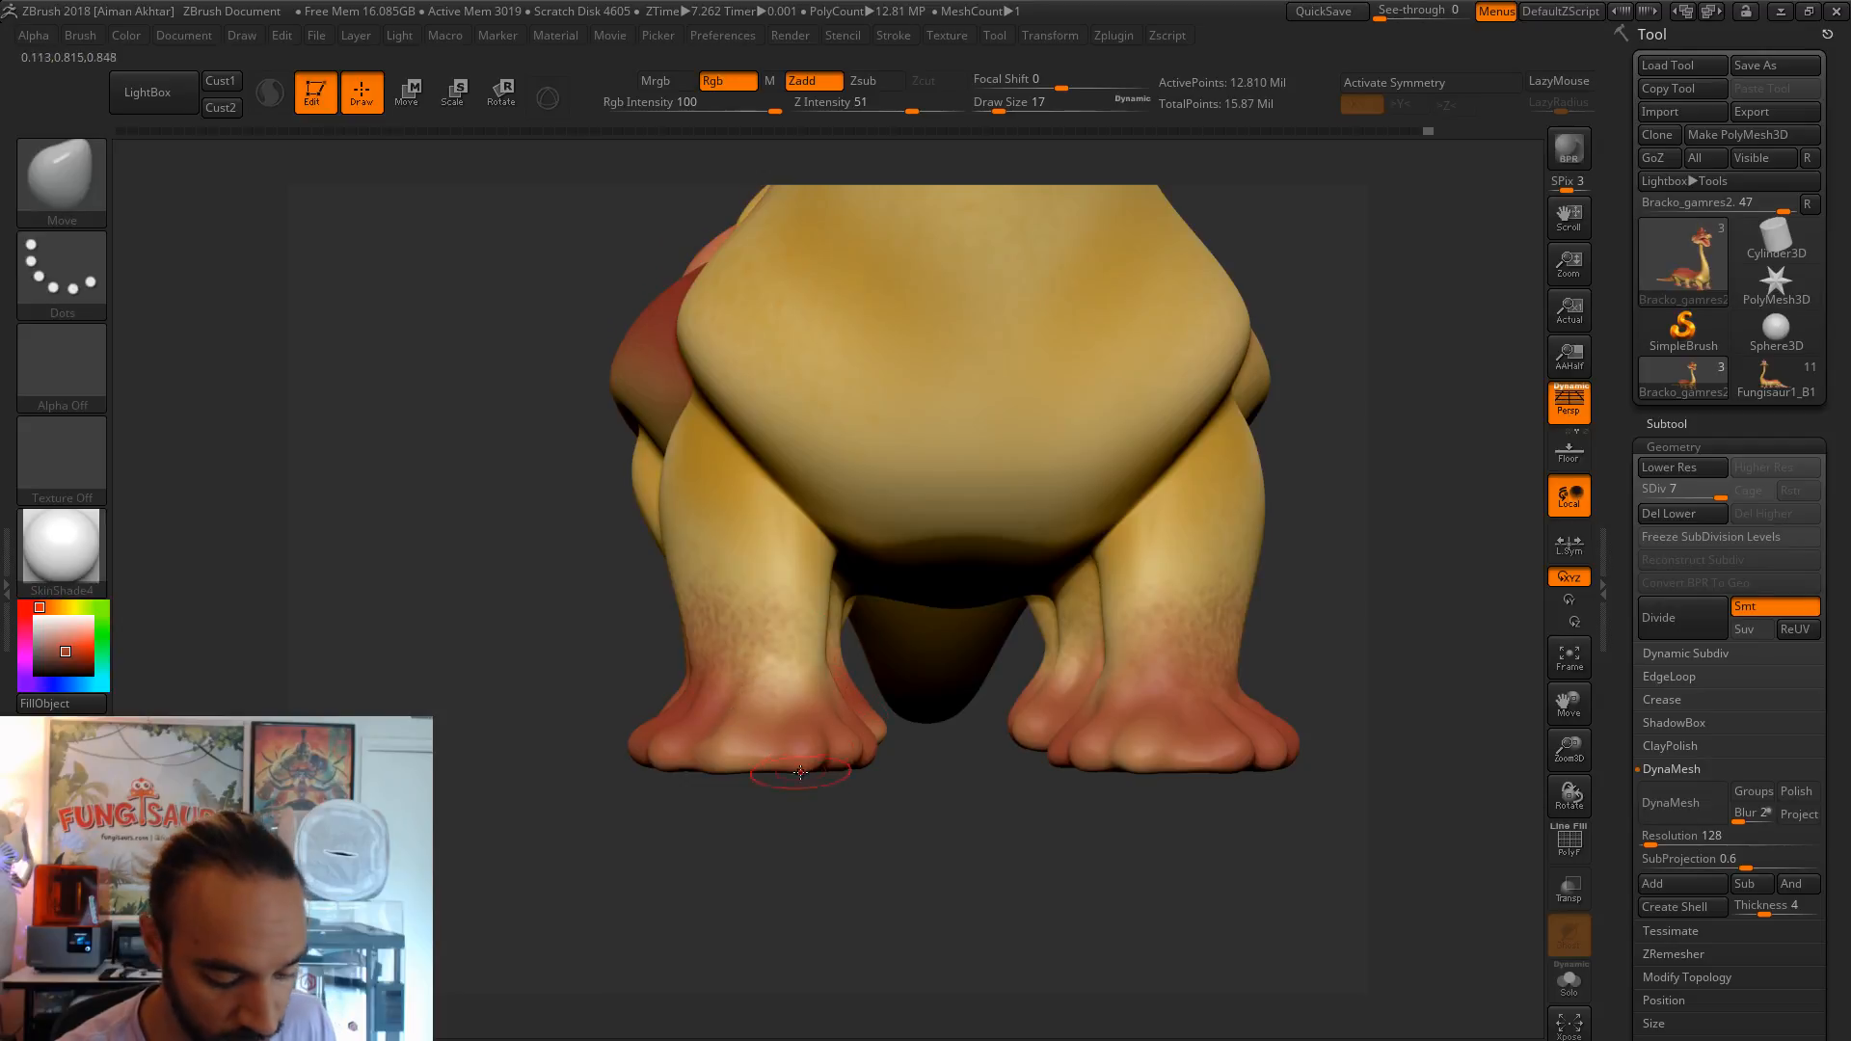
key("b")
key("i")
key("n")
key("s")
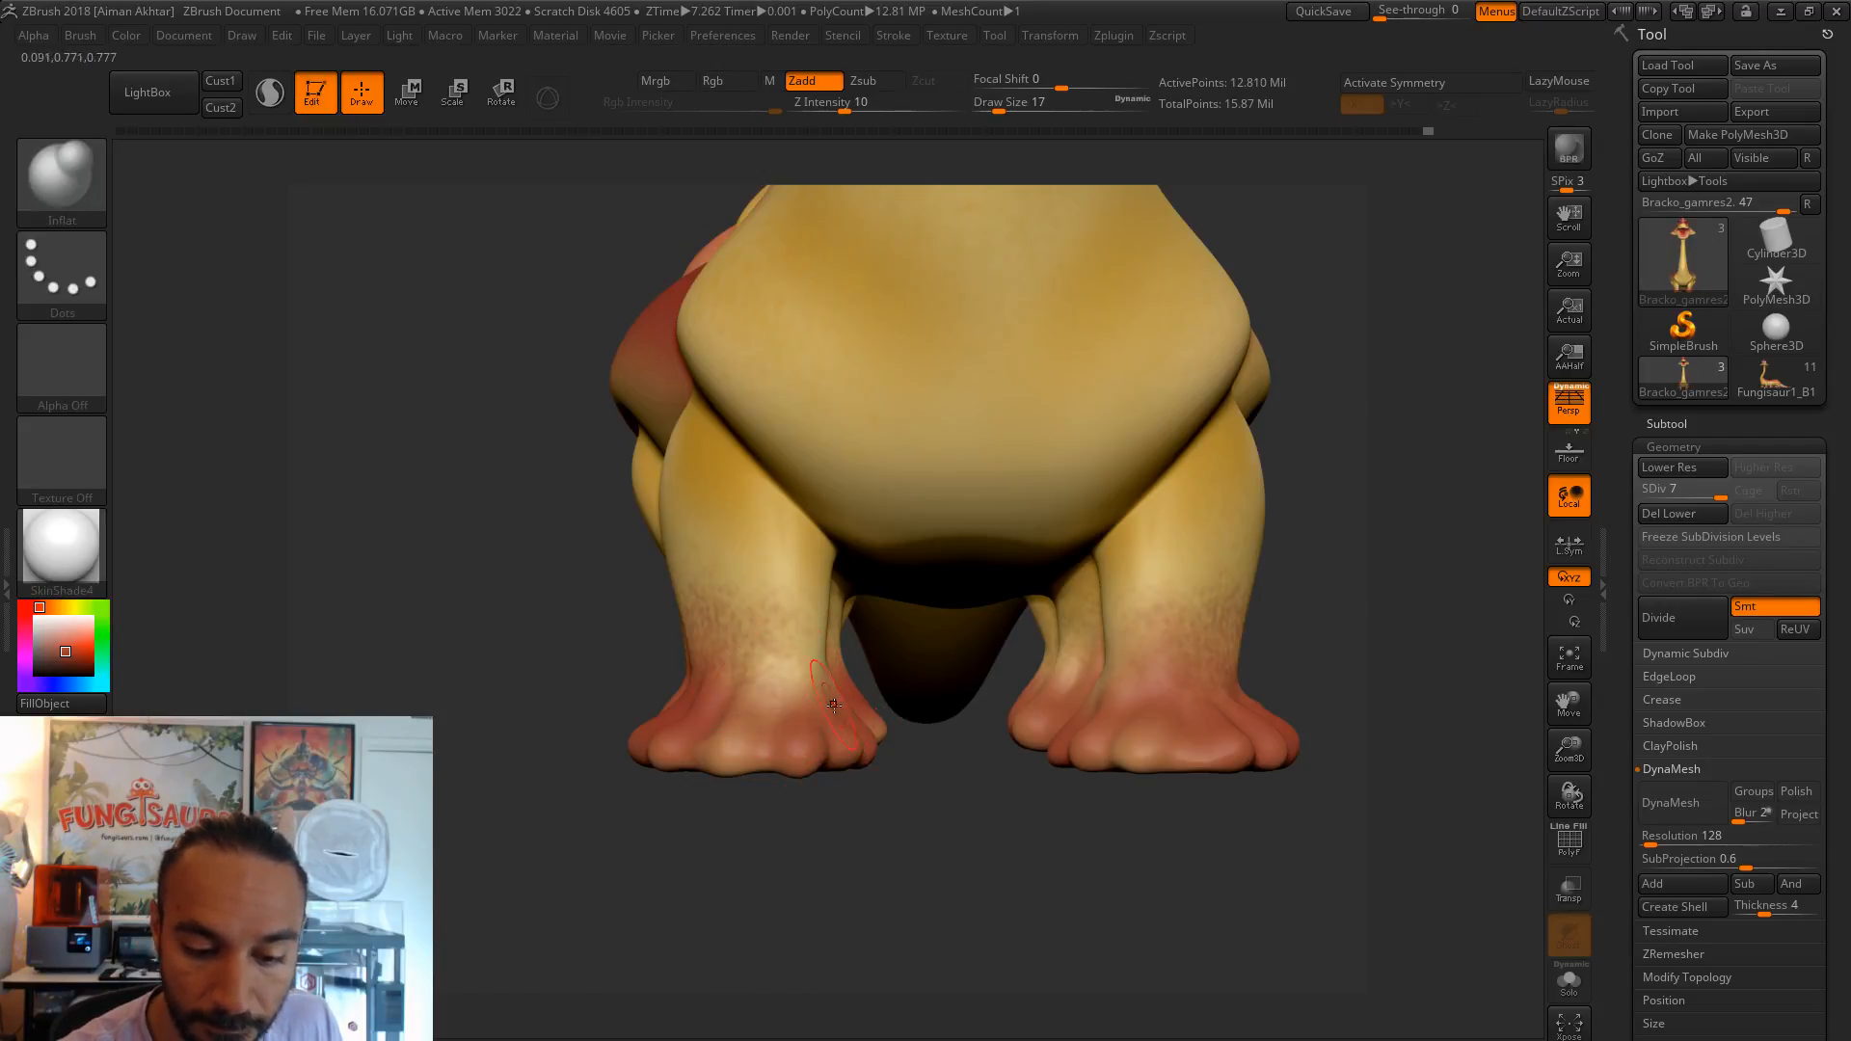
- Puff out the toes and rims of the creature's red feet with the Inflat brush at draw size 17
left_click_drag(851, 799, 1093, 847)
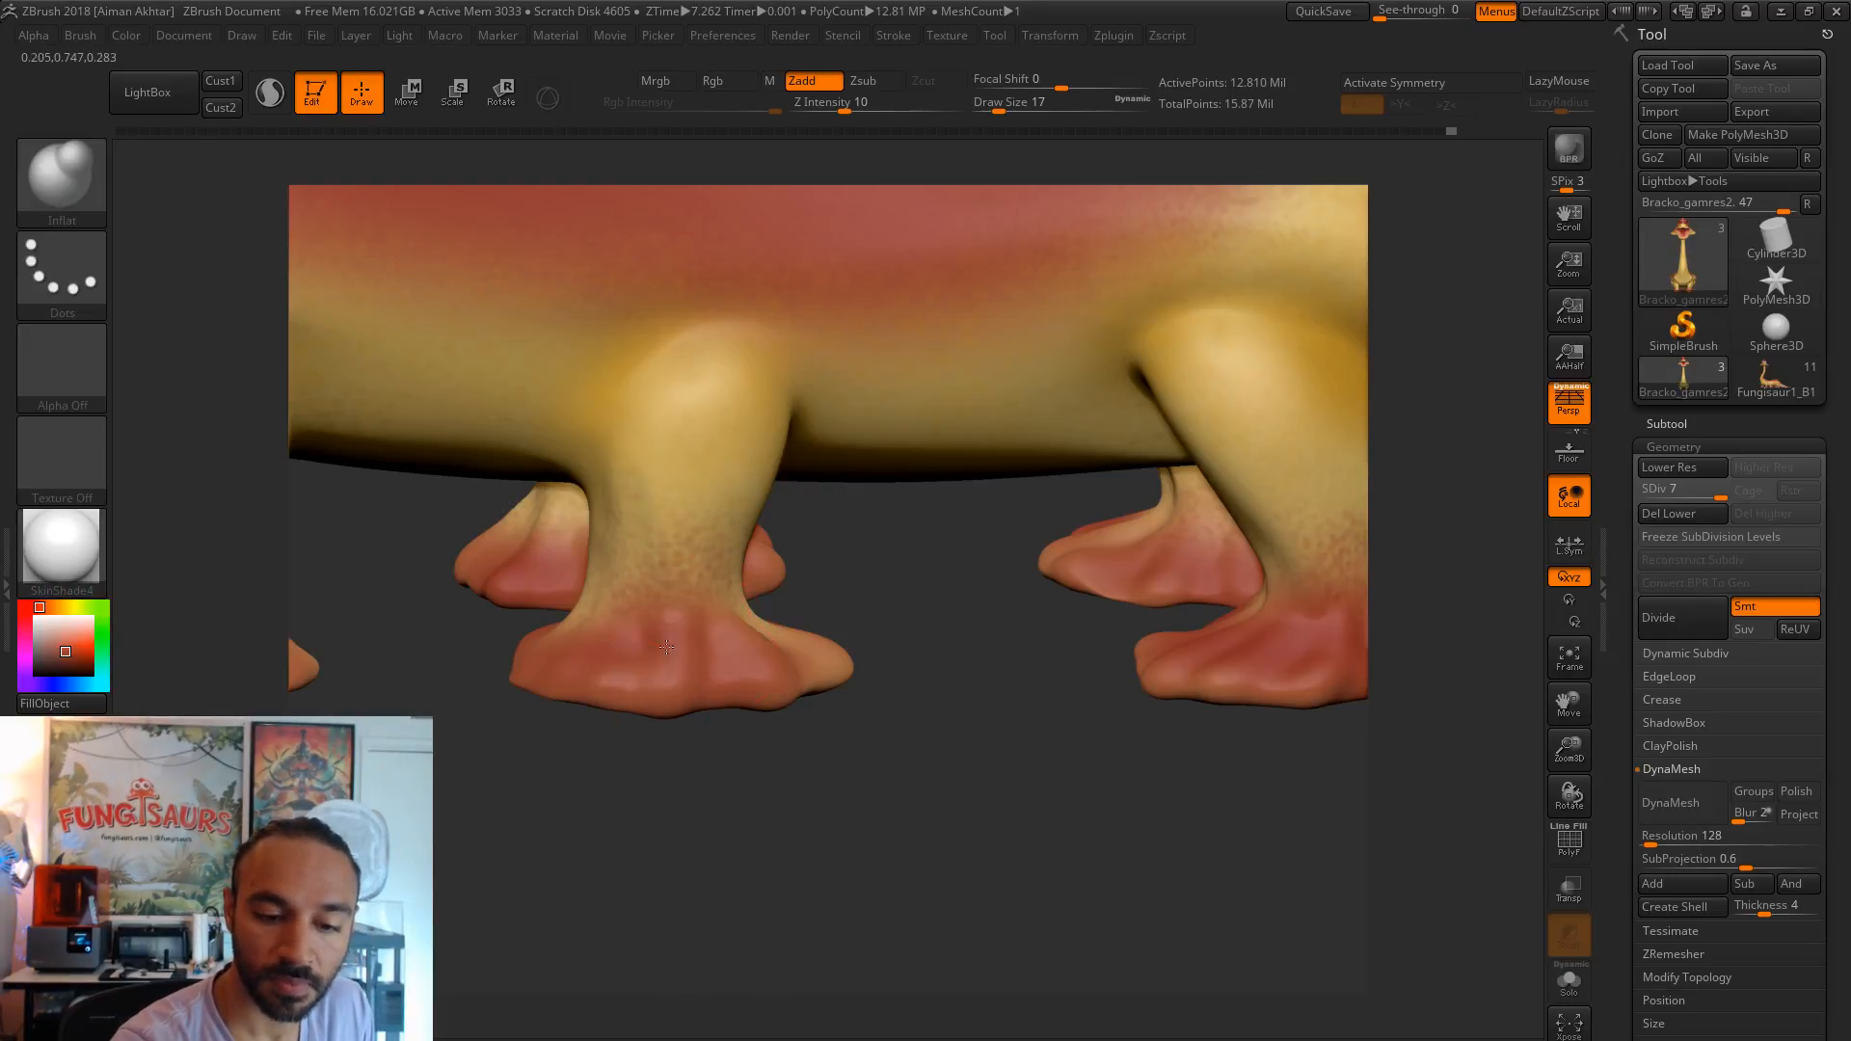
left_click_drag(674, 777, 570, 622)
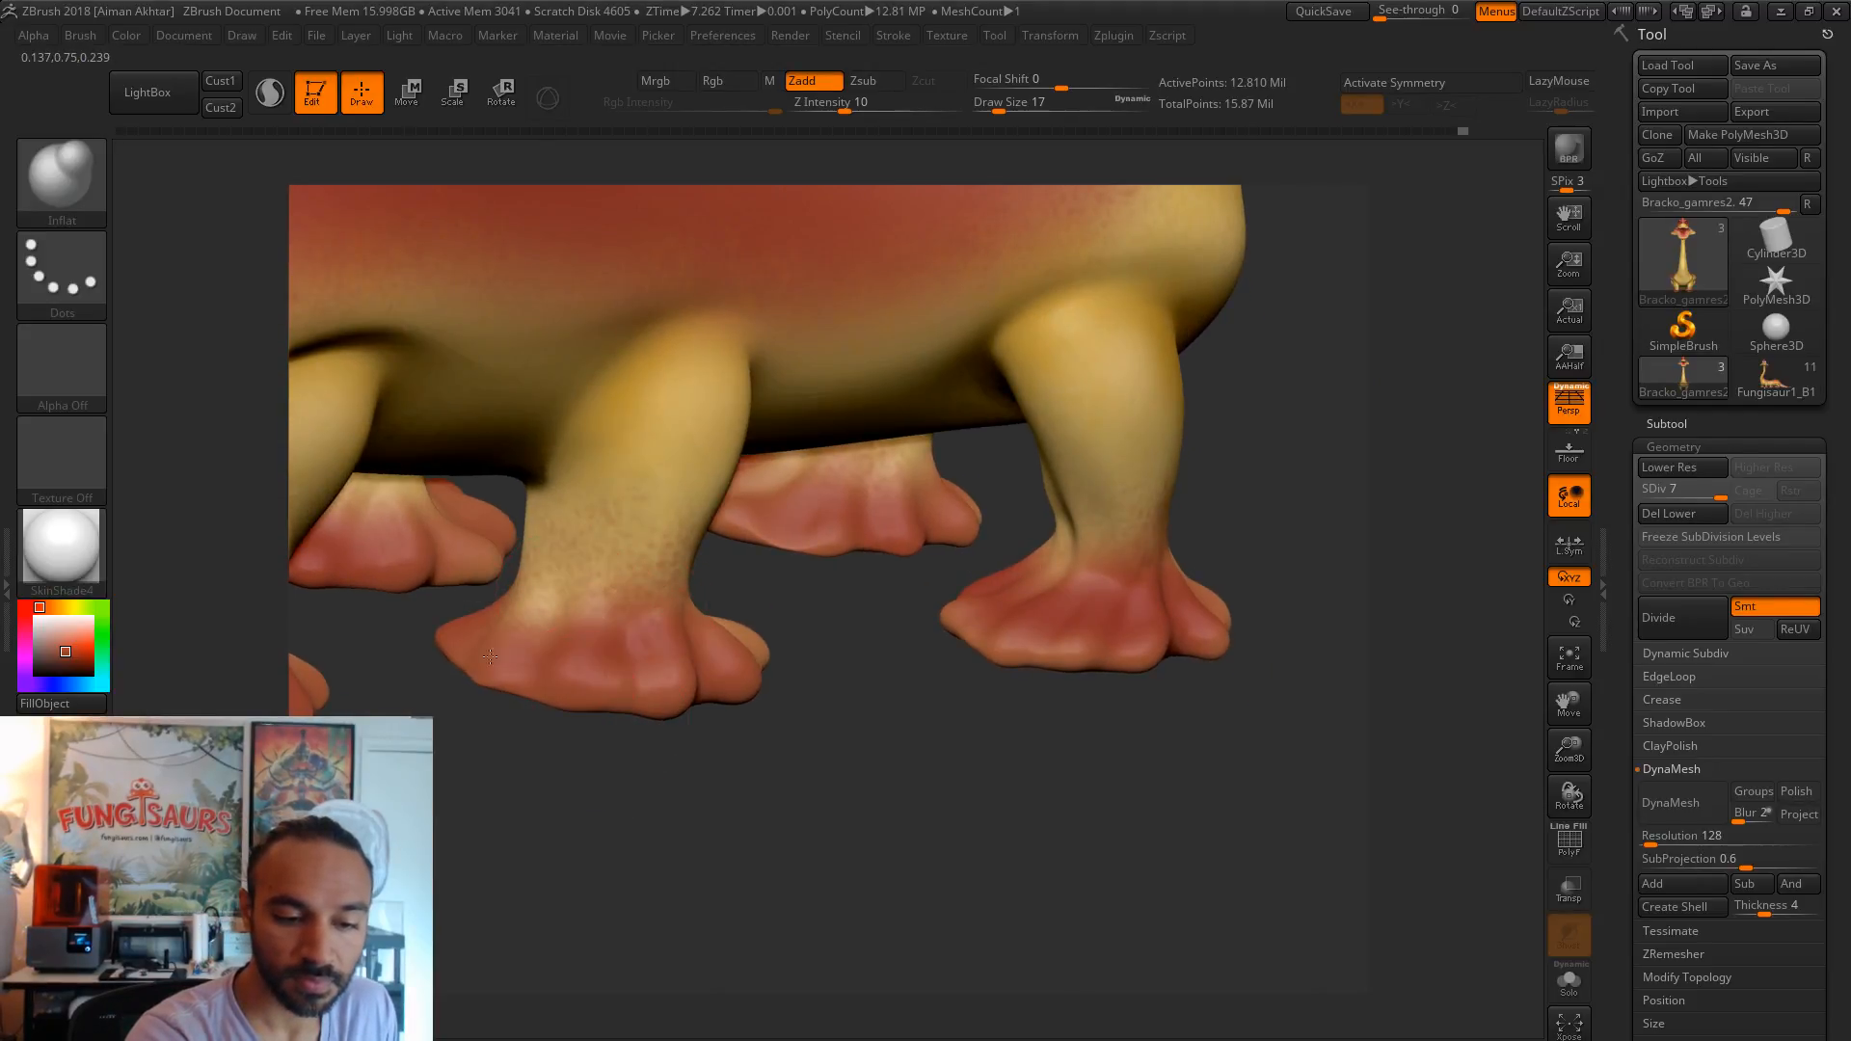
mouse_move(483, 769)
left_mouse_down()
mouse_move(903, 818)
mouse_move(656, 829)
mouse_move(541, 735)
mouse_move(488, 625)
left_mouse_up()
left_click_drag(615, 815, 443, 566)
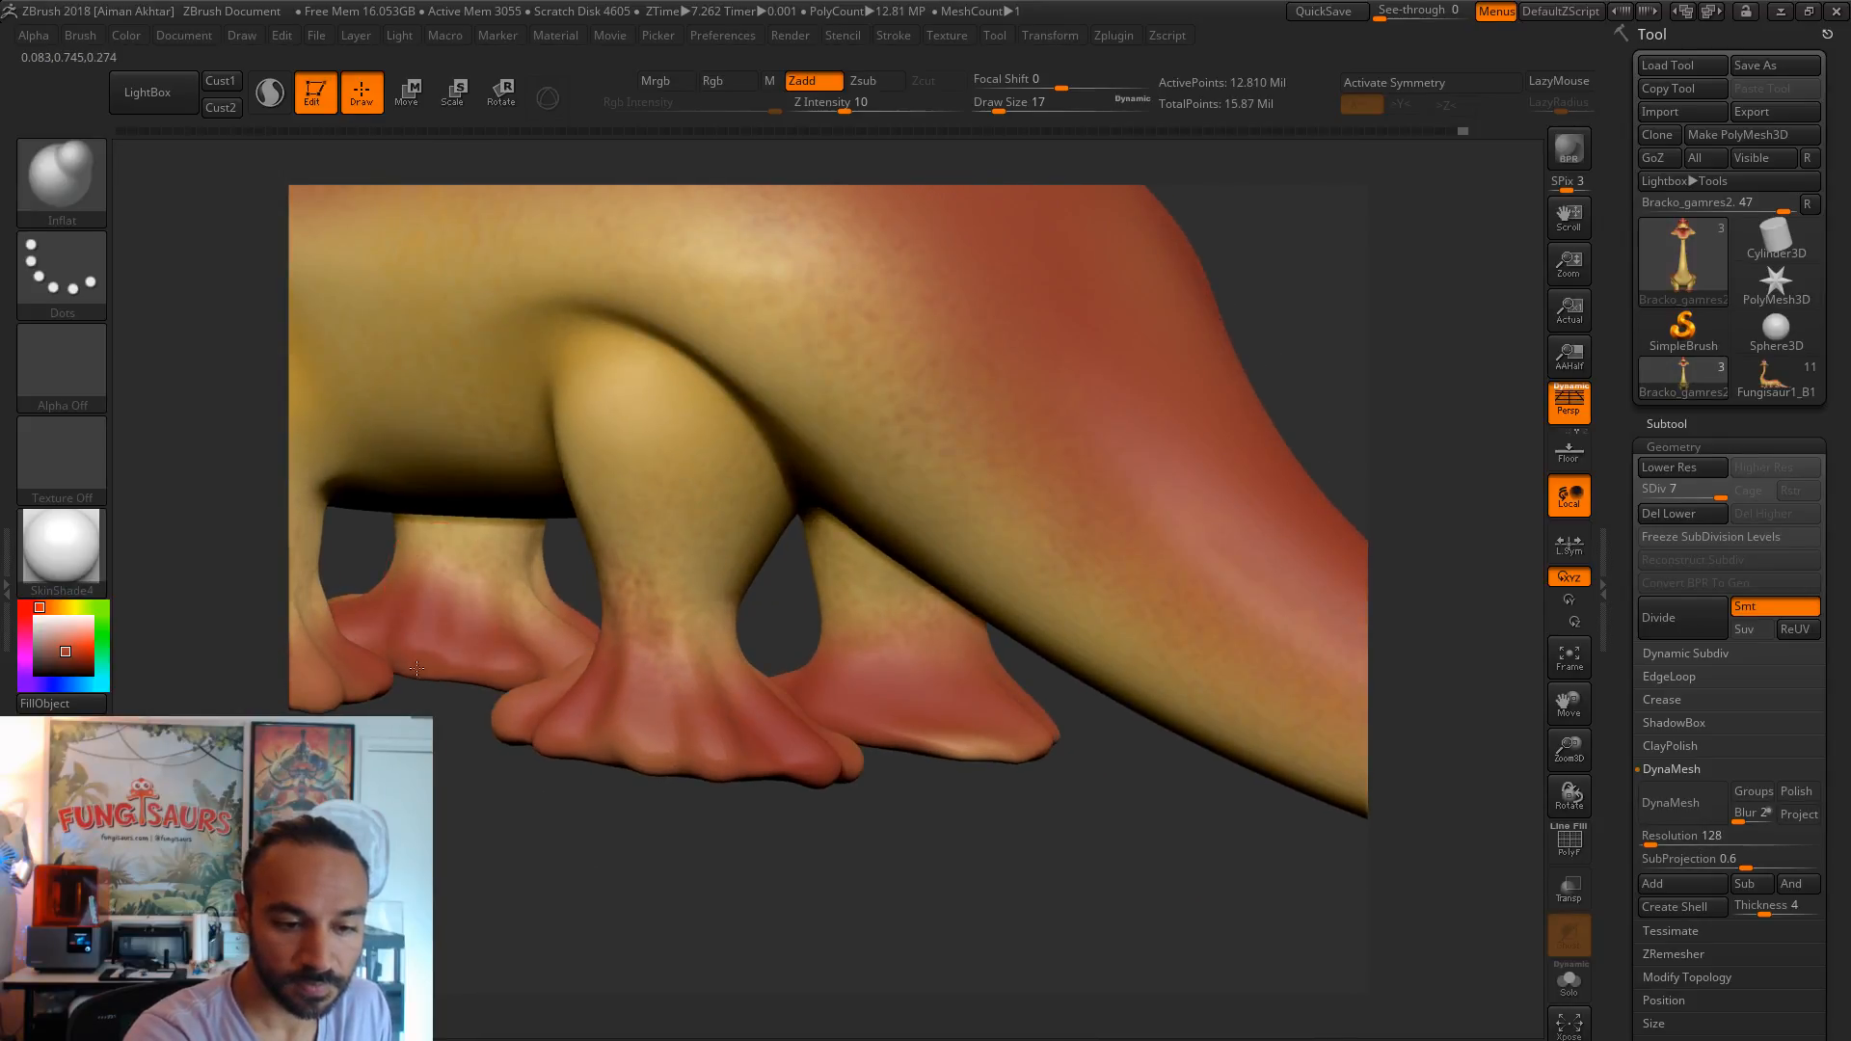
left_click_drag(446, 772, 498, 636)
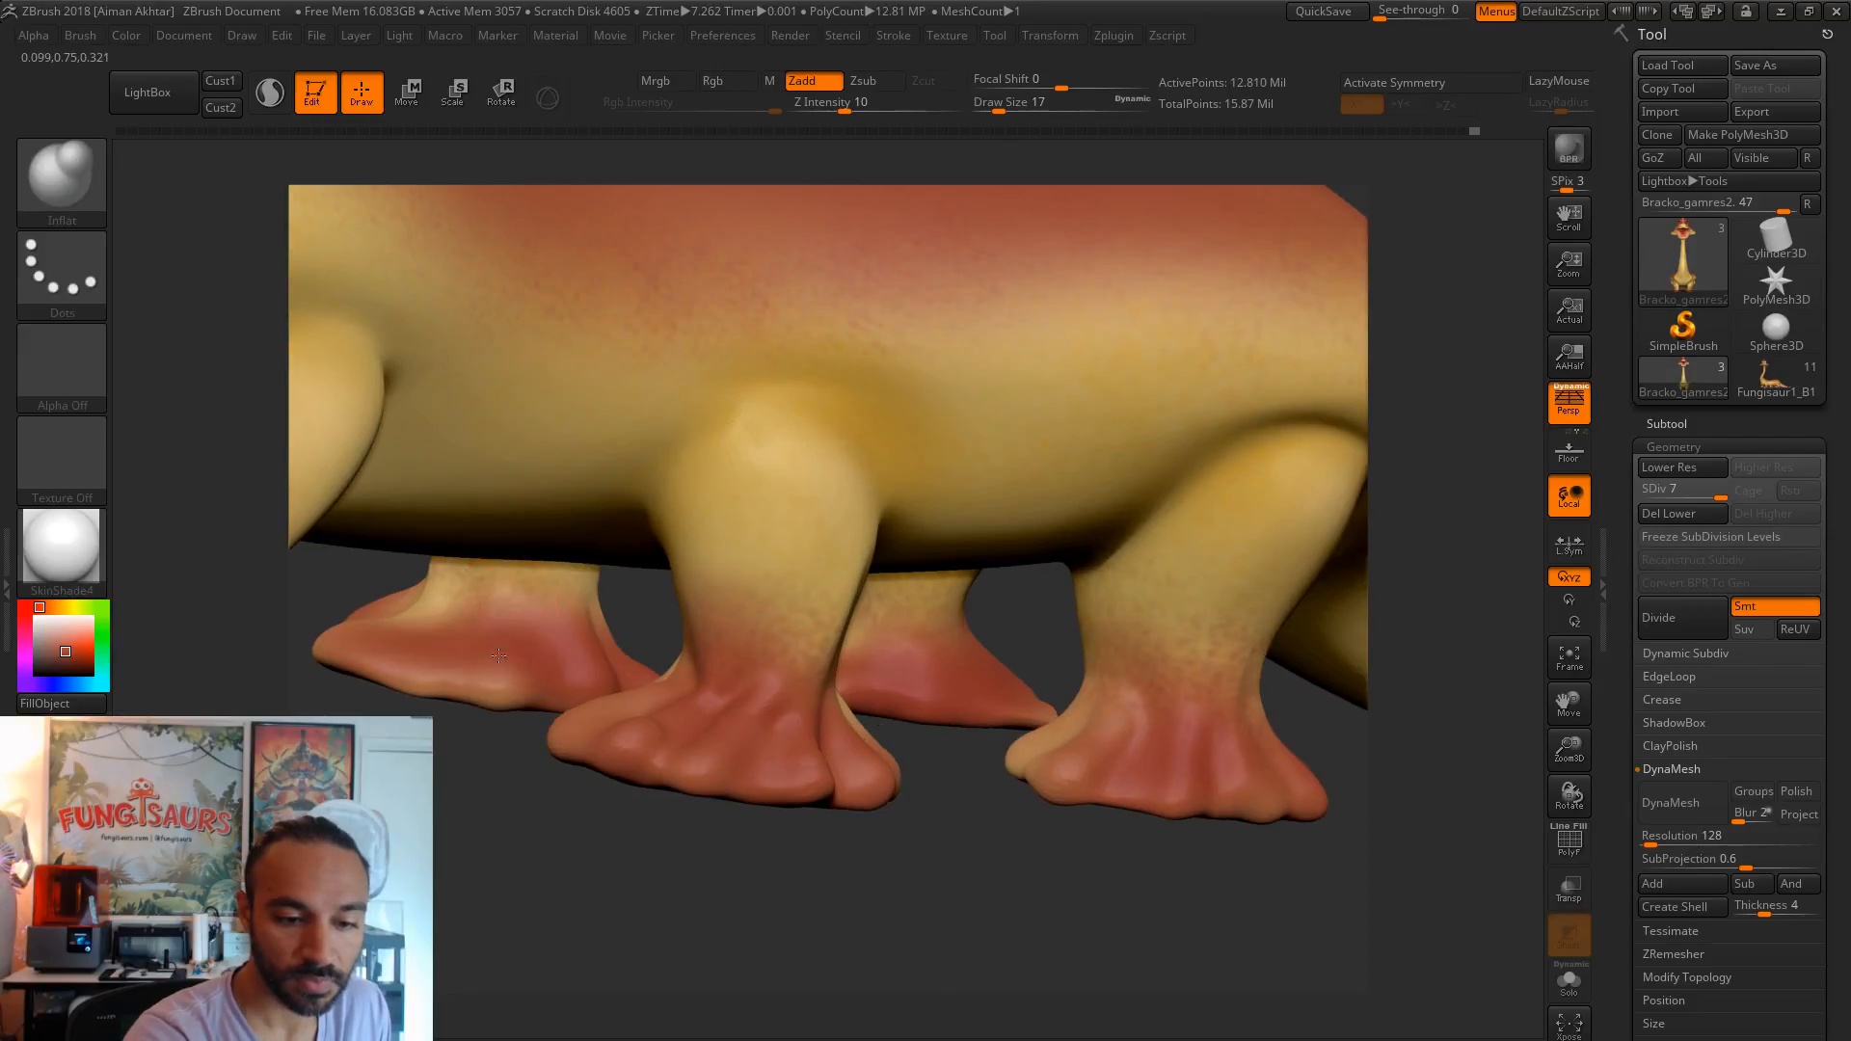
mouse_move(447, 774)
left_mouse_down()
mouse_move(504, 822)
mouse_move(542, 819)
mouse_move(535, 786)
left_mouse_up()
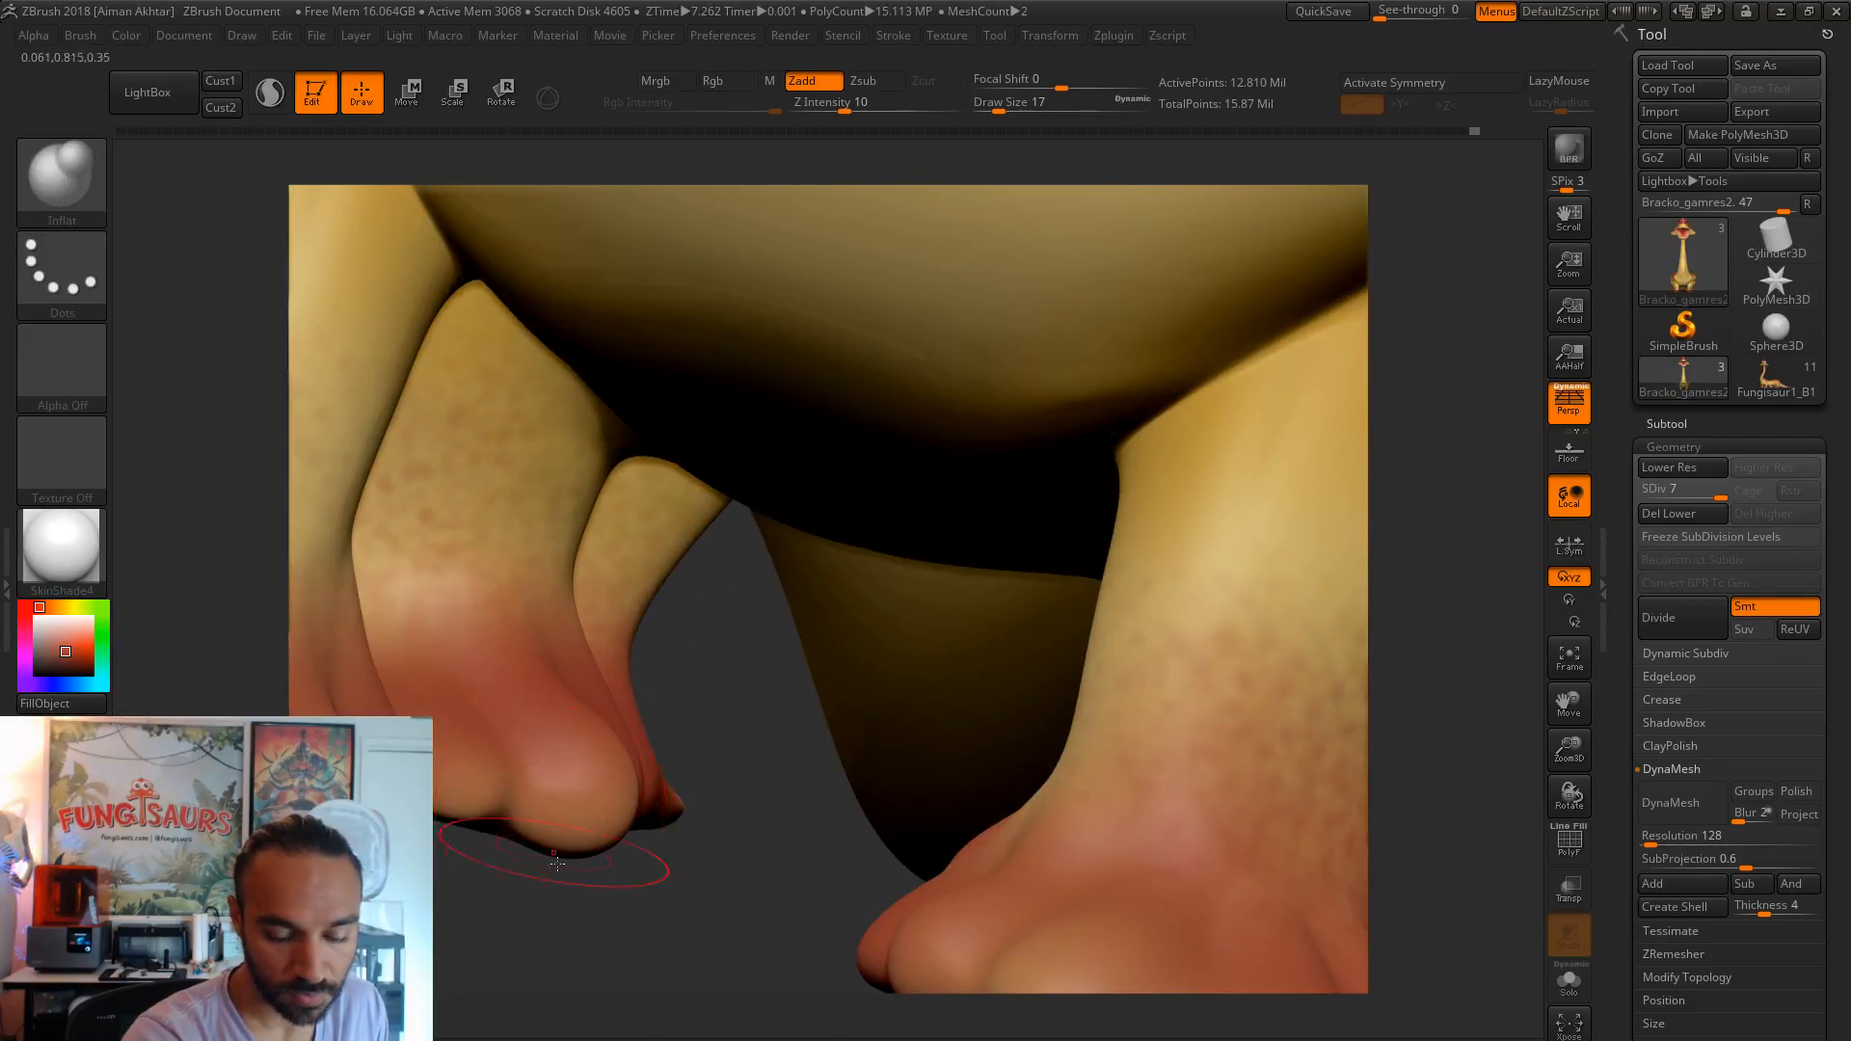
left_click_drag(480, 930, 776, 587, "alt")
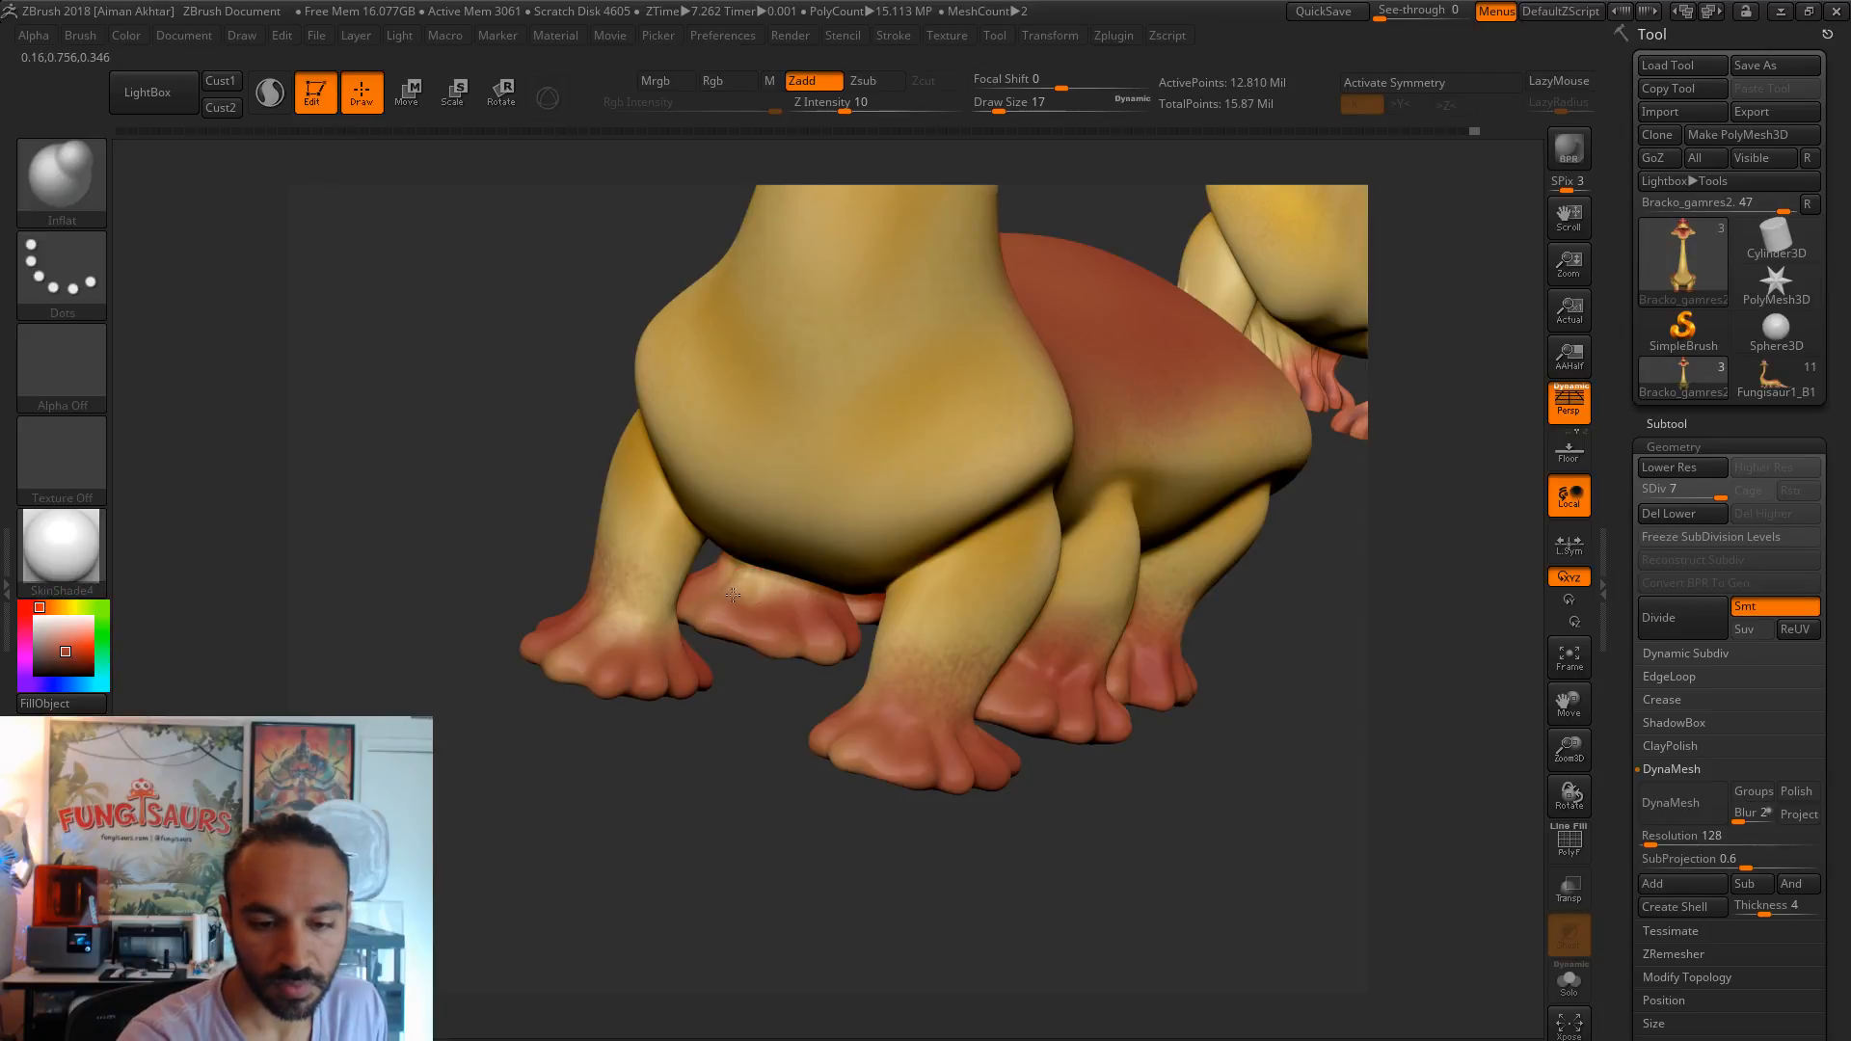
left_click_drag(758, 736, 921, 785, "shift")
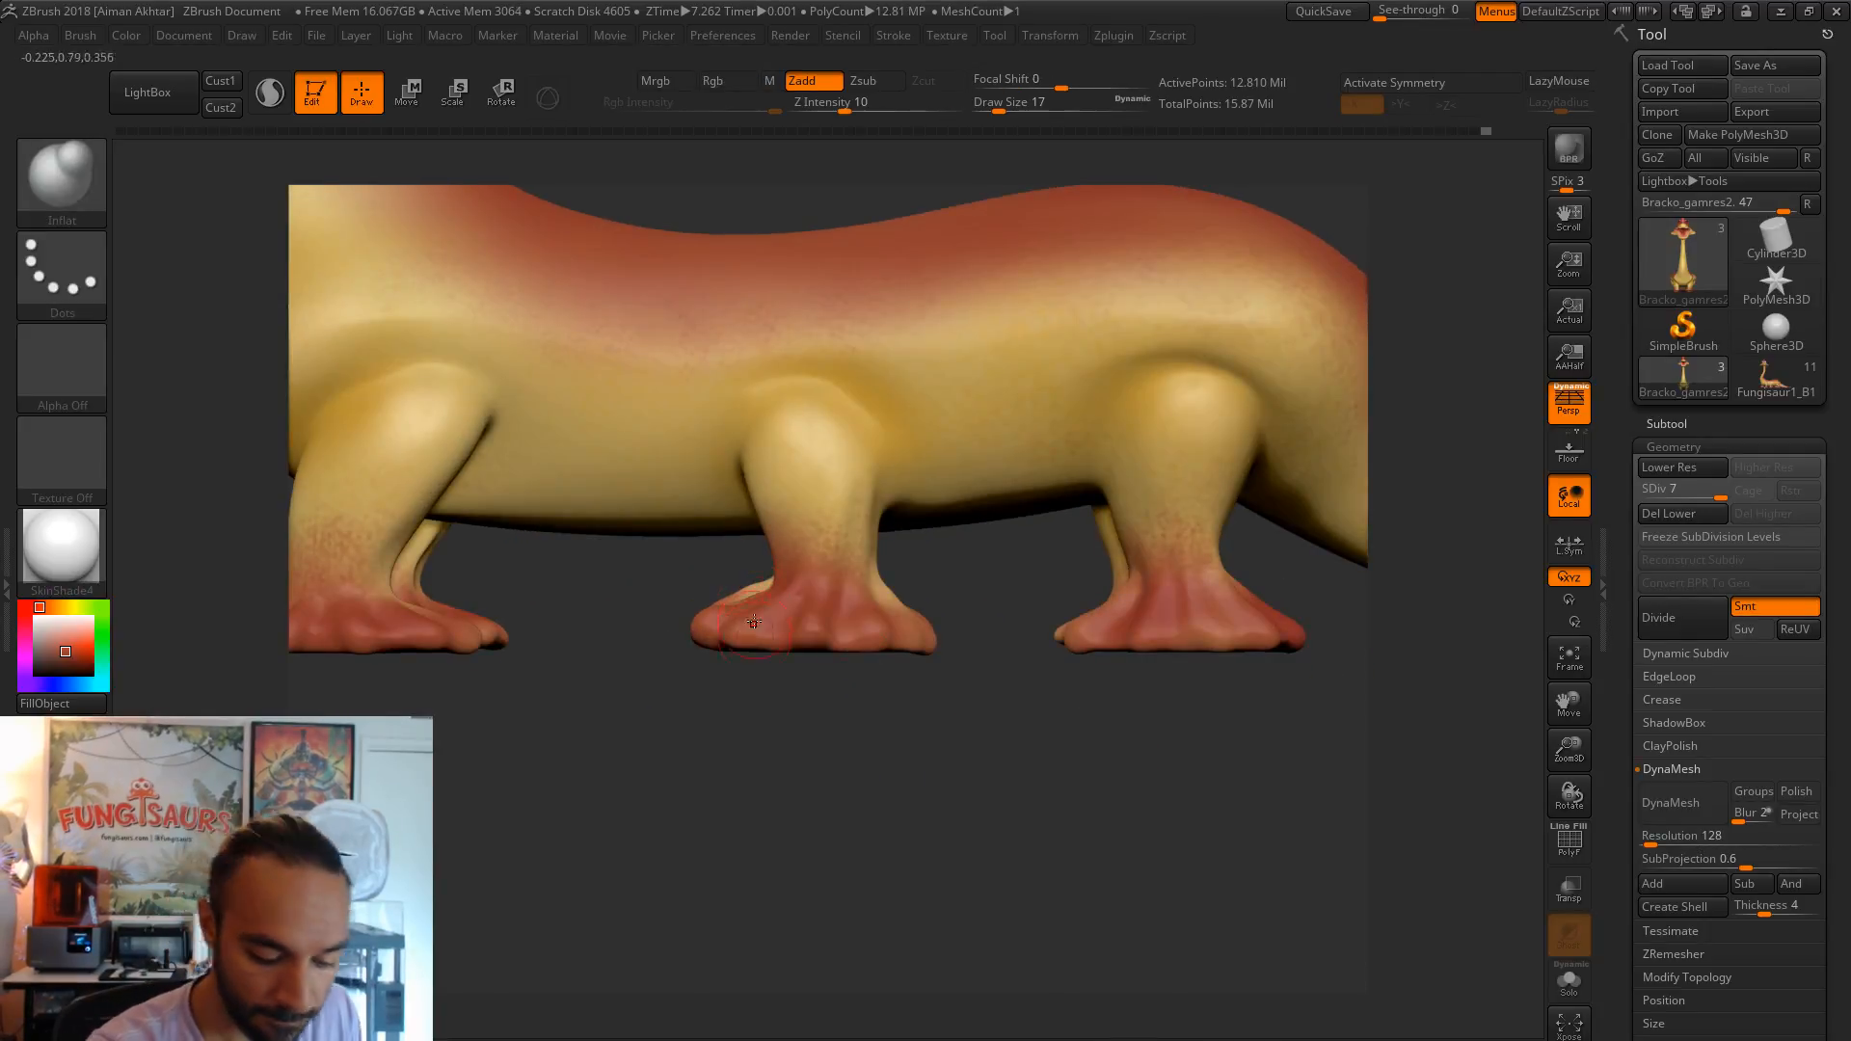
- Reshape the outline of the middle foot with the Move brush at draw size 35
key("b")
key("m")
key("v")
key("s")
left_click_drag(756, 590, 785, 702)
key("s")
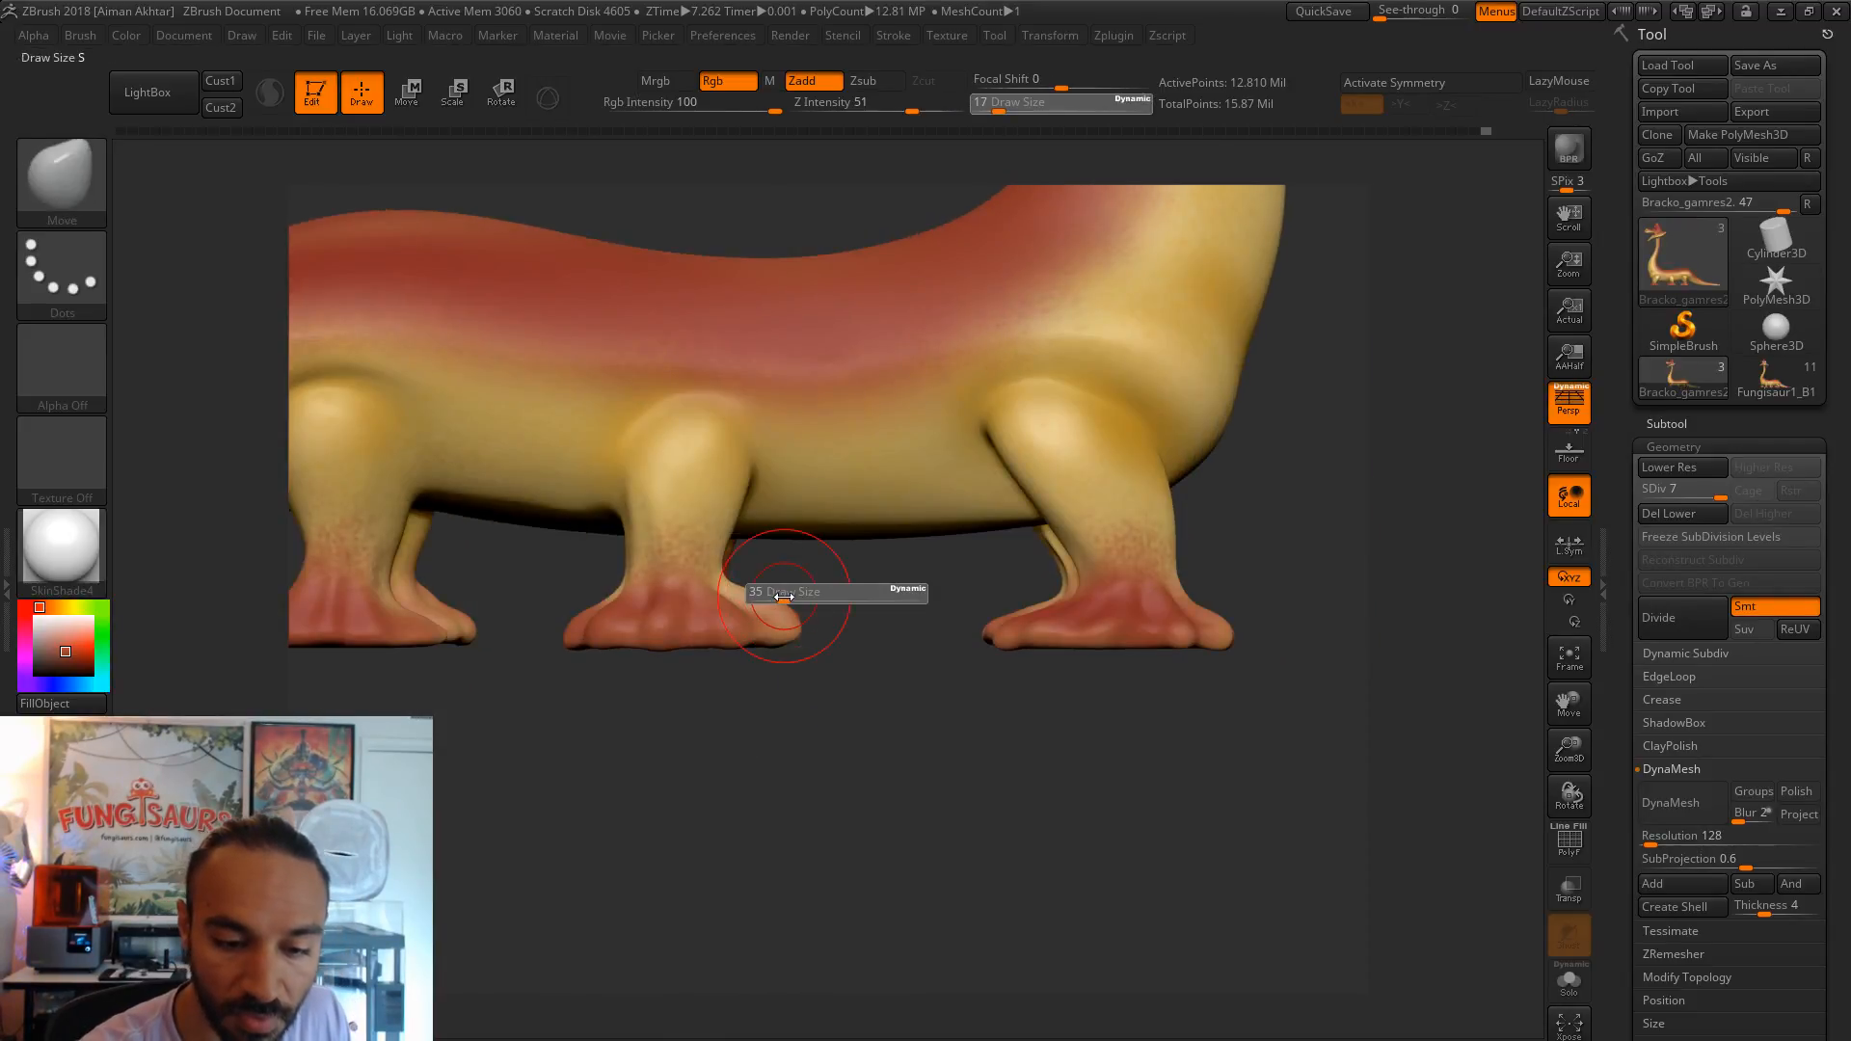
key("Return")
left_click_drag(740, 745, 806, 756)
- Inflate the toes of the middle and neighbouring feet with the Inflat brush at draw size 16
key("b")
key("i")
key("n")
key("s")
mouse_move(840, 647)
left_mouse_down()
mouse_move(867, 667)
mouse_move(829, 745)
mouse_move(846, 772)
mouse_move(786, 665)
mouse_move(767, 701)
left_mouse_up()
key("s")
key("s")
left_click_drag(903, 753, 833, 758)
left_click_drag(989, 690, 998, 800)
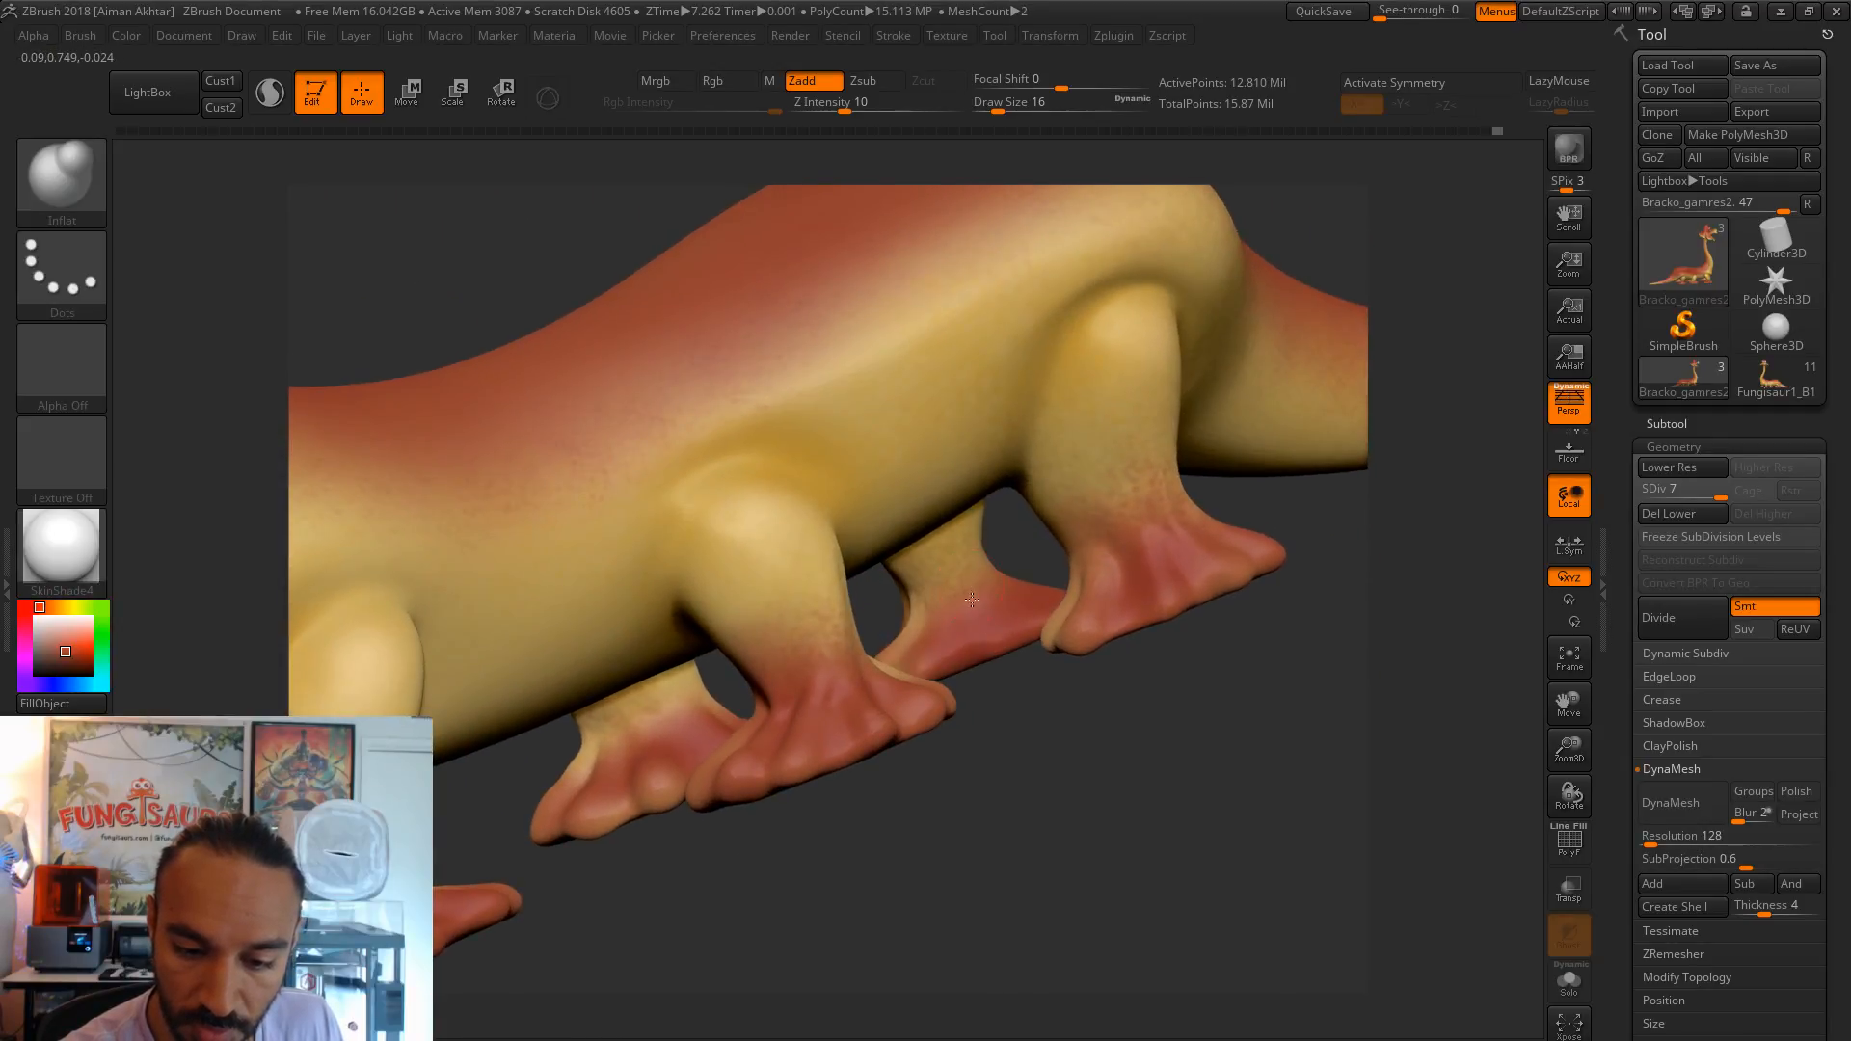
- Smooth and inflate the toes and outer edges of the hind feet
left_click_drag(1056, 740, 918, 666)
left_click_drag(1084, 768, 1061, 769, "shift")
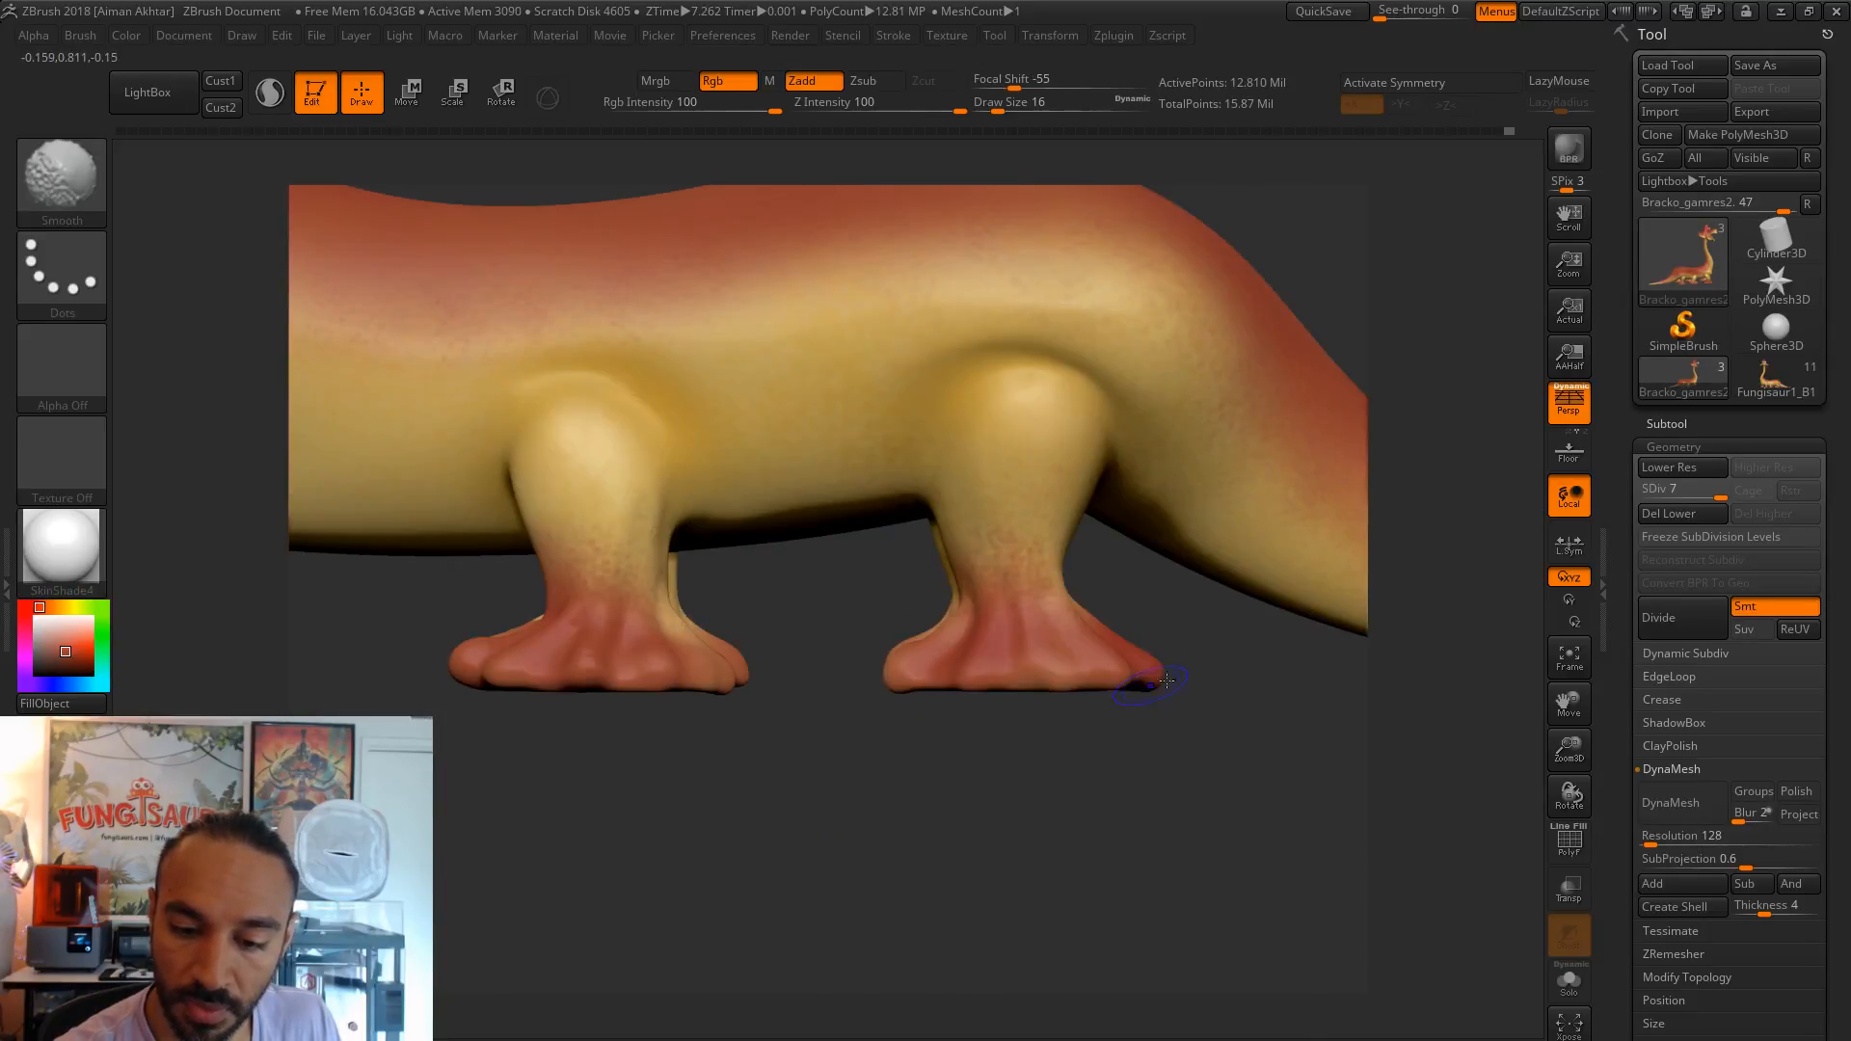
left_click_drag(1219, 714, 1174, 716)
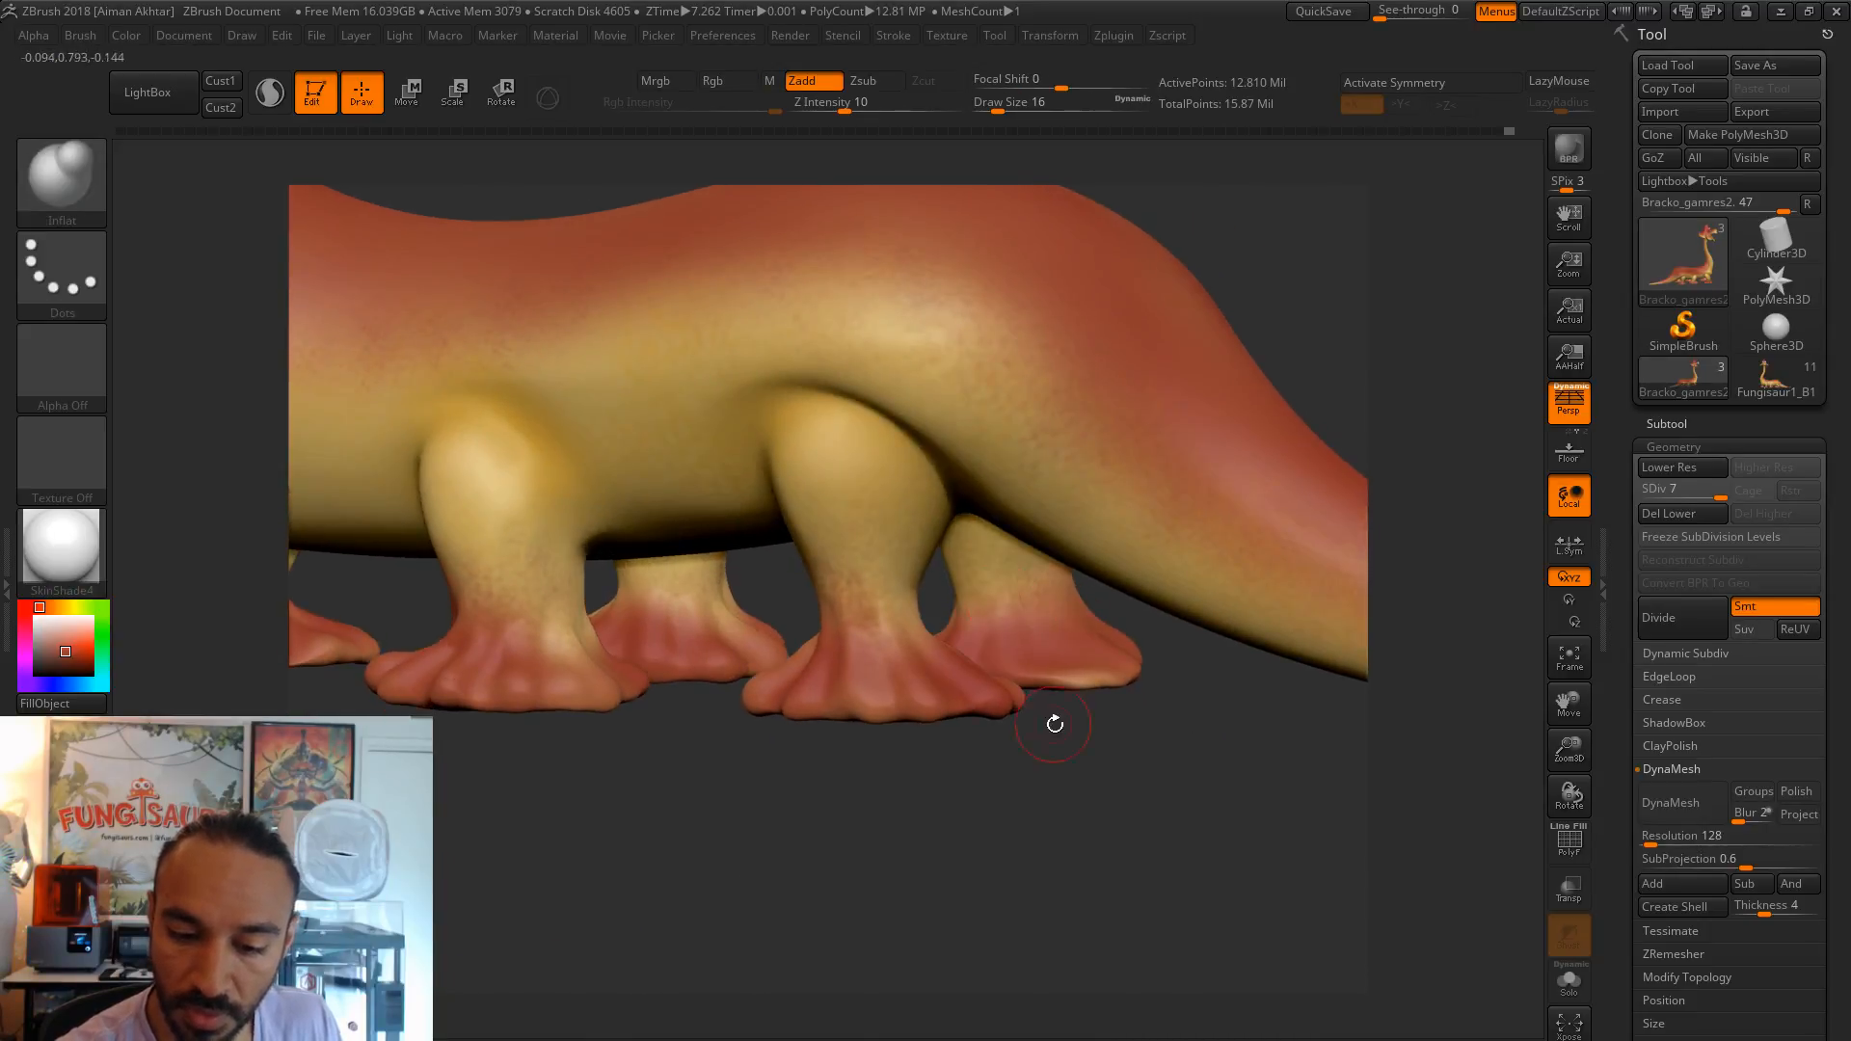
left_click_drag(1051, 717, 1030, 680)
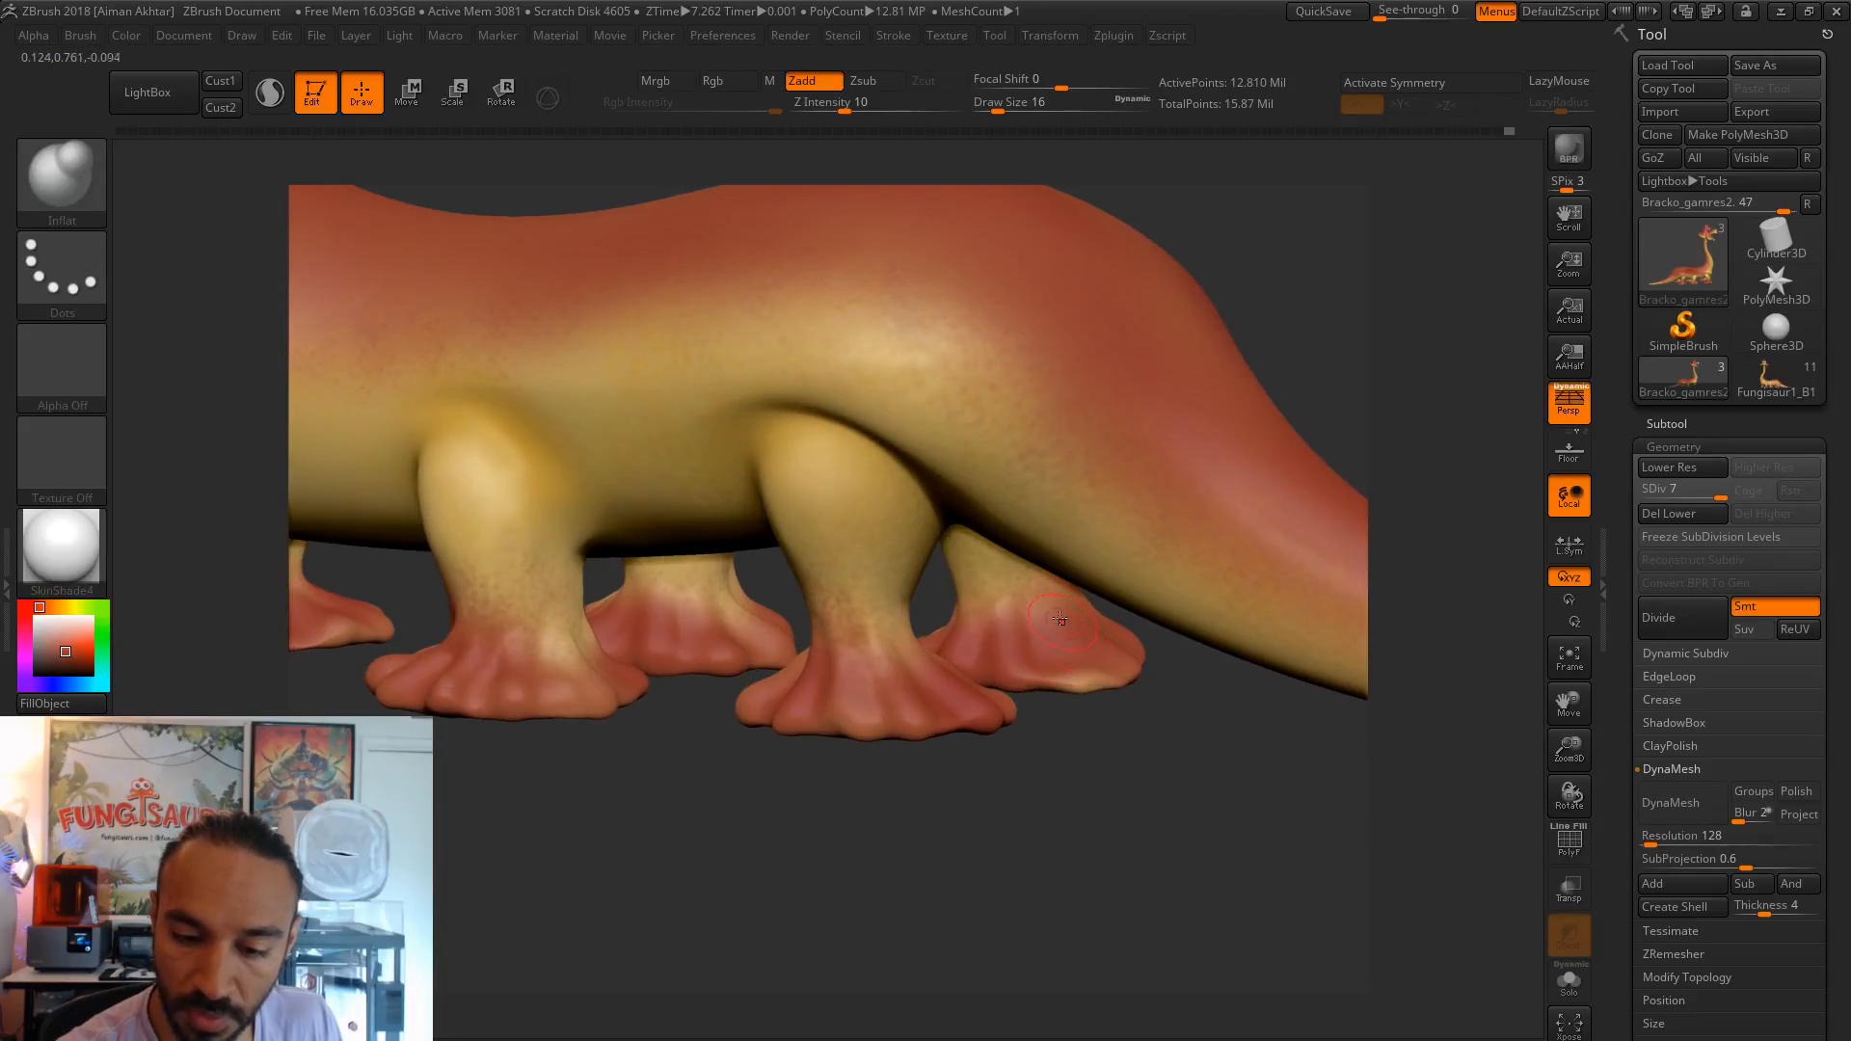
left_click_drag(1111, 723, 1091, 672)
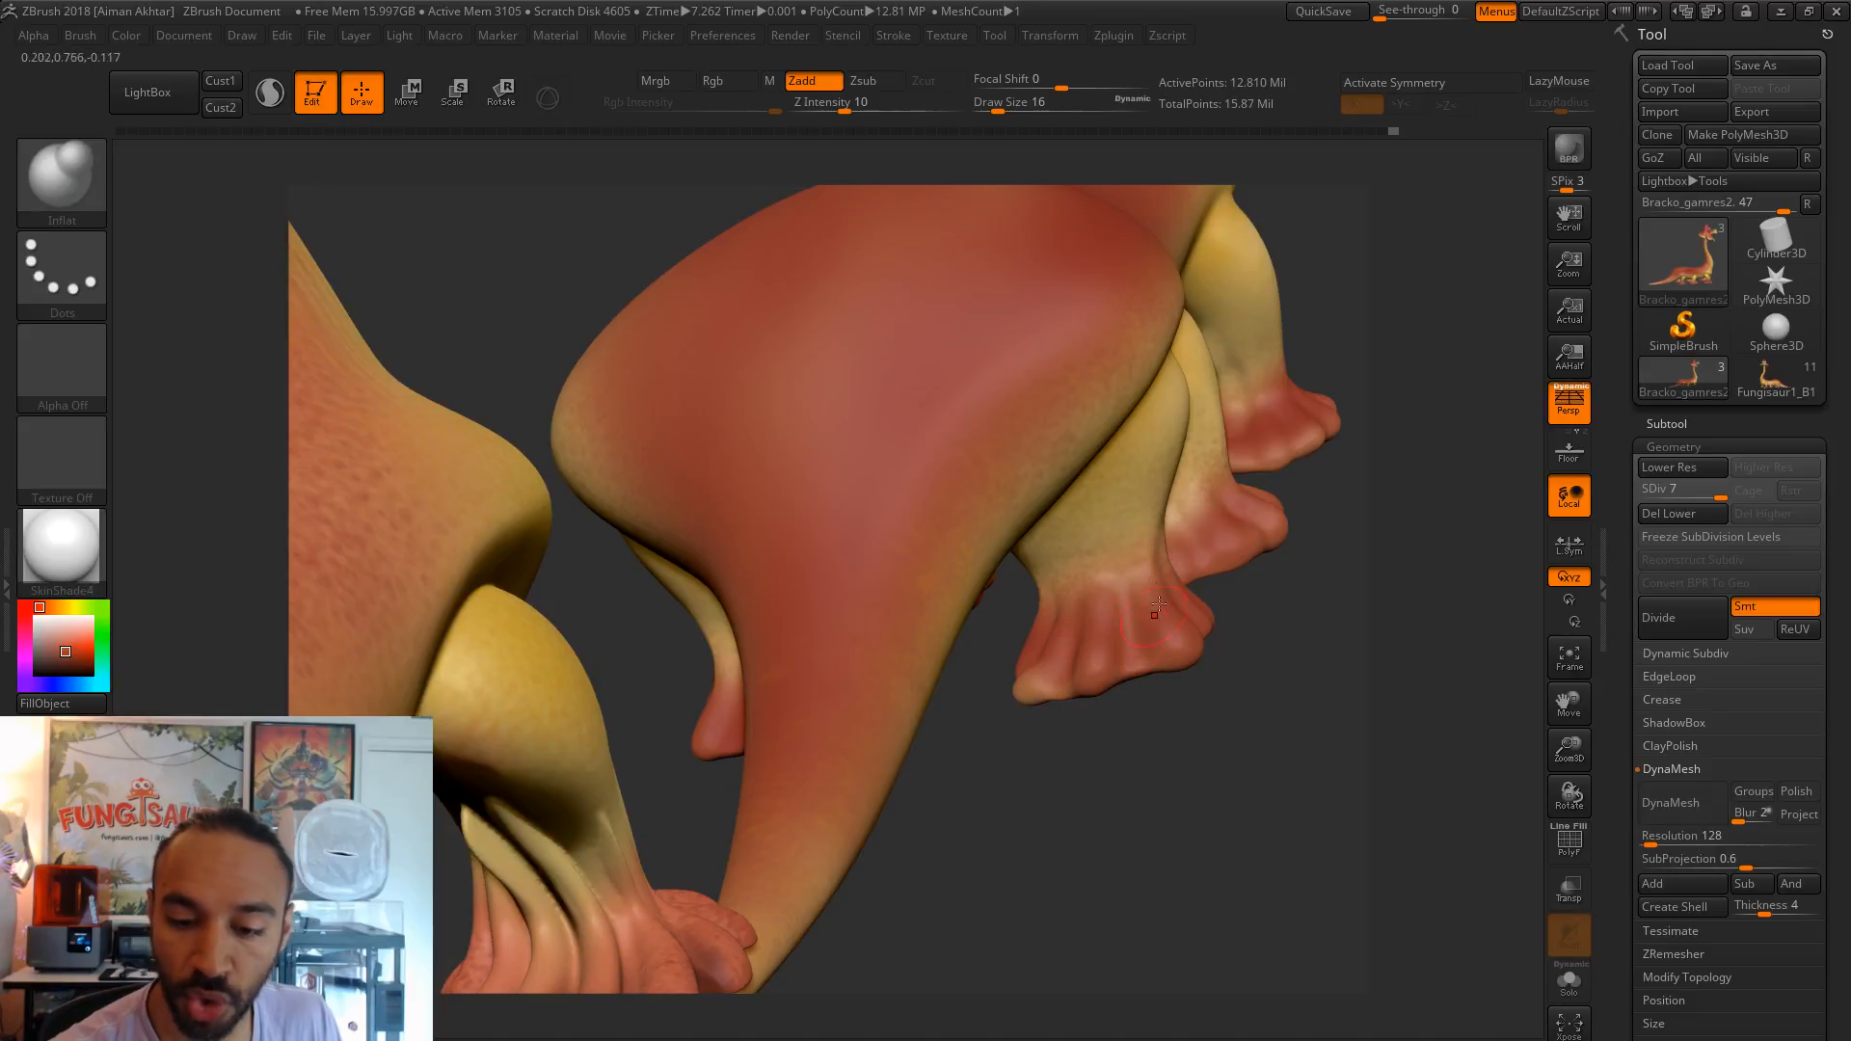
left_click_drag(1207, 704, 1162, 626)
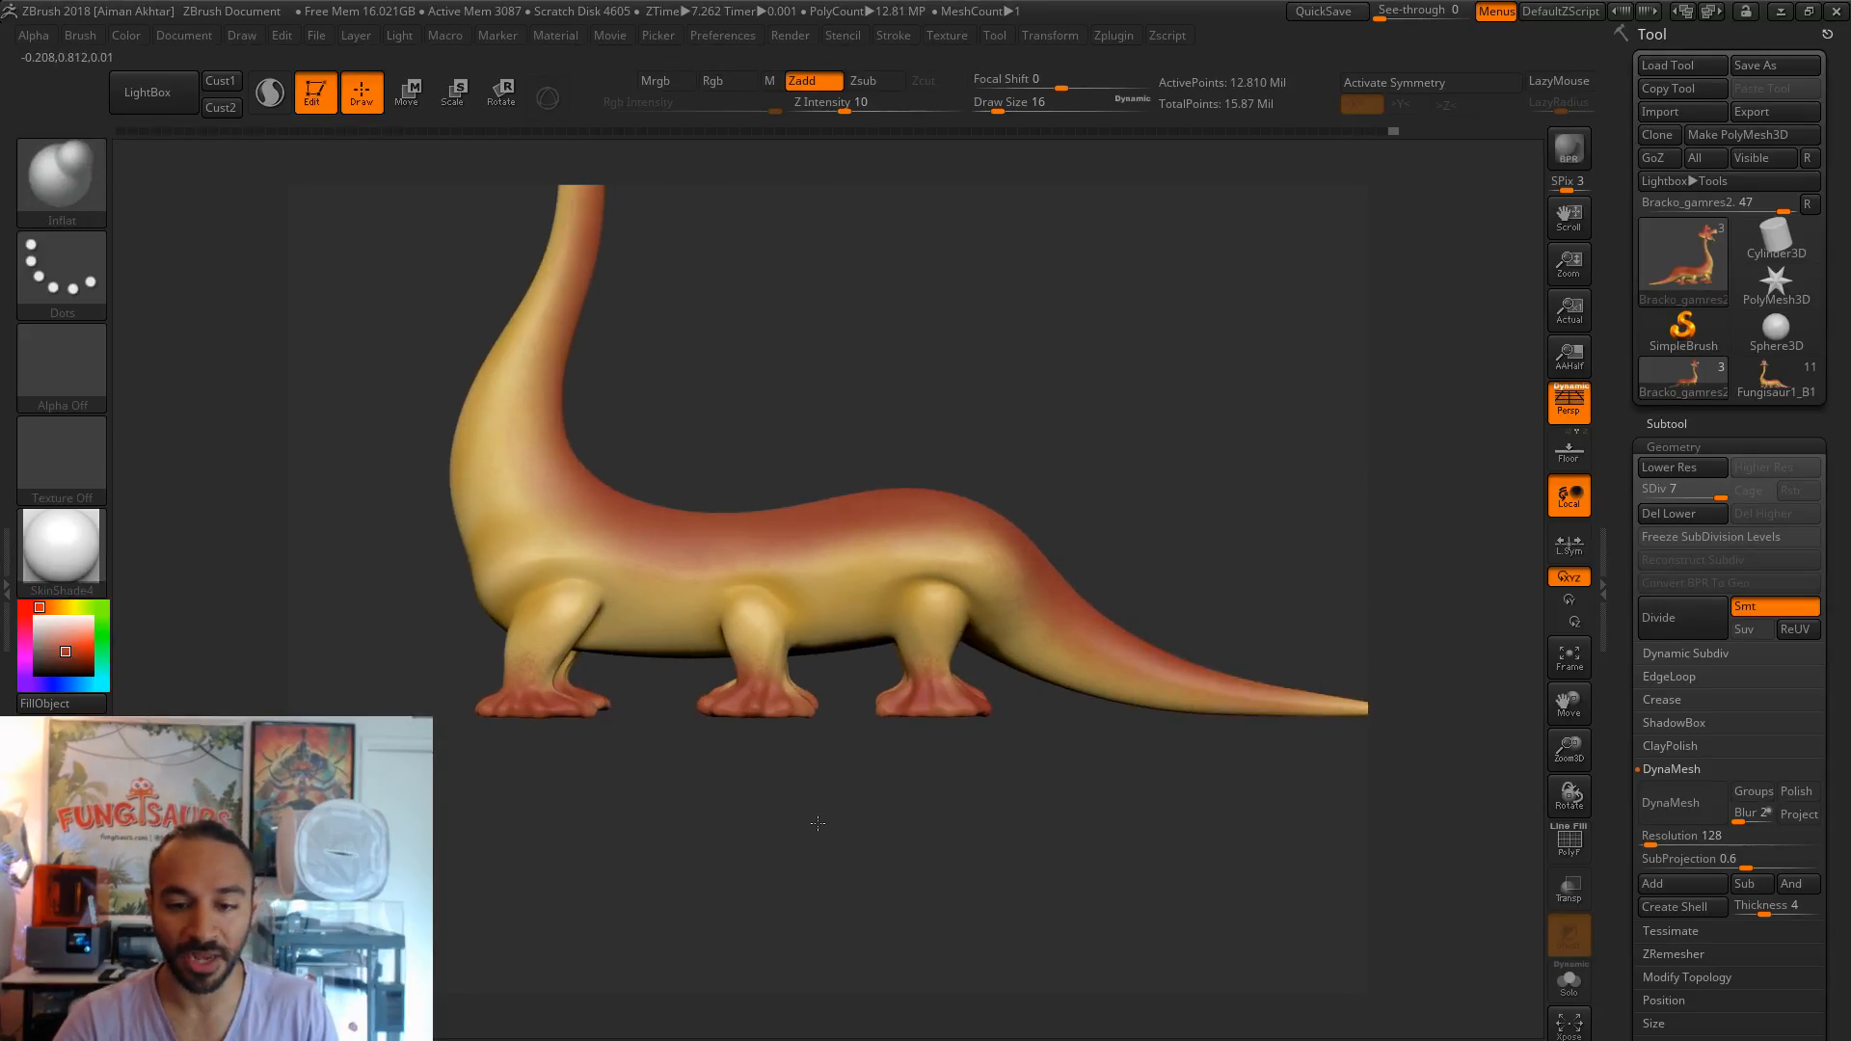
- Clip the undersides of the feet flat with a straight ClipCurve line in the side view, waiting for the program to respond
key("ctrl+shift")
left_click(60, 193, "ctrl+shift")
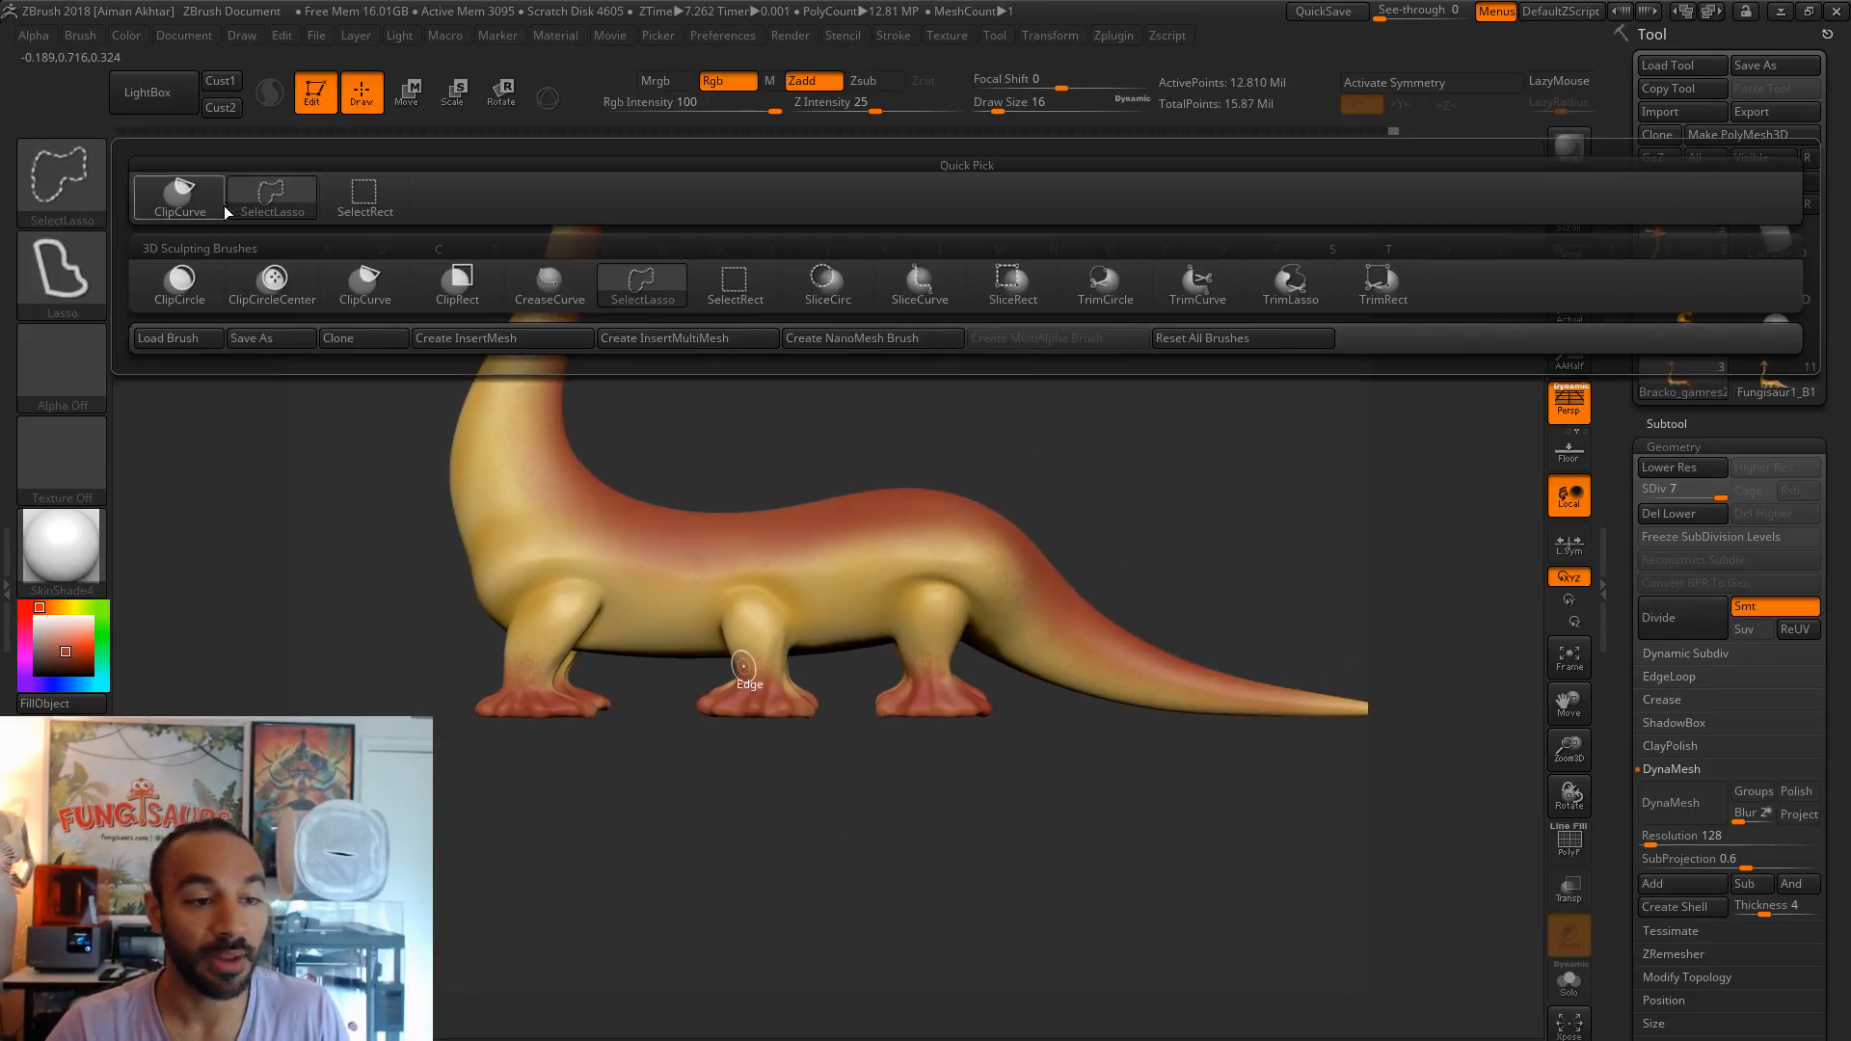
left_click(221, 203)
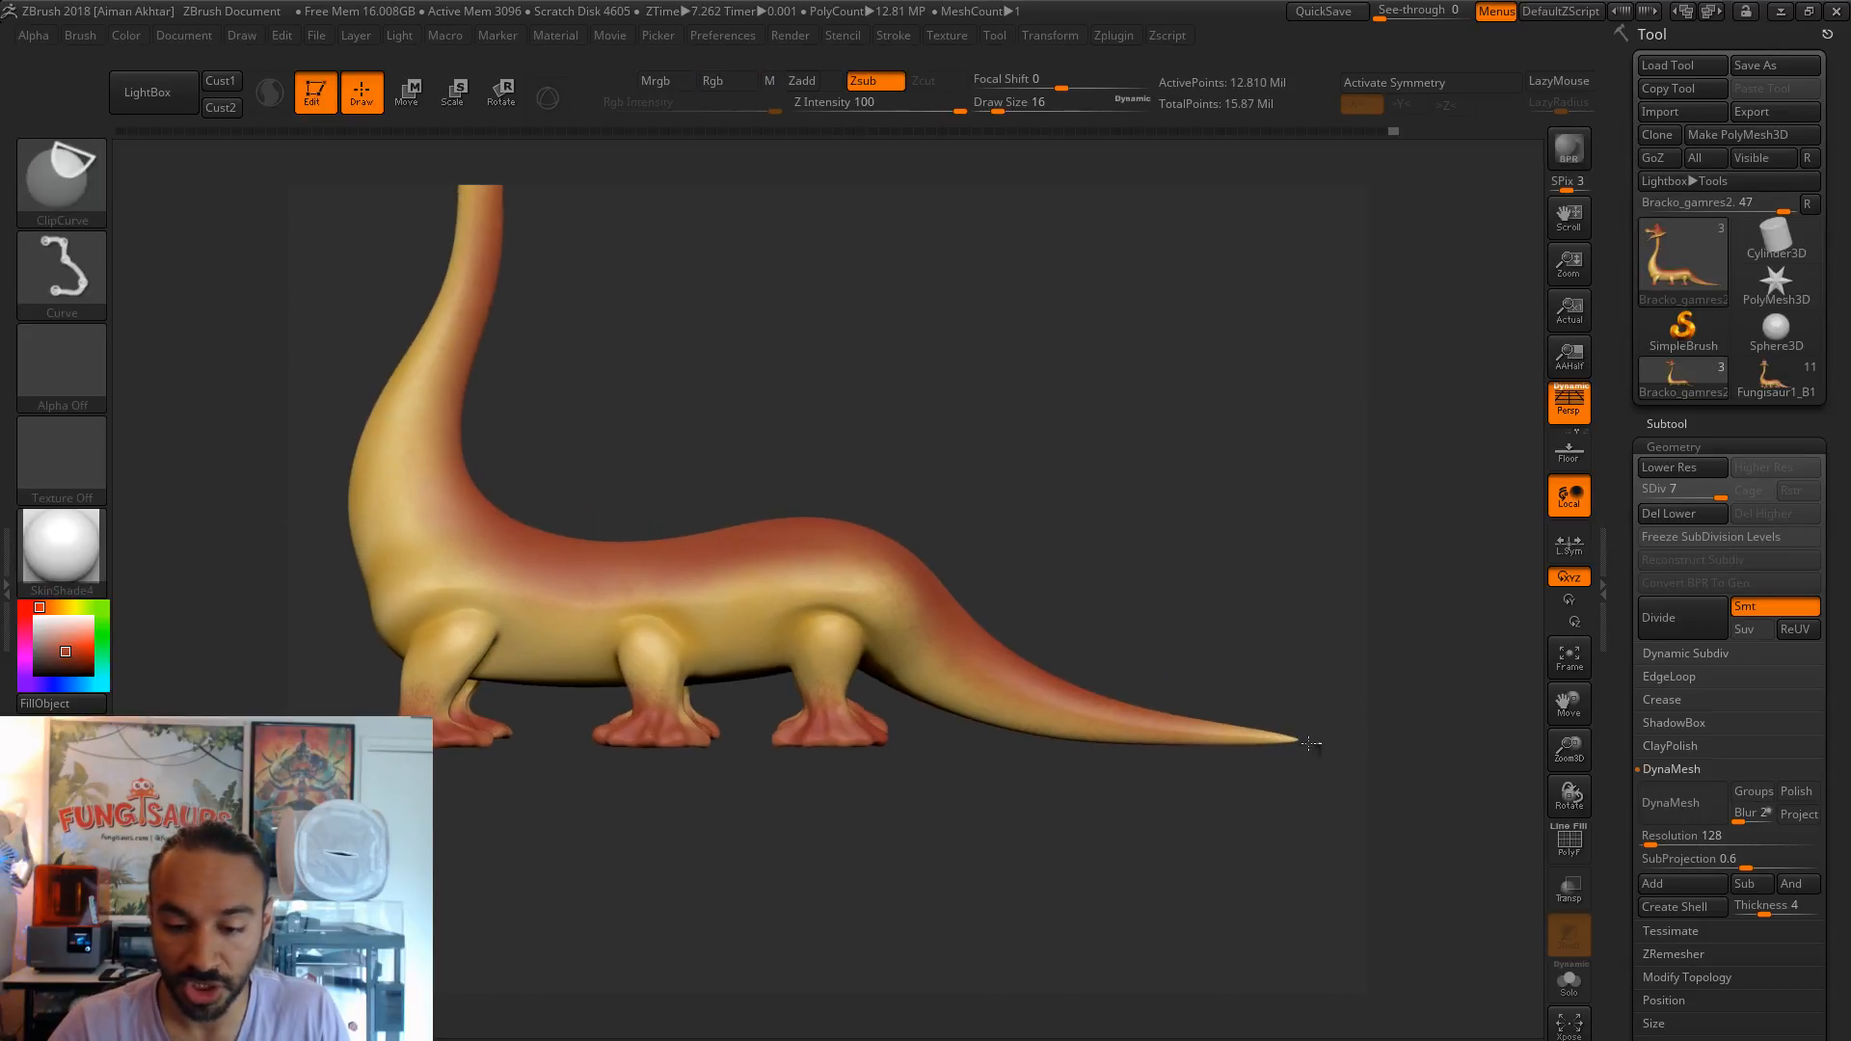
left_click_drag(1321, 743, 424, 743, "ctrl+shift")
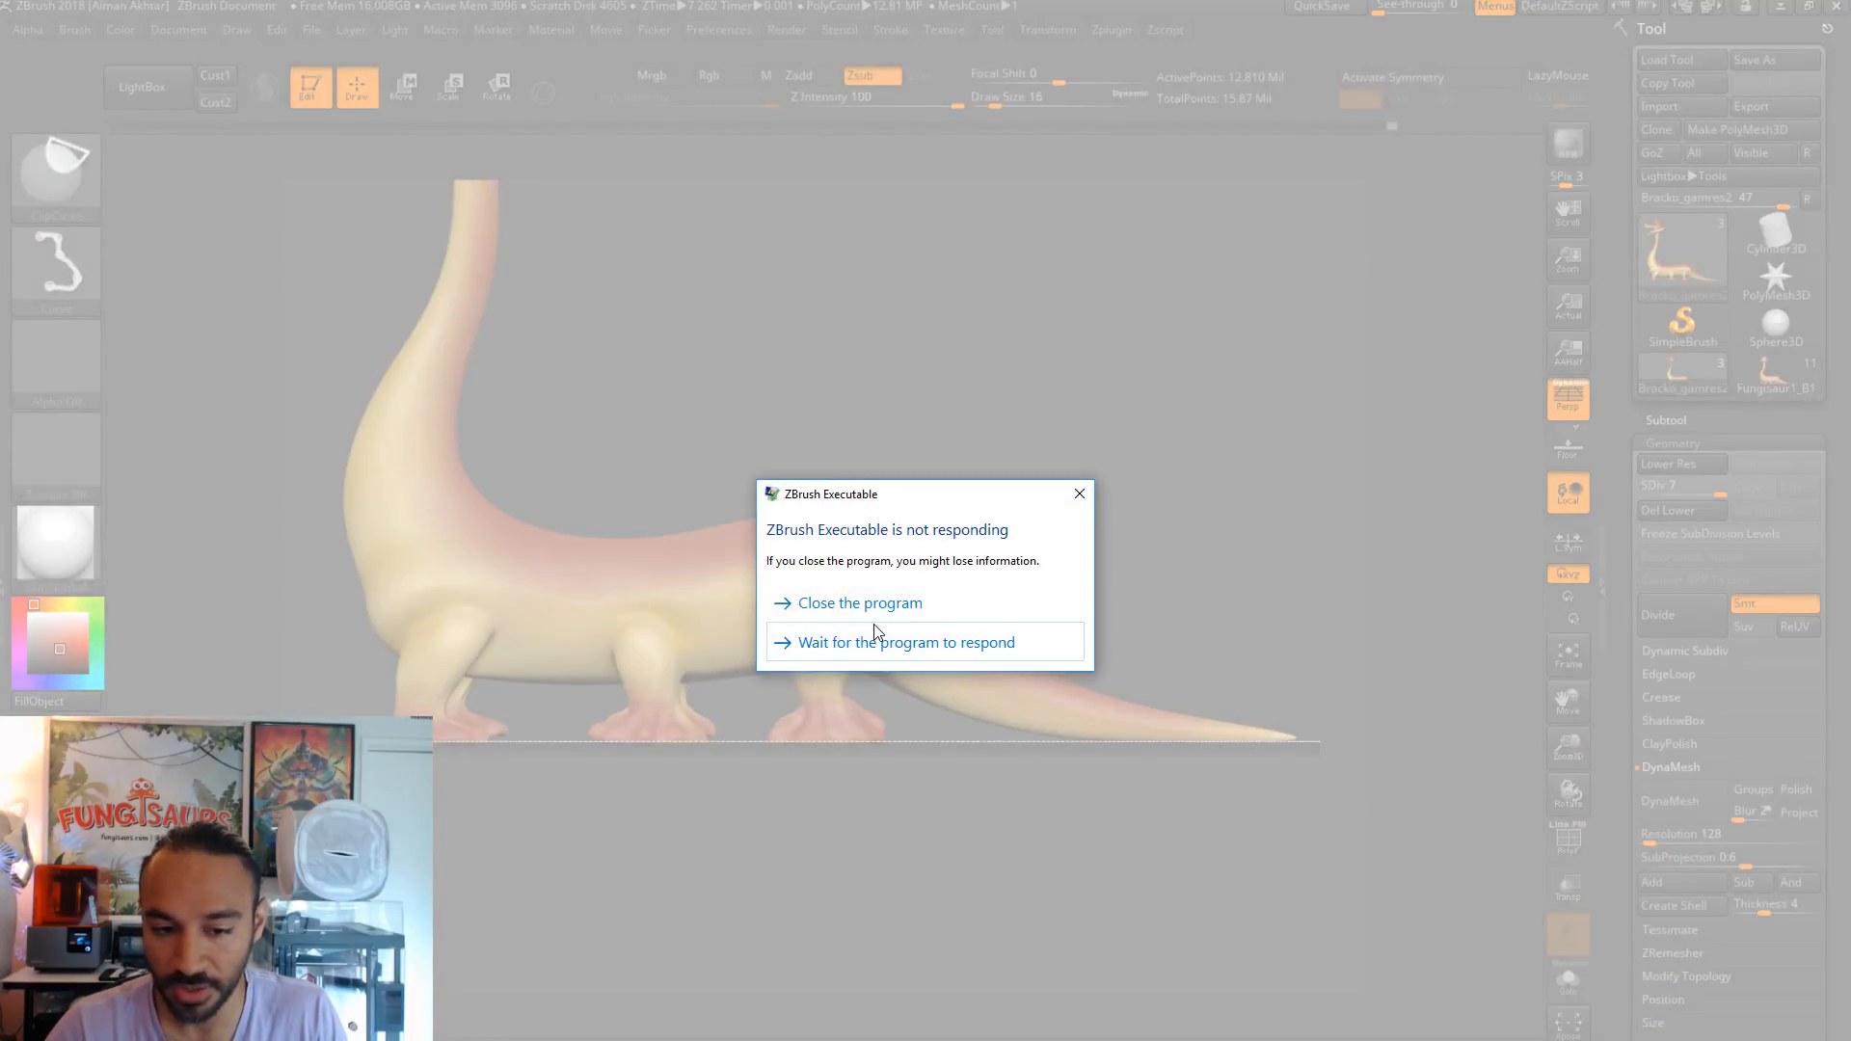
left_click(884, 636)
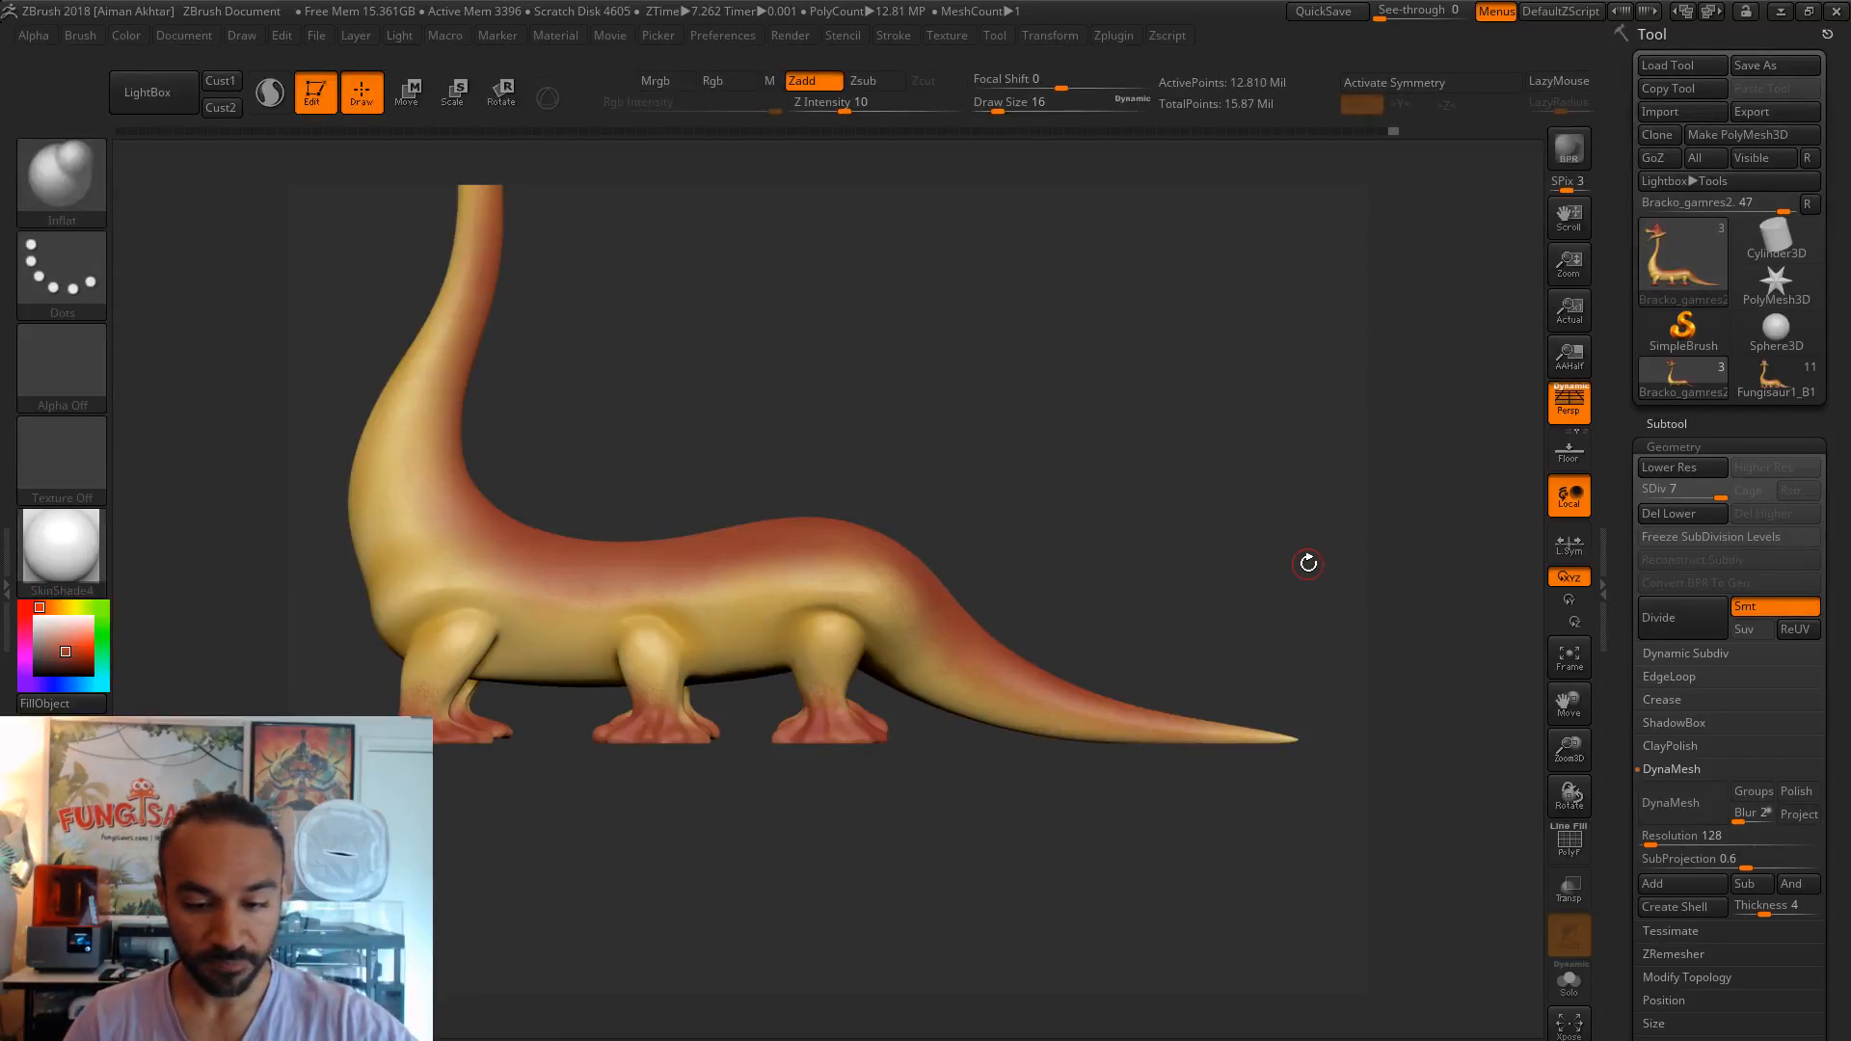
mouse_move(1120, 537)
left_mouse_down()
mouse_move(1169, 527)
mouse_move(1282, 675)
left_mouse_up()
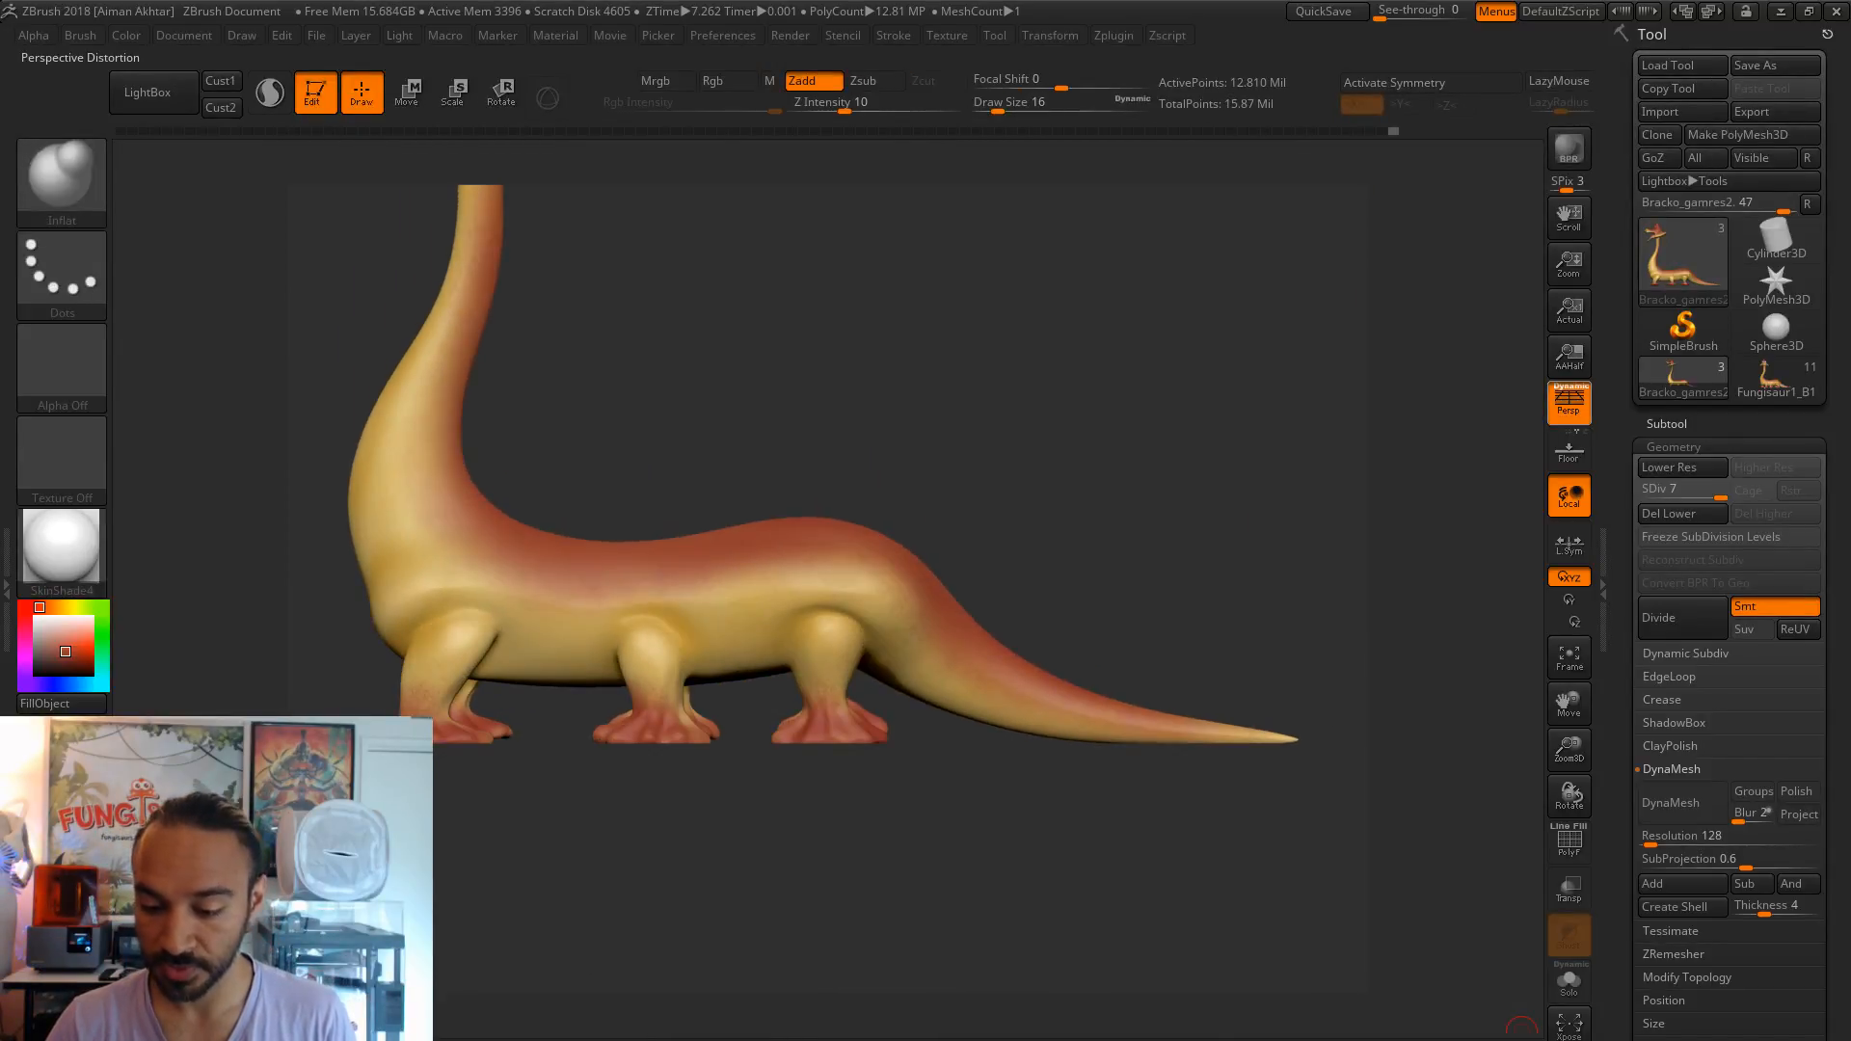
- Turn off perspective distortion and save the tool over the existing Bracko_gamres1 file
left_click(1568, 403)
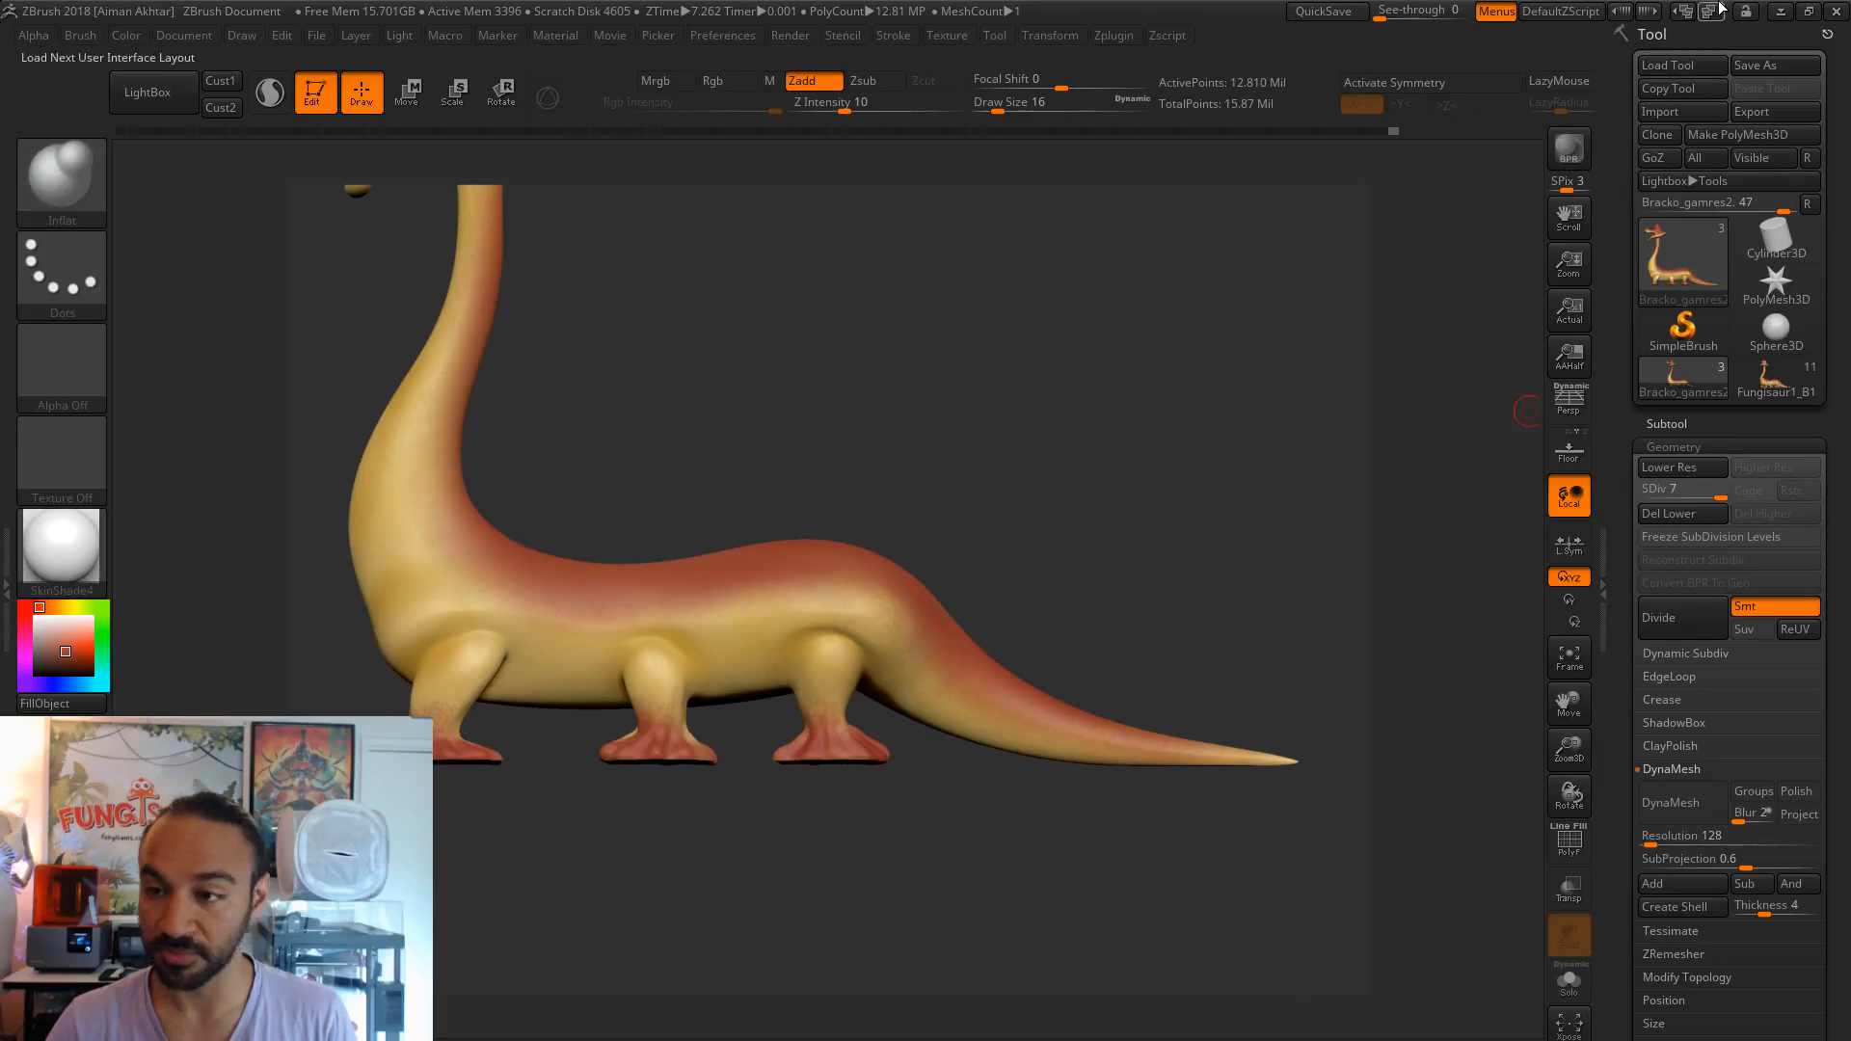
left_click(1774, 64)
left_click(266, 149)
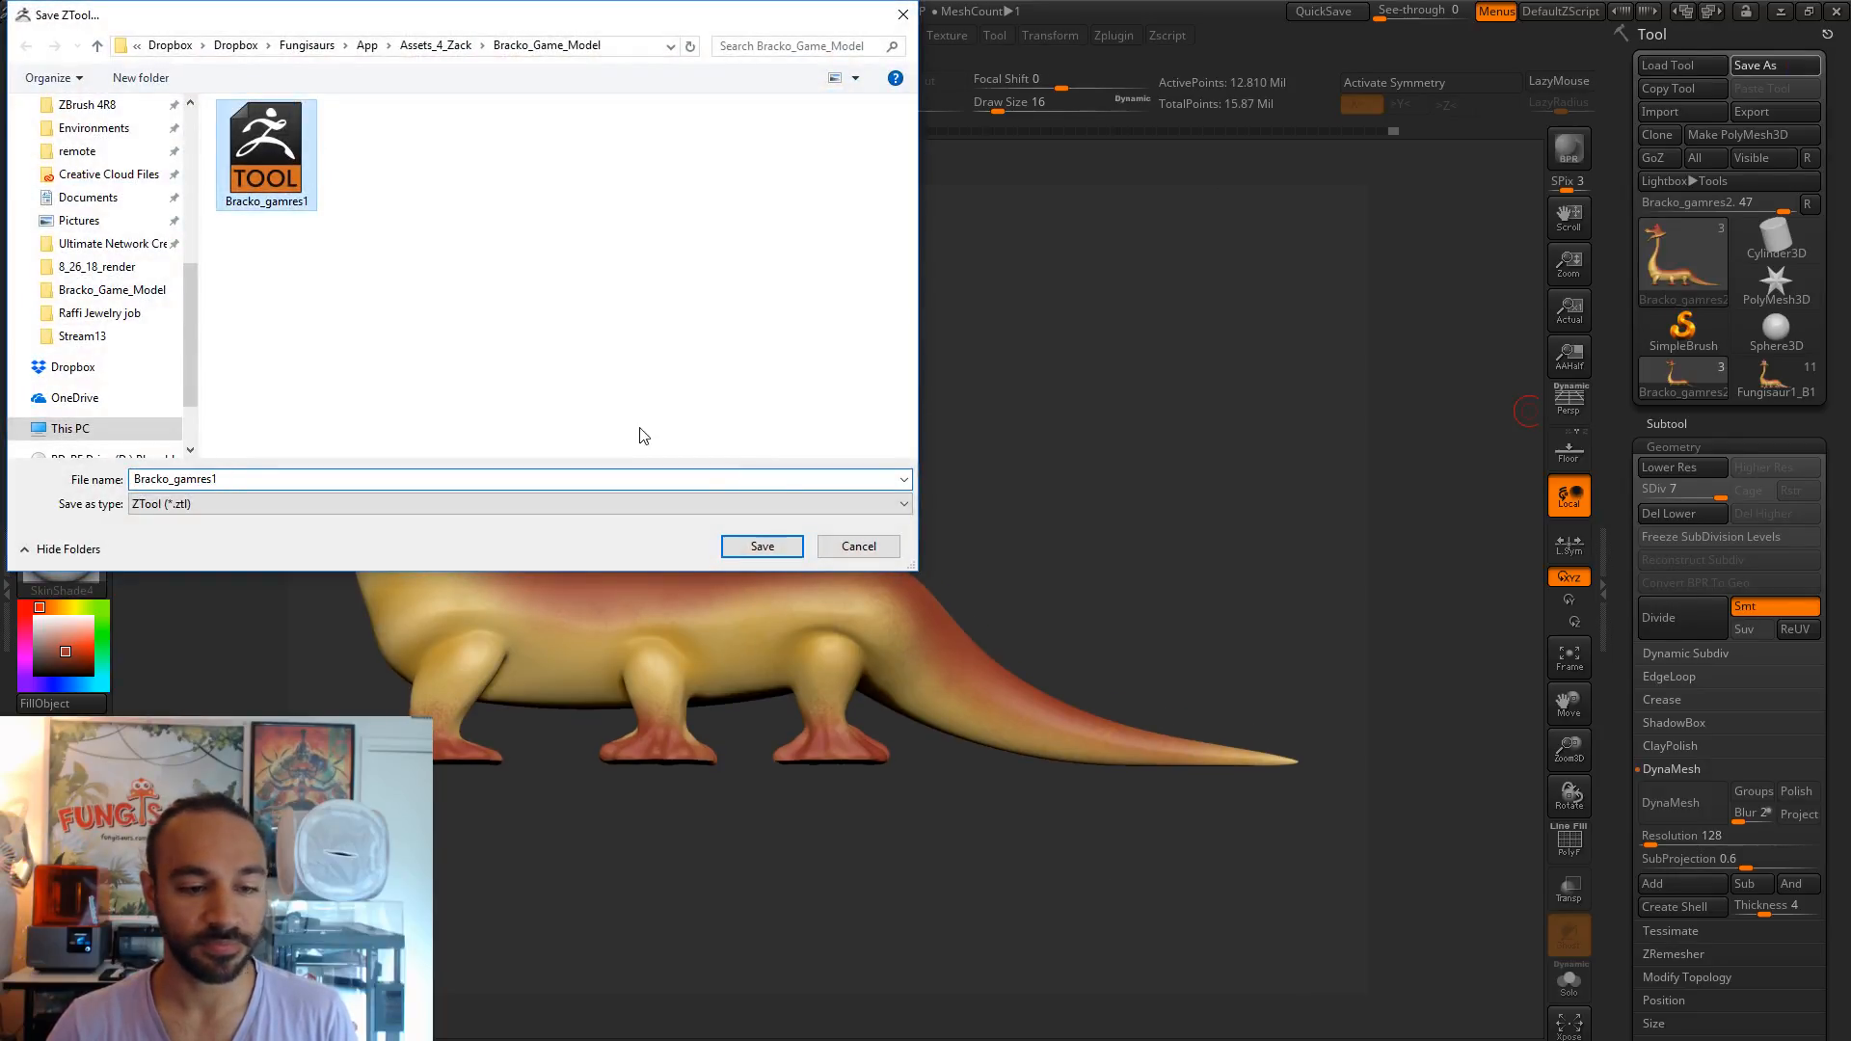
left_click(753, 546)
left_click(965, 567)
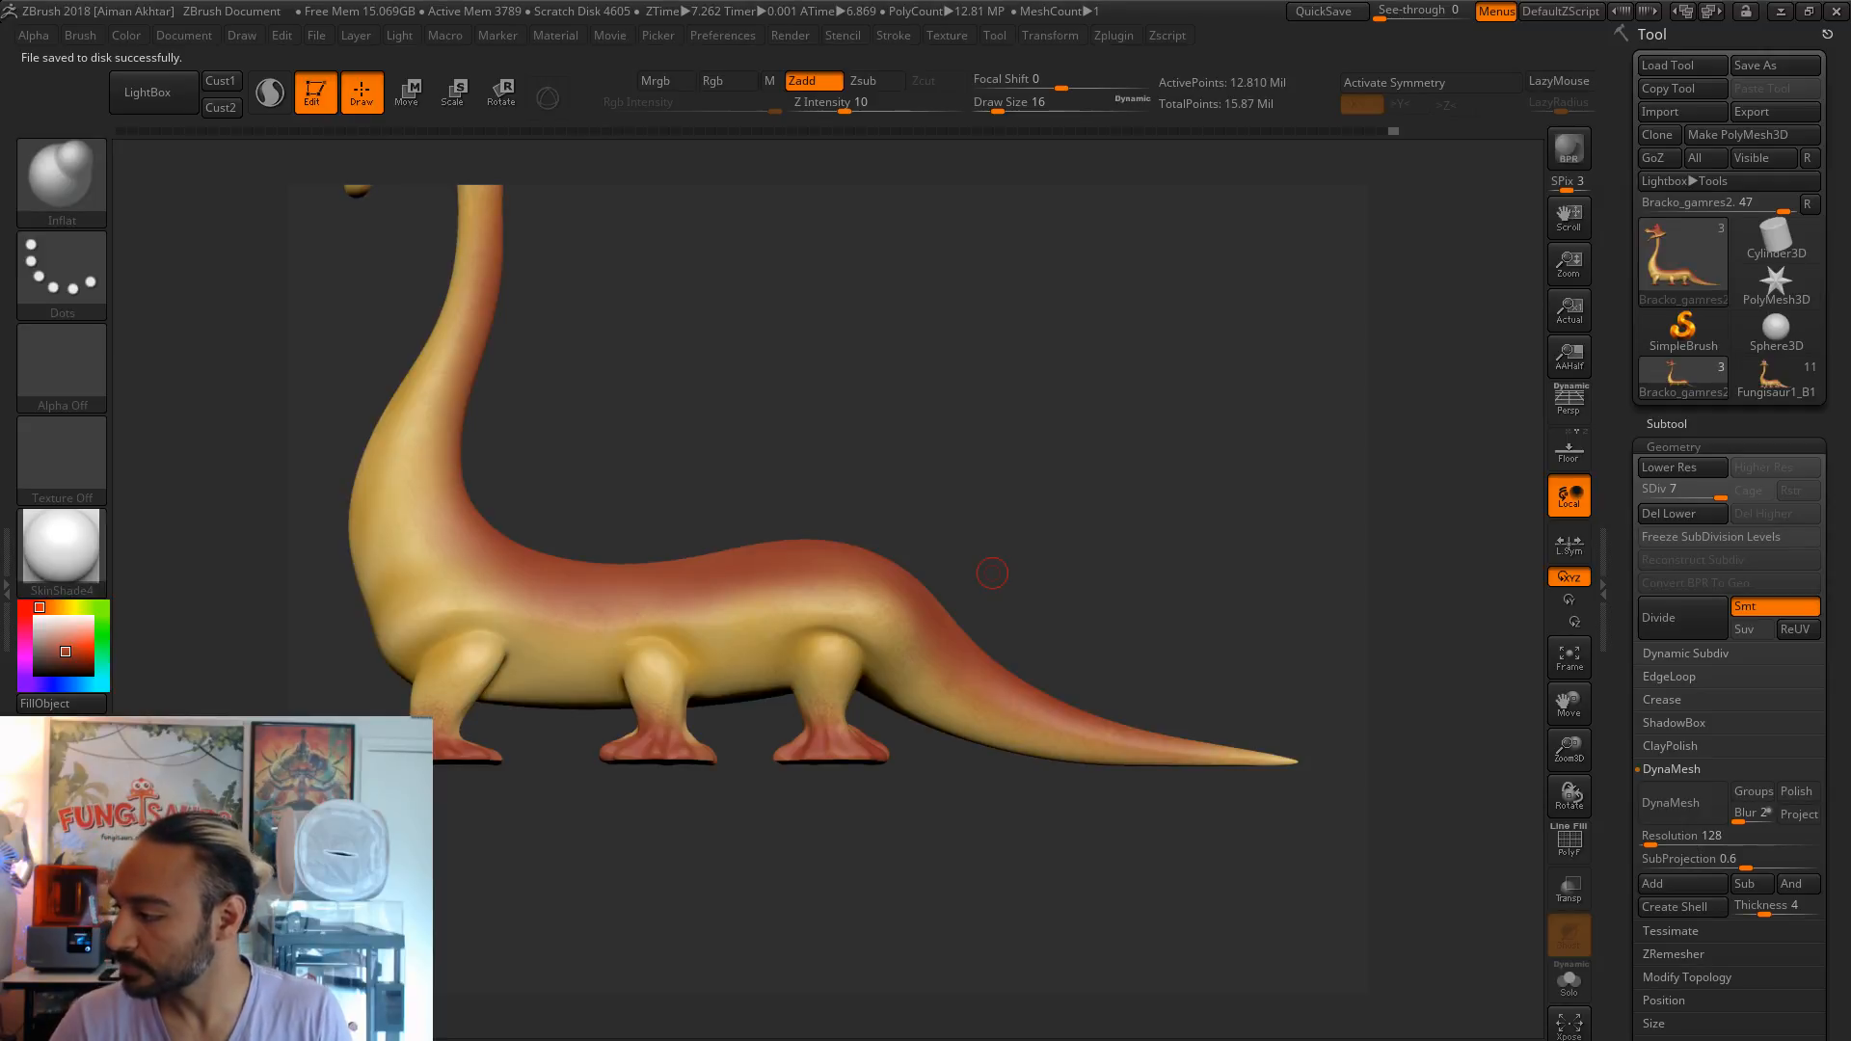
- Try to clip the feet level with a horizontal ClipCurve line below the tail, and inspect their undersides
mouse_move(775, 893)
left_mouse_down()
mouse_move(741, 895)
mouse_move(950, 888)
left_mouse_up()
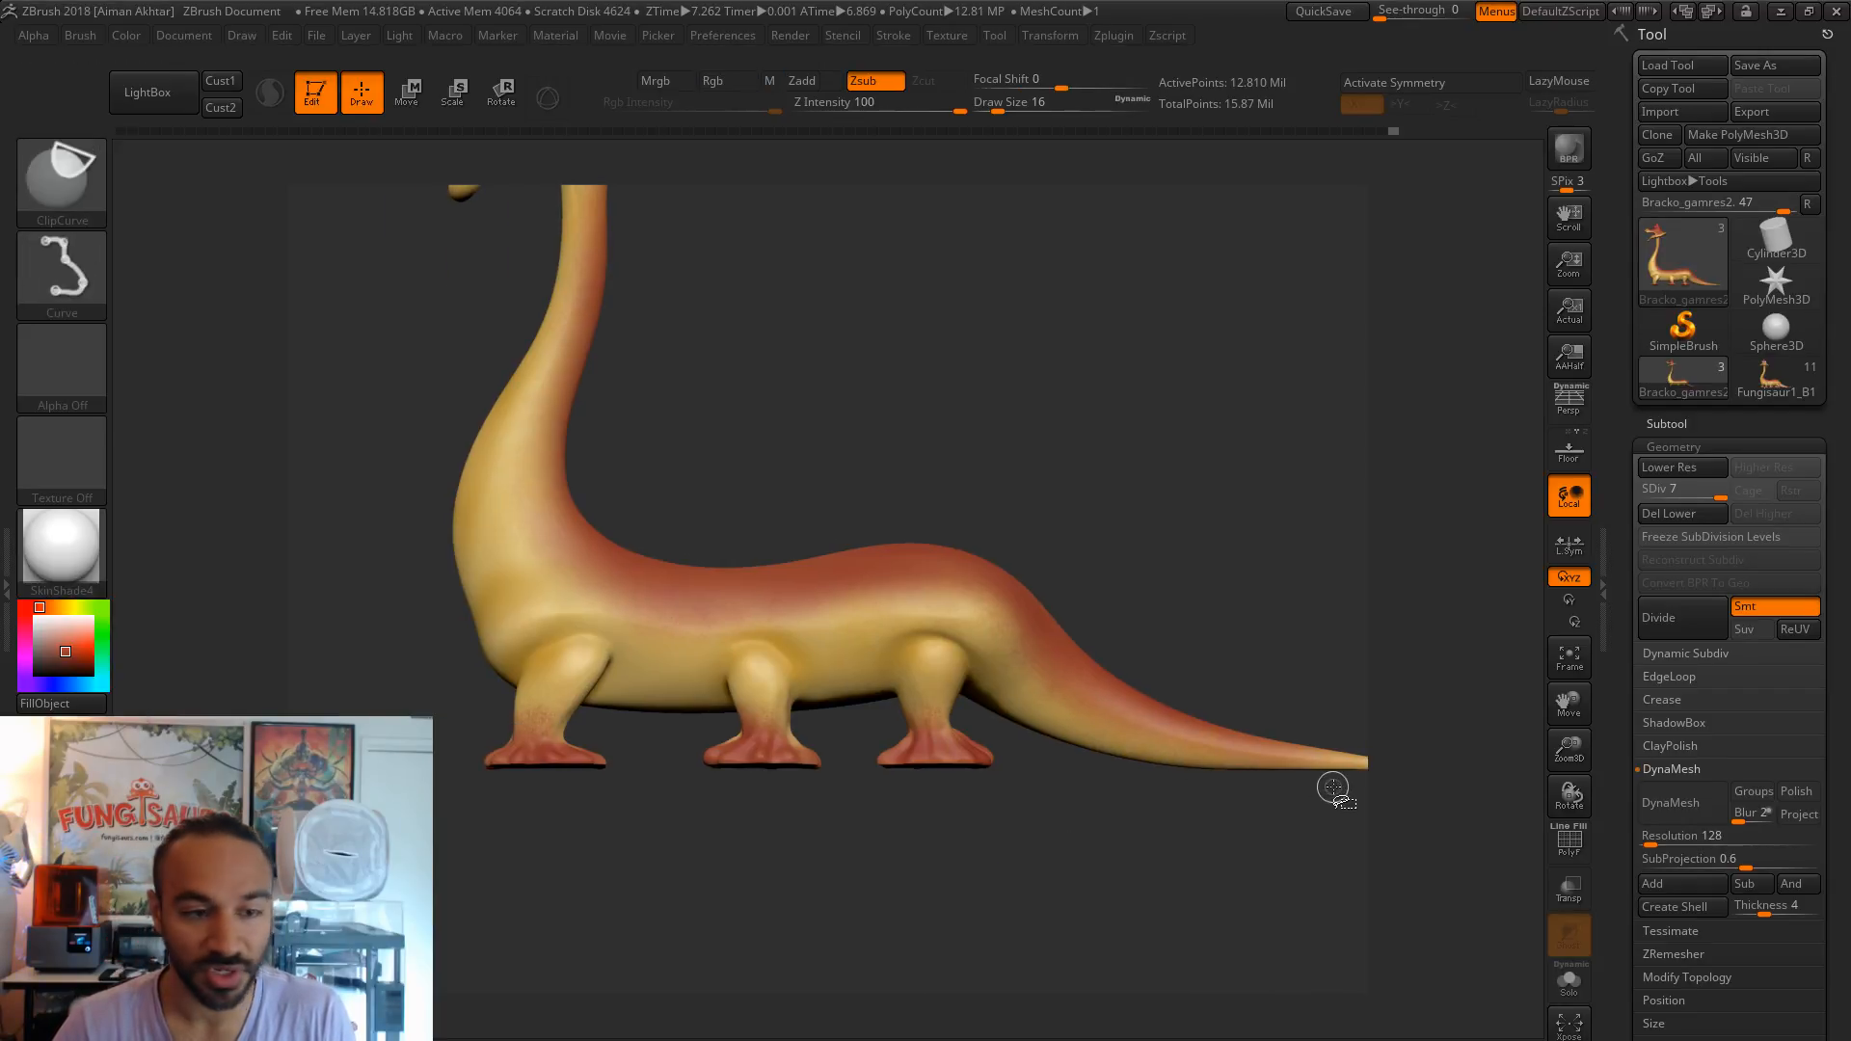
left_click_drag(1388, 765, 433, 769, "ctrl+shift")
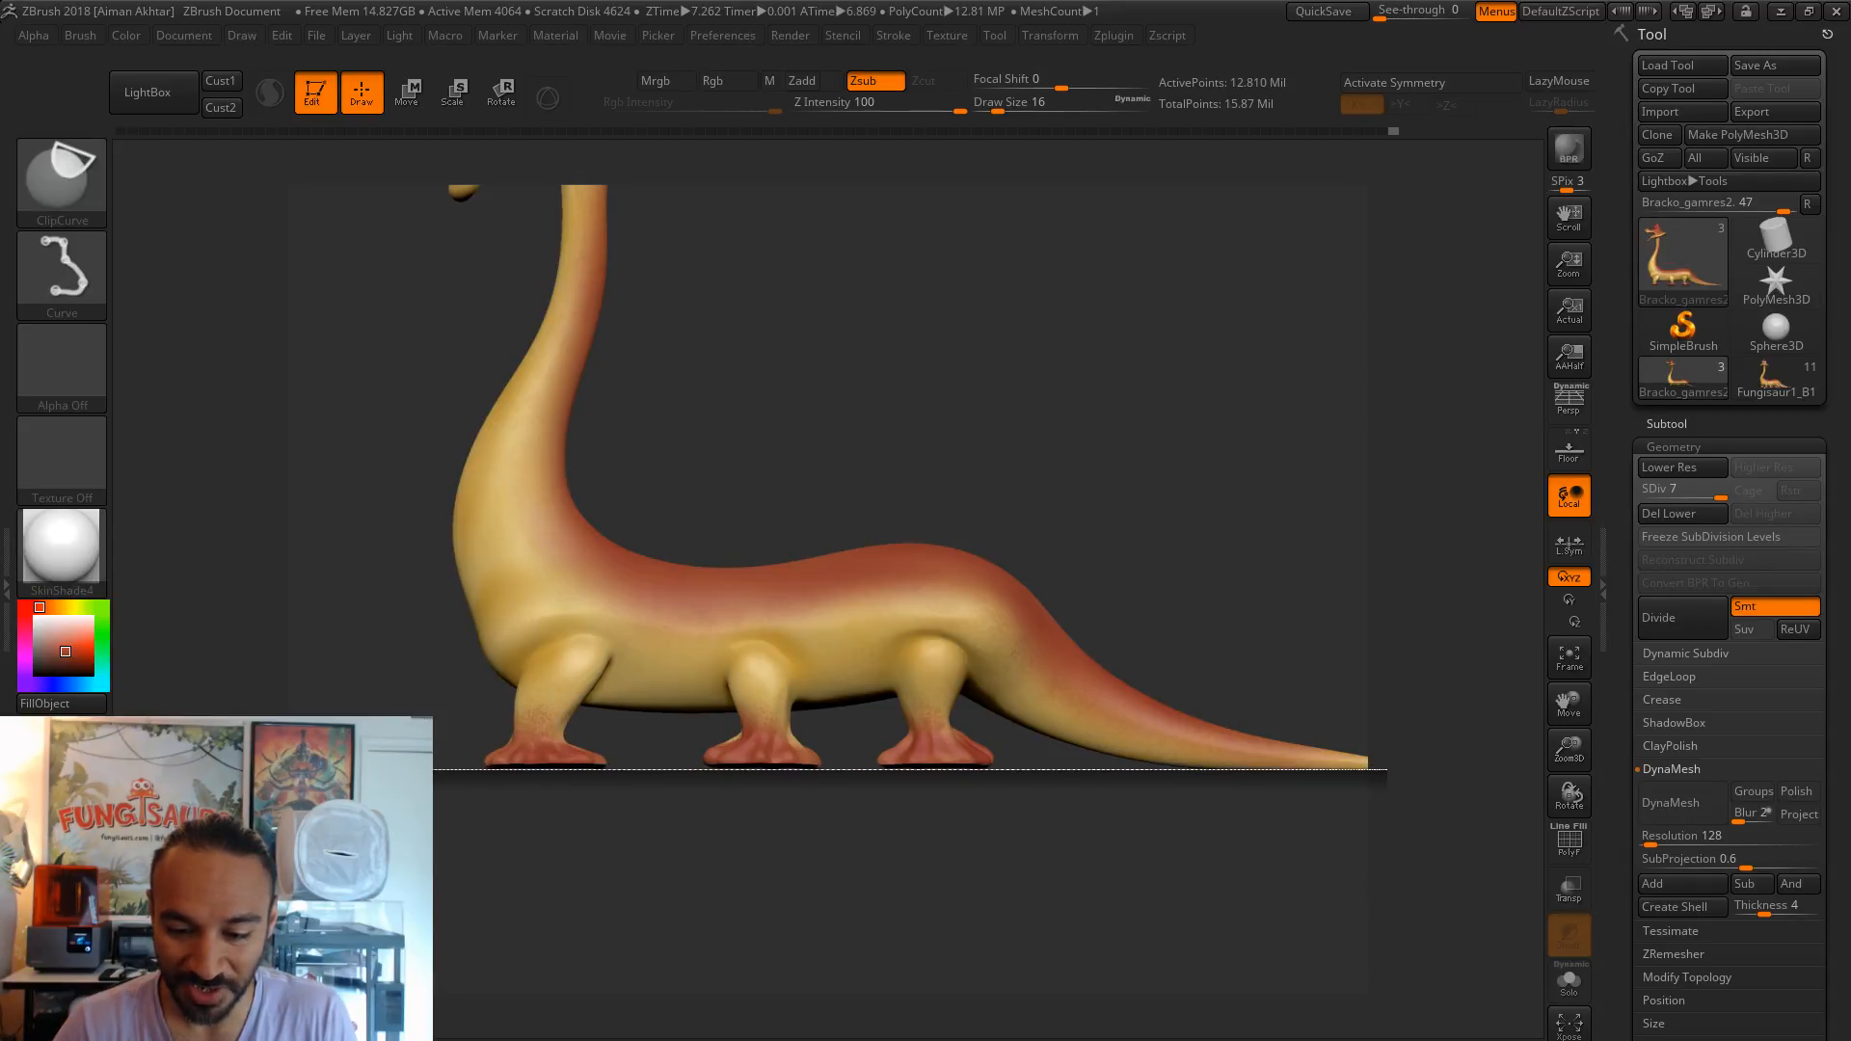
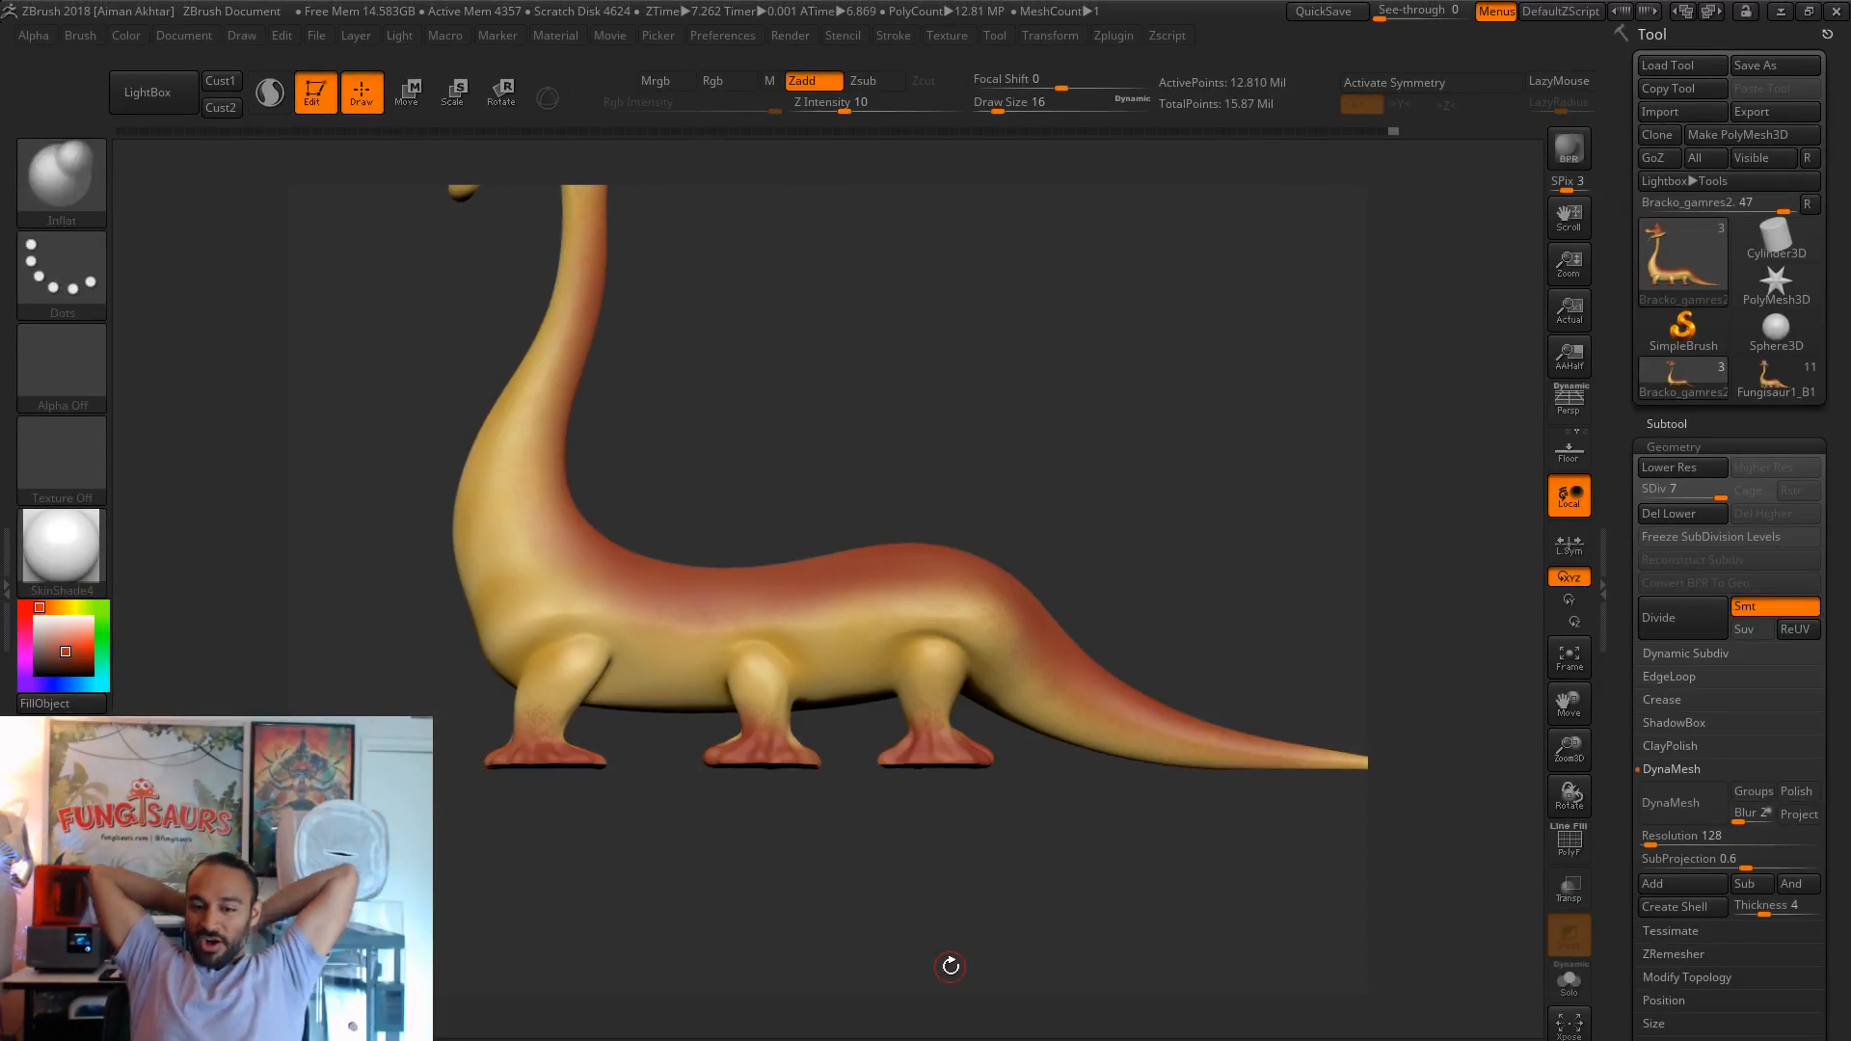
left_click_drag(1072, 949, 869, 900, "alt")
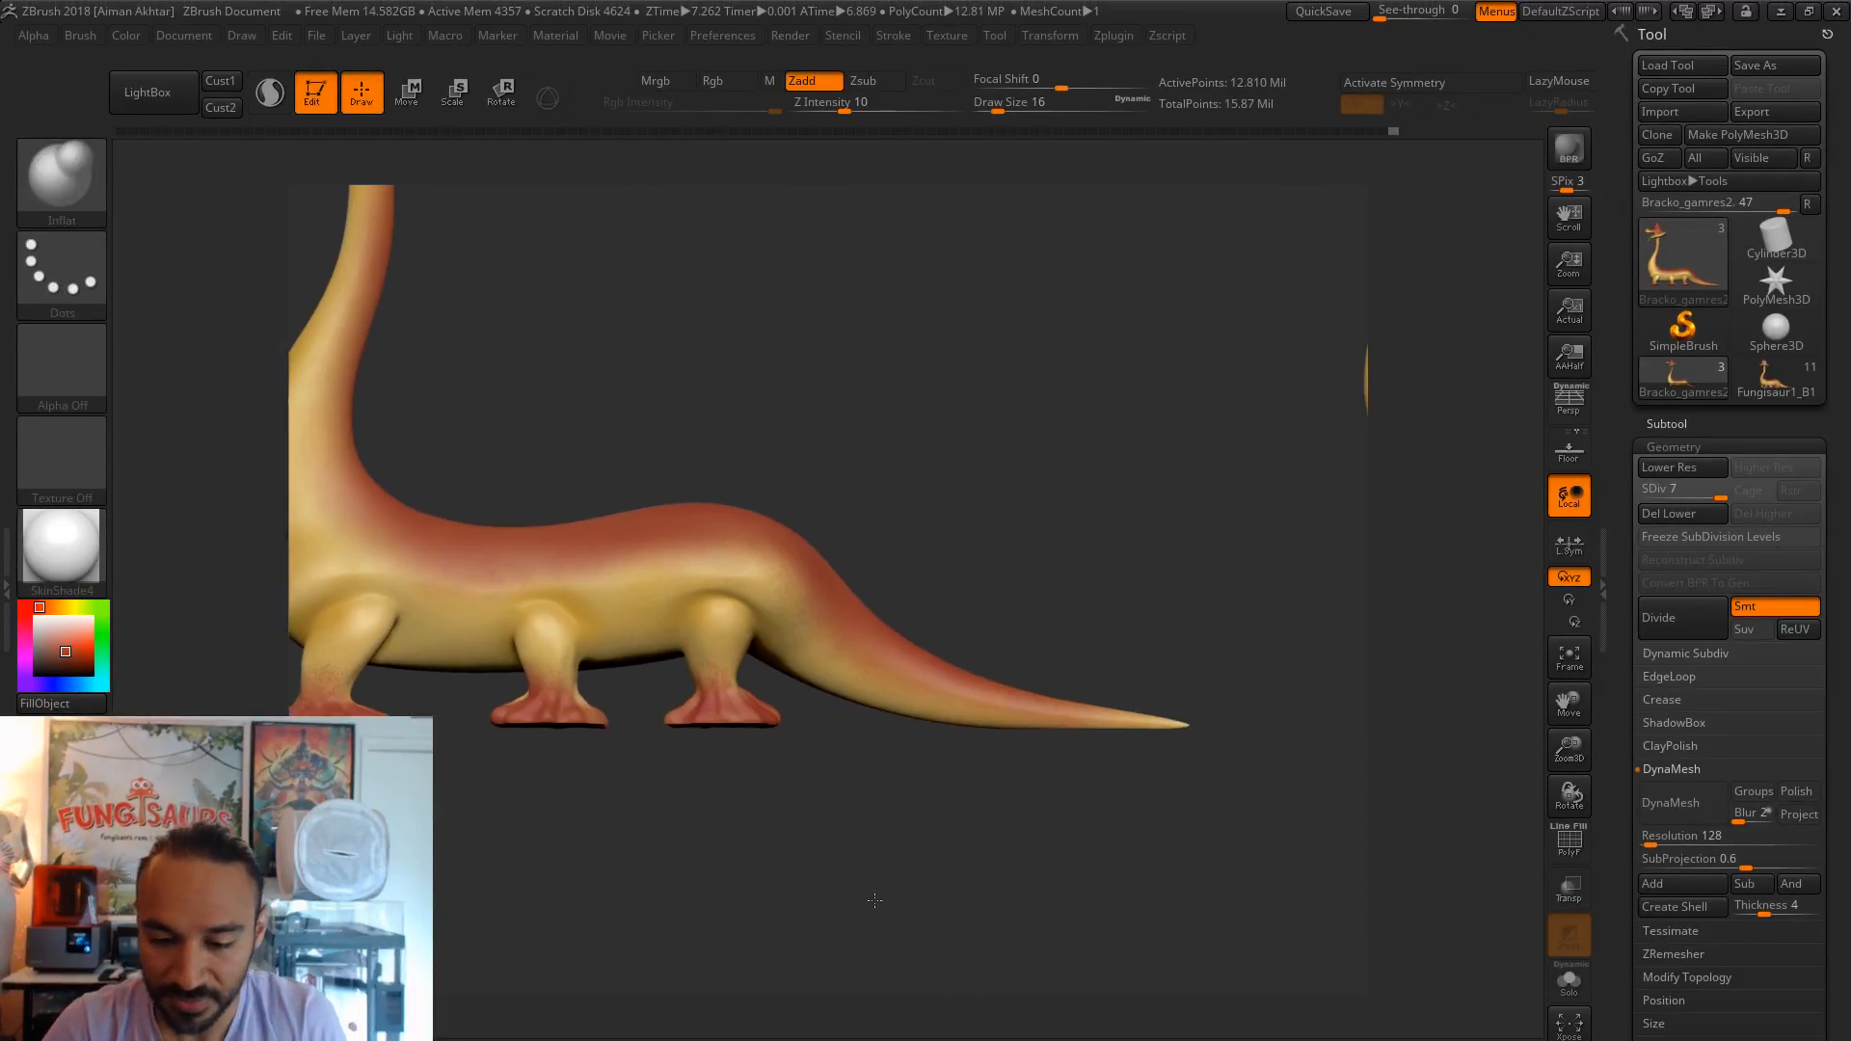
left_click_drag(1280, 762, 1053, 817)
left_click_drag(940, 858, 1326, 871, "alt")
mouse_move(1146, 853)
left_mouse_down("alt")
mouse_move(1217, 905)
mouse_move(1272, 810)
mouse_move(1153, 842)
left_mouse_up("alt")
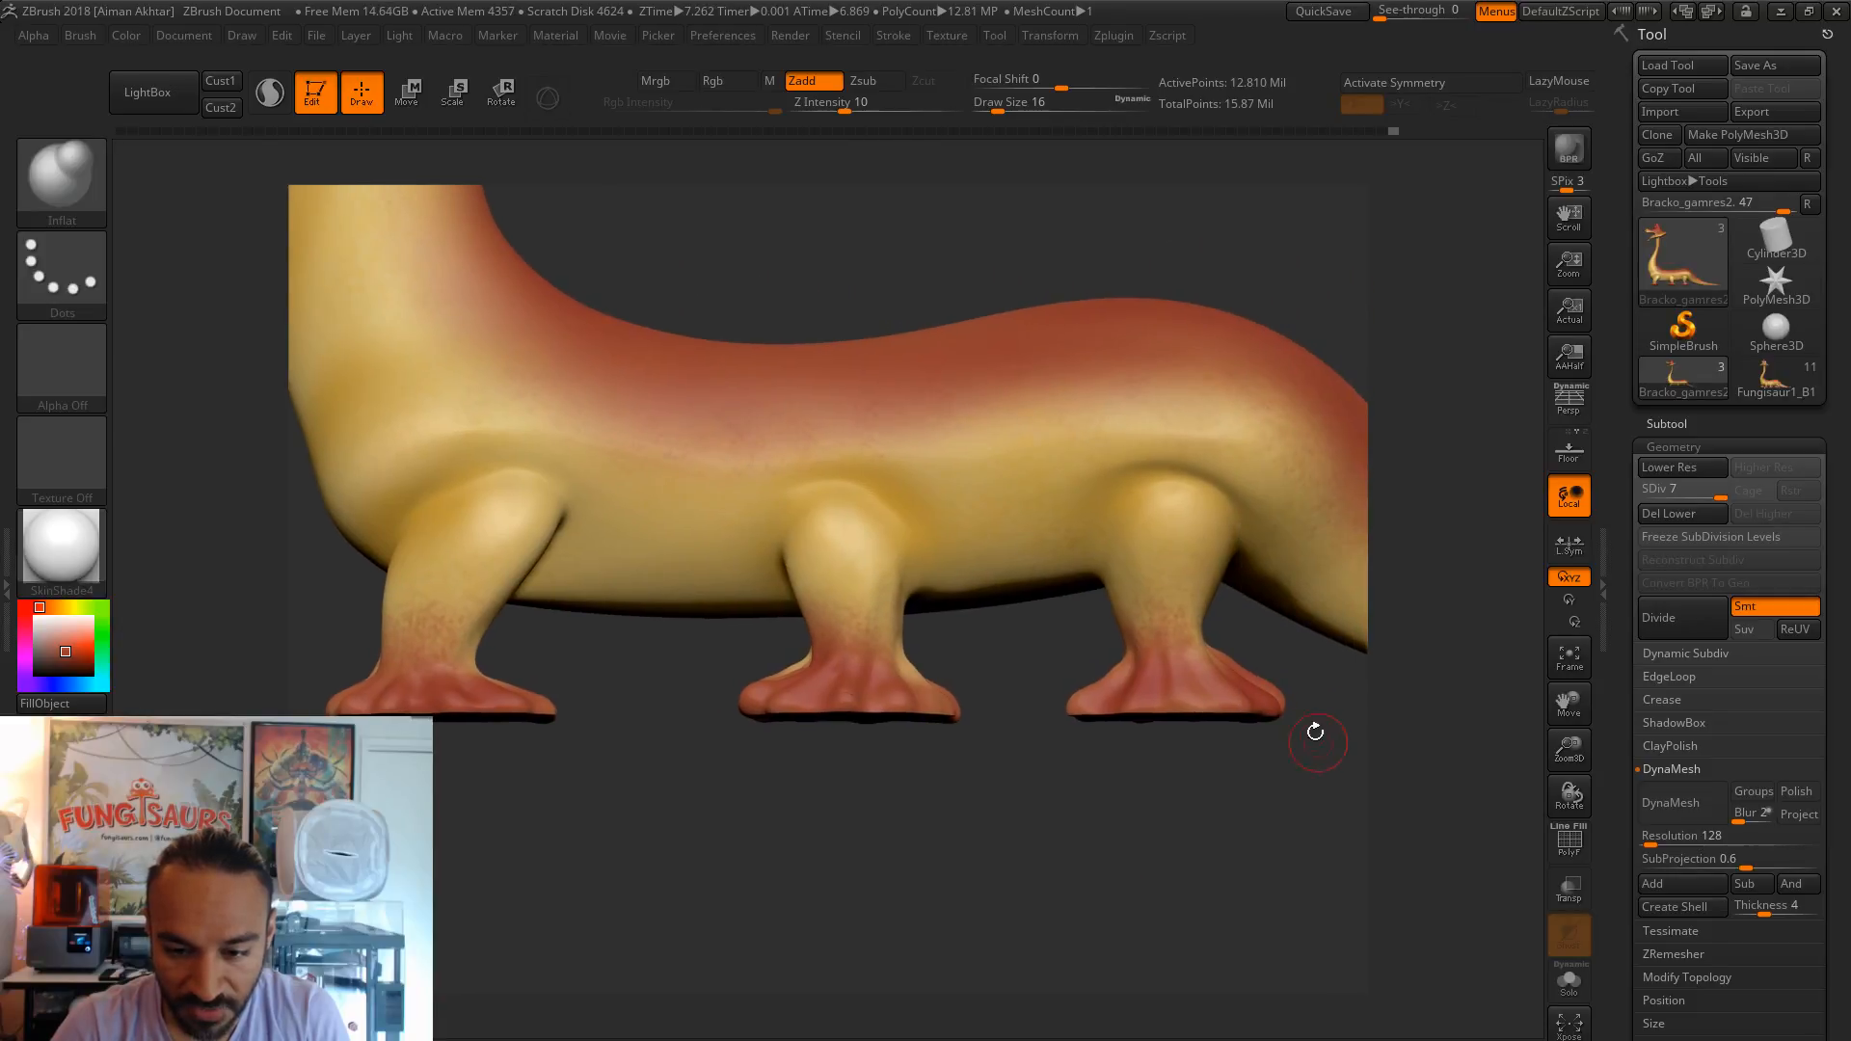
mouse_move(1245, 750)
left_mouse_down()
mouse_move(1253, 674)
mouse_move(1239, 764)
left_mouse_up()
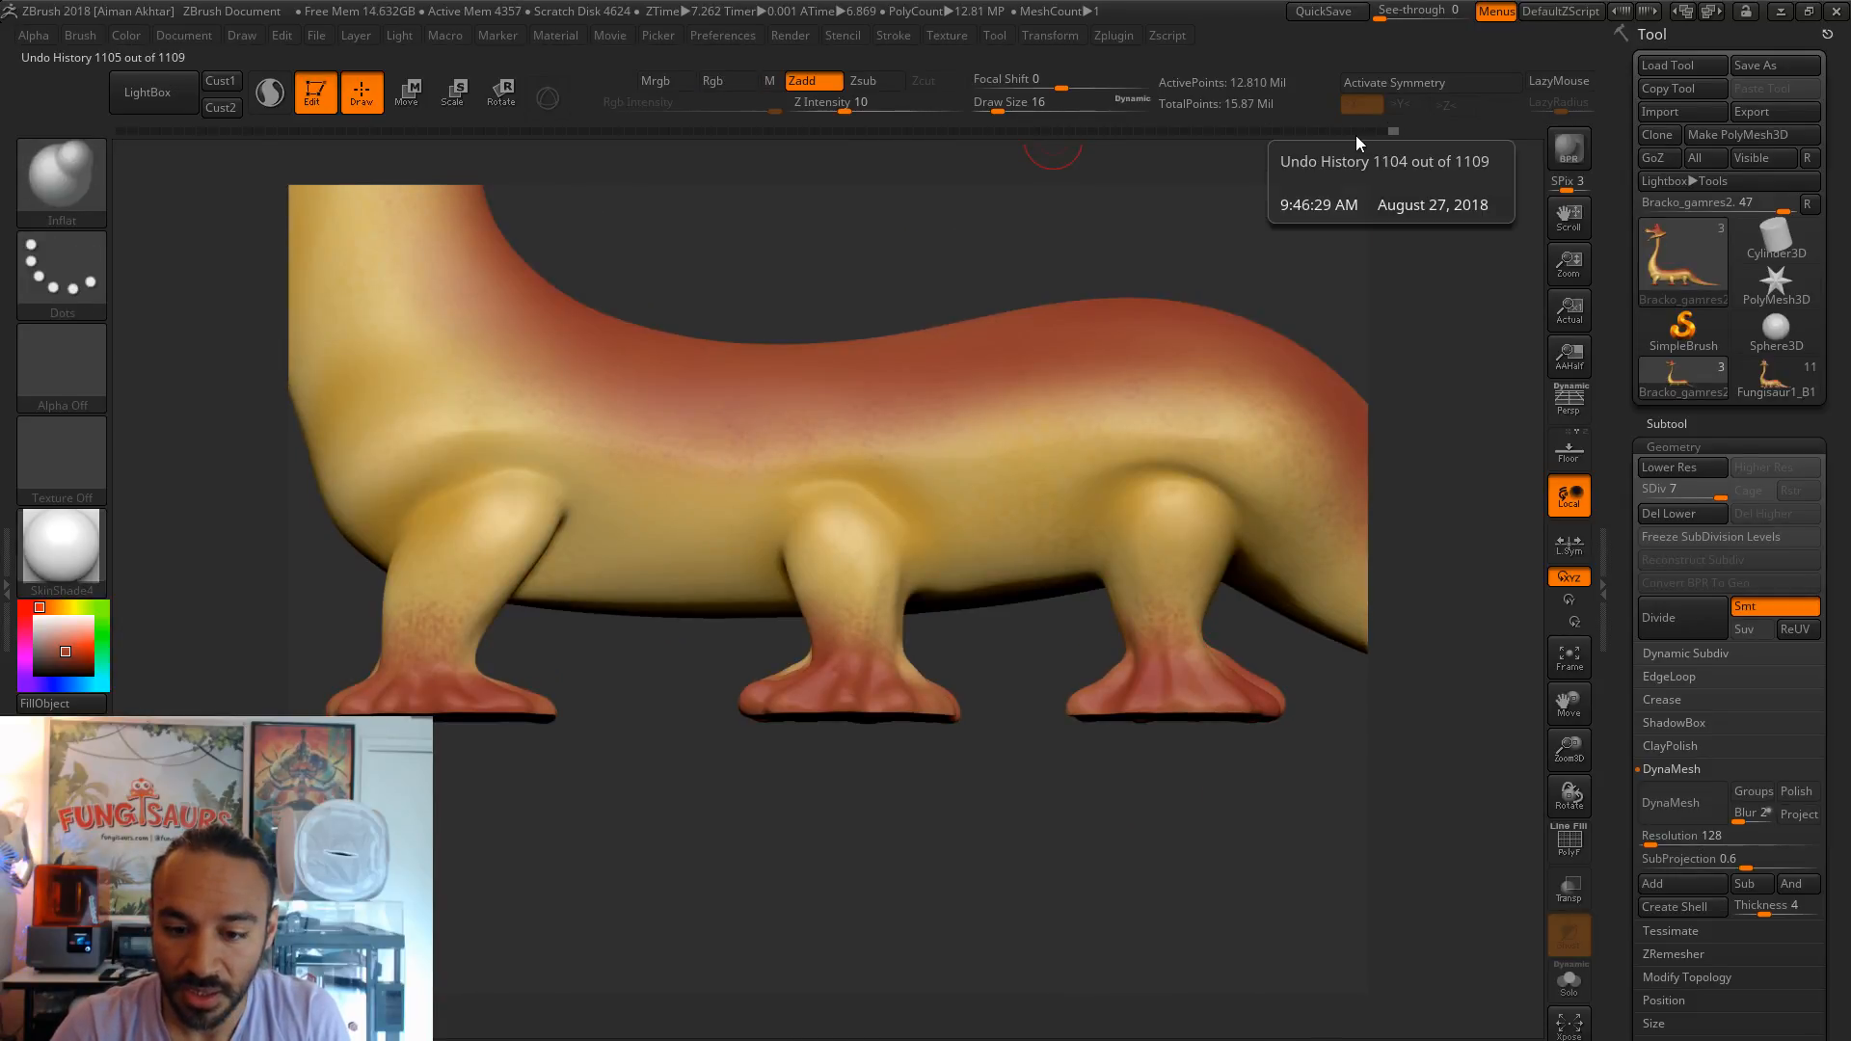
- Step back through the undo history to the feet before they were clipped
left_click(1368, 132)
key("ctrl+z")
key("ctrl+shift+z")
left_click(1385, 131)
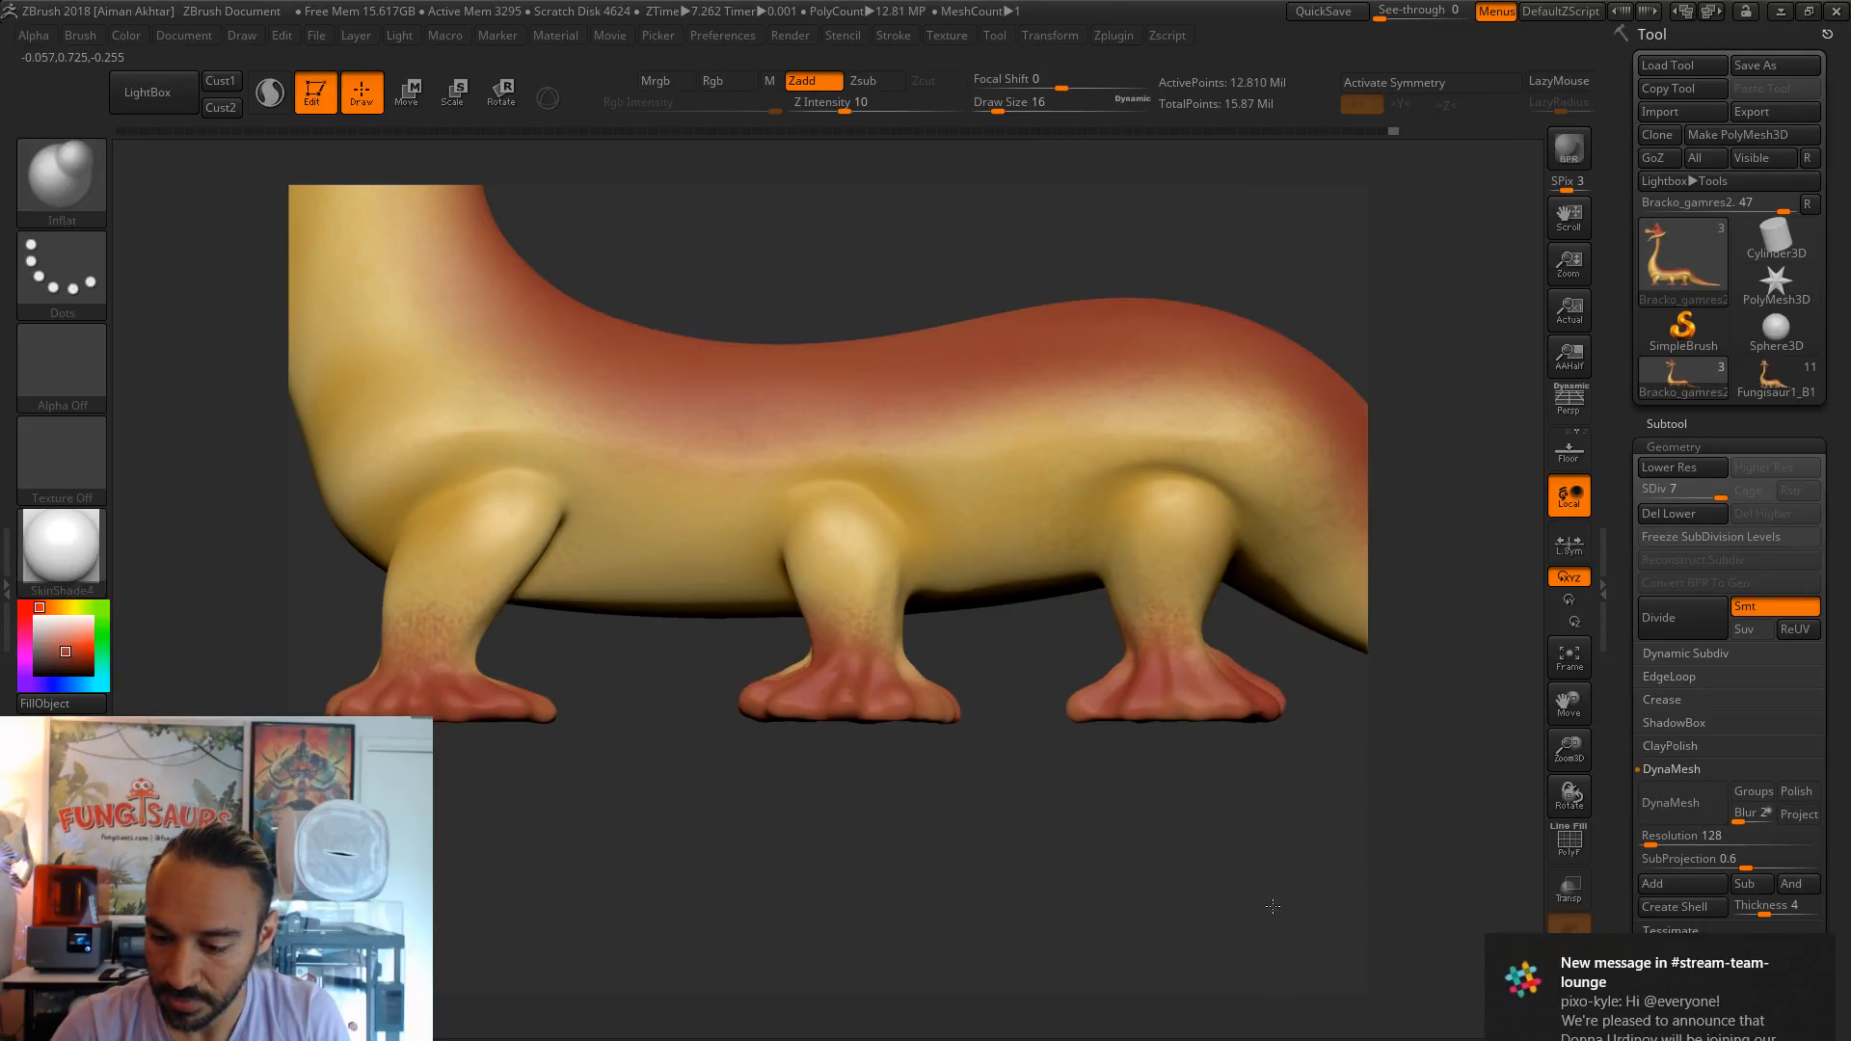
- Clip the undersides of all feet flat with a horizontal ClipCurve line in the orthographic side view
mouse_move(1147, 903)
left_mouse_down()
mouse_move(1298, 768)
mouse_move(150, 717)
left_mouse_up()
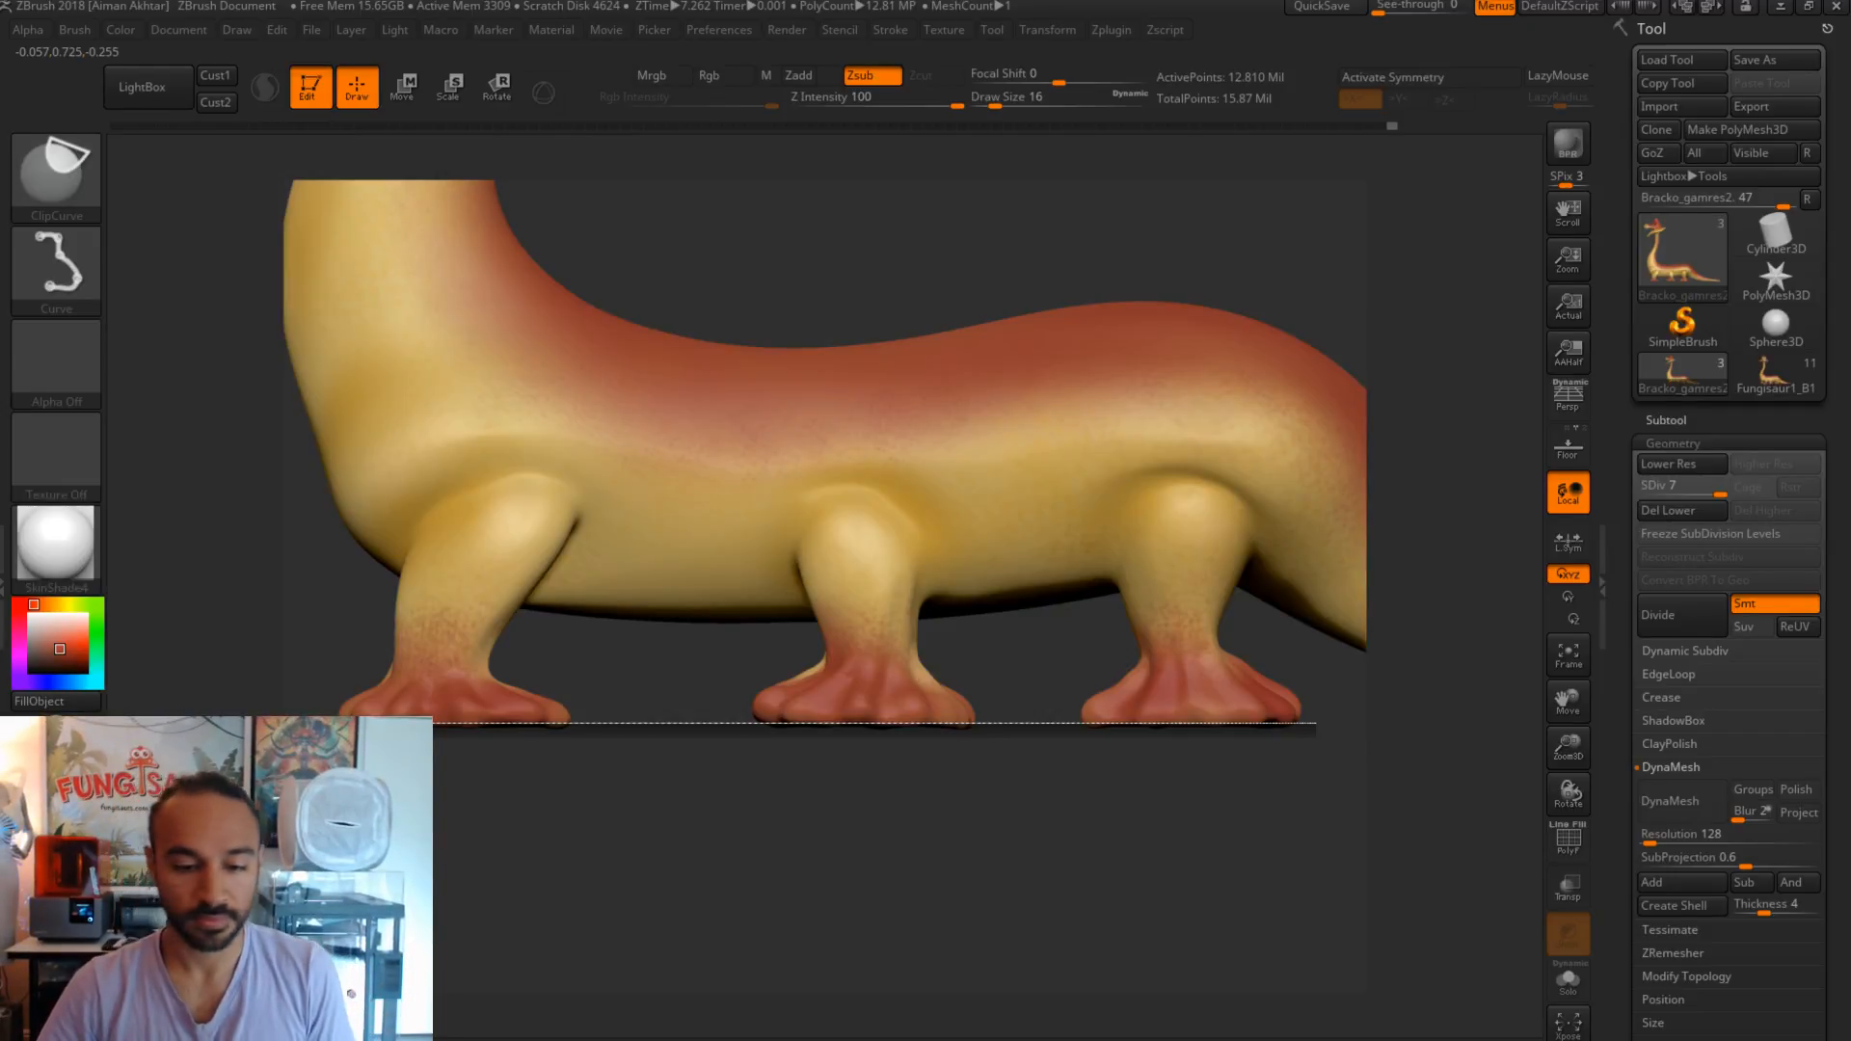
mouse_move(1072, 867)
left_mouse_down()
mouse_move(1089, 721)
mouse_move(1070, 804)
mouse_move(974, 851)
mouse_move(1099, 914)
mouse_move(1160, 917)
mouse_move(864, 801)
left_mouse_up()
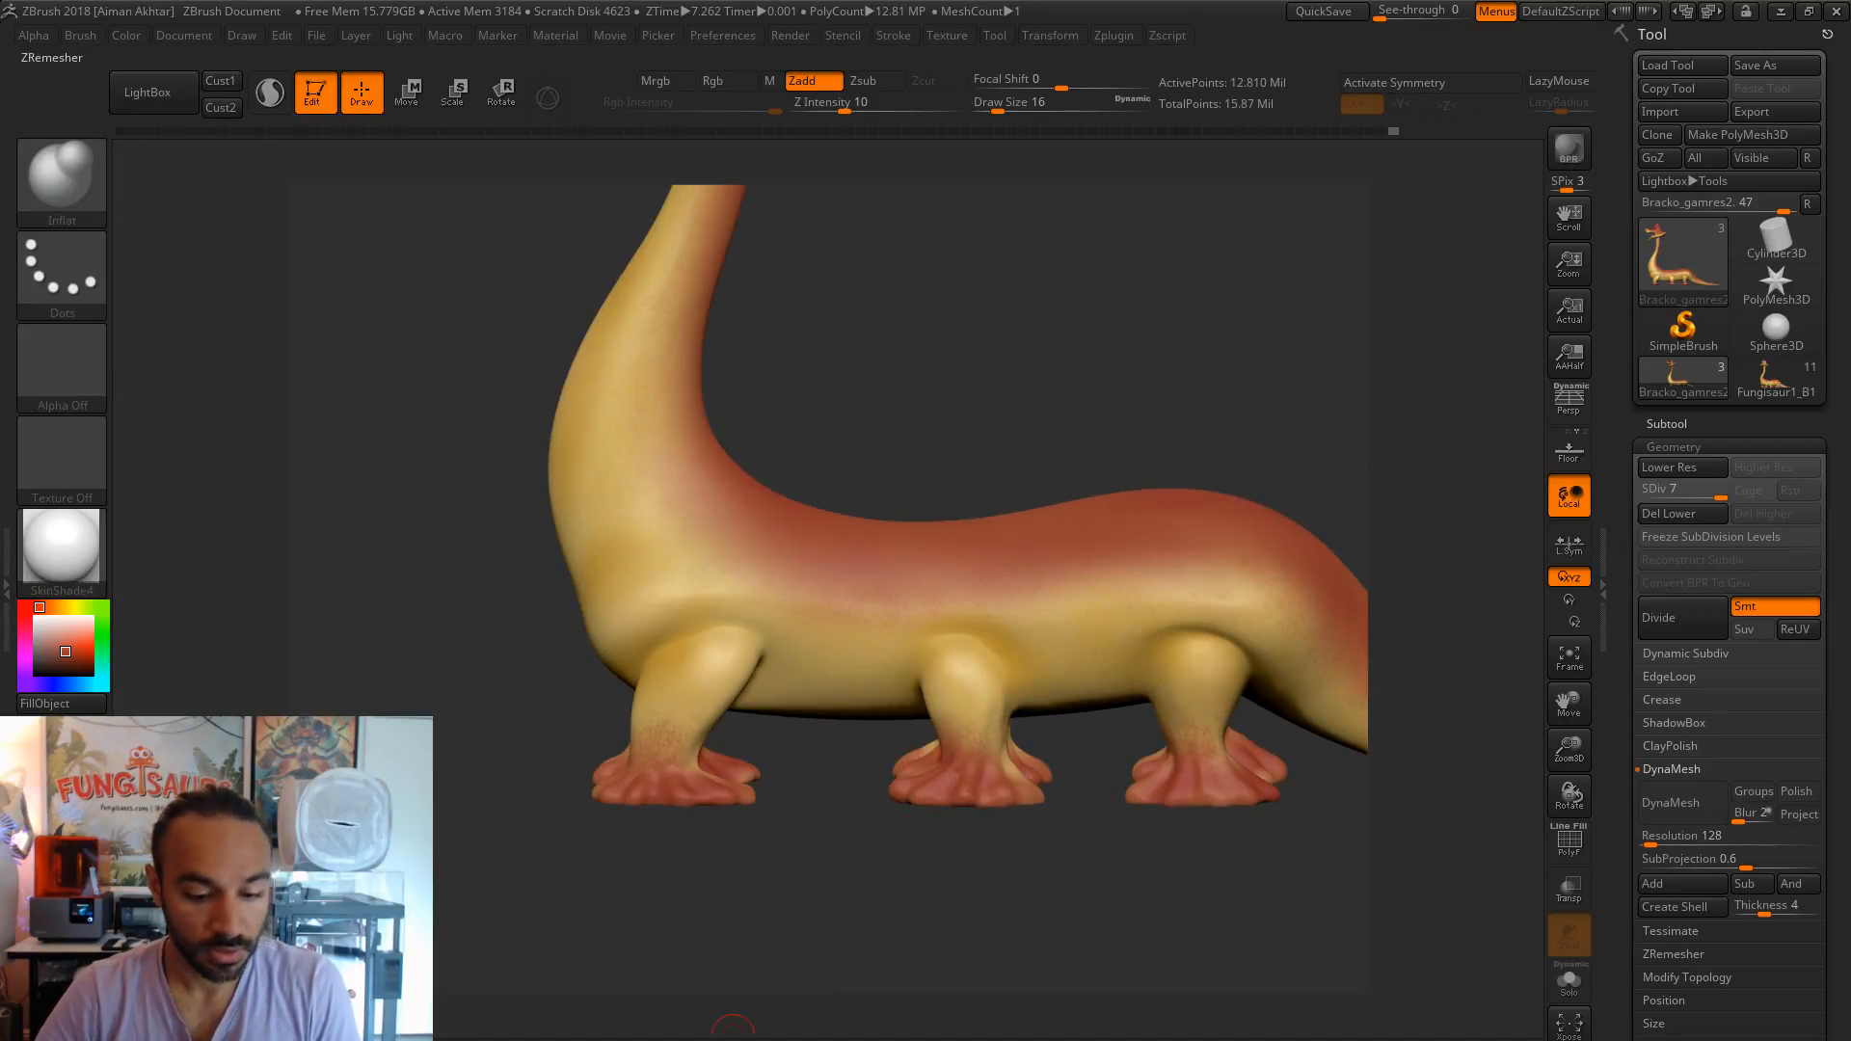
- Carve creases between the toes on the outer side of the middle foot with DamStandard at draw size 25
left_click(1075, 1039)
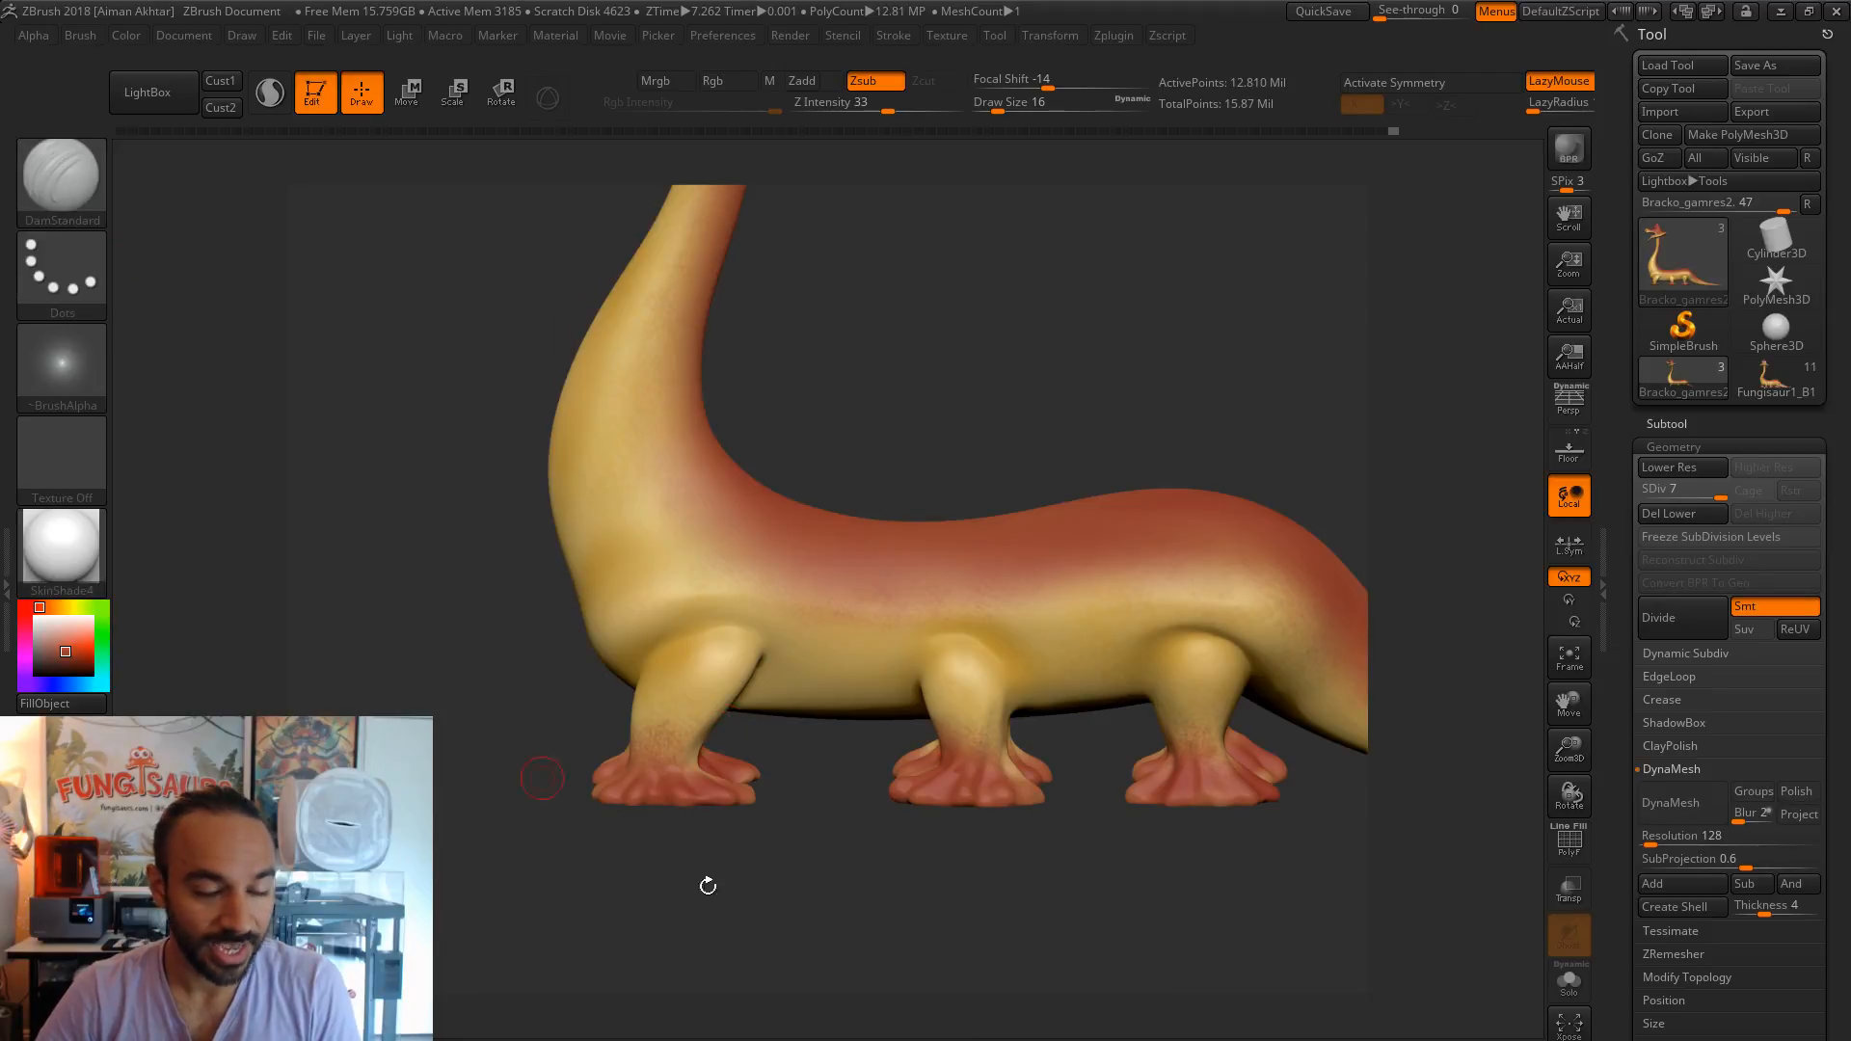
left_click_drag(939, 1016, 1266, 811, "alt")
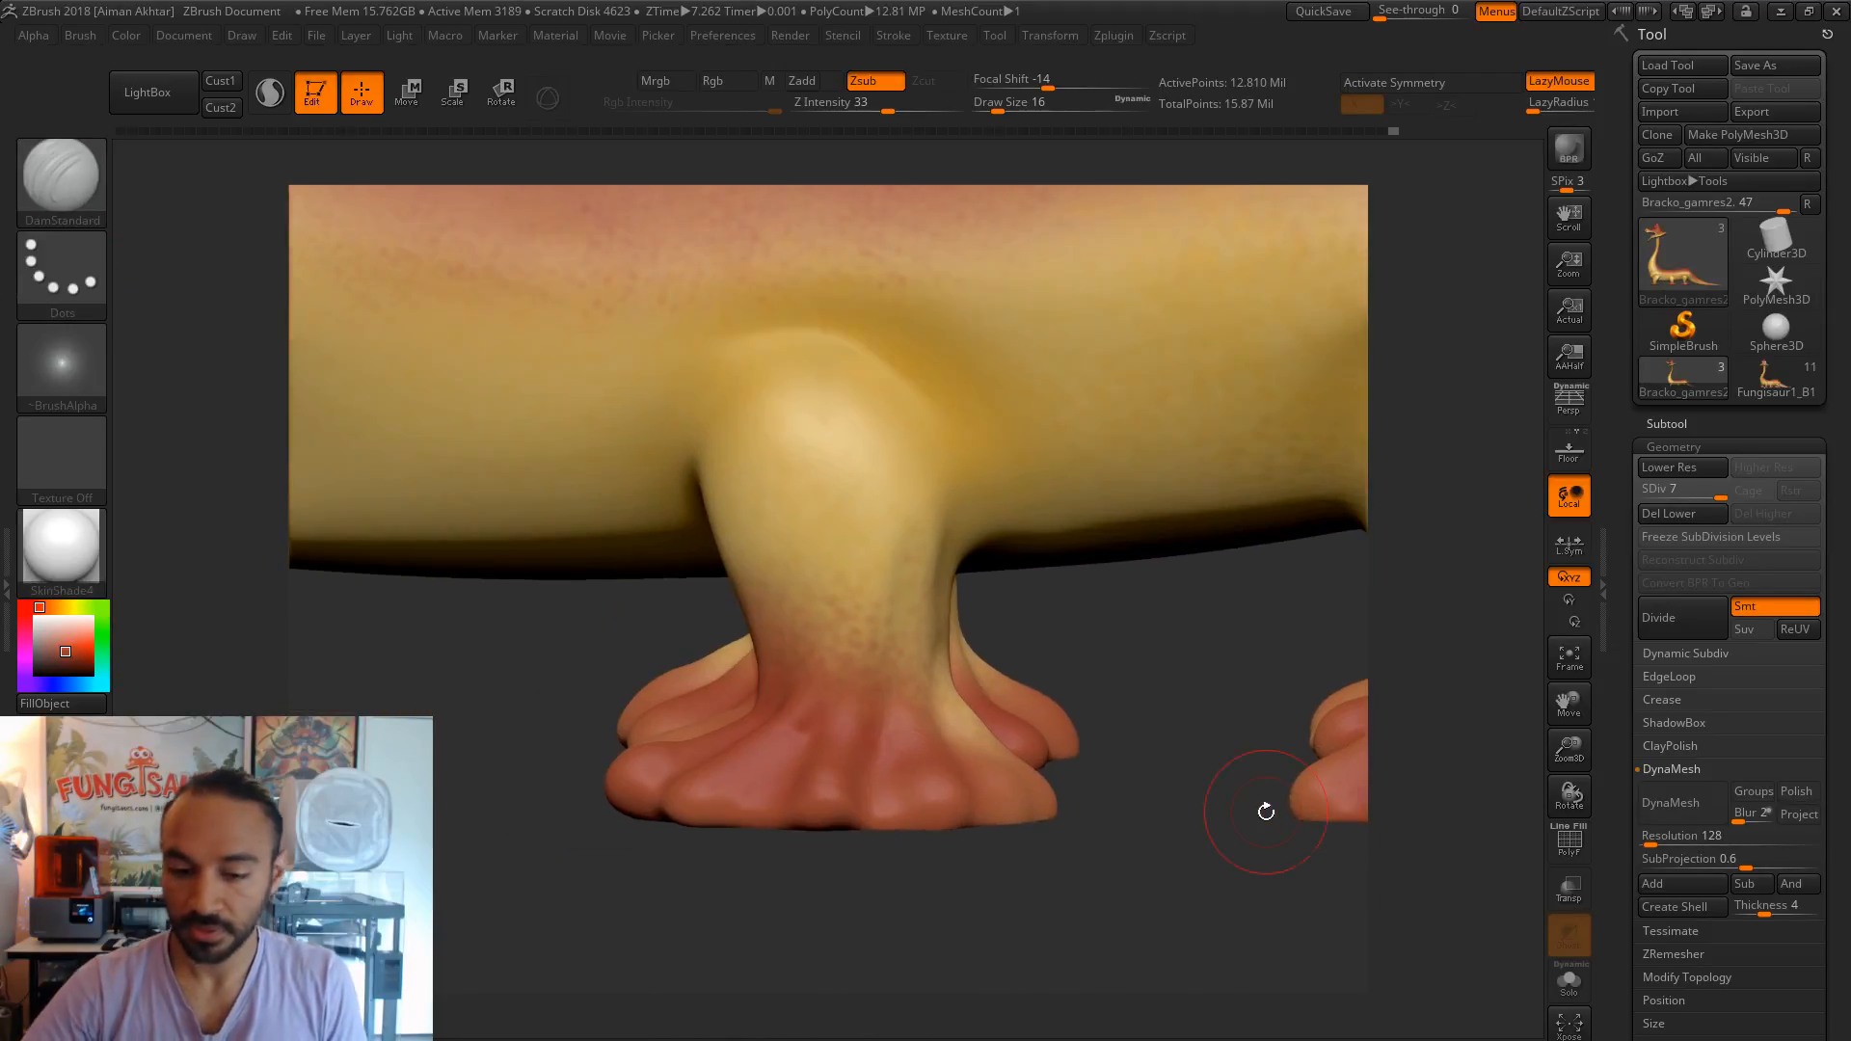
left_click_drag(901, 648, 887, 849)
left_click_drag(928, 916, 989, 943)
key("s")
left_click_drag(824, 701, 798, 815)
left_click_drag(813, 894, 760, 672)
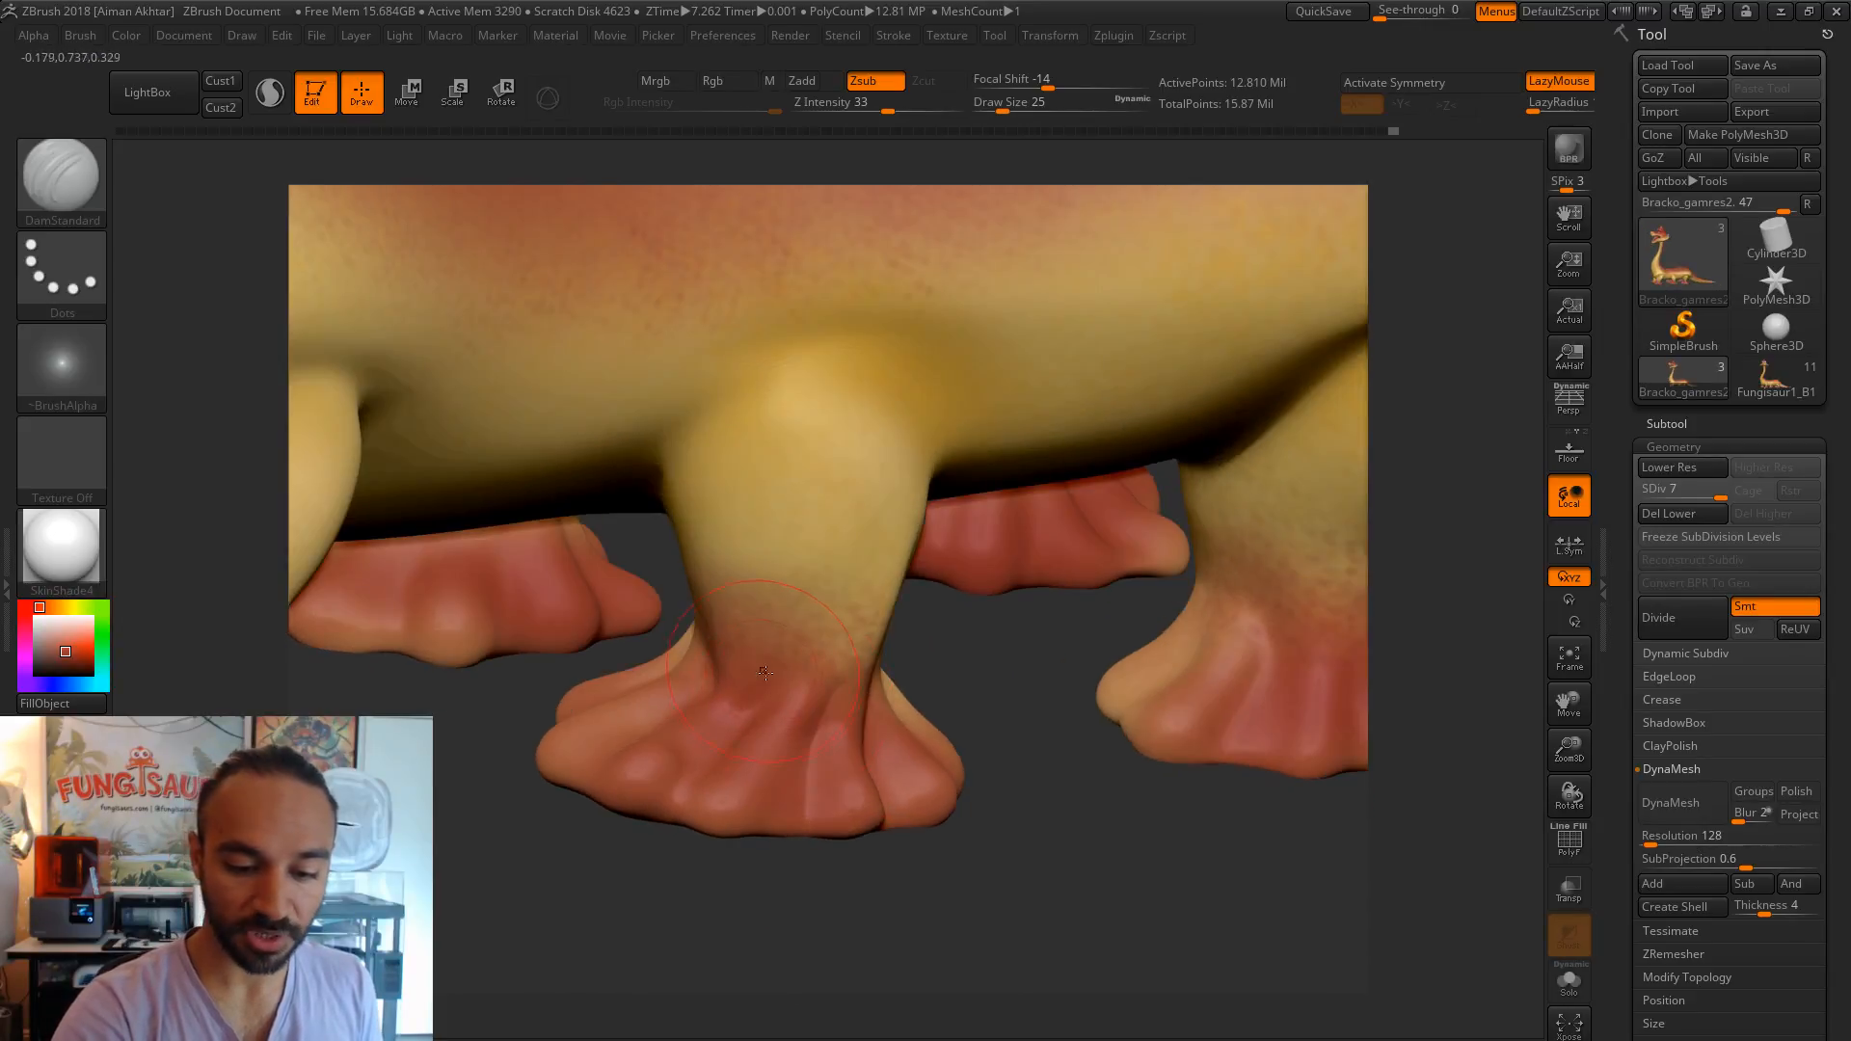
- Continue the DamStandard creases around the back of the middle foot, from the ankle down to the toe edges
left_click_drag(850, 918, 859, 620)
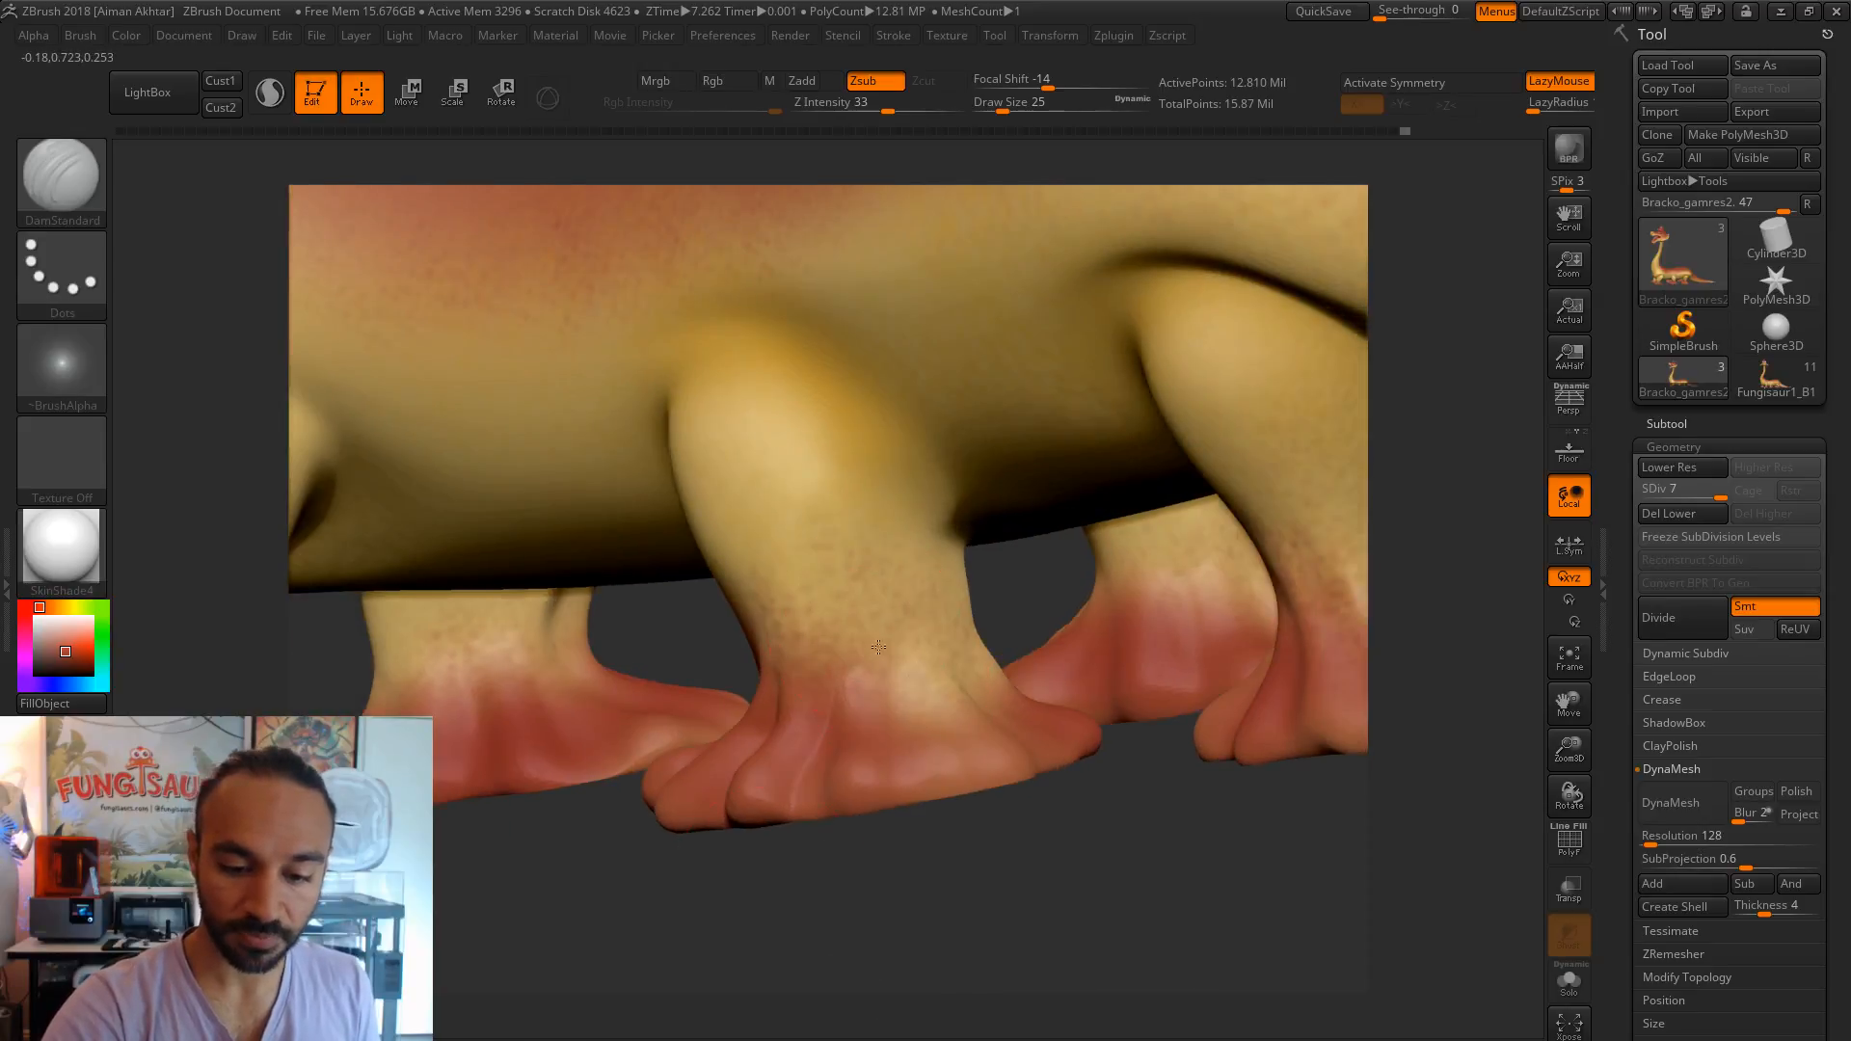
left_click_drag(965, 909, 974, 661)
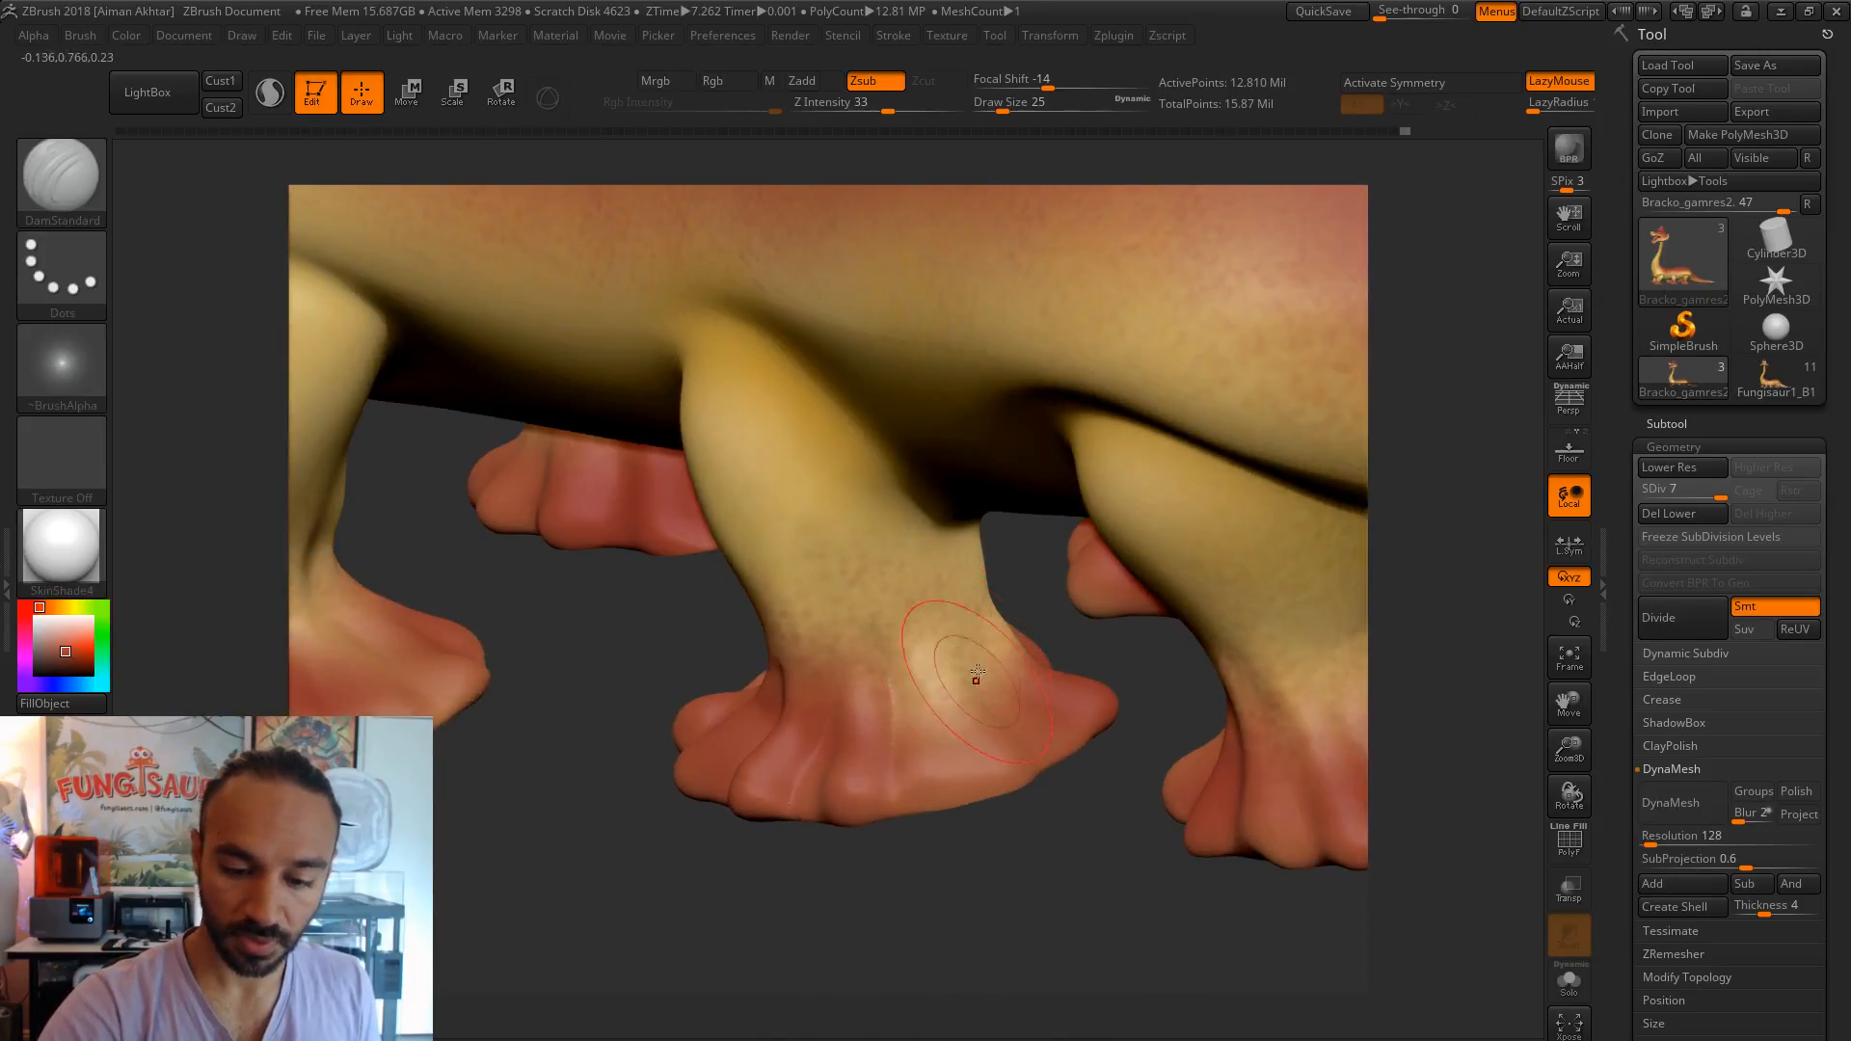
left_click_drag(1106, 848, 1068, 760)
- Carve DamStandard creases from the ankle to the toes around the outer side and back of the rear foot
left_click_drag(1023, 642, 987, 772)
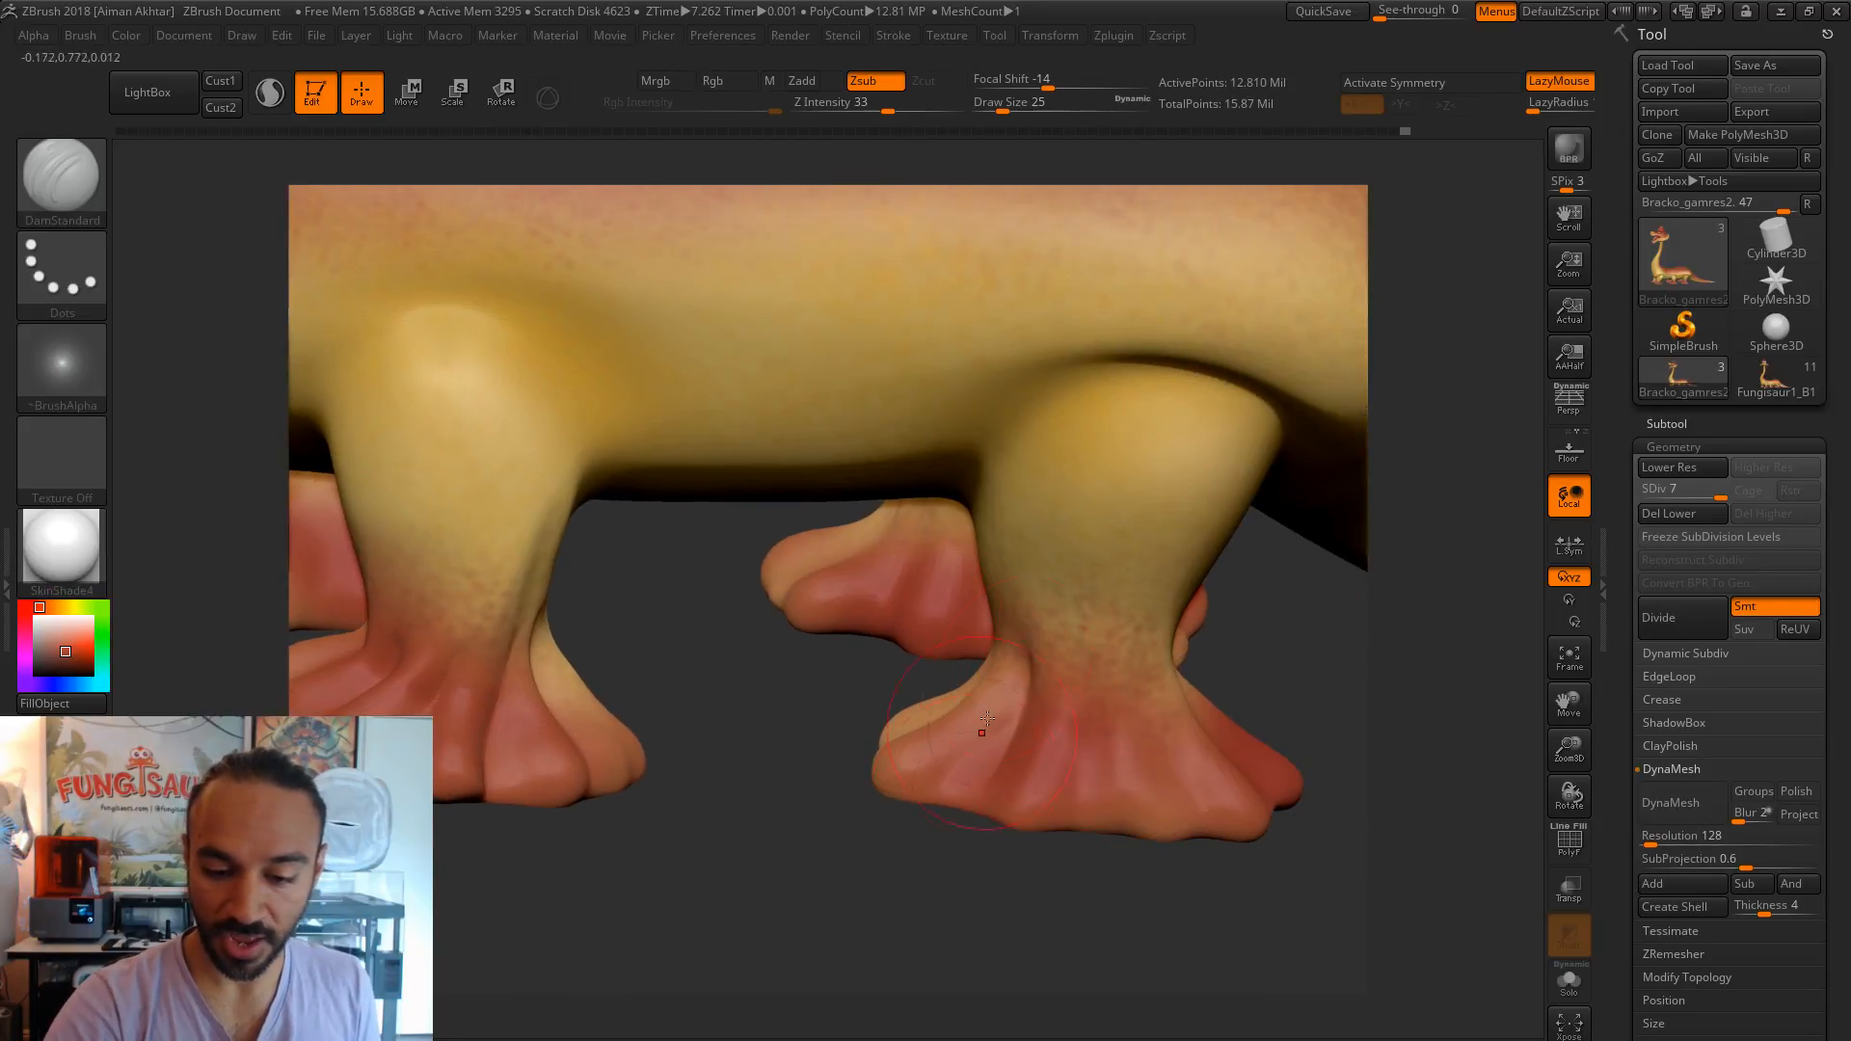
mouse_move(1091, 684)
left_mouse_down()
mouse_move(1091, 847)
mouse_move(1217, 848)
left_mouse_up()
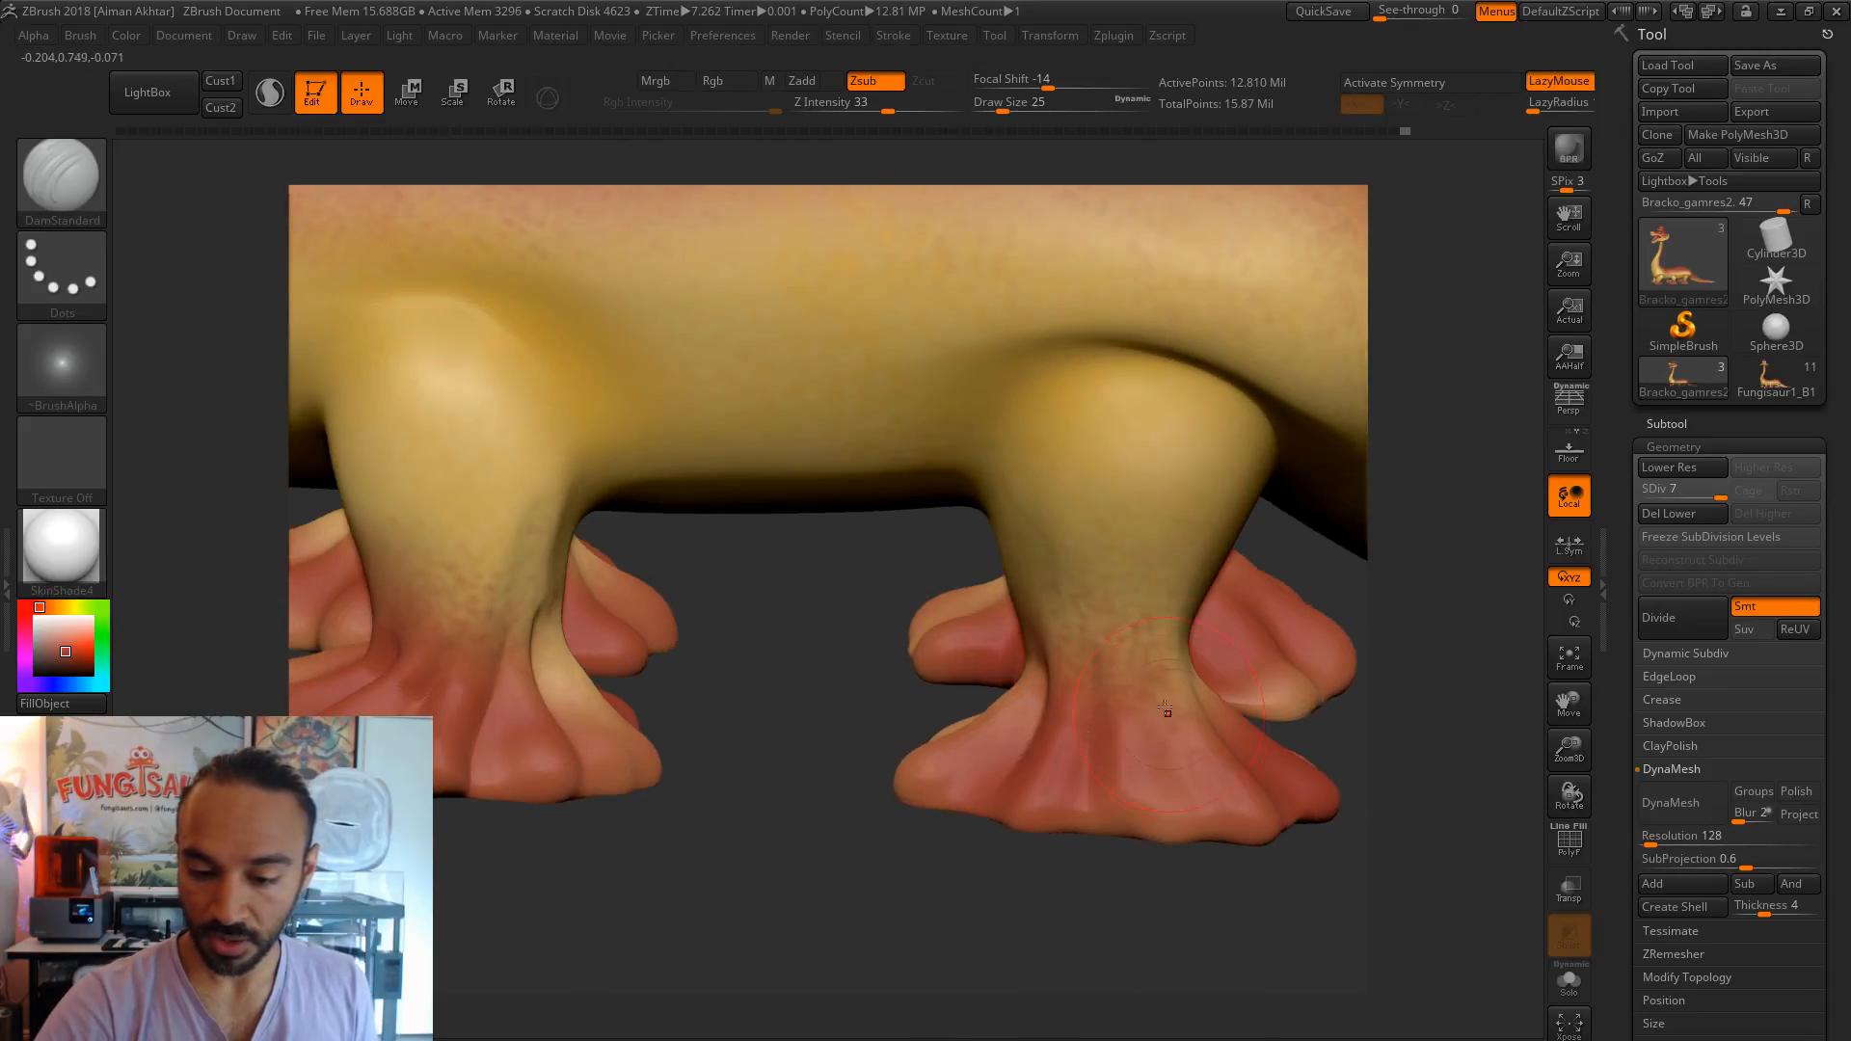
left_click_drag(1058, 873, 1052, 650)
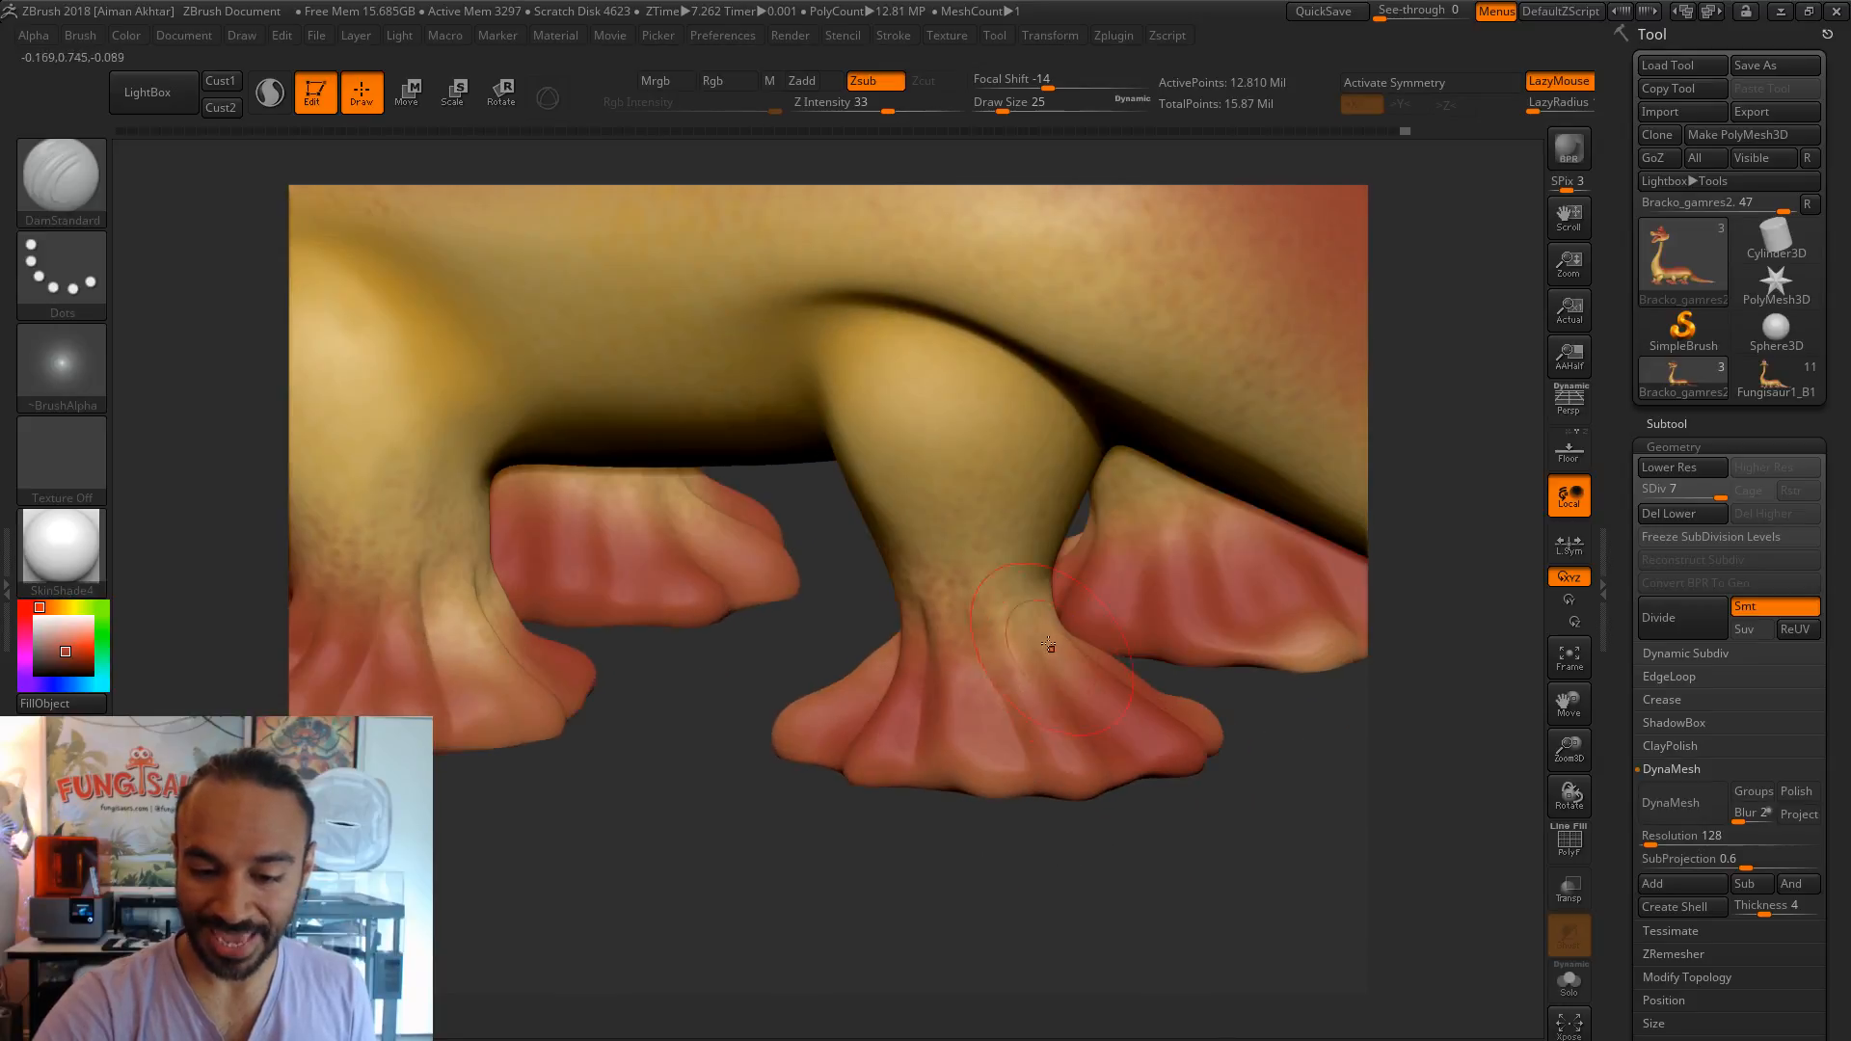
left_click_drag(1159, 897, 1132, 870)
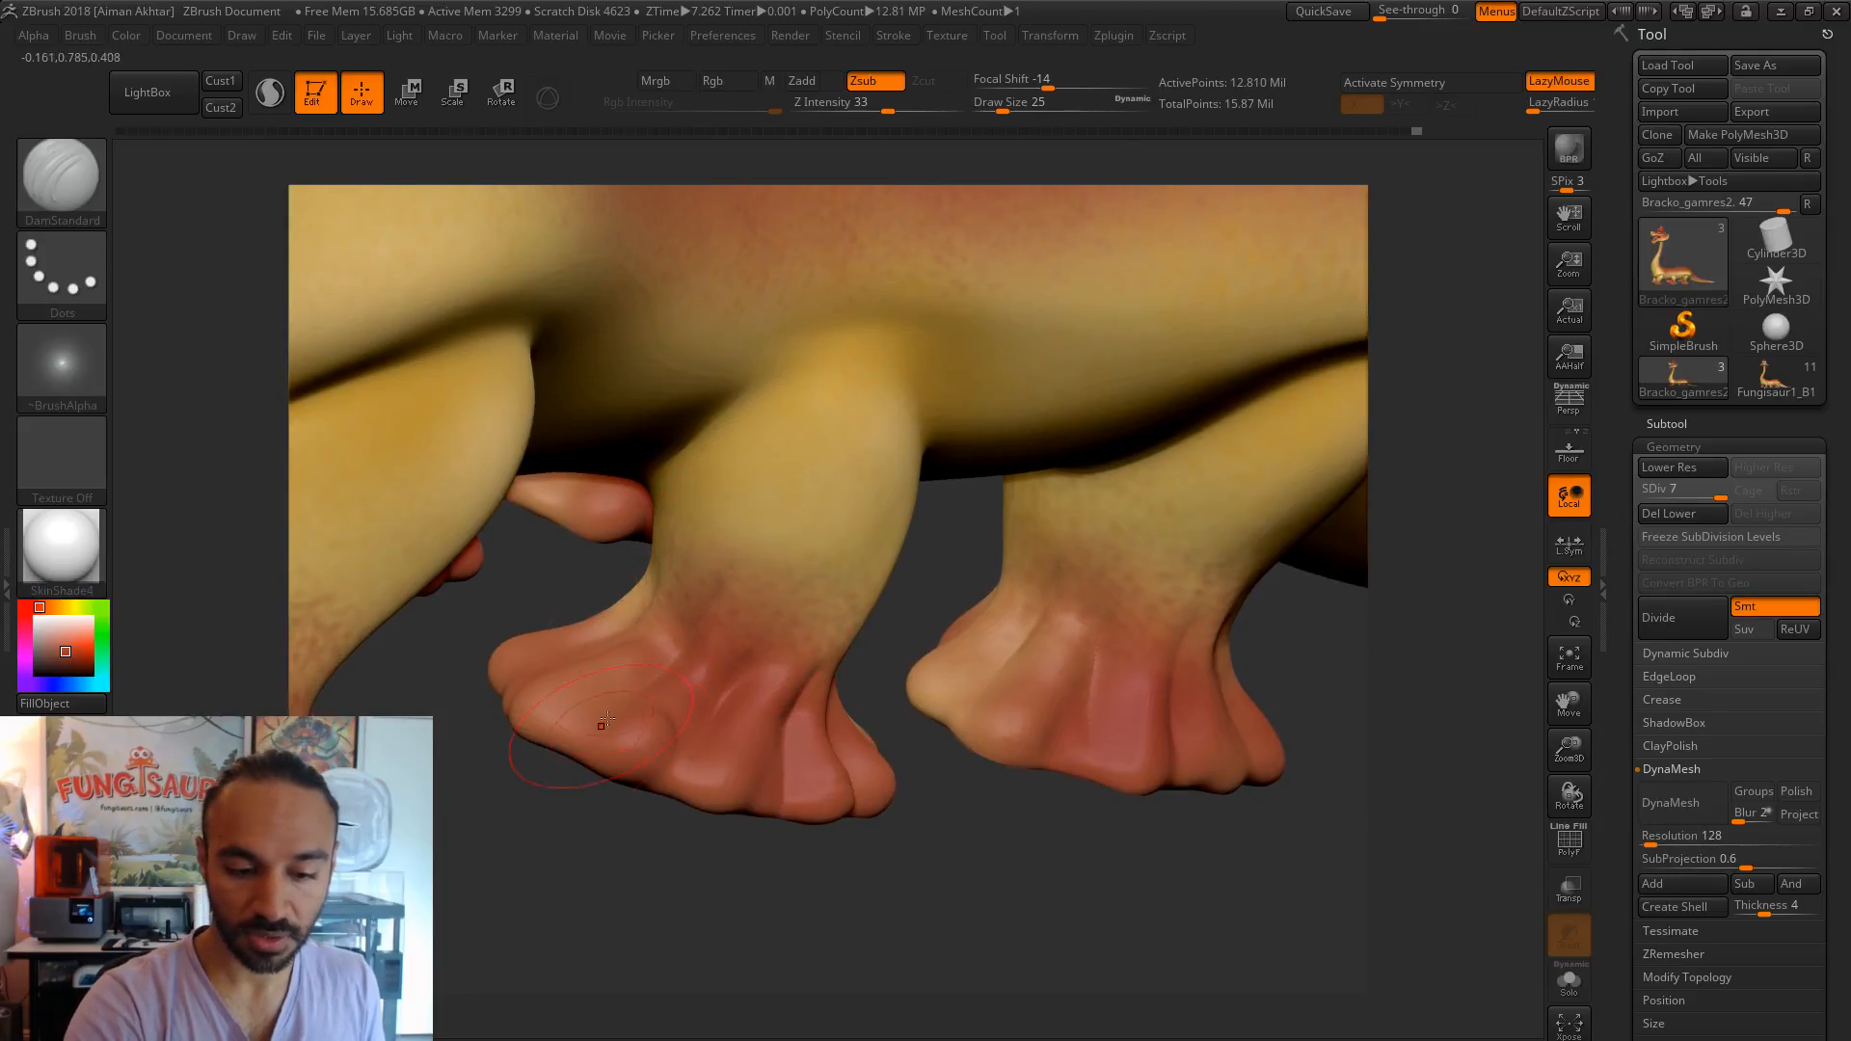
- Turn off Rgb for the Smooth brush at draw size 14 and smooth the upper surface of the middle foot
left_click_drag(638, 849, 721, 848)
key("s")
left_click_drag(628, 641, 621, 643)
key("shift")
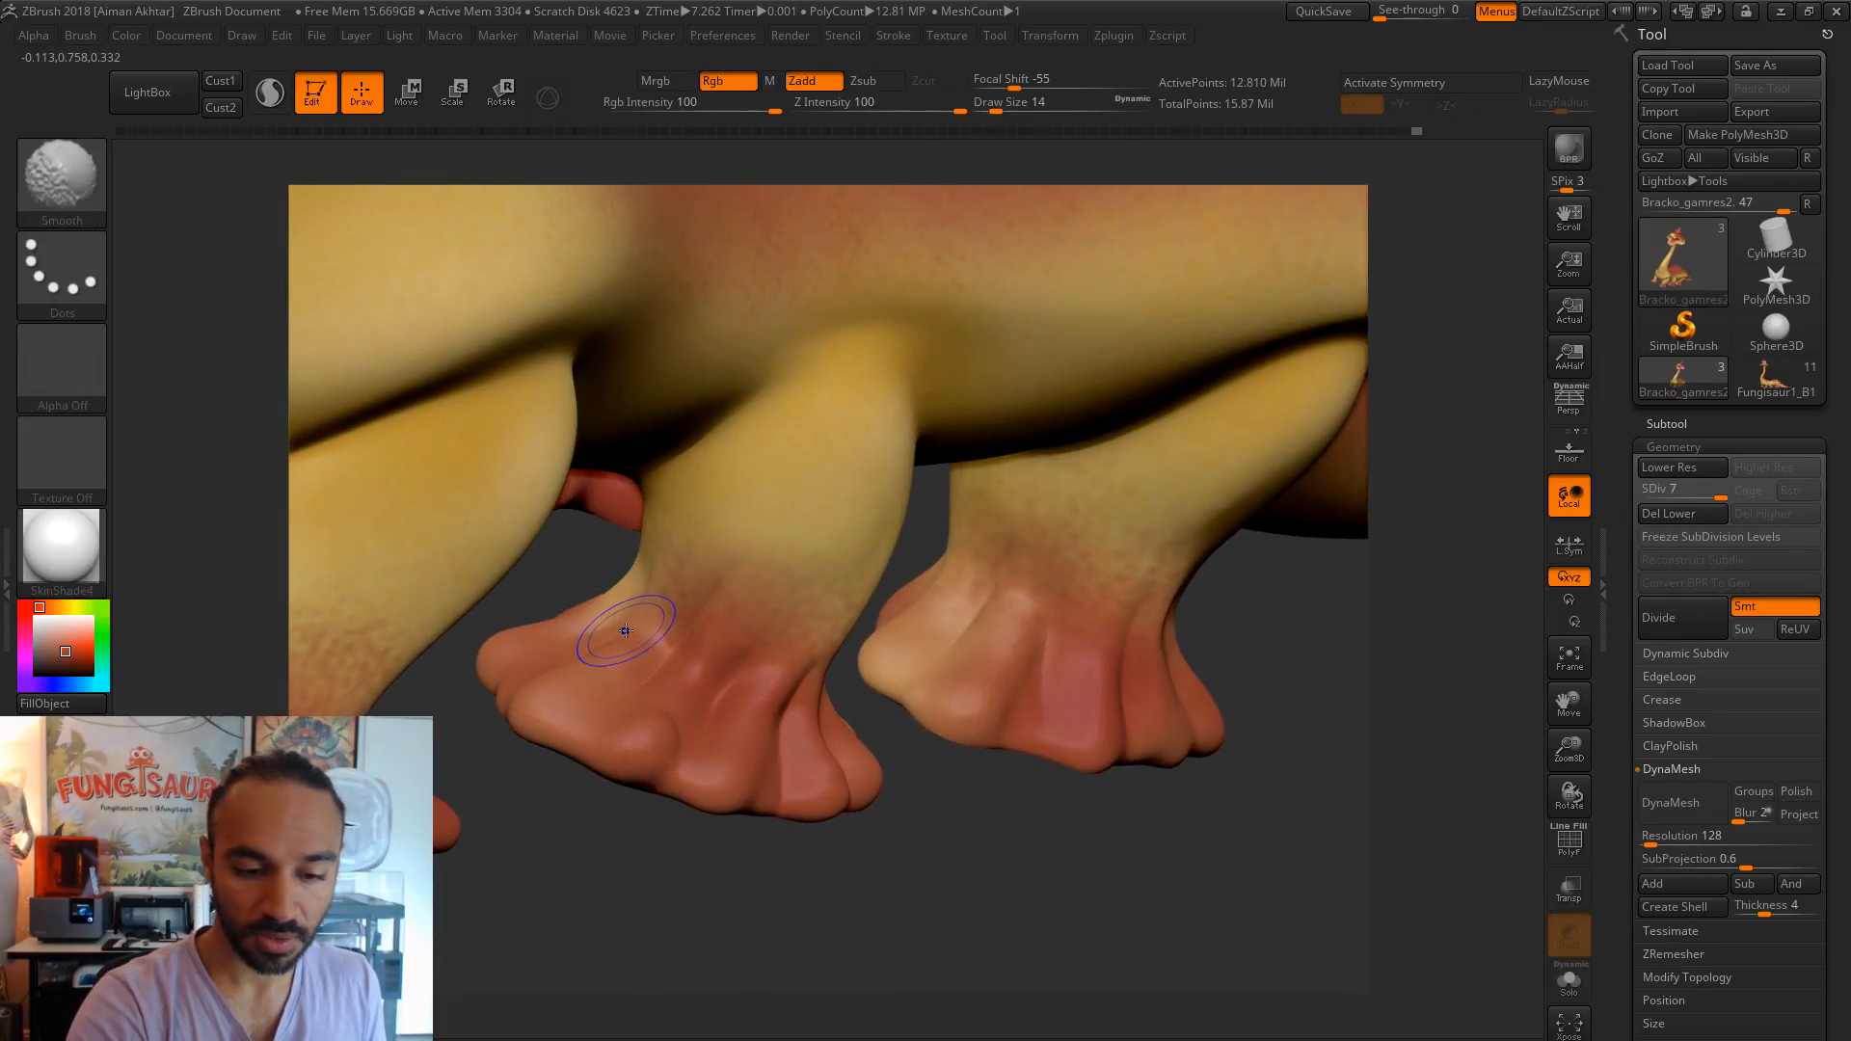
left_click(729, 81)
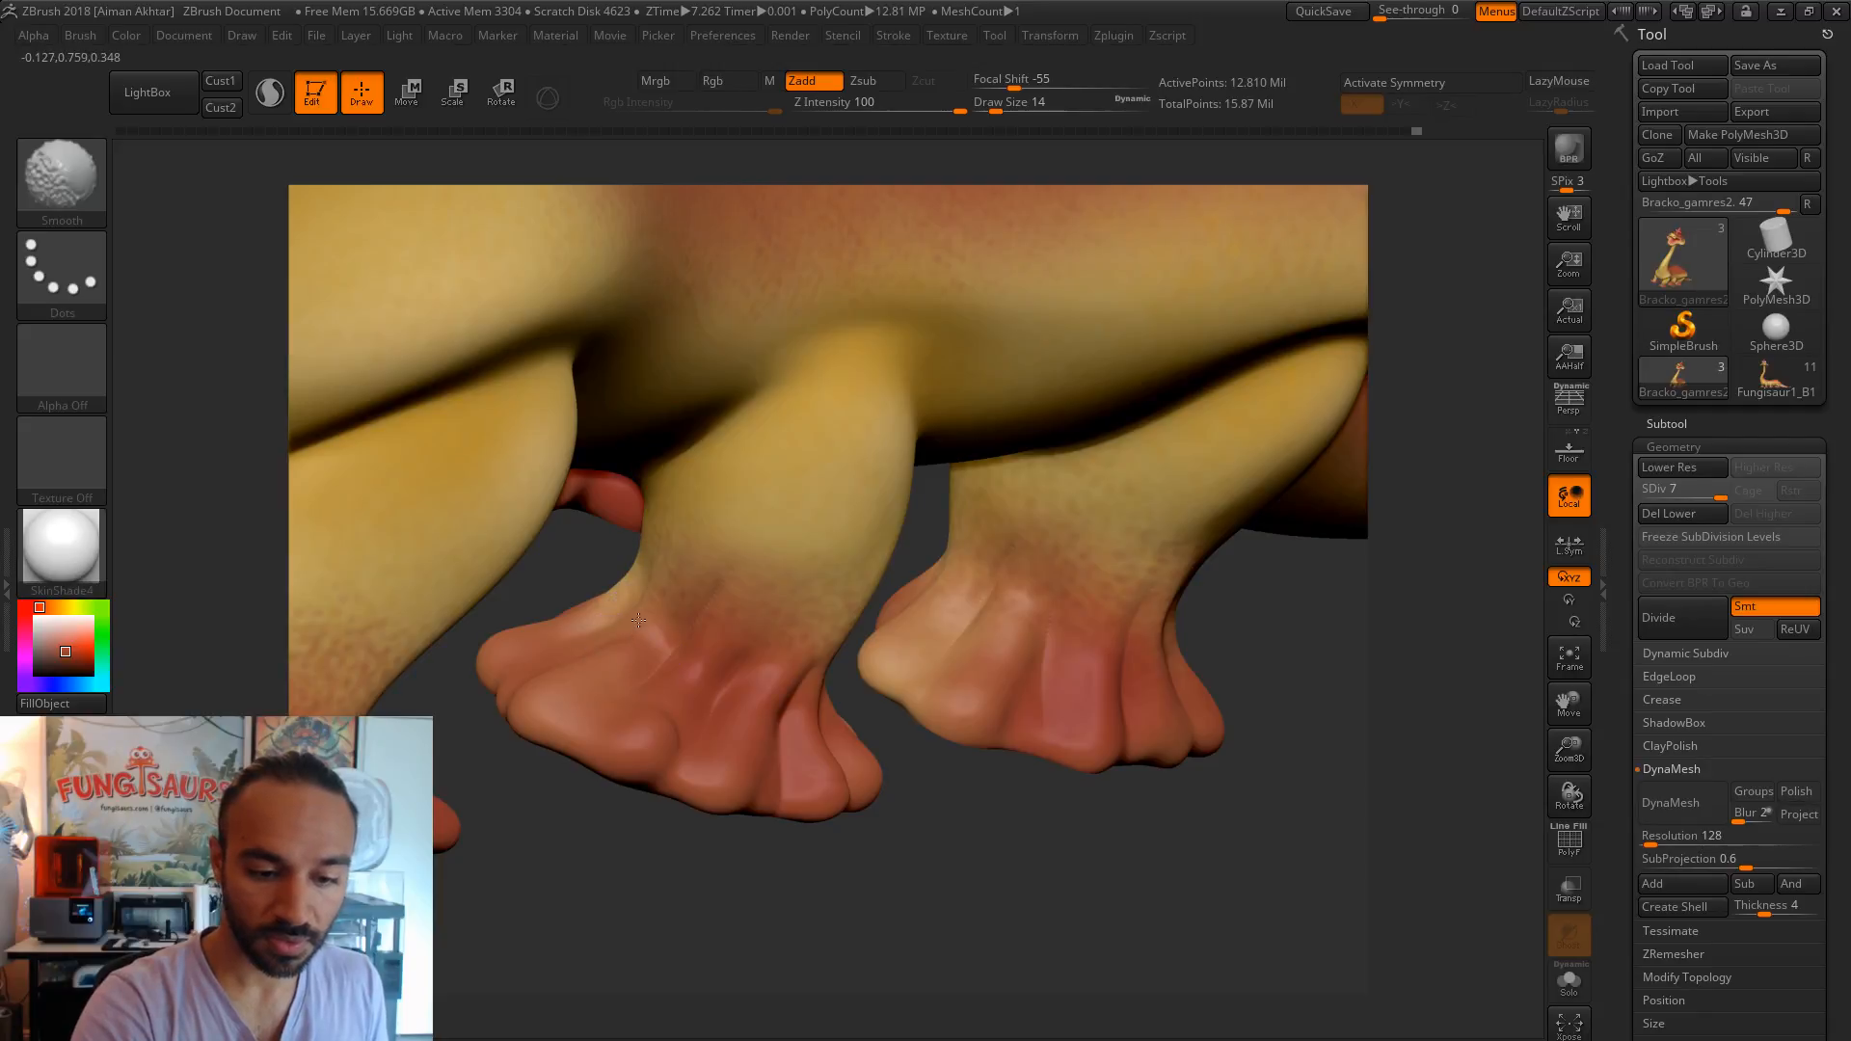
mouse_move(596, 841)
left_mouse_down()
mouse_move(599, 887)
mouse_move(587, 873)
left_mouse_up()
- Carve finer DamStandard creases into the front of the middle foot at draw size 18
key("s")
left_click_drag(648, 613, 586, 651)
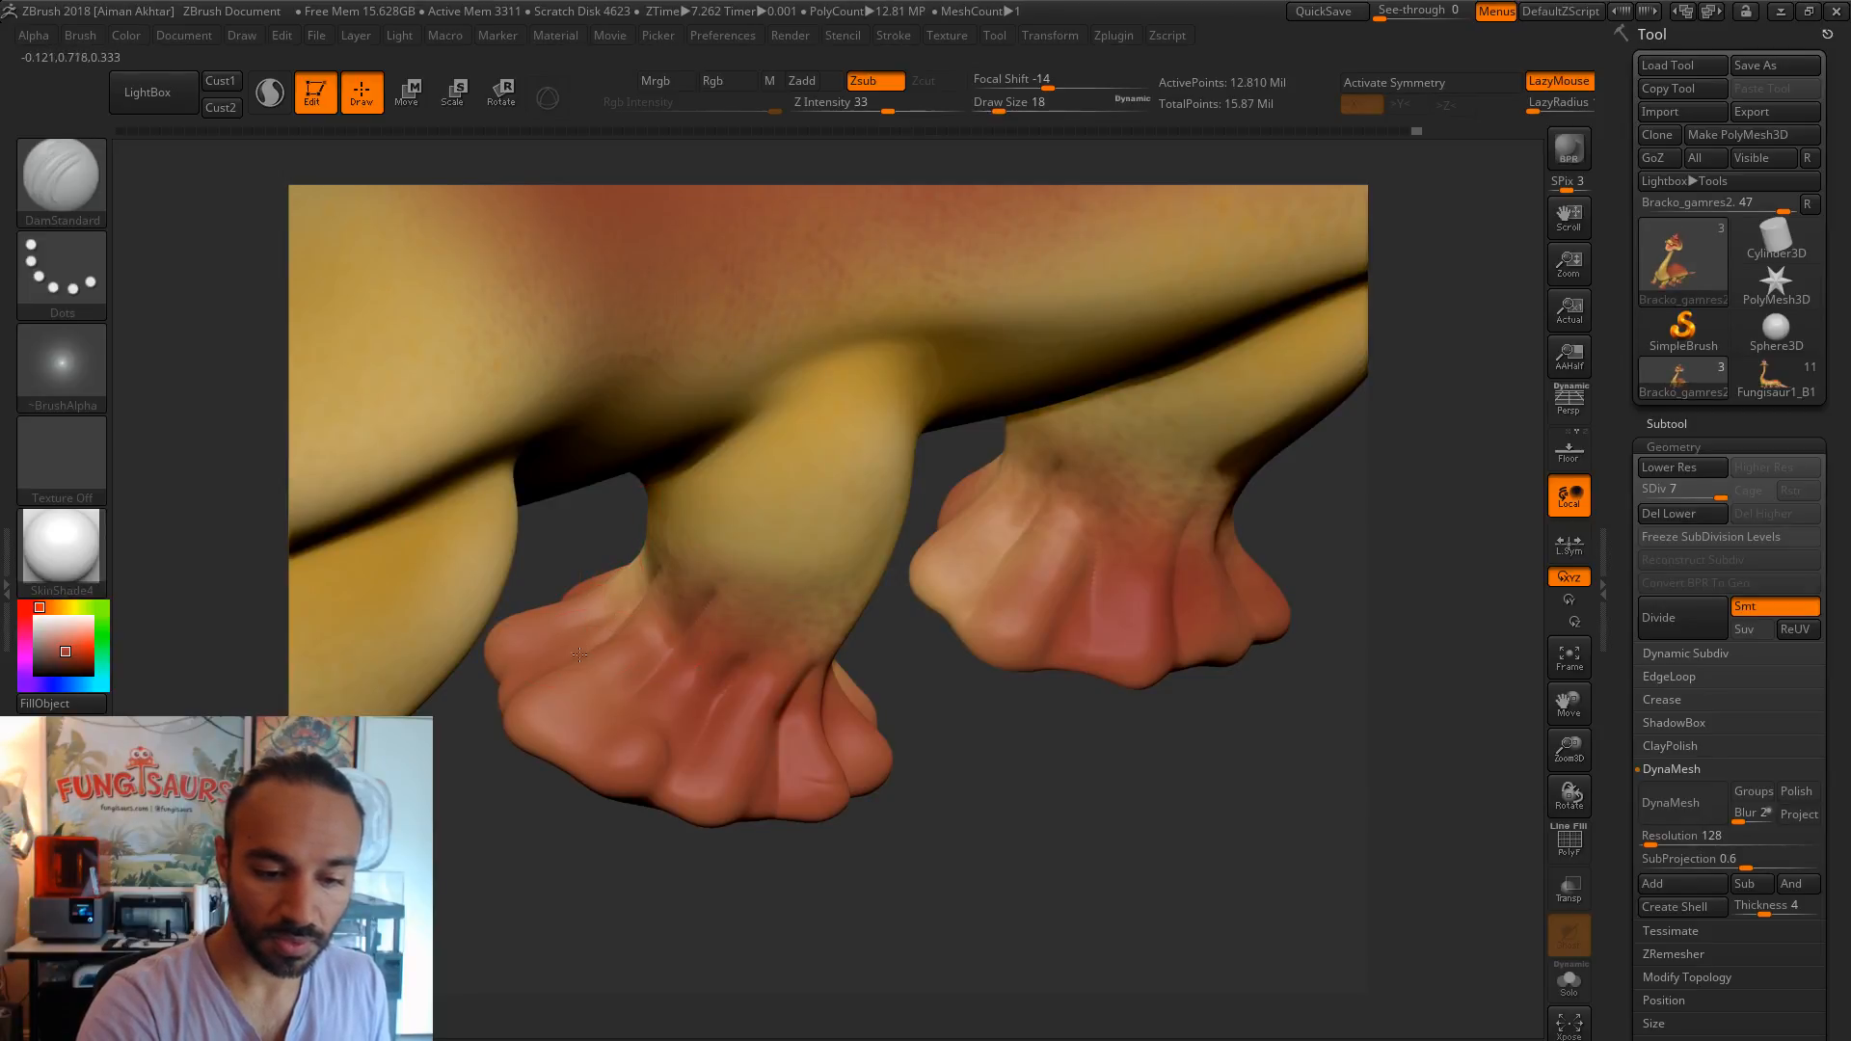
left_click_drag(790, 902, 815, 848)
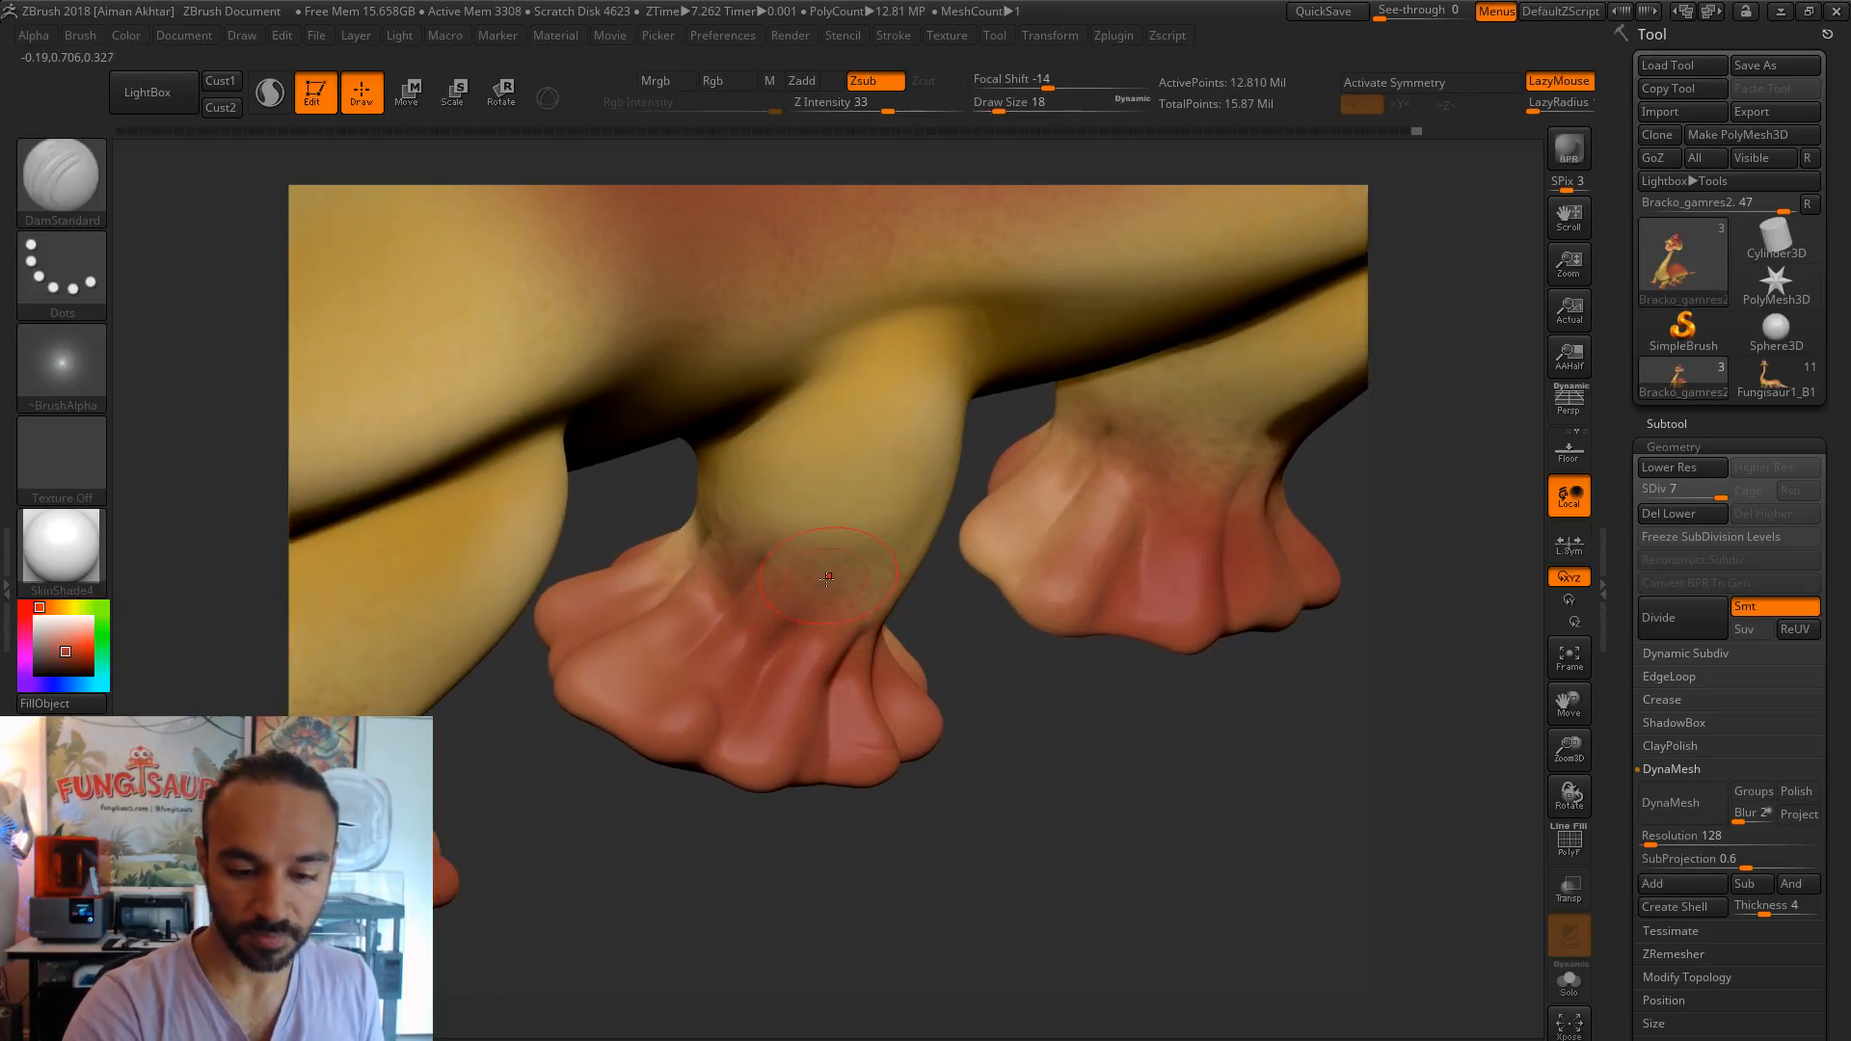
left_click_drag(688, 841, 741, 644)
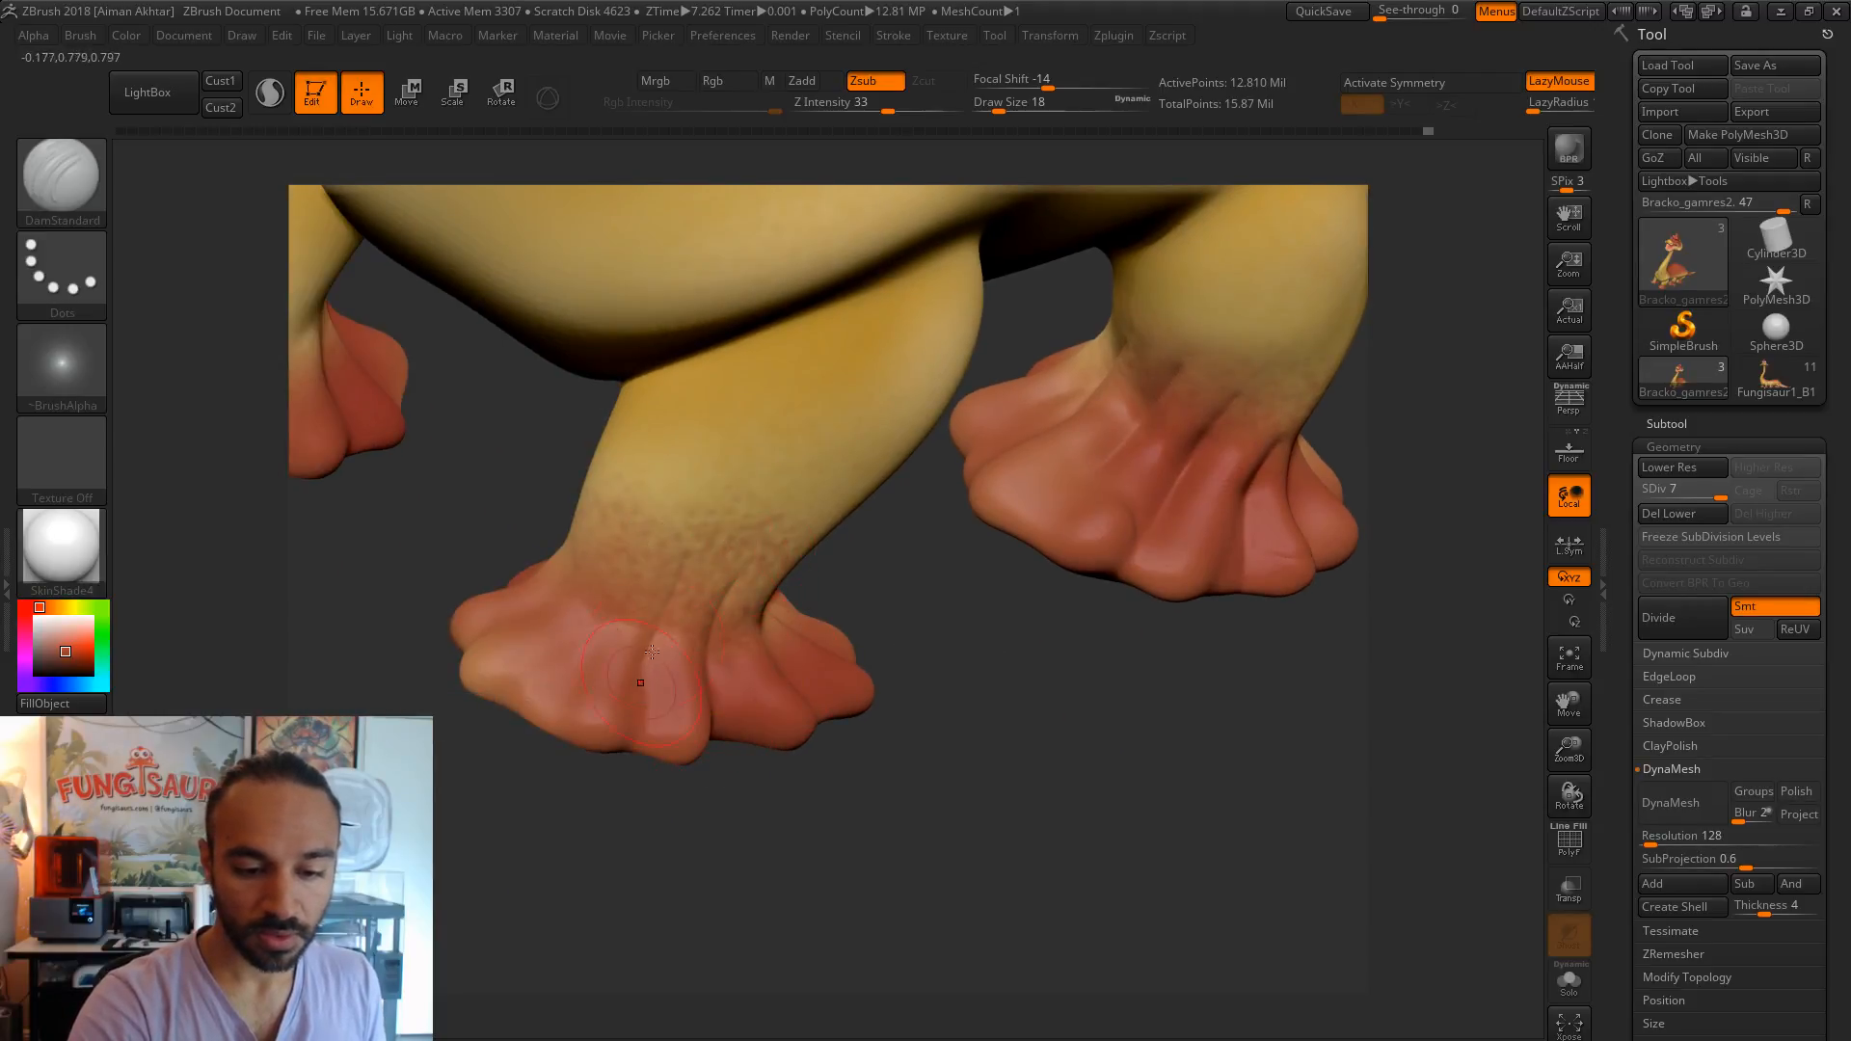
- Carve DamStandard creases from the ankle down between the front foot's toes, working round to its back
mouse_move(733, 839)
left_mouse_down()
mouse_move(770, 825)
mouse_move(737, 796)
mouse_move(814, 703)
left_mouse_up()
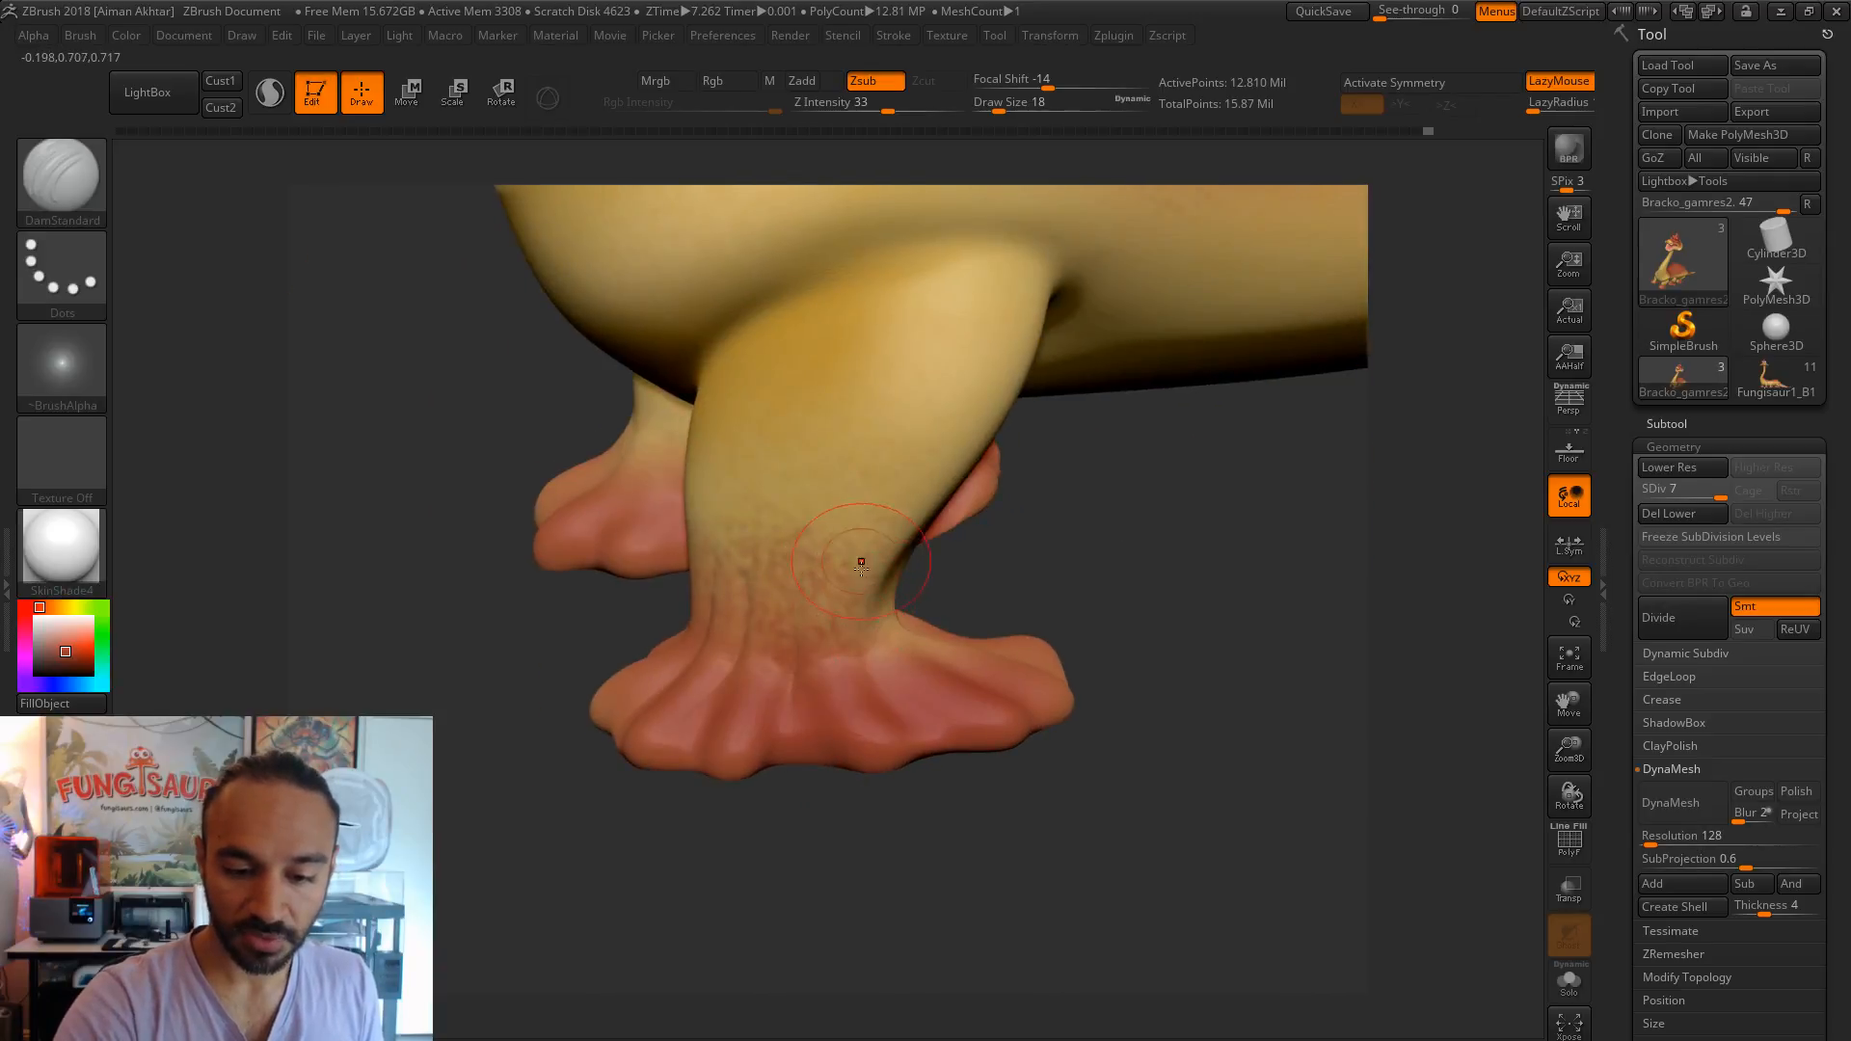
left_click_drag(952, 834, 893, 652)
mouse_move(1021, 789)
left_mouse_down()
mouse_move(983, 764)
mouse_move(879, 551)
left_mouse_up()
mouse_move(888, 631)
left_mouse_down()
mouse_move(927, 584)
mouse_move(951, 591)
left_mouse_up()
mouse_move(1057, 537)
left_mouse_down()
mouse_move(1031, 551)
mouse_move(922, 528)
left_mouse_up()
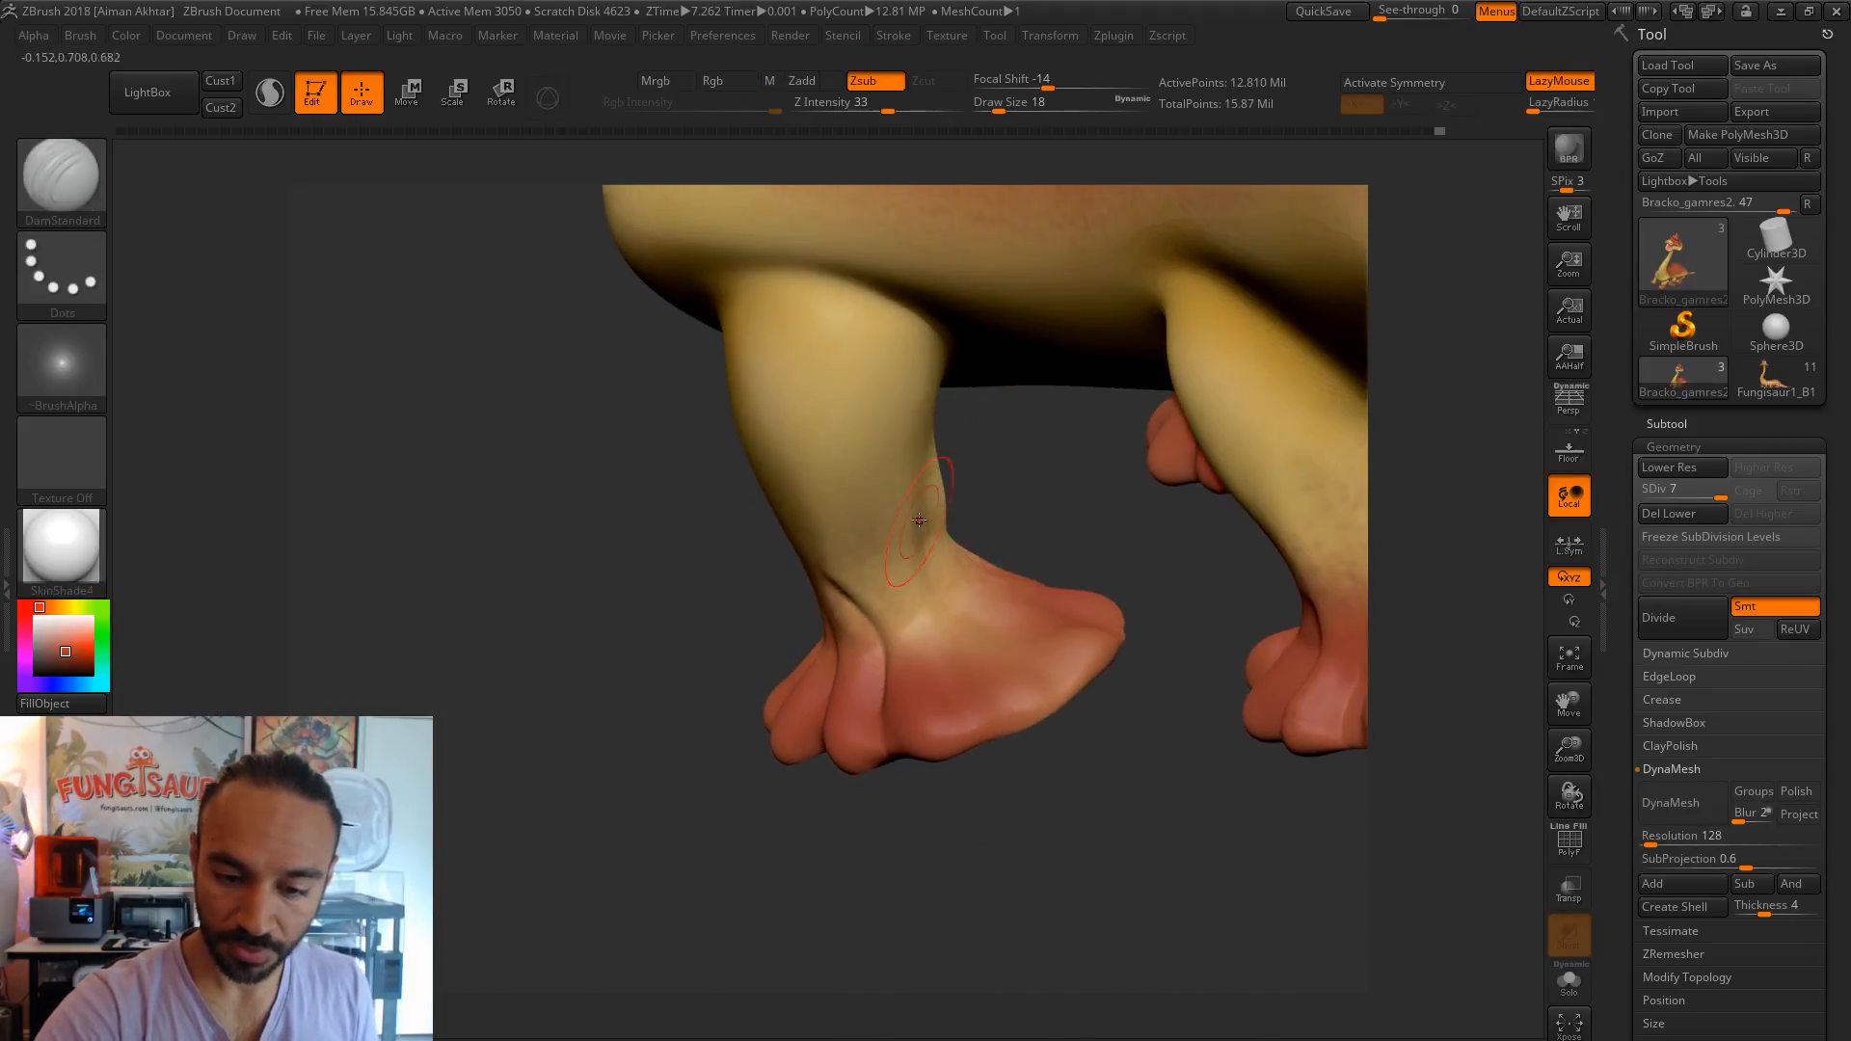
- Deepen the toe creases around the back, front and inner side of the front foot with DamStandard
left_click_drag(1021, 639, 1028, 642)
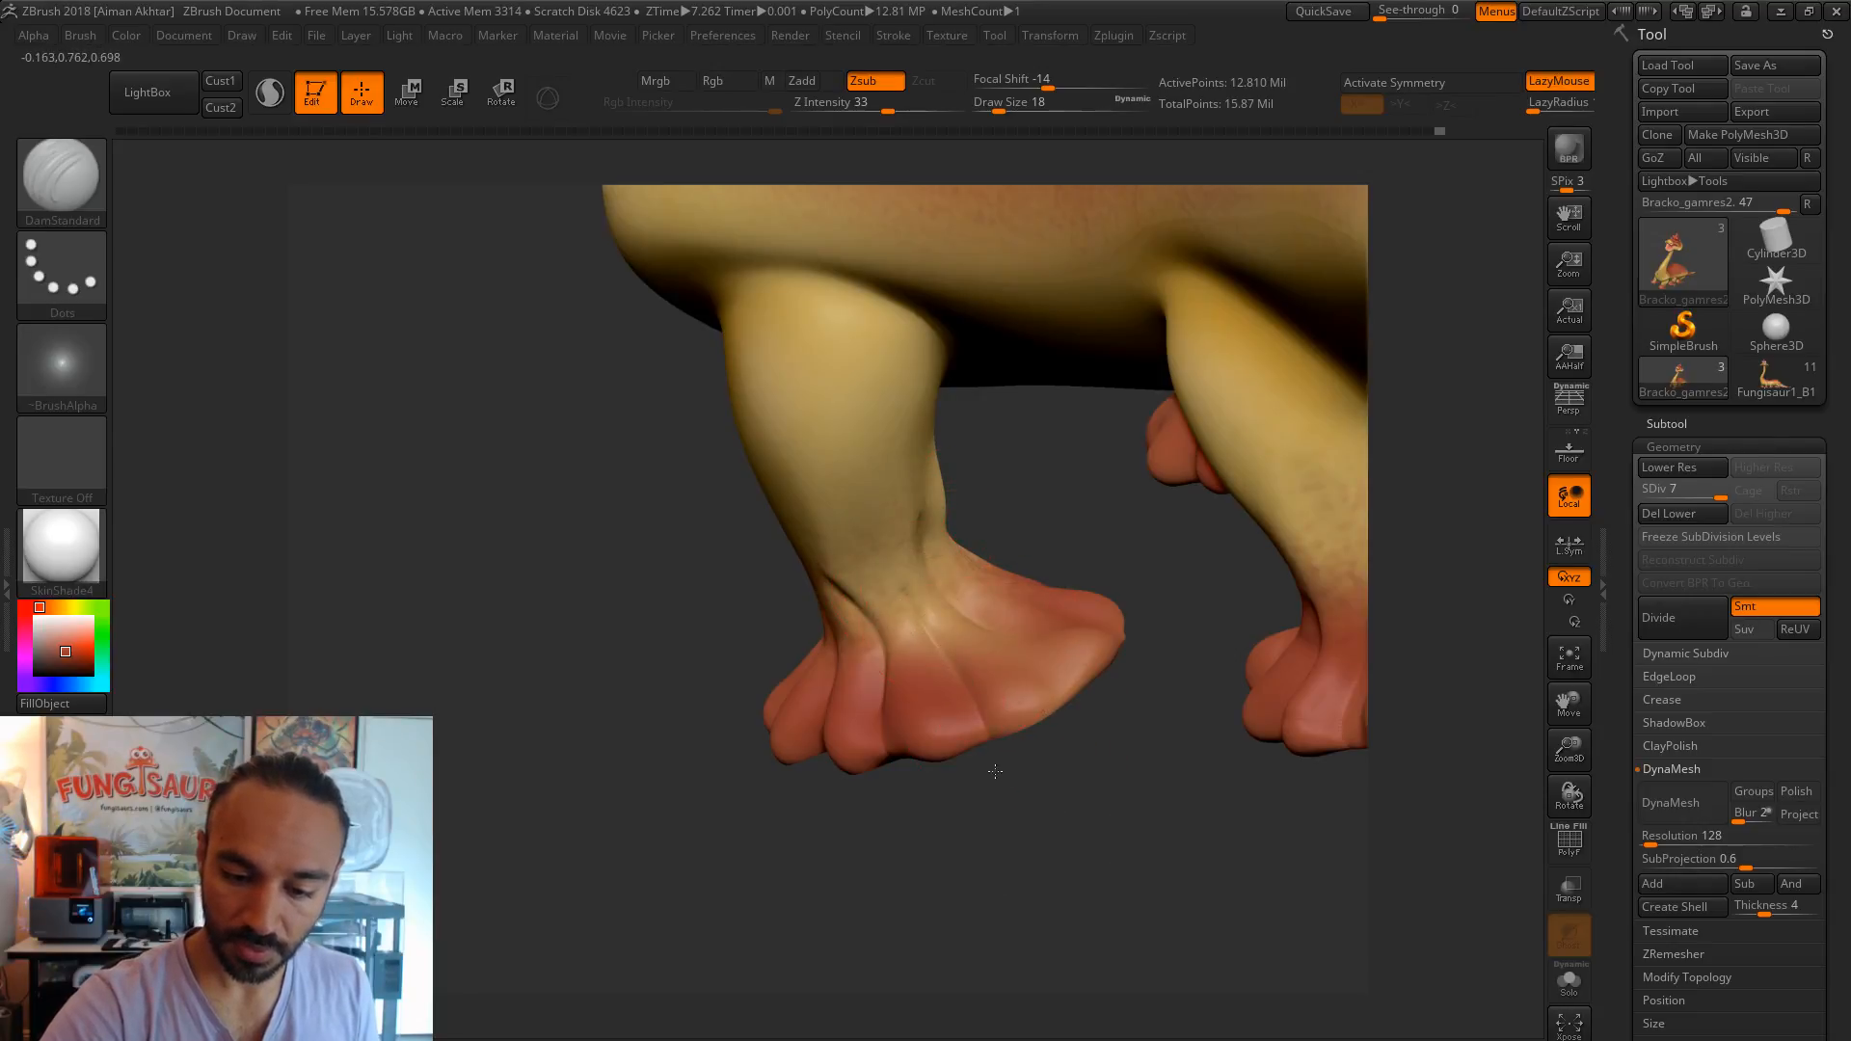
left_click_drag(1178, 631, 1026, 642)
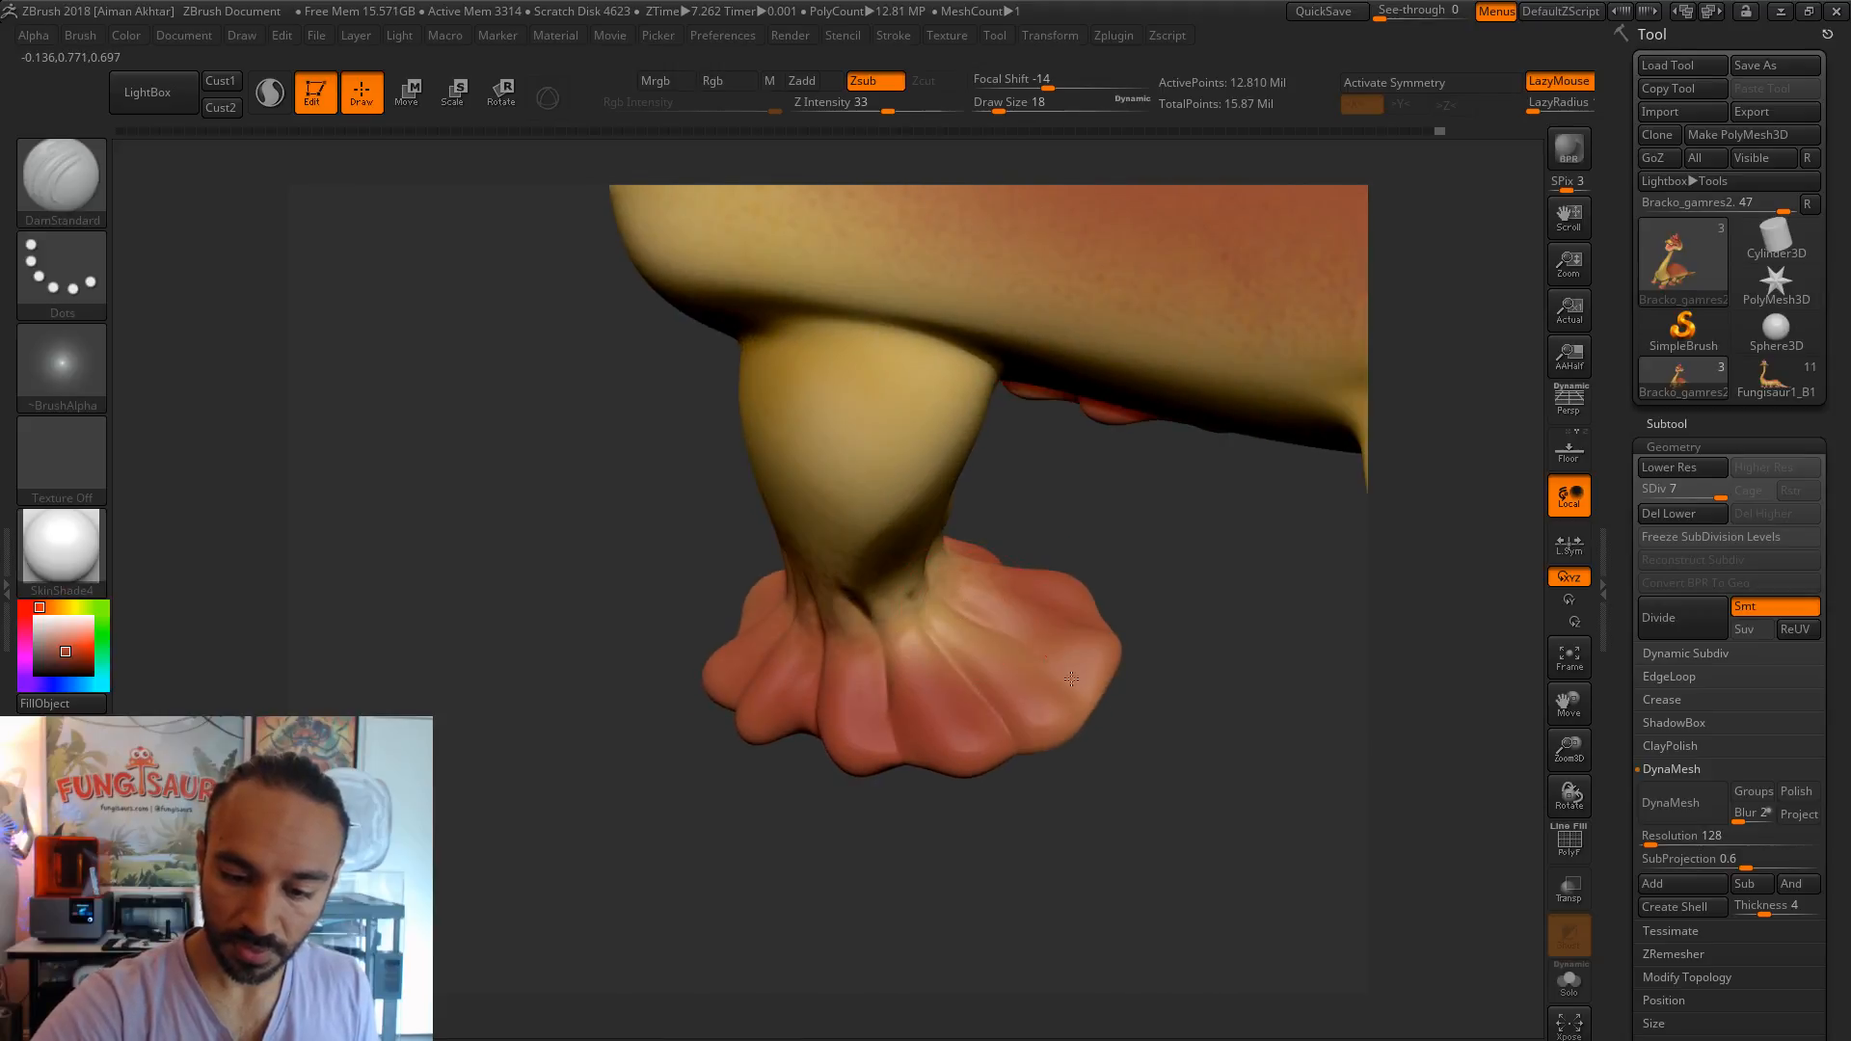
left_click_drag(1021, 767, 954, 853, "shift")
mouse_move(917, 572)
left_mouse_down()
mouse_move(896, 764)
mouse_move(921, 602)
mouse_move(909, 773)
mouse_move(938, 859)
mouse_move(1050, 853)
left_mouse_up()
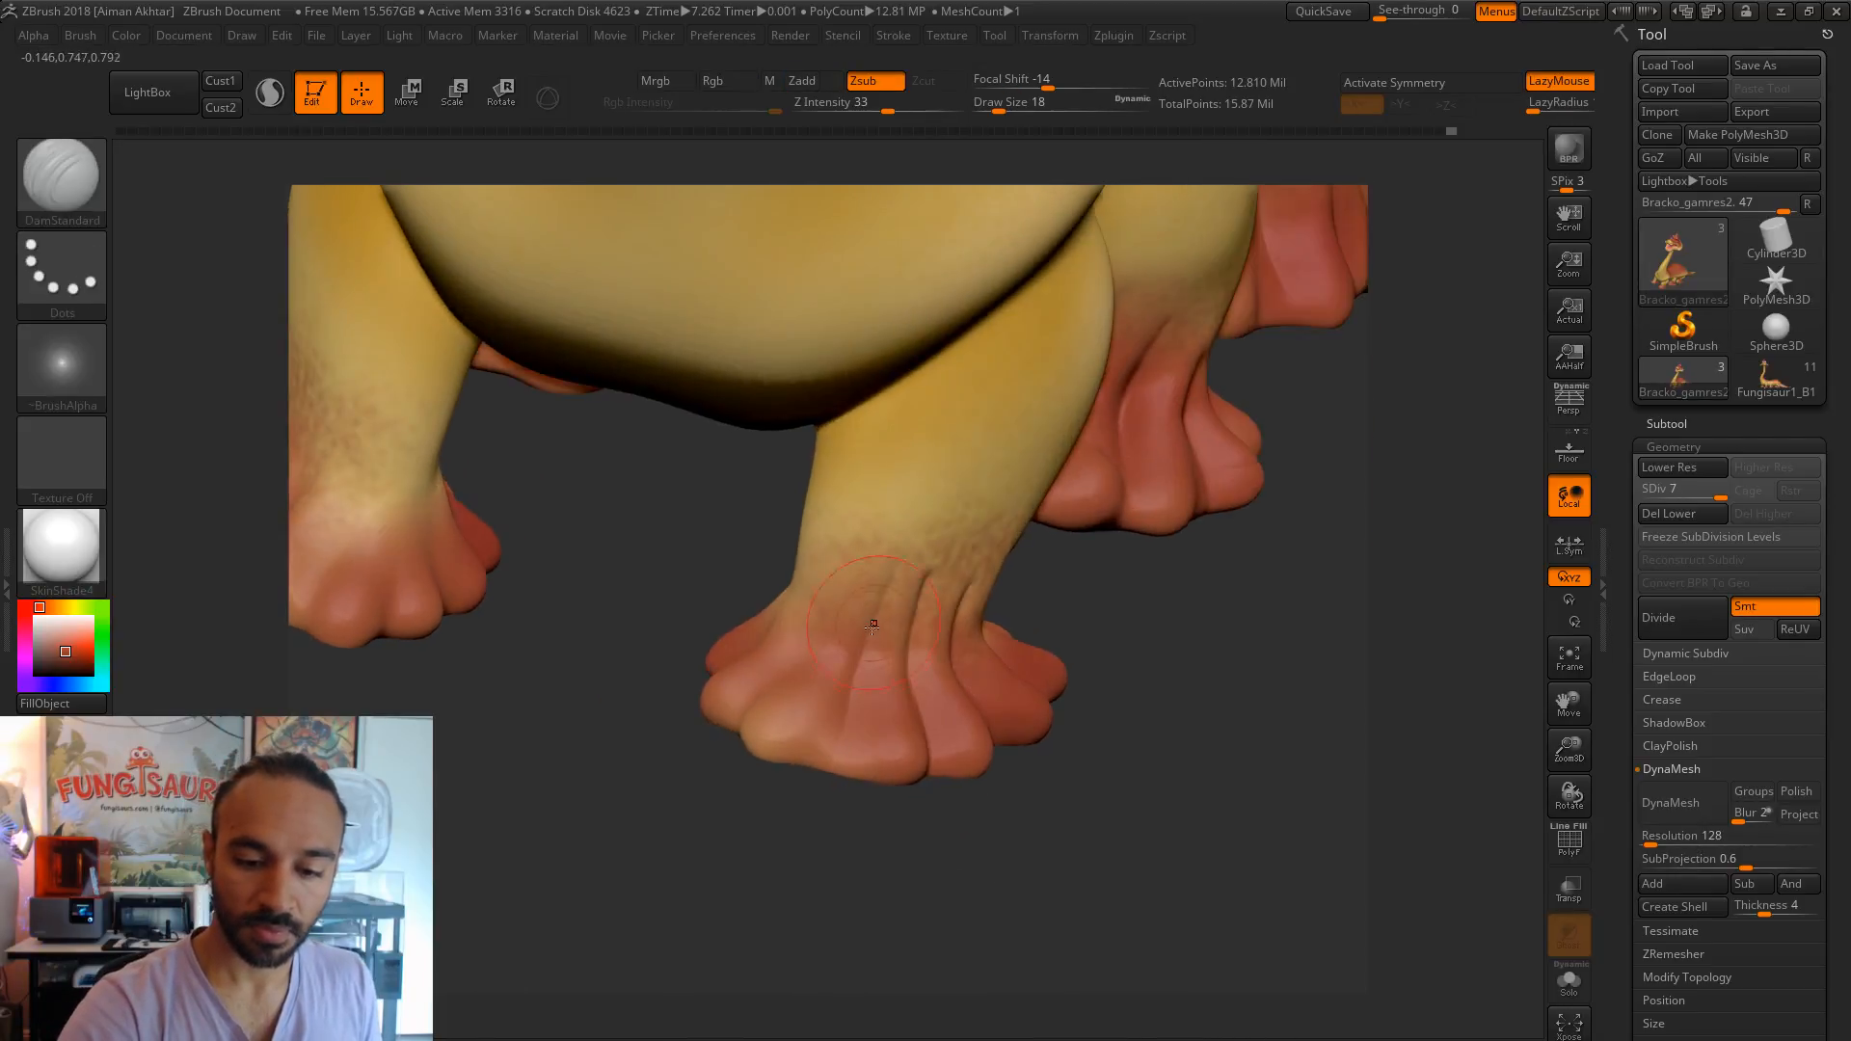
left_click_drag(843, 839, 897, 817)
left_click_drag(768, 855, 799, 893)
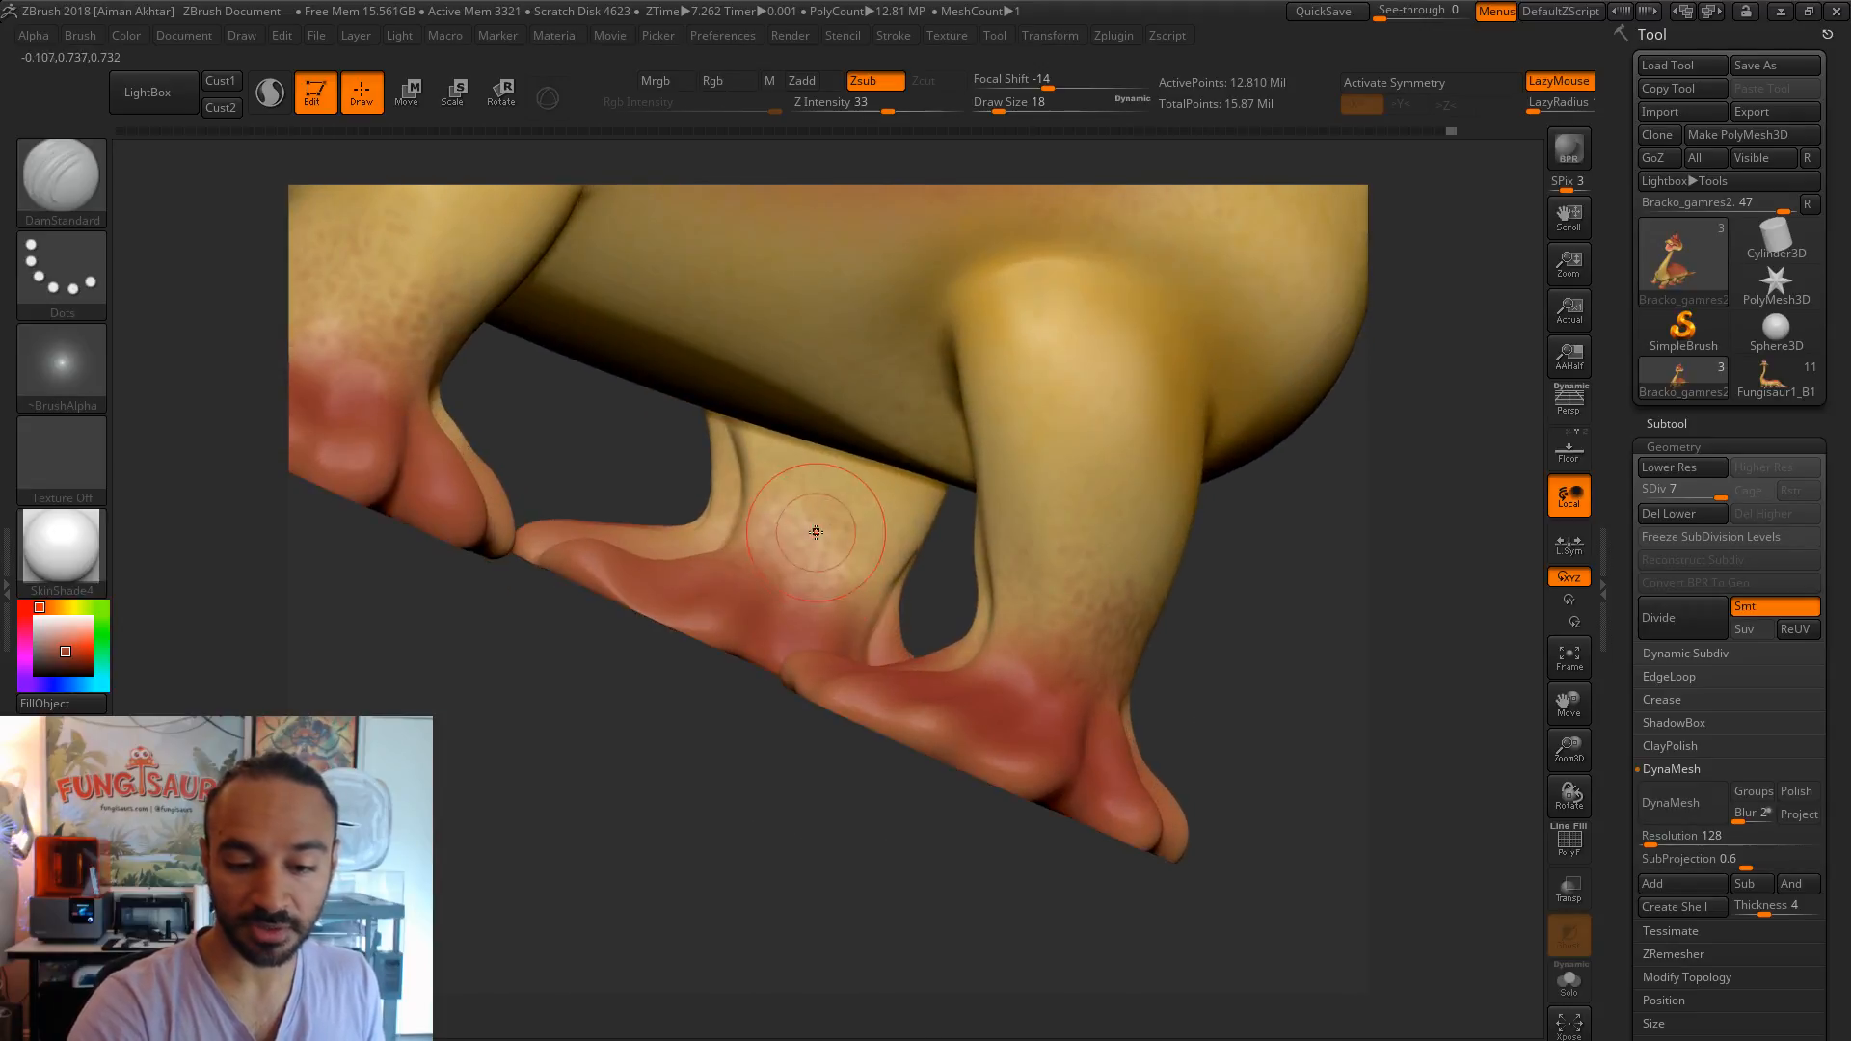
mouse_move(694, 760)
left_mouse_down()
mouse_move(740, 757)
mouse_move(724, 758)
left_mouse_up()
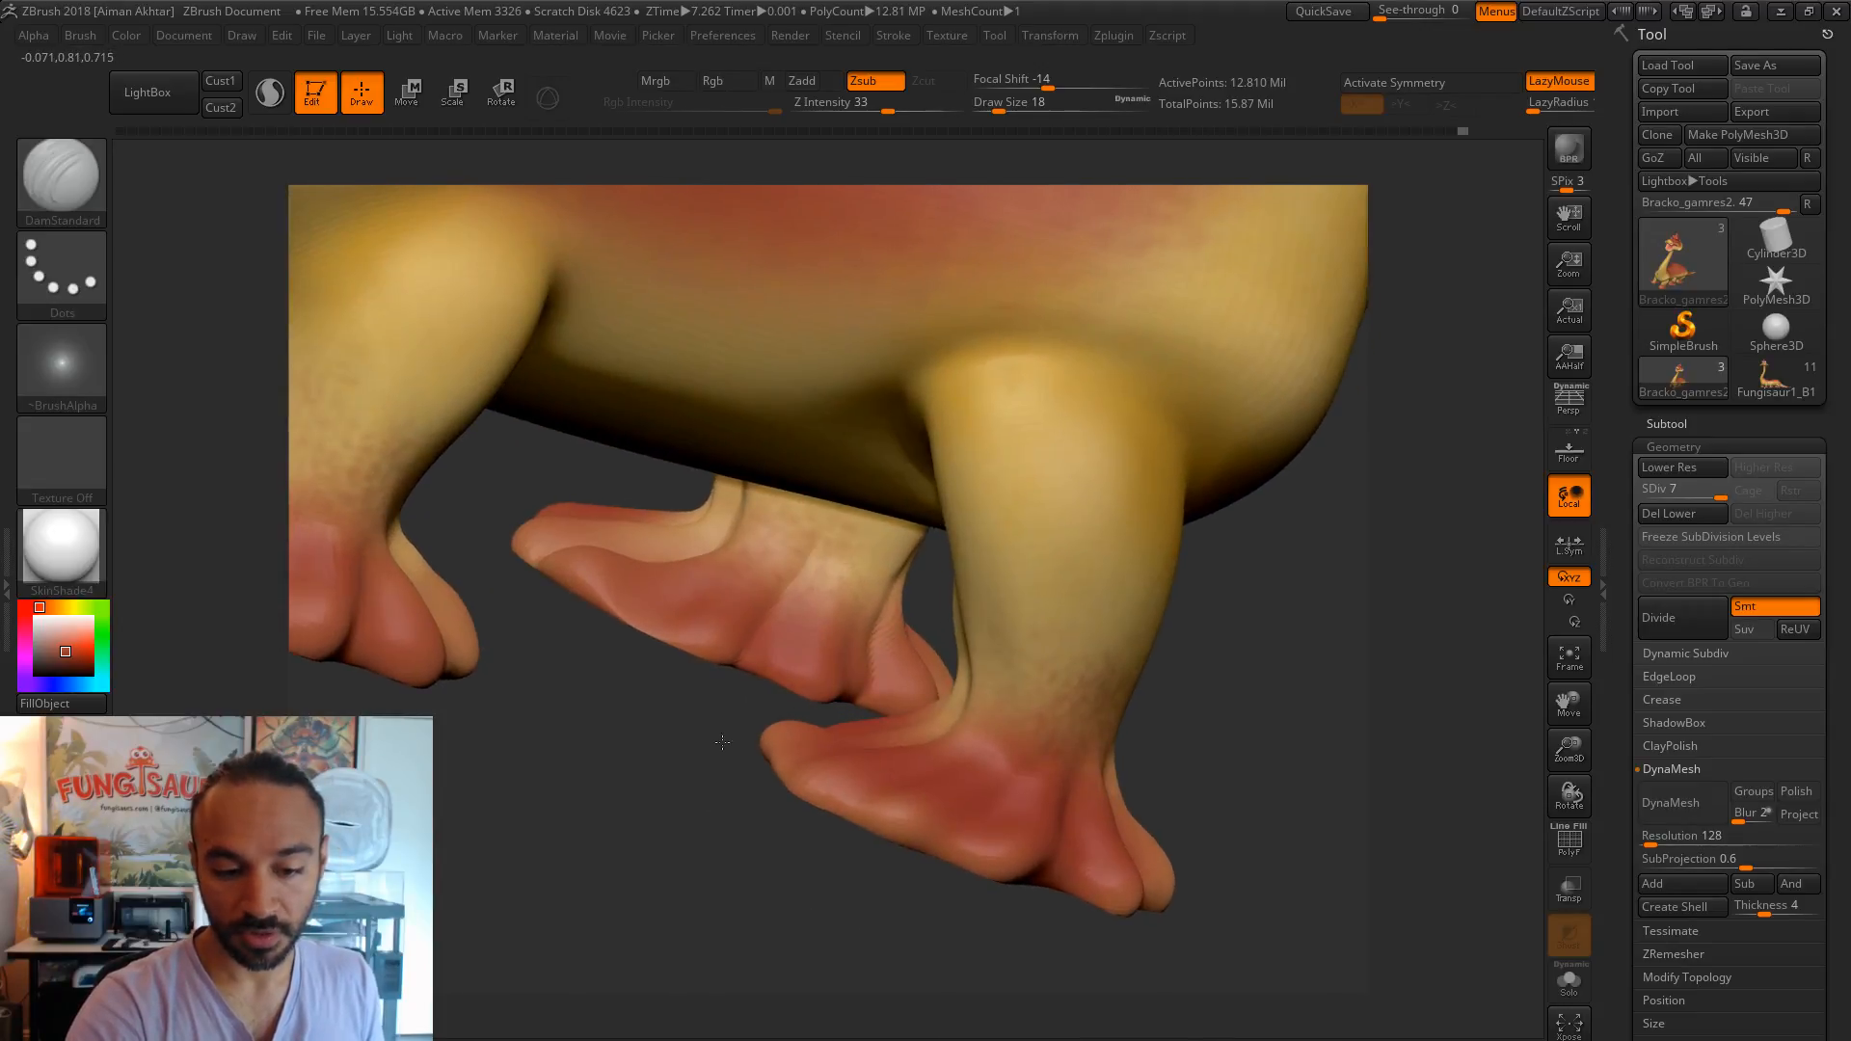
- Swell the toes on the inner side of the far front foot with the Inflate brush at draw size 20
key("b")
key("i")
key("n")
key("s")
mouse_move(622, 589)
left_mouse_down()
mouse_move(659, 612)
mouse_move(634, 609)
left_mouse_up()
key("b")
key("m")
key("v")
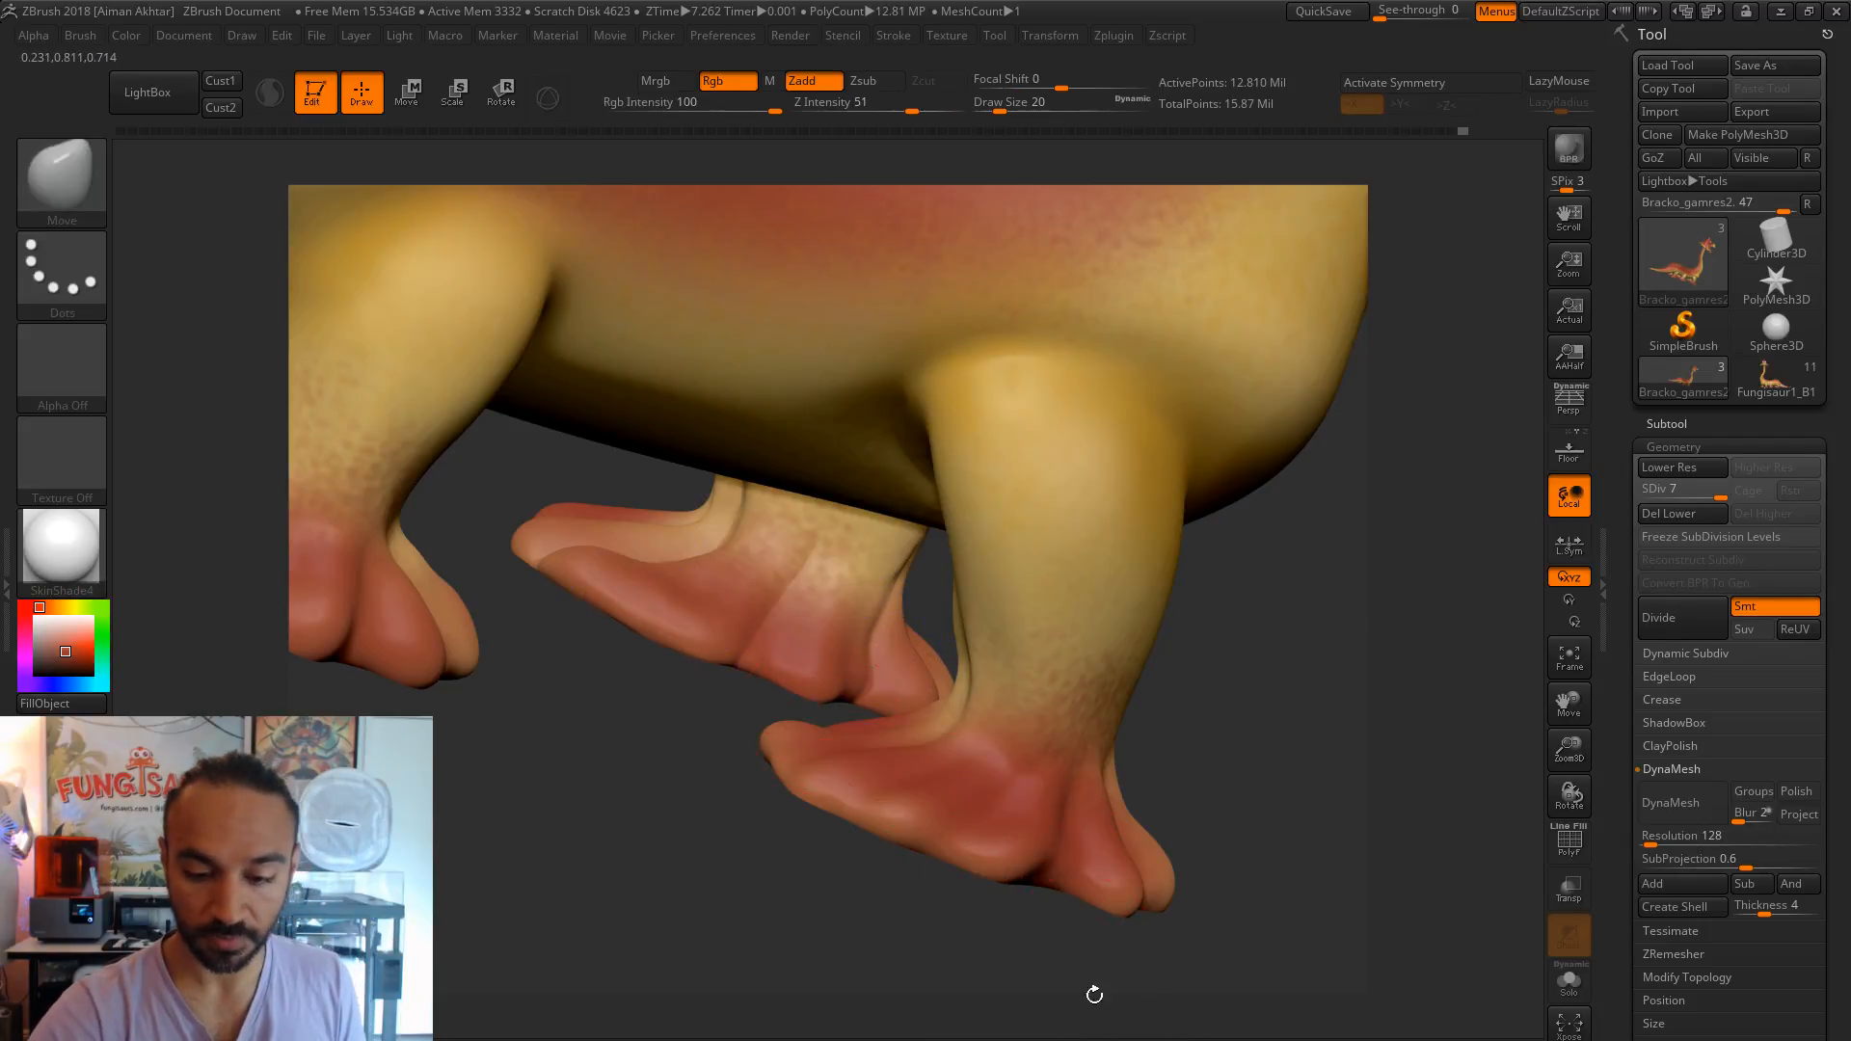
left_click_drag(1092, 1005, 1157, 927)
- Carve DamStandard creases at draw size 20 between the outer and rear toes of the opposite front foot
key("b")
key("d")
key("s")
left_click_drag(1239, 758, 1072, 822)
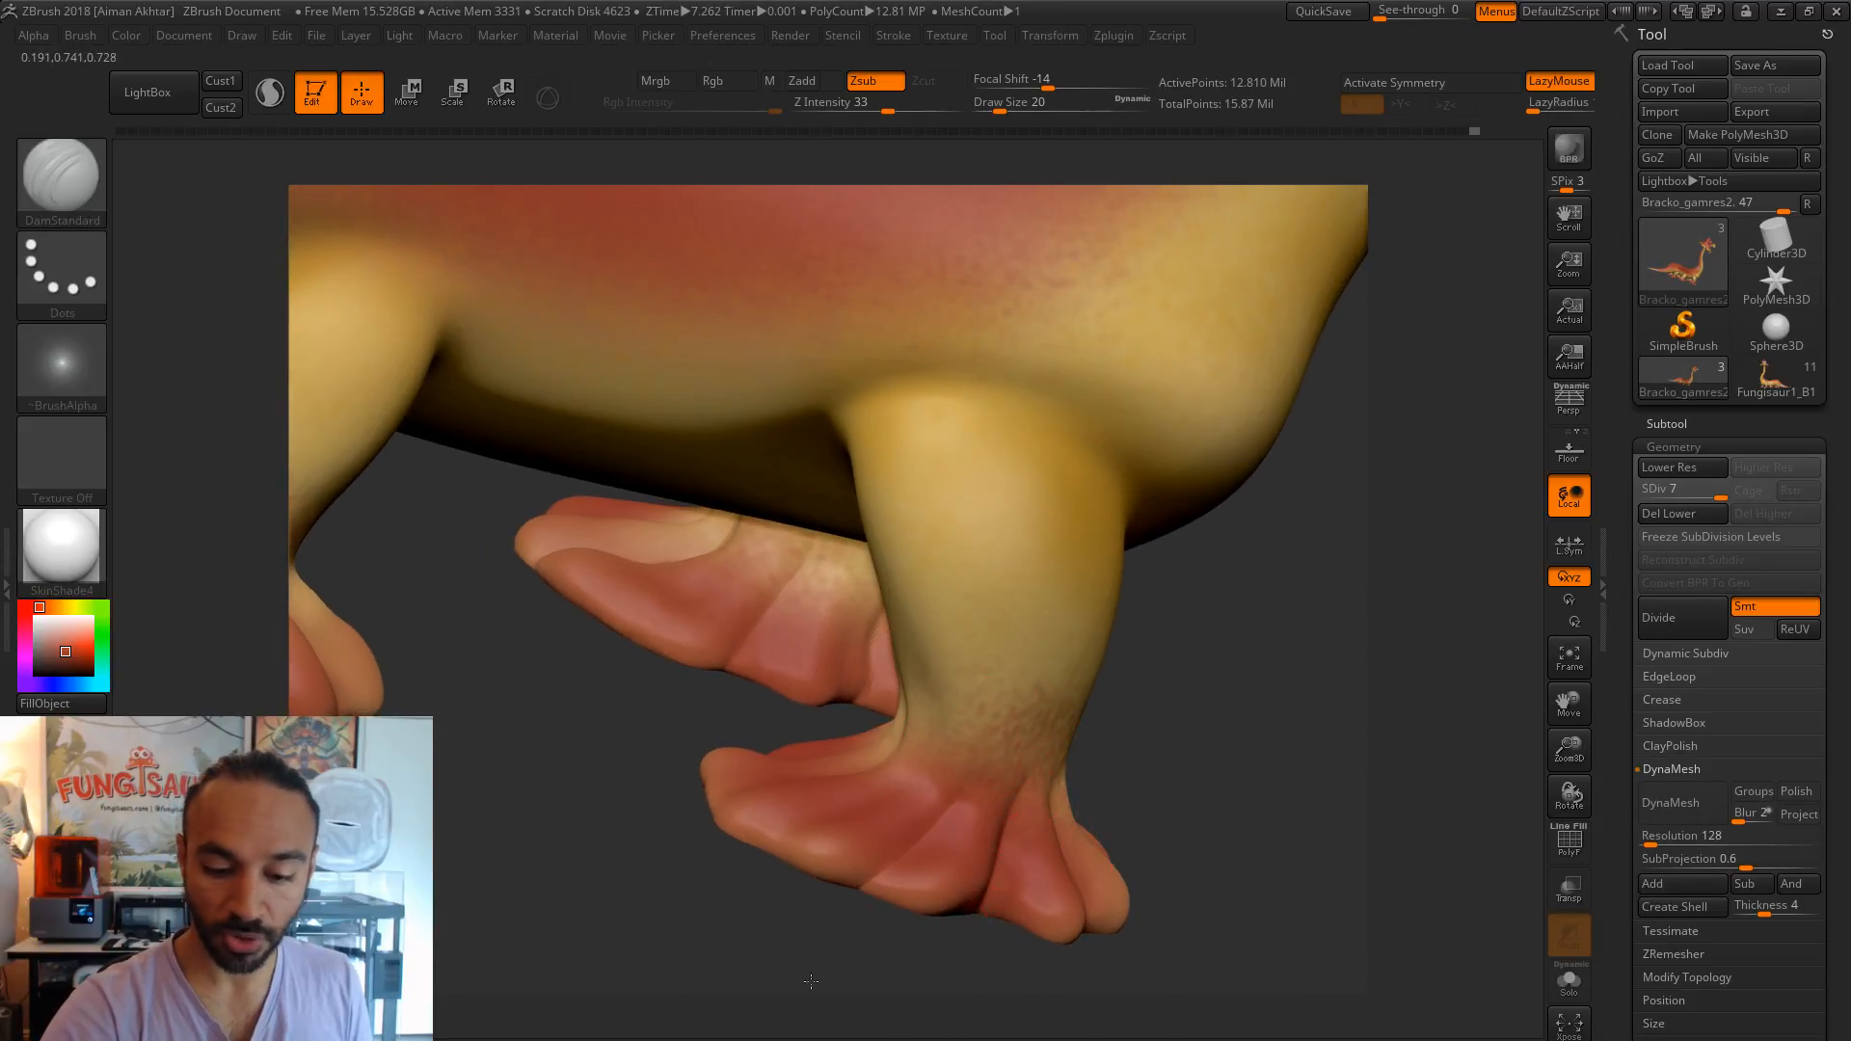
left_click_drag(1183, 775, 888, 864)
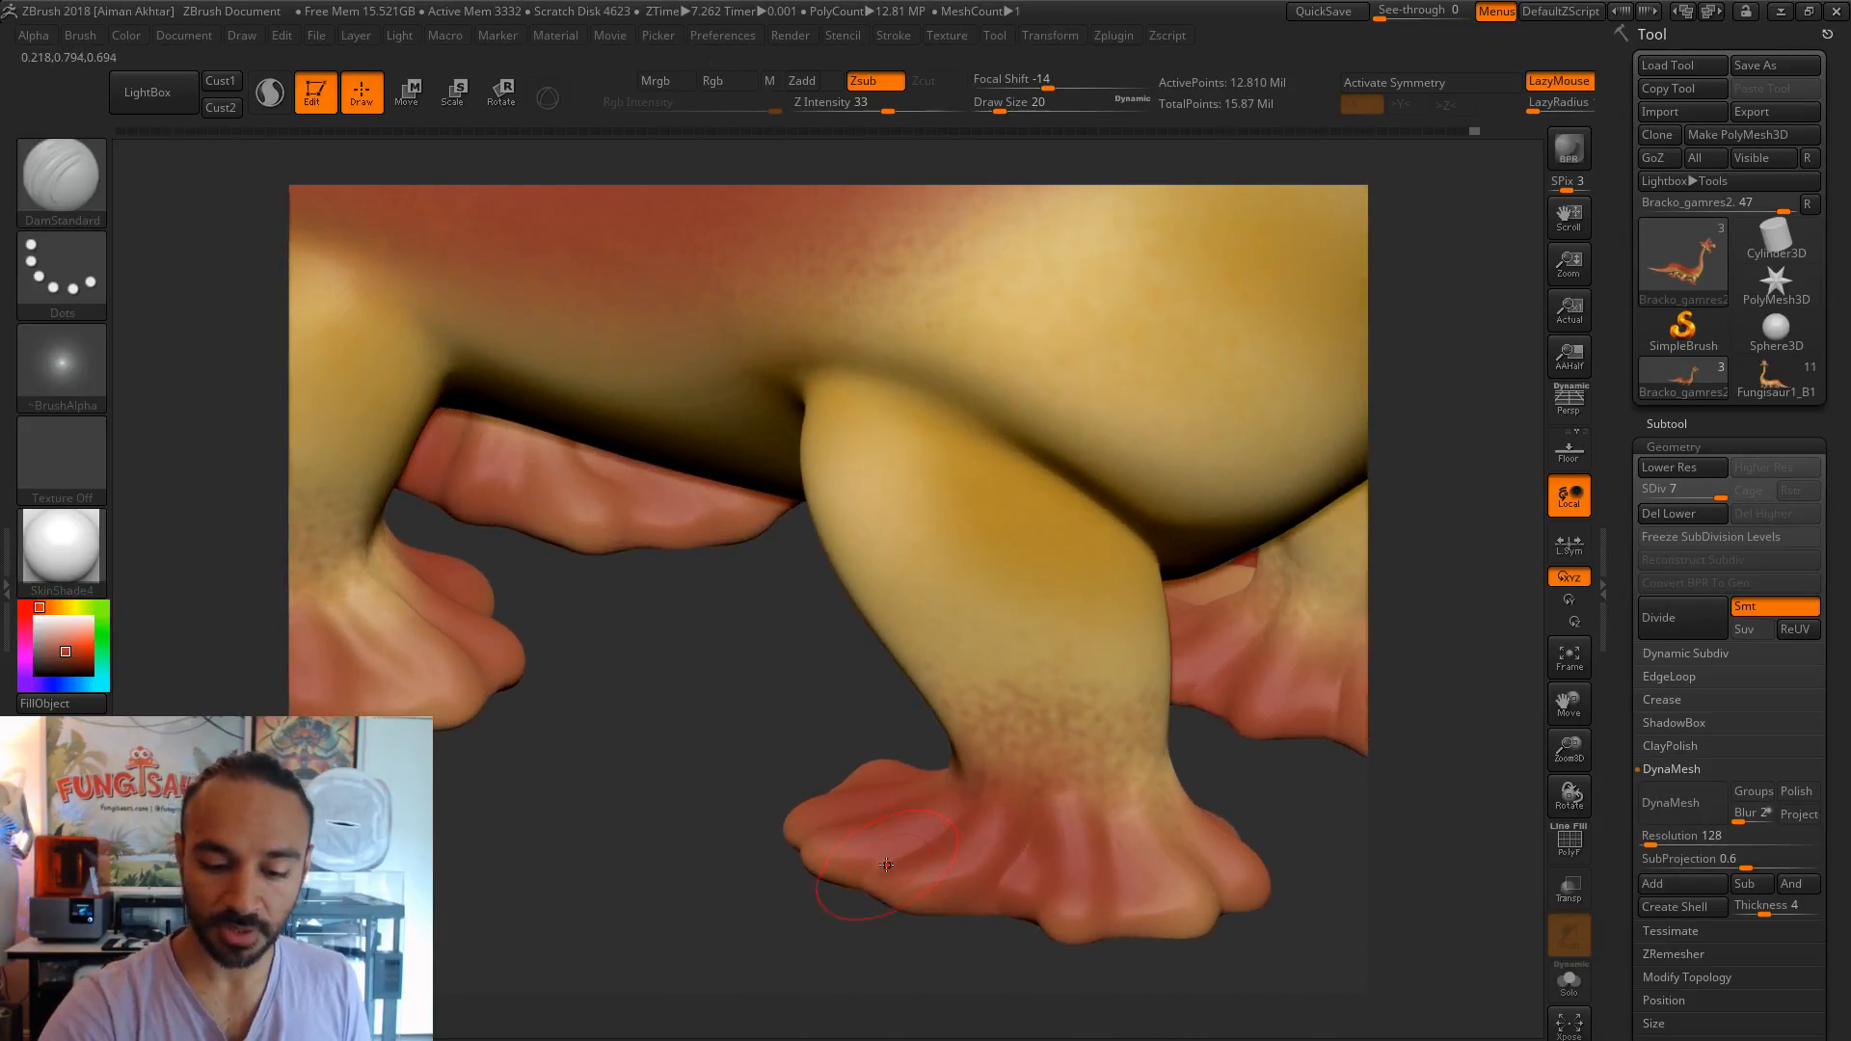
mouse_move(905, 954)
left_mouse_down()
mouse_move(848, 805)
mouse_move(856, 715)
mouse_move(869, 812)
left_mouse_up()
- Refine the creases across the front of the same front foot and along its inner toes
key("shift")
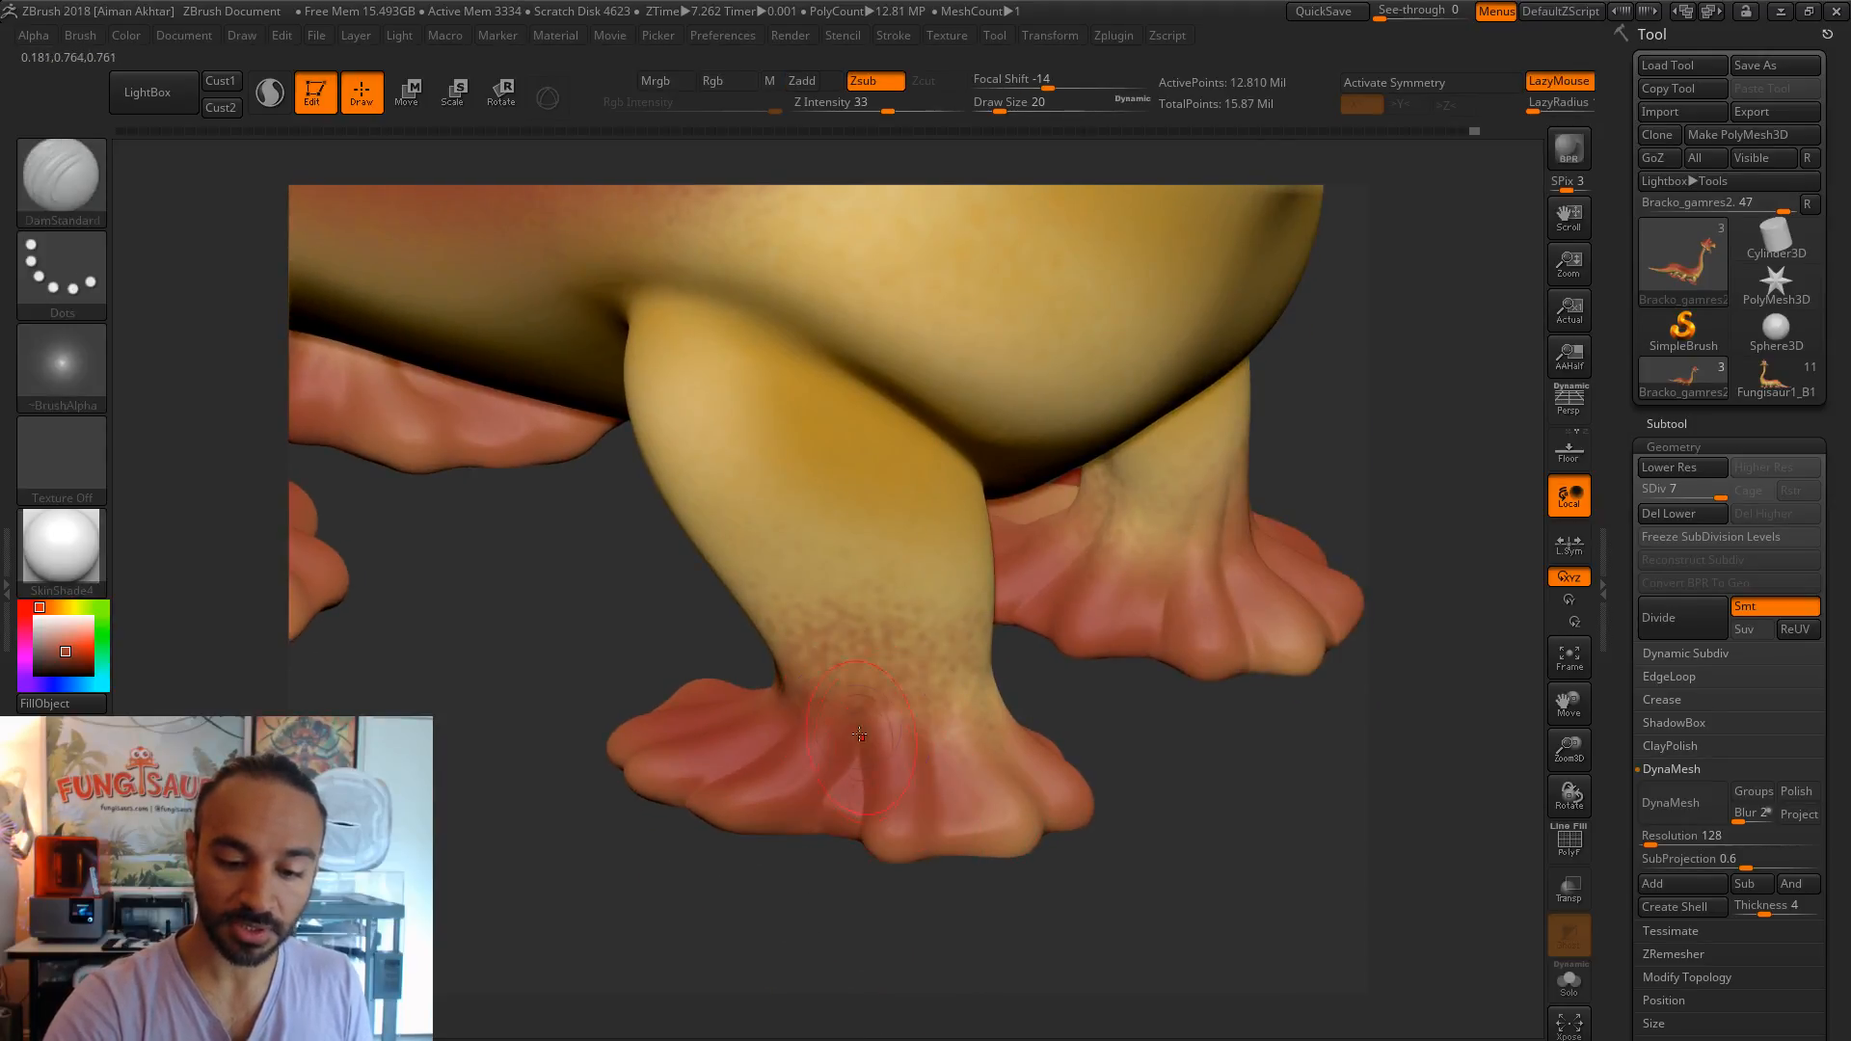
left_click_drag(950, 735, 960, 833)
mouse_move(1147, 857)
left_mouse_down()
mouse_move(1083, 876)
mouse_move(1012, 848)
left_mouse_up()
mouse_move(1008, 715)
left_mouse_down()
mouse_move(1035, 820)
mouse_move(1191, 808)
left_mouse_up()
left_click_drag(1032, 673, 1270, 776)
left_click_drag(1097, 577, 1142, 528)
left_click_drag(1349, 595, 1161, 557)
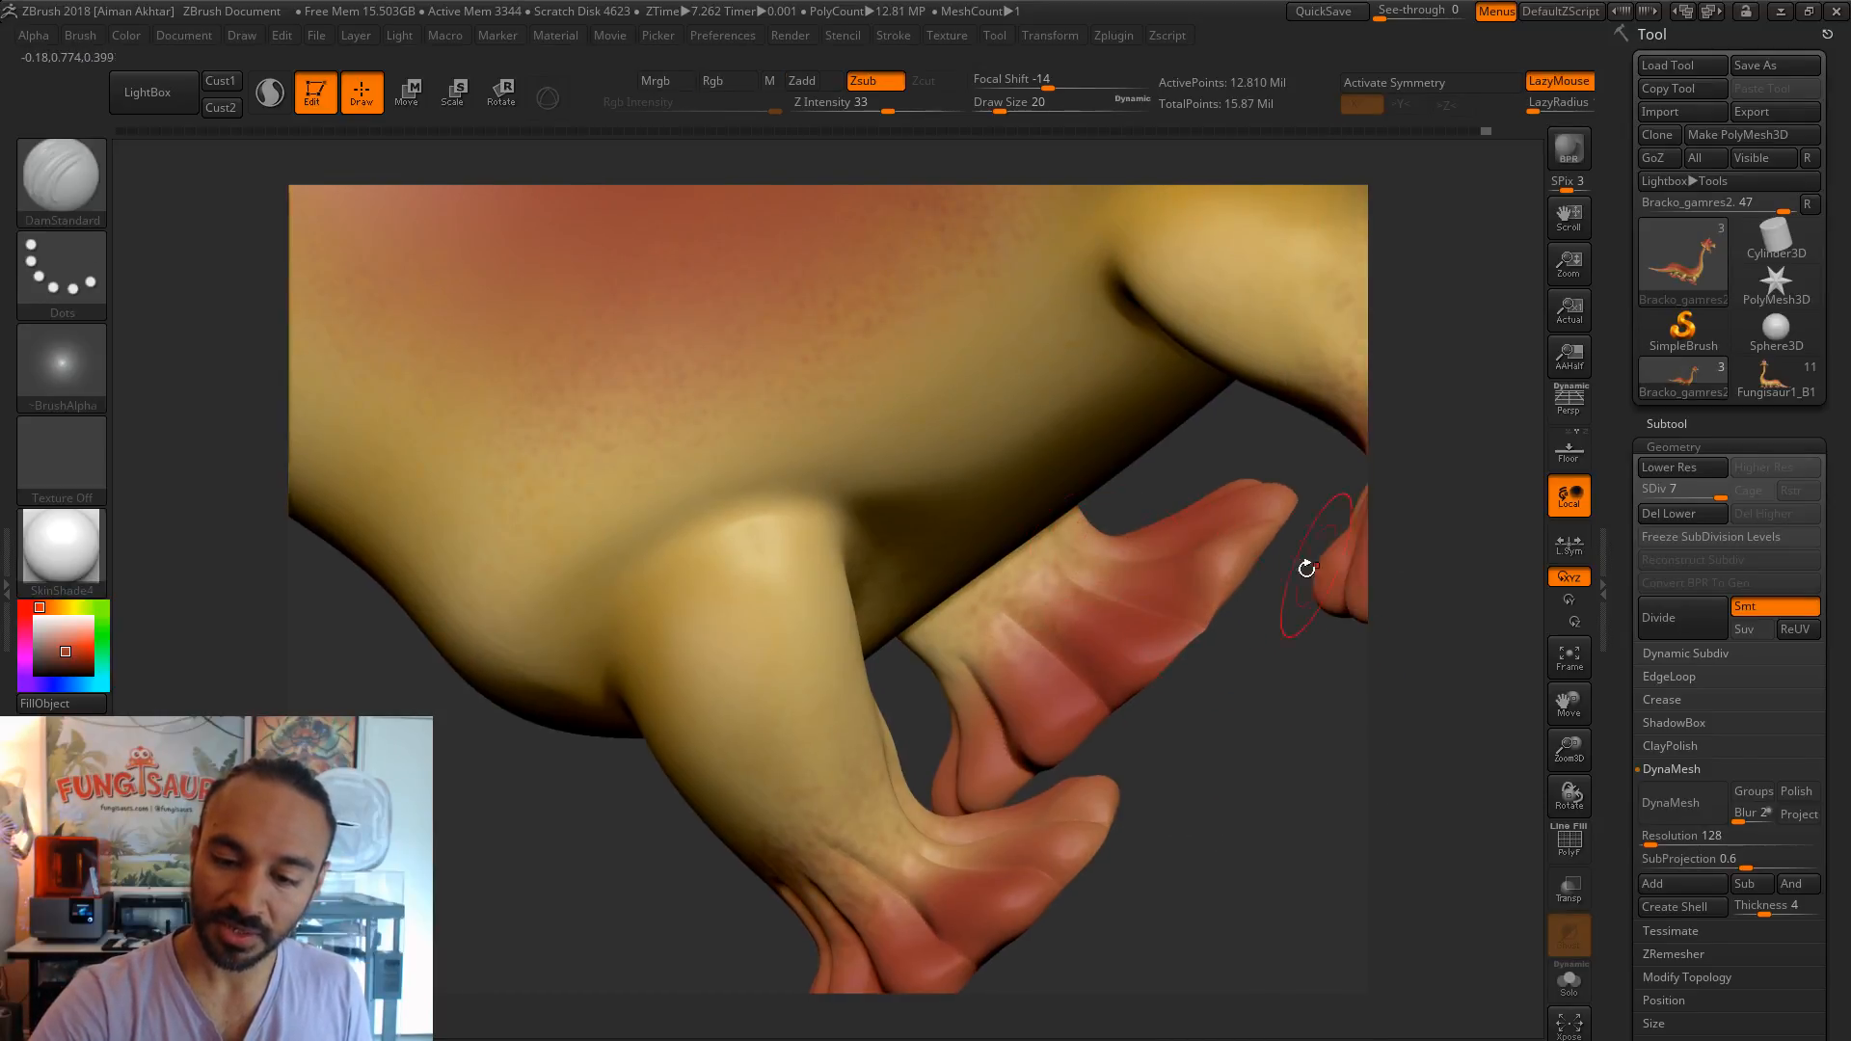
- Reshape the toe edges on the inner side of the far front foot with the Move brush
key("ctrl")
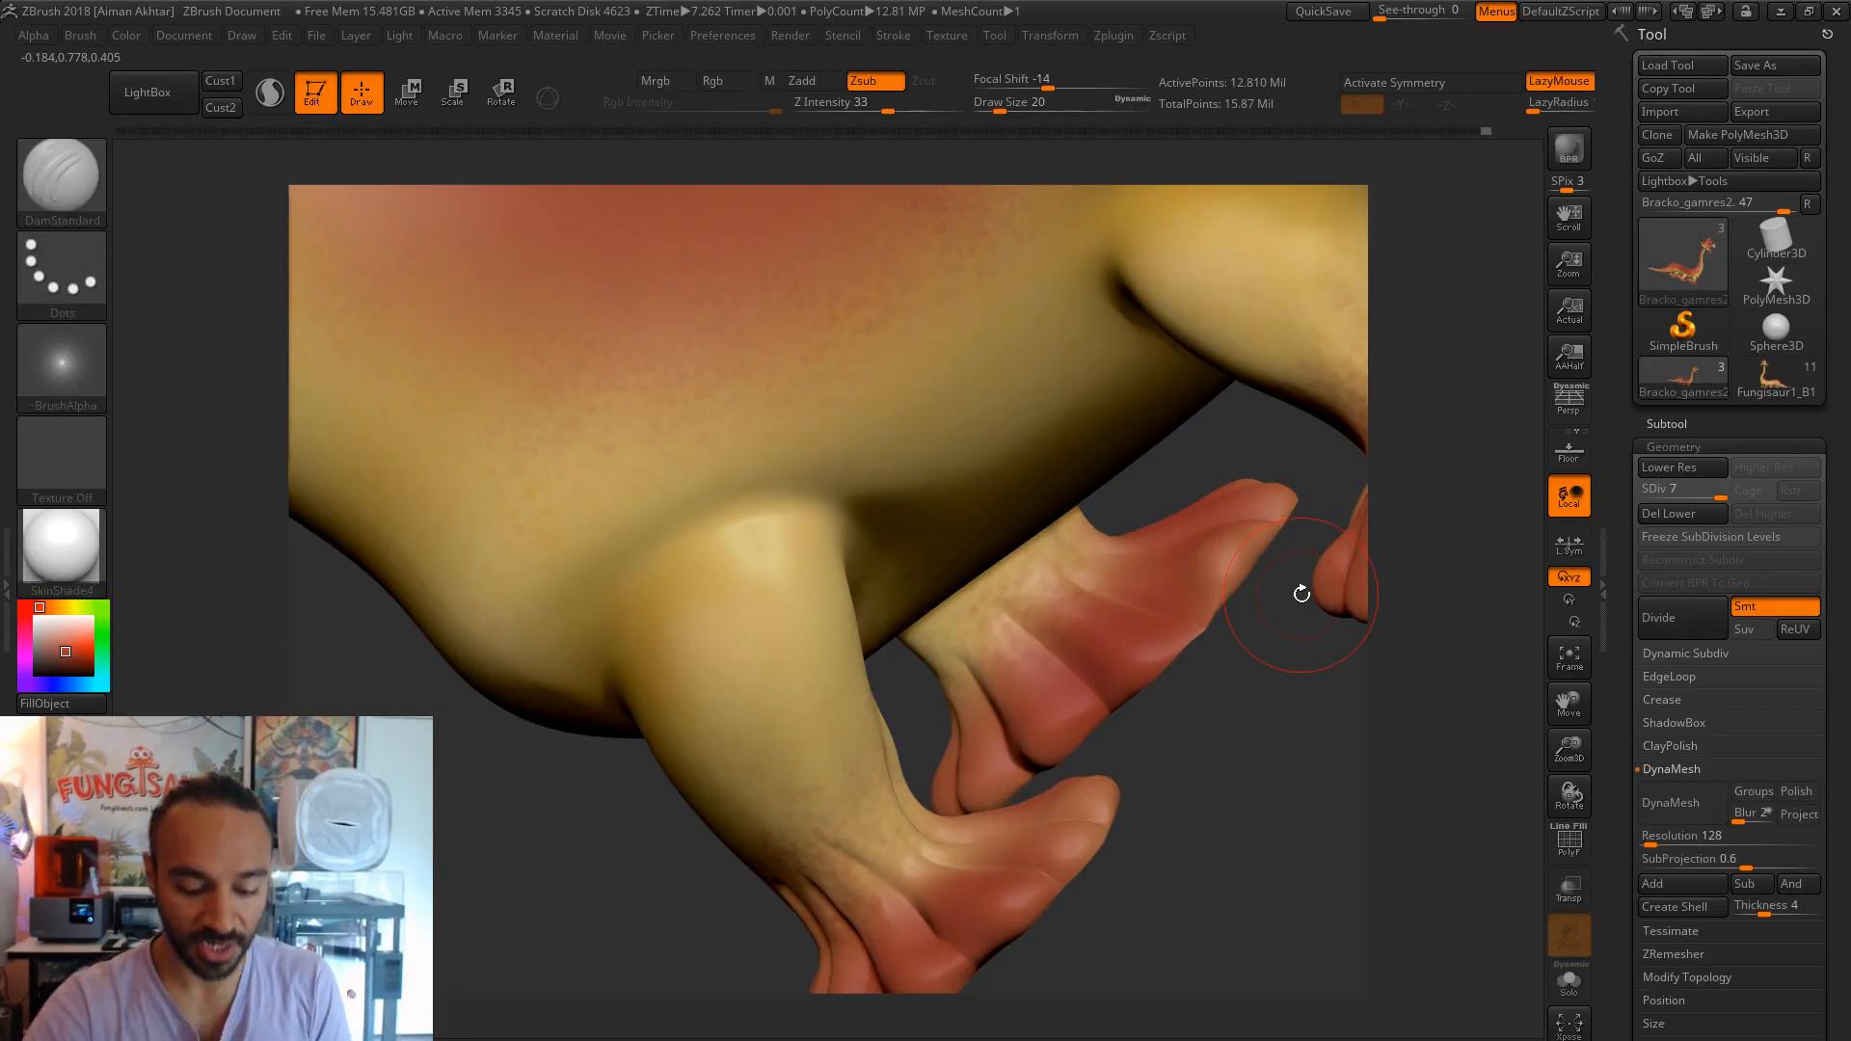
key("b")
key("i")
key("n")
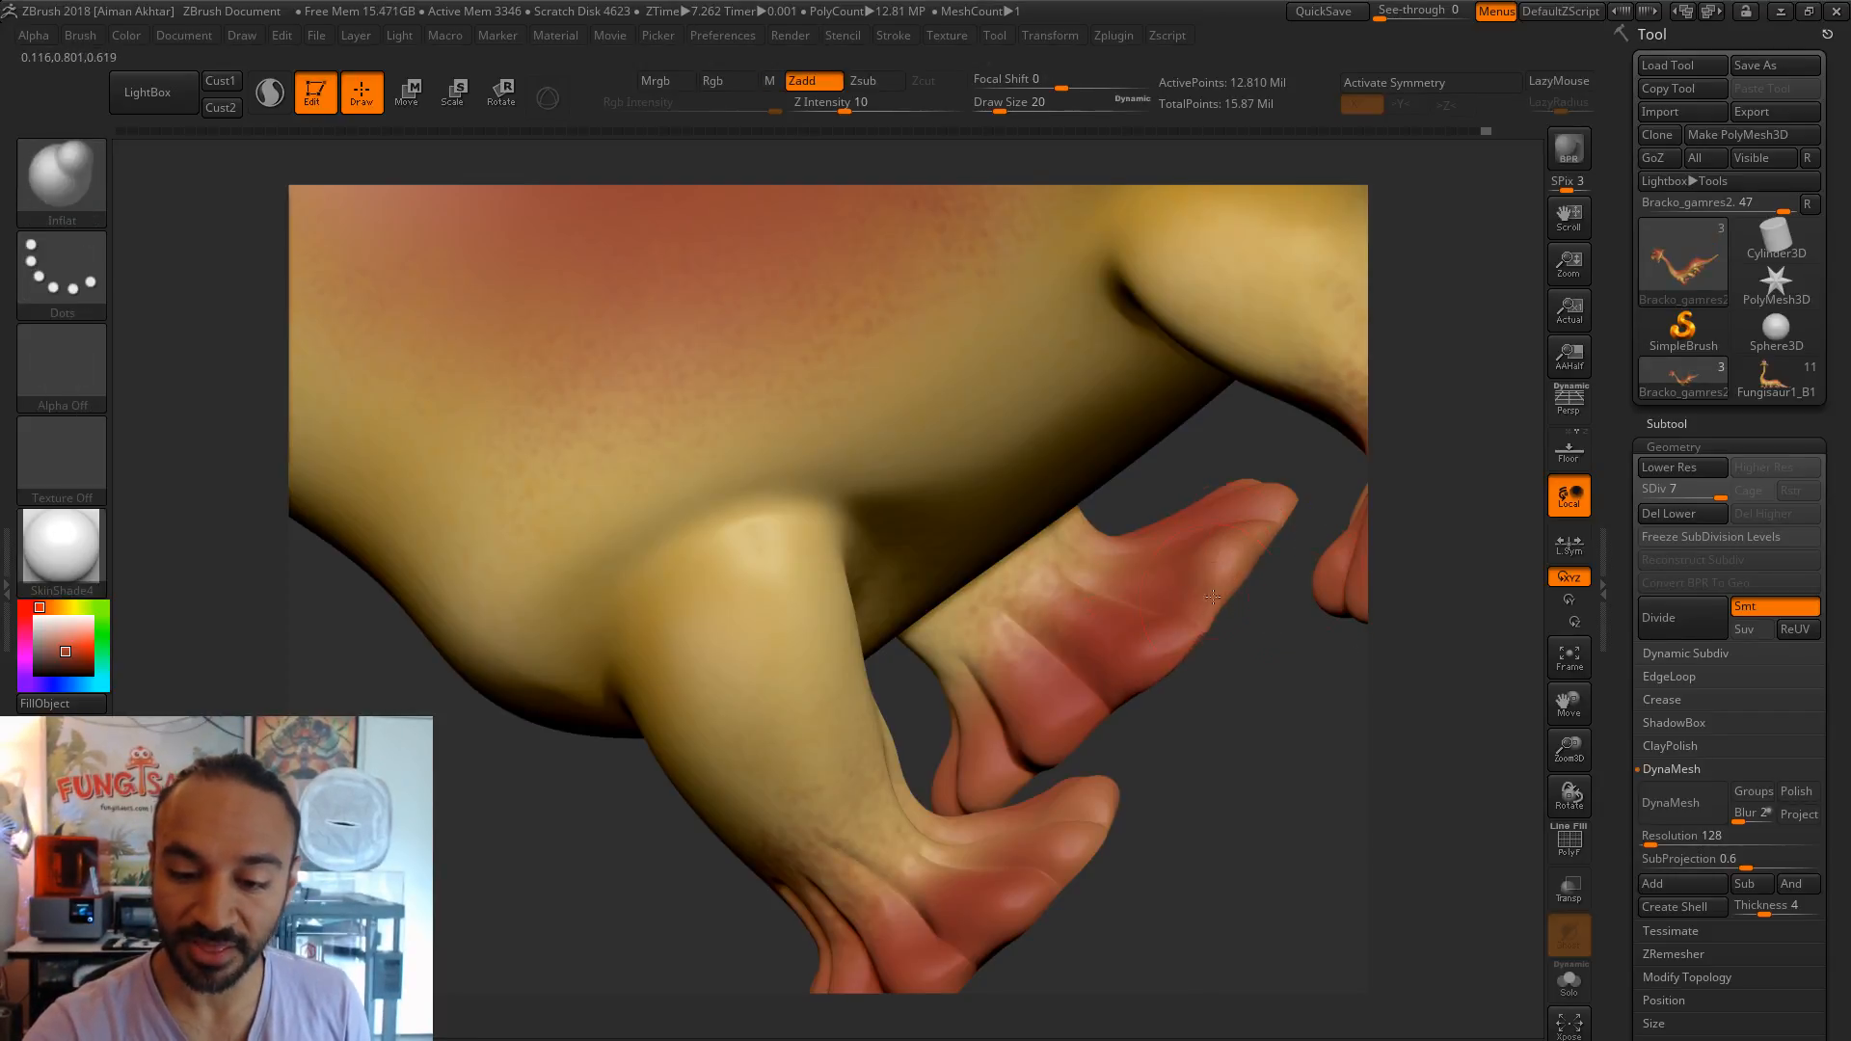
key("shift")
key("b")
key("m")
key("v")
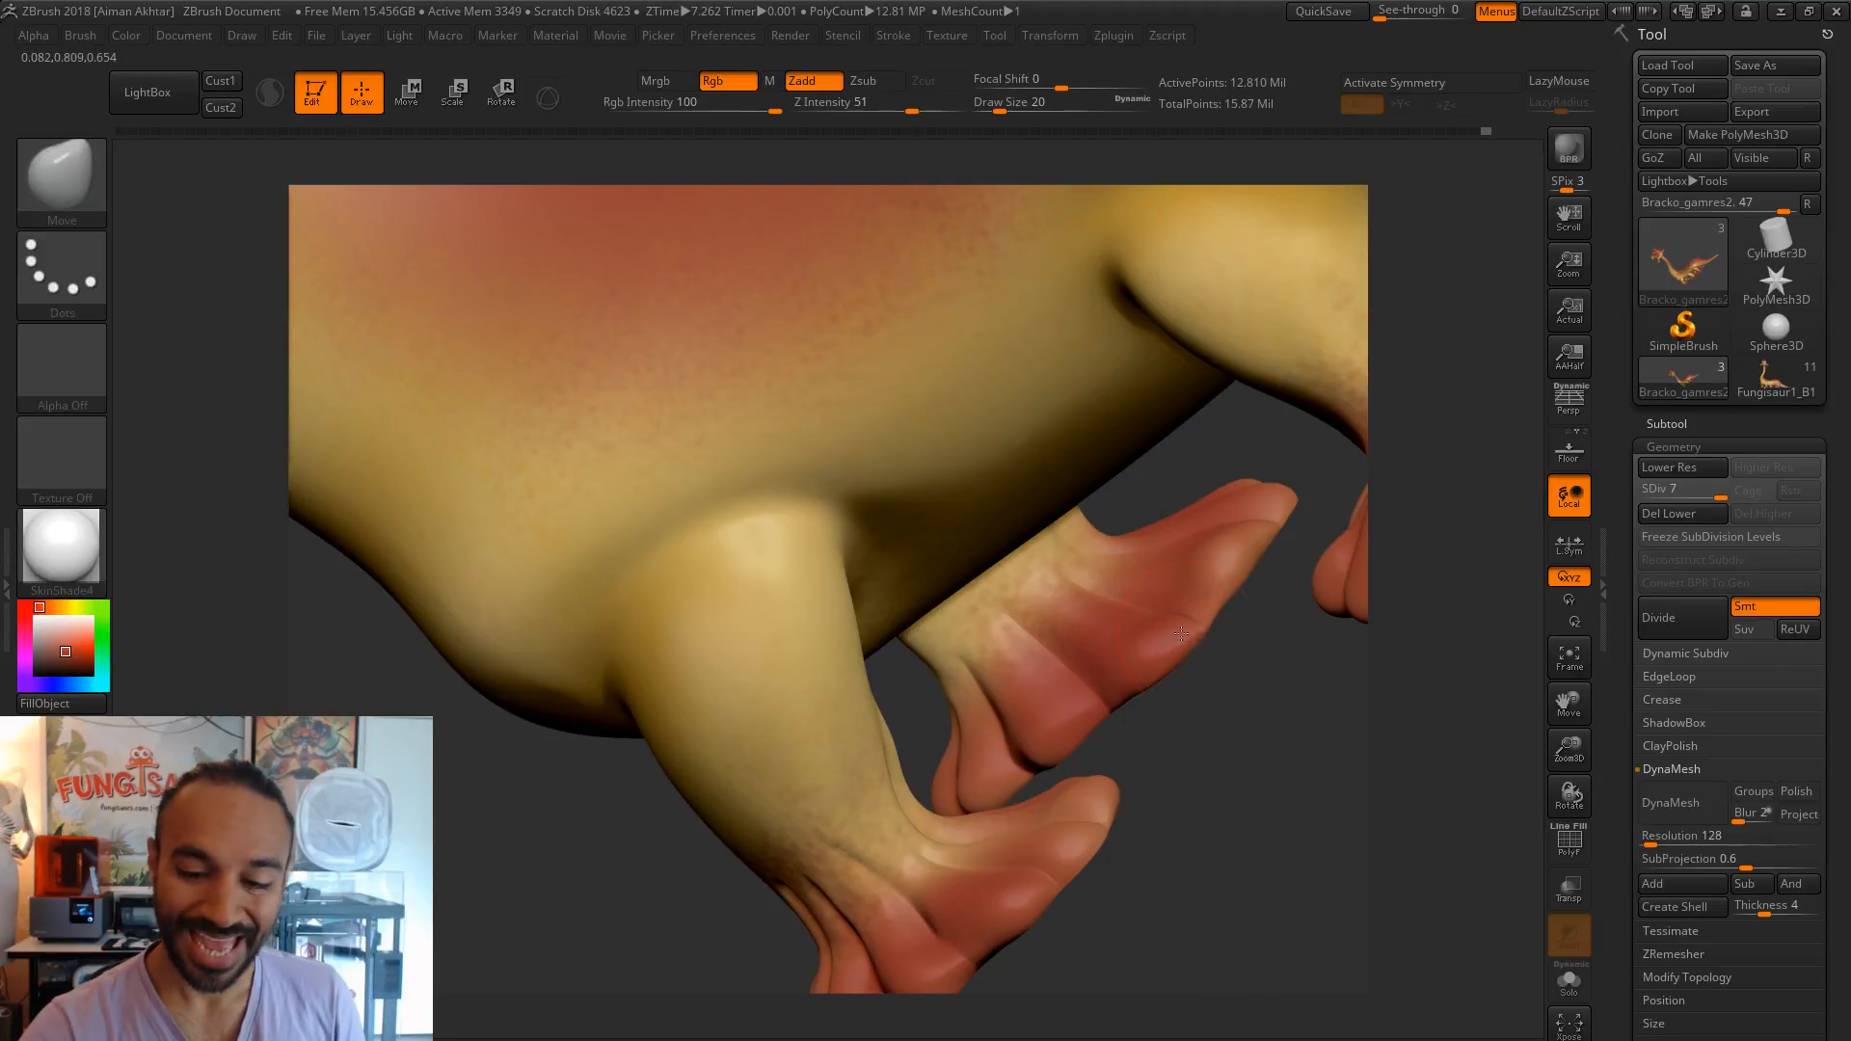
key("s")
left_click_drag(1194, 628, 1200, 620)
- Puff up the inner toes of the front foot with the Inflate brush at draw size 16
key("s")
key("b")
key("i")
key("n")
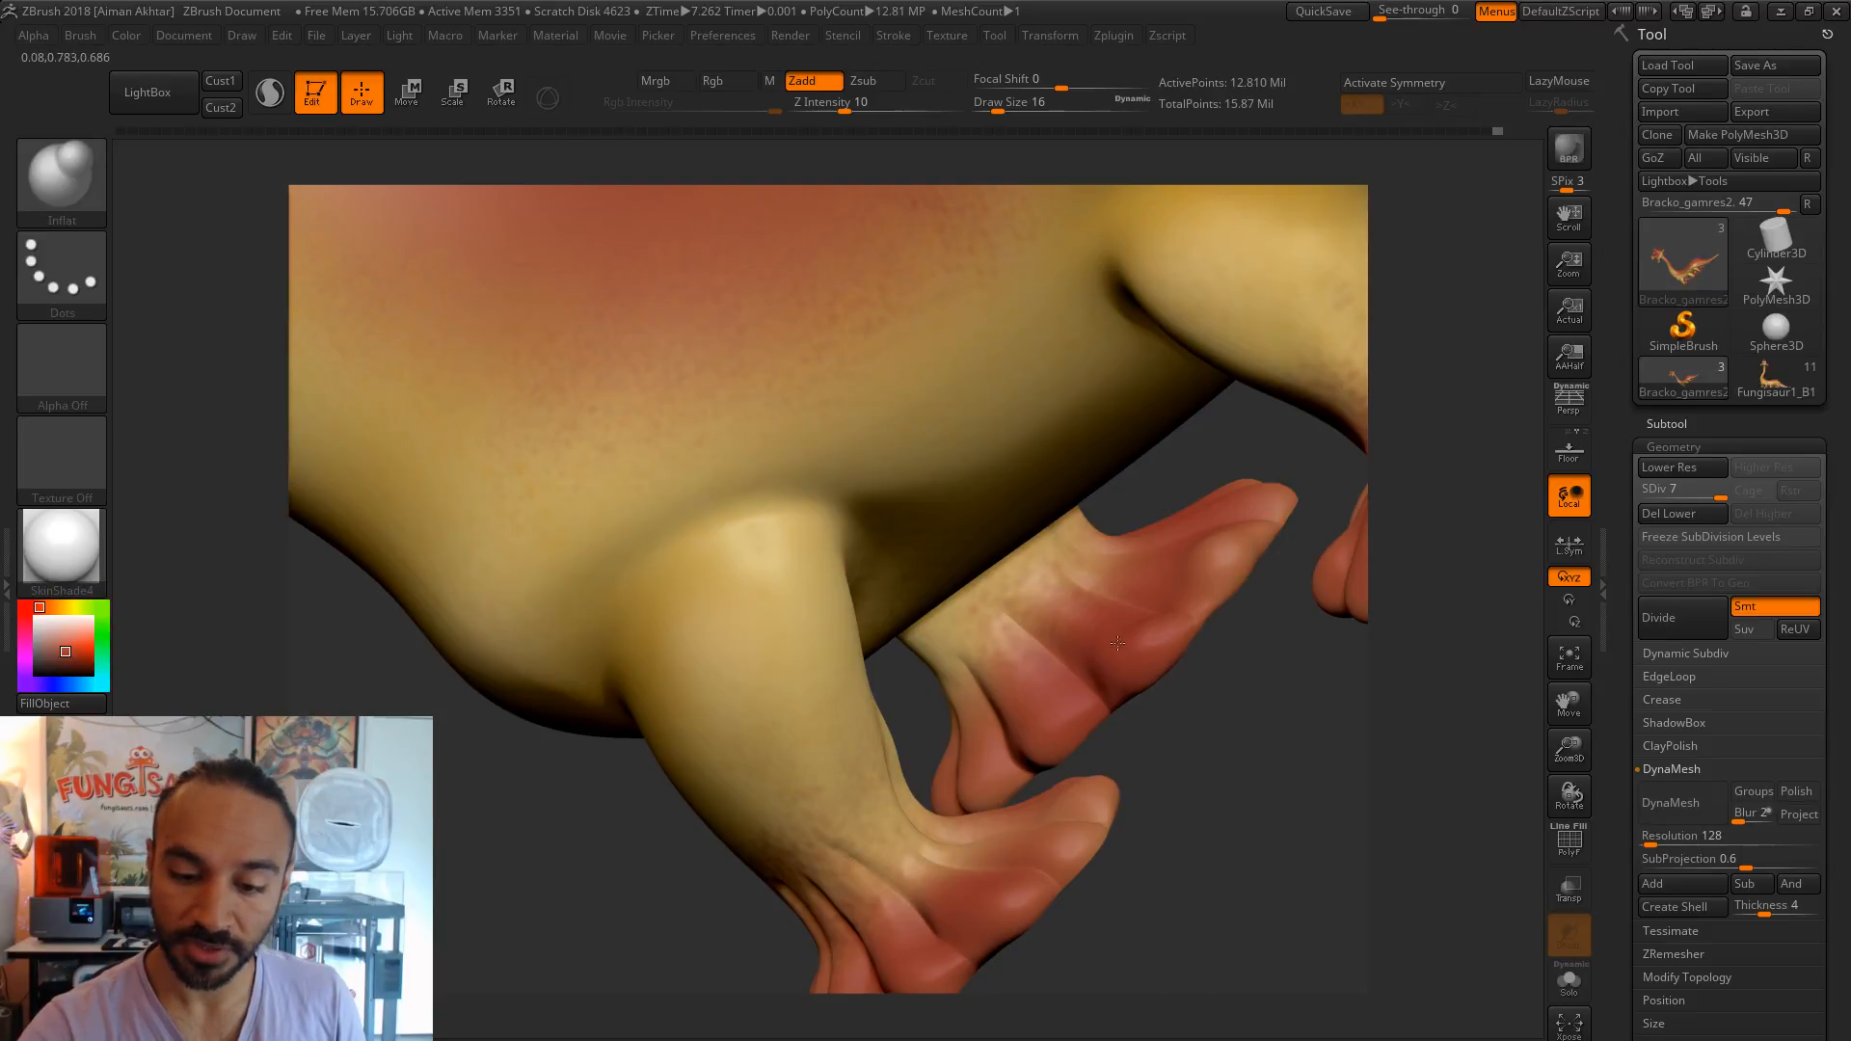
key("shift")
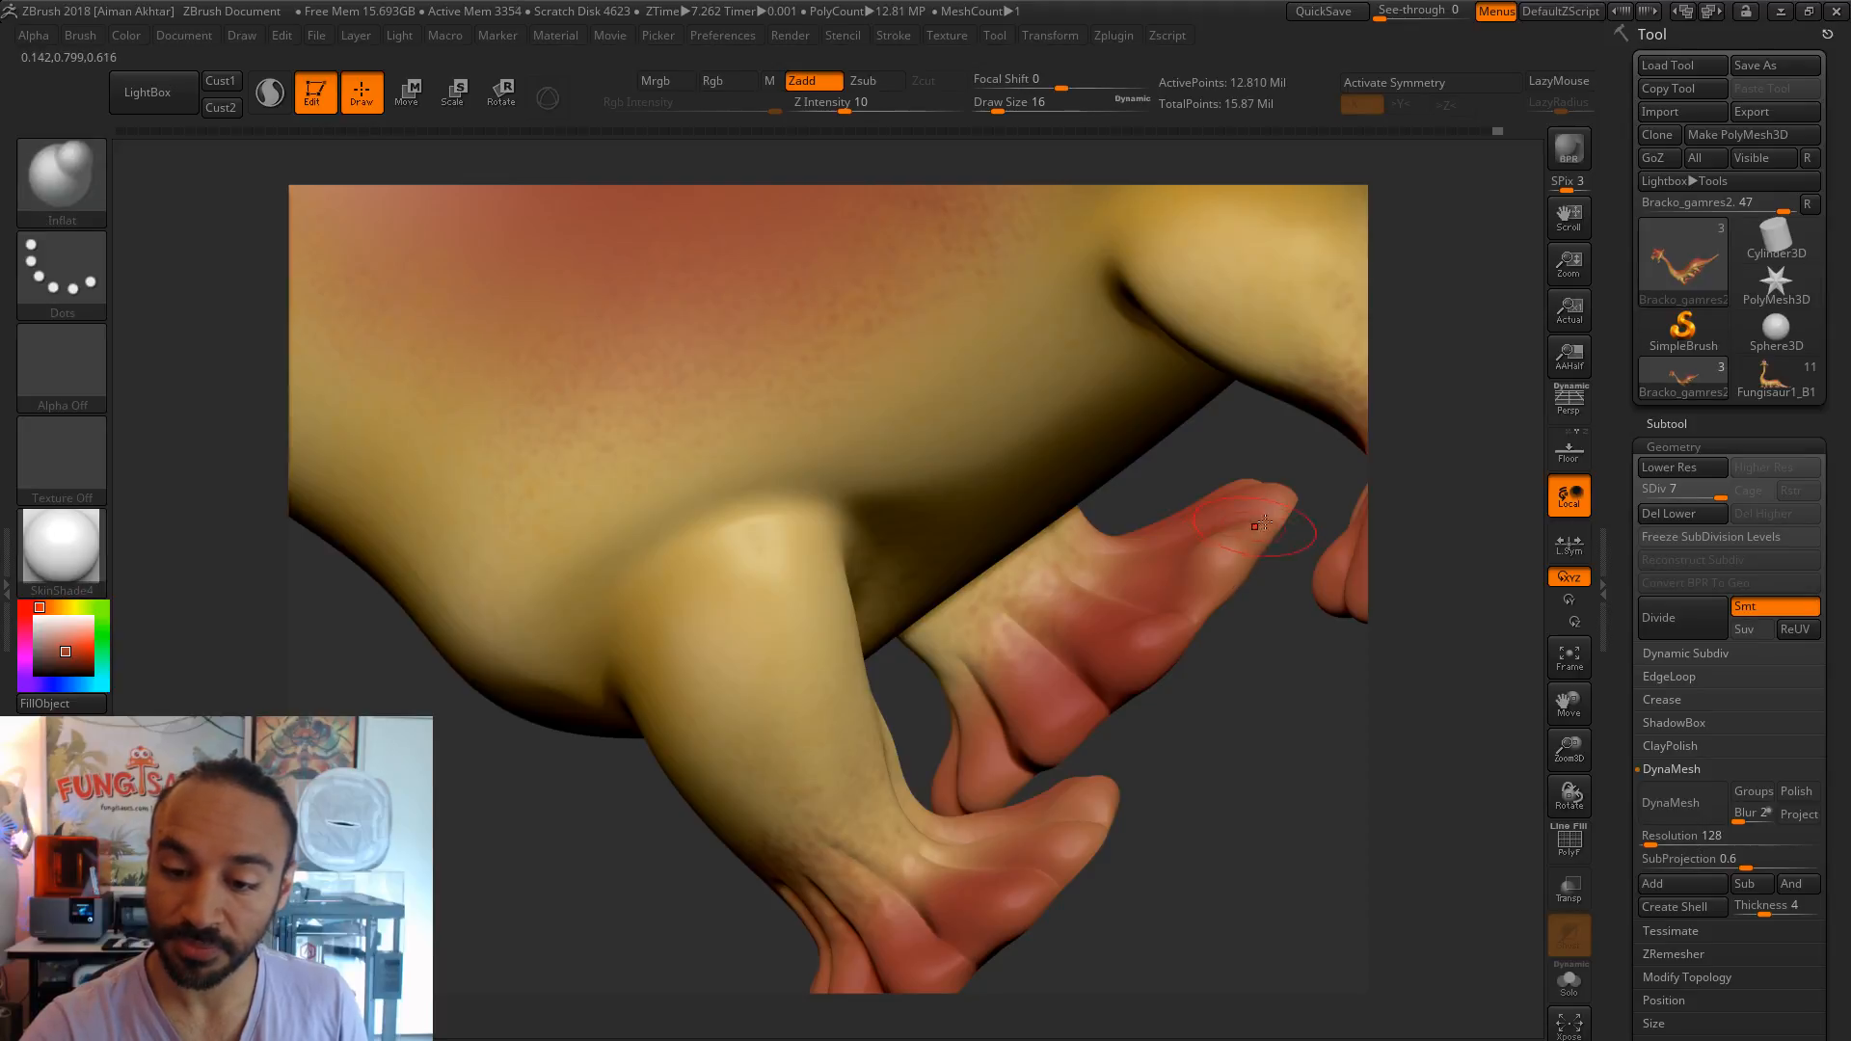
left_click_drag(1211, 784, 1157, 710)
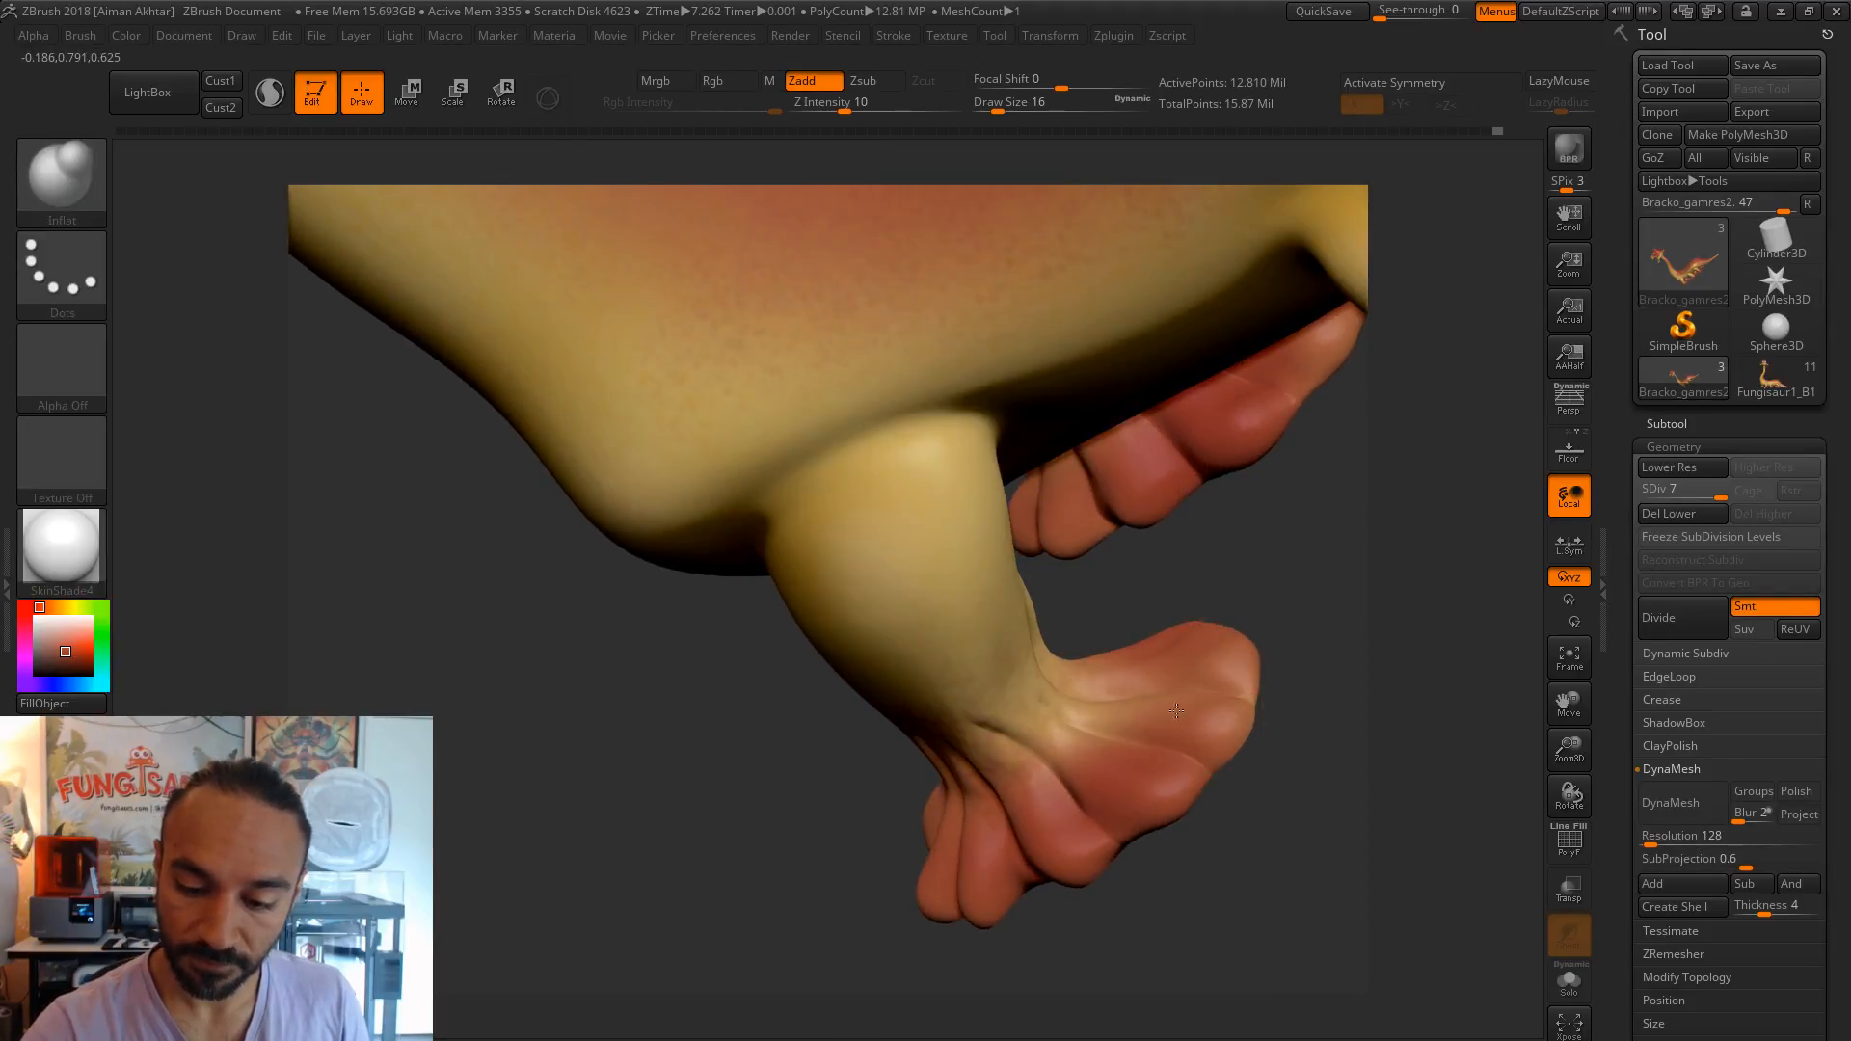
- Smooth the pinched area at the tip of the middle foot's front toe with the Smooth brush at draw size 12
mouse_move(1466, 668)
left_mouse_down("alt")
mouse_move(1105, 704)
mouse_move(1038, 730)
left_mouse_up("alt")
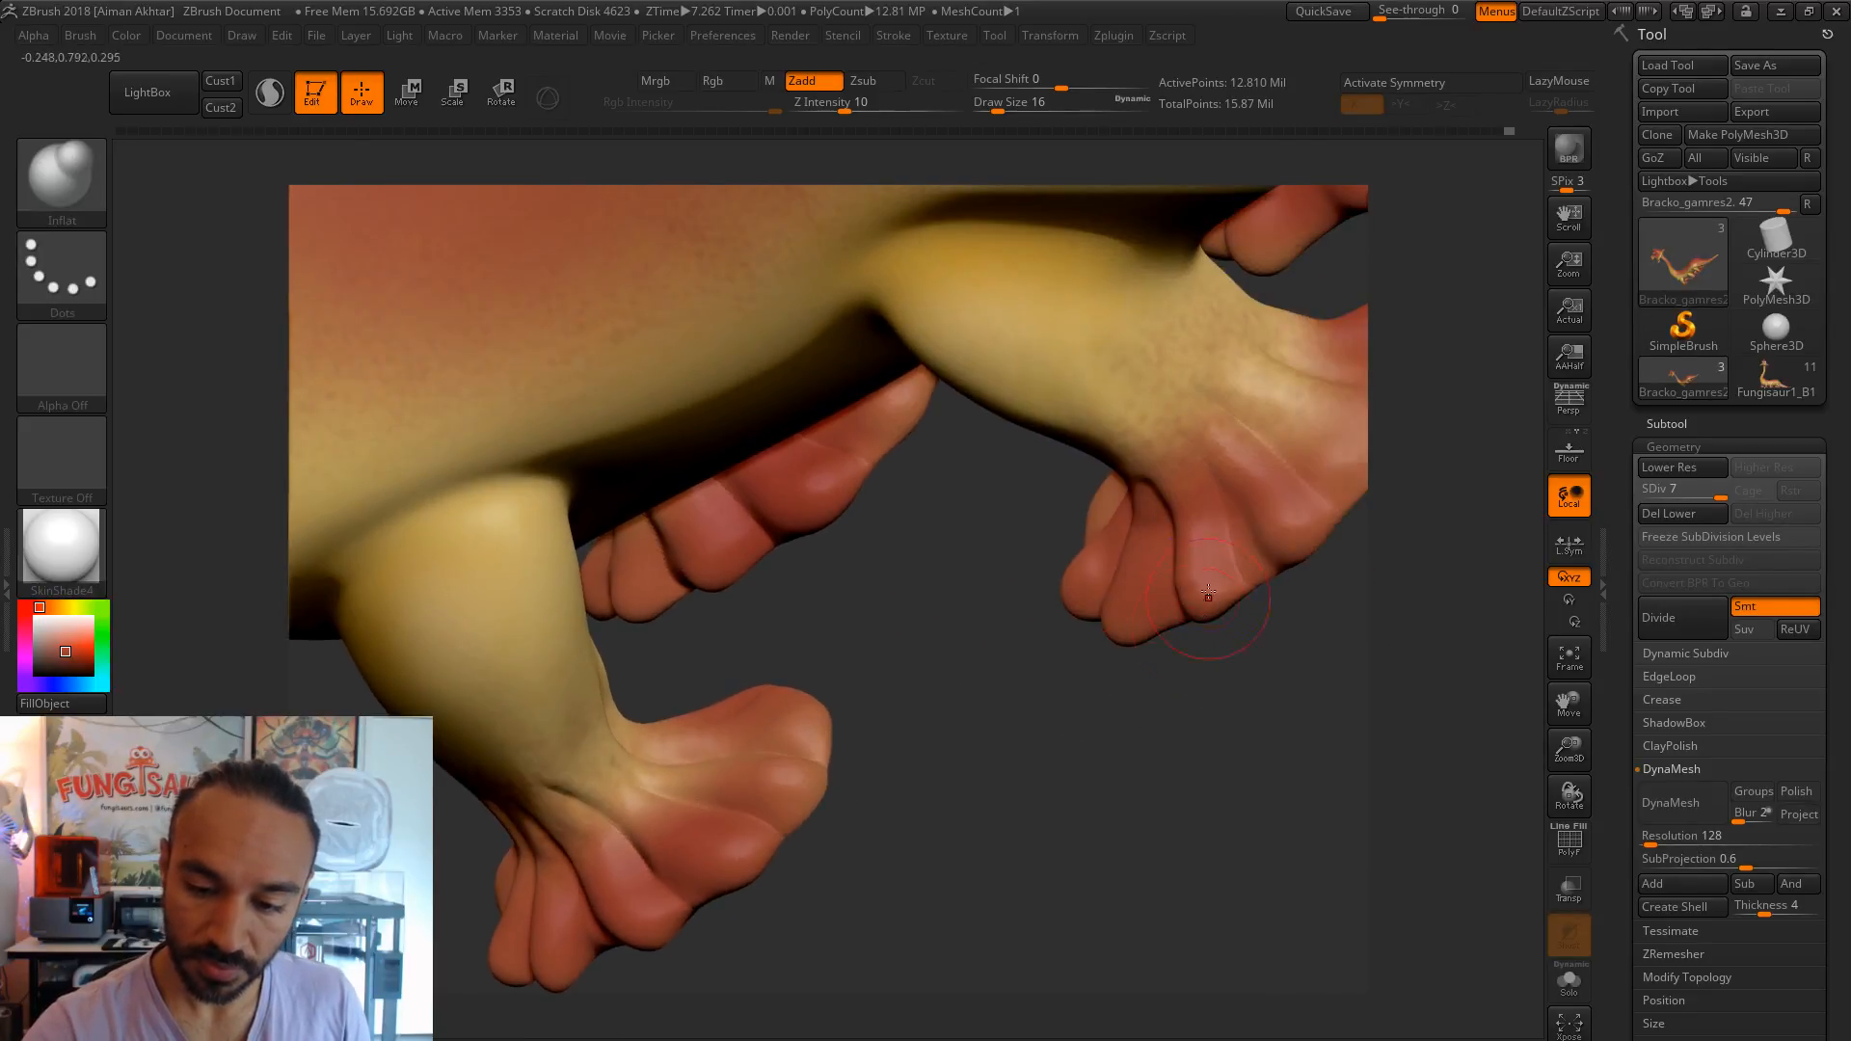
key("shift")
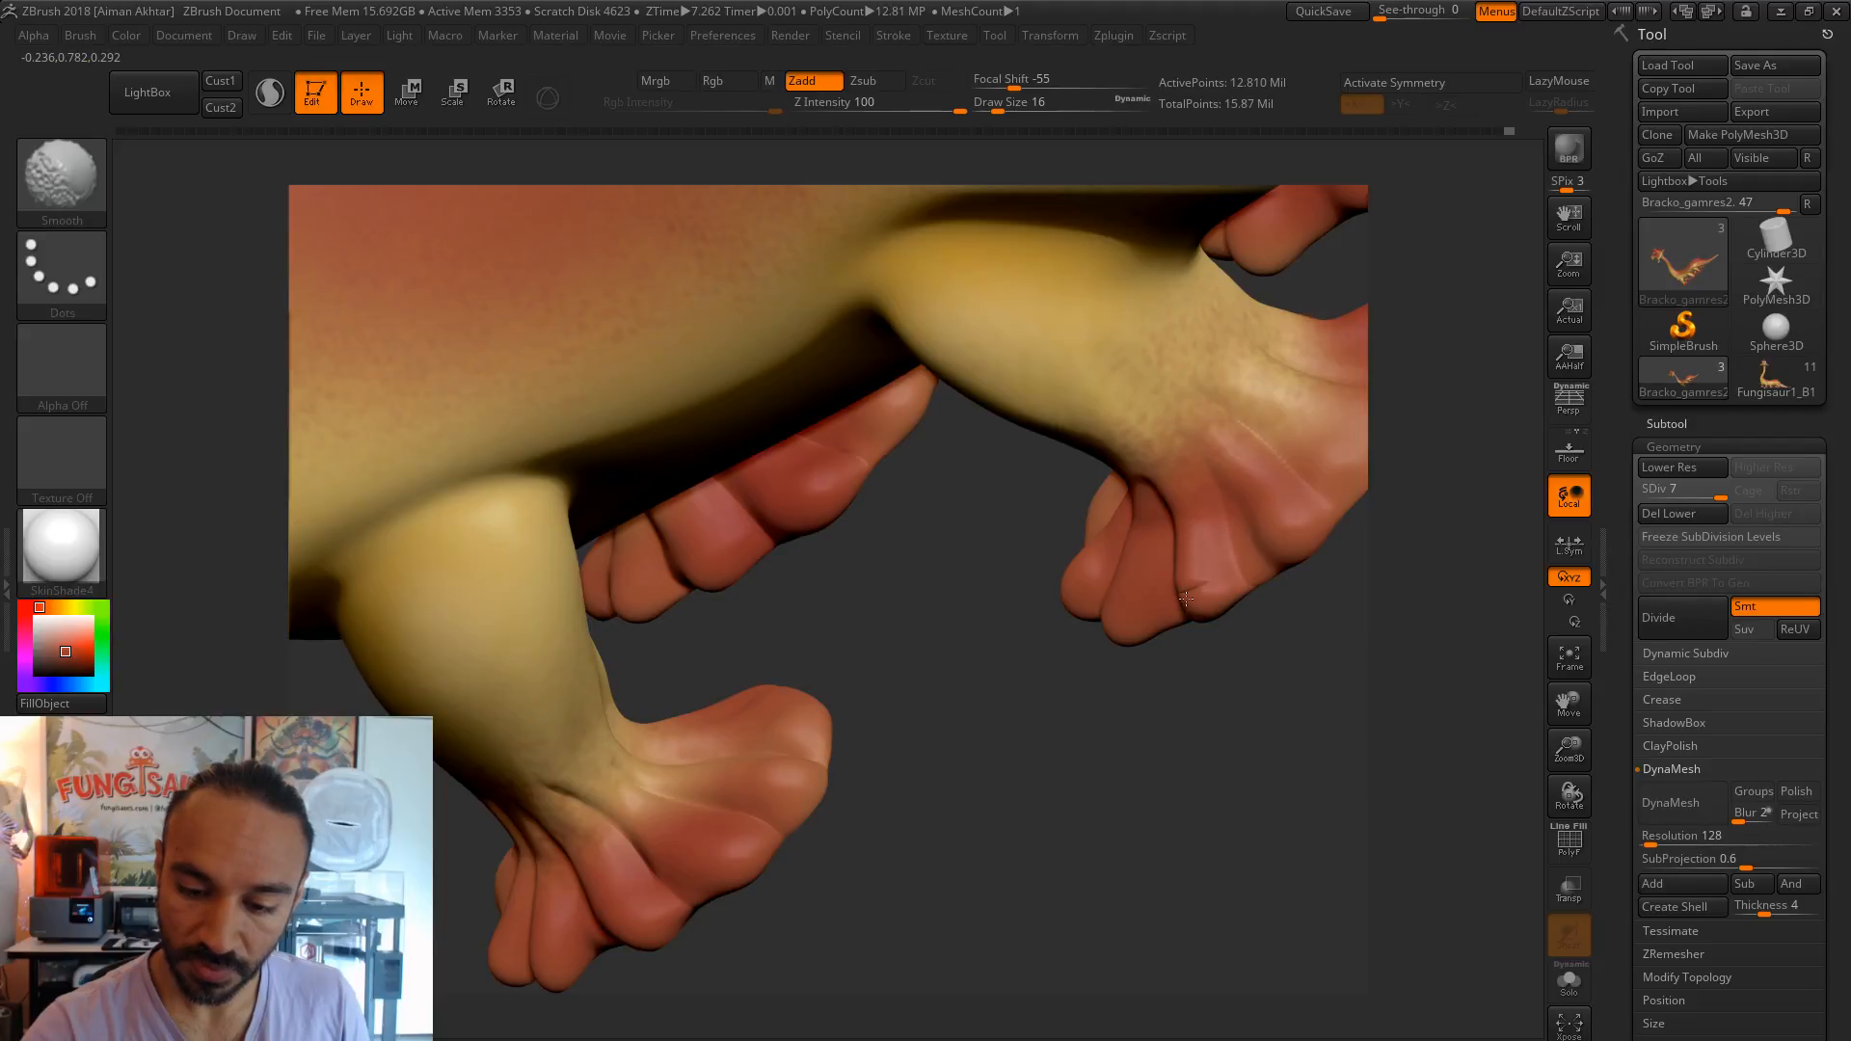
key("s")
left_click(1199, 585)
key("shift")
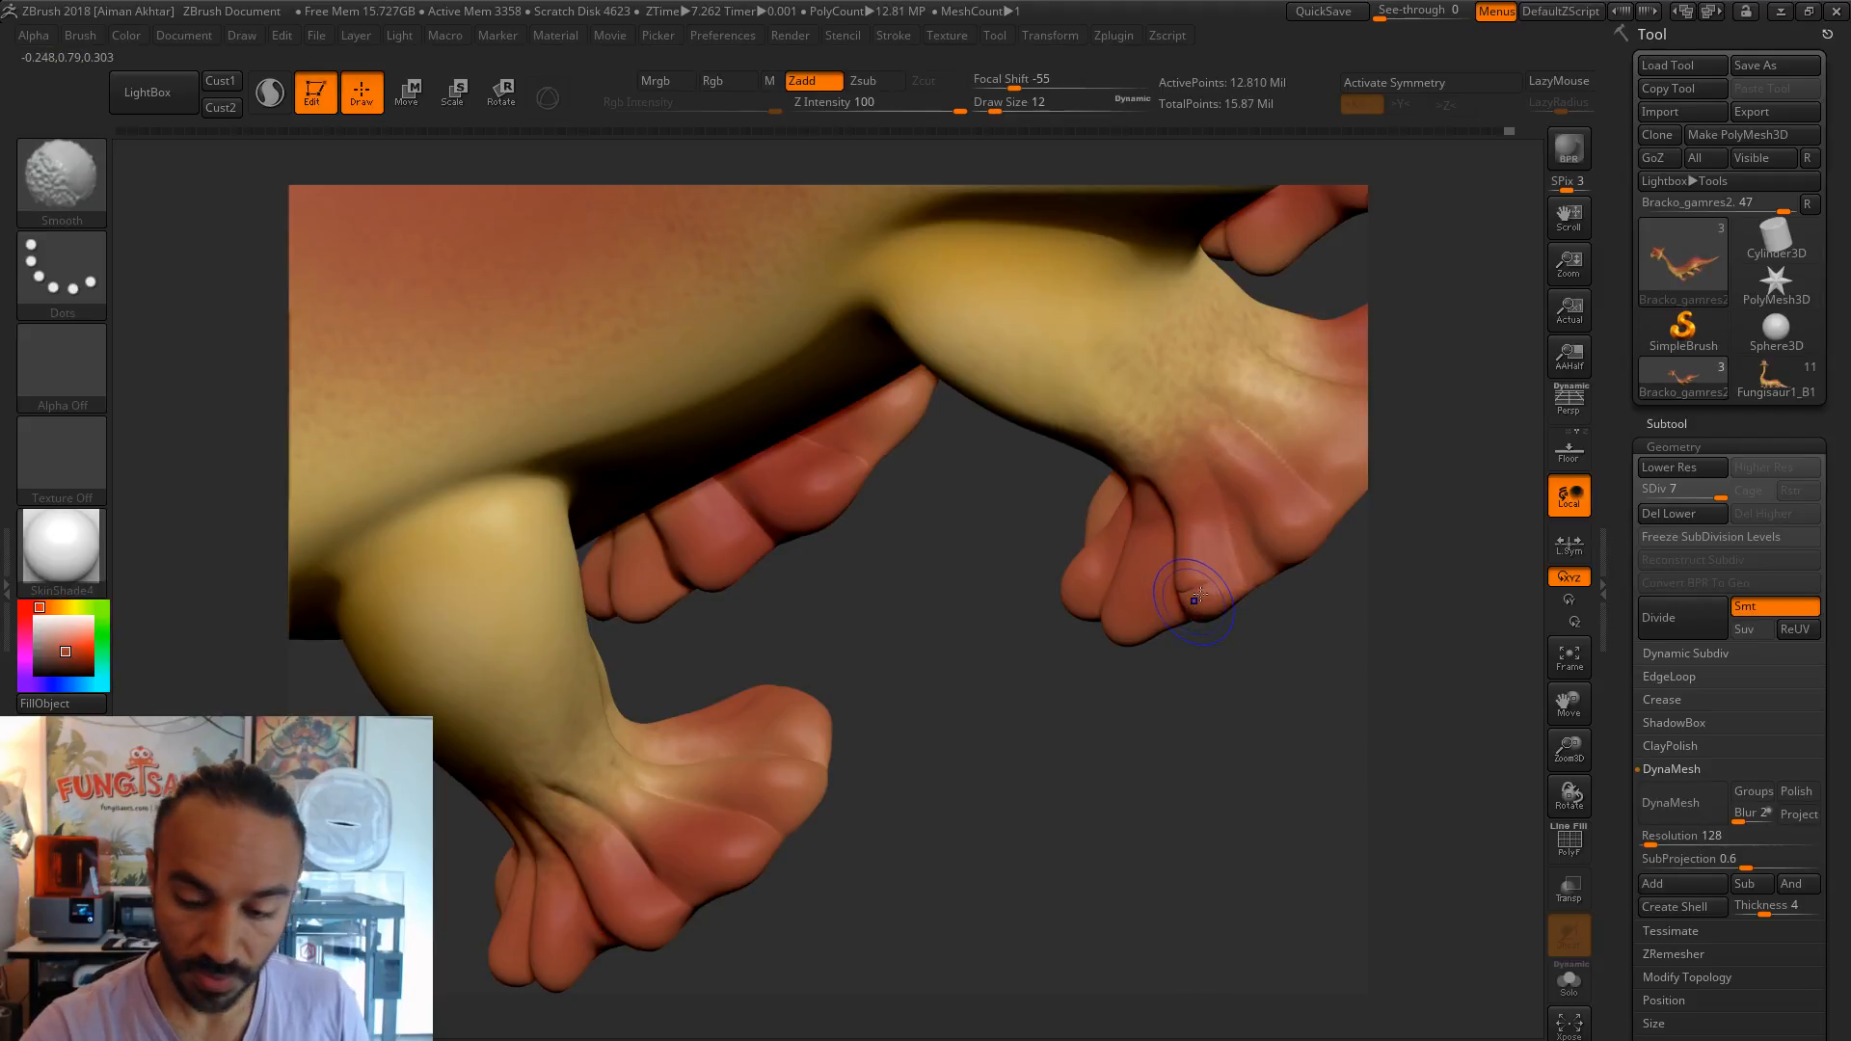
- Smooth the middle foot's toe tips at lower subdivision levels with draw size 7, and restore subdivision level 7
key("shift+d")
mouse_move(1259, 681)
left_mouse_down("alt")
mouse_move(1250, 663)
mouse_move(1239, 705)
mouse_move(1187, 657)
left_mouse_up("alt")
key("s")
key("shift")
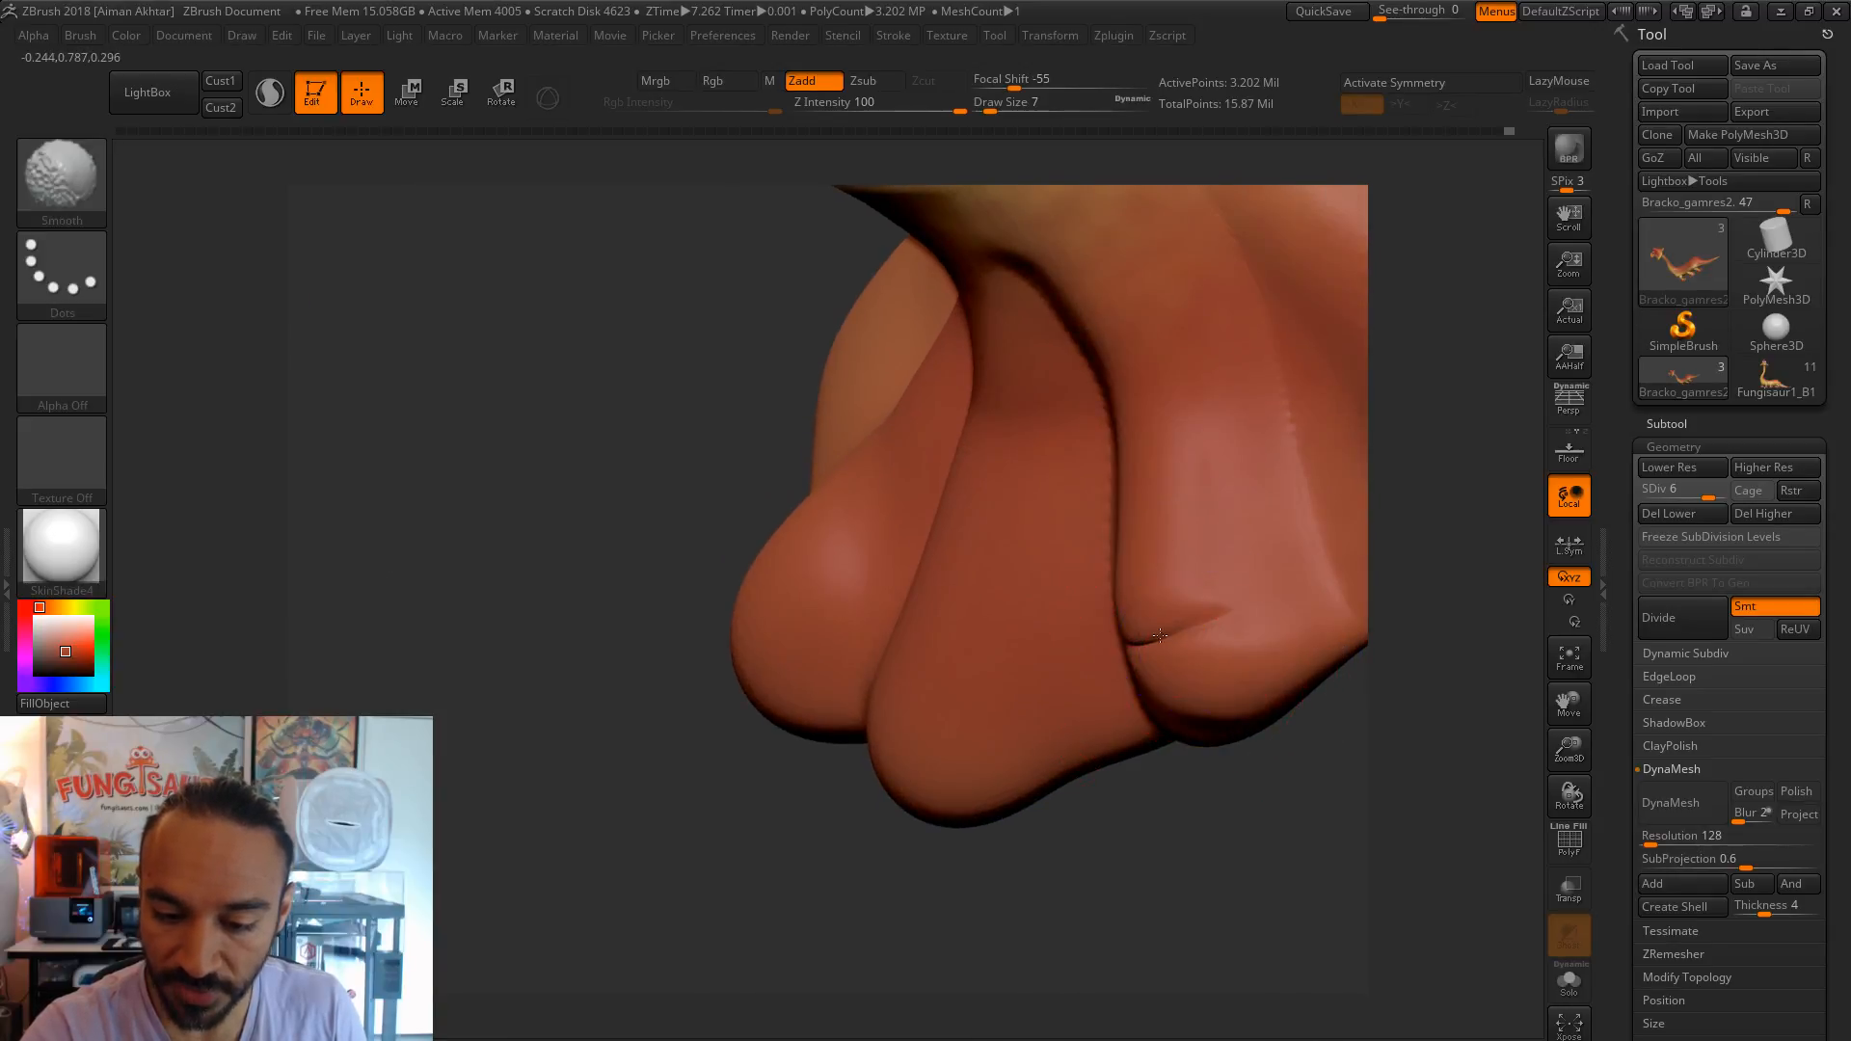
left_click_drag(1311, 785, 1269, 719)
key("shift+d")
key("shift+d")
left_click_drag(1193, 856, 1210, 800)
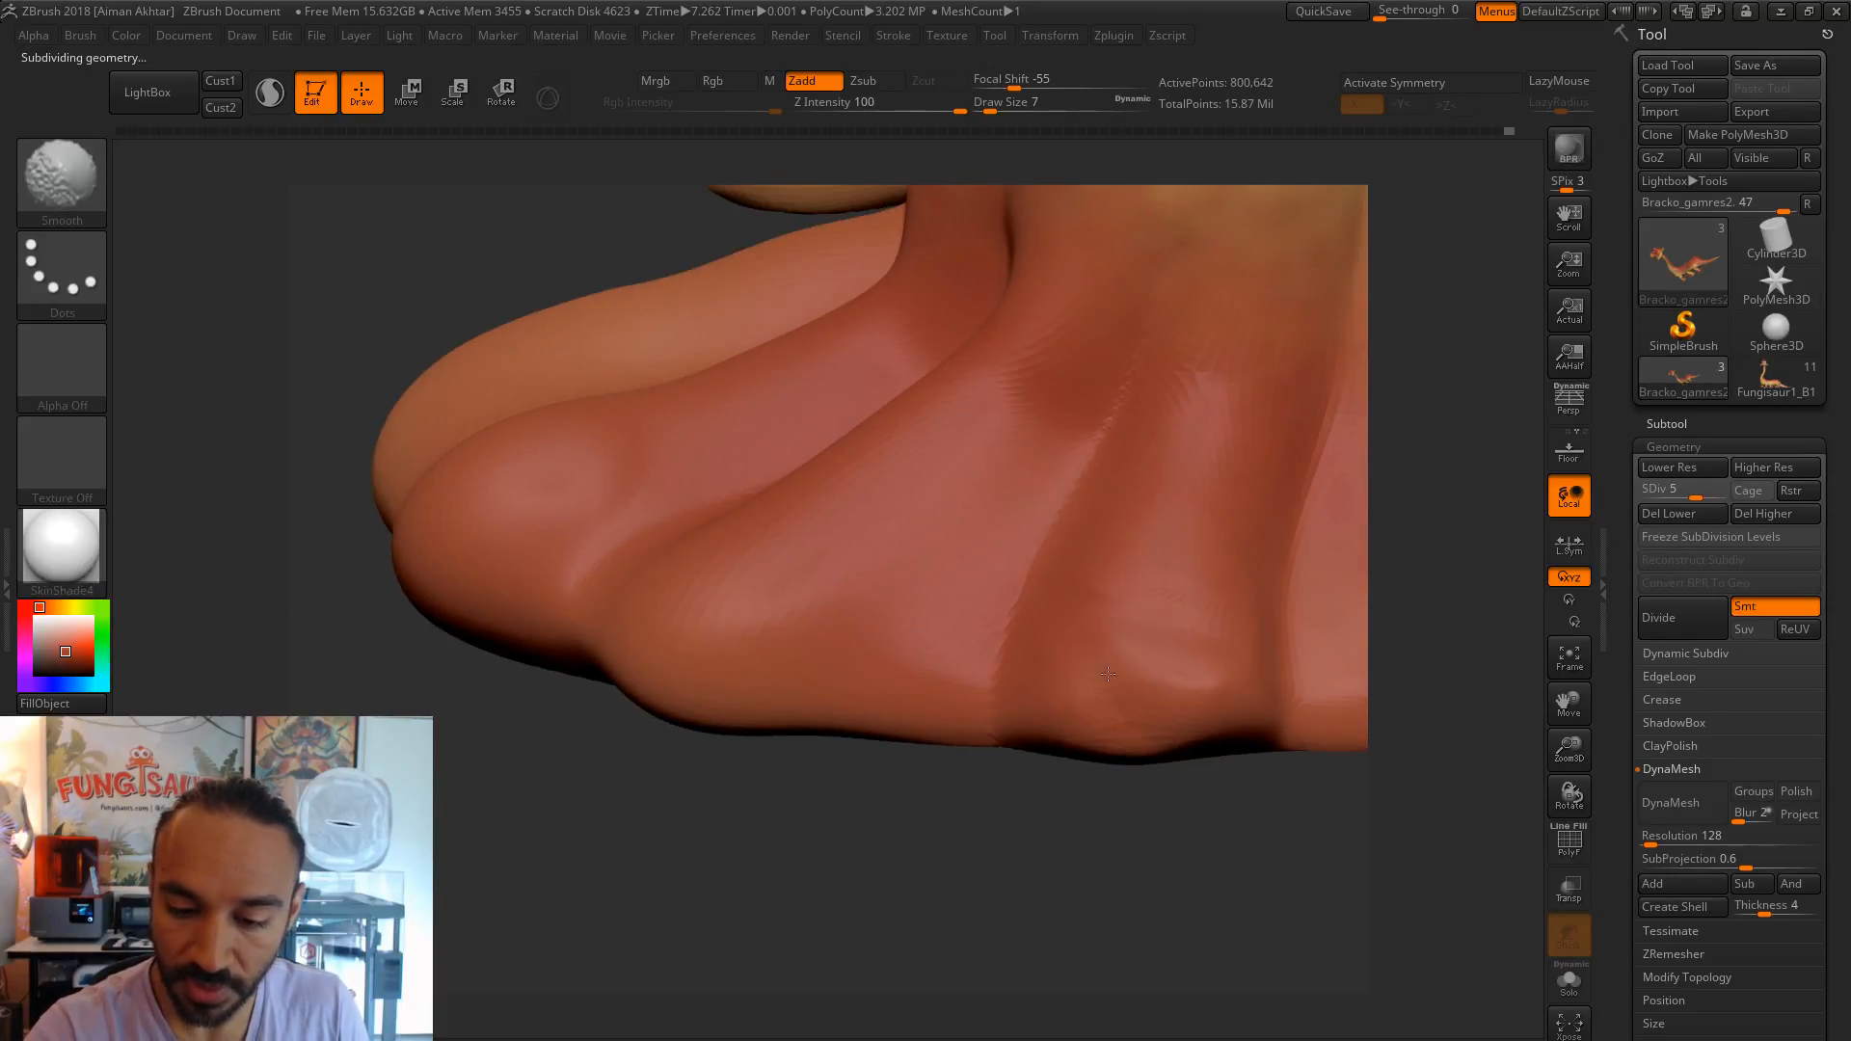
left_click_drag(1693, 492, 1706, 492)
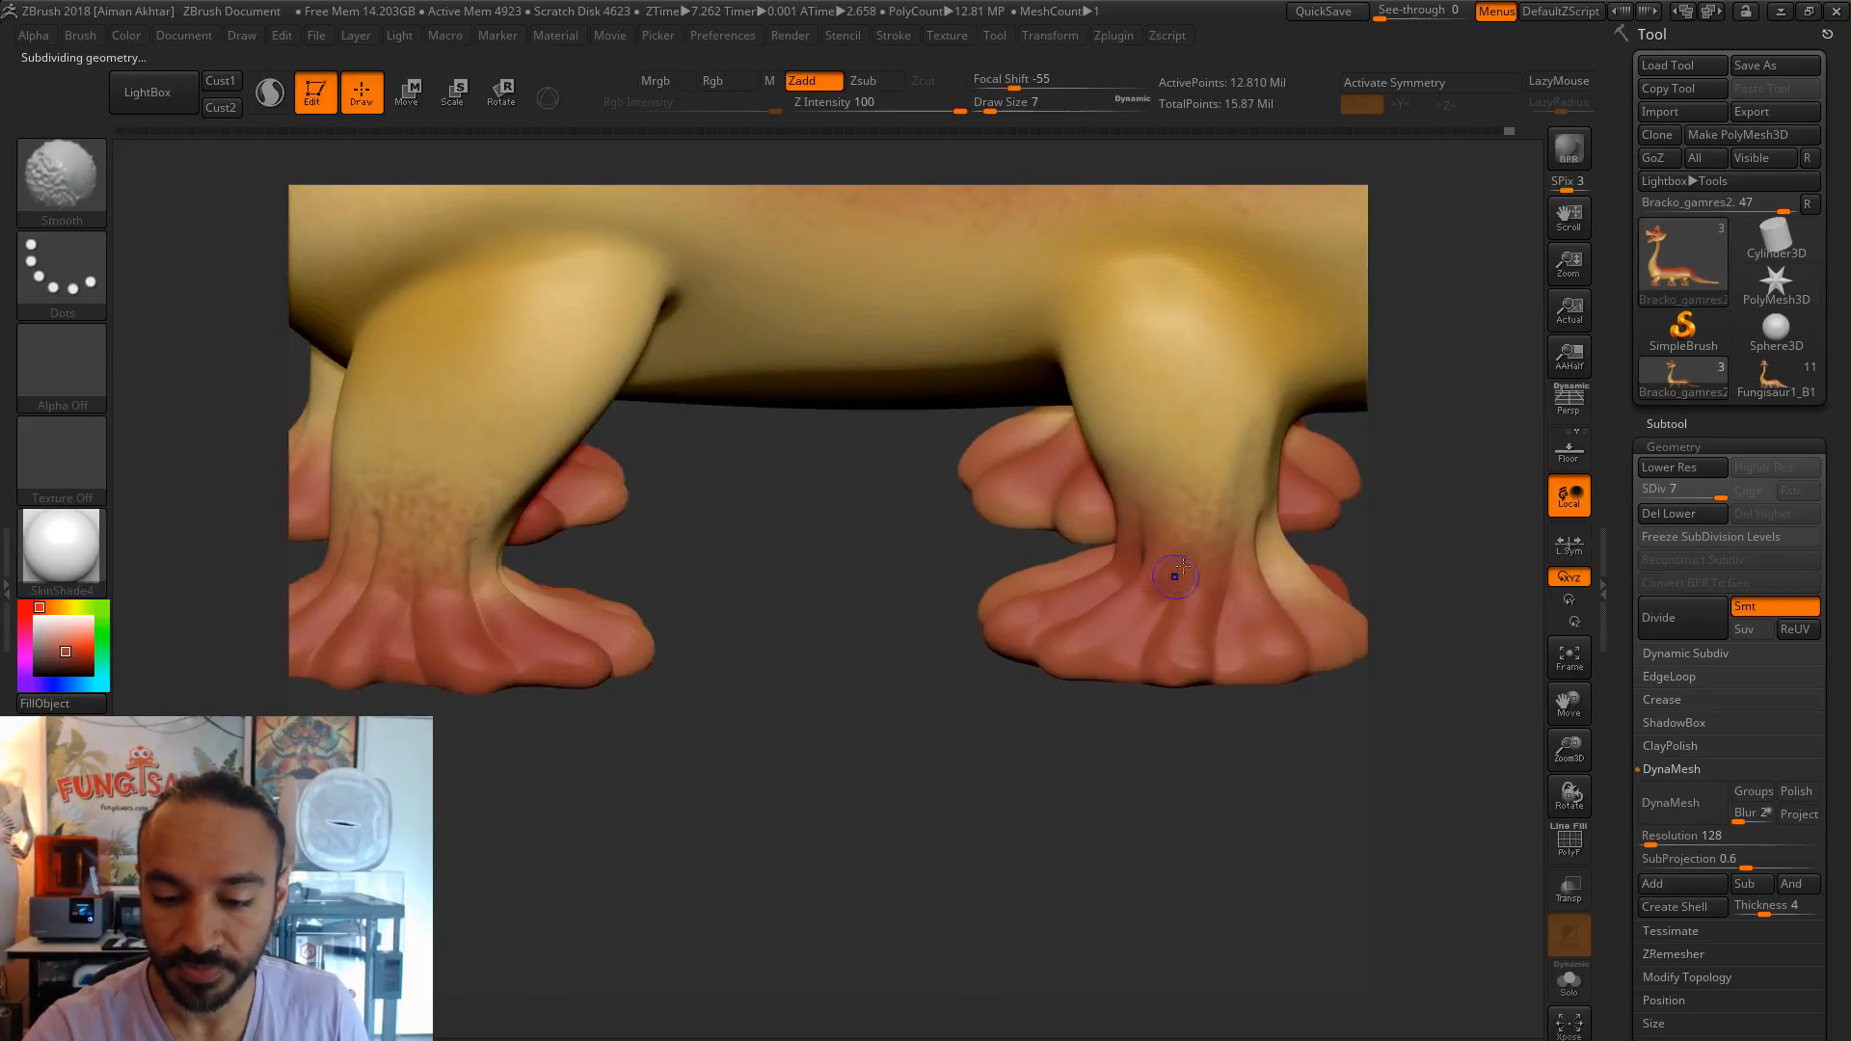
- Puff up the toes of the middle foot with the Inflate brush at draw size 20 and smooth them
left_click_drag(1202, 761, 864, 705, "alt")
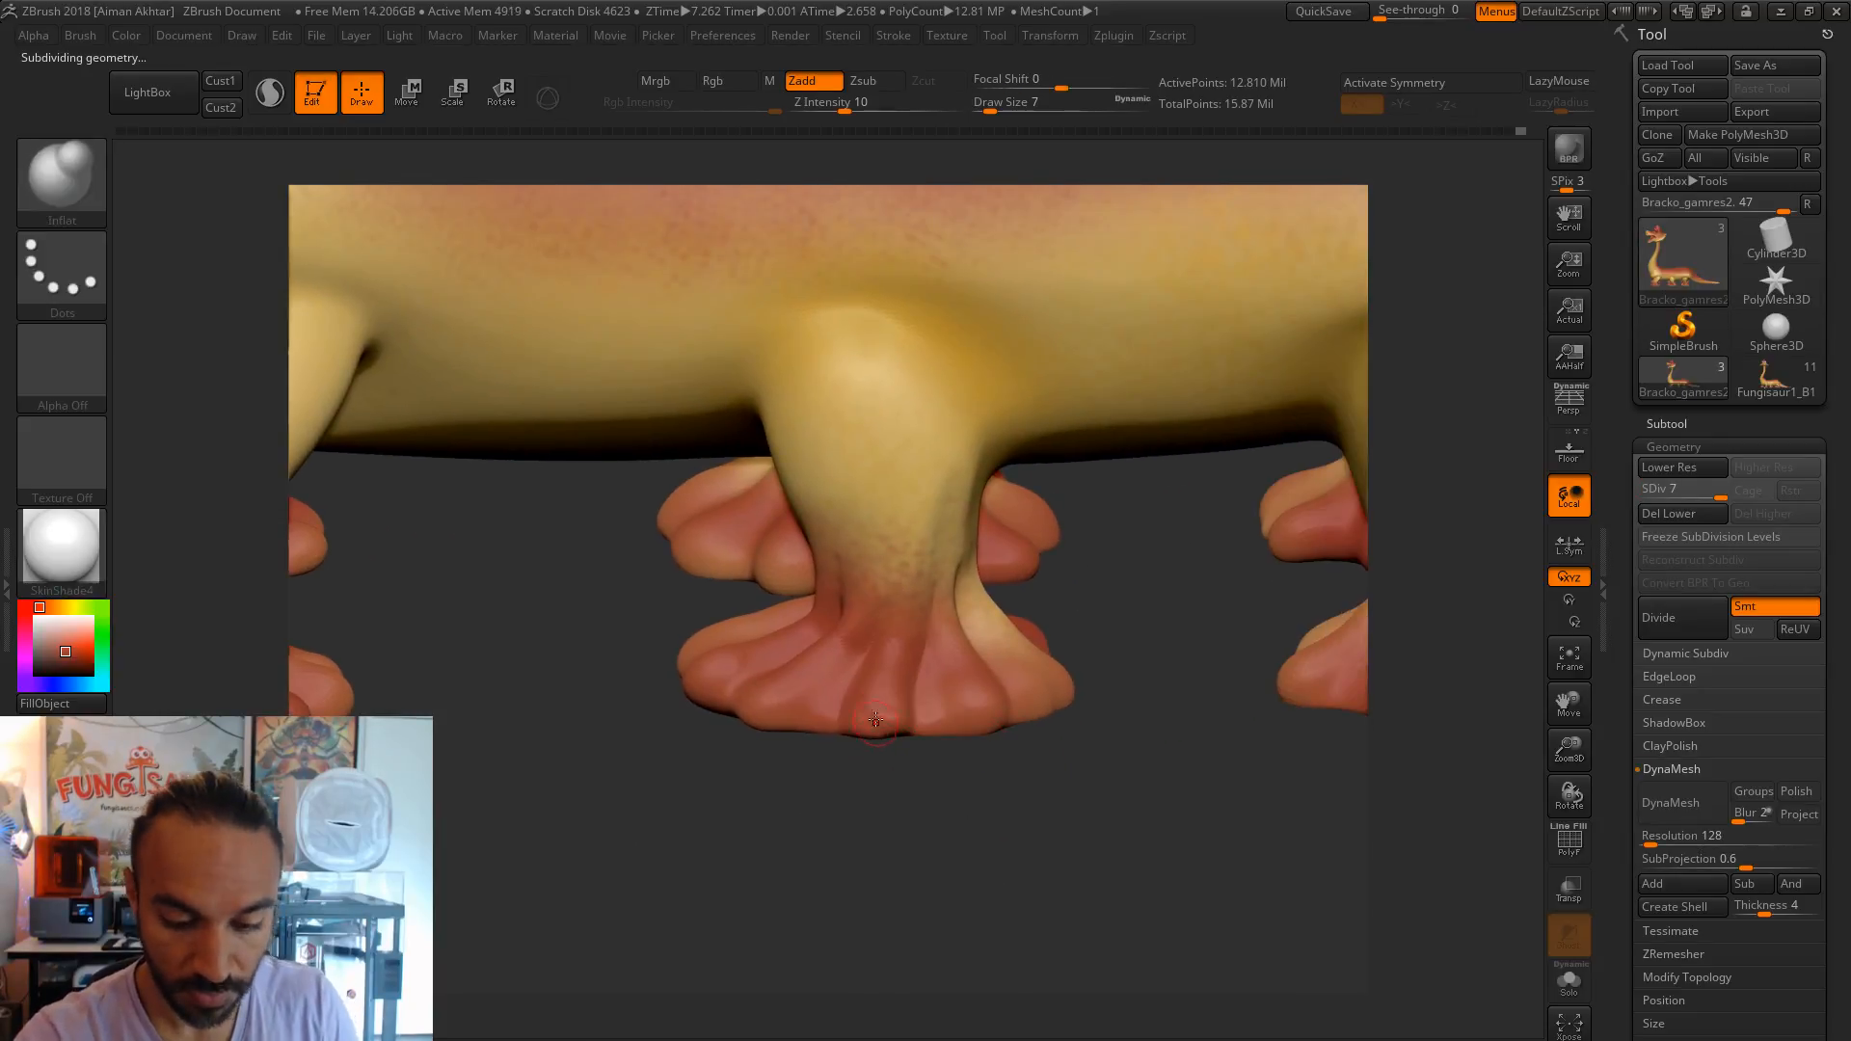
type("s20")
key("Return")
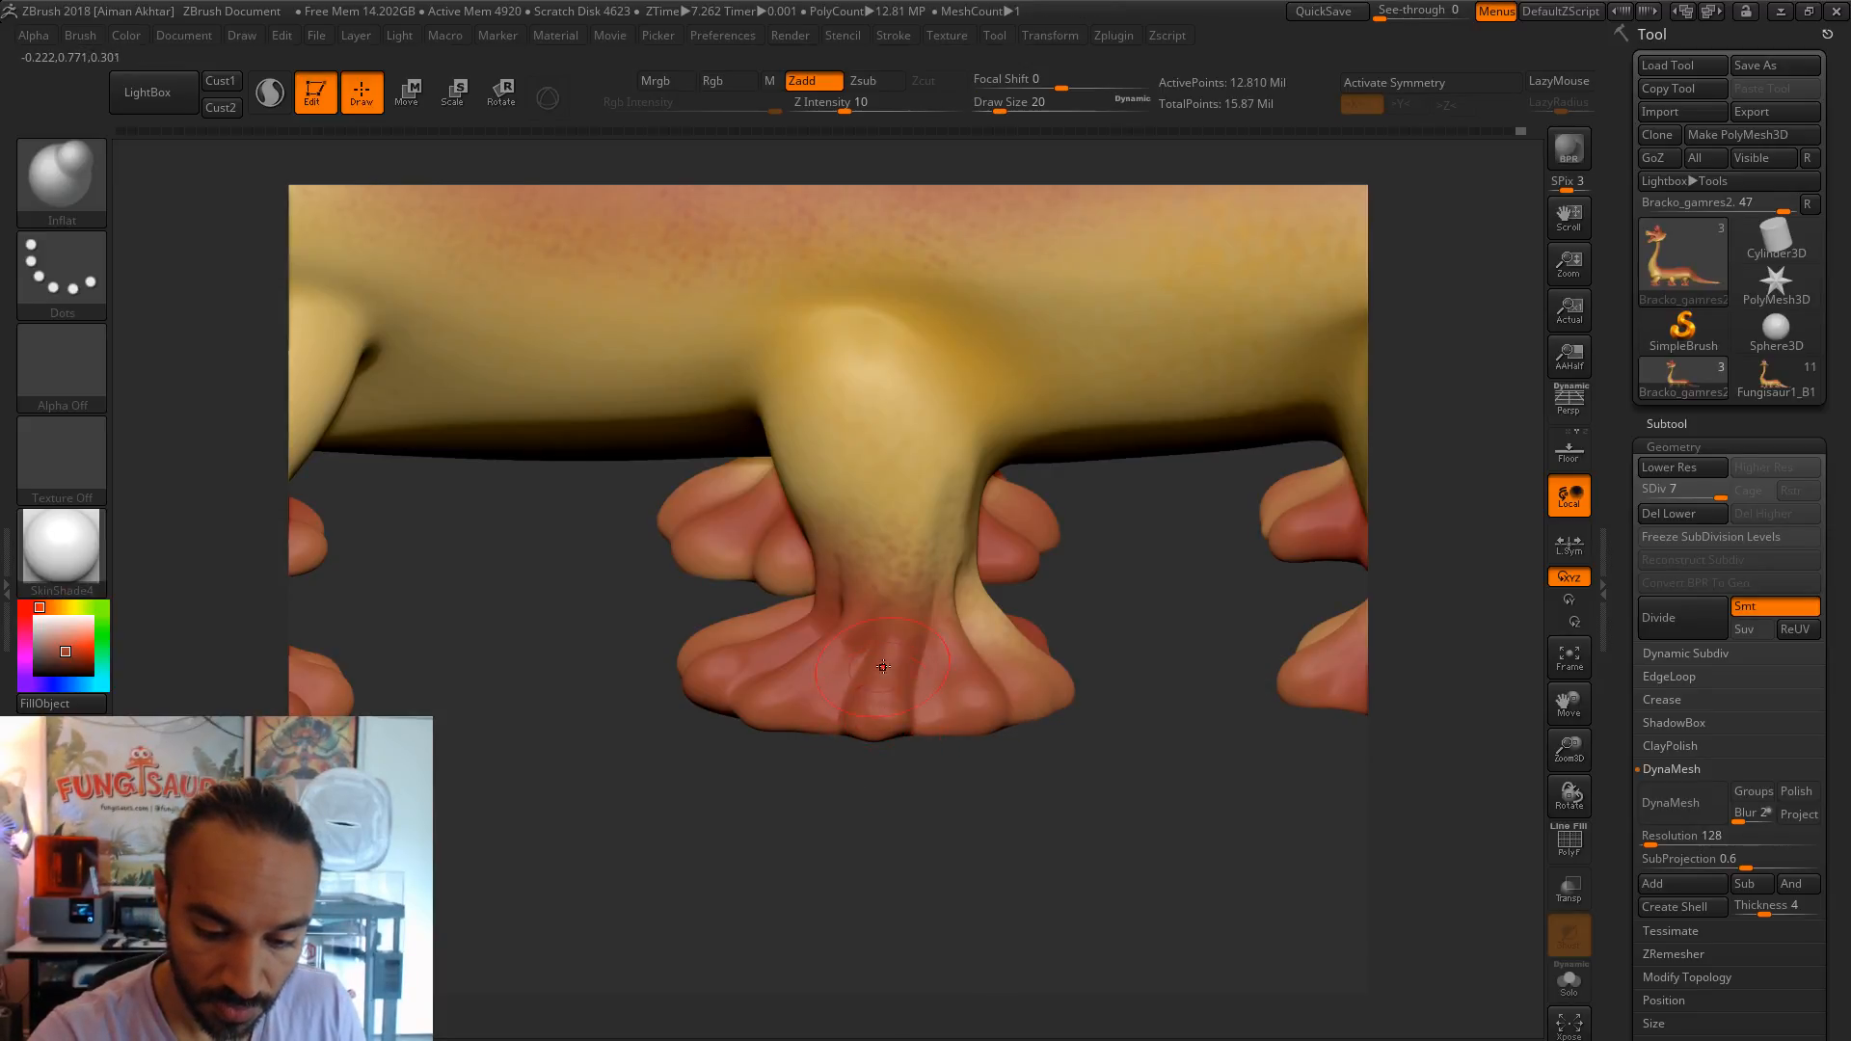
key("shift")
left_click_drag(970, 796, 902, 834, "alt")
- Carve DamStandard creases between the outer toes of the hind foot and soften them with the Smooth brush
key("b")
key("d")
key("s")
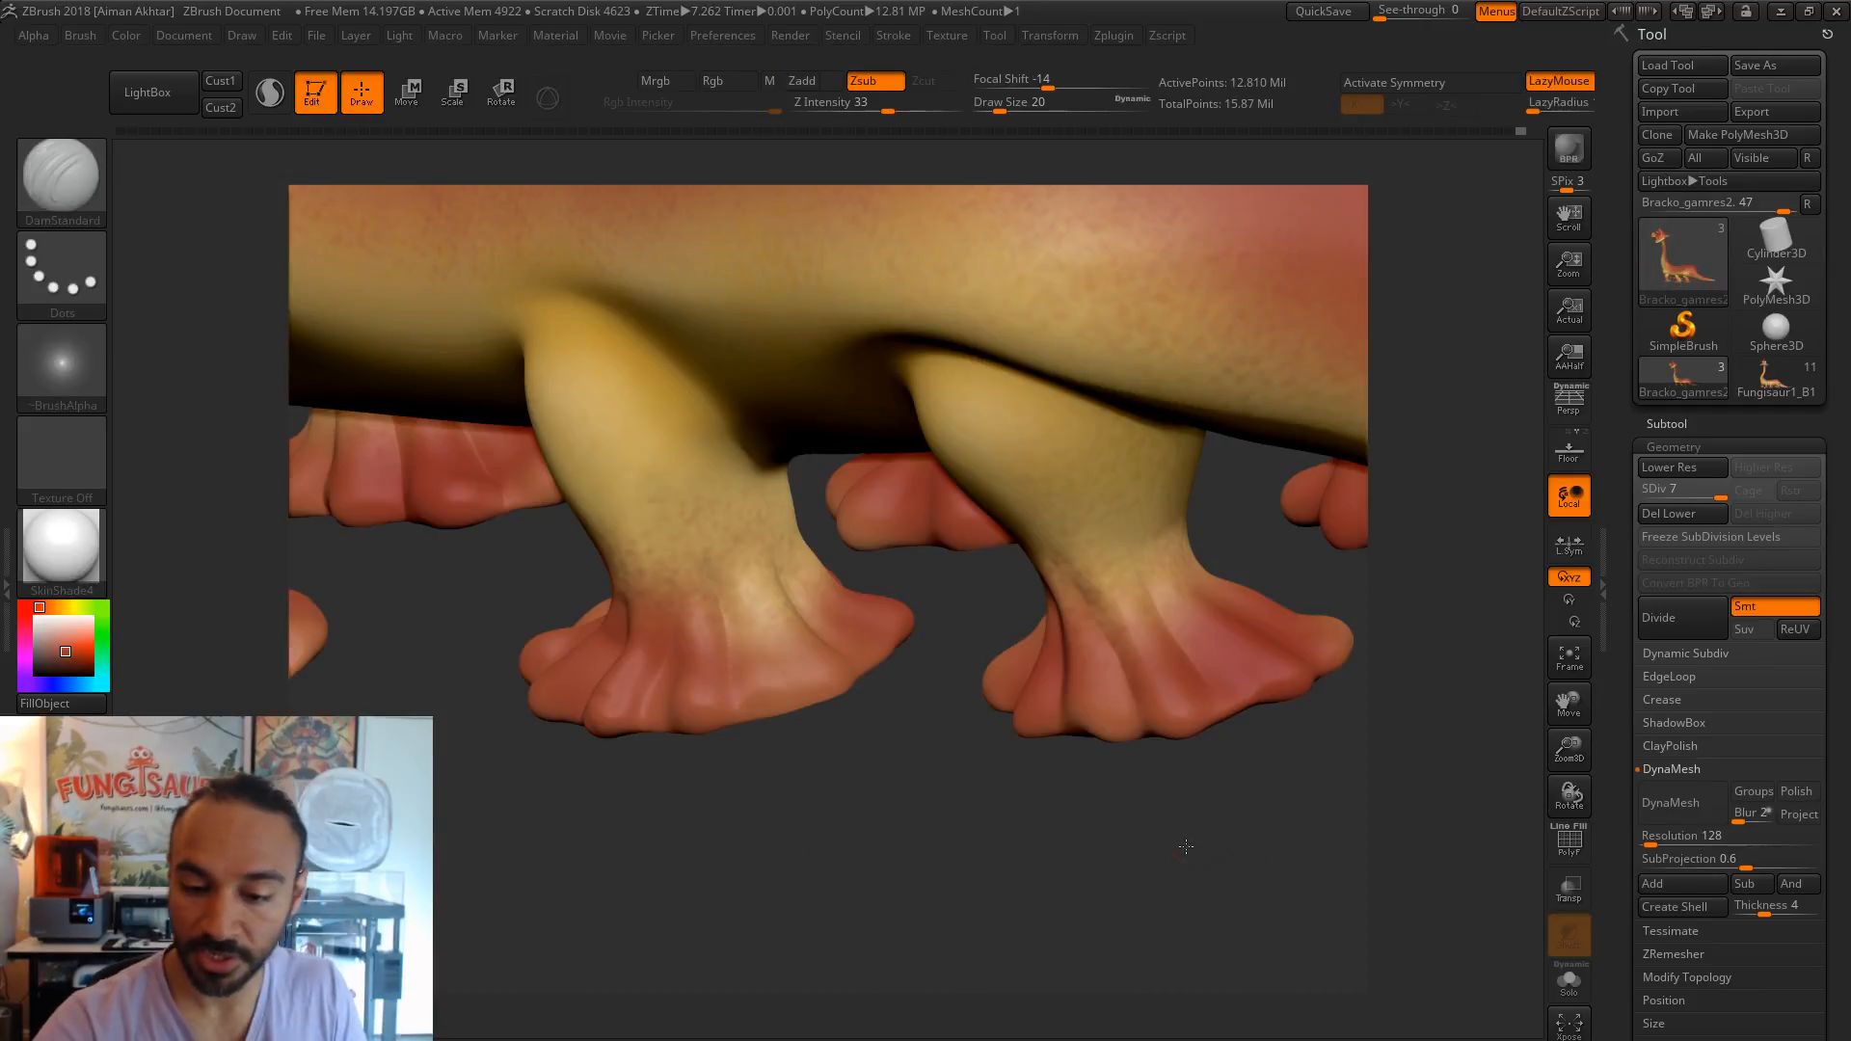
left_click_drag(1186, 839, 1096, 648)
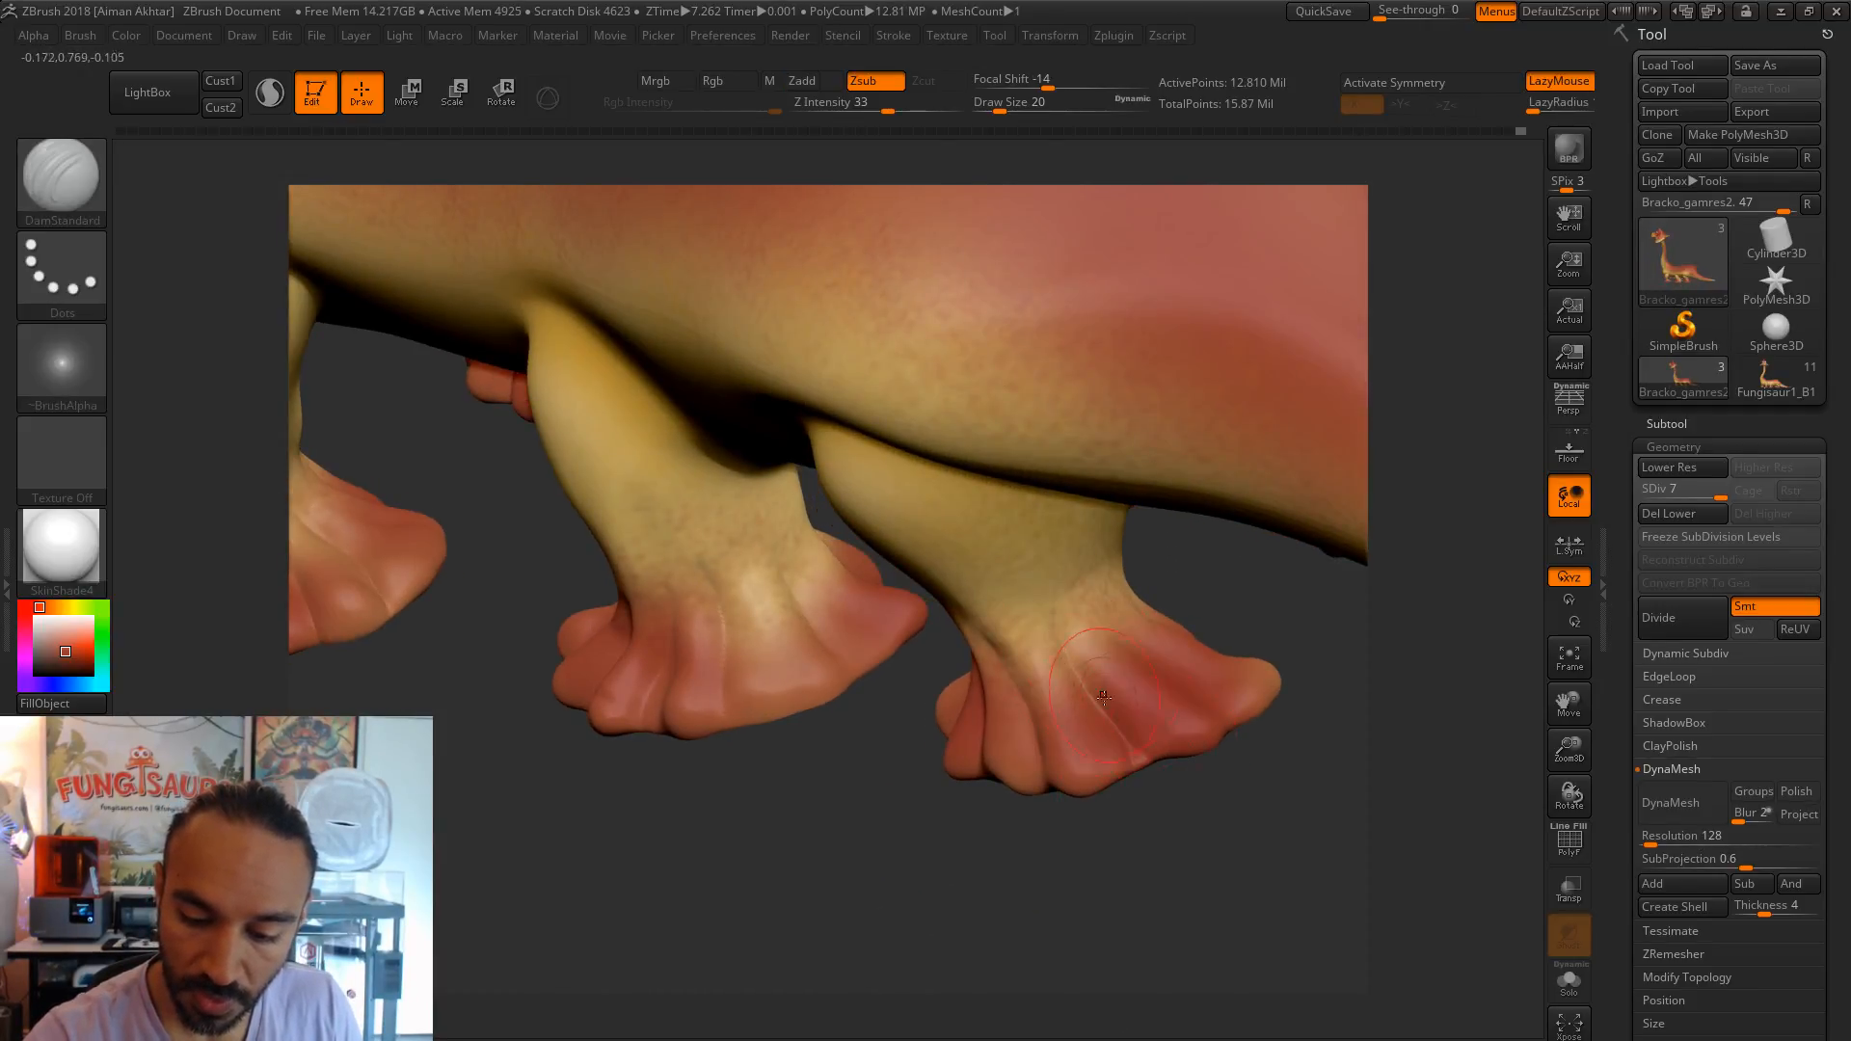
mouse_move(1196, 836)
left_mouse_down()
mouse_move(1240, 784)
mouse_move(1171, 798)
left_mouse_up()
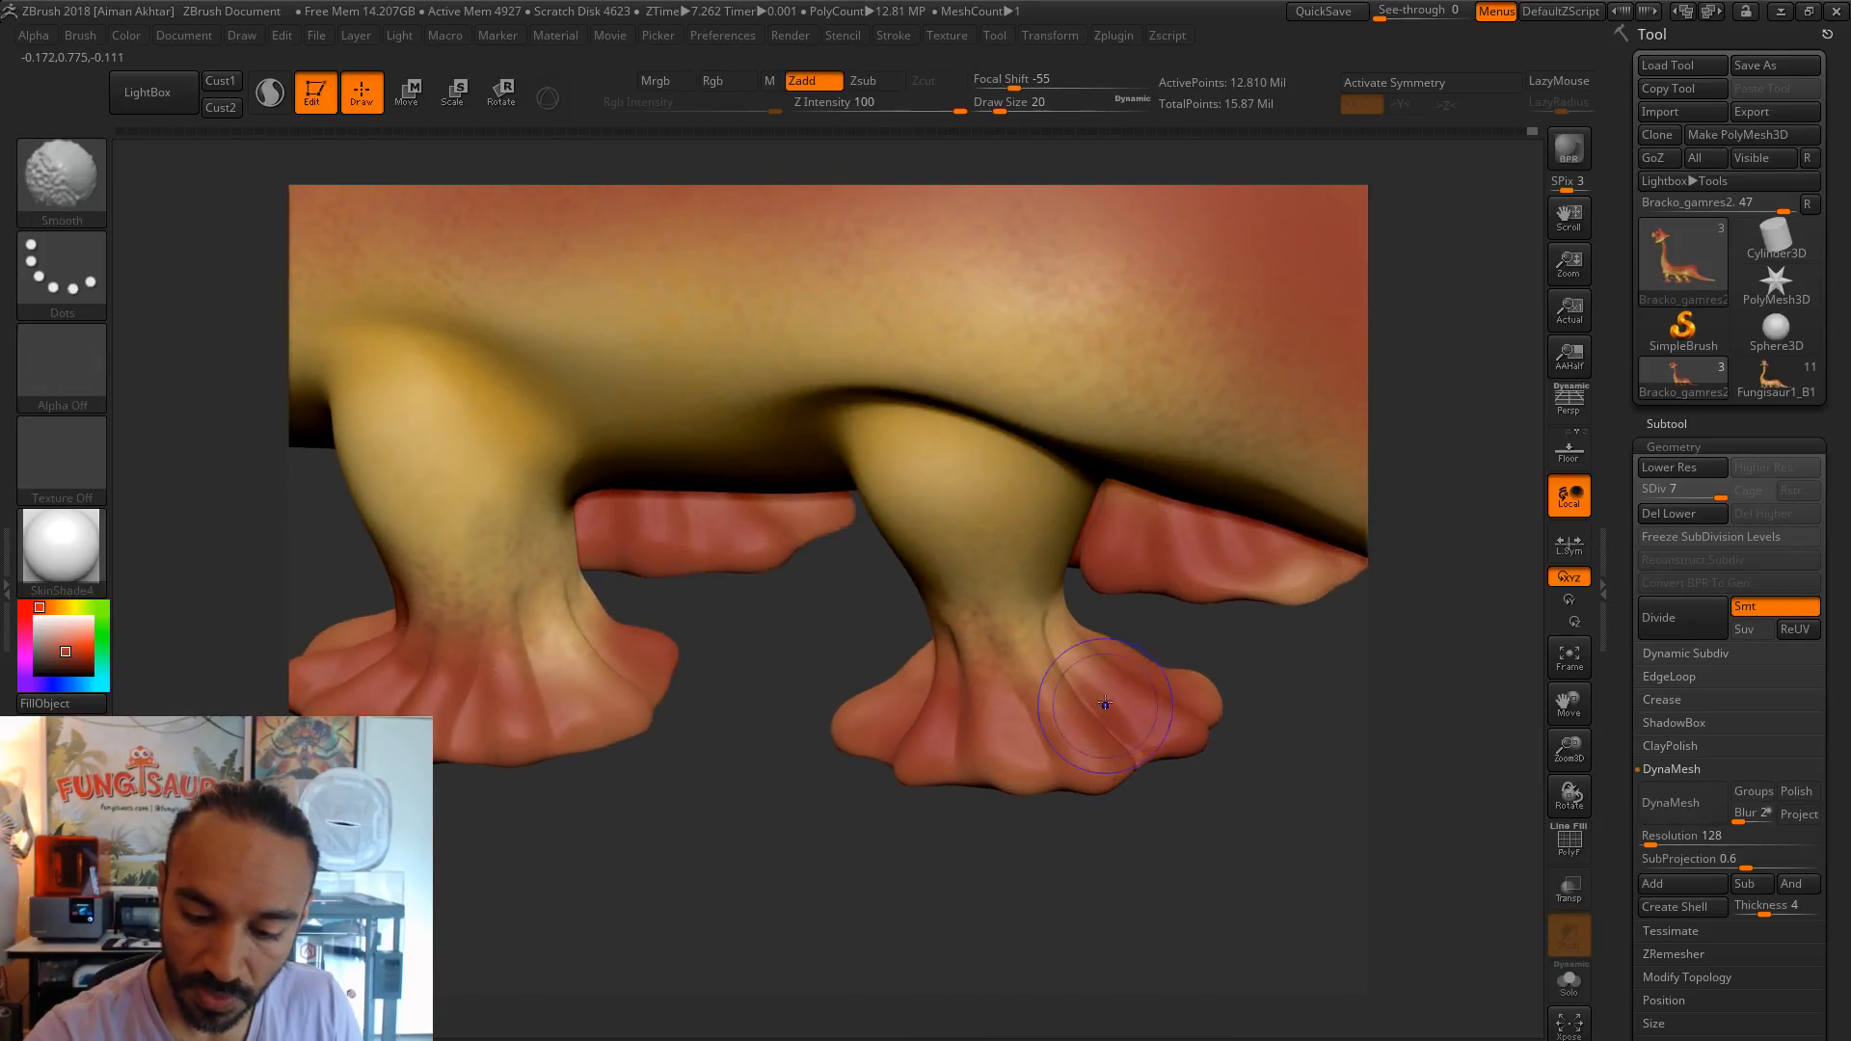
left_click_drag(1109, 714, 1072, 669, "shift")
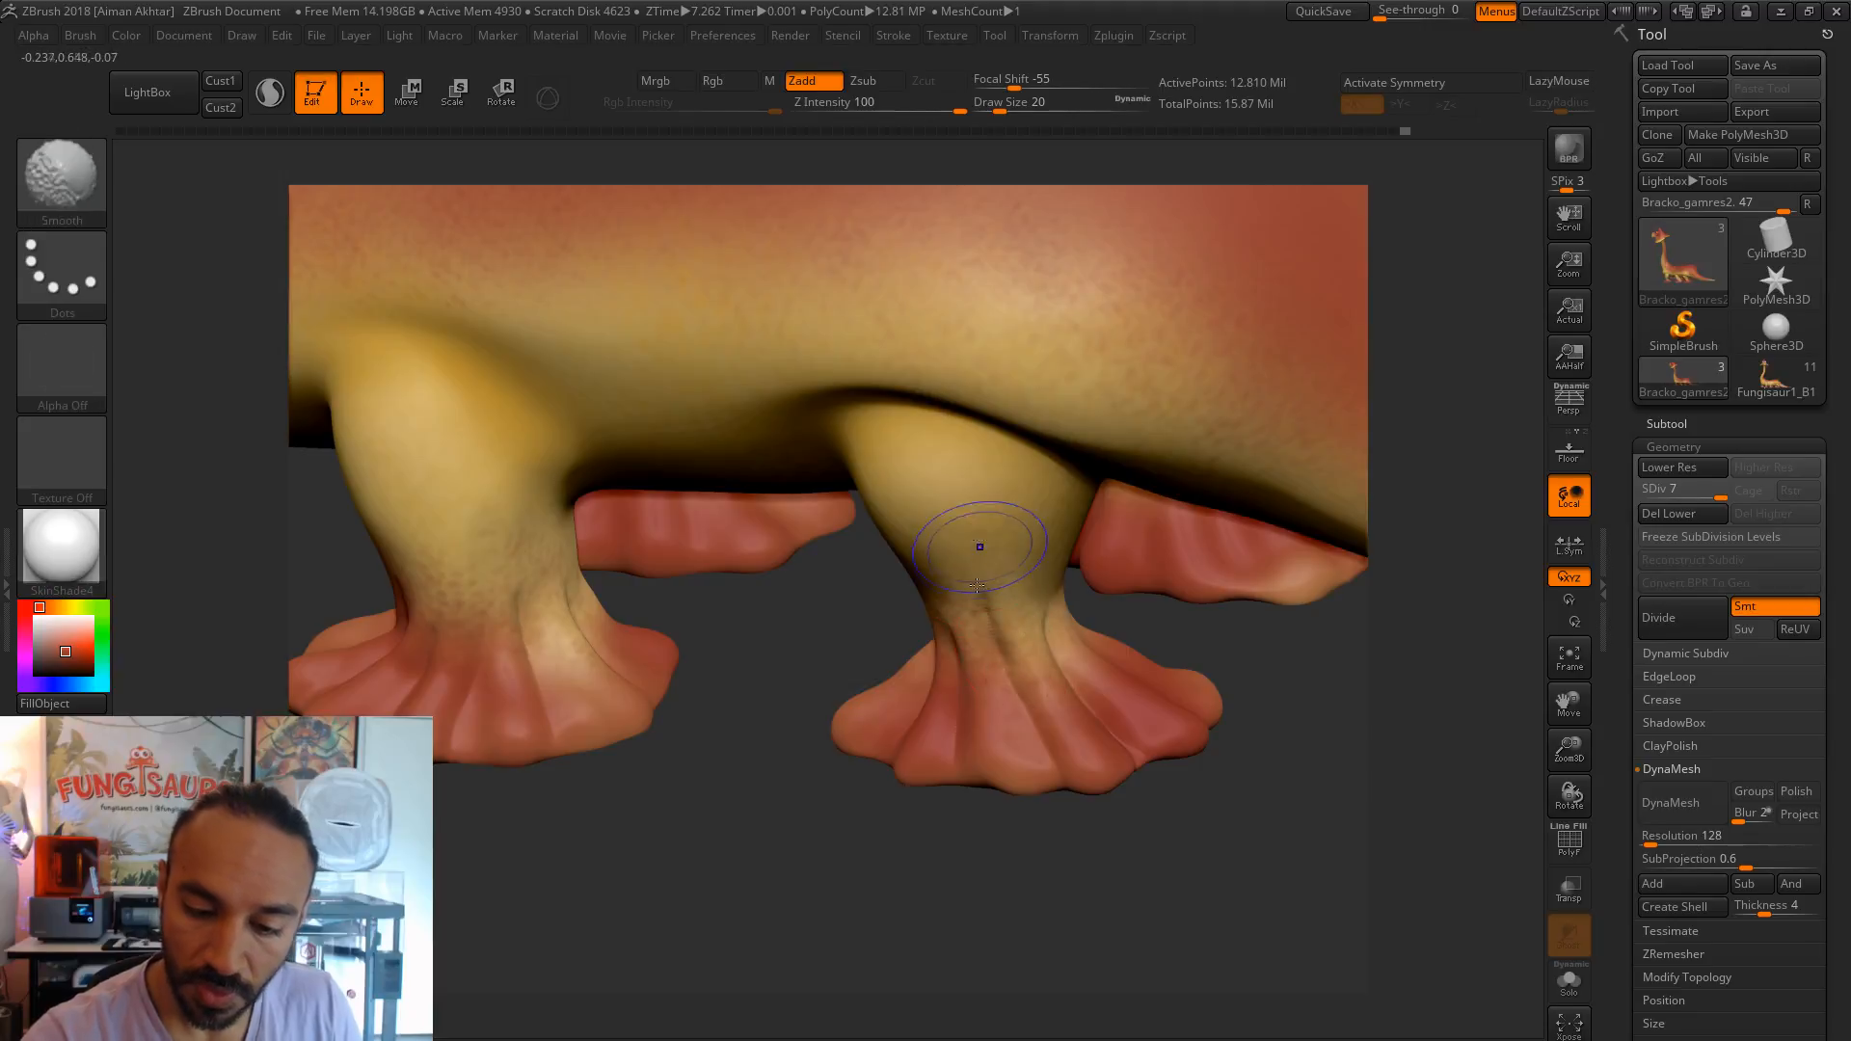
- Reshape the toe edges of the hind foot with the Move brush at draw size 11
left_click_drag(1281, 826, 1270, 779)
key("b")
key("m")
key("v")
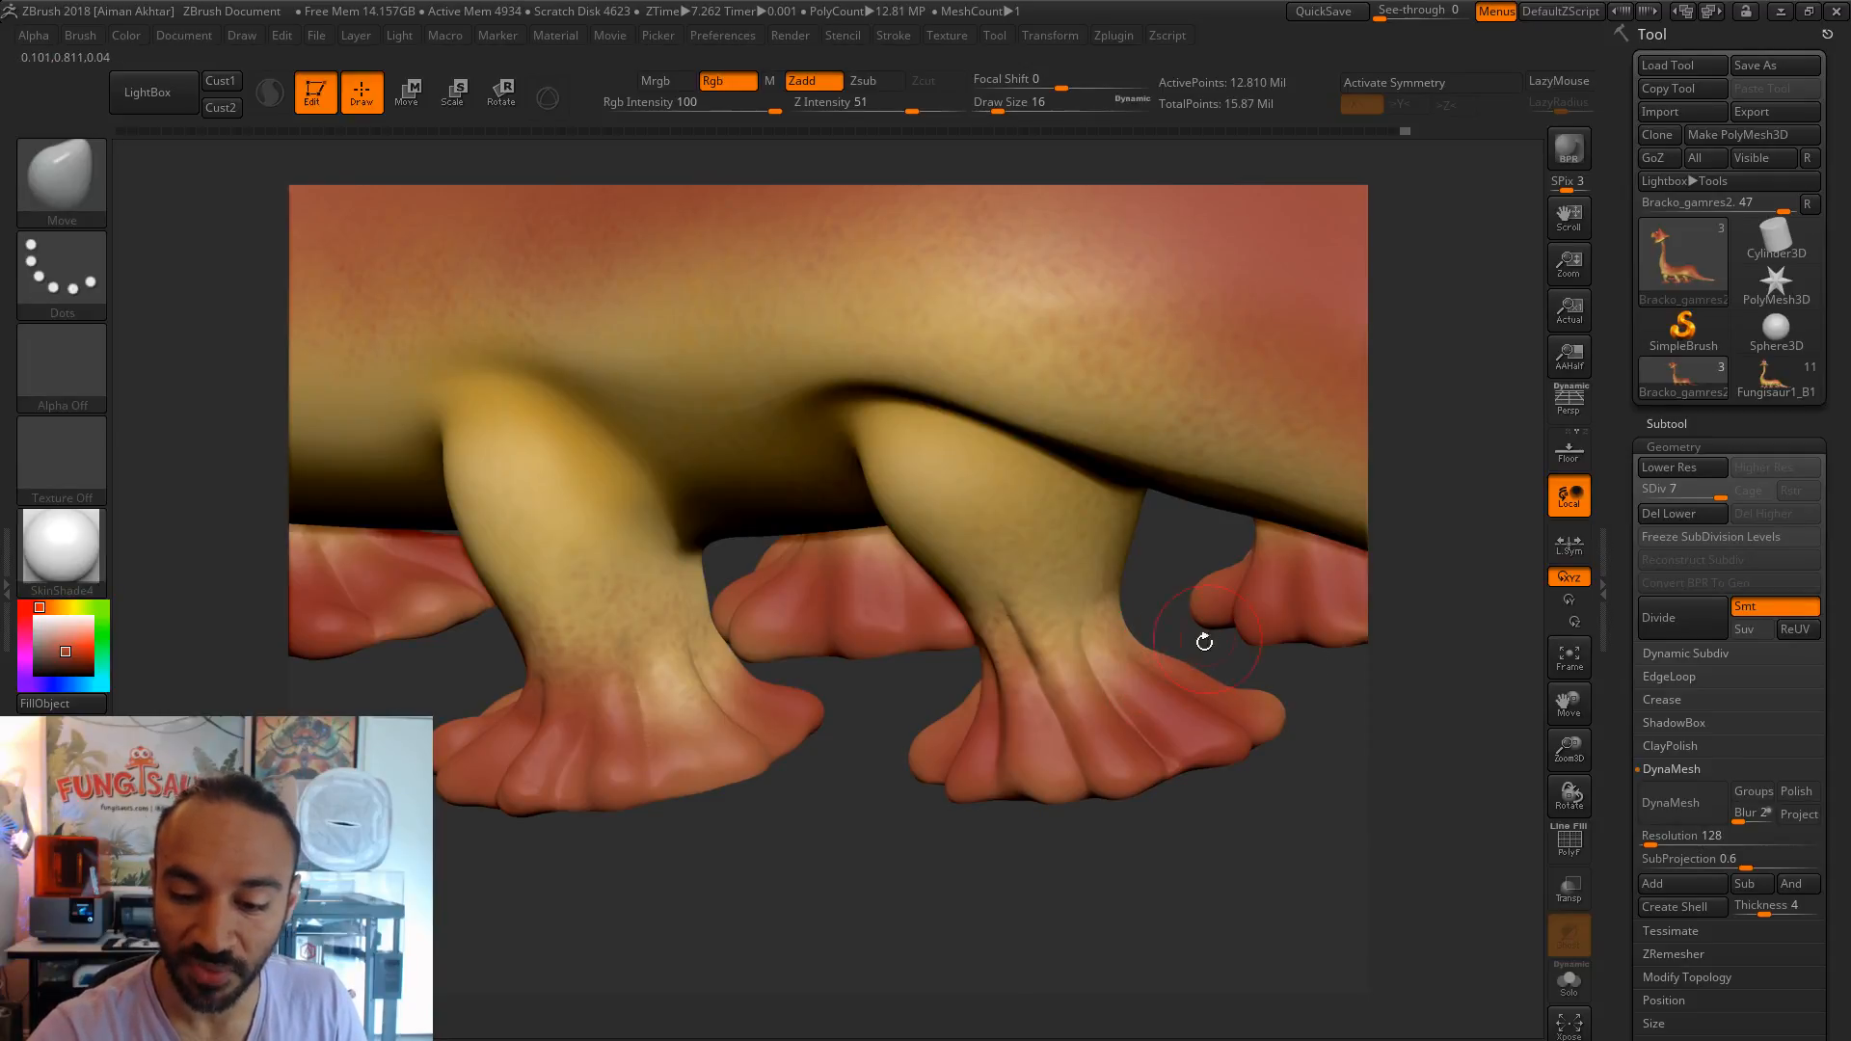
key("s")
left_click_drag(1229, 681, 1224, 682)
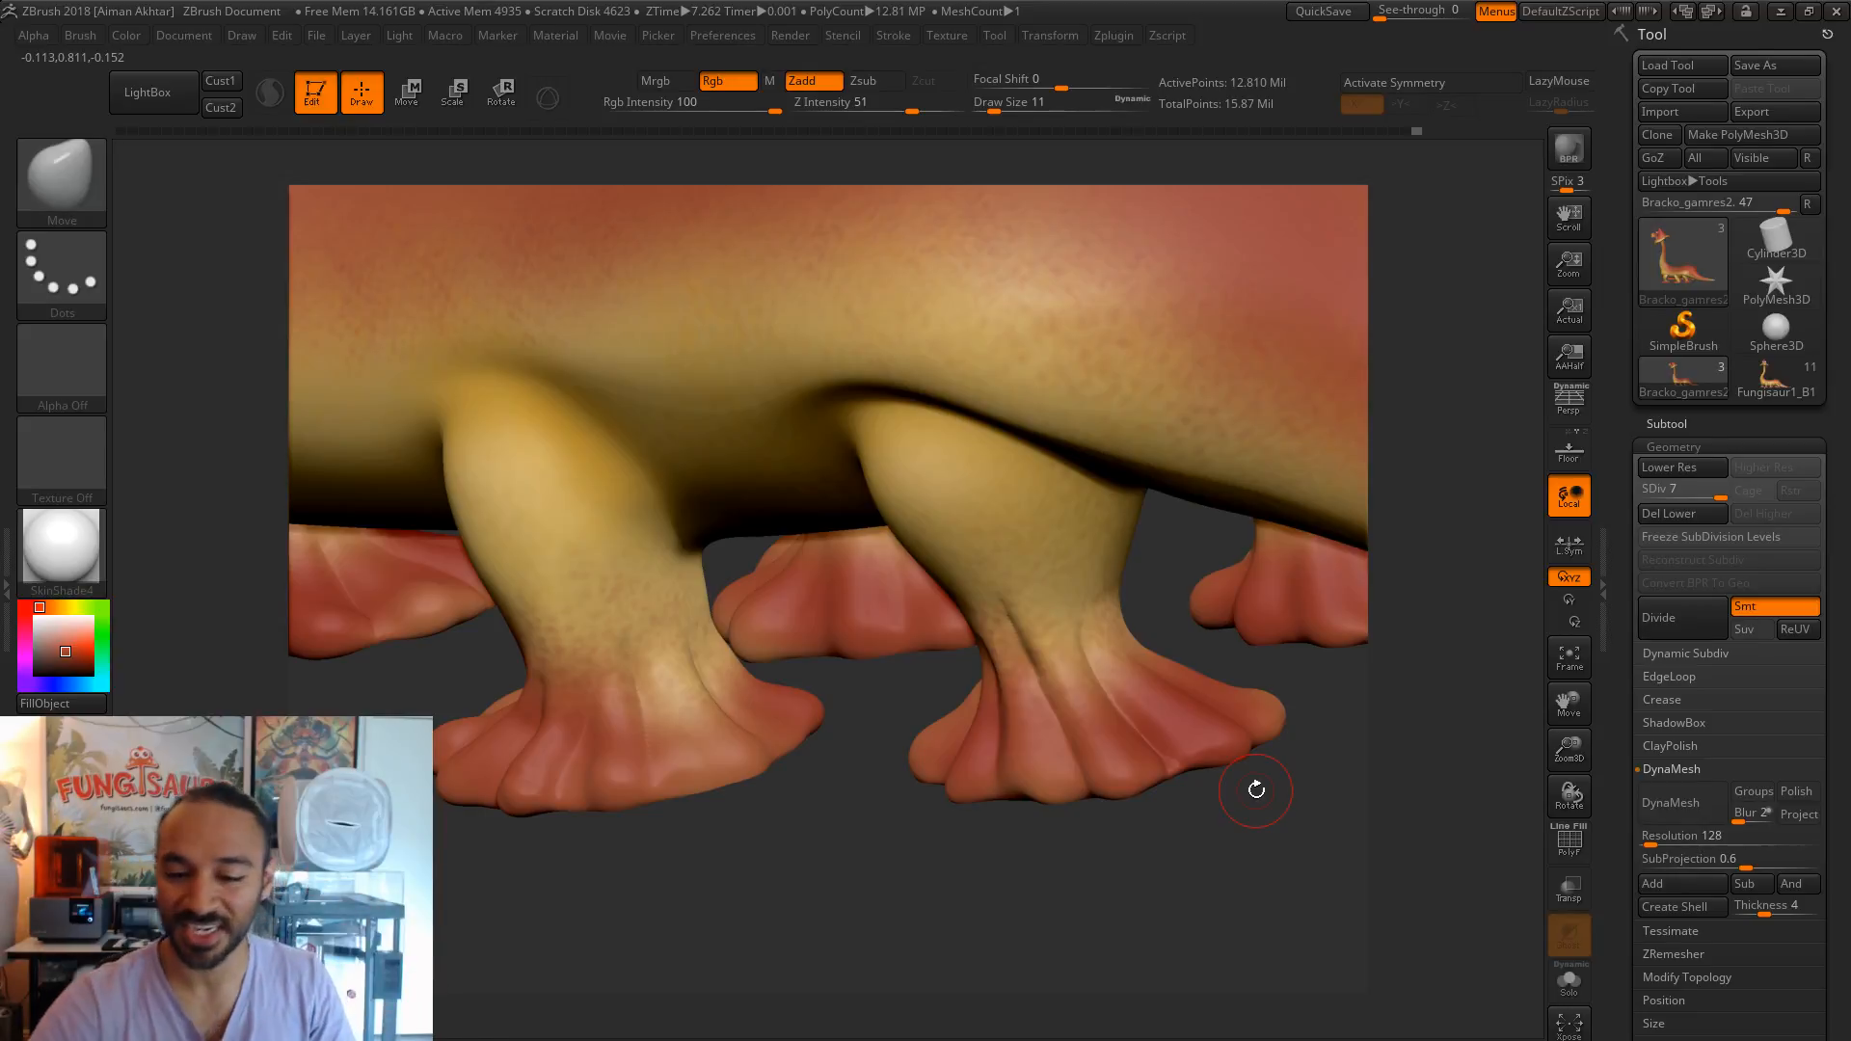
- Isolate the six feet by lassoing the head, body and tail with SelectLasso, inverting the visibility and enabling Solo
mouse_move(1270, 826)
left_mouse_down()
mouse_move(1218, 831)
mouse_move(1226, 852)
mouse_move(951, 813)
left_mouse_up()
left_click_drag(1039, 756, 742, 733, "alt")
left_click_drag(1186, 696, 1128, 689)
left_click_drag(1306, 711, 1178, 726, "alt")
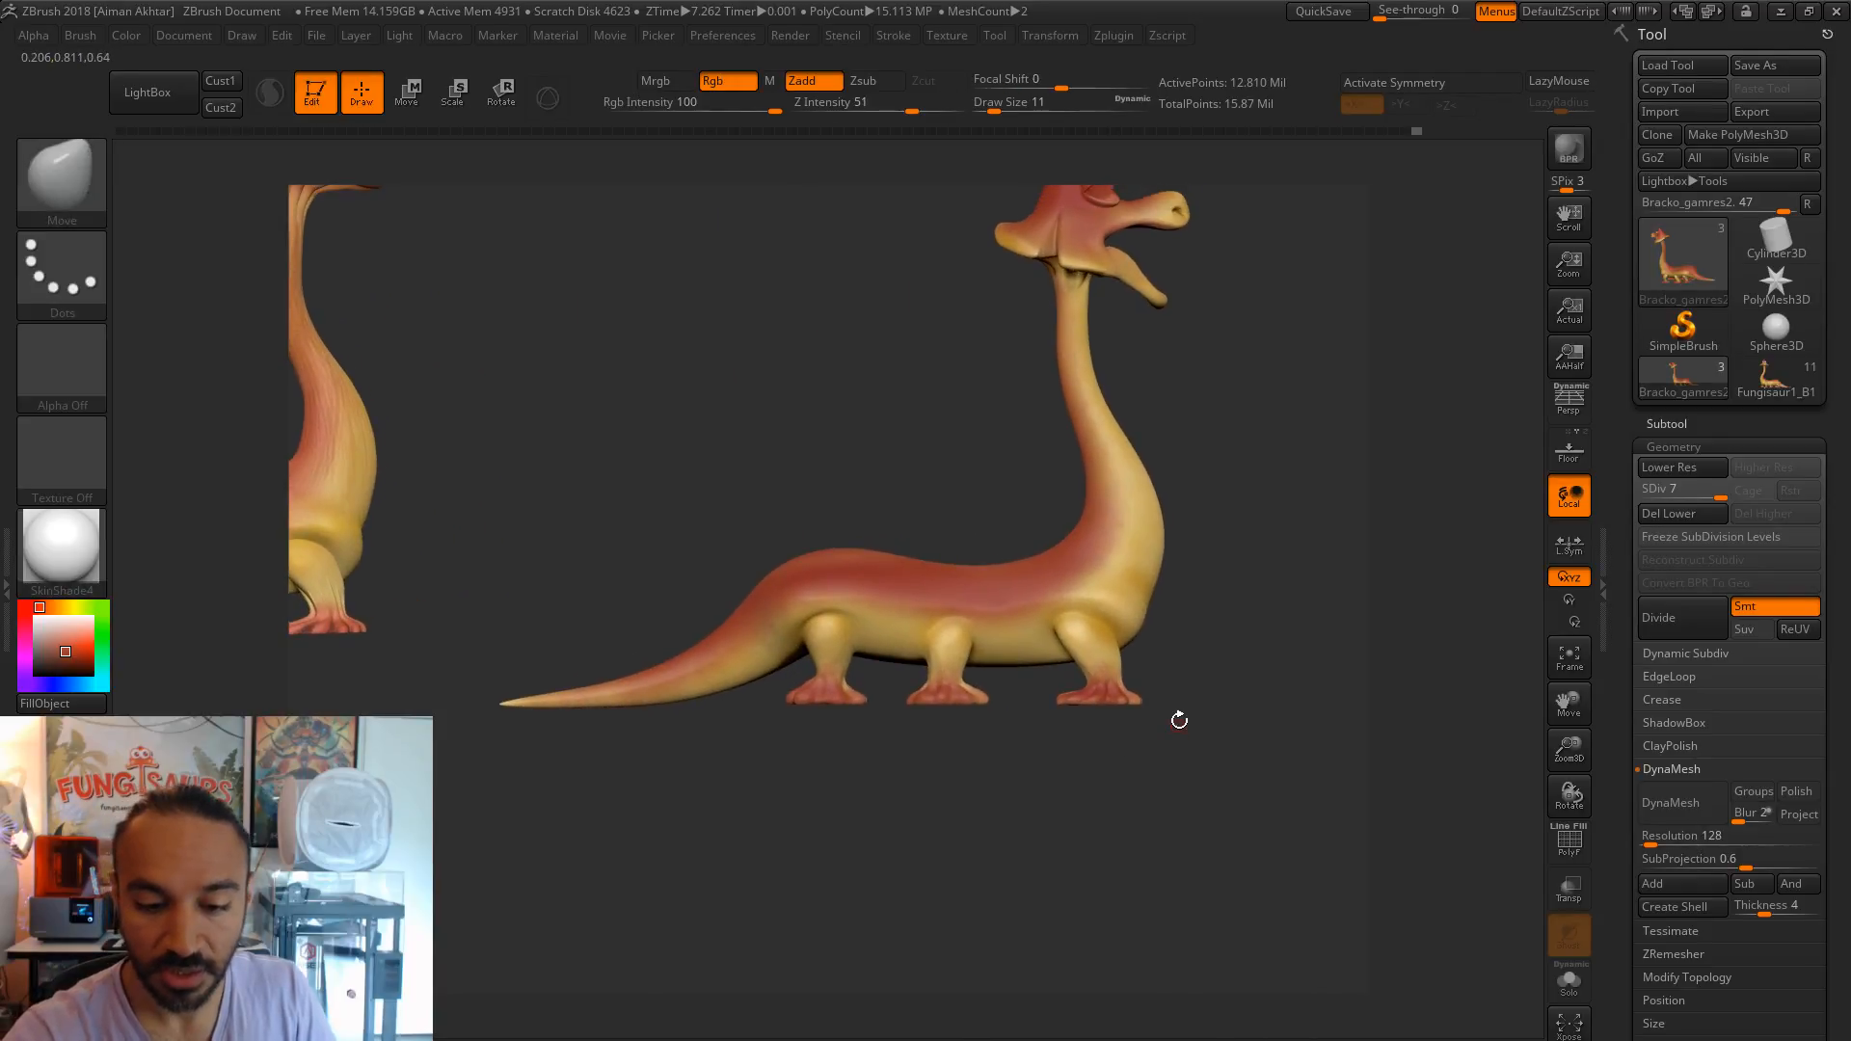
left_click_drag(1273, 475, 1253, 596, "alt")
left_click(80, 186, "ctrl+shift")
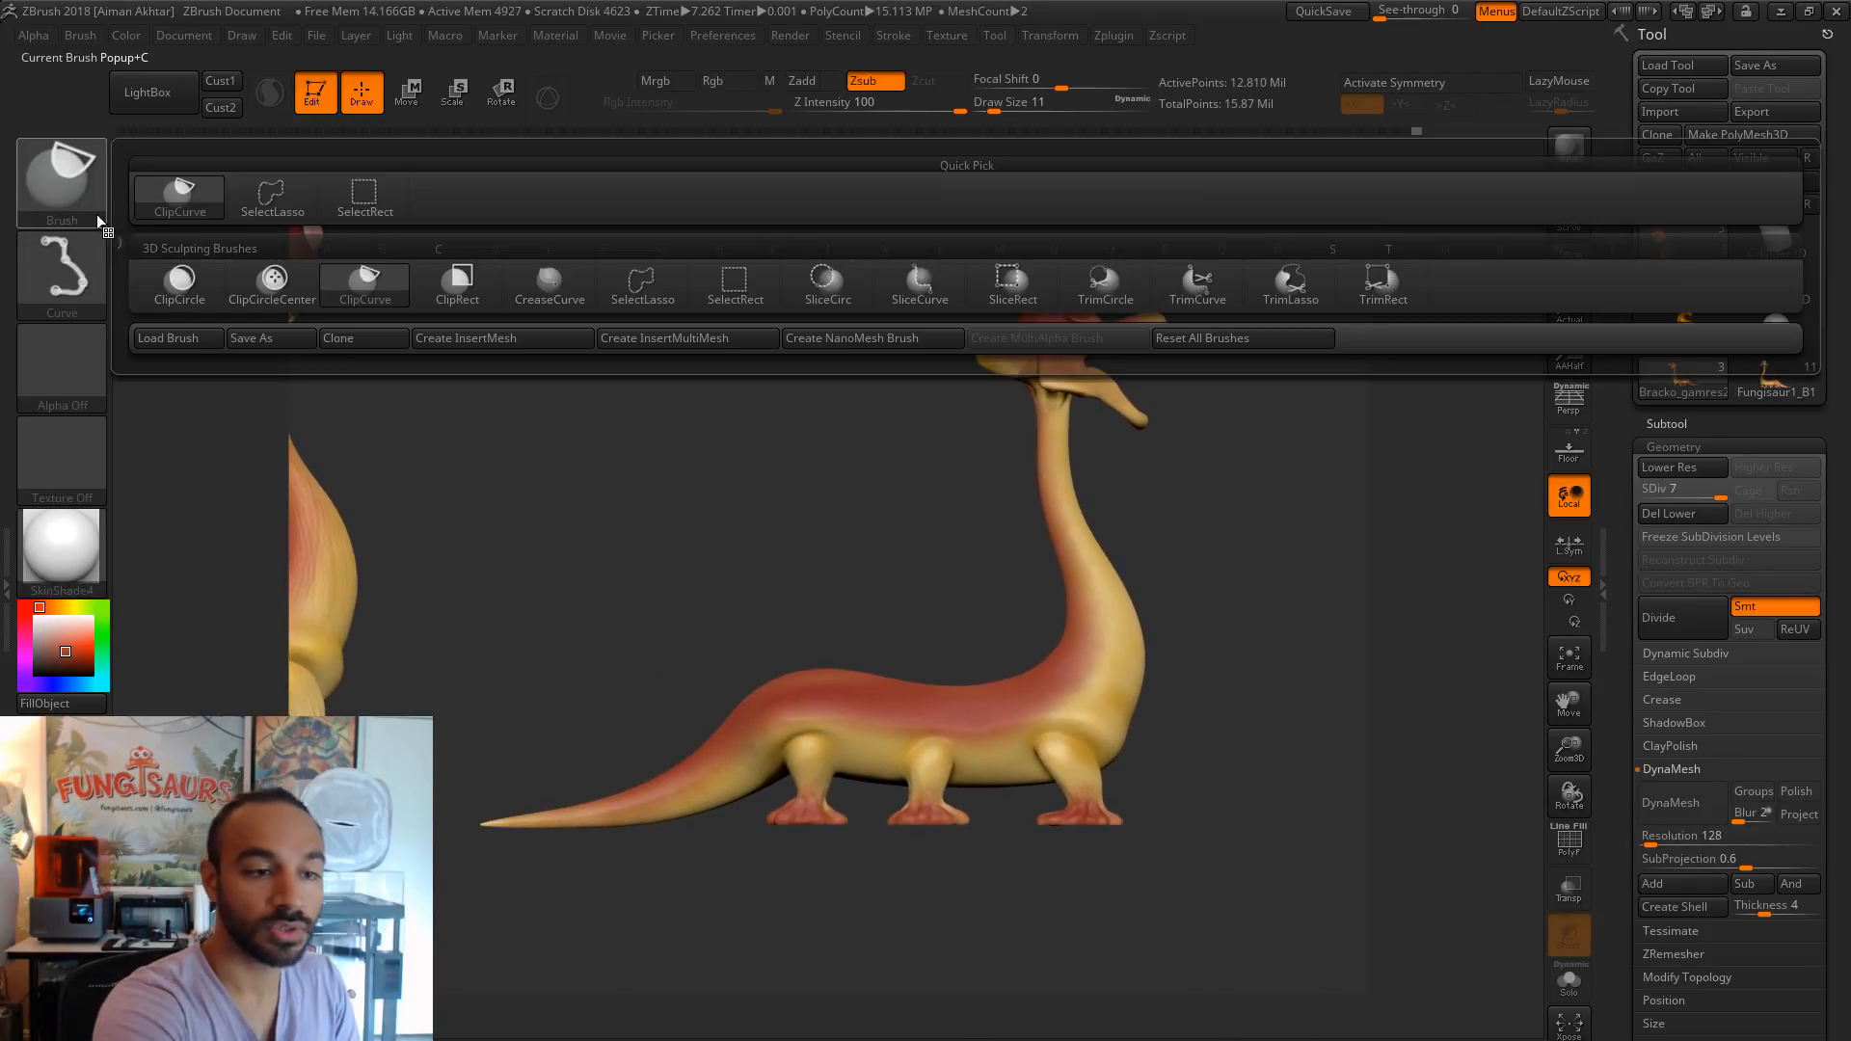
left_click(276, 196, "ctrl+shift")
left_click_drag(1269, 496, 1274, 522, "alt")
mouse_move(1072, 232)
left_mouse_down("ctrl+shift")
mouse_move(1276, 559)
mouse_move(1147, 781)
mouse_move(1008, 824)
mouse_move(867, 829)
mouse_move(784, 806)
mouse_move(488, 880)
mouse_move(1223, 208)
left_mouse_up("ctrl+shift")
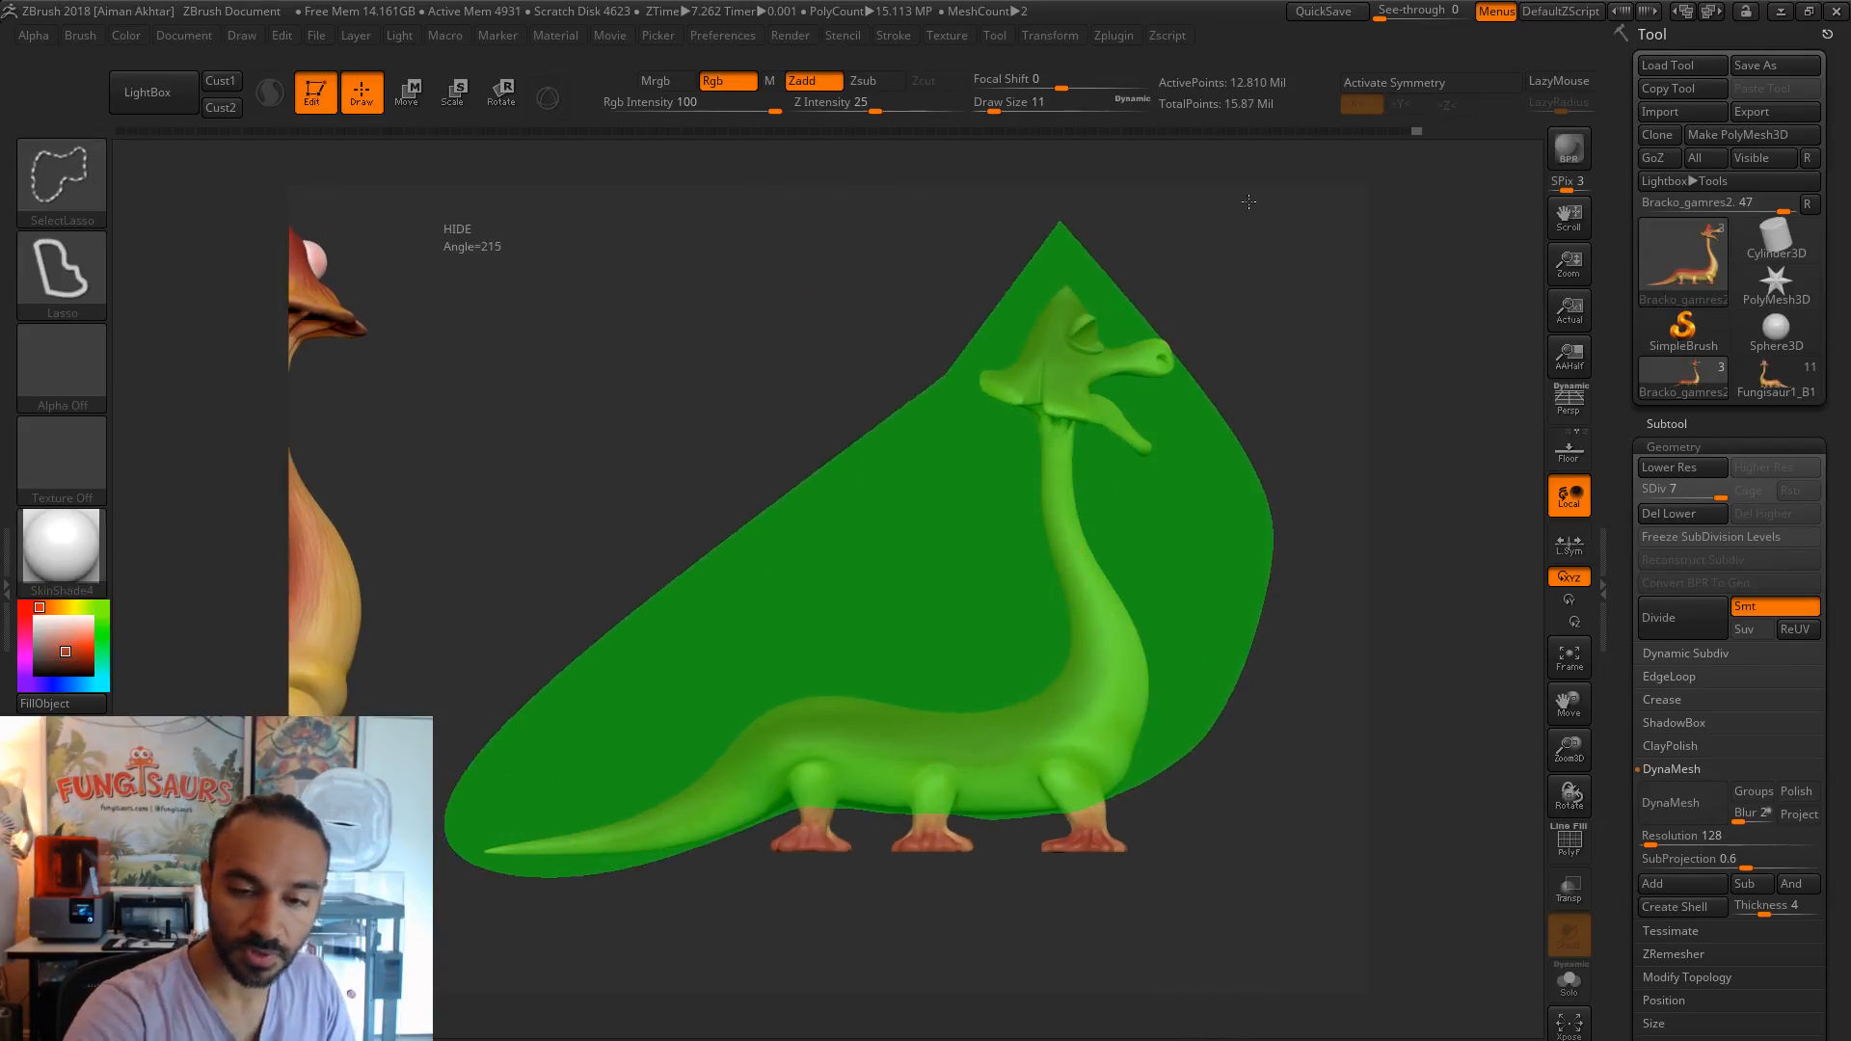
left_click_drag(1237, 613, 1277, 644, "ctrl+shift")
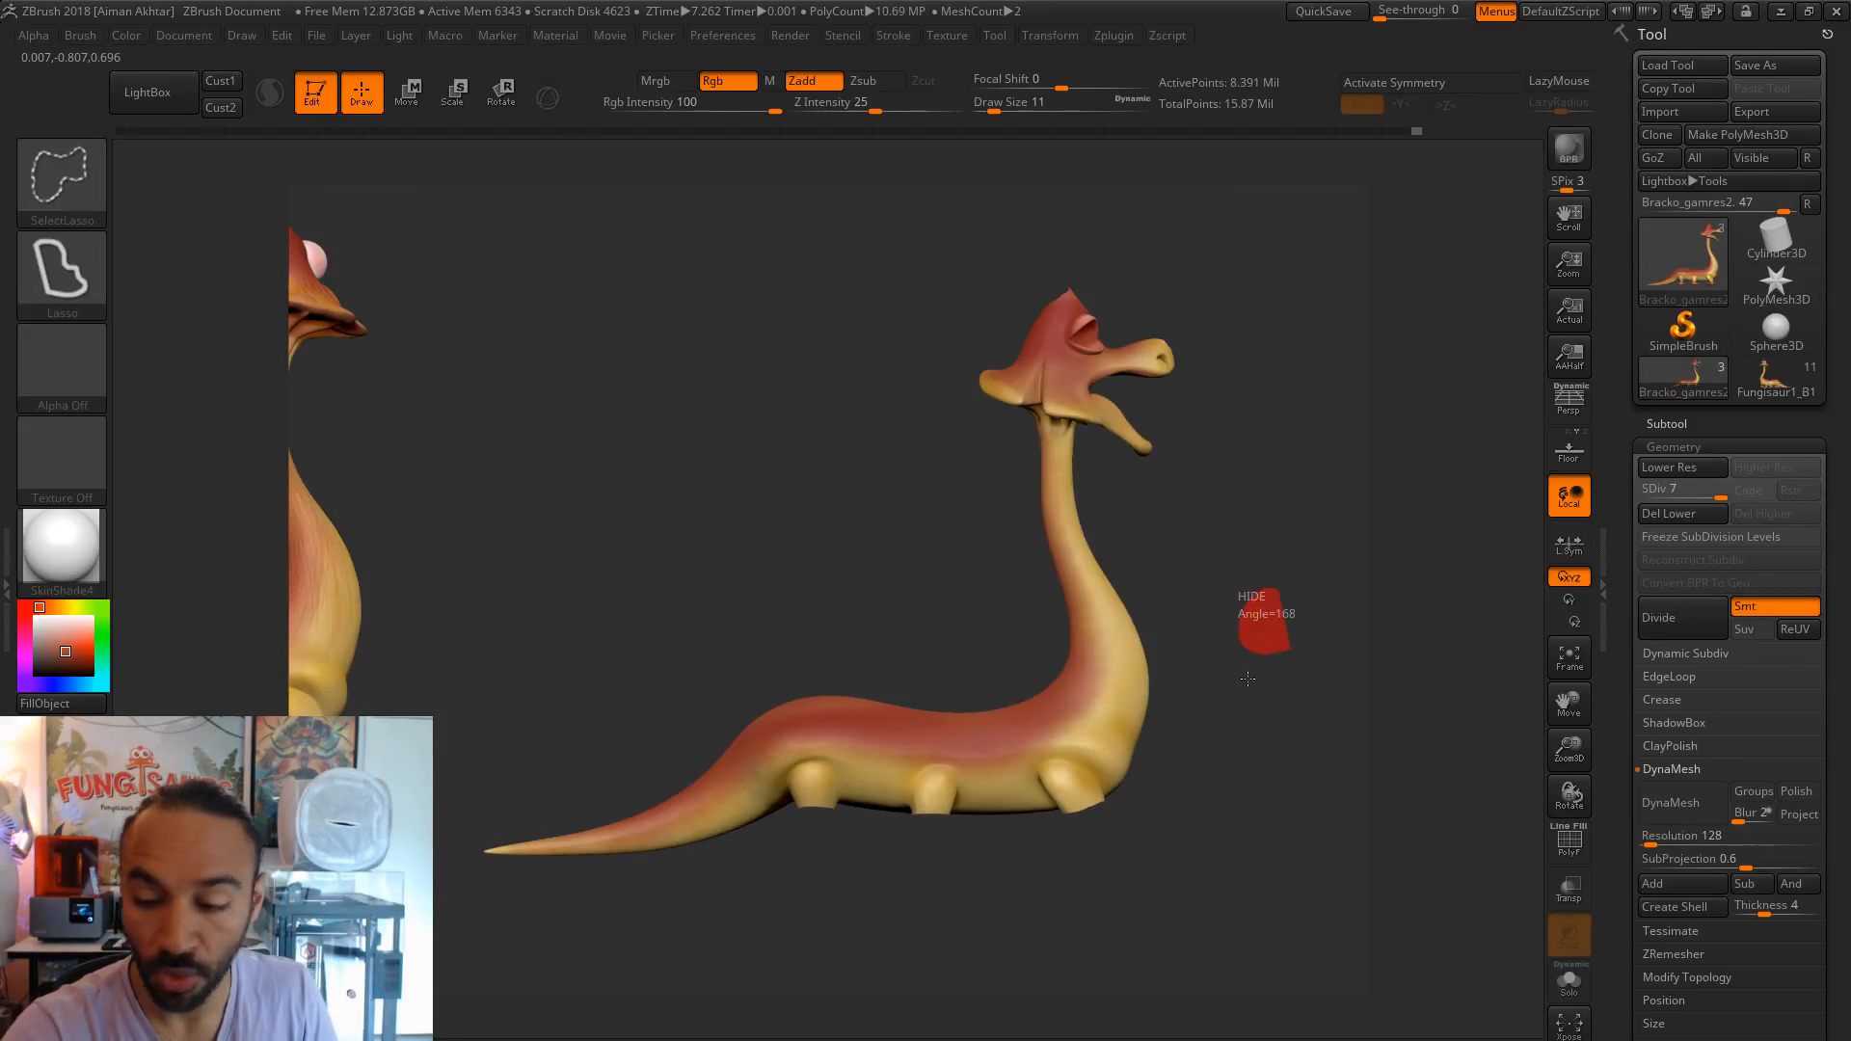
left_click(1570, 981)
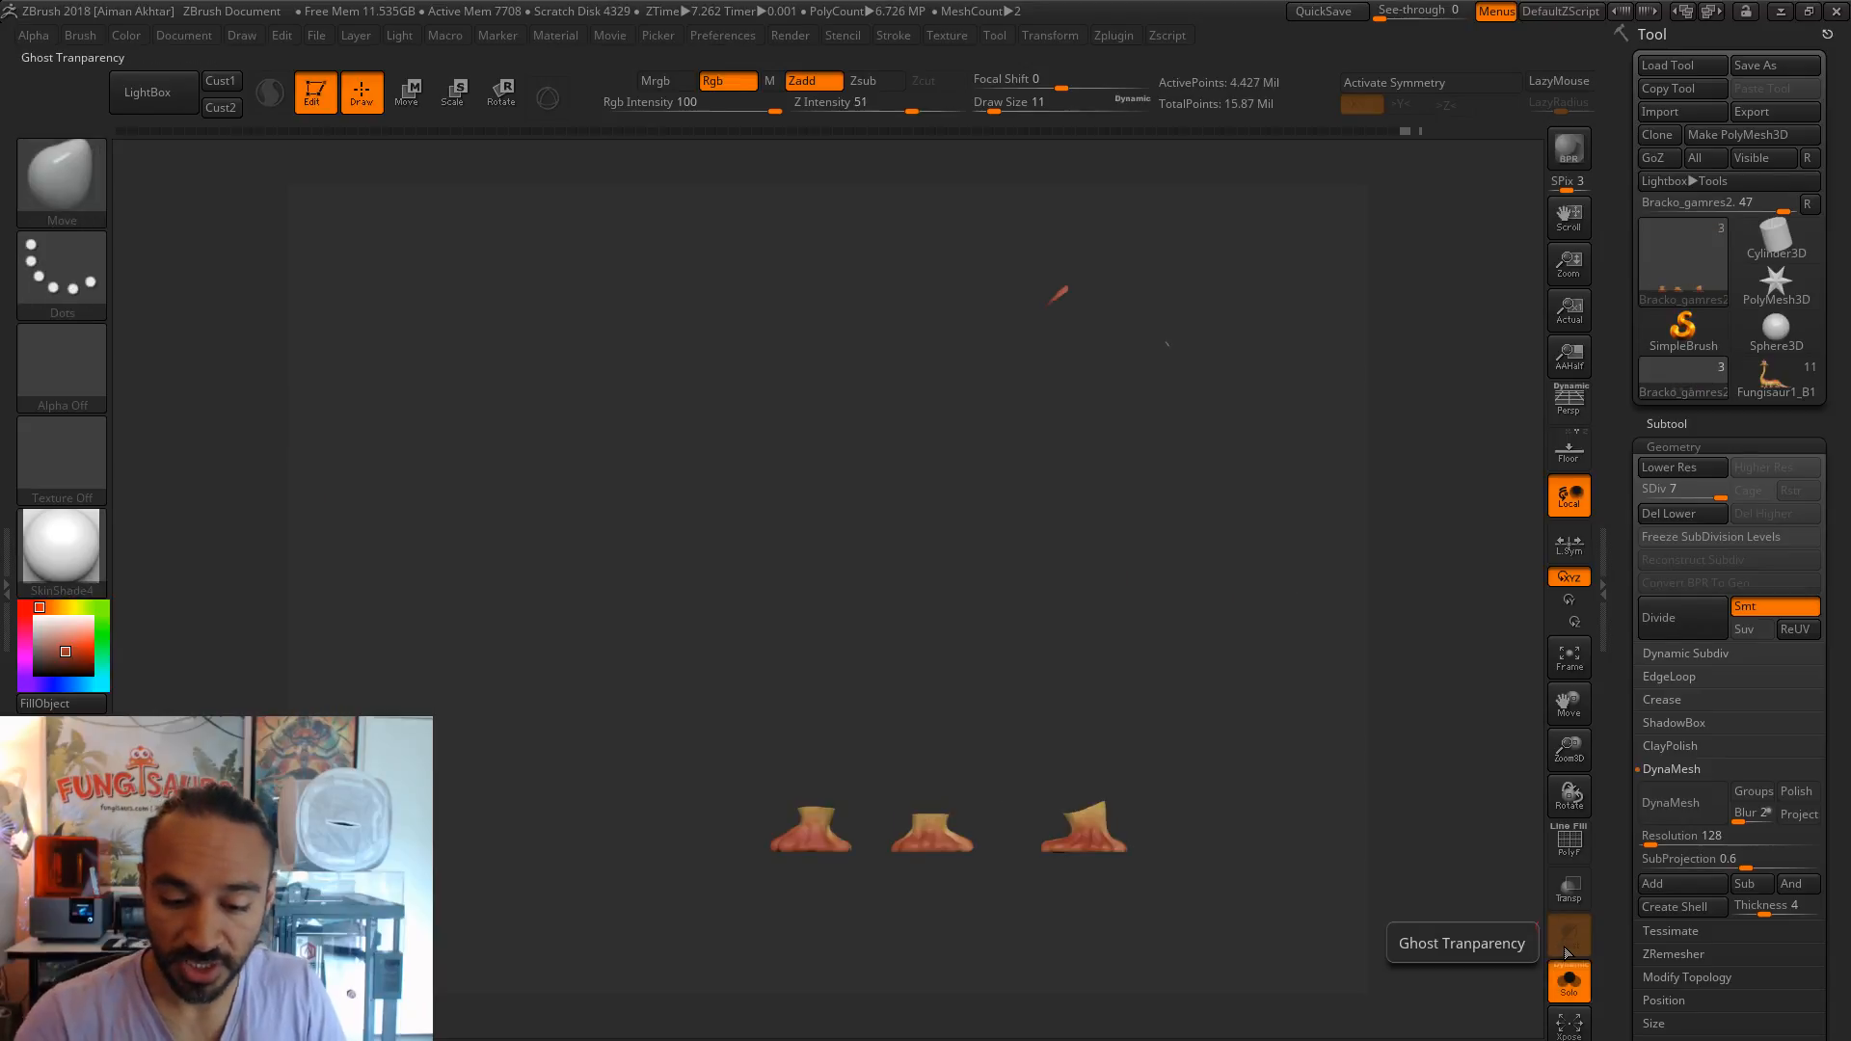
- Hide the leftover head fragments above the isolated feet with SelectLasso
mouse_move(1372, 643)
left_mouse_down("alt")
mouse_move(1235, 640)
mouse_move(1301, 640)
left_mouse_up("alt")
mouse_move(1204, 512)
left_mouse_down("ctrl+shift")
mouse_move(841, 612)
mouse_move(1440, 180)
left_mouse_up("ctrl+shift")
left_click_drag(1130, 617, 1310, 672)
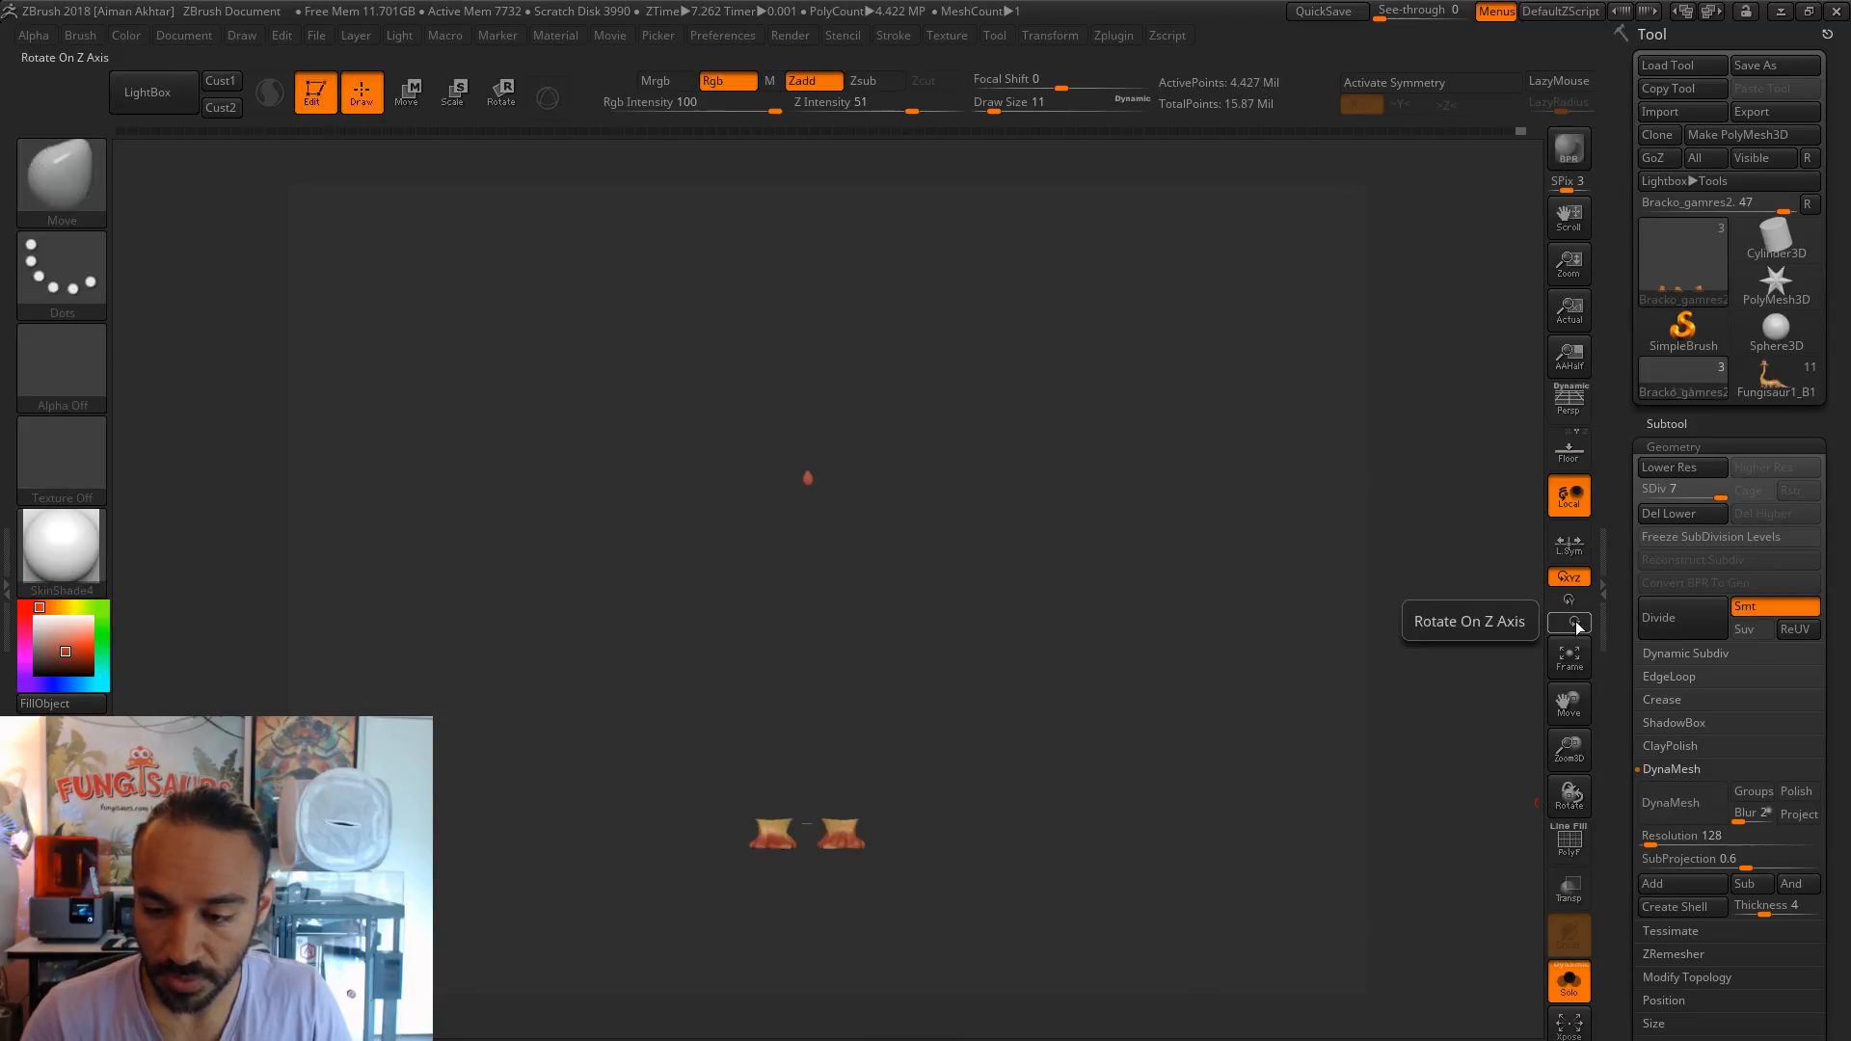
left_click(1570, 654)
left_click_drag(1087, 430, 1095, 533, "alt")
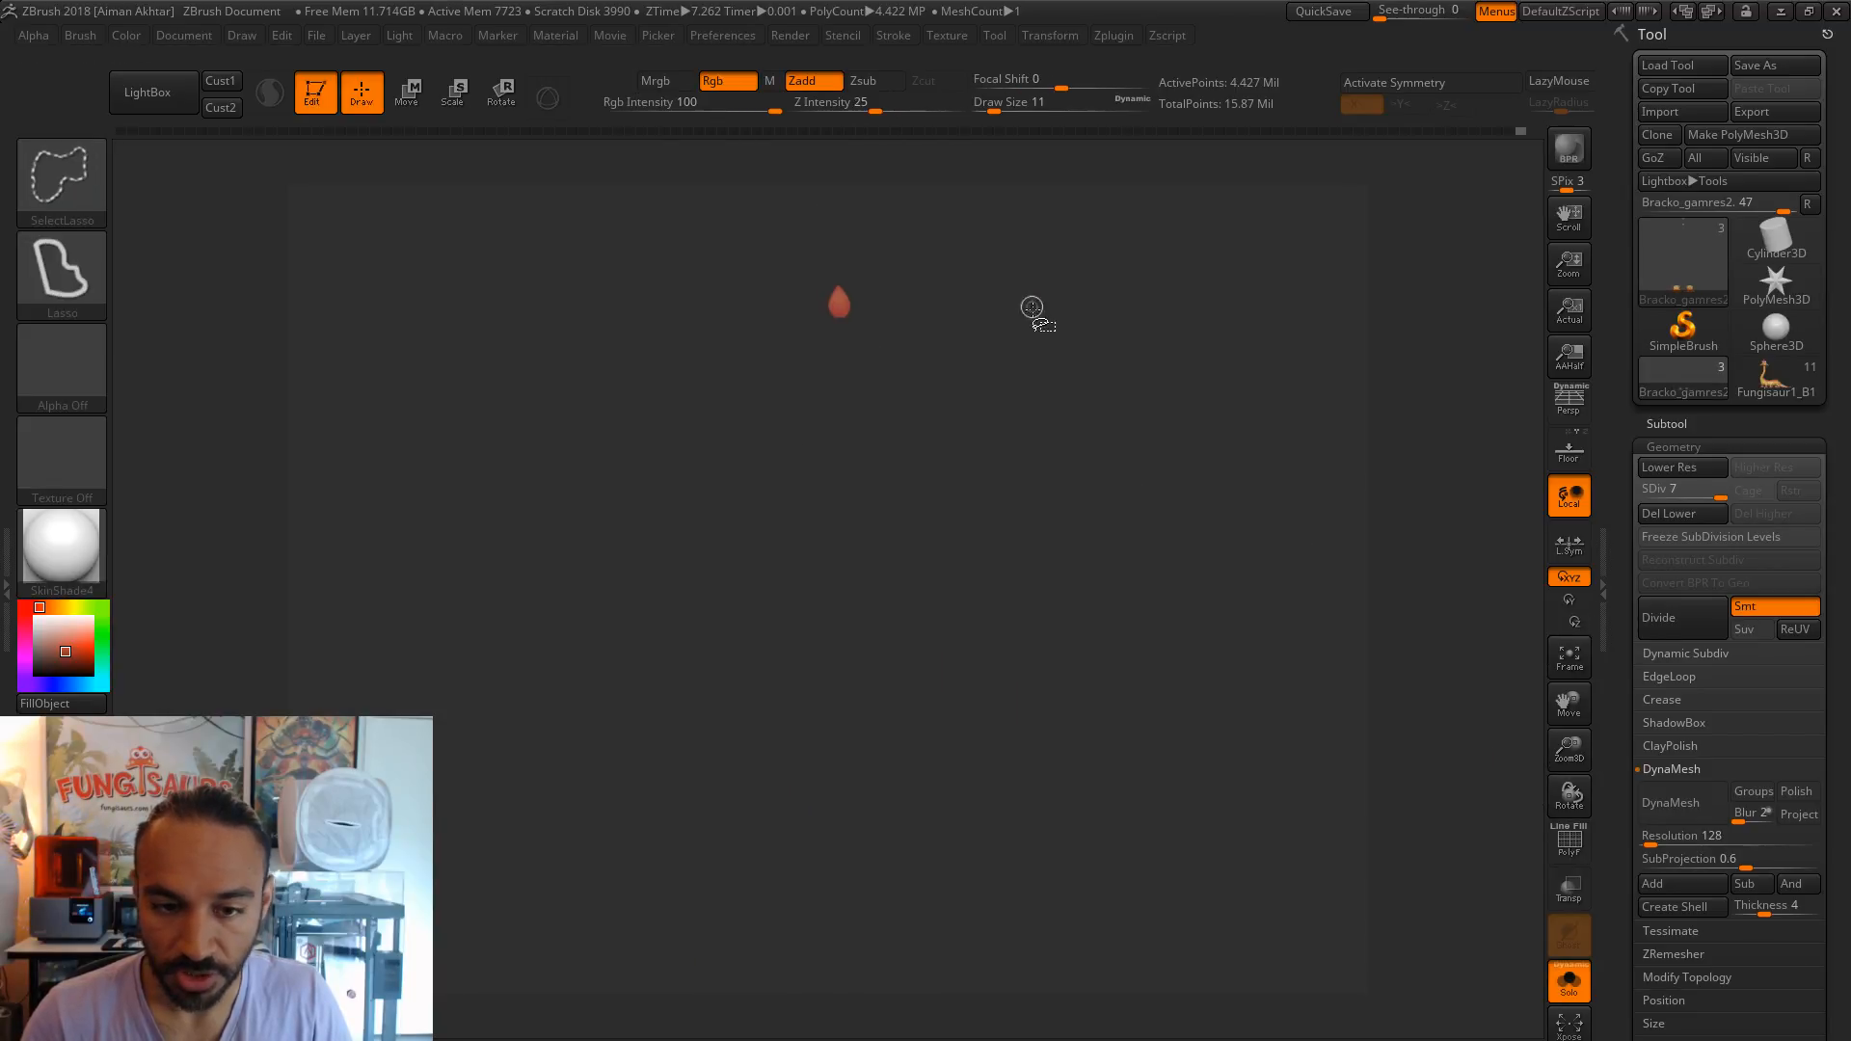
left_click_drag(1030, 306, 772, 190, "ctrl+alt+shift")
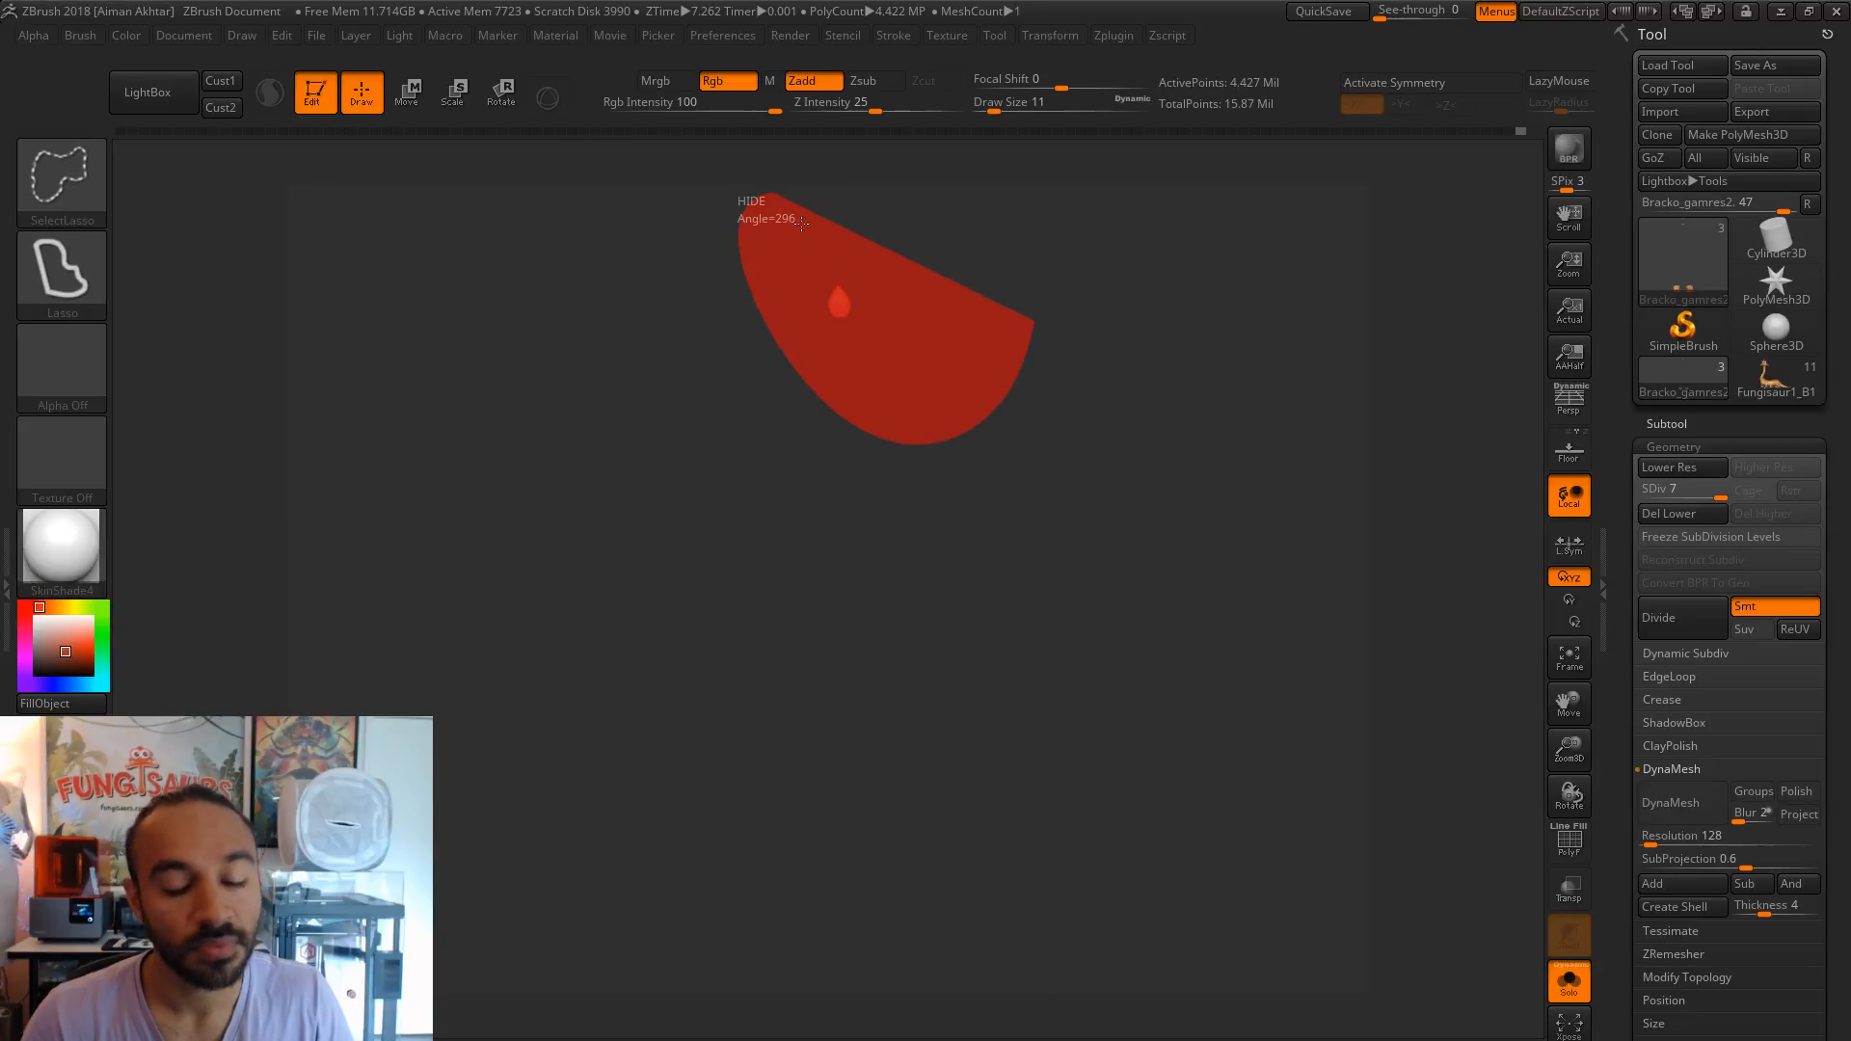
left_click_drag(816, 259, 836, 277, "ctrl+alt+shift")
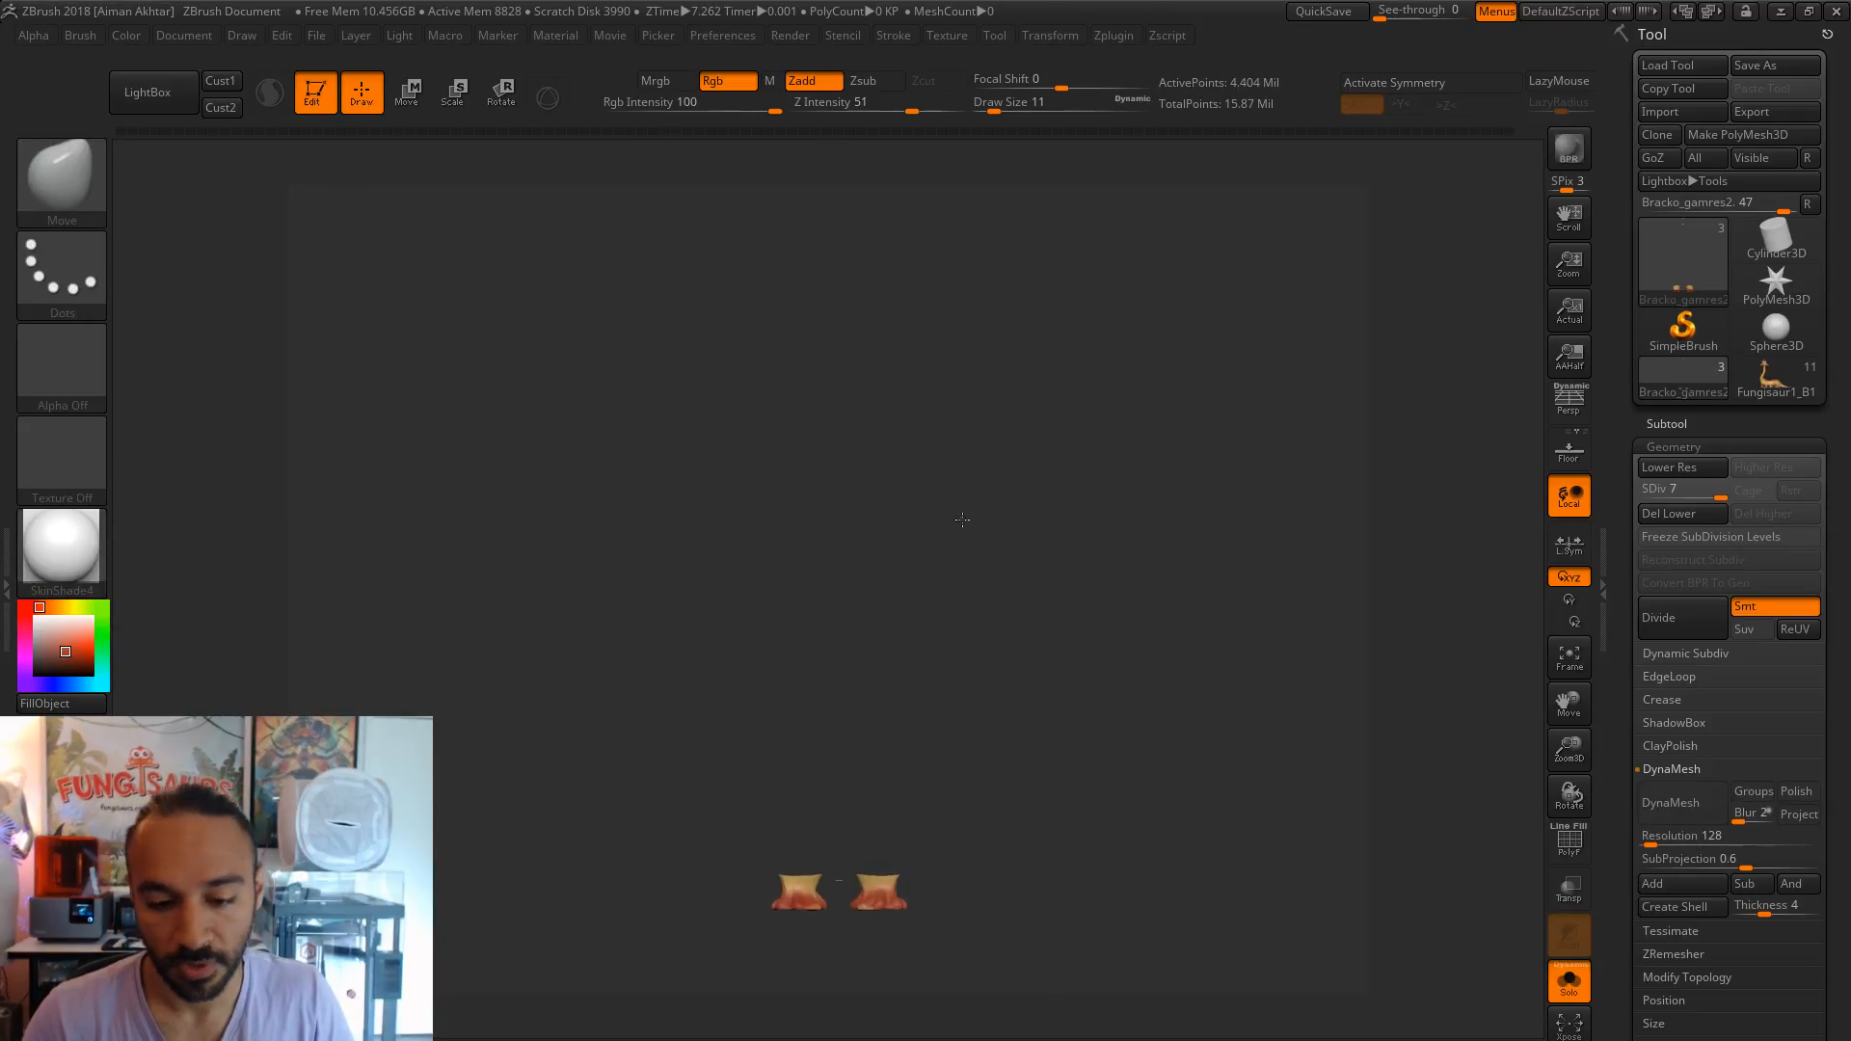
- Frame the feet and hide the leftover belly sliver between them with SelectLasso
left_click(1556, 675)
left_click(1552, 678)
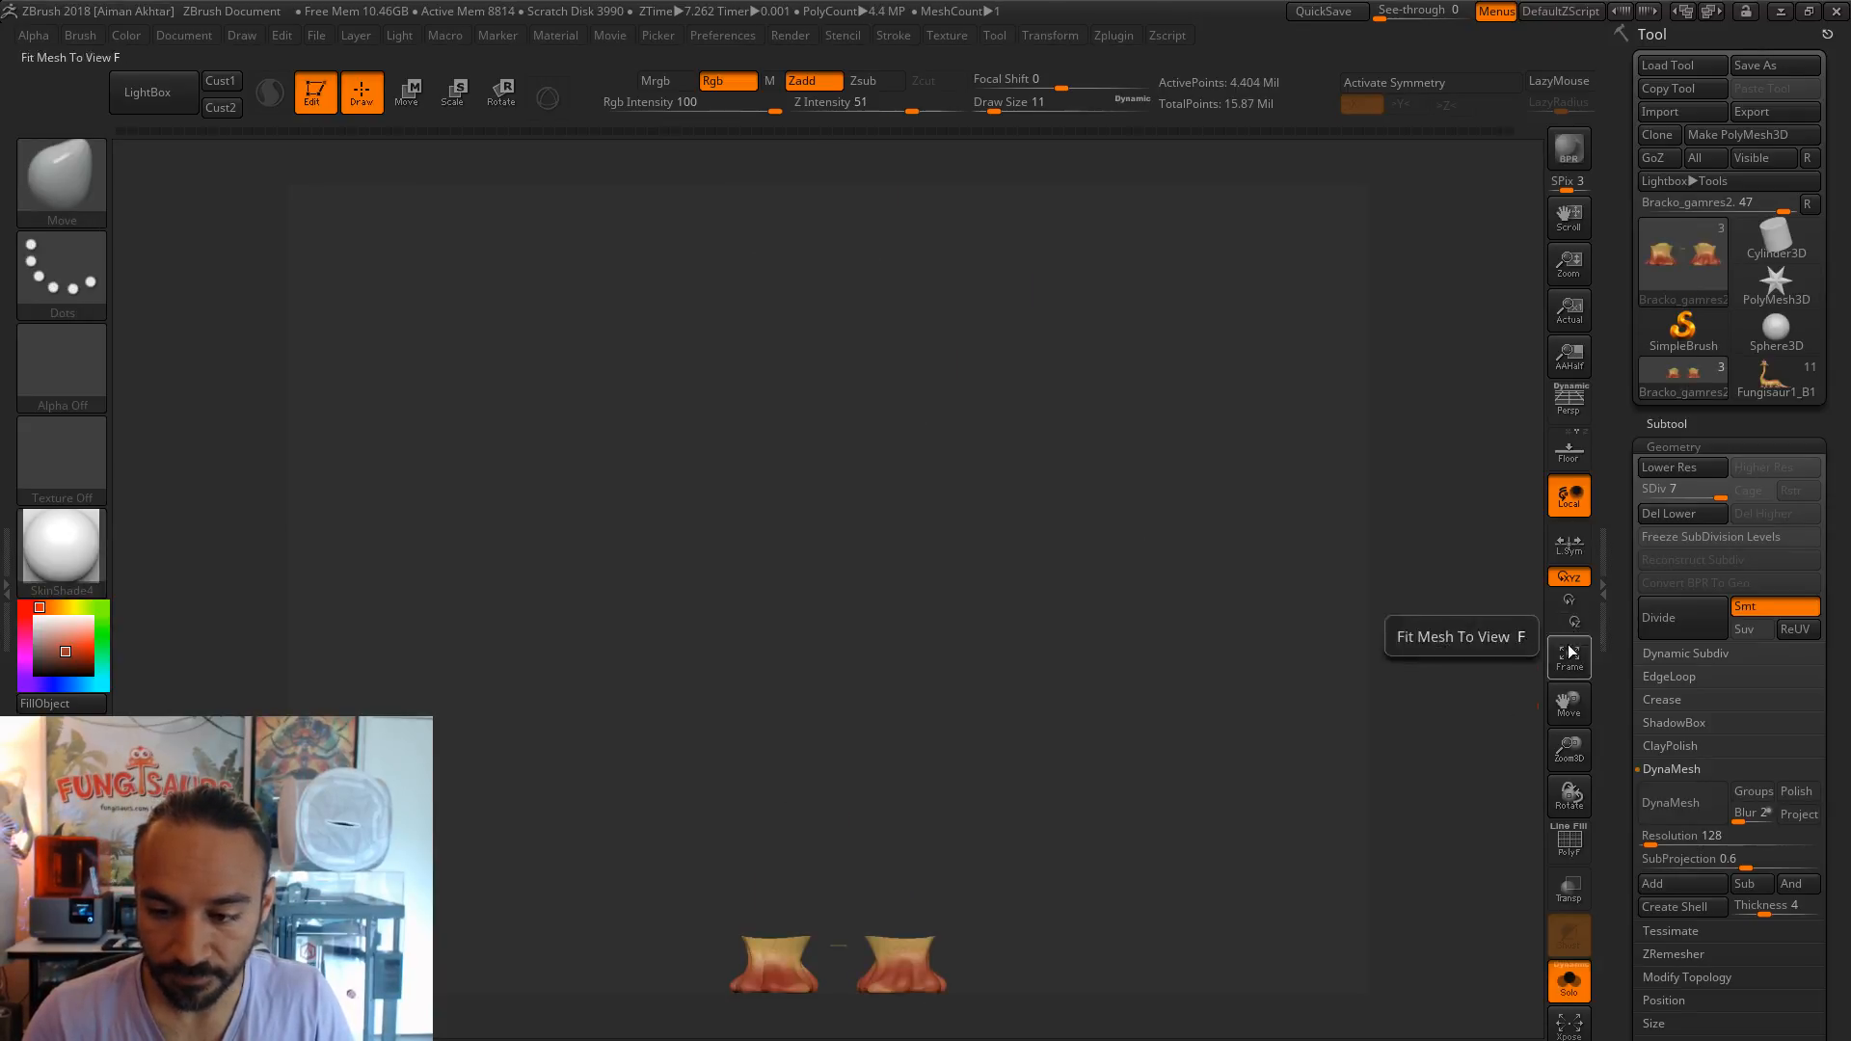
mouse_move(903, 534)
left_mouse_down("ctrl+alt+shift")
mouse_move(751, 427)
mouse_move(856, 416)
left_mouse_up("ctrl+alt+shift")
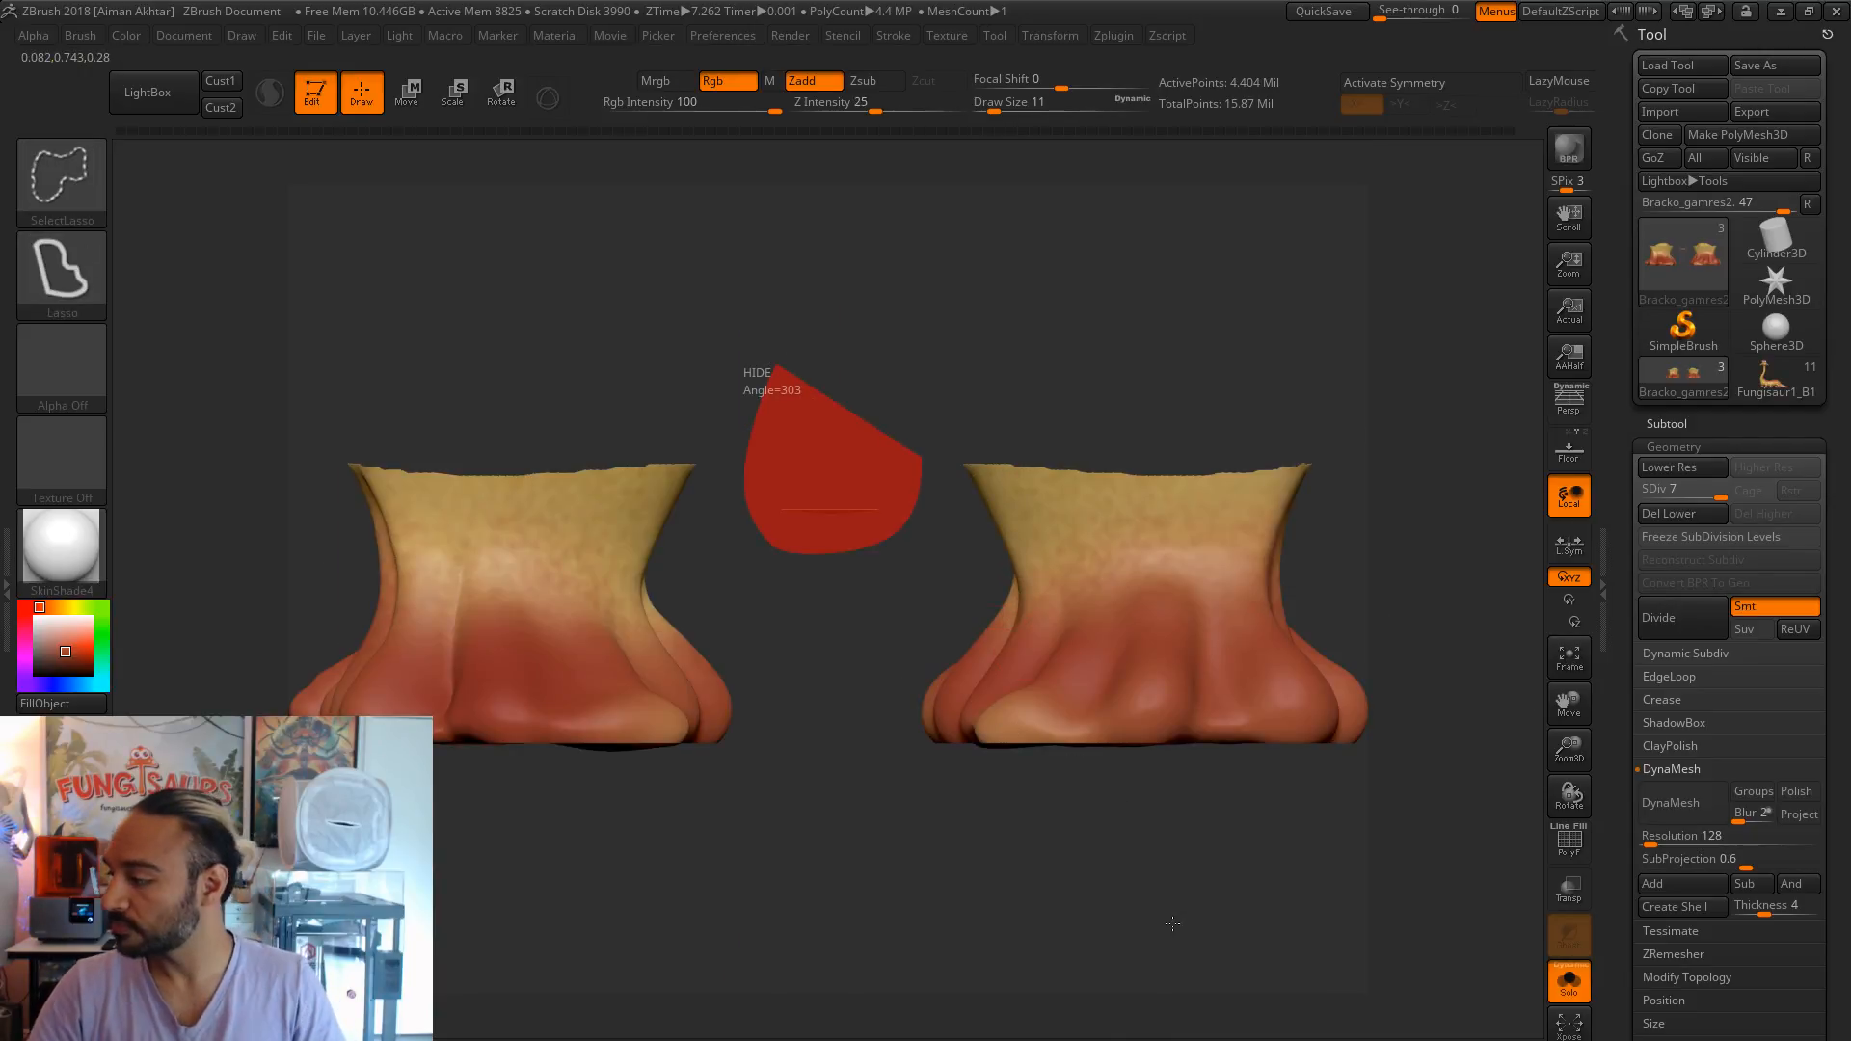
left_click_drag(776, 368, 781, 363, "ctrl+alt+shift")
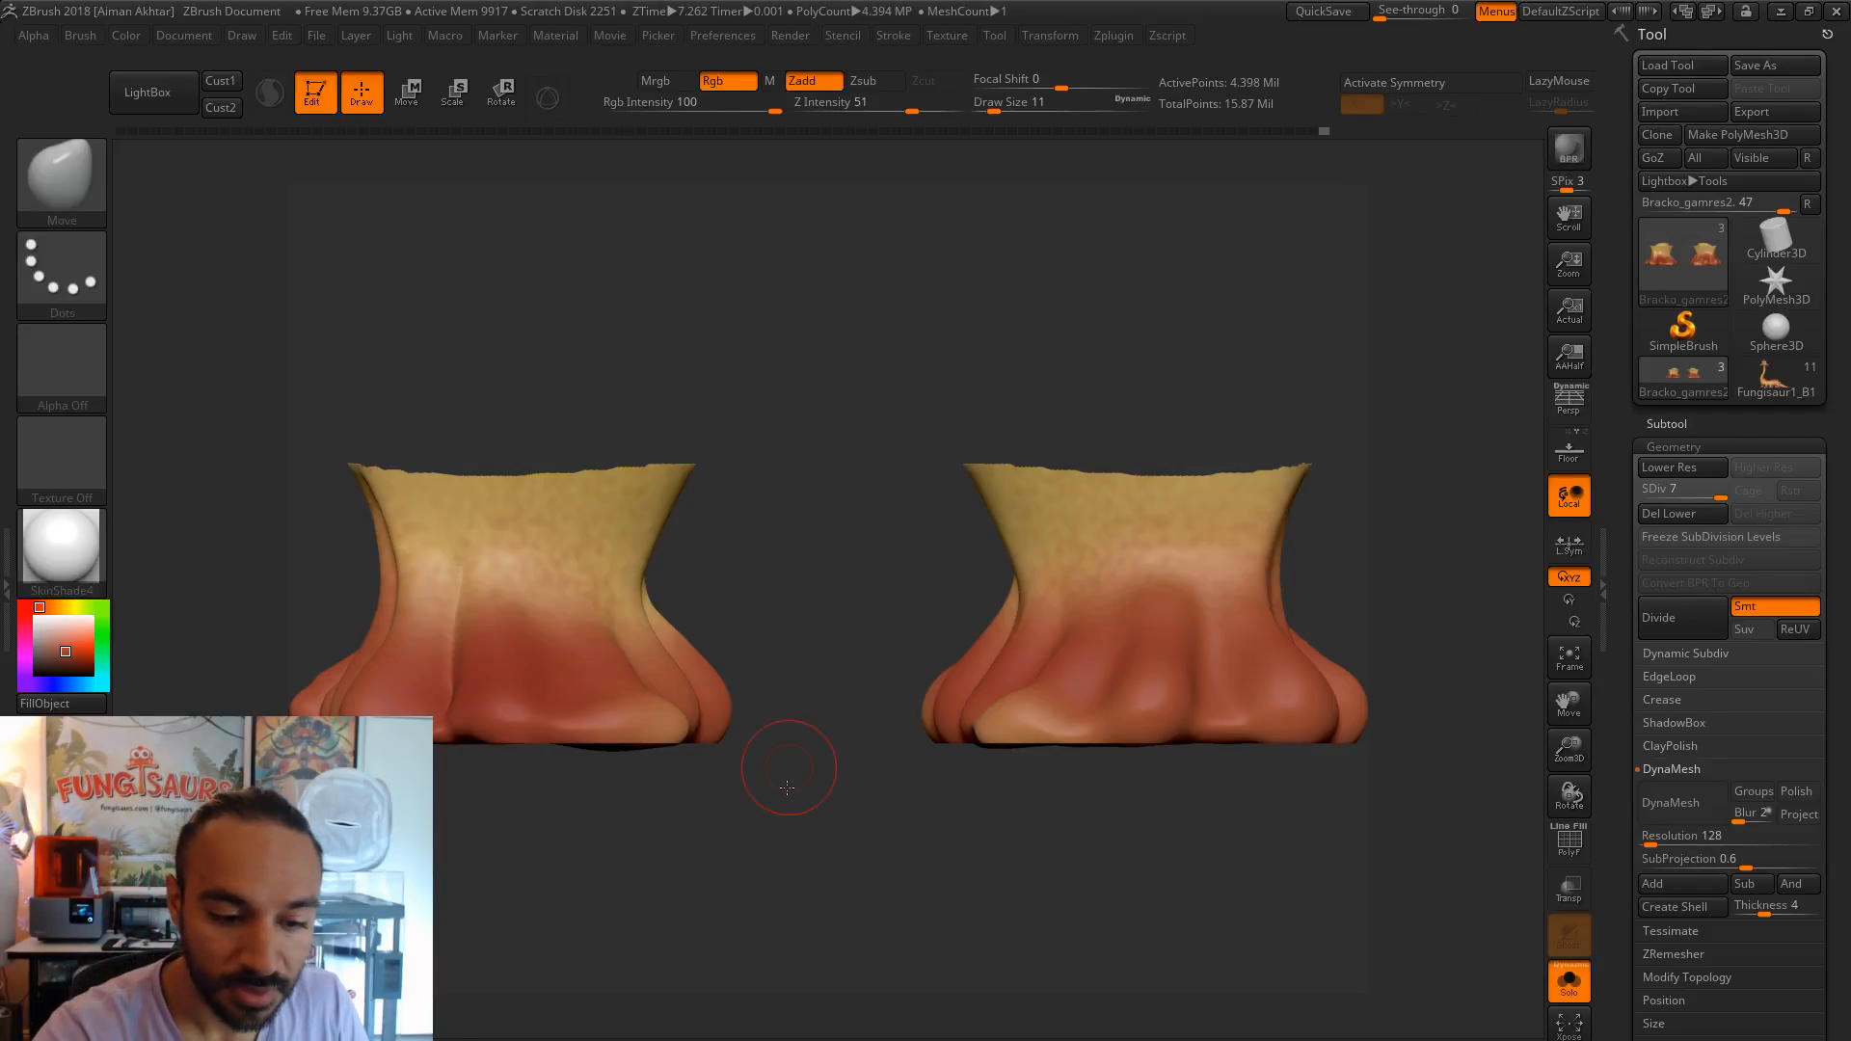
- Carve DamStandard creases at draw size 16 down the back of one hind foot, between its rear toes
left_click_drag(787, 787, 499, 689)
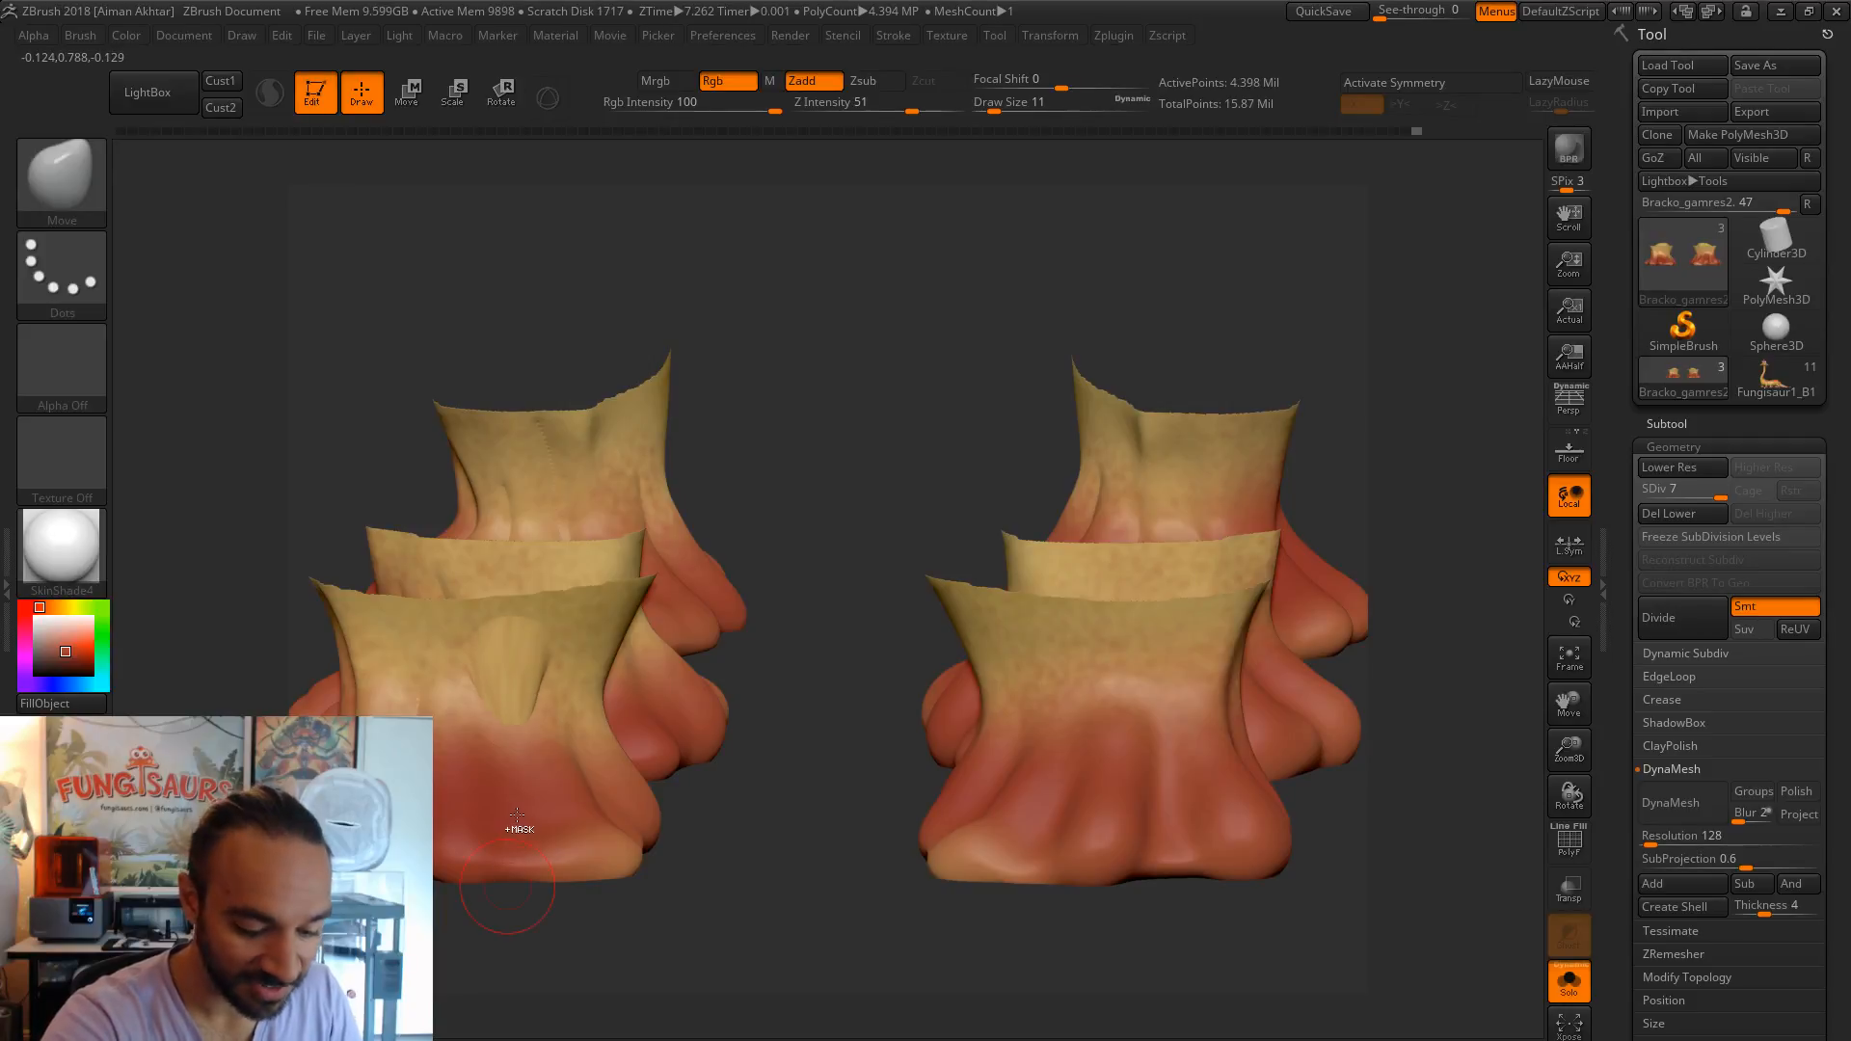
key("b")
key("d")
key("s")
key("s")
left_click_drag(516, 702, 521, 702)
left_click_drag(486, 890, 429, 798)
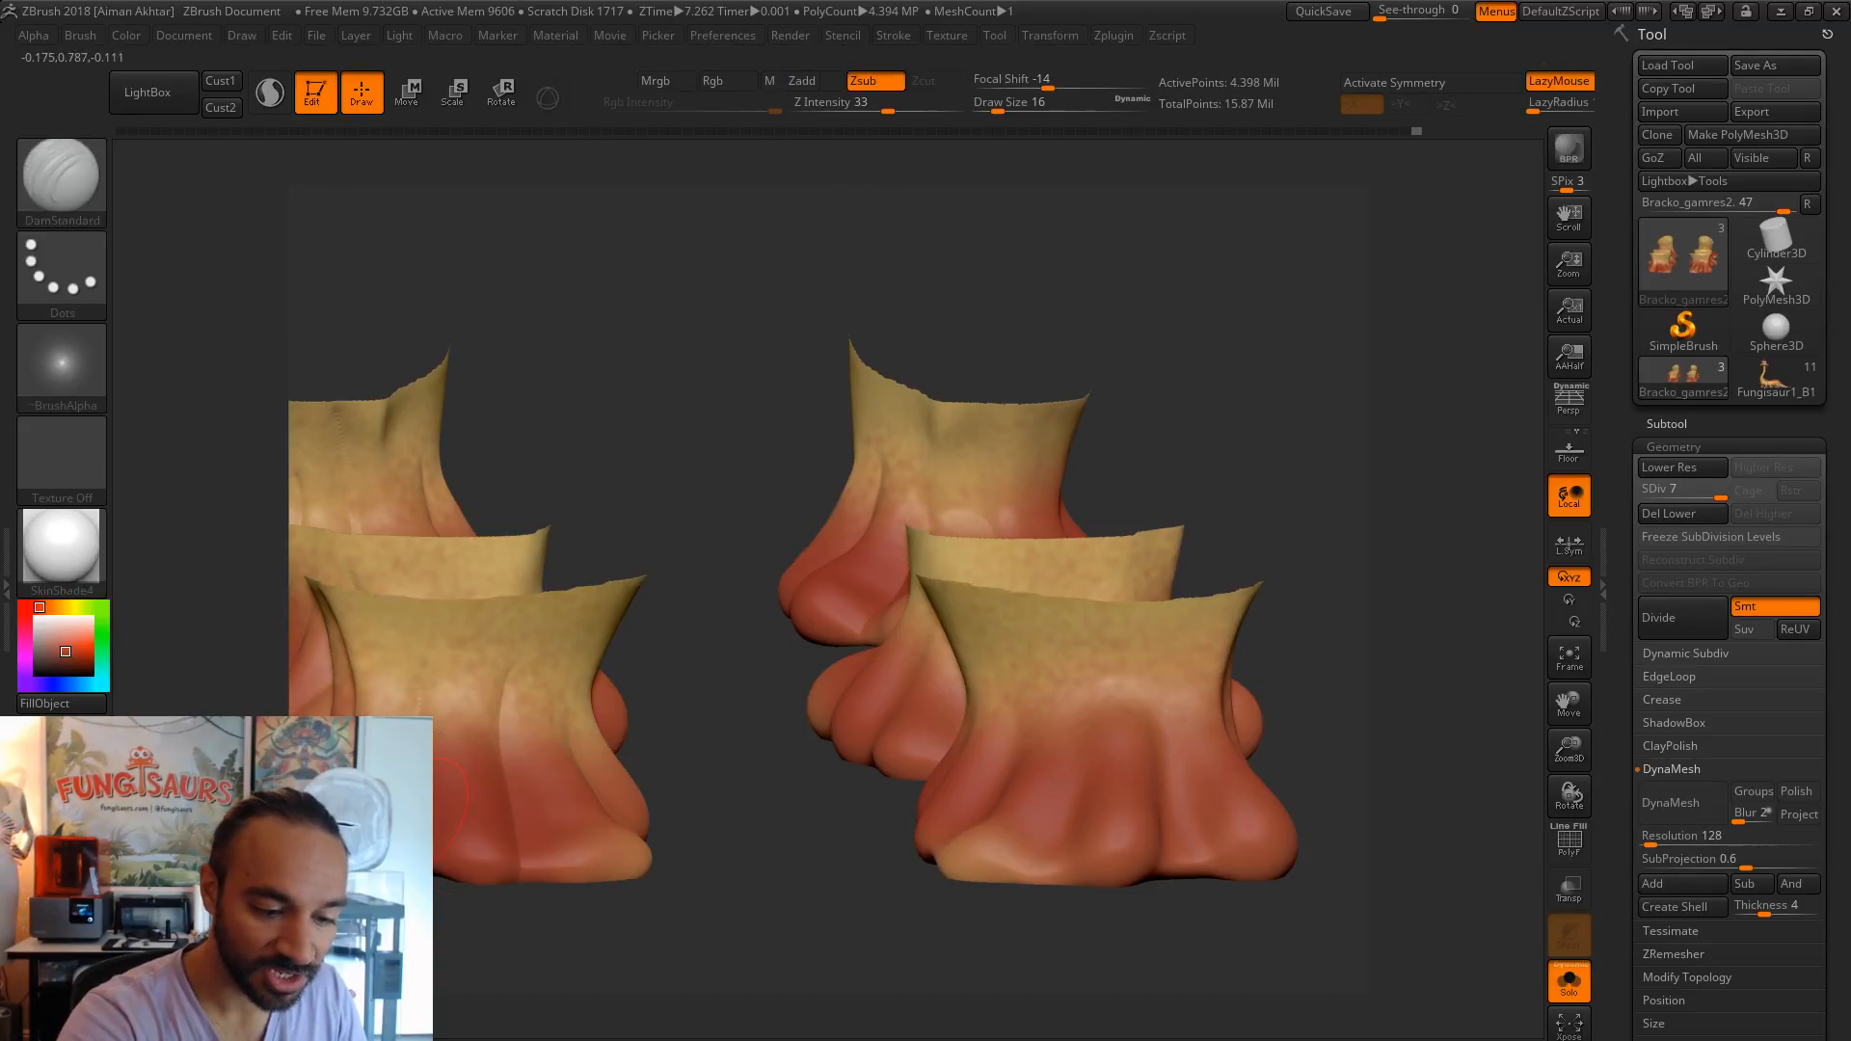
- Puff up the rear toes of the same hind foot with the Inflate brush at draw size 16 and smooth them
key("b")
key("i")
key("n")
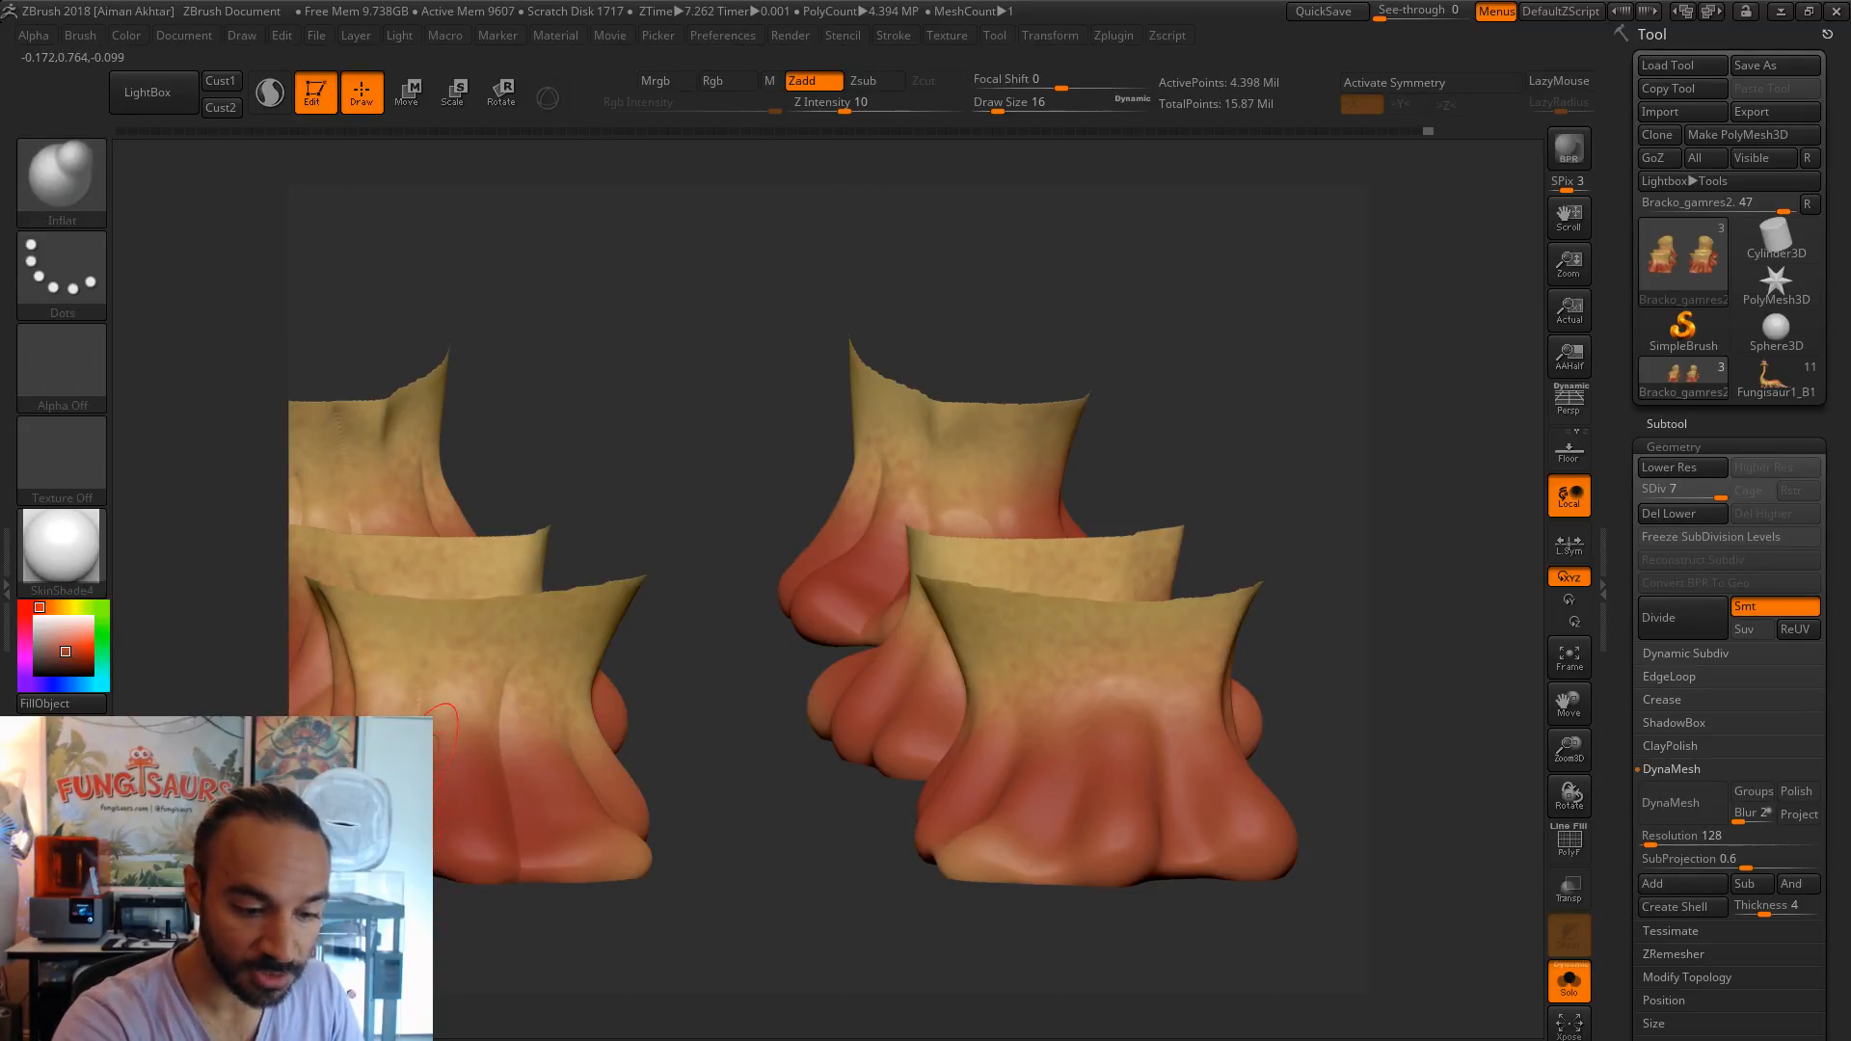
key("shift")
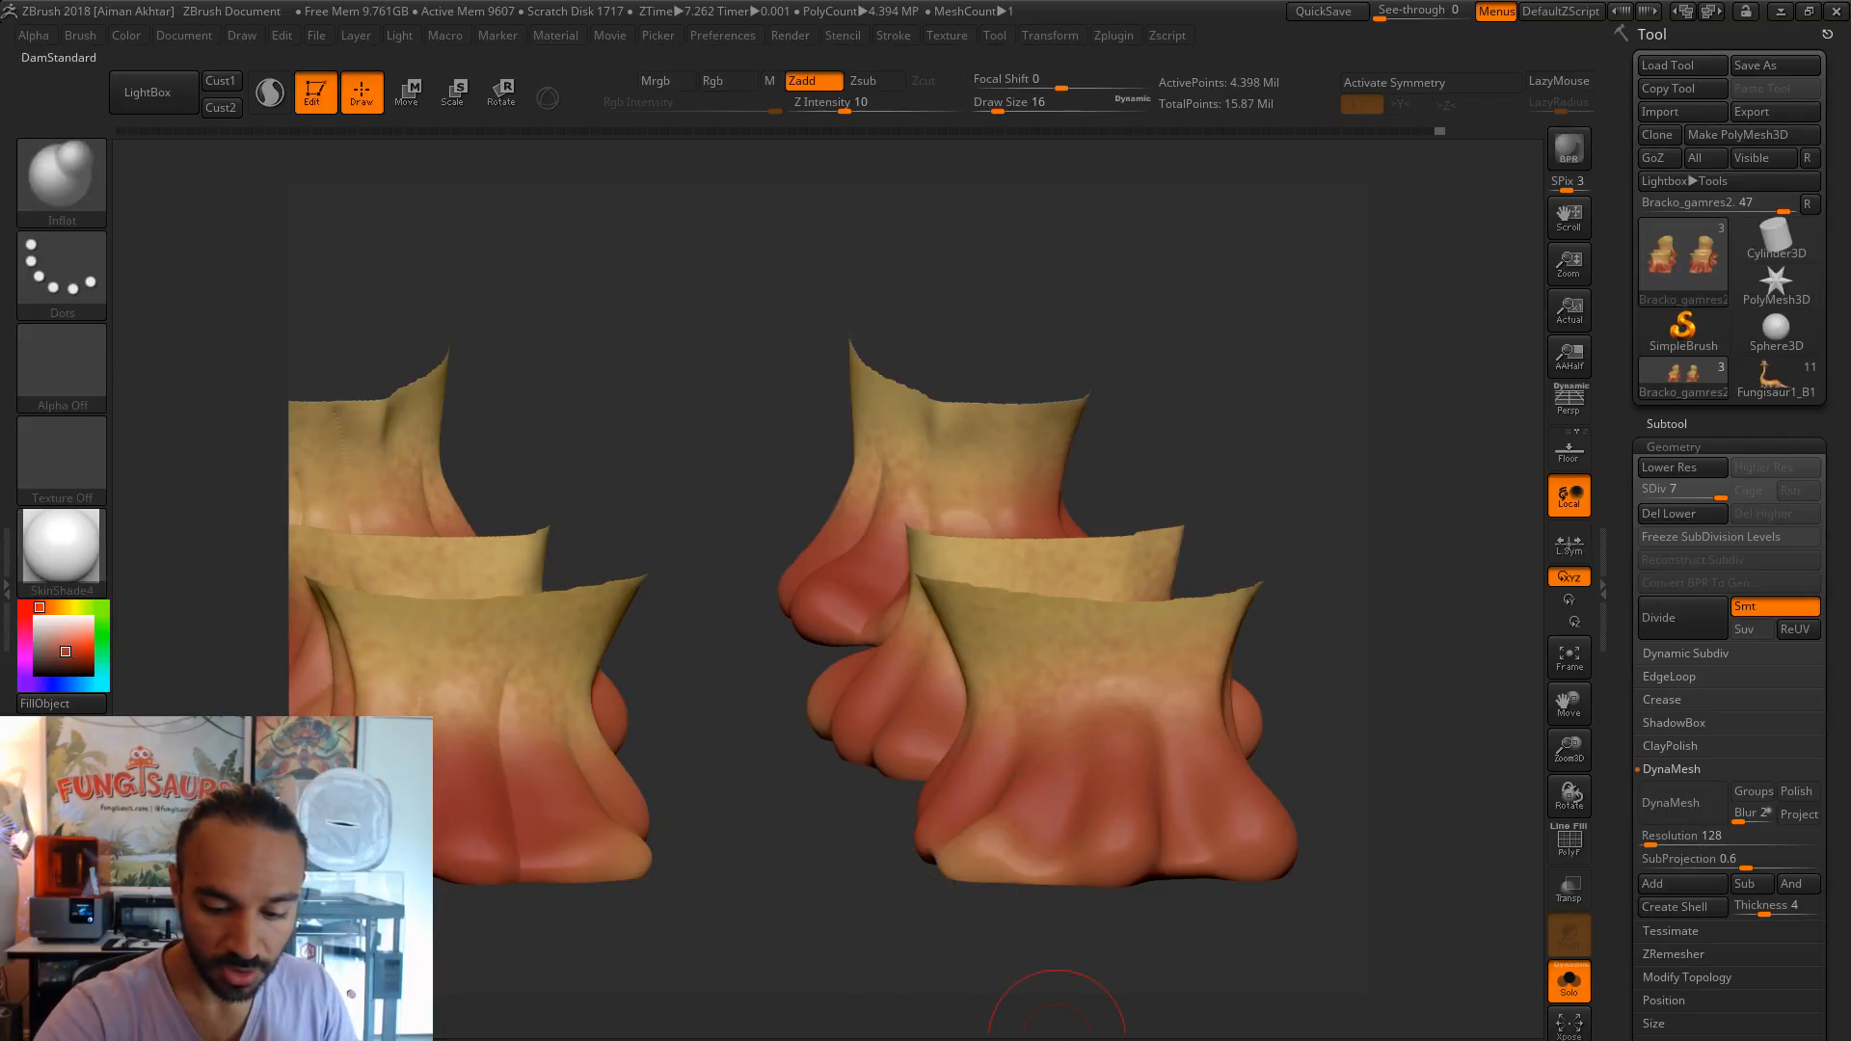
- Carve DamStandard creases at draw size 16 between the toes along the back and side of the hind foot
key("b")
key("d")
key("s")
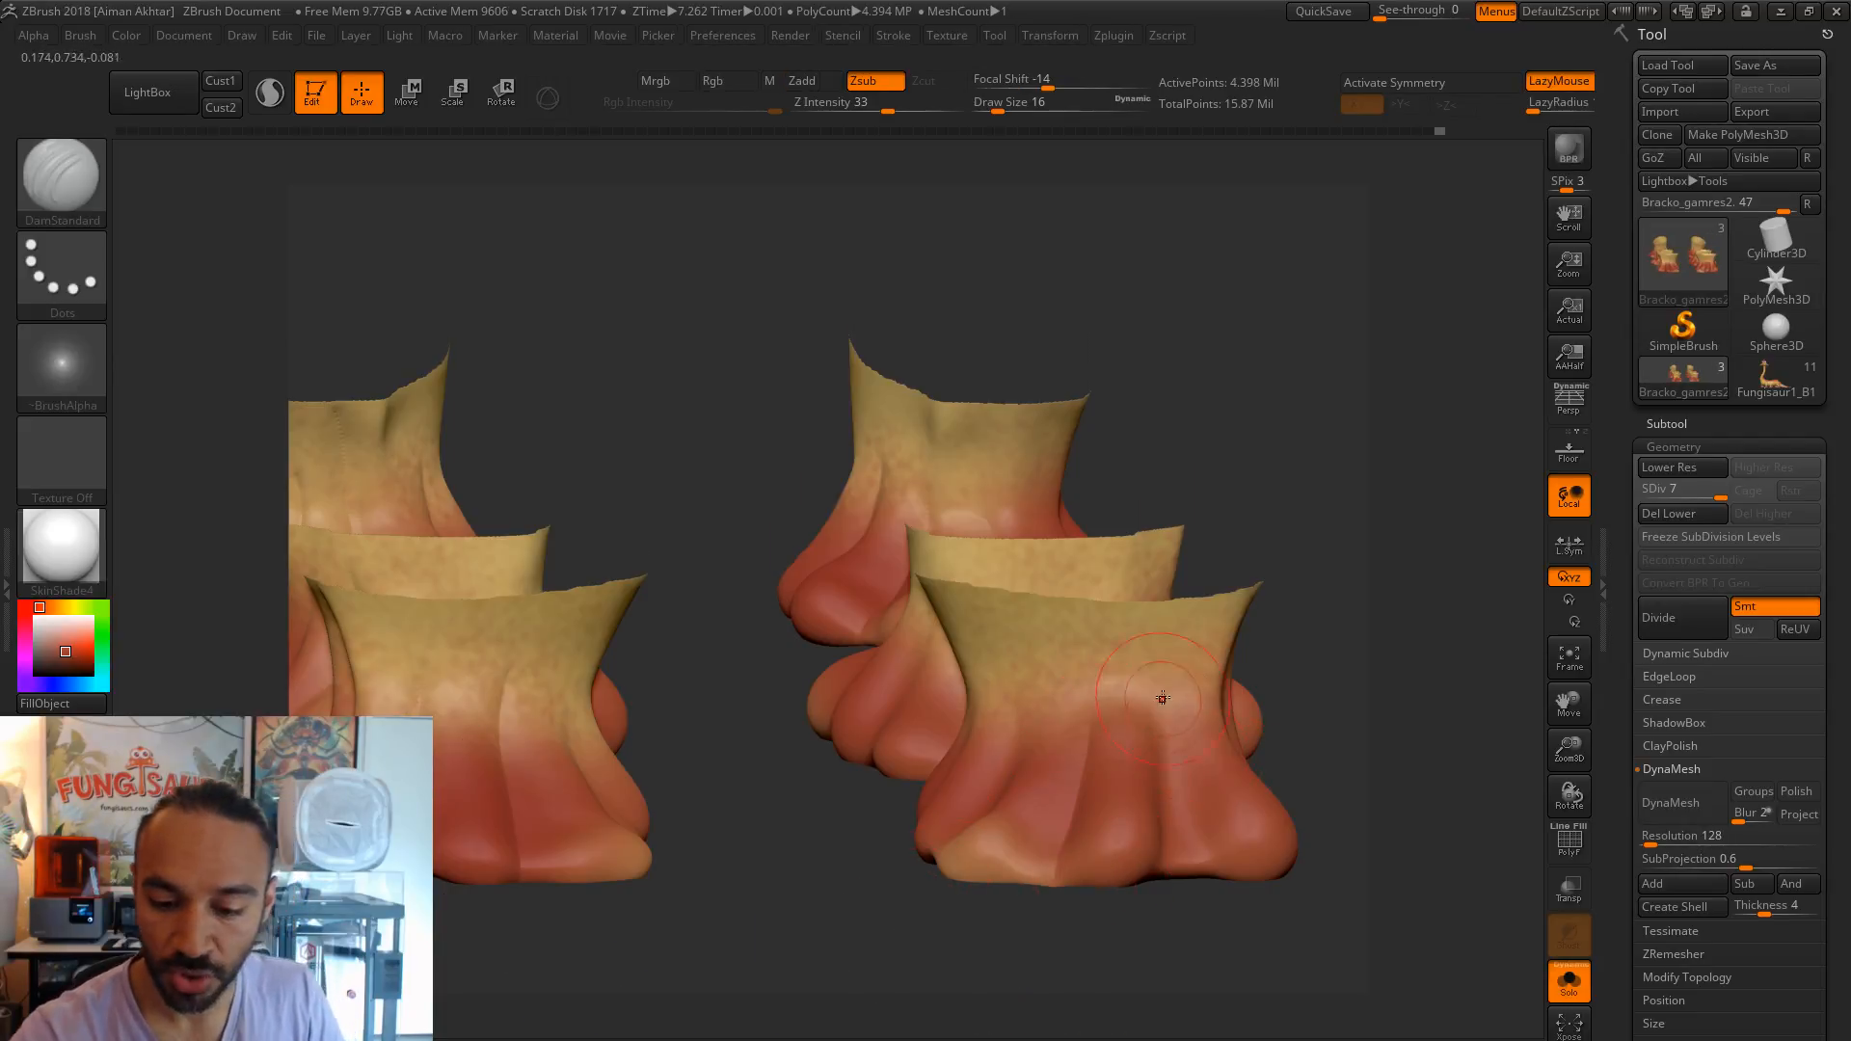
left_click_drag(1325, 867, 1446, 882)
left_click_drag(1001, 965, 1020, 750)
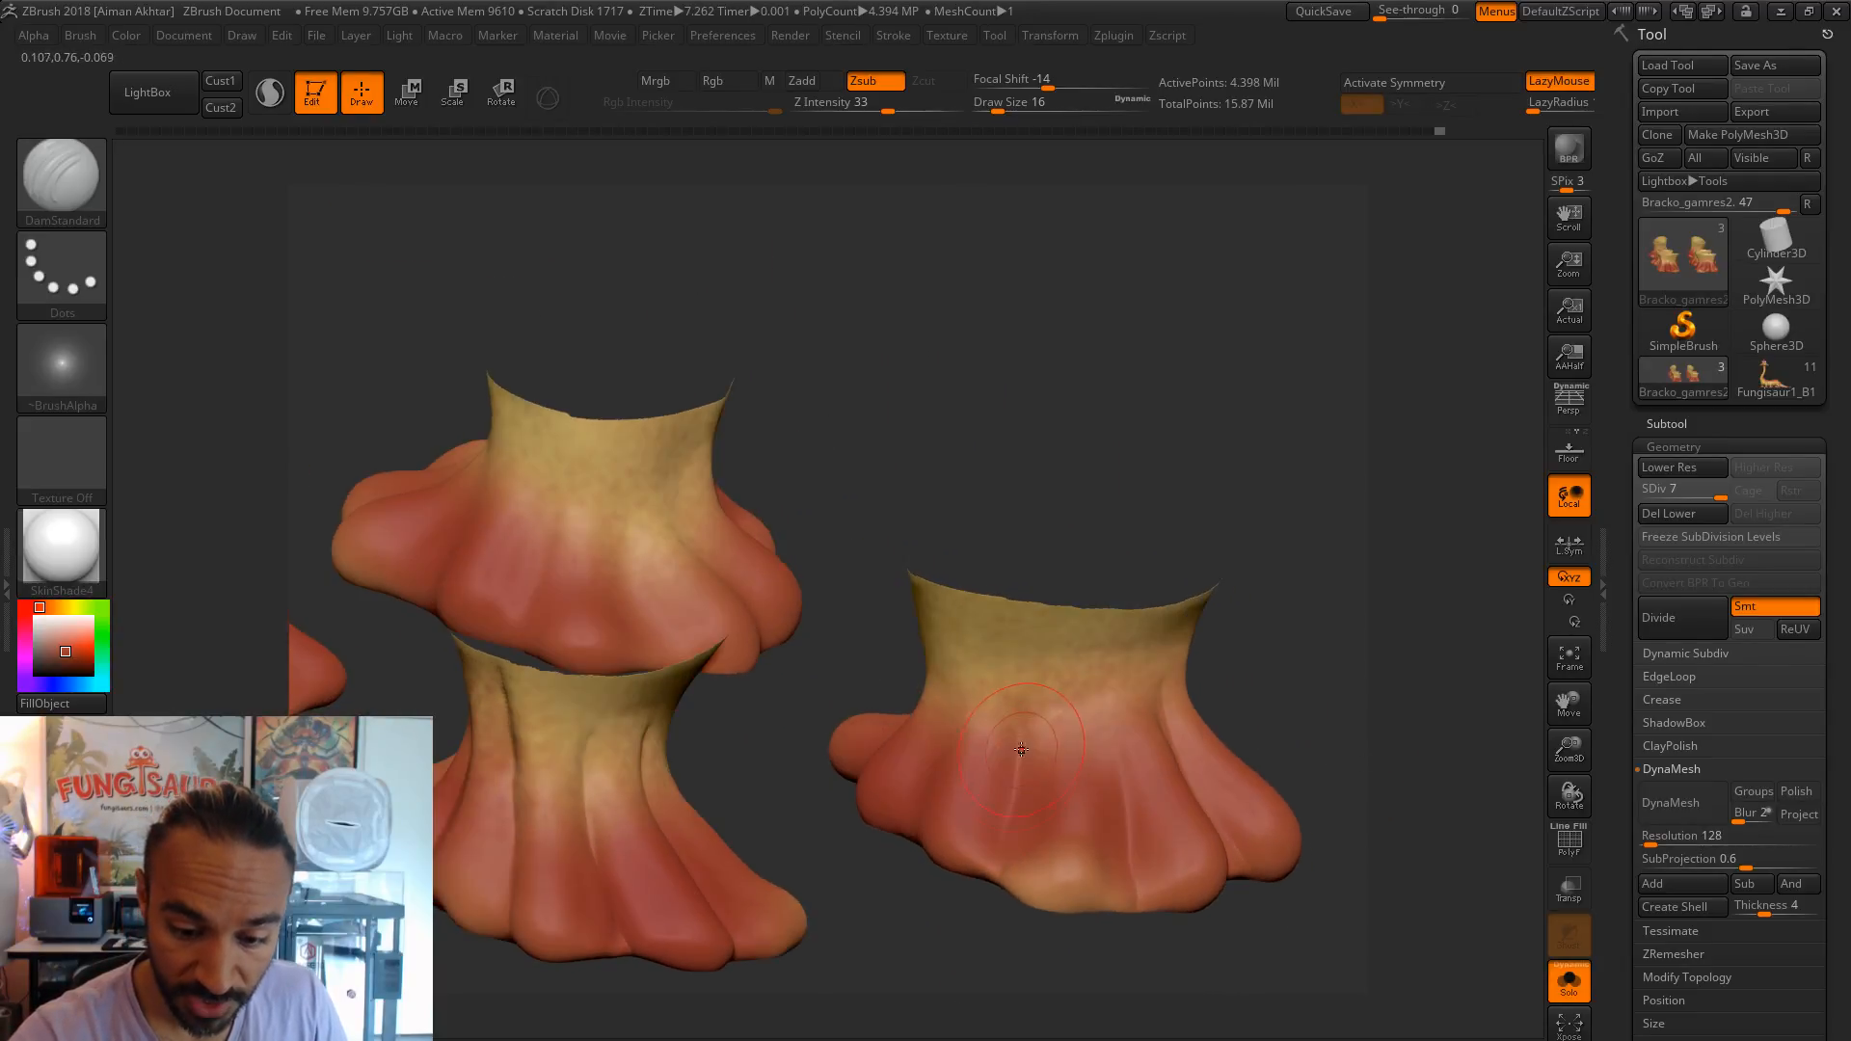
left_click_drag(1001, 937, 1012, 792)
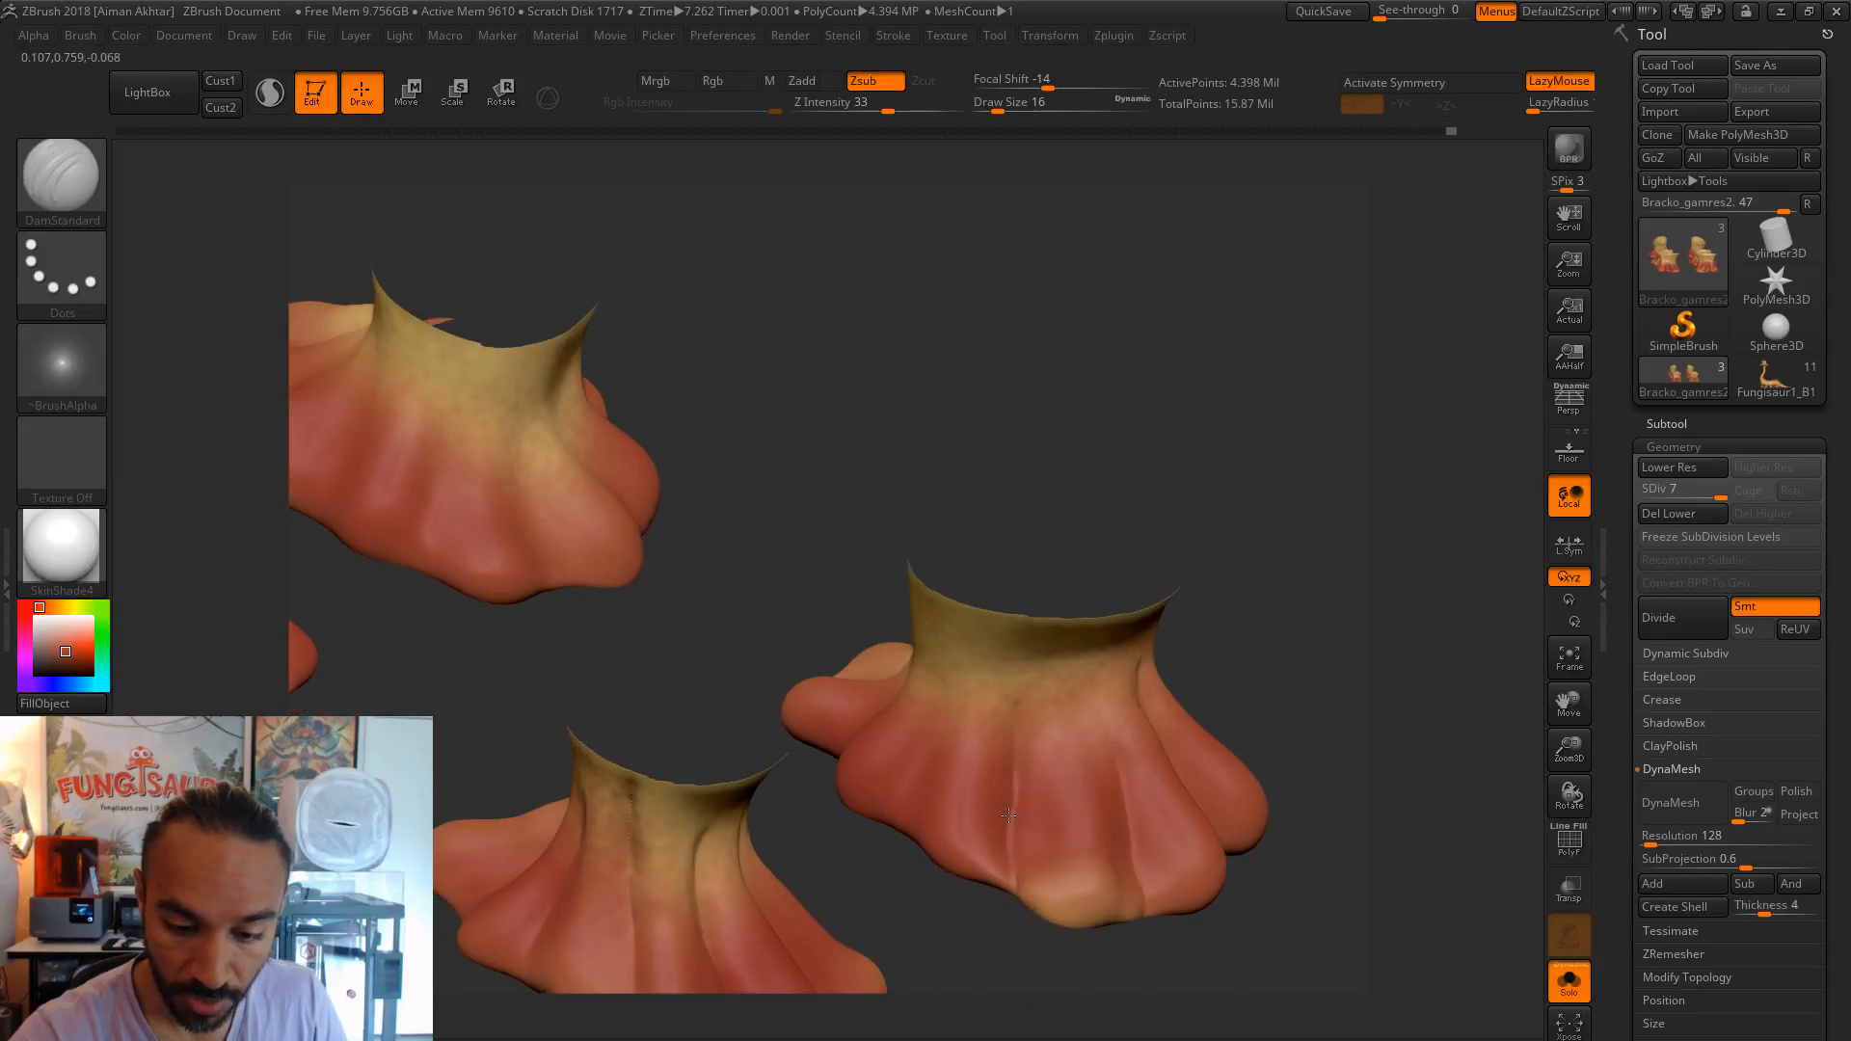
left_click_drag(1020, 942, 960, 710)
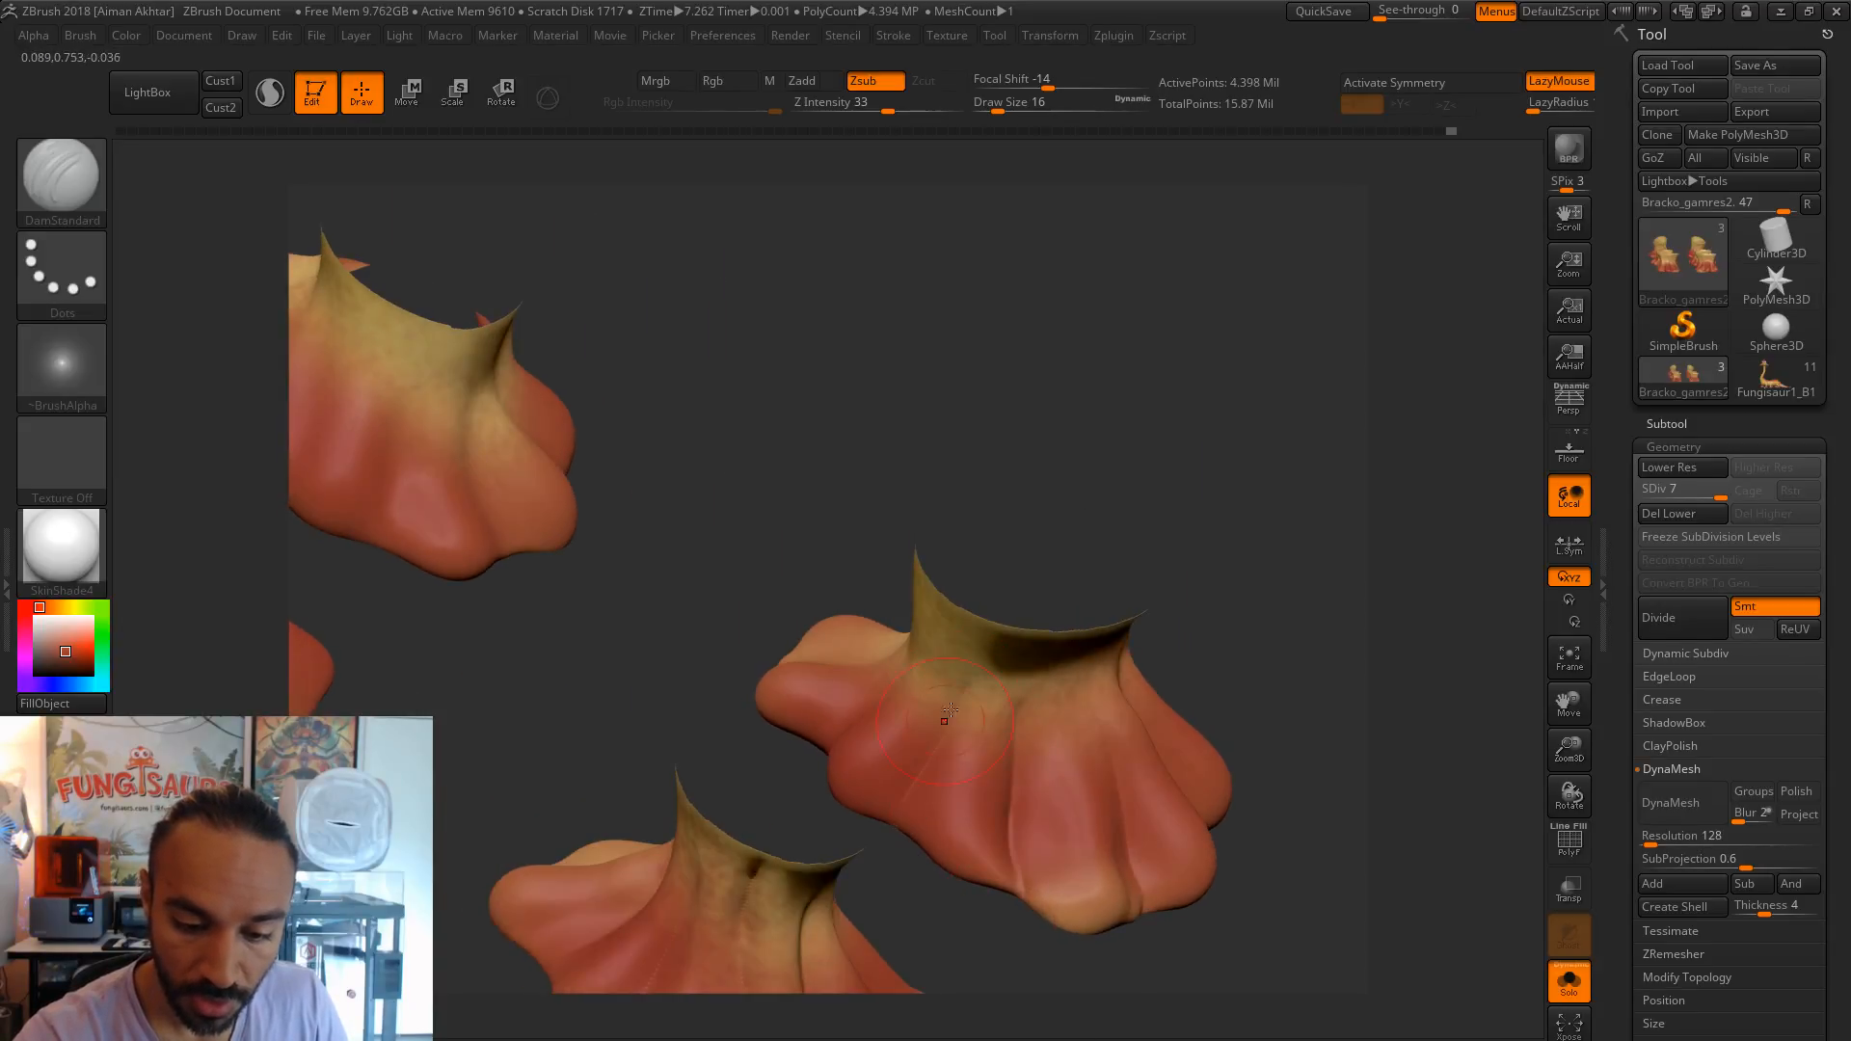
left_click_drag(963, 942, 897, 657)
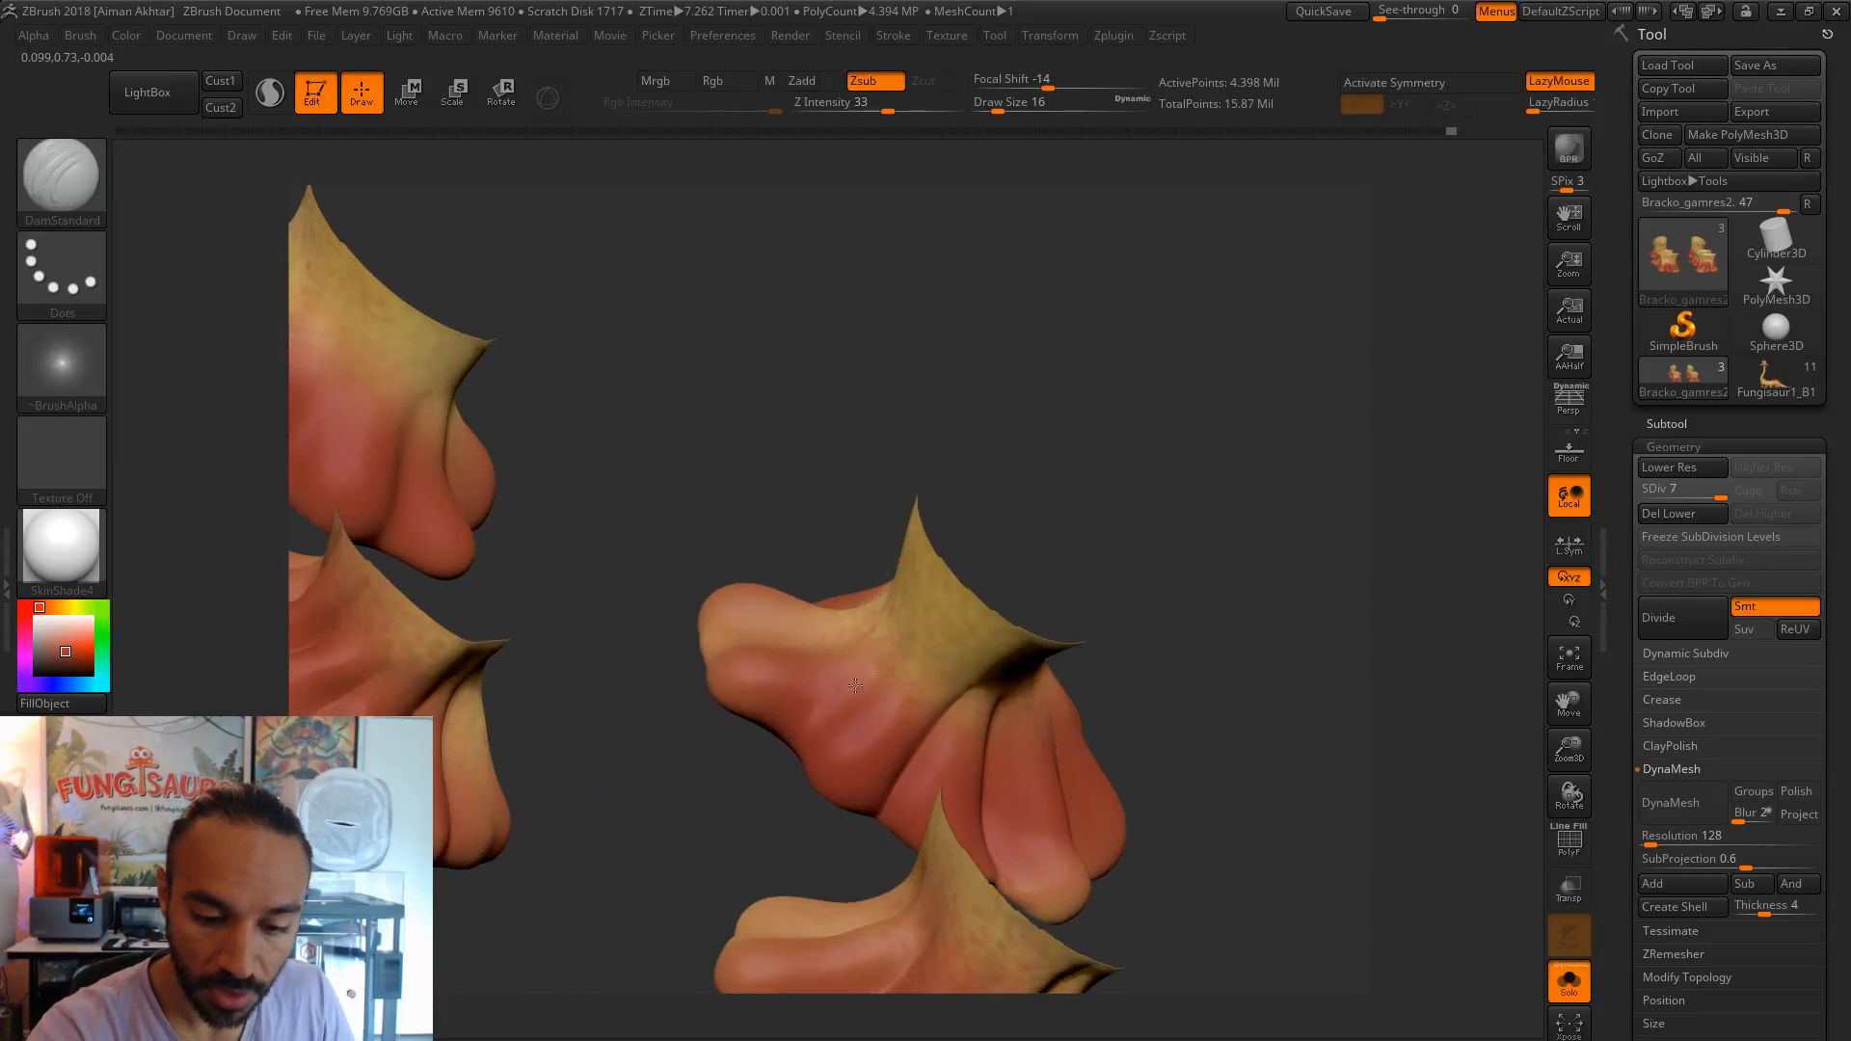
- Continue the DamStandard creases between the remaining toes around the far side of the same foot
mouse_move(792, 735)
left_mouse_down()
mouse_move(833, 635)
mouse_move(668, 609)
left_mouse_up()
left_click_drag(646, 703, 660, 897)
mouse_move(856, 519)
left_mouse_down()
mouse_move(660, 489)
mouse_move(690, 570)
mouse_move(1032, 537)
mouse_move(1039, 520)
left_mouse_up()
left_click_drag(761, 316, 862, 579)
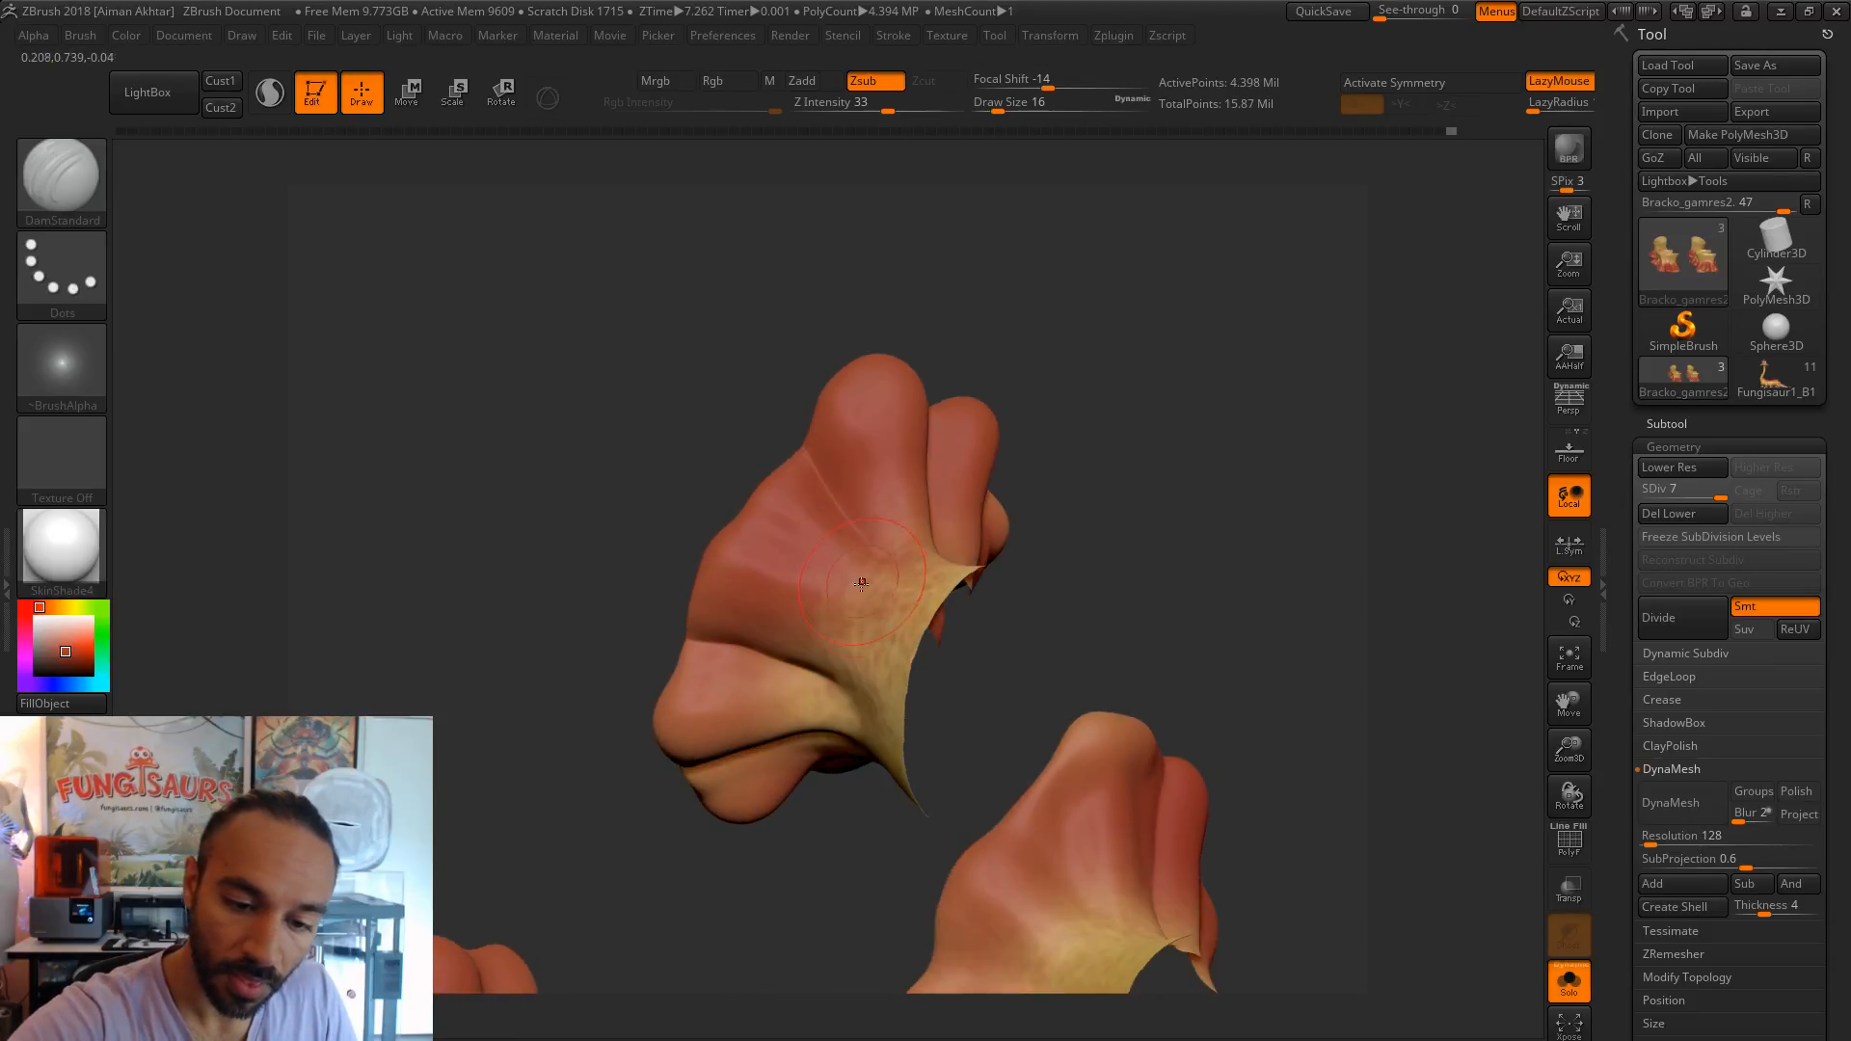
left_click_drag(674, 483, 1041, 582)
- Carve creases between the upper toes of the neighbouring foot, from the ankle opening outward, and soften one of them
left_click_drag(819, 959, 1029, 643, "alt")
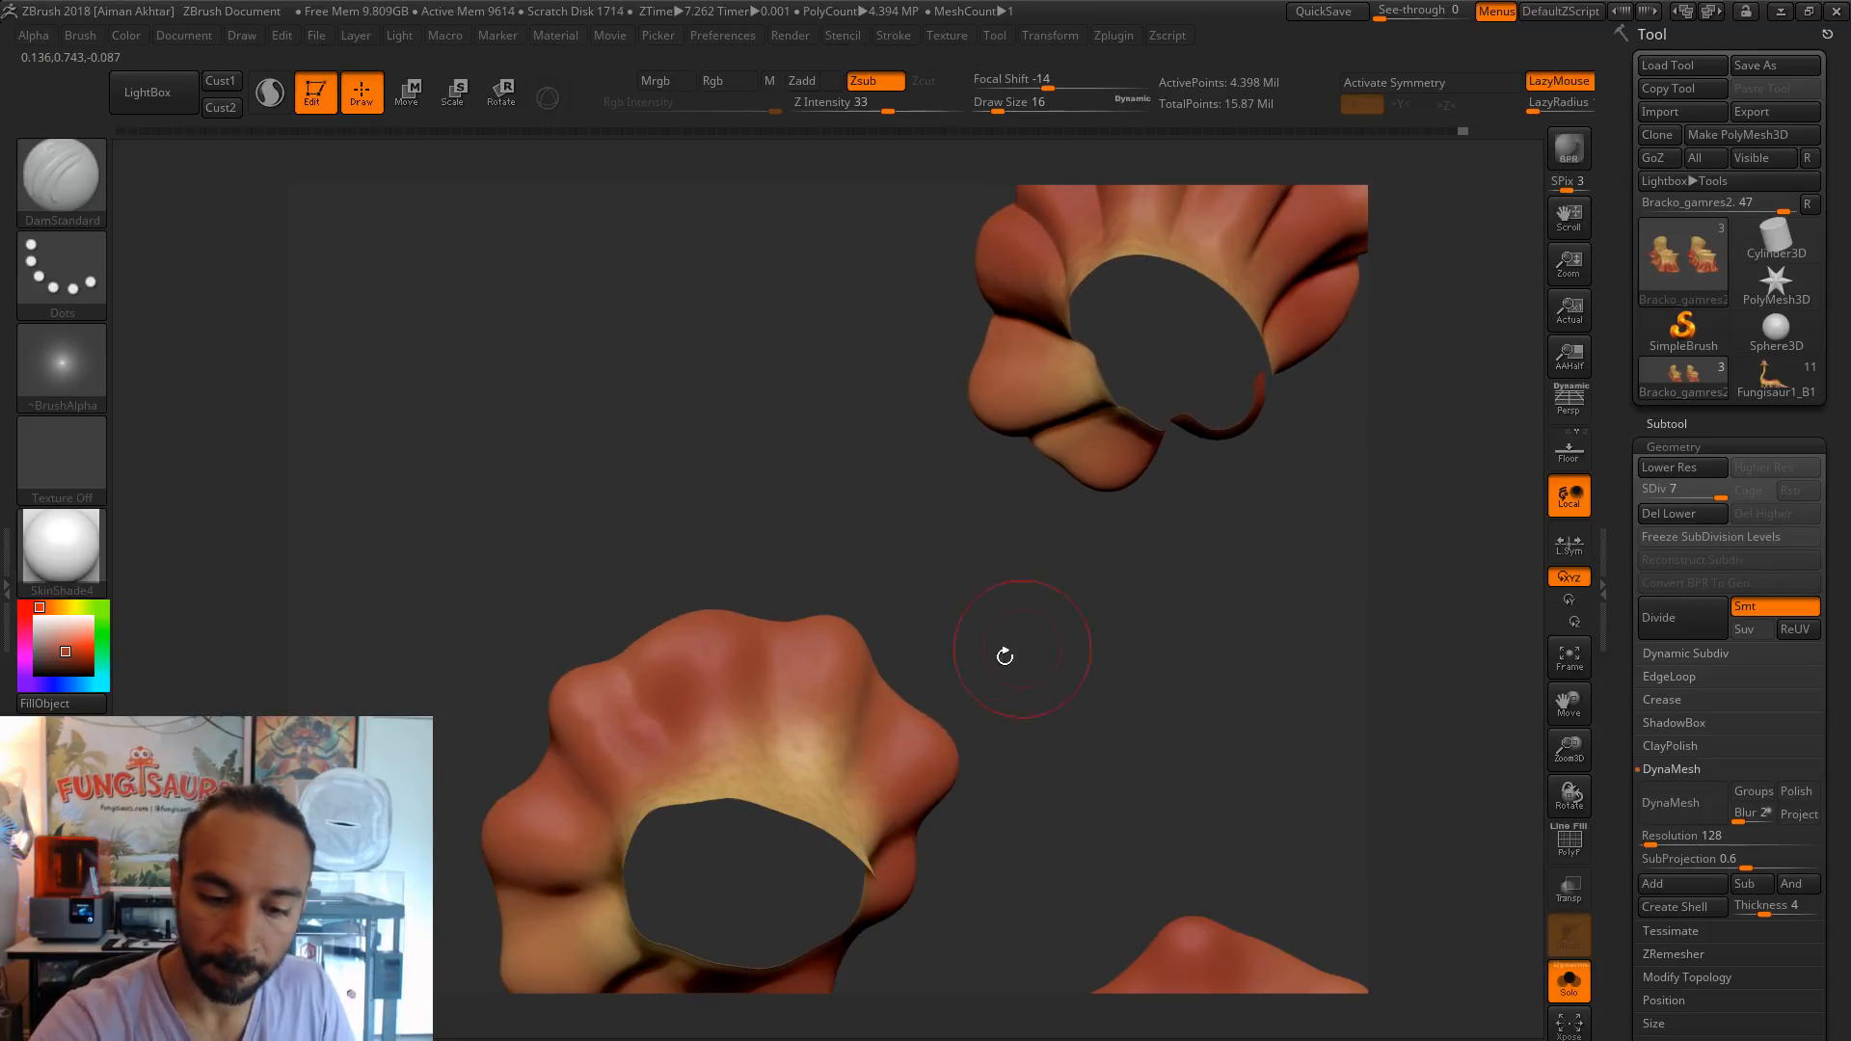
left_click_drag(843, 804, 897, 618)
left_click_drag(768, 777, 787, 624)
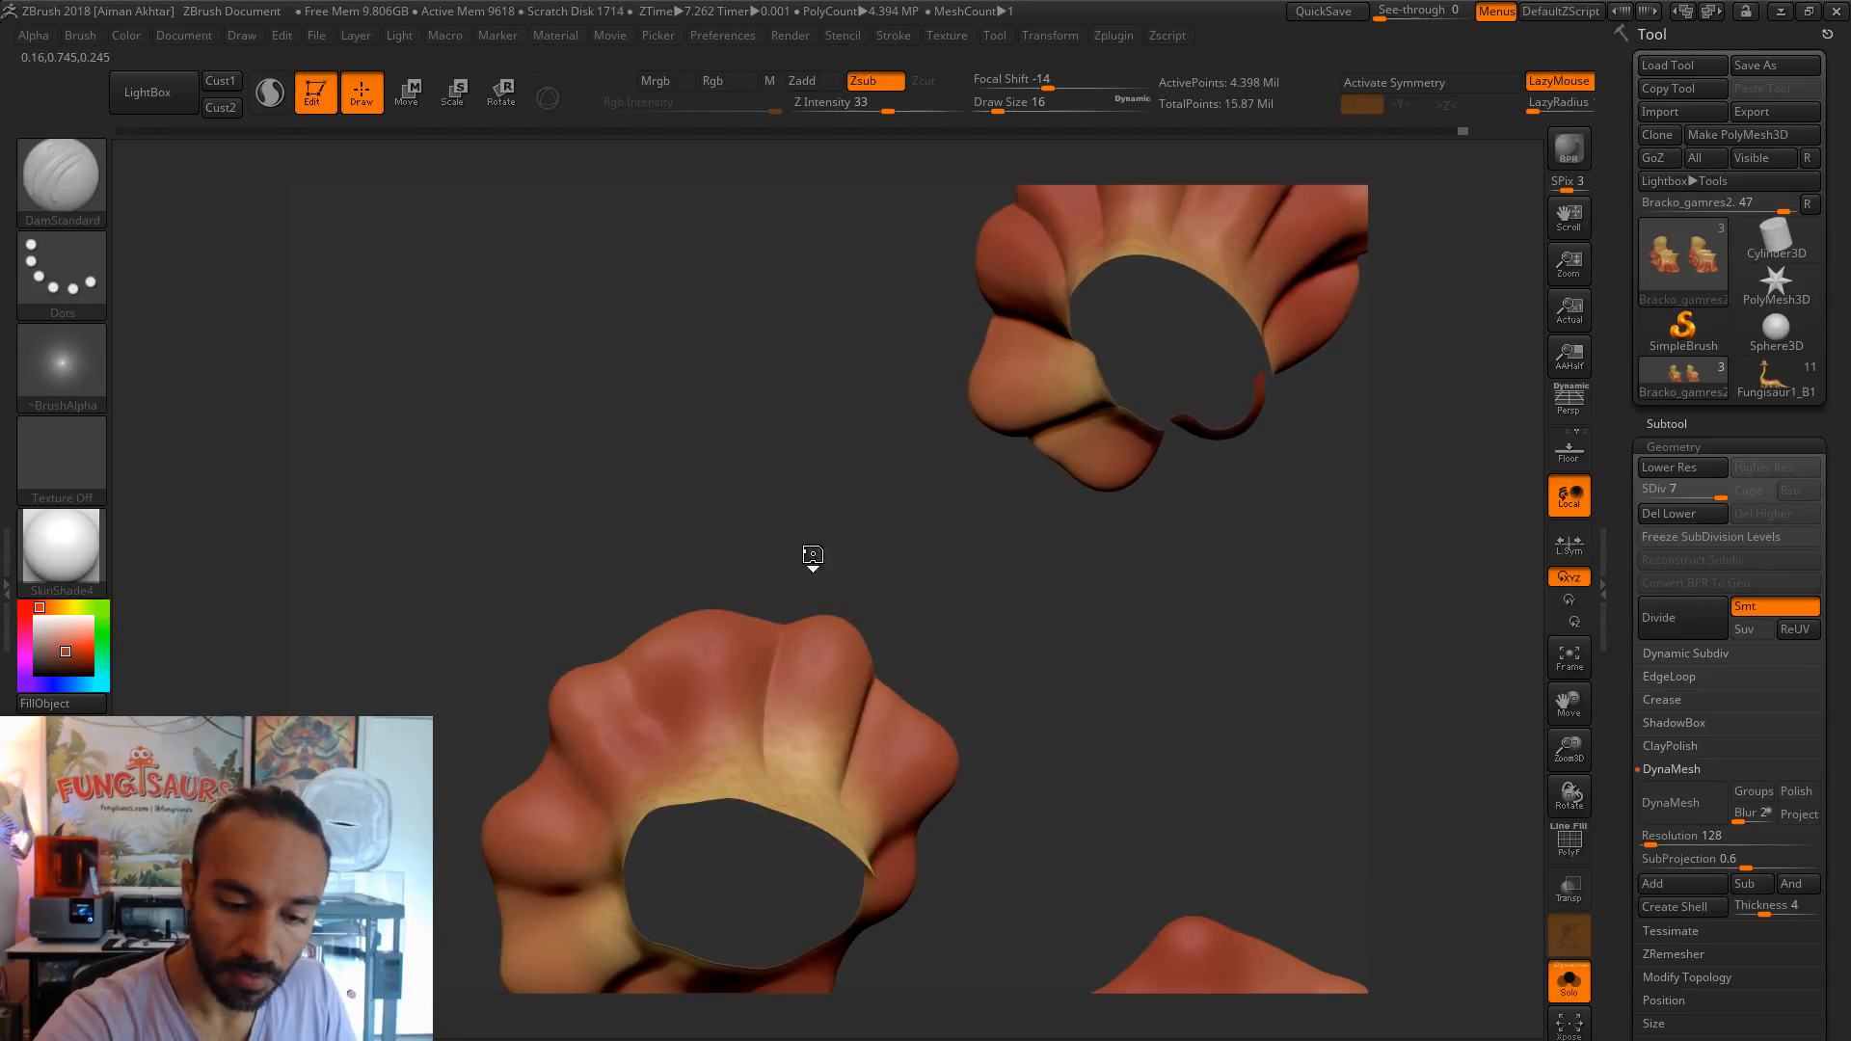
left_click_drag(678, 760, 646, 640)
left_click_drag(666, 768, 627, 648)
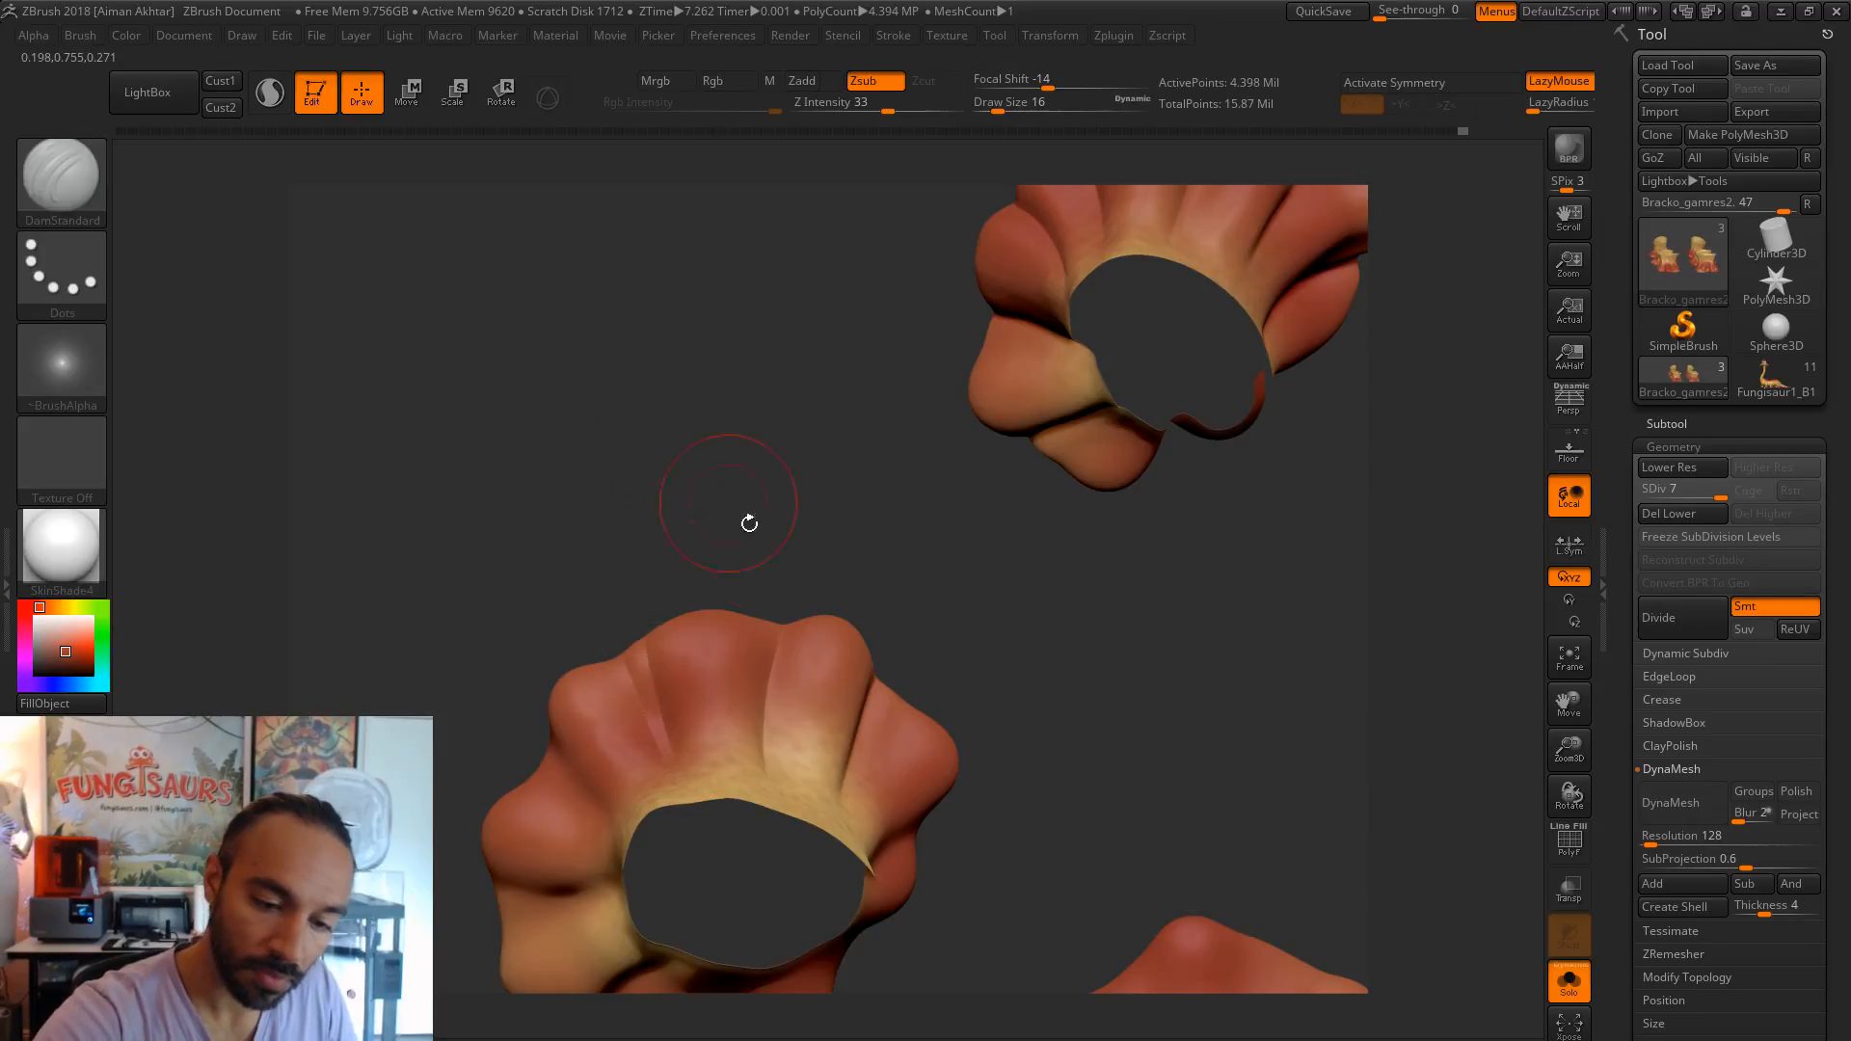
left_click_drag(674, 771, 650, 665, "shift")
- Carve creases between the side and rear toes of that foot, undoing and redrawing the one along its side
left_click_drag(778, 384, 675, 540, "alt")
left_click_drag(741, 737, 569, 767)
key("ctrl+z")
left_click_drag(736, 747, 631, 765)
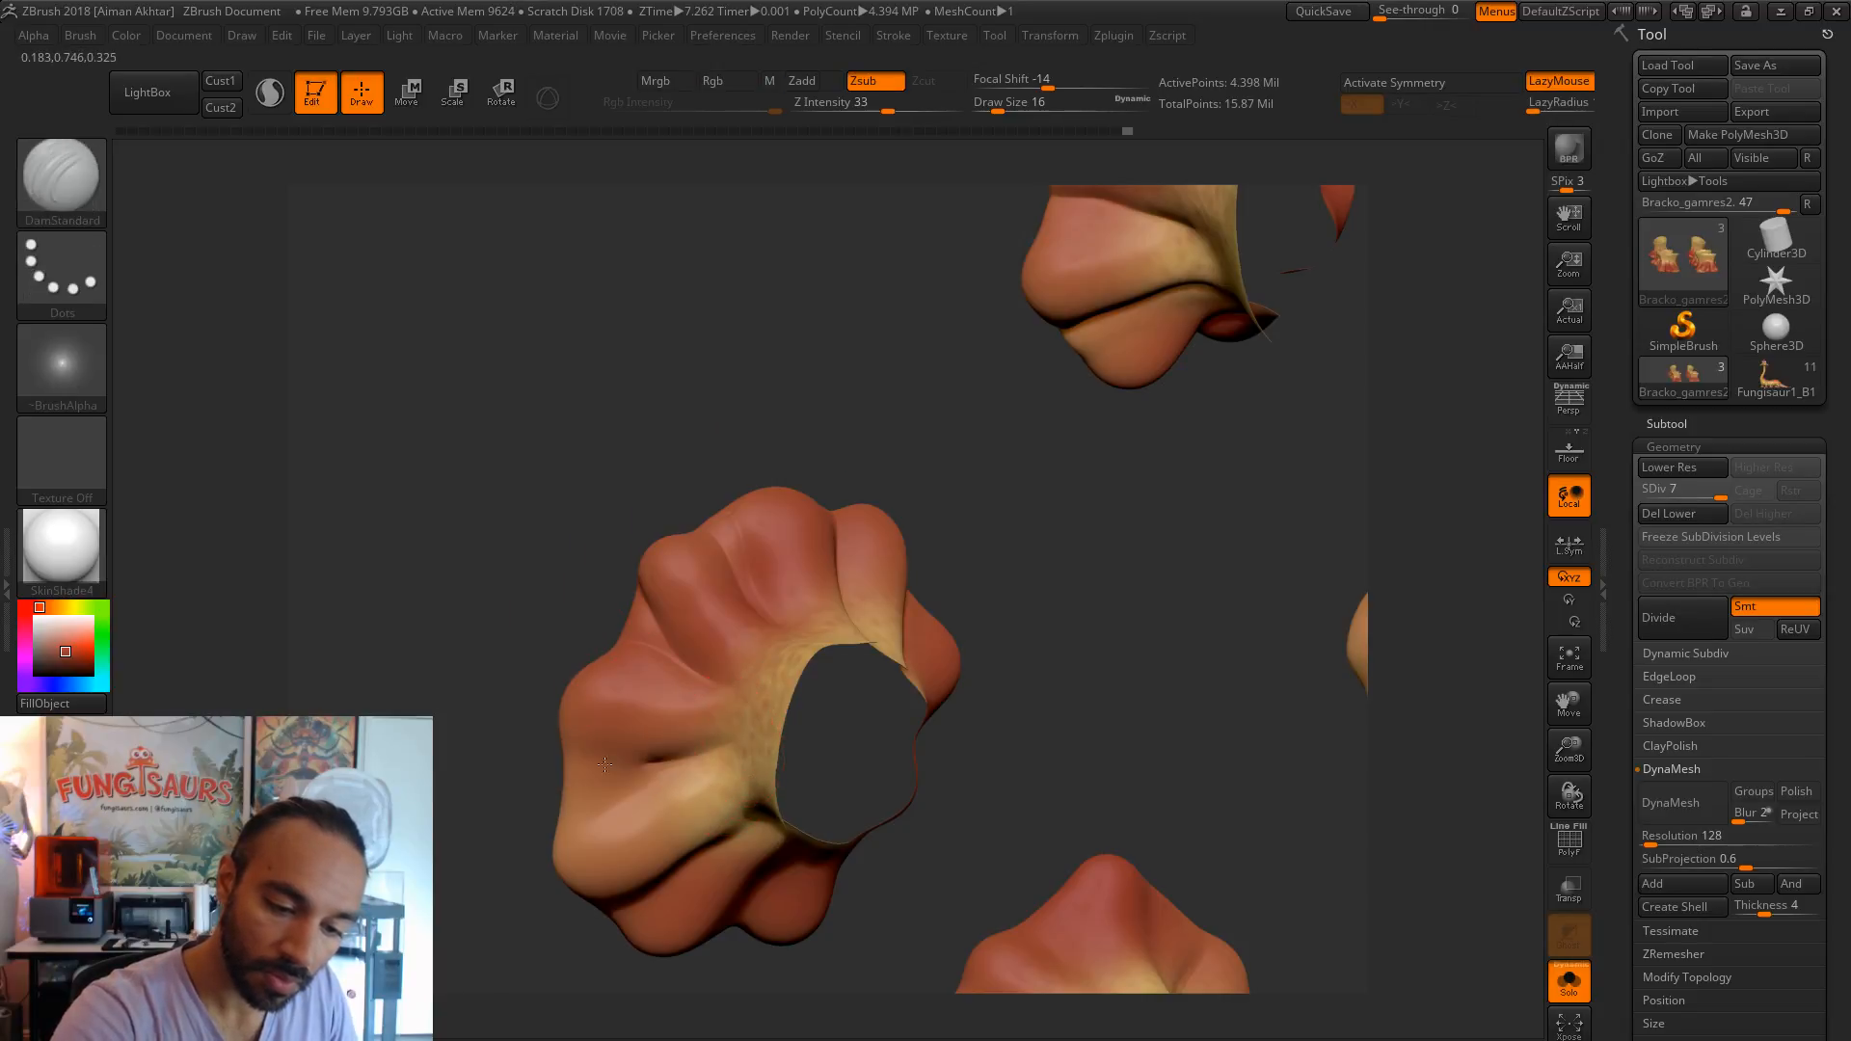
mouse_move(500, 930)
left_mouse_down()
mouse_move(1032, 627)
mouse_move(810, 867)
left_mouse_up()
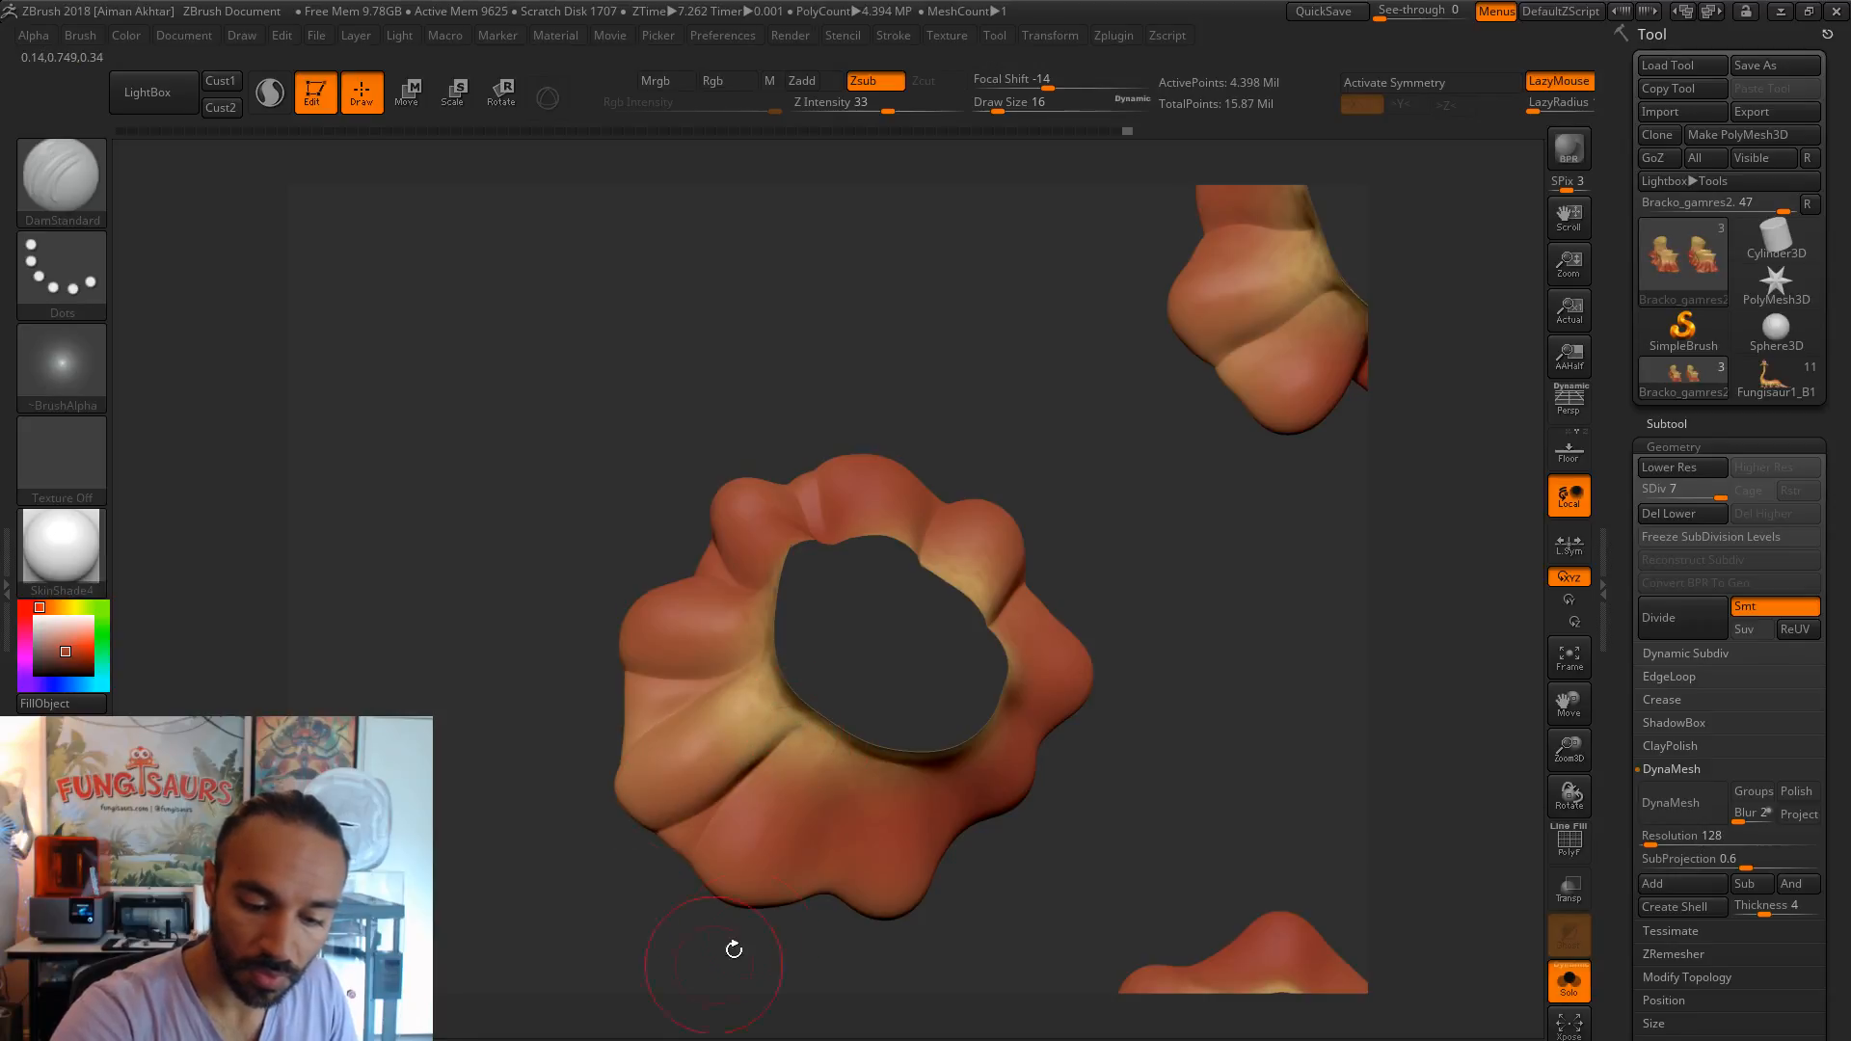
left_click_drag(853, 765, 785, 901)
- Carve DamStandard creases between the toes along one side of the next foot, from its ankle opening outward
left_click_drag(1062, 847, 1005, 632, "alt")
left_click_drag(1083, 553, 1129, 536)
left_click_drag(1256, 540, 1177, 690)
left_click_drag(1195, 809, 1221, 490, "alt")
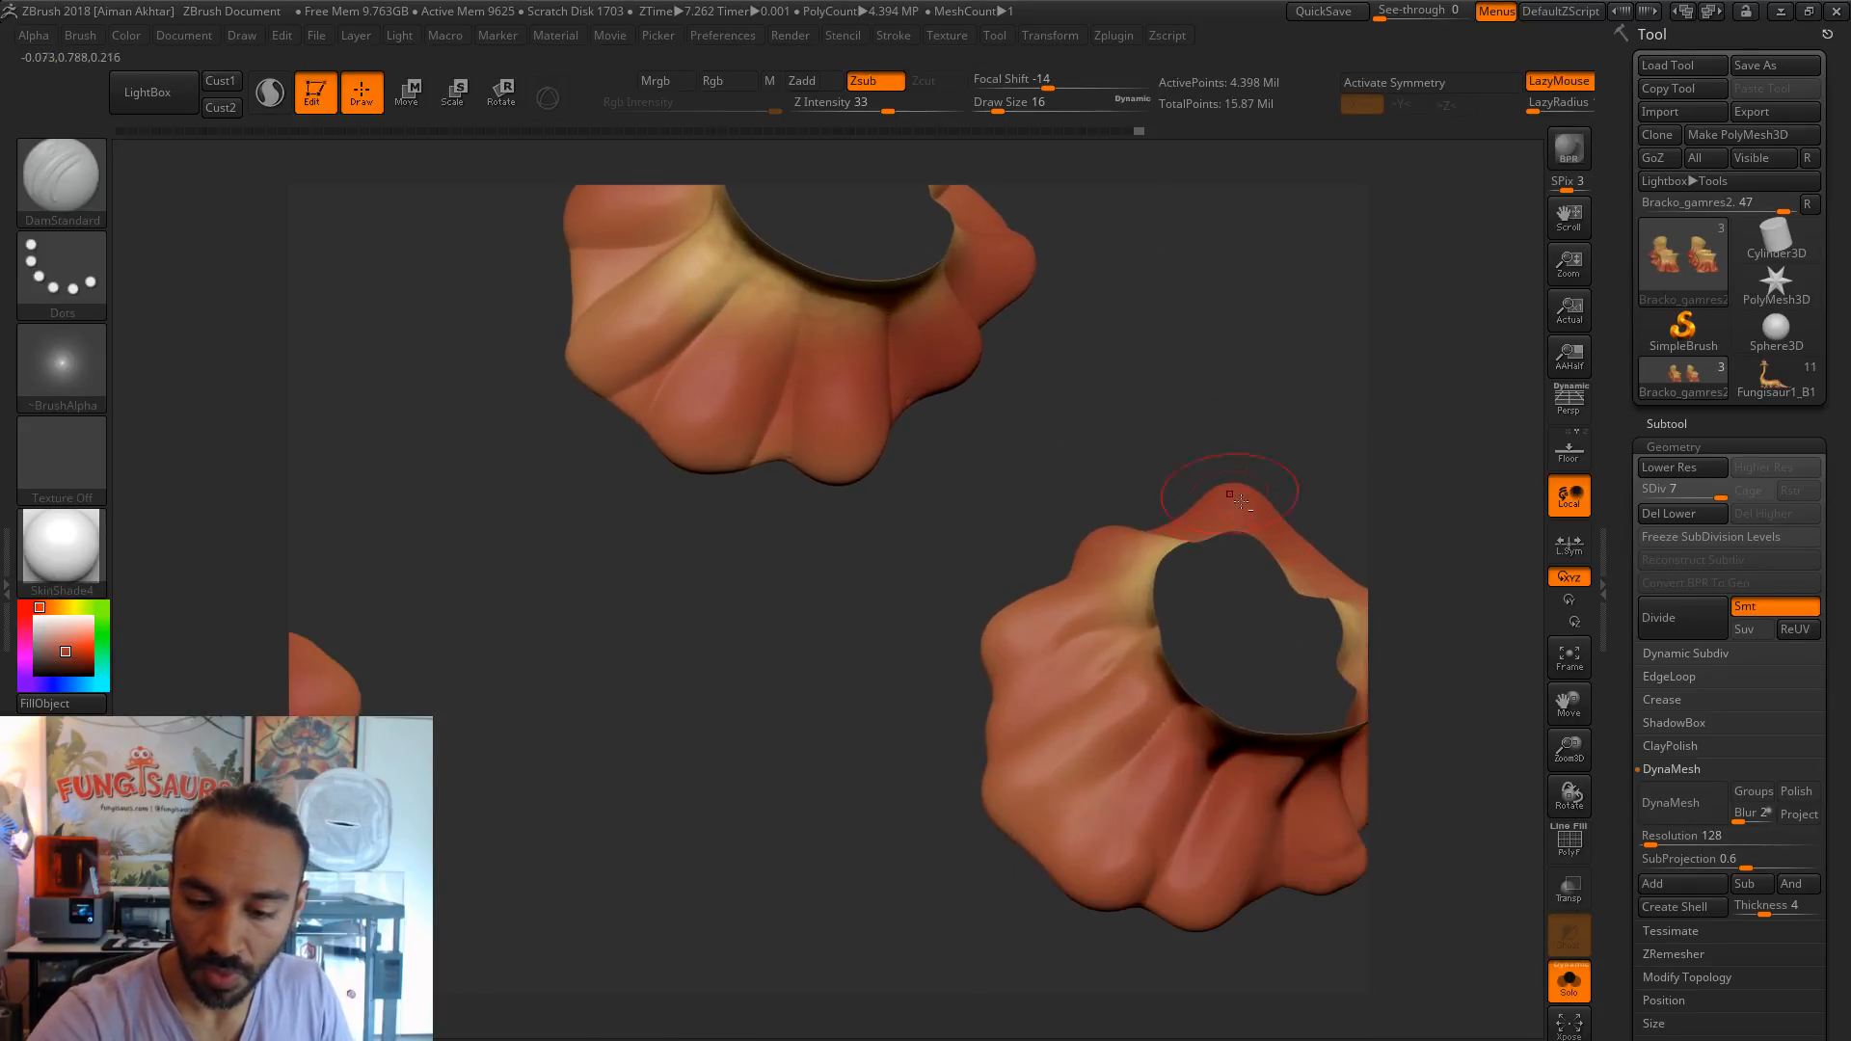
left_click_drag(1156, 723, 1037, 856)
left_click_drag(995, 916, 1084, 906)
left_click_drag(1165, 638, 919, 743)
right_click_drag(1097, 706, 1111, 653)
left_click_drag(1126, 668, 954, 790)
right_click_drag(1192, 606, 1198, 545)
left_click_drag(1182, 554, 983, 544)
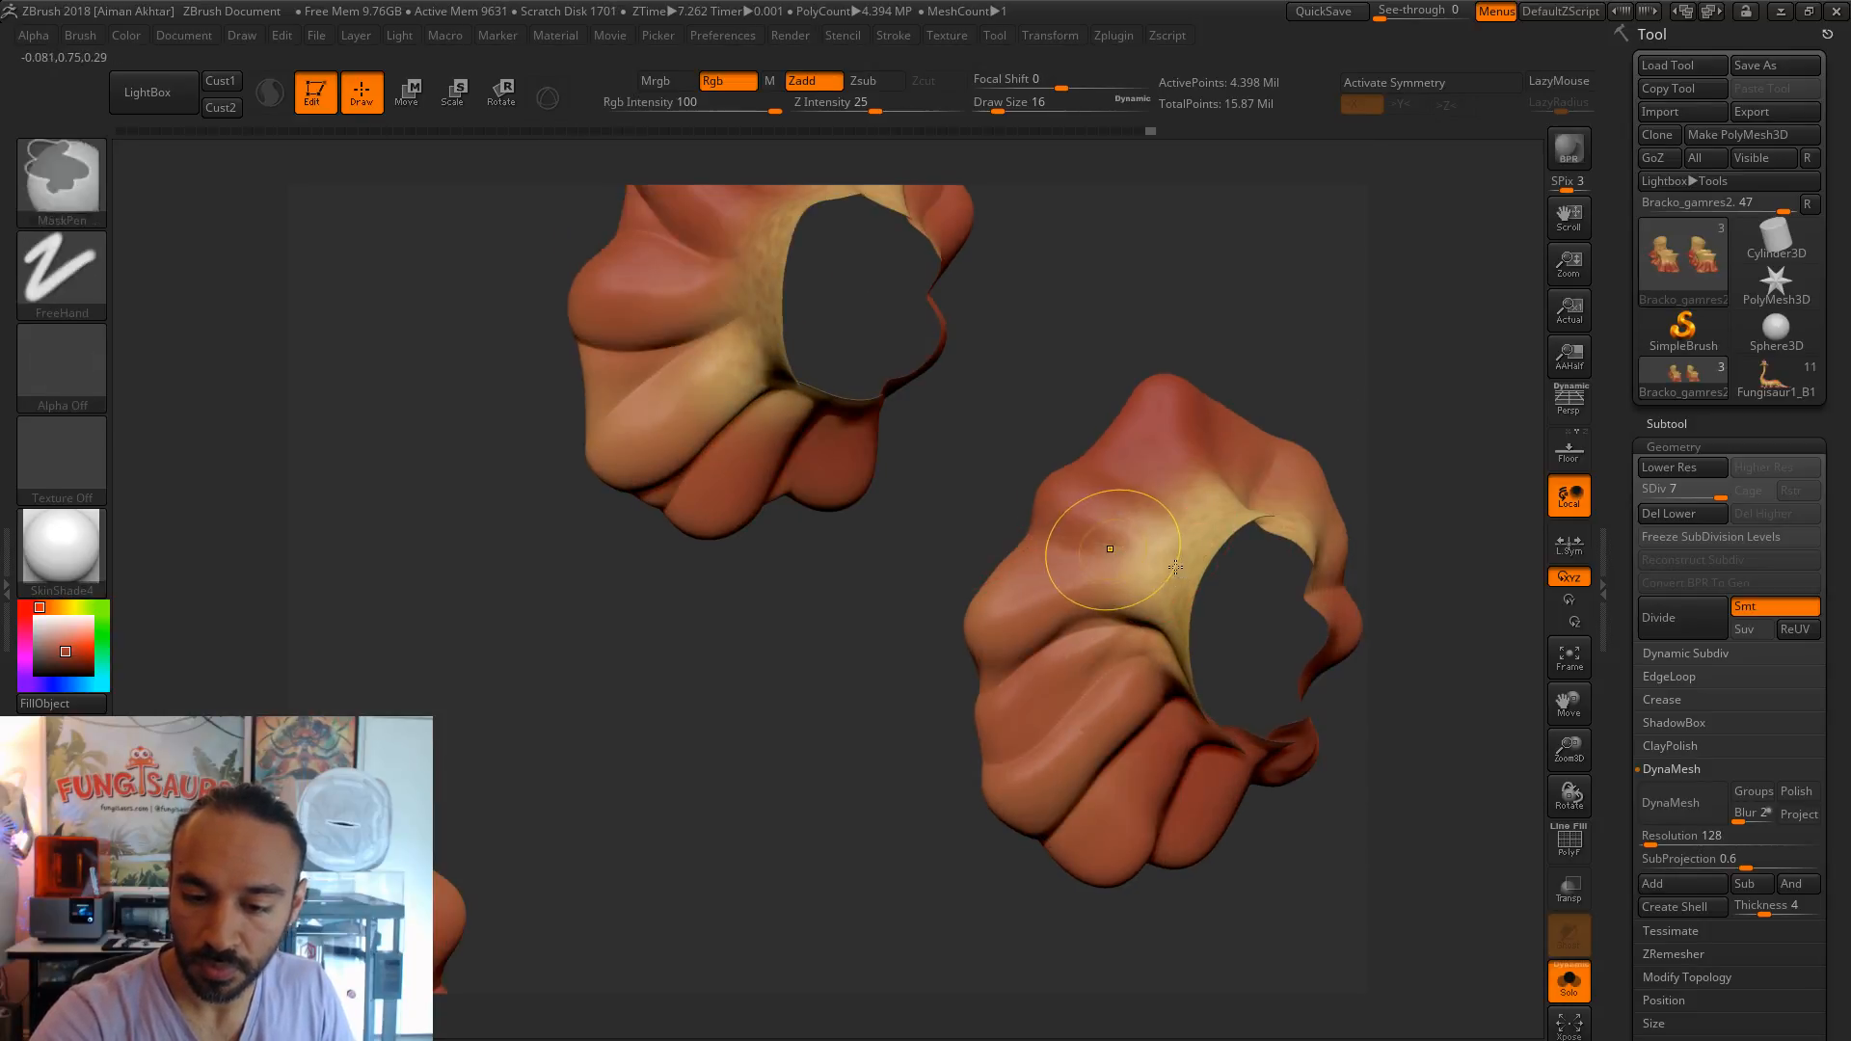
- Carve creases between the remaining toes all around that foot and blend them with the Smooth brush
left_click_drag(1086, 351, 1041, 446)
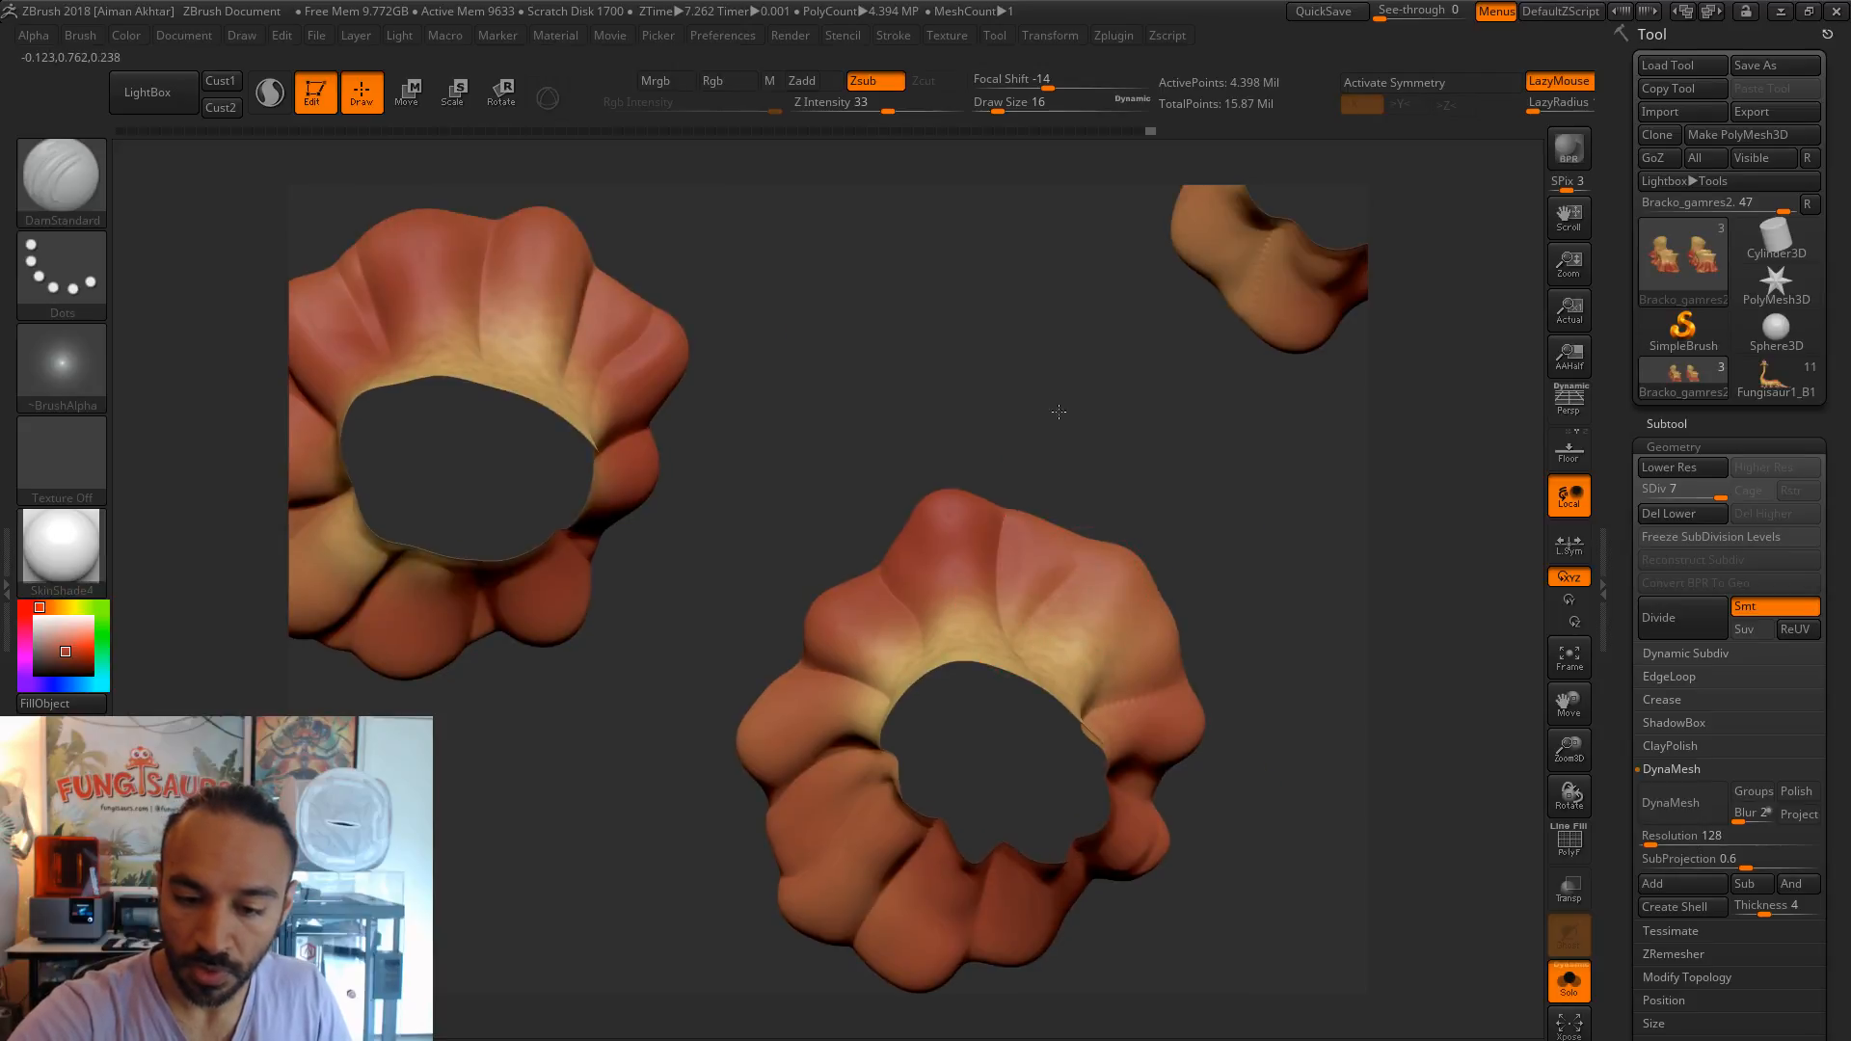
left_click_drag(1235, 529, 1089, 703)
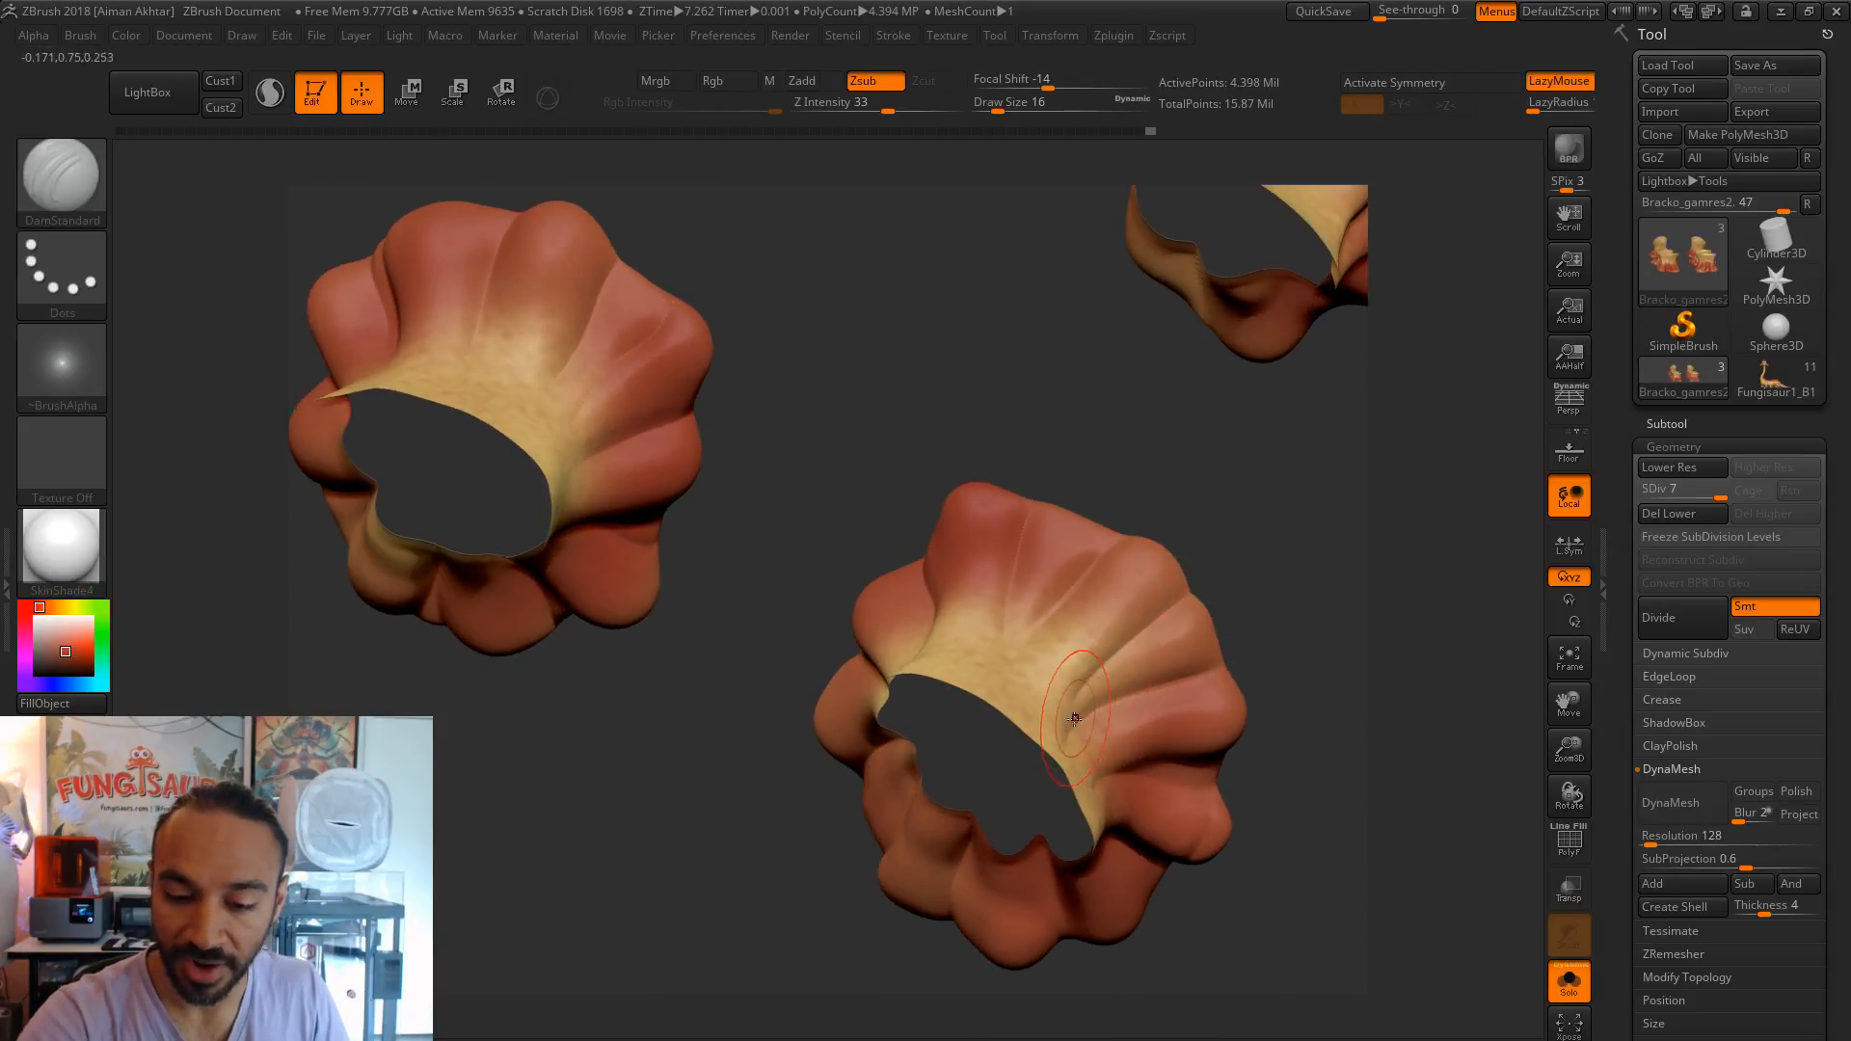
left_click_drag(1273, 546, 1274, 736)
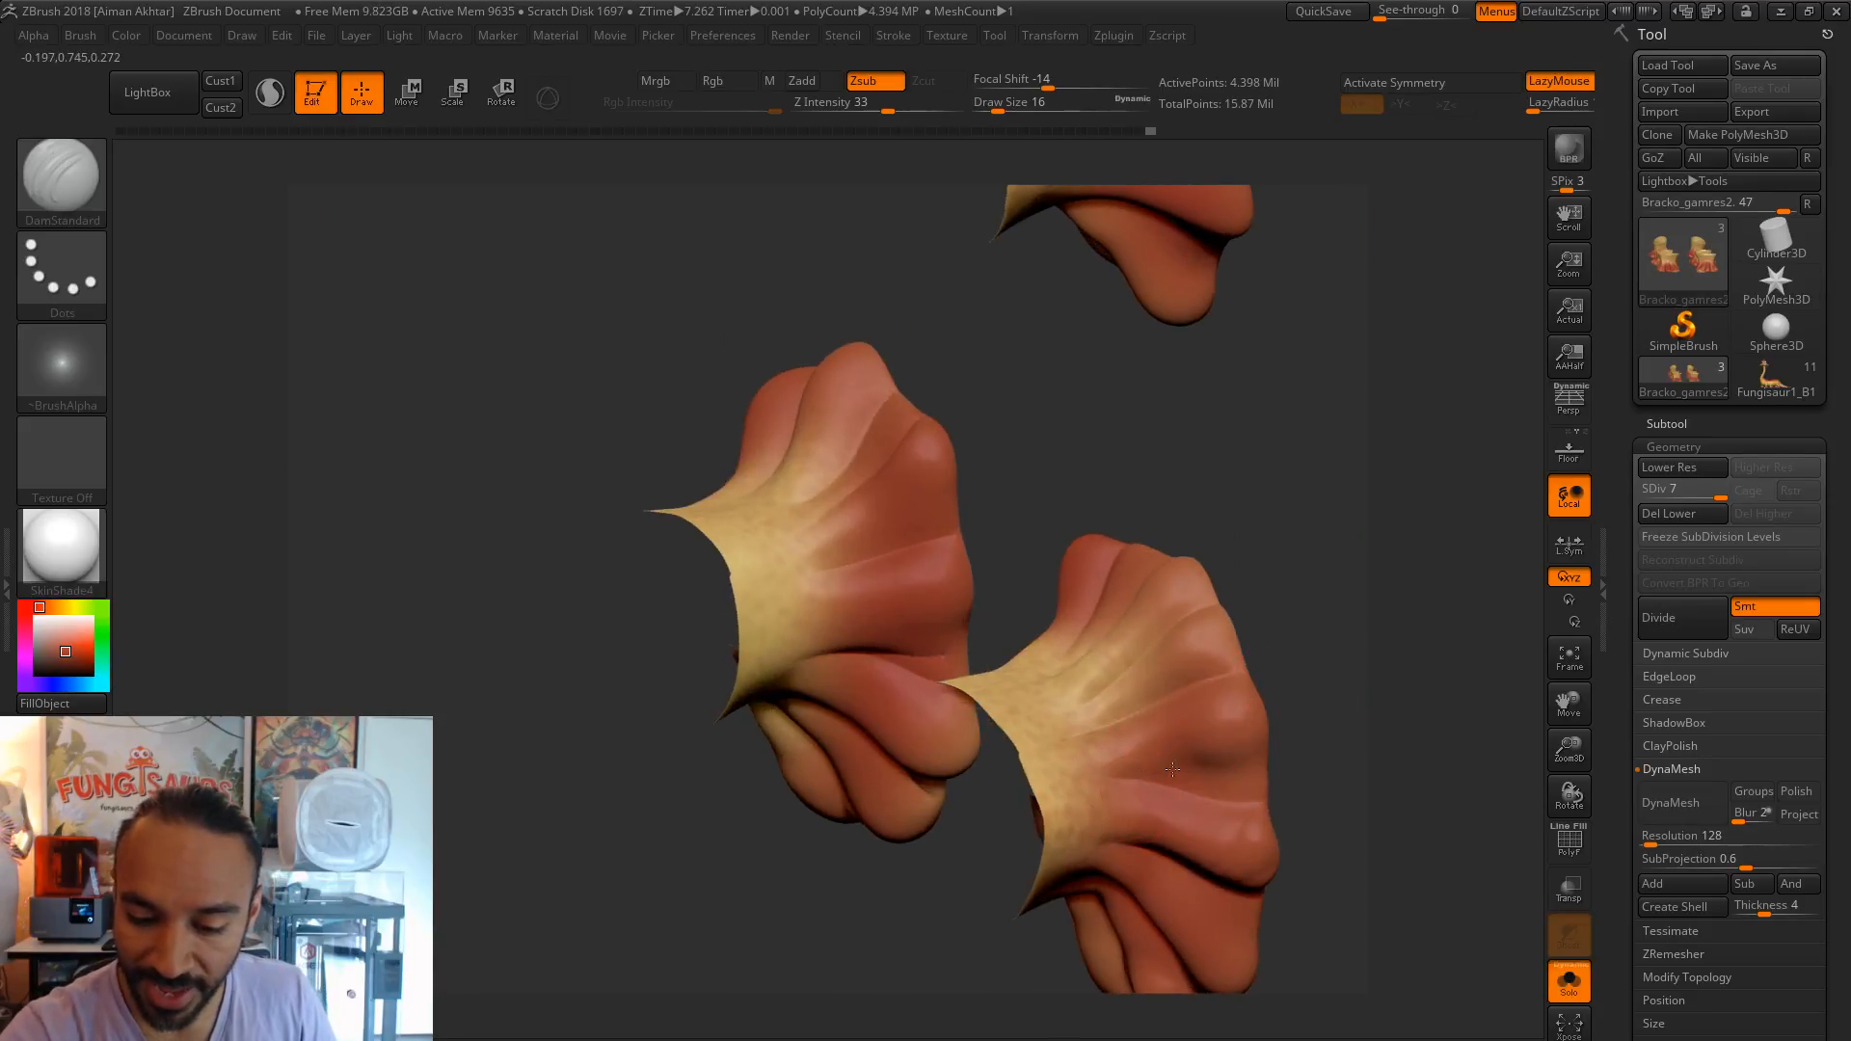
left_click_drag(1329, 521, 1051, 772)
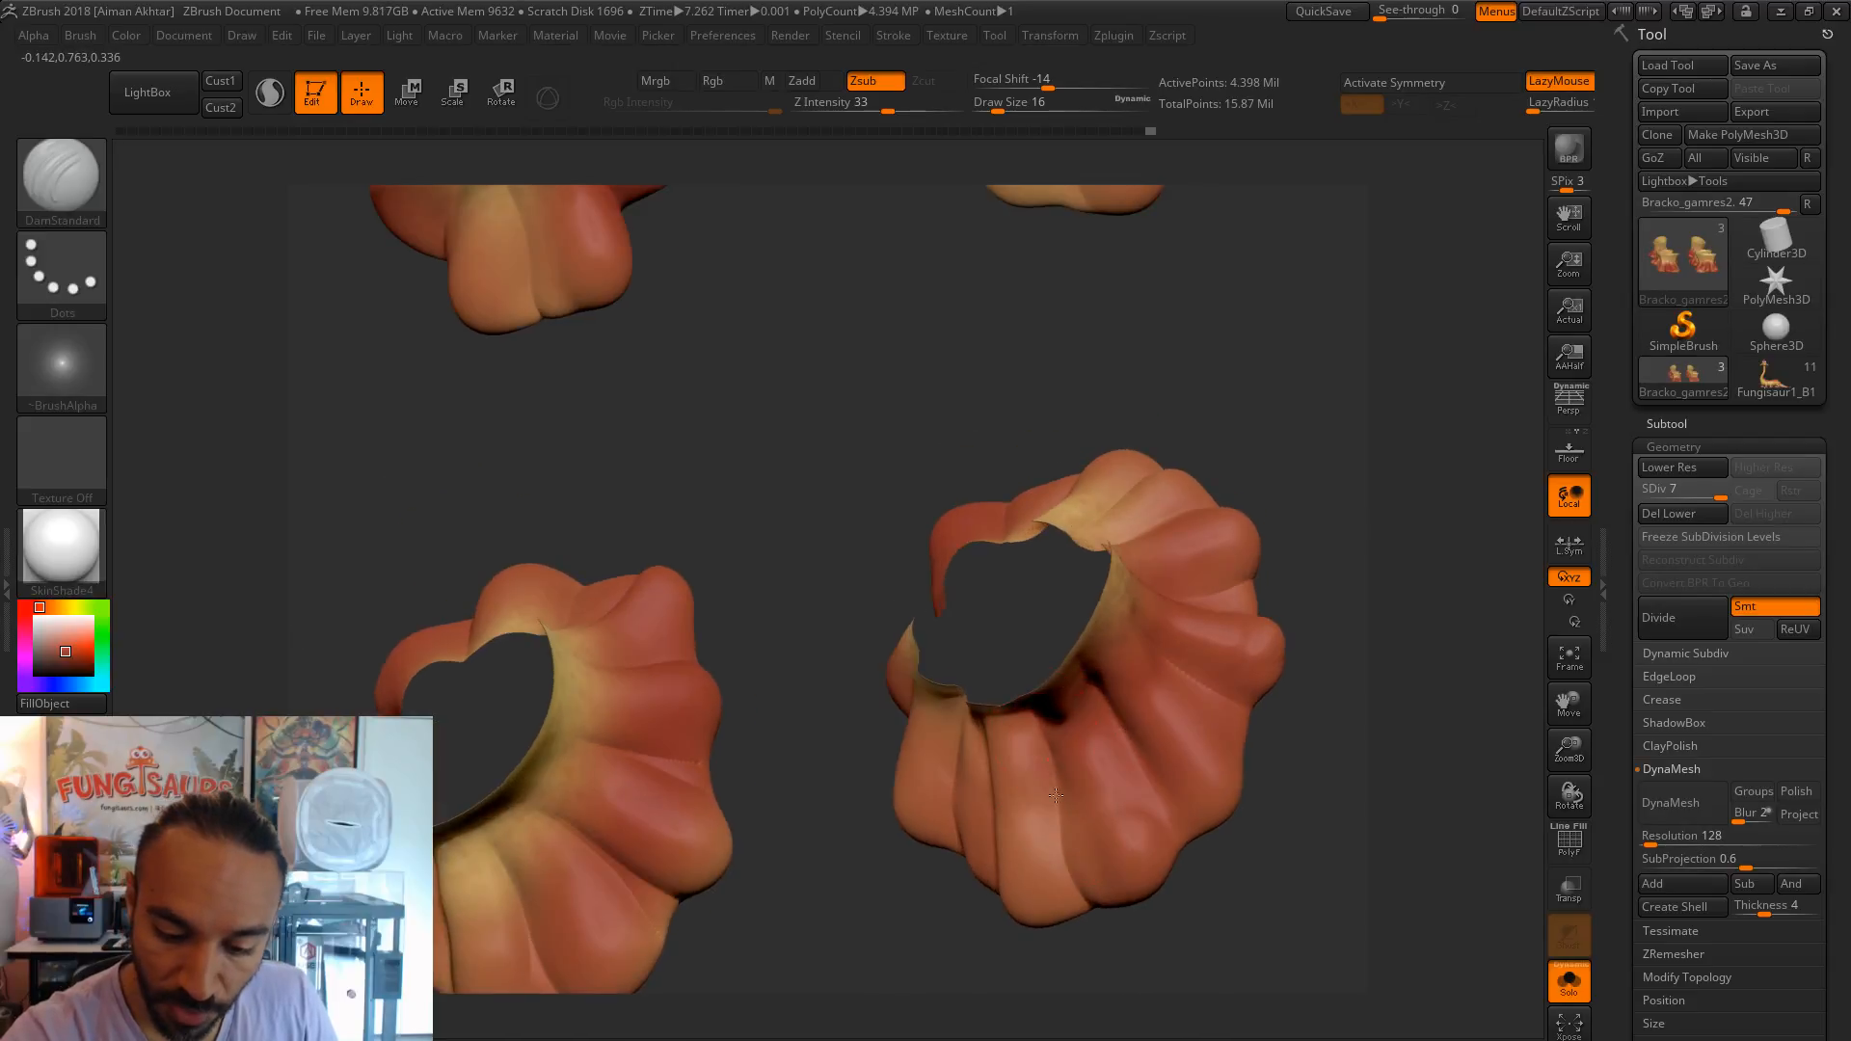
key("shift")
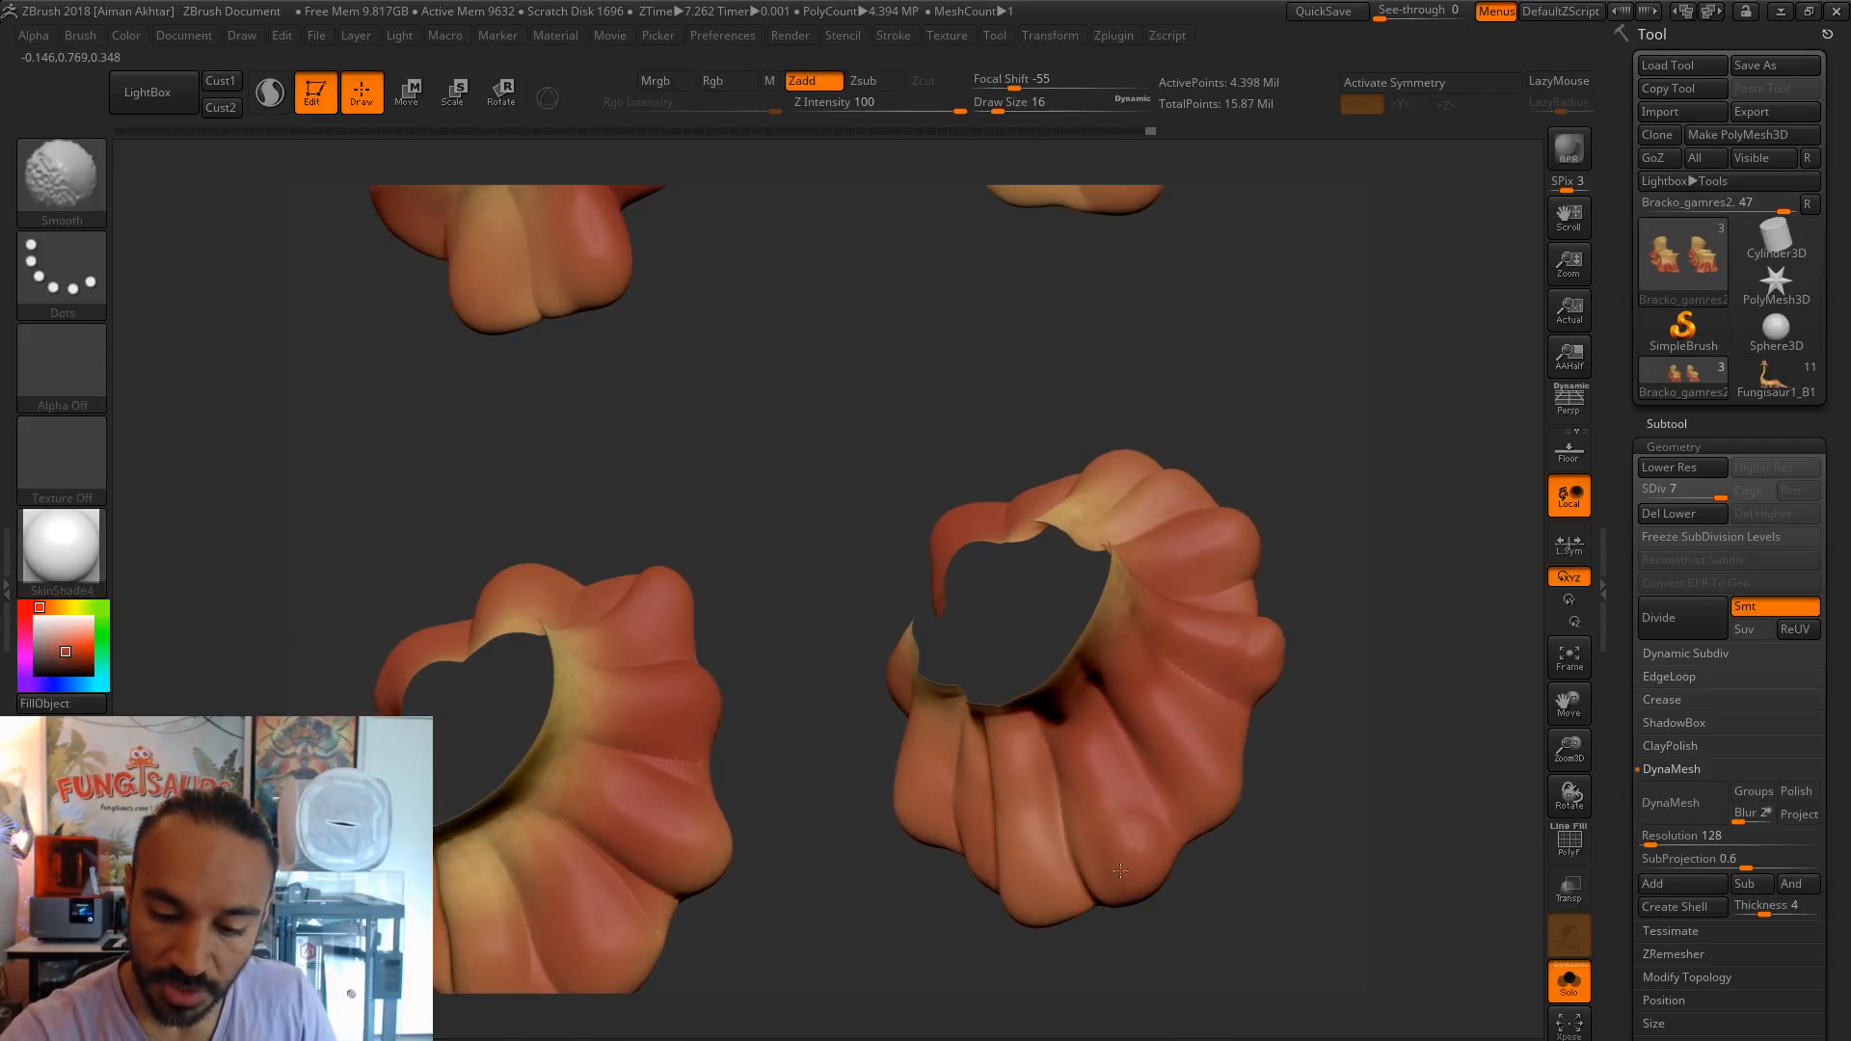
left_click_drag(1281, 844, 1195, 891)
- Refine and smooth the toe creases around the foot on the opposite side
left_click_drag(783, 933, 1106, 775, "alt")
mouse_move(952, 571)
left_mouse_down("shift")
mouse_move(987, 591)
mouse_move(953, 651)
left_mouse_up("shift")
mouse_move(882, 718)
left_mouse_down("shift")
mouse_move(892, 758)
mouse_move(725, 703)
left_mouse_up("shift")
mouse_move(831, 886)
left_mouse_down()
mouse_move(882, 873)
mouse_move(622, 735)
left_mouse_up()
key("shift")
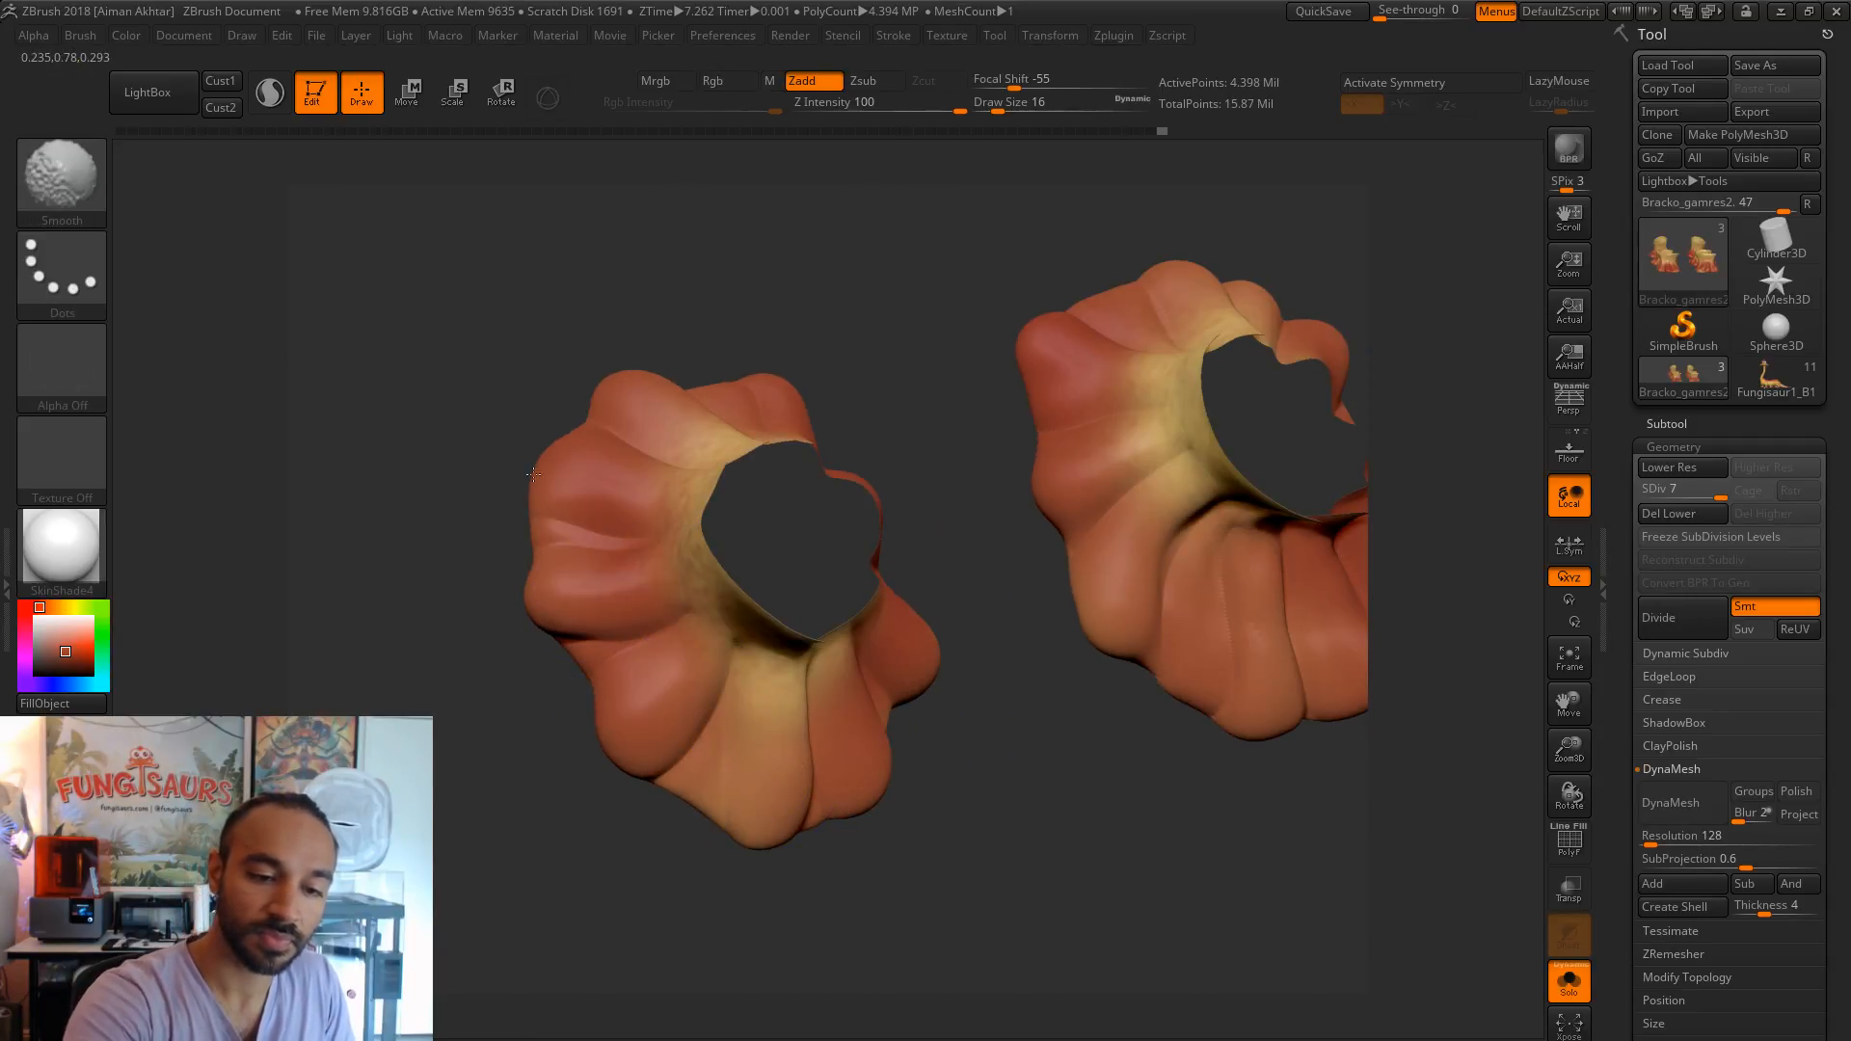
- Carve DamStandard creases at draw size 16 between the rear and side toes of the opposite hind foot
mouse_move(956, 191)
left_mouse_down("alt")
mouse_move(938, 566)
mouse_move(922, 574)
mouse_move(938, 566)
left_mouse_up("alt")
mouse_move(1016, 474)
left_mouse_down()
mouse_move(1184, 682)
mouse_move(1145, 702)
mouse_move(1133, 644)
left_mouse_up()
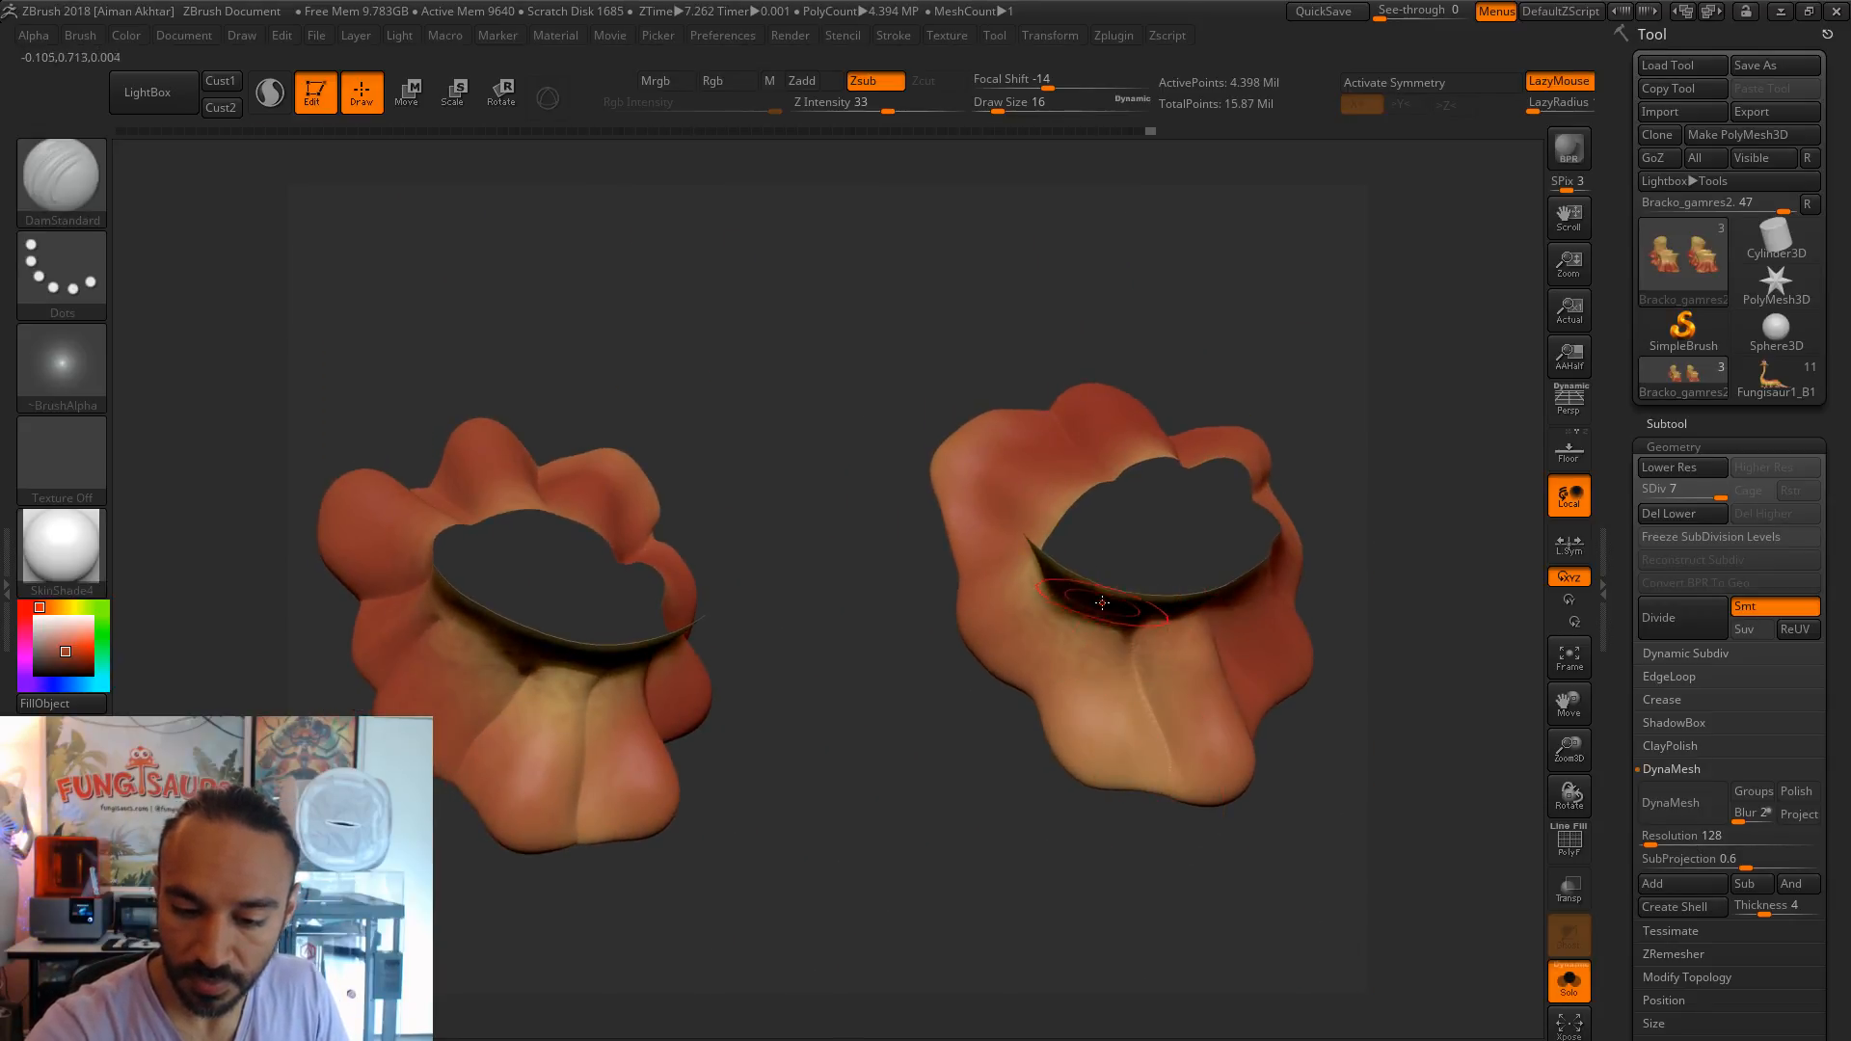
left_click_drag(1361, 516, 1079, 601)
left_click_drag(1004, 797, 748, 661)
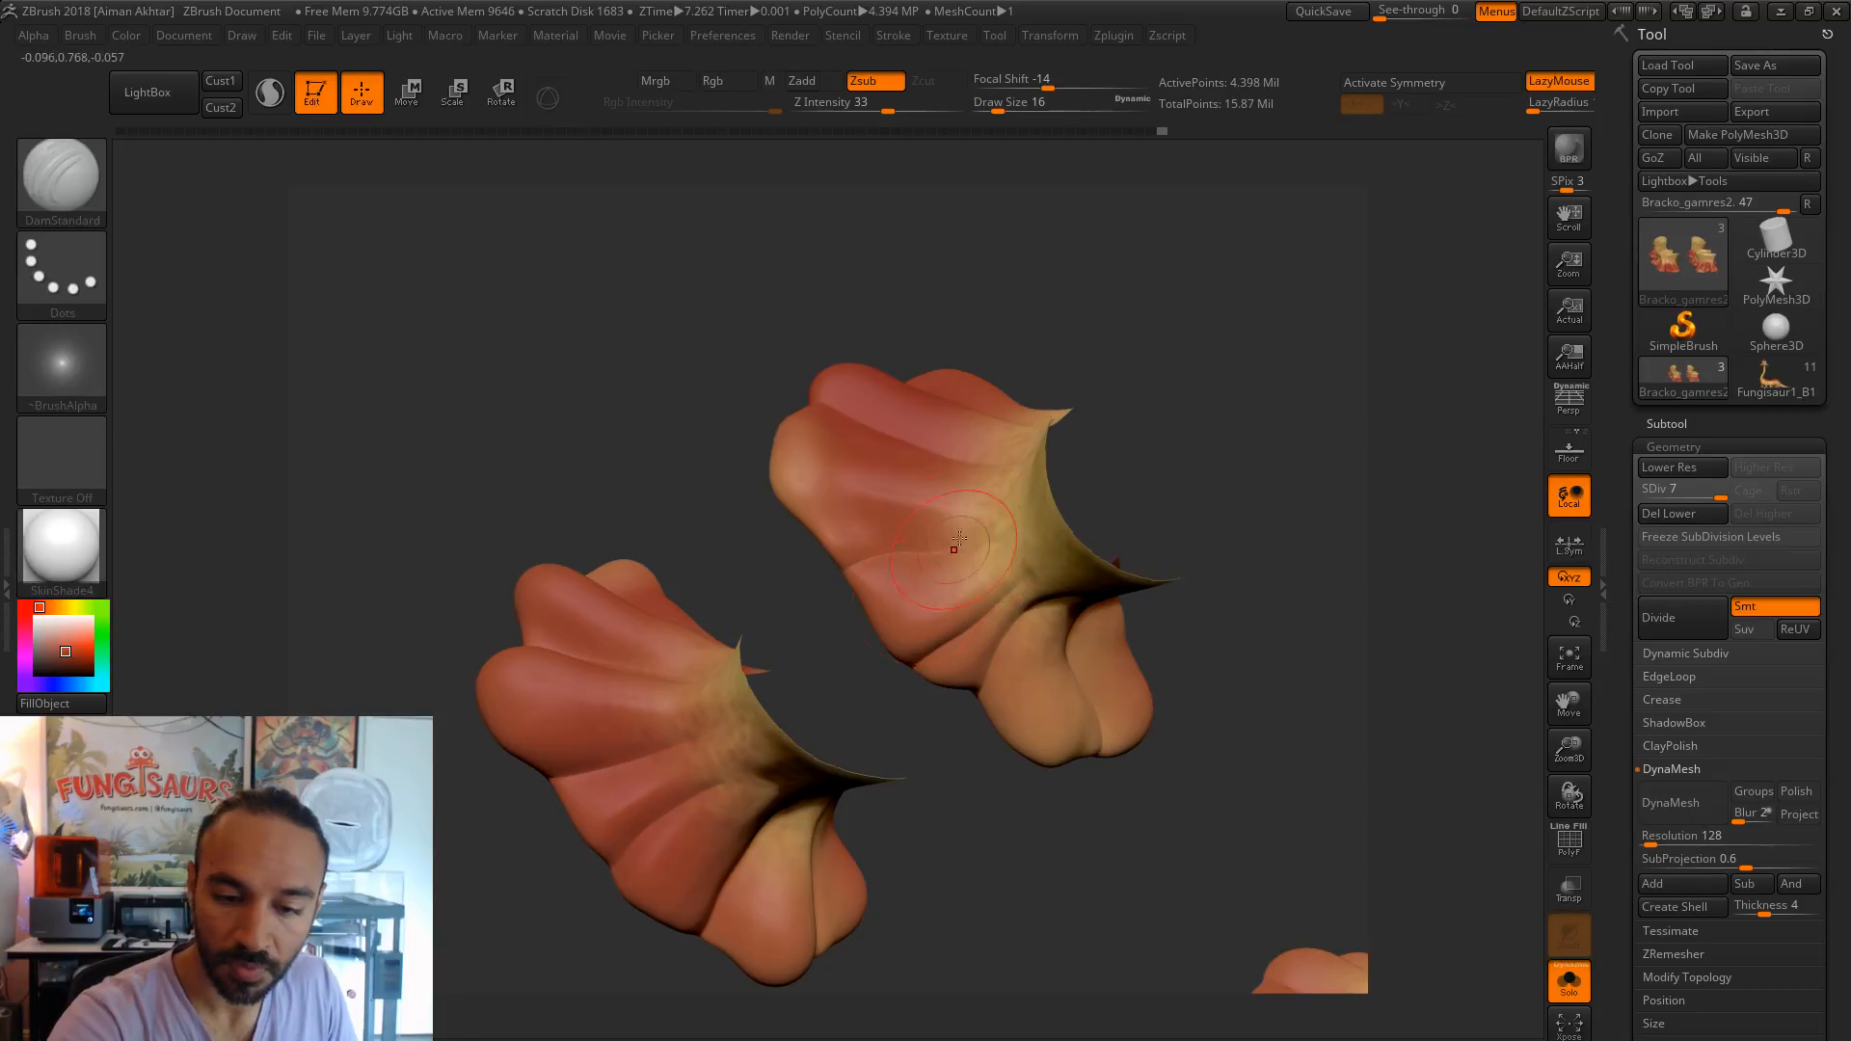
left_click_drag(1158, 418, 1090, 401)
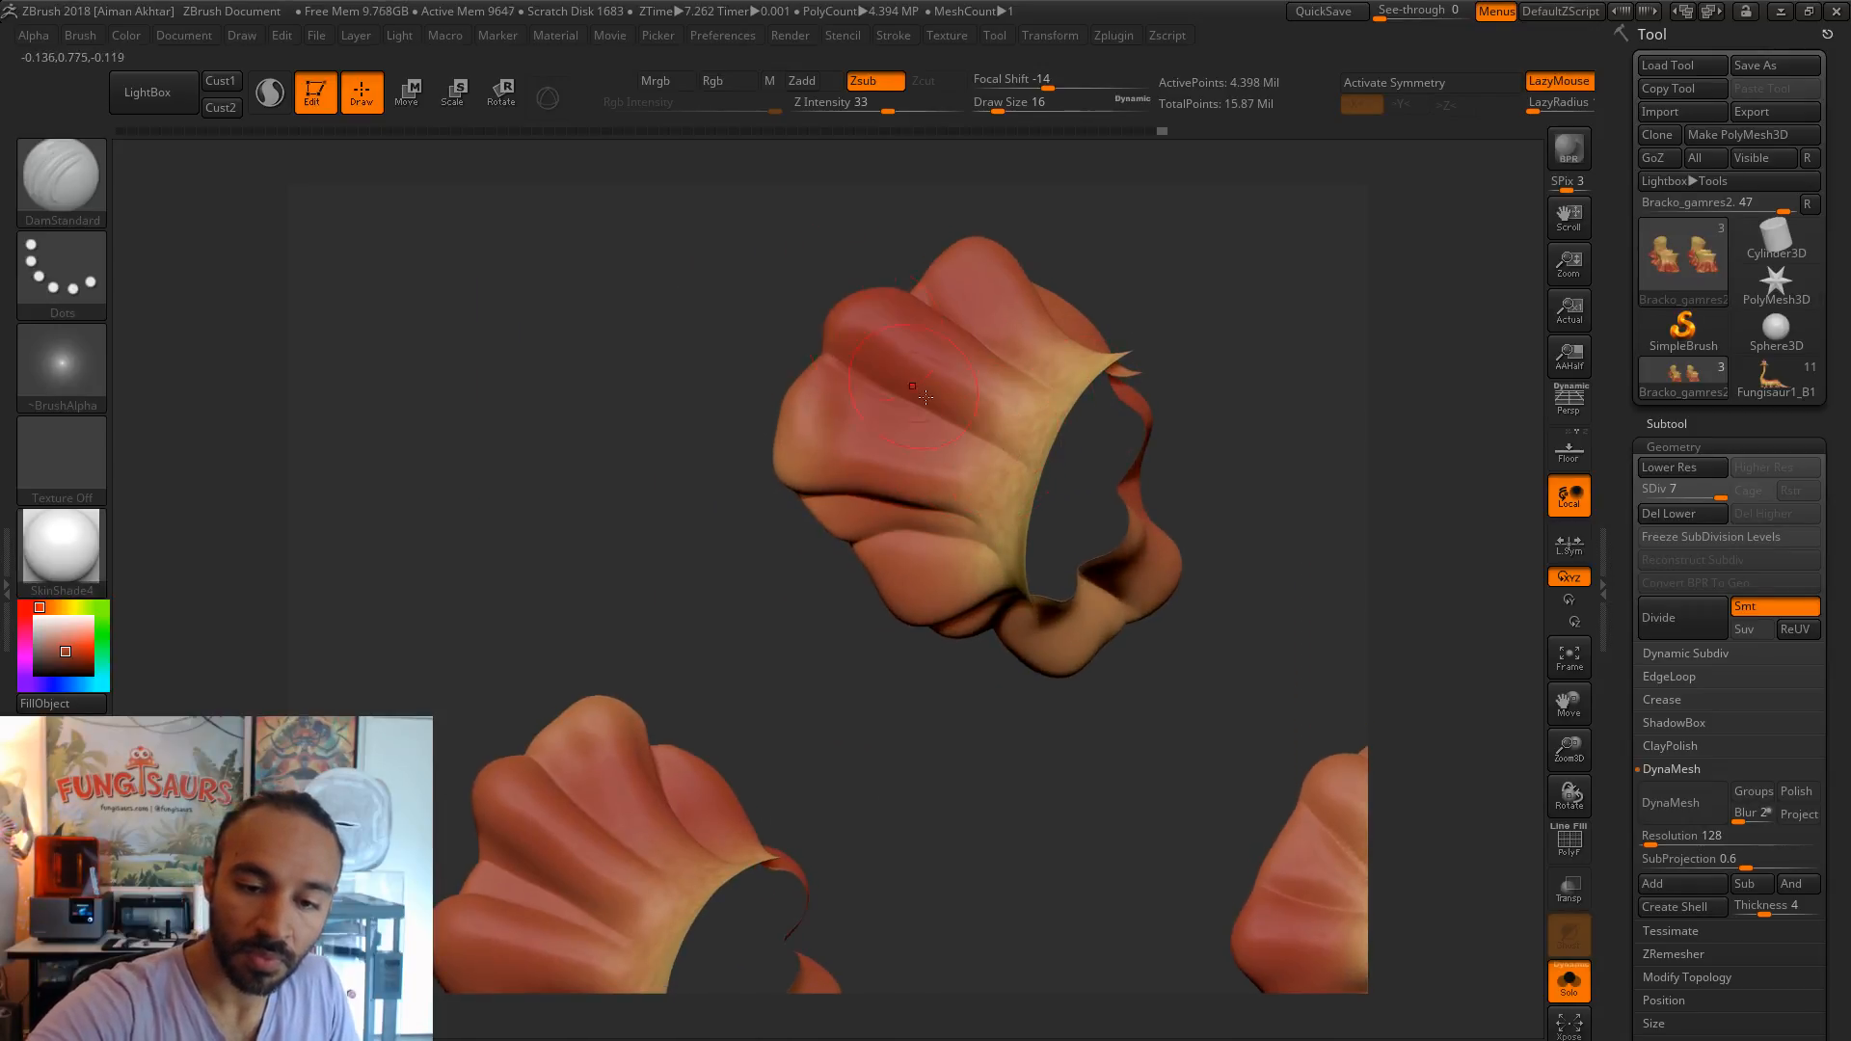
- Carve the last creases around the other toes of this hind foot and smooth their edges
key("shift")
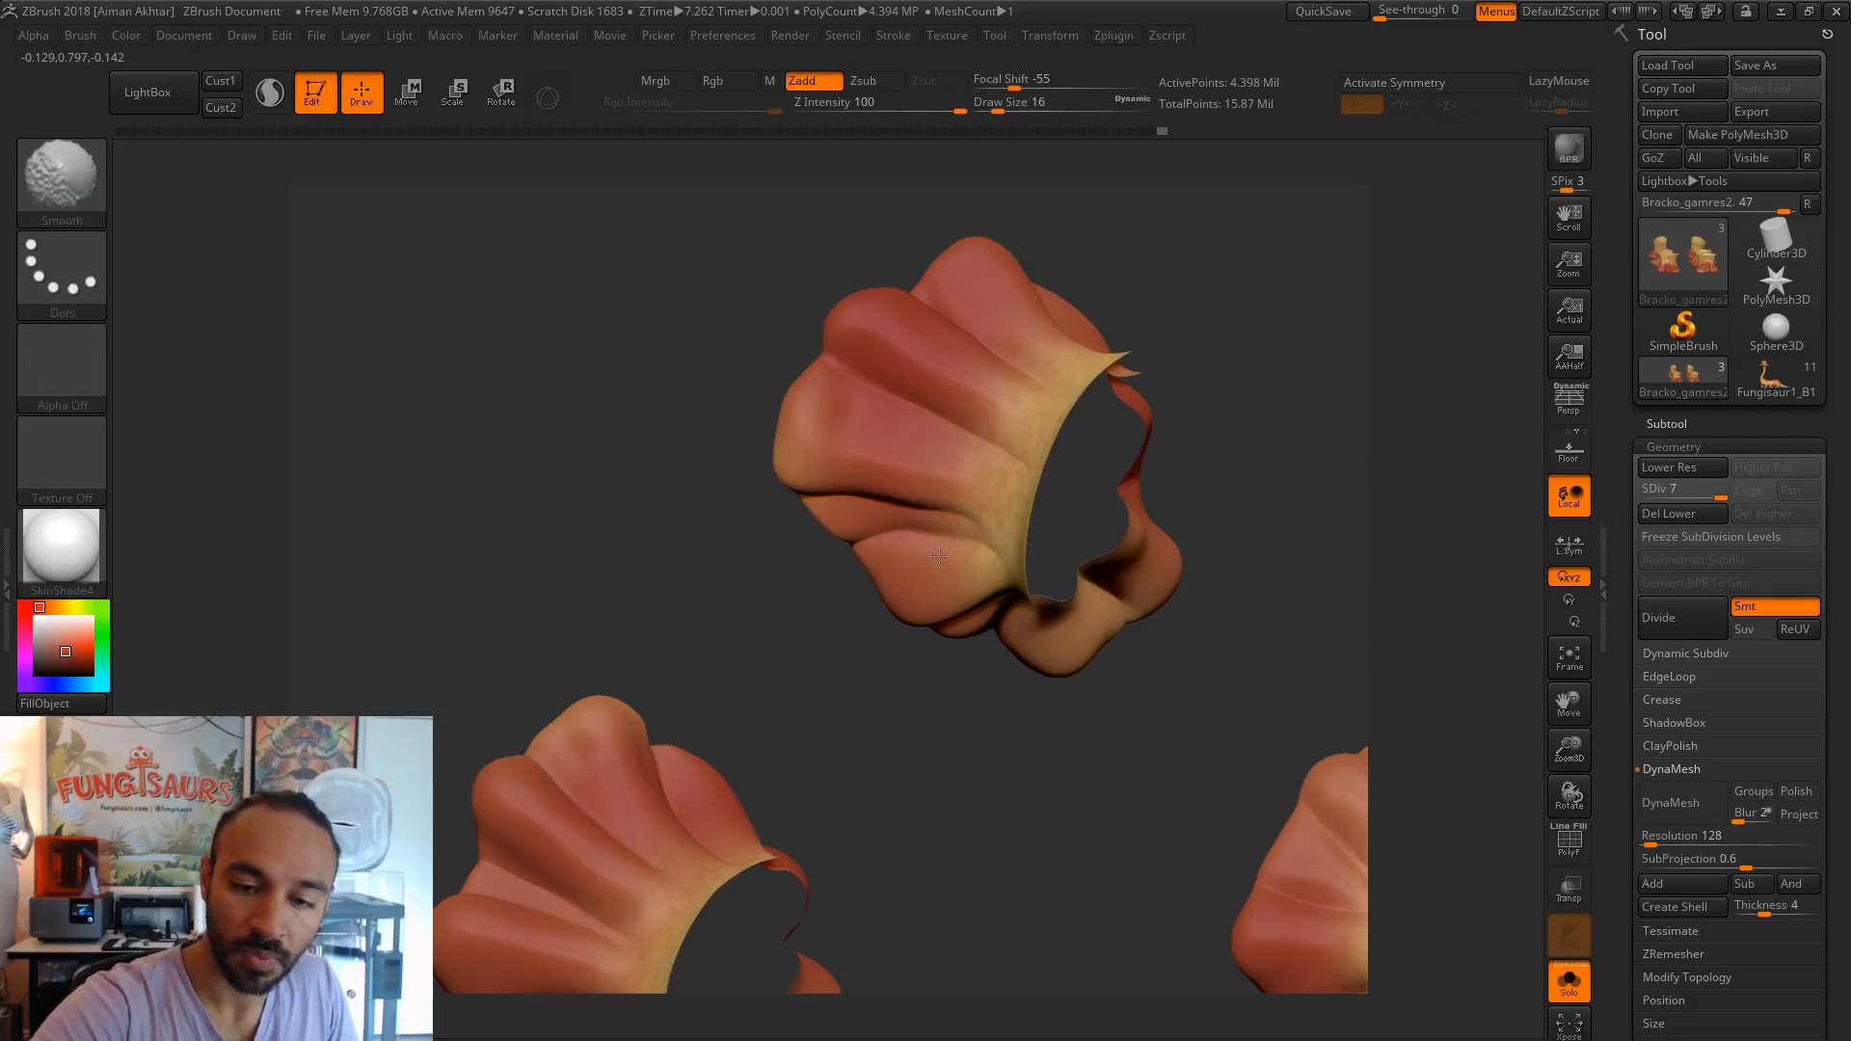
left_click_drag(1189, 240, 987, 262)
left_click_drag(1177, 276, 875, 198)
key("shift")
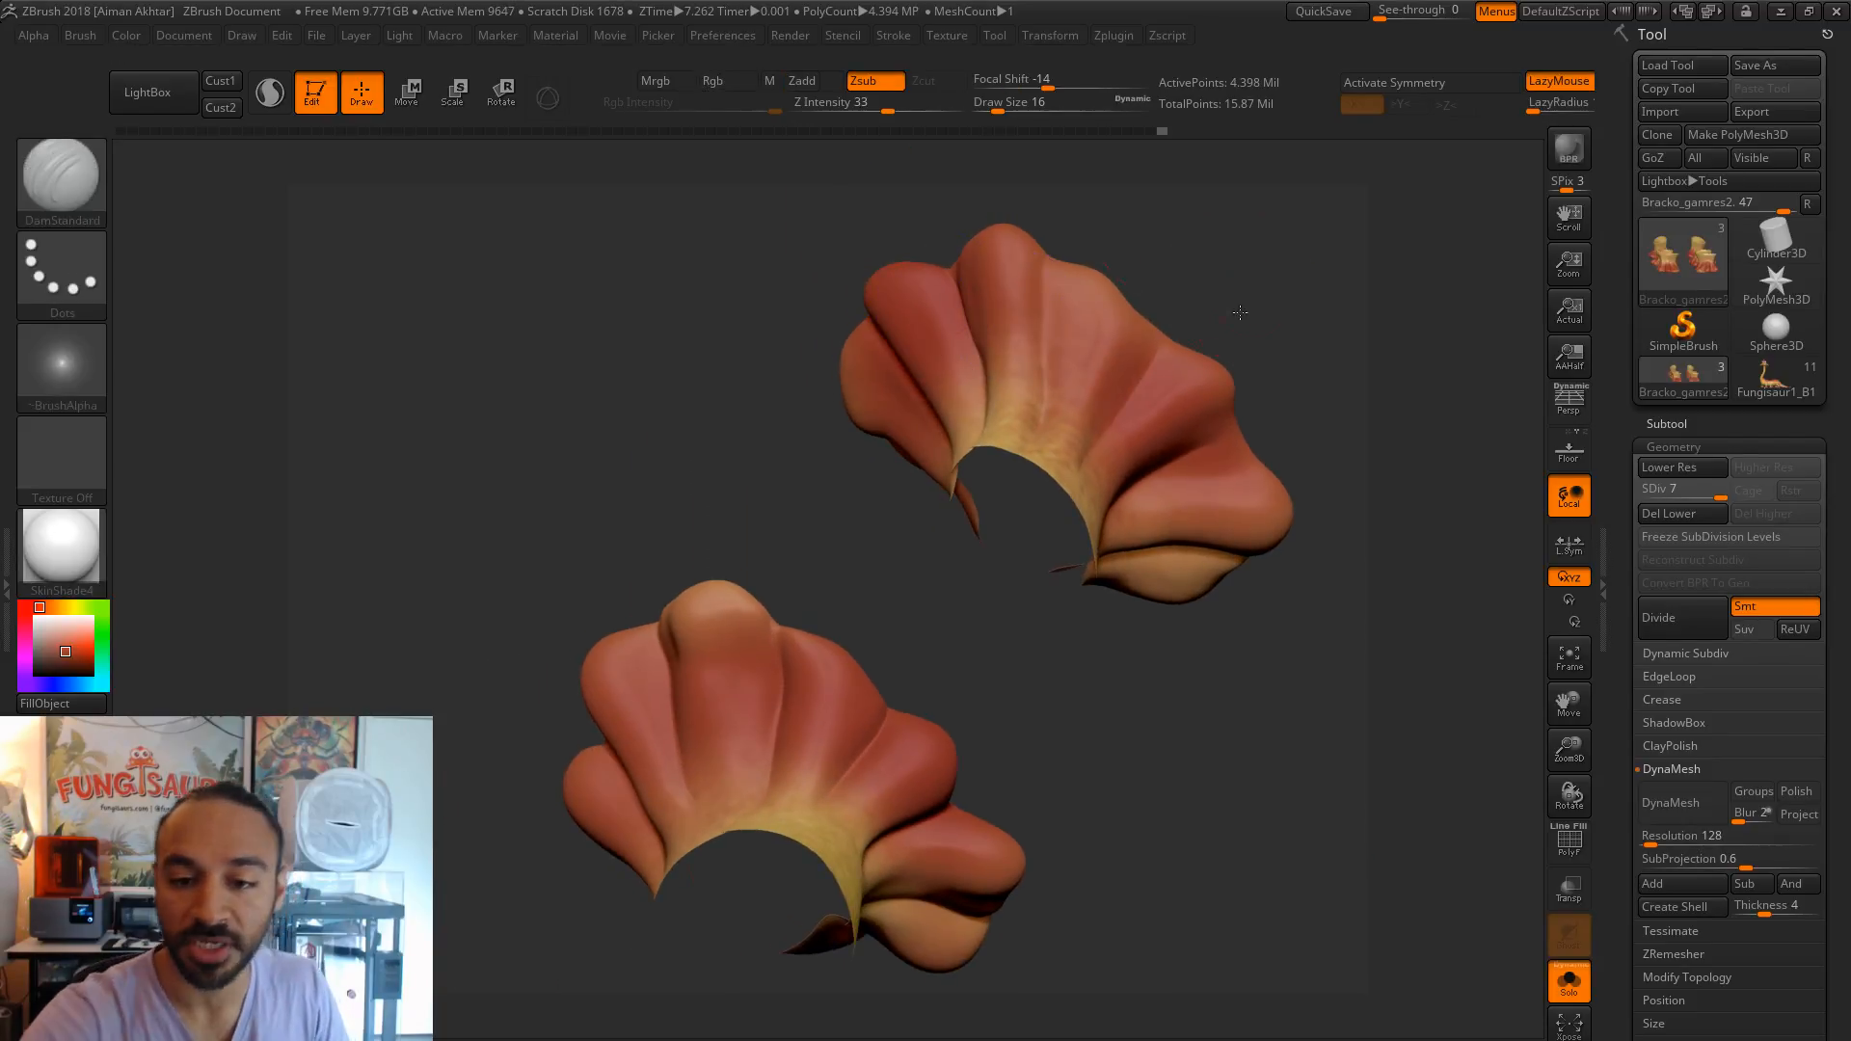
left_click_drag(1241, 312, 1102, 349)
key("shift")
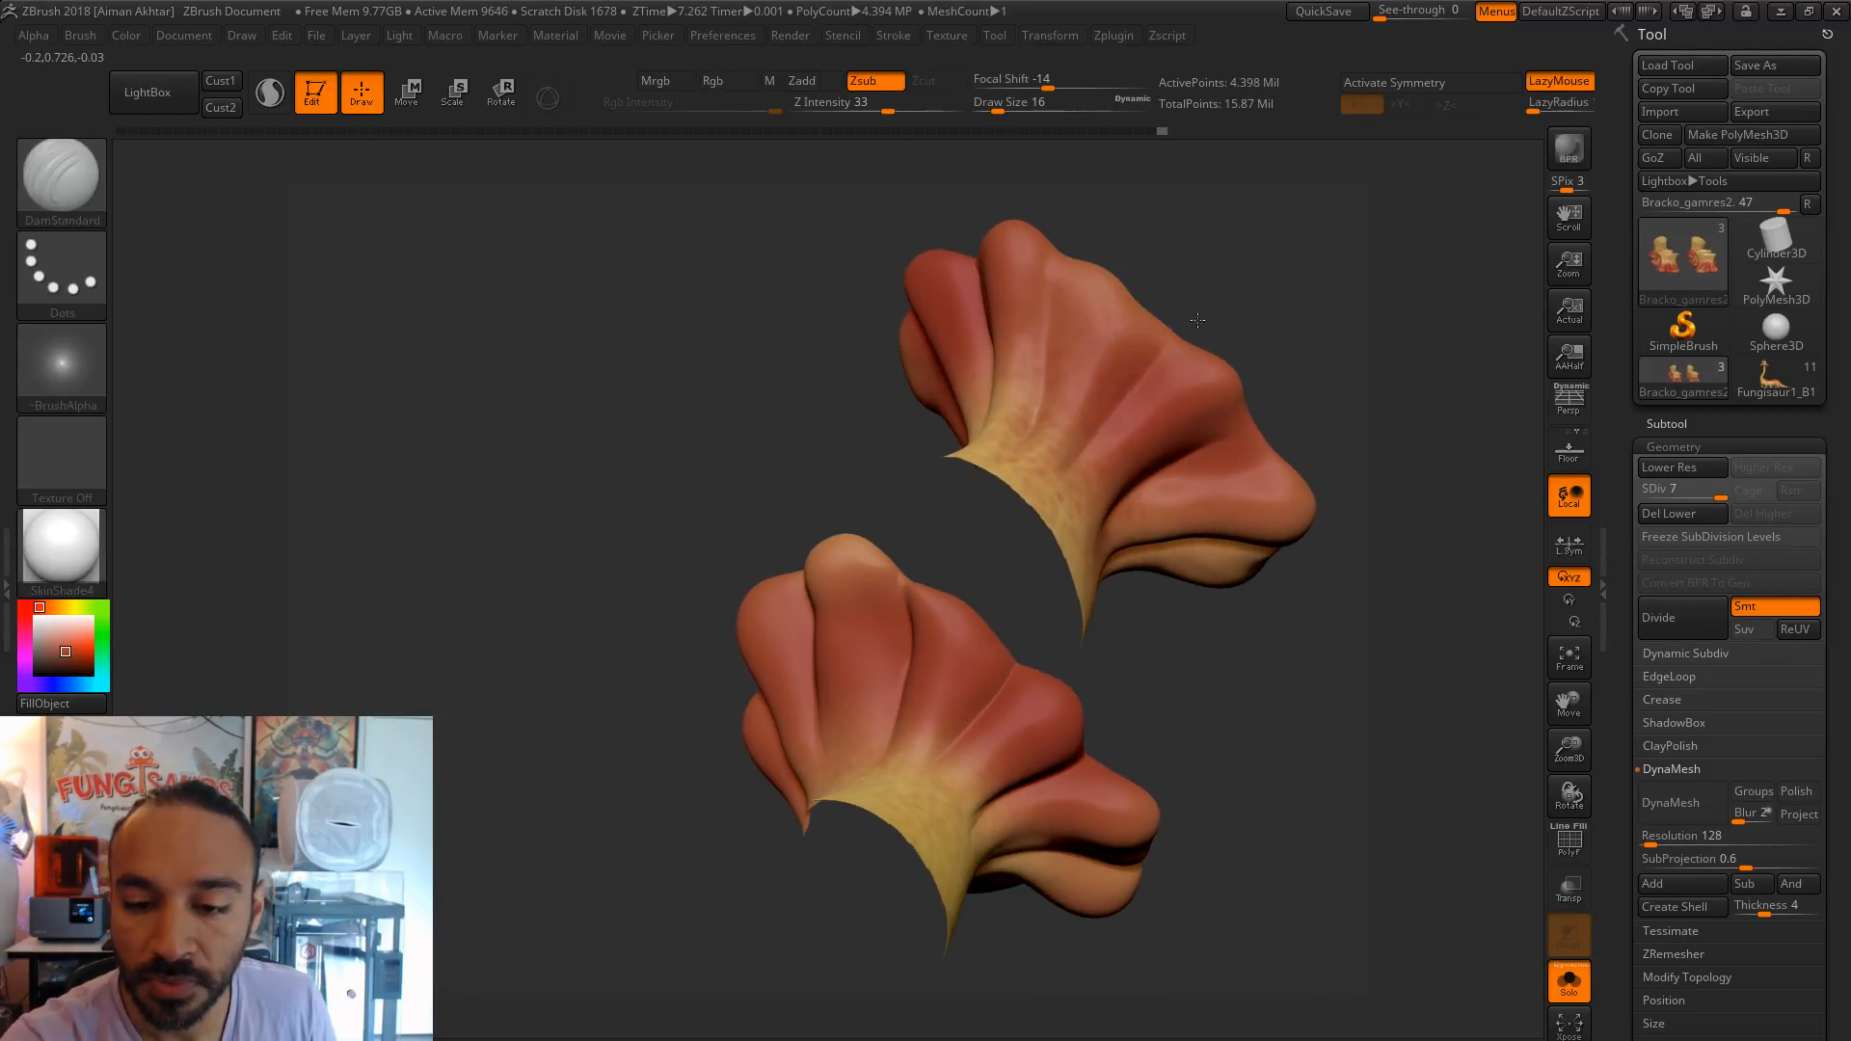
key("shift")
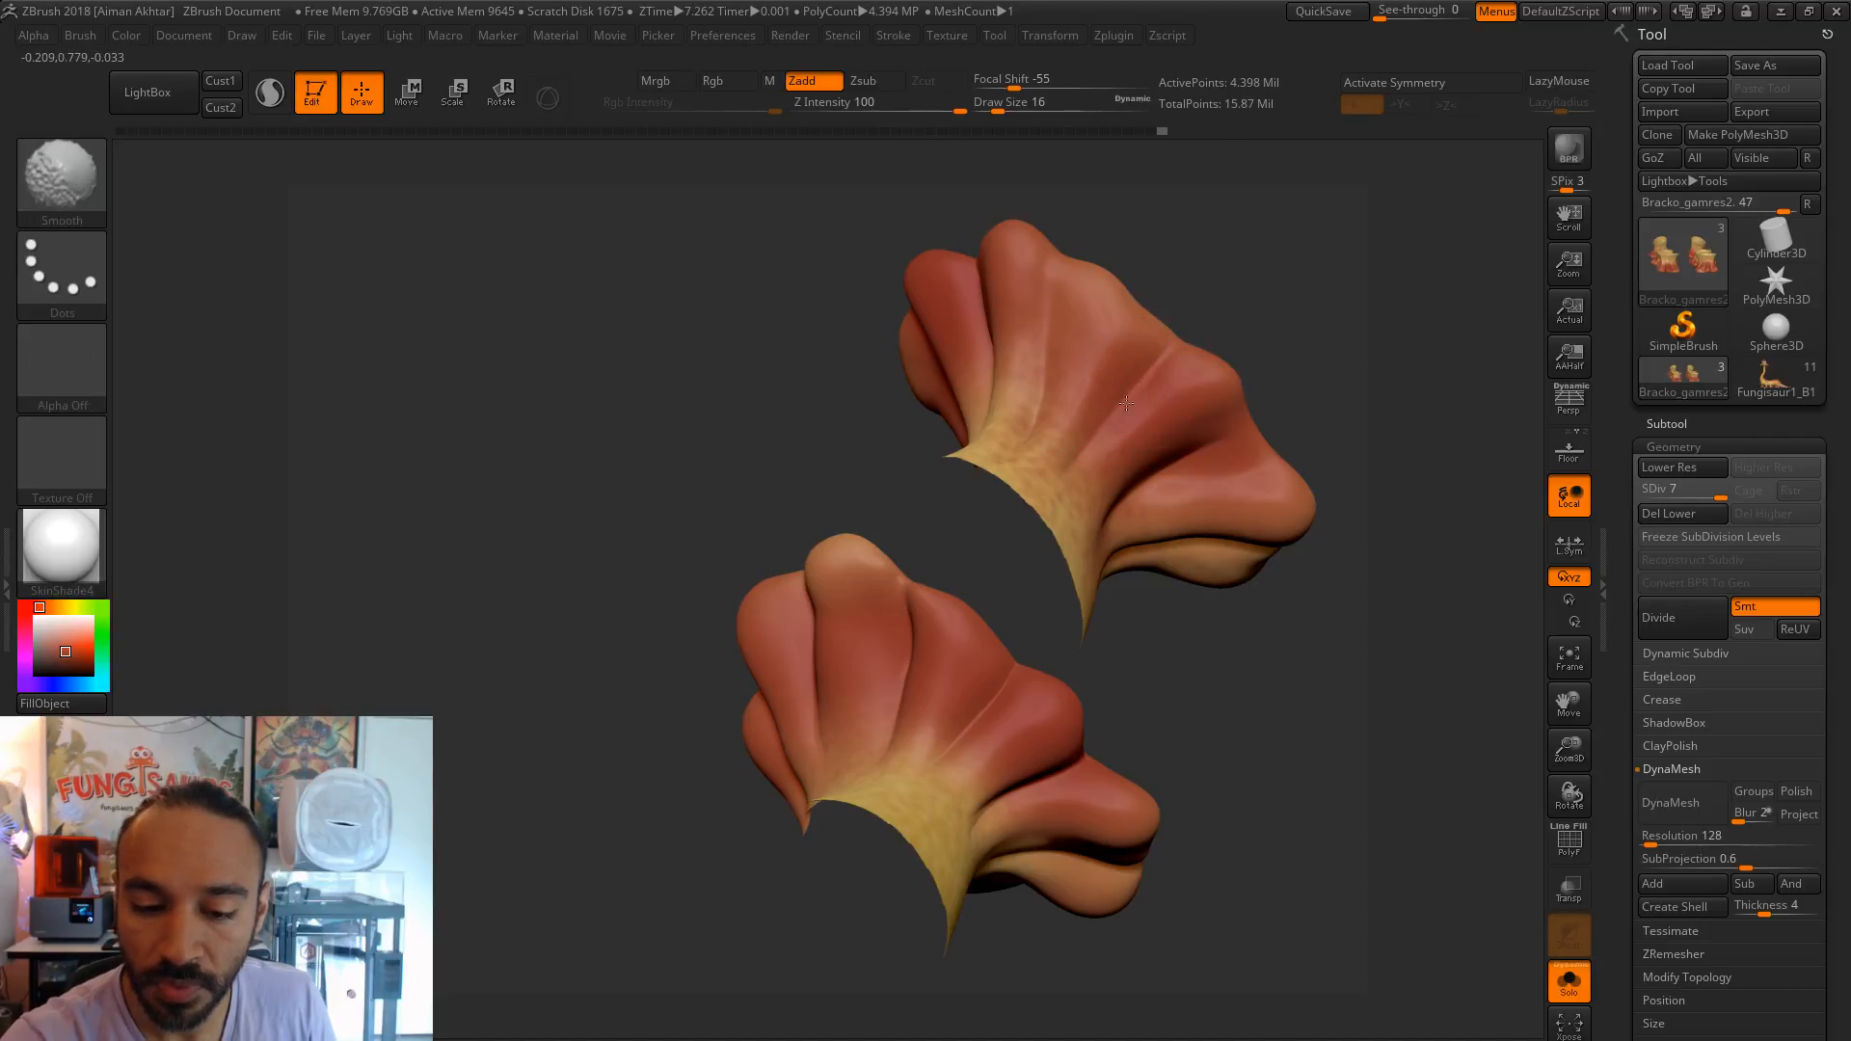
- Inflate the toes of the neighbouring foot at draw size 17 and smooth the folds between them
key("b")
key("i")
key("n")
key("s")
left_click_drag(924, 645, 928, 643)
key("s")
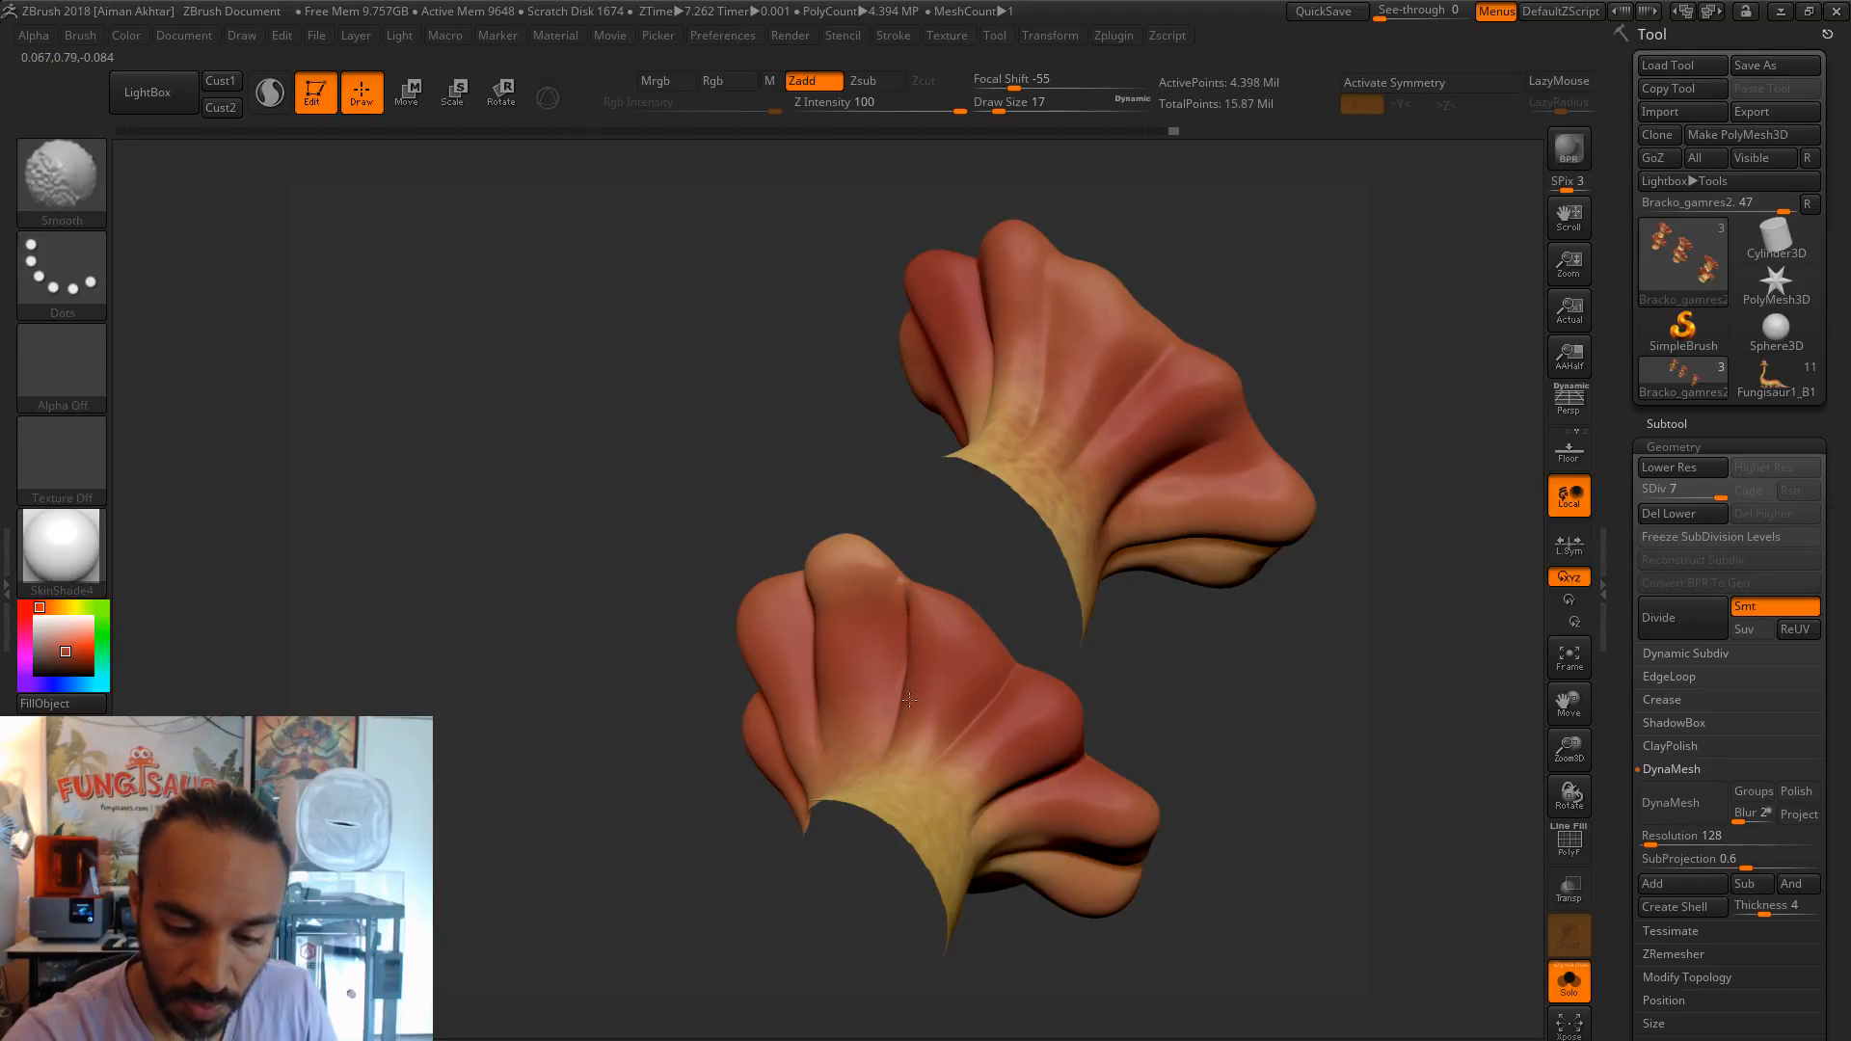
- View the feet from the side and smooth the toes of the nearest foot at draw size 14
left_click_drag(1125, 645, 1247, 395, "alt")
mouse_move(1274, 656)
left_mouse_down()
mouse_move(1273, 490)
mouse_move(1135, 756)
mouse_move(1148, 784)
mouse_move(1198, 784)
mouse_move(1176, 838)
mouse_move(1174, 641)
left_mouse_up()
key("shift")
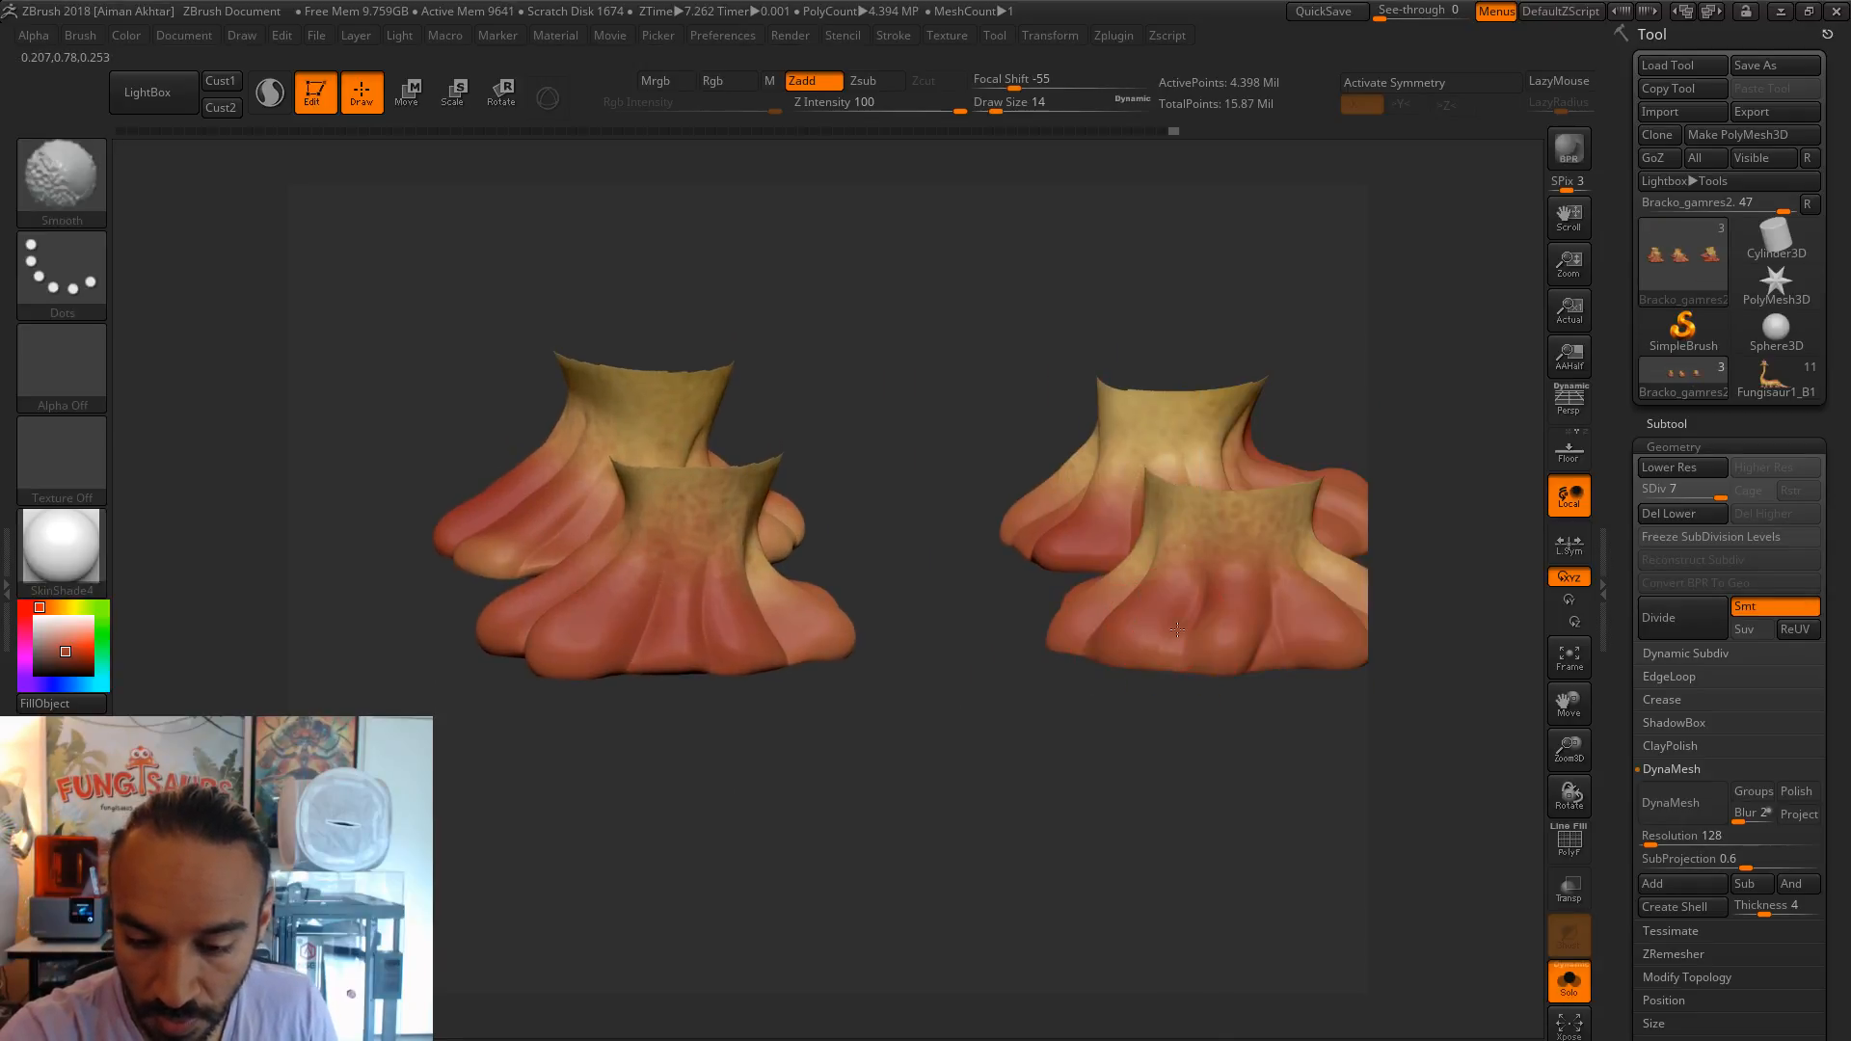
- Carve broader DamStandard creases at draw size 29 up the toes of the nearest foot and smooth their lower ends
left_click_drag(1272, 711, 1086, 784, "alt")
key("s")
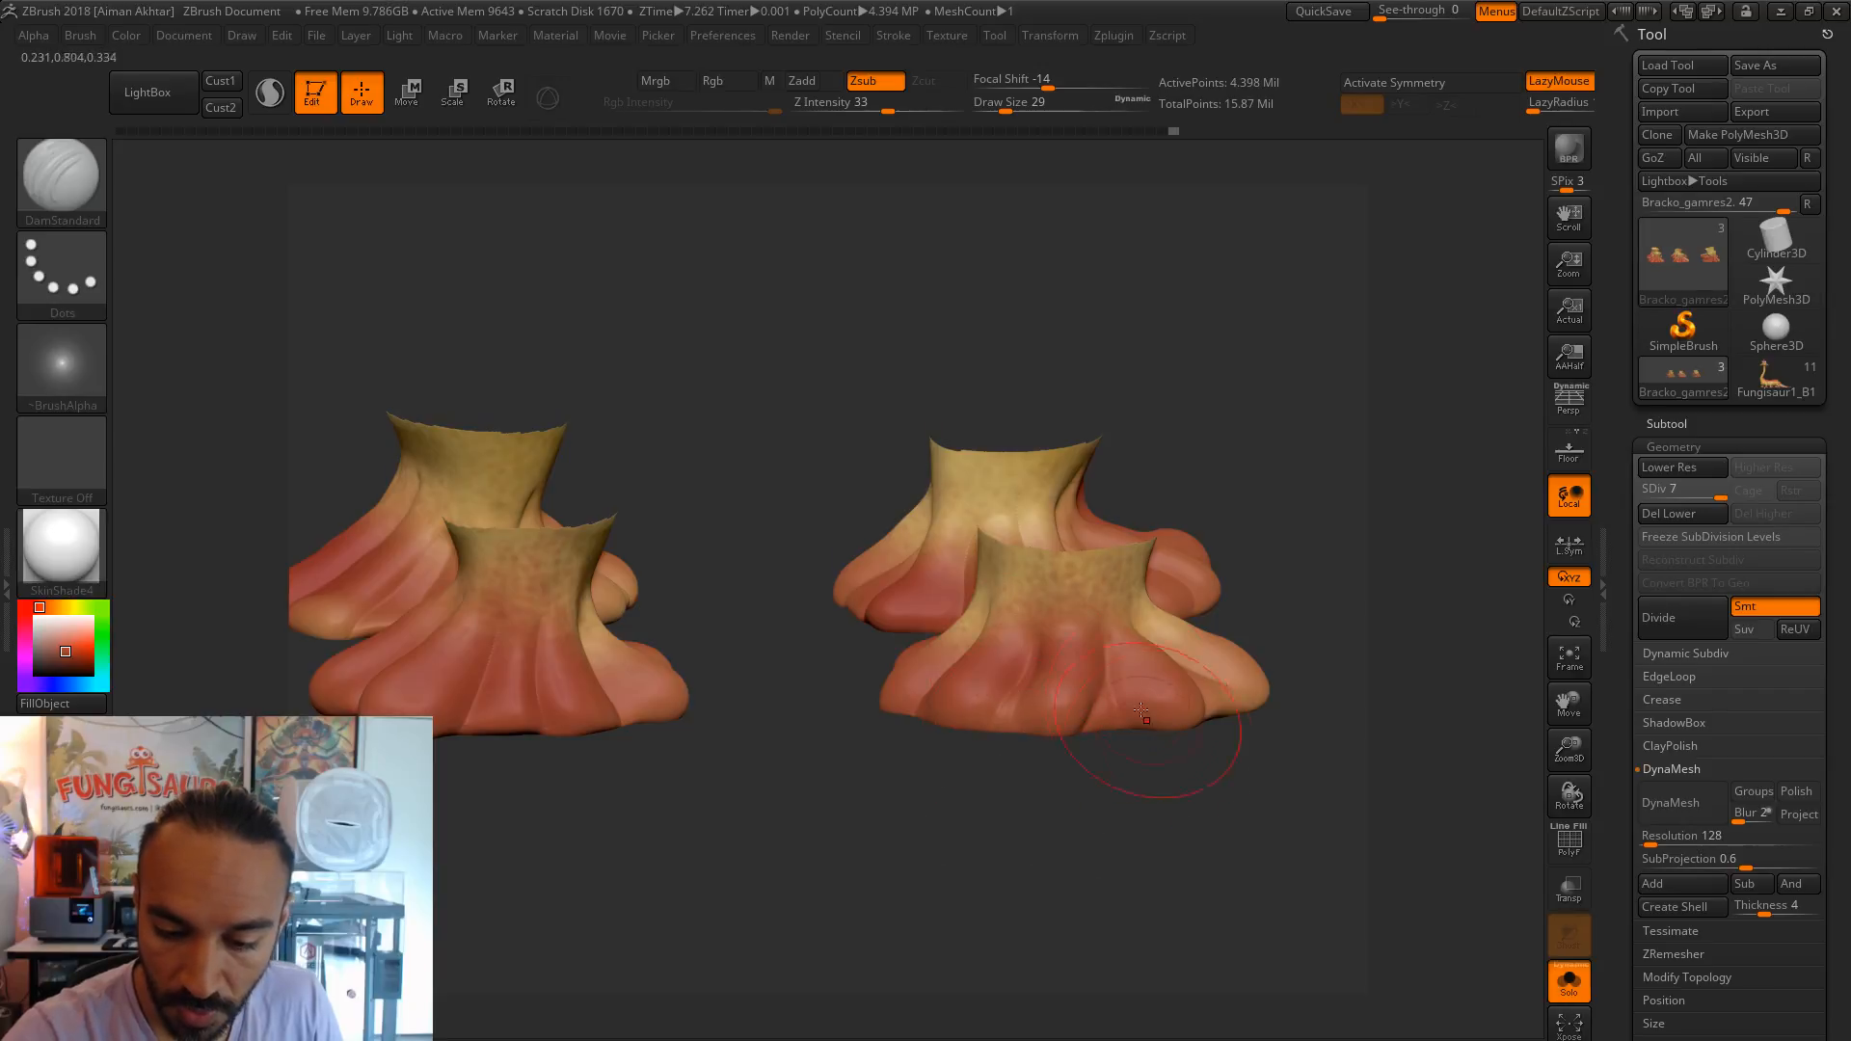
left_click_drag(1153, 785, 962, 779)
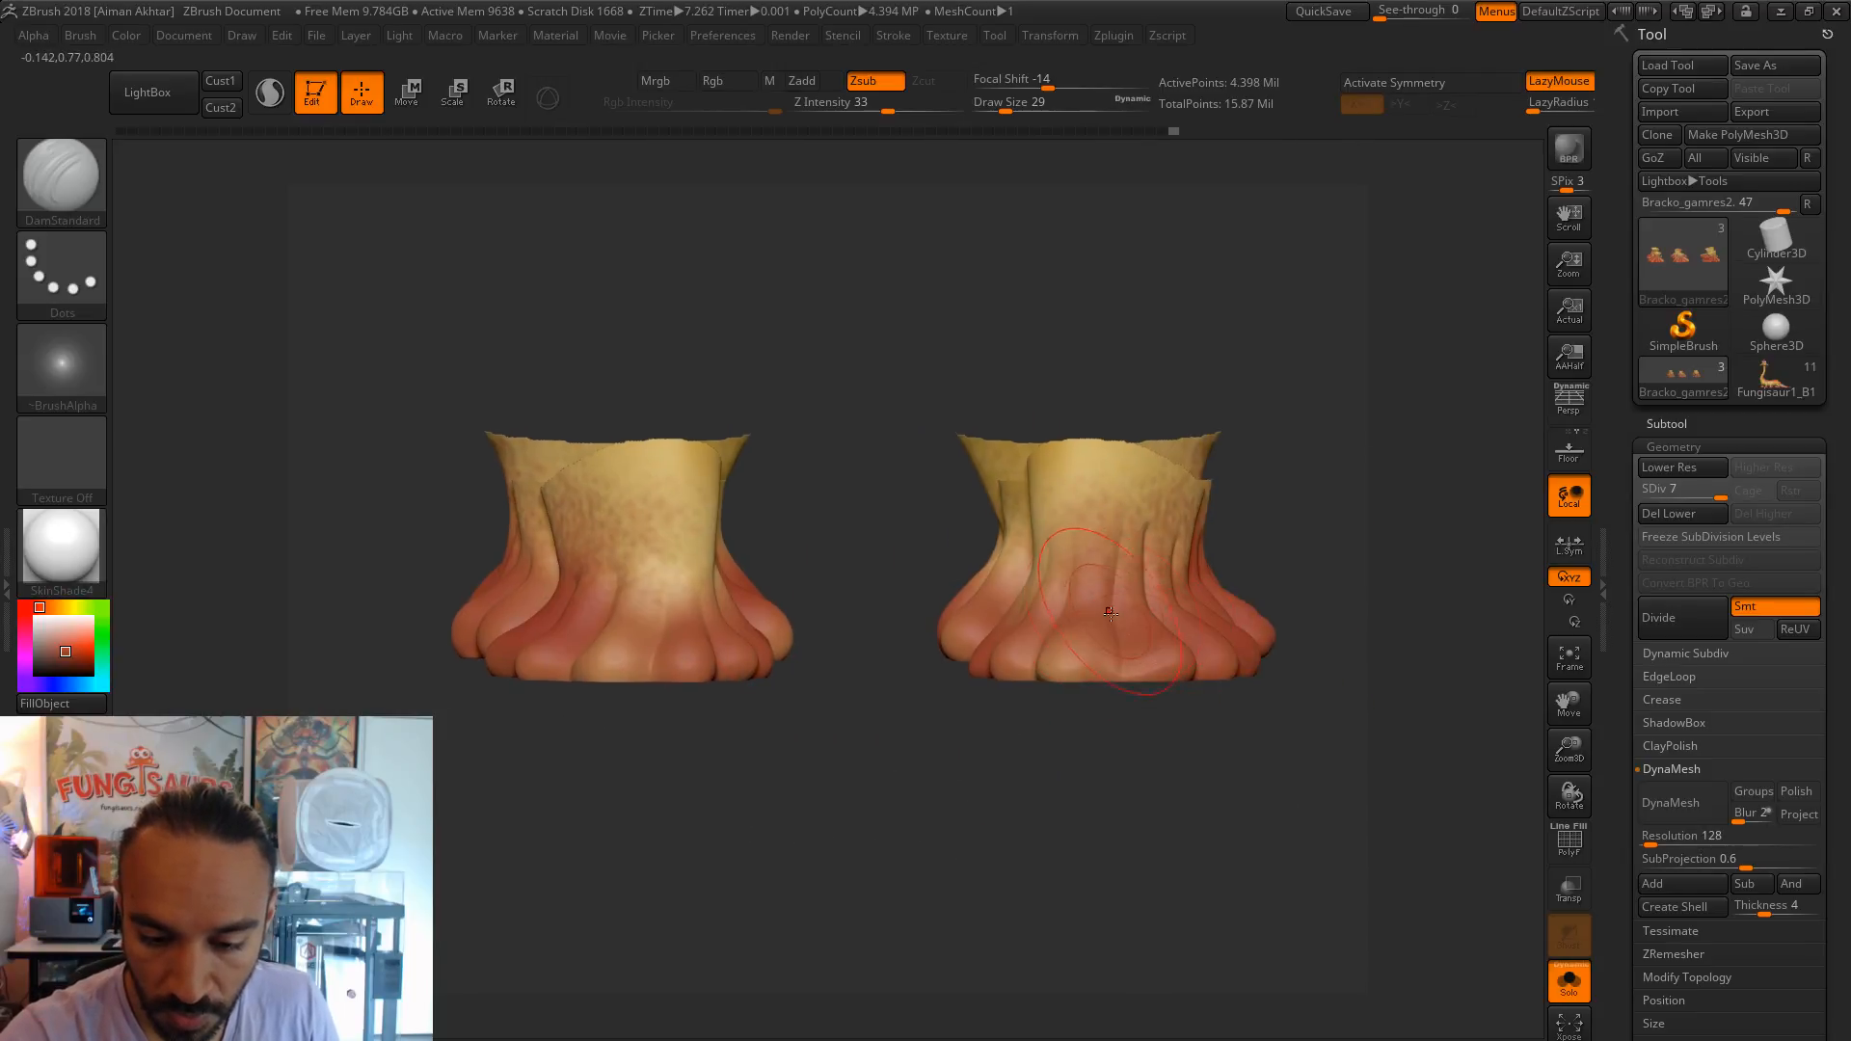
key("shift")
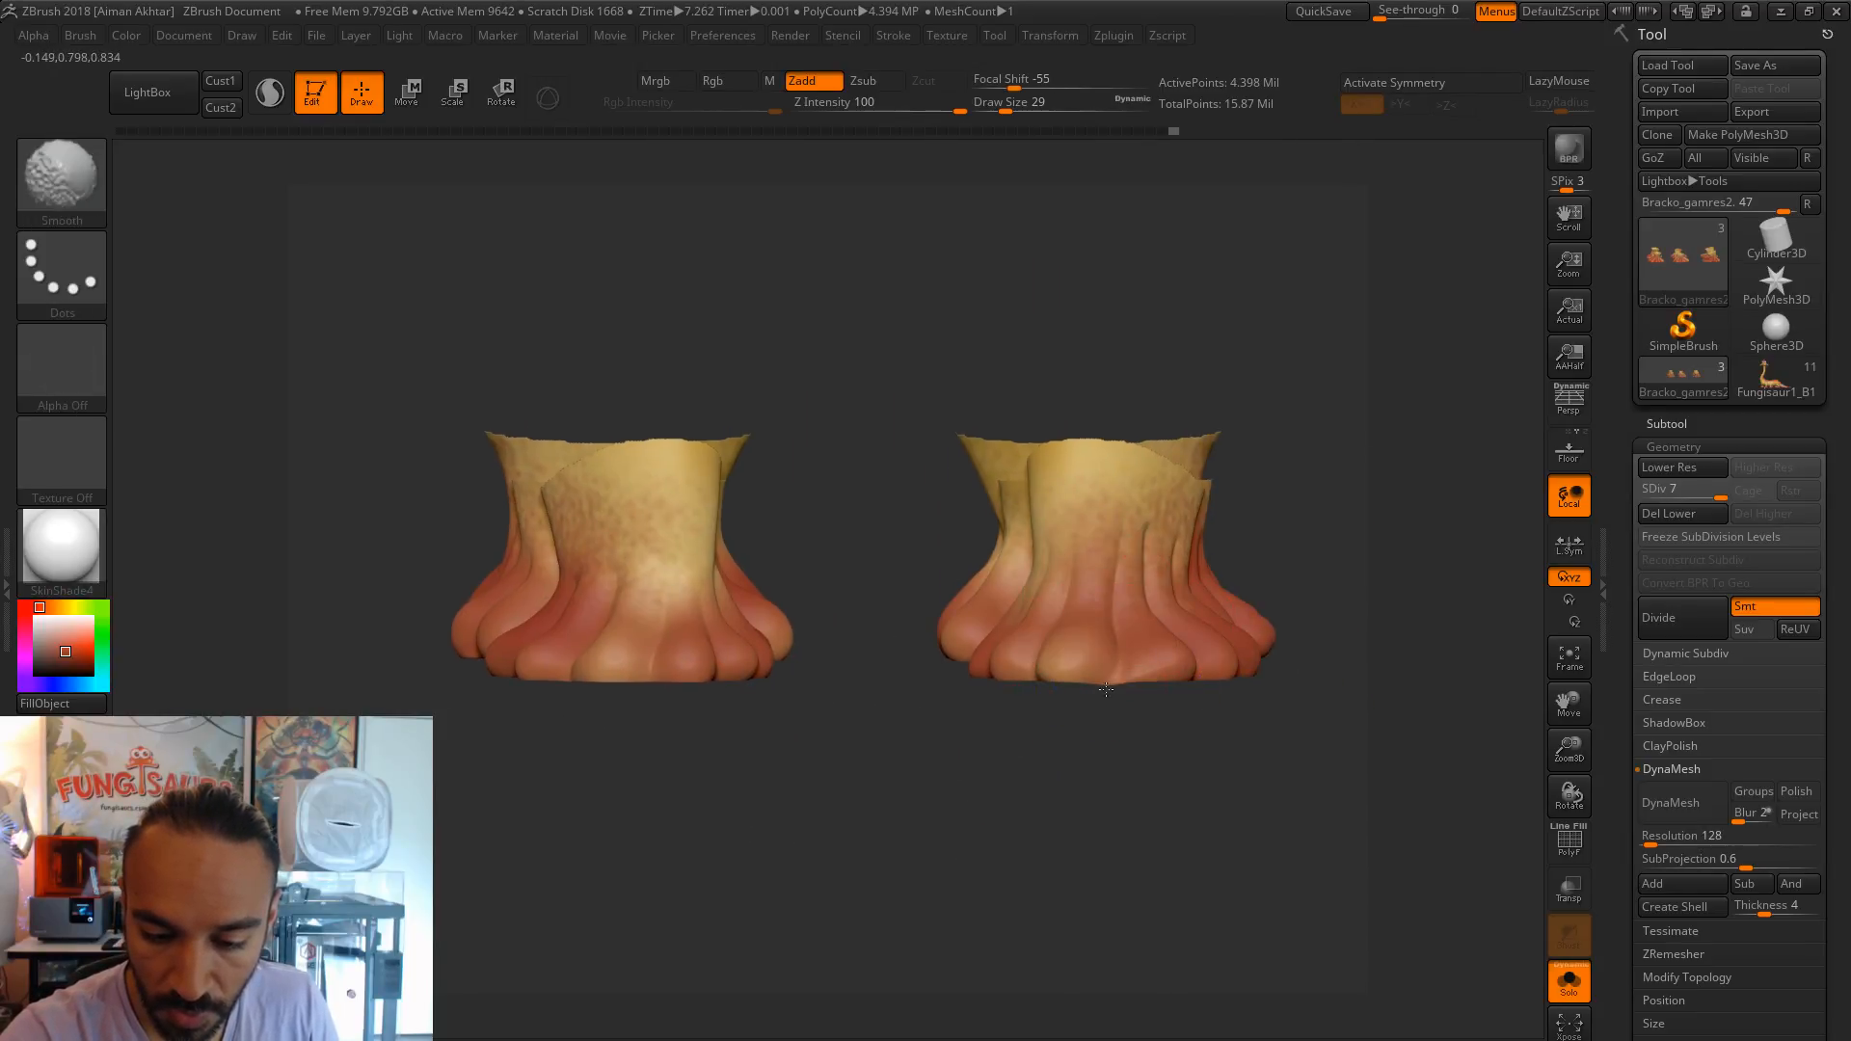
left_click_drag(1108, 690, 1111, 681, "shift")
- Adjust the toe shapes on the end foot with the Move brush and smooth the upper creases at draw size 9
key("b")
key("m")
key("v")
key("s")
key("s")
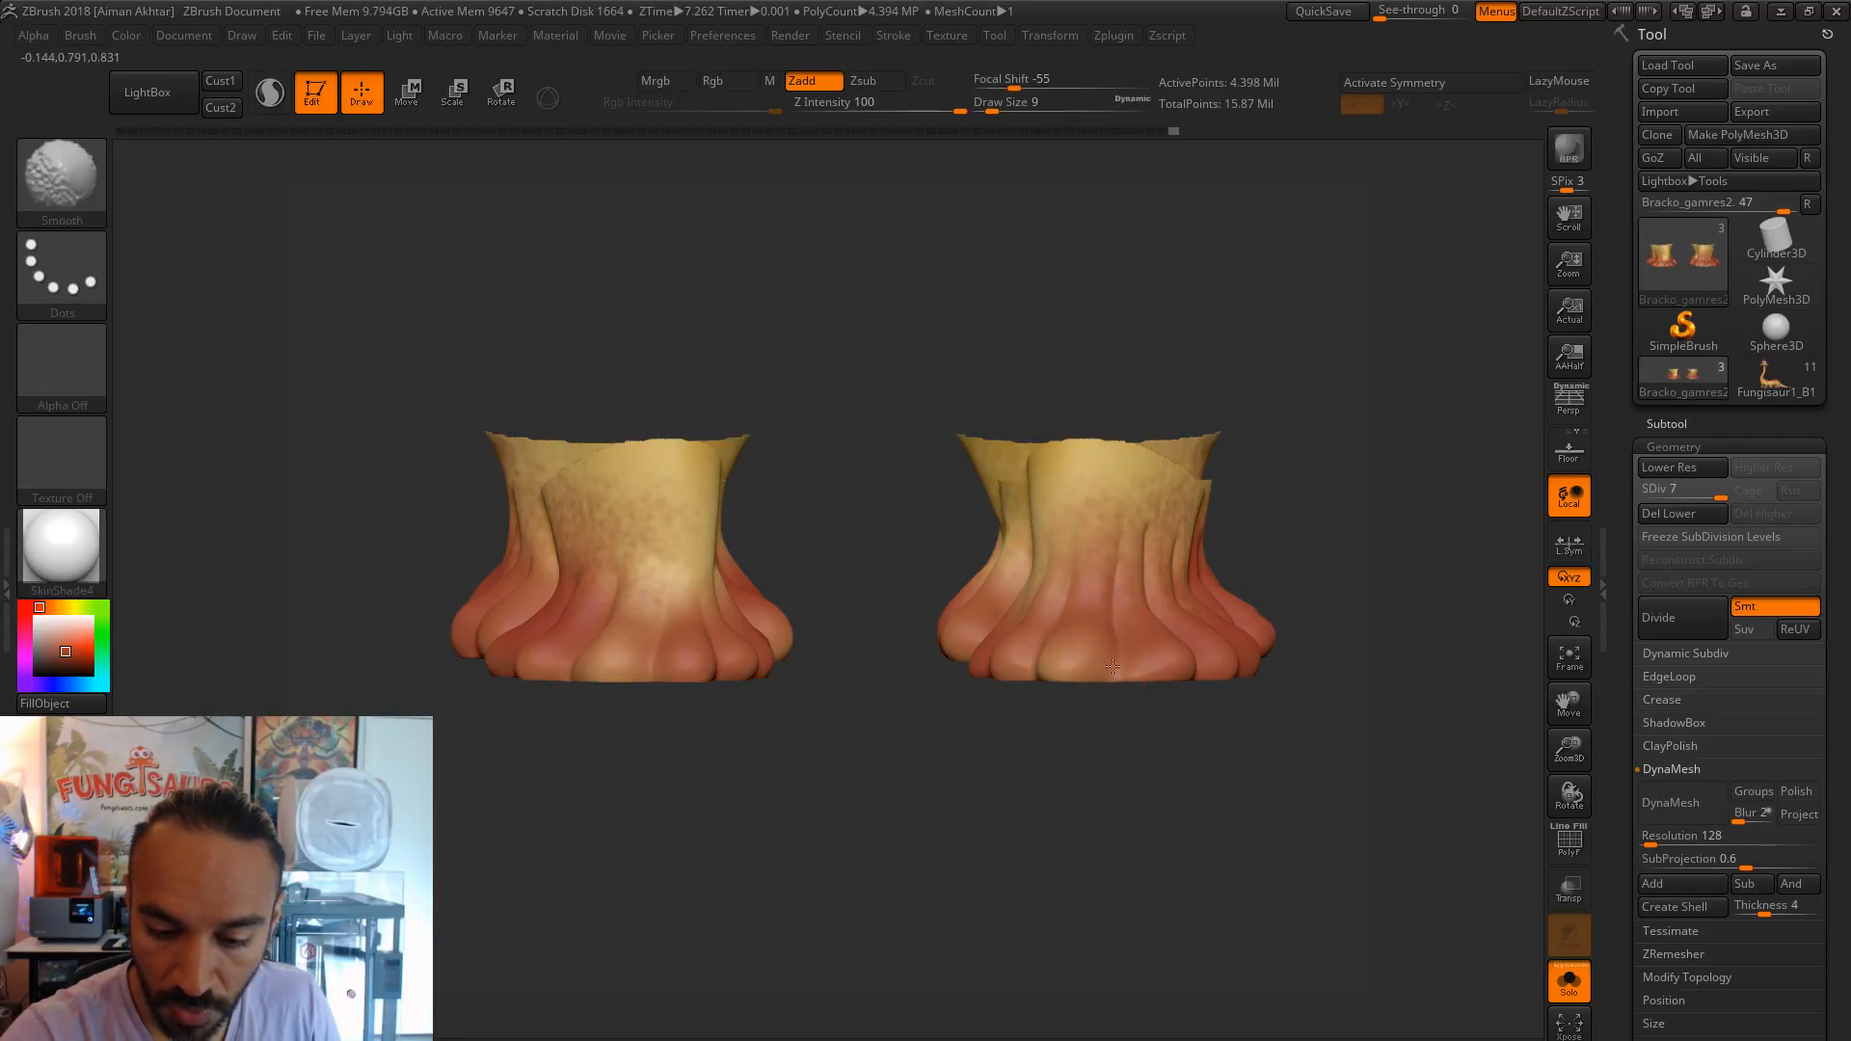
key("s")
left_click_drag(1038, 615, 1042, 604)
key("s")
key("s")
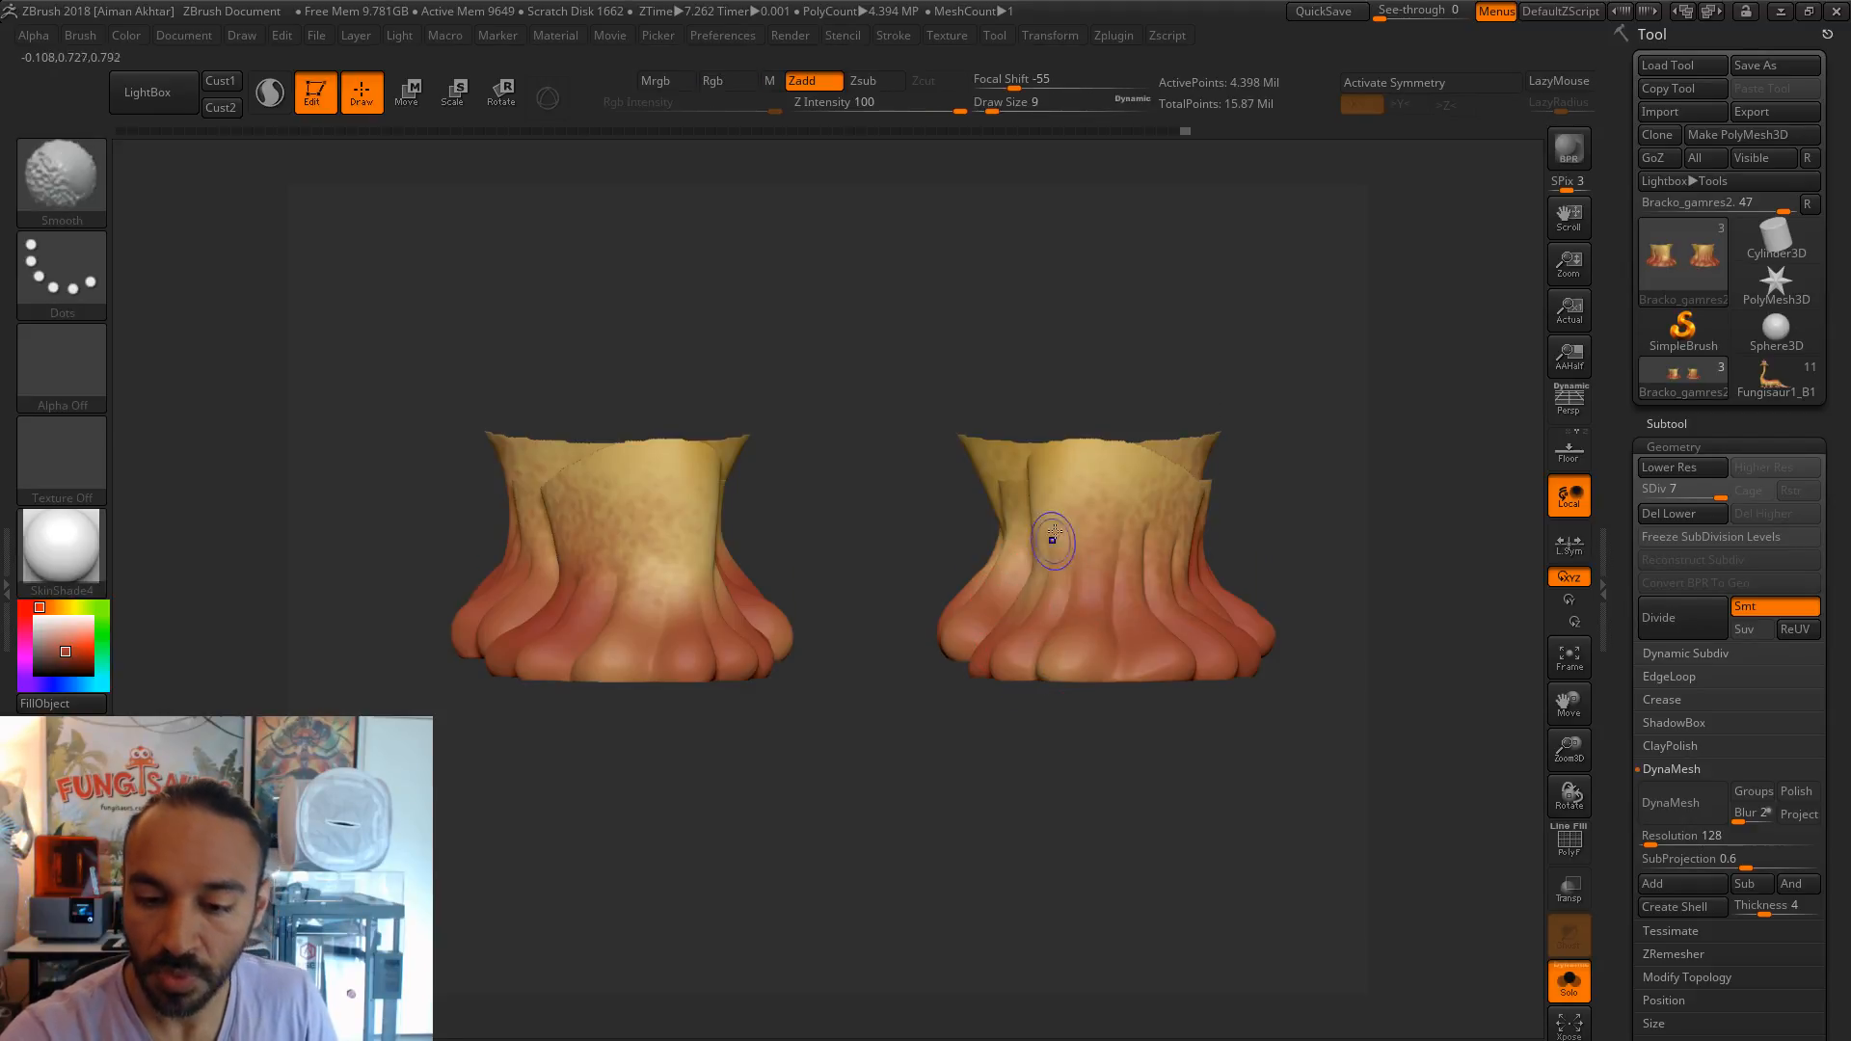
key("shift")
left_click_drag(1146, 526, 1144, 559, "shift")
key("shift")
- Drop the feet to subdivision level 6 and smooth the toe creases at draw size 20, undoing one stray stroke
key("shift+d")
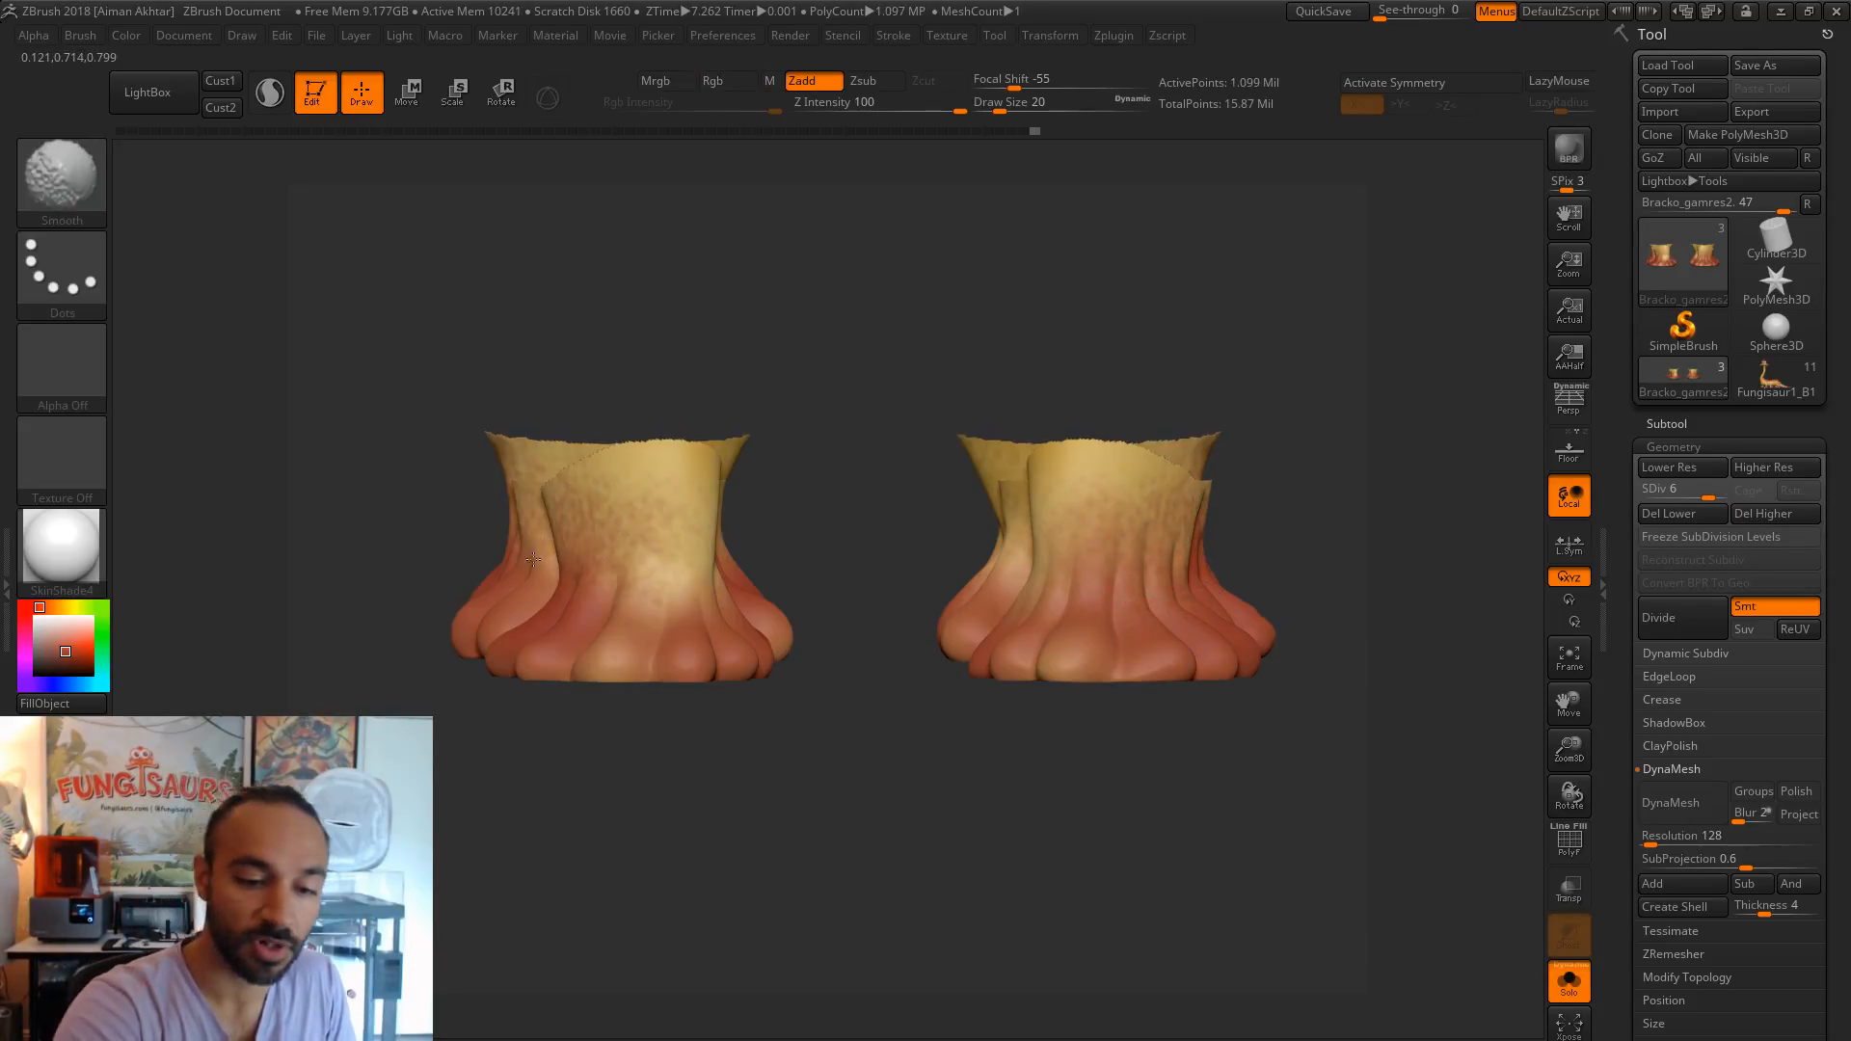
left_click_drag(1137, 764, 1107, 770)
mouse_move(993, 686)
left_mouse_down("alt")
mouse_move(944, 718)
mouse_move(624, 748)
left_mouse_up("alt")
left_click_drag(1230, 671, 1139, 506)
key("ctrl+z")
mouse_move(1260, 810)
left_mouse_down("alt")
mouse_move(702, 843)
mouse_move(573, 872)
left_mouse_up("alt")
left_click_drag(1107, 542, 820, 540, "shift")
left_click_drag(1217, 541, 1230, 547, "shift")
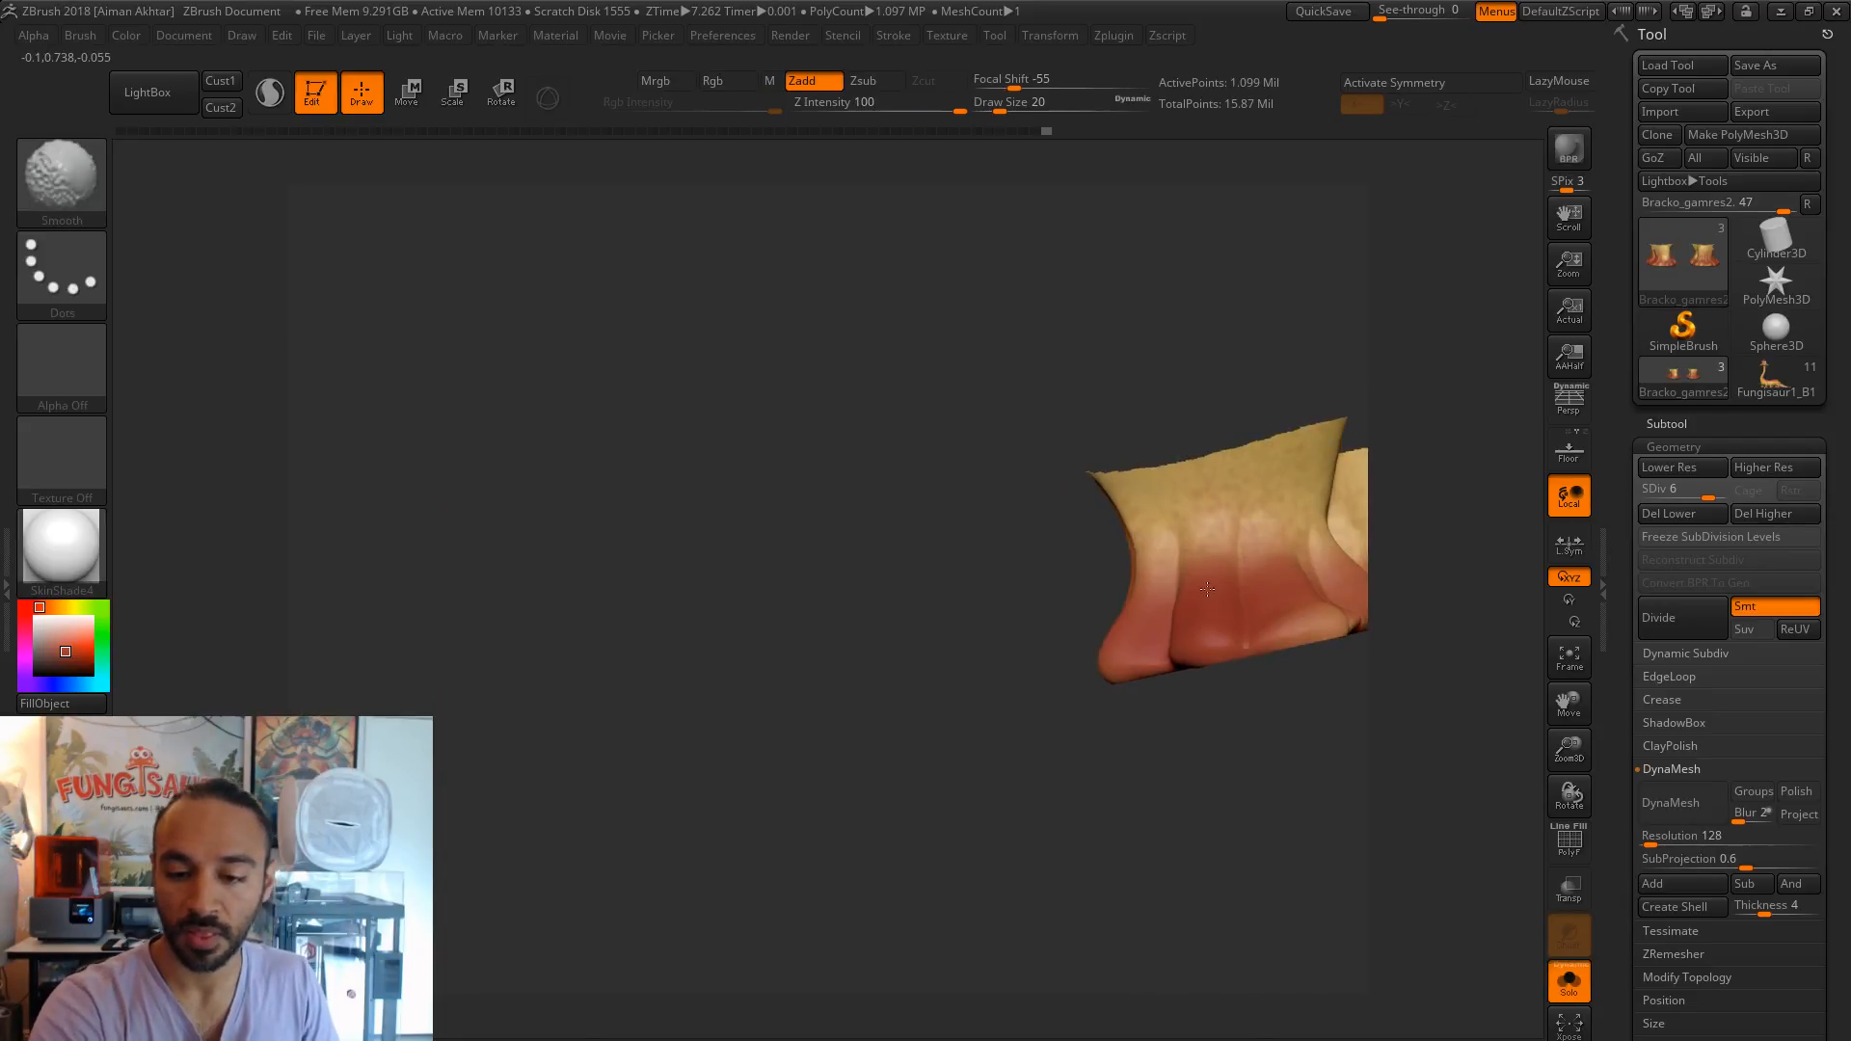
- Smooth the toe creases on the next feet in the row at draw size 20
left_click_drag(1301, 672, 847, 784, "alt")
left_click_drag(1294, 487, 1316, 503, "shift")
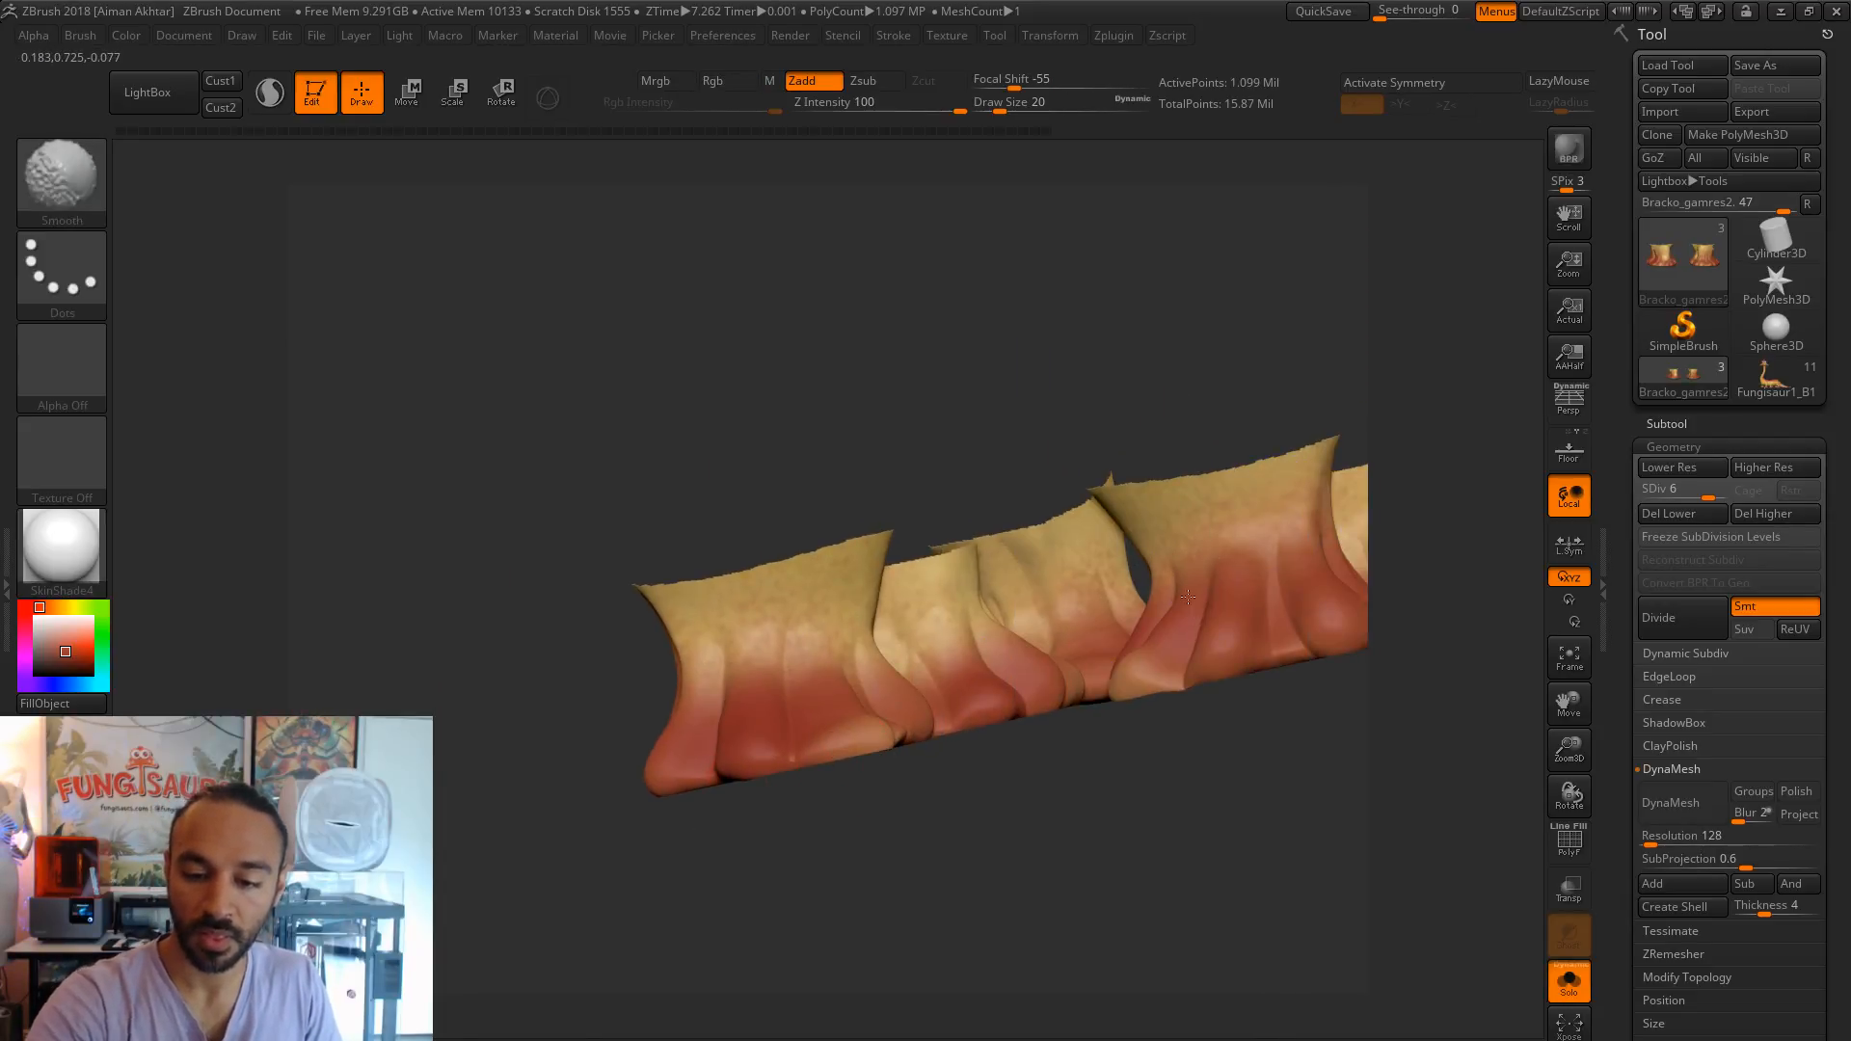
mouse_move(1168, 670)
left_mouse_down("shift")
mouse_move(1154, 641)
mouse_move(1141, 659)
left_mouse_up("shift")
mouse_move(1211, 773)
left_mouse_down()
mouse_move(1012, 819)
mouse_move(1012, 891)
left_mouse_up()
- Sample red from the feet, deepen the colour, and set up the Standard brush at draw size 16 for painting
left_click_drag(65, 650, 717, 664)
left_click(77, 657)
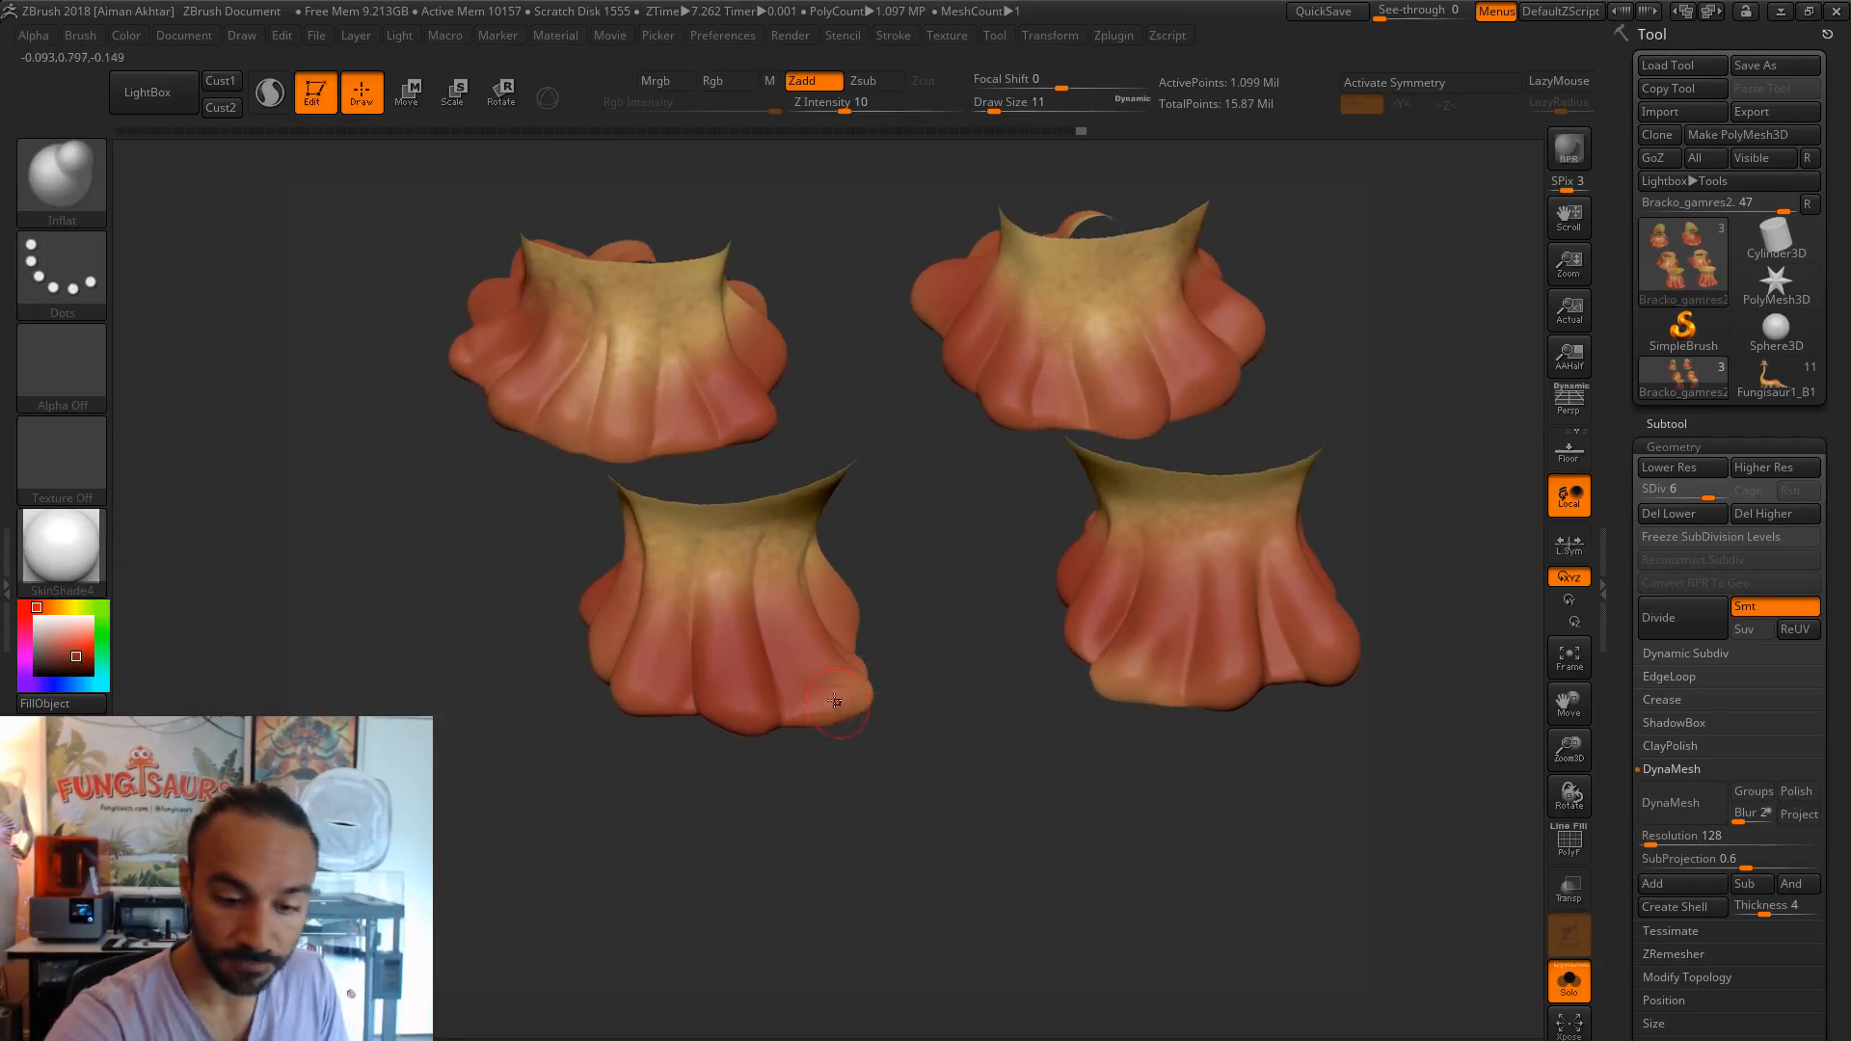
key("b")
key("s")
key("t")
key("s")
key("s")
mouse_move(760, 580)
left_mouse_down()
mouse_move(792, 725)
mouse_move(774, 599)
left_mouse_up()
key("s")
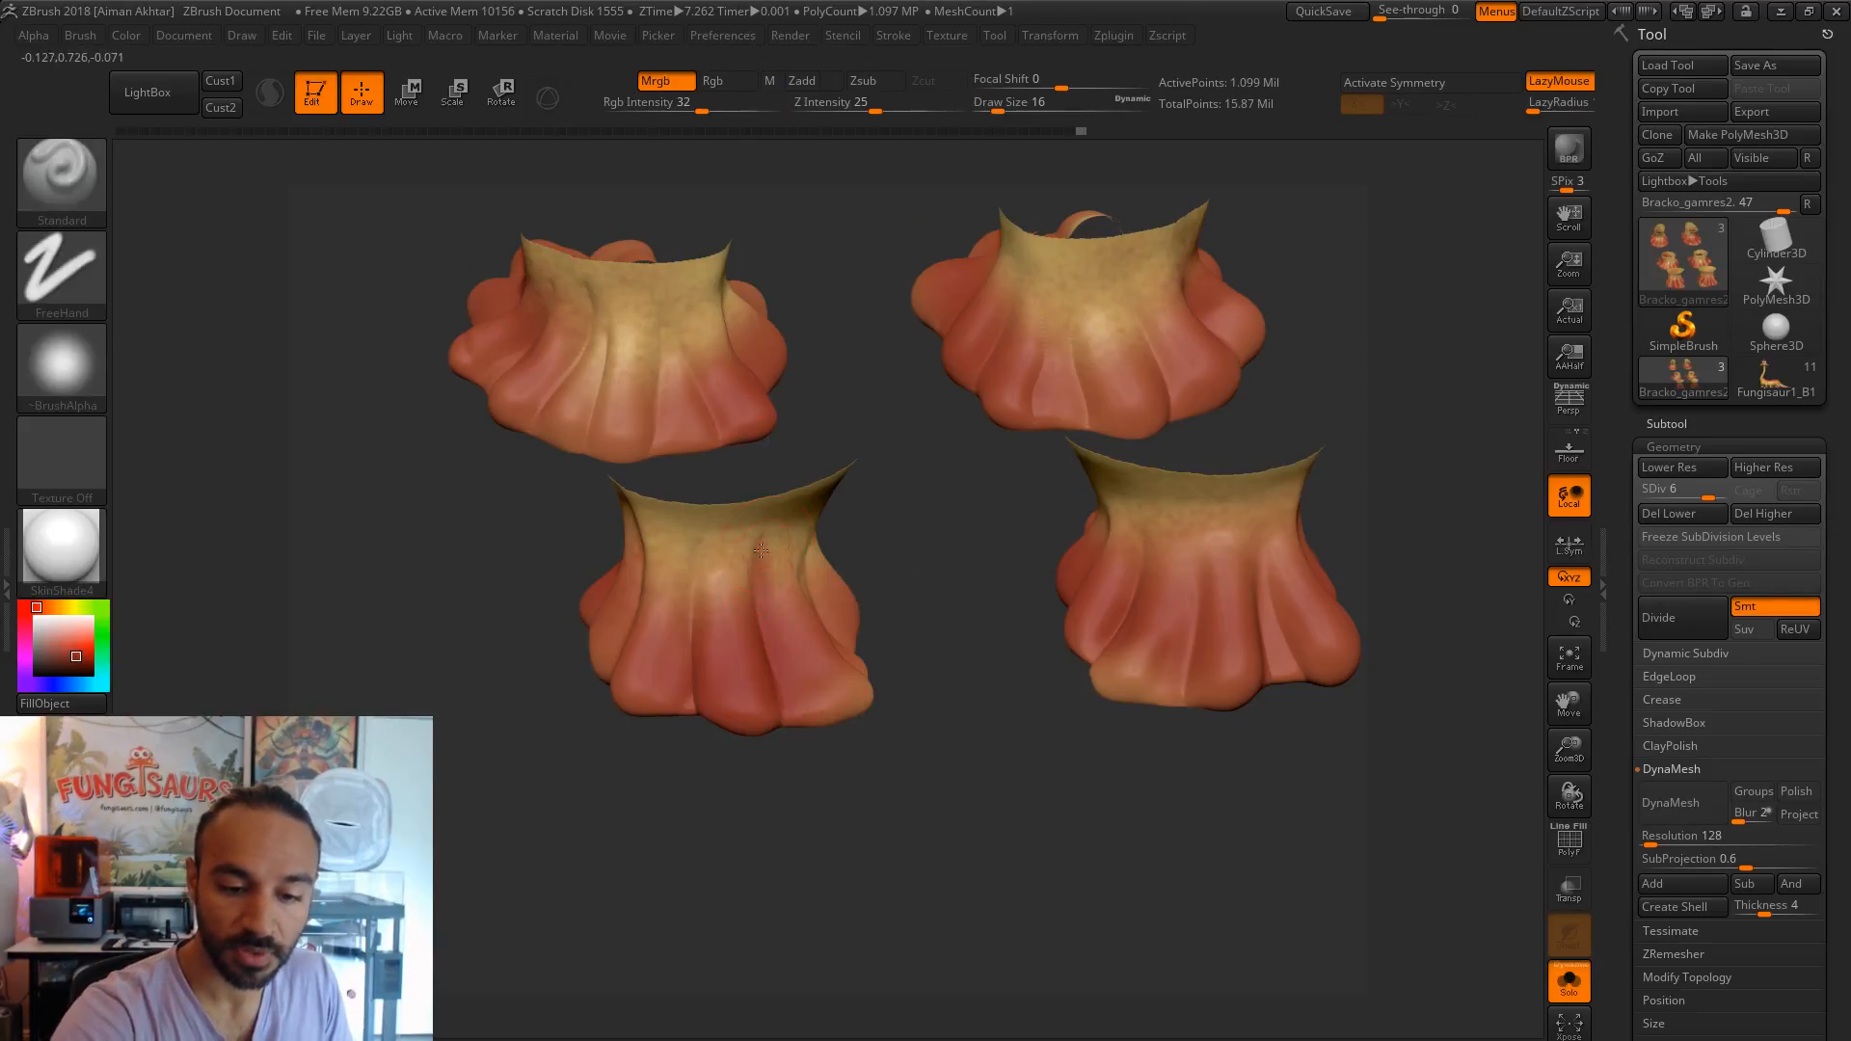
left_click(74, 661)
- Paint the deeper red along the creases and toes of the nearest foot at draw size 16
left_click_drag(841, 801, 910, 800)
left_click_drag(711, 706, 698, 580)
left_click_drag(602, 767, 706, 760)
mouse_move(647, 576)
left_mouse_down()
mouse_move(636, 678)
mouse_move(646, 580)
left_mouse_up()
left_click_drag(571, 753, 675, 749)
left_click_drag(553, 619, 597, 540)
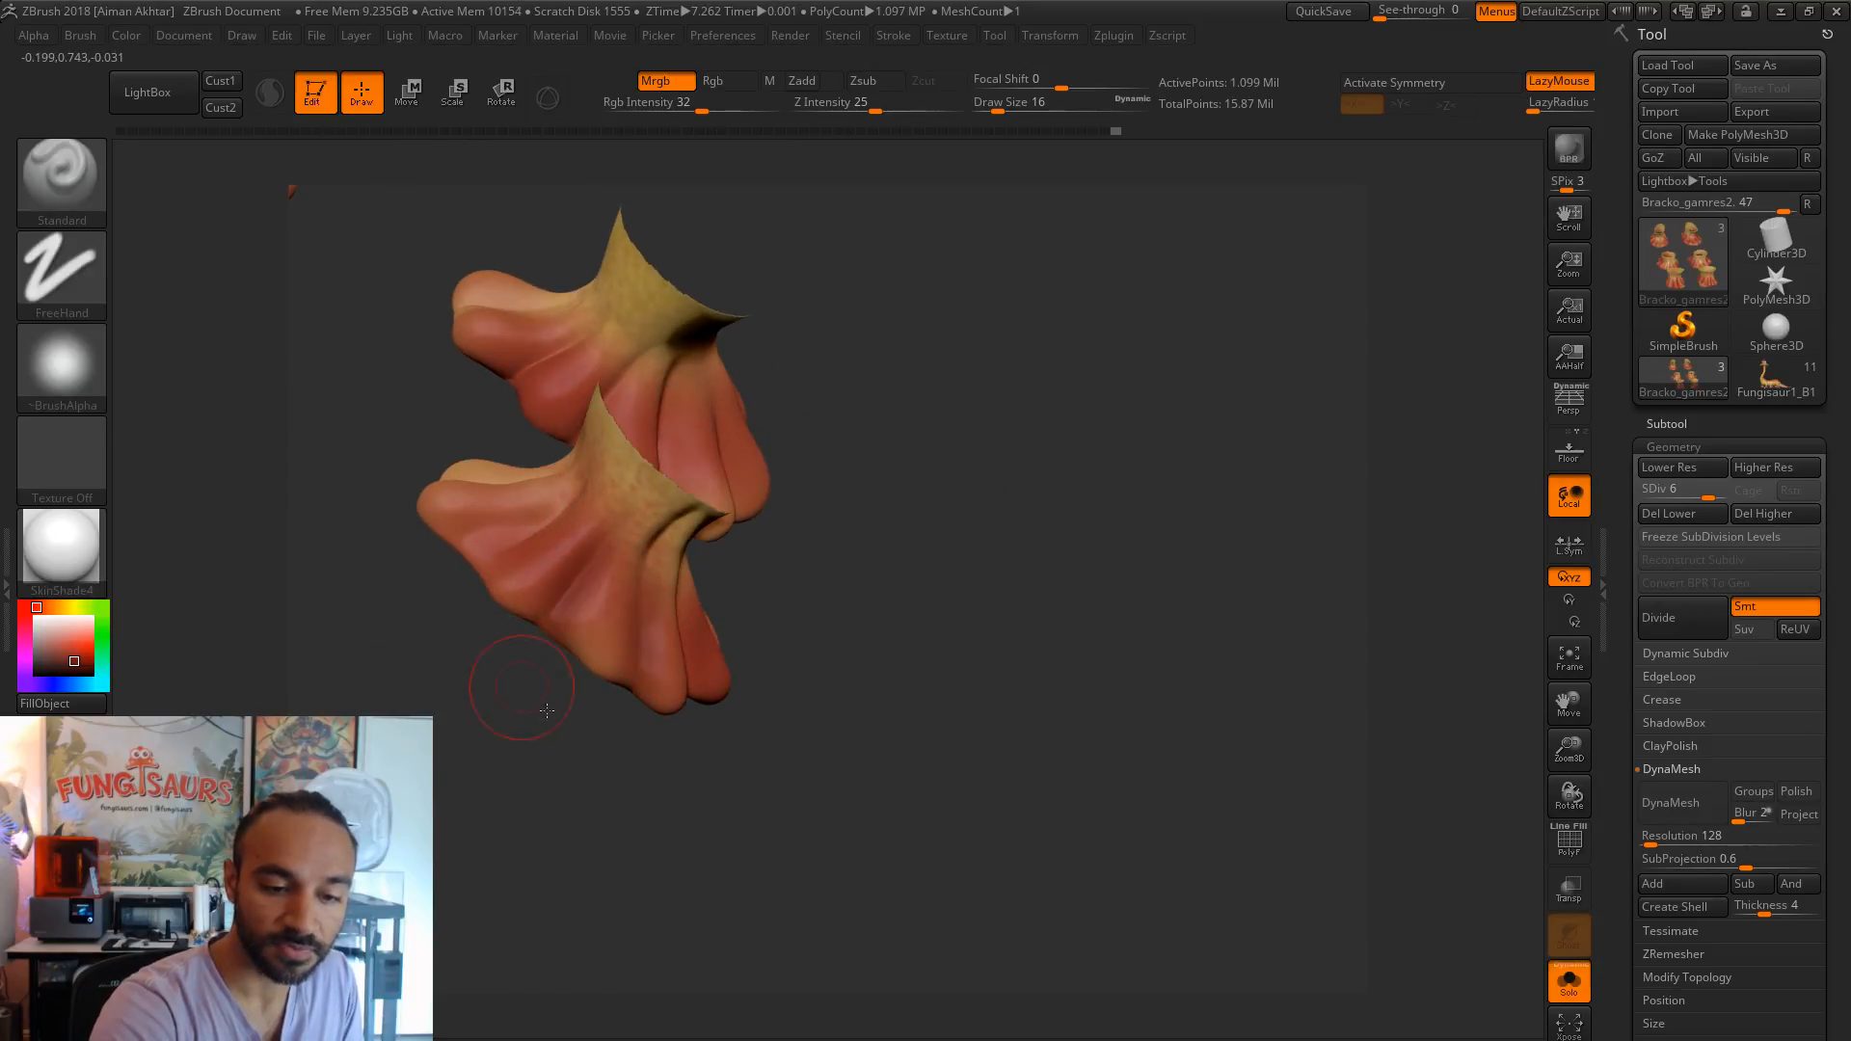
- Paint finer red strokes between the toes of the end foot from above at draw size 8
left_click_drag(528, 682, 790, 799, "alt")
mouse_move(681, 753)
left_mouse_down()
mouse_move(690, 831)
mouse_move(692, 815)
left_mouse_up()
left_click_drag(793, 613, 725, 649)
mouse_move(680, 665)
left_mouse_down()
mouse_move(710, 710)
mouse_move(704, 690)
left_mouse_up()
mouse_move(808, 538)
left_mouse_down()
mouse_move(723, 561)
mouse_move(689, 530)
mouse_move(830, 508)
left_mouse_up()
key("bracketleft")
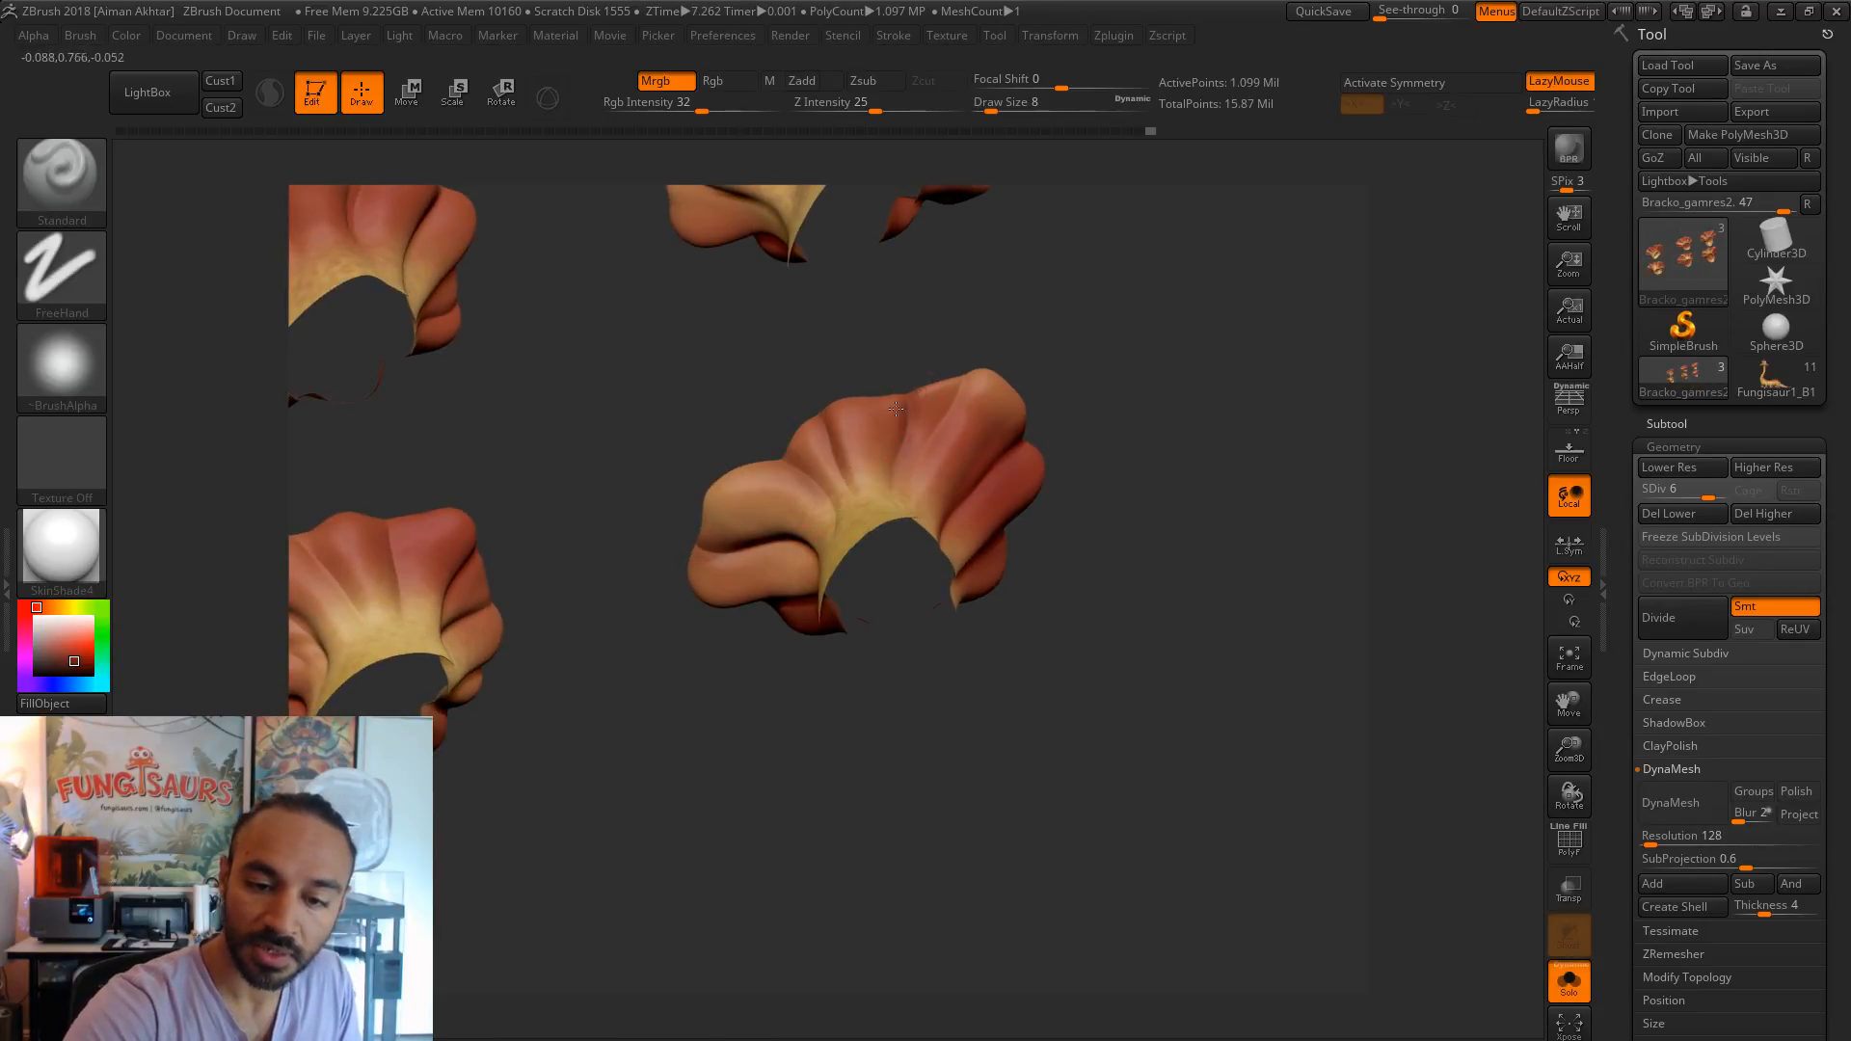
left_click_drag(936, 439, 946, 528)
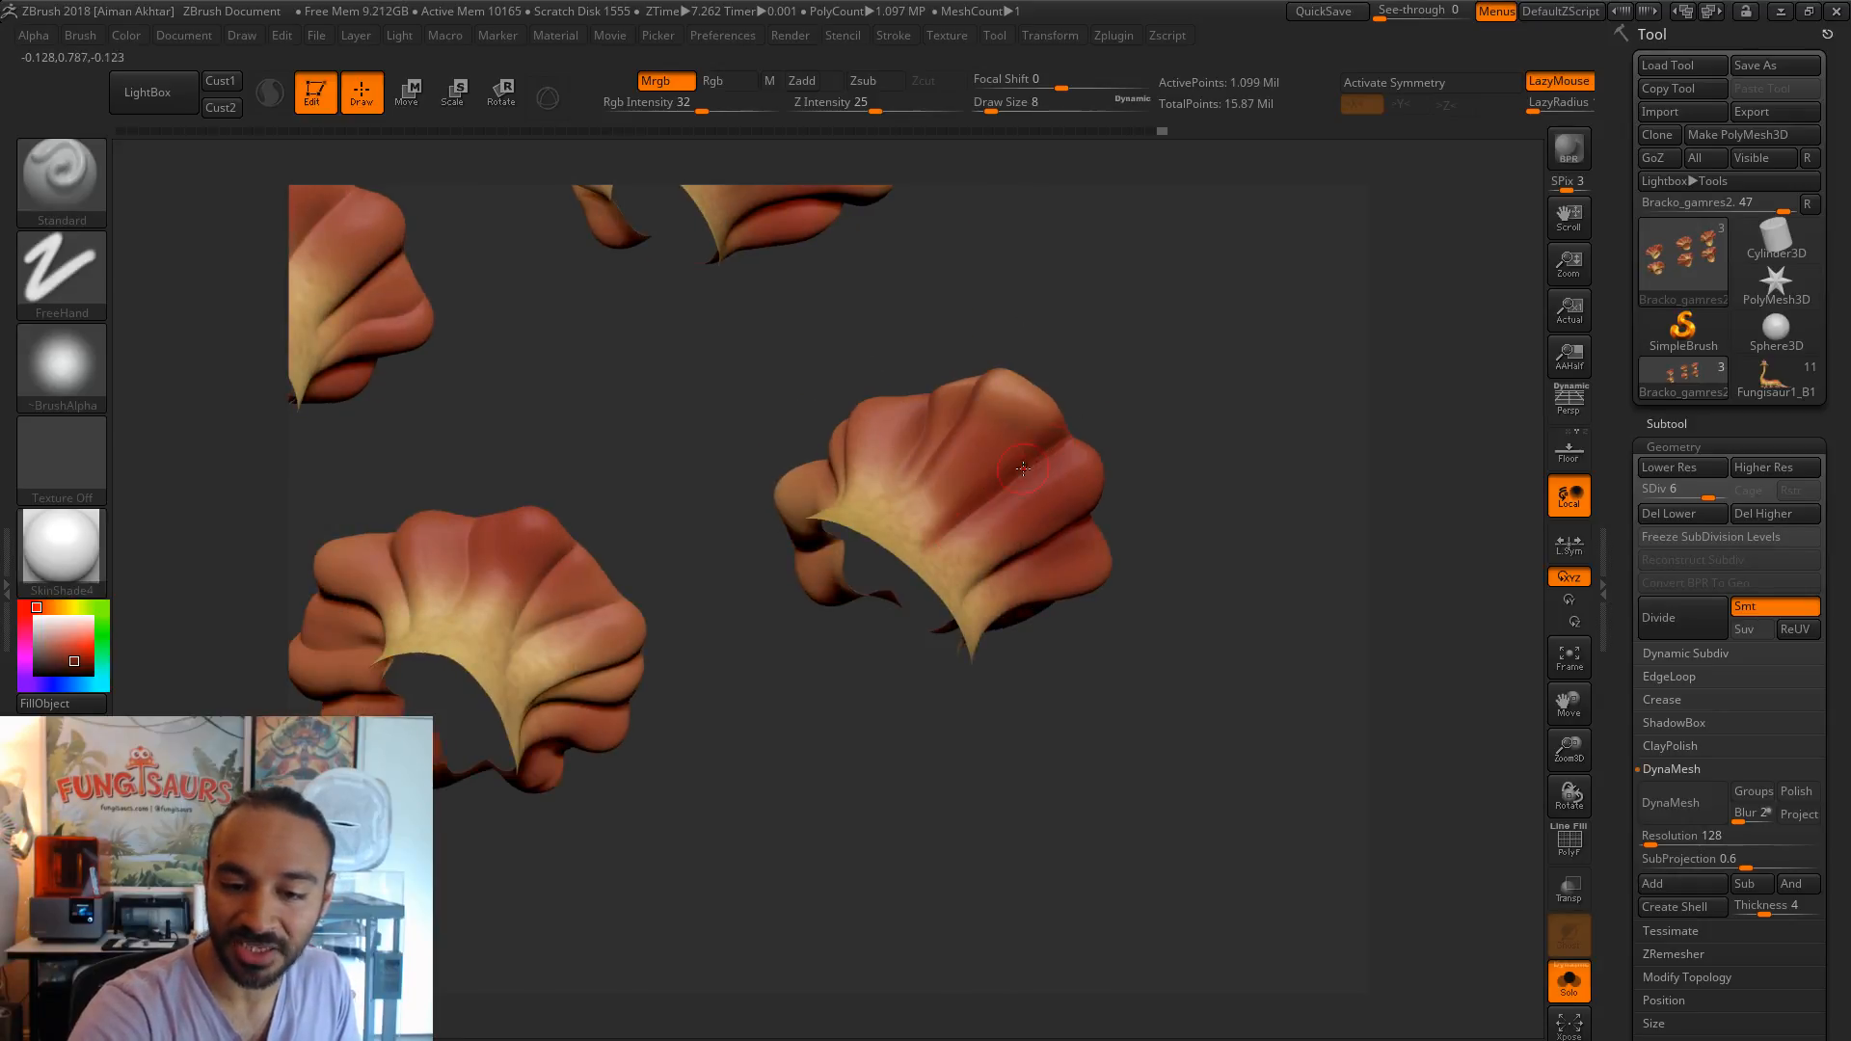
left_click_drag(1171, 464, 1052, 549)
- Paint red over the toes and creases of the opposite end foot at draw size 14
key("s")
mouse_move(1151, 506)
left_mouse_down()
mouse_move(1161, 490)
mouse_move(1176, 540)
mouse_move(1115, 322)
mouse_move(967, 504)
mouse_move(791, 529)
left_mouse_up()
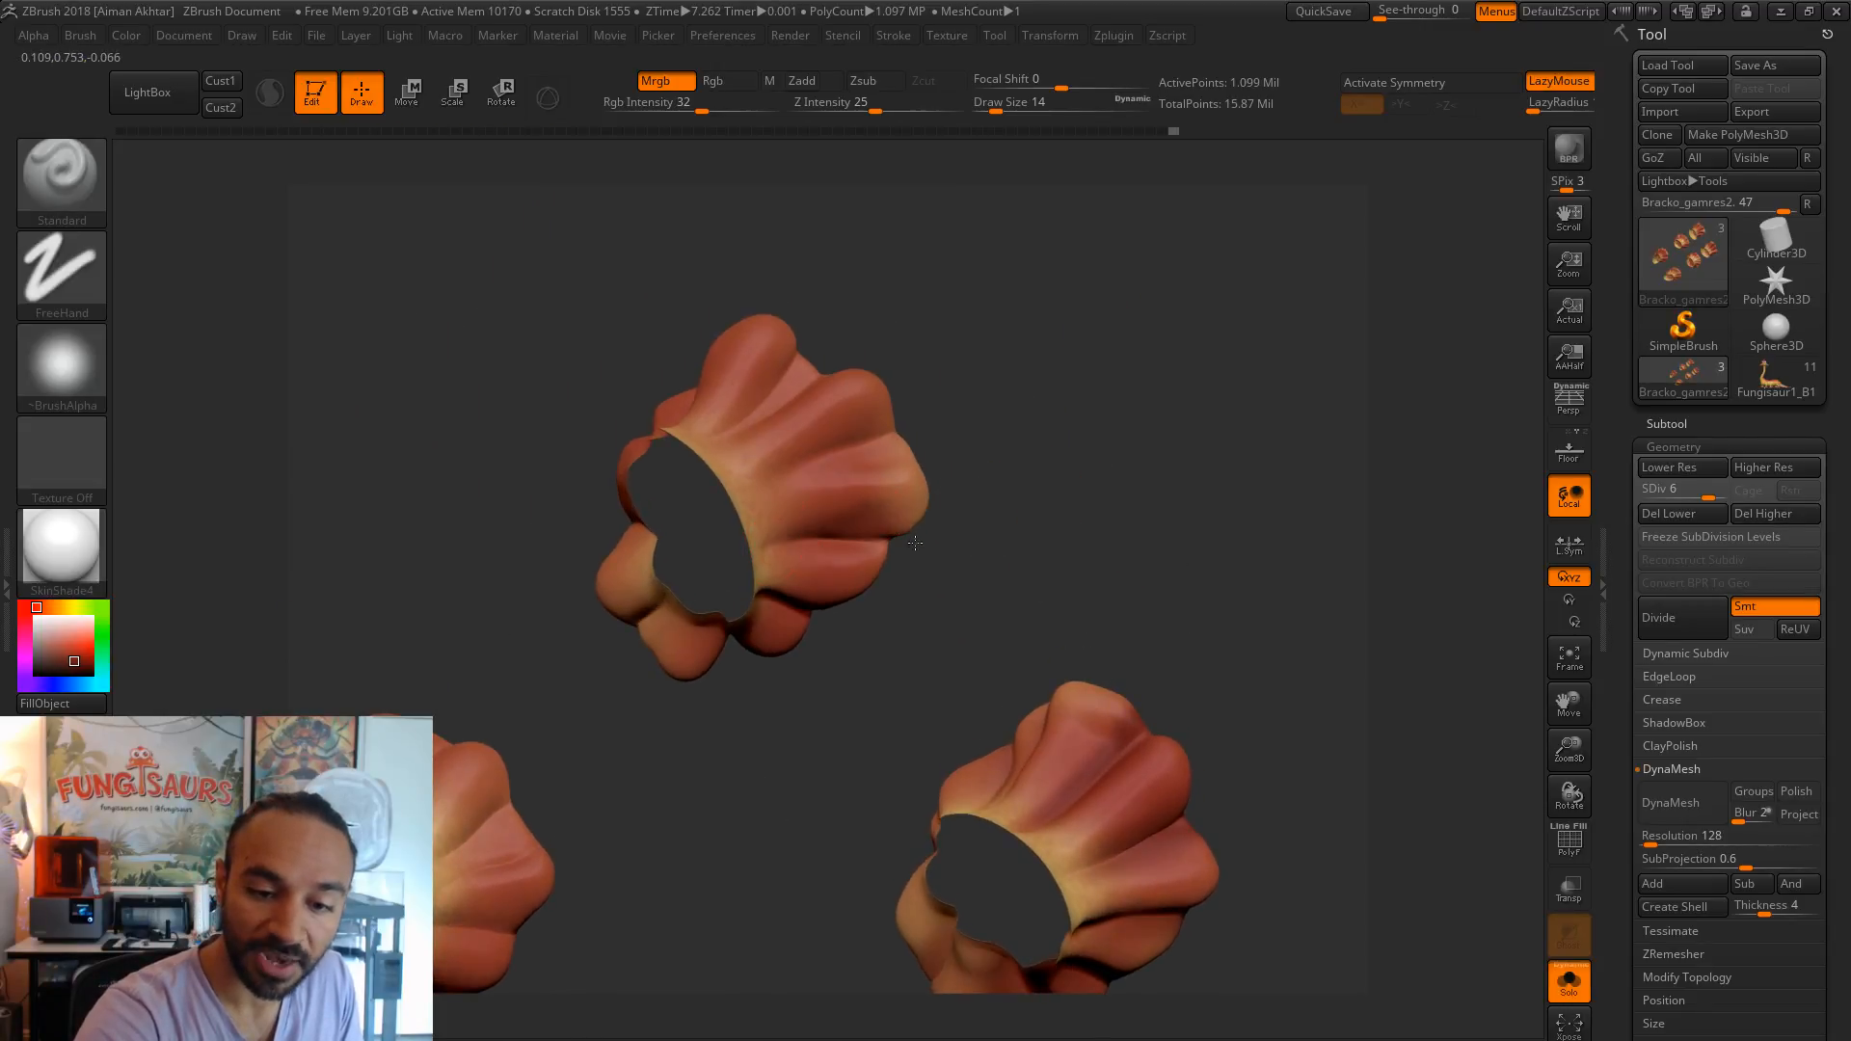
right_click_drag(902, 414, 773, 378)
left_click_drag(855, 285, 738, 383)
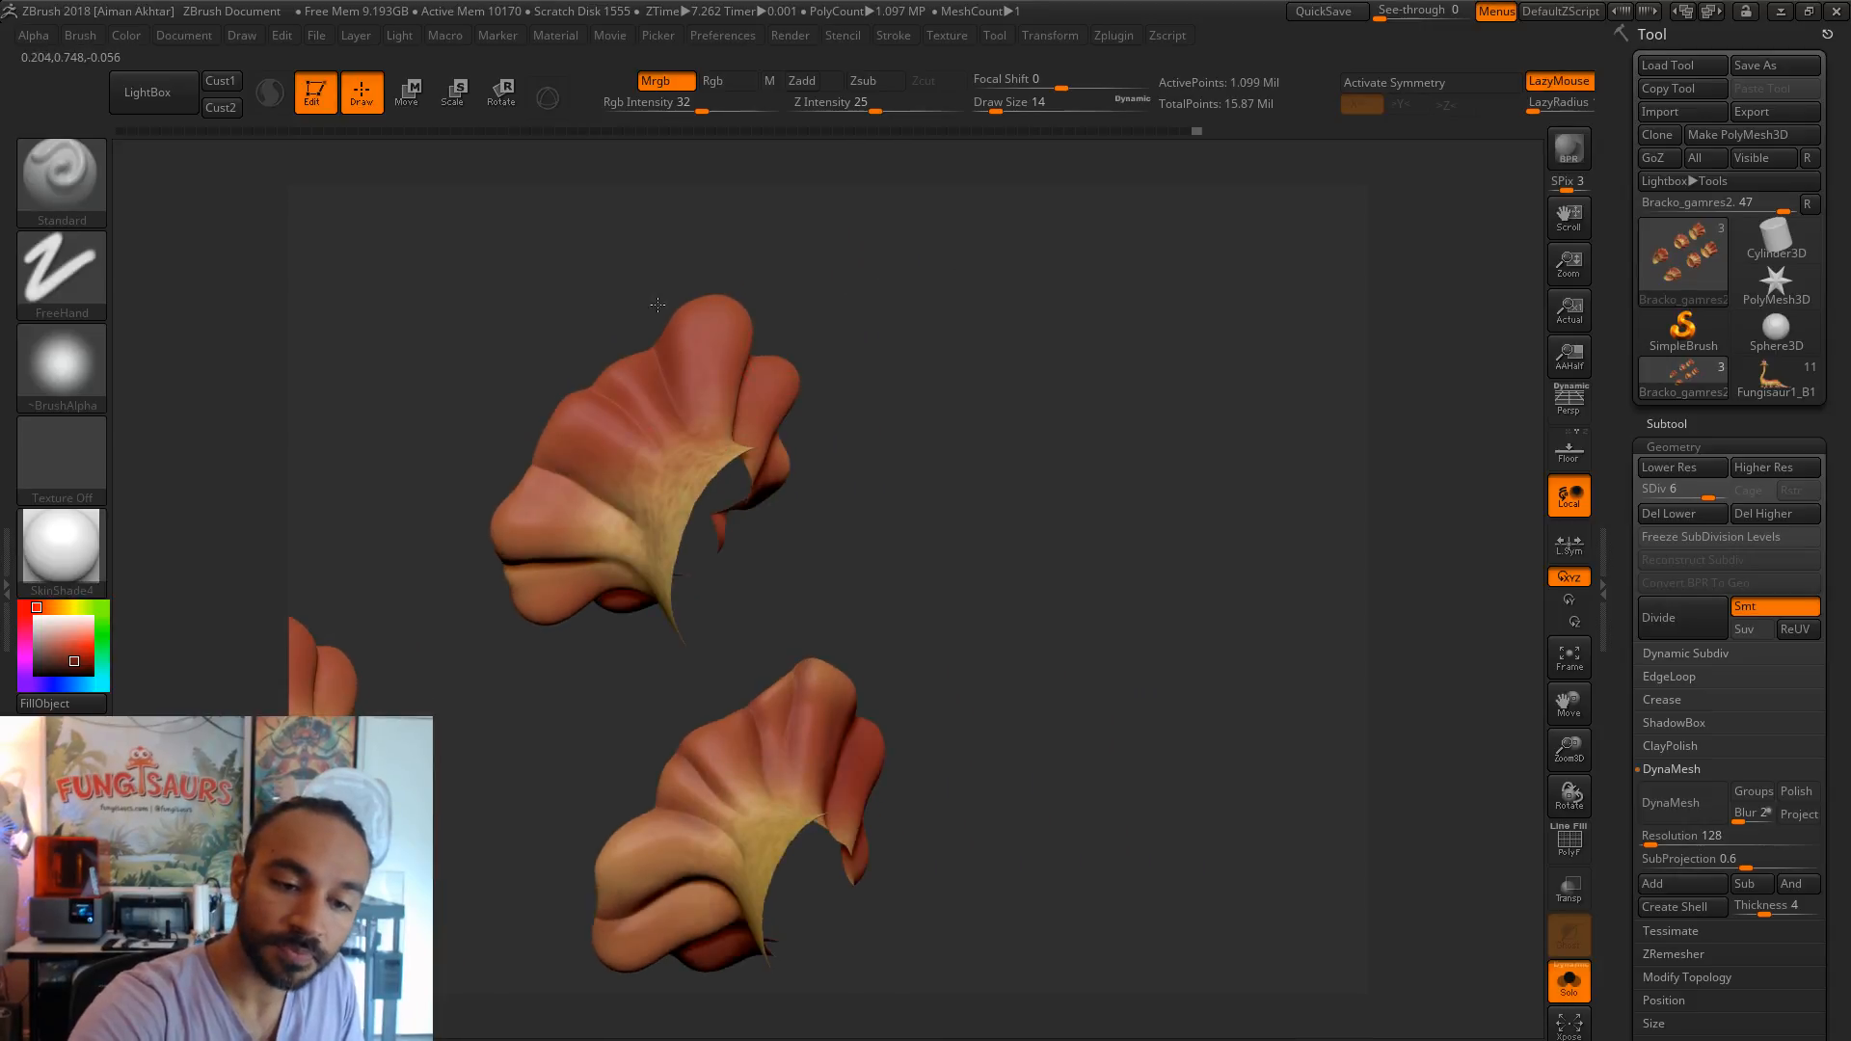
left_click_drag(637, 511, 542, 464)
mouse_move(465, 399)
left_mouse_down()
mouse_move(504, 338)
mouse_move(569, 318)
left_mouse_up()
left_click_drag(518, 557, 608, 567)
left_click_drag(775, 347, 567, 561)
key("b")
key("m")
key("v")
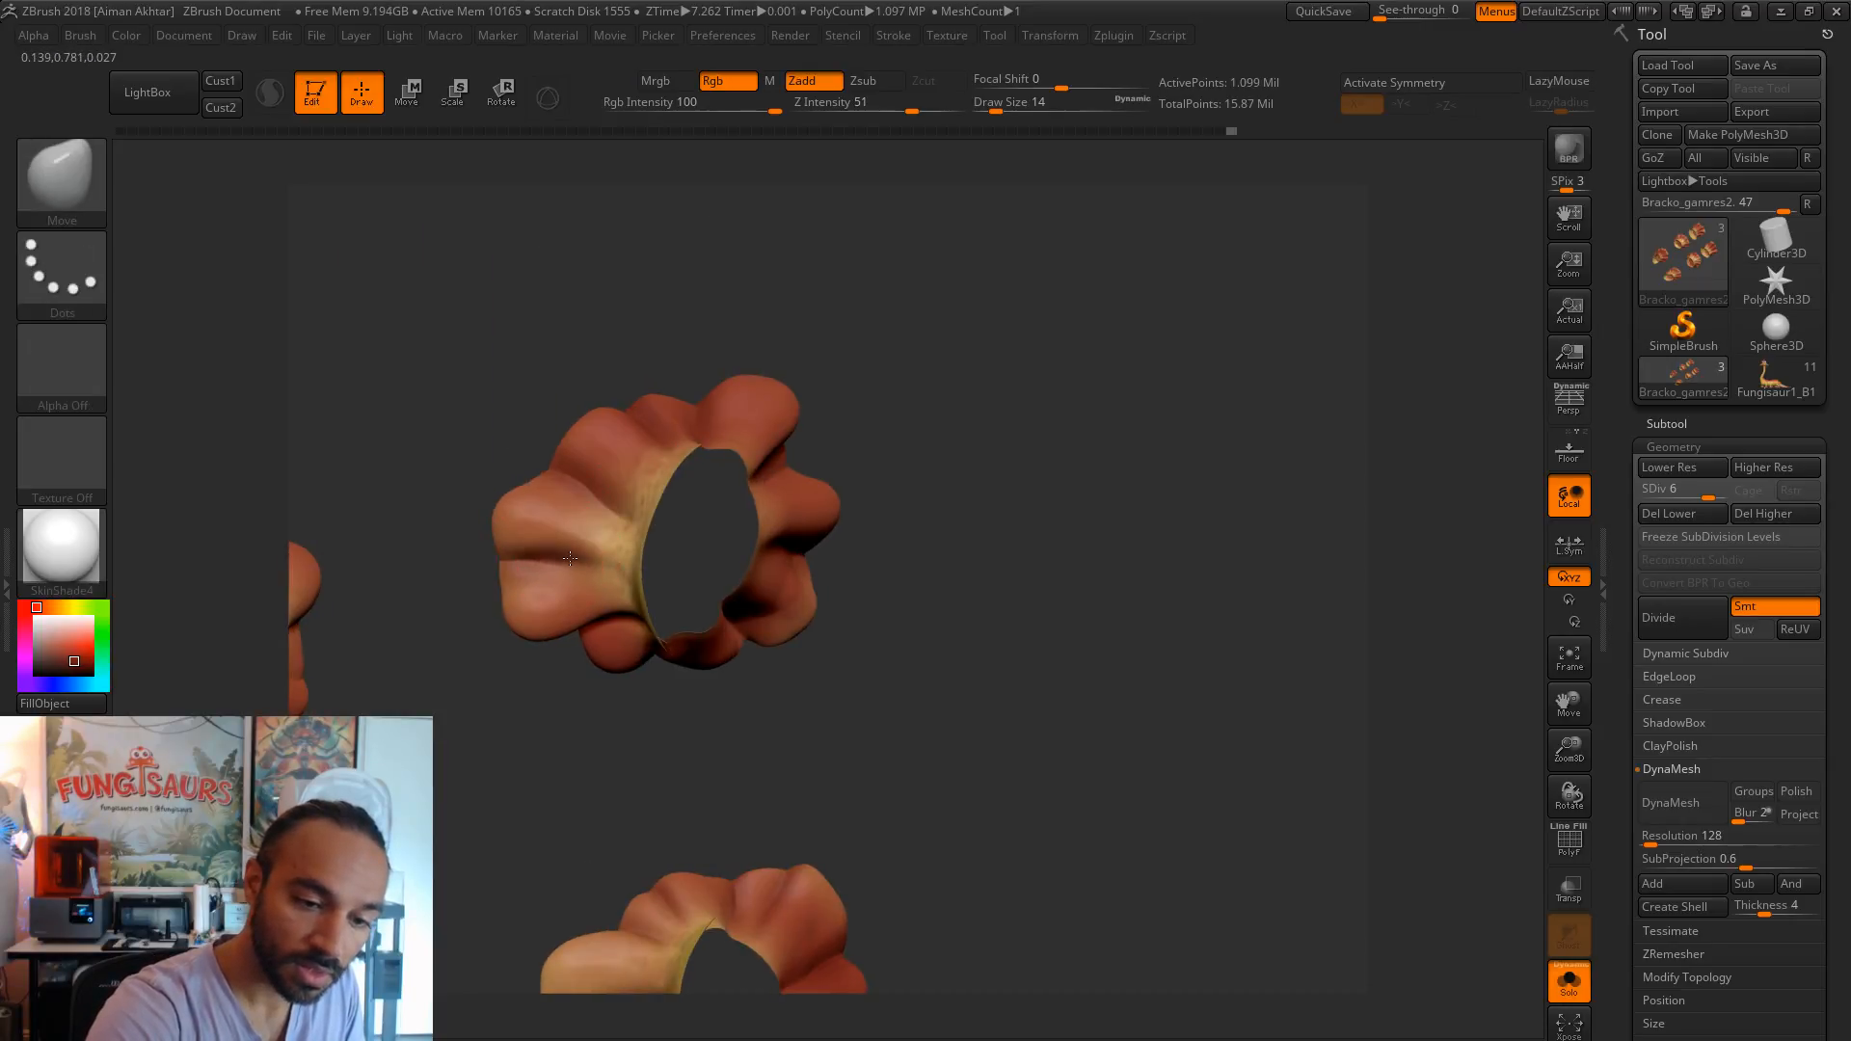
mouse_move(892, 664)
left_mouse_down()
mouse_move(1086, 515)
mouse_move(840, 519)
mouse_move(829, 479)
left_mouse_up()
key("b")
key("s")
key("t")
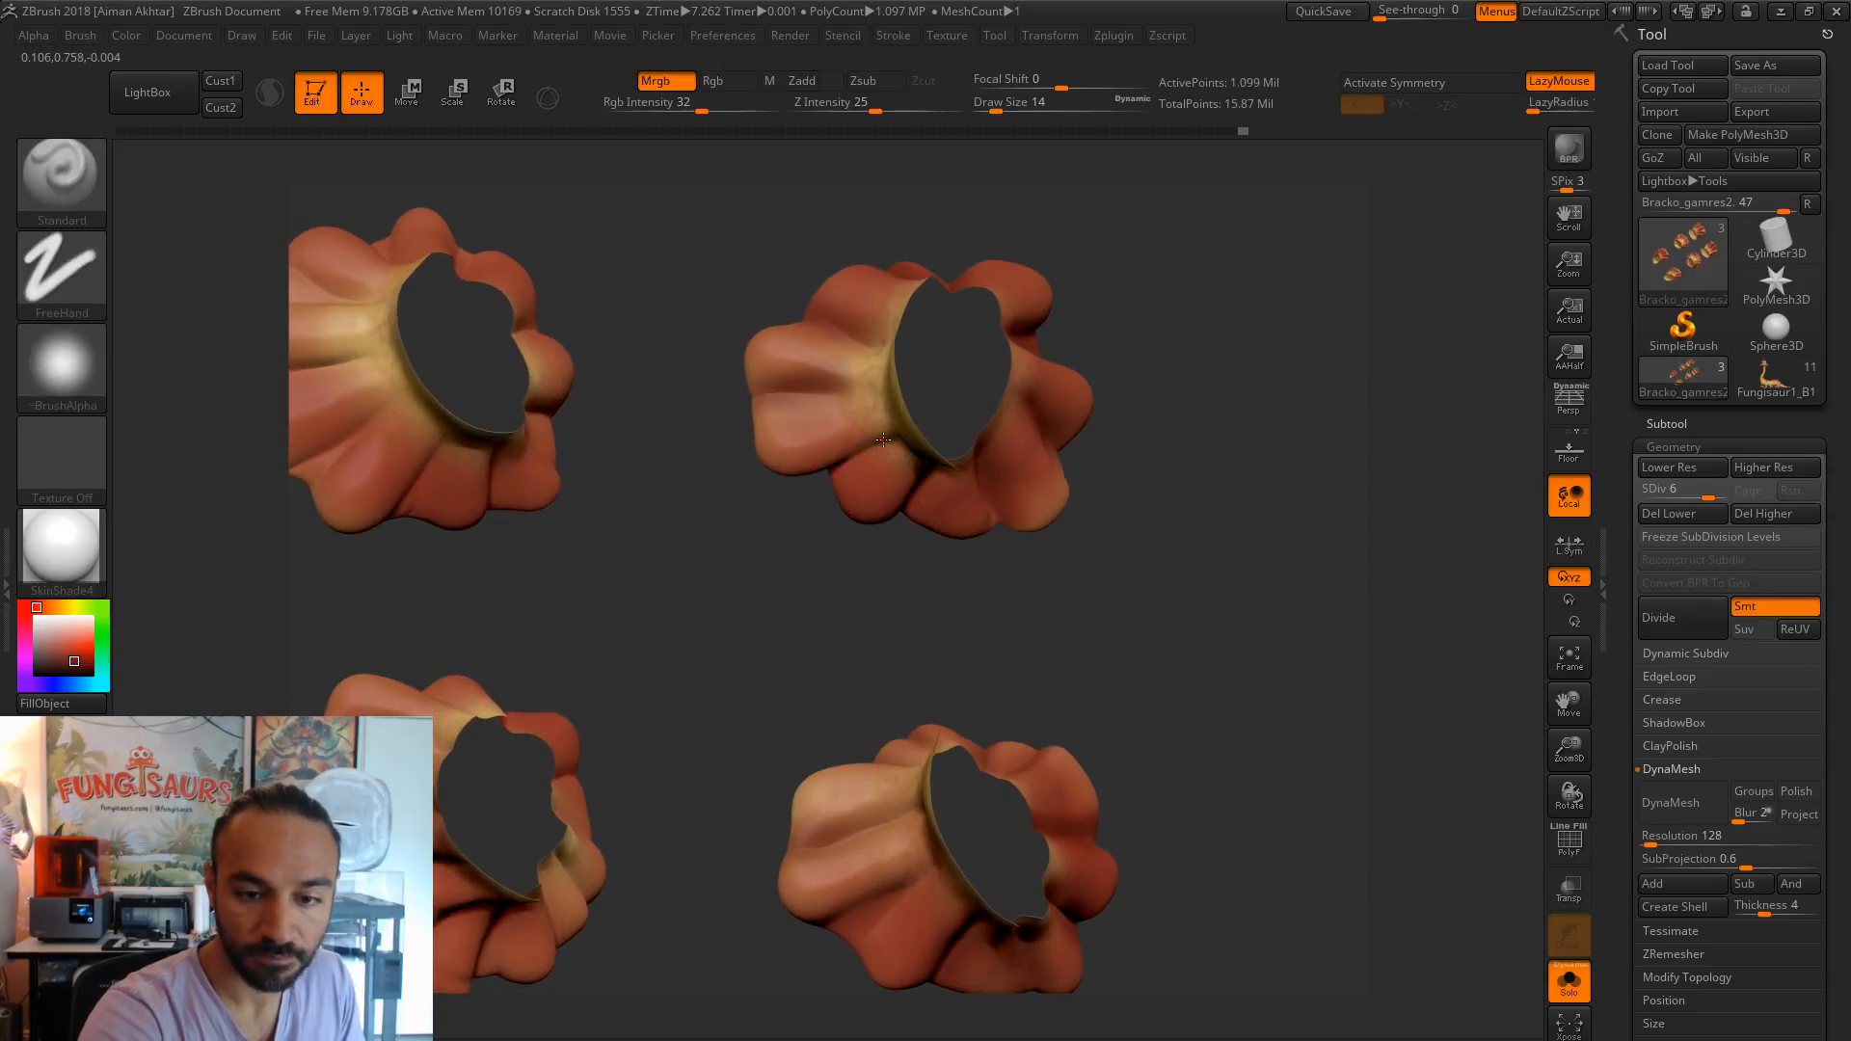
- Paint red along the toes and creases of the end and middle feet with the Standard brush
mouse_move(844, 395)
left_mouse_down()
mouse_move(762, 415)
mouse_move(747, 262)
left_mouse_up()
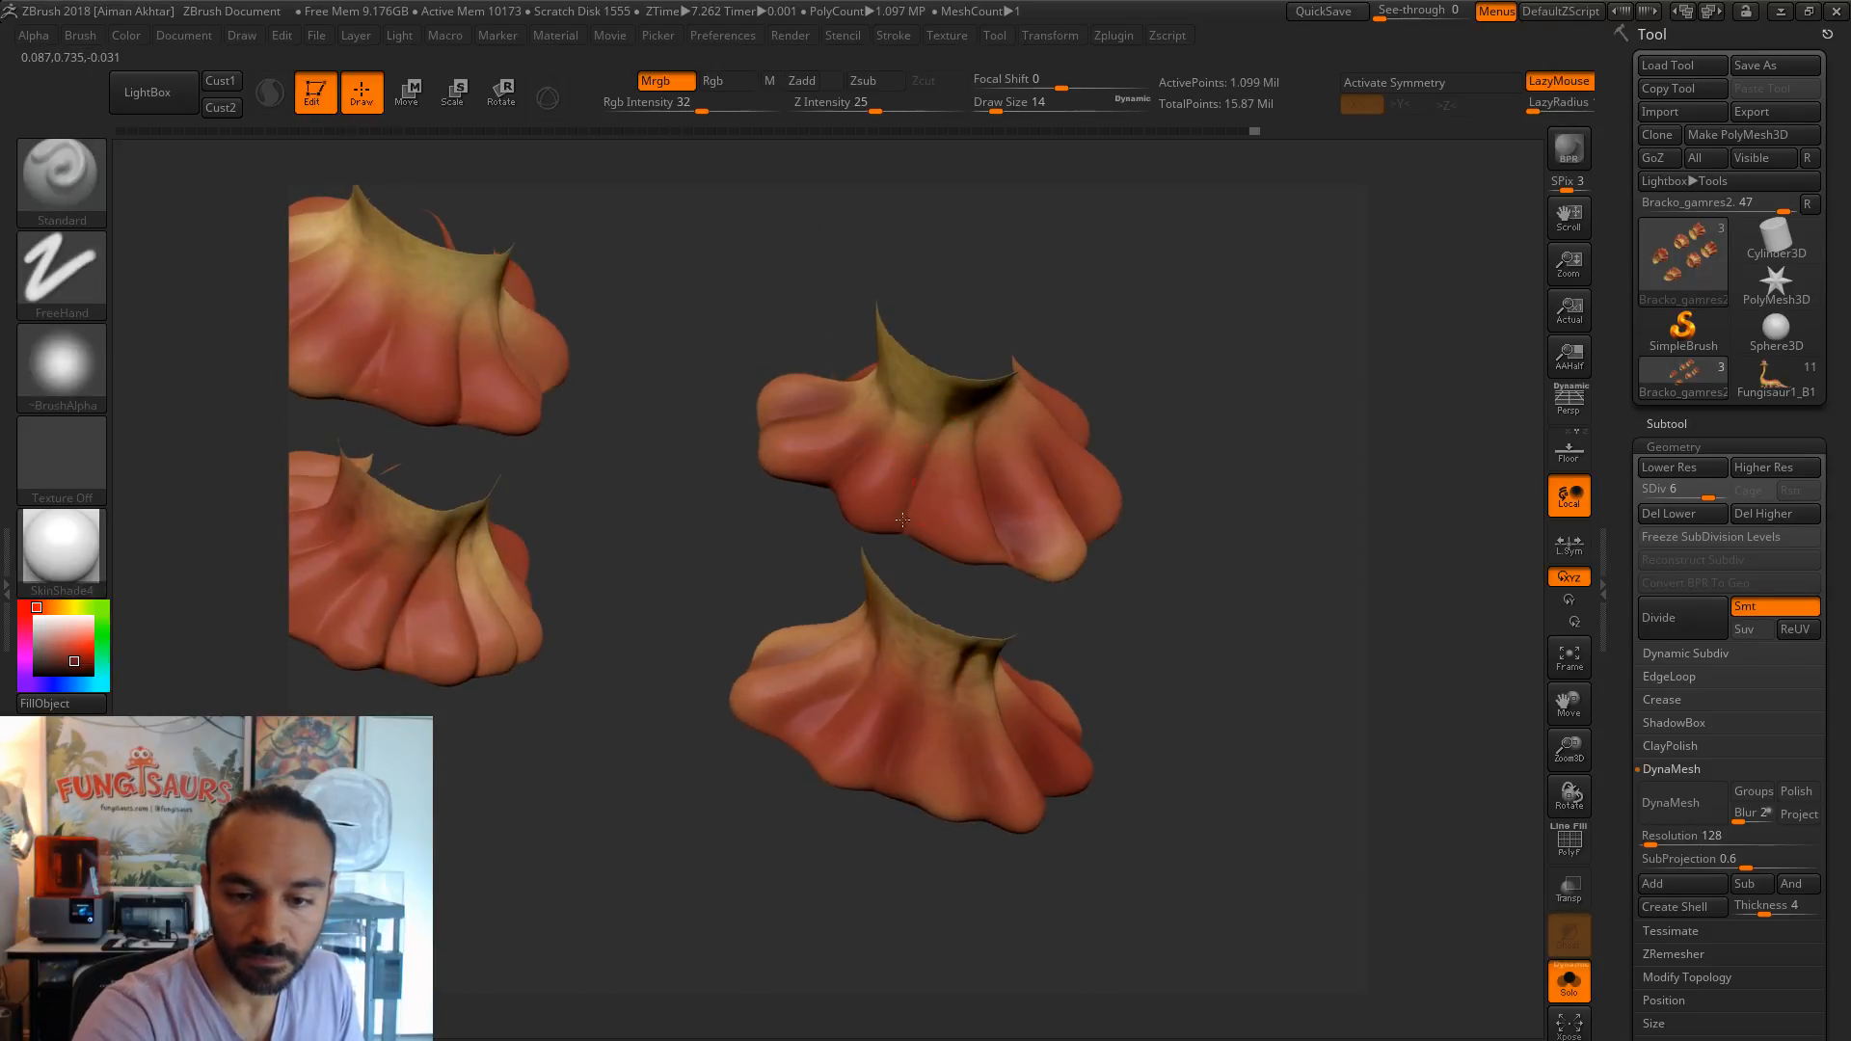
left_click_drag(1040, 588, 969, 622)
left_click_drag(1023, 556, 773, 435)
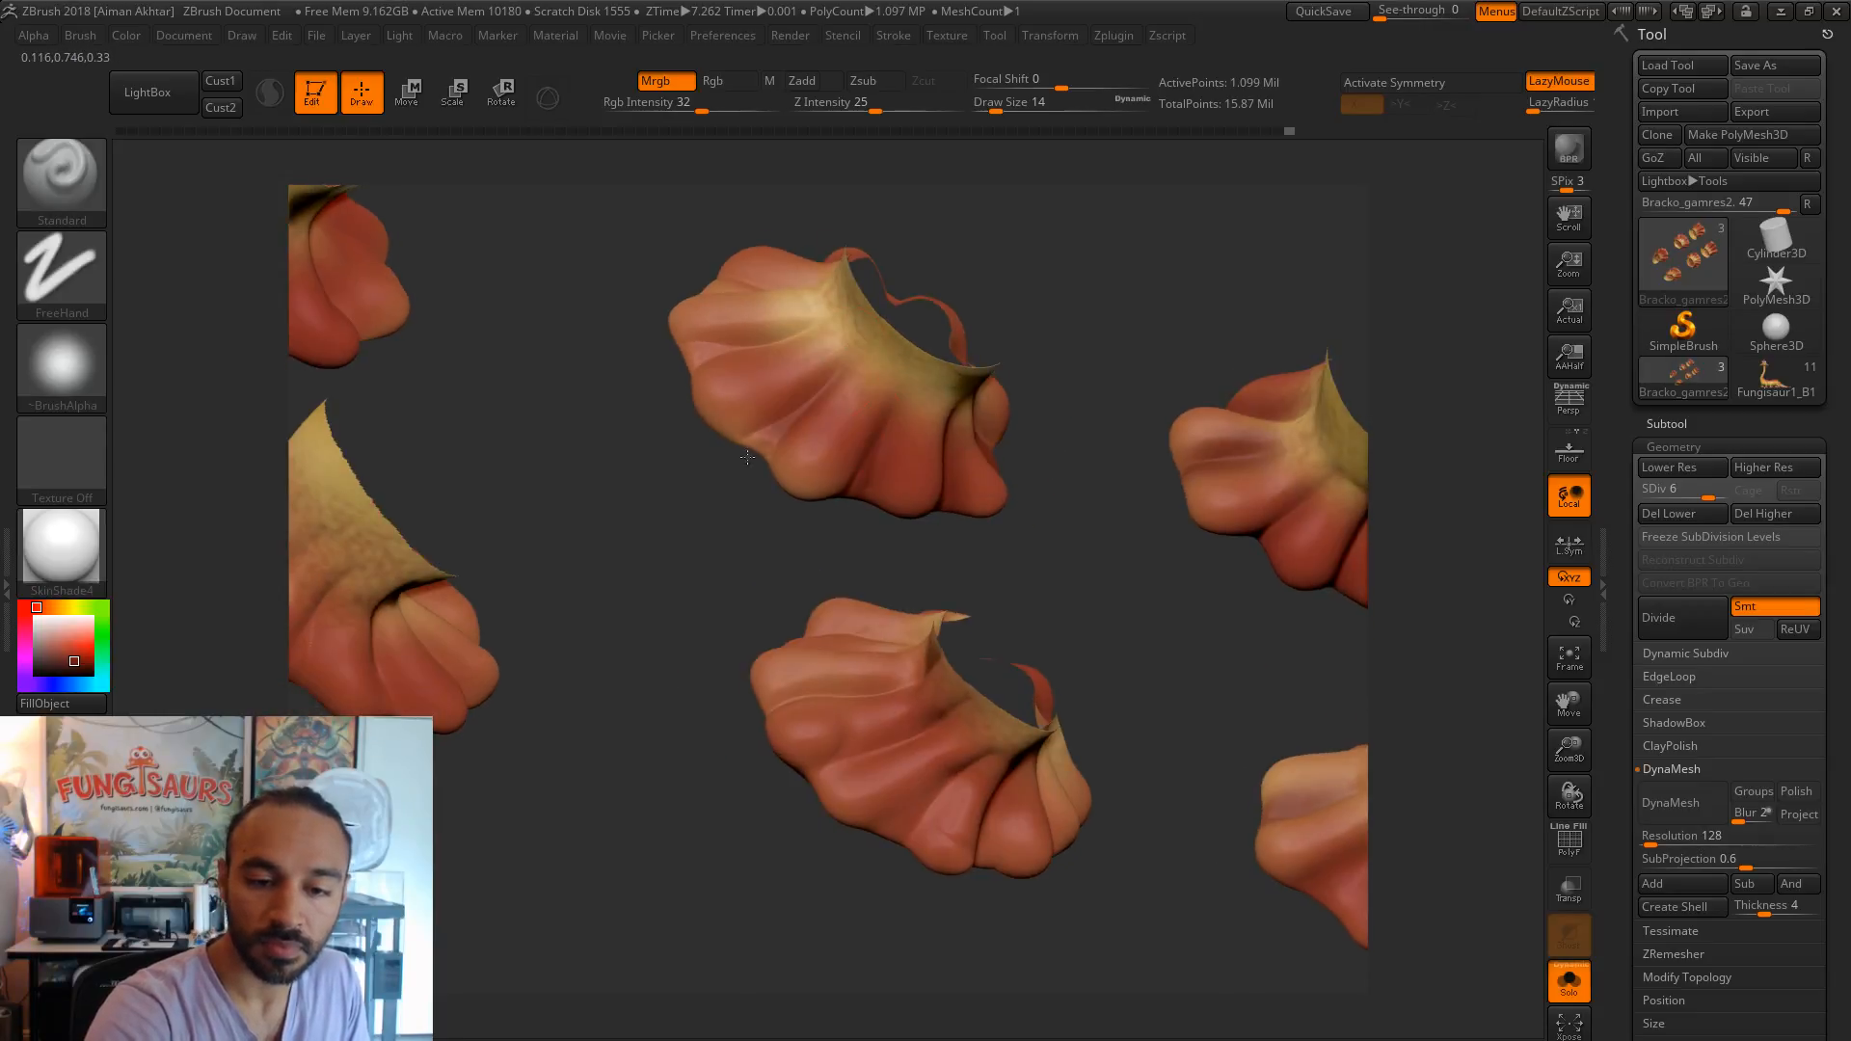
mouse_move(717, 491)
left_mouse_down()
mouse_move(706, 548)
mouse_move(706, 491)
mouse_move(723, 521)
mouse_move(747, 509)
left_mouse_up()
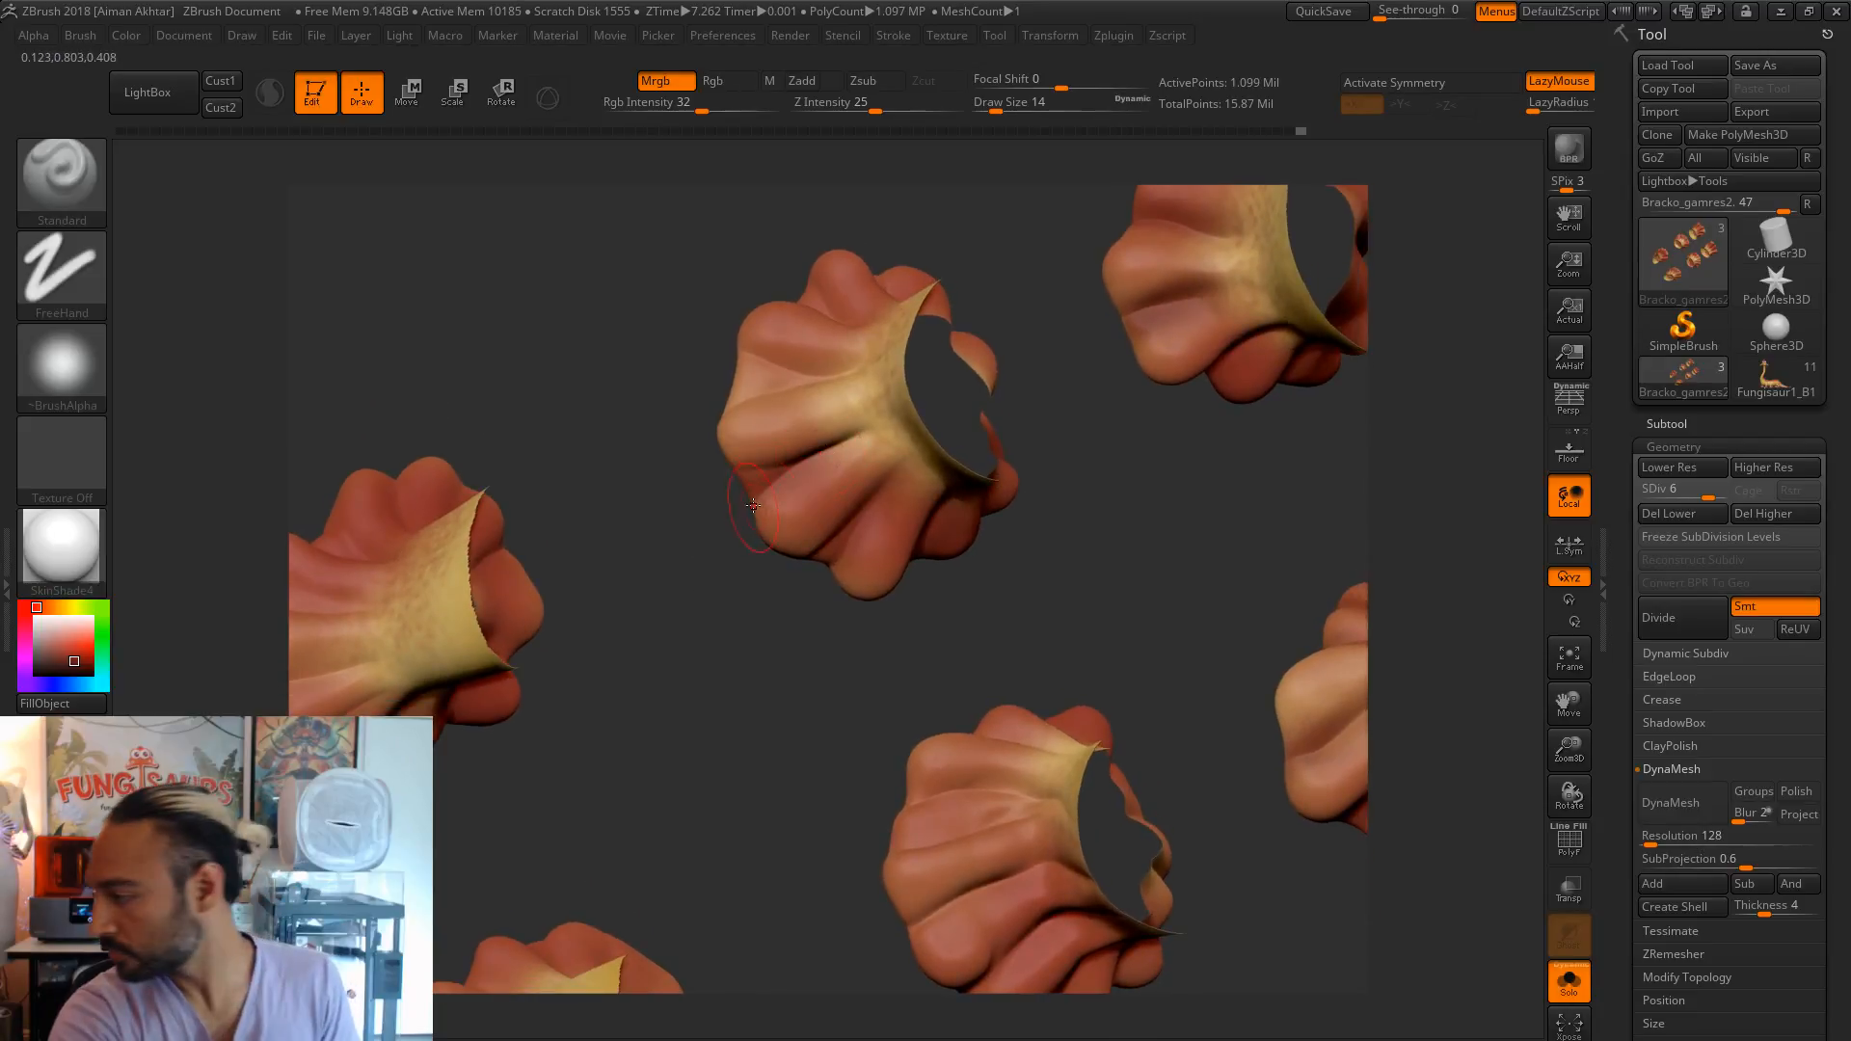
left_click_drag(823, 381, 733, 384)
left_click_drag(1108, 397, 1068, 528)
left_click_drag(964, 185, 931, 398, "alt")
left_click_drag(1060, 403, 940, 399)
left_click_drag(966, 532, 1021, 422)
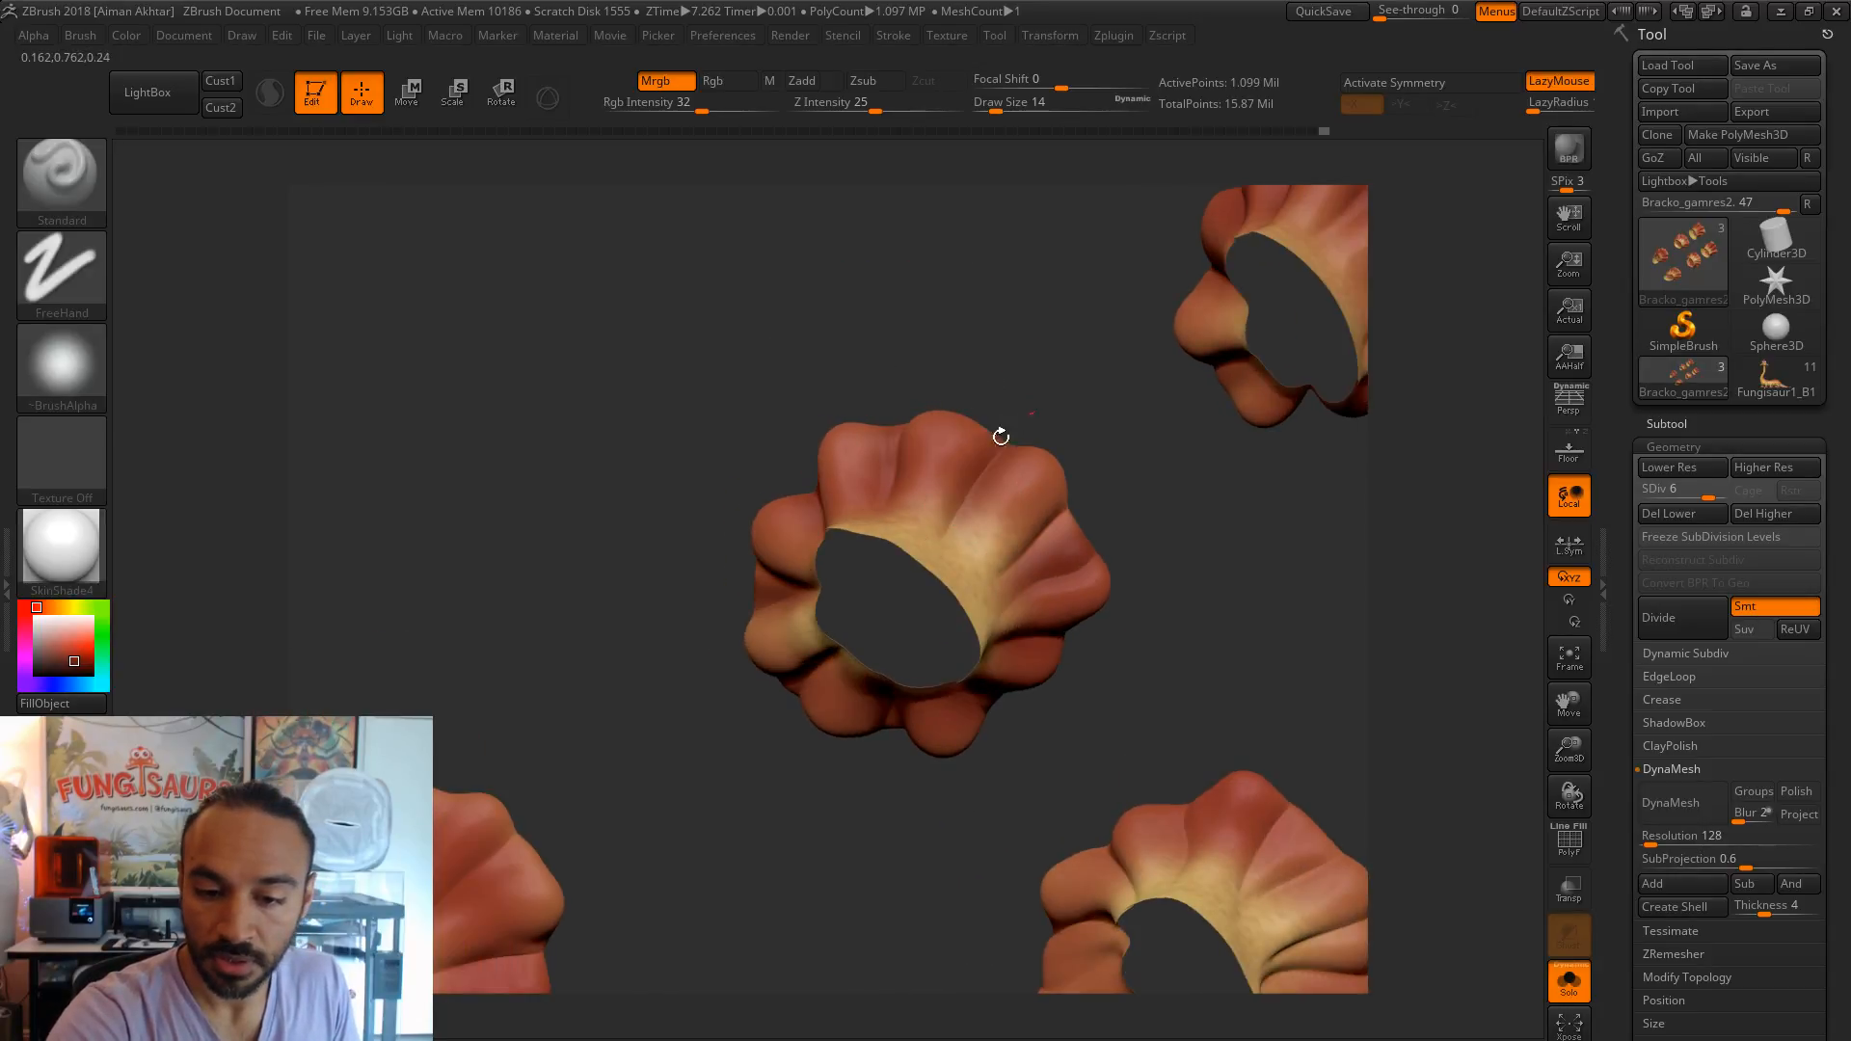
- Work around the middle foot and paint its remaining pale toes and creases red
left_click_drag(1142, 522, 1005, 595)
mouse_move(1196, 513)
left_mouse_down()
mouse_move(964, 615)
mouse_move(1193, 752)
left_mouse_up()
left_click_drag(1128, 656, 1219, 763)
mouse_move(1237, 781)
left_mouse_down()
mouse_move(1273, 735)
mouse_move(1250, 711)
left_mouse_up()
mouse_move(1032, 662)
left_mouse_down()
mouse_move(974, 844)
mouse_move(1085, 836)
left_mouse_up()
mouse_move(979, 679)
left_mouse_down()
mouse_move(938, 732)
mouse_move(968, 675)
mouse_move(901, 694)
left_mouse_up()
left_click_drag(966, 607, 901, 692)
mouse_move(829, 692)
left_mouse_down()
mouse_move(843, 752)
mouse_move(877, 771)
left_mouse_up()
- Deepen the red between the toes on the far side of the middle foot
left_click_drag(985, 548, 867, 576)
left_click_drag(987, 500, 892, 482)
left_click_drag(1099, 384, 998, 385)
mouse_move(1020, 455)
left_mouse_down()
mouse_move(992, 338)
mouse_move(1054, 305)
mouse_move(1147, 310)
left_mouse_up()
left_click_drag(1070, 476, 1145, 323)
left_click_drag(1123, 456, 1193, 395)
left_click_drag(1264, 410, 1152, 416)
mouse_move(1139, 516)
left_mouse_down()
mouse_move(1289, 437)
mouse_move(1286, 617)
left_mouse_up()
- Paint red around all toes and creases of the foot at the other end of the row
left_click_drag(1226, 945, 1050, 569, "alt")
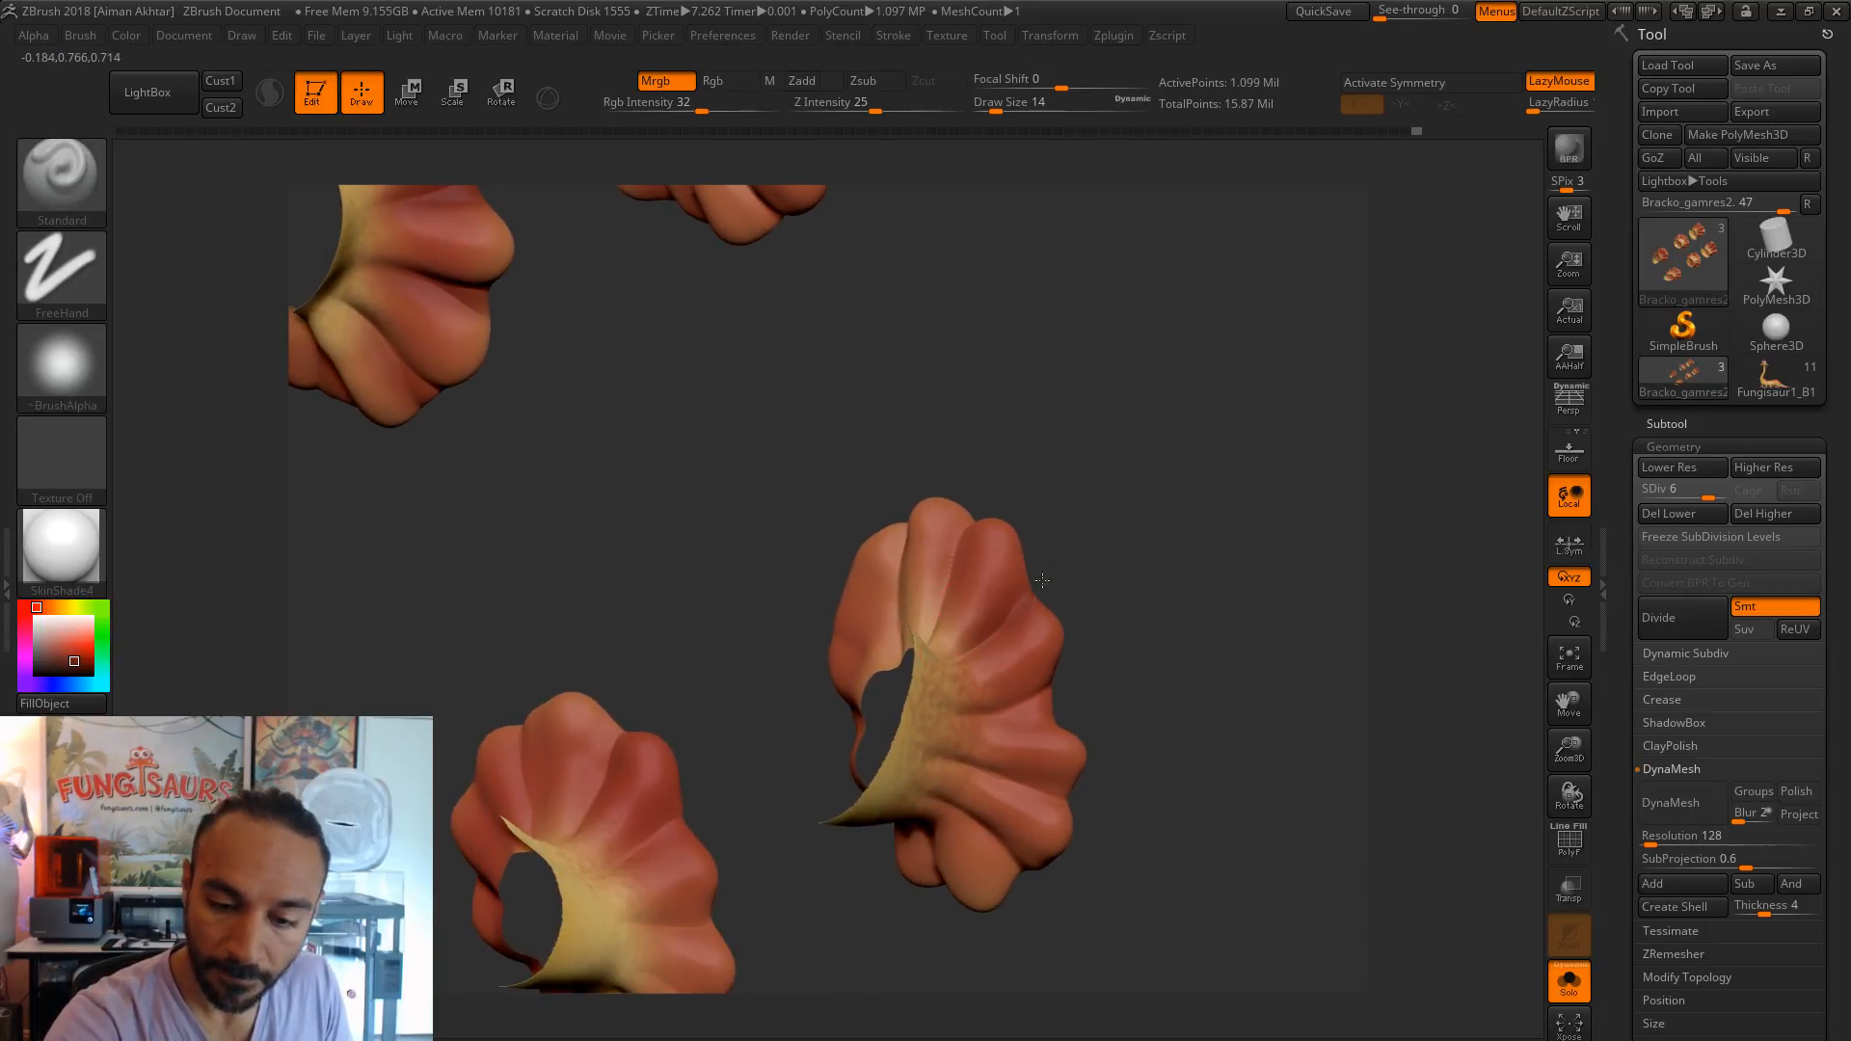
left_click_drag(1079, 813, 1157, 728)
left_click_drag(940, 804, 1013, 885)
left_click_drag(1168, 805, 906, 815)
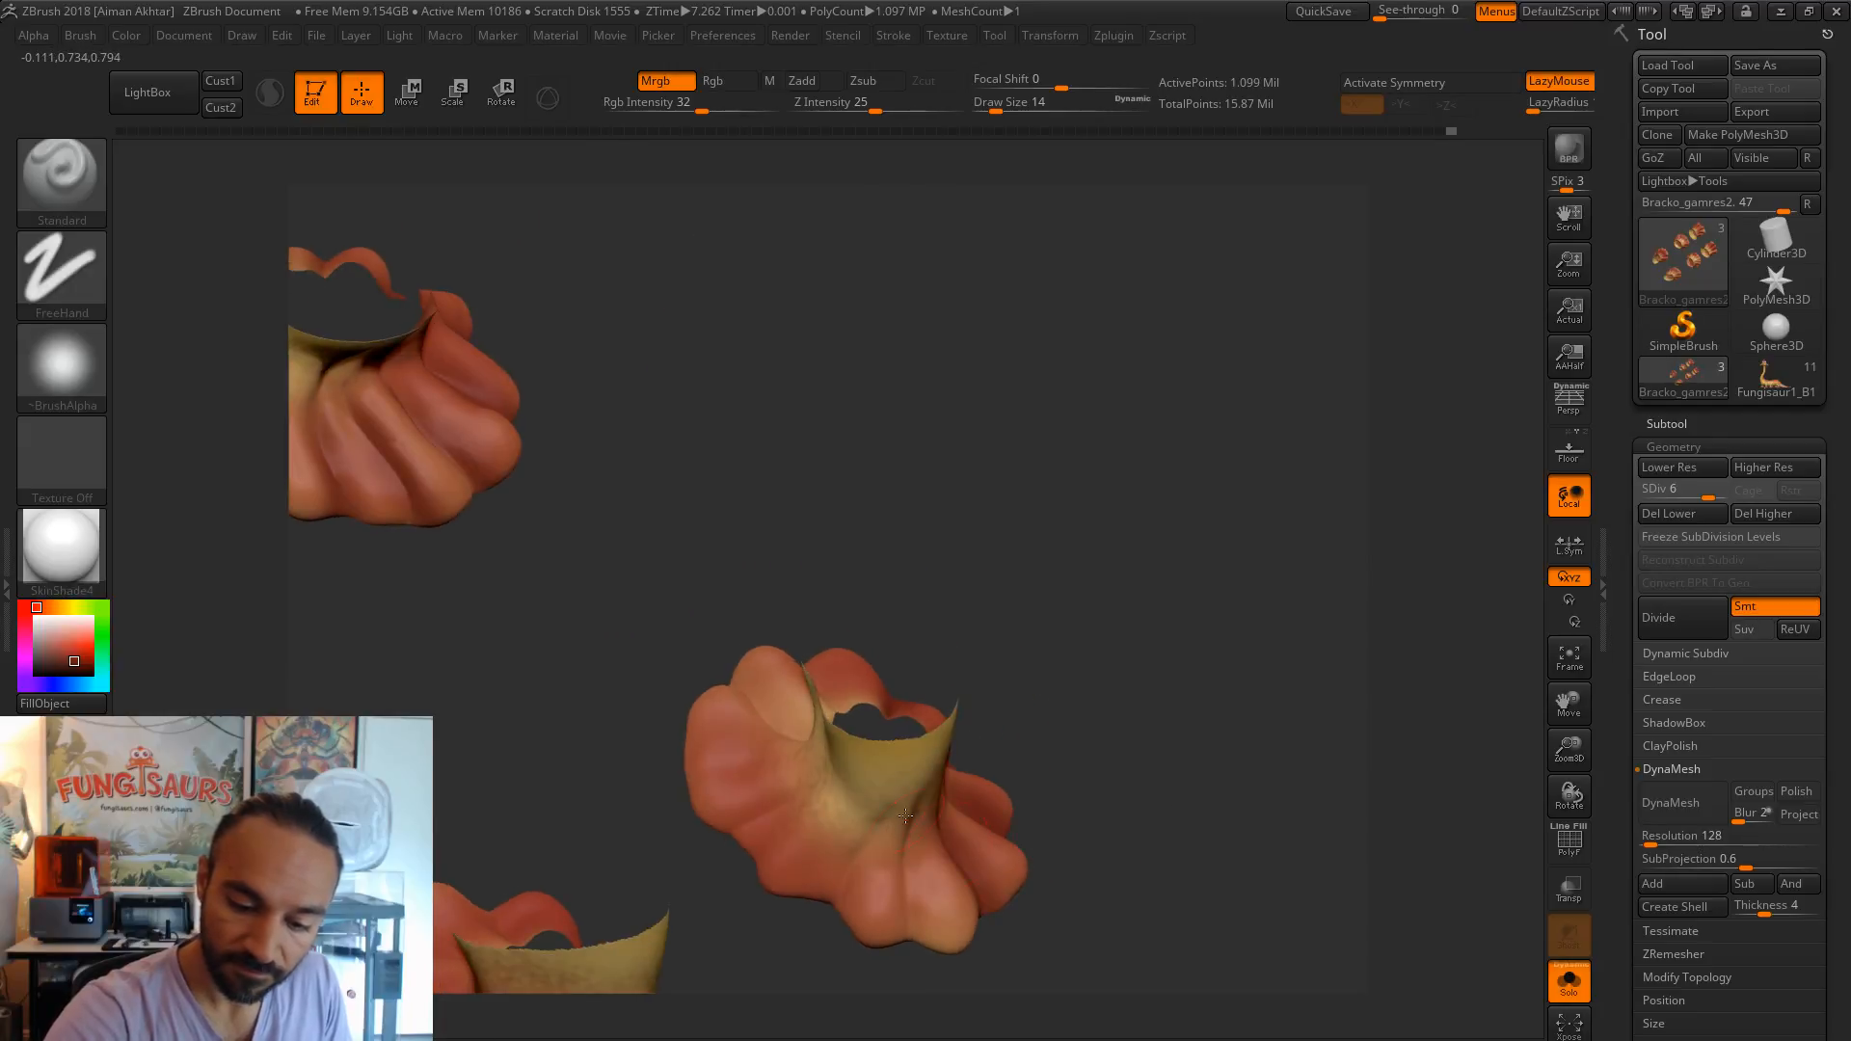
mouse_move(1046, 760)
left_mouse_down()
mouse_move(830, 785)
mouse_move(704, 825)
left_mouse_up()
left_click_drag(778, 773, 696, 817)
mouse_move(815, 599)
left_mouse_down()
mouse_move(783, 668)
mouse_move(678, 657)
mouse_move(615, 609)
left_mouse_up()
left_click_drag(730, 697, 620, 740)
left_click_drag(755, 487, 744, 620)
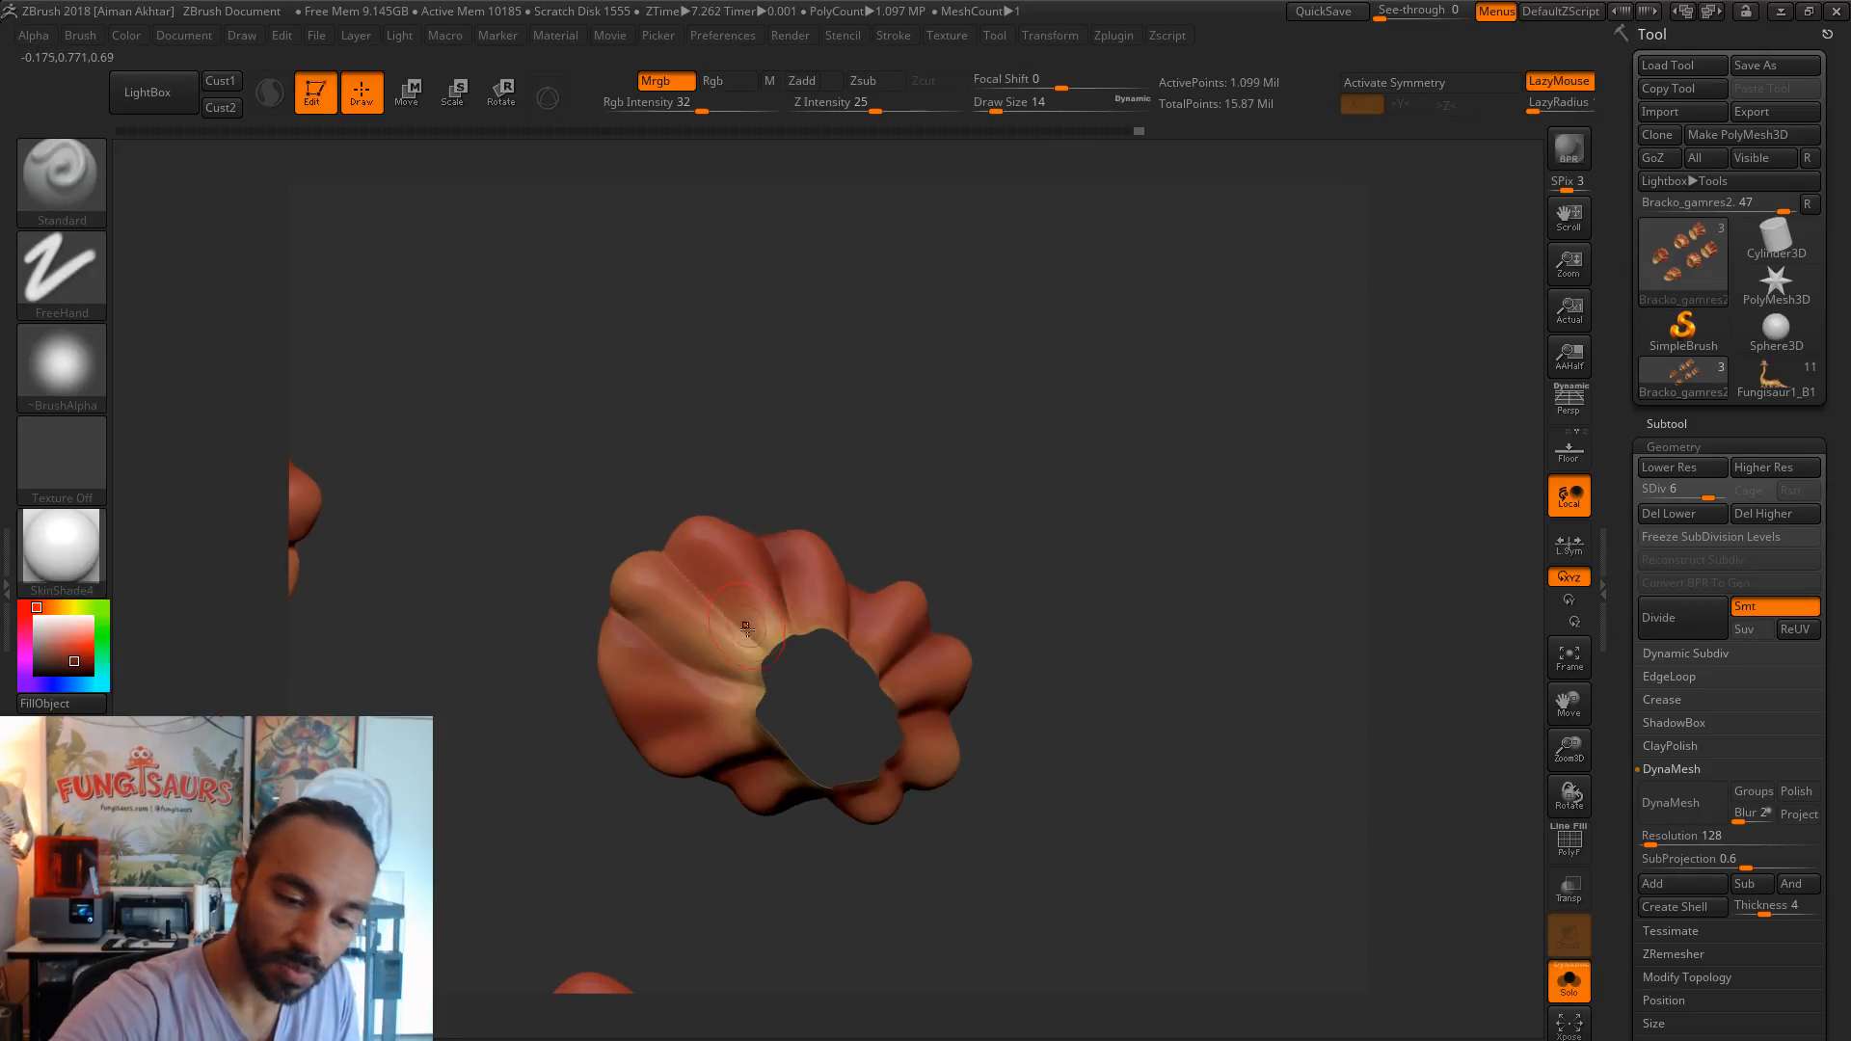
- Touch up the red on the toes and upper creases of the remaining feet
left_click_drag(672, 474, 807, 579)
left_click_drag(985, 500, 943, 656)
left_click_drag(1058, 504, 951, 703)
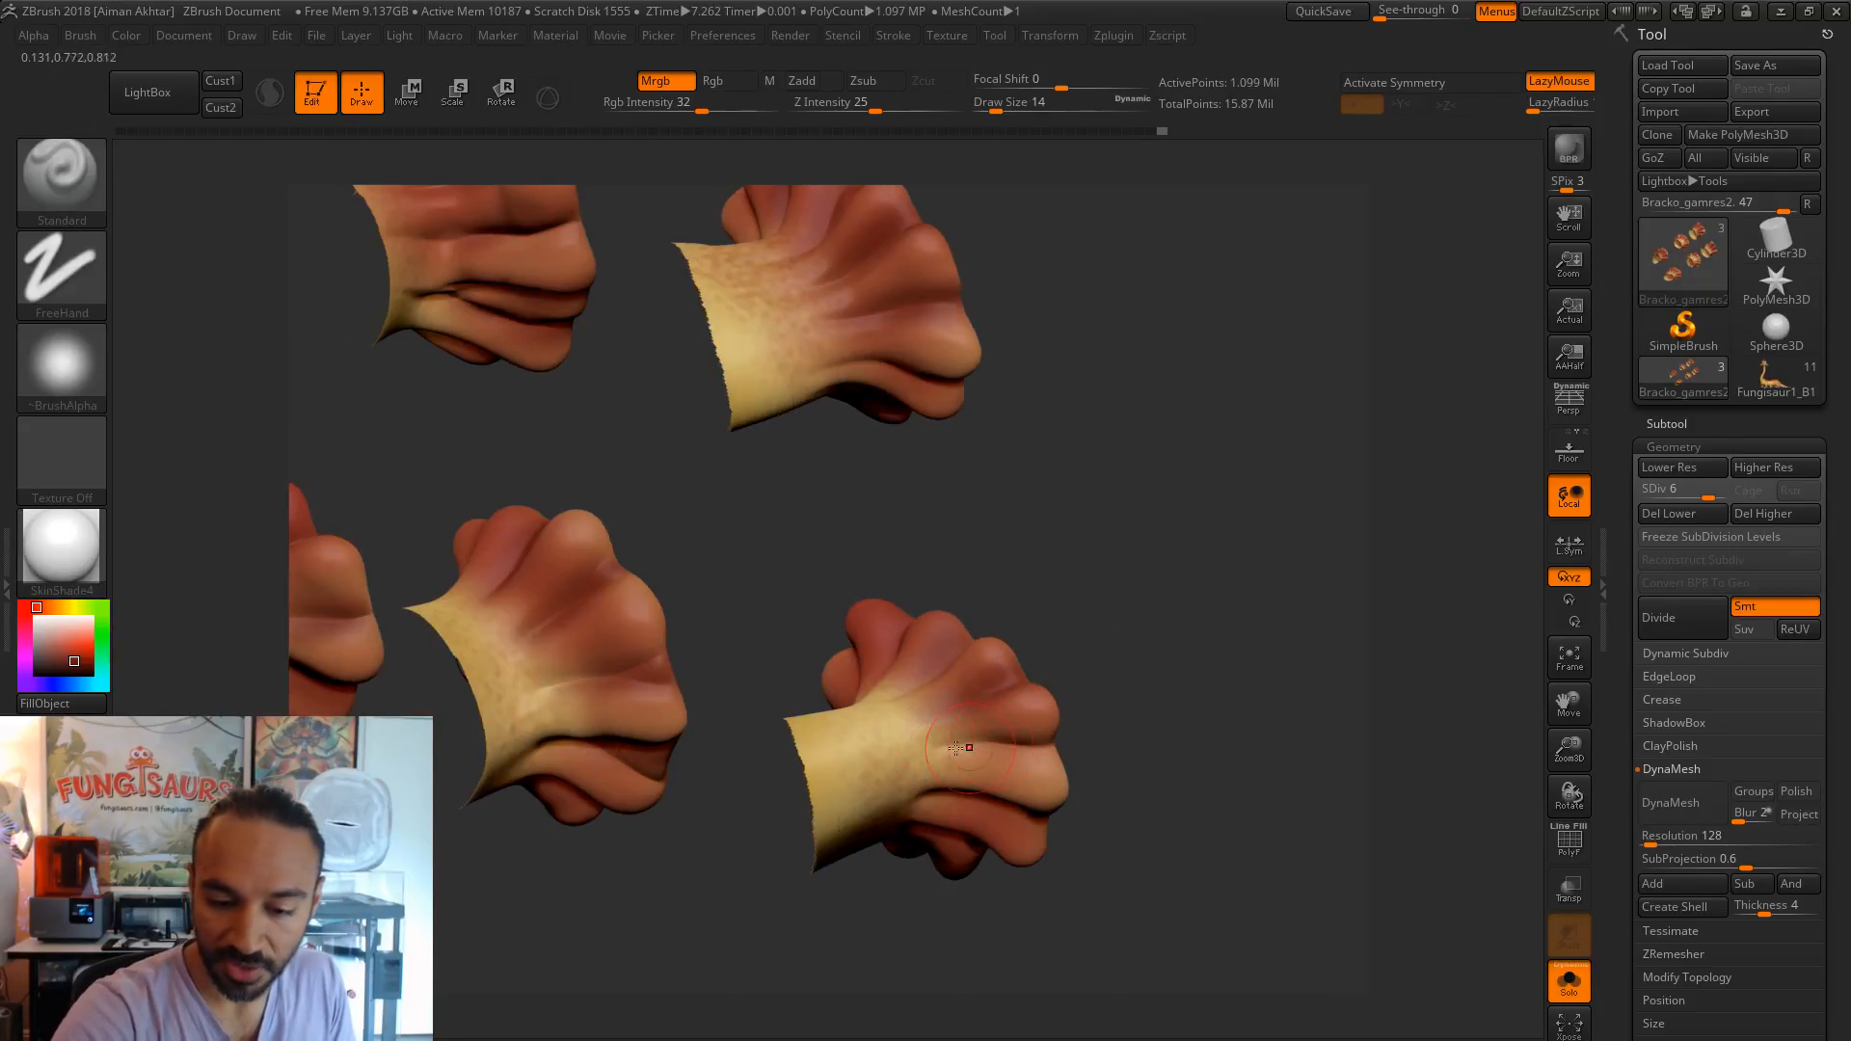
left_click_drag(1167, 715, 928, 795)
left_click_drag(1113, 769, 940, 697)
left_click_drag(1103, 824, 927, 922)
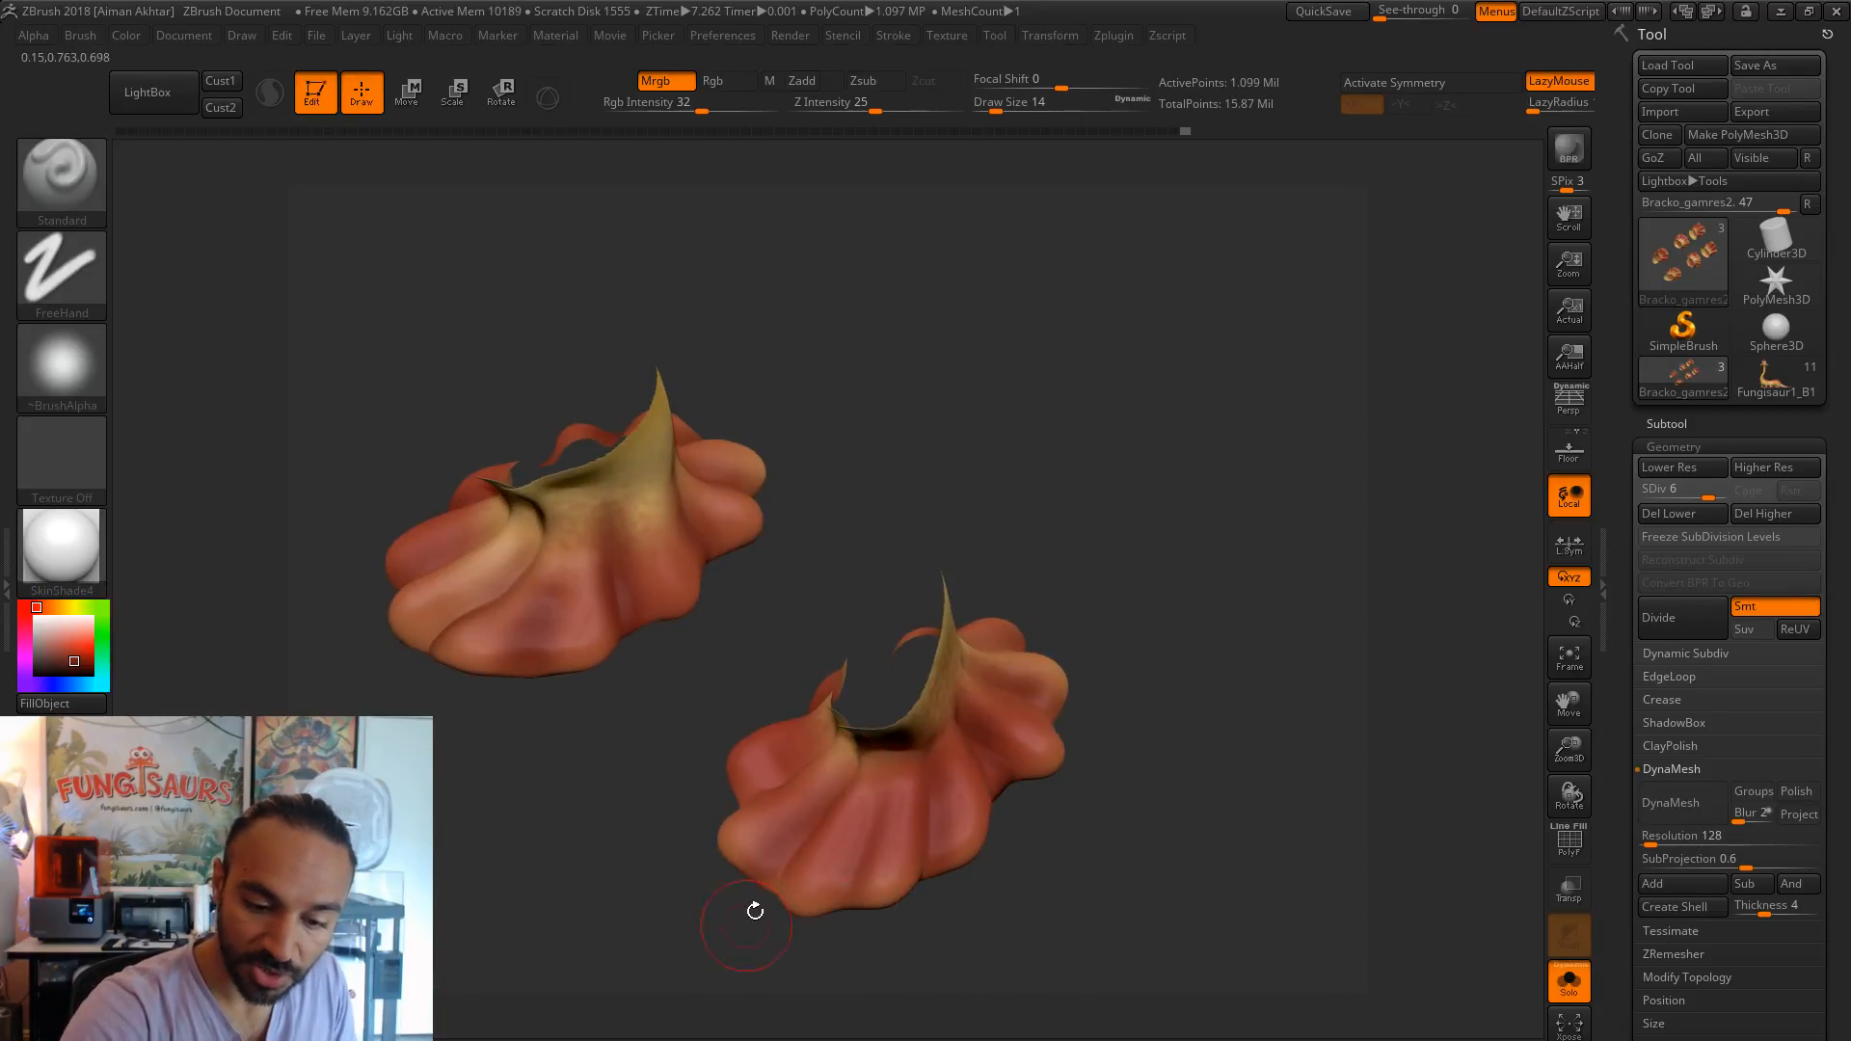
left_click_drag(743, 933, 697, 839)
- Unhide the whole body and smooth the ankles along one side at draw size 44
left_click_drag(905, 580, 818, 671)
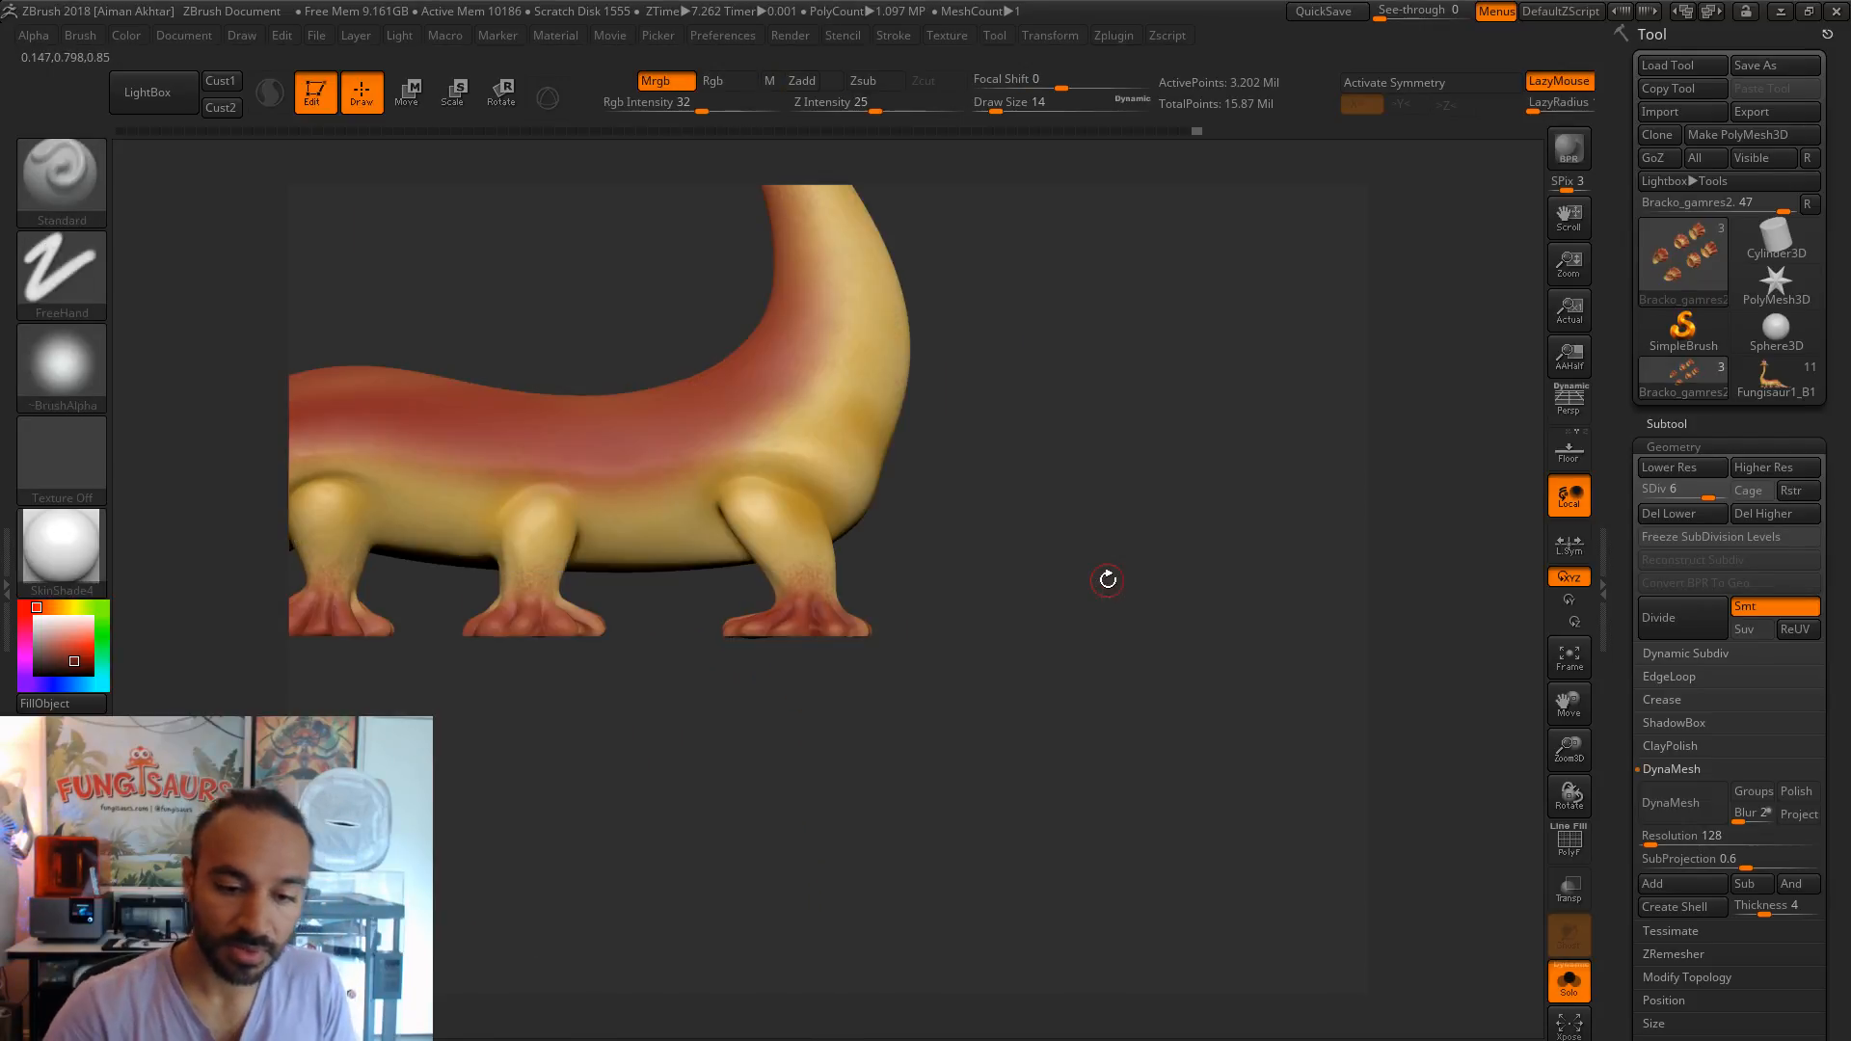
left_click_drag(1163, 689, 1251, 776, "alt")
mouse_move(1251, 776)
left_mouse_down()
mouse_move(1198, 768)
mouse_move(1049, 813)
mouse_move(1099, 868)
mouse_move(917, 897)
mouse_move(917, 868)
left_mouse_up()
key("s")
left_click_drag(763, 605, 781, 600)
left_click_drag(931, 804, 632, 807, "alt")
left_click_drag(1037, 636, 1046, 680, "shift")
left_click_drag(1144, 826, 782, 792, "alt")
left_click_drag(1006, 578, 1012, 609, "shift")
- Smooth the ankles of the legs along the opposite side of the body
left_click_drag(1123, 819, 1326, 814)
left_click_drag(1126, 628, 1118, 638, "shift")
left_click_drag(1070, 831, 572, 833, "alt")
left_click_drag(1035, 607, 1037, 644, "shift")
left_click_drag(877, 822, 376, 840, "alt")
left_click_drag(856, 786, 1113, 760, "alt")
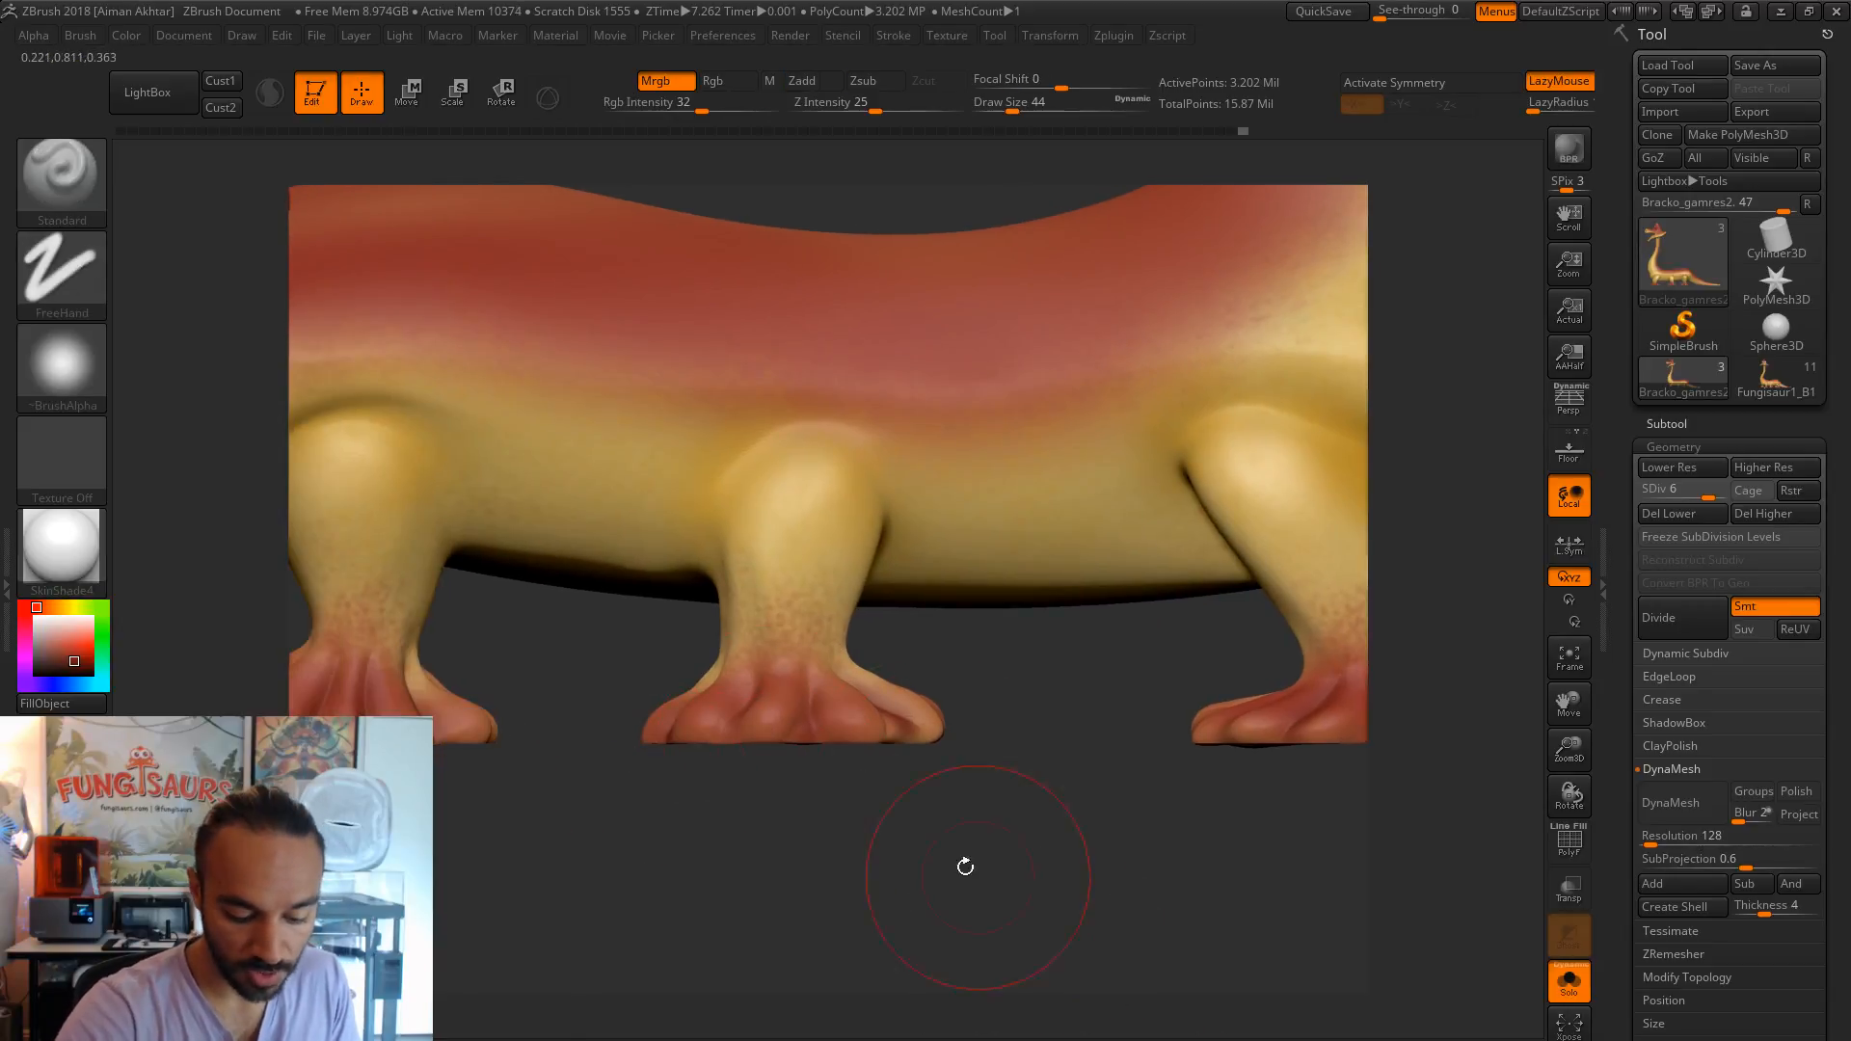
- Sample the foot's red and spray it up the middle leg's ankle using Color Spray, Alpha 08 and draw size 22
left_click_drag(303, 672, 825, 708)
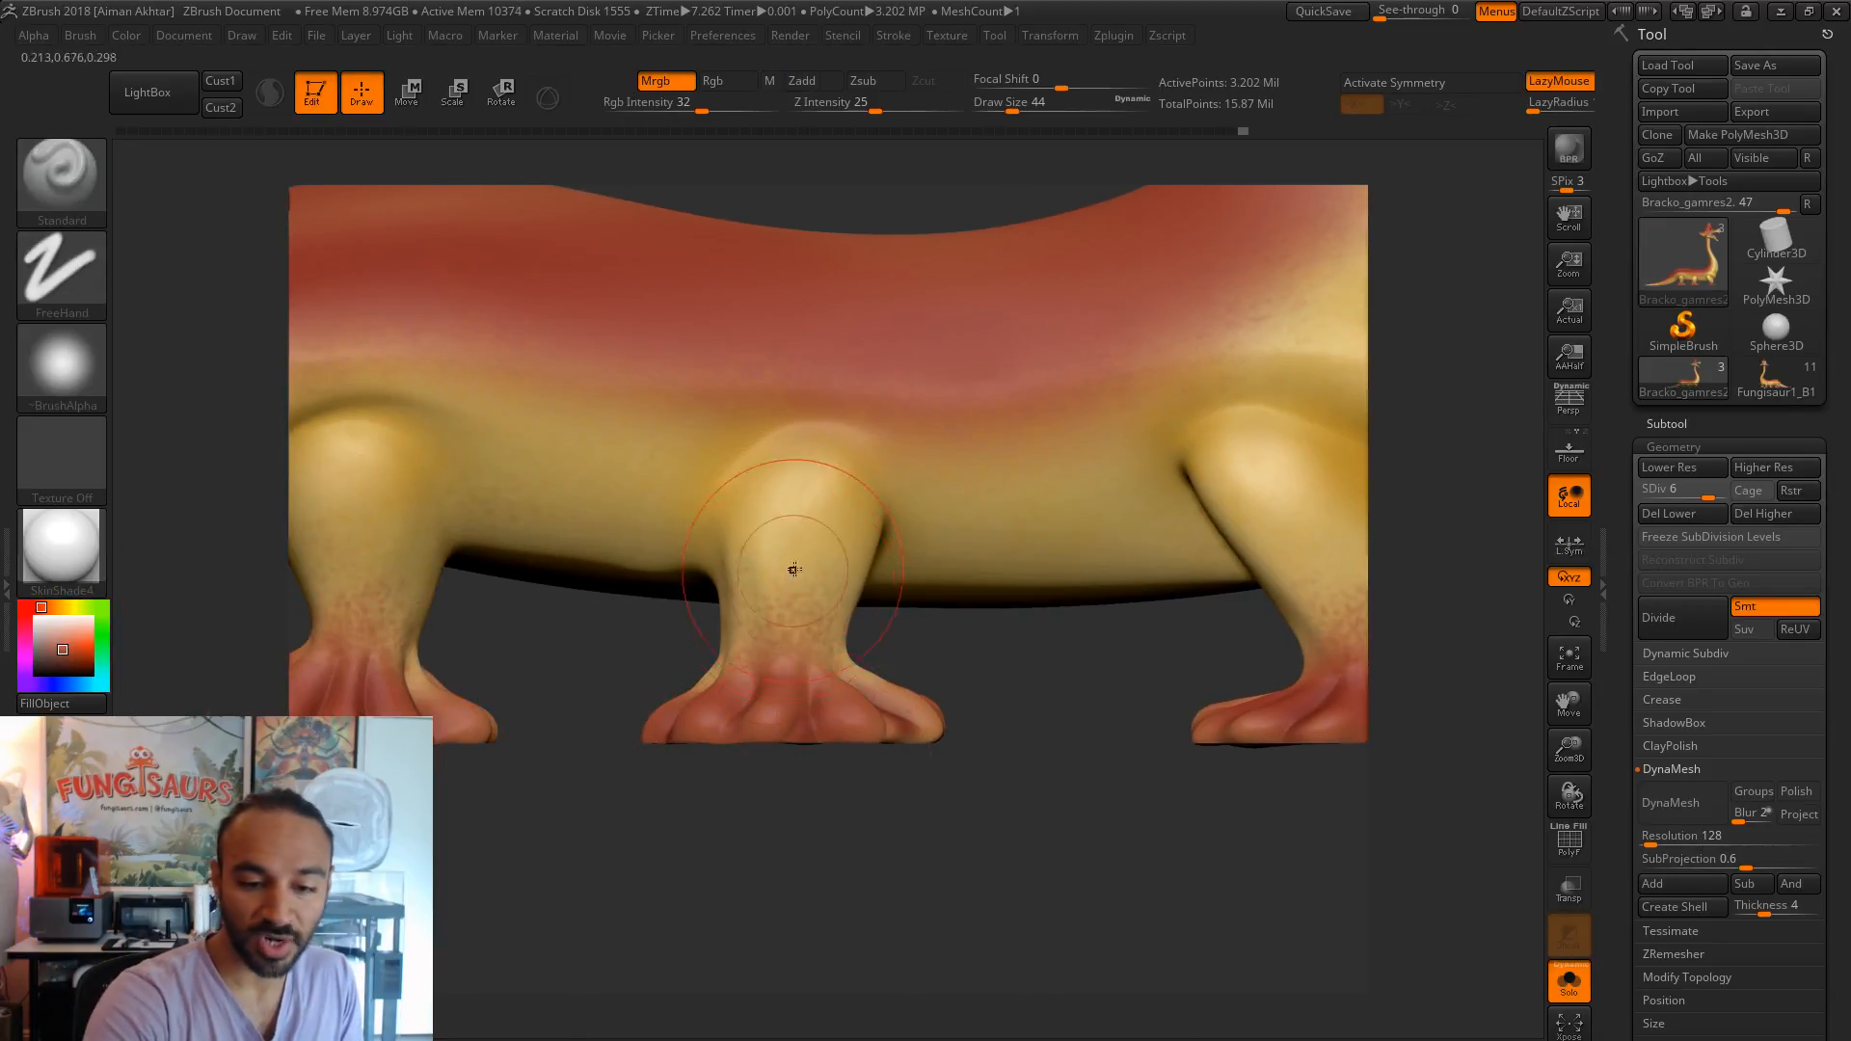
left_click(62, 302)
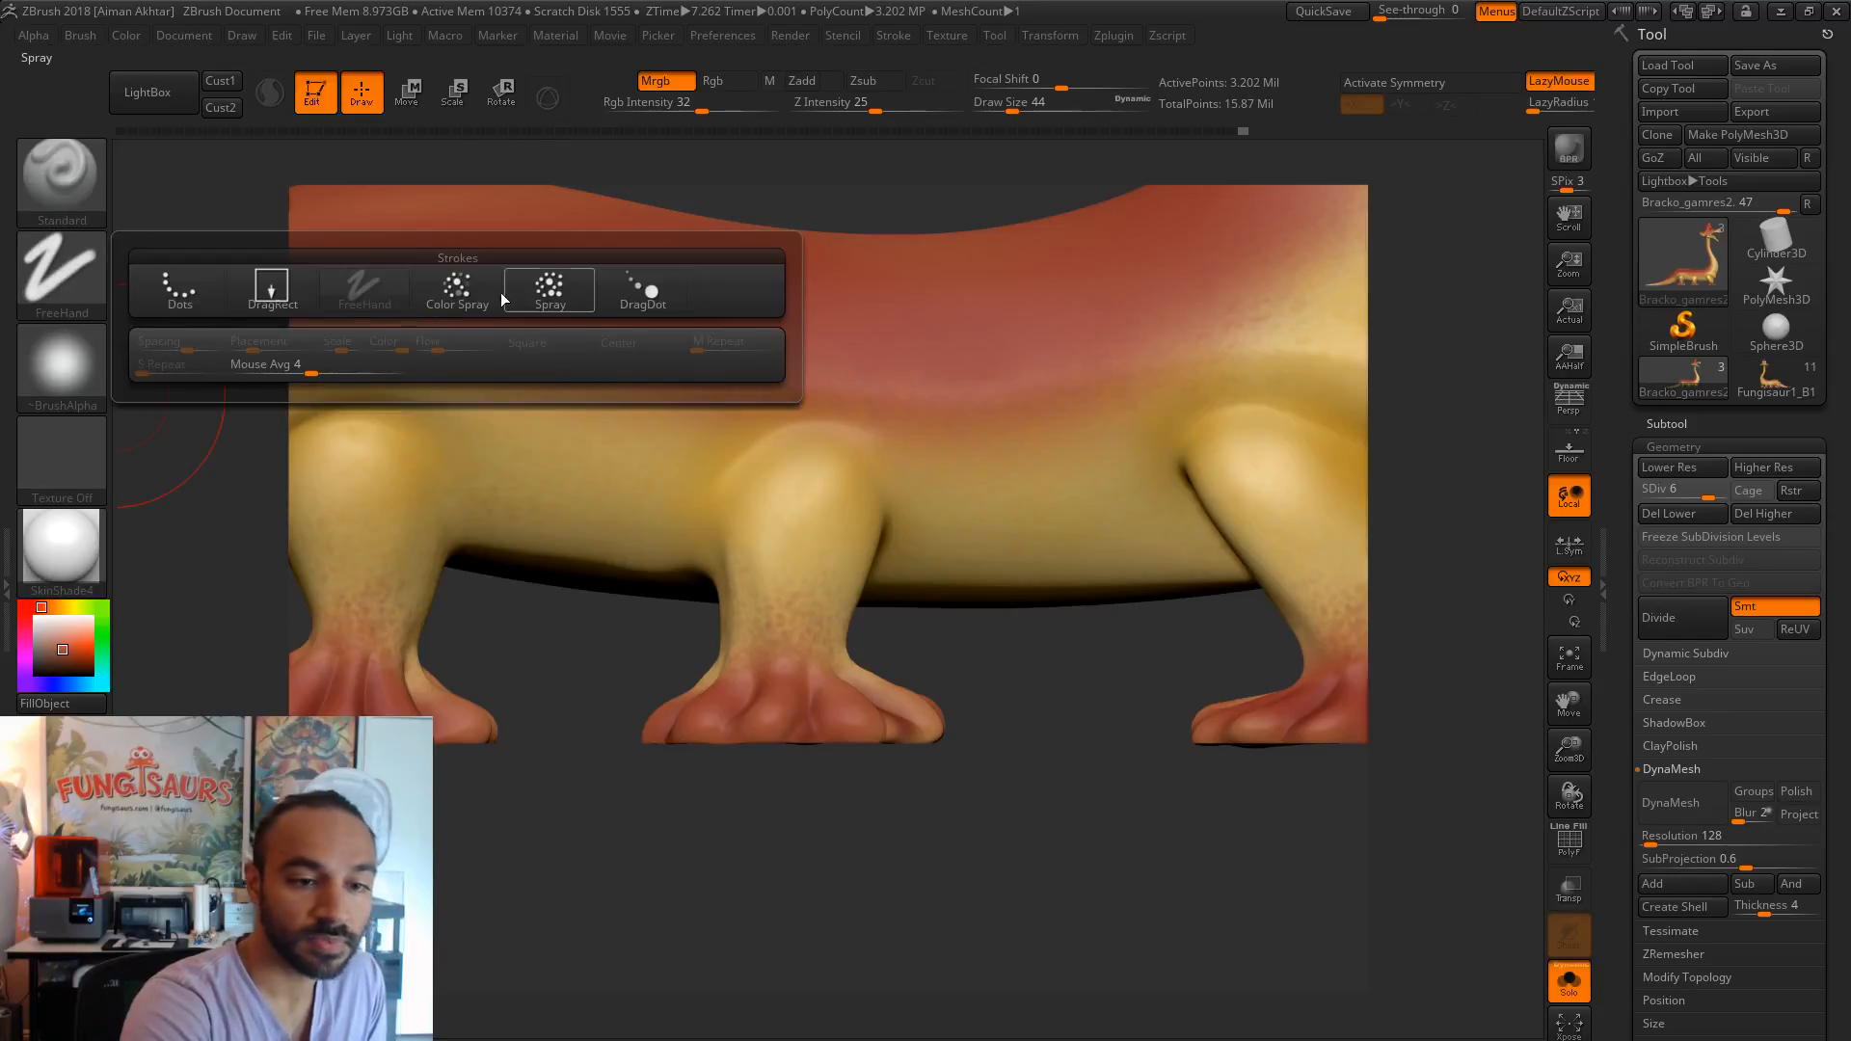
left_click(457, 290)
left_click(83, 364)
left_click(917, 458)
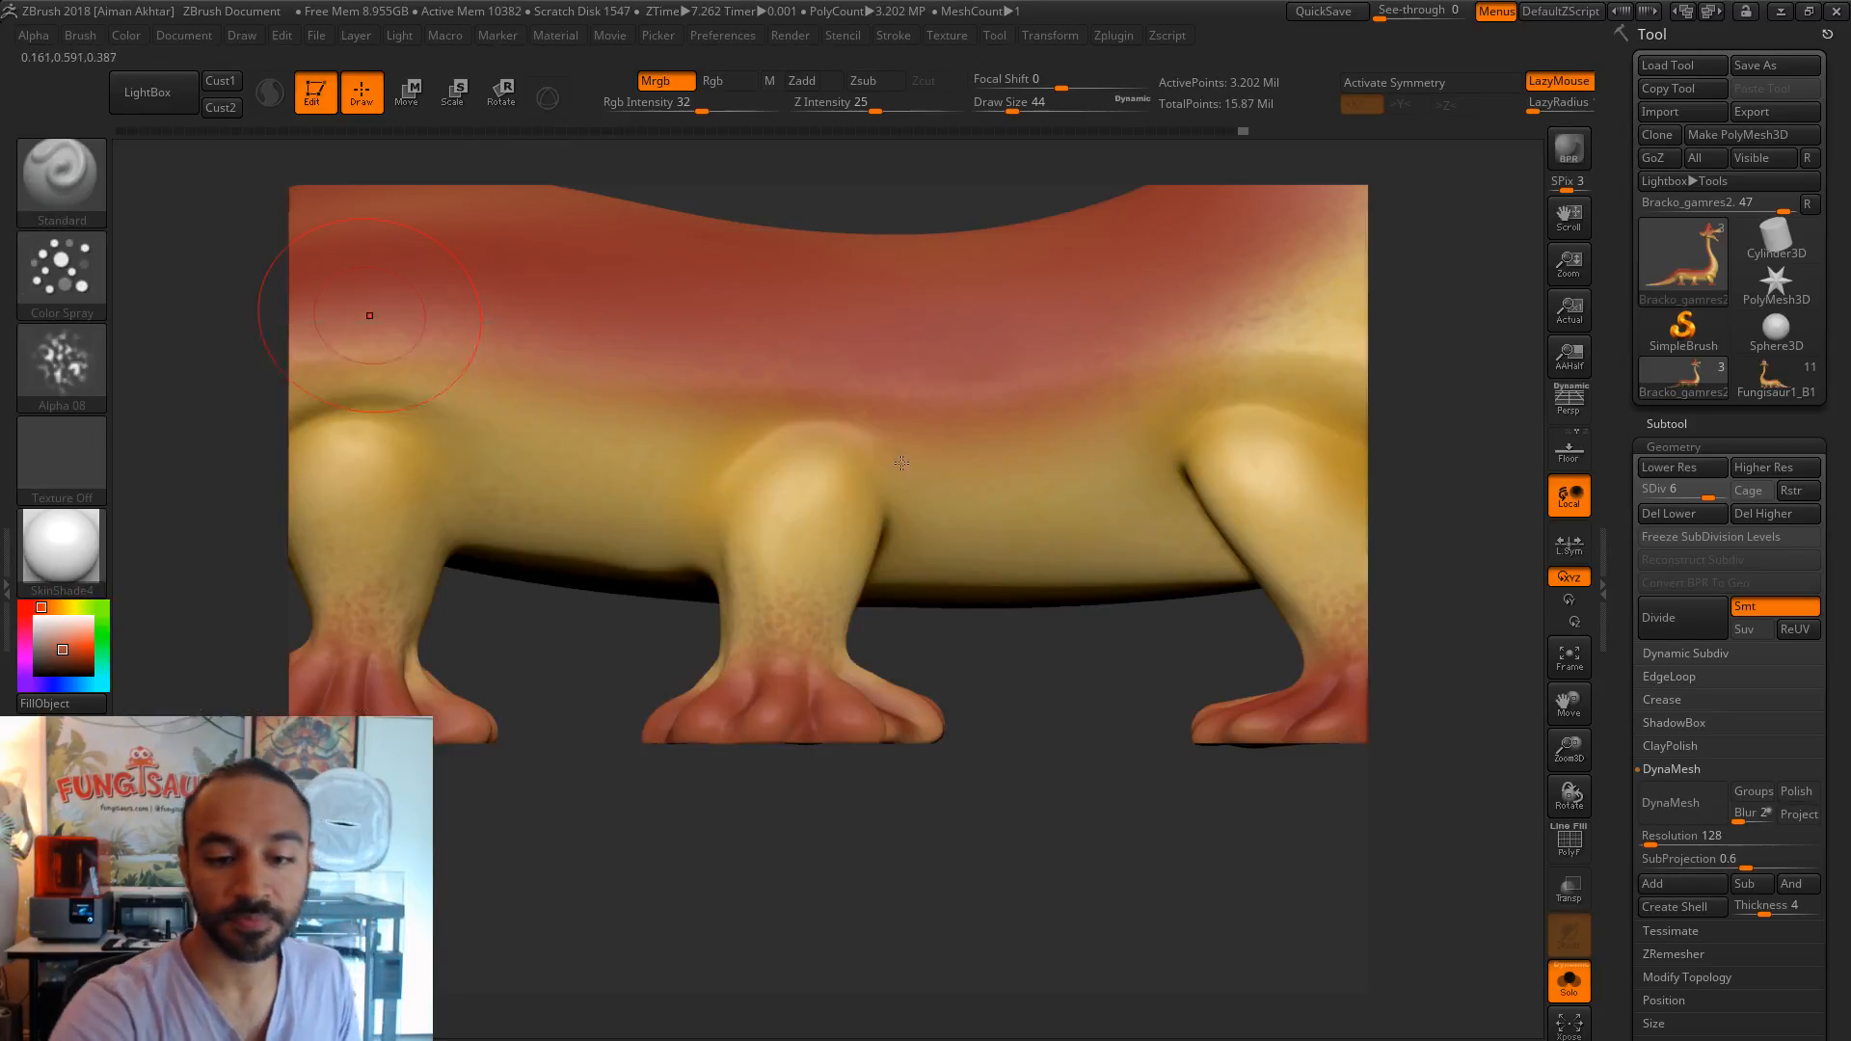
key("s")
mouse_move(819, 625)
left_mouse_down()
mouse_move(746, 638)
mouse_move(790, 557)
mouse_move(740, 690)
left_mouse_up()
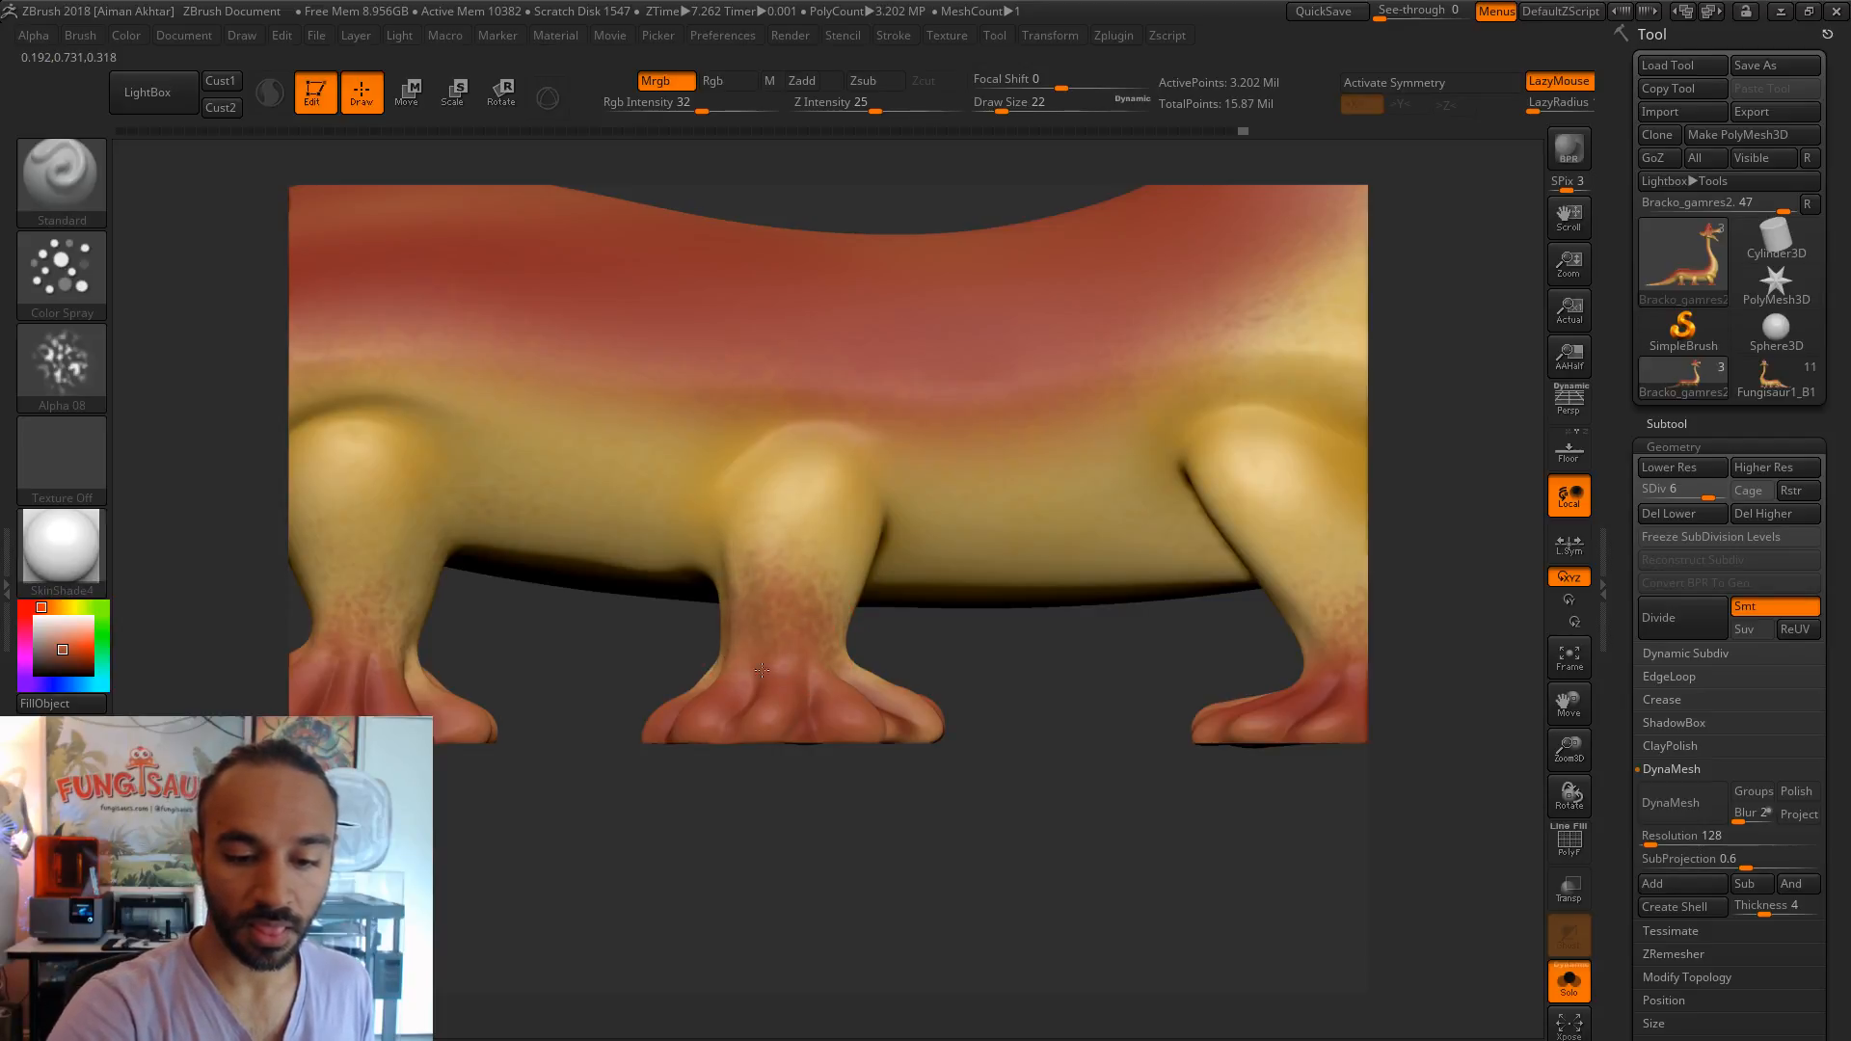
- Spray speckled red up the ankles of the near-side middle and hind legs
right_click_drag(848, 670, 879, 682)
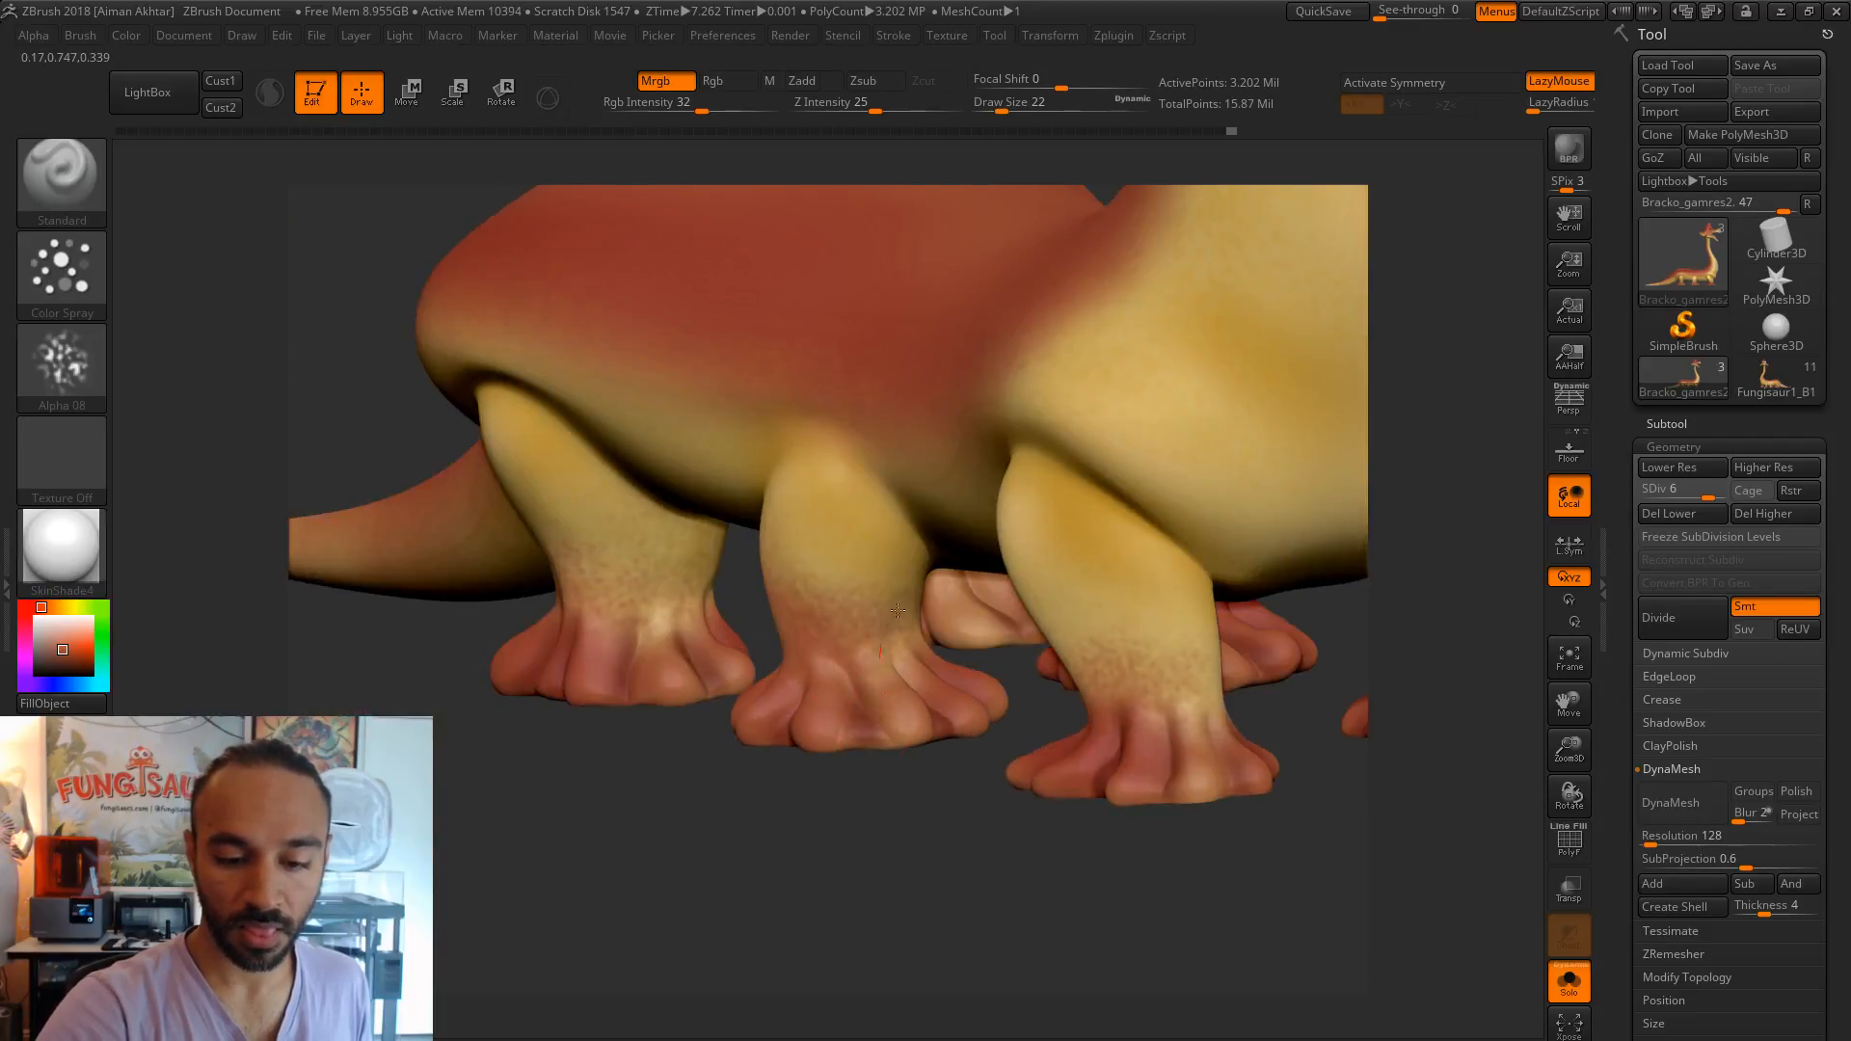
left_click_drag(673, 575, 667, 628)
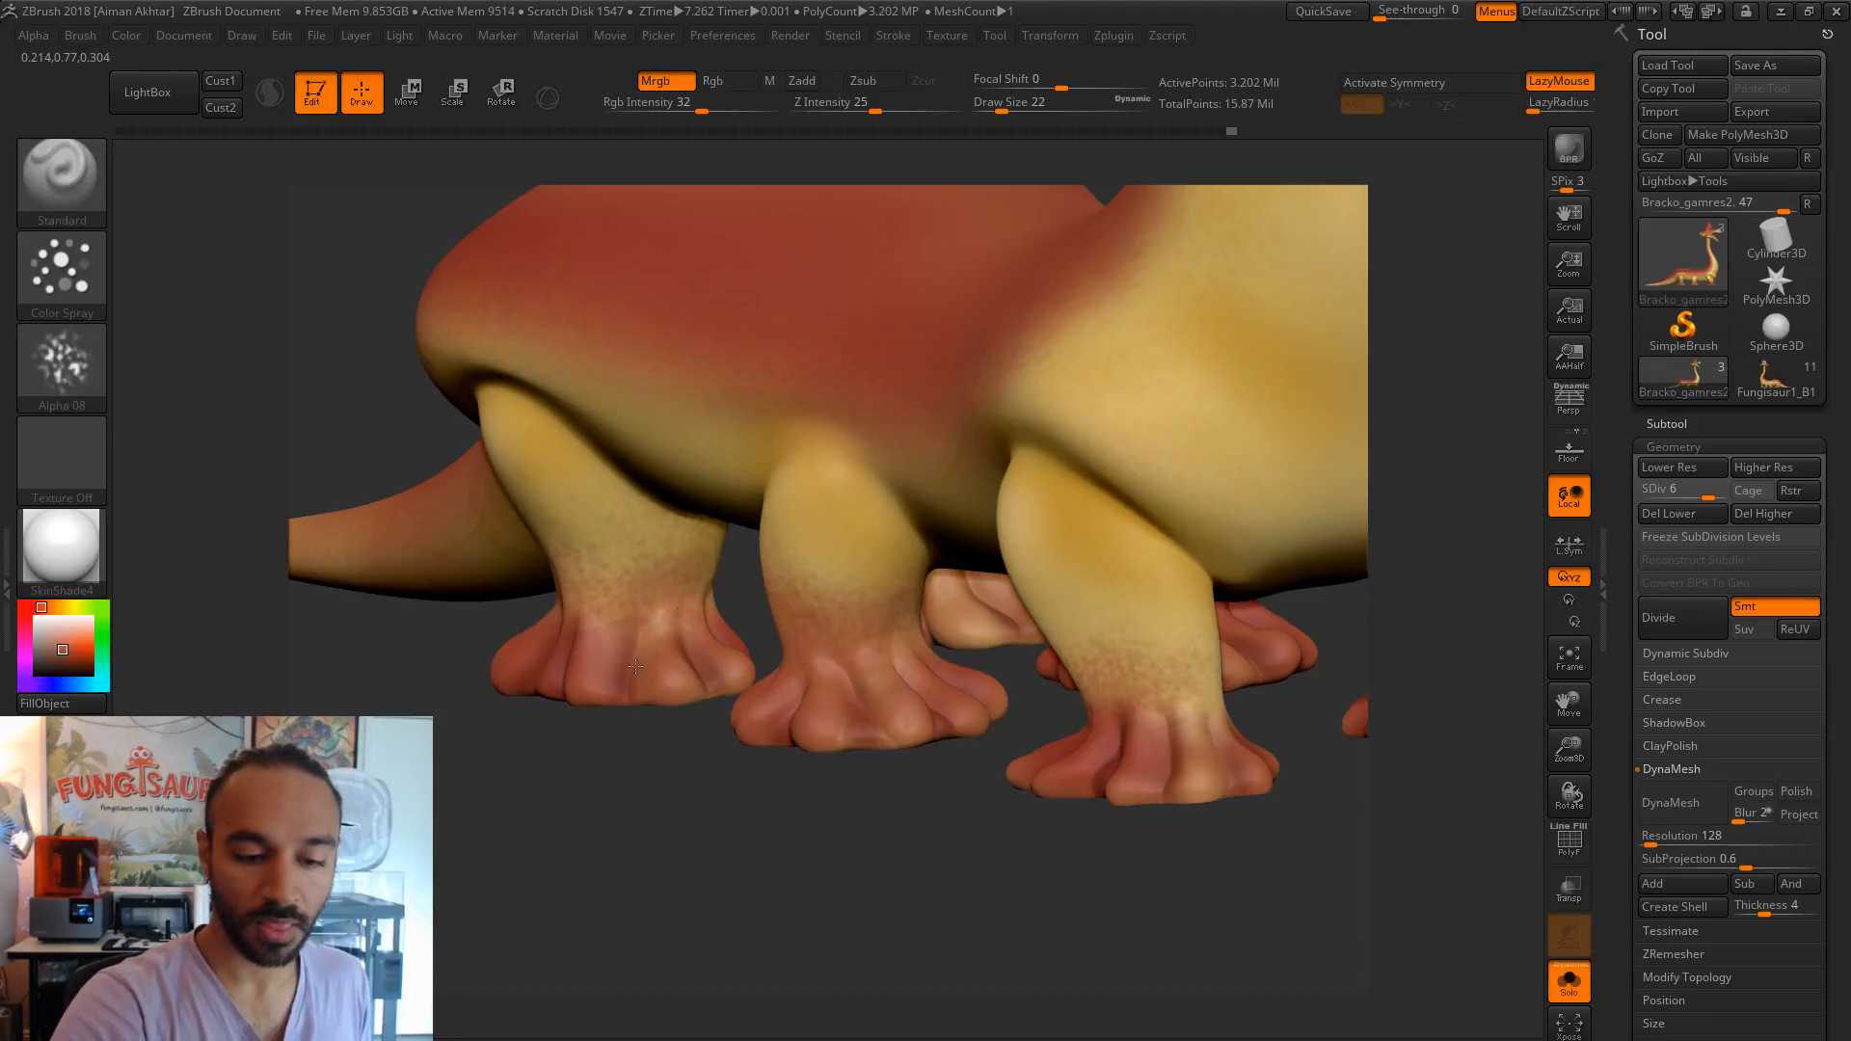
left_click_drag(591, 575, 541, 629)
left_click_drag(541, 785, 718, 771)
left_click_drag(640, 566, 628, 549)
left_click_drag(444, 542, 423, 559)
left_click_drag(915, 624, 891, 632)
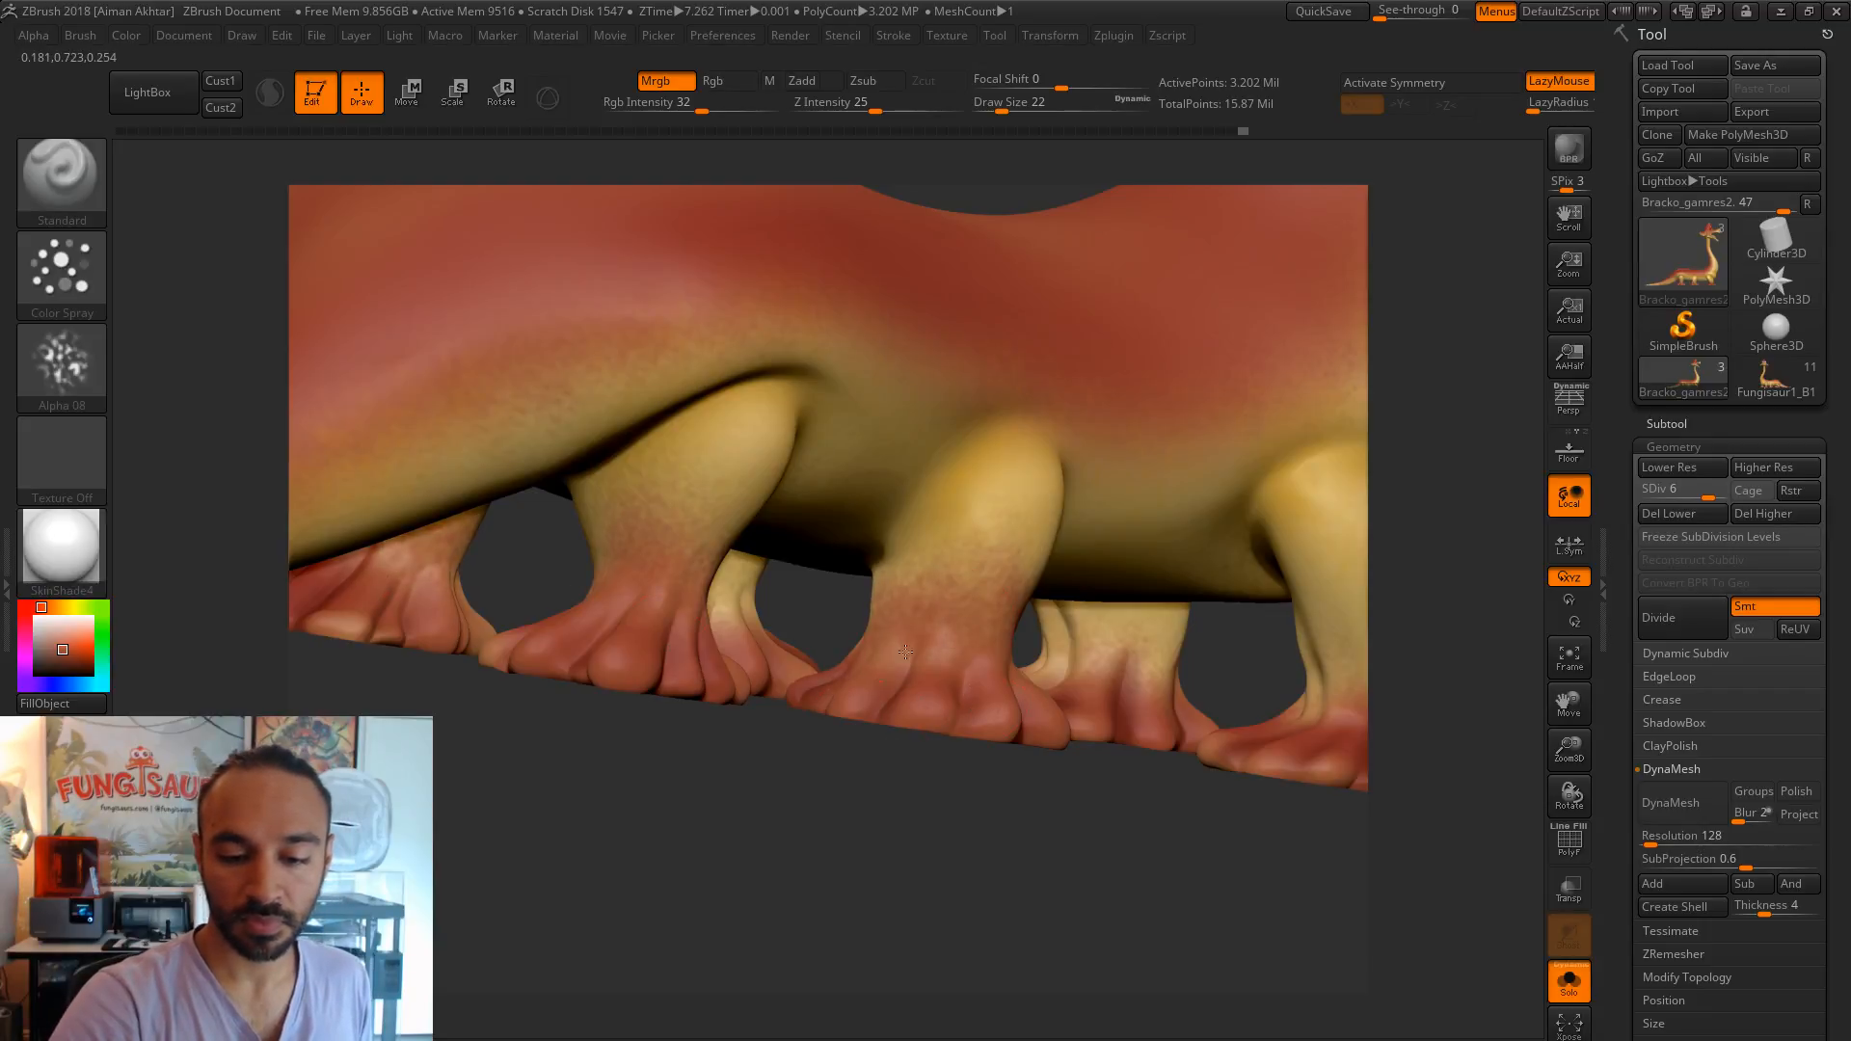
- Spray red onto the ankles of the far-side inner leg and the front leg
mouse_move(1147, 680)
left_mouse_down()
mouse_move(1161, 636)
mouse_move(1142, 616)
left_mouse_up()
mouse_move(1061, 826)
left_mouse_down()
mouse_move(1173, 877)
mouse_move(1195, 800)
mouse_move(1186, 732)
mouse_move(1140, 658)
mouse_move(1205, 638)
left_mouse_up()
left_click_drag(1316, 815, 1147, 802)
mouse_move(1251, 698)
left_mouse_down()
mouse_move(1226, 648)
mouse_move(1247, 625)
left_mouse_up()
left_click_drag(1212, 814, 838, 788, "alt")
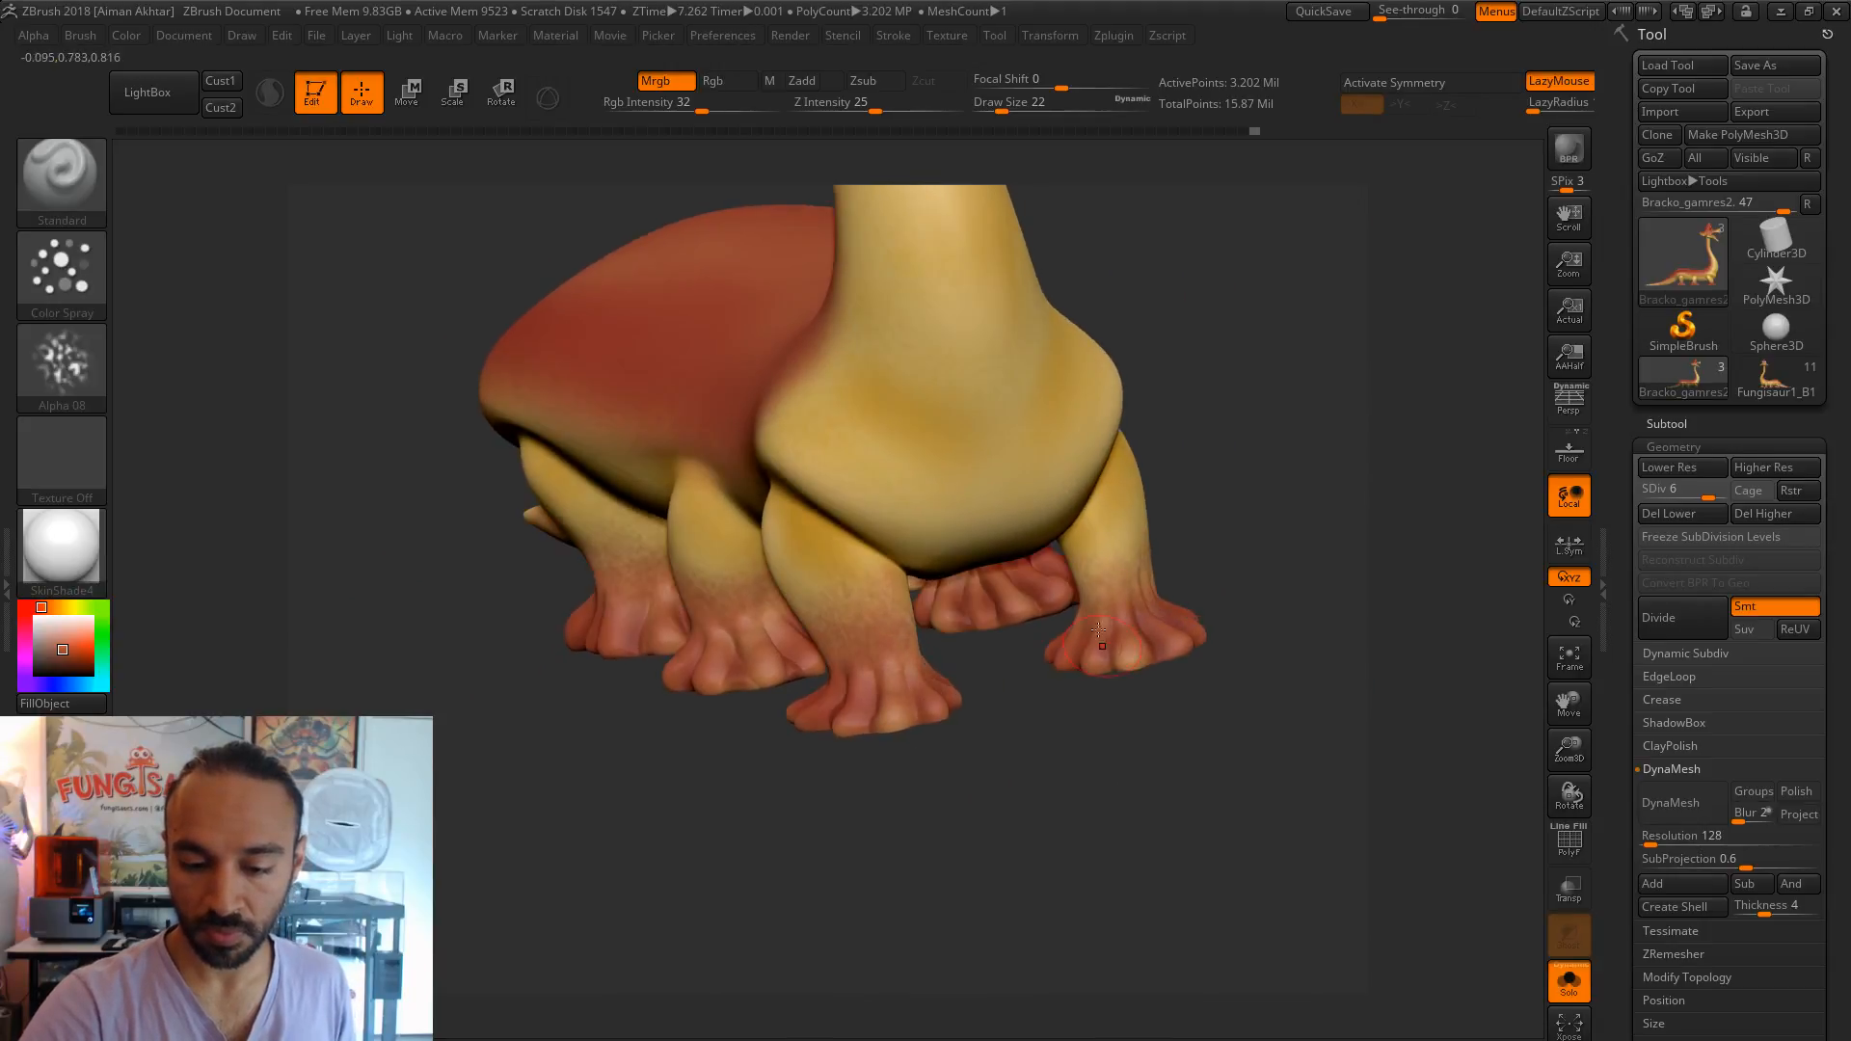
- Spray red up the ankles of both front legs, undoing and repainting one stroke
left_click_drag(1091, 548, 1145, 545)
left_click_drag(1224, 761, 819, 752)
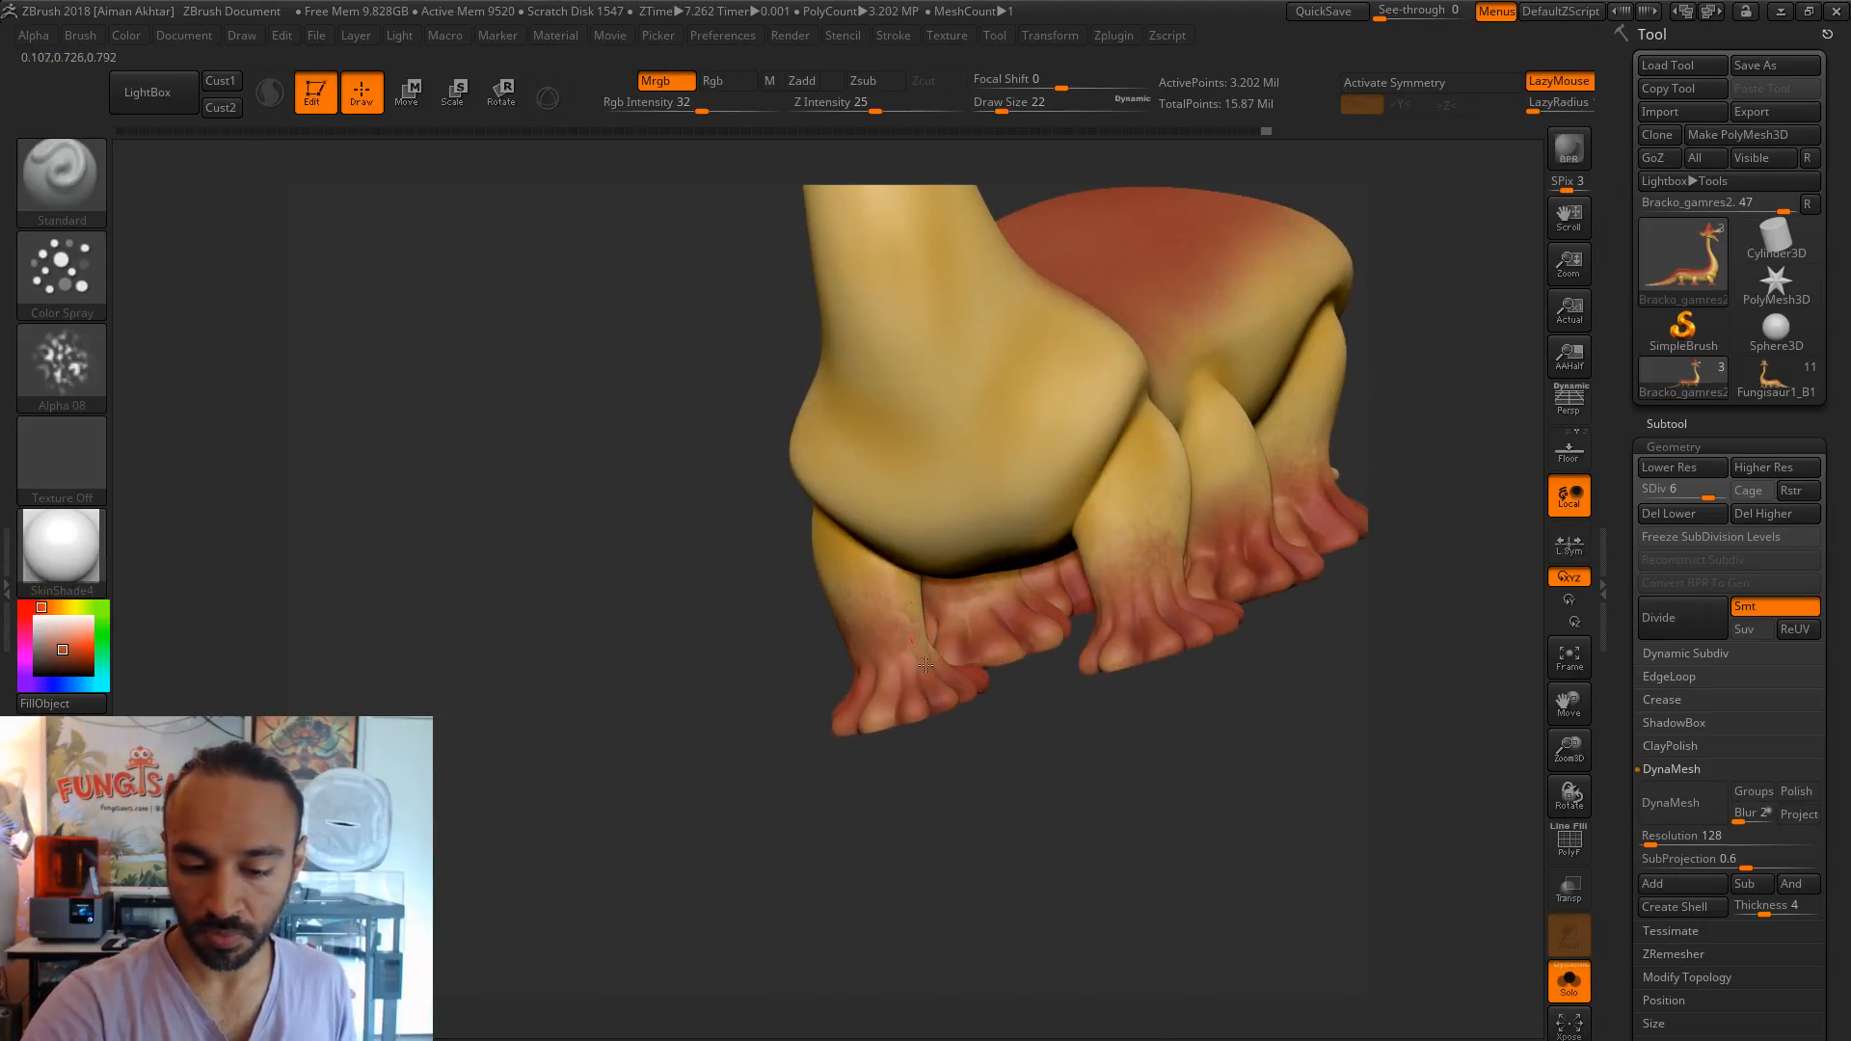
mouse_move(1297, 708)
left_mouse_down()
mouse_move(1209, 690)
mouse_move(987, 760)
left_mouse_up()
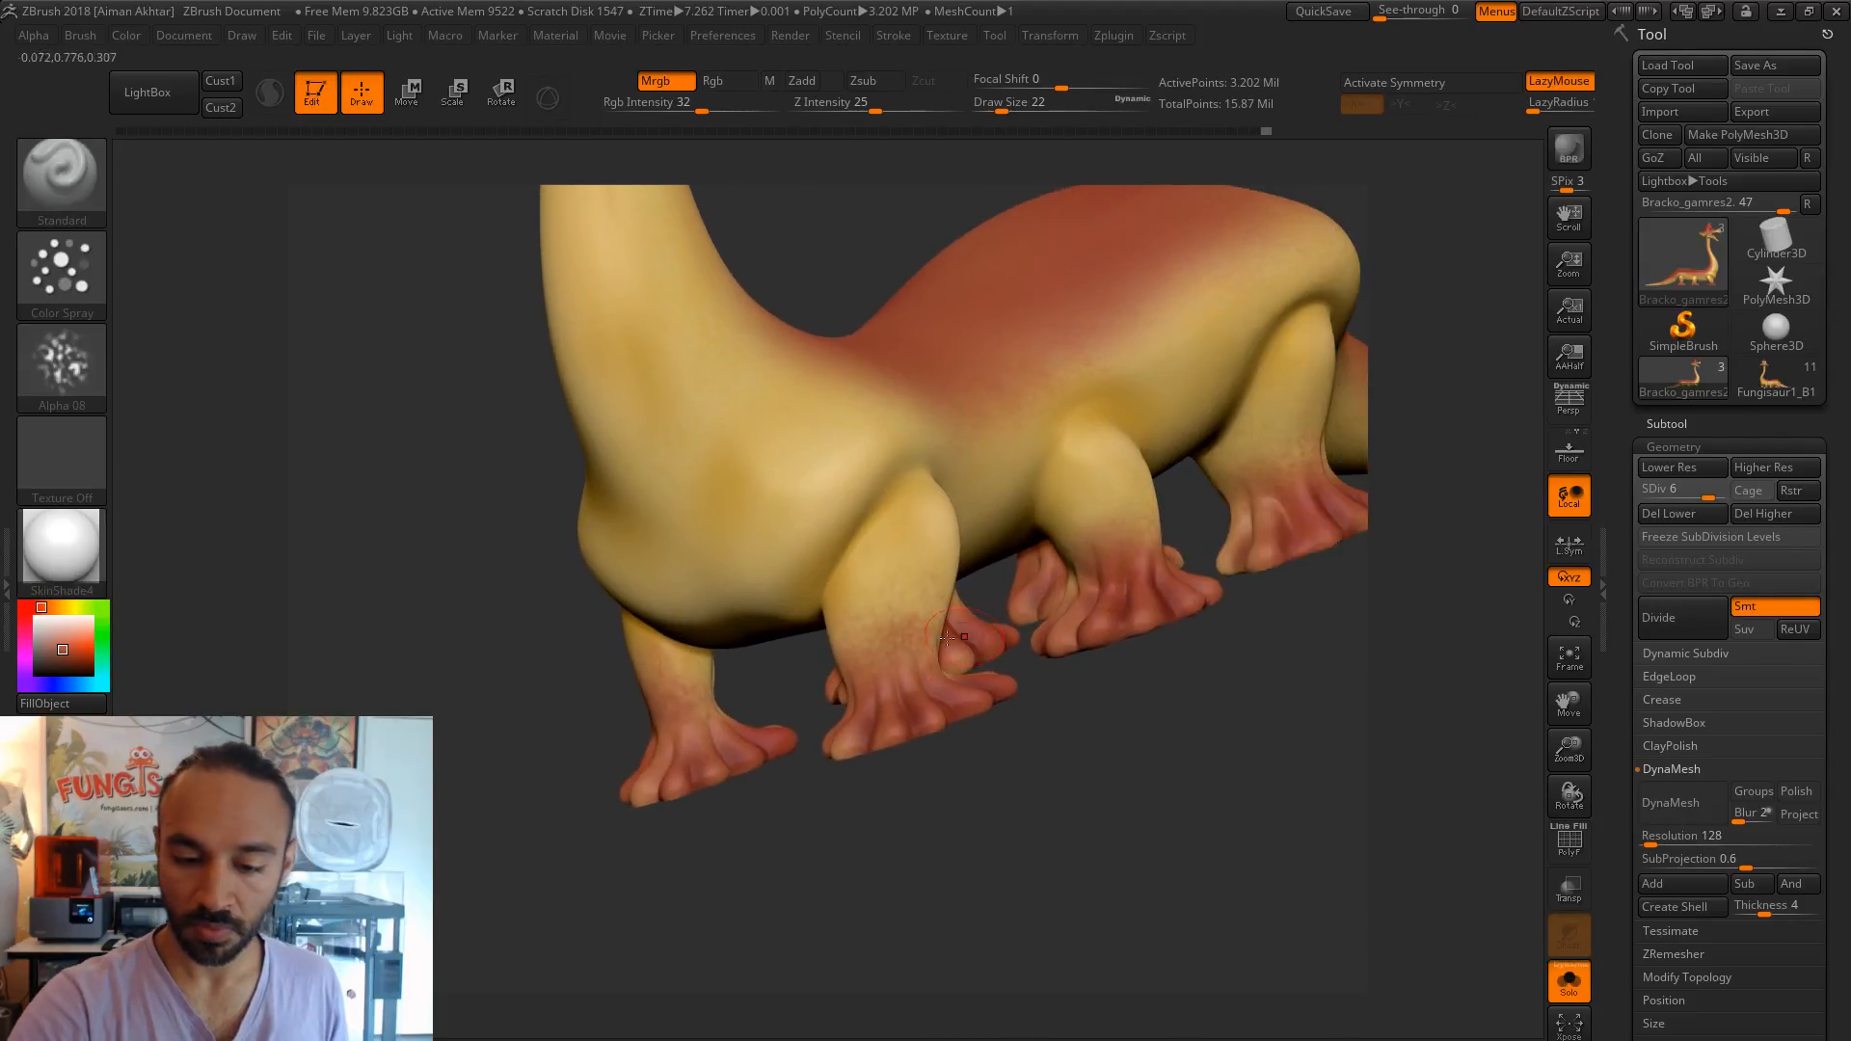
left_click_drag(916, 688, 948, 601)
key("ctrl+z")
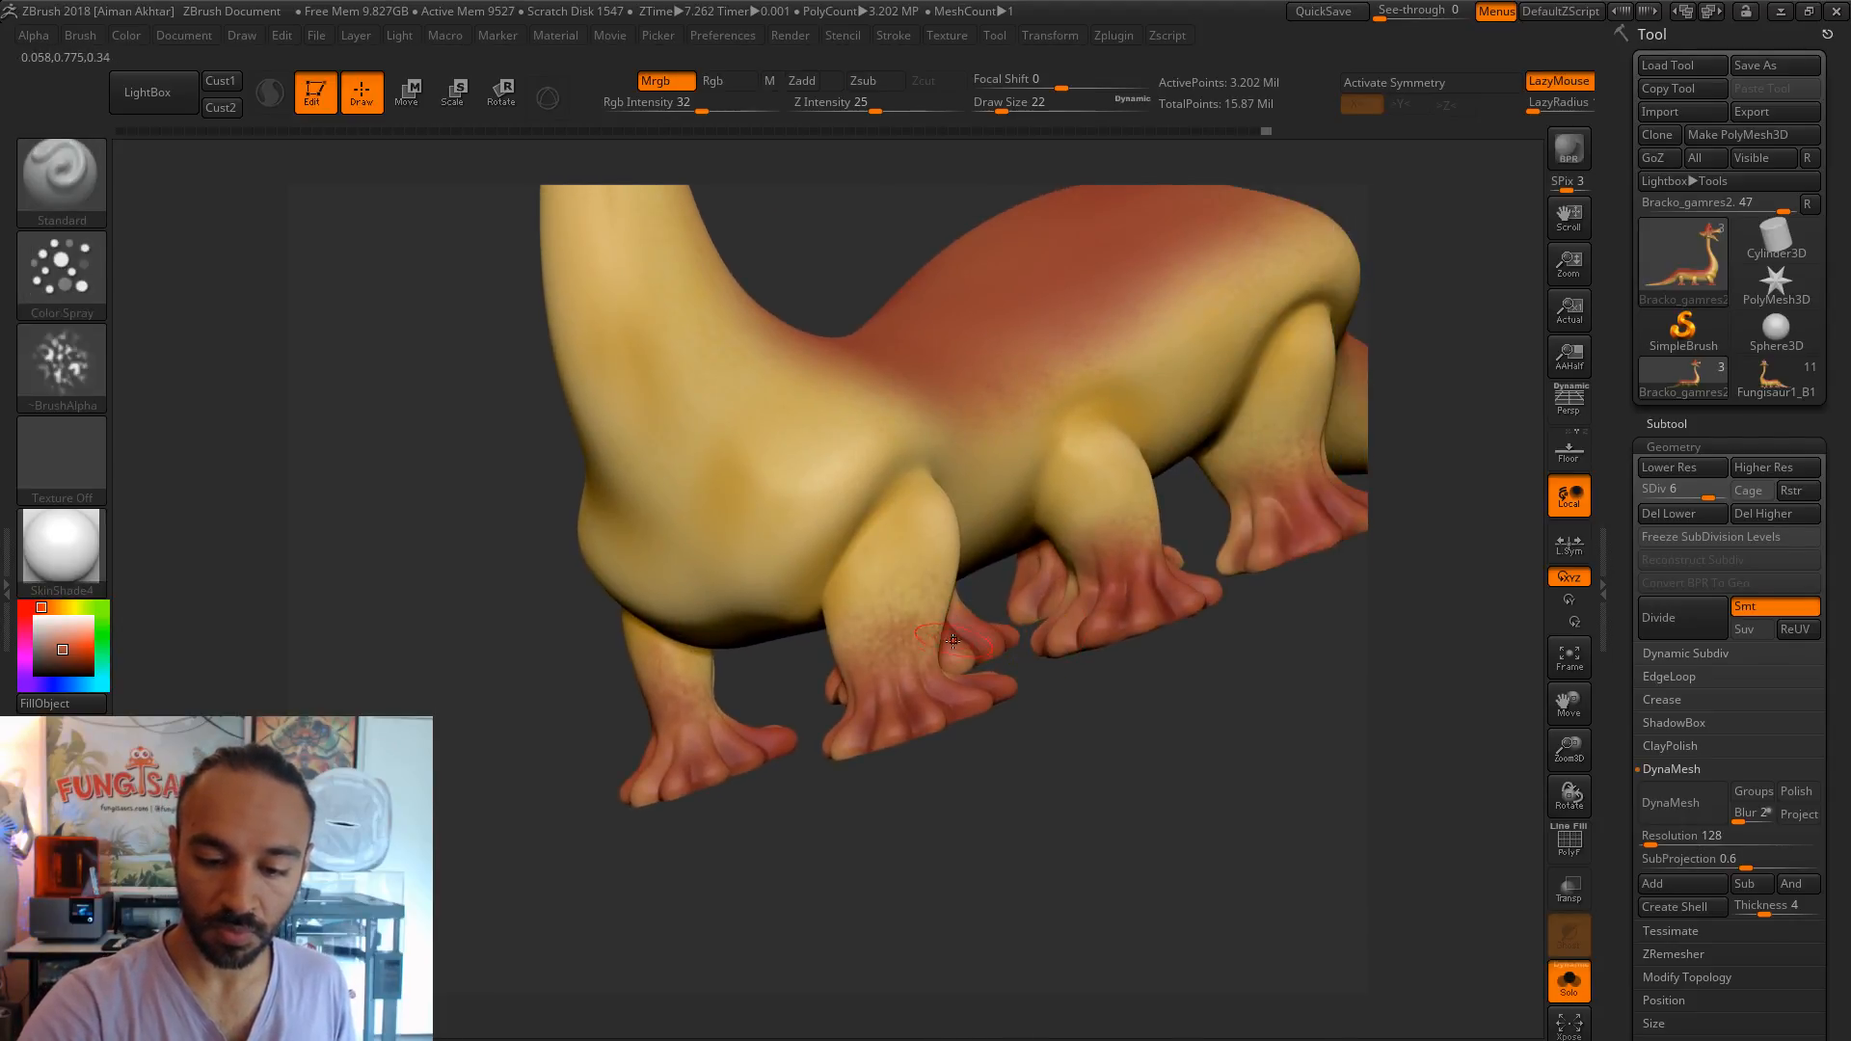
left_click_drag(922, 665, 947, 599)
- Spray red over the lower middle and hind legs on the opposite side of the body
left_click_drag(1239, 737, 959, 804)
left_click_drag(959, 805, 588, 846, "alt")
mouse_move(1154, 571)
left_mouse_down()
mouse_move(1184, 519)
mouse_move(1192, 632)
left_mouse_up()
left_click_drag(1208, 403, 1227, 451)
left_click_drag(966, 529, 988, 571)
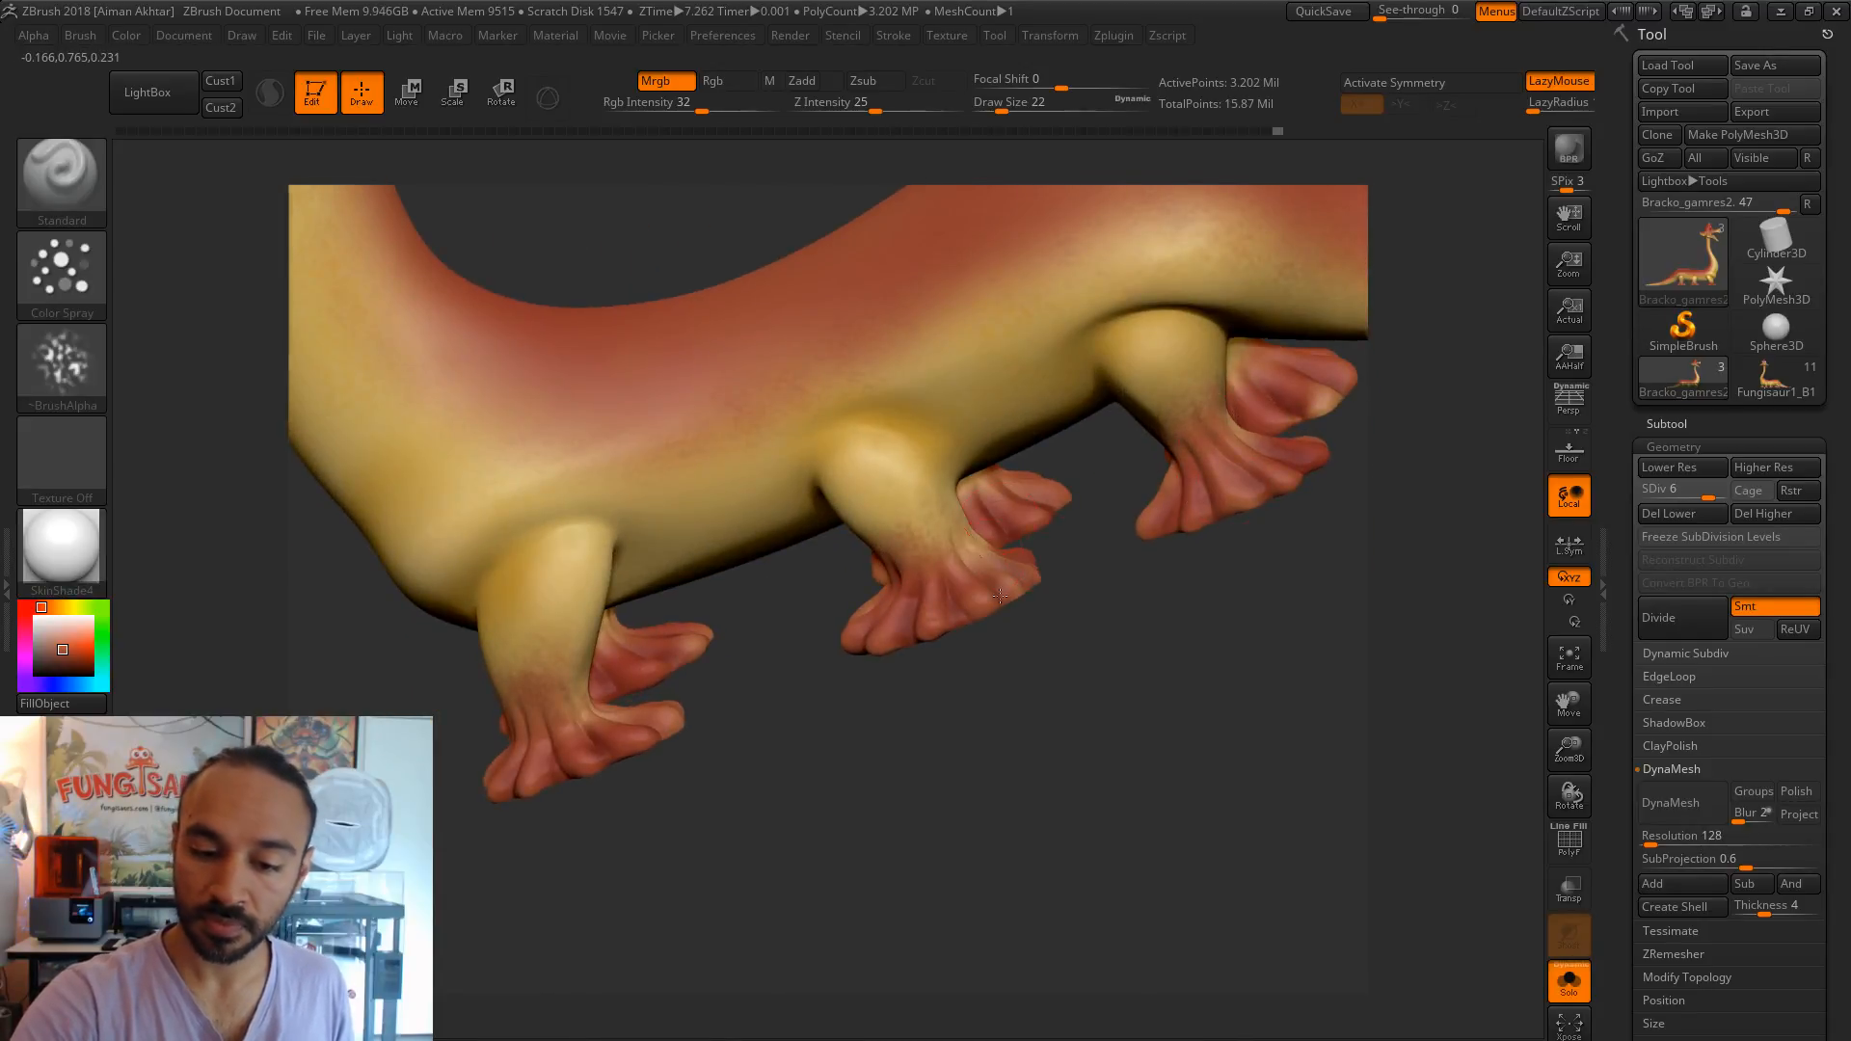
- Spray more red over the ankles and lower legs on both sides of the body
mouse_move(1095, 611)
left_mouse_down()
mouse_move(1213, 614)
mouse_move(1061, 640)
mouse_move(974, 614)
mouse_move(934, 567)
left_mouse_up()
mouse_move(1171, 704)
left_mouse_down()
mouse_move(1050, 691)
mouse_move(934, 644)
left_mouse_up()
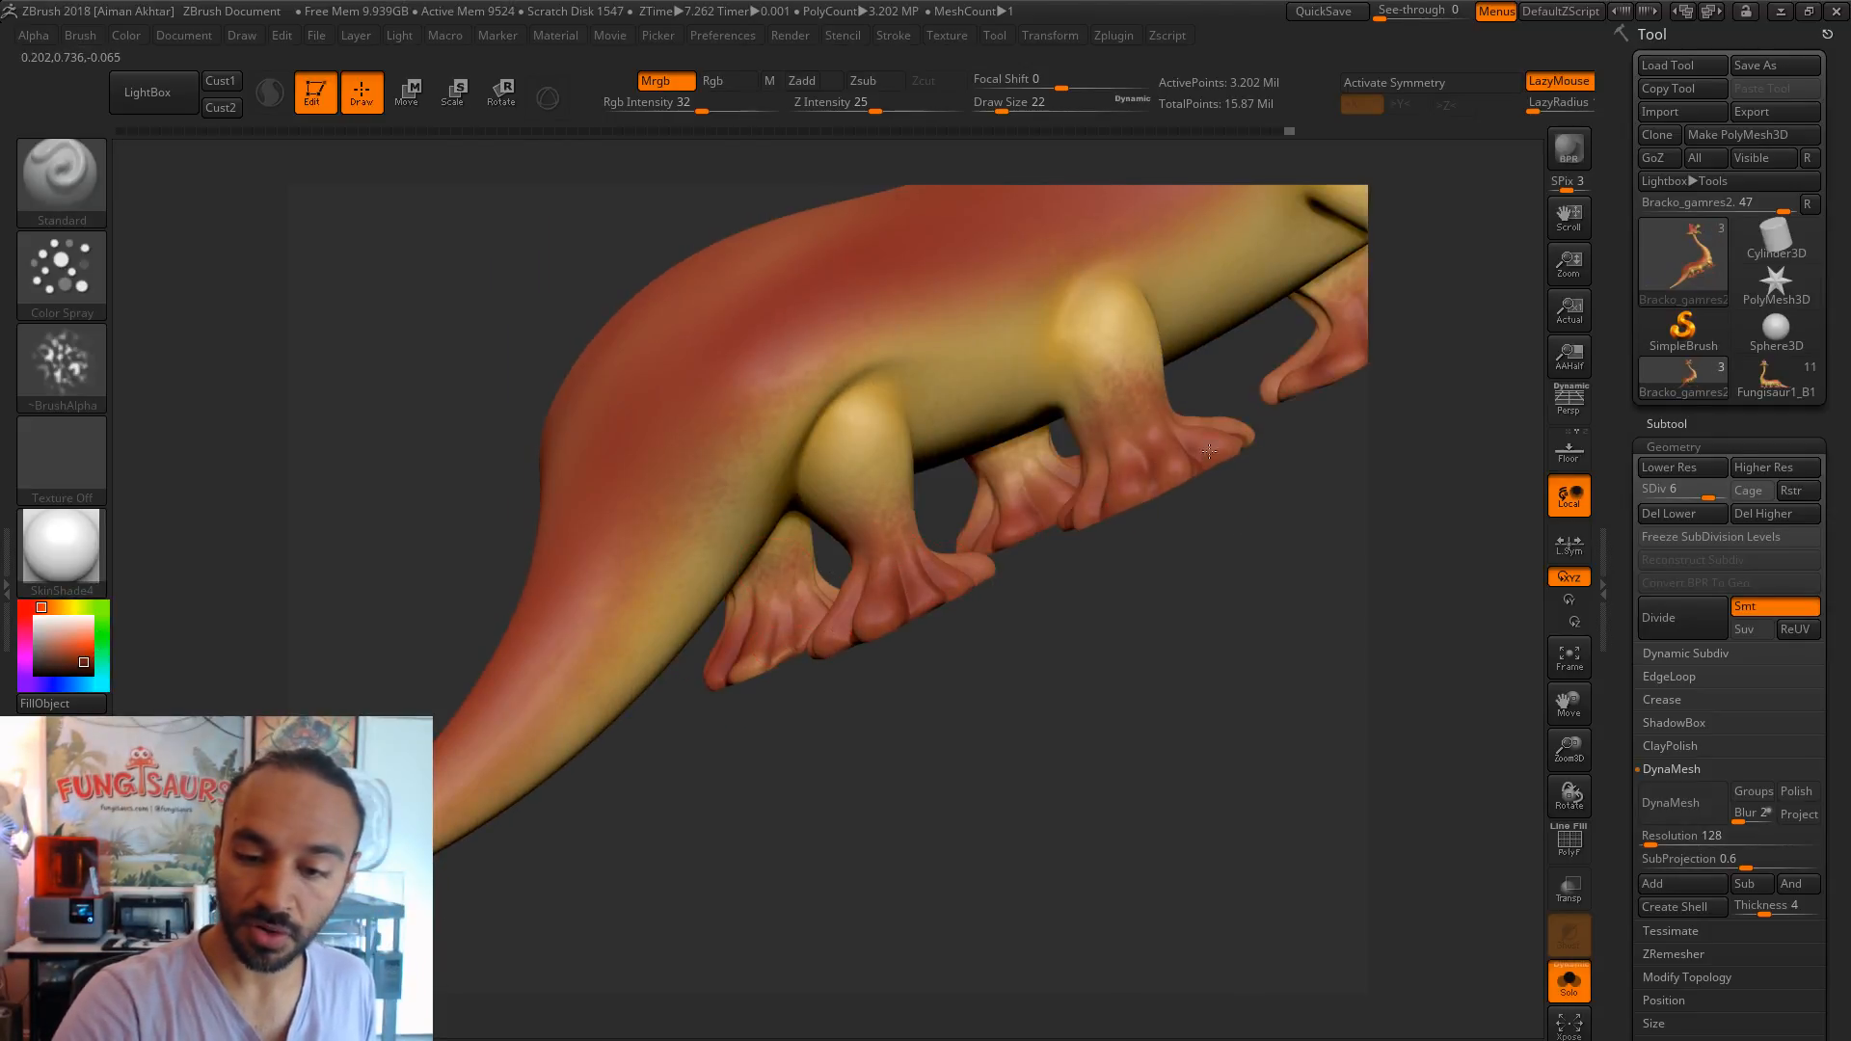
left_click_drag(1306, 428, 1174, 489)
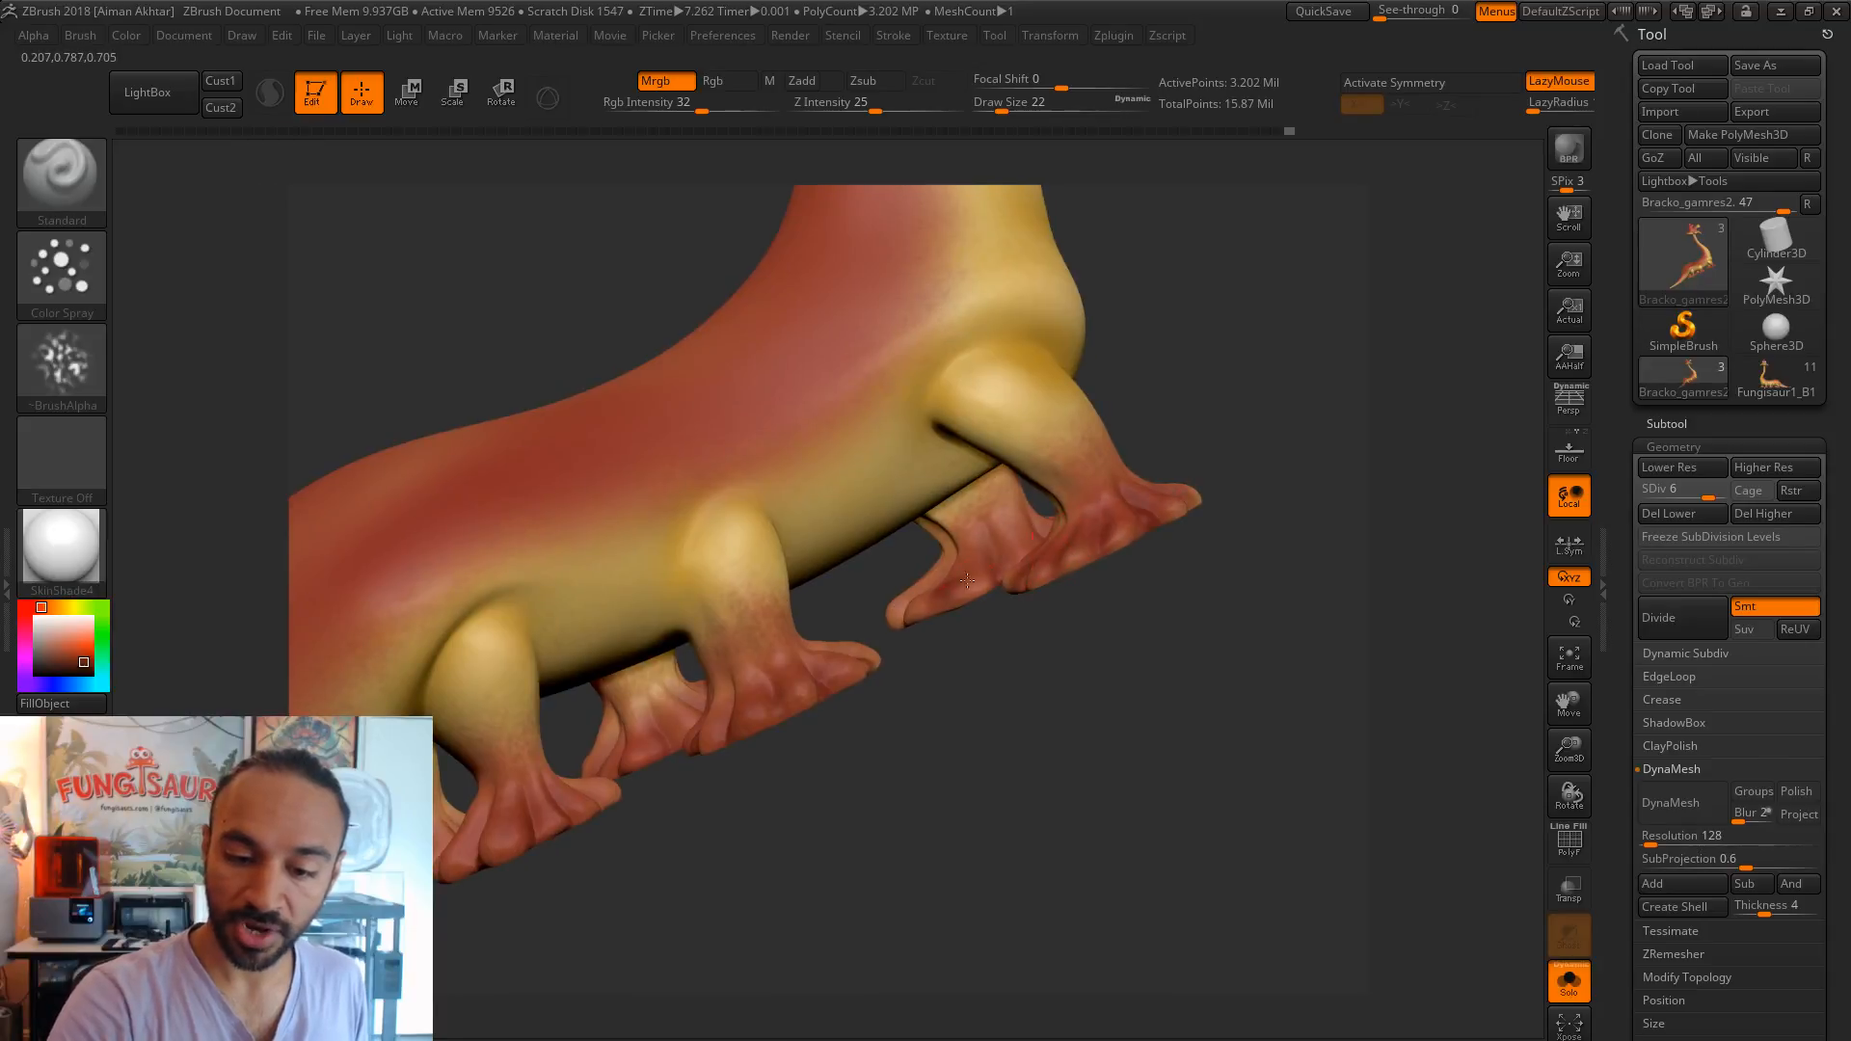
left_click_drag(1161, 682, 1229, 656)
left_click_drag(961, 646, 499, 636, "alt")
left_click_drag(1114, 745, 809, 692, "alt")
left_click_drag(908, 748, 1149, 823, "alt")
left_click_drag(906, 796, 1207, 625)
- Spray red over the creature's back, neck and the top of the head frill
key("f")
left_click_drag(1115, 412, 977, 786)
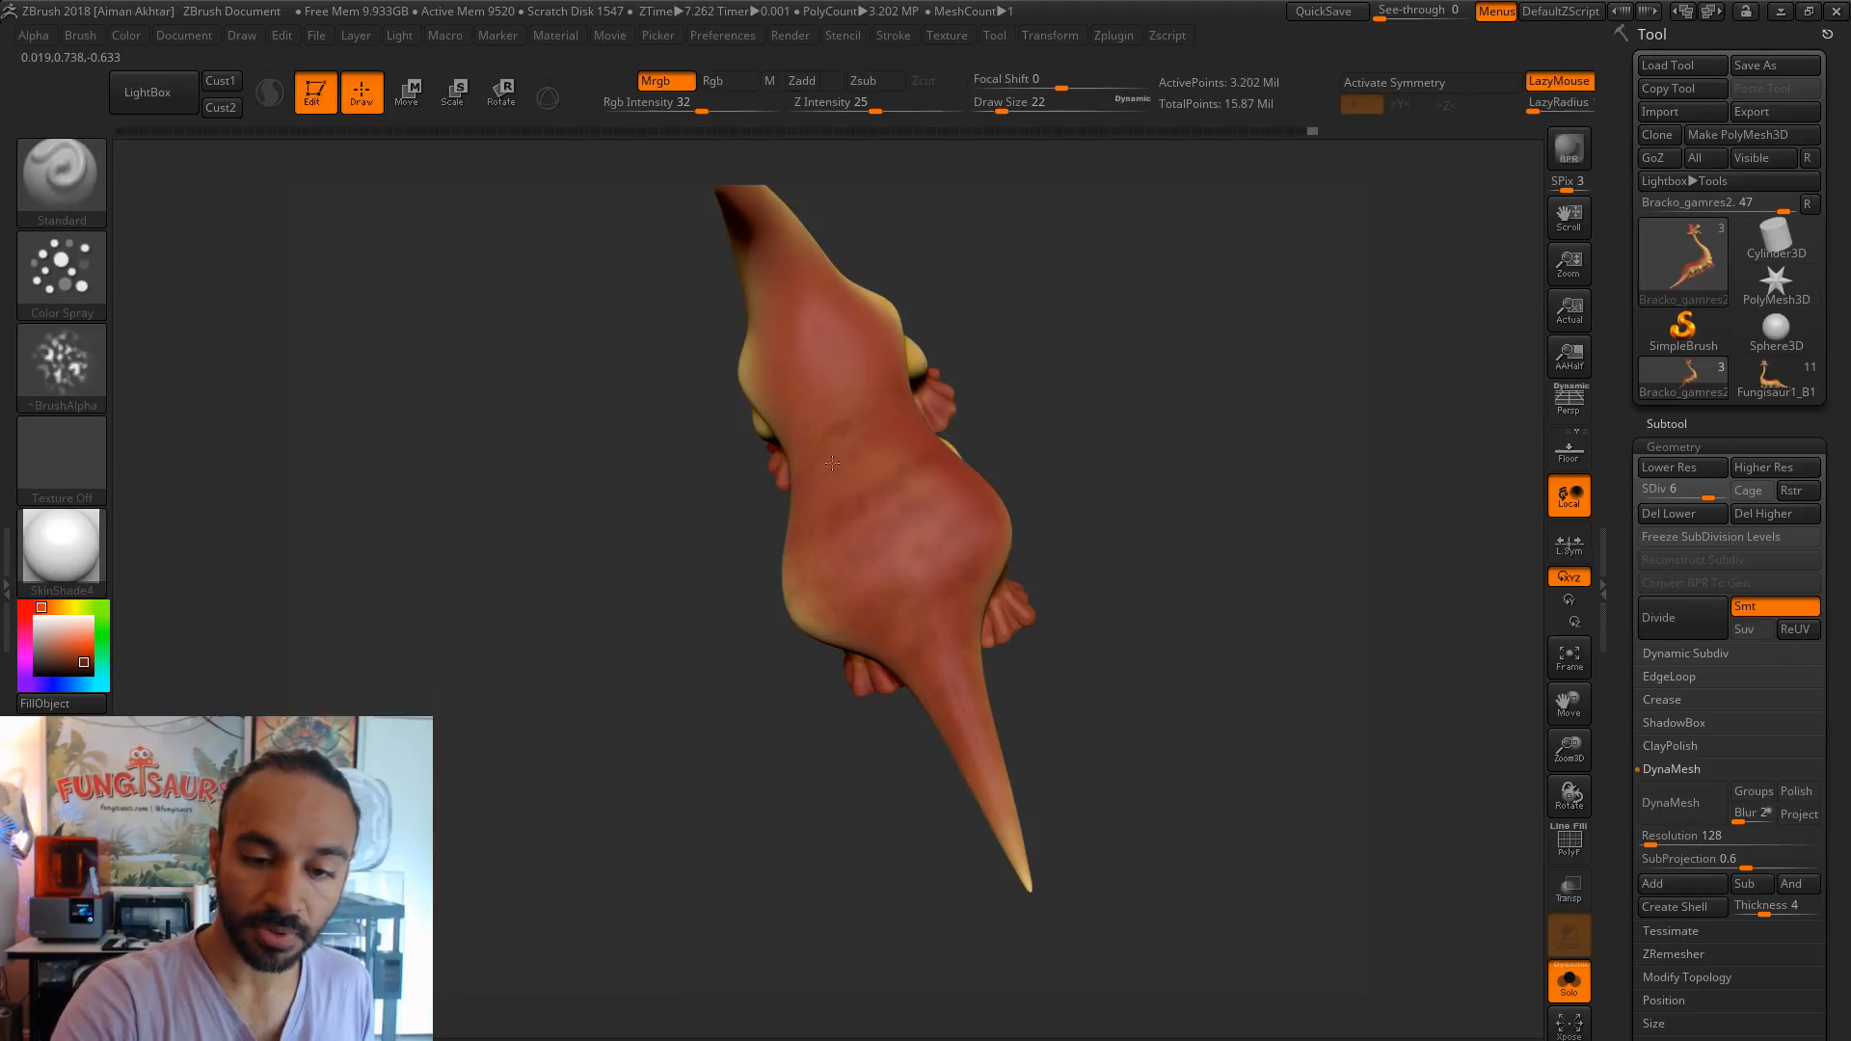
left_click_drag(1059, 554, 1180, 439)
left_click_drag(1117, 554, 922, 575)
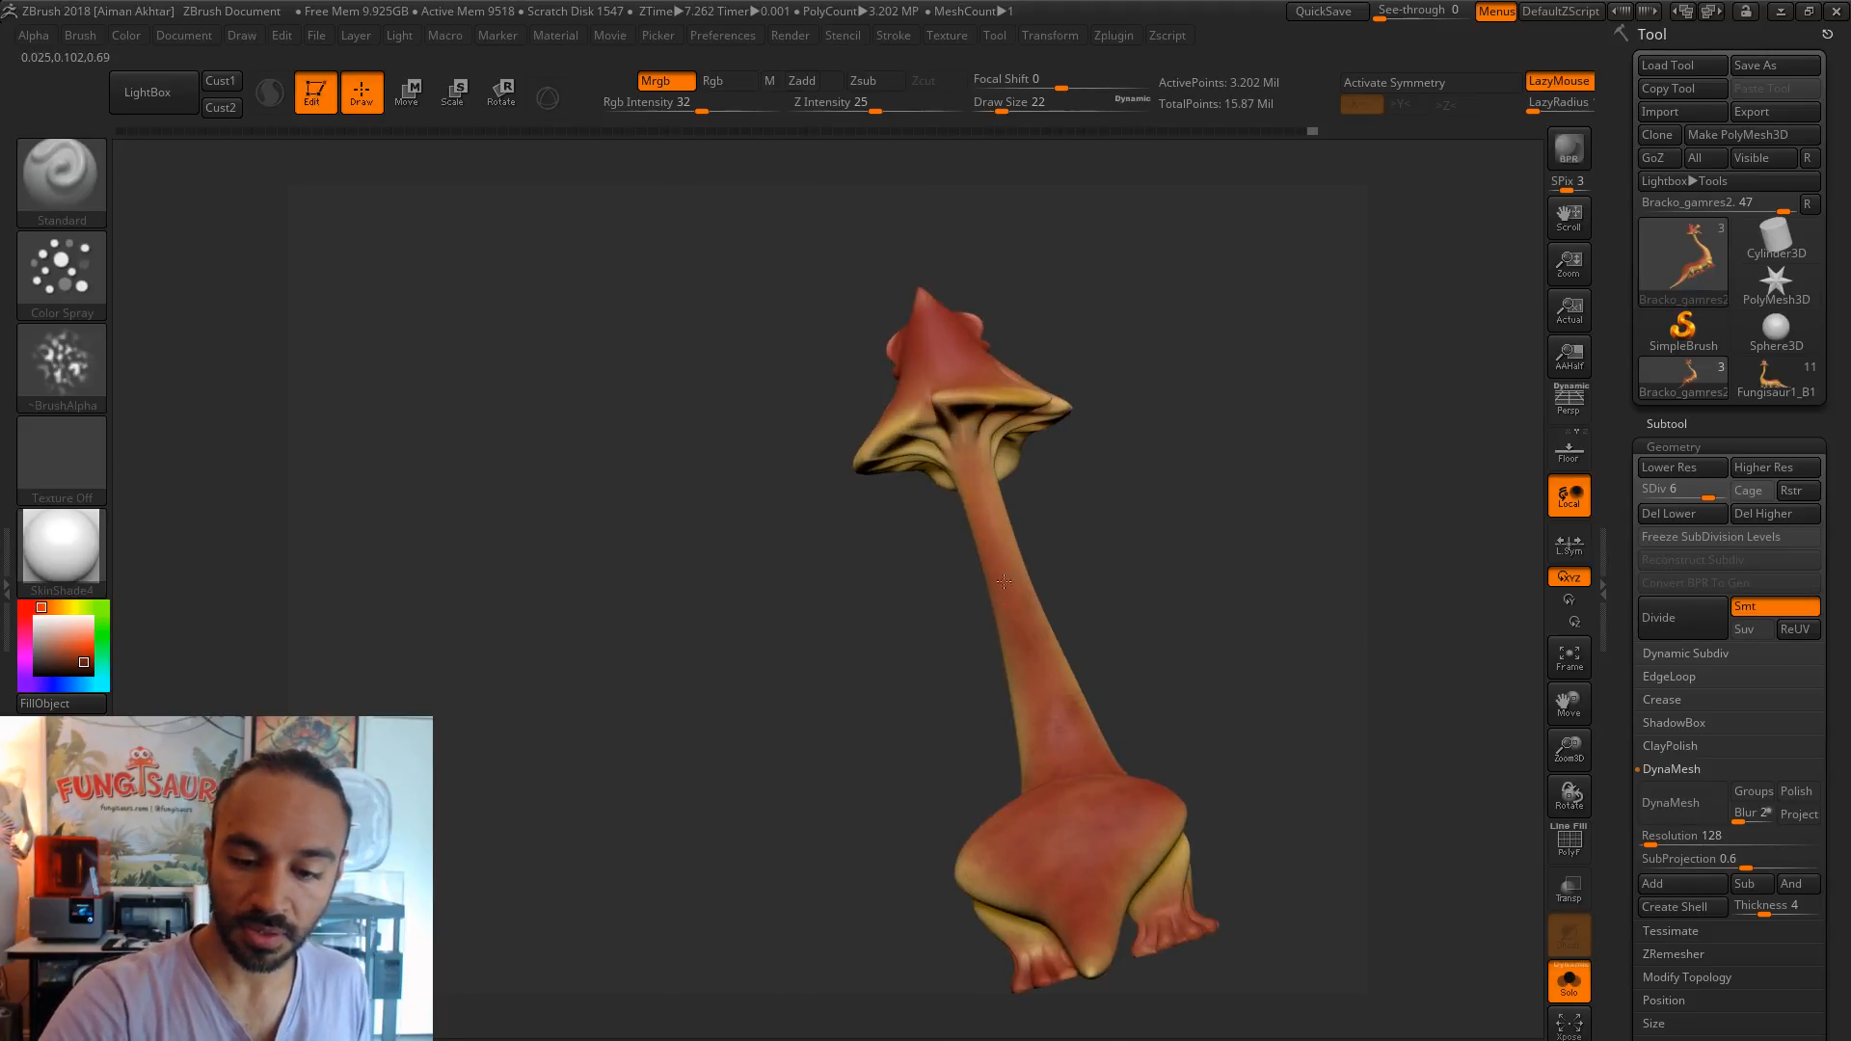
left_click_drag(1111, 428, 1145, 494)
left_click_drag(1198, 355, 1268, 540)
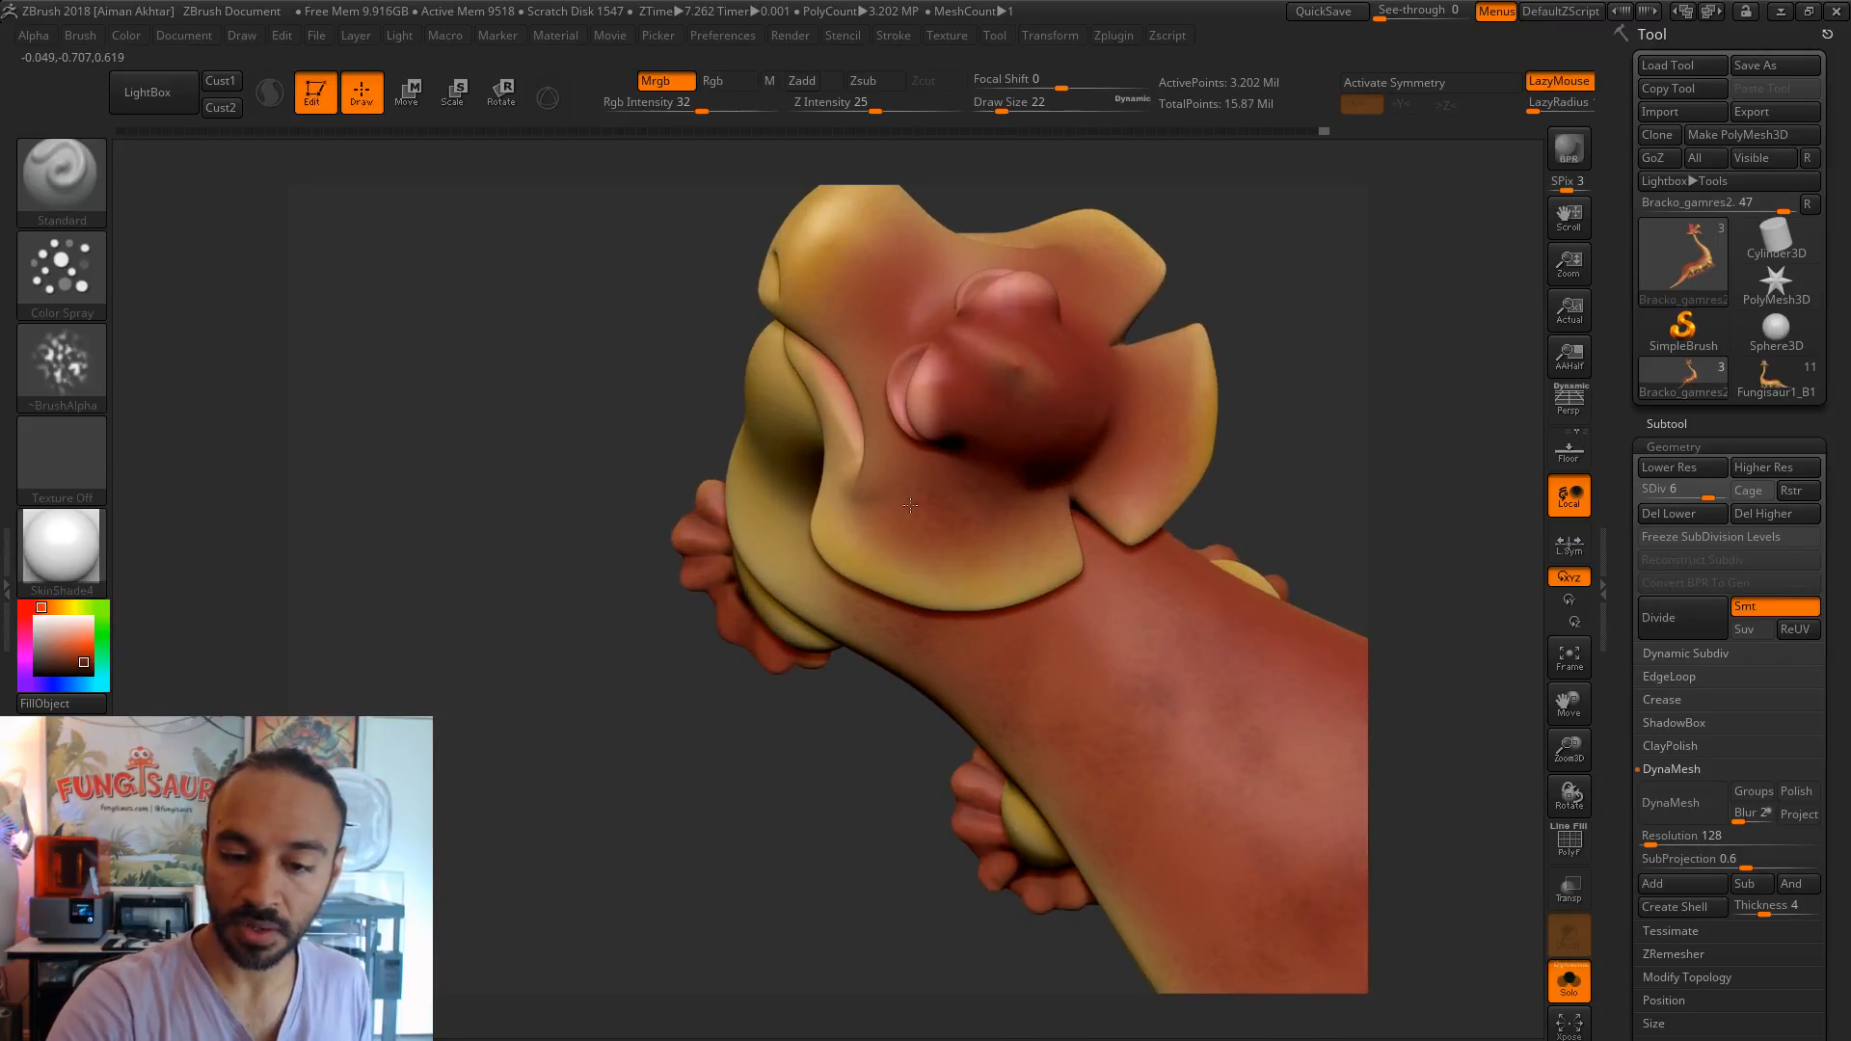
left_click_drag(1074, 309, 1093, 486)
- Sample the body's yellow and spray it over the legs to soften the transition above the red ankles
key("c")
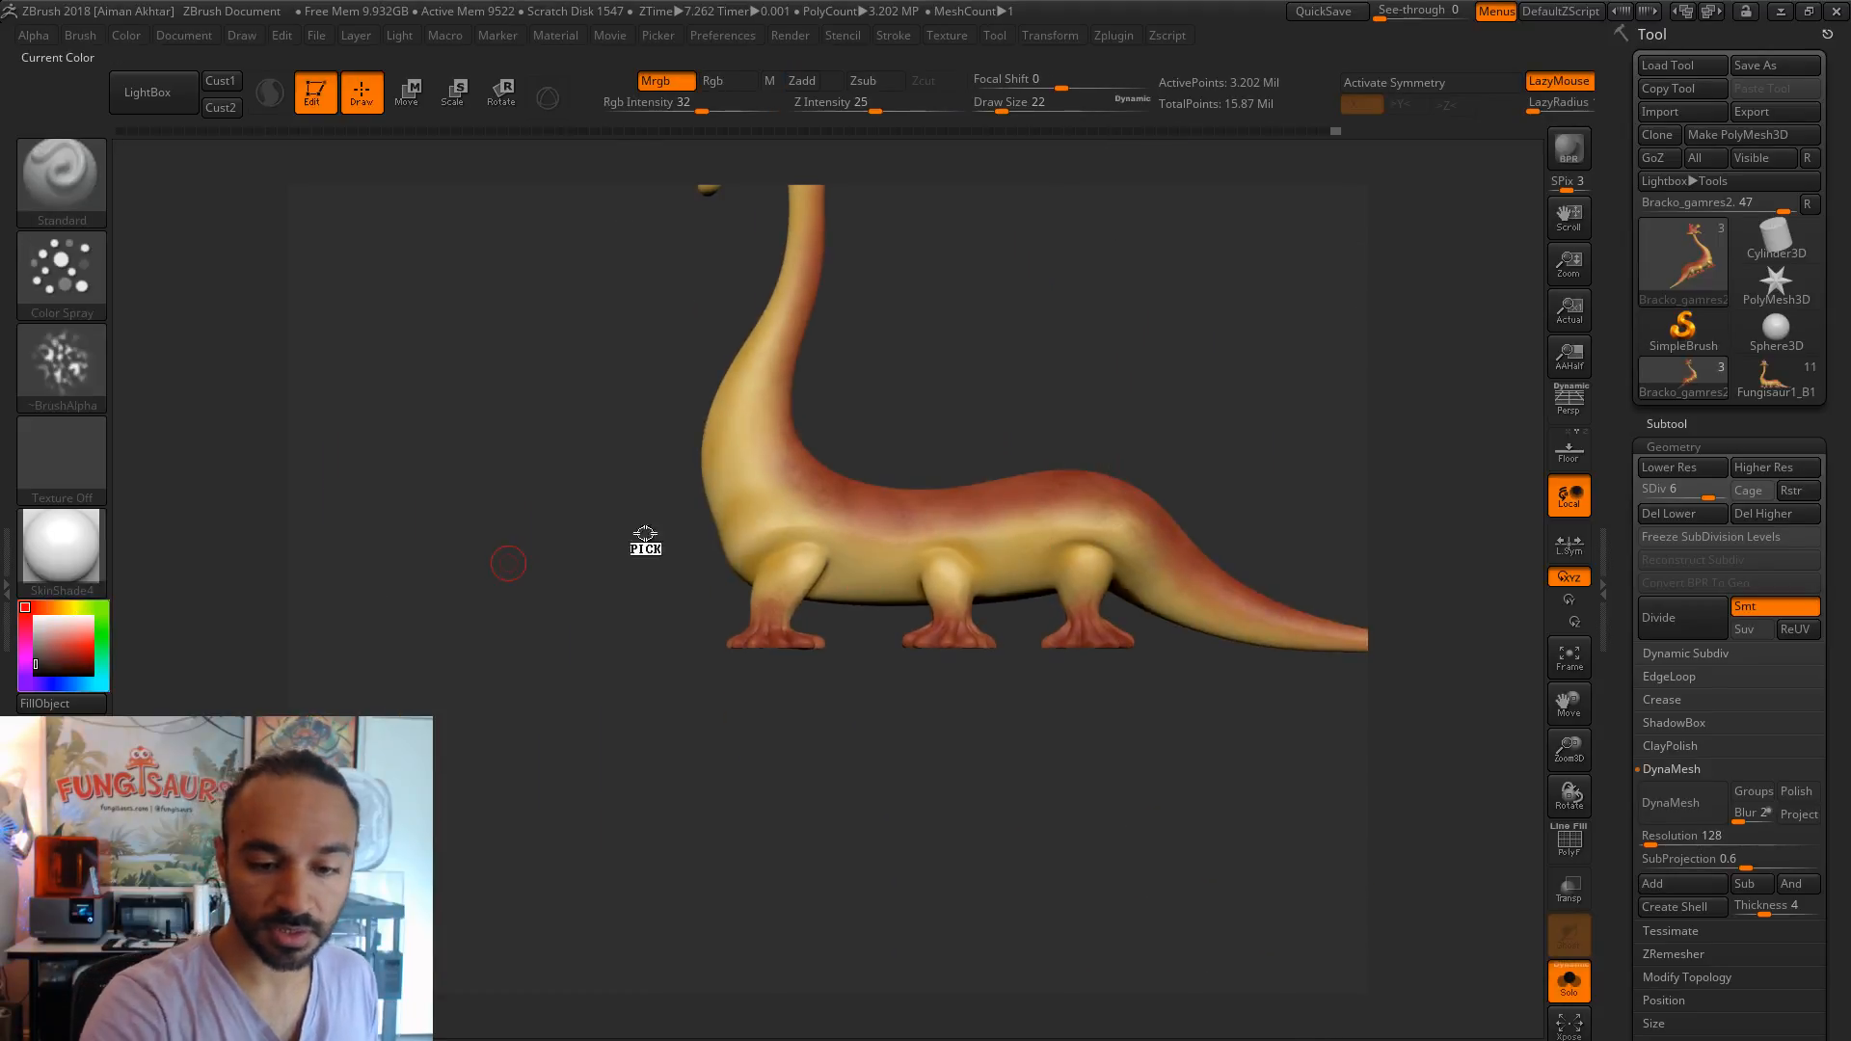
mouse_move(1021, 665)
left_mouse_down("alt")
mouse_move(920, 759)
mouse_move(1292, 482)
left_mouse_up("alt")
left_click_drag(868, 598, 1070, 561)
left_click_drag(1085, 679, 1157, 675)
left_click_drag(979, 681, 661, 611)
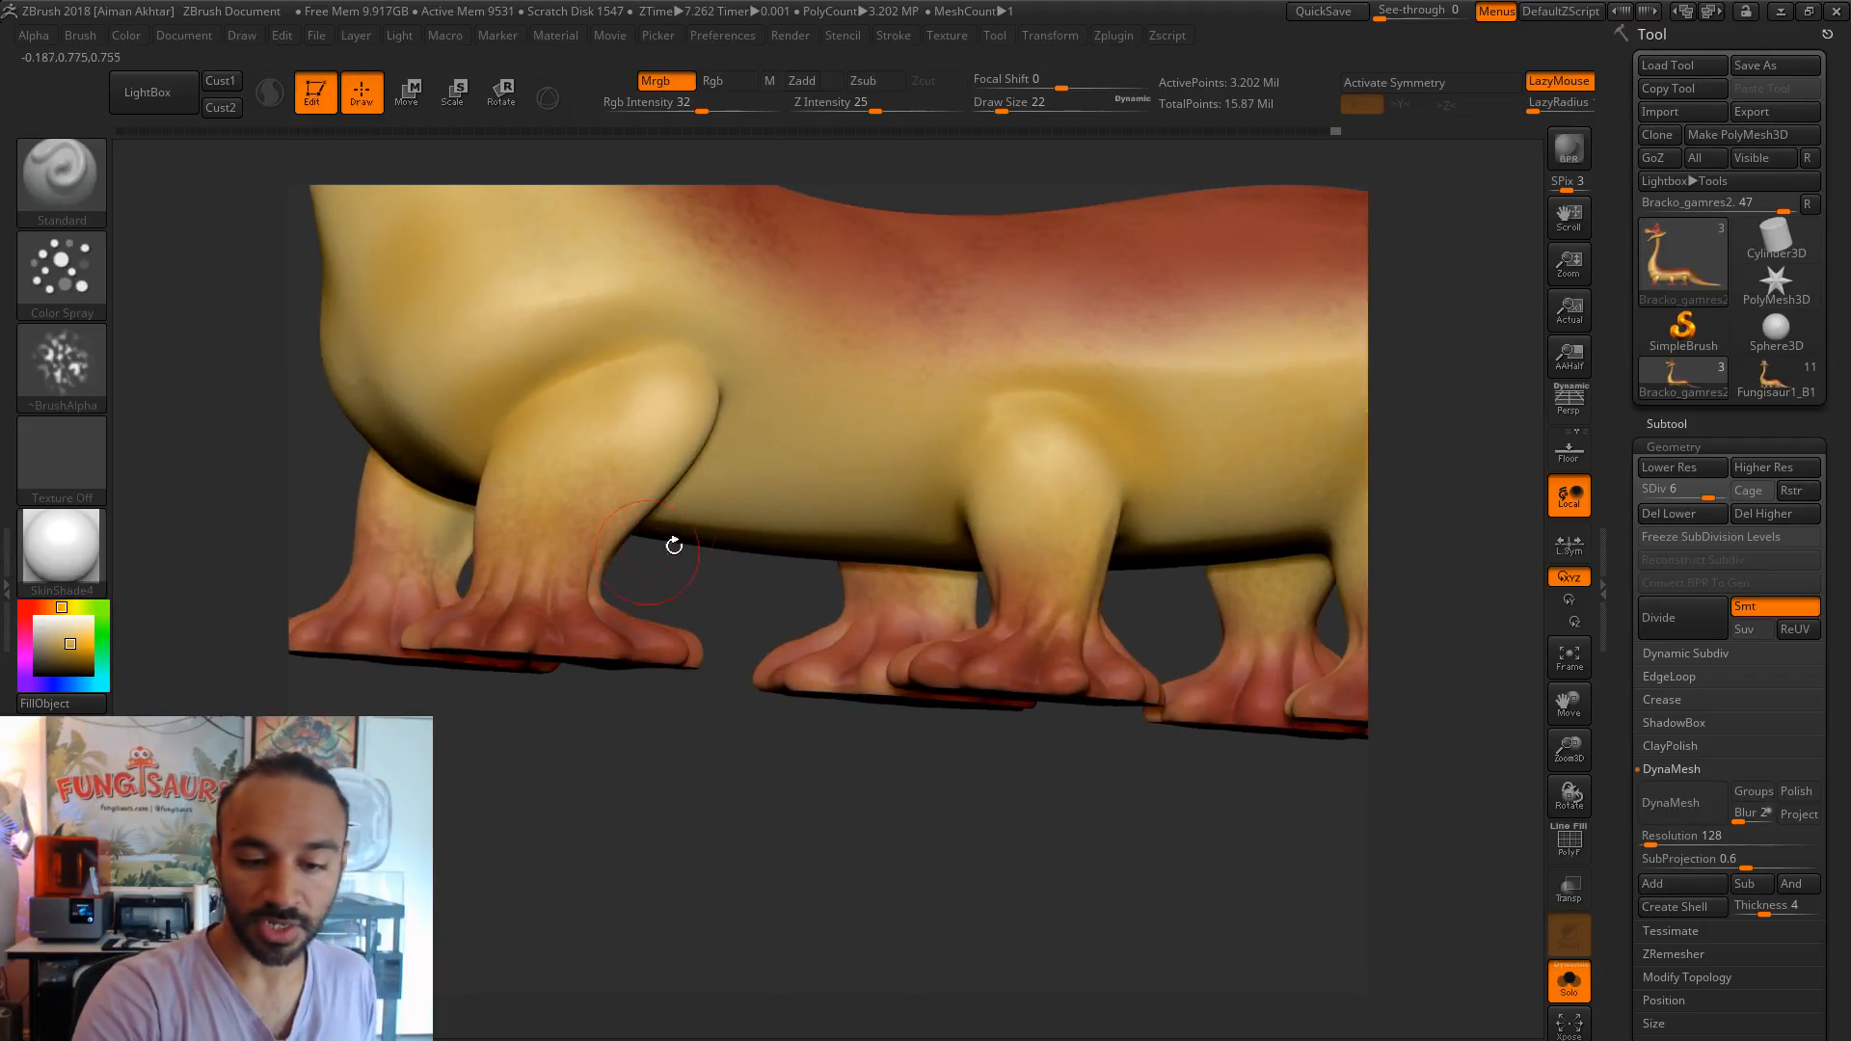
left_click_drag(844, 665, 970, 648)
mouse_move(1095, 855)
left_mouse_down()
mouse_move(1208, 846)
mouse_move(1159, 610)
left_mouse_up()
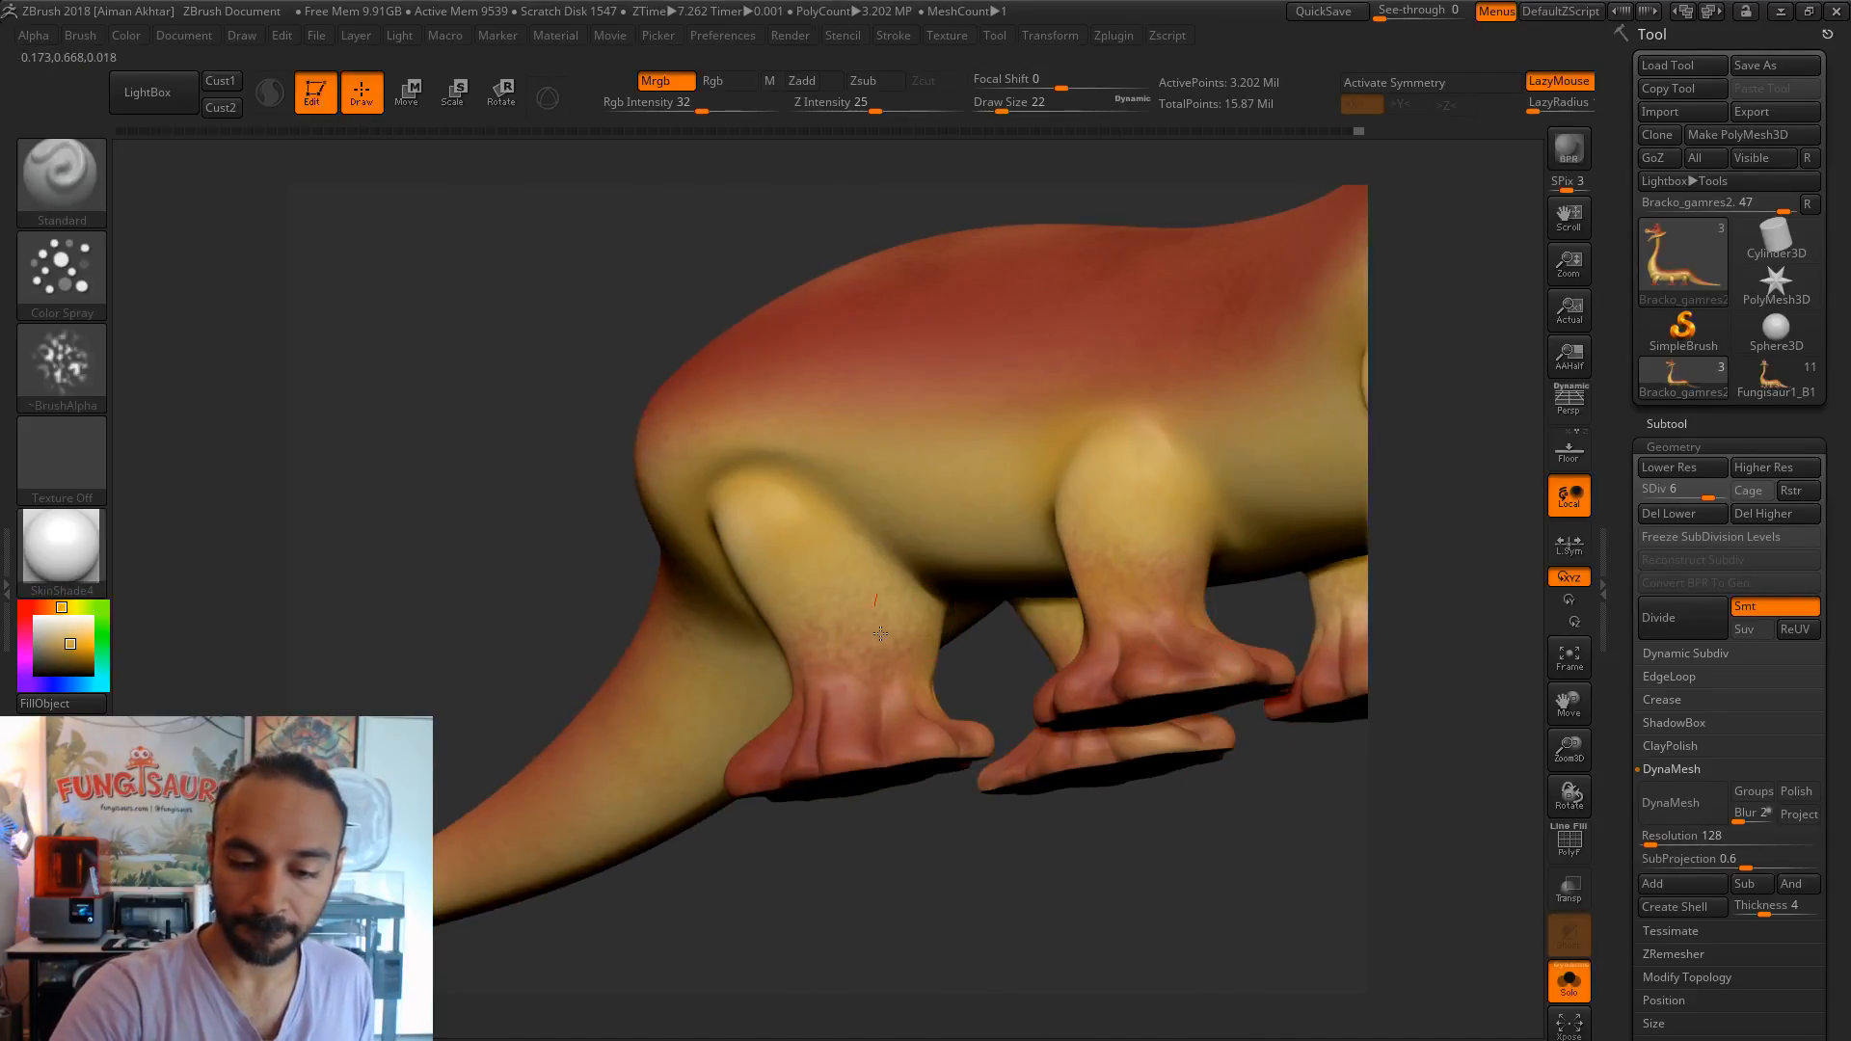
- Spray the sampled yellow over the red fade on the legs on the opposite side of the body
left_click_drag(1004, 879, 663, 954, "alt")
left_click_drag(1198, 522, 1188, 521)
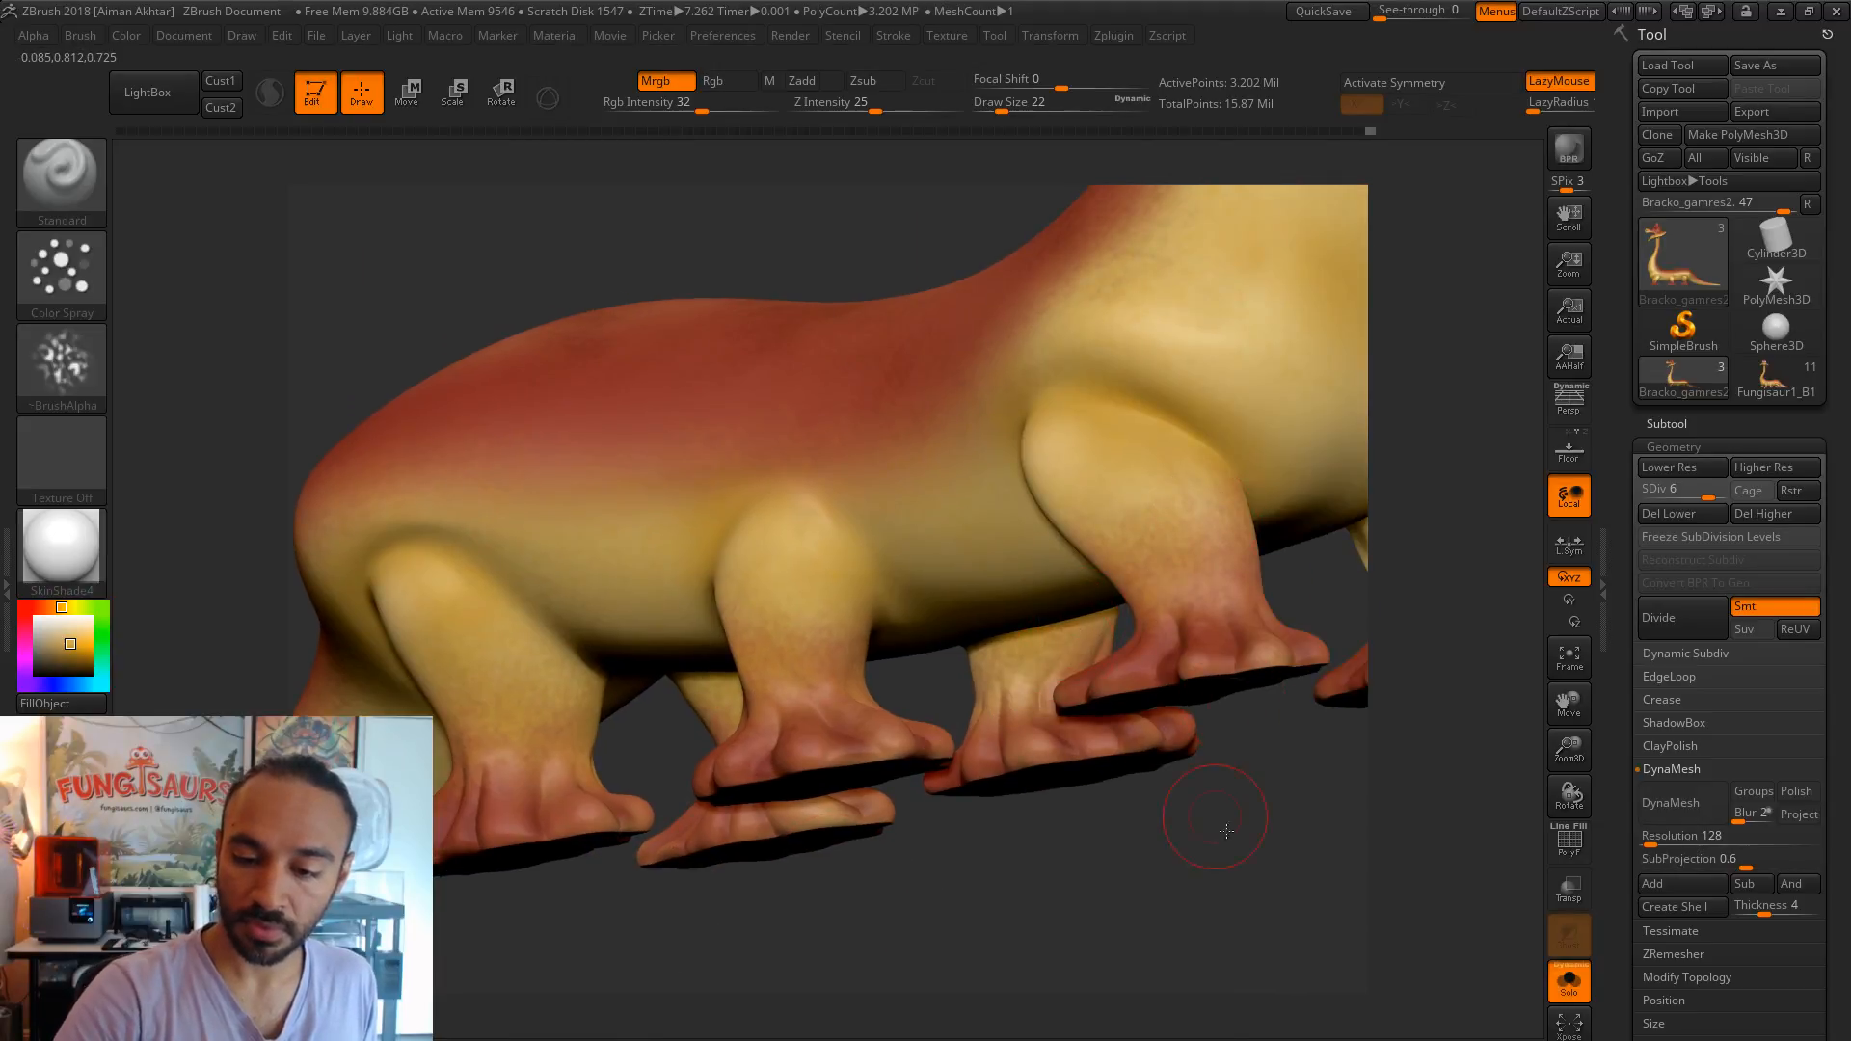
left_click_drag(1216, 819, 1282, 800)
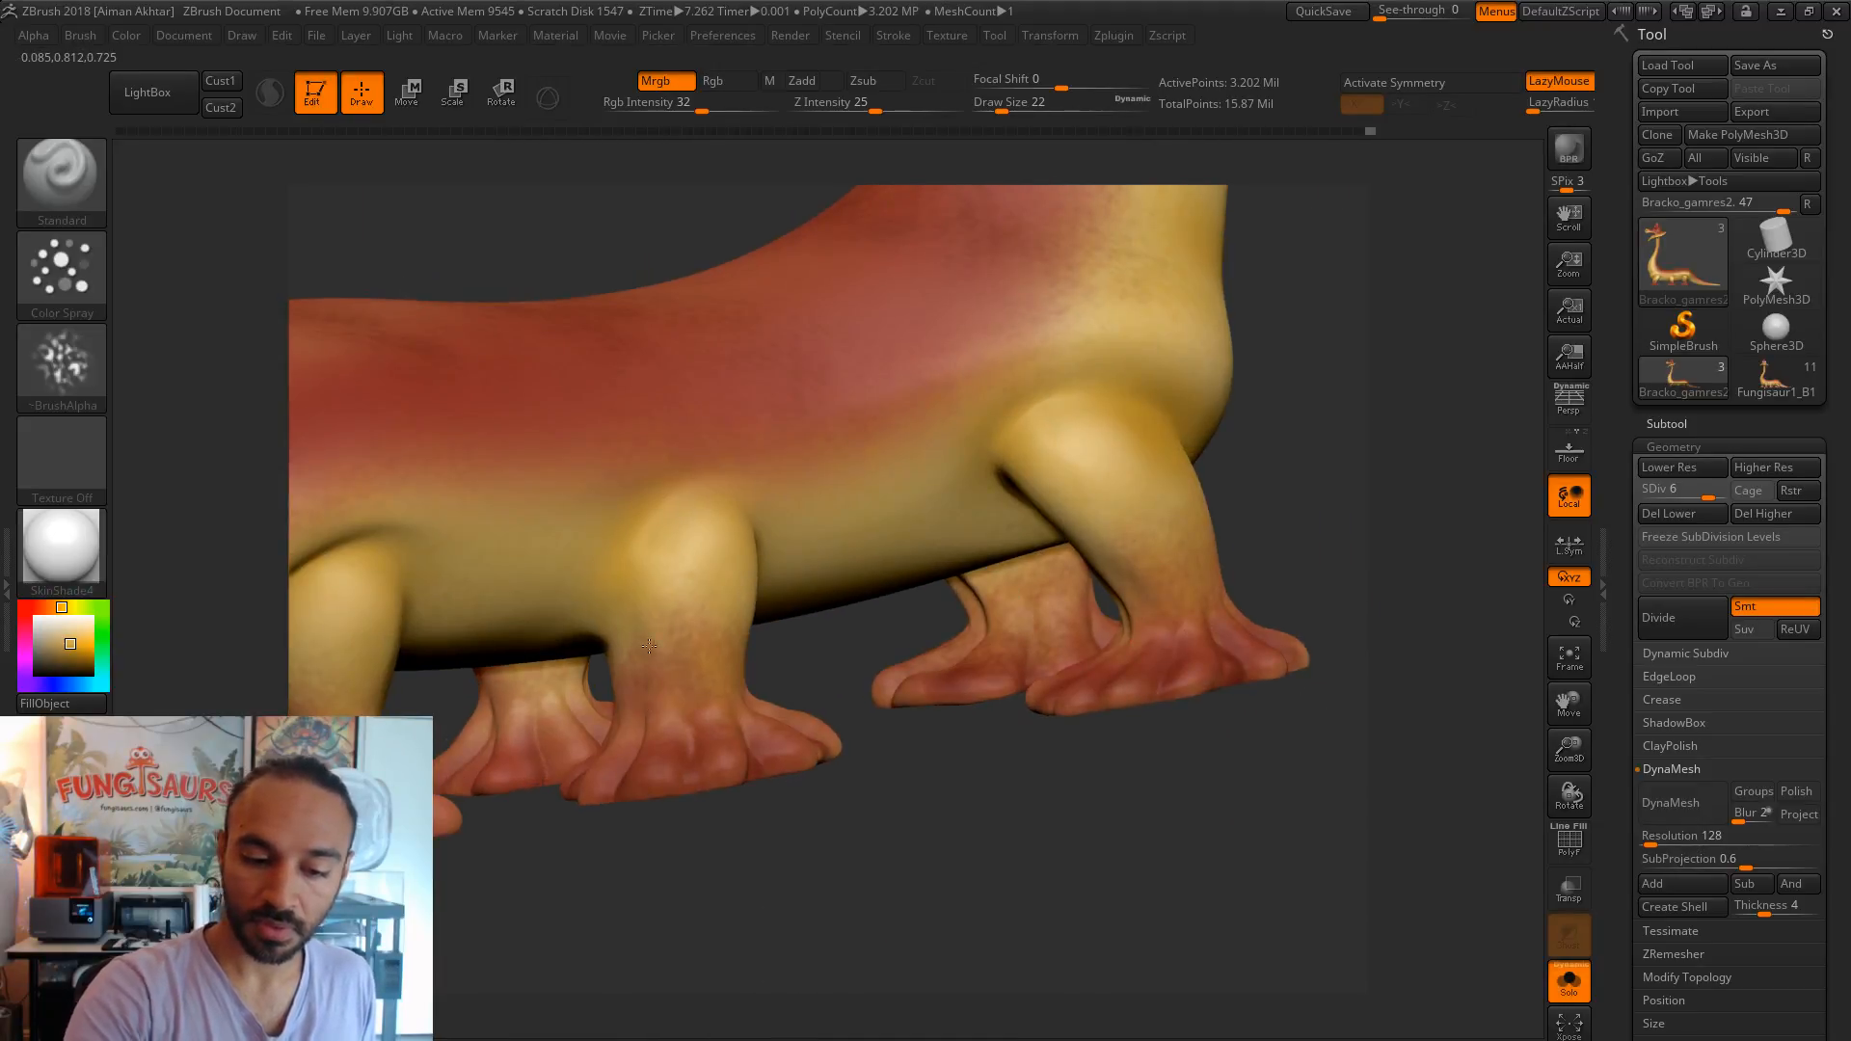
left_click_drag(730, 857, 656, 761)
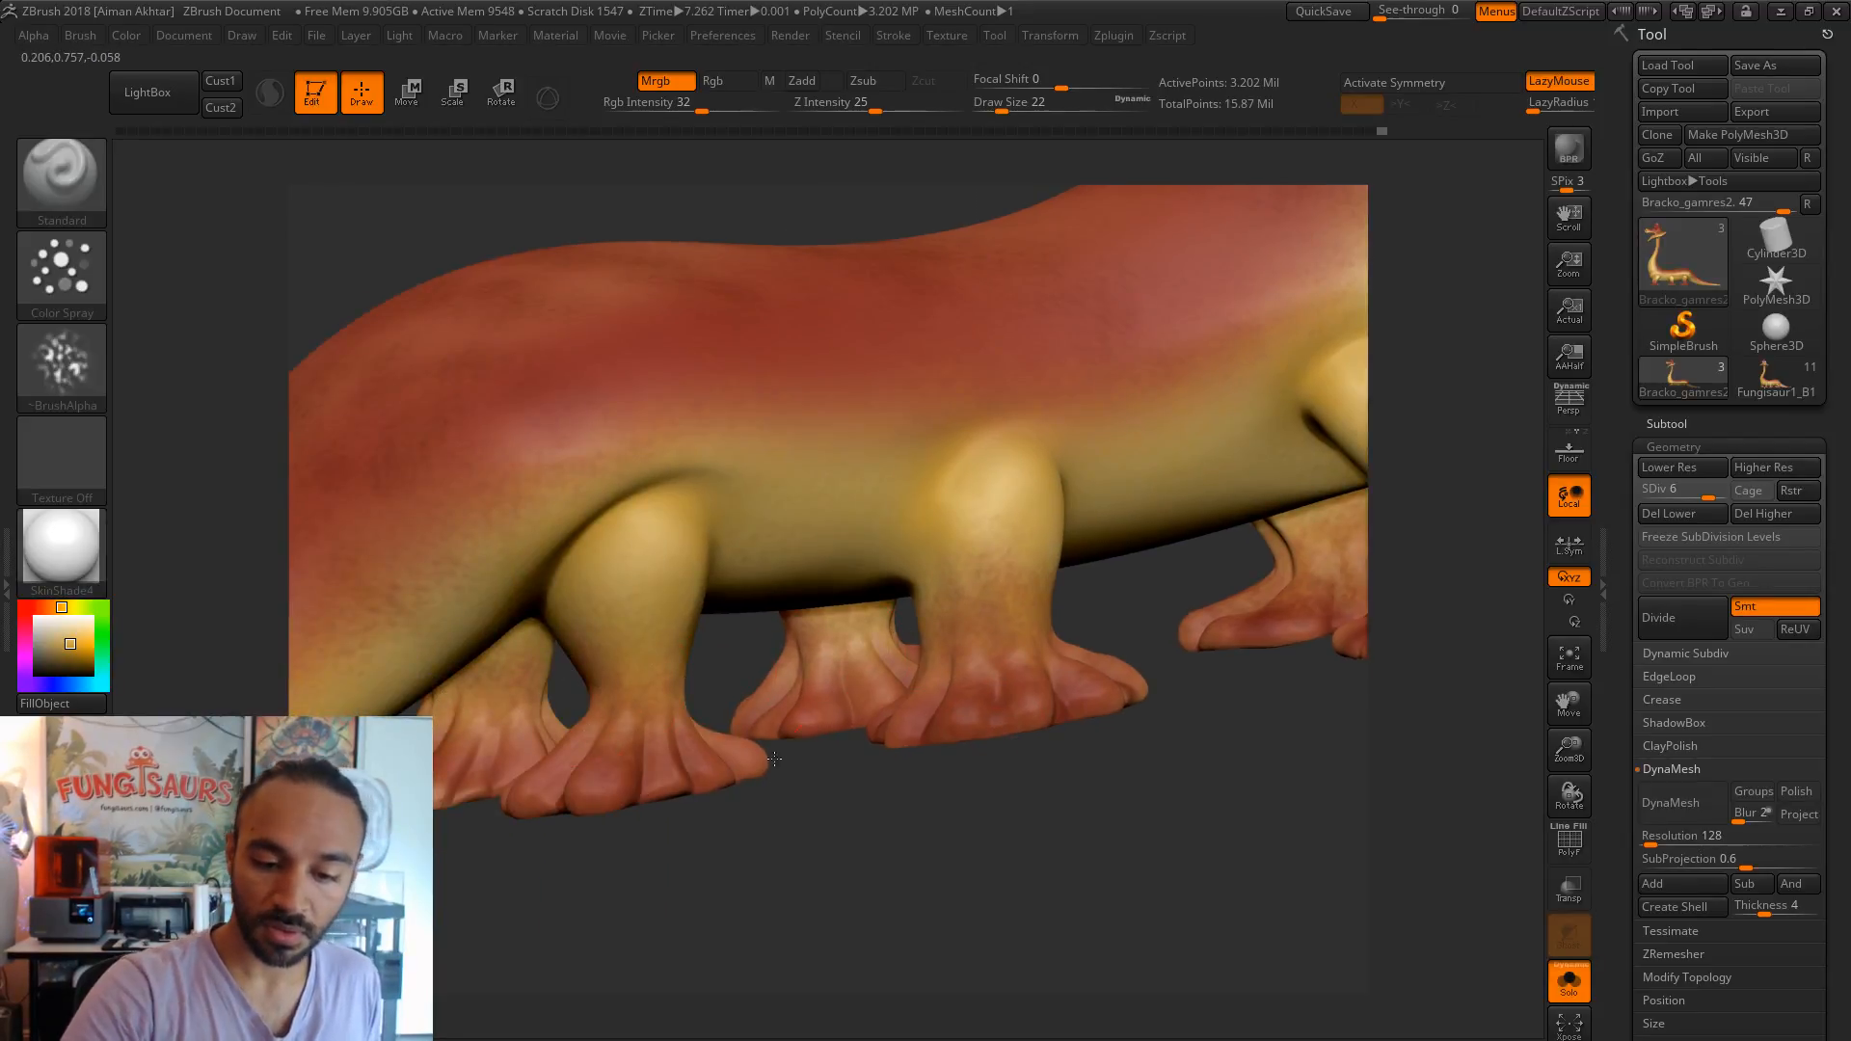
left_click_drag(1272, 703, 928, 622)
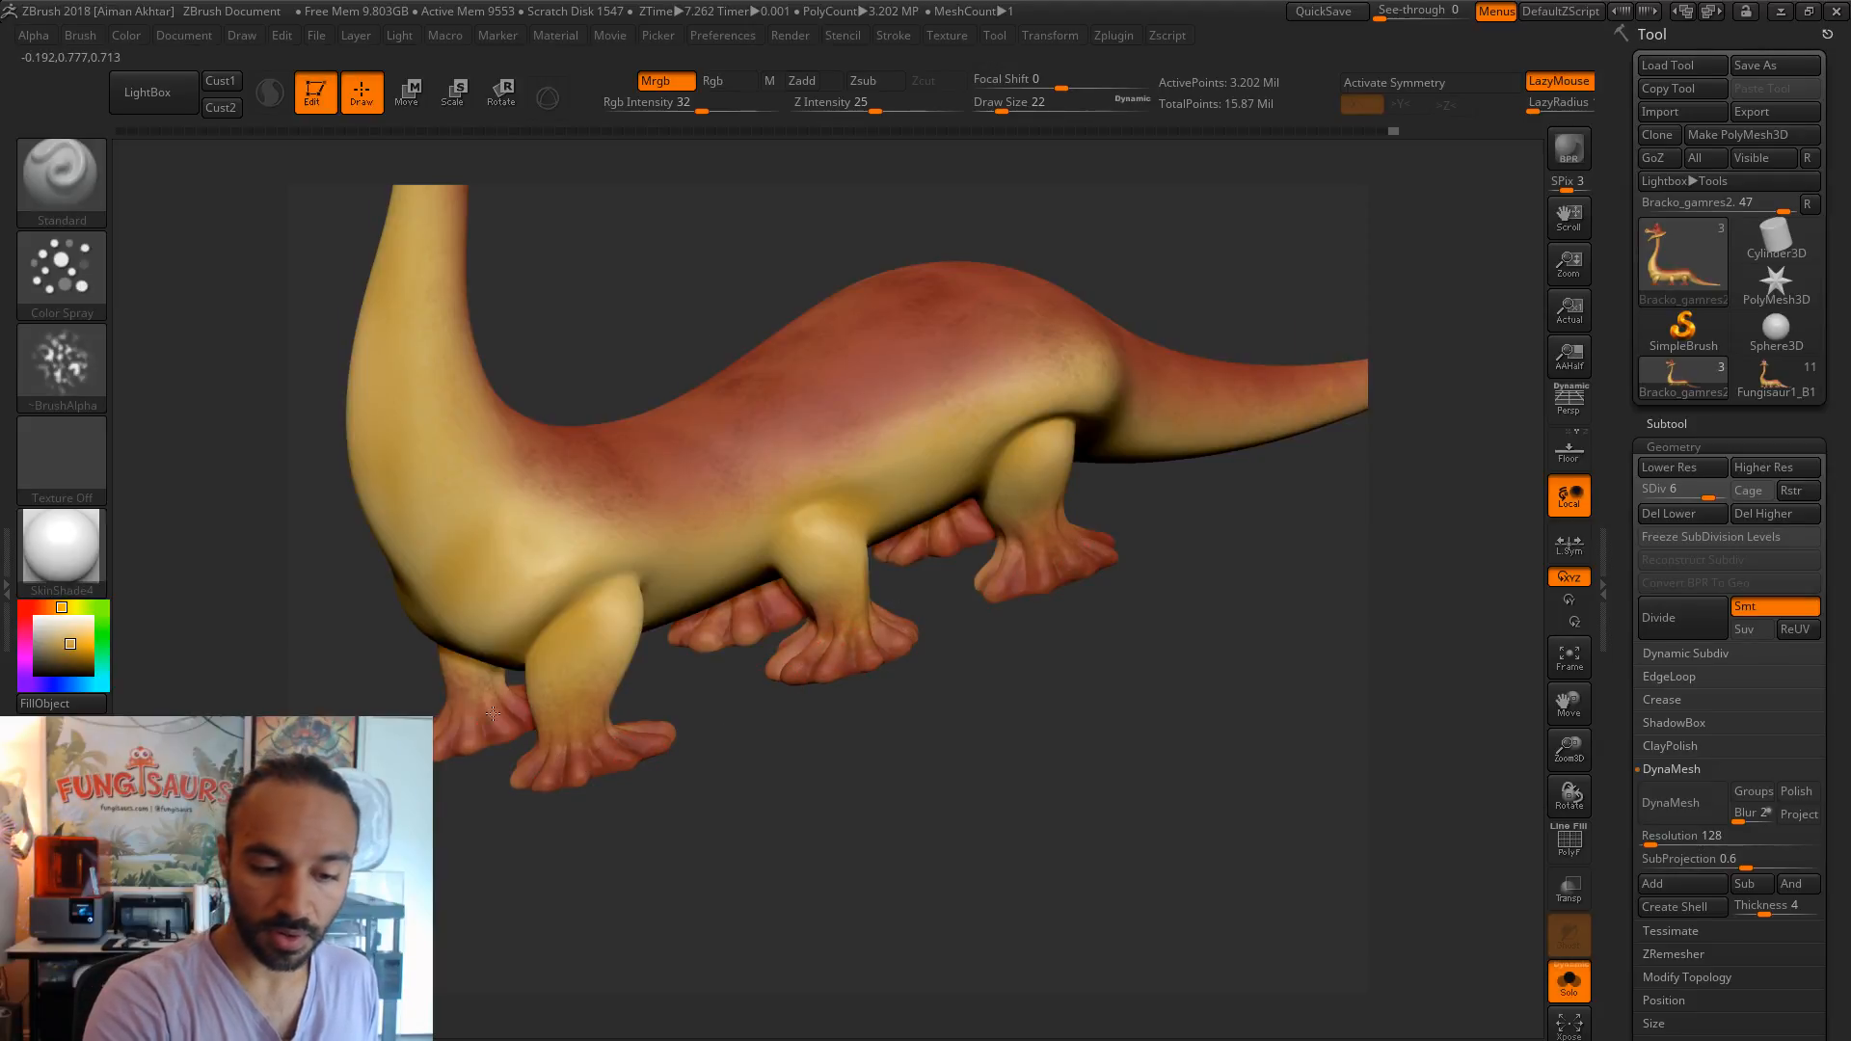
- Turn off Solo and examine the finished reference creature's body, neck and head colouring
key("f")
left_click_drag(900, 756, 1196, 627)
left_click(1566, 986)
left_click_drag(1269, 796, 806, 777, "alt")
left_click_drag(825, 907, 936, 889)
left_click_drag(950, 311, 888, 758)
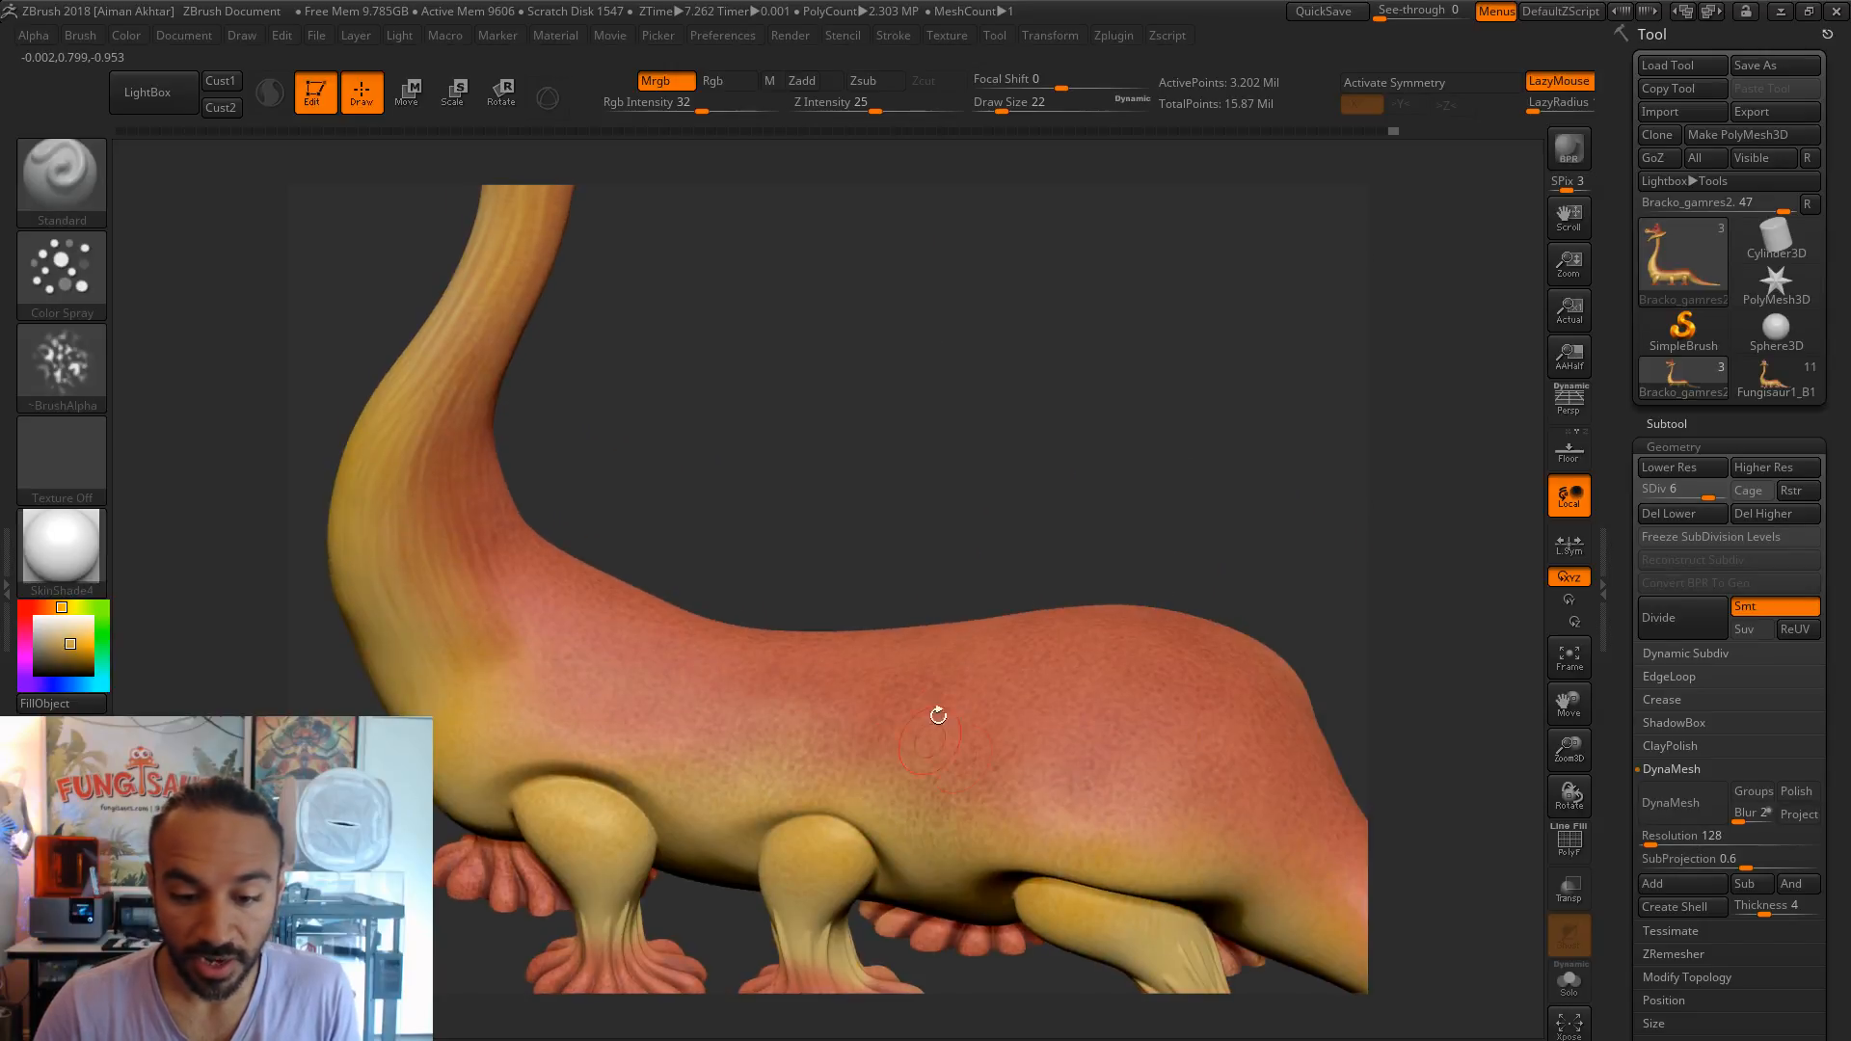
left_click_drag(1081, 452, 671, 516, "alt")
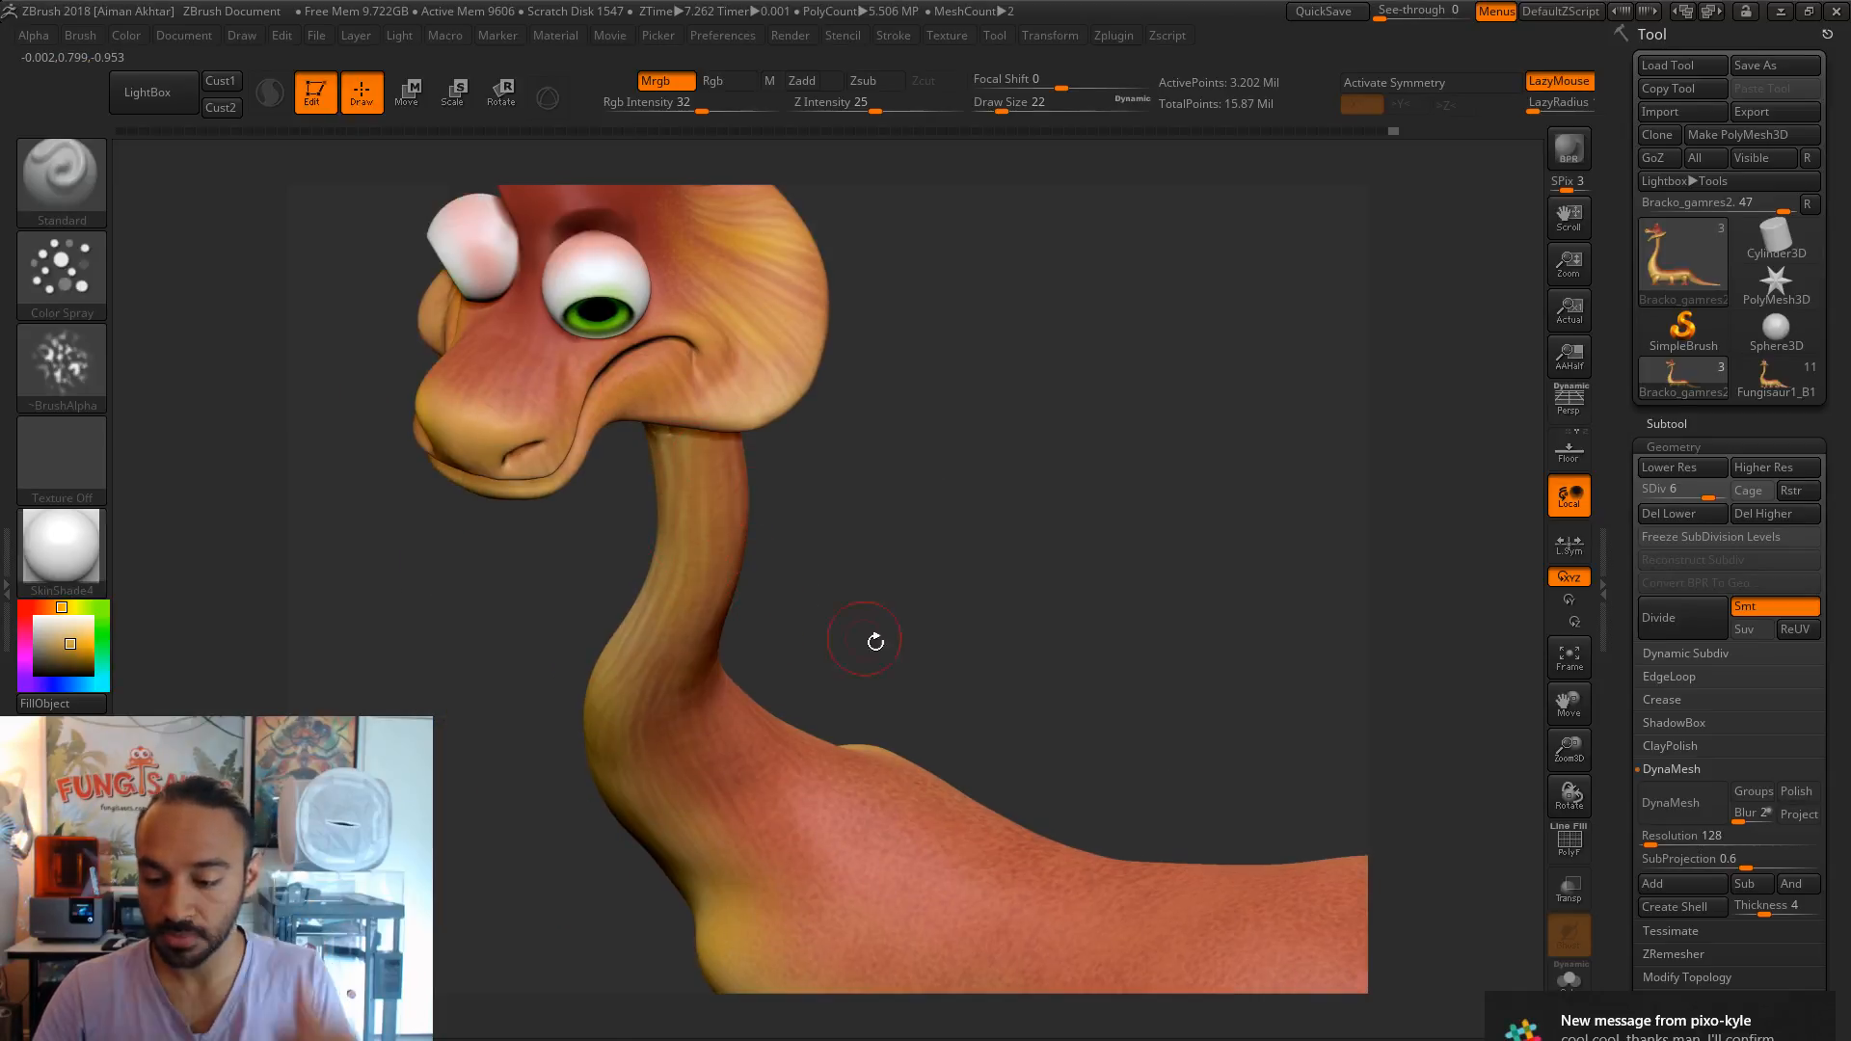
left_click_drag(1024, 599, 993, 536)
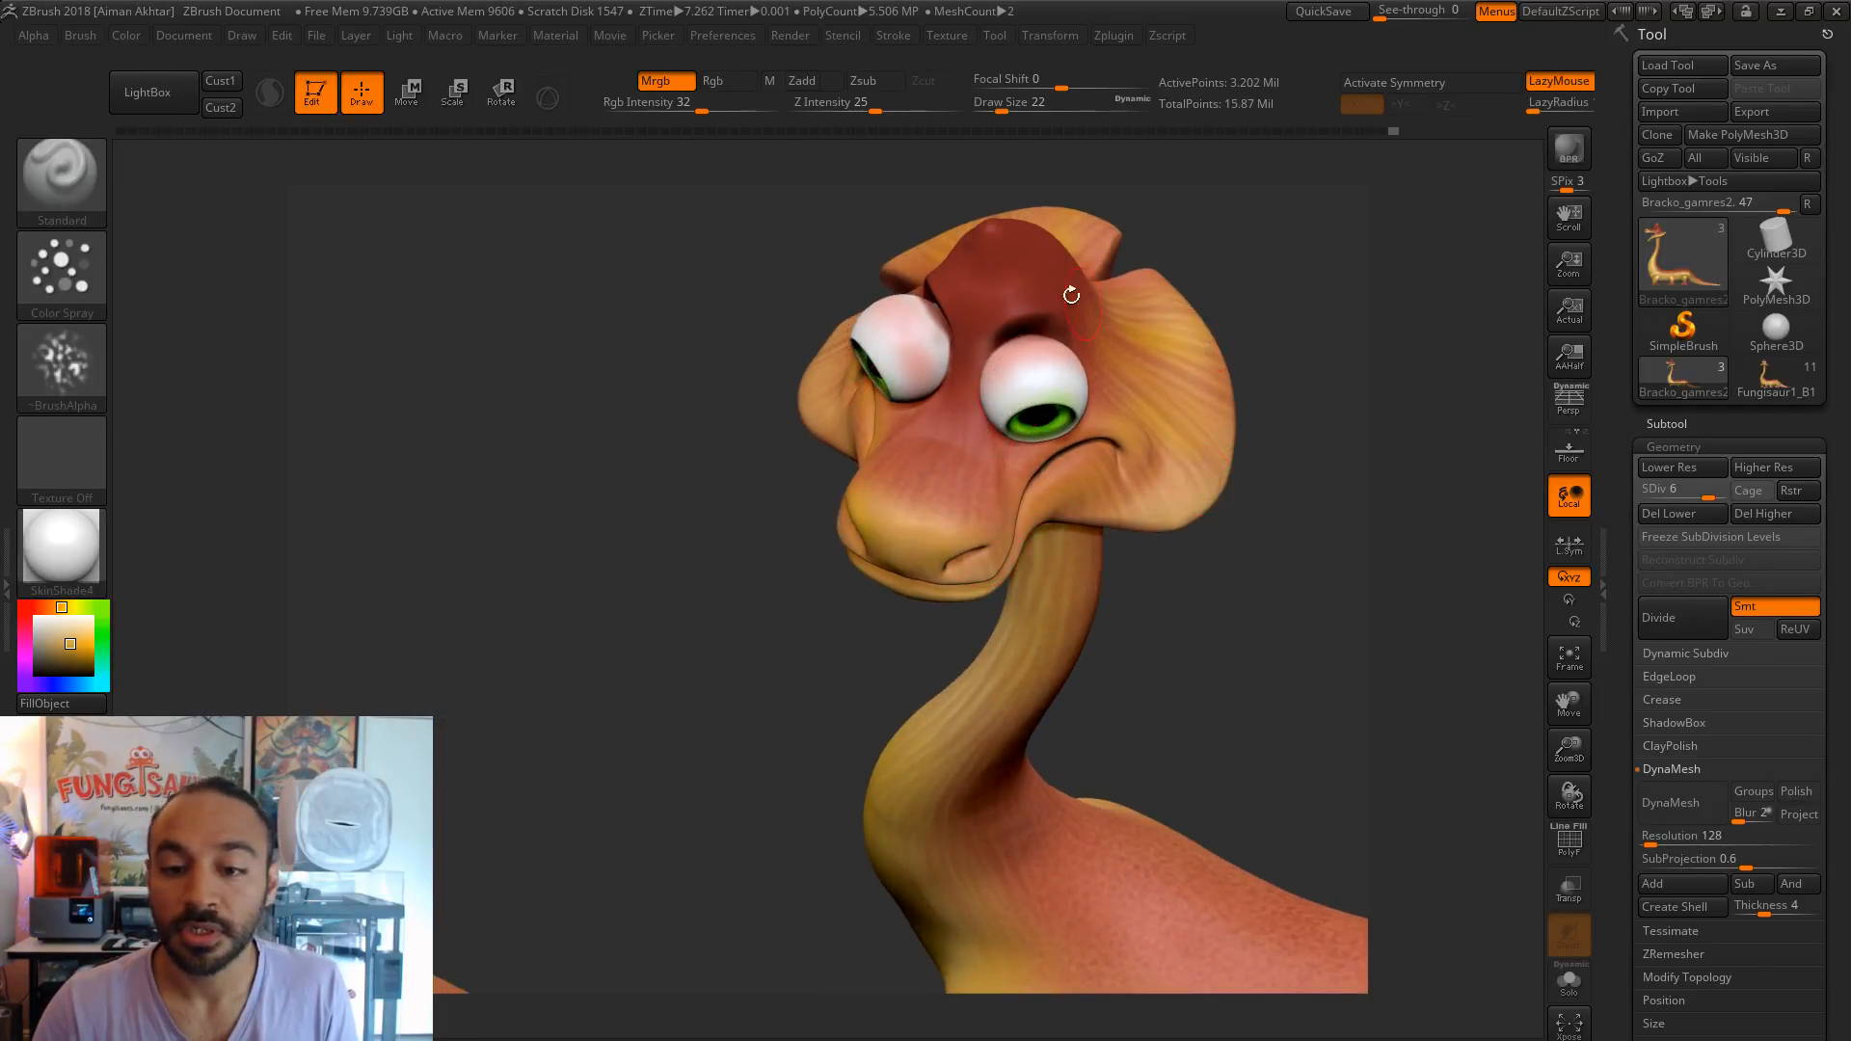
left_click_drag(1303, 650, 1106, 674)
left_click_drag(336, 606, 1242, 705, "alt")
mouse_move(1116, 397)
left_mouse_down("alt")
mouse_move(1105, 866)
mouse_move(1147, 915)
mouse_move(1027, 855)
left_mouse_up("alt")
- Pick a brighter yellow and set the brush to the FreeHand stroke with the striped Alpha 60
left_click_drag(73, 644, 90, 642)
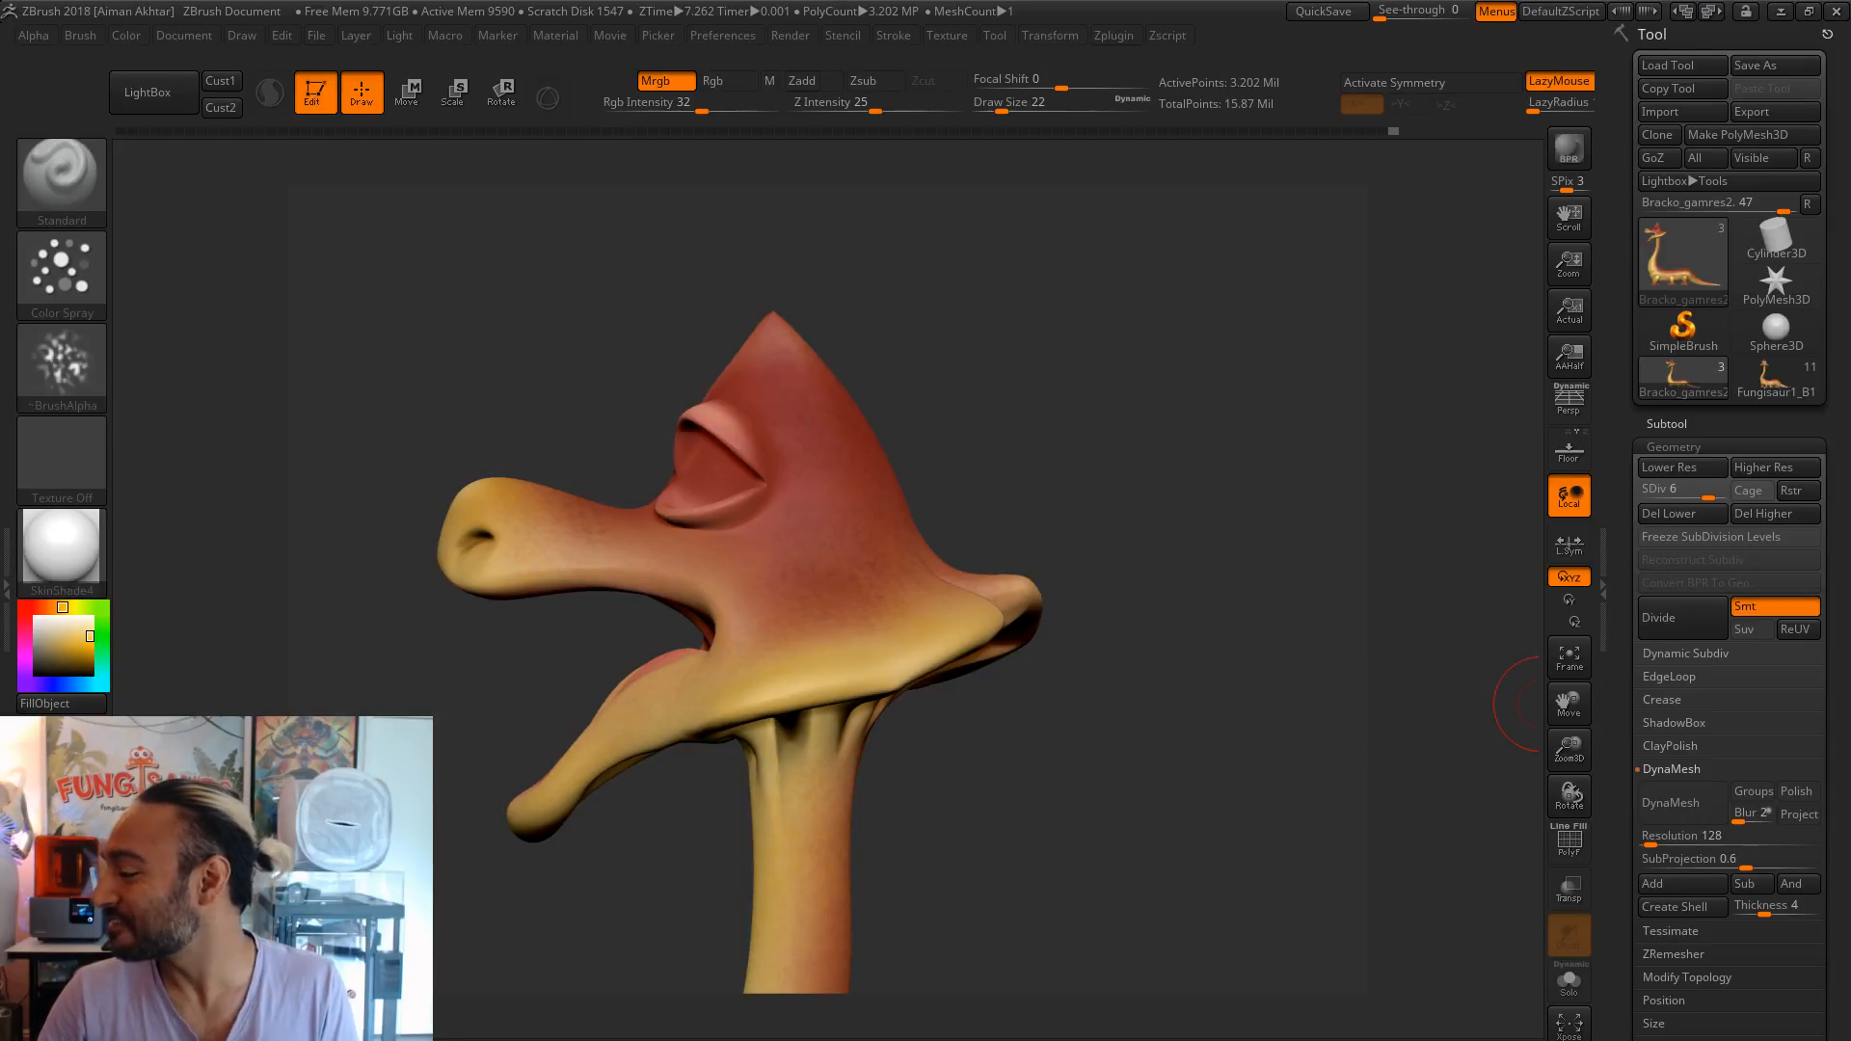
left_click_drag(1218, 703, 1211, 736)
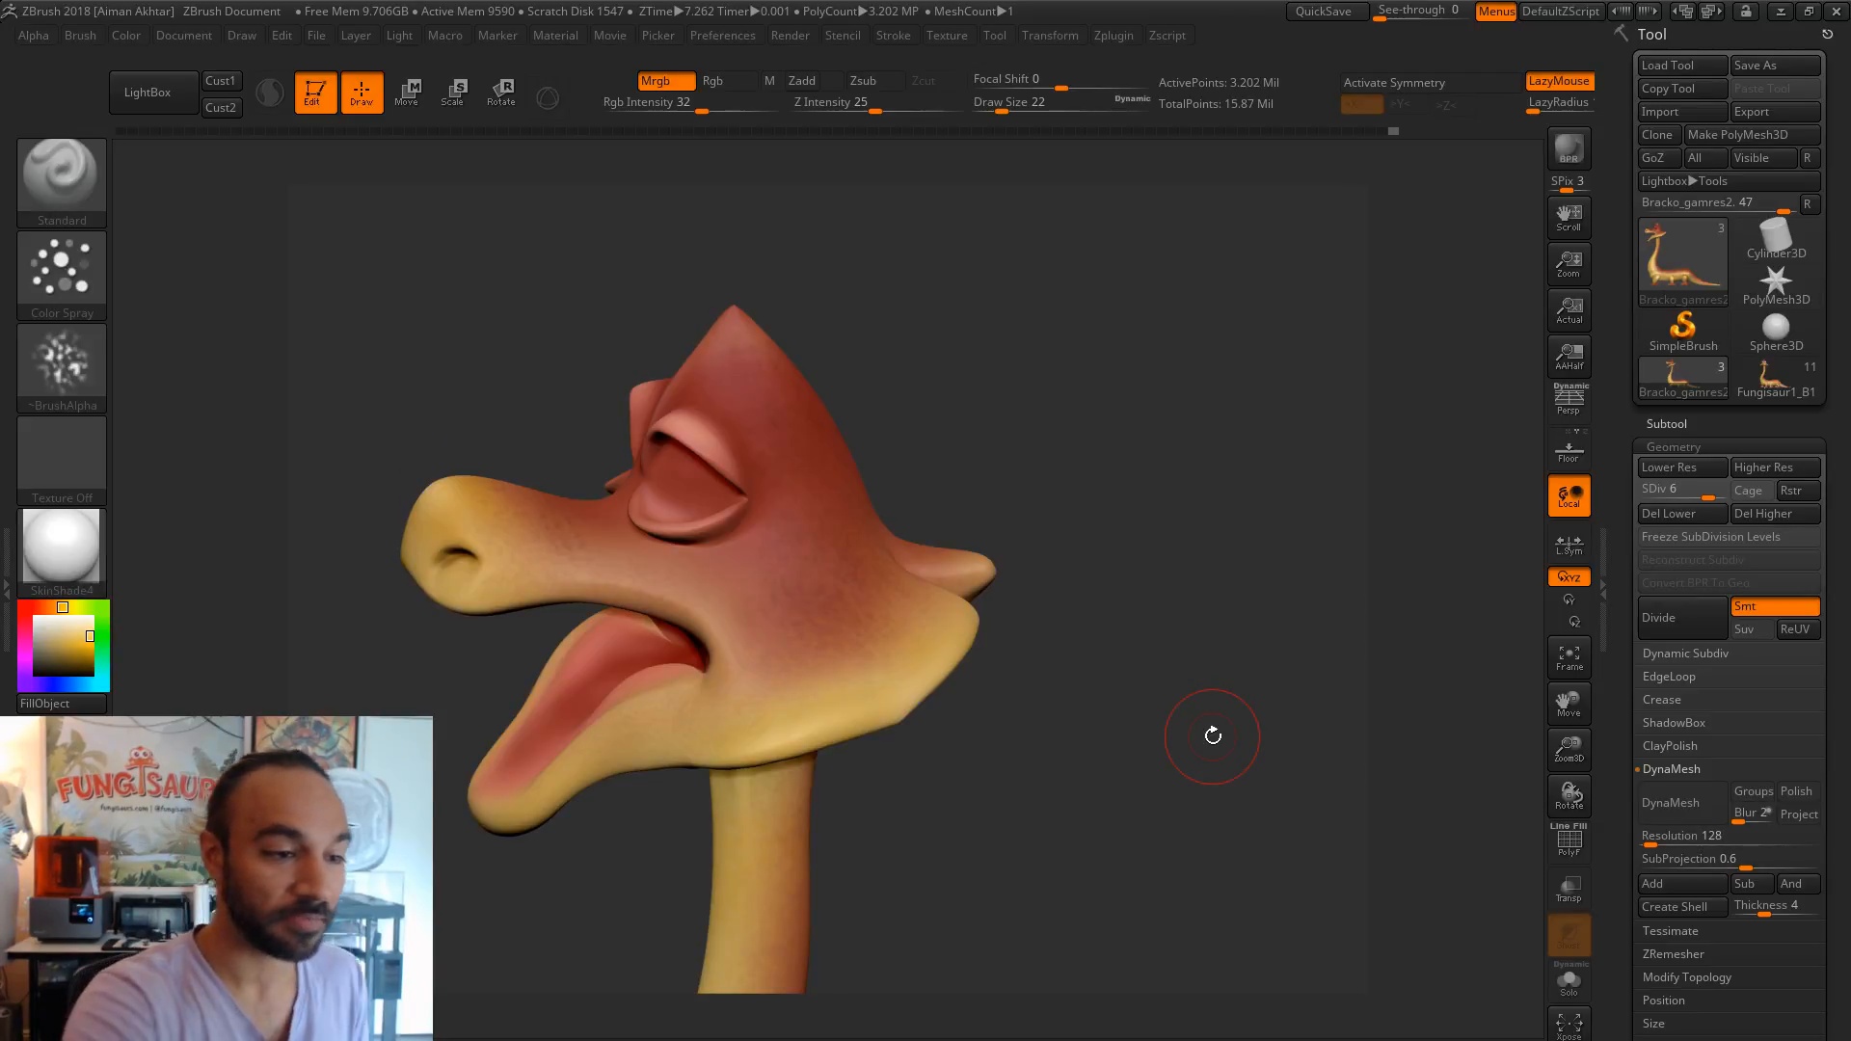
left_click(82, 294)
left_click(361, 296)
left_click(72, 386)
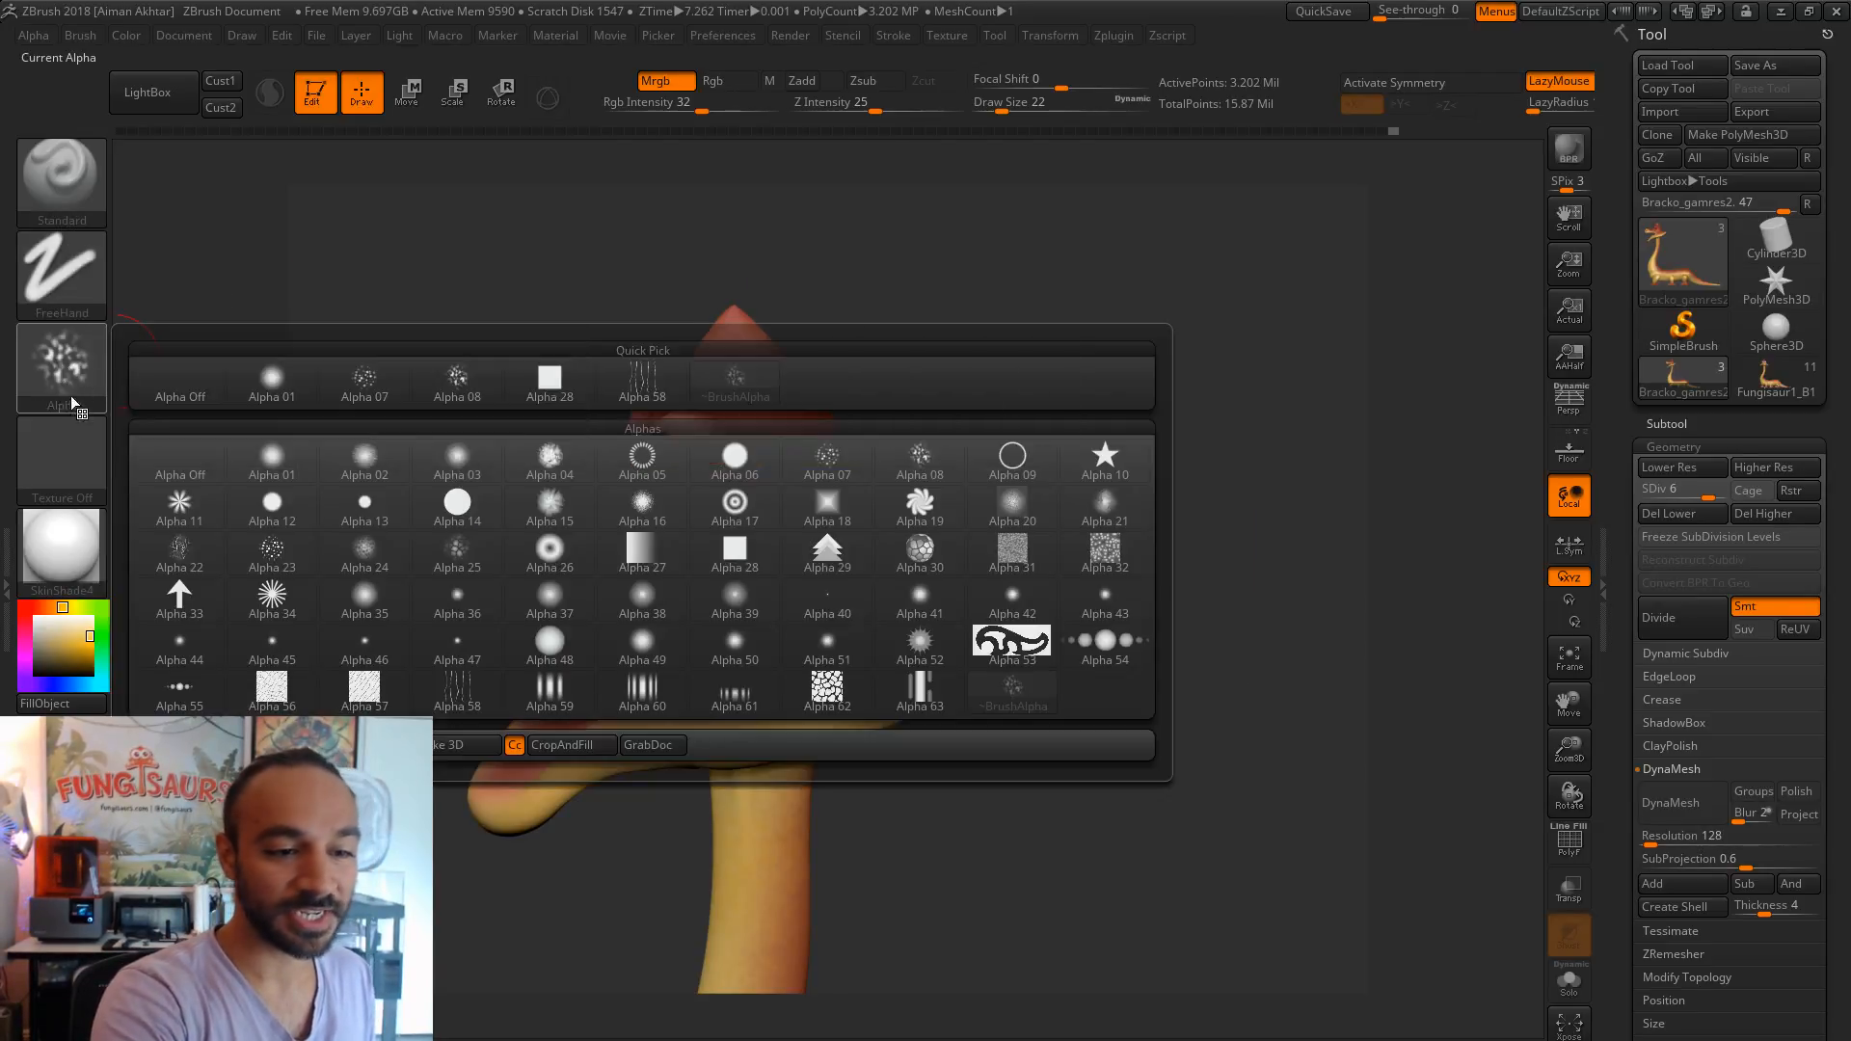
left_click(66, 384)
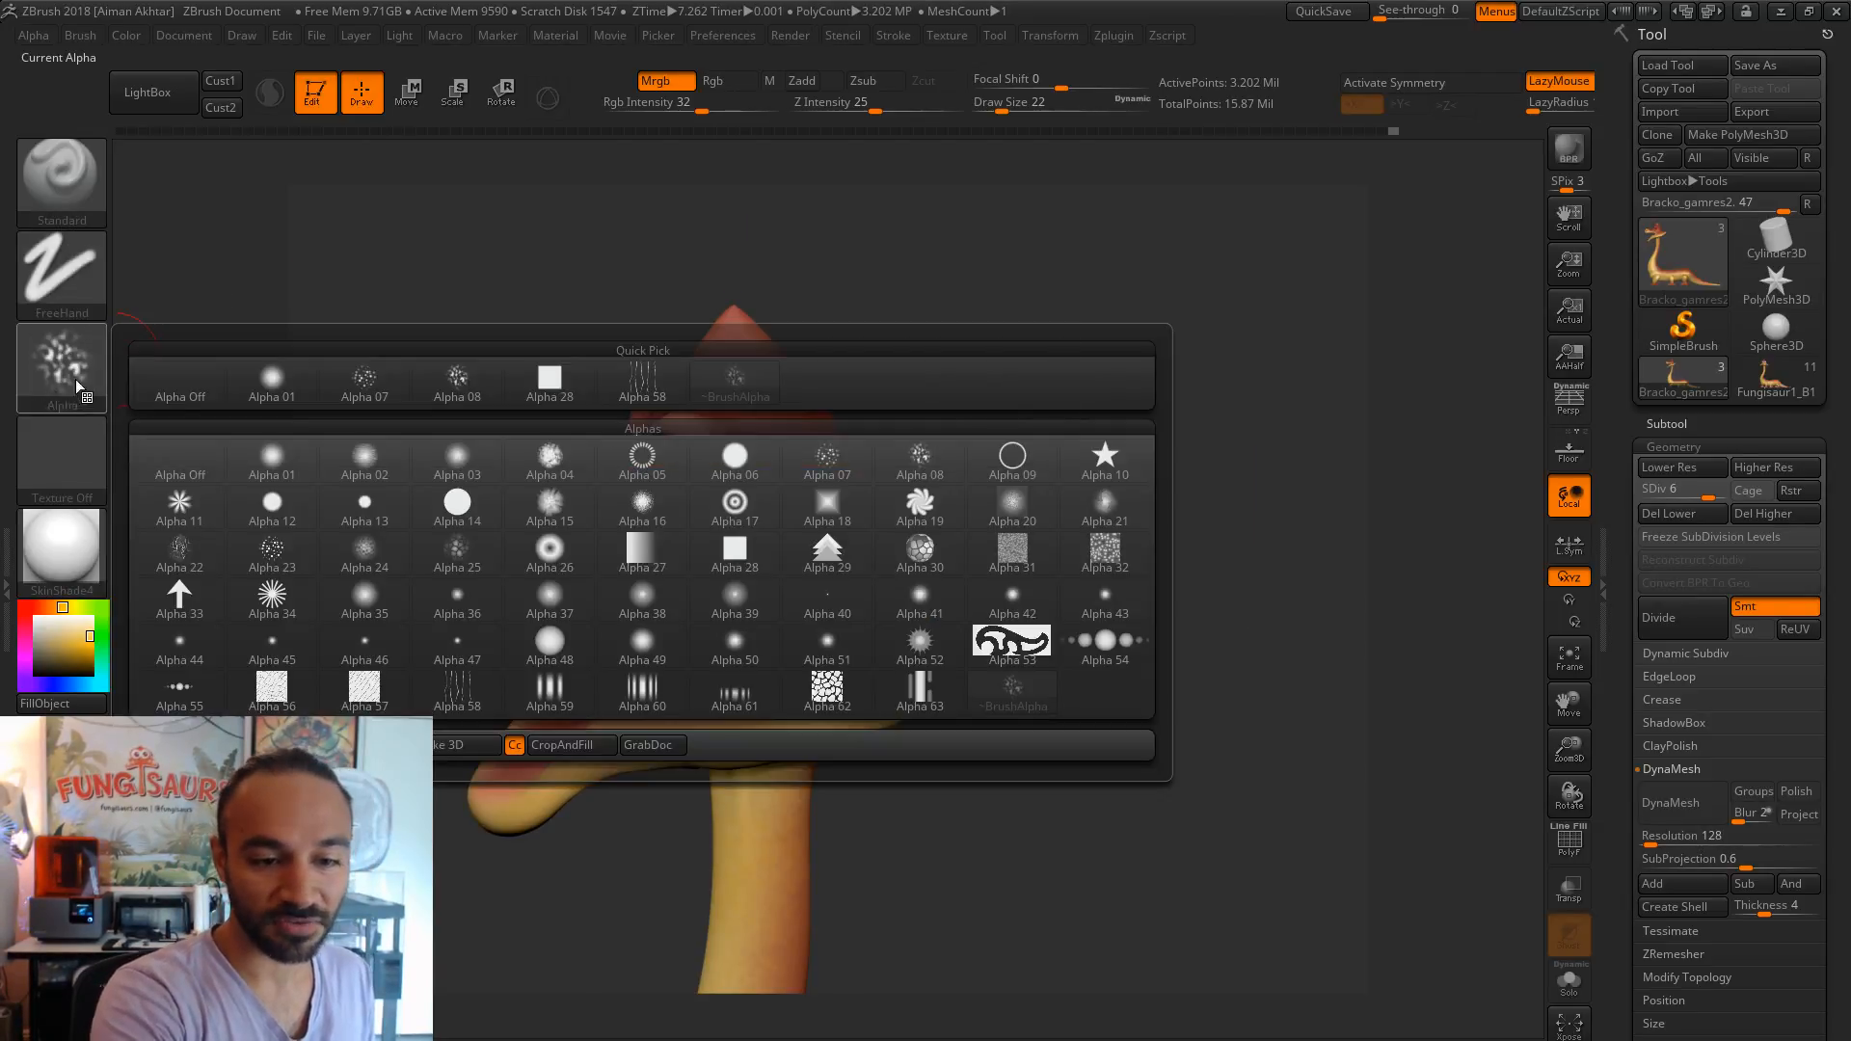
left_click(642, 690)
- Paint vertical streaks from behind the eye down the side frill, setting the draw size to 25
left_click_drag(1097, 469, 1047, 474)
left_click_drag(763, 542, 829, 725)
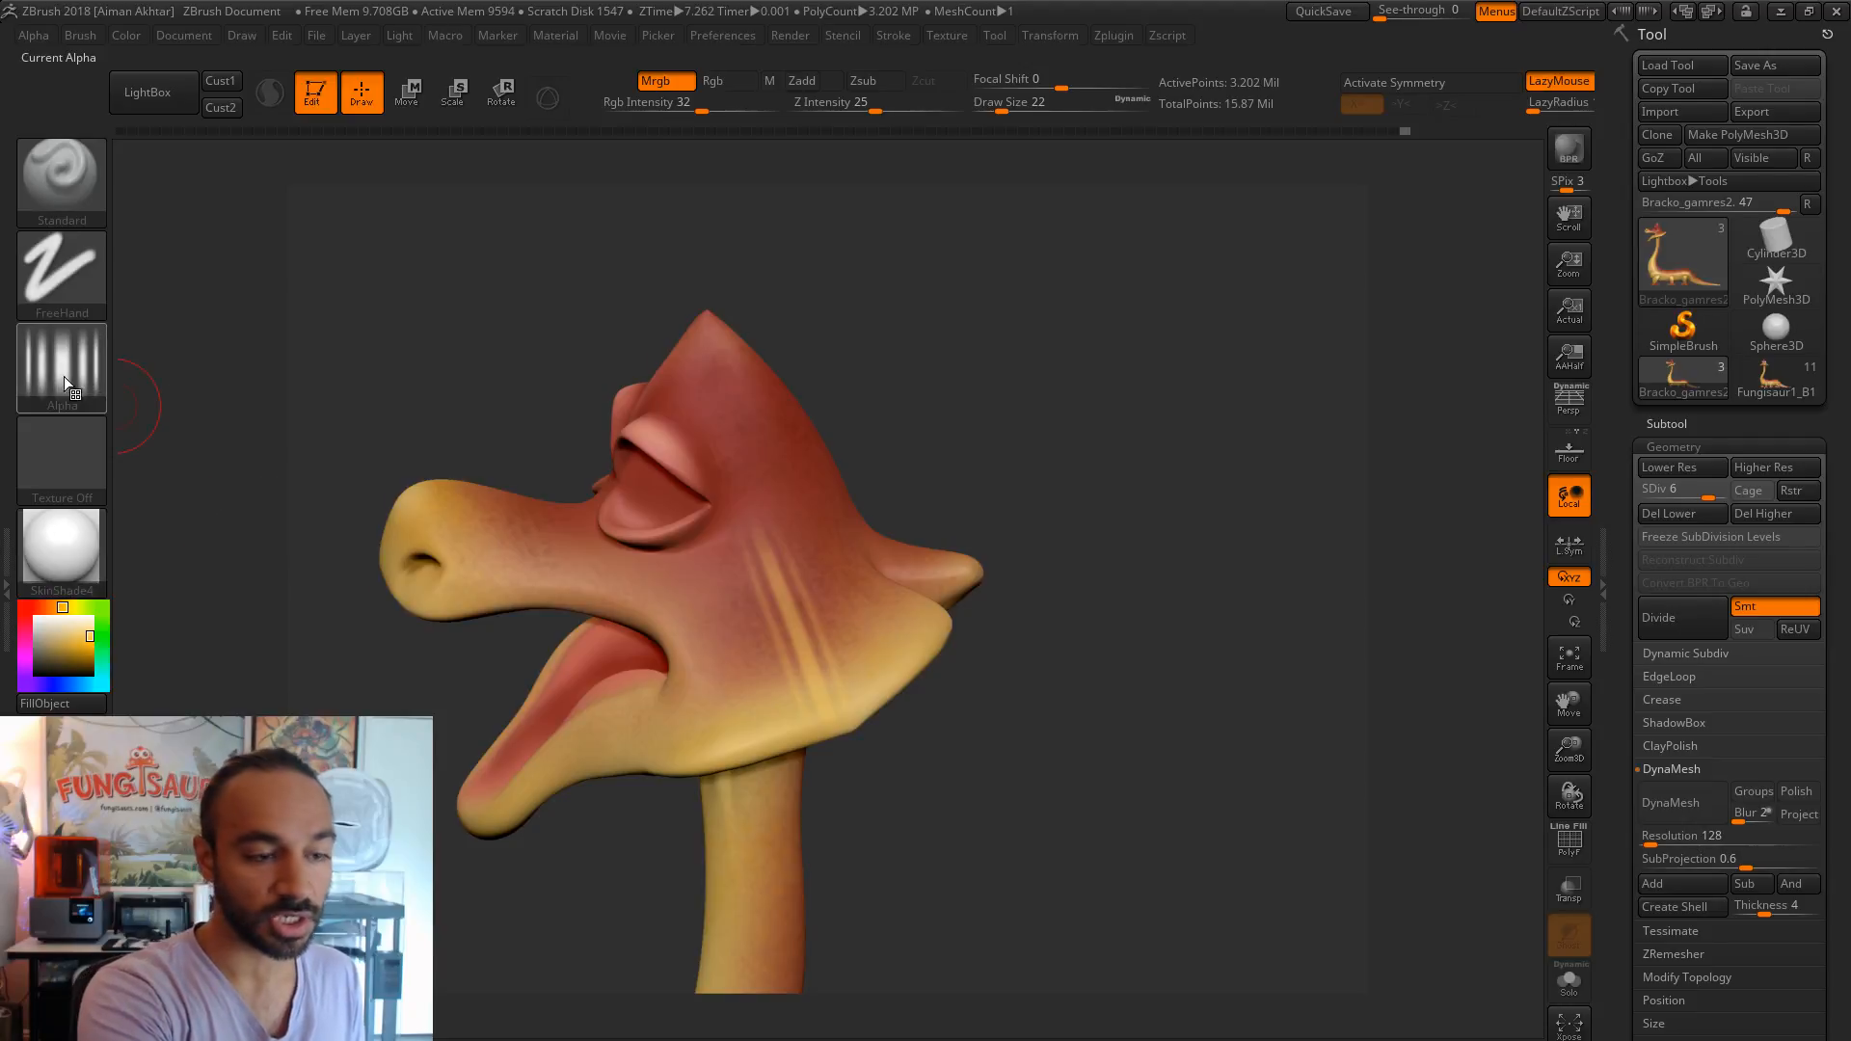
key("s")
left_click_drag(788, 592, 825, 705)
left_click_drag(788, 482, 859, 655)
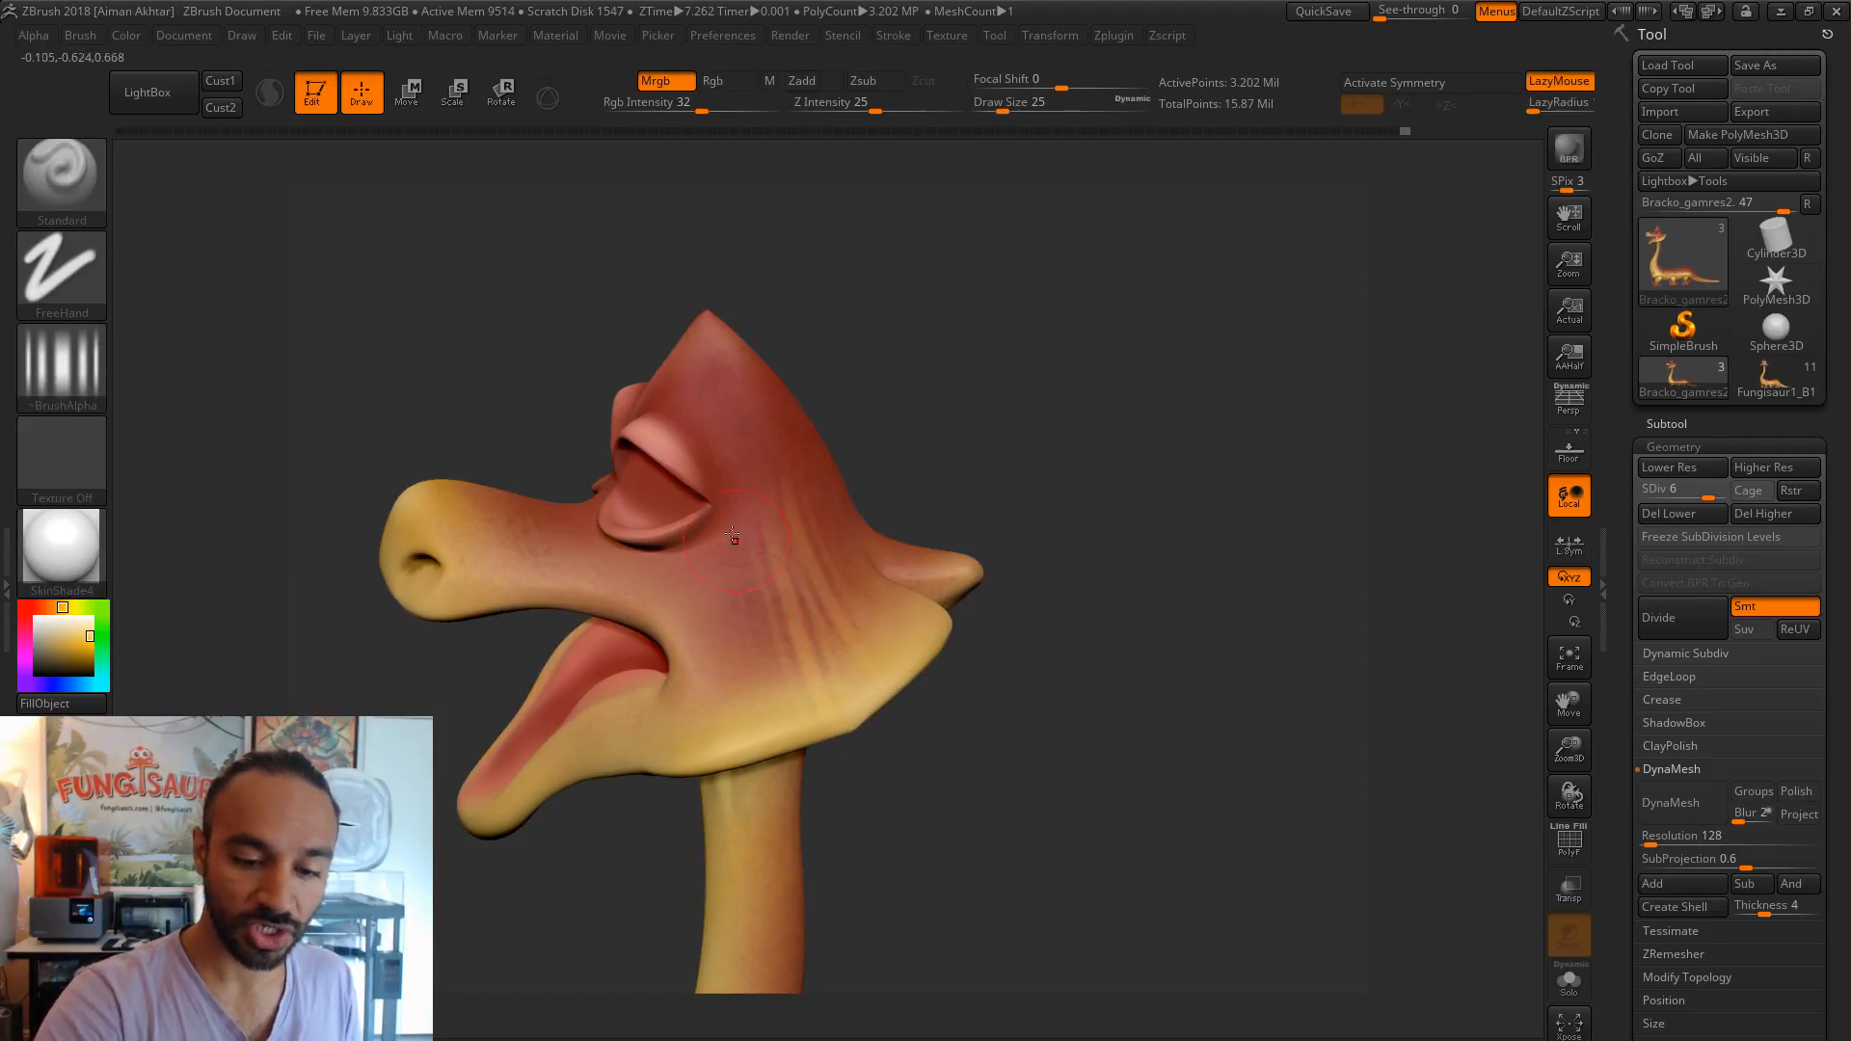
- Paint streaks around the side and rear flaps of the head frill, reducing the draw size to 18
left_click_drag(984, 608, 824, 509)
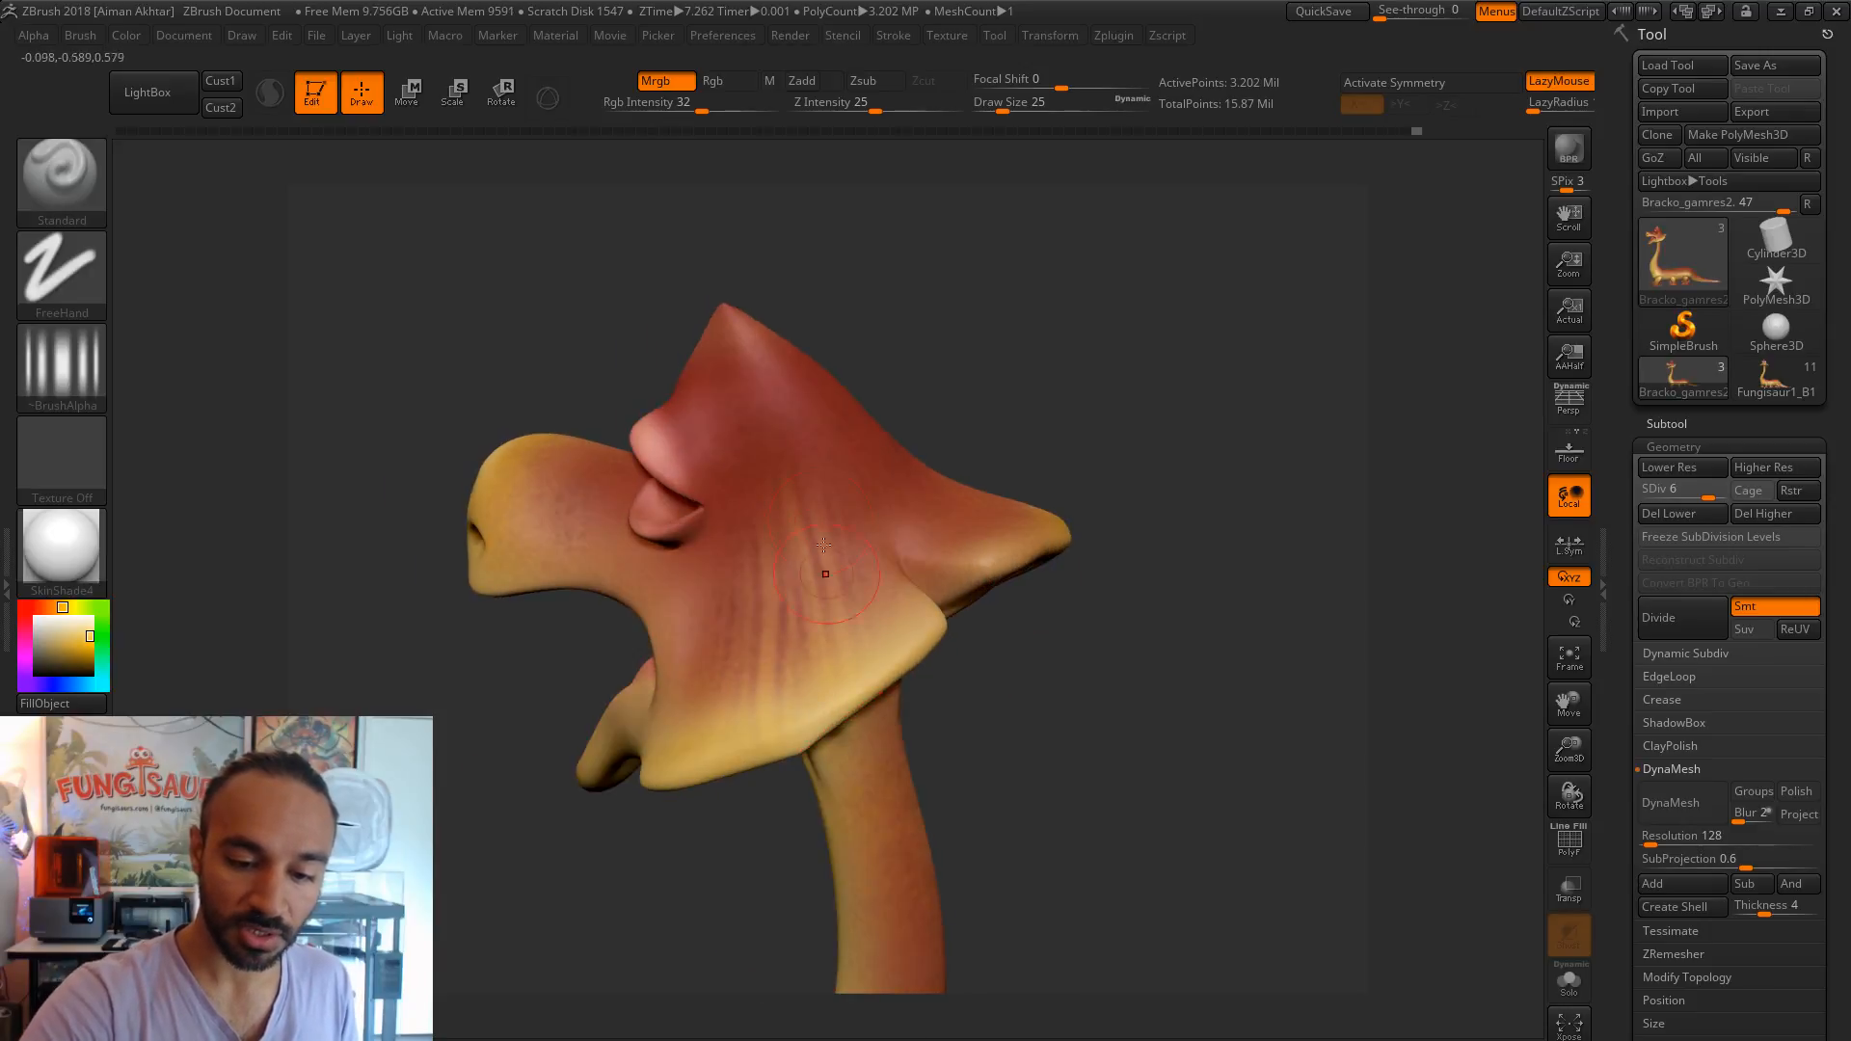
left_click_drag(993, 661, 896, 626)
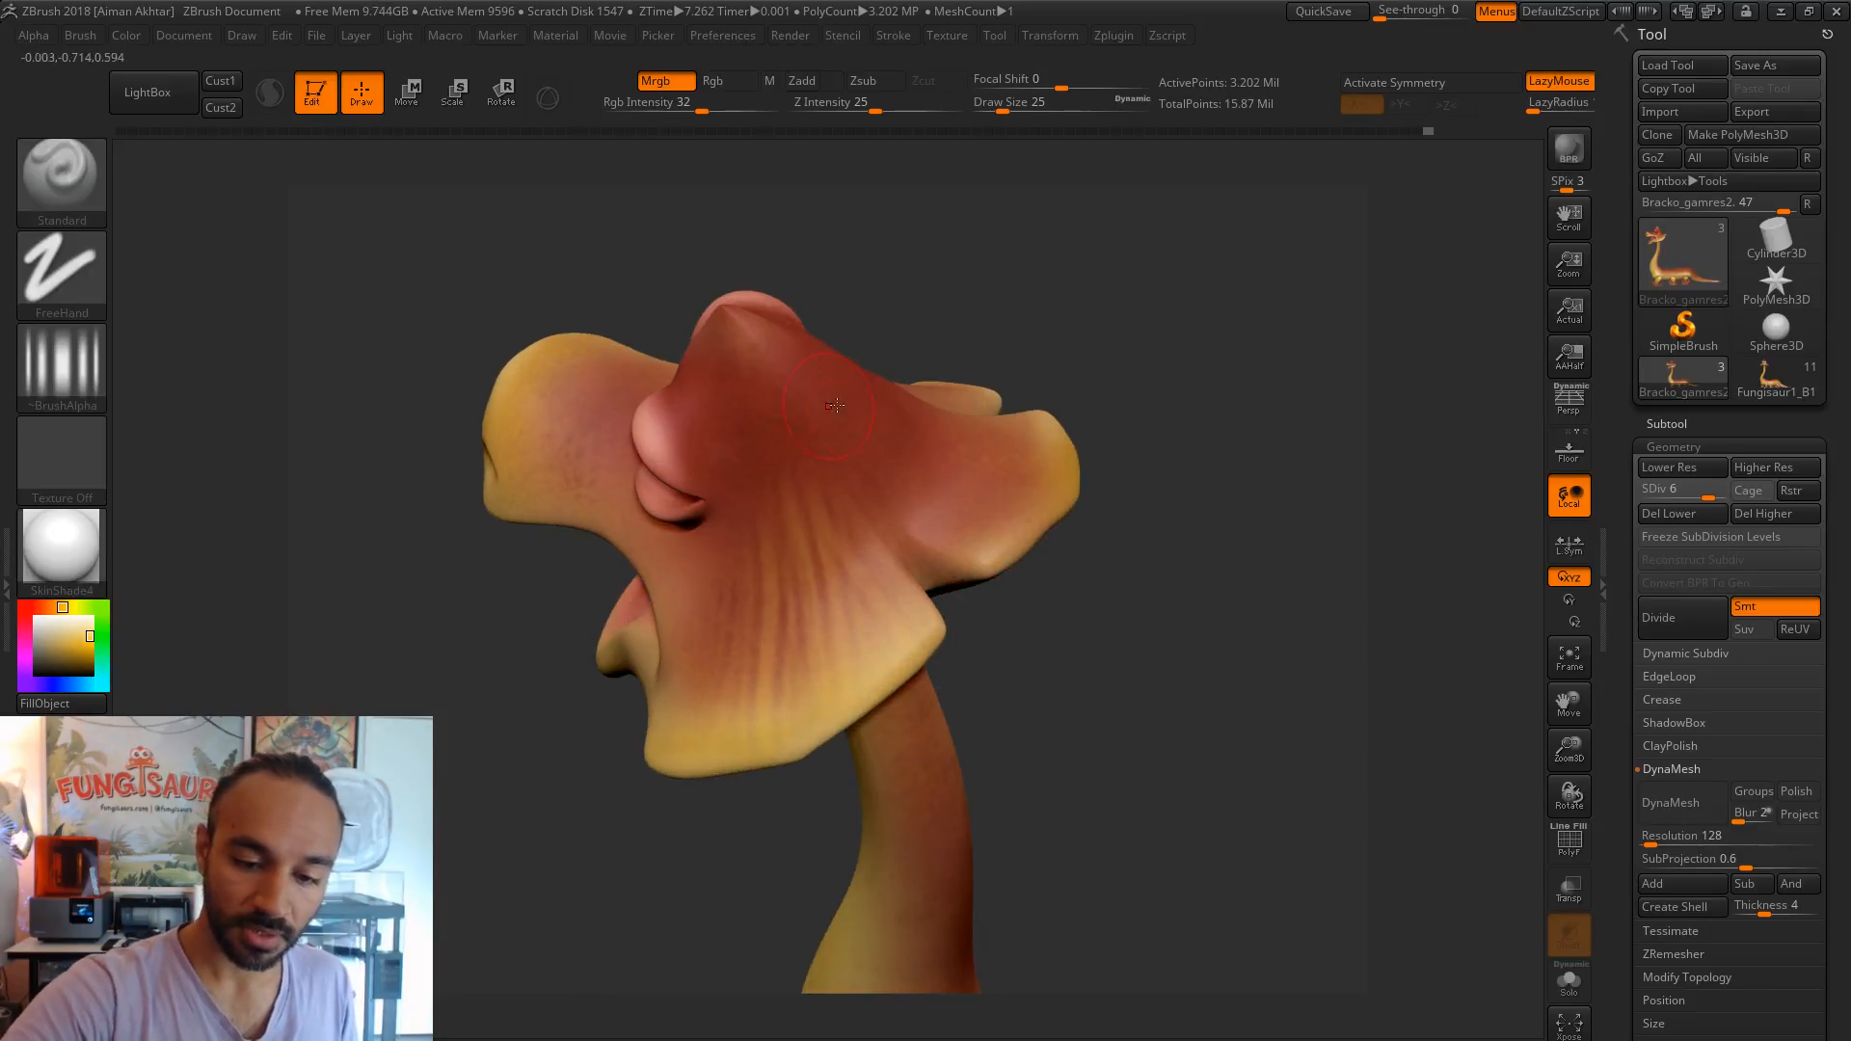
mouse_move(1172, 576)
left_mouse_down()
mouse_move(1130, 518)
mouse_move(1260, 467)
mouse_move(1205, 529)
mouse_move(1243, 536)
mouse_move(875, 449)
mouse_move(977, 677)
left_mouse_up()
key("s")
left_click(962, 543)
left_click_drag(944, 413, 978, 686)
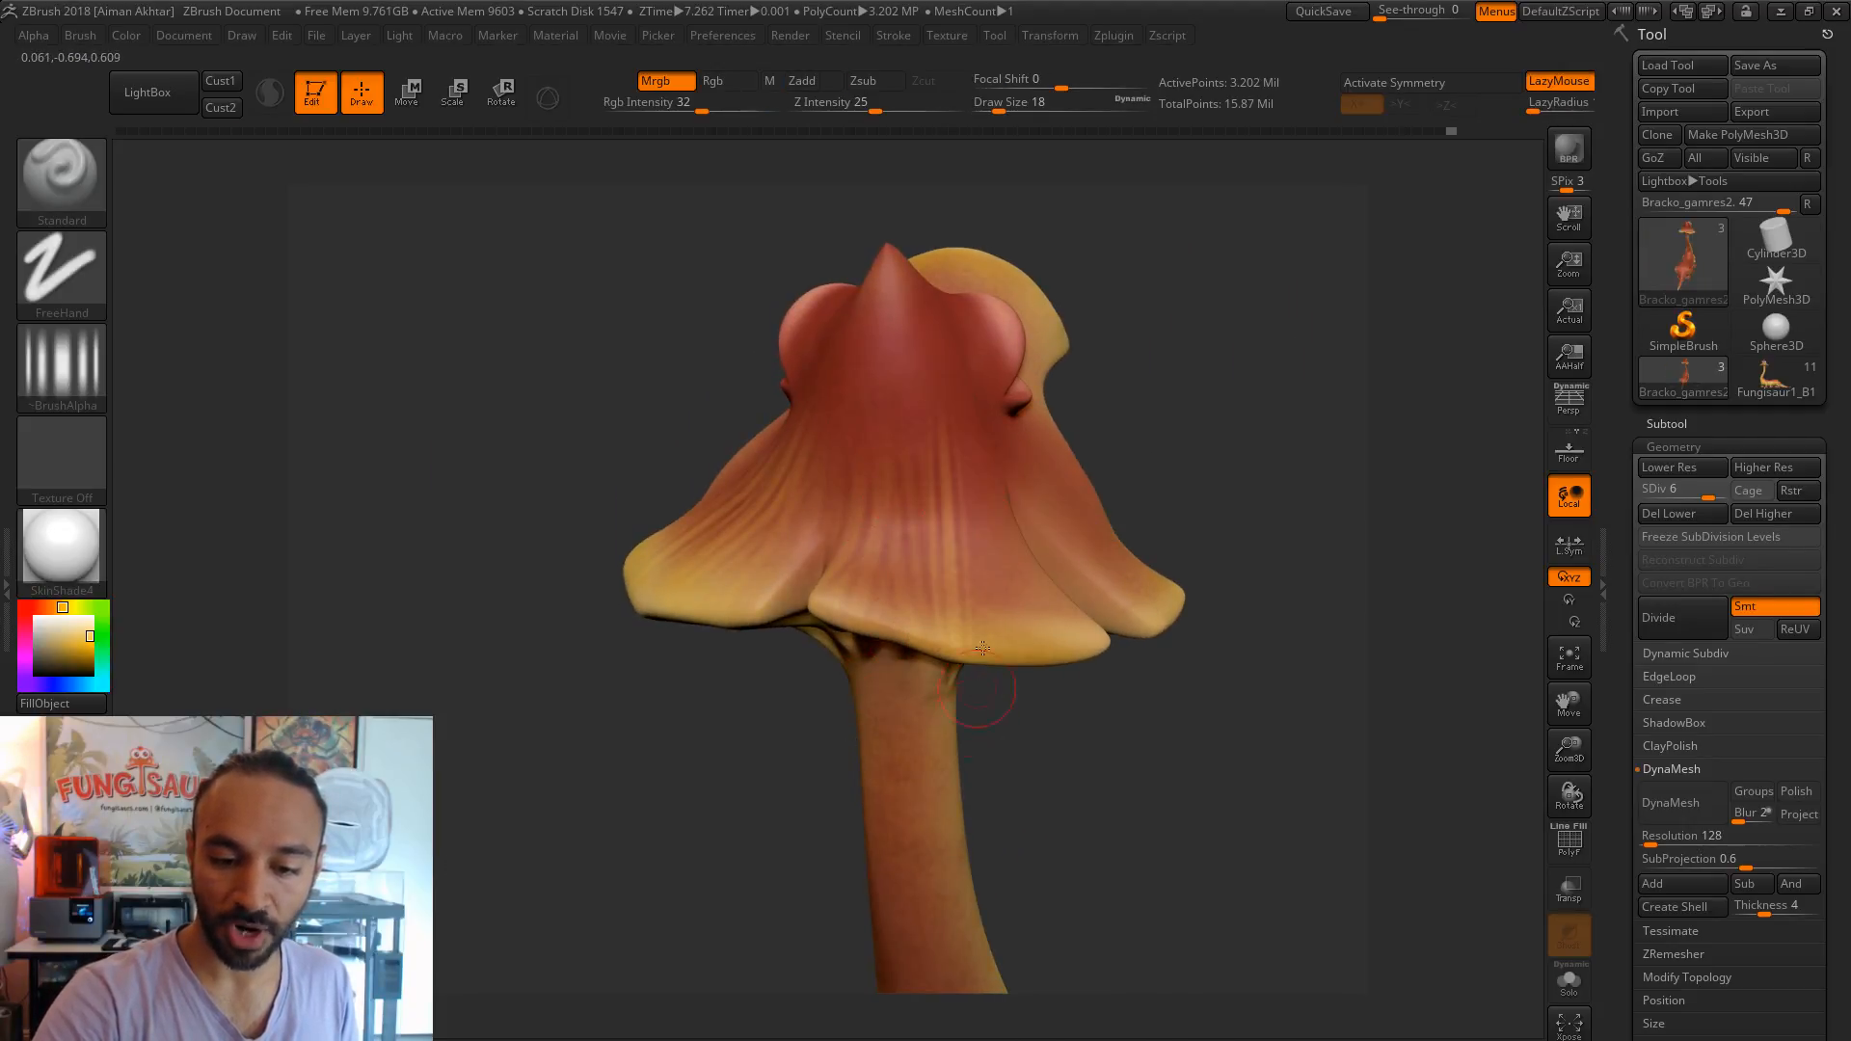
- Set the draw size to 27 and streak the rear frill flap from the opposite side, undoing the last stroke
key("s")
left_click(974, 536)
left_click_drag(1172, 393, 969, 439)
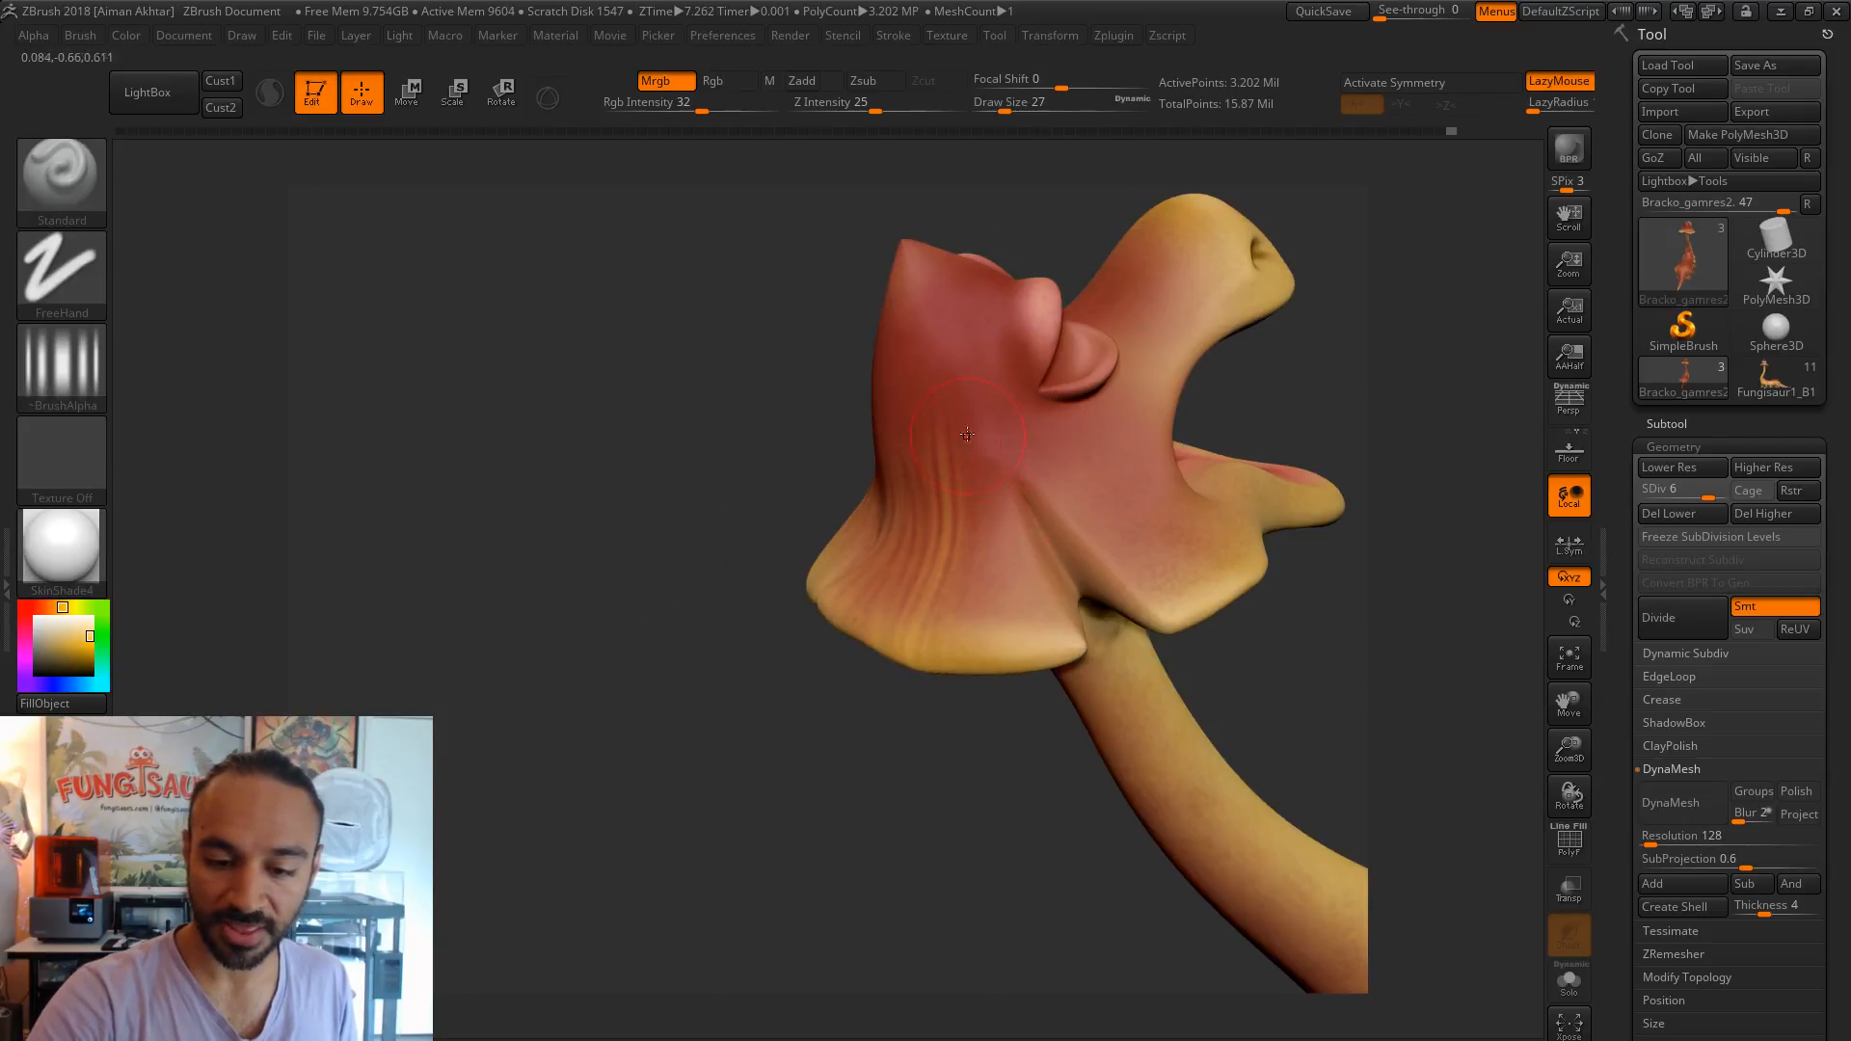
left_click_drag(1005, 526, 948, 777)
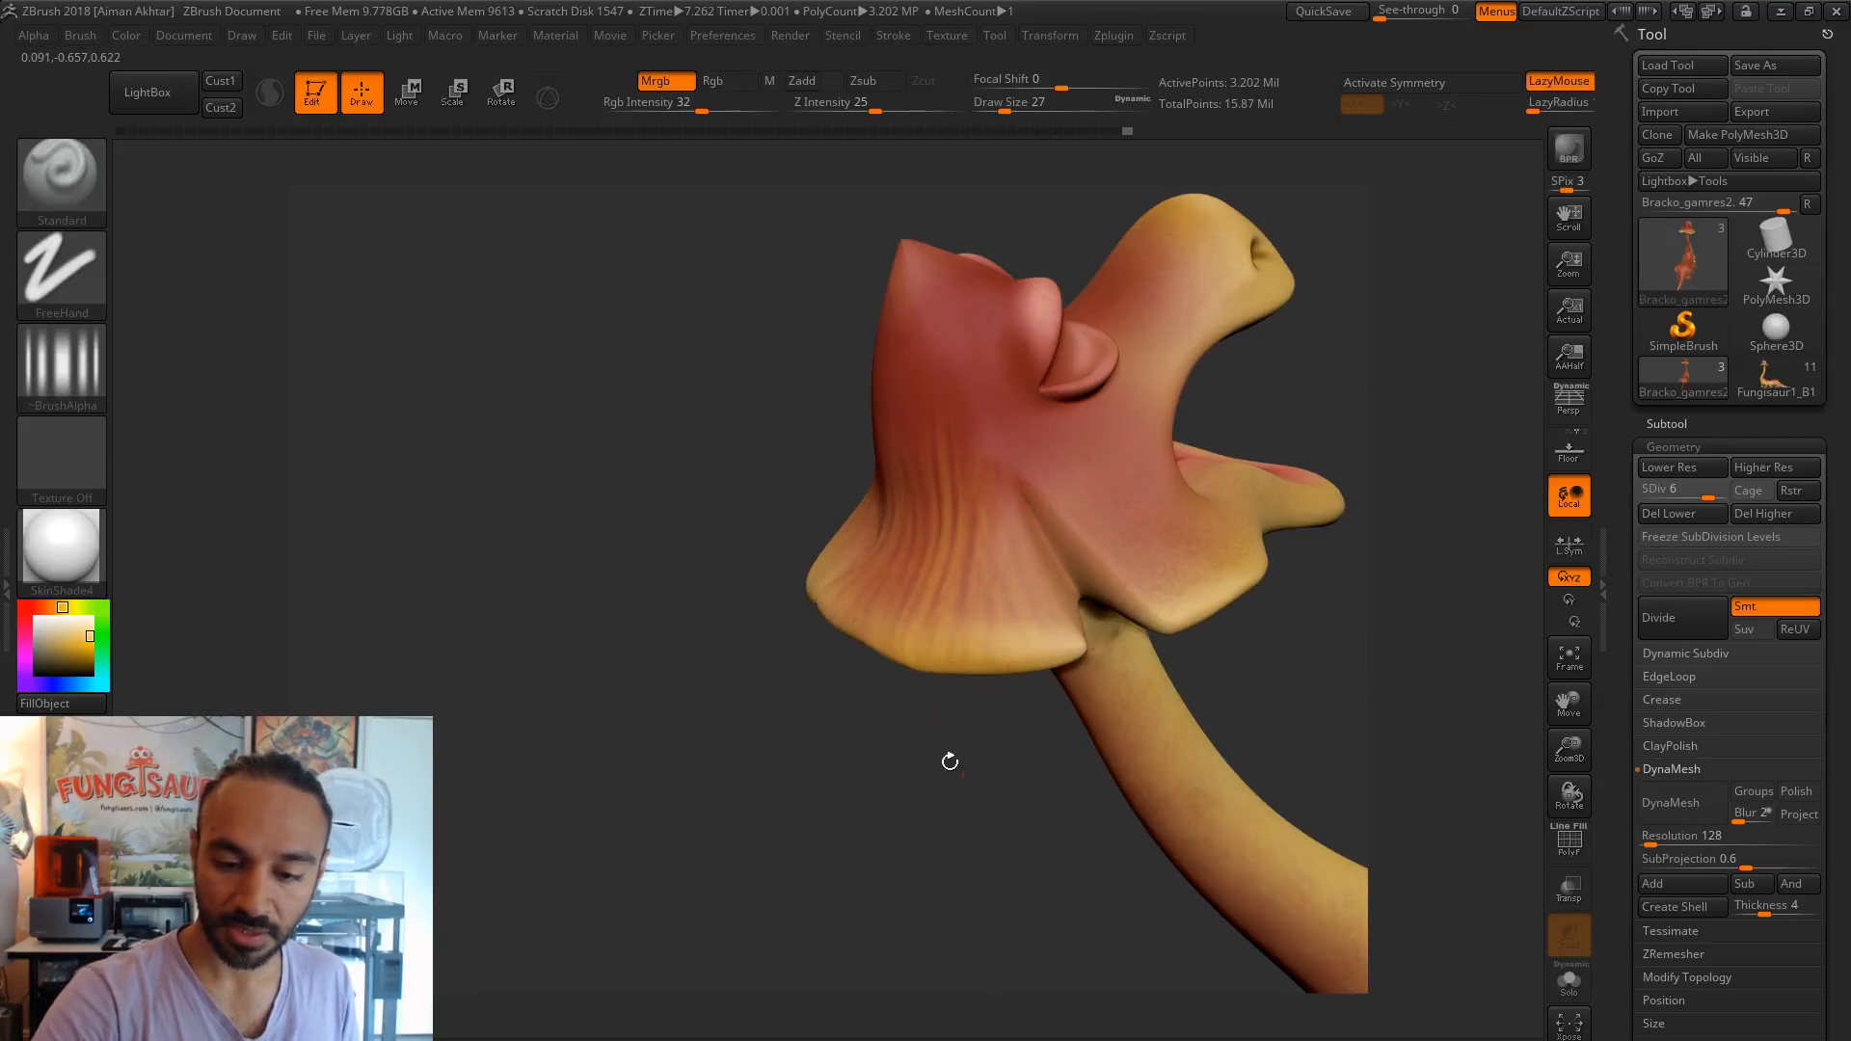
key("ctrl")
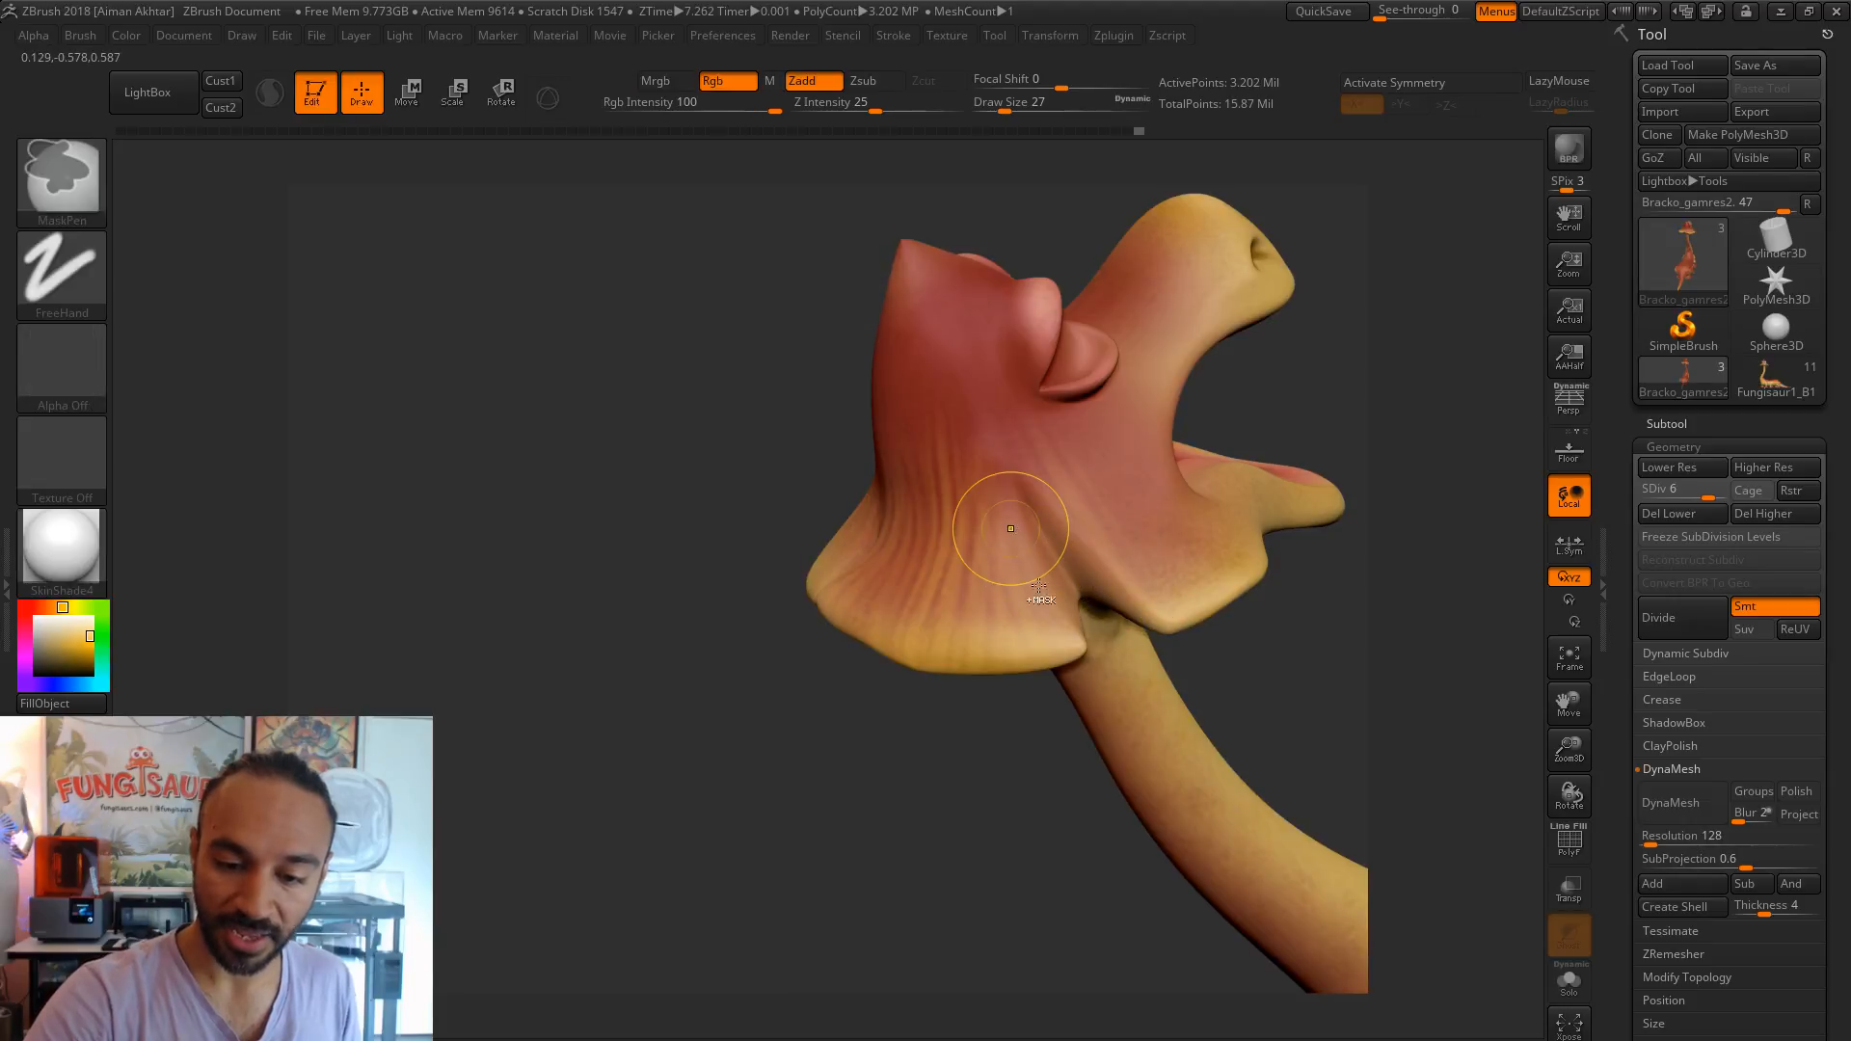
key("ctrl+z")
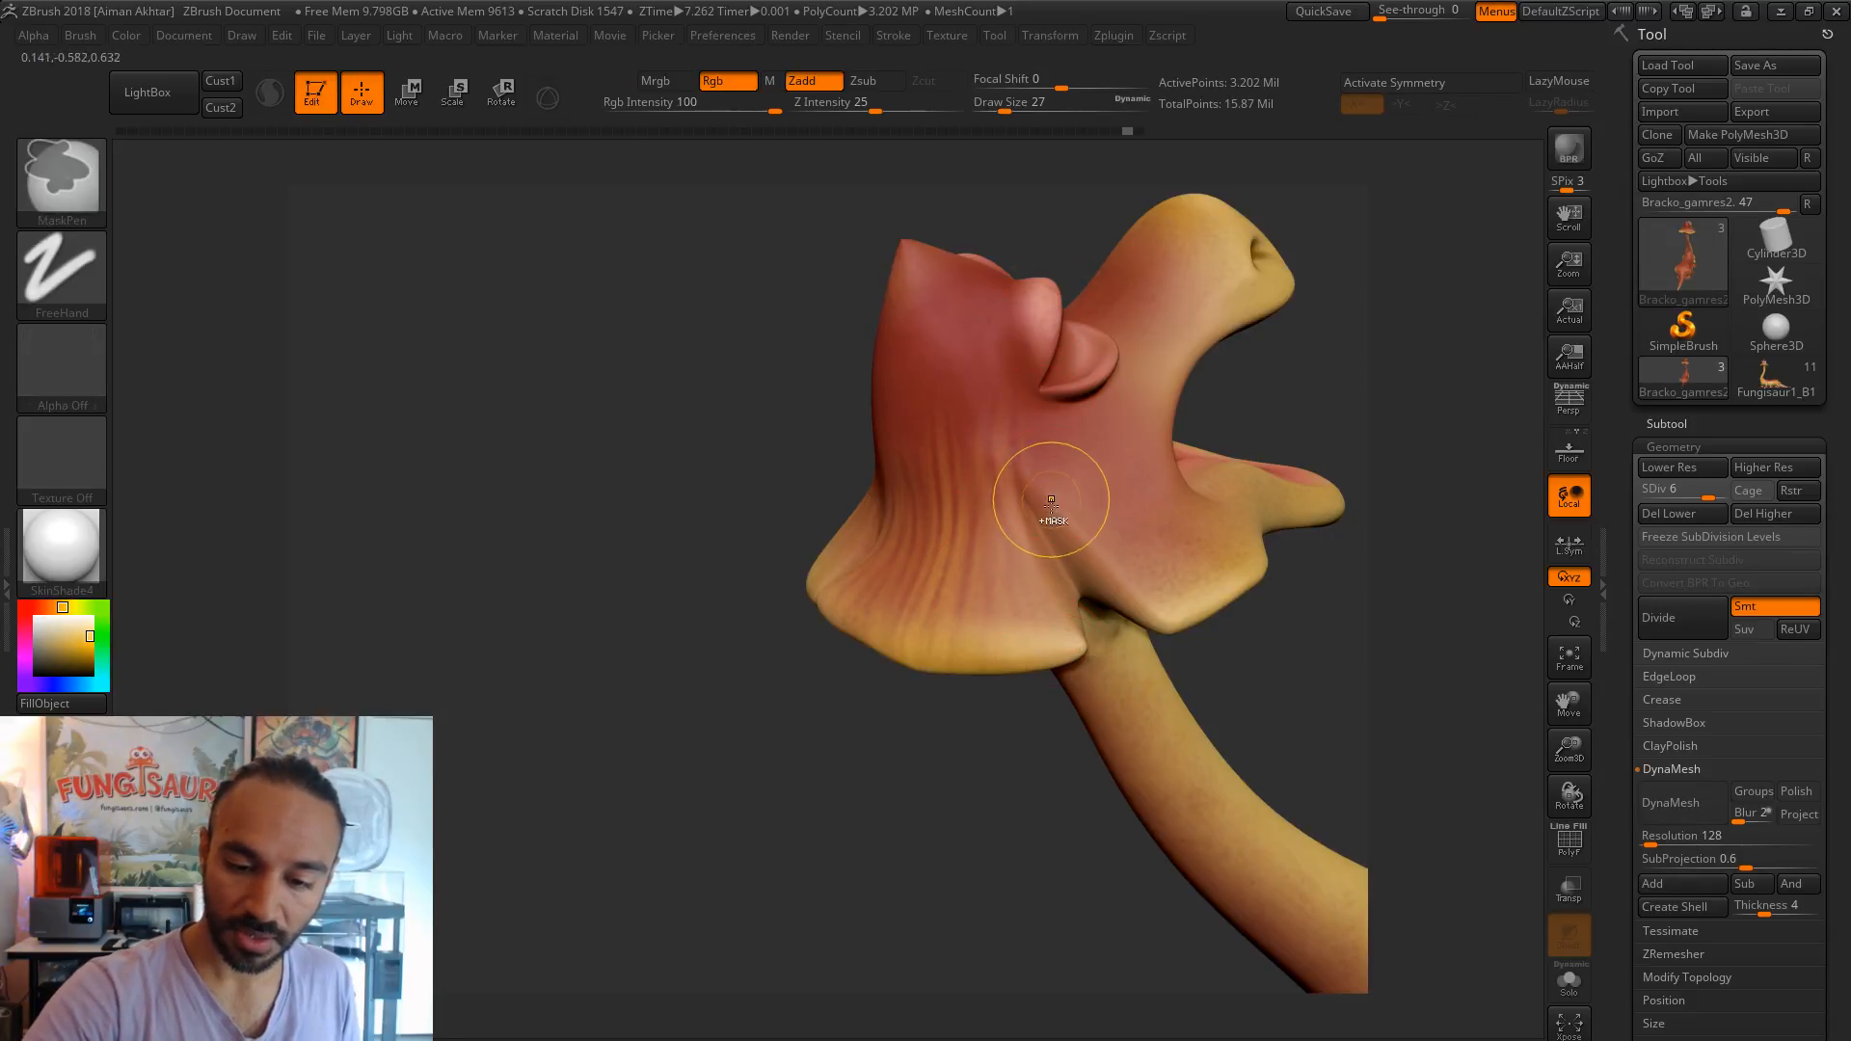
- Paint streaks down the opposite cheek flap, reducing the draw size to 18
left_click_drag(1043, 443, 1174, 607)
left_click_drag(1321, 682, 1224, 647)
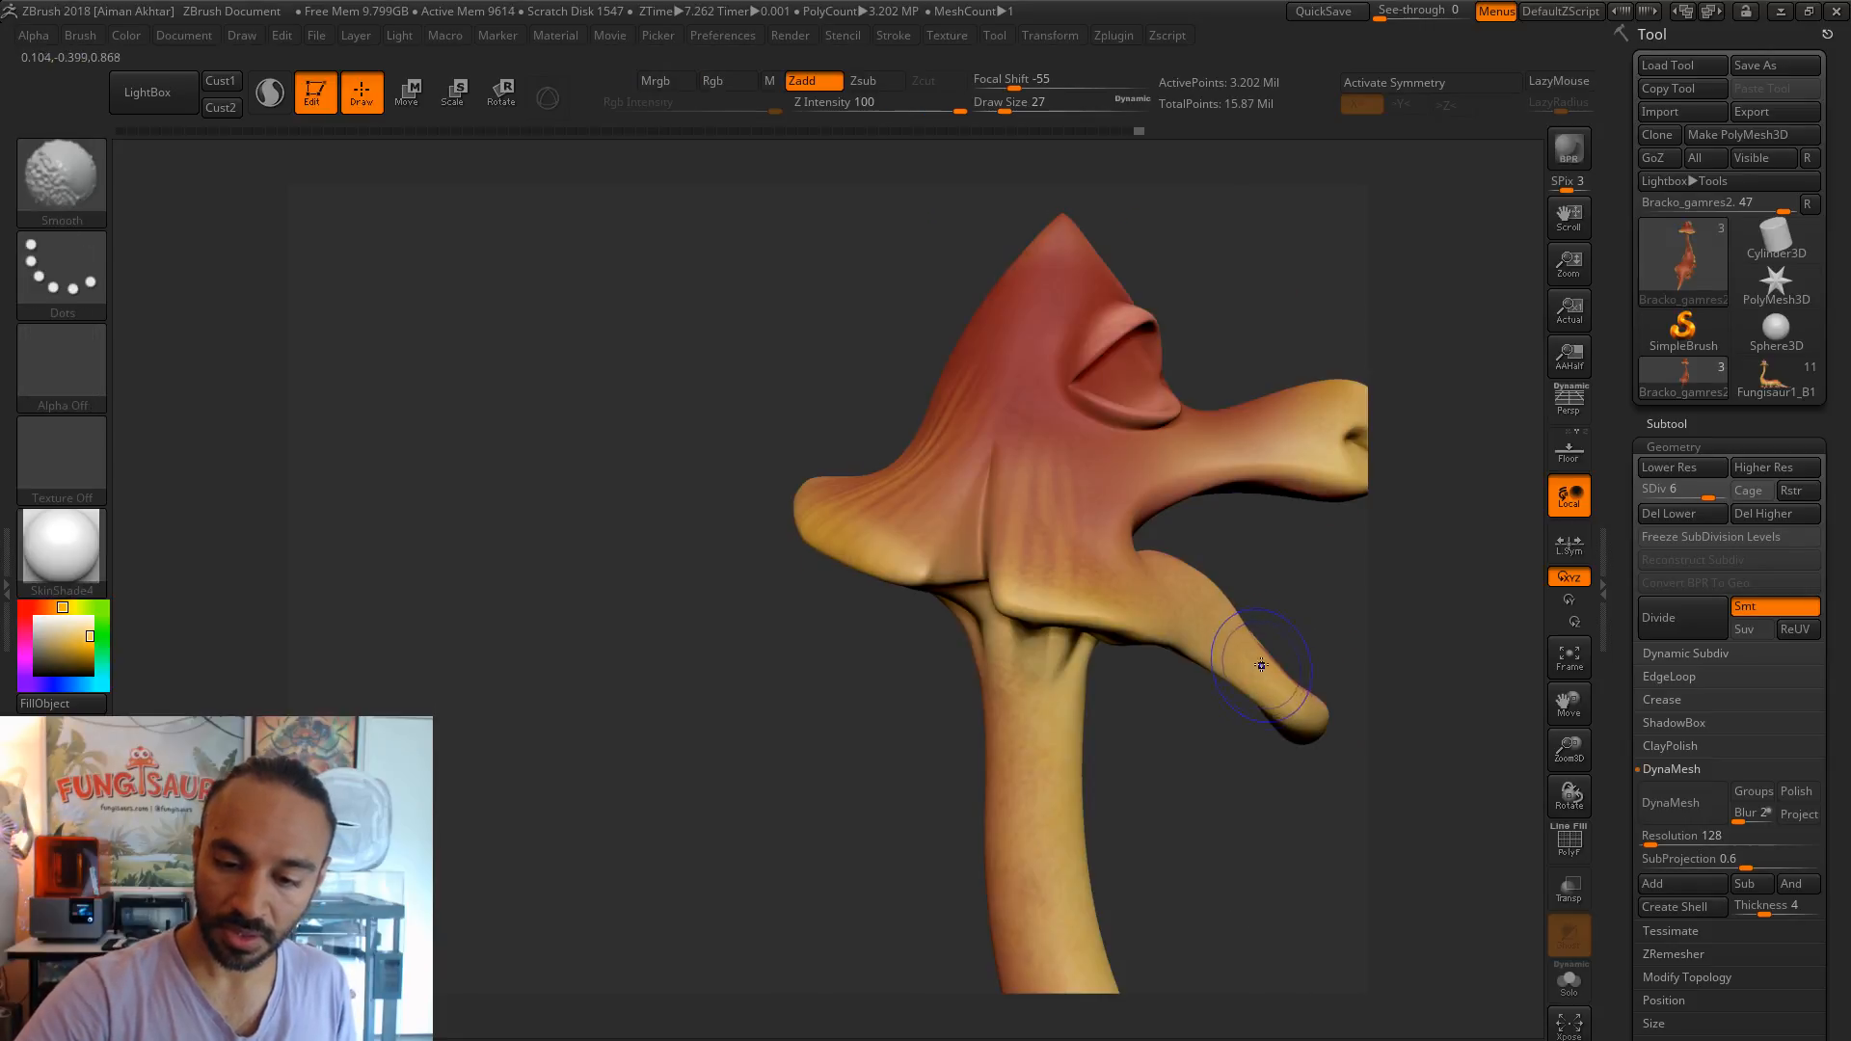
left_click_drag(1284, 704, 1185, 617)
left_click_drag(1043, 455, 1051, 622)
key("s")
left_click_drag(1080, 527, 1072, 526)
left_click_drag(1062, 455, 1104, 704)
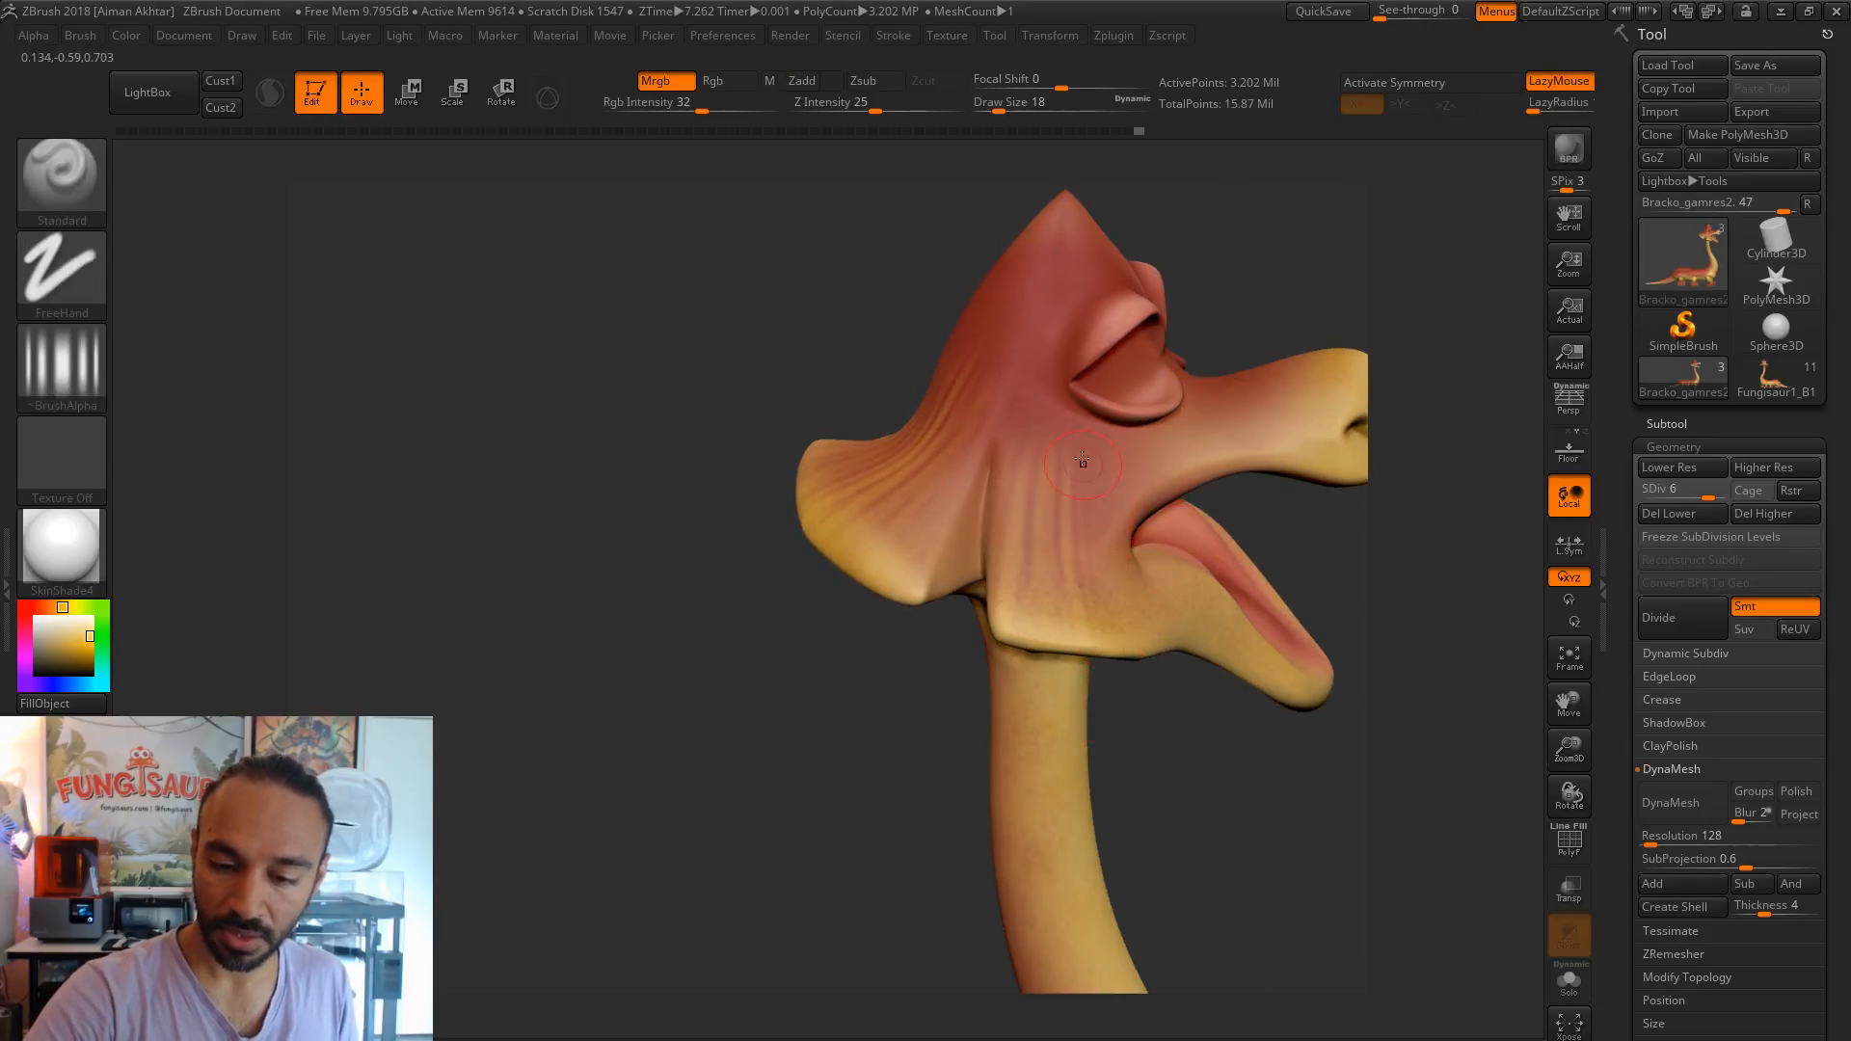
- Set the draw size to 22 and add streaks on the first cheek behind the mouth corner
key("s")
left_click_drag(1123, 561, 1178, 657)
mouse_move(1209, 764)
left_mouse_down()
mouse_move(1305, 771)
mouse_move(1305, 691)
mouse_move(1201, 507)
left_mouse_up()
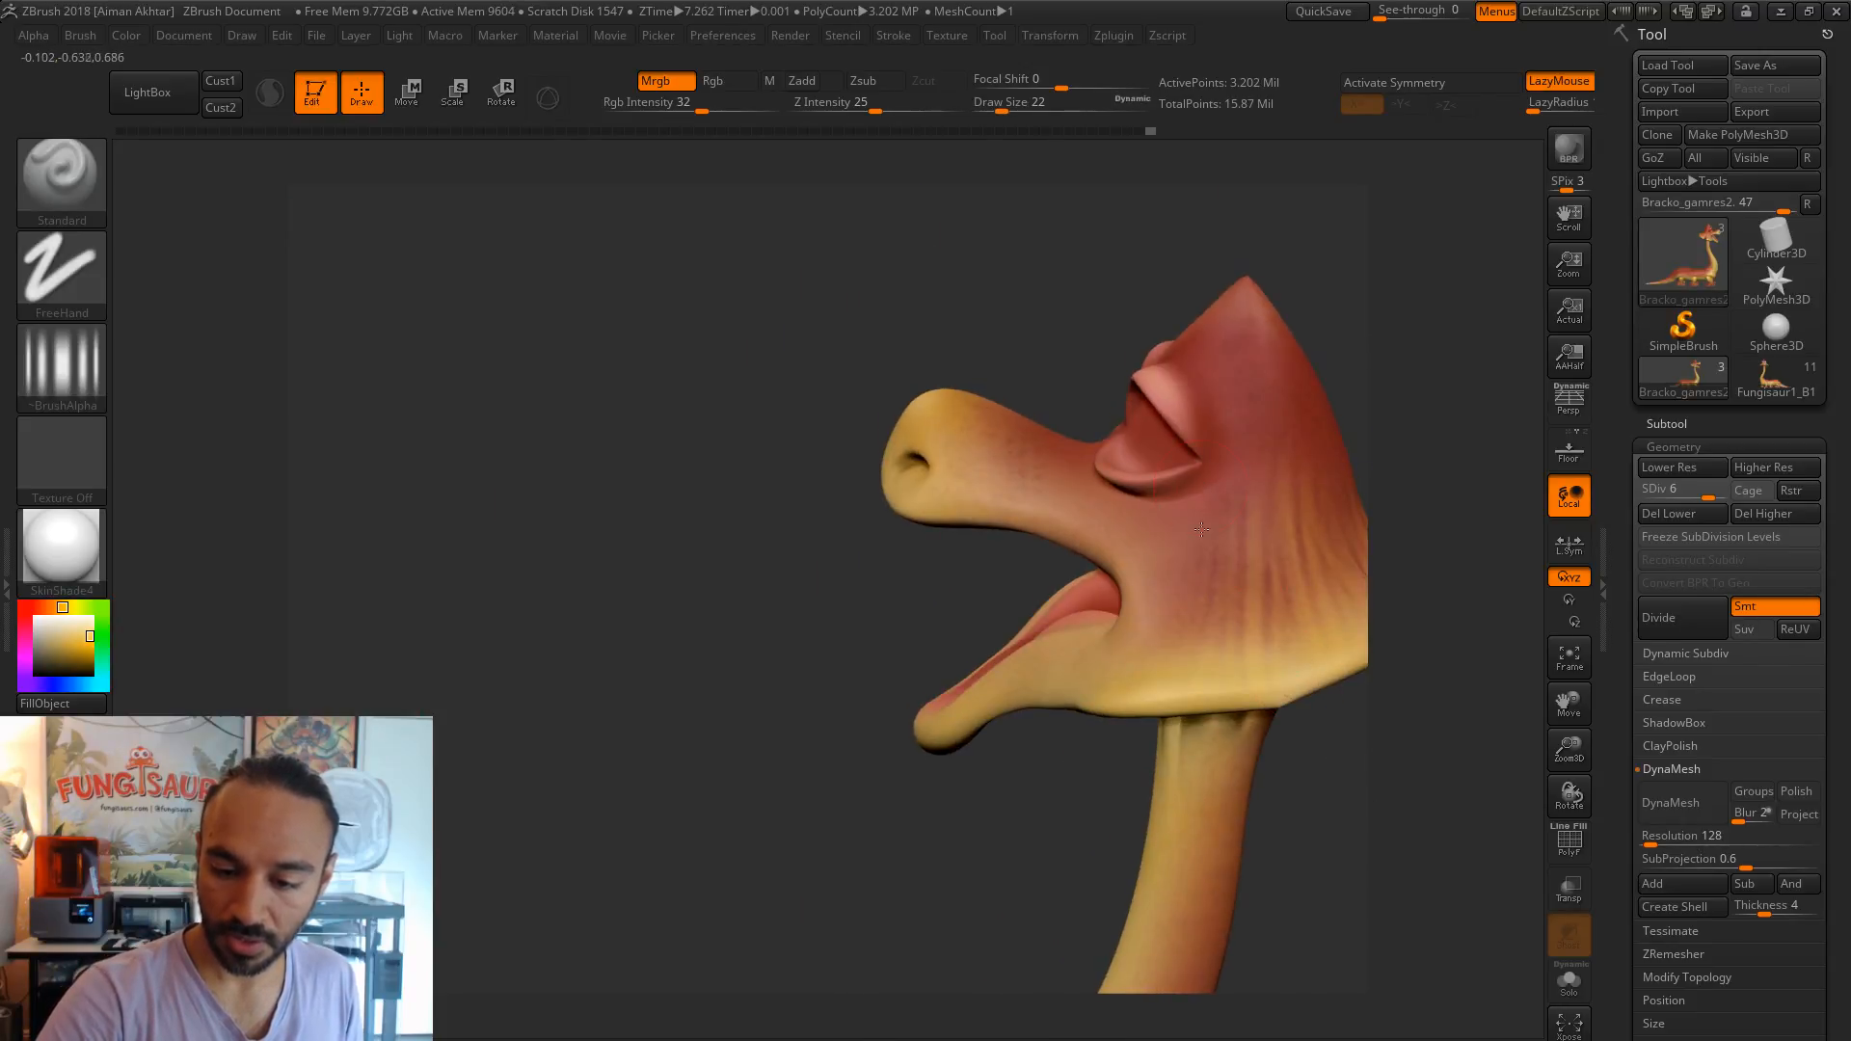
left_click_drag(1128, 790, 1183, 708)
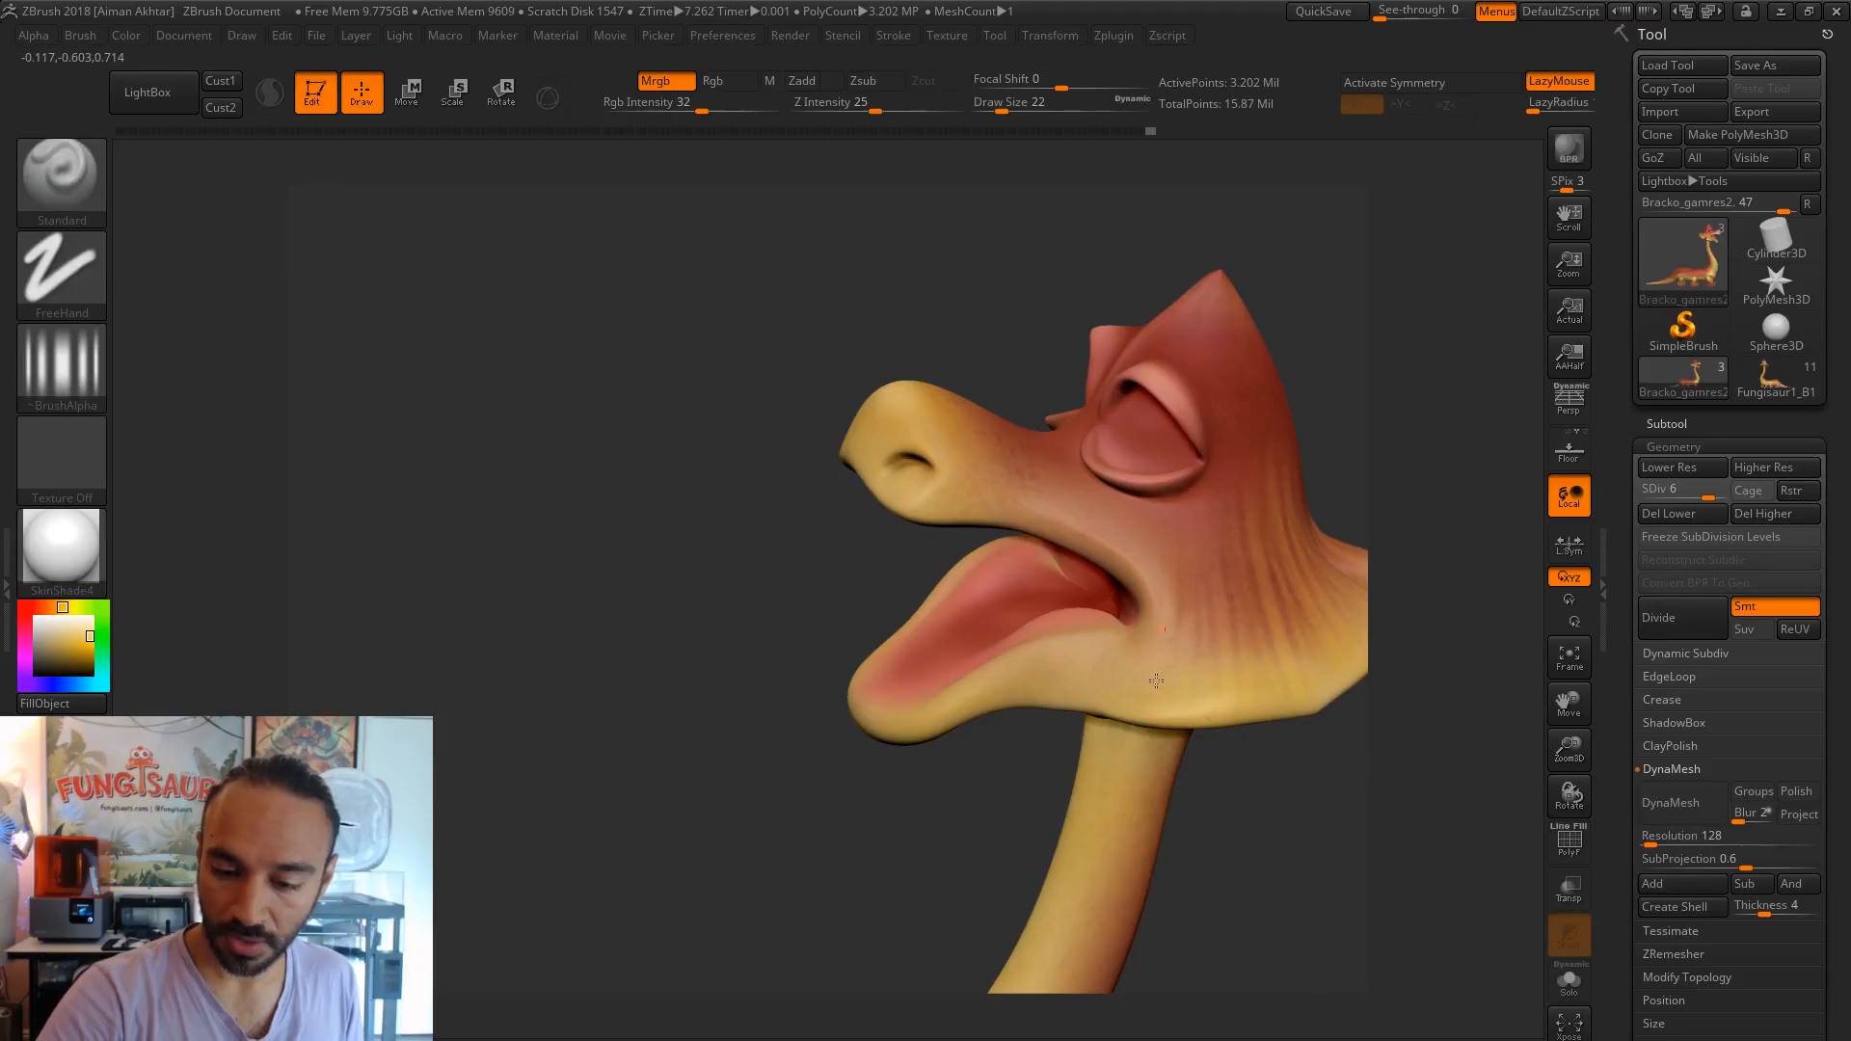
- Enlarge the brush to draw size 29 and extend the streaks from the crown down over the frill
left_click_drag(1330, 418, 1114, 442)
key("bracketright")
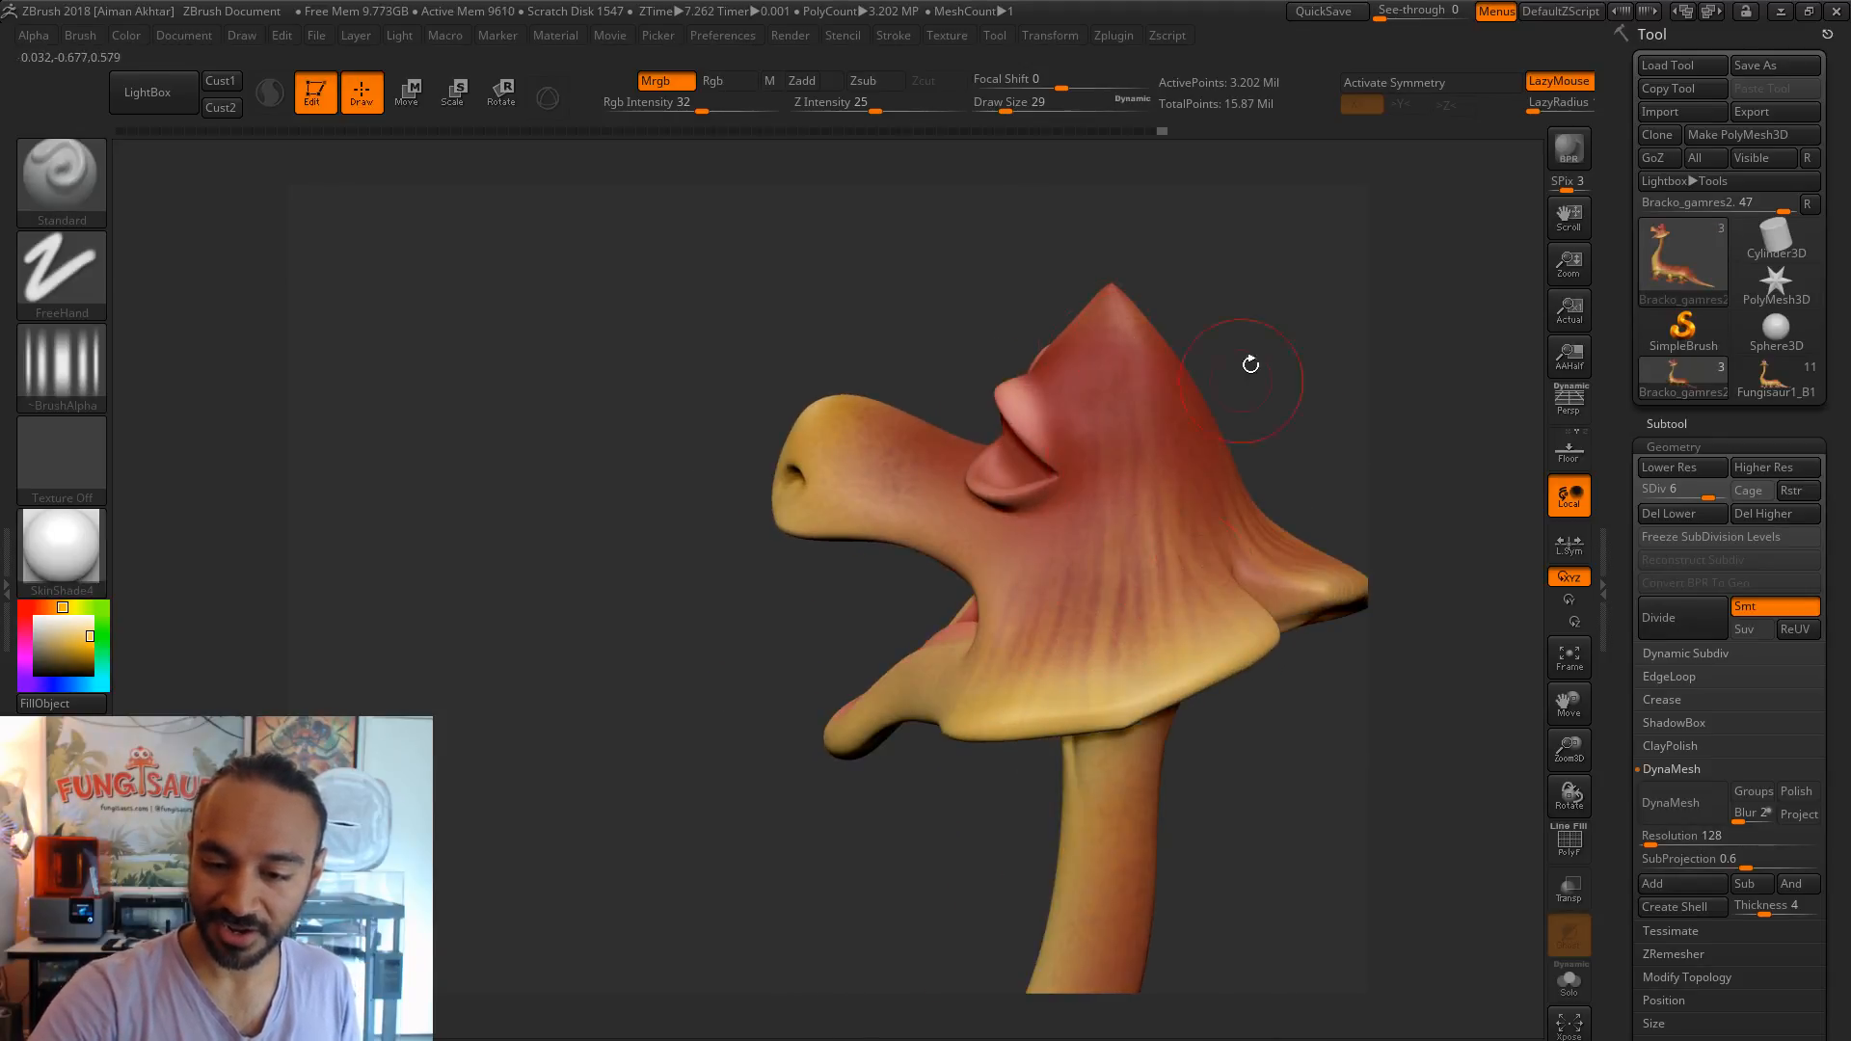
left_click_drag(1234, 398, 1157, 417)
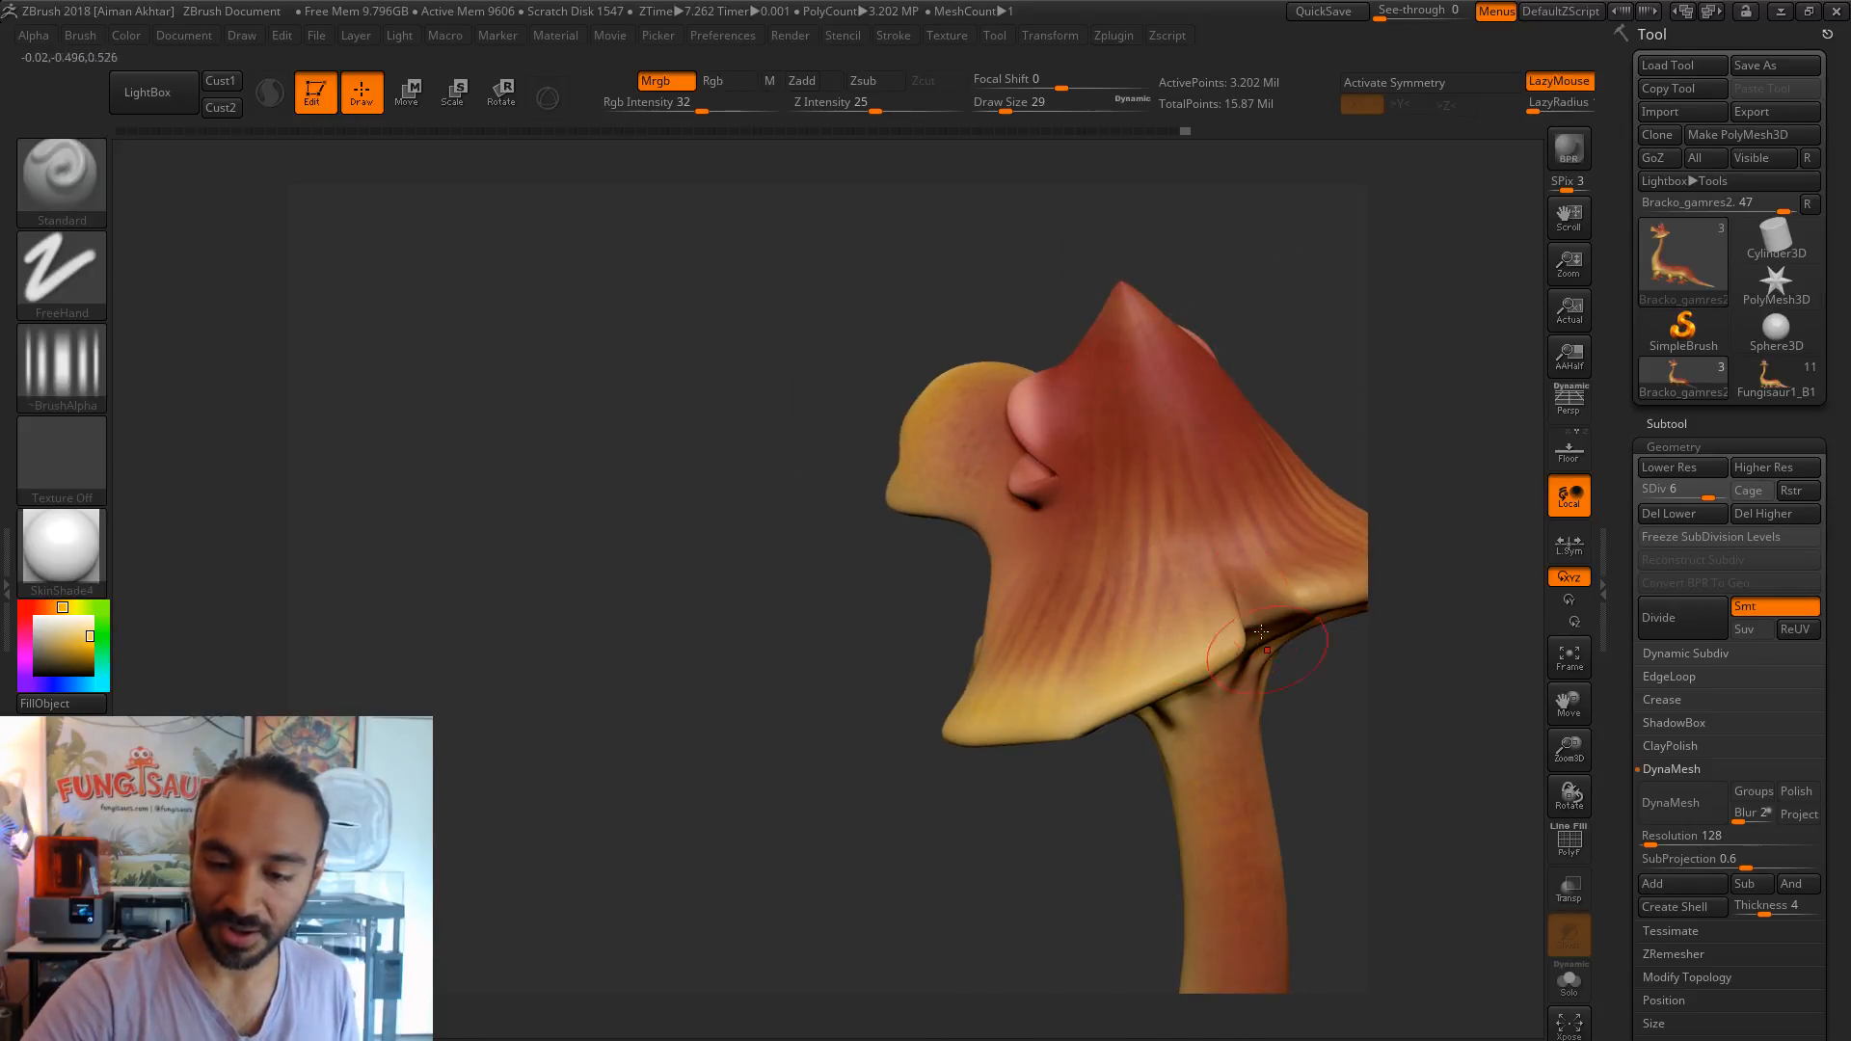
right_click_drag(1288, 531, 1285, 409)
right_click_drag(1320, 609, 1078, 579)
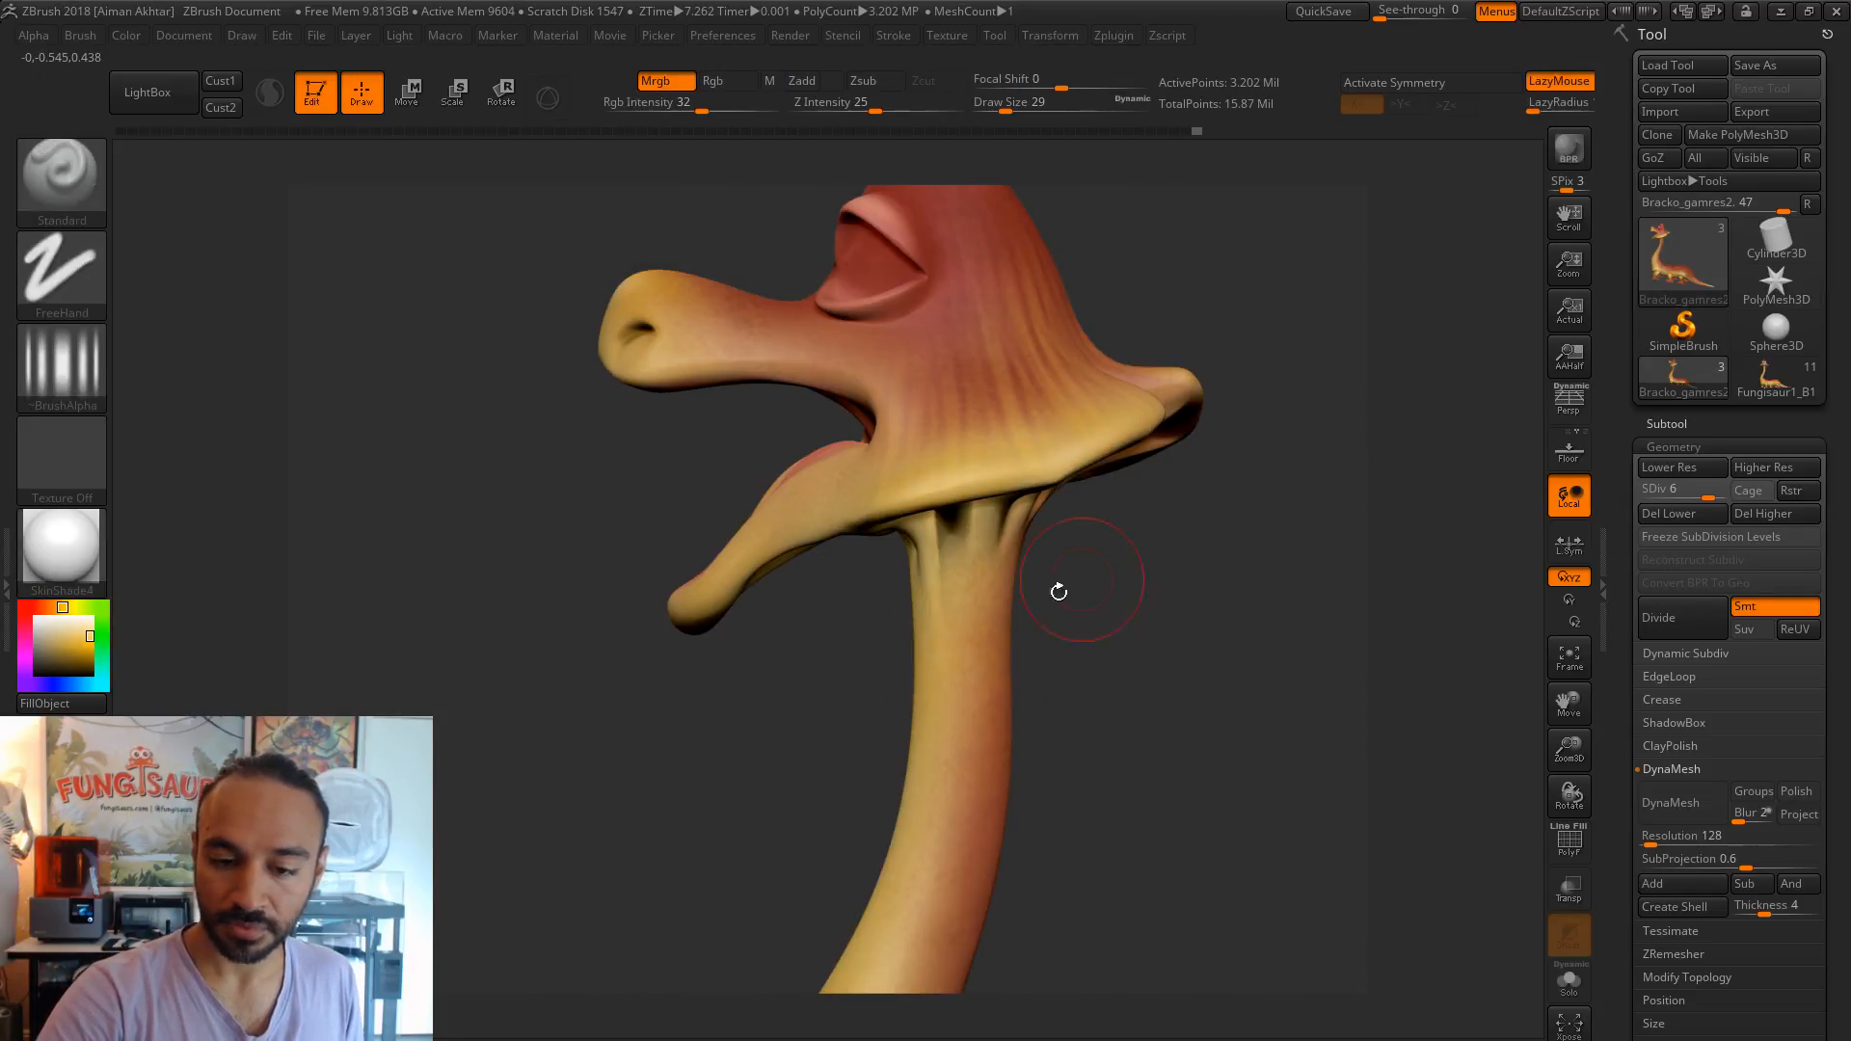
- Paint yellow streaks lengthwise along both sides of the neck, from the throat to the shoulders
right_click_drag(950, 779, 1043, 432, "alt")
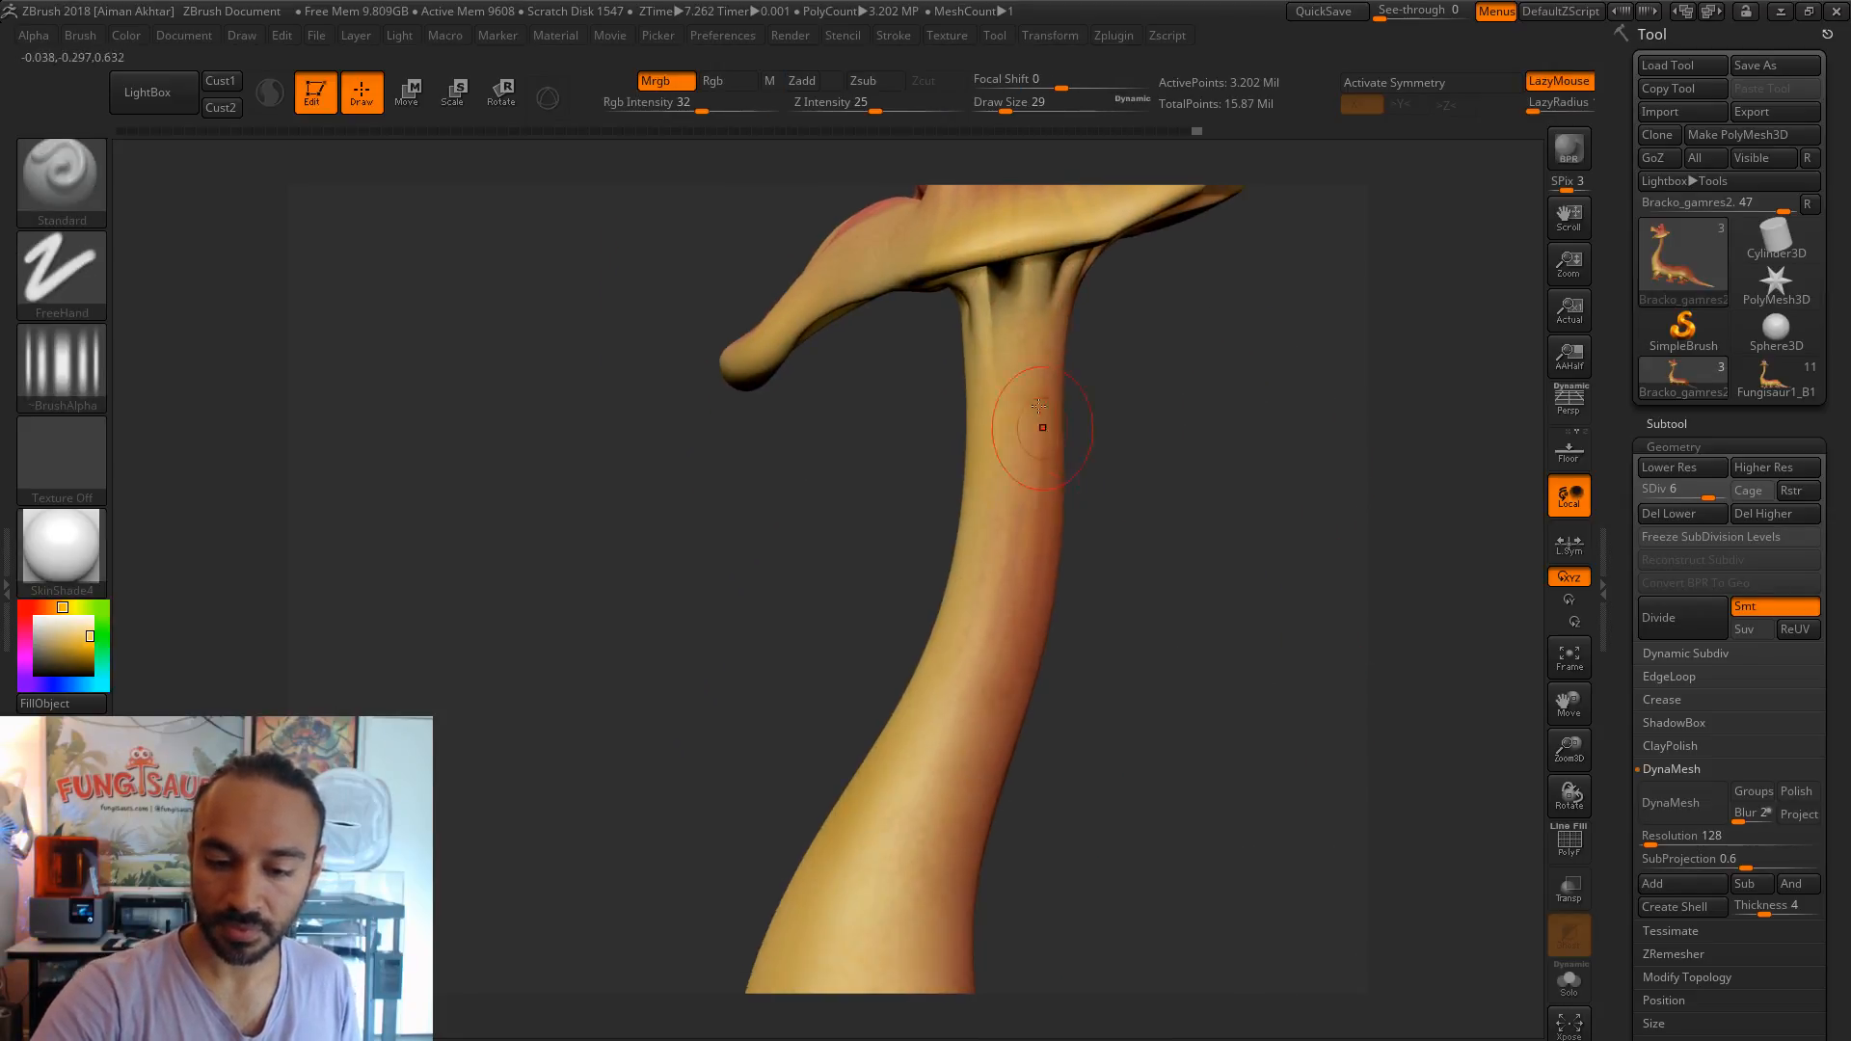
right_click_drag(1121, 579, 1016, 524, "alt")
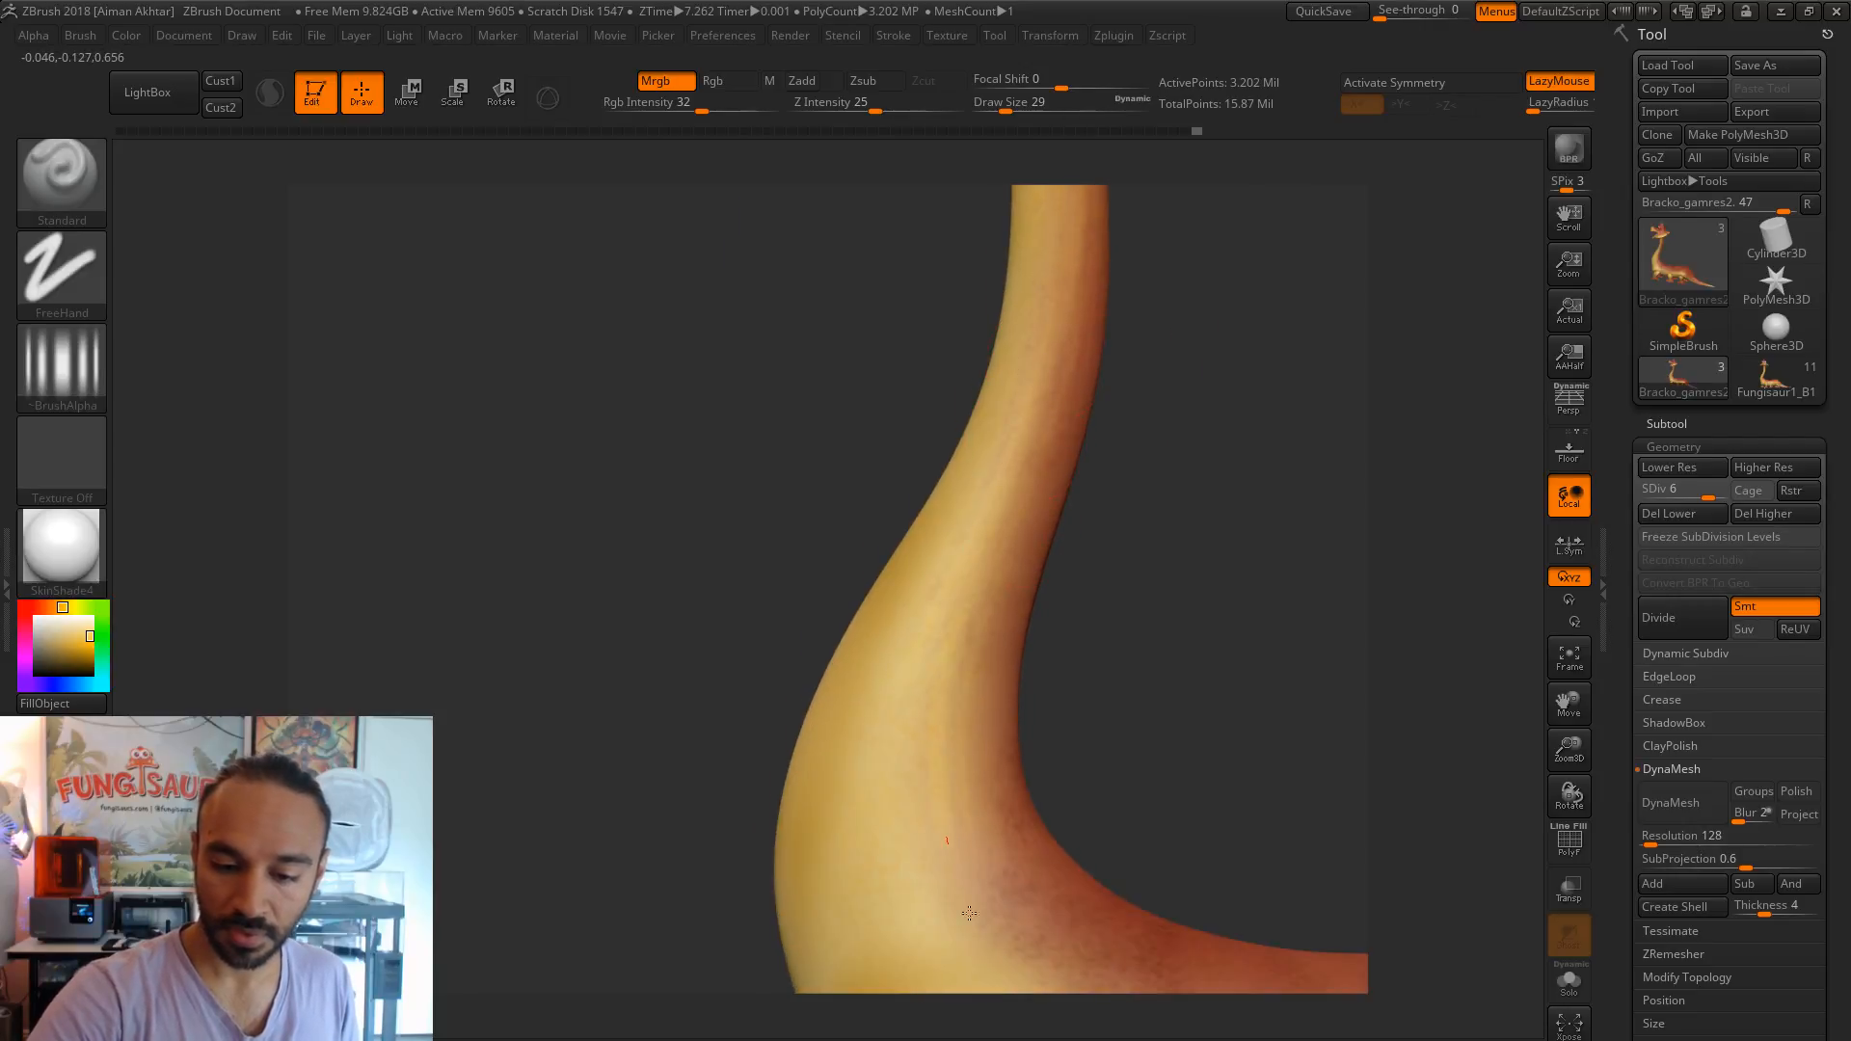
right_click_drag(1136, 620, 1123, 526)
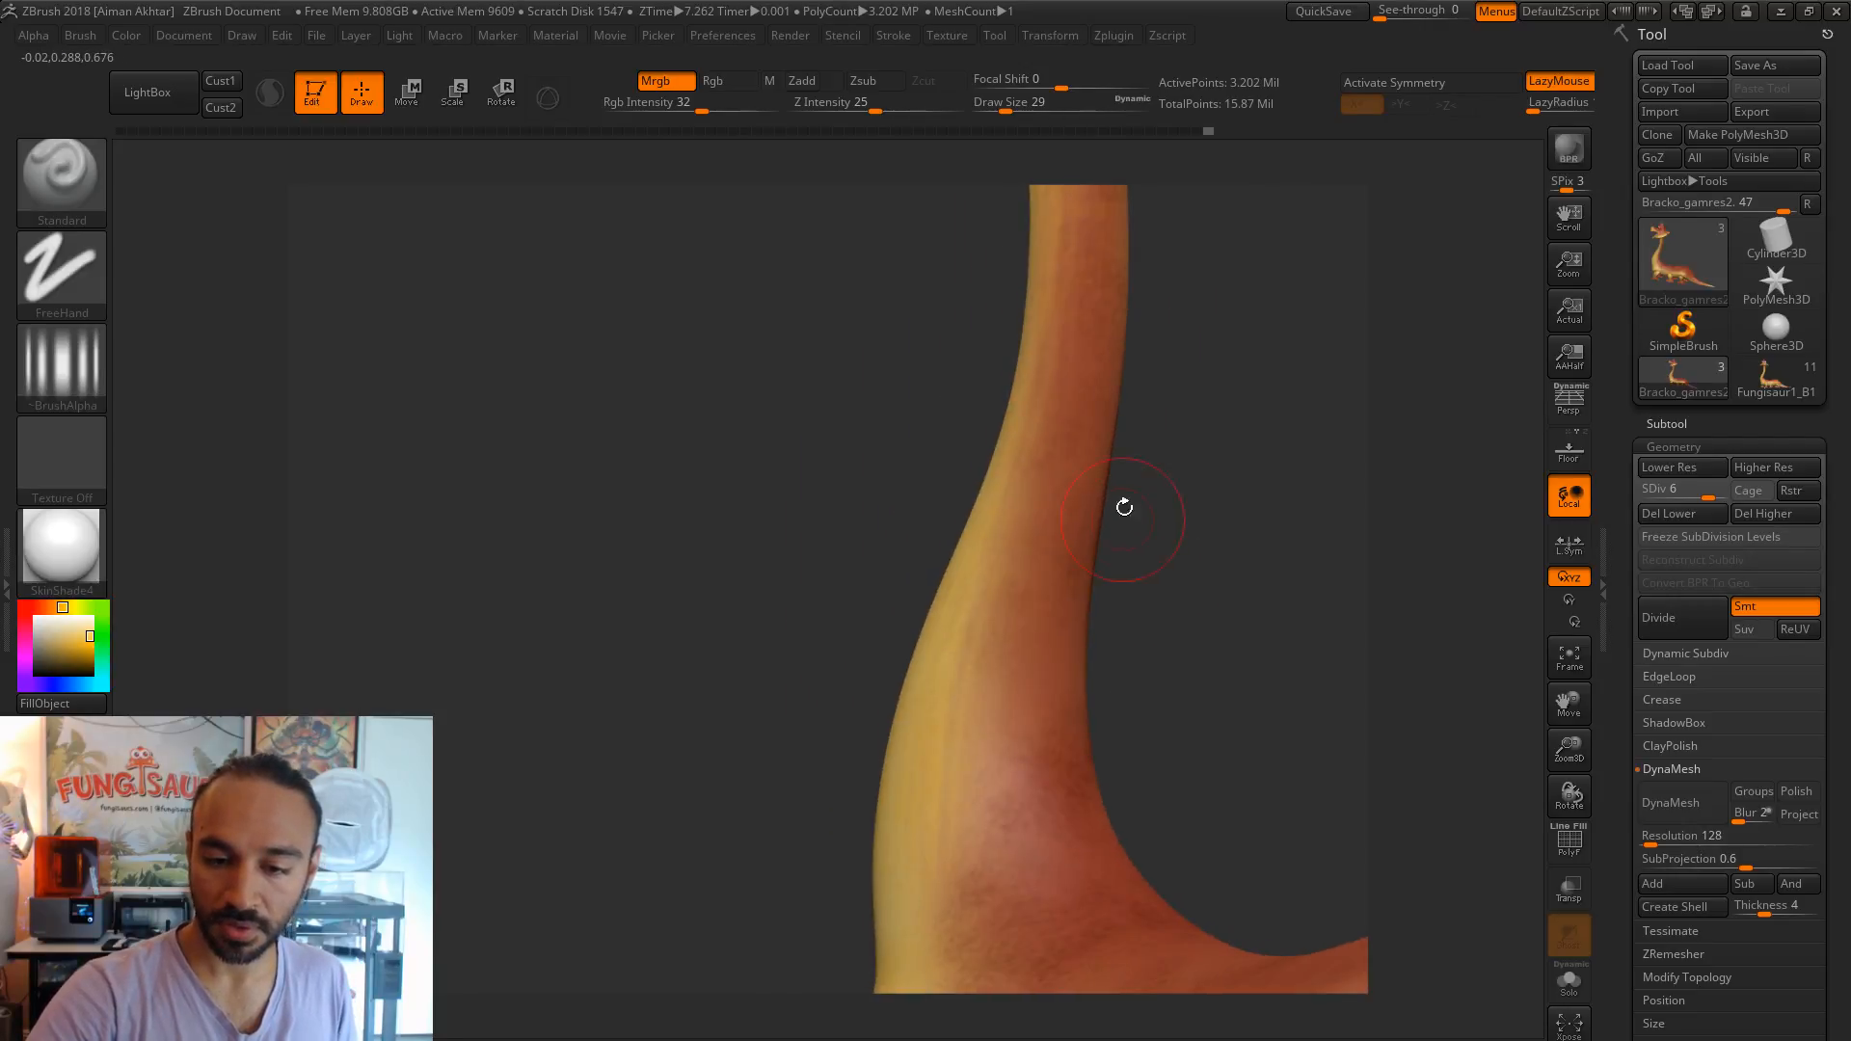
right_click_drag(1171, 595, 1151, 906)
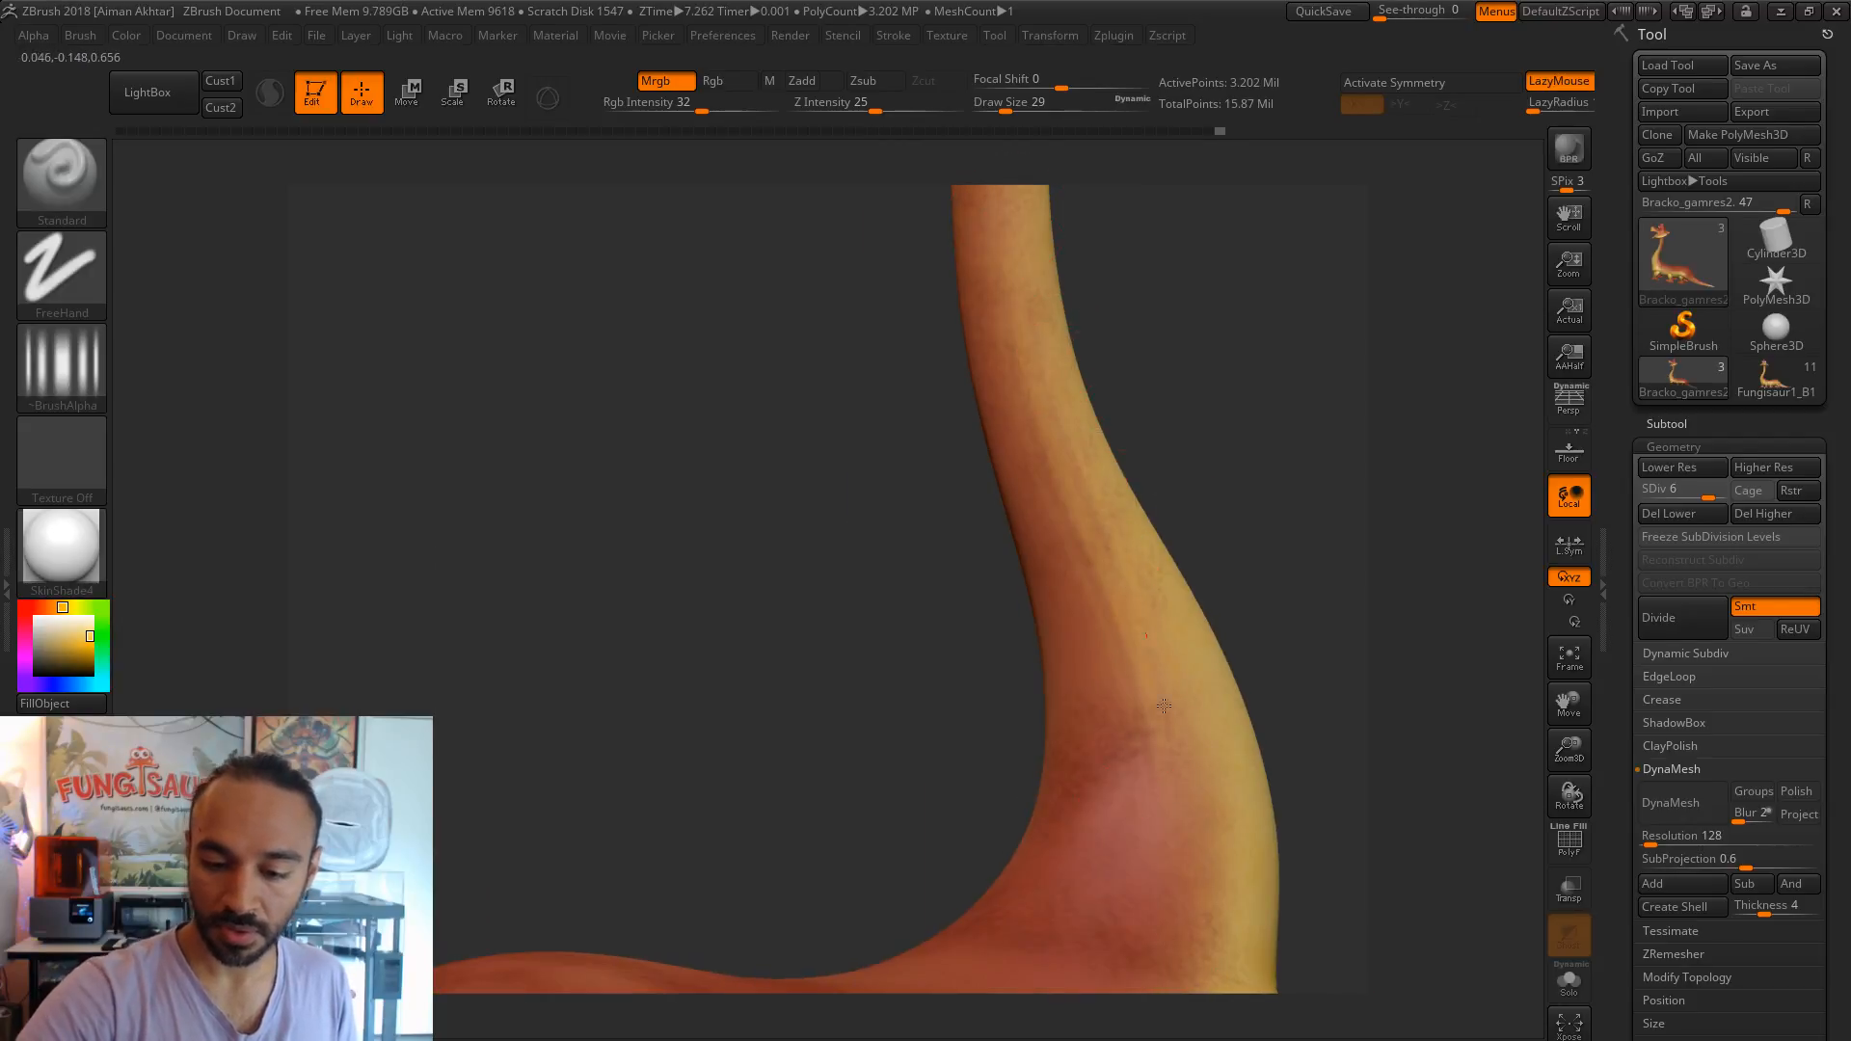
right_click_drag(1177, 322, 1025, 521)
right_click_drag(1117, 913, 986, 502)
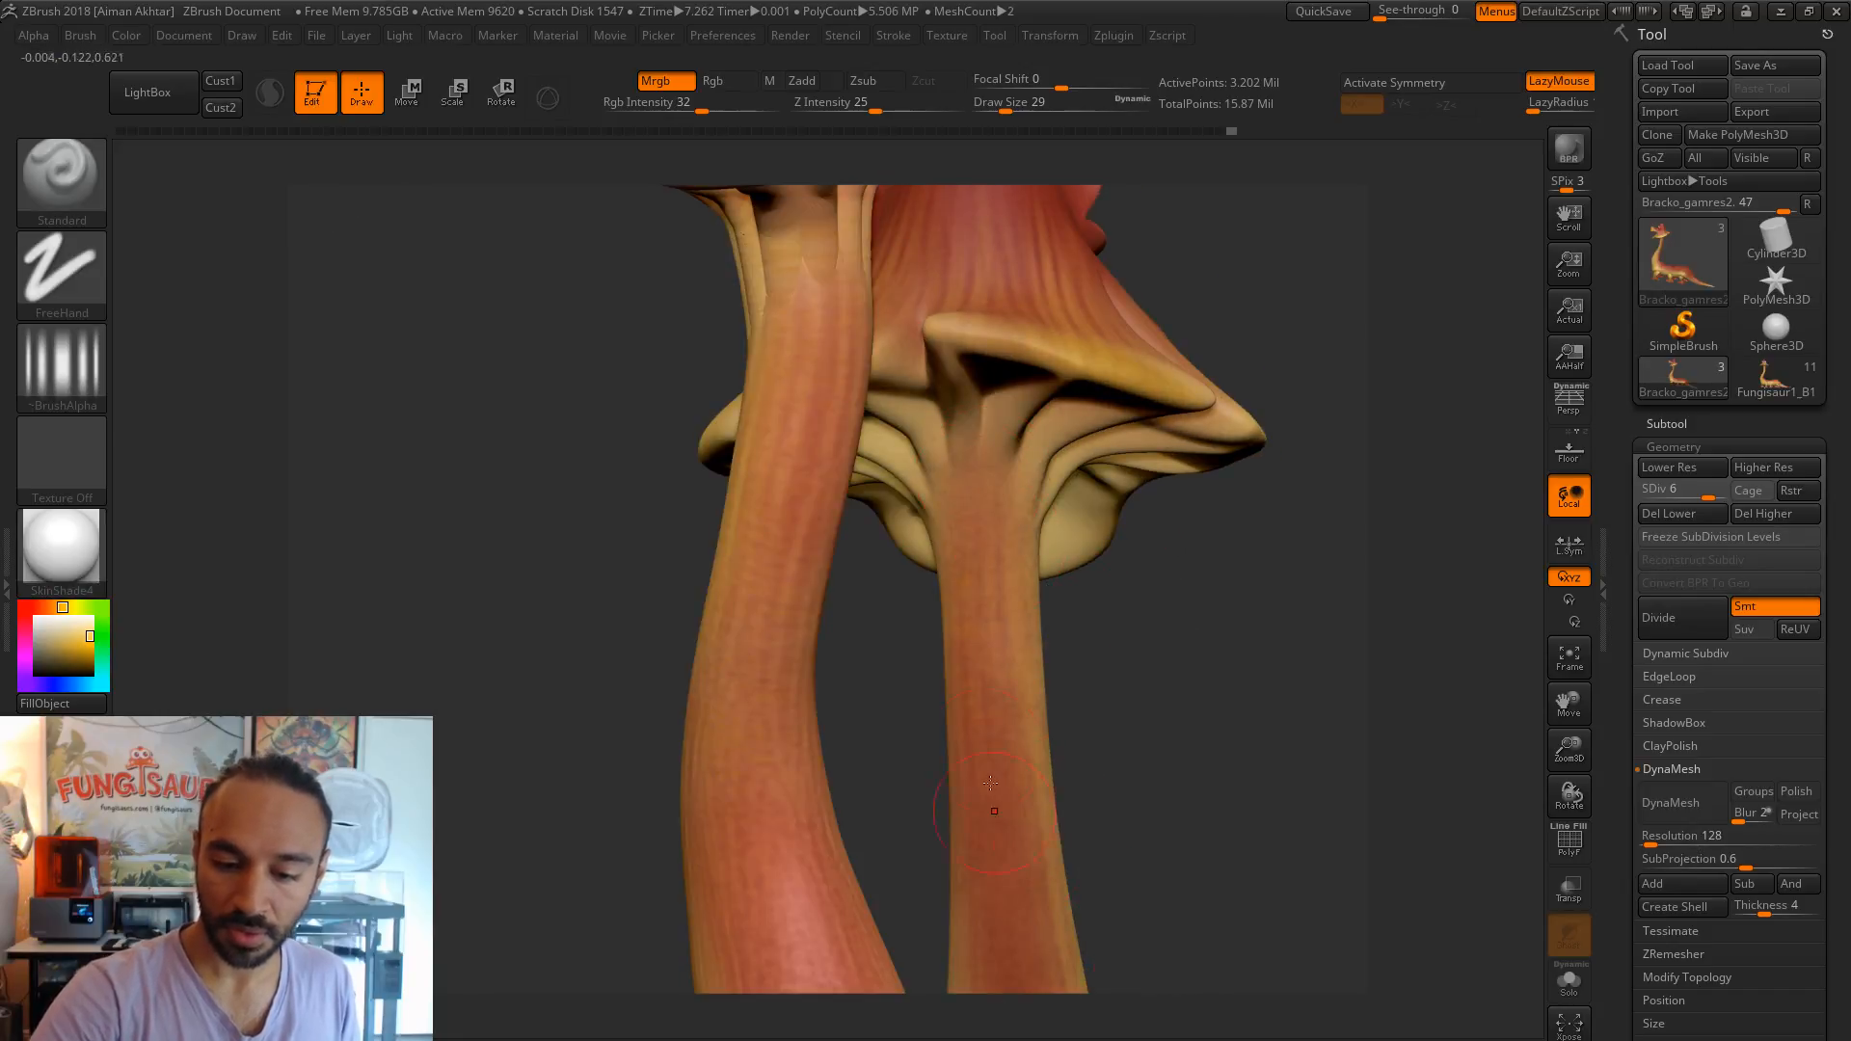
- Continue the yellow streaks up the back of the neck to the frill and blend them around the head
right_click_drag(1030, 783, 1078, 667)
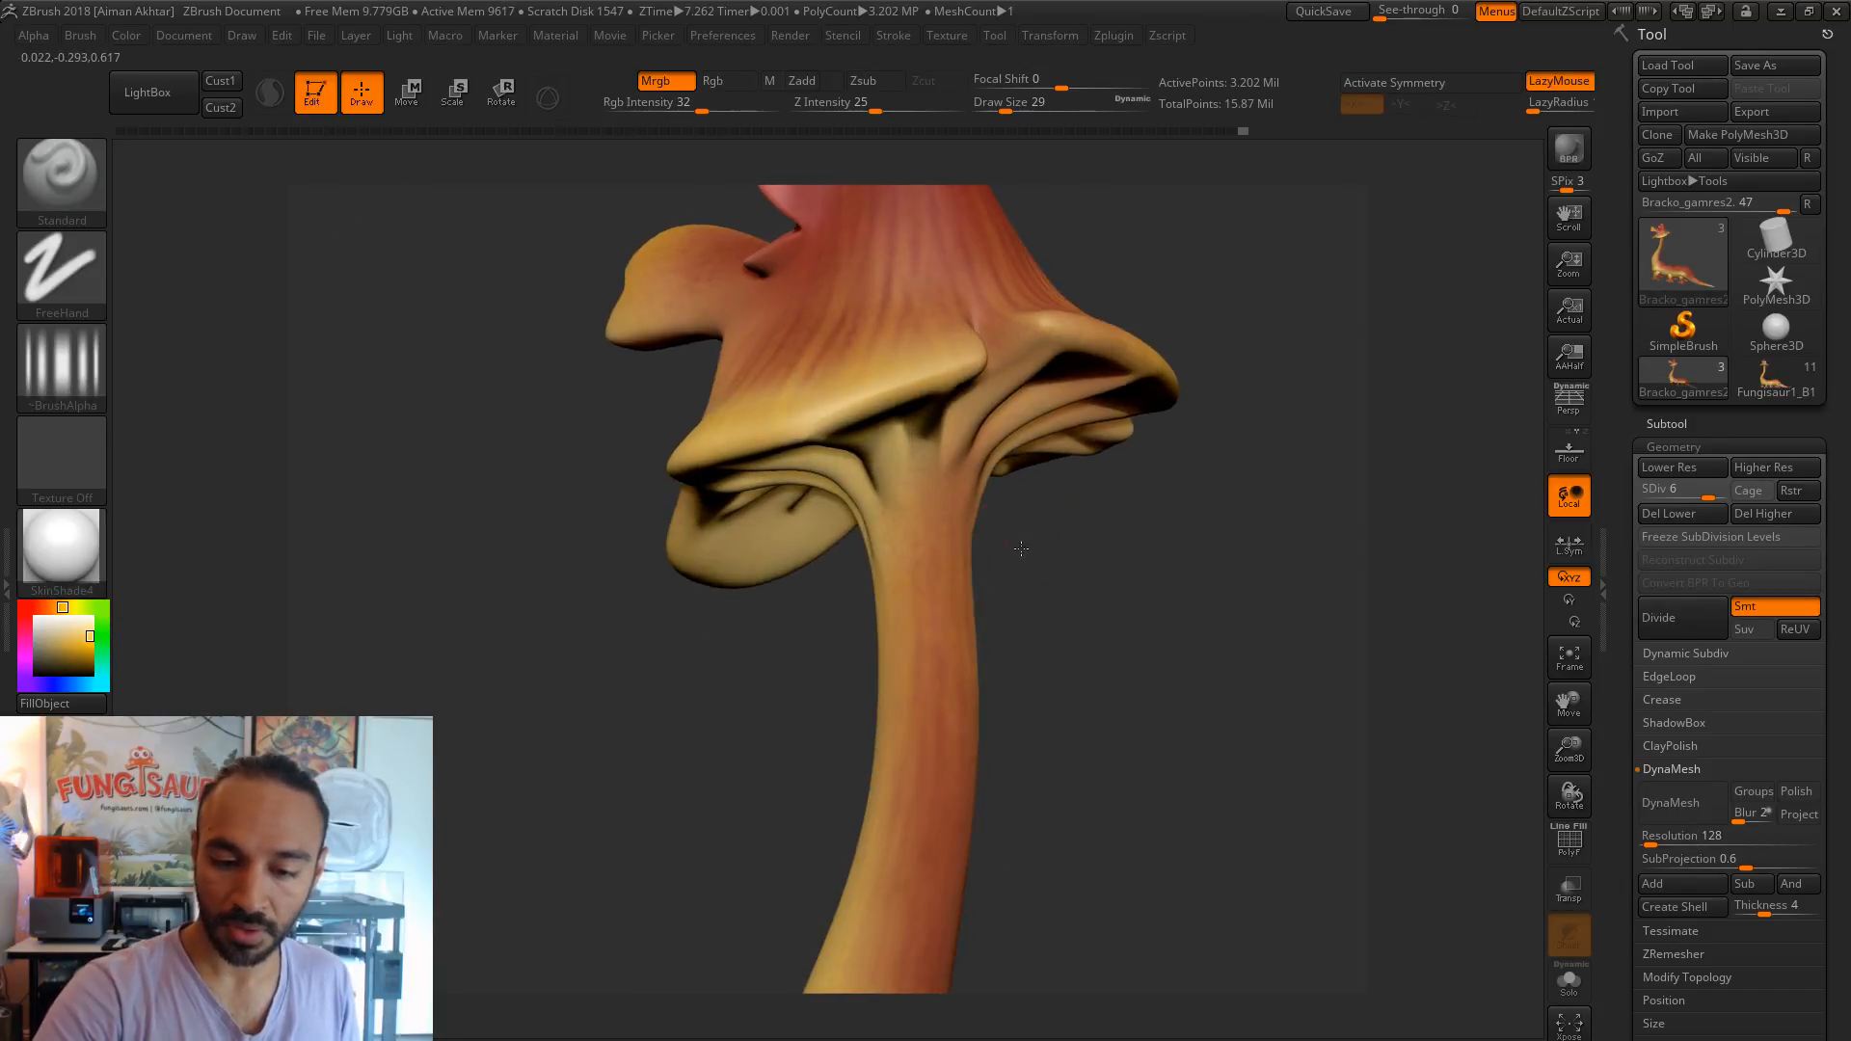
right_click_drag(1025, 551, 908, 492)
right_click_drag(1026, 640, 1137, 694)
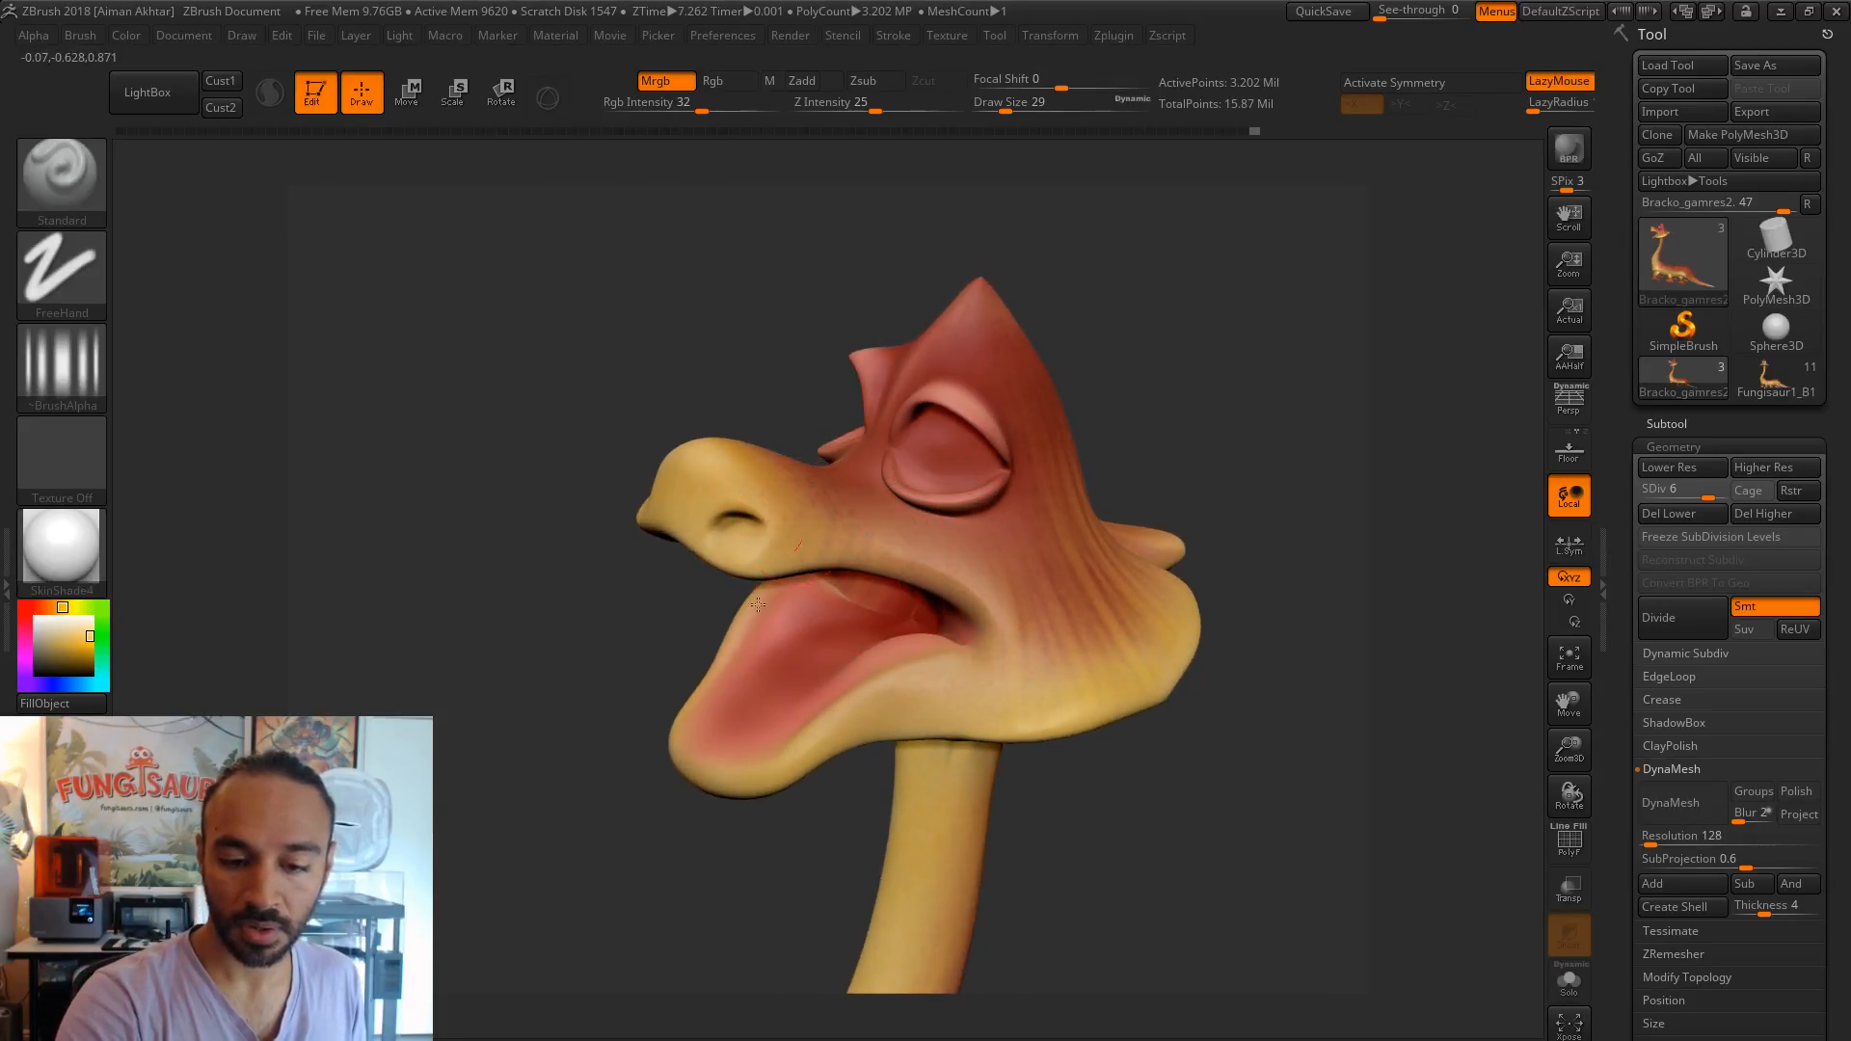
right_click_drag(1284, 430, 1120, 529)
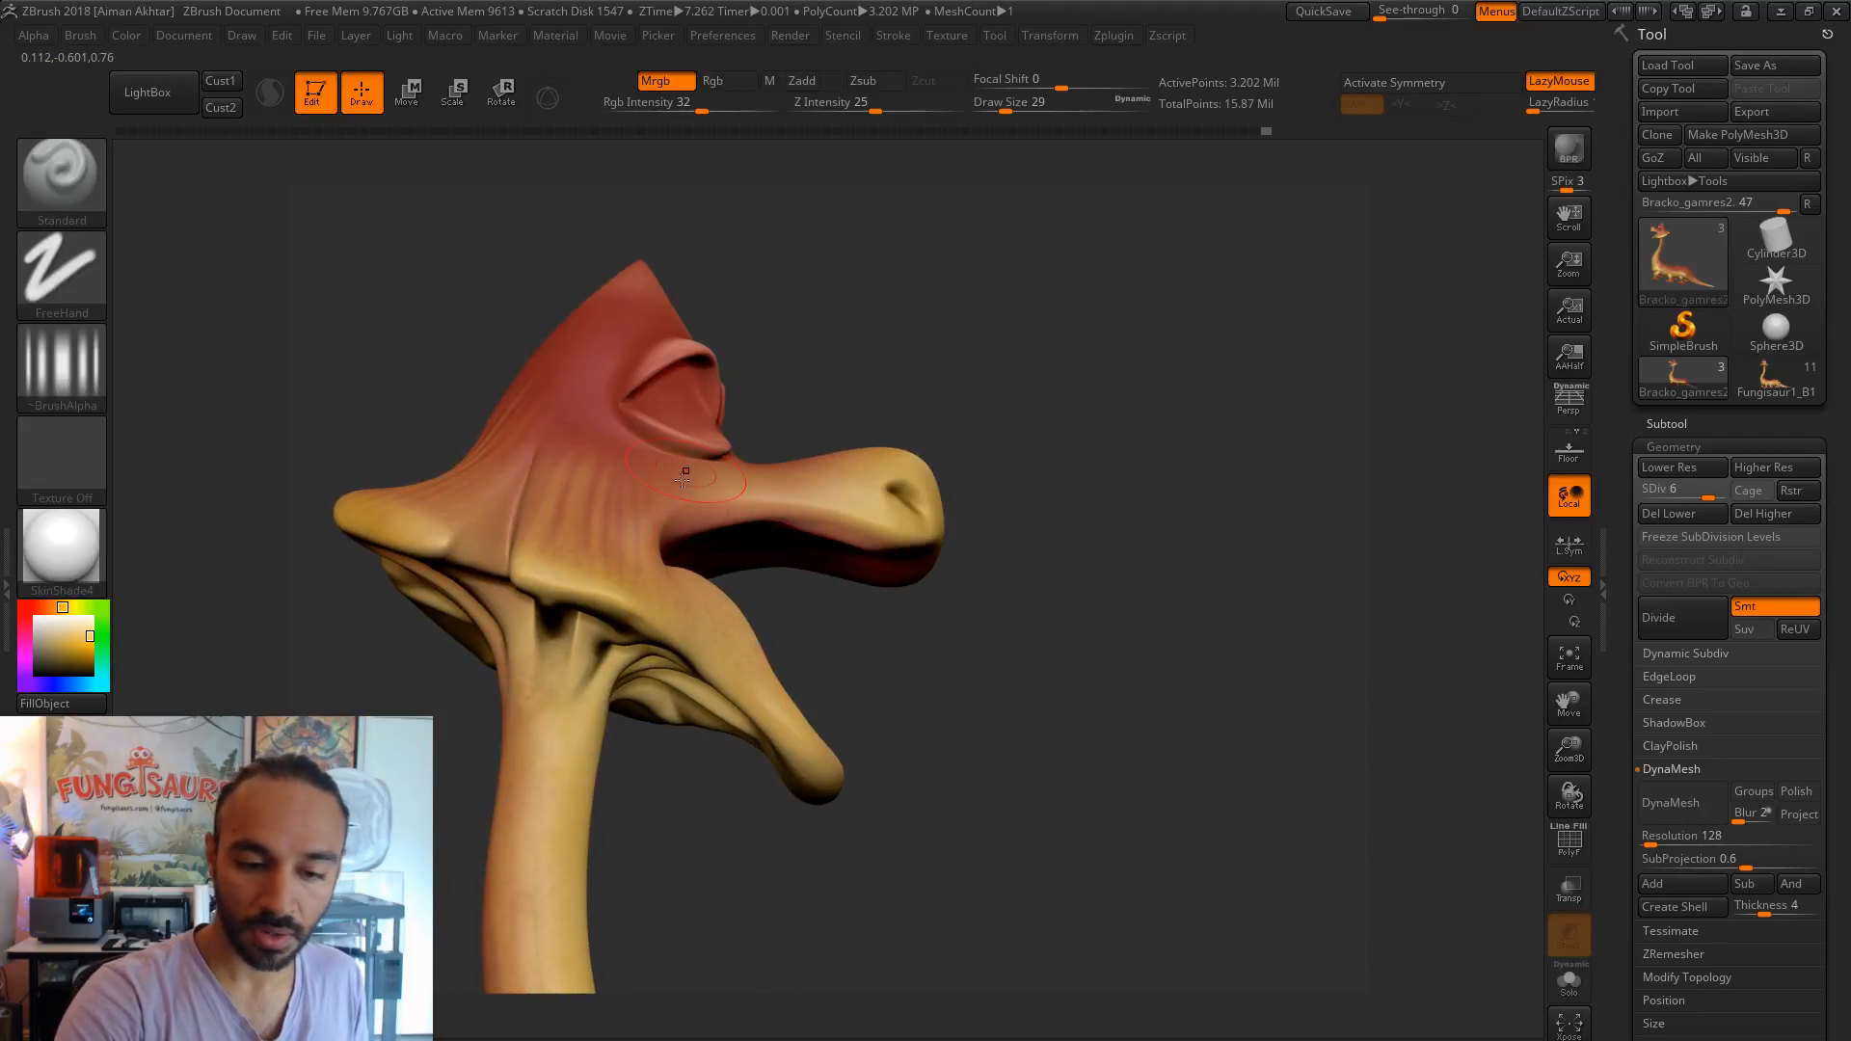
right_click_drag(746, 539, 782, 500)
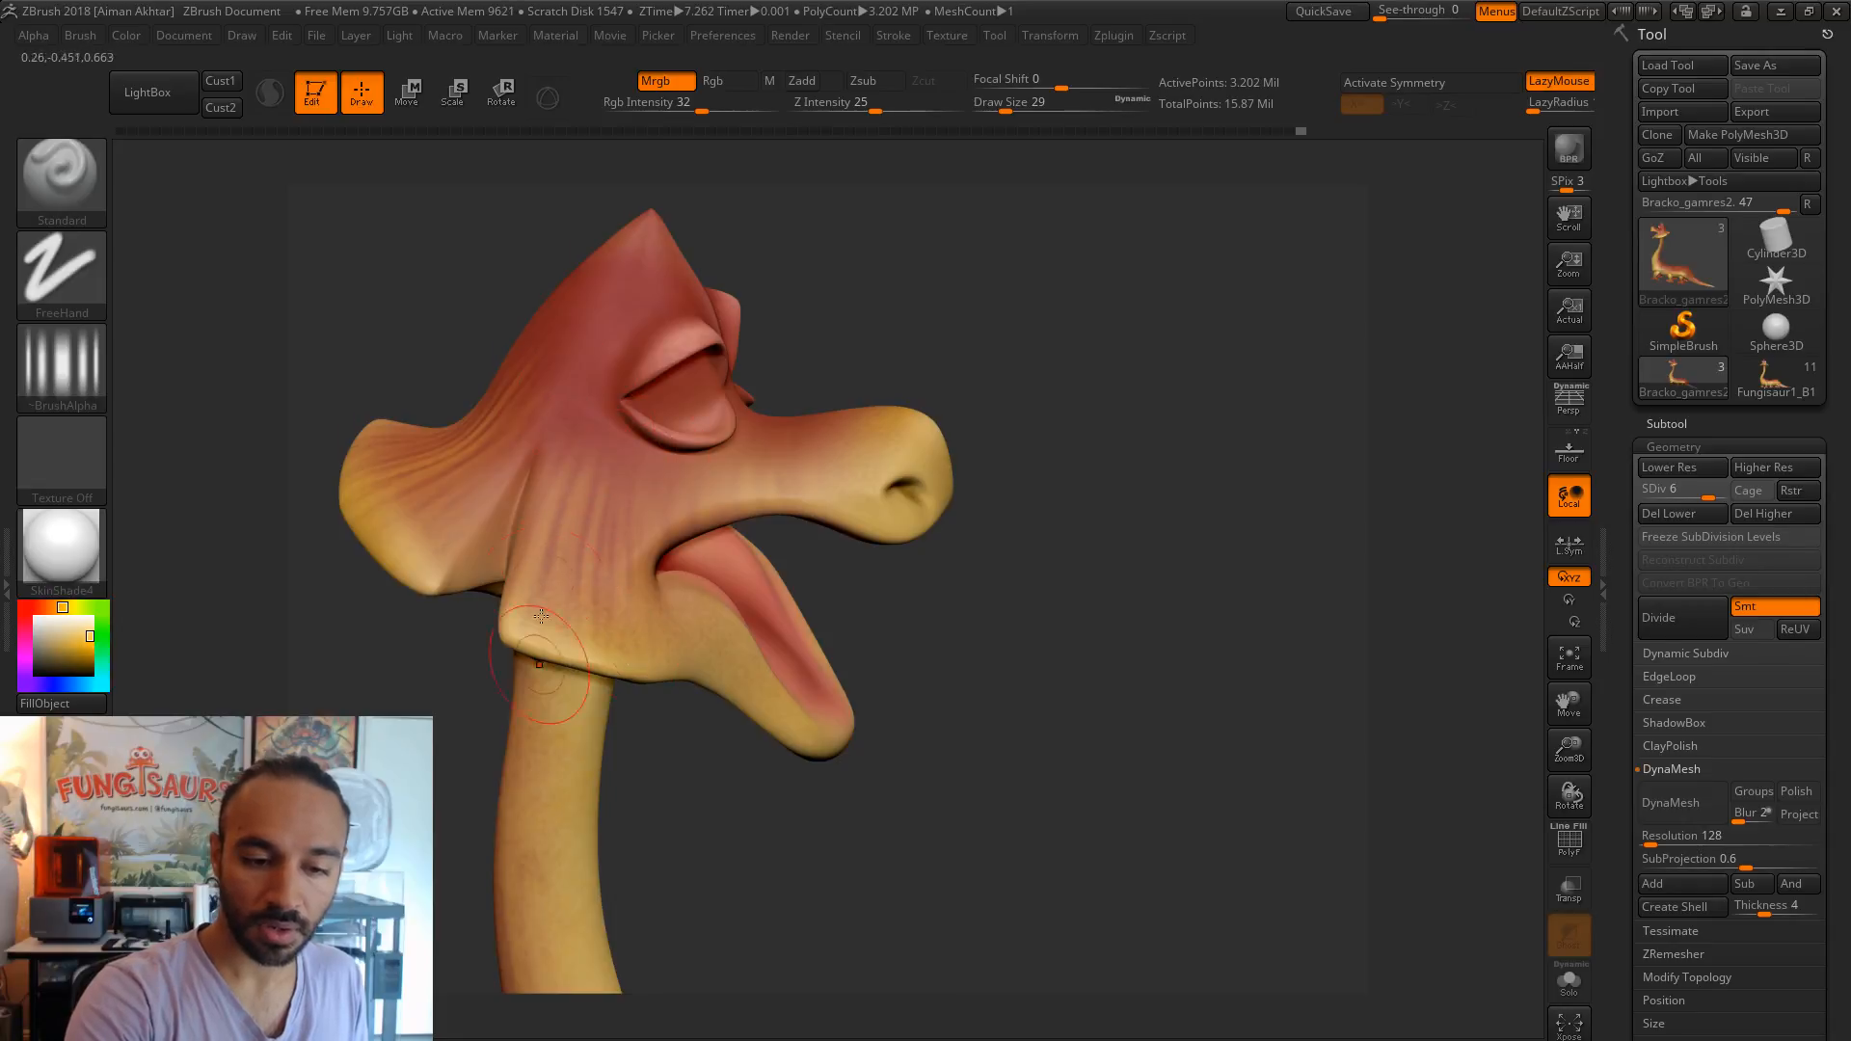
- Switch the paint colour to red and streak the cheek flaps, crown and back of the frill
left_click_drag(82, 625, 615, 280)
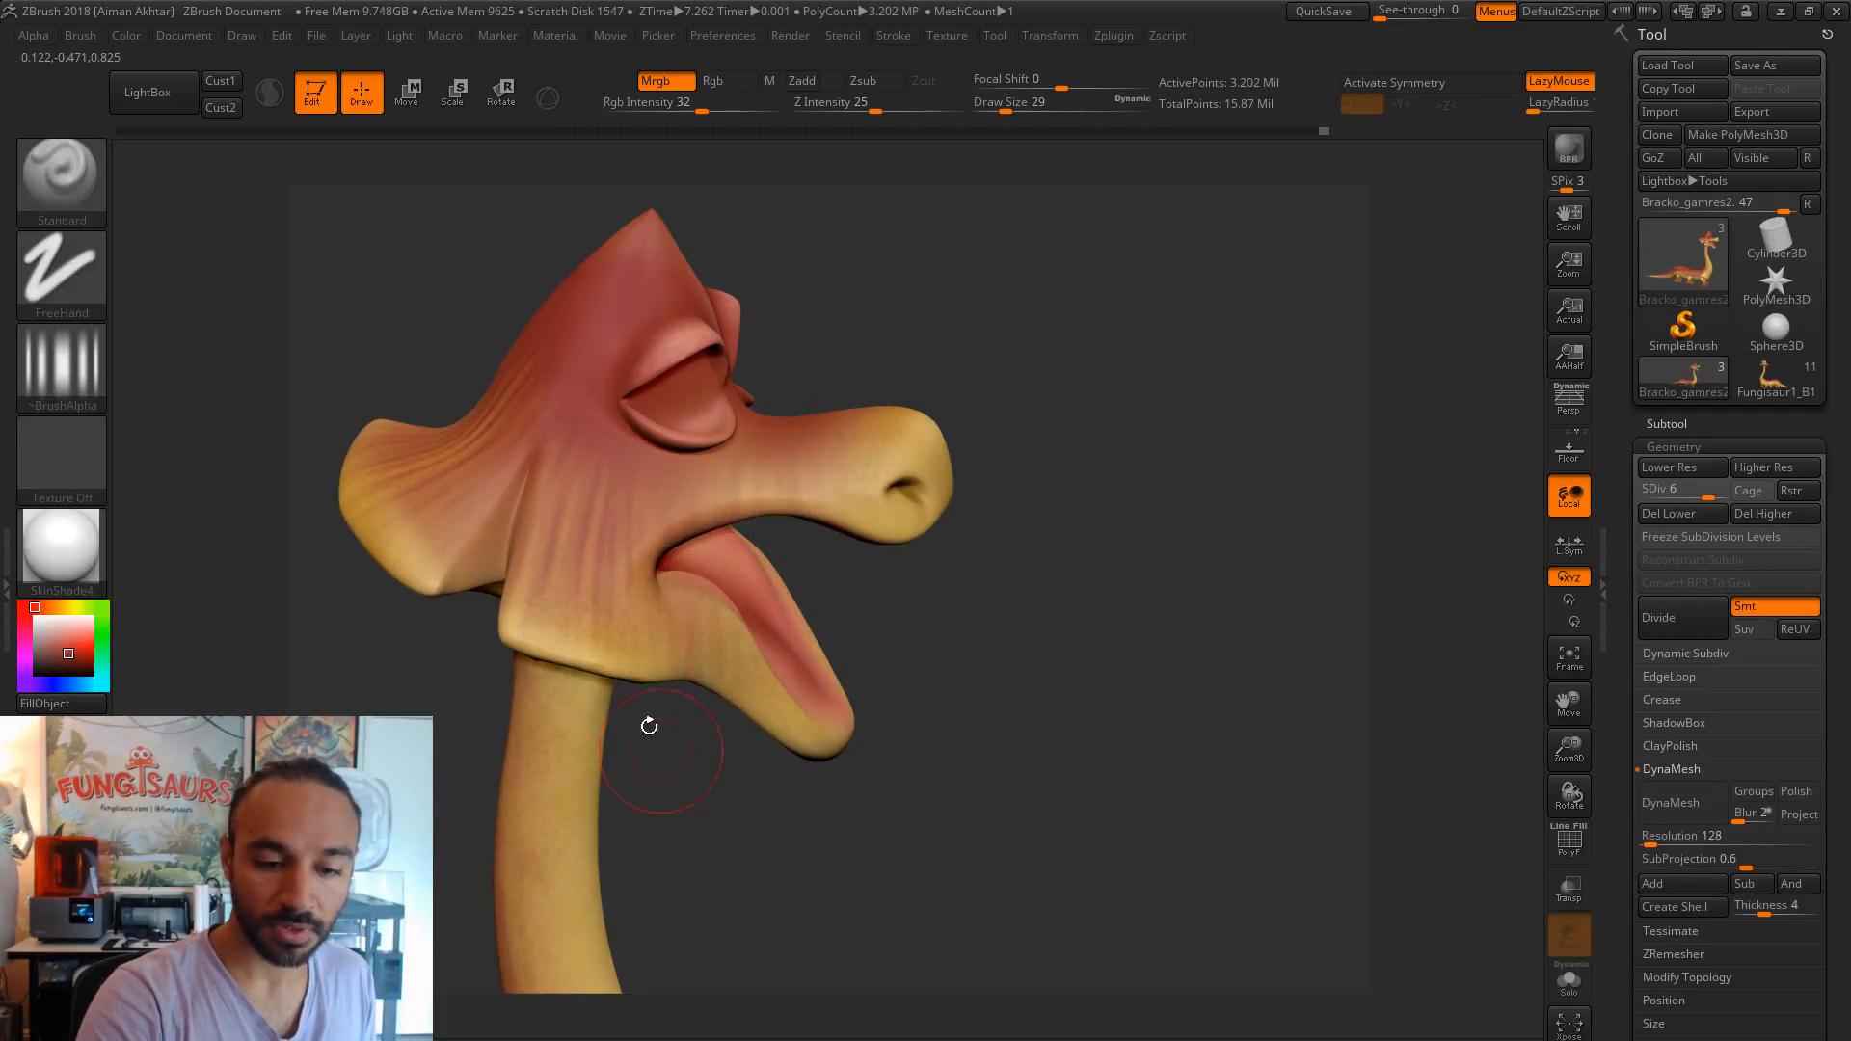
left_click_drag(1036, 636, 1209, 648, "alt")
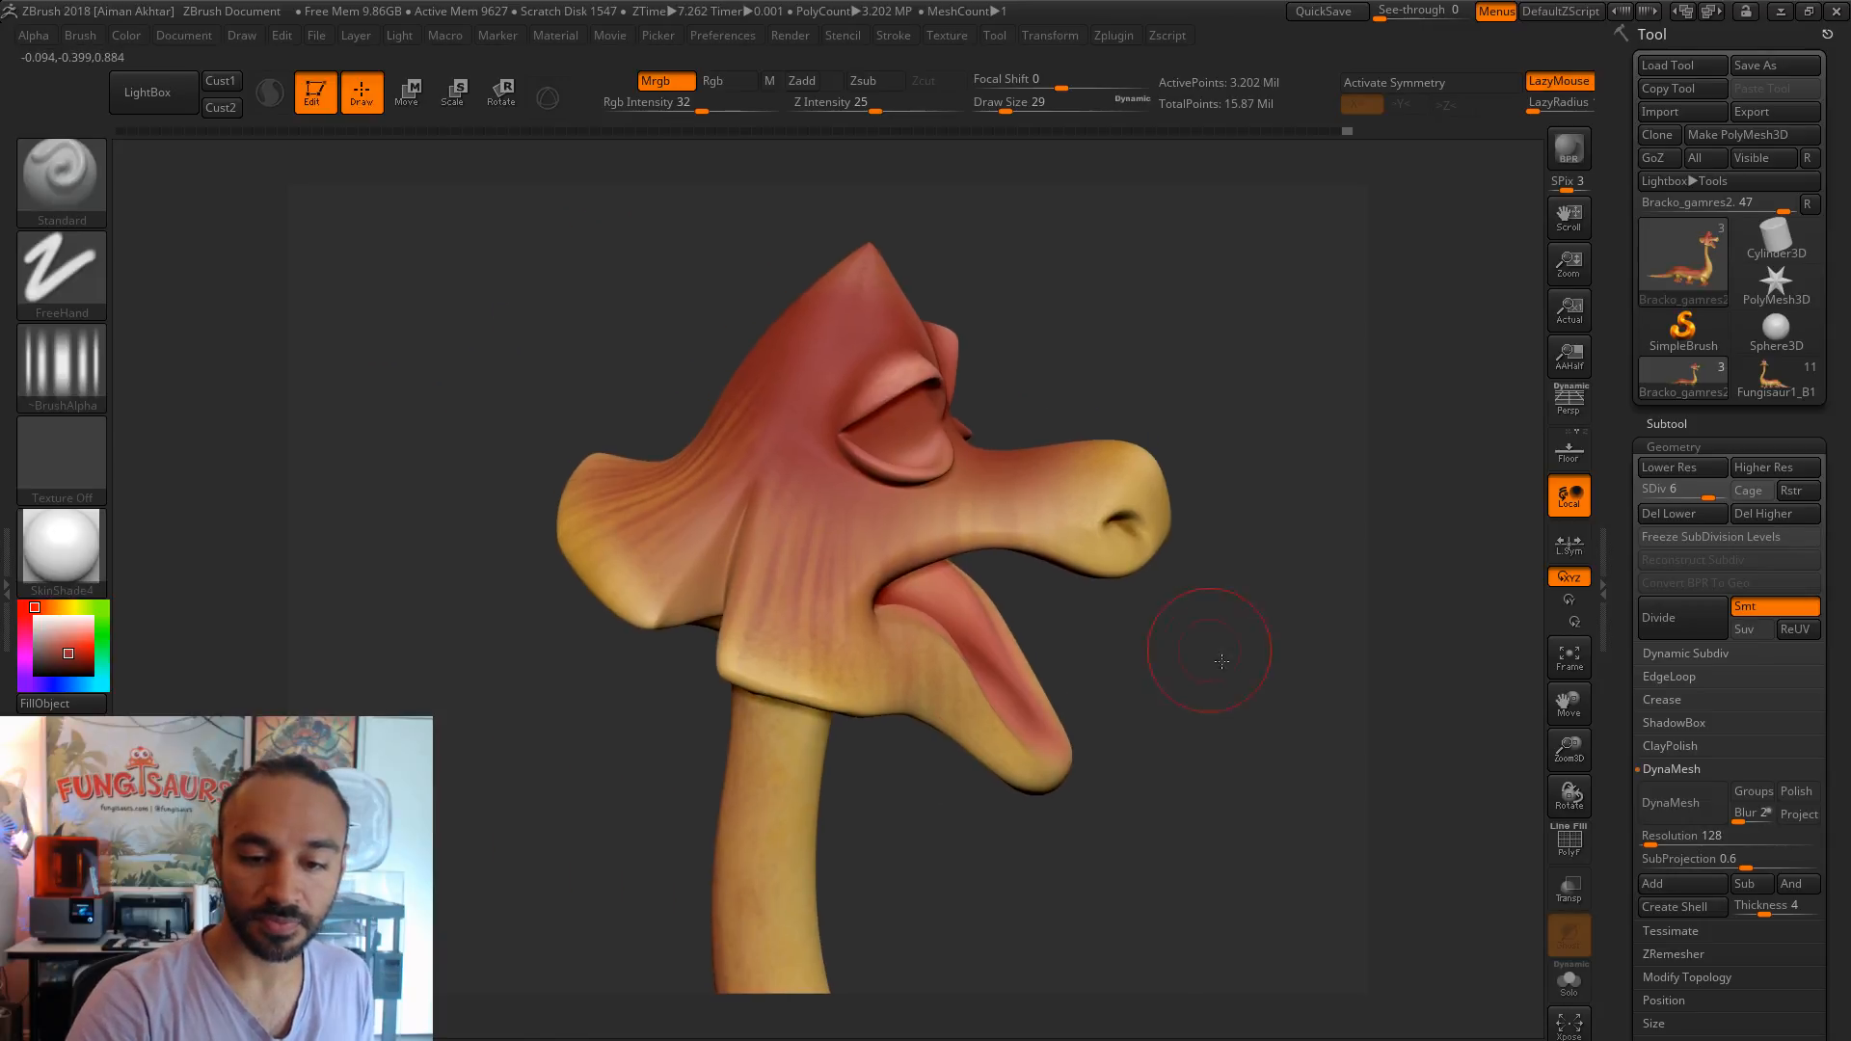
left_click_drag(545, 600, 982, 610)
mouse_move(555, 566)
left_mouse_down()
mouse_move(1037, 529)
mouse_move(1095, 488)
mouse_move(926, 496)
left_mouse_up()
left_click_drag(884, 360, 738, 364)
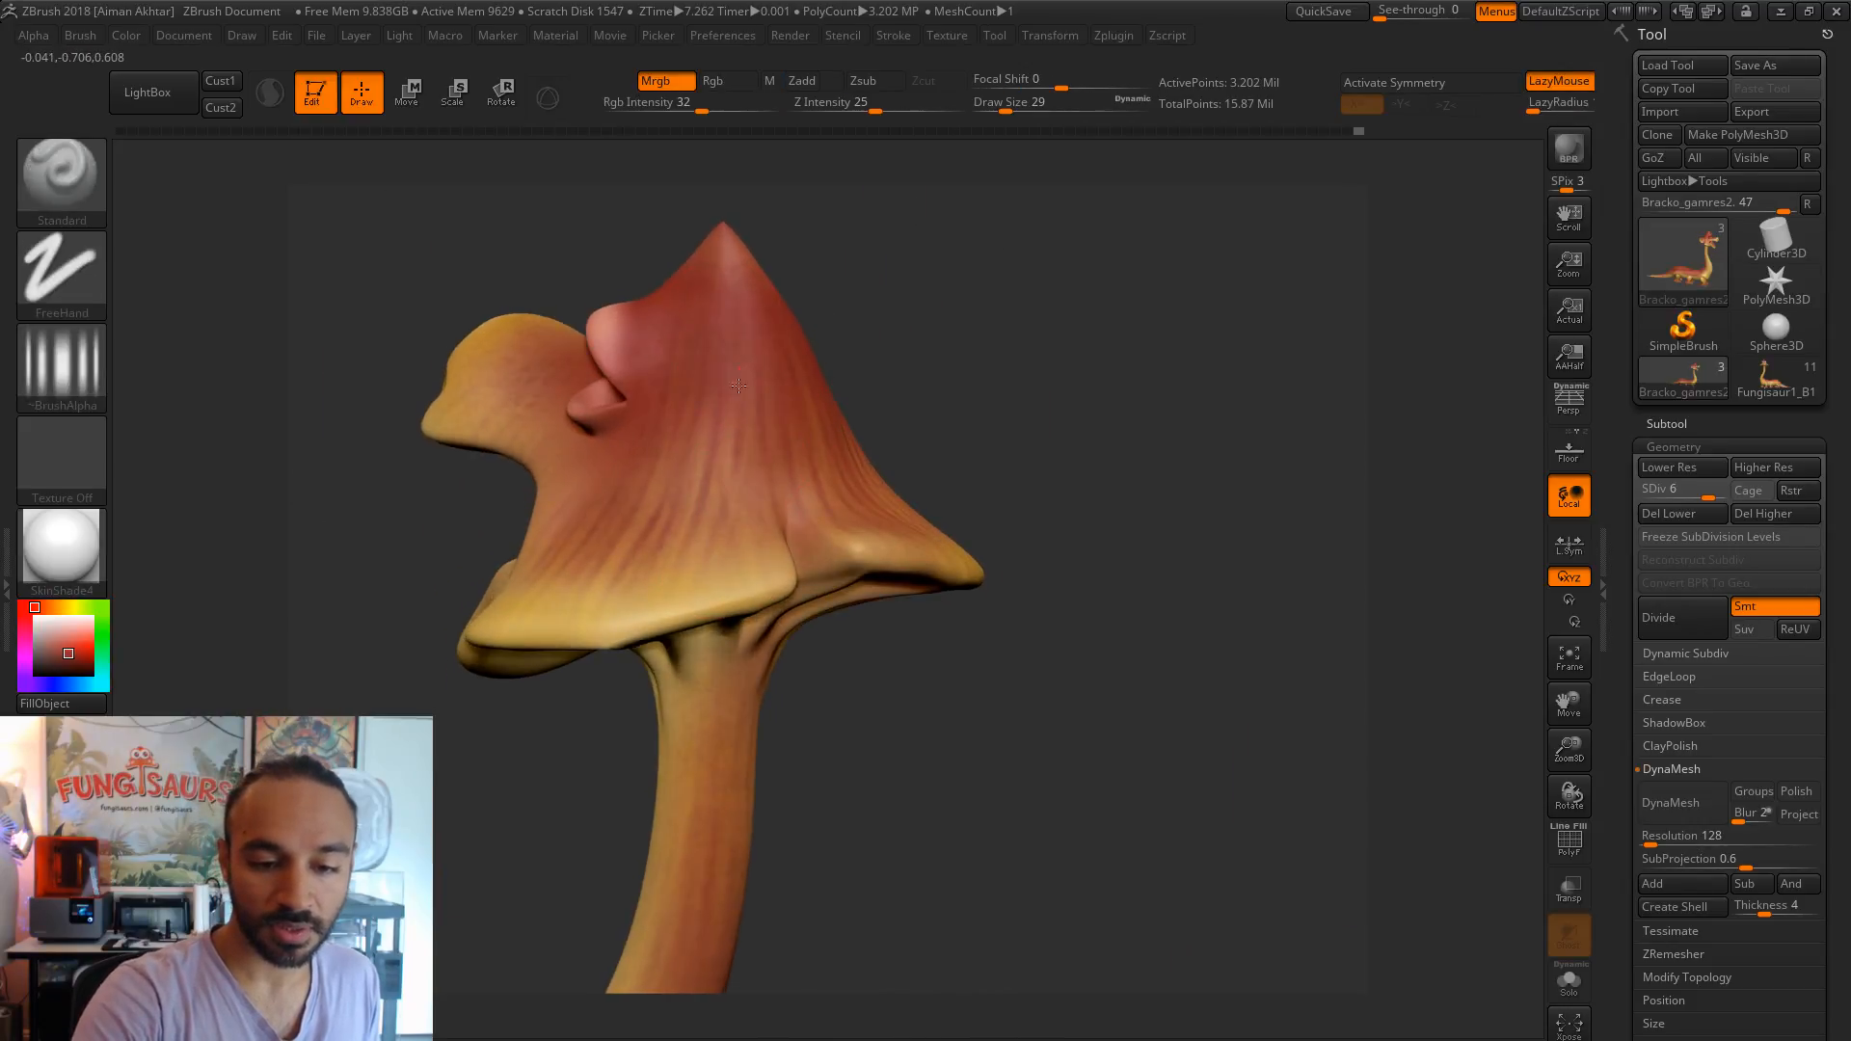
left_click_drag(927, 451, 853, 456)
left_click_drag(963, 332, 920, 395)
left_click_drag(949, 665, 1322, 627)
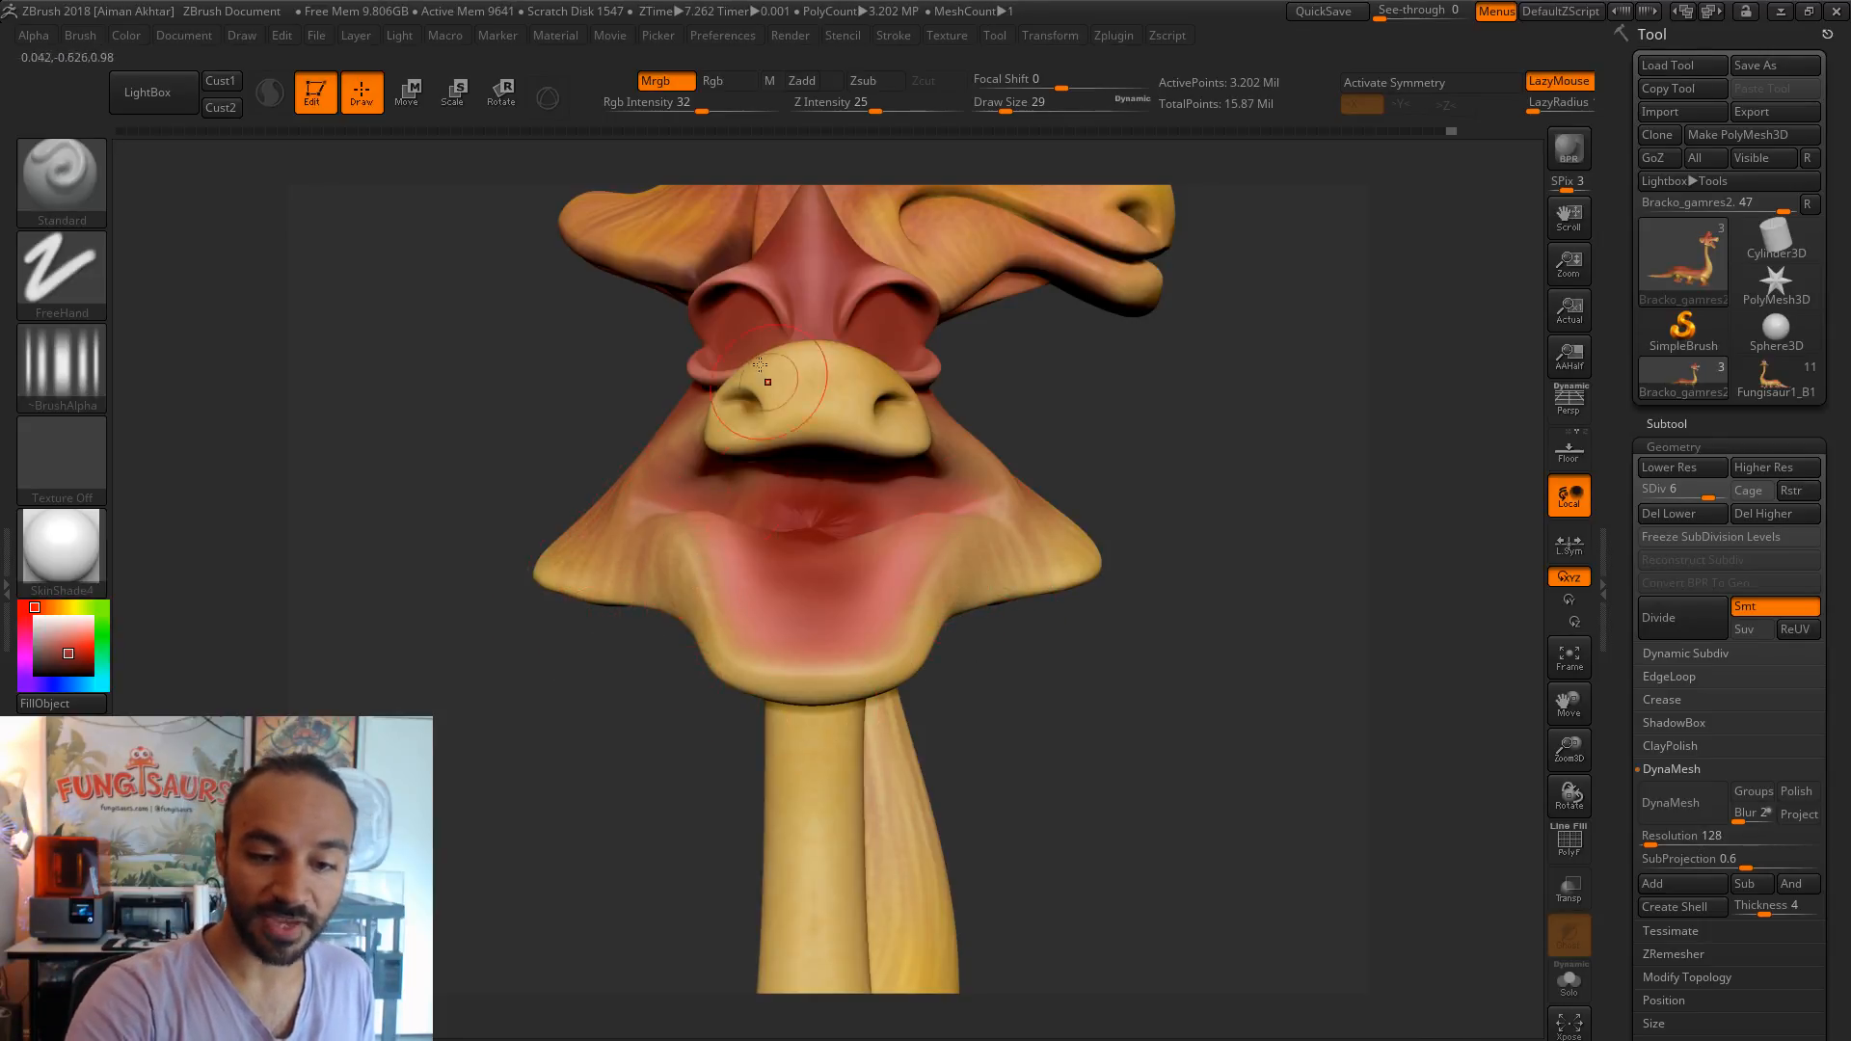
- Add faint red streaks around the mouth corners and across the top of the snout
left_click_drag(1102, 314, 912, 385)
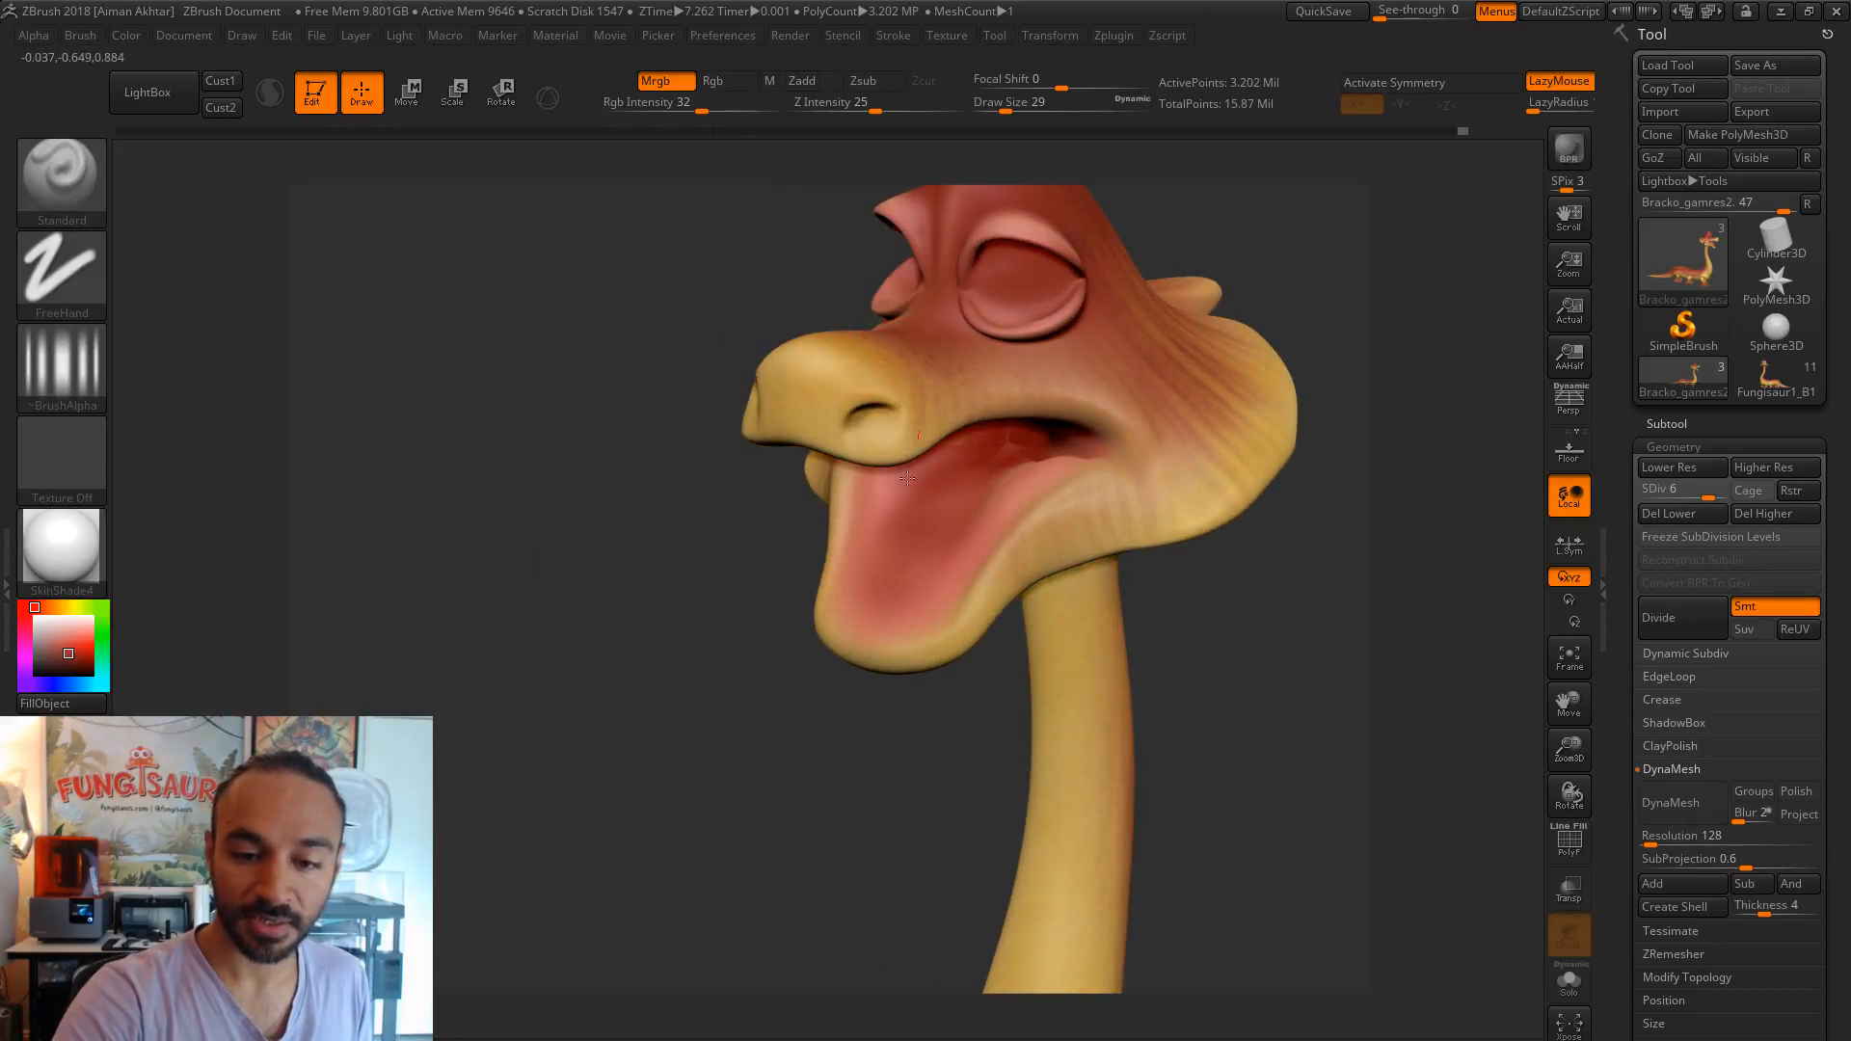
left_click_drag(1380, 579, 936, 432)
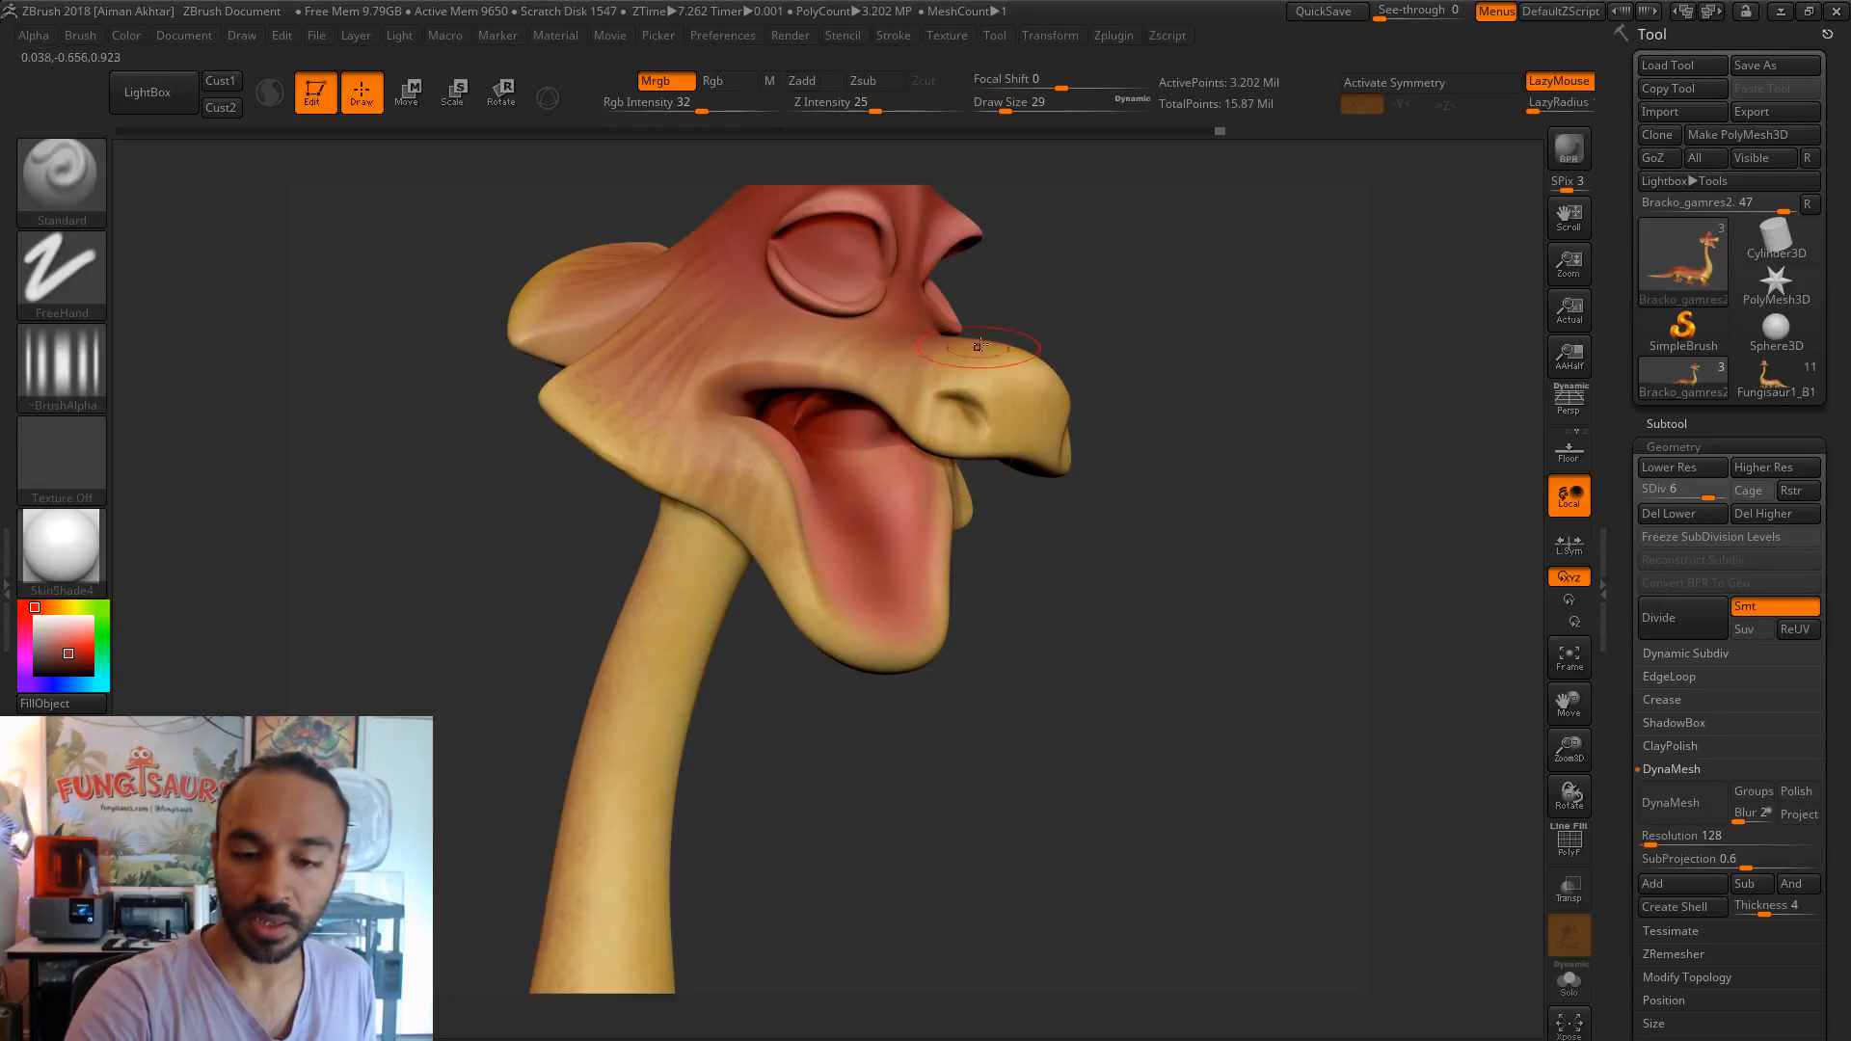
left_click_drag(1147, 405, 1053, 411)
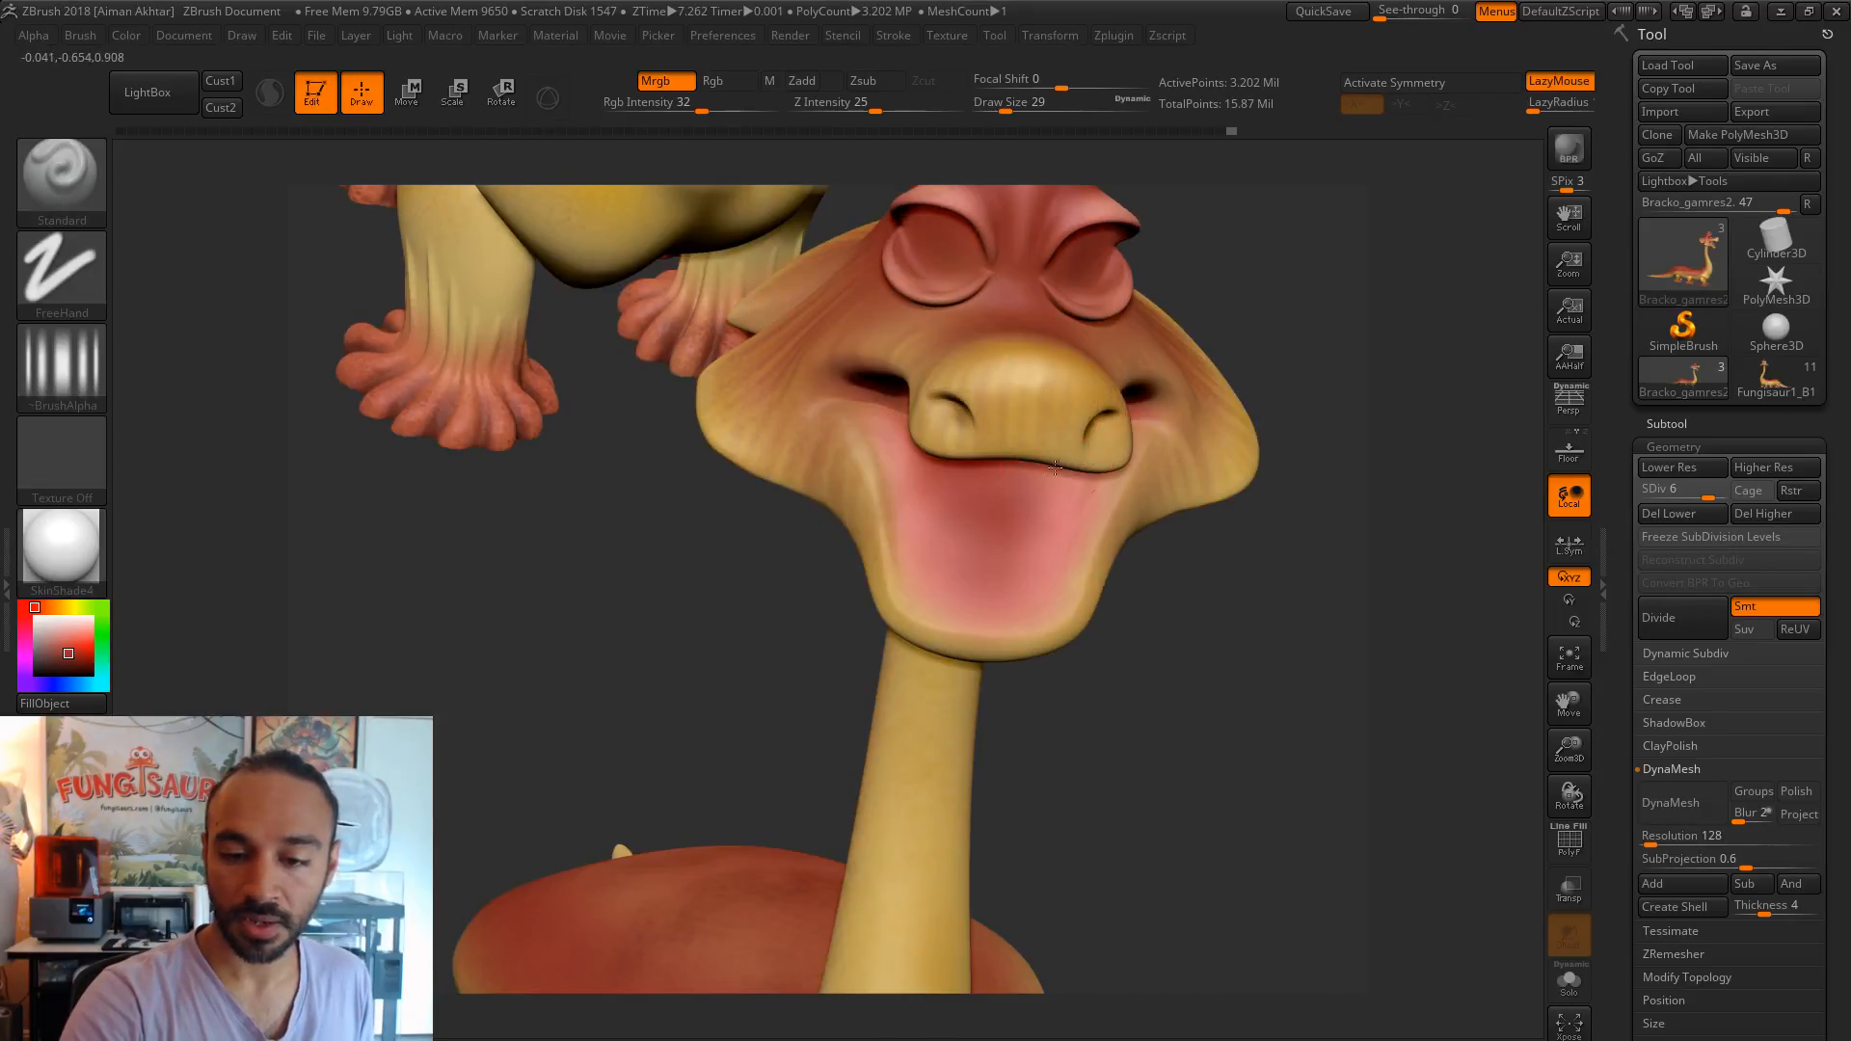
left_click_drag(1255, 608, 1110, 484)
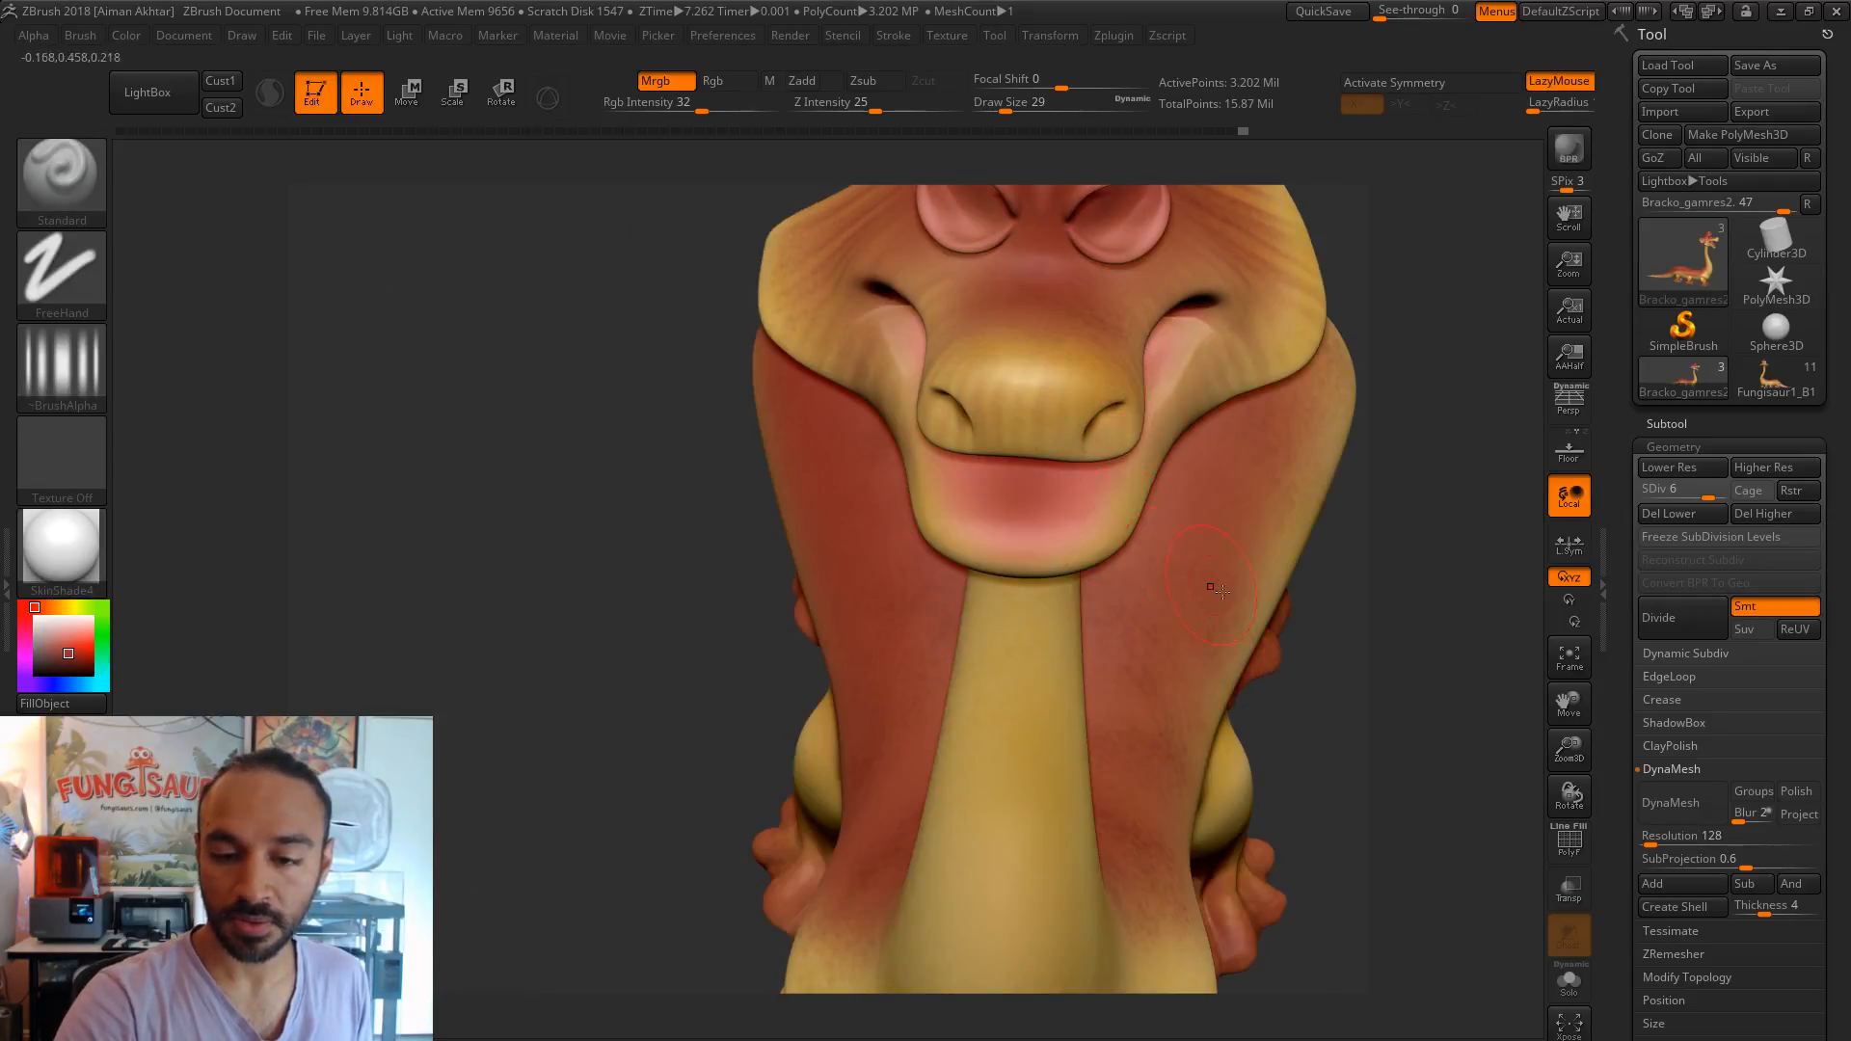
mouse_move(1338, 524)
left_mouse_down()
mouse_move(1336, 461)
mouse_move(1294, 377)
mouse_move(1190, 488)
mouse_move(1144, 487)
mouse_move(1119, 316)
left_mouse_up()
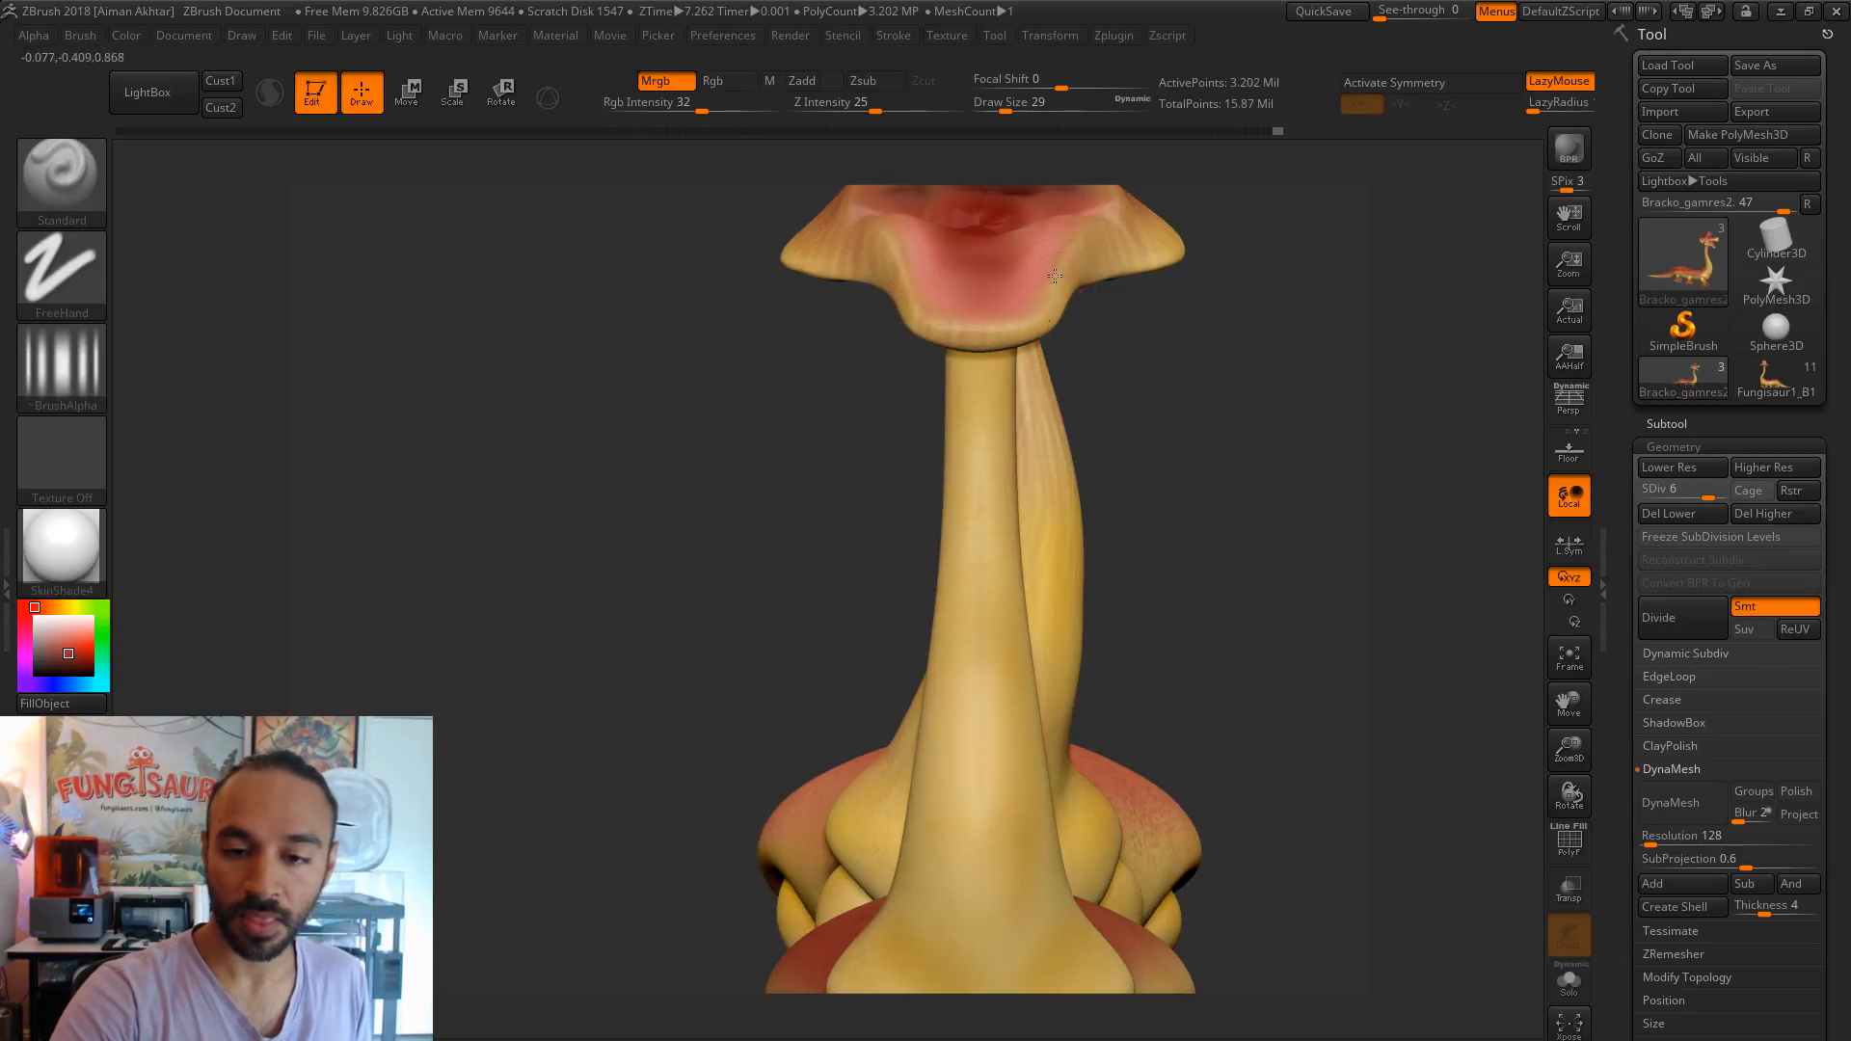
- Paint faint red streaks down the front and sides of the upper neck, starting under the jaw
left_click_drag(1095, 385, 1196, 386)
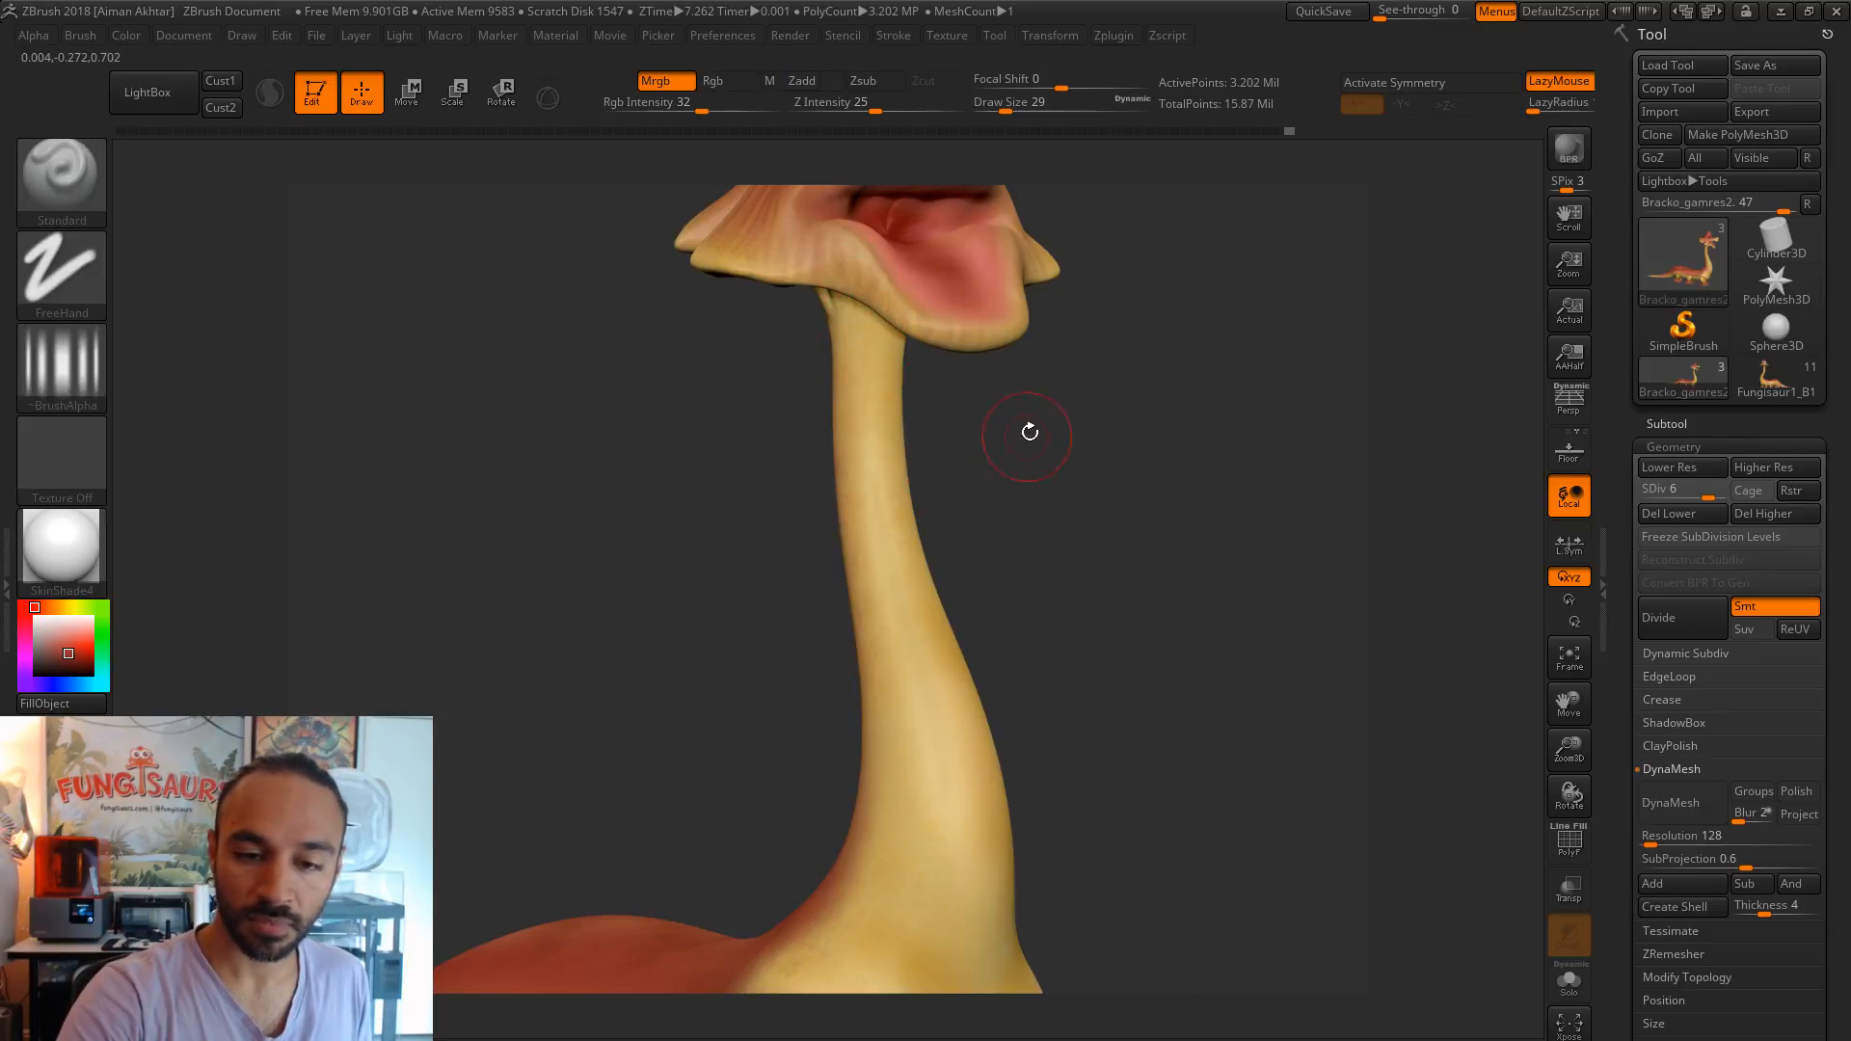
left_click_drag(1025, 437, 901, 392)
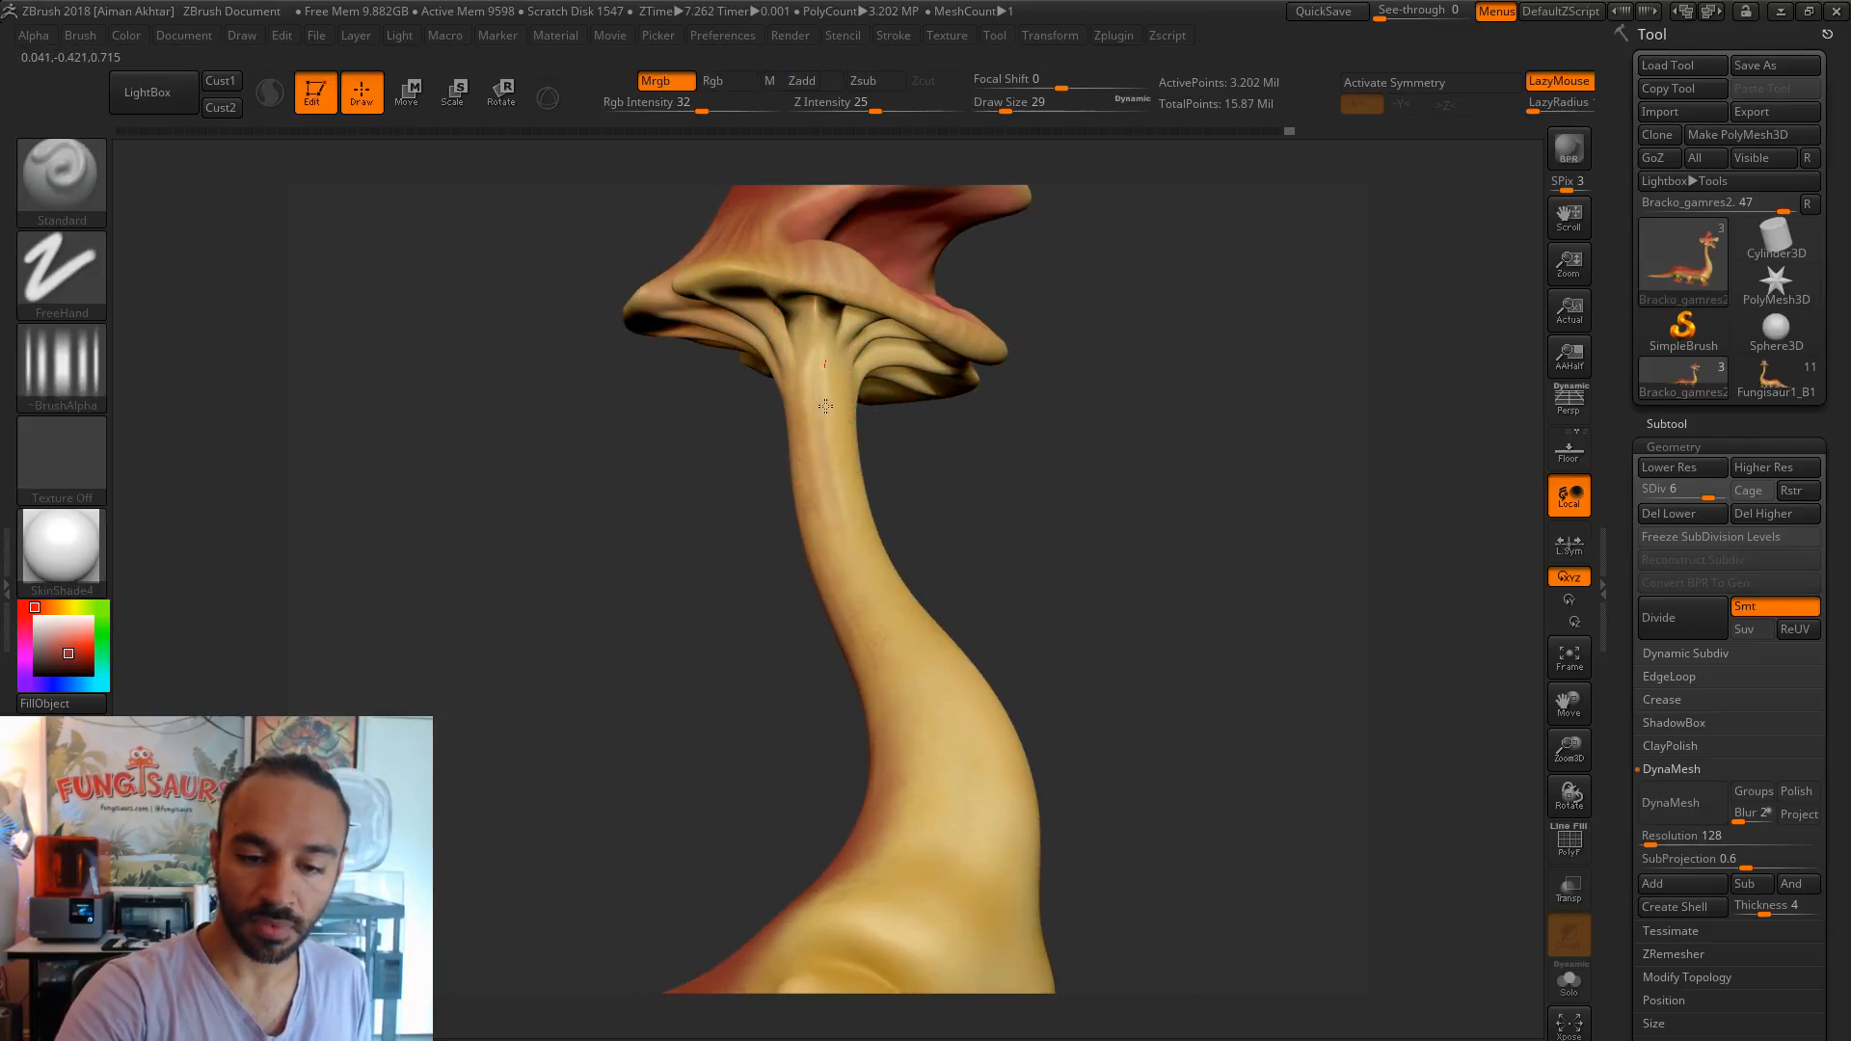
left_click_drag(1072, 526, 887, 501)
left_click_drag(1082, 475, 974, 396)
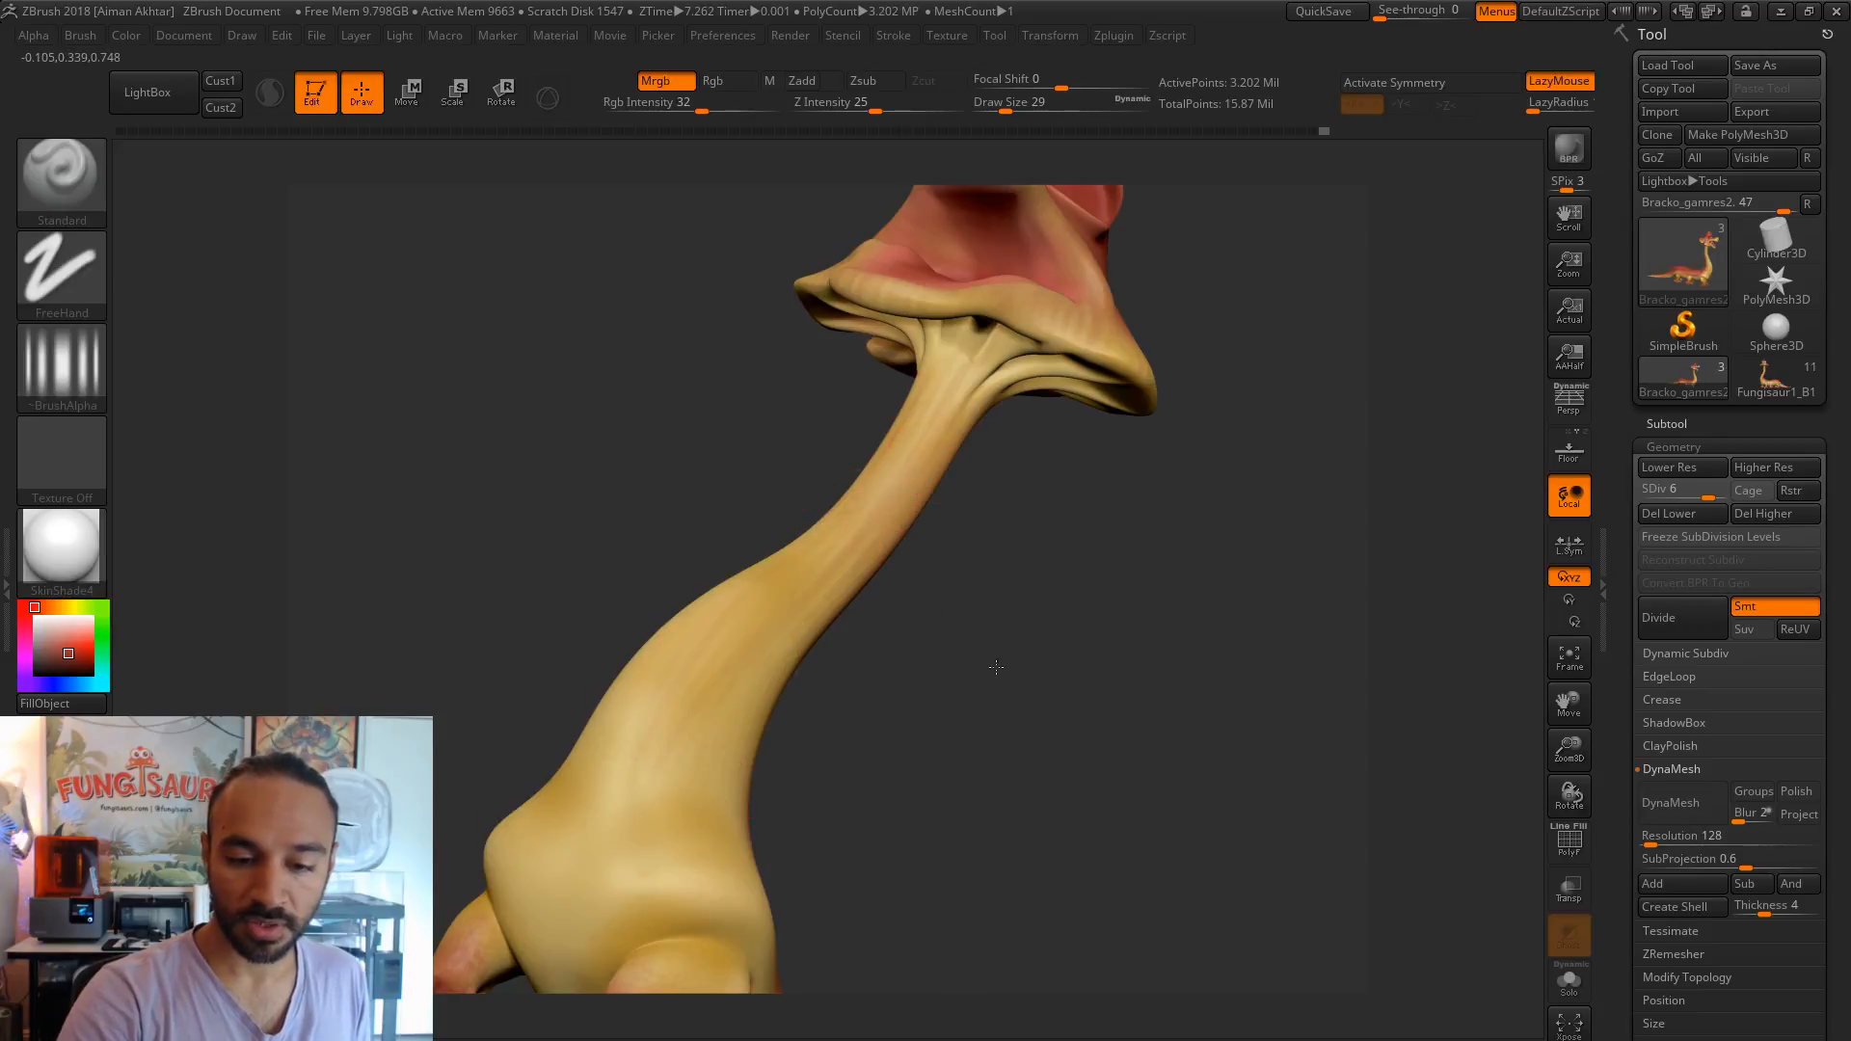
- Extend the red streaks down the lower neck and over the chest to the front legs
left_click_drag(997, 668, 912, 603, "shift")
left_click_drag(1137, 386, 1203, 178)
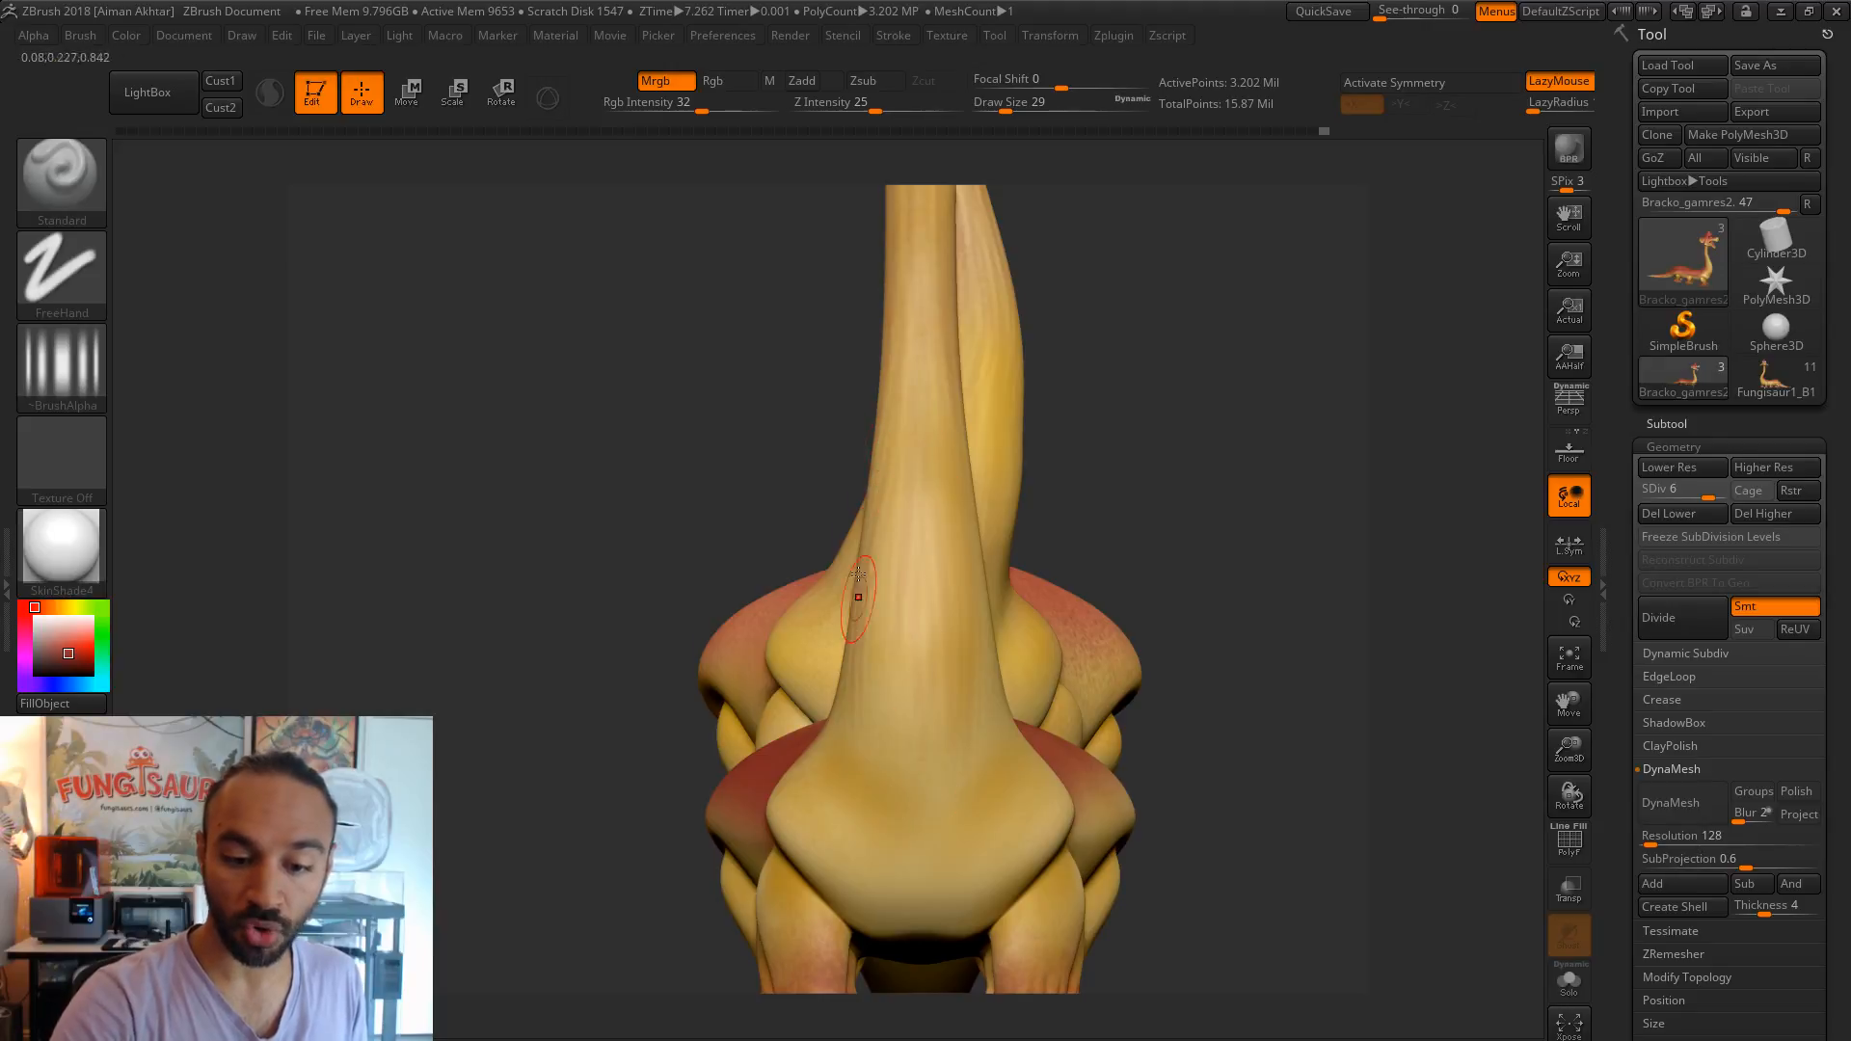
left_click_drag(1170, 442, 958, 405)
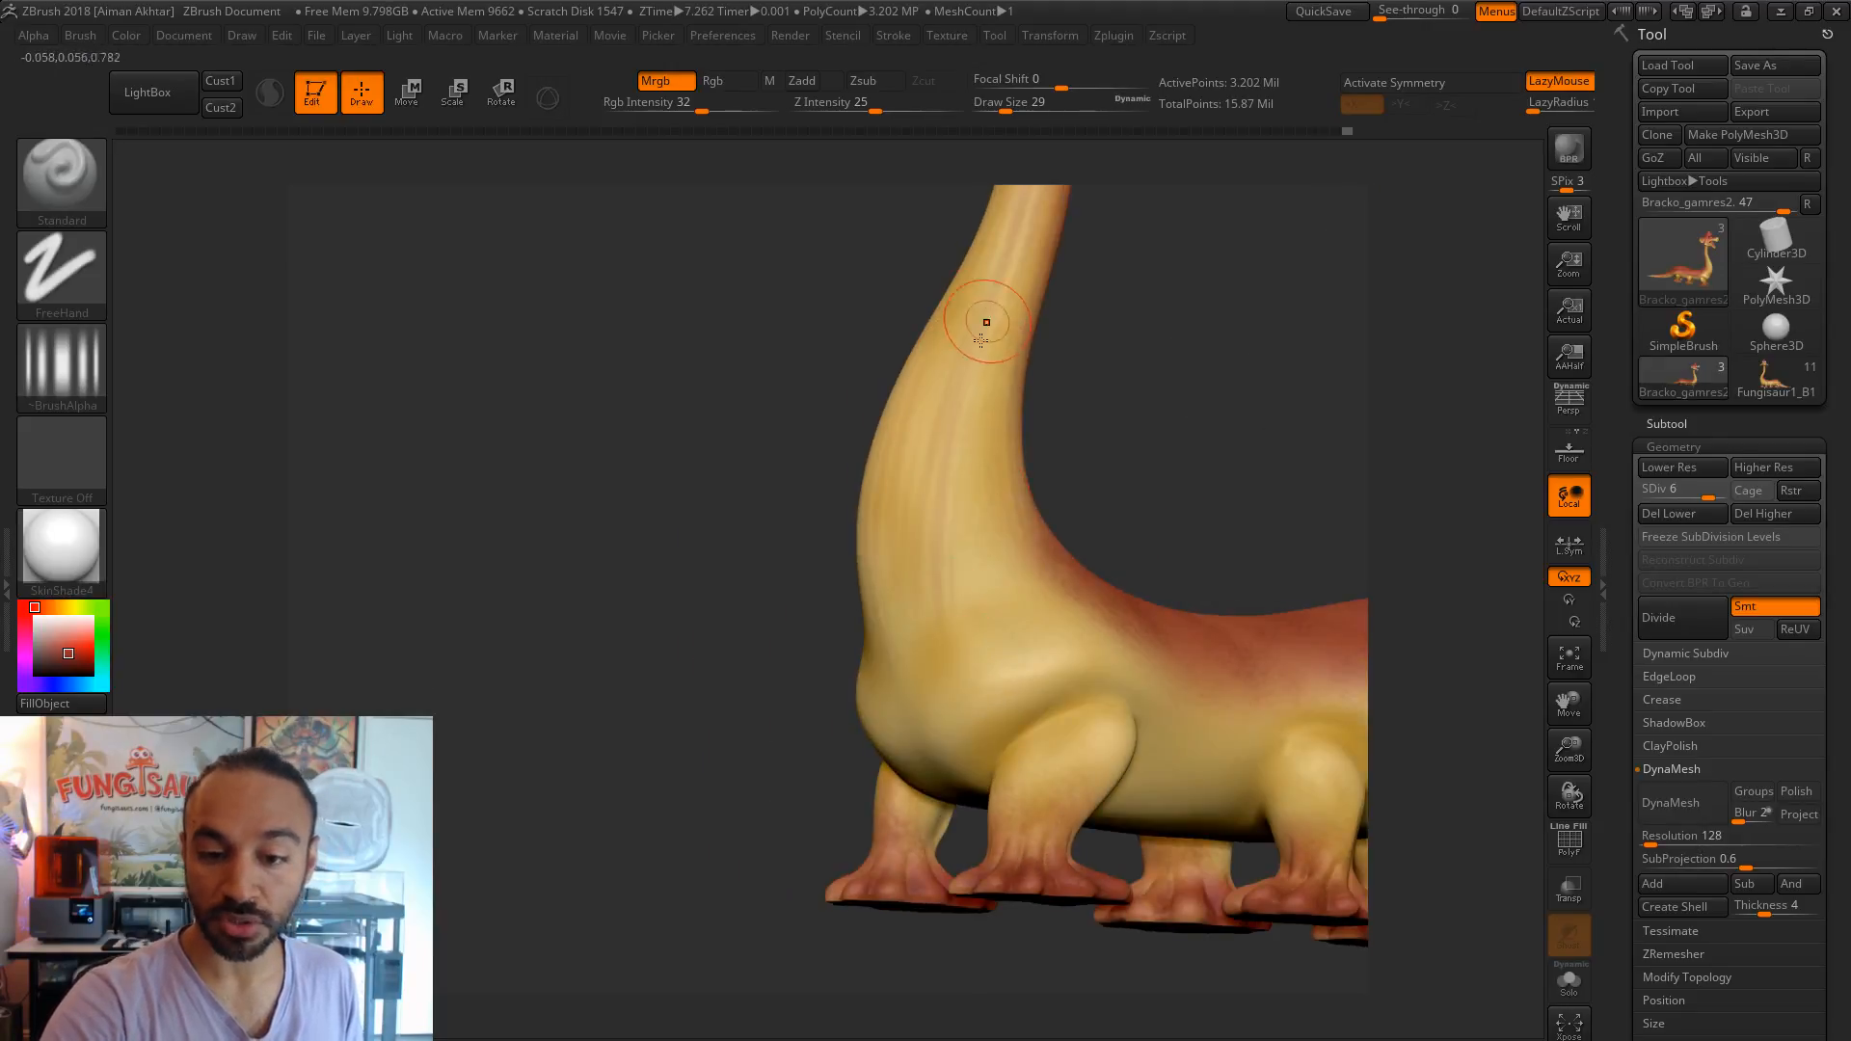
left_click_drag(1103, 468, 1012, 627)
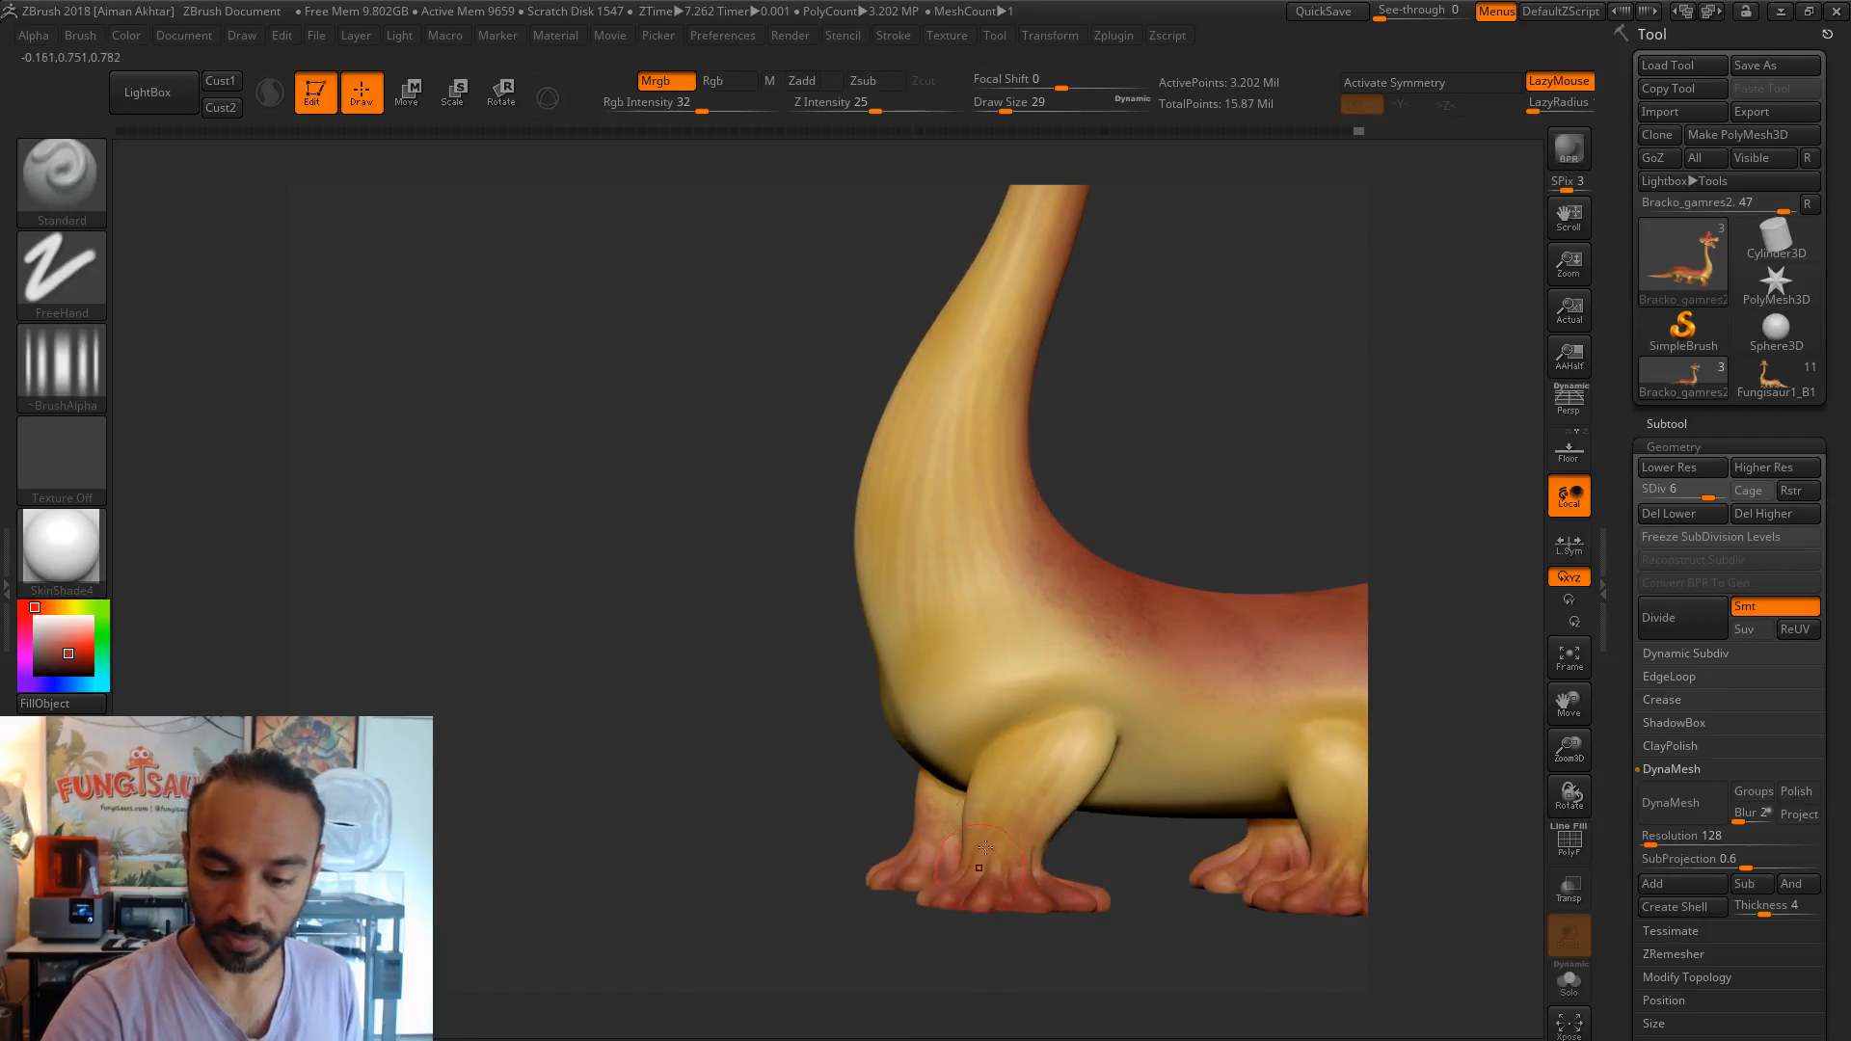
- Streak the shoulder and chest above the front legs in red, undoing the last stroke
left_click_drag(1192, 548, 902, 686)
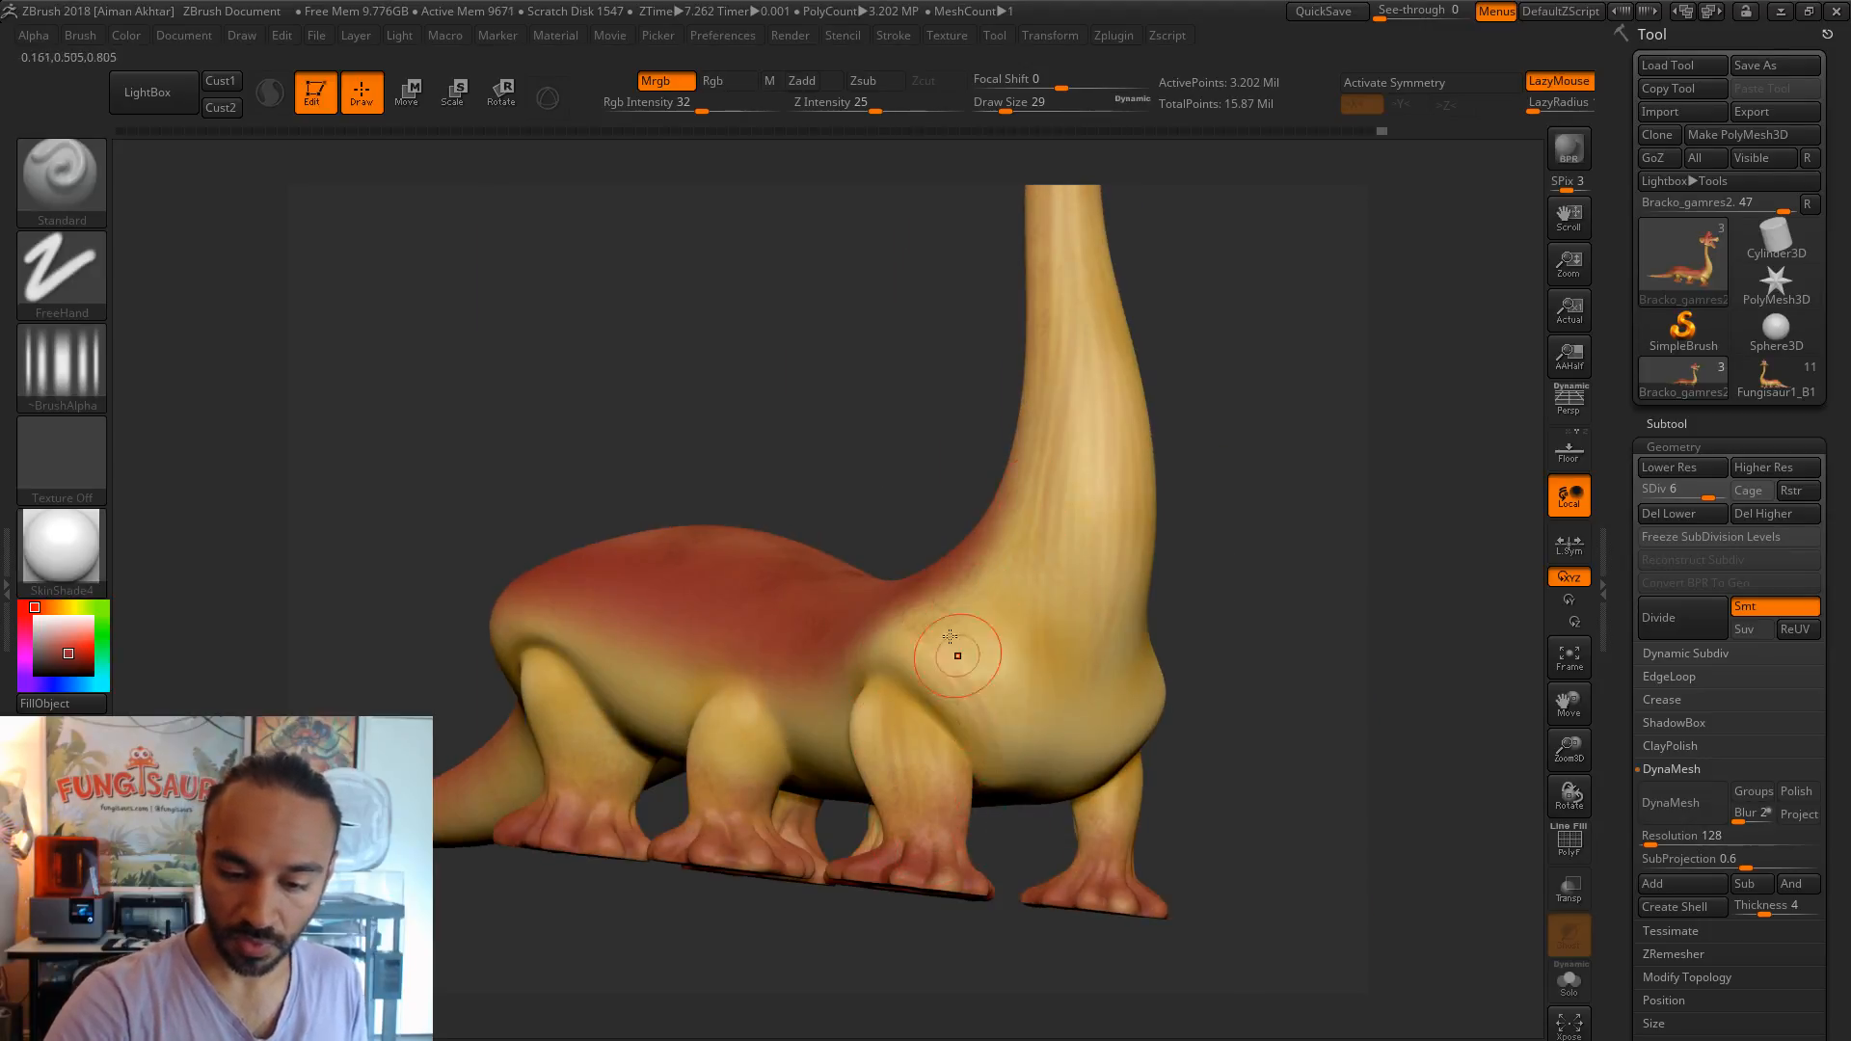
mouse_move(1218, 532)
left_mouse_down()
mouse_move(1163, 509)
mouse_move(1137, 461)
left_mouse_up()
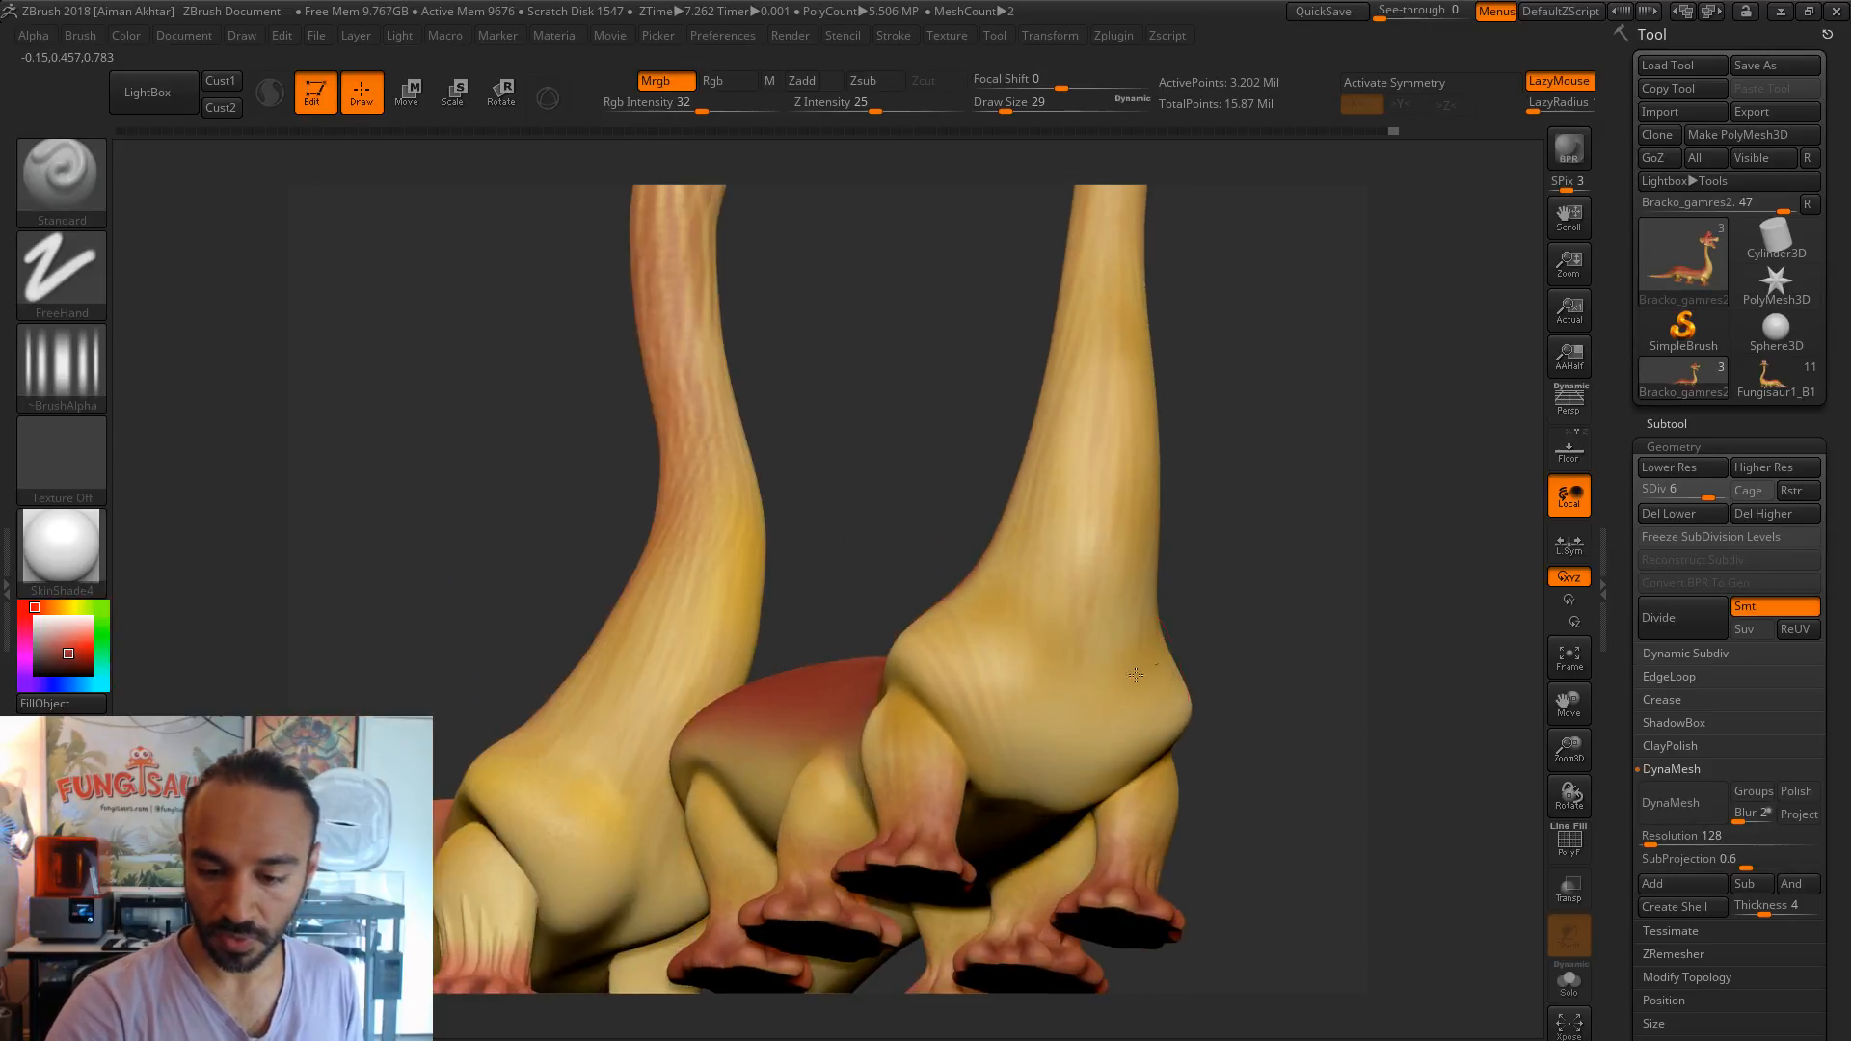
left_click_drag(1263, 628, 1157, 602)
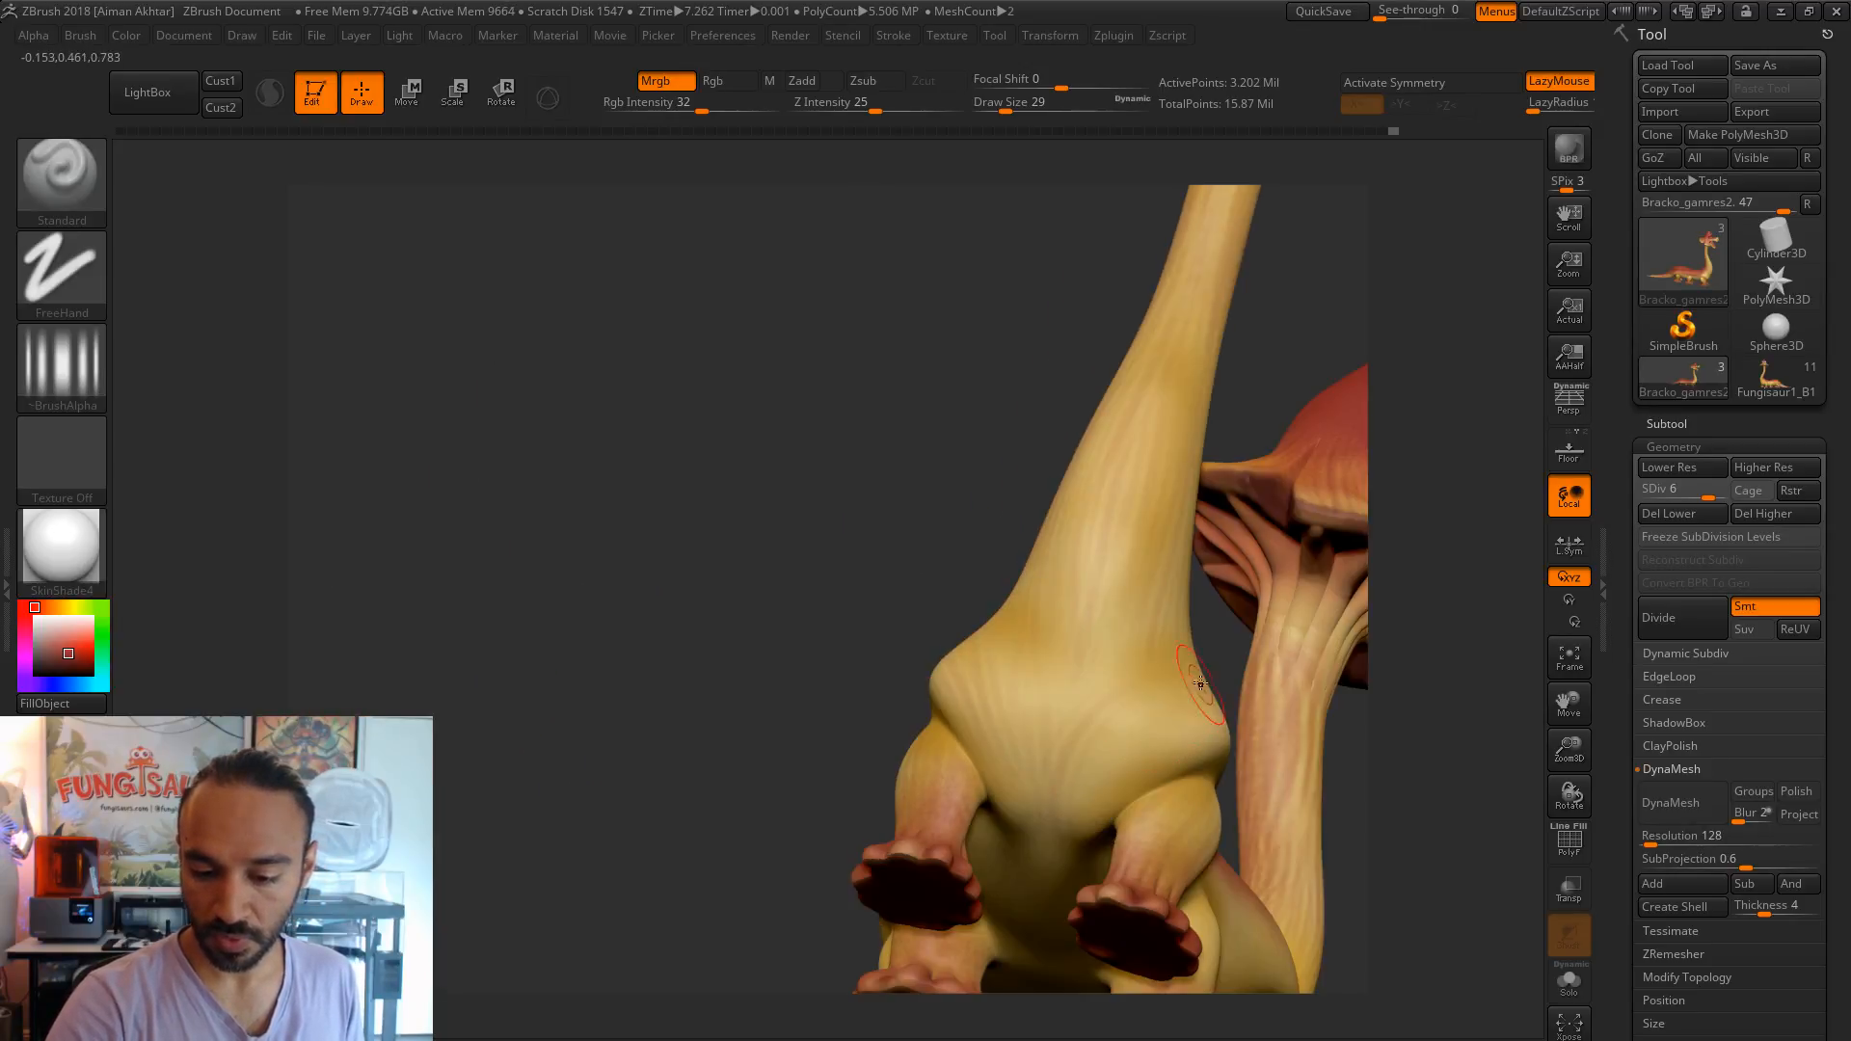
key("ctrl+z")
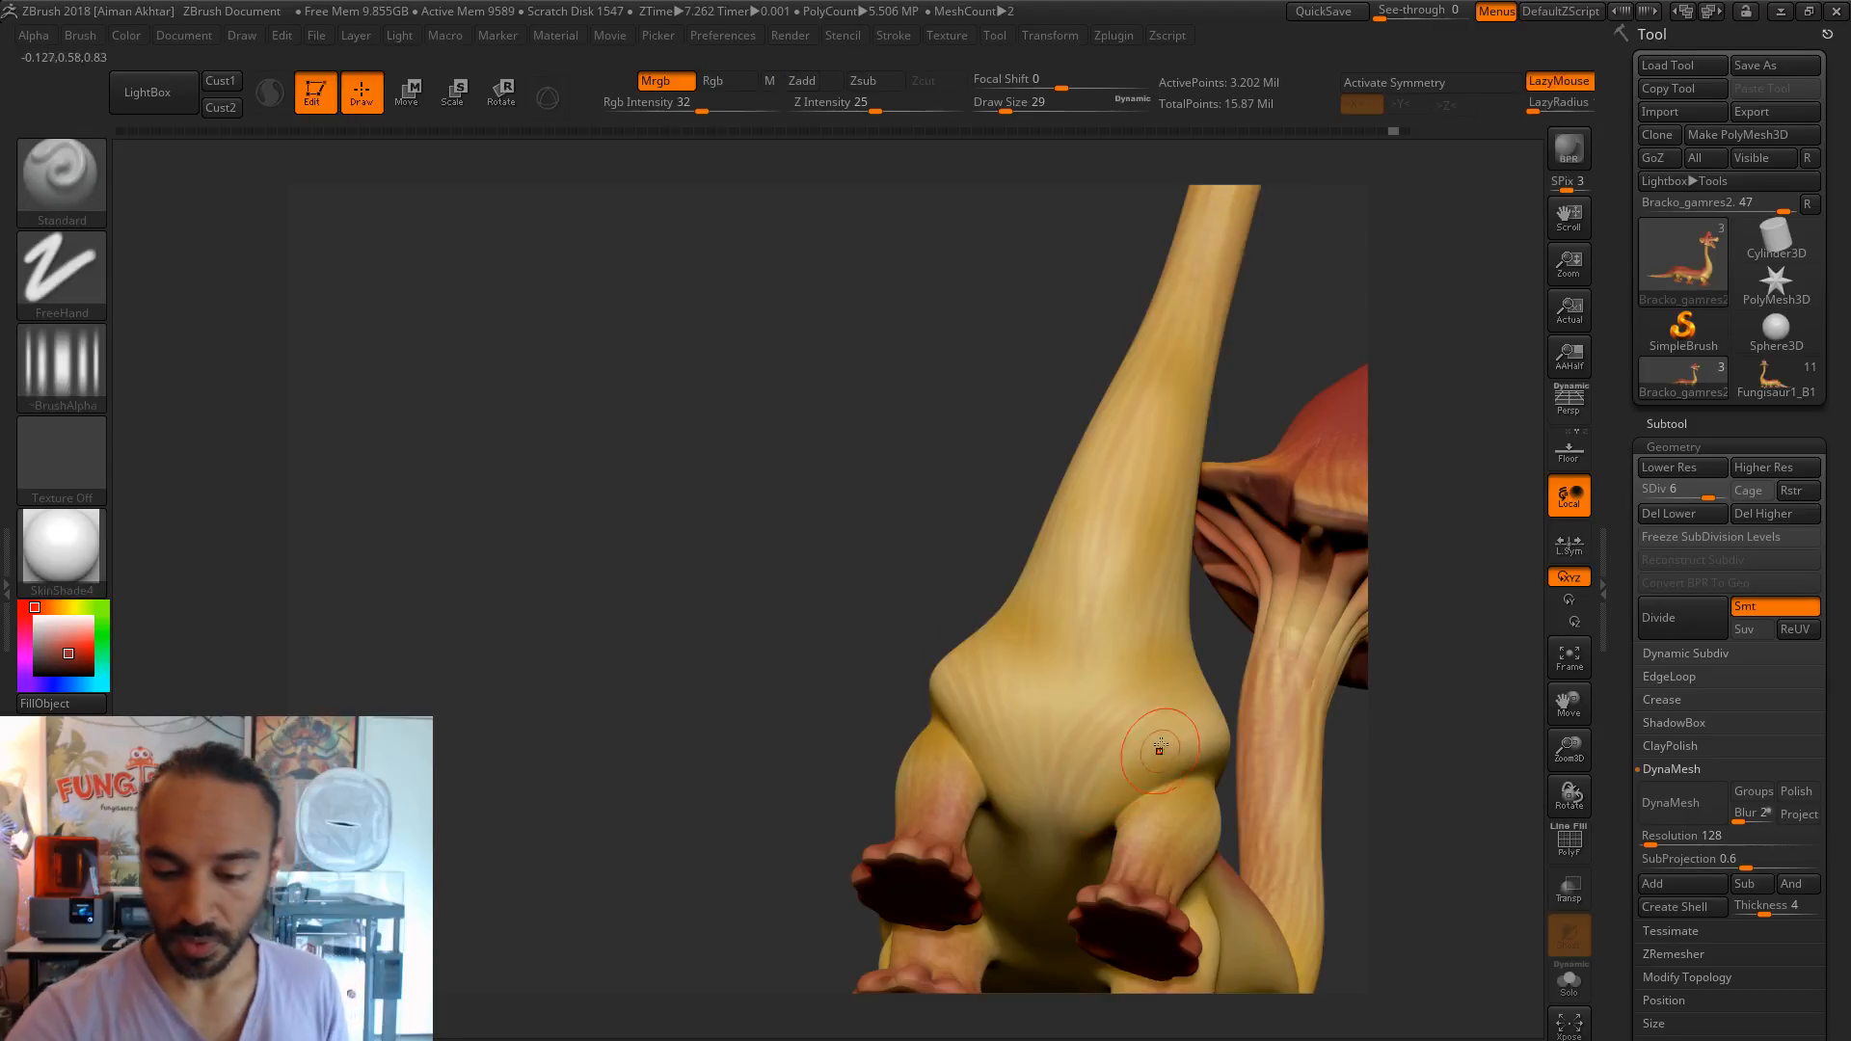
- Enlarge the brush to draw size 44 and paint broader streaks across the chest between the front legs
key("s")
left_click(1169, 708)
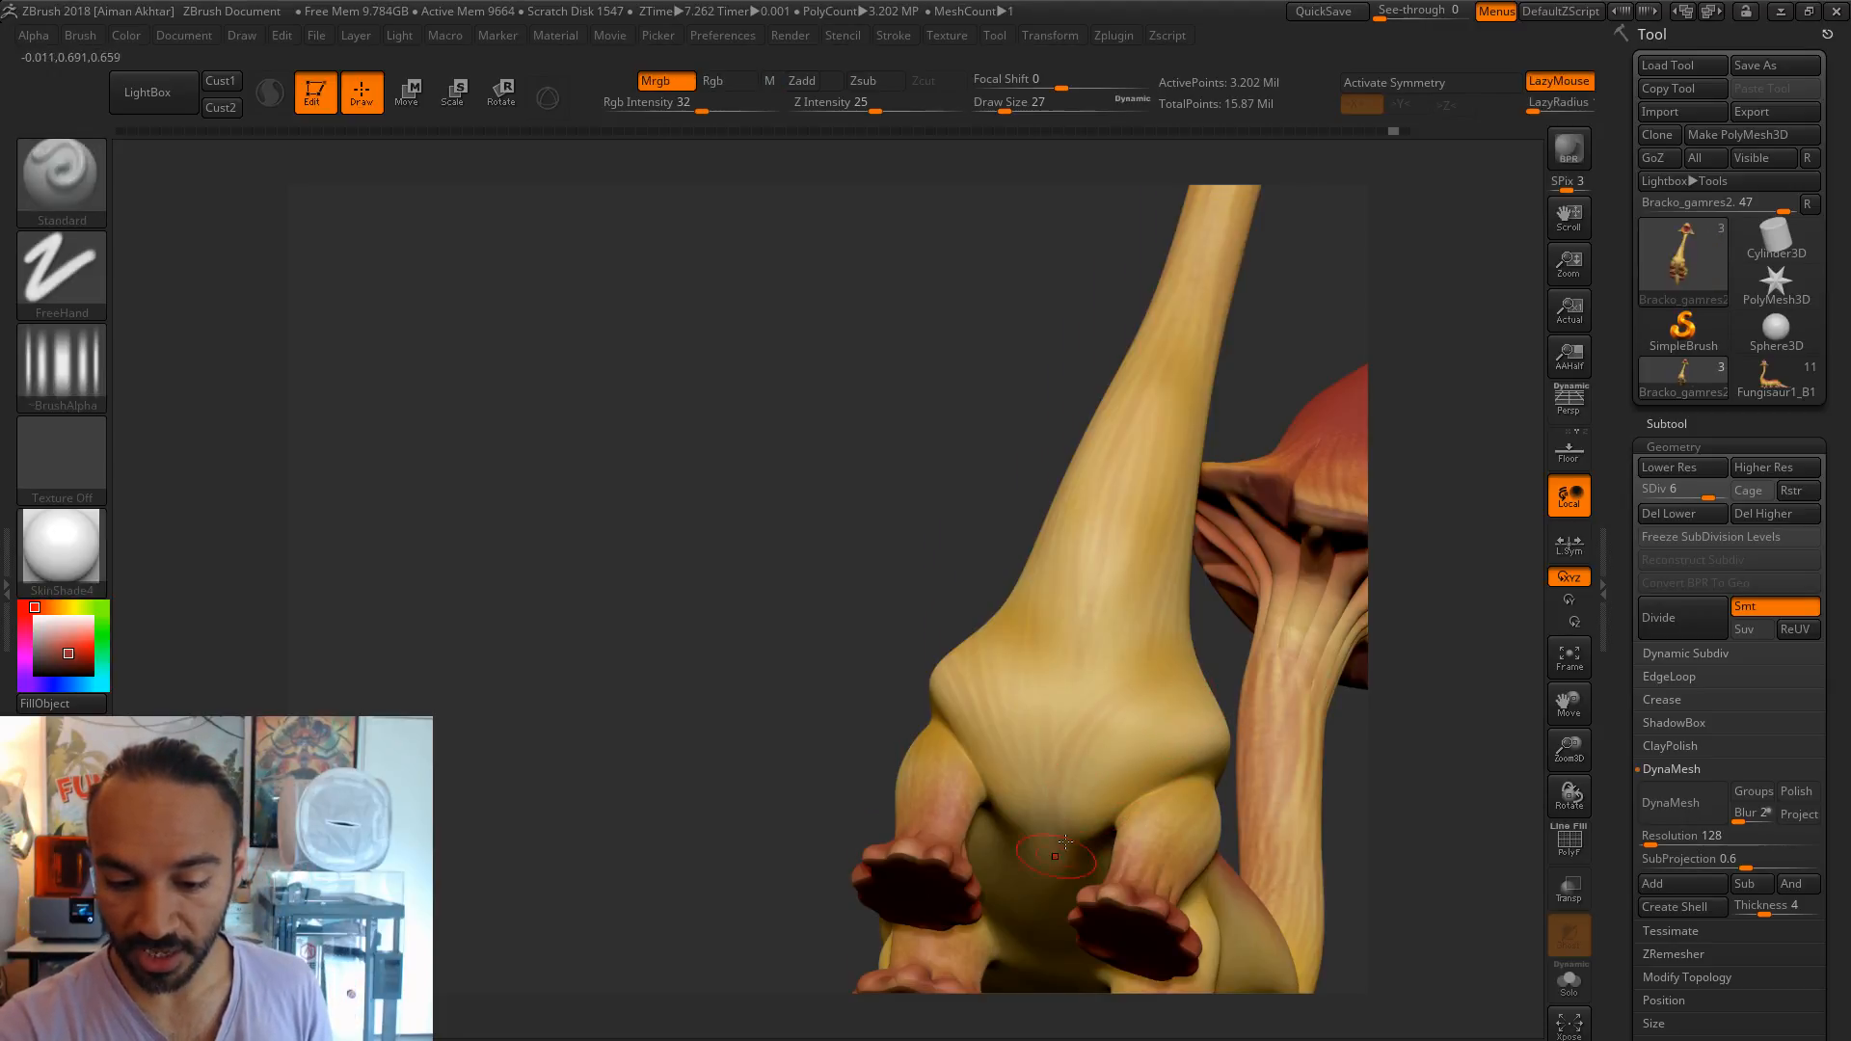
key("s")
left_click(1162, 752)
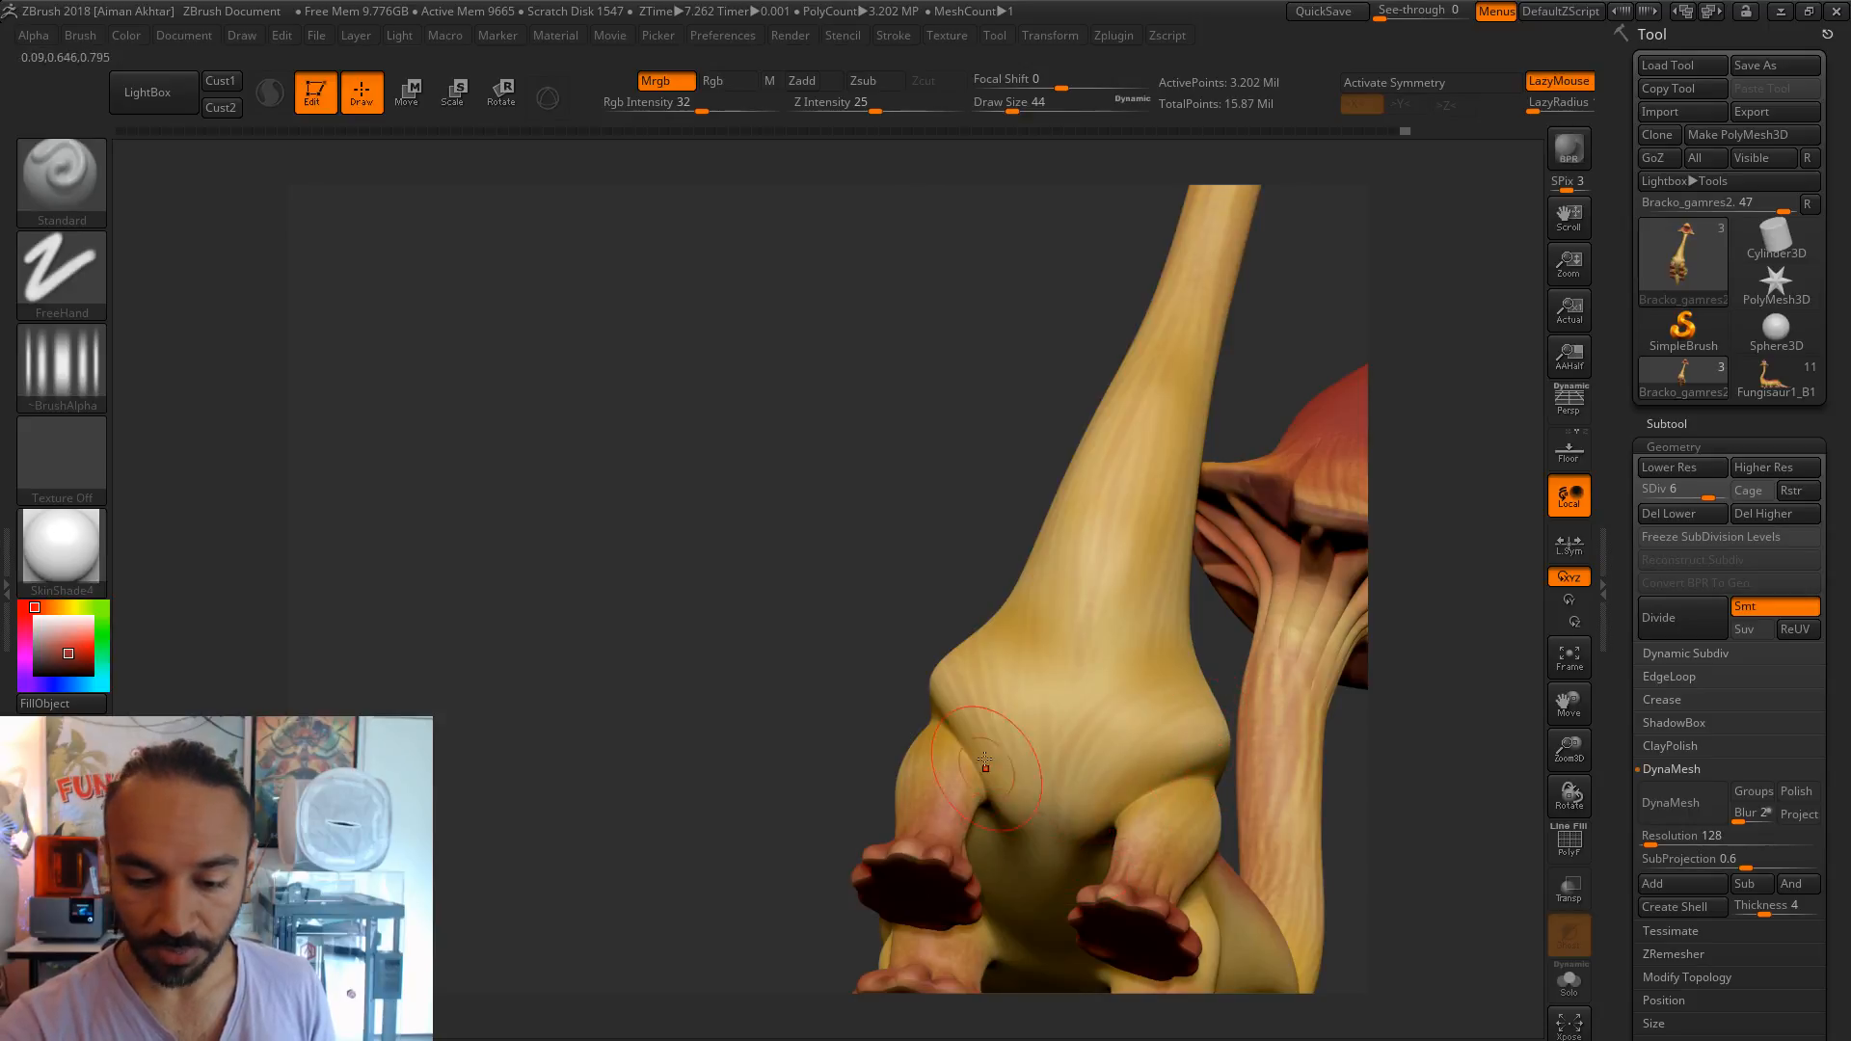
left_click_drag(949, 605, 973, 474)
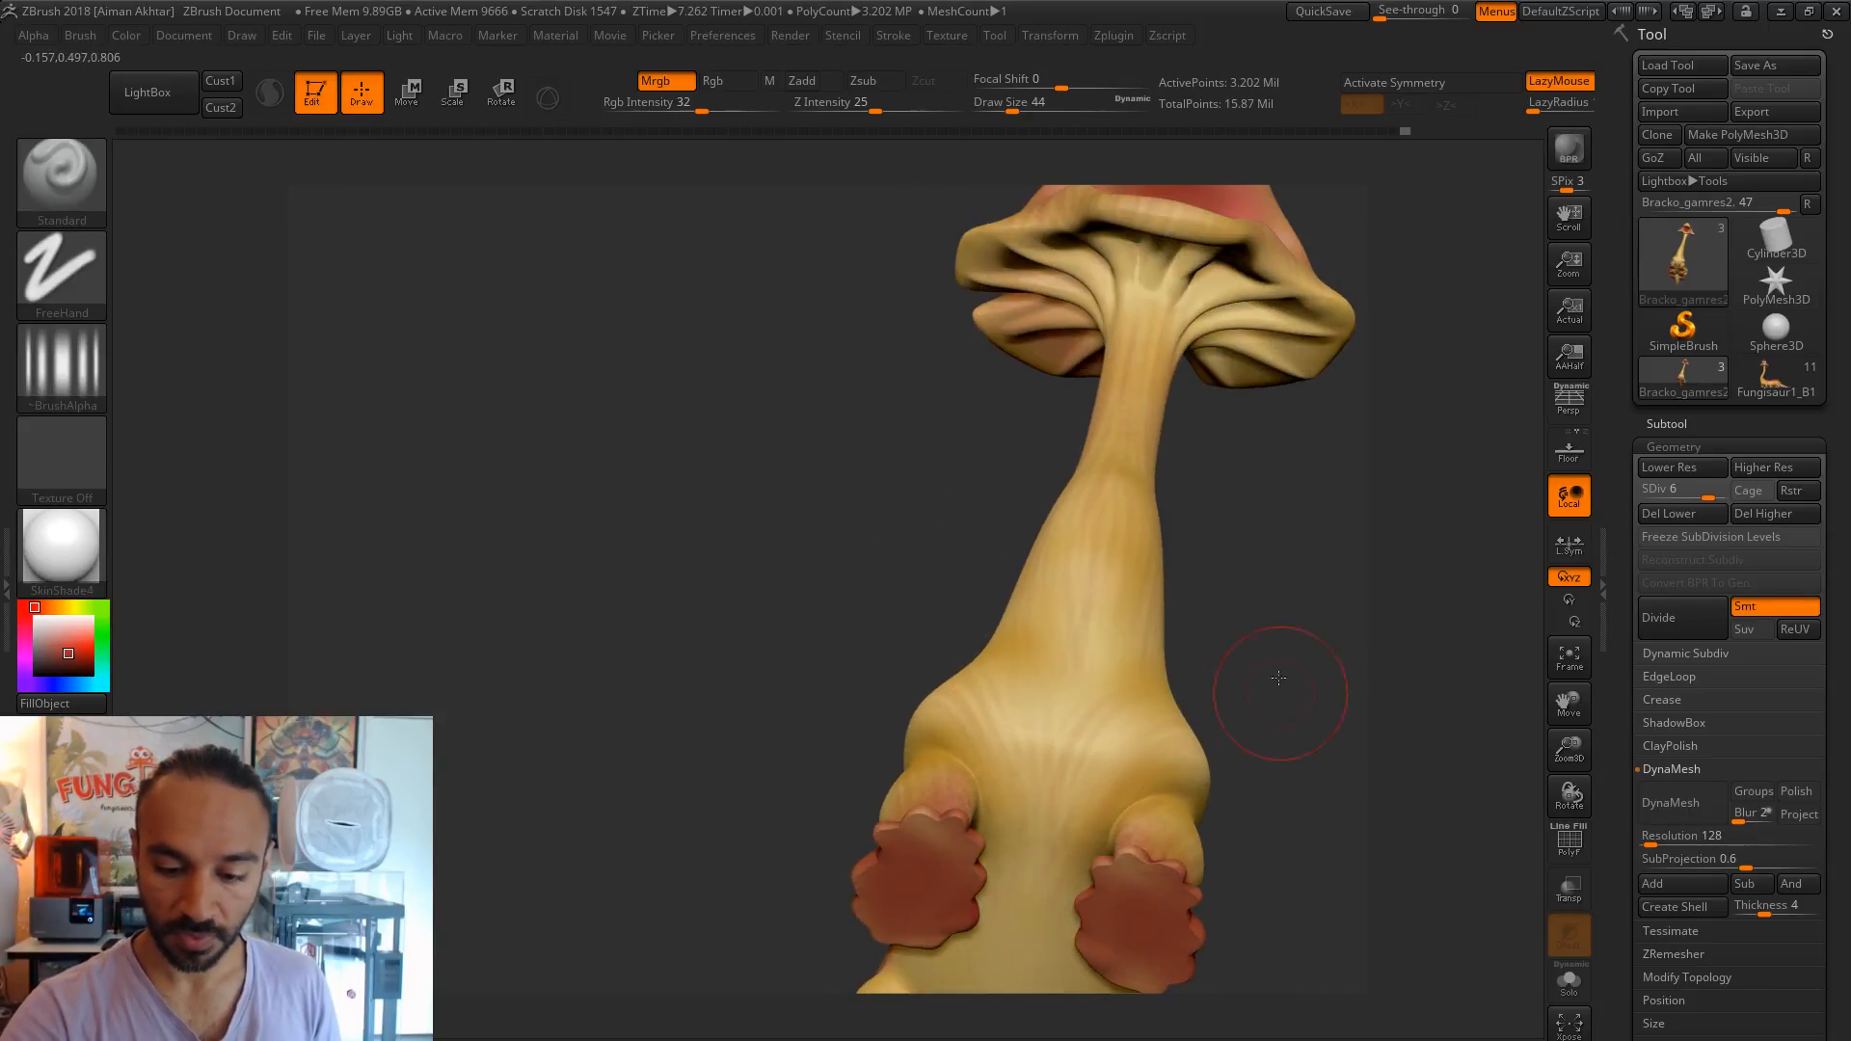
left_click_drag(1281, 690, 1278, 444, "alt")
- Paint red streaks across the flank and belly between the legs, continuing along the side of the tail
left_click_drag(1319, 596, 1494, 596)
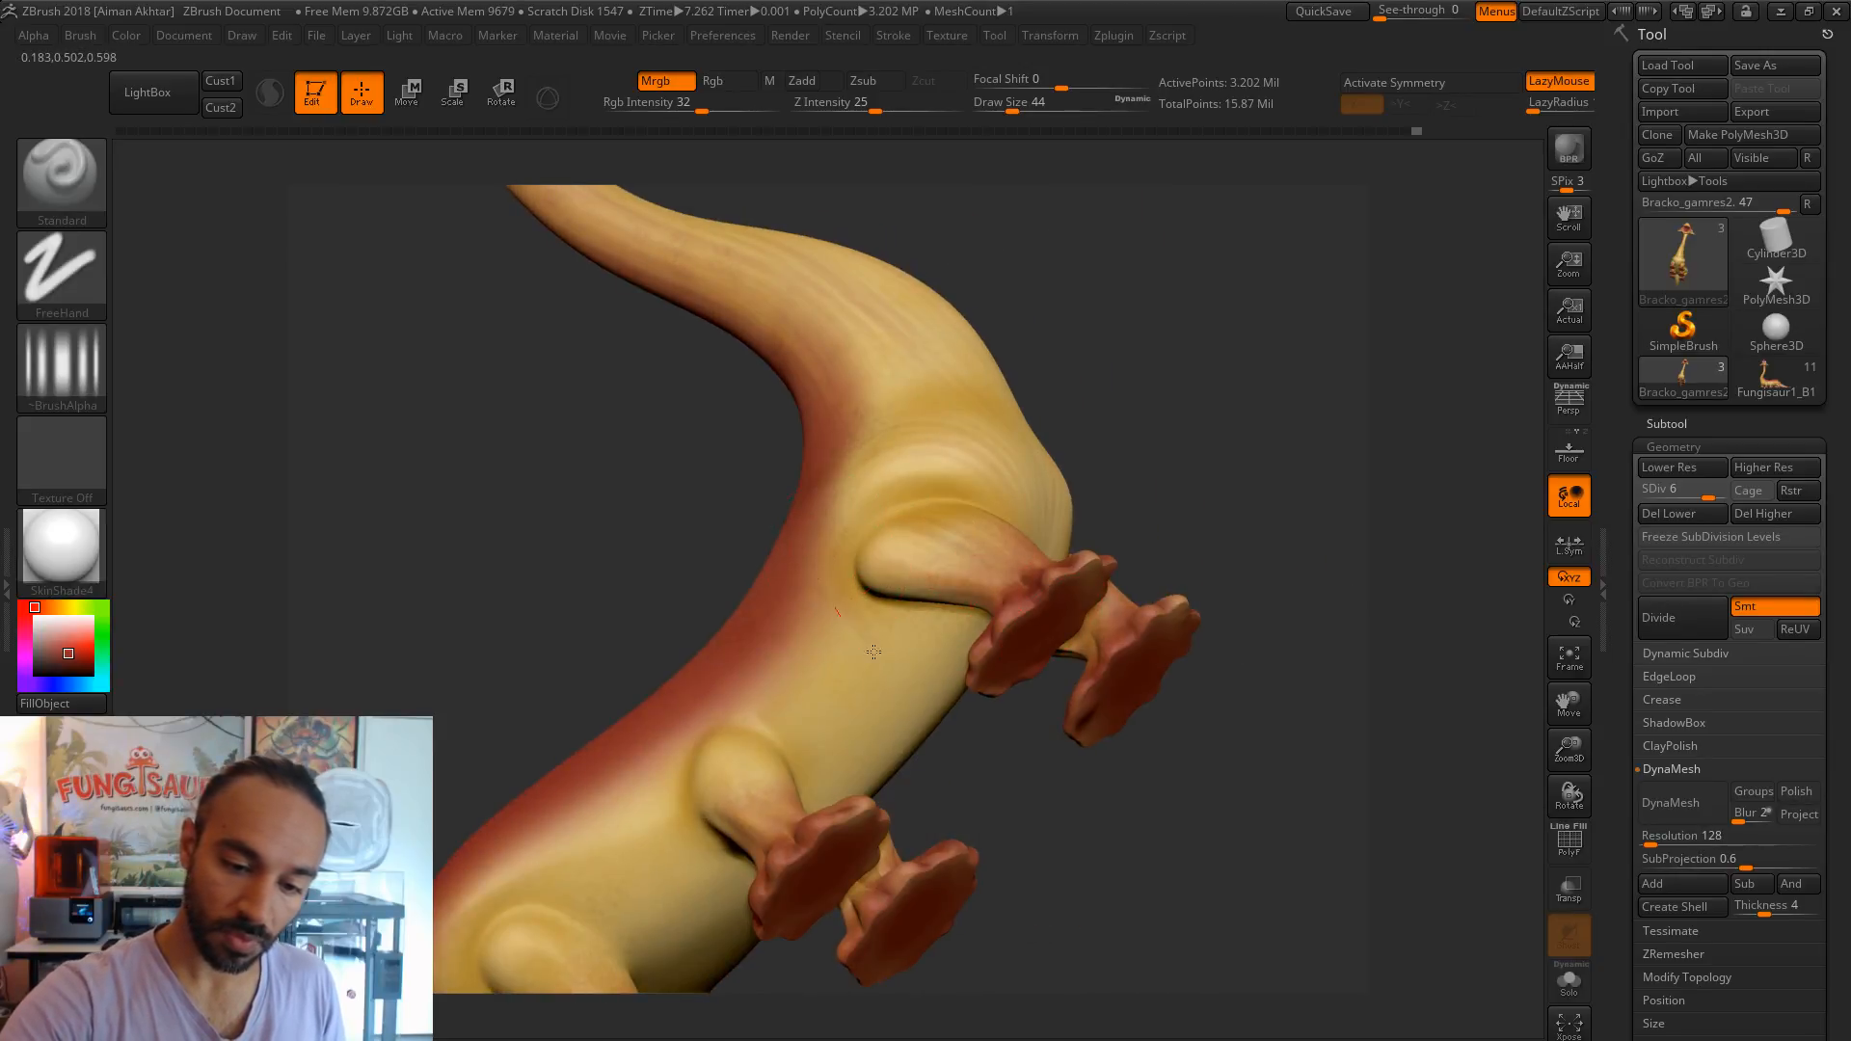
left_click_drag(1002, 838, 803, 645)
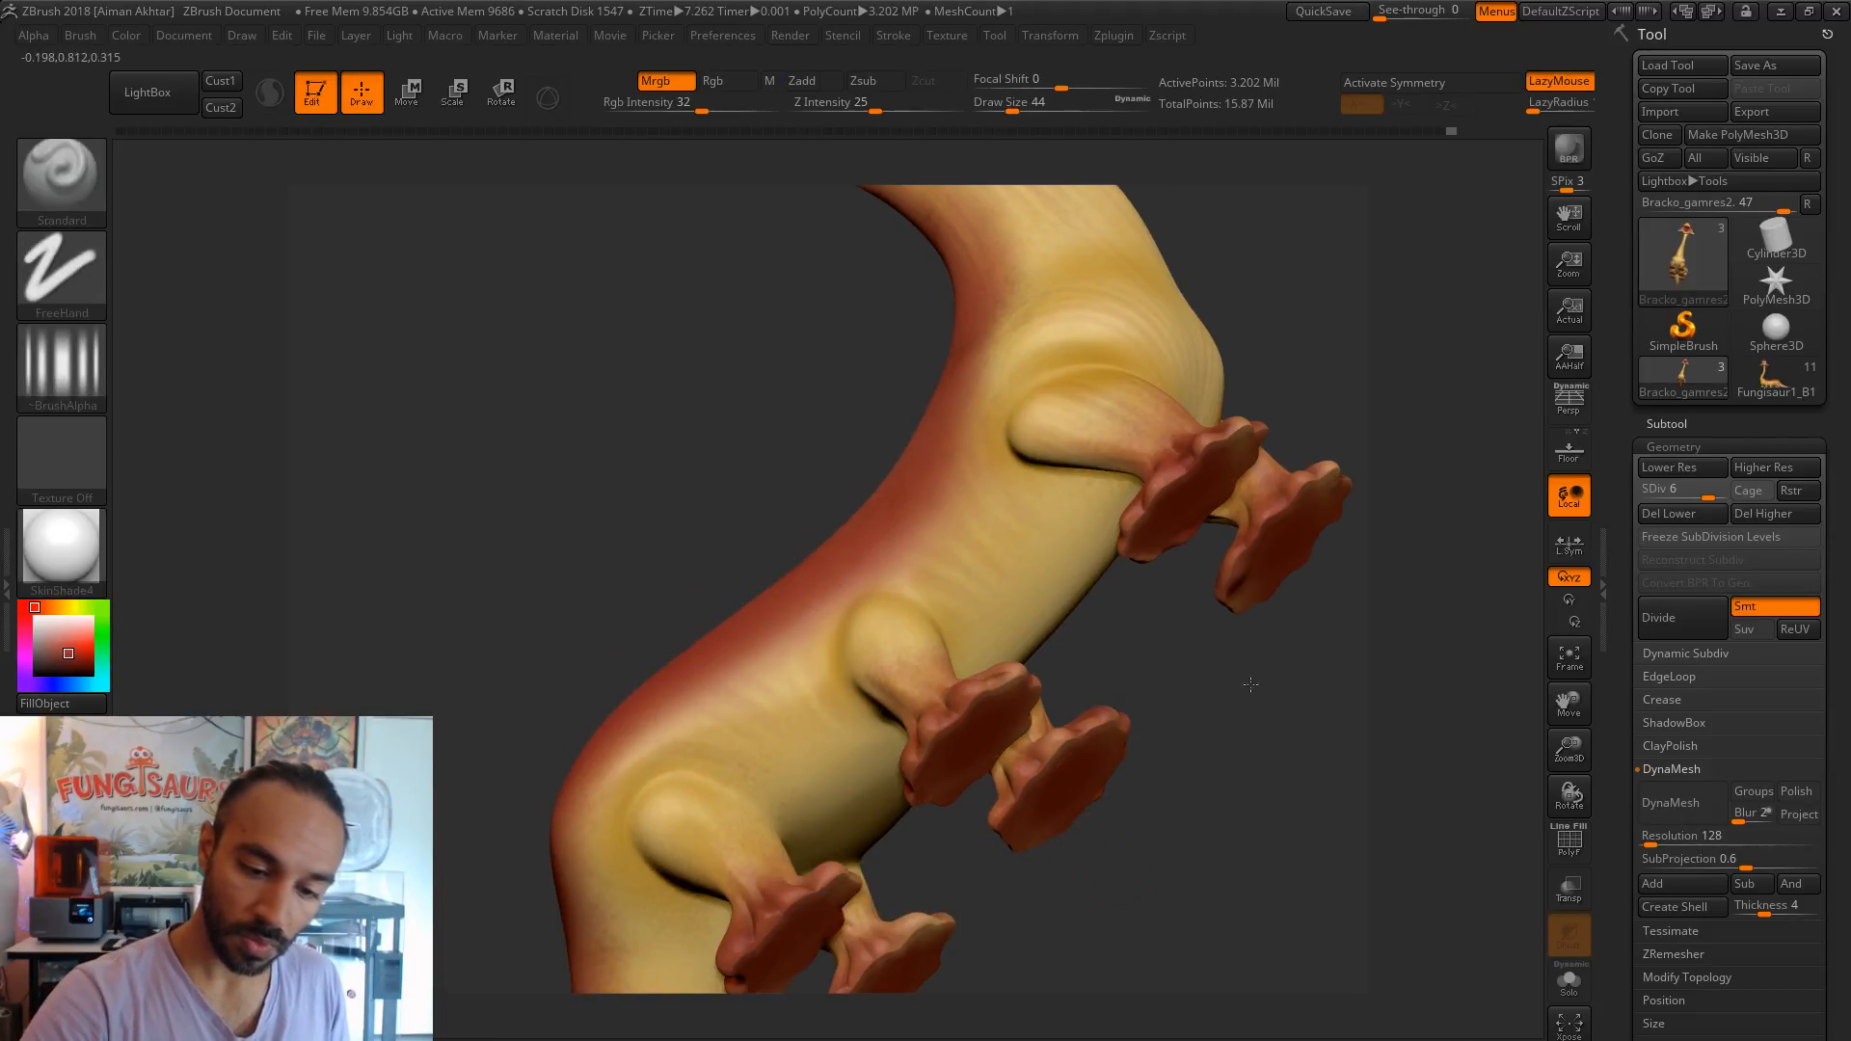
left_click_drag(1199, 747, 914, 620)
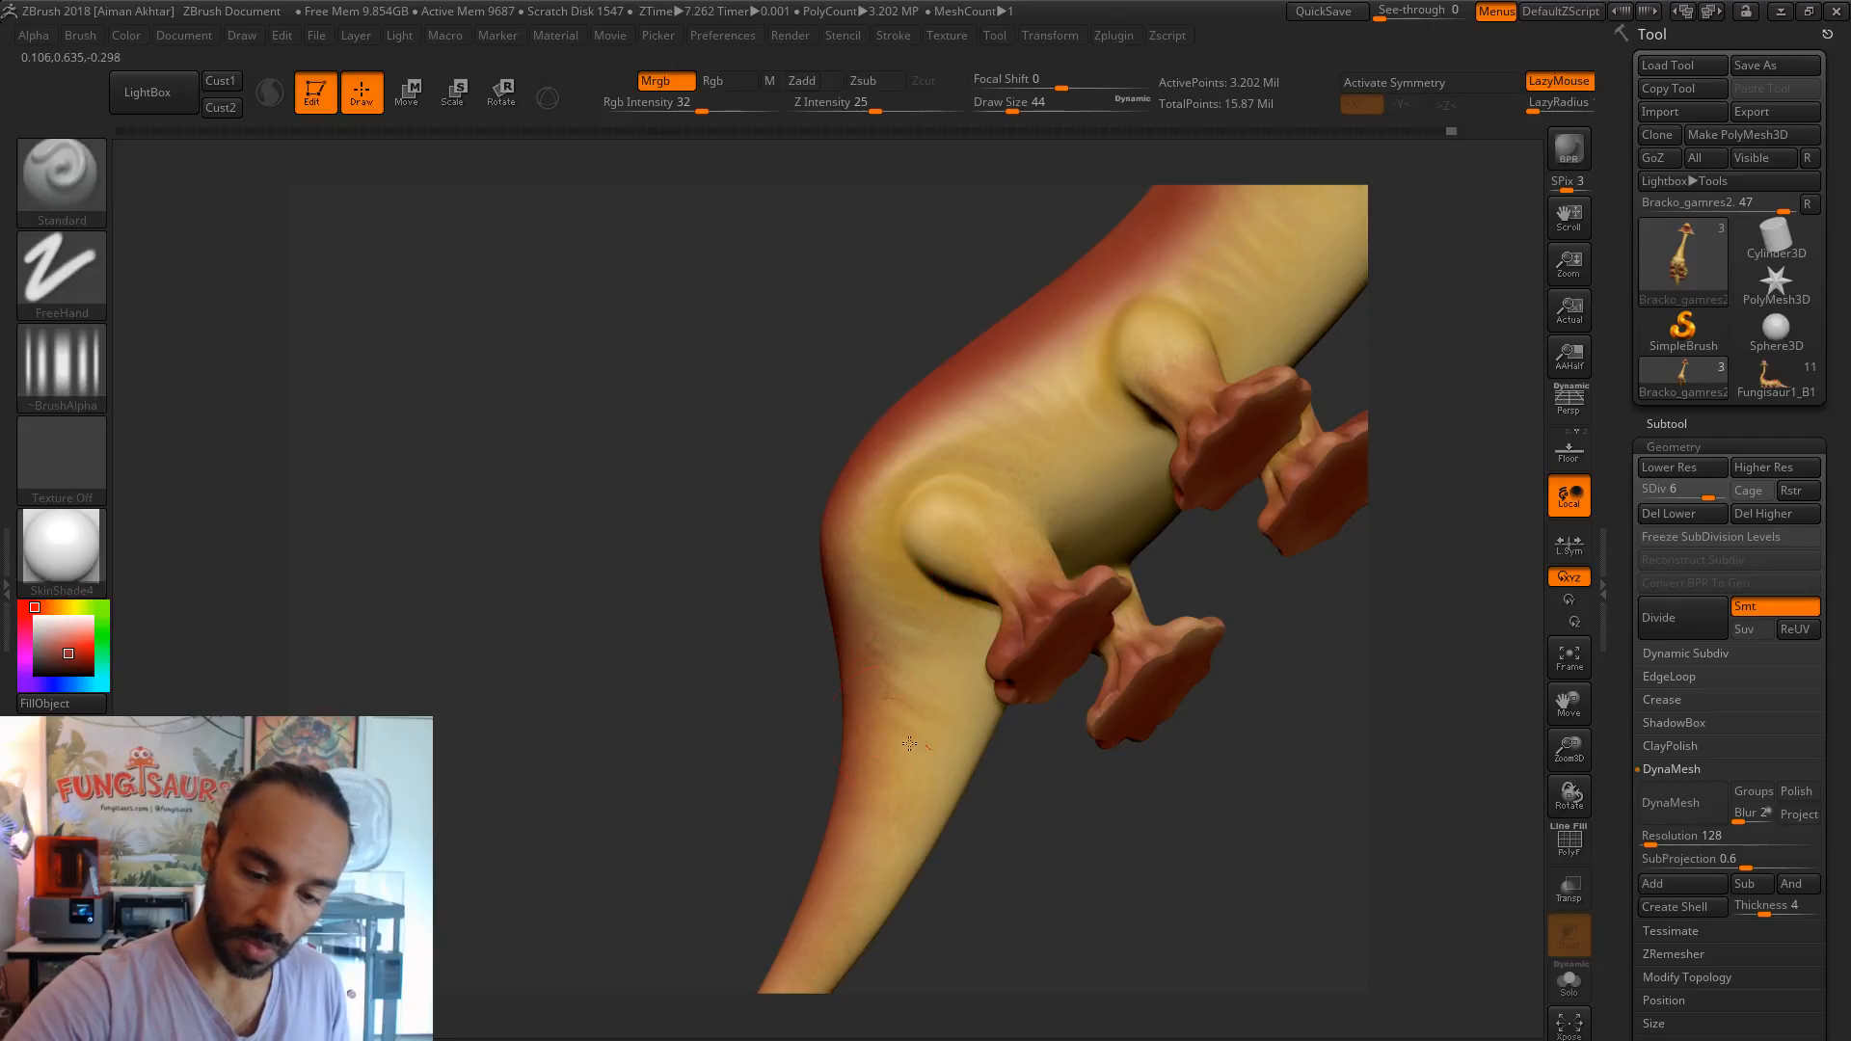
left_click_drag(1061, 846, 1265, 634, "alt")
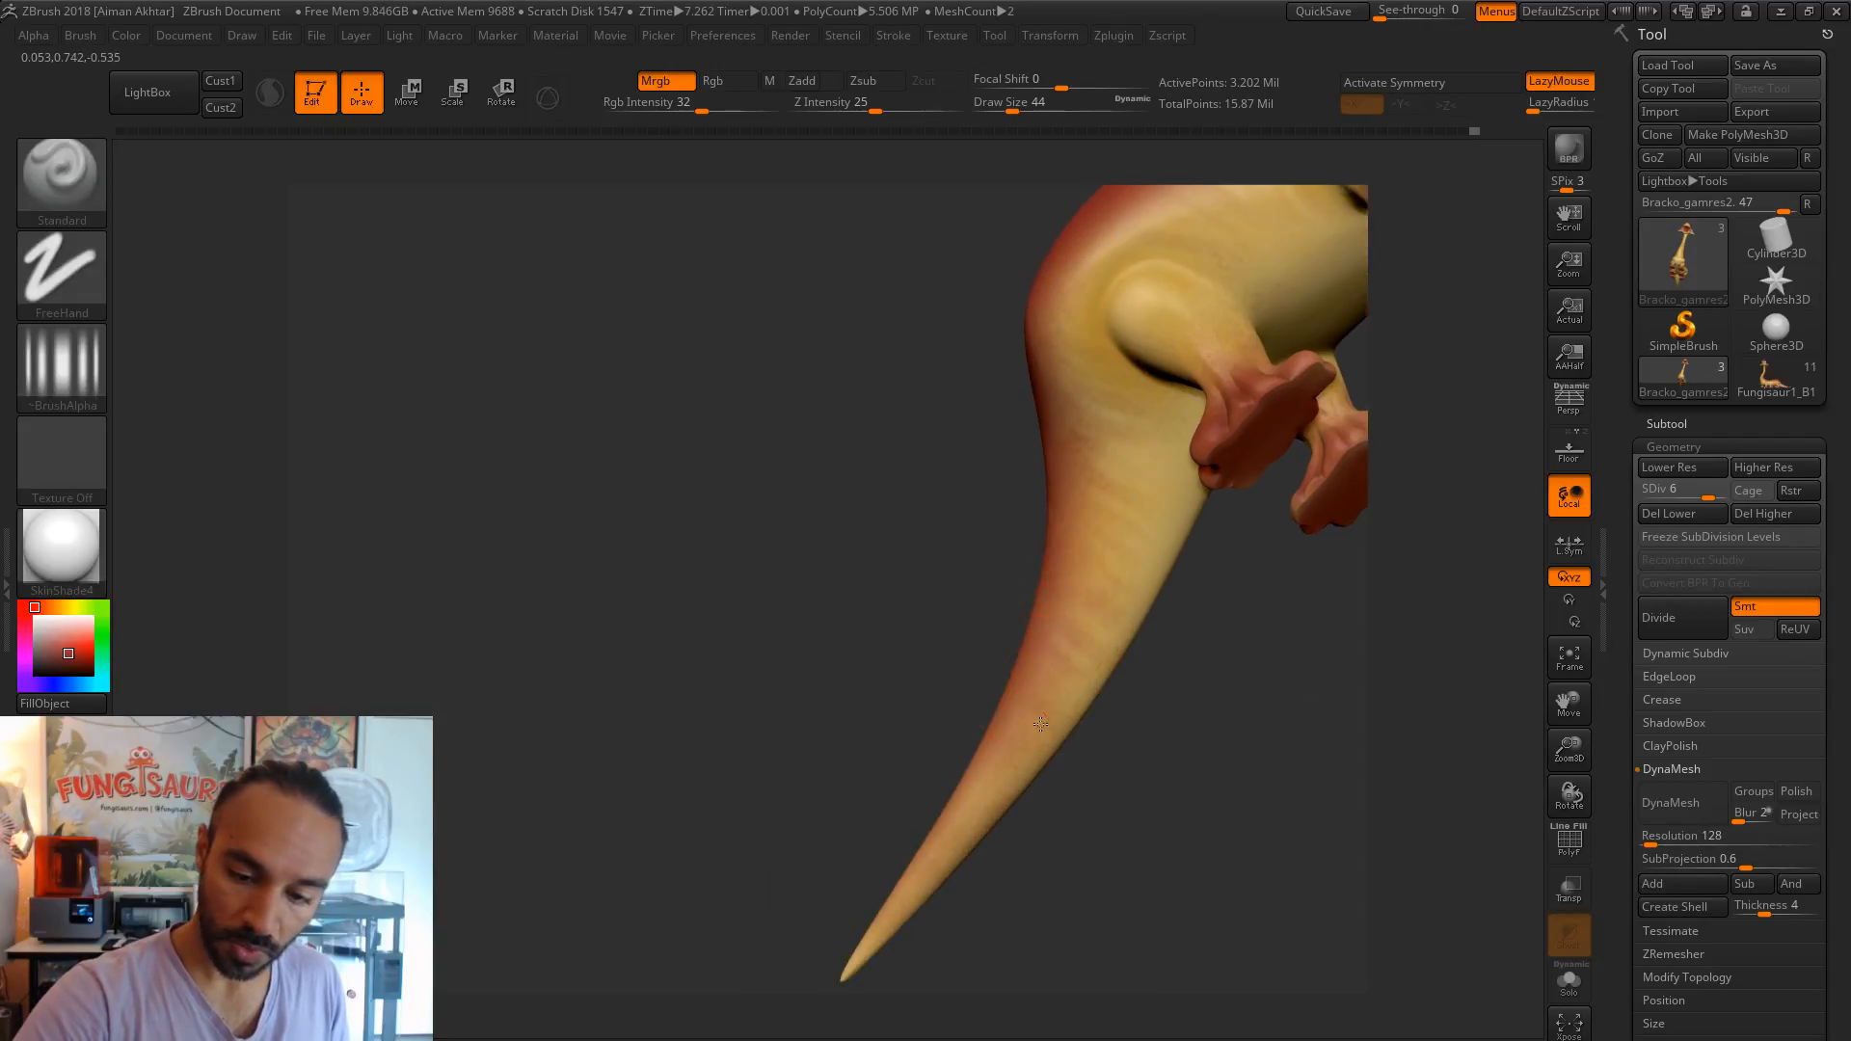
- Carry the red streaks along the lower side of the tail up to the hind leg
mouse_move(1079, 738)
left_mouse_down()
mouse_move(1371, 661)
mouse_move(1422, 639)
mouse_move(1415, 621)
left_mouse_up()
left_click_drag(998, 702, 1186, 540)
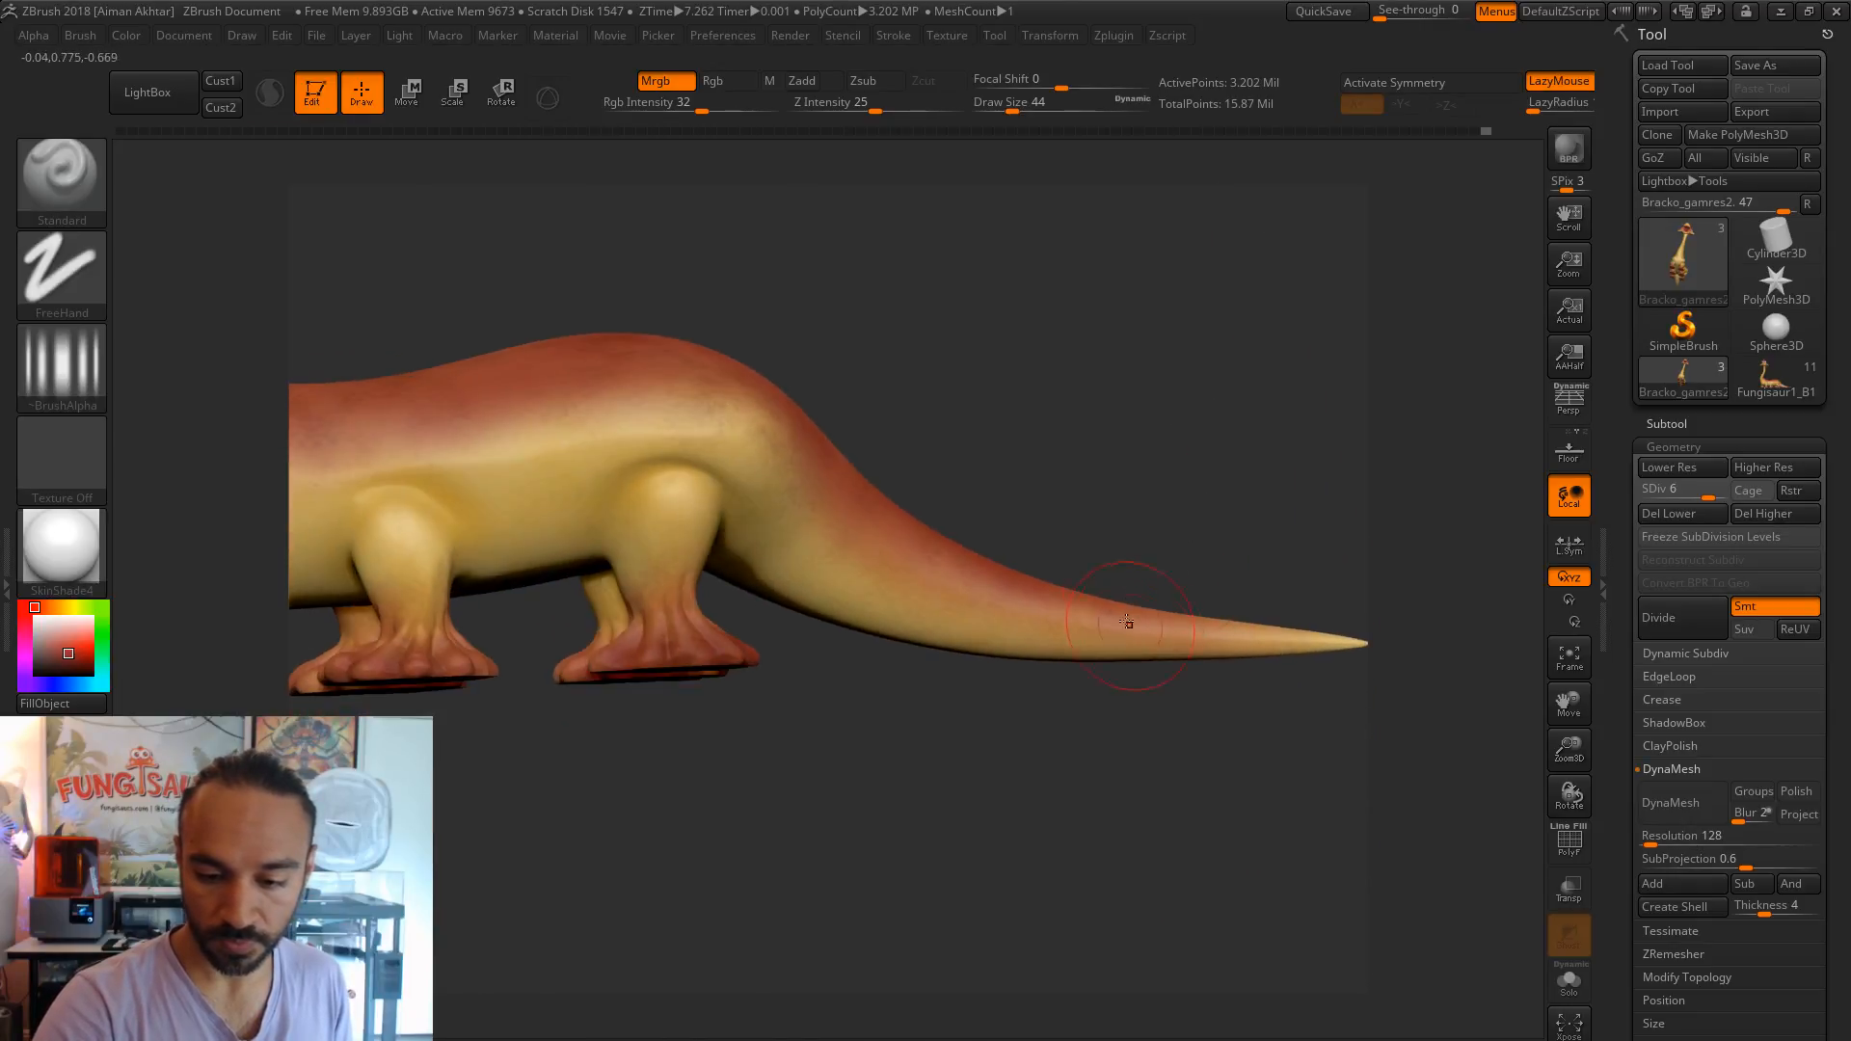
mouse_move(889, 482)
left_mouse_down()
mouse_move(892, 425)
mouse_move(1003, 438)
left_mouse_up()
left_click_drag(925, 390, 1087, 441, "alt")
left_click_drag(898, 446, 942, 501)
mouse_move(940, 385)
left_mouse_down()
mouse_move(1021, 480)
mouse_move(970, 356)
mouse_move(931, 371)
left_mouse_up()
left_click_drag(829, 462, 904, 442, "shift")
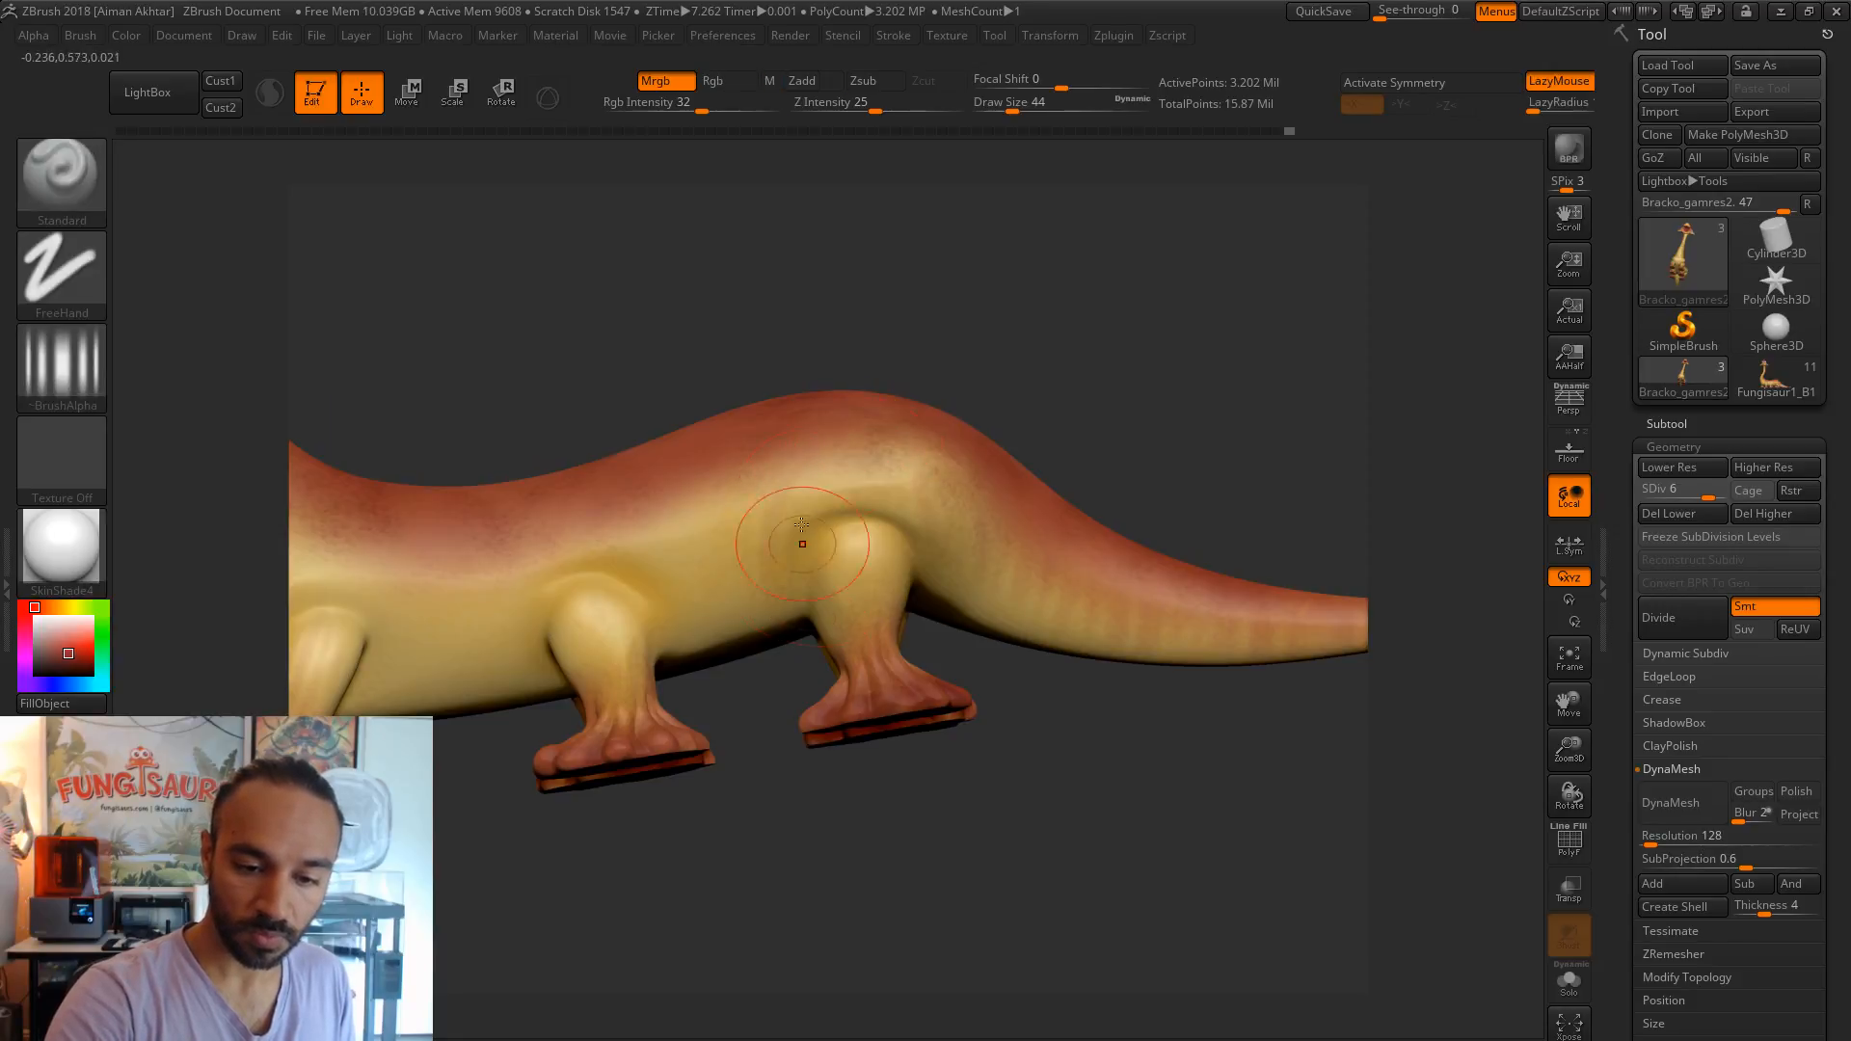
- Paint soft red streaks across the flank between the front, middle and hind legs
left_click_drag(686, 515, 628, 549)
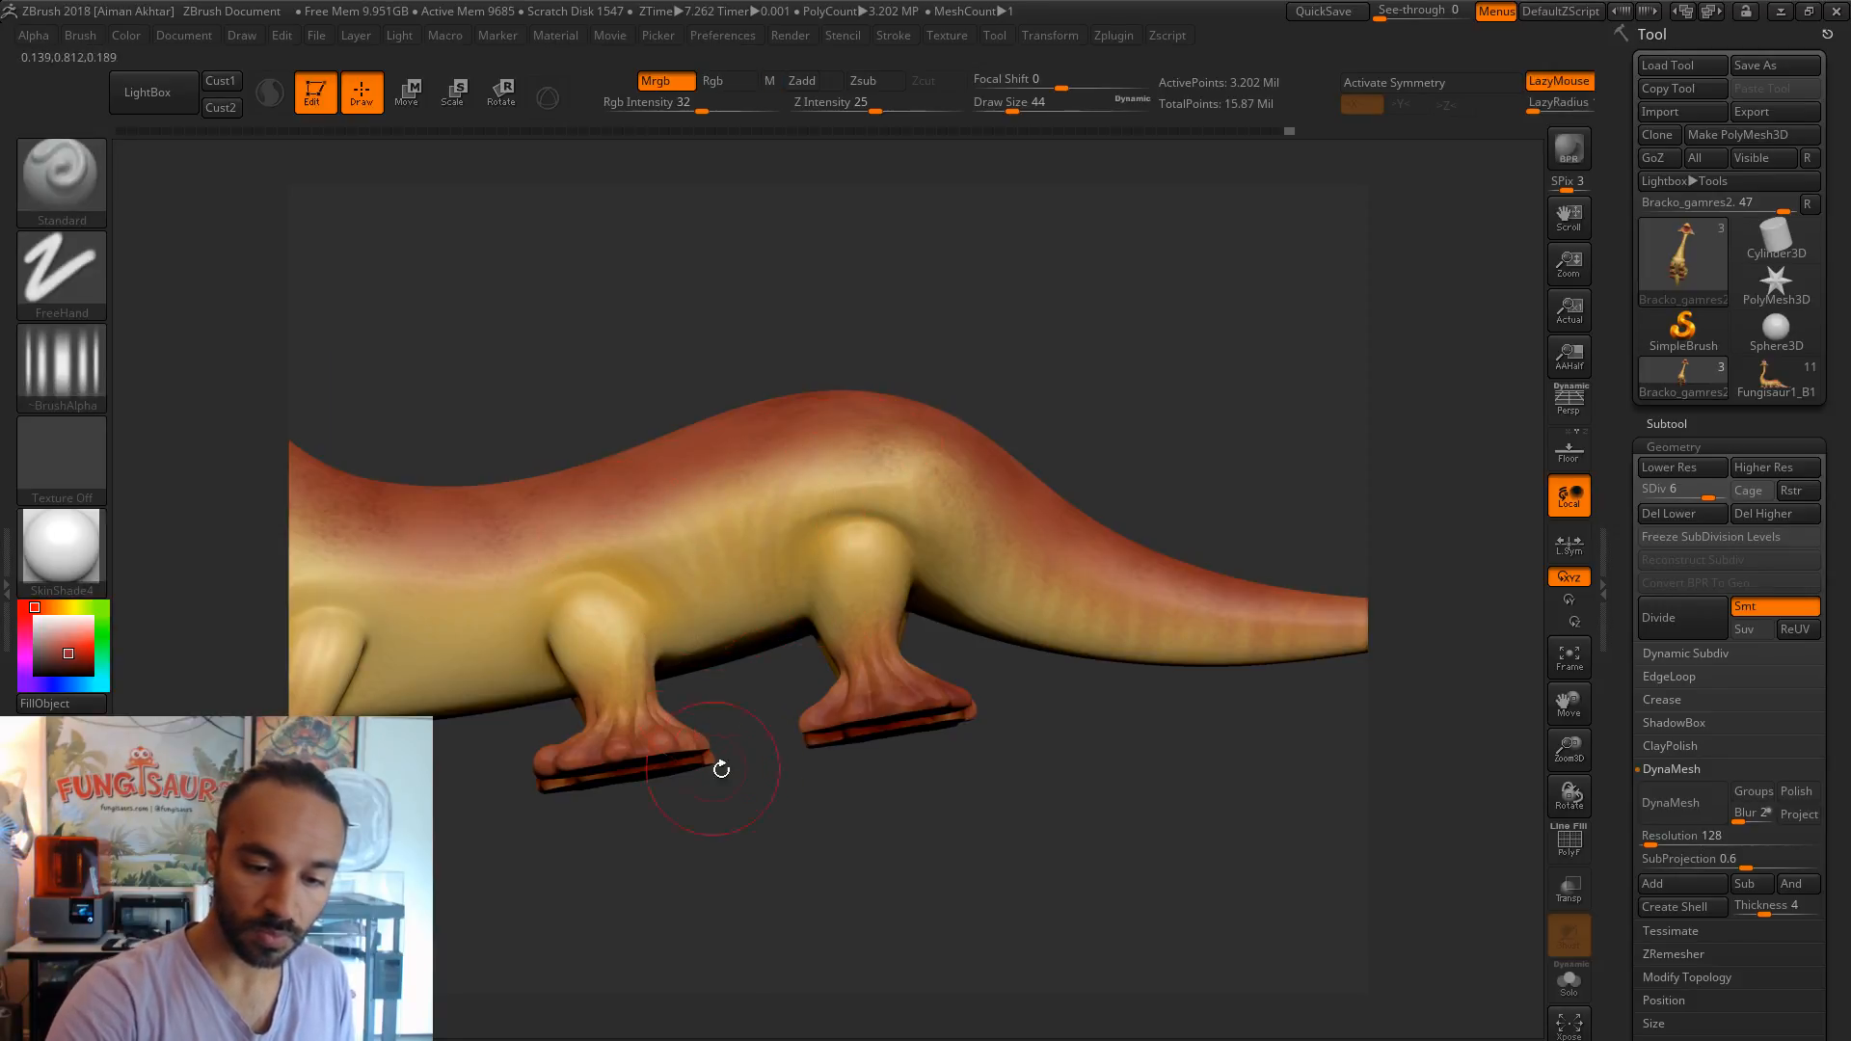
left_click_drag(949, 361, 1173, 310, "alt")
mouse_move(712, 525)
left_mouse_down()
mouse_move(528, 527)
mouse_move(455, 707)
left_mouse_up()
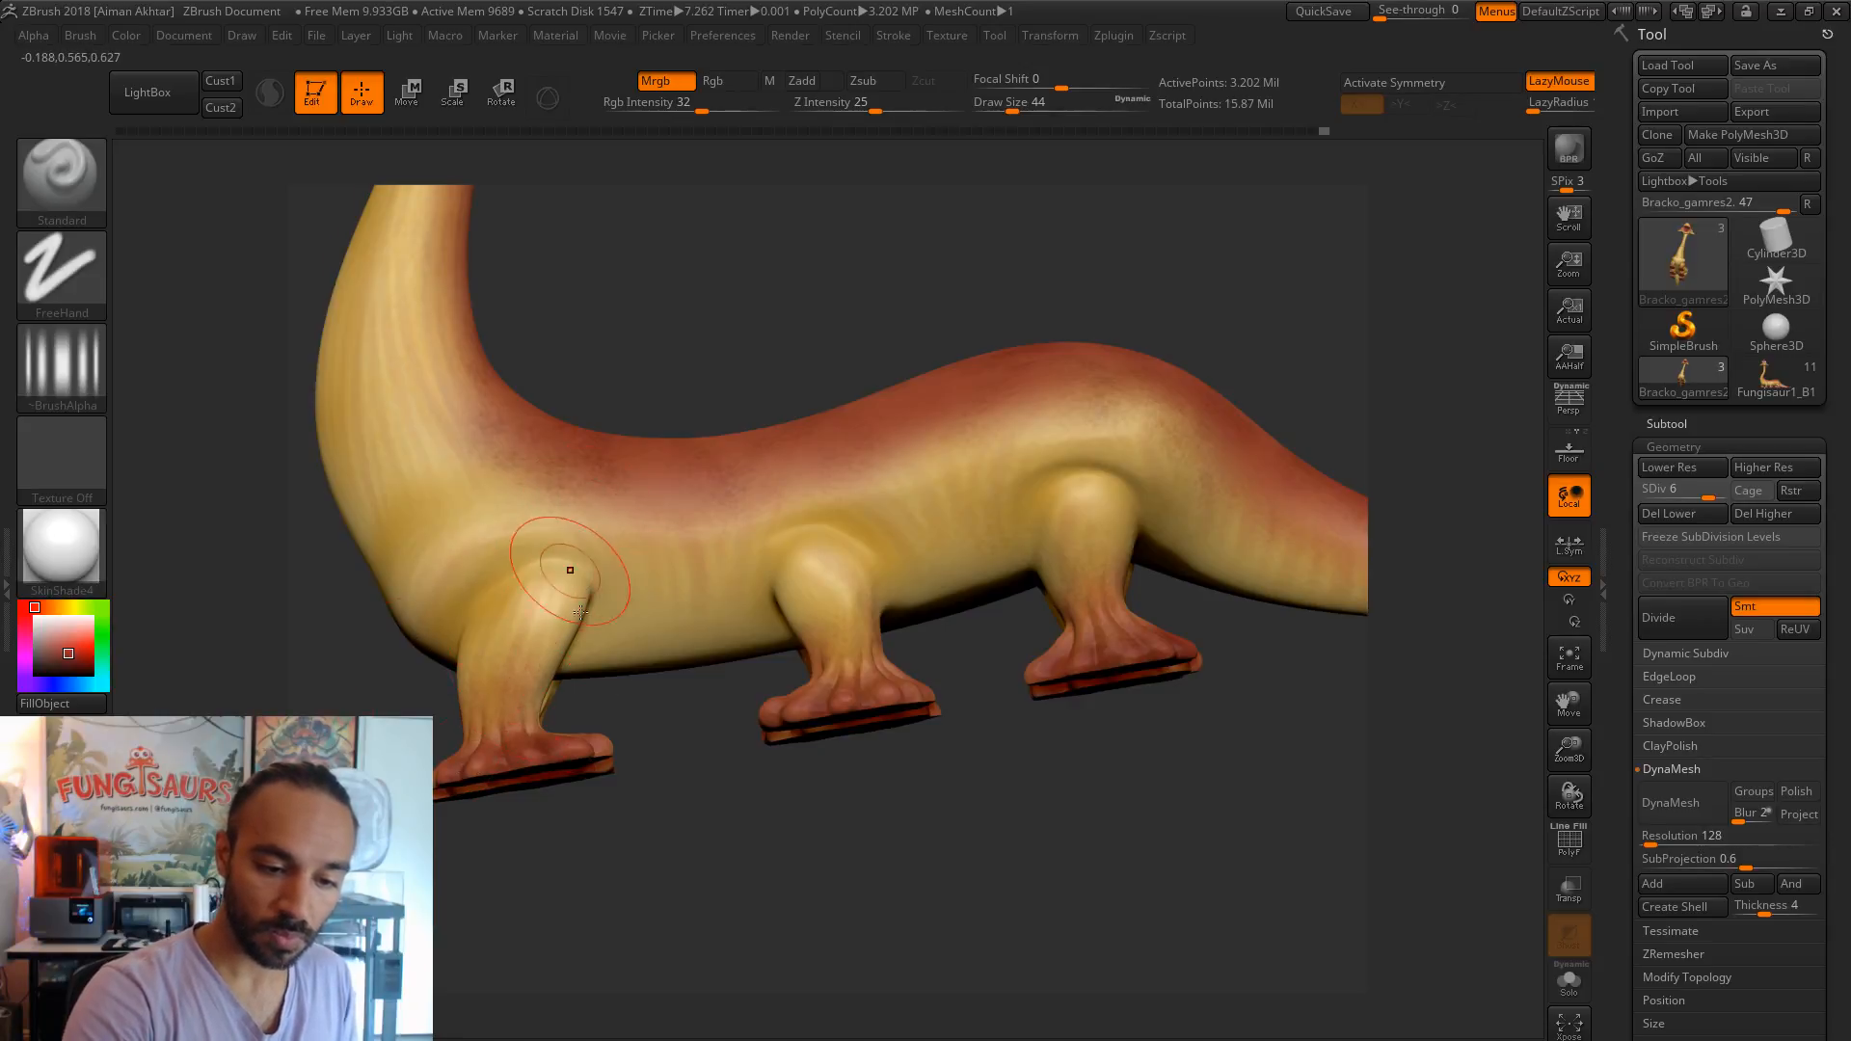
left_click_drag(964, 641, 1228, 768)
left_click(695, 619)
left_click_drag(983, 430, 1163, 792, "alt")
mouse_move(989, 588)
left_mouse_down()
mouse_move(1139, 531)
mouse_move(1079, 520)
mouse_move(945, 405)
left_mouse_up()
left_click_drag(1009, 628, 972, 520, "alt")
mouse_move(1054, 425)
left_mouse_down("shift")
mouse_move(1108, 443)
mouse_move(1041, 448)
left_mouse_up("shift")
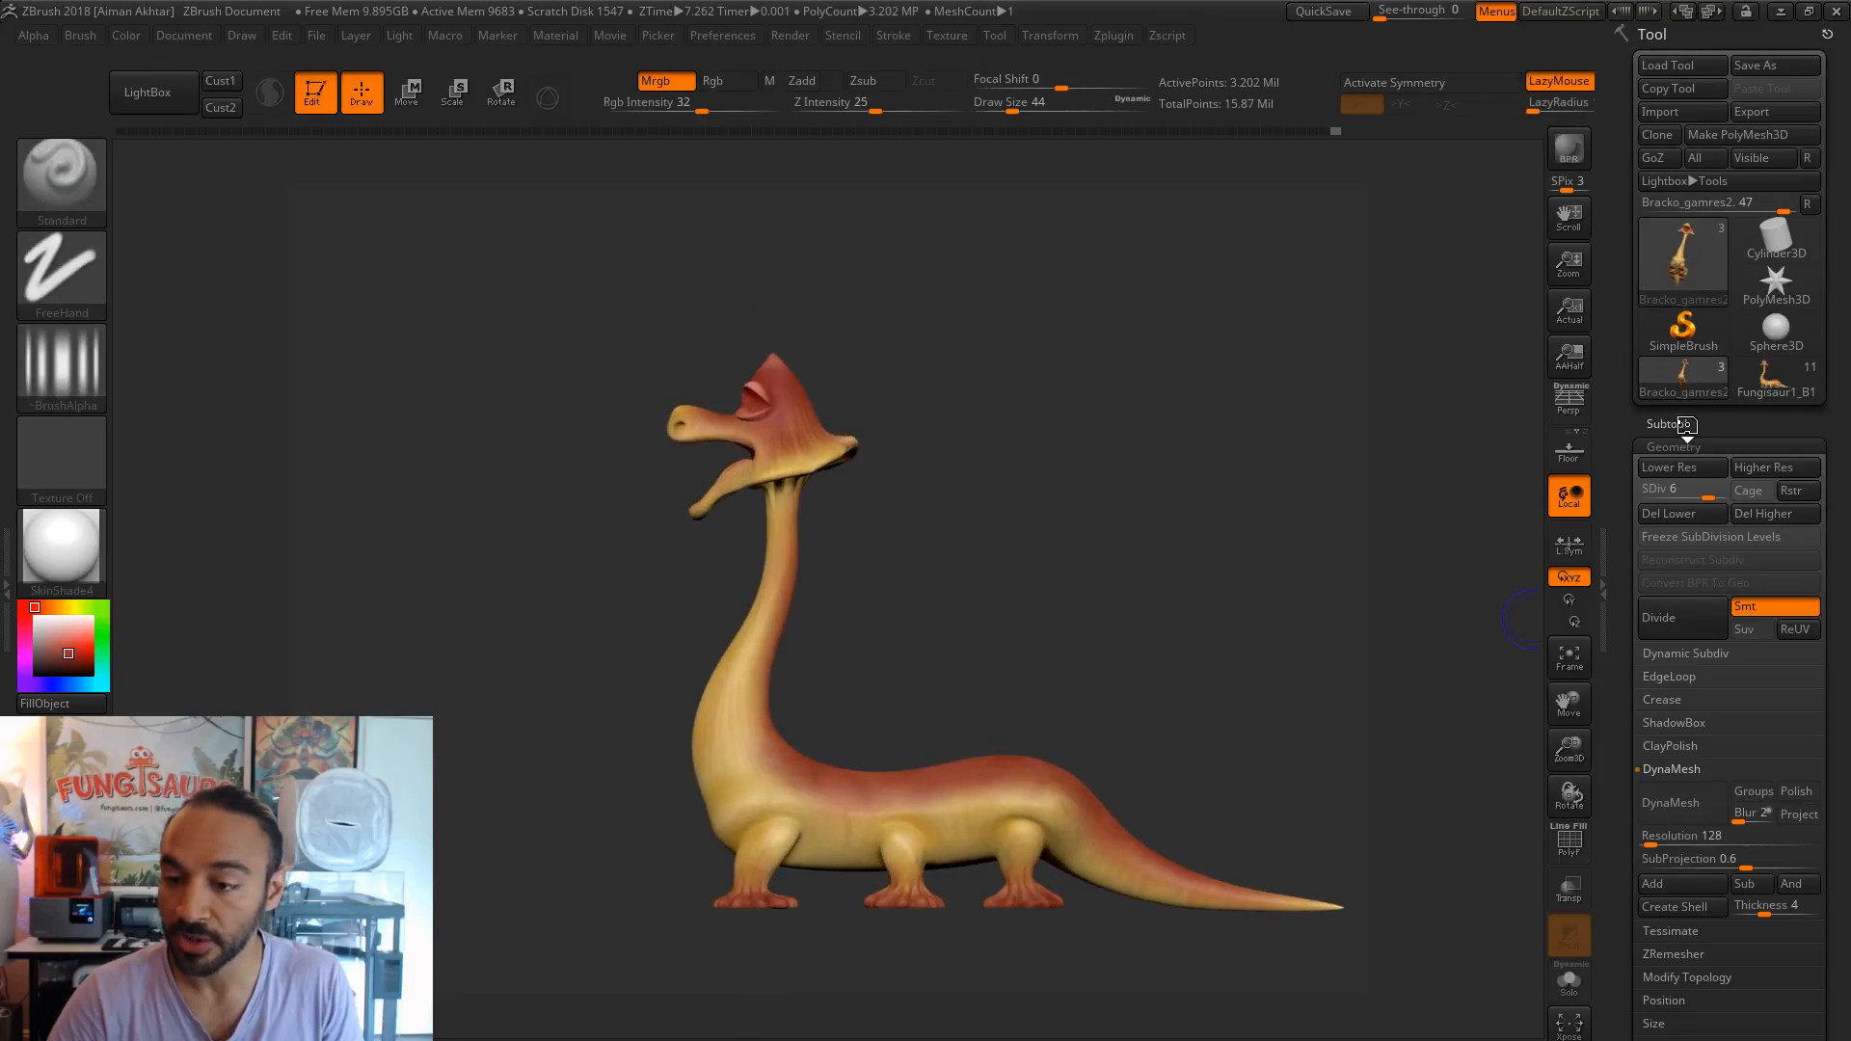
- Raise the model to subdivision level 7 and generate a new texture map from its polypaint
left_click(1677, 425)
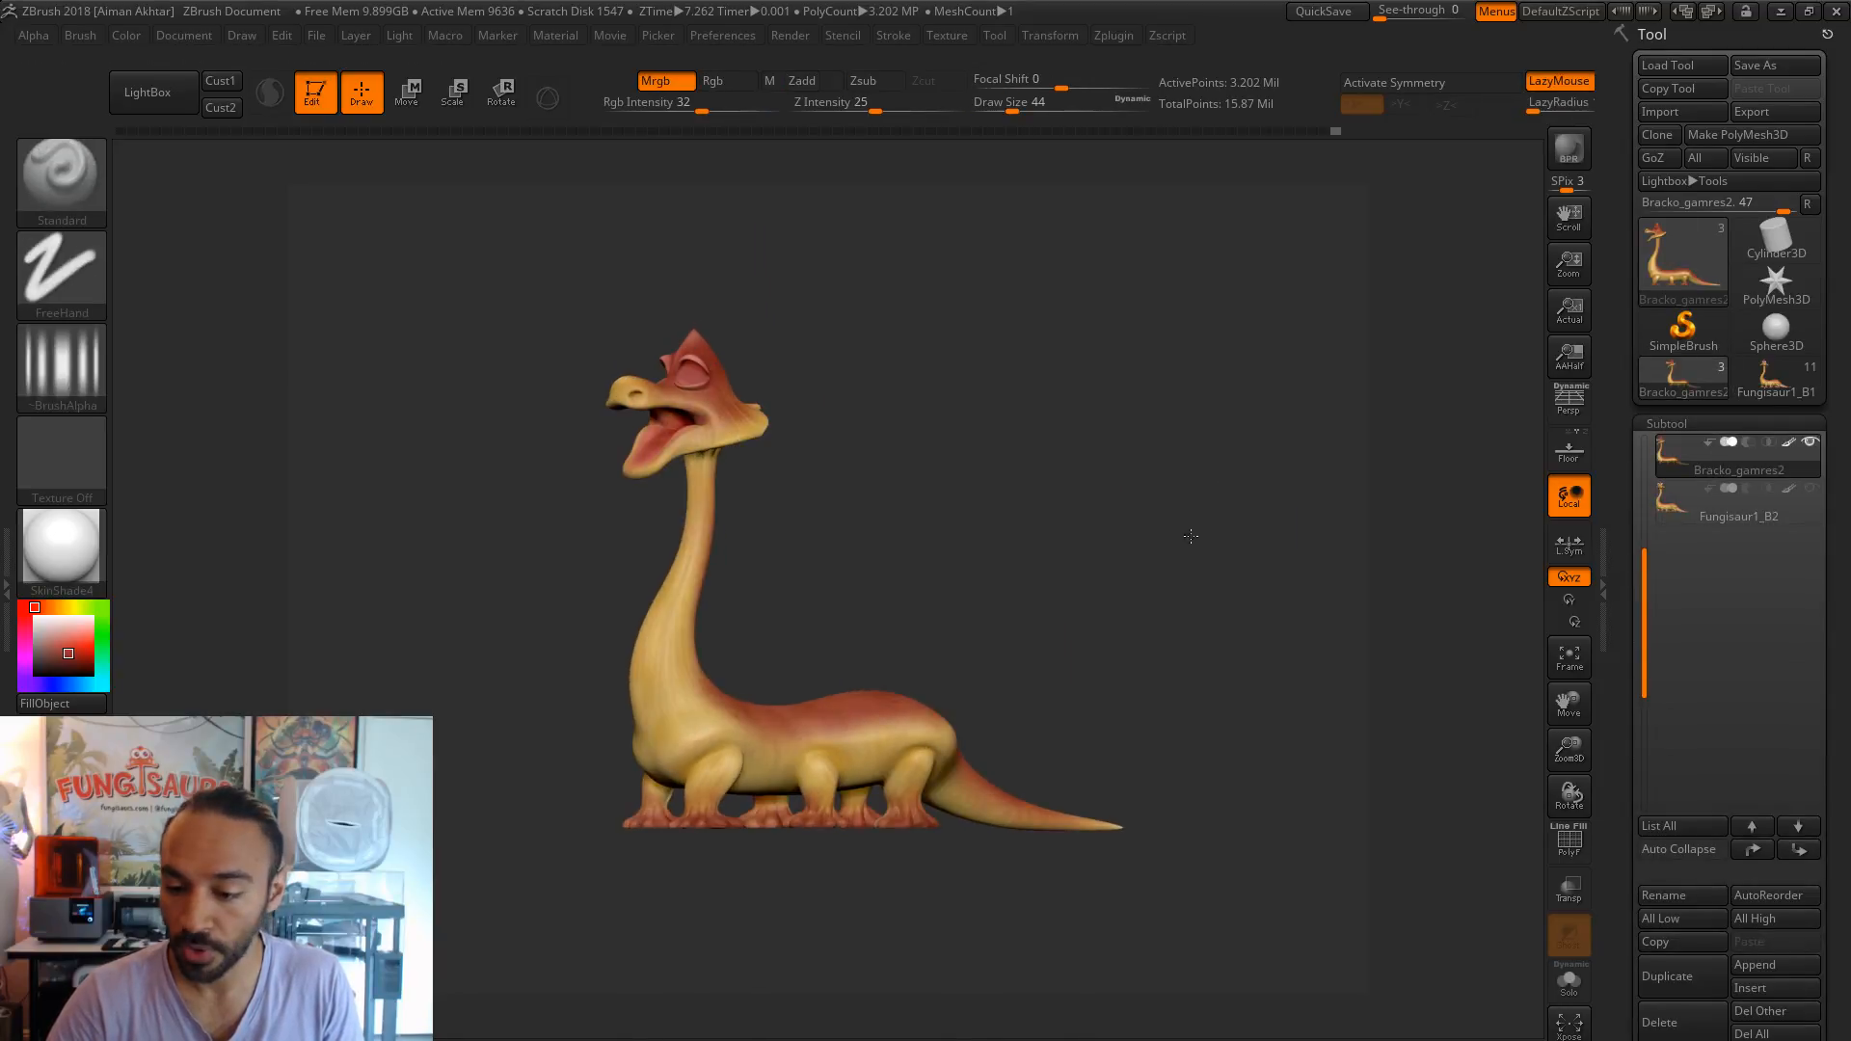
left_click_drag(1834, 783, 1818, 572)
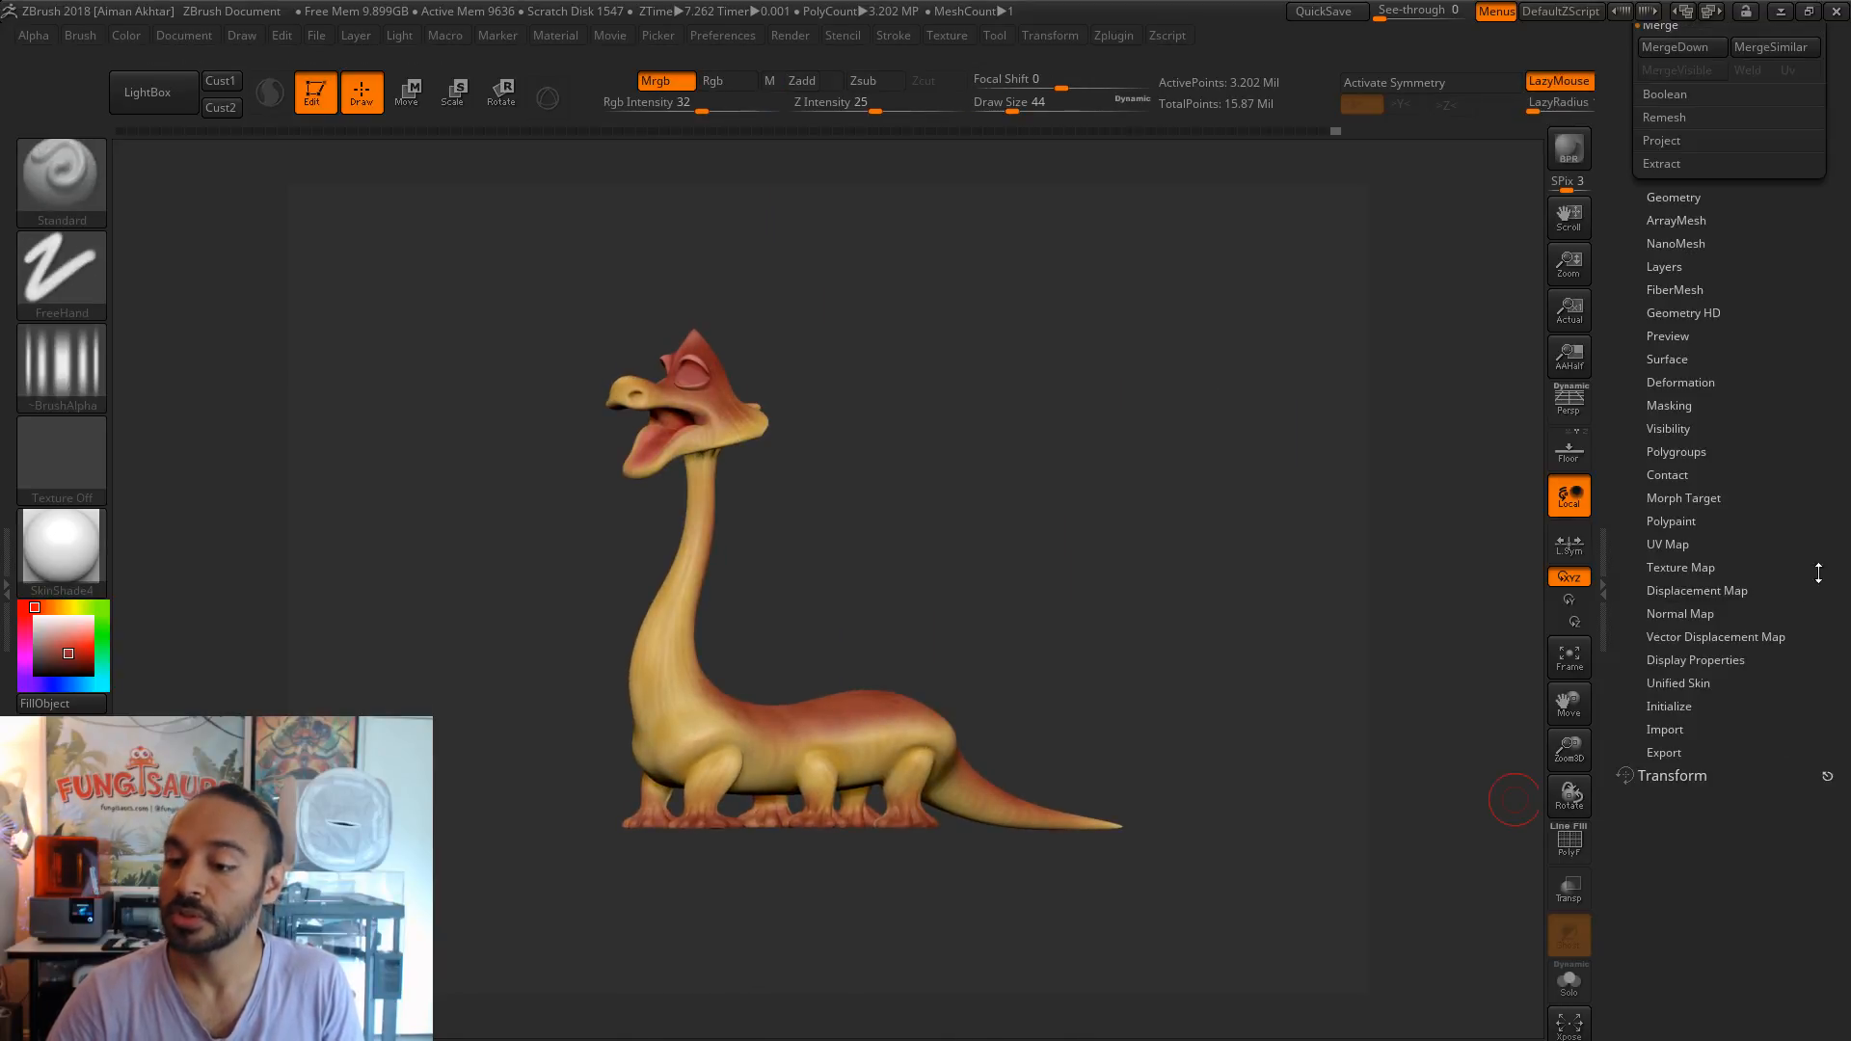
left_click(1701, 571)
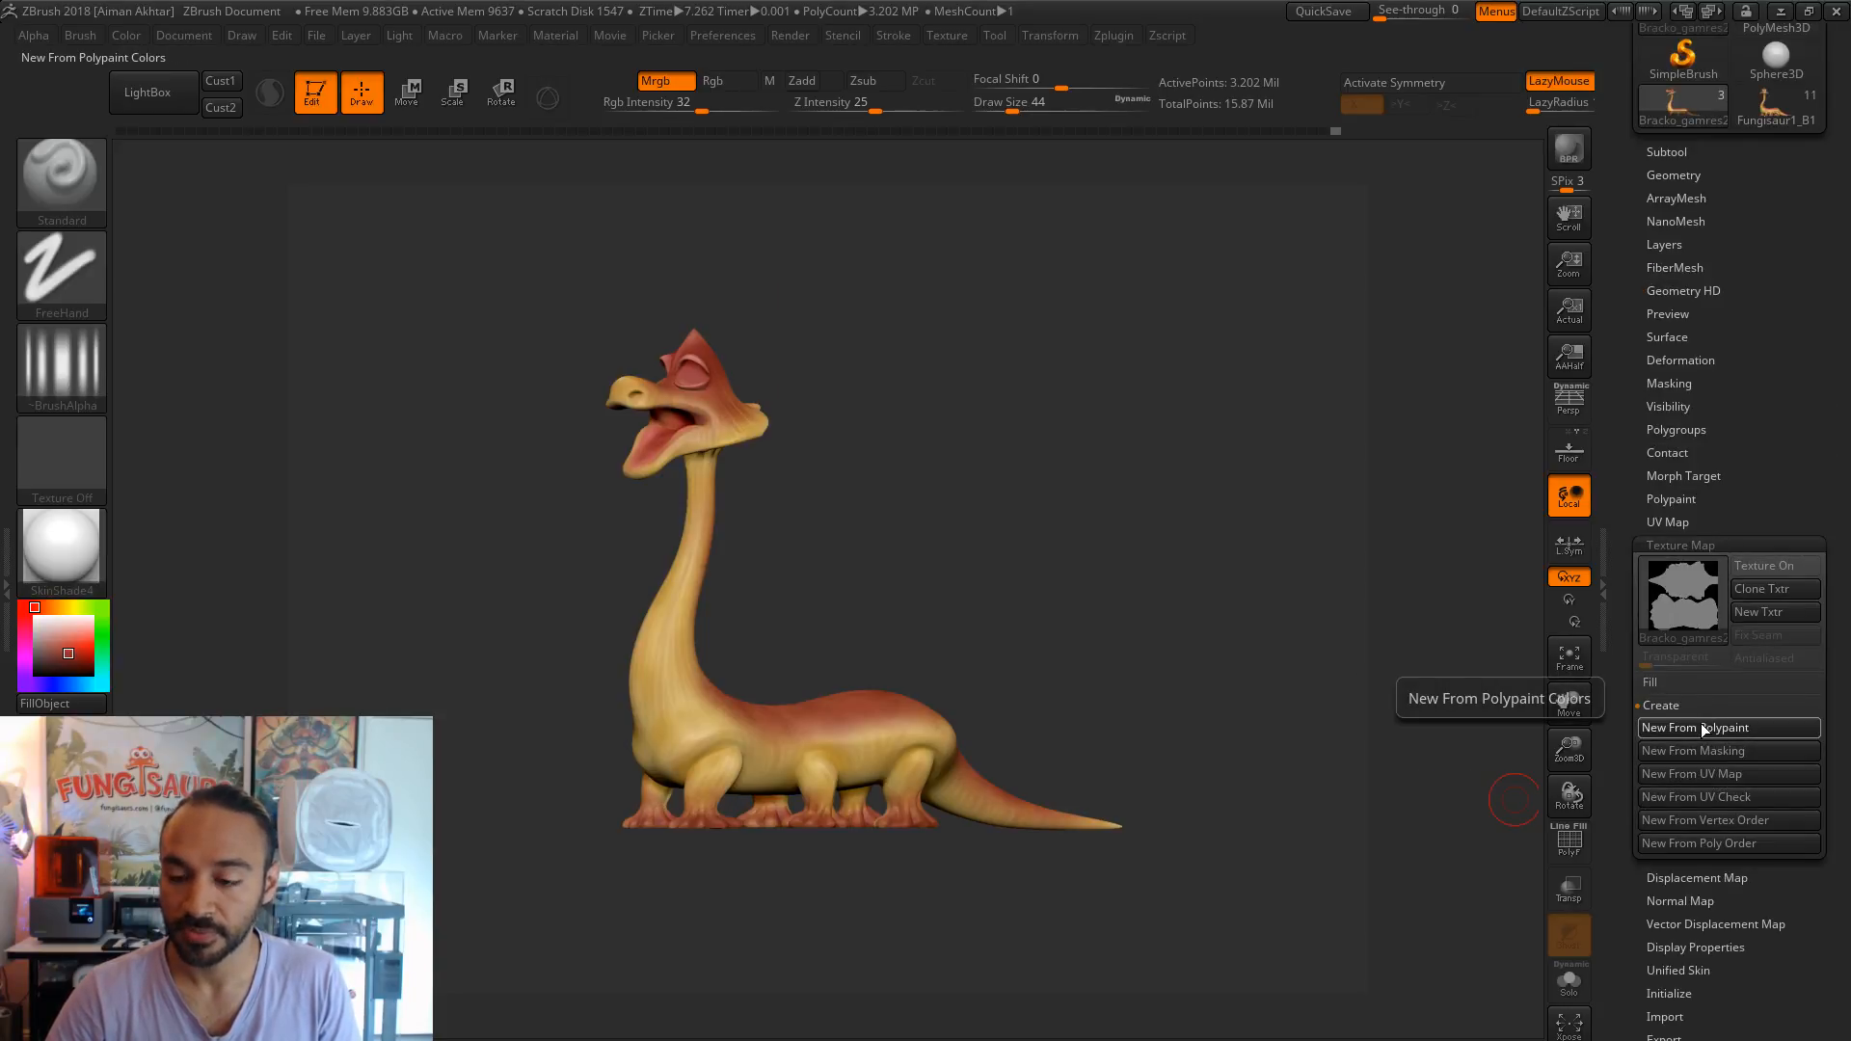
left_click(1701, 727)
left_click(1674, 176)
left_click_drag(1700, 228, 1723, 228)
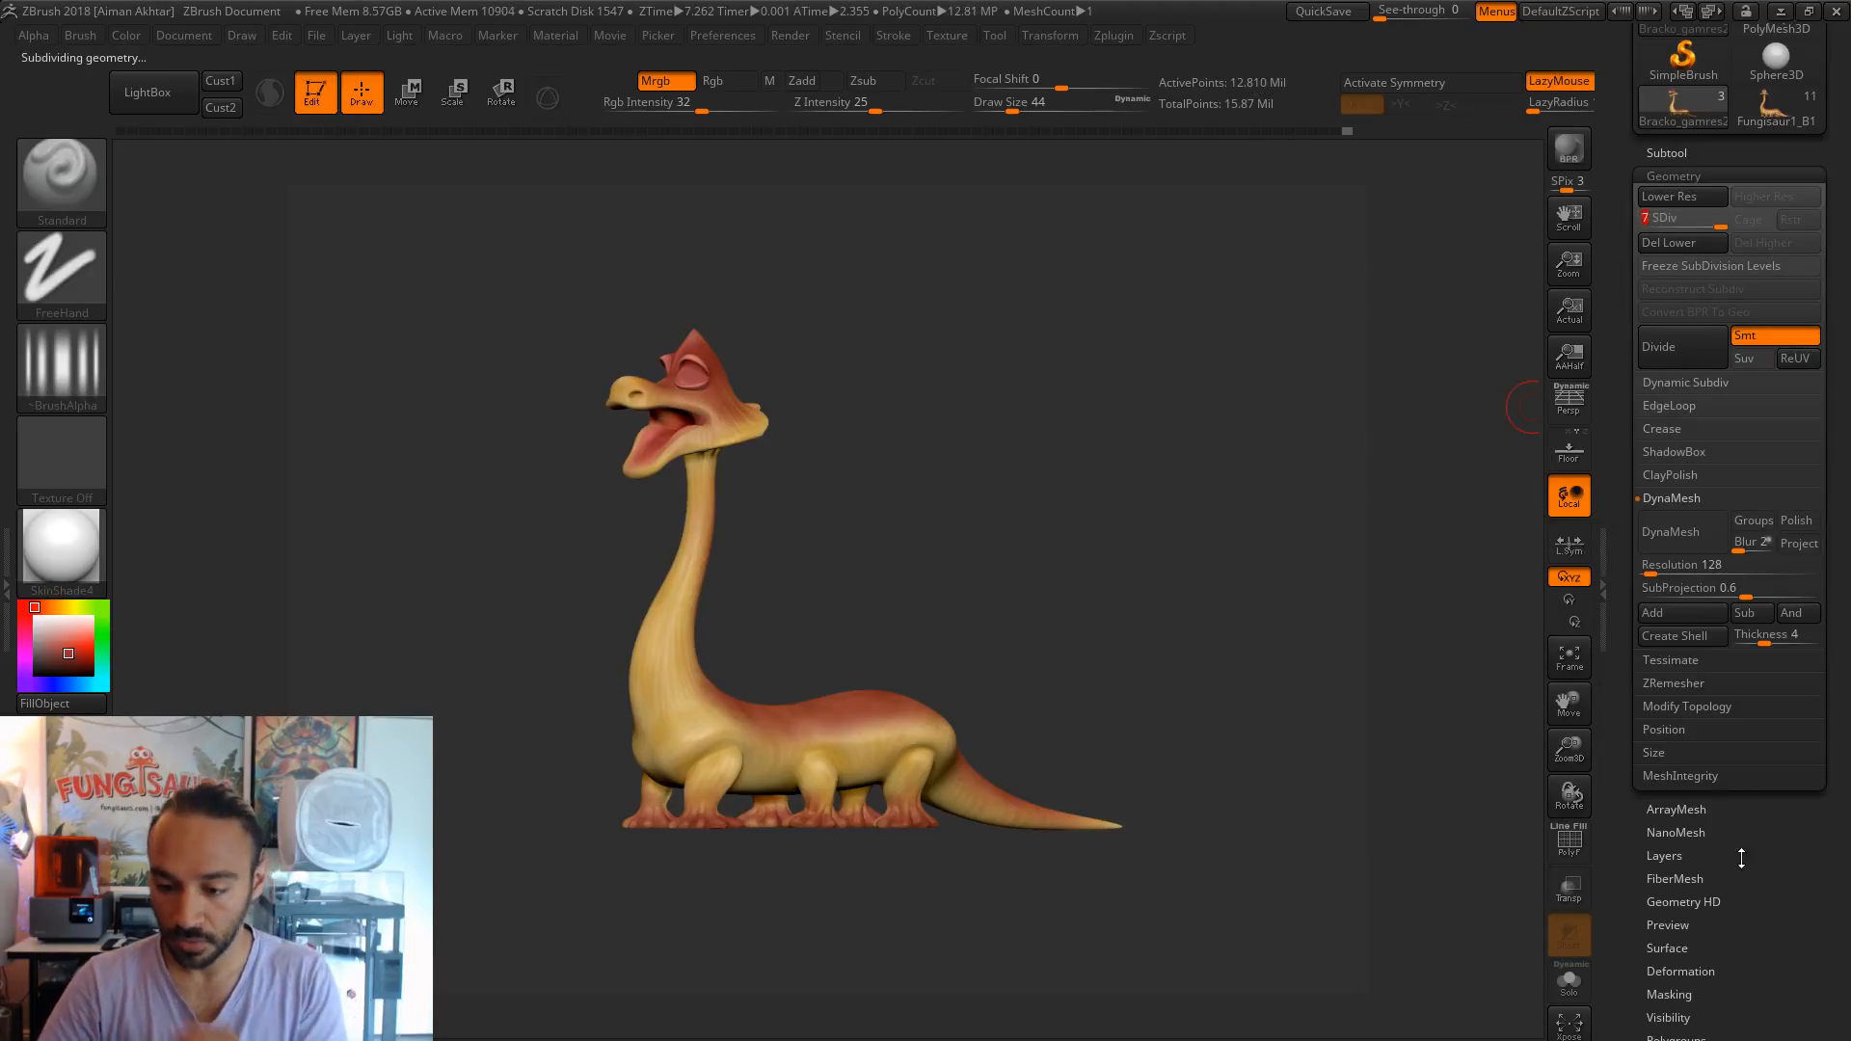
scroll(1789, 830, "down", 5)
left_click(1686, 724)
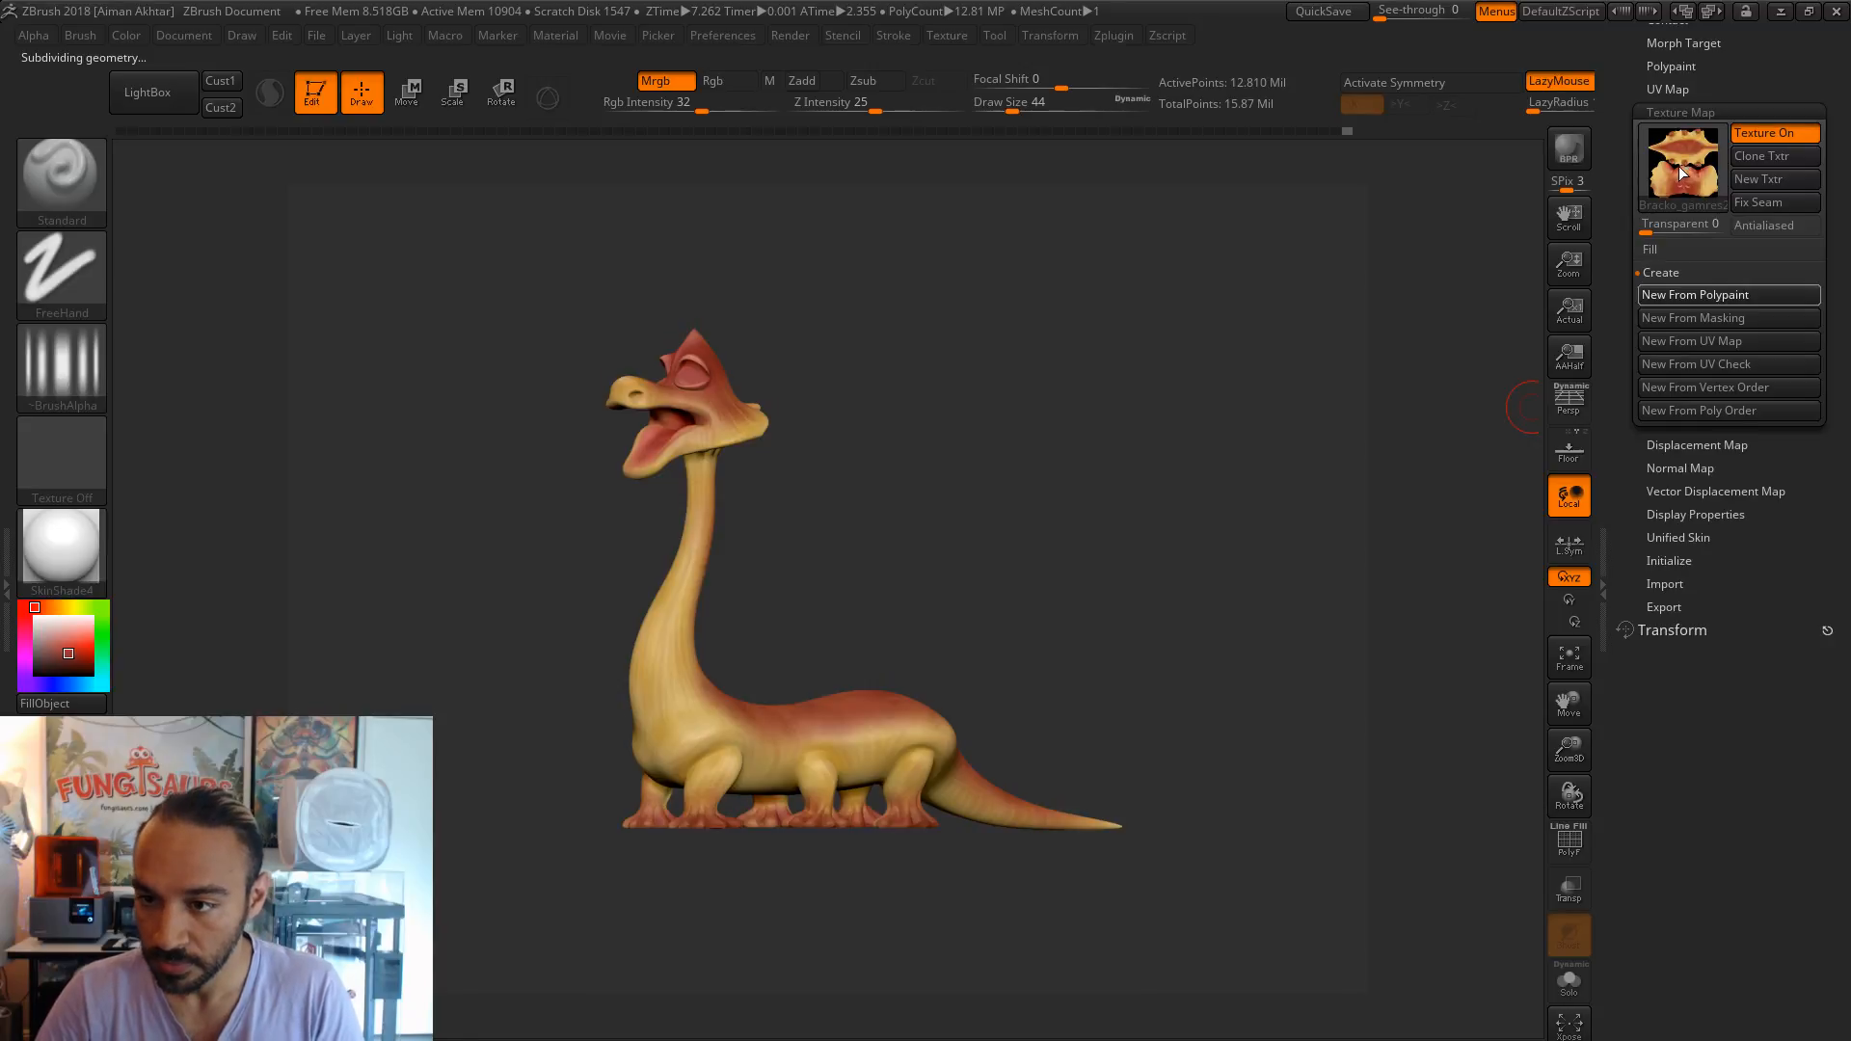
- Clone the generated texture map into the texture palette and flip it vertically
mouse_move(1701, 166)
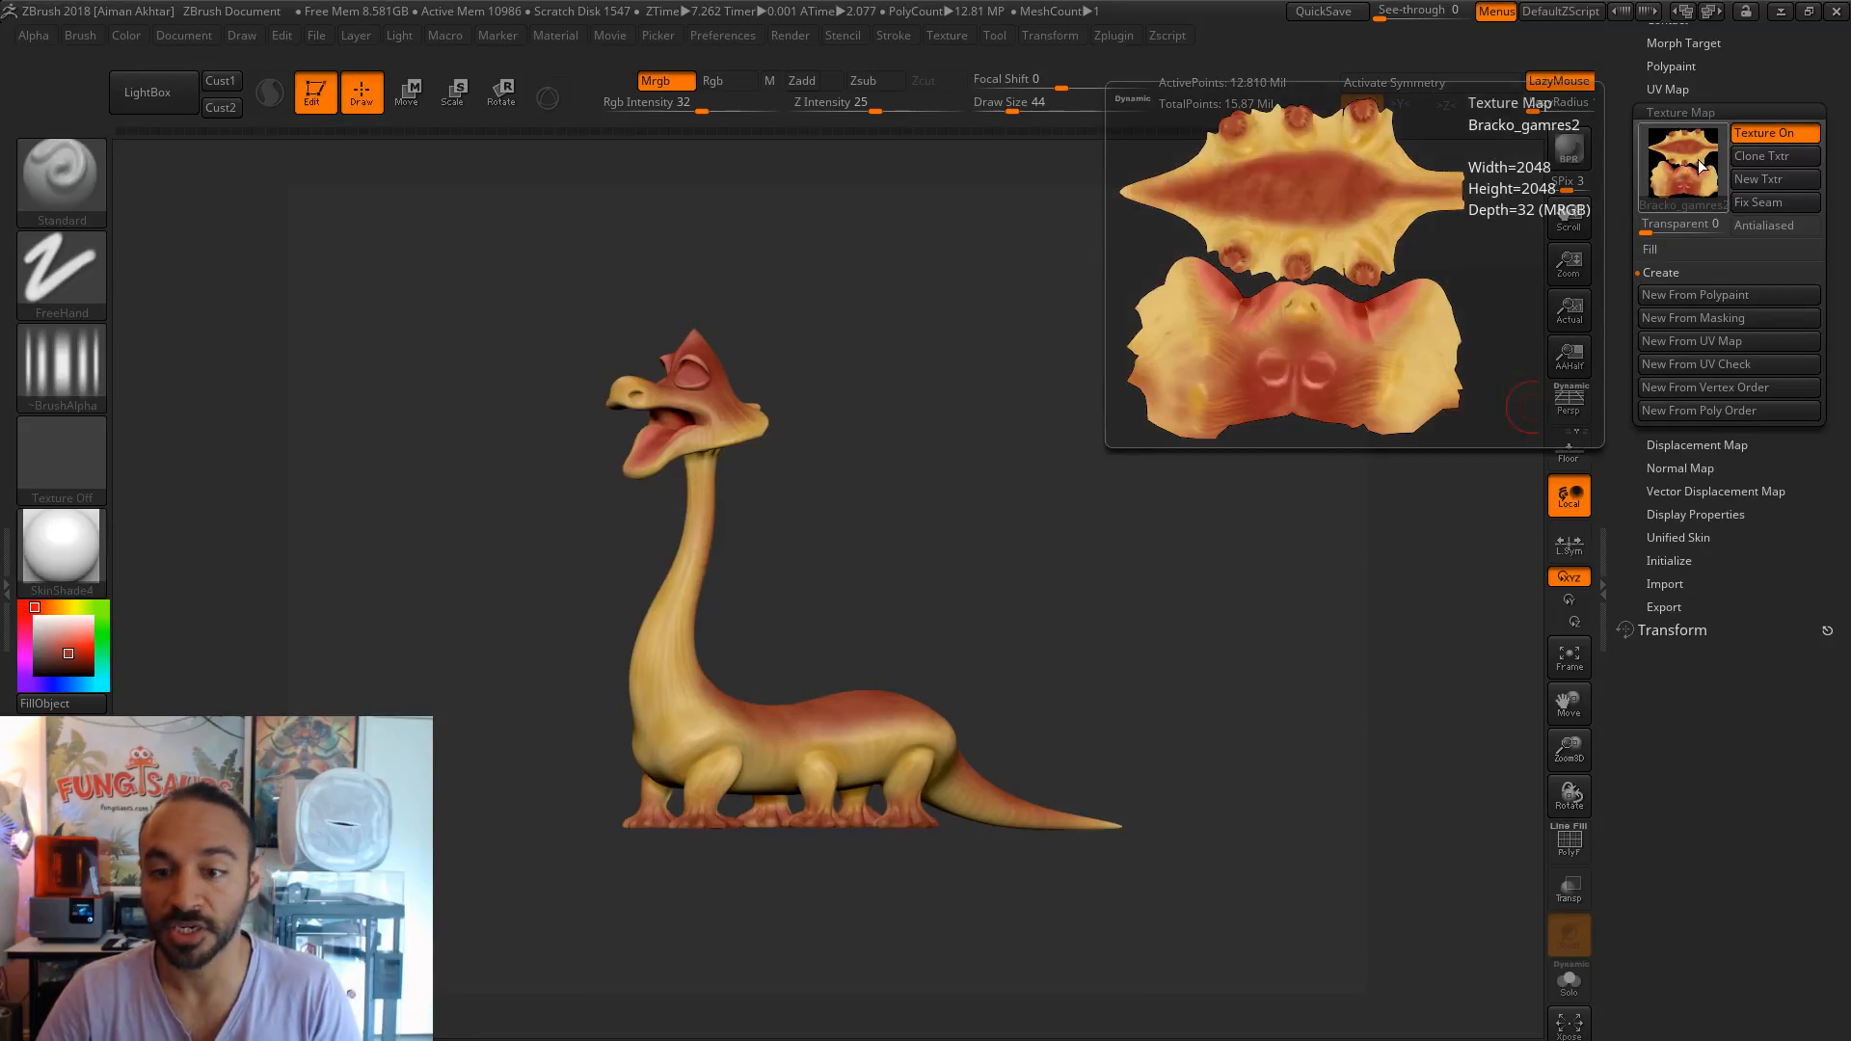
left_click(1779, 158)
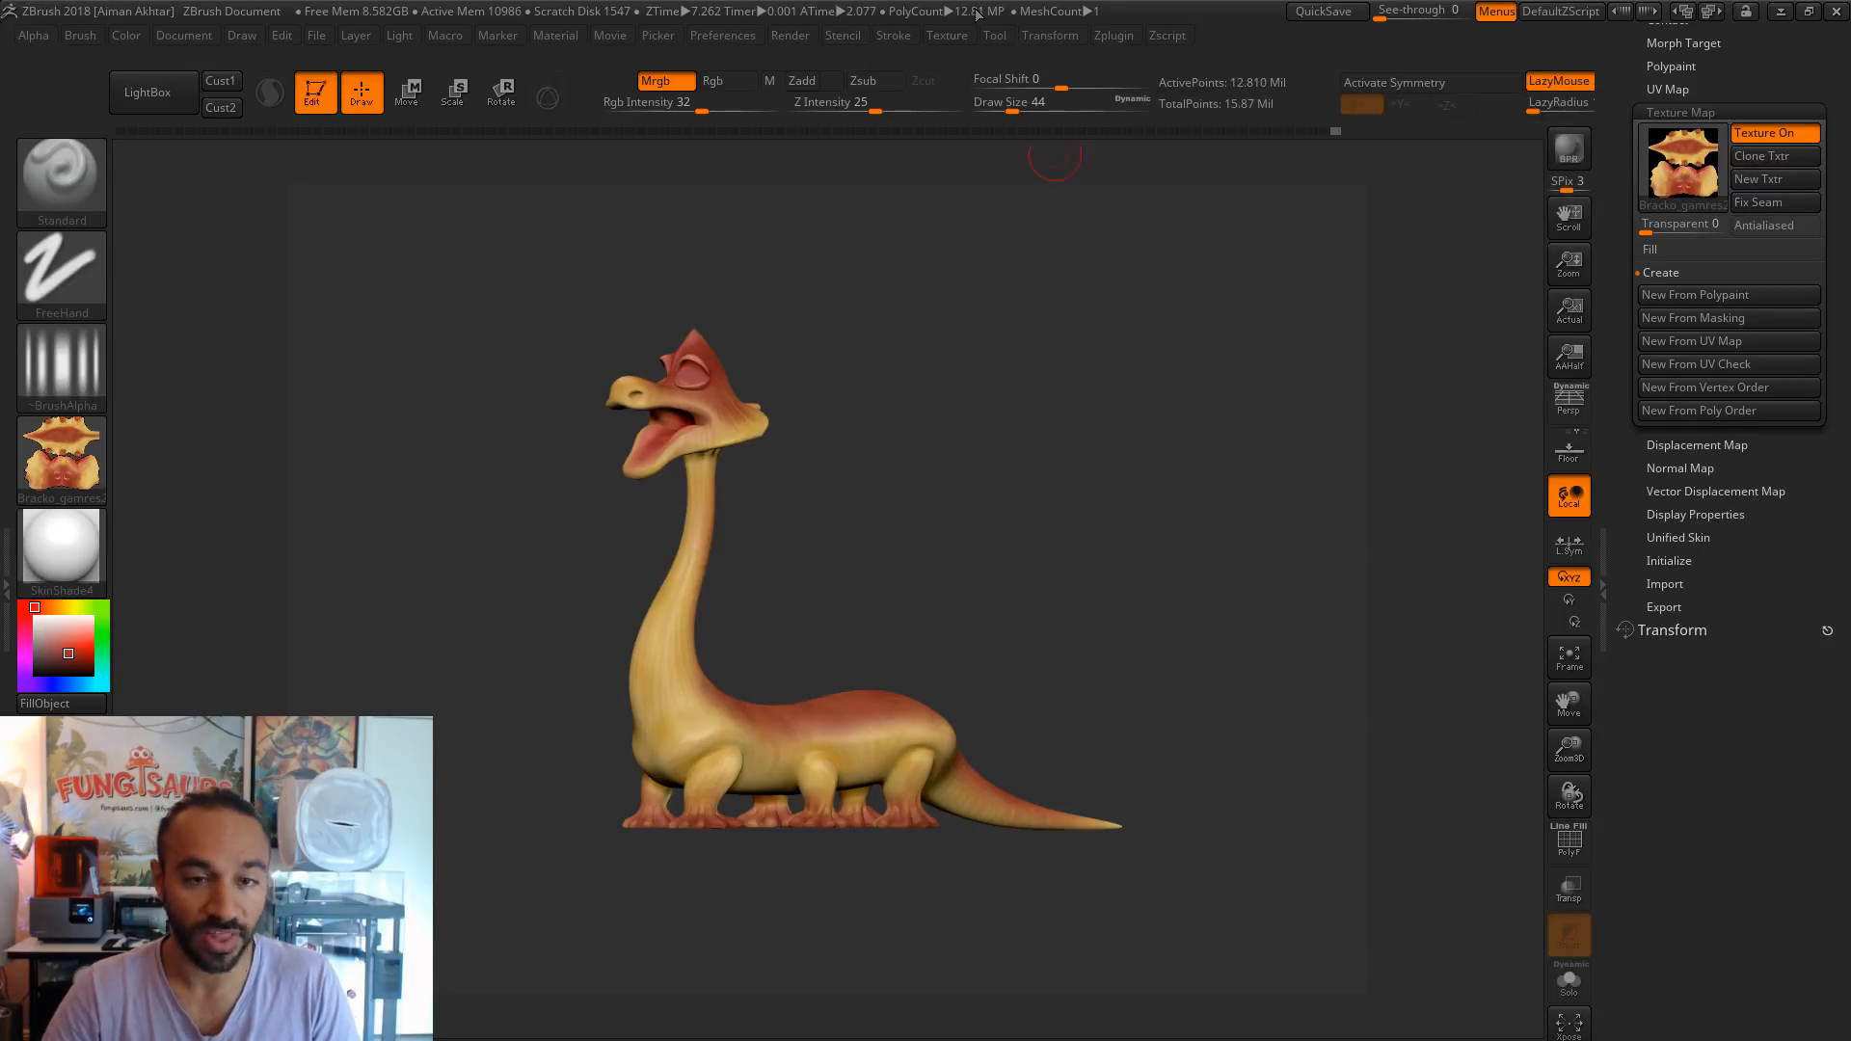
mouse_move(962, 38)
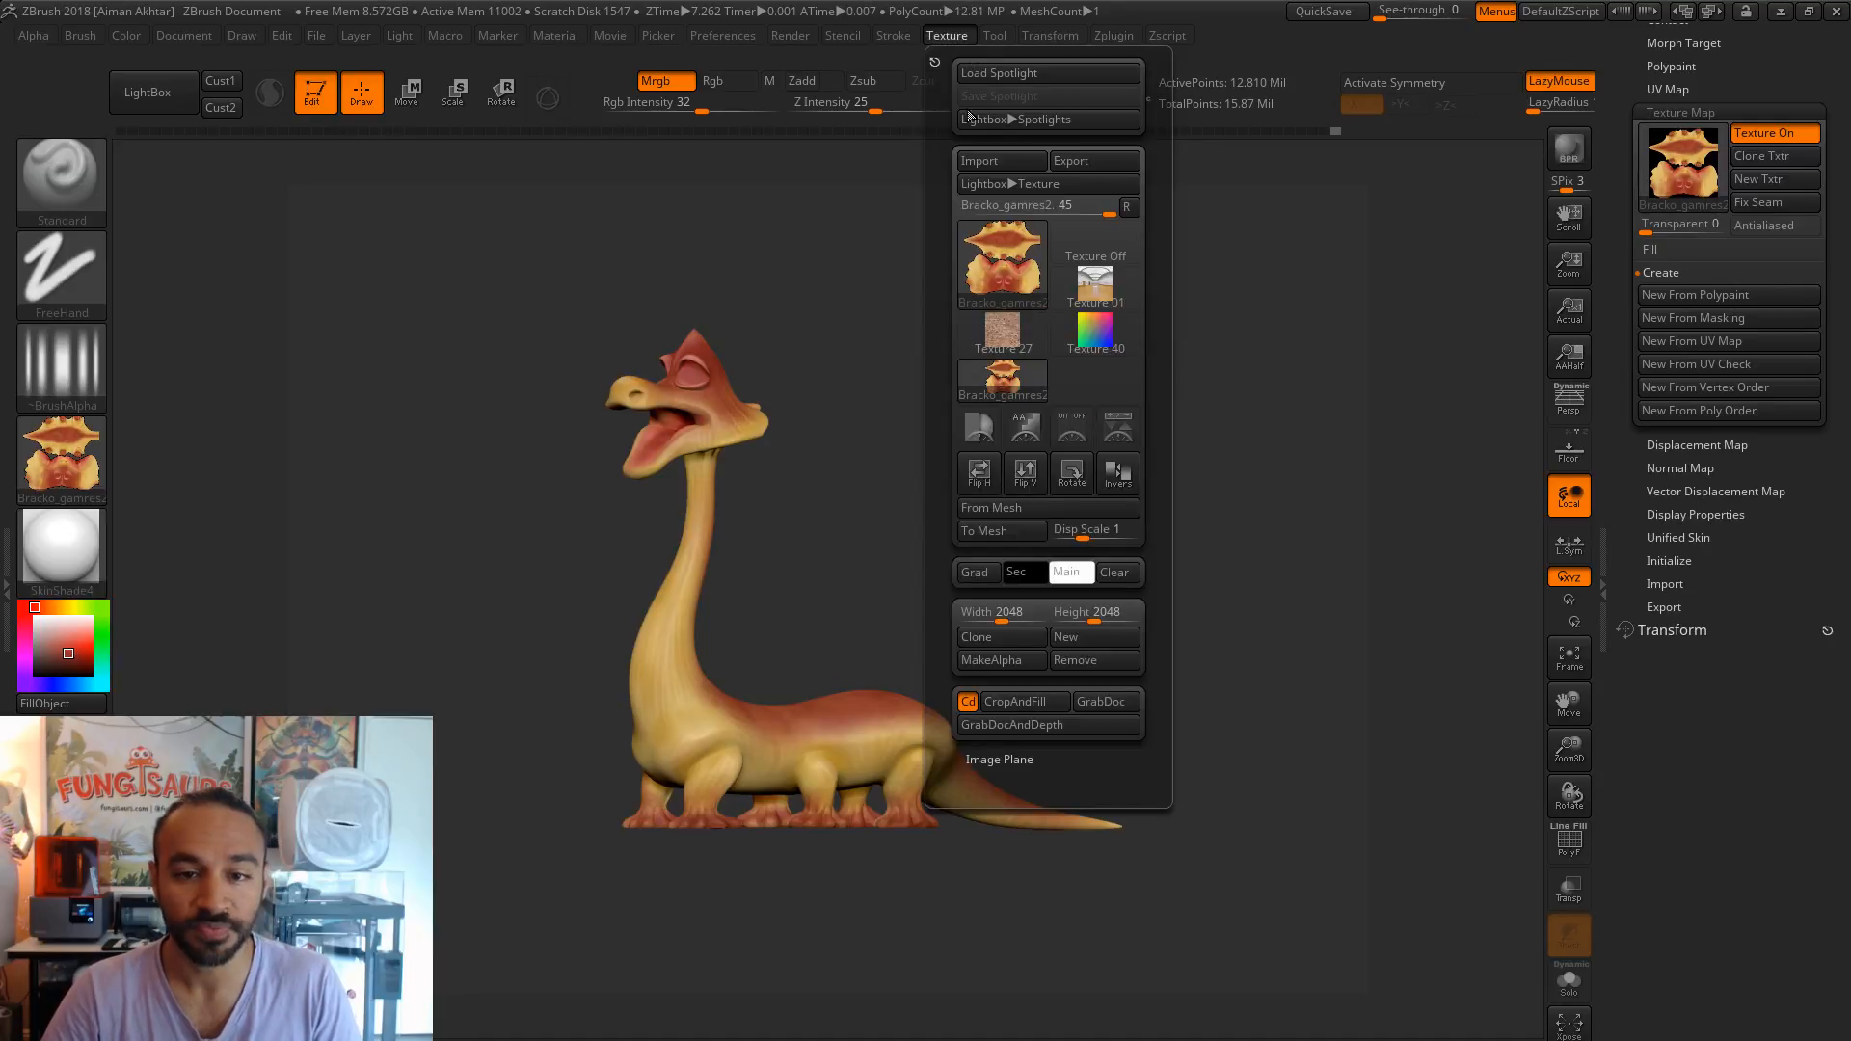
left_click(1023, 466)
- Export the flipped texture to the Bracko_Game_Model folder as a PNG named Bracko_gamres_diffuse1
left_click(1118, 162)
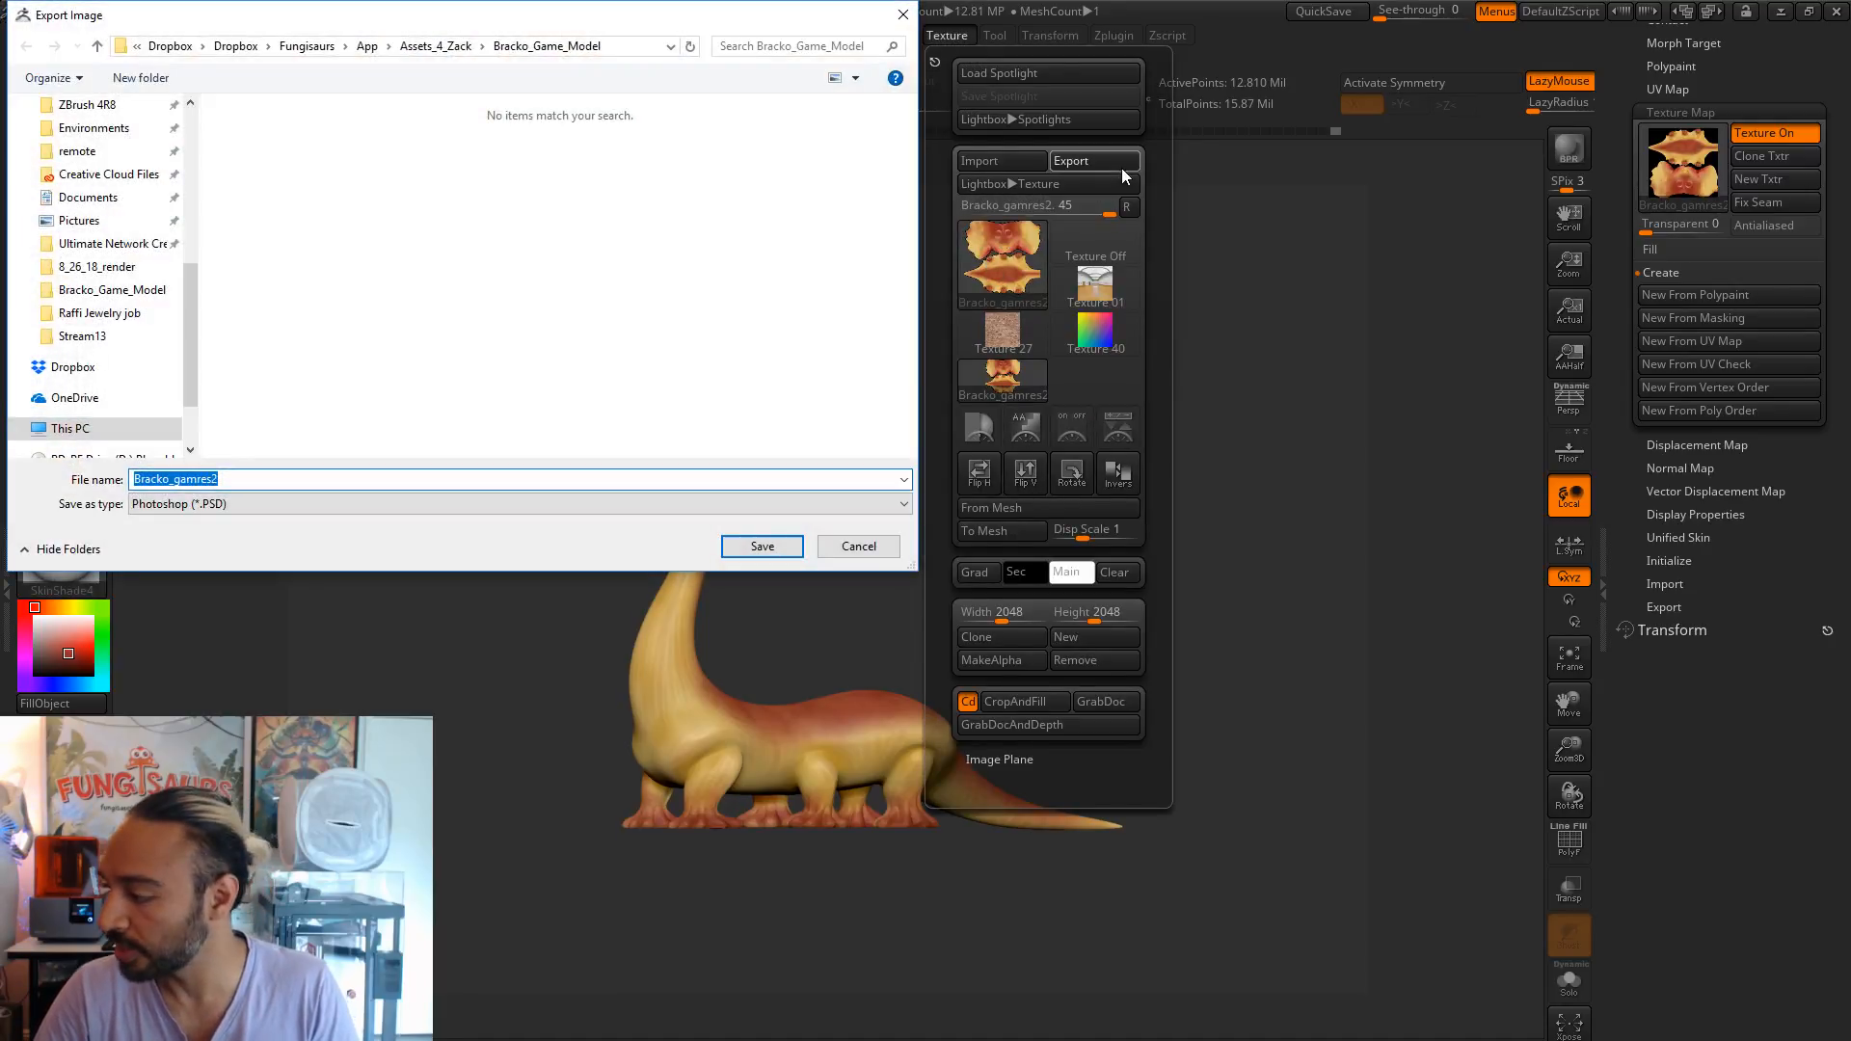
left_click(270, 505)
left_click(179, 551)
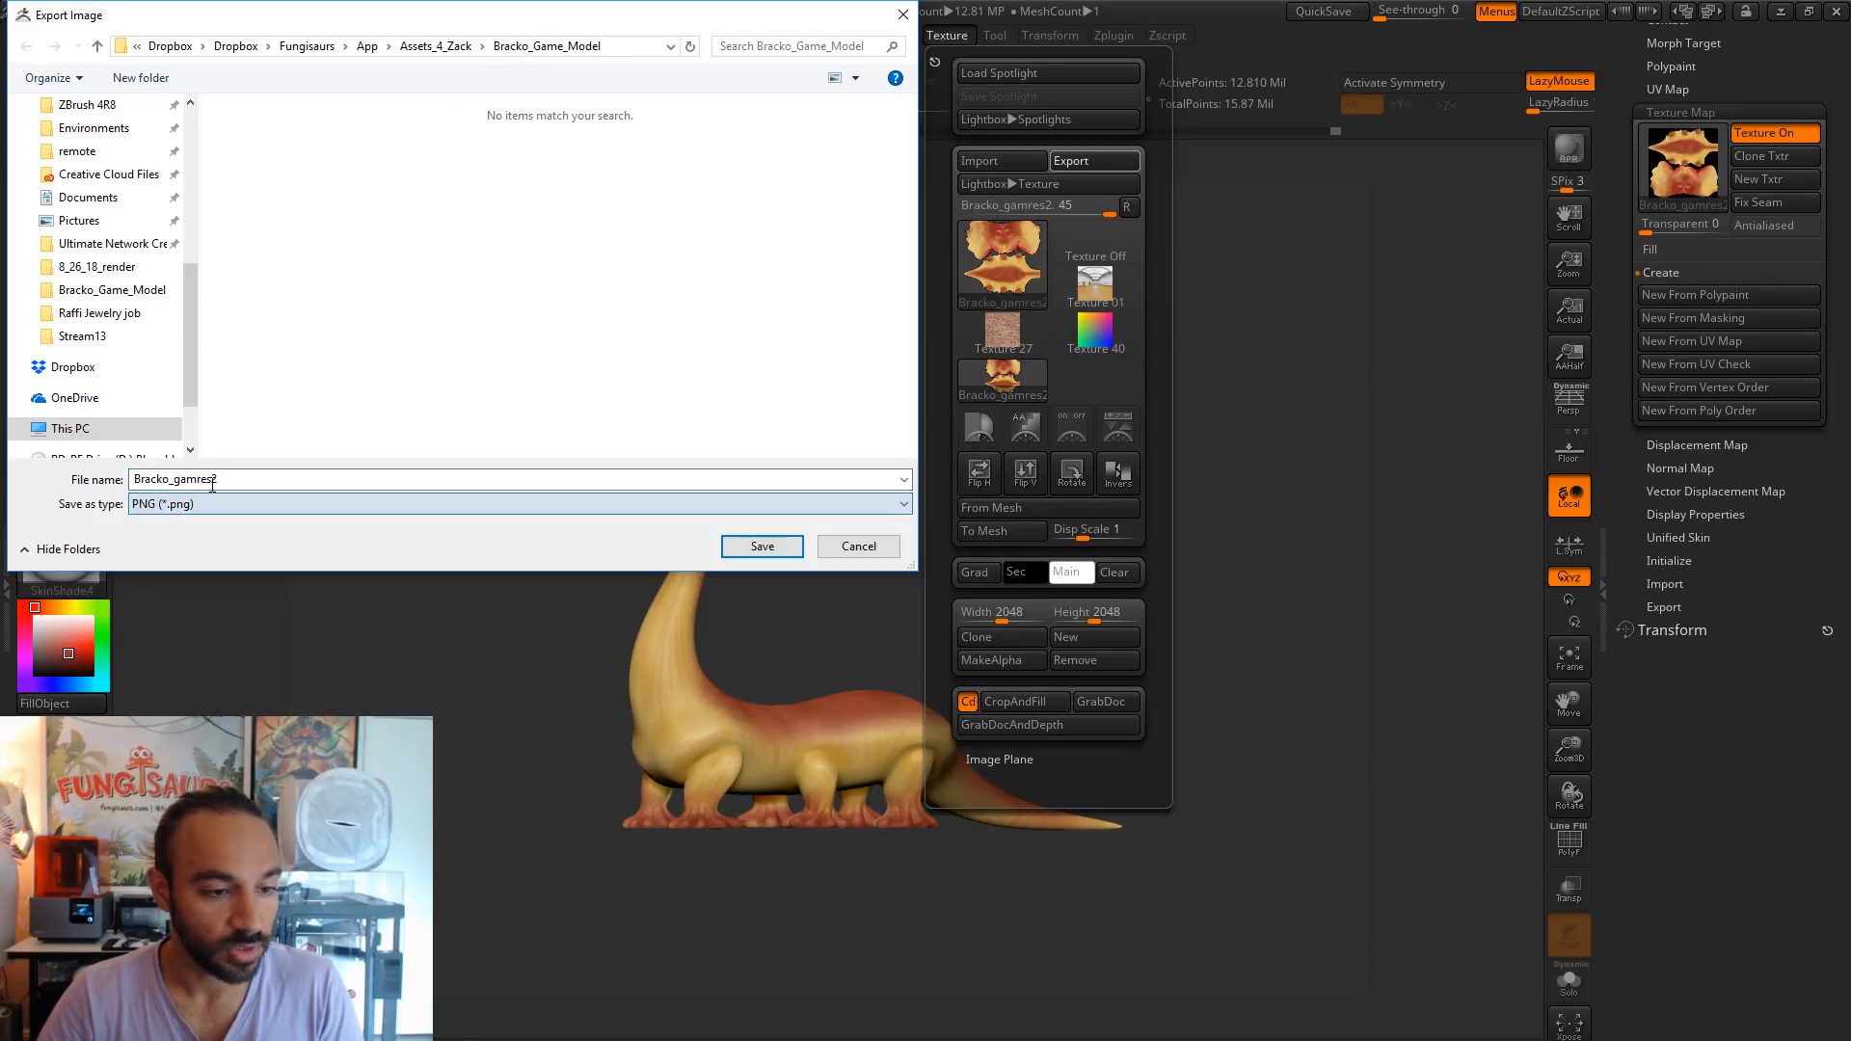
left_click(231, 480)
key("BackSpace")
type("_diffuse1")
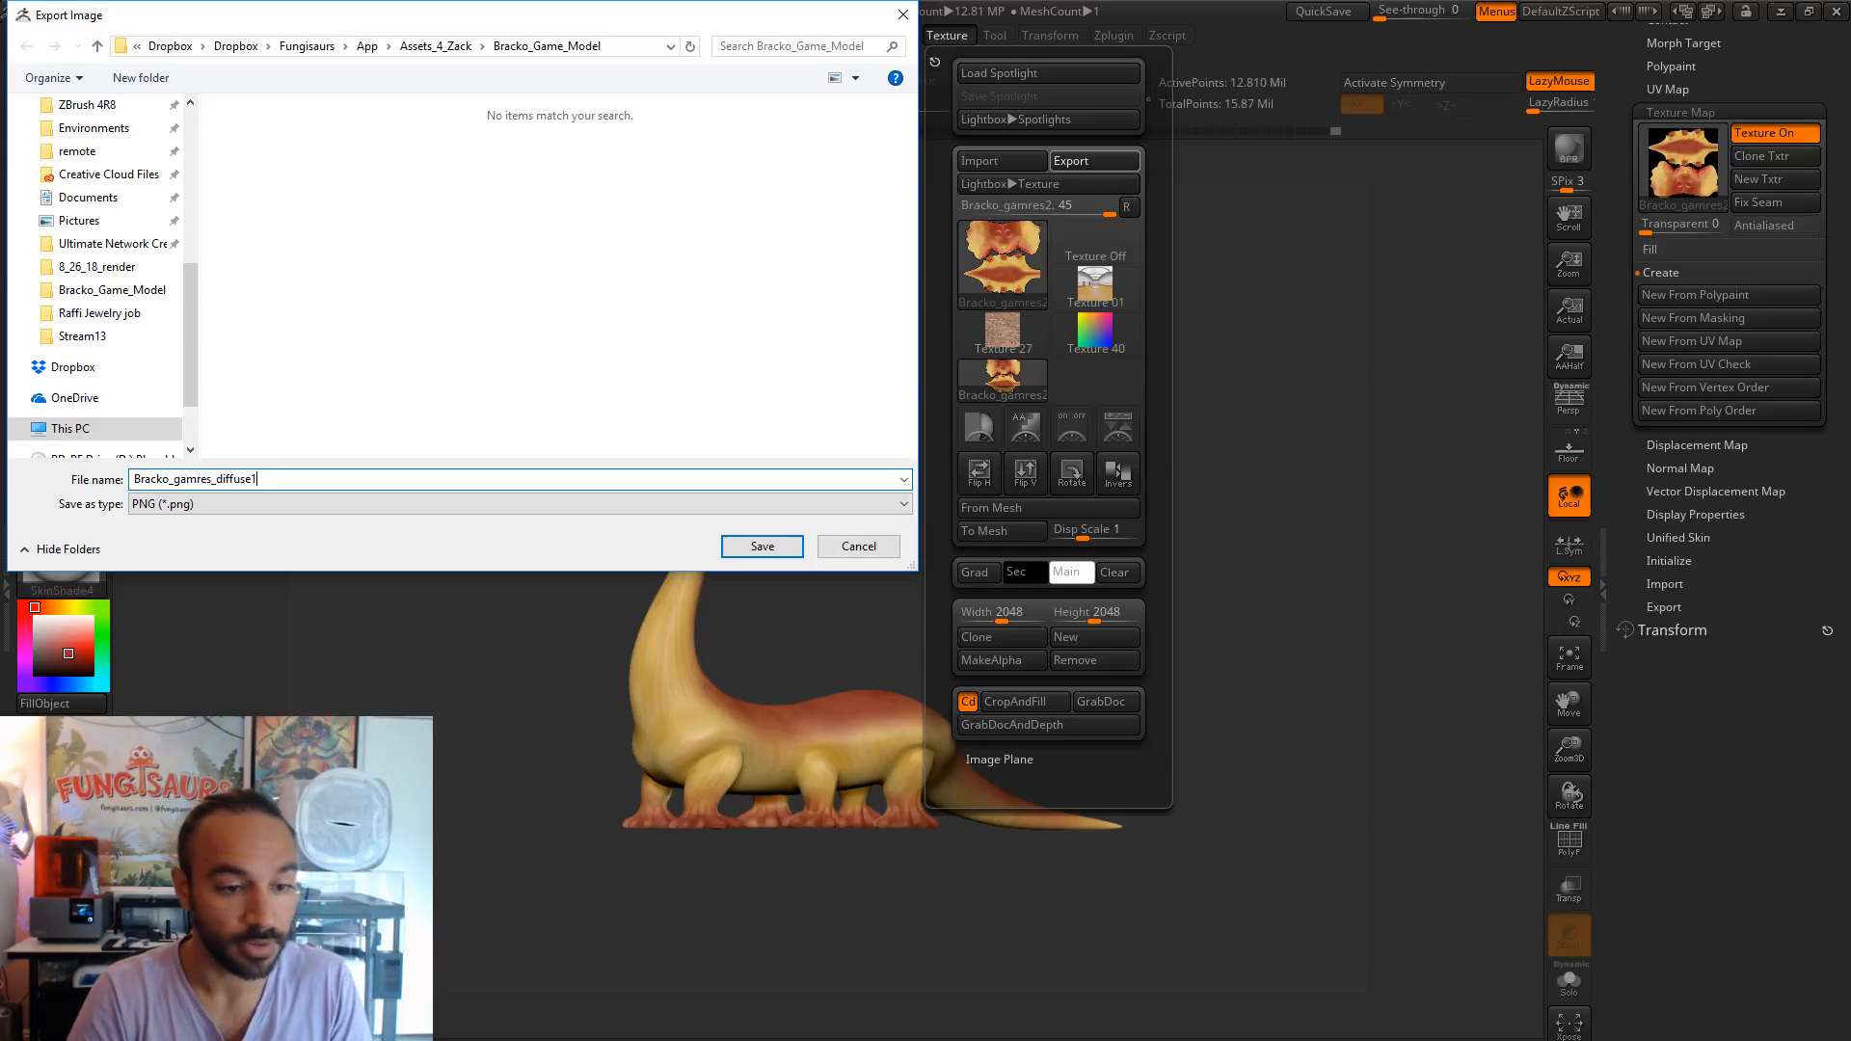
key("Return")
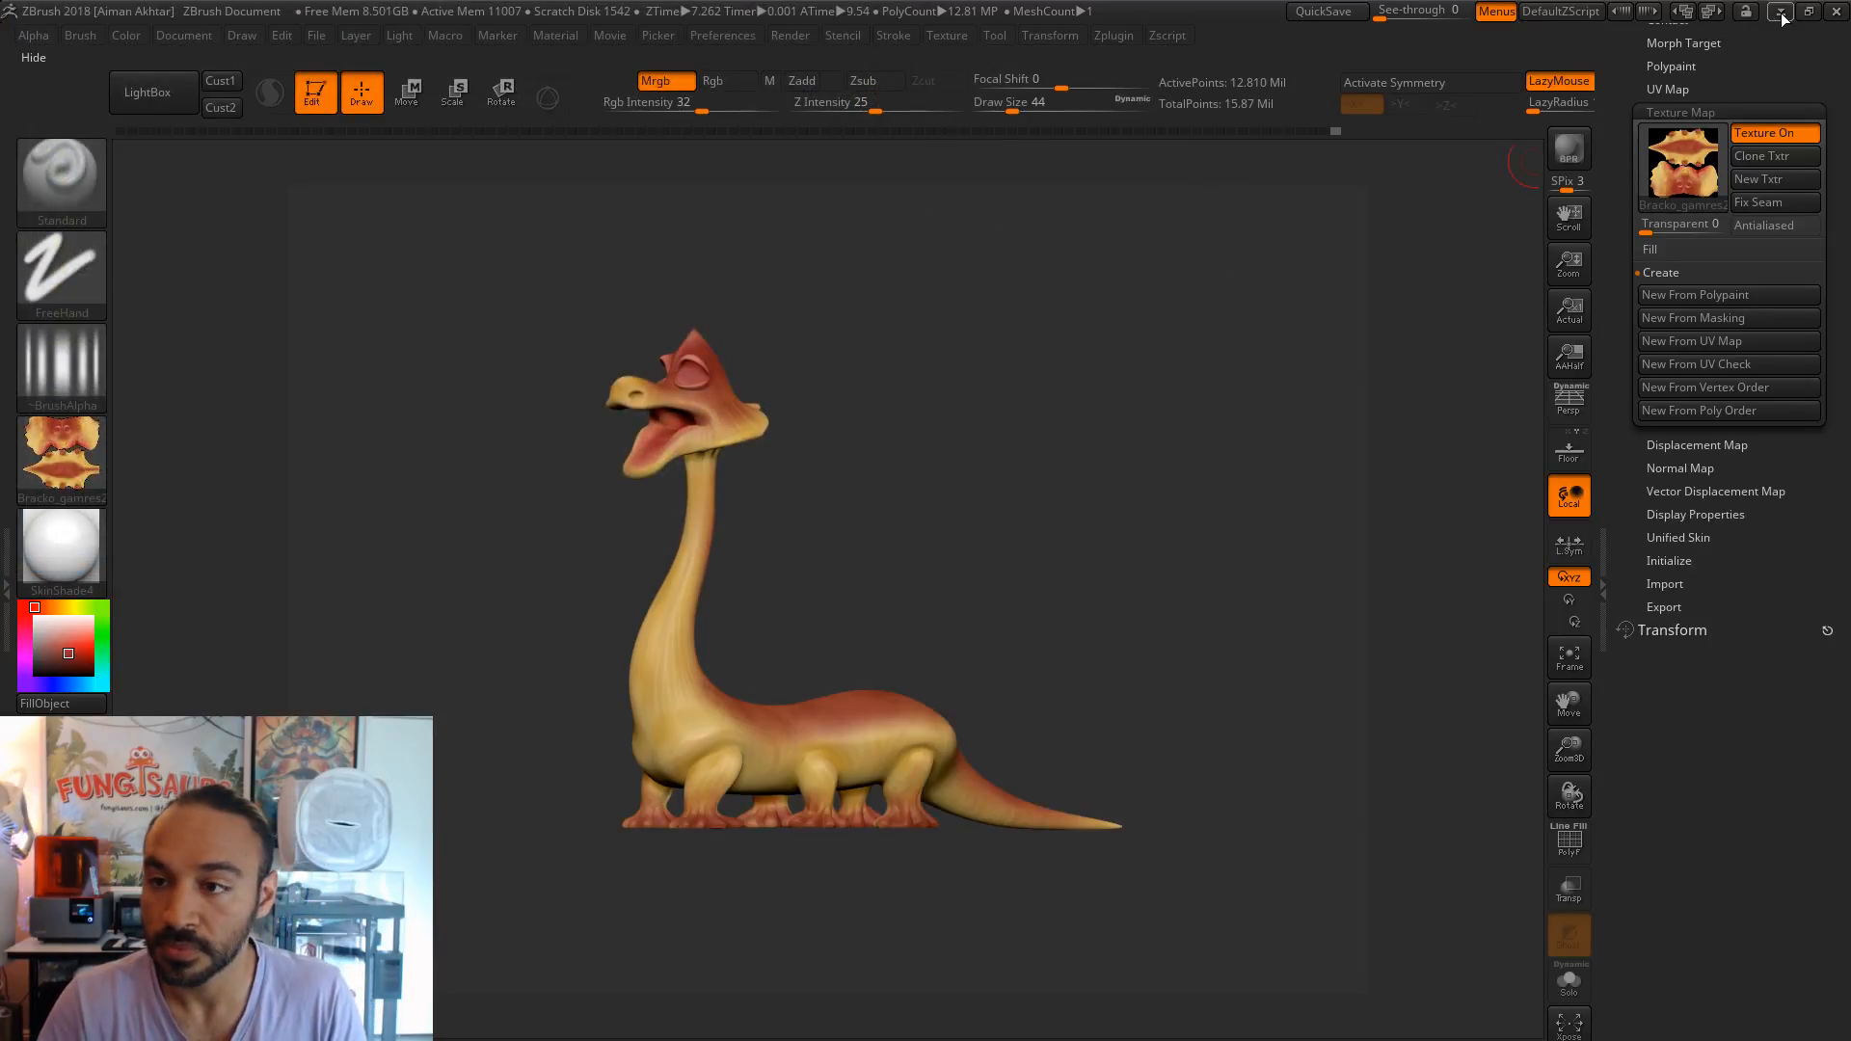
- Switch to Maya and assign a new Blinn material to the creature's body mesh
left_click(1781, 15)
left_click(1113, 470)
right_click_drag(971, 689, 972, 1040)
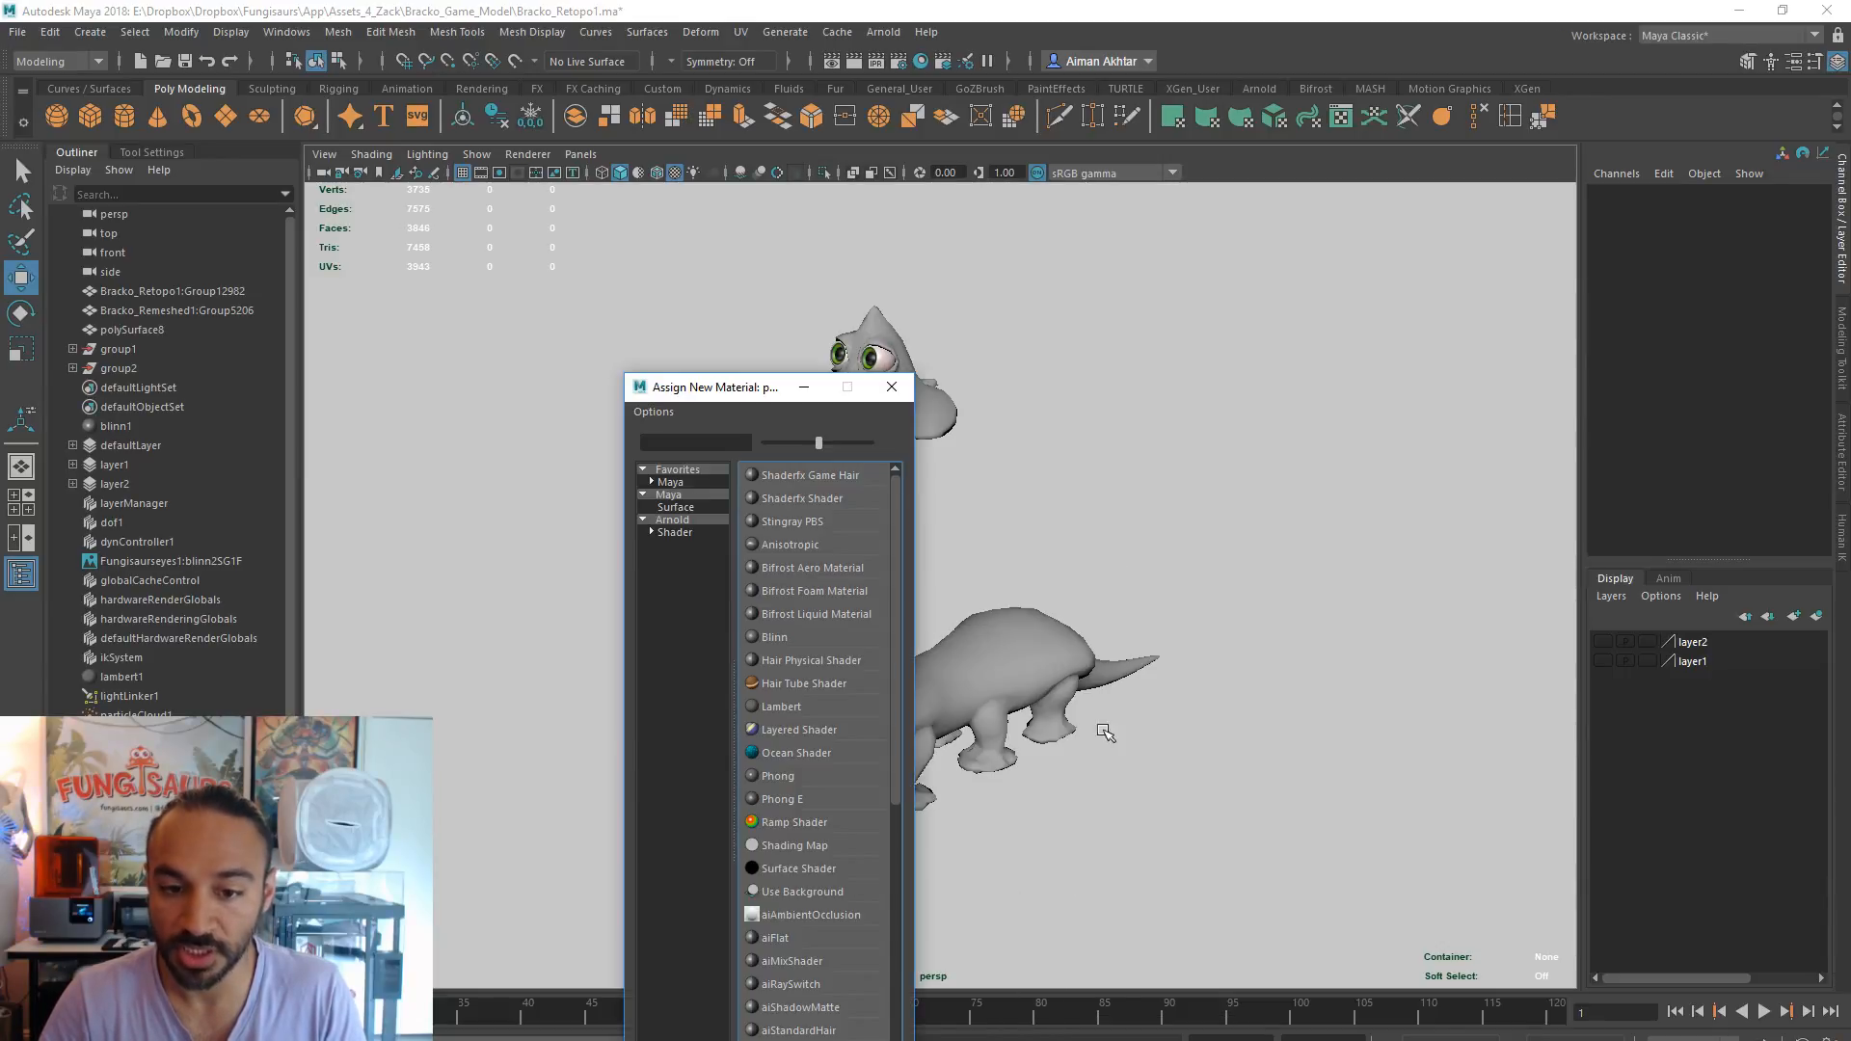
left_click(802, 636)
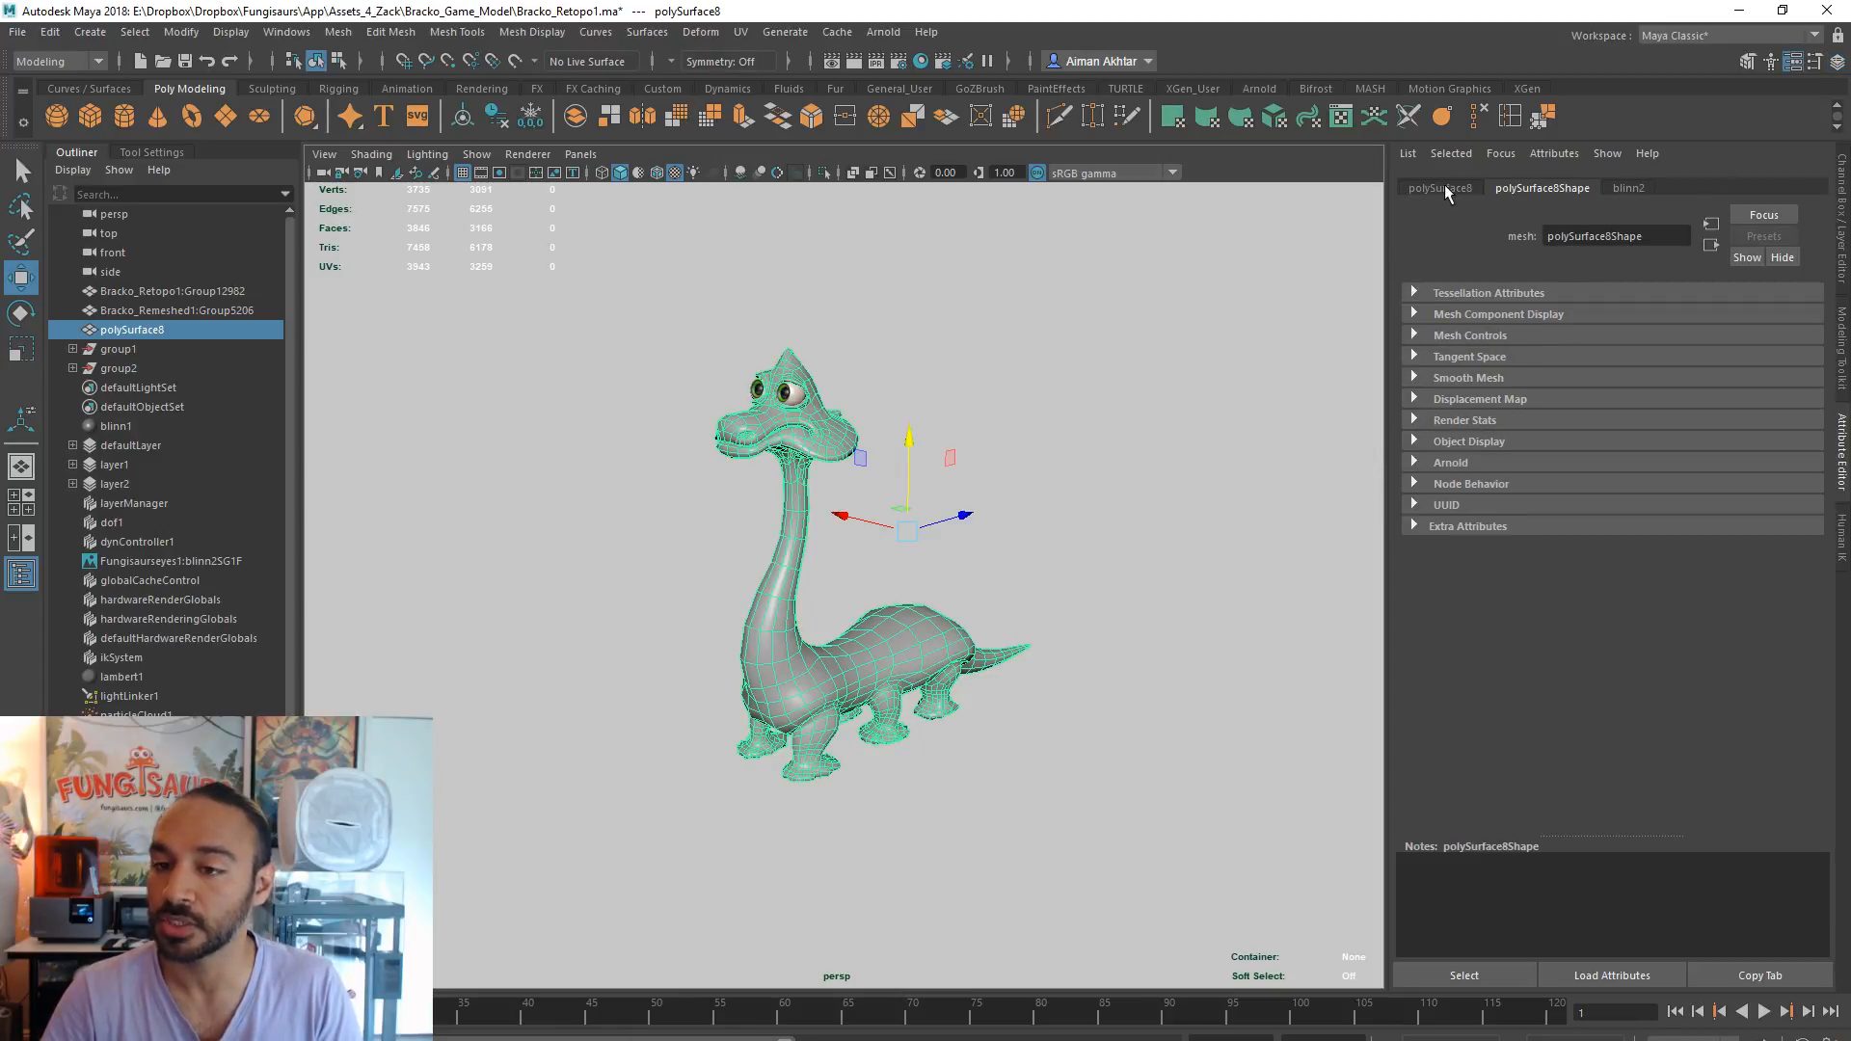
- Bring up the material attributes of the Blinn assigned to the creature's body
left_click(1440, 189)
left_click(1843, 232)
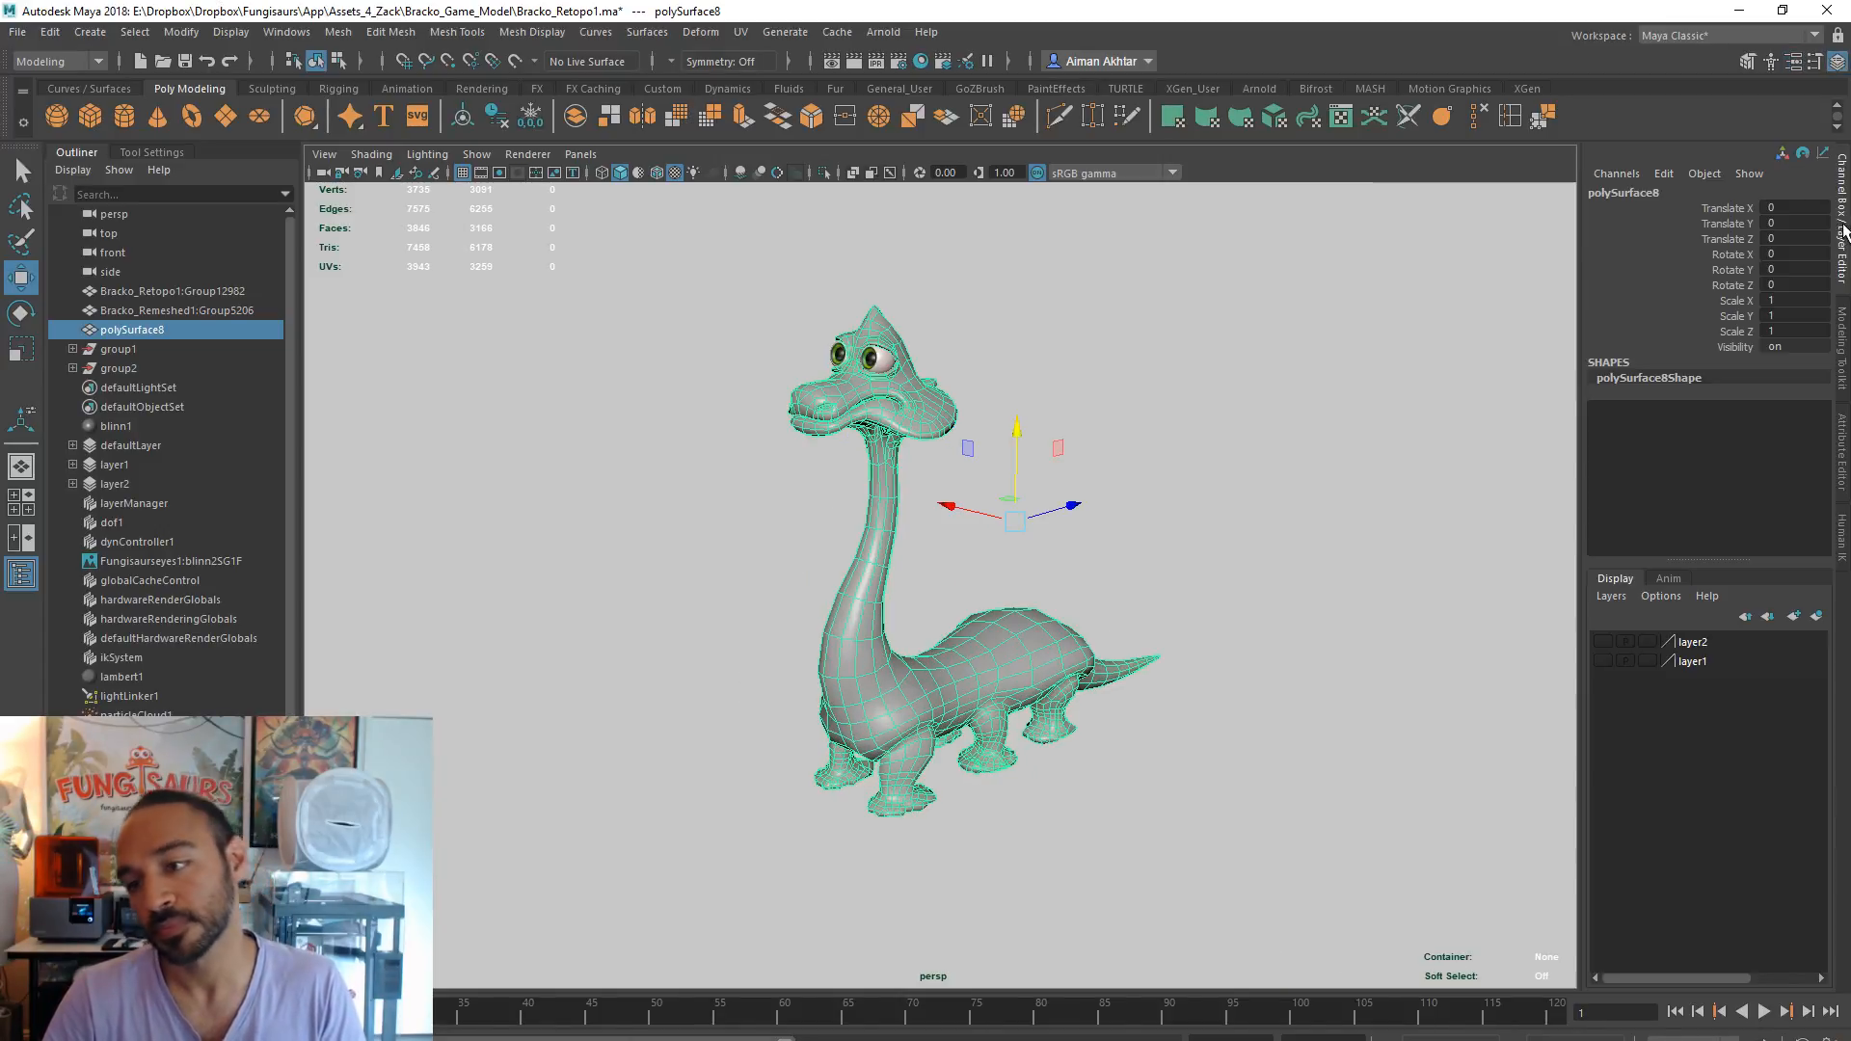
left_click(1844, 348)
left_click(1839, 64)
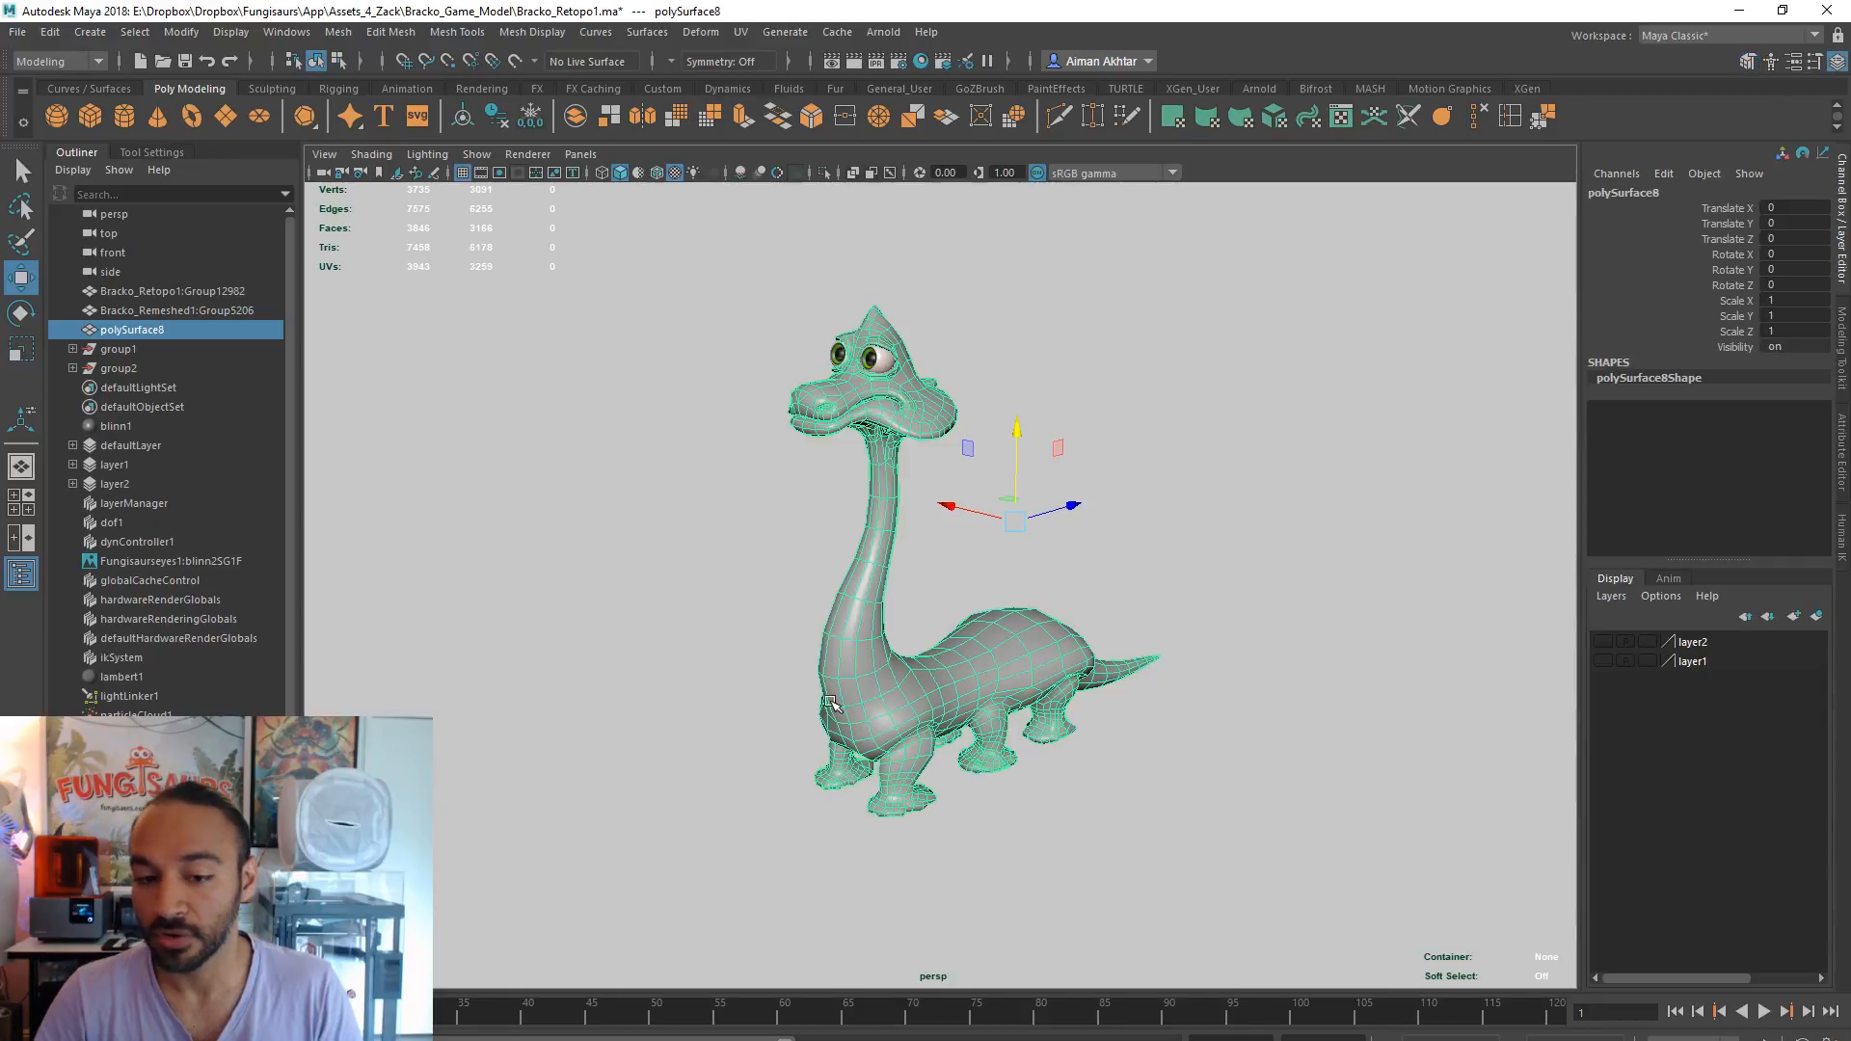
right_click(954, 581)
left_click(926, 675)
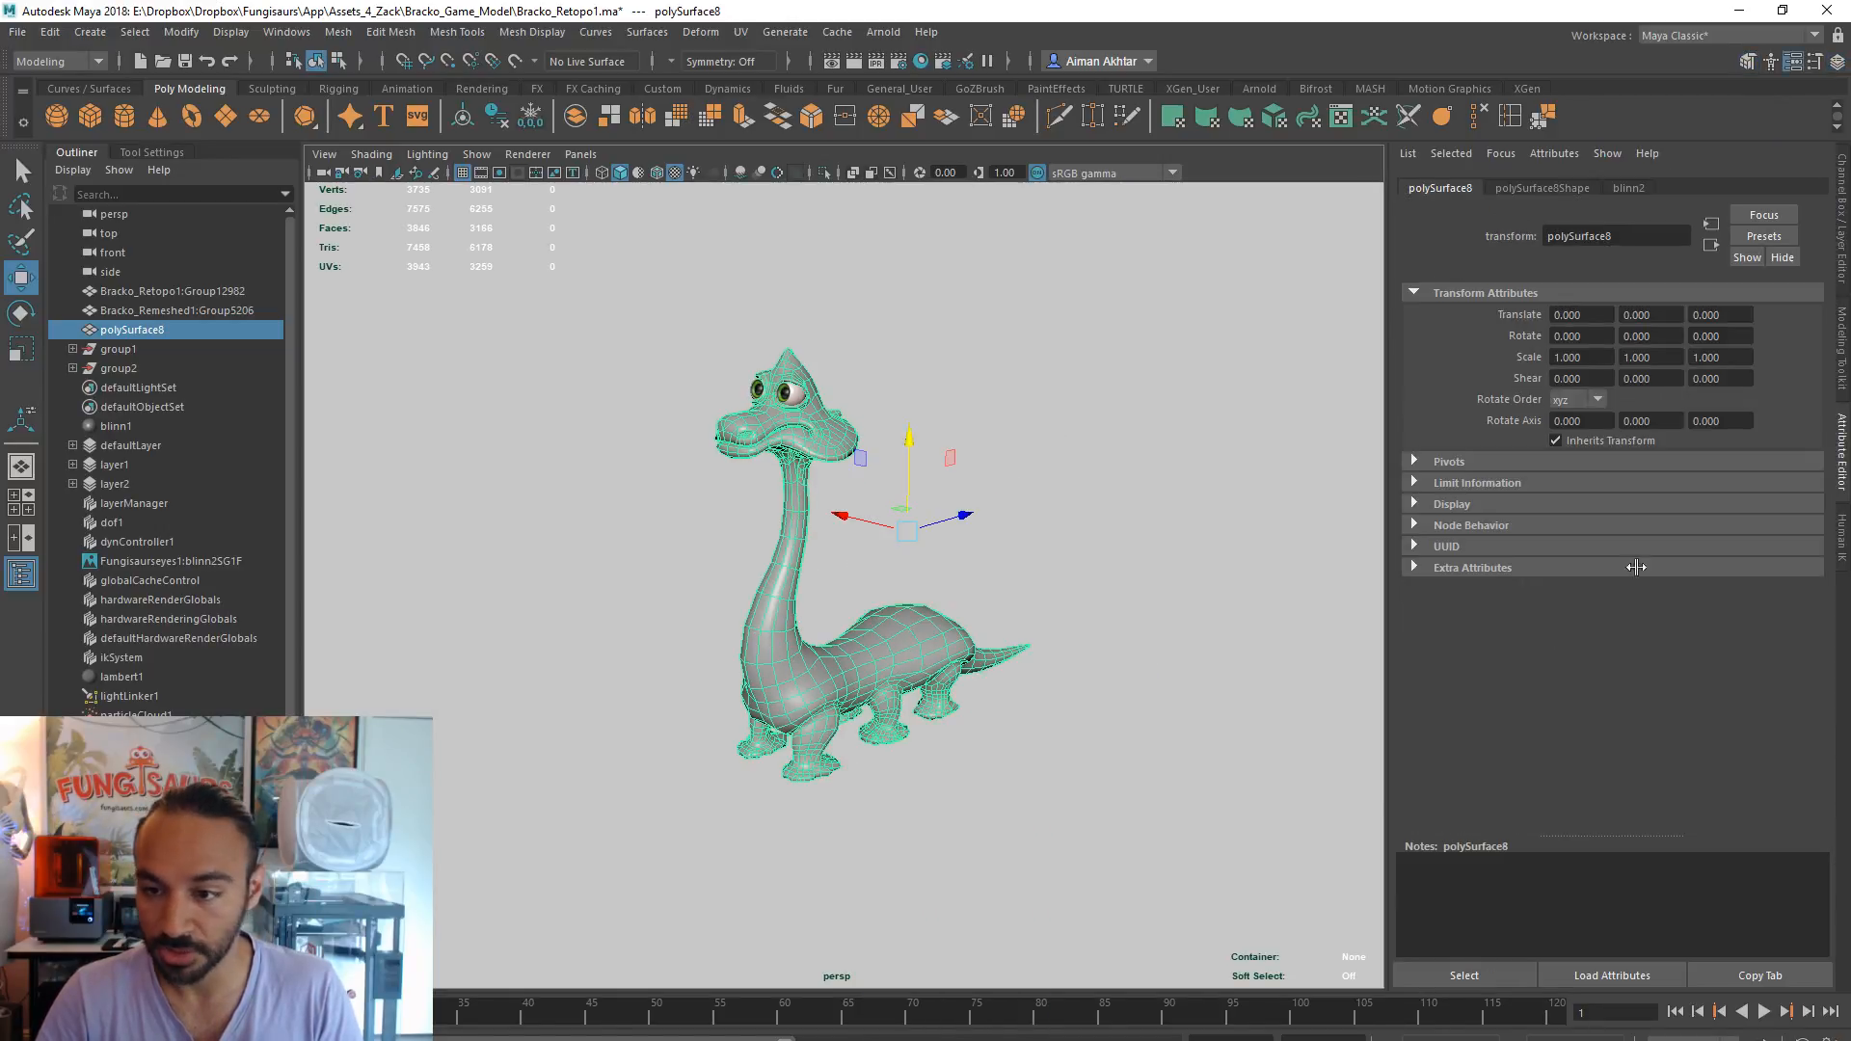
right_click(834, 582)
left_click(800, 1024)
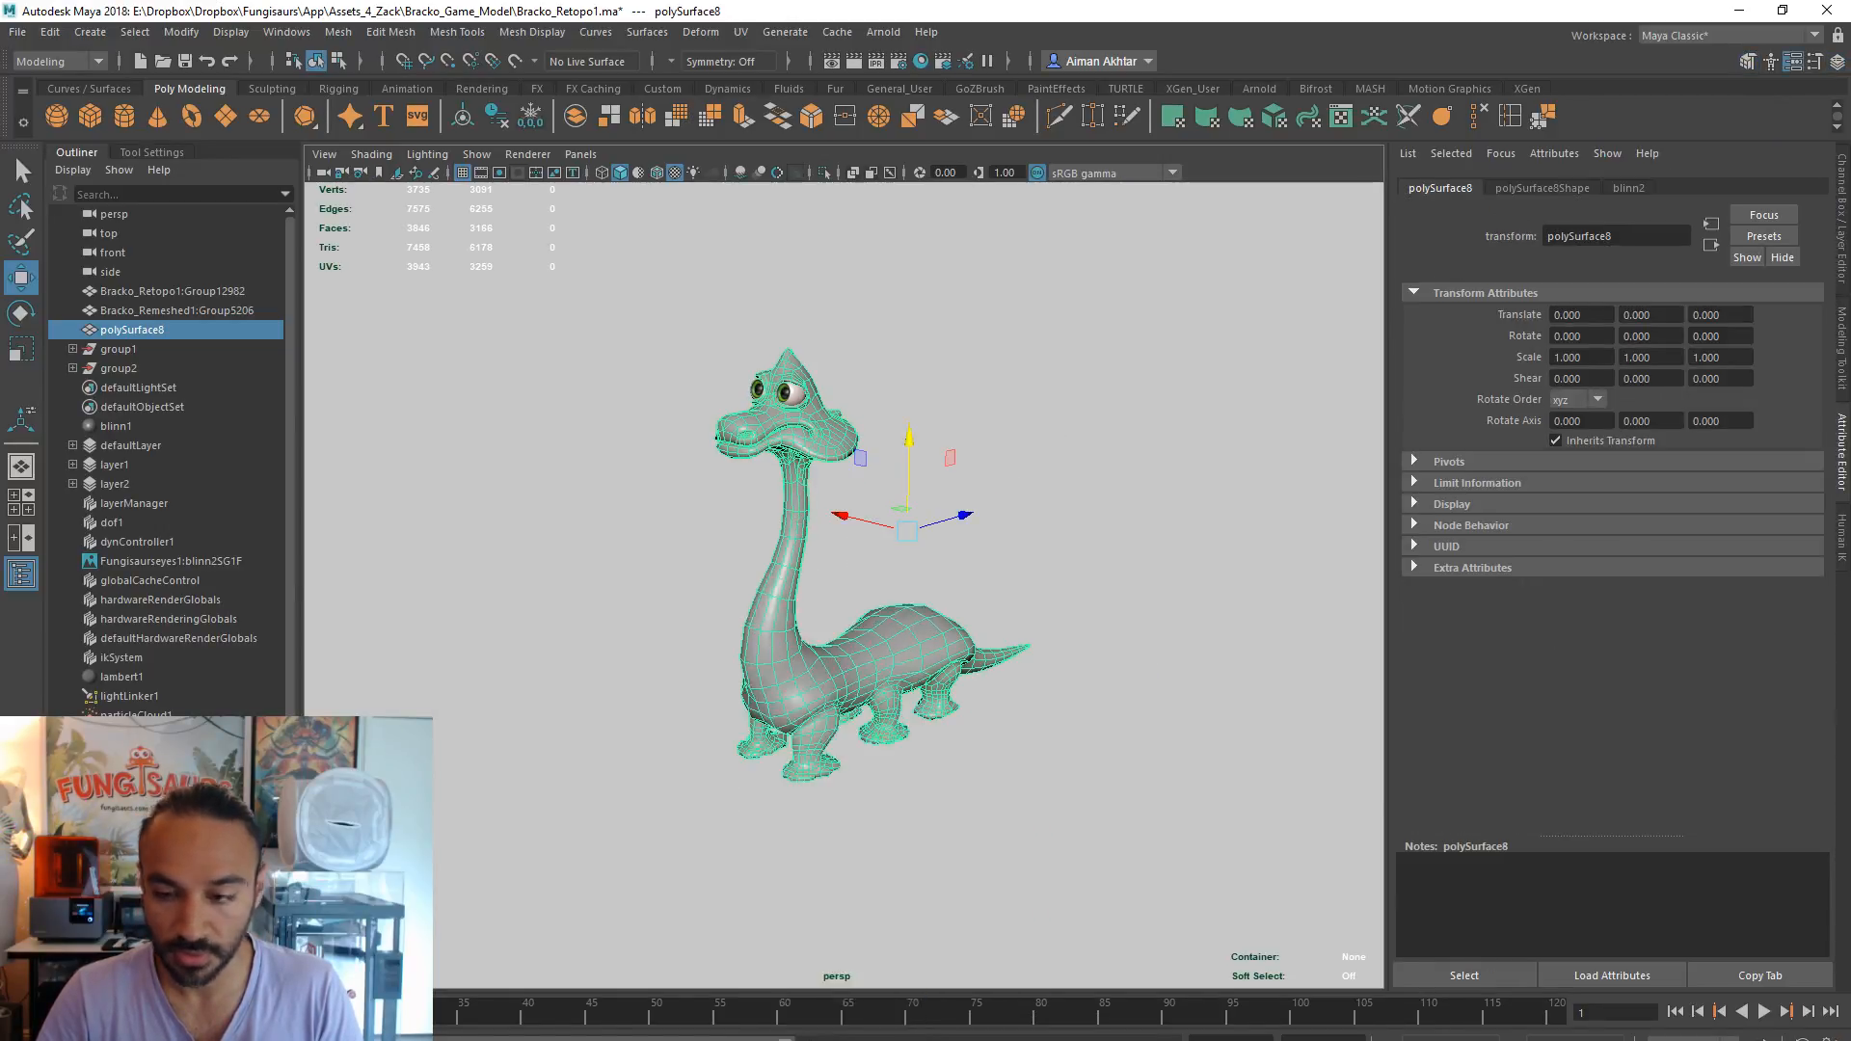
- Connect a File texture node to the Color attribute of the body's Blinn material
left_click(1790, 405)
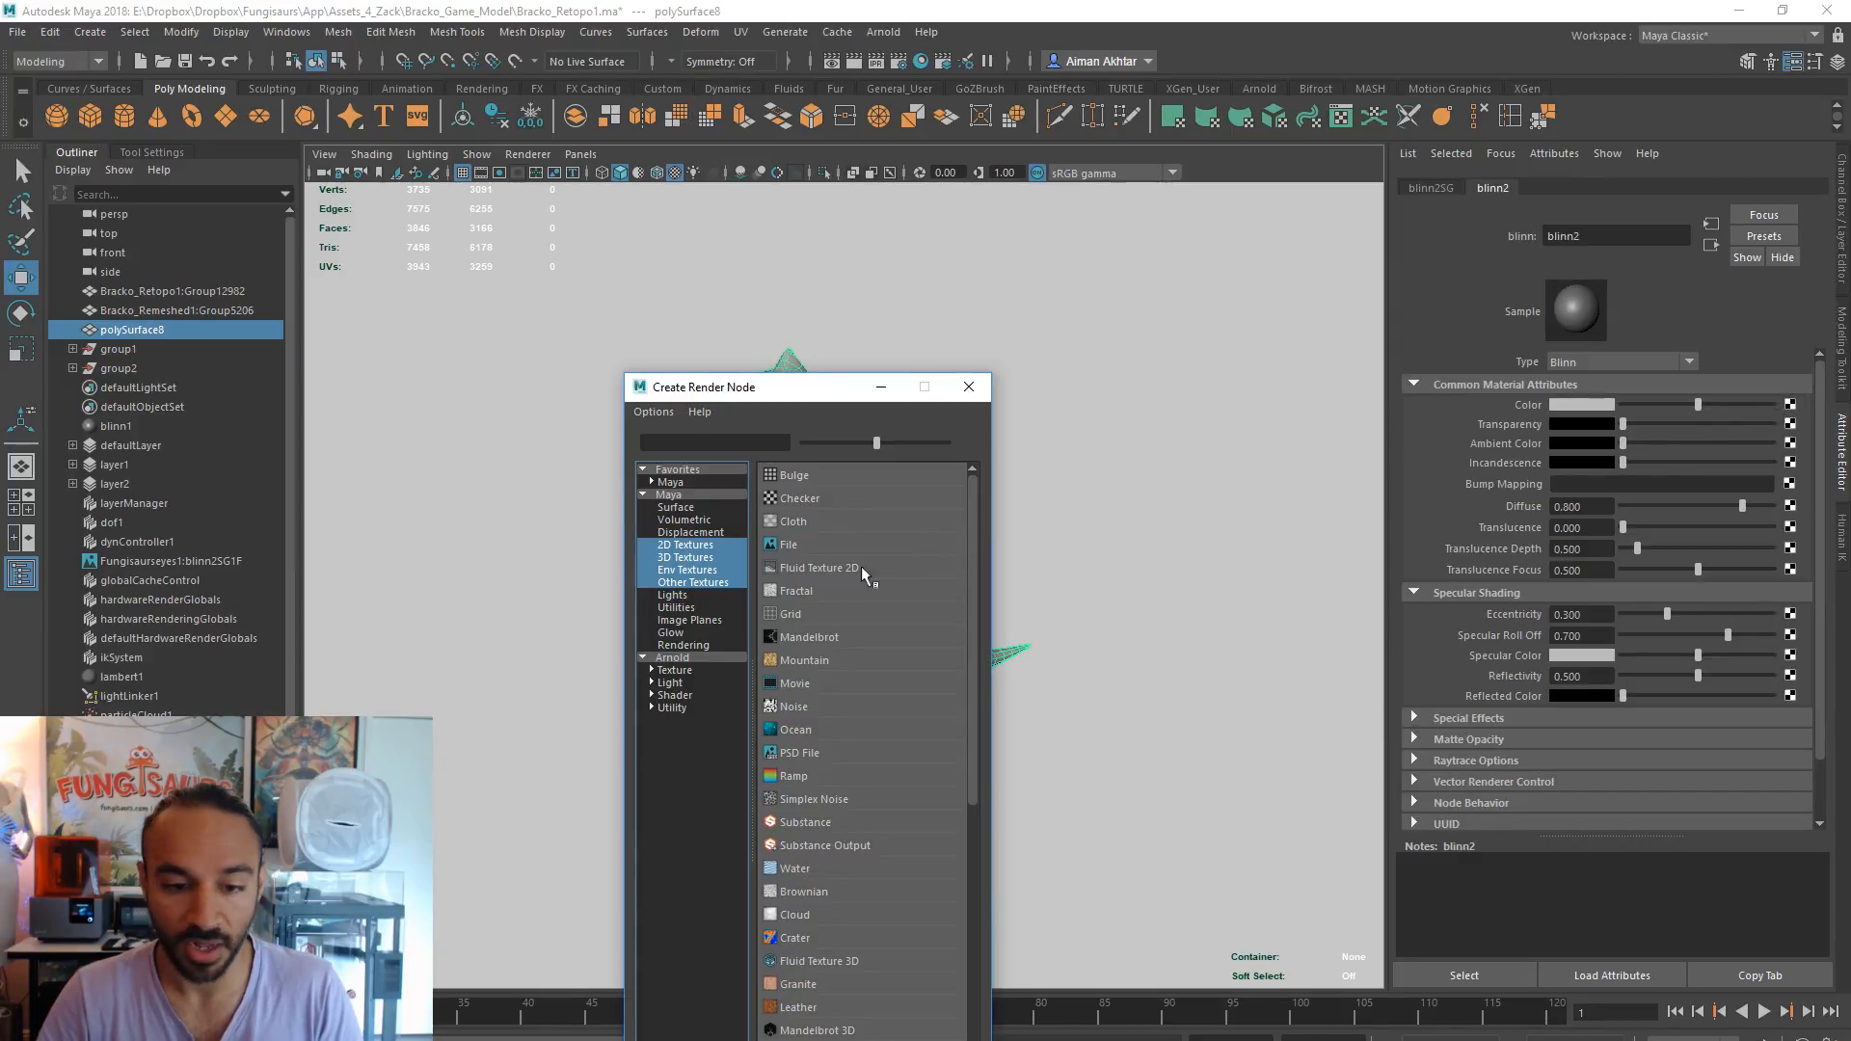
scroll(816, 636, "down", 3)
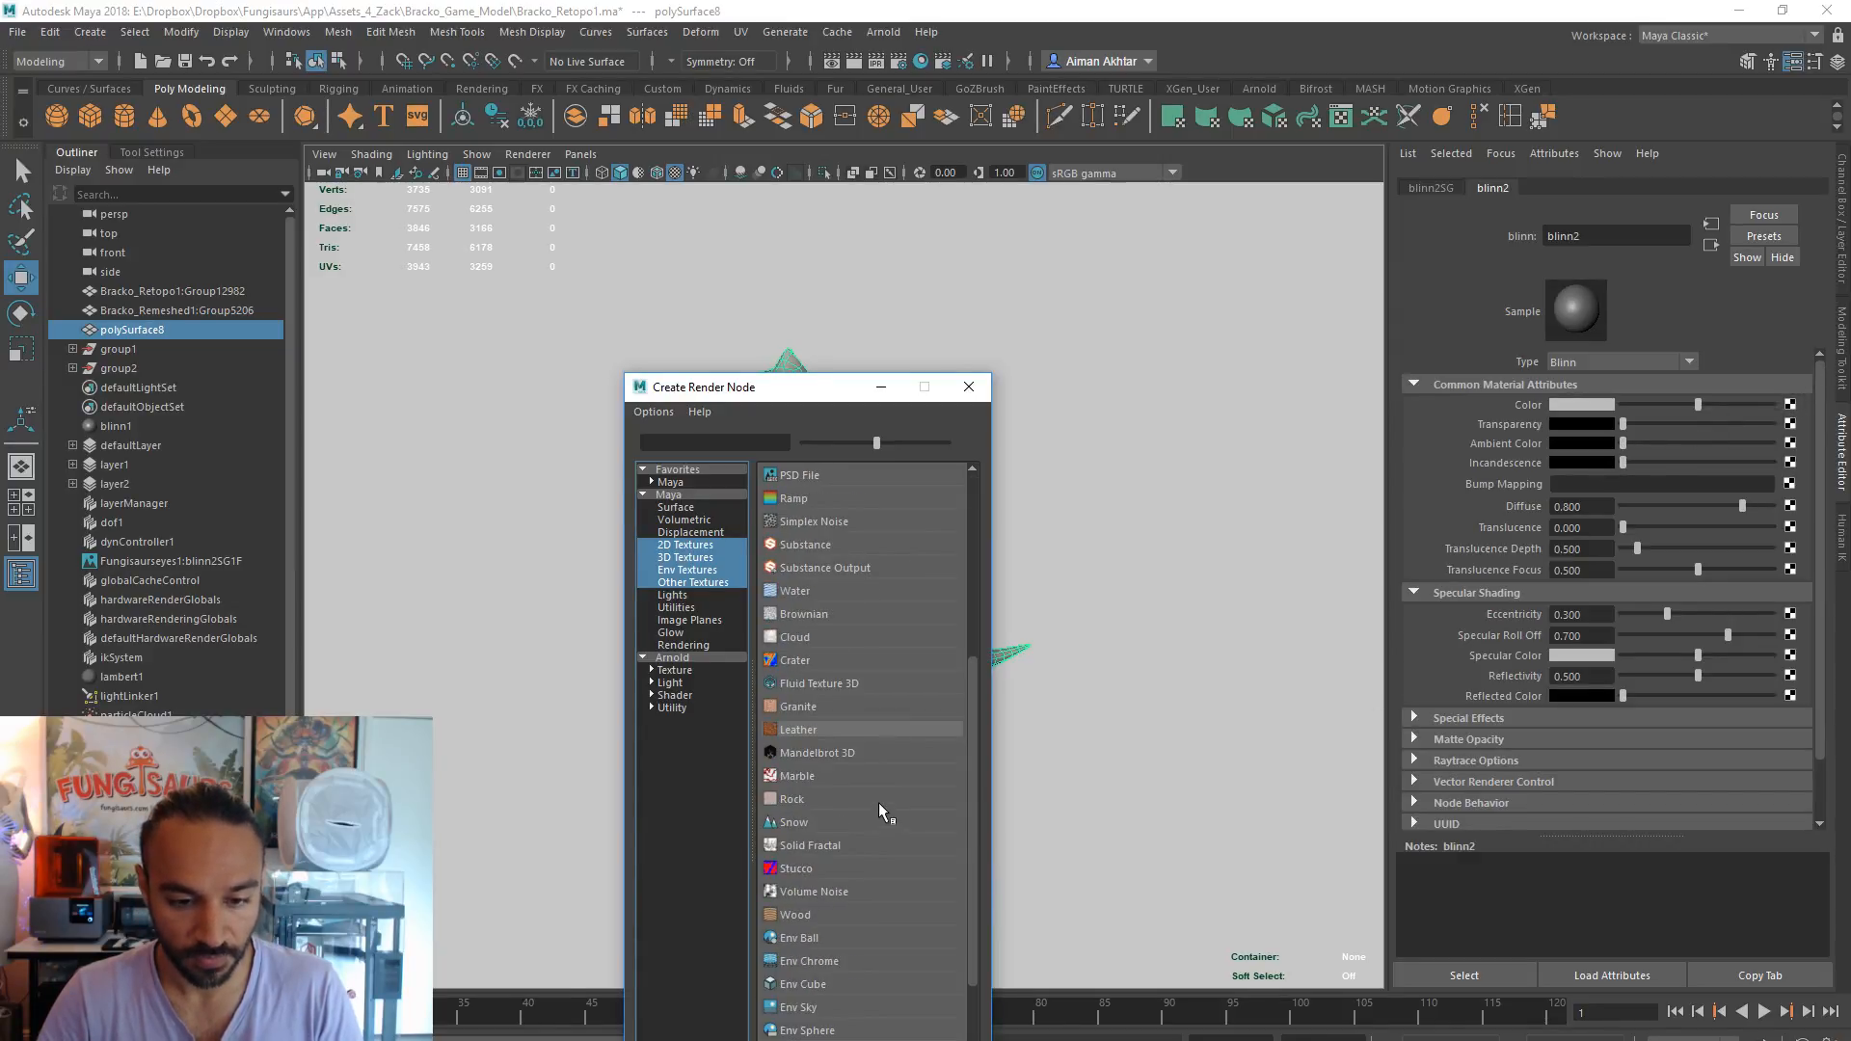
left_click_drag(800, 399, 670, 271)
scroll(761, 620, "up", 4)
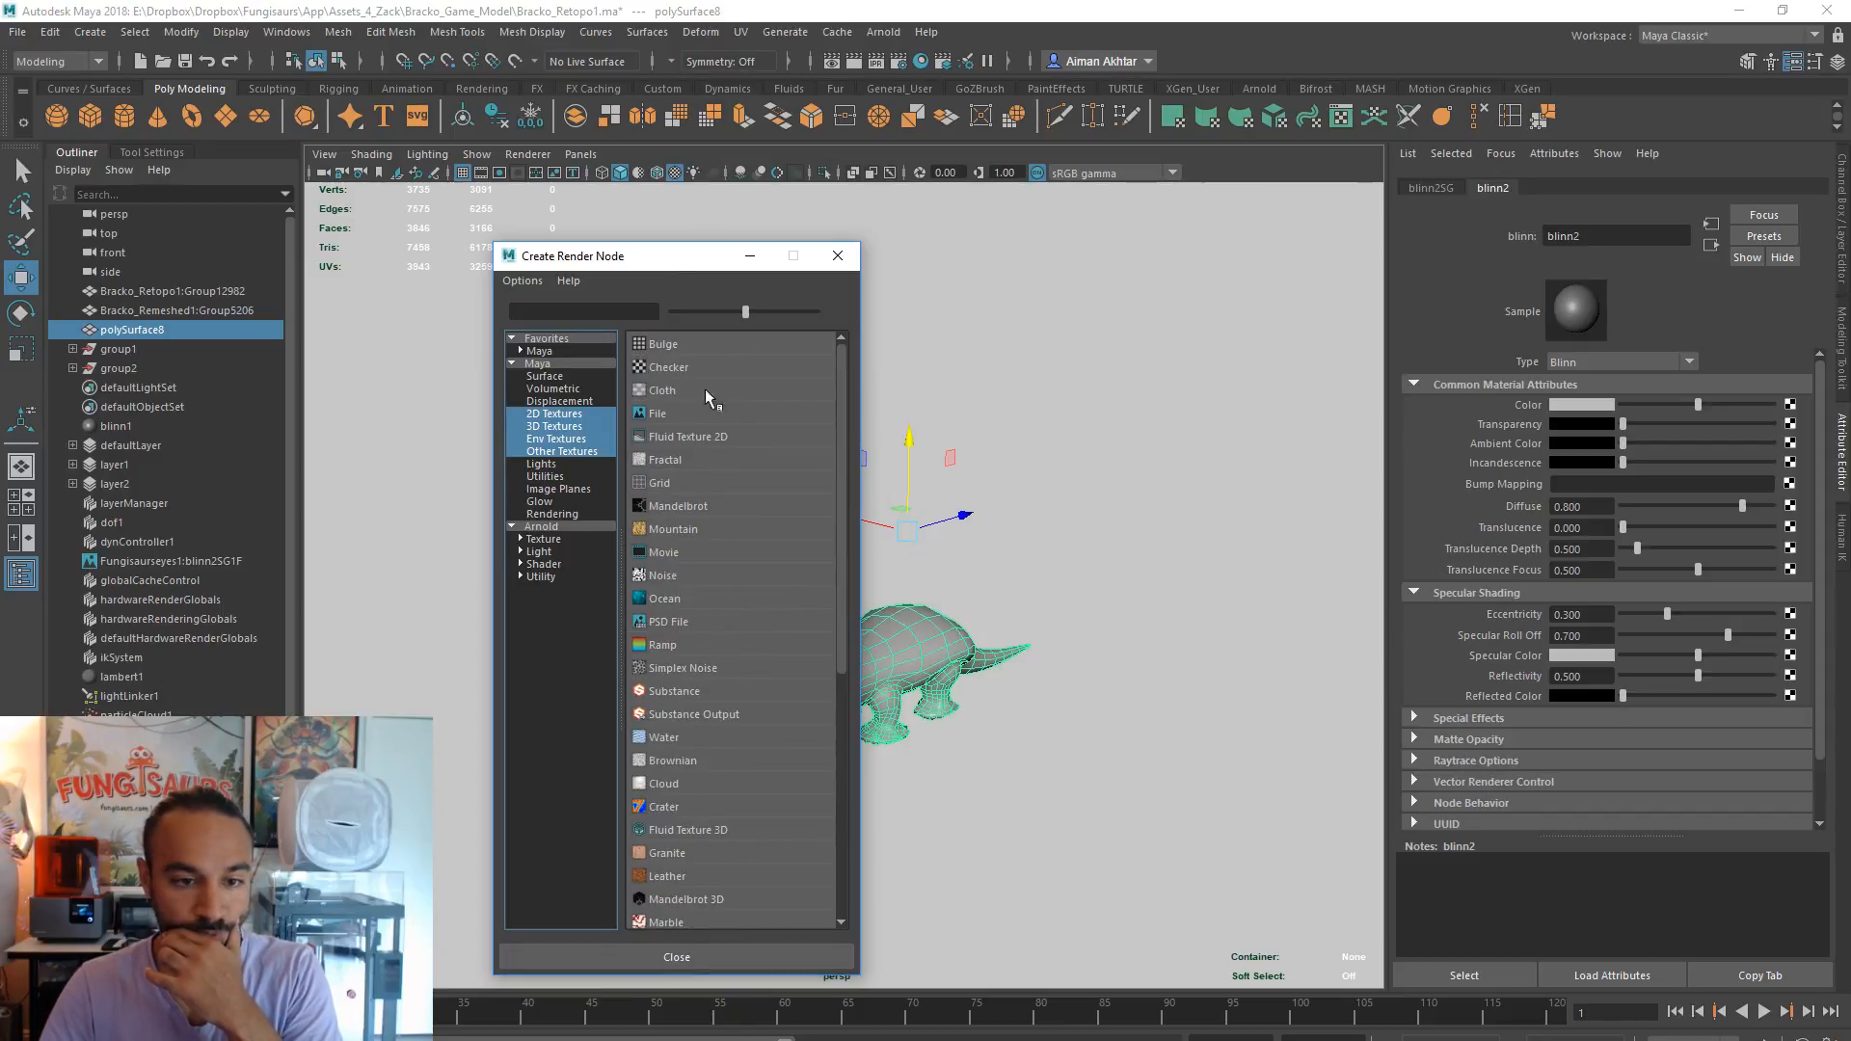
left_click(690, 415)
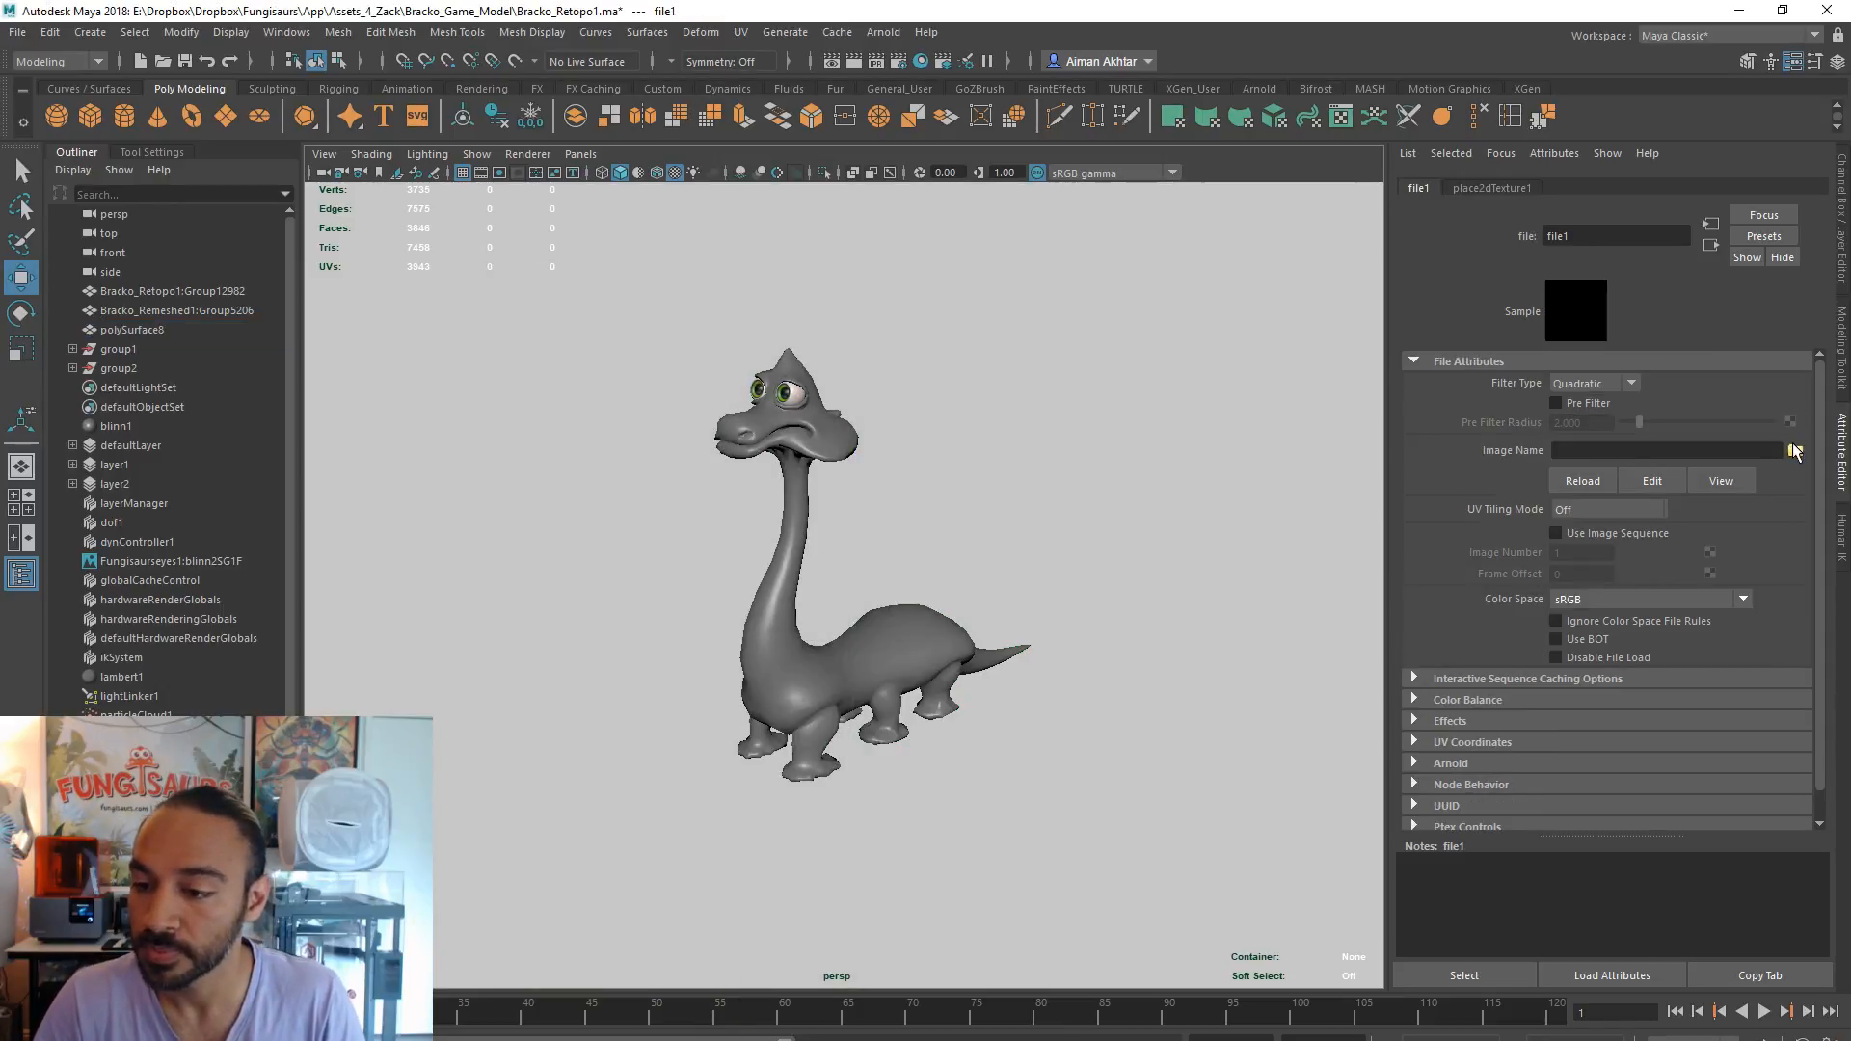
- Load Bracko_gamres_diffuse1.png from Fungisaurs/App/Assets_4_Zack/Bracko_Game_Model as the file texture's image
left_click(1795, 450)
left_click(265, 303)
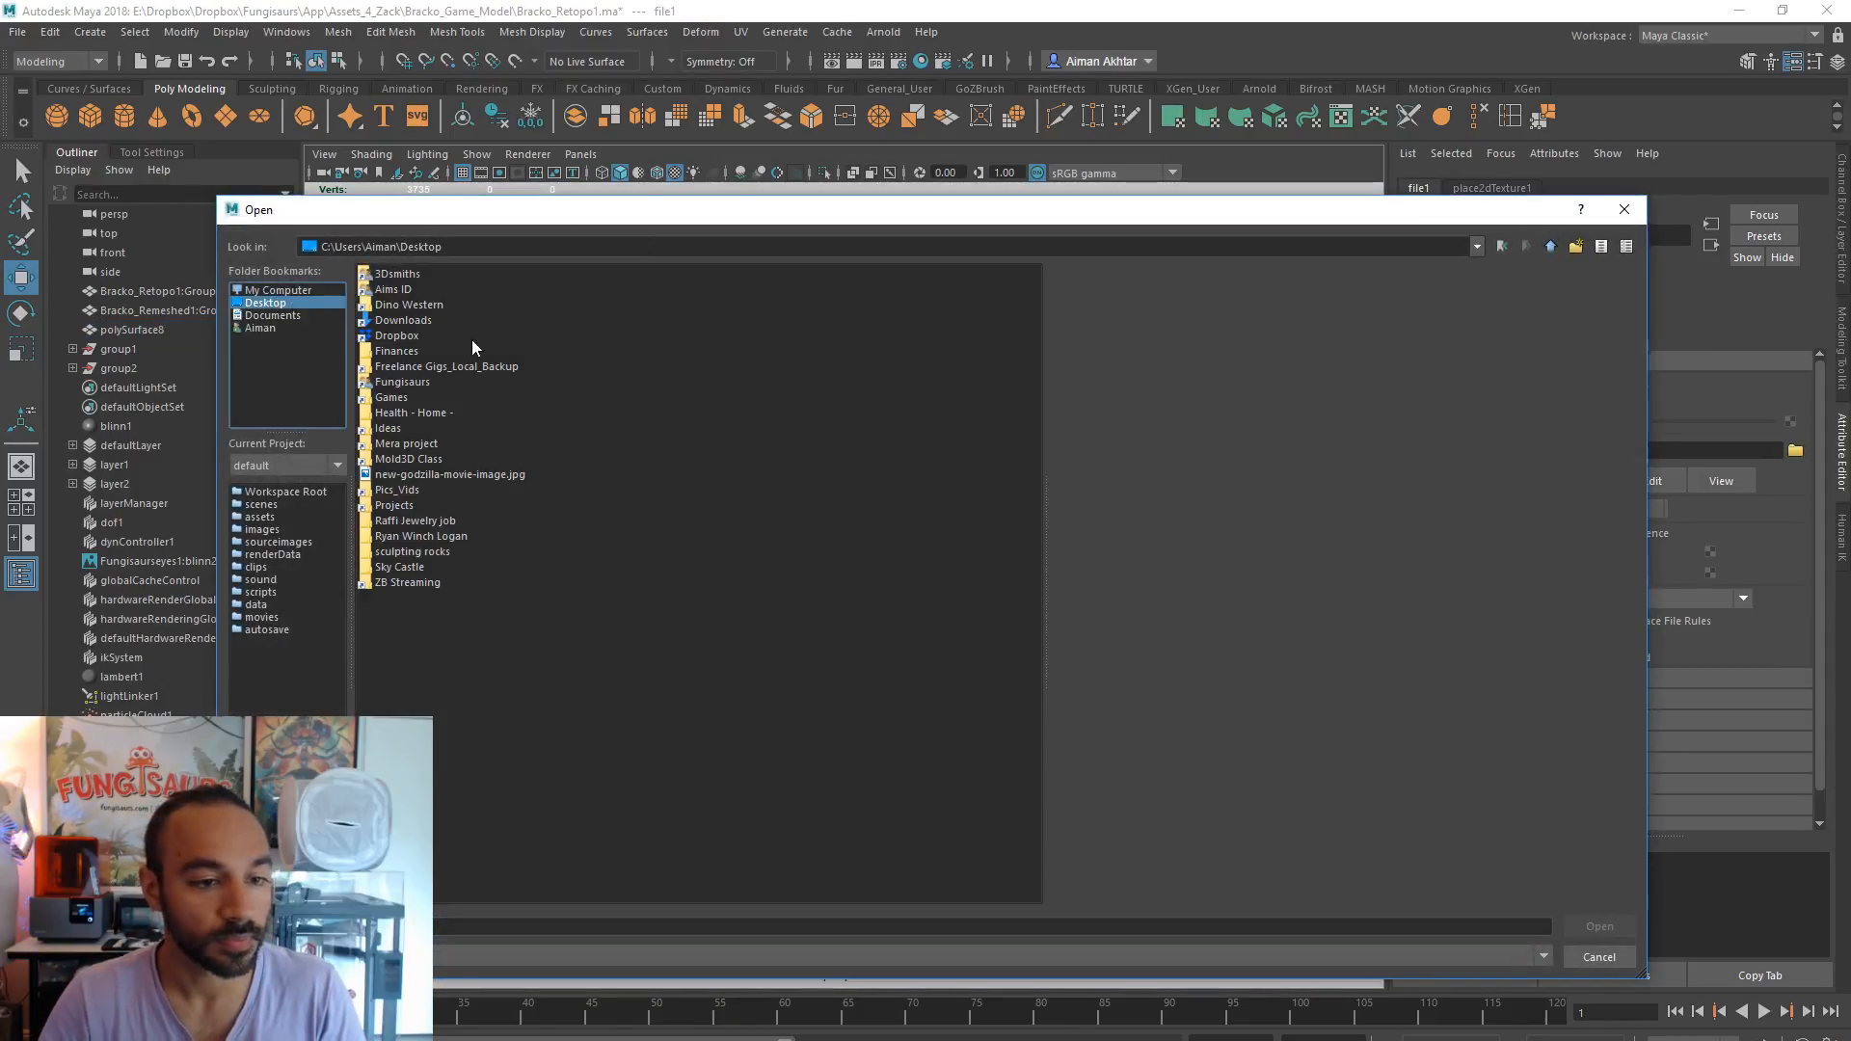
left_click(467, 337)
type("fu")
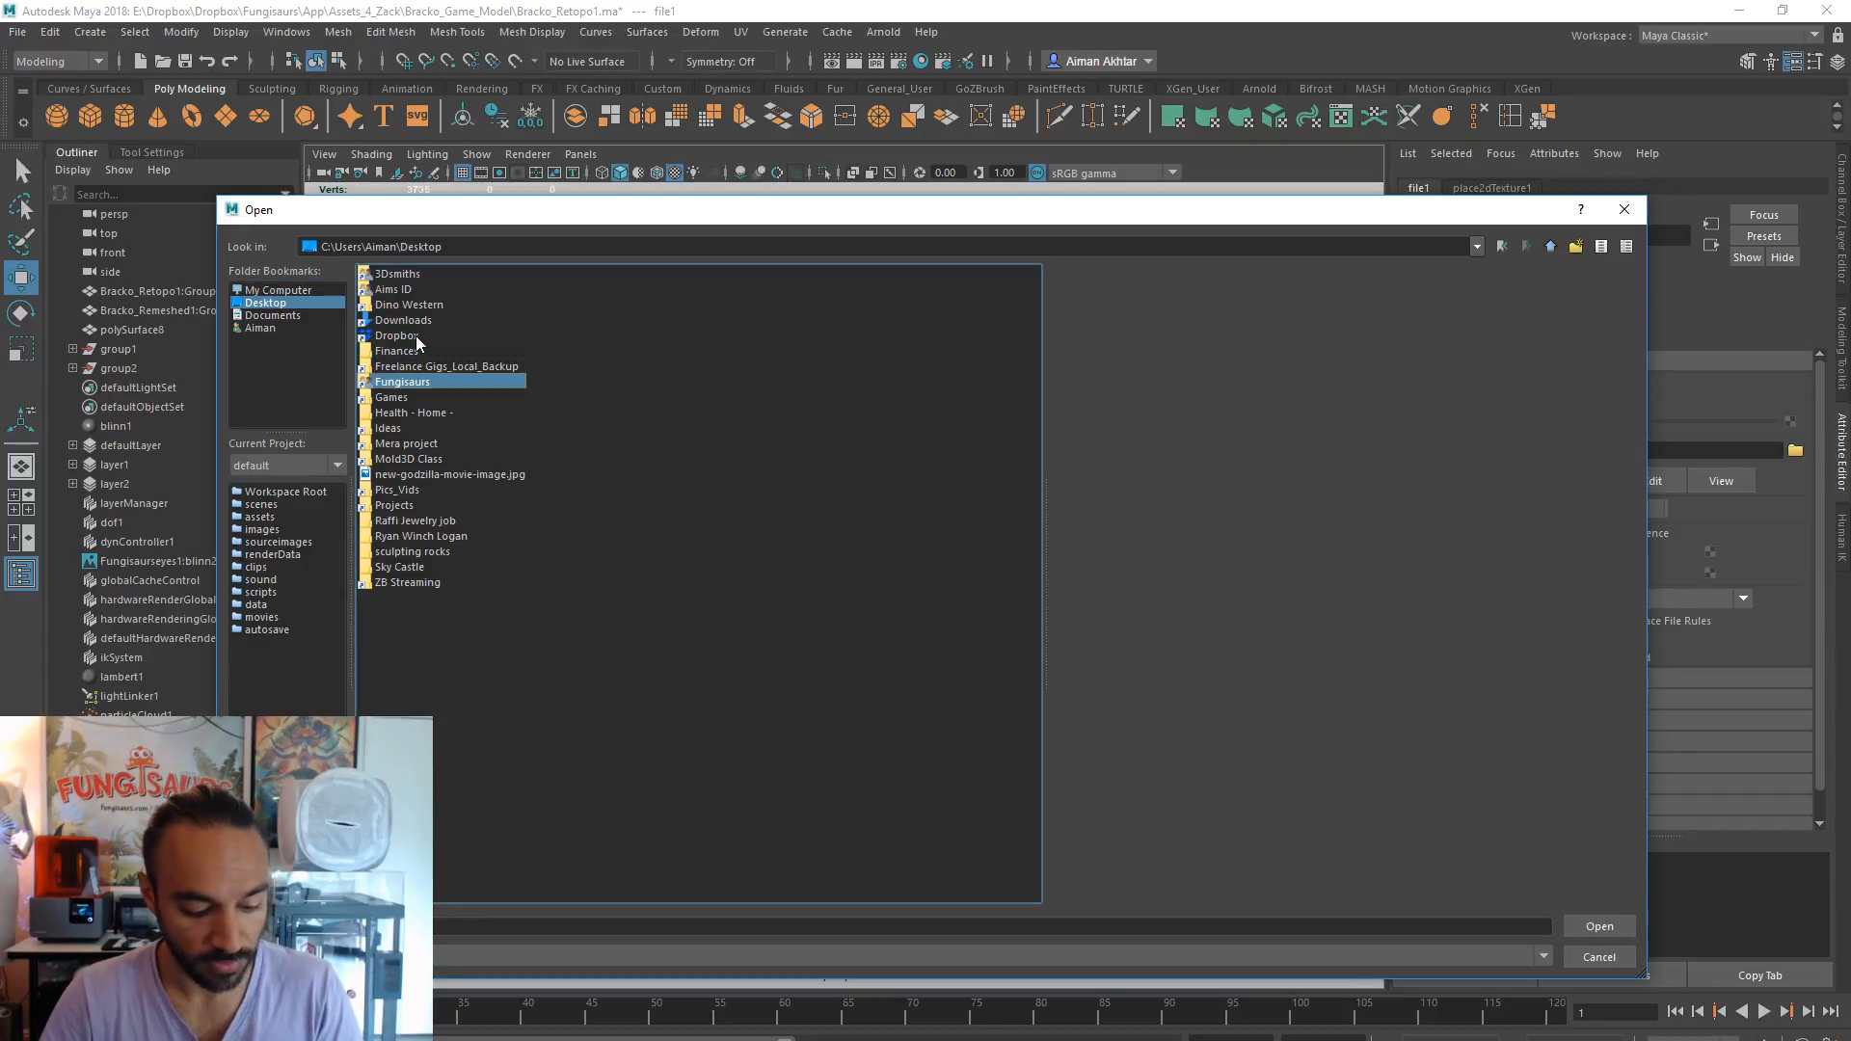
double_click(432, 379)
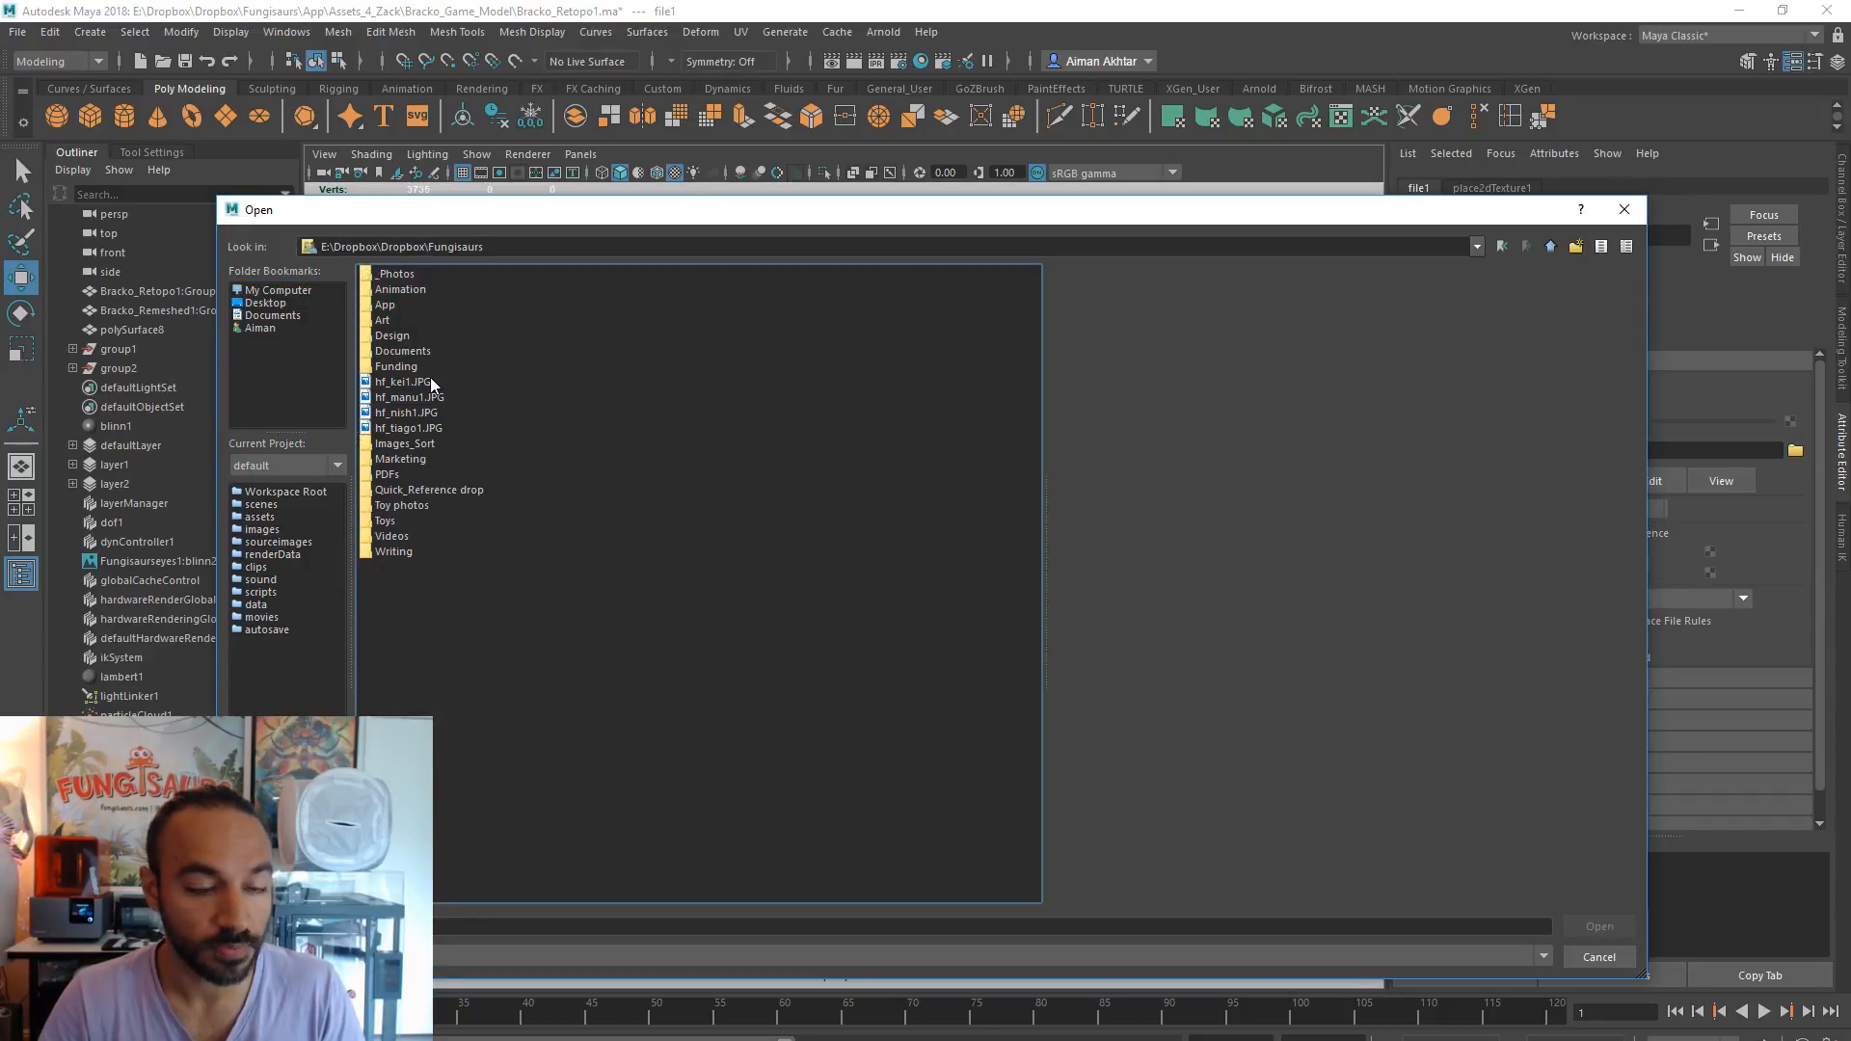
left_click(399, 307)
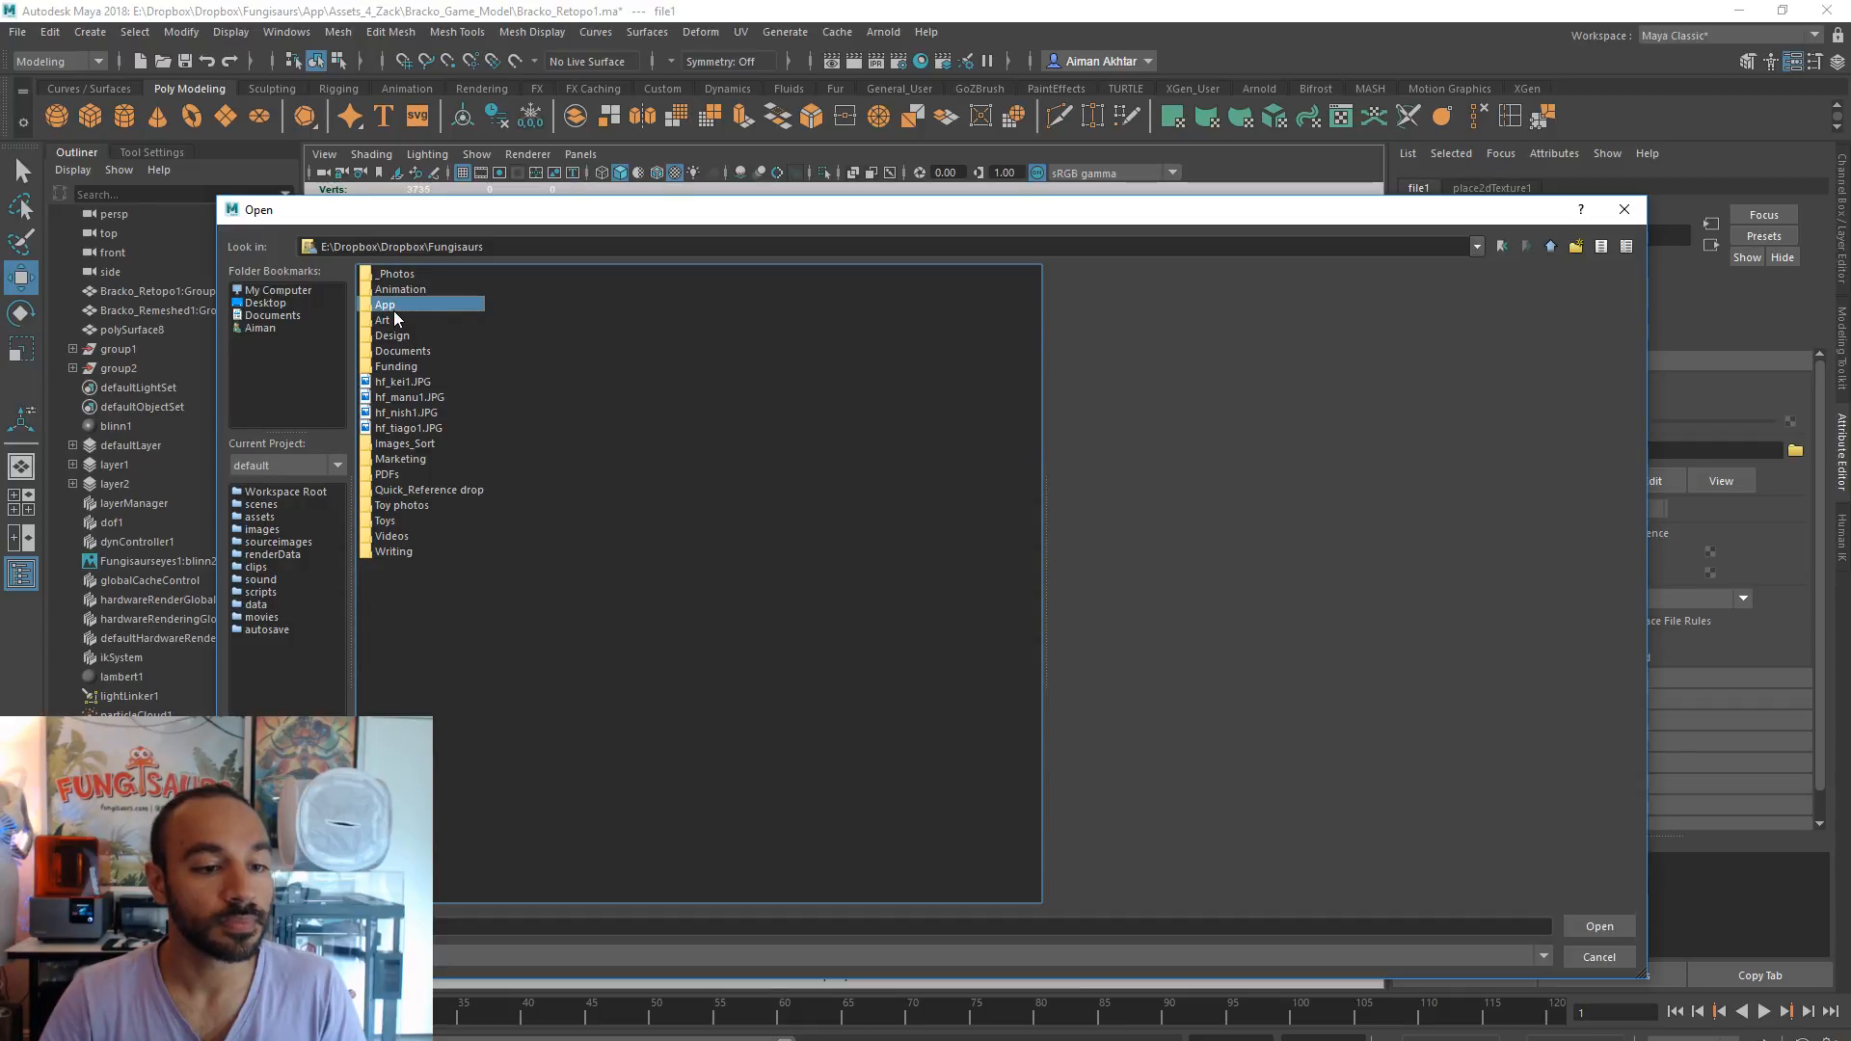
double_click(394, 308)
double_click(397, 305)
left_click(404, 305)
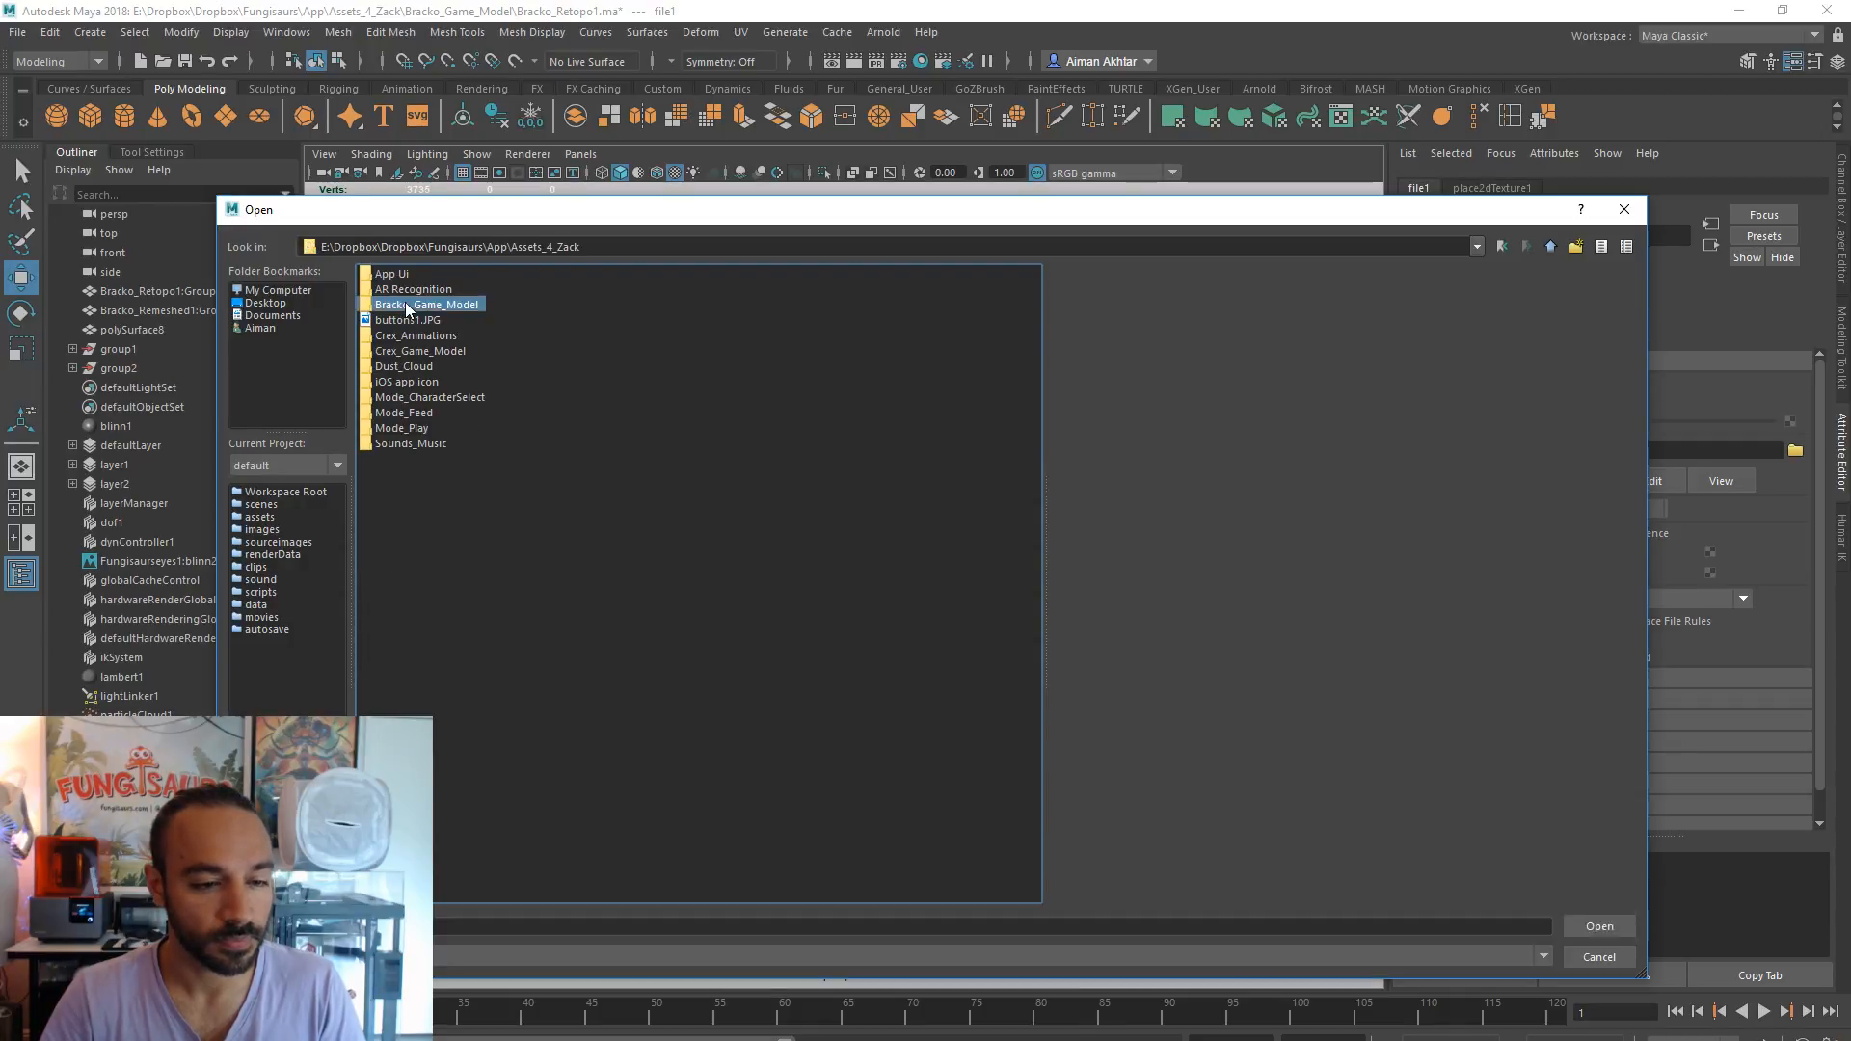
double_click(404, 302)
left_click(419, 289)
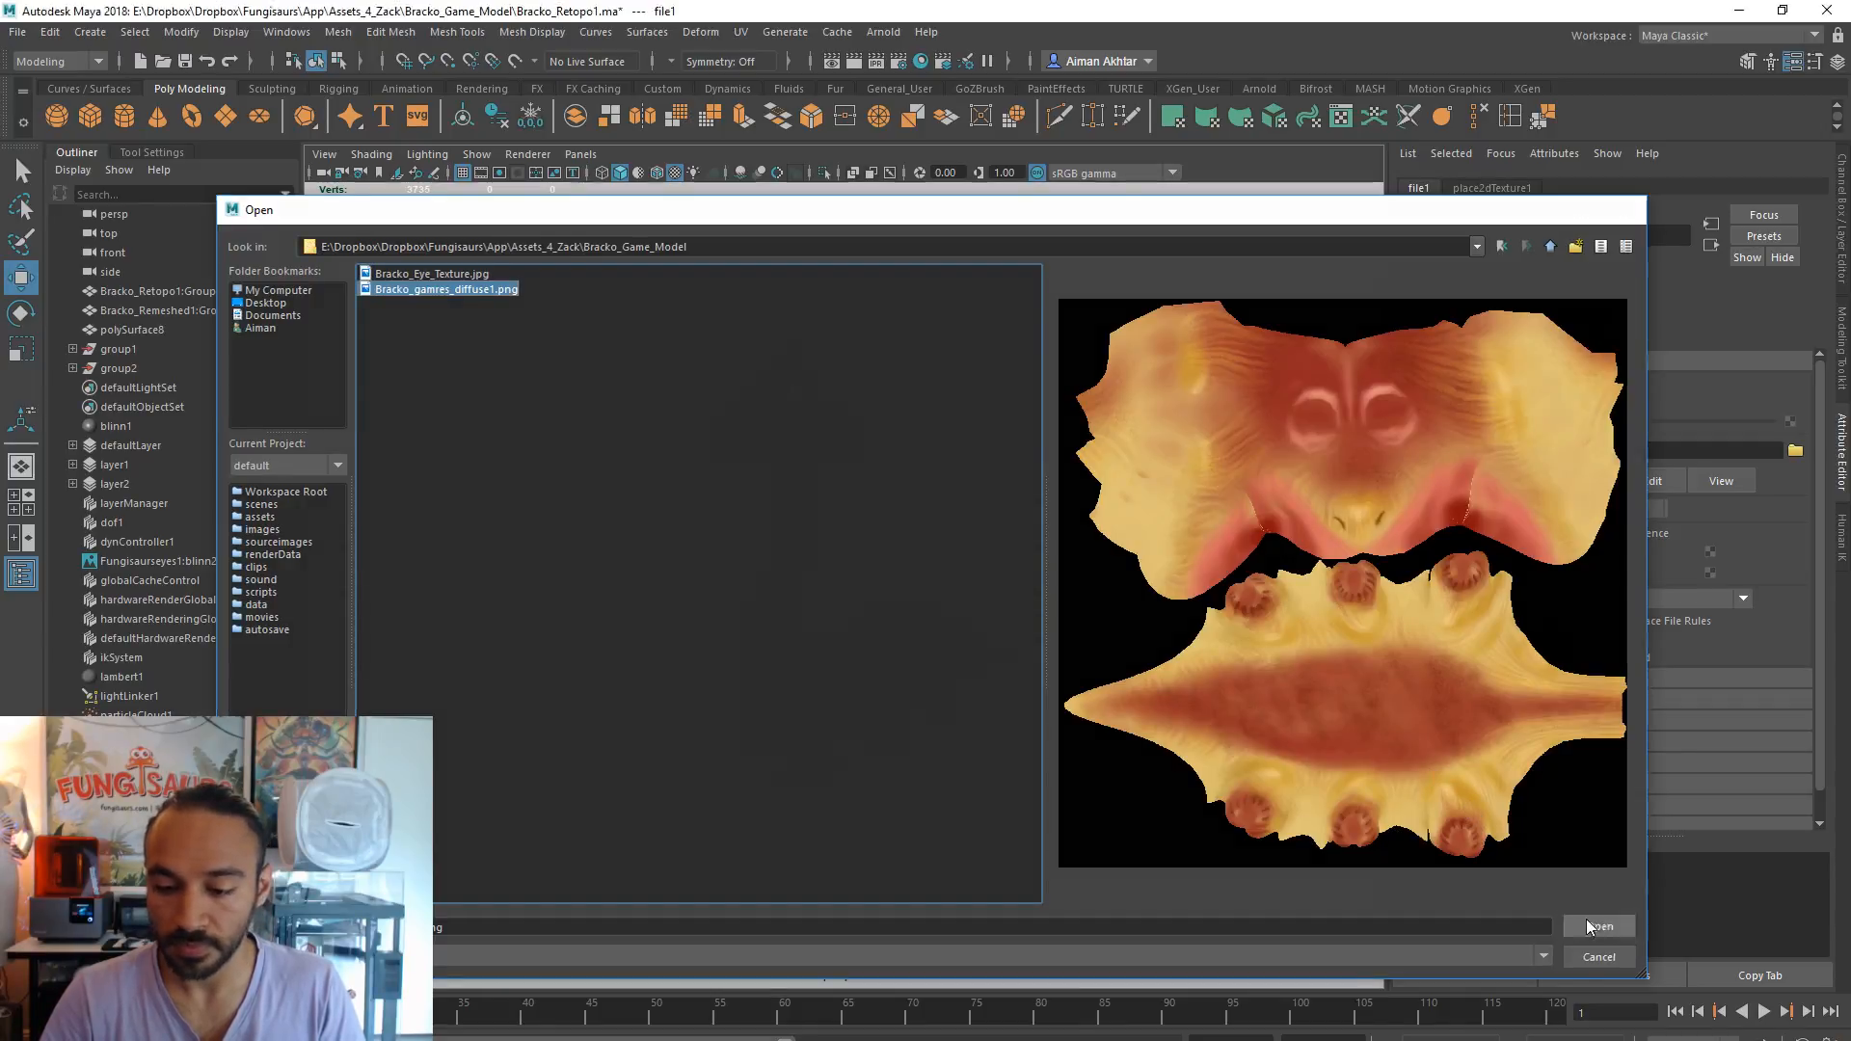
left_click(1590, 923)
- Set the Diffuse value of the body's Blinn material to 1.5
left_click_drag(1021, 567, 1077, 565, "alt")
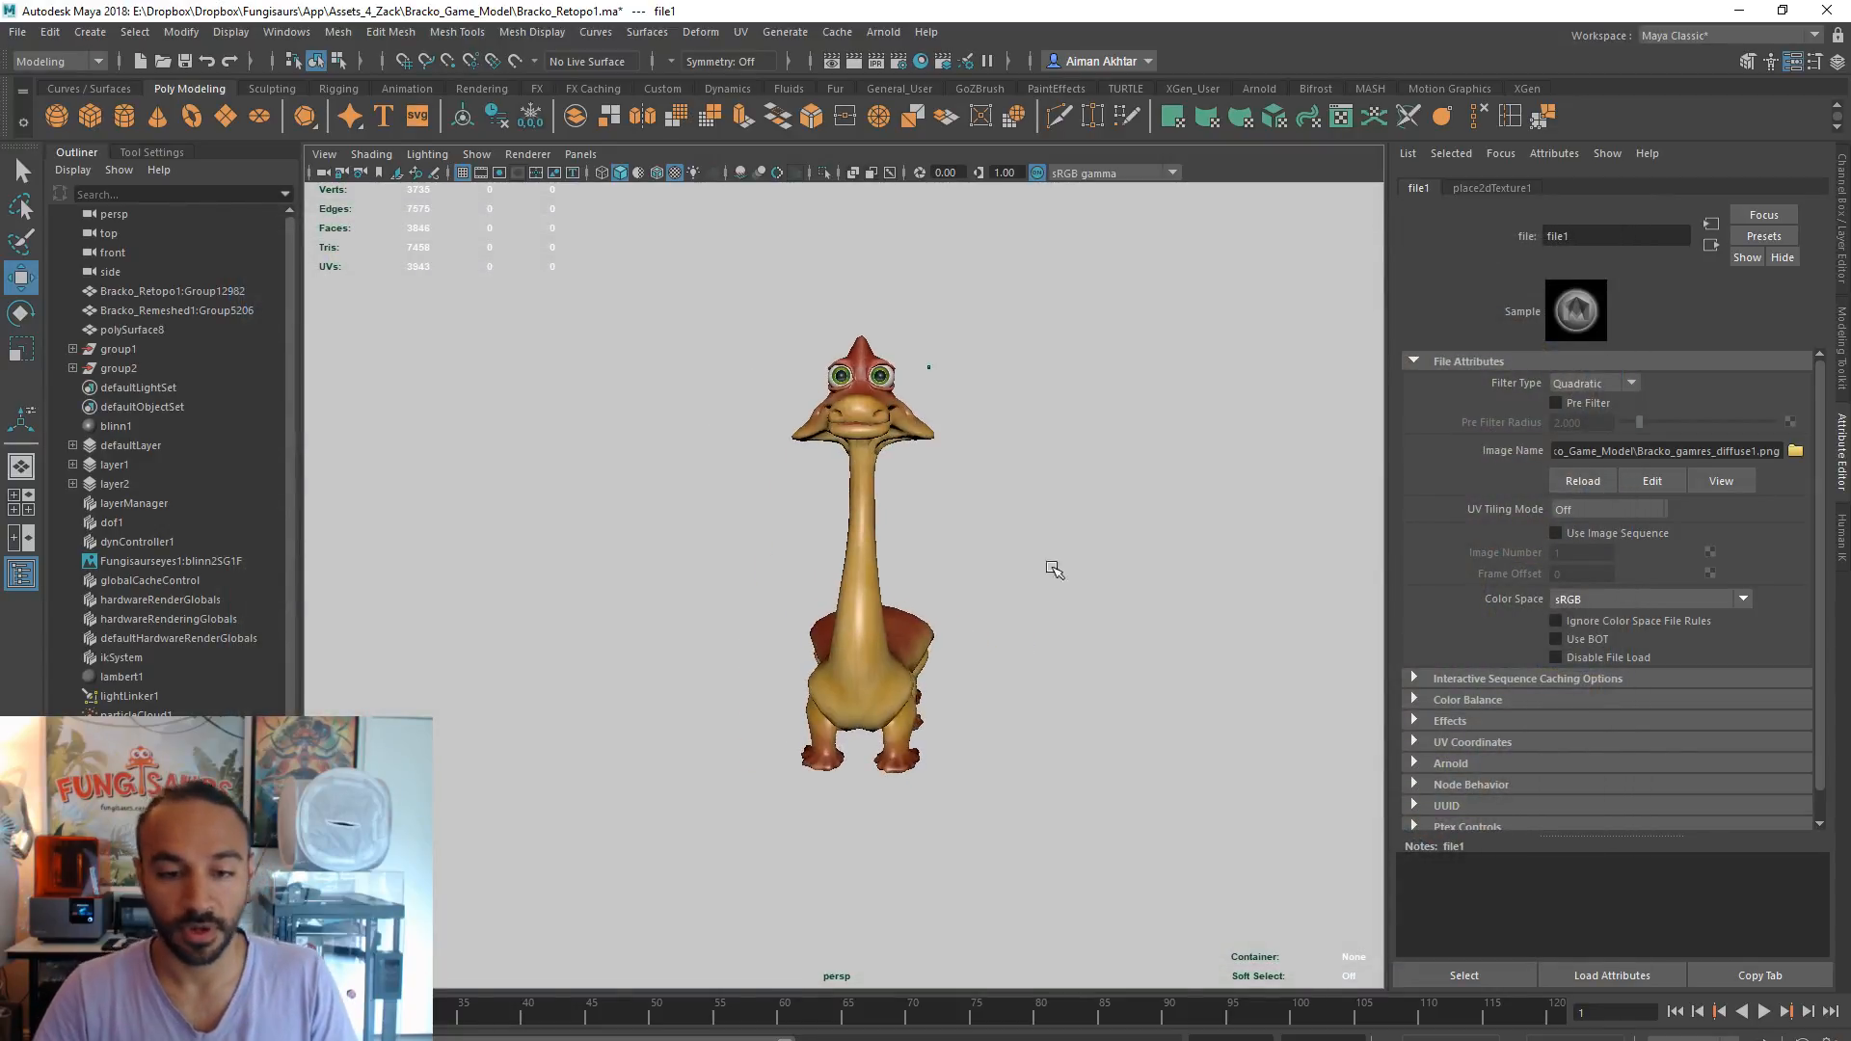
scroll(1022, 598, "up", 4)
left_click_drag(967, 633, 909, 642, "alt")
right_click_drag(924, 583, 931, 1040)
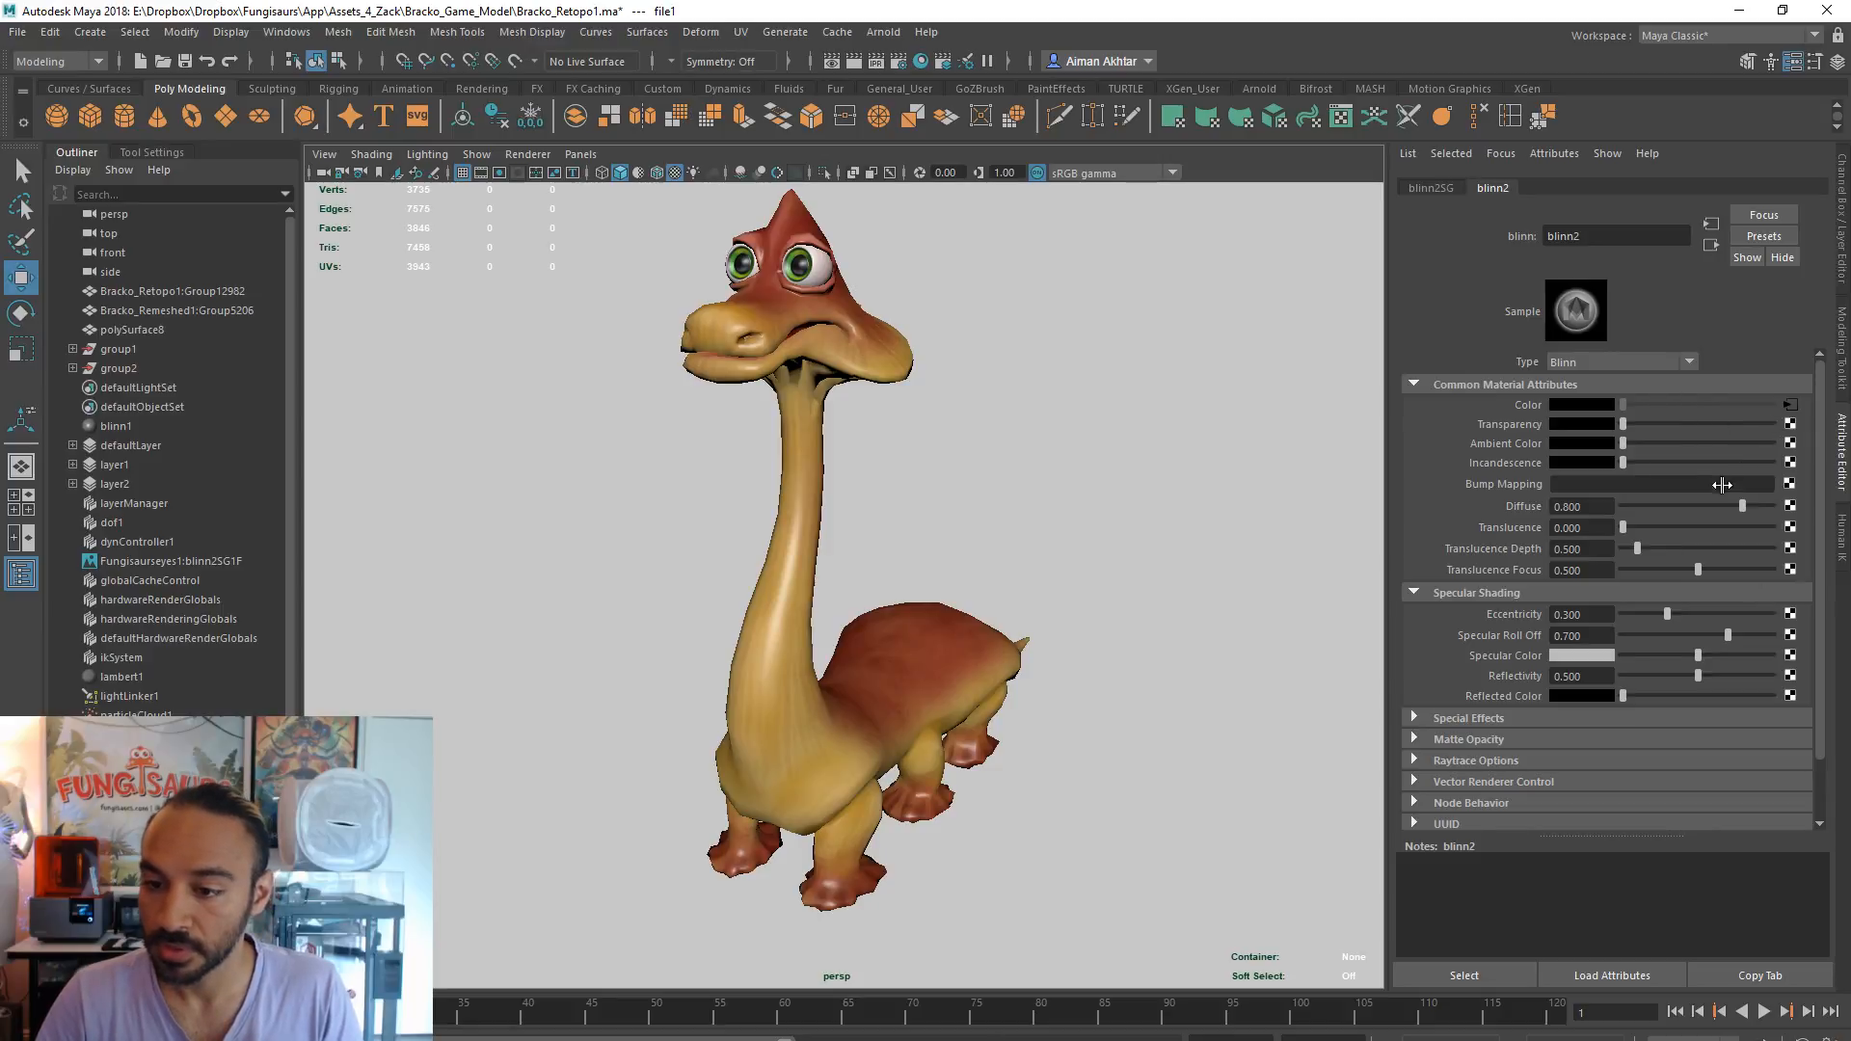
left_click_drag(1725, 513, 1843, 501)
double_click(1581, 506)
type("1.5")
key("Return")
- Show the body mesh in smooth preview and examine the diffuse texture on the neck, face and eyes
left_click_drag(1207, 489, 824, 756, "alt")
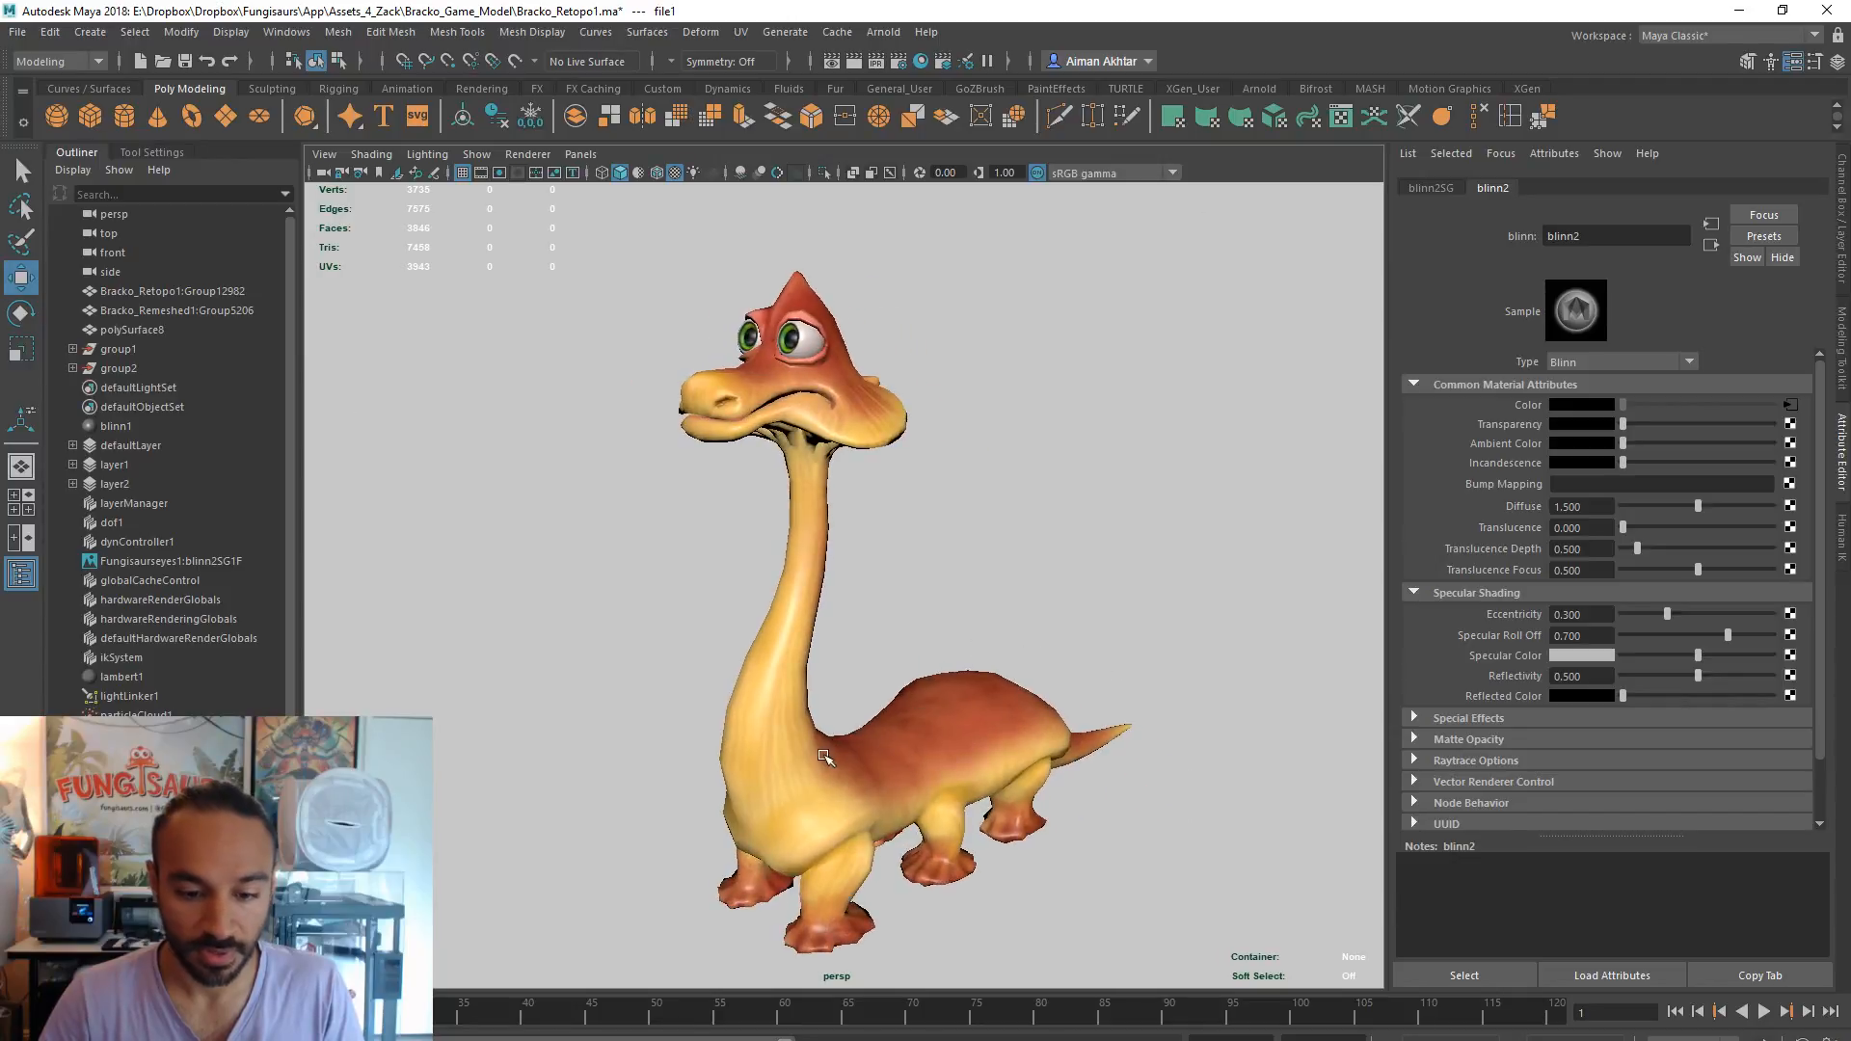
left_click(824, 757)
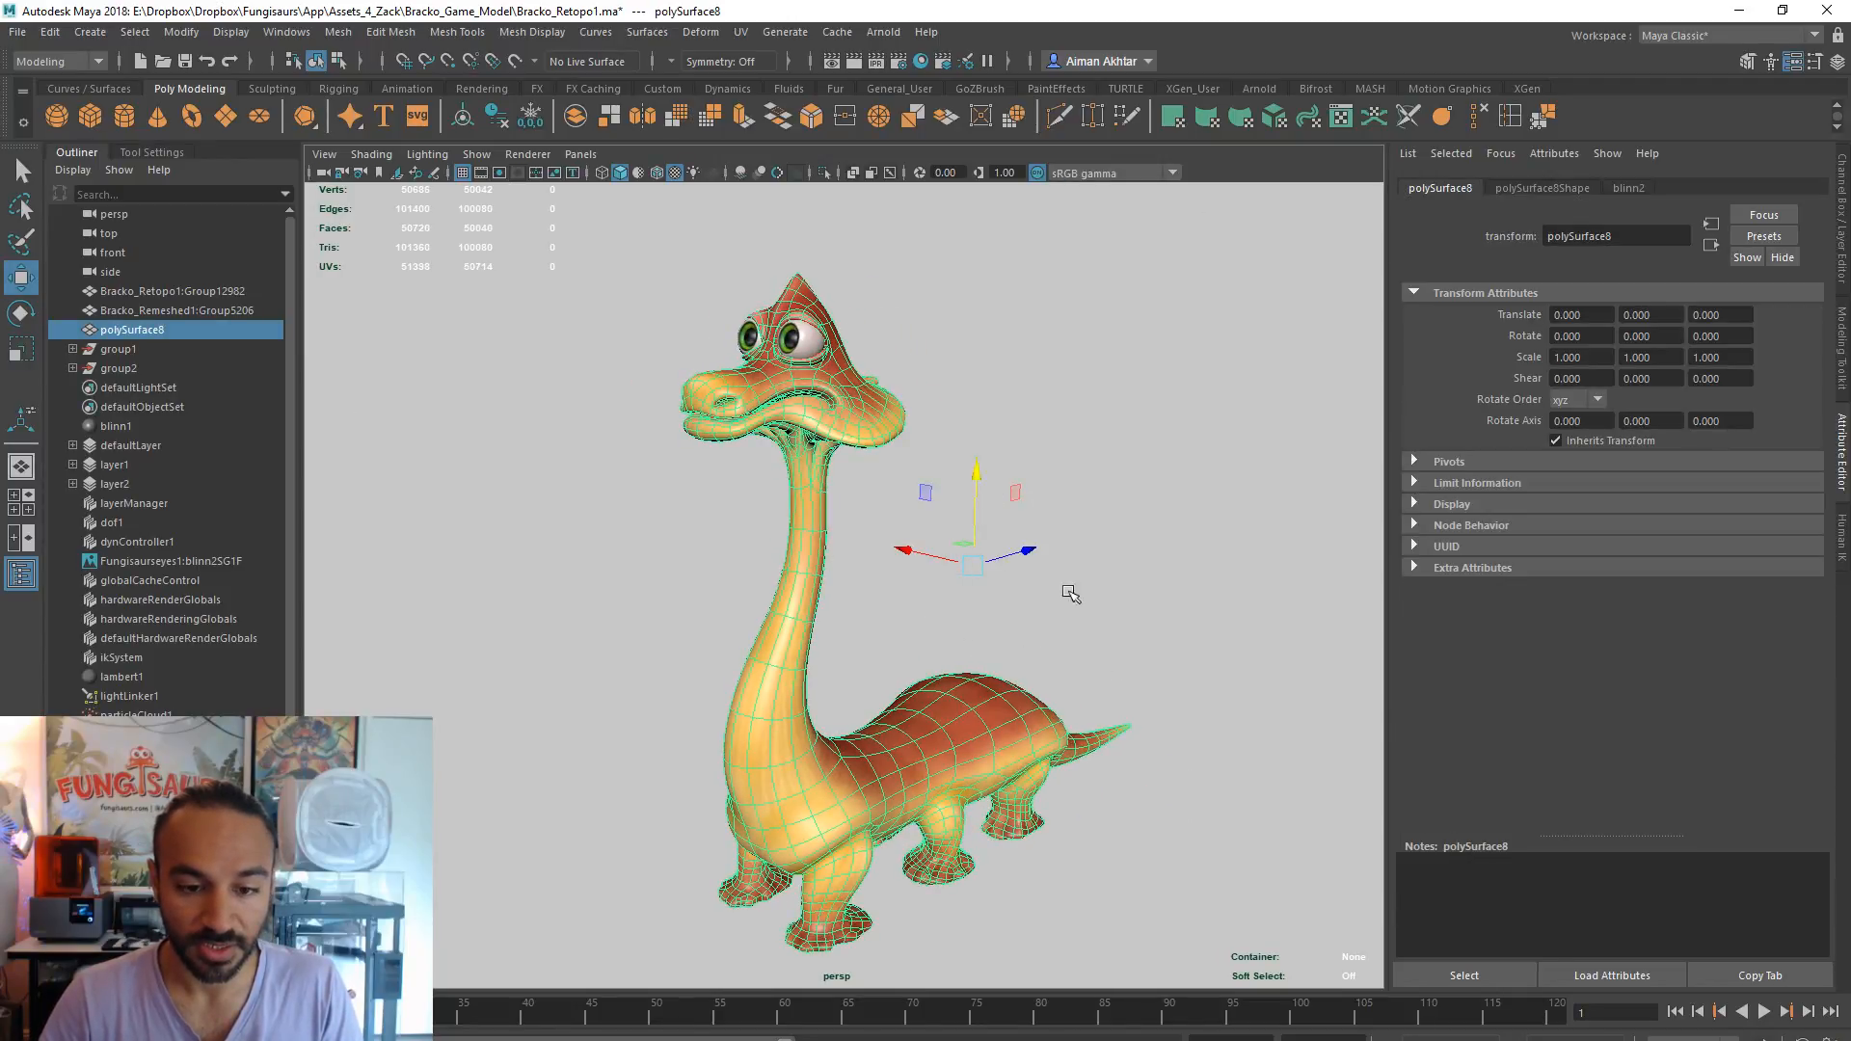
left_click(948, 542)
left_click_drag(1028, 620, 1099, 604, "alt")
middle_click_drag(1099, 605, 1100, 805, "alt")
left_click_drag(1100, 805, 859, 661, "alt")
scroll(859, 662, "up", 5)
left_click_drag(876, 566, 894, 670, "alt")
middle_click_drag(894, 670, 976, 766, "alt")
left_click_drag(977, 766, 719, 636, "alt")
scroll(809, 575, "up", 5)
scroll(900, 471, "up", 3)
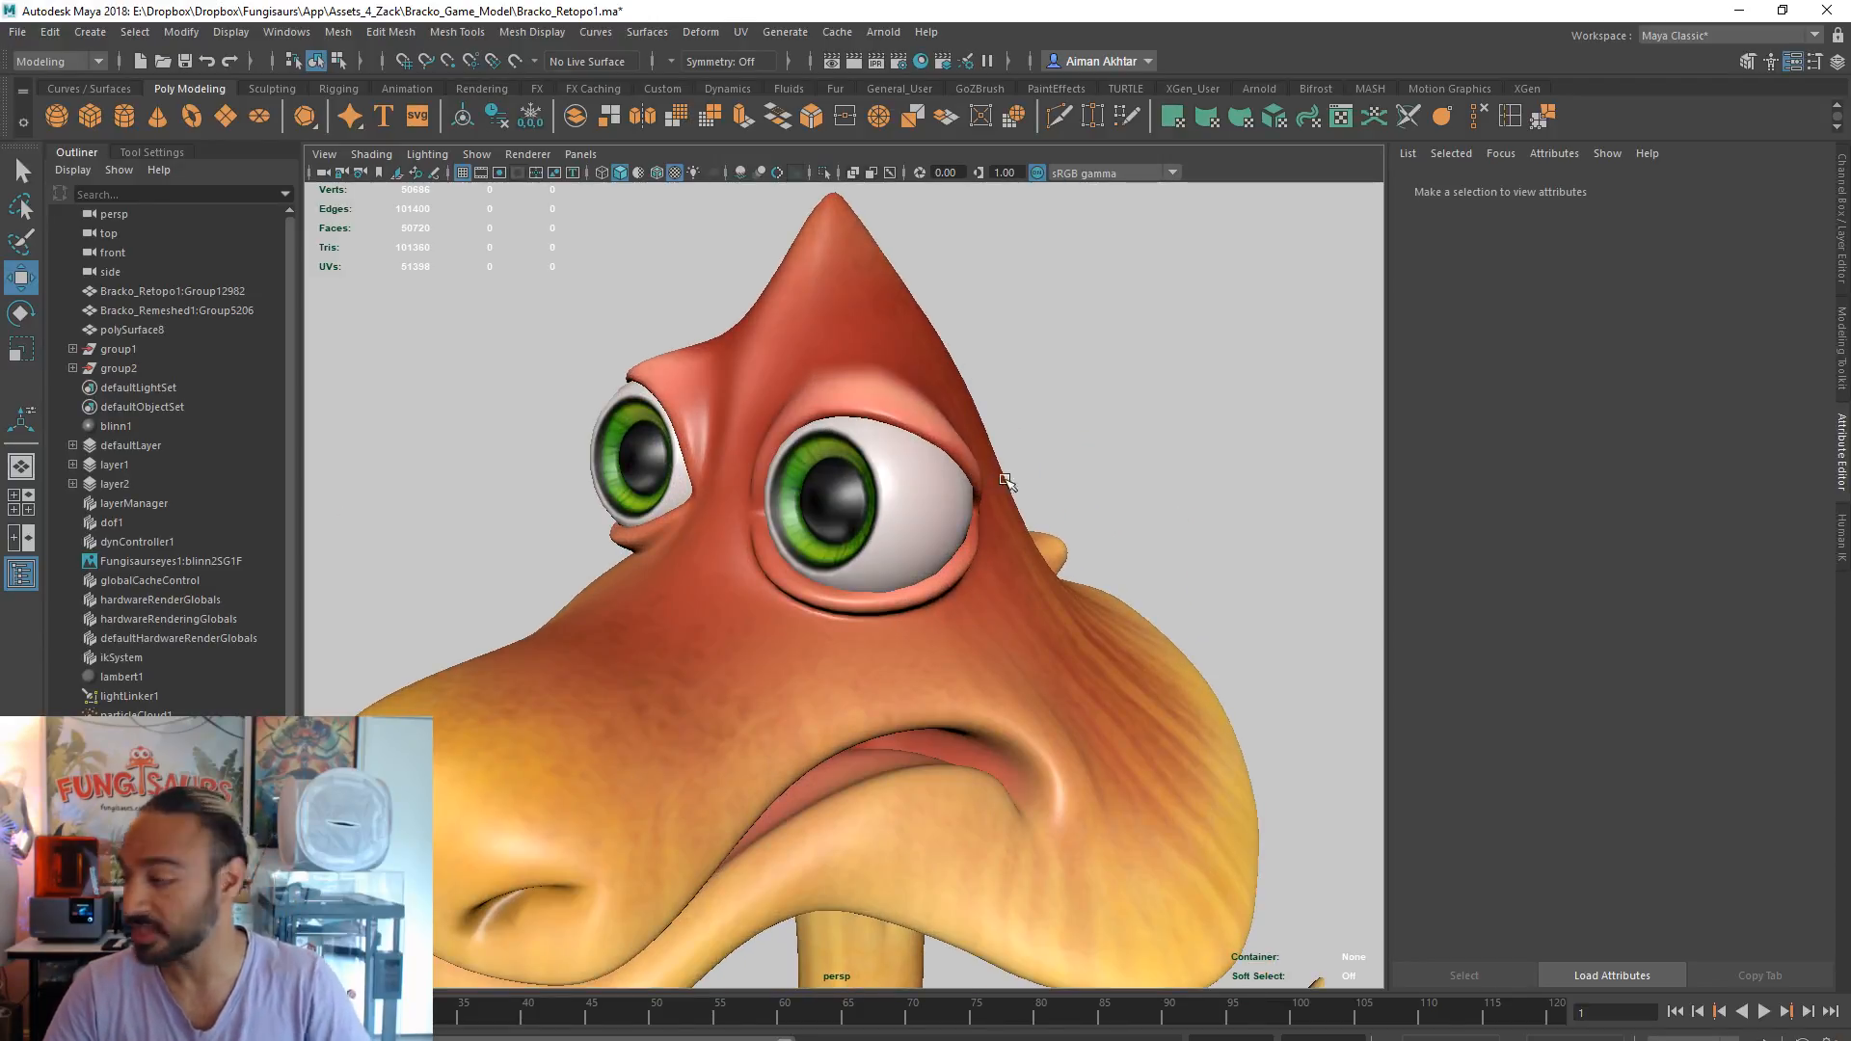
- Examine the diffuse texture on the creature's legs, feet and chest
scroll(959, 549, "down", 3)
scroll(957, 556, "down", 5)
left_click_drag(1045, 463, 1089, 584, "alt")
scroll(1088, 583, "up", 6)
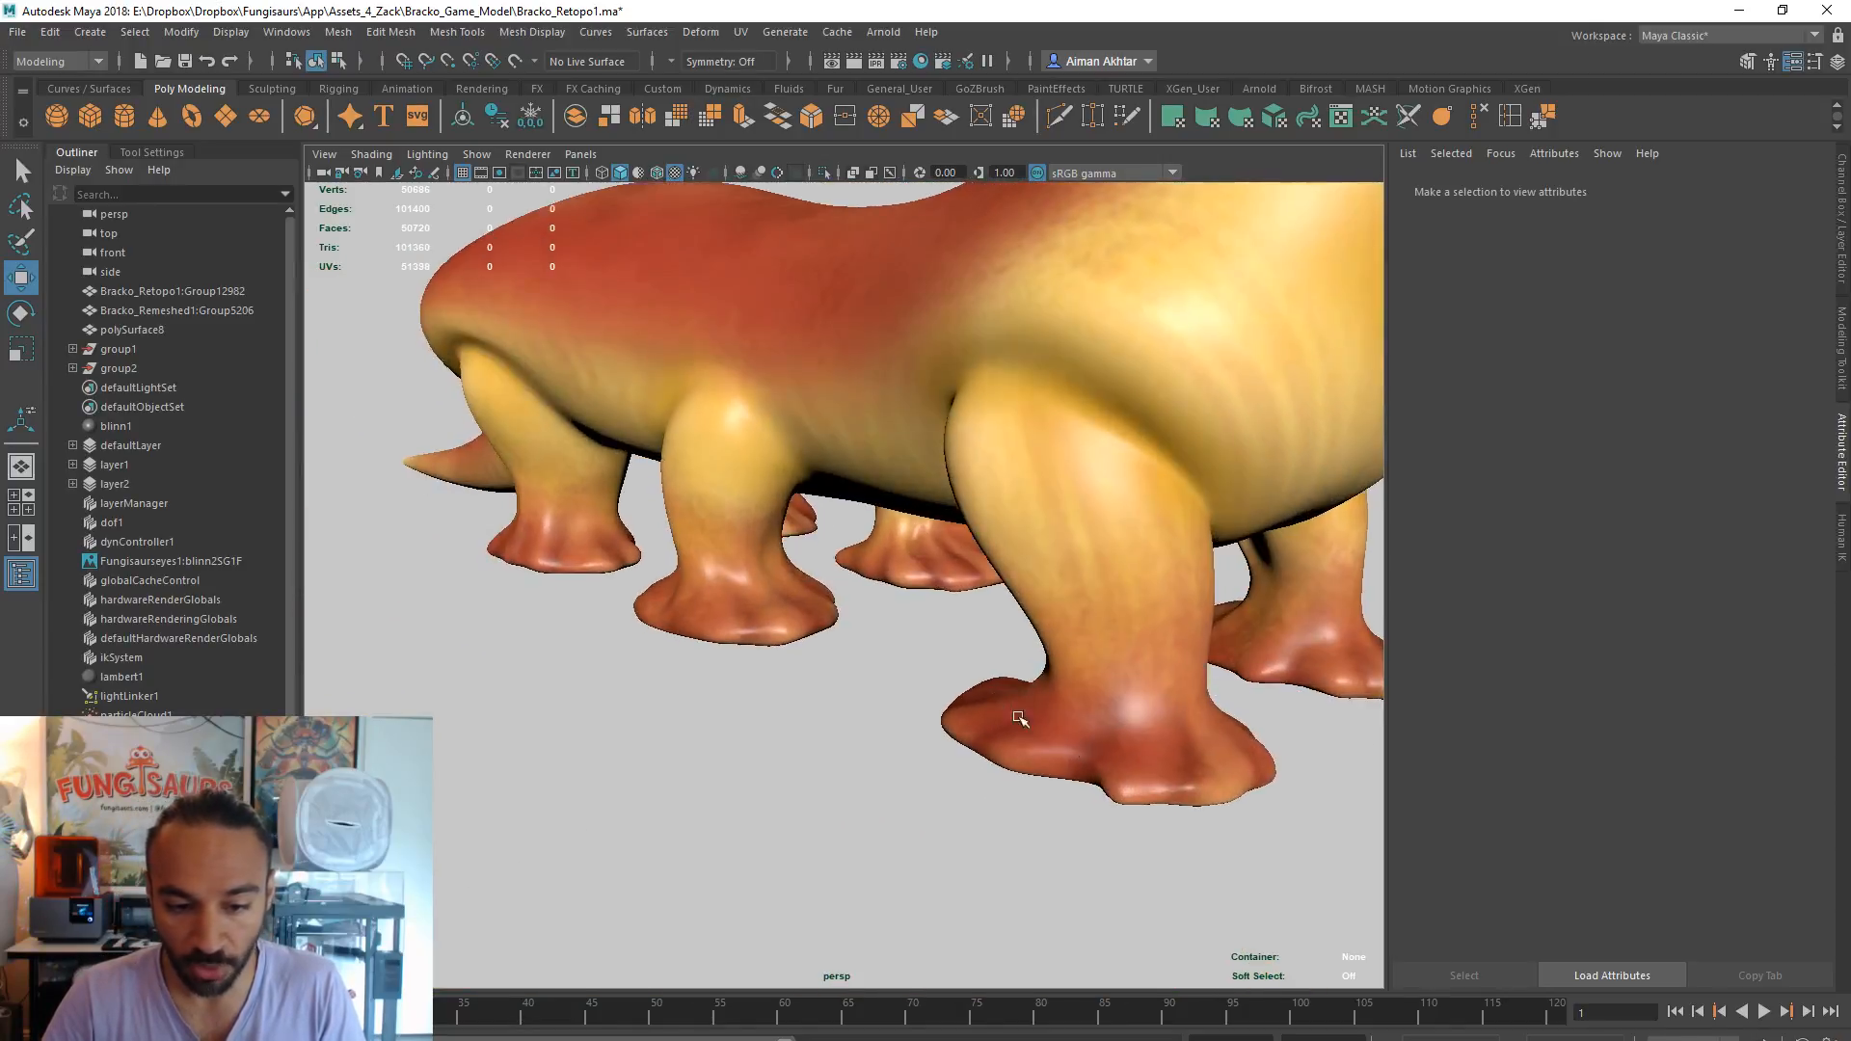
scroll(910, 684, "down", 4)
left_click_drag(911, 684, 872, 748, "alt")
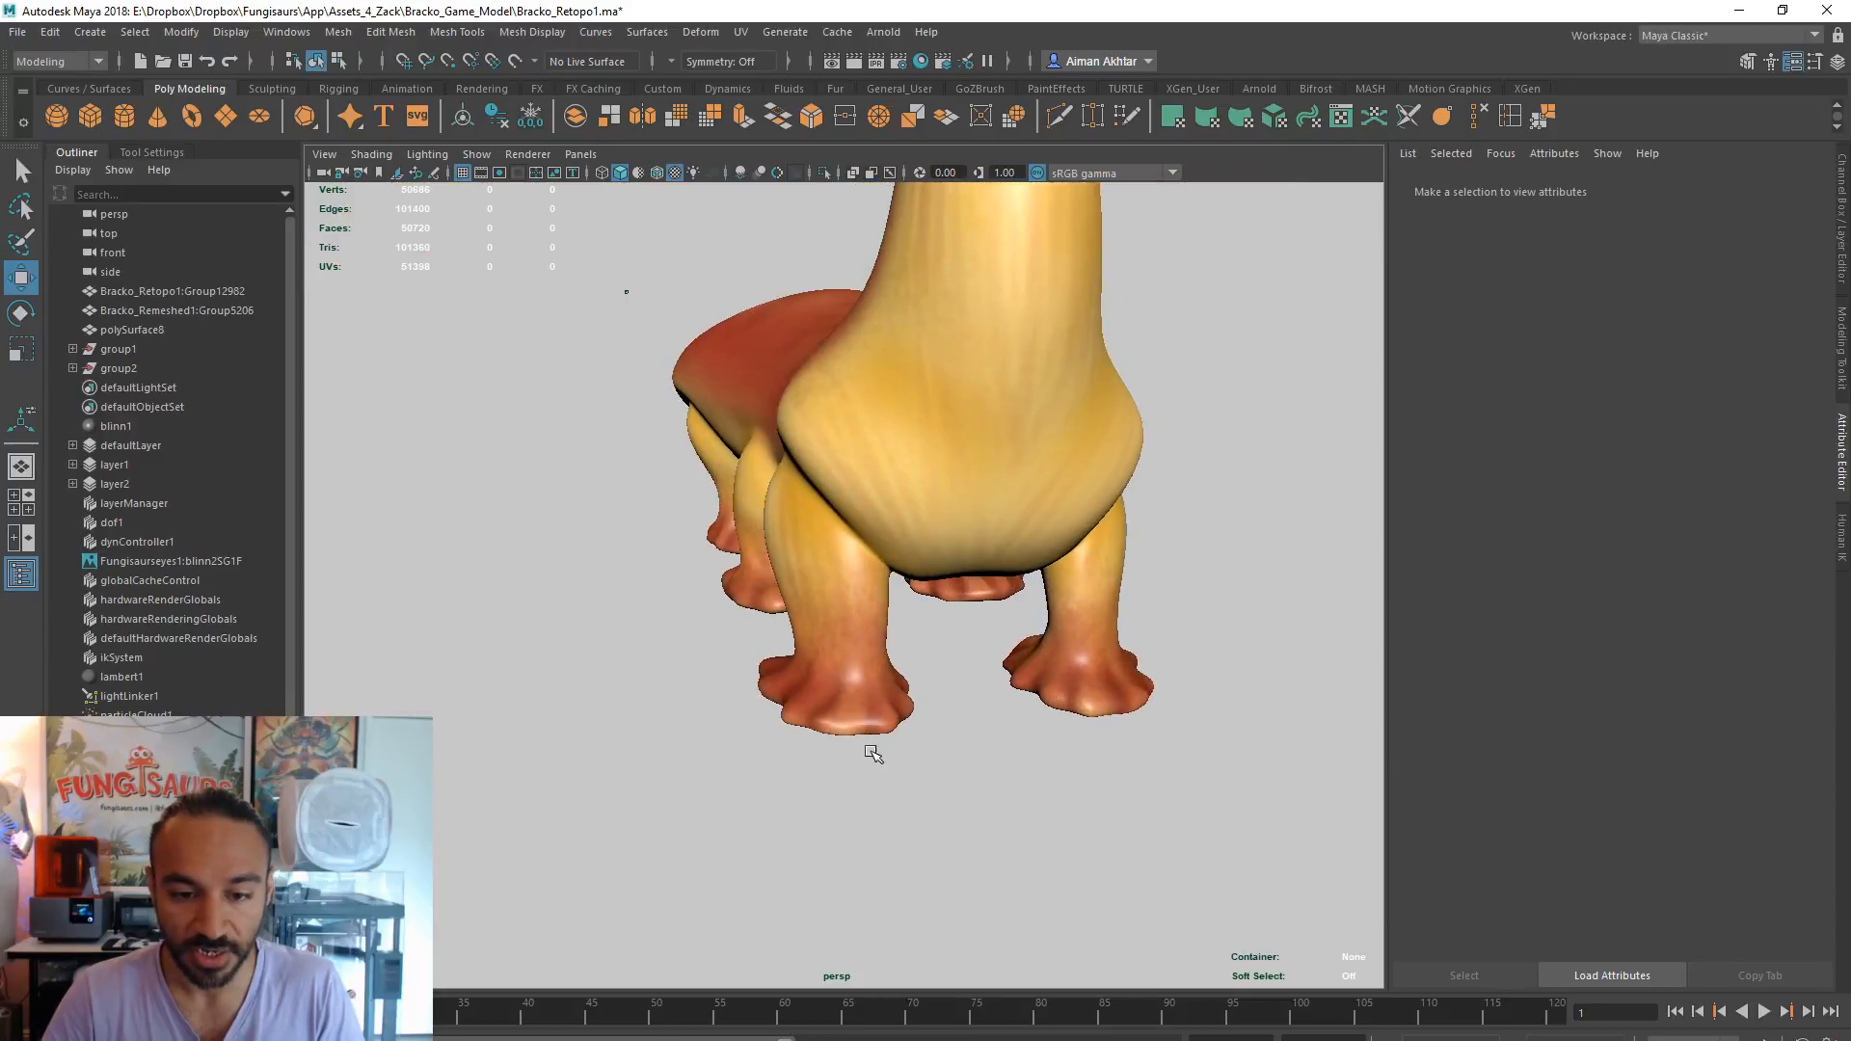
- Switch to ZBrush and lower the Bracko_gamres2 subtool to subdivision level 1
left_click(1741, 11)
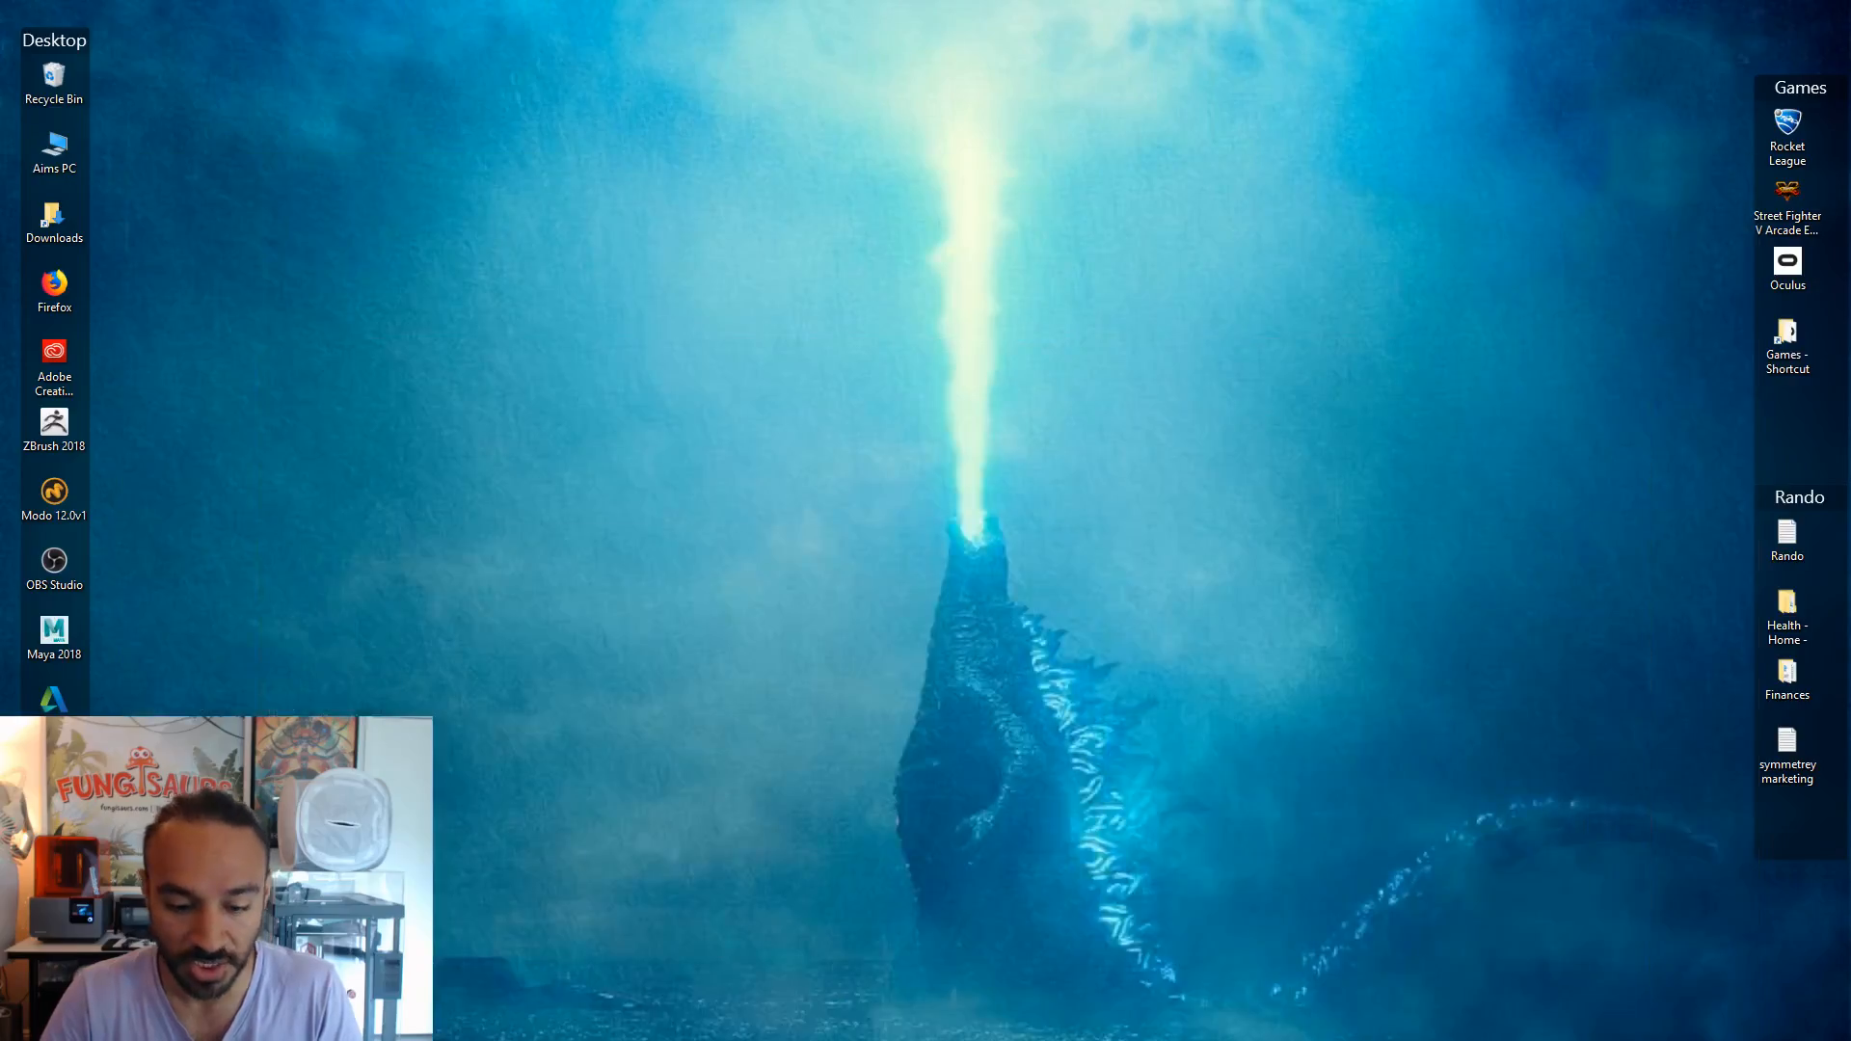
left_click(925, 1040)
left_click_drag(1814, 198, 1810, 902)
left_click_drag(1822, 702, 1825, 492)
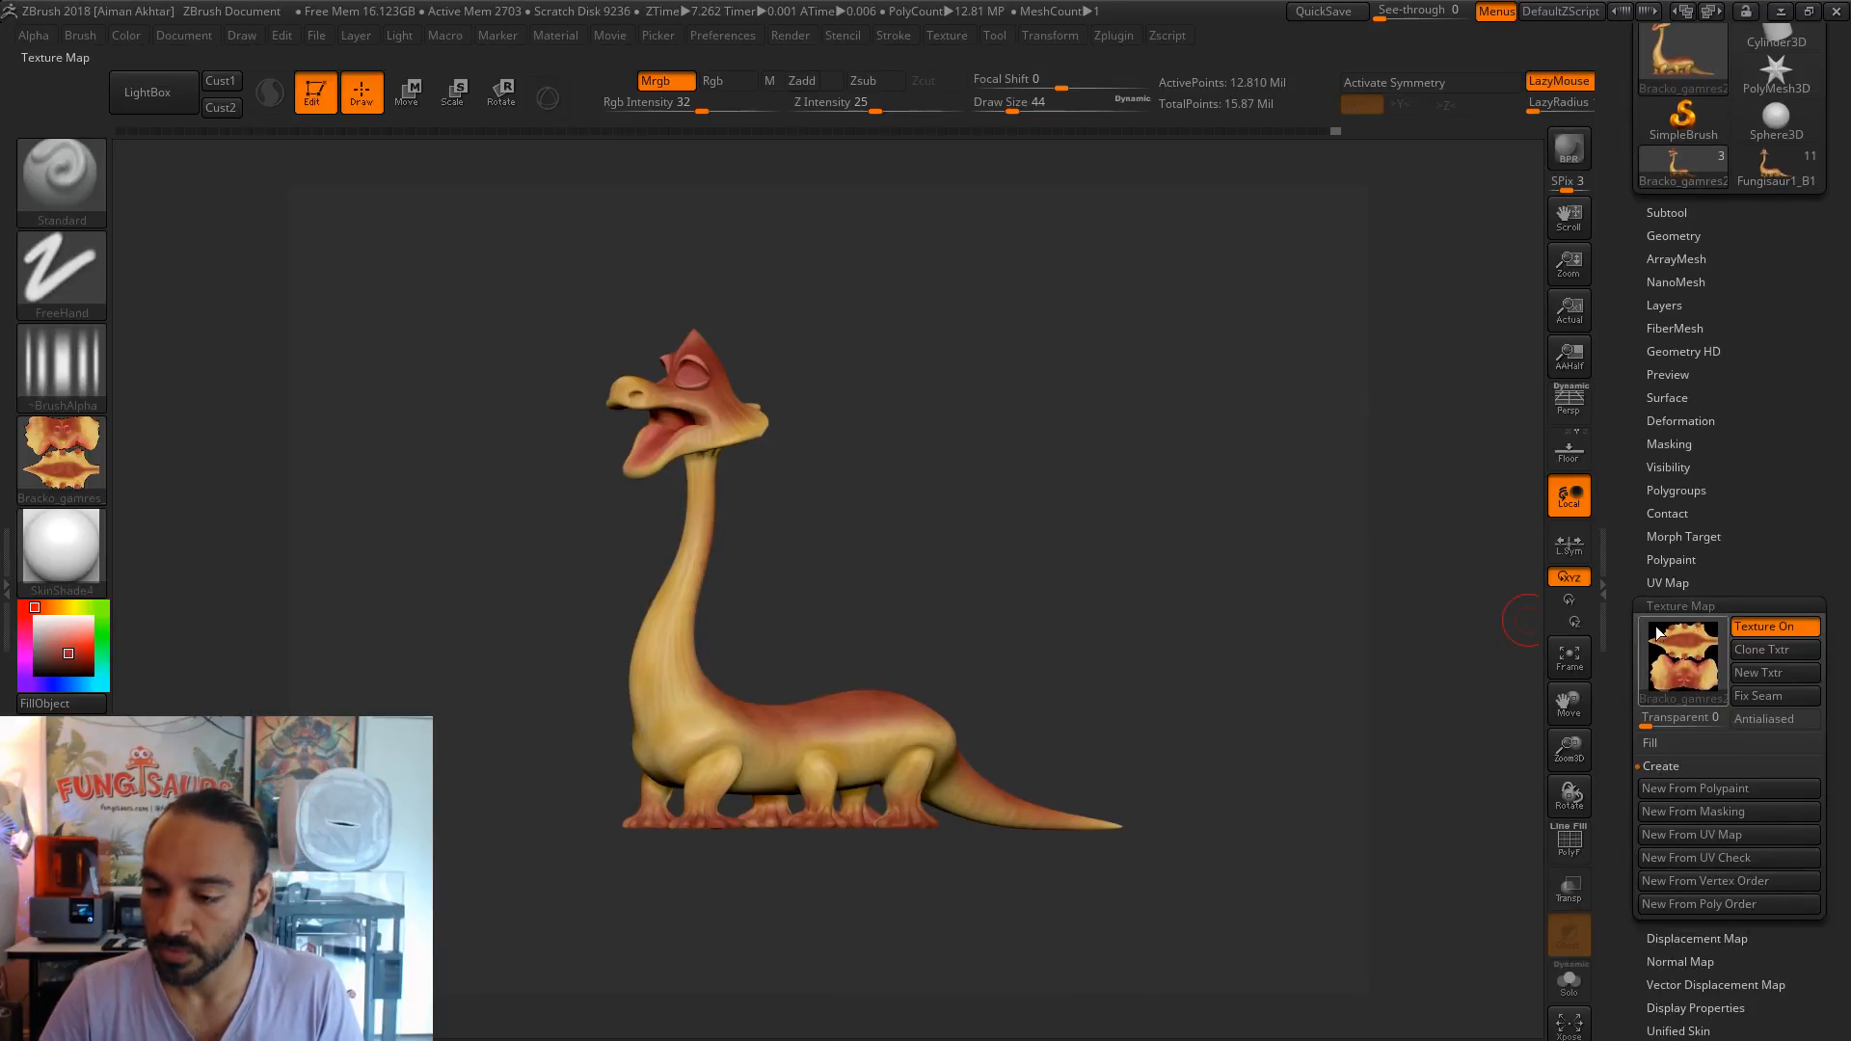
left_click(1674, 605)
left_click(1673, 235)
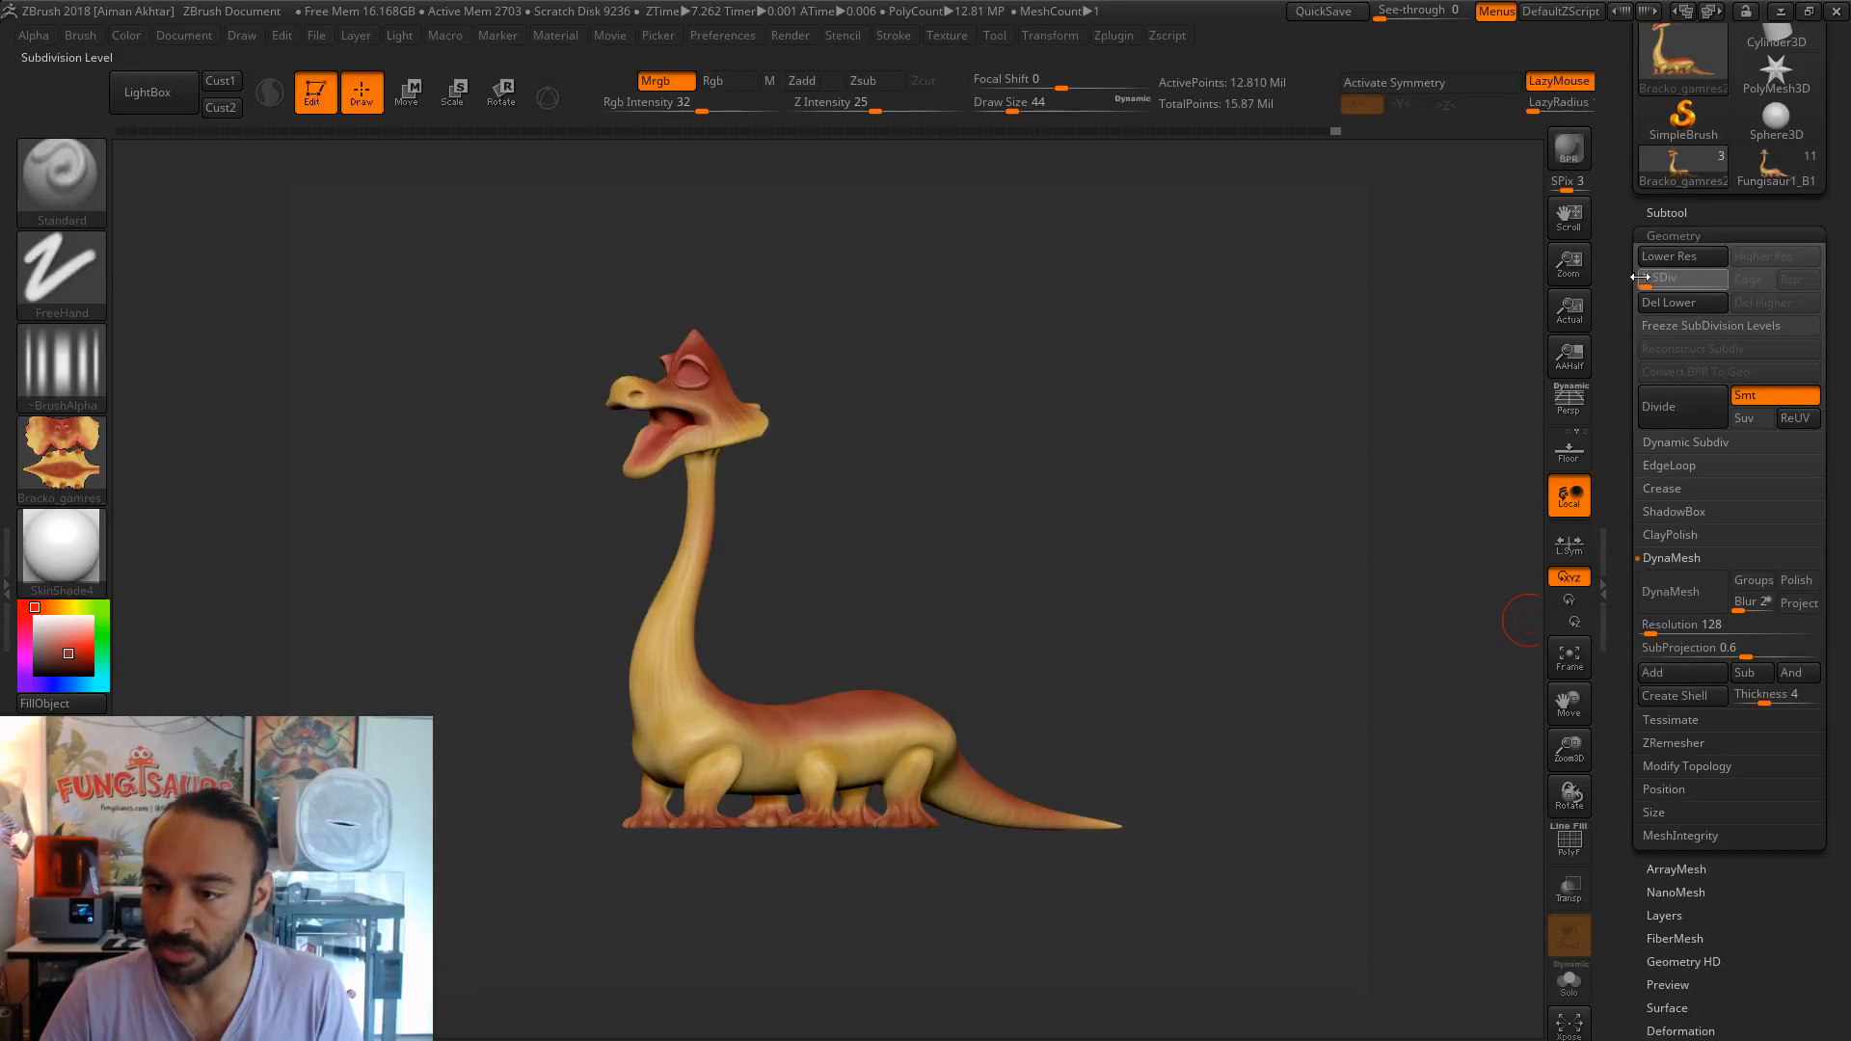
left_click(1652, 277)
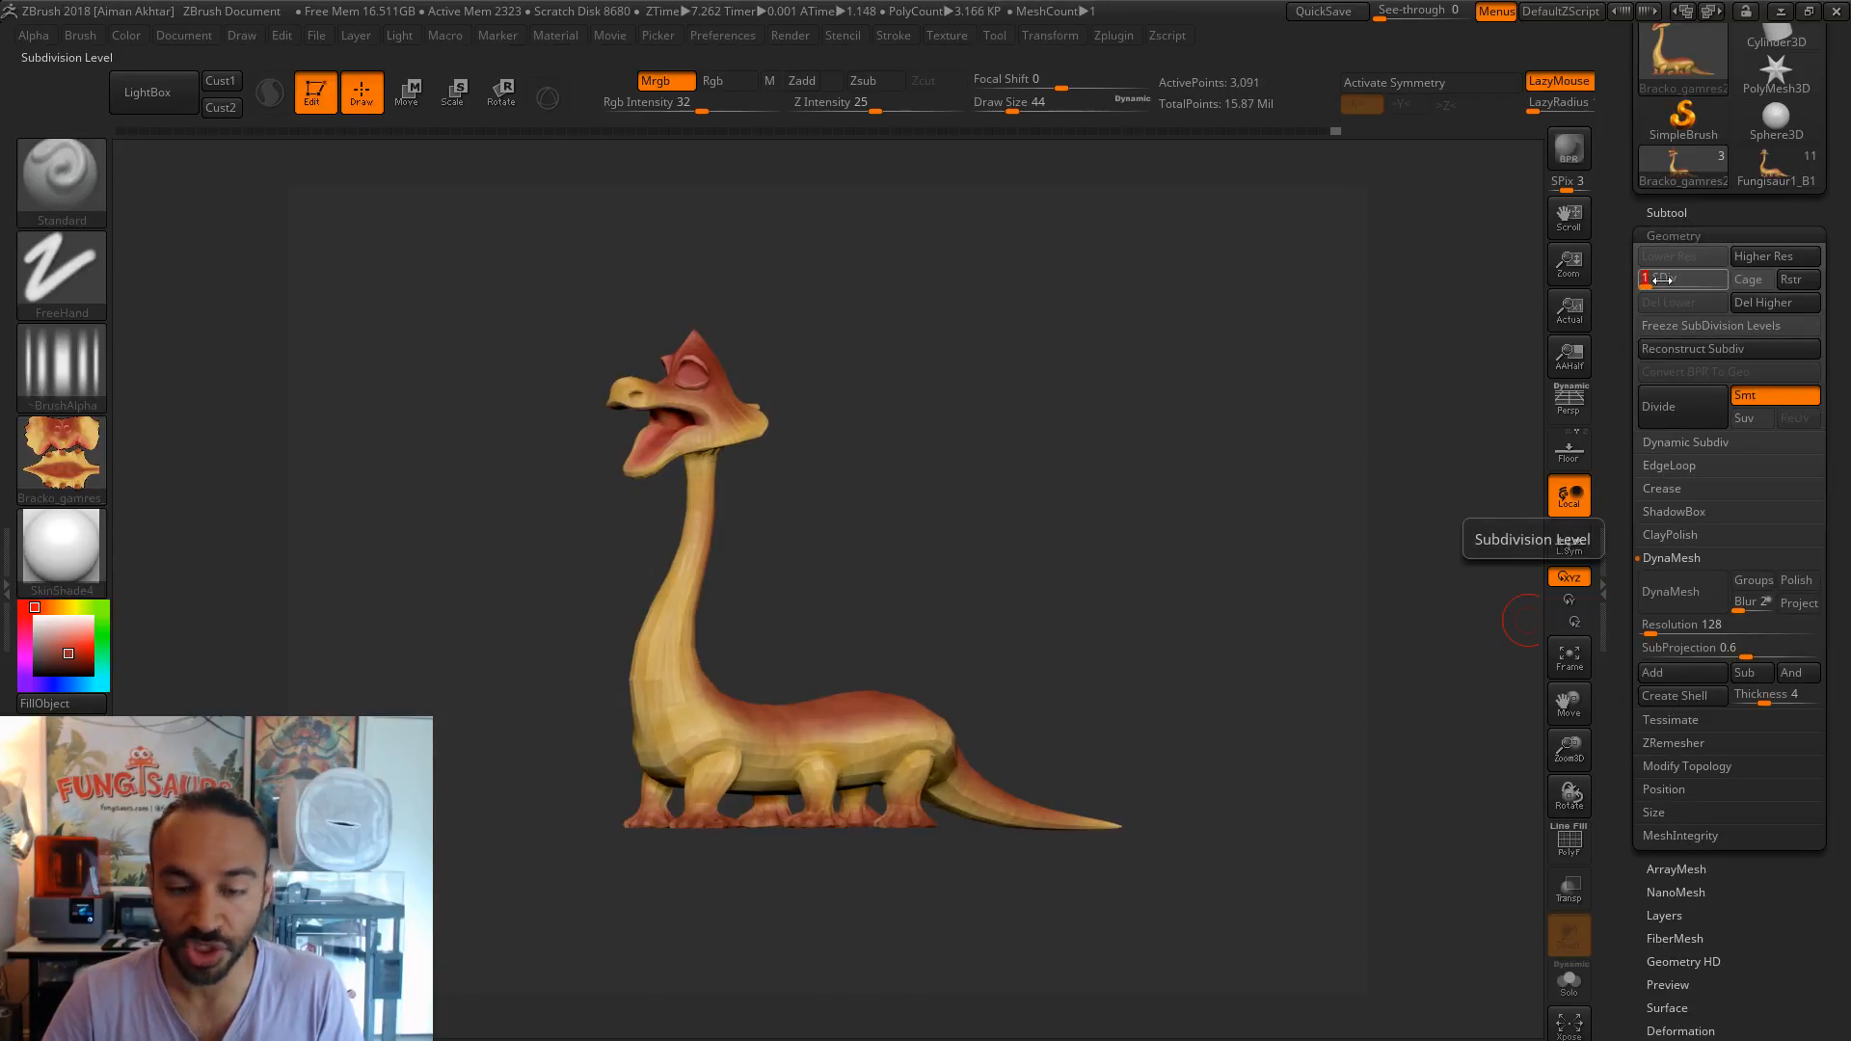
- Create a tangent-space normal map for the creature with SmoothUV turned off
left_click_drag(1771, 993, 1768, 844)
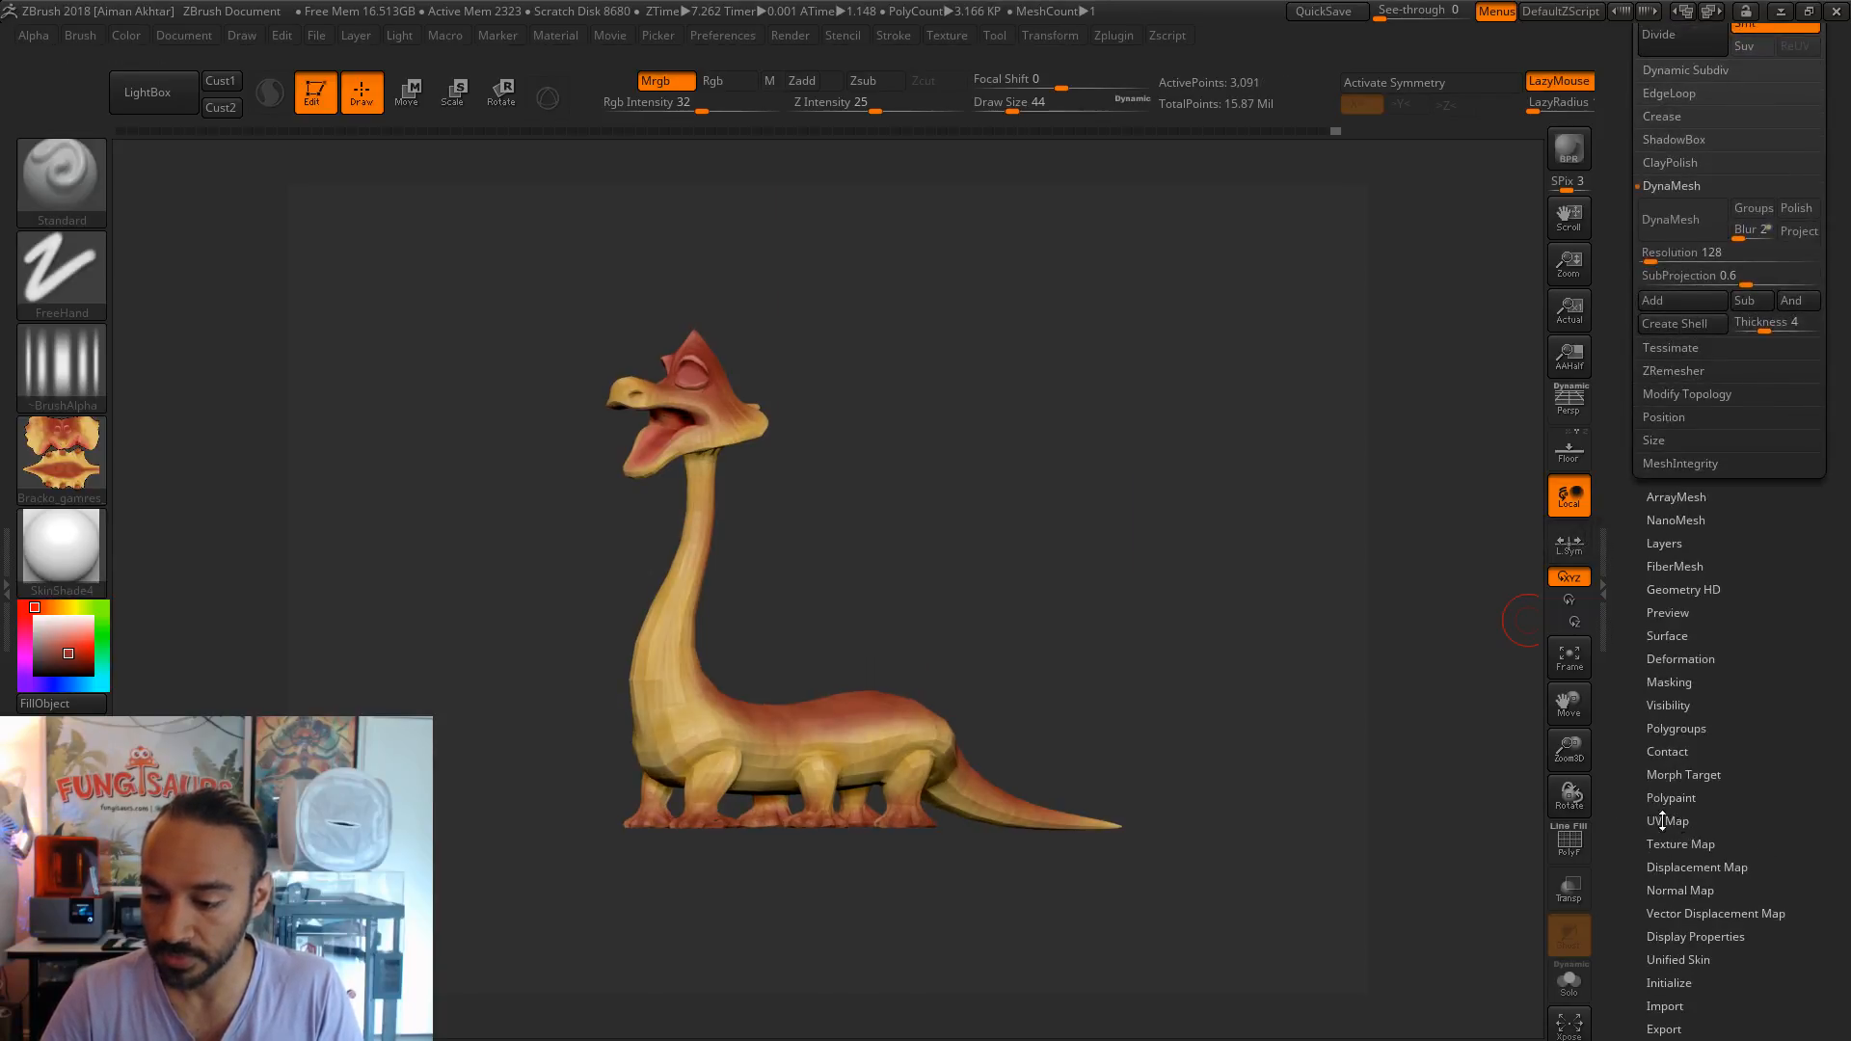
left_click(1672, 885)
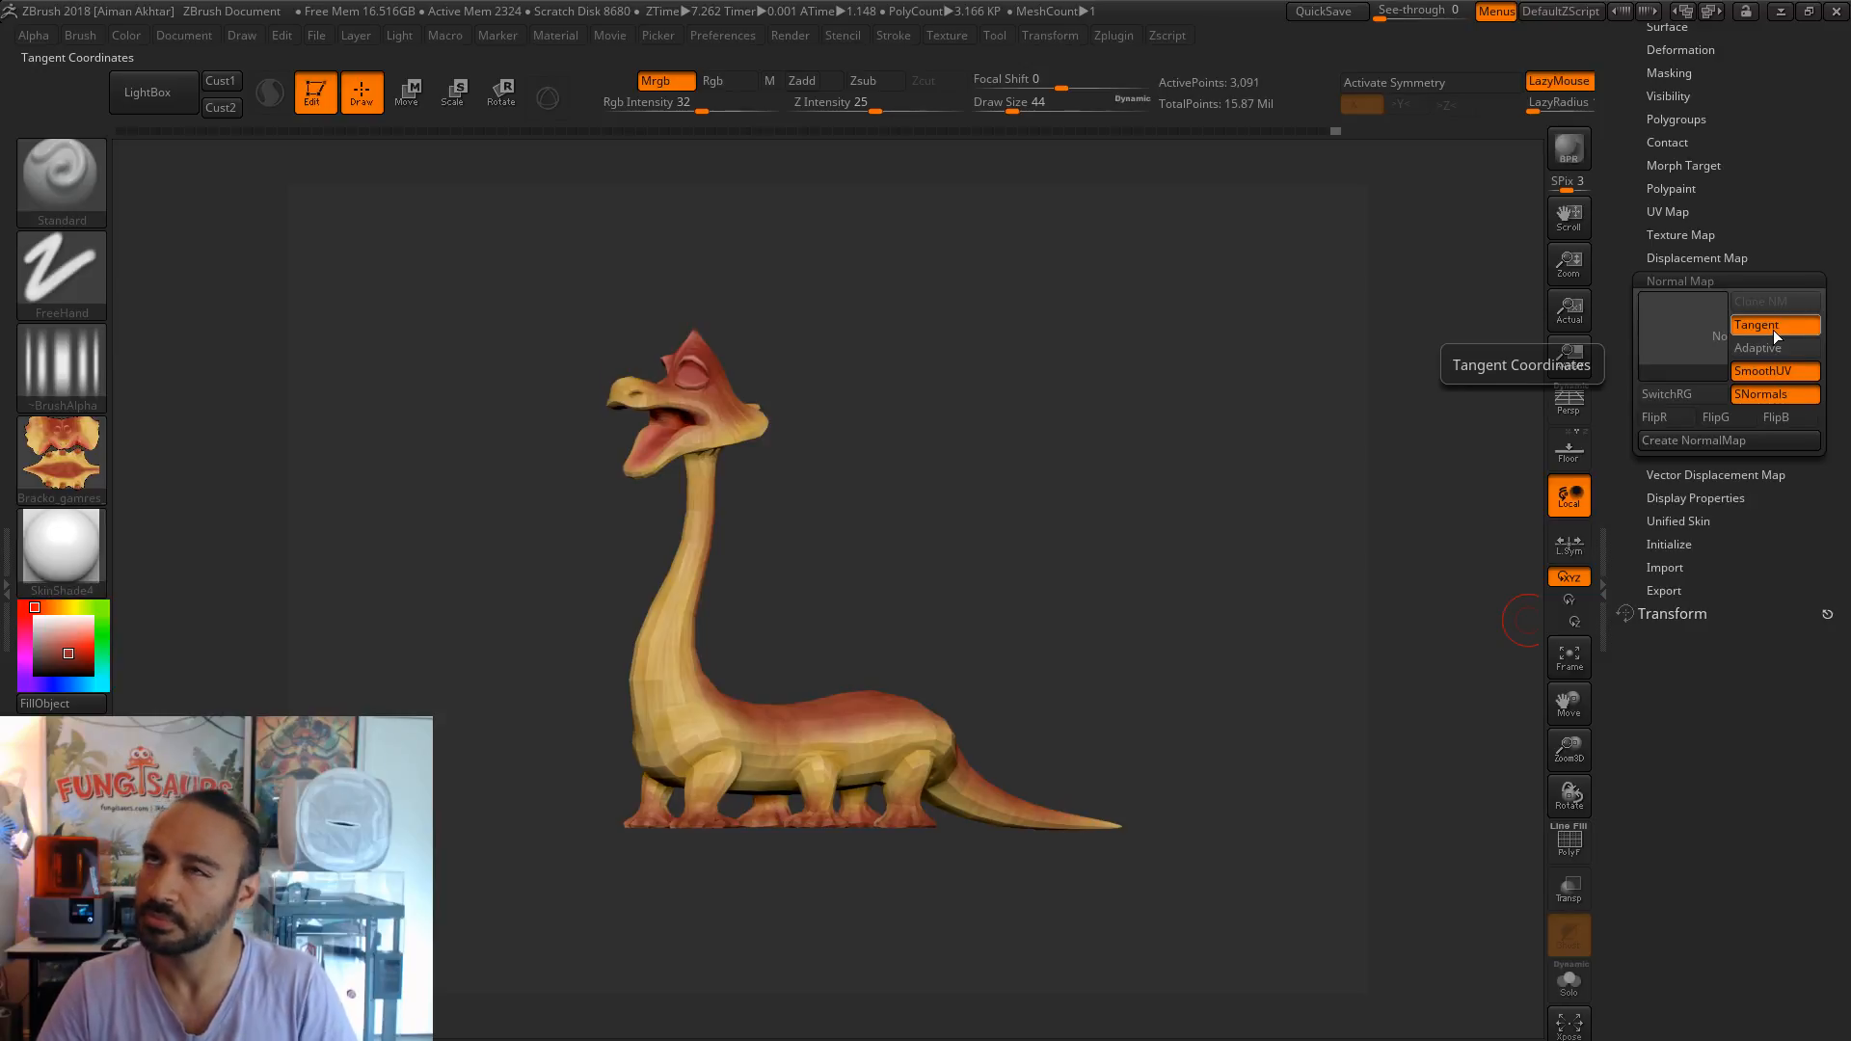
key("ctrl")
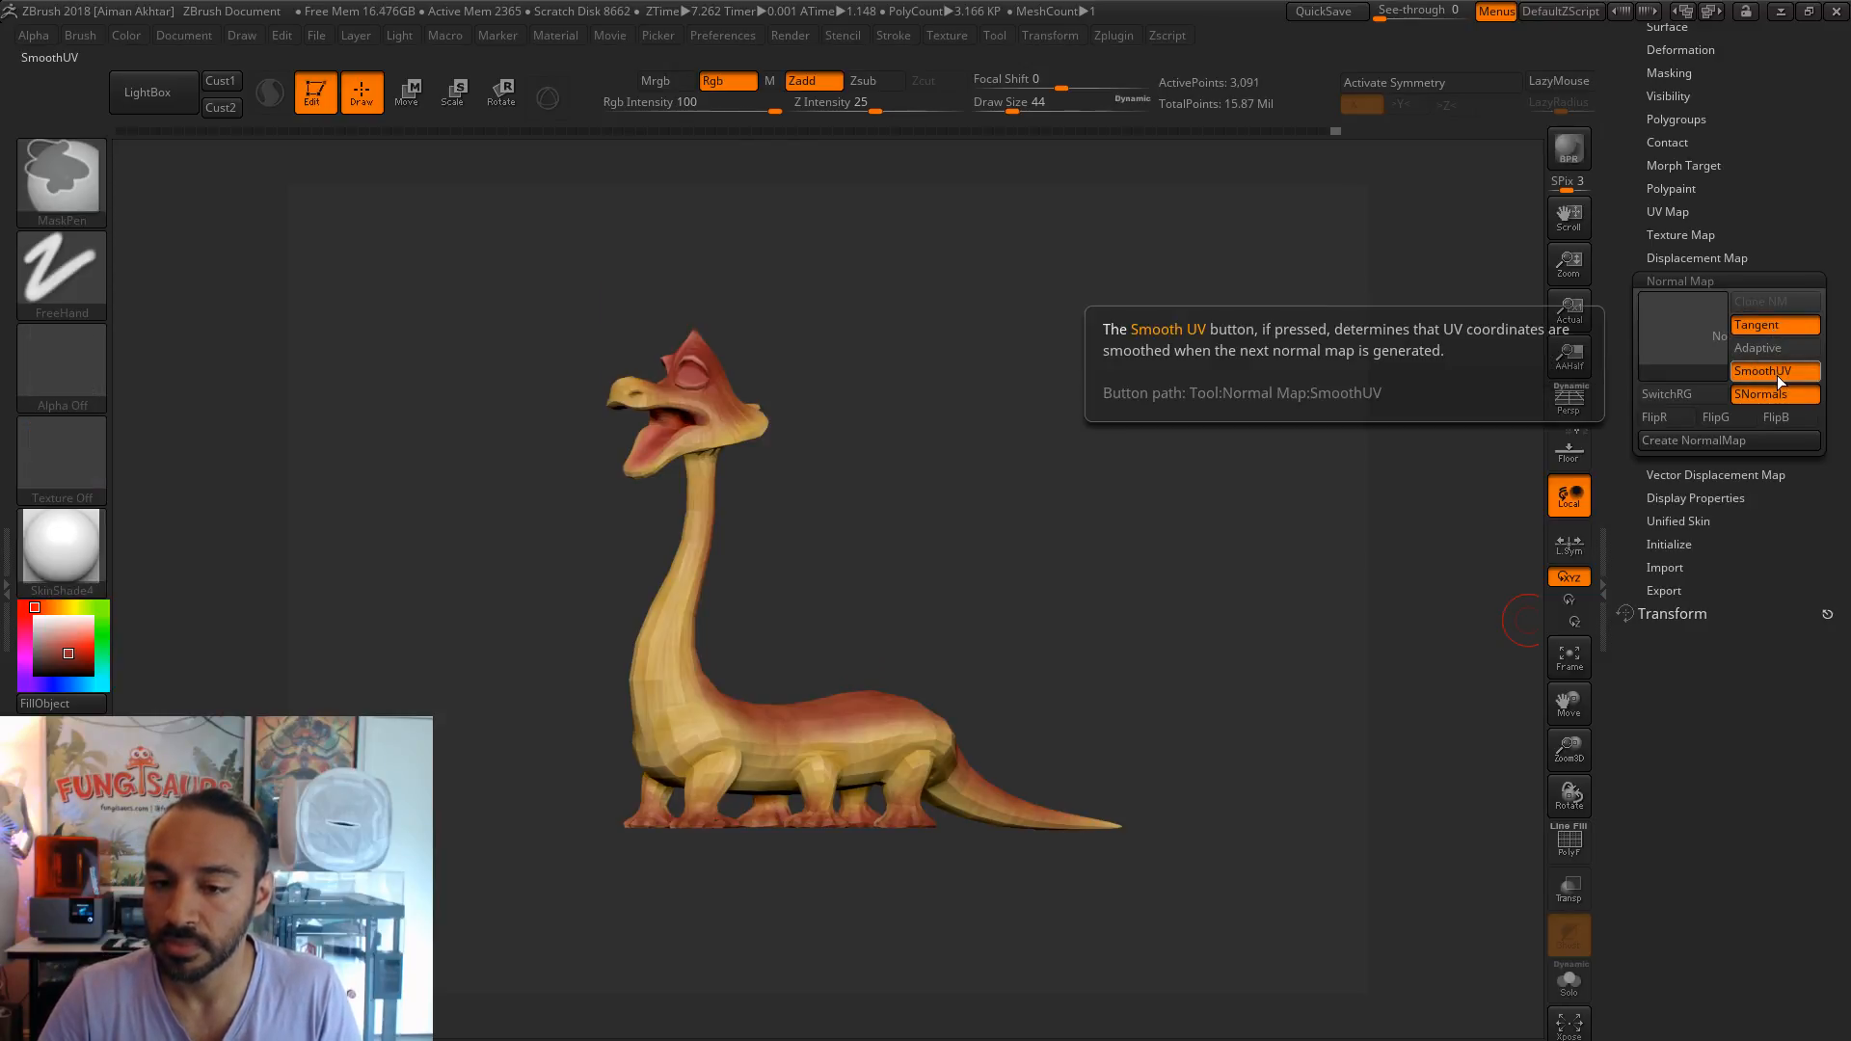
left_click(1773, 371)
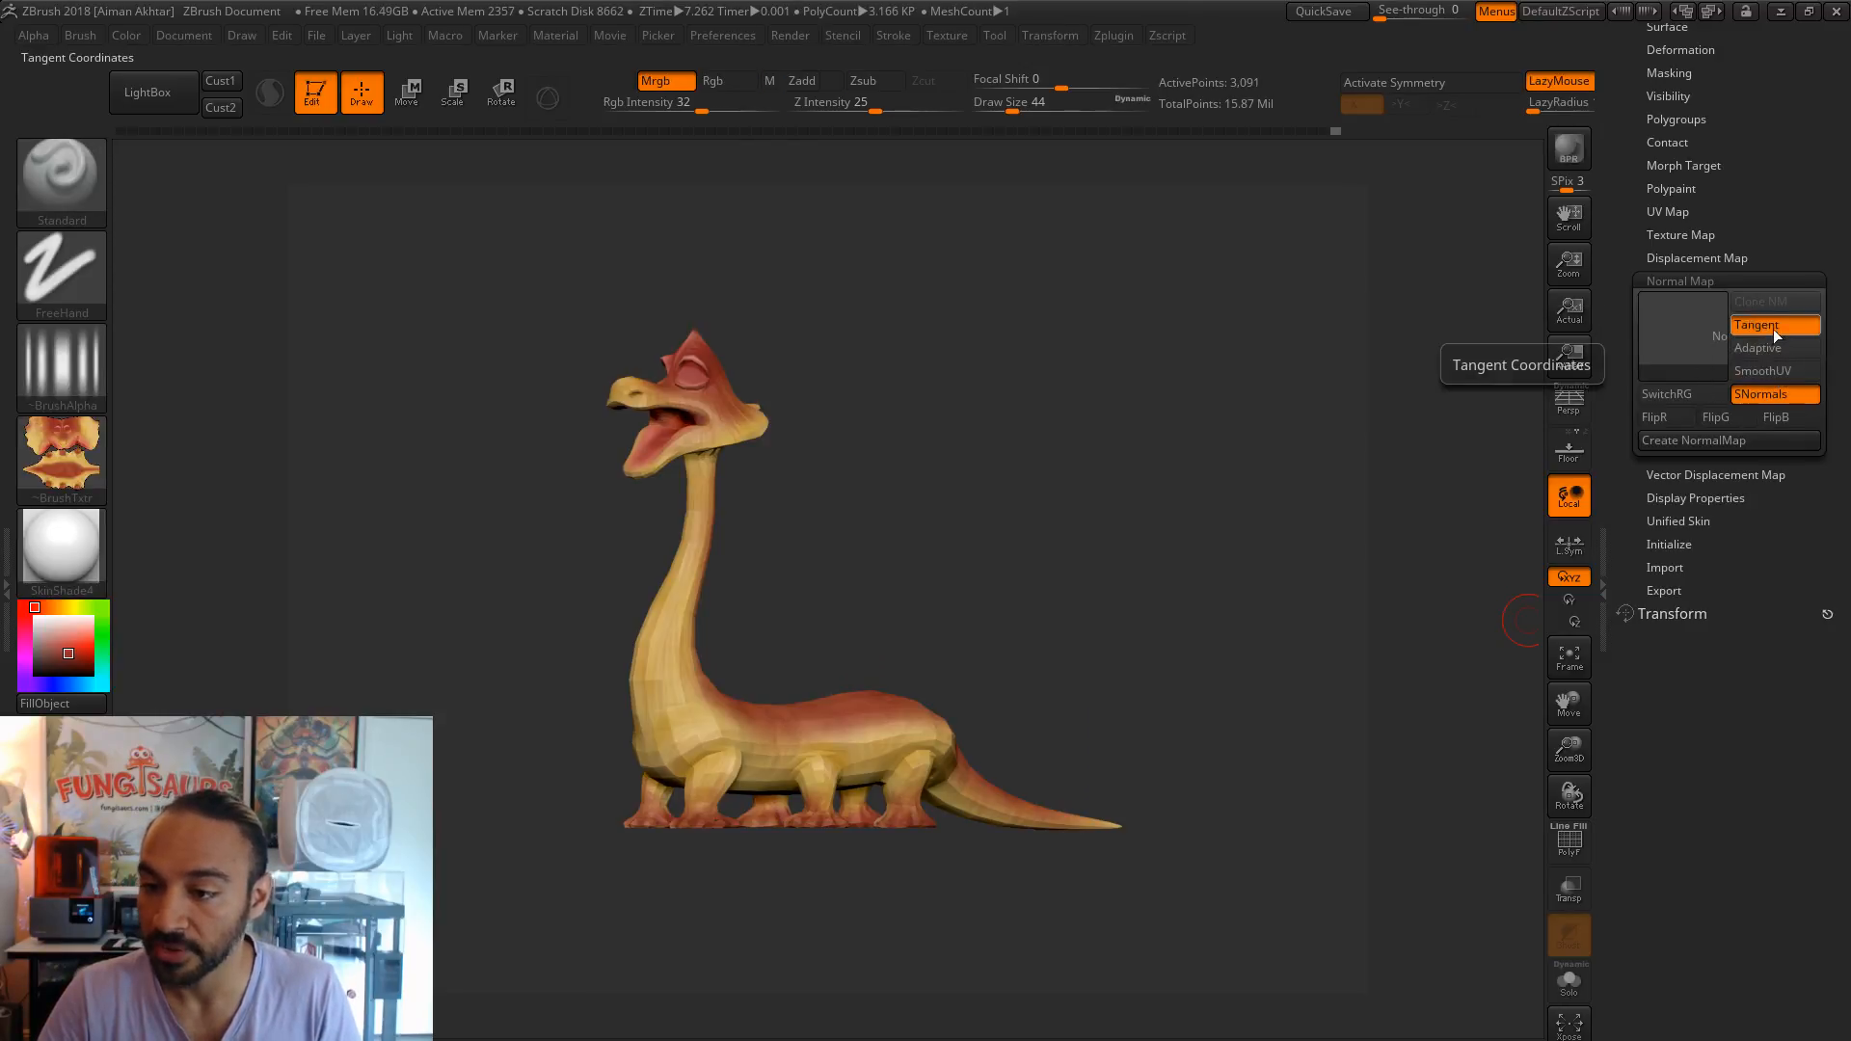
left_click(1698, 439)
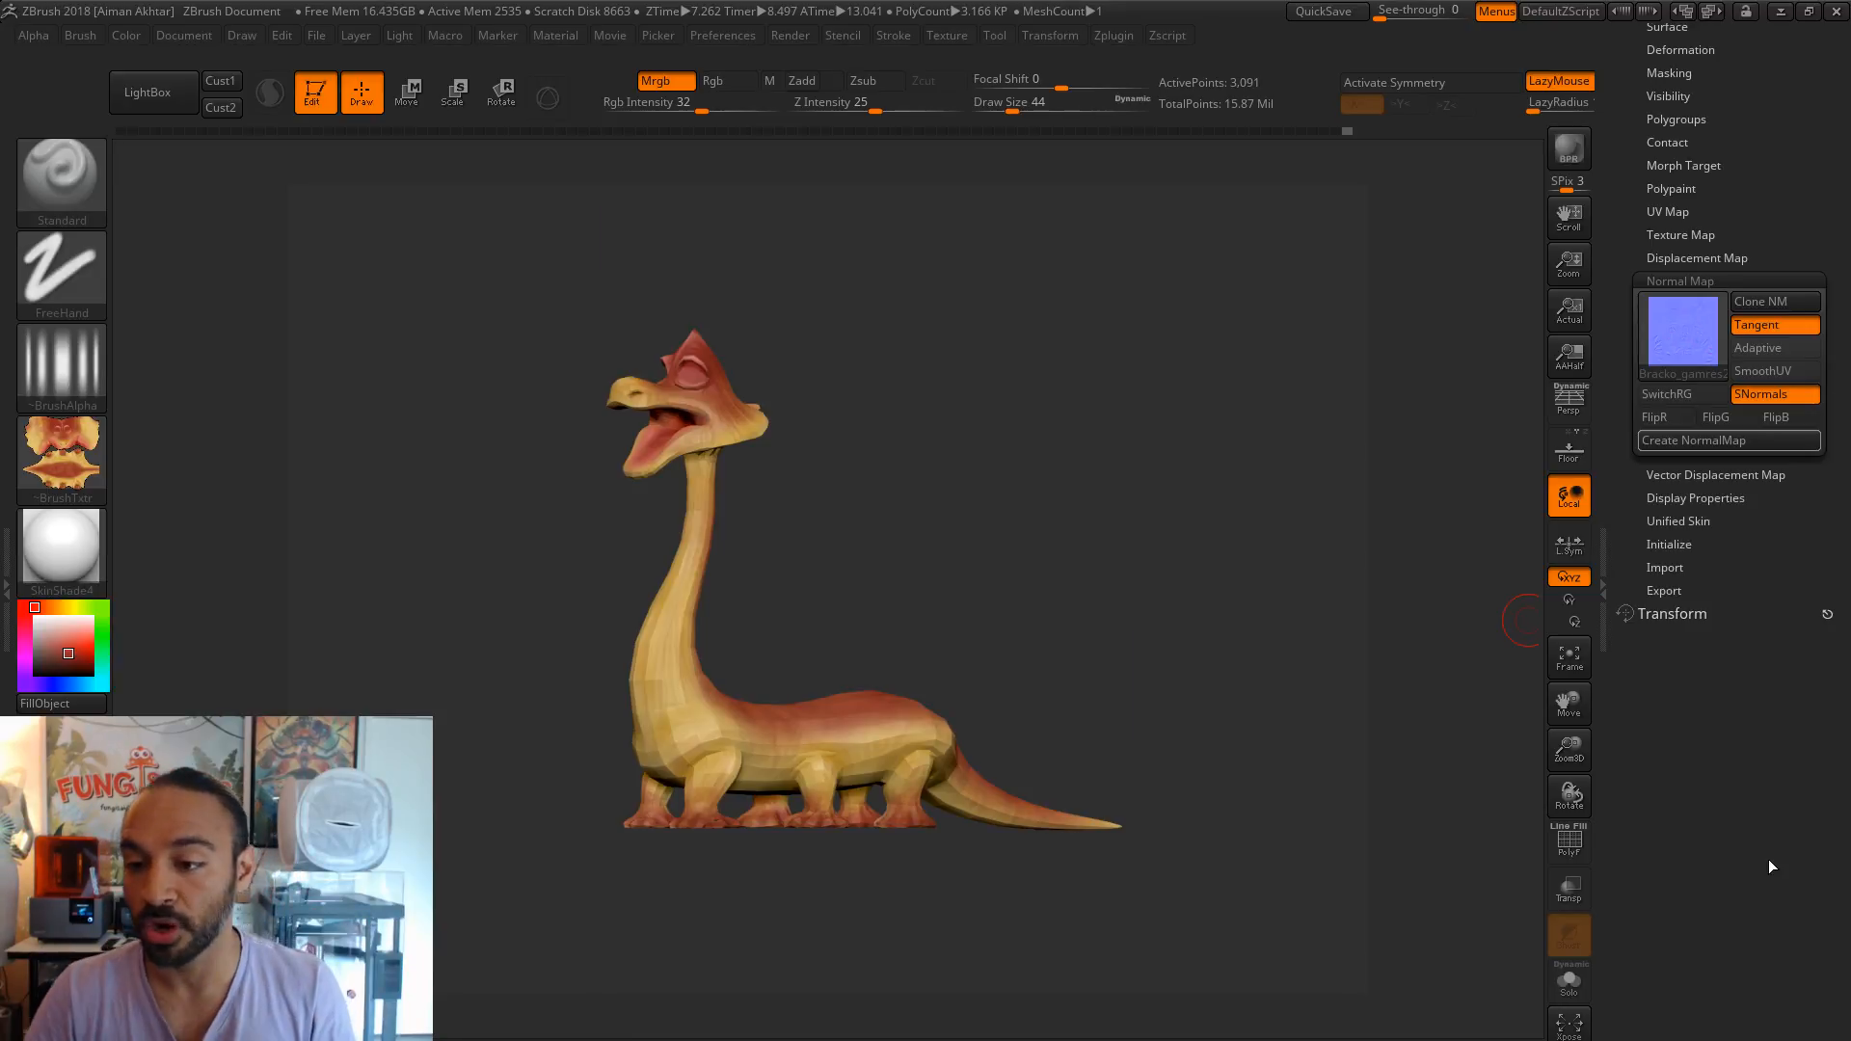
- Clone the normal map to the texture palette and flip it vertically
left_click(1693, 349)
mouse_move(1669, 357)
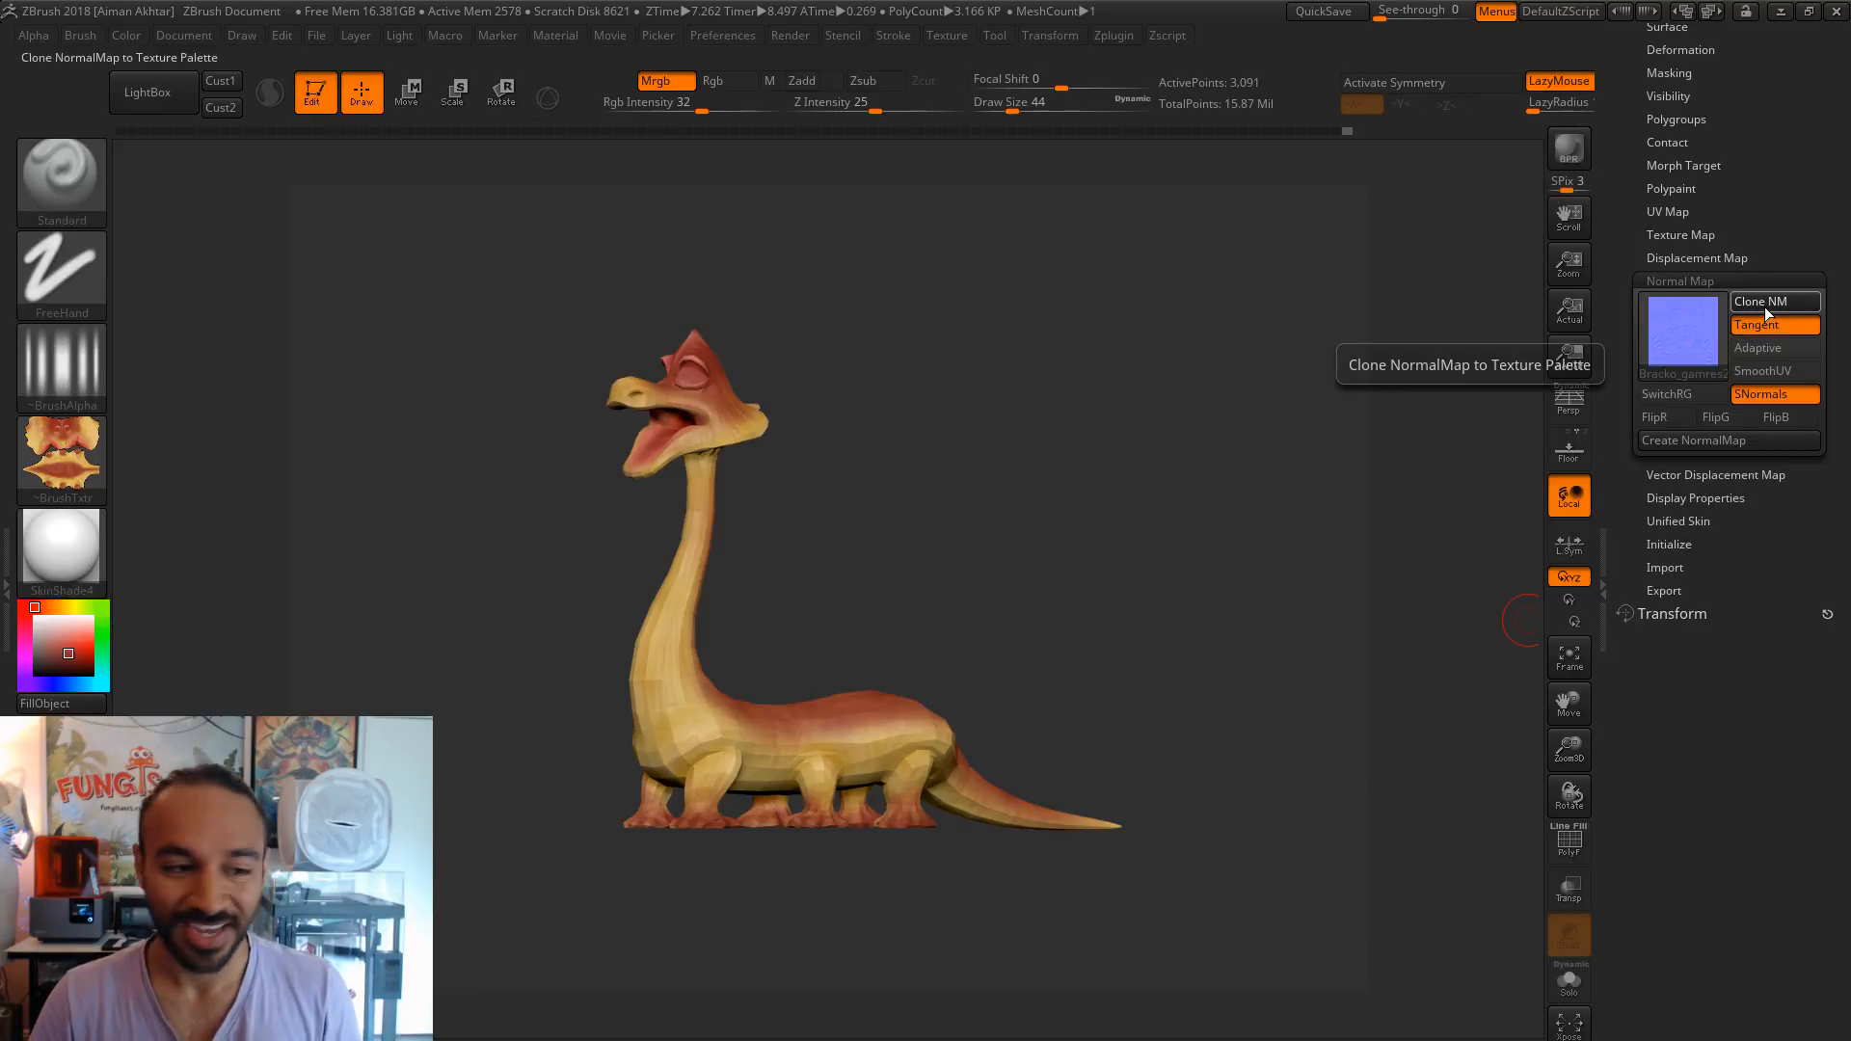
left_click(1764, 303)
left_click(948, 37)
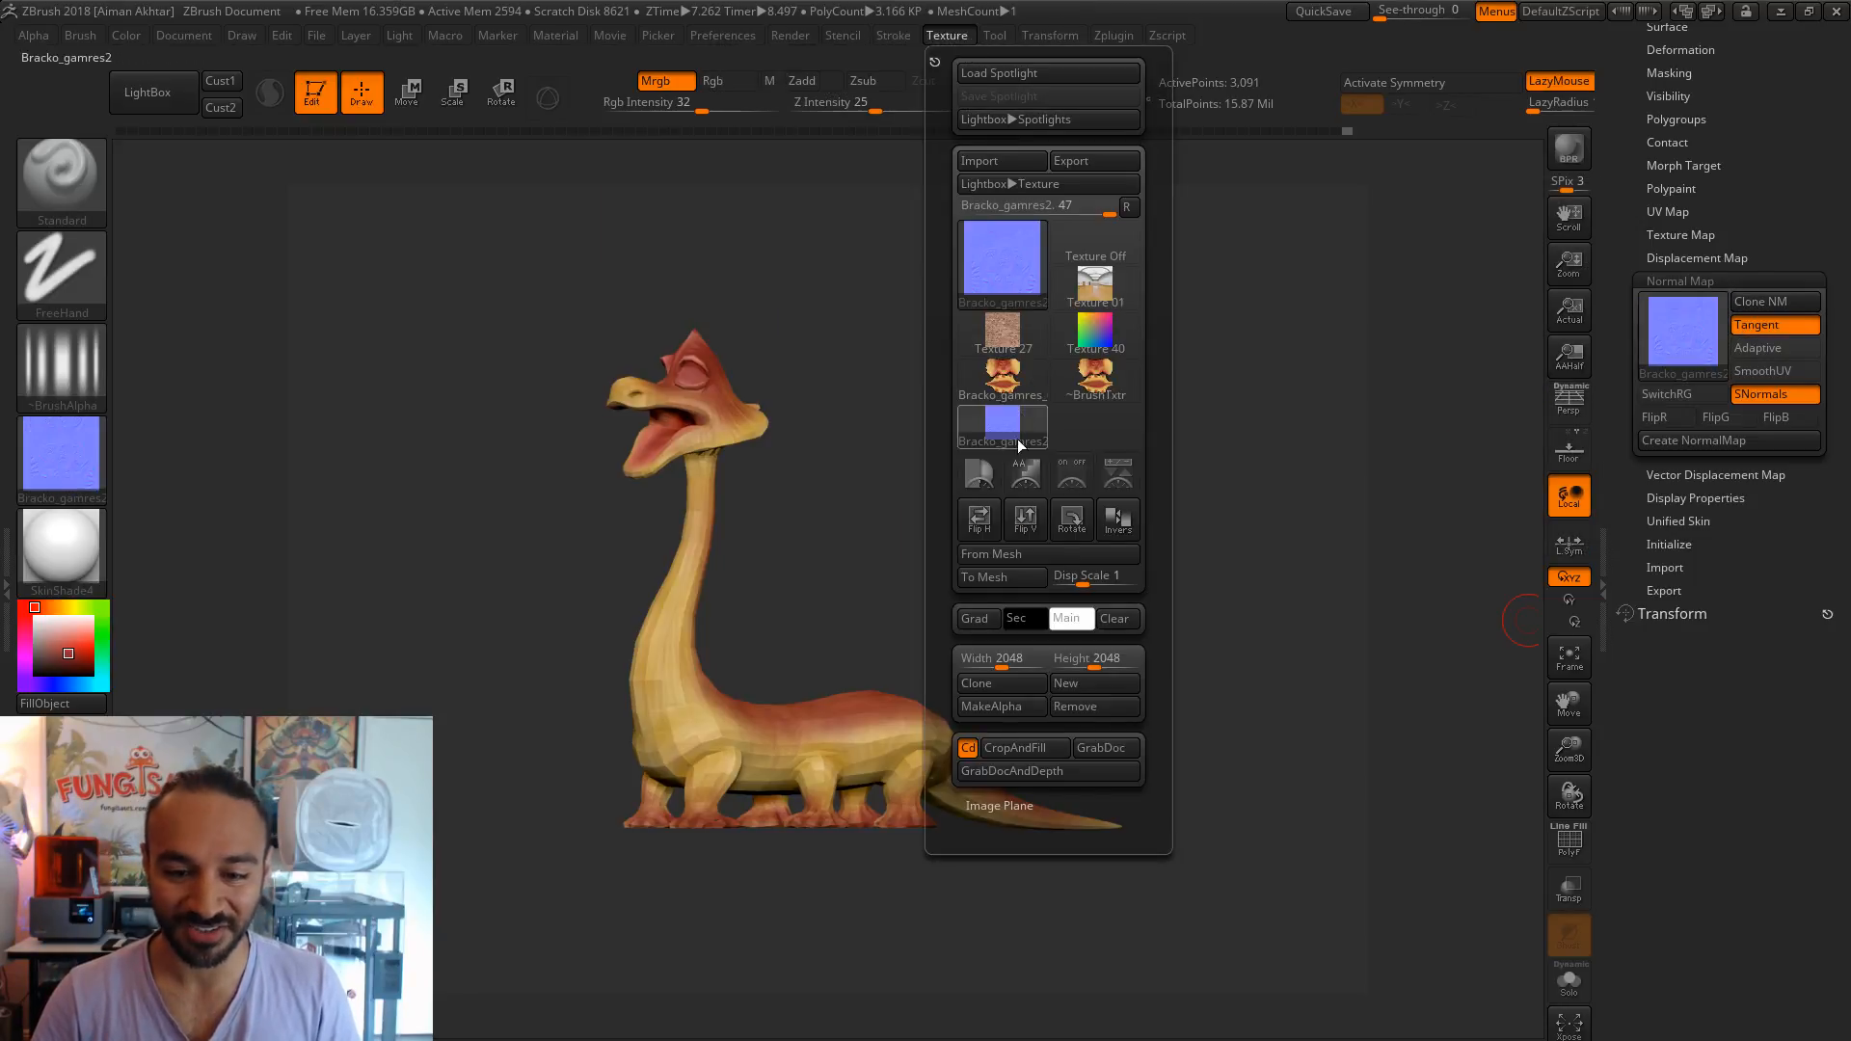
left_click(1028, 528)
mouse_move(997, 256)
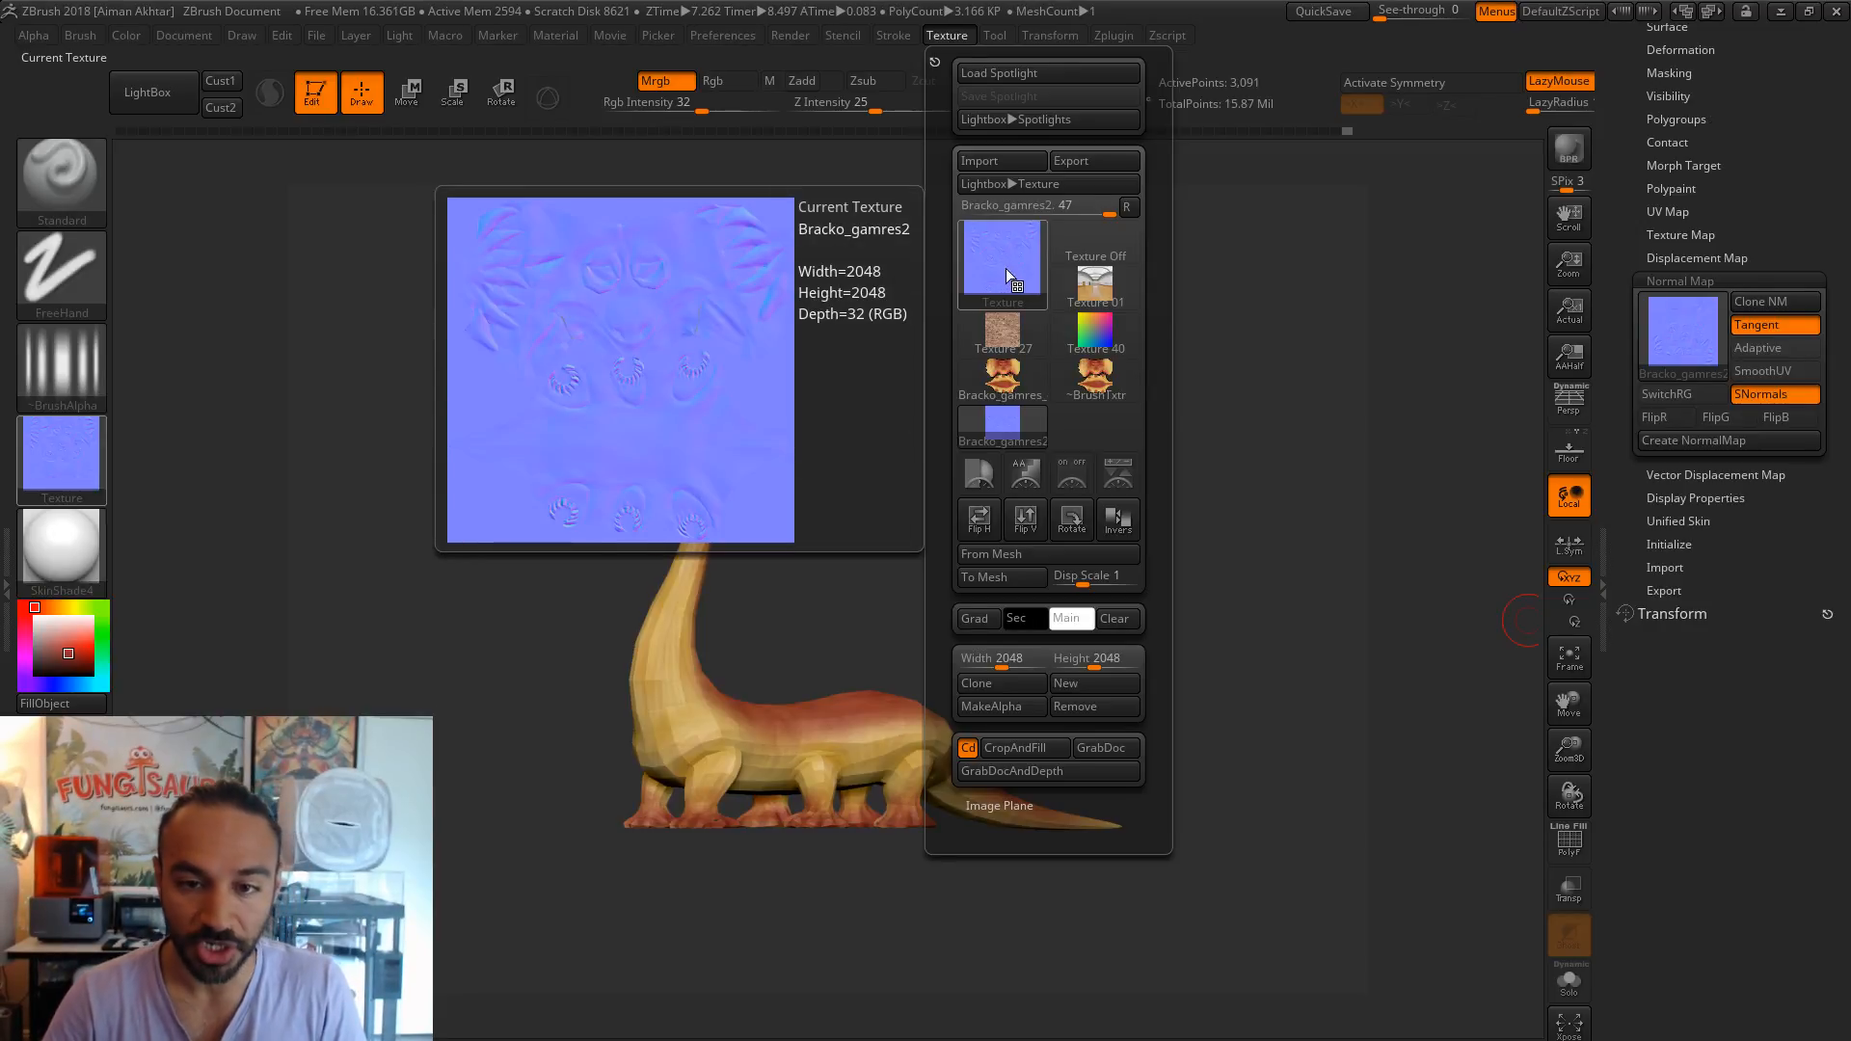
- Export the flipped normal map as the PNG file Bracko_gamres_normals1 in the Bracko_Game_Model folder
left_click(1070, 162)
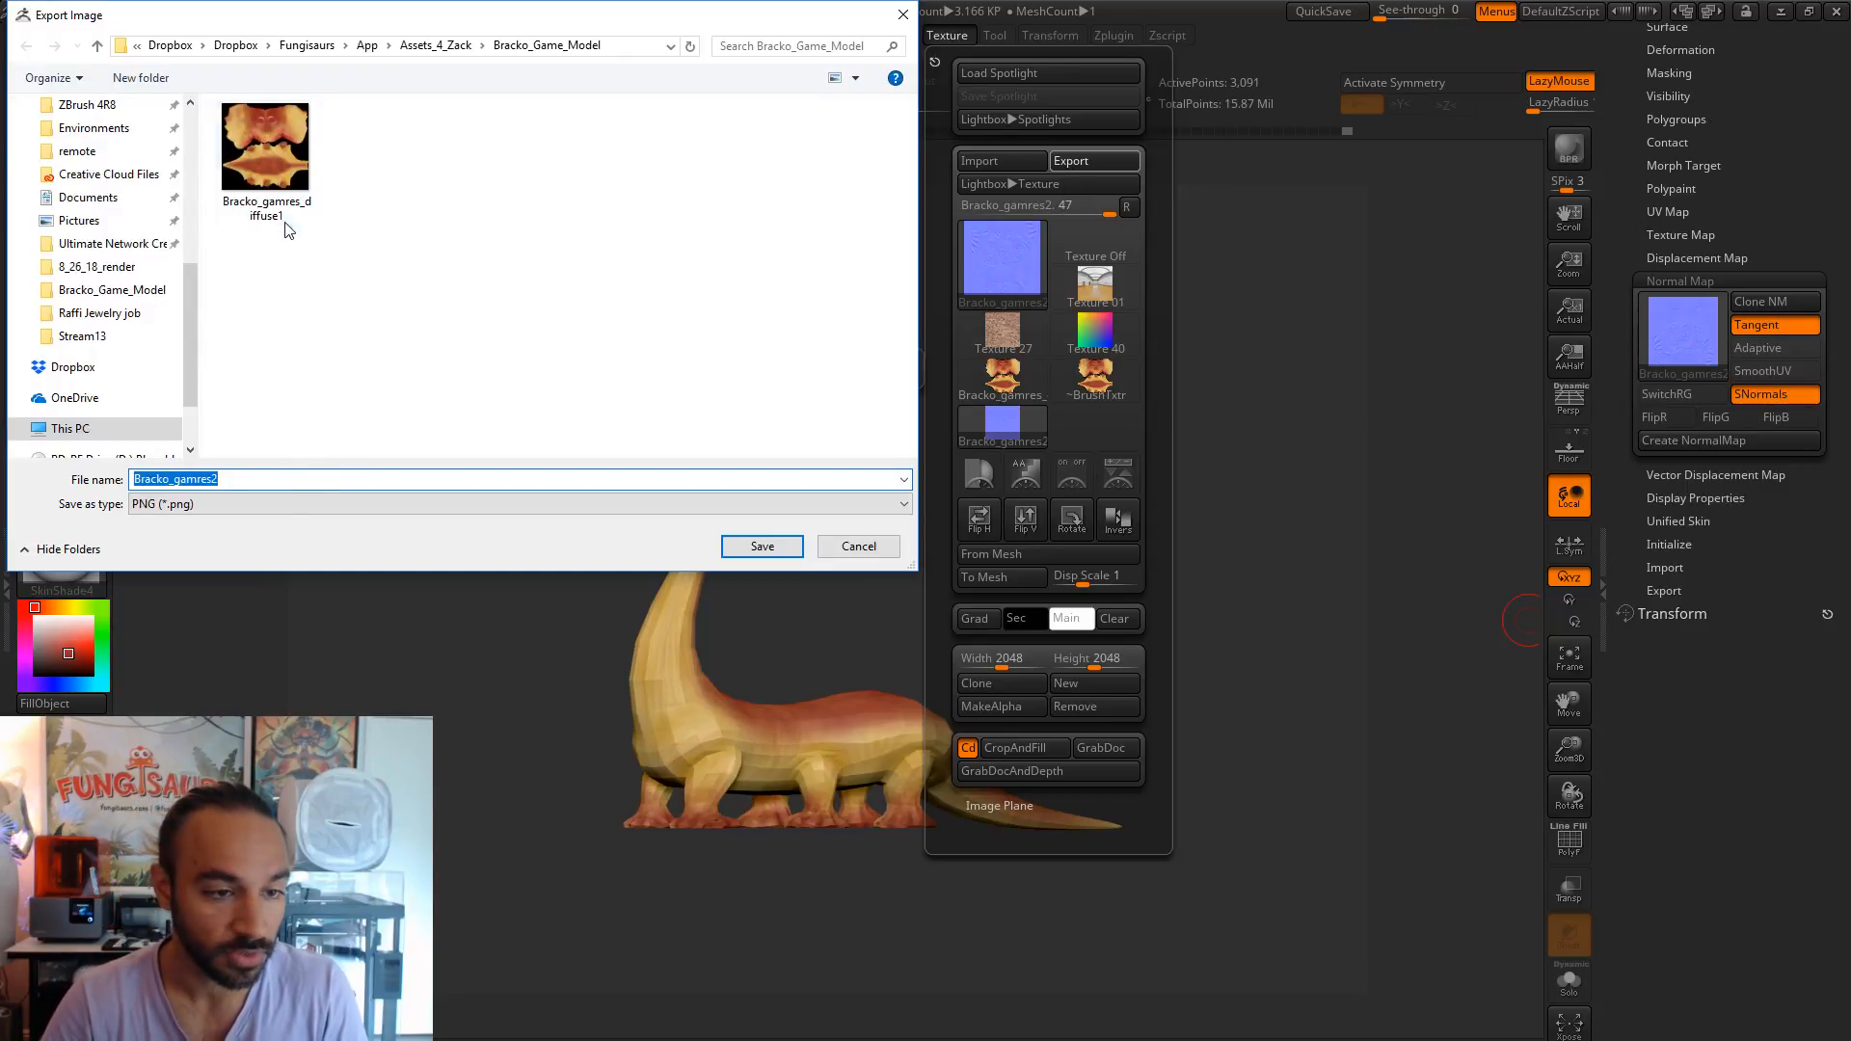
left_click(265, 152)
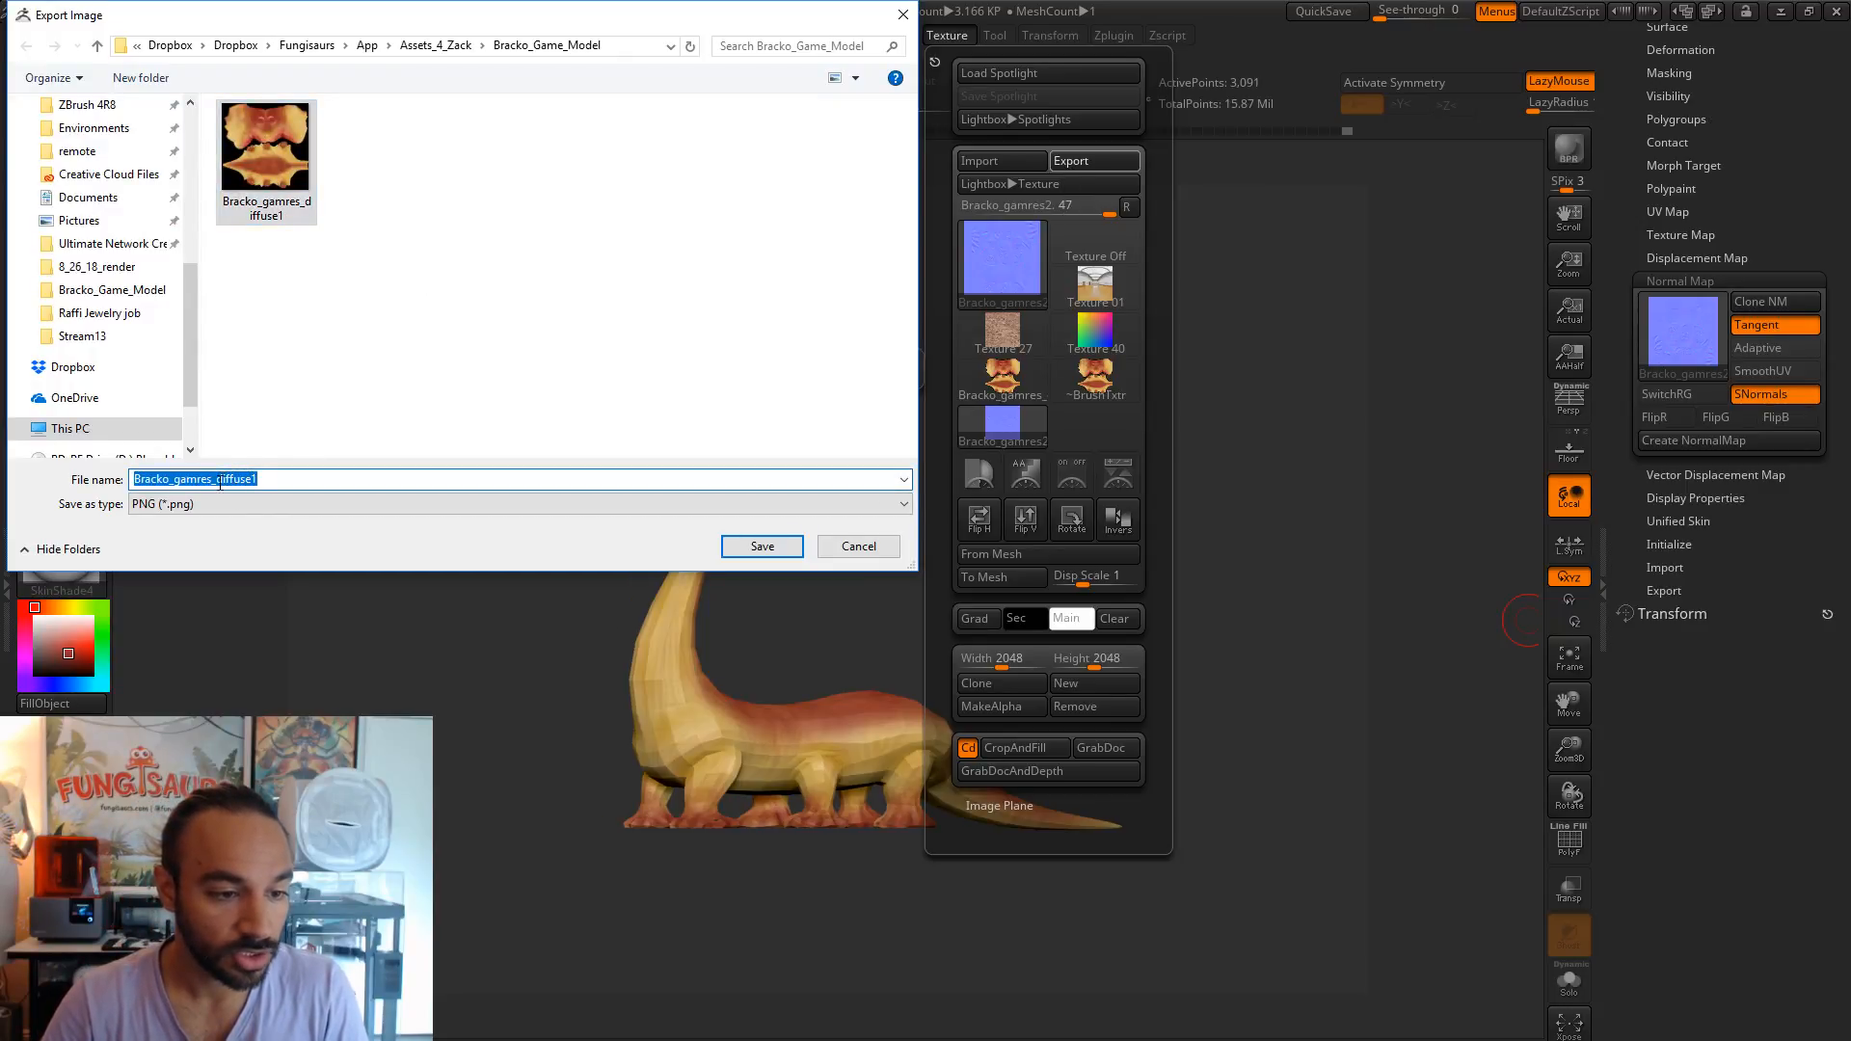
left_click_drag(218, 482, 415, 478)
type("normal")
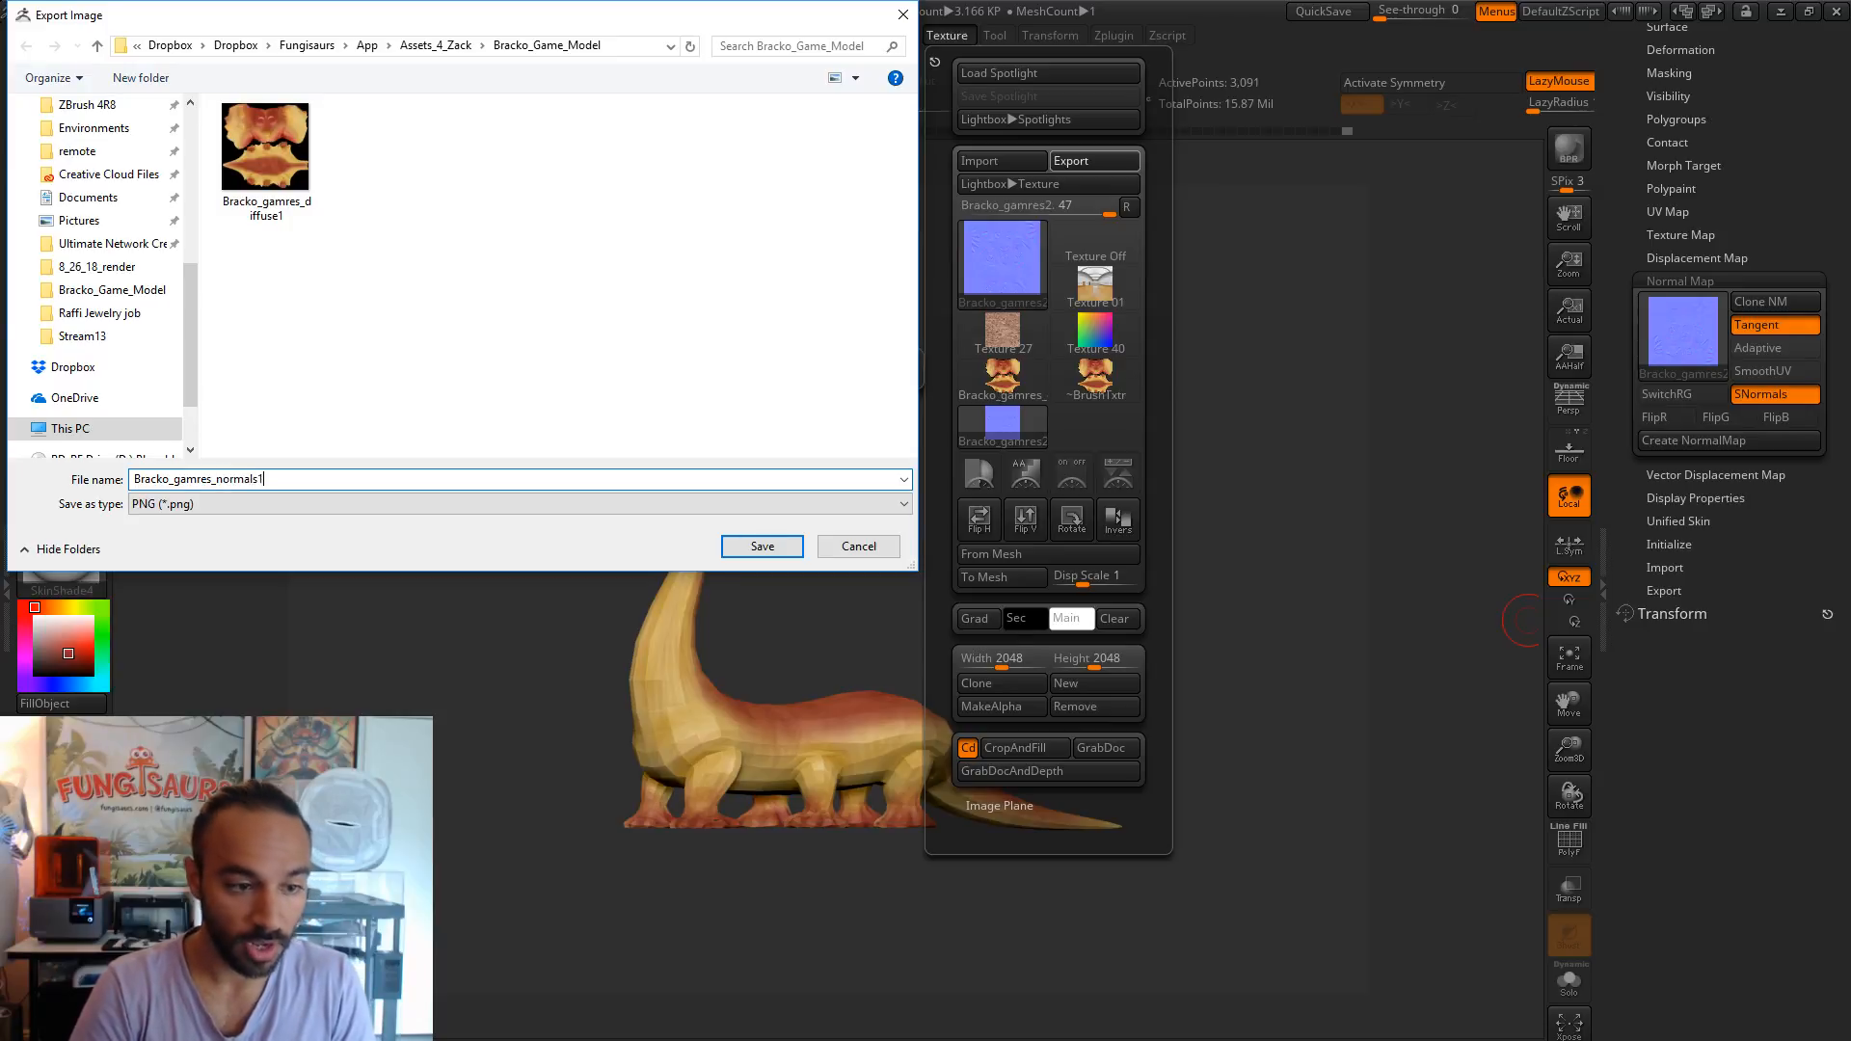
key("Return")
- Remove the normal map from the creature's subtool
left_click_drag(1751, 281, 1751, 678)
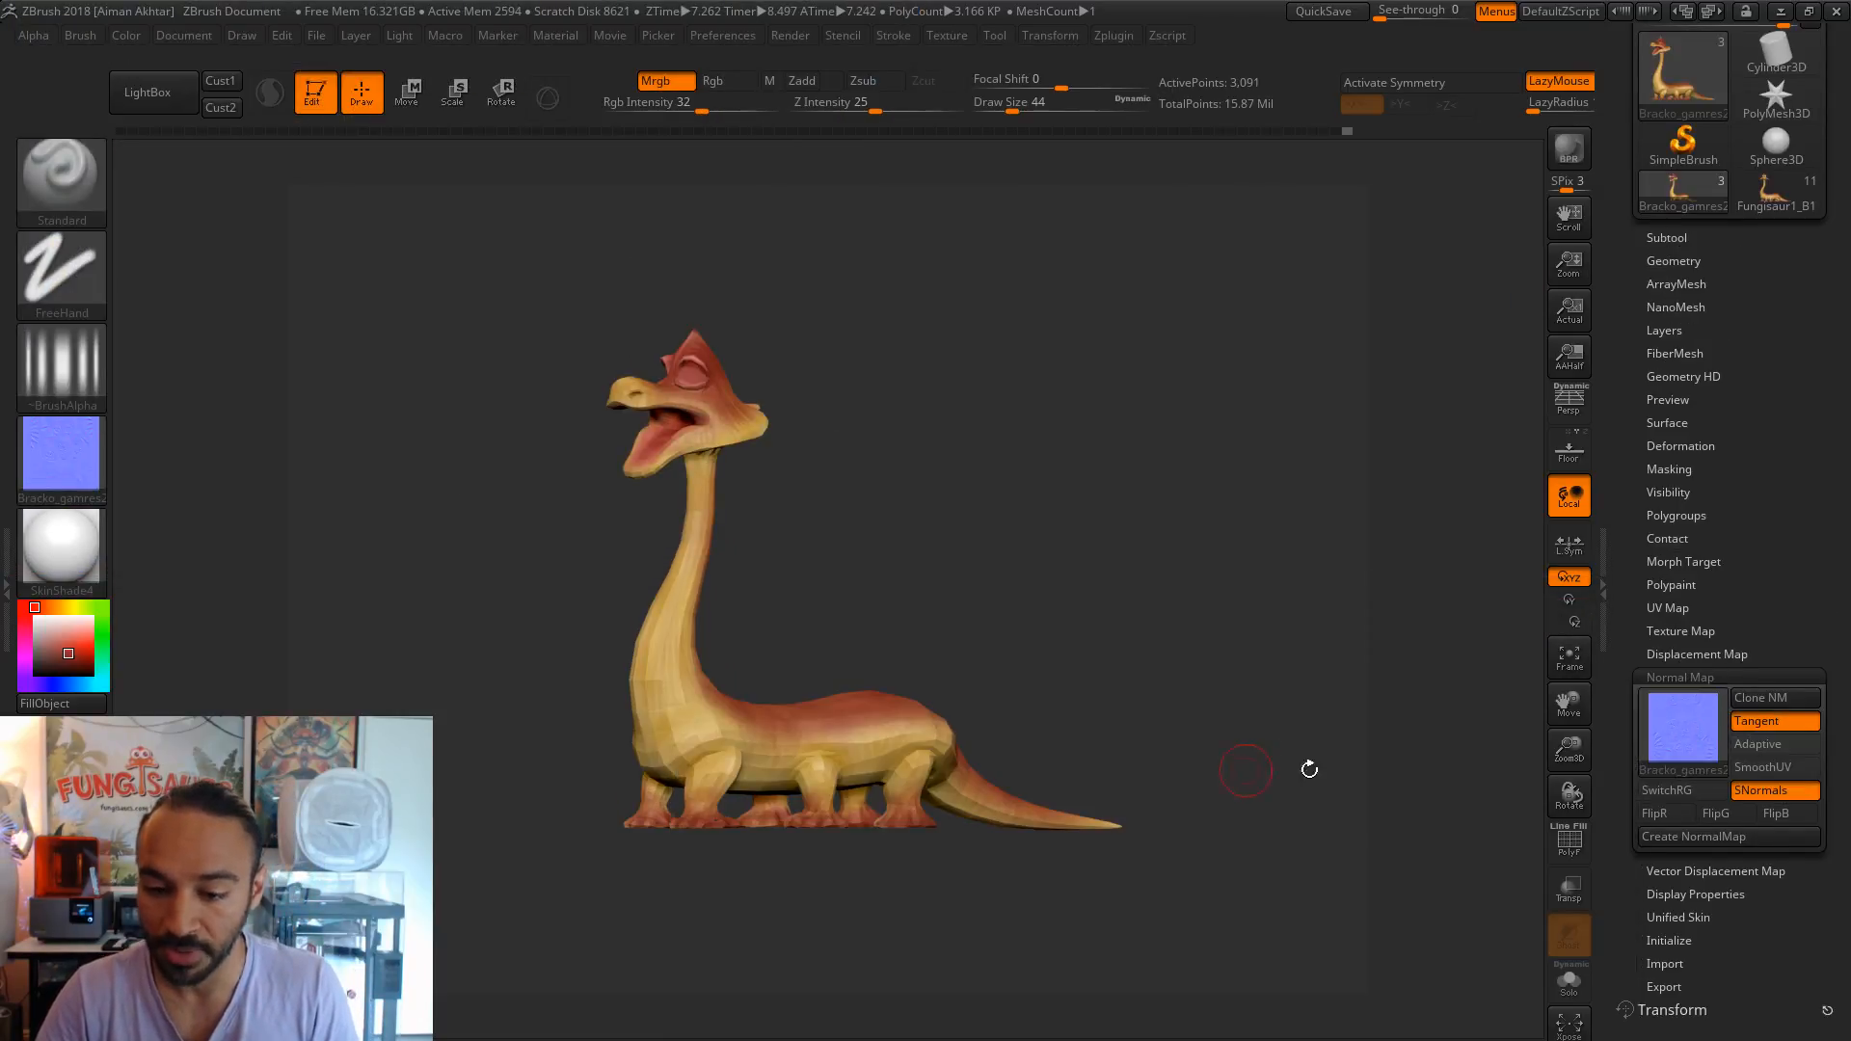
left_click(1693, 744)
left_click(748, 752)
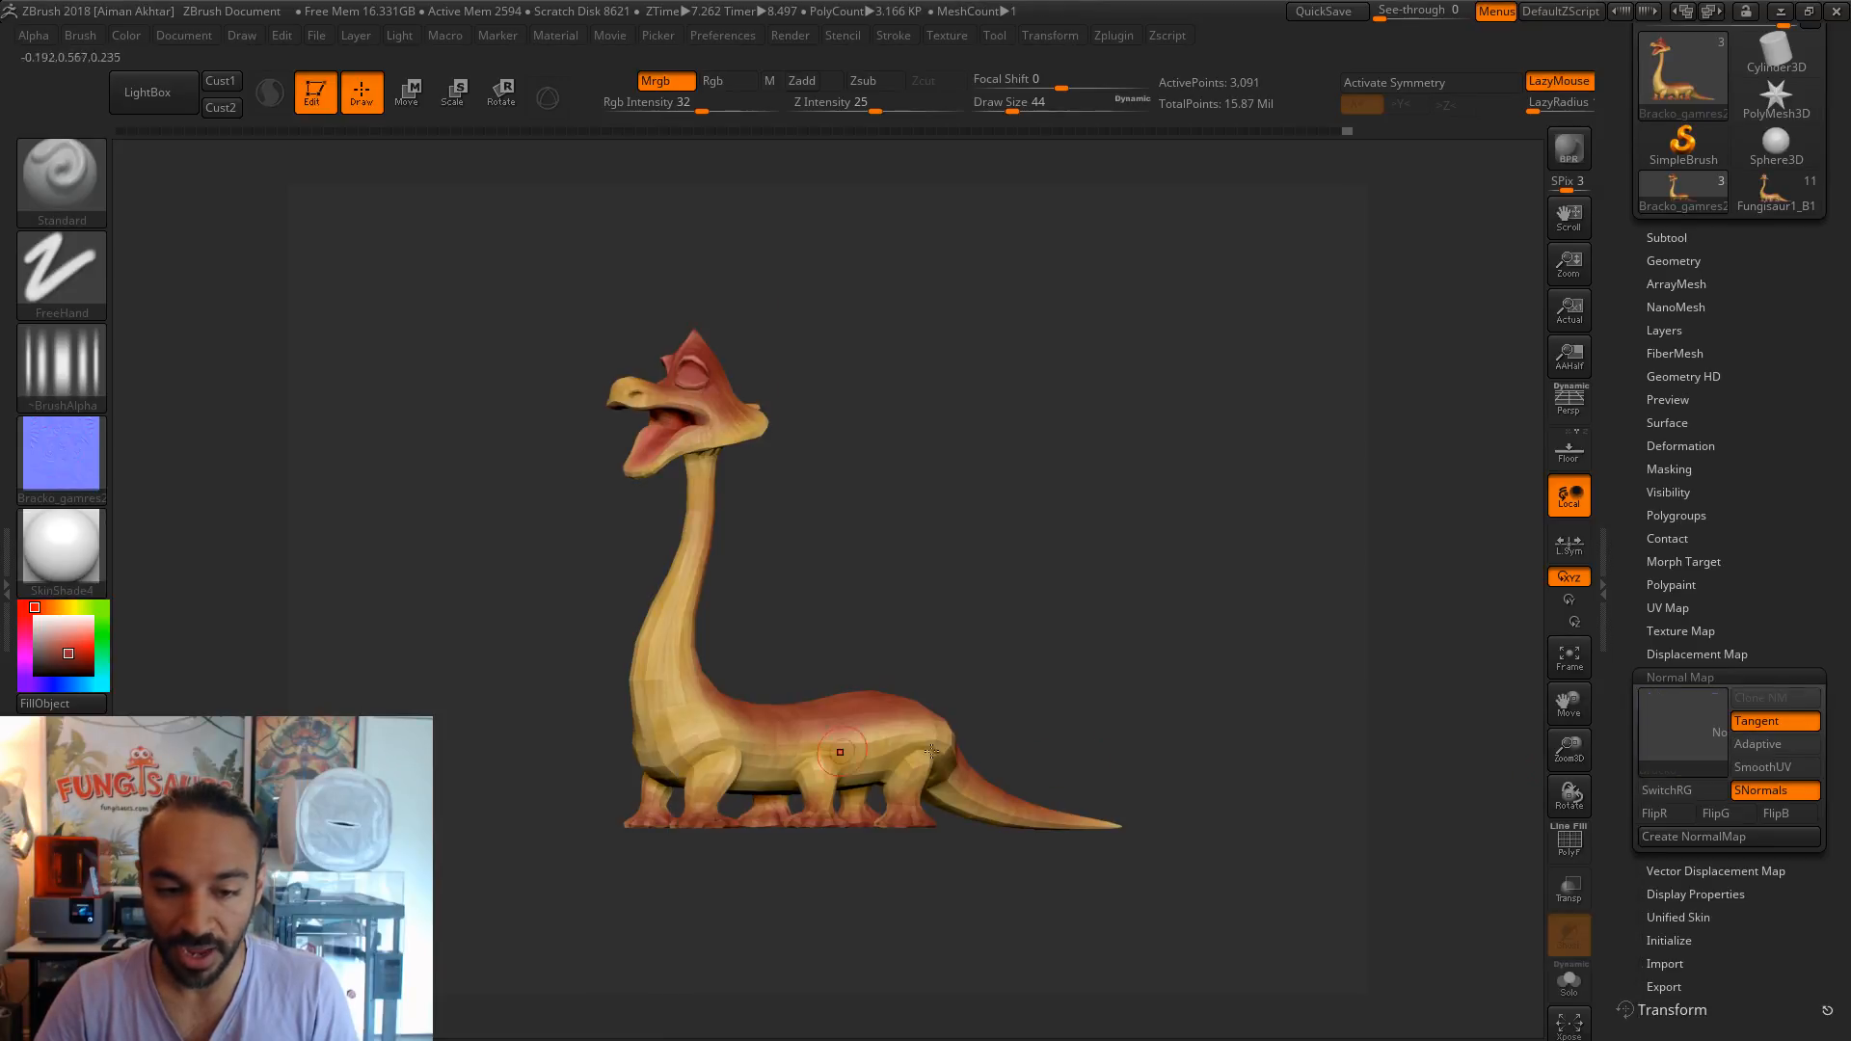
- Export the level 1 mesh as the OBJ file Bracko_lores1 in the Bracko_Game_Model folder
left_click(1718, 677)
left_click(1723, 293)
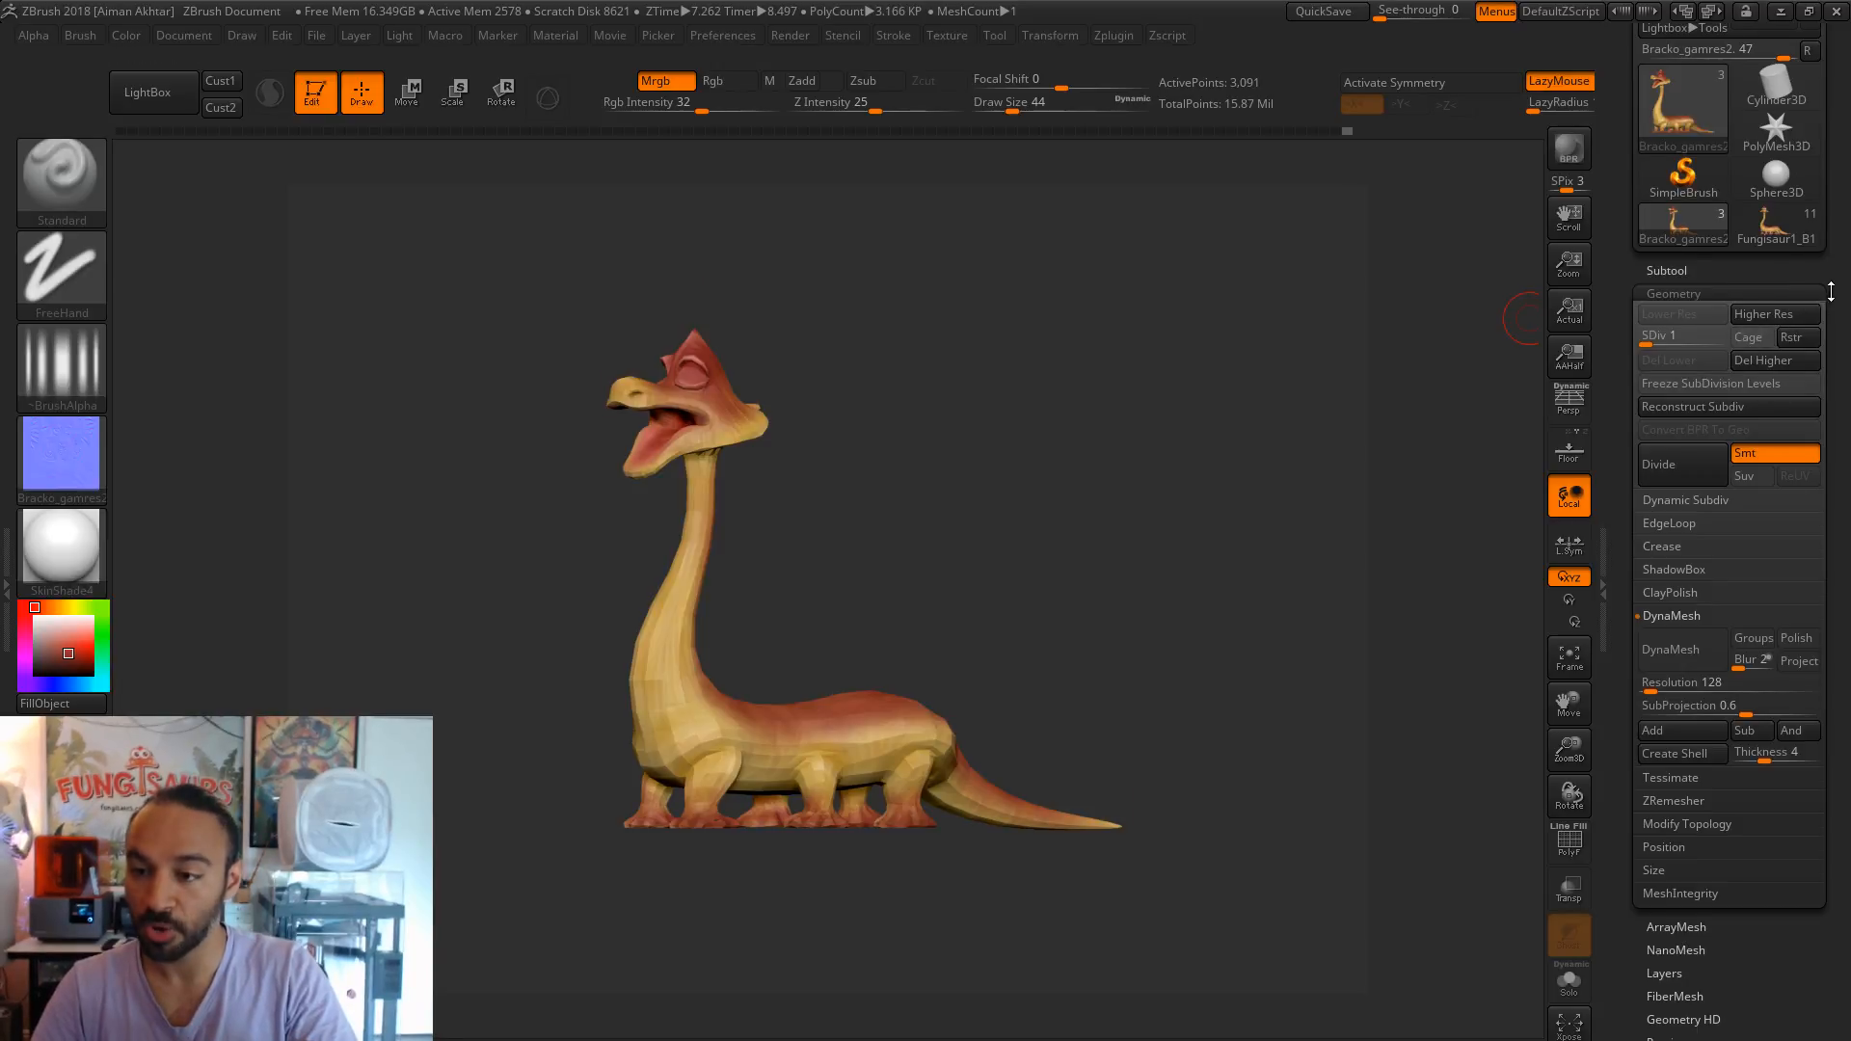
scroll(1726, 289, "up", 3)
left_click(1752, 112)
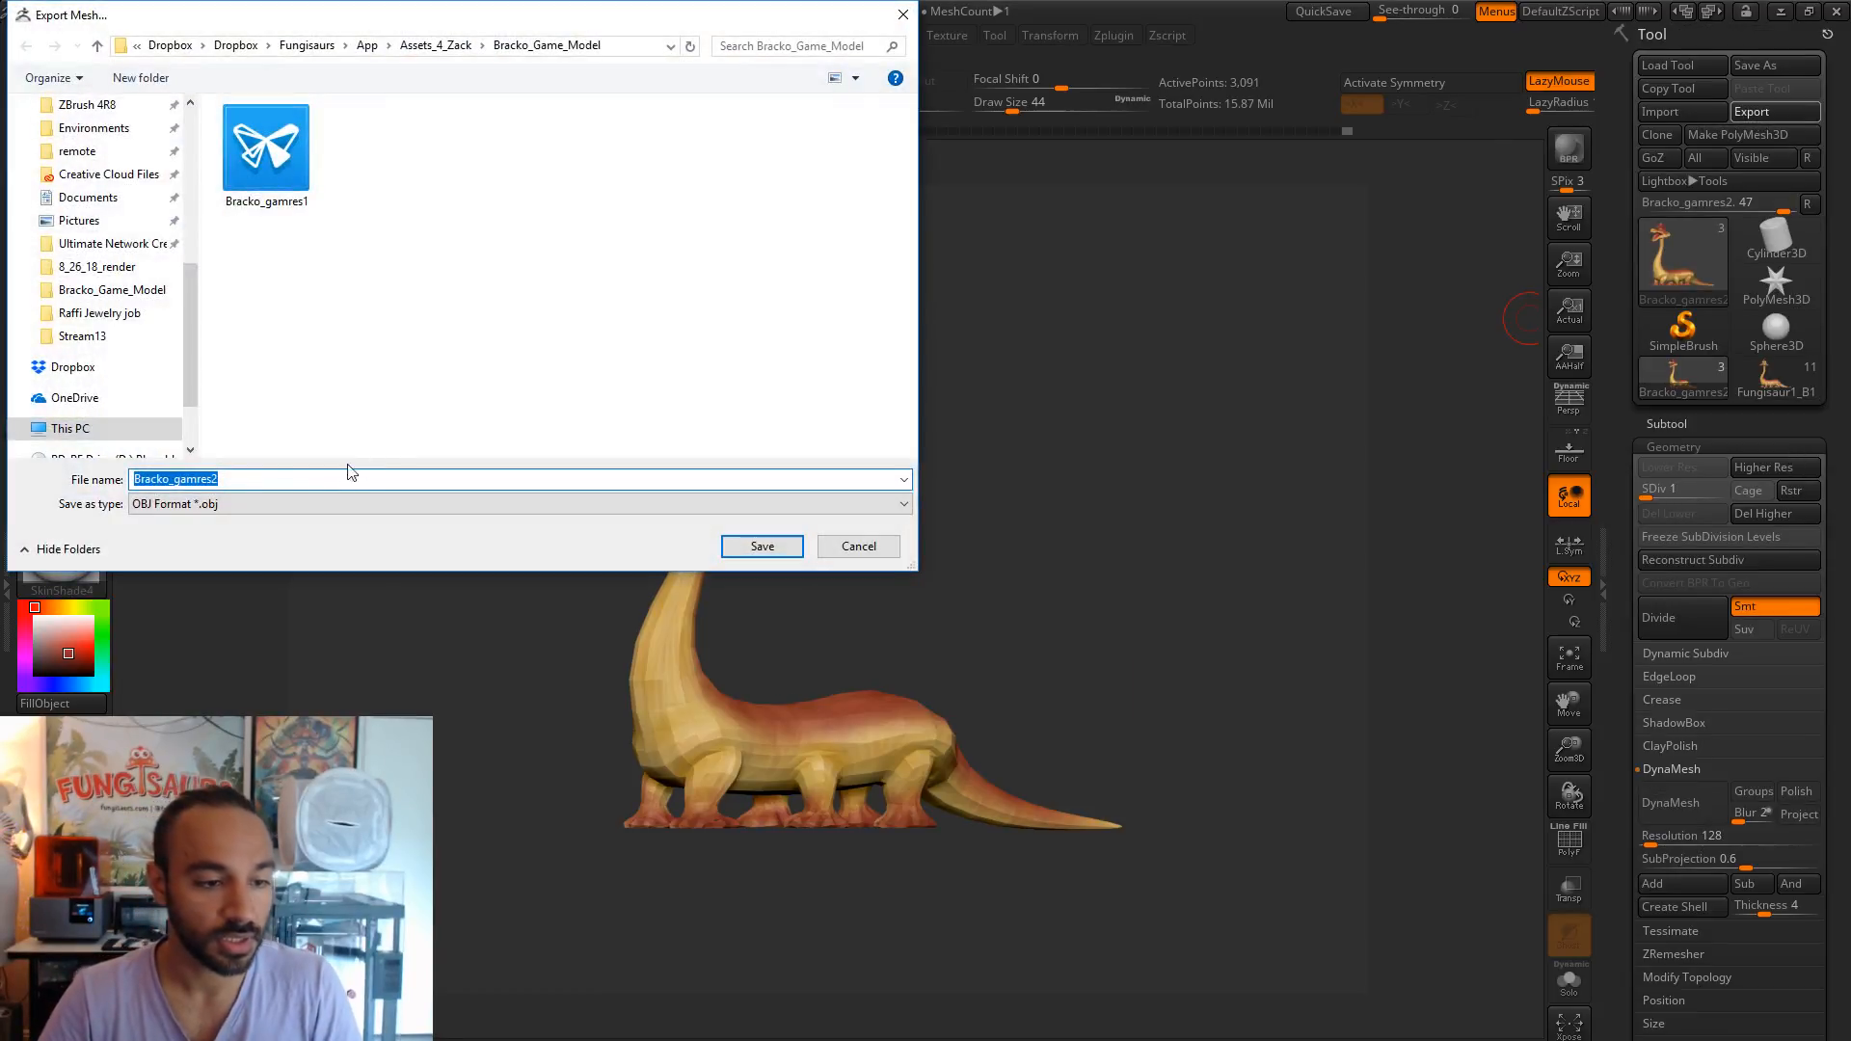
left_click(289, 480)
key("BackSpace")
key("BackSpace")
key("BackSpace")
key("BackSpace")
key("BackSpace")
key("BackSpace")
key("BackSpace")
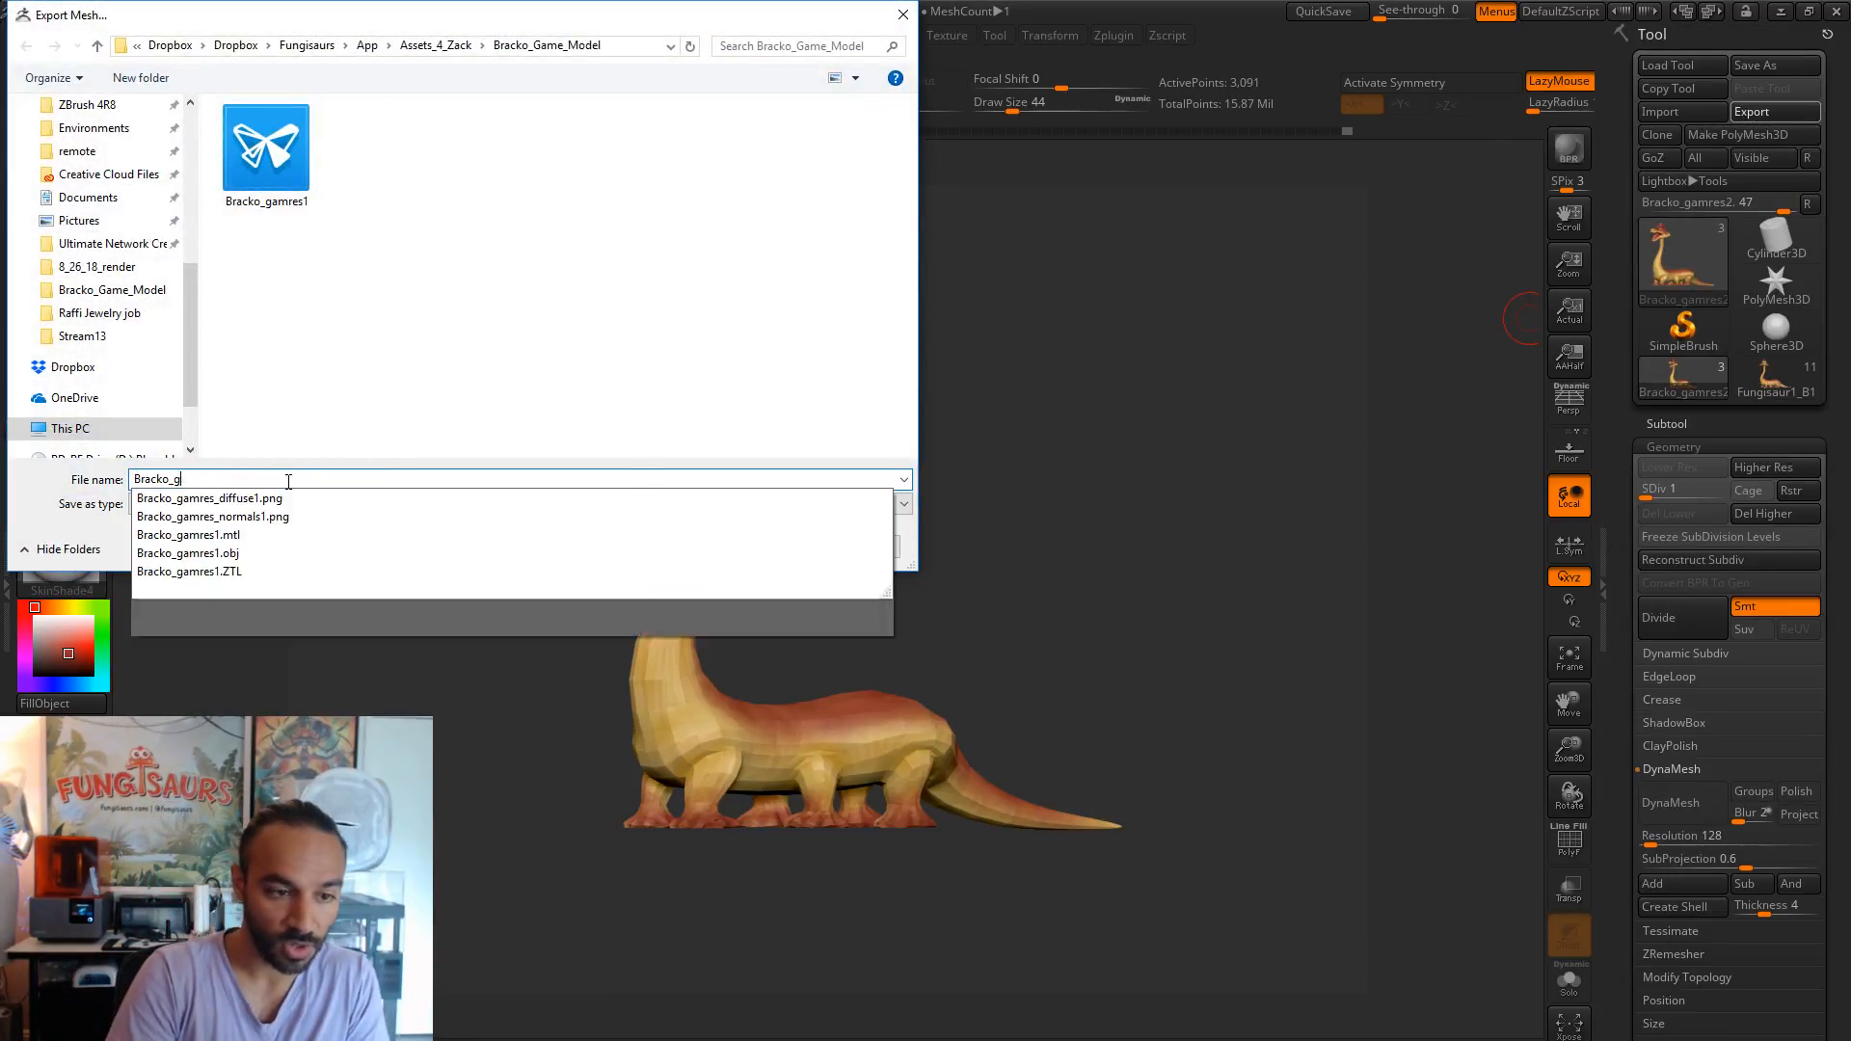
type("lores1")
key("Return")
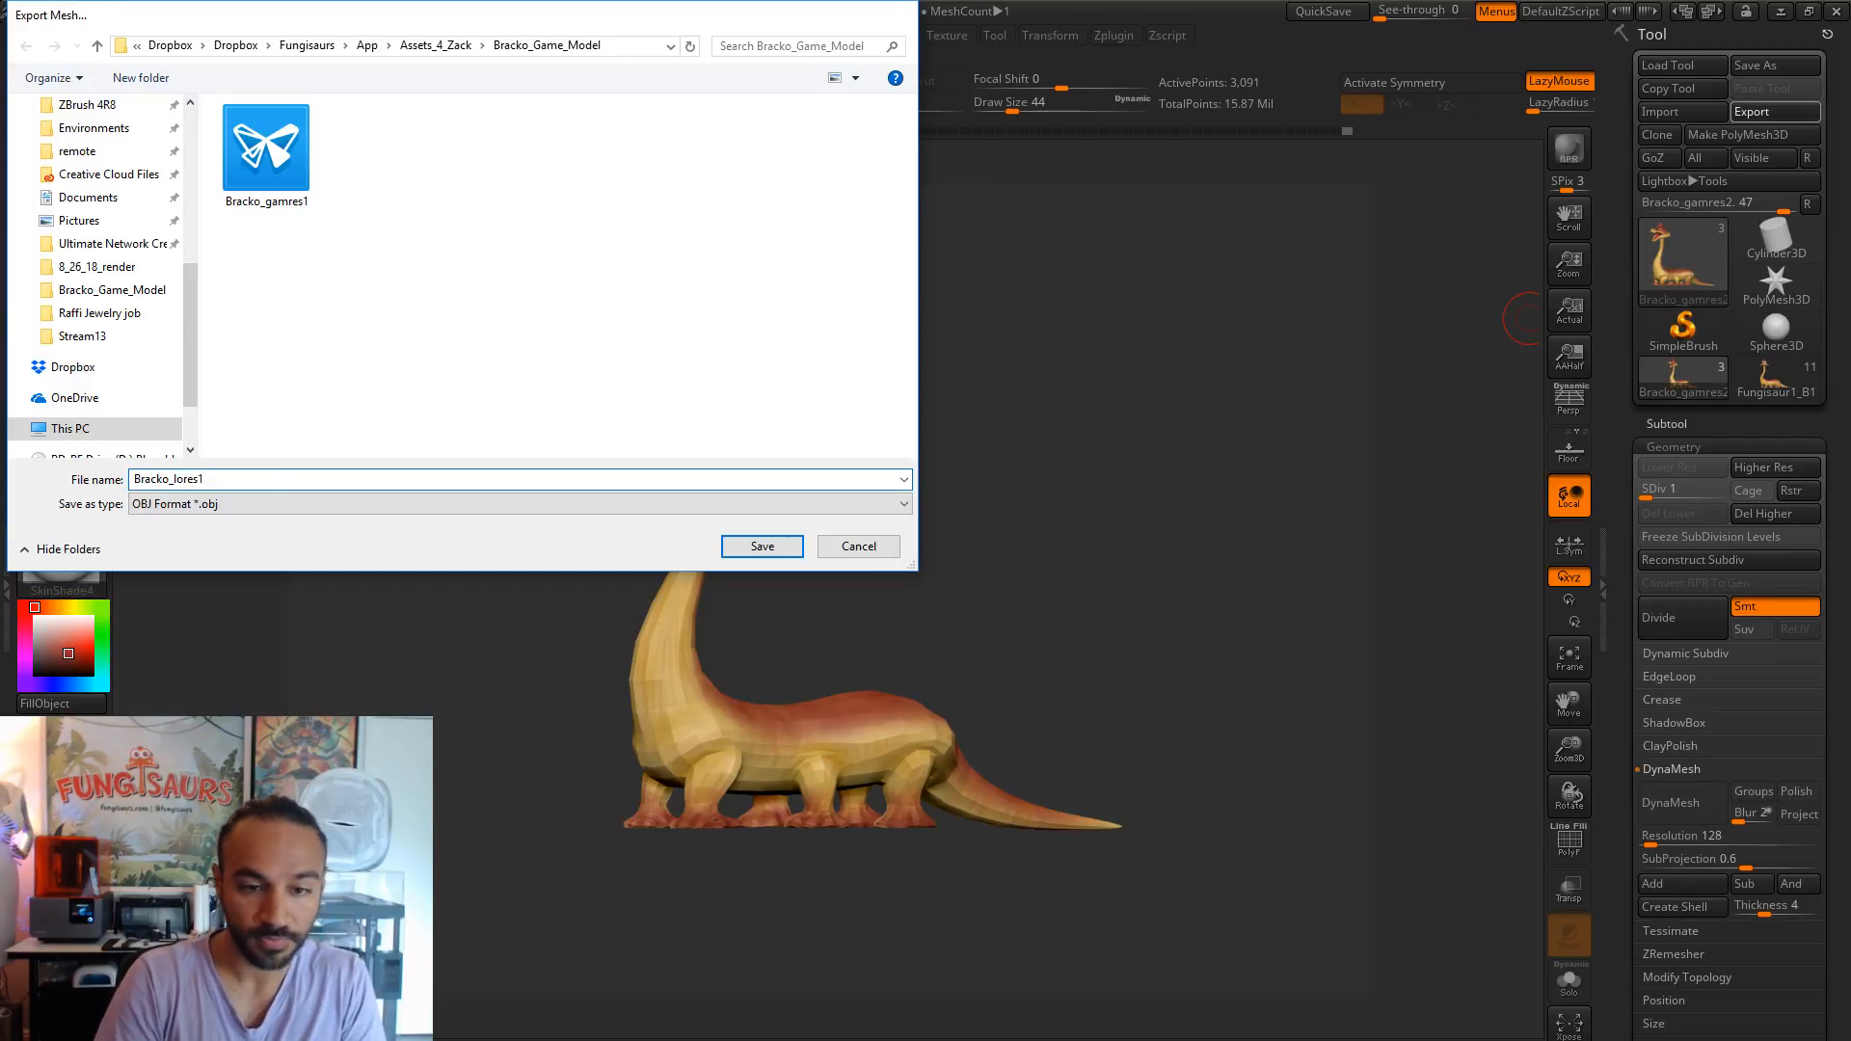
- Raise the creature to subdivision level 7 and duplicate its subtool, making the copy active
left_click_drag(1649, 495, 1719, 487)
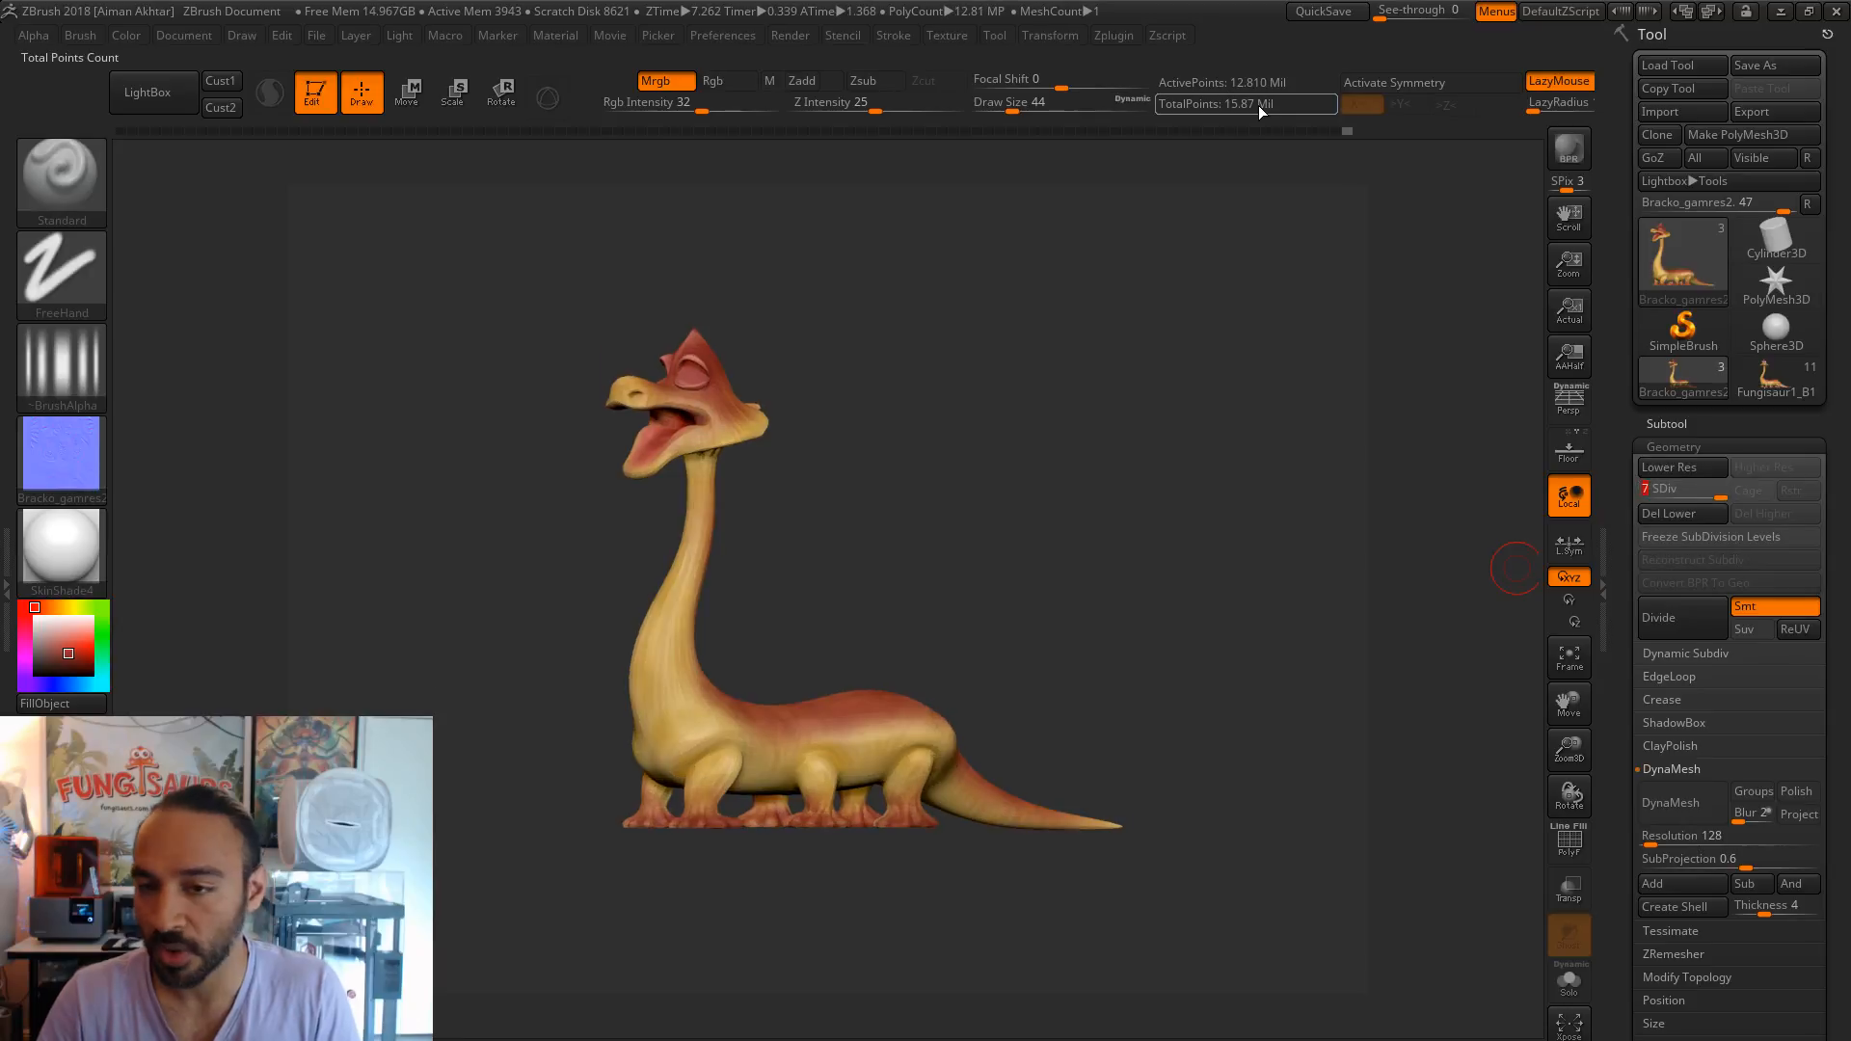
left_click(1666, 423)
left_click(1672, 977)
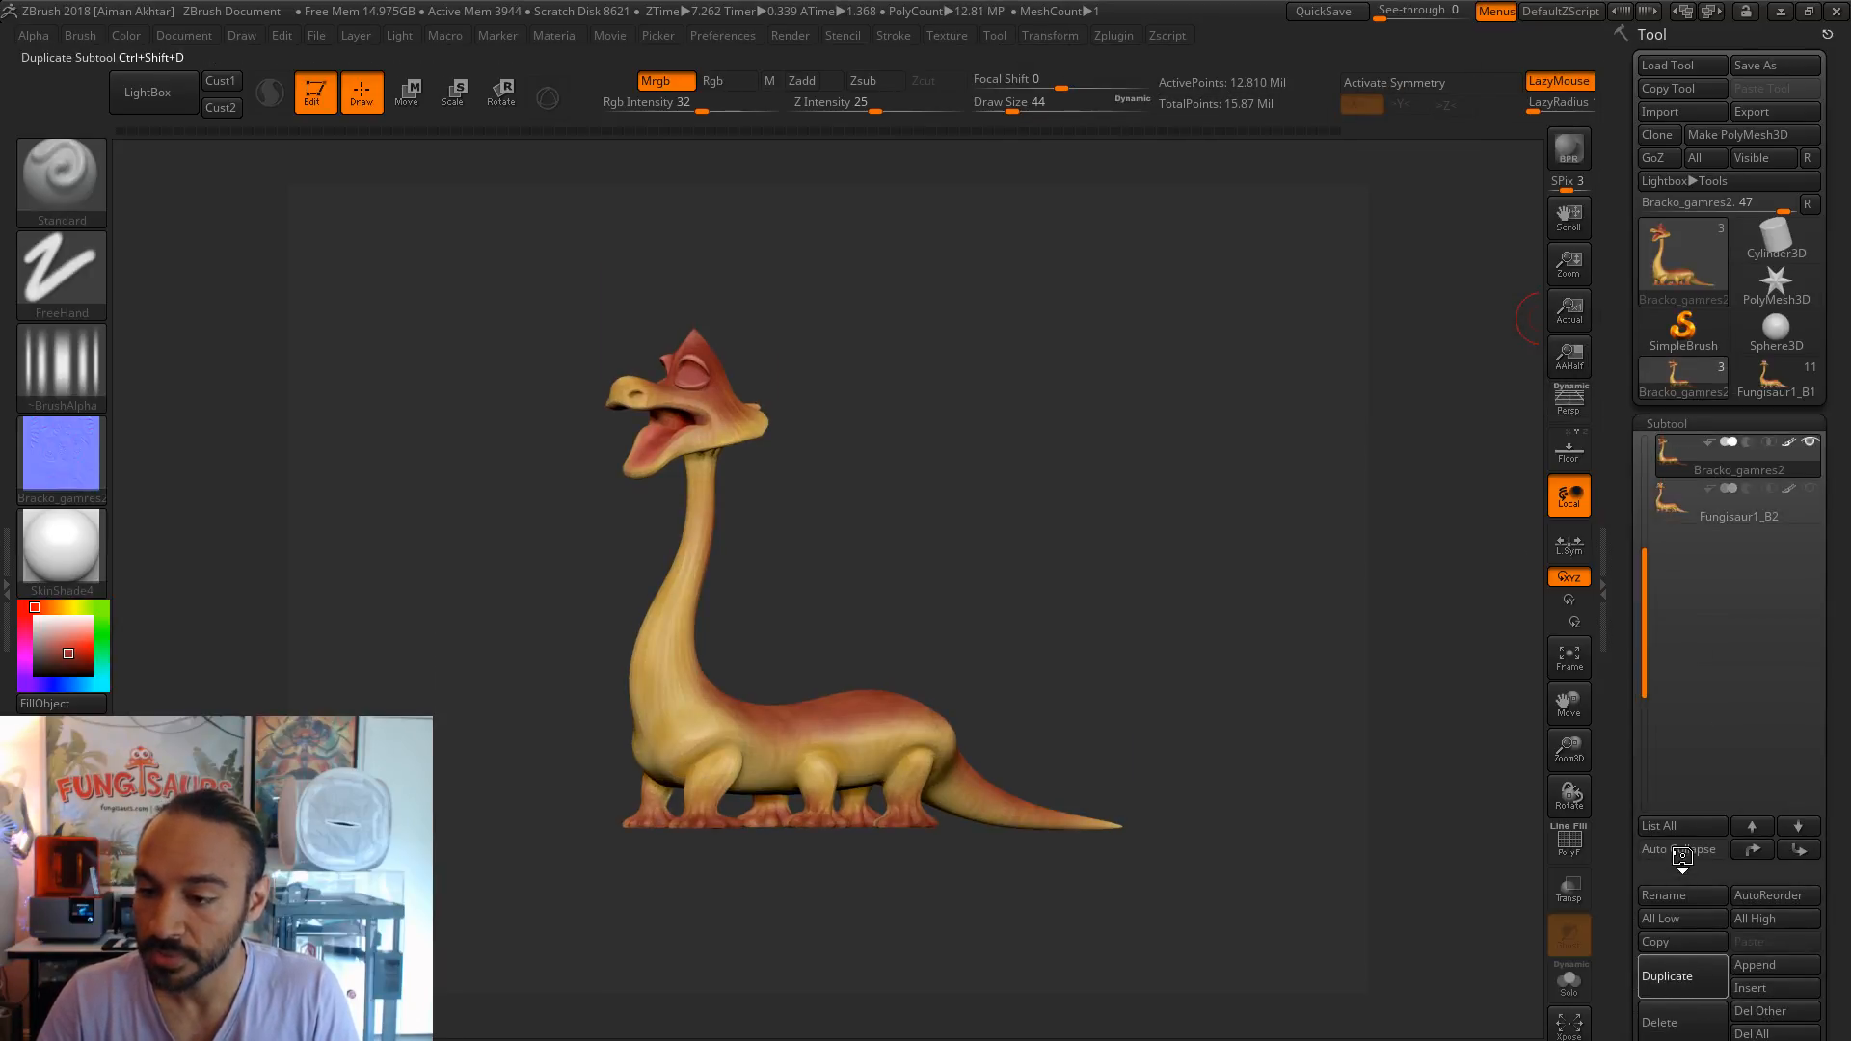
mouse_move(1748, 471)
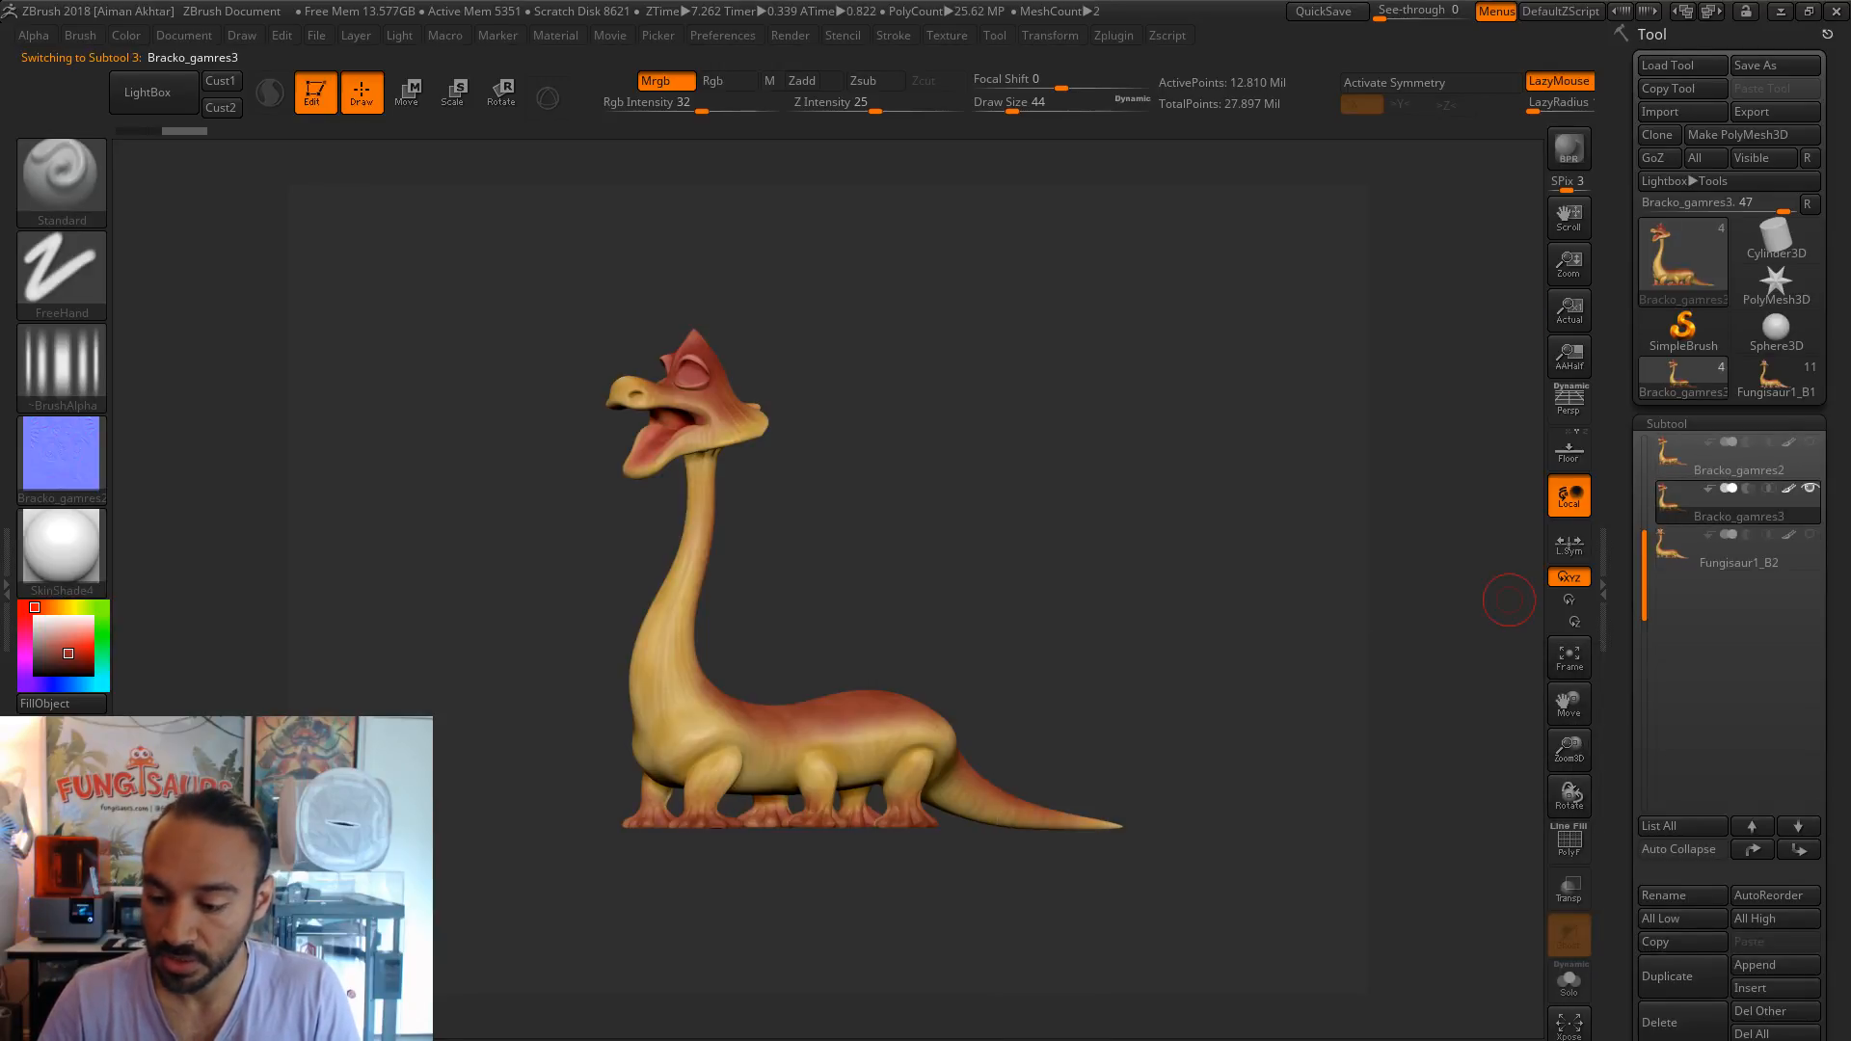
- Delete the lower subdivision levels of the duplicated subtool
scroll(1812, 924, "down", 3)
scroll(1812, 923, "down", 1)
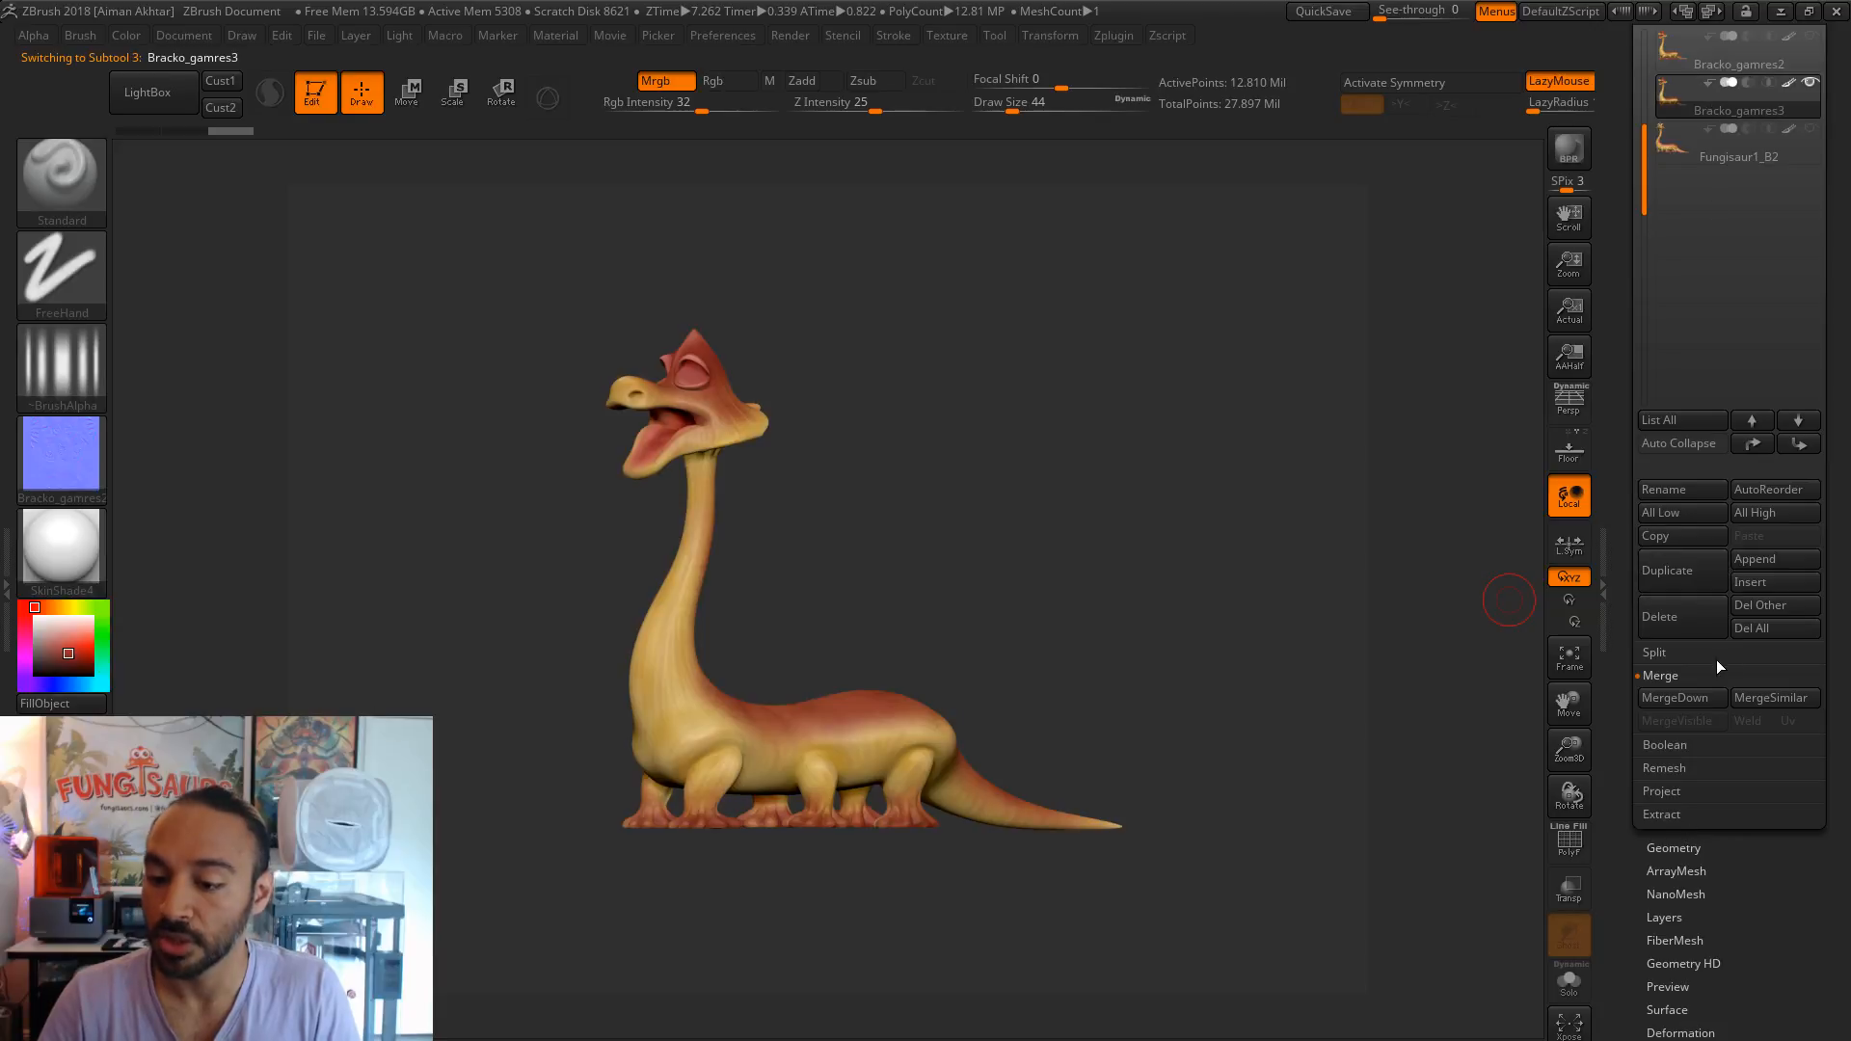
left_click(1681, 847)
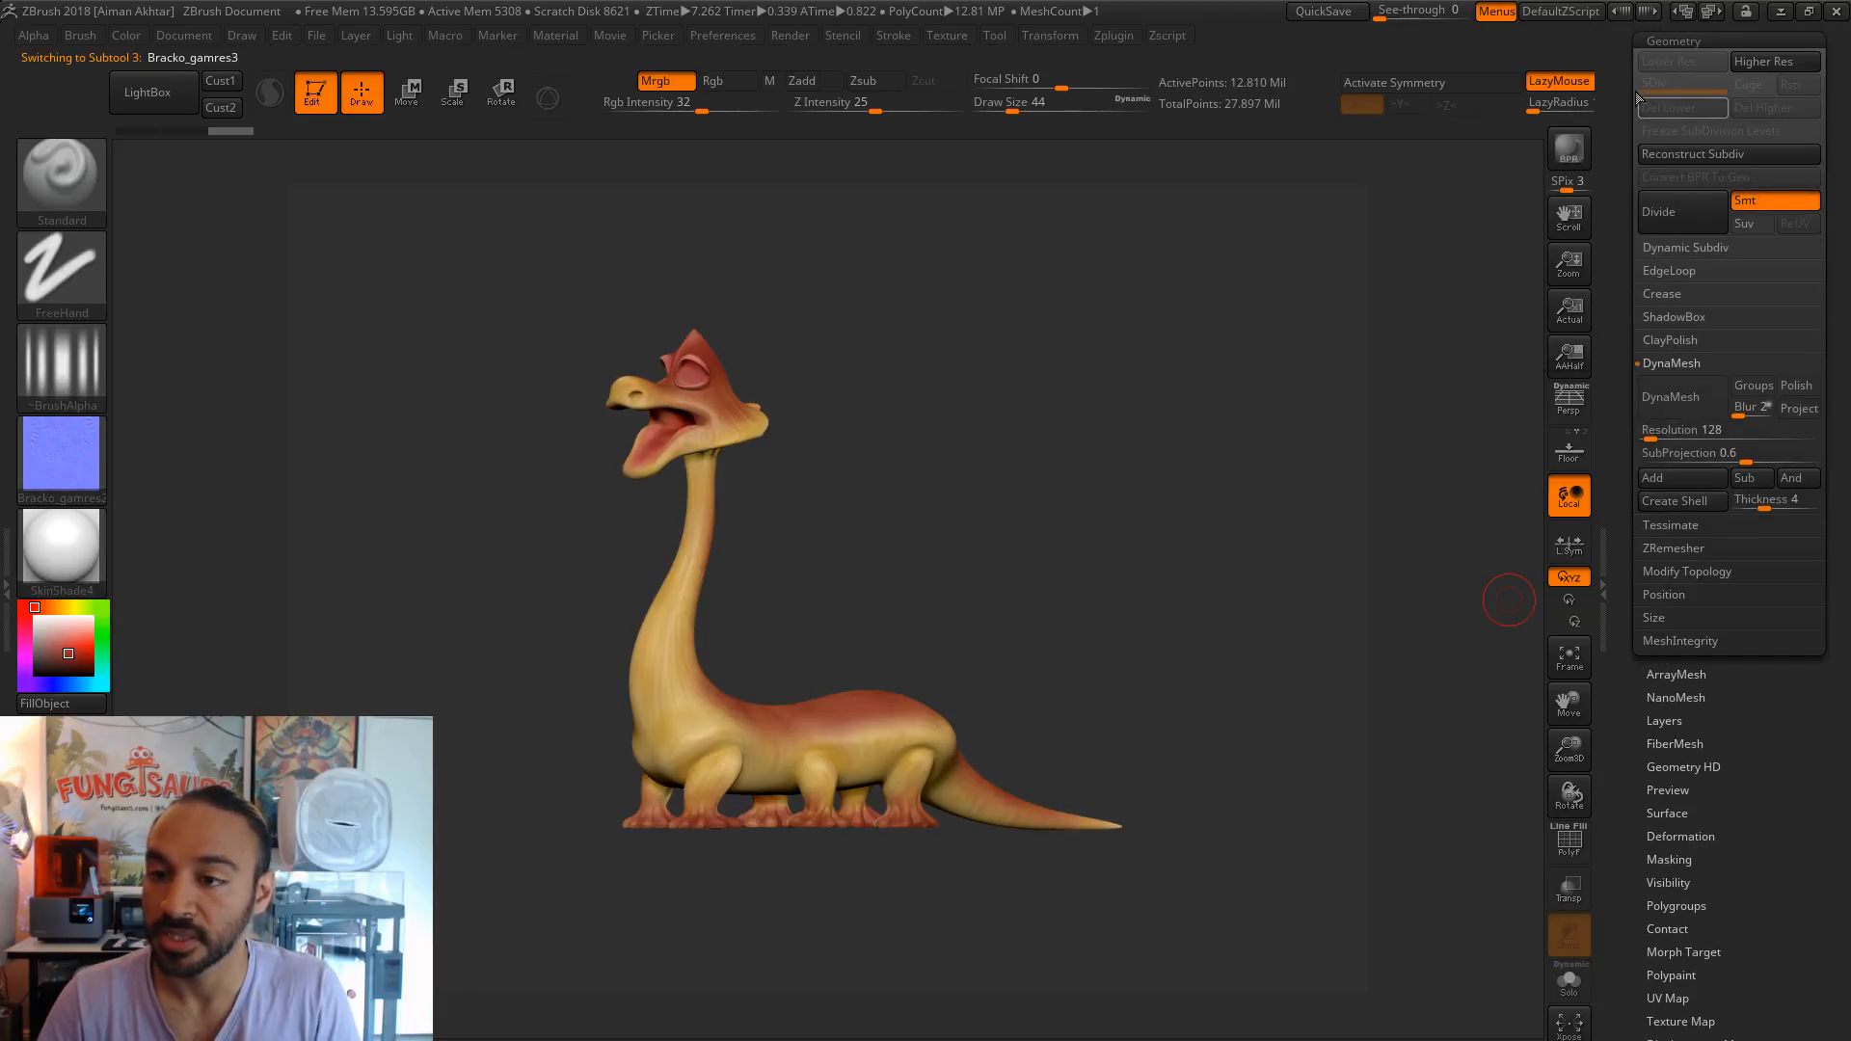
- Pre-process the duplicated creature subtool in Decimation Master
left_click(1115, 34)
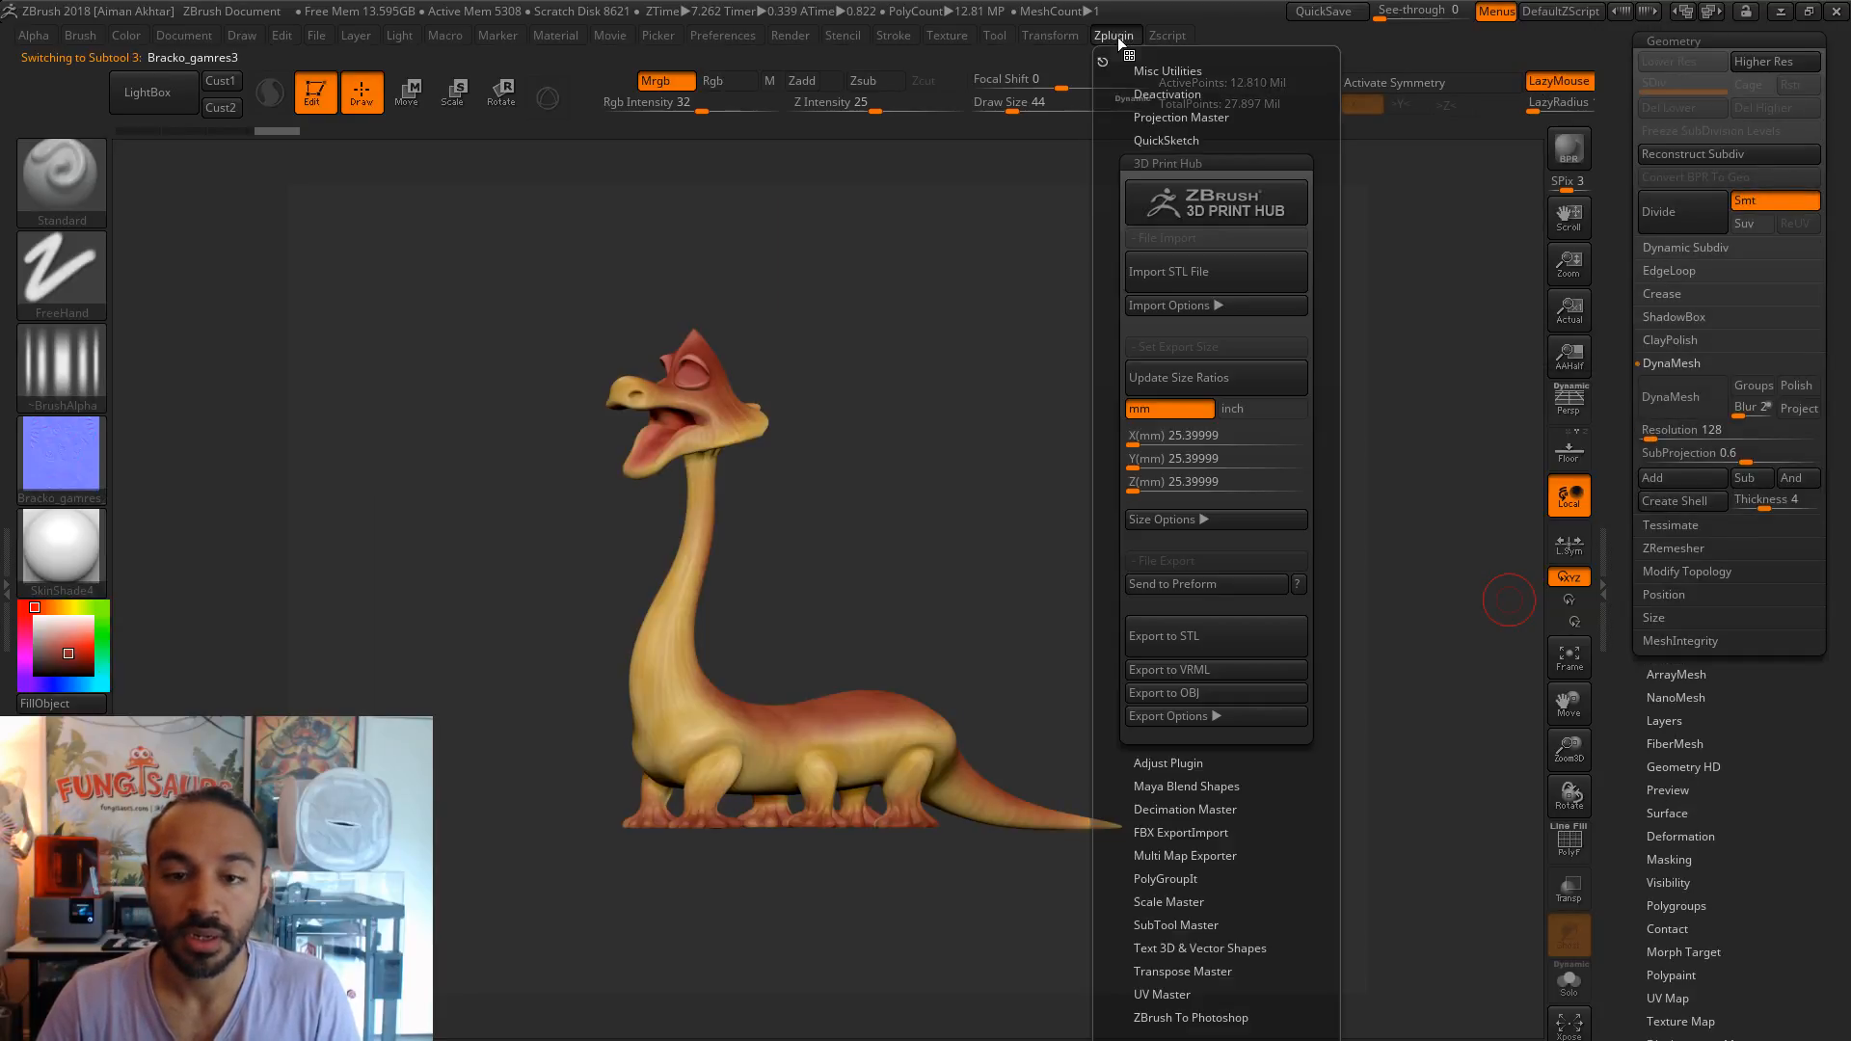
left_click(1184, 186)
left_click(1183, 233)
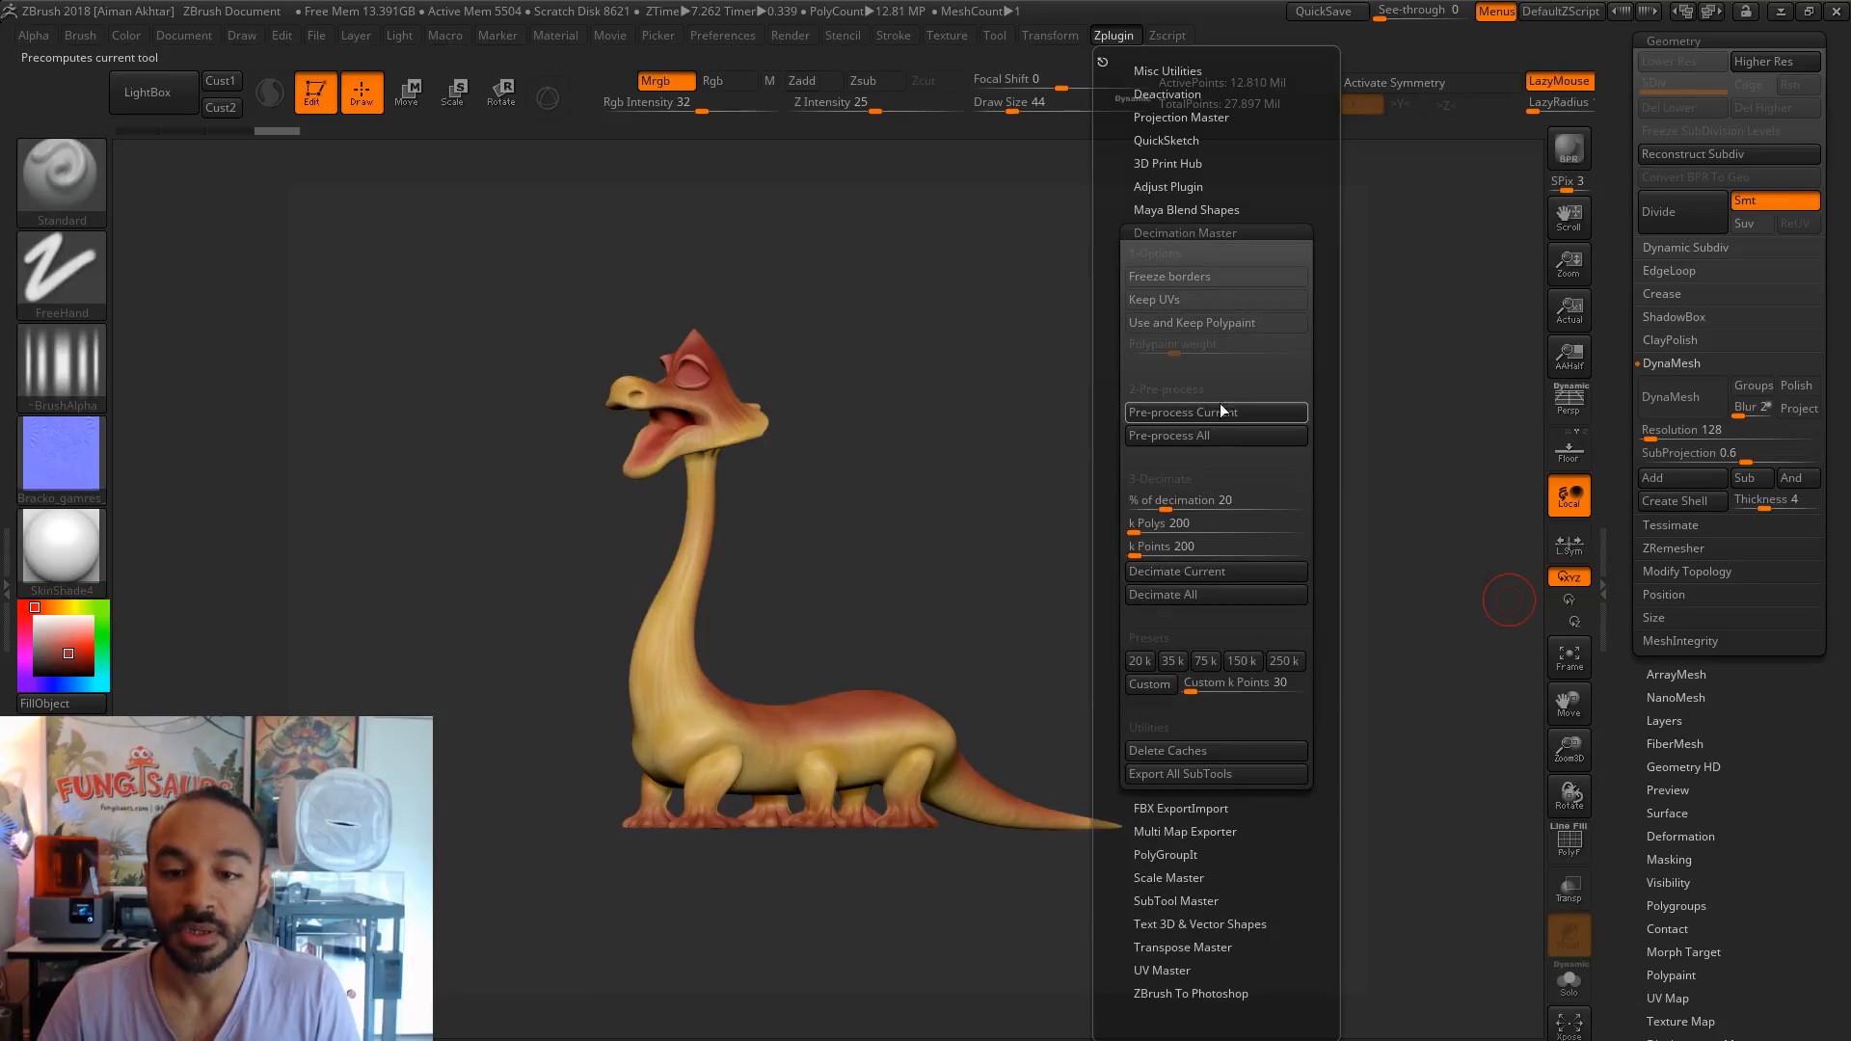
left_click(1211, 414)
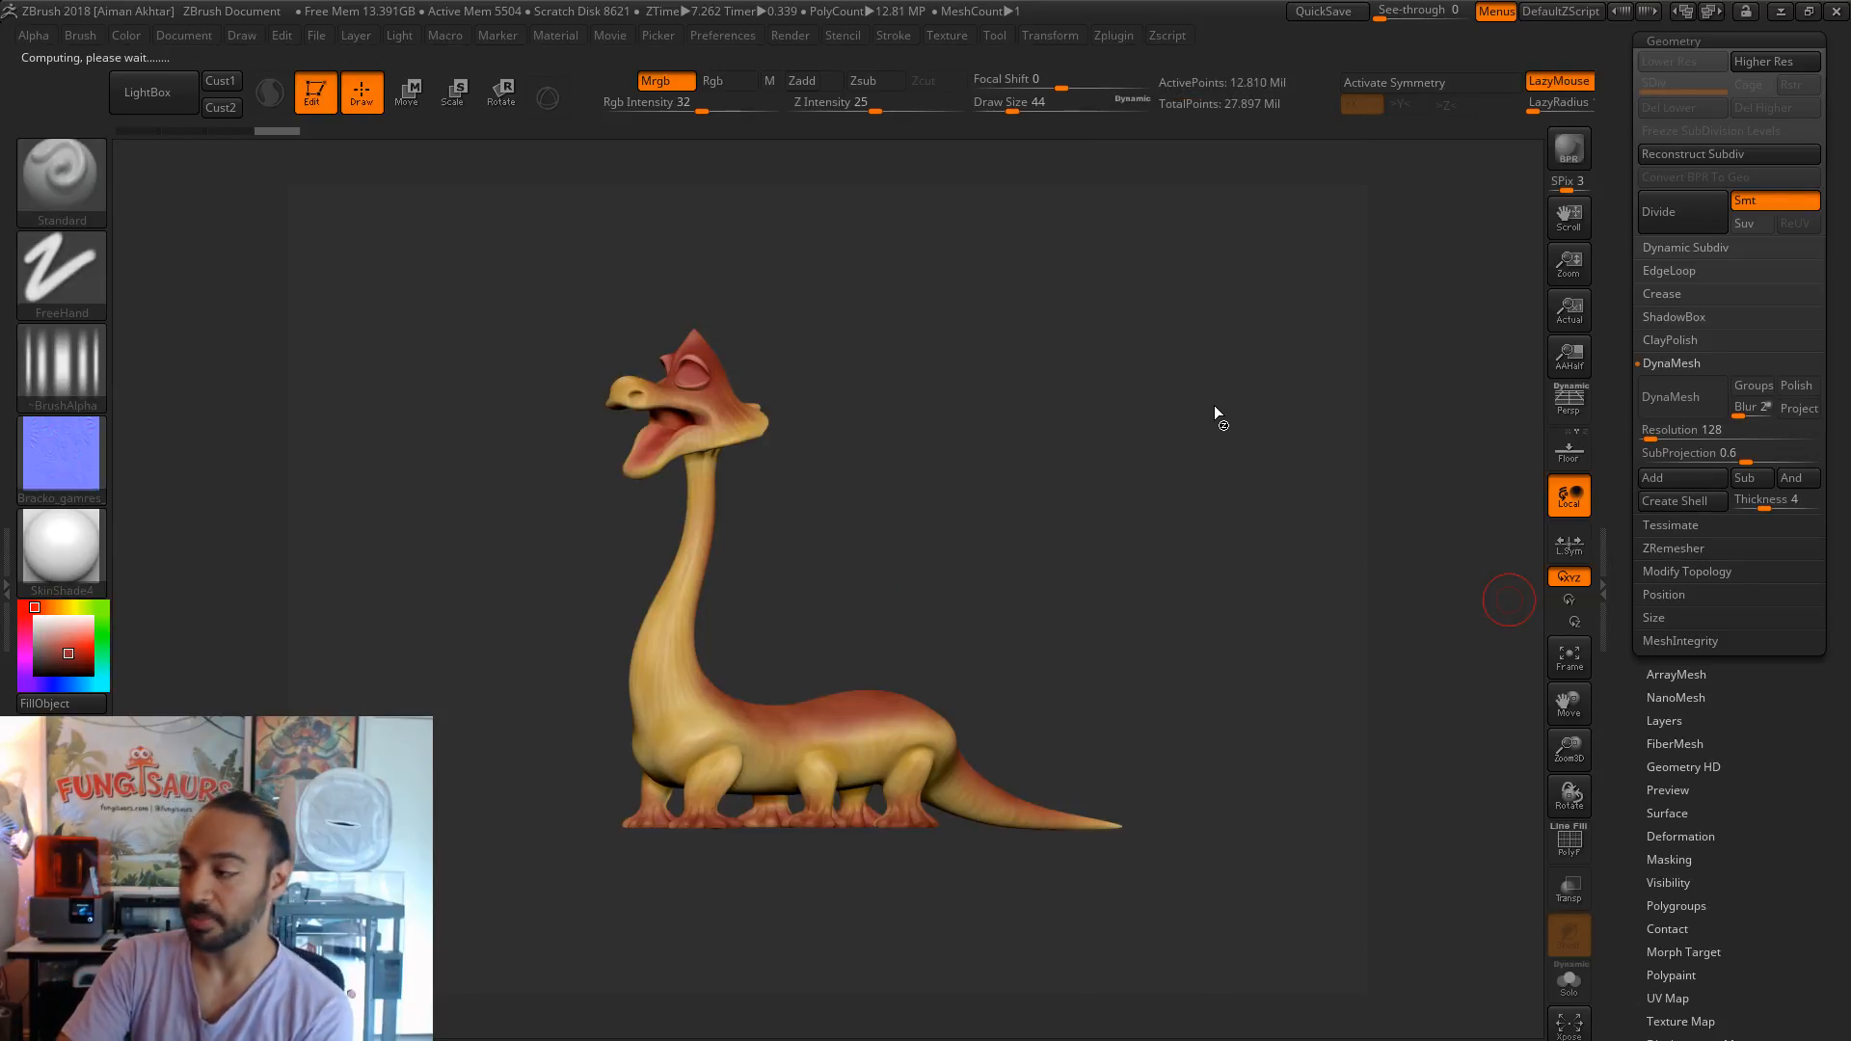
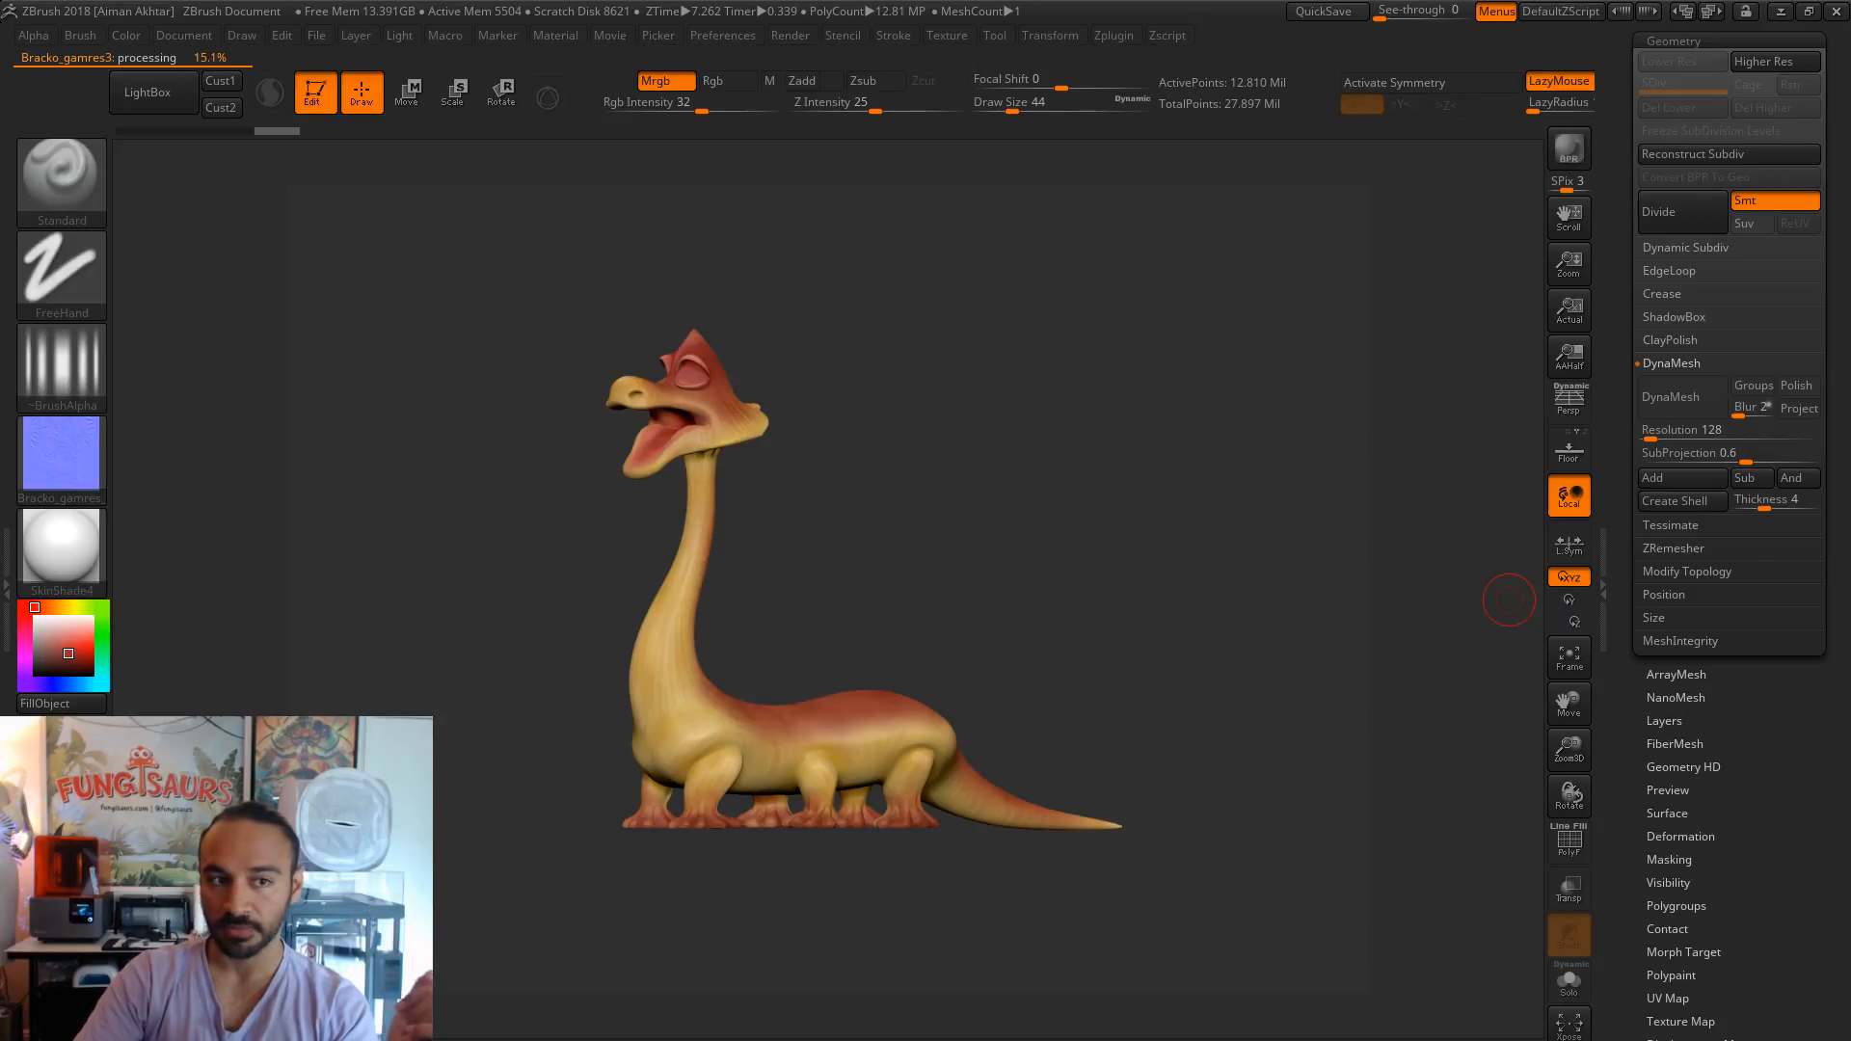
- Switch to xNormal and clear all meshes from both the low-definition and high-definition lists
left_click_drag(1850, 235, 799, 233)
left_click_drag(972, 233, 1010, 286)
left_click(1220, 405)
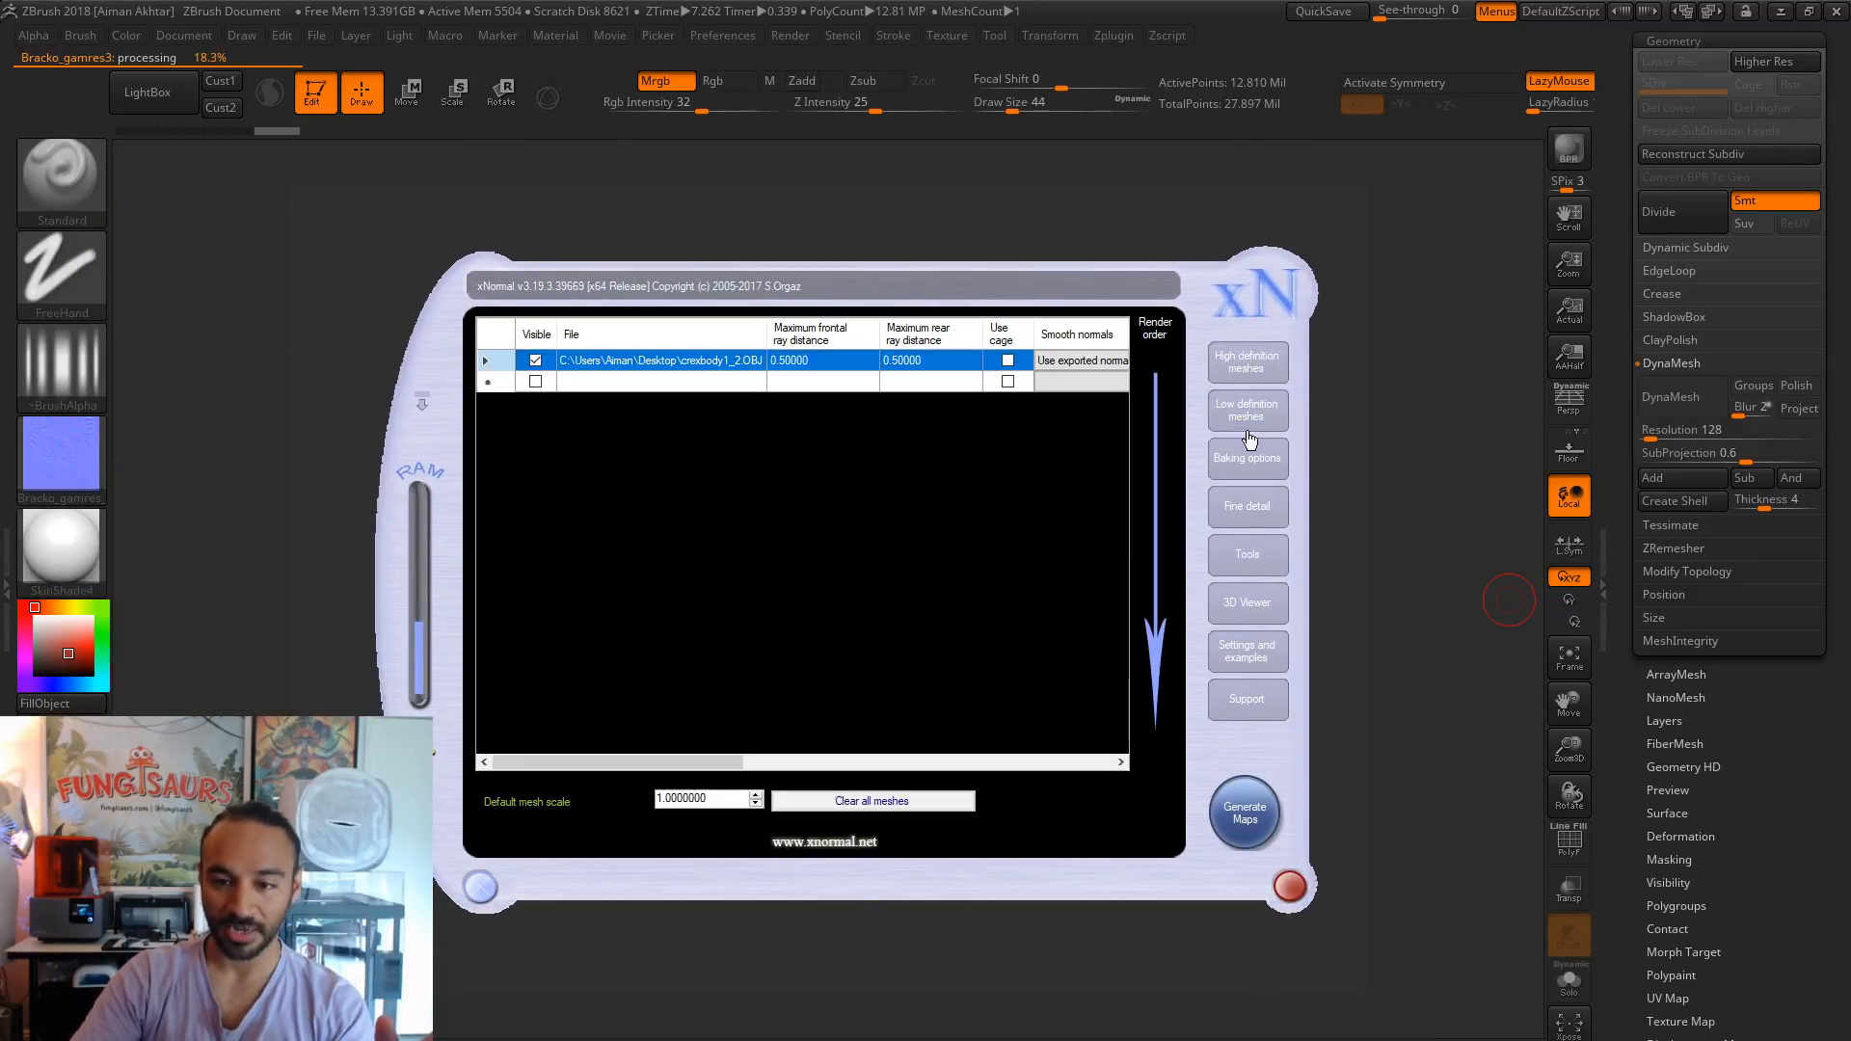
left_click(905, 807)
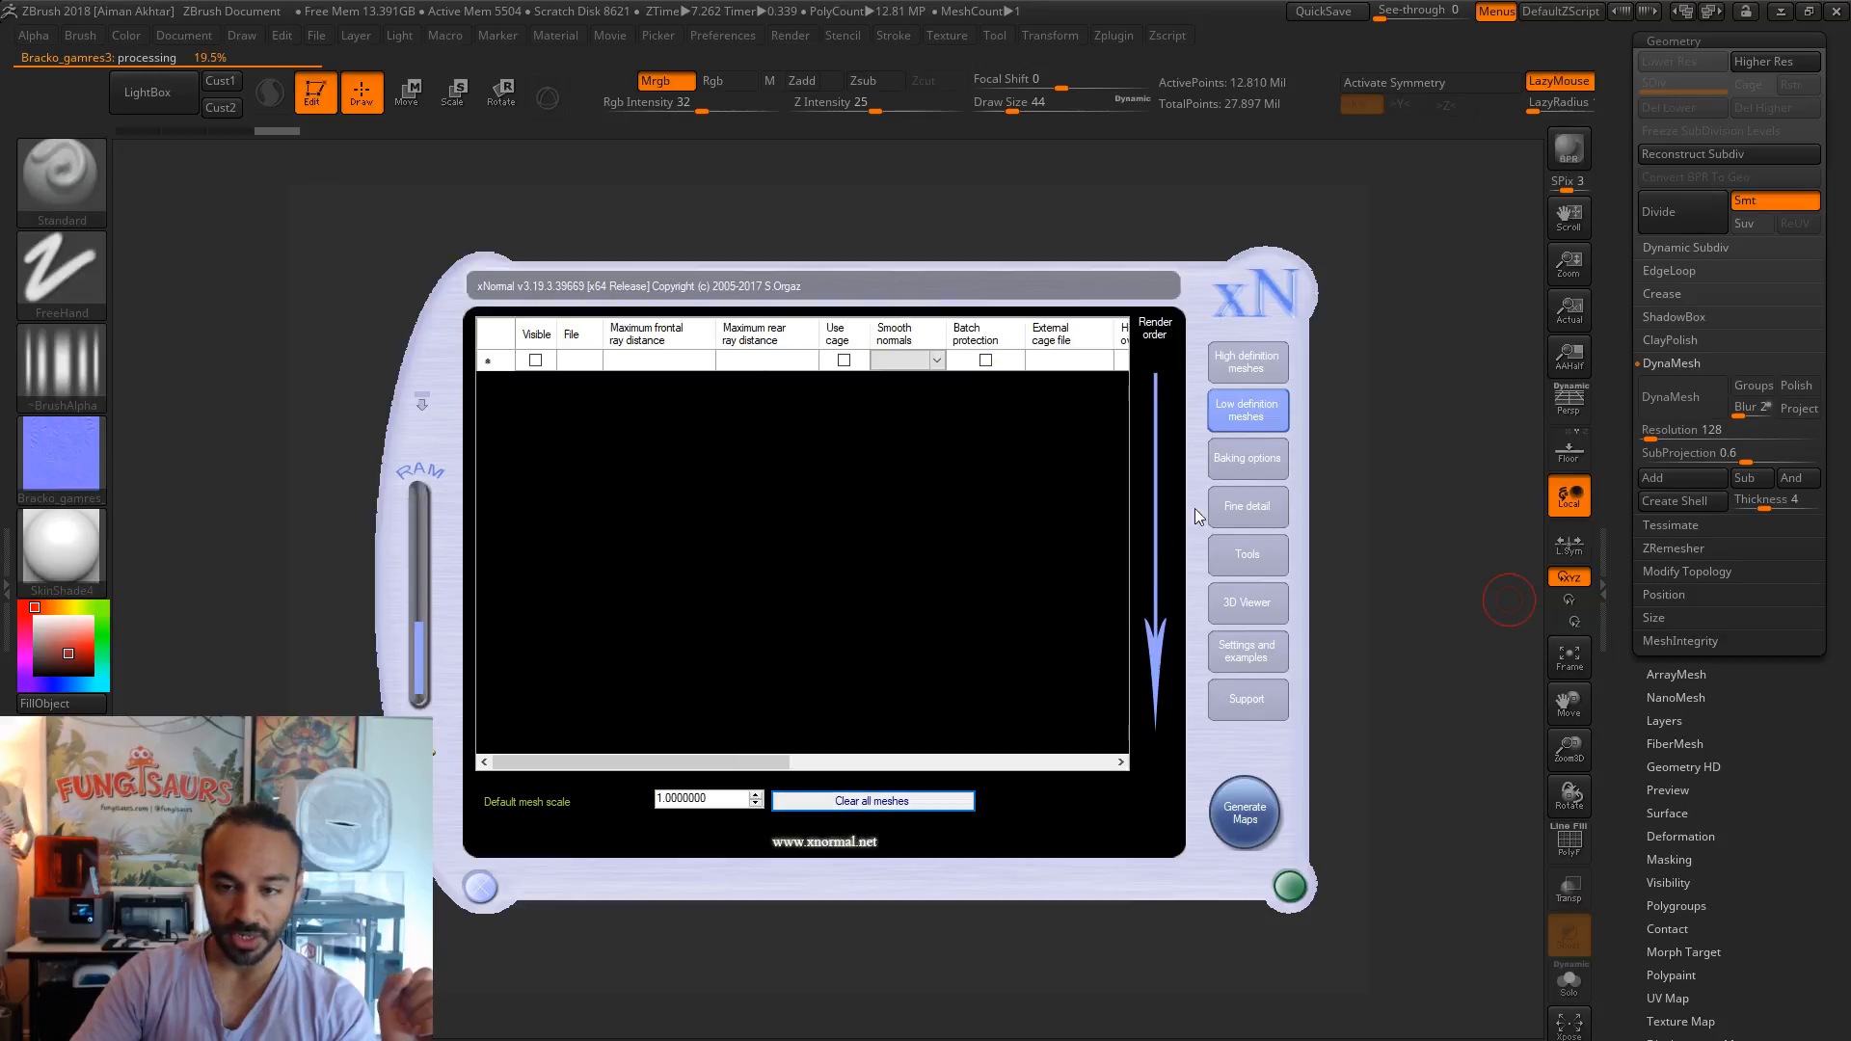
left_click(1256, 371)
left_click(896, 809)
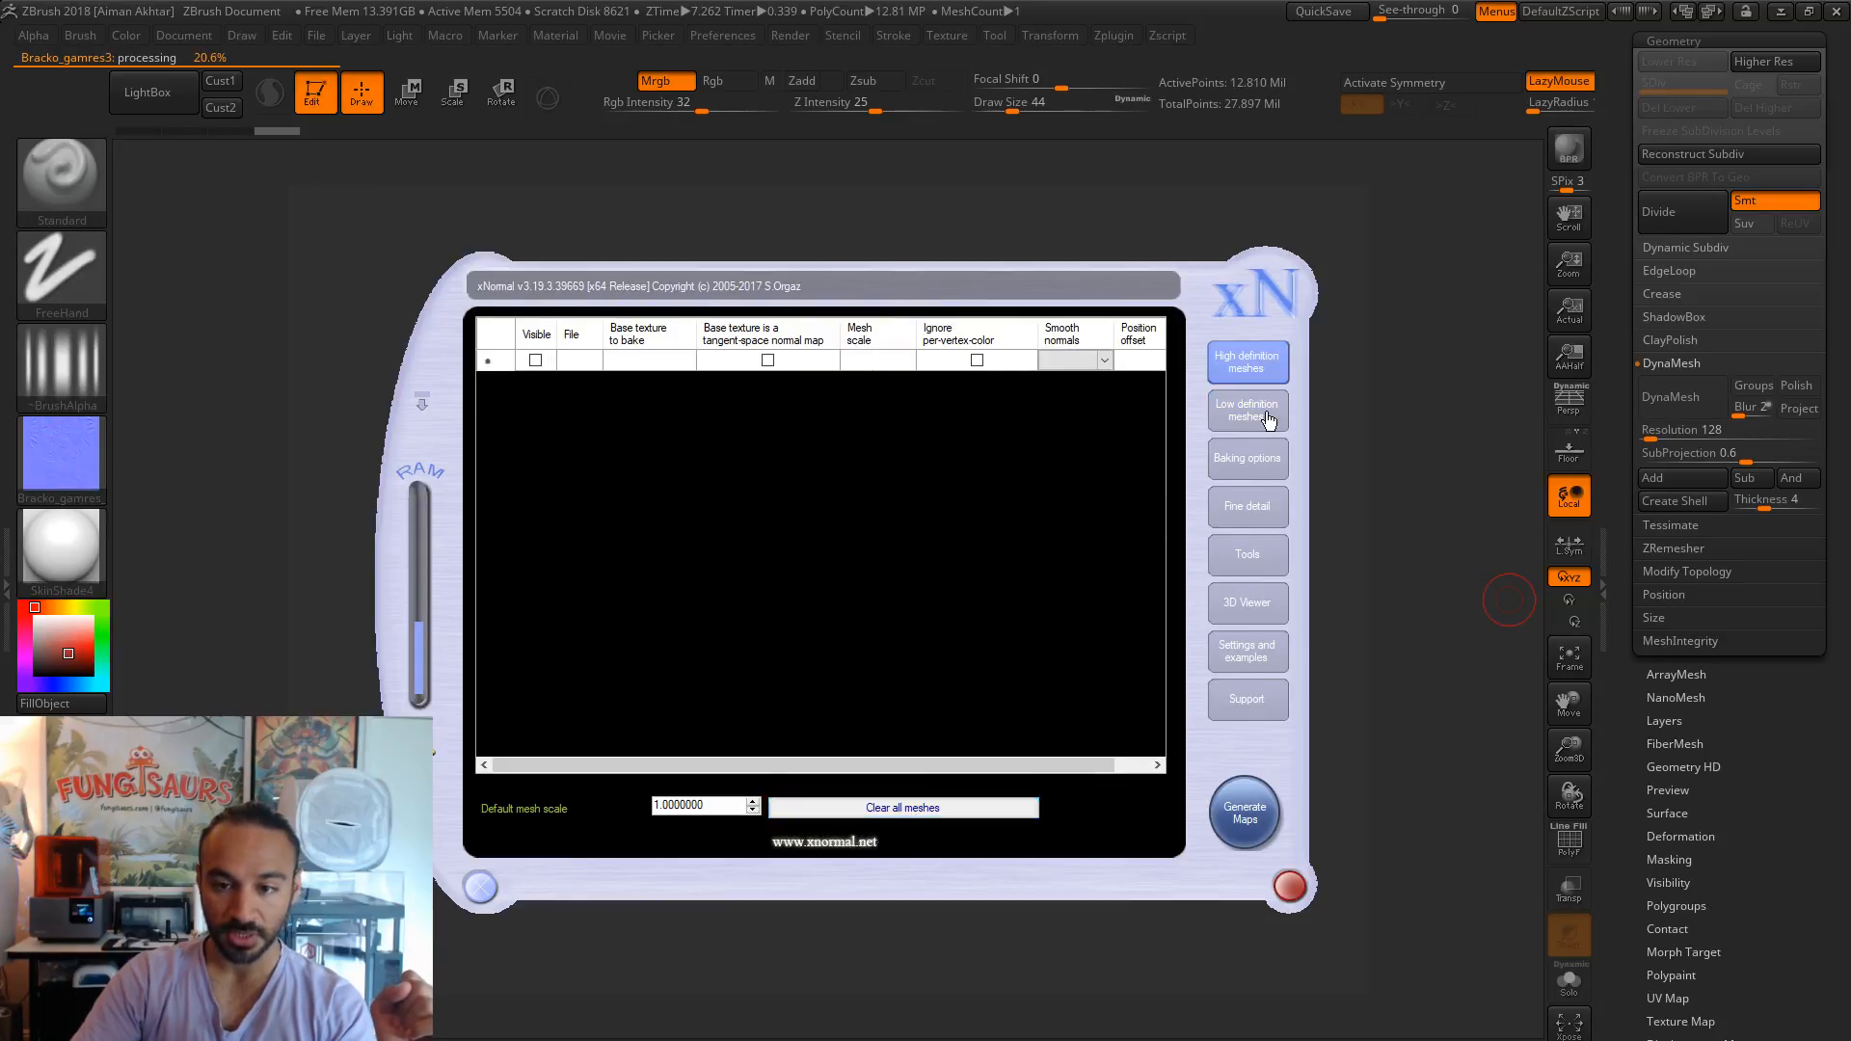
- Add Bracko_lores1 from the Bracko_Game_Model folder under Fungisaurs, App, Assets_4_Zack as the low-definition mesh
left_click(1265, 410)
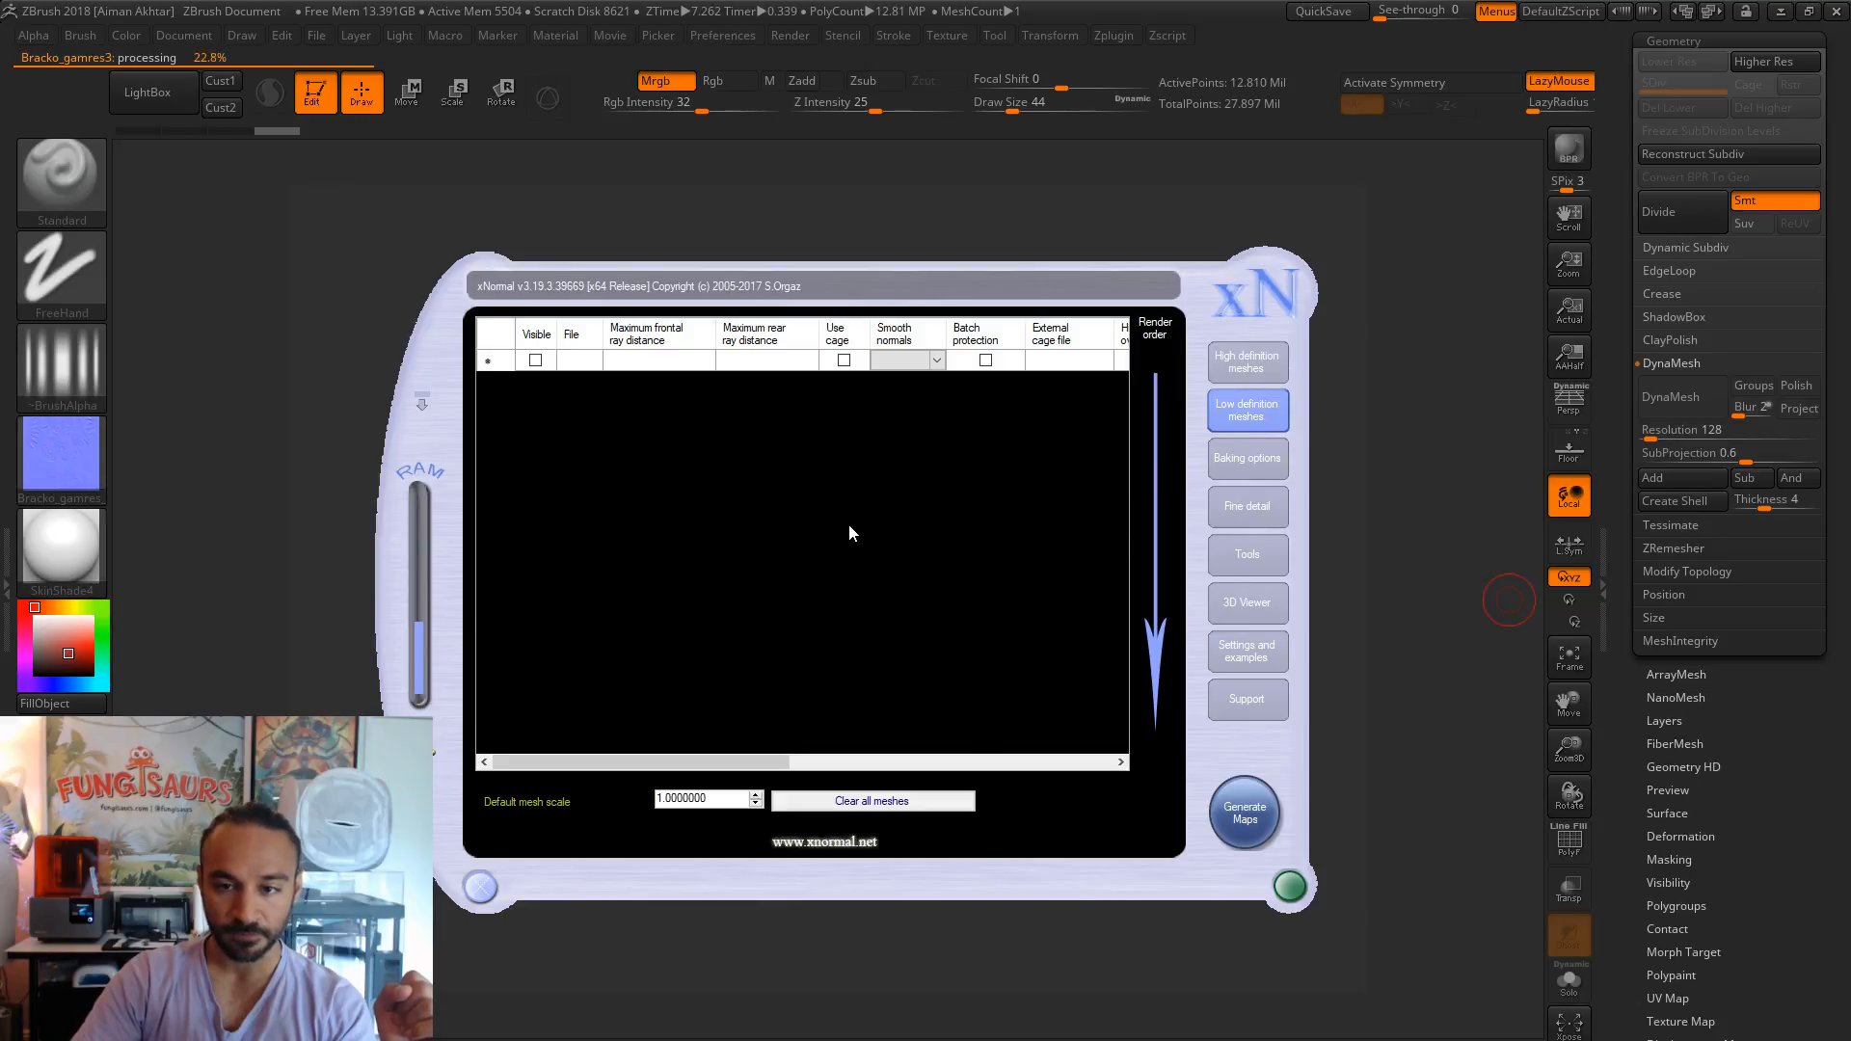
right_click(940, 462)
left_click(1058, 487)
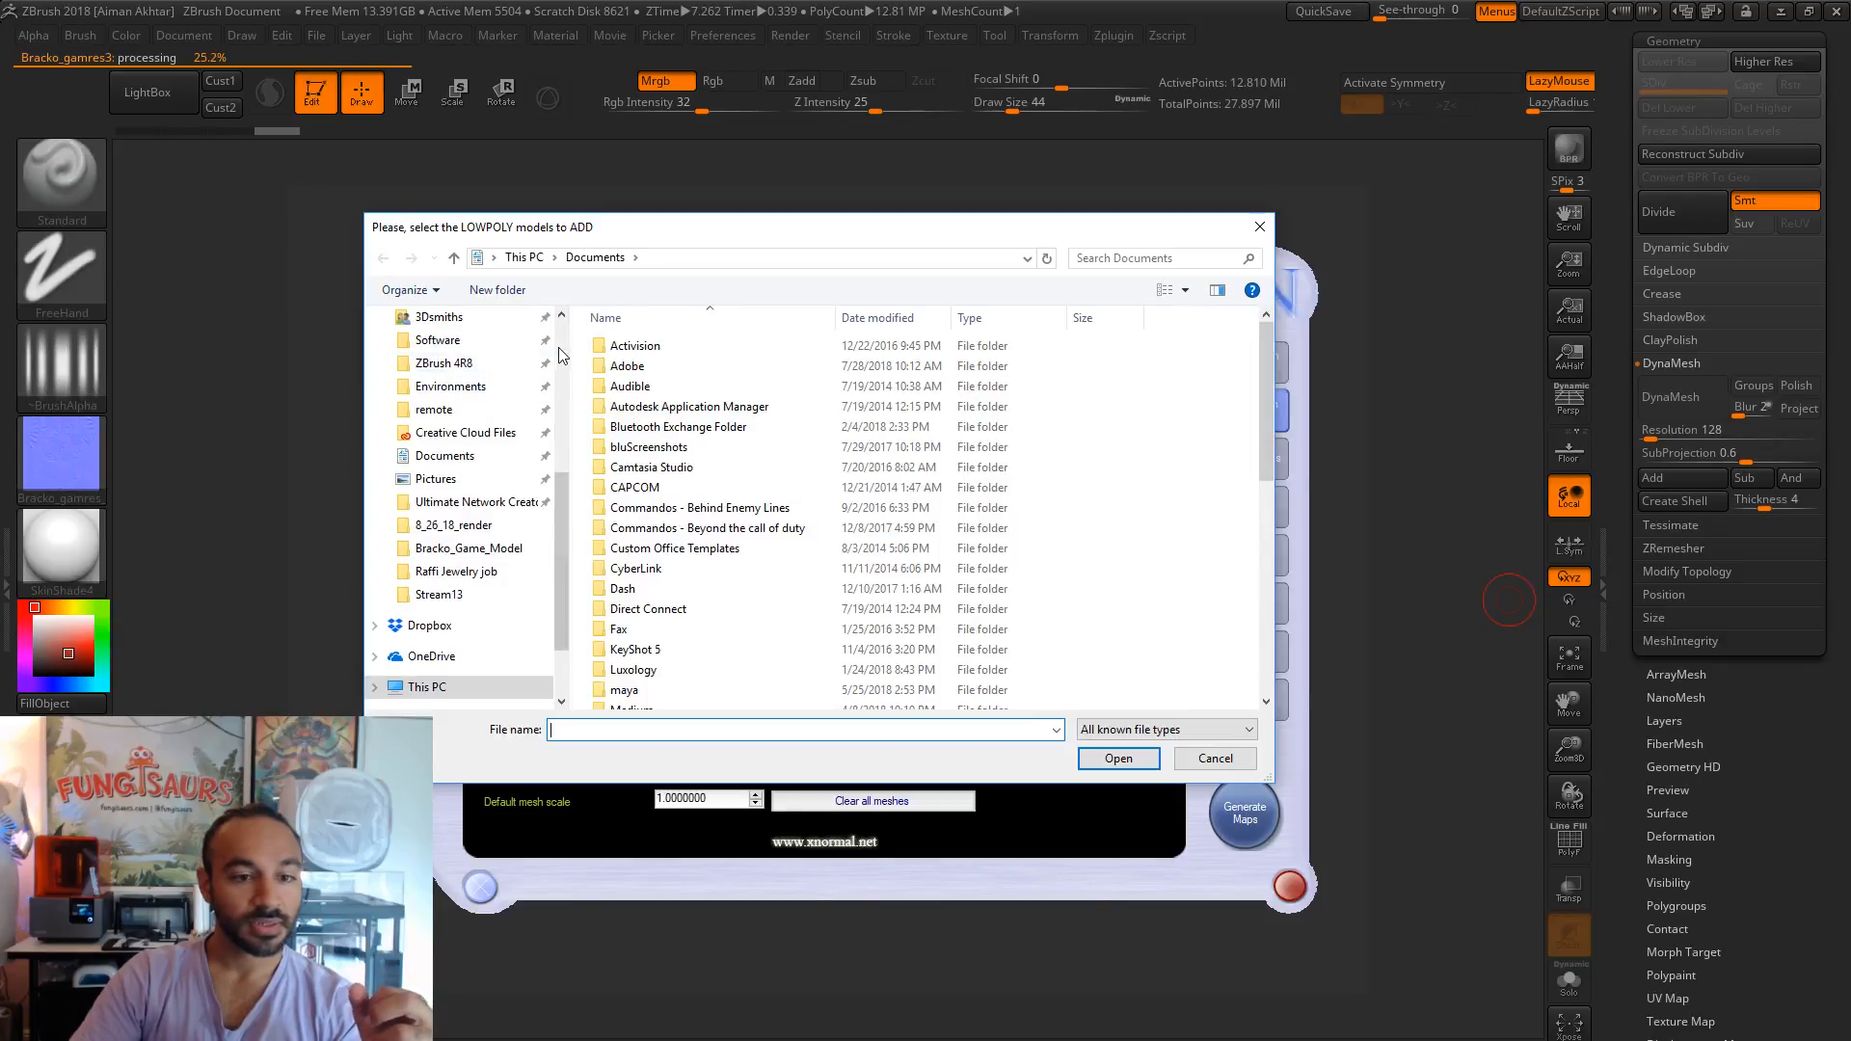
left_click(436, 378)
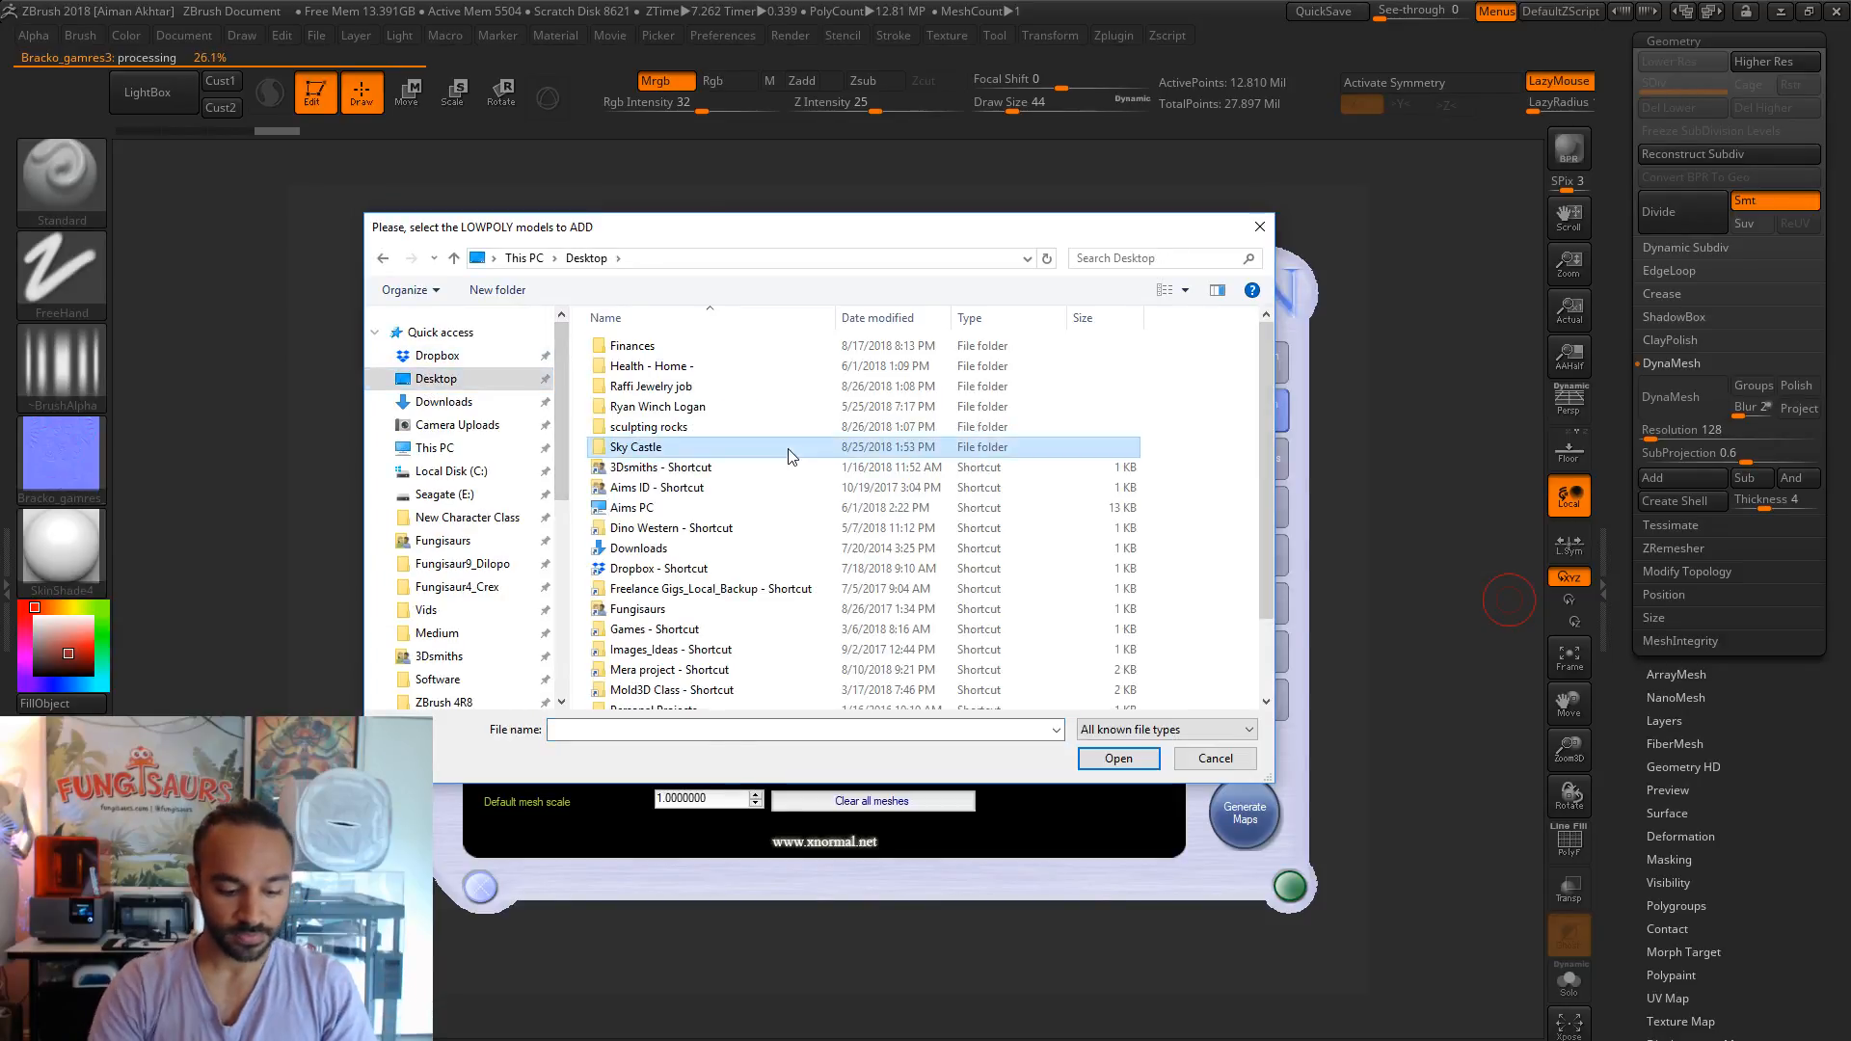
left_click(674, 608)
double_click(635, 610)
double_click(860, 371)
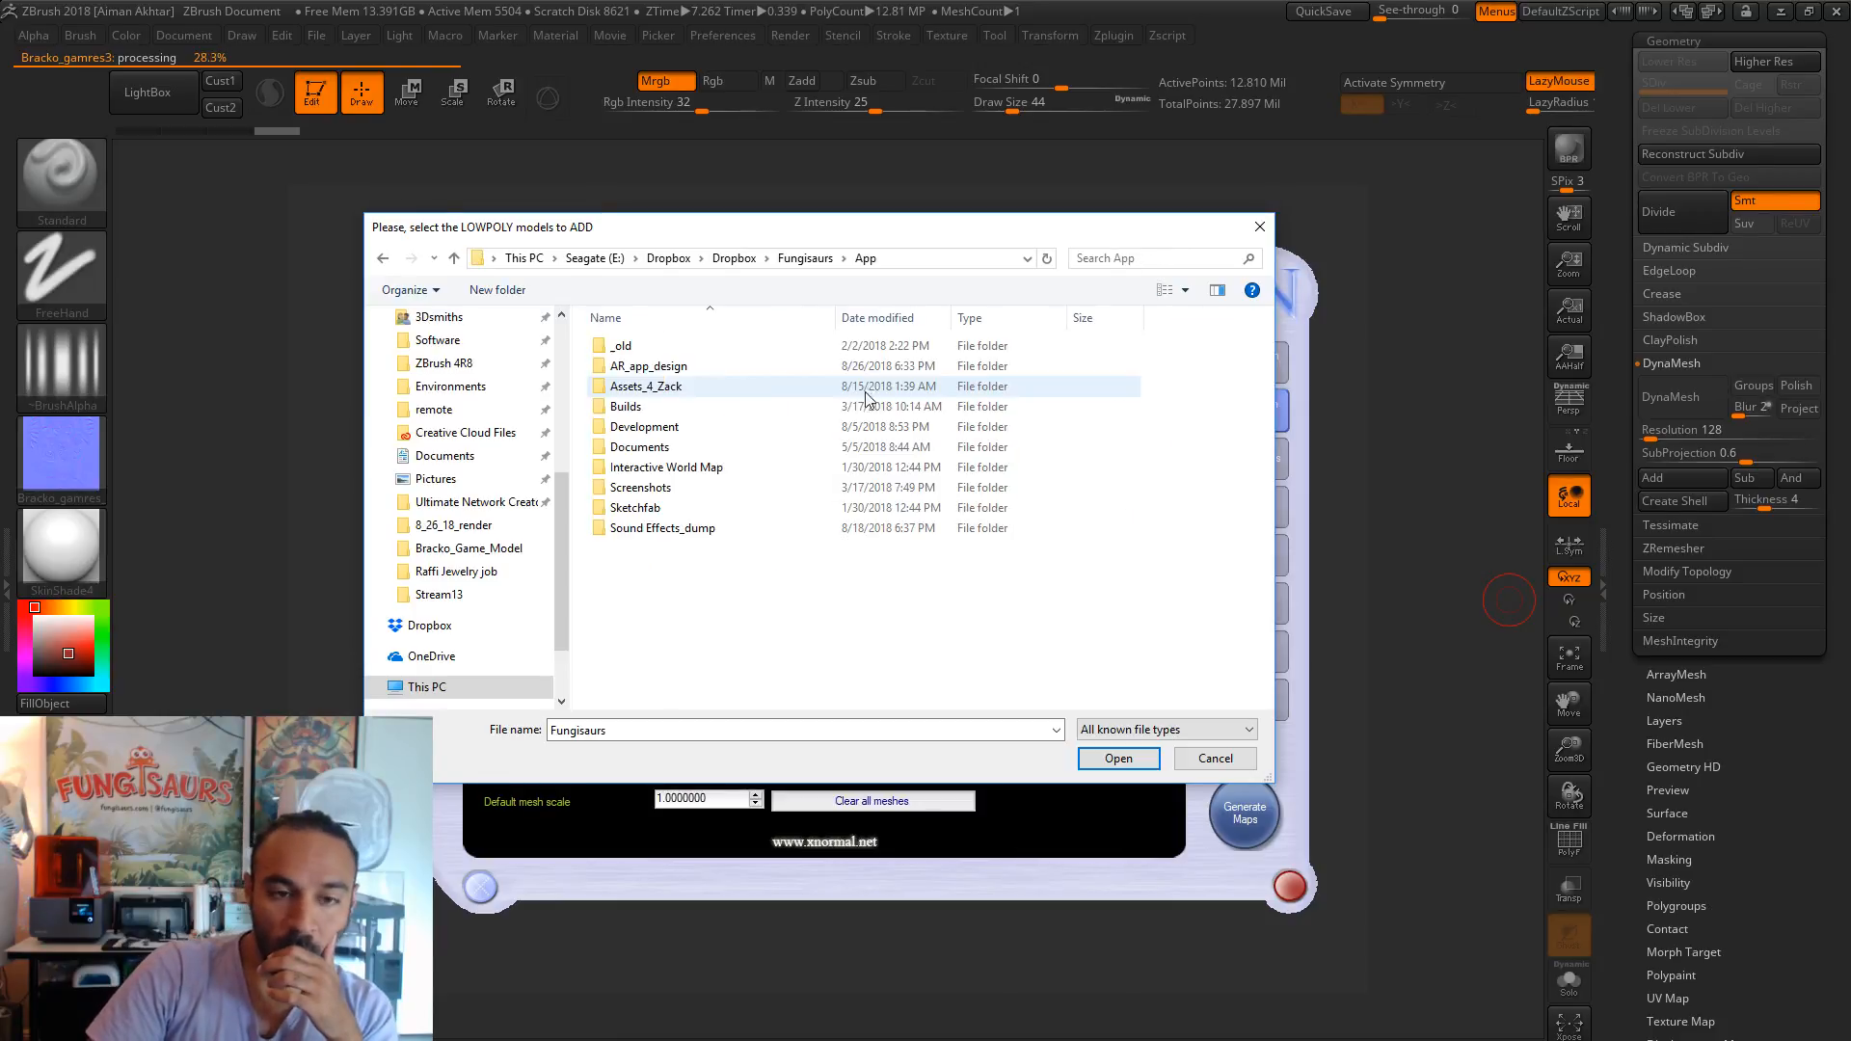
double_click(652, 386)
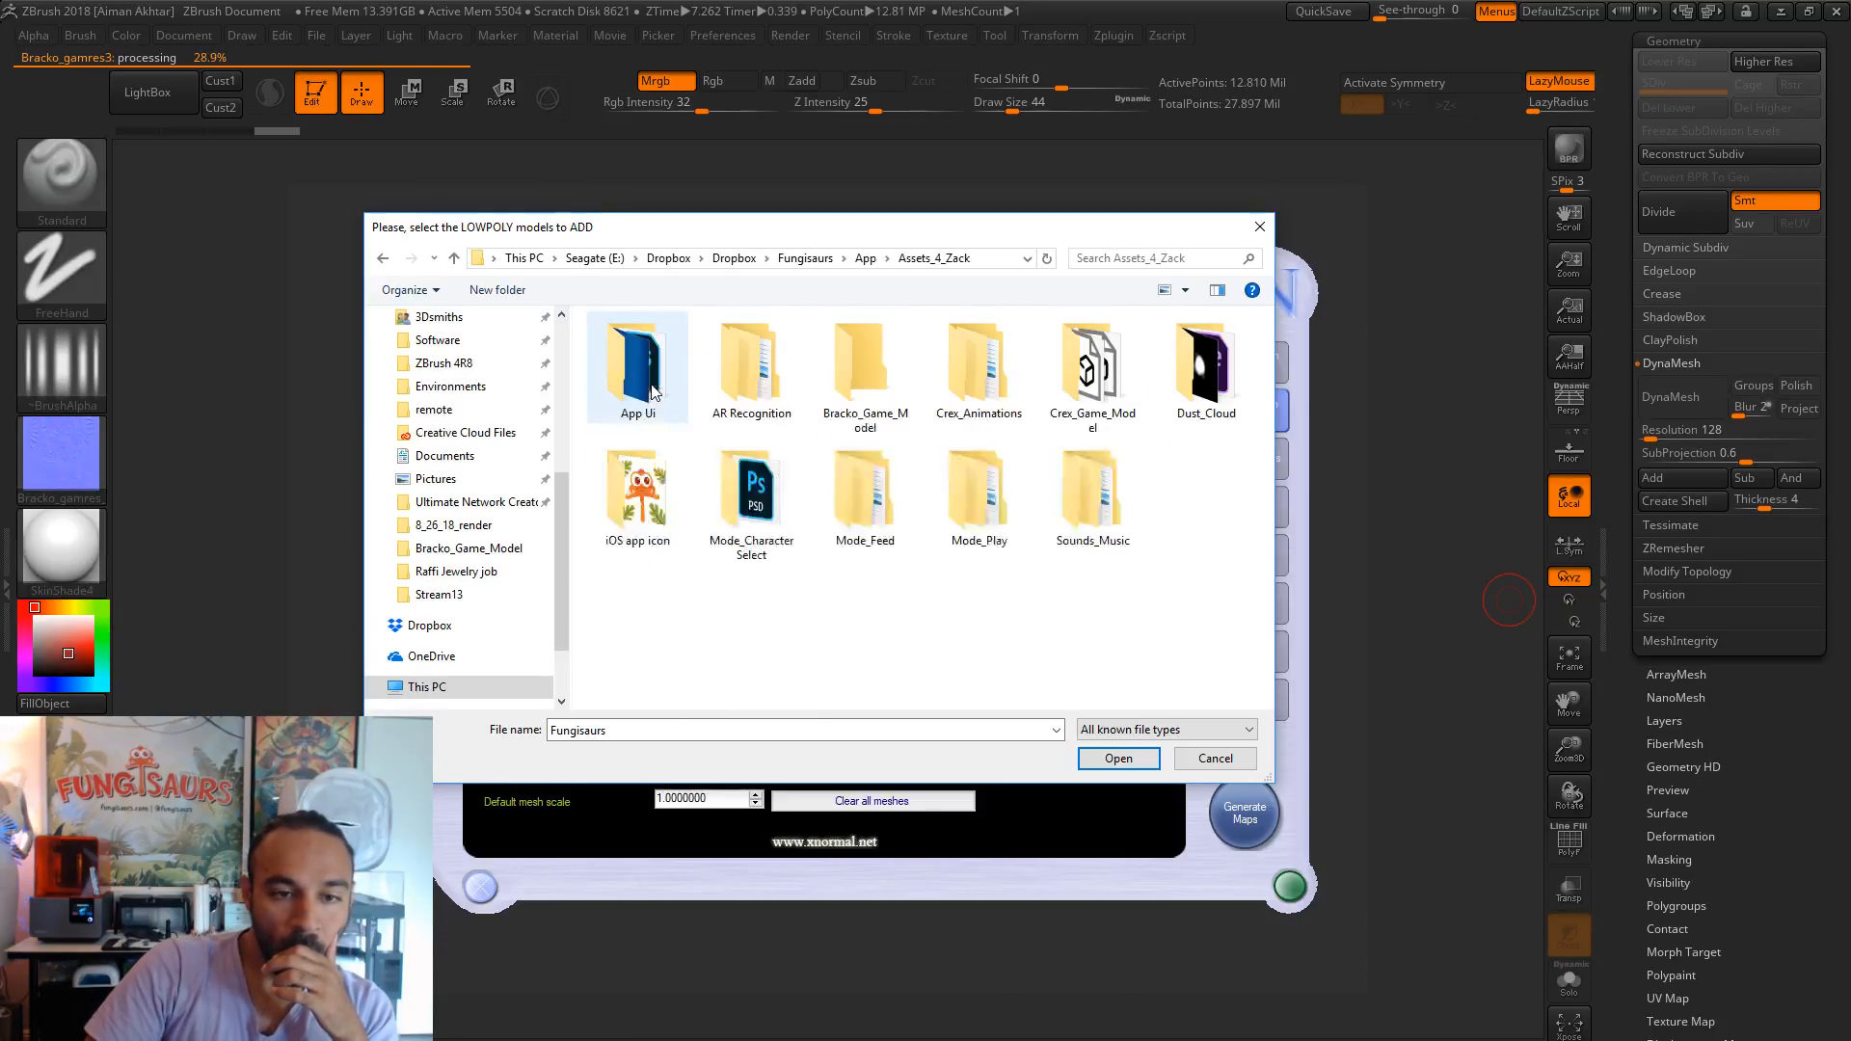
double_click(871, 383)
left_click(749, 372)
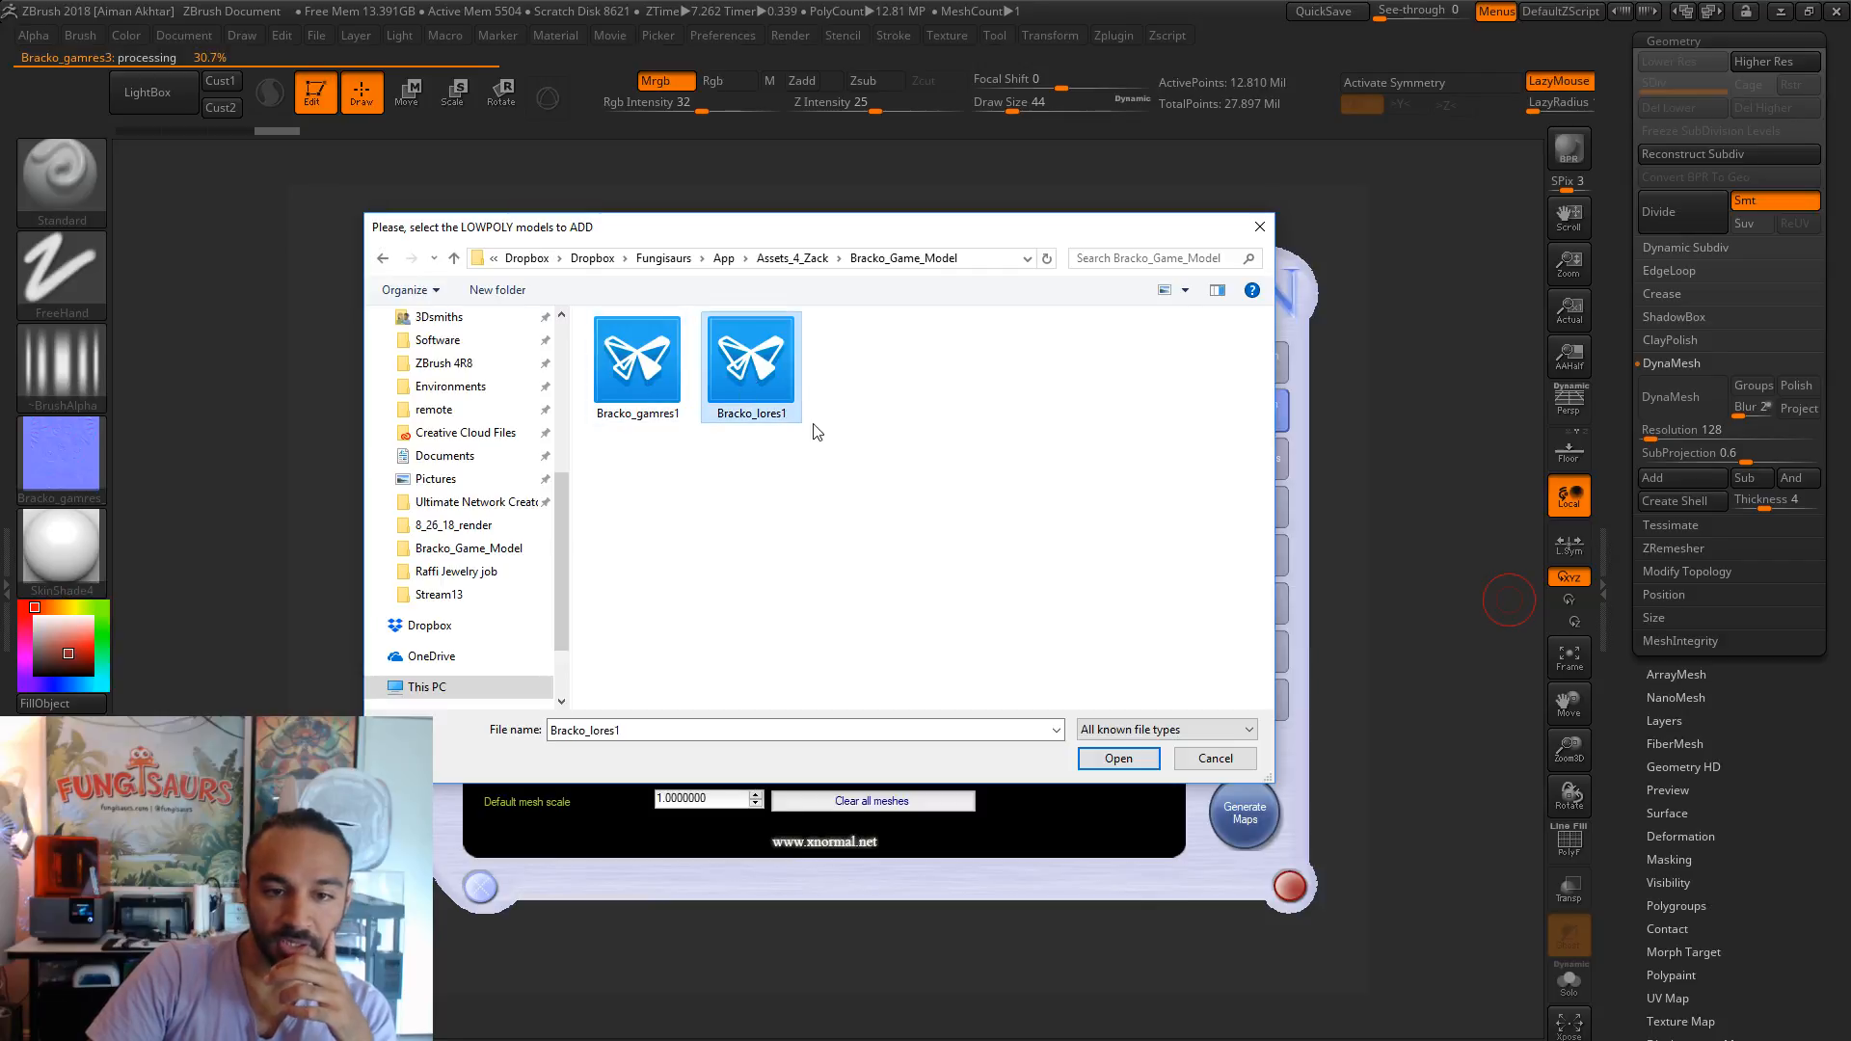
left_click(1116, 761)
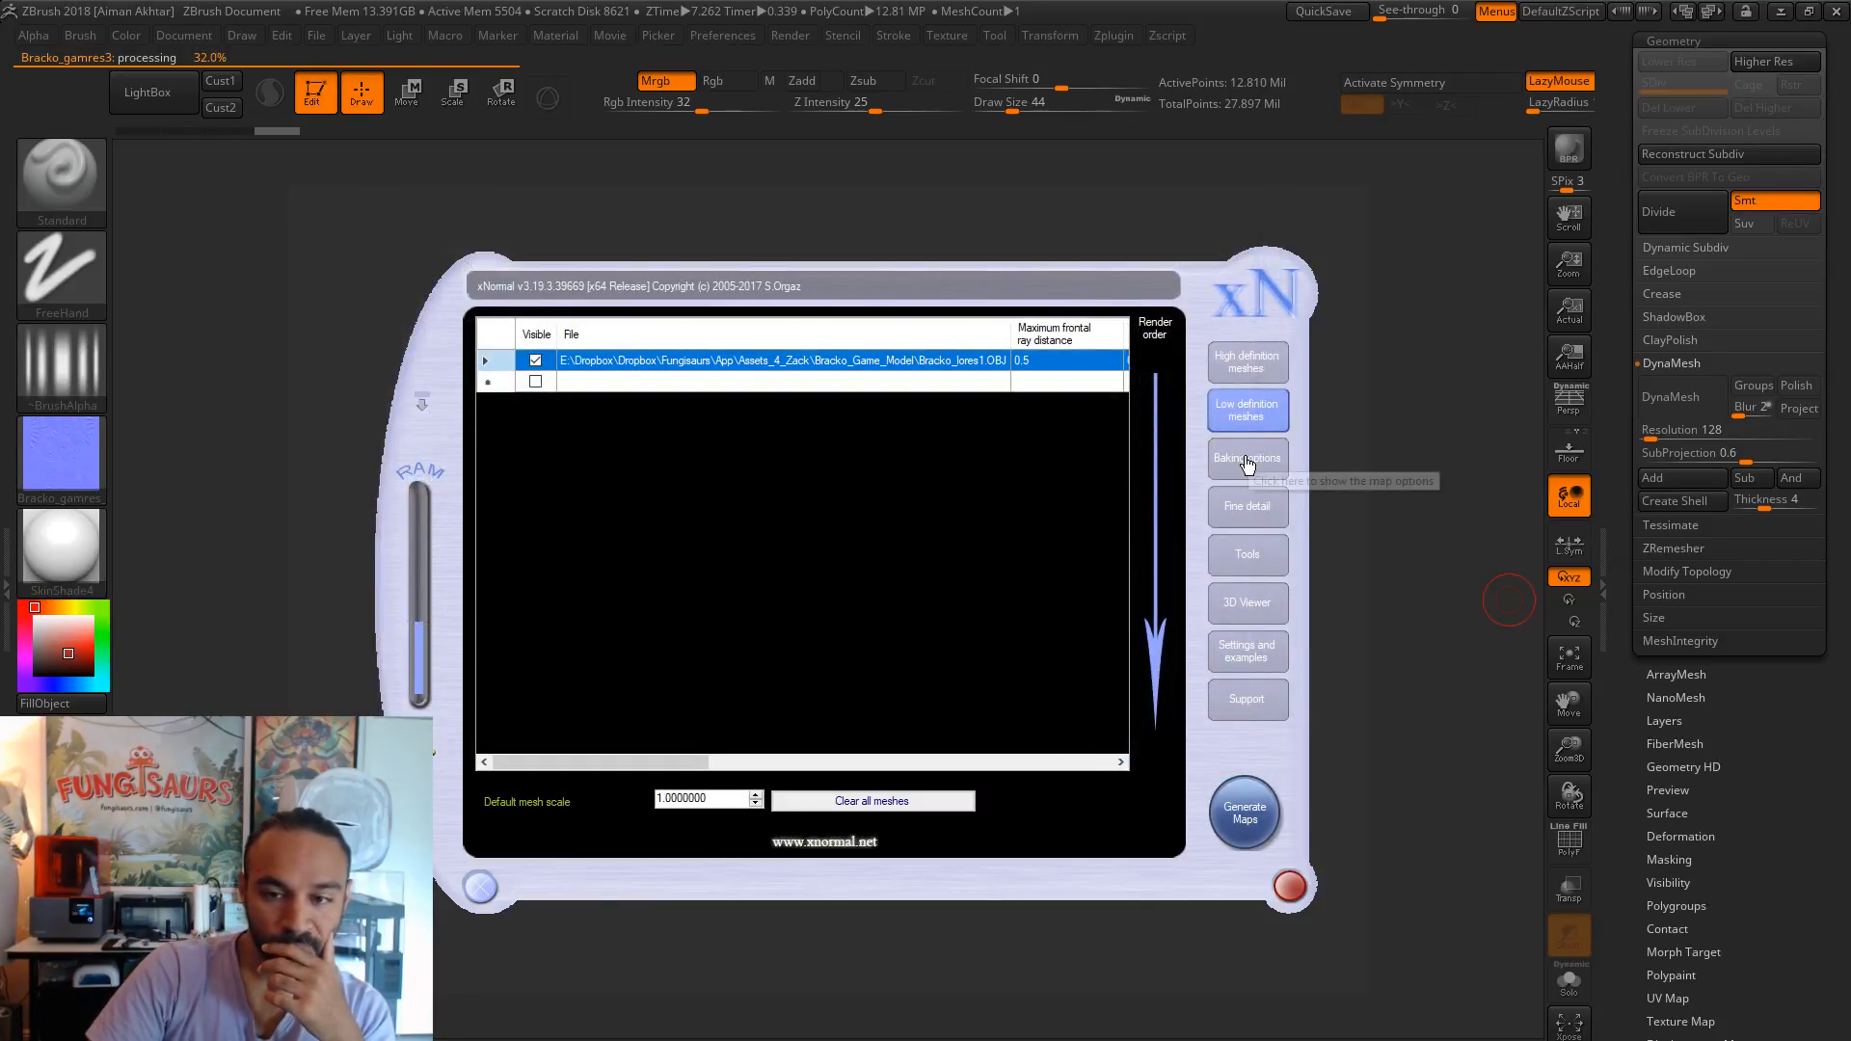
- Choose the normal, base texture, ambient occlusion and cavity maps as the maps to render
left_click(1246, 460)
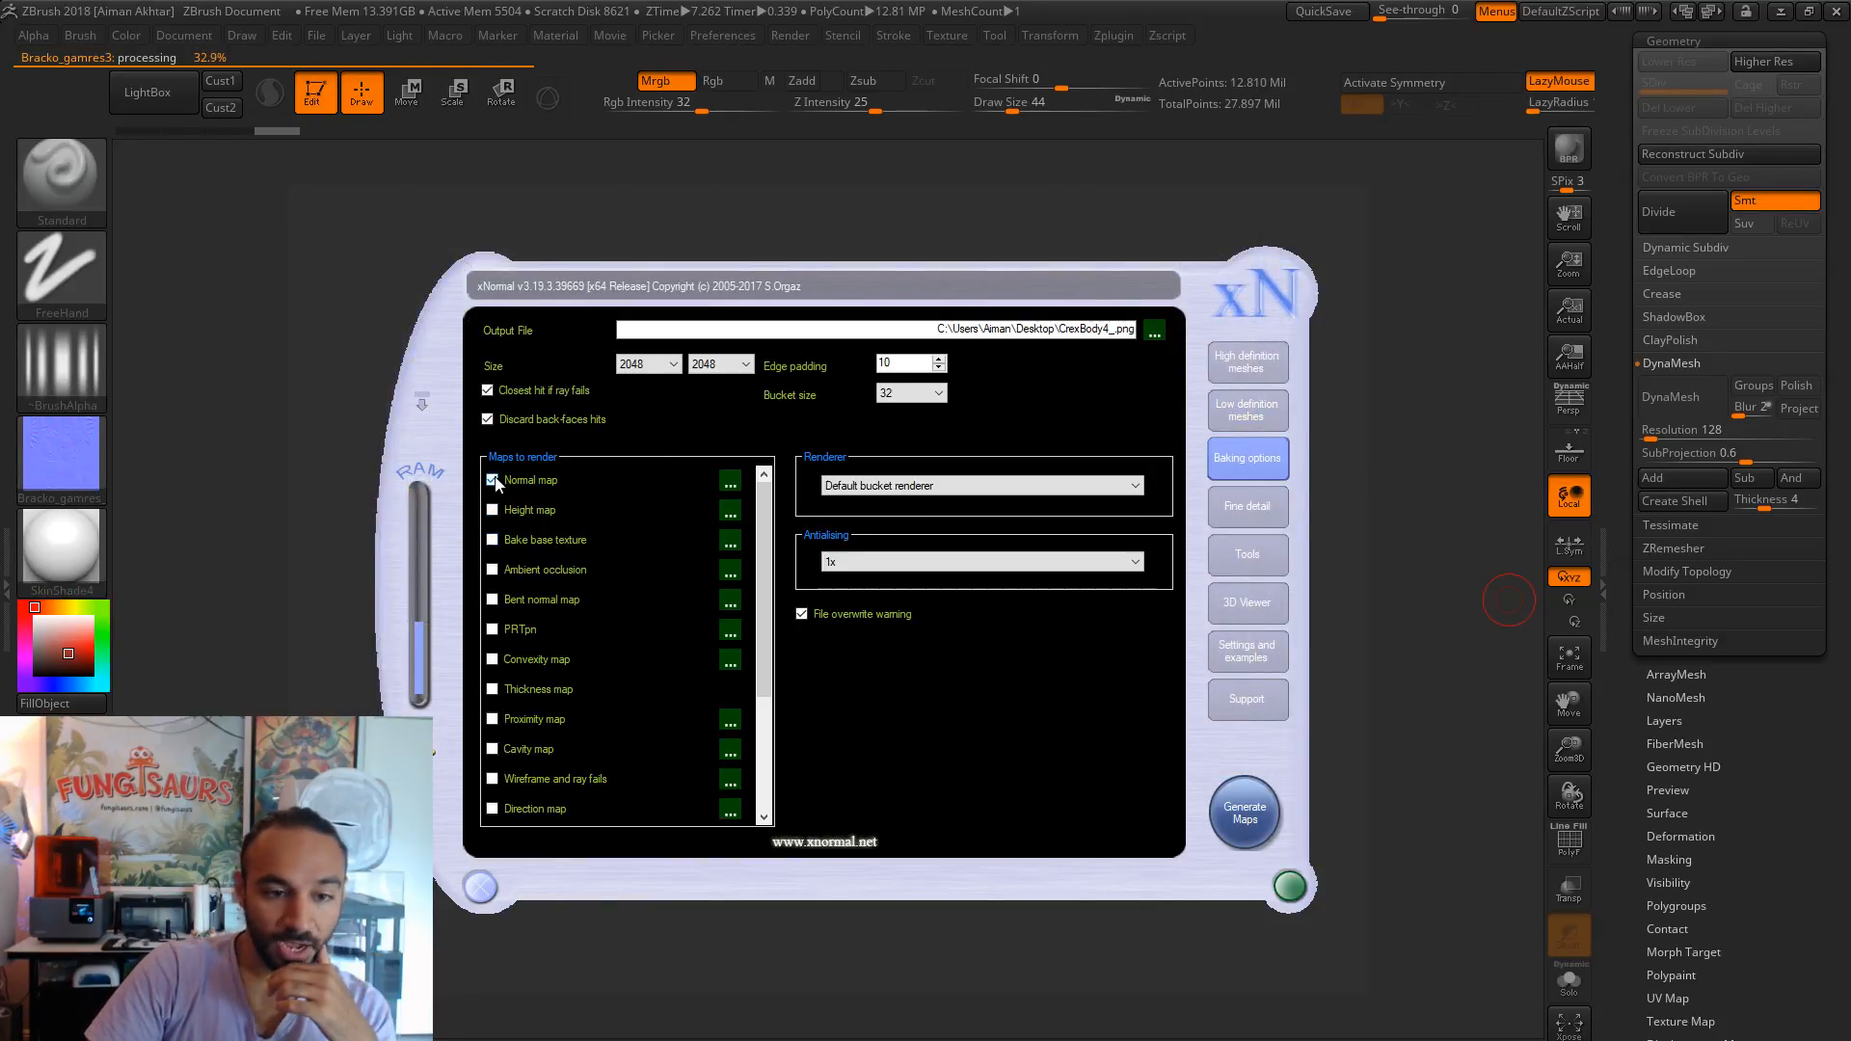
left_click(493, 571)
left_click(492, 749)
left_click(493, 511)
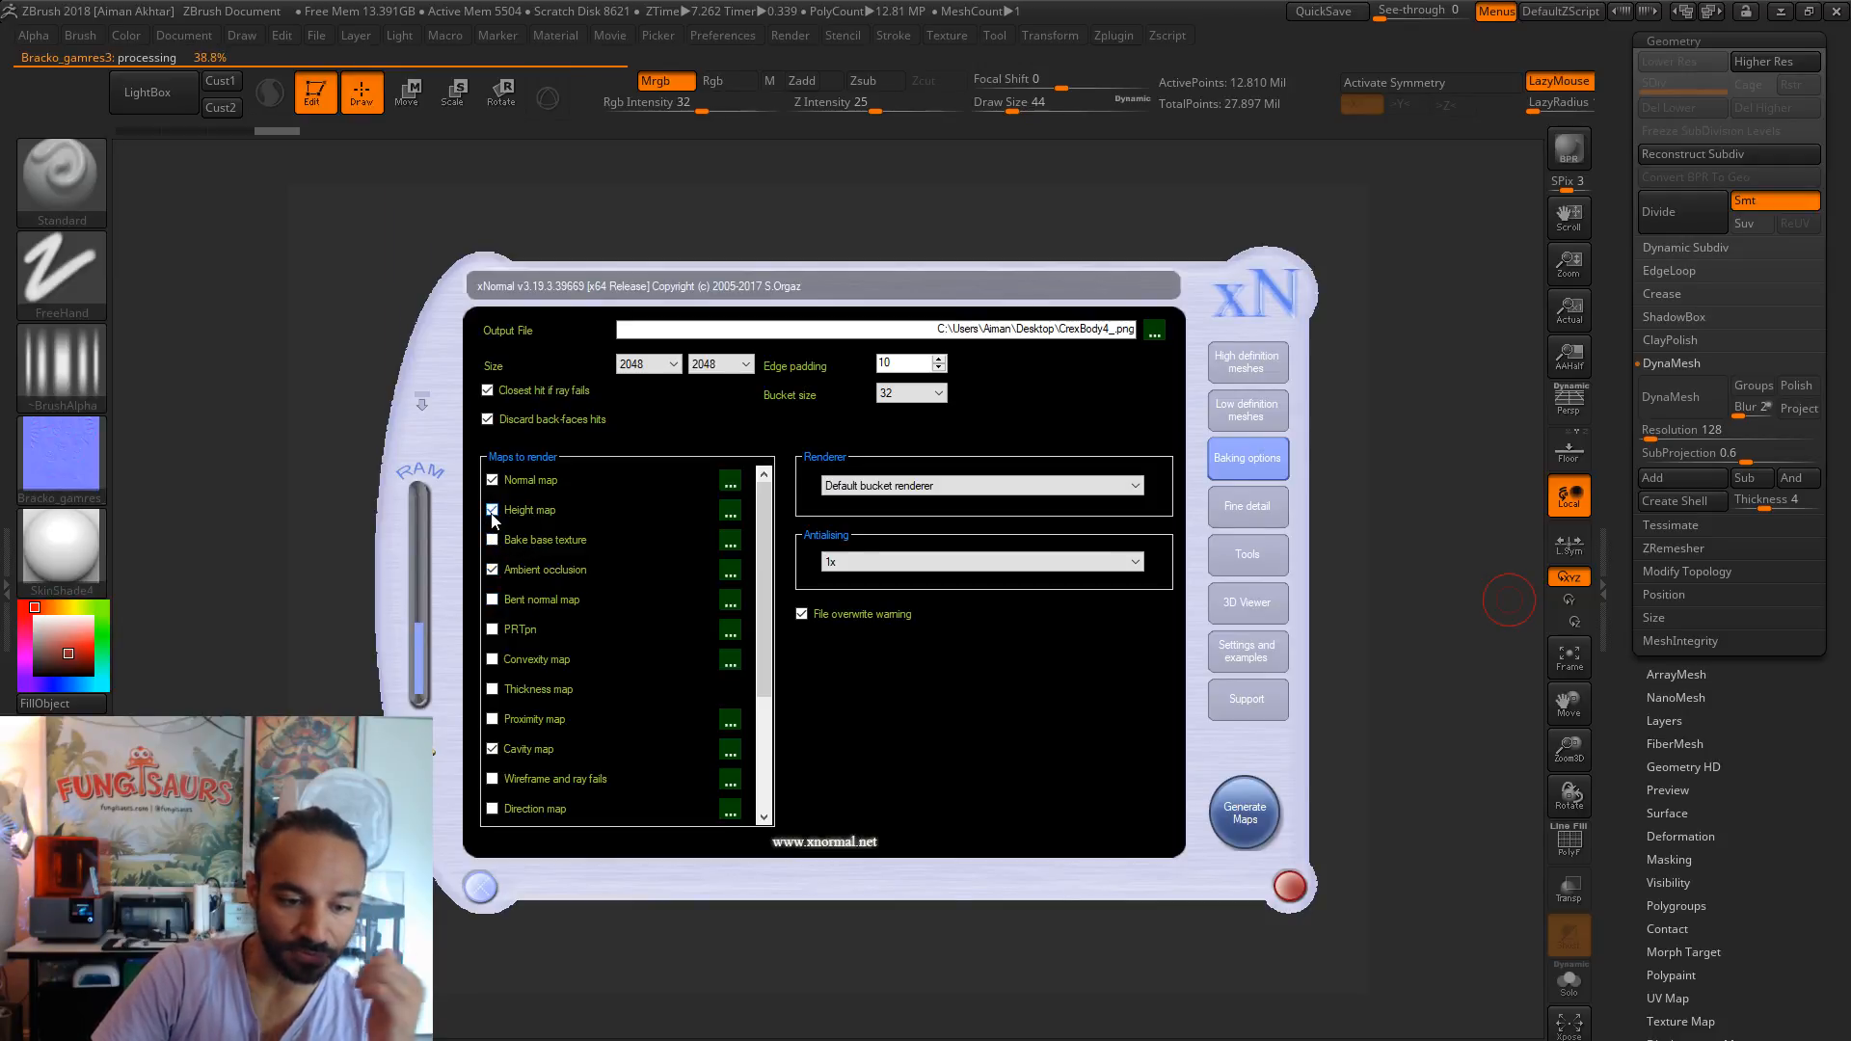
scroll(587, 615, "down", 3)
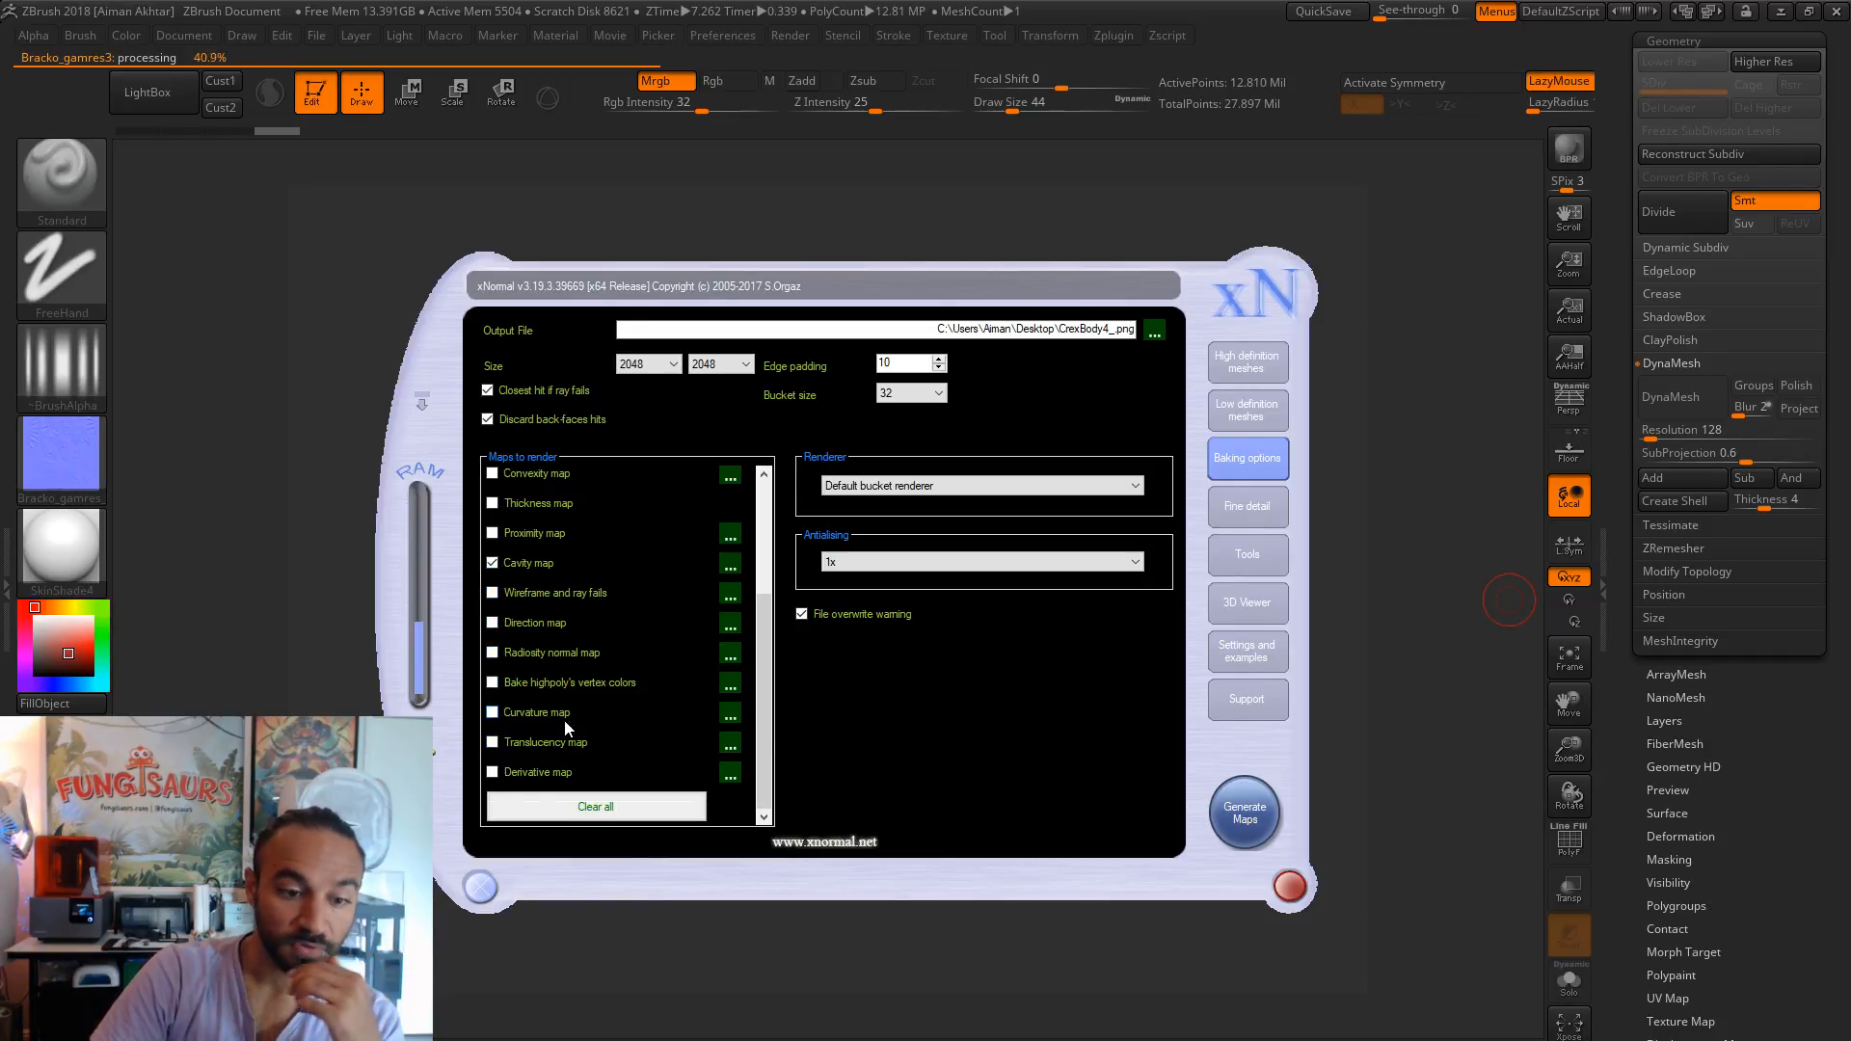
scroll(557, 719, "up", 3)
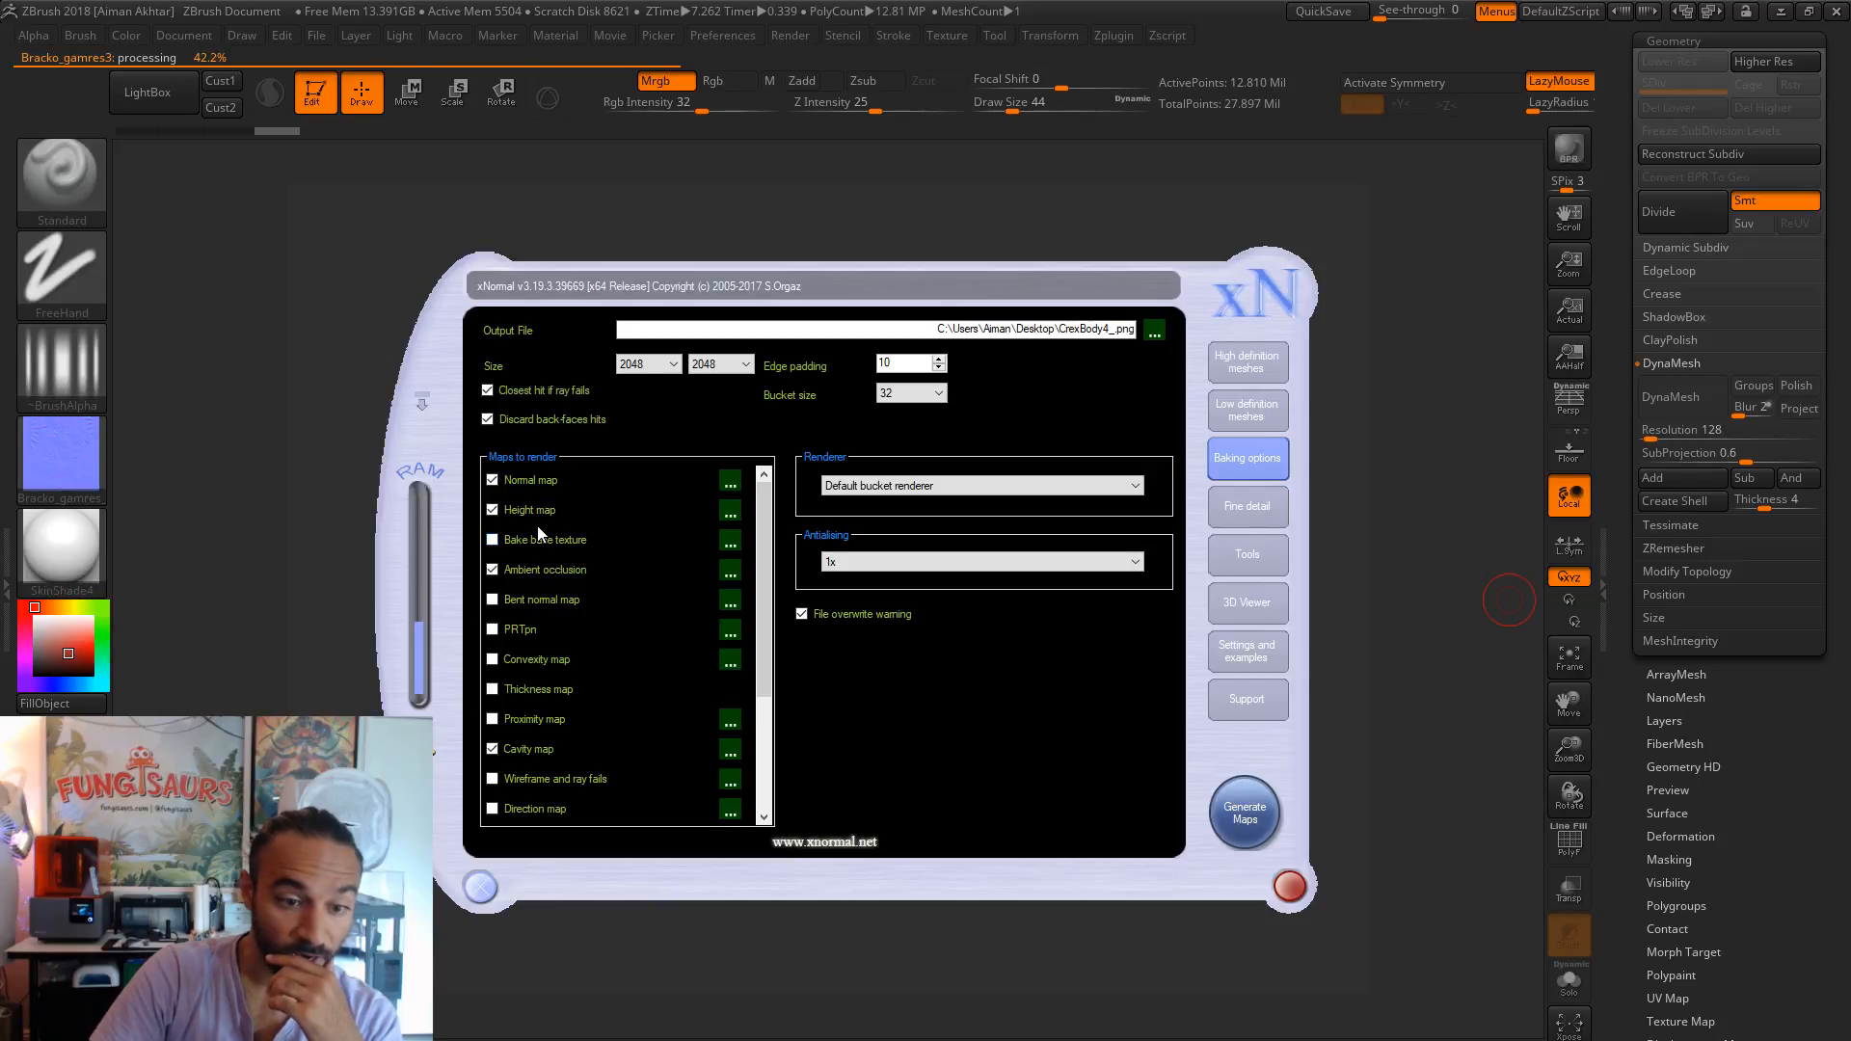
left_click(493, 538)
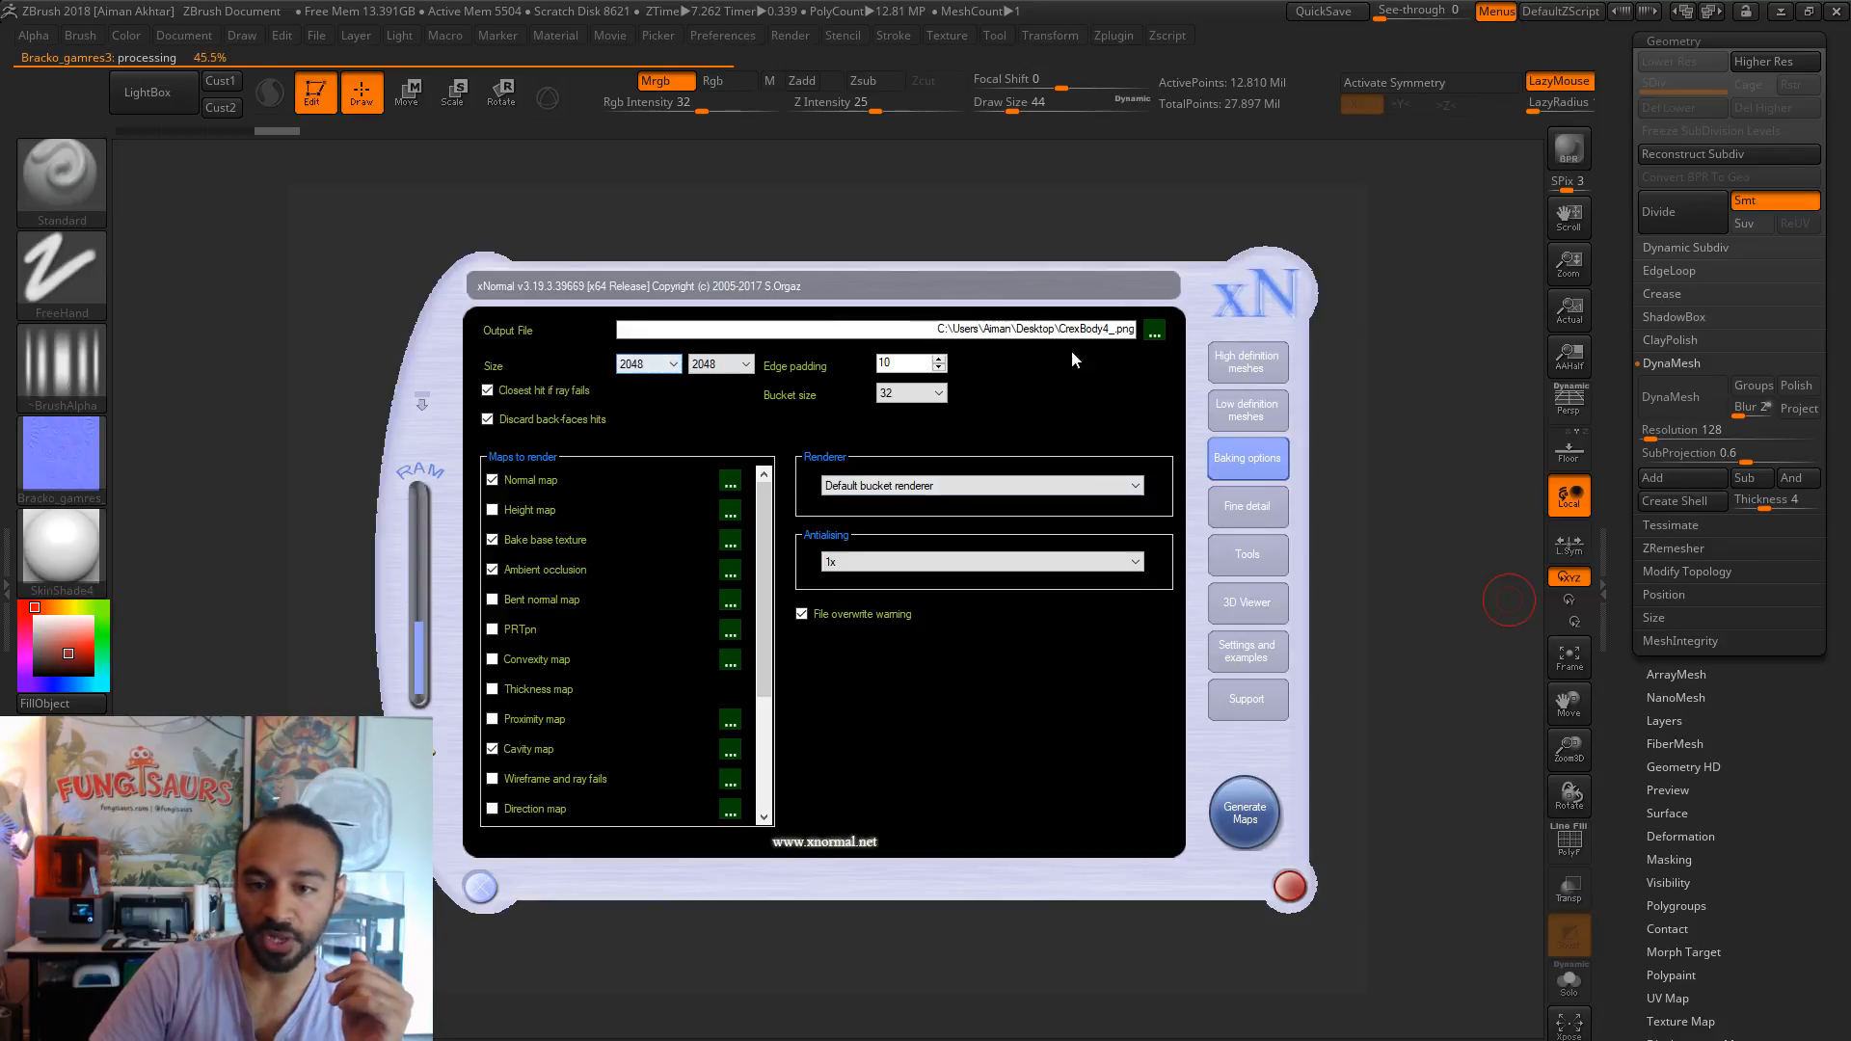
- Set the bake output to a PNG file named Bracko1_ in the Bracko_Game_Model folder
left_click(1154, 331)
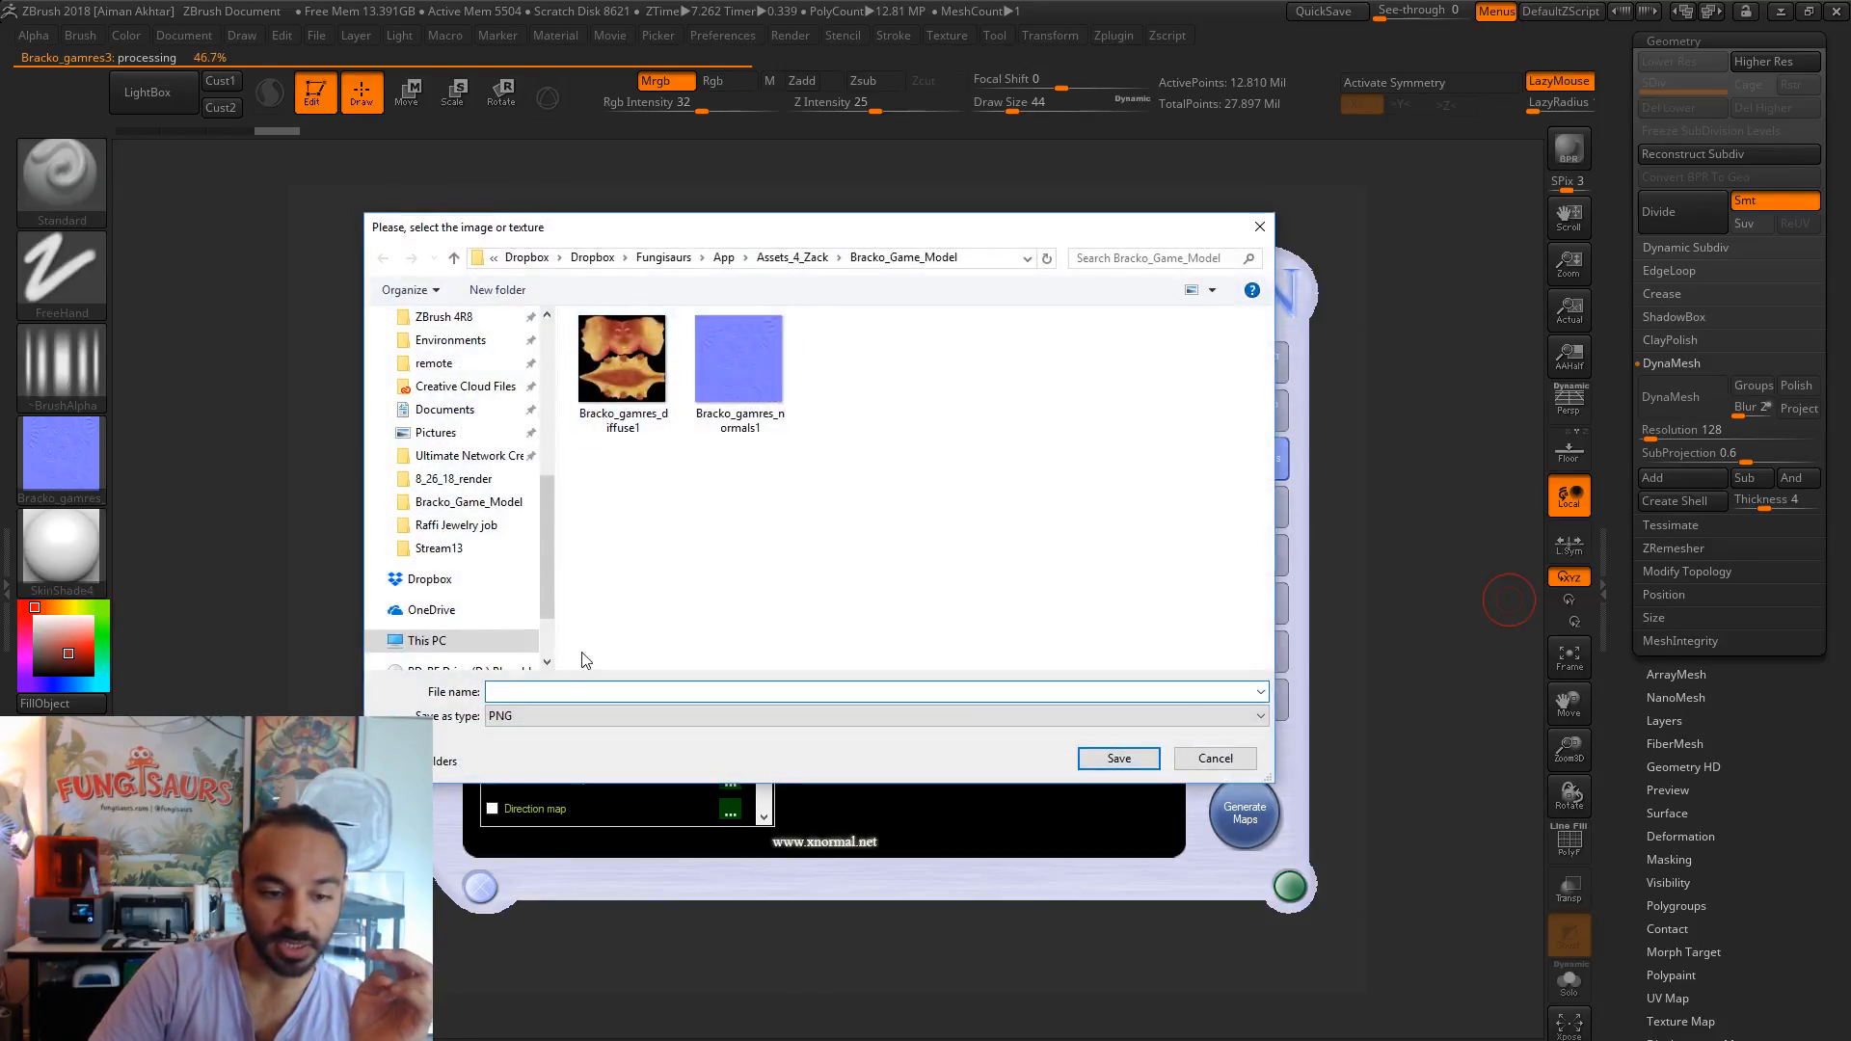
type("Bracko")
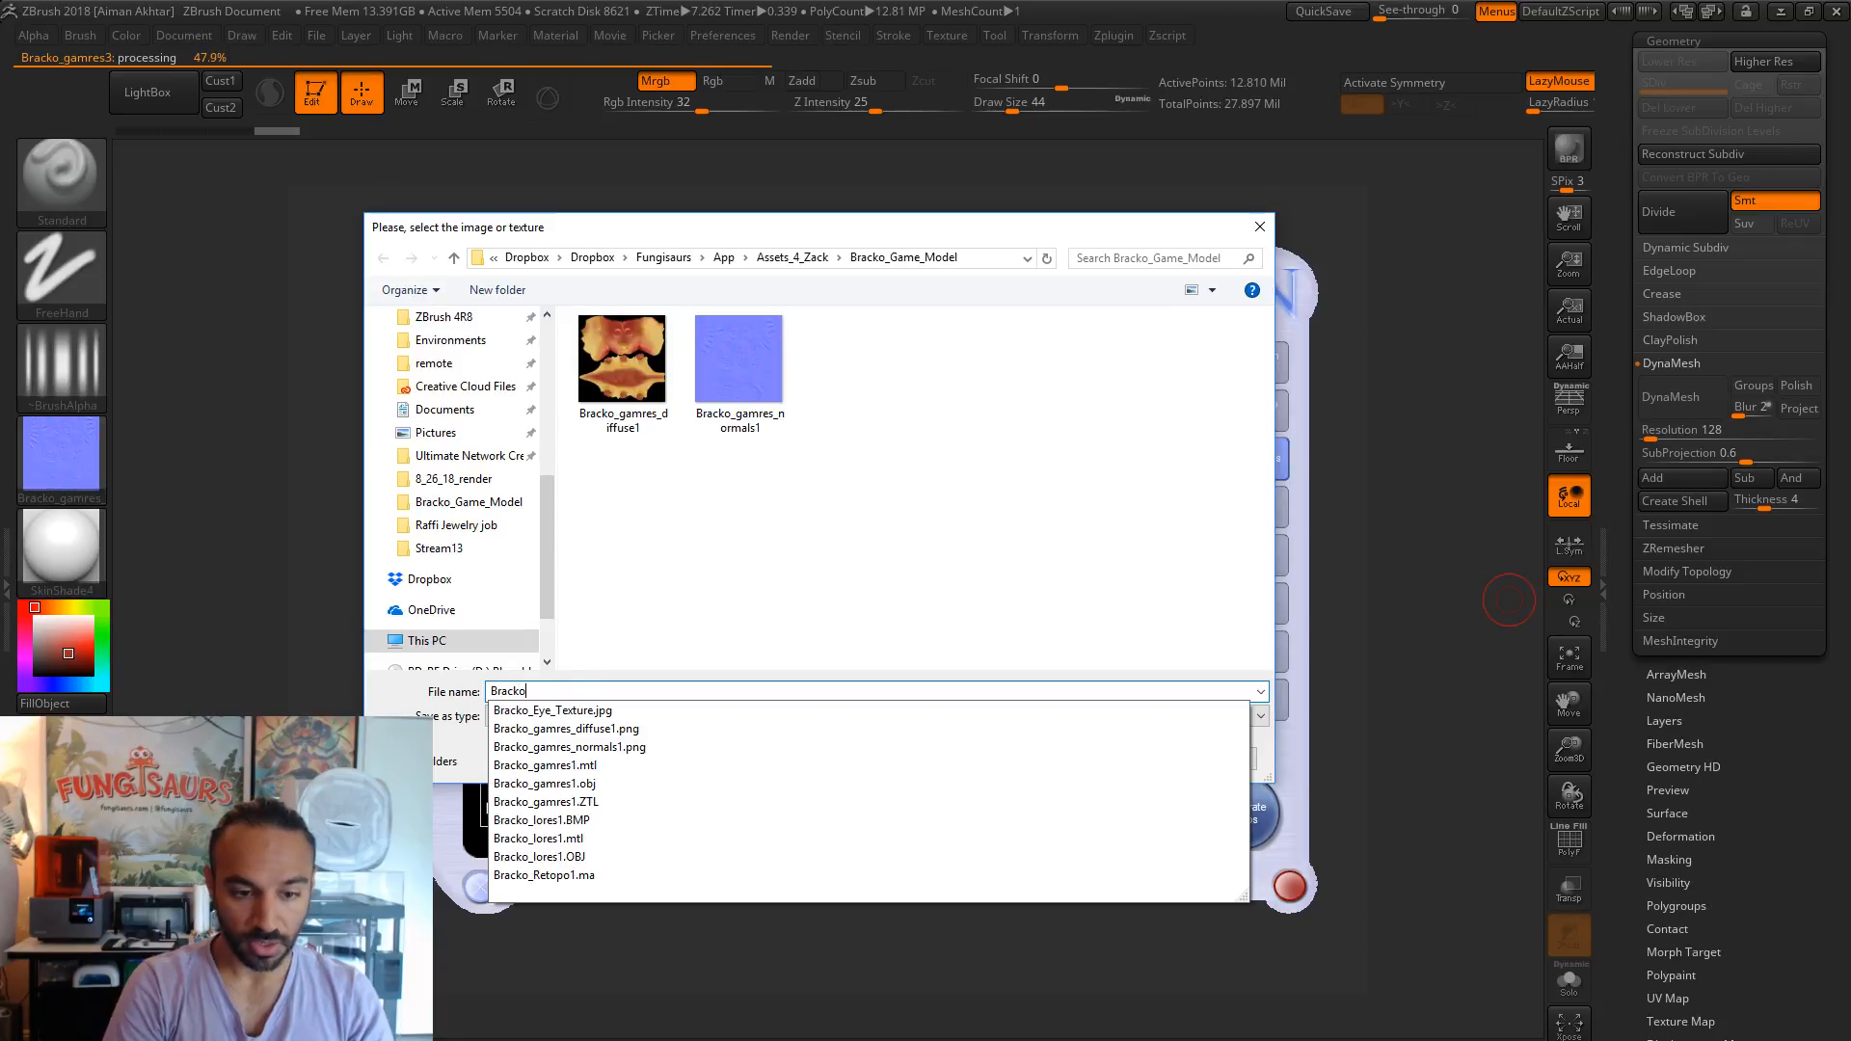
type("1_")
key("Return")
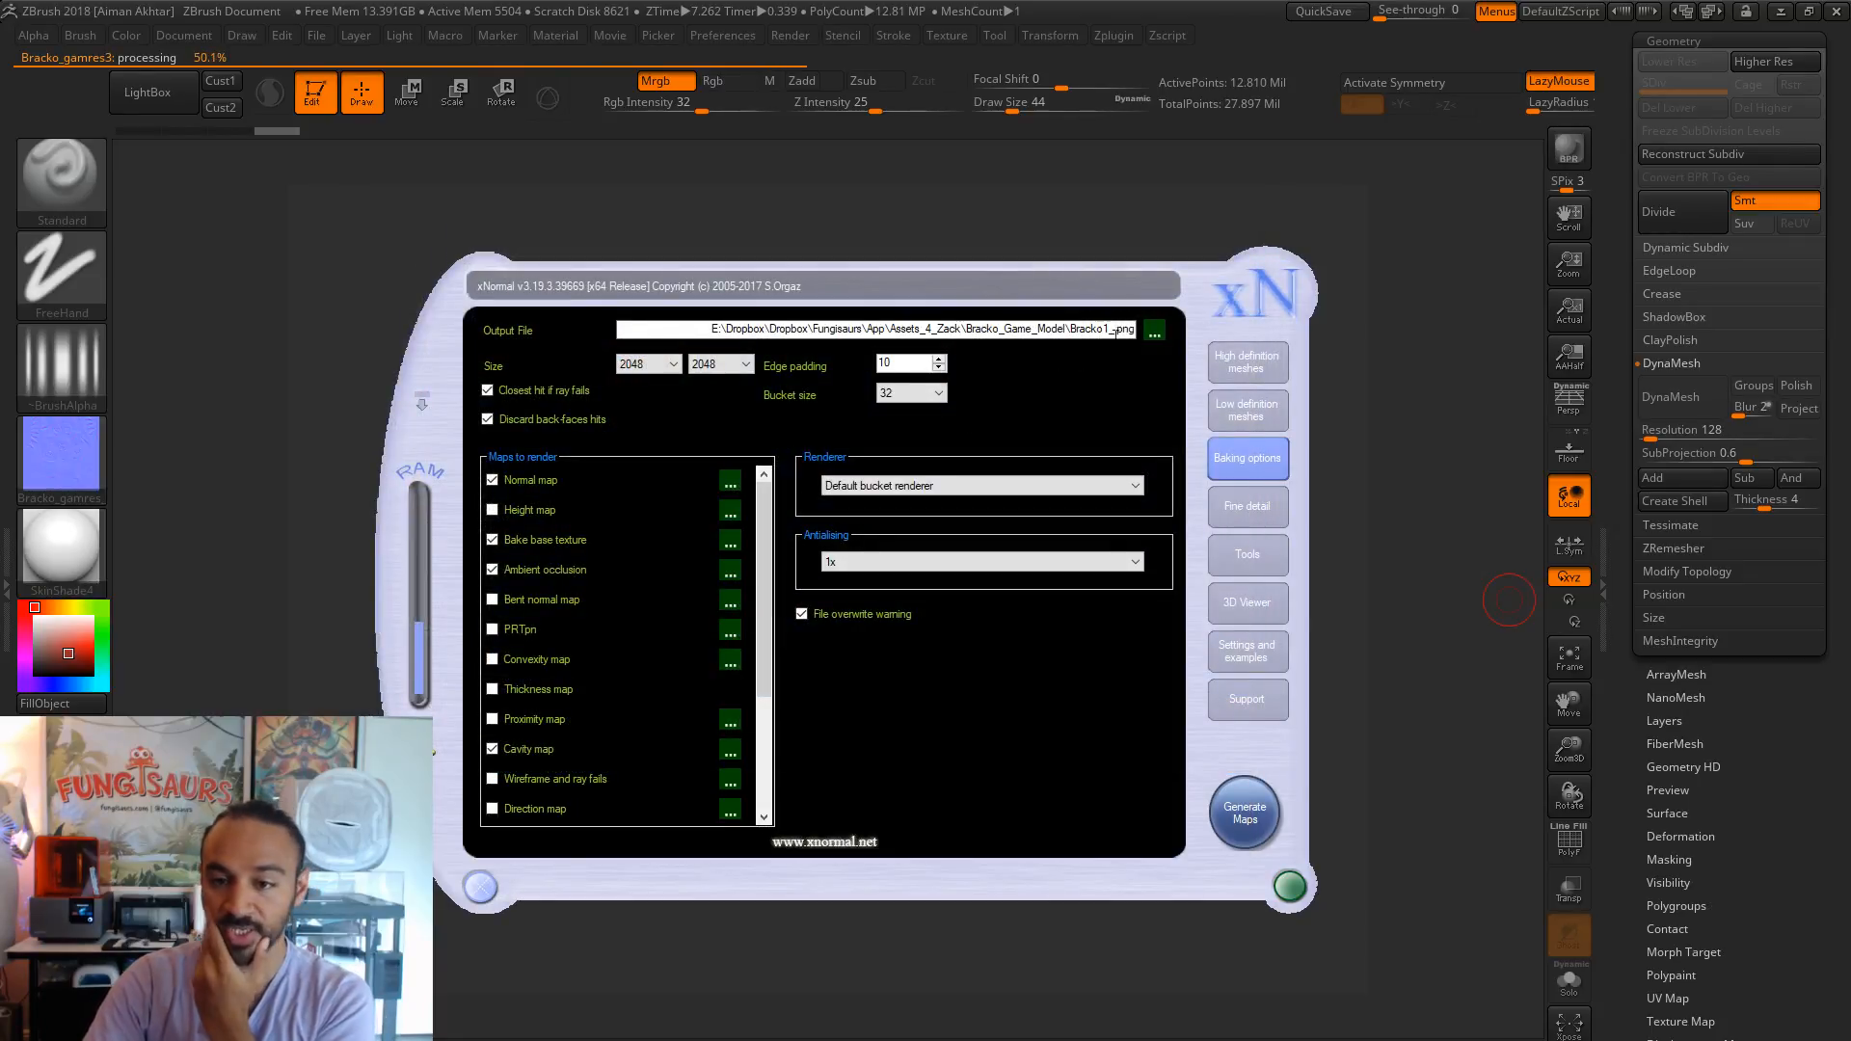
left_click(1239, 382)
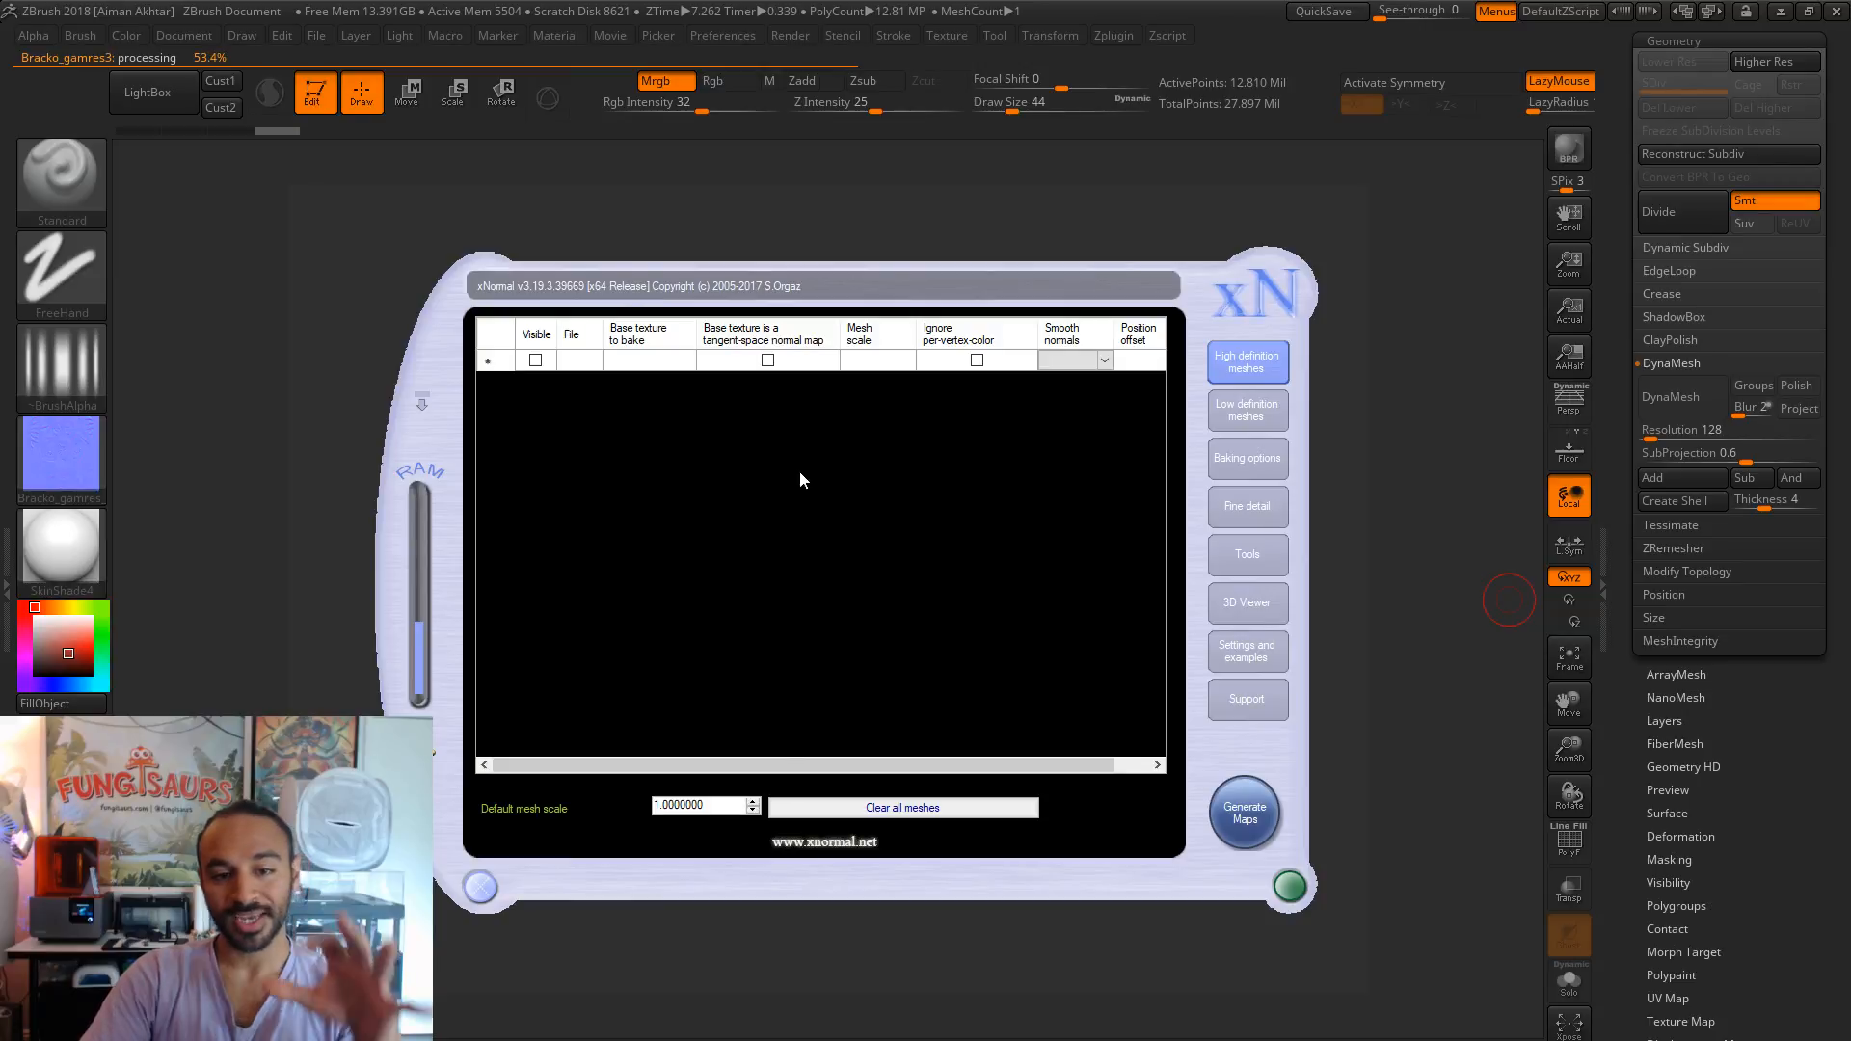
left_click(1243, 410)
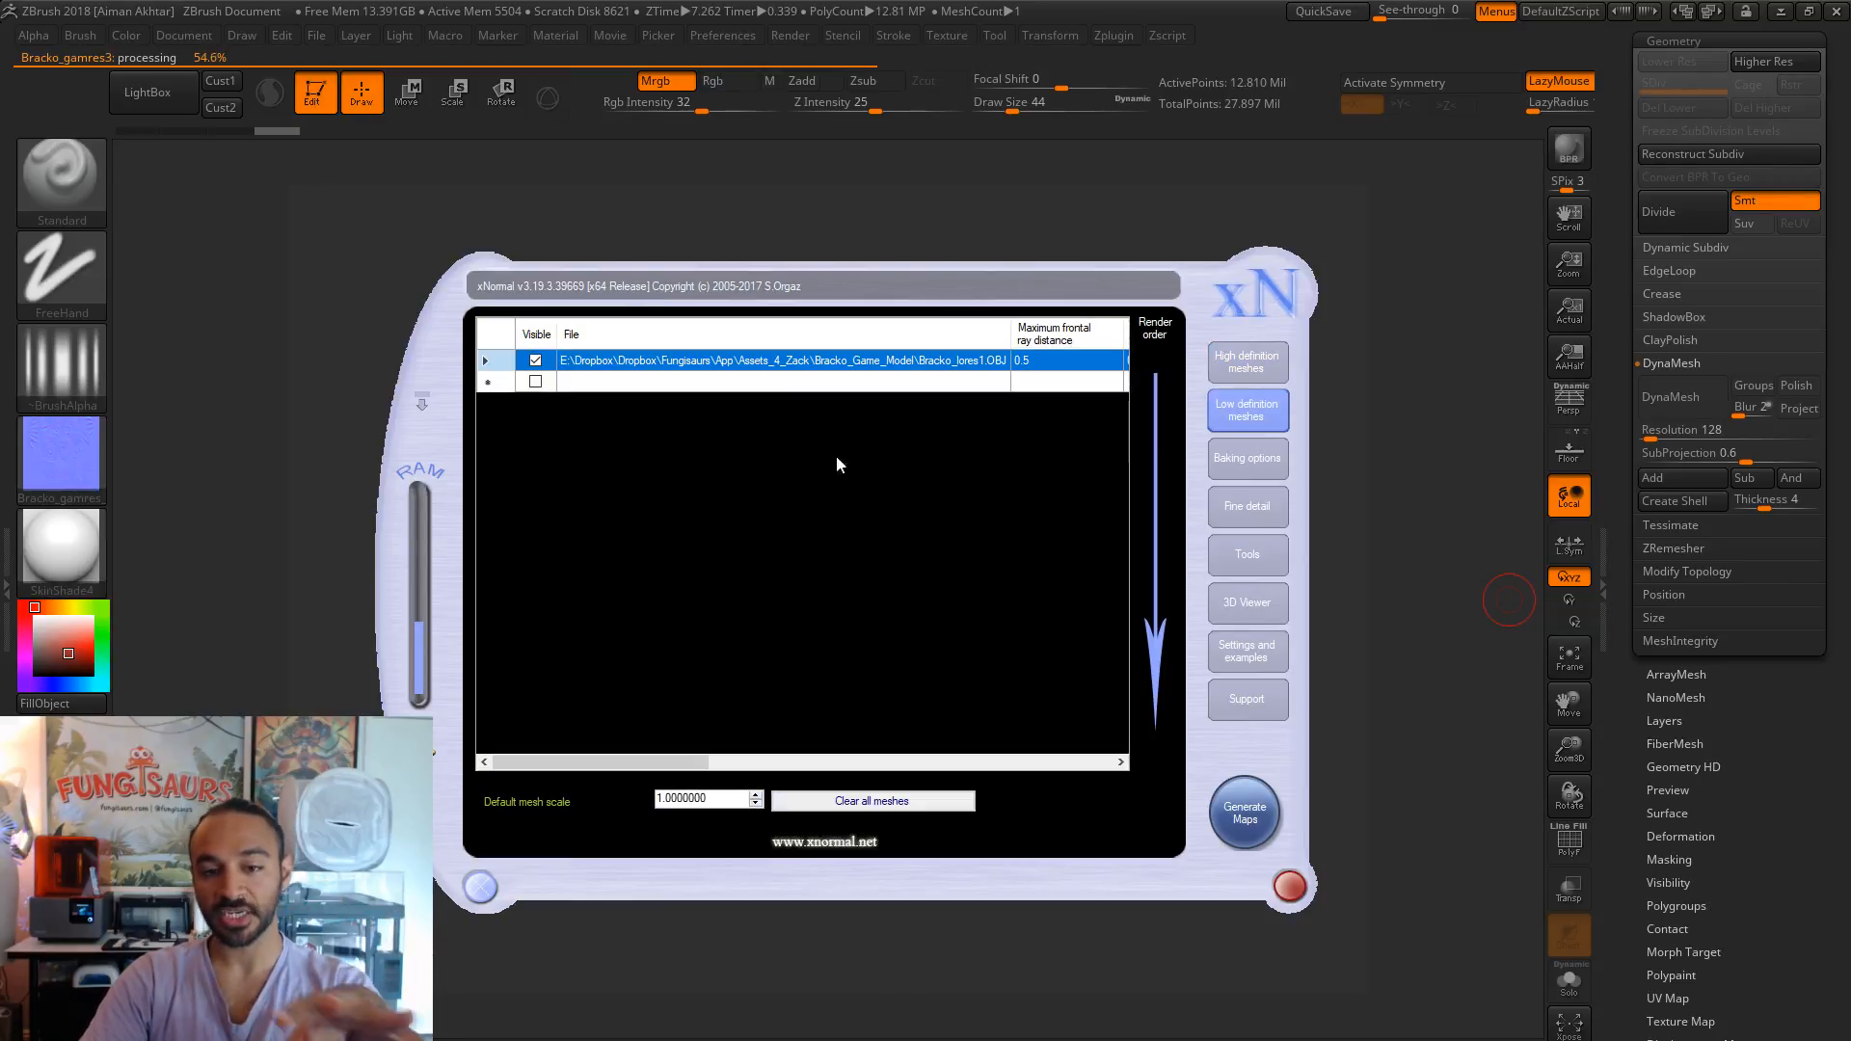
left_click(1253, 461)
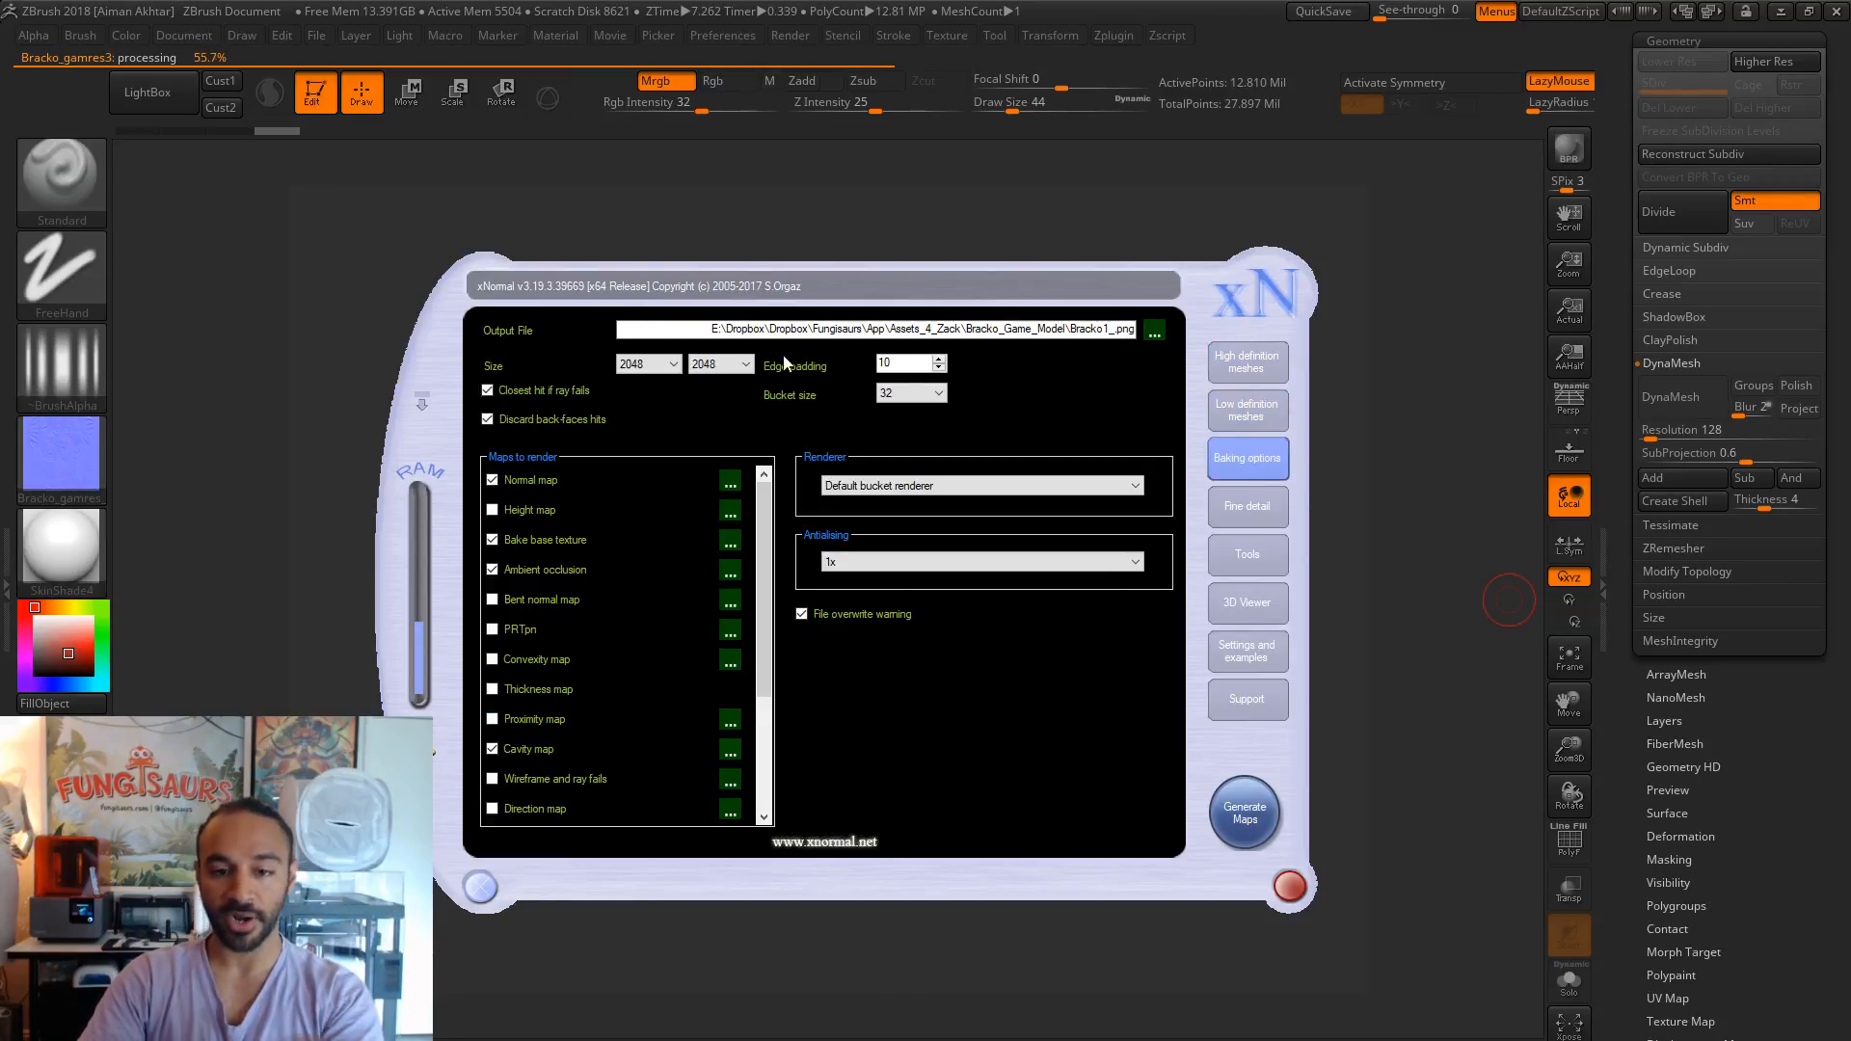
- Switch to the browser's Pixologic presenters page and look through the first presenter's profile
key("alt+Tab")
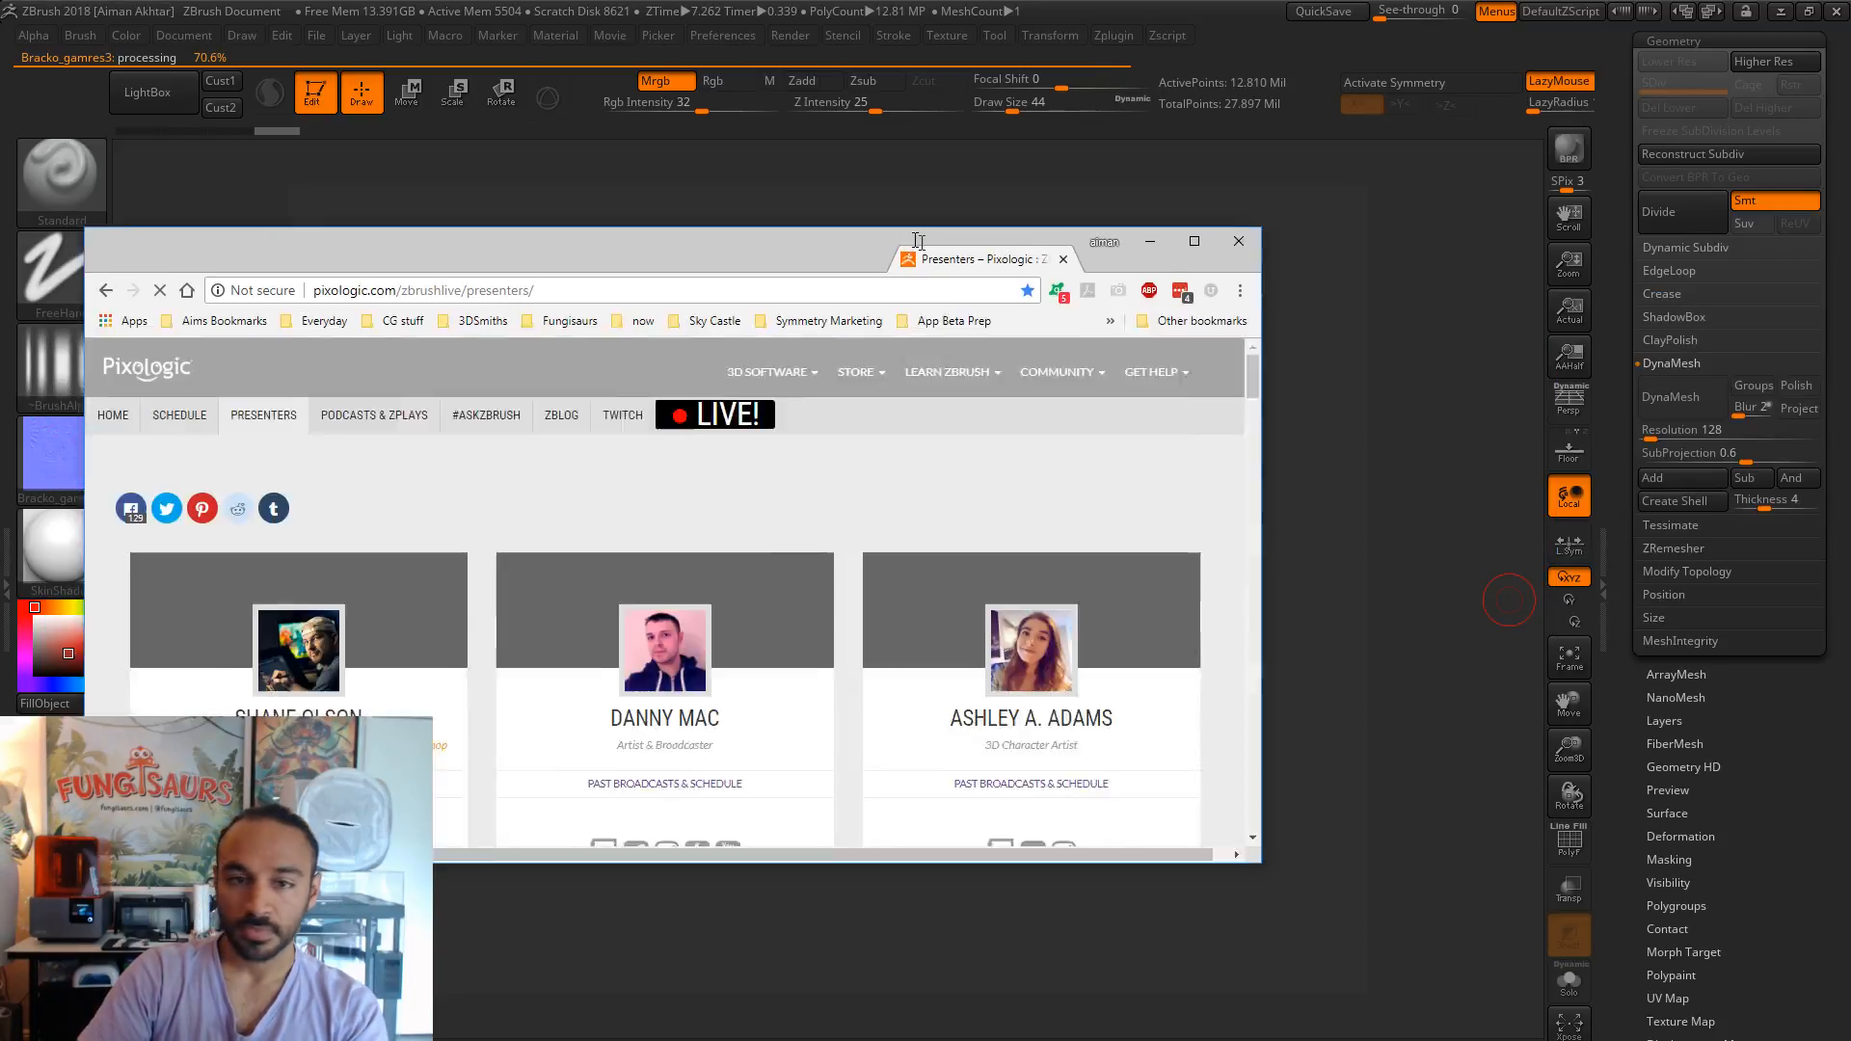
left_click_drag(950, 259, 998, 3)
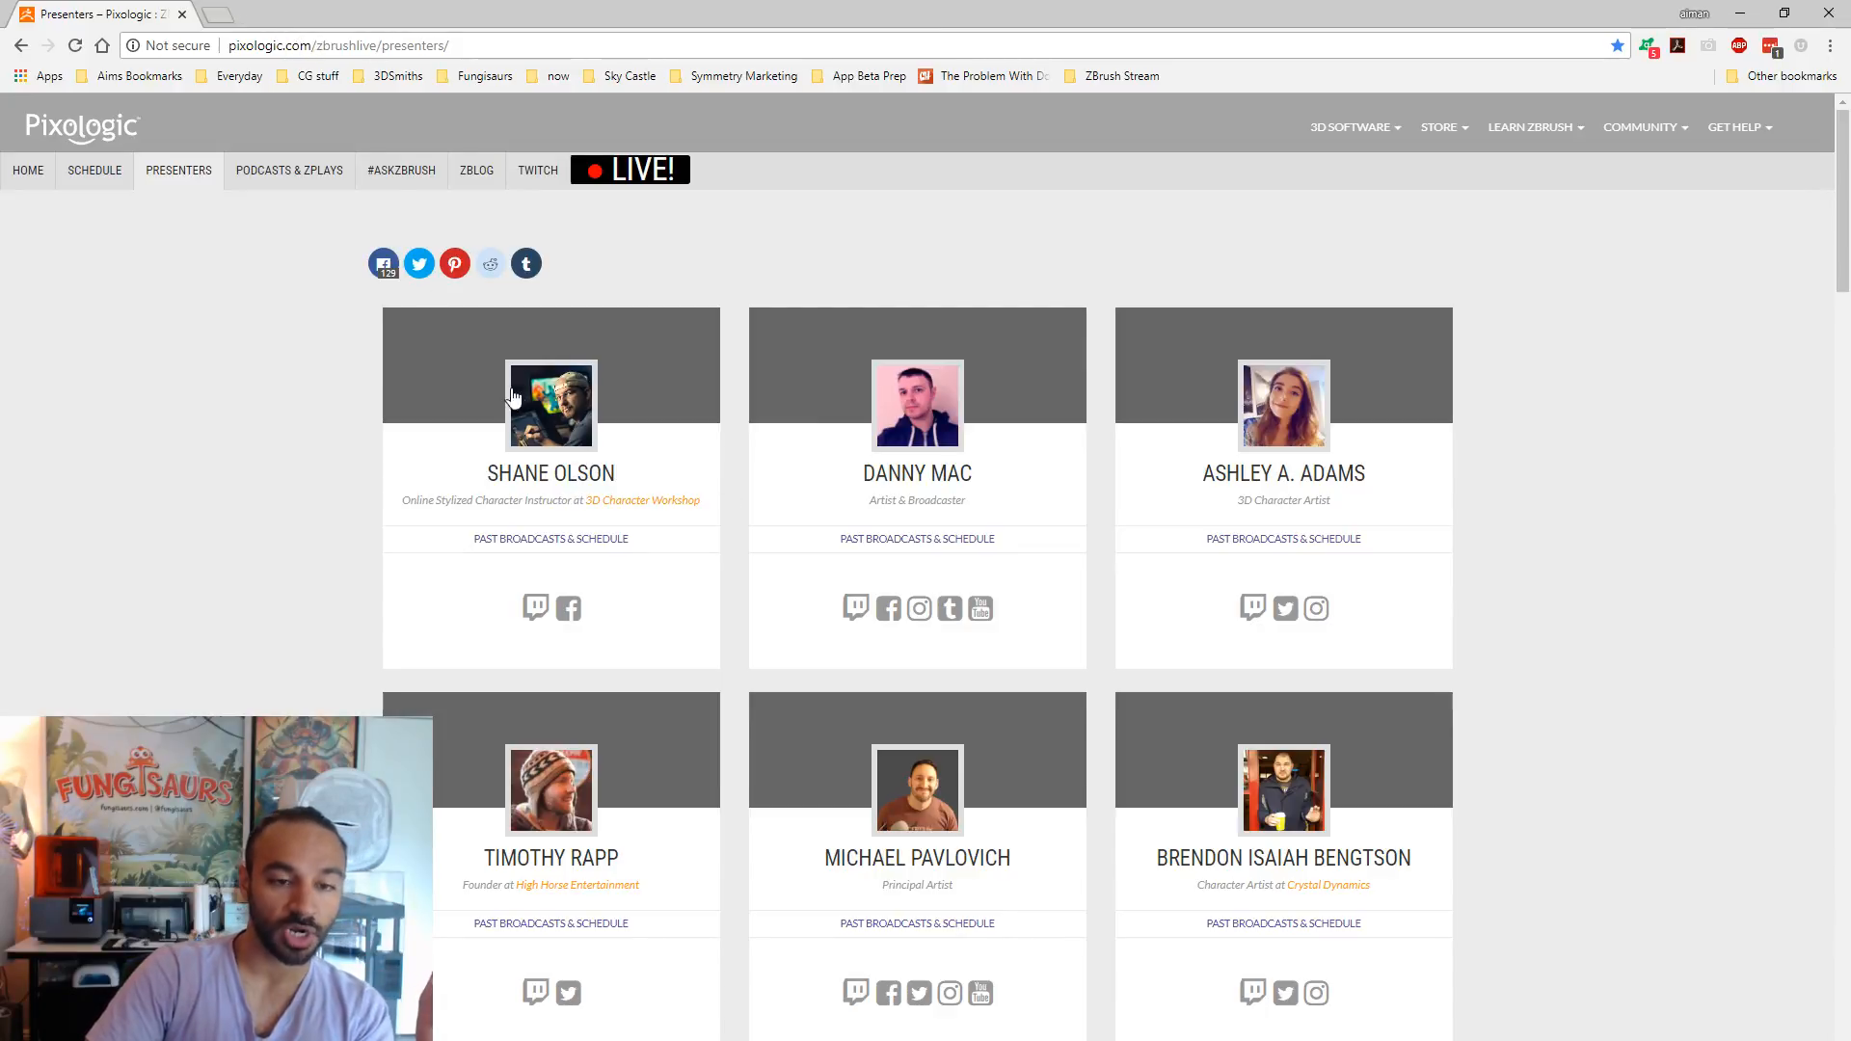
left_click(578, 450)
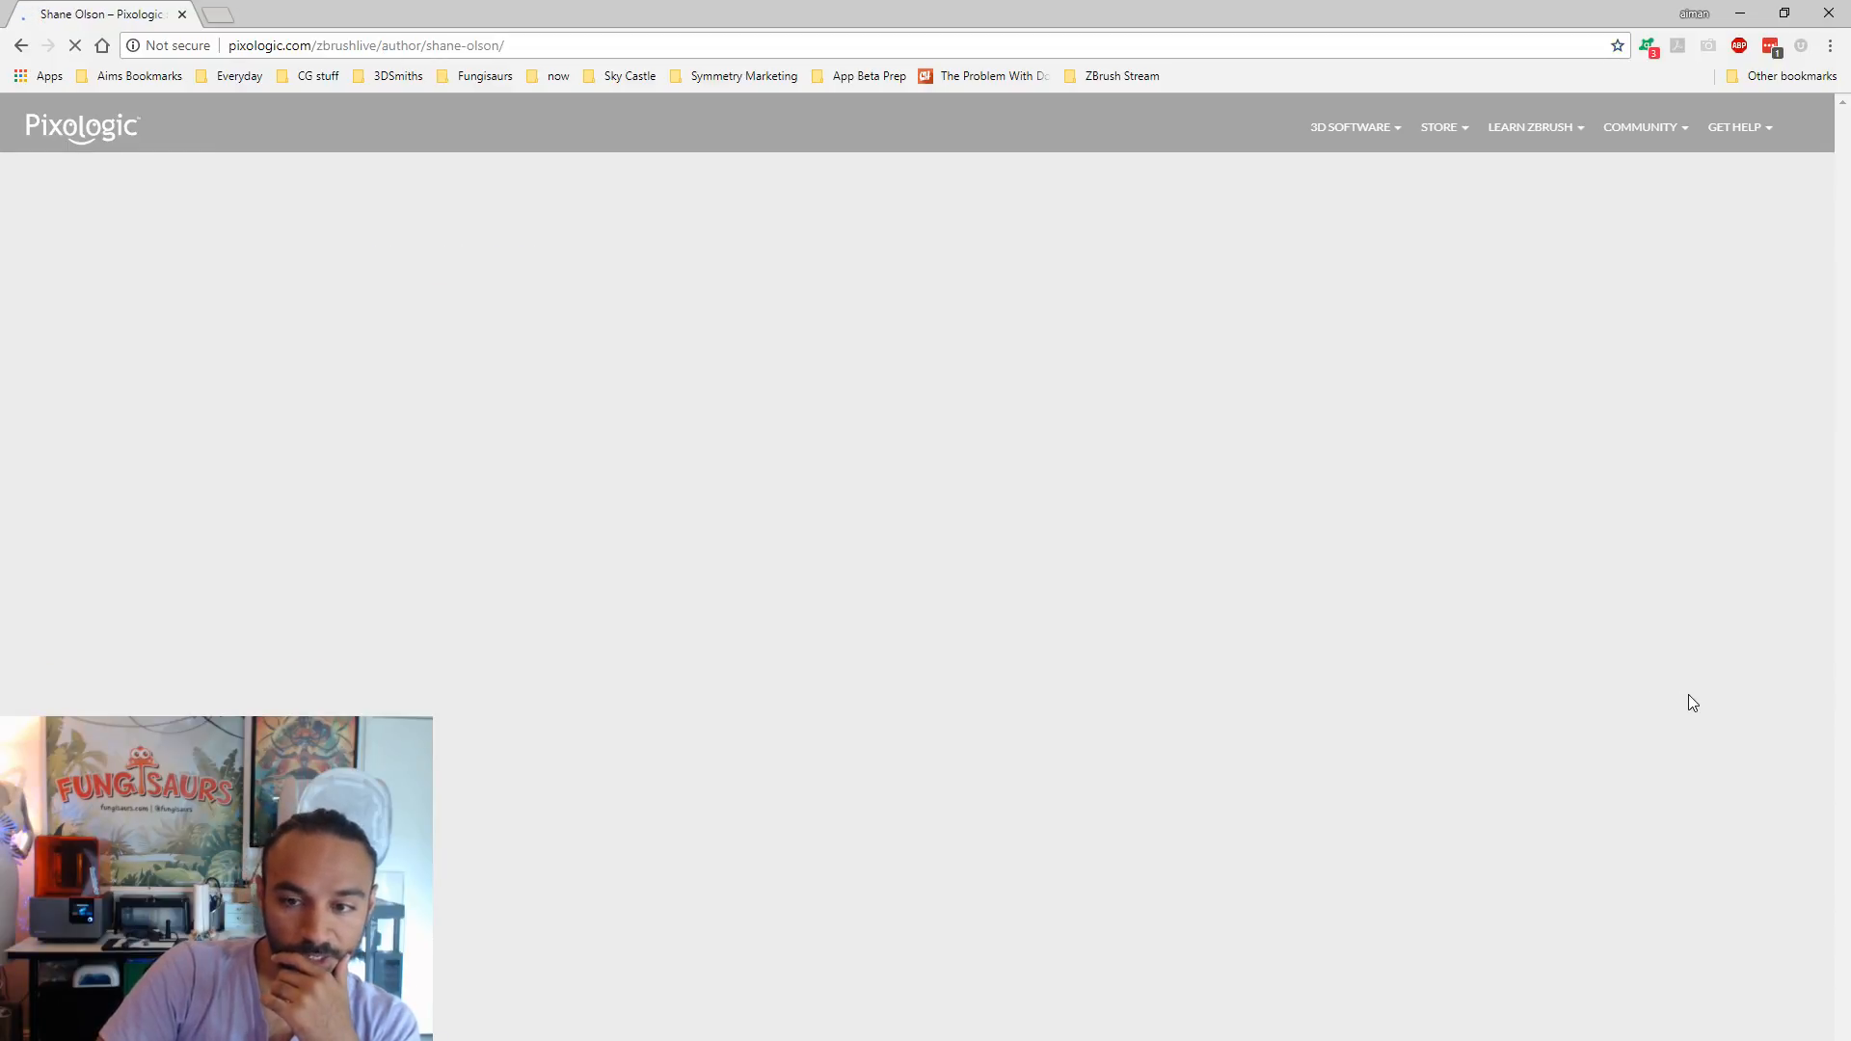
scroll(1703, 696, "down", 7)
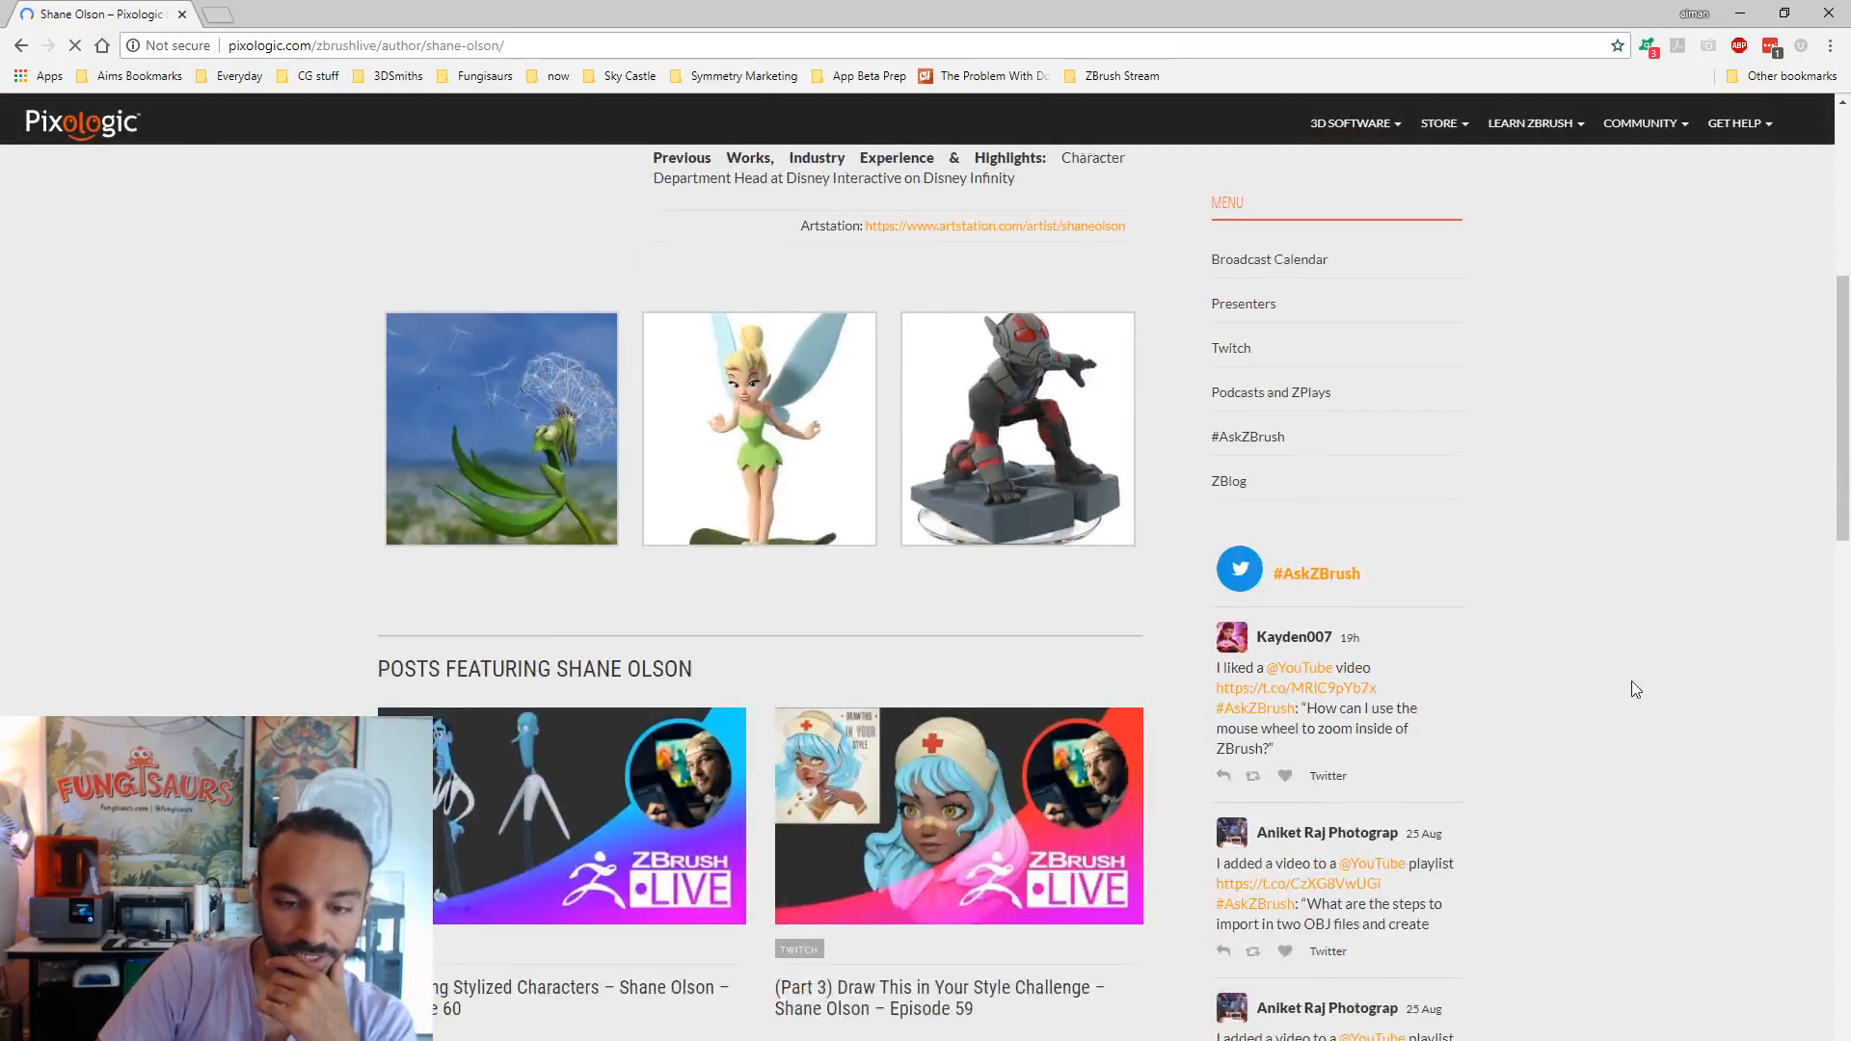
scroll(1631, 680, "down", 7)
scroll(1631, 680, "up", 10)
scroll(1631, 680, "up", 5)
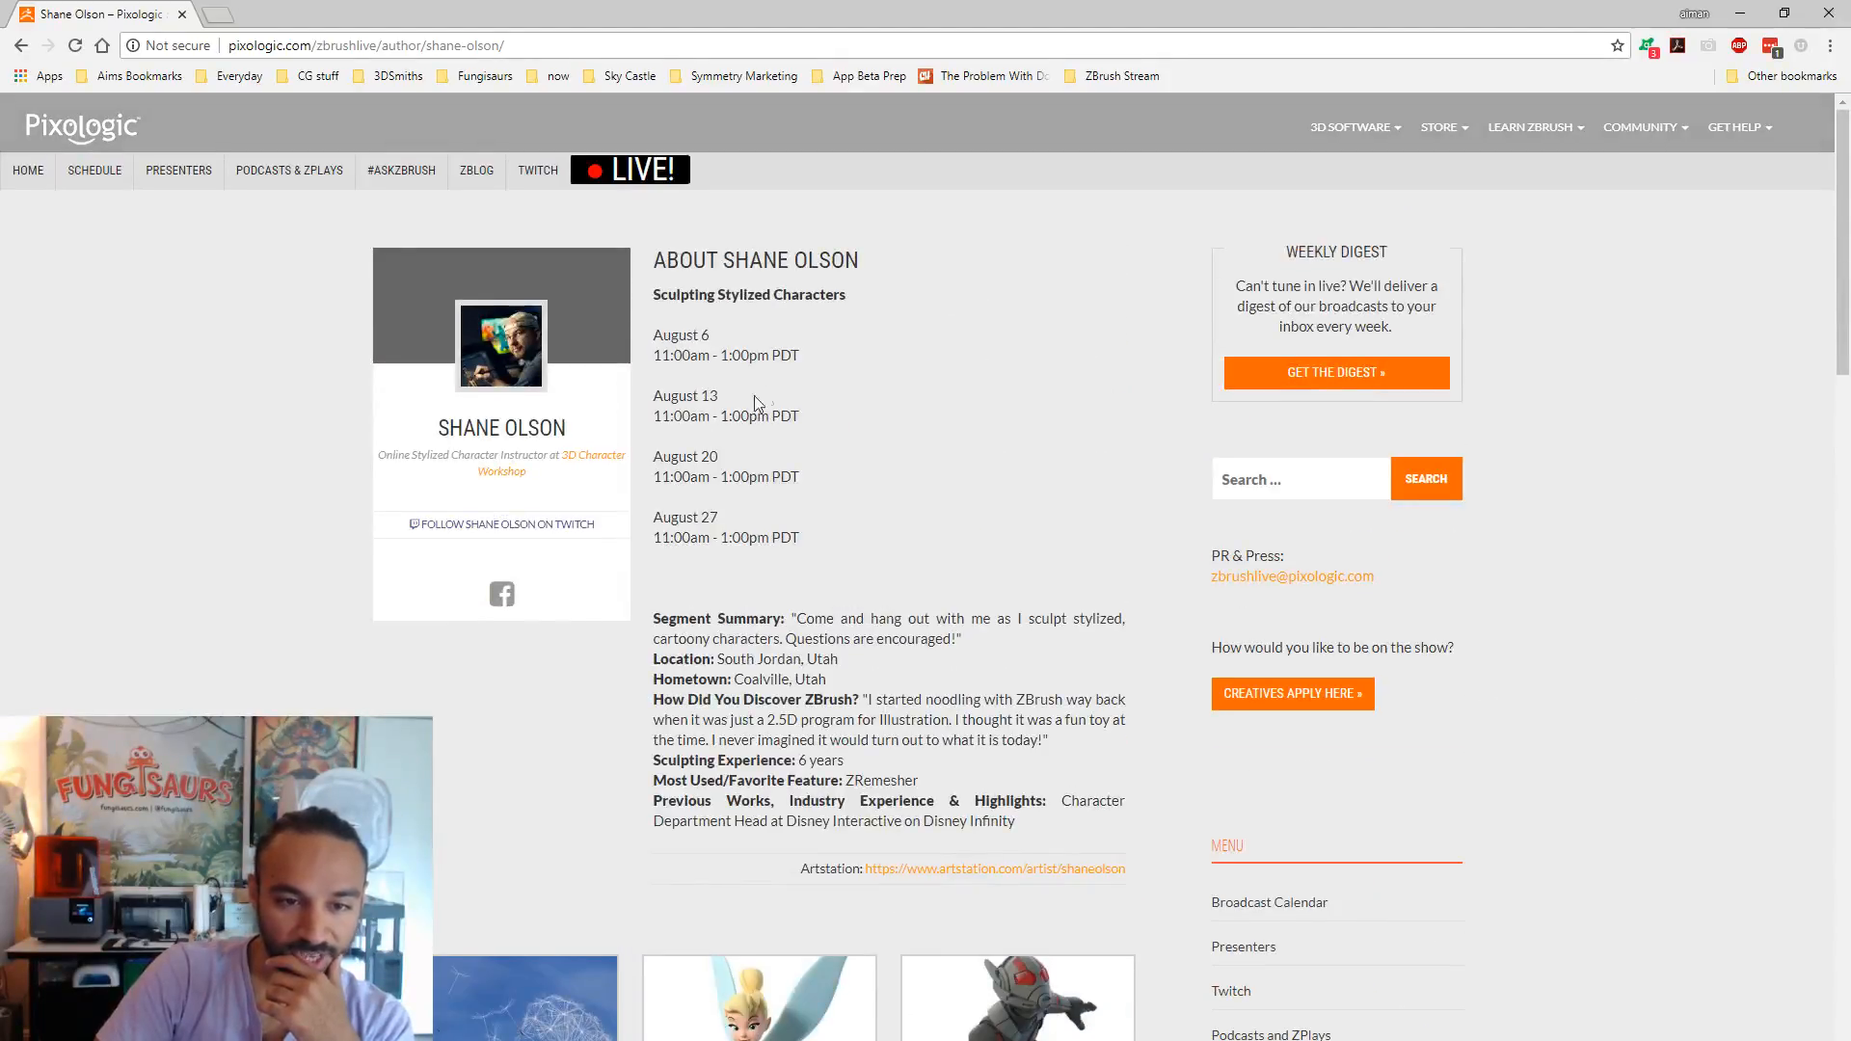
- Examine the presenter's August broadcast times and featured posts, and move the browser out of the way
left_click_drag(656, 356, 701, 357)
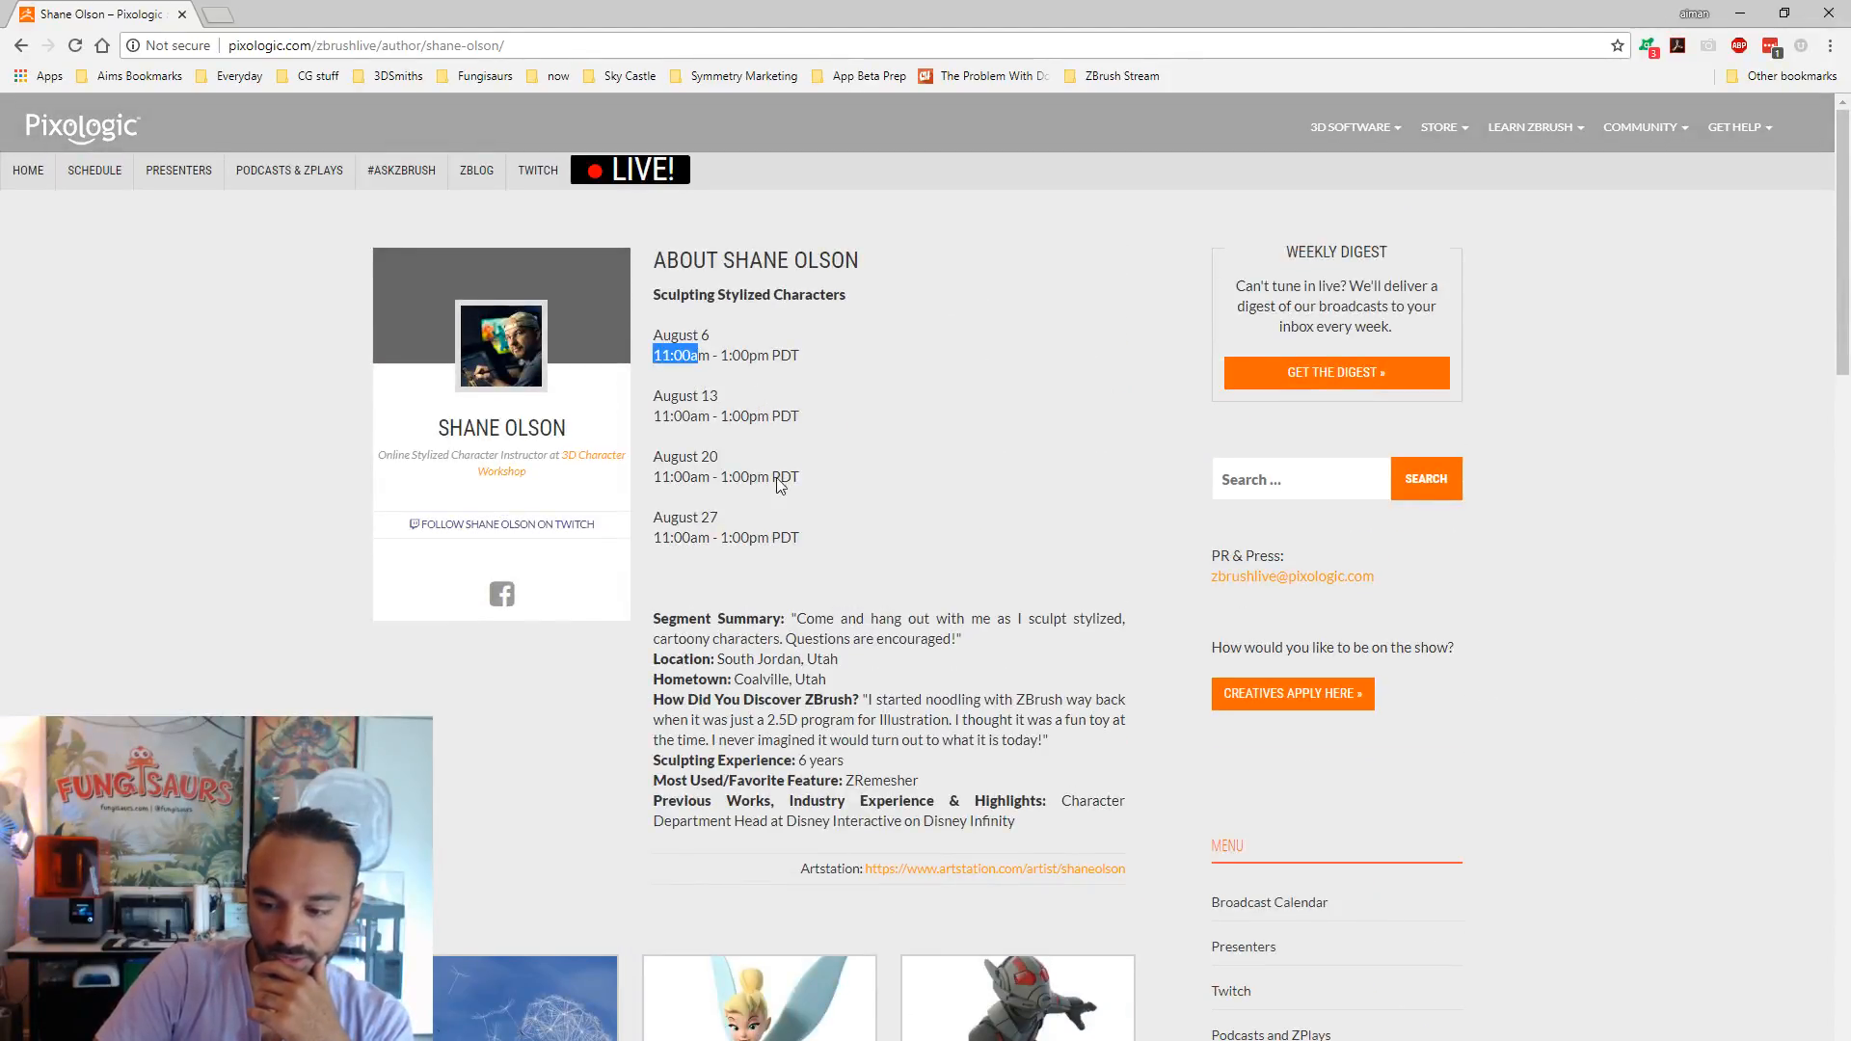
left_click(669, 538)
left_click_drag(665, 540, 783, 537)
left_click(783, 537)
left_click_drag(659, 538, 842, 538)
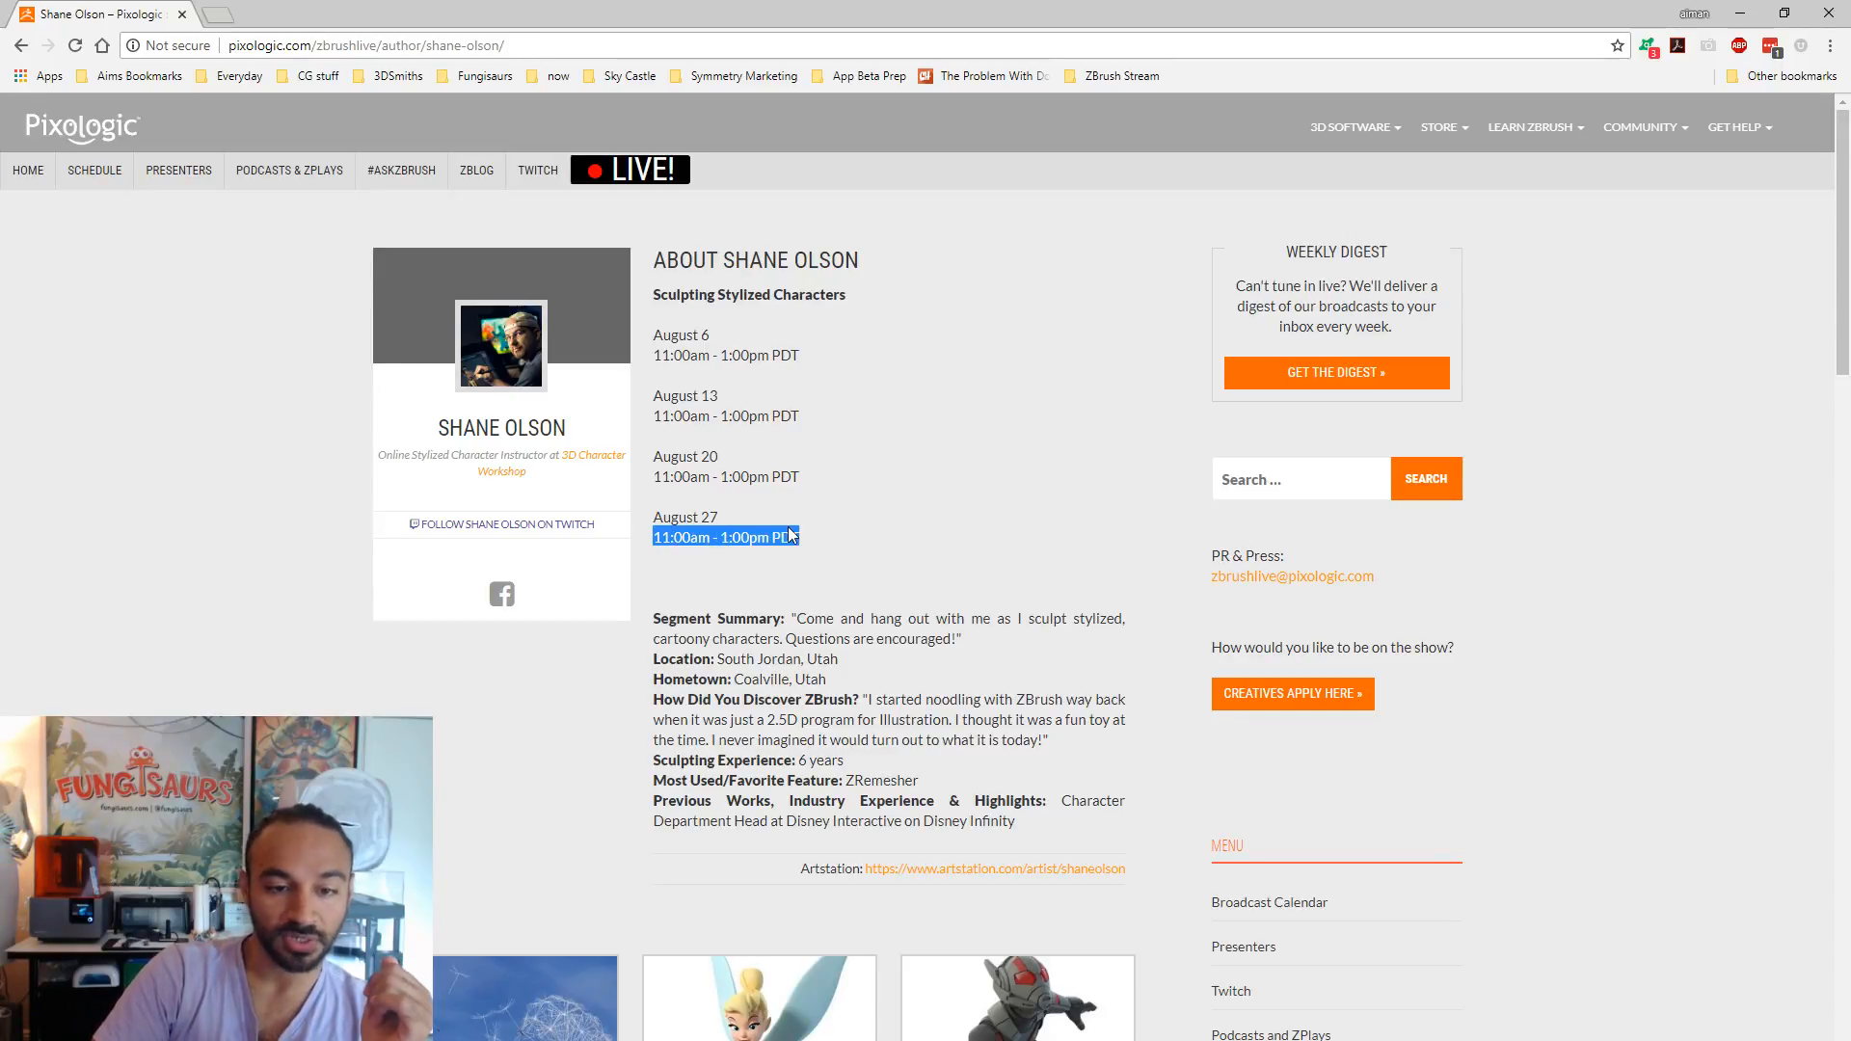
left_click(688, 550)
scroll(890, 646, "down", 15)
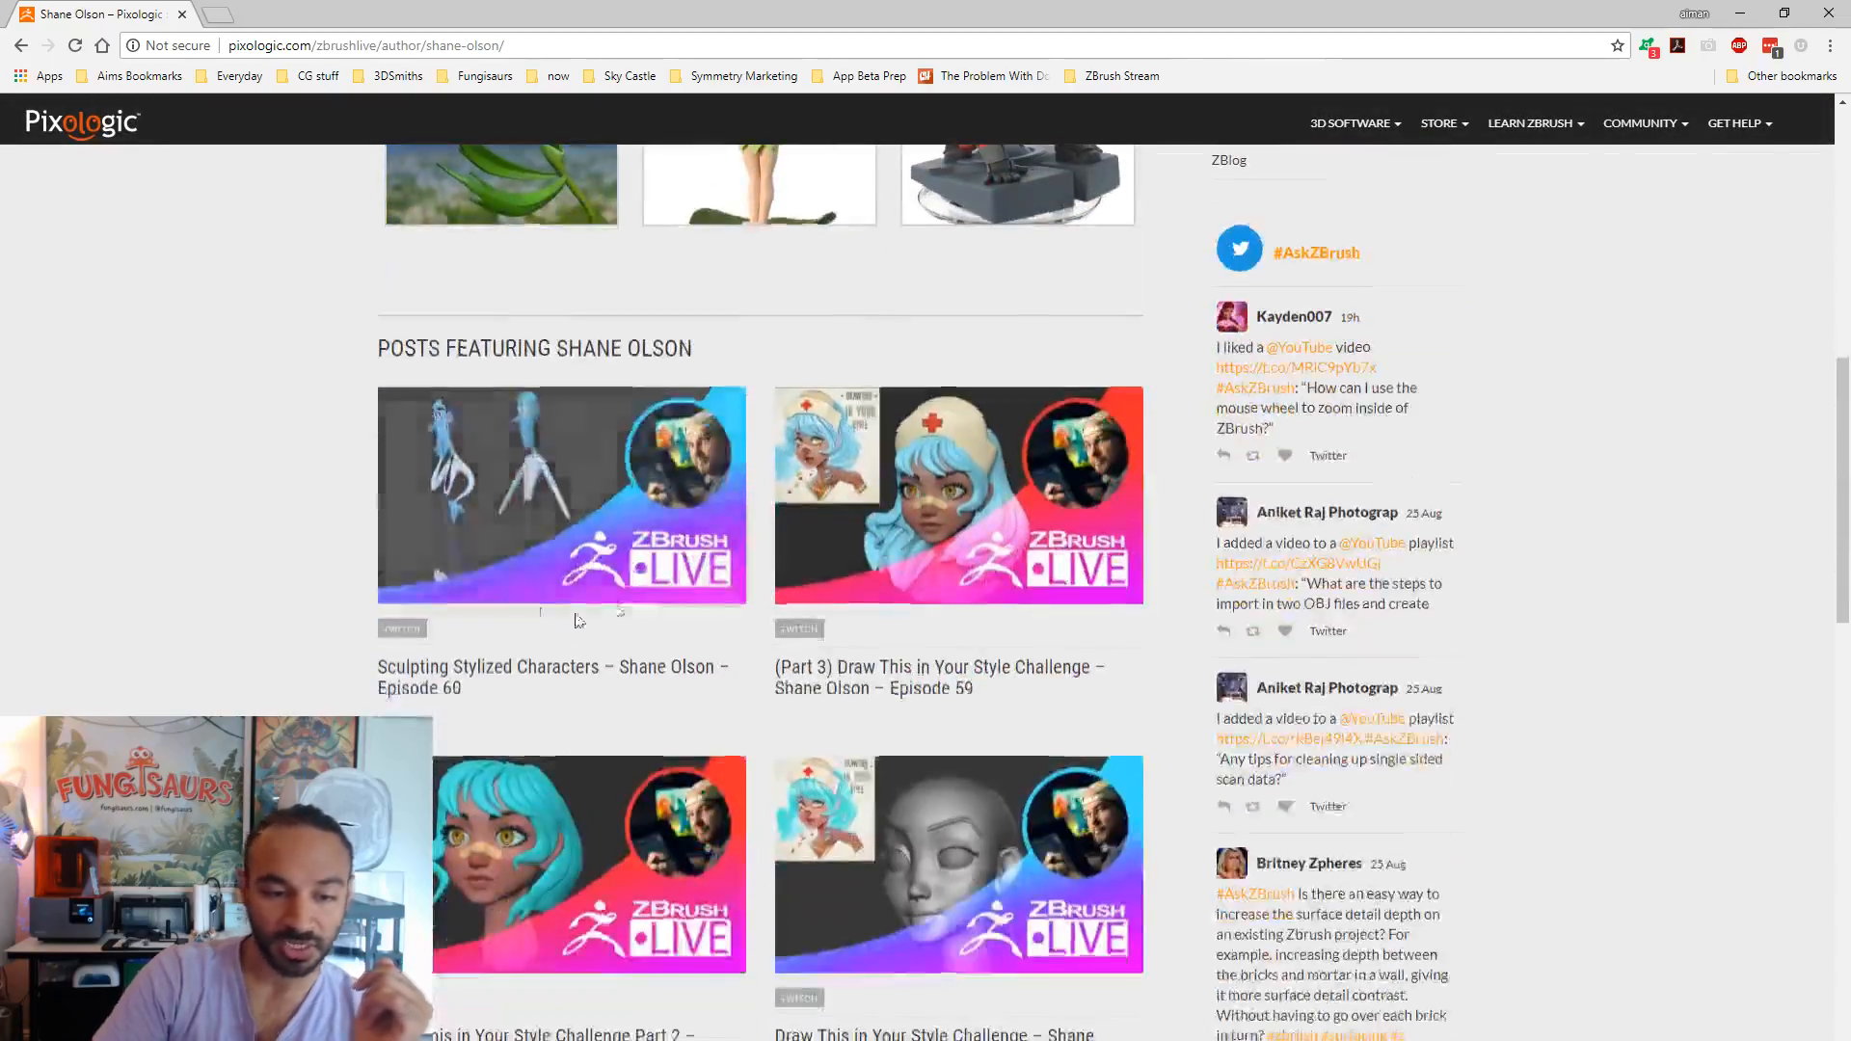
scroll(768, 813, "up", 3)
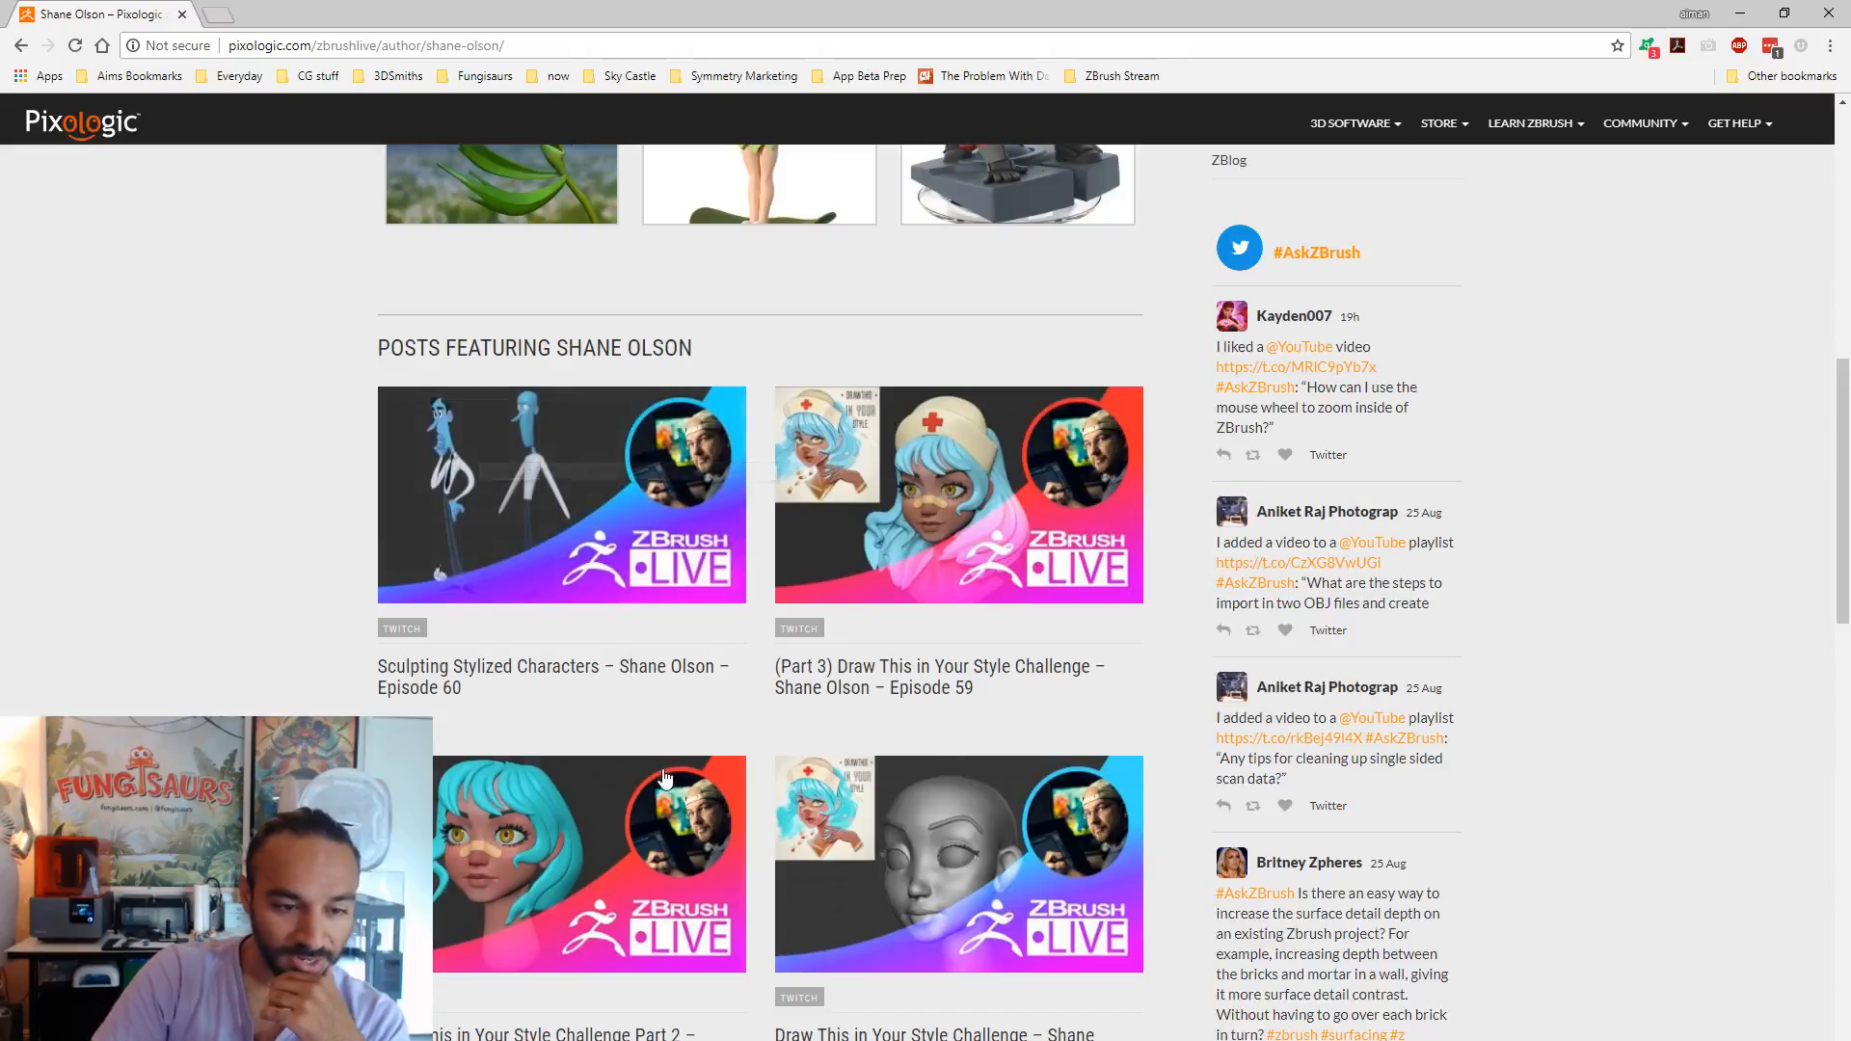
left_click_drag(413, 6, 1849, 77)
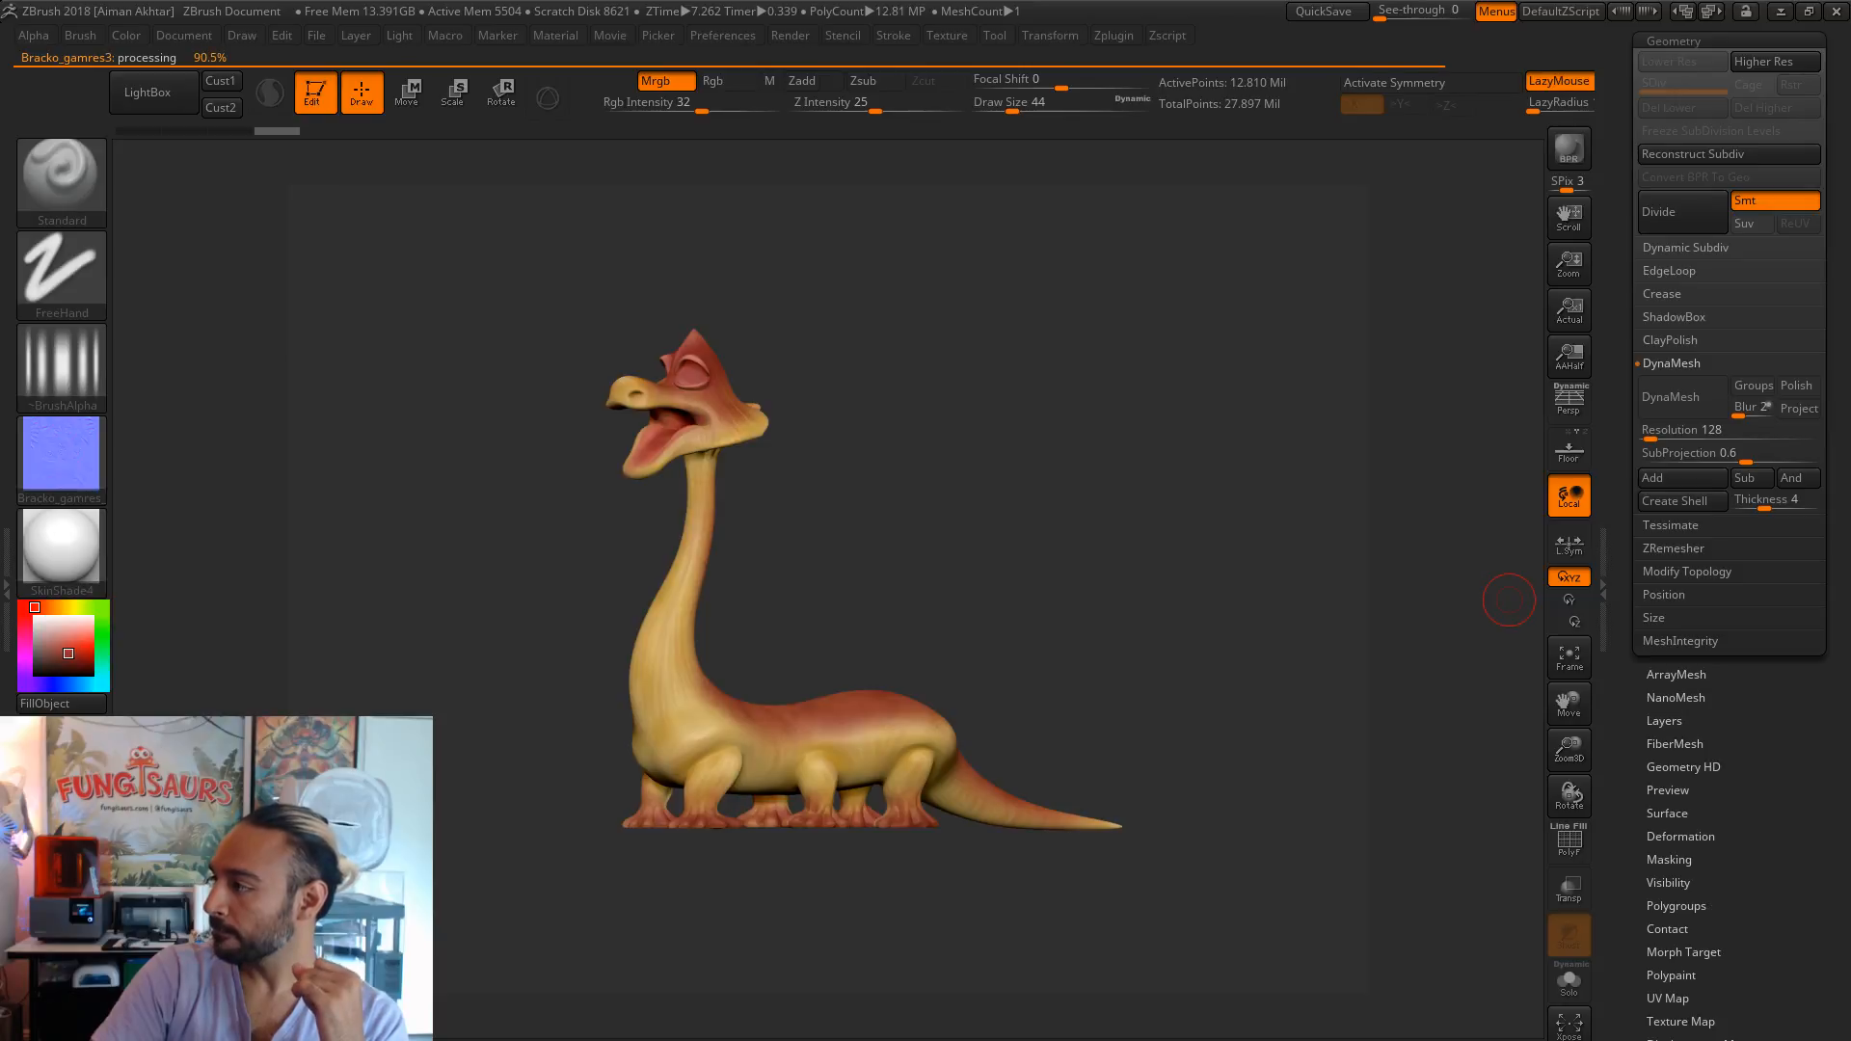
- Switch to the browser, open fungisaurs.com, and look over the home page
left_click_drag(1849, 289, 829, 1)
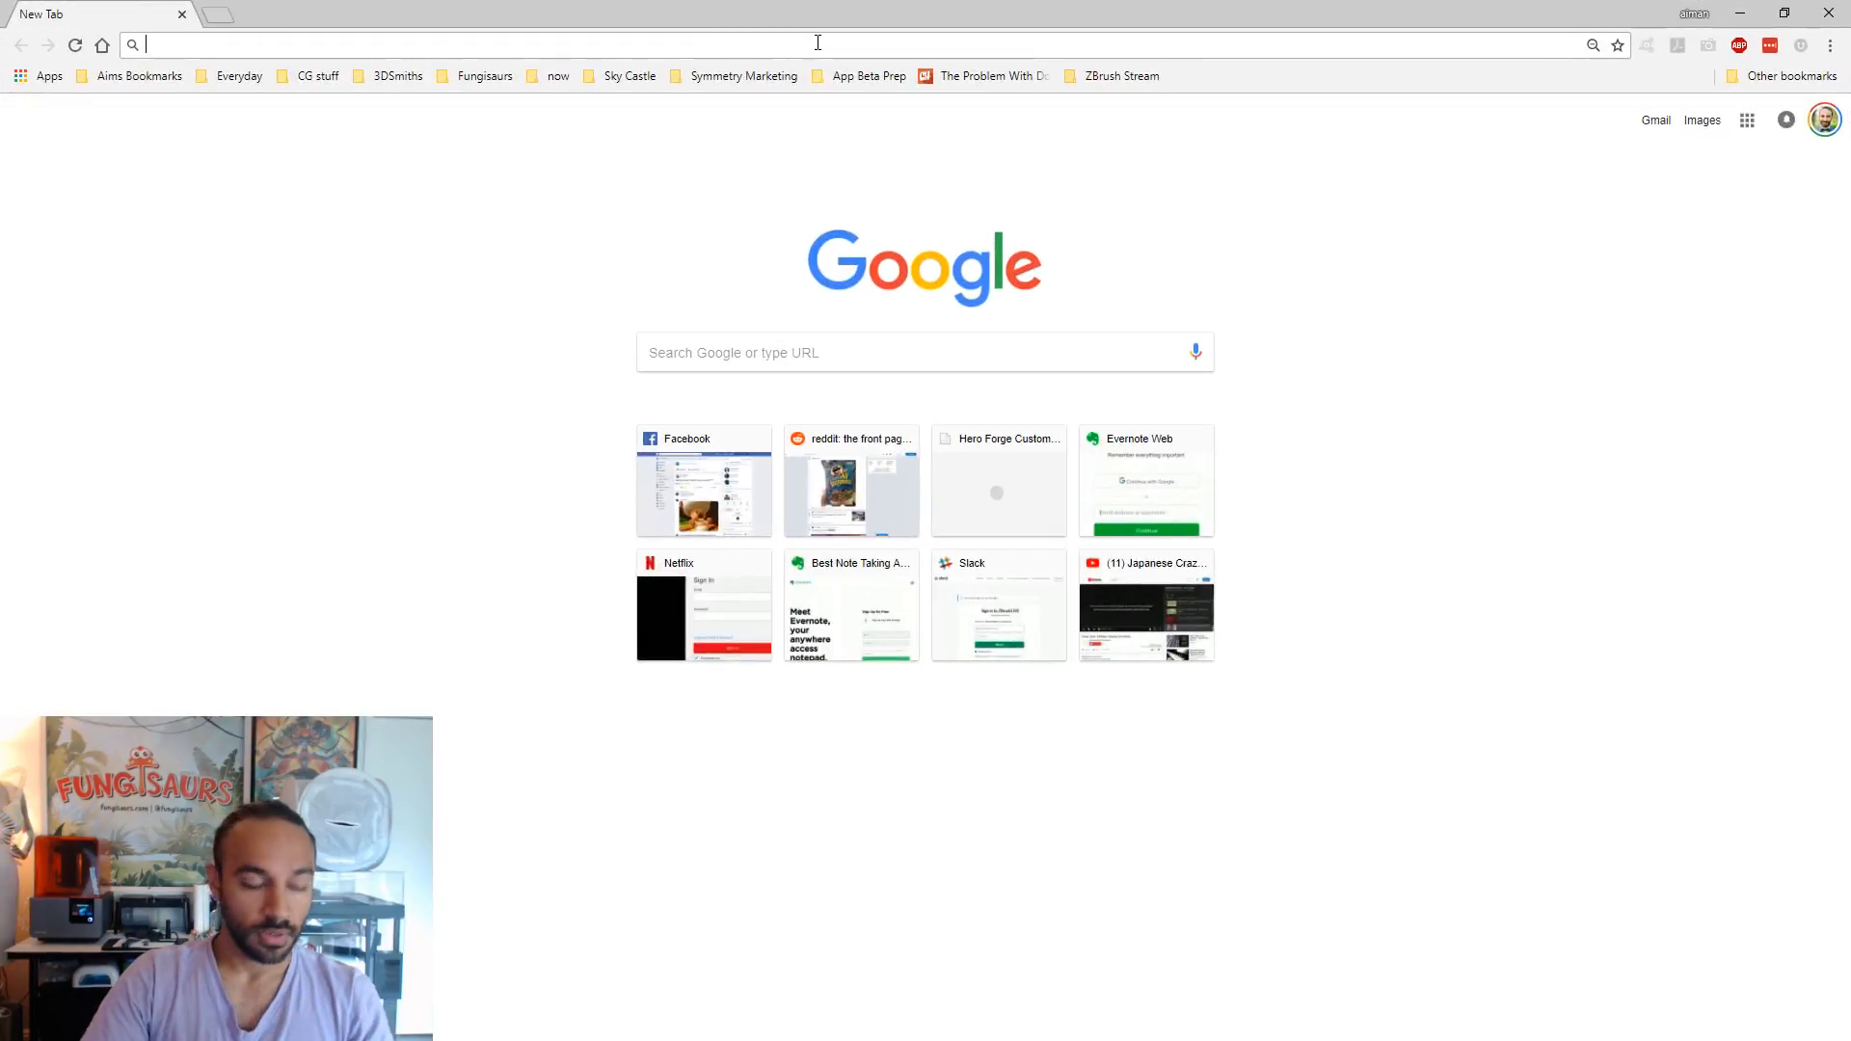
type("fungisaurs.com")
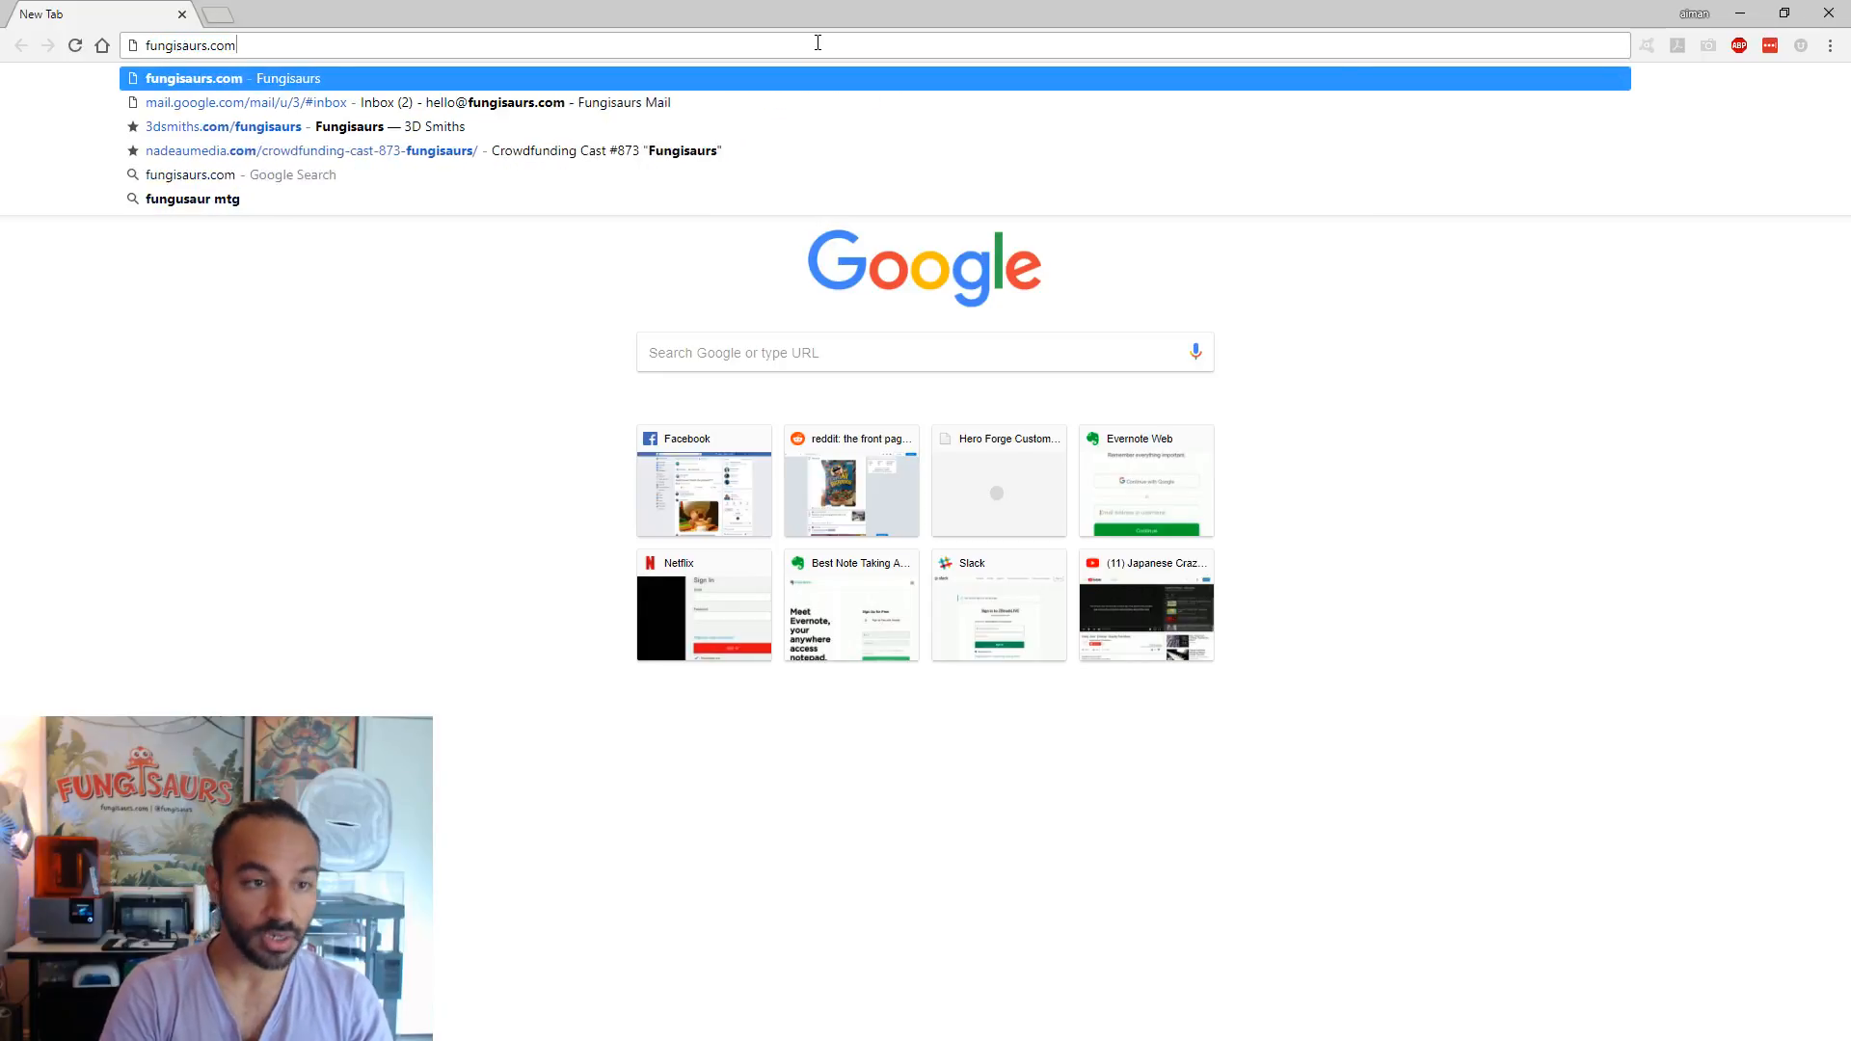
key("Return")
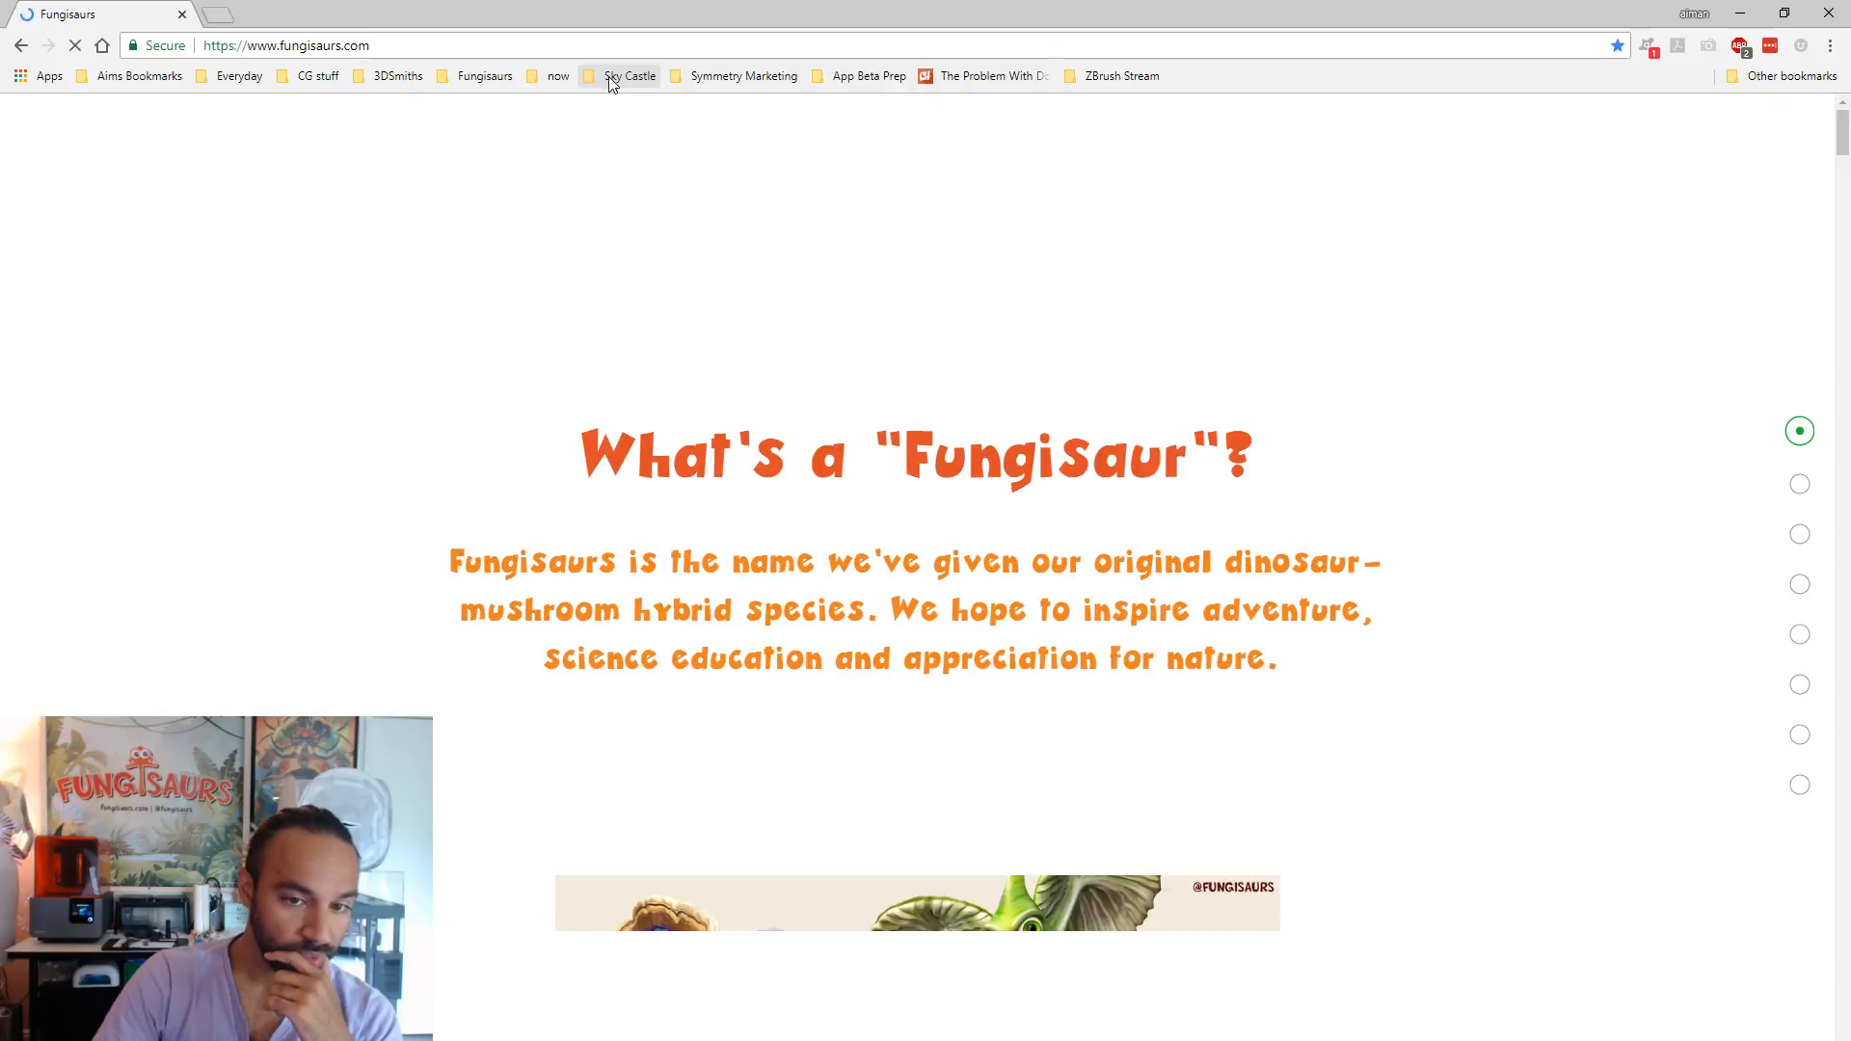
scroll(1316, 764, "down", 5)
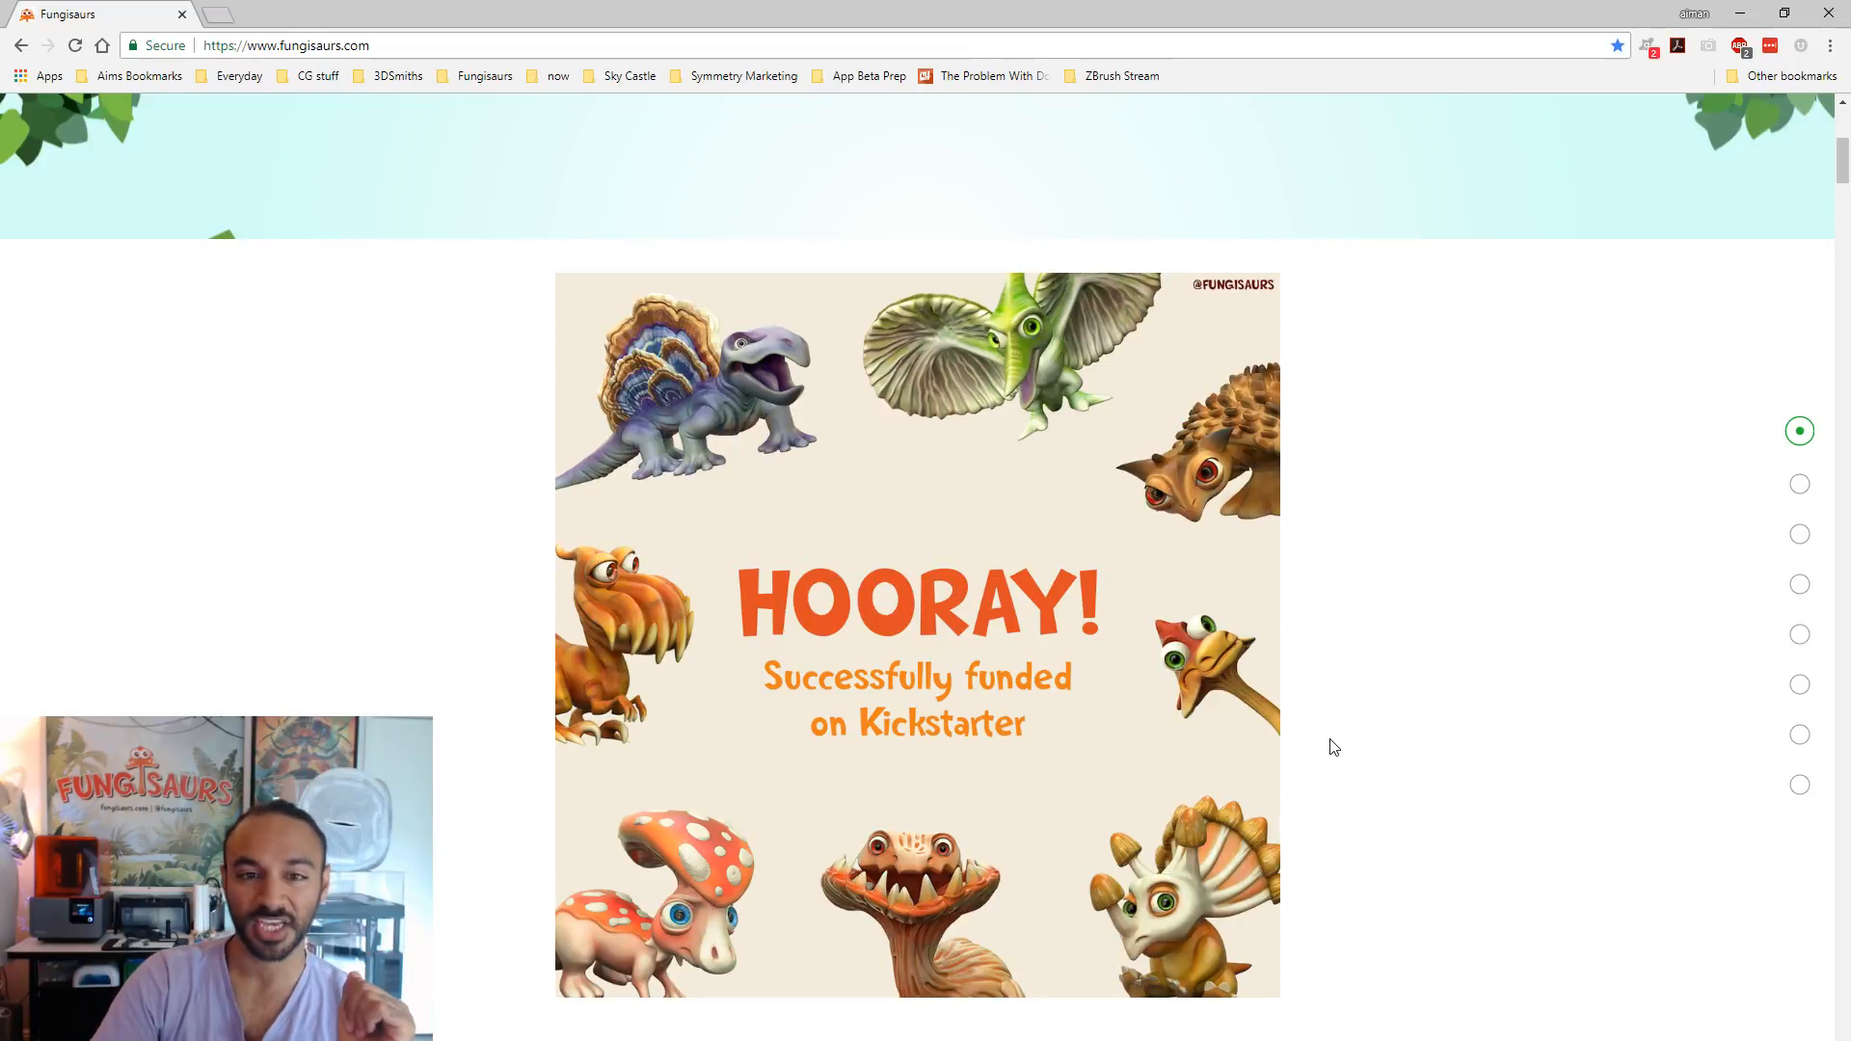
scroll(1332, 747, "up", 5)
- Open the fungisaurs profile on instagram.com
left_click(399, 38)
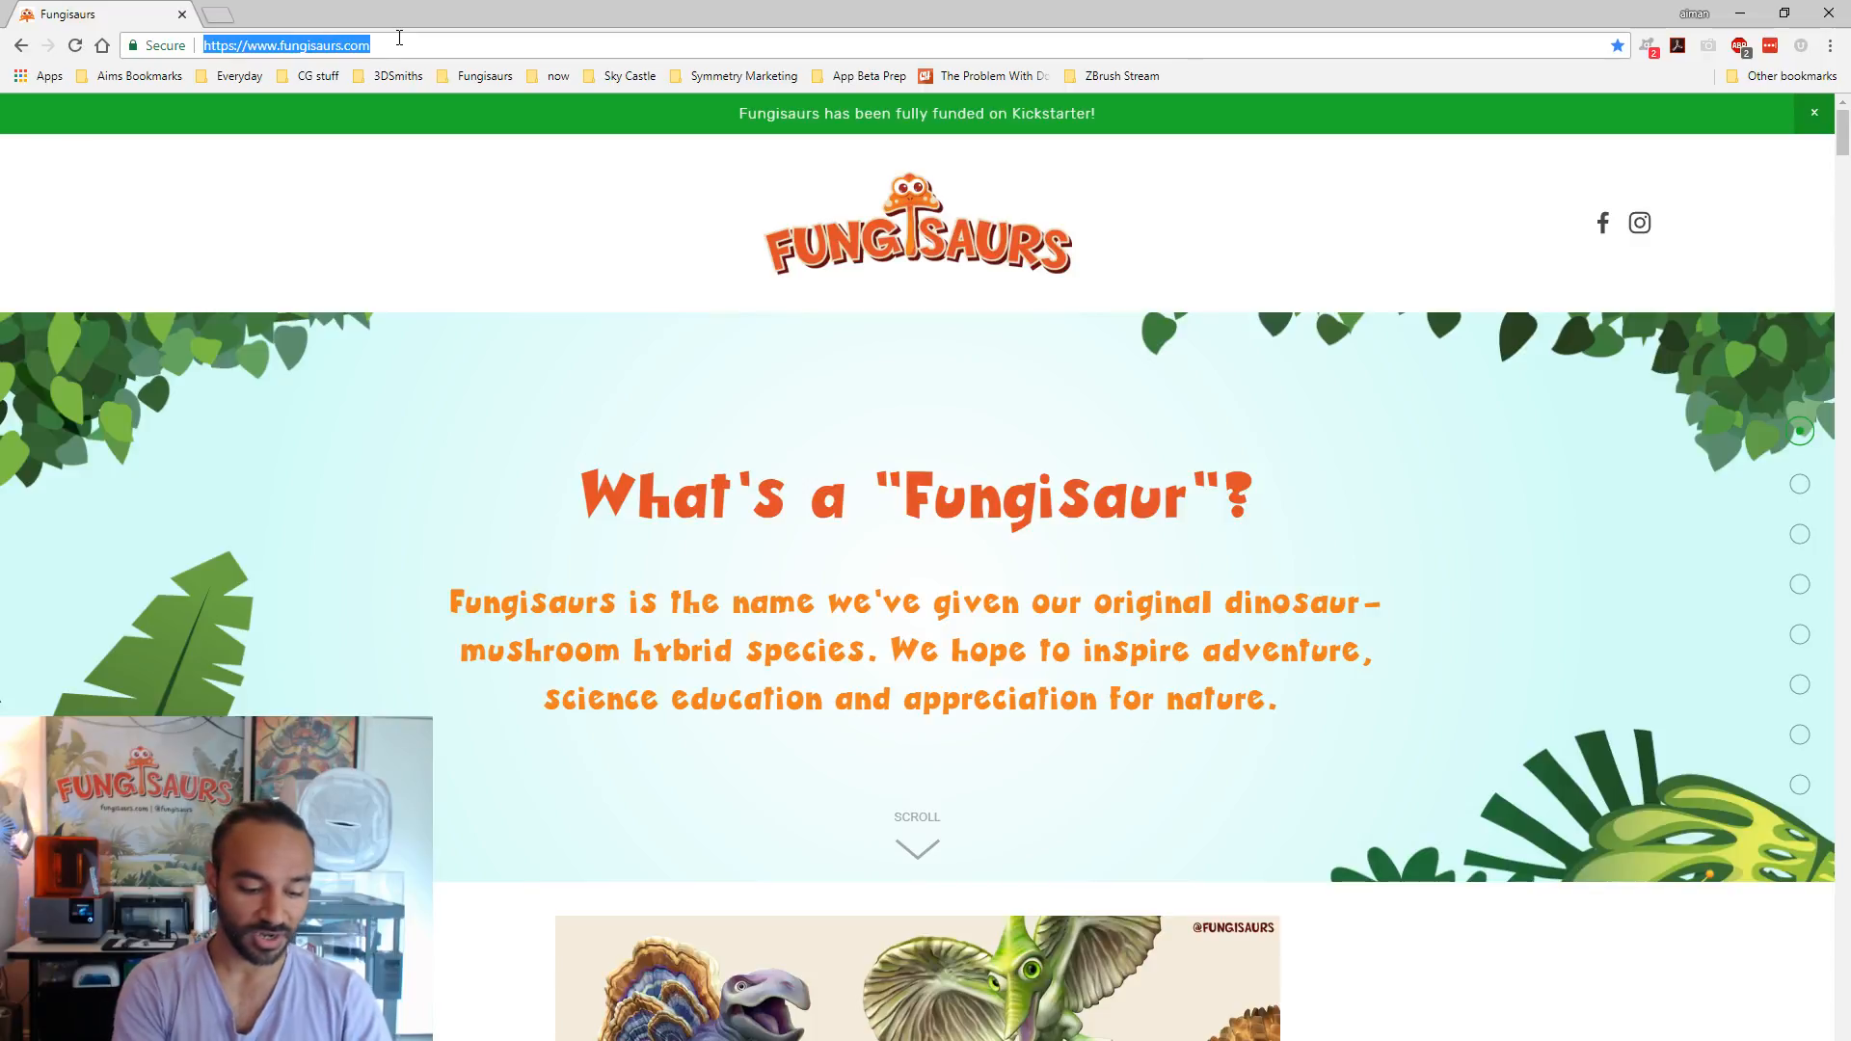
type("insta")
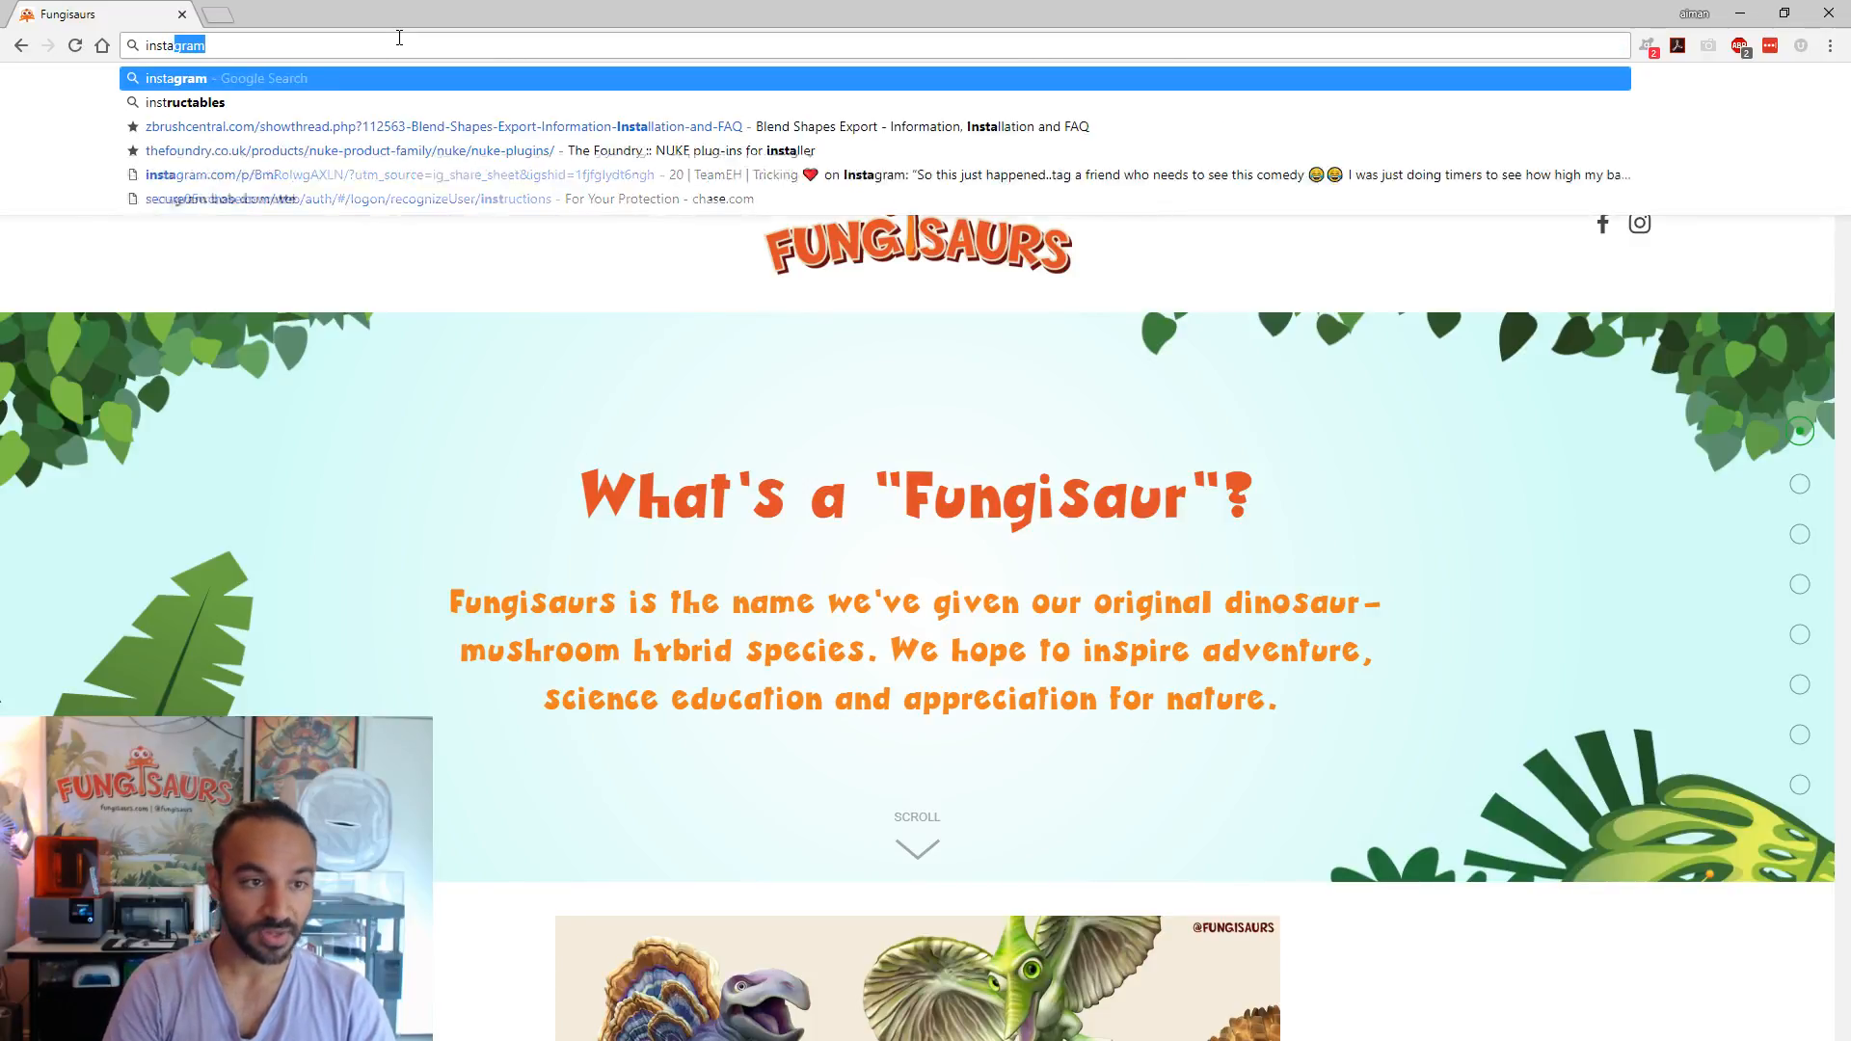
type("gram.com")
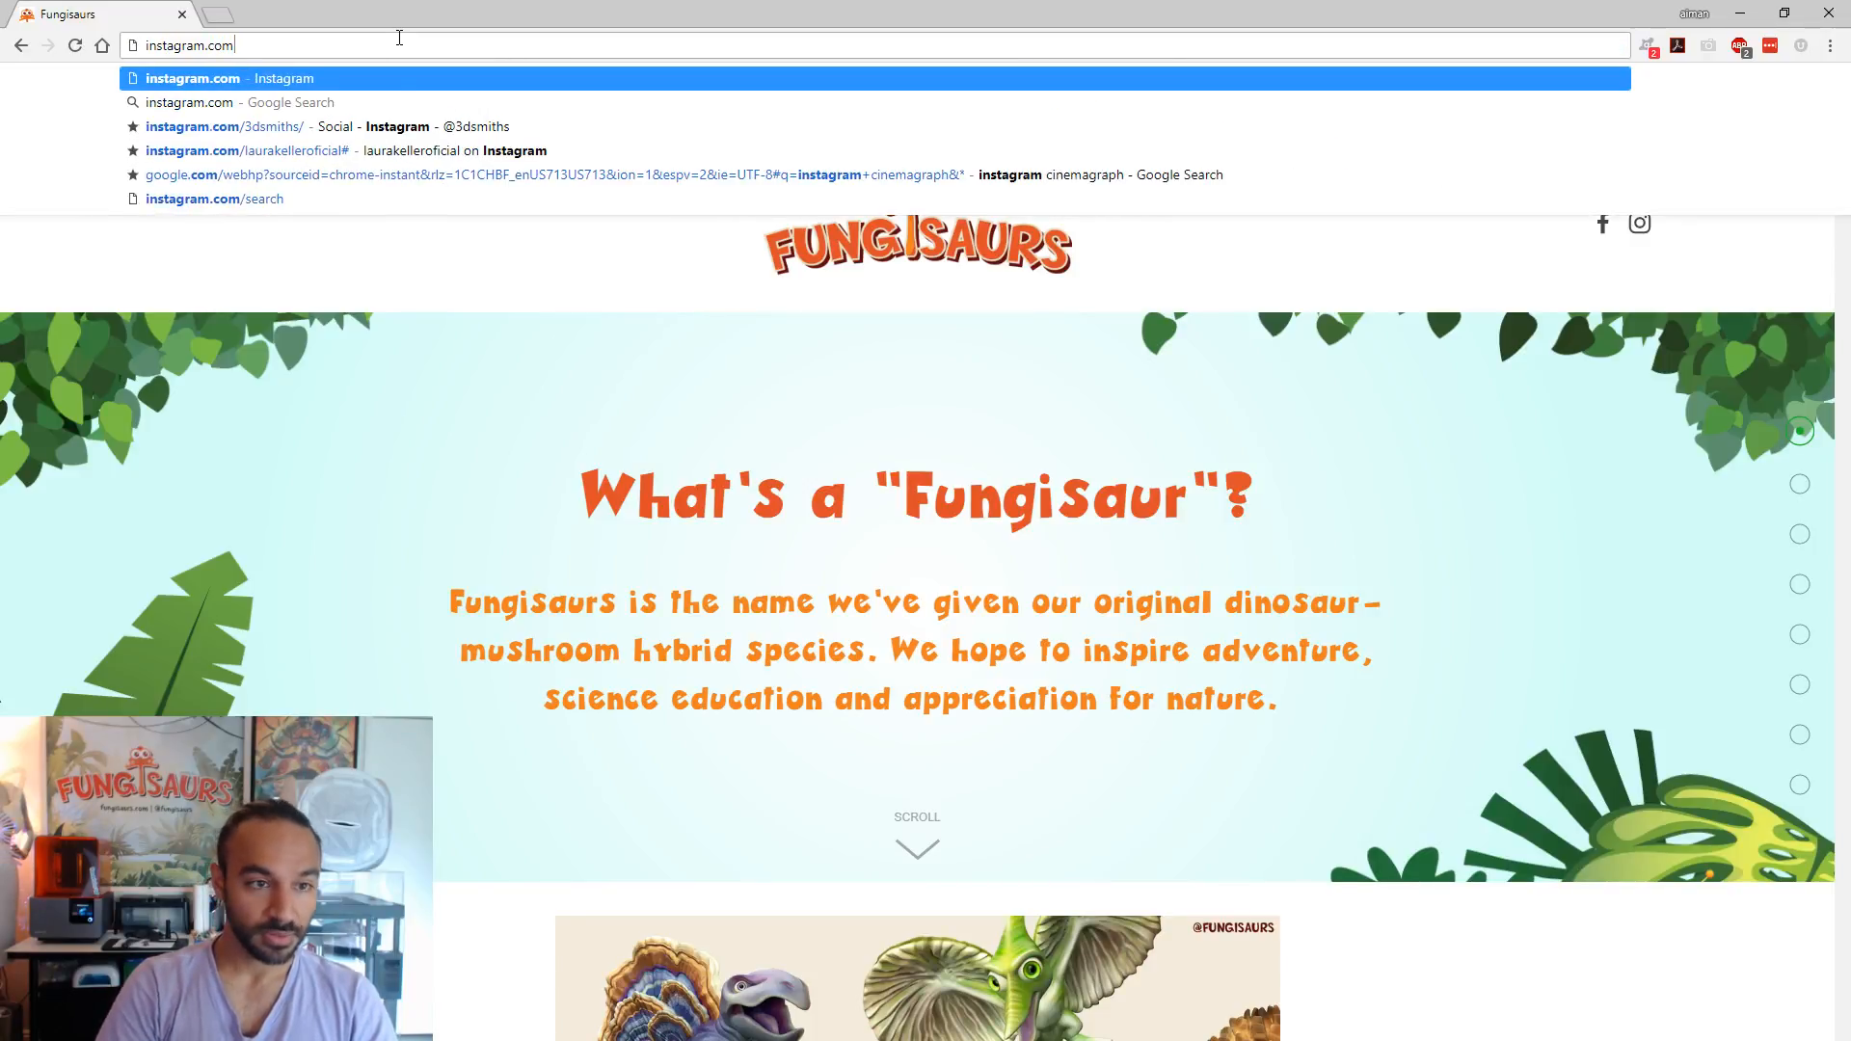
type("/fu")
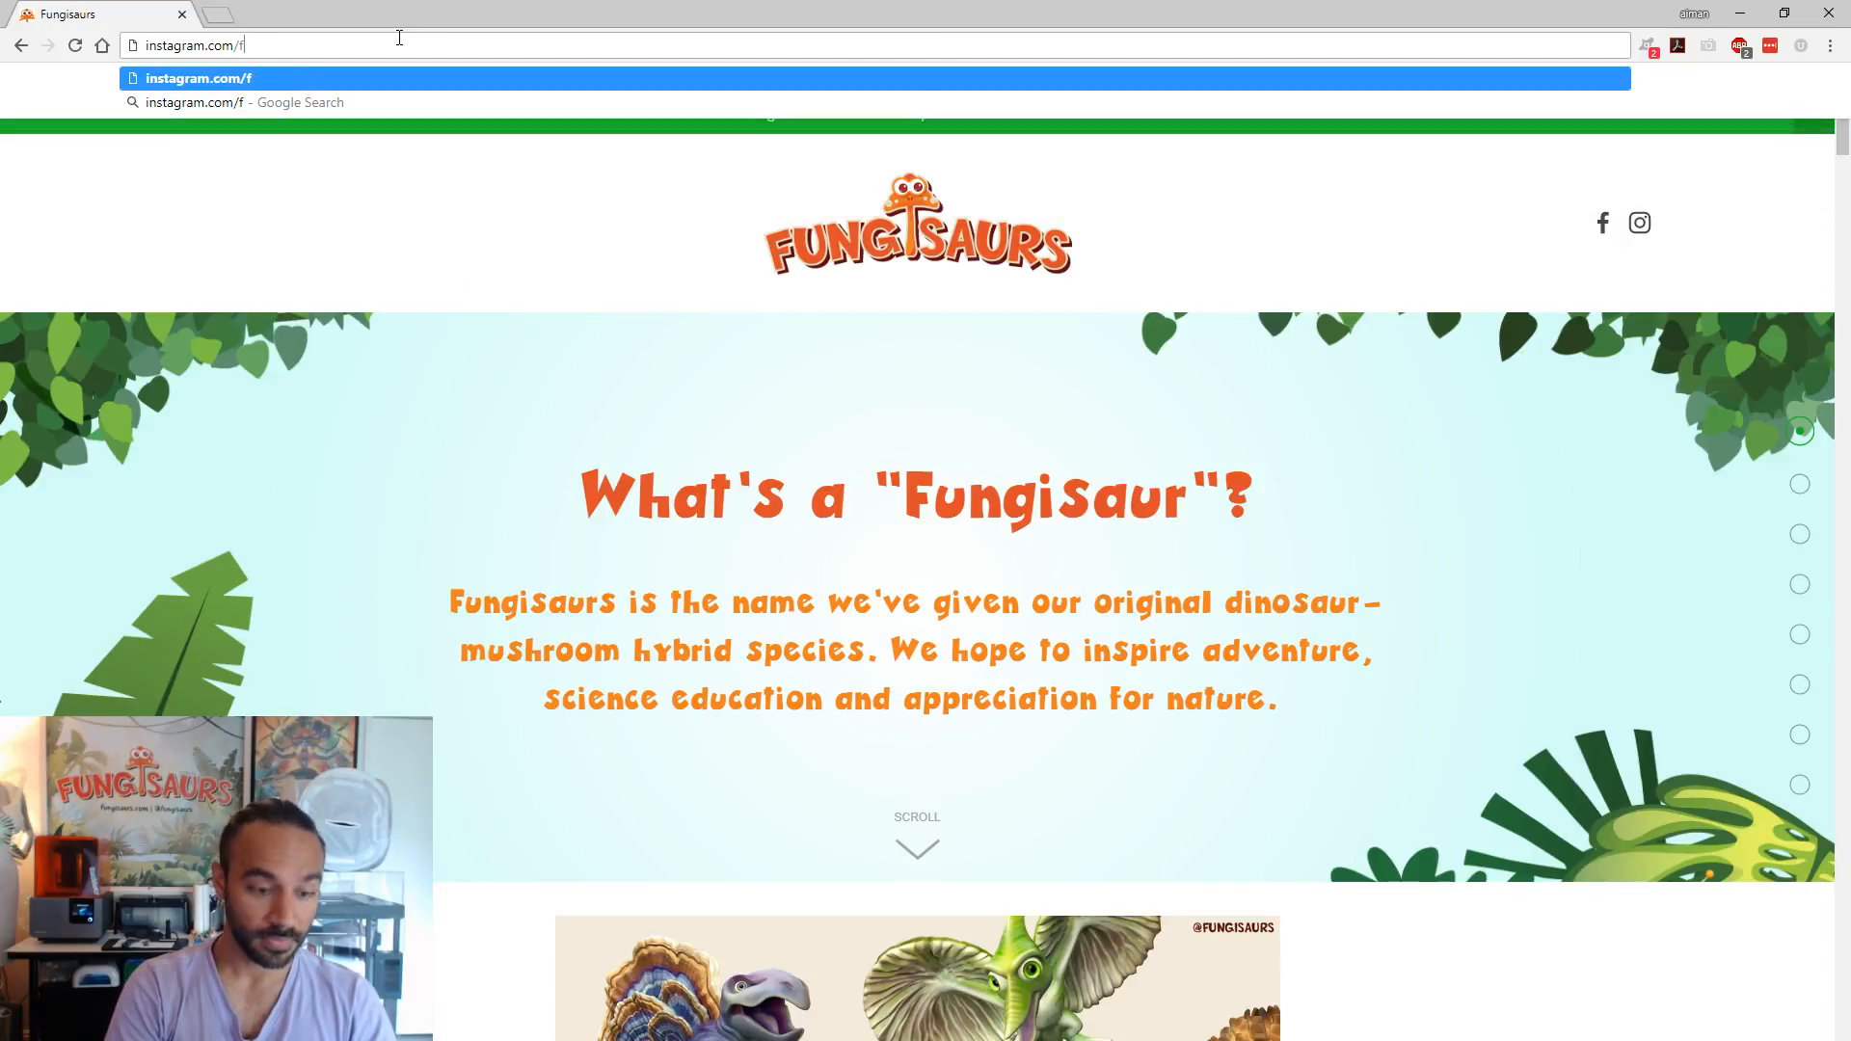
type("ng")
key("Down")
key("Return")
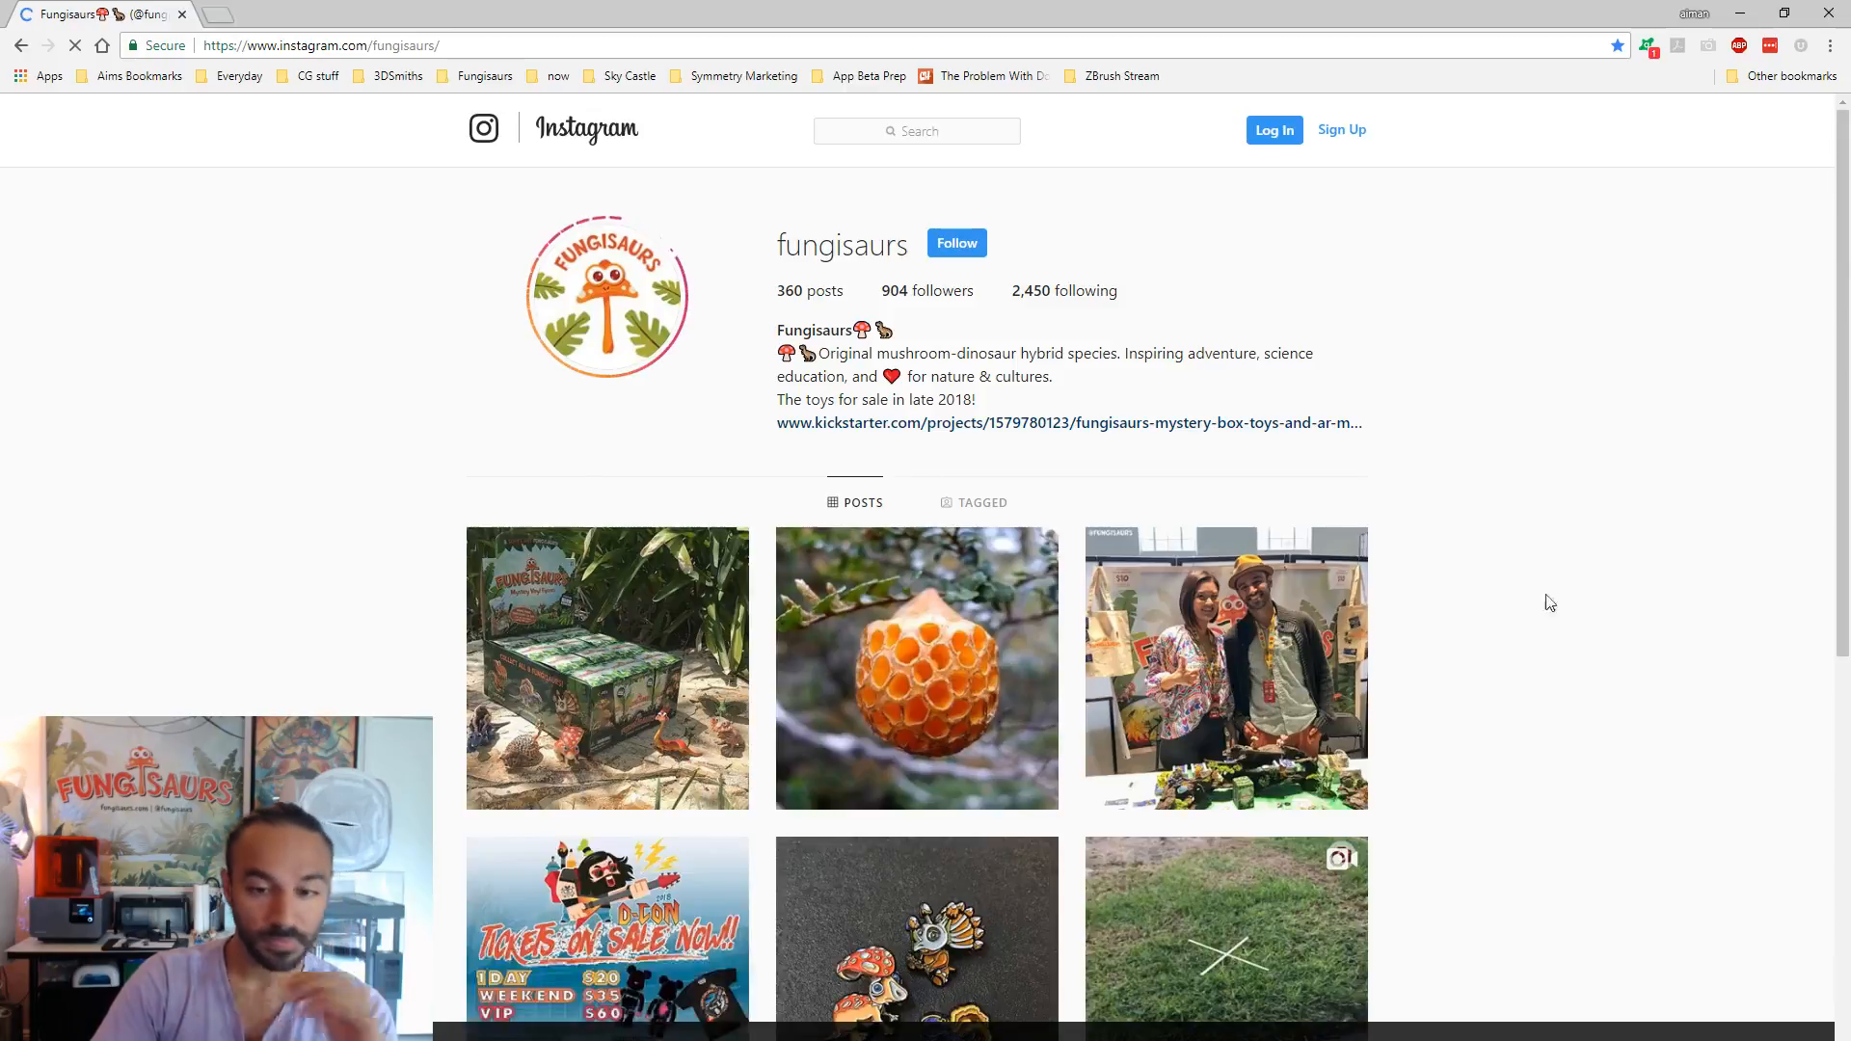
- Browse the posts on the fungisaurs profile and open the mystery box packaging photoshoot post
scroll(1595, 597, "down", 9)
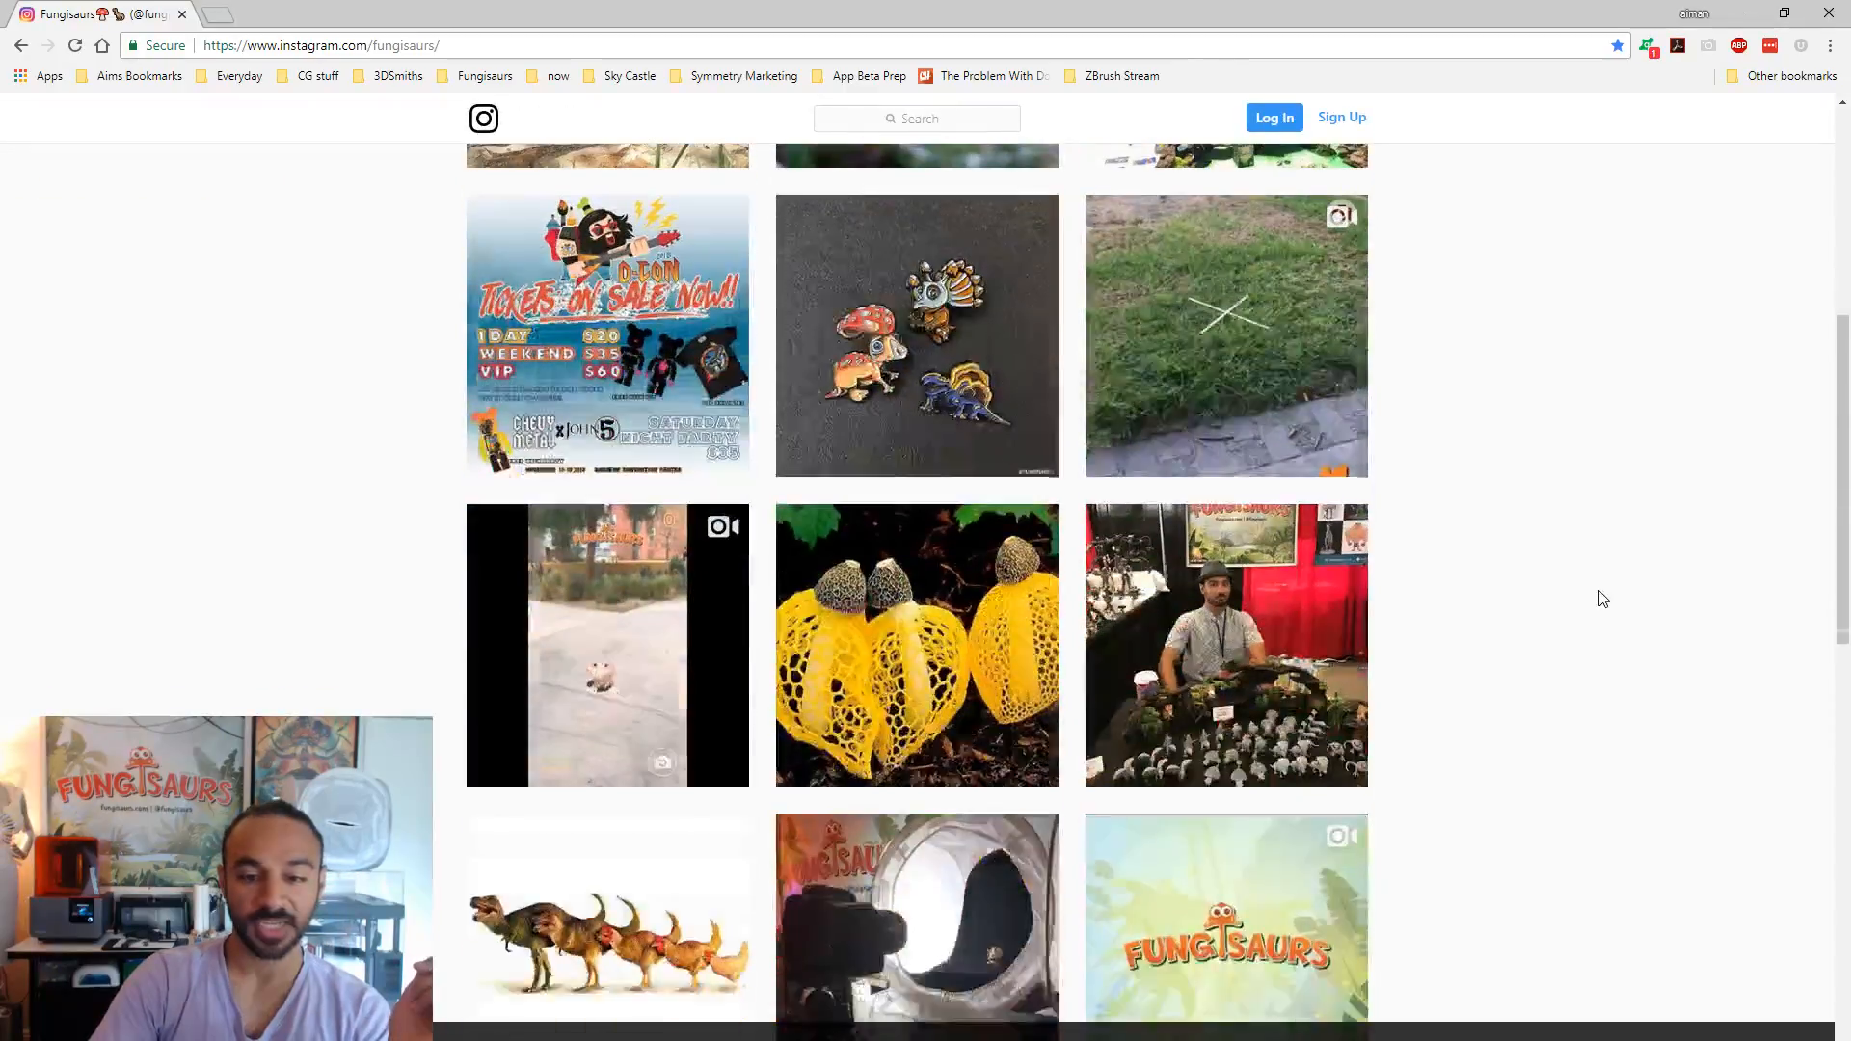
scroll(1603, 597, "down", 10)
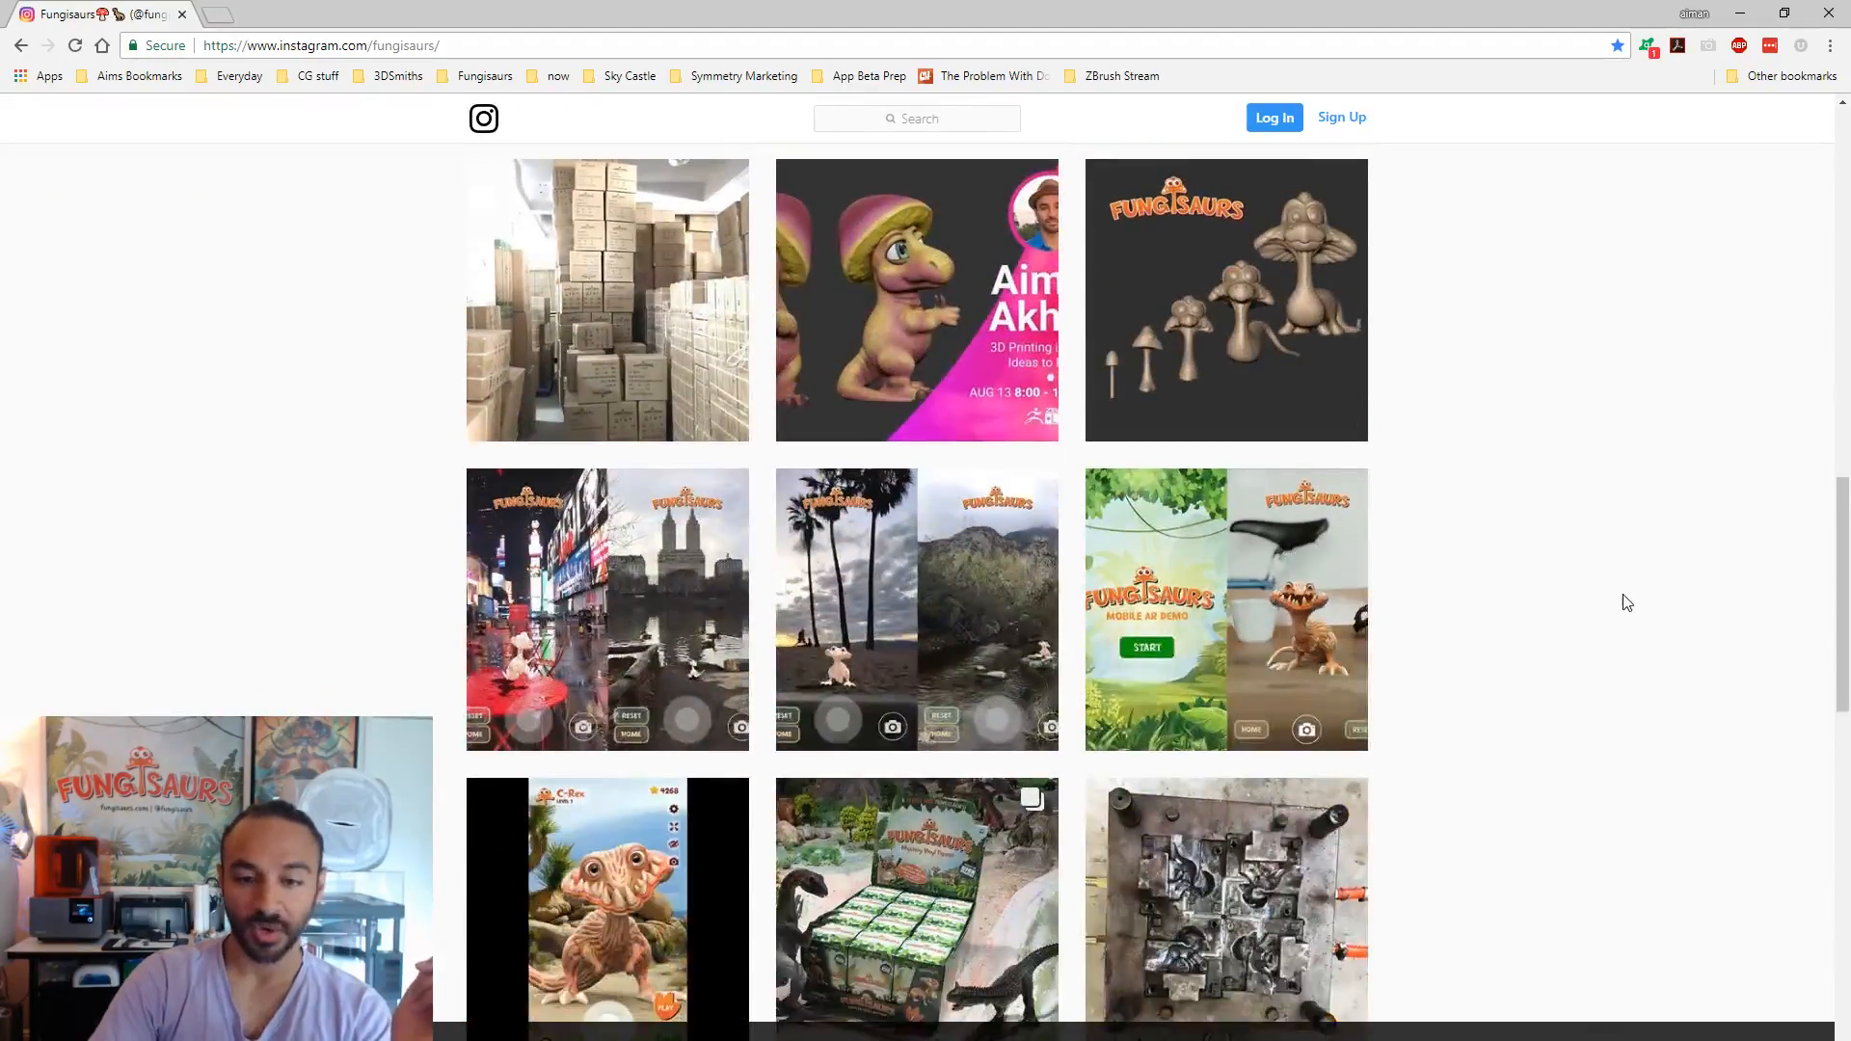
scroll(1667, 627, "down", 8)
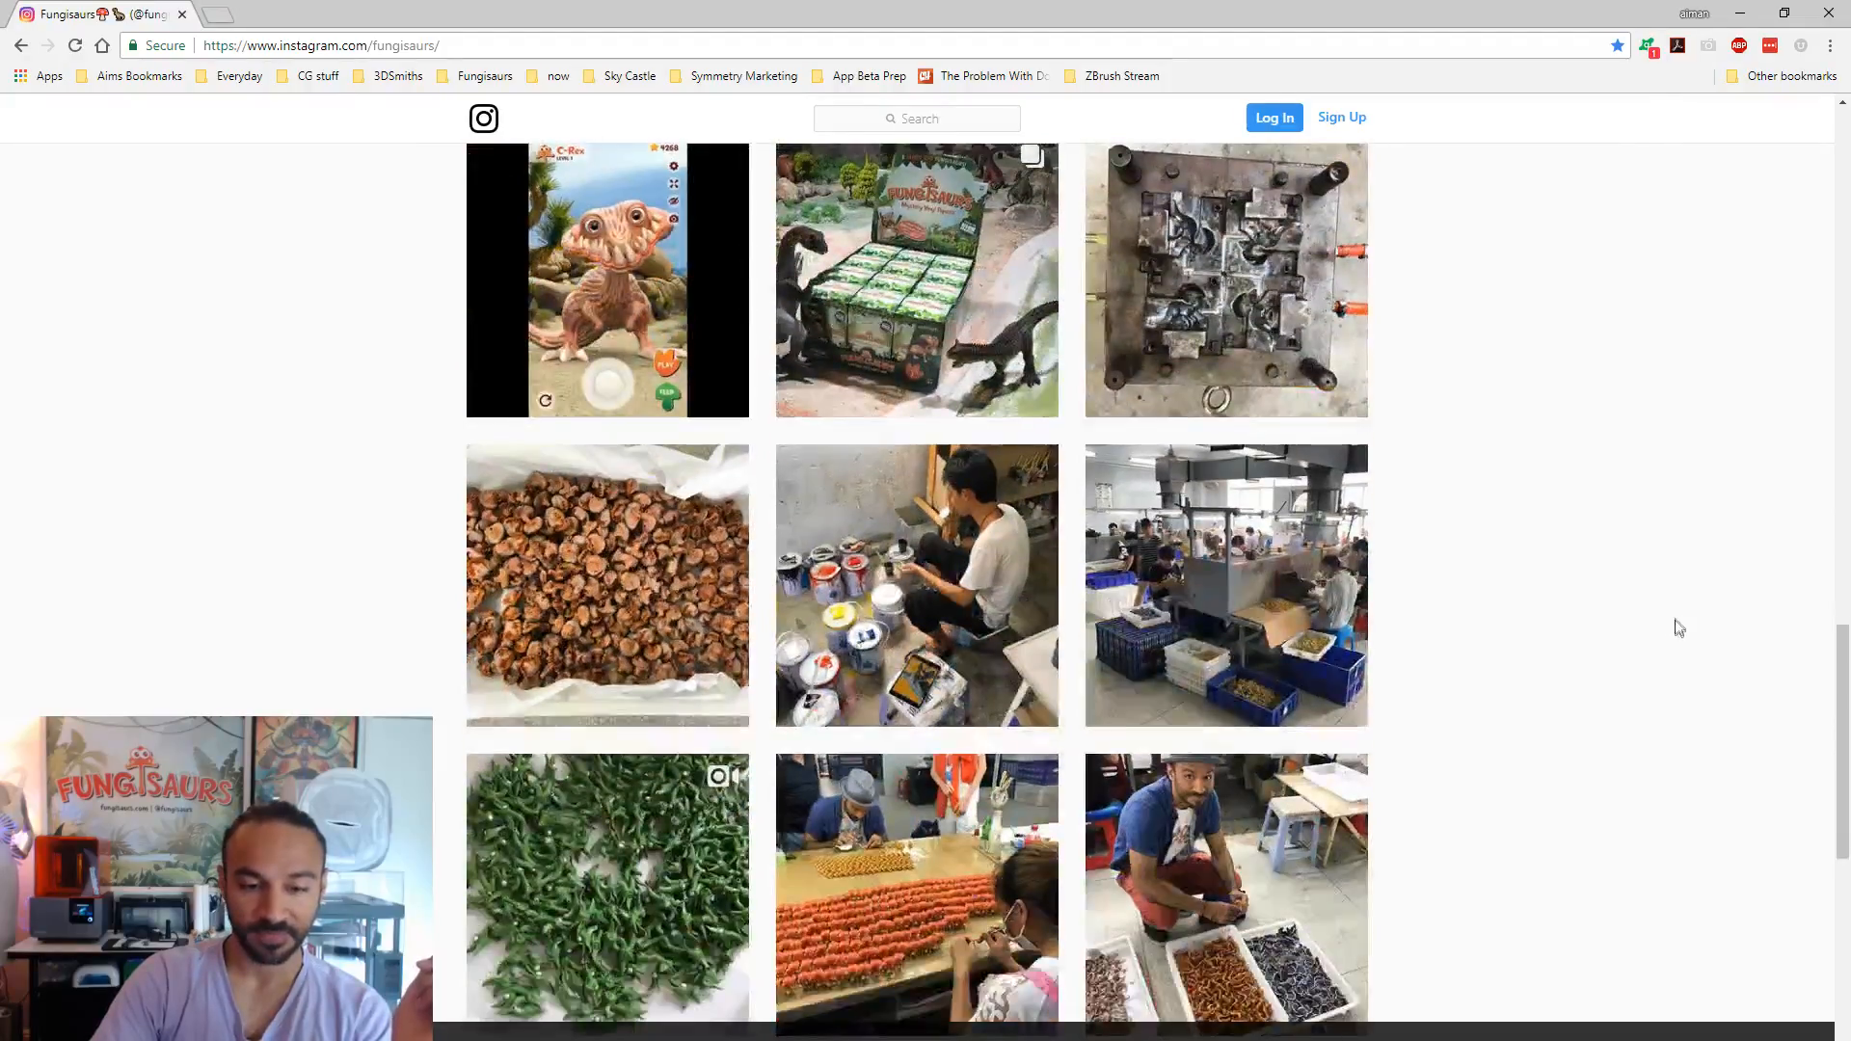
scroll(1679, 619, "down", 13)
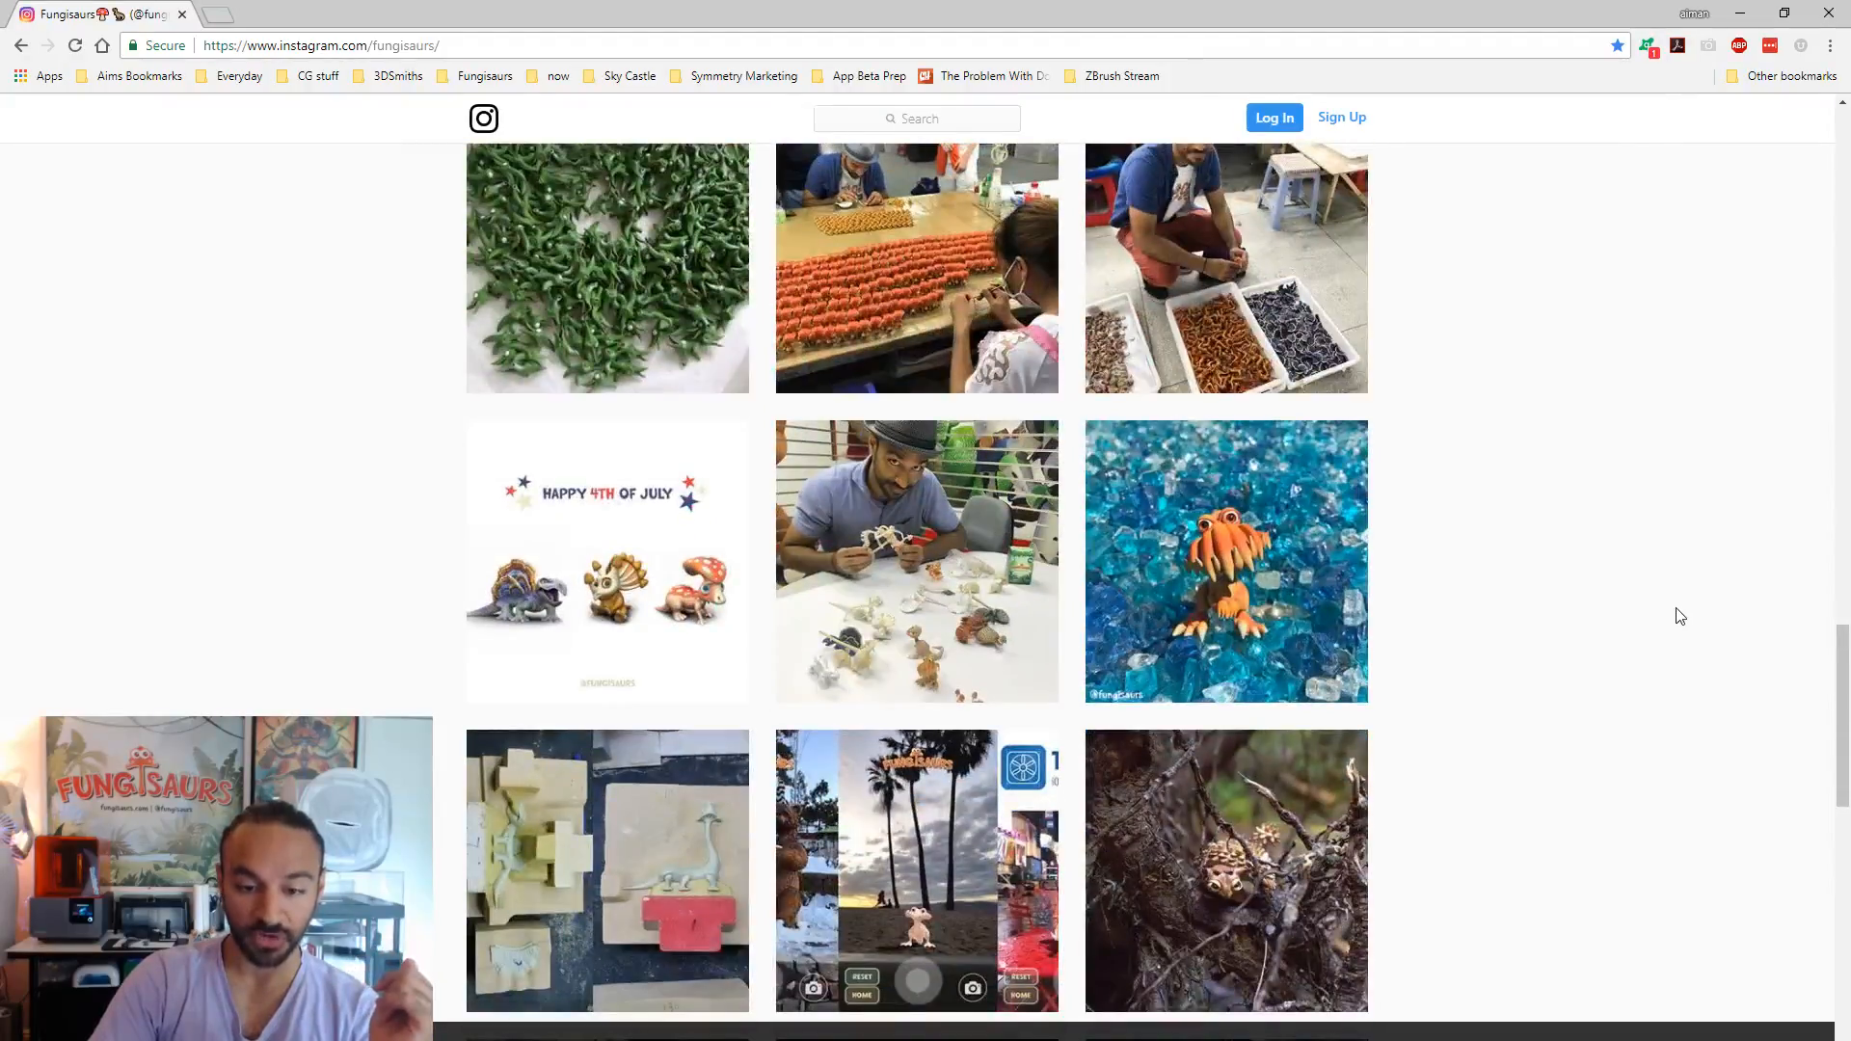
scroll(1680, 620, "down", 3)
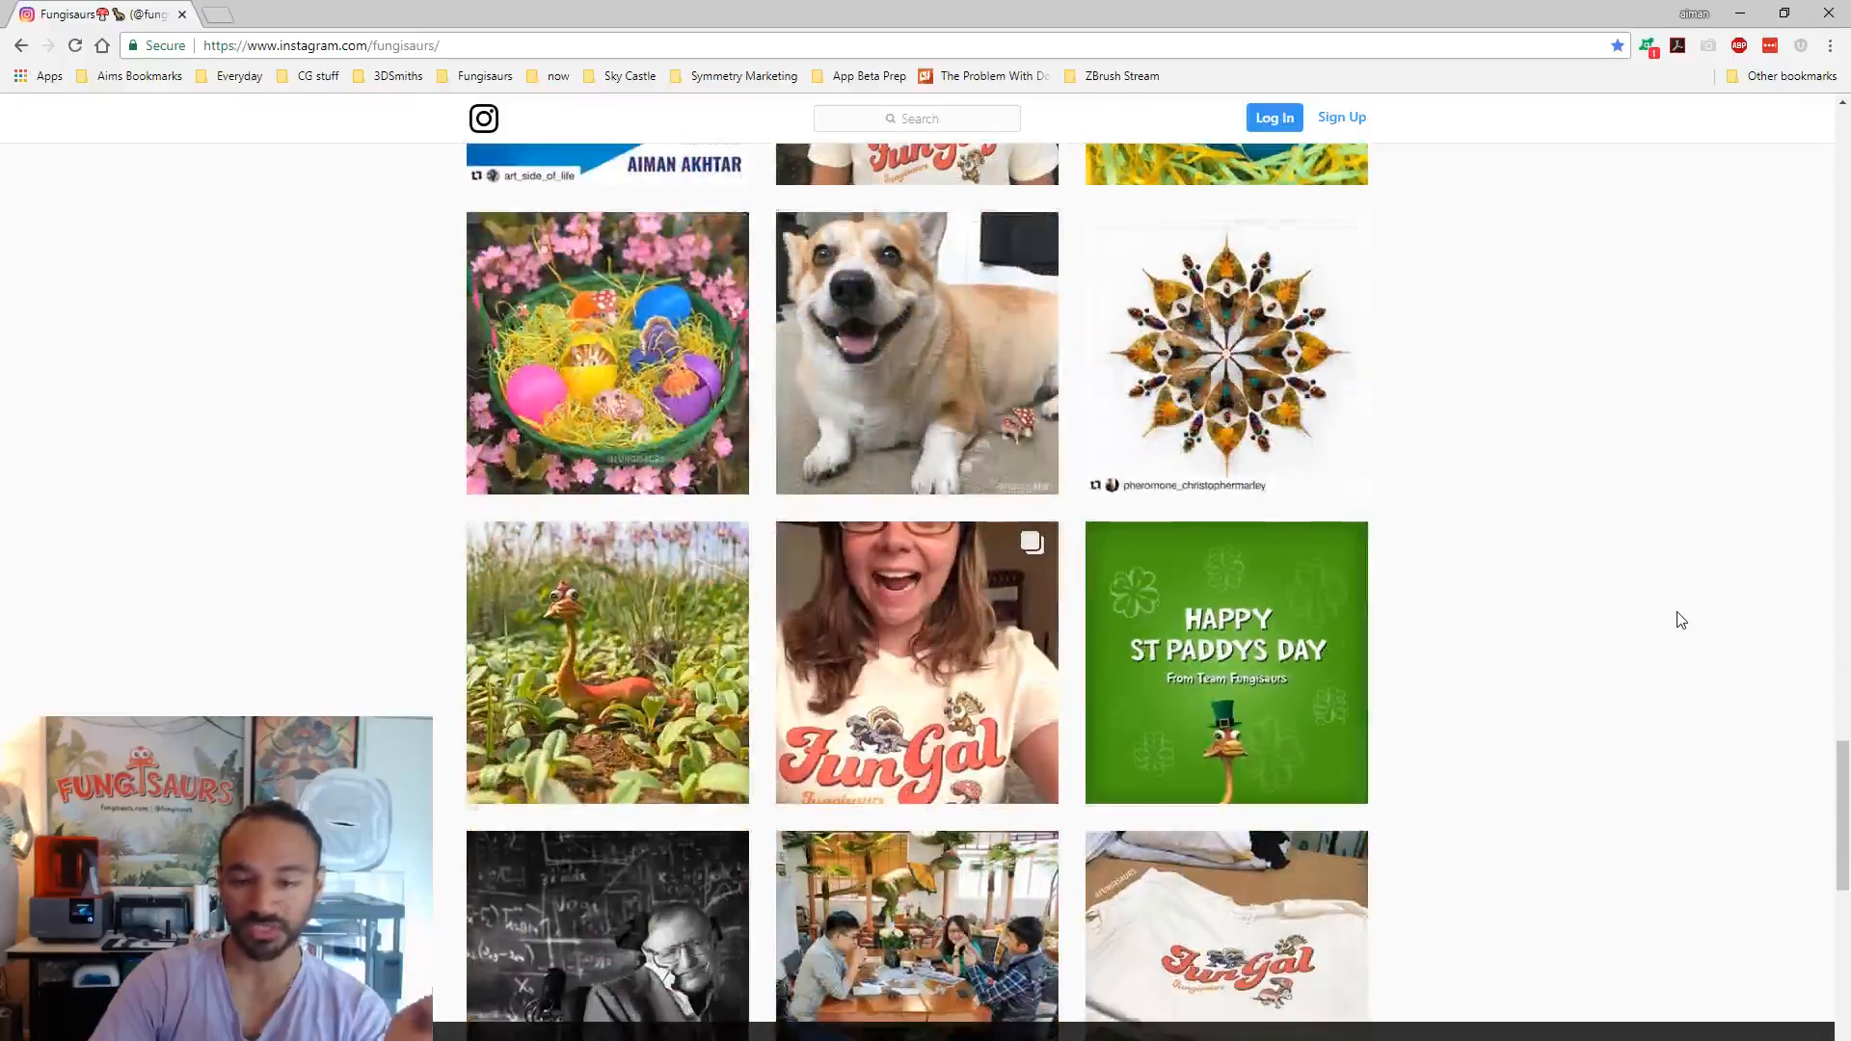
scroll(1687, 631, "down", 5)
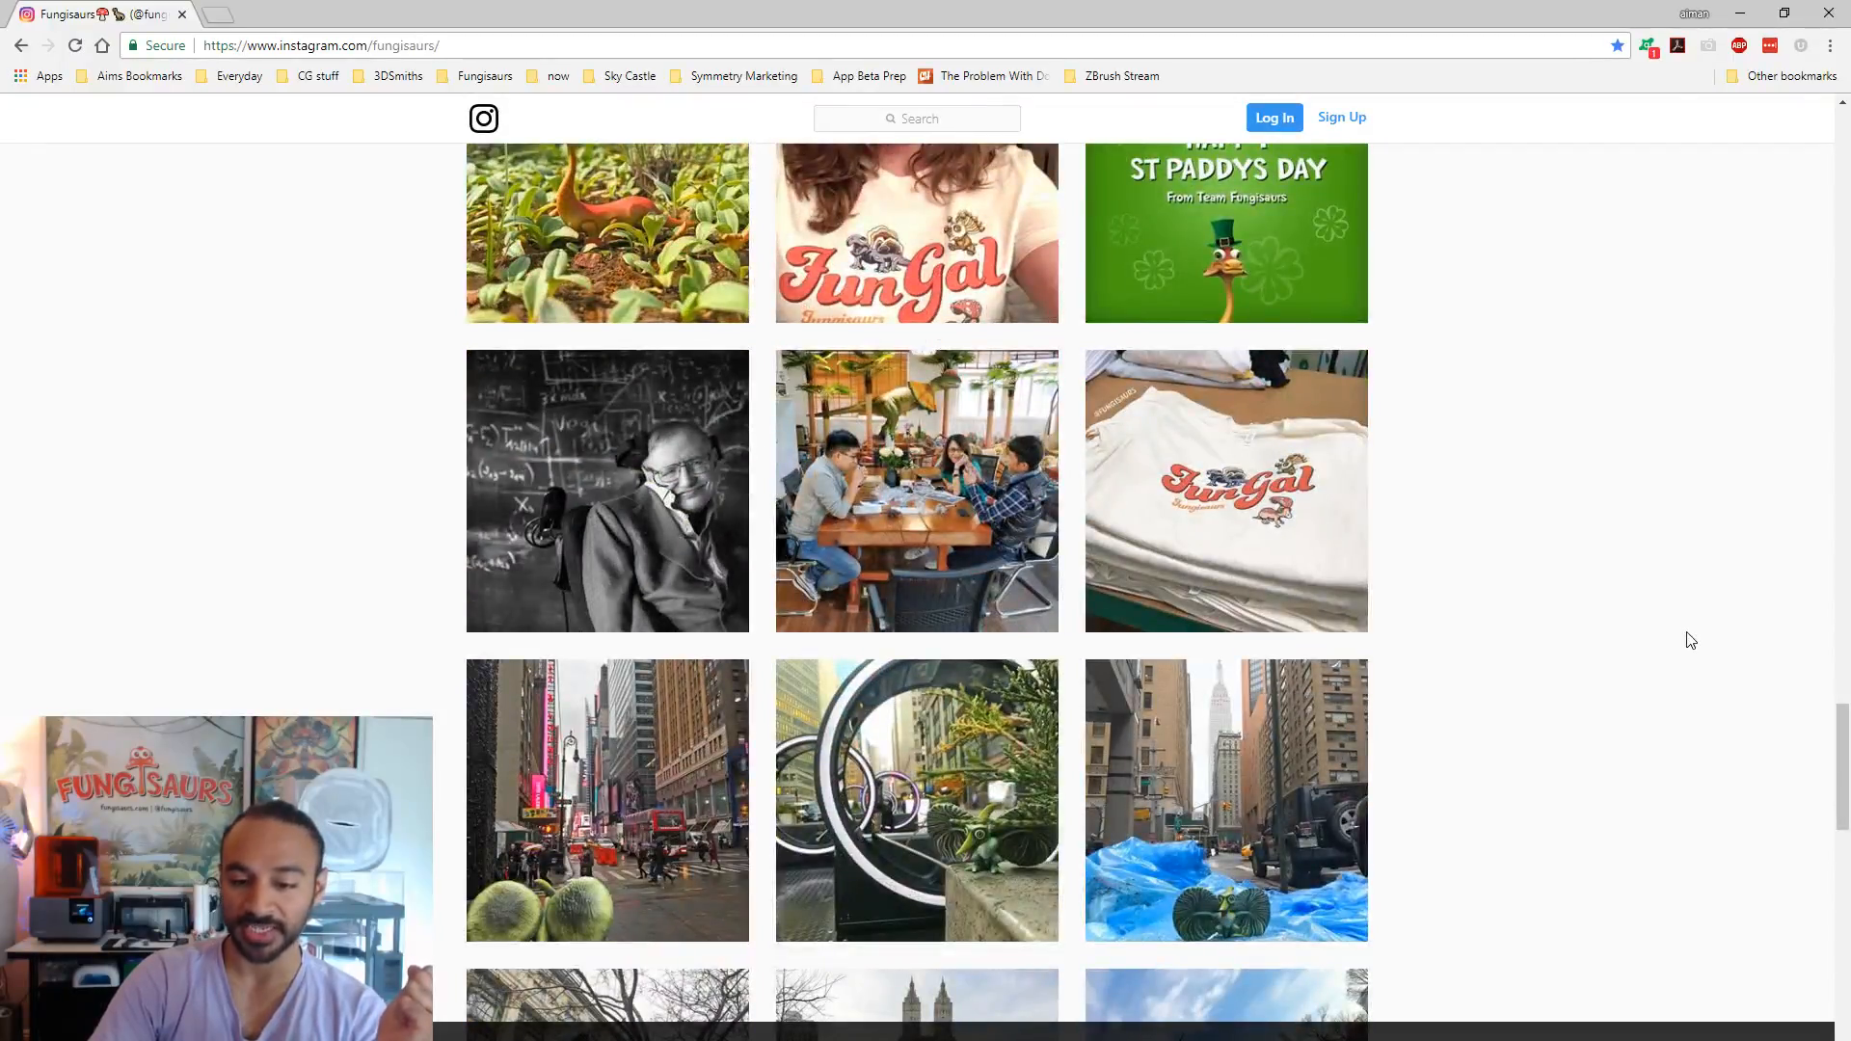
scroll(1677, 631, "up", 20)
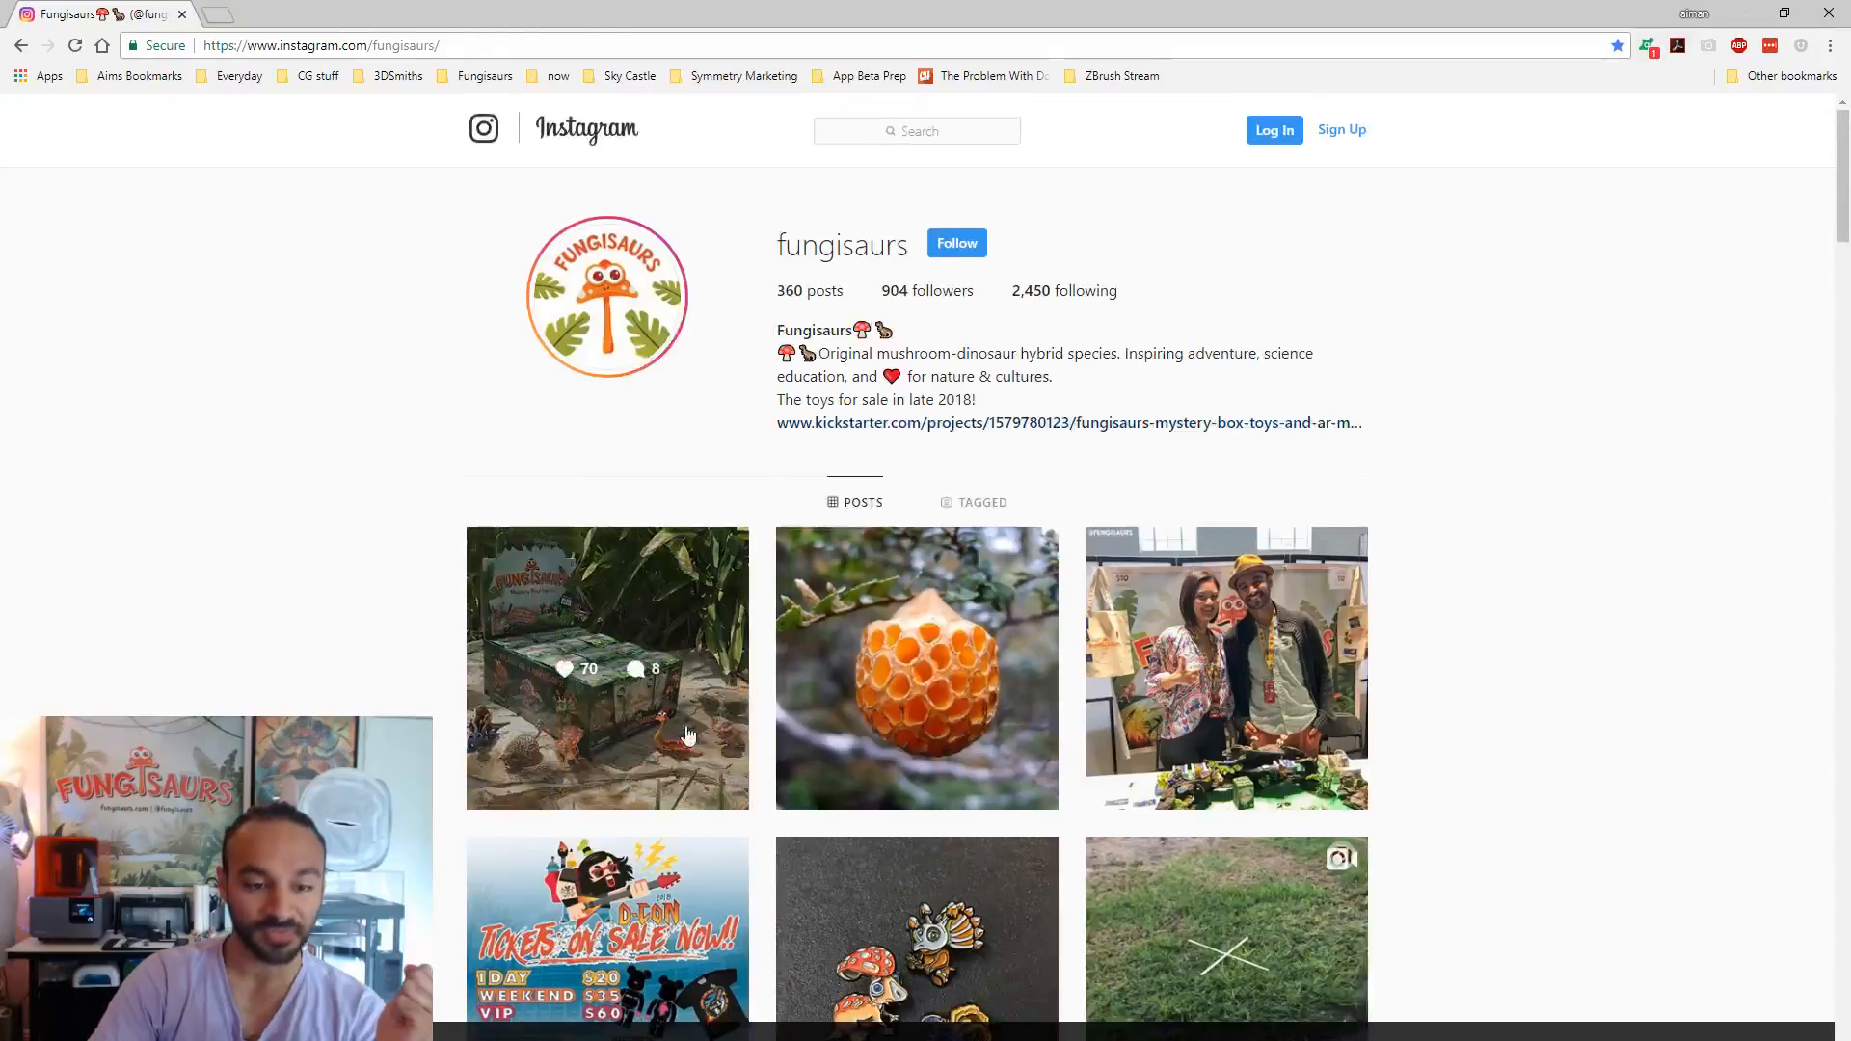
left_click(687, 736)
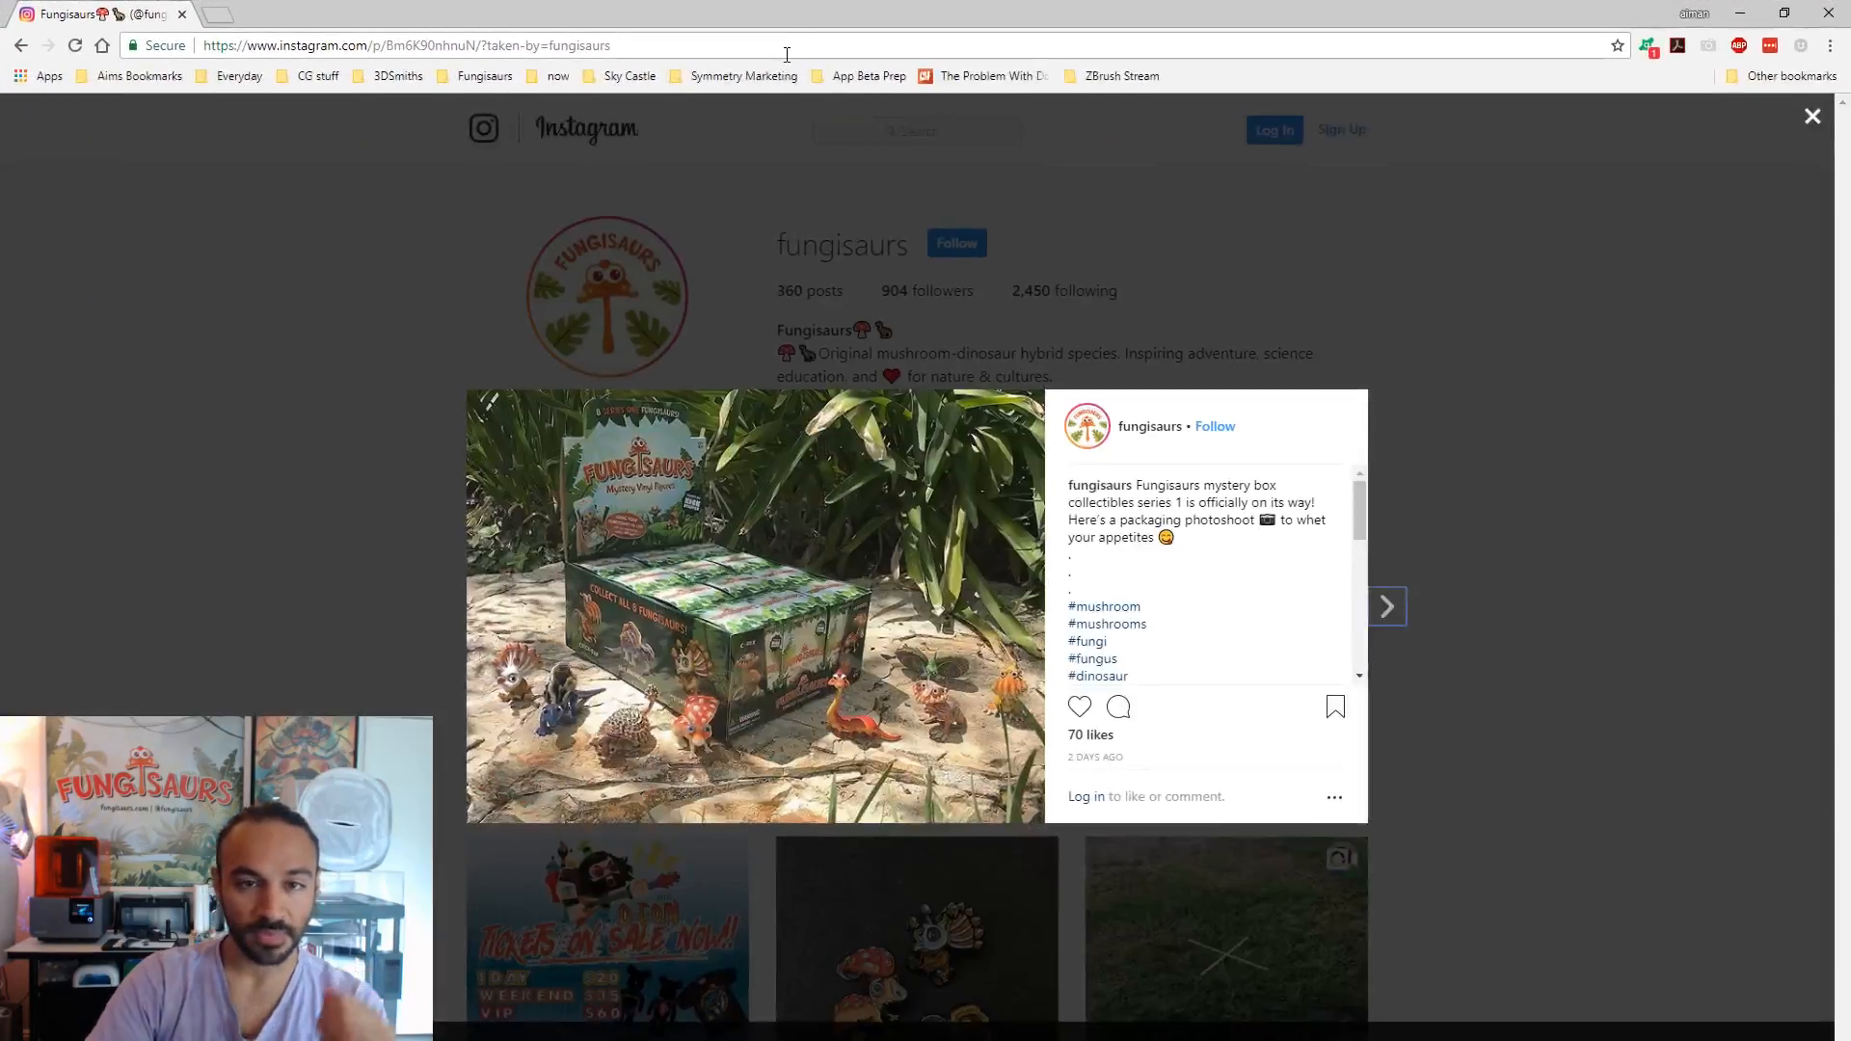
- Open the presenter's personal Instagram profile
left_click(787, 55)
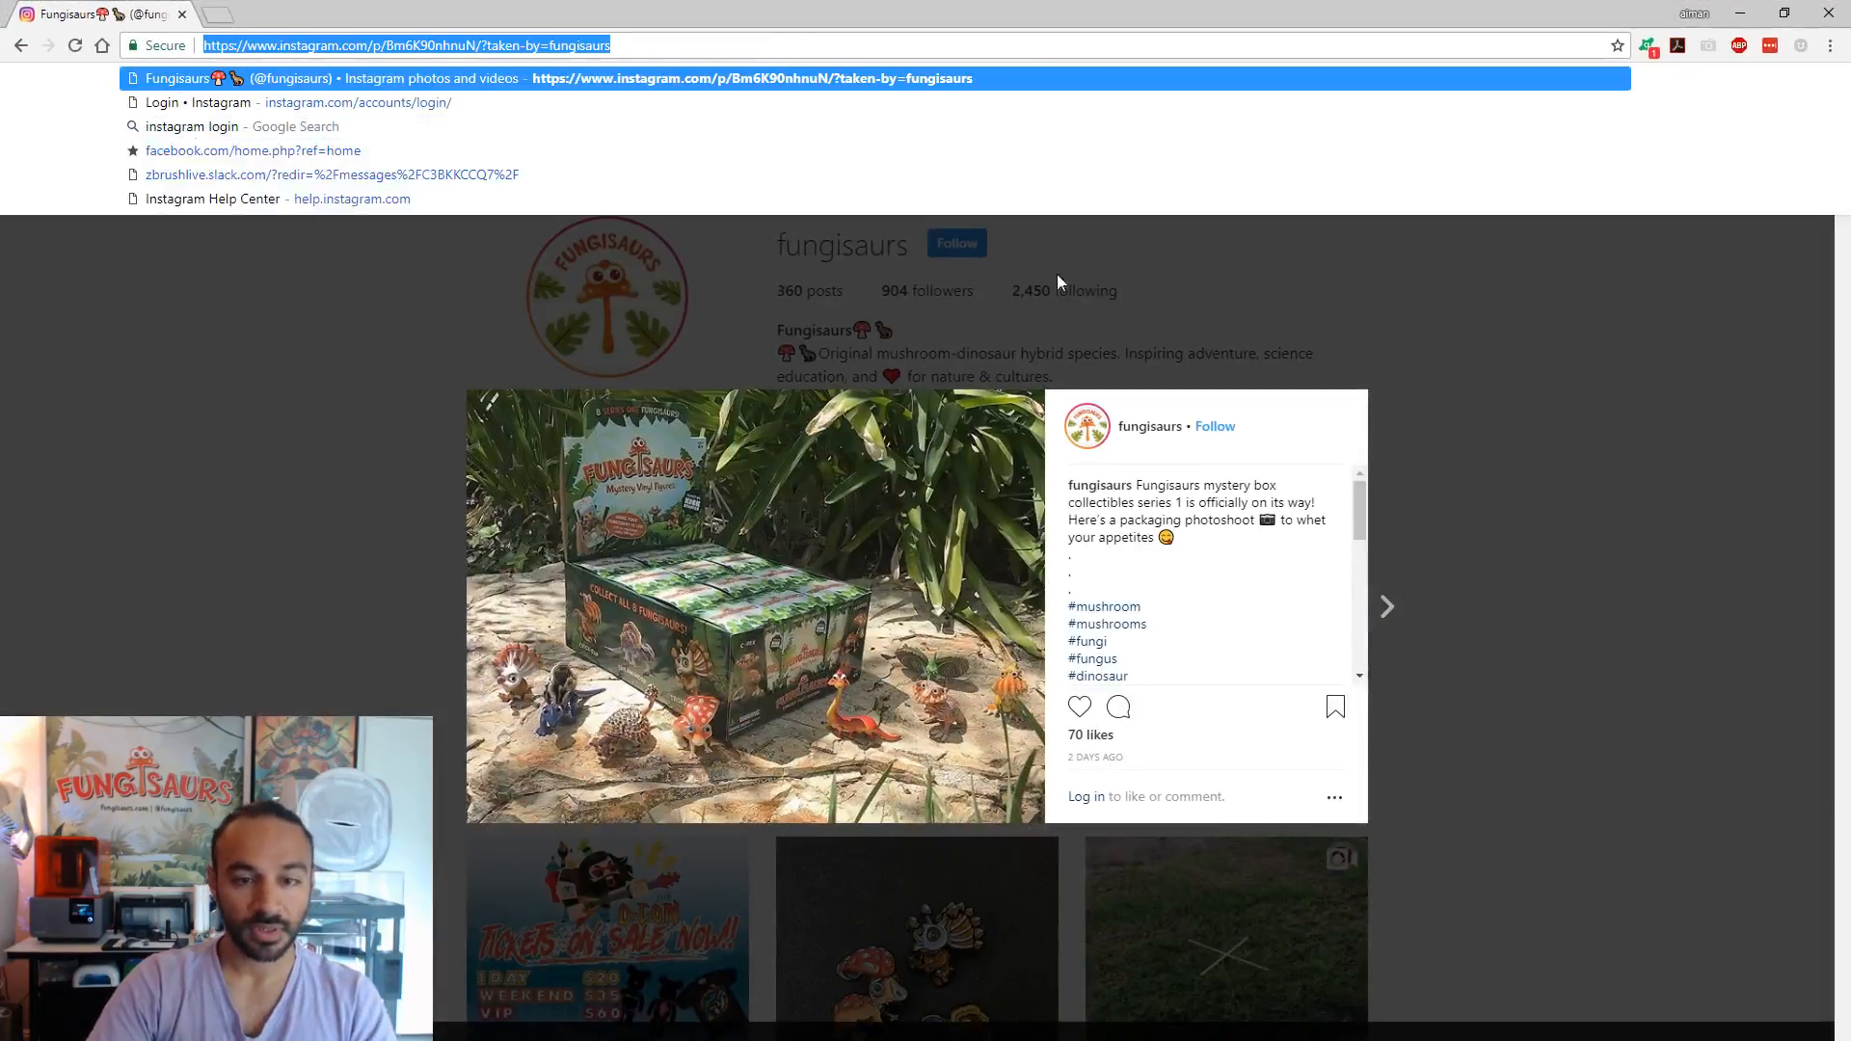
left_click_drag(613, 45, 378, 46)
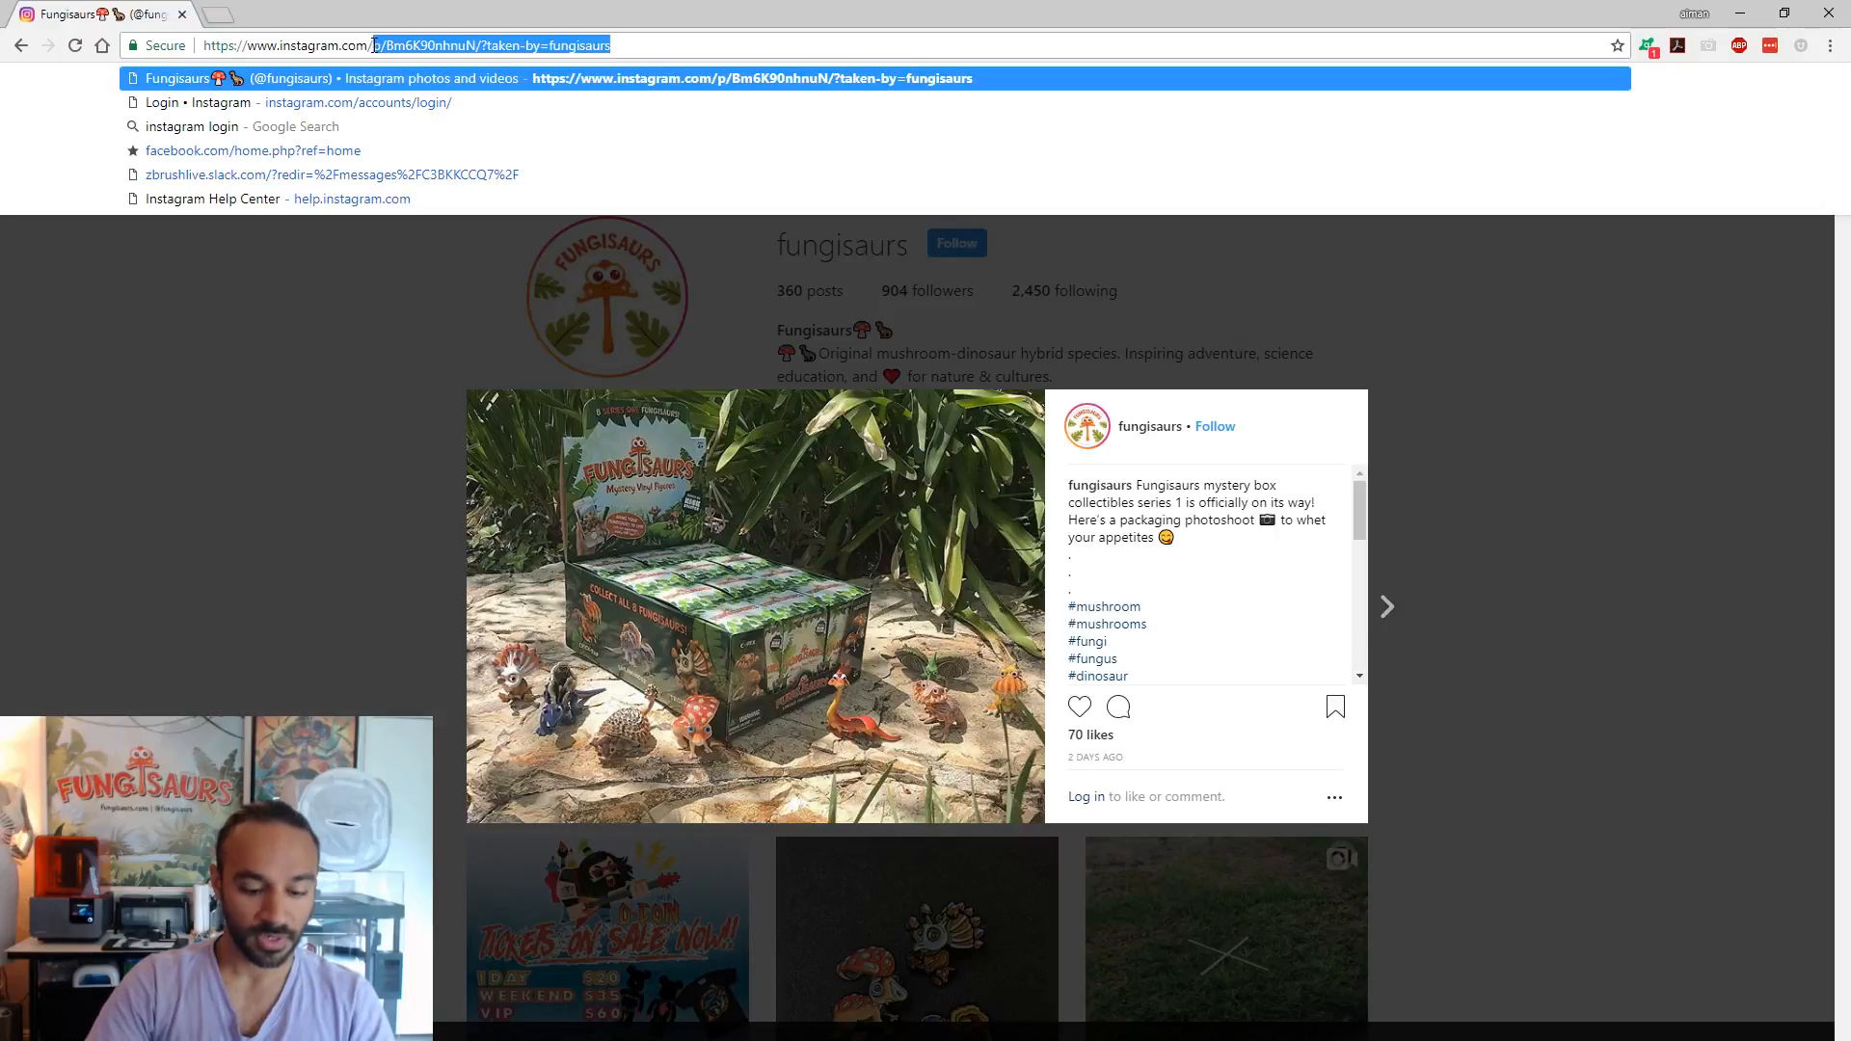
type("aimanakhtar3d")
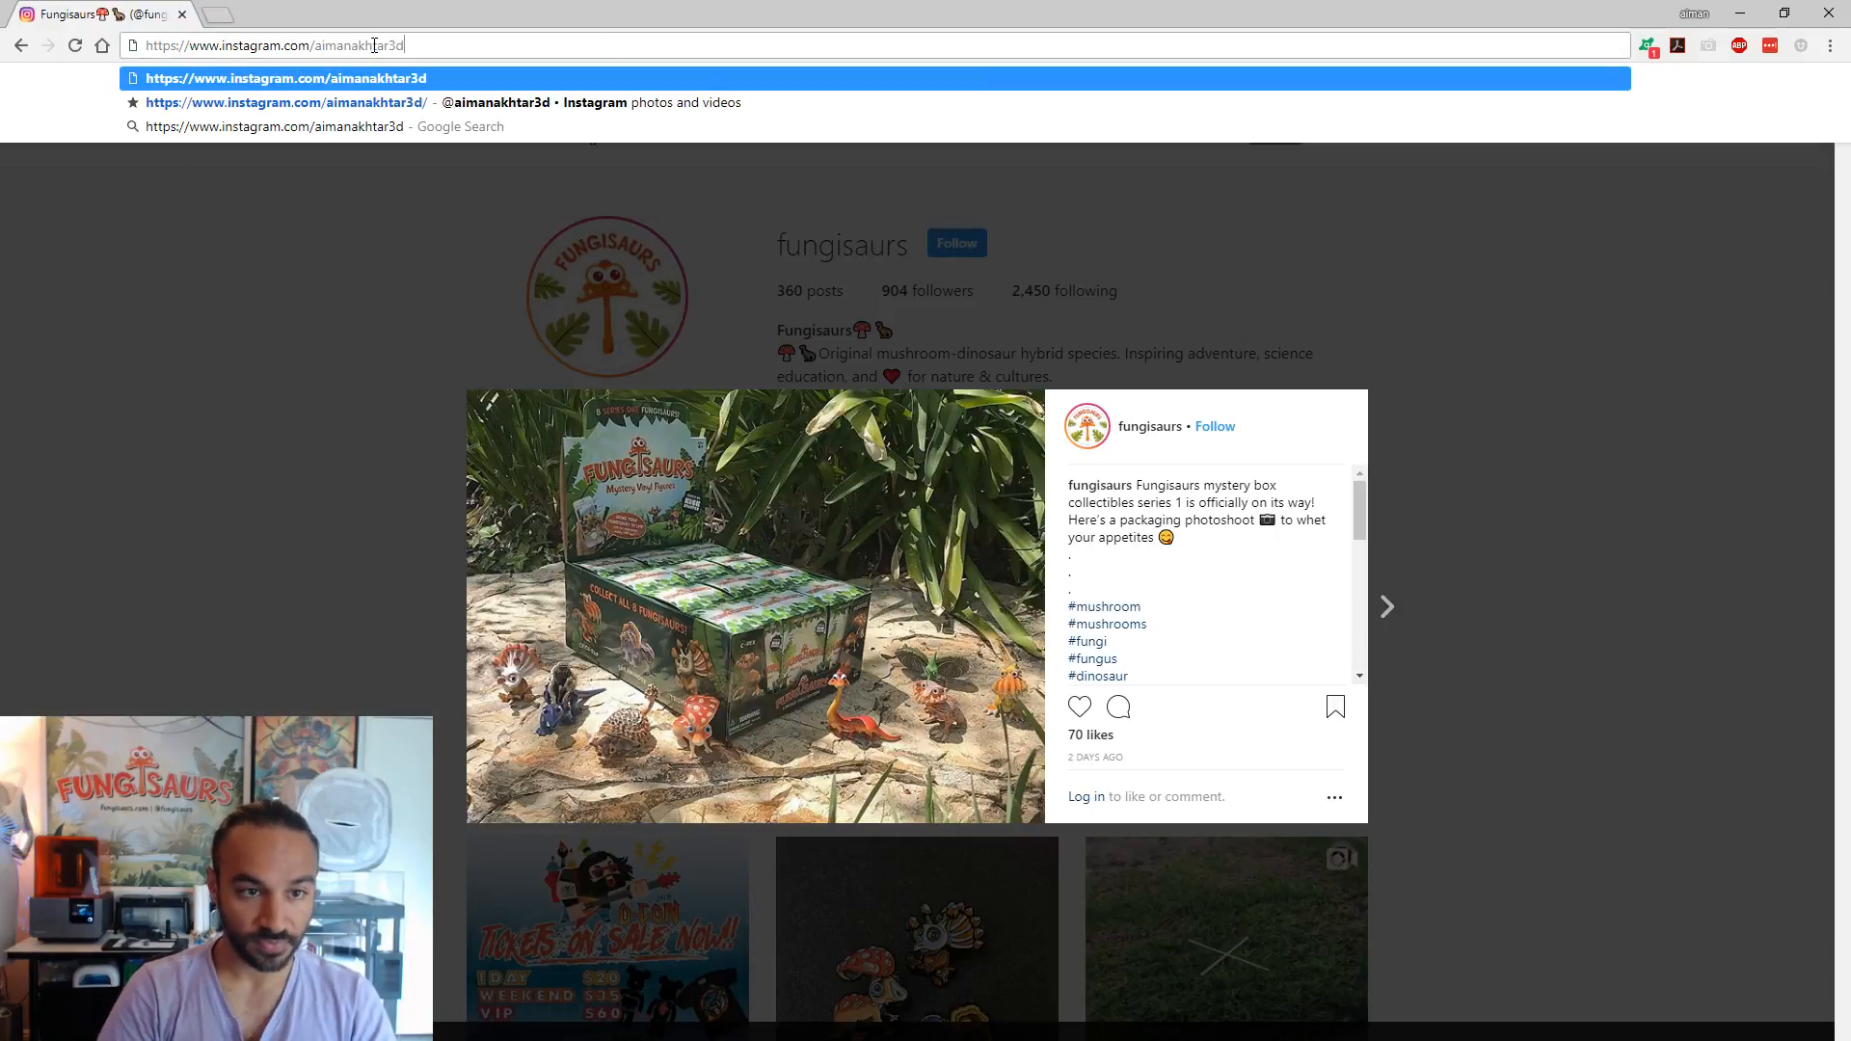
key("Return")
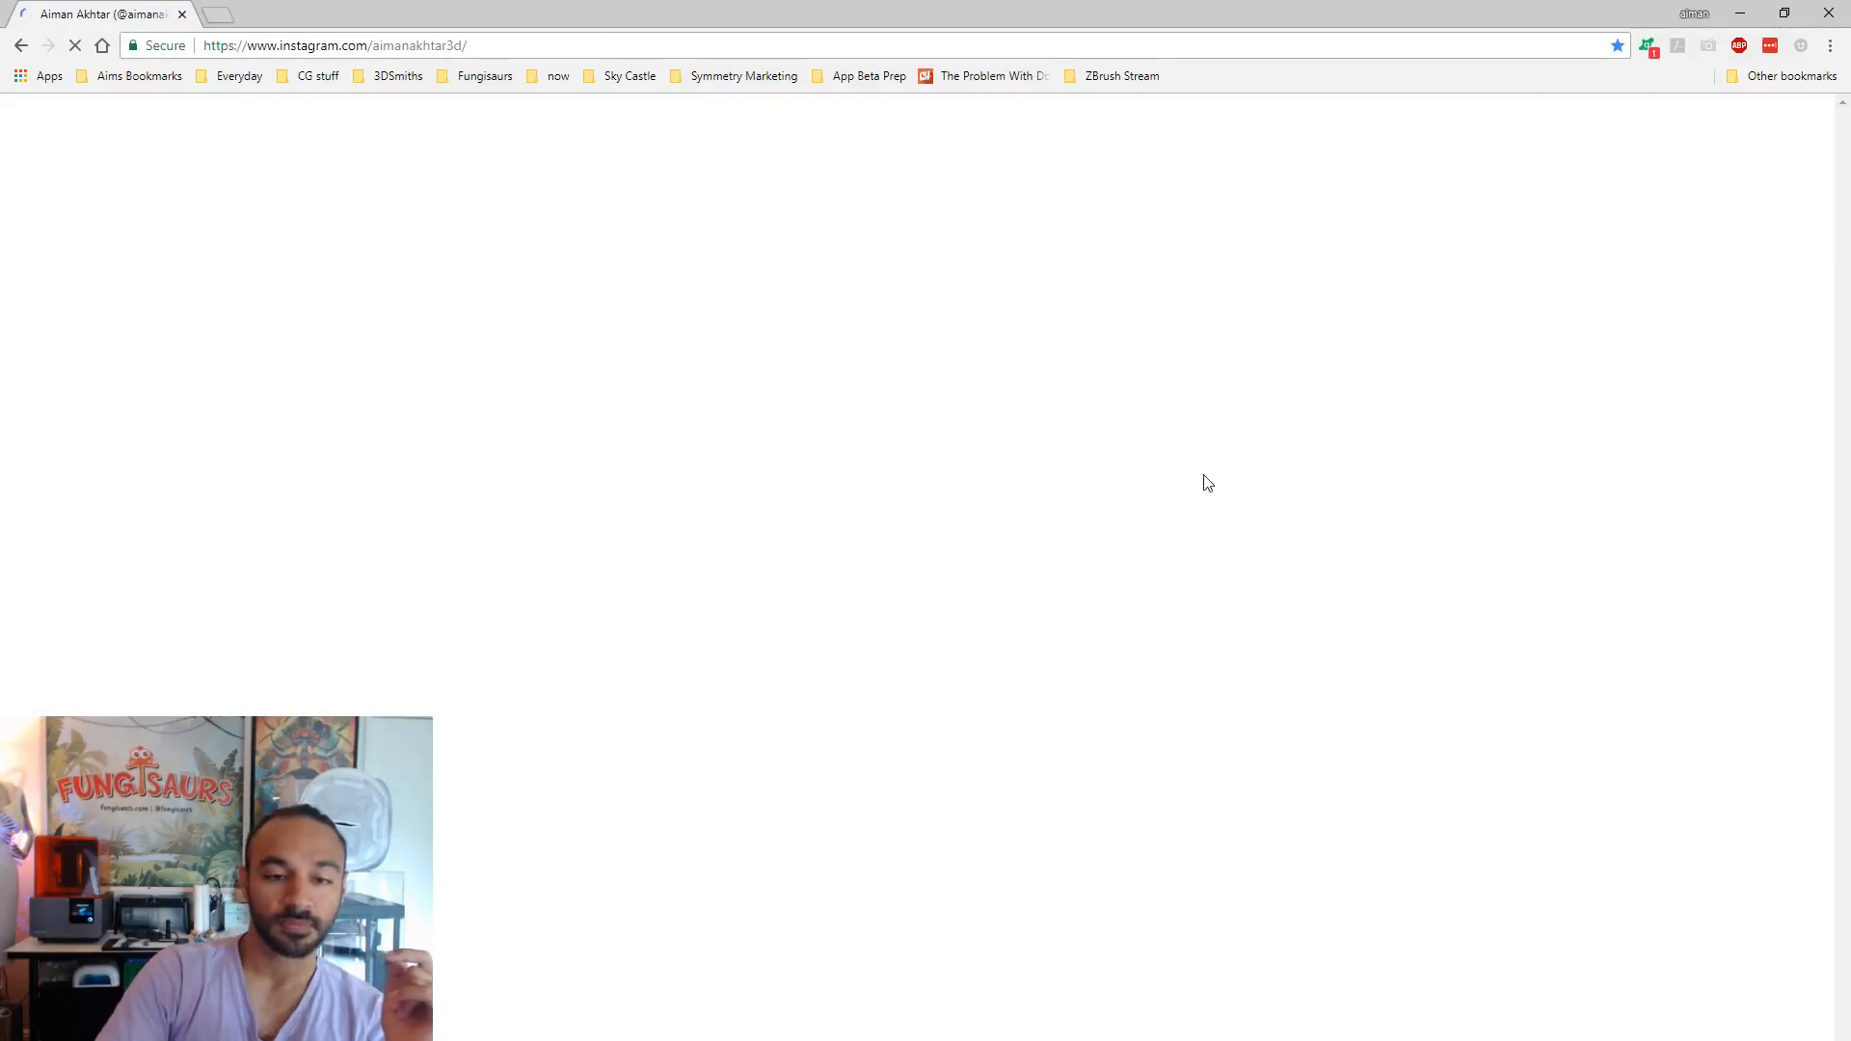
- Look through the artist's posts, view the underwater Aquaman parody post, and close it
scroll(1528, 454, "down", 3)
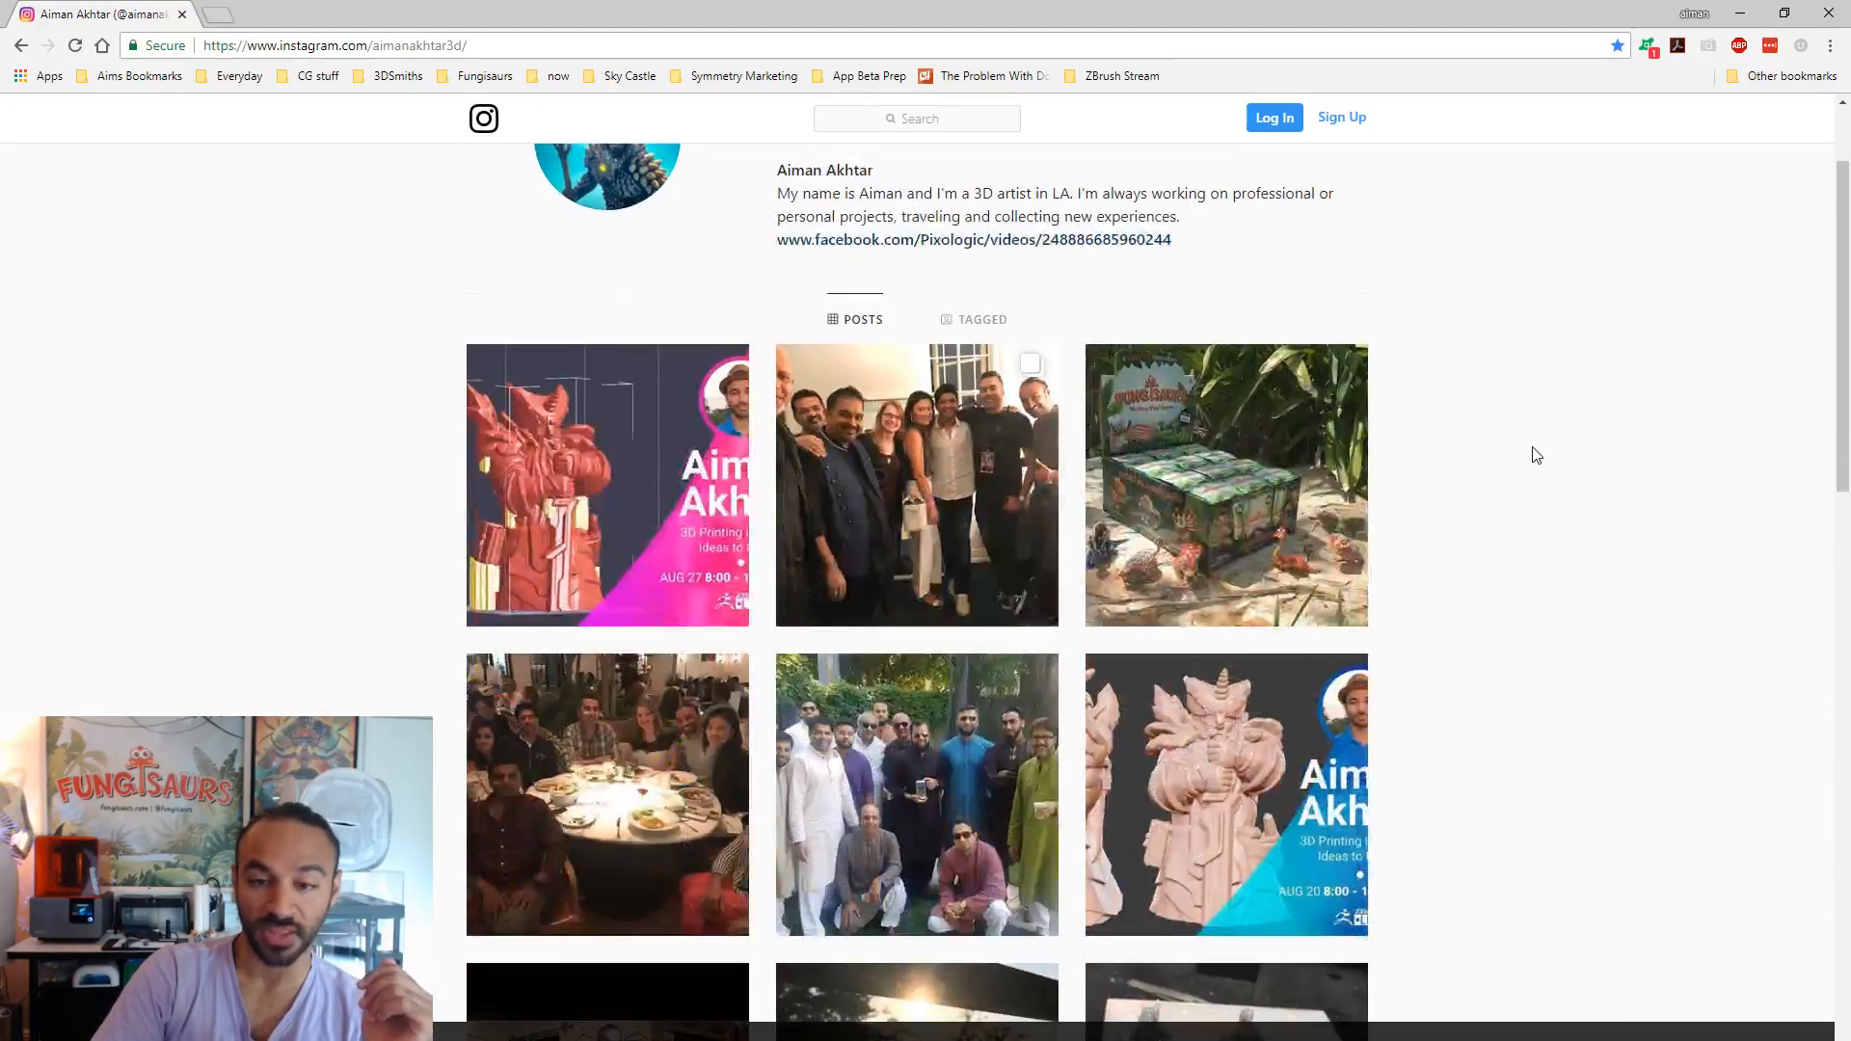
scroll(1536, 454, "down", 5)
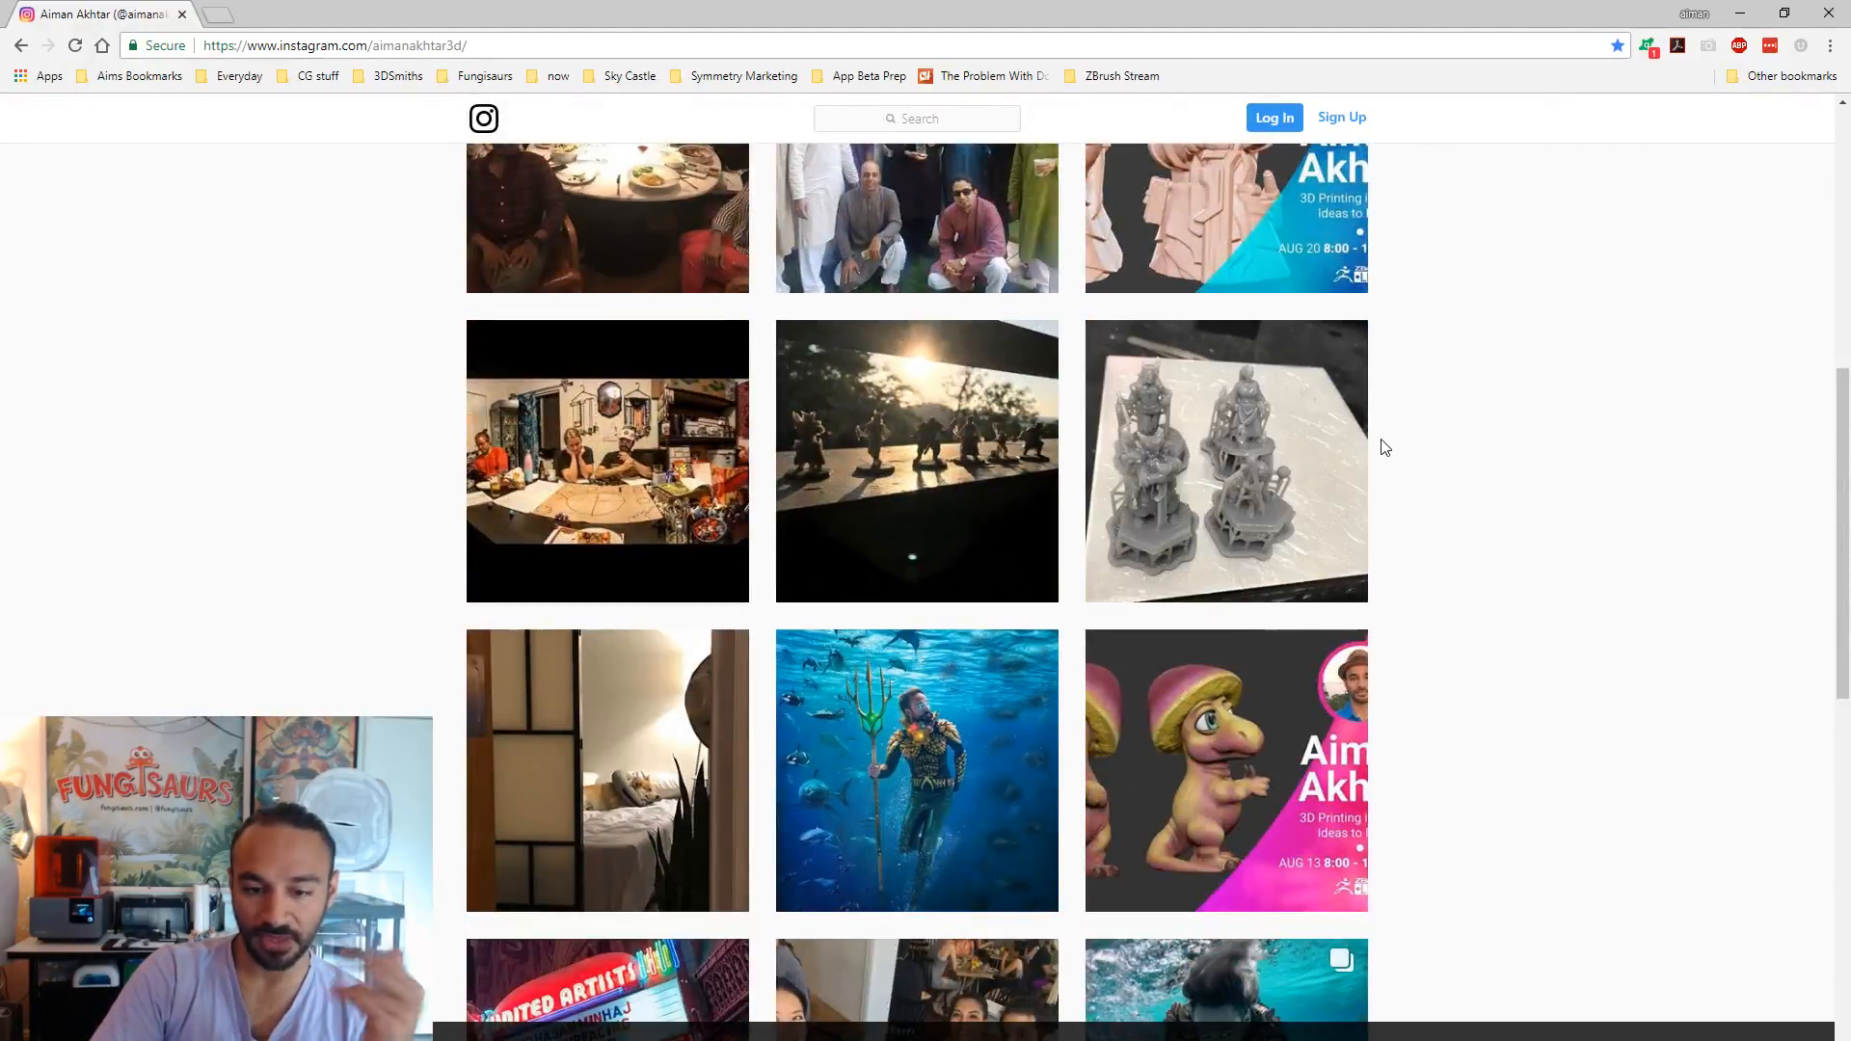
scroll(1379, 446, "down", 2)
left_click(915, 607)
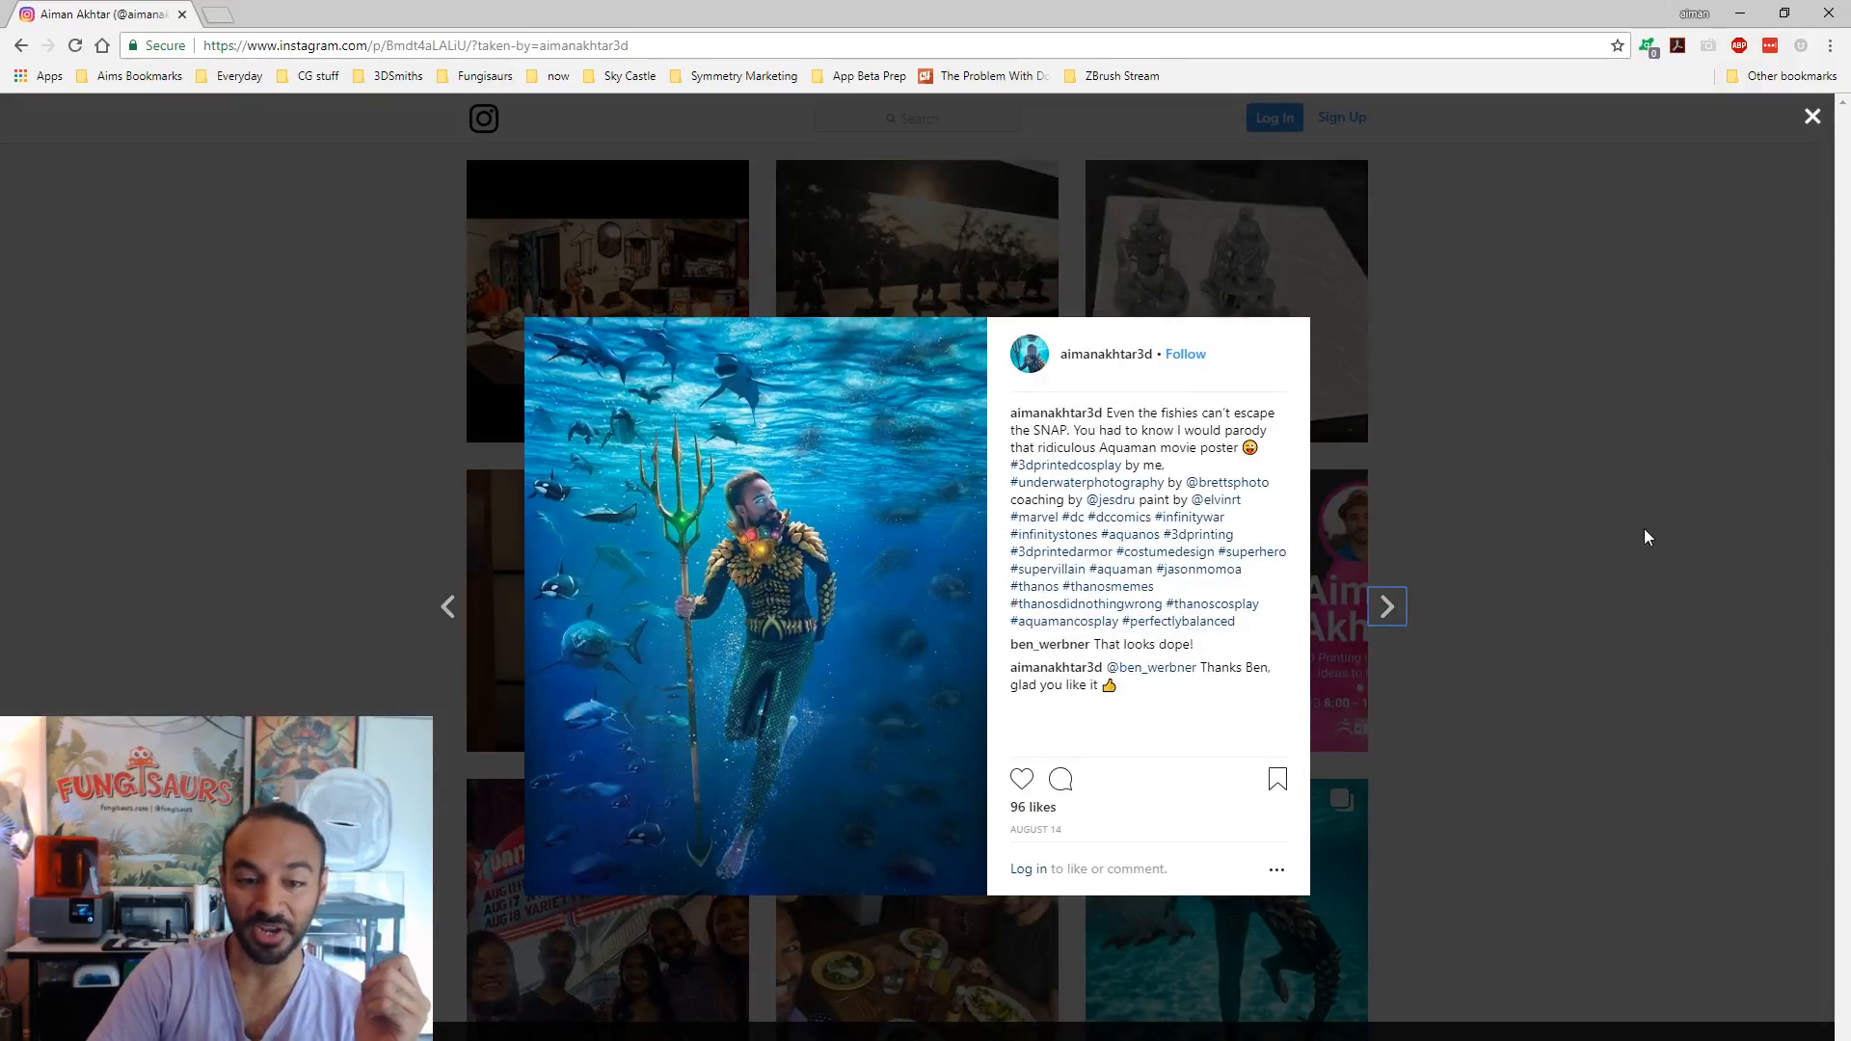
left_click(1649, 533)
scroll(1694, 297, "up", 10)
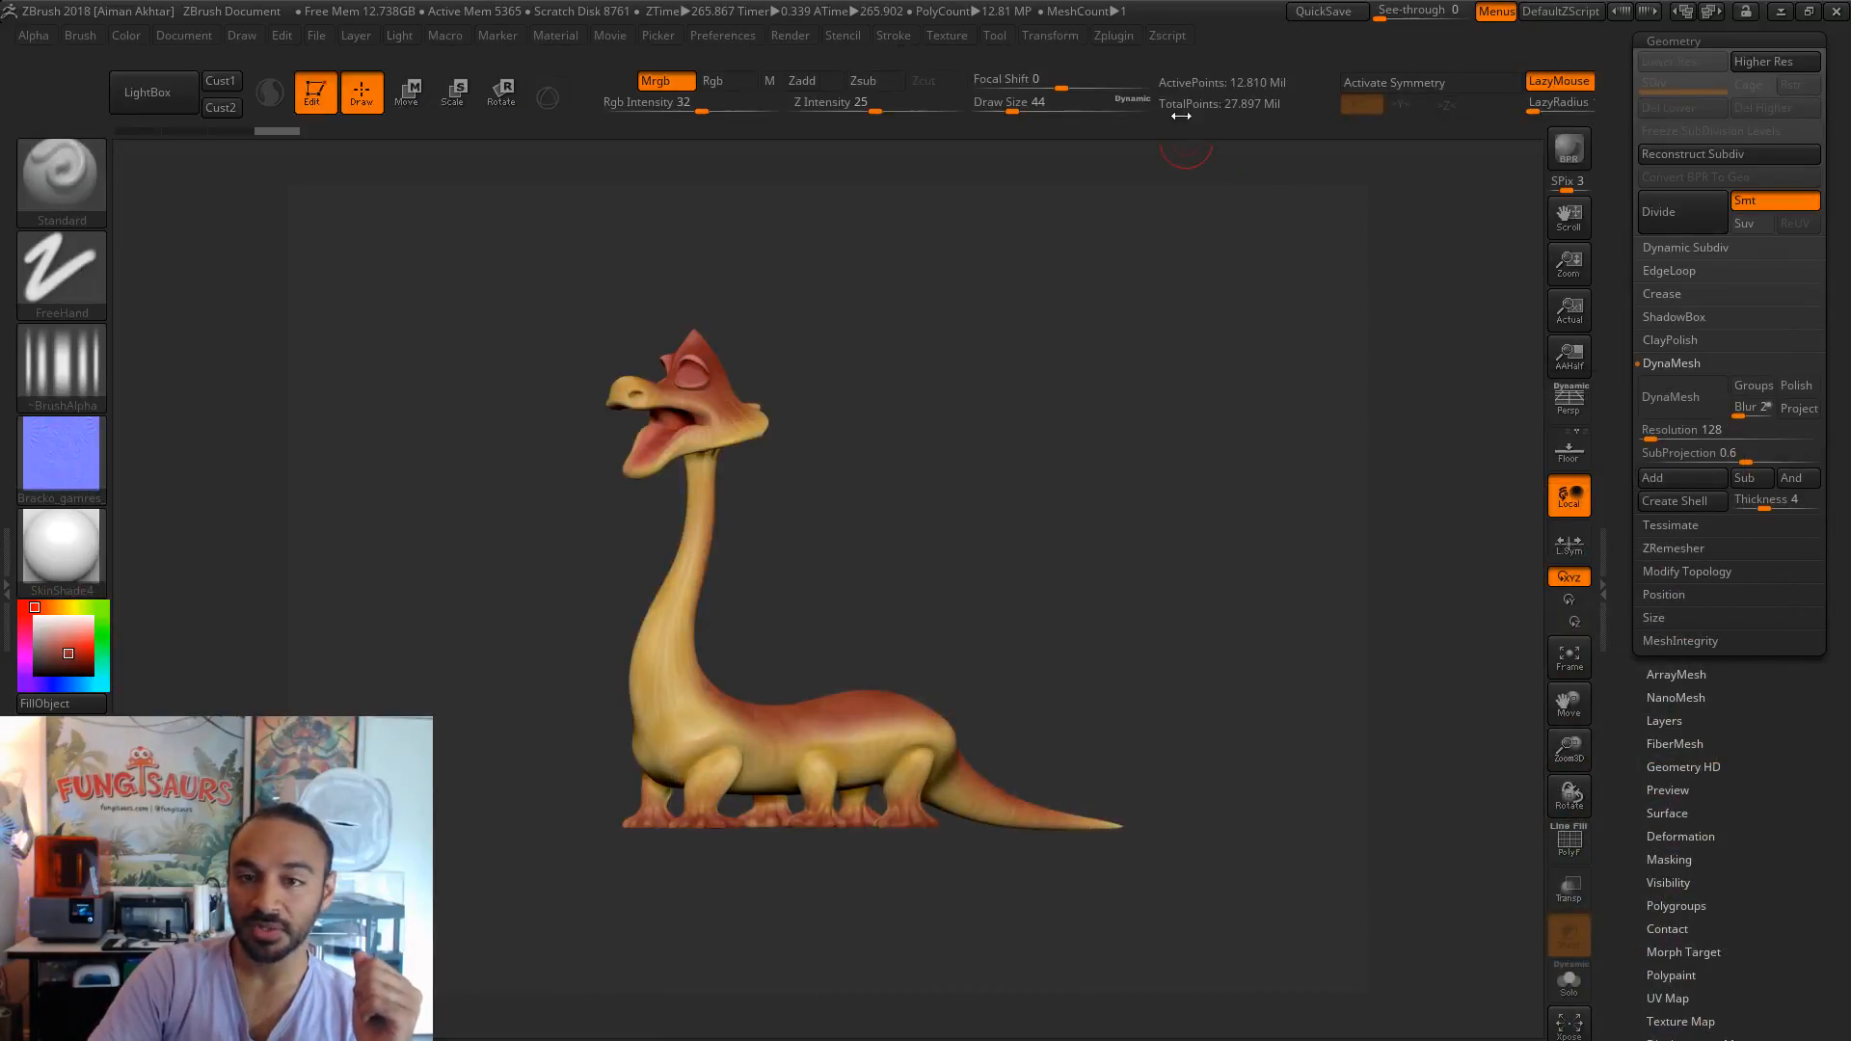
- Return to ZBrush, decimate the current Bracko subtool to 20% with Decimation Master, and inspect it
scroll(1735, 304, "up", 1)
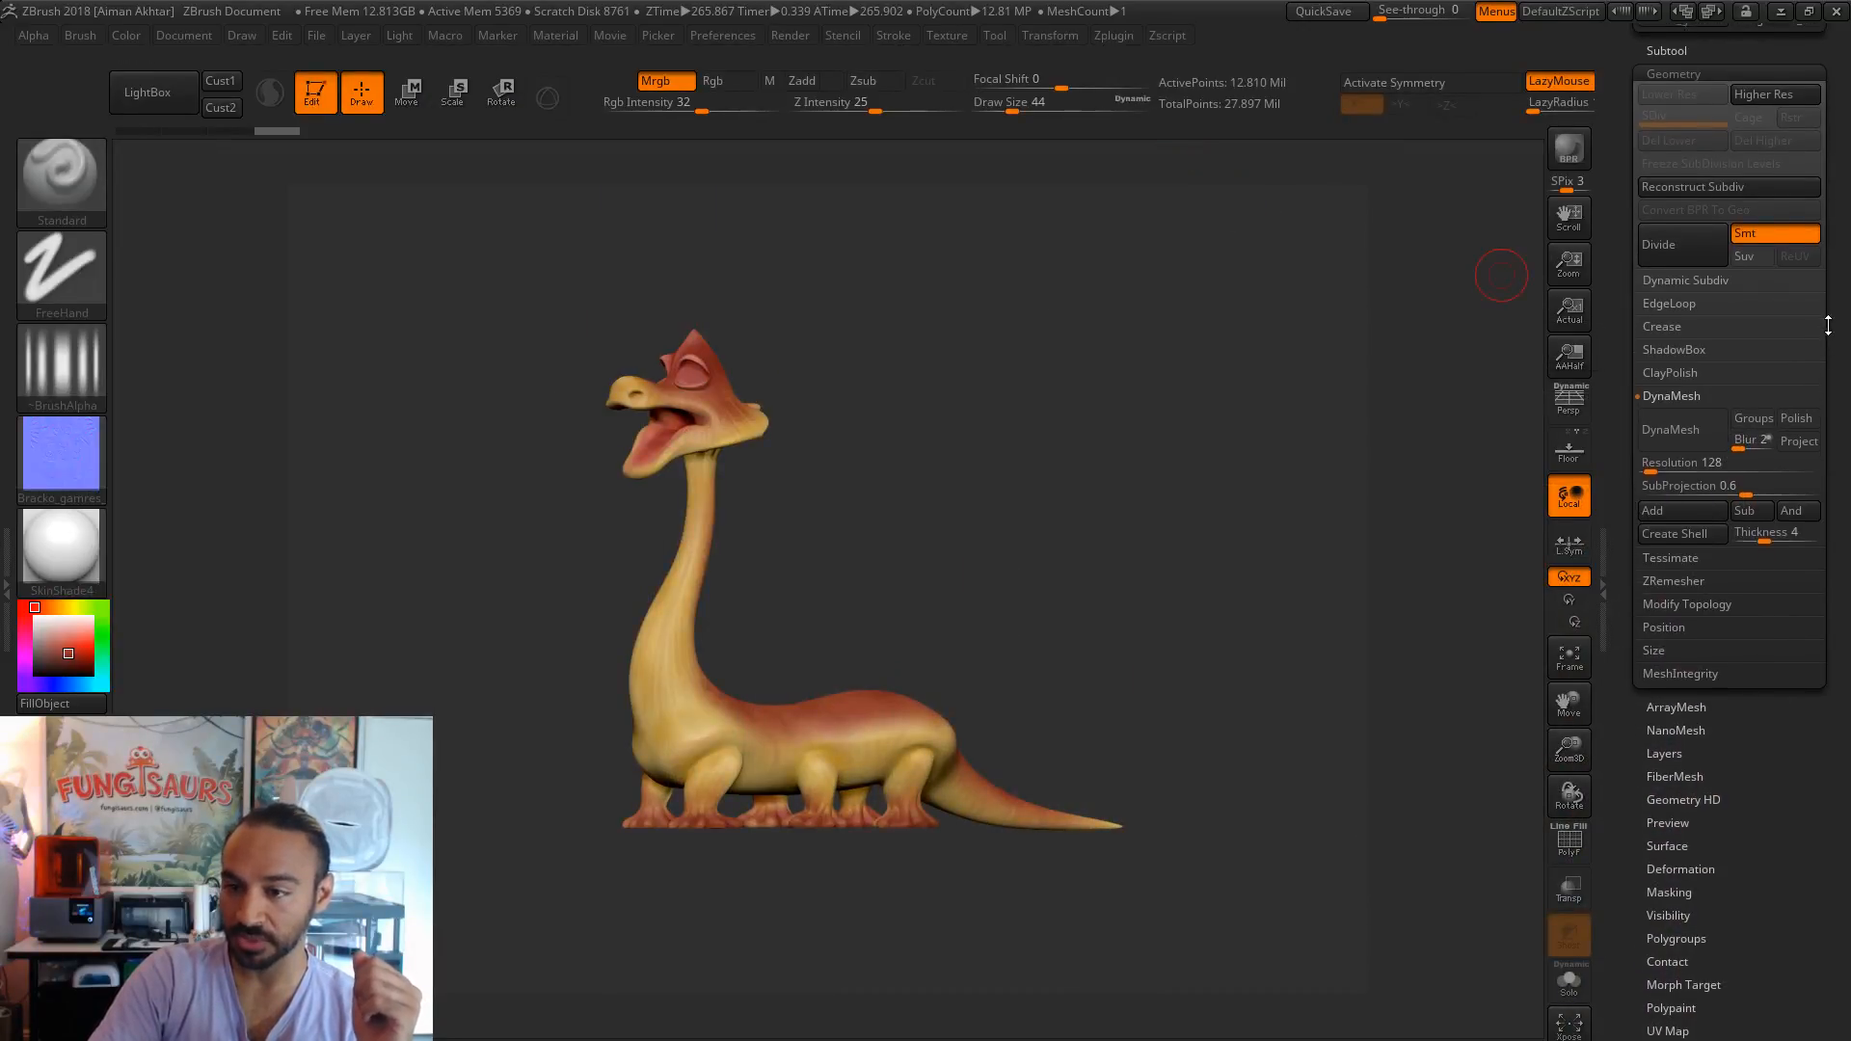
left_click(1113, 36)
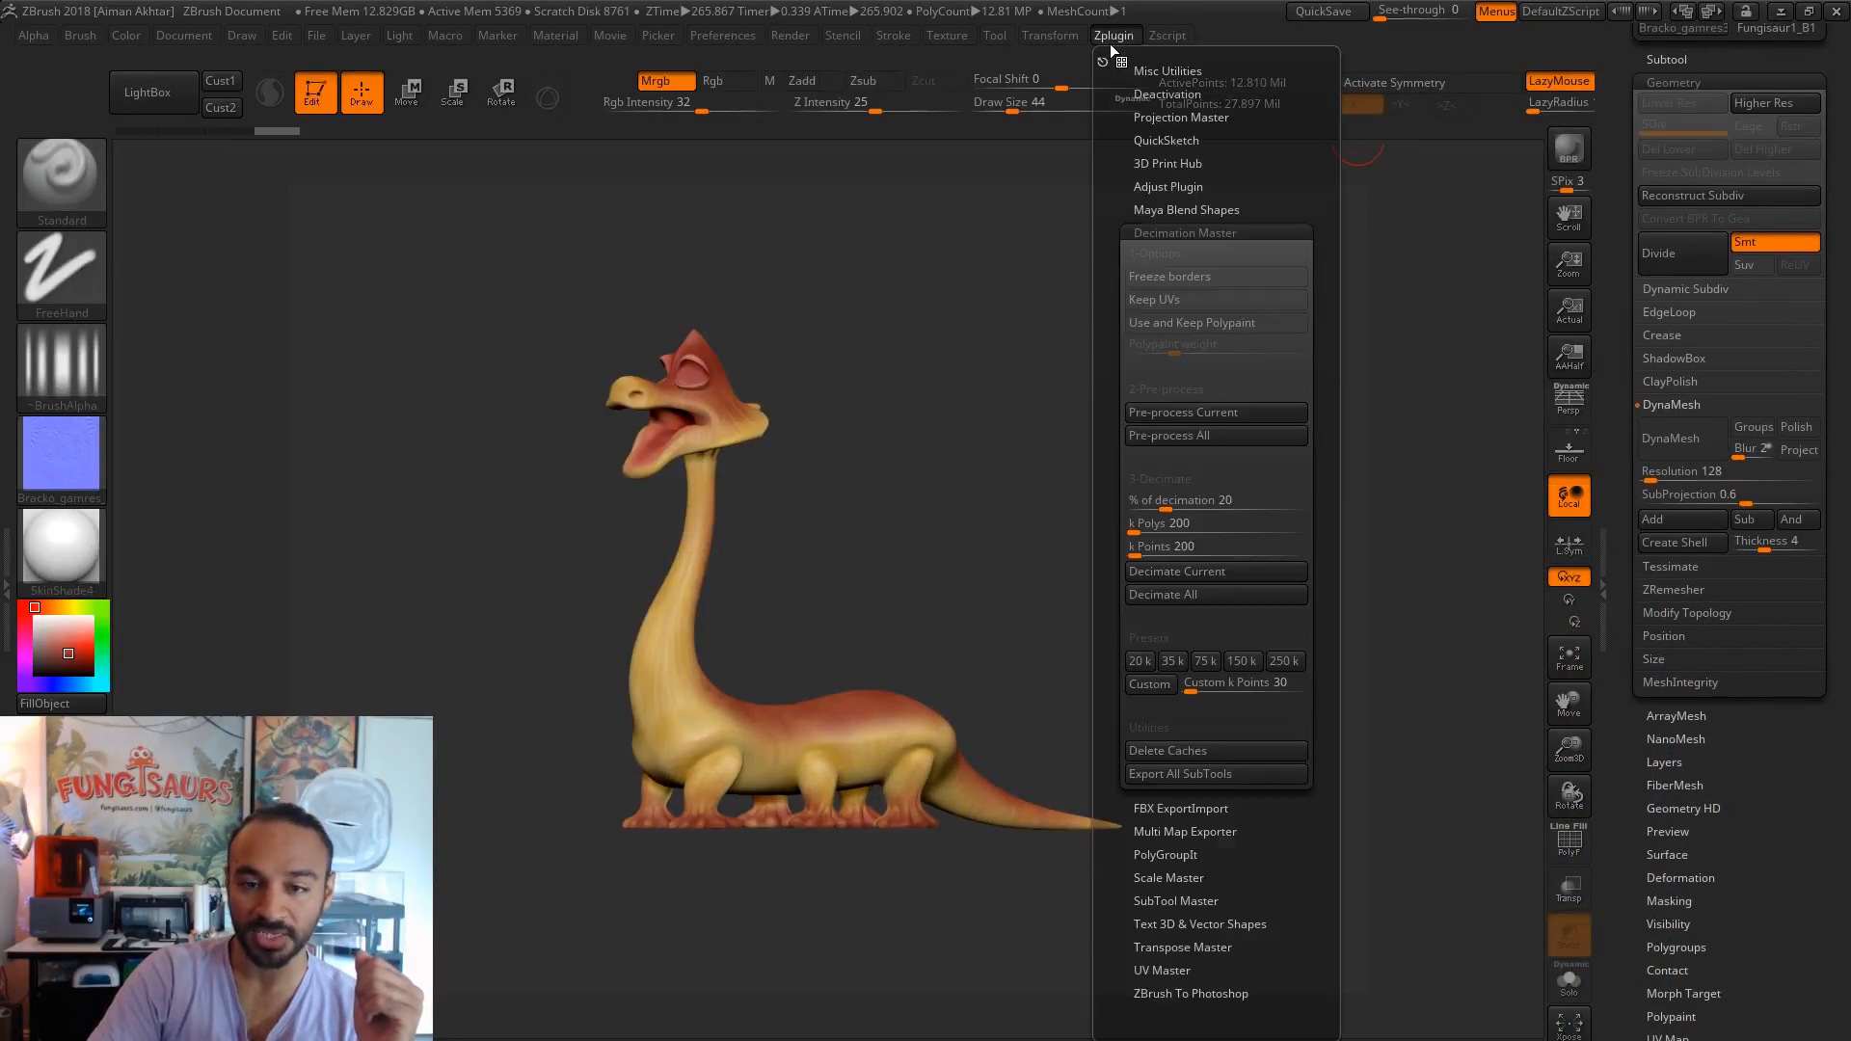
left_click(1176, 569)
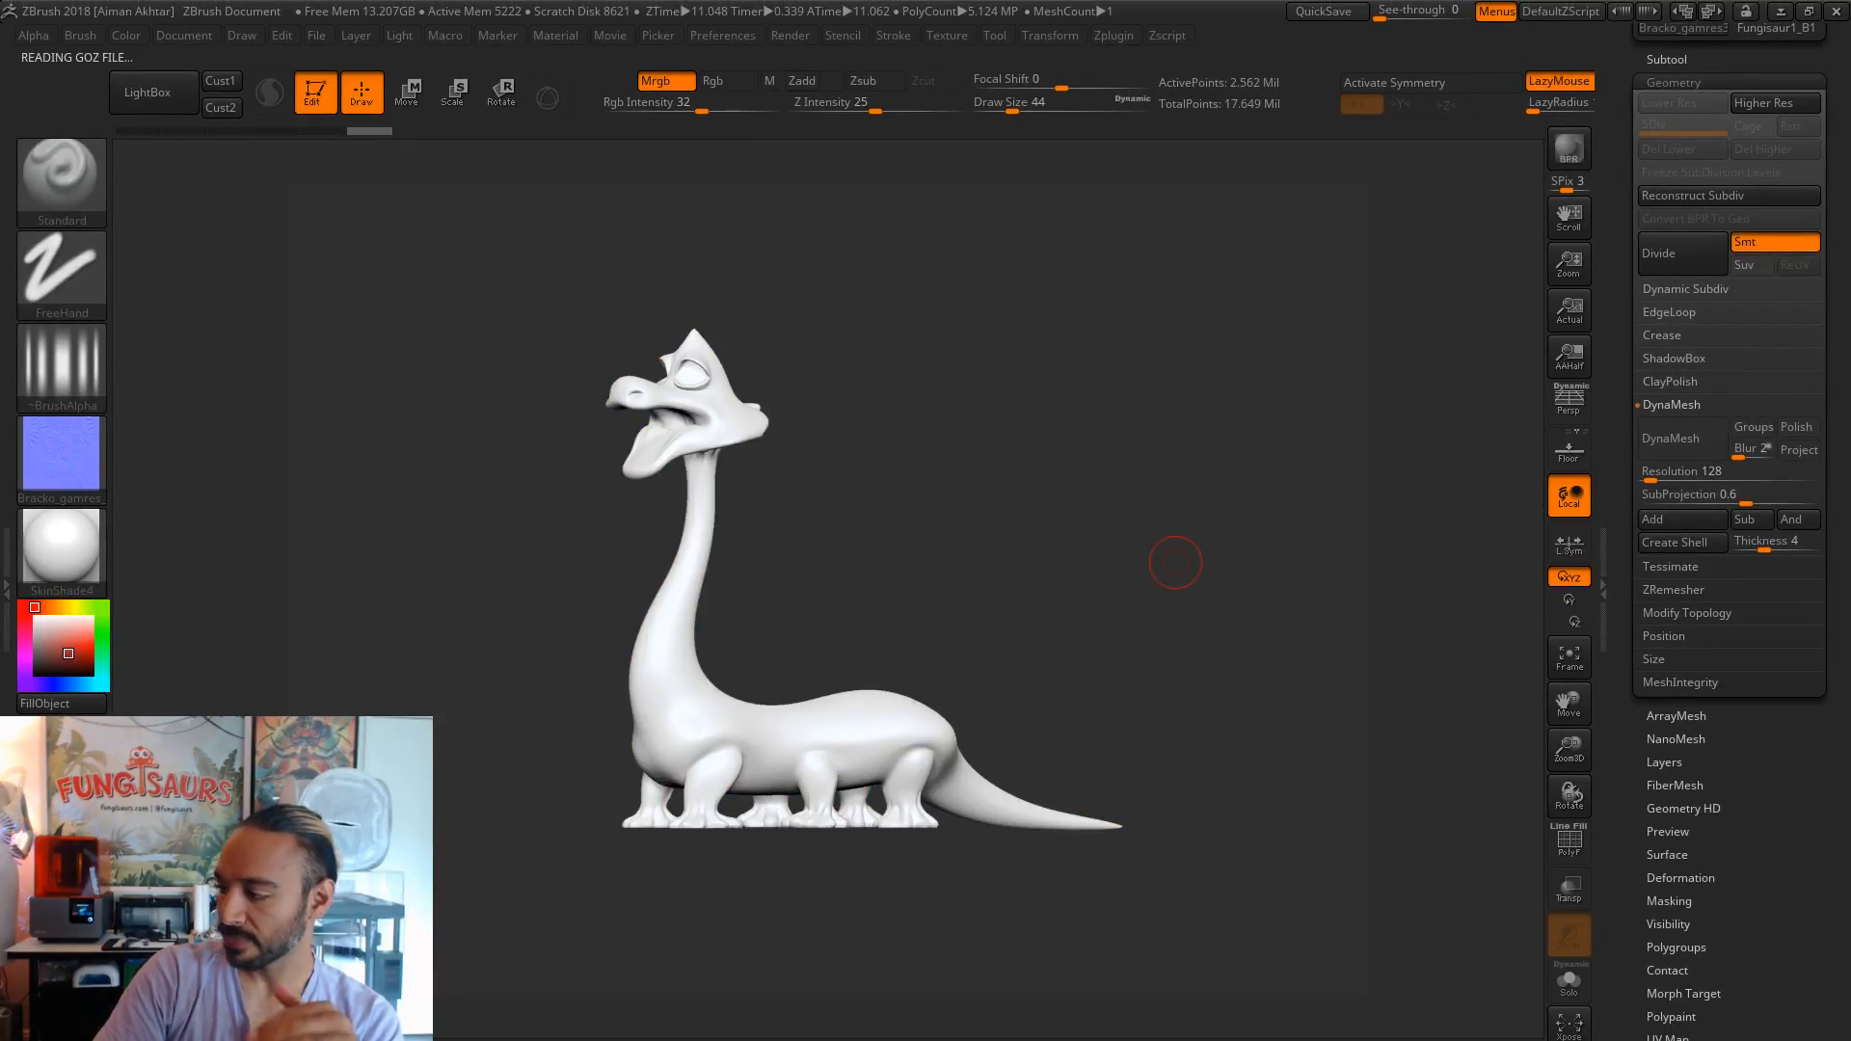
left_click_drag(1085, 670, 1047, 674)
- Set the decimation percentage to 5 and decimate the current Bracko subtool
left_click(1118, 36)
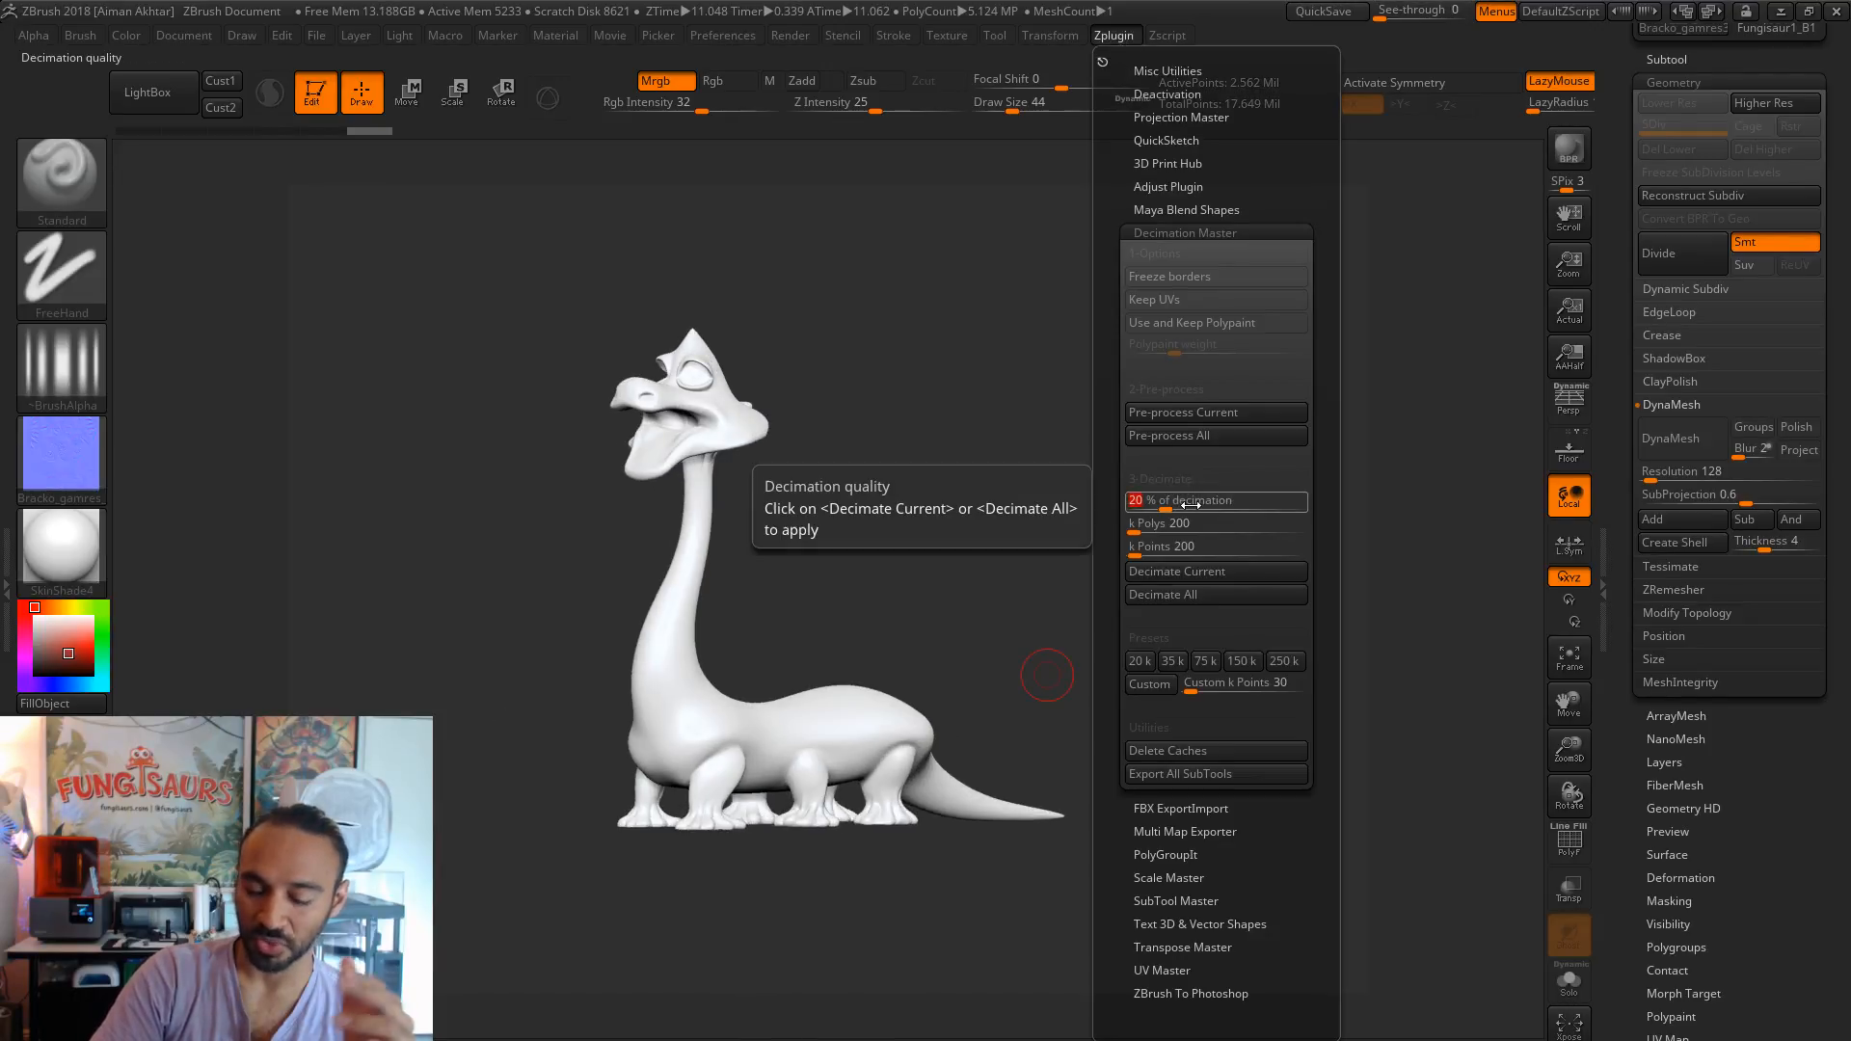
type("5")
key("Return")
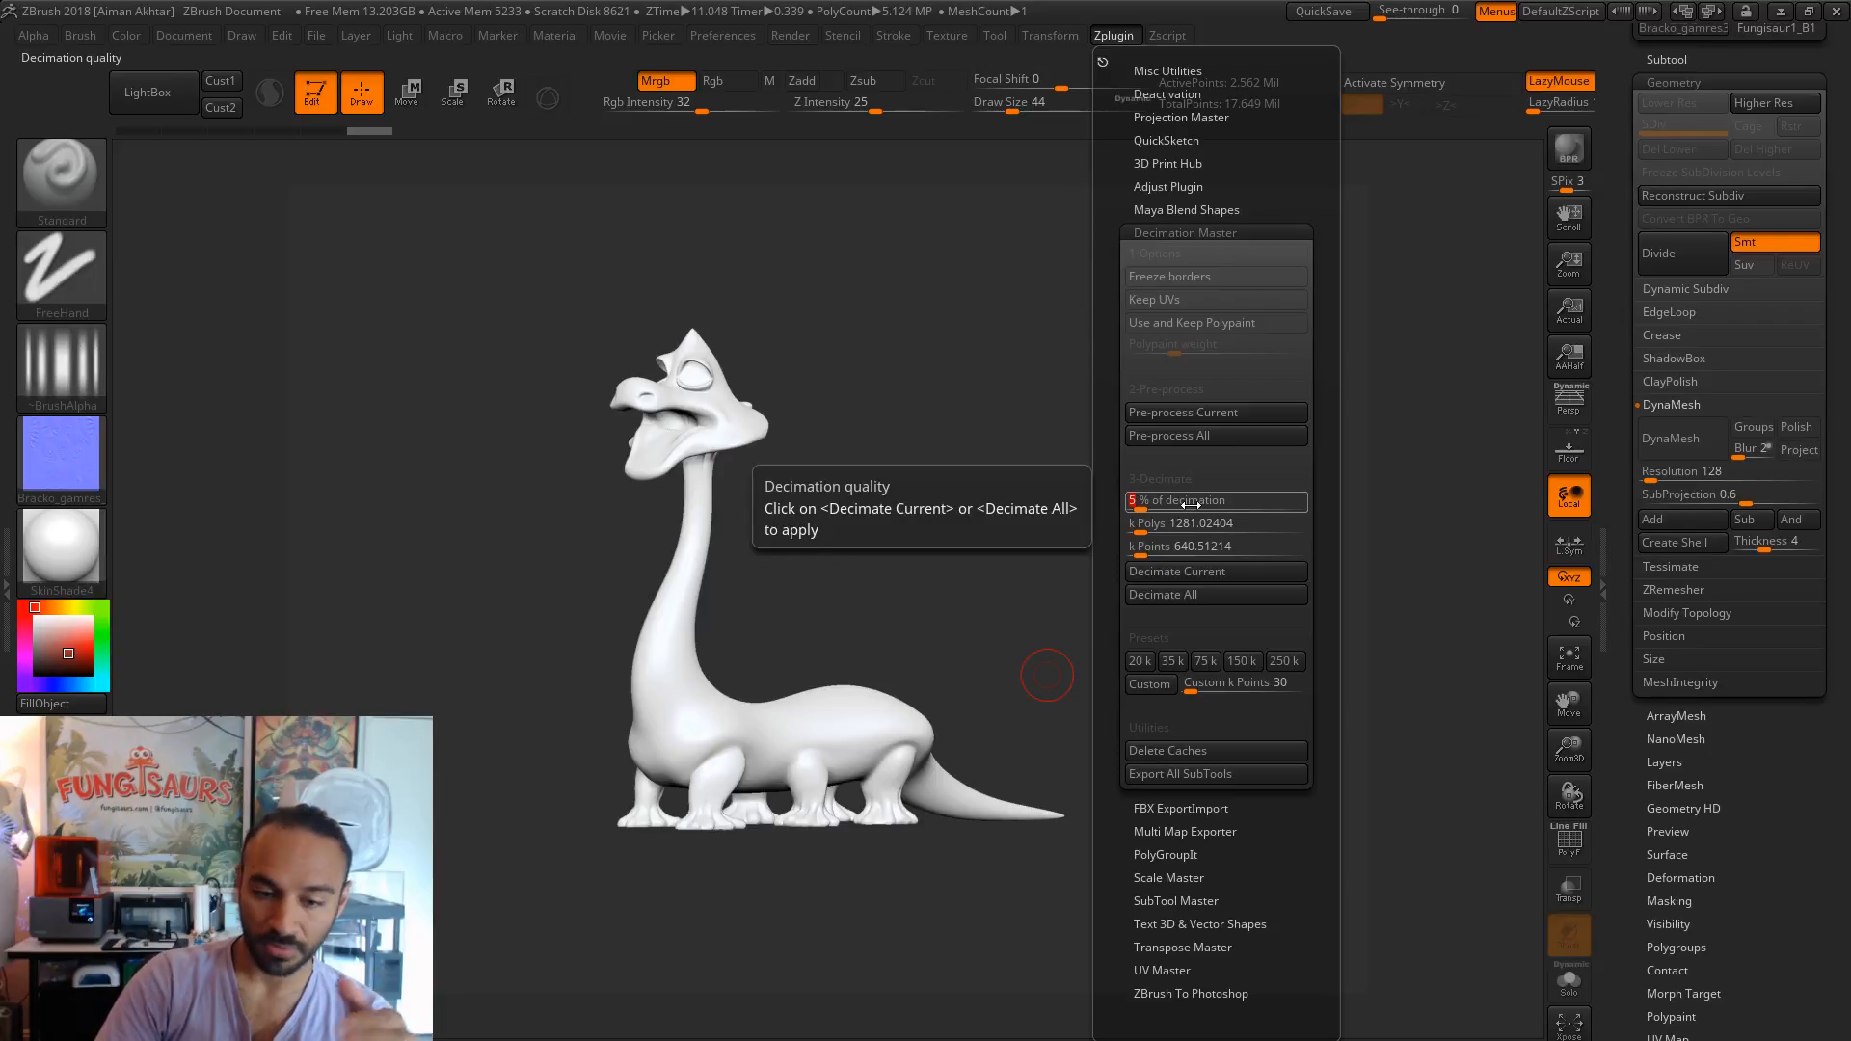
left_click(1174, 579)
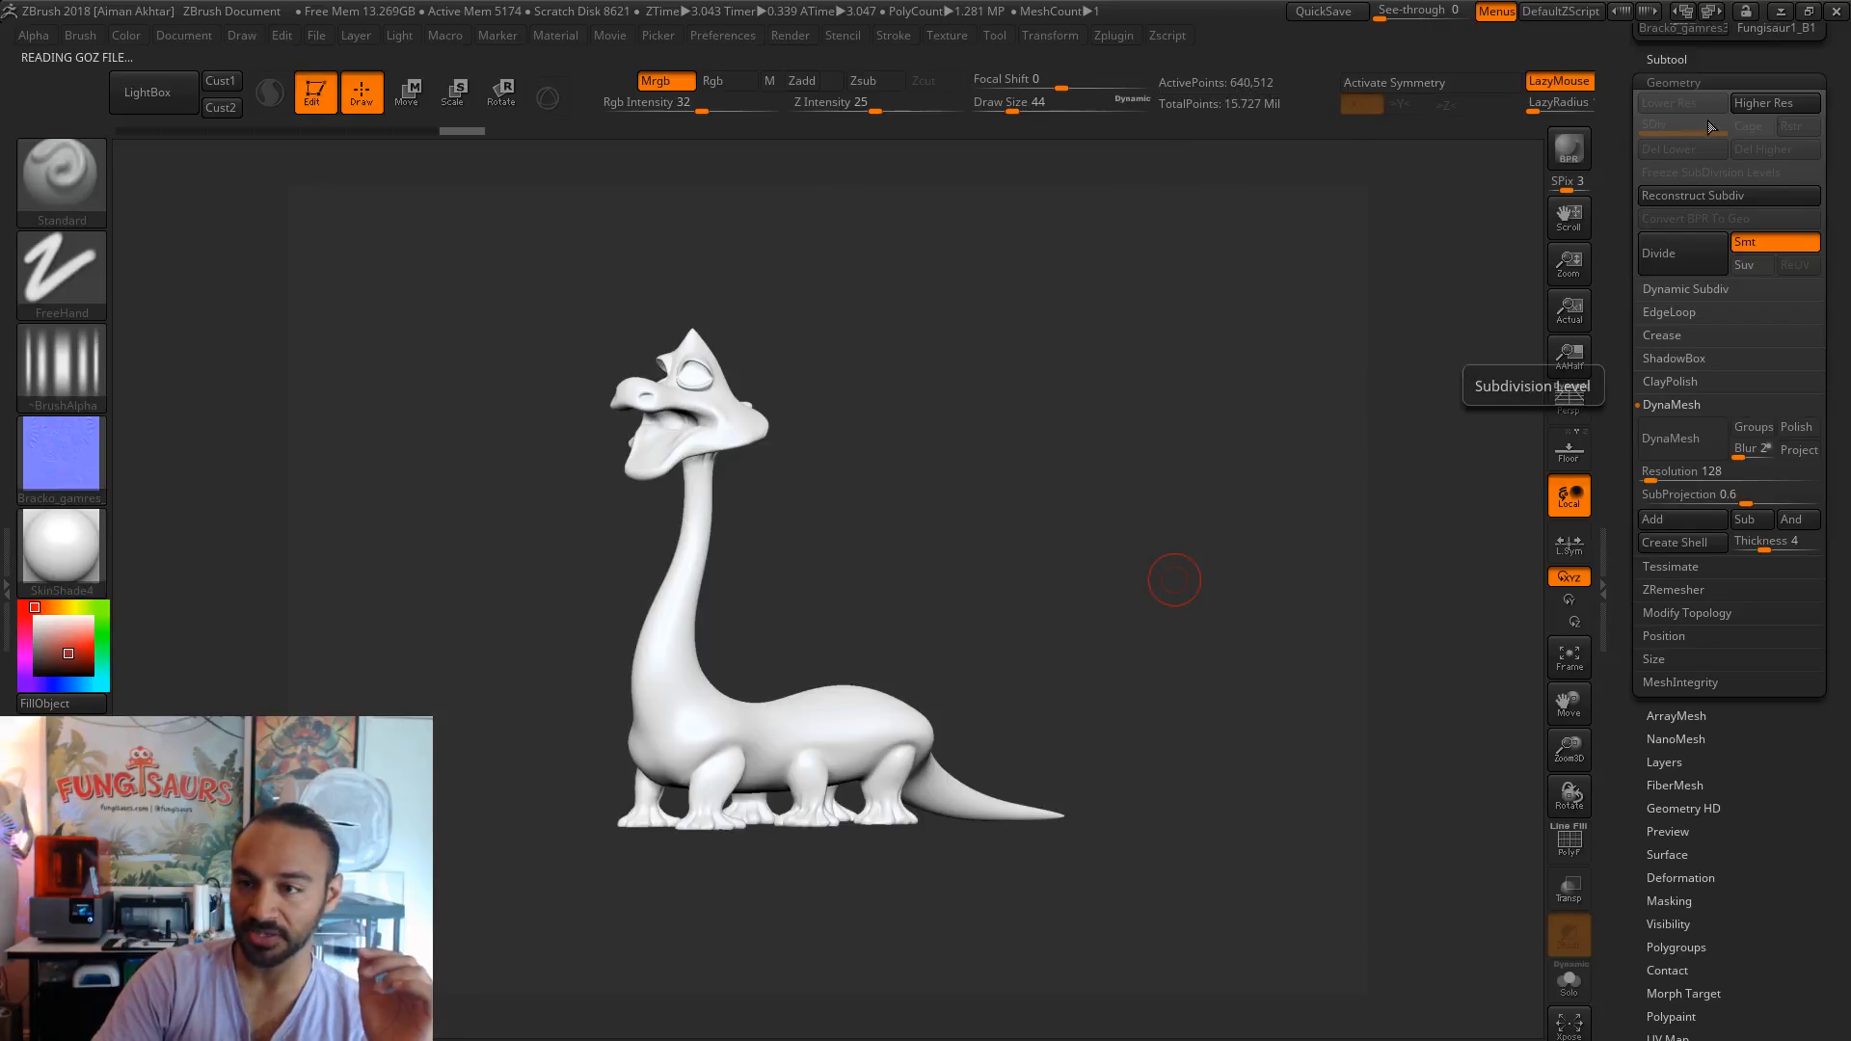
- Export the decimated mesh in OBJ format as Bracko_hires1 into the Bracko_Game_Model folder
left_click_drag(978, 1004, 690, 14, "alt")
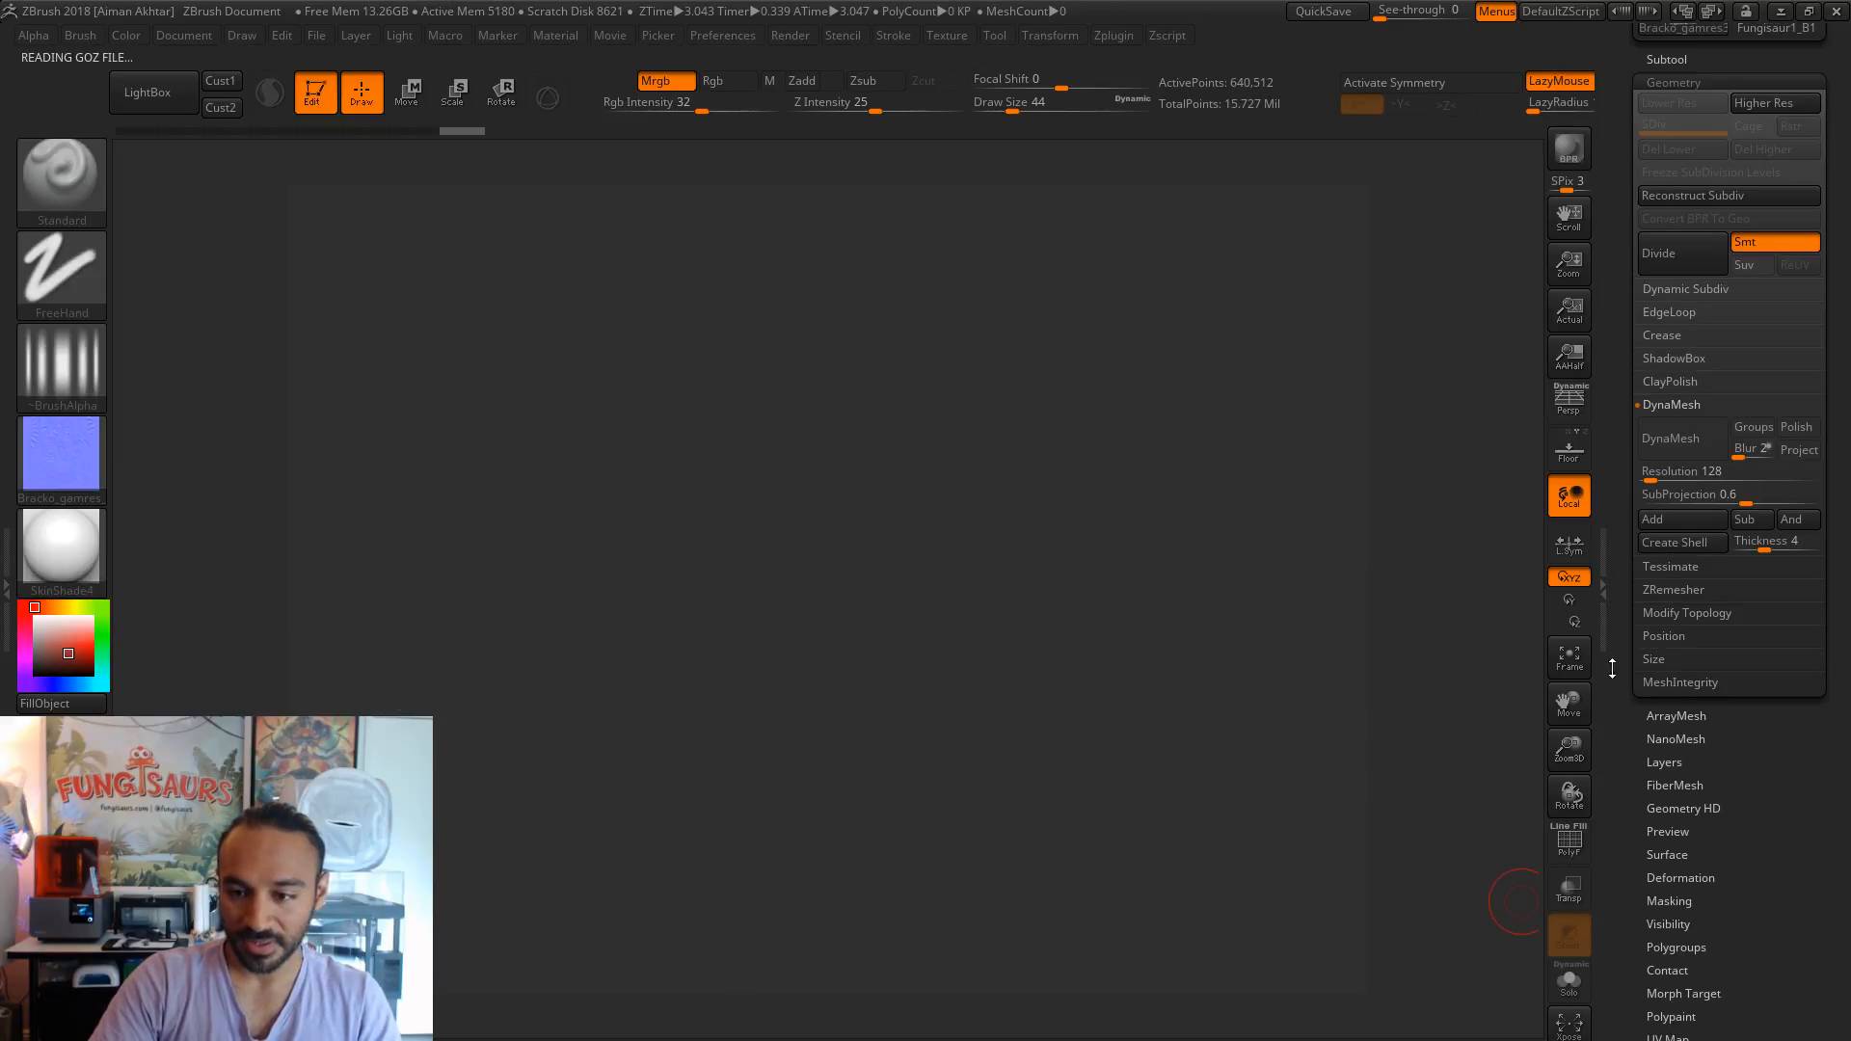
left_click(1569, 656)
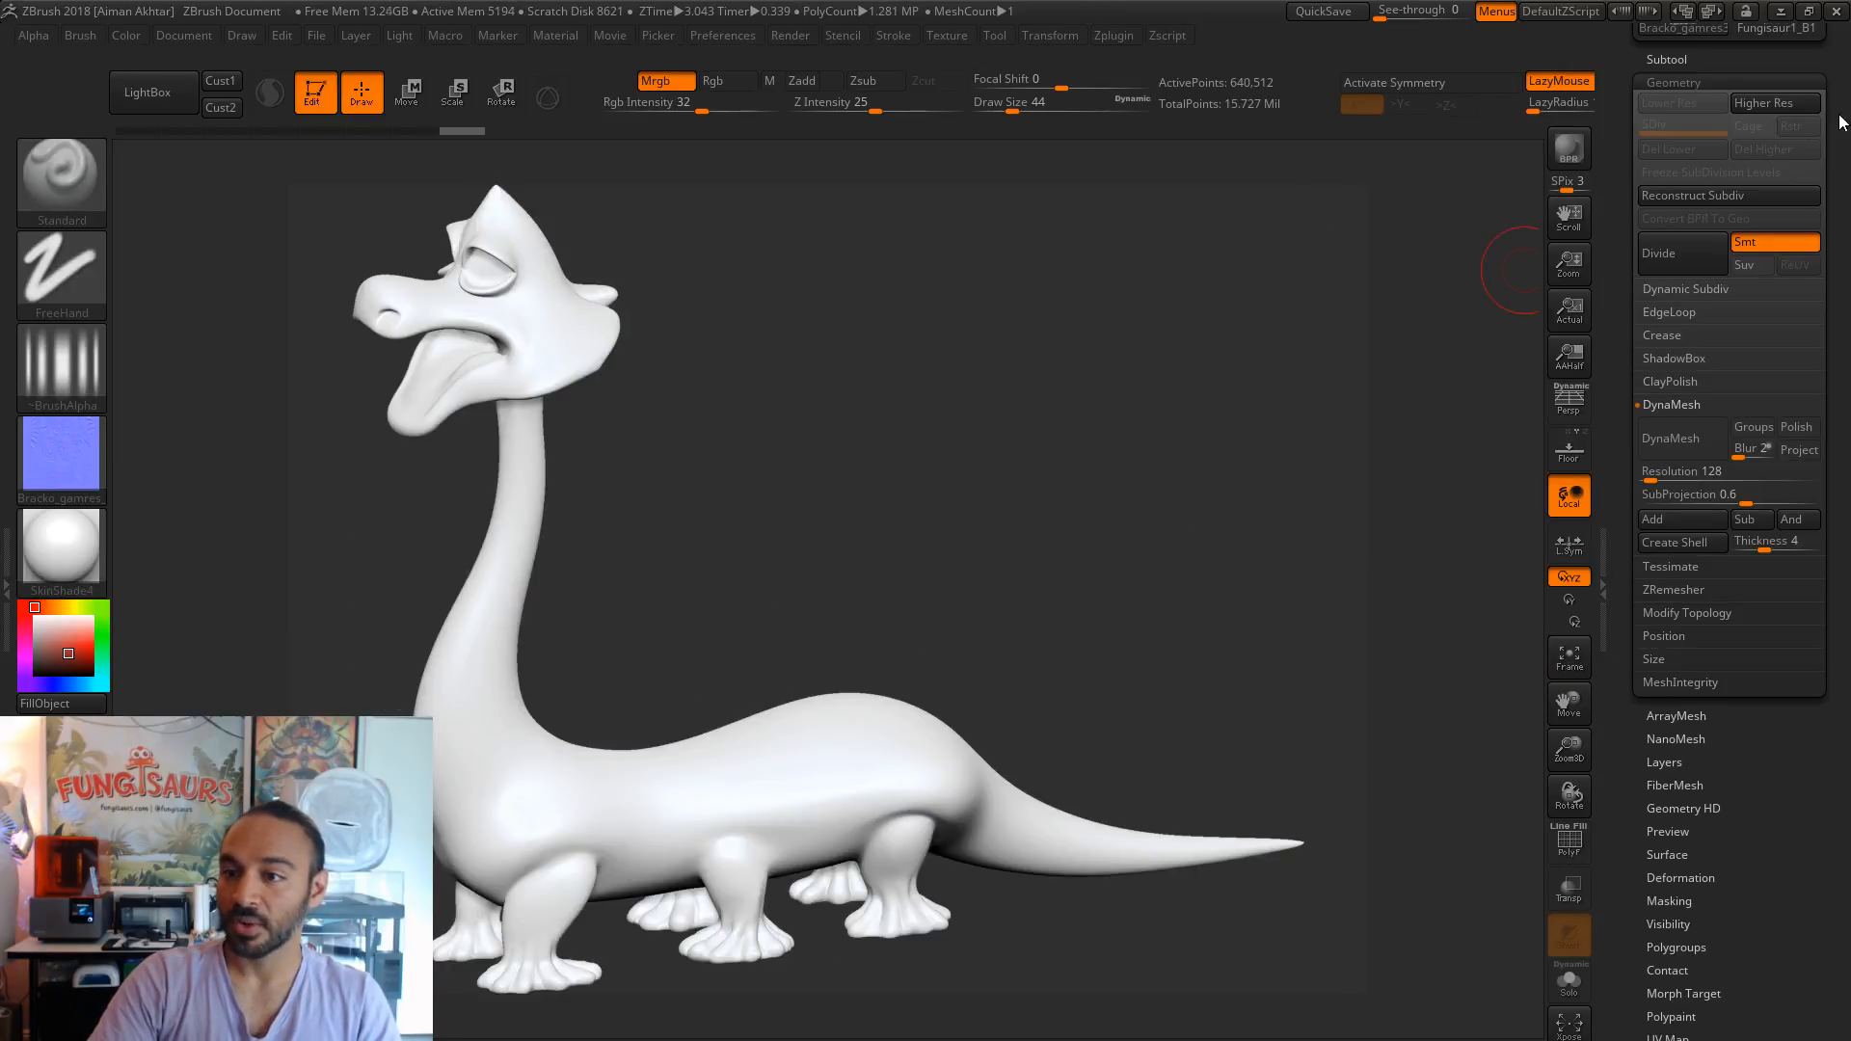
left_click_drag(1836, 94, 1821, 256)
left_click(1803, 112)
left_click(382, 150)
double_click(182, 479)
left_click(178, 479)
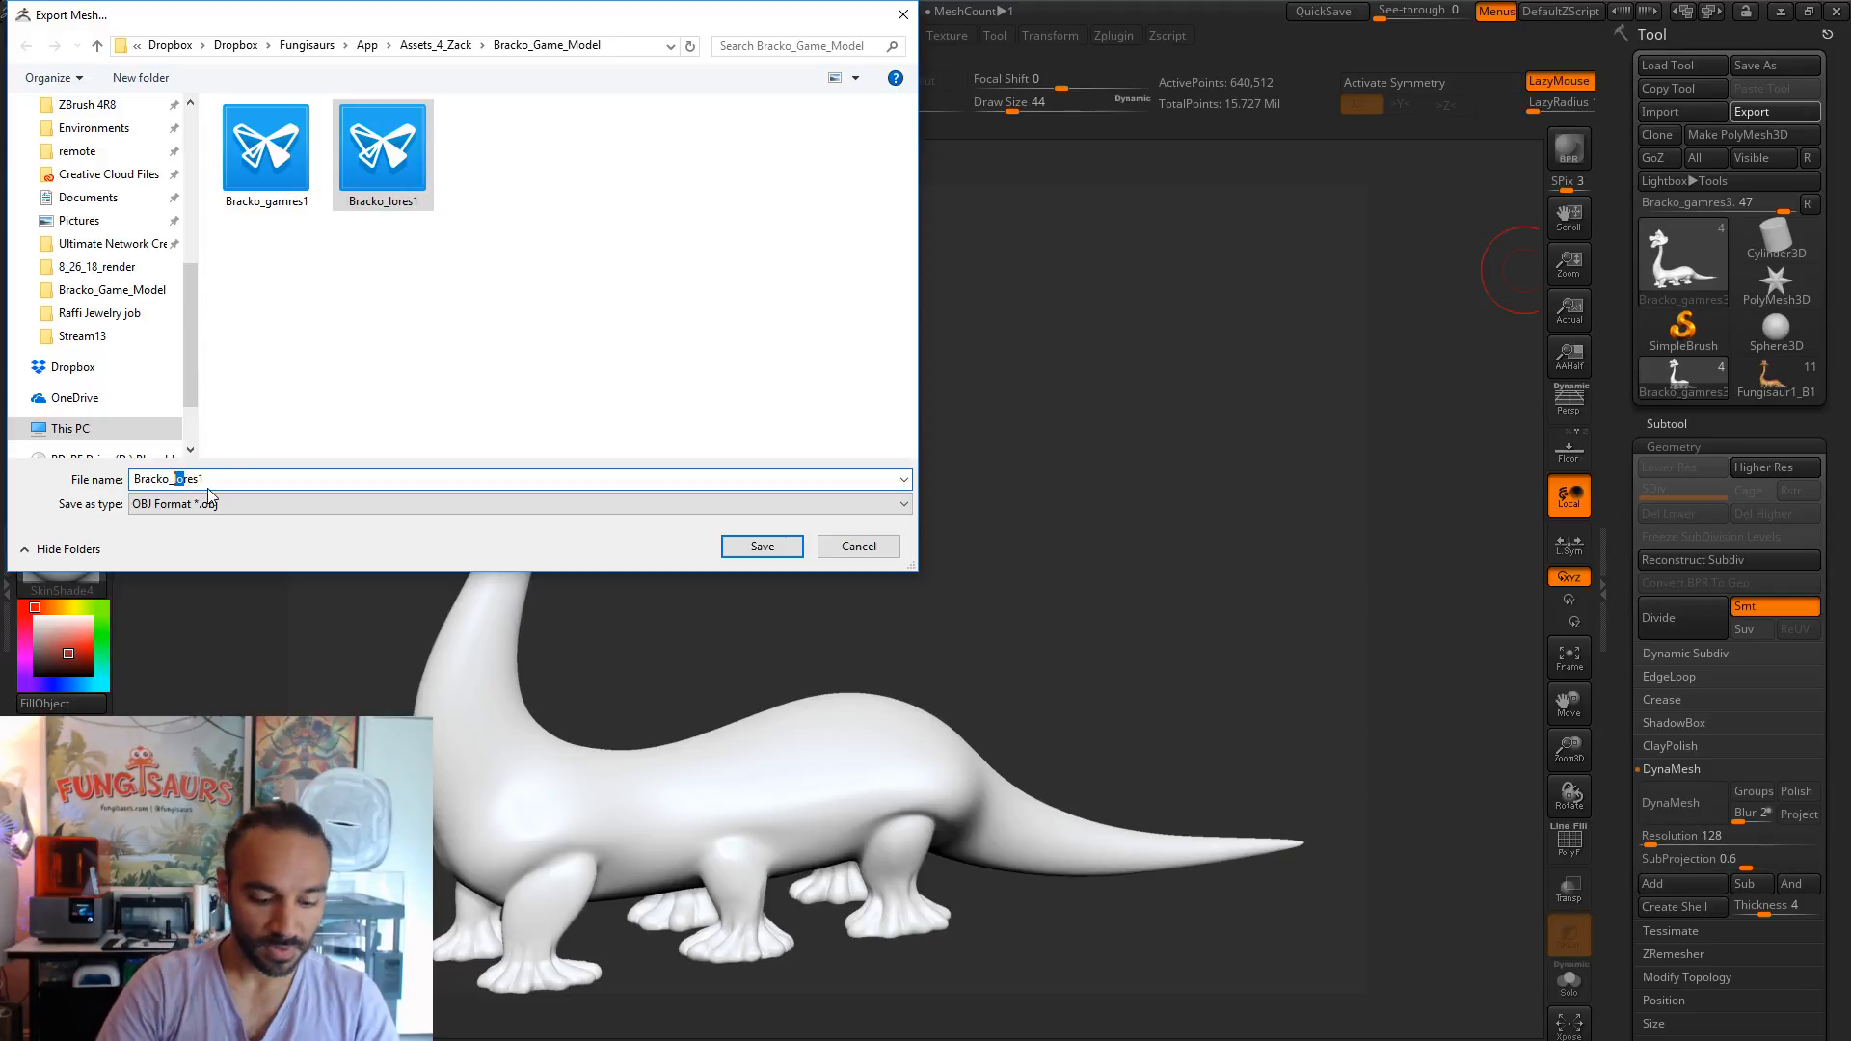
type("hi")
key("Return")
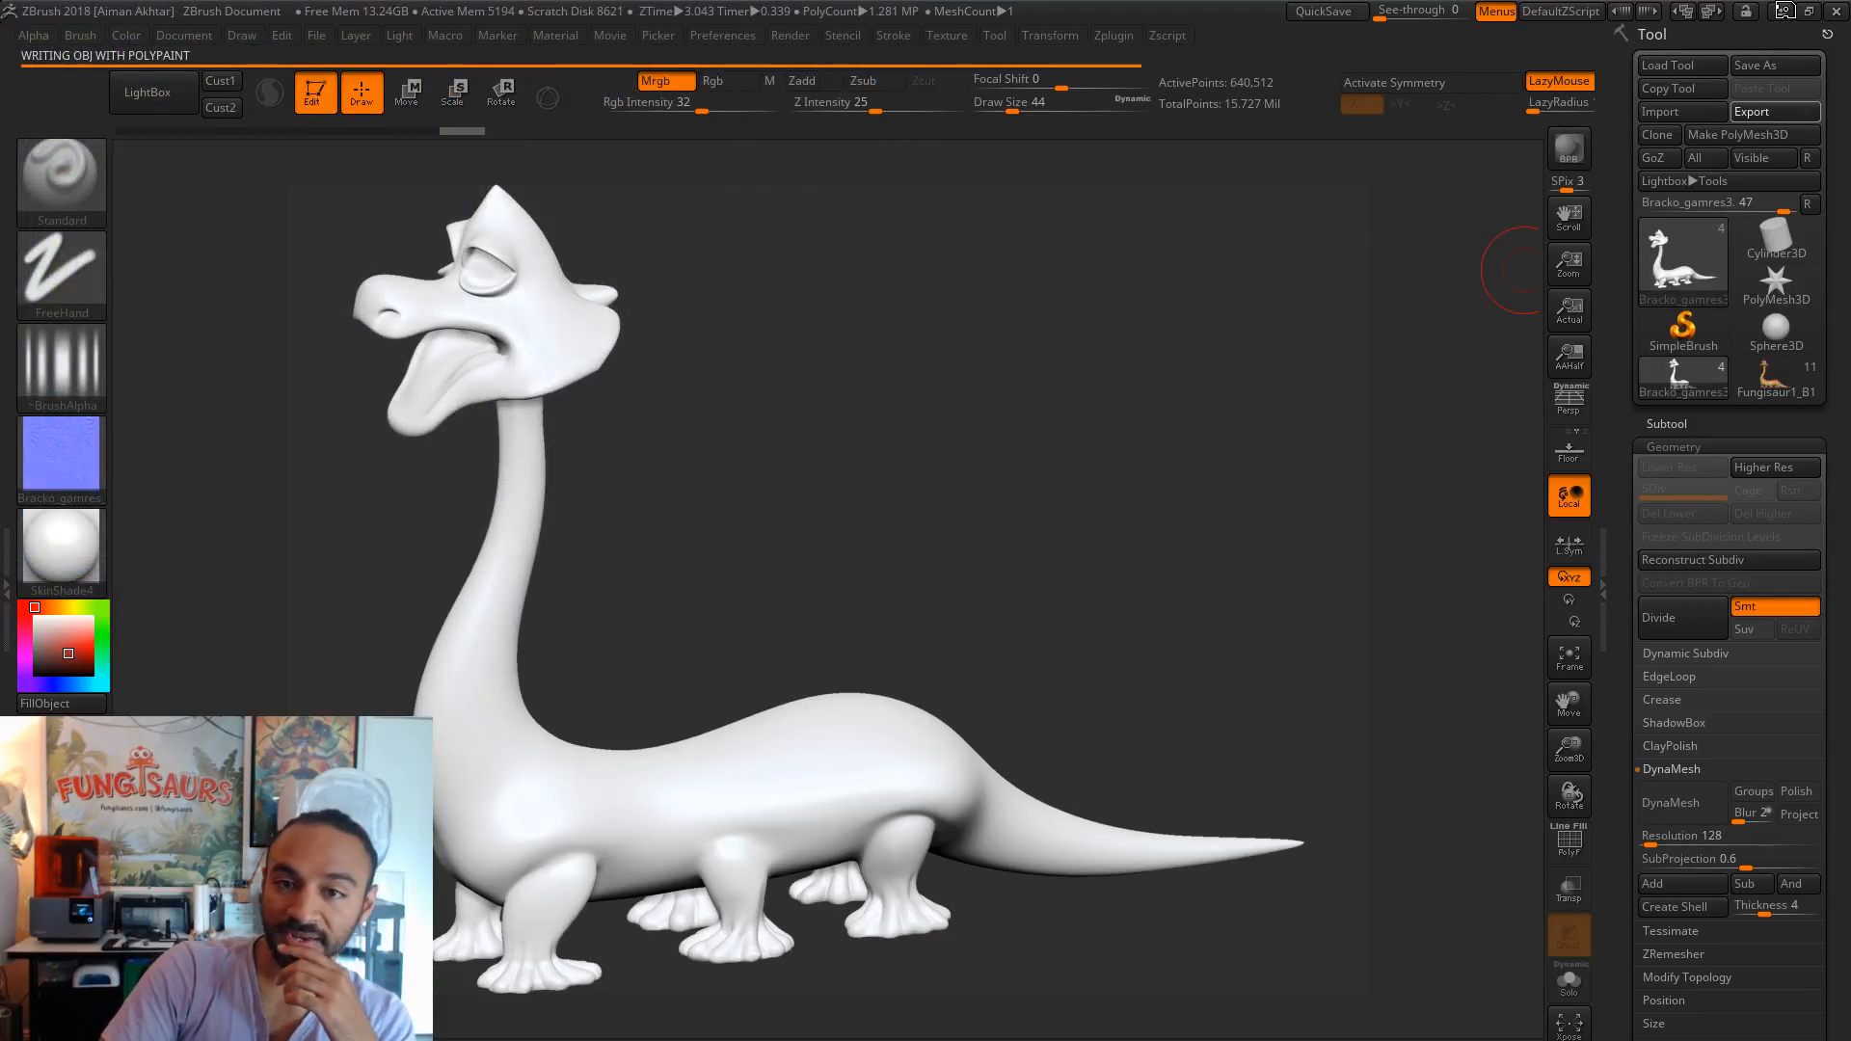
- Switch to xNormal, add Bracko_hires1 as the high definition mesh, and generate the maps with the current baking options
left_click(1785, 11)
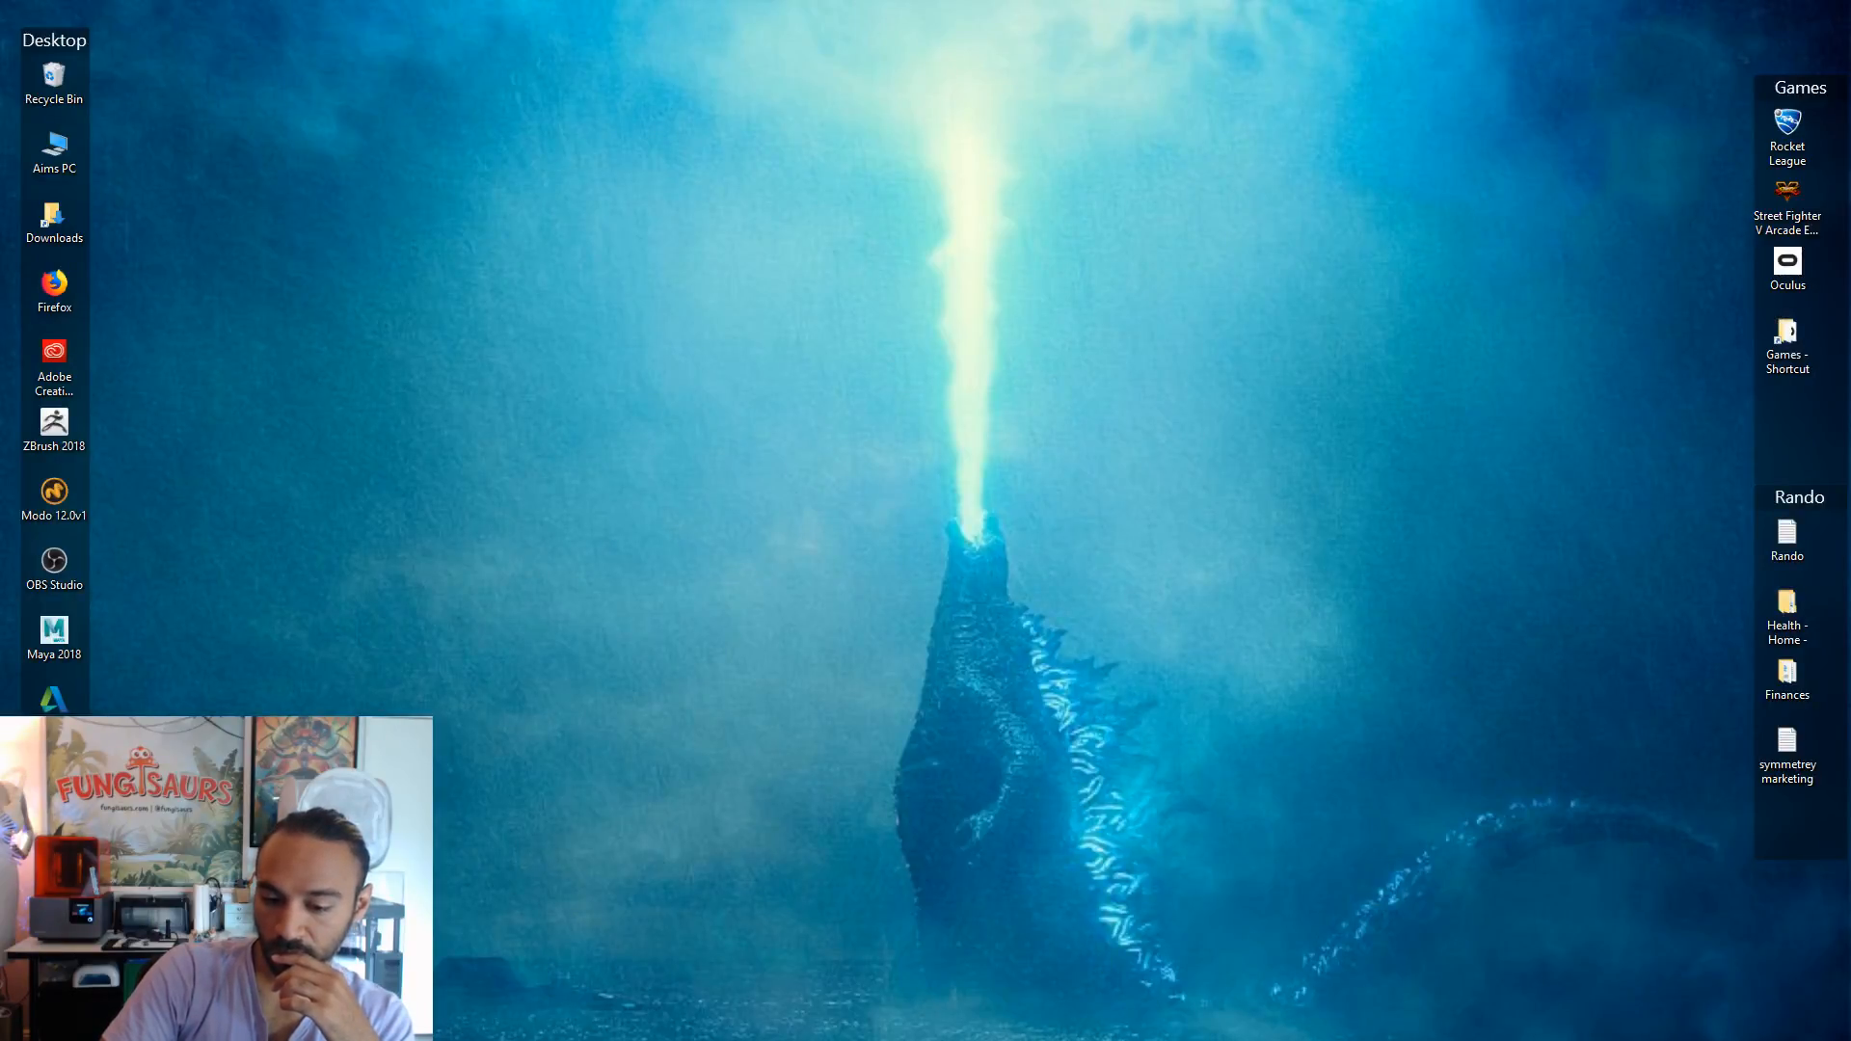
left_click_drag(1850, 270, 907, 267)
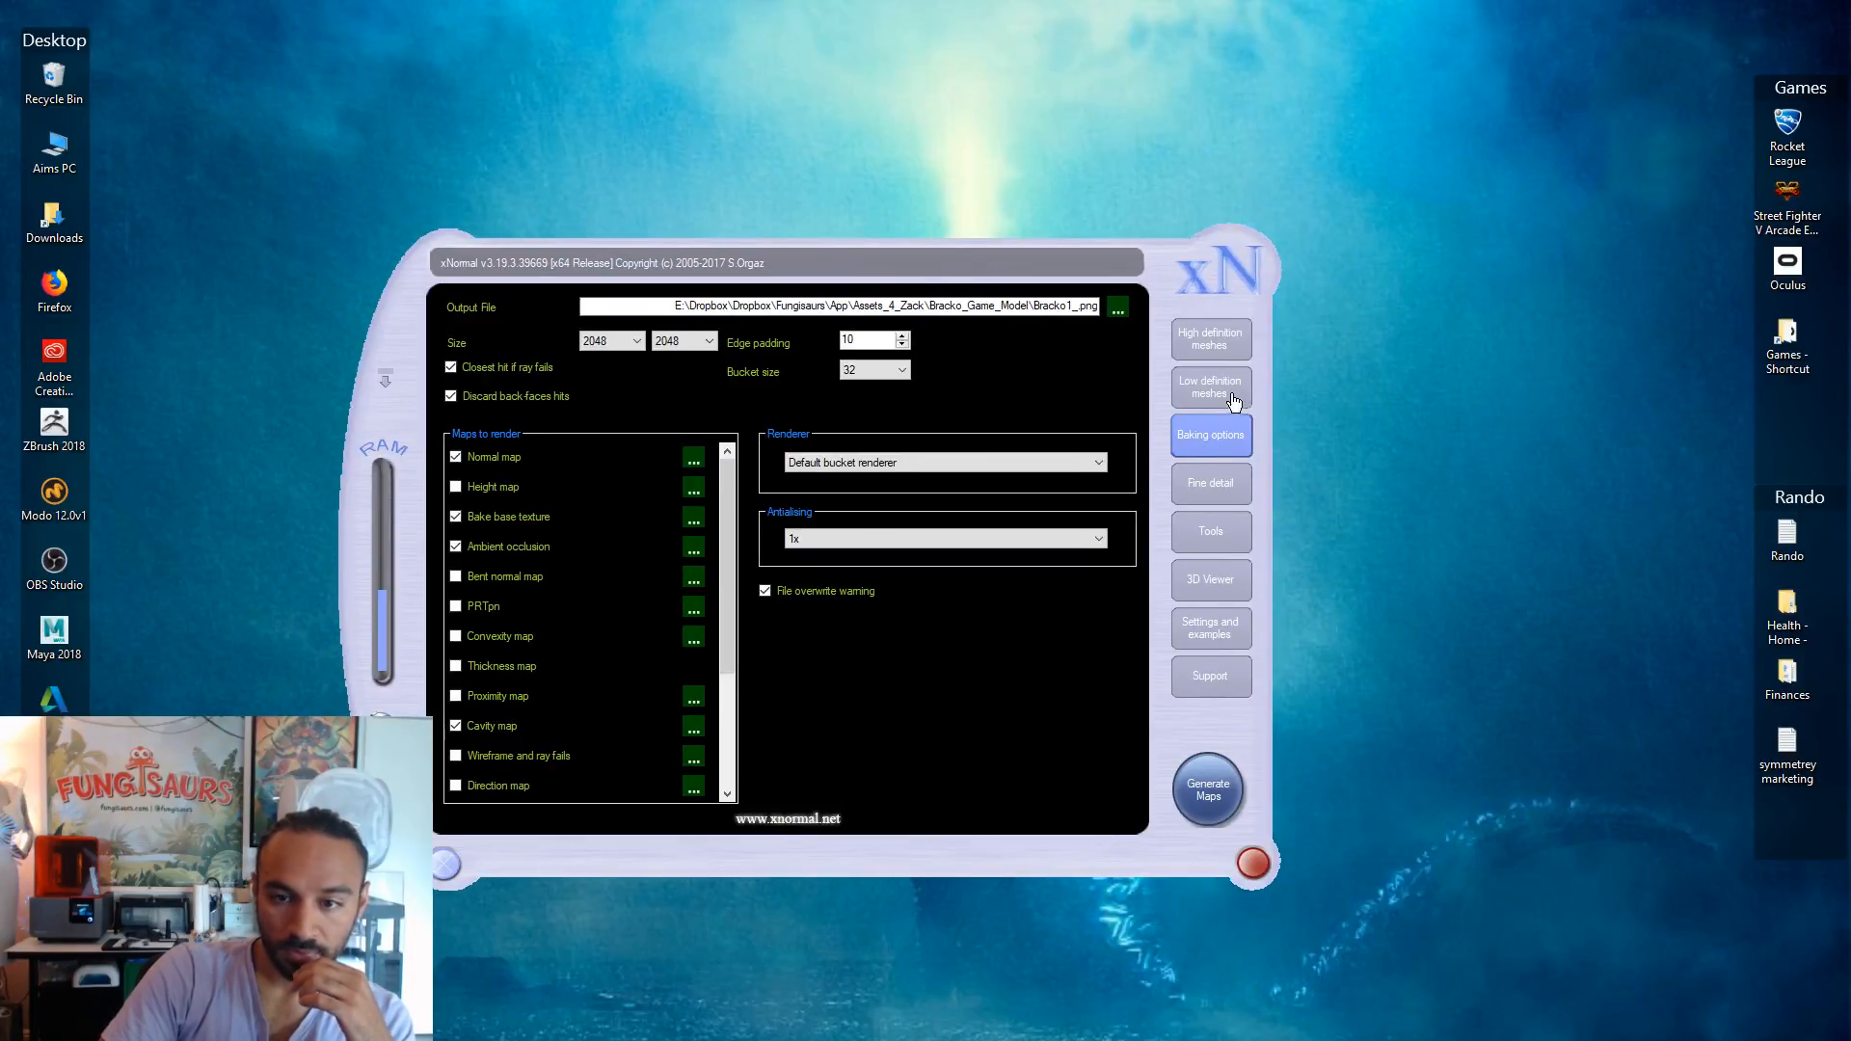
left_click(1210, 338)
right_click(611, 455)
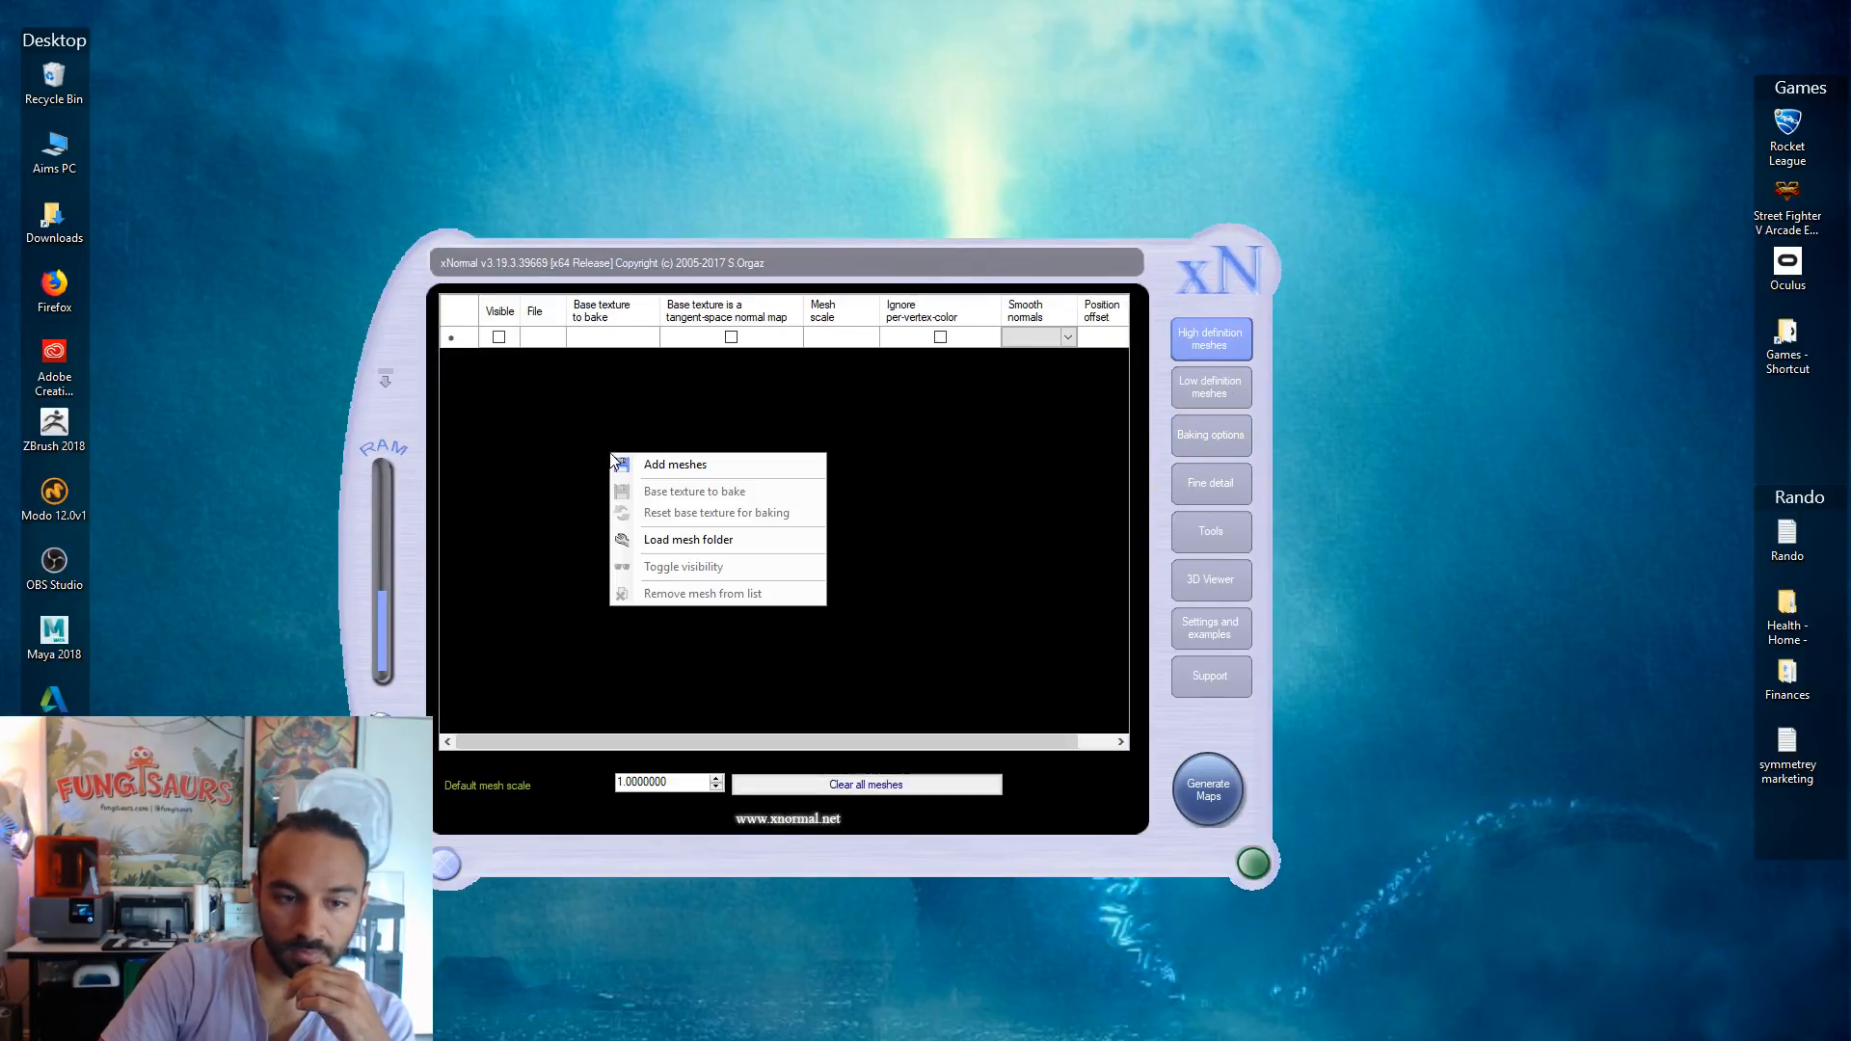
left_click(666, 467)
double_click(690, 361)
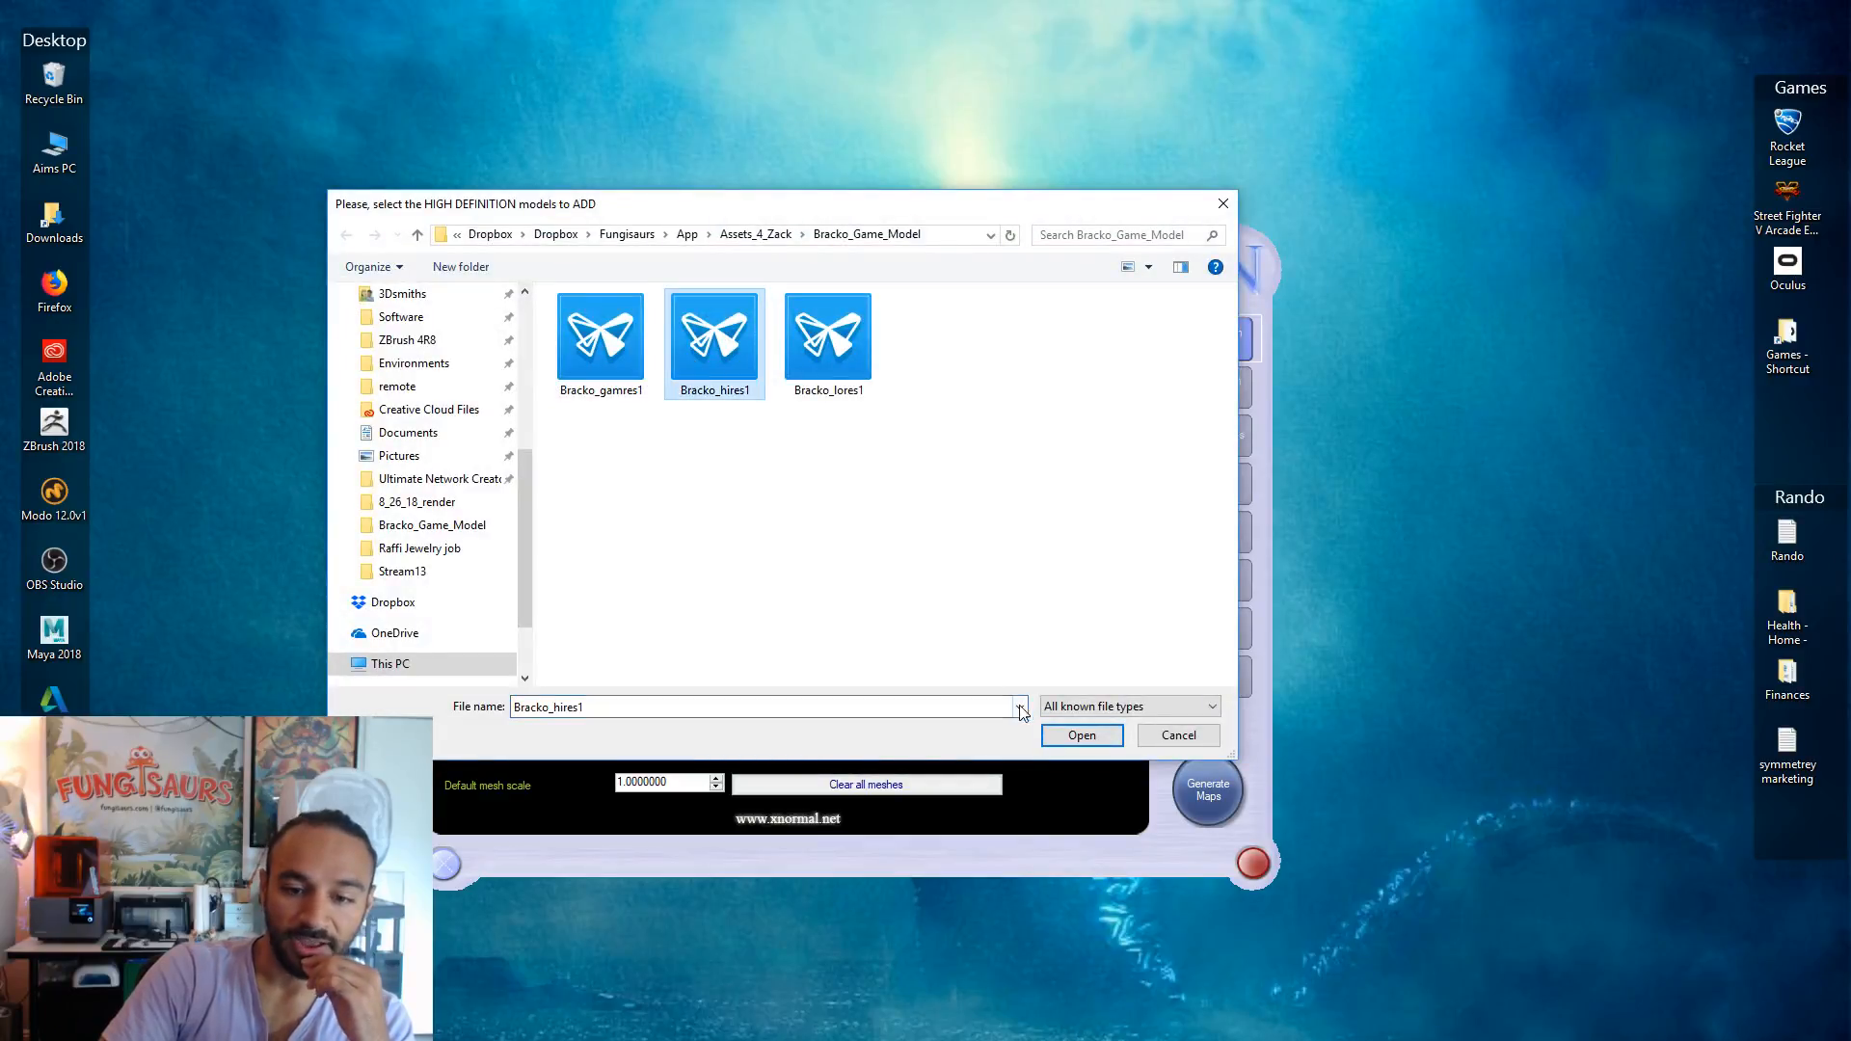
left_click(1237, 444)
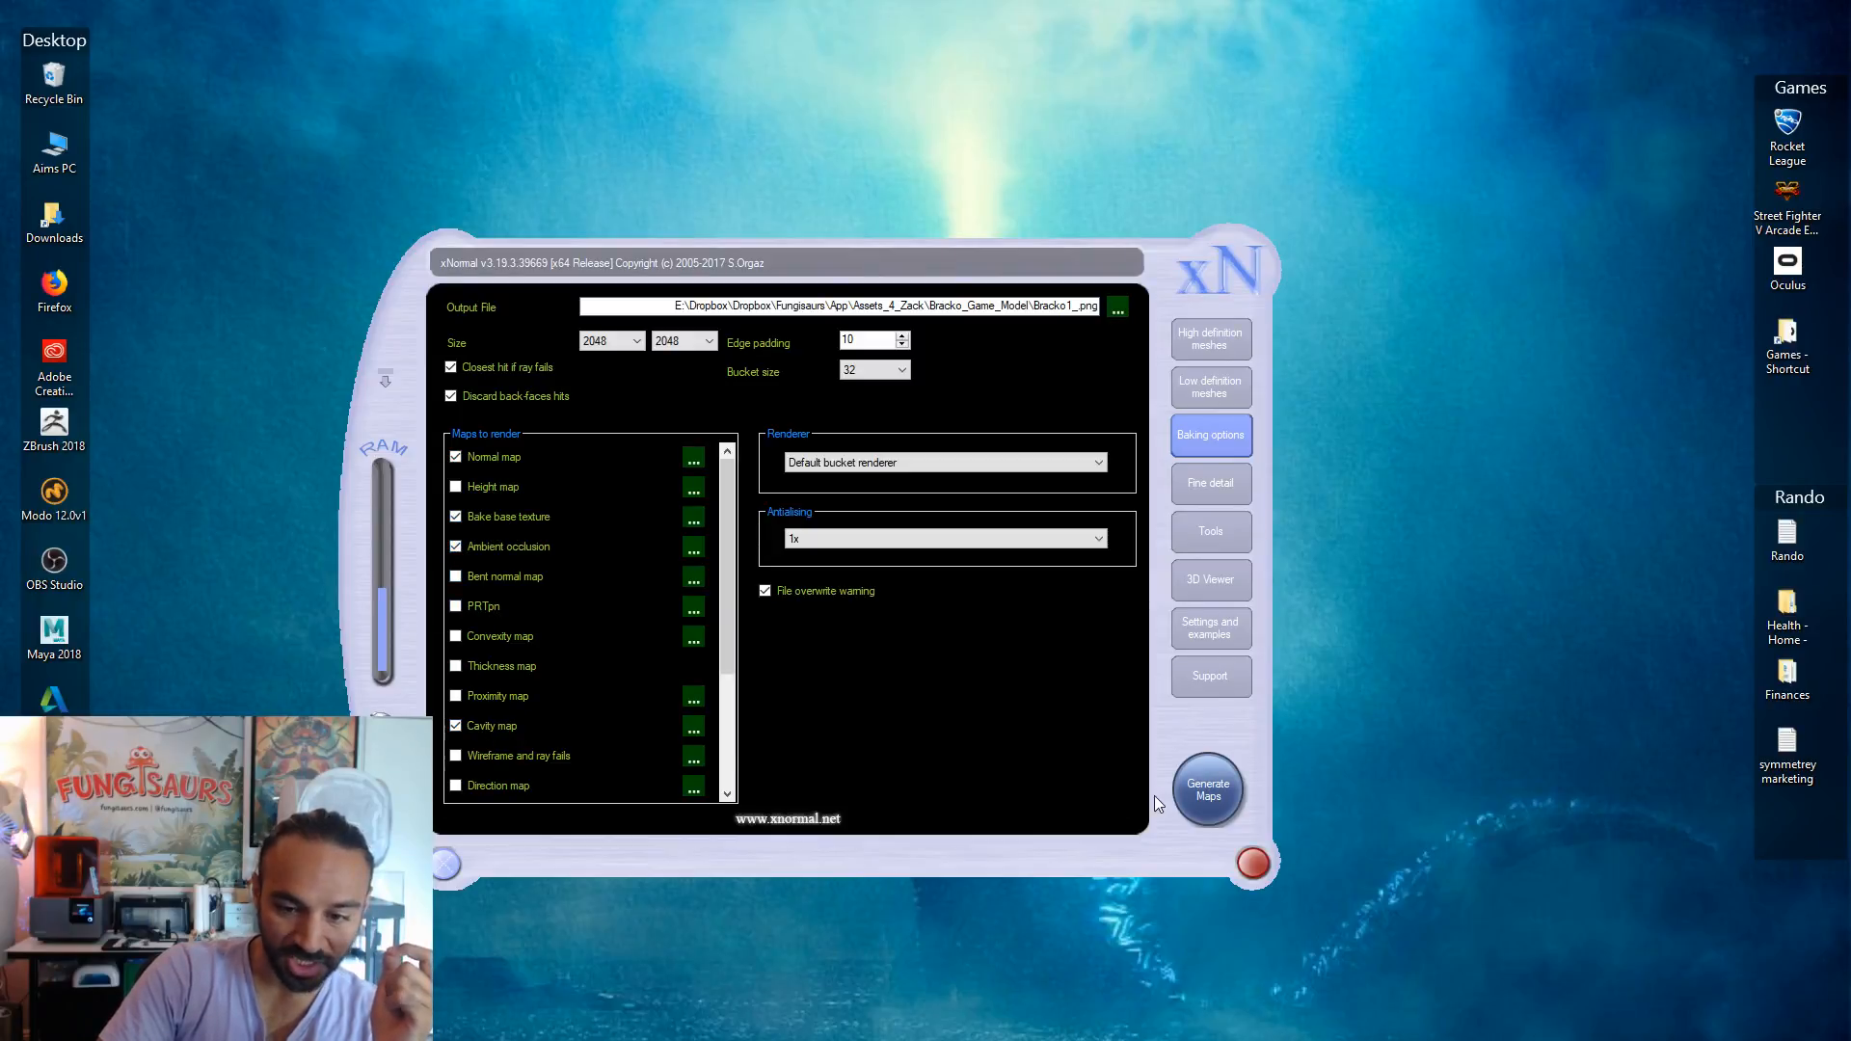
left_click(1189, 792)
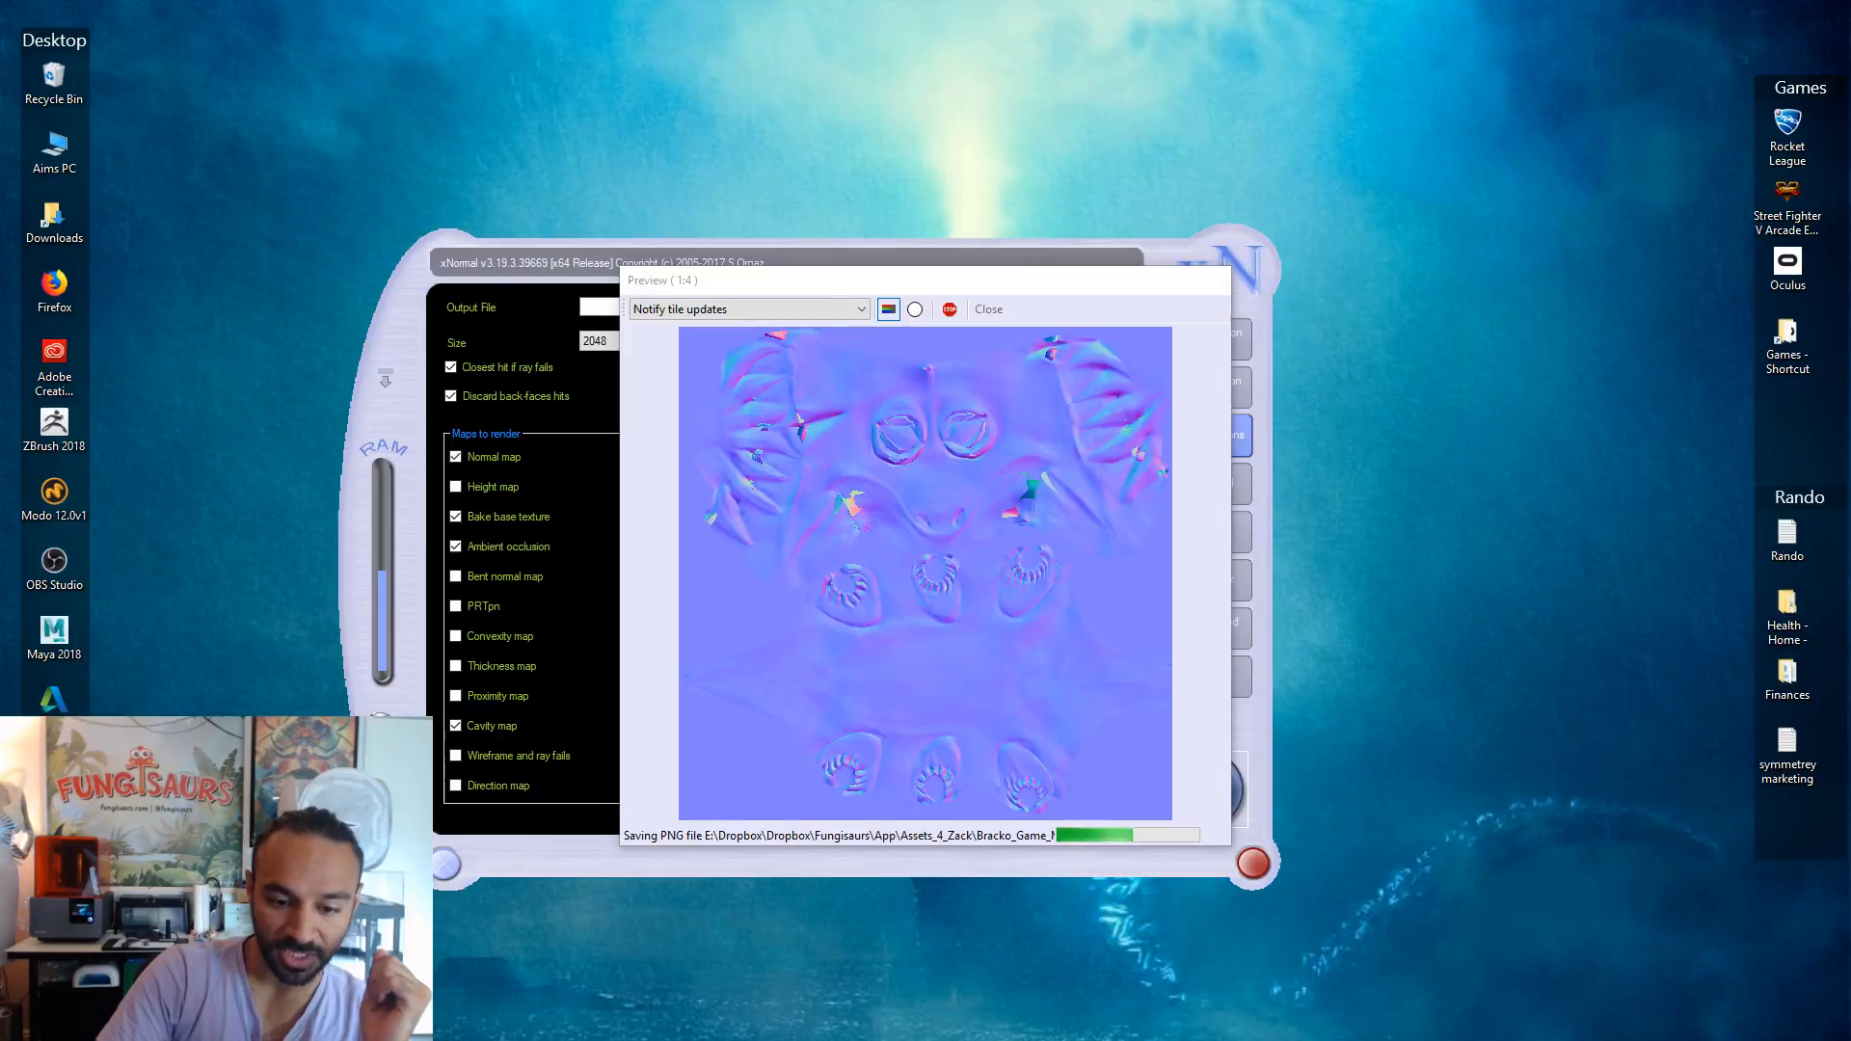
key("super+e")
left_click(1641, 94)
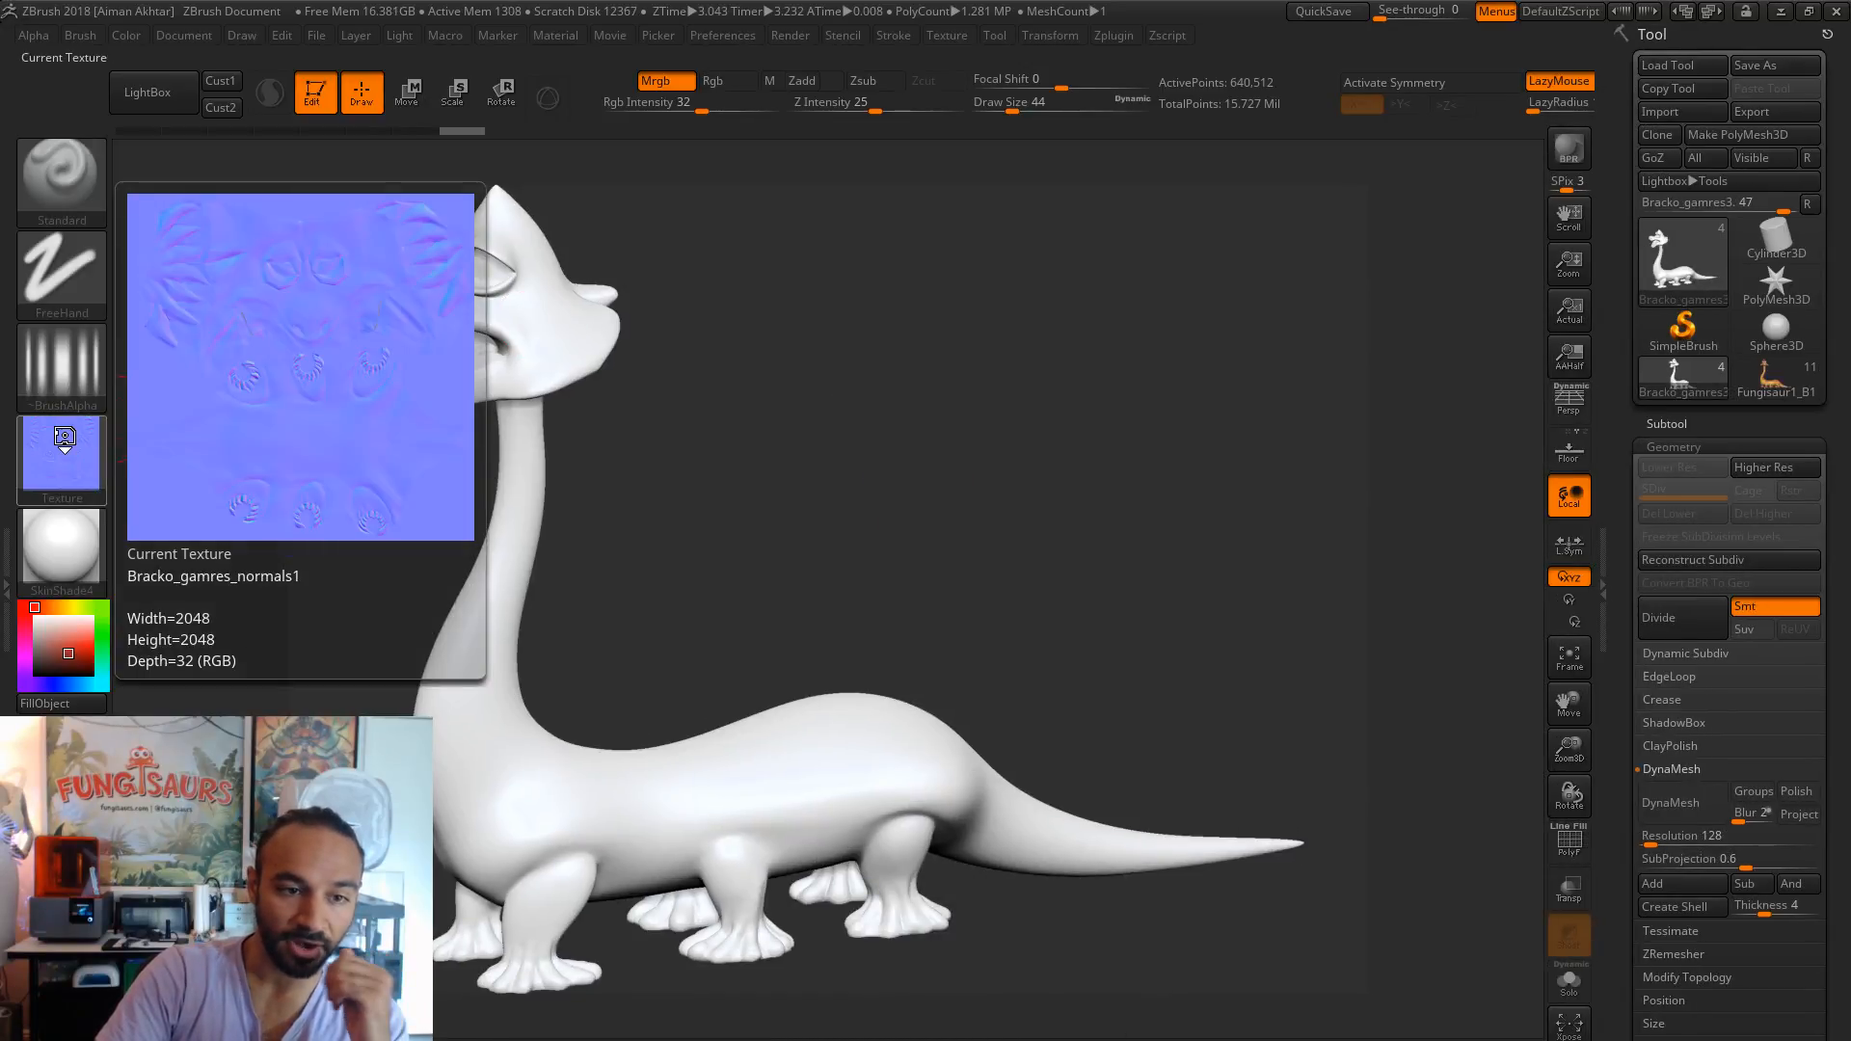
left_click(949, 34)
left_click(1018, 245)
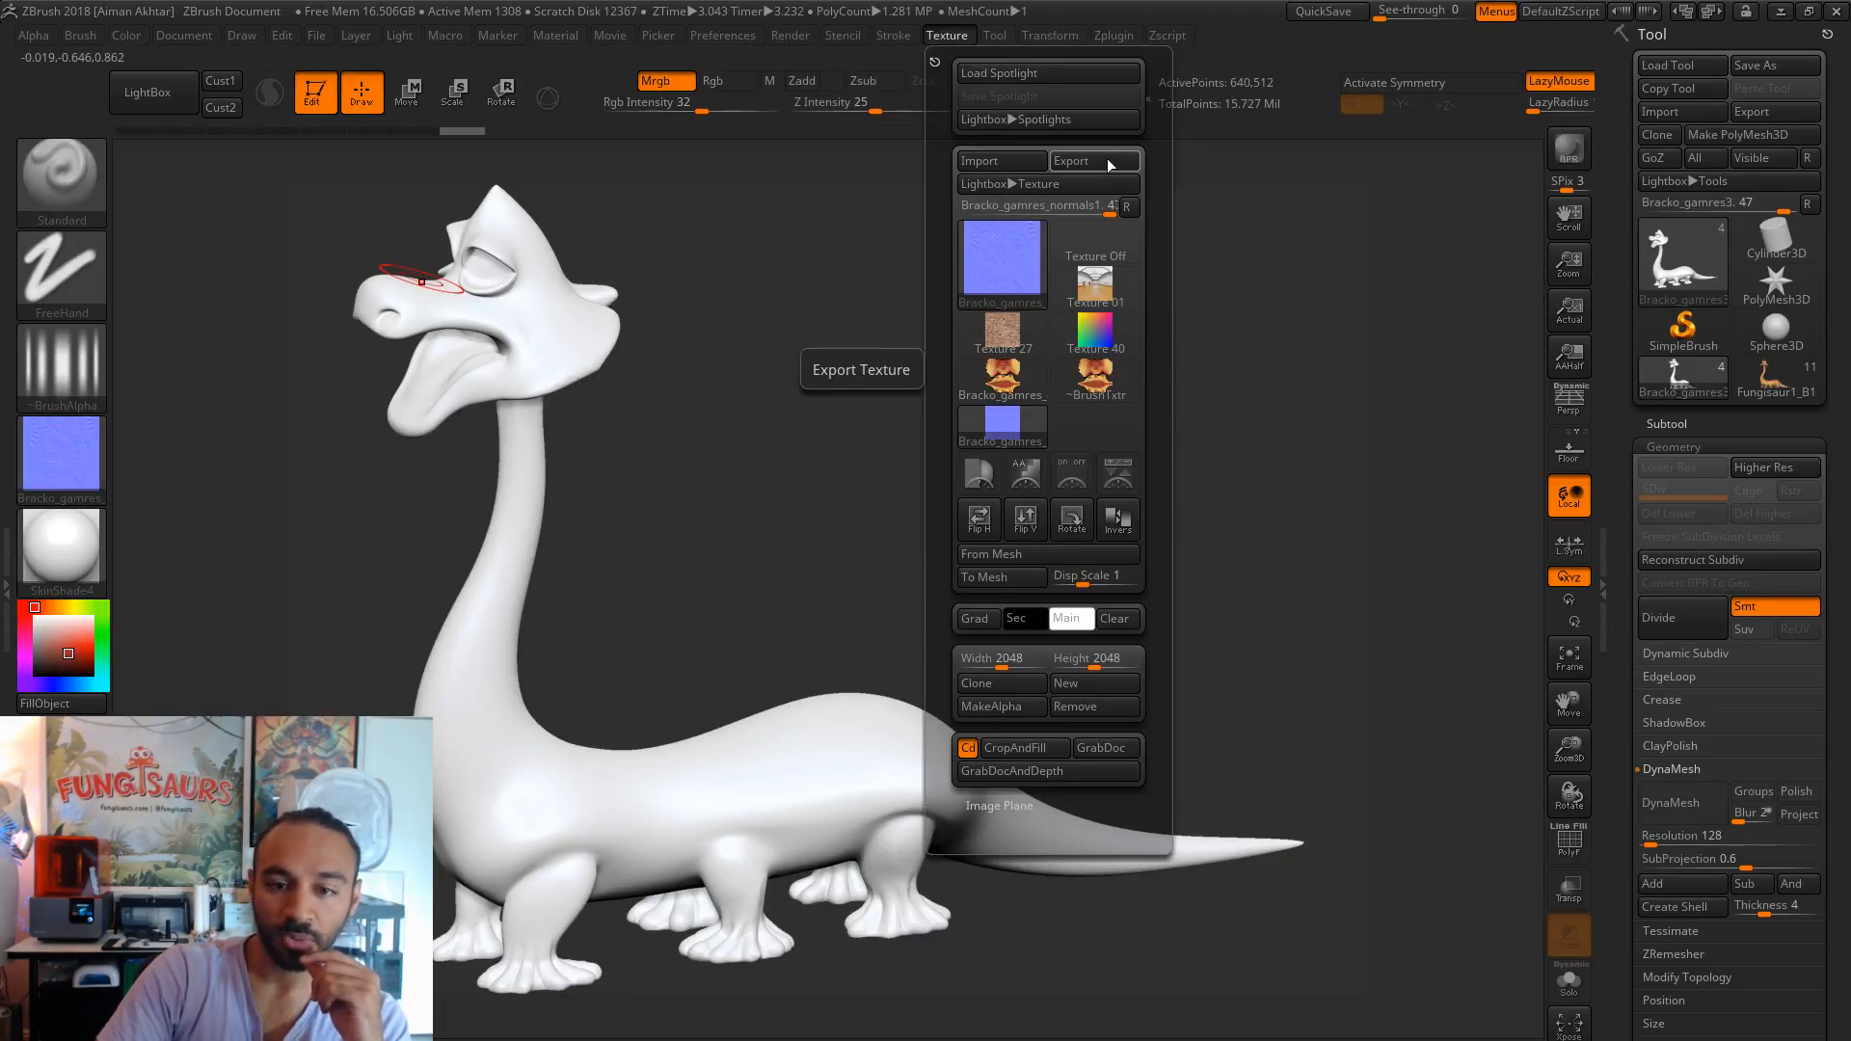
left_click(1099, 160)
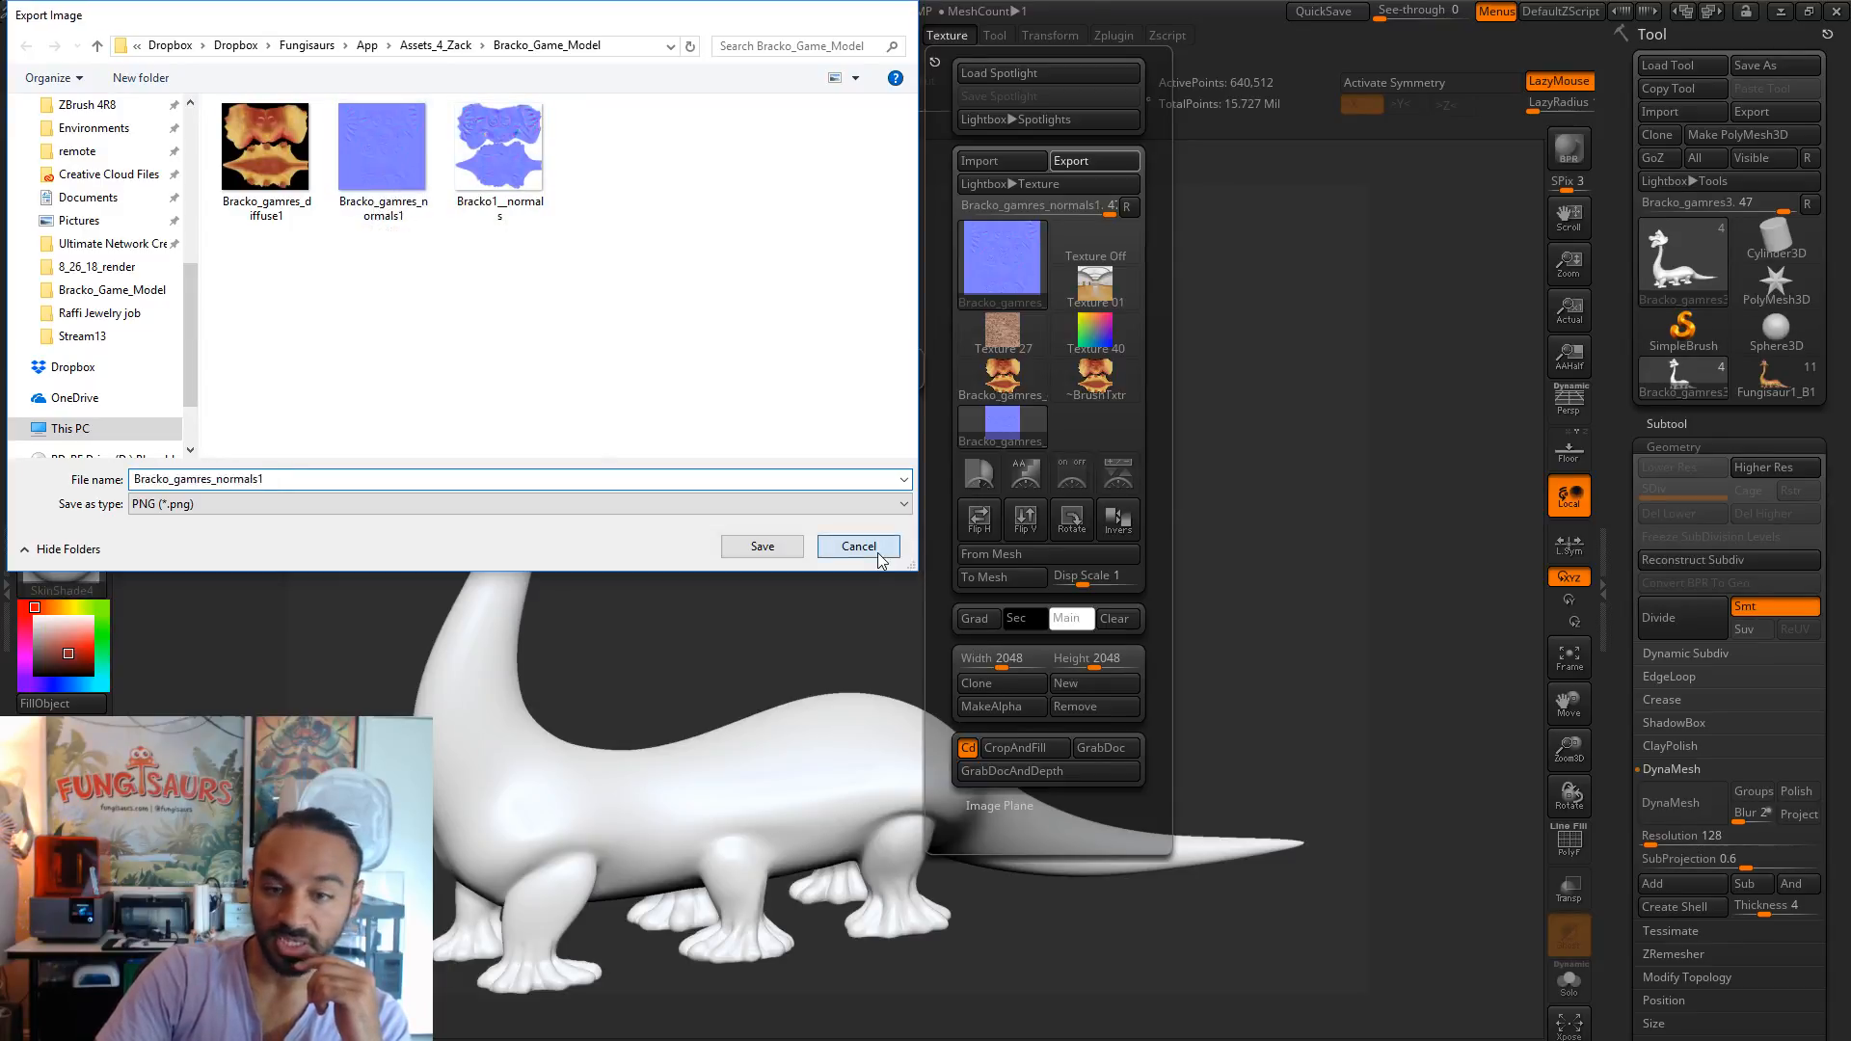
key("Return")
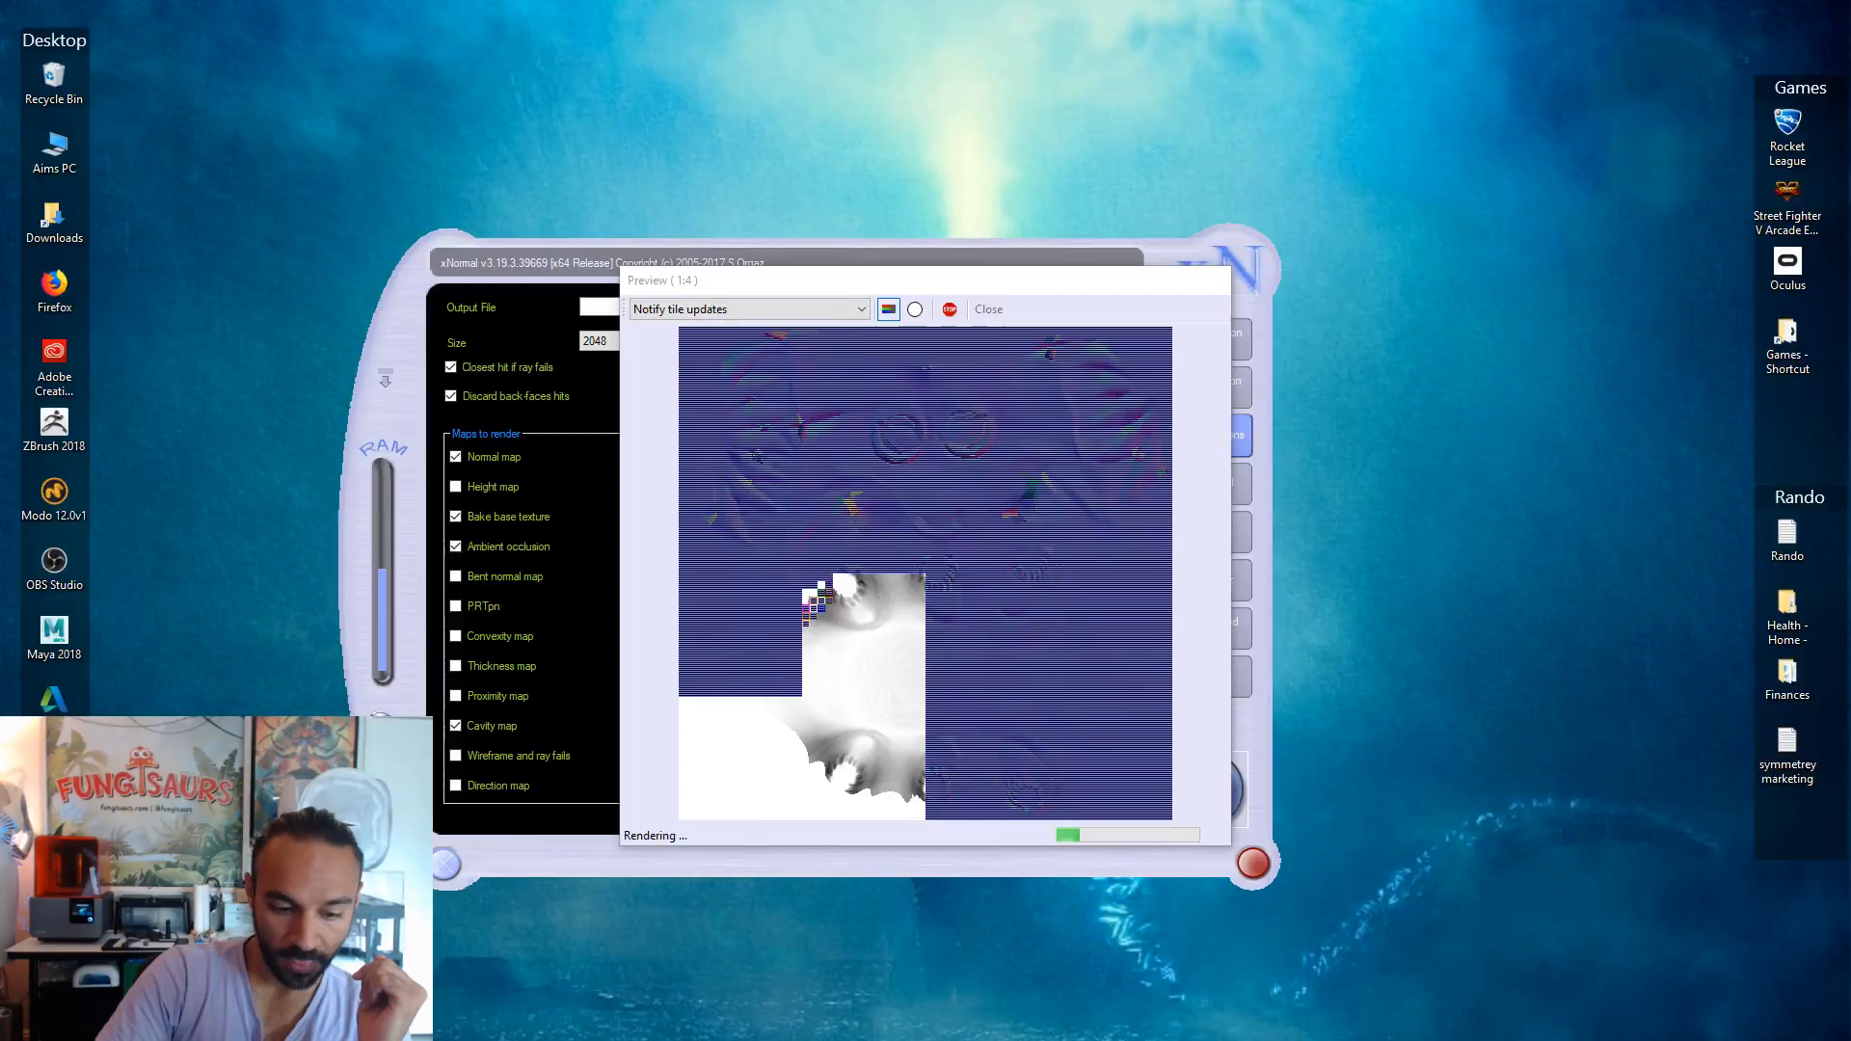
- Open the Bracko_gamres normals1 image from the Bracko_Game_Model folder in Adobe Photoshop CC 2018
key("super+e")
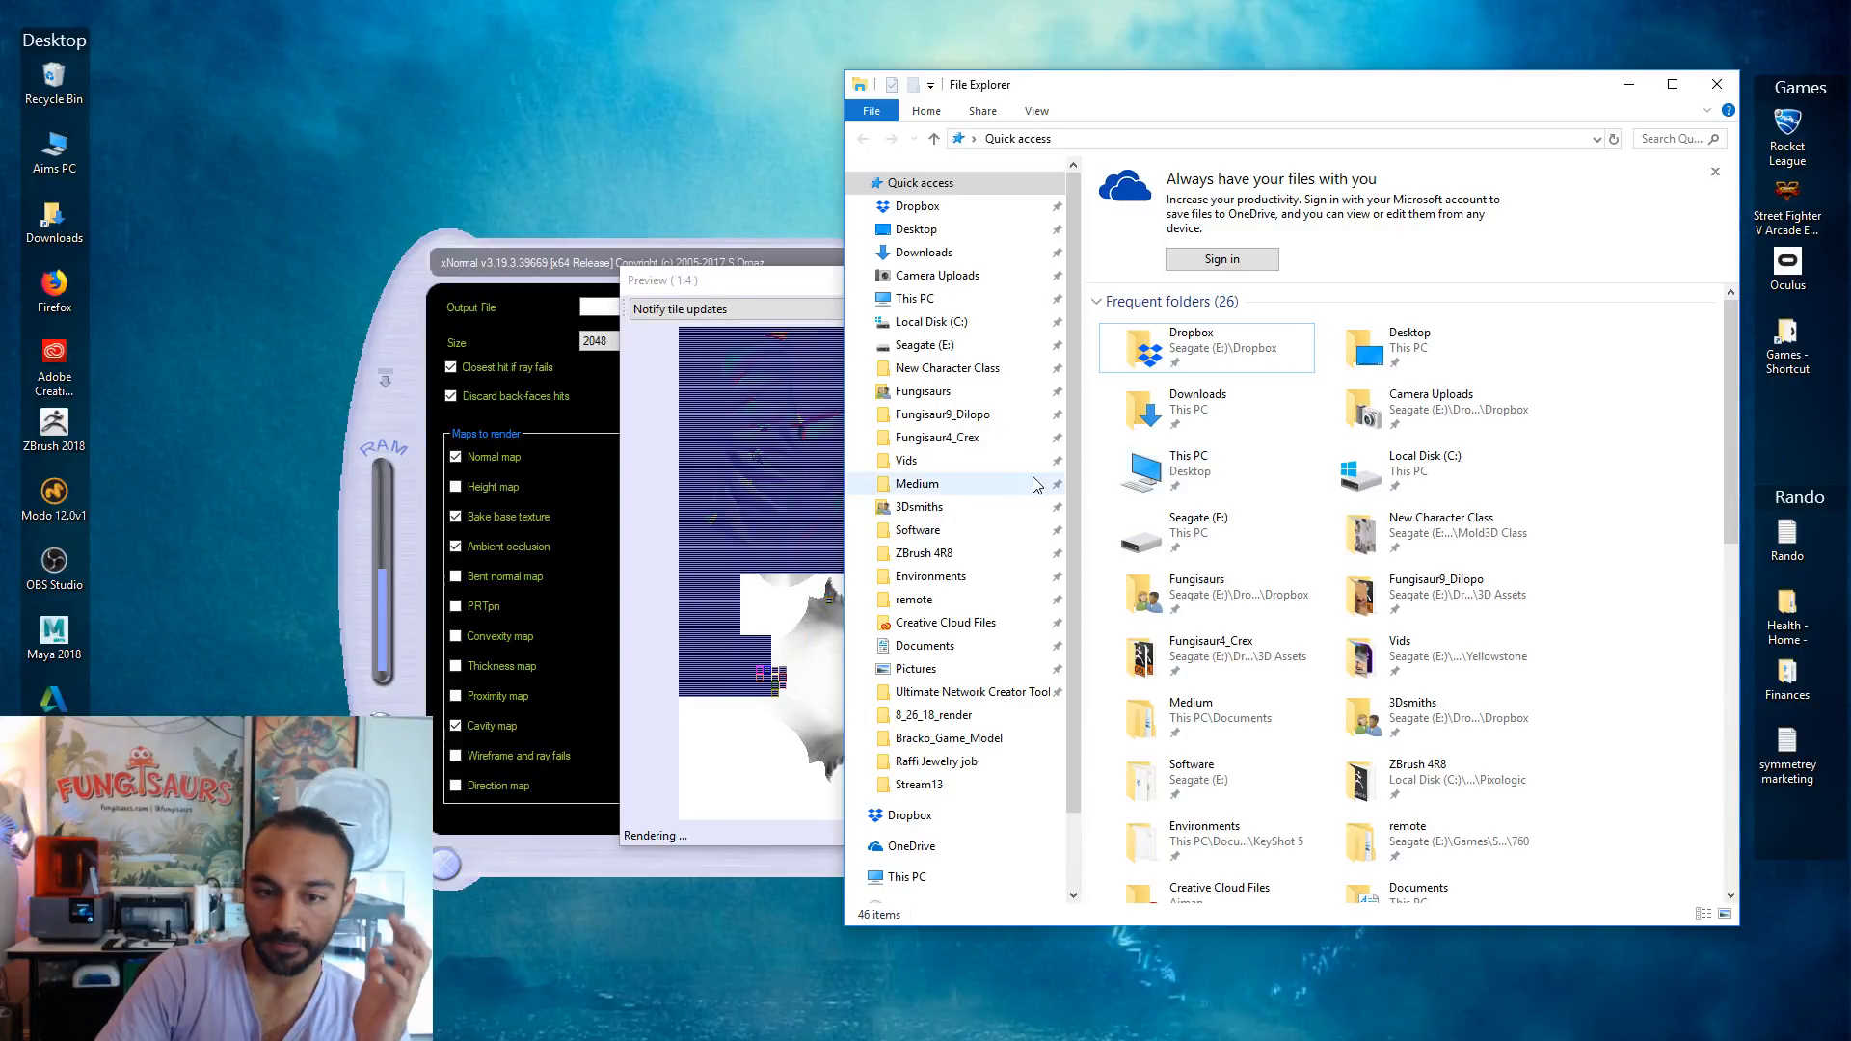
left_click(932, 740)
right_click(1373, 239)
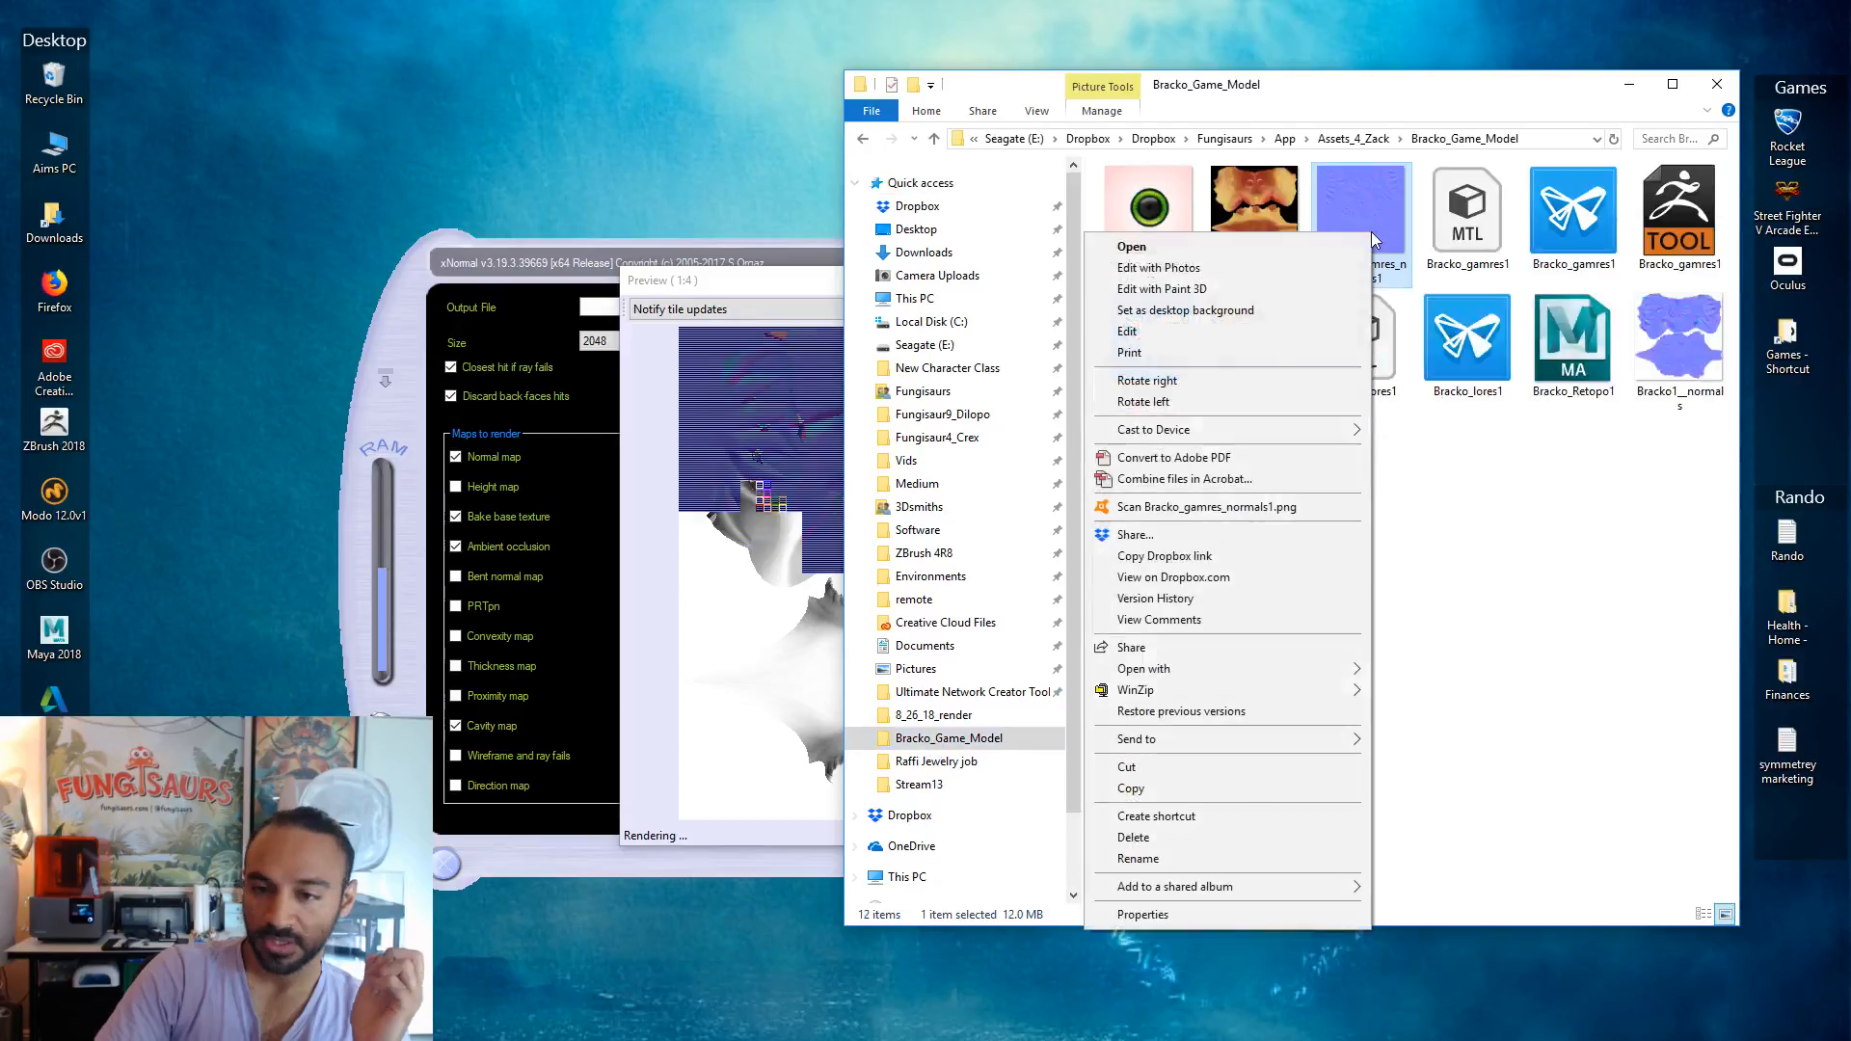
mouse_move(1302, 668)
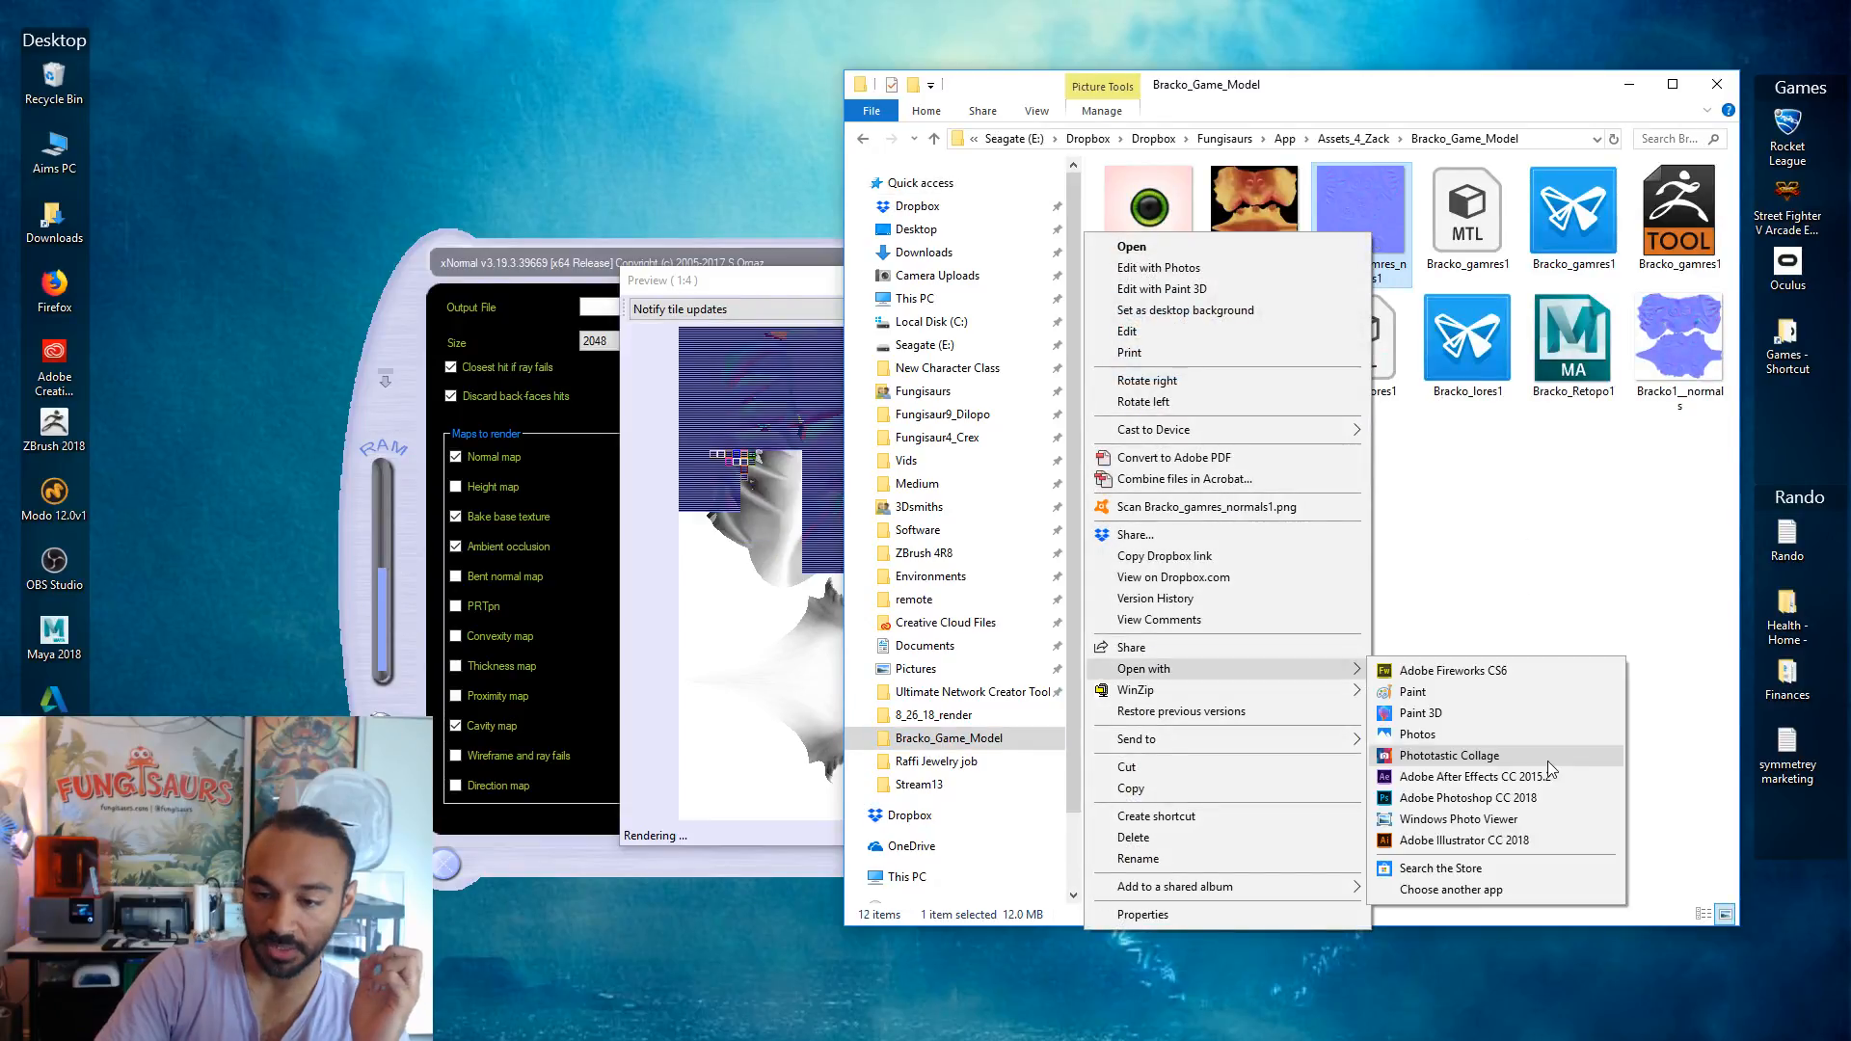
left_click(1542, 798)
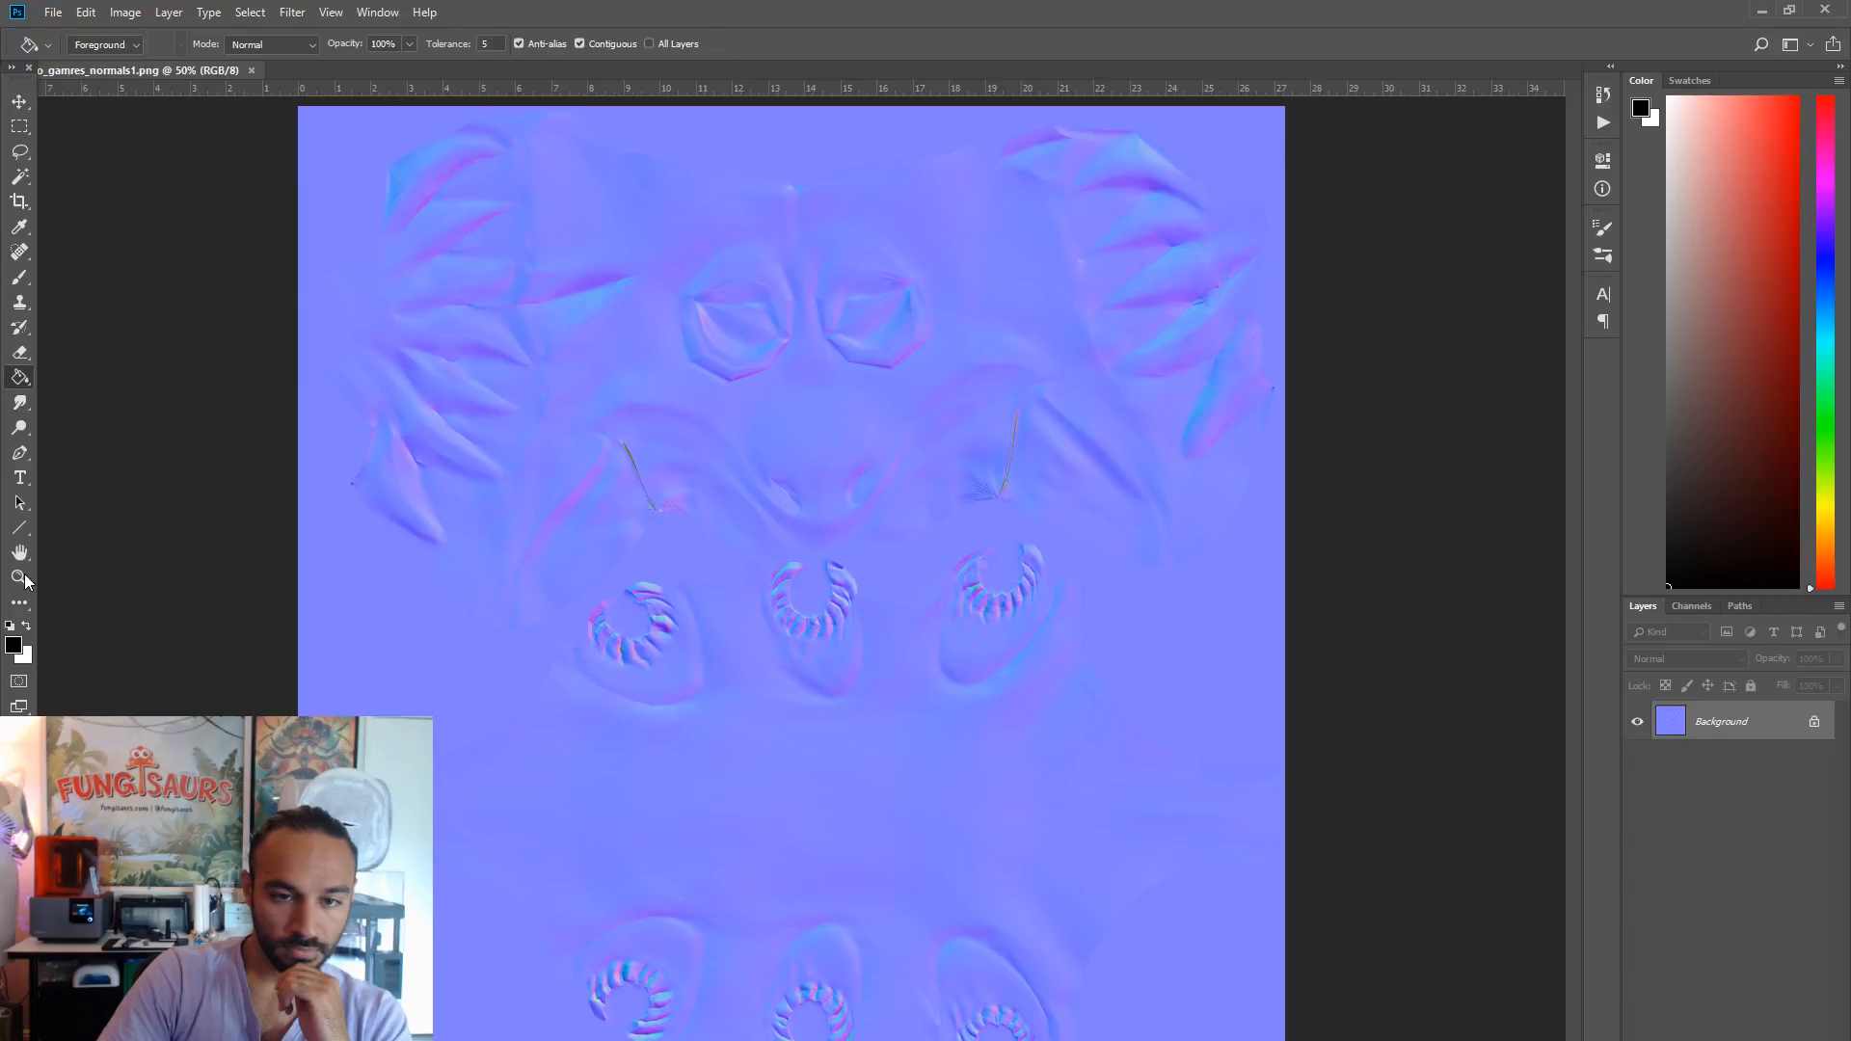
- Examine the Bracko1__normals.png map up close around the mouth corners, fins and feet for baking errors
left_click(19, 577)
left_click(858, 529)
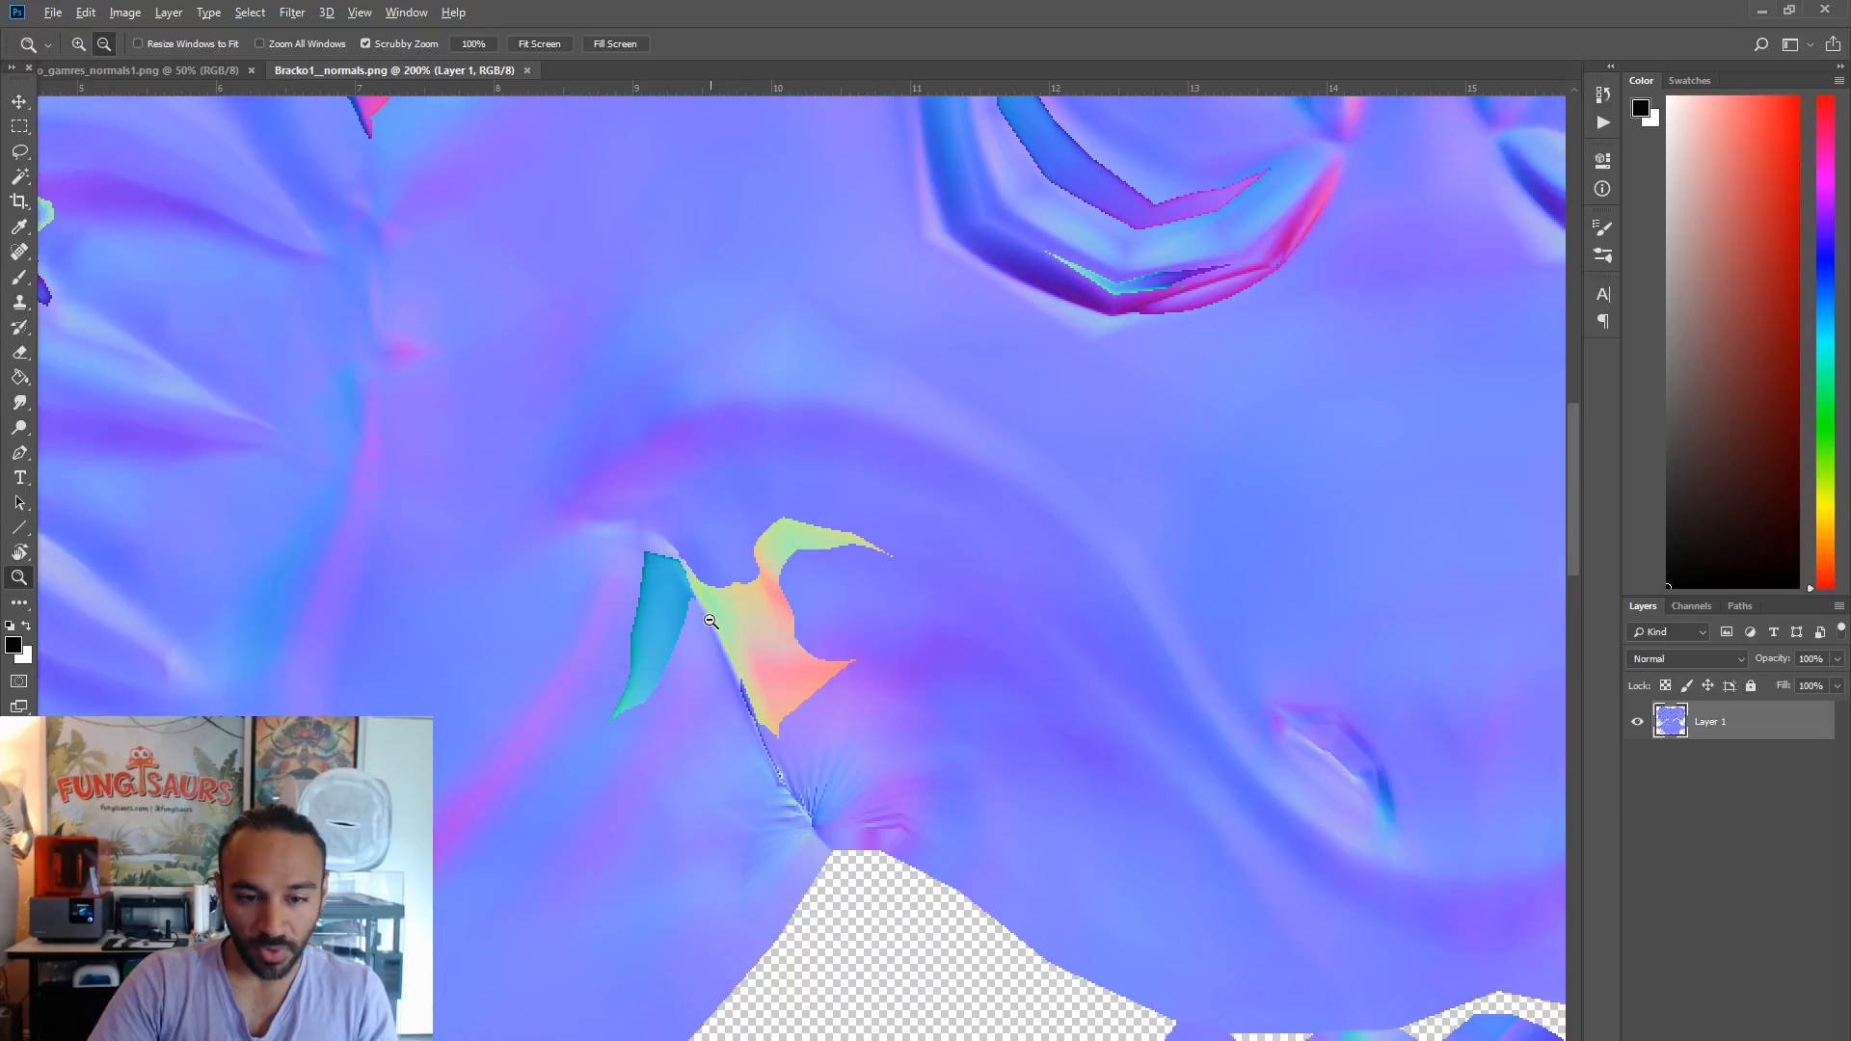
left_click(711, 621, "alt")
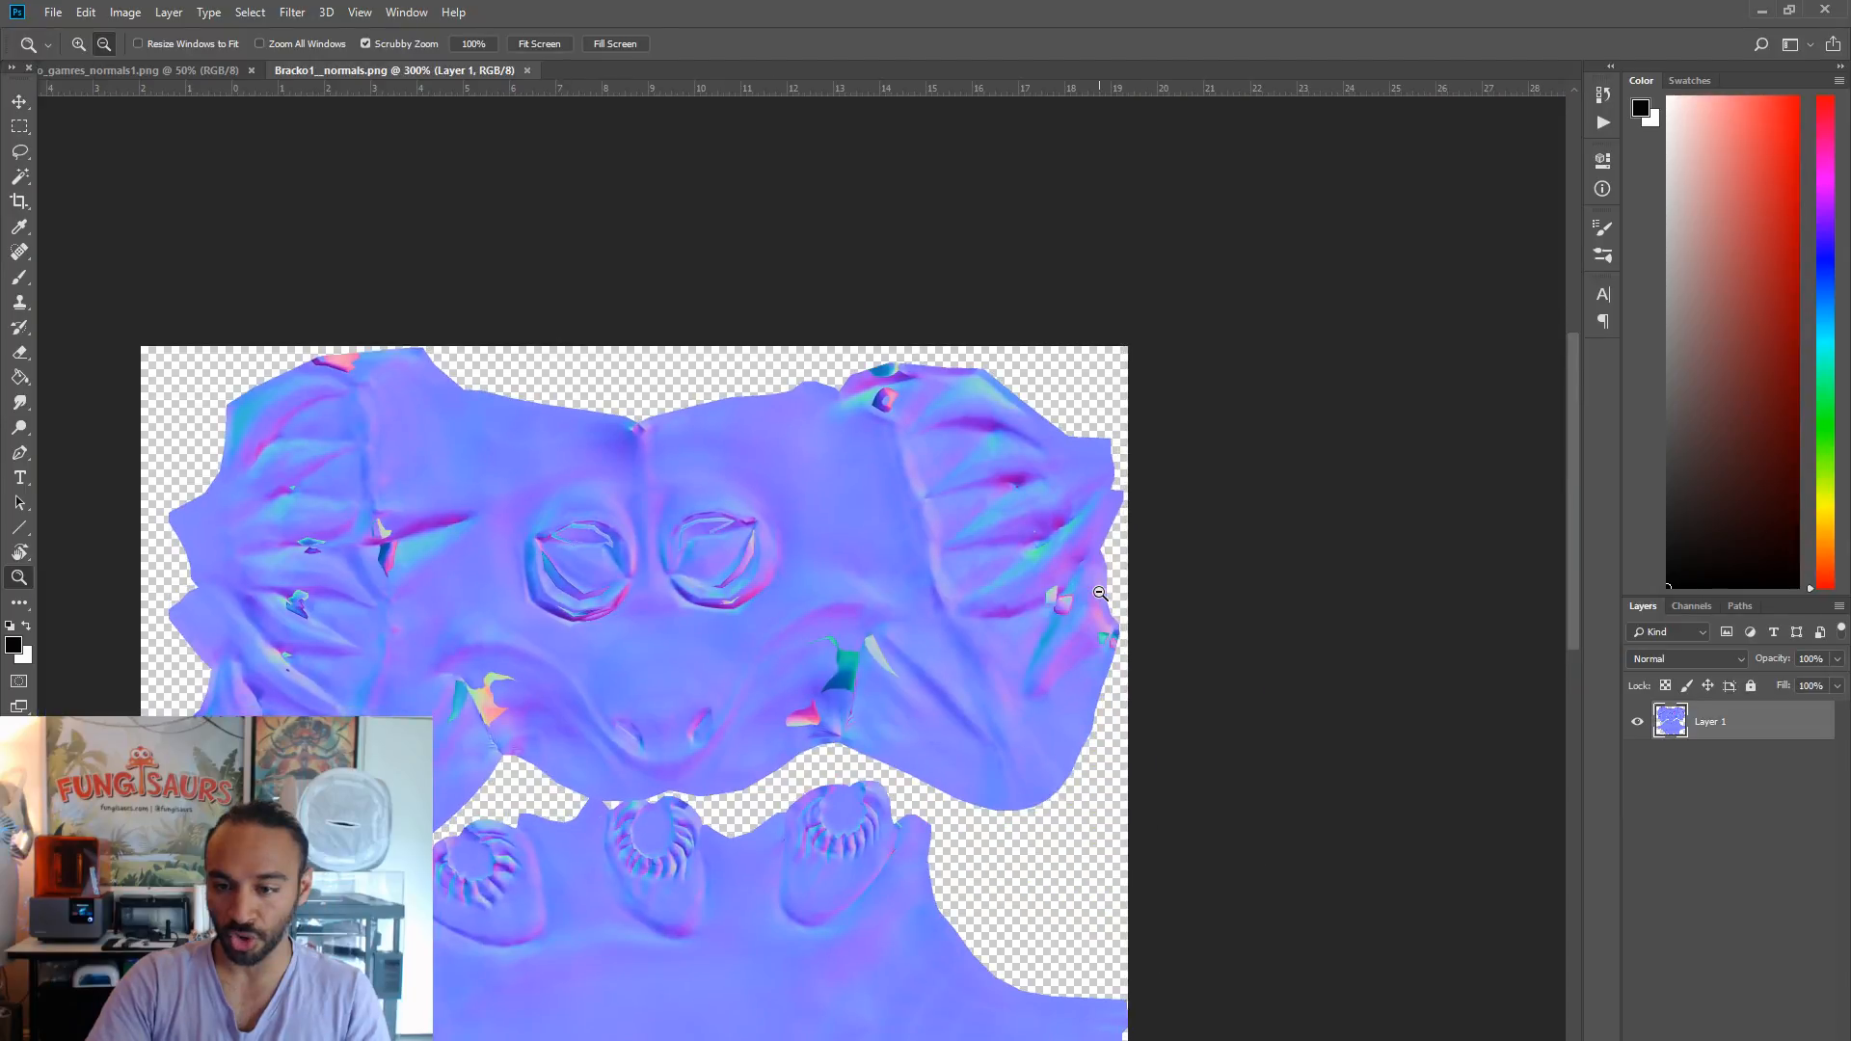
left_click(789, 874)
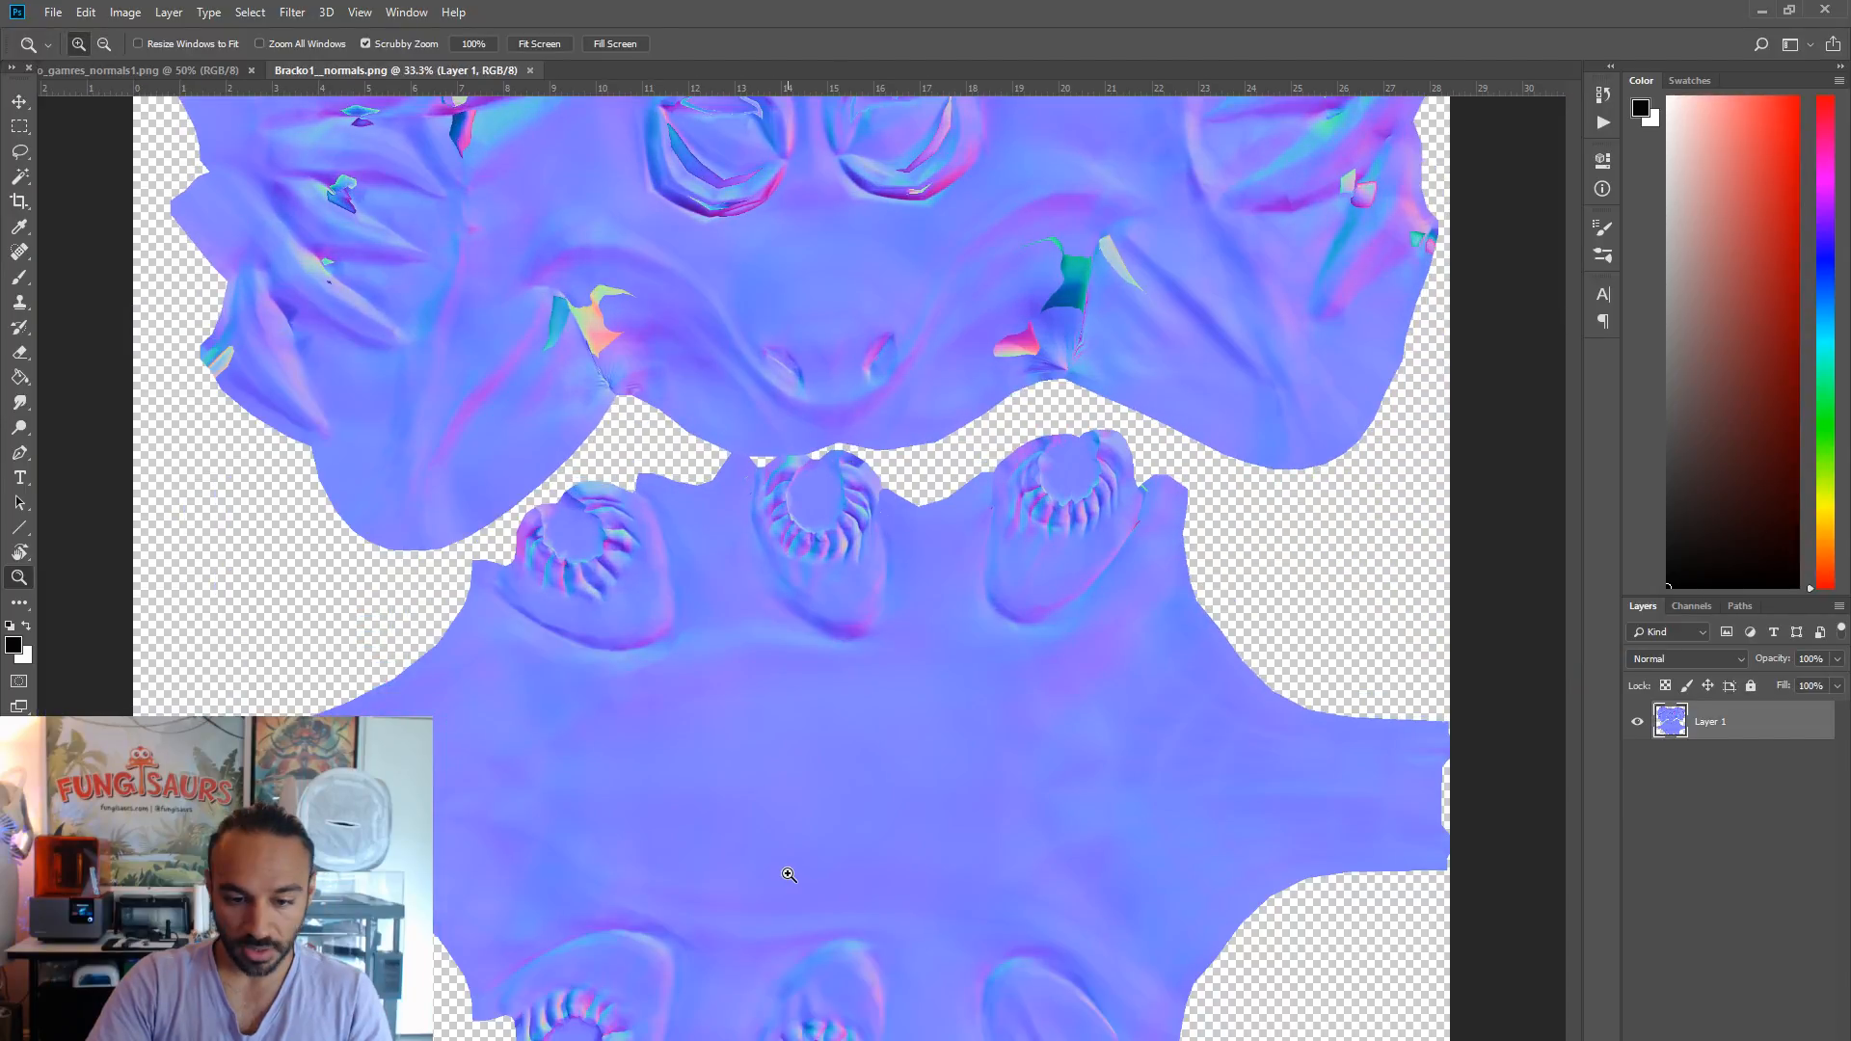
double_click(869, 846)
scroll(932, 737, "down", 10)
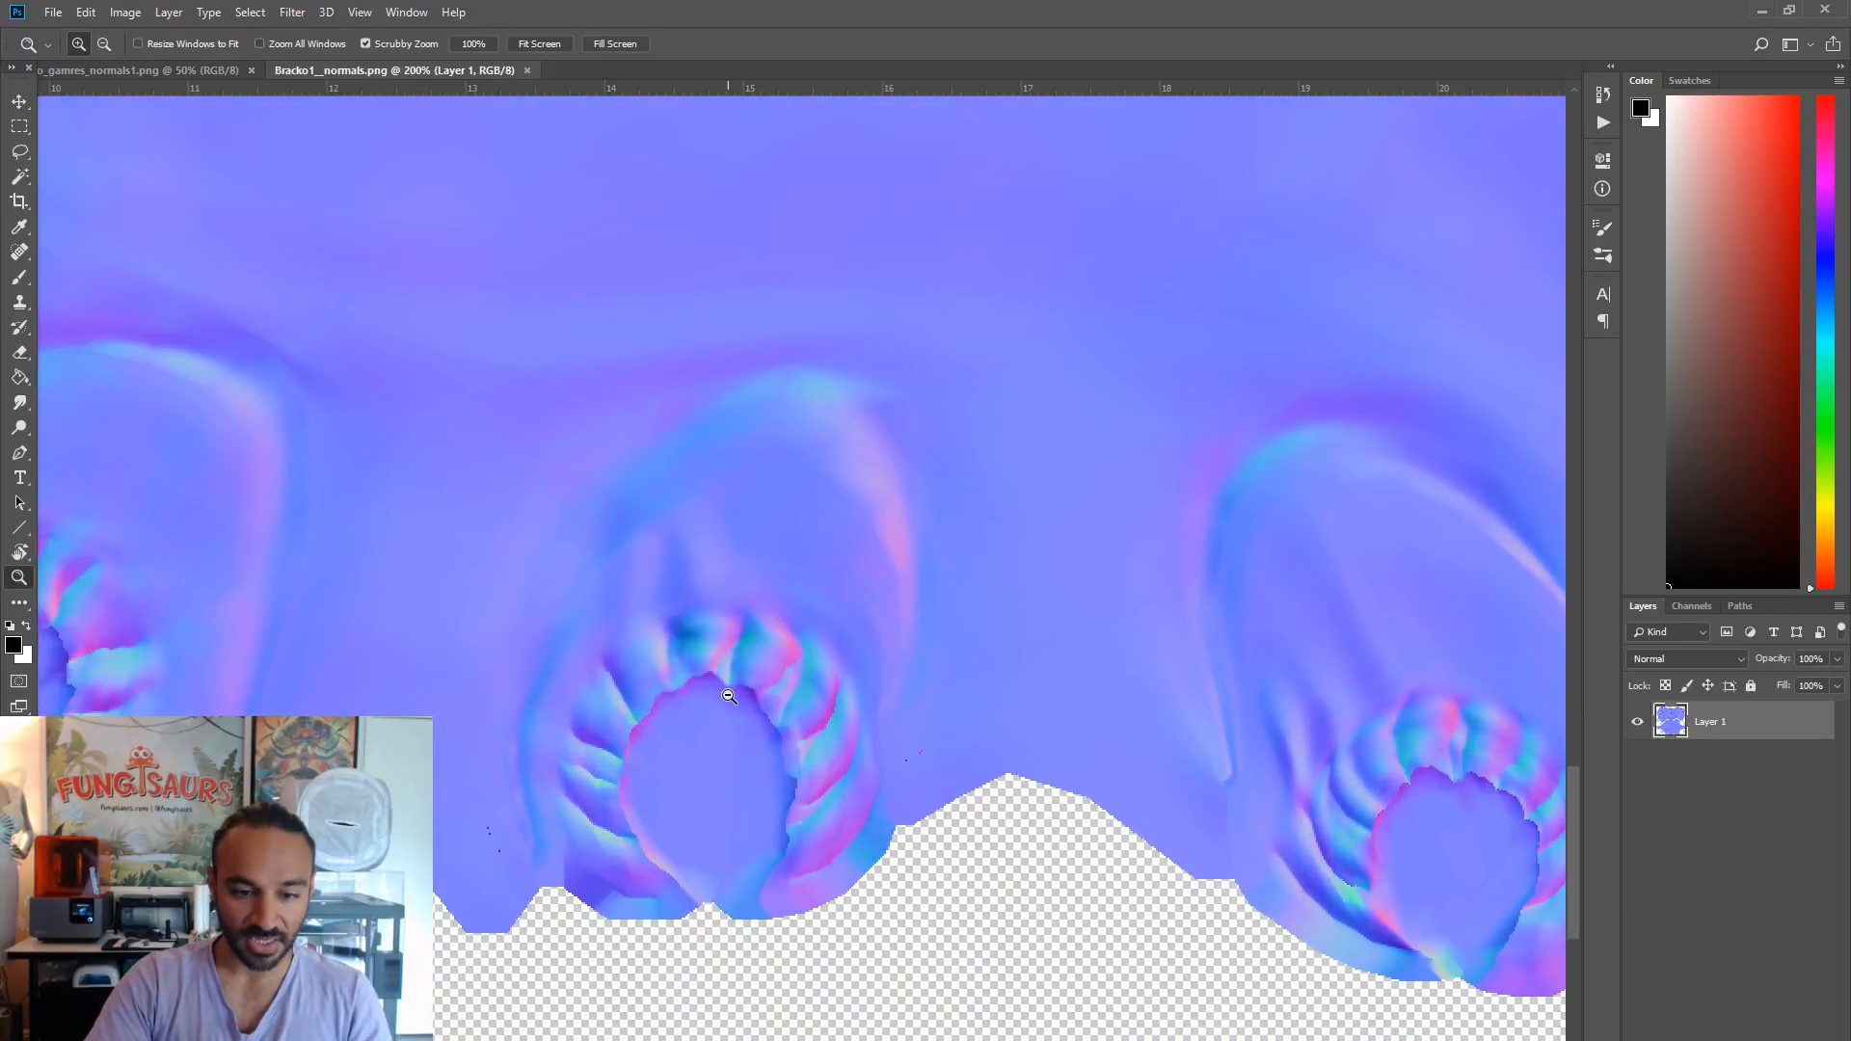
left_click(727, 696, "alt")
- Examine the Bracko_gamres_normals1.png map around the nostrils, mouth corners and feet to compare it with the xNormal bake
left_click(145, 70)
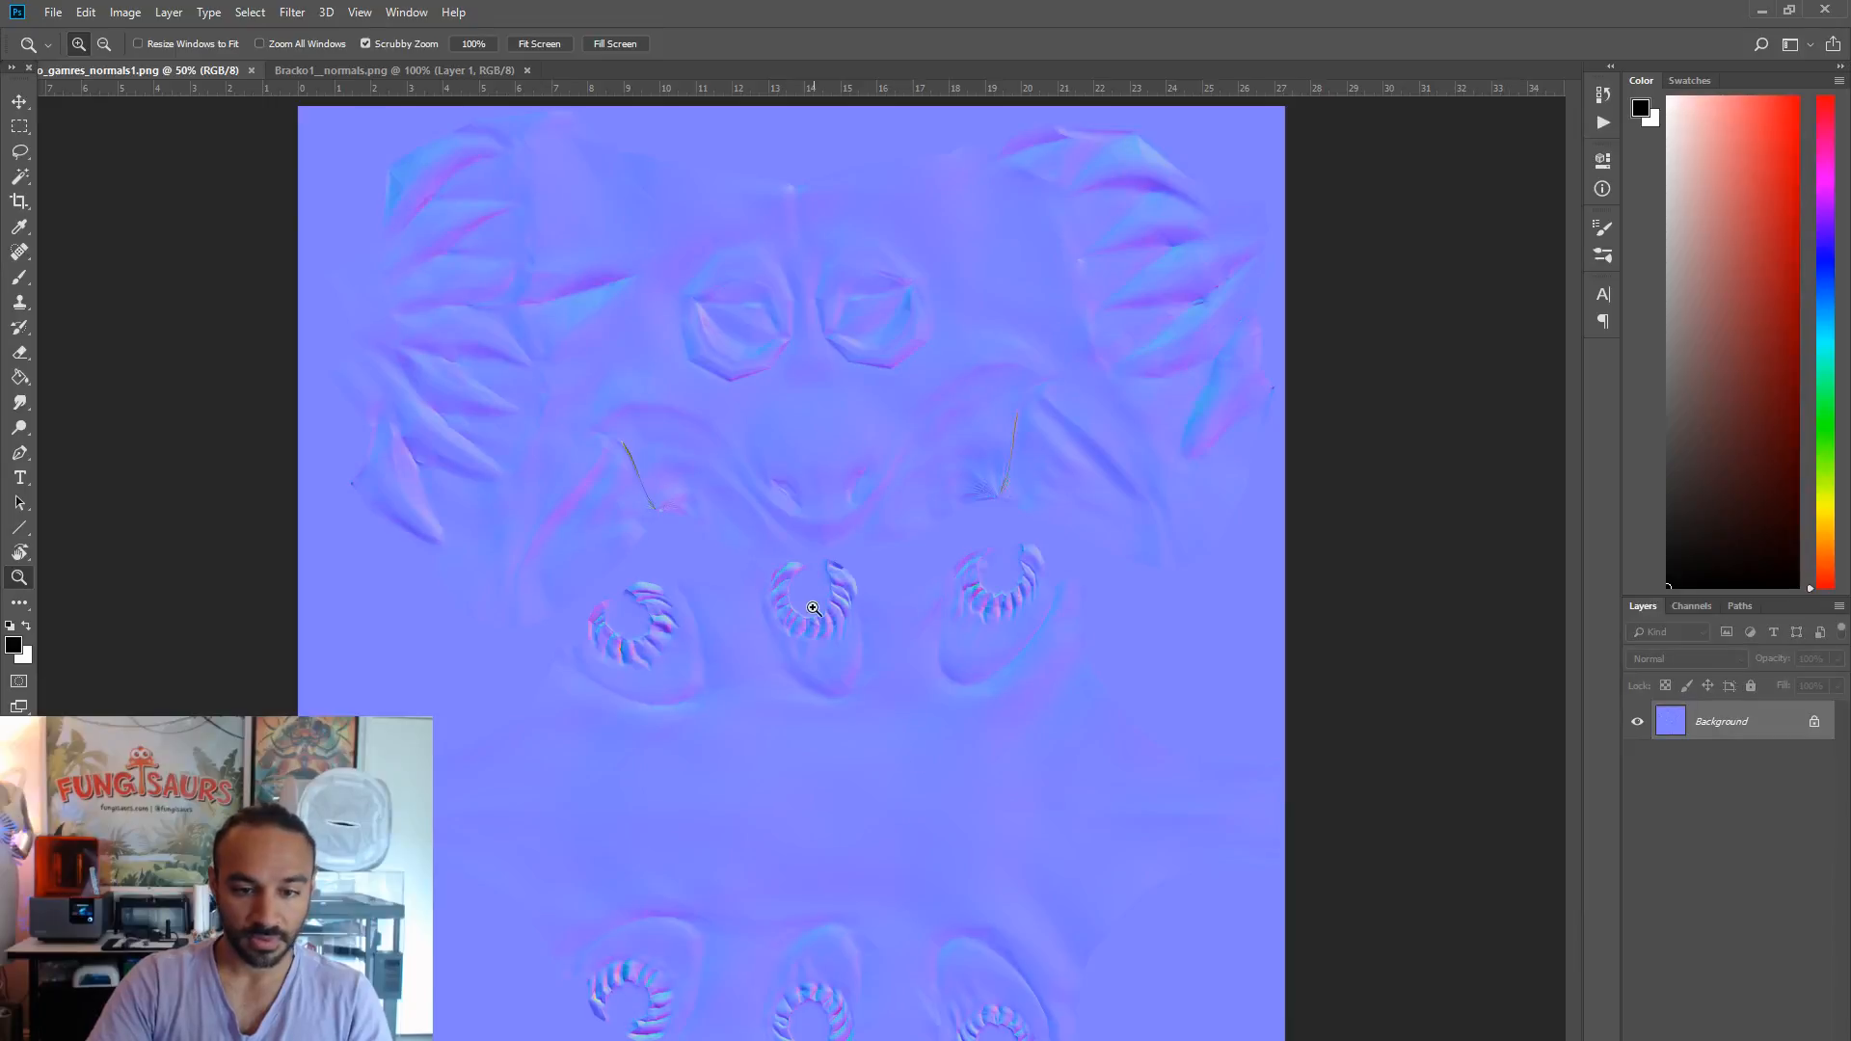
left_click(827, 637)
left_click(829, 631)
scroll(847, 609, "up", 3)
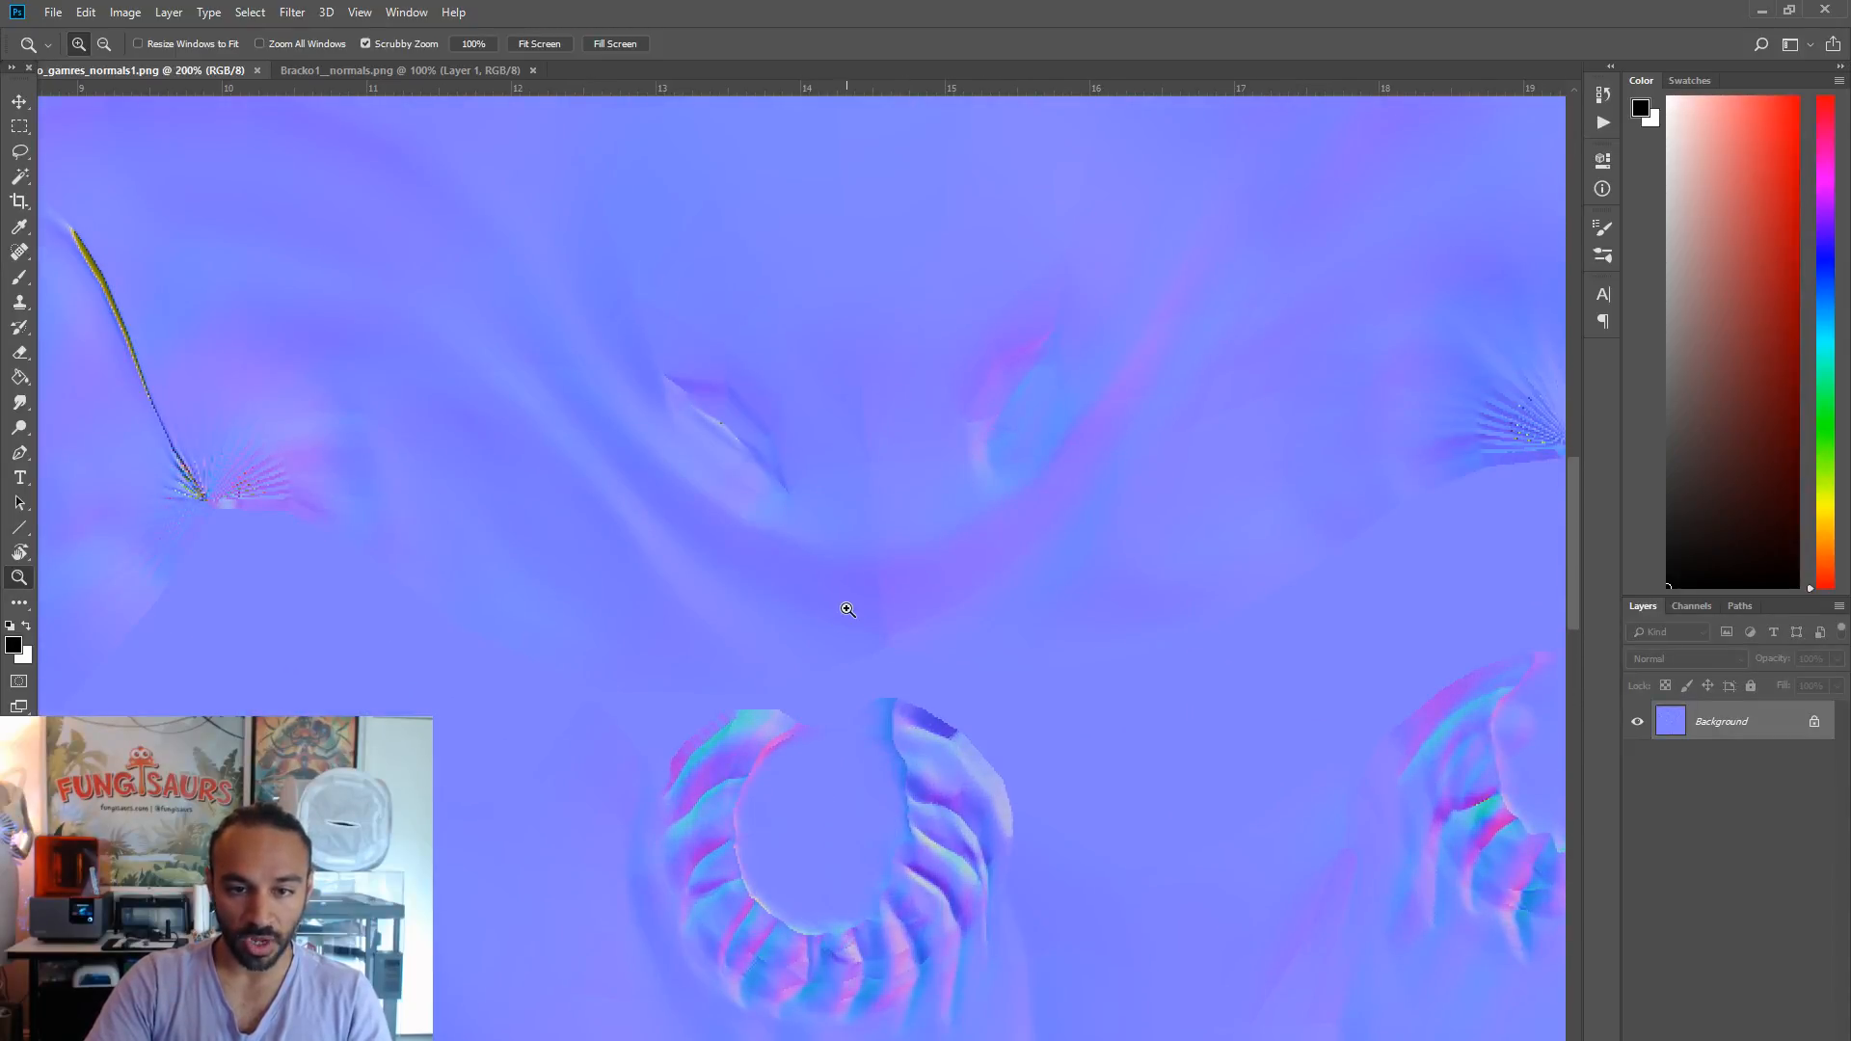
left_click(853, 597, "alt")
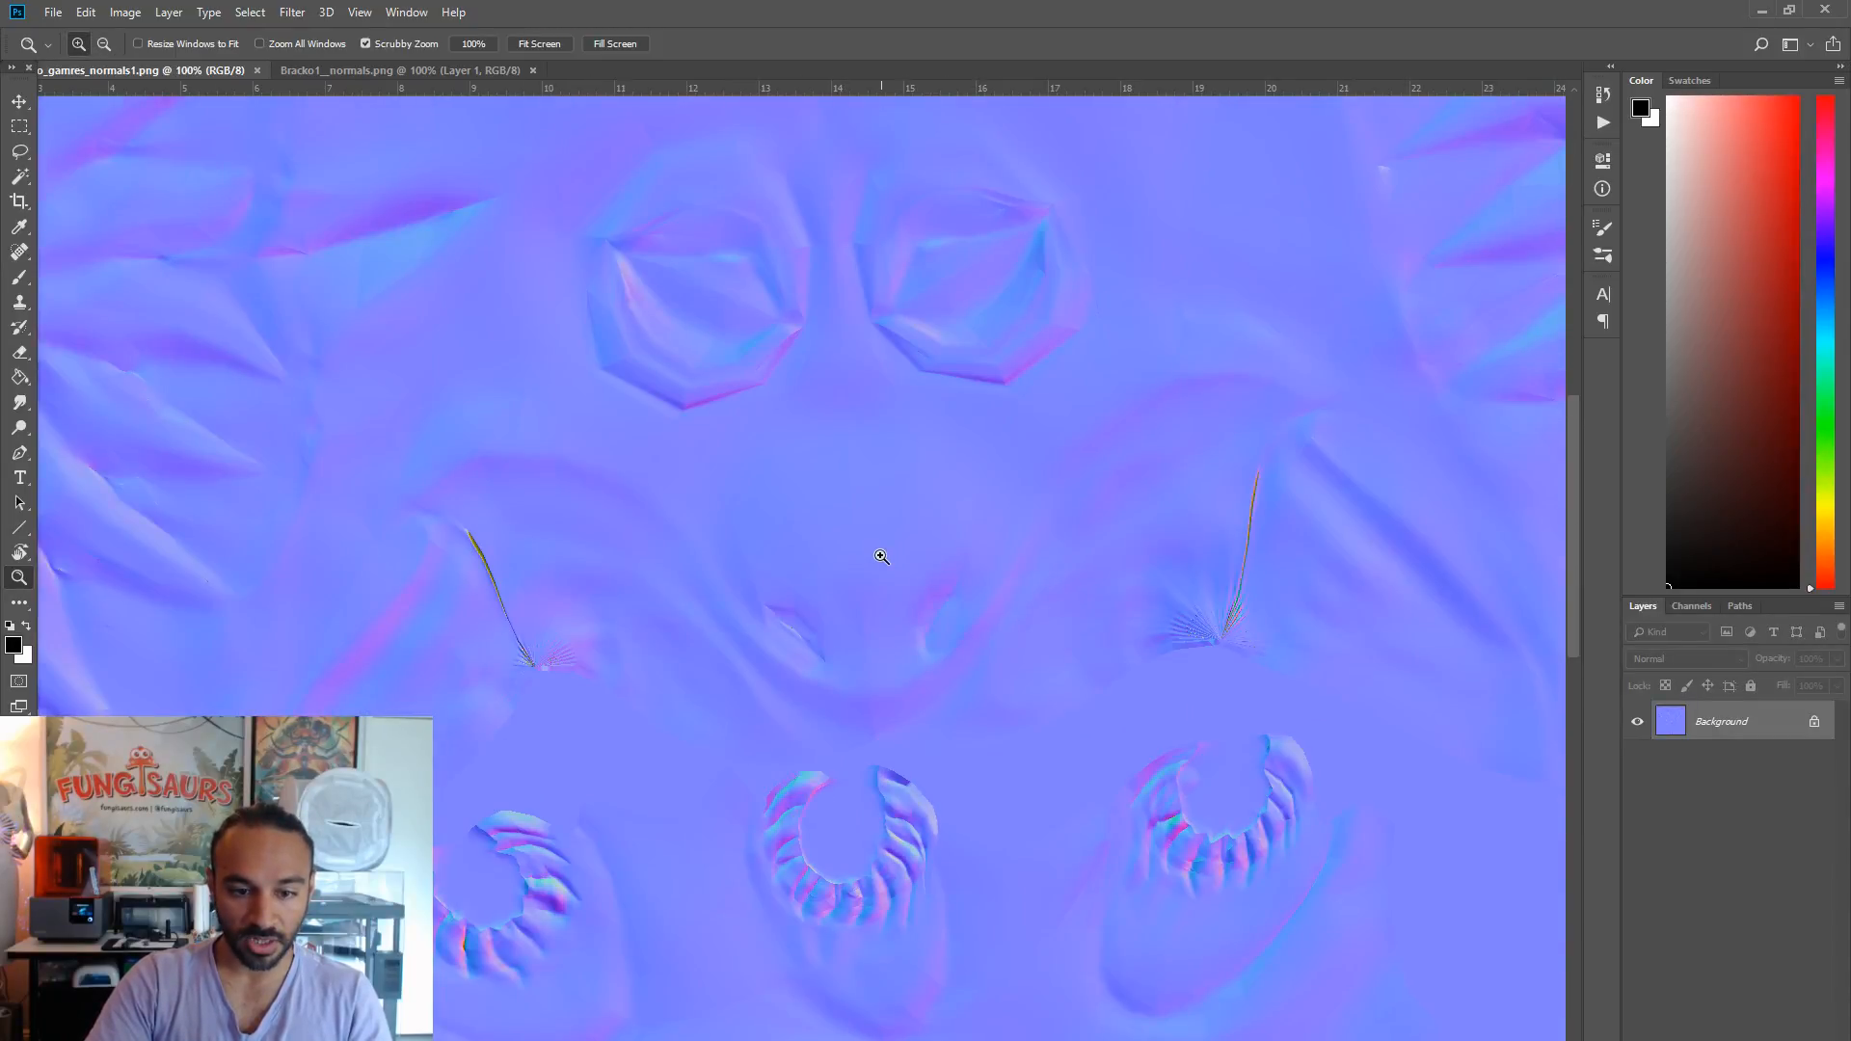
scroll(881, 556, "up", 3)
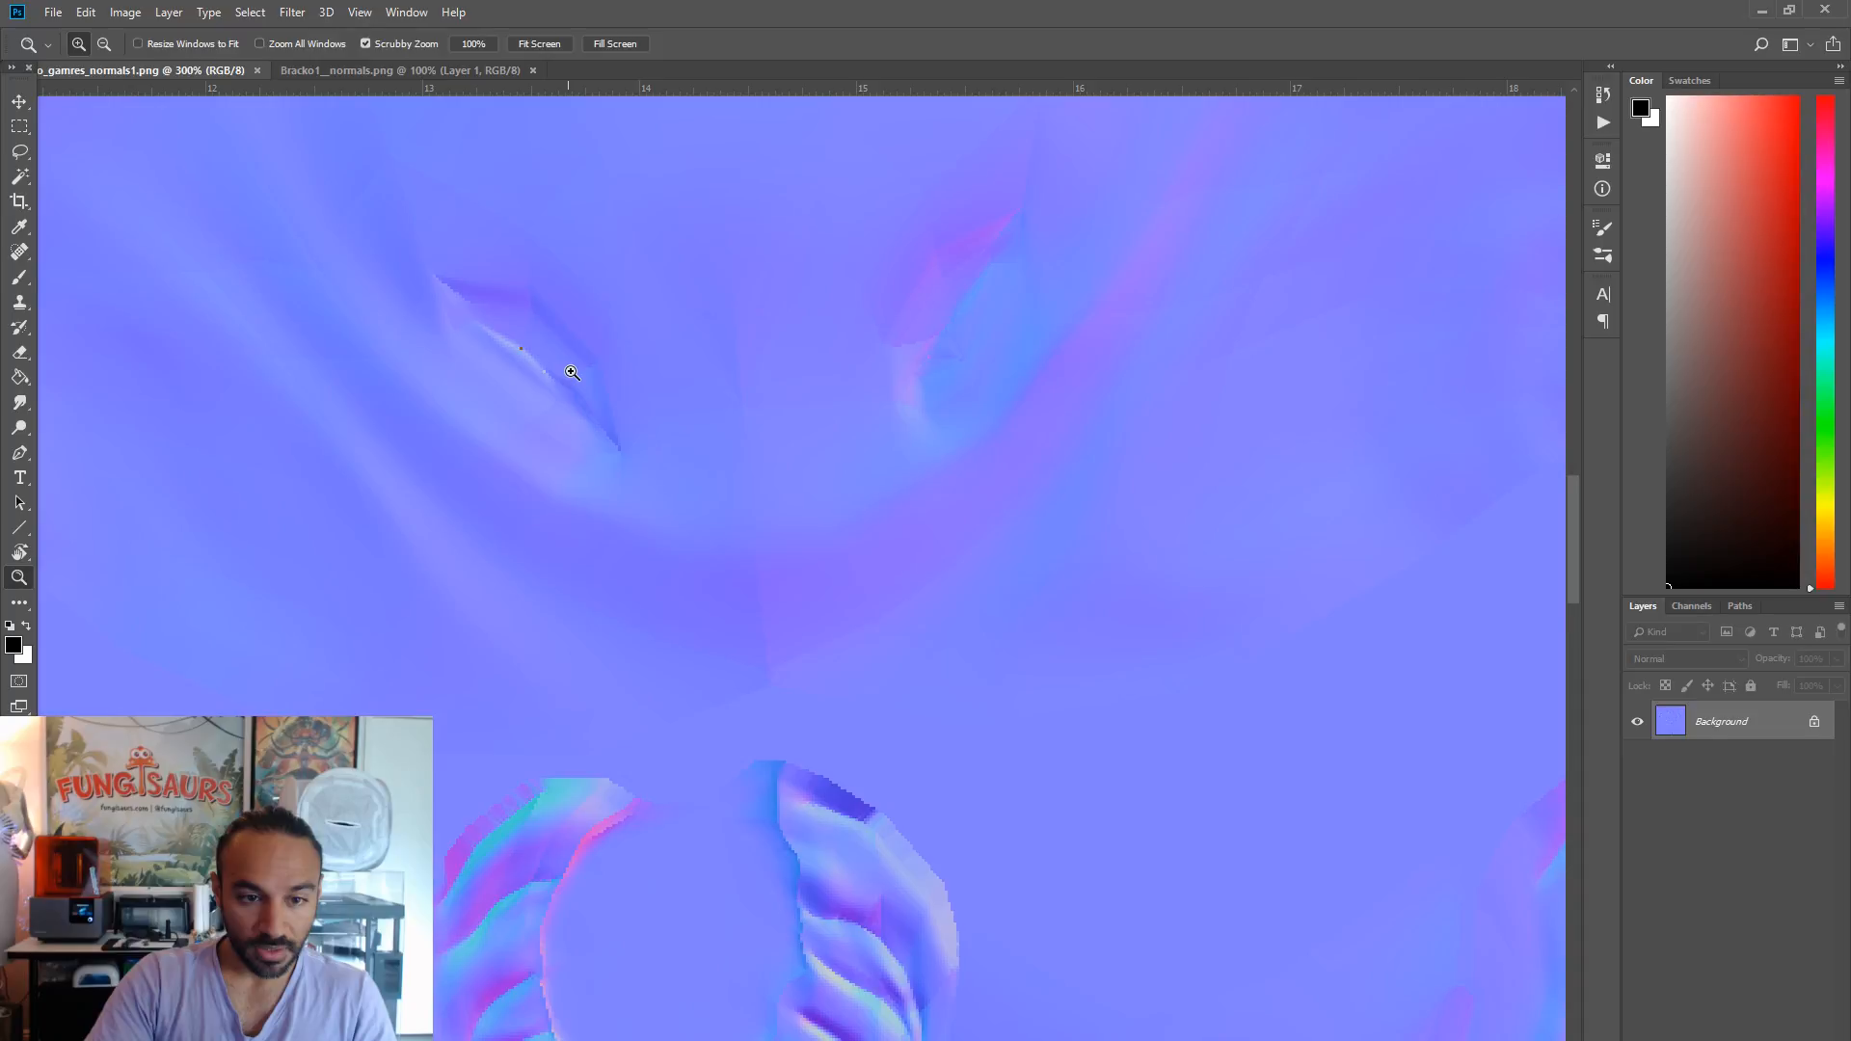
scroll(950, 791, "down", 5)
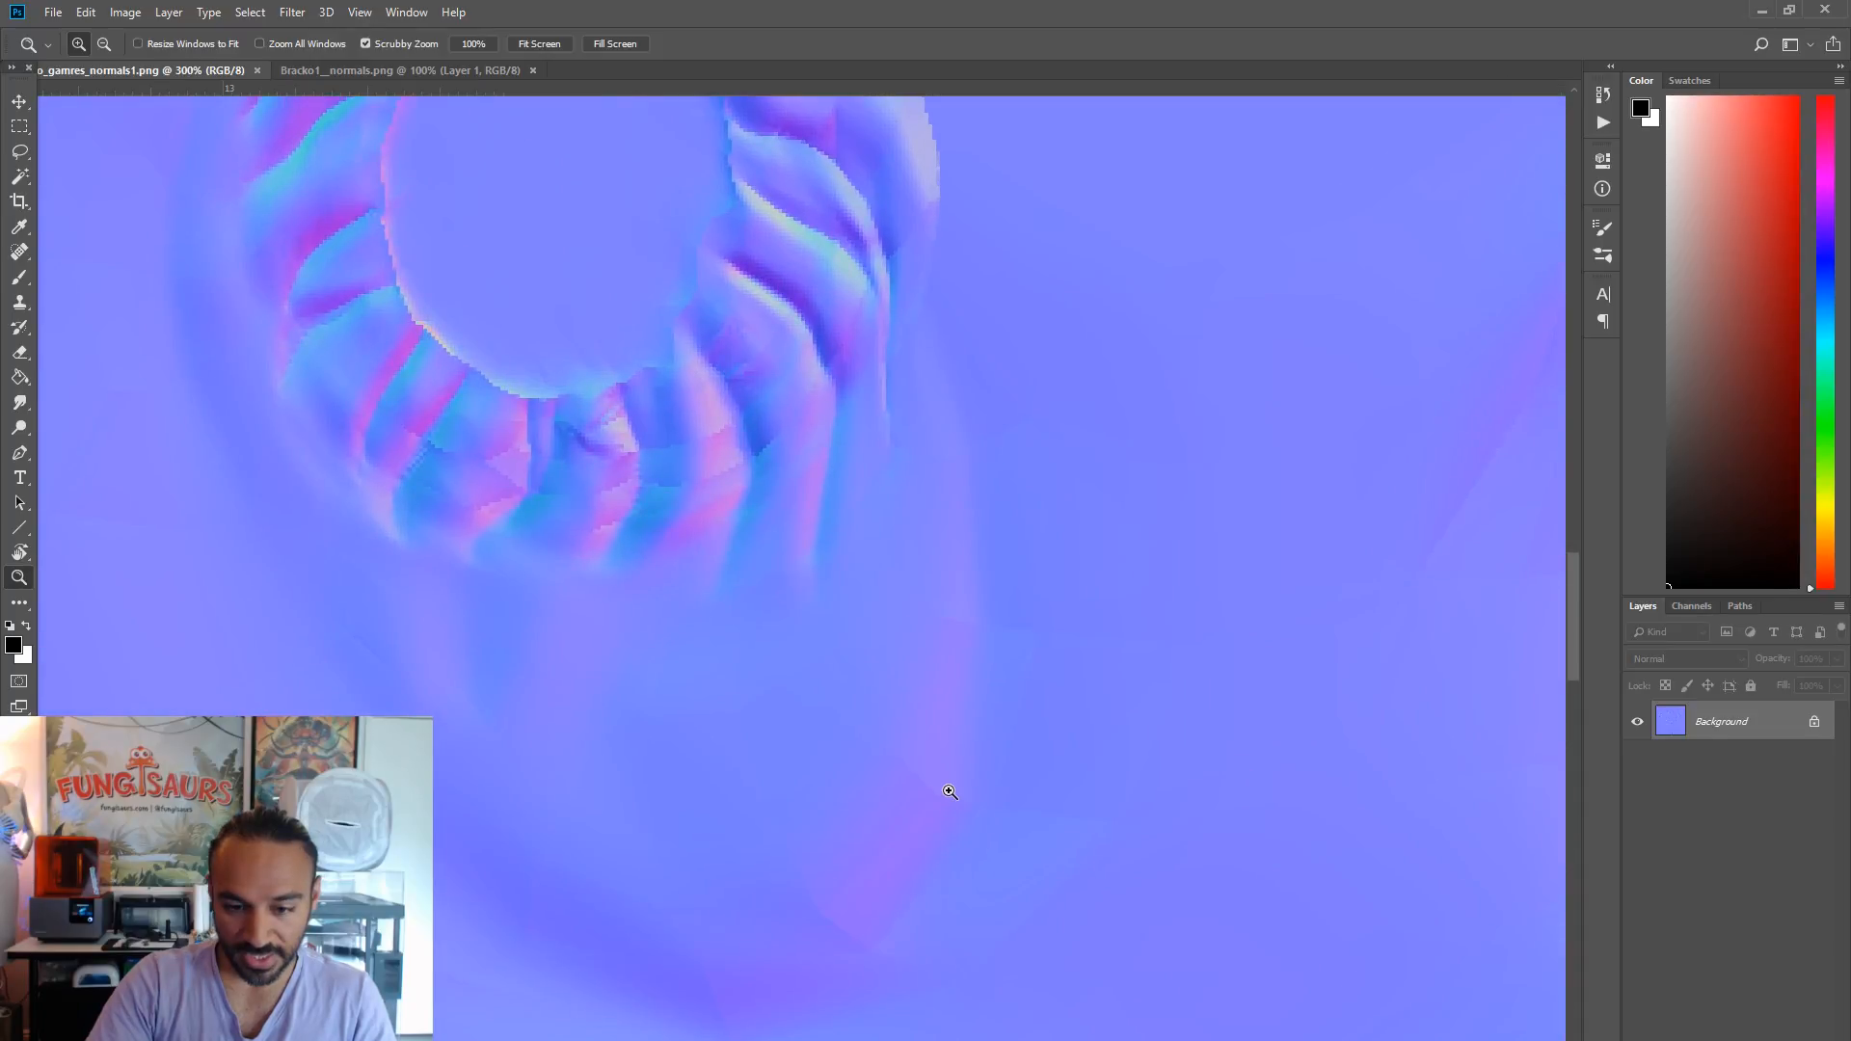
key("ctrl+minus")
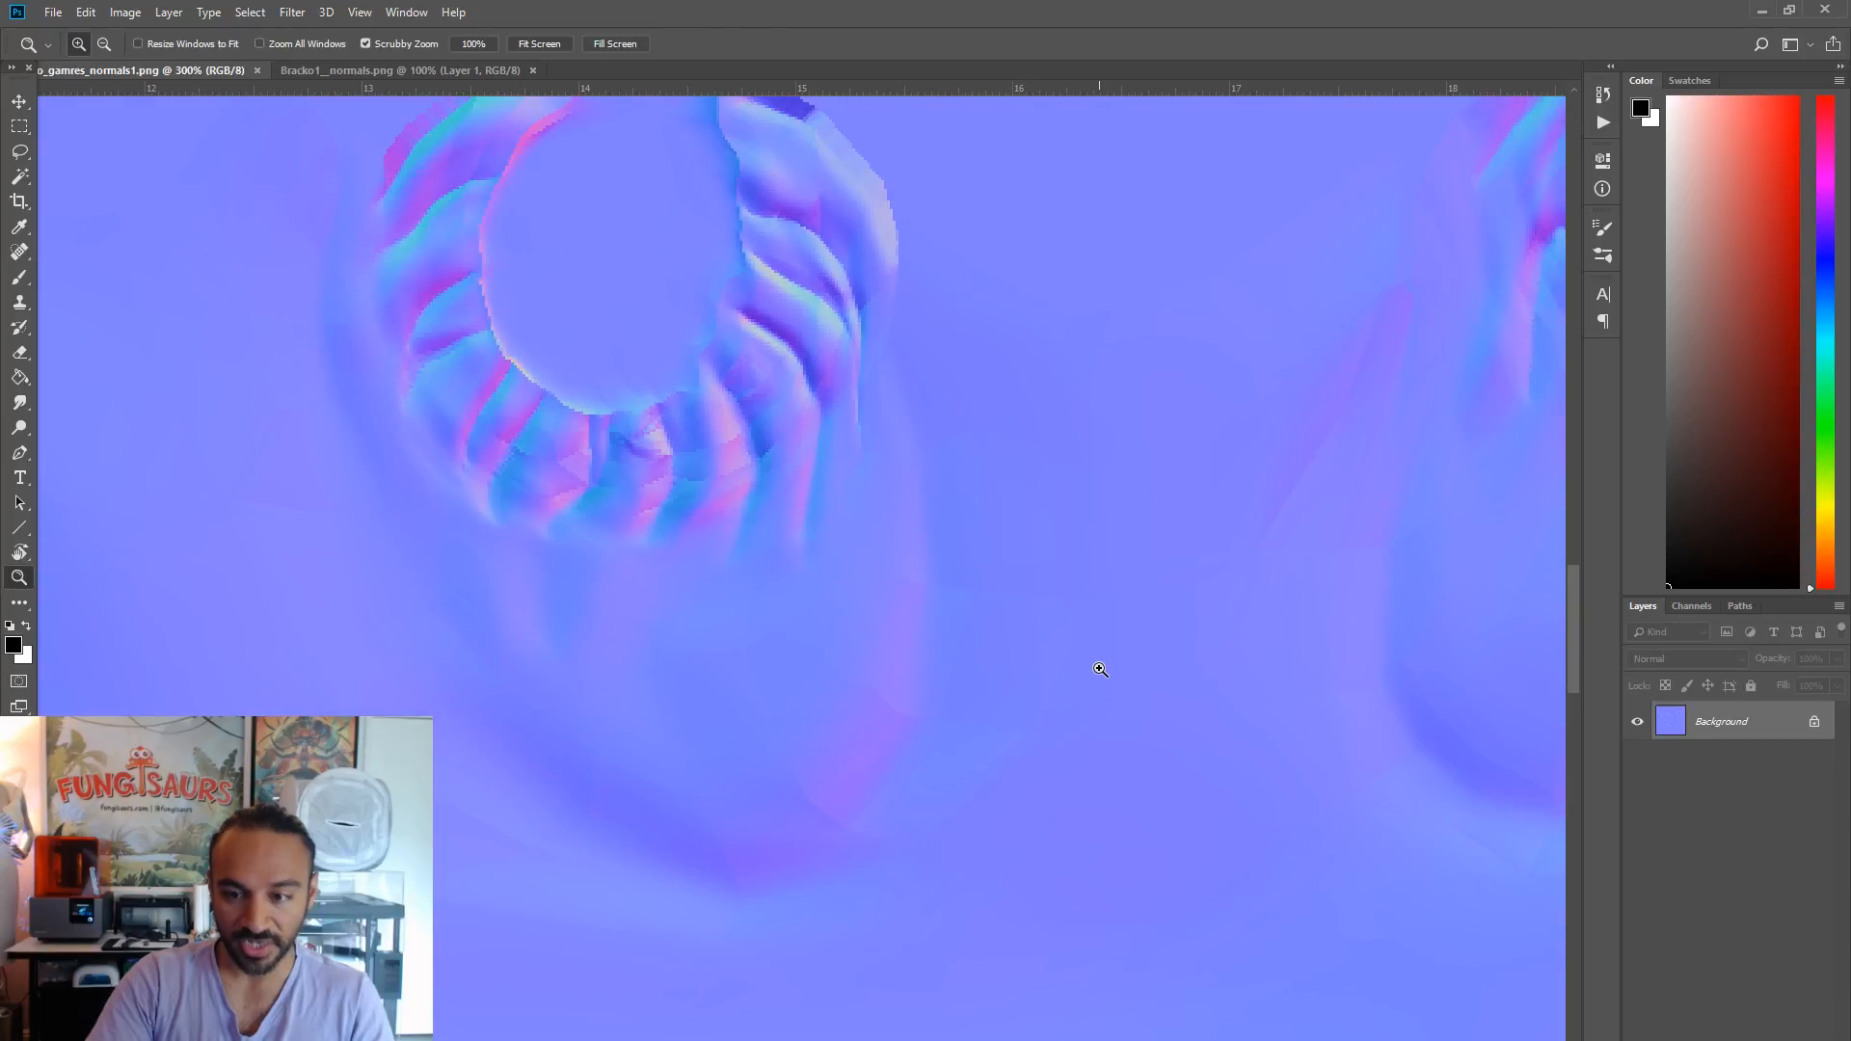
left_click(1215, 756, "alt")
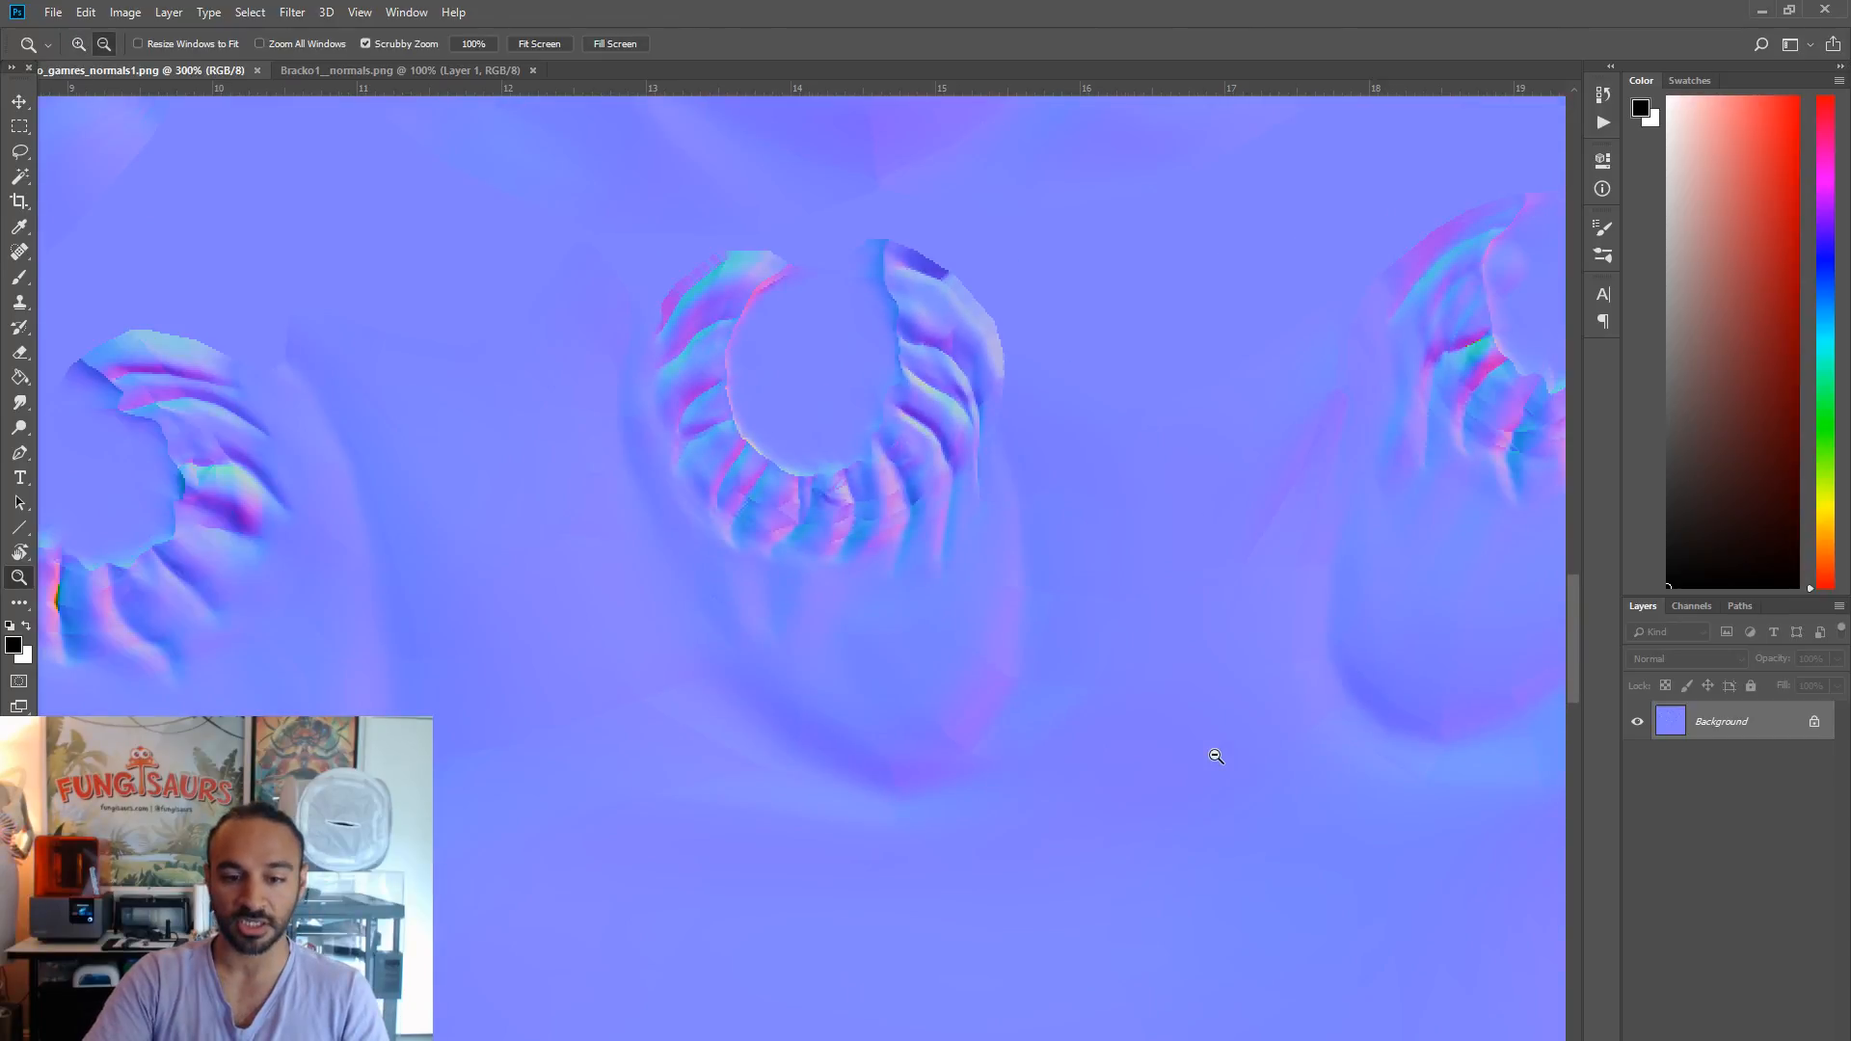
- Recheck the head area of the Bracko1__normals.png map and switch to the Bracko_Retopo1 scene in Maya
key("ctrl+Tab")
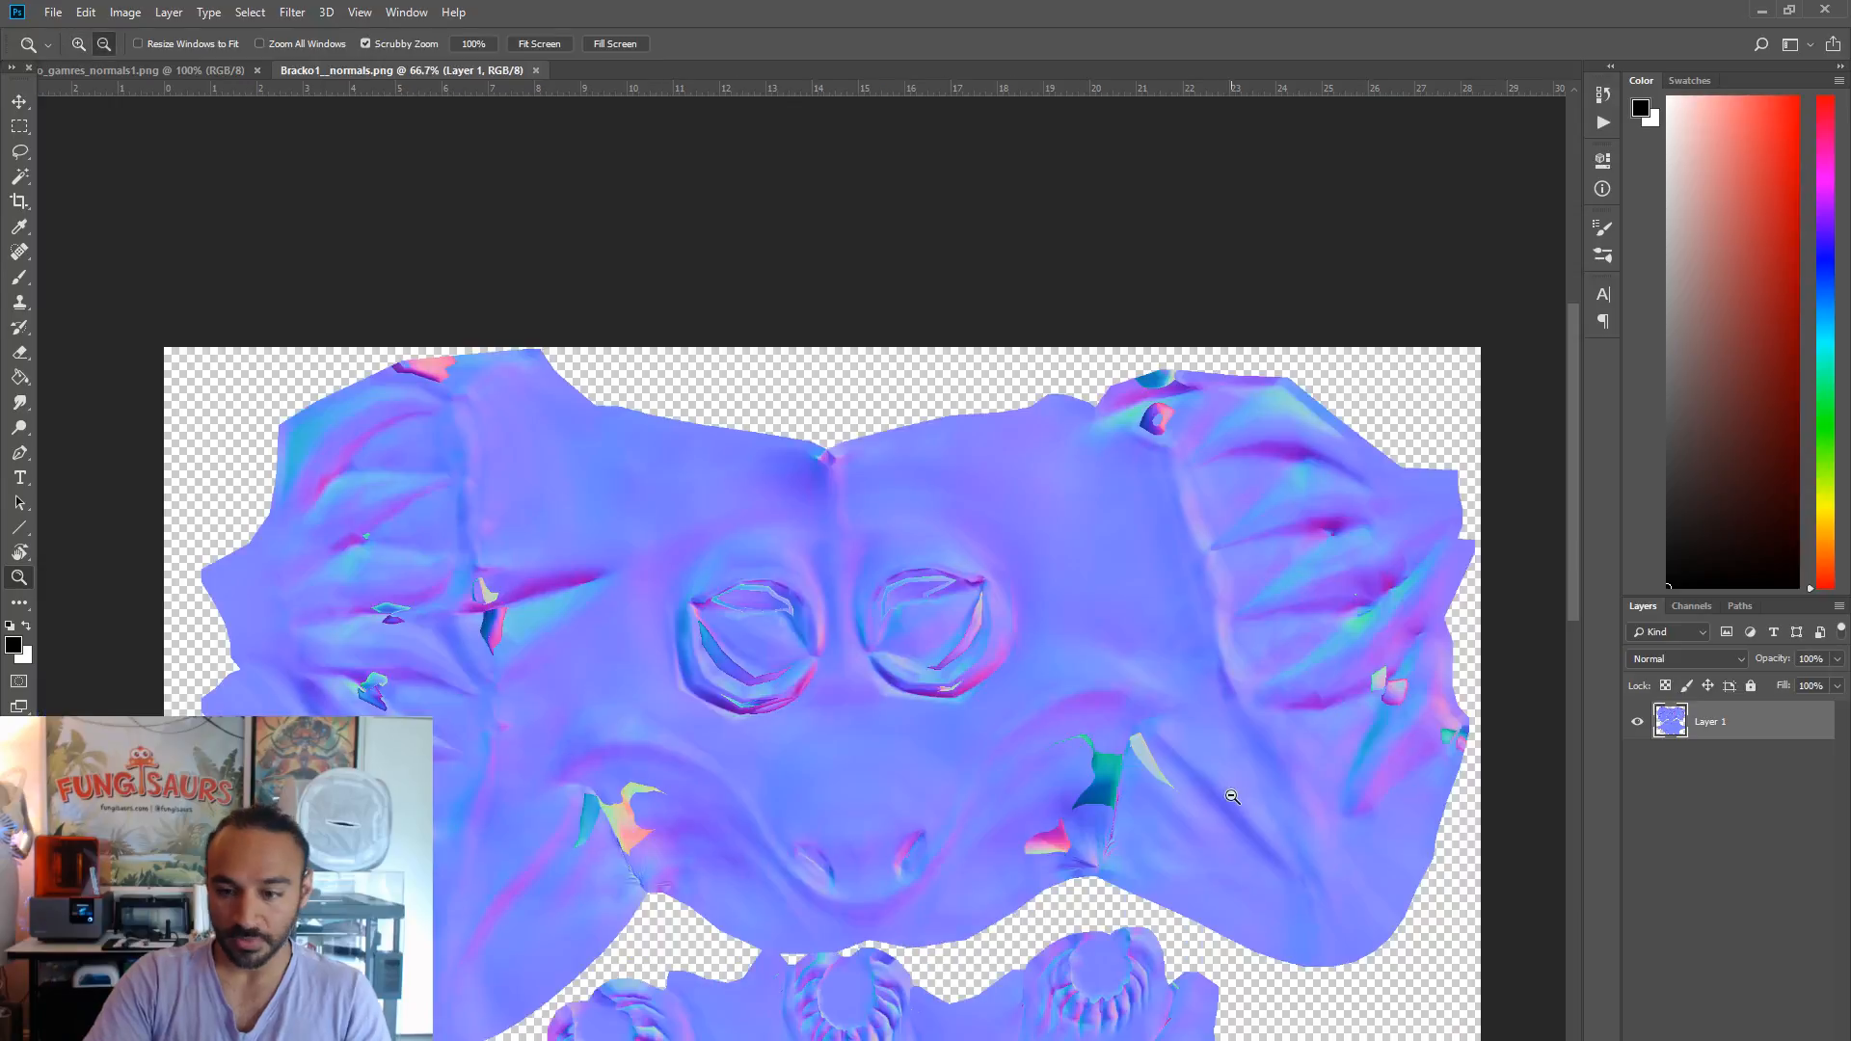
left_click(1230, 798, "alt")
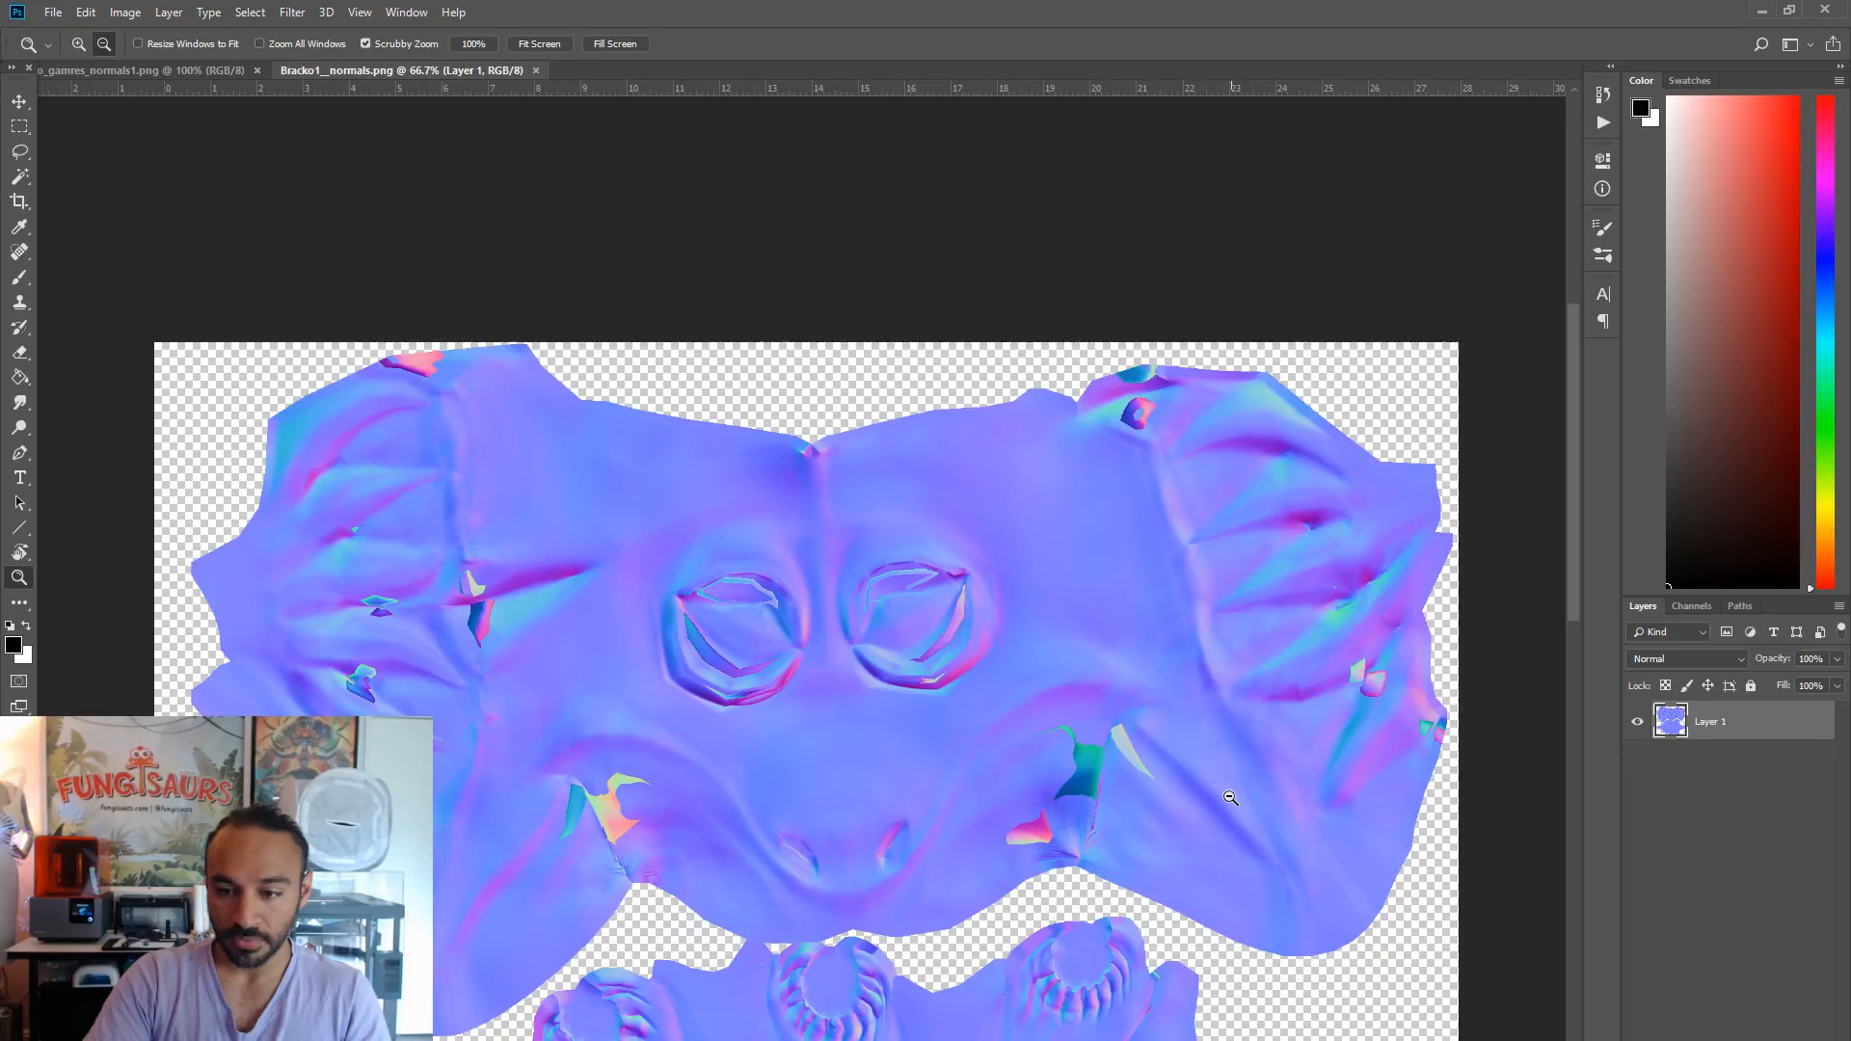
key("alt+Tab")
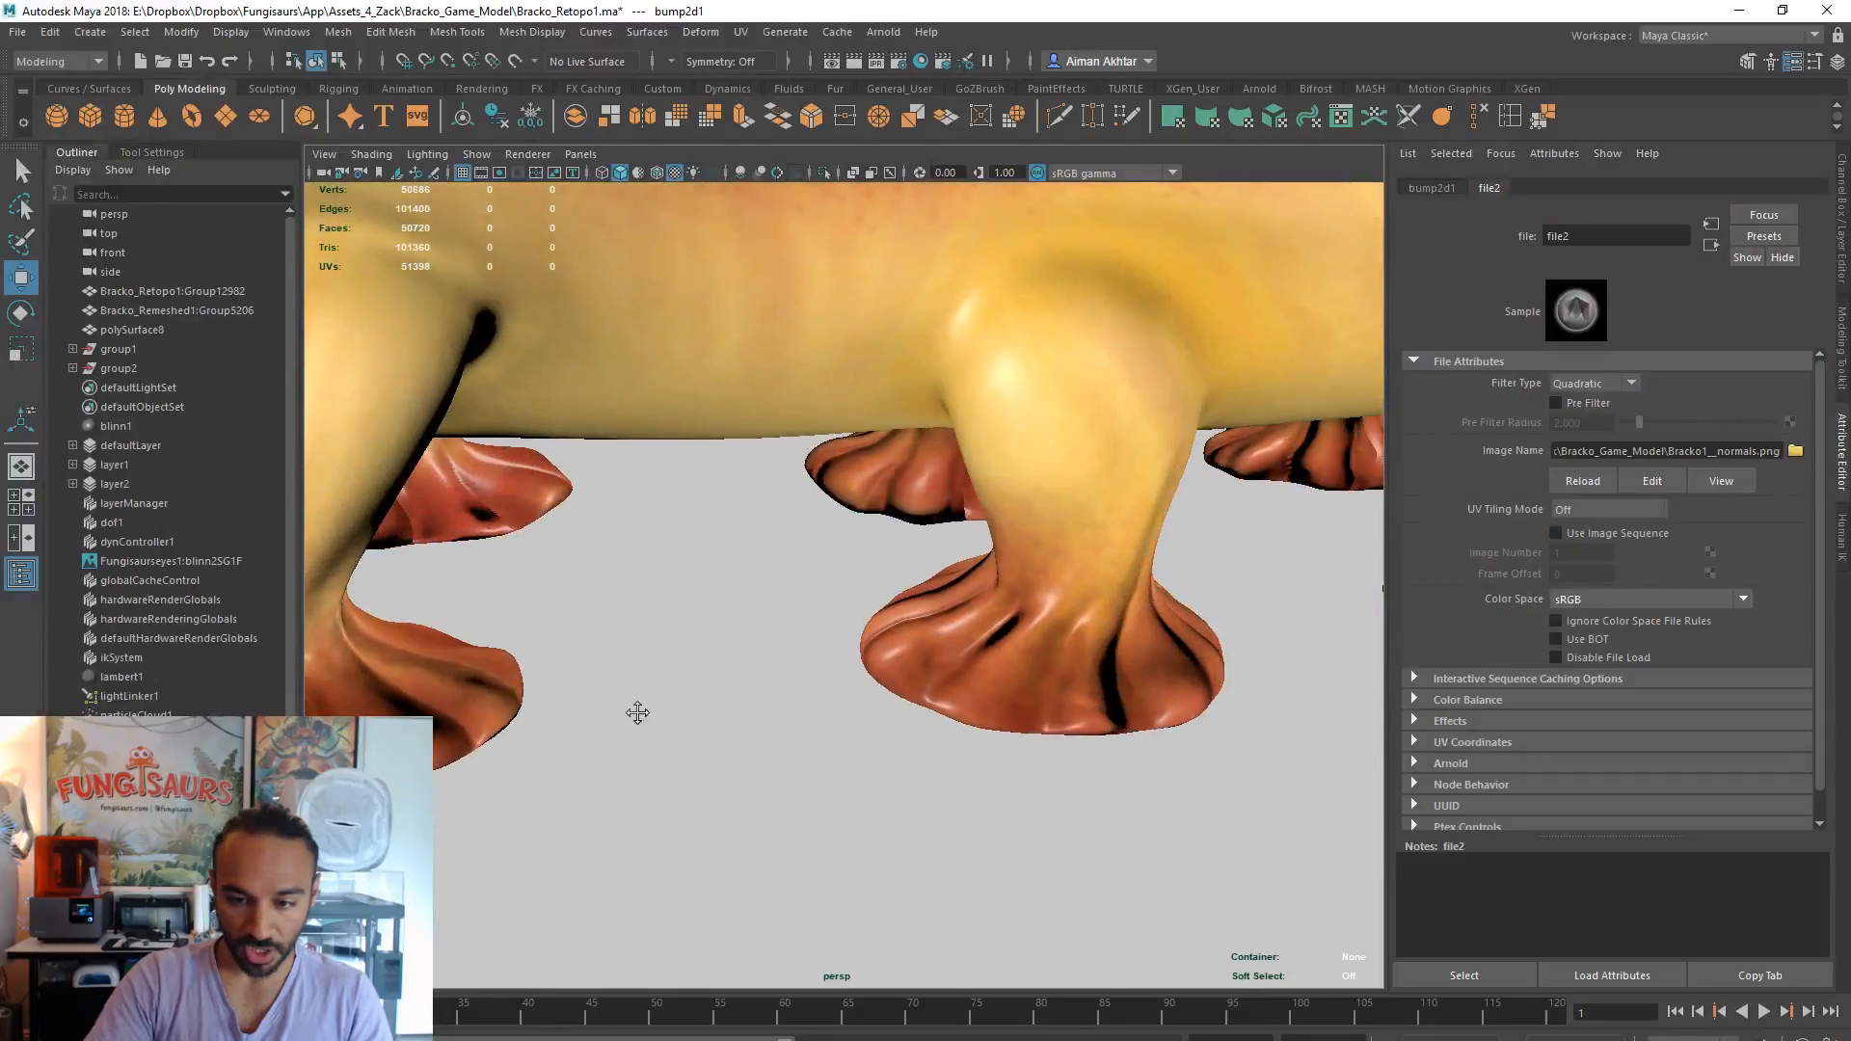